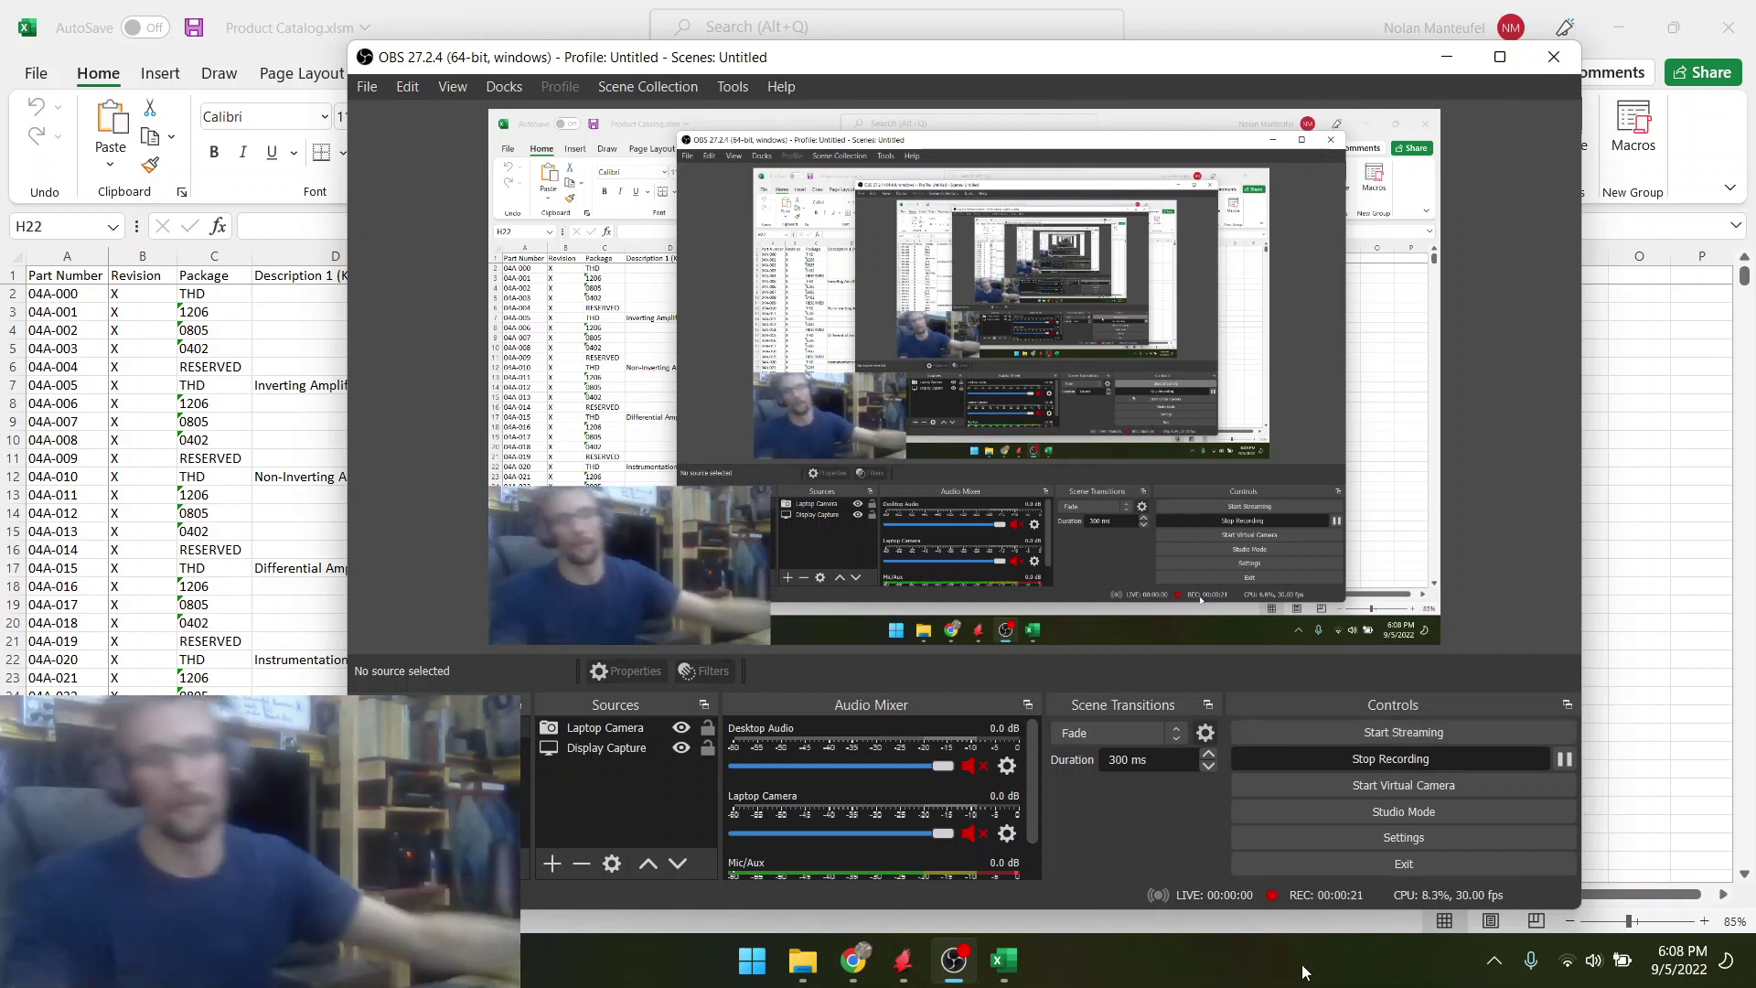
- Switch to the EAGLE Control Panel and preview the board and schematic of the 04B-005 common emitter project
mouse_move(904, 965)
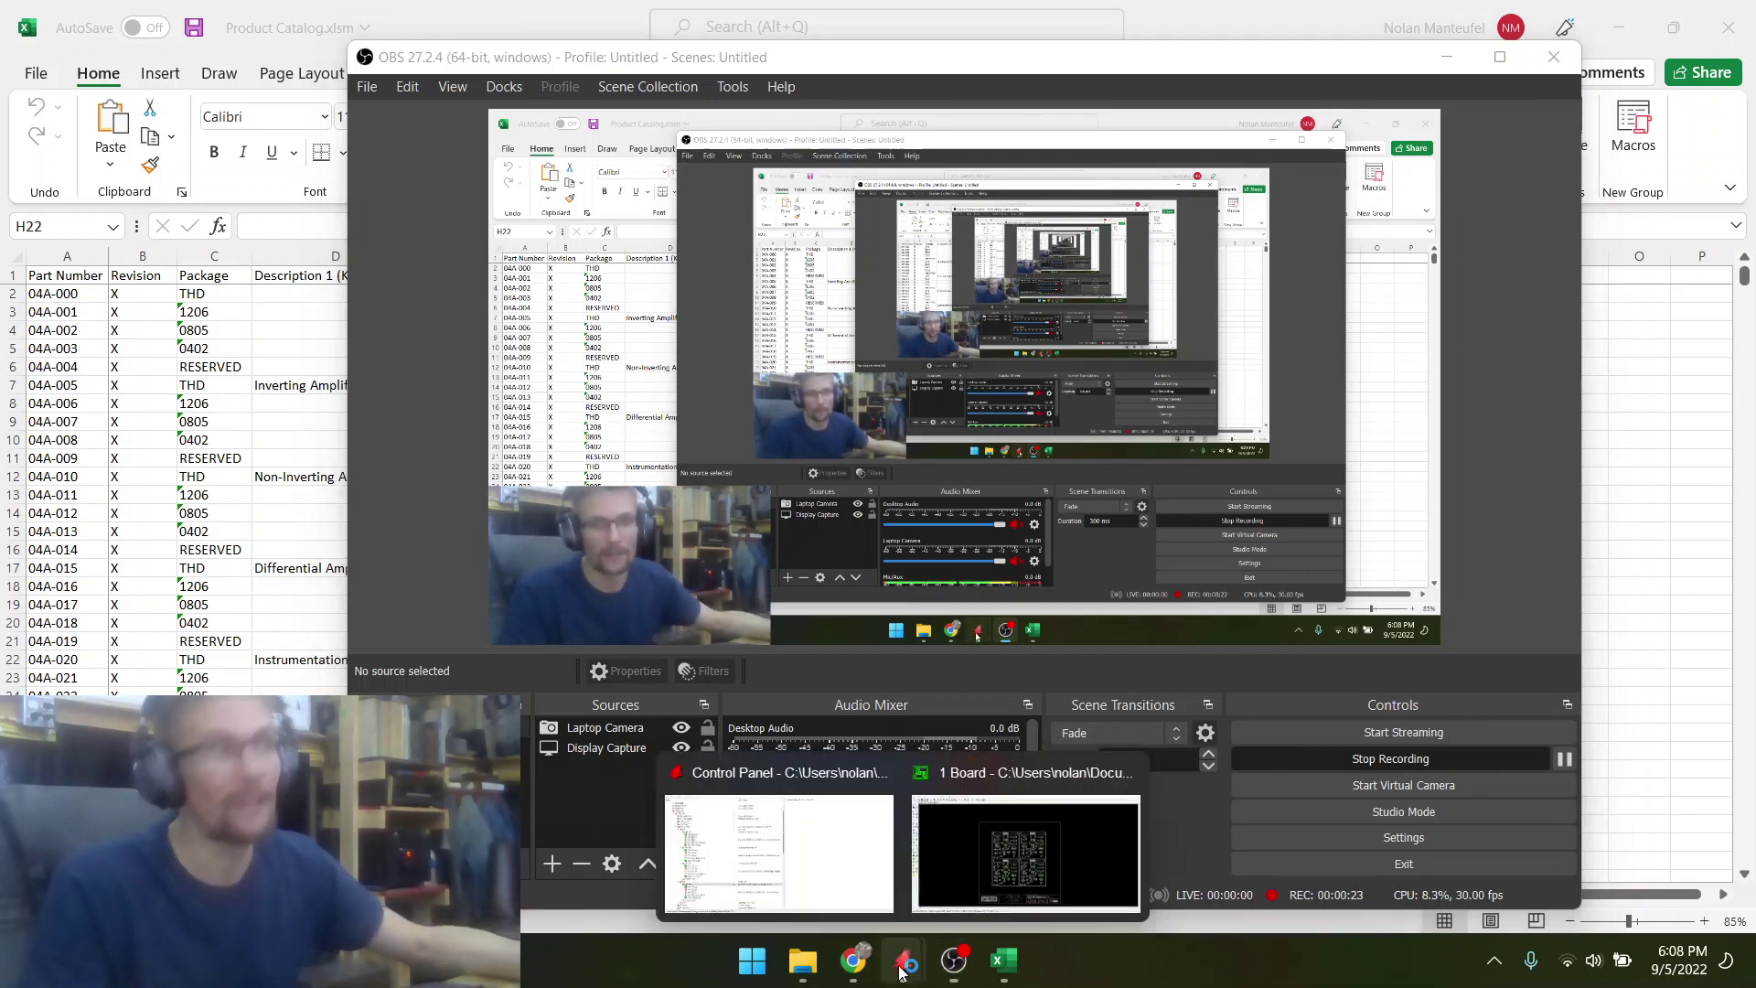
click(722, 838)
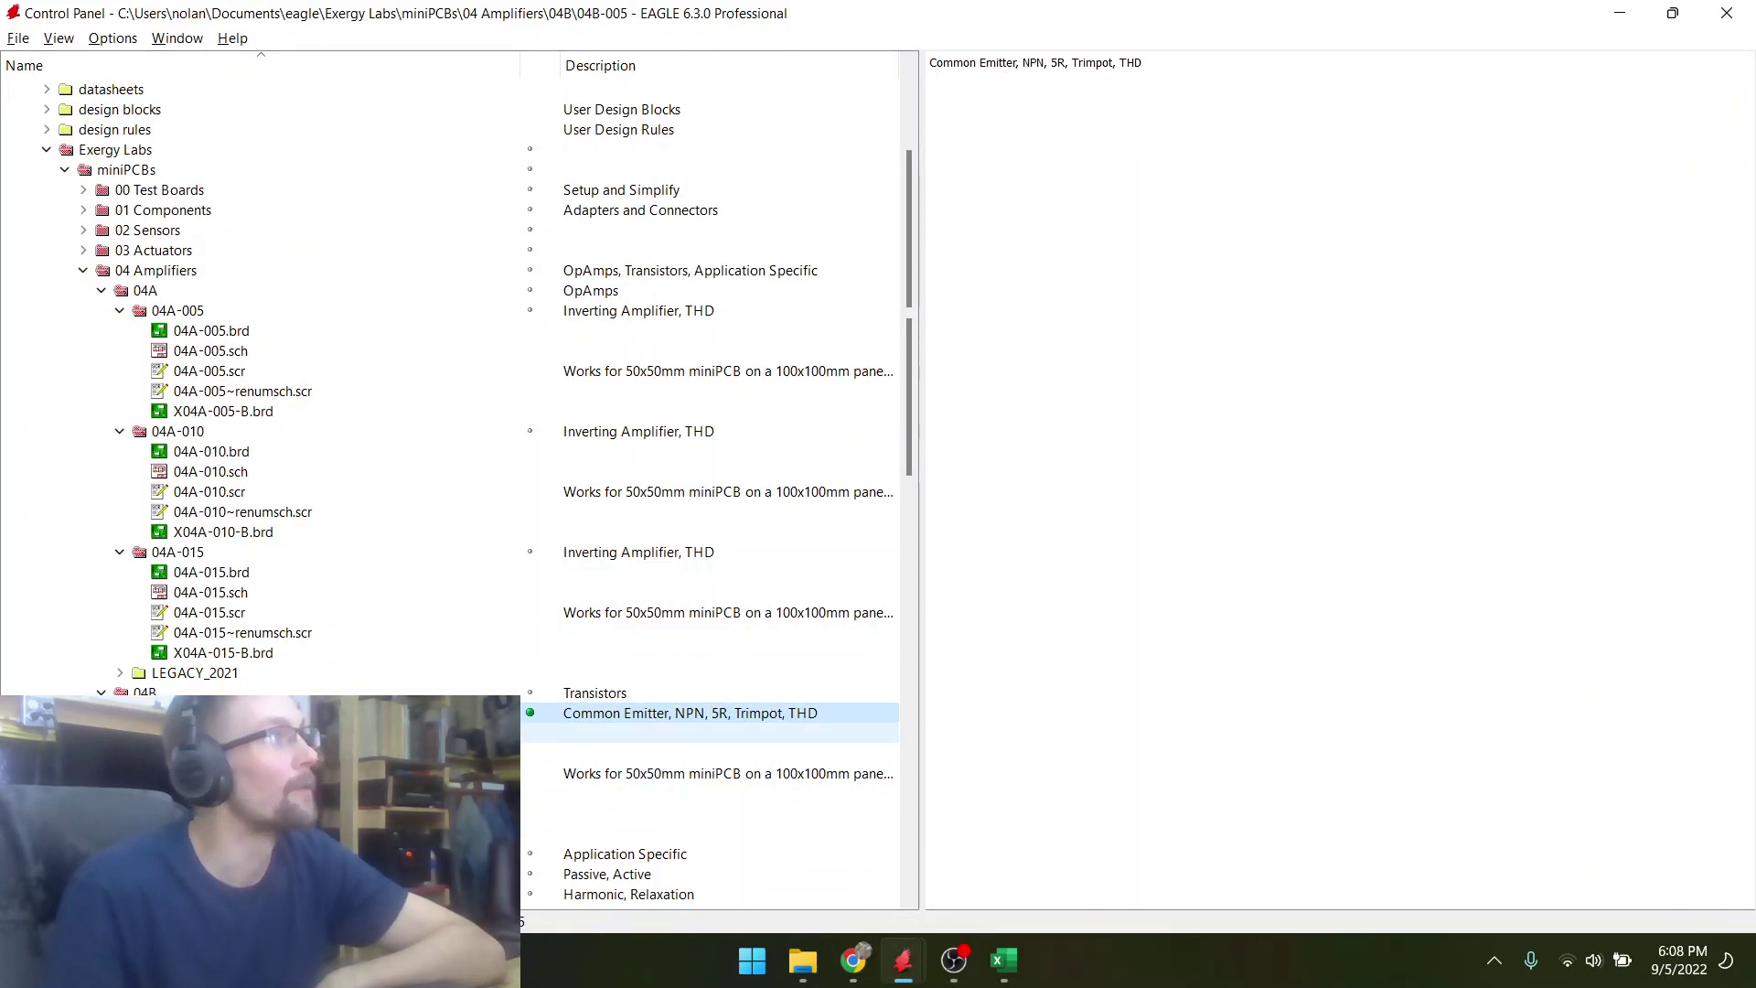
click(211, 733)
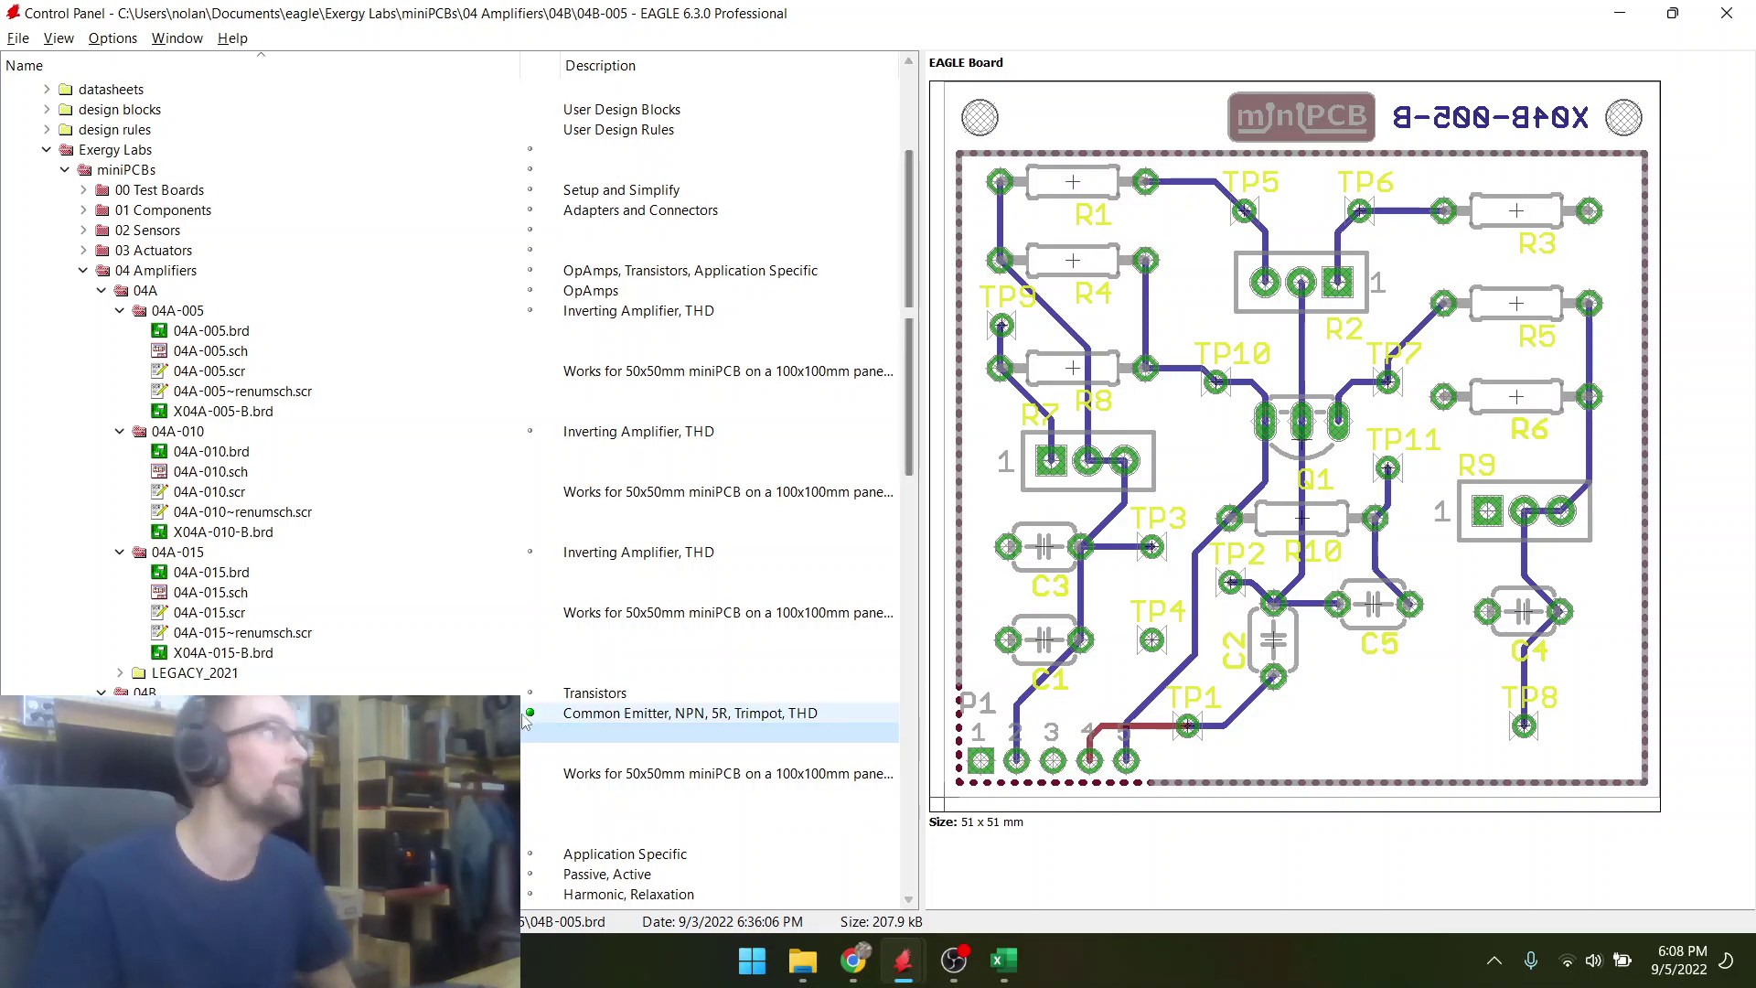
key(Down)
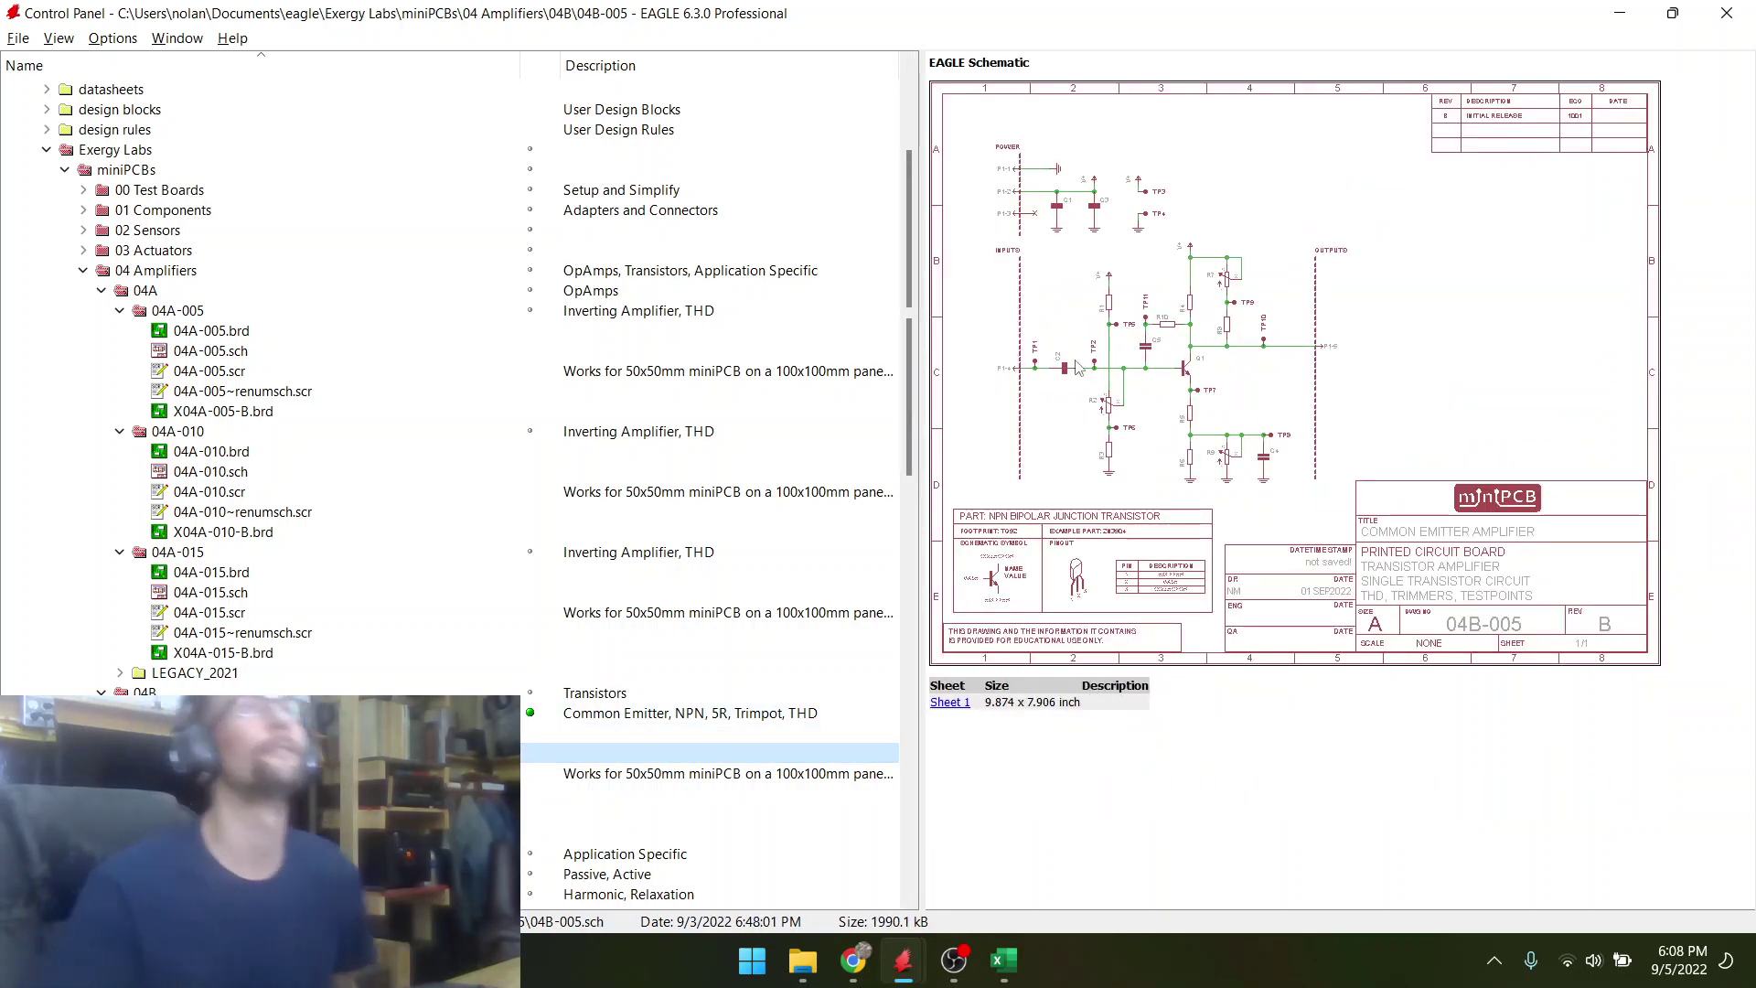
- Preview the 04A-005 board and schematic, plus the 04A-010 and 04A-015 boards, in the 04 Amplifiers folder
click(202, 332)
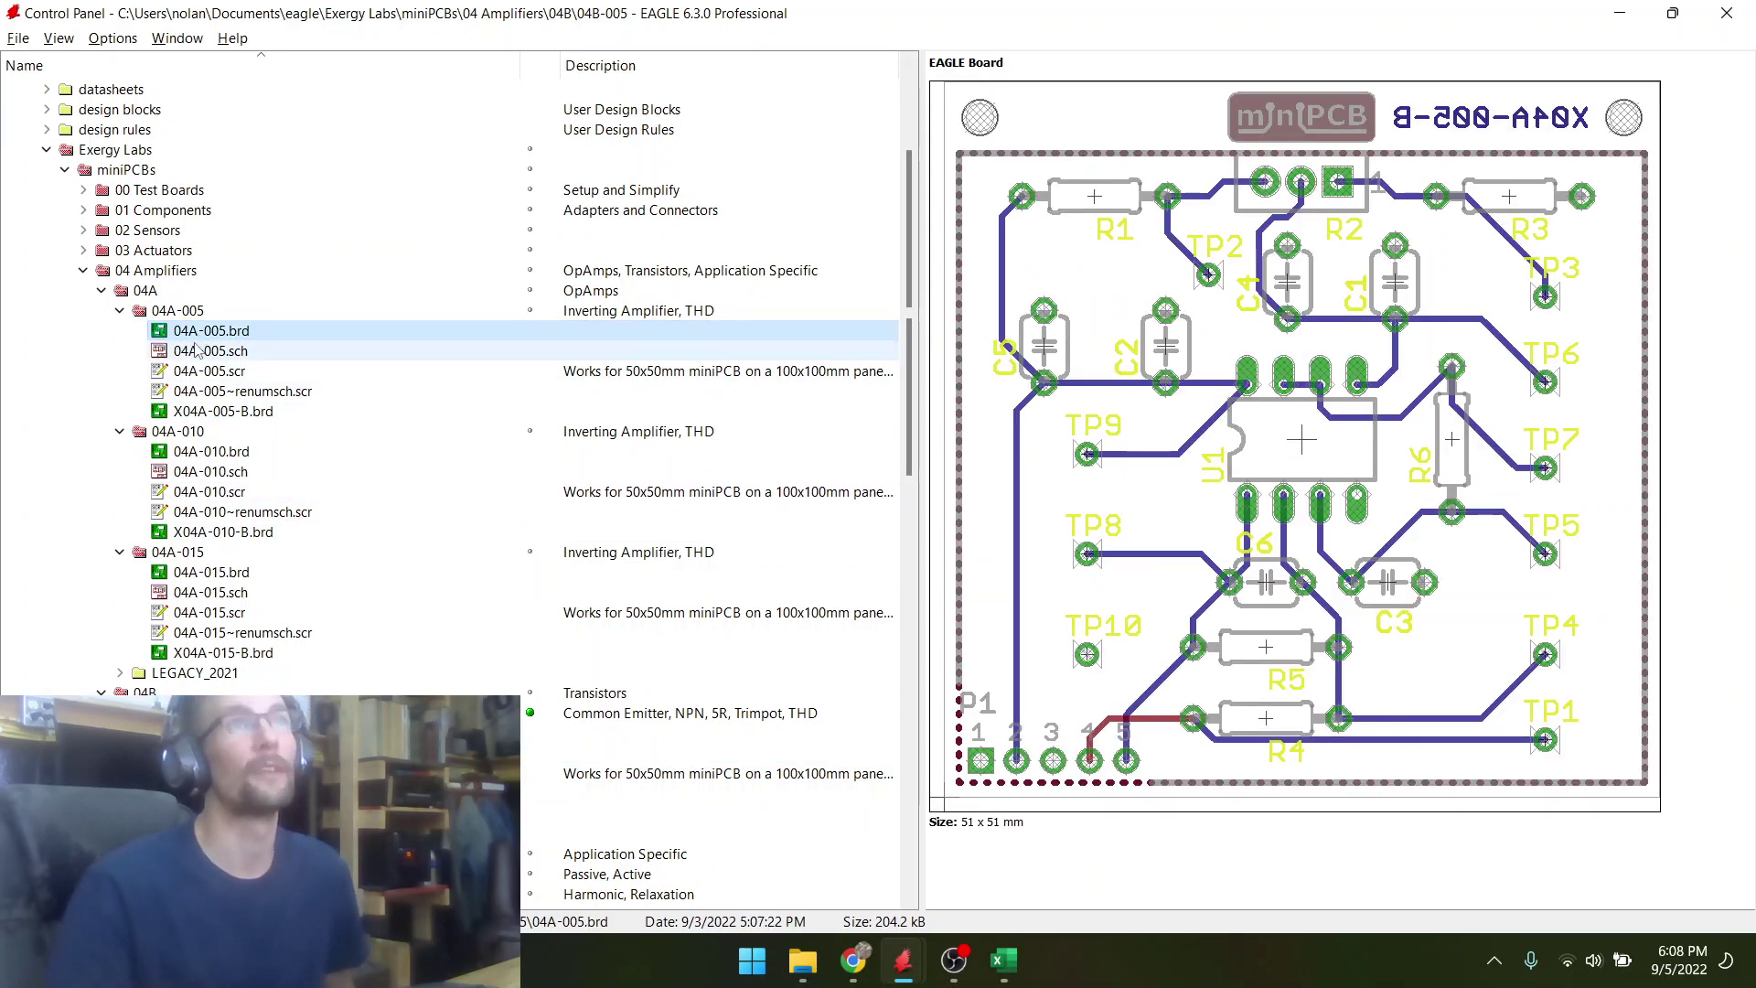
click(196, 353)
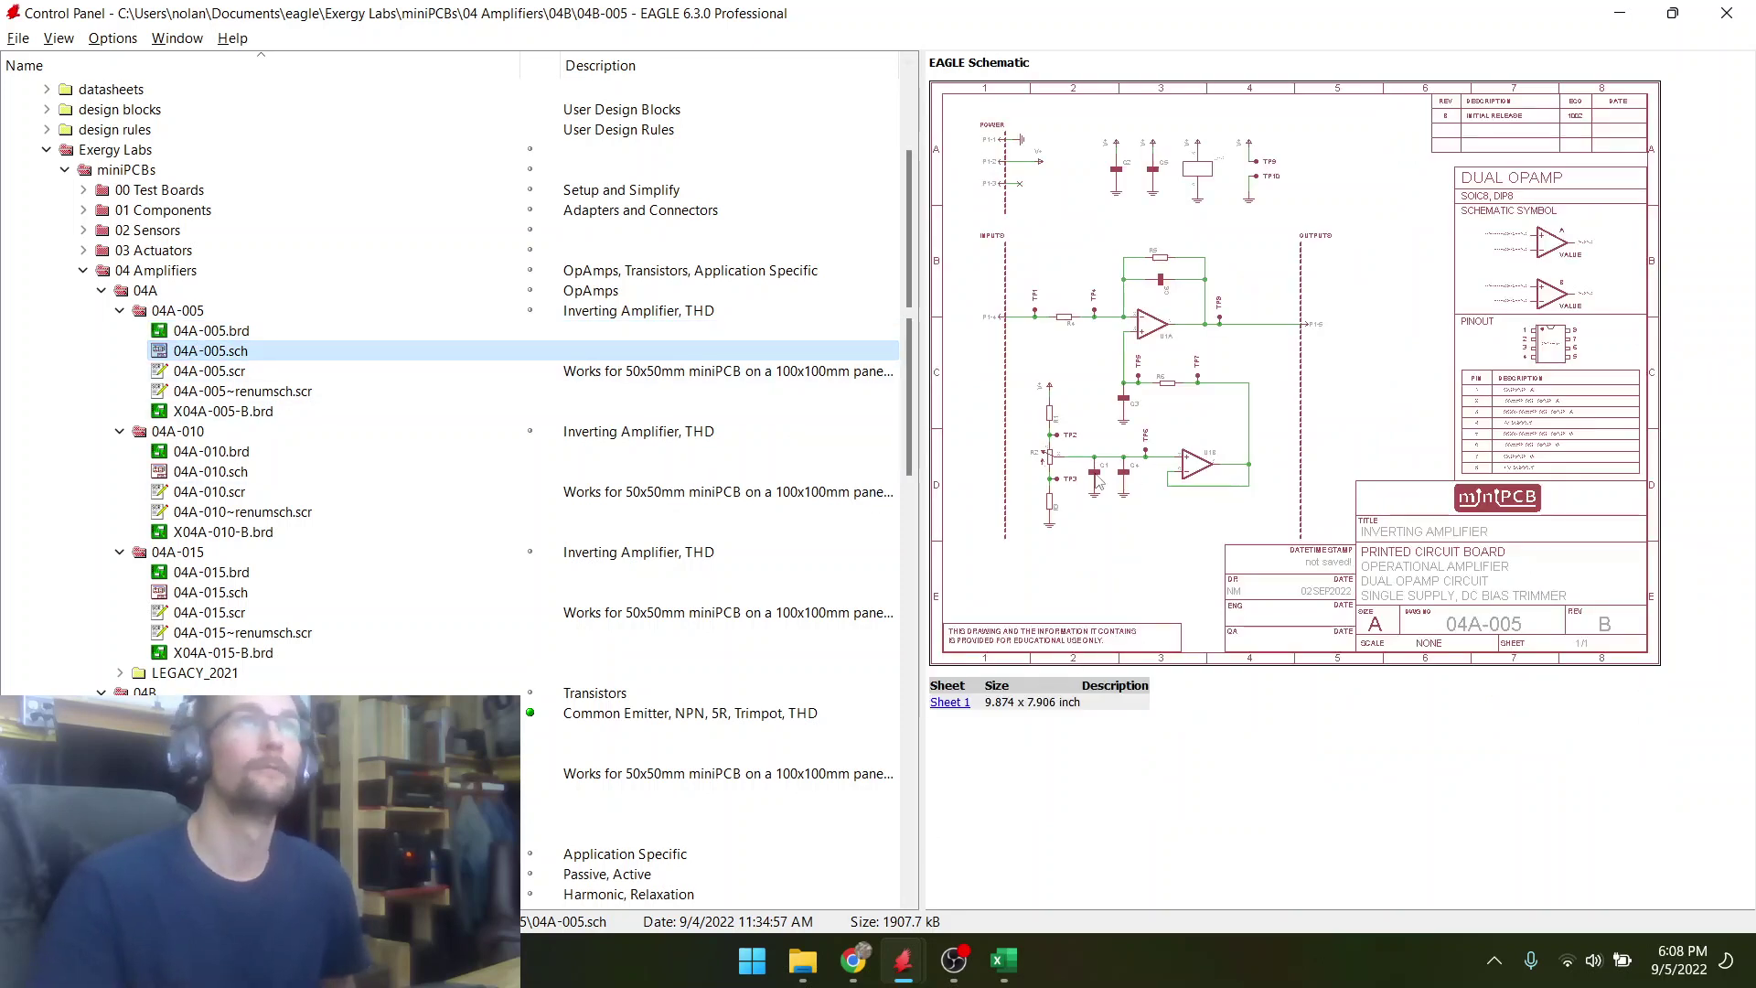
click(182, 335)
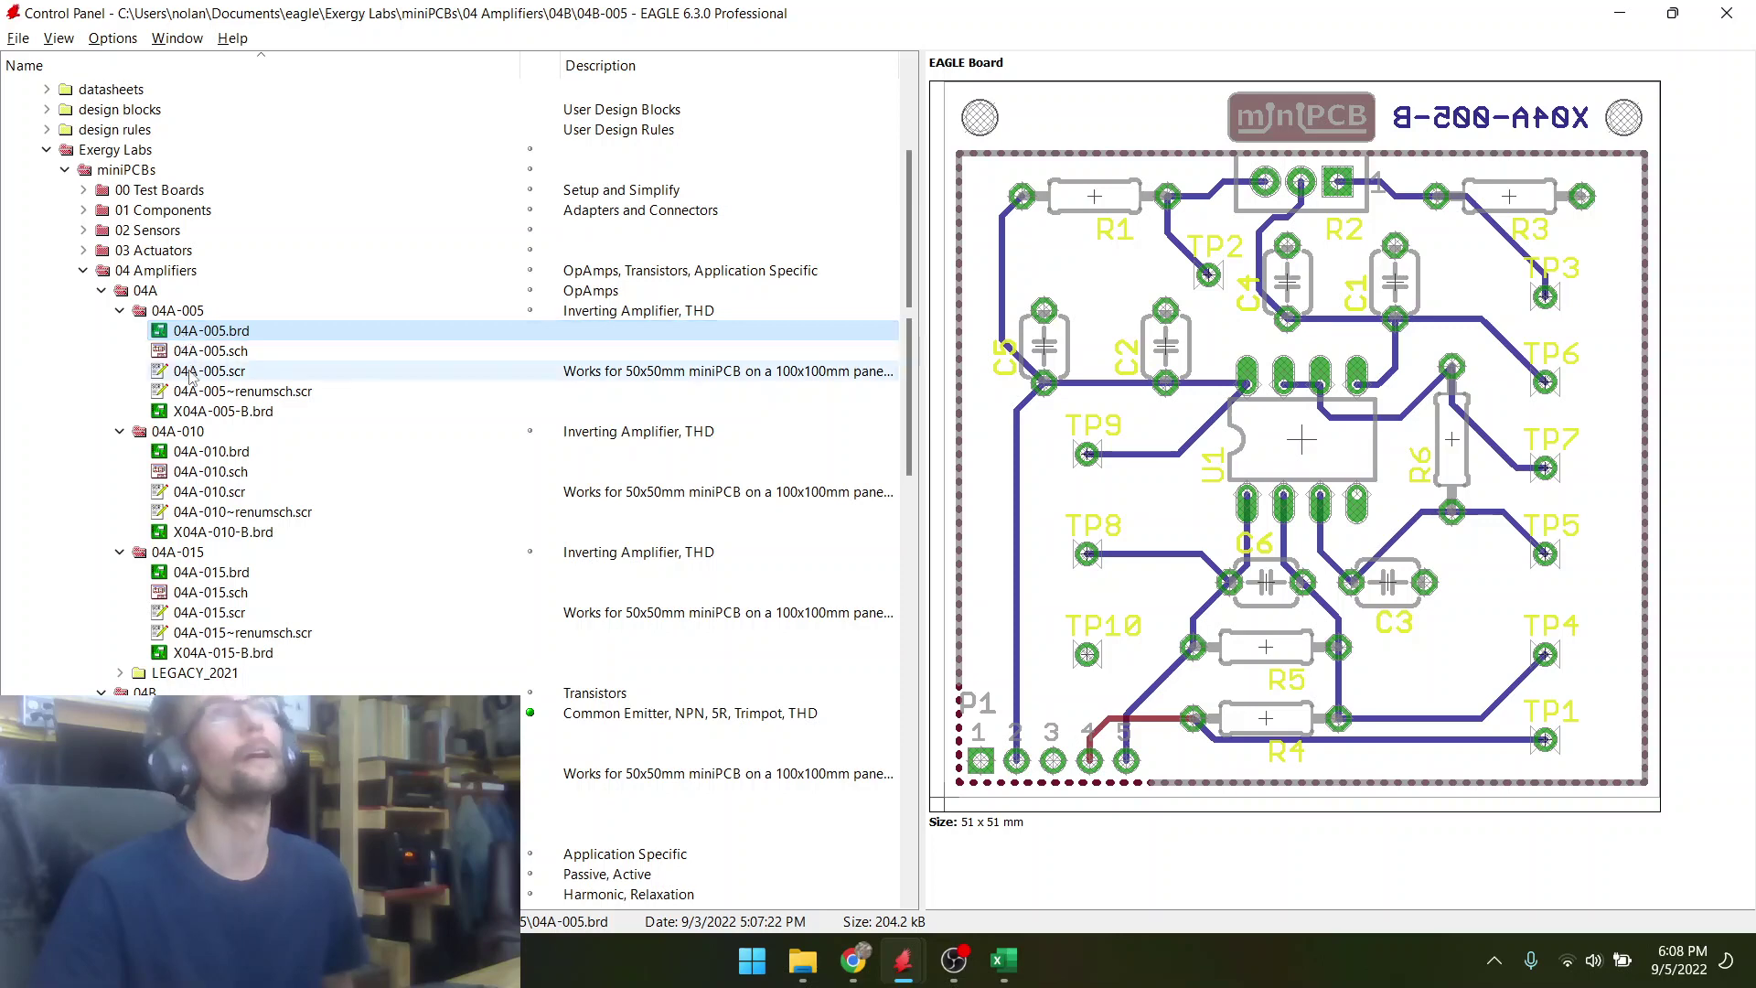
click(192, 455)
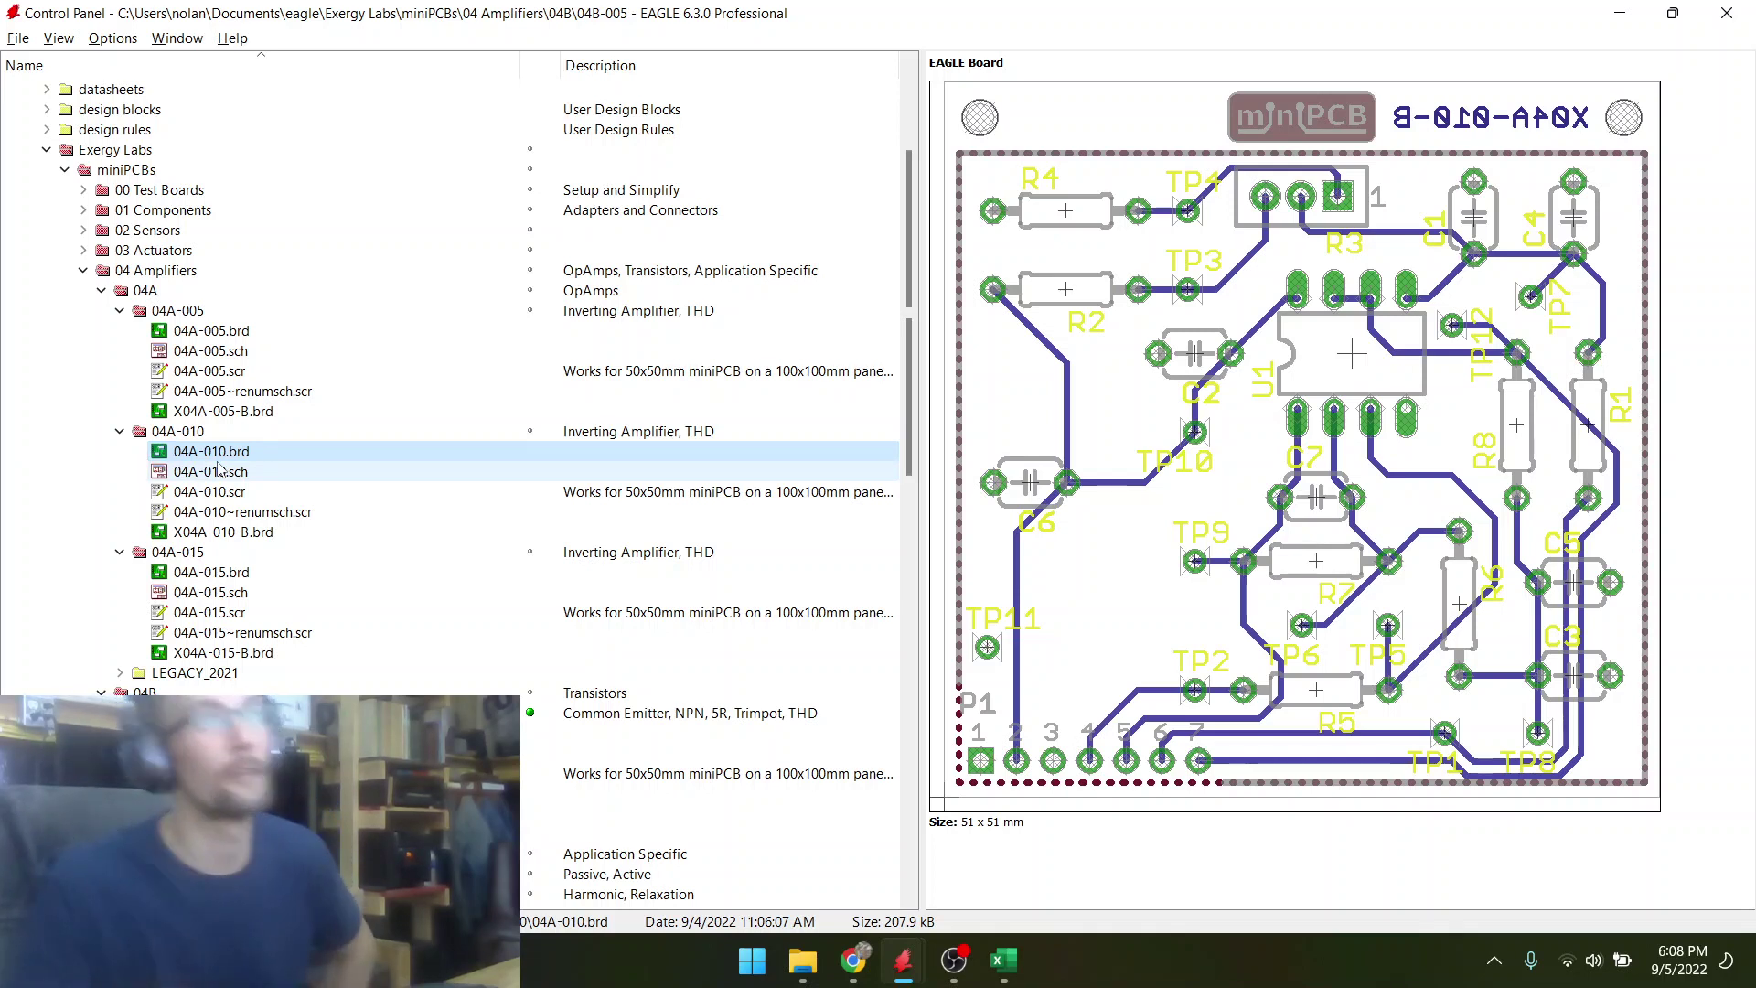
click(209, 574)
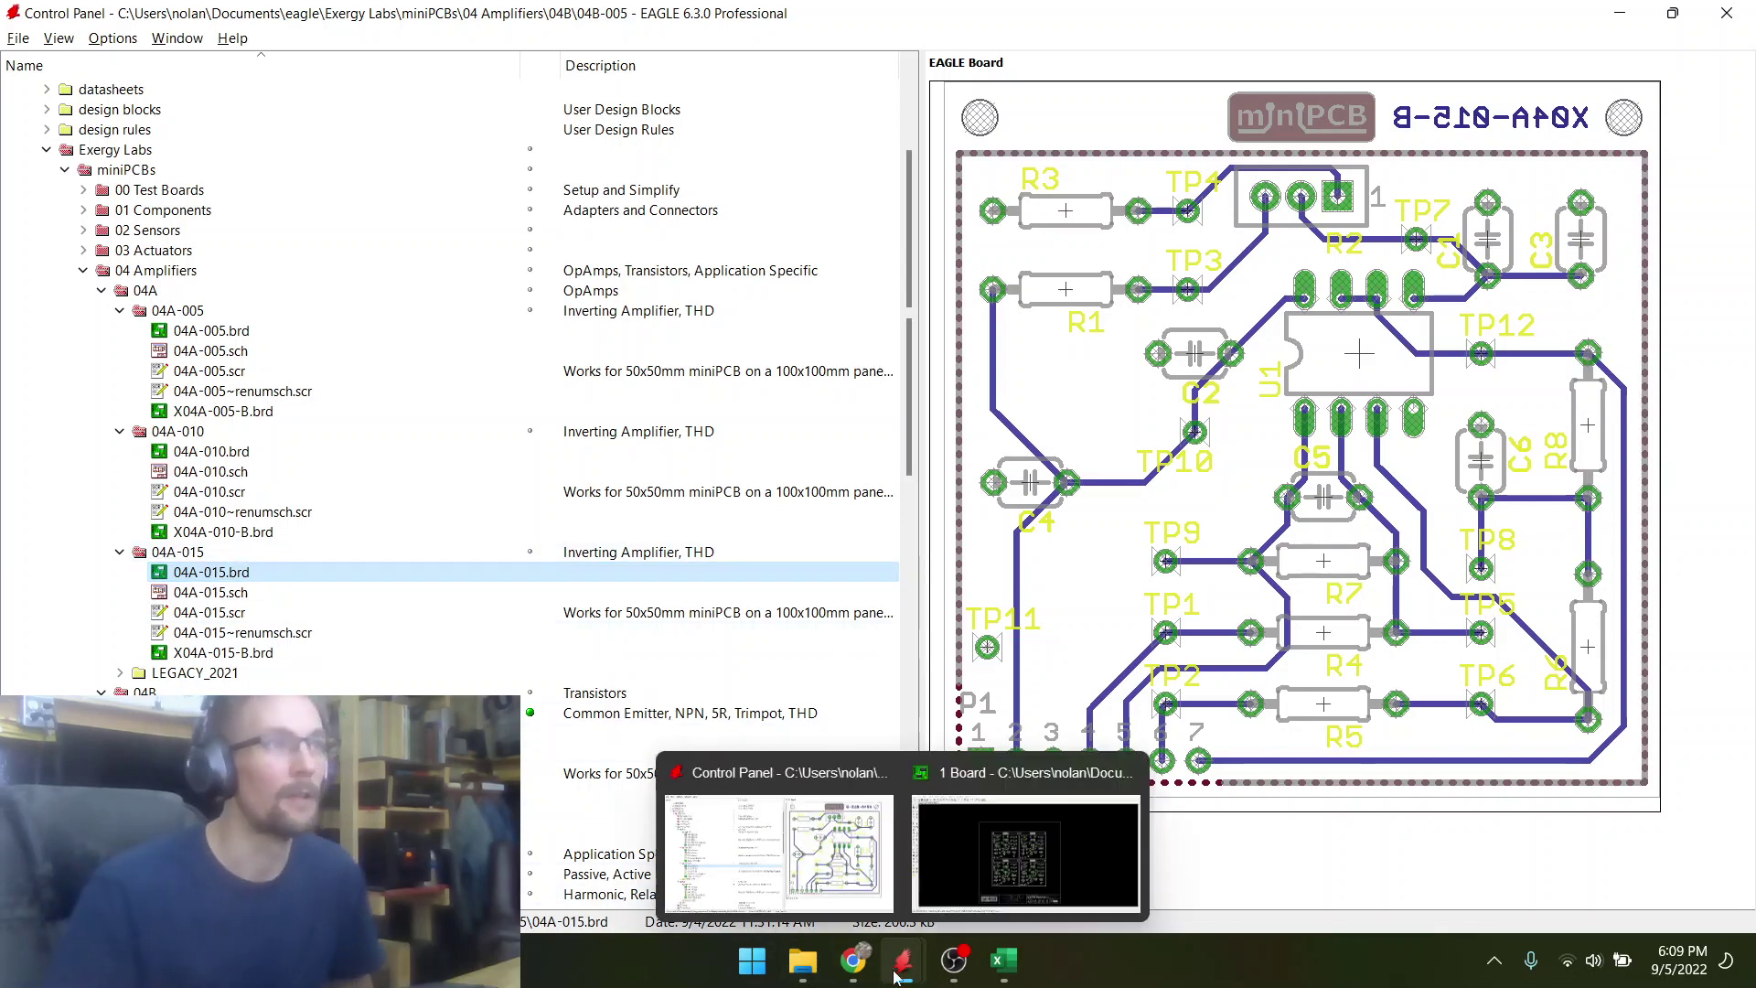
- Switch to the Product Catalog workbook in Excel and check the Instrumentation Amplifier entry and status of part 04A-020
click(981, 957)
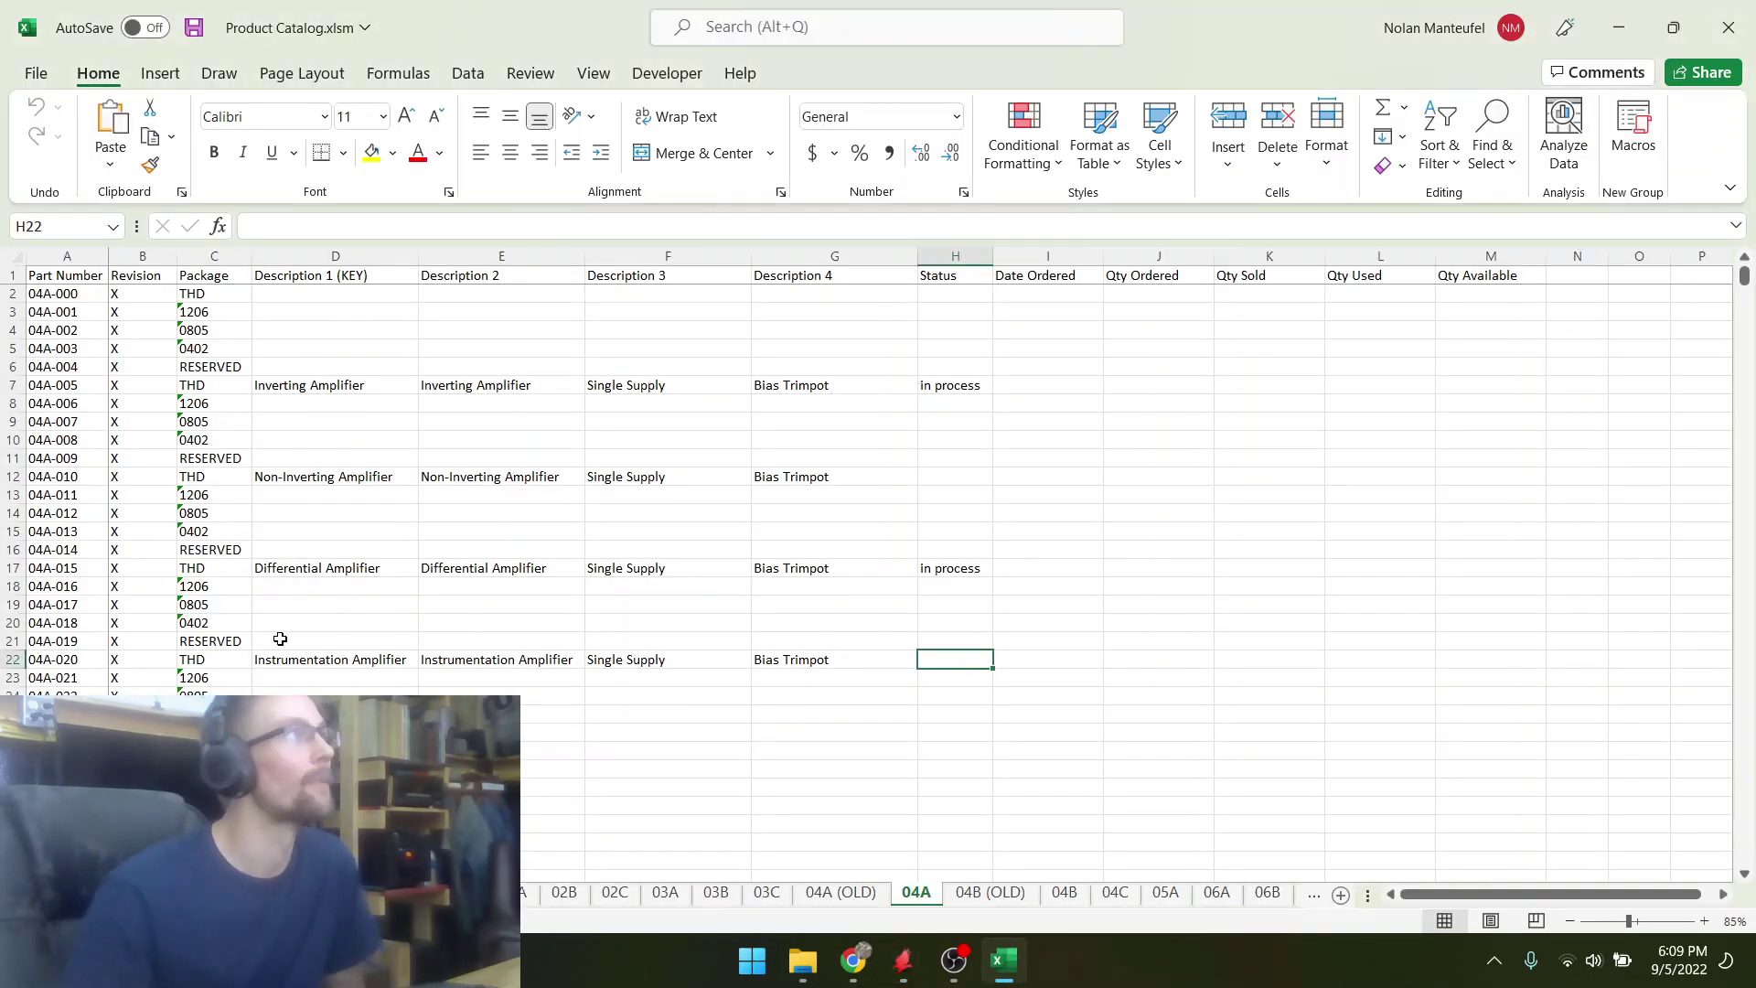
click(301, 663)
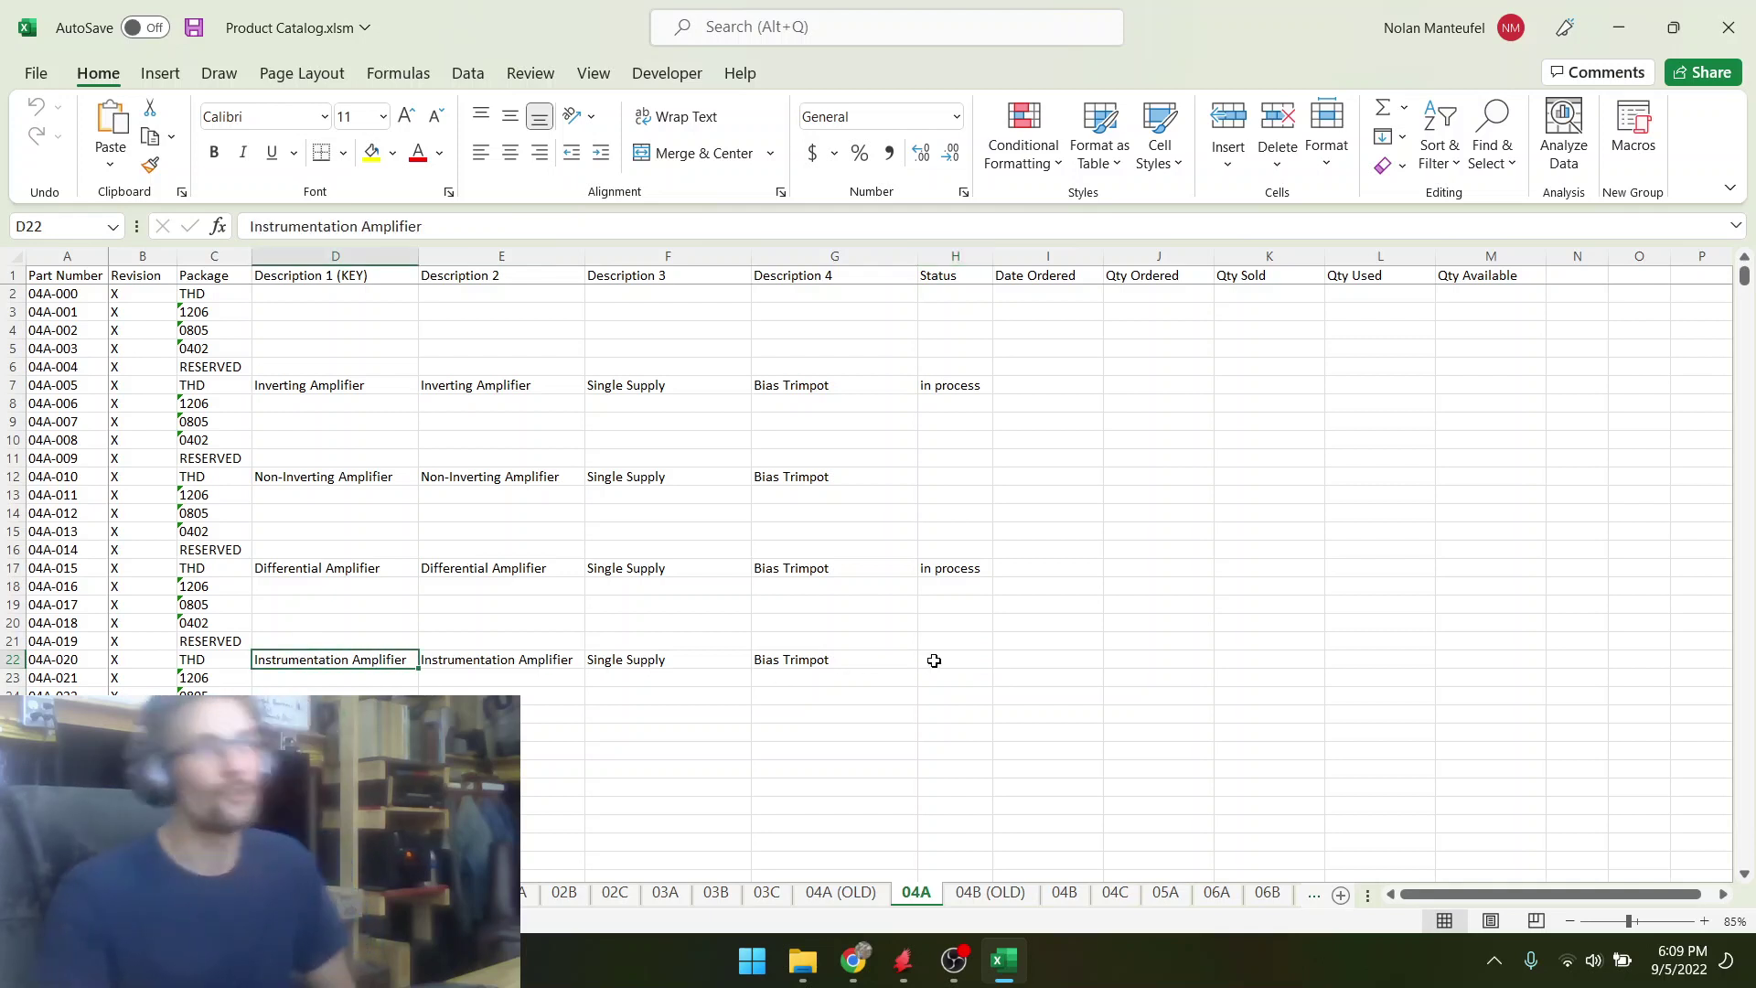
click(932, 659)
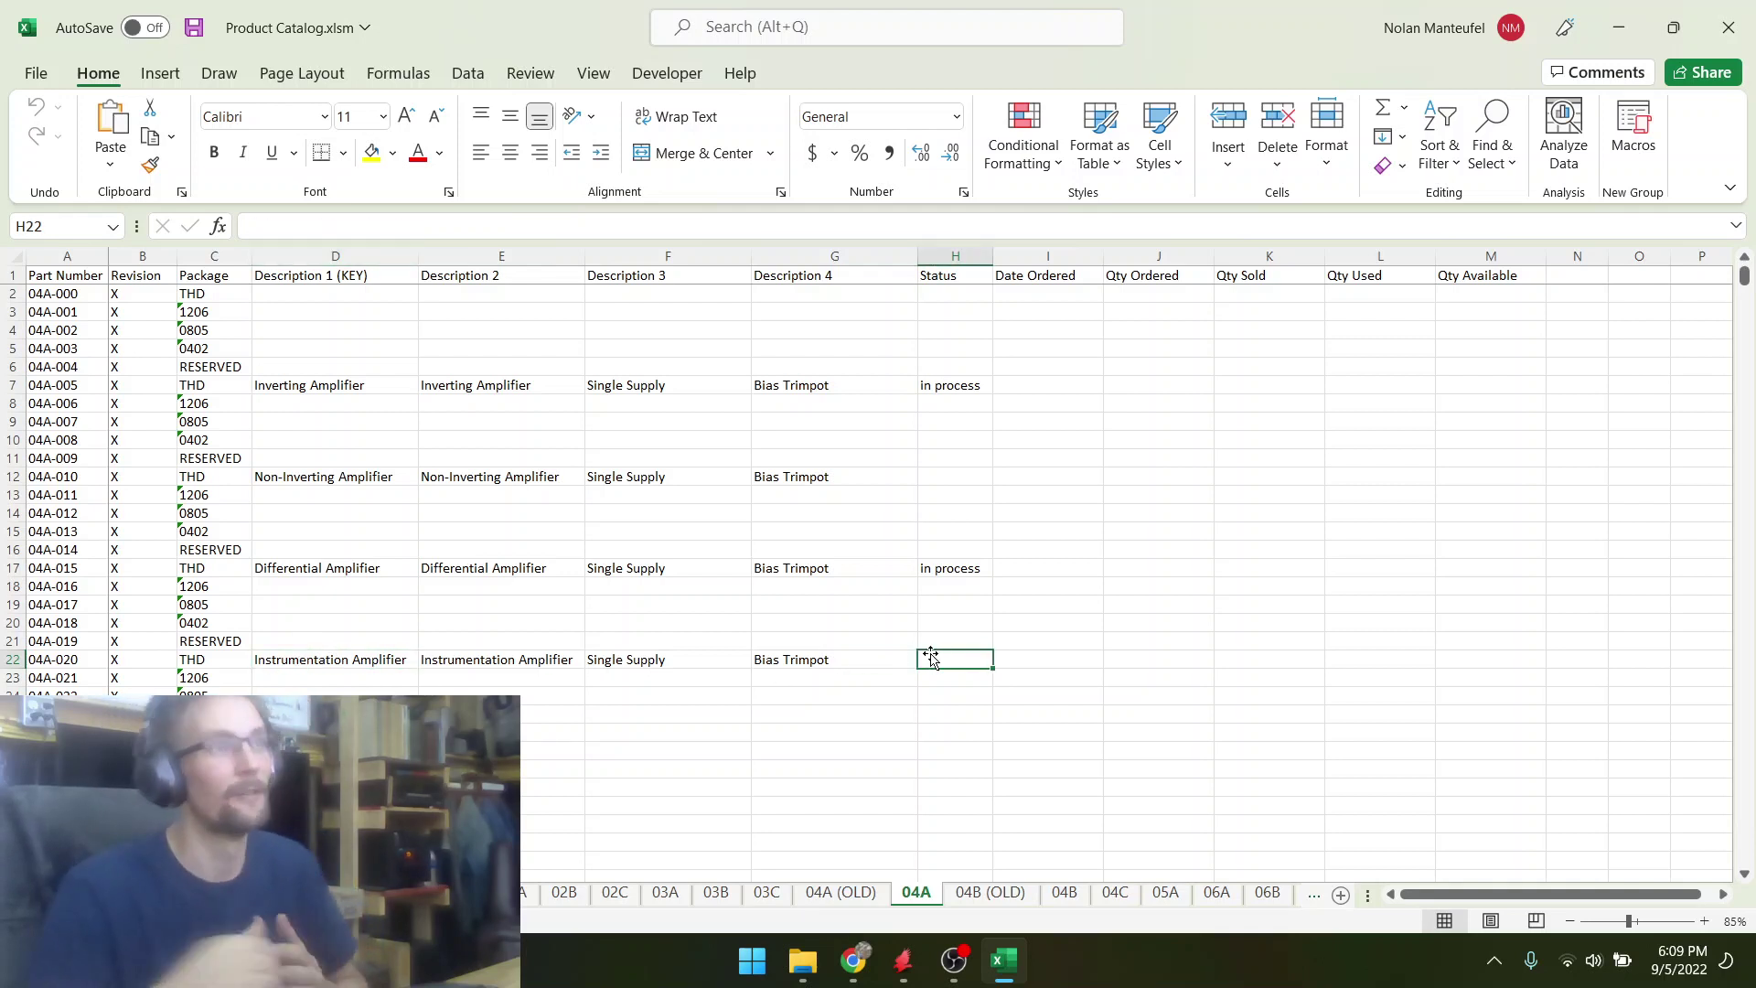
- In Chrome, search for "application note ti operational amplifier application notes" and open TI's Handbook of Operational Amplifier Applications (Rev. B)
click(856, 960)
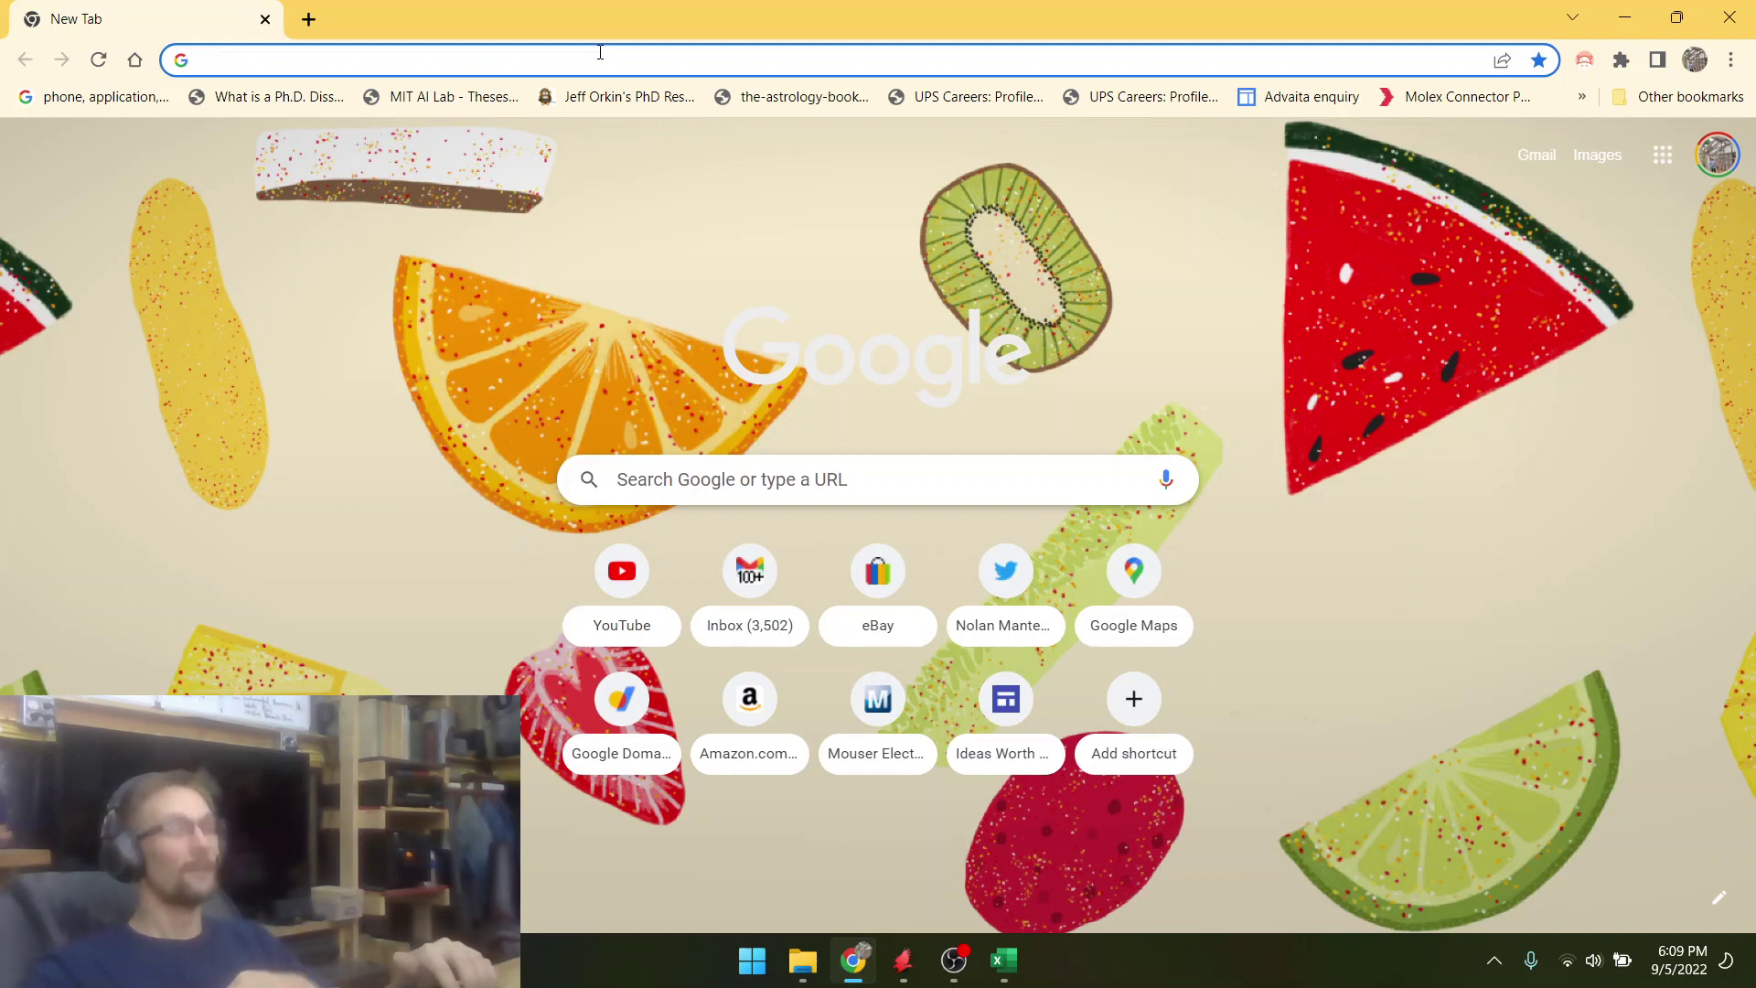
text(in)
key(BackSpace)
key(BackSpace)
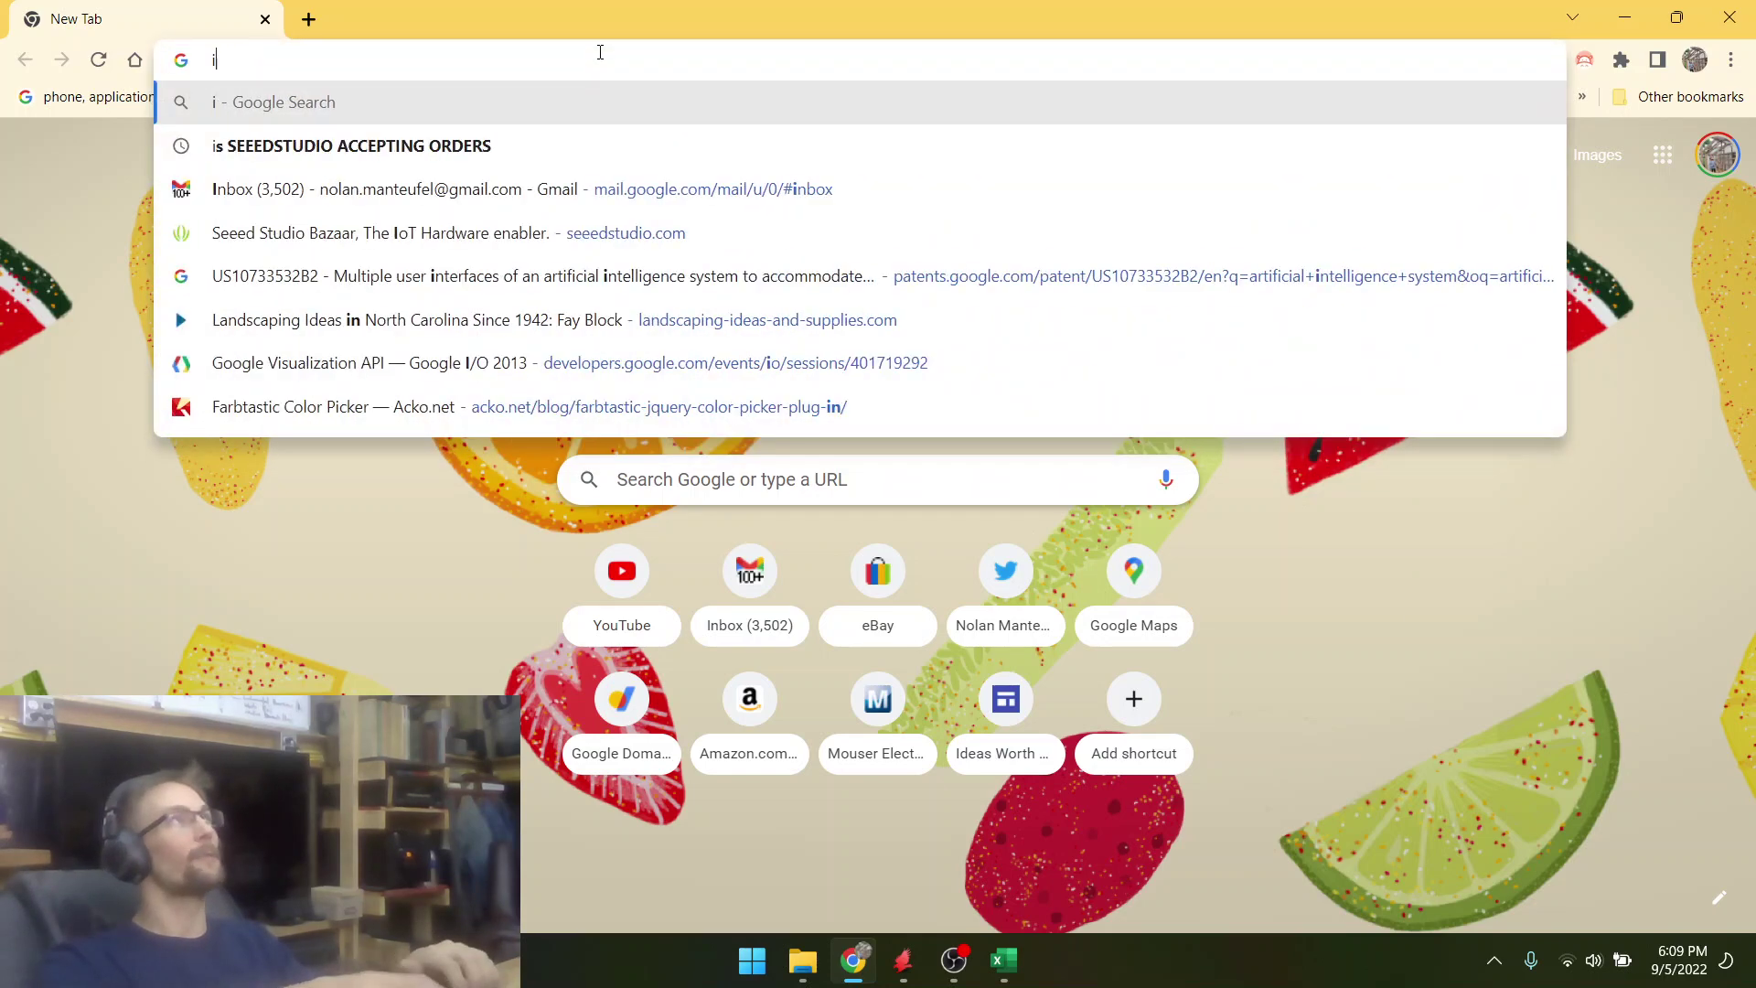
text(op)
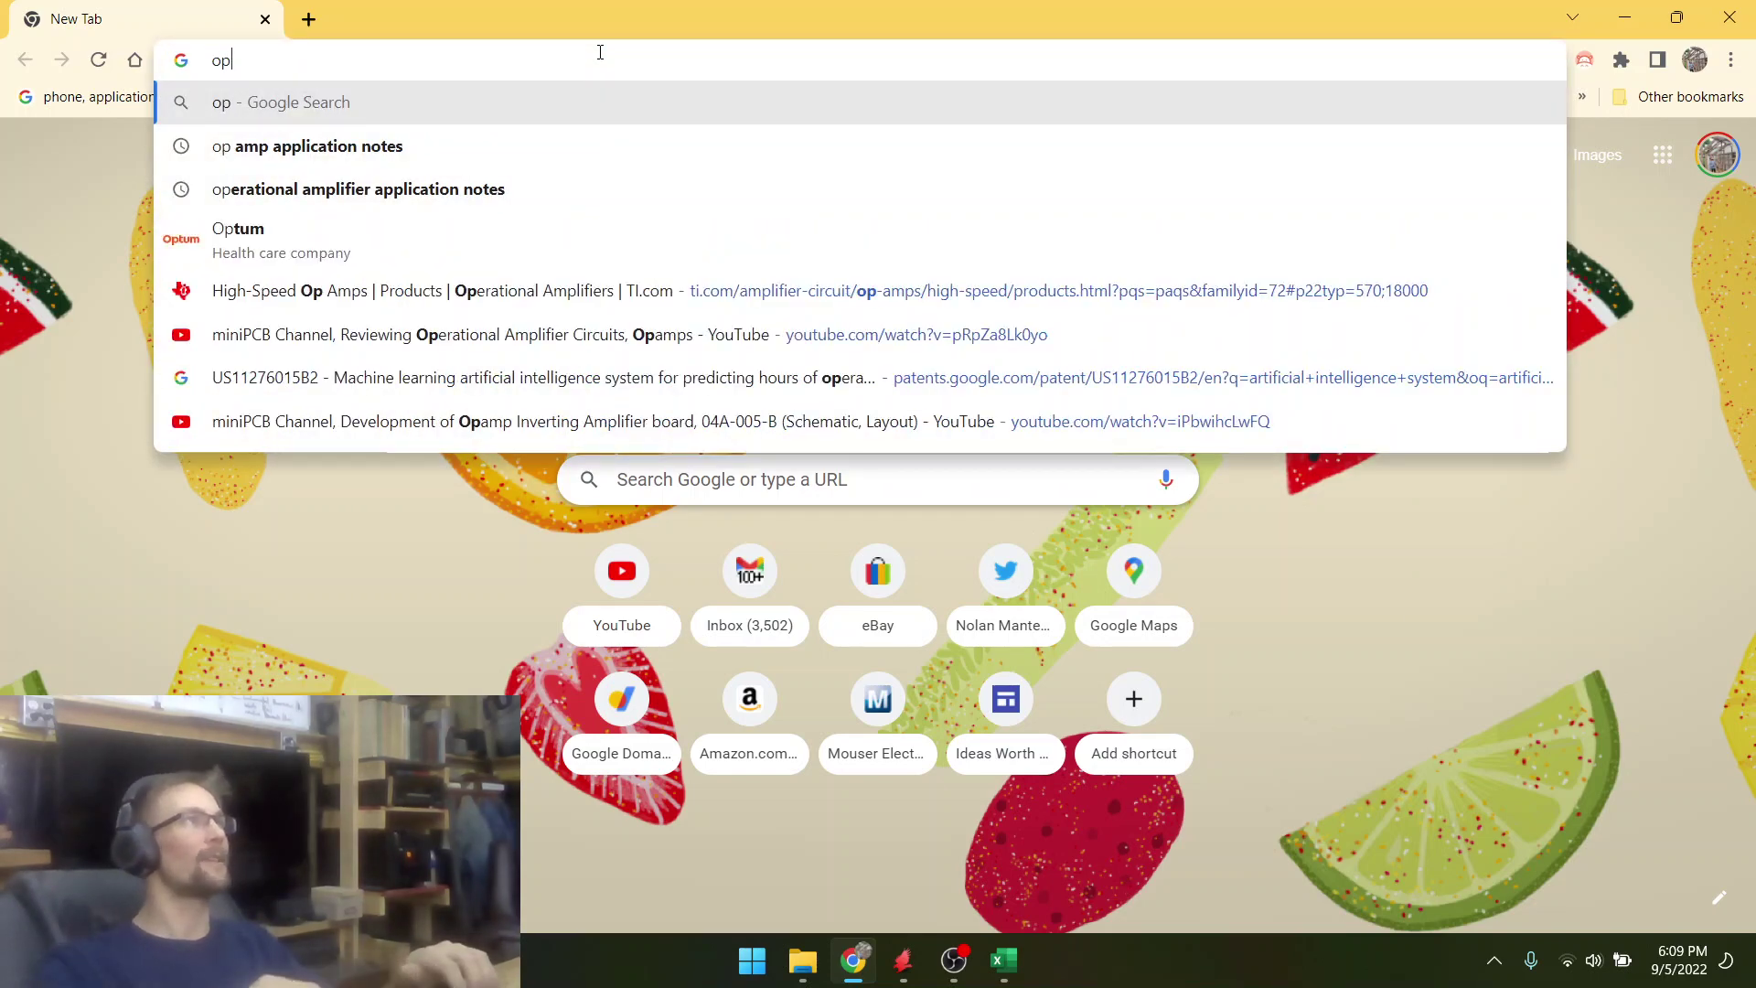
key(Down)
key(Down)
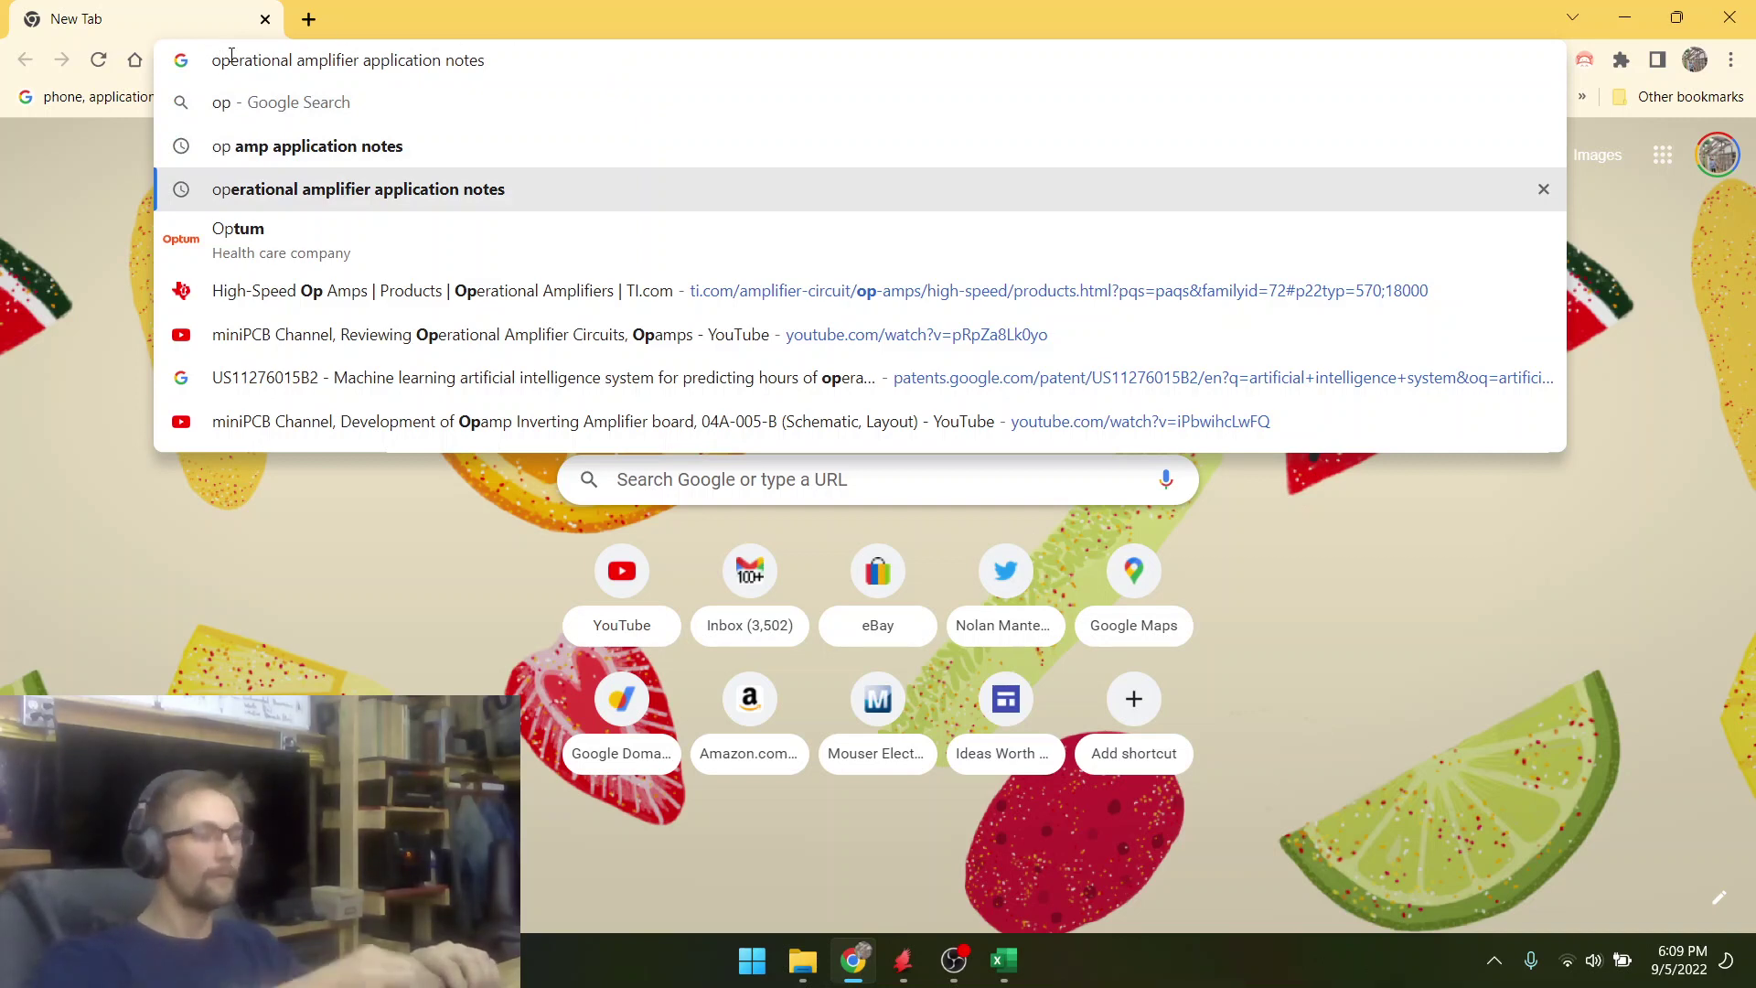
text(applicatino note )
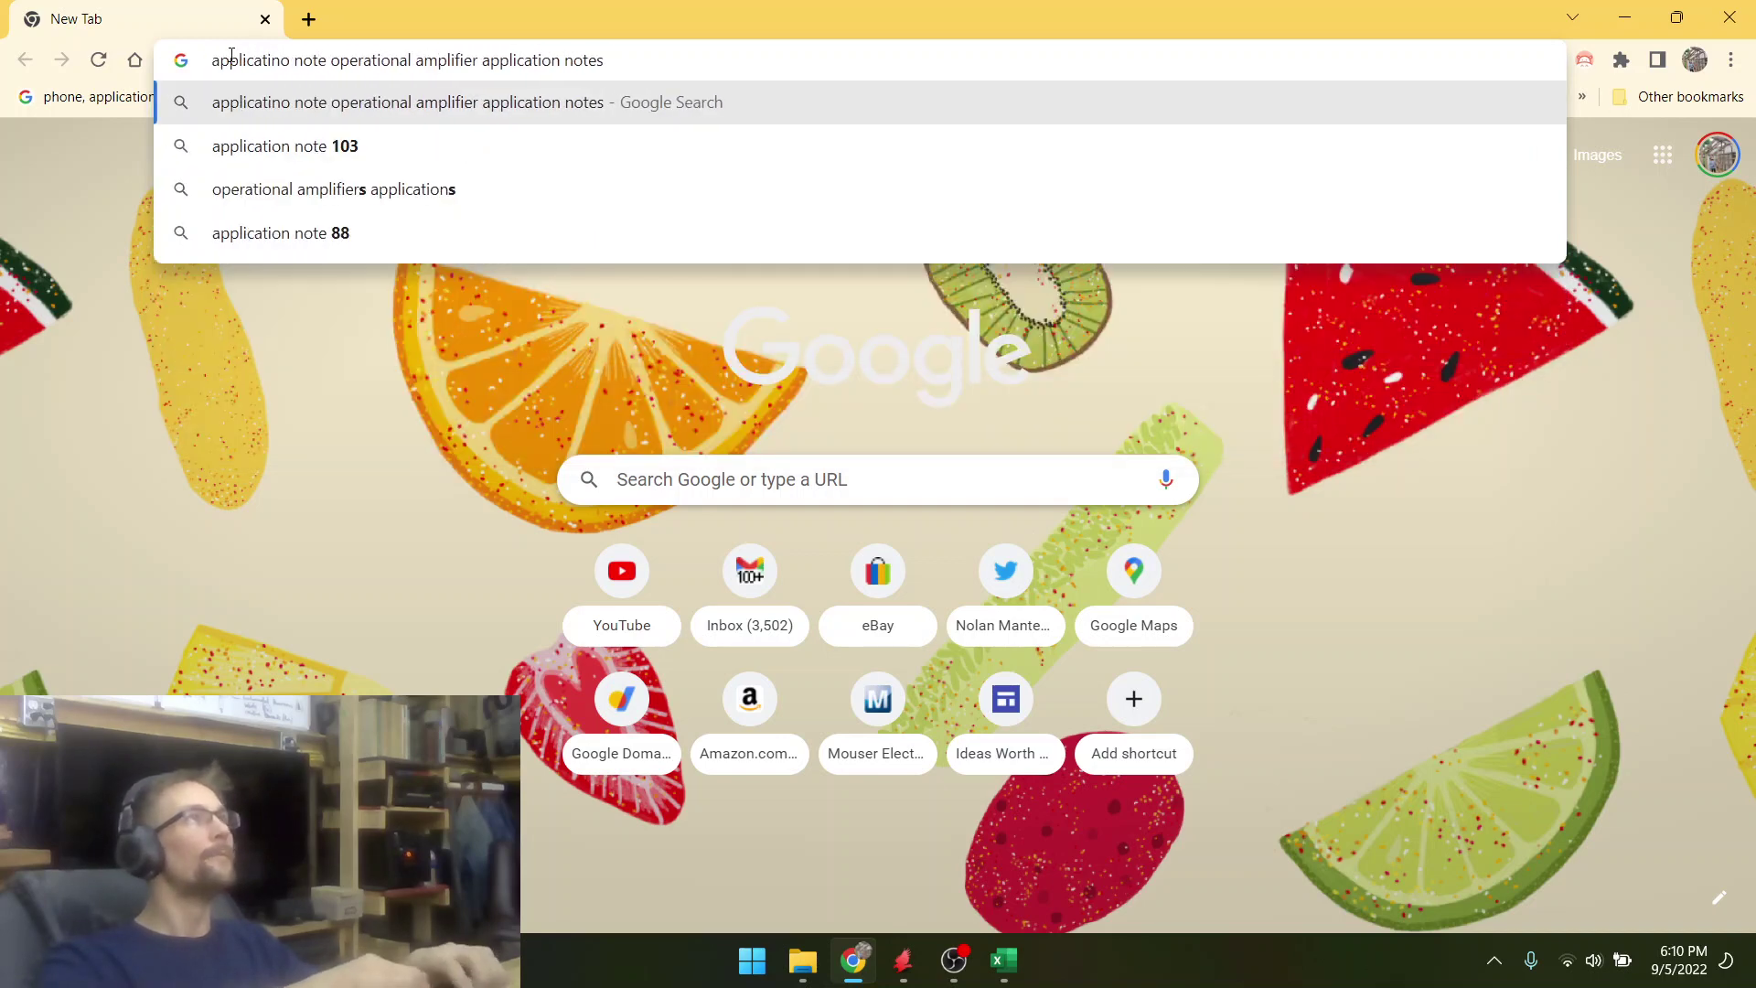
text(ti)
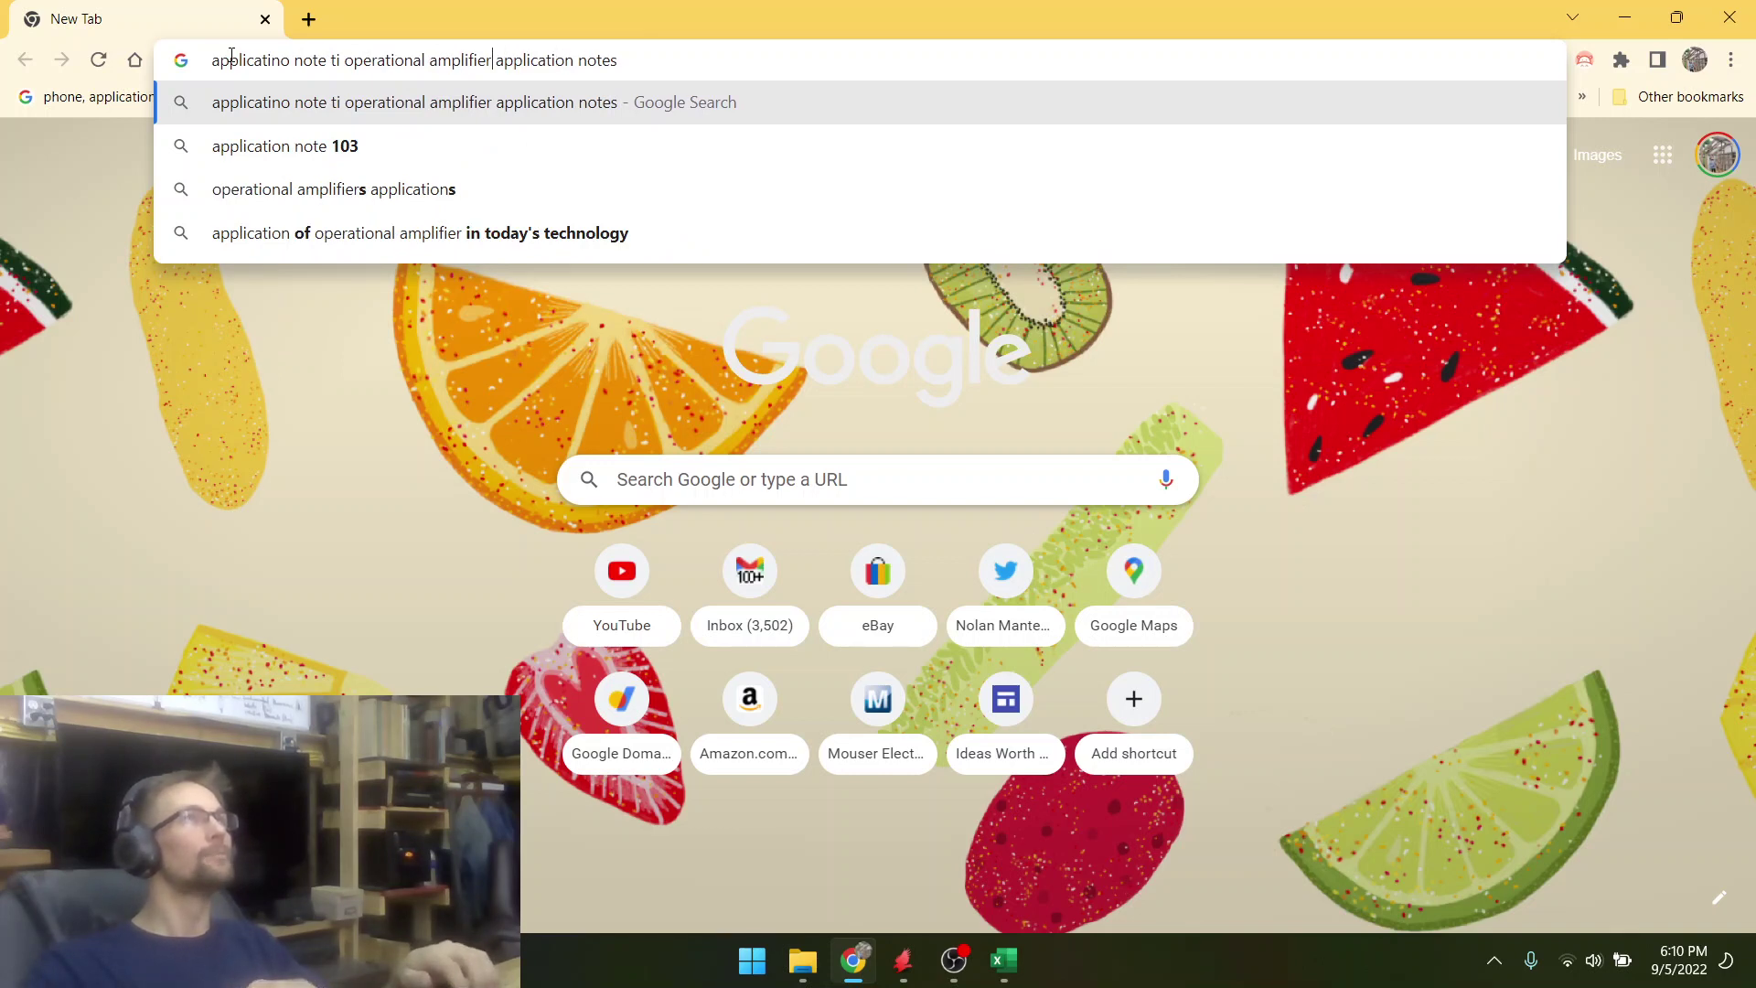
key(shift+Right)
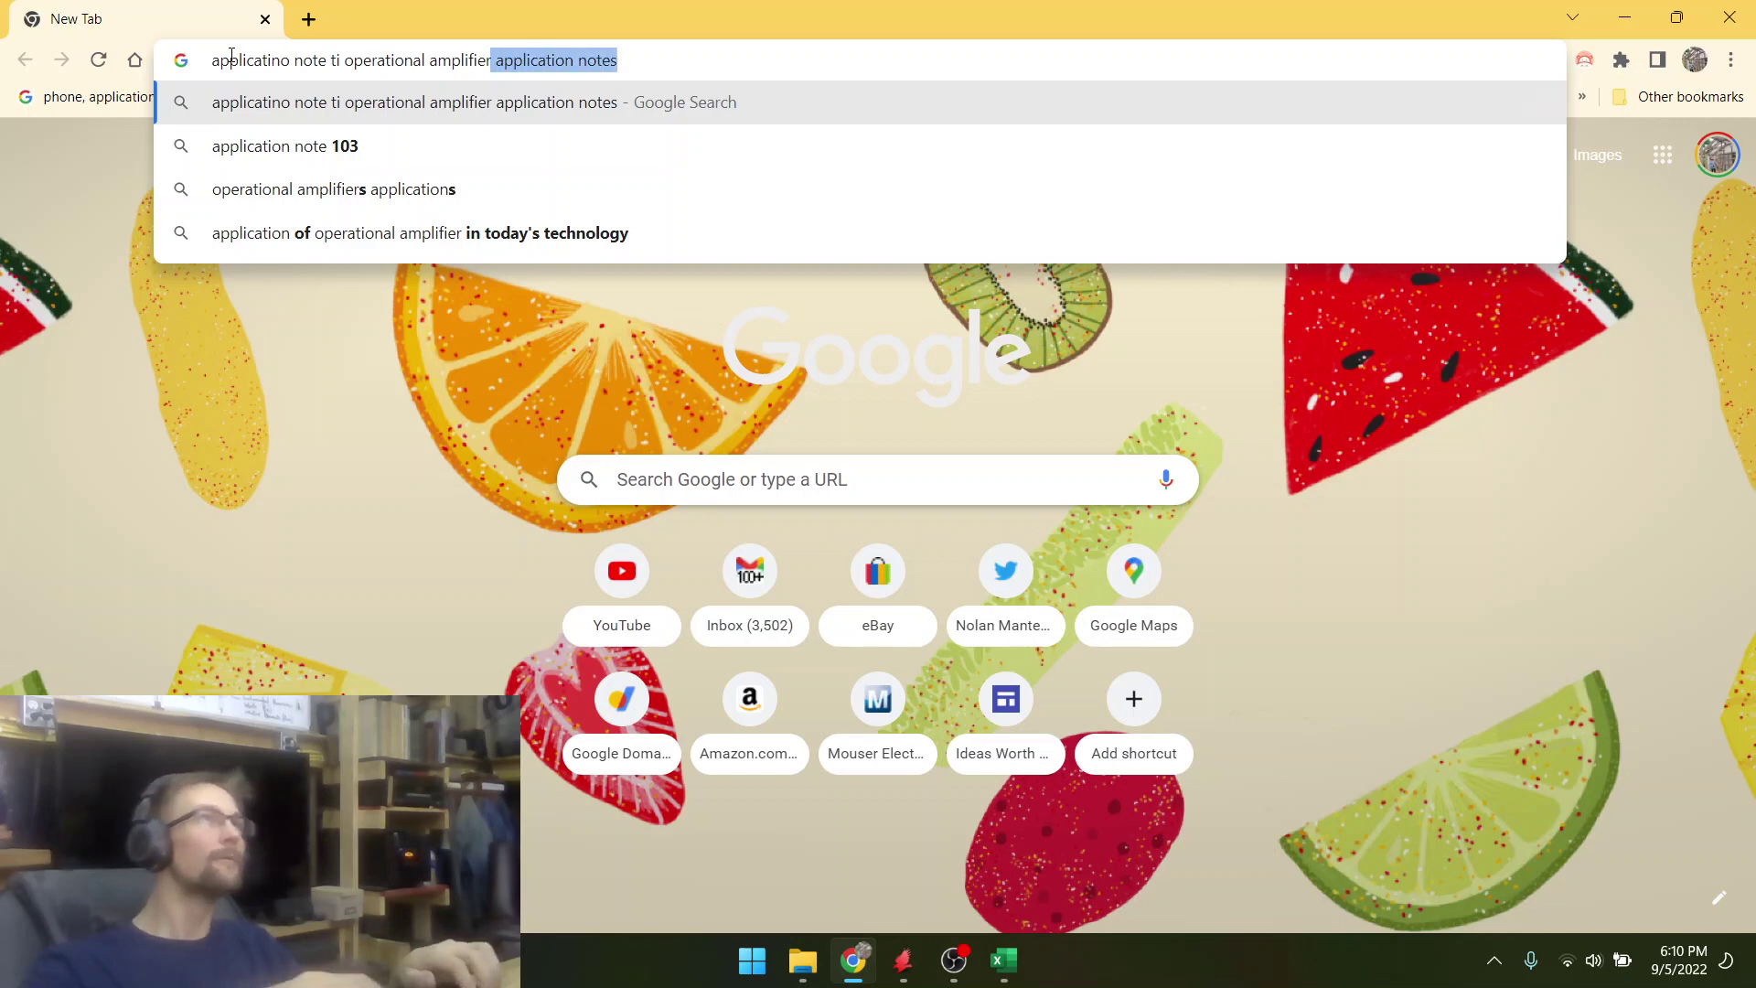
key(Return)
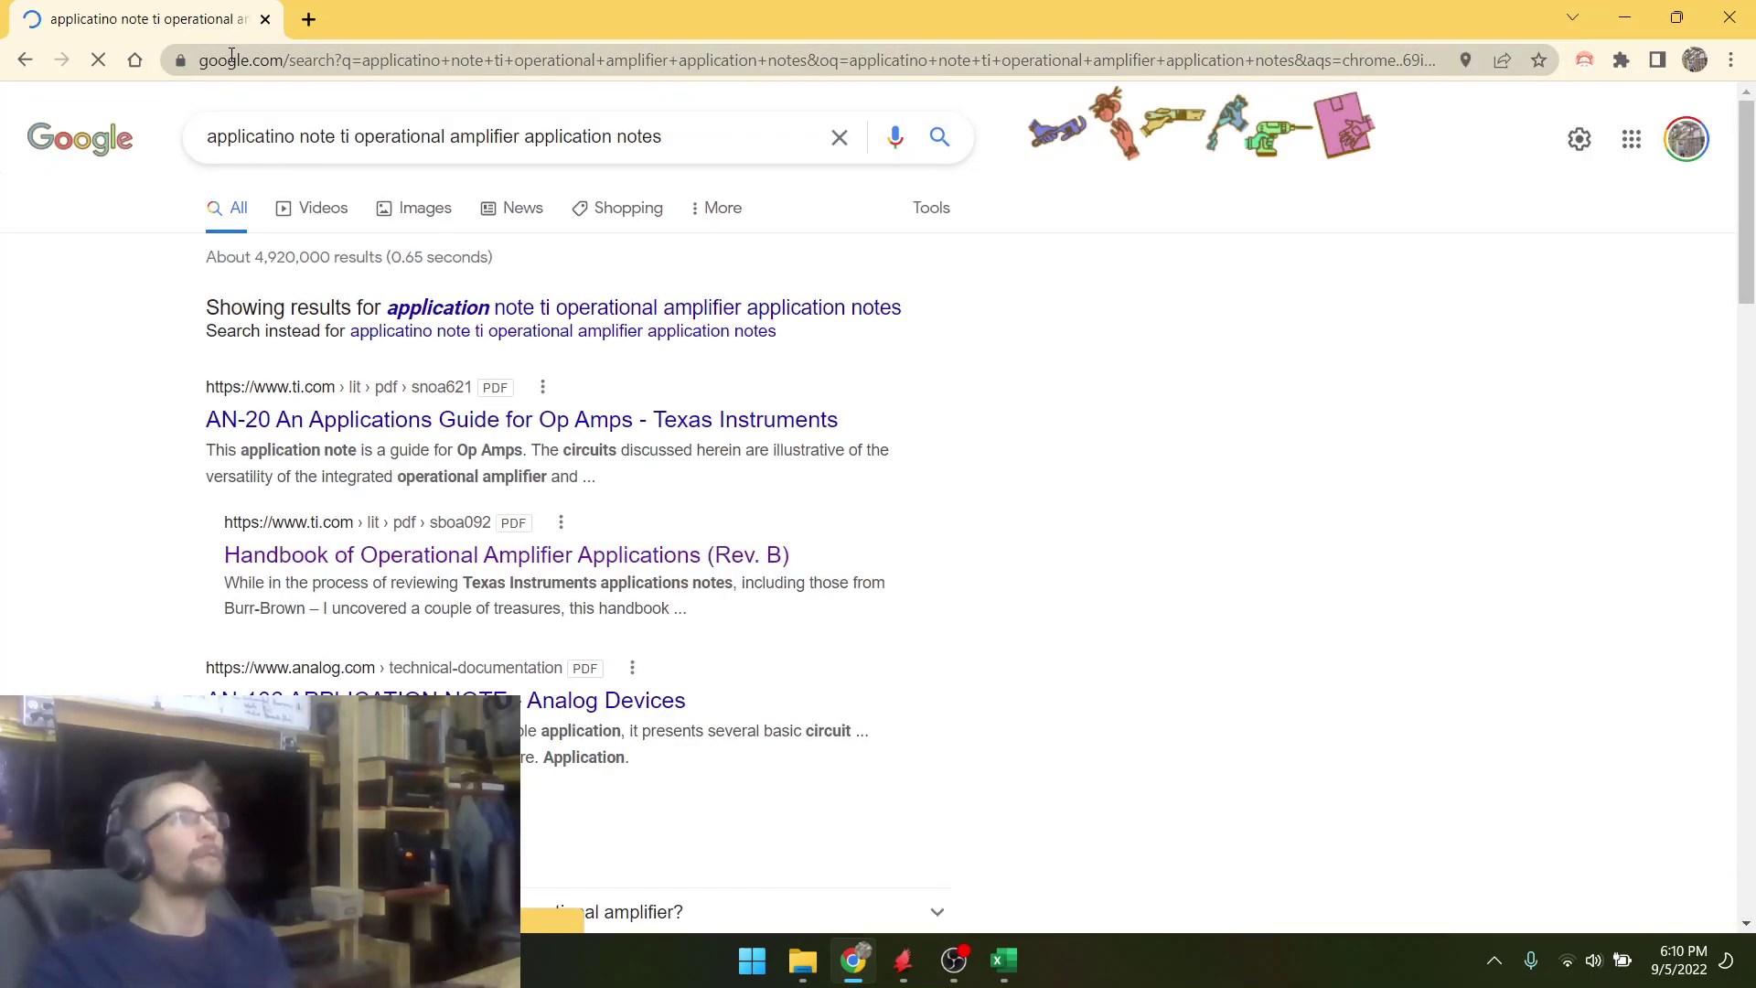
click(385, 541)
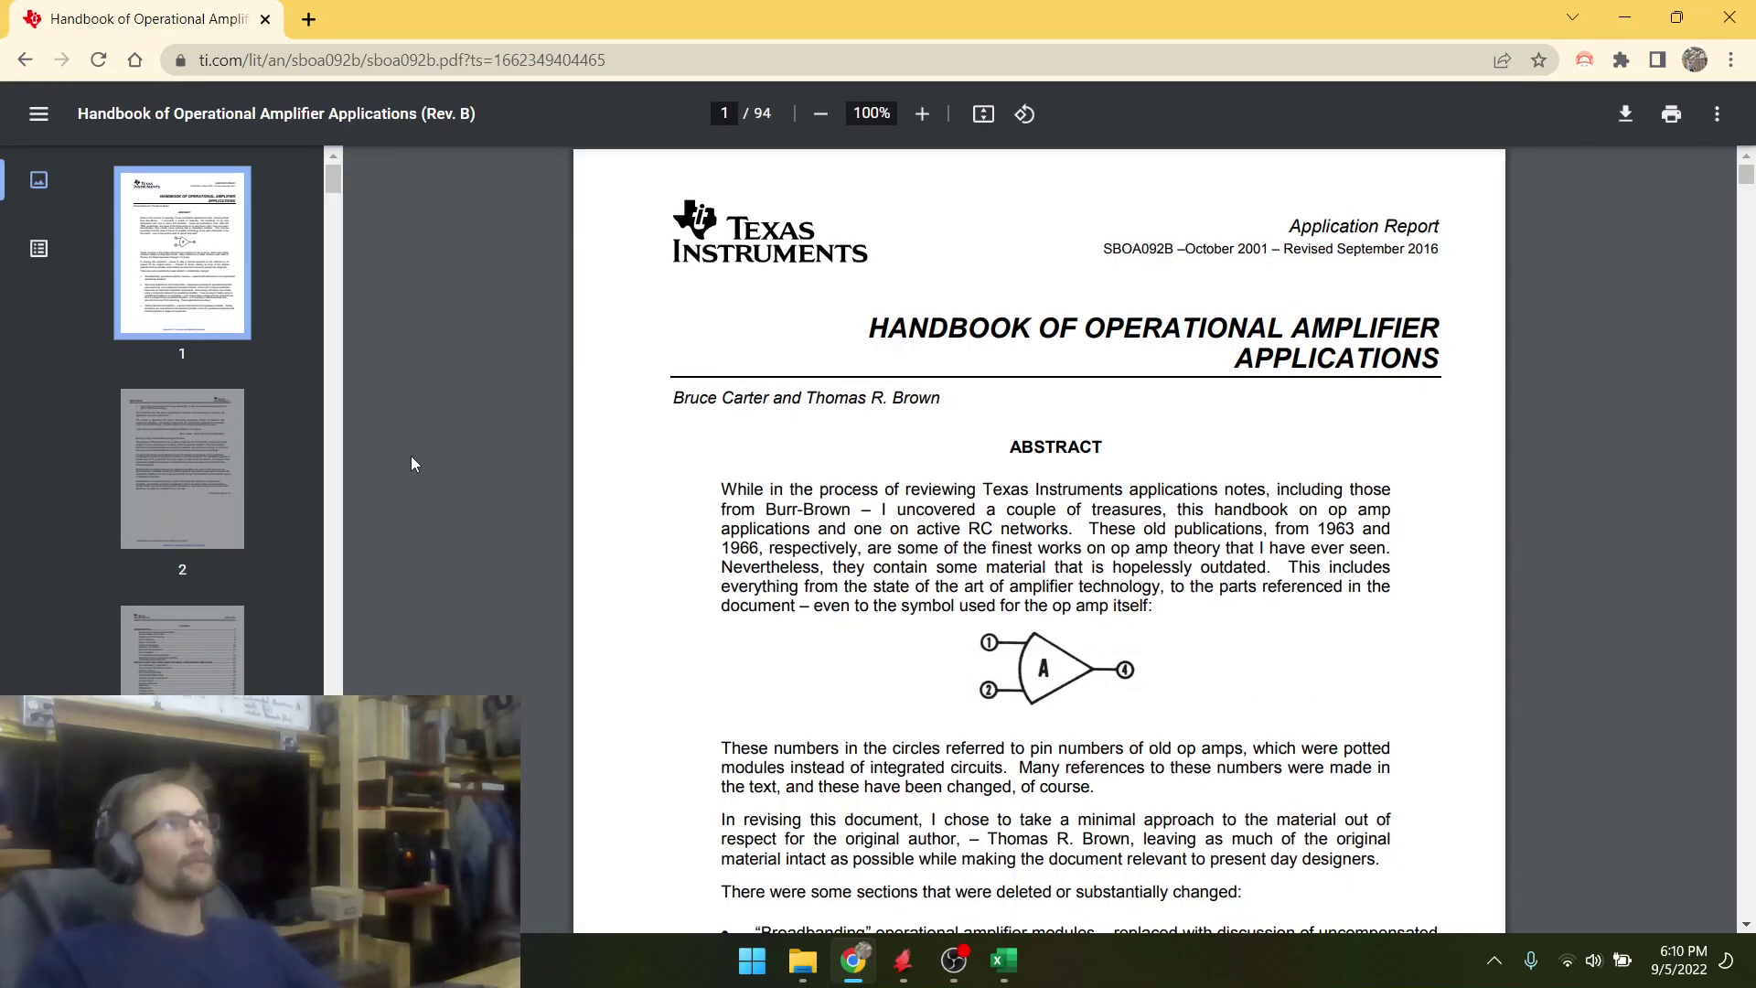
- Read through the handbook's table of contents and list of figures for amplifier circuit topics
scroll(809, 640, down, 20)
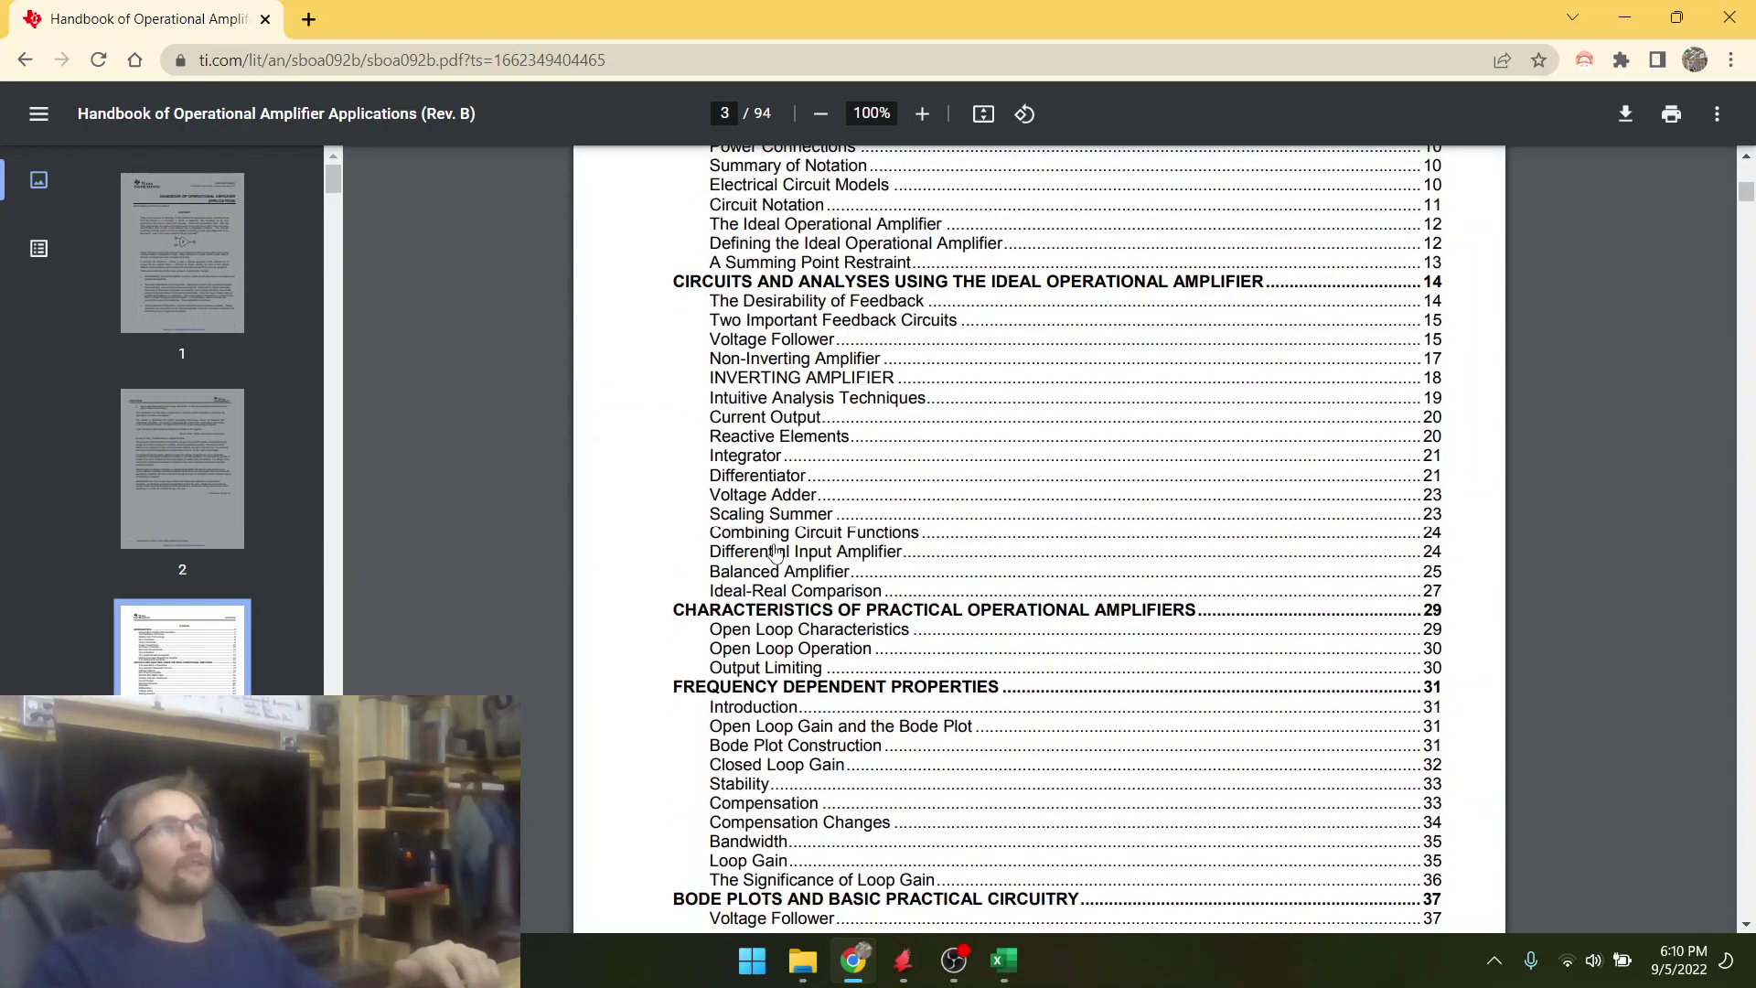
scroll(805, 622, up, 3)
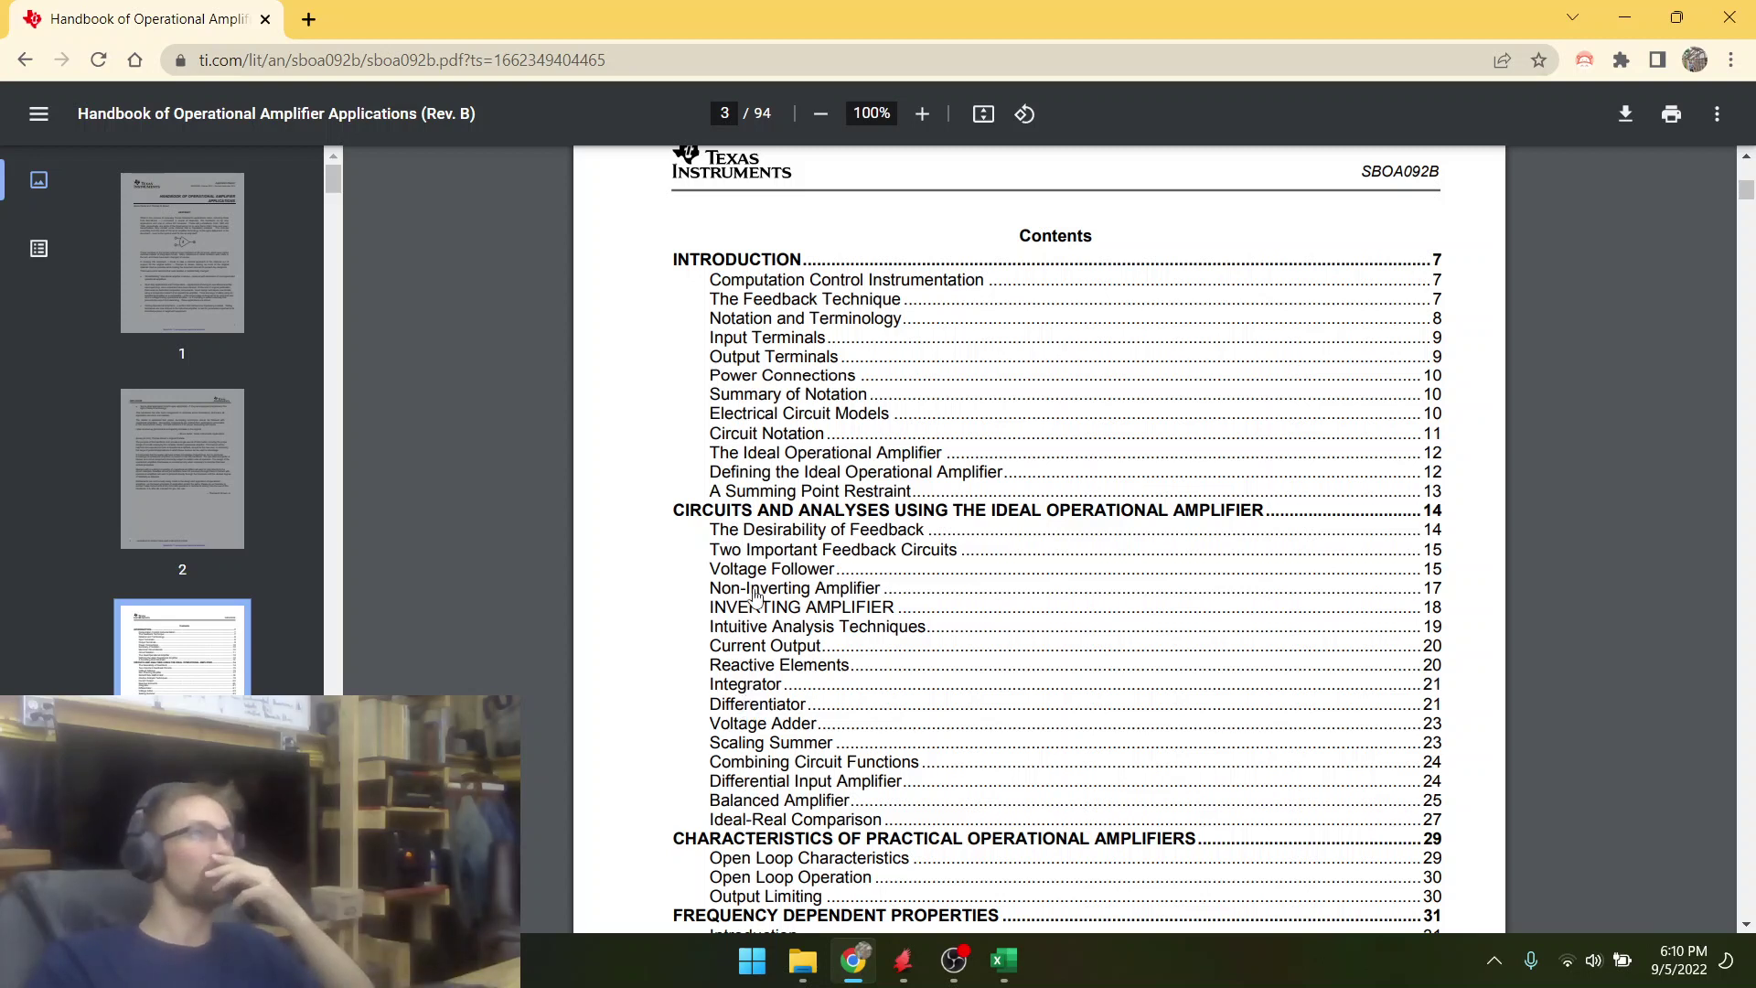
scroll(757, 506, down, 6)
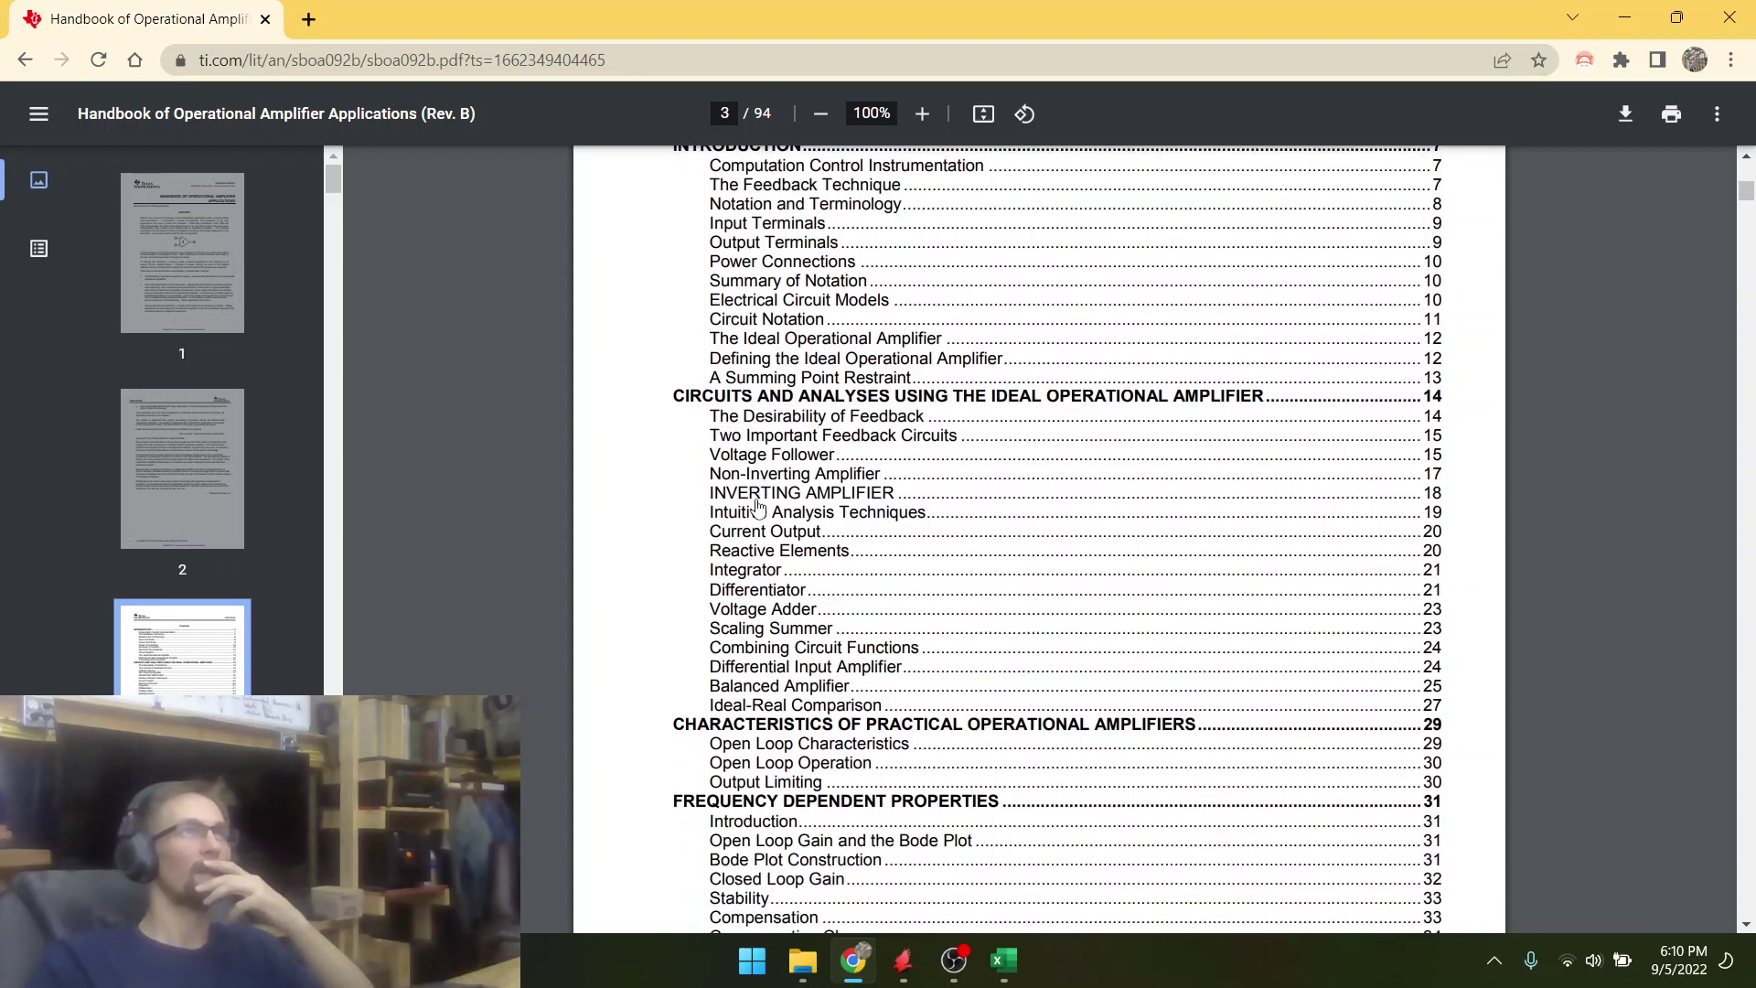
scroll(756, 606, down, 7)
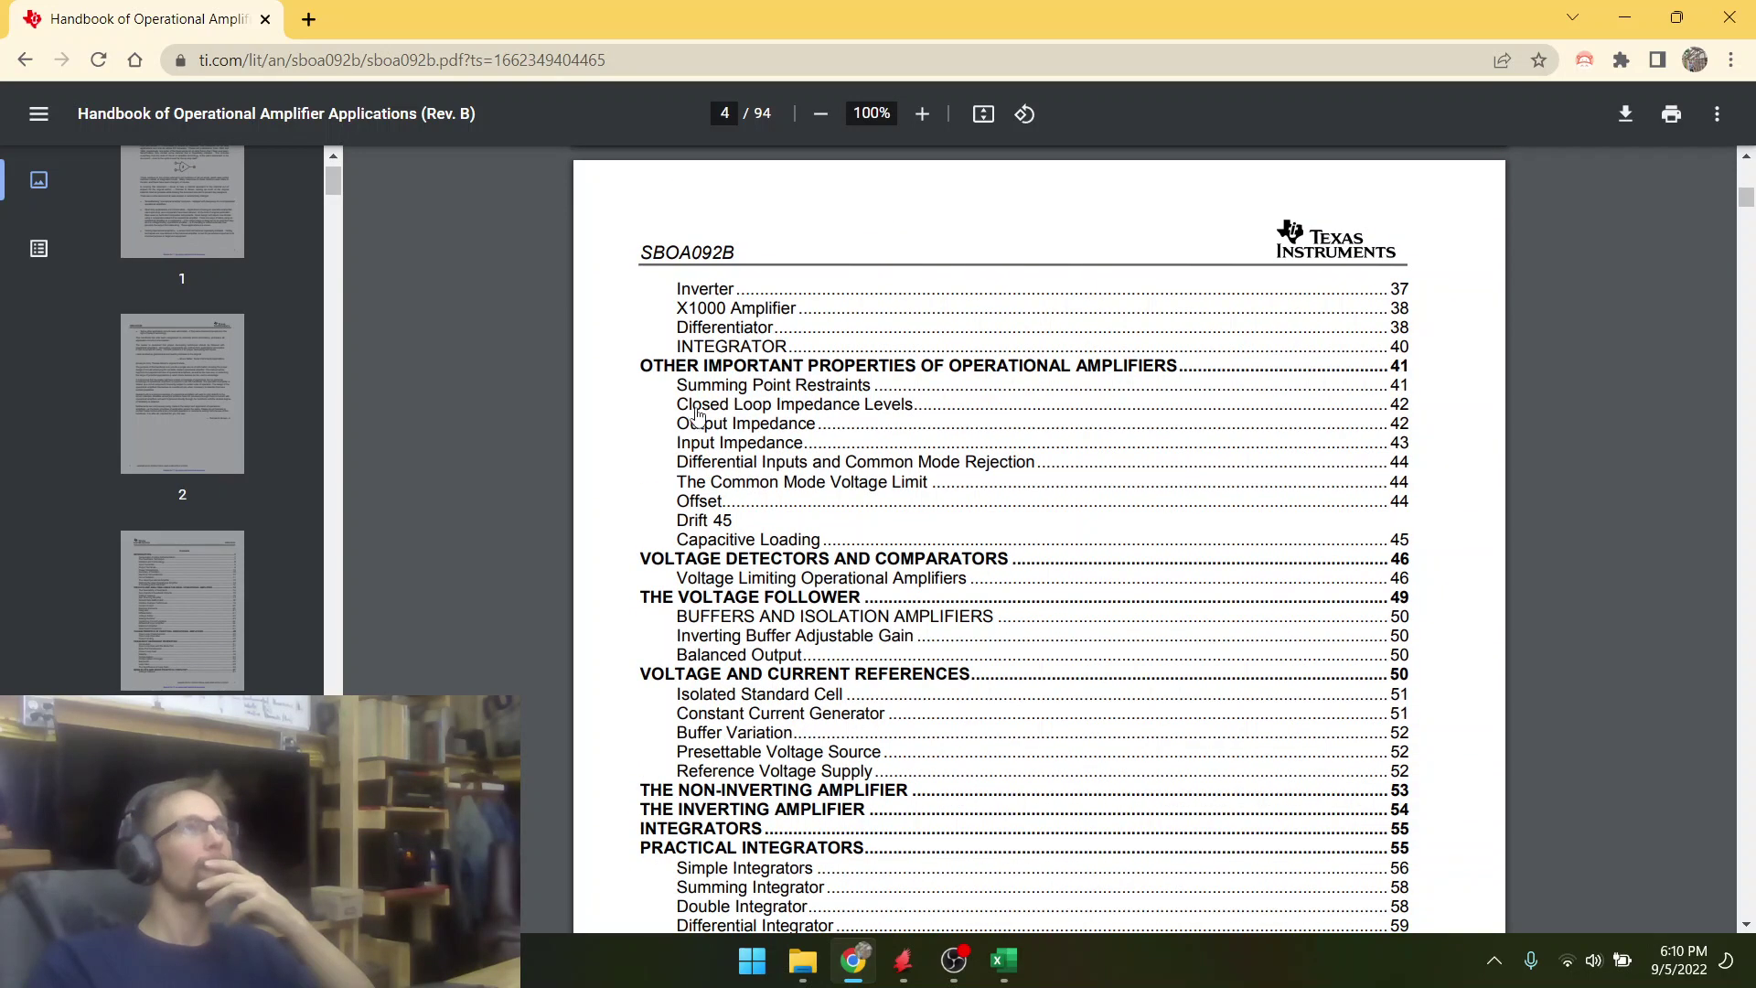
scroll(713, 613, down, 5)
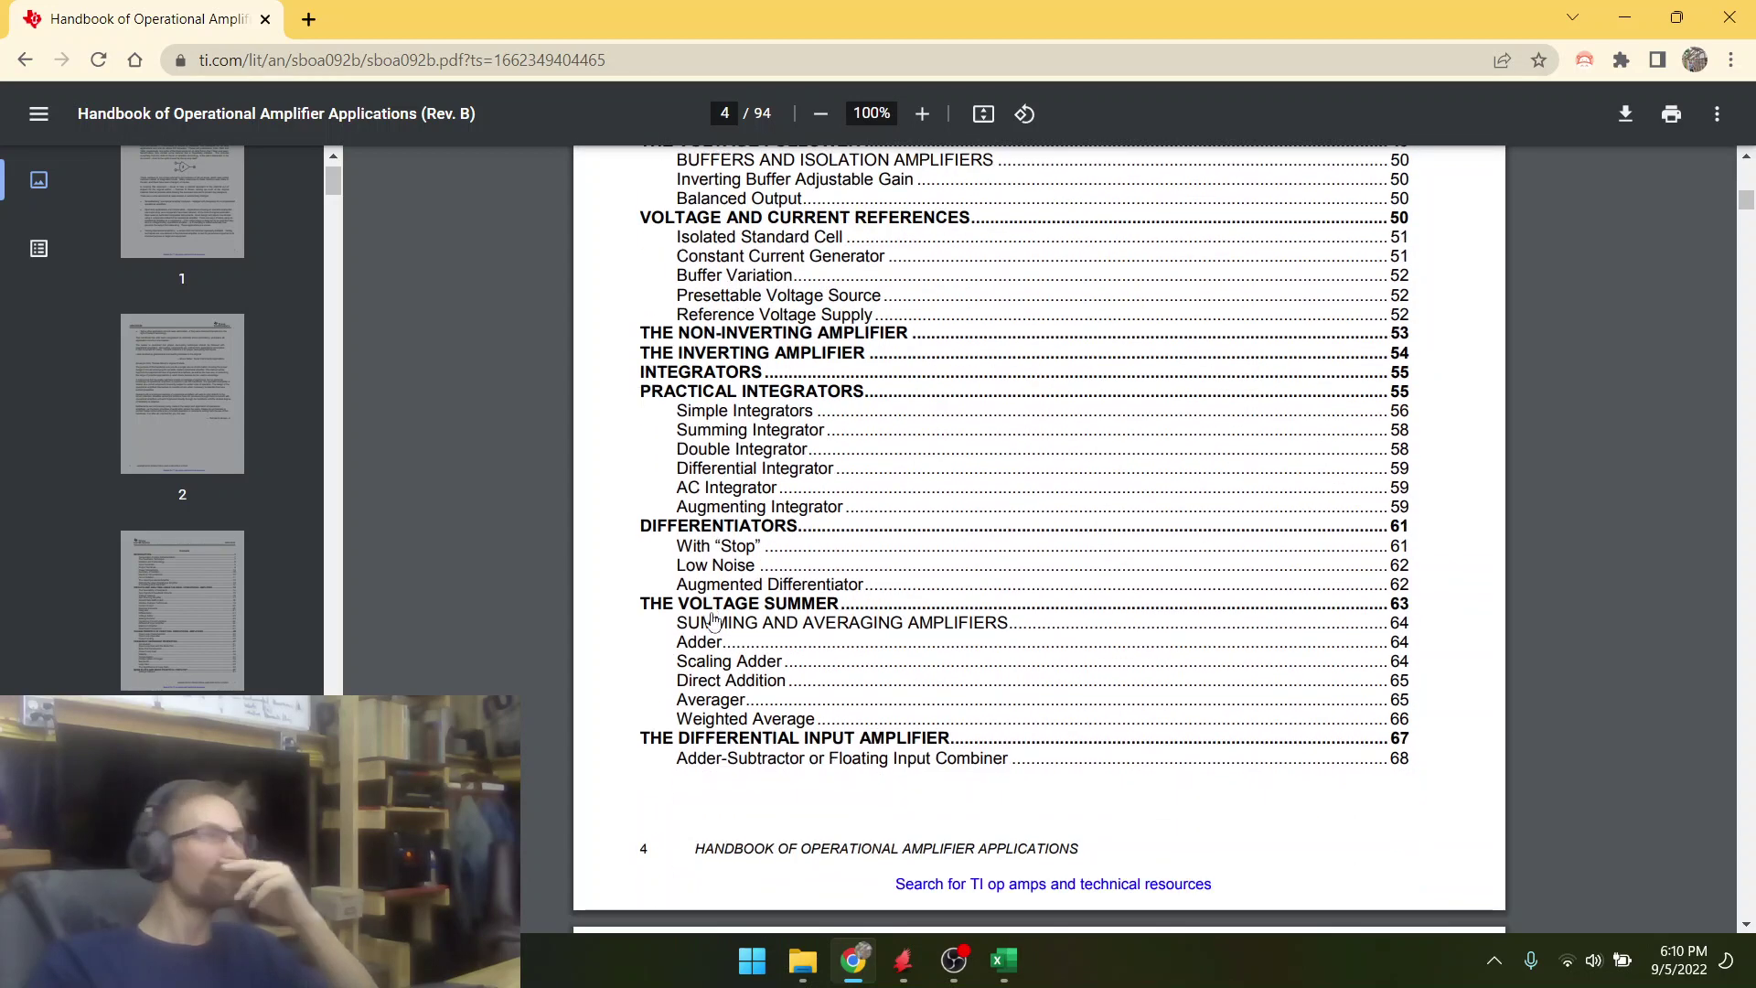
scroll(712, 617, down, 5)
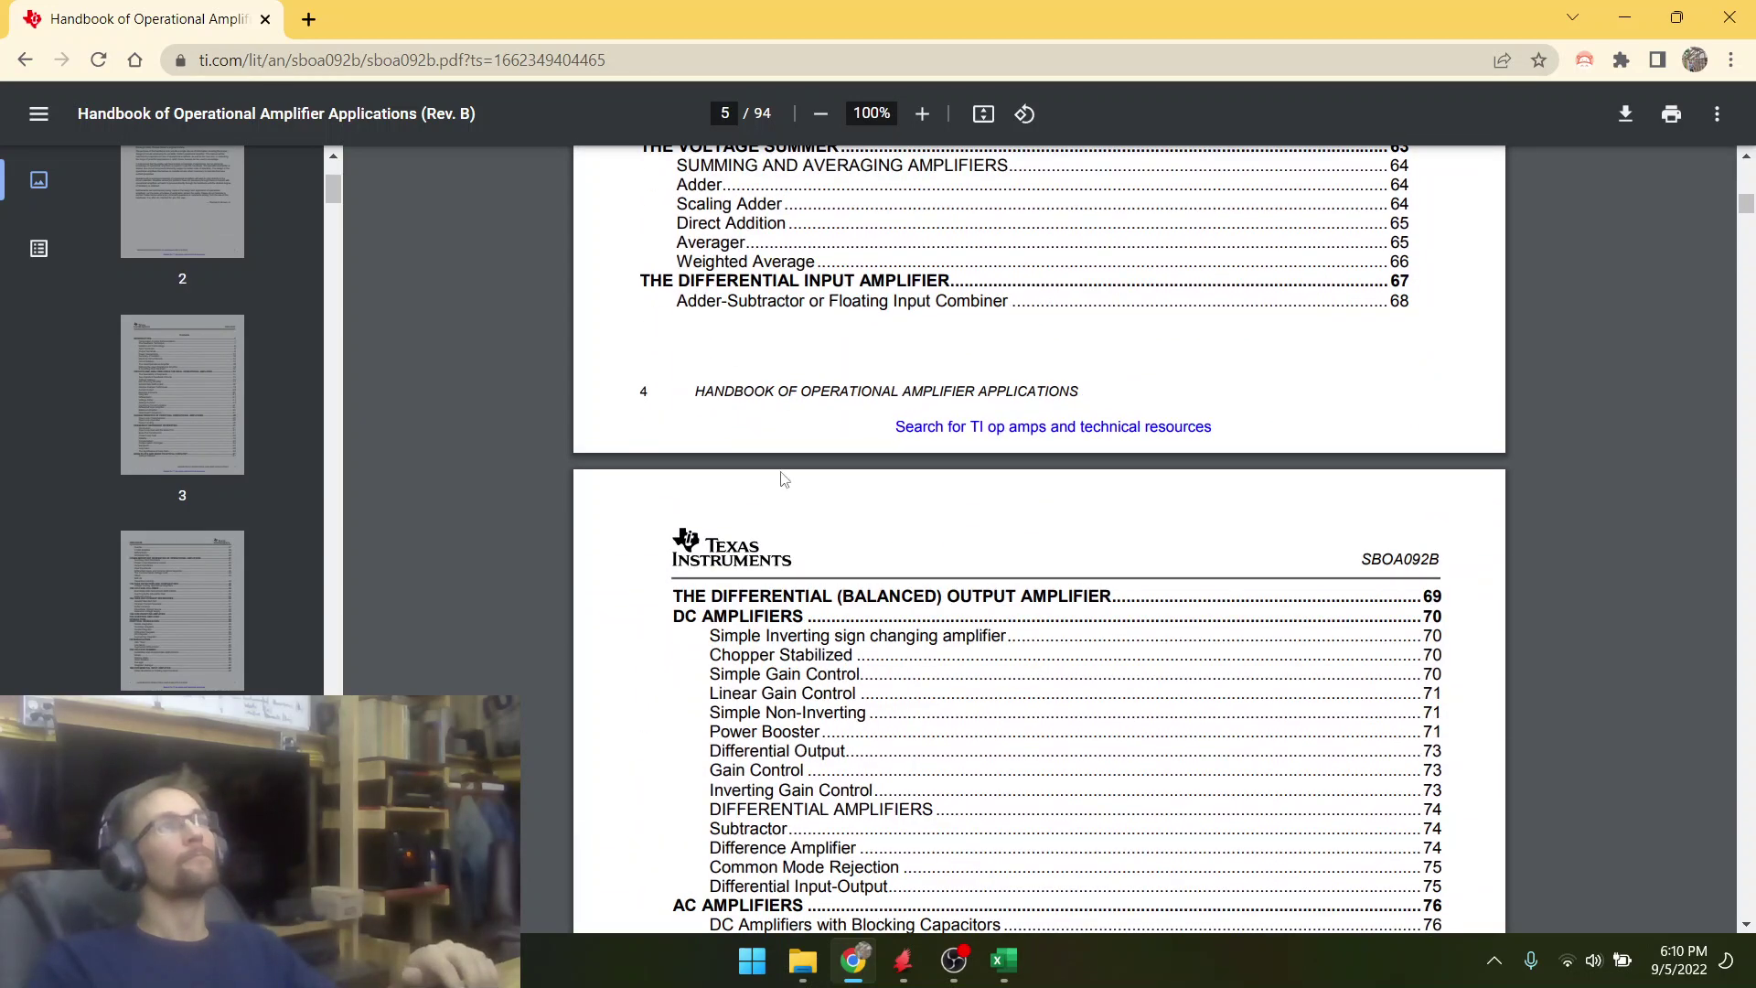
scroll(784, 479, down, 4)
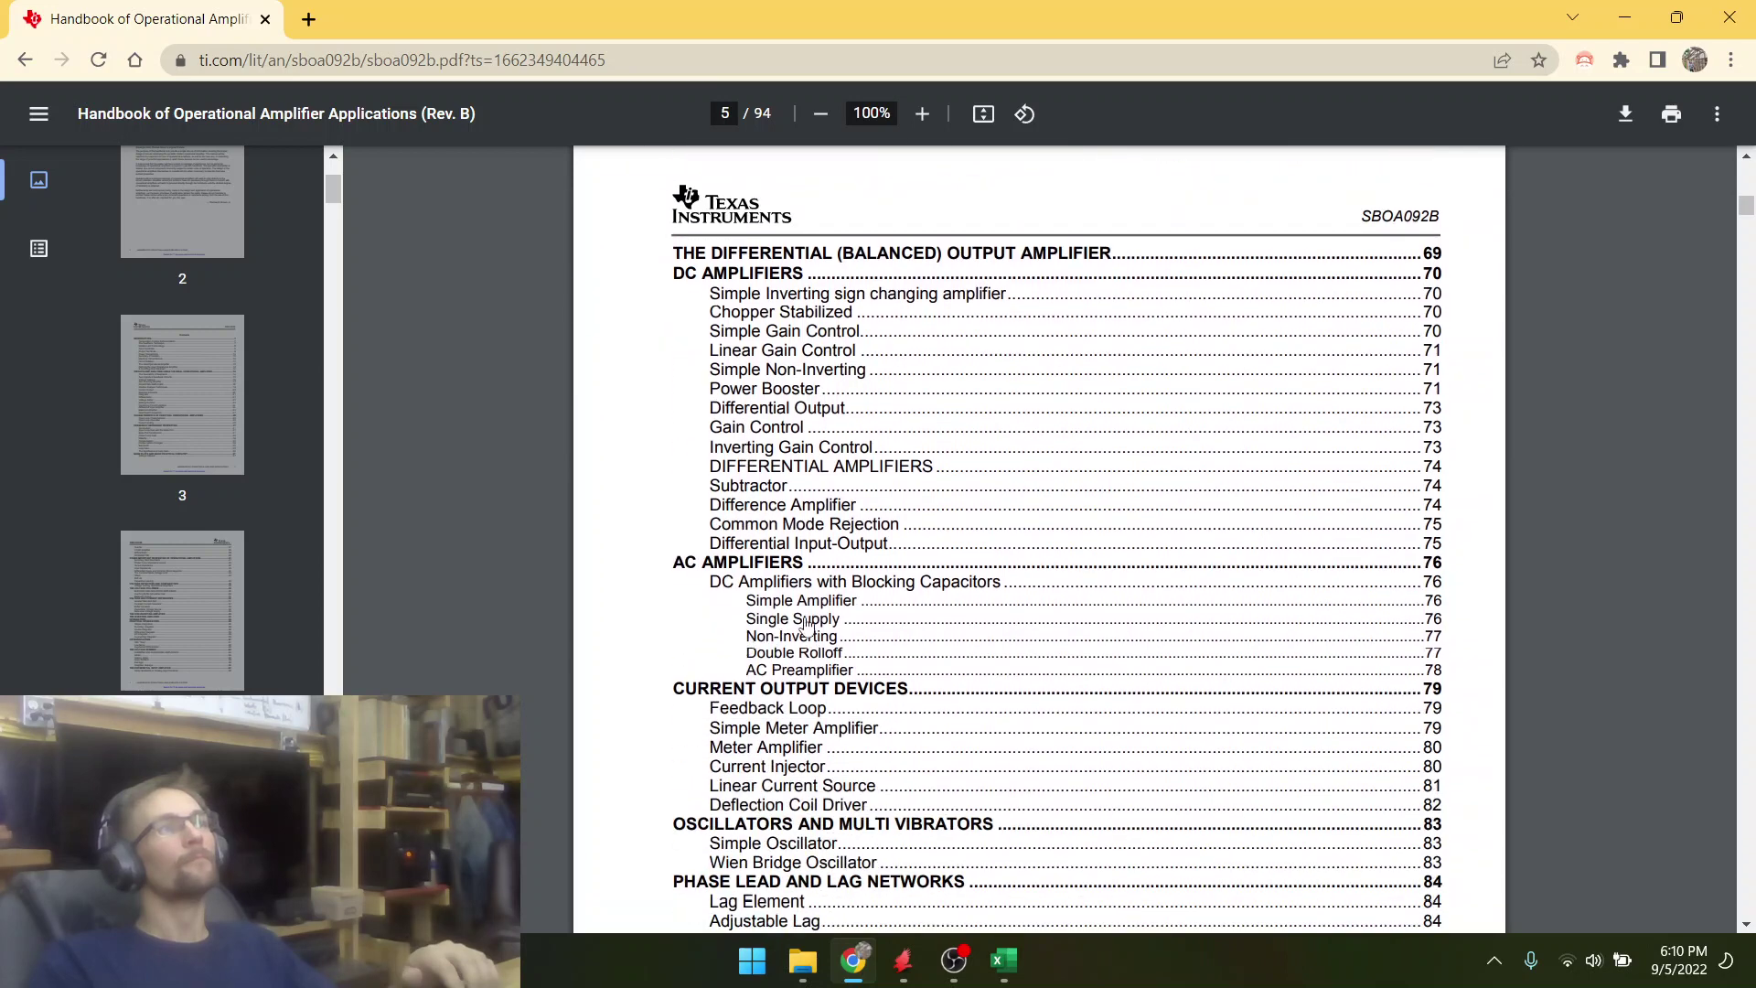
scroll(745, 613, down, 3)
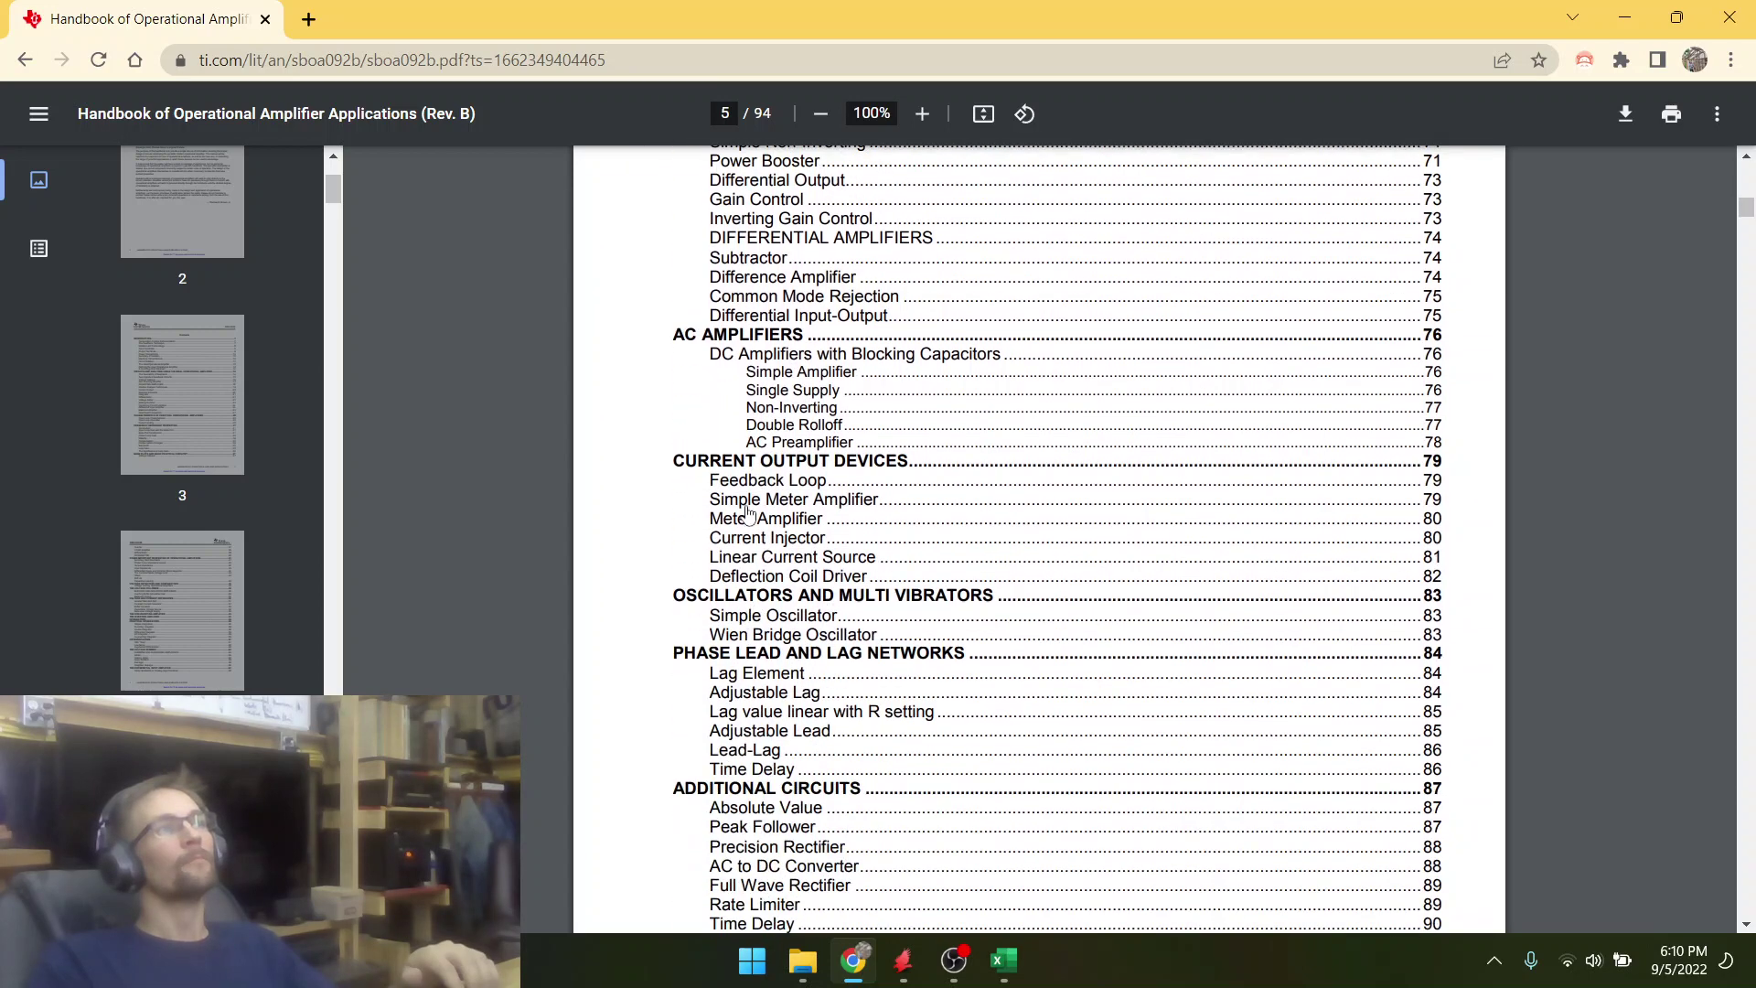
scroll(726, 634, down, 1)
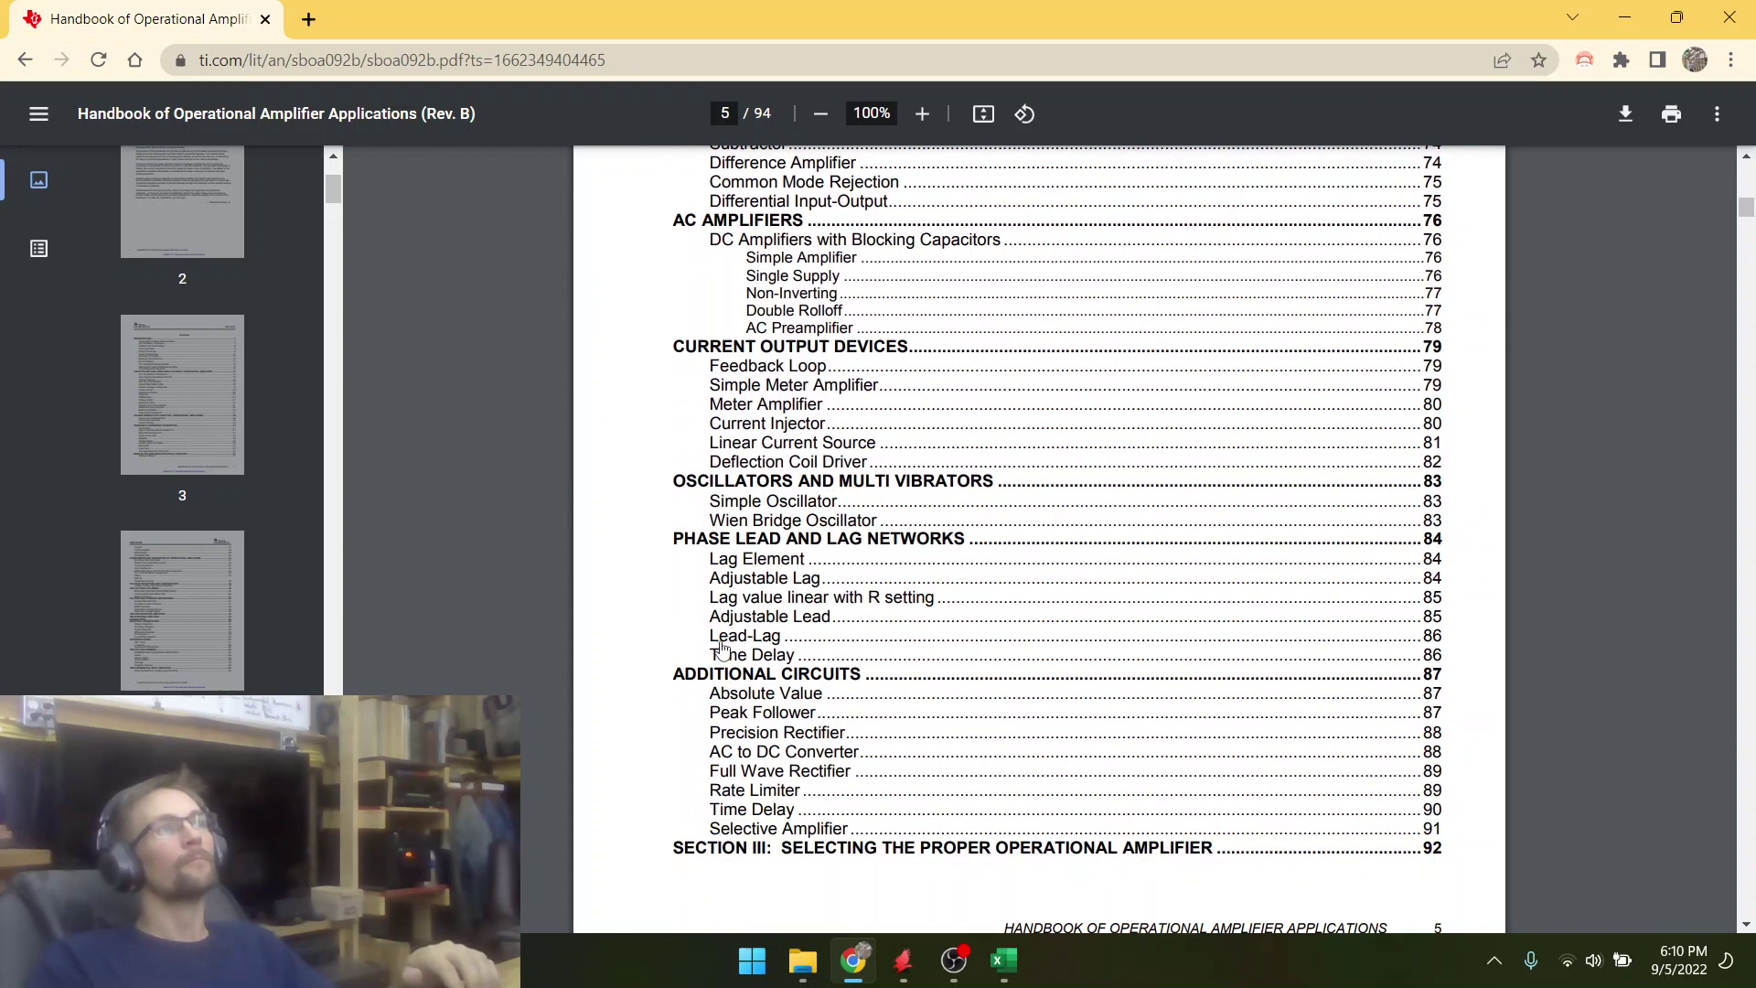
scroll(779, 793, down, 7)
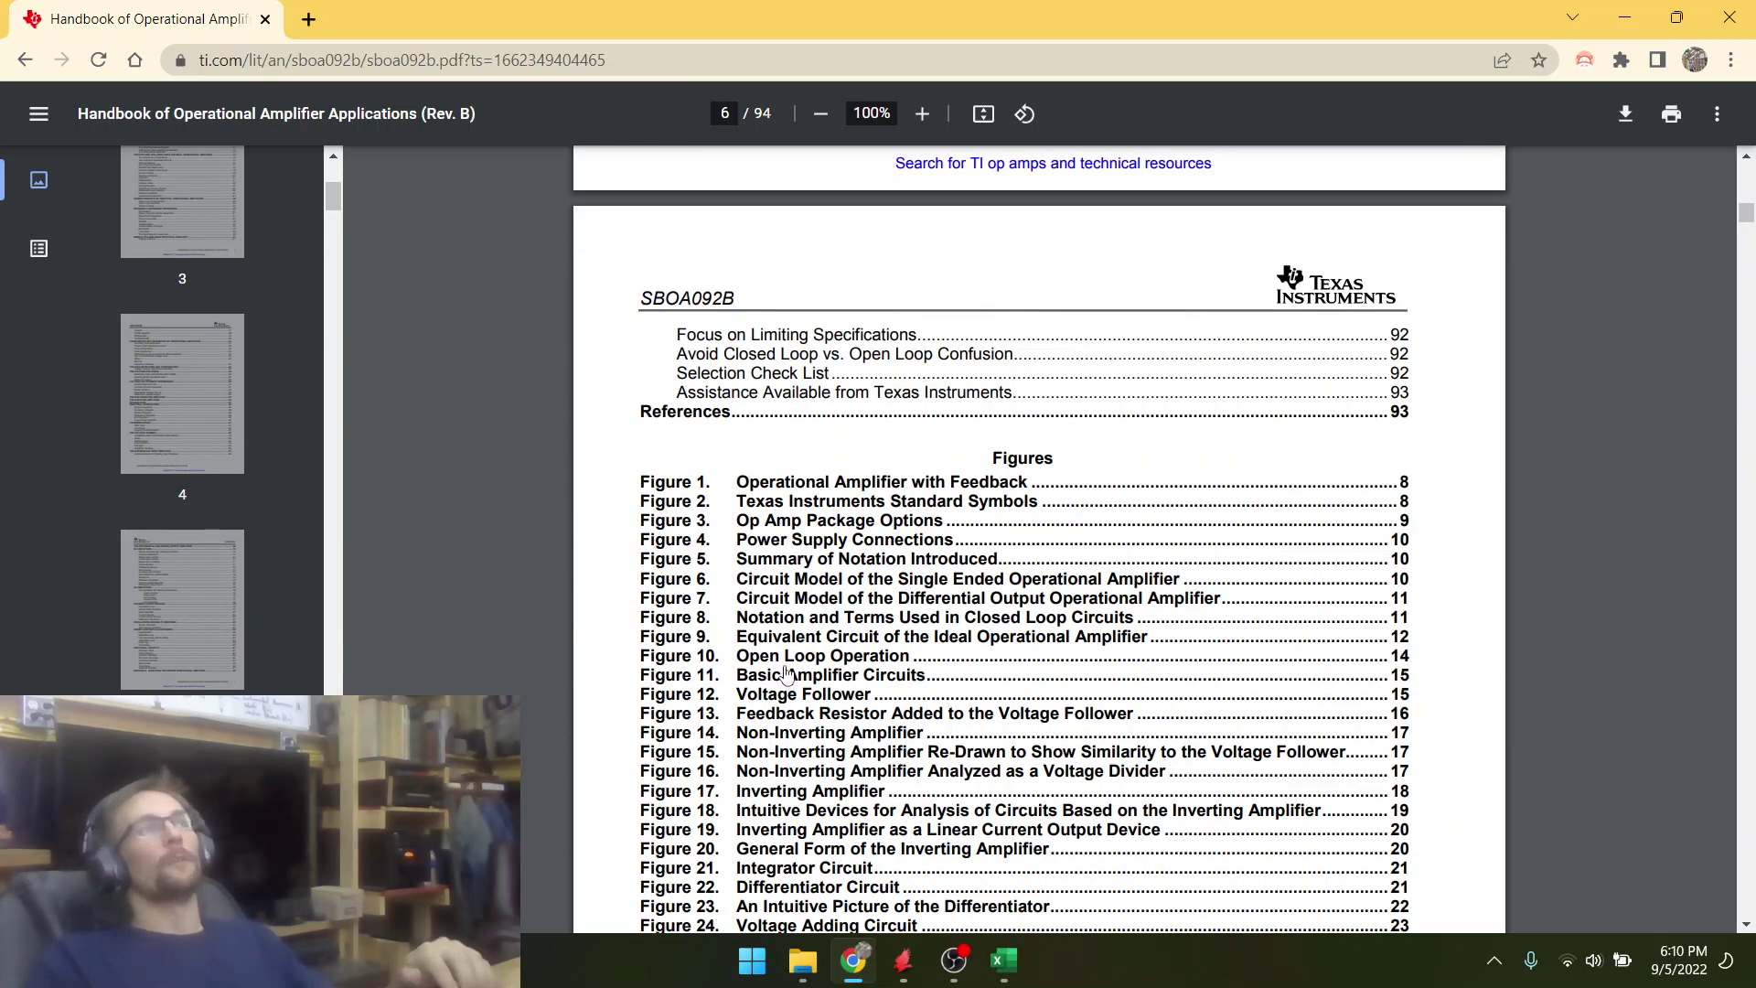
scroll(752, 608, down, 1)
scroll(752, 608, down, 1)
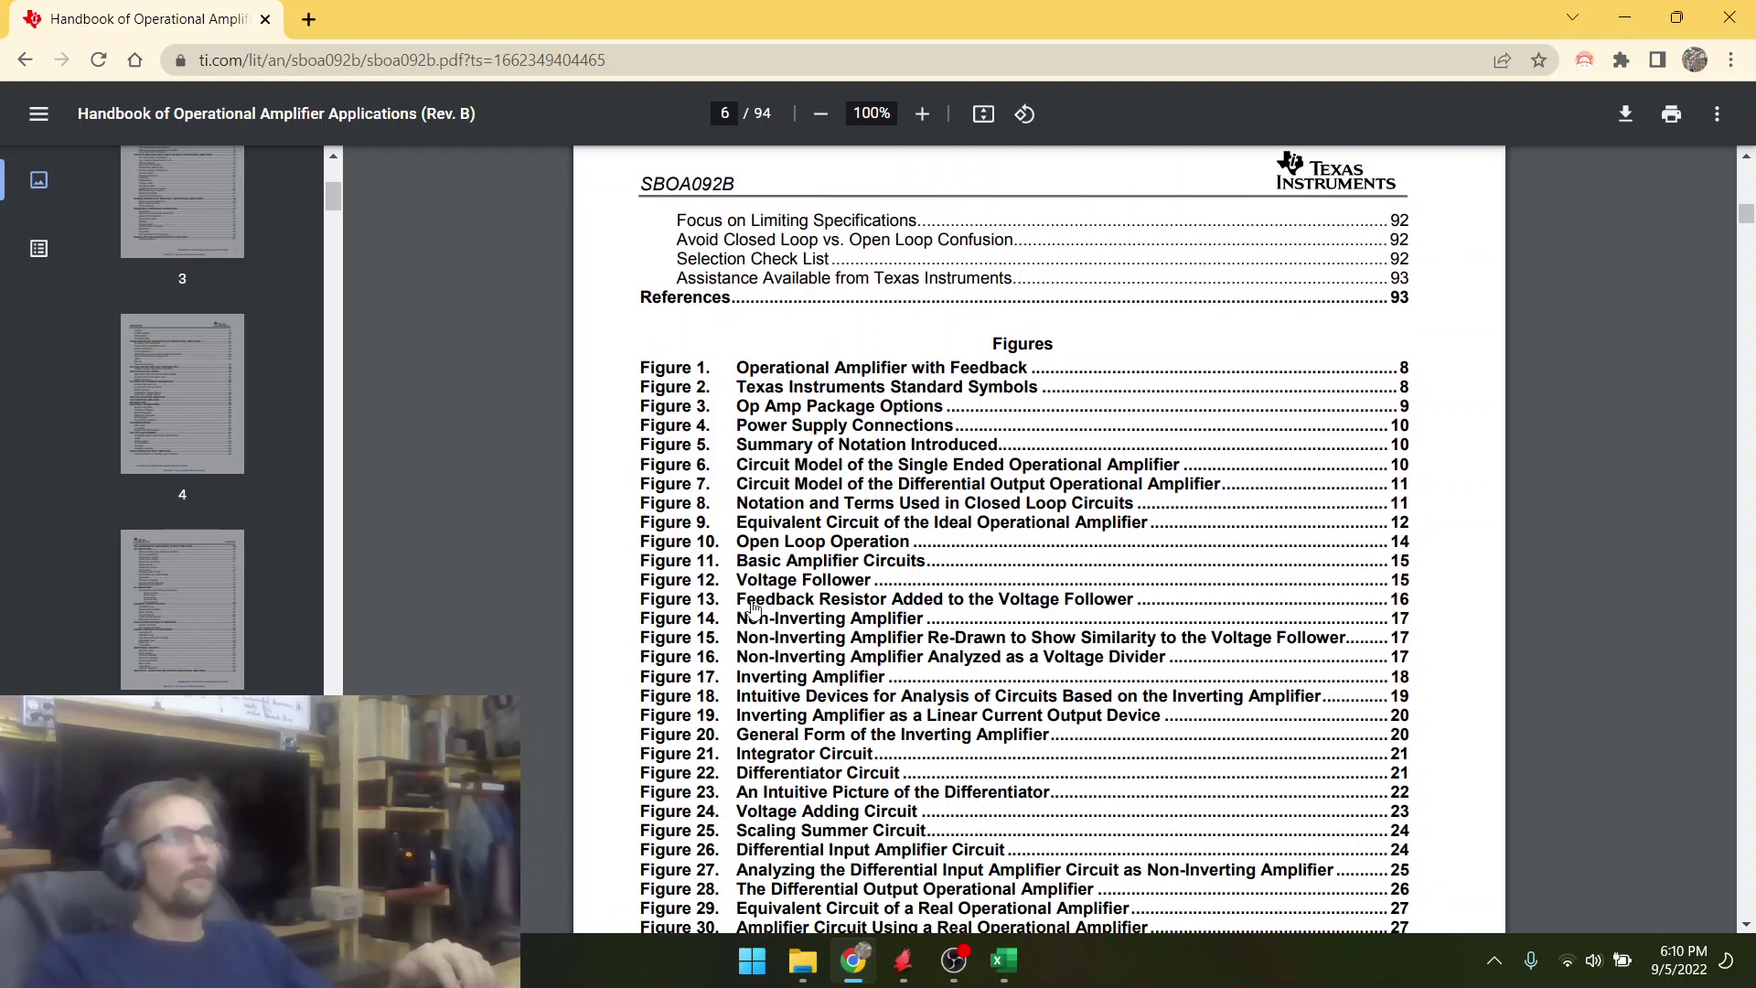
- Search the handbook for "instrumentation" and go to the second match
key(ctrl+f)
text(instrumentatino)
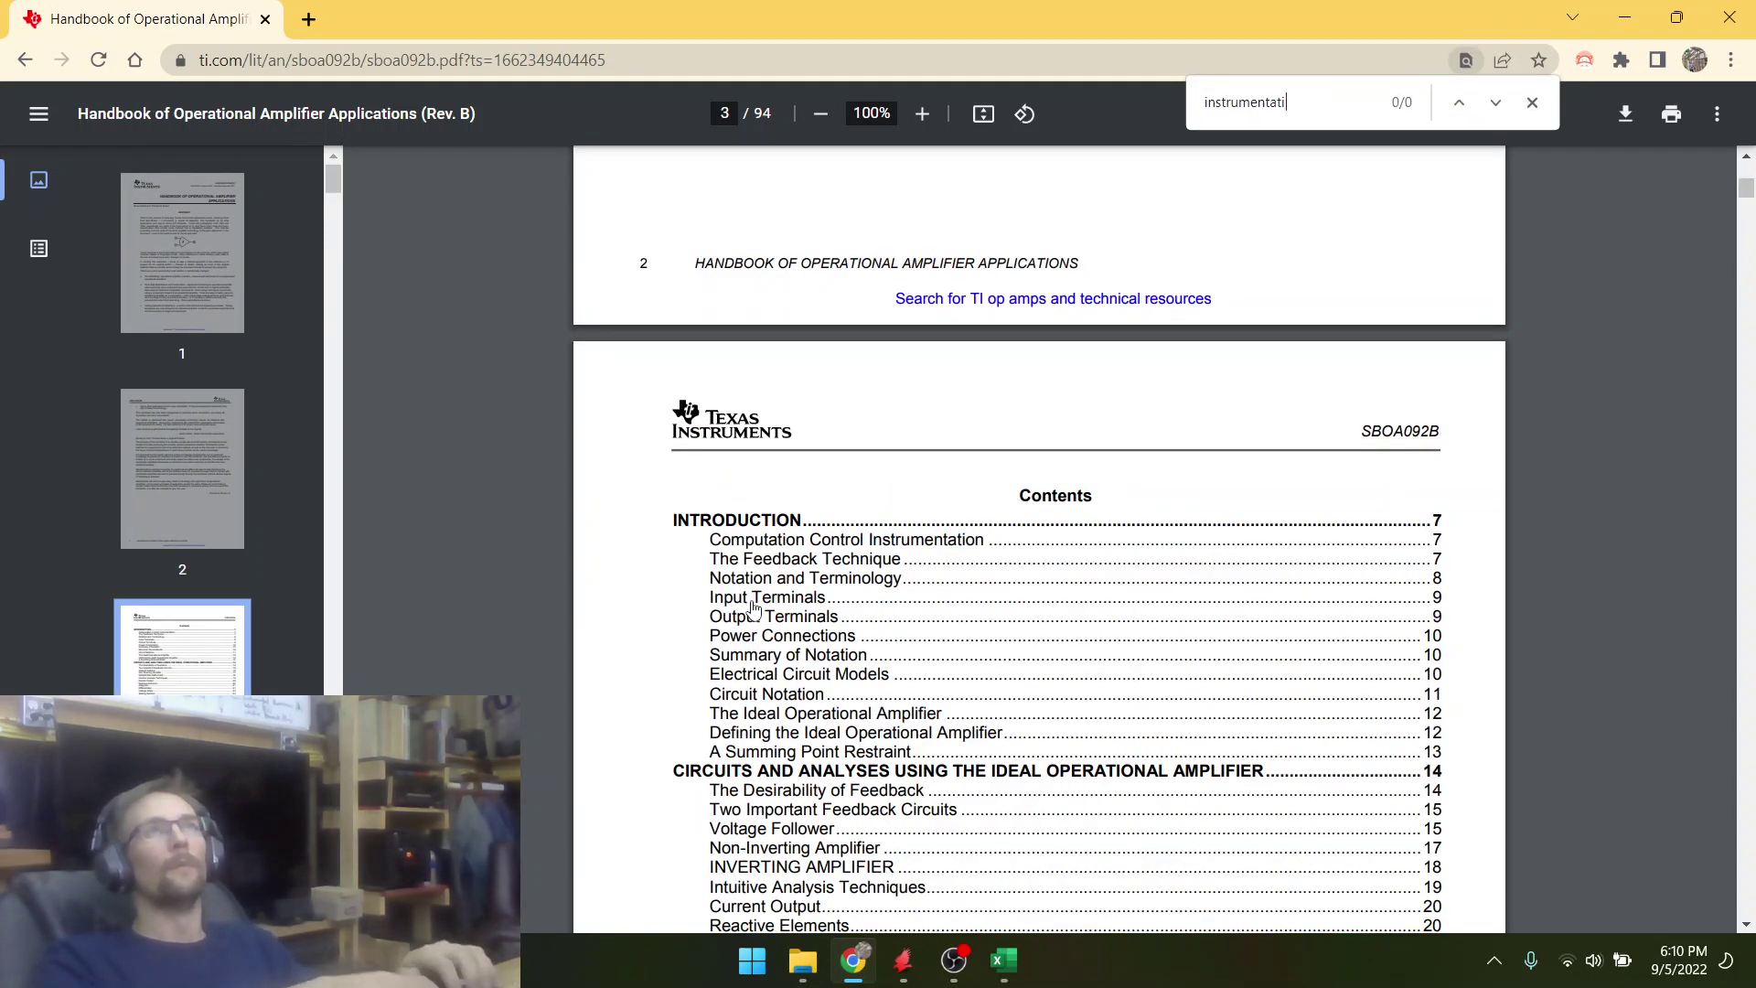
key(BackSpace)
key(BackSpace)
key(BackSpace)
text(ion)
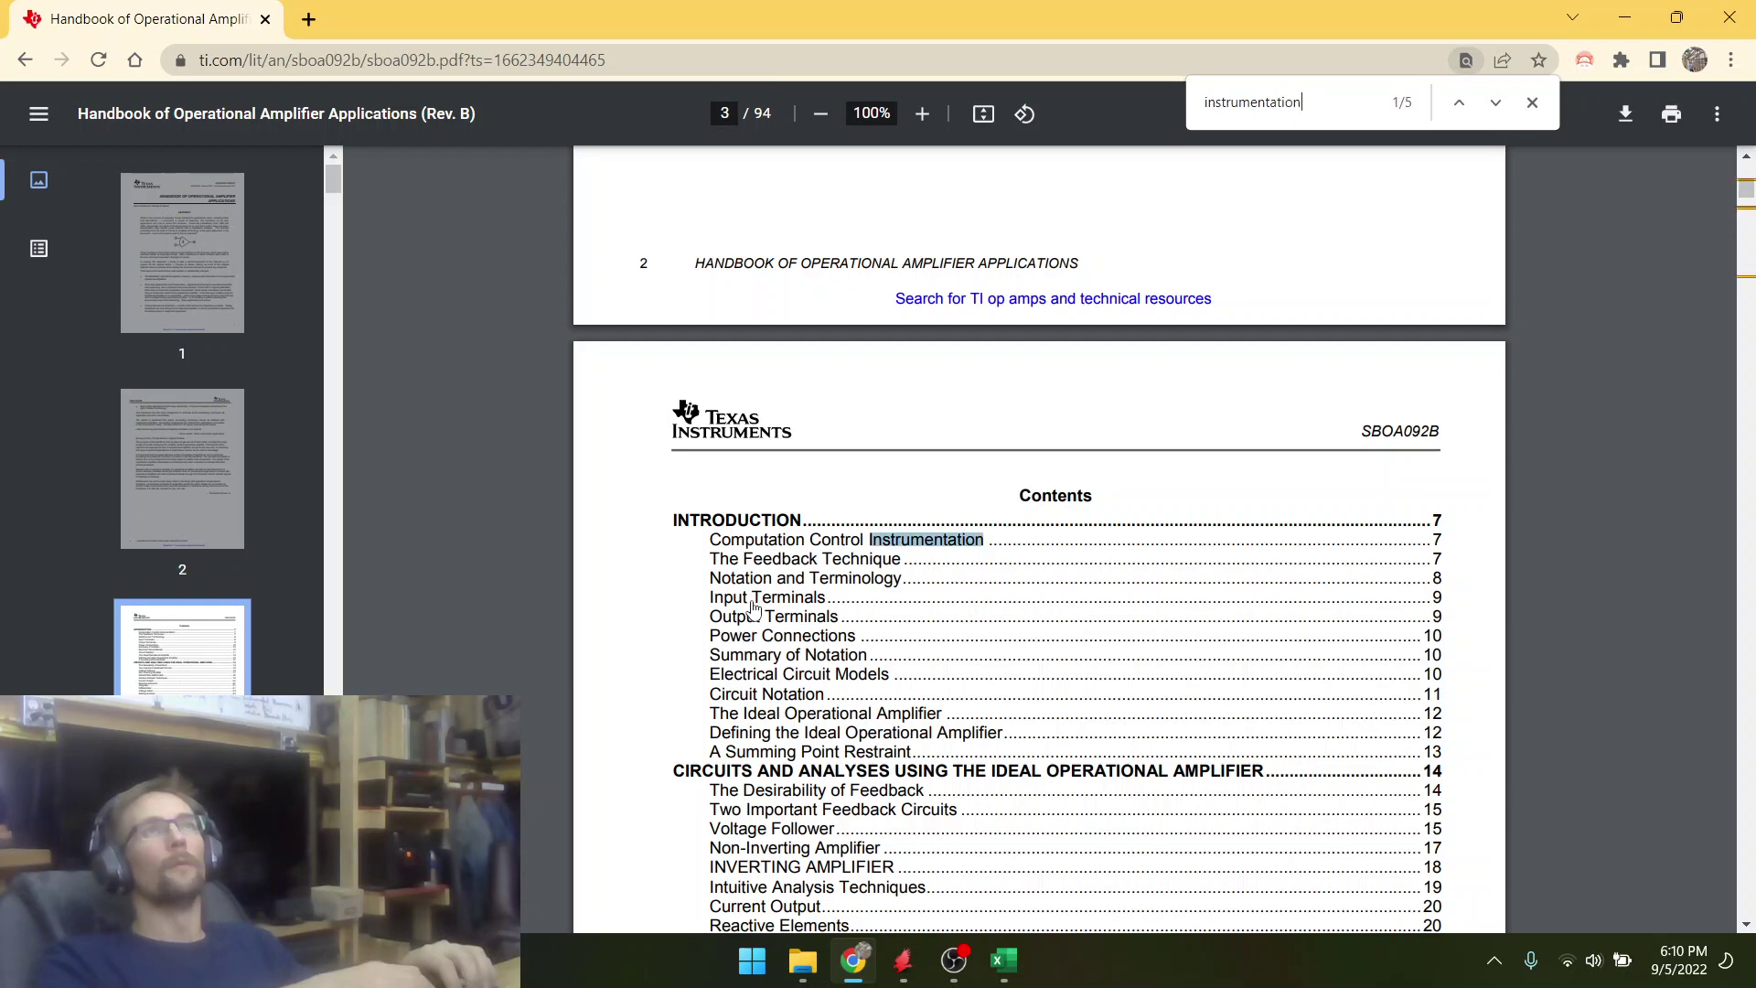
key(Return)
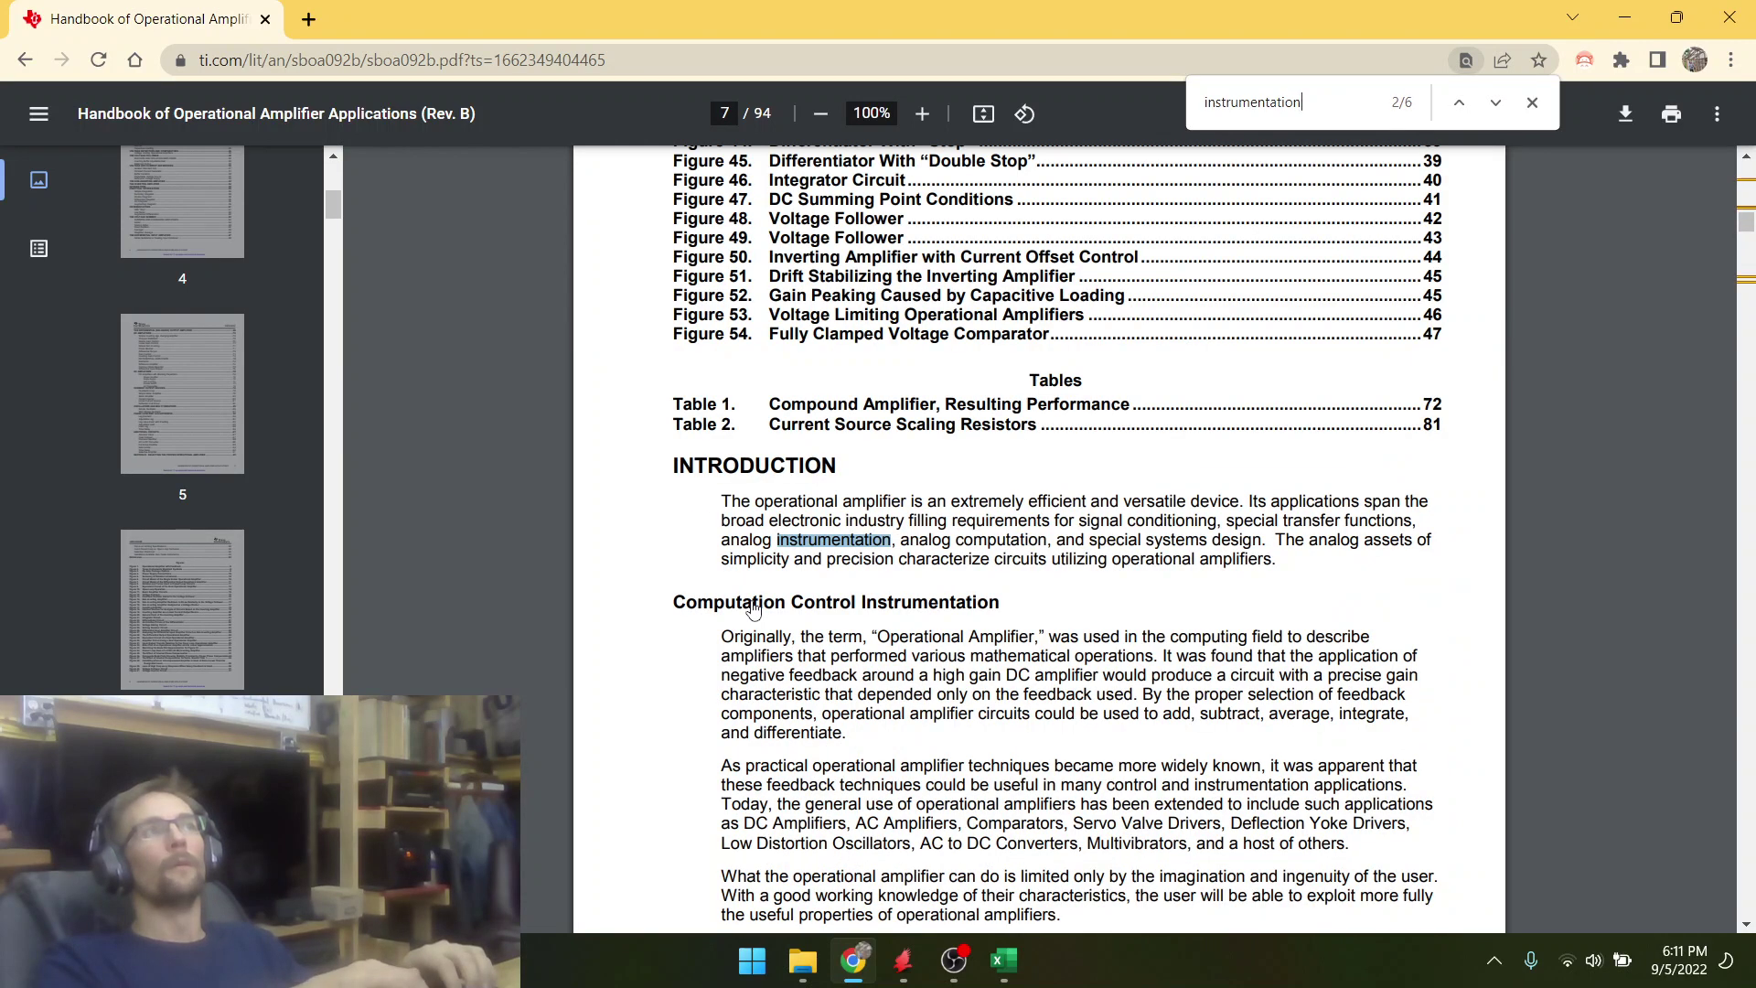
- Step through the remaining "instrumentation" matches in the handbook and check each one for an instrumentation amplifier circuit
key(Return)
key(Return)
key(Return)
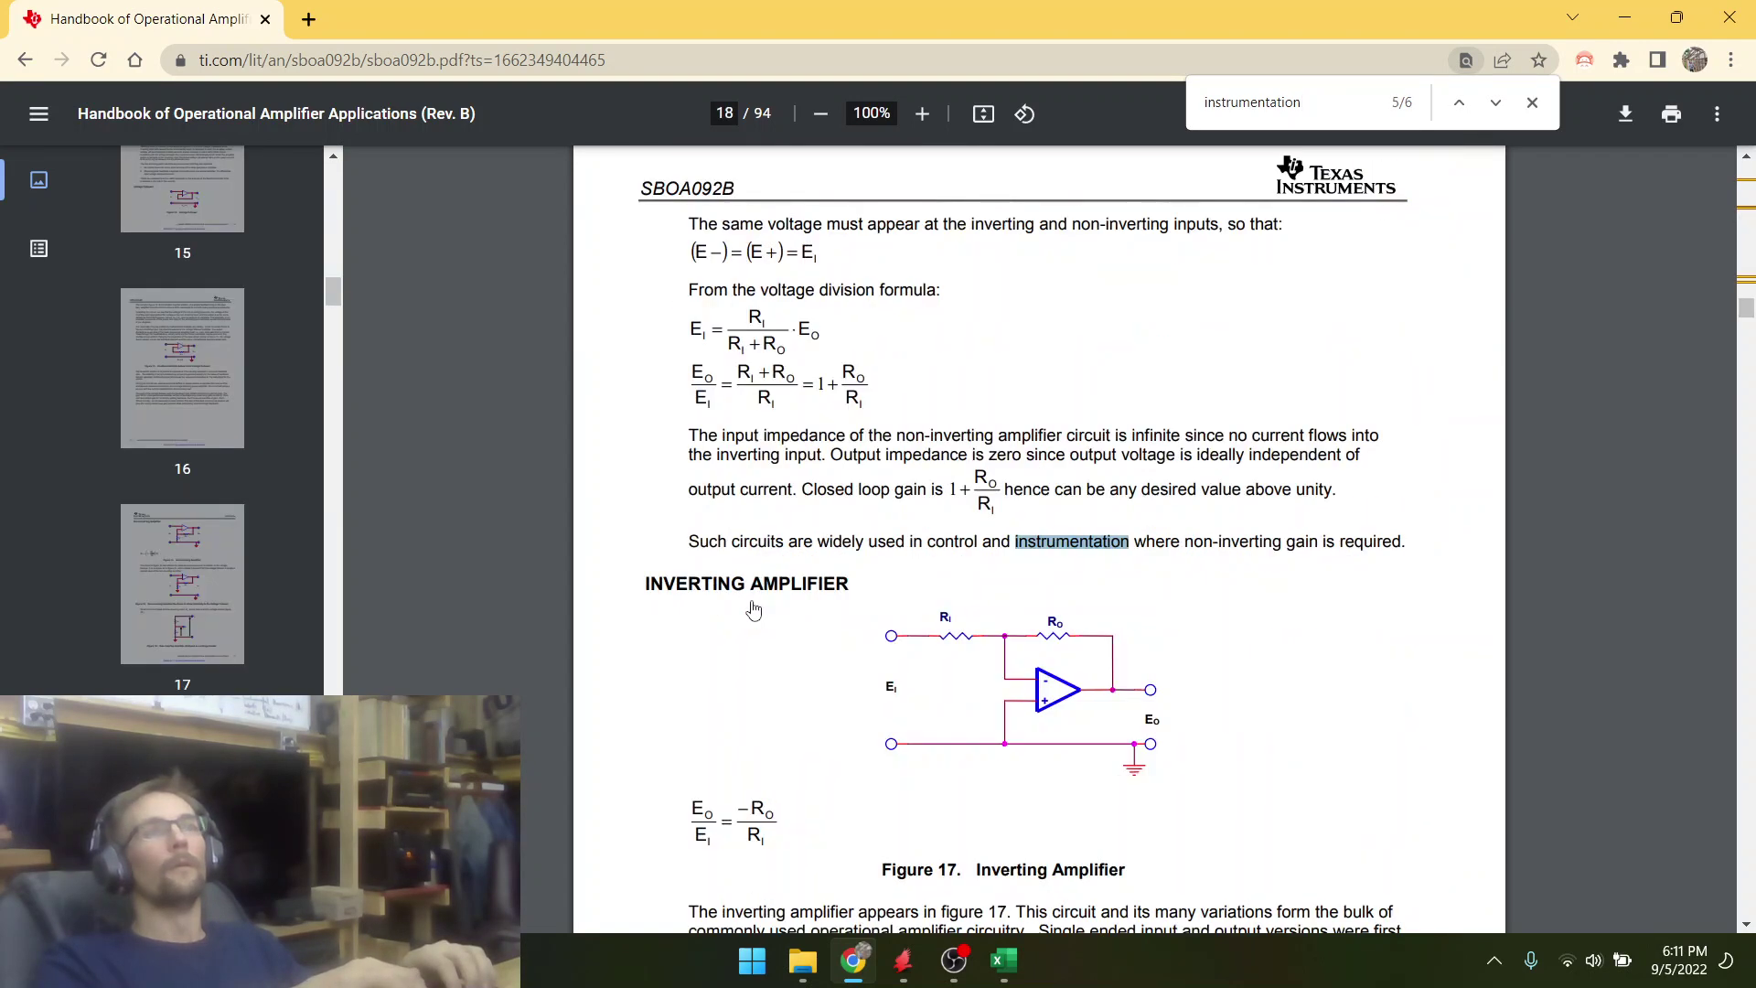
key(Return)
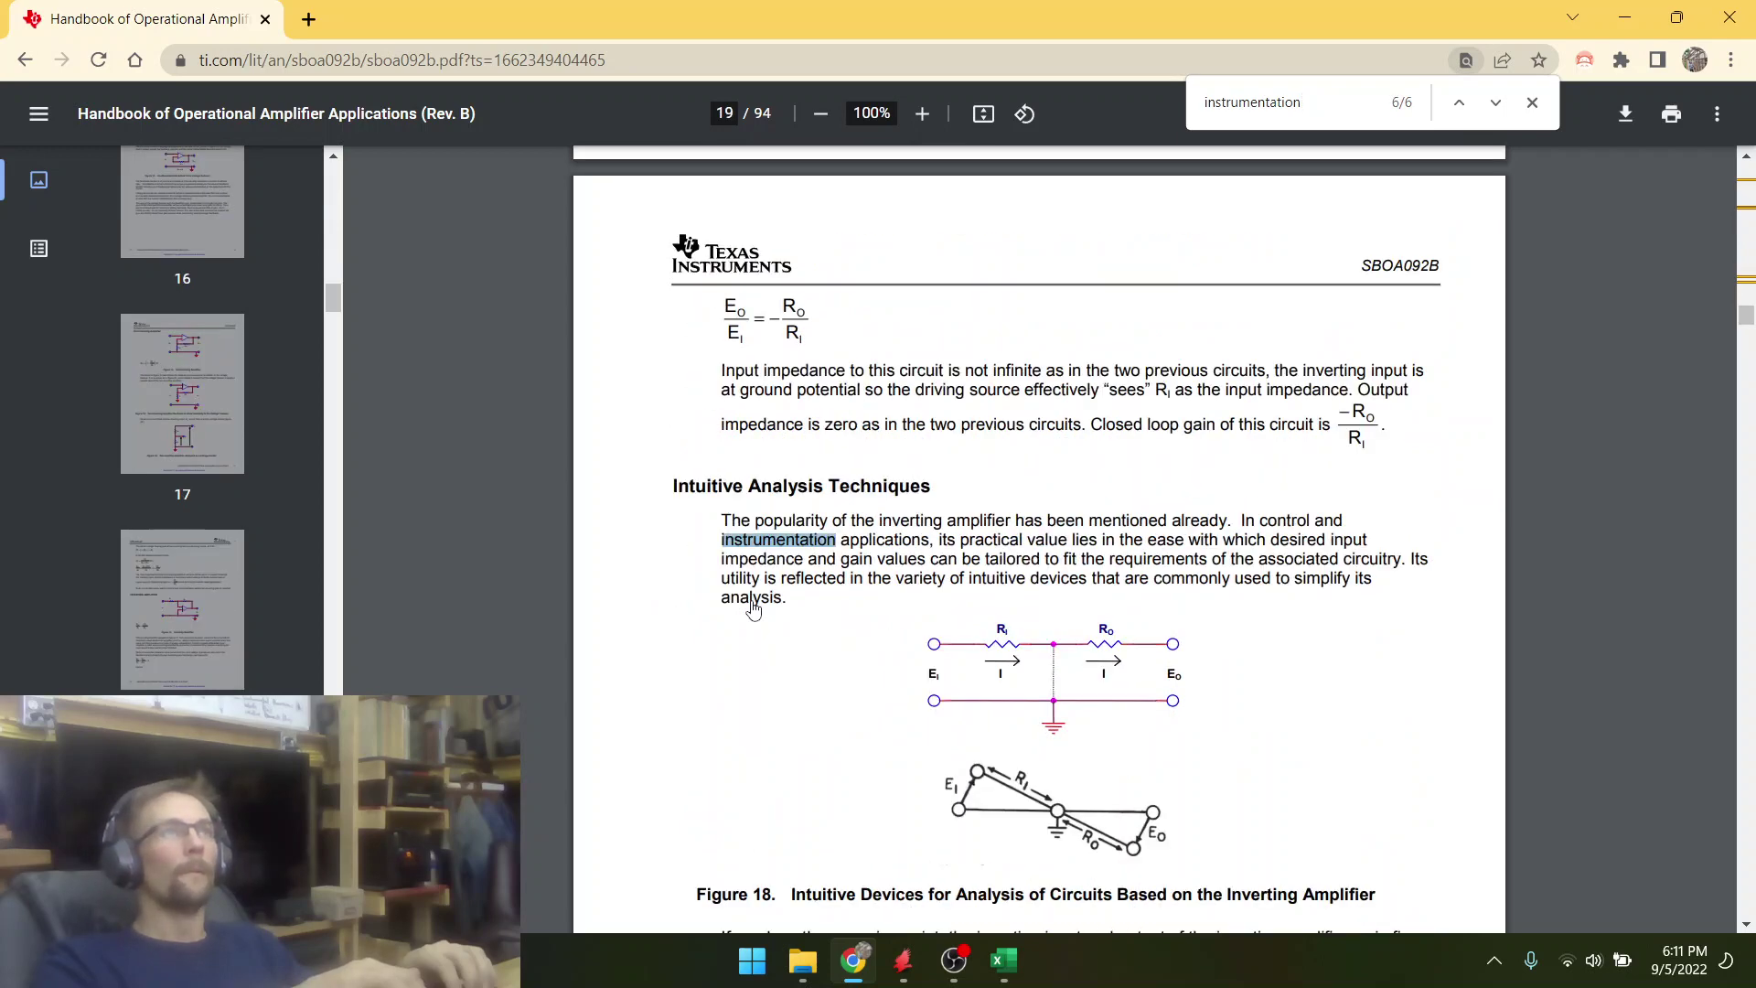
key(Return)
key(Return)
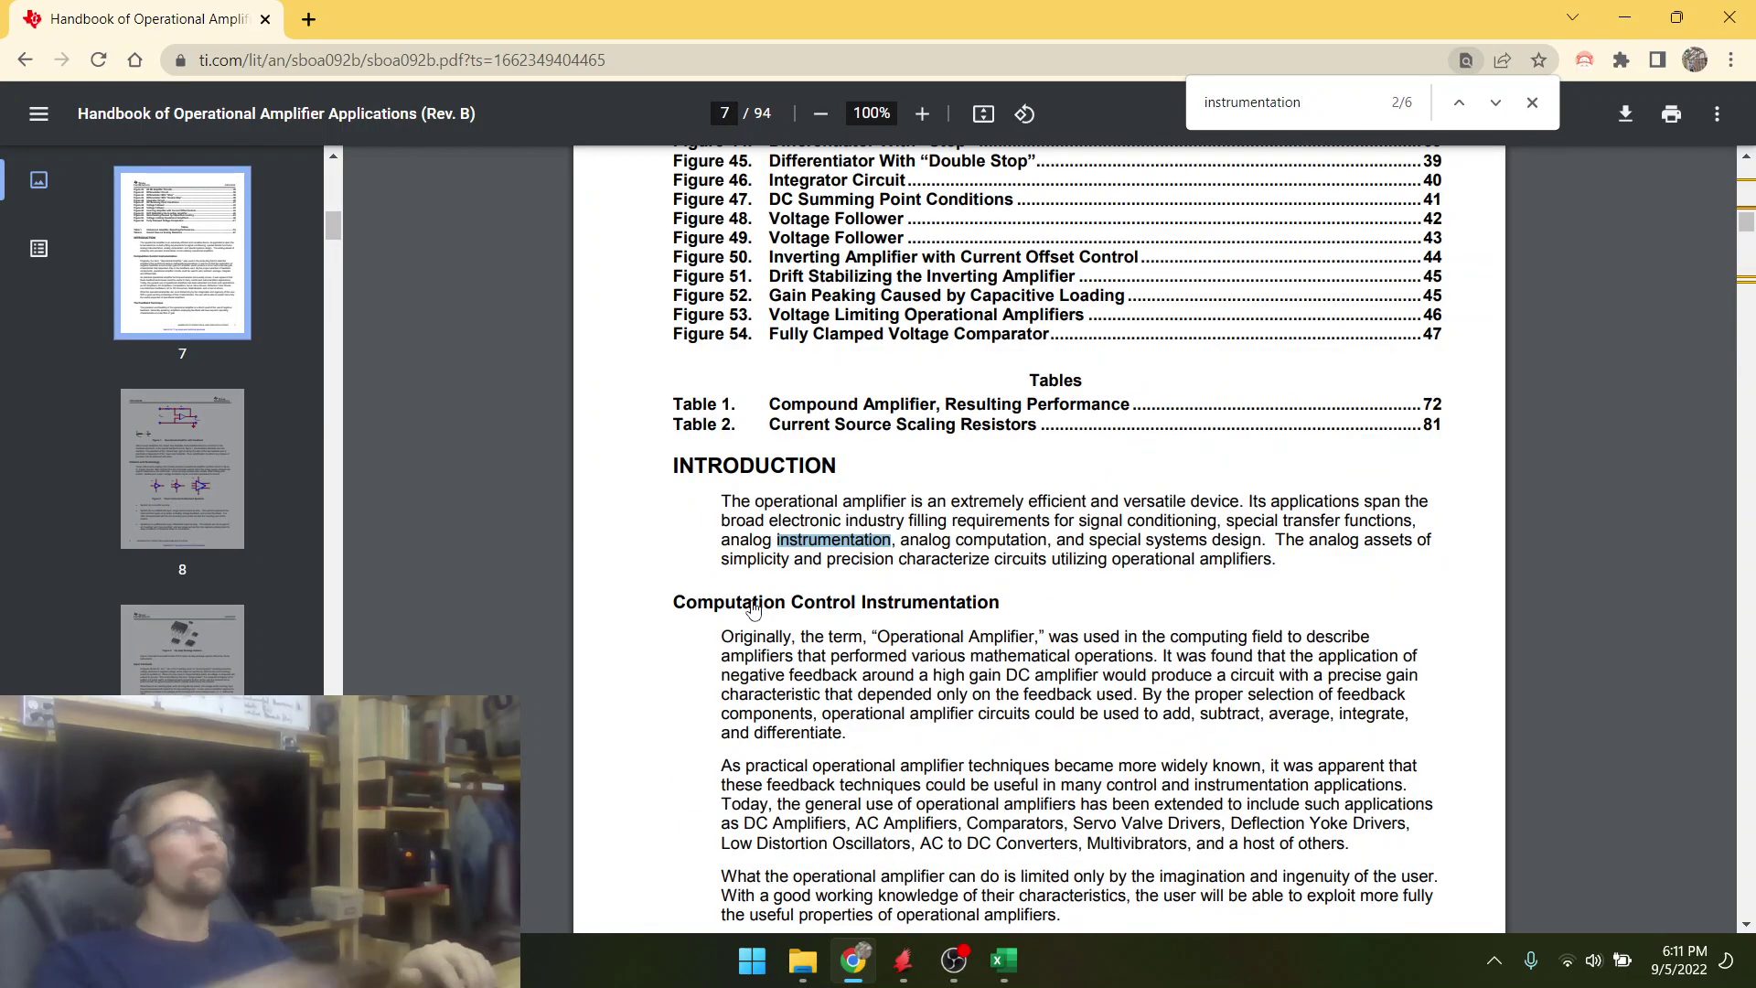
- Return to the search results, open TI's AN-20 An Applications Guide for Op Amps, and review its table of contents
click(22, 62)
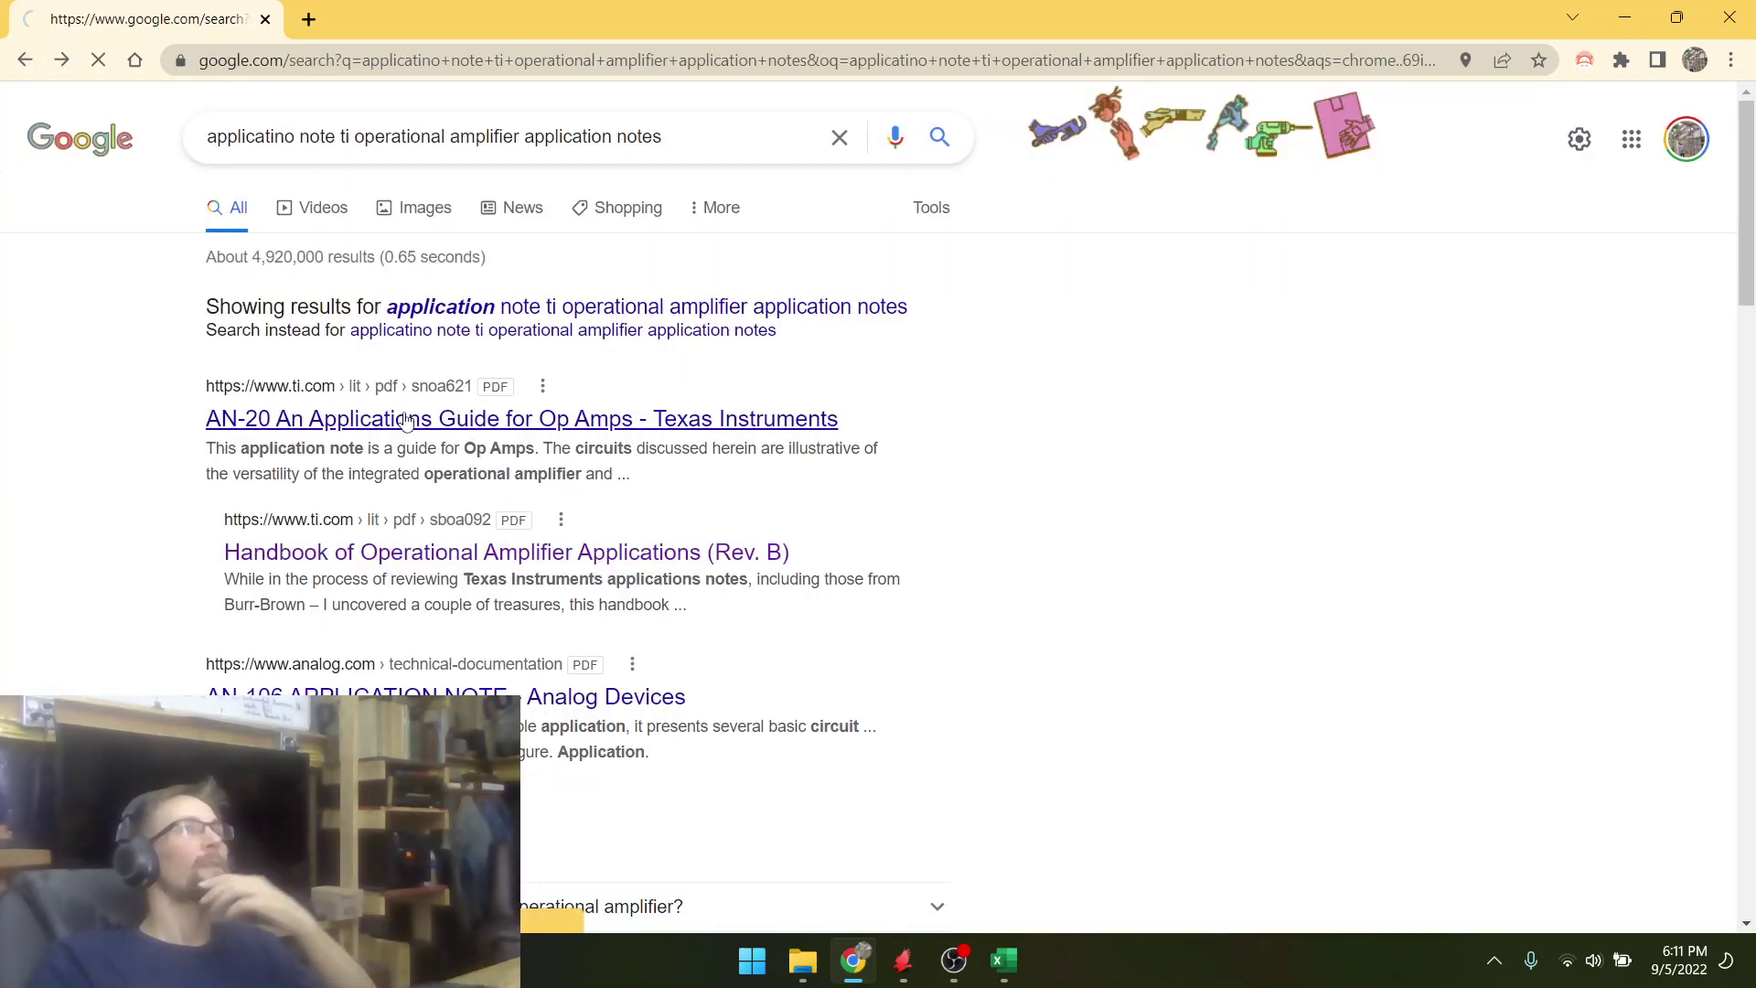
click(406, 419)
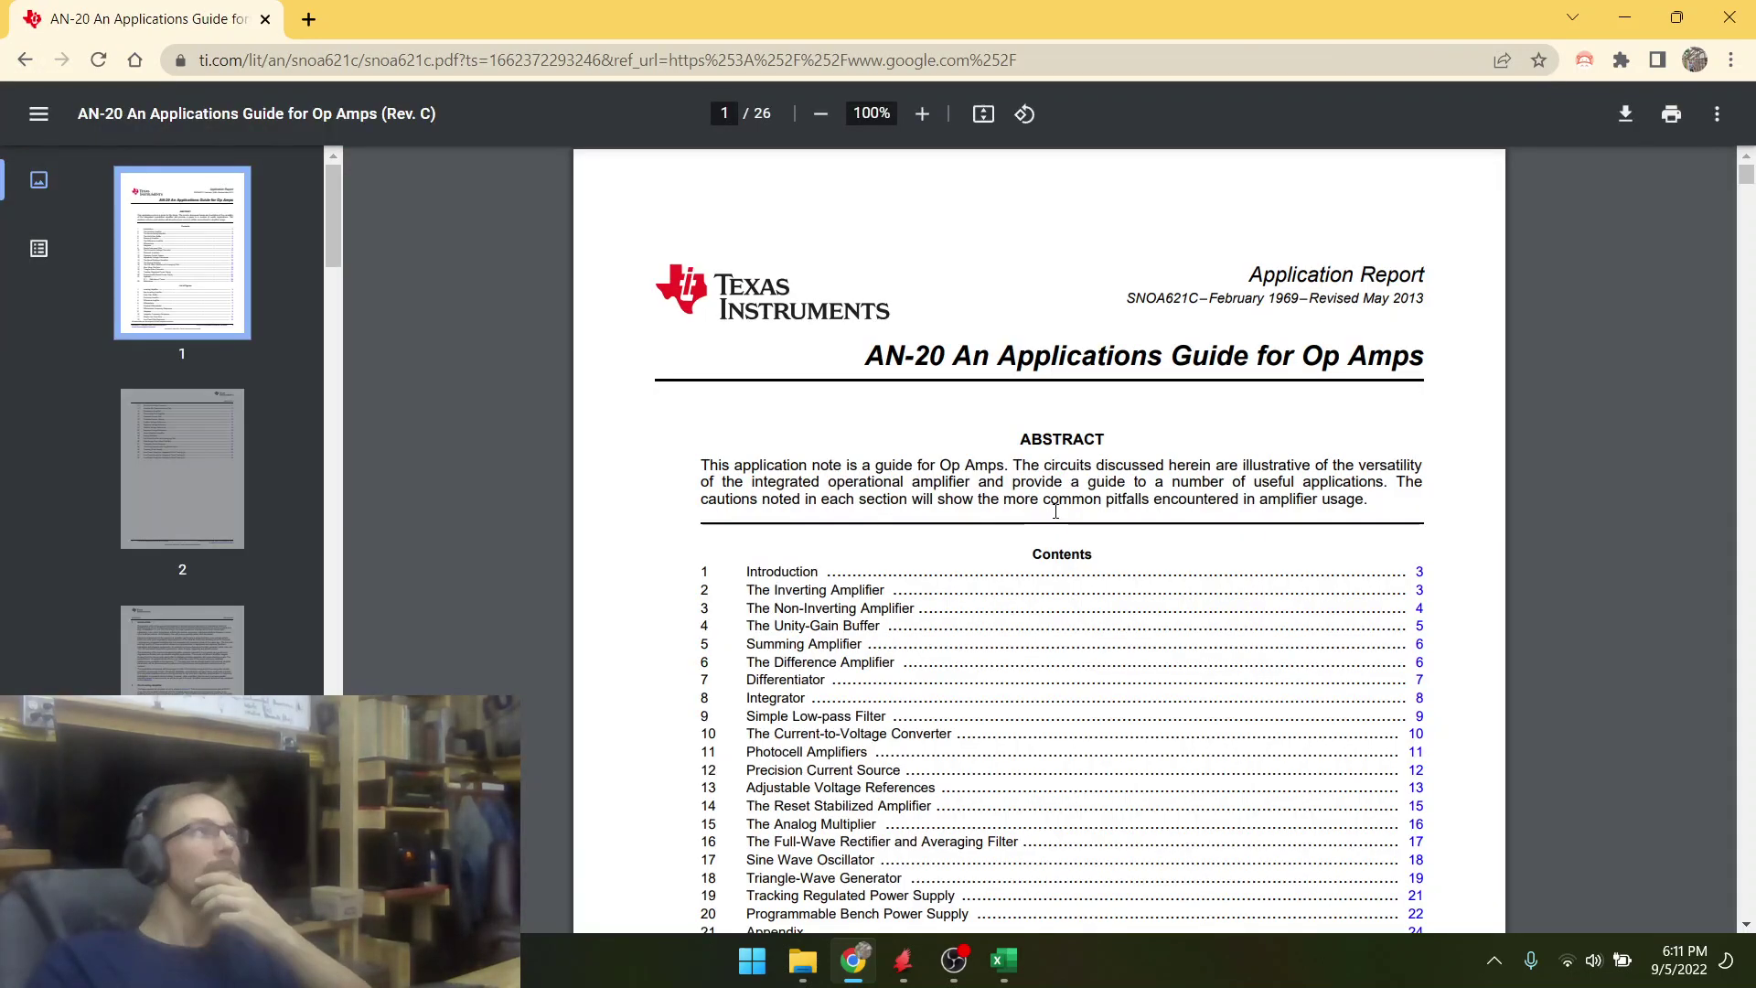
scroll(892, 651, down, 1)
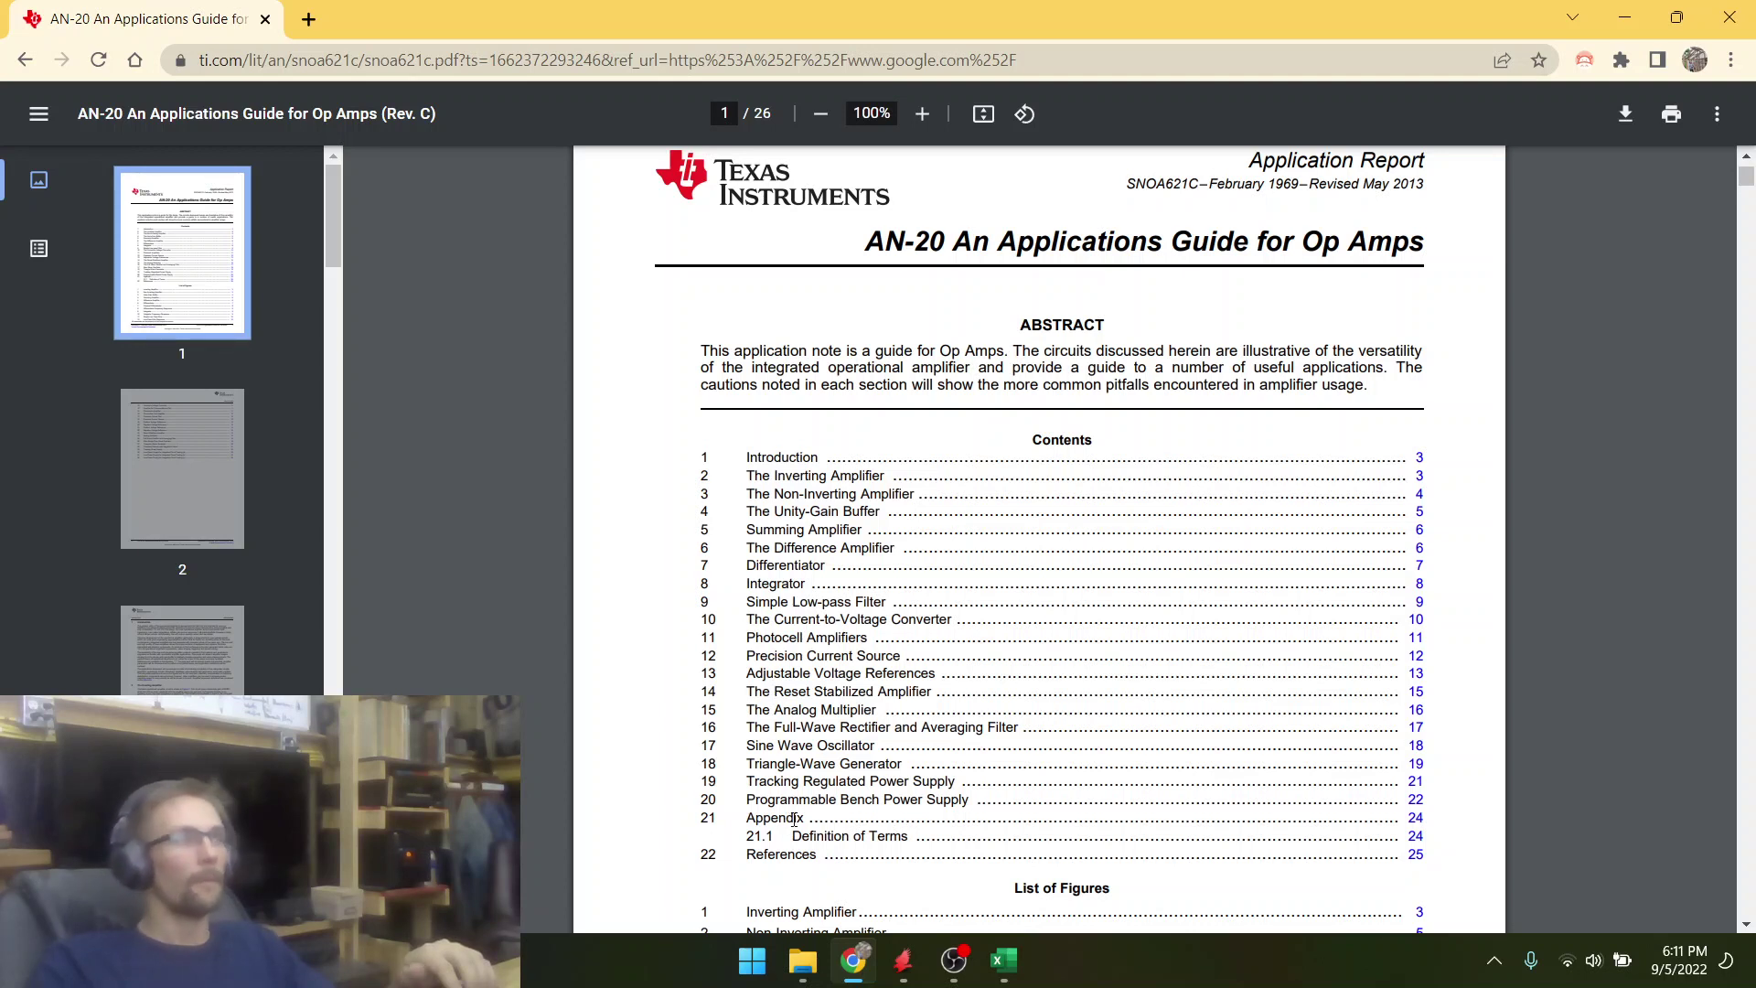
- Search the AN-20 guide for "instrumentation"
key(ctrl+f)
text(in)
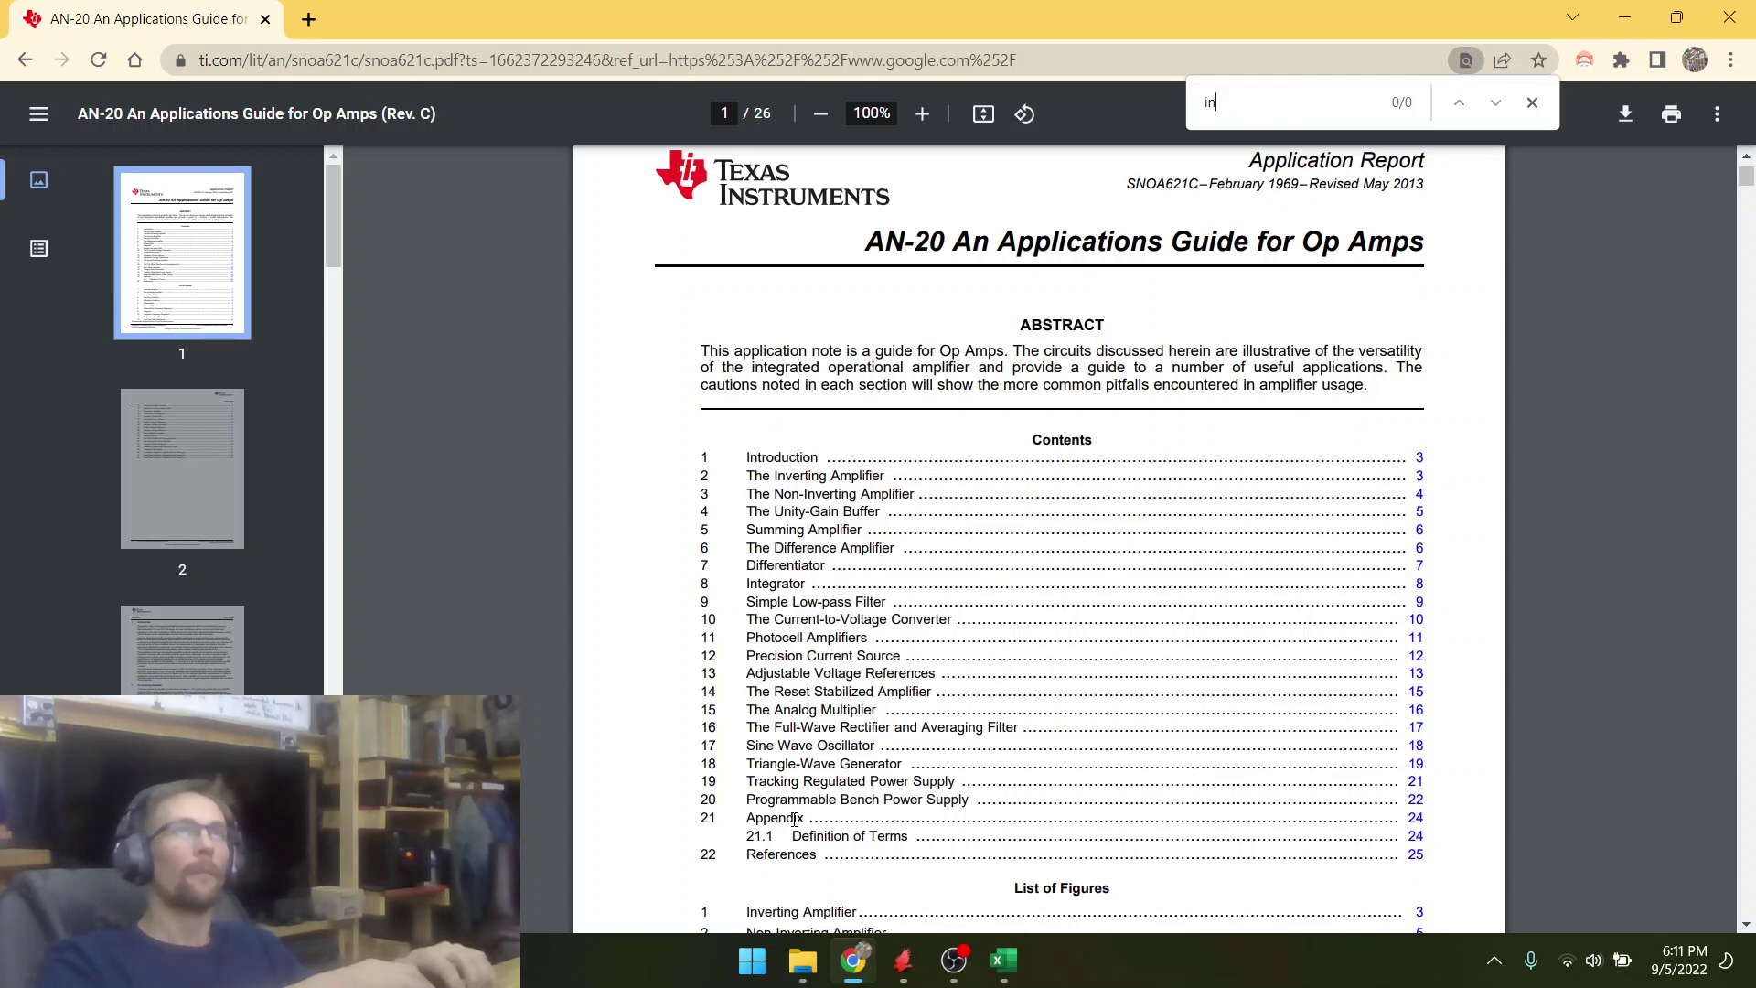
text(strumentatino)
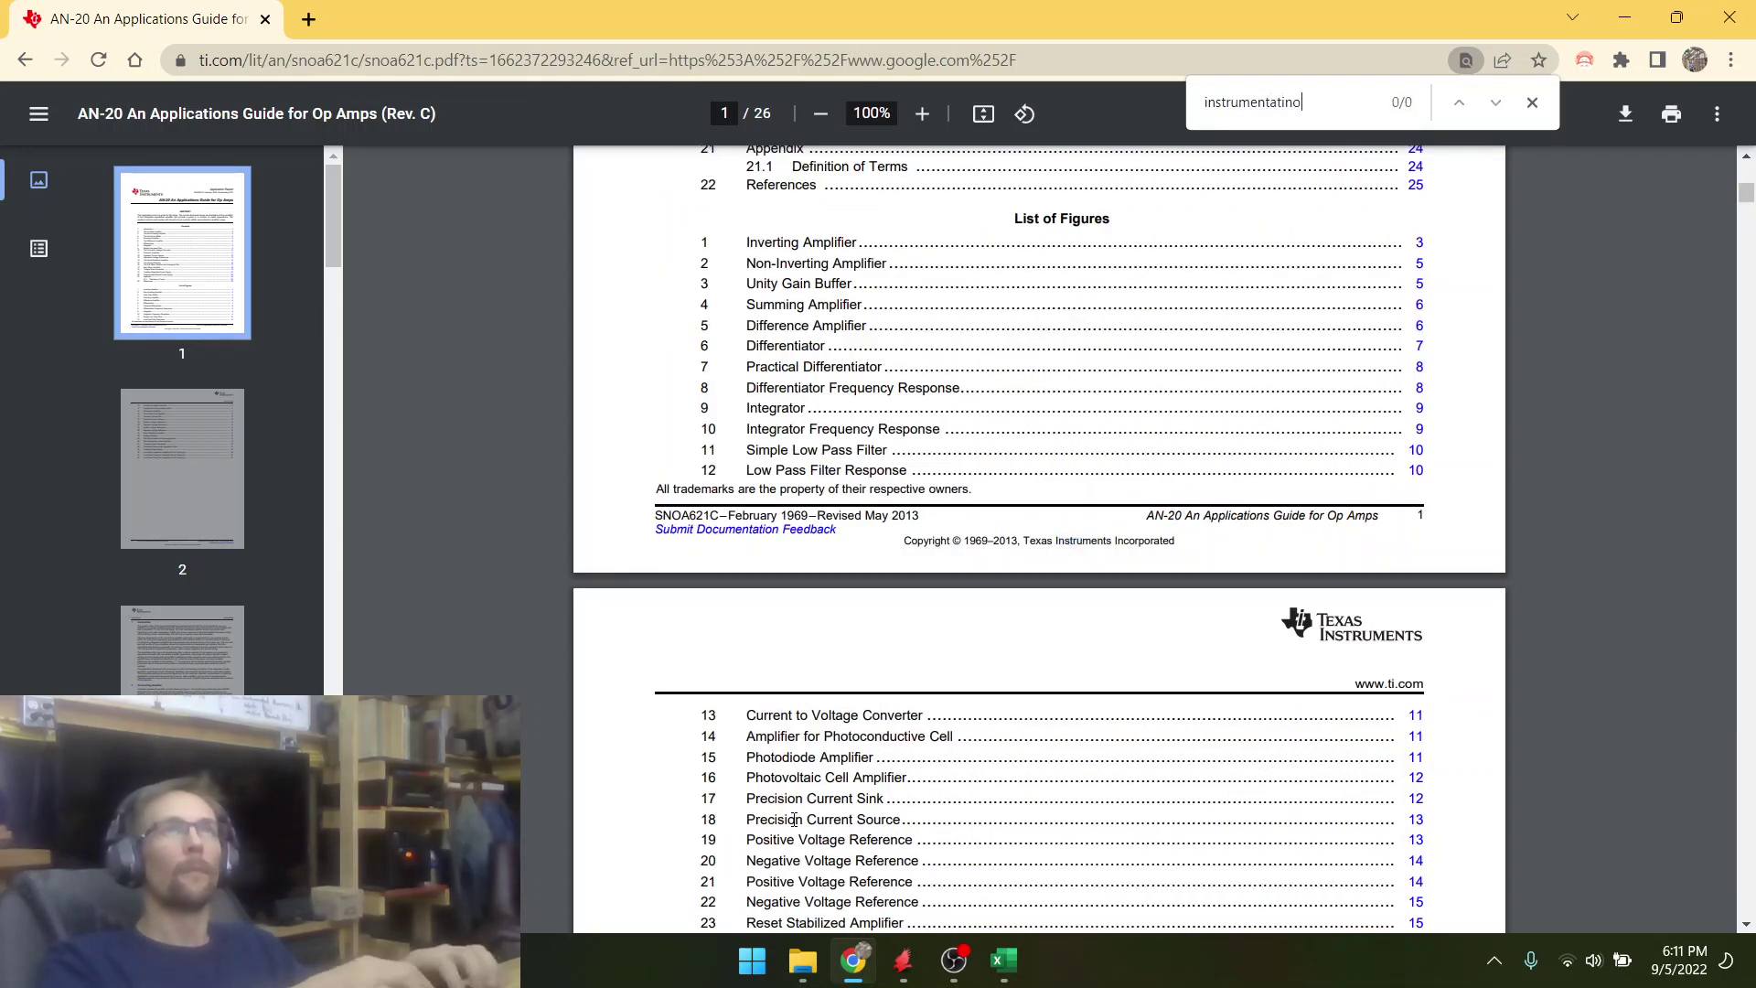
key(BackSpace)
key(BackSpace)
text(on)
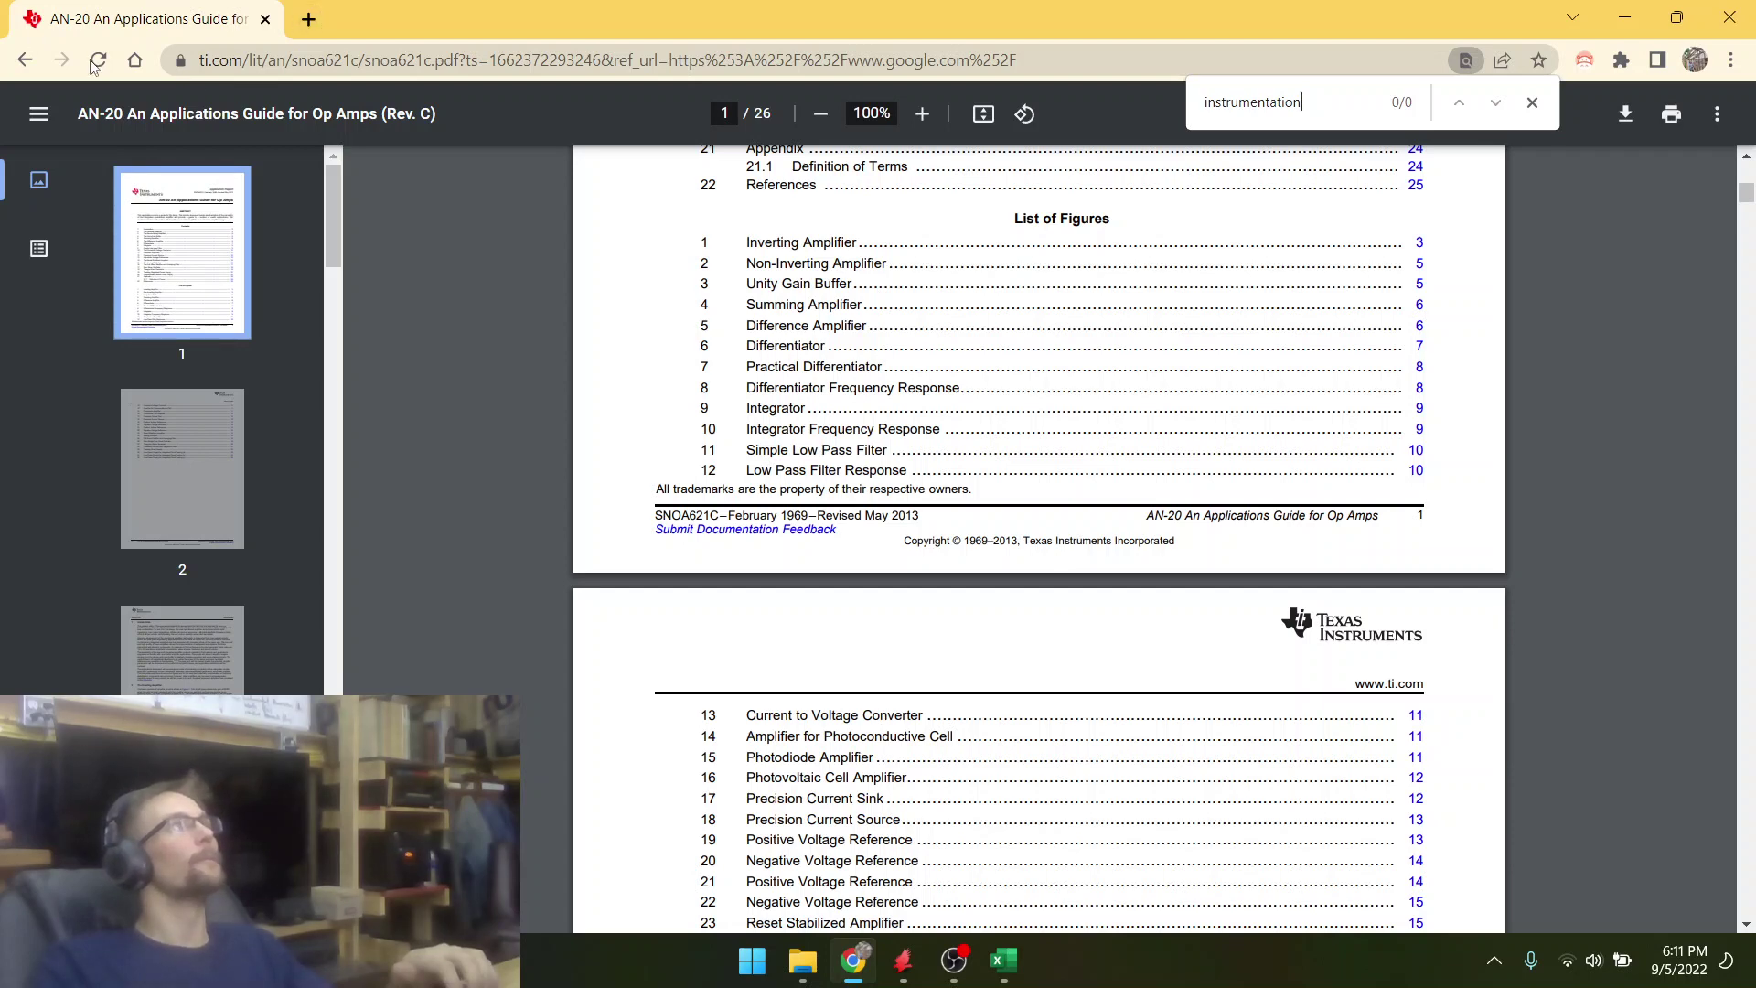
- Search Google for "instrumentation amplifier" in a new browser tab and look over the results
click(309, 19)
text(in)
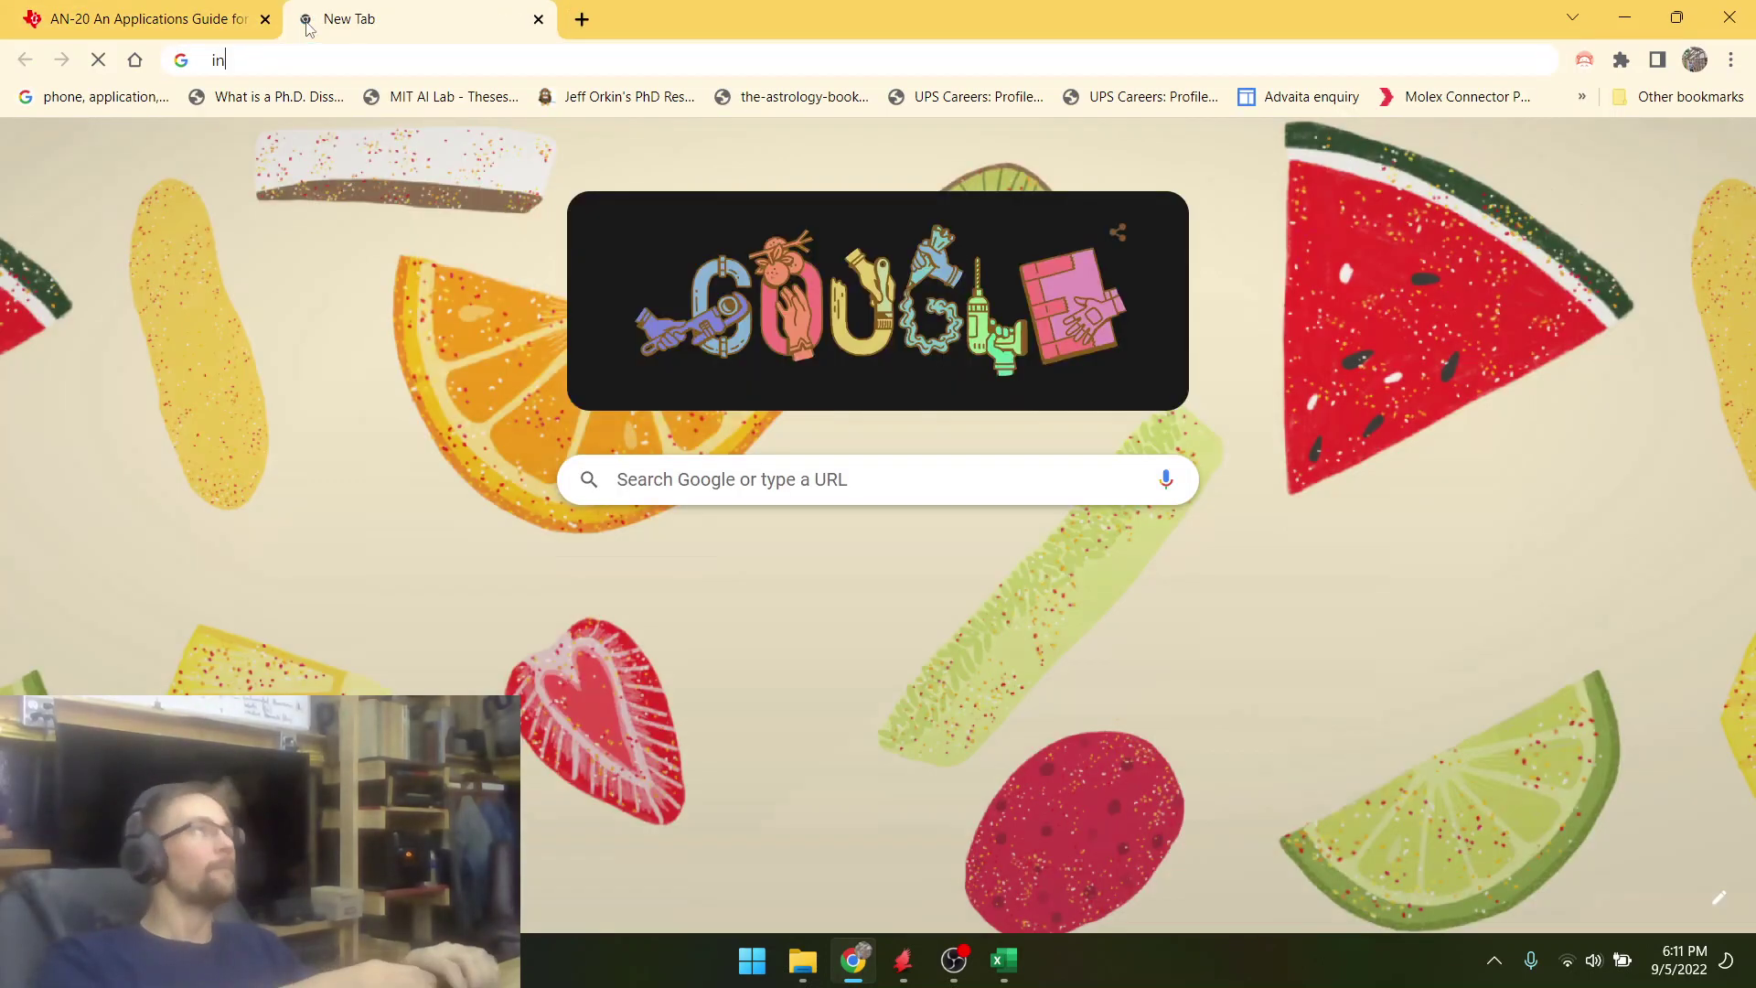
text(strumentation)
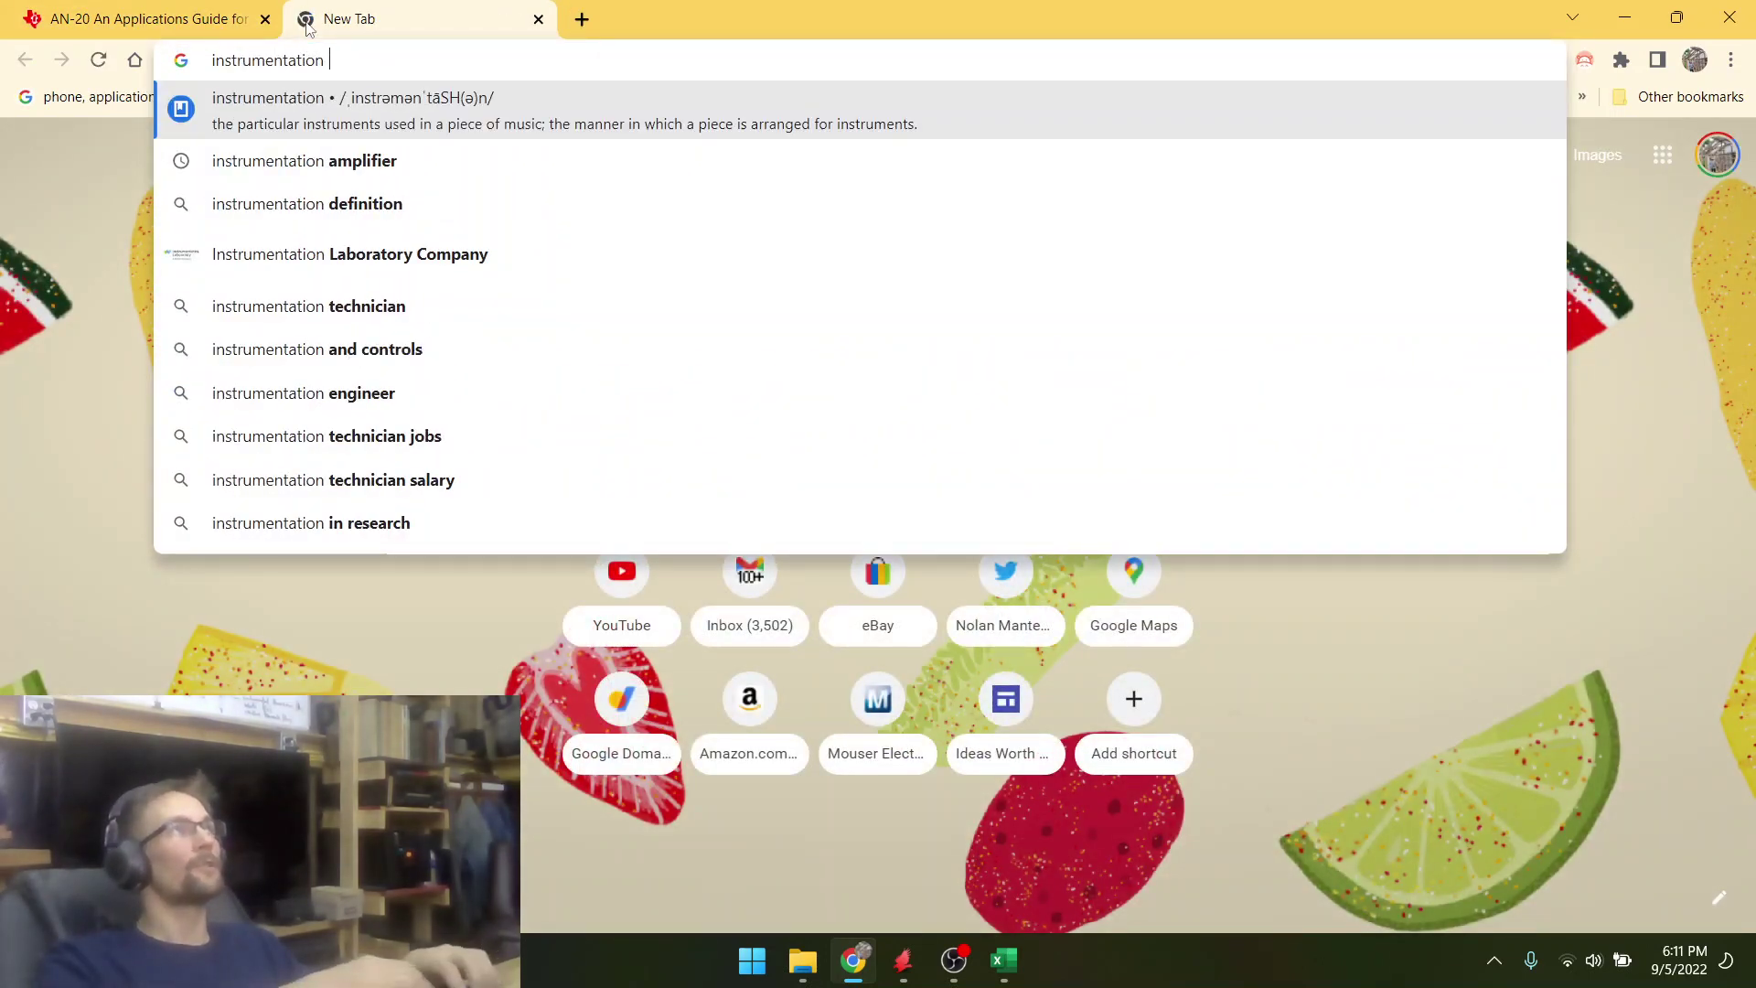
key(Down)
key(Return)
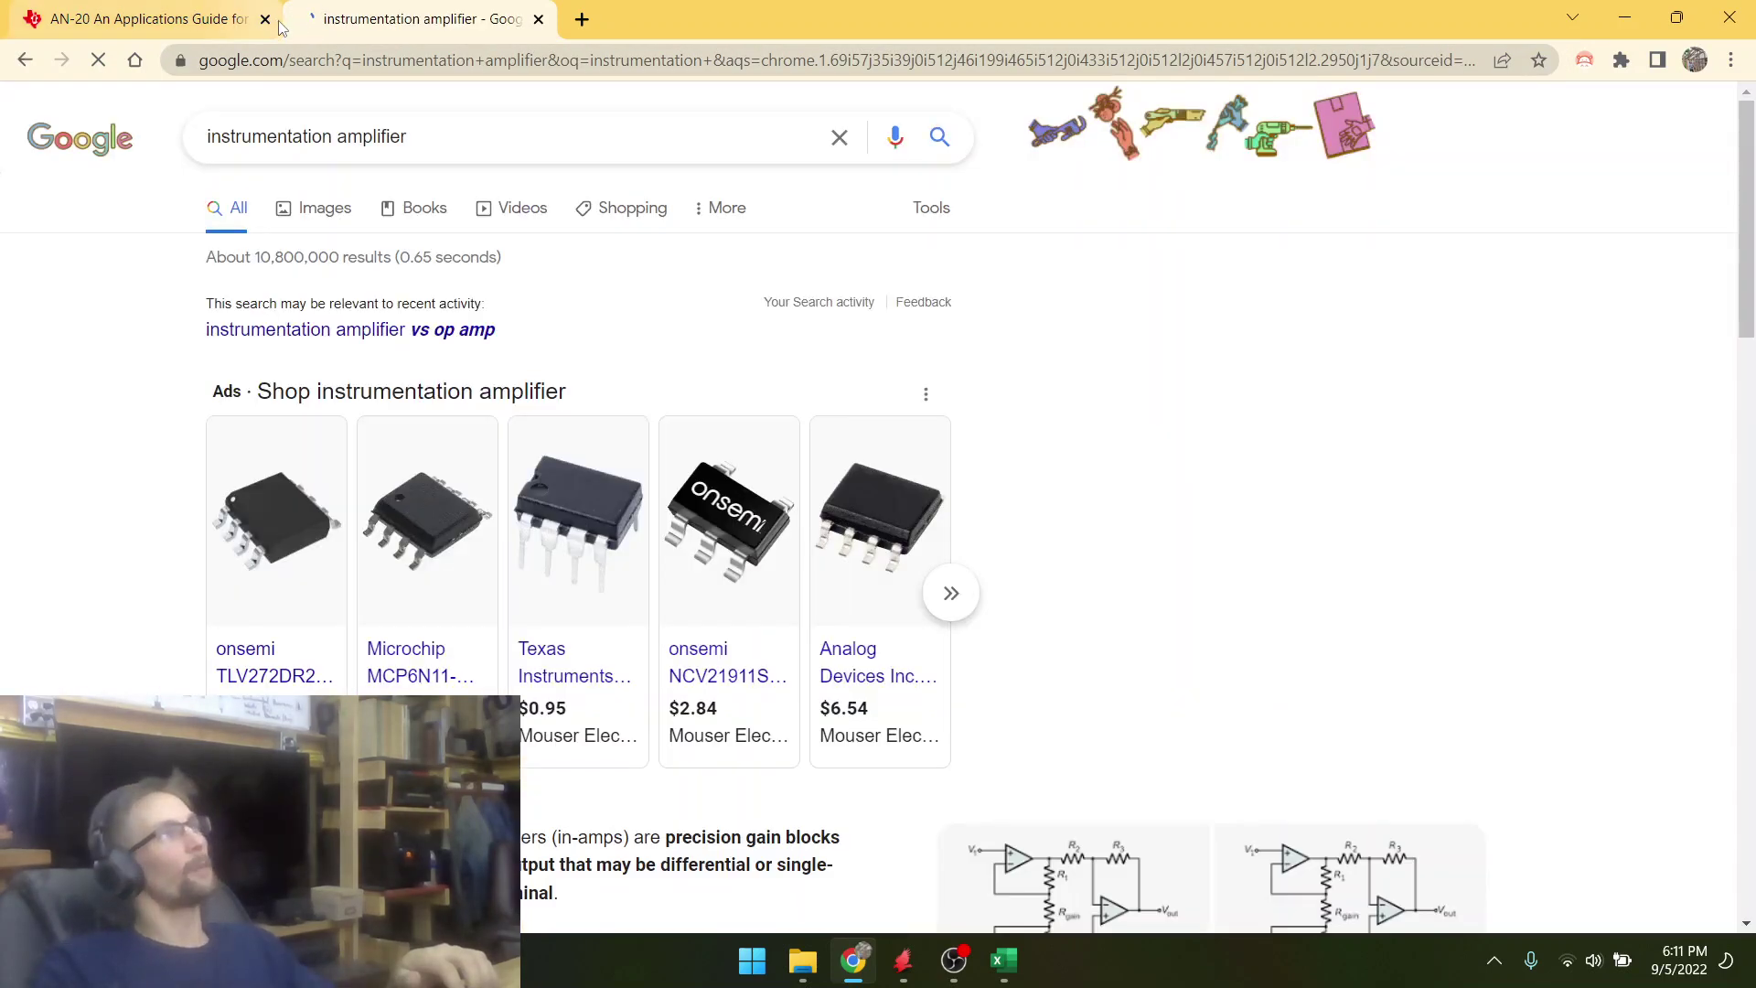
scroll(1020, 686, down, 3)
scroll(1020, 686, down, 1)
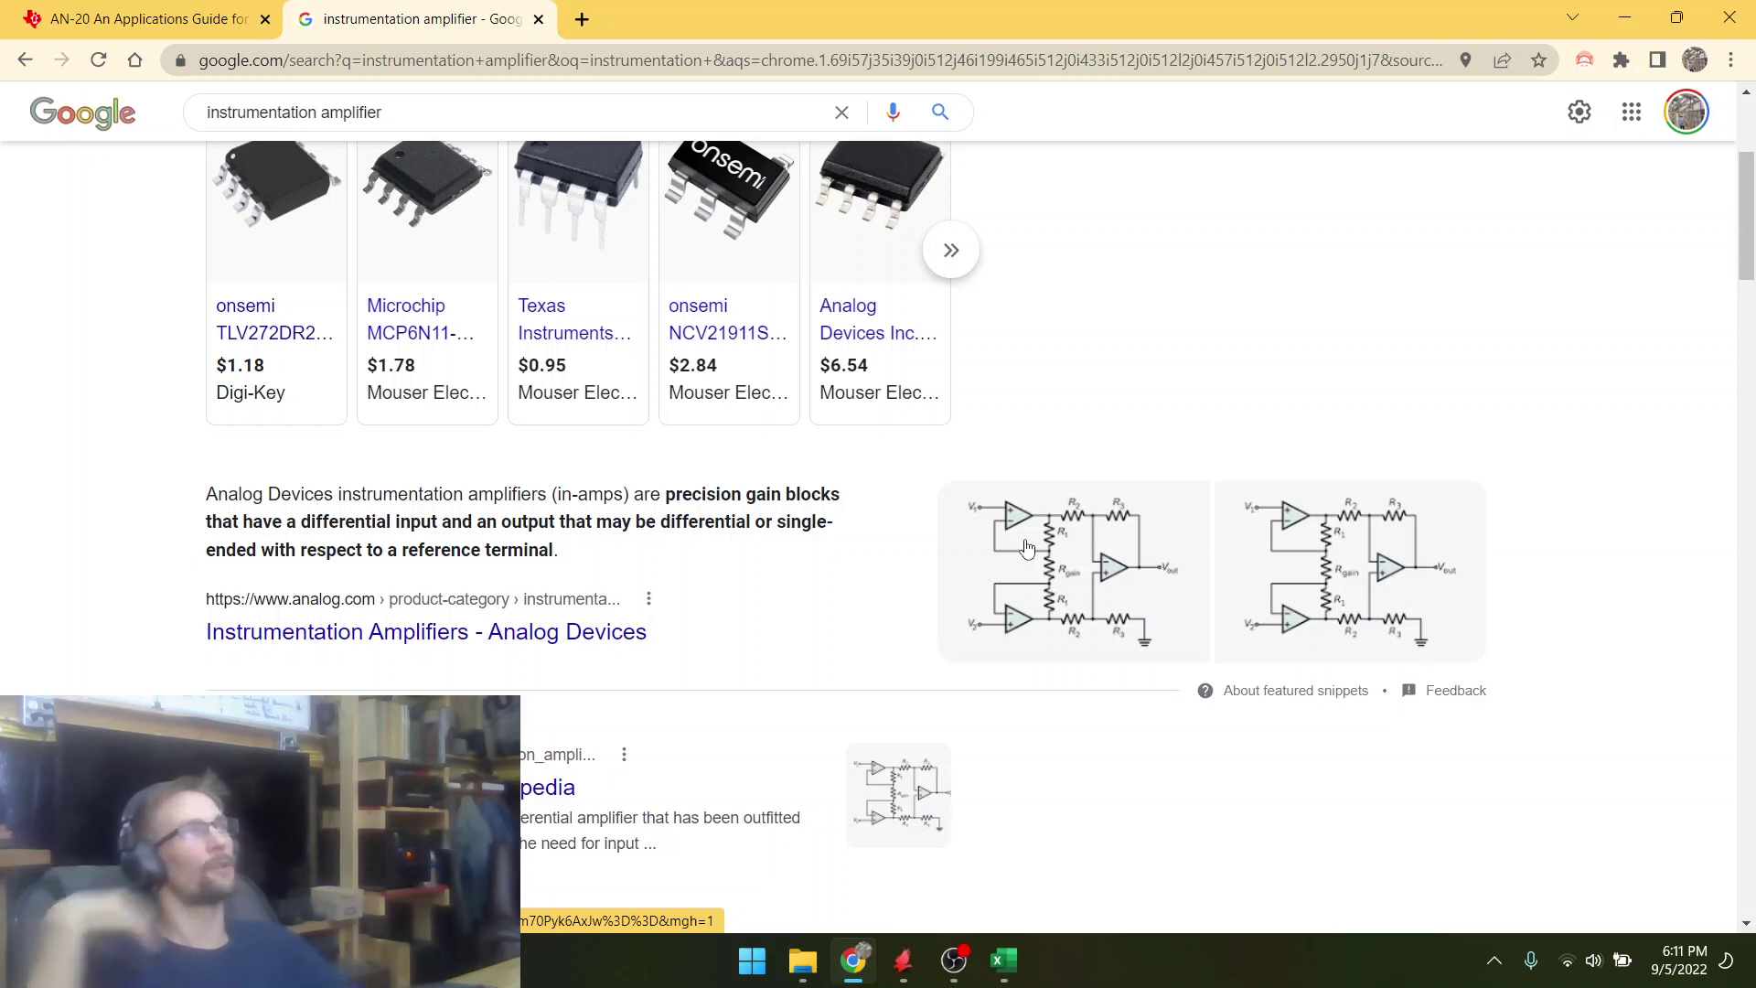
- Open the Analog Devices Instrumentation Amplifiers page, accept its cookies, skim the content, and return to the search results
click(481, 646)
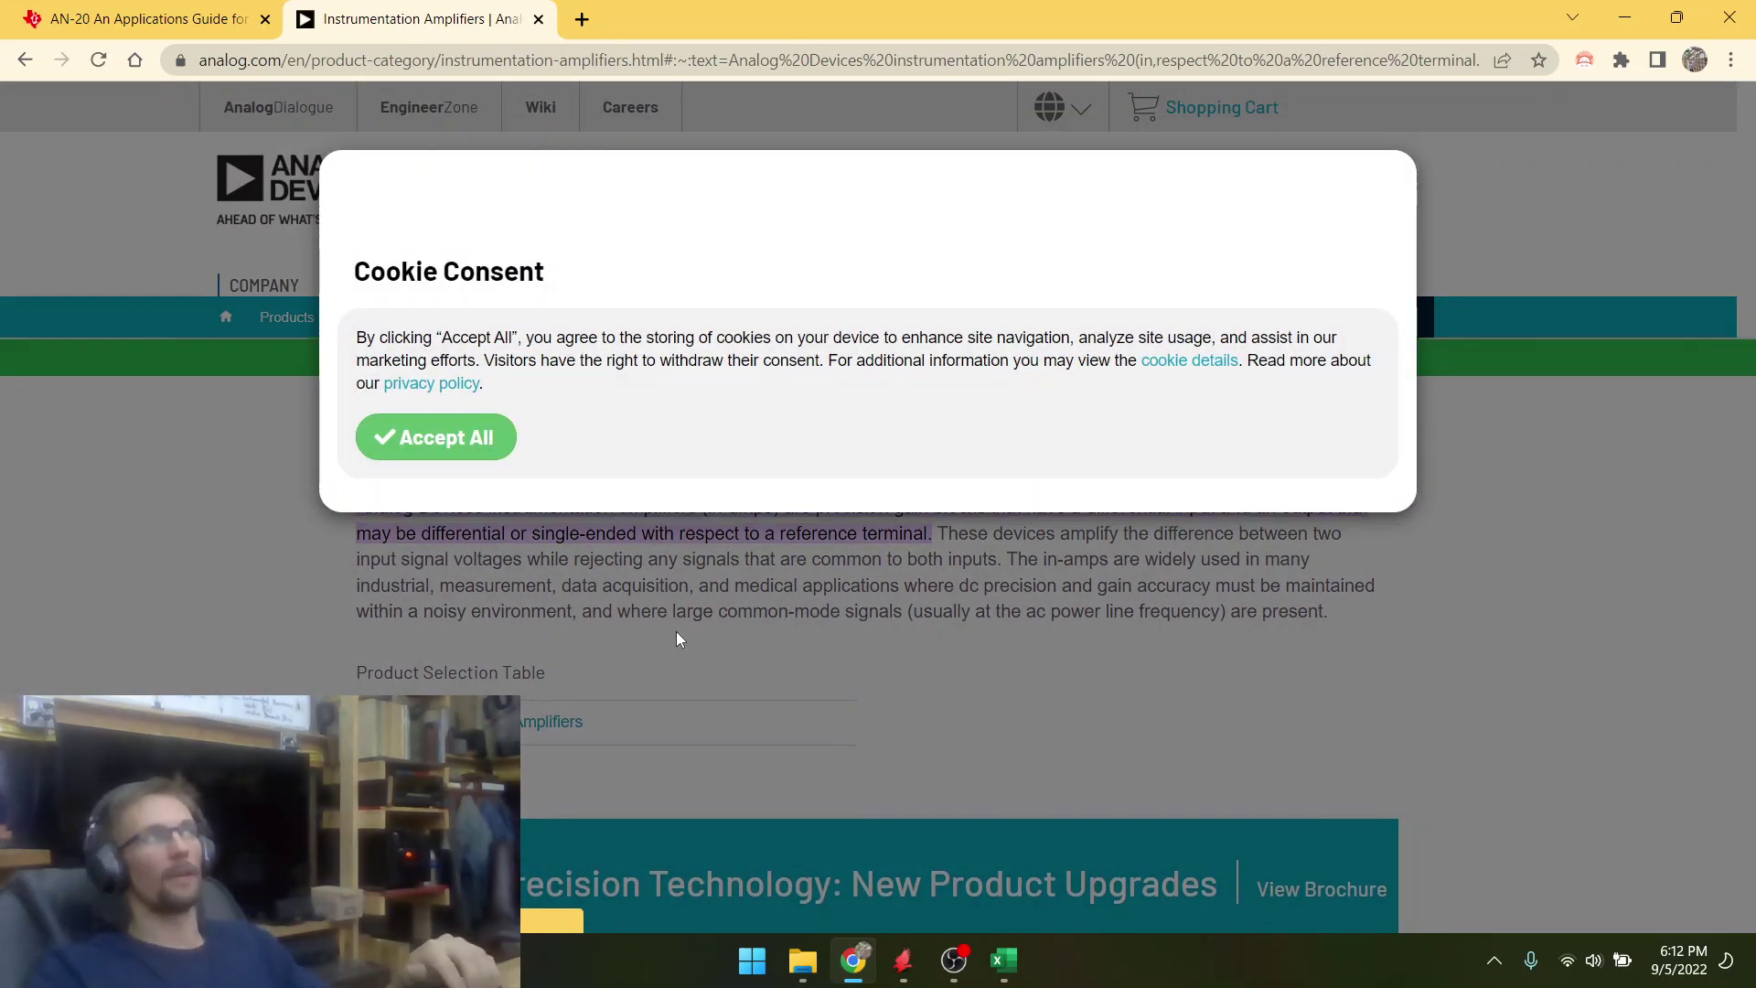
click(435, 420)
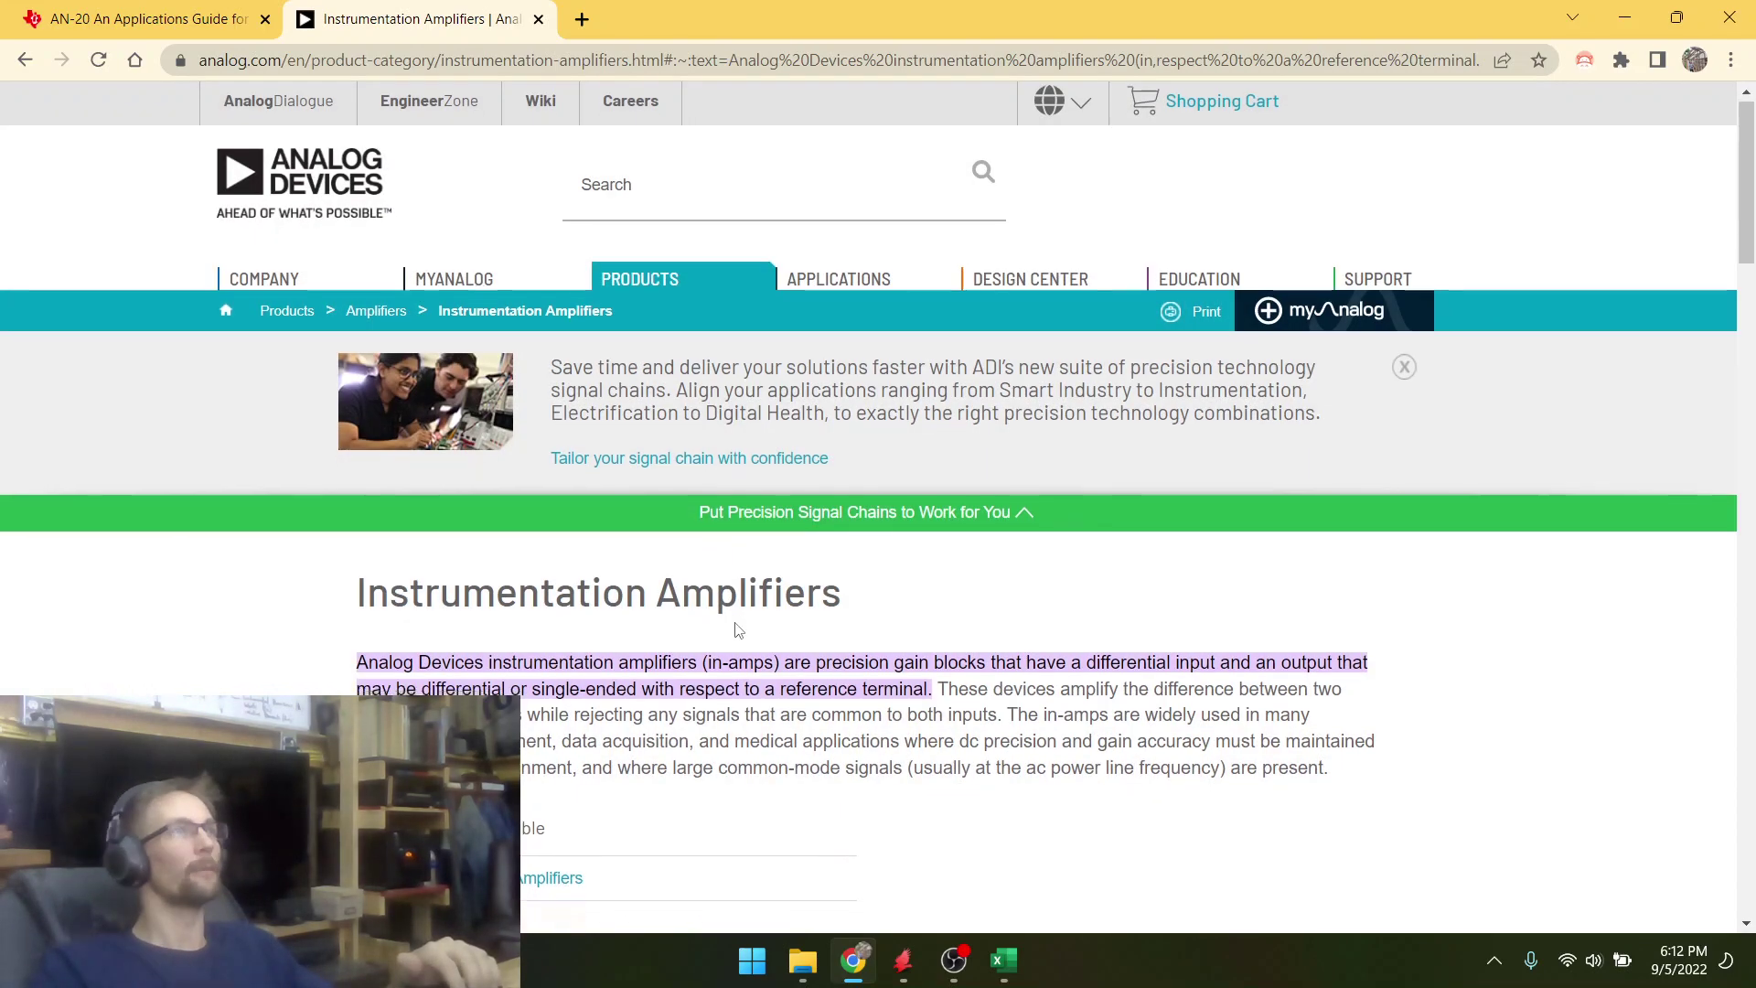
scroll(737, 623, down, 9)
scroll(736, 623, down, 6)
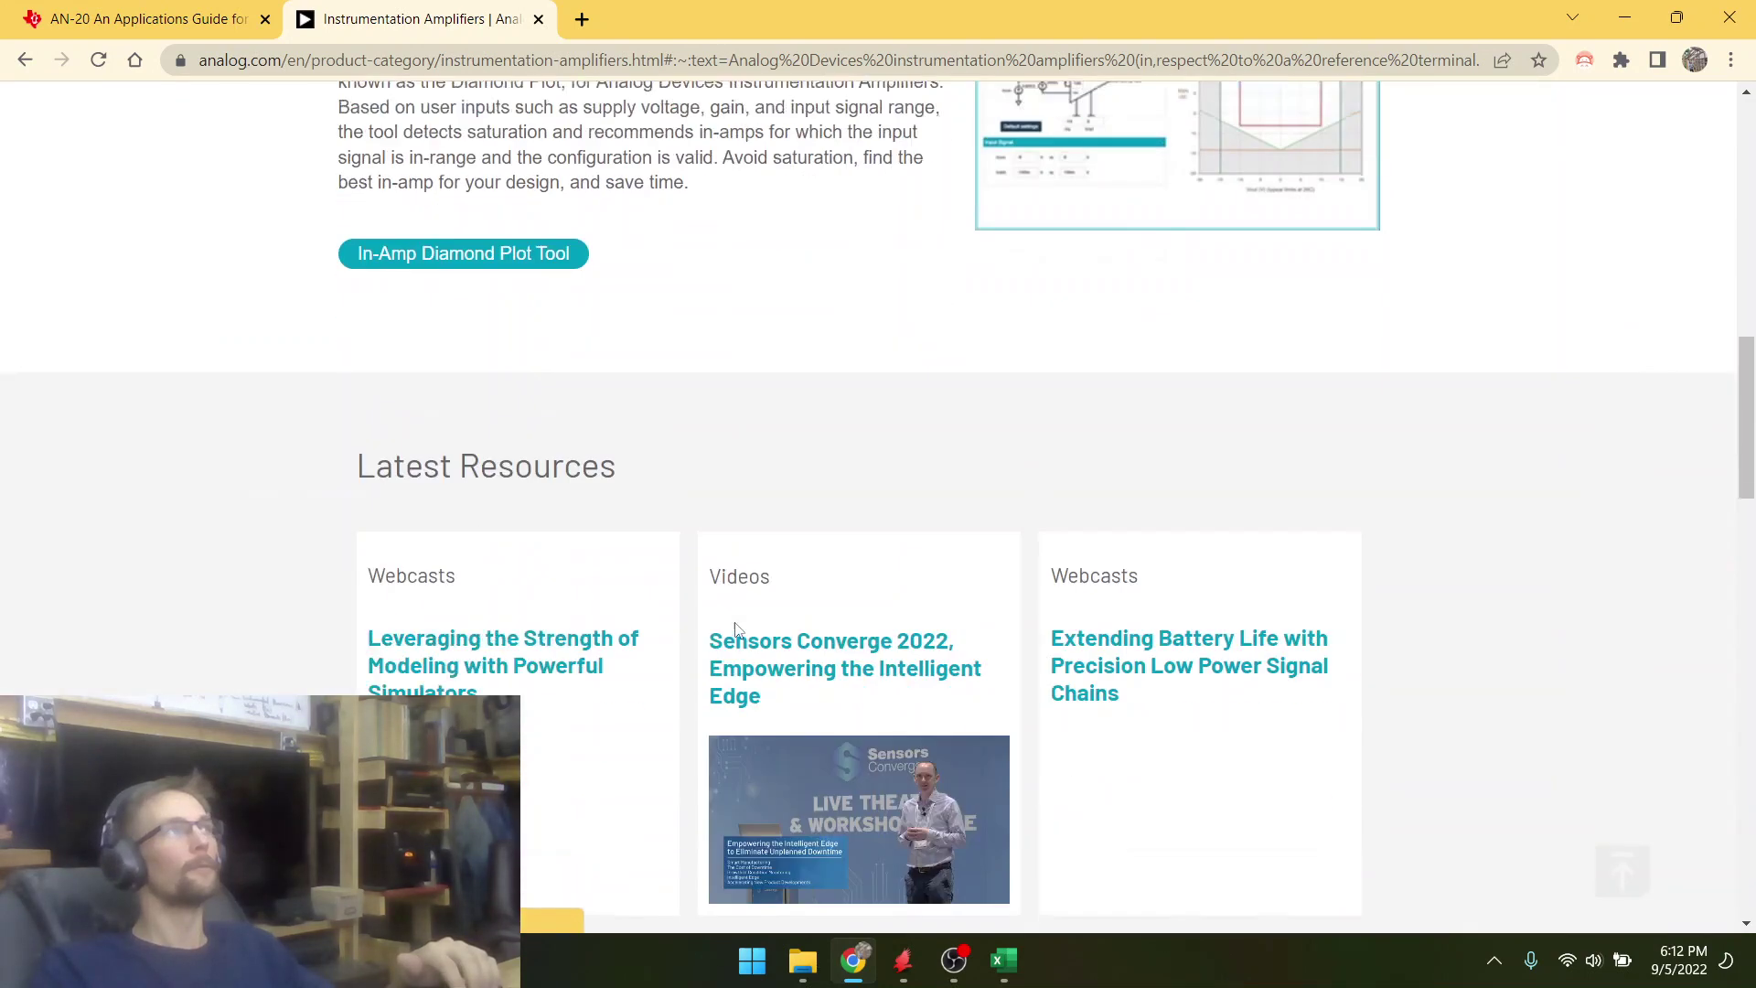
scroll(737, 623, up, 7)
click(25, 60)
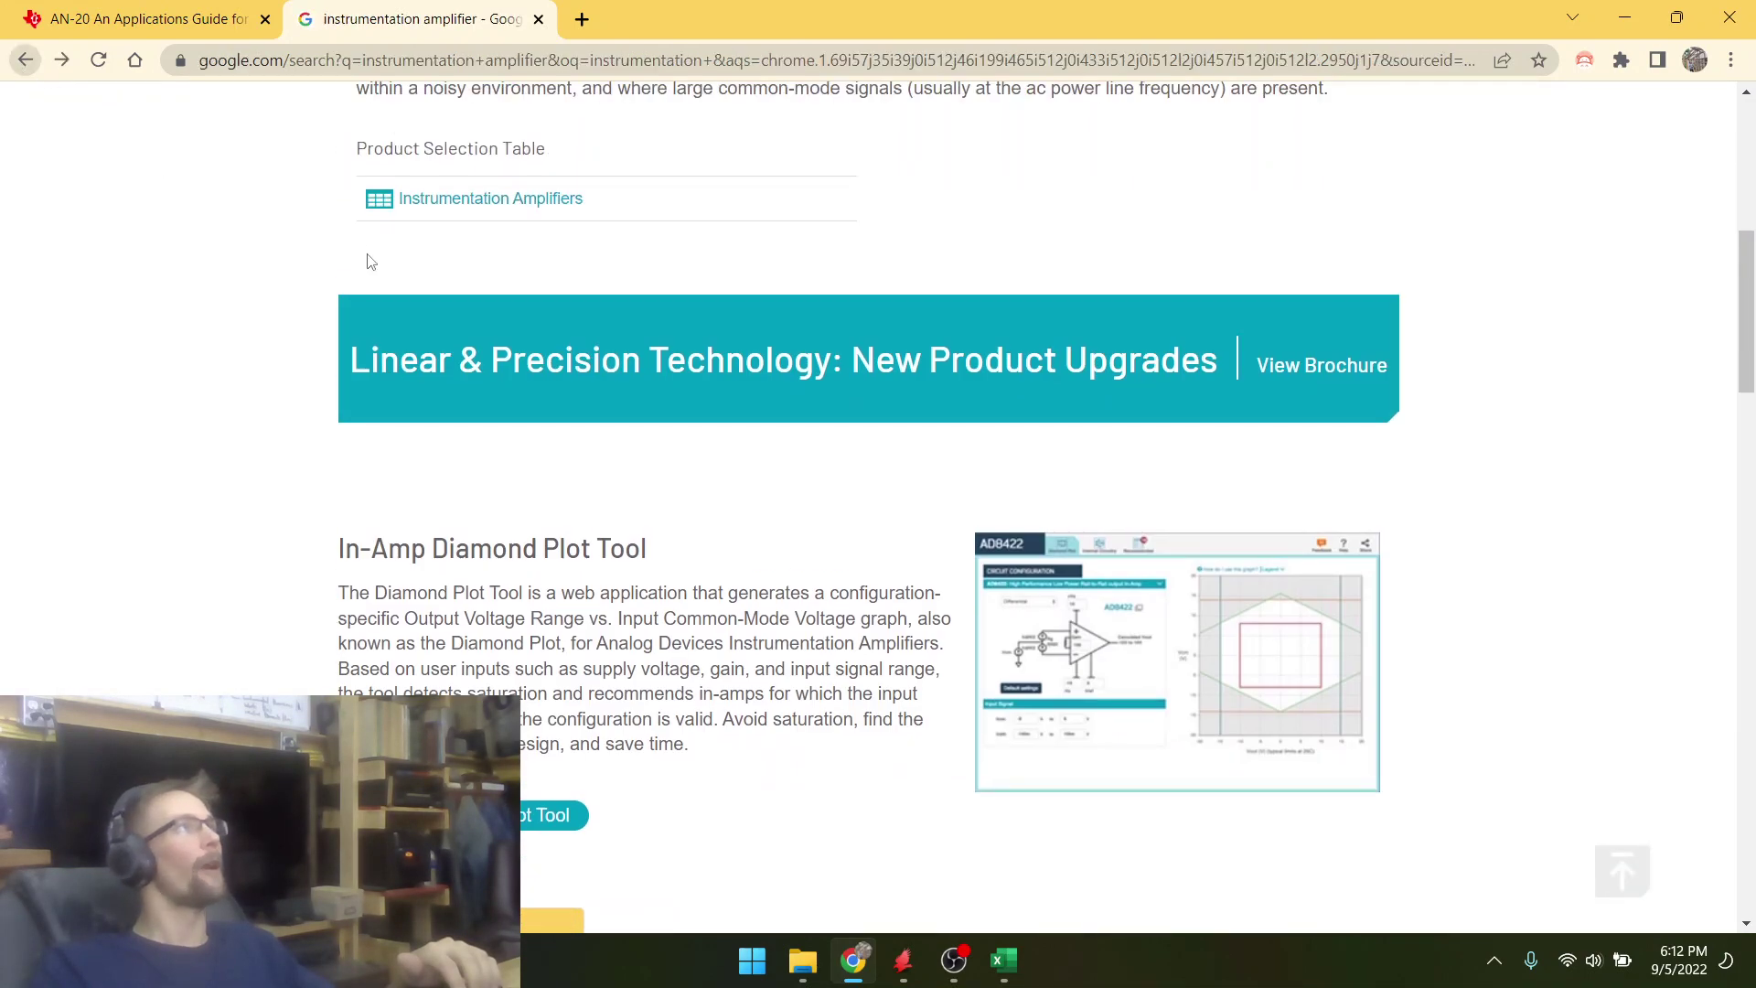
- Open Wikipedia's Instrumentation amplifier article and read through its schematic, gain formula, references and external links
scroll(648, 800, down, 3)
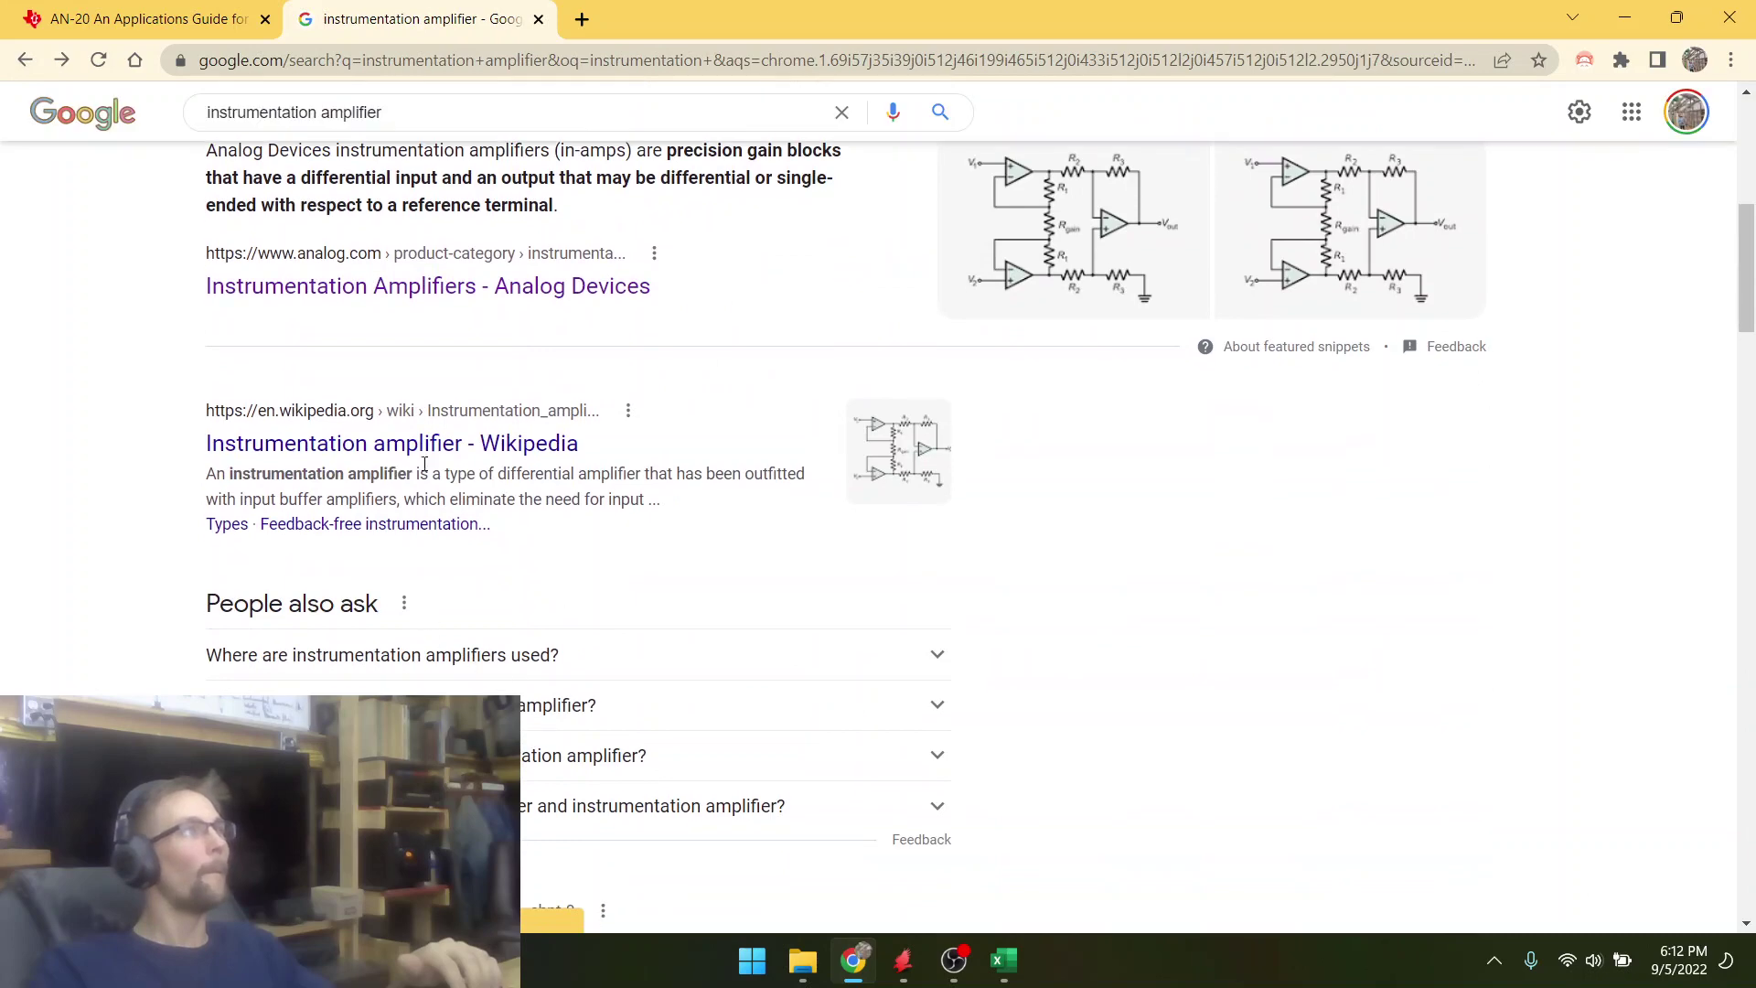
click(426, 446)
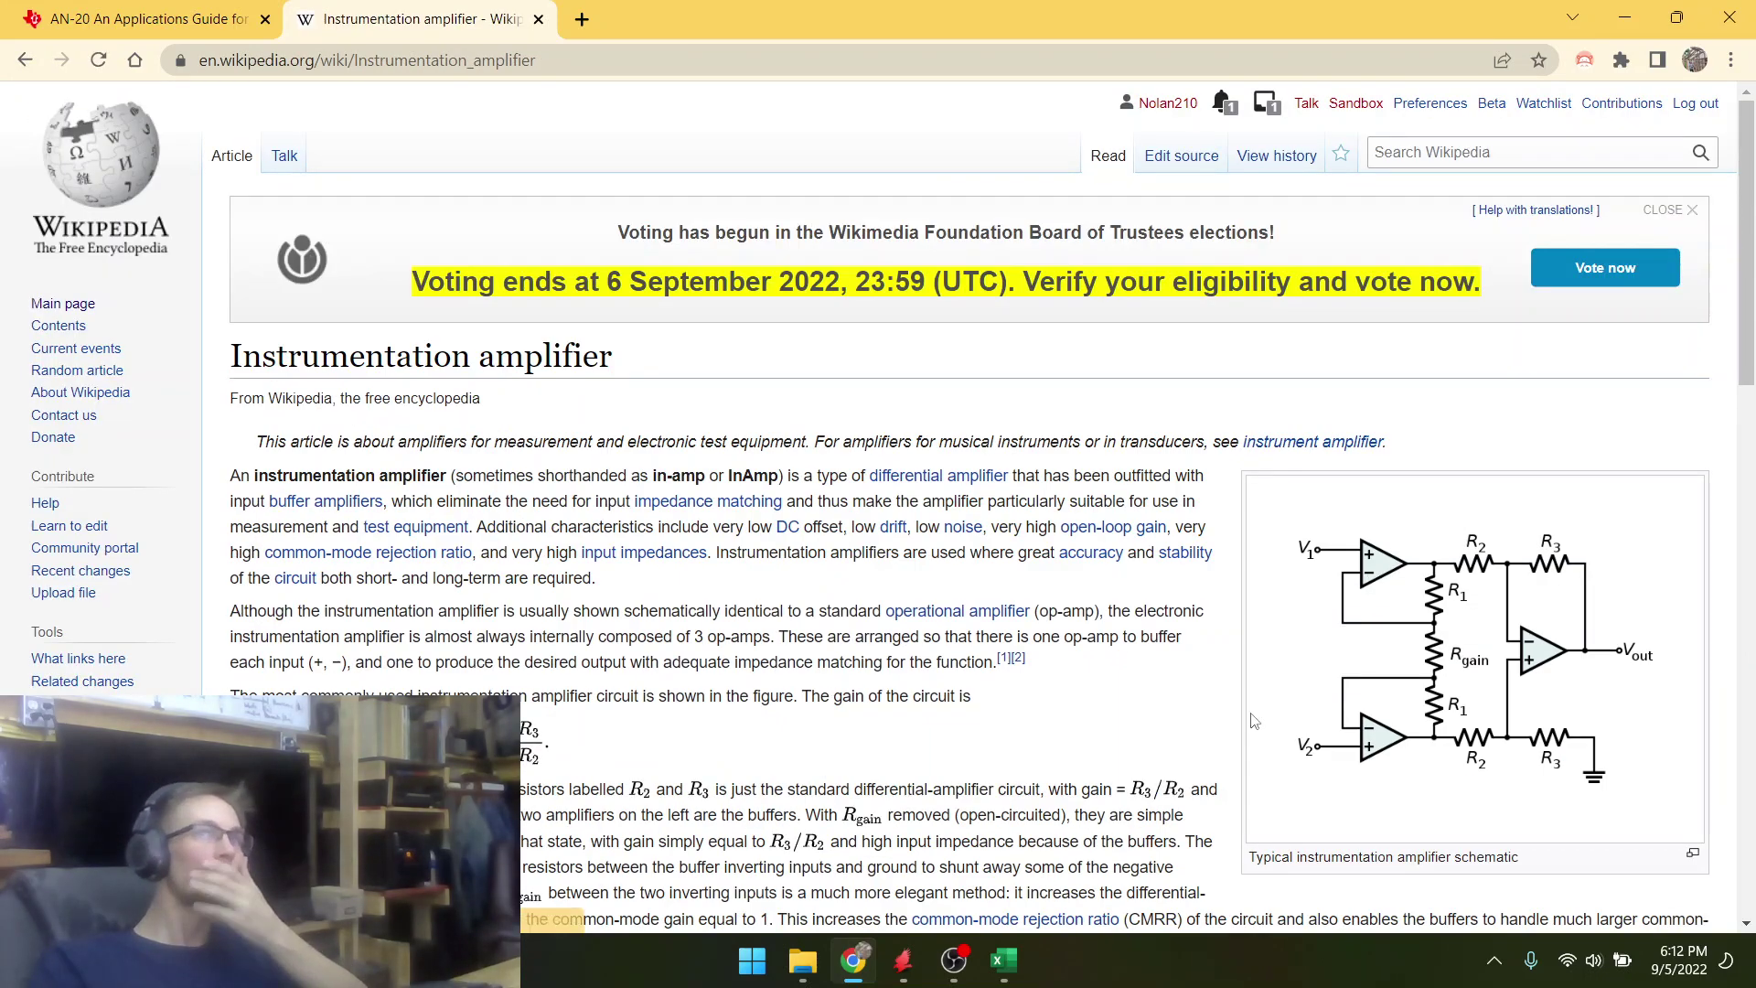
scroll(925, 745, down, 3)
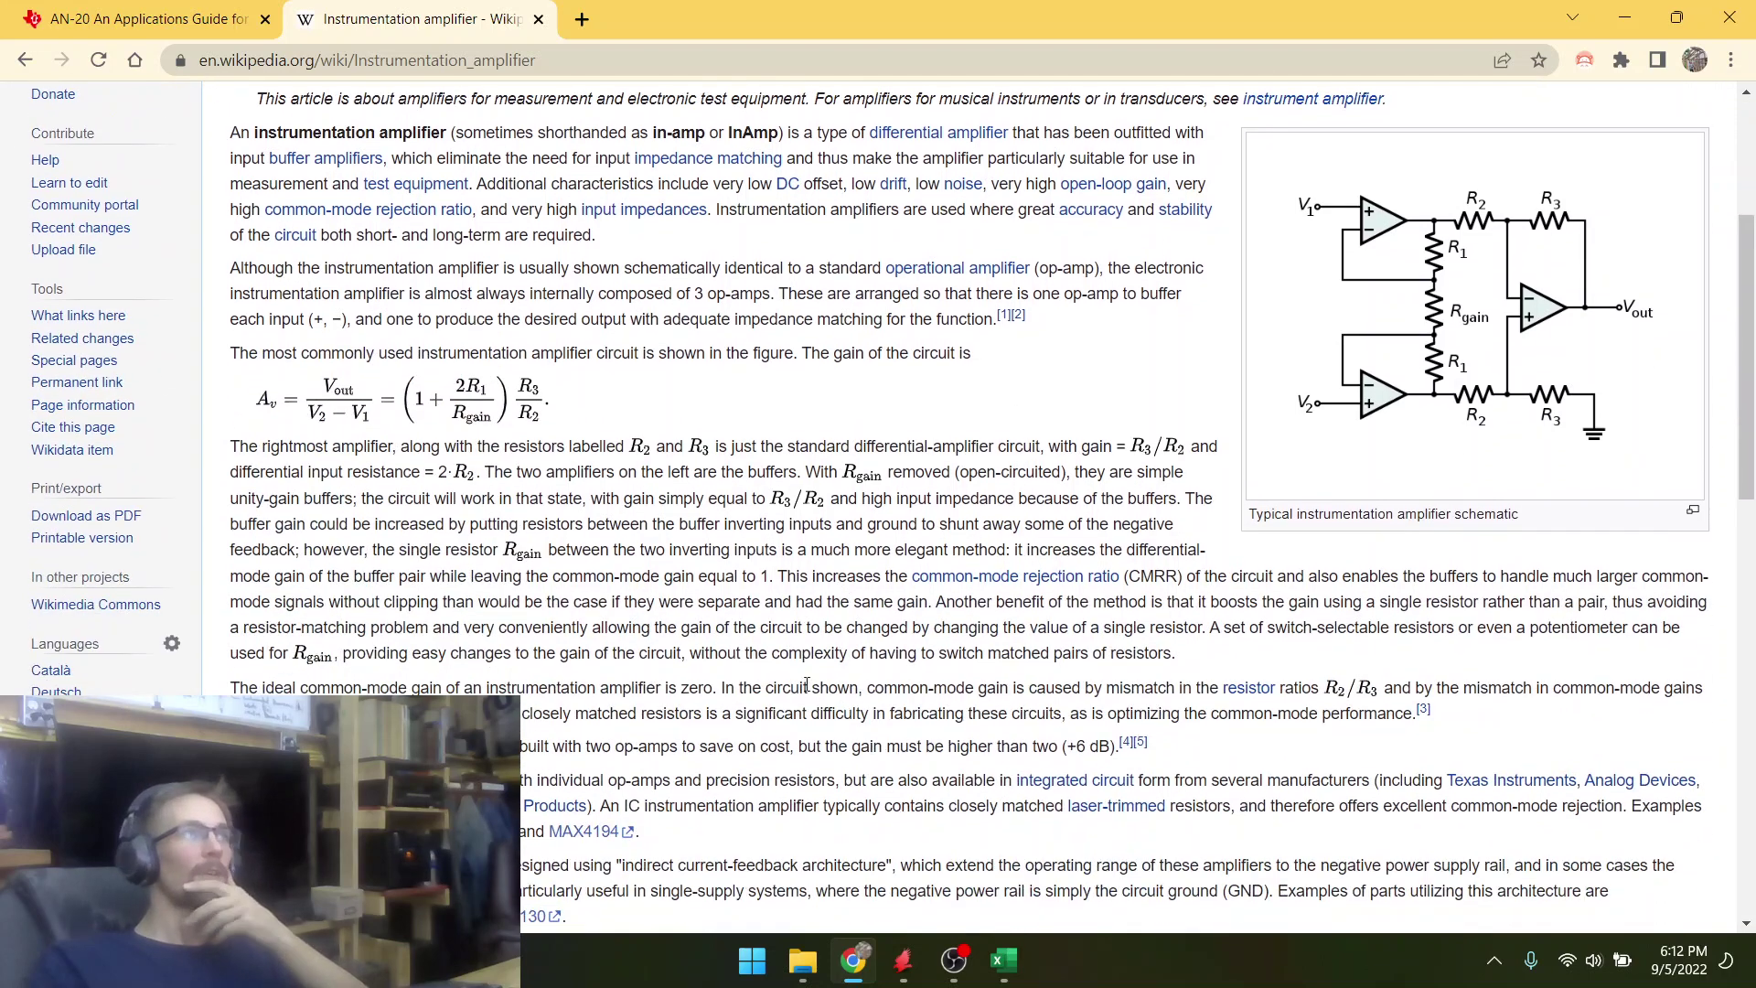
scroll(331, 468, up, 2)
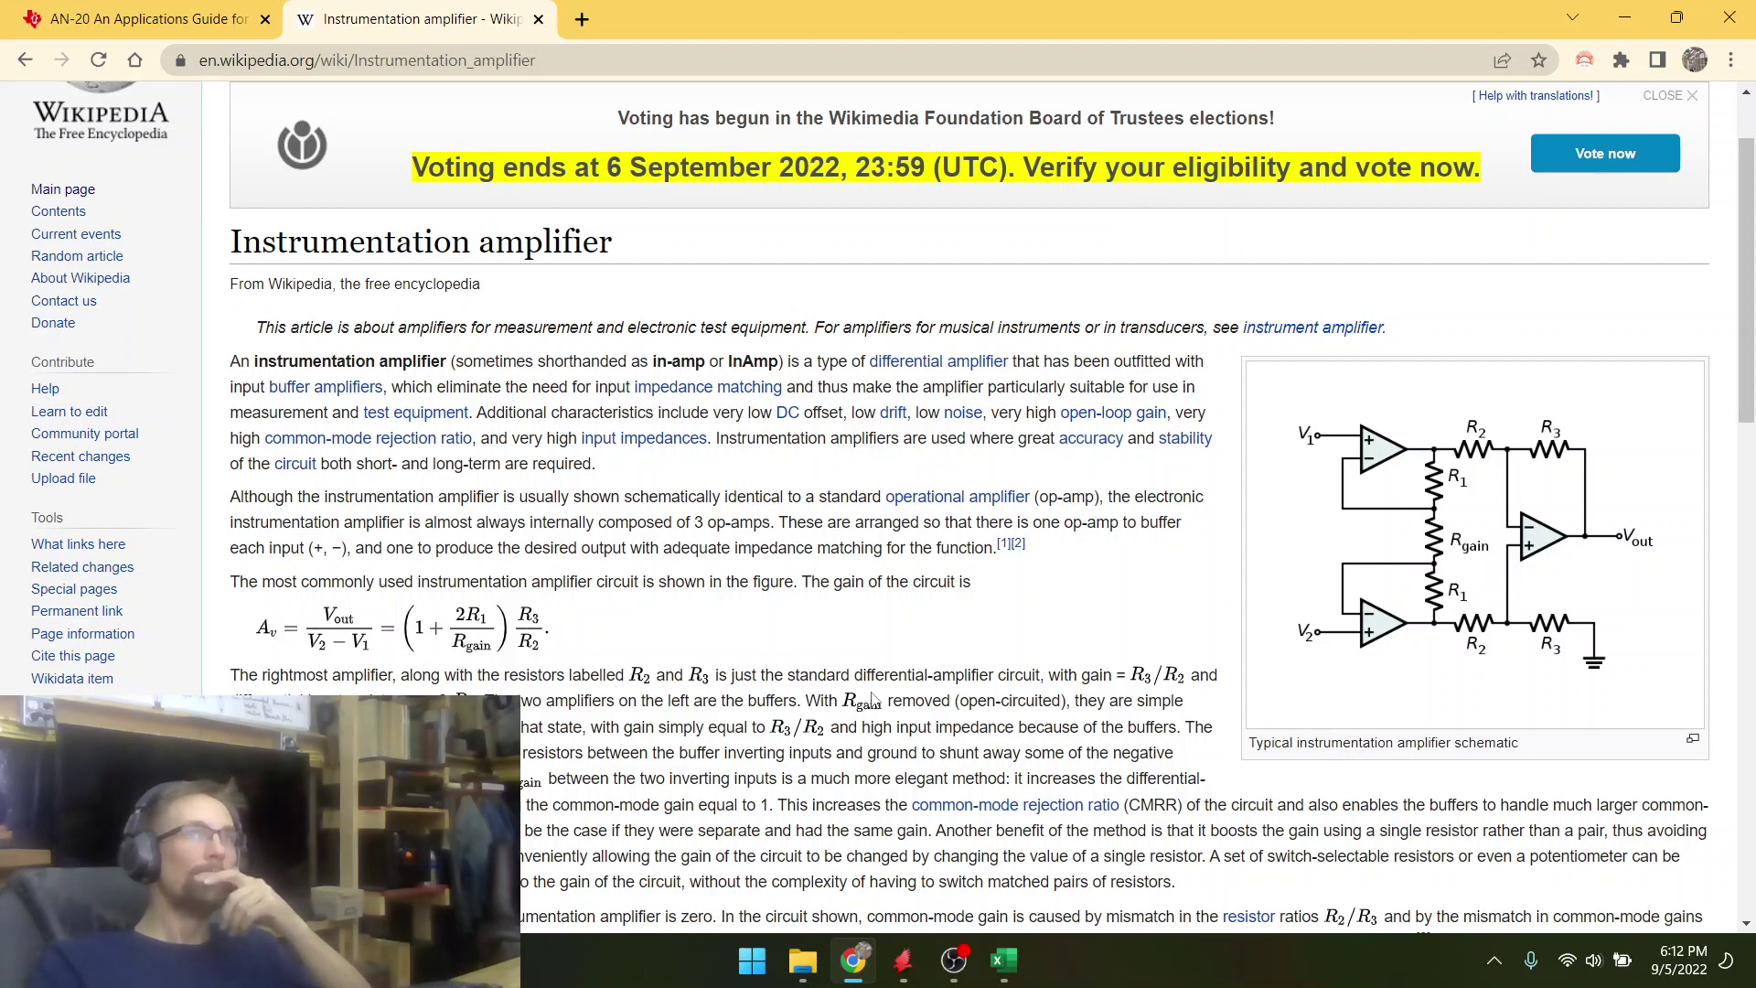
scroll(873, 700, down, 1)
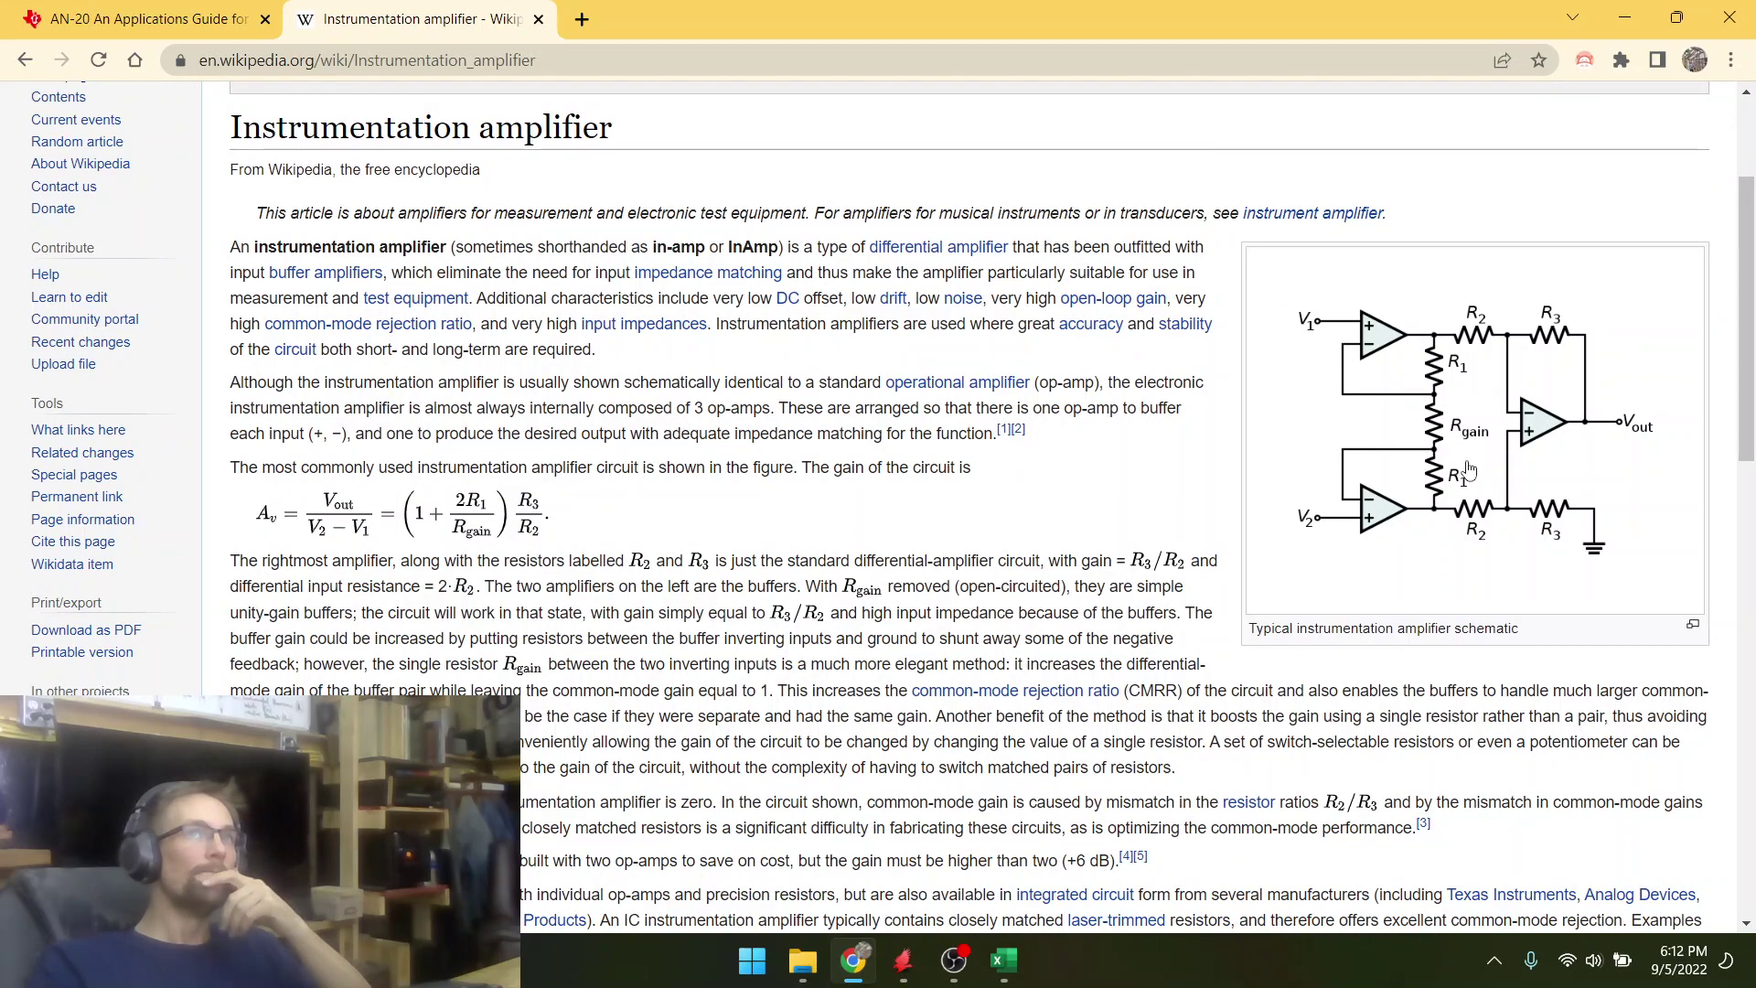
scroll(463, 584, down, 9)
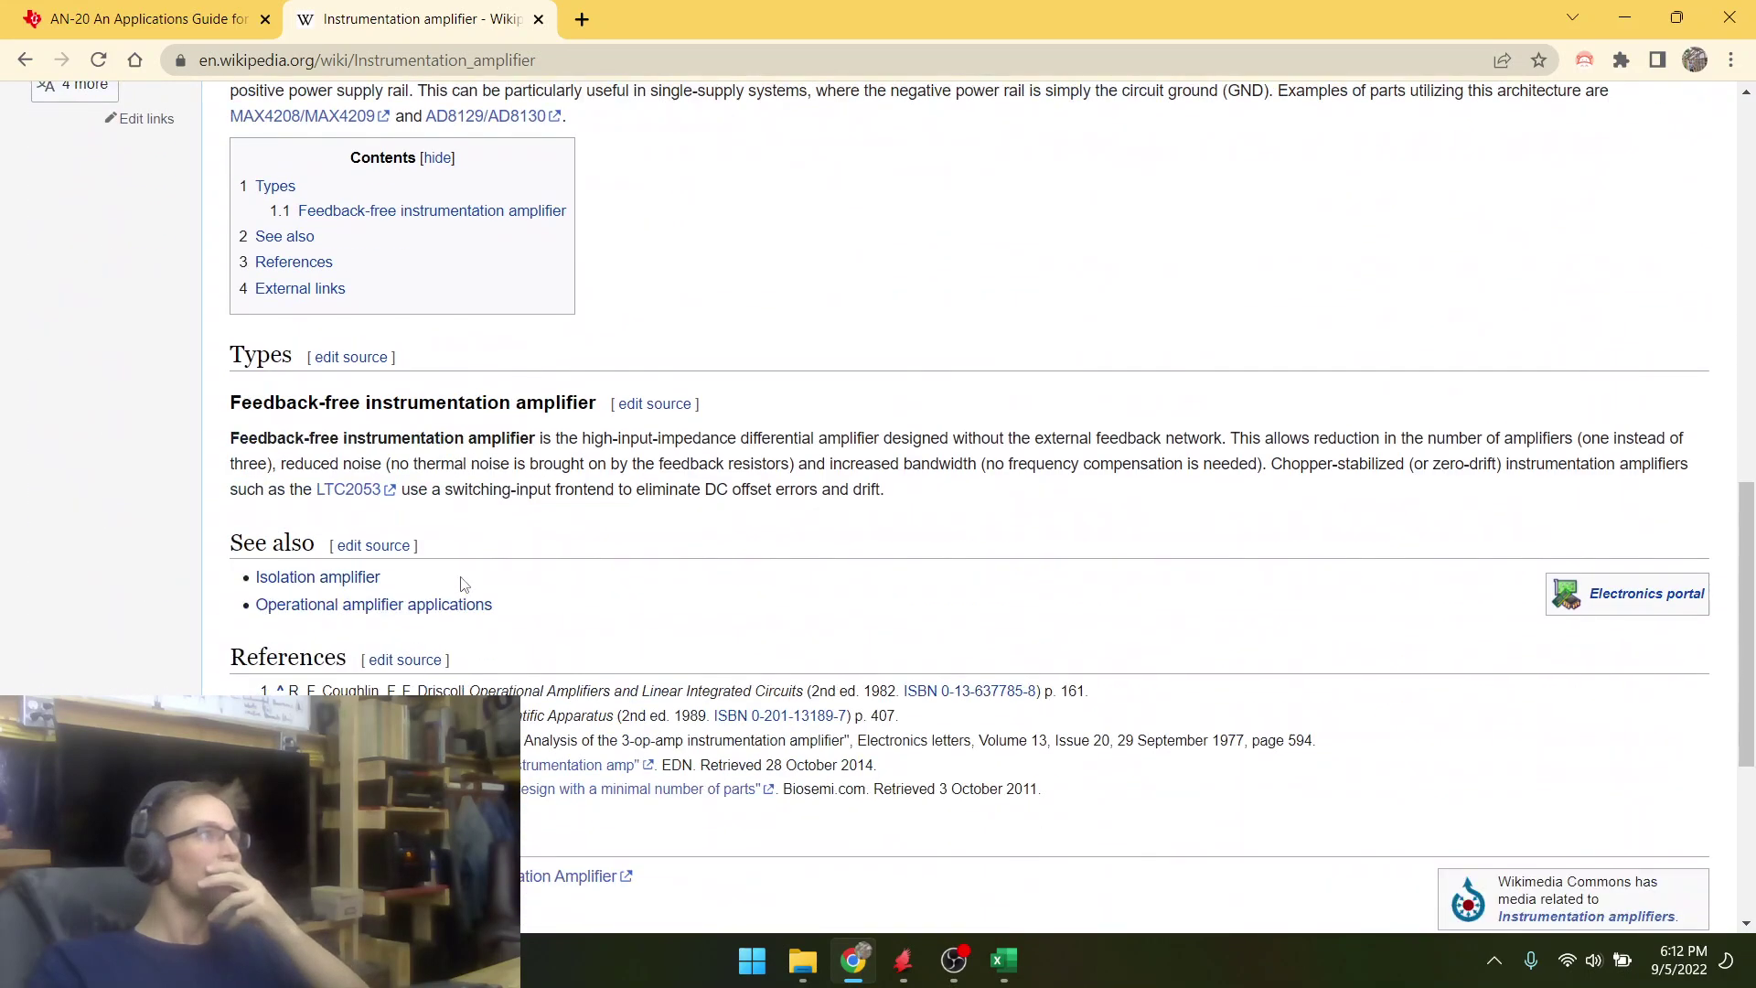
scroll(463, 585, down, 3)
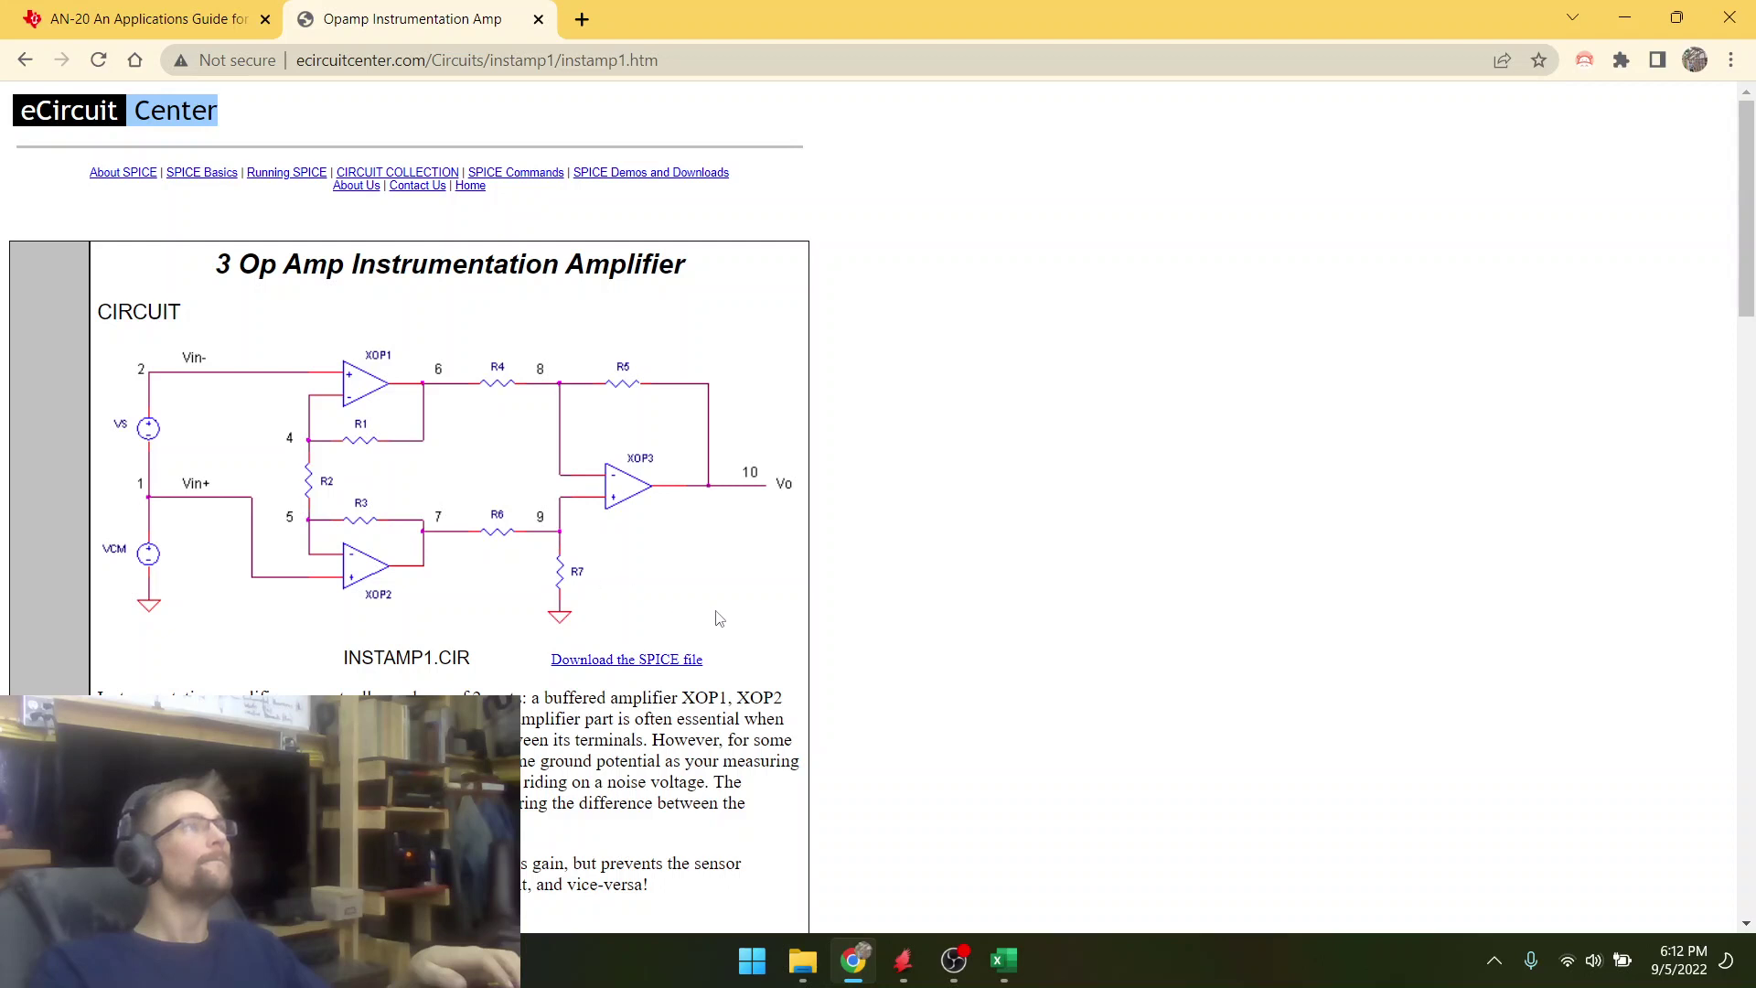
- Go back to the Wikipedia article and reopen its external link Opamp Instrumentation Amplifier
click(143, 22)
click(344, 11)
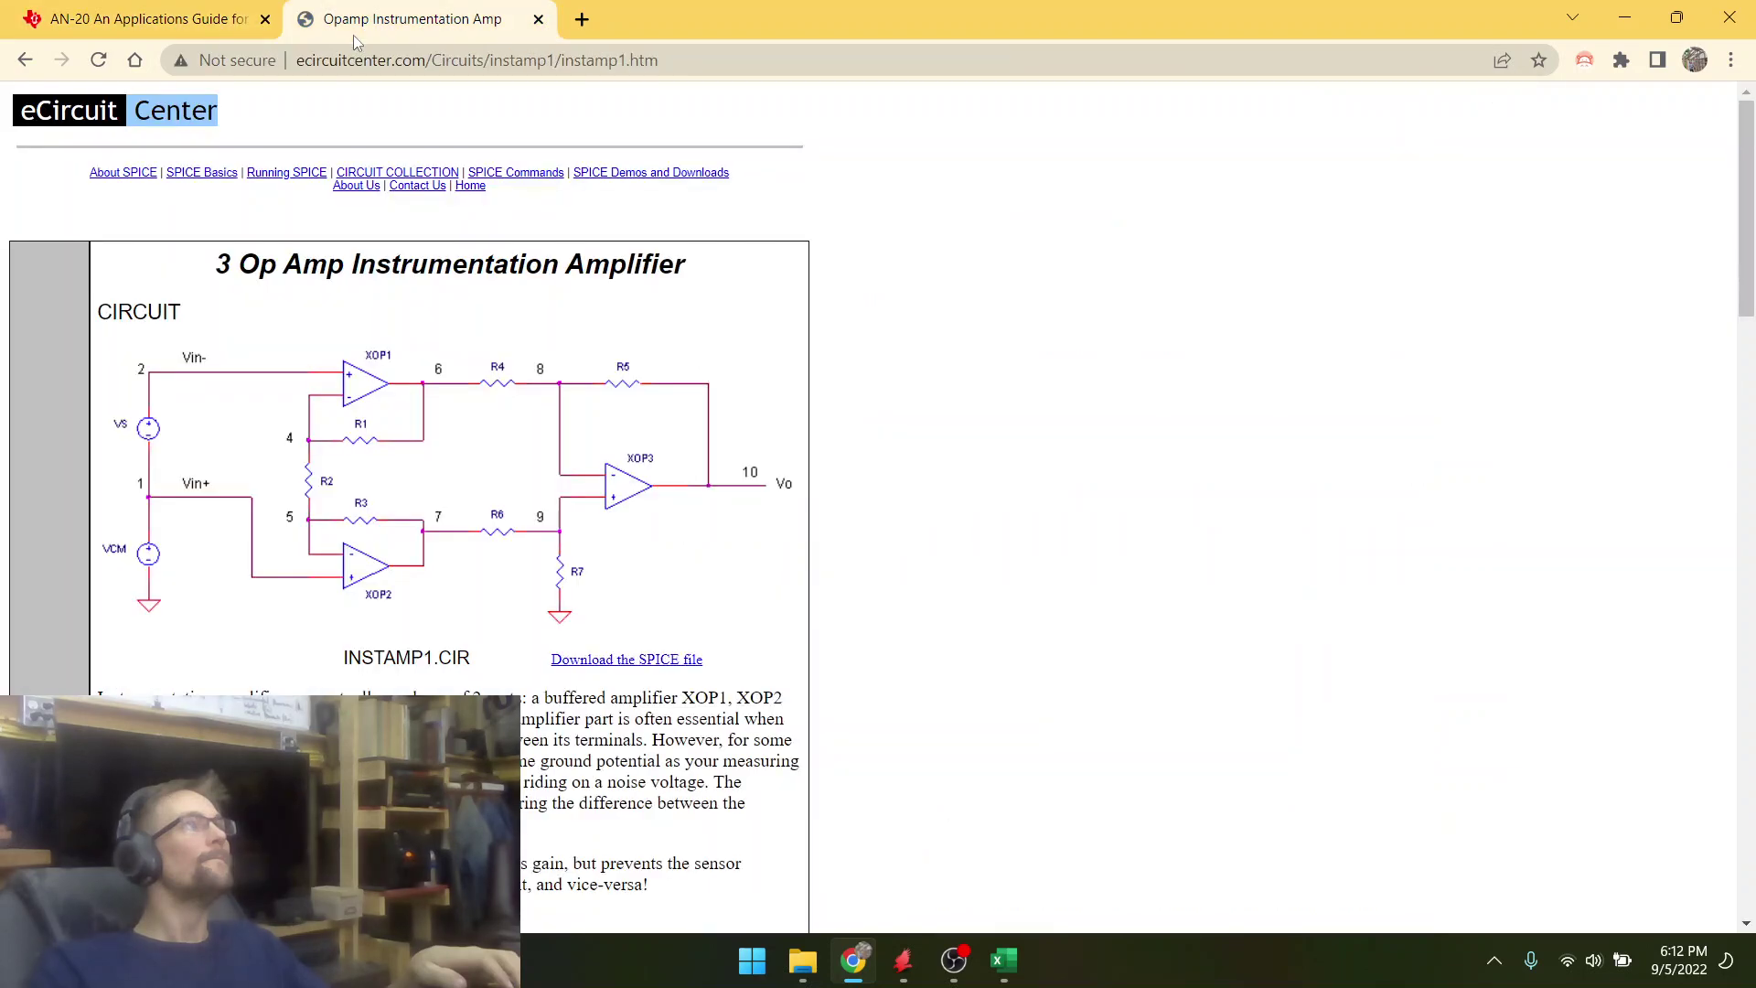
click(22, 62)
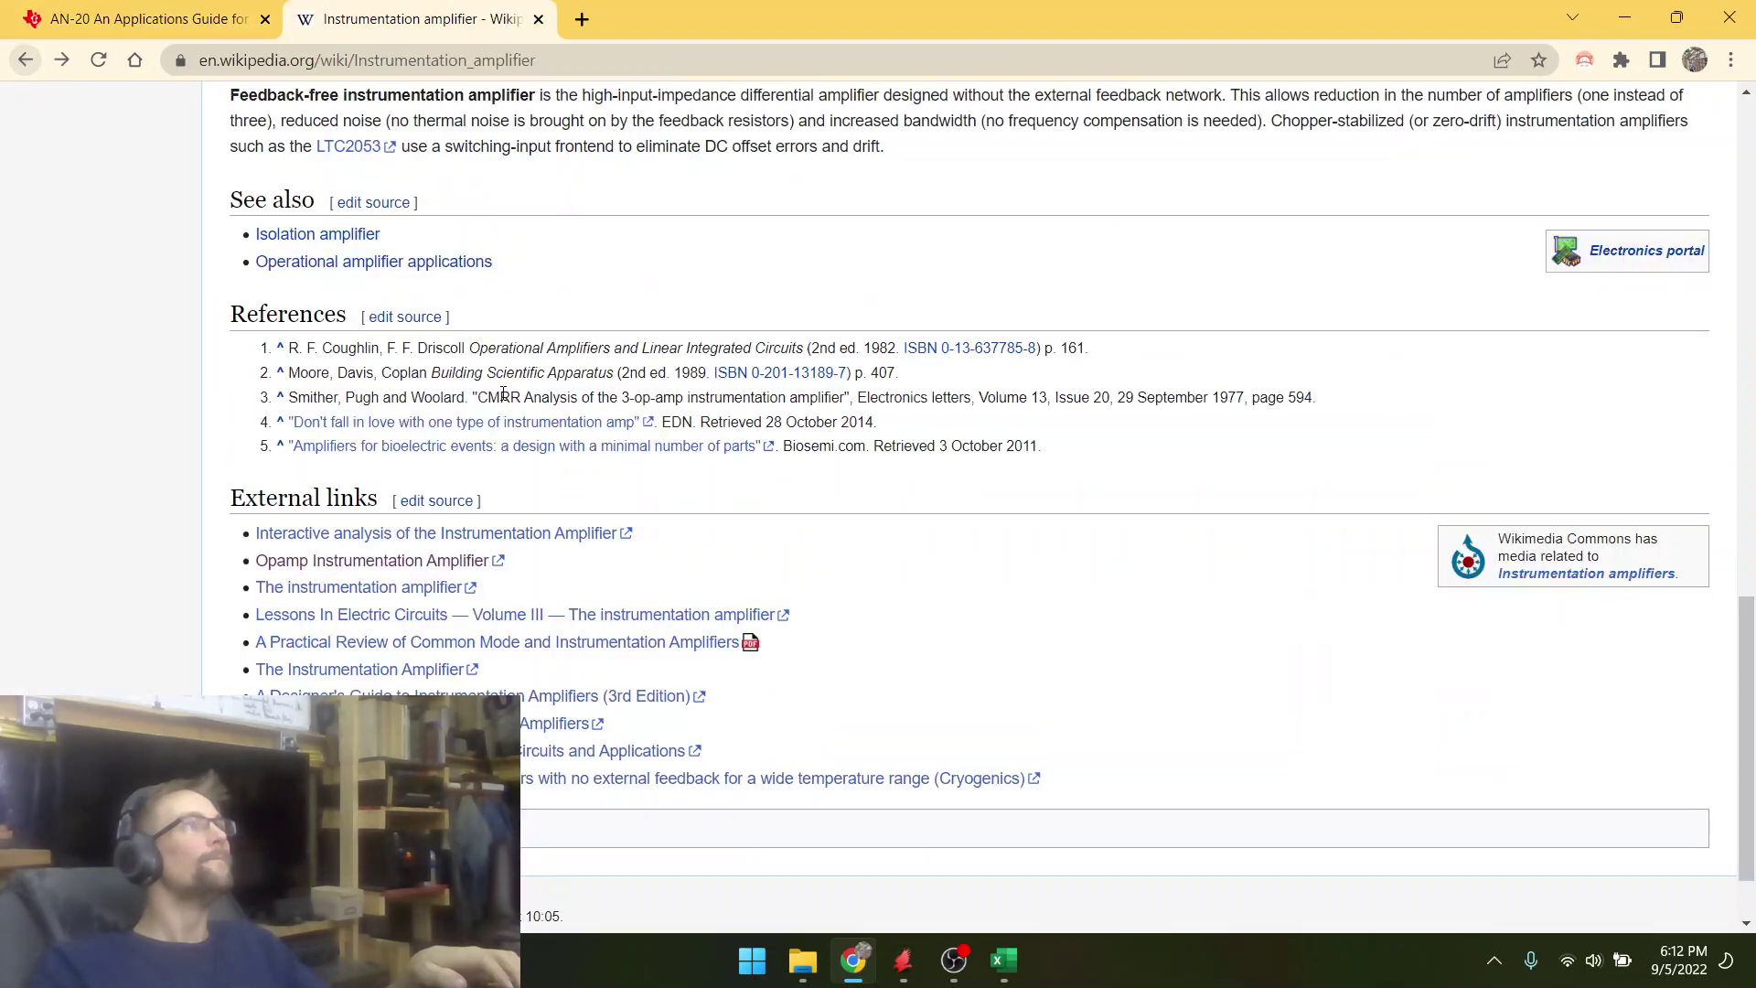
click(370, 564)
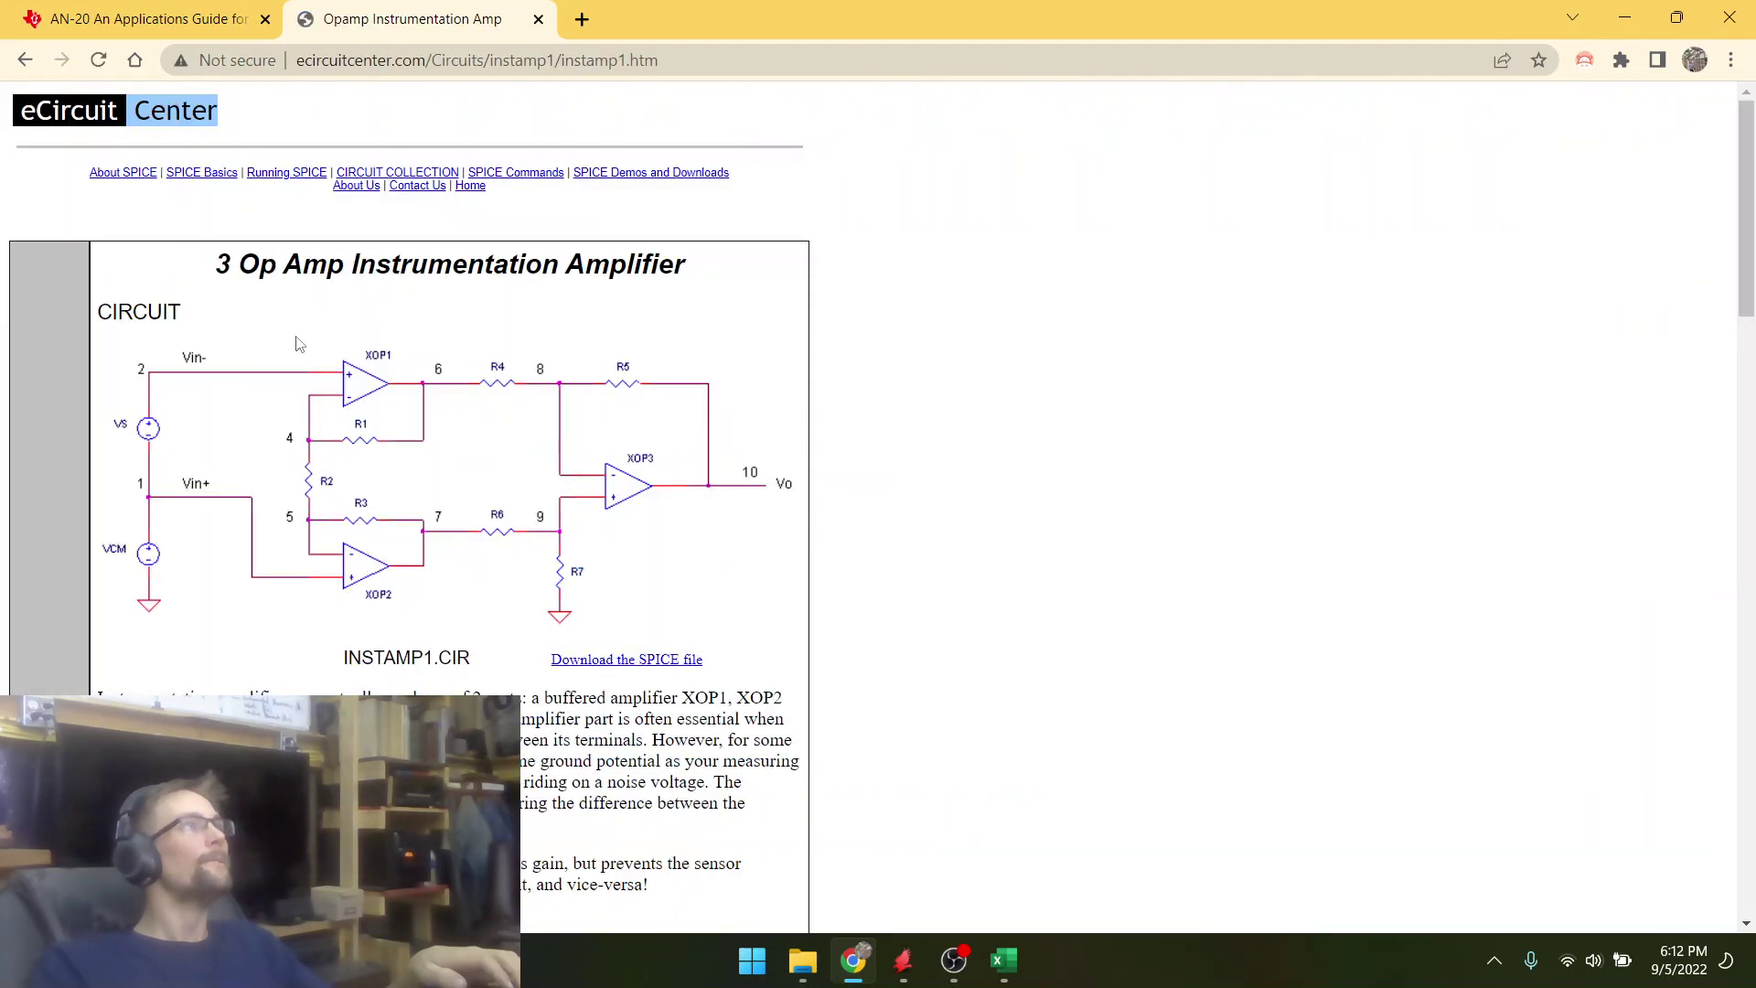
- Read through eCircuit Center's 3 Op Amp Instrumentation Amplifier page, examining the circuit, gain example, common mode rejection and resistor matching
scroll(295, 343, down, 15)
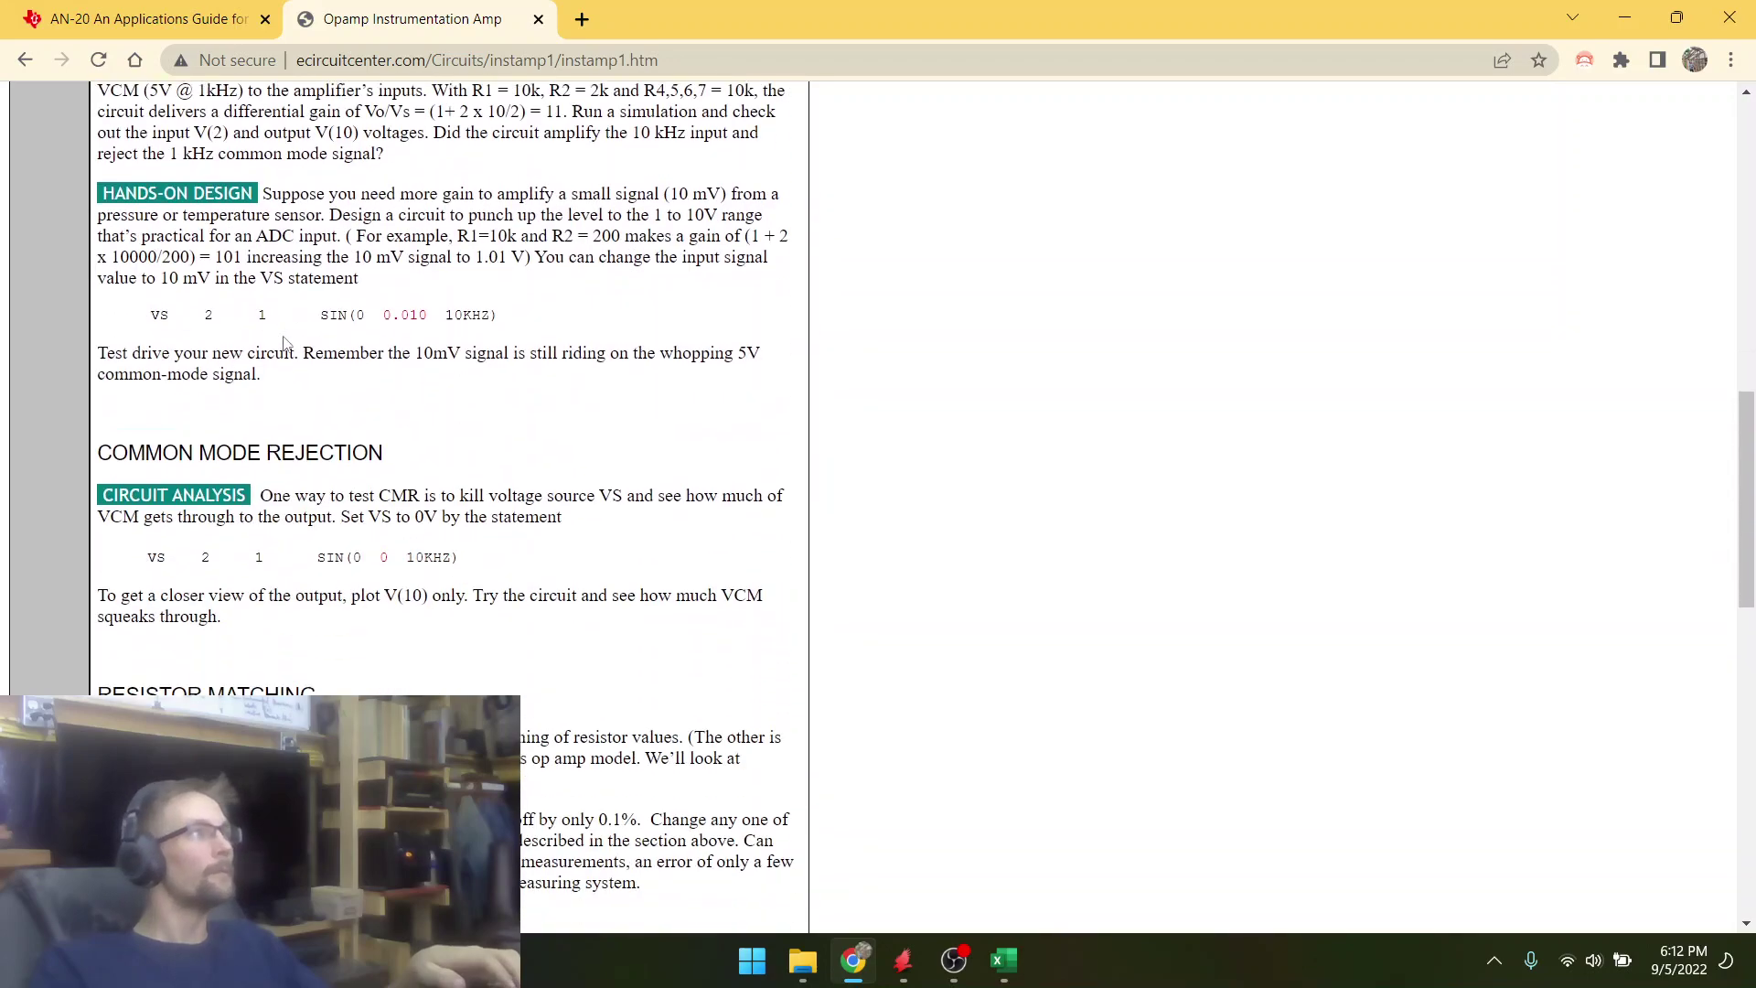
scroll(284, 341, down, 18)
scroll(286, 336, up, 17)
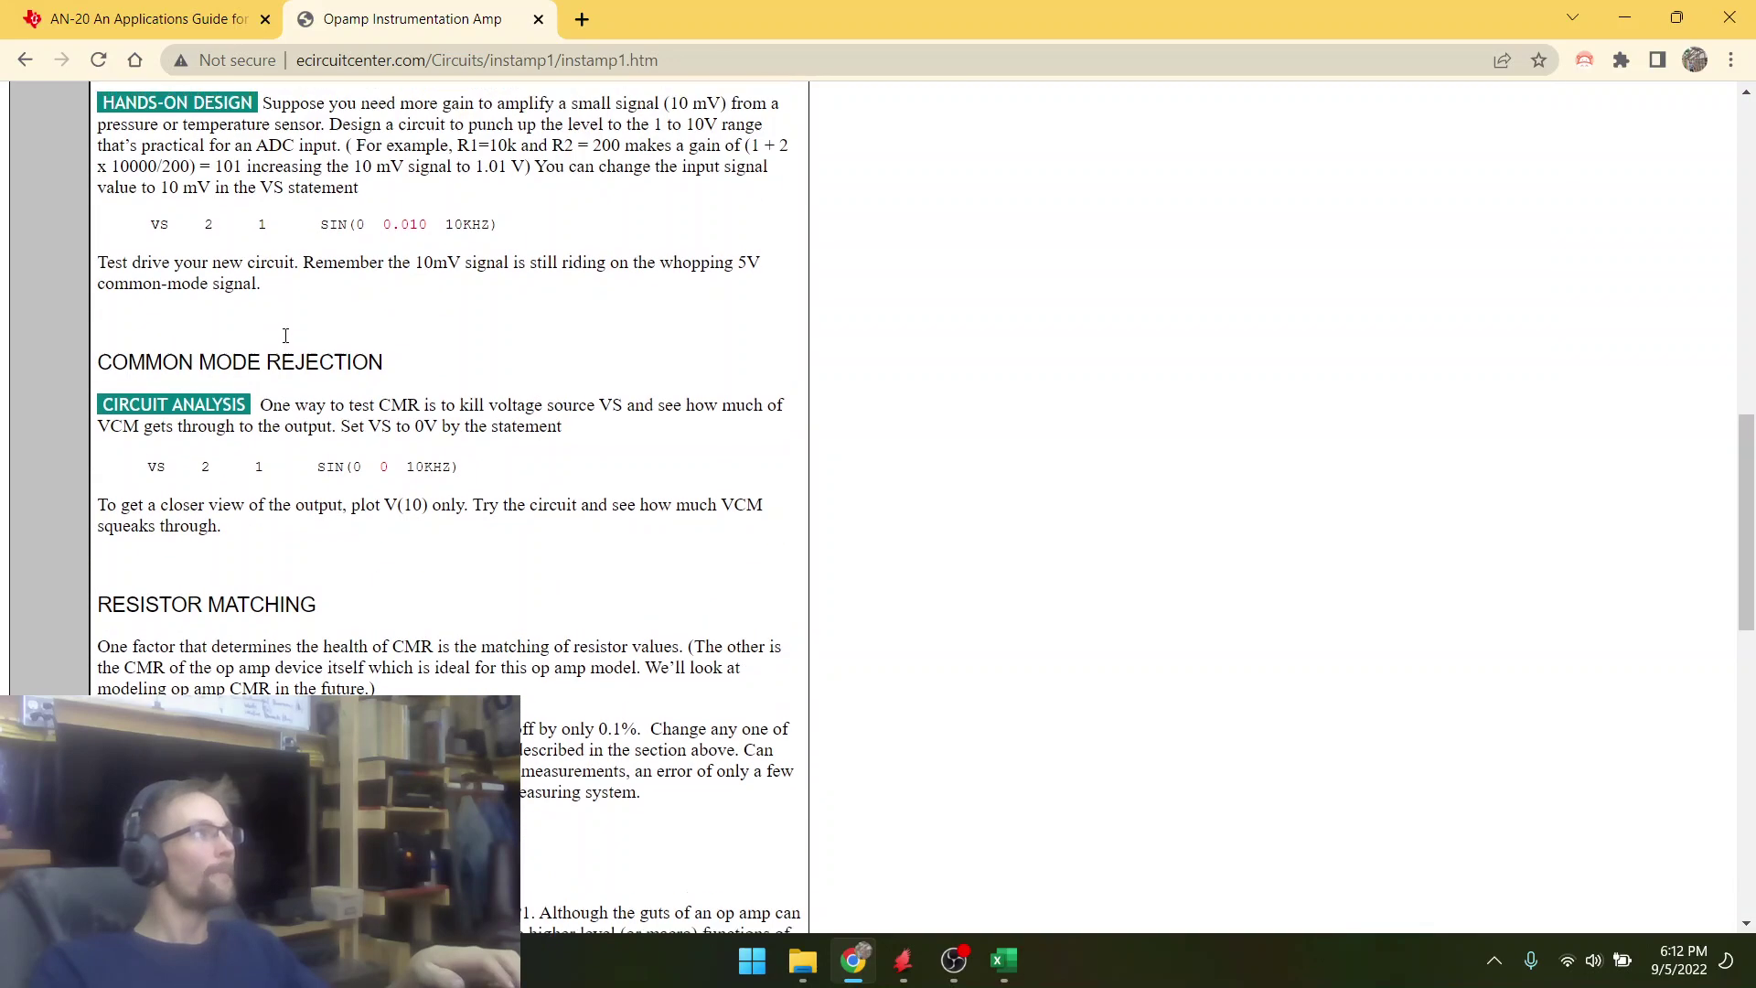
scroll(285, 335, up, 12)
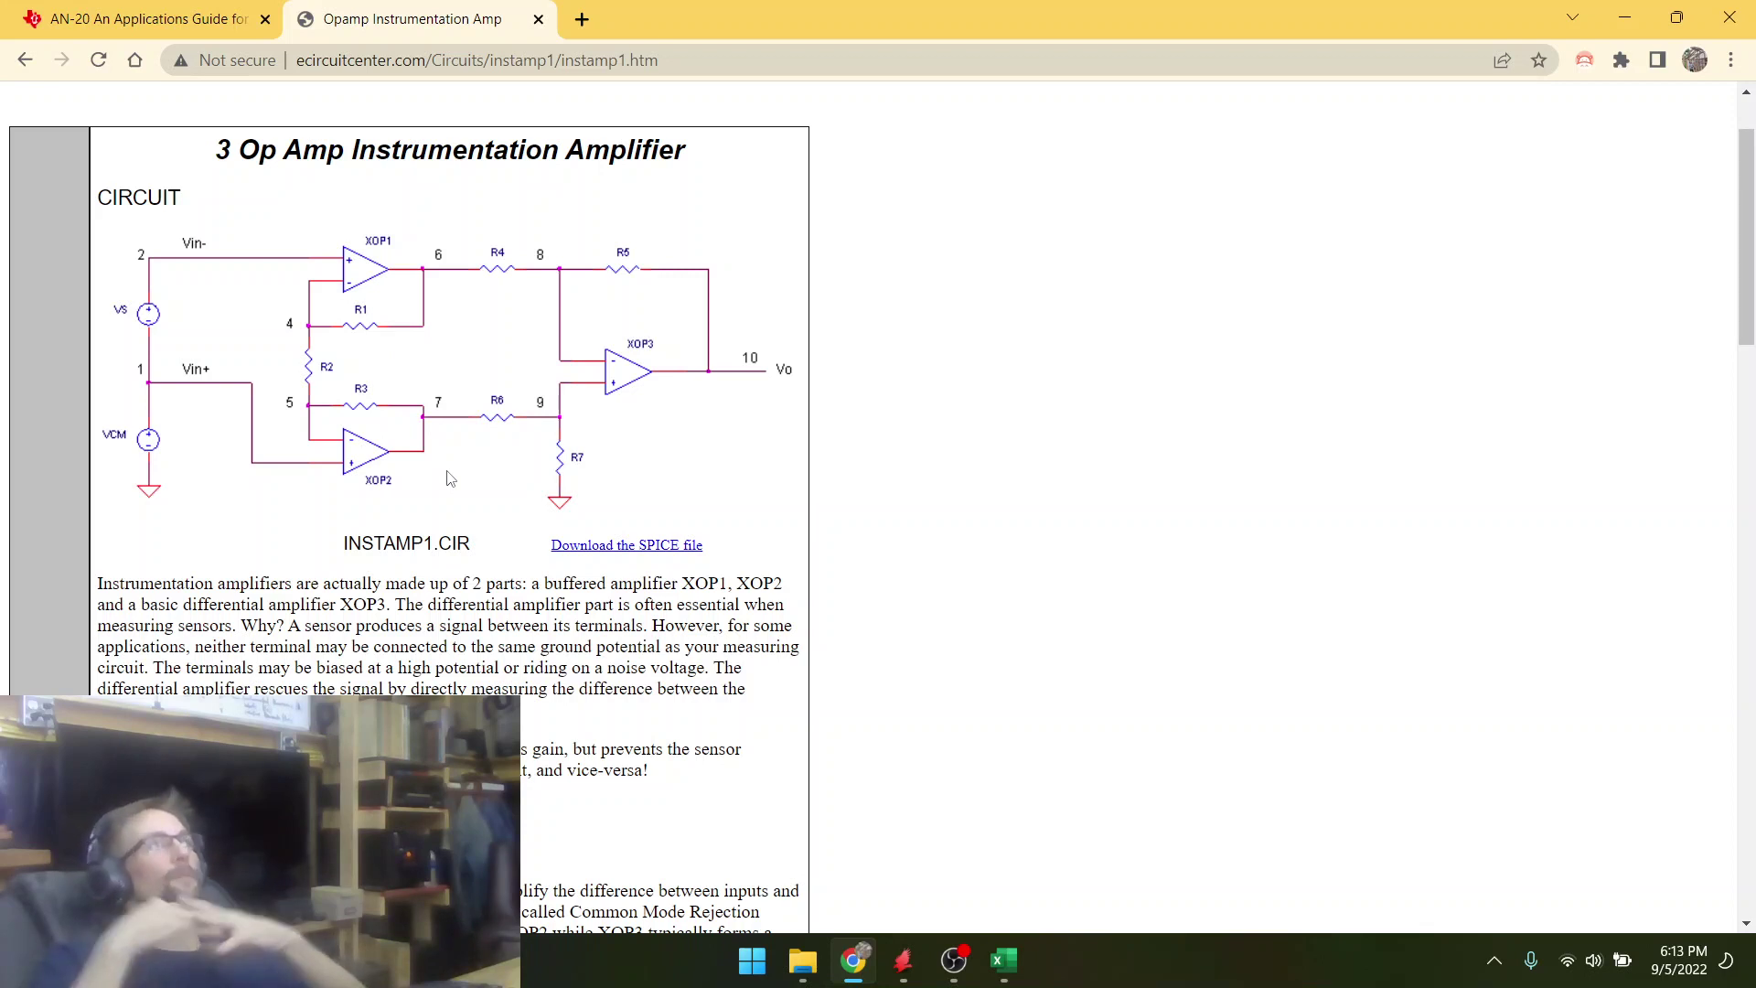
scroll(552, 587, down, 1)
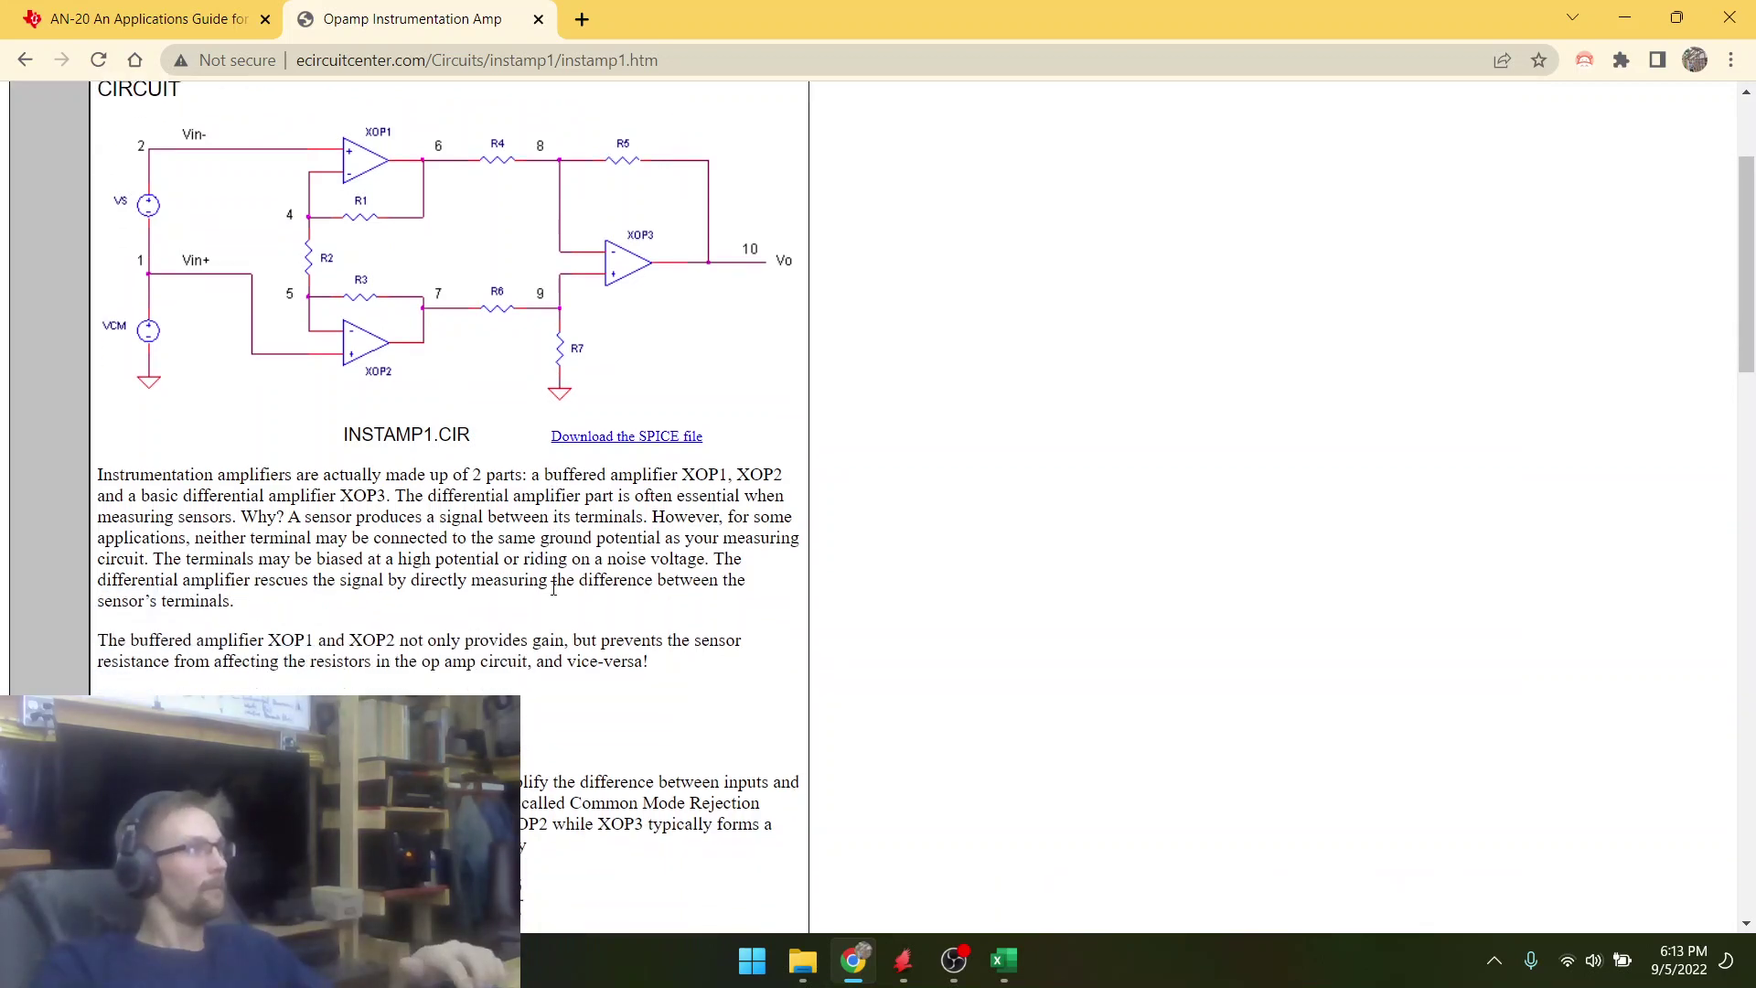
scroll(553, 588, down, 2)
scroll(610, 673, up, 4)
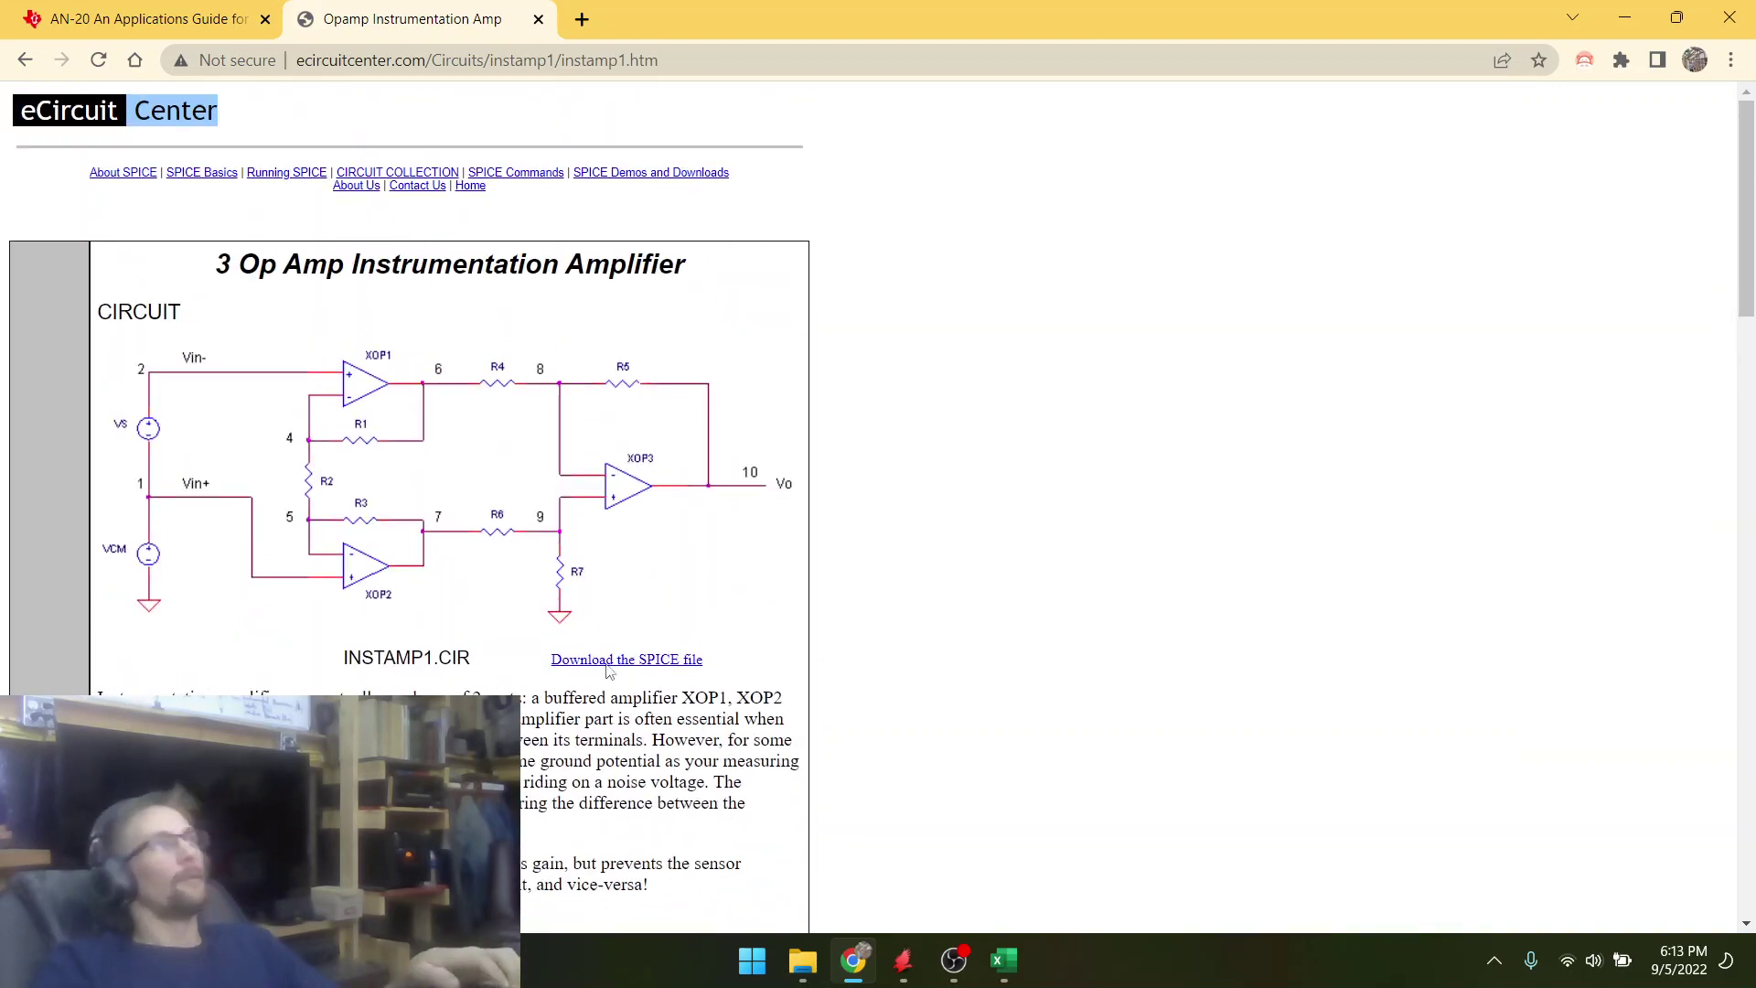
- Switch to the EAGLE Control Panel and copy the 04A-010 project directory into the 04 Amplifiers folder
click(784, 839)
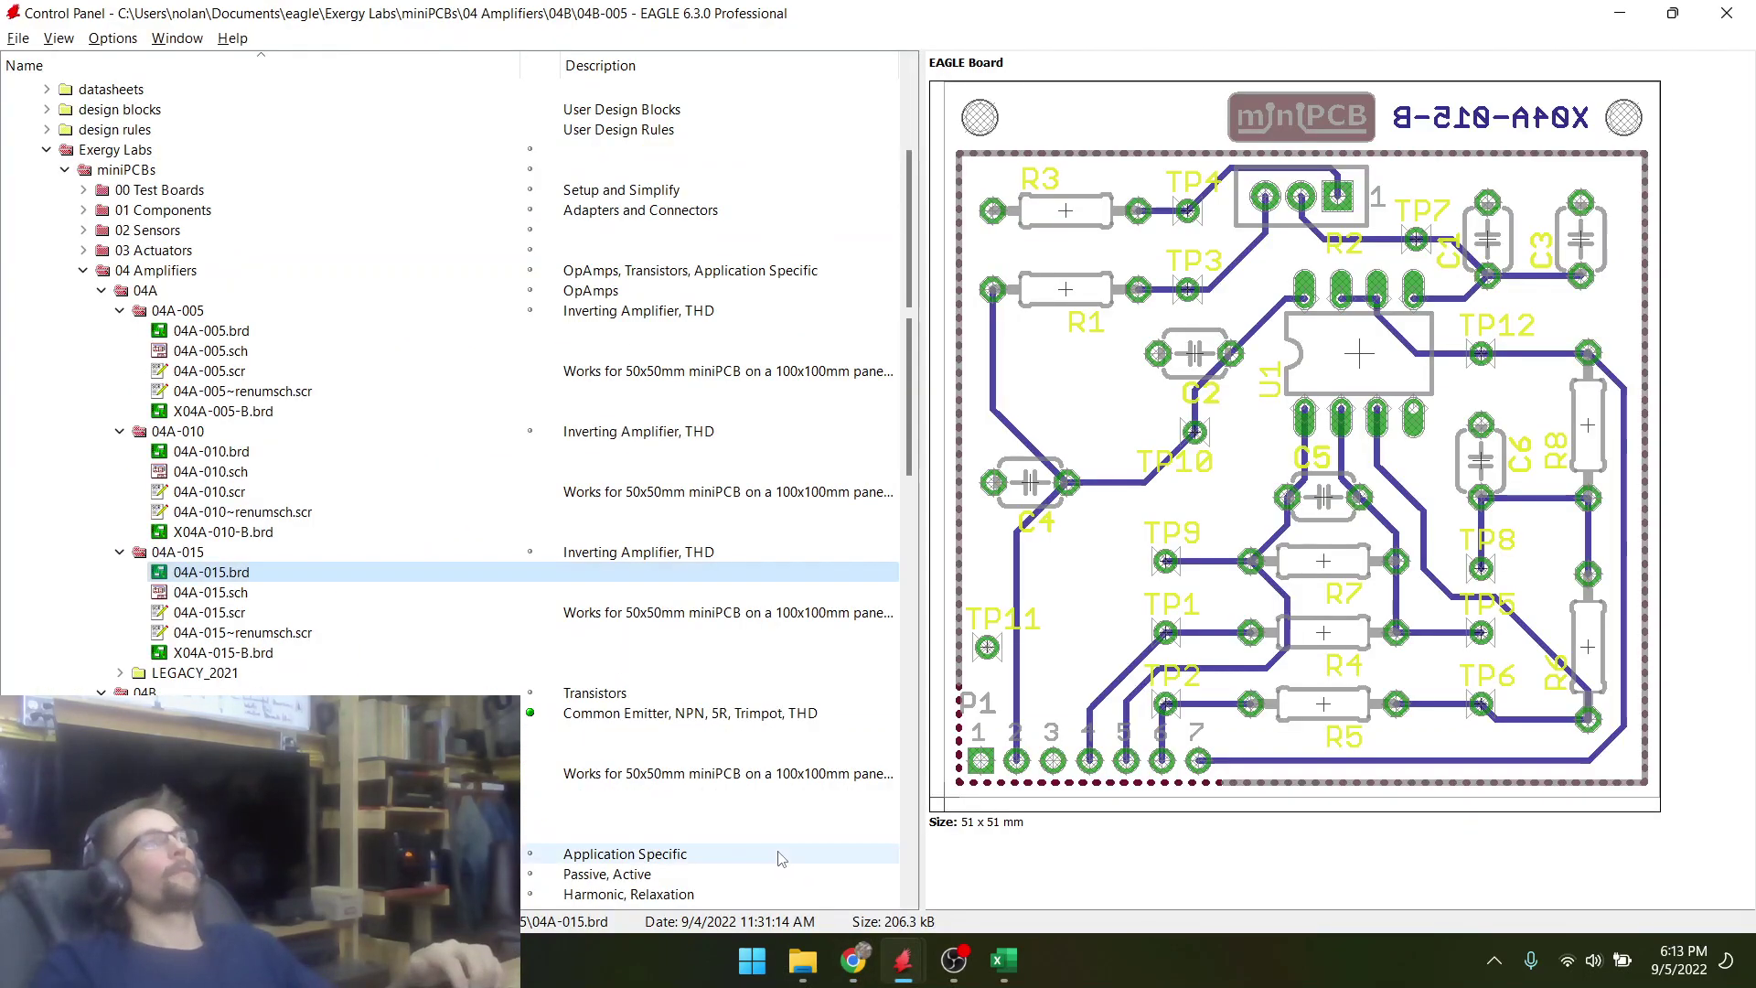
right_click(172, 555)
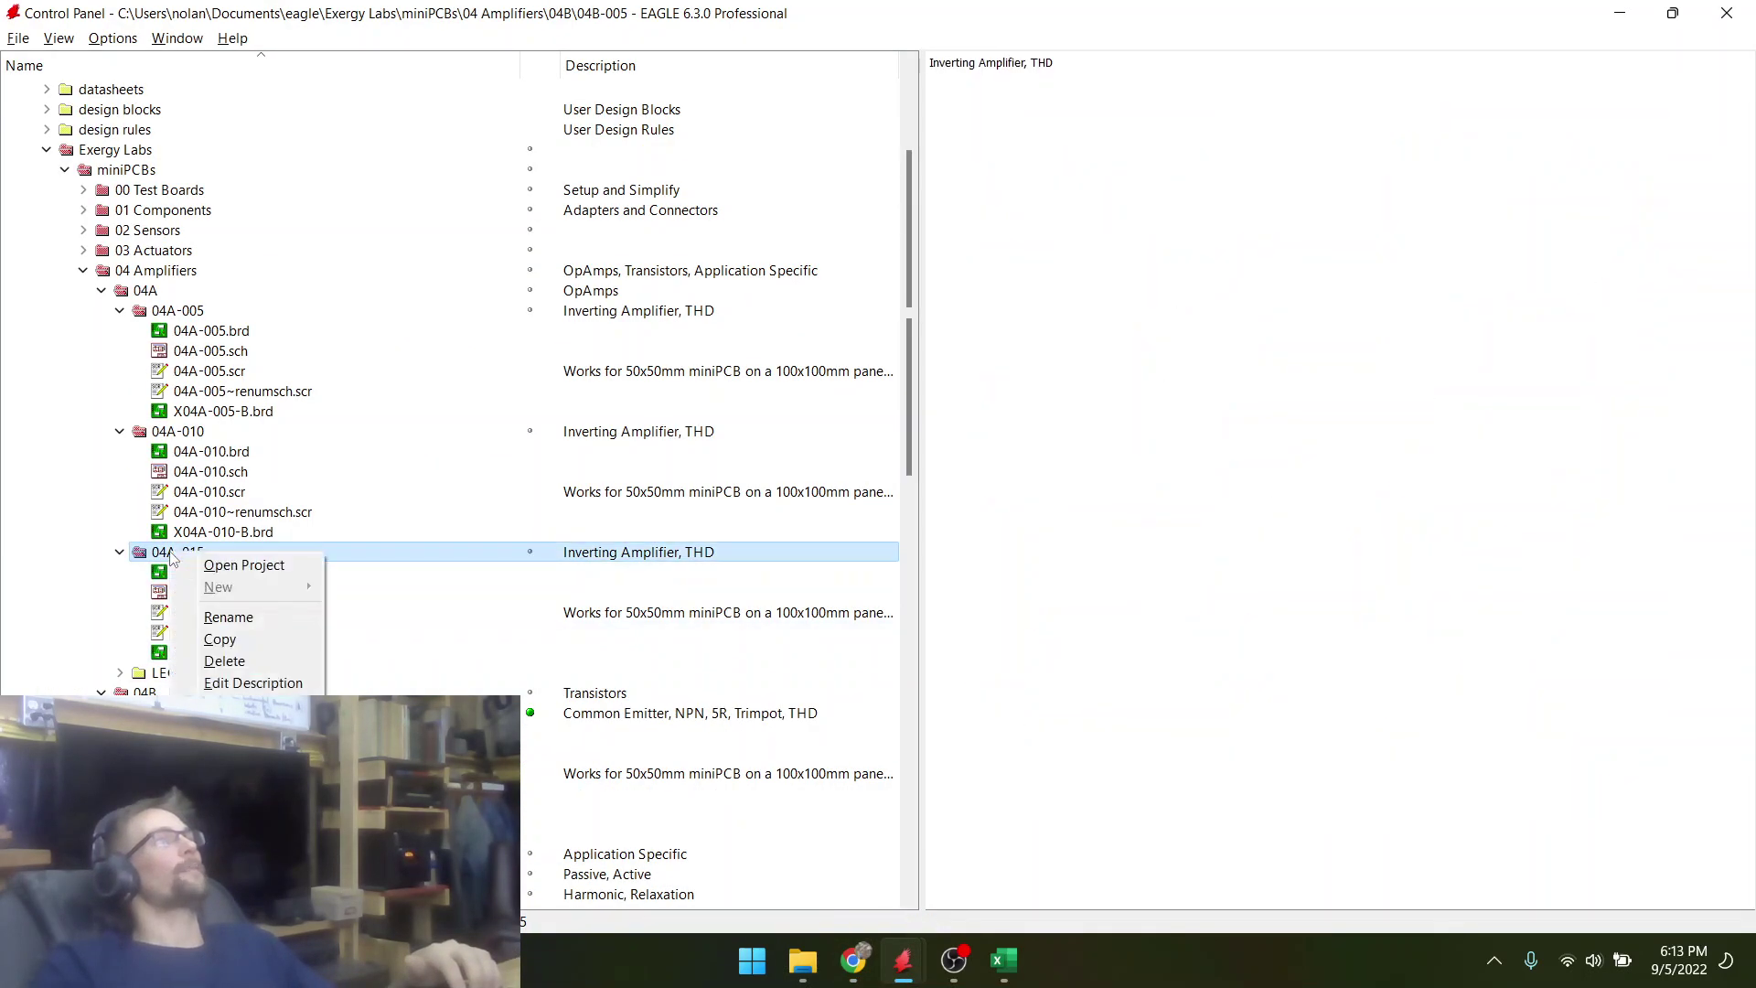
click(185, 439)
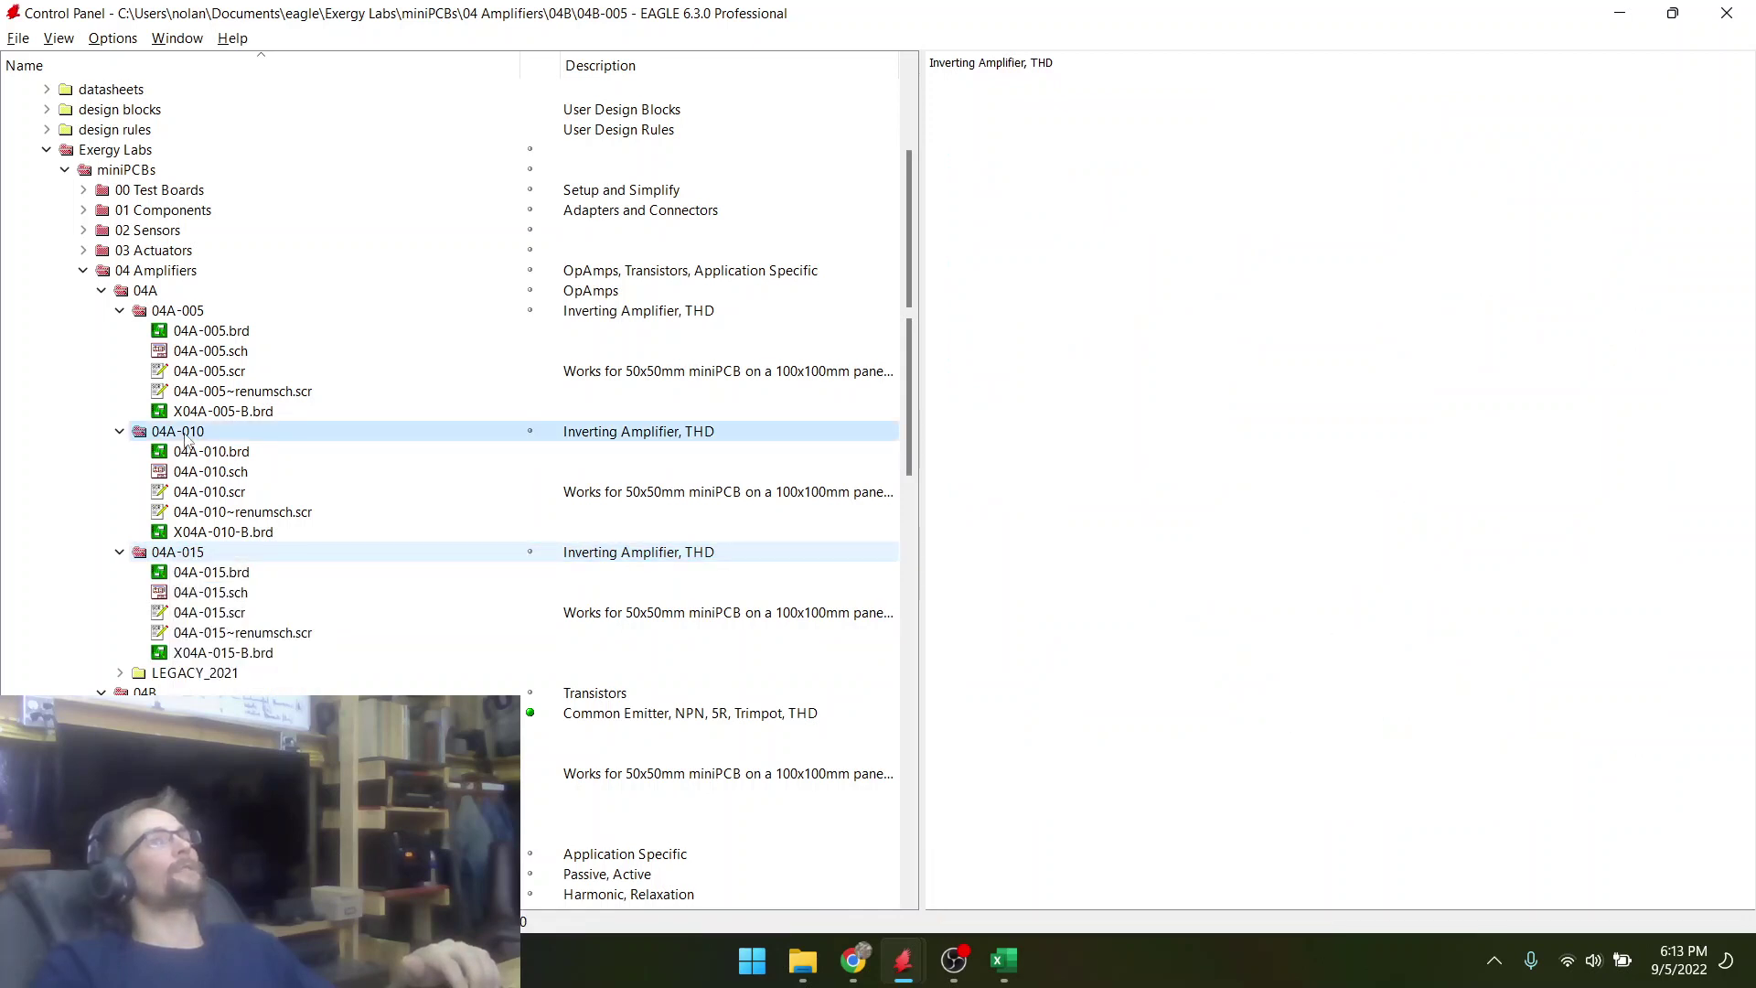
right_click(184, 433)
click(225, 524)
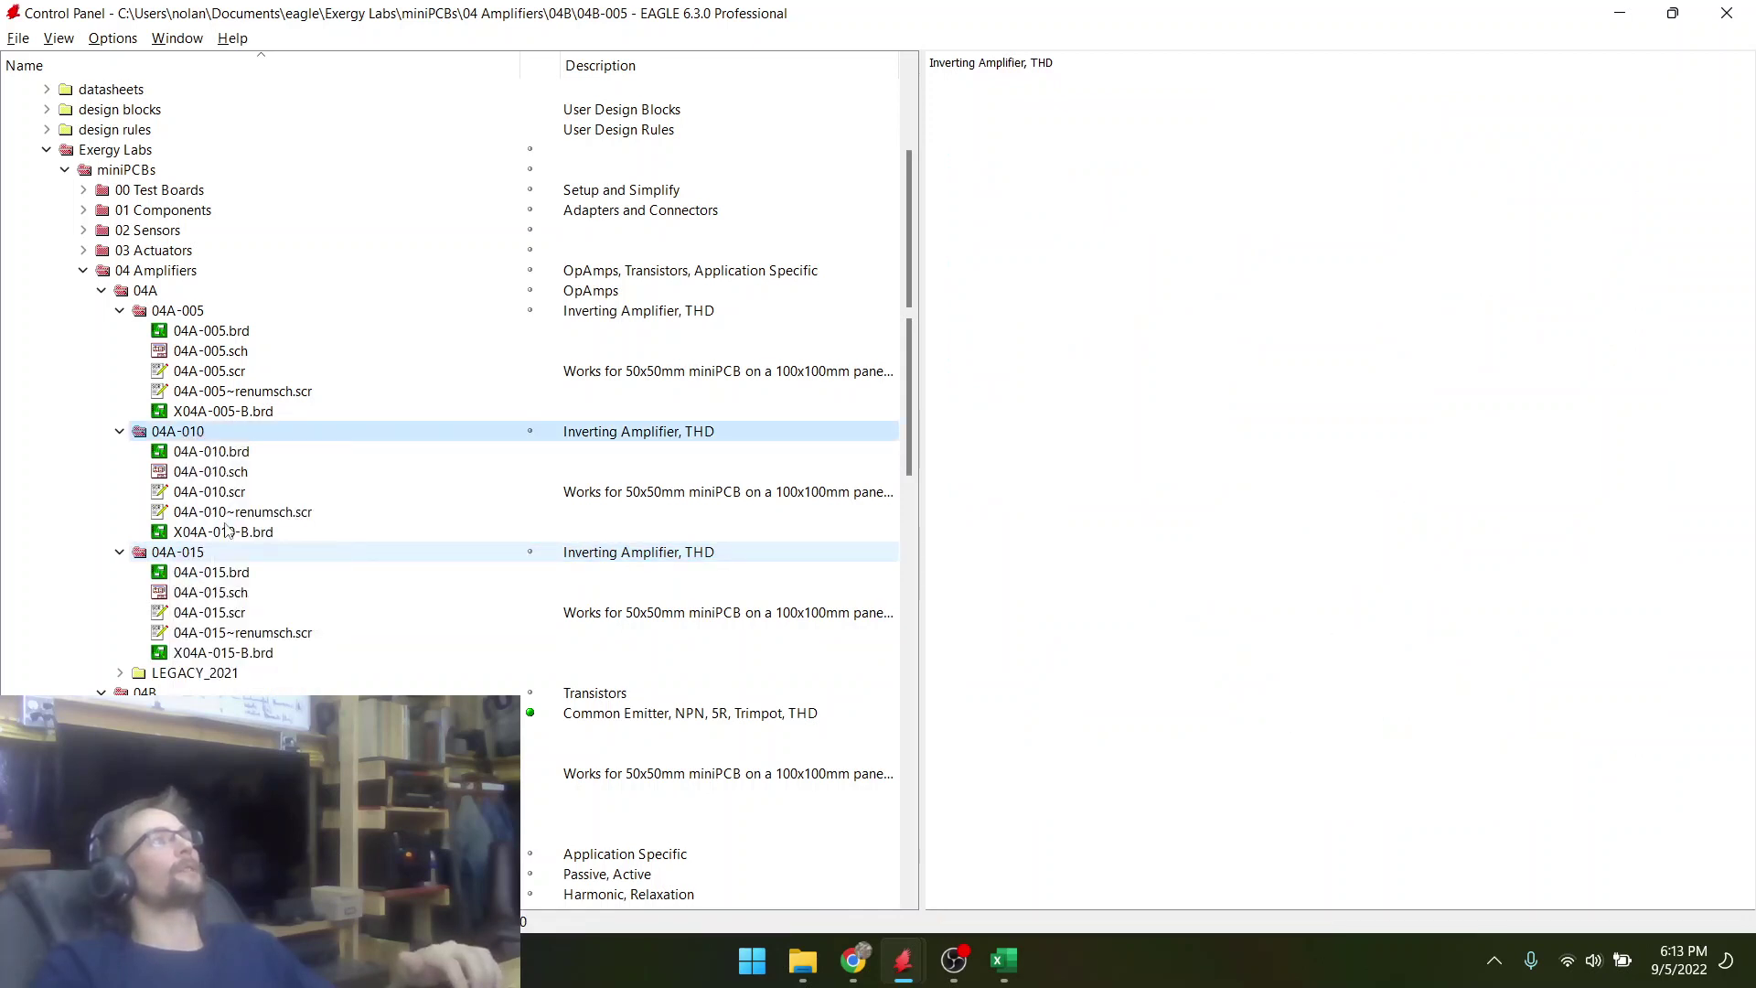
click(665, 104)
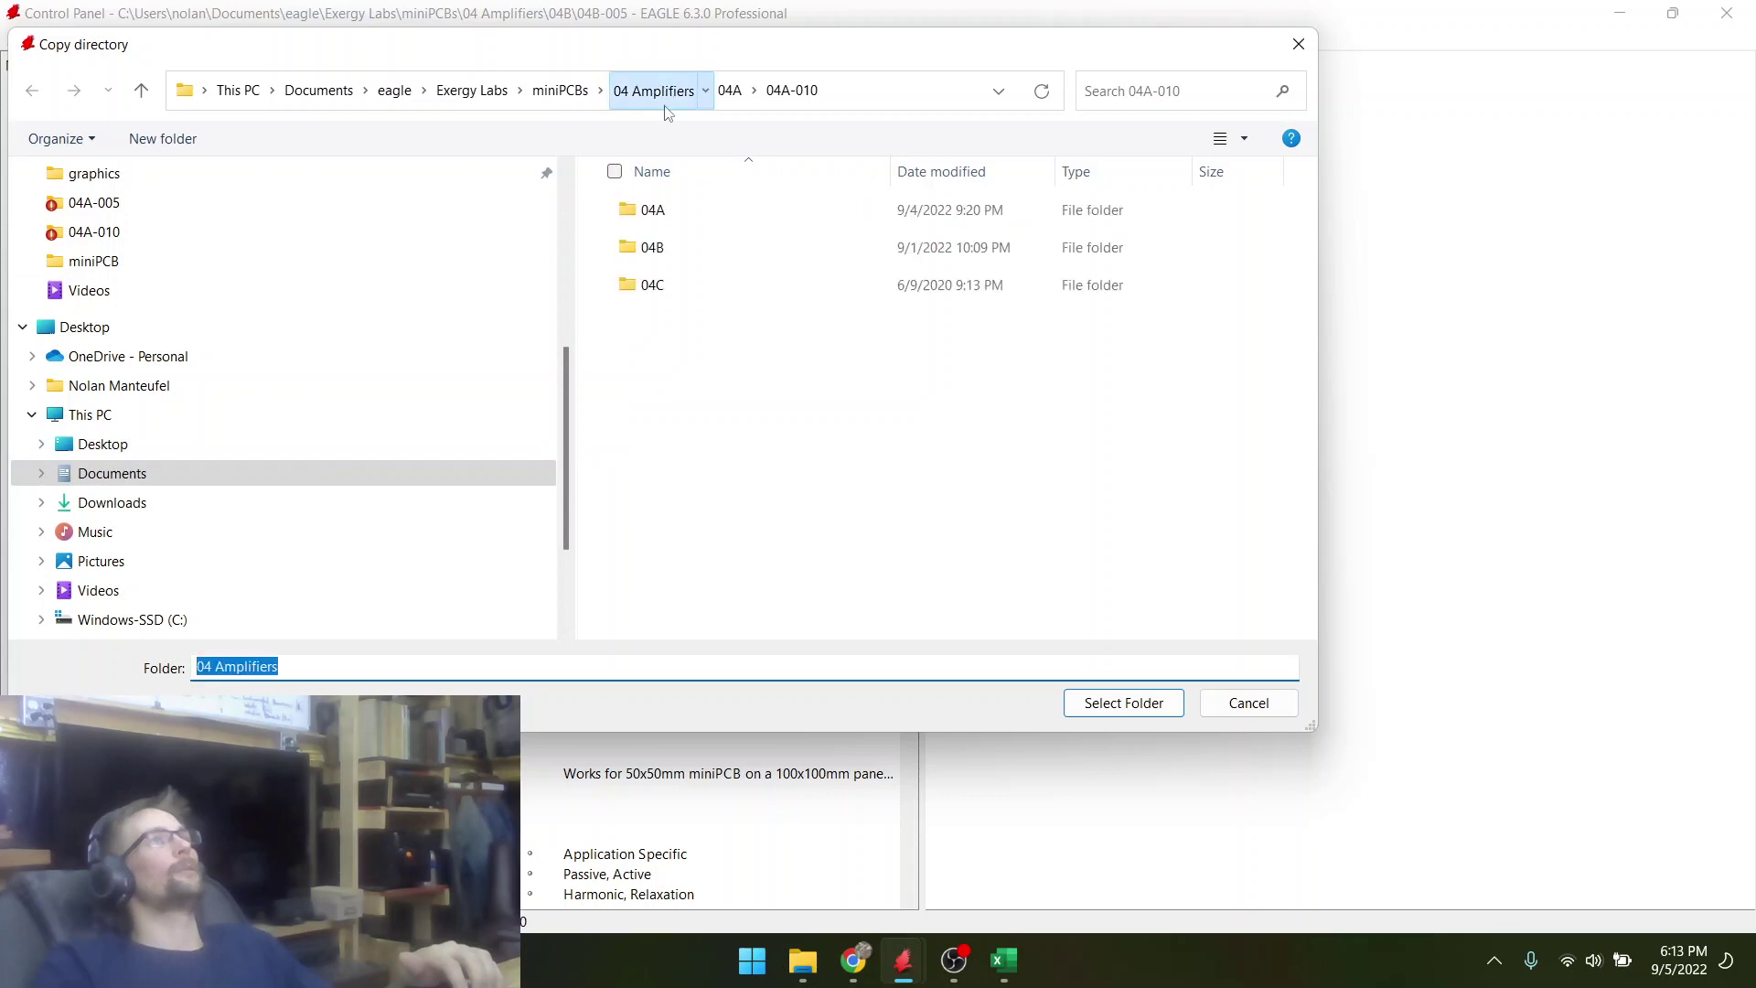
click(1082, 705)
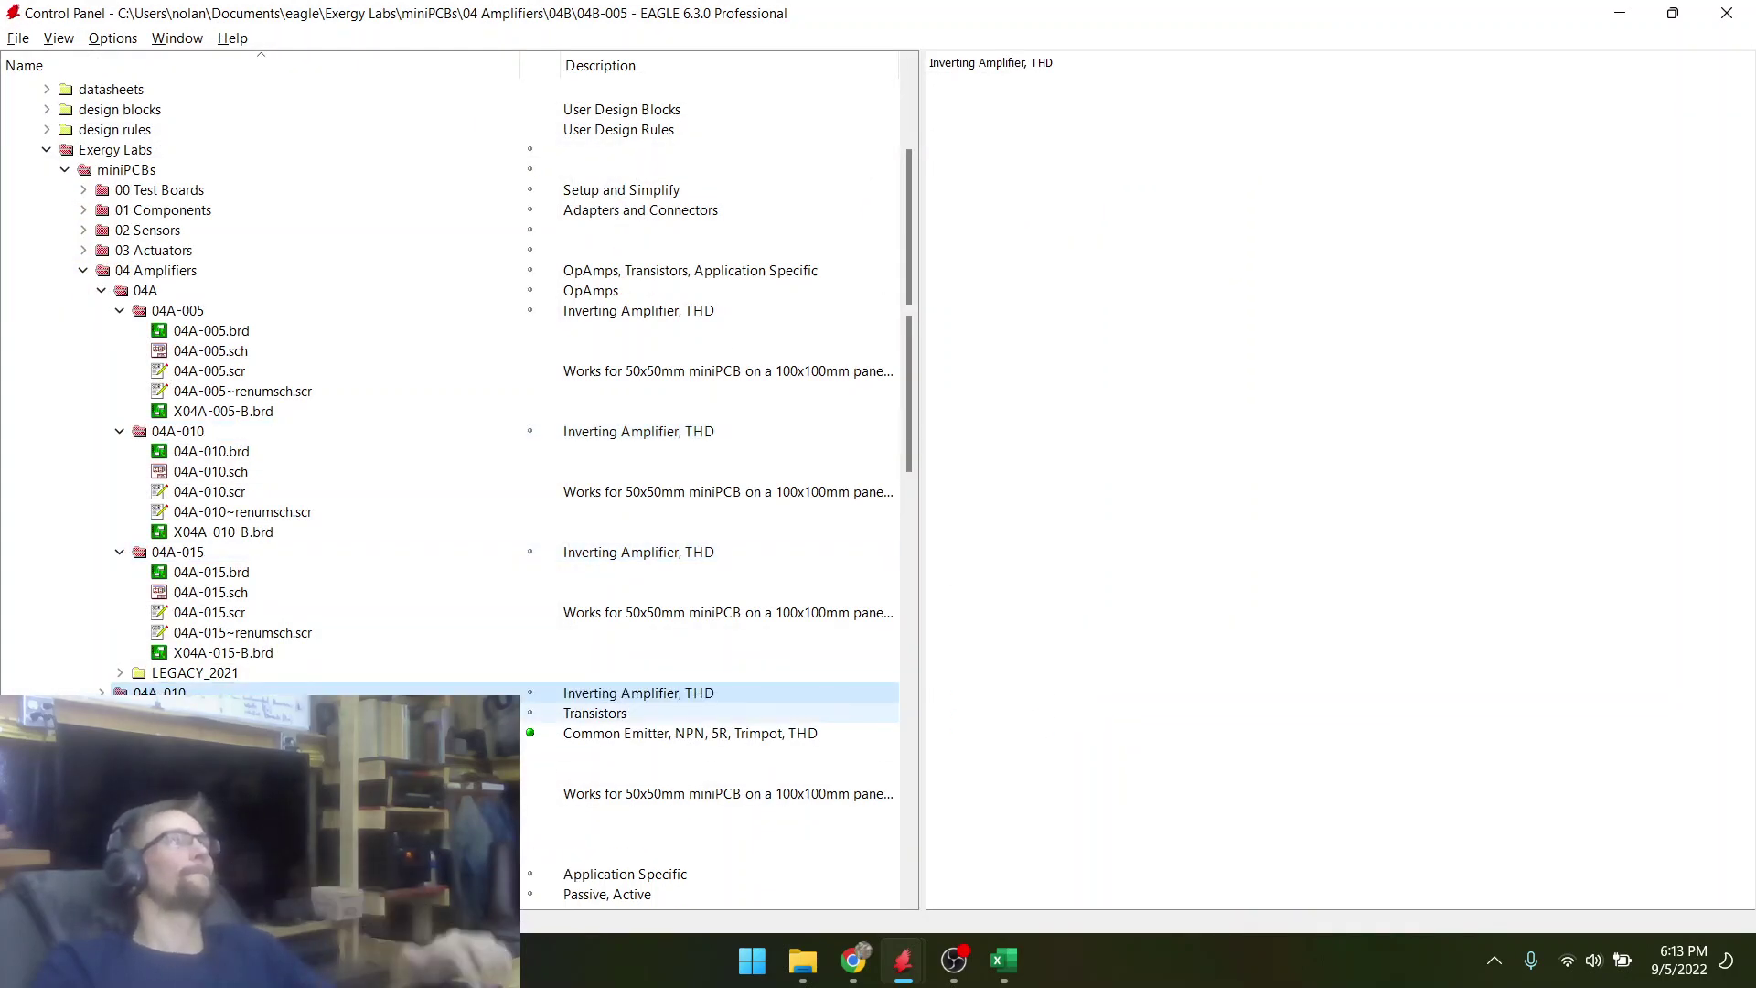
- Rename the copied 04A-010 project directory in 04 Amplifiers as 04A-020
click(203, 753)
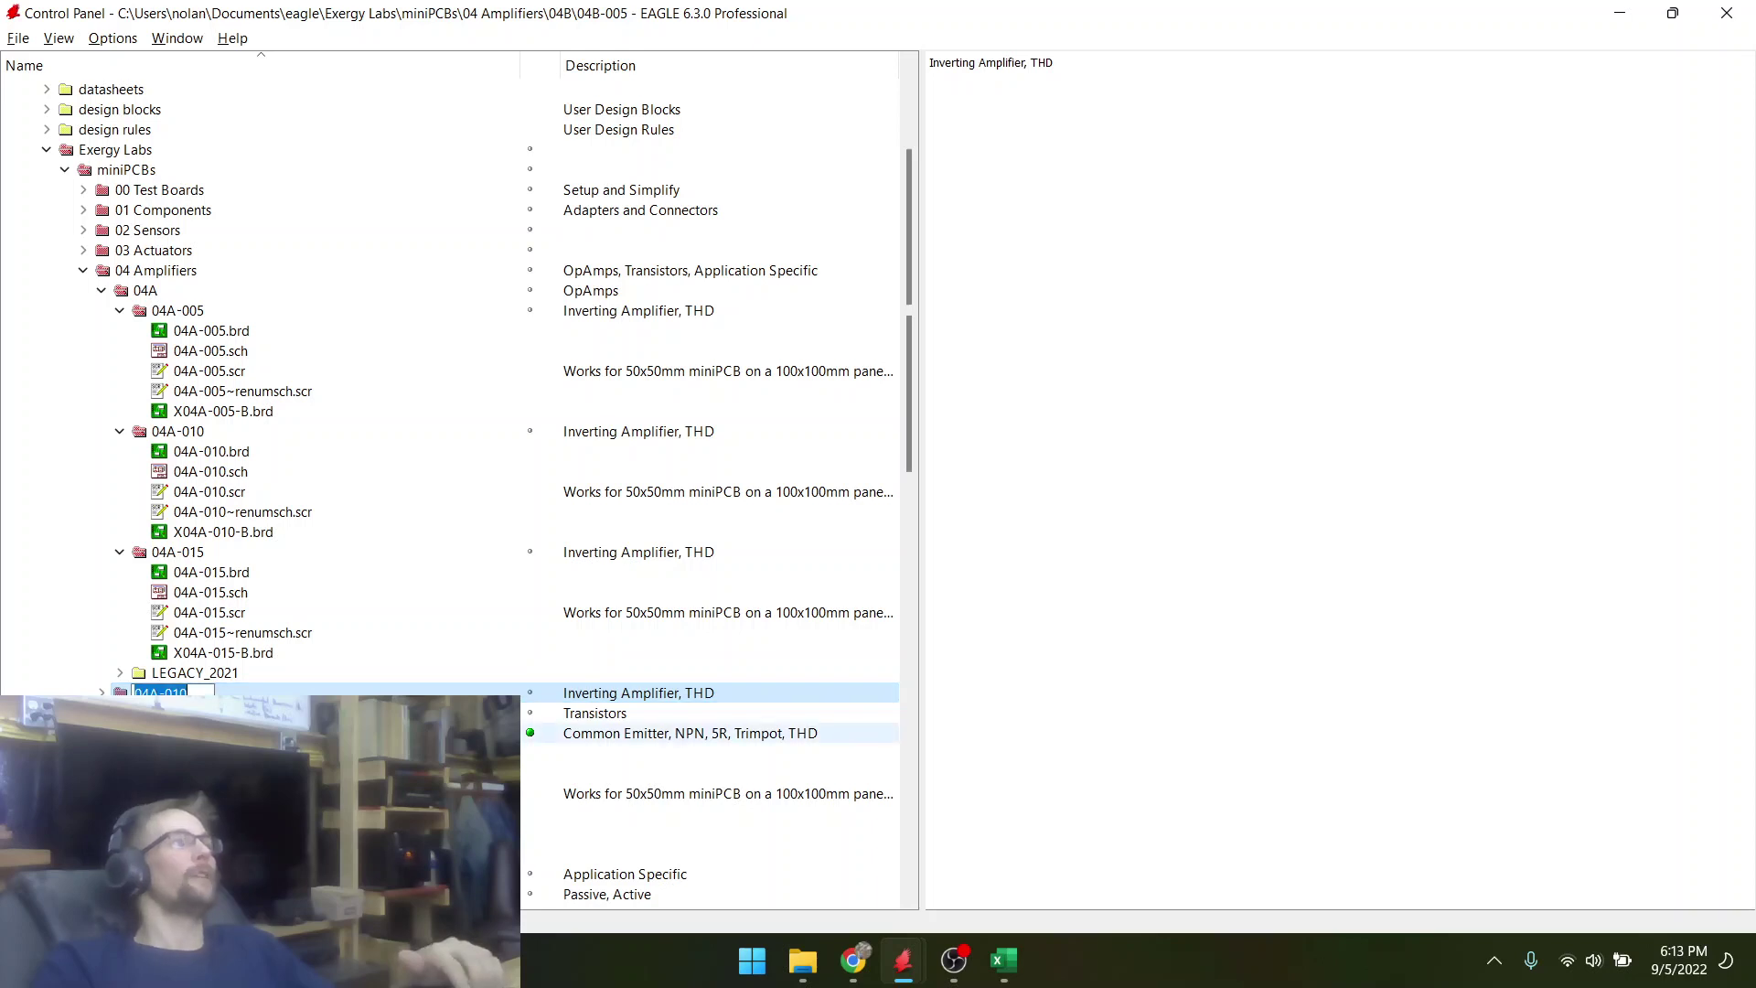
drag(180, 692, 208, 681)
key(shift+Left)
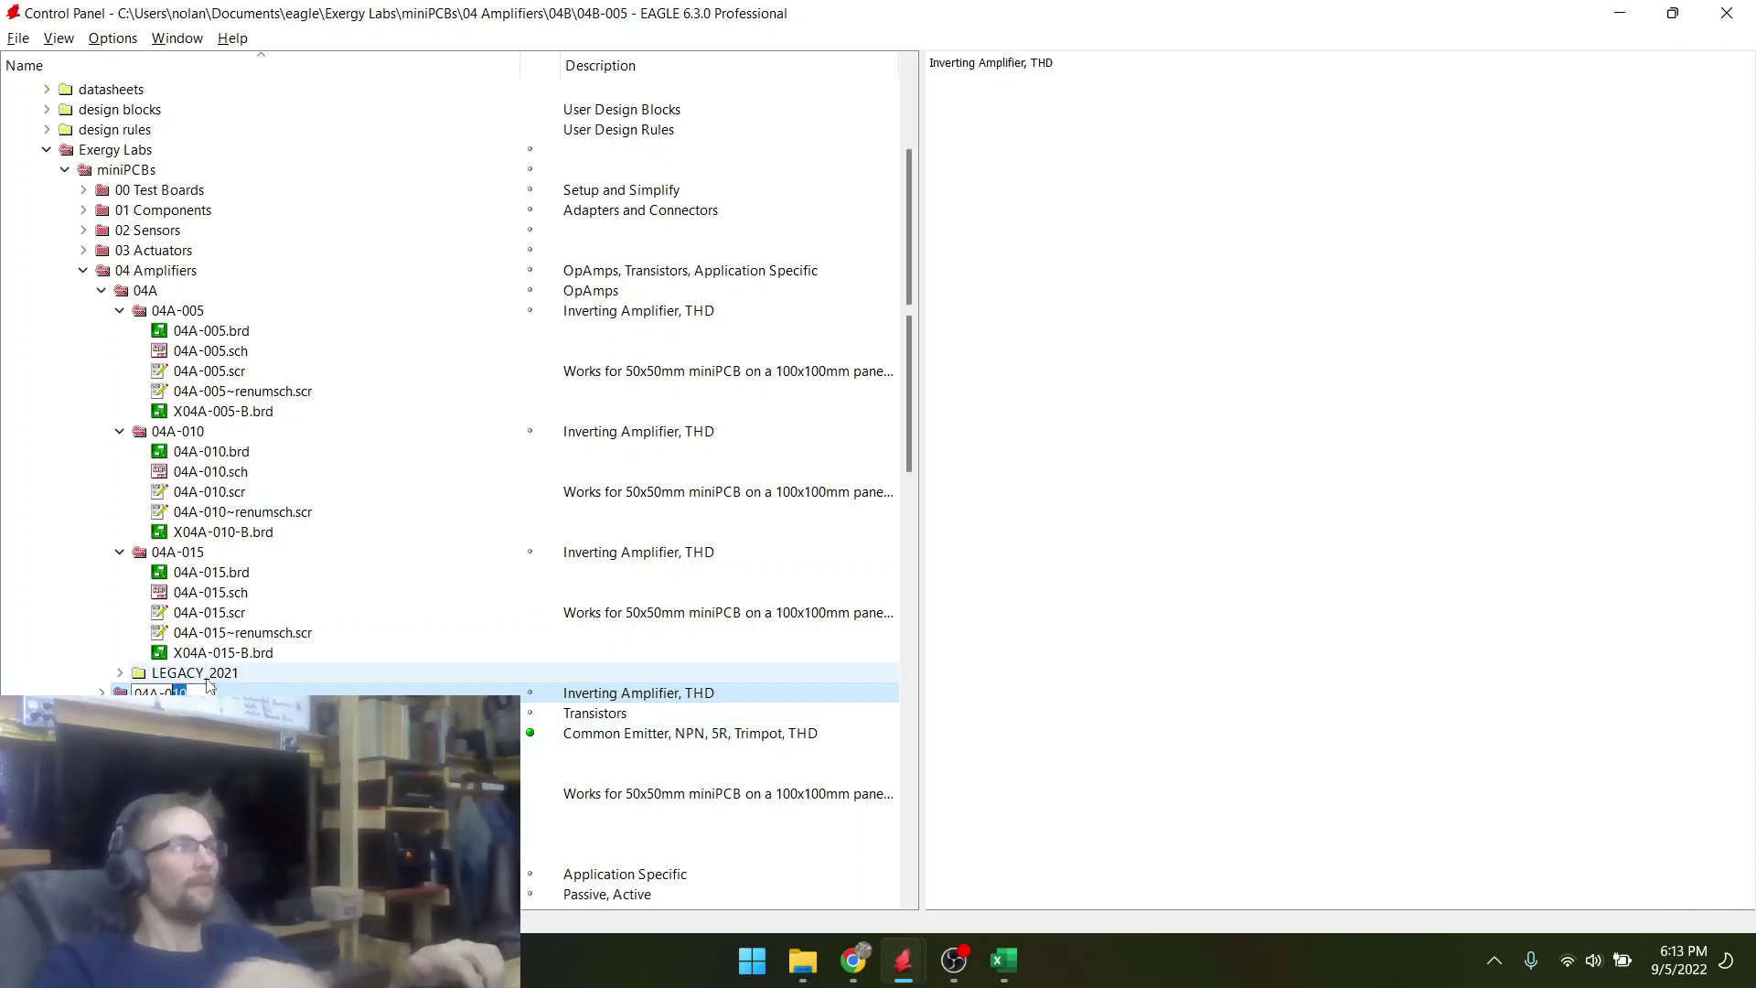
text(20)
key(Return)
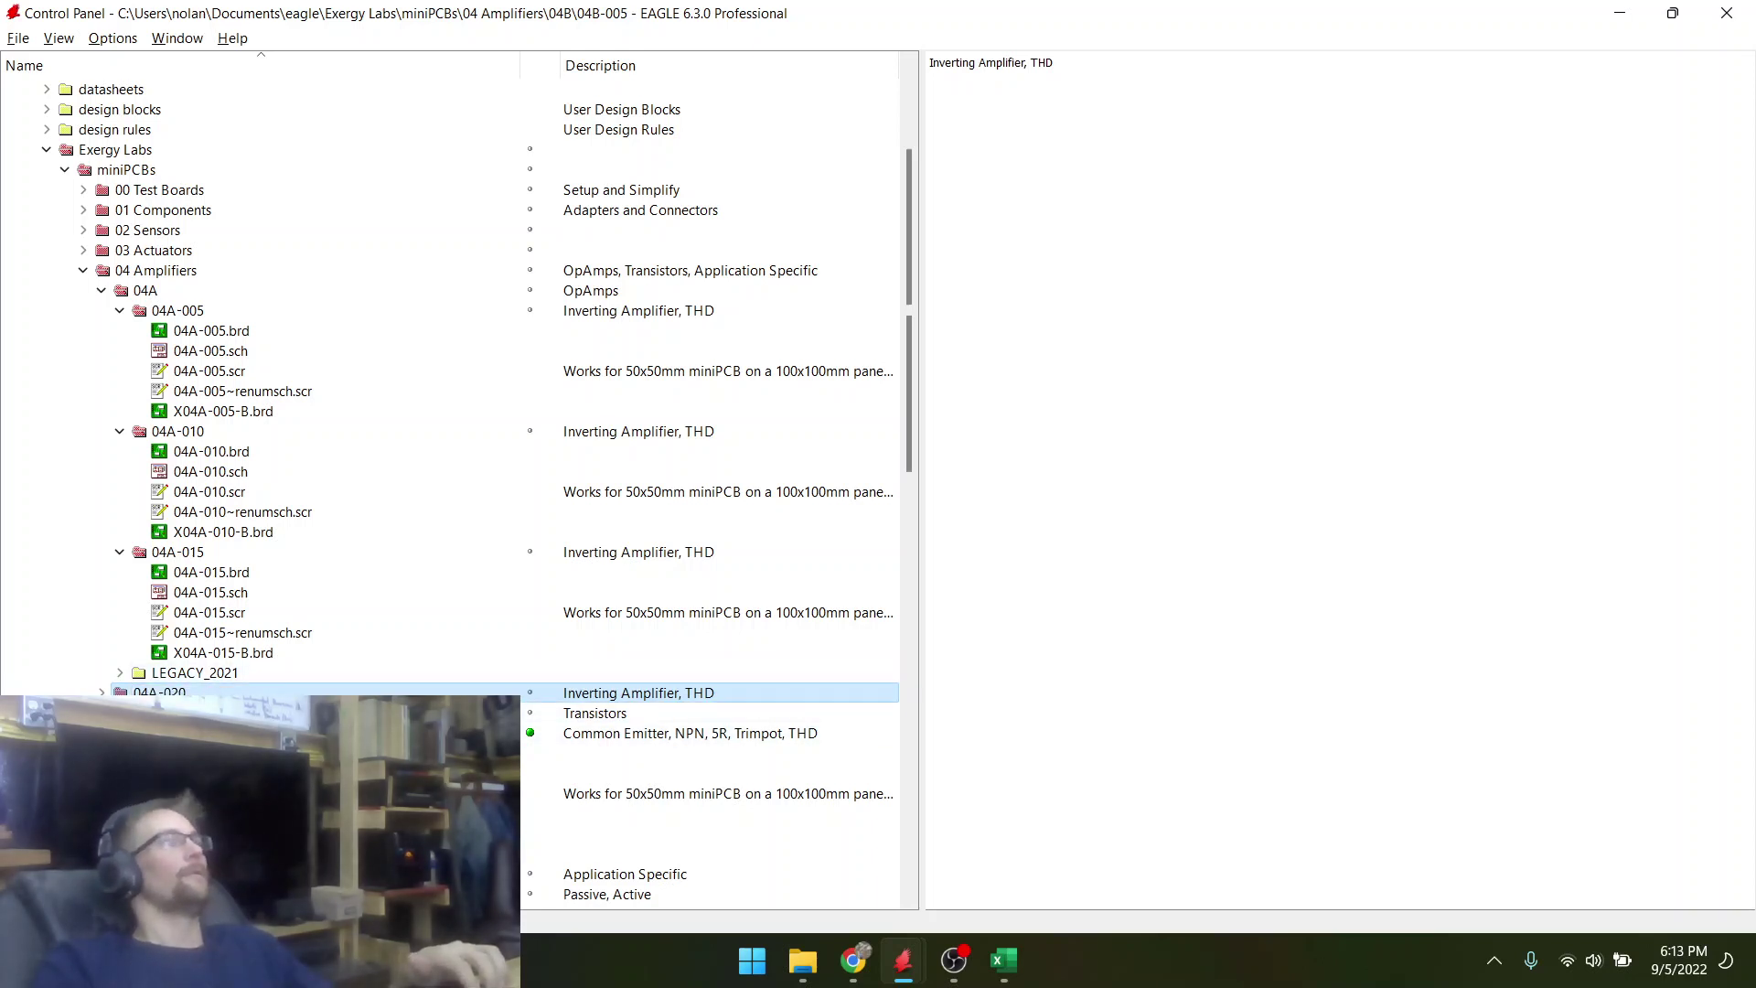
- Copy the 04A-020 project directory into the 04A folder inside 04 Amplifiers
click(203, 773)
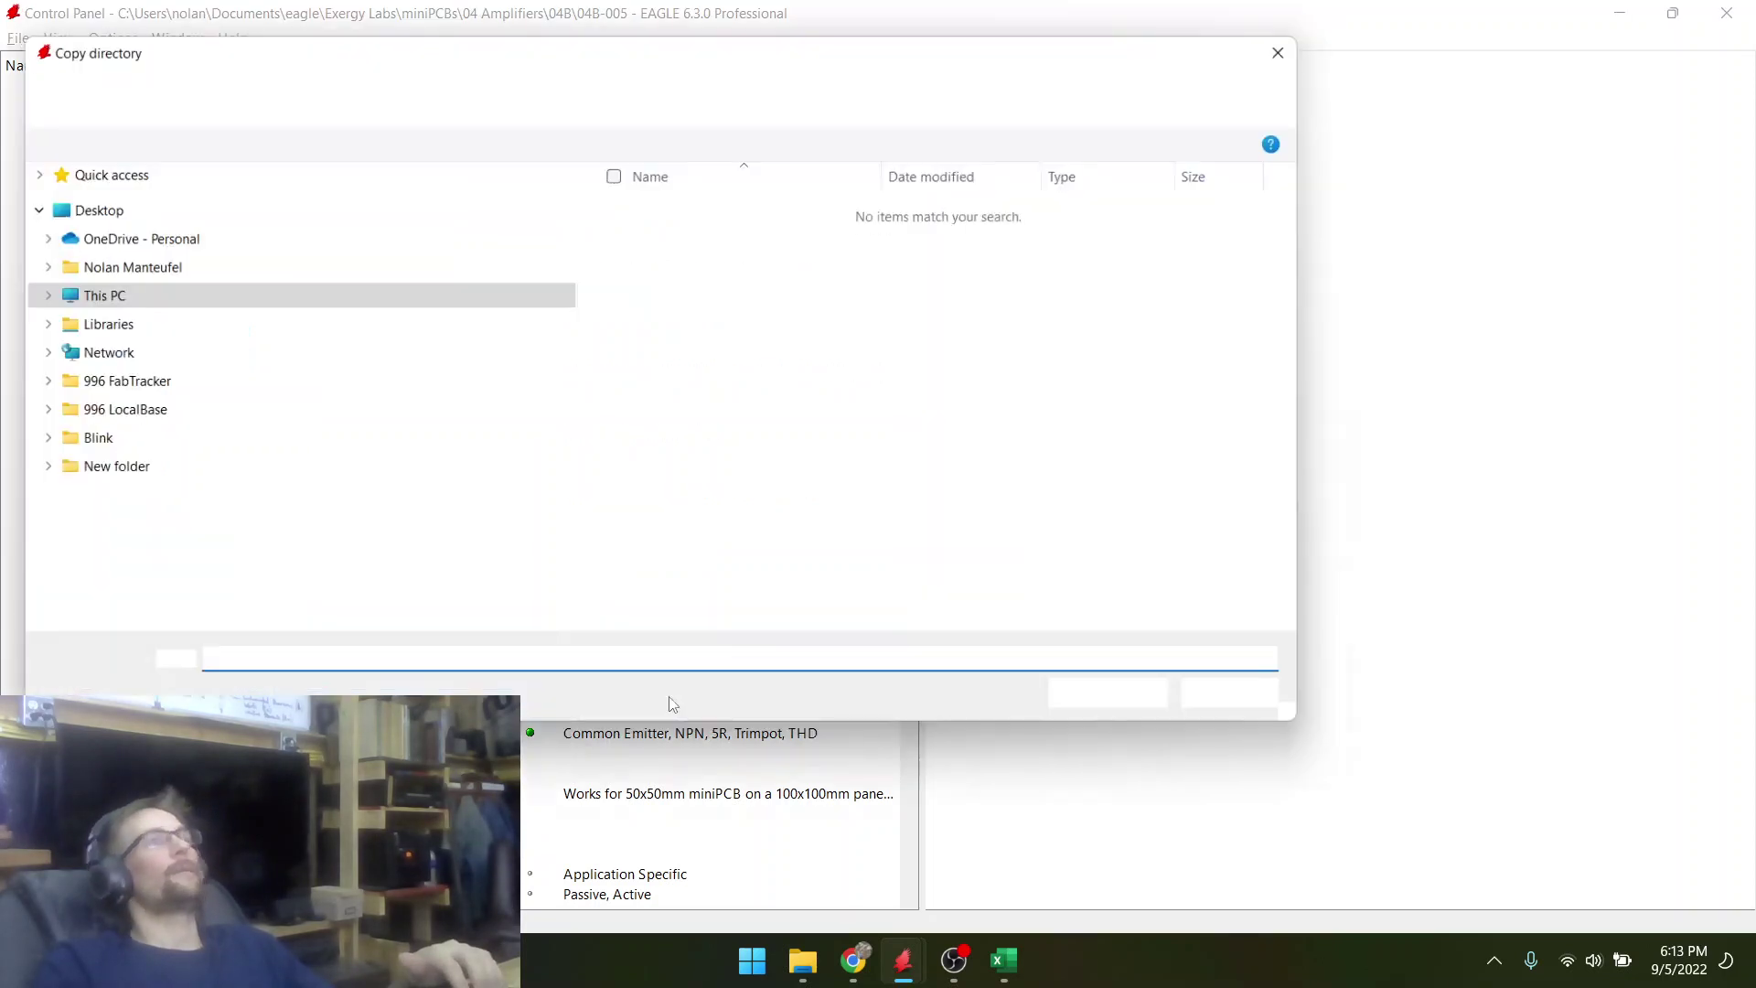
click(655, 90)
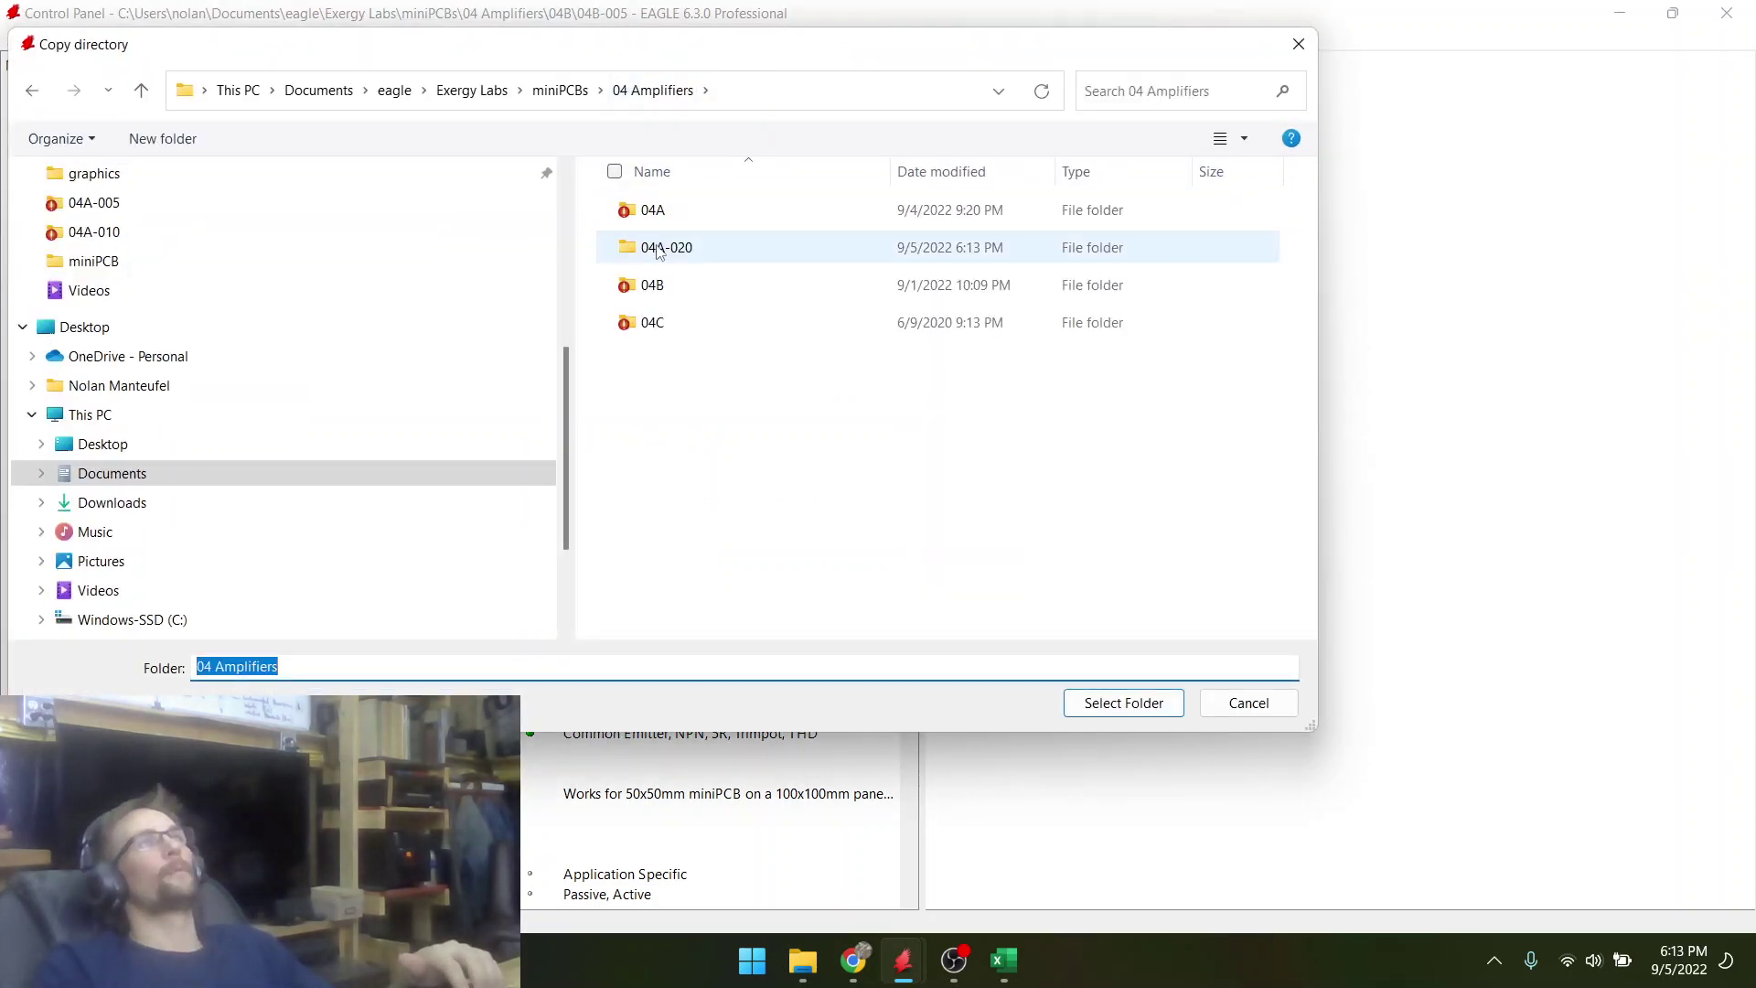
double_click(653, 213)
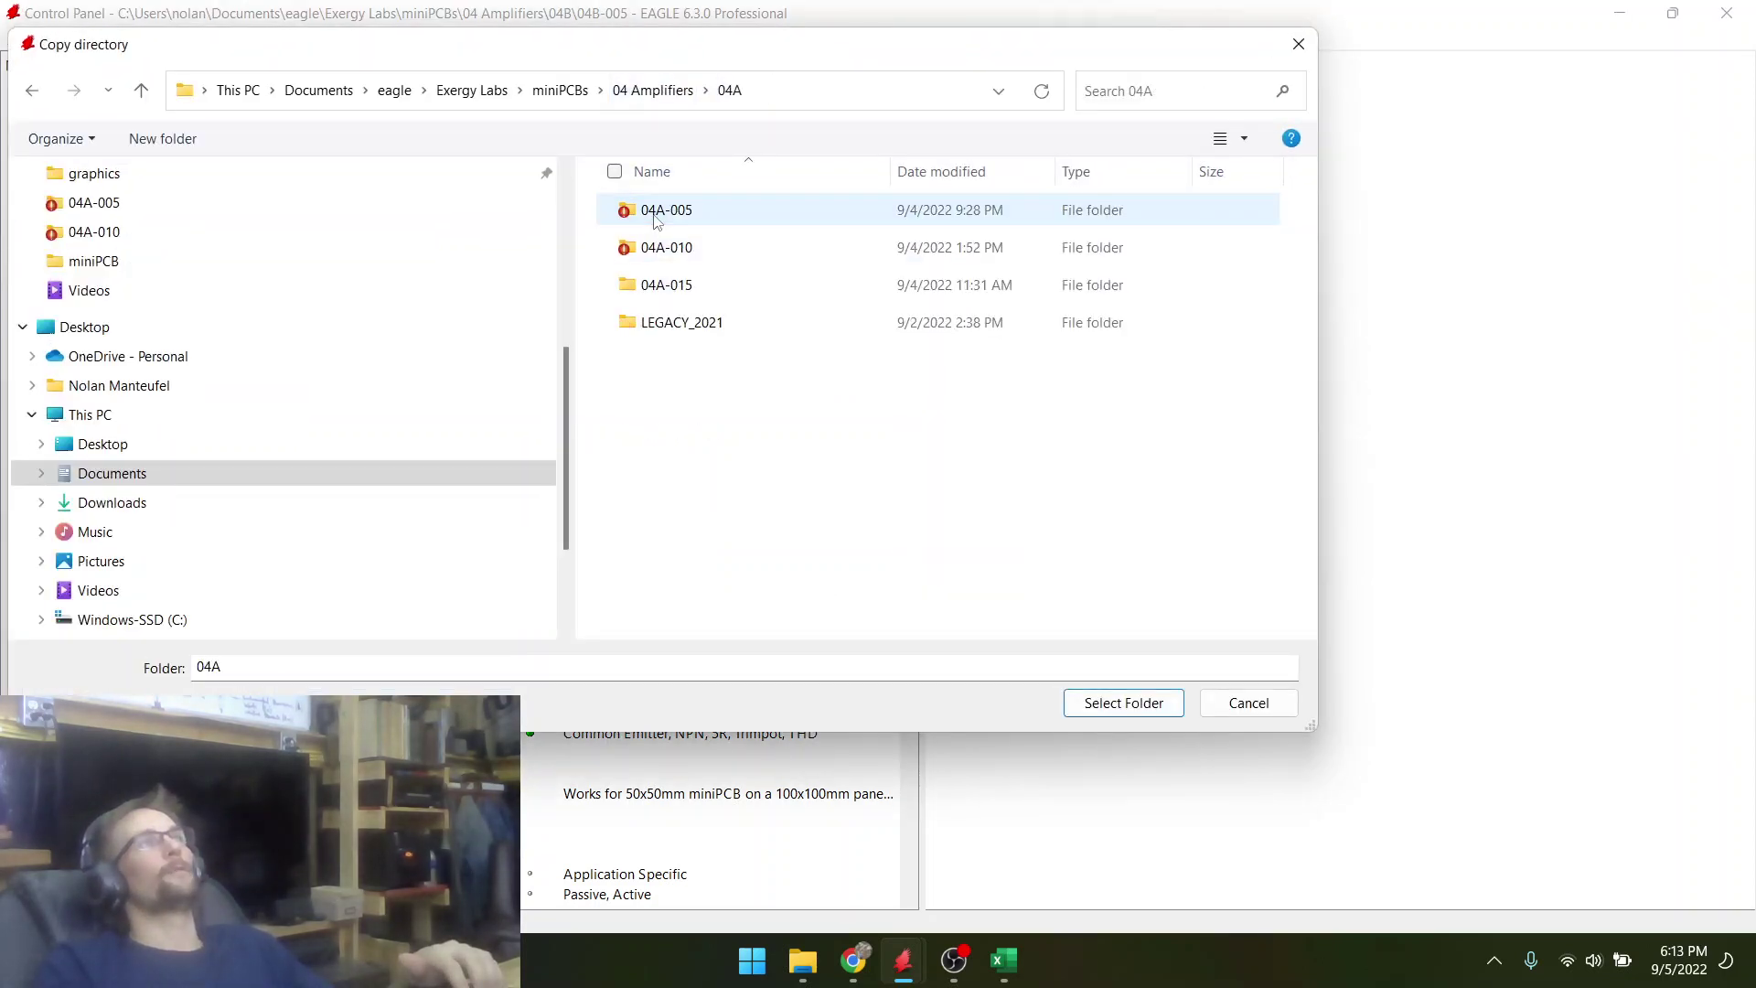
click(1137, 706)
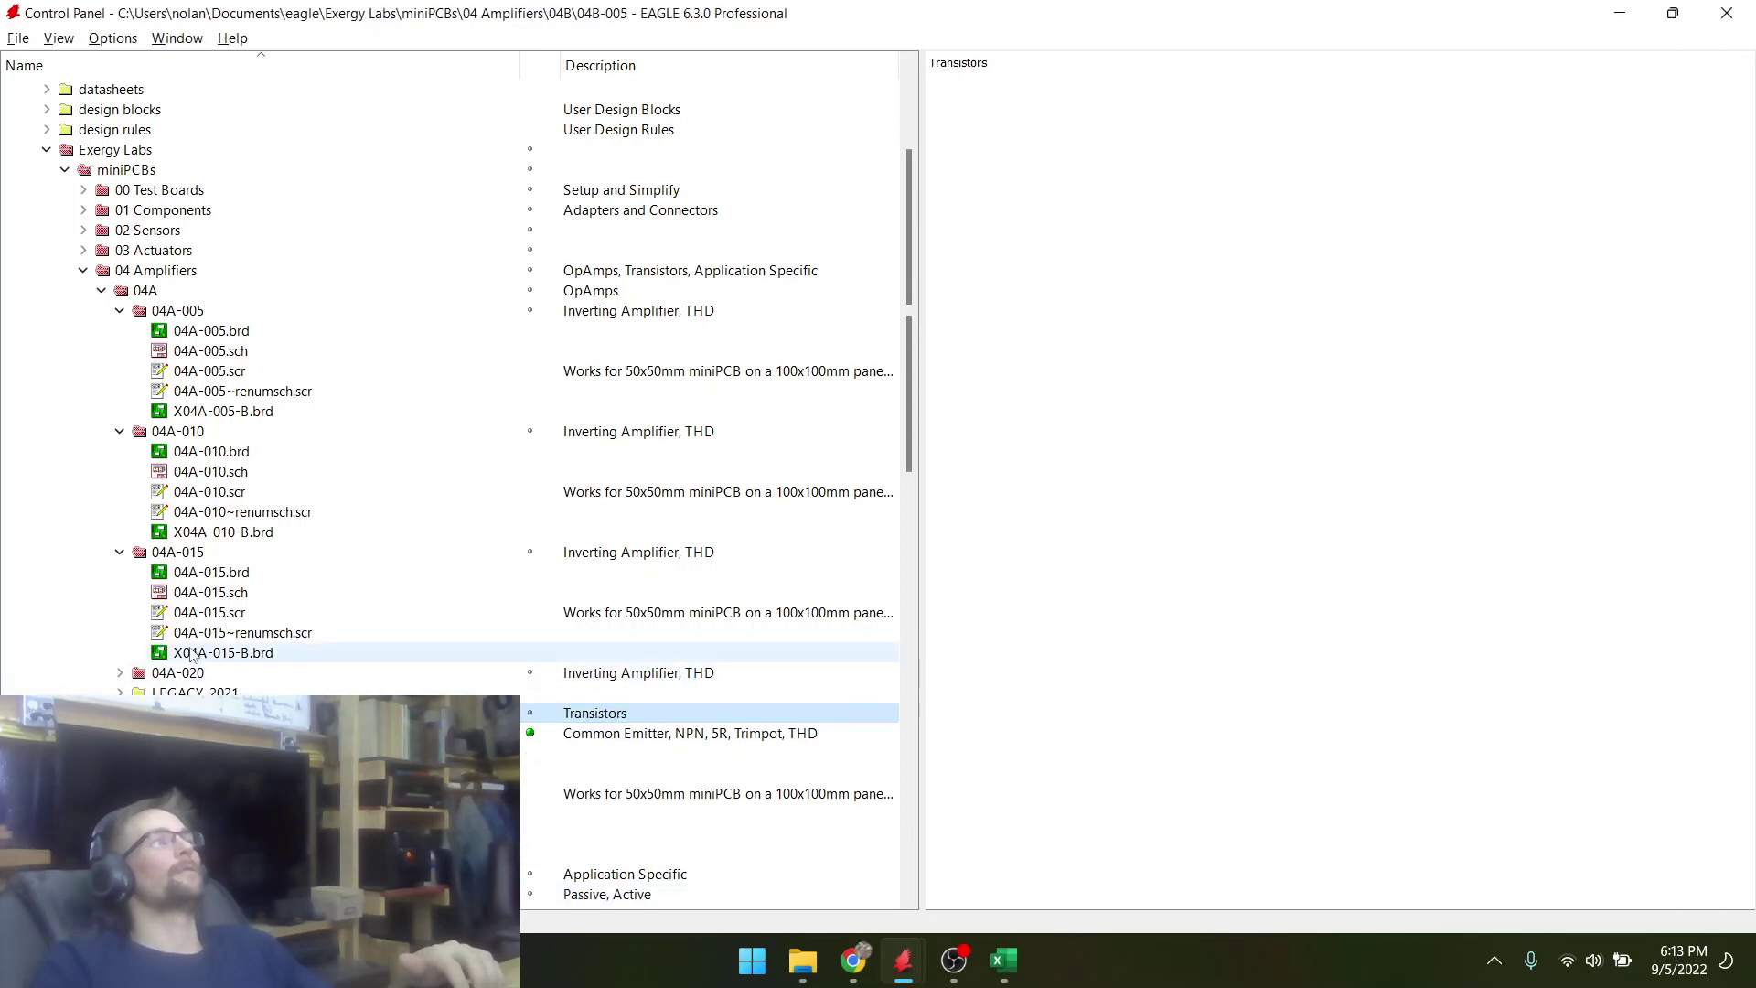
- Open the 04A-020 project in the 04A folder and glance back at the eCircuit Center instrumentation amplifier circuit
click(303, 675)
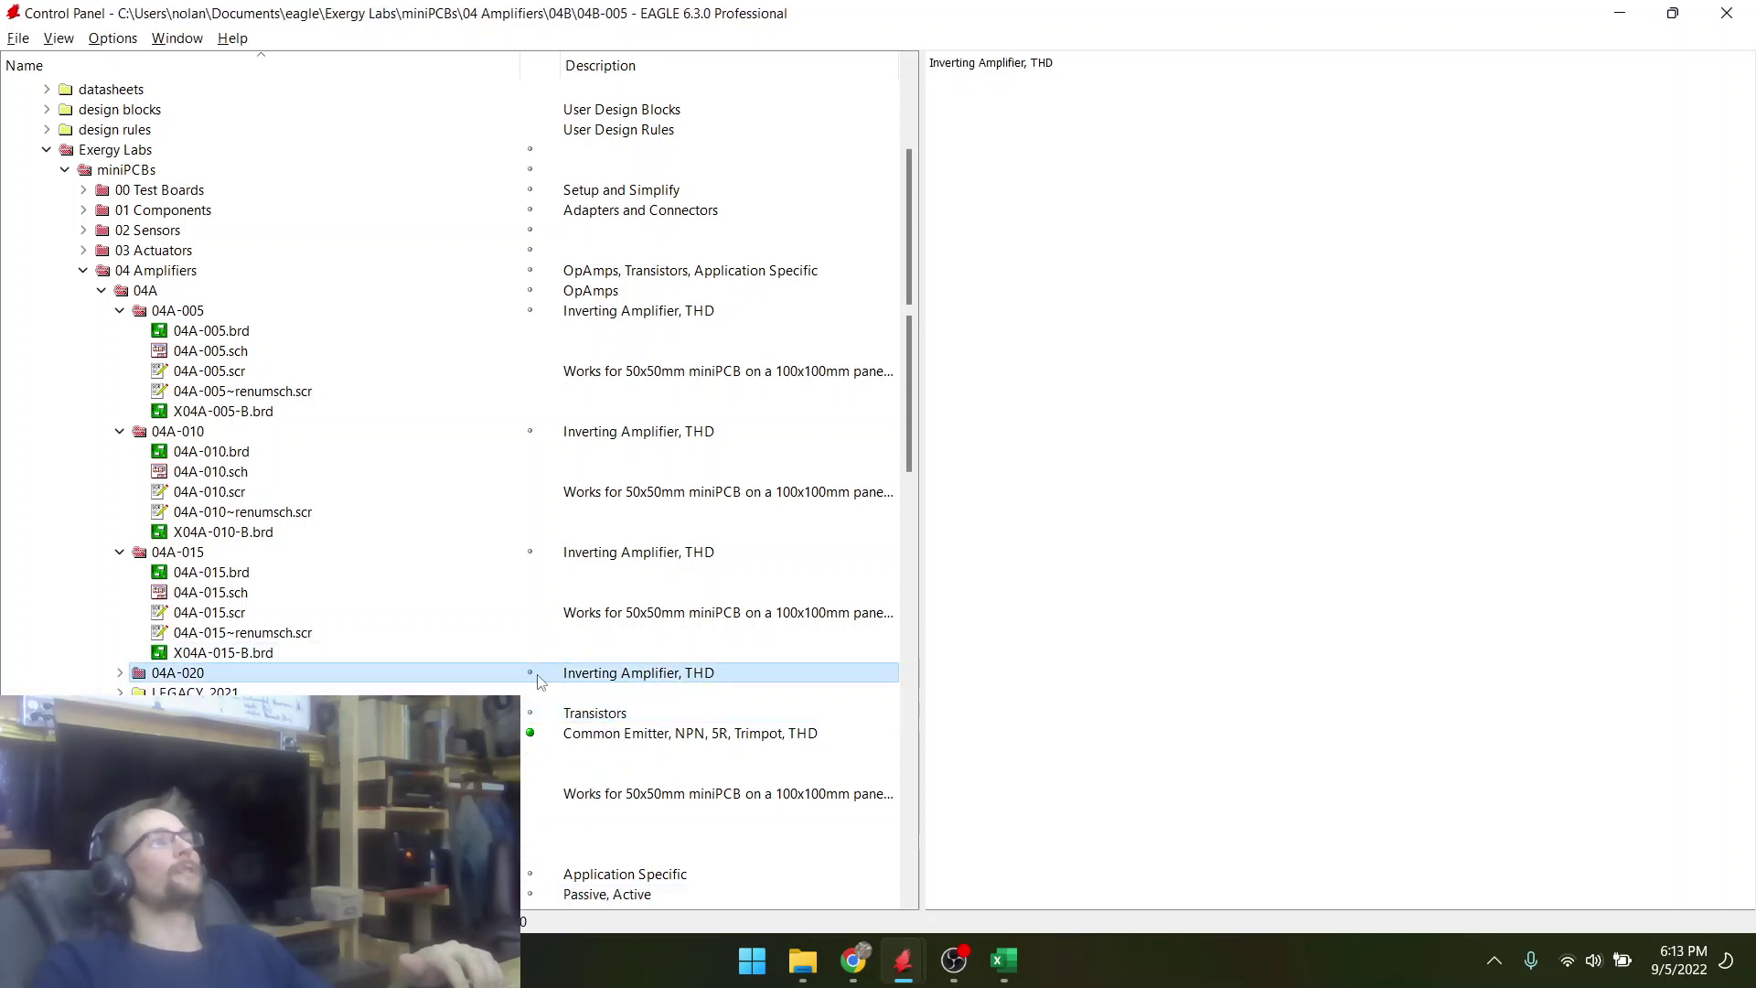
double_click(303, 675)
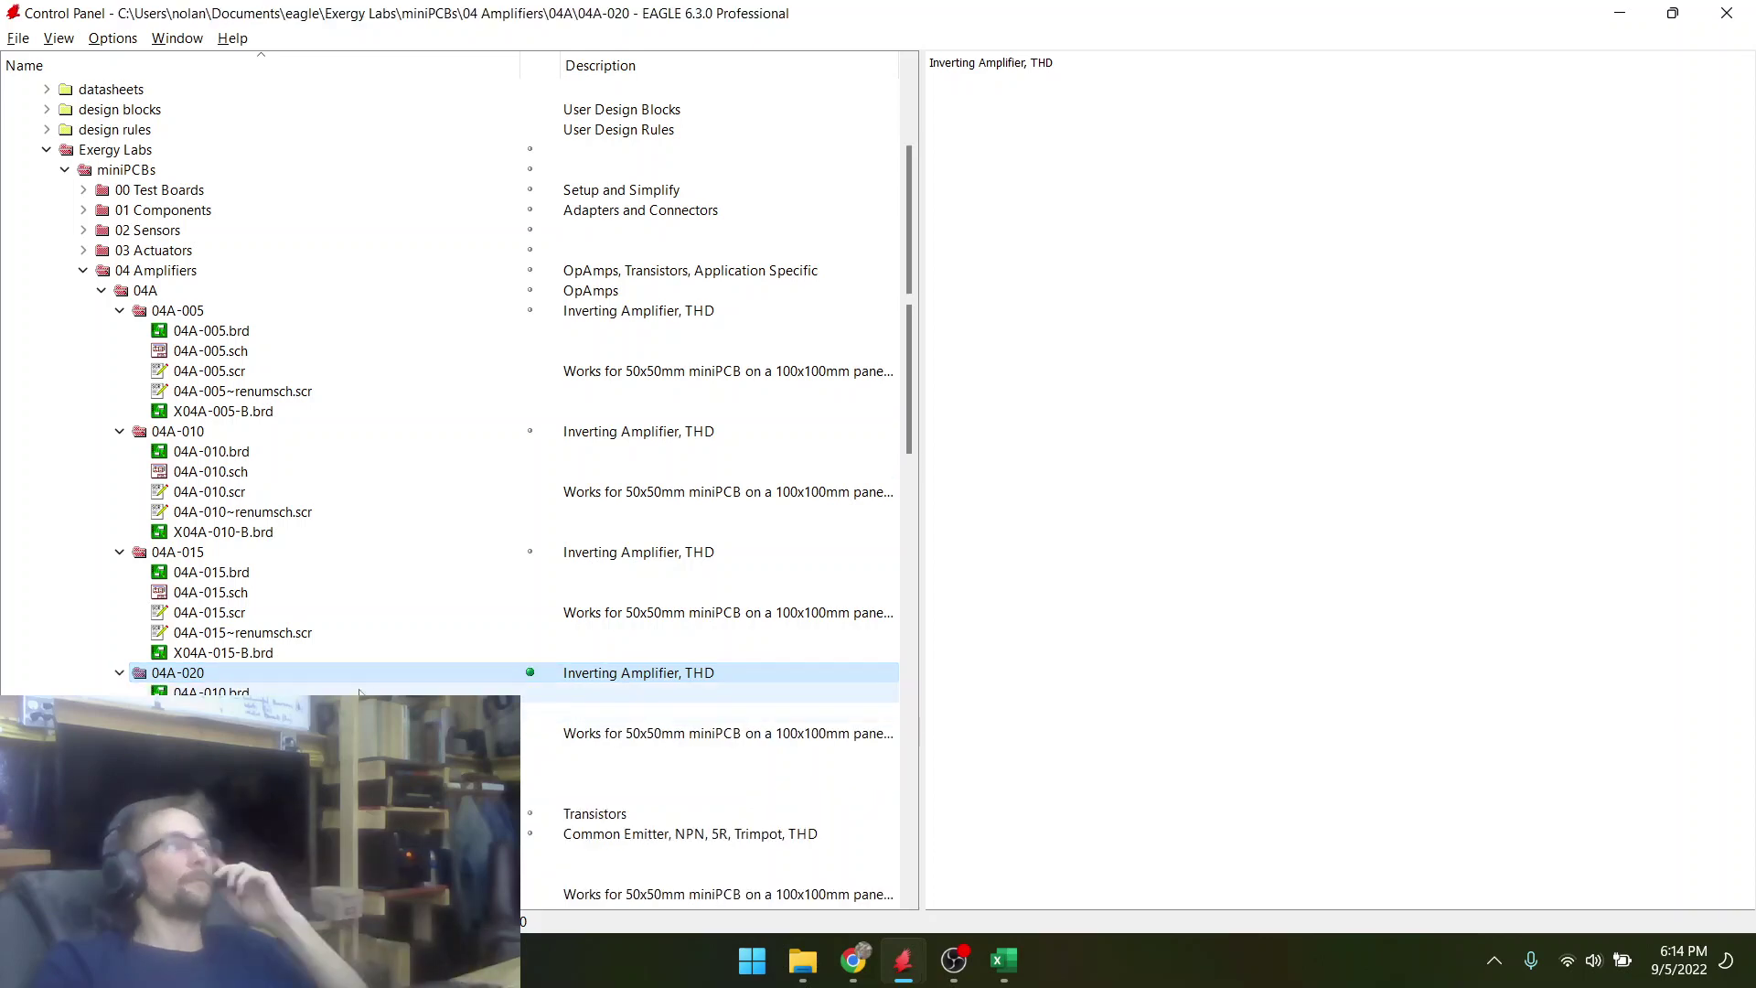
click(904, 960)
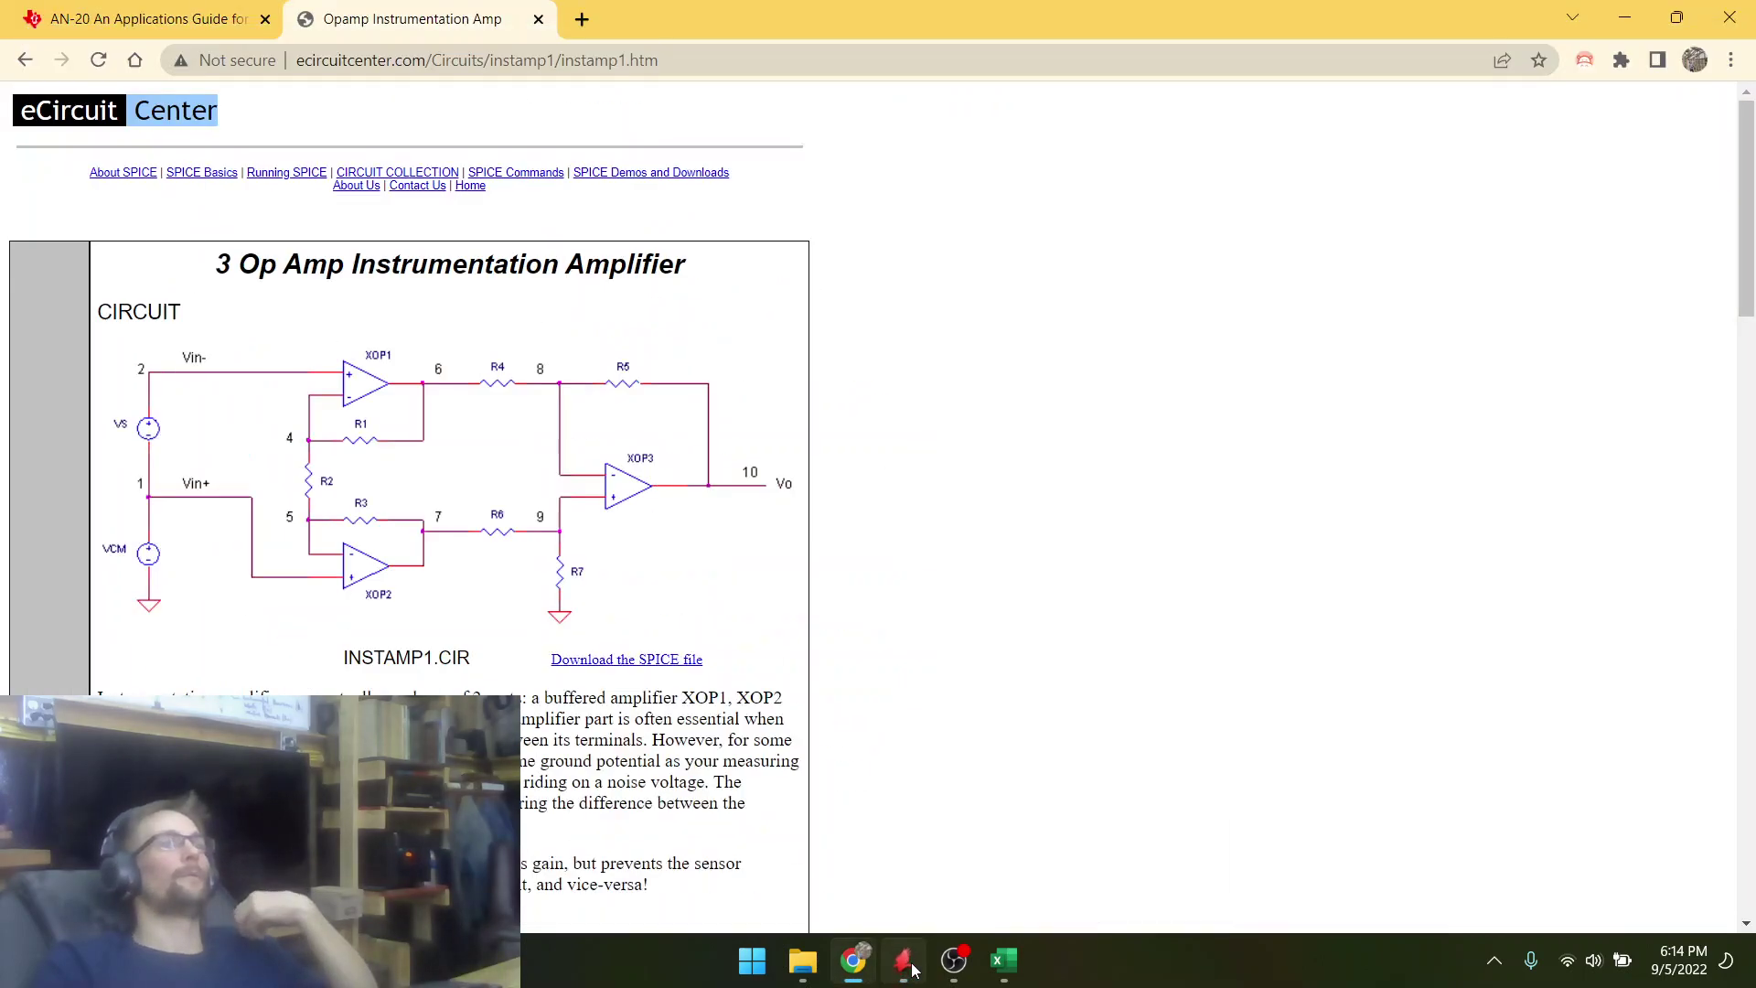
click(904, 960)
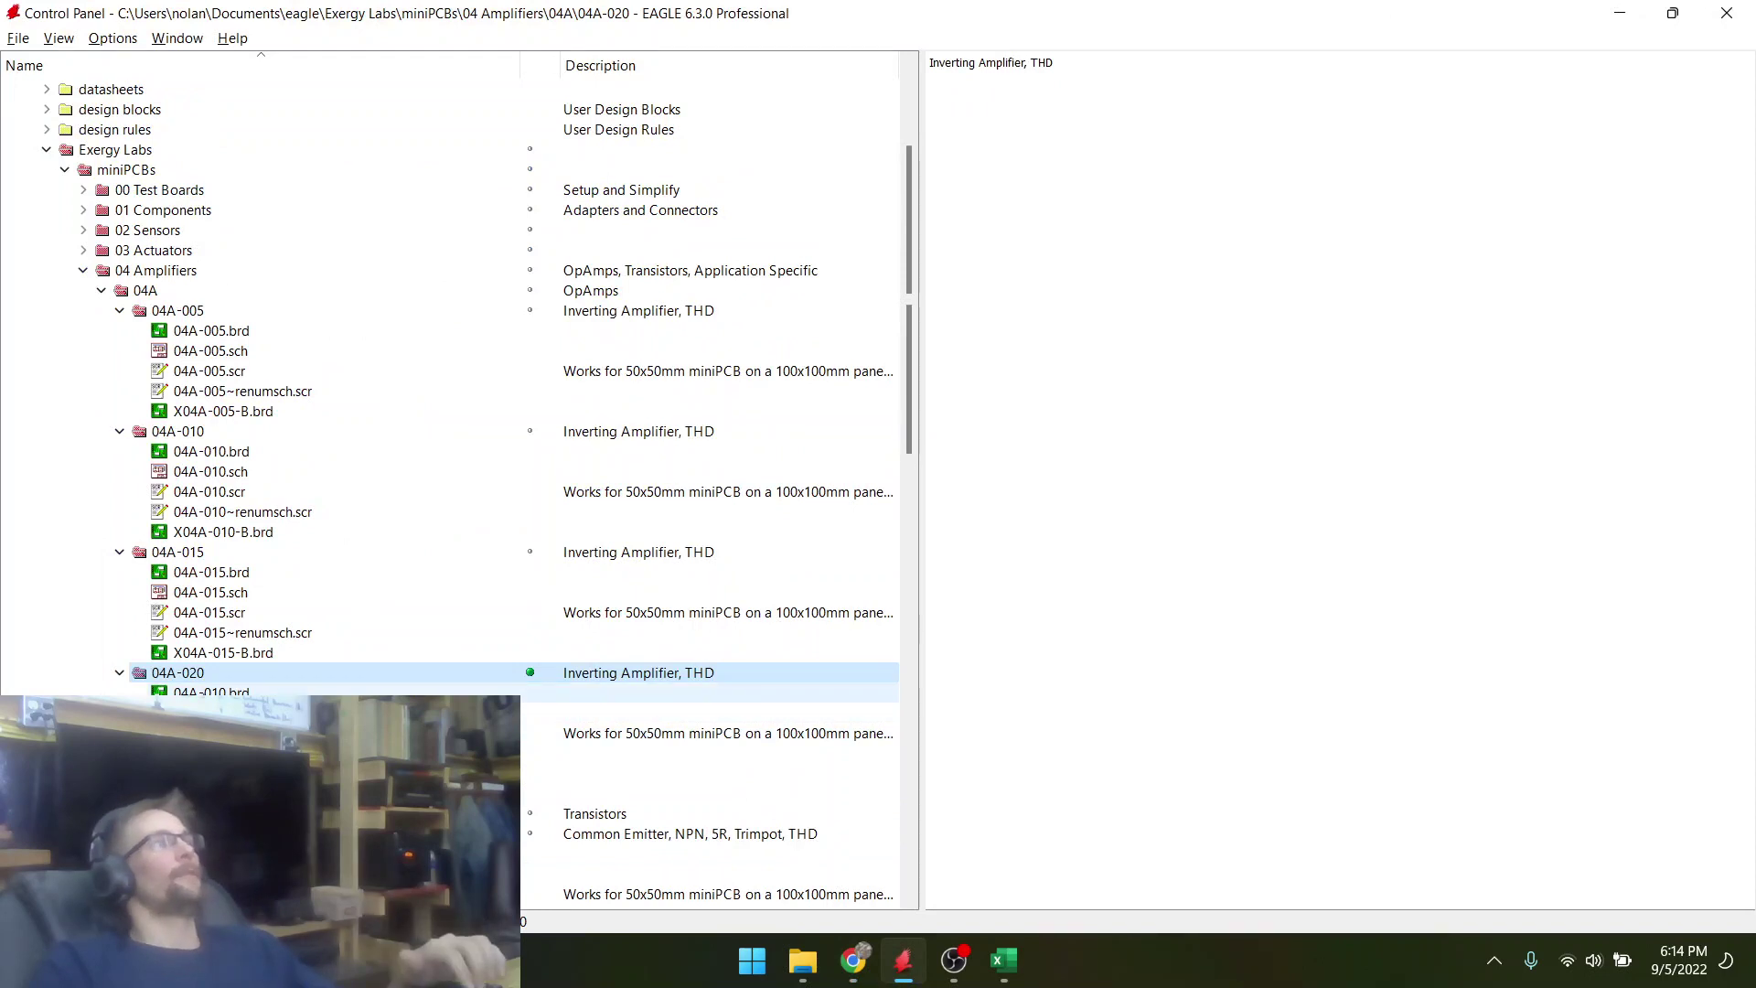
- Rename the 04A-020 project's board and schematic files as 04A-020.brd and 04A-020.sch
right_click(219, 697)
click(261, 734)
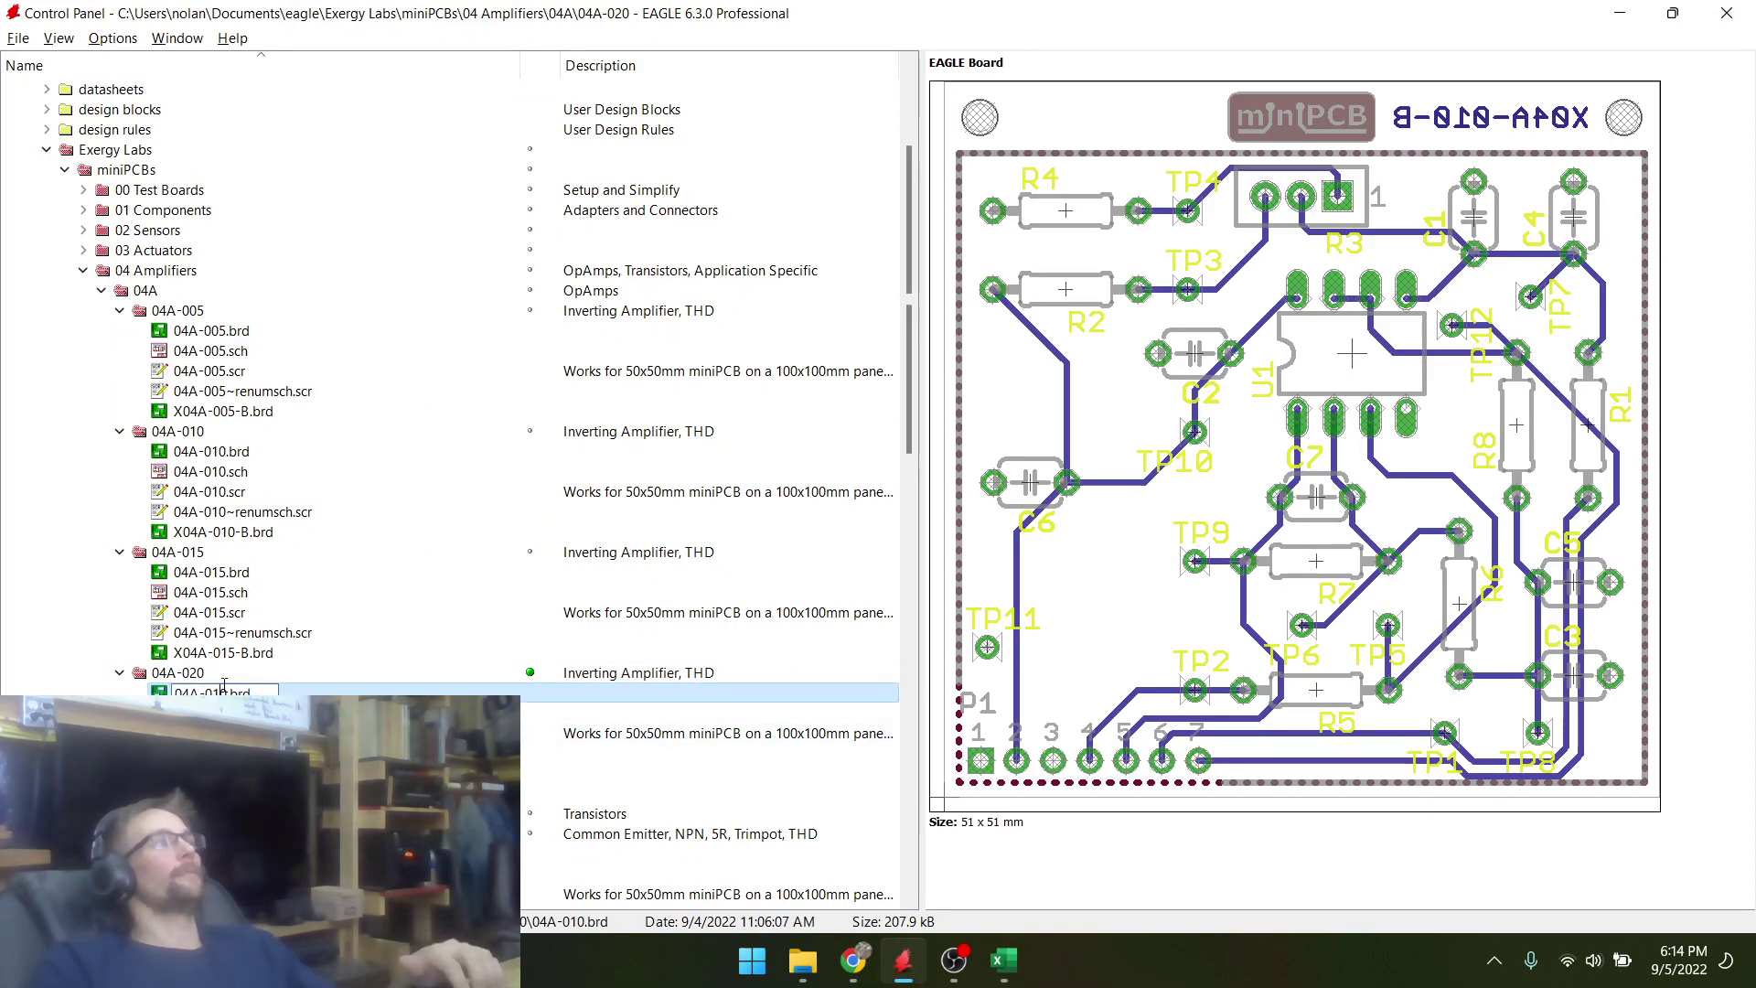
text(2)
key(Return)
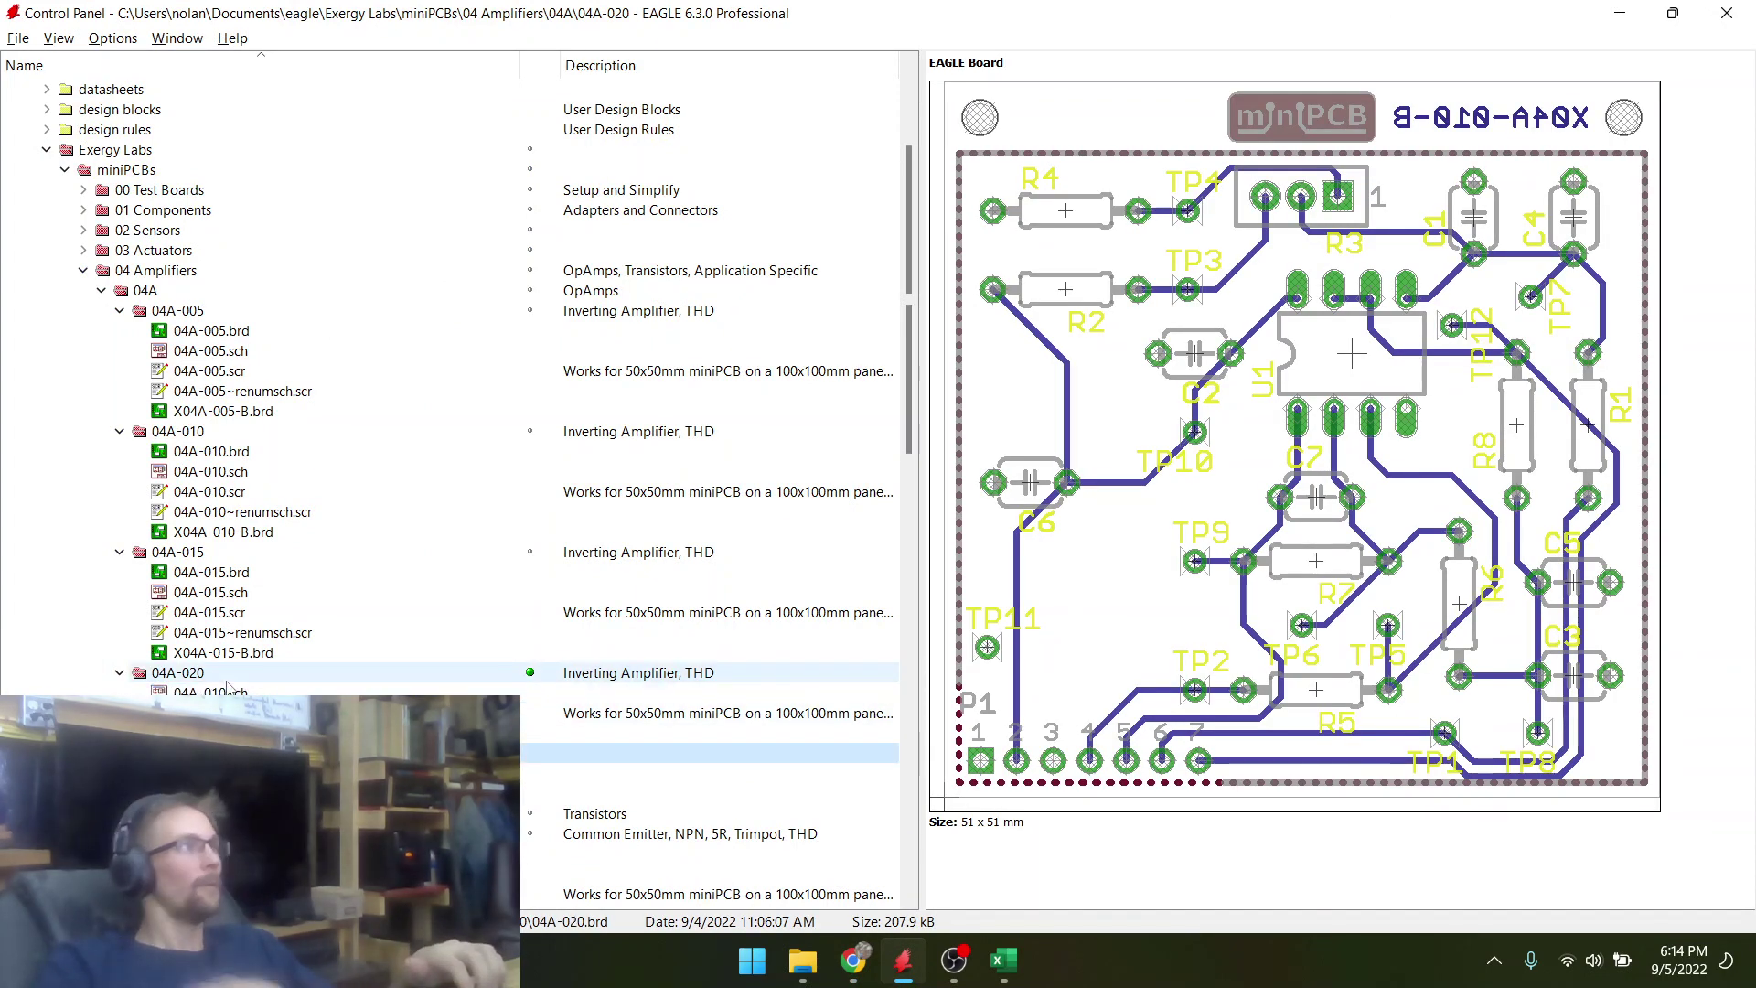
click(229, 692)
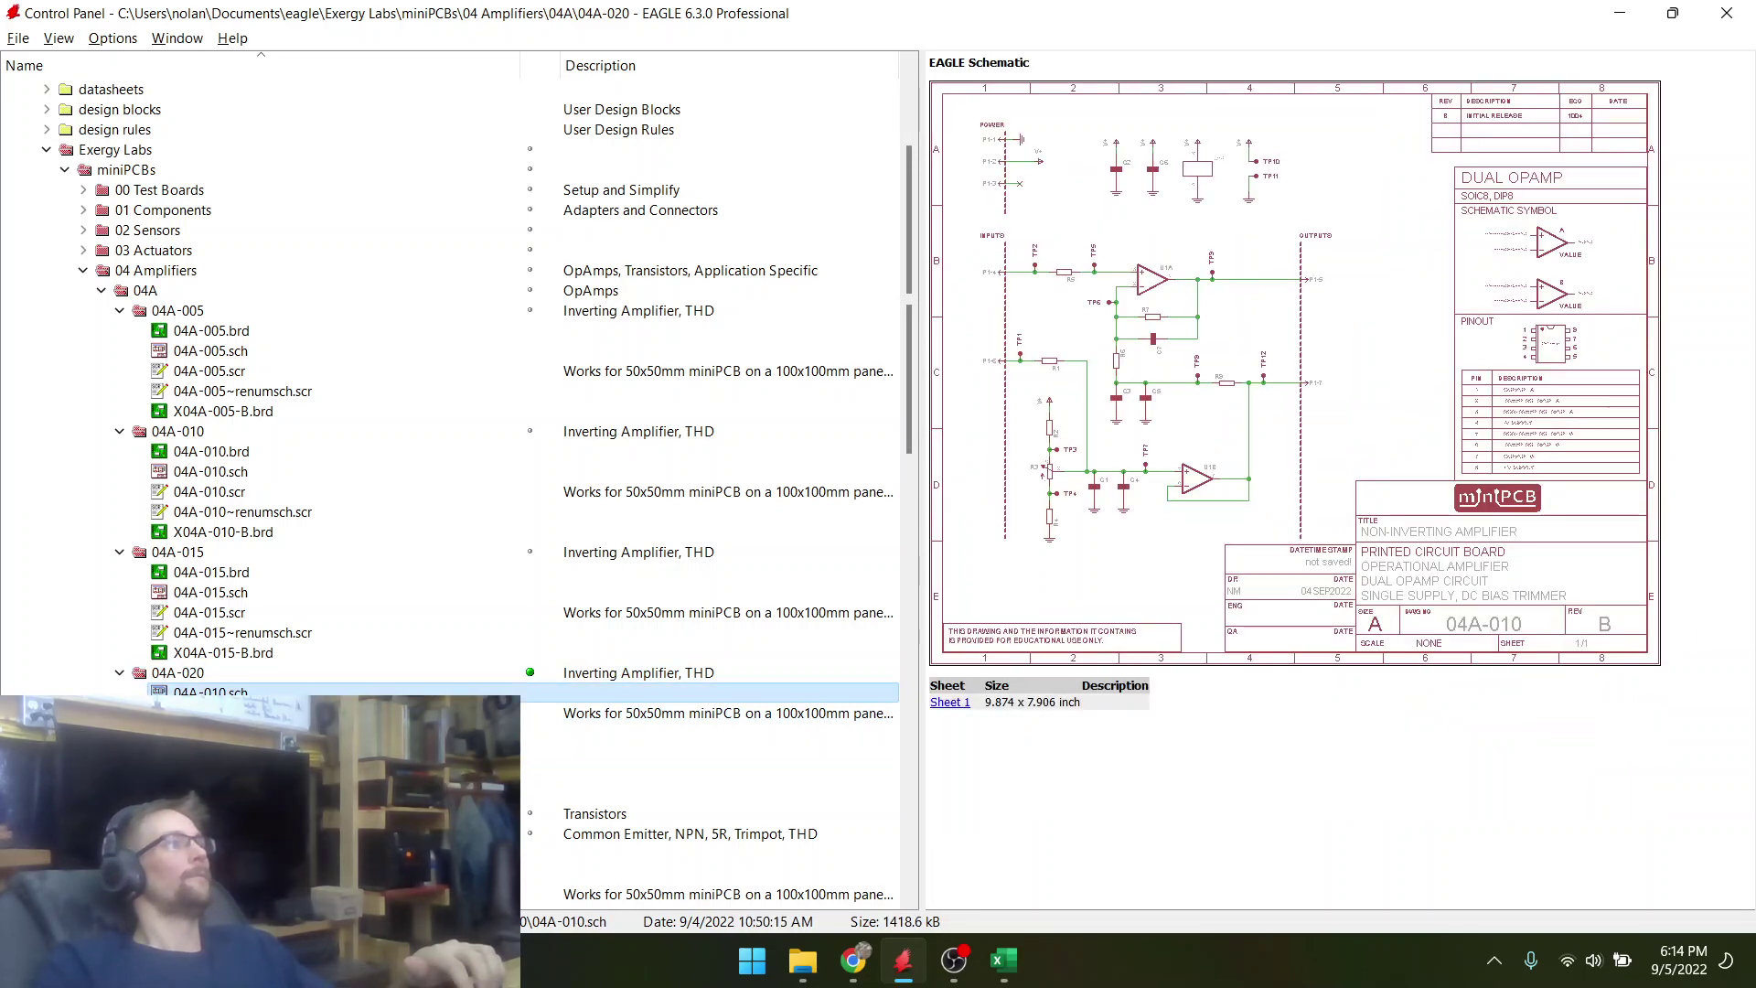
click(247, 733)
text(2)
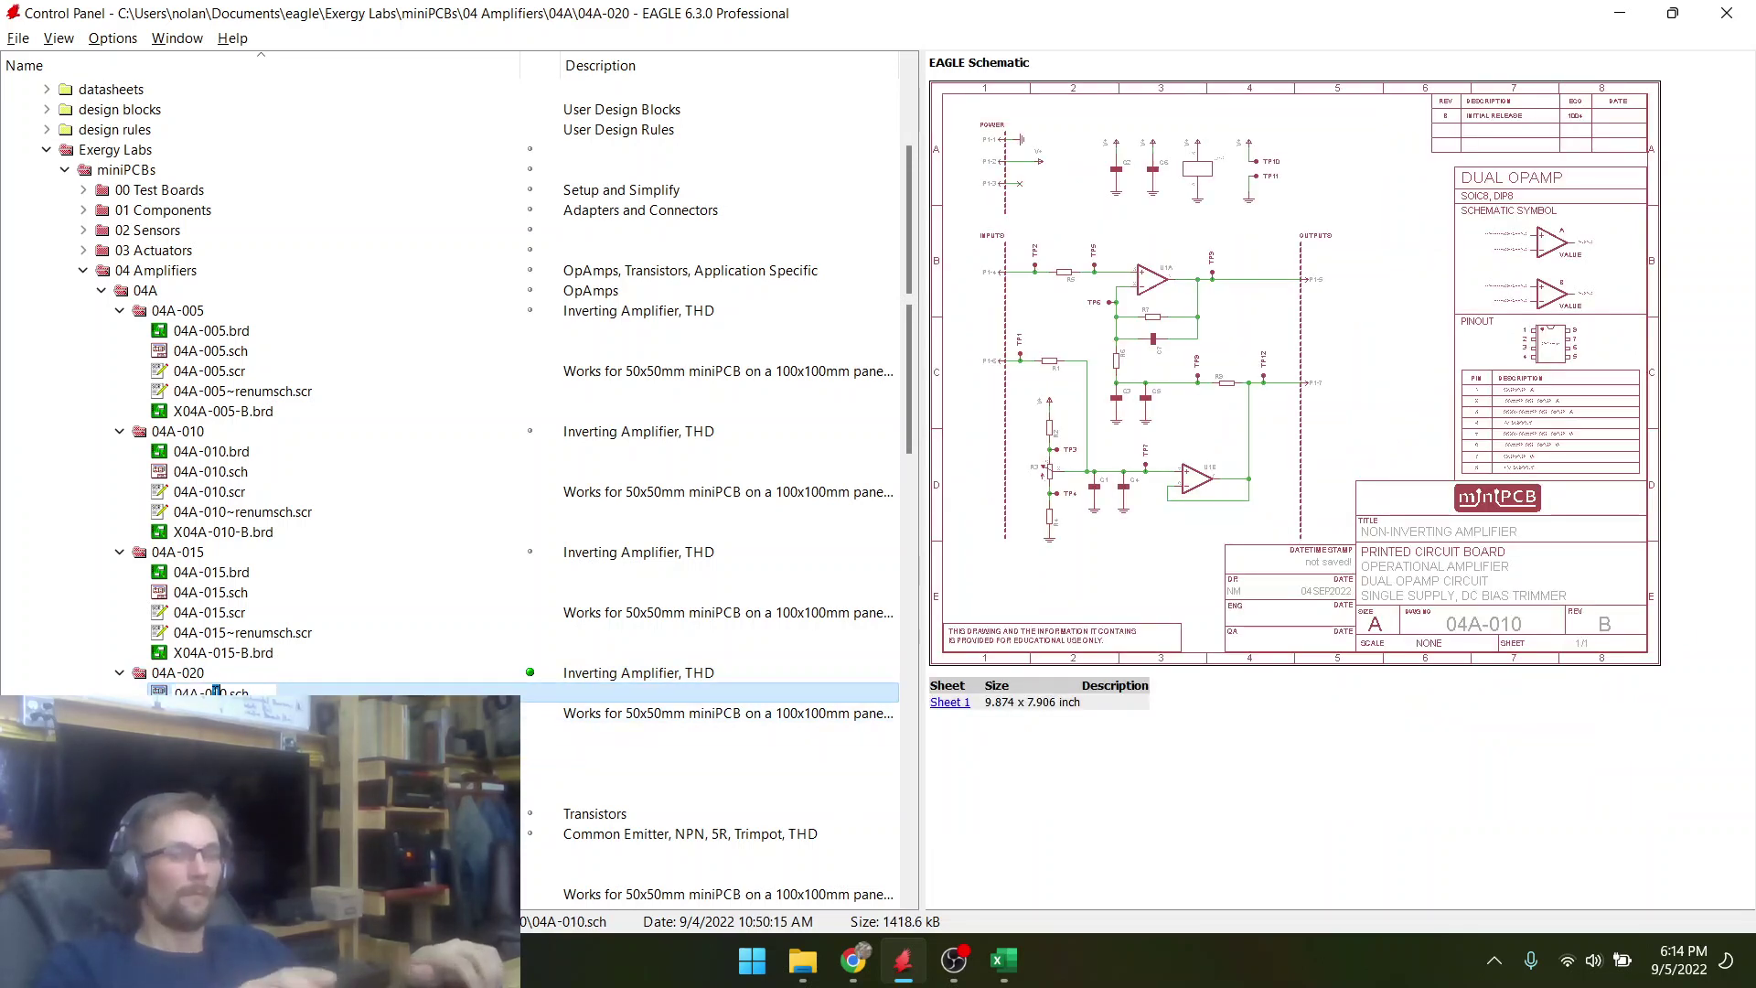
key(Return)
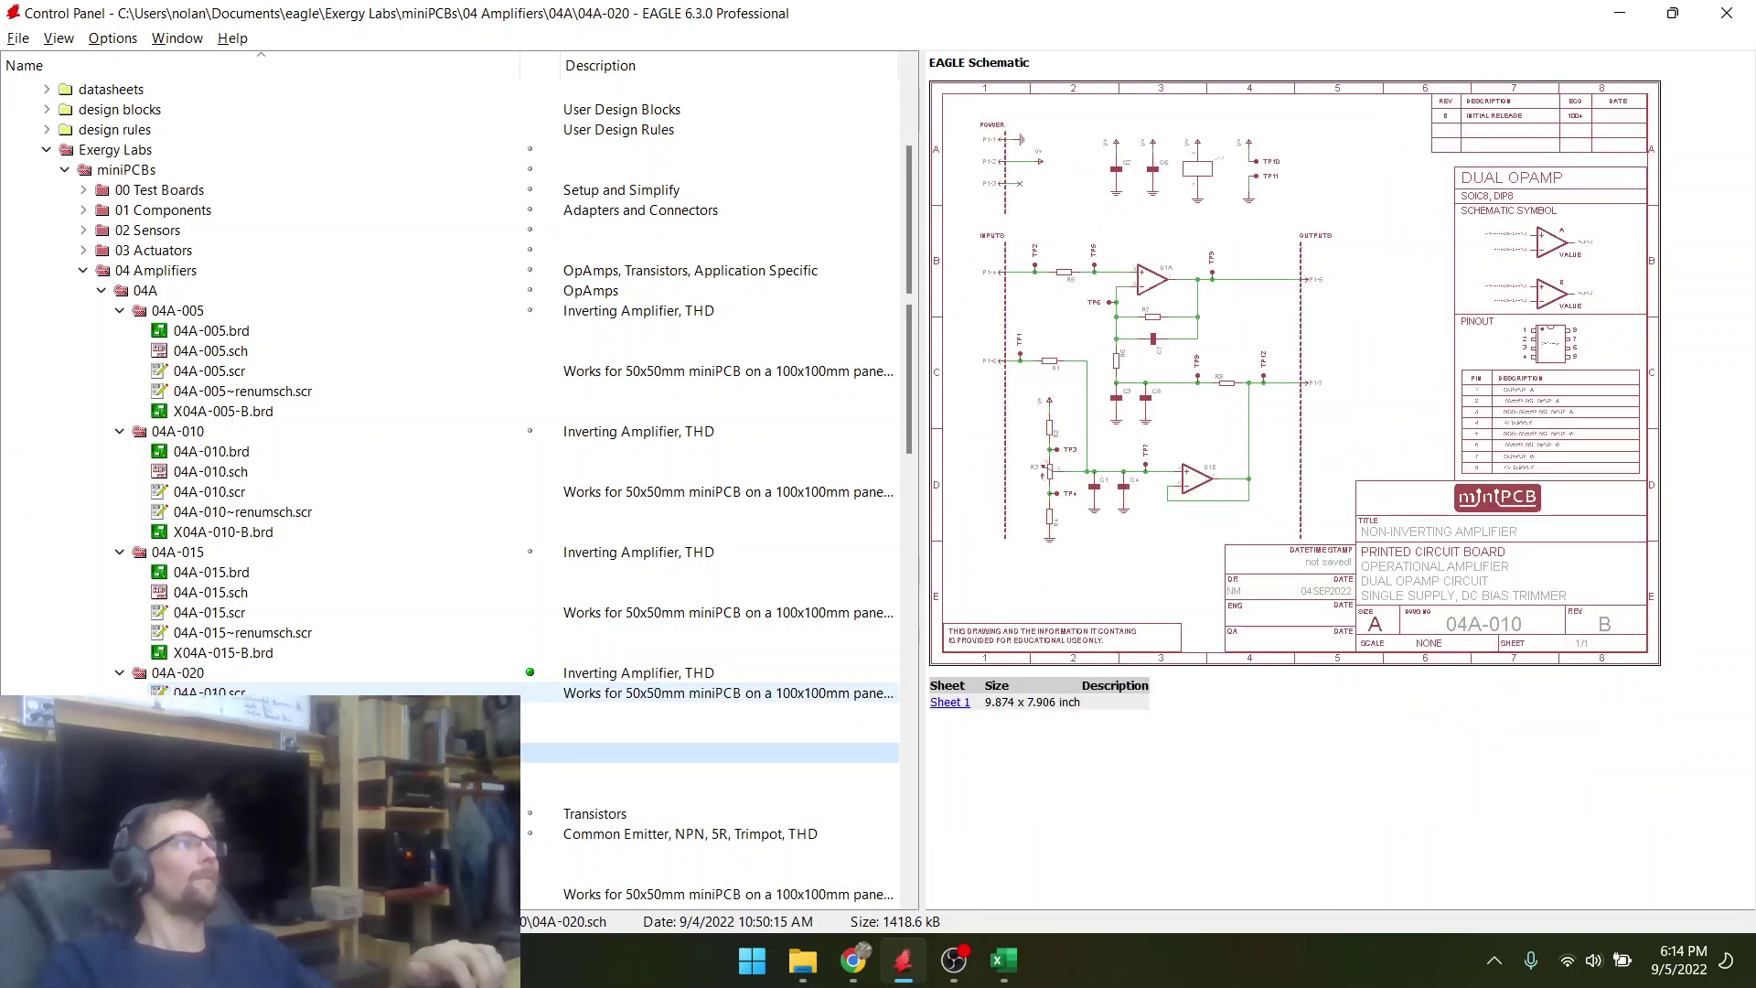
- Rename the 04A-020 project's panel script 04A-010.scr as 04A-020.scr
click(225, 693)
click(221, 693)
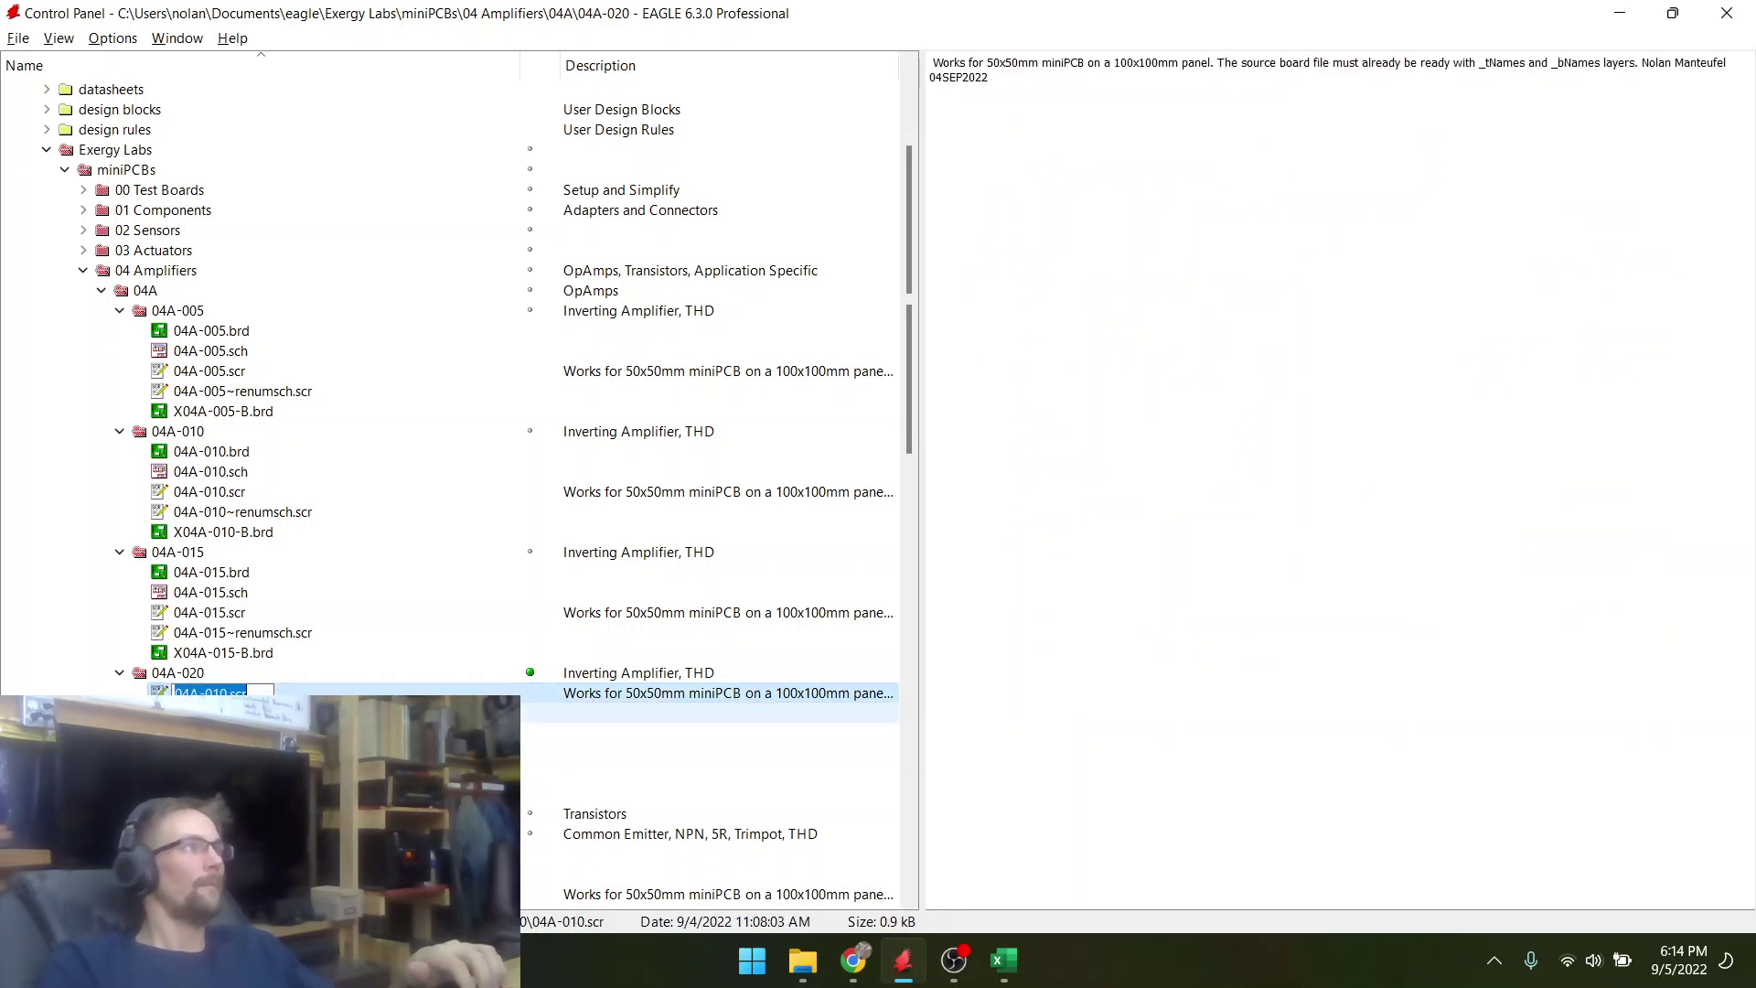
click(221, 692)
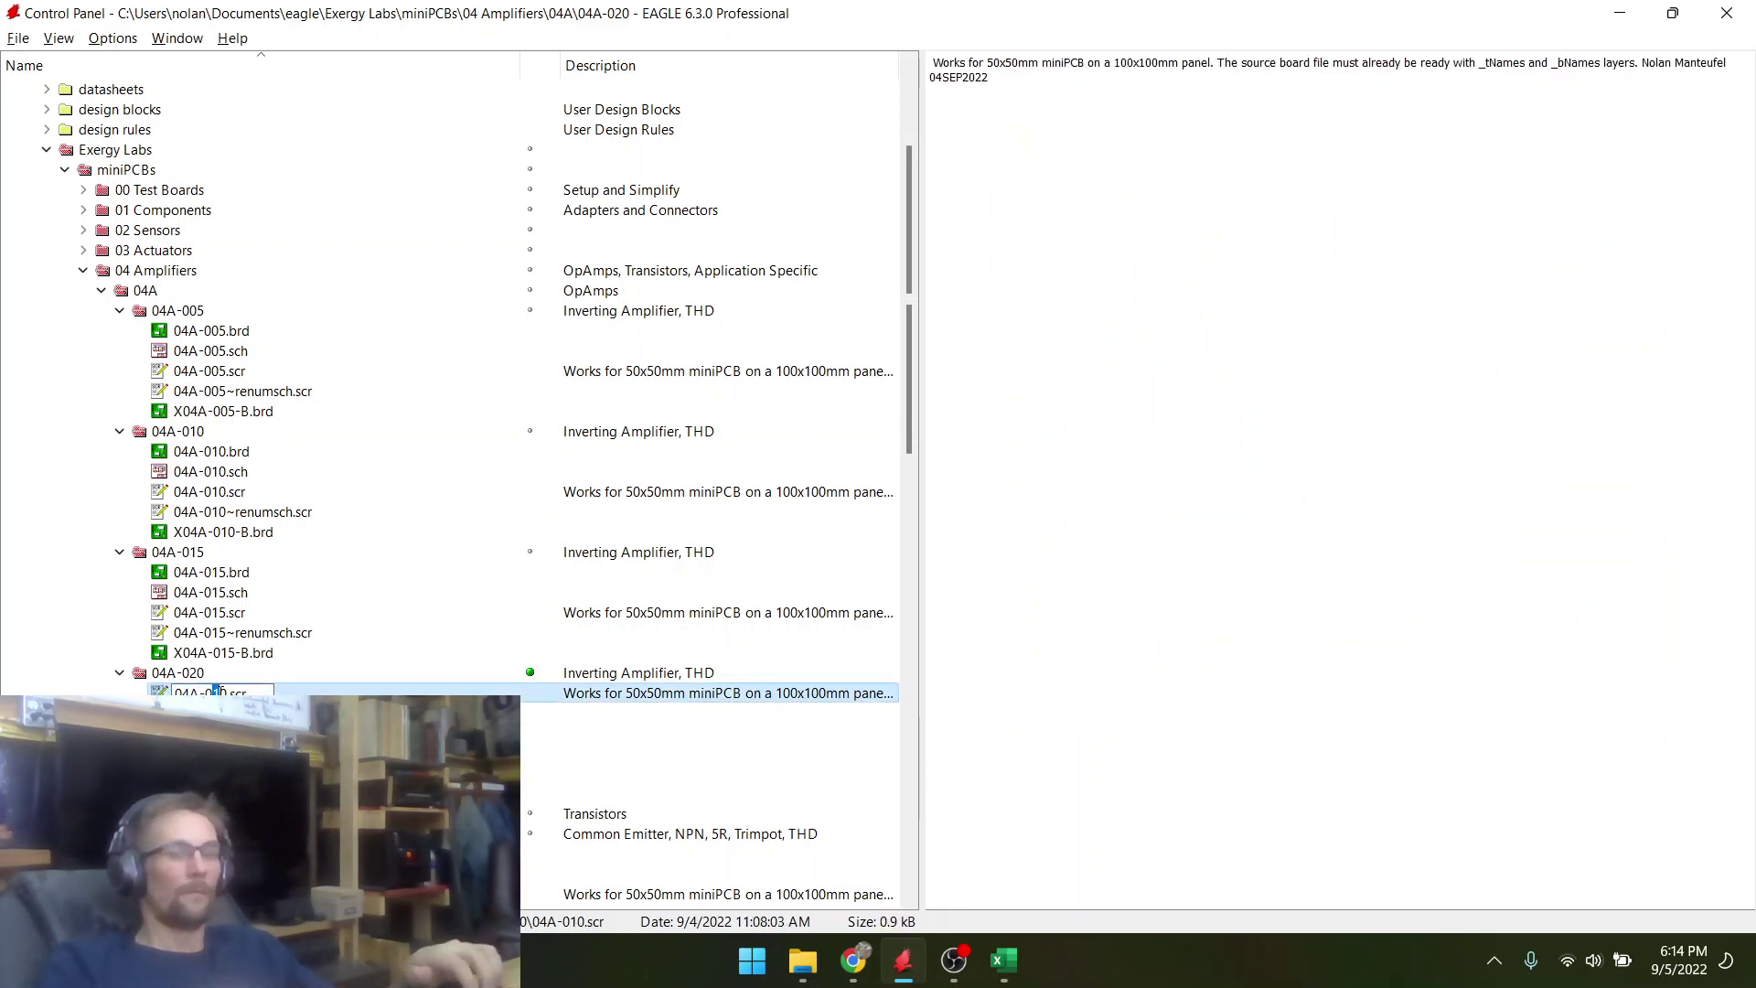
text(2)
key(Return)
- Open the 04A-020.scr script and replace all occurrences of 04A-010 with 04A-020
double_click(221, 754)
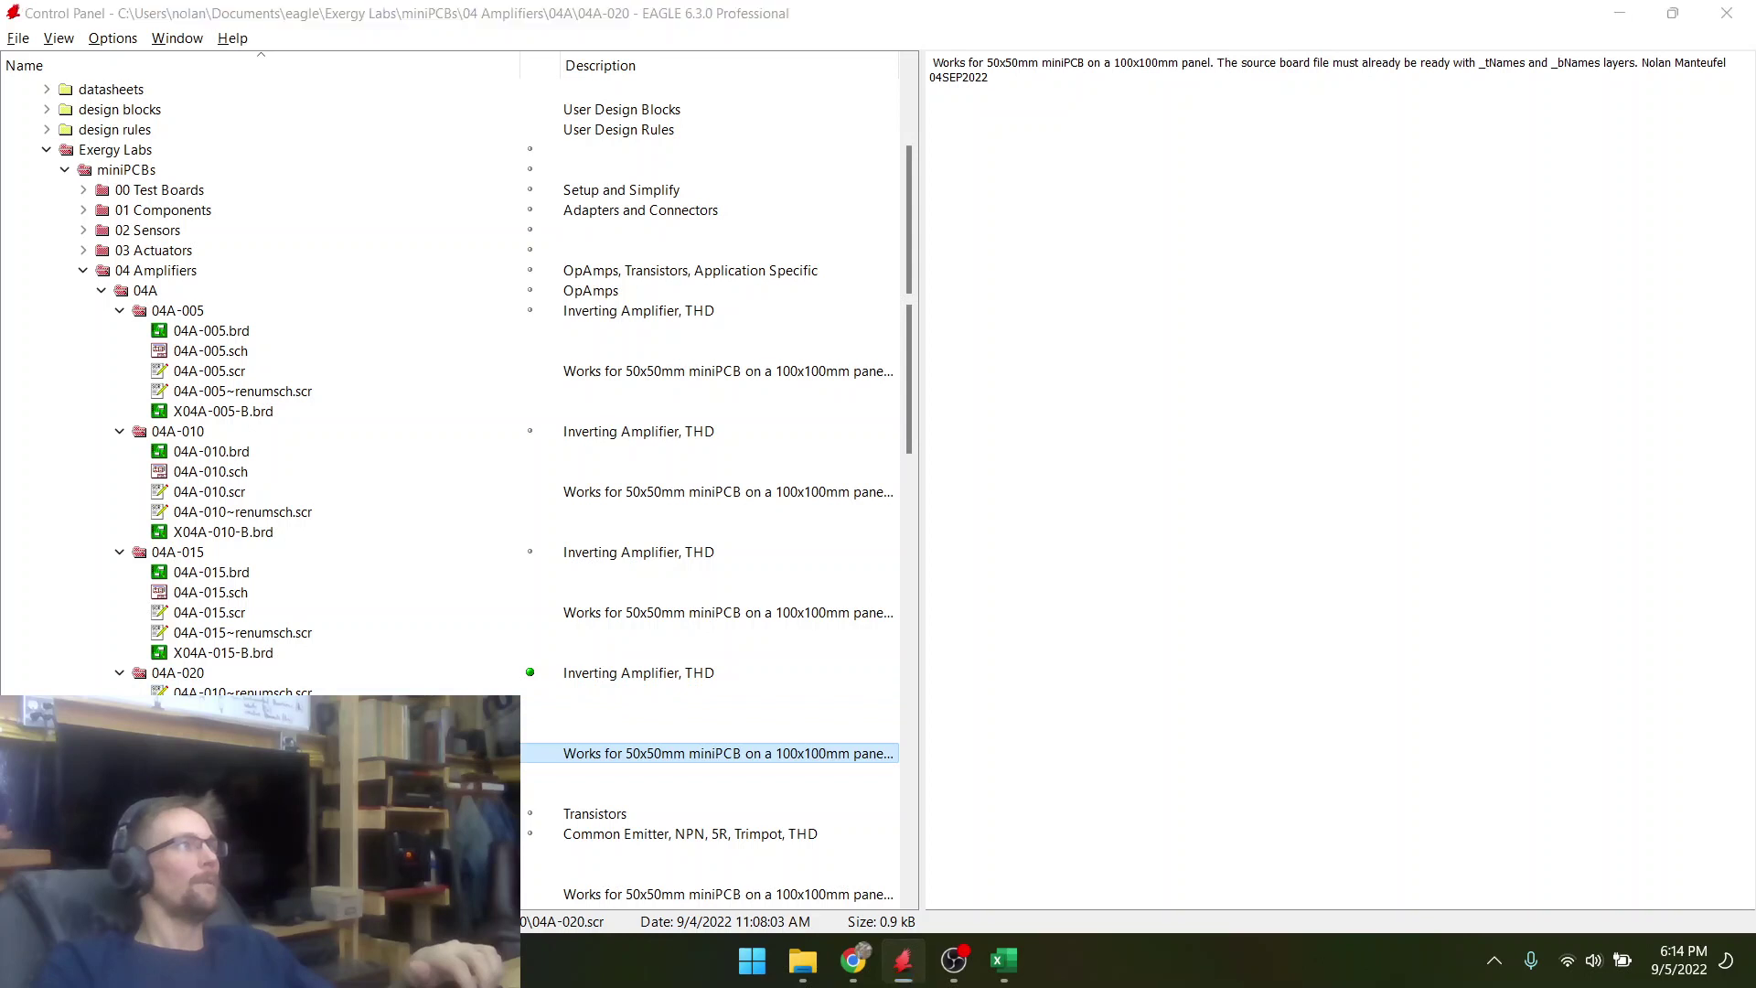
click(902, 443)
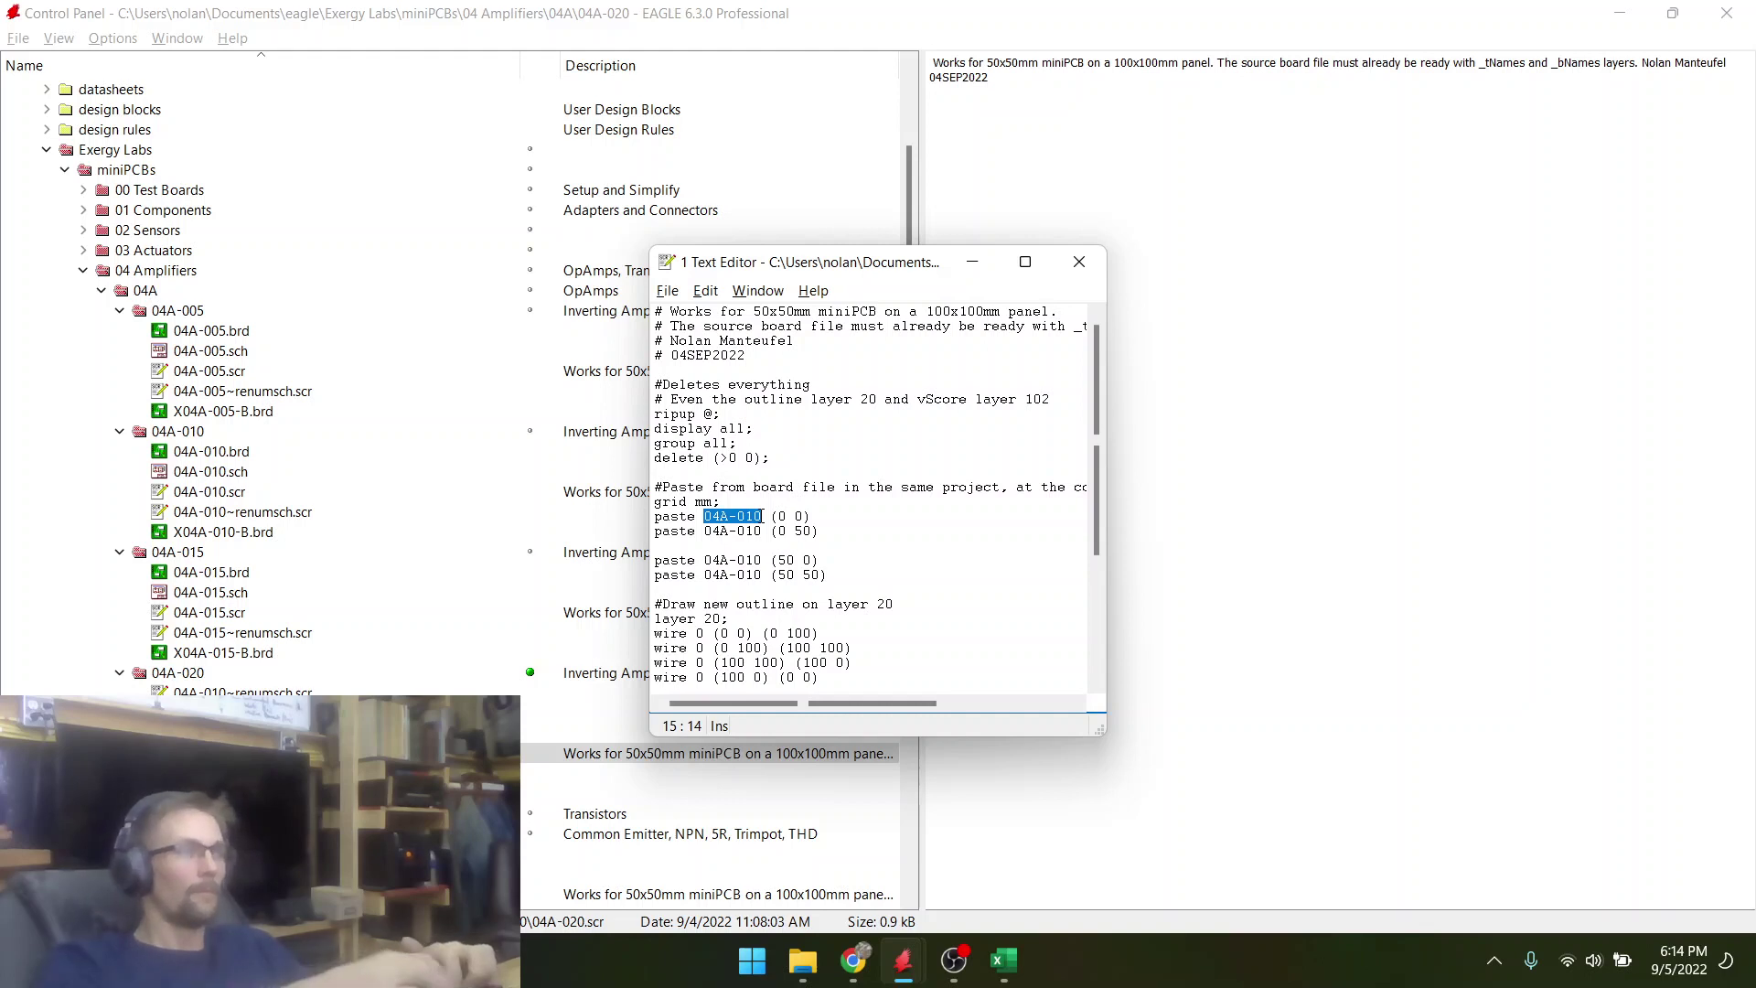
key(ctrl+f)
key(Tab)
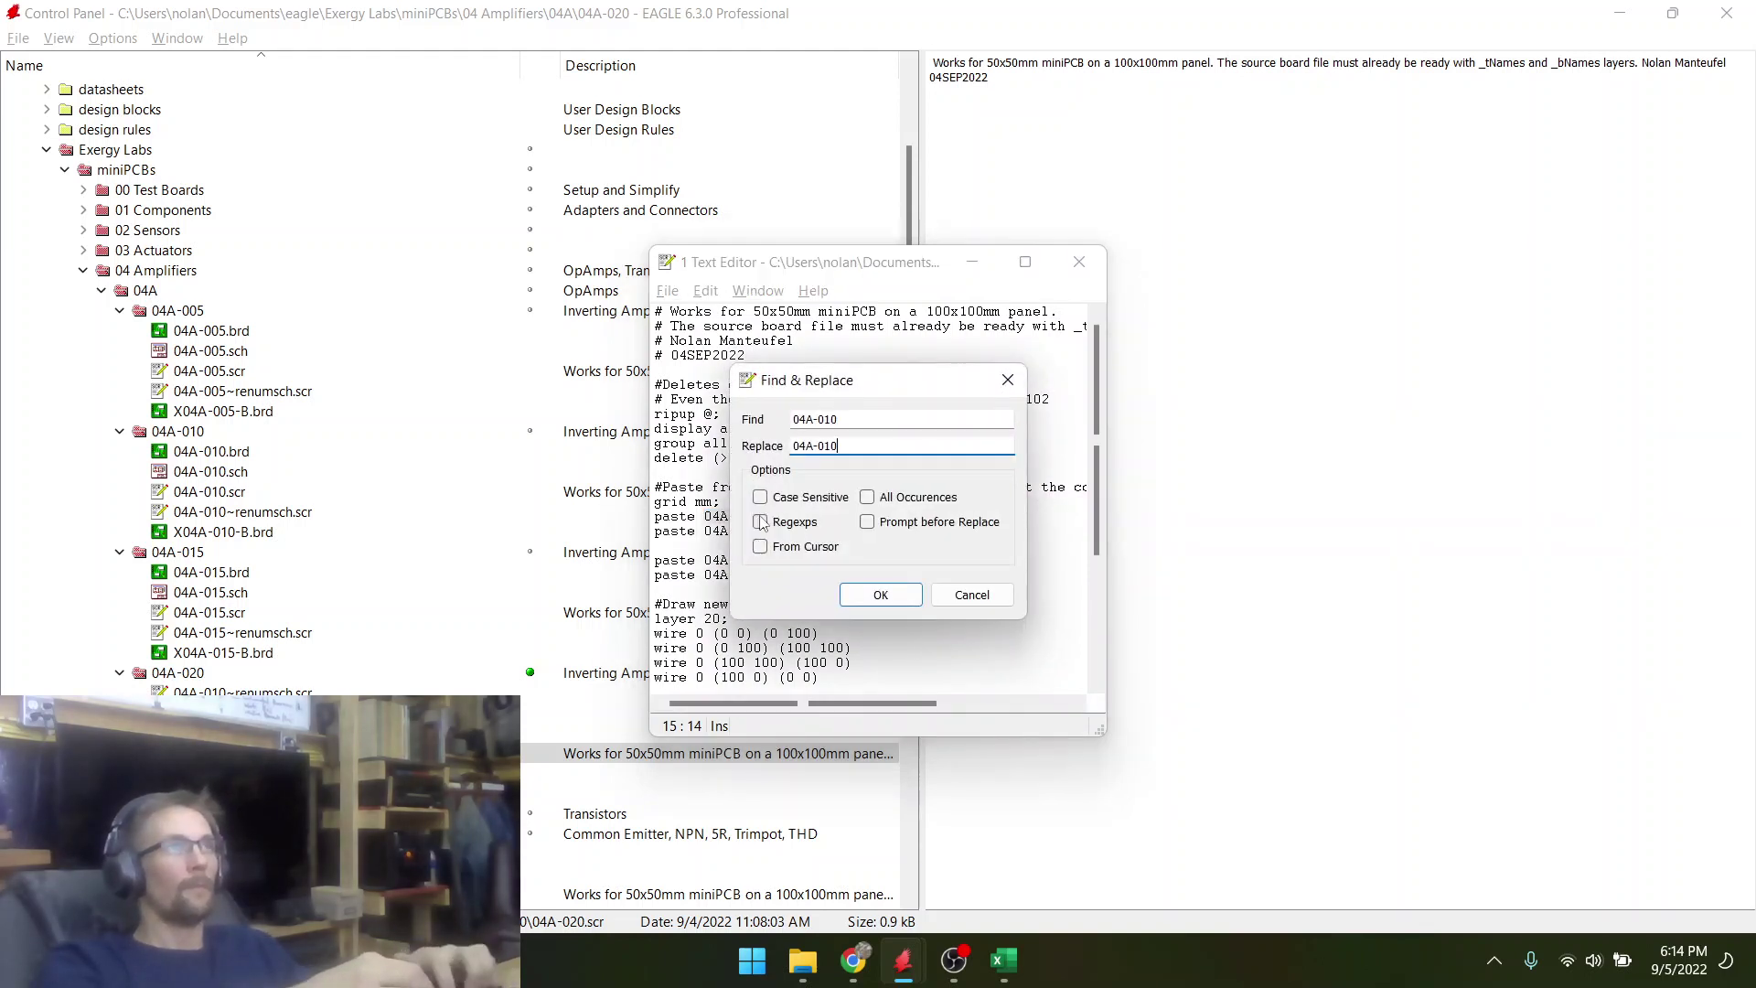
key(Left)
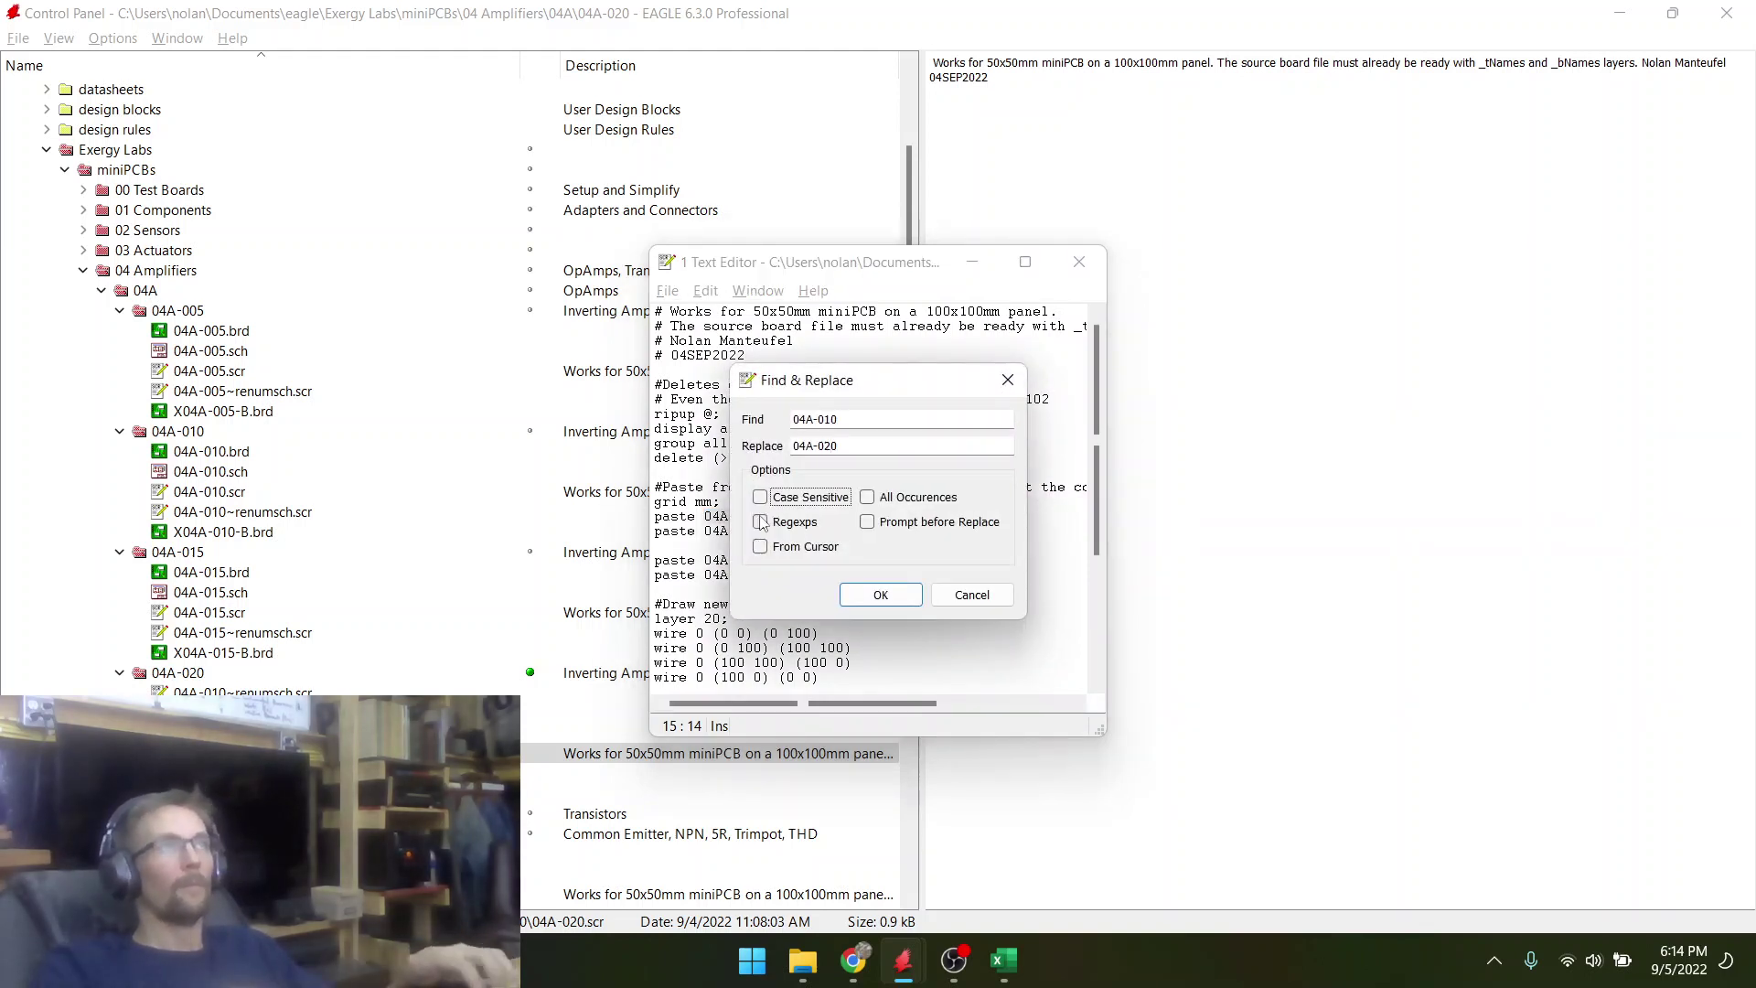
click(868, 497)
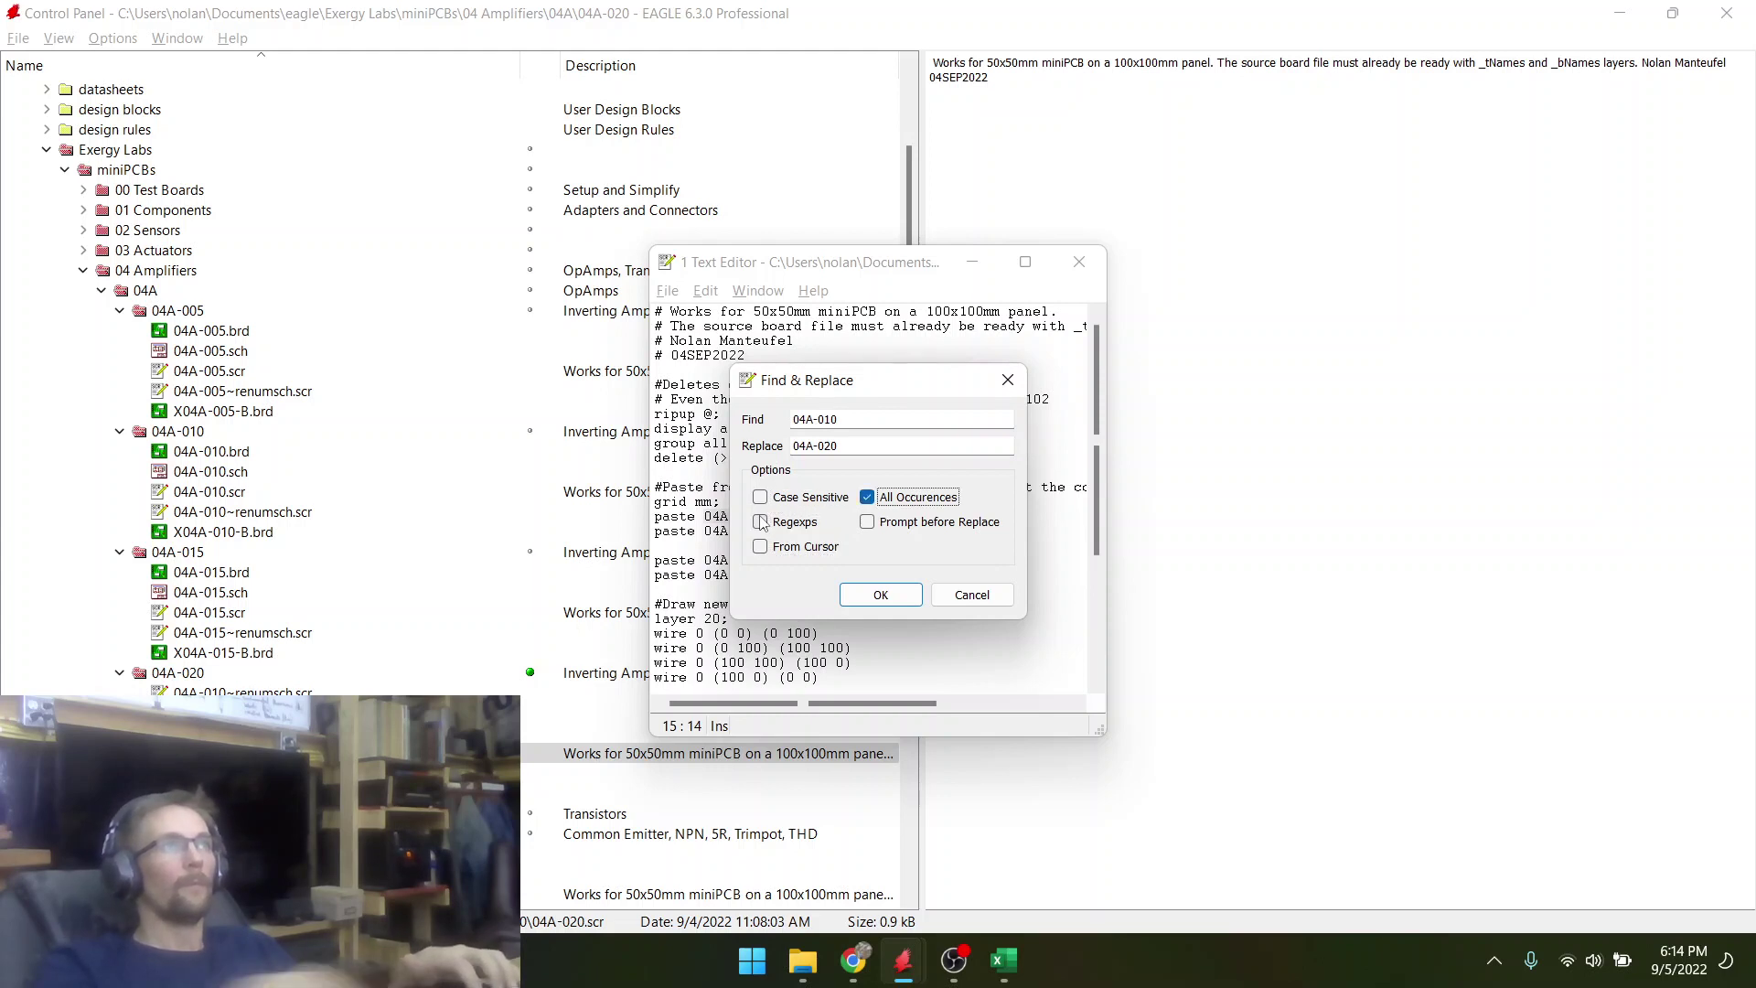
click(858, 596)
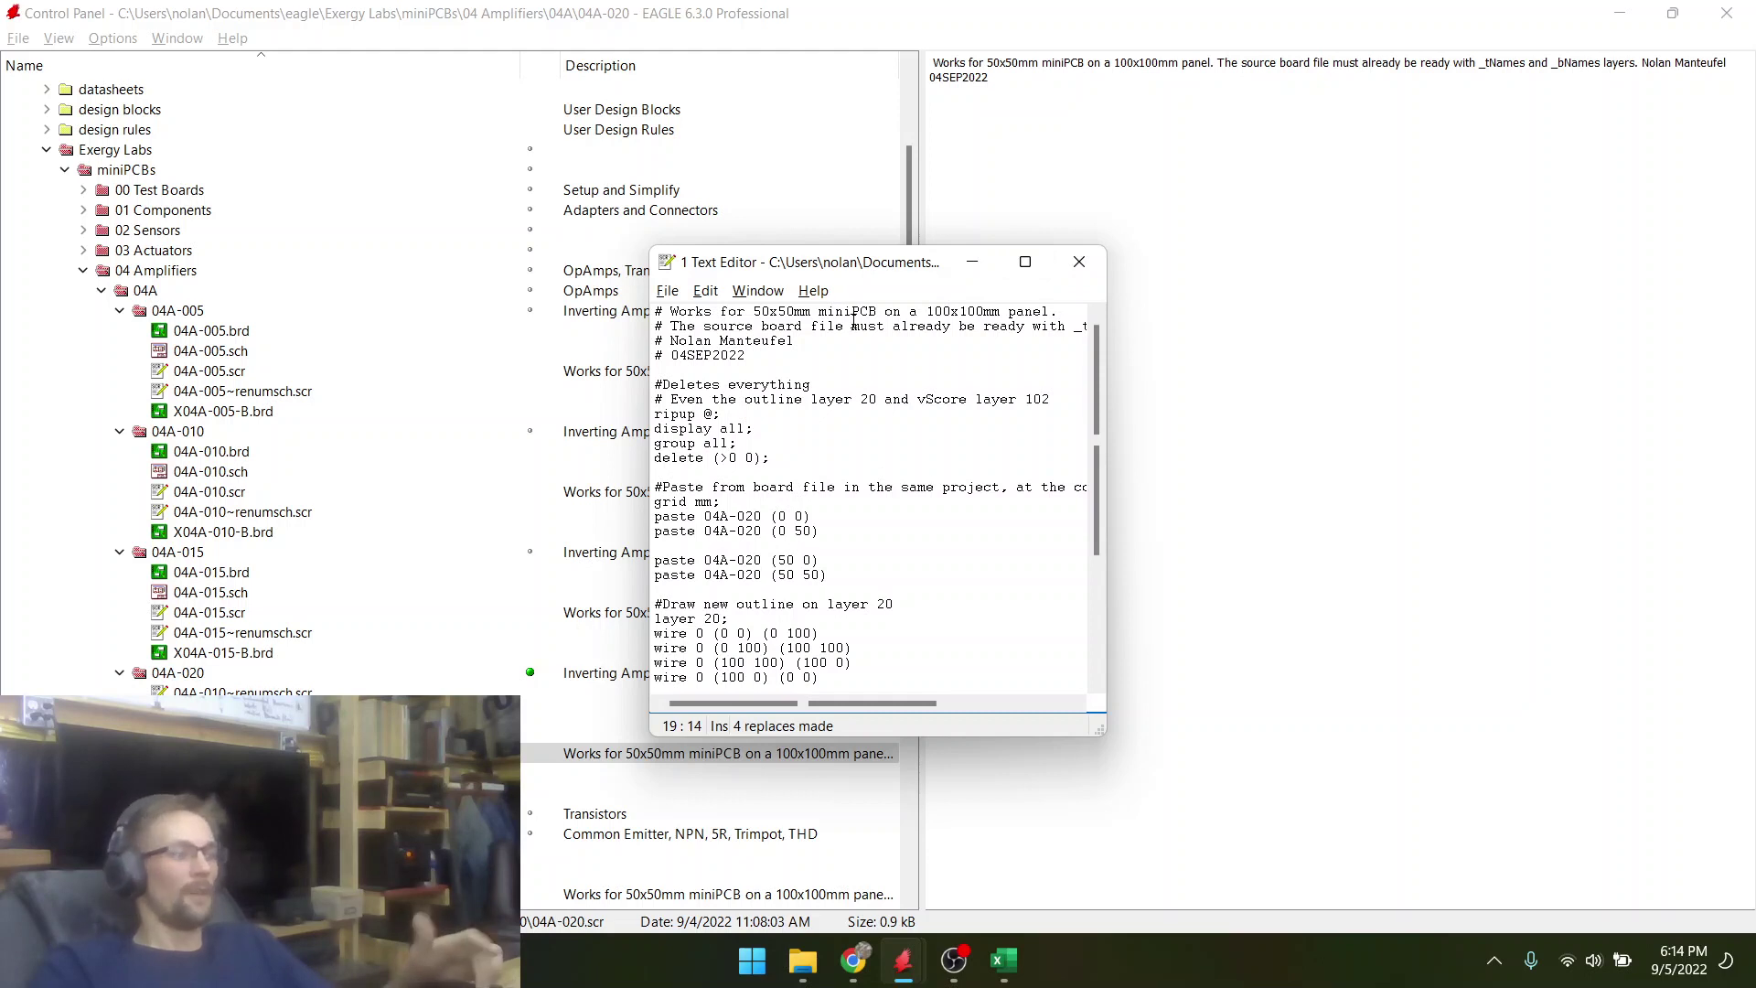
- Change the date in the script's header comment to 05SEP2022, save the script and close the text editor
click(694, 355)
key(Left)
key(shift+Left)
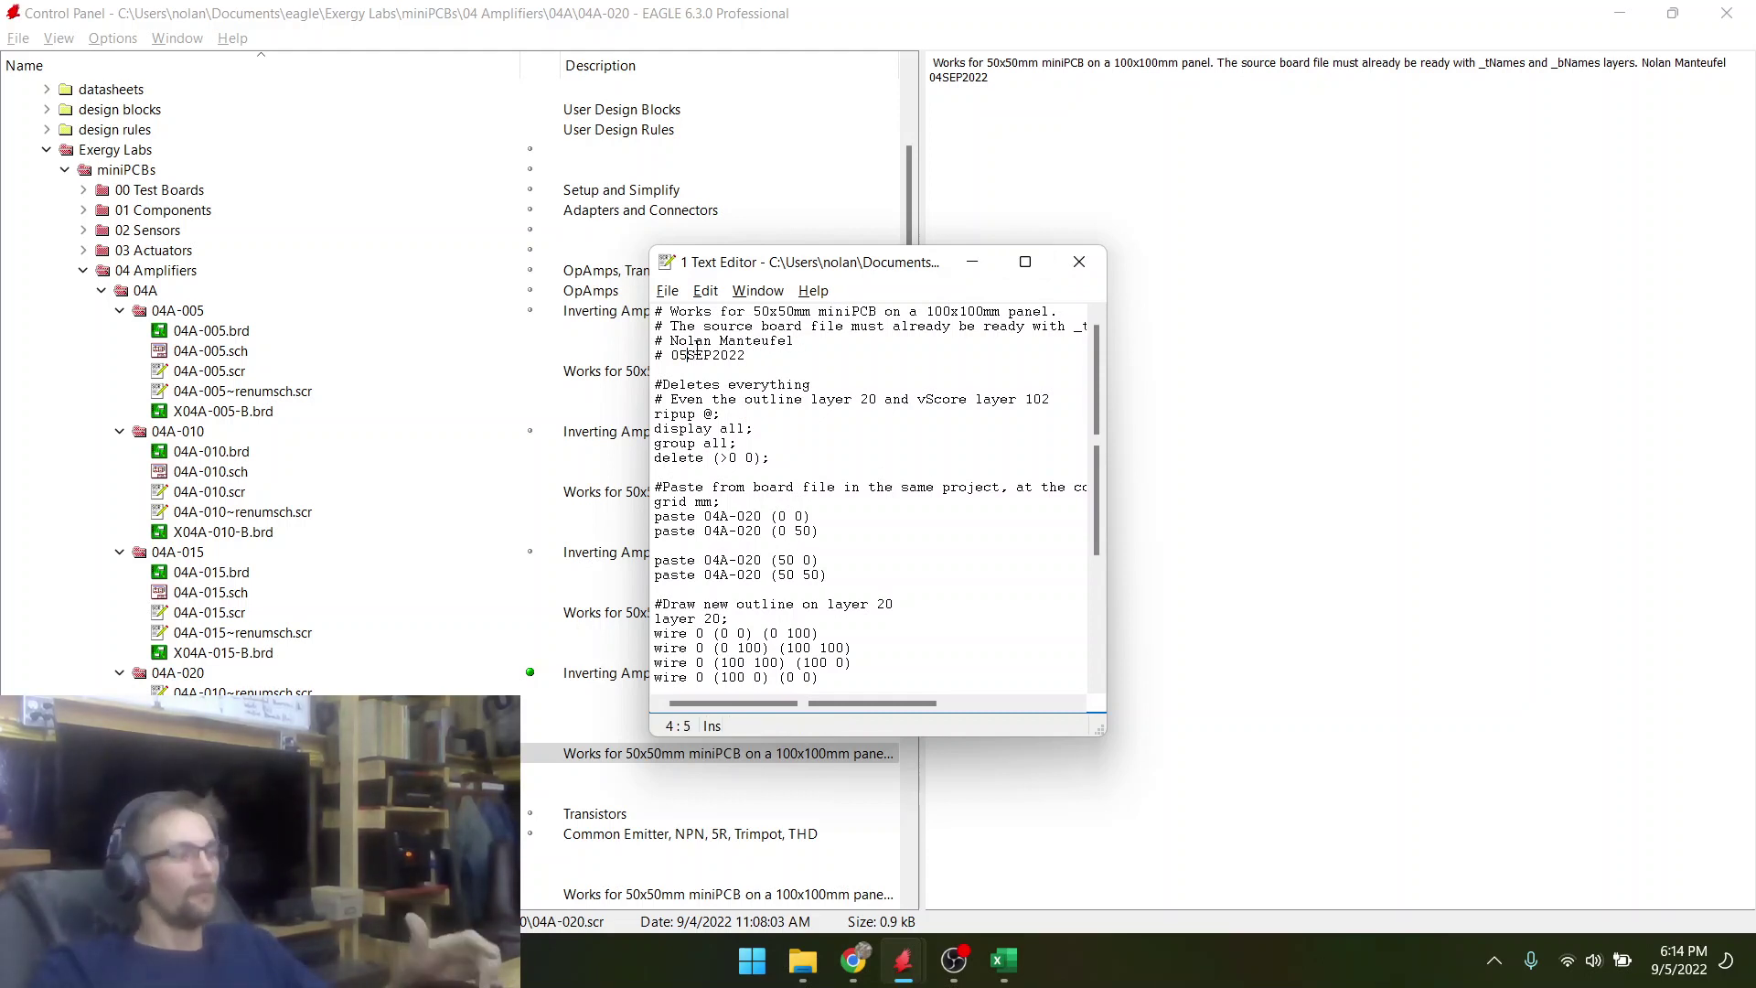
key(ctrl+s)
click(817, 384)
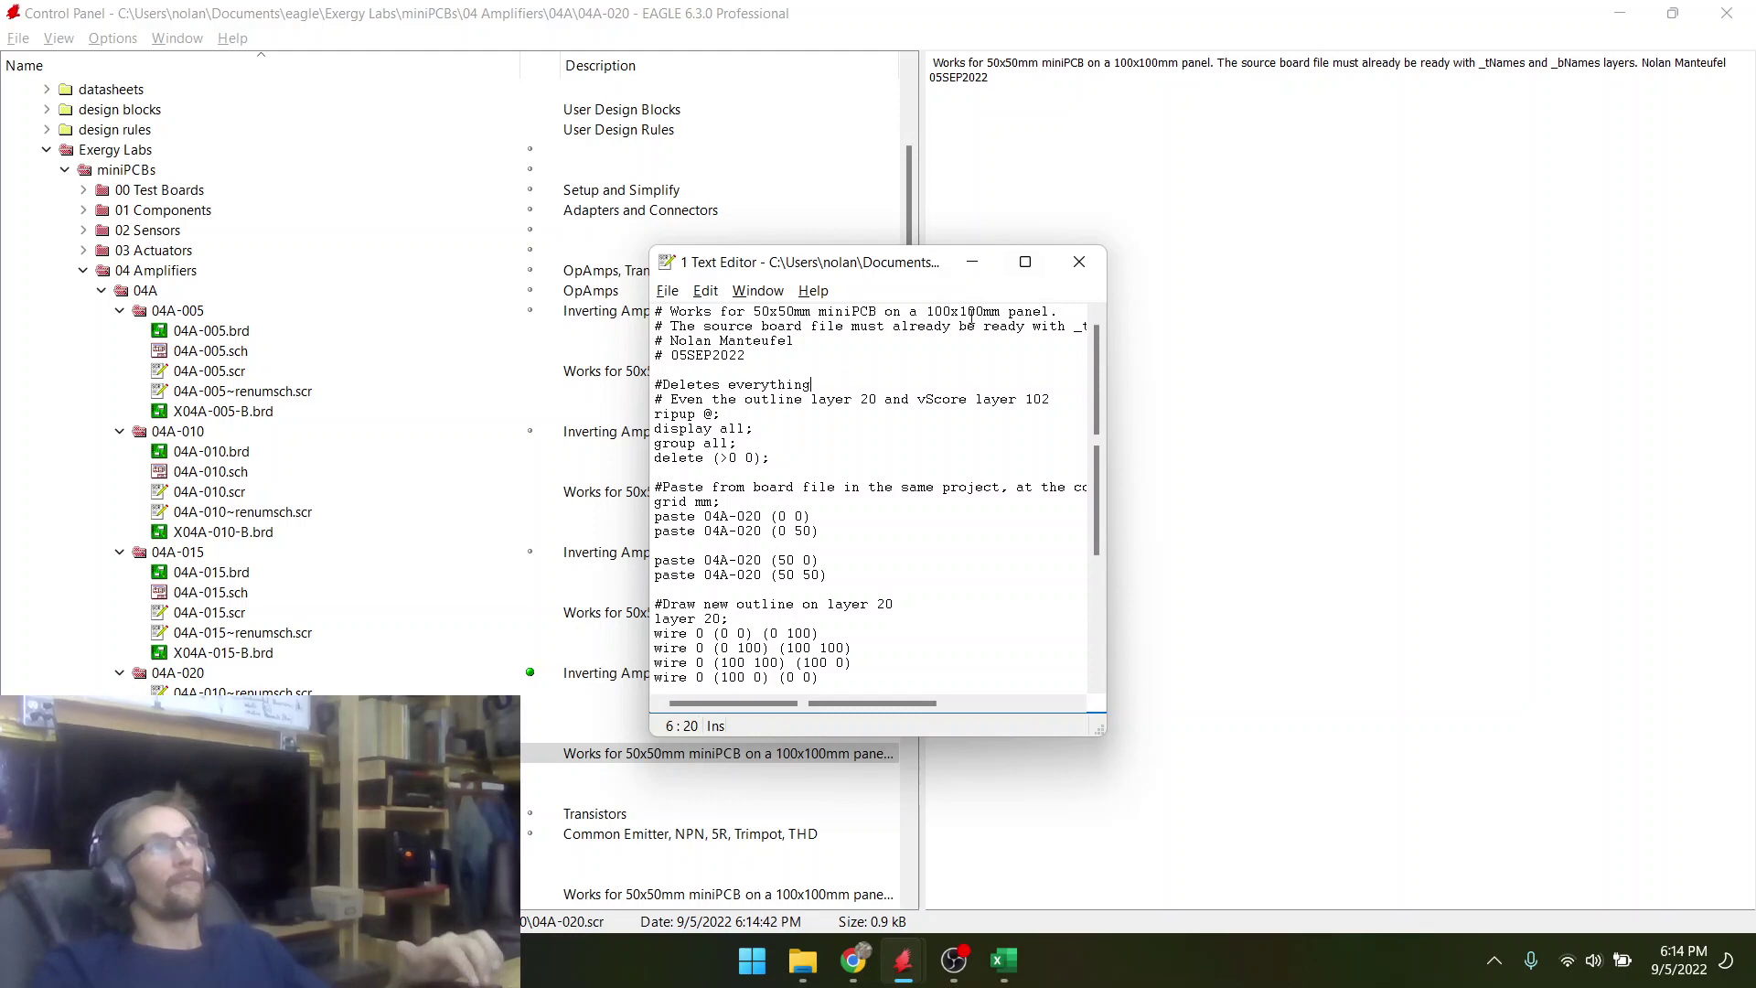
click(1083, 265)
- Delete the leftover 04A-010~renumsch.scr file from the 04A-020 project
click(256, 698)
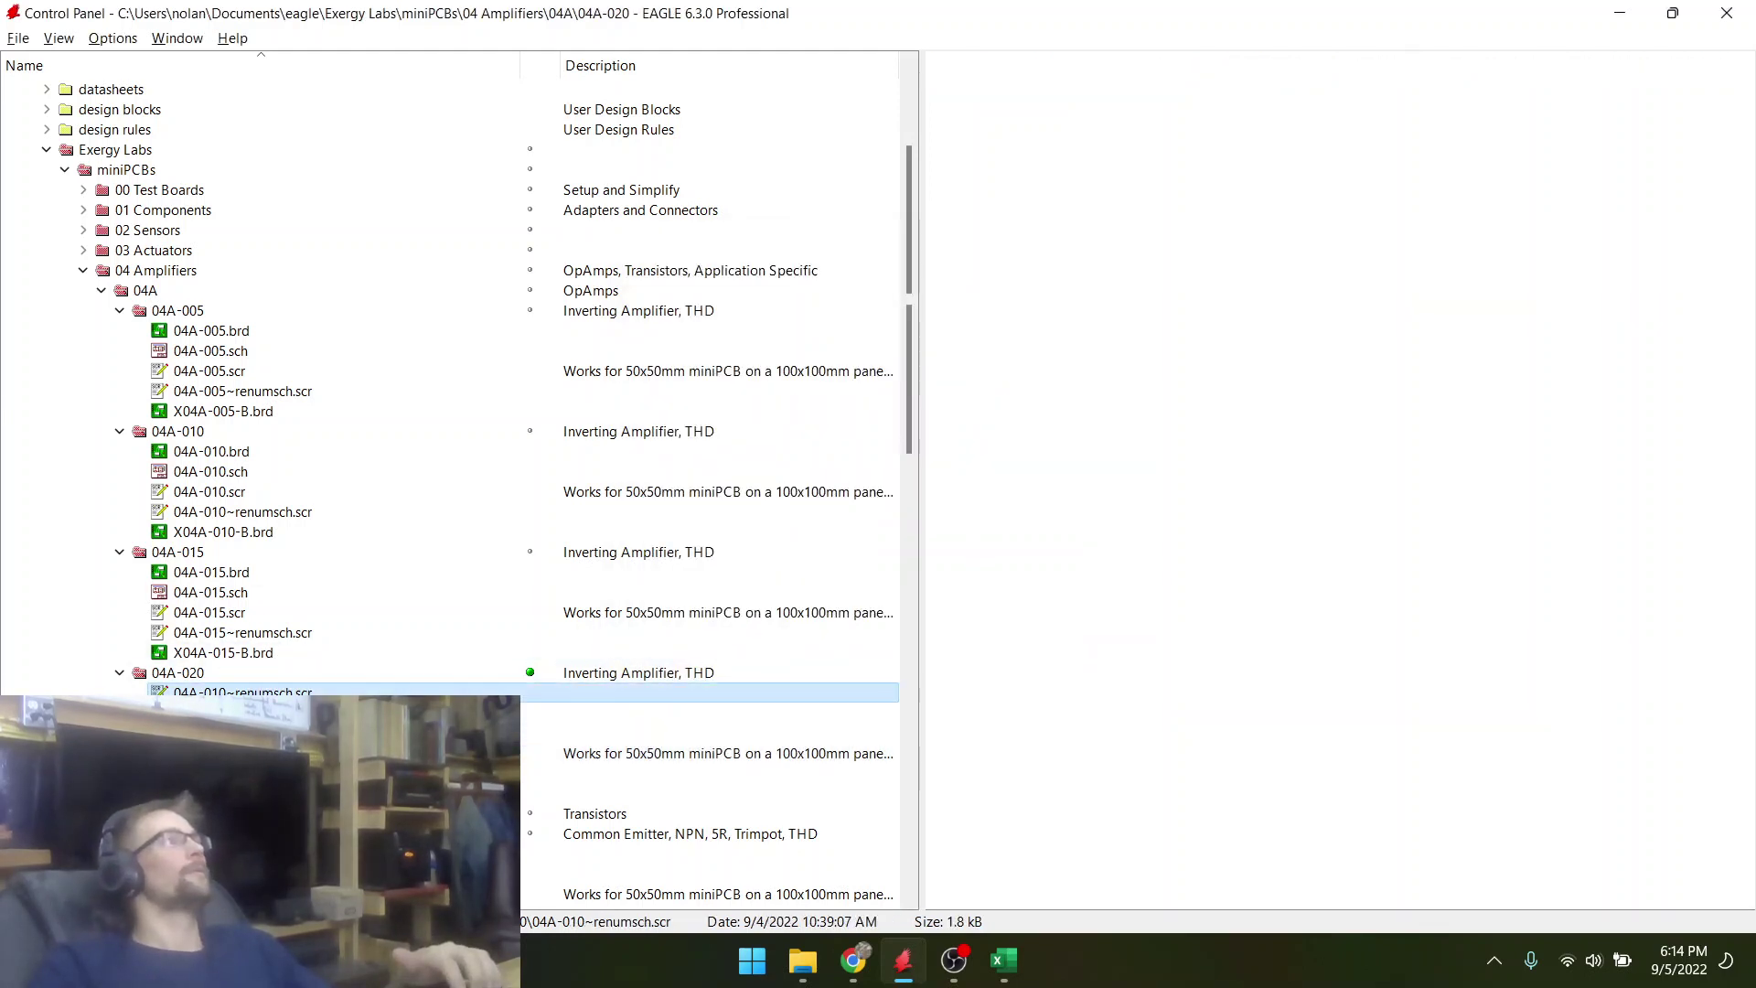
key(Delete)
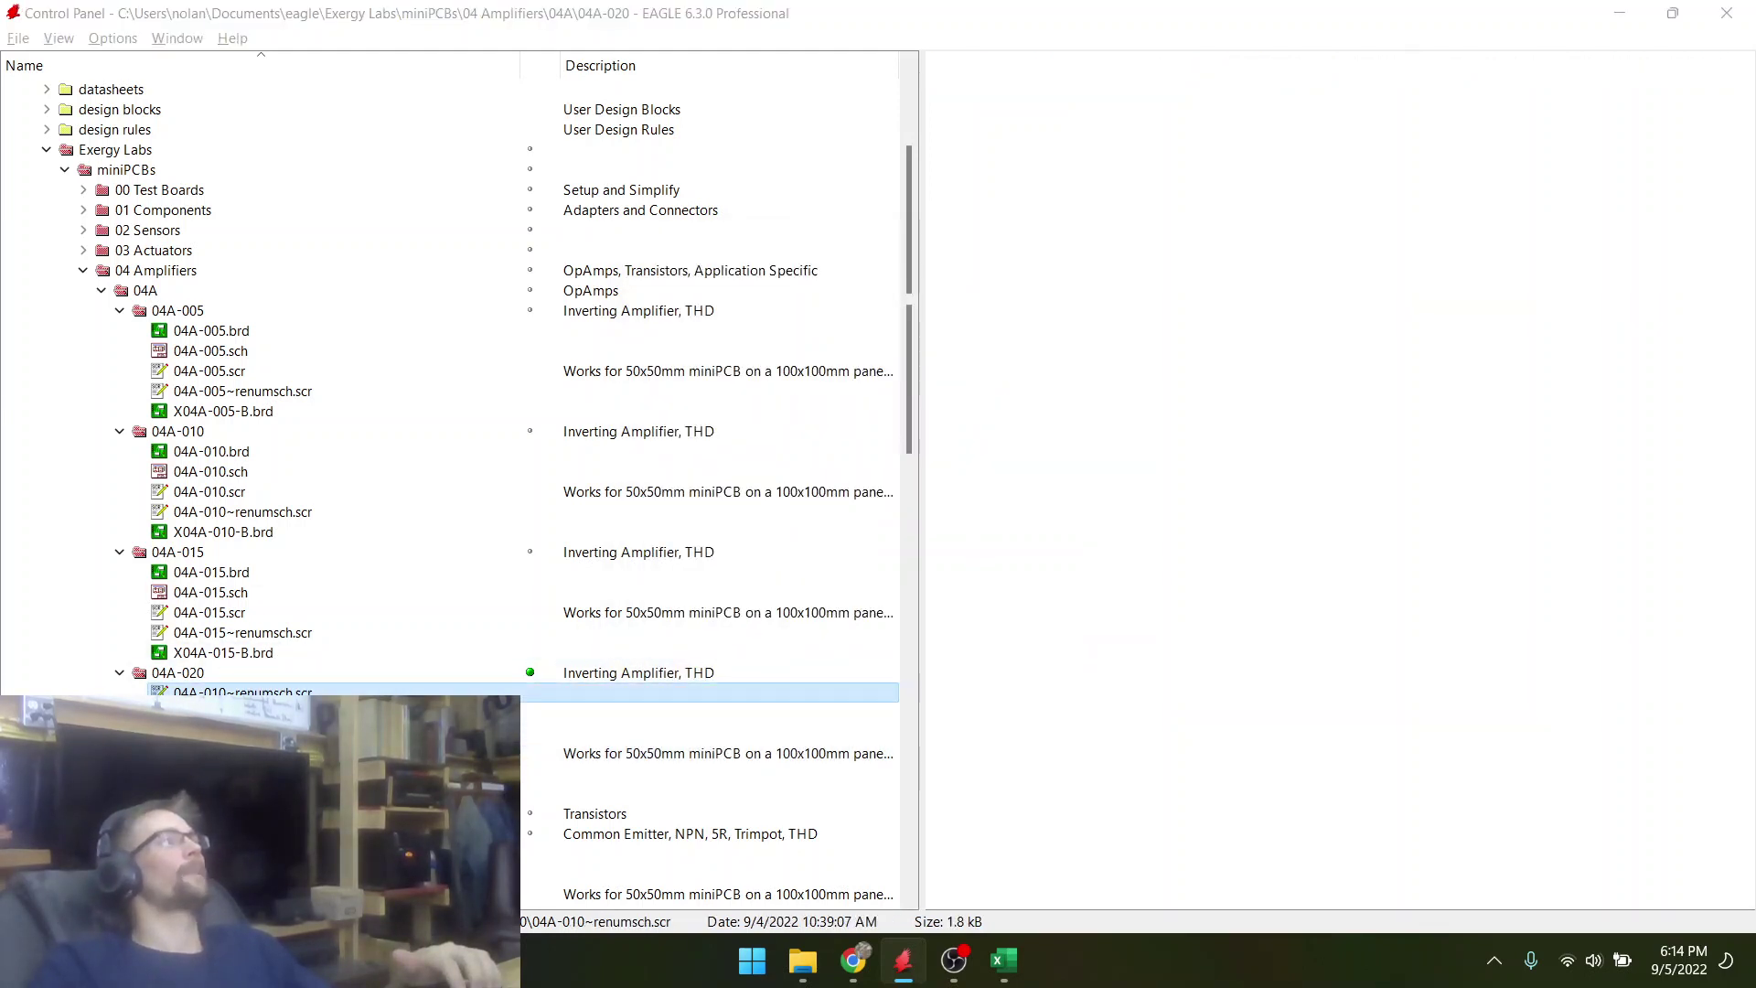
key(Return)
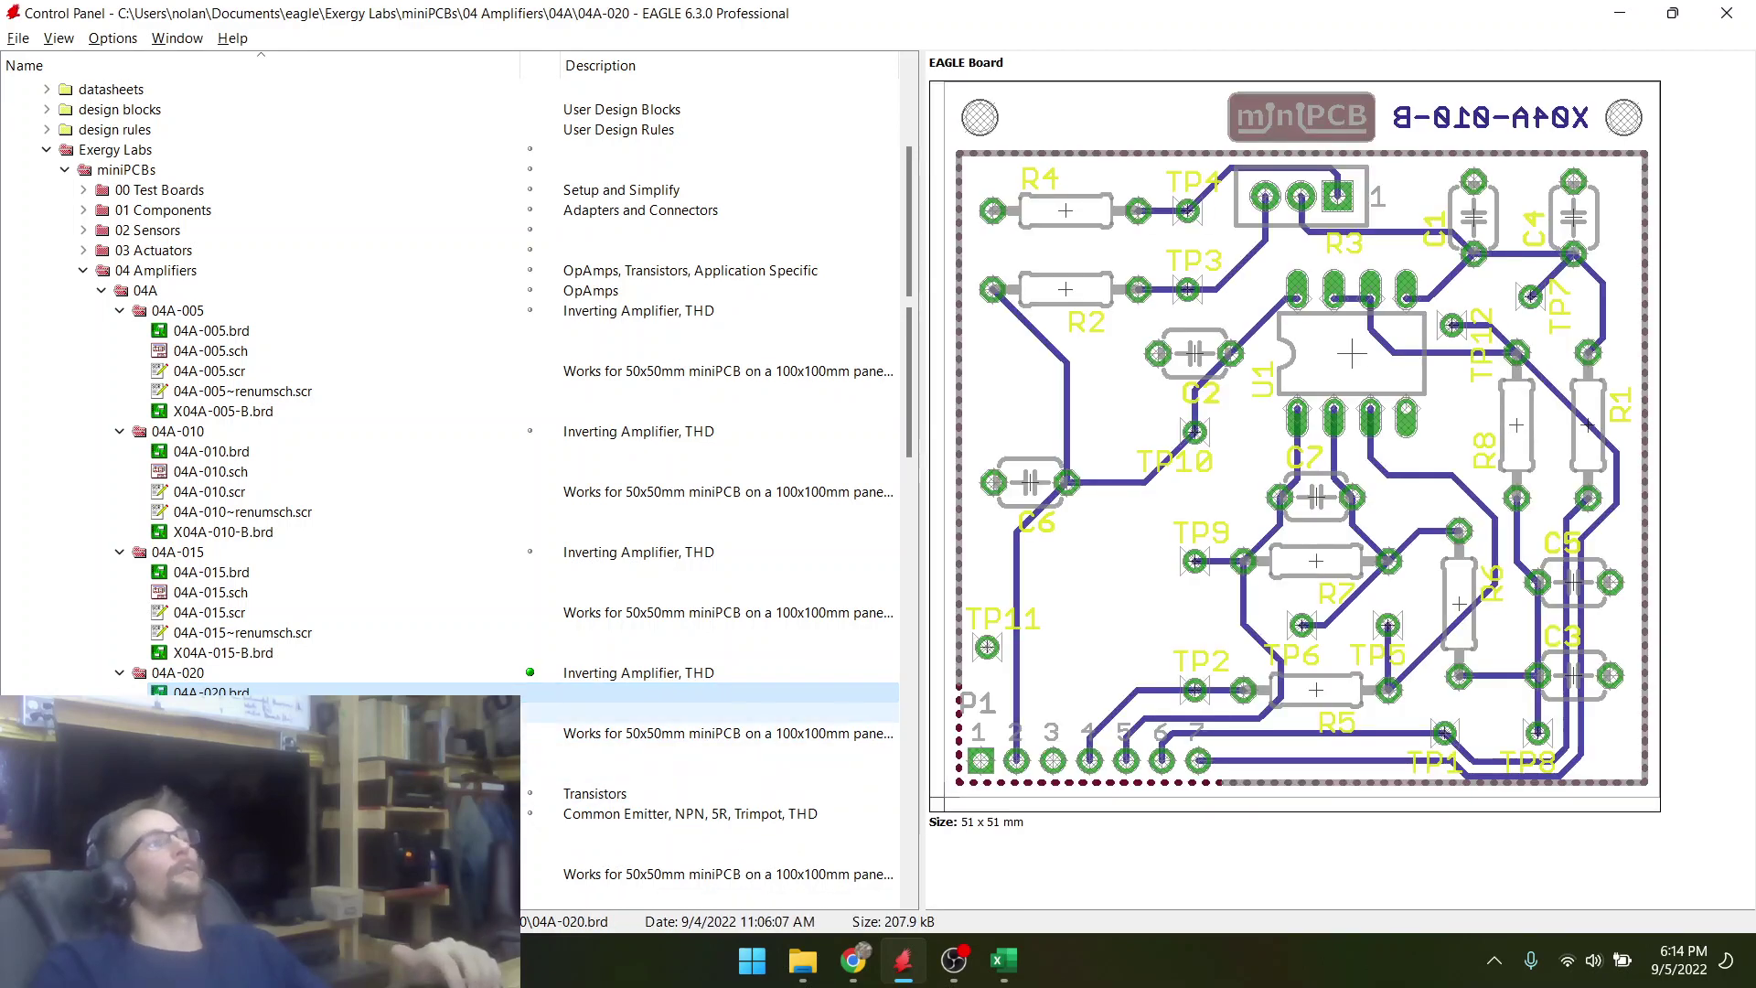
- Open the 04A-020 project's schematic file 04A-020.sch
click(220, 712)
double_click(219, 713)
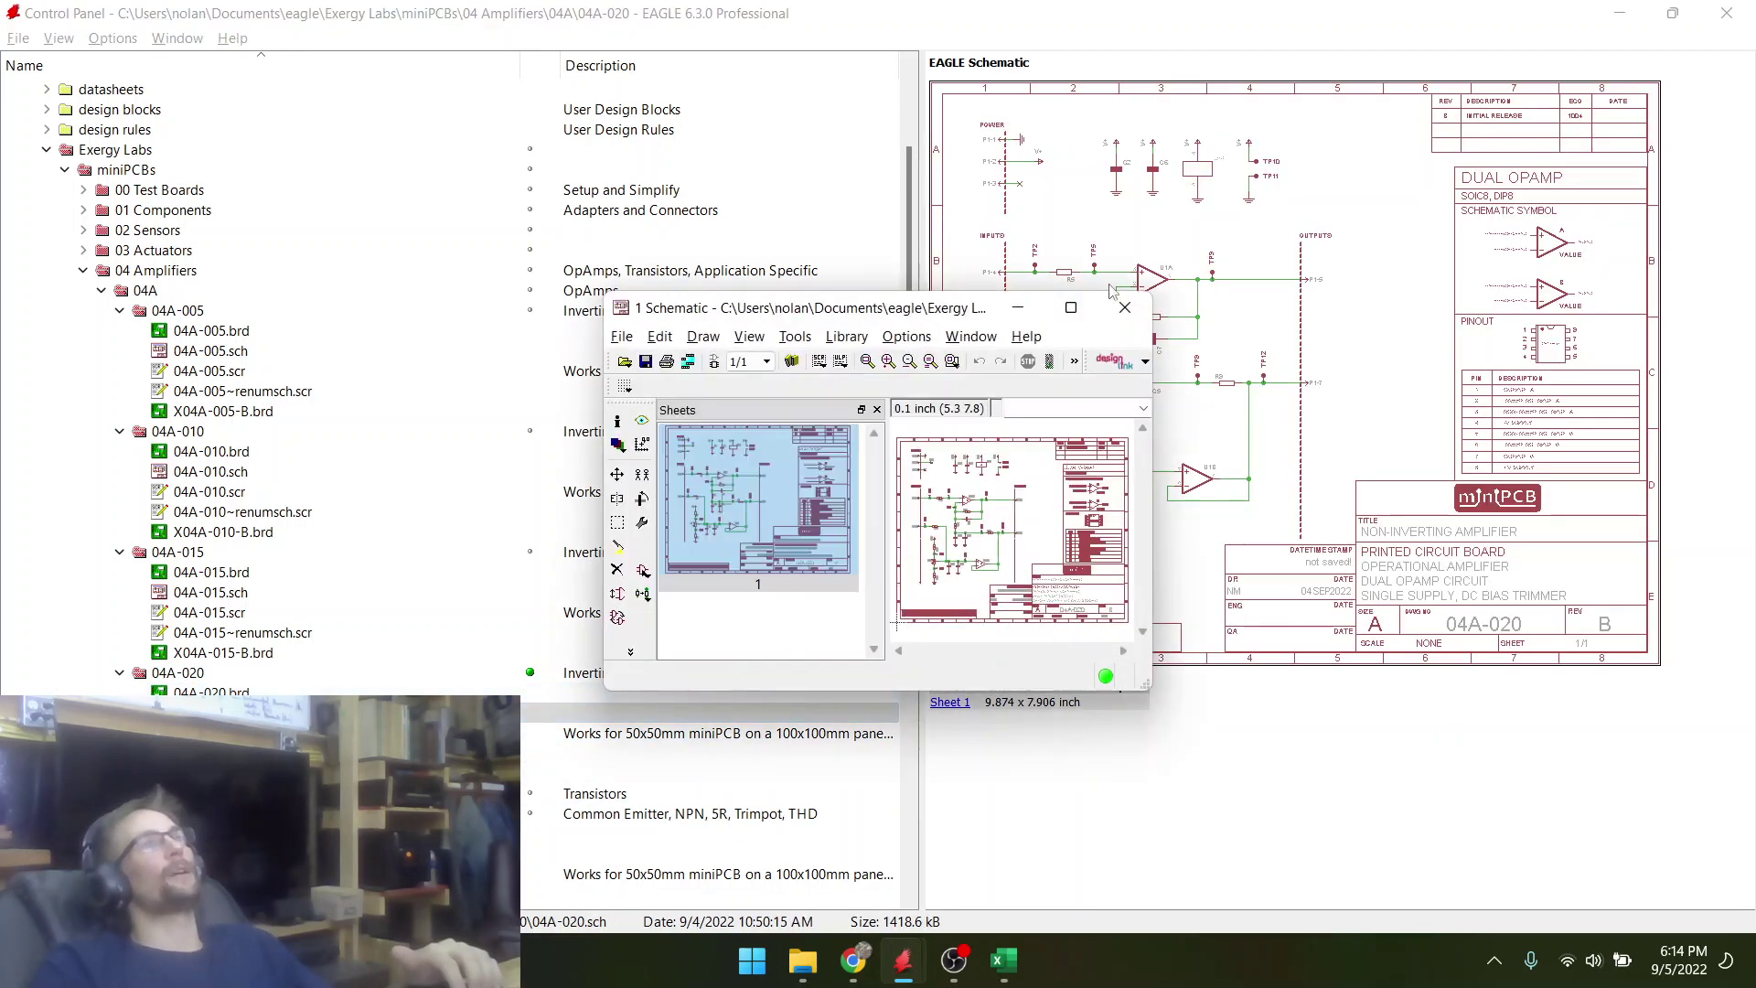
- Switch to File Explorer and create a new engineering change order document in Word from the template in C:\Repos\miniPCB\ECO\ECObase
click(808, 970)
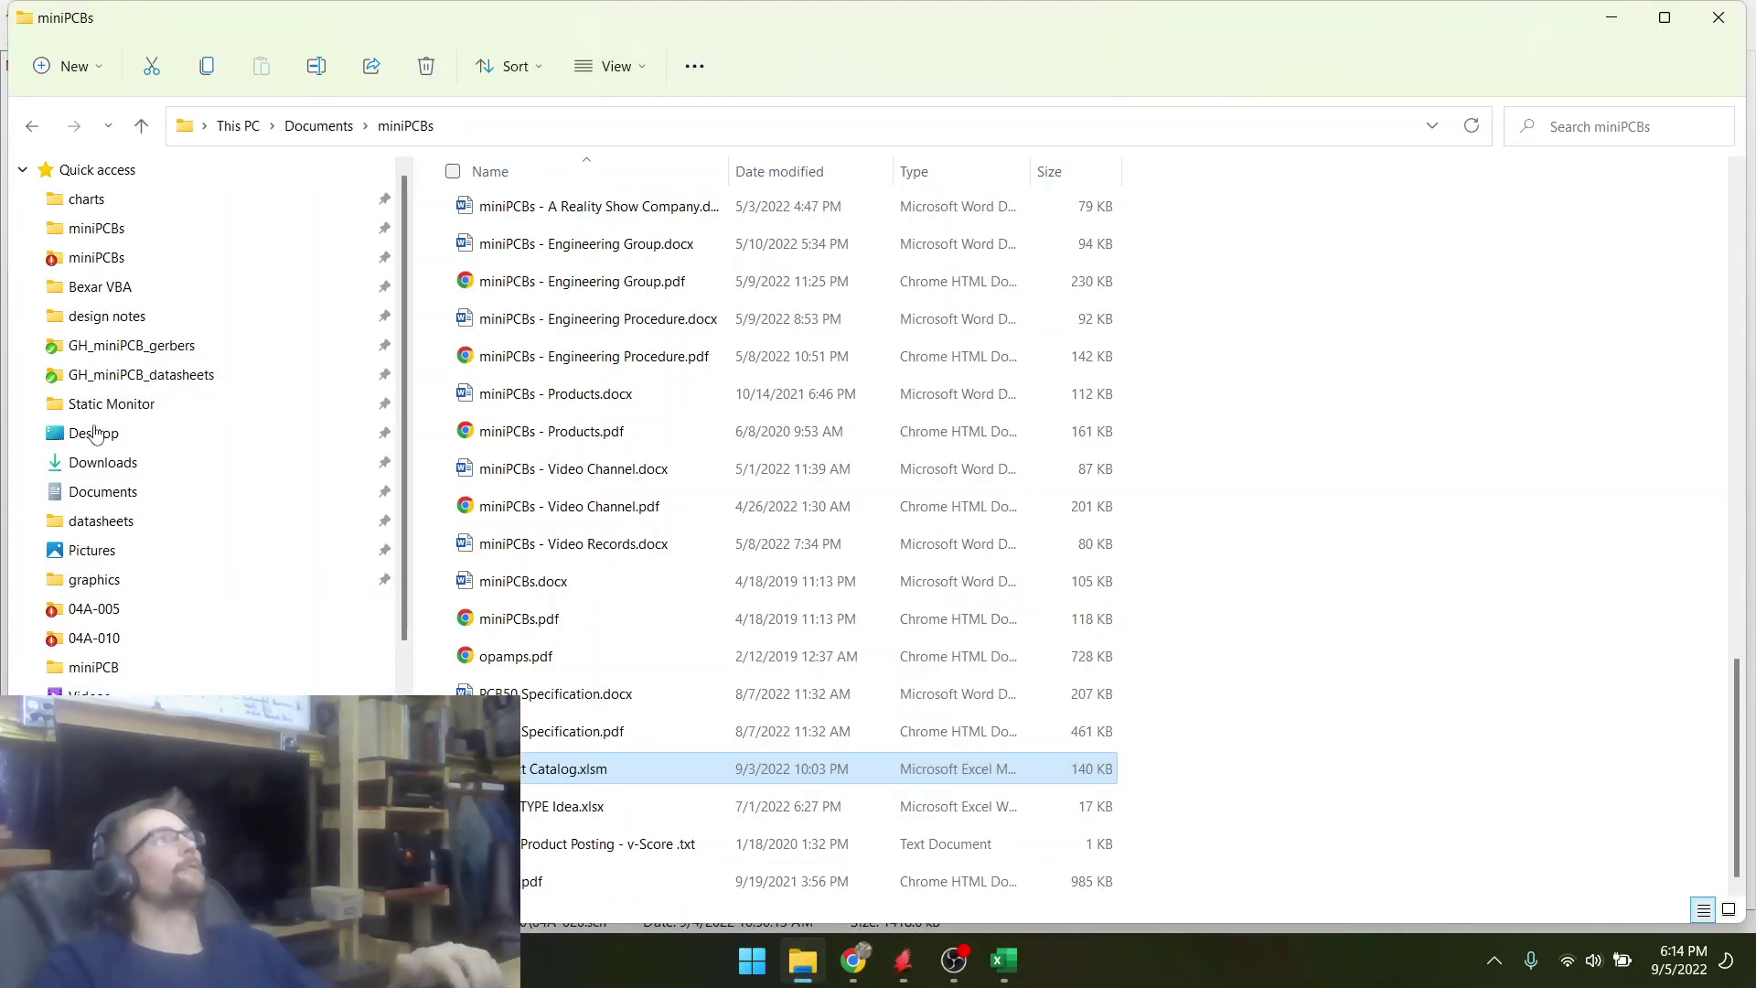
click(234, 129)
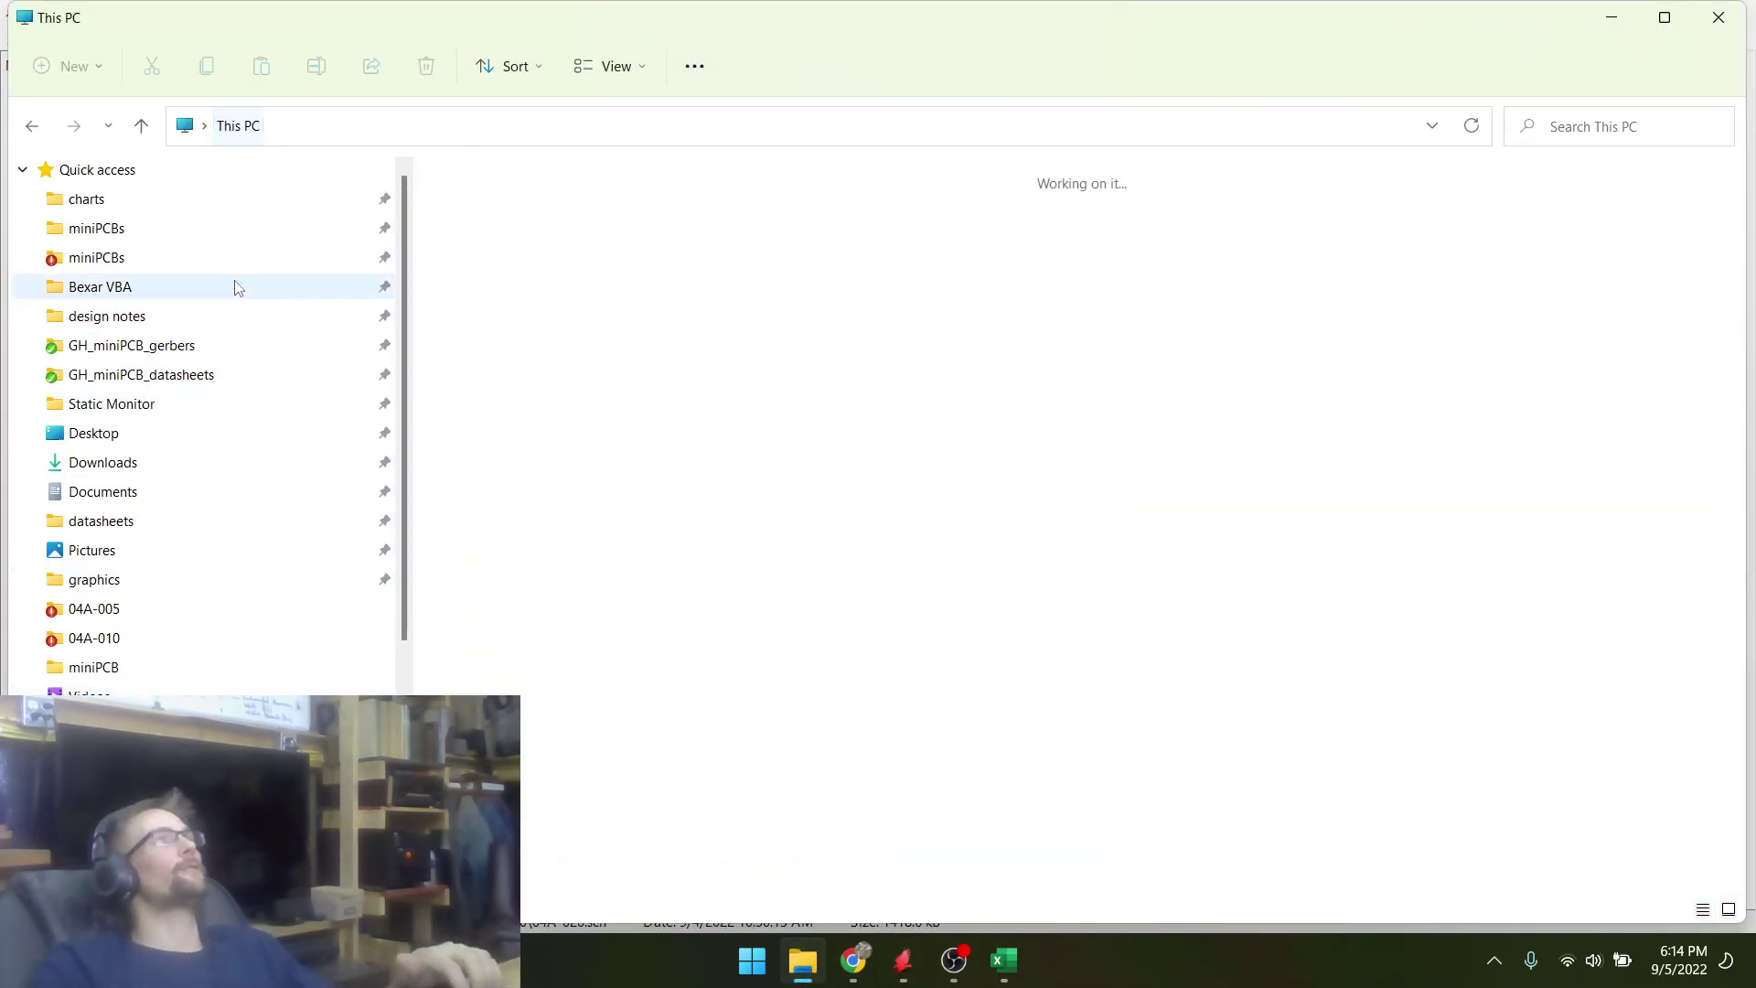
double_click(546, 384)
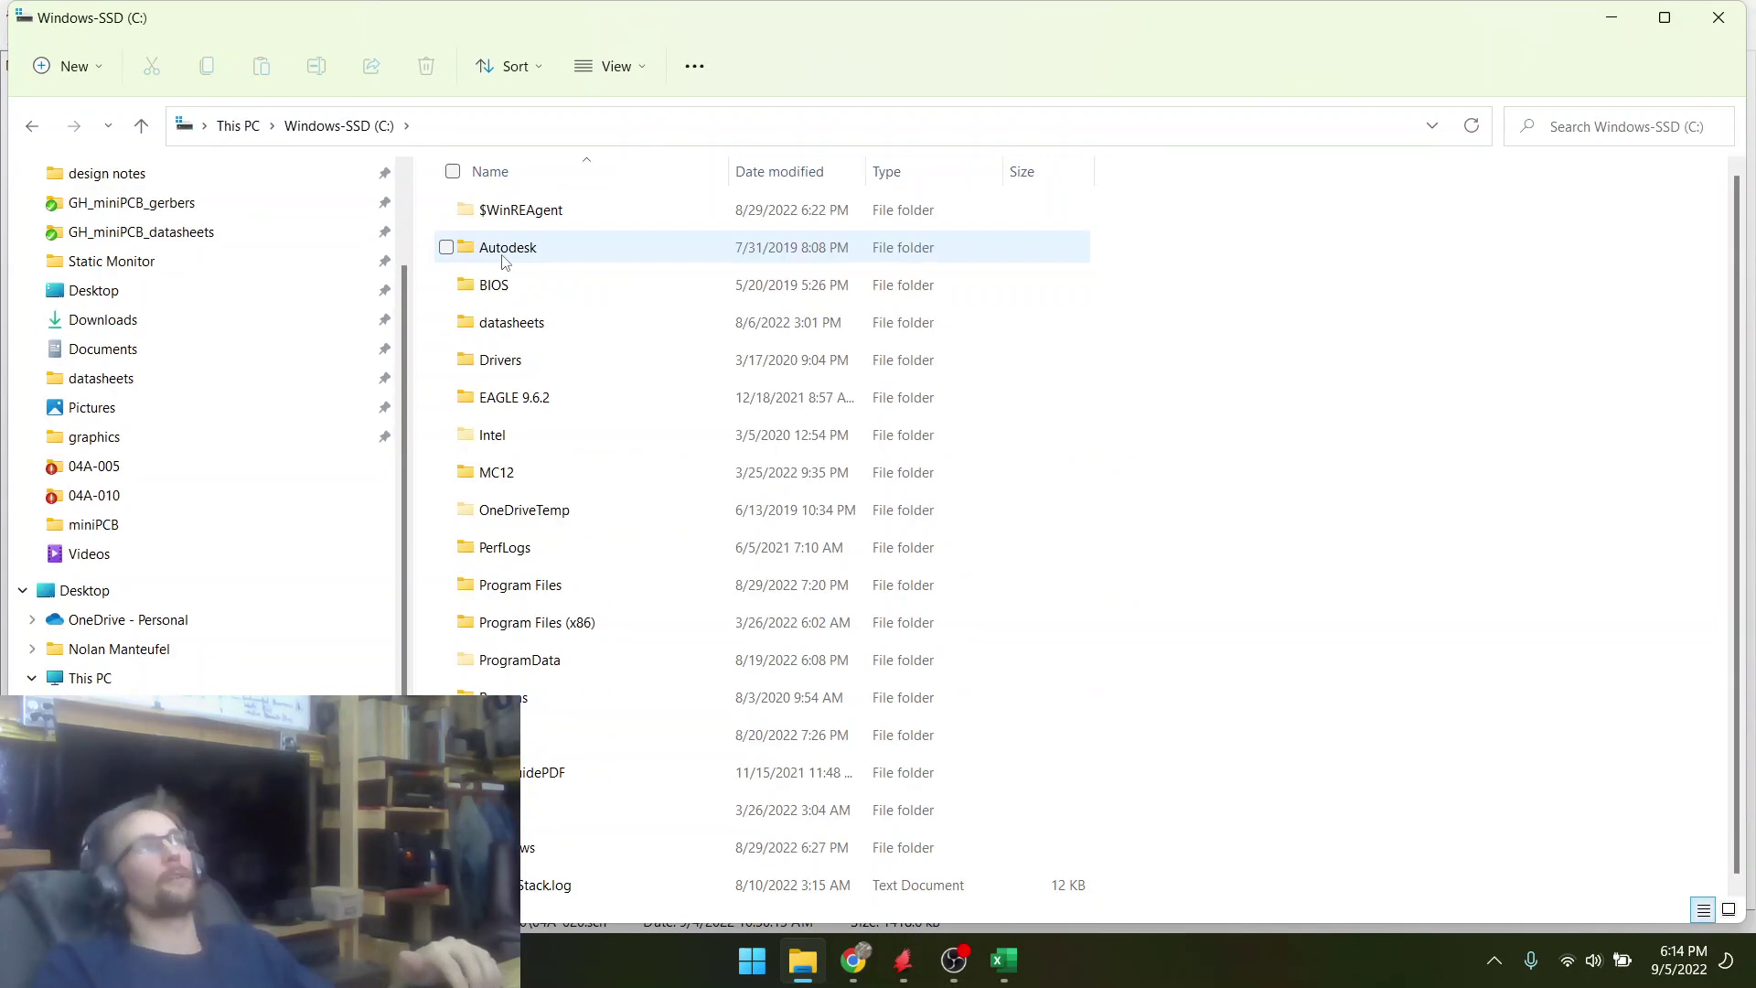
double_click(494, 734)
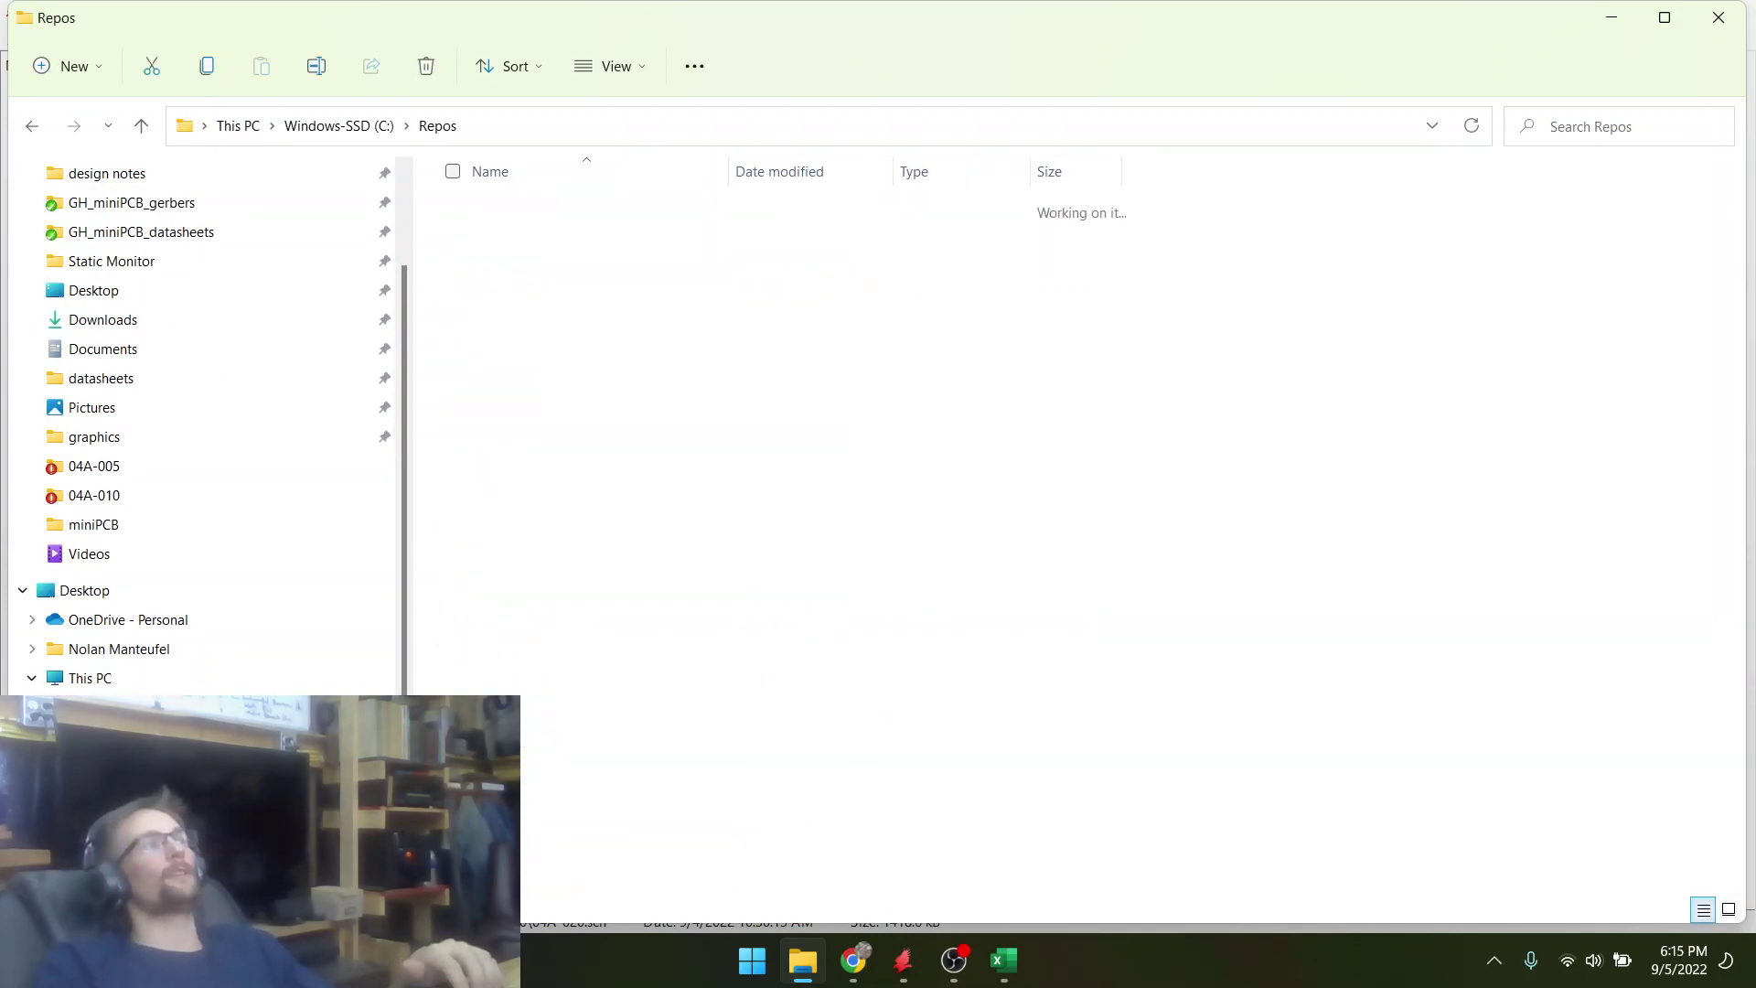
double_click(499, 324)
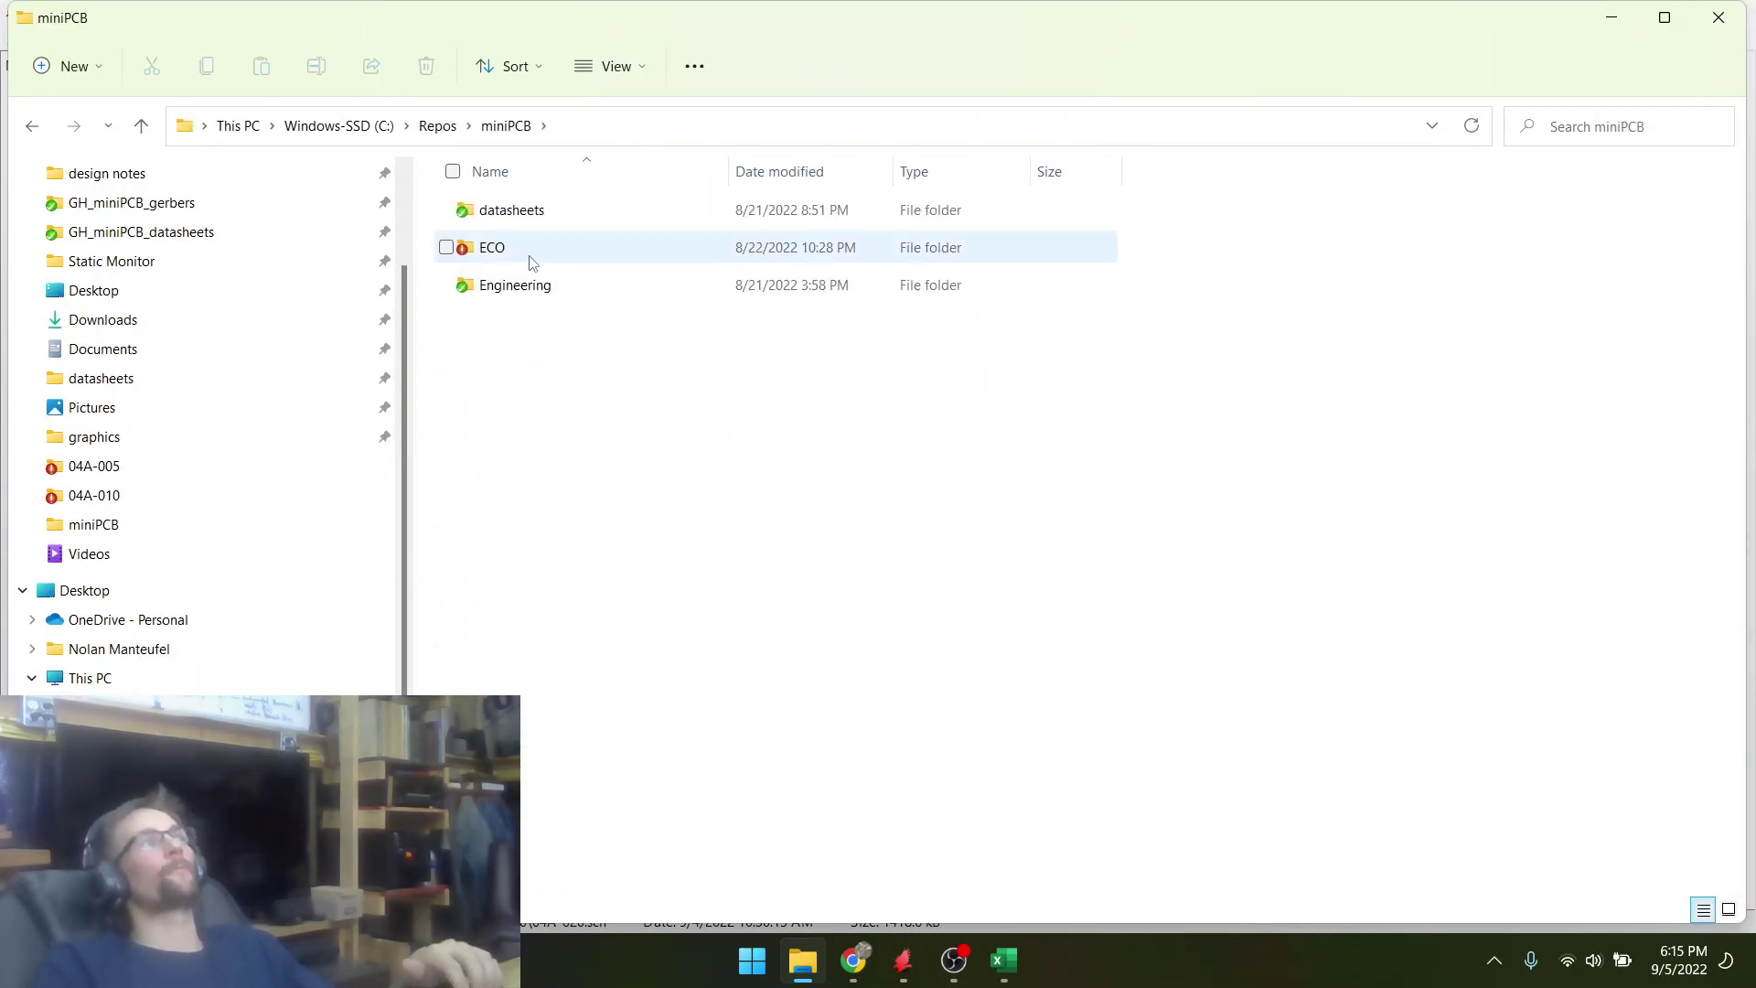
double_click(528, 256)
double_click(515, 279)
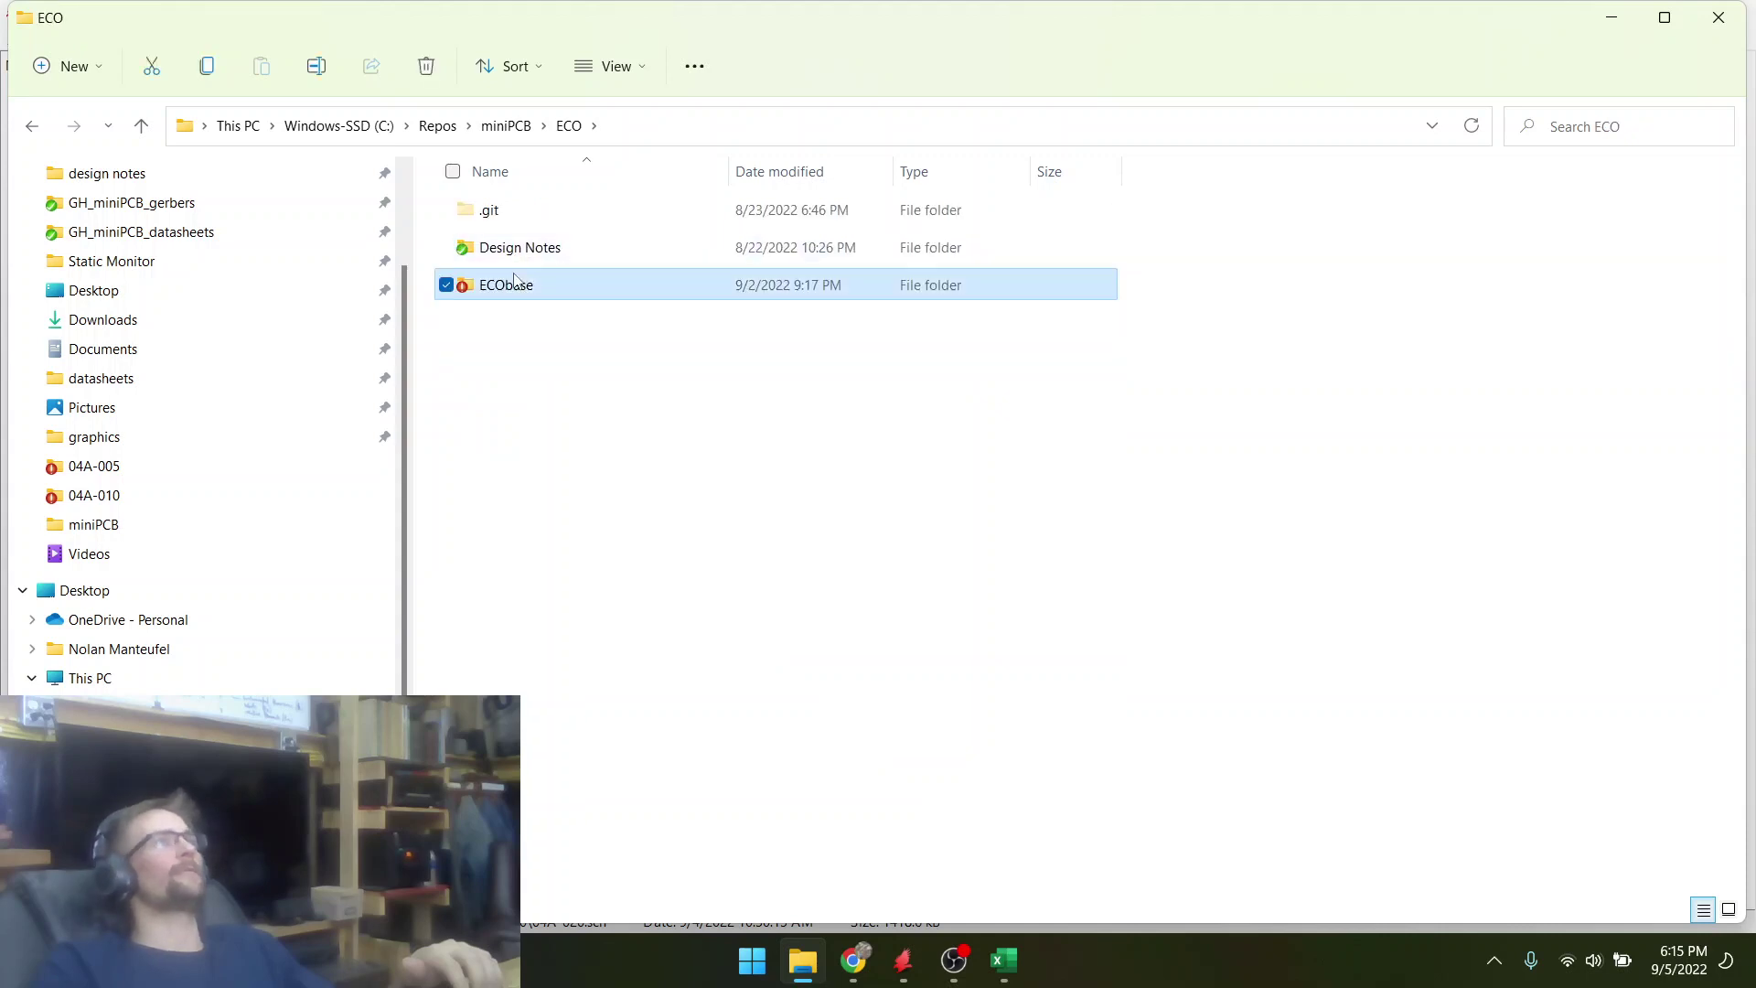
double_click(498, 282)
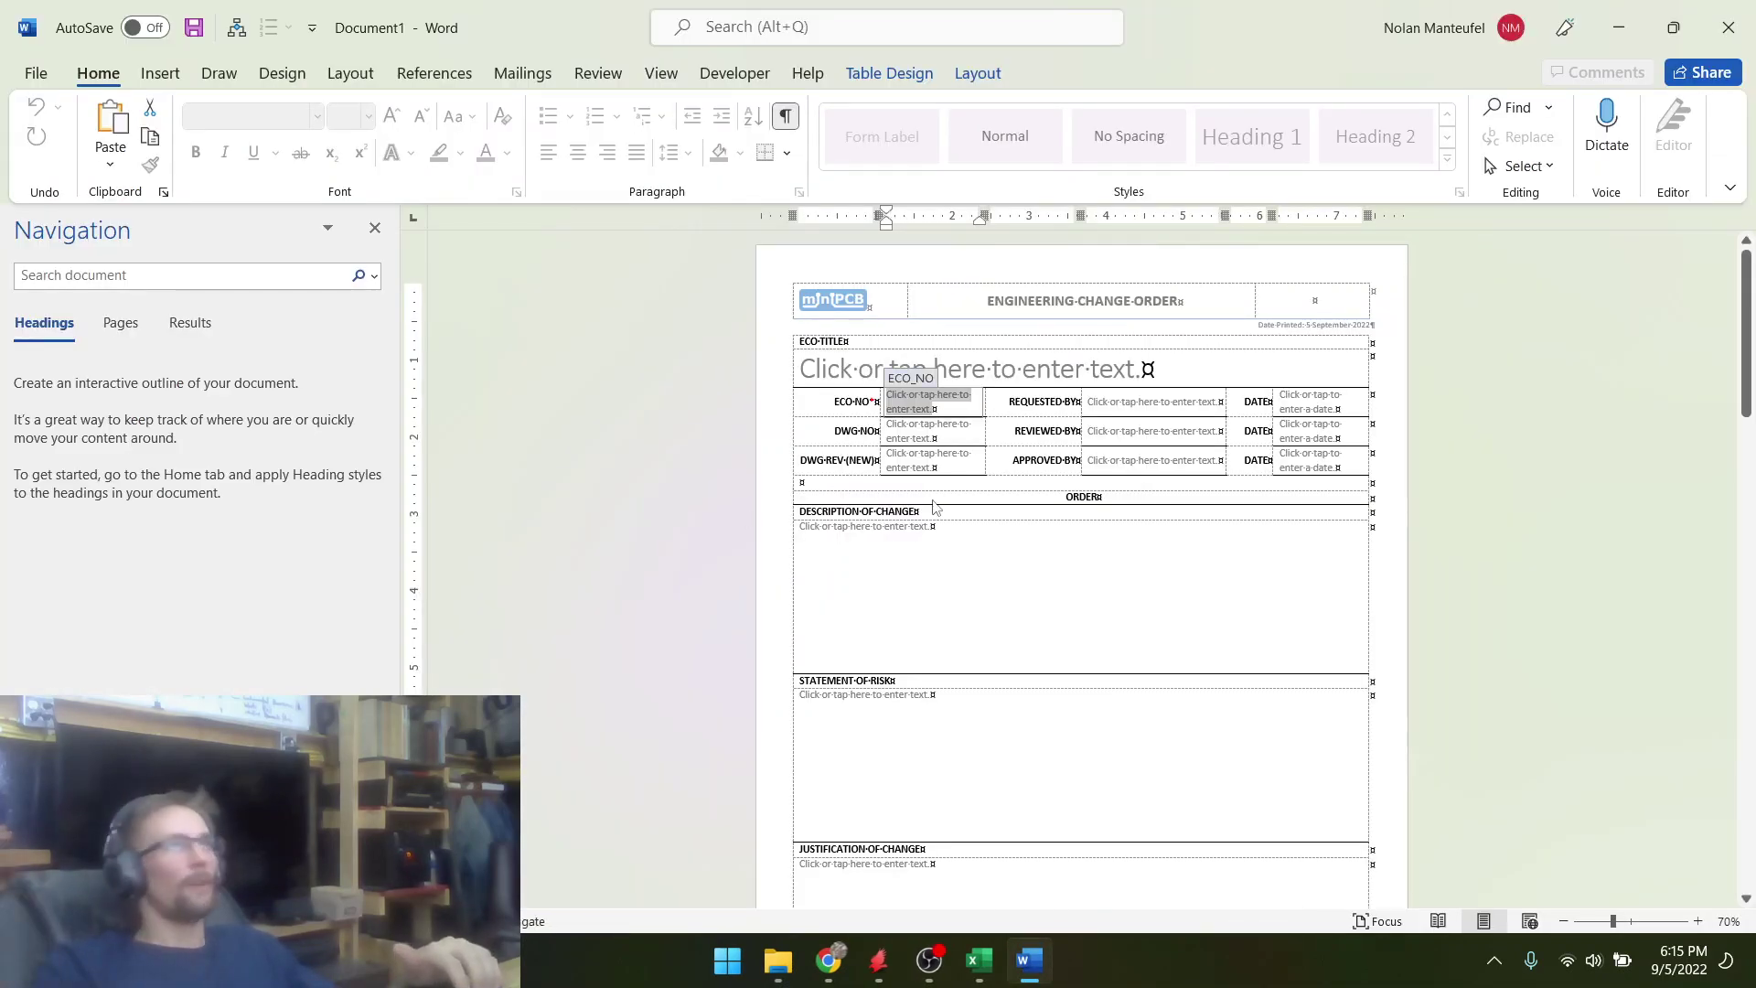
- Enter 1005 as the ECO number and 04A-020 as the ECO title in the change order form
text(1005)
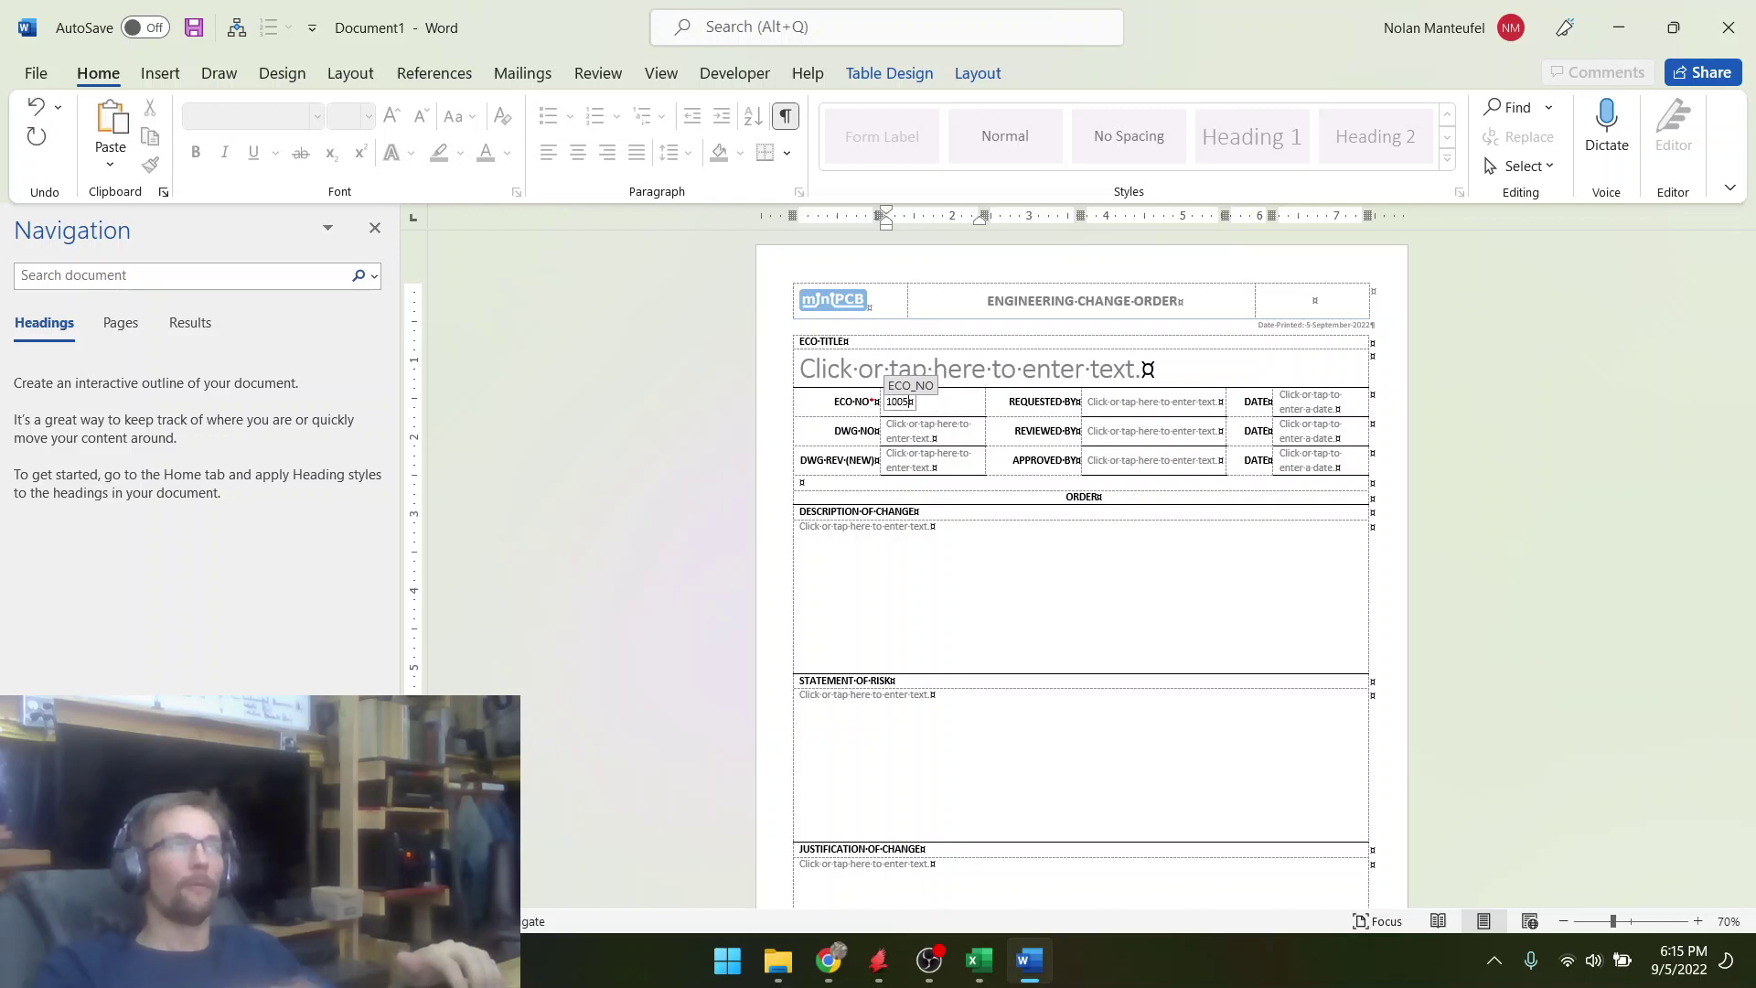
key(Up)
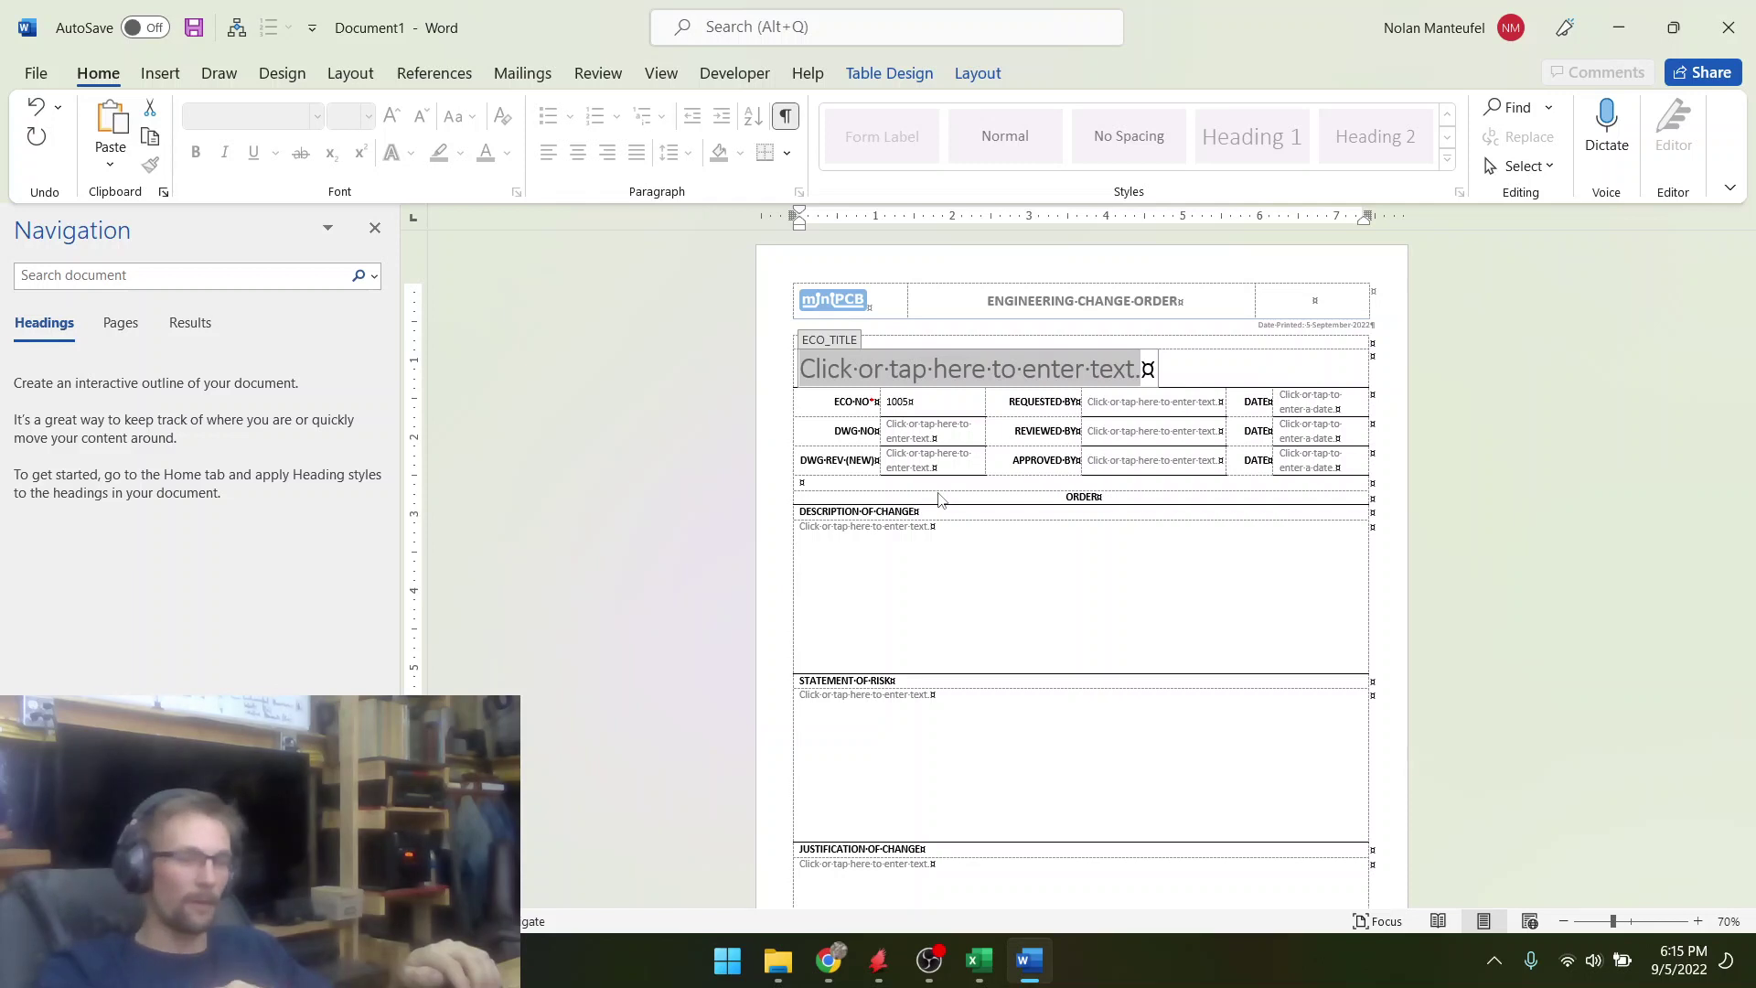
text(04A)
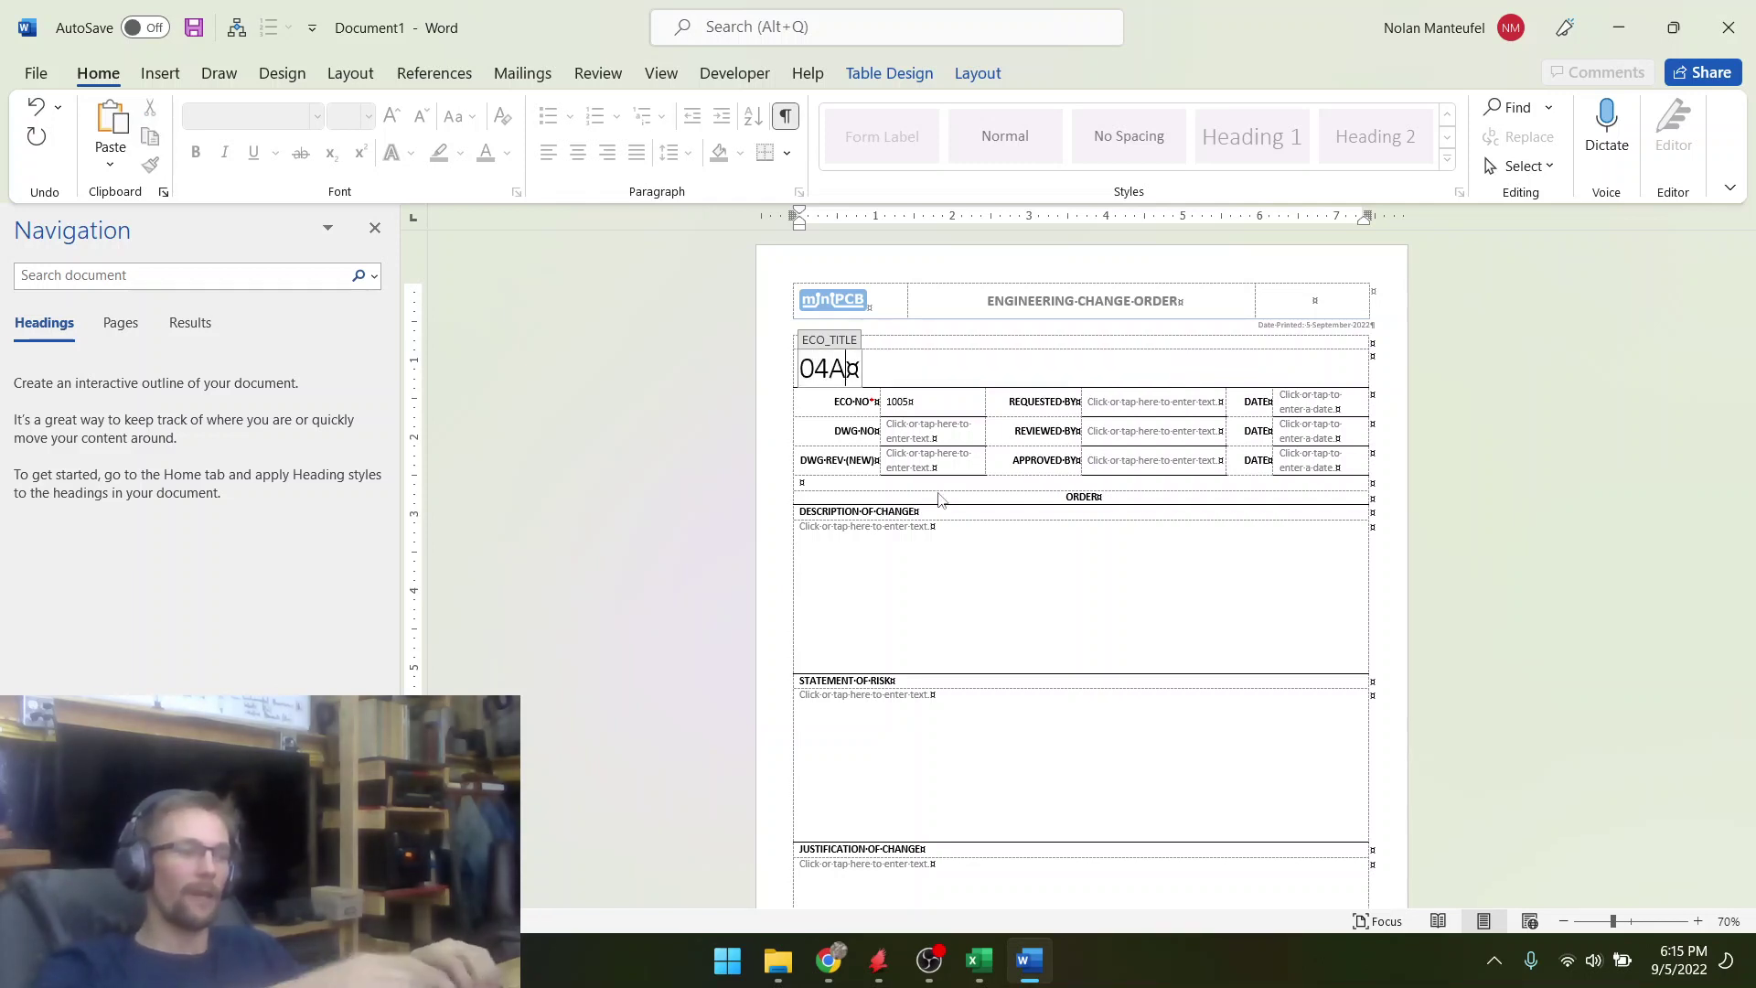
text(-0)
key(Tab)
key(Tab)
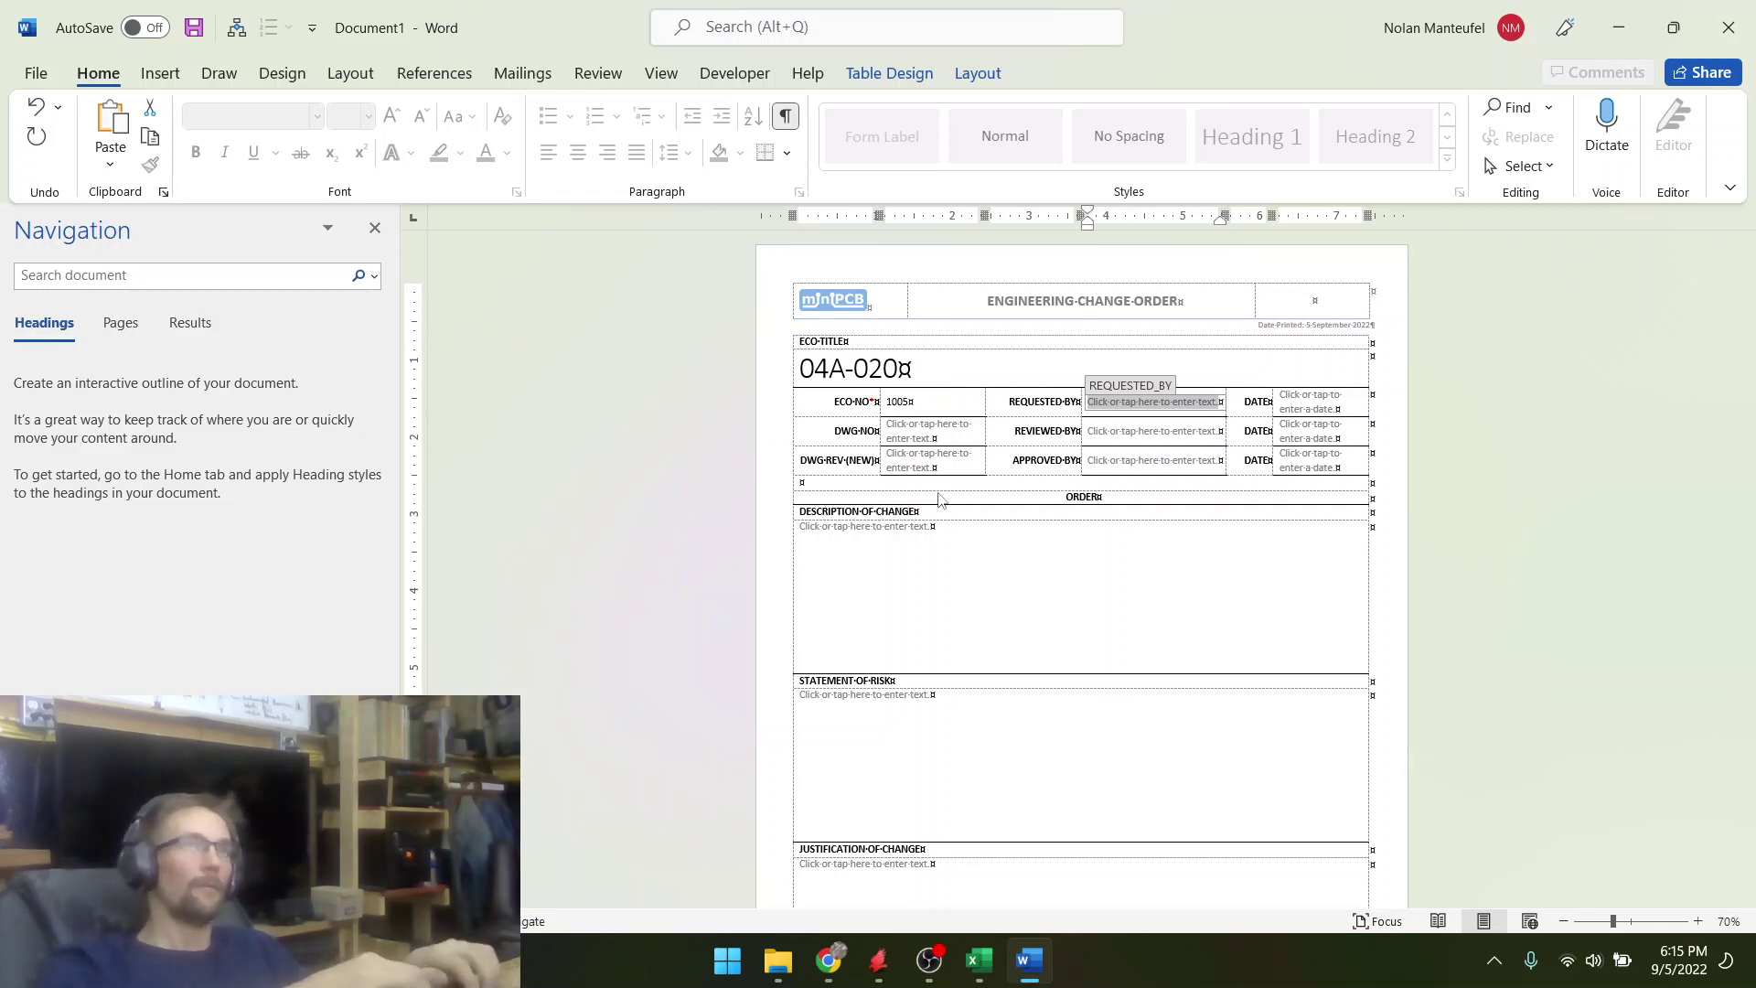
- Close the navigation pane, fill in the requester's name and set the request date to today, 05Sep2022
ctrl+scroll(1031, 506, up, 5)
ctrl+scroll(1031, 506, up, 3)
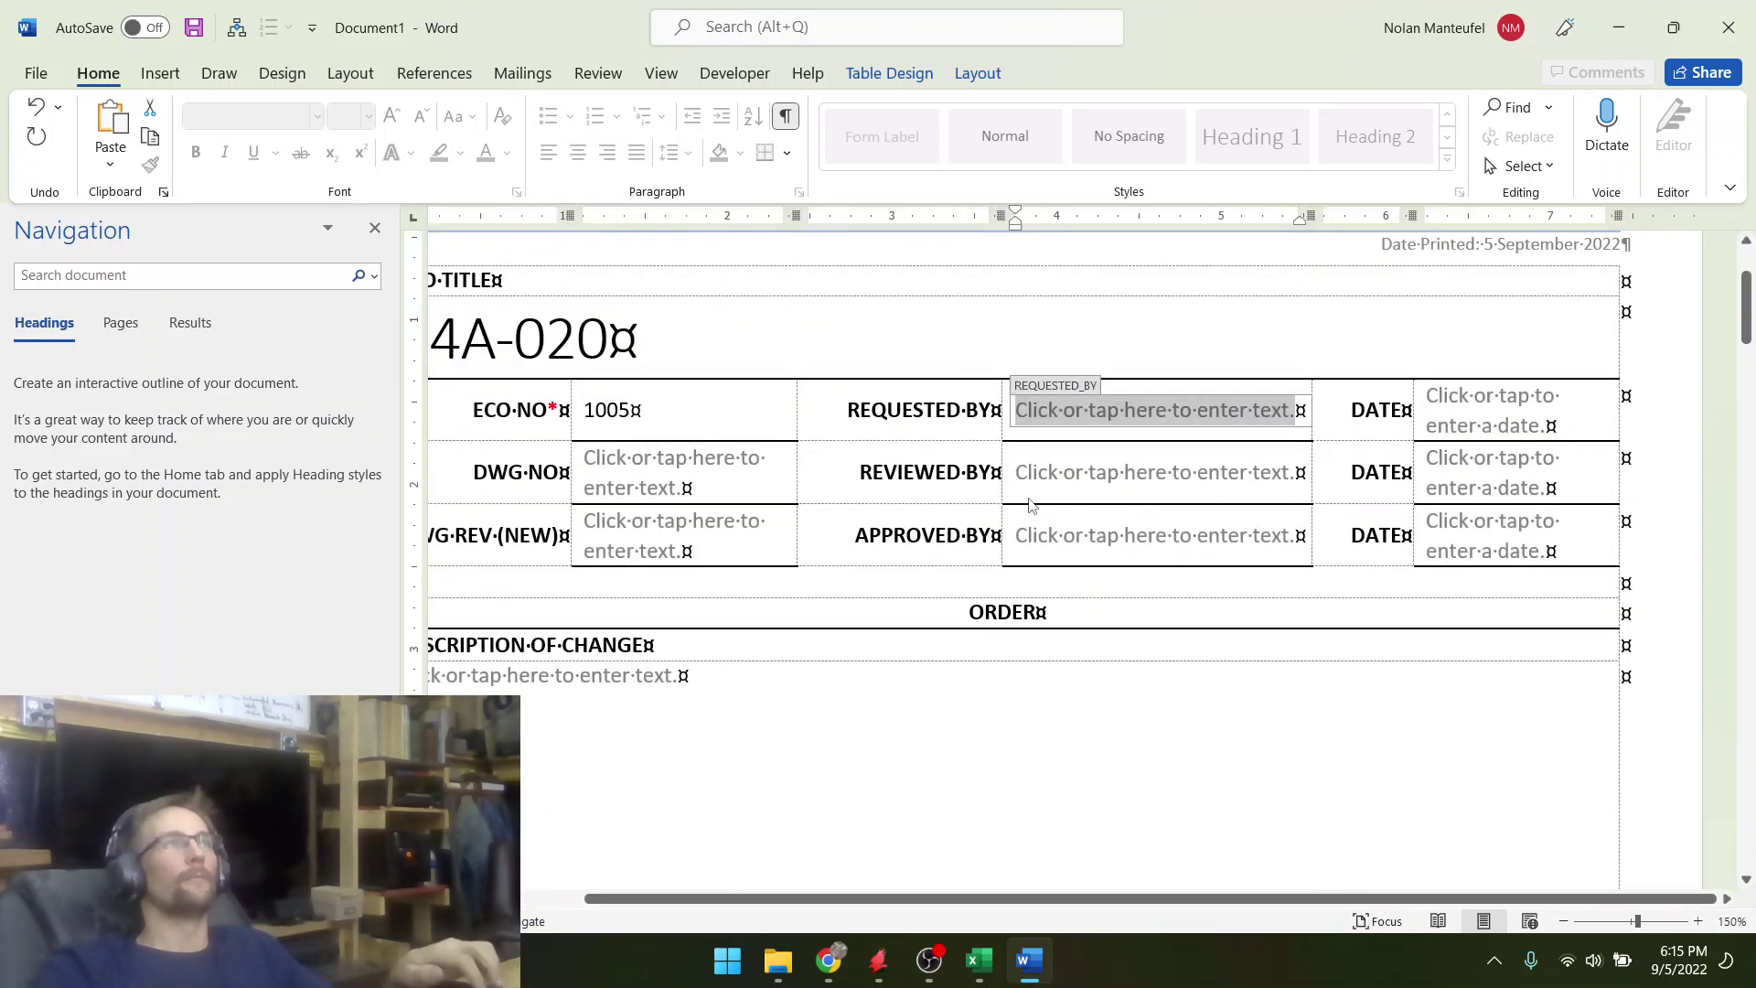
click(375, 231)
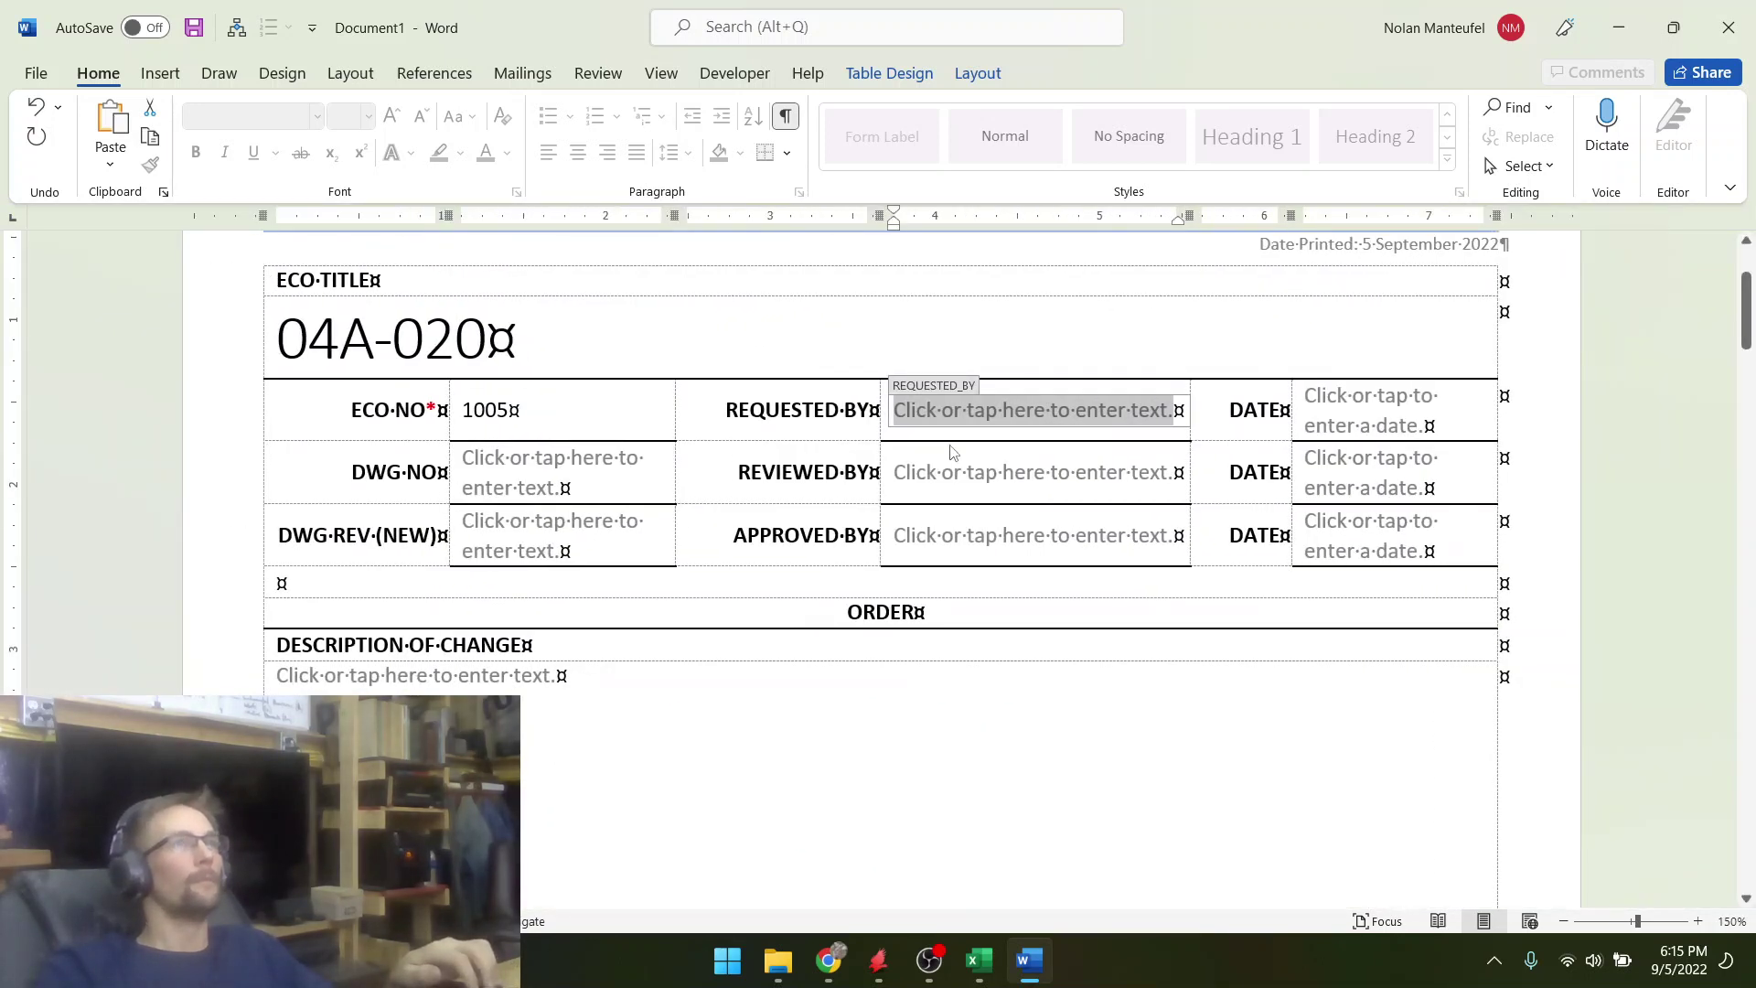
text(NM)
key(BackSpace)
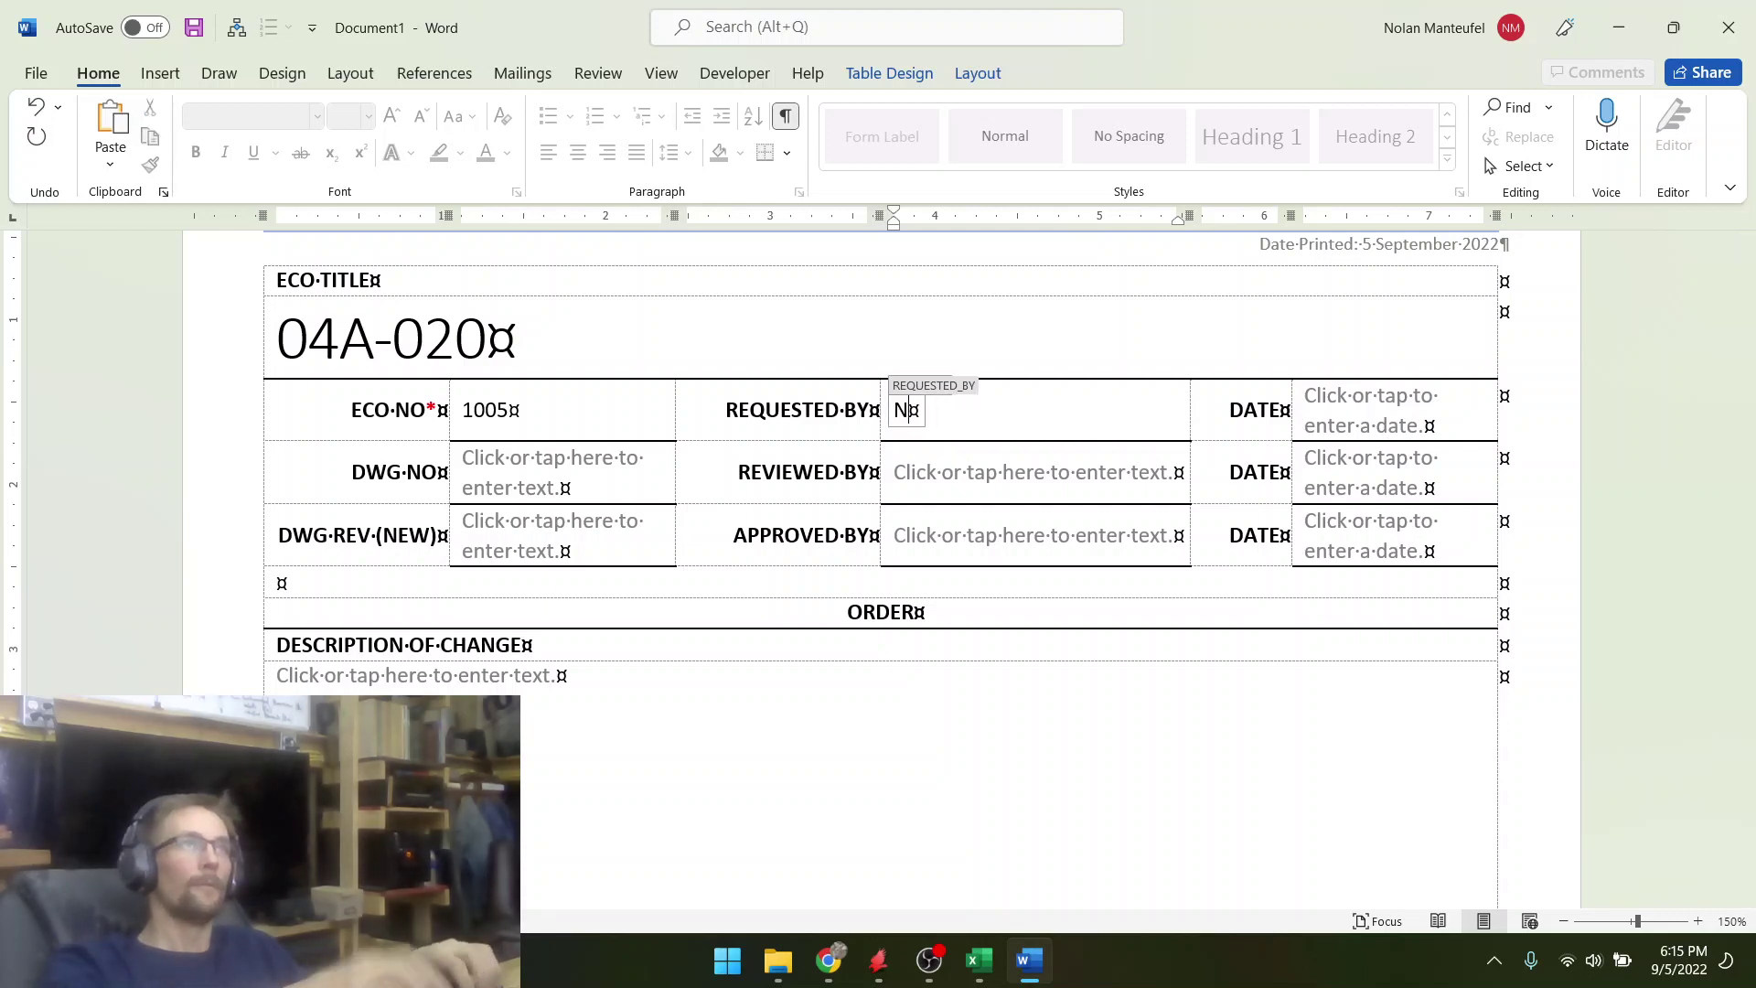
text(. MANTEUFEL)
key(Tab)
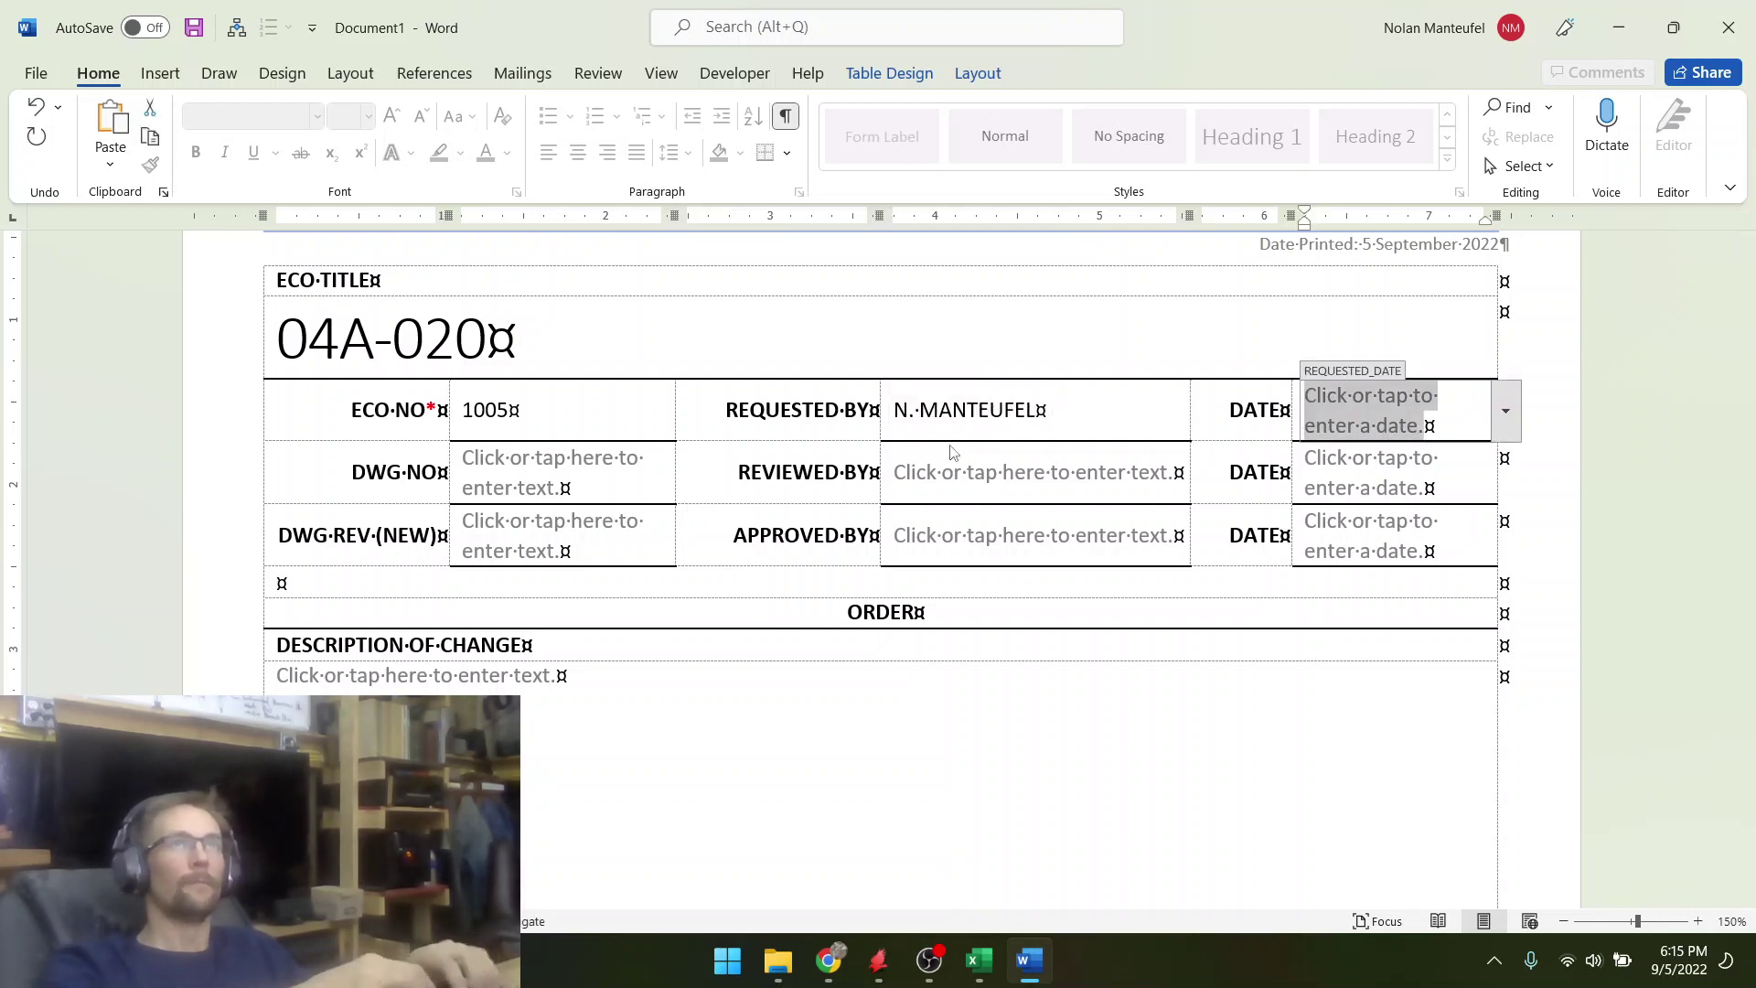
click(1506, 411)
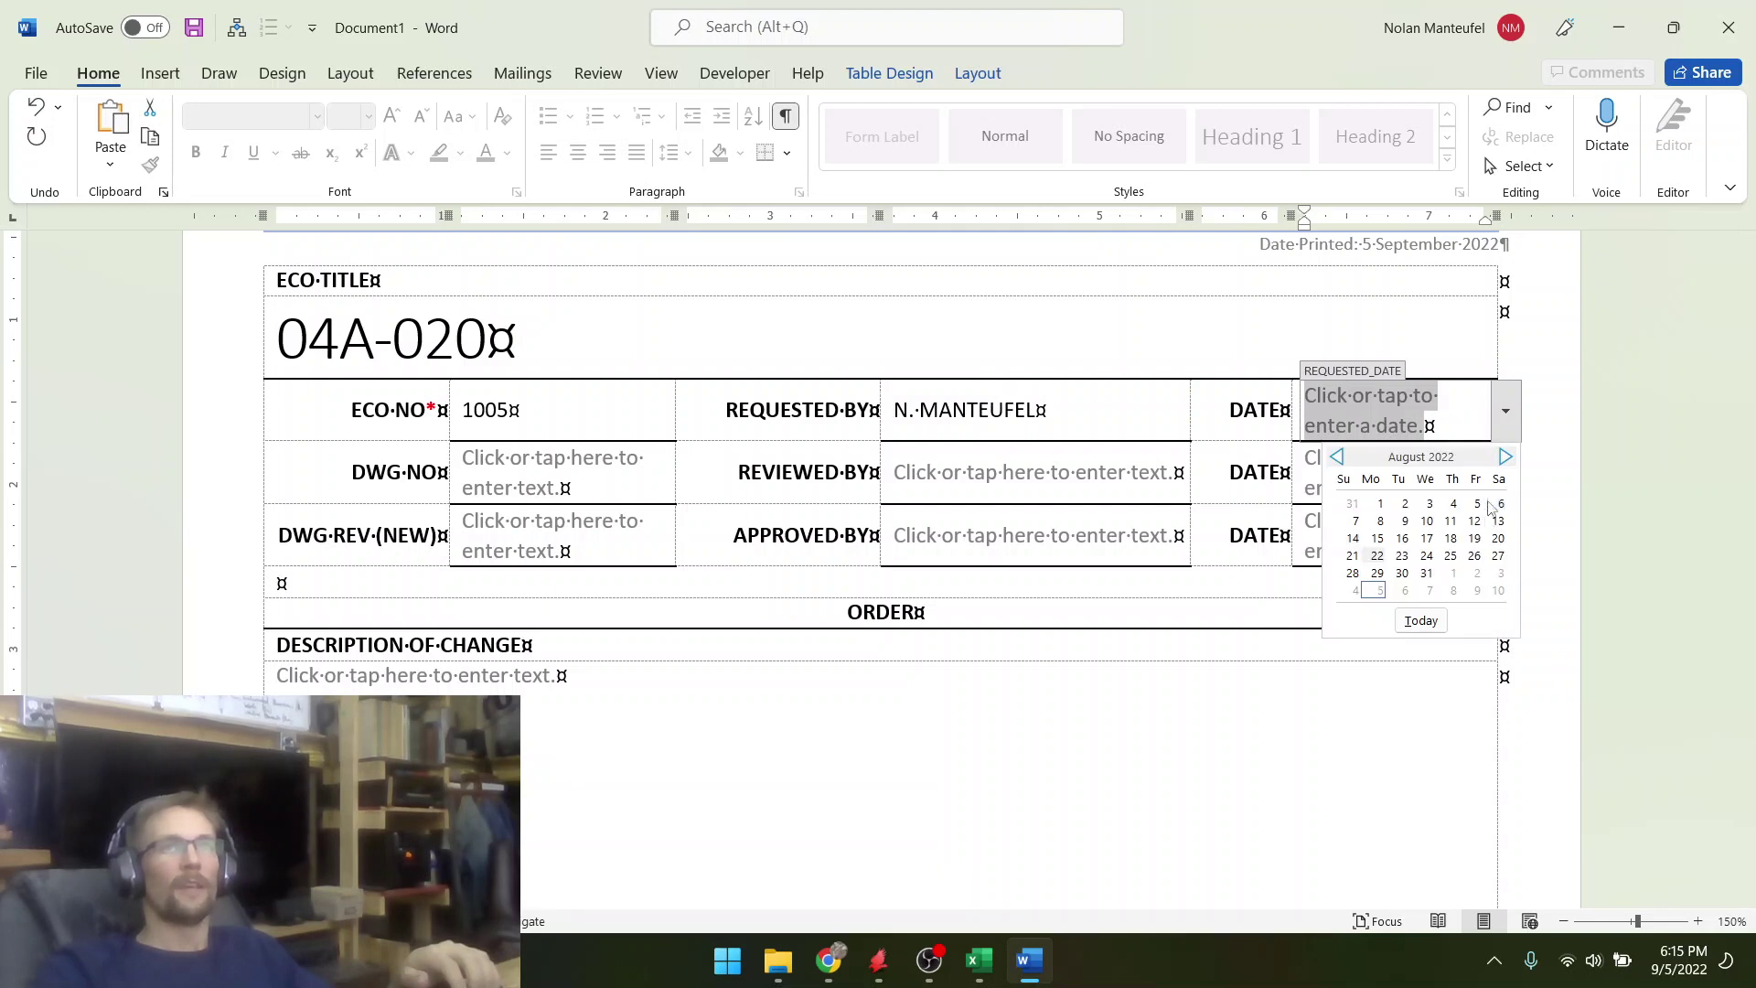
click(1421, 620)
- Enter 04A-020 as the drawing number and B as the new drawing revision
click(510, 483)
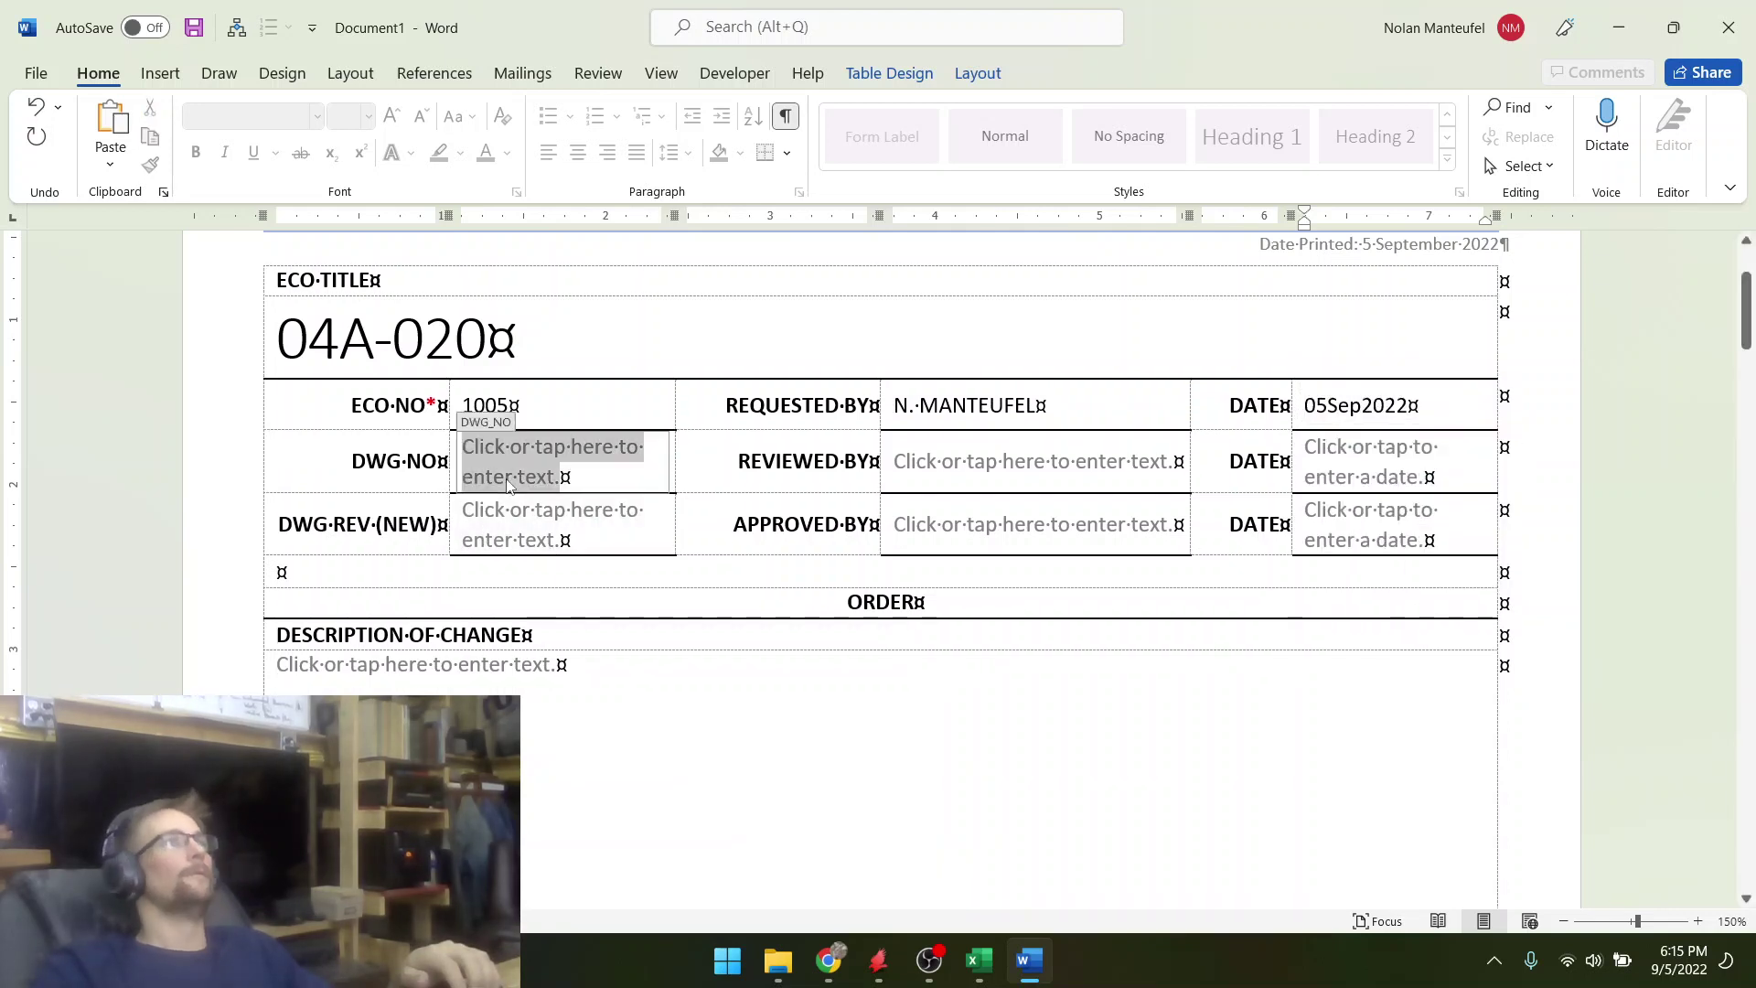
text(04A)
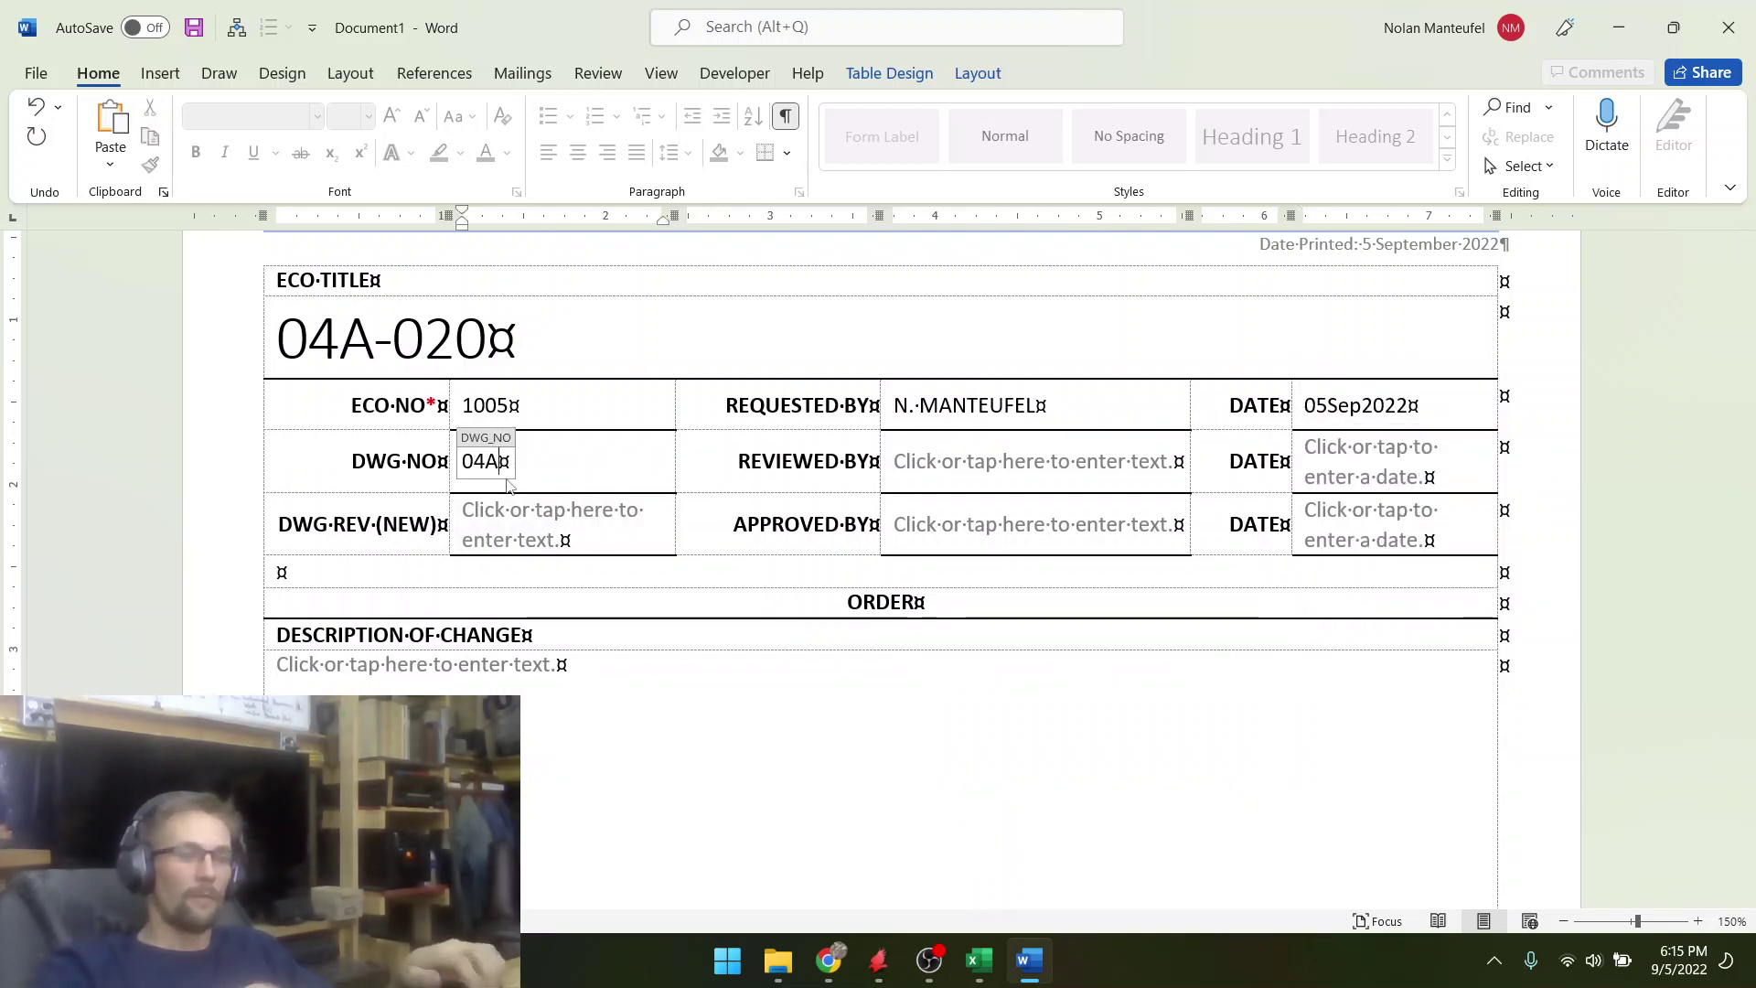
text(-0)
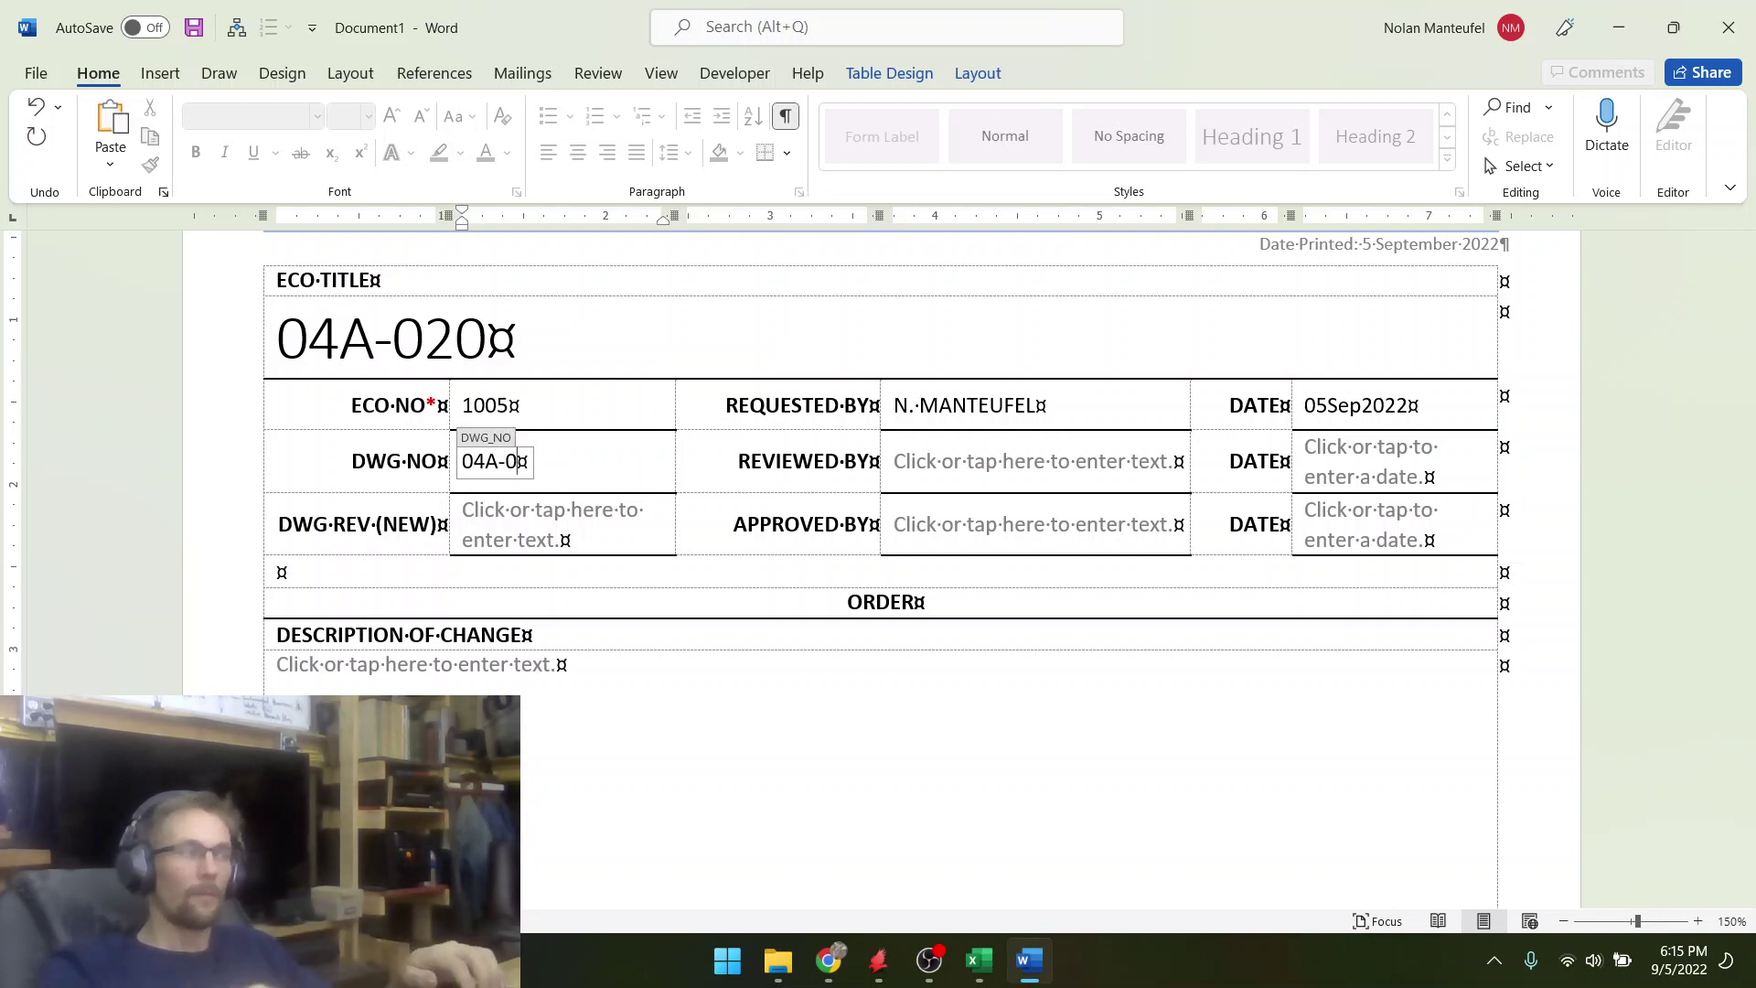
key(Tab)
key(Tab)
key(Tab)
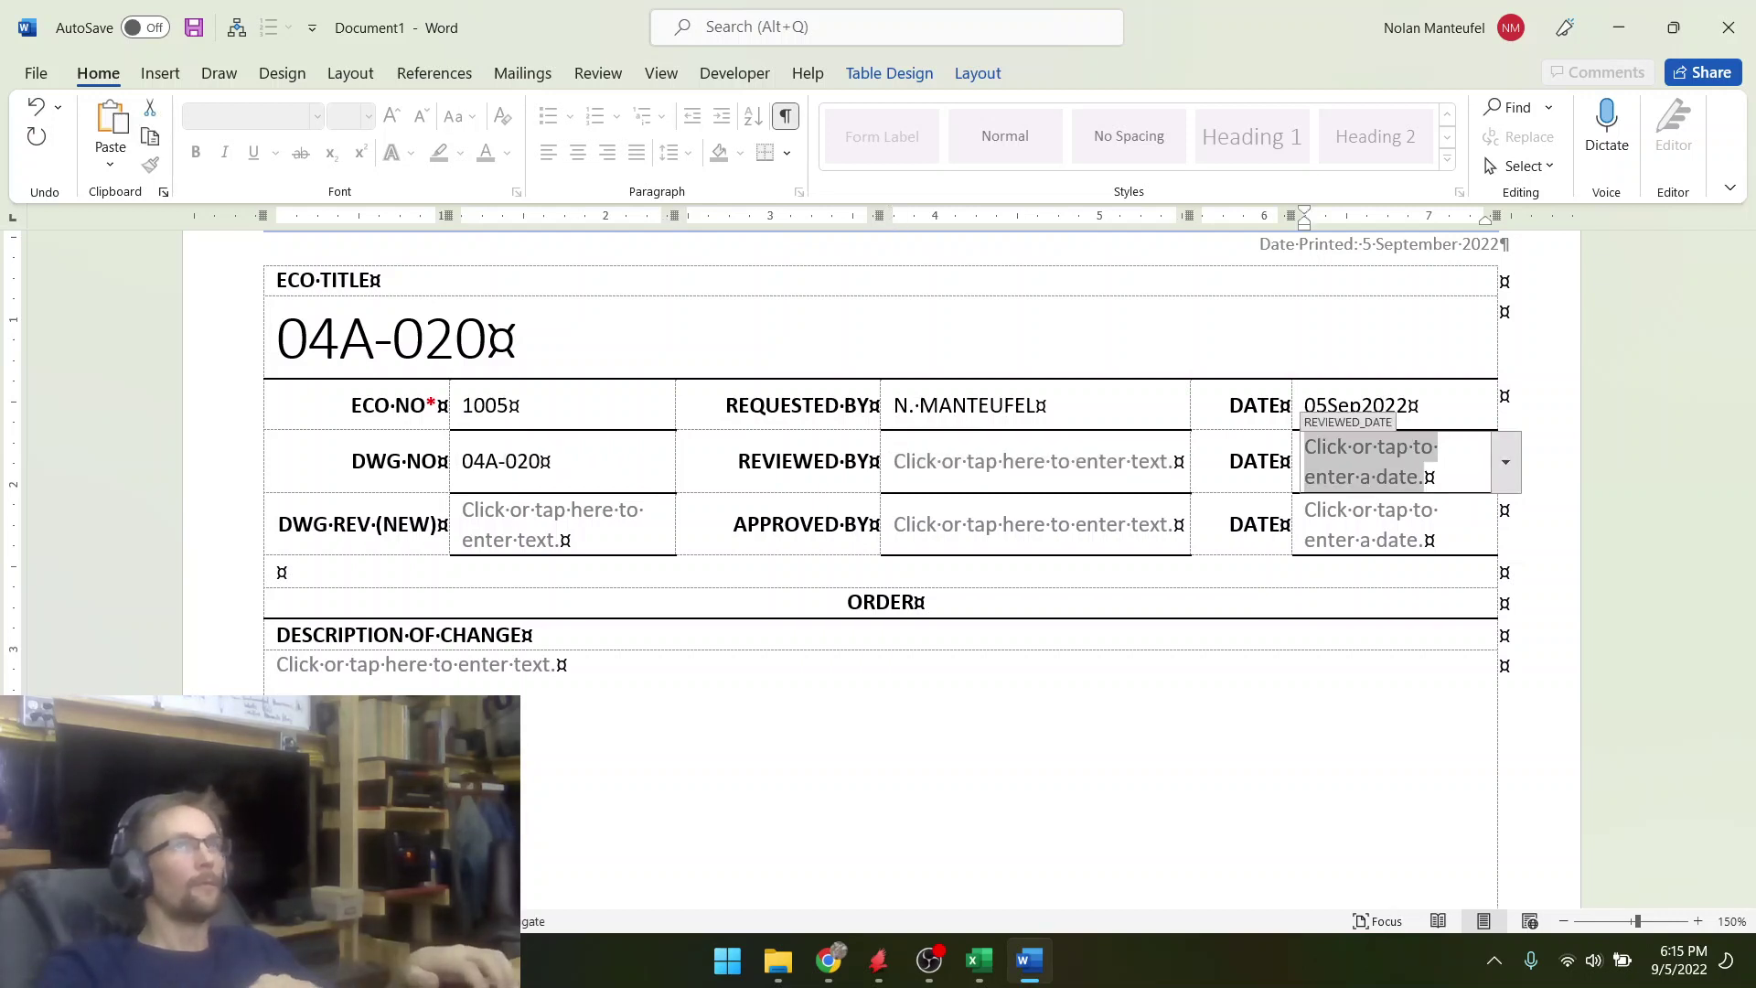
text(B)
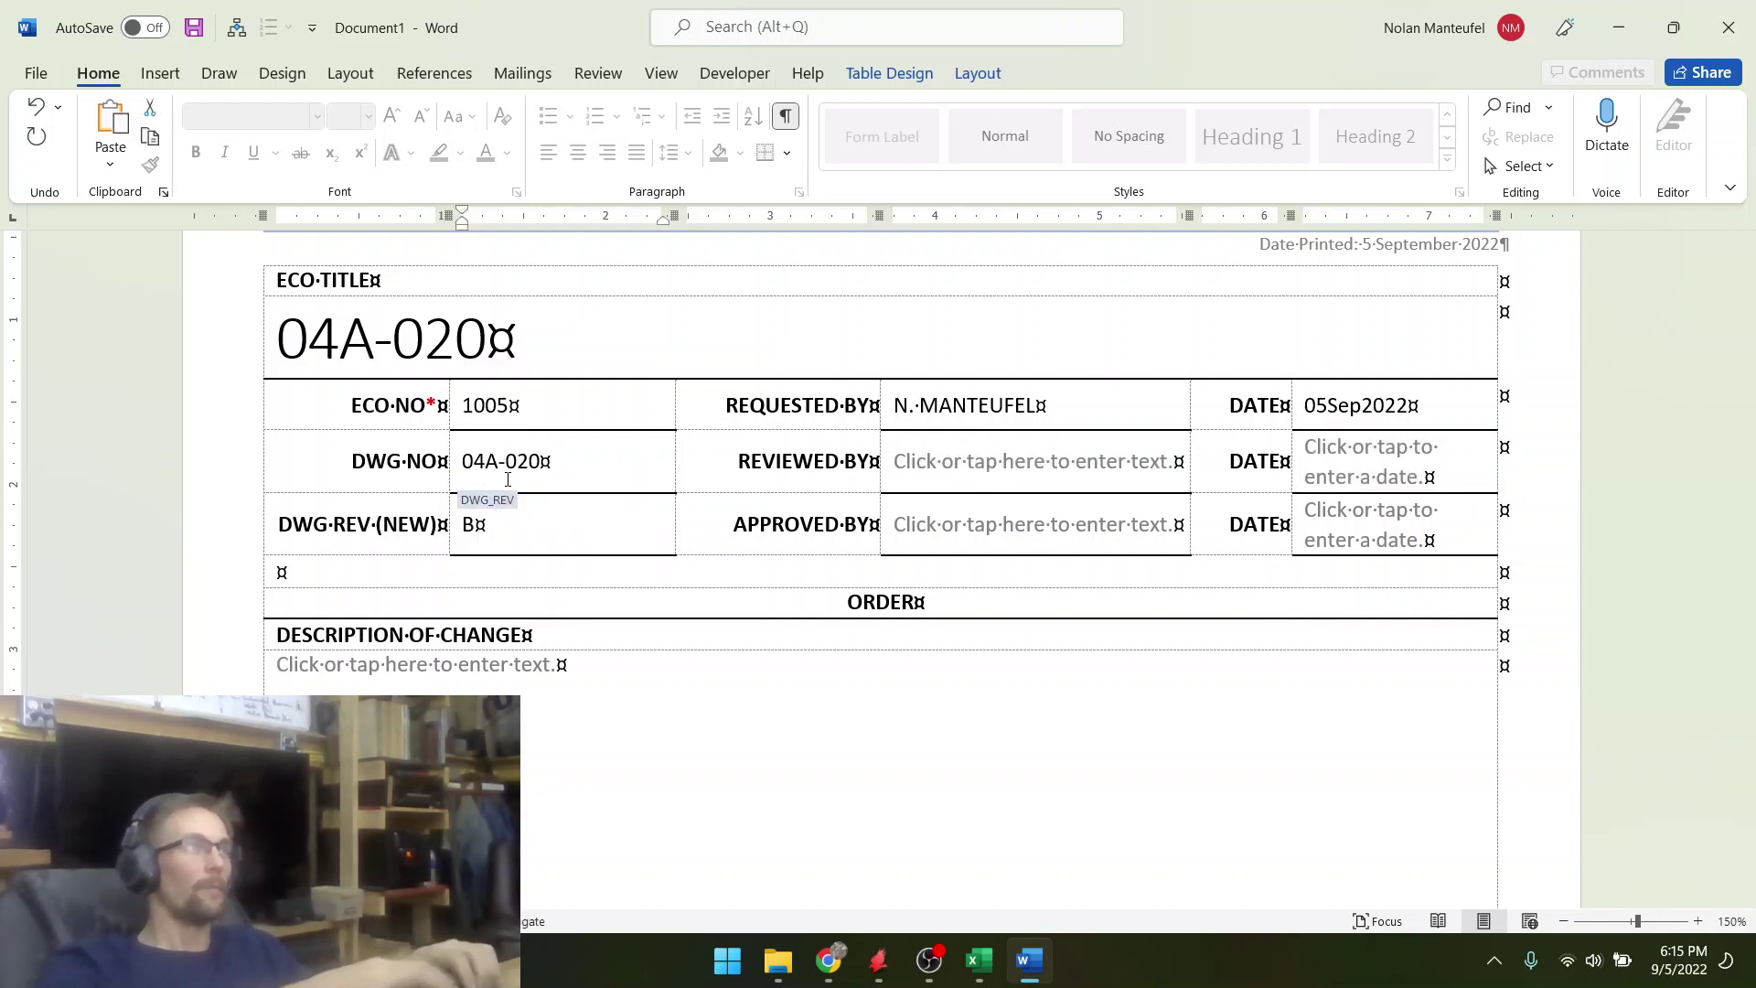
key(Tab)
key(Tab)
key(Tab)
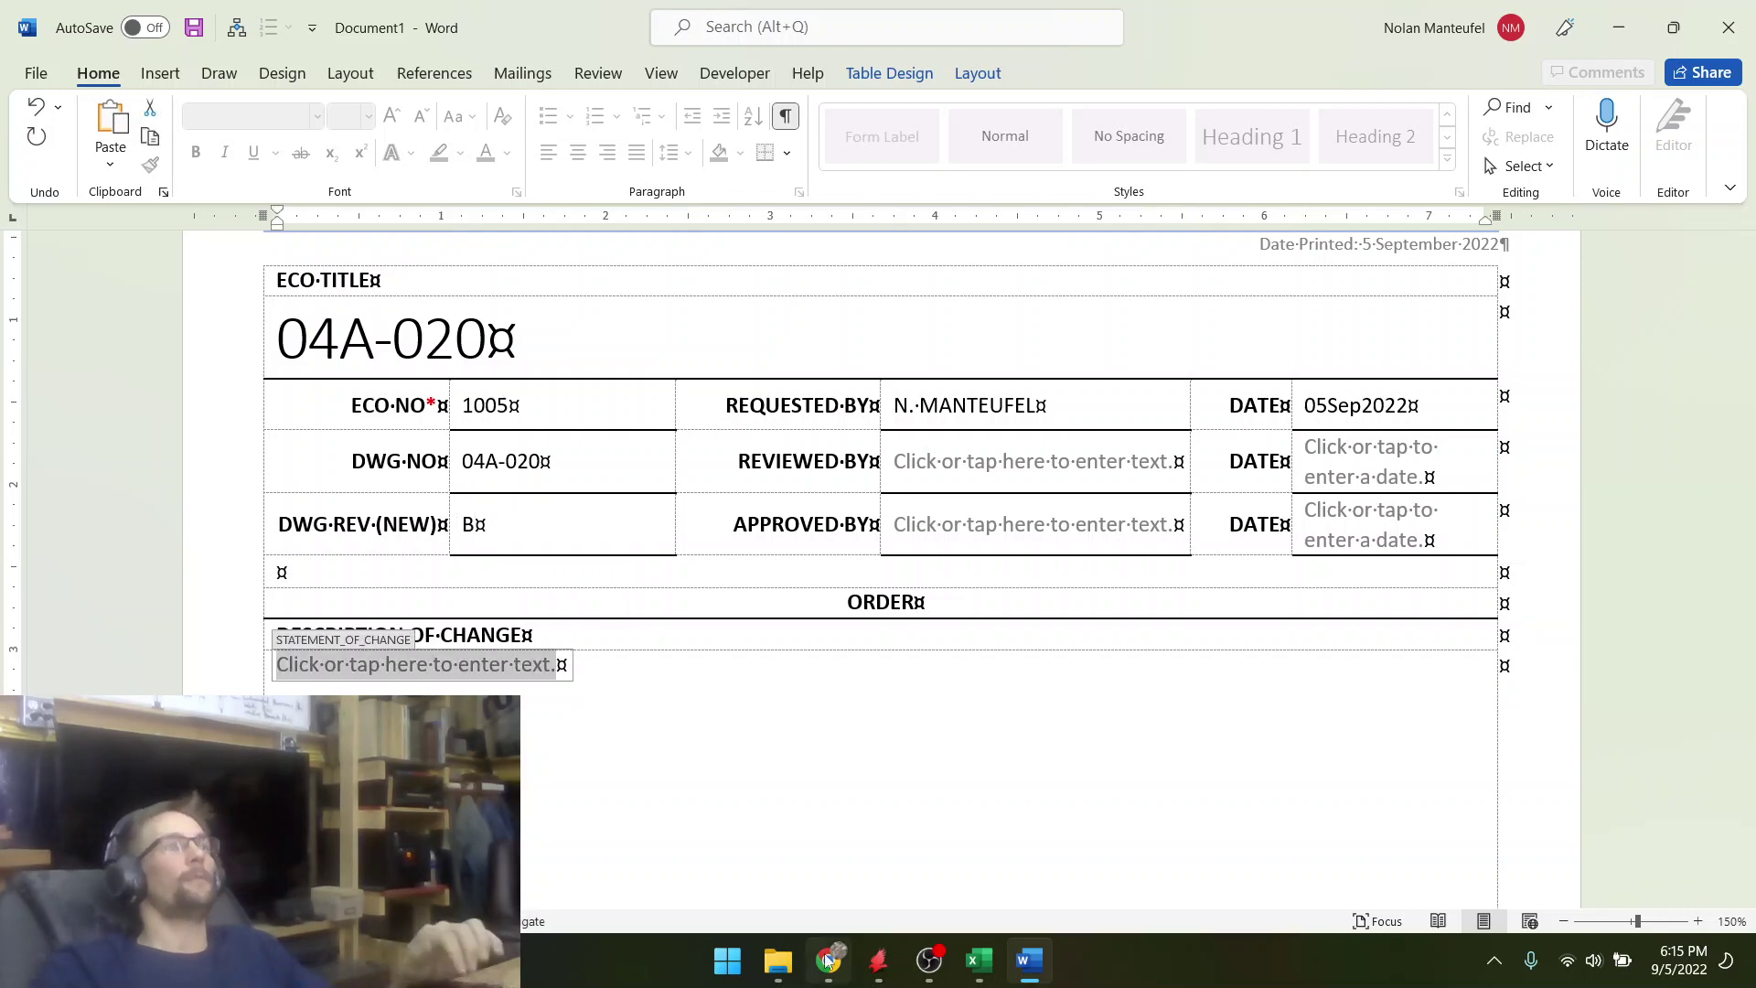
- Switch to the EAGLE Control Panel and check the LEGACY_2021 op amp projects for an earlier through-hole instrumentation amplifier
click(878, 961)
click(644, 824)
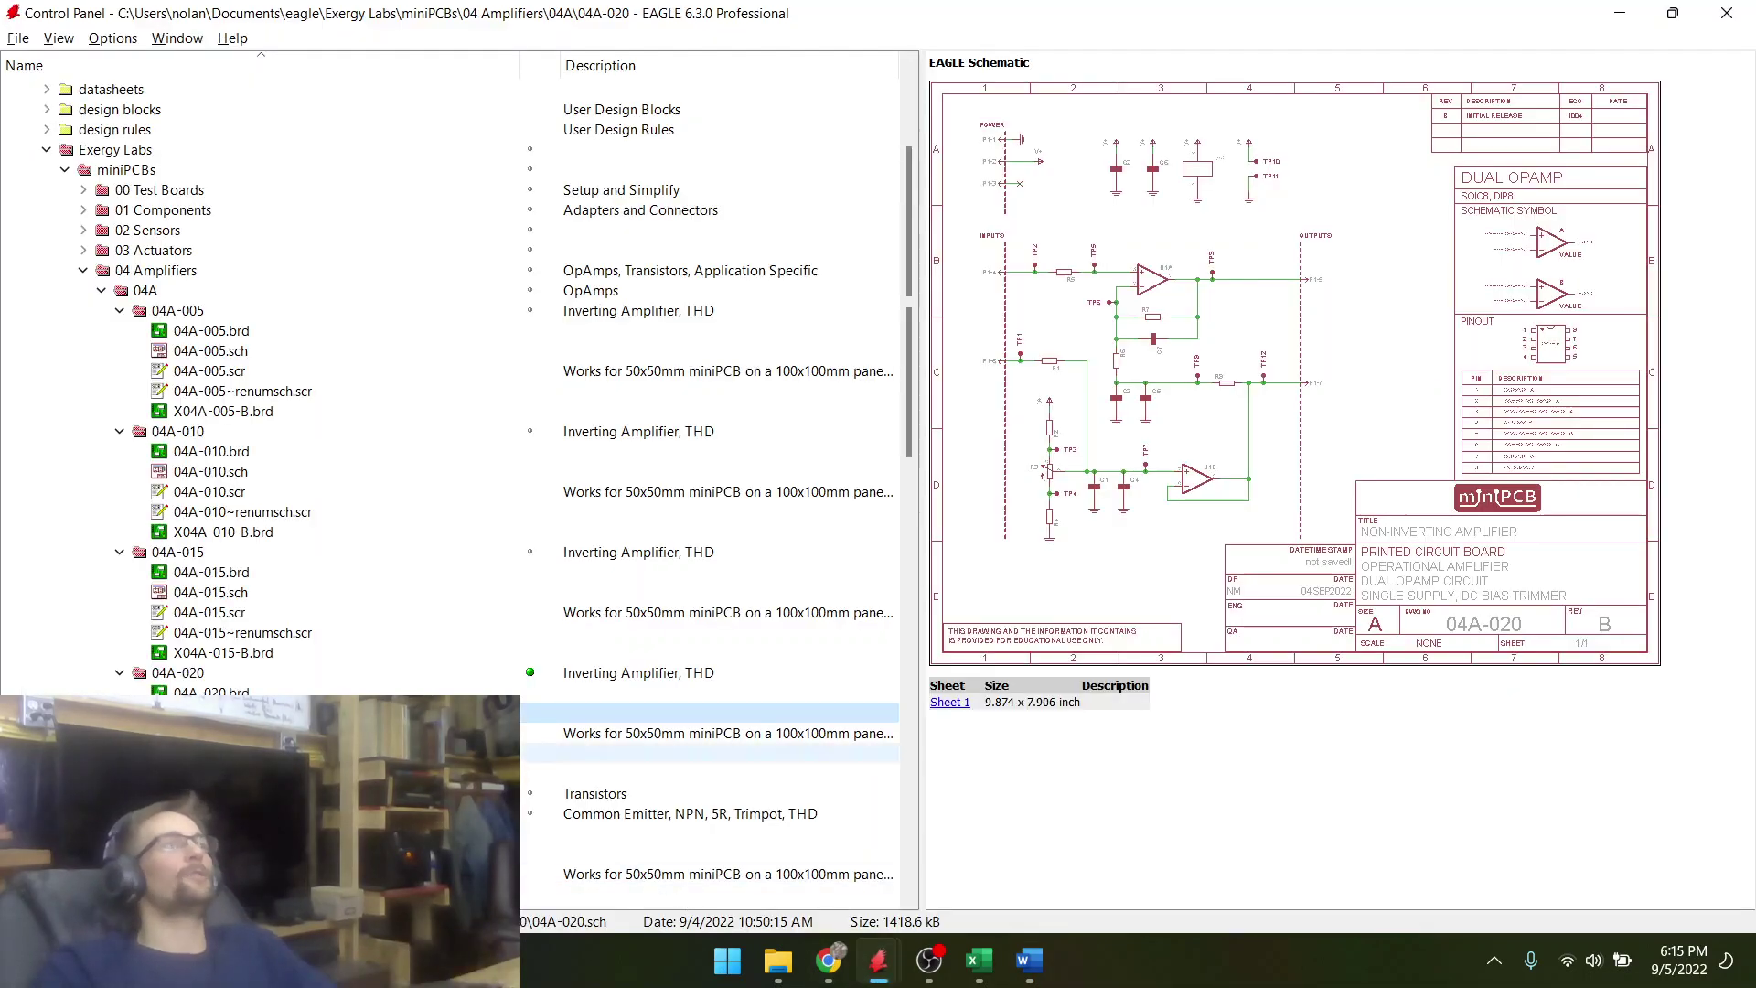
scroll(137, 693, down, 6)
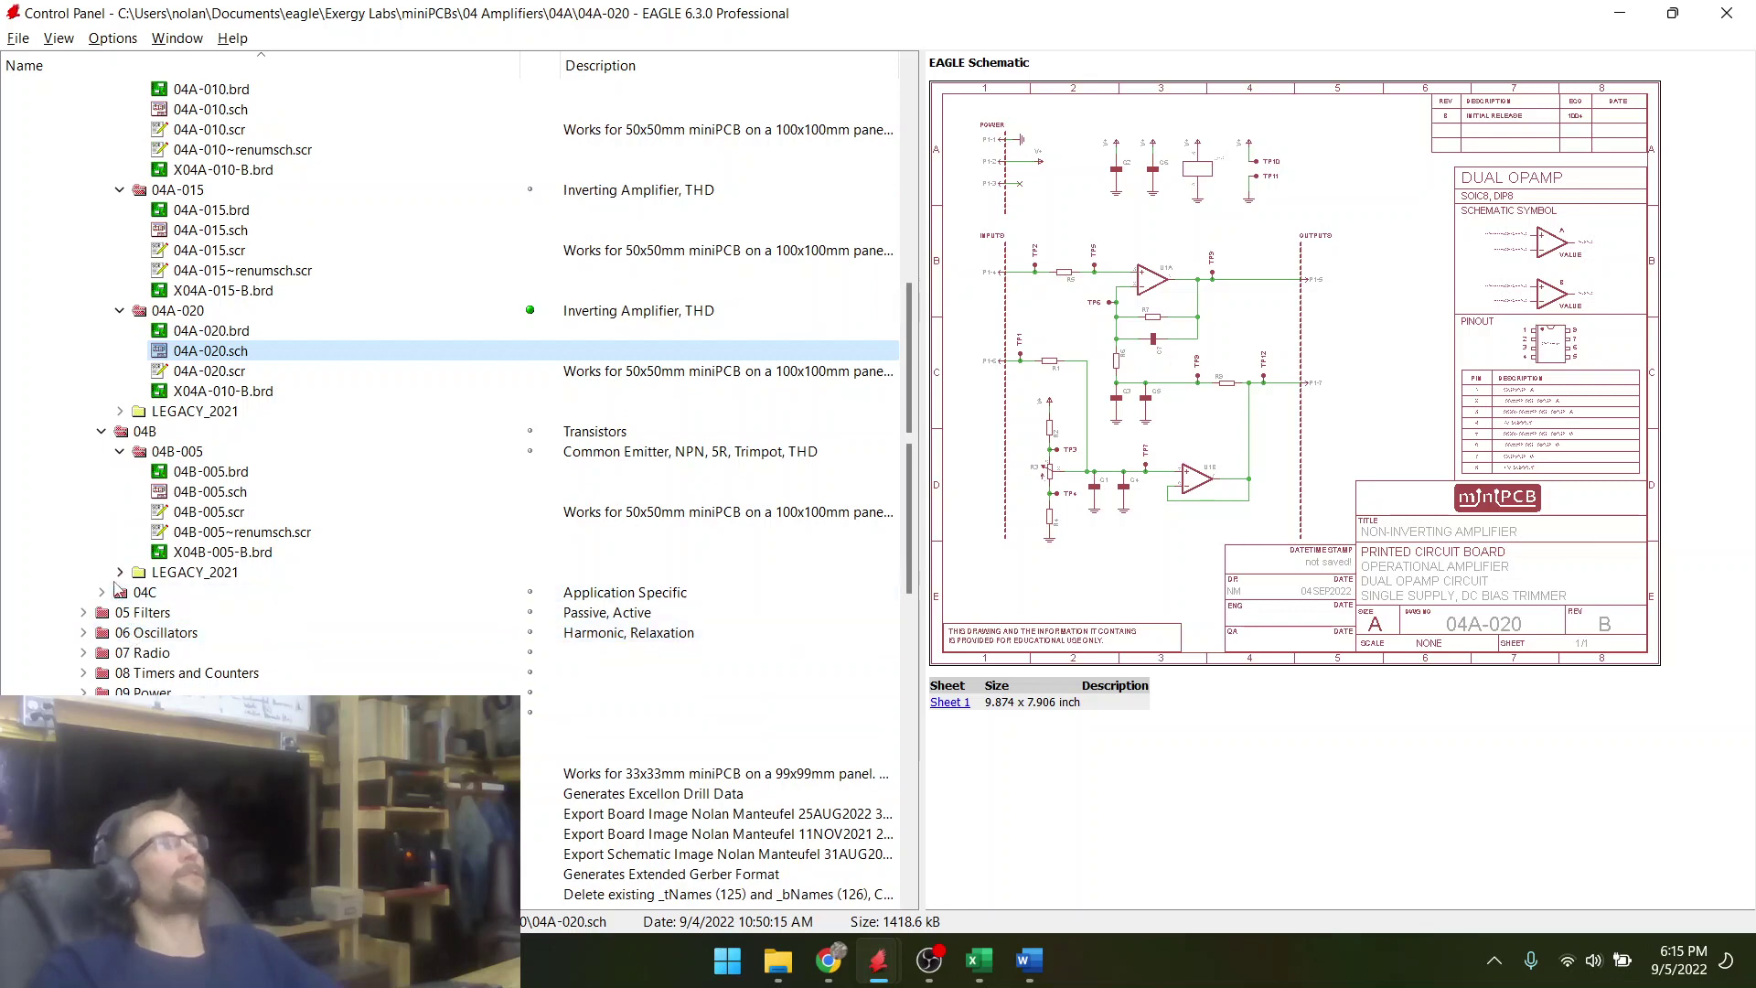
scroll(100, 628, up, 5)
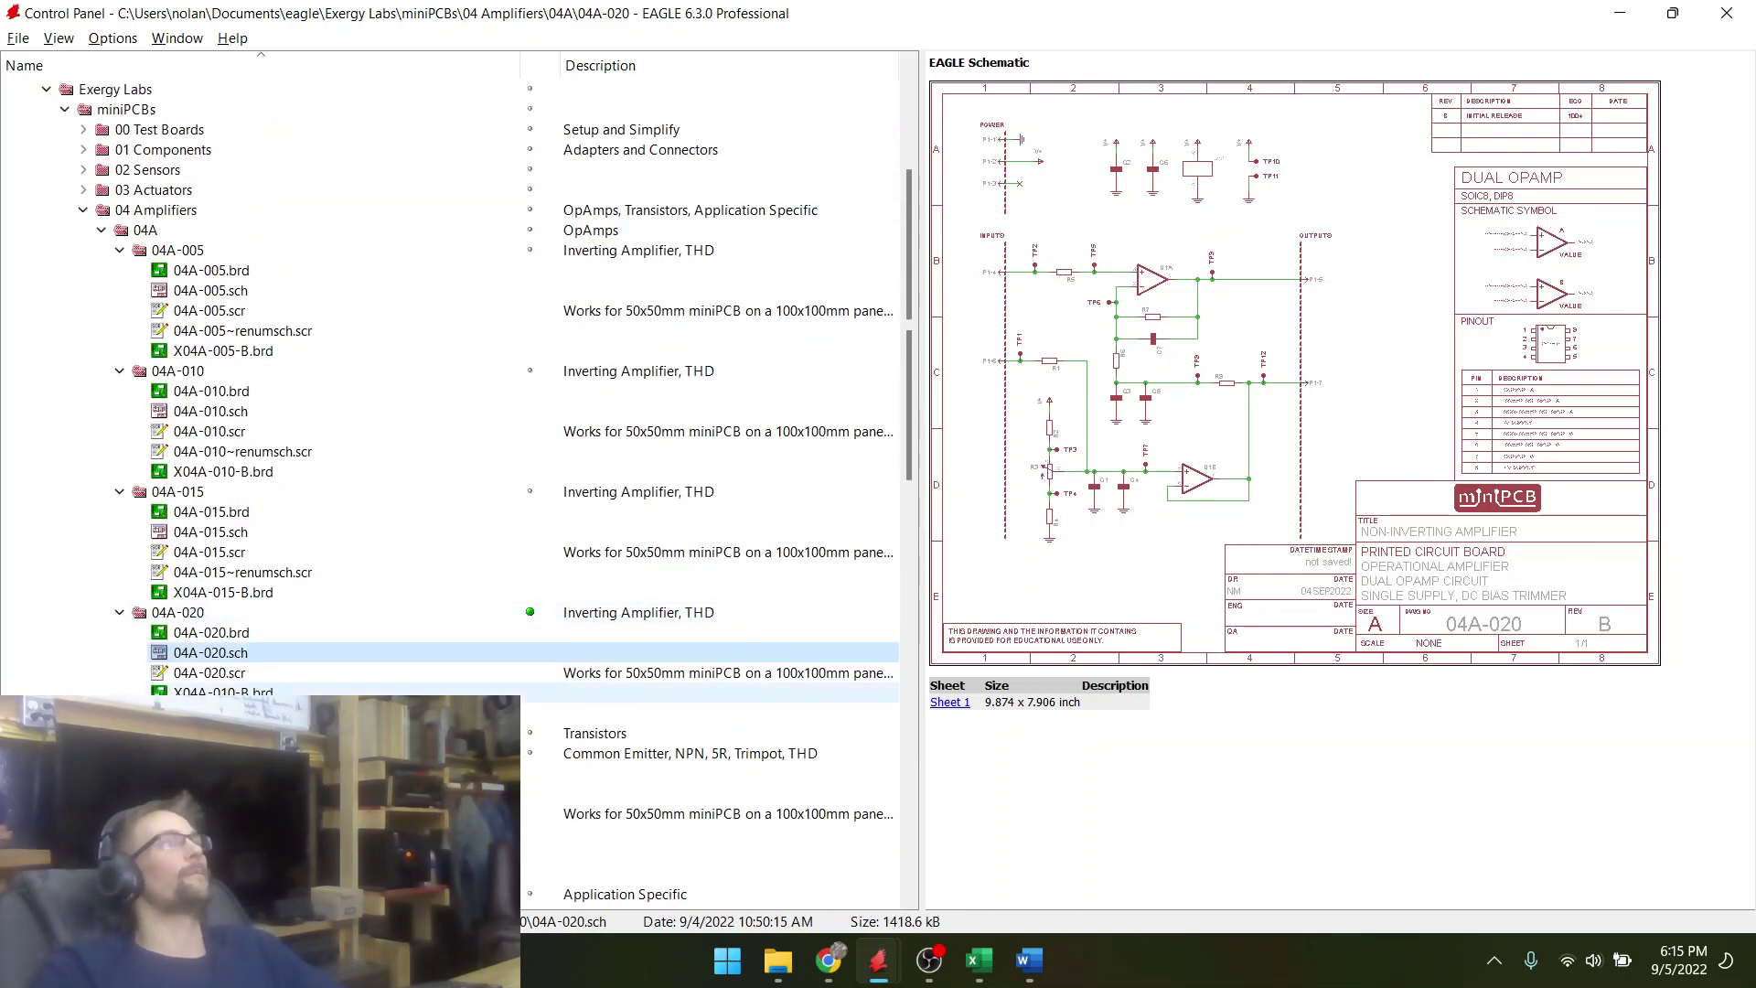
click(119, 712)
scroll(183, 712, down, 1)
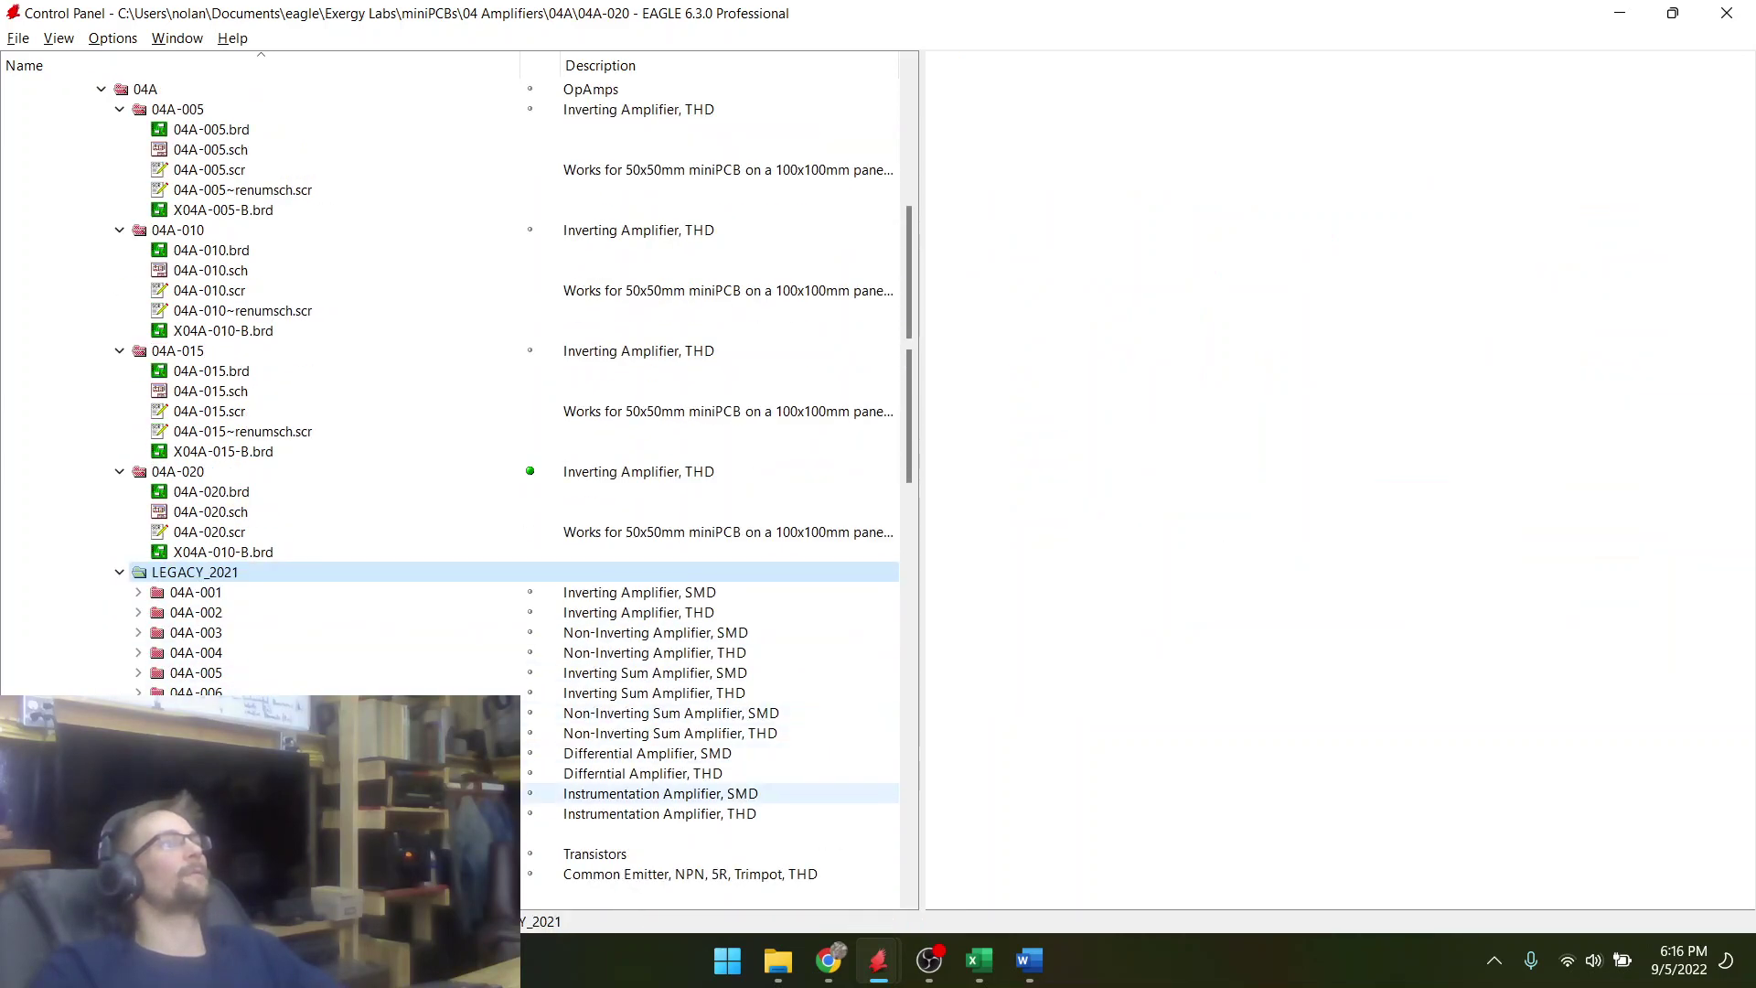
click(195, 813)
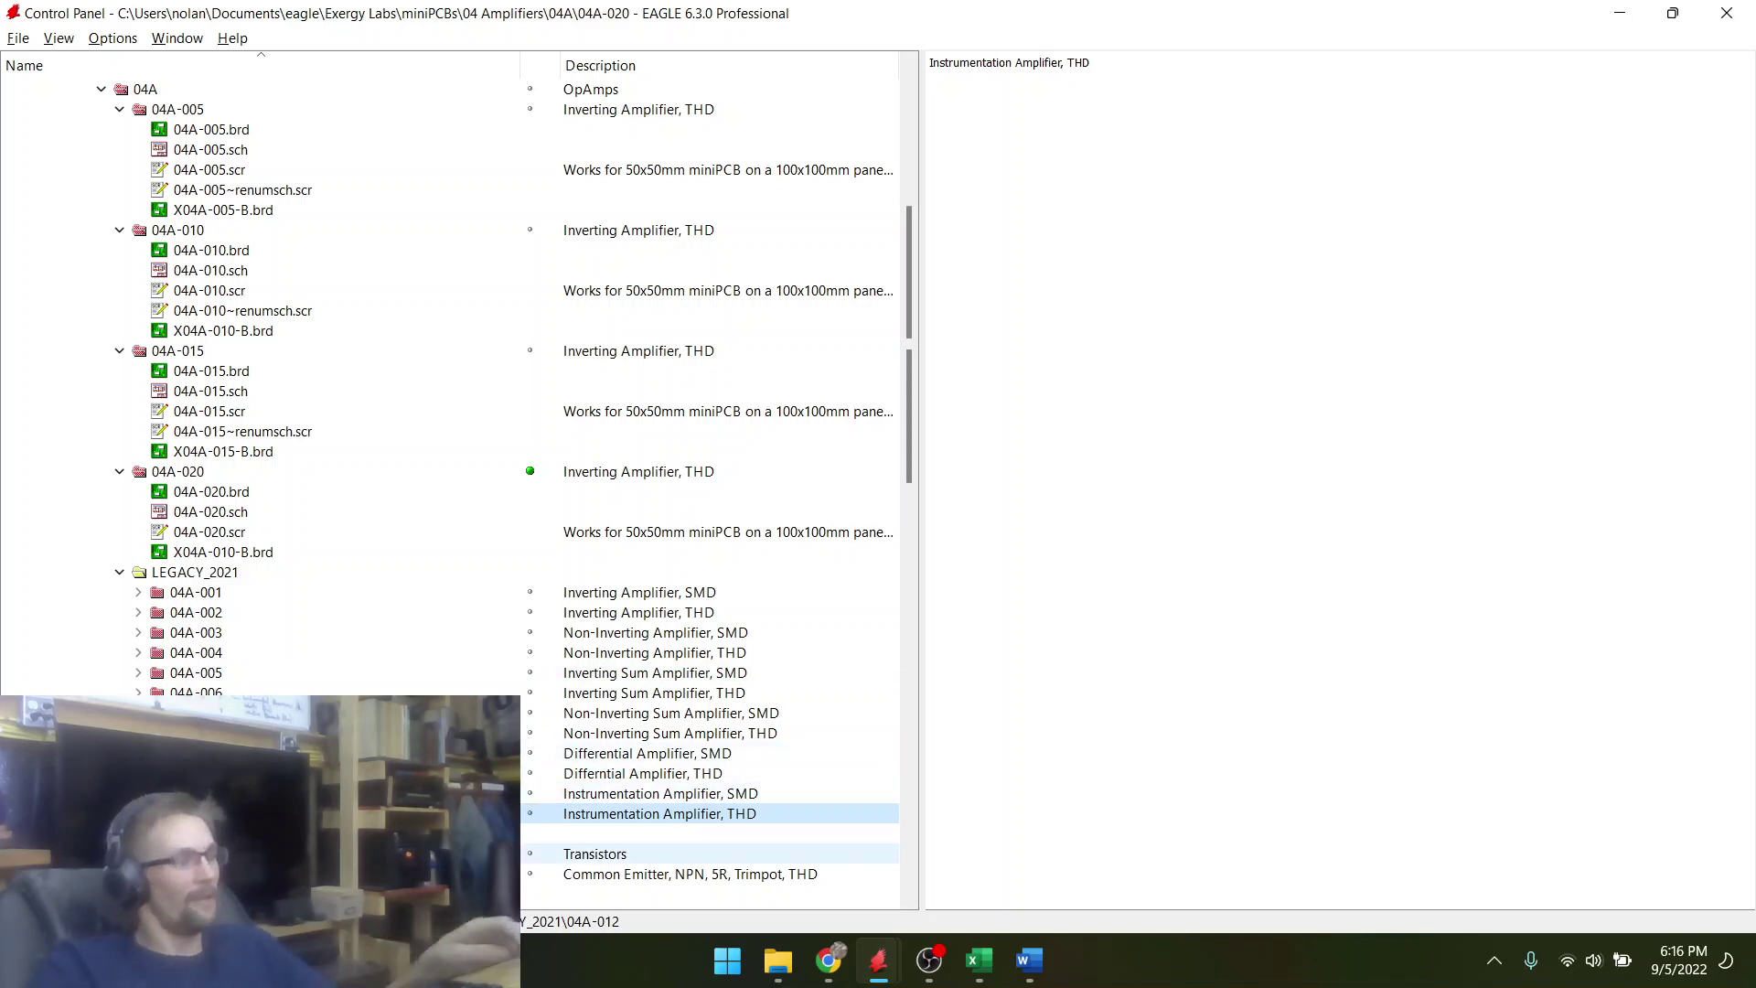
click(120, 573)
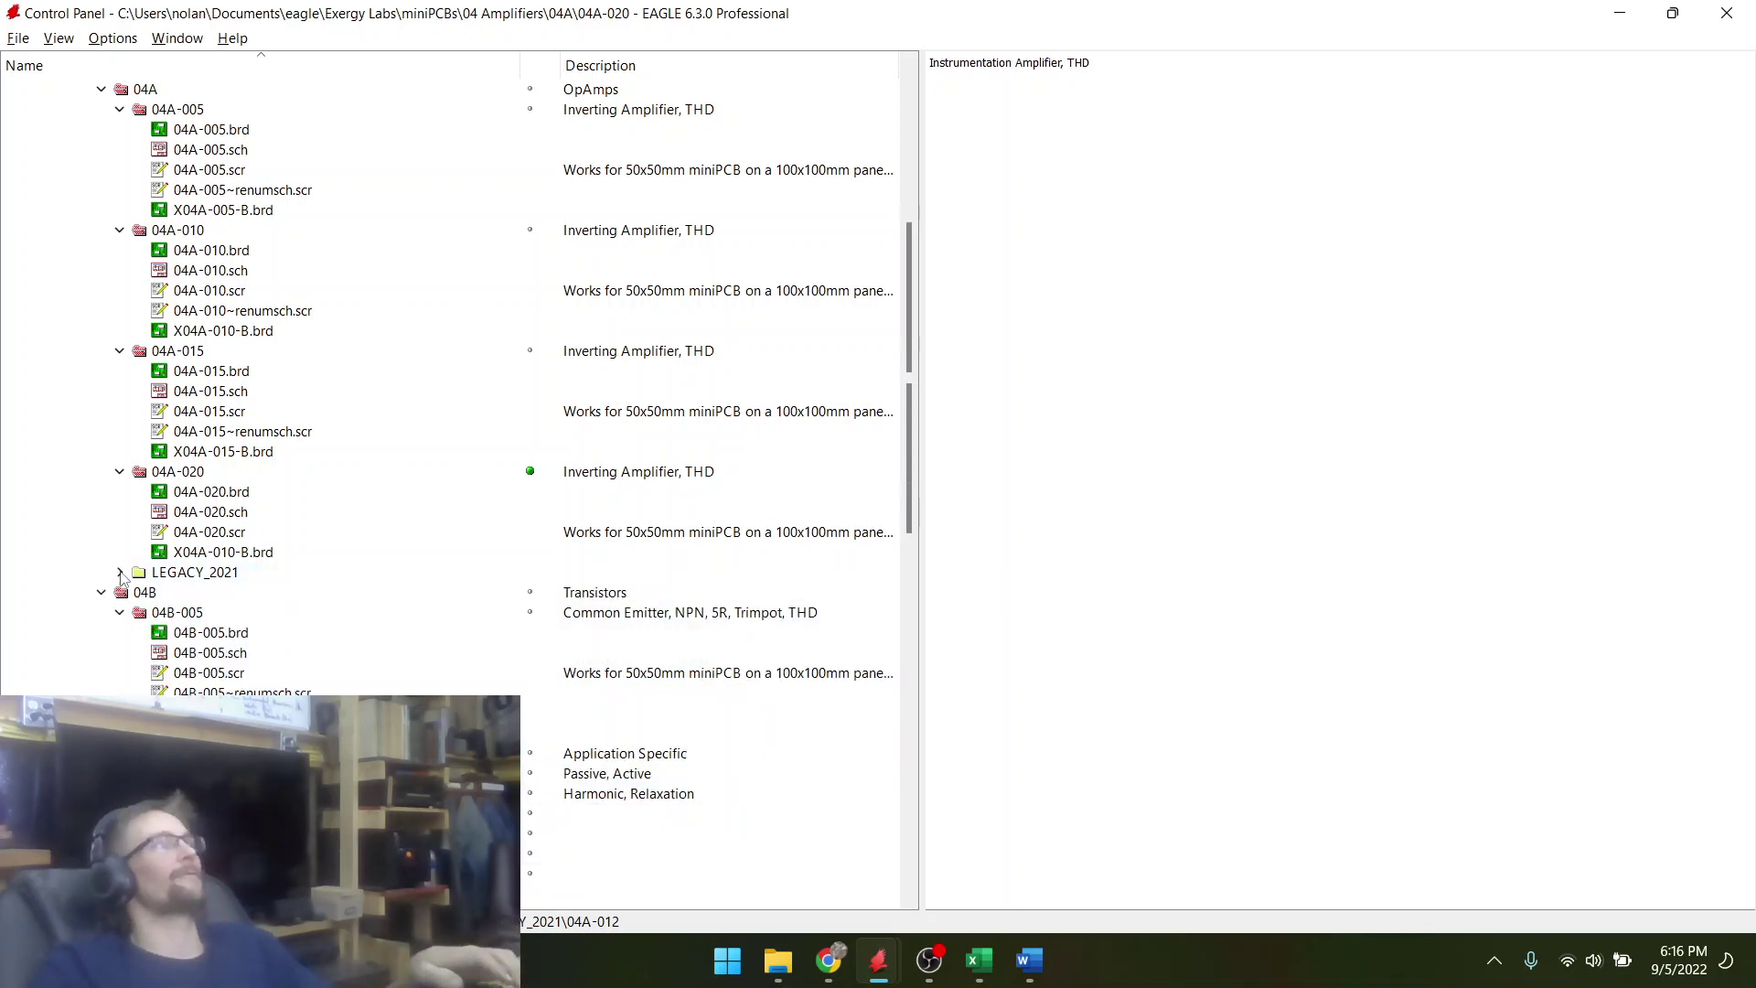
- Switch back to the change order in Word and change the new drawing revision to A
key(alt+Tab)
click(516, 519)
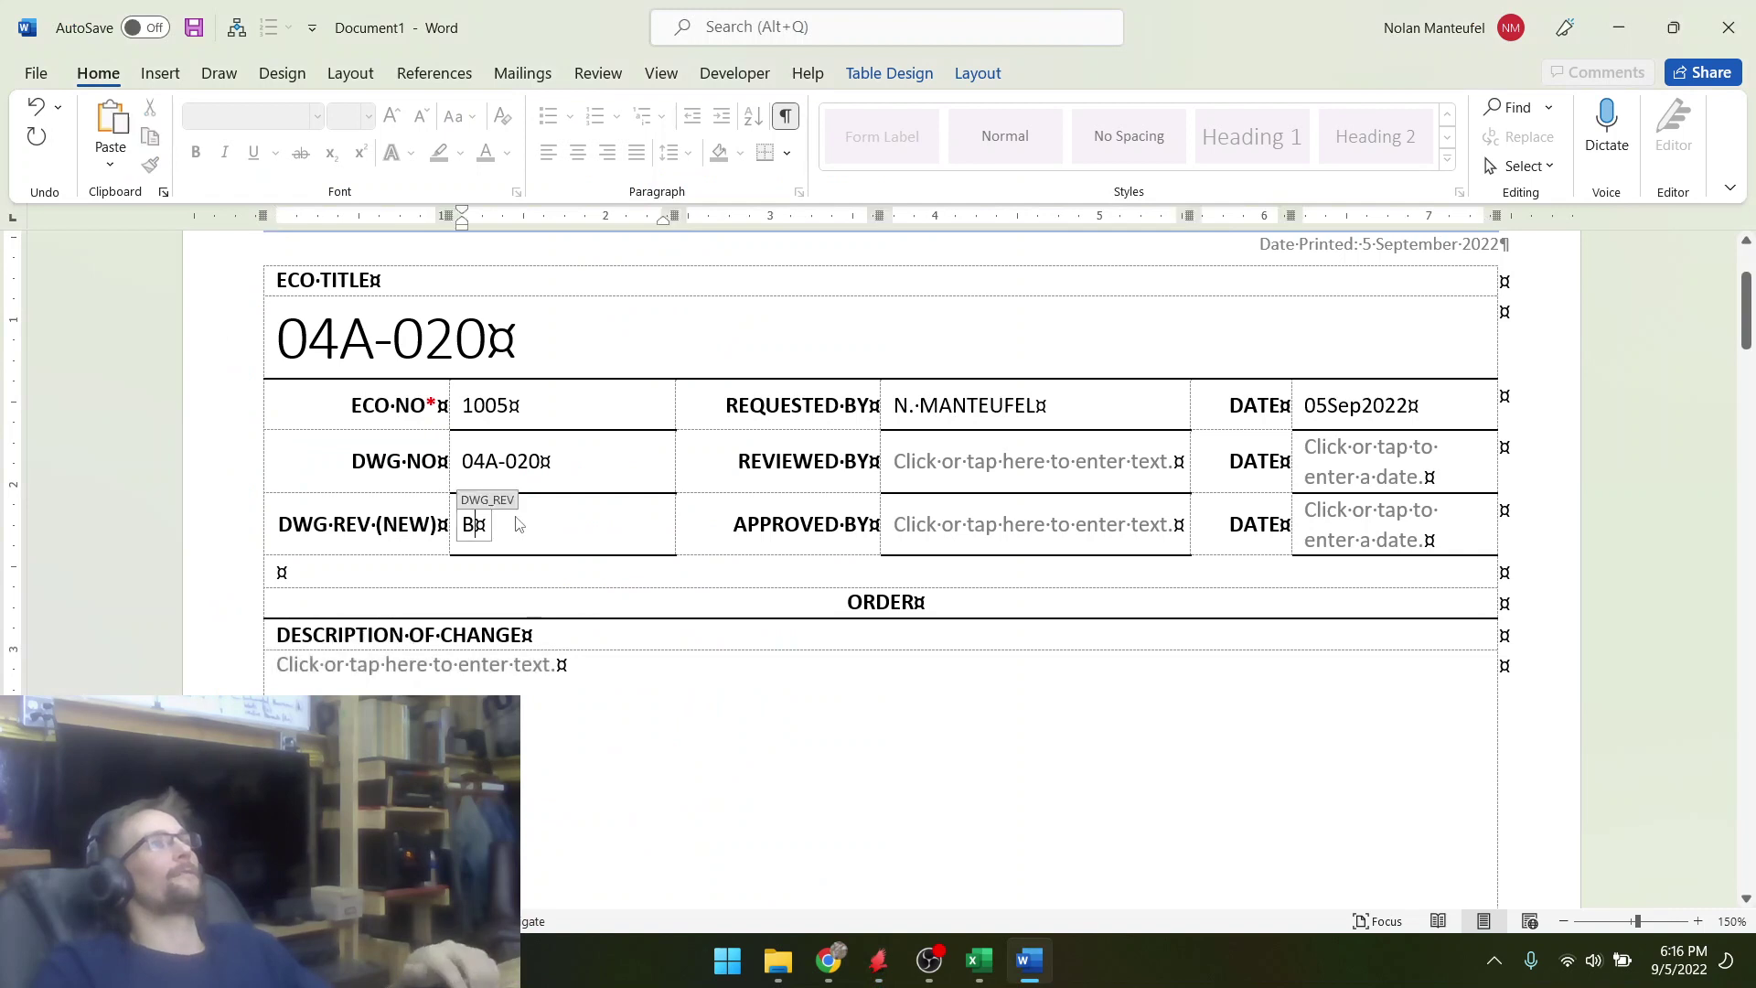
key(shift+Left)
text(A)
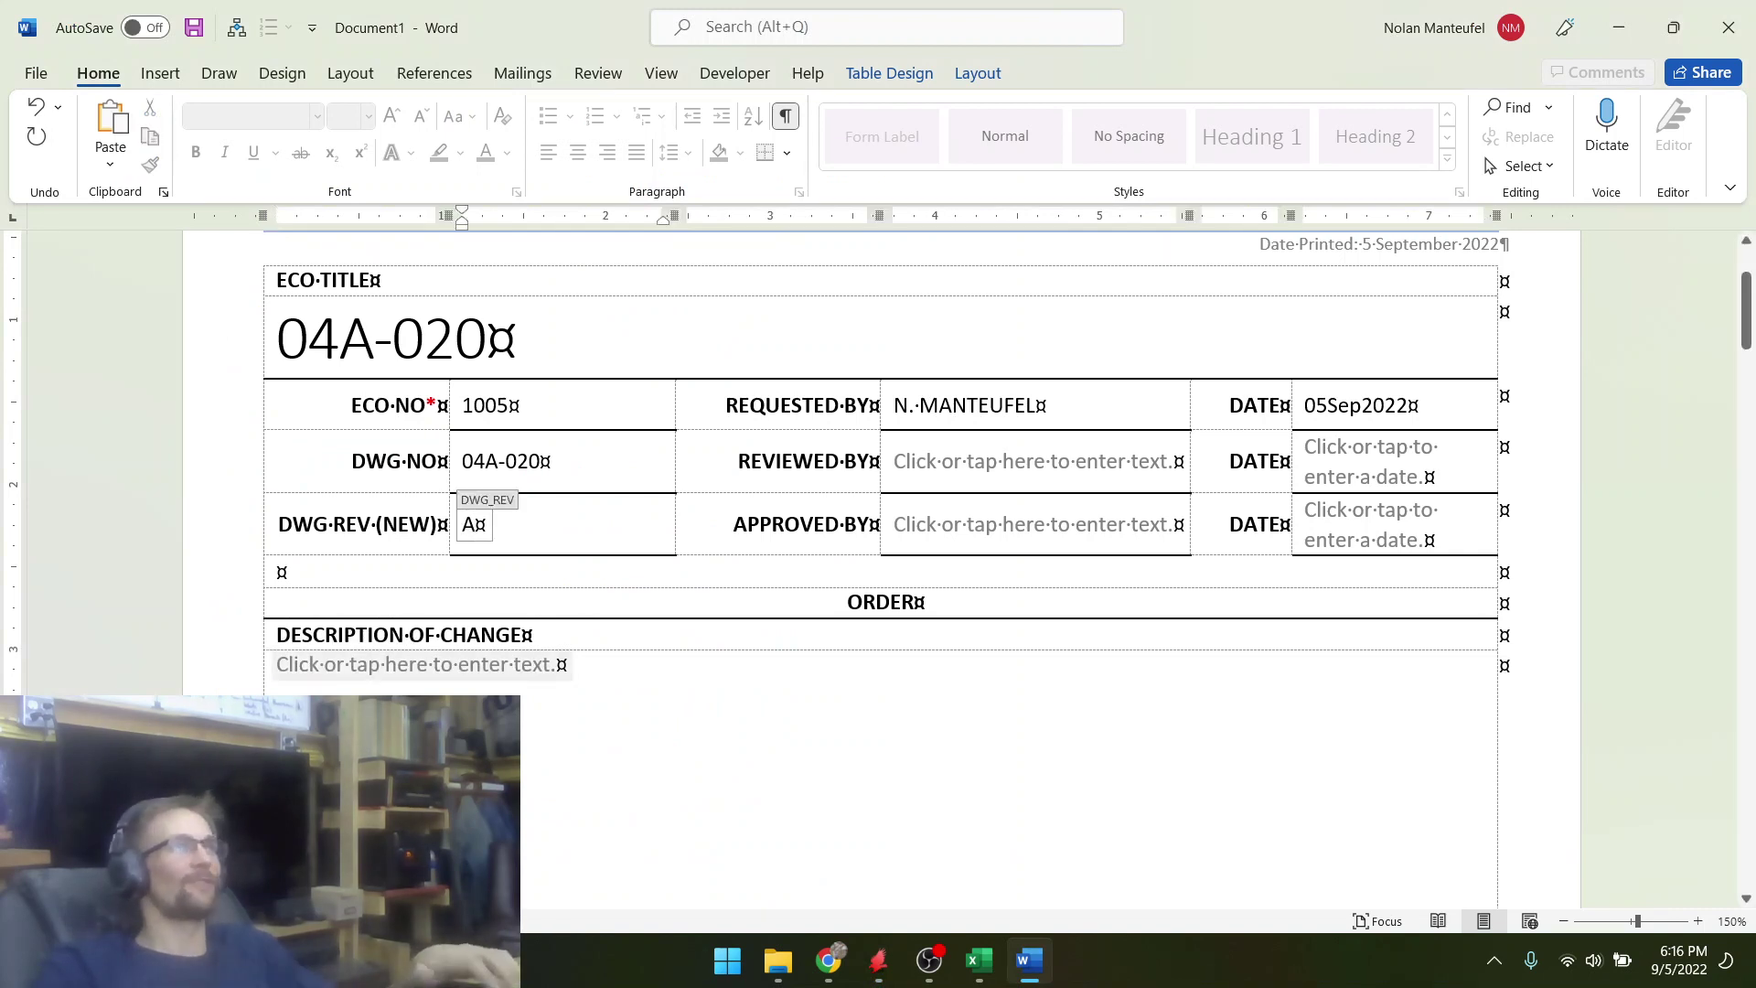
- Enter "Initial release." as the description of change
click(344, 668)
scroll(538, 709, down, 3)
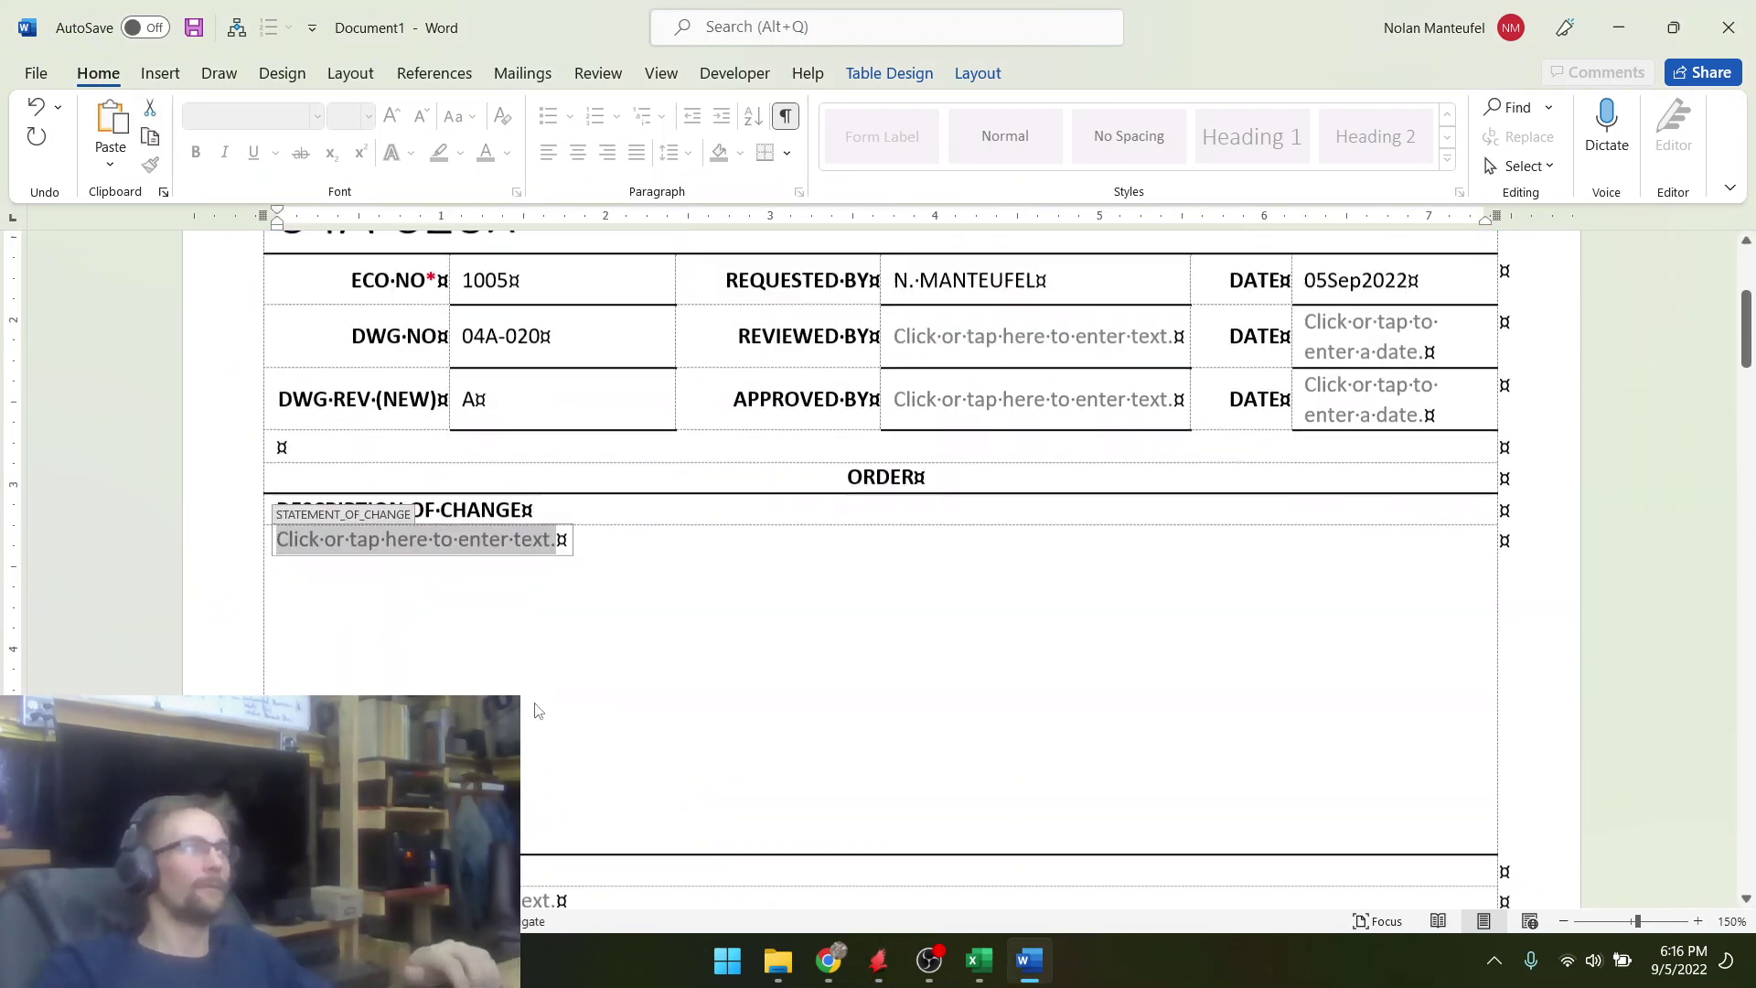
scroll(540, 710, up, 1)
scroll(645, 688, down, 1)
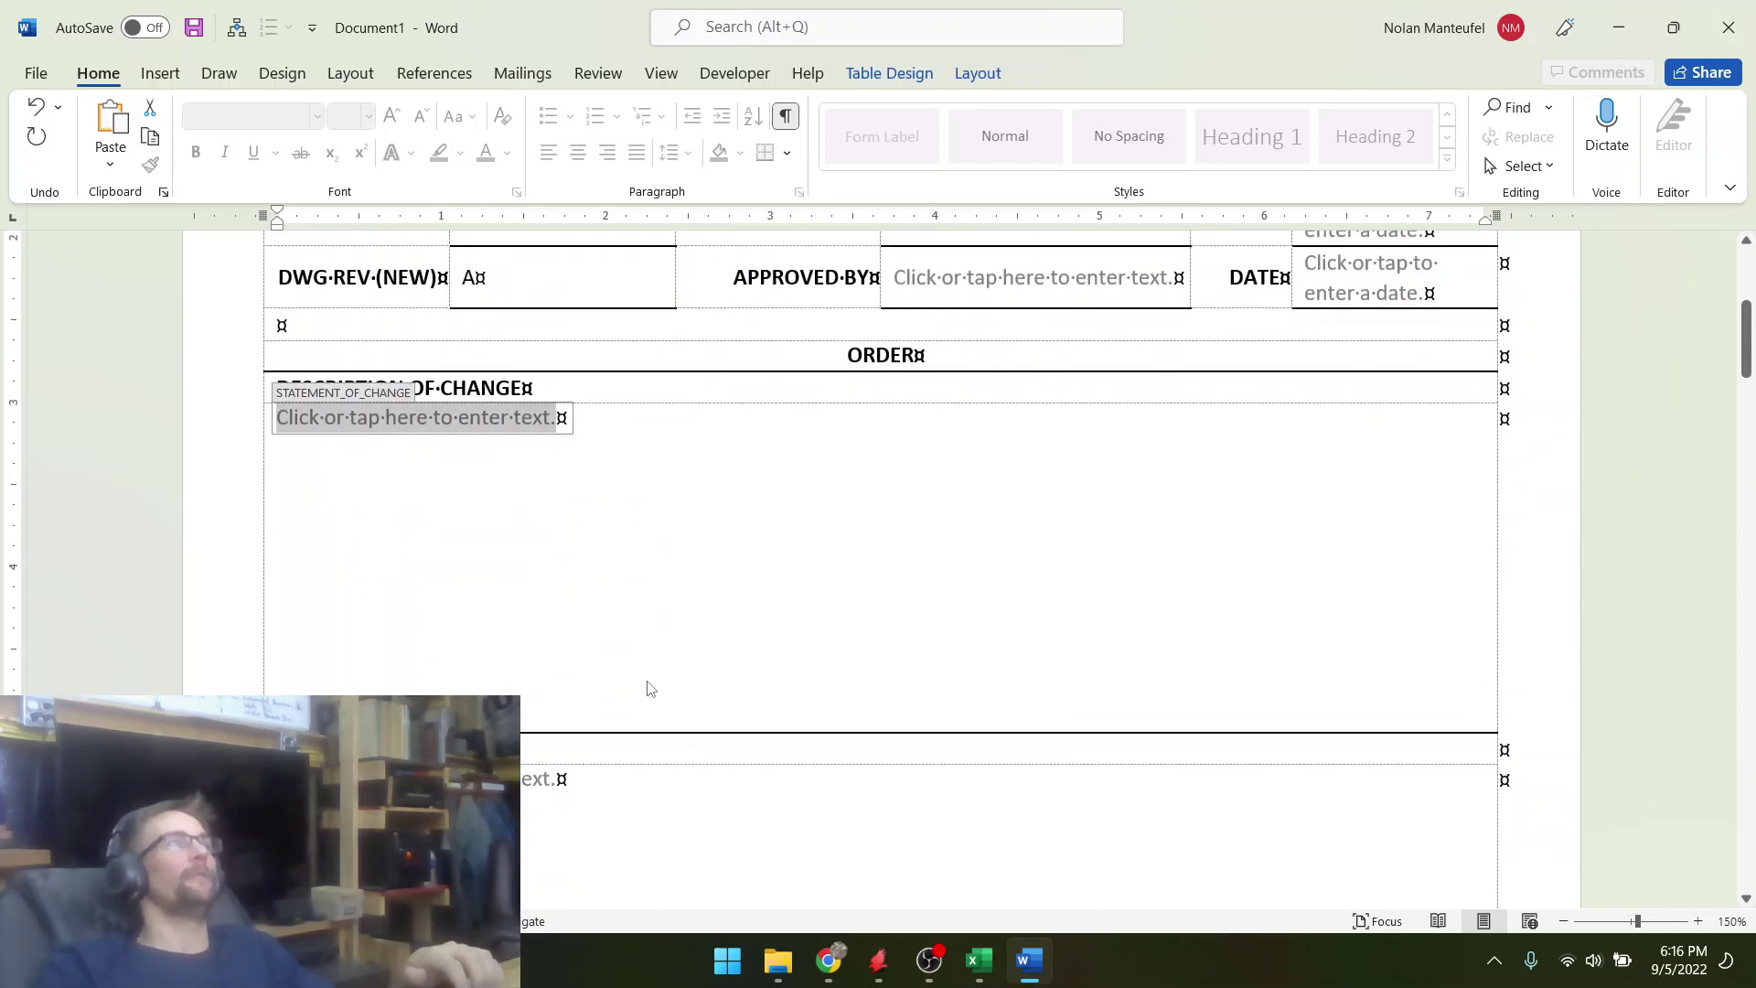
text(Initial r)
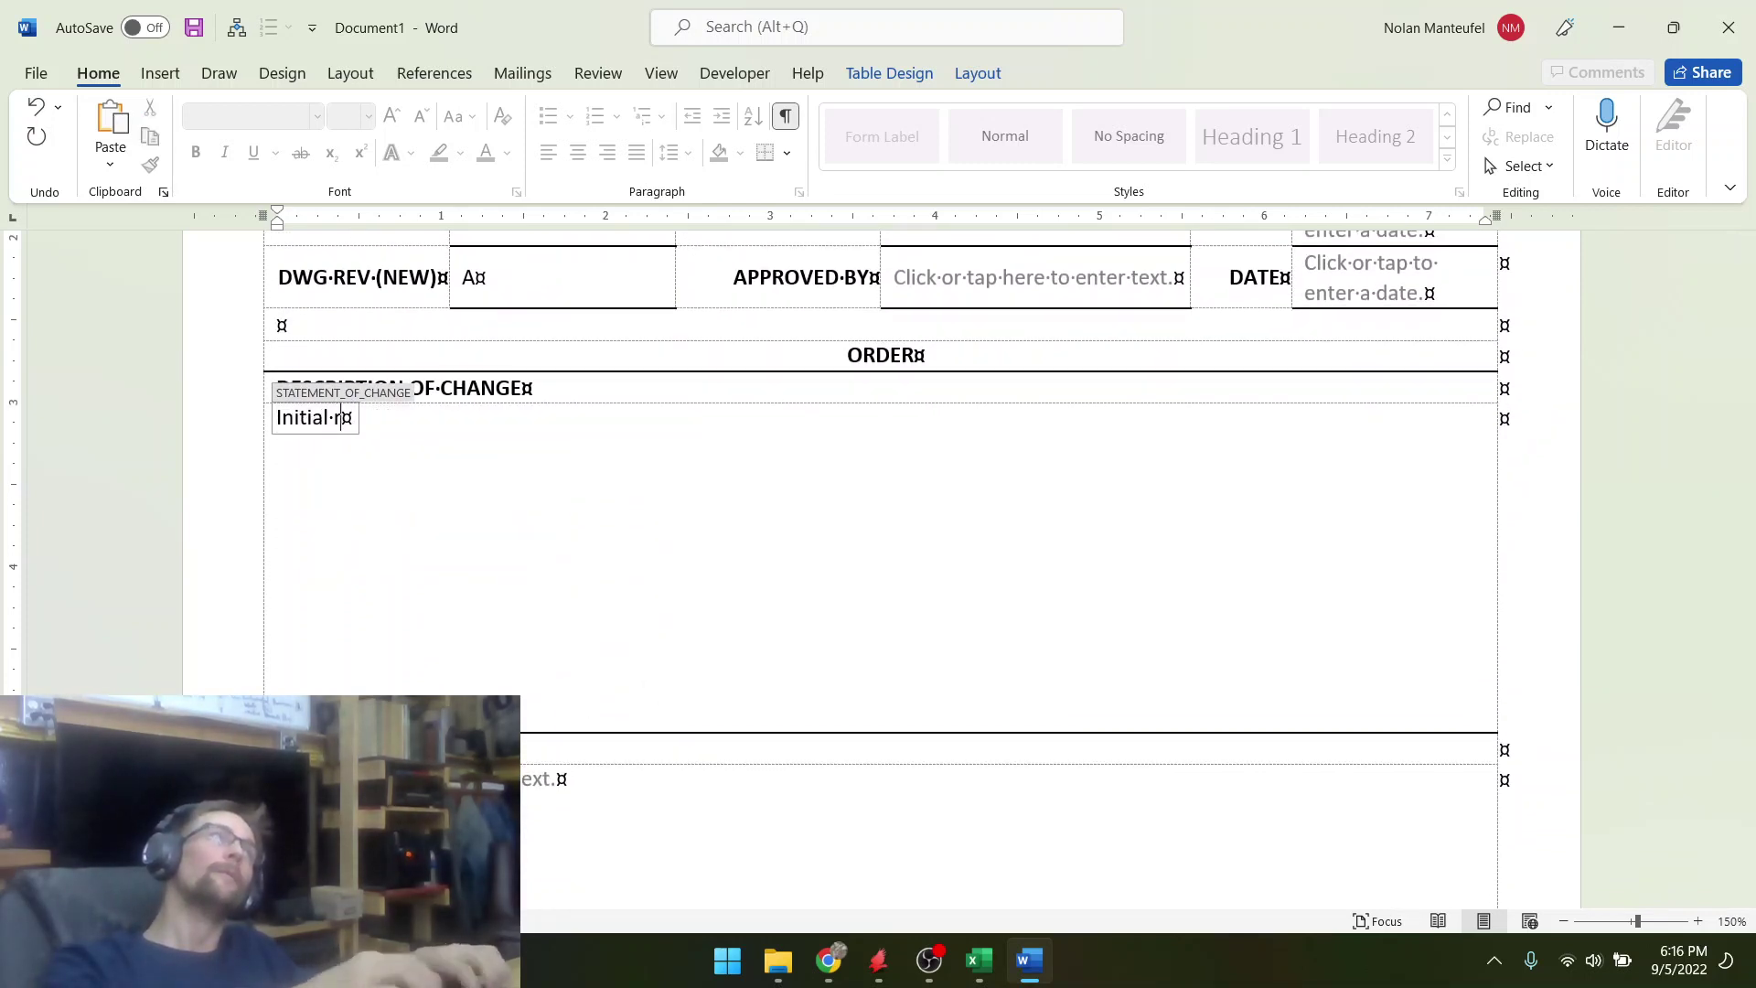
text(elease.)
key(Tab)
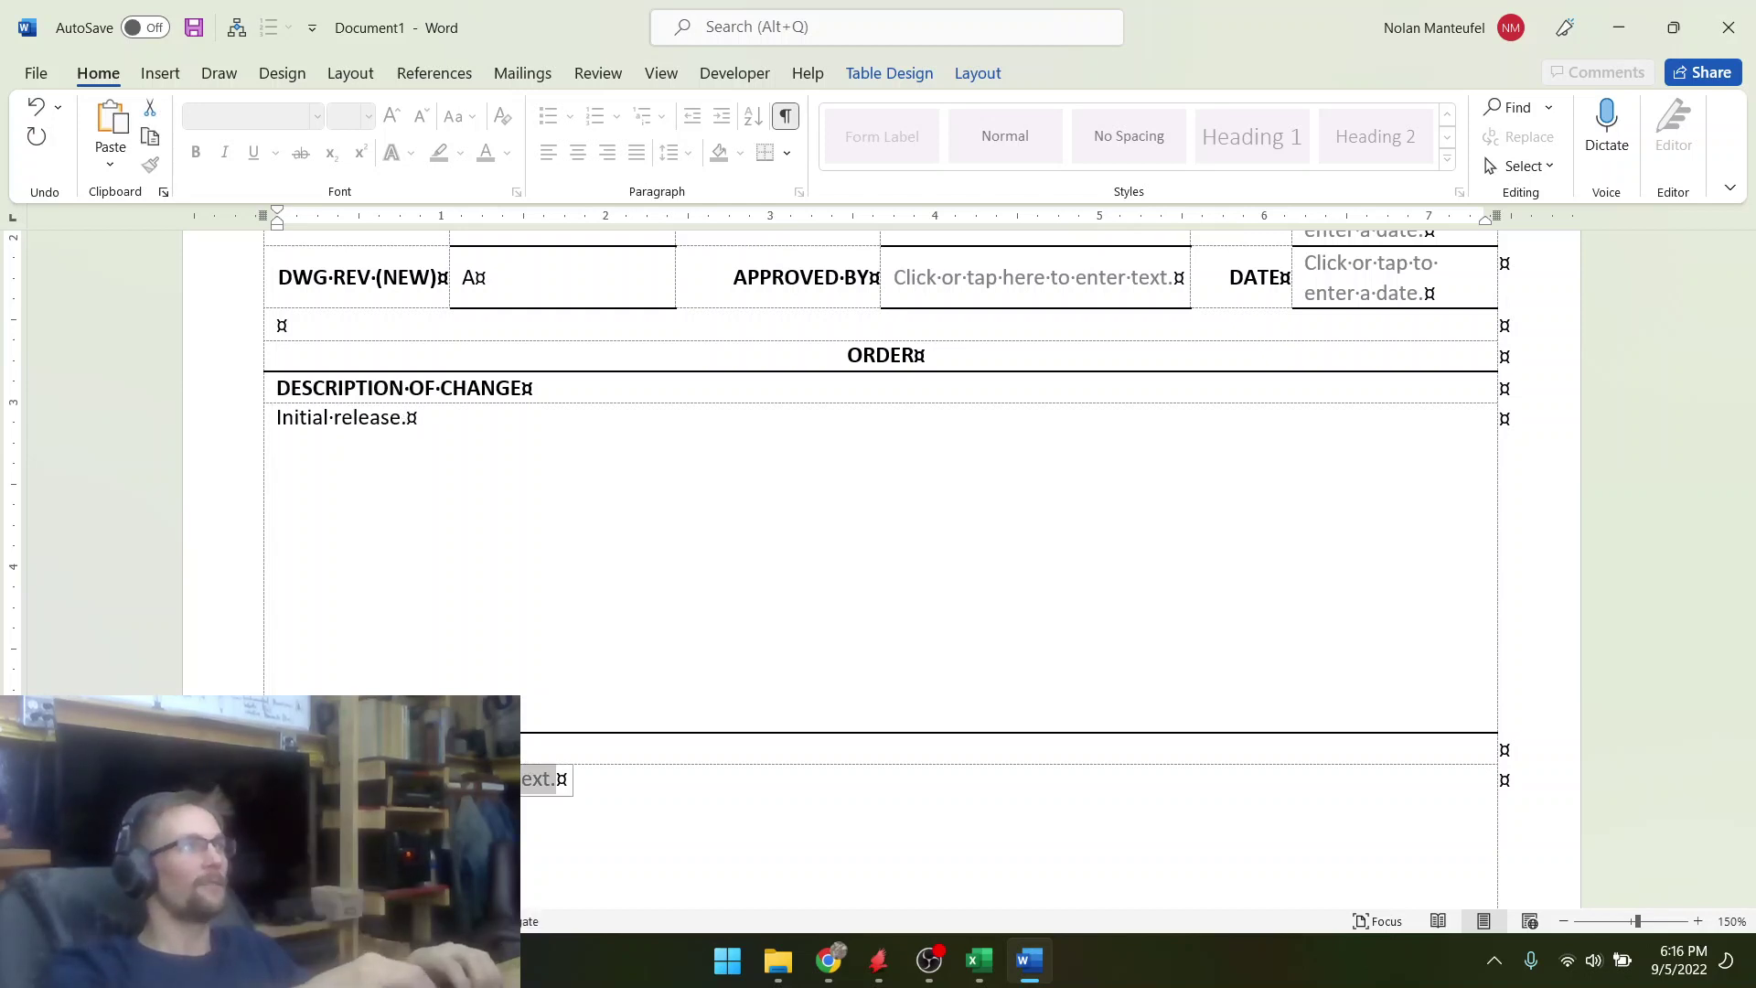
- Enter "No known risk." as the change order's statement of risk
scroll(648, 688, down, 5)
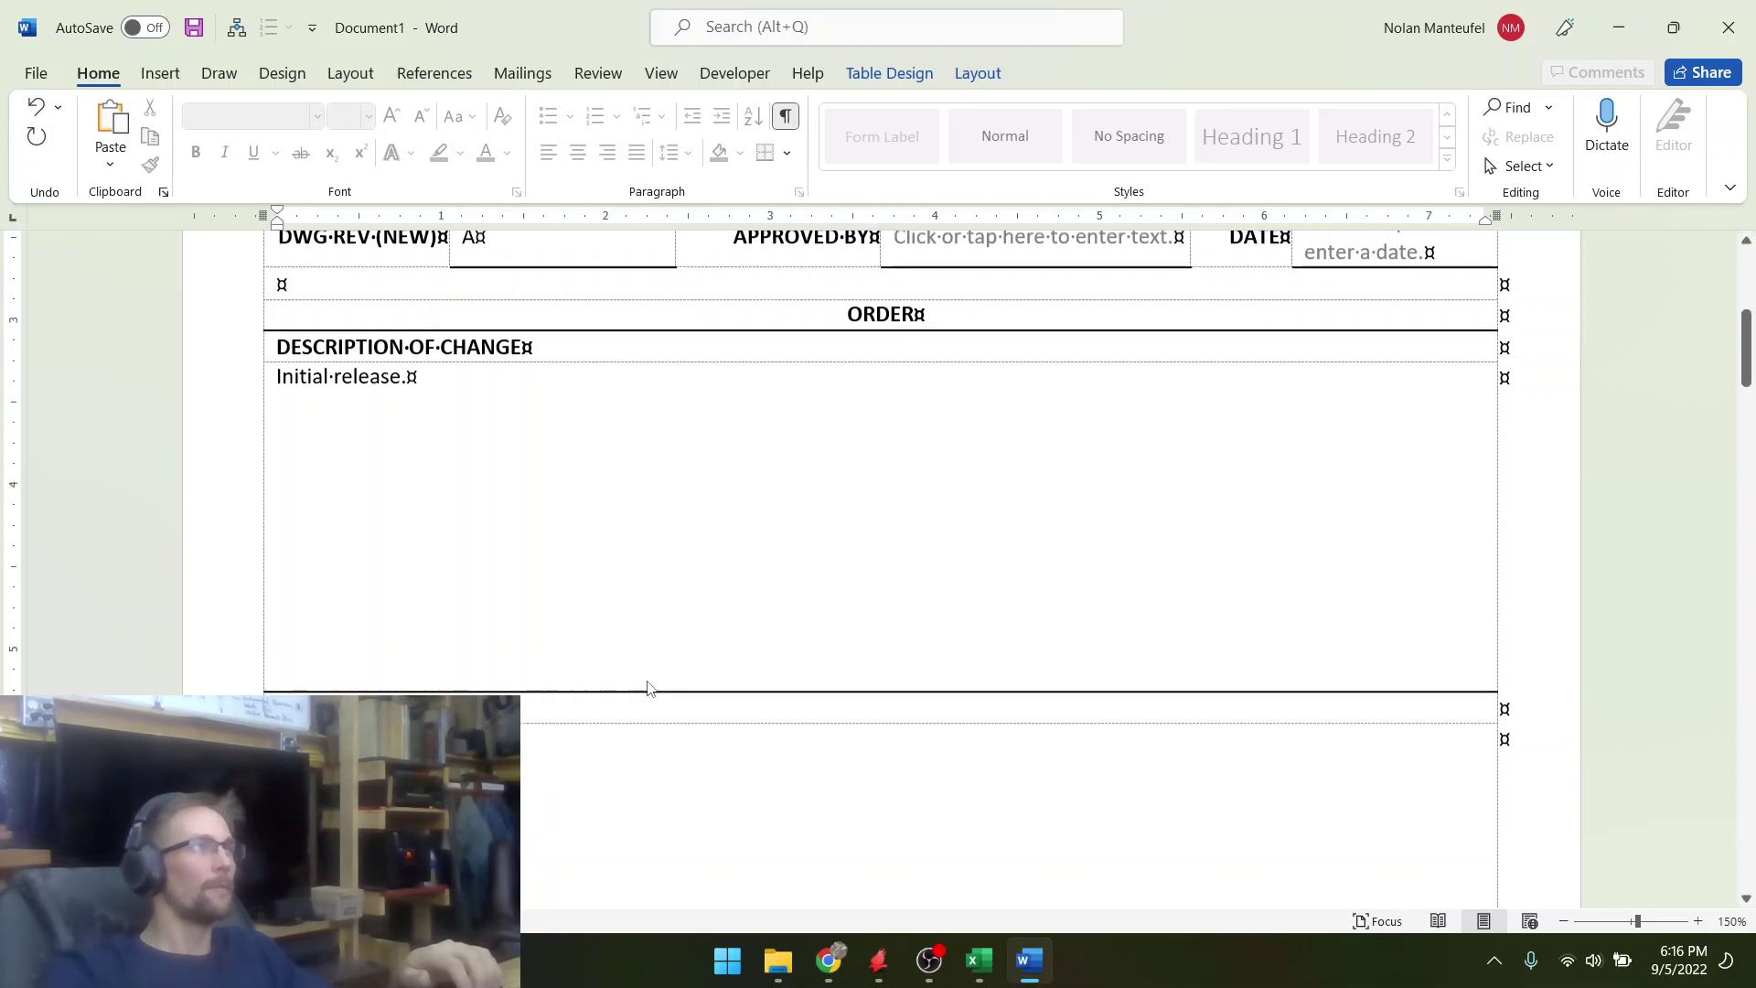
text(N)
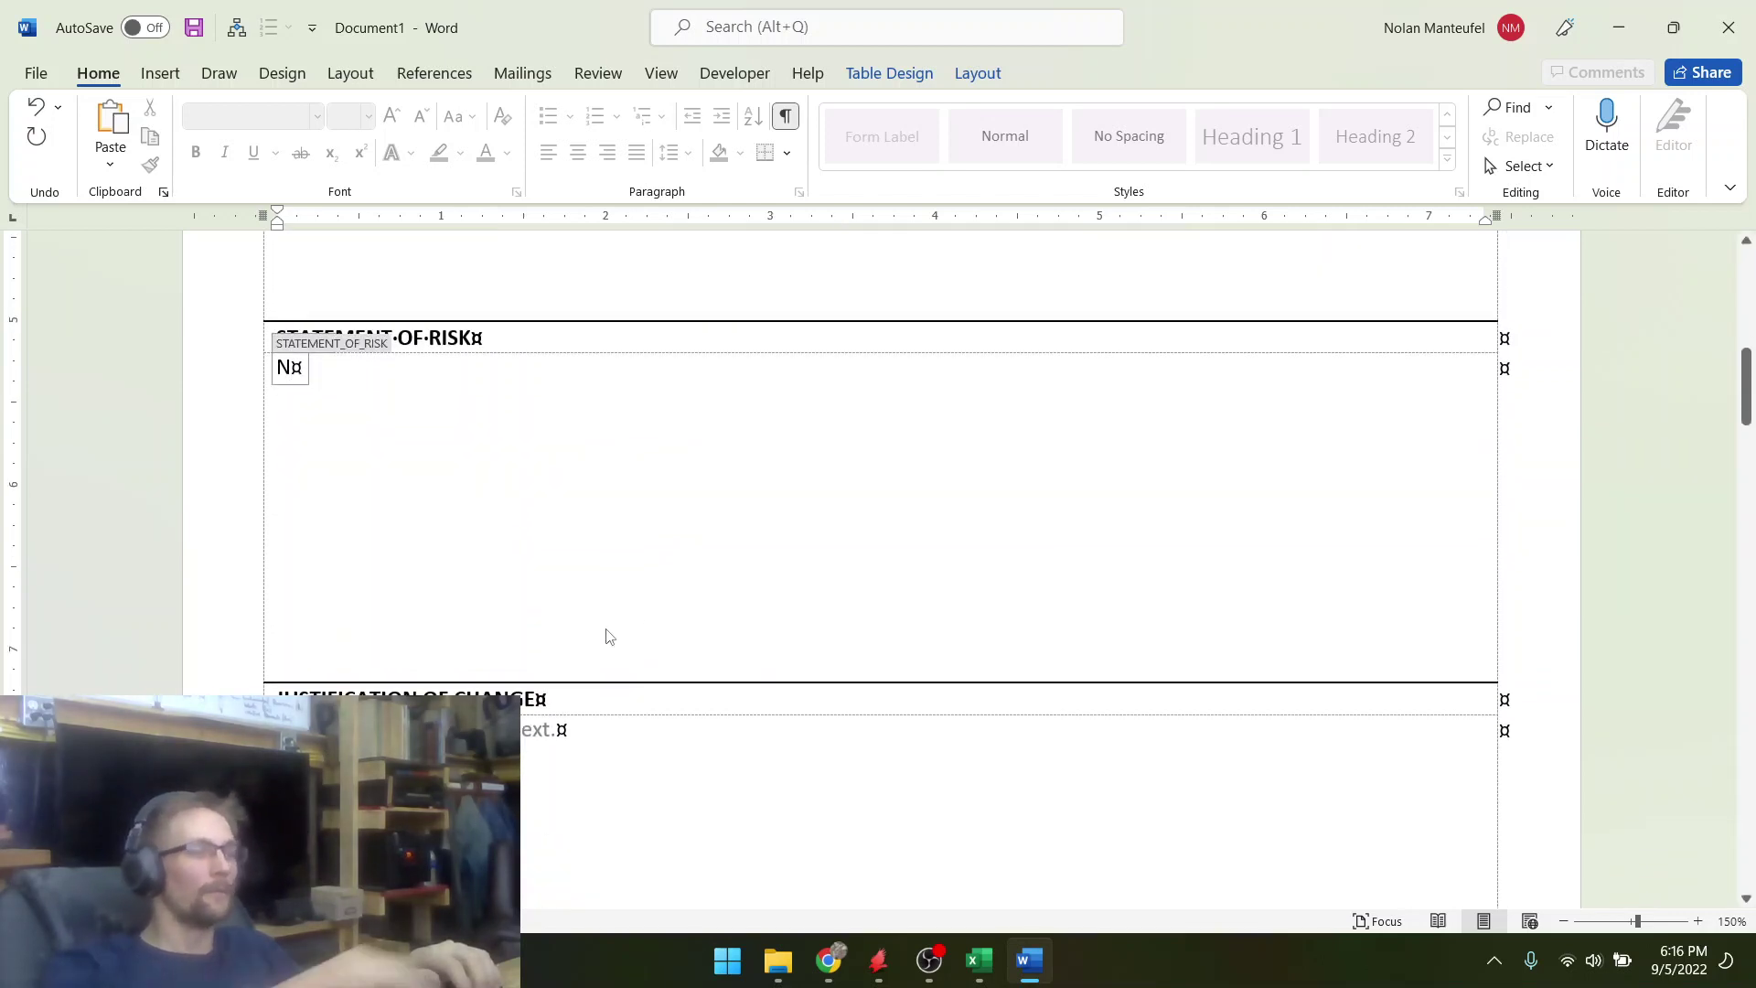
text(o k)
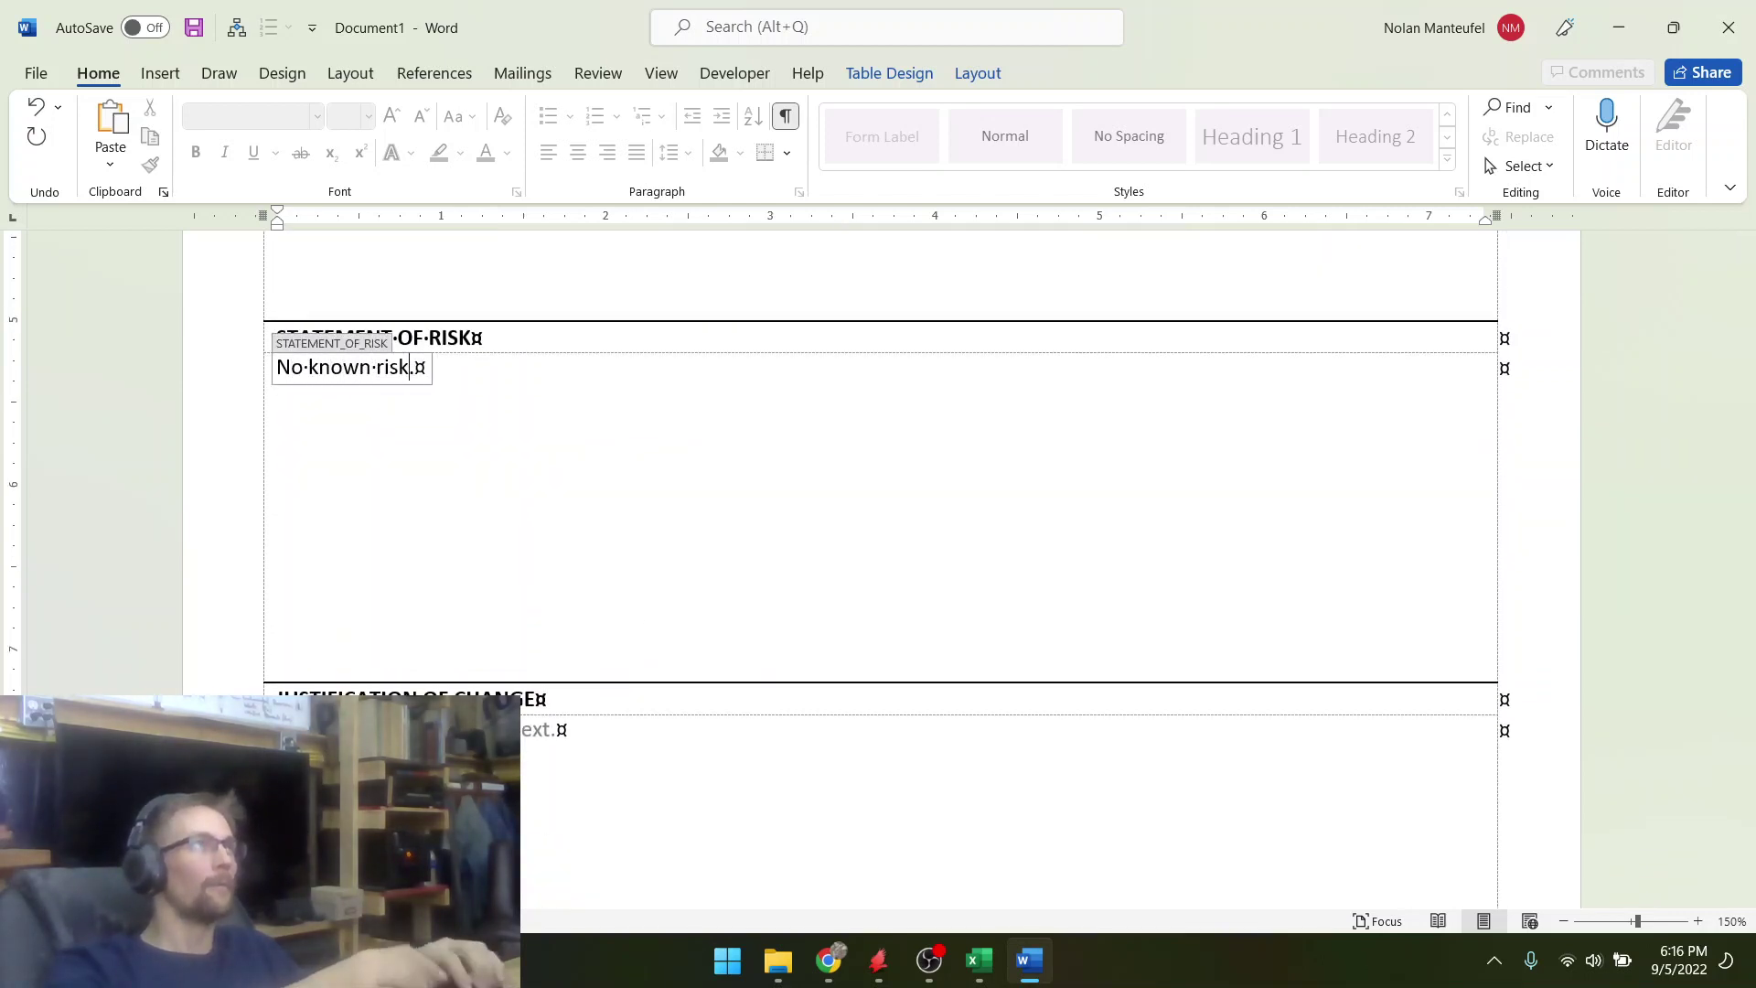
text(nown risk.)
key(Tab)
- Enter "Product development." as the justification of change and look through the remaining pages of the change order
scroll(769, 567, down, 4)
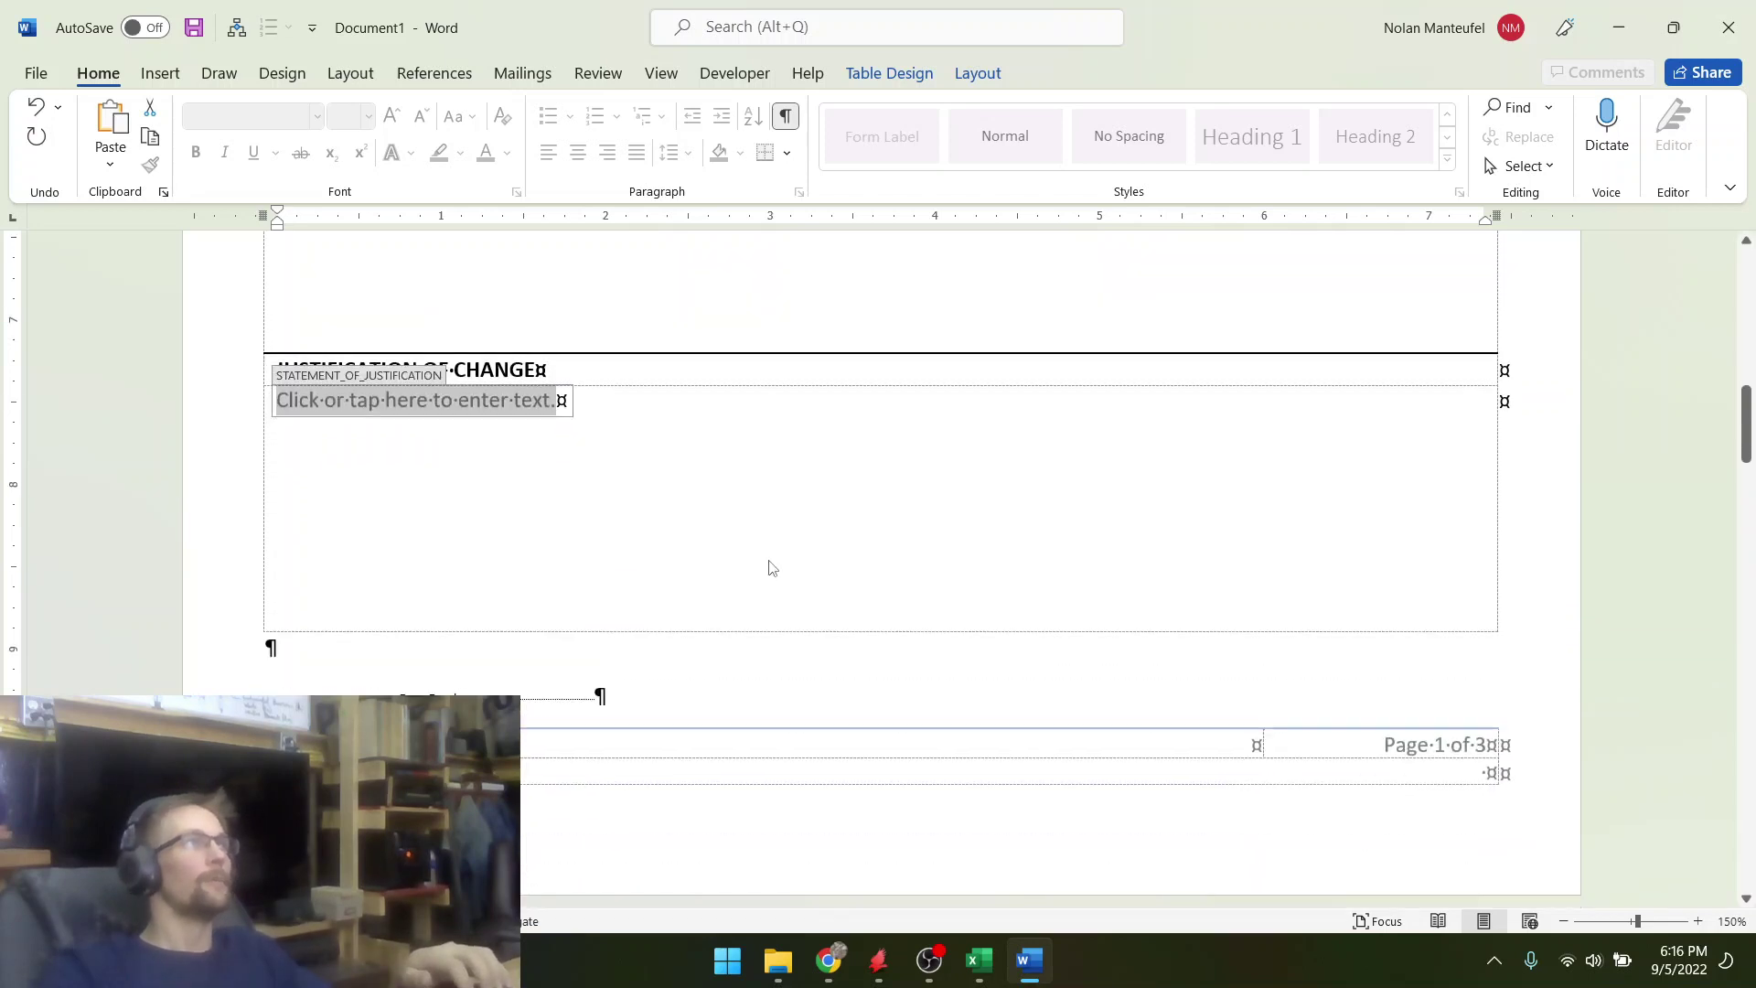
text(Product)
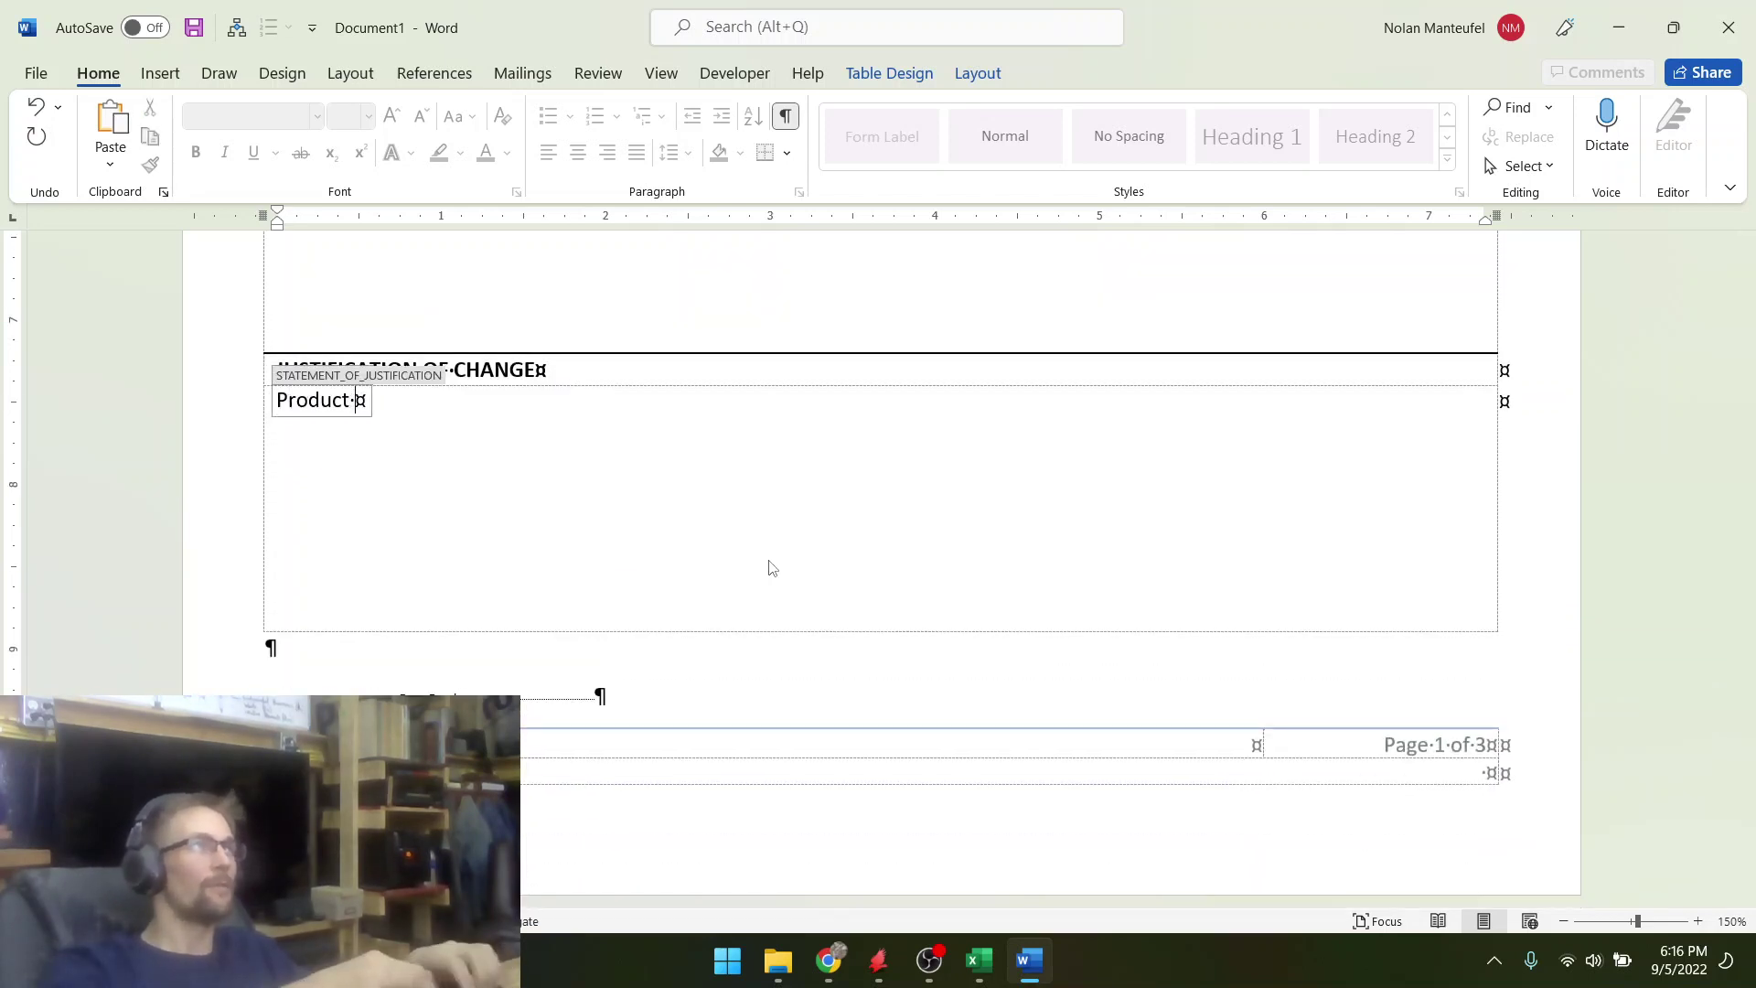
text( De)
key(BackSpace)
key(BackSpace)
text(d)
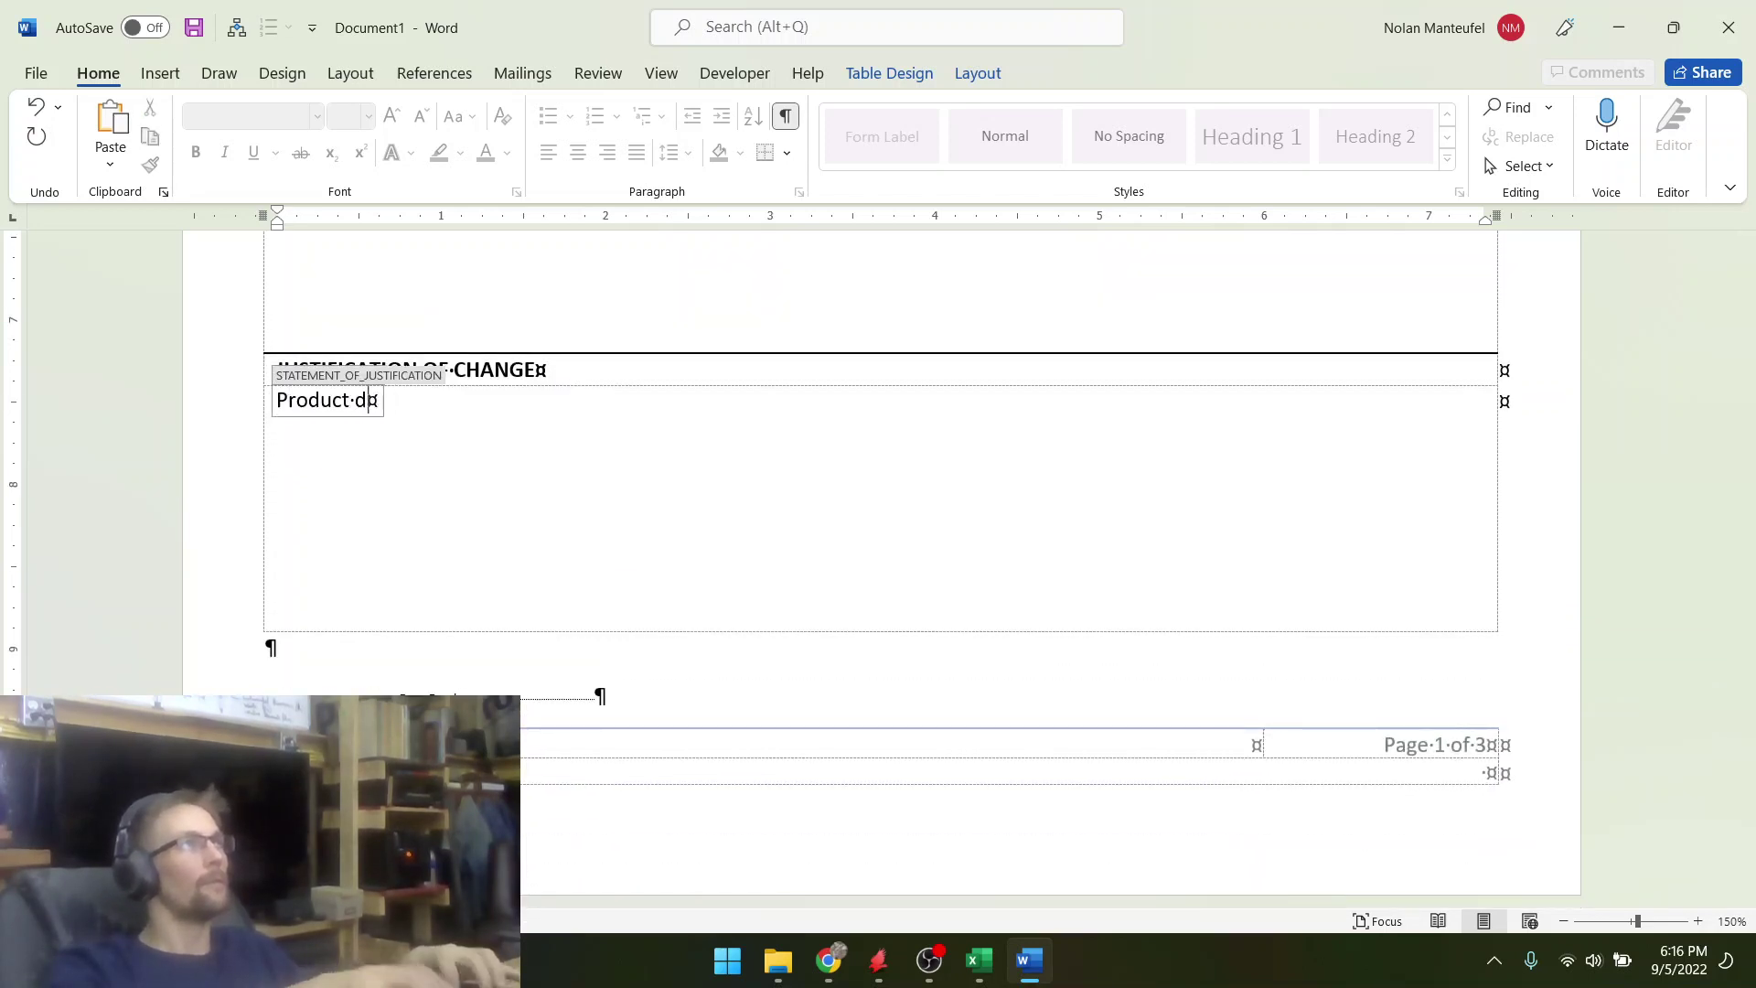
text(veelopment.)
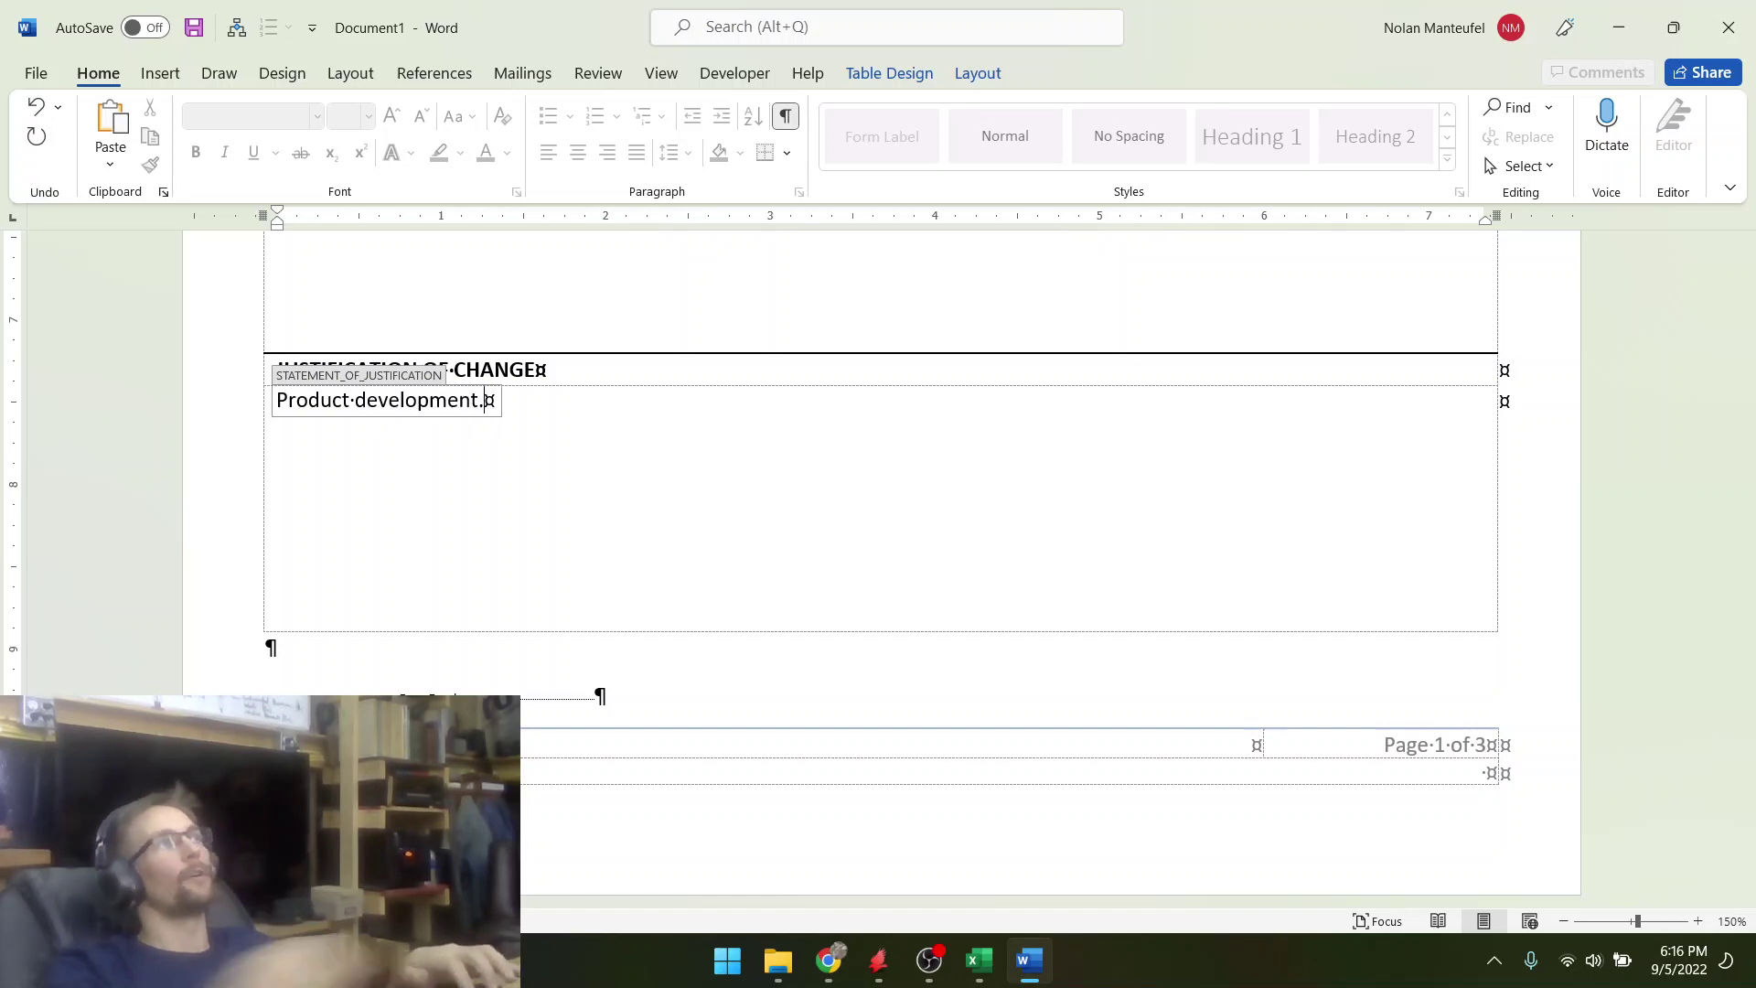
scroll(749, 588, down, 10)
scroll(734, 596, down, 6)
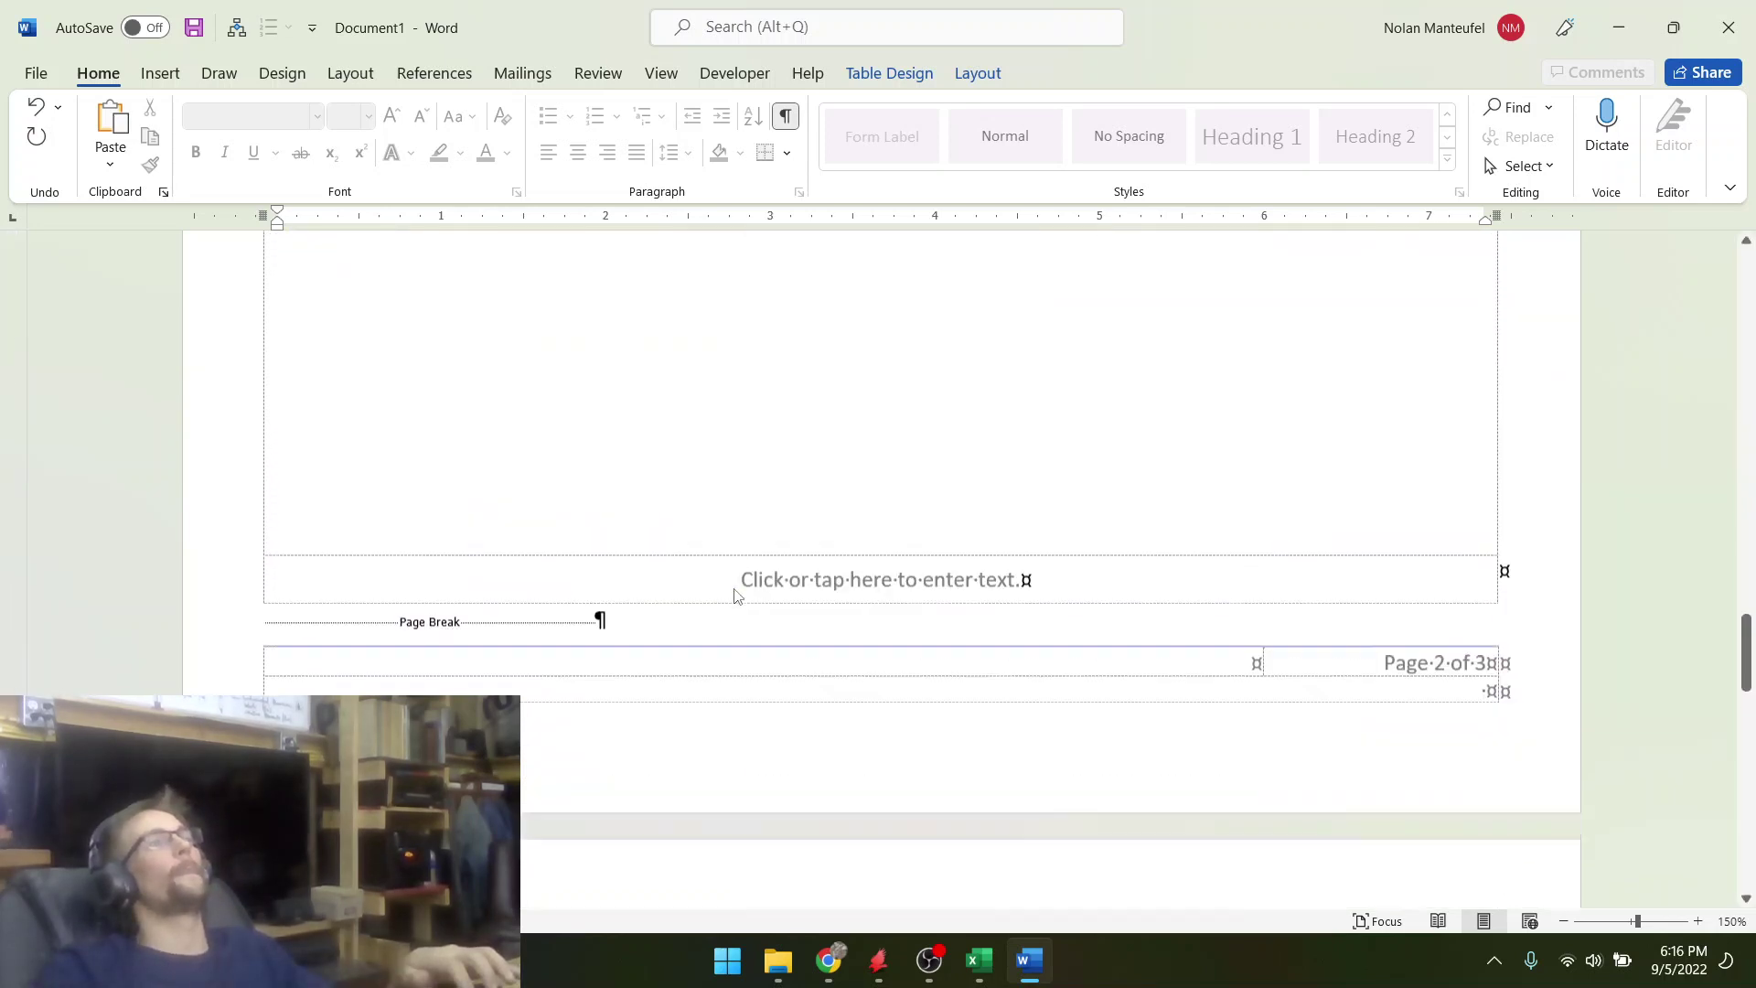
click(742, 608)
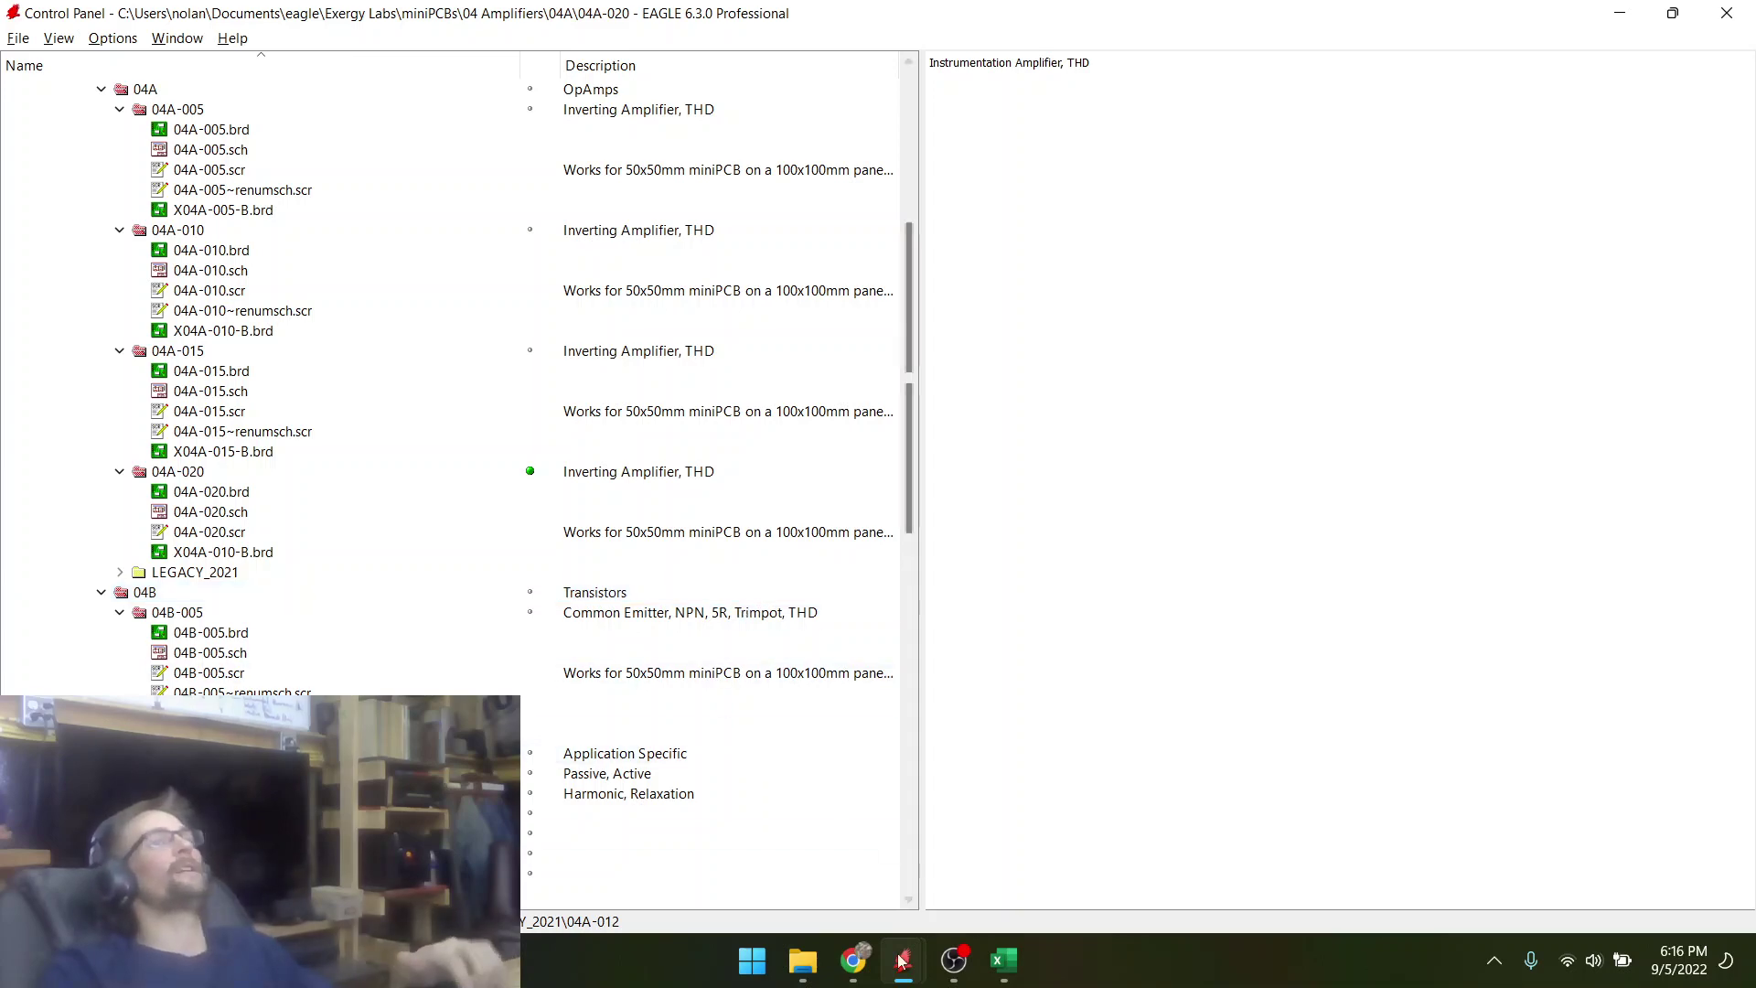
- Switch to the 04A-020 schematic in EAGLE and set the drawing frame's CIRCUIT_NAME attribute to QUAD OPAMP CIRCUIT
mouse_move(903, 959)
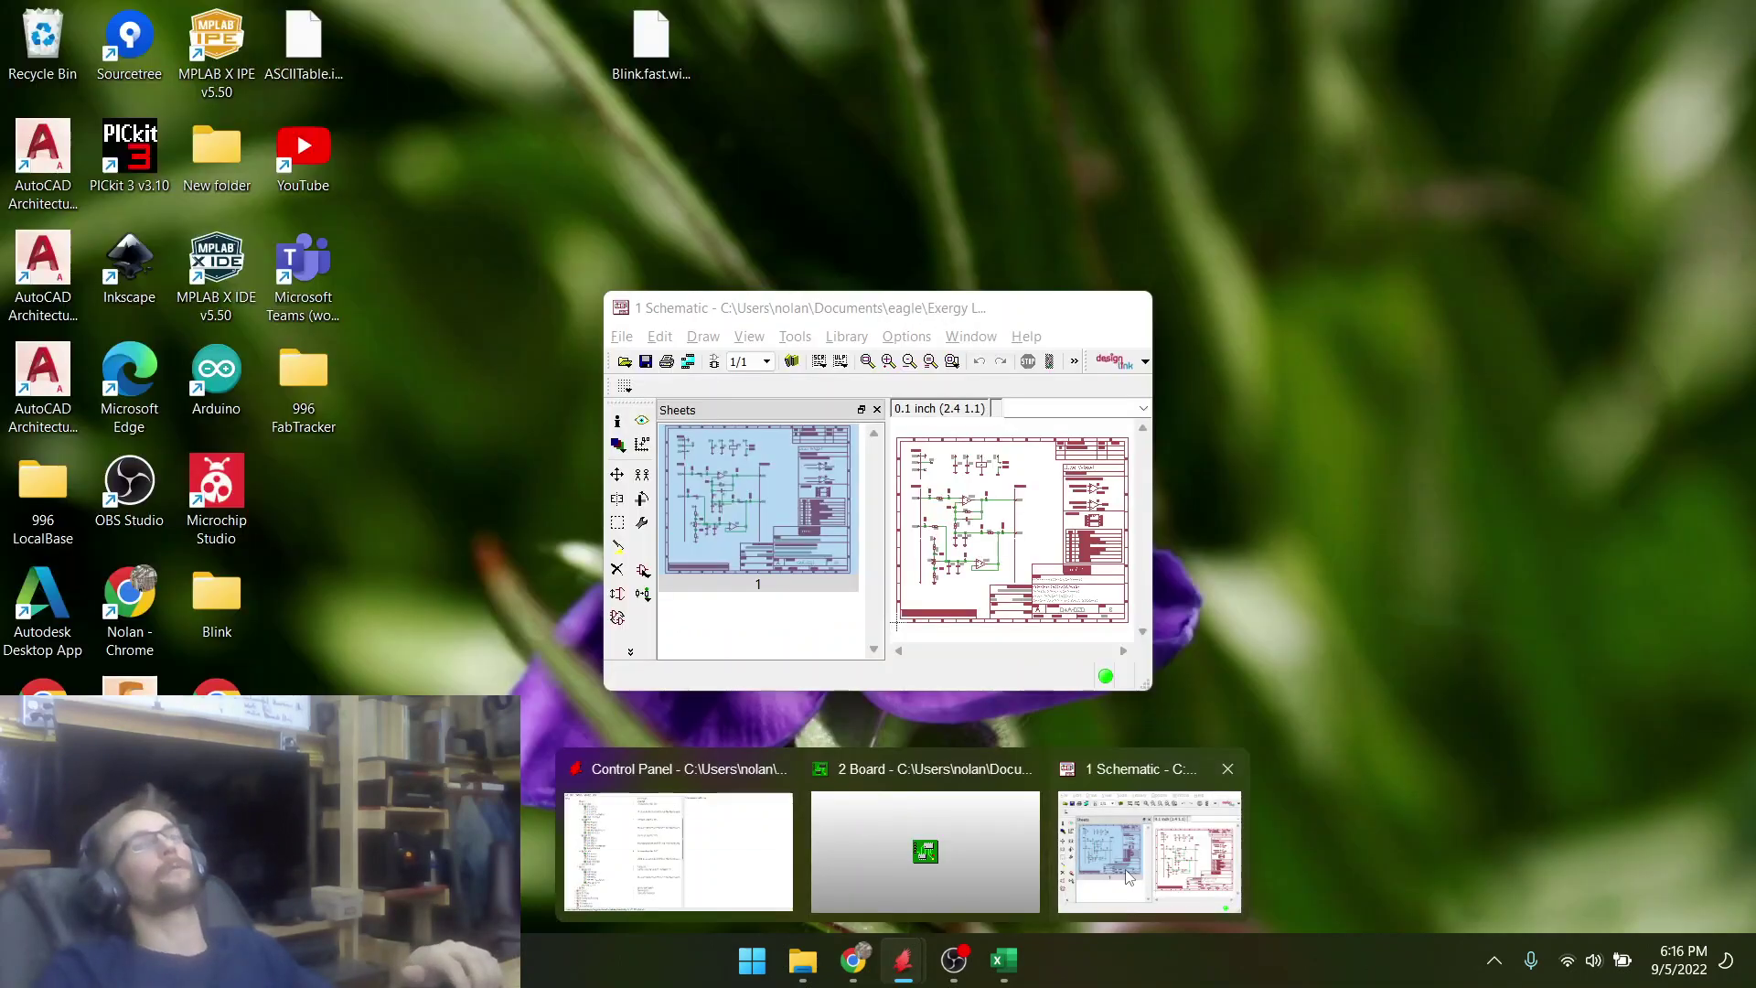
click(1121, 878)
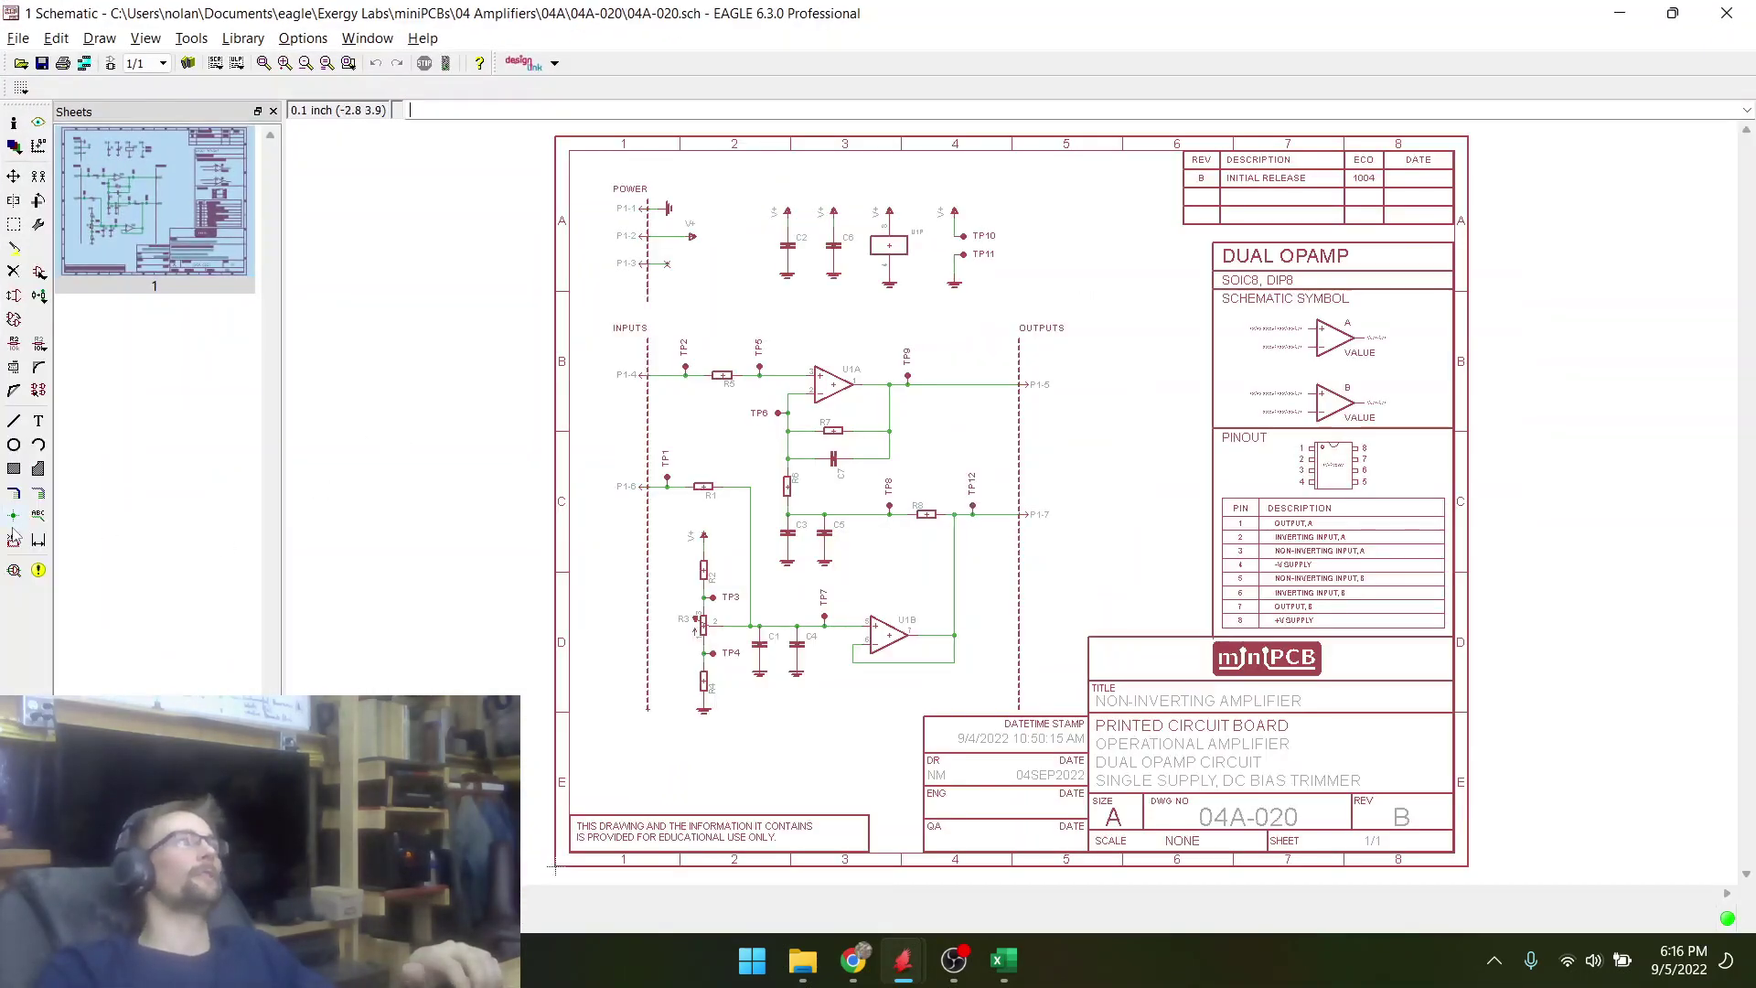
click(565, 864)
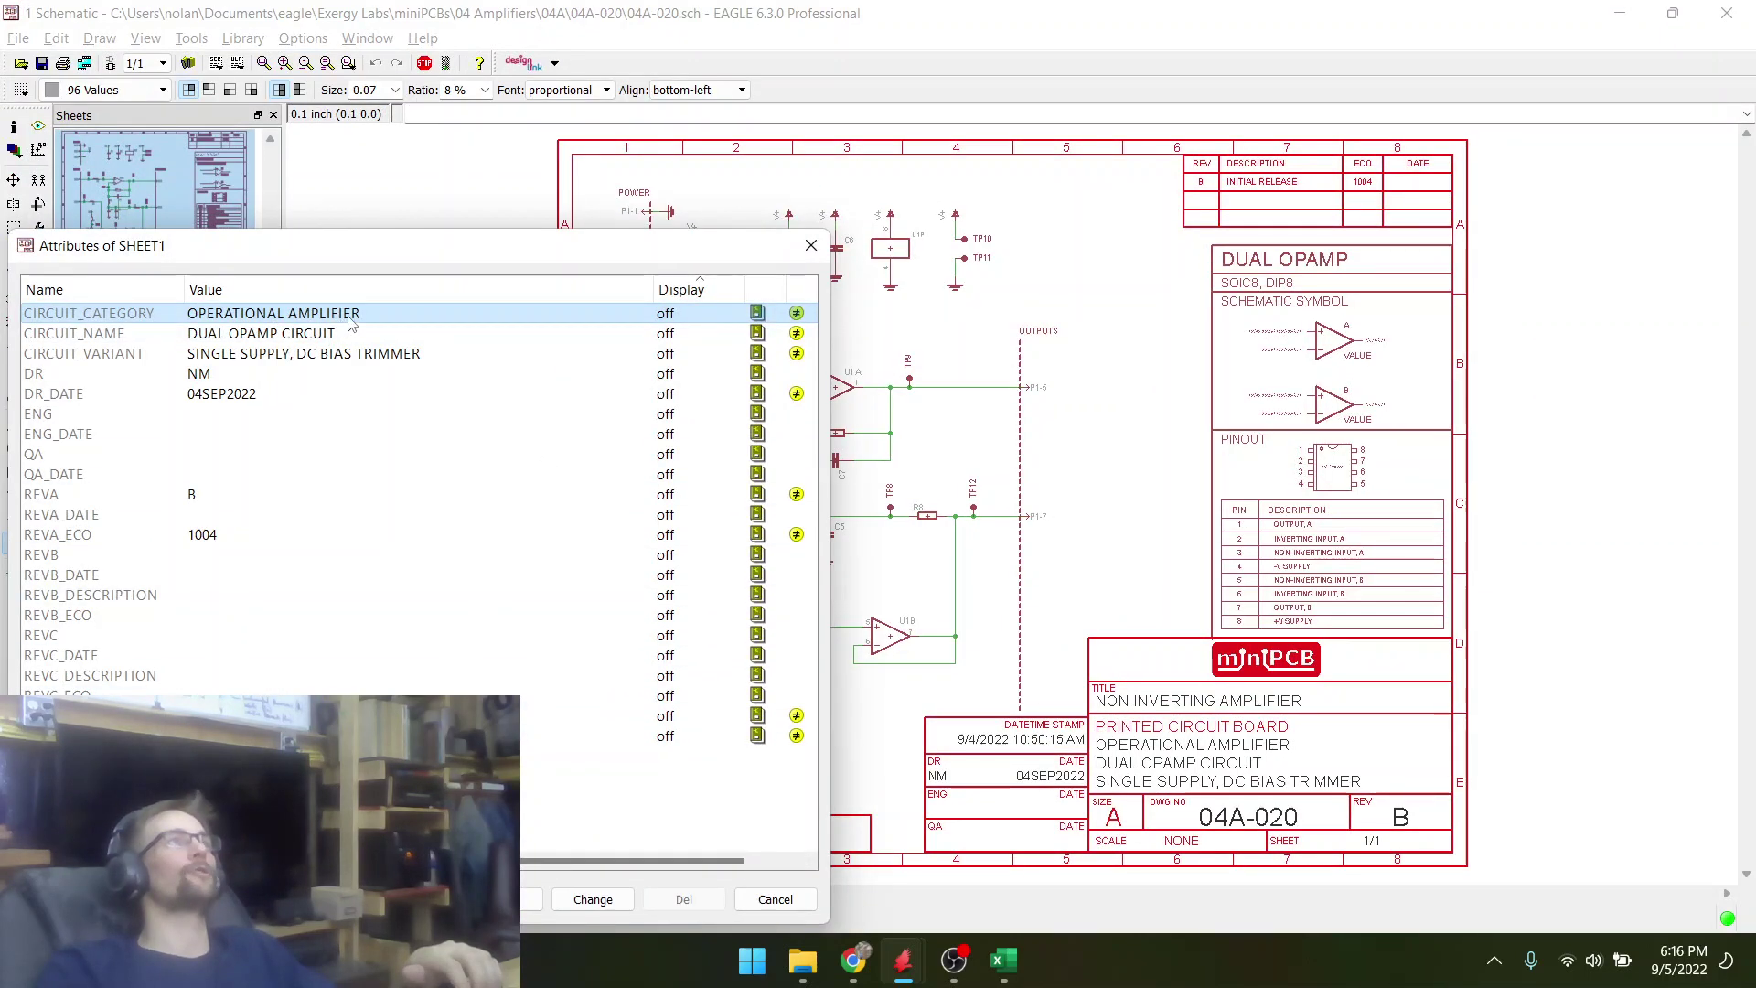
double_click(257, 337)
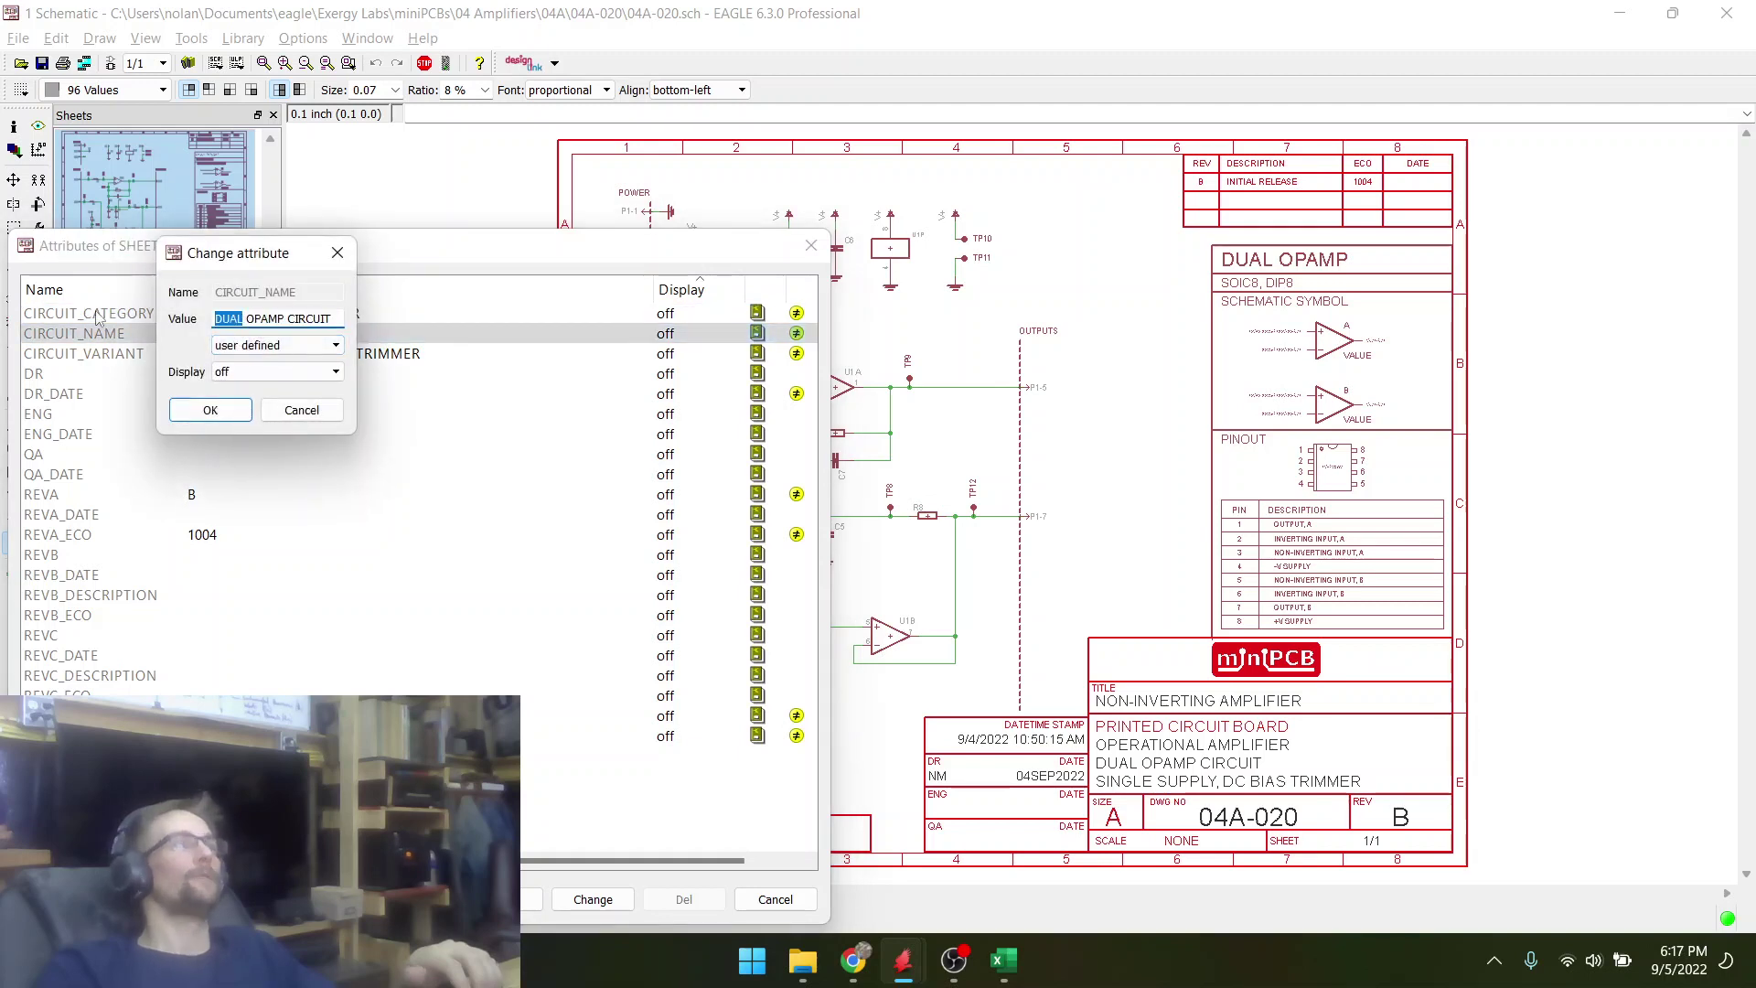
text(QUA)
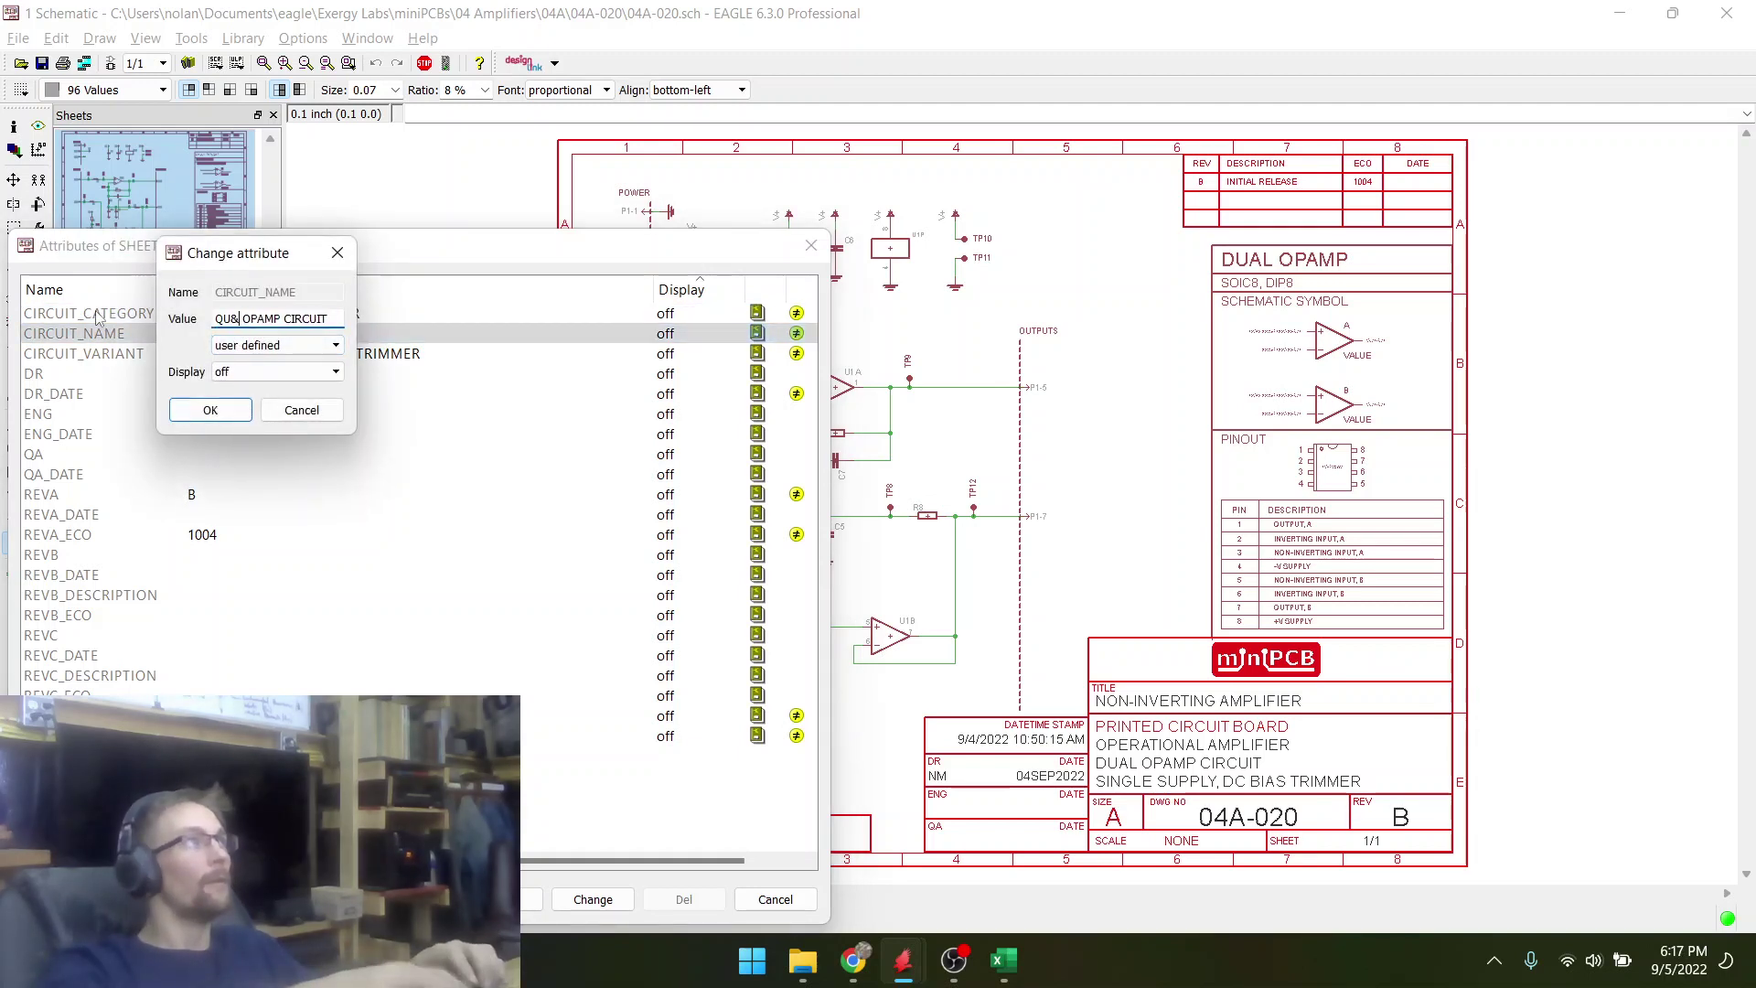
text(D)
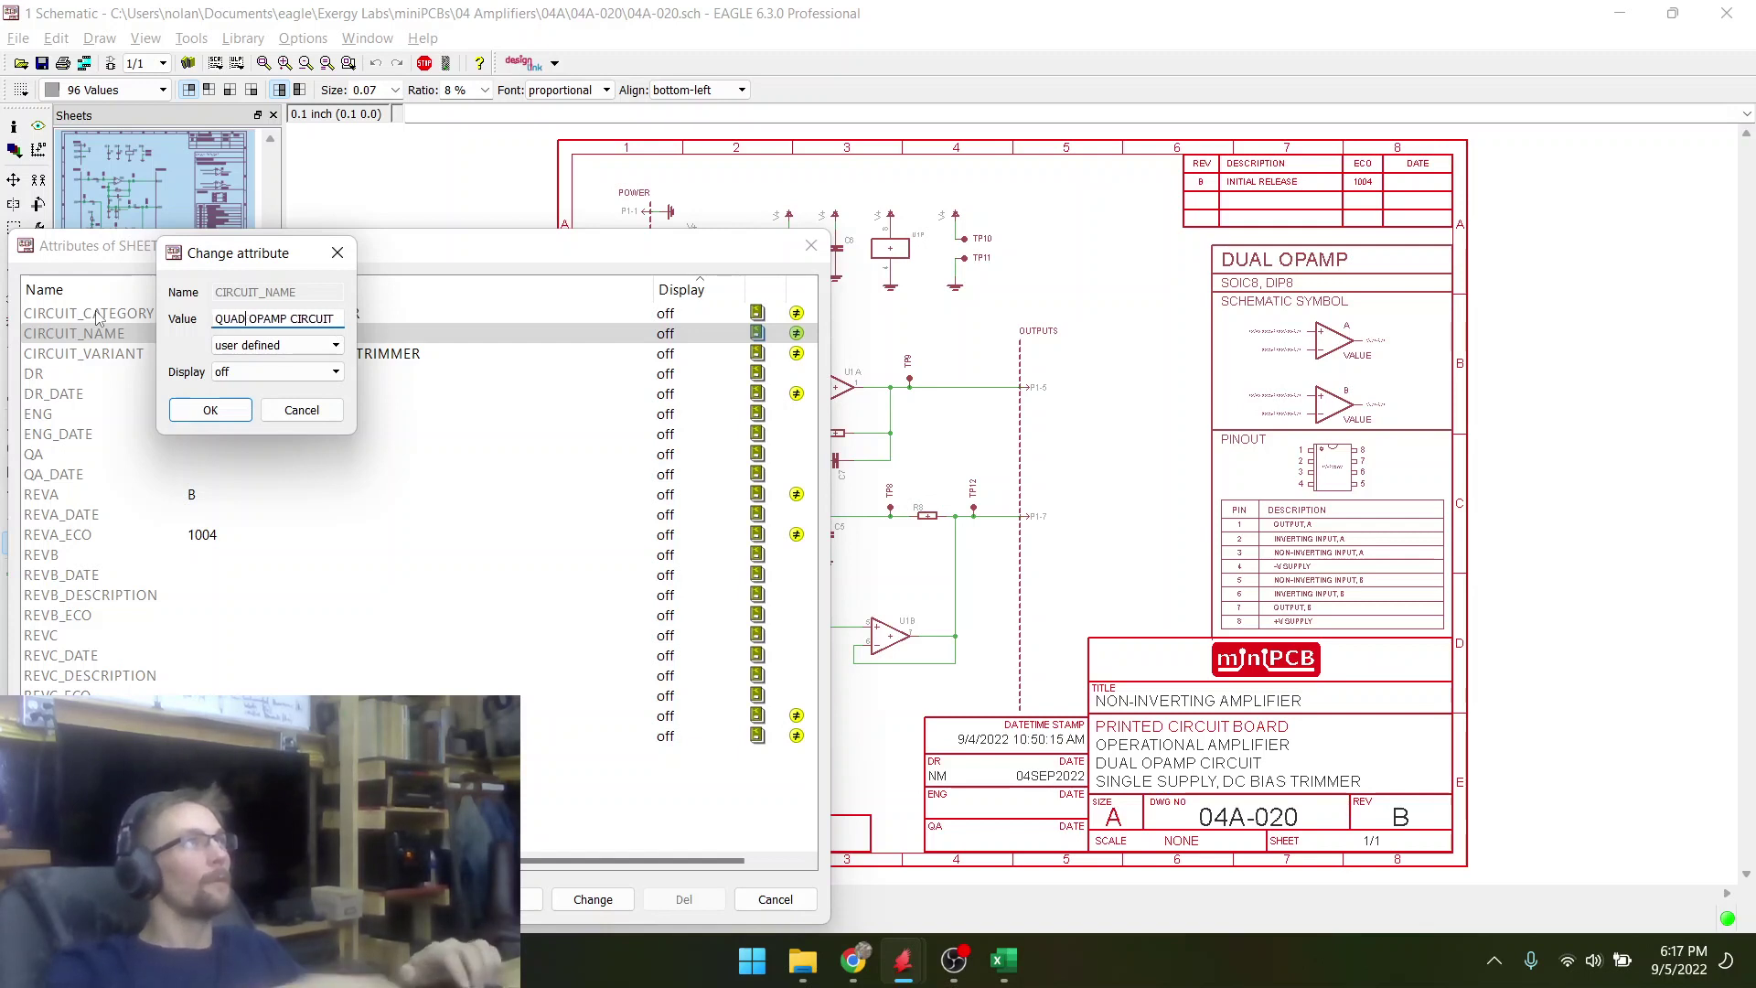
key(Return)
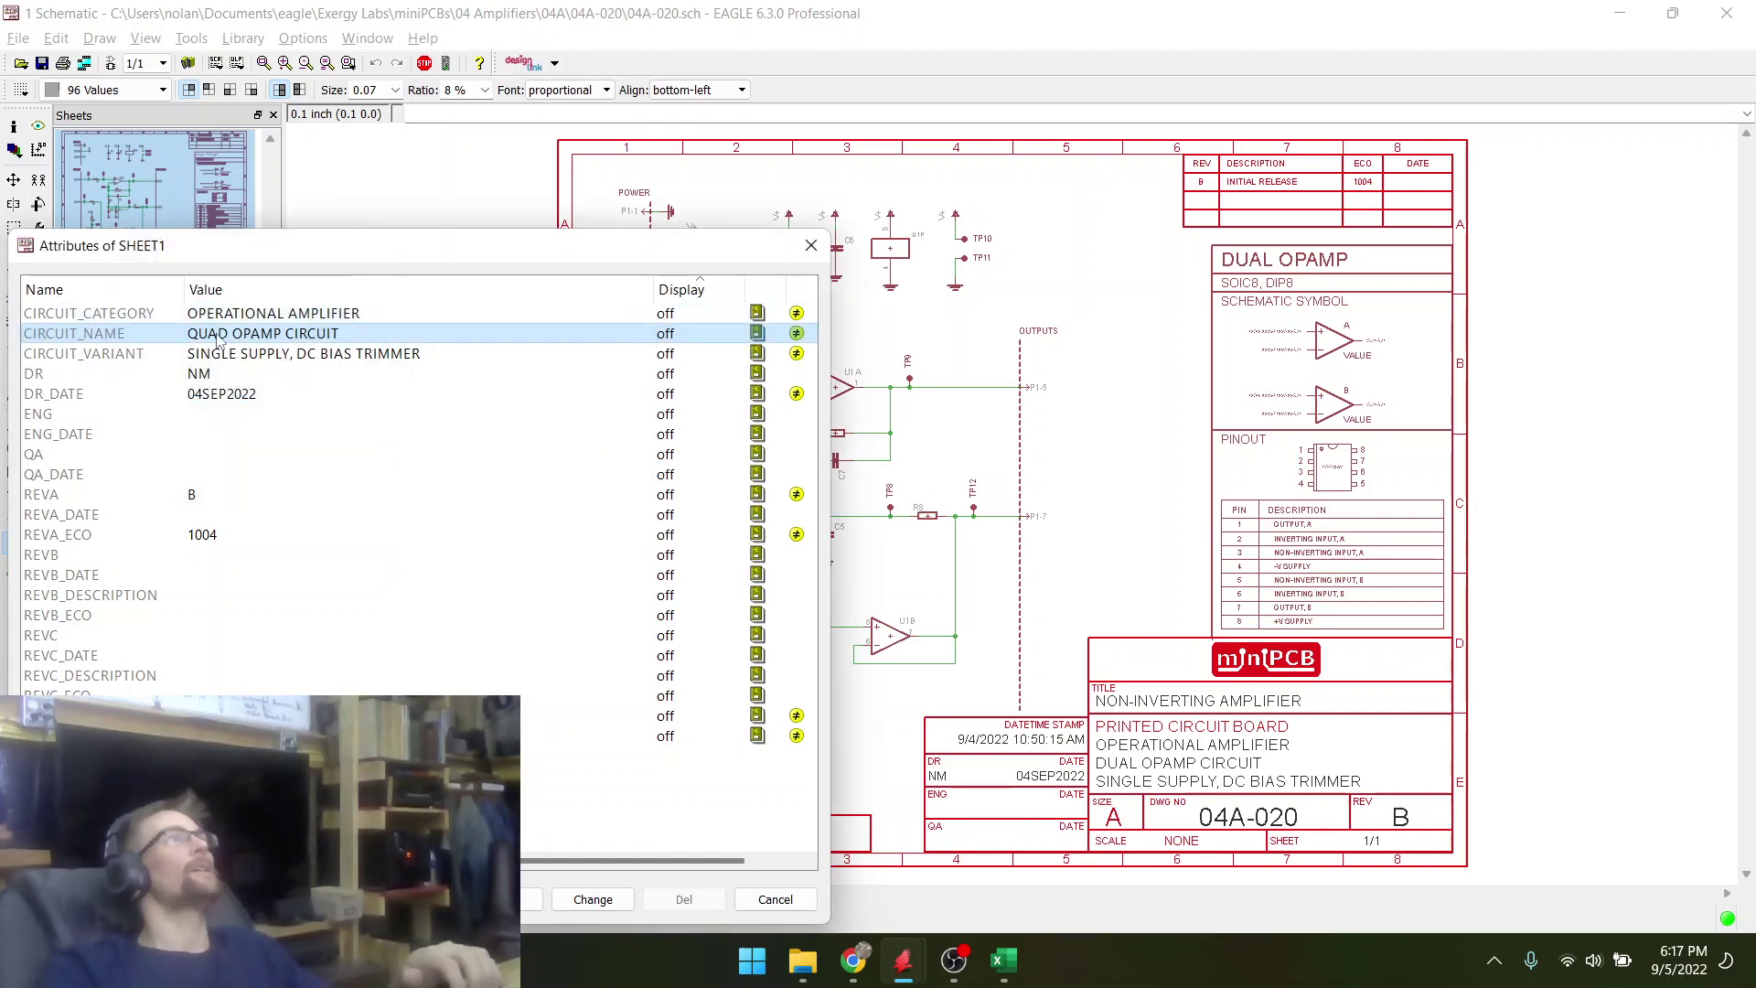
- Set the frame's DR_DATE attribute to 05SEP2022
double_click(211, 393)
click(224, 320)
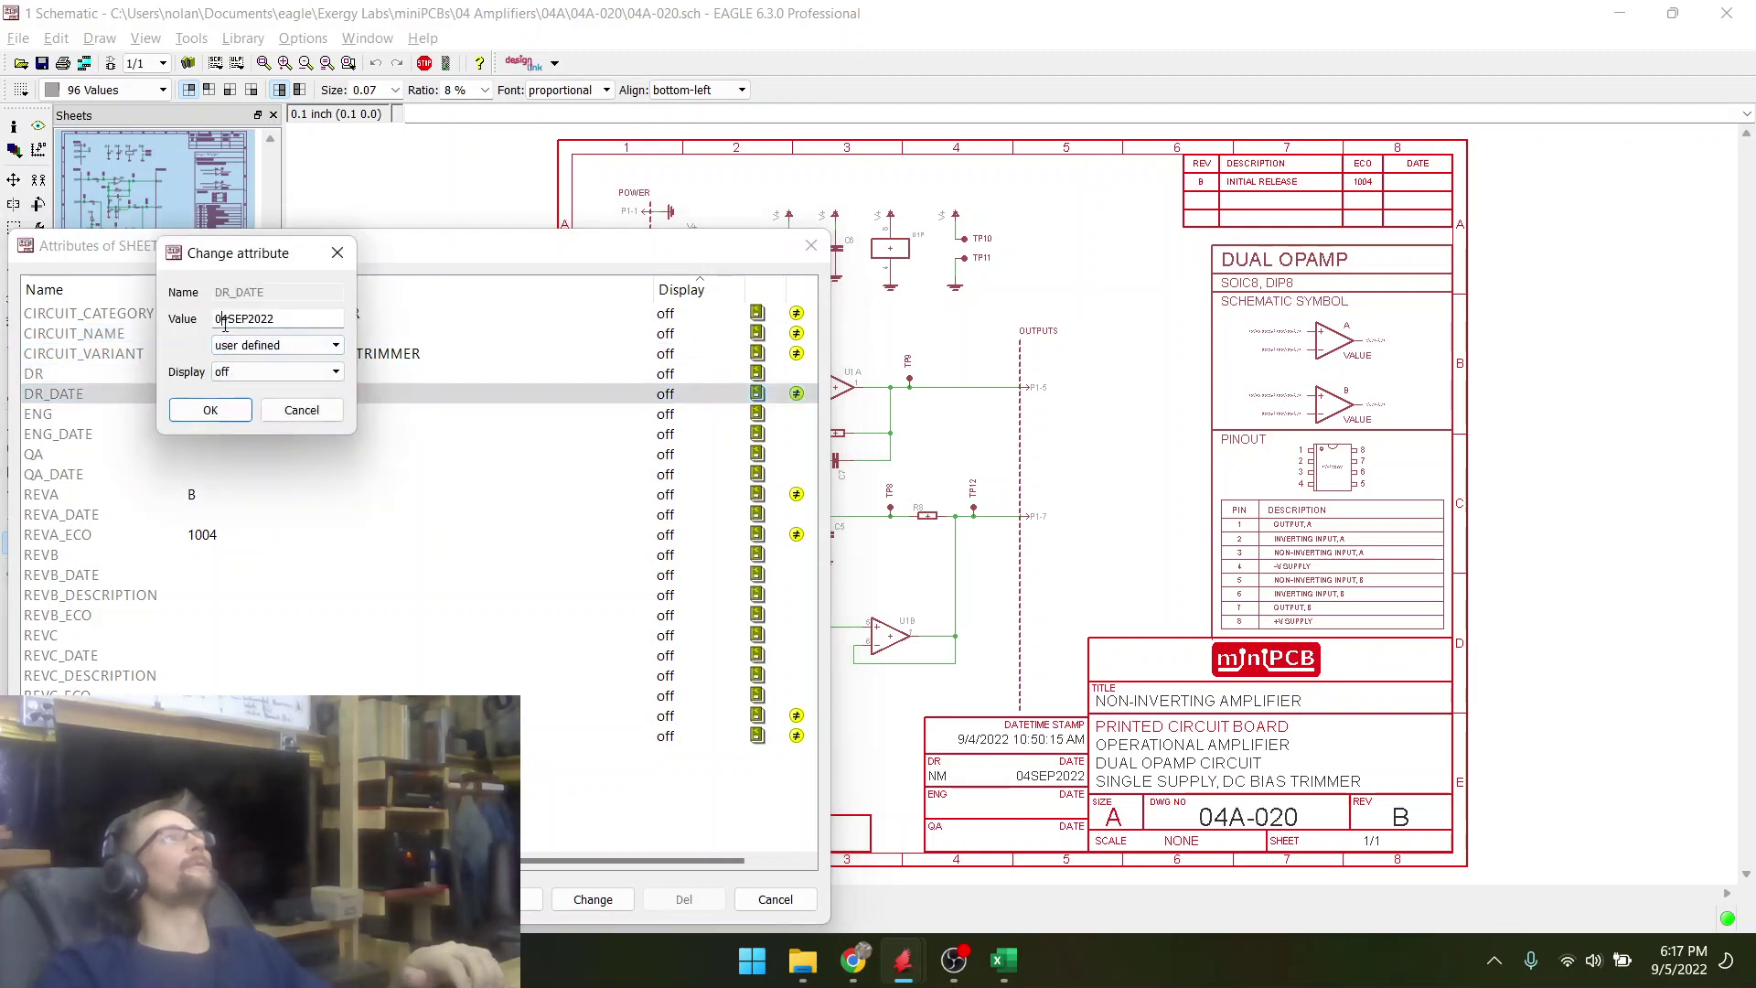
text(5)
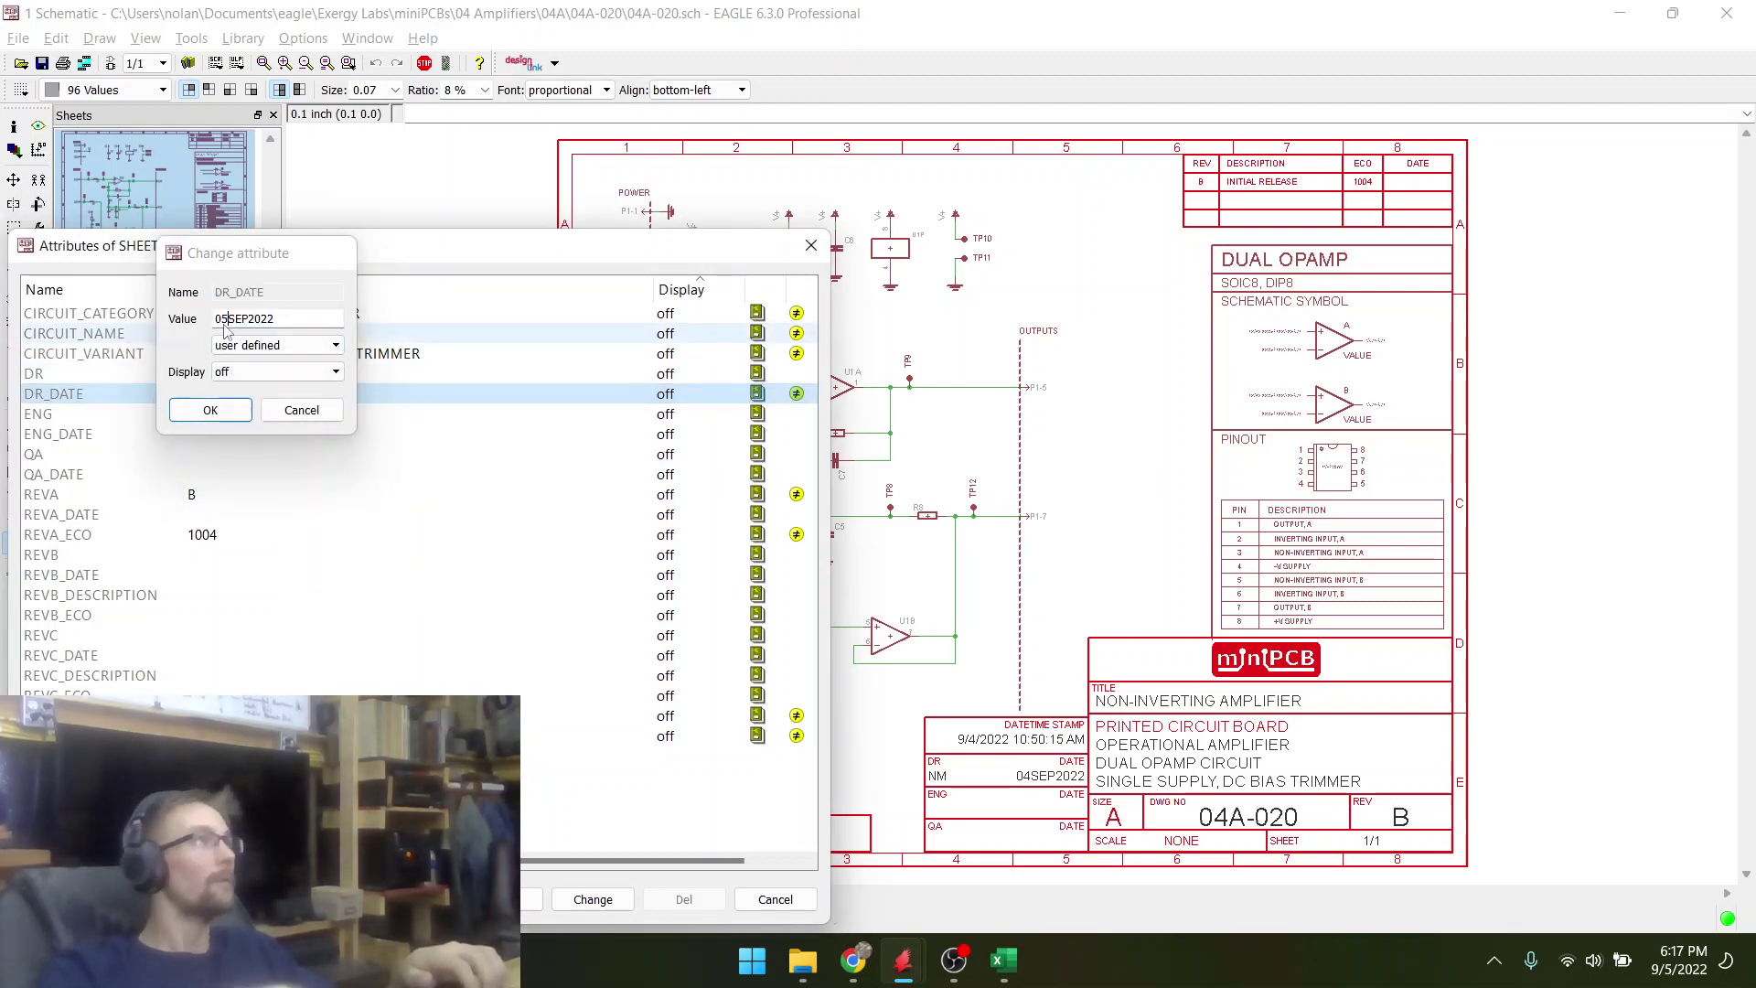
key(Return)
- Set the REVA attribute to A and the REVA_ECO attribute to 1005
click(210, 503)
double_click(208, 503)
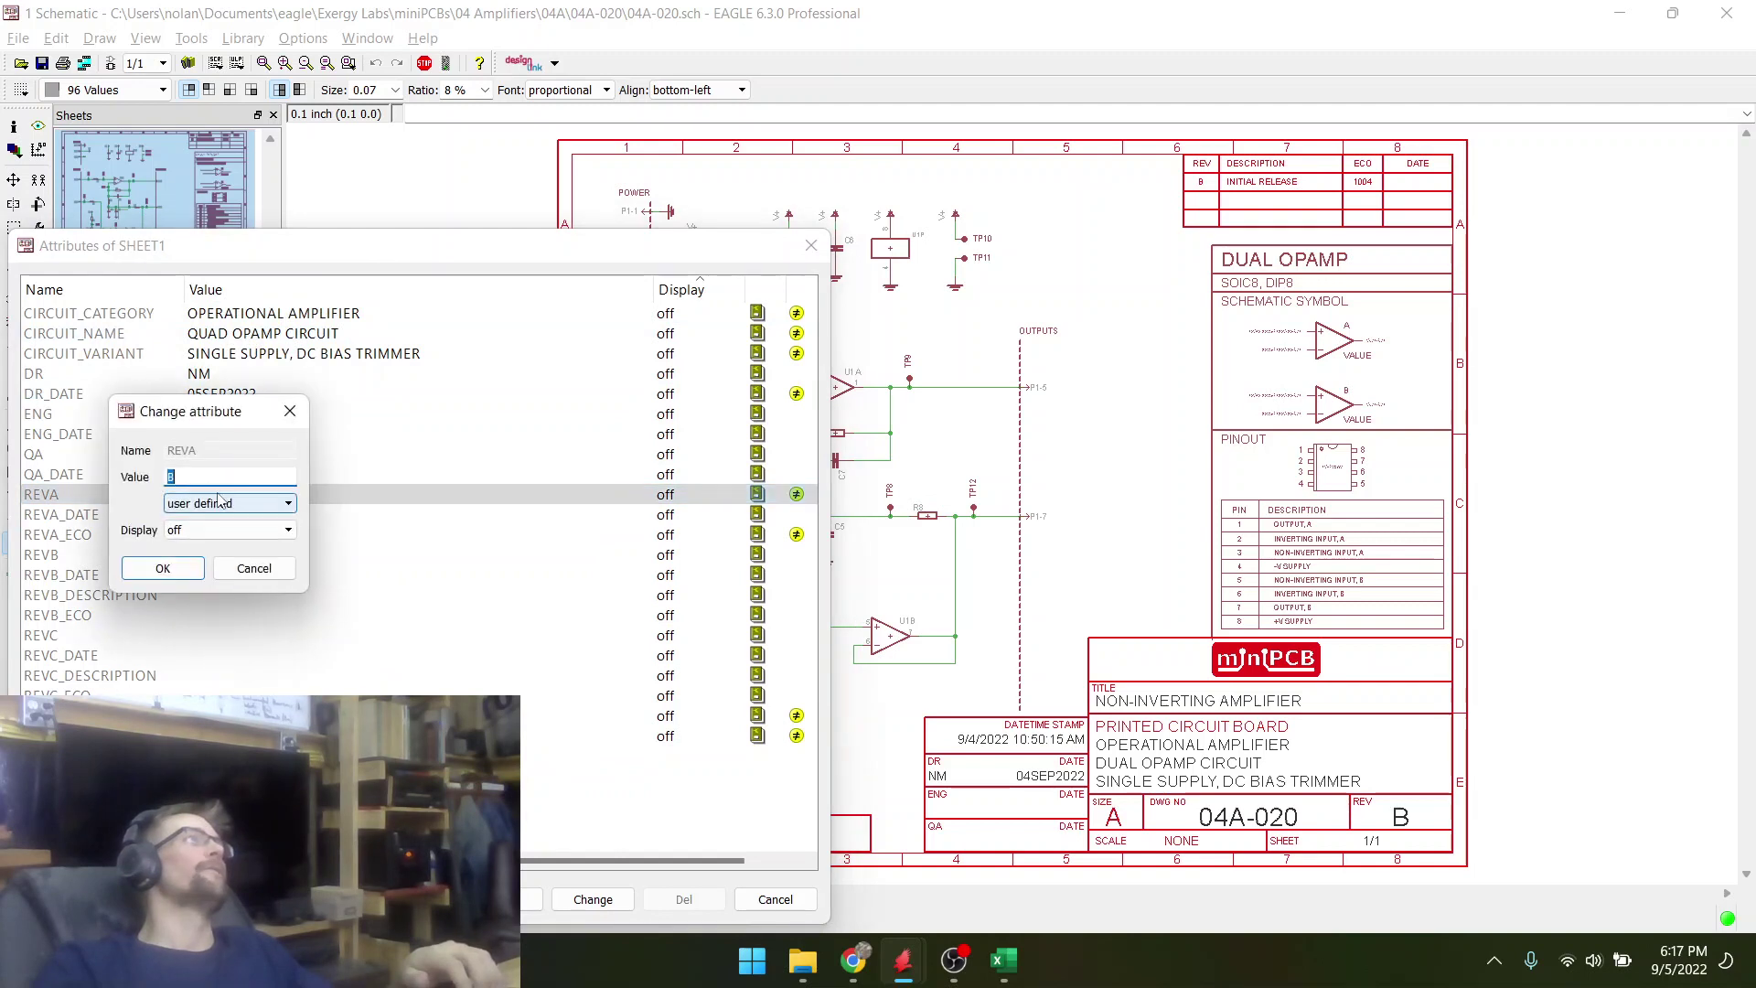
text(A)
key(Return)
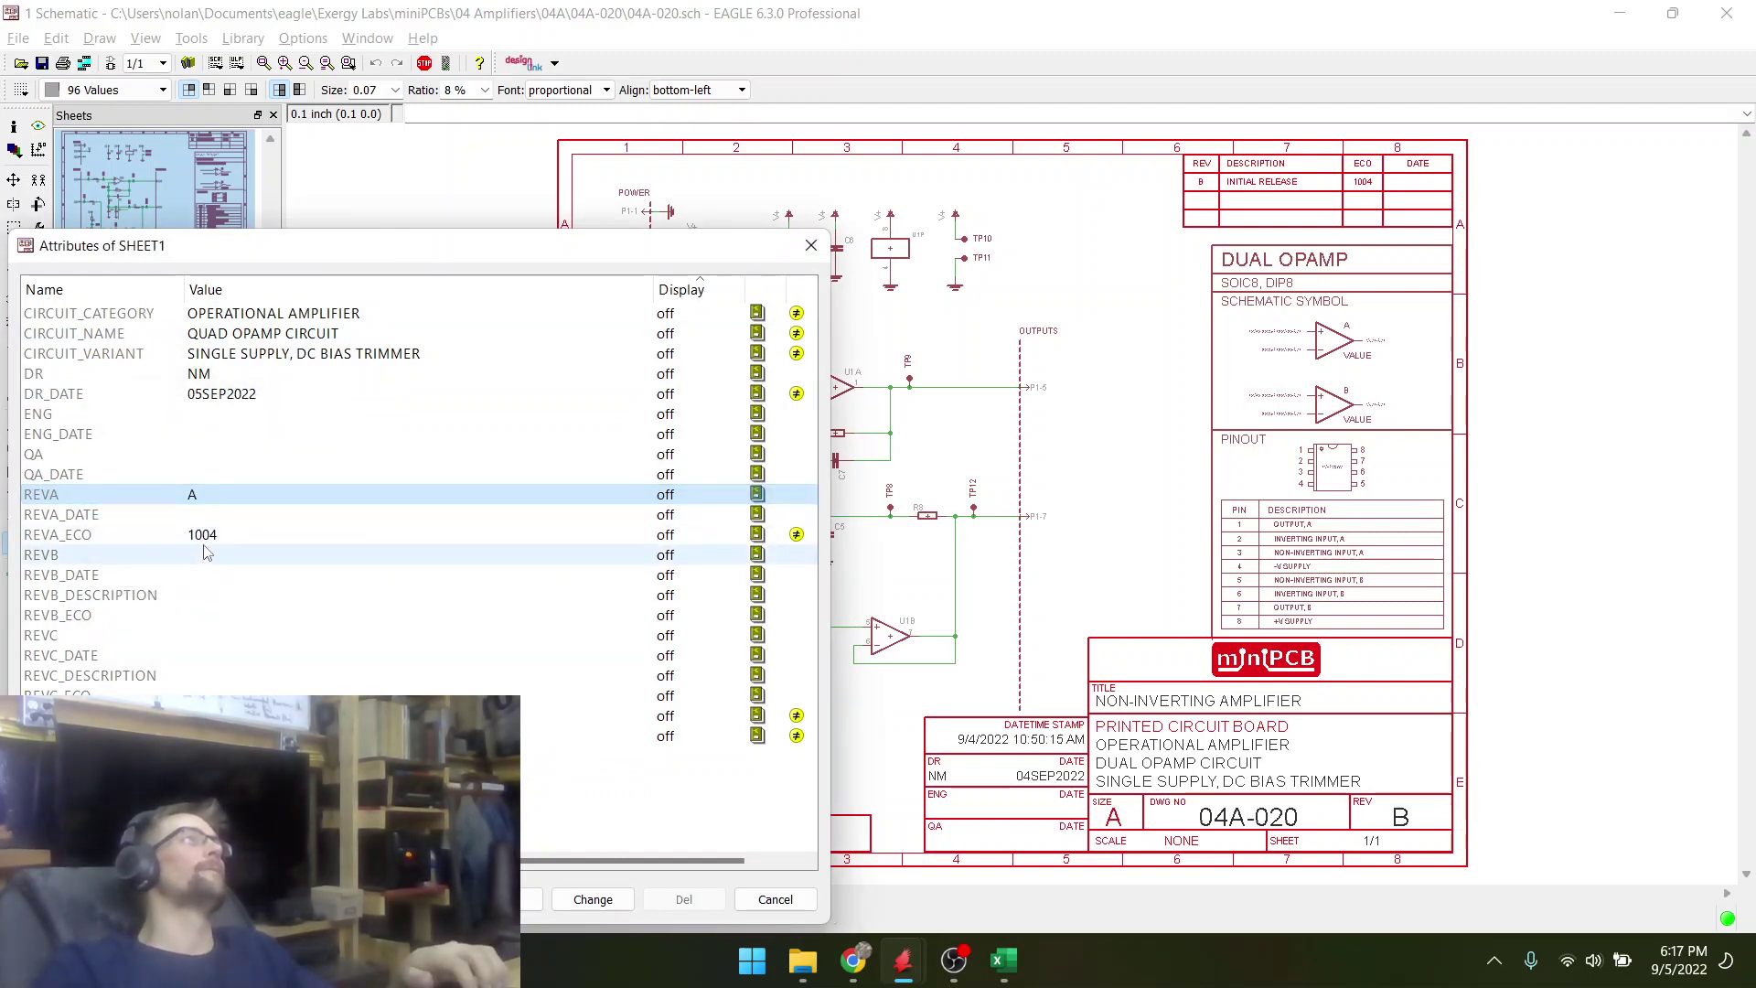
double_click(216, 535)
key(End)
key(shift+Left)
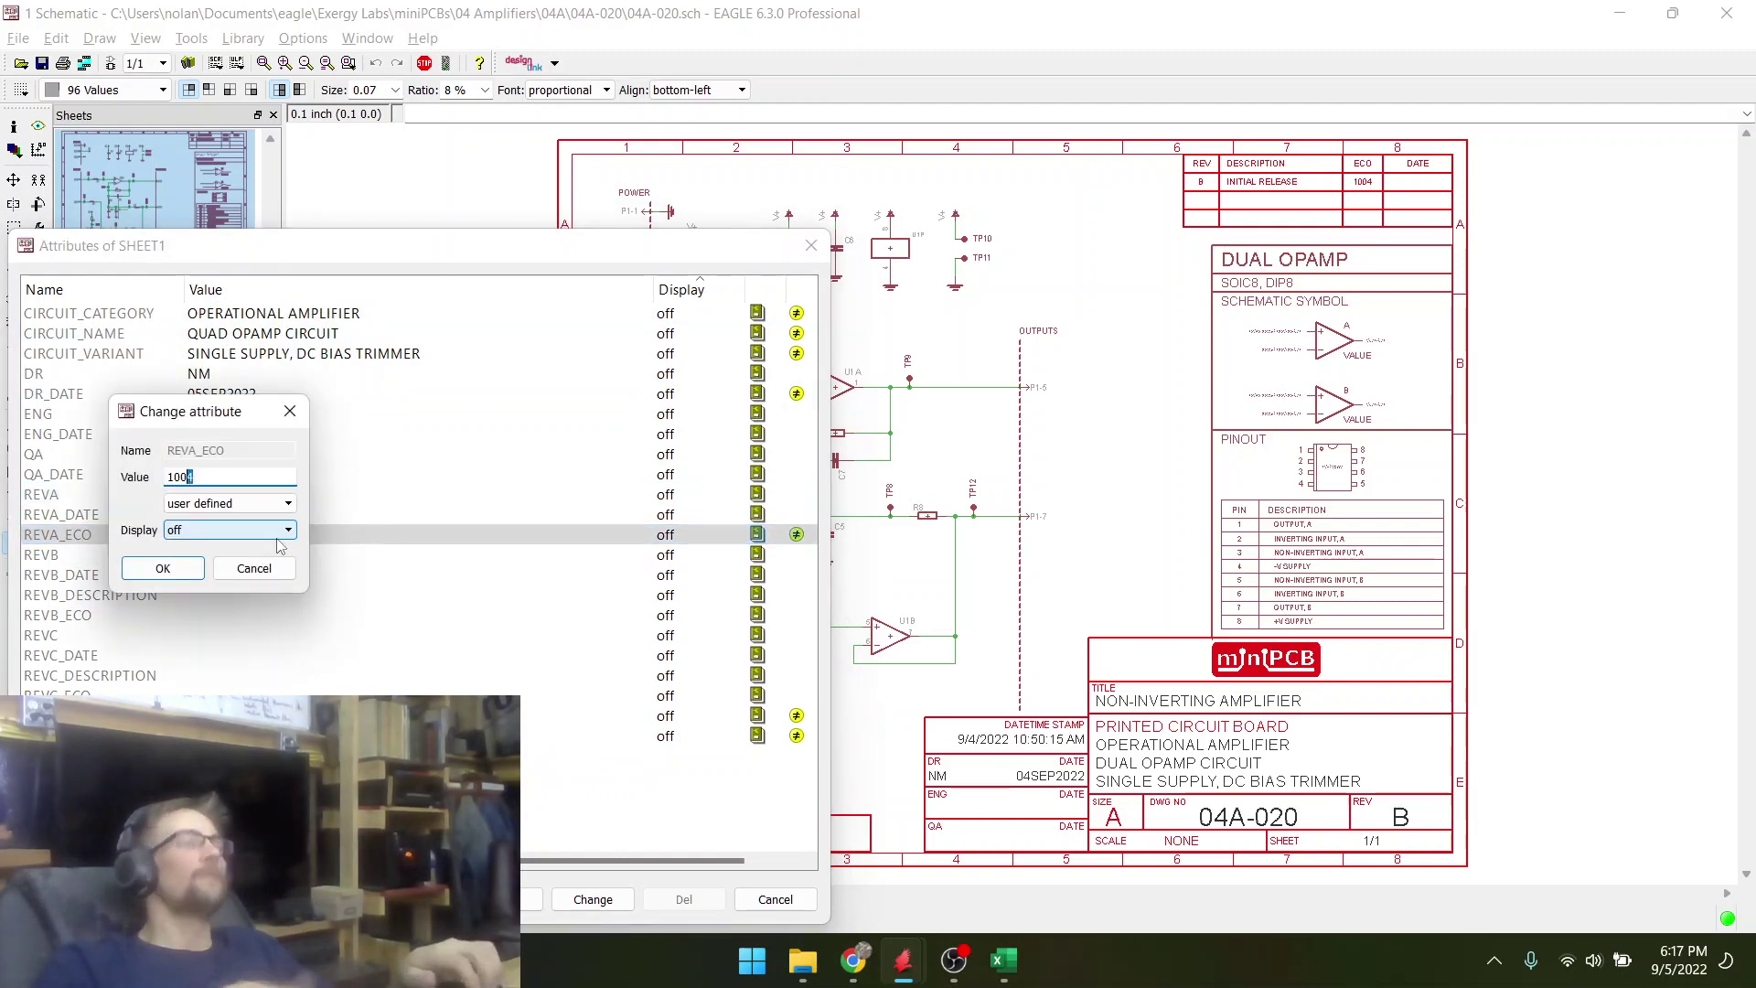
text(5)
key(Return)
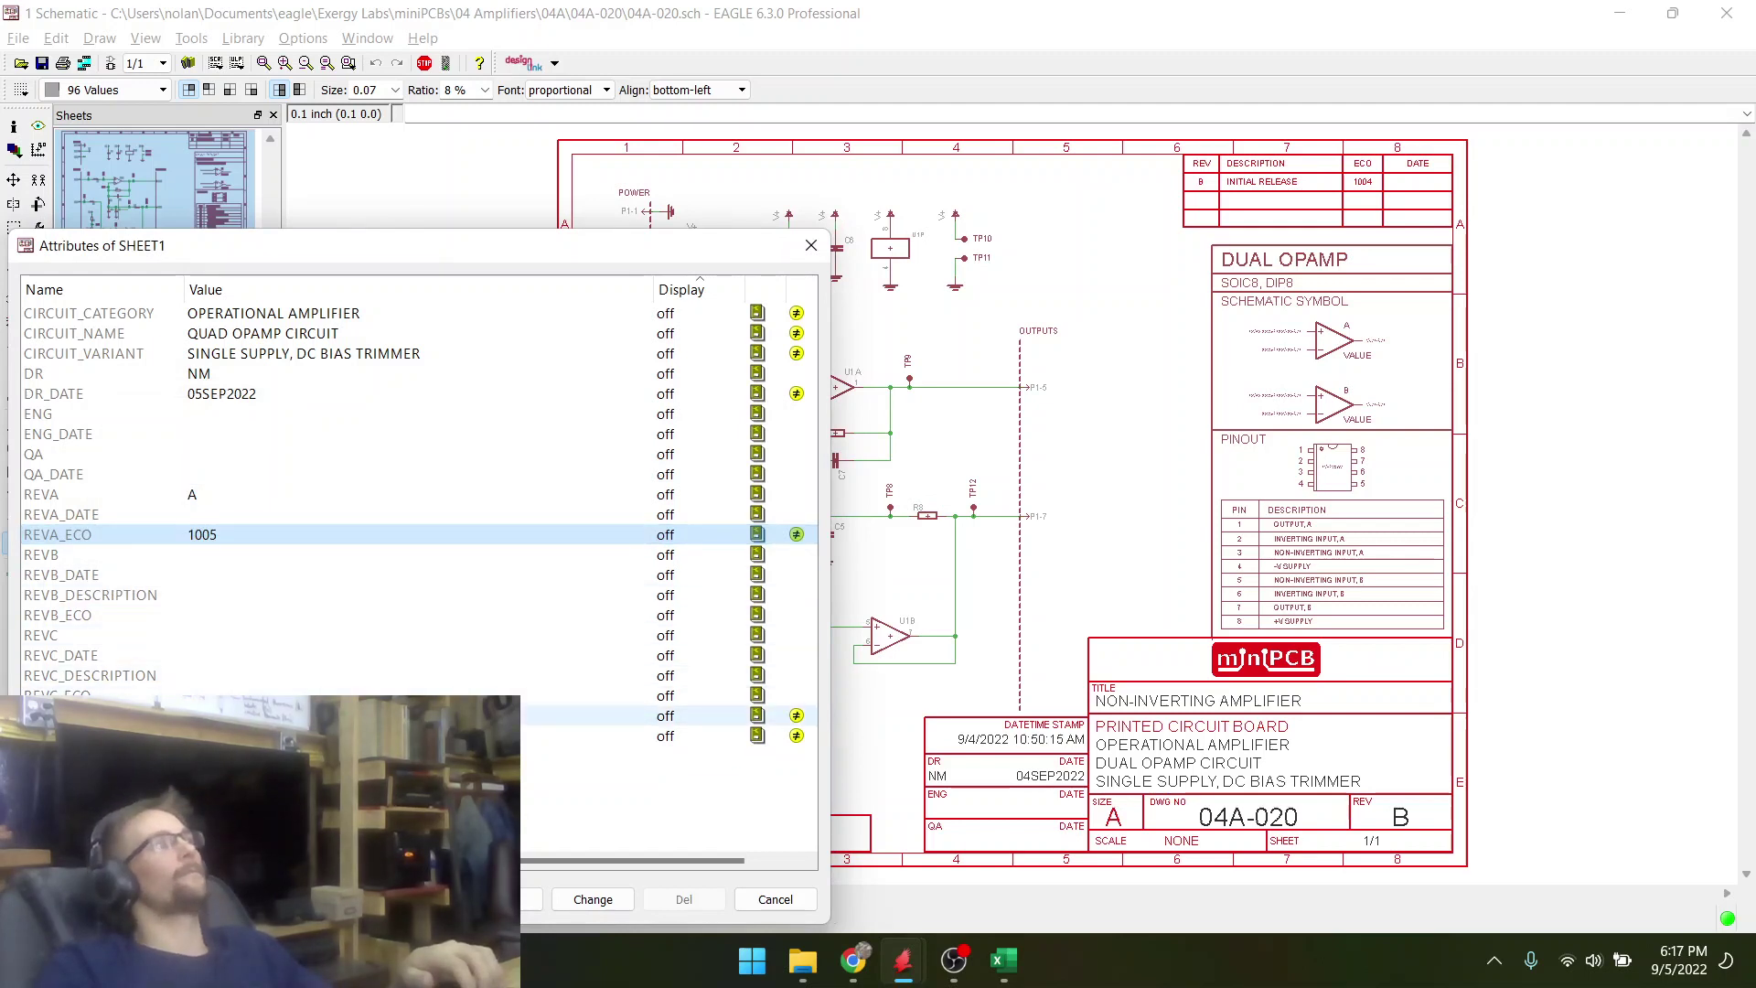
- Set the drawing revision attribute to A and the TITLE to INSTRUMENTATION AMPLIFIER, and apply the attribute changes
double_click(210, 716)
key(Return)
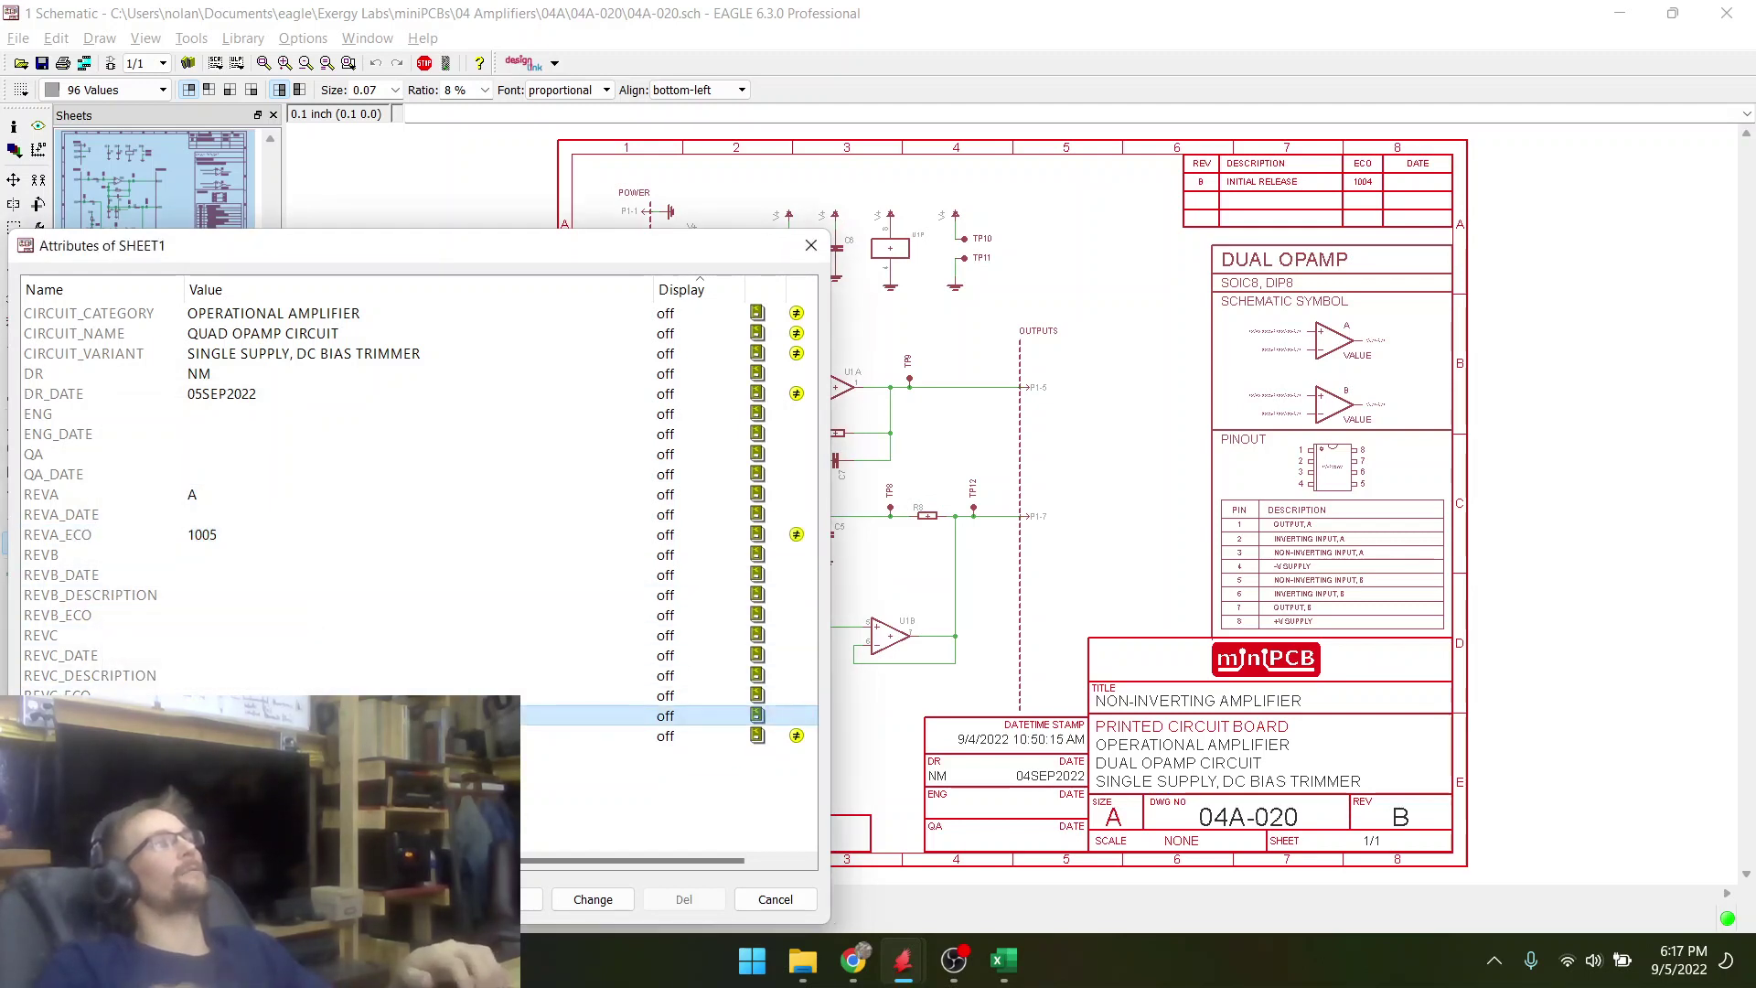
double_click(210, 736)
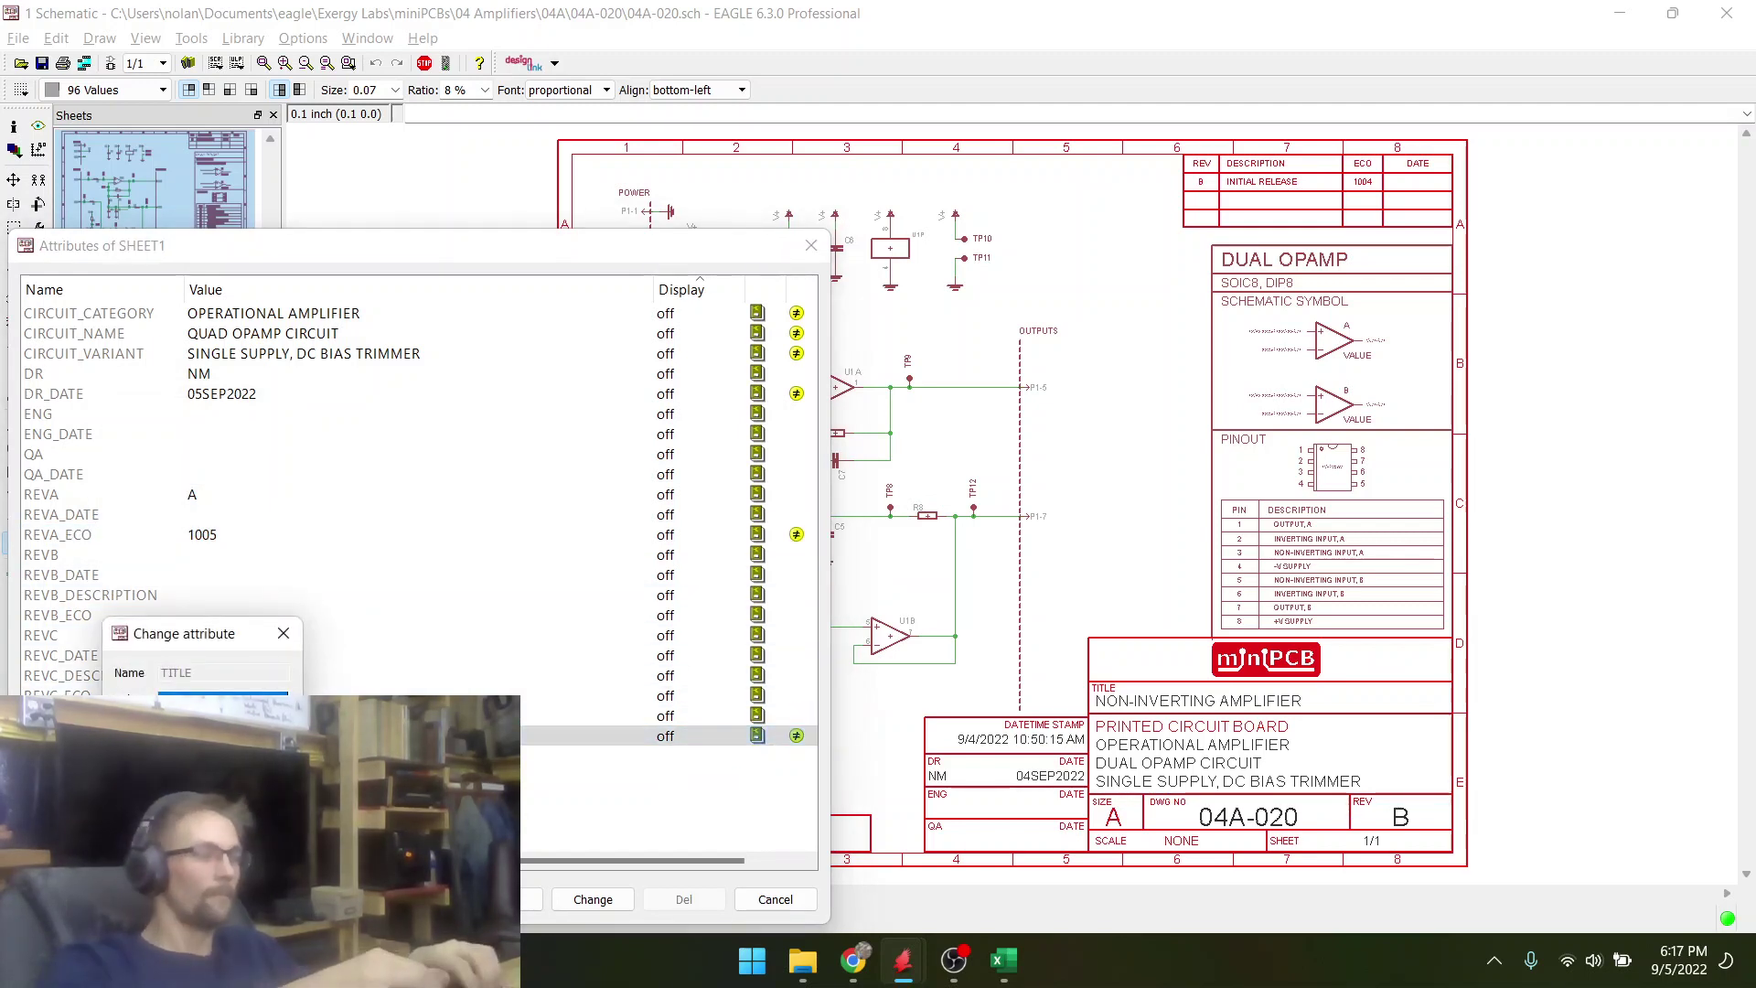
text(NON-INVERTING A)
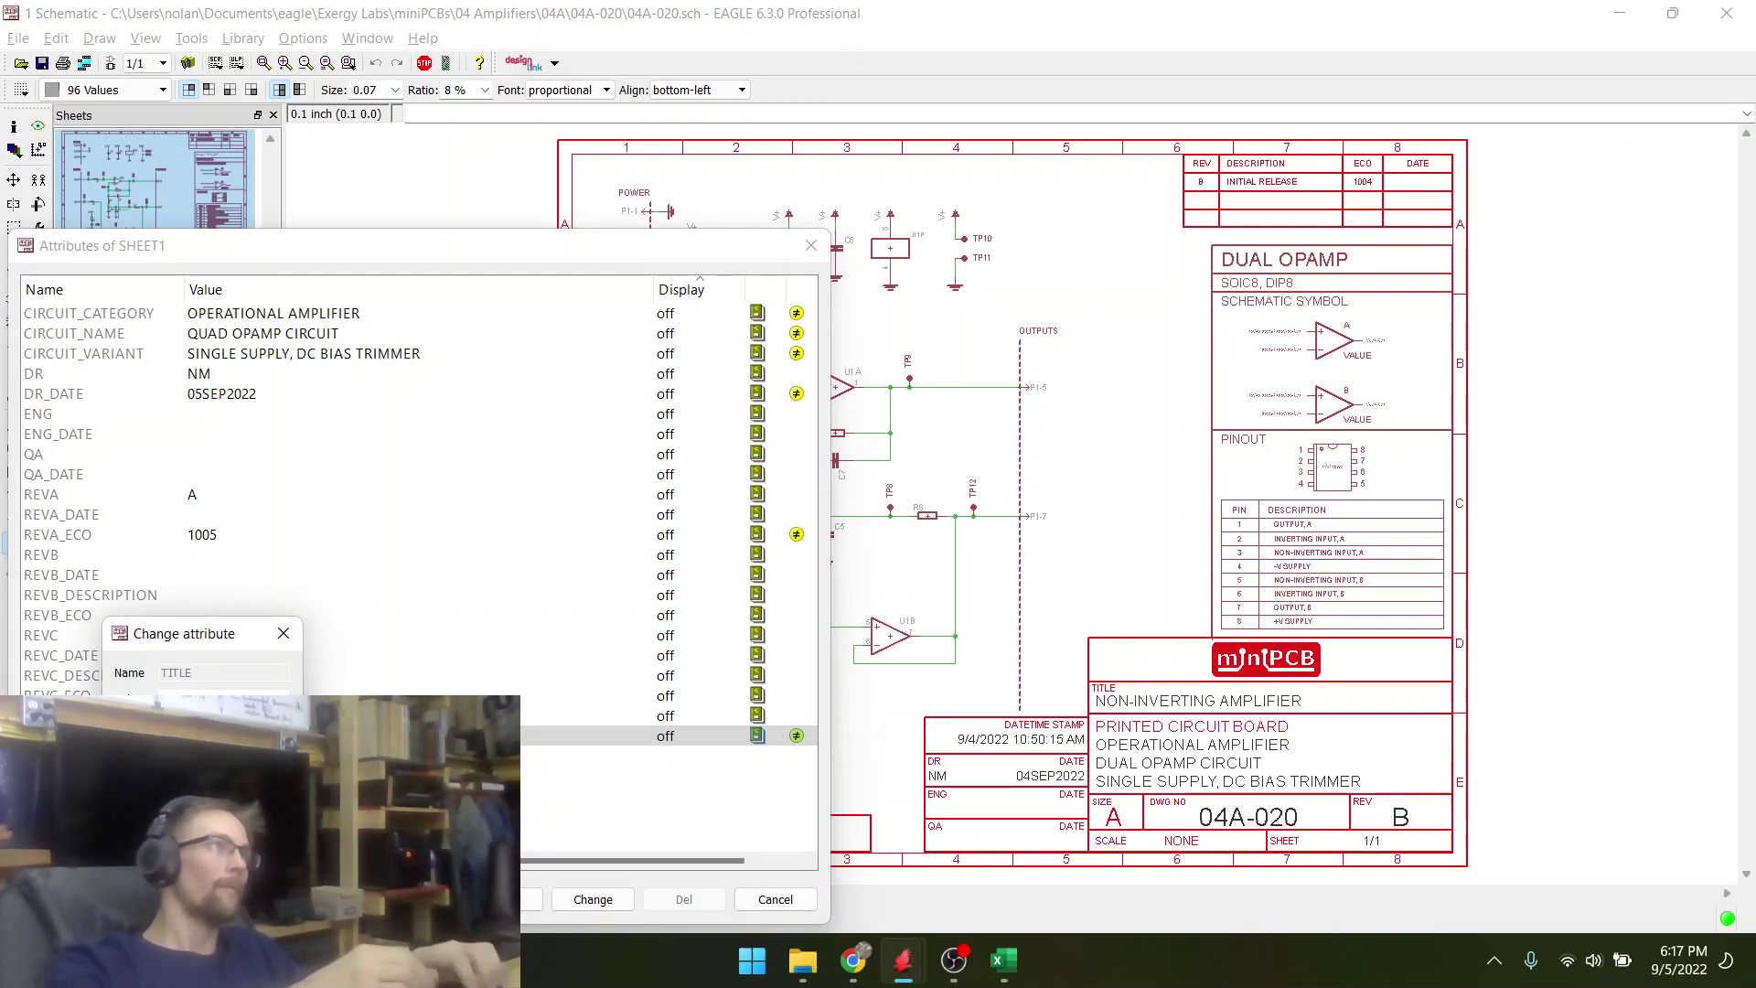
key(Return)
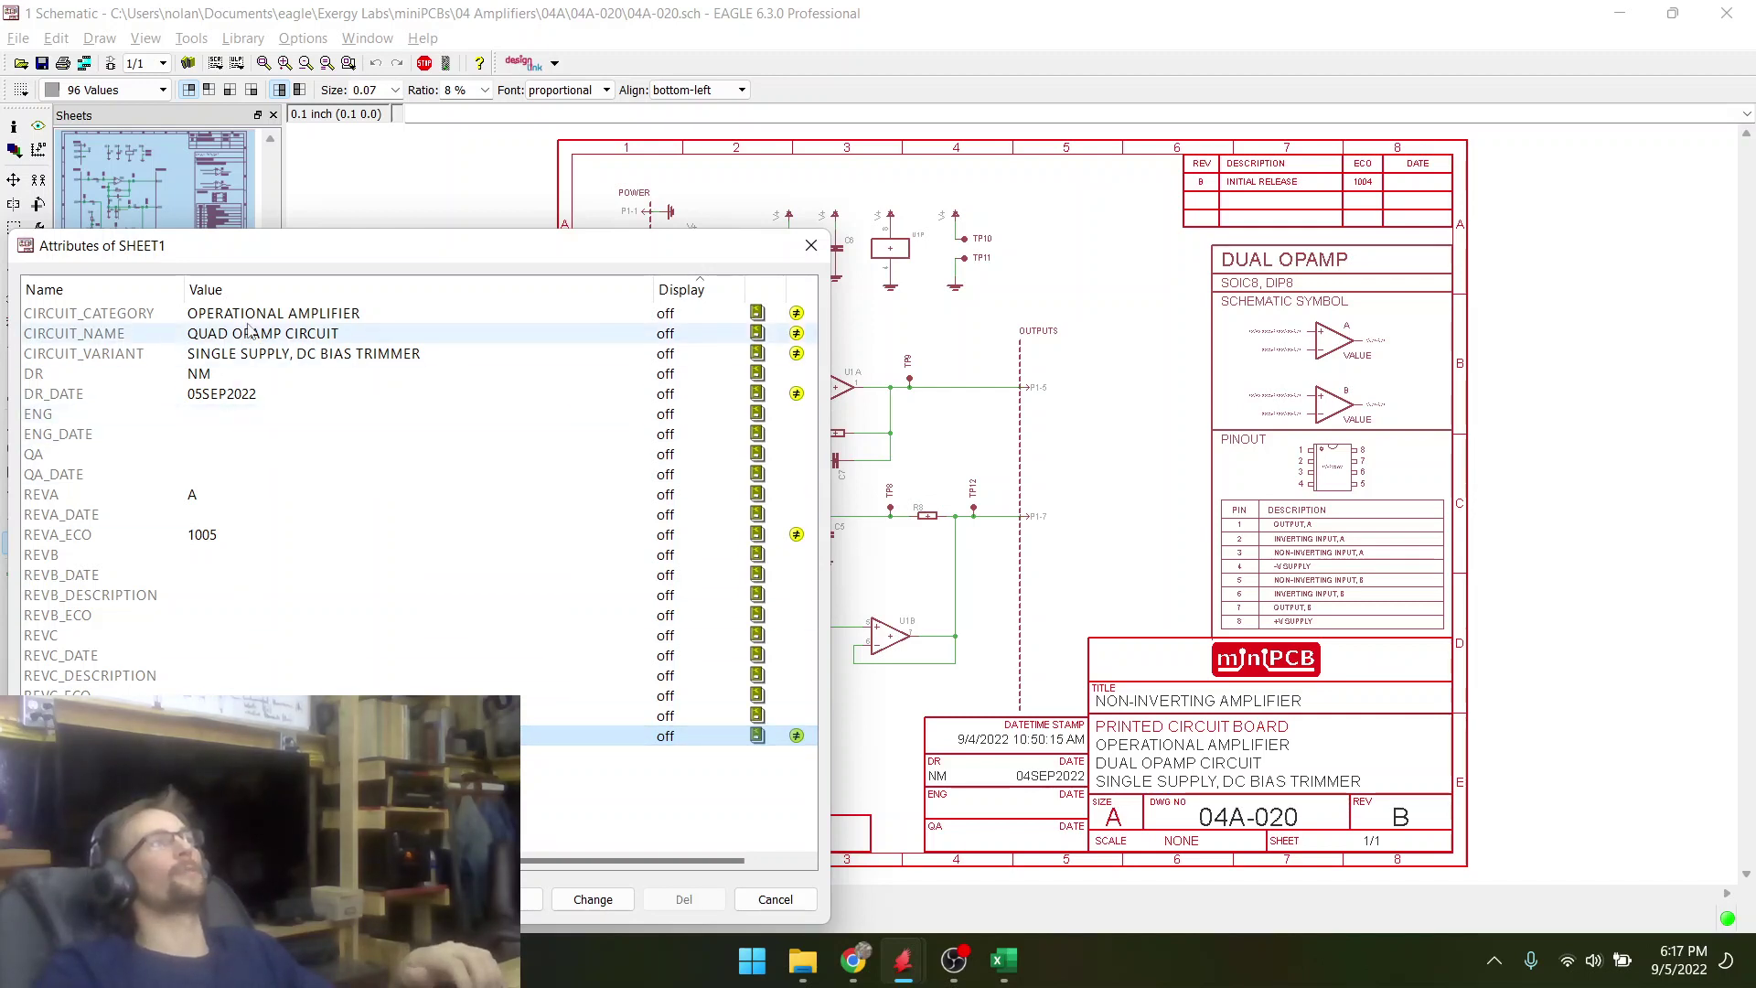
key(Return)
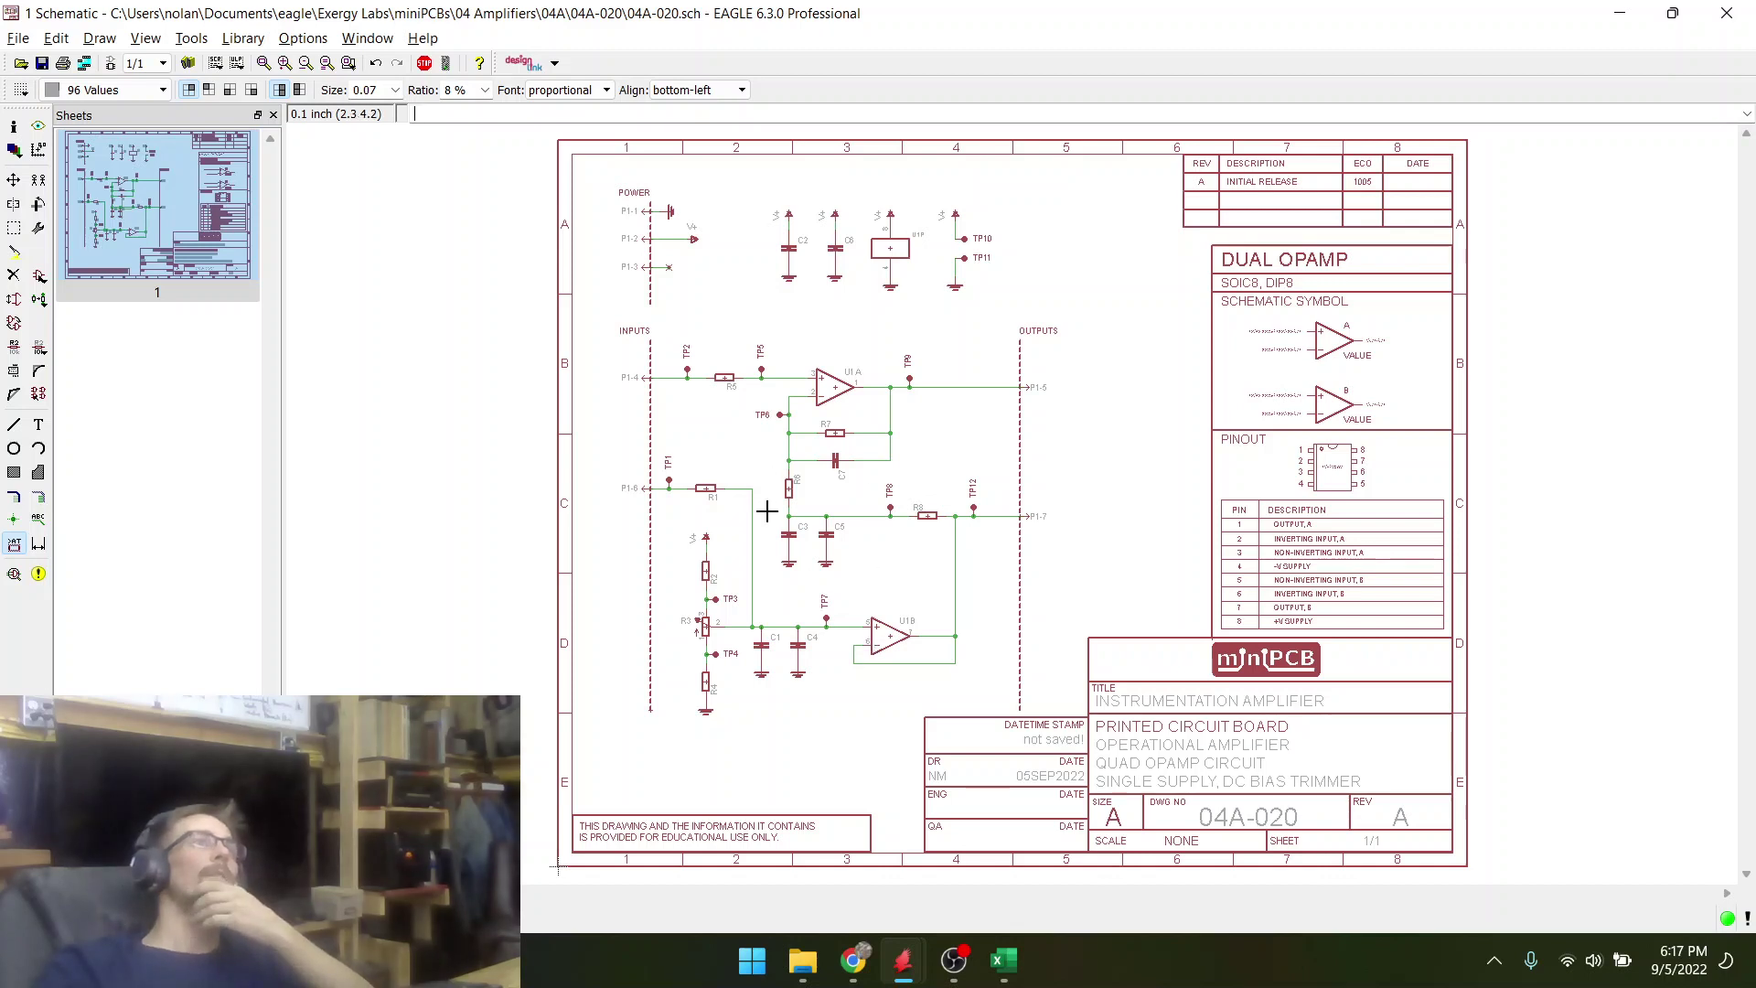
- Delete the P1-6 input branch of the schematic, including its wires, test point TP1 and resistor R1
scroll(765, 510, up, 4)
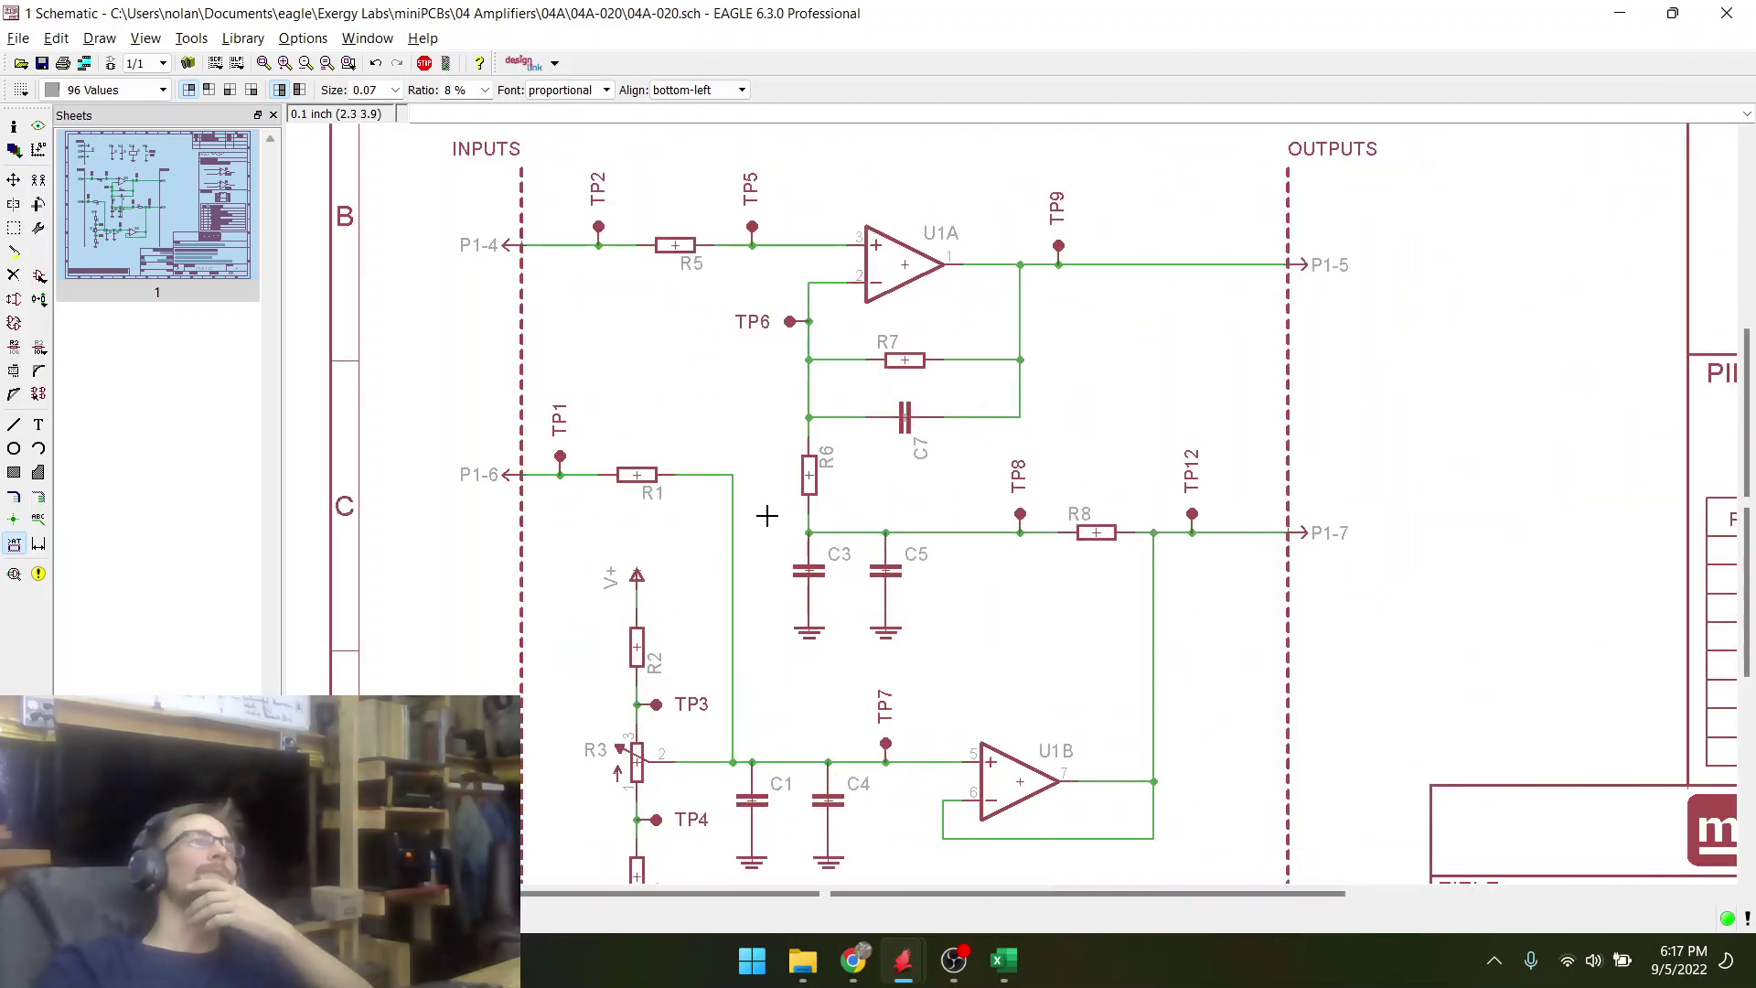
click(14, 277)
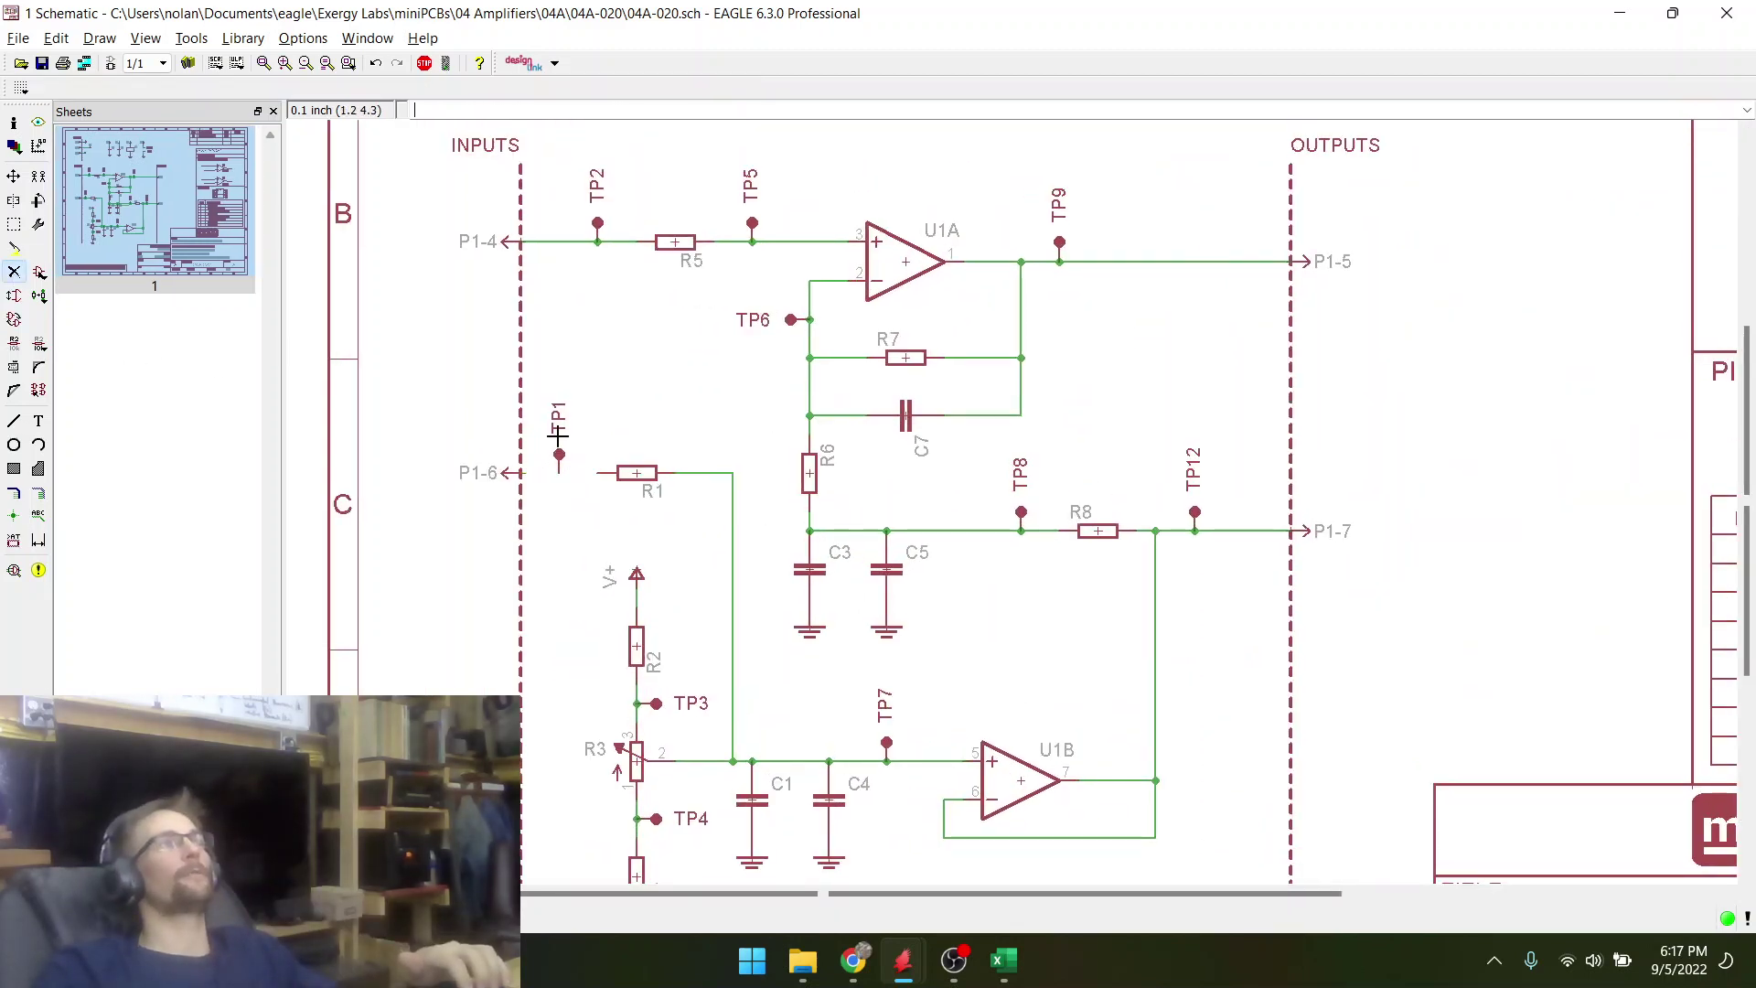
click(729, 493)
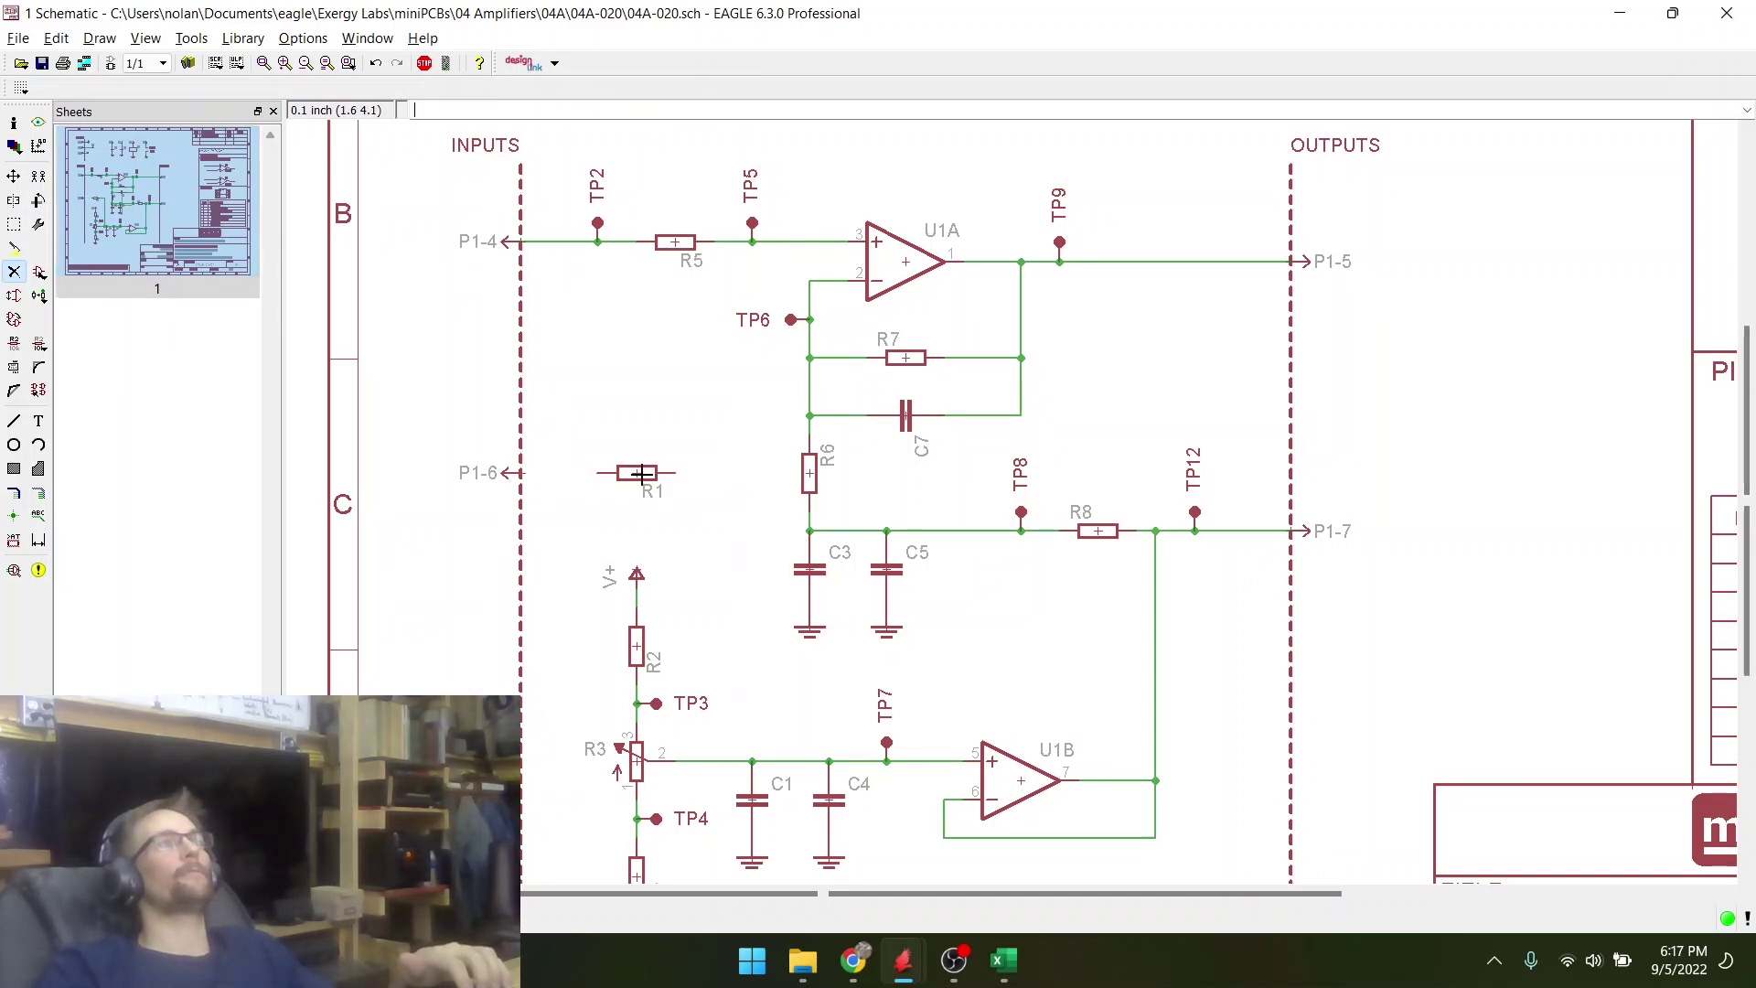
click(13, 176)
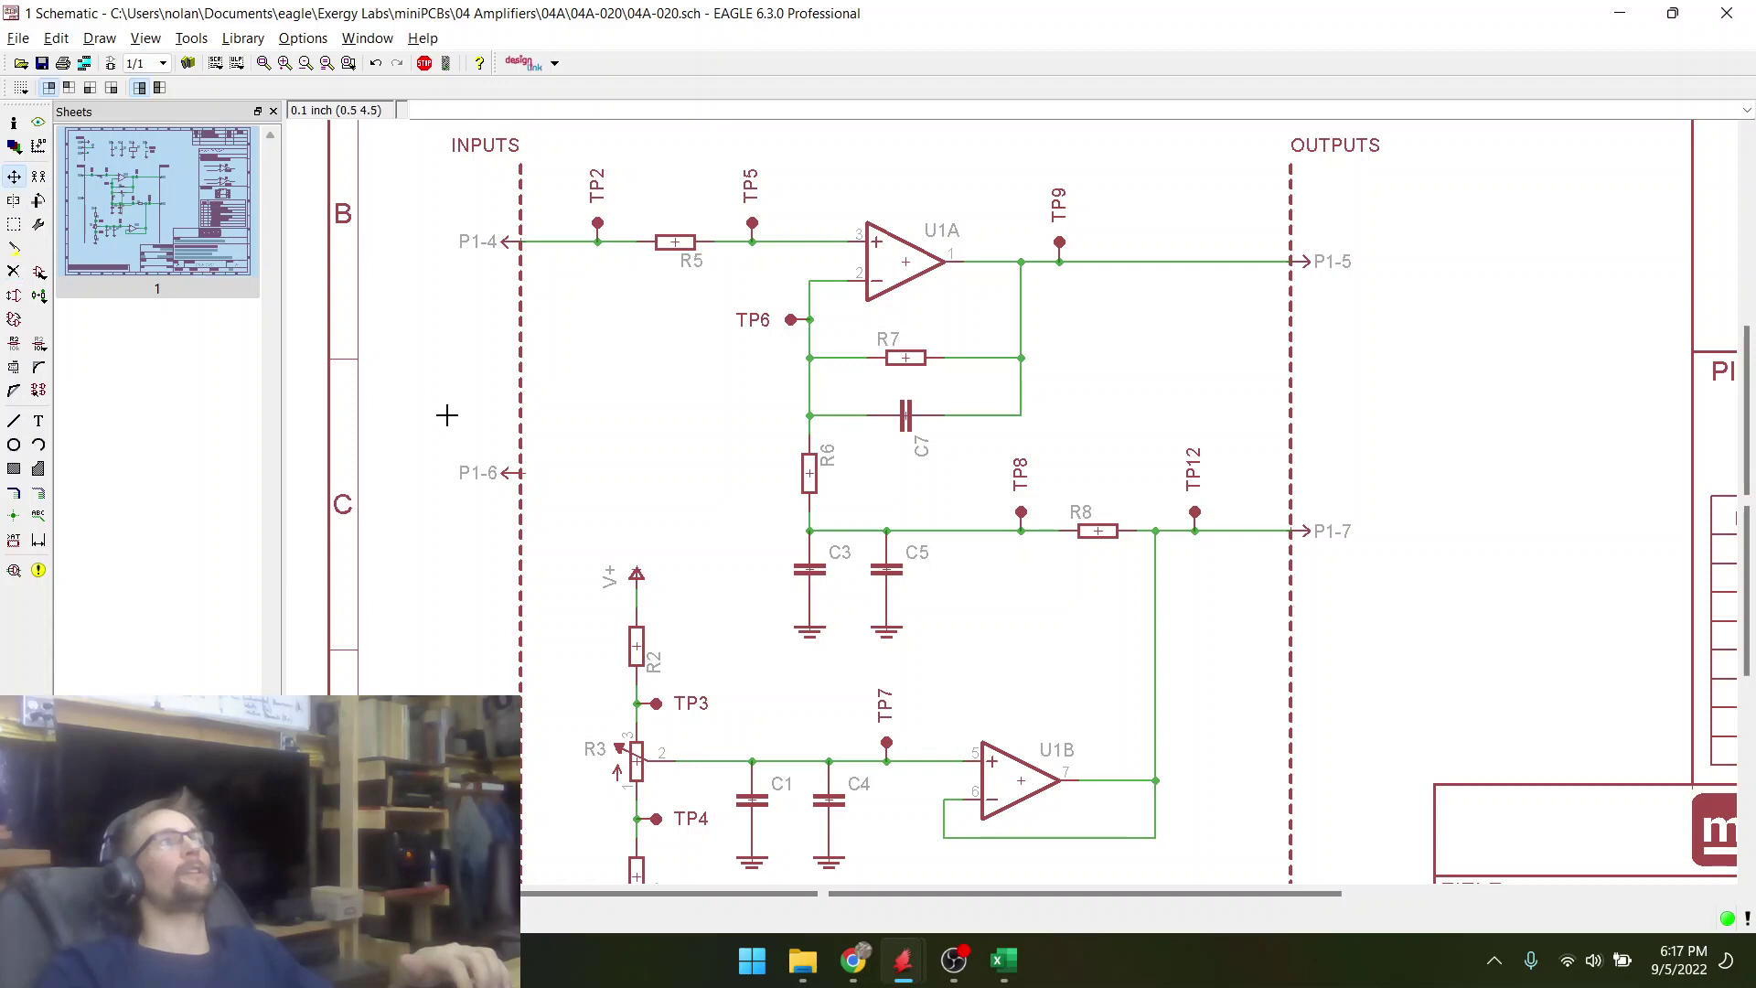
scroll(1318, 578, down, 4)
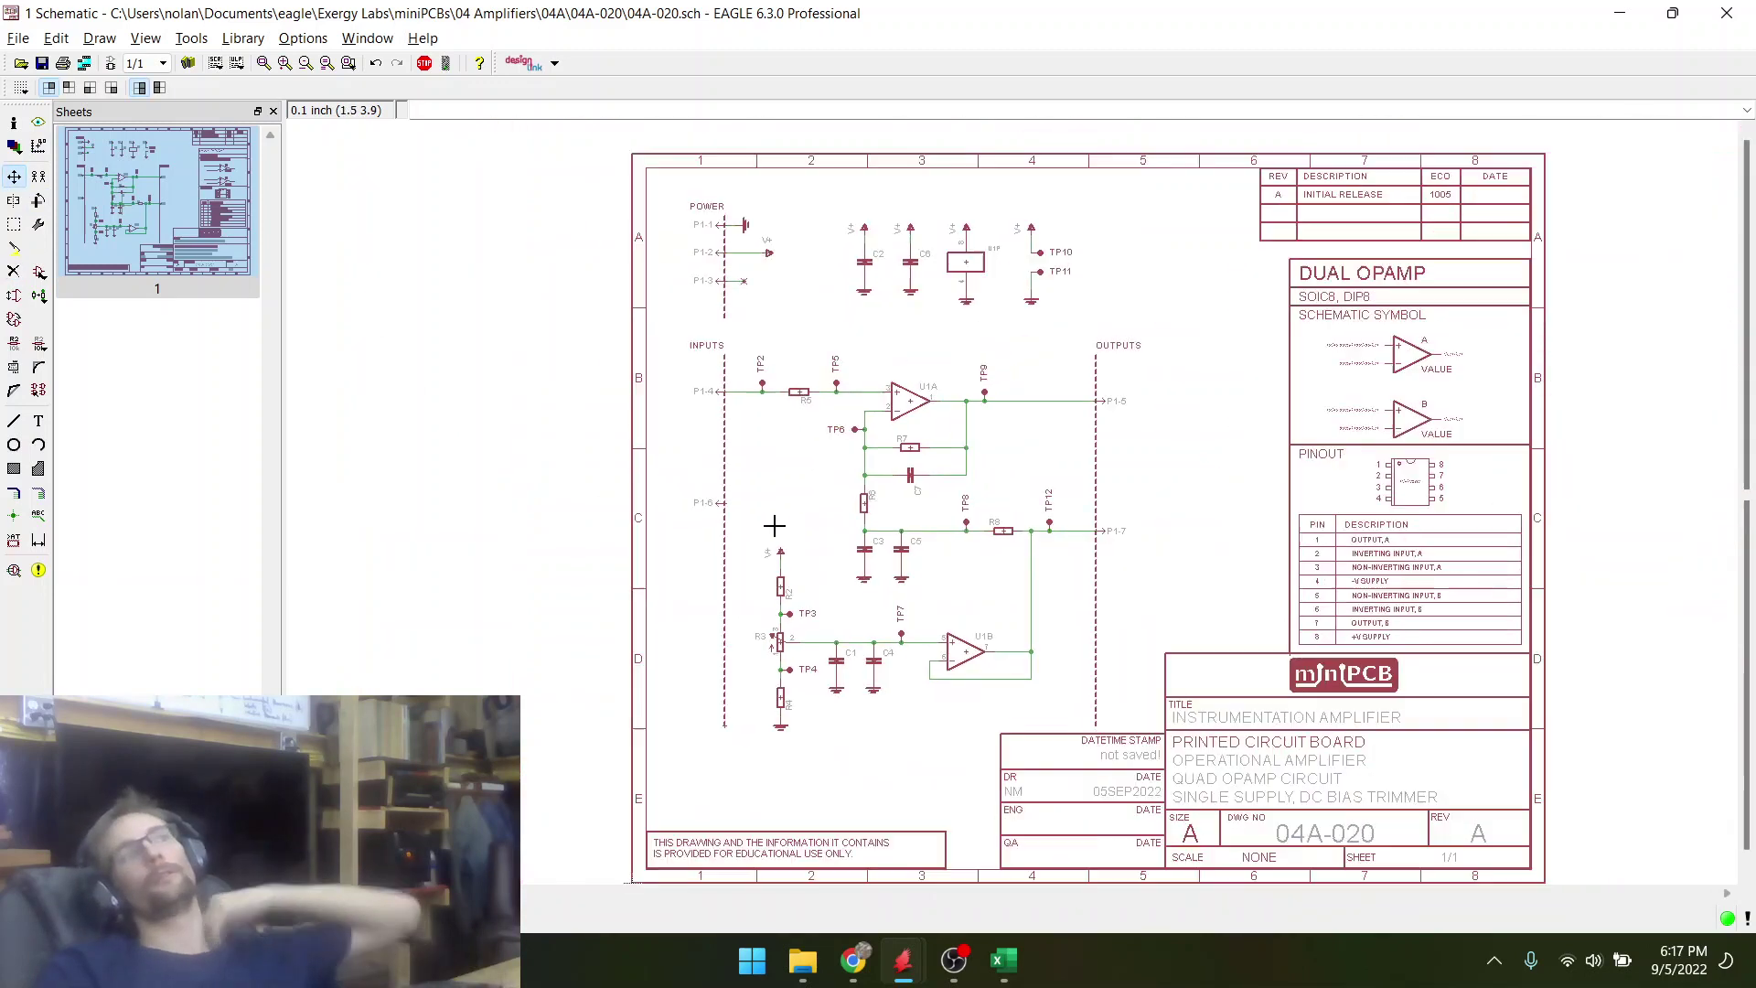
scroll(778, 506, up, 2)
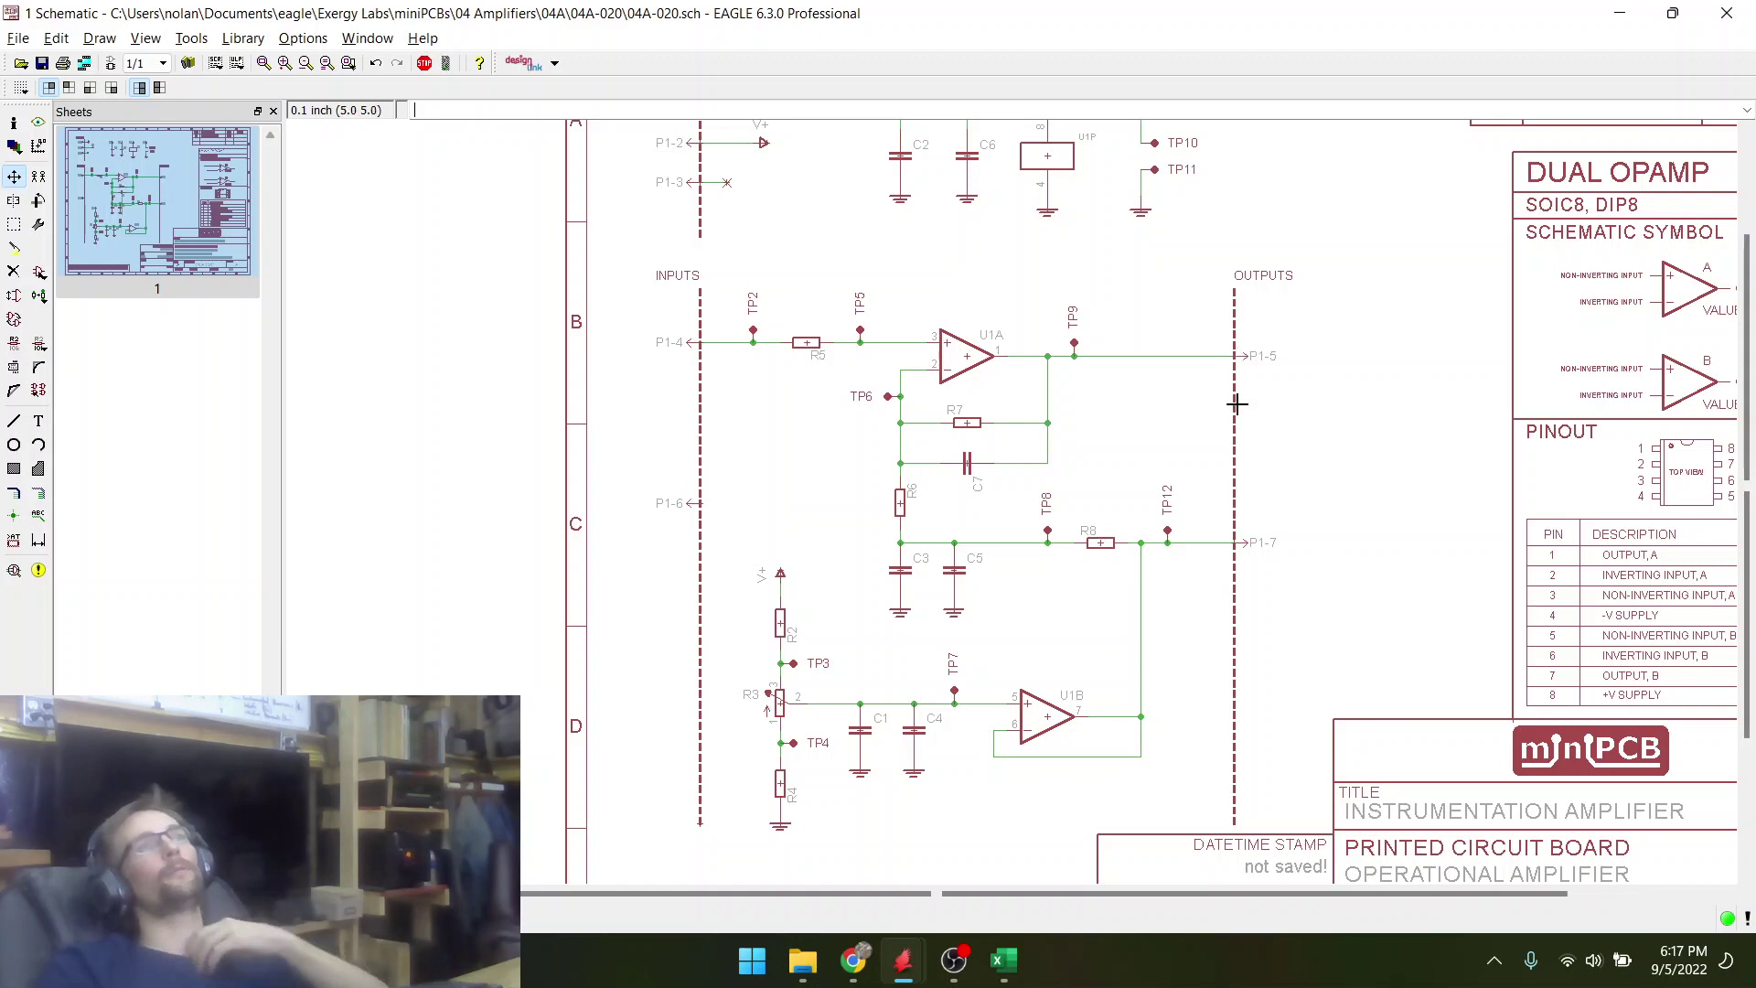
scroll(1242, 562, up, 2)
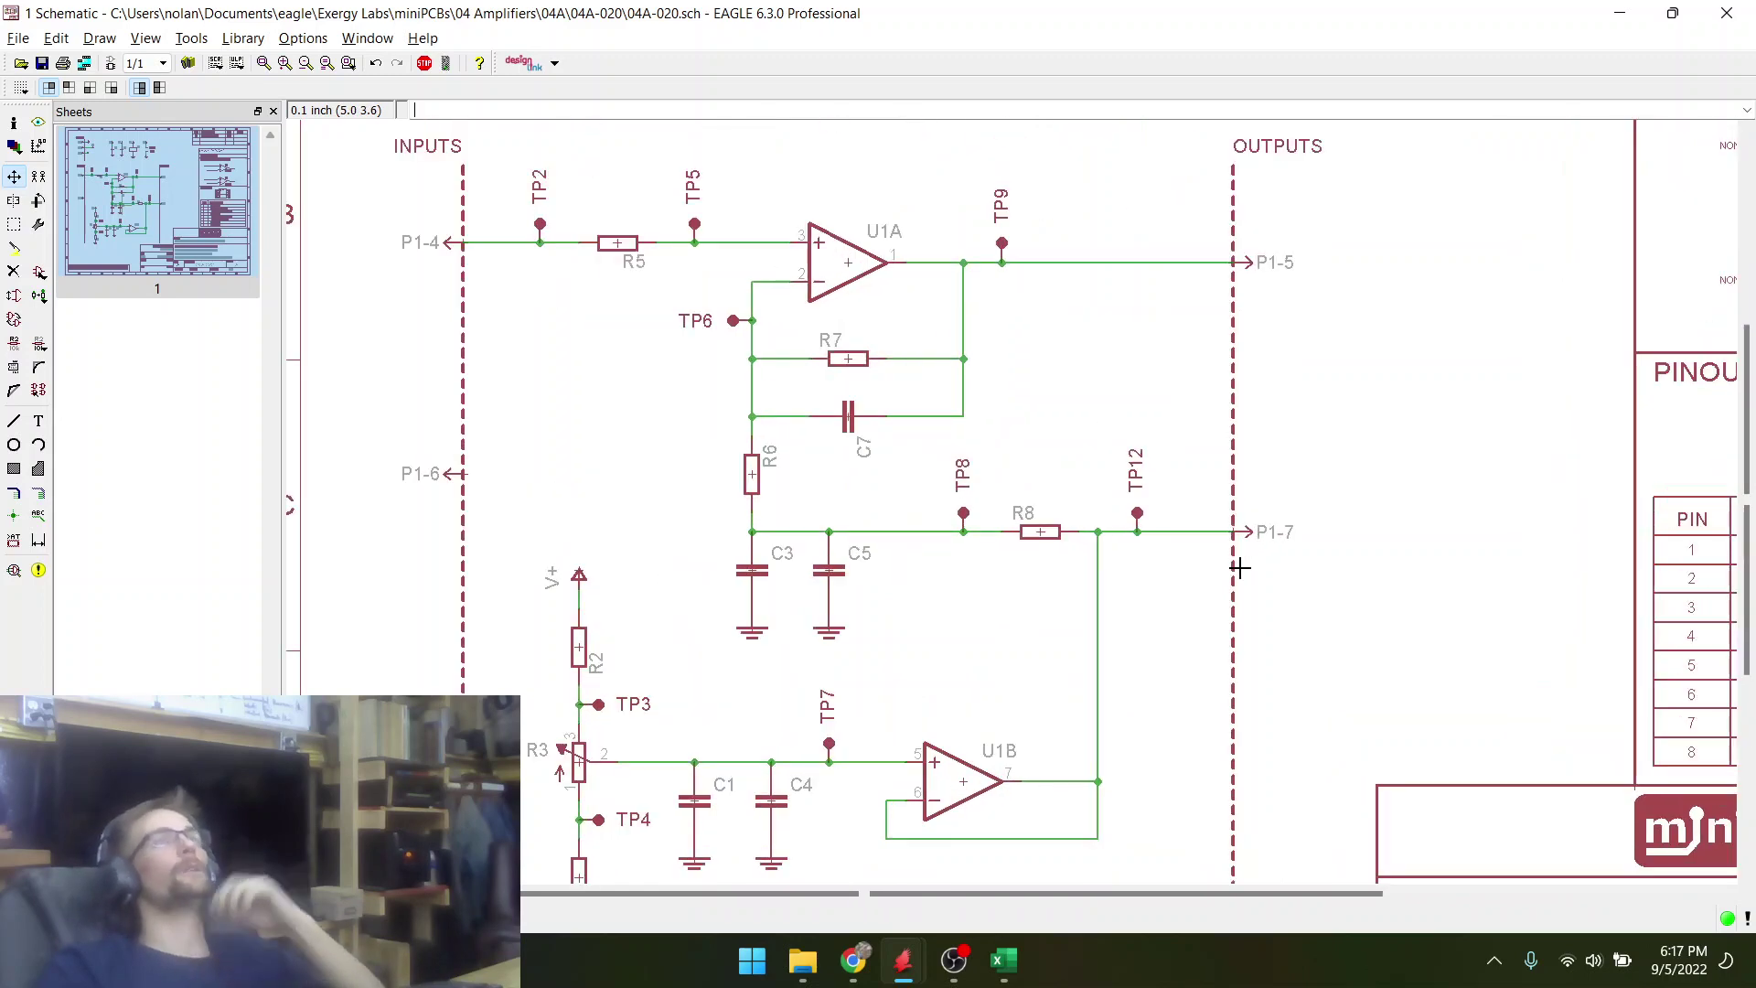
scroll(1240, 564, down, 2)
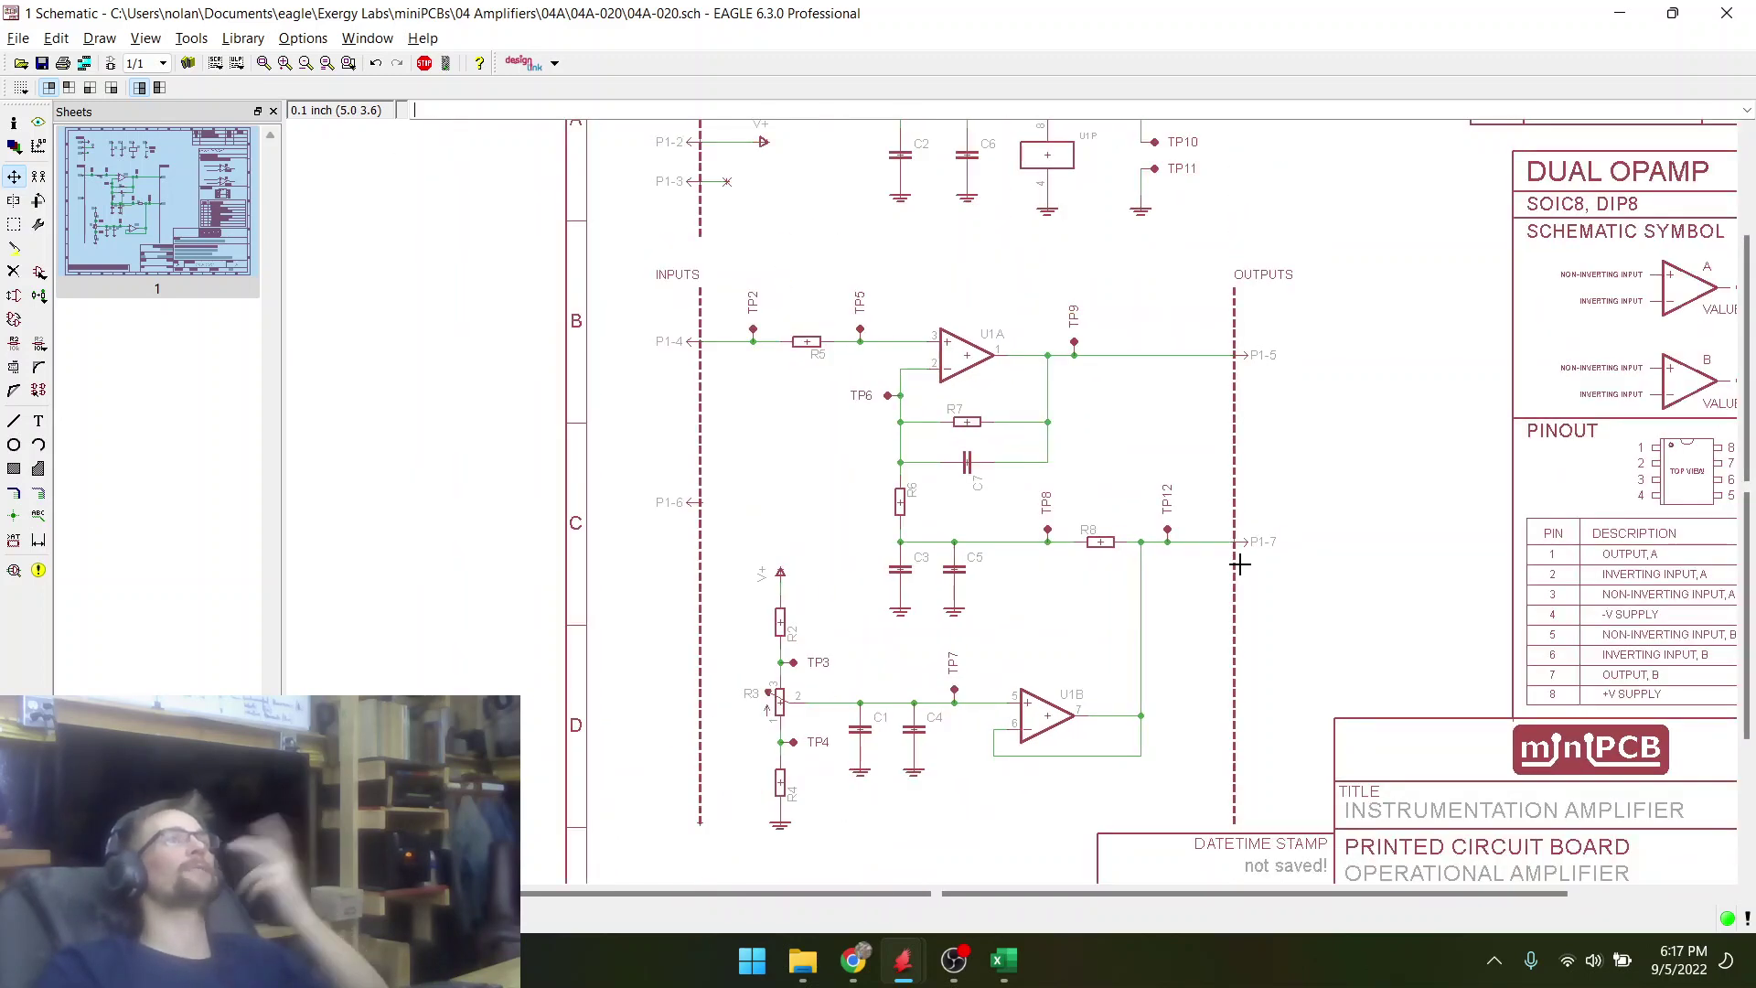
- Save the 04A-020 project after the input branch removal
scroll(1206, 543, down, 2)
scroll(1206, 513, up, 2)
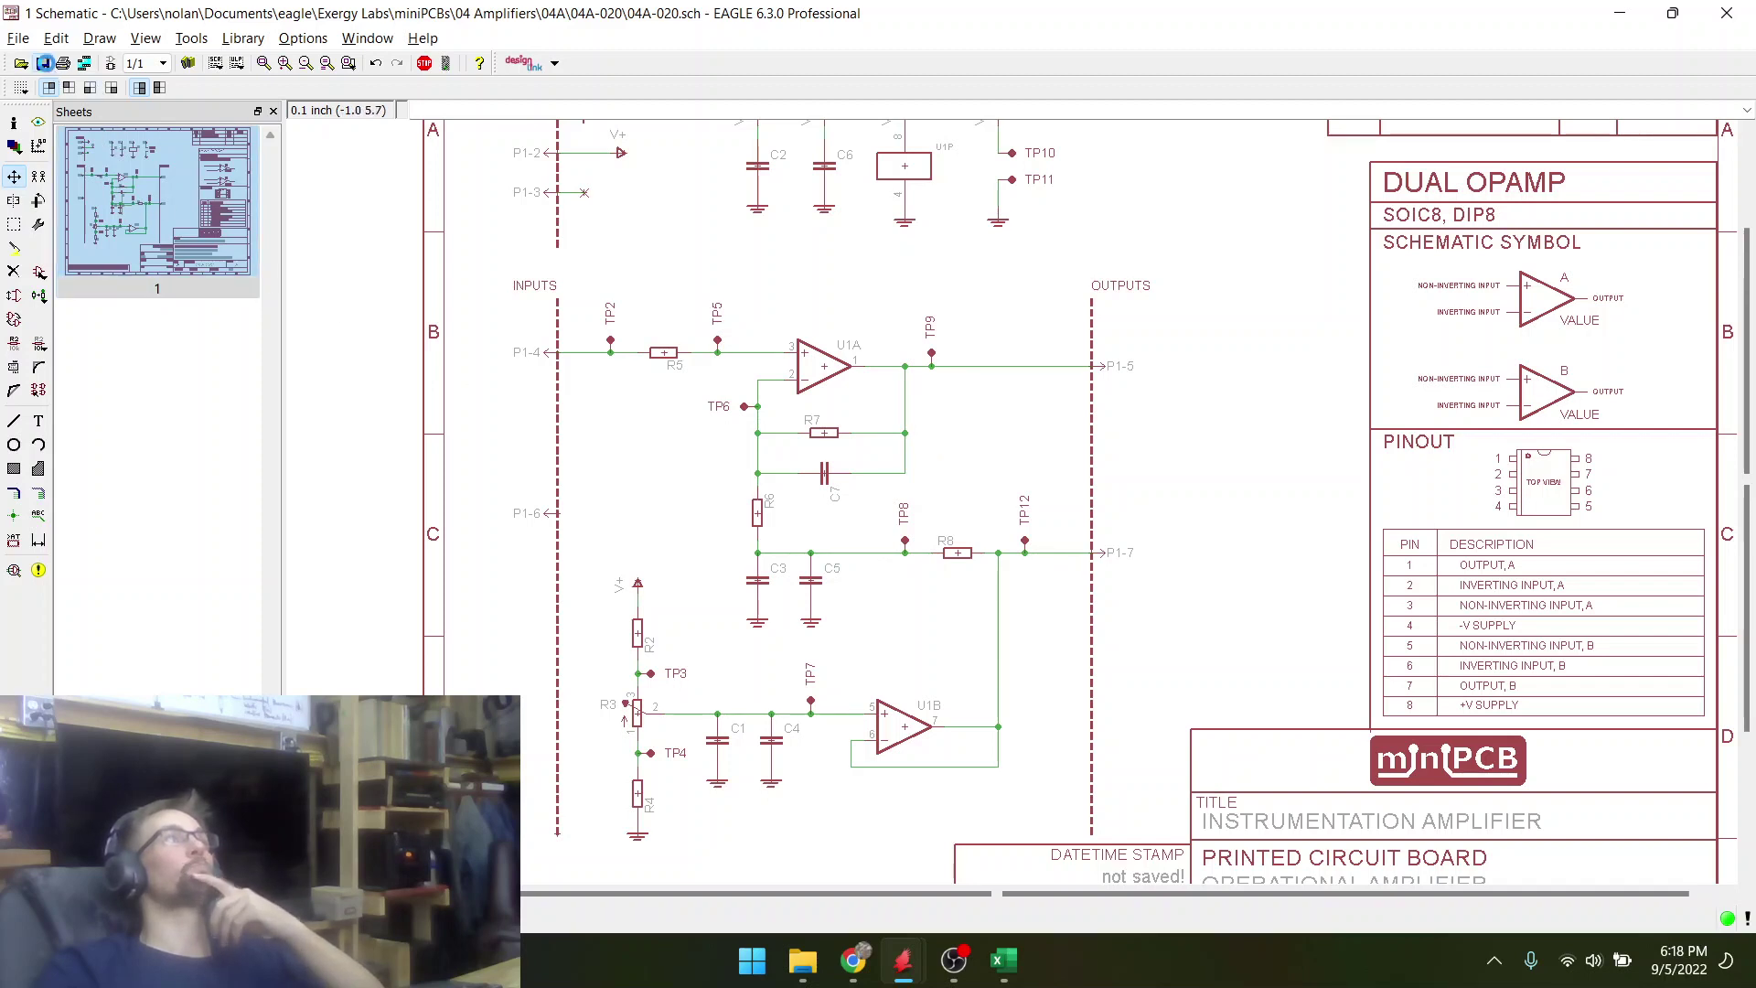
click(43, 62)
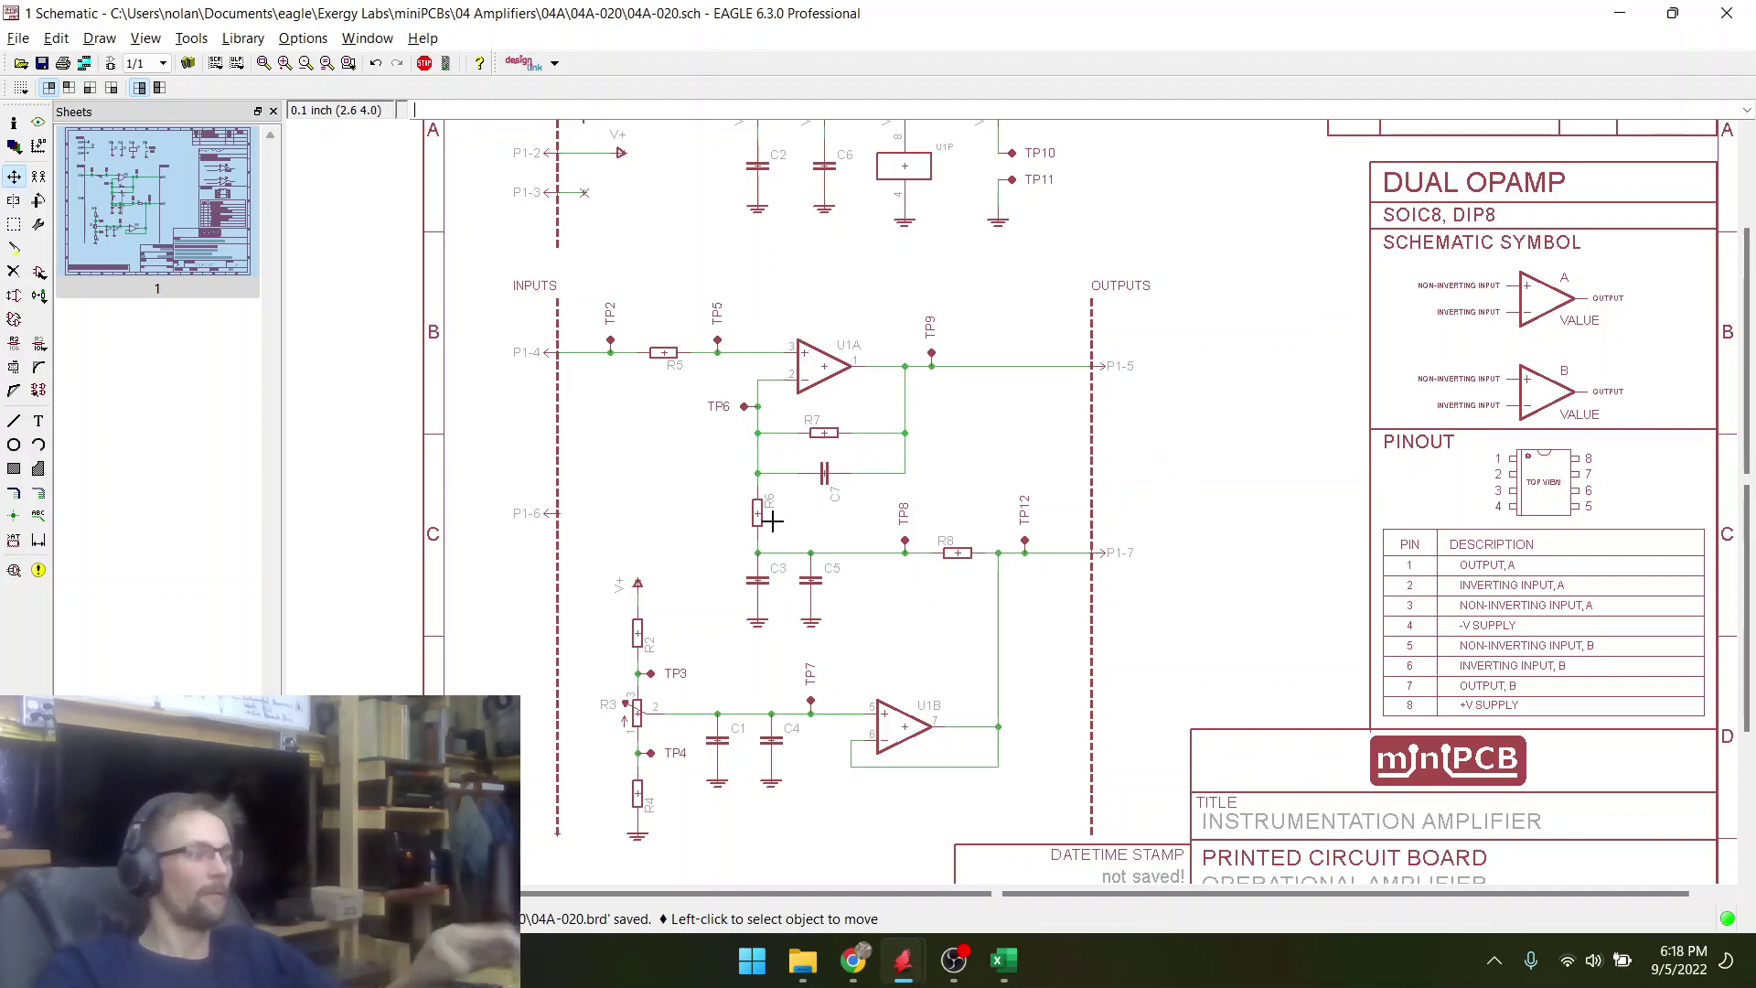
- Switch to Chrome and compare the 3 Op Amp Instrumentation Amplifier reference circuit with the U1A, R6, R7 and R8 section of the EAGLE schematic
key(alt+Tab)
key(alt+Tab)
key(alt+Tab)
key(Tab)
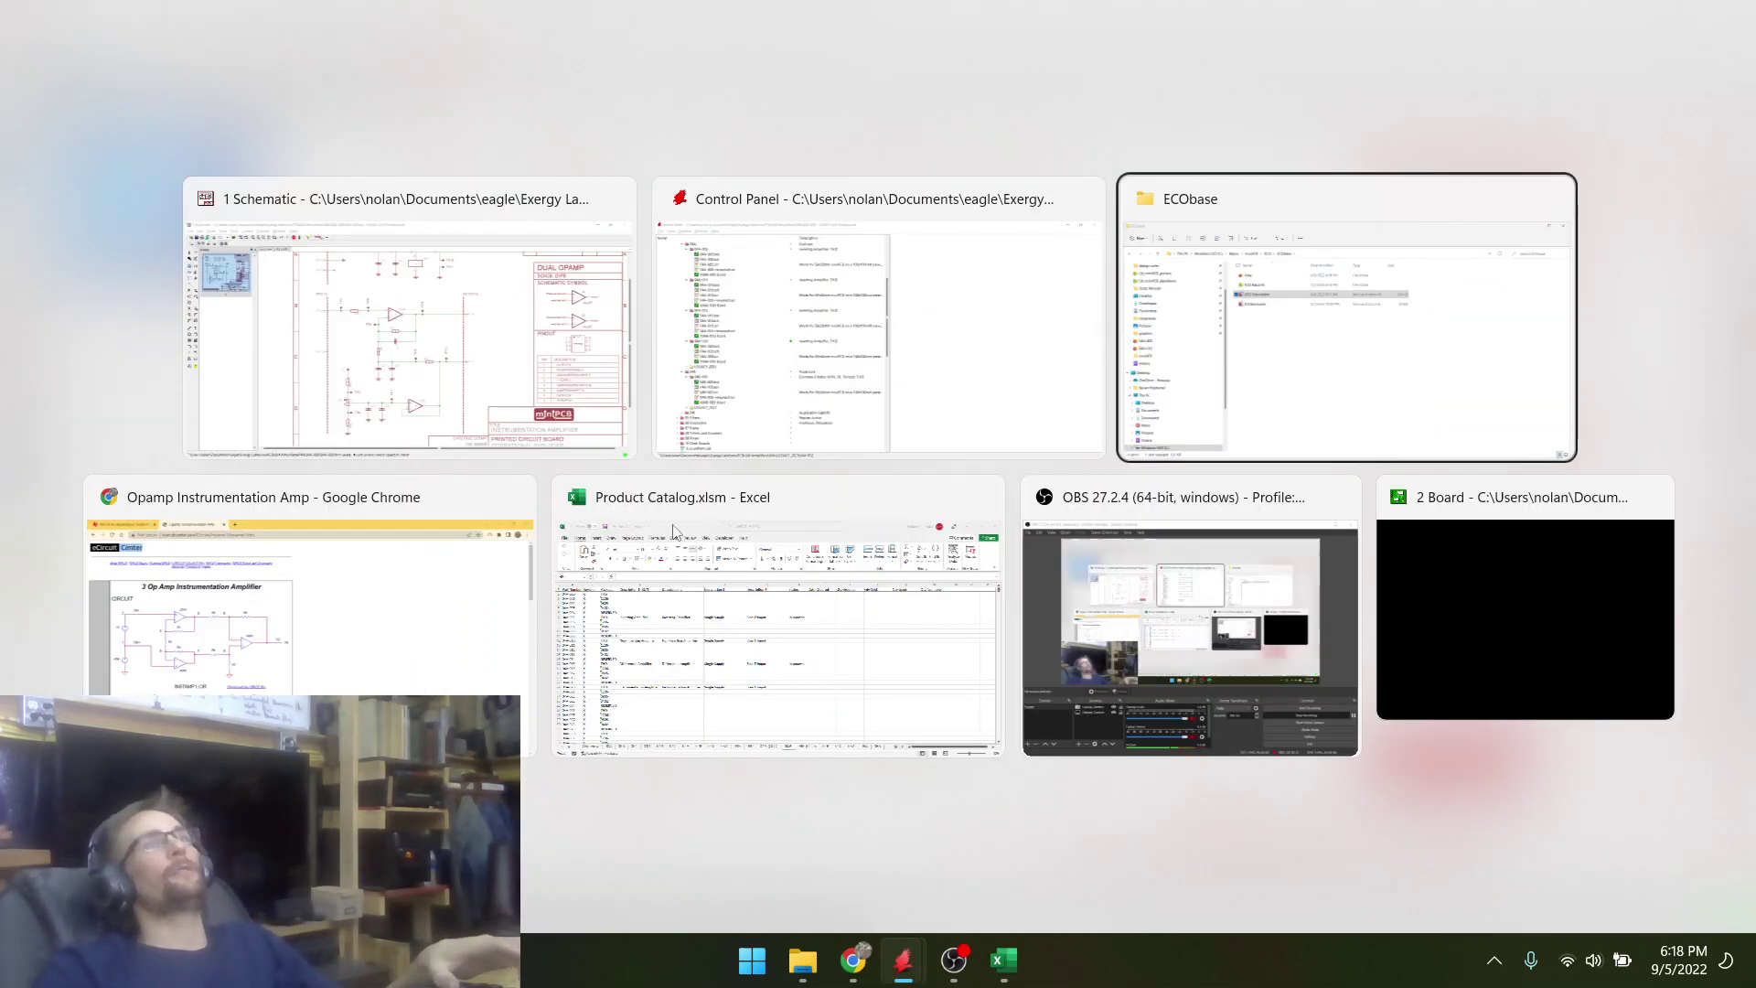
click(529, 595)
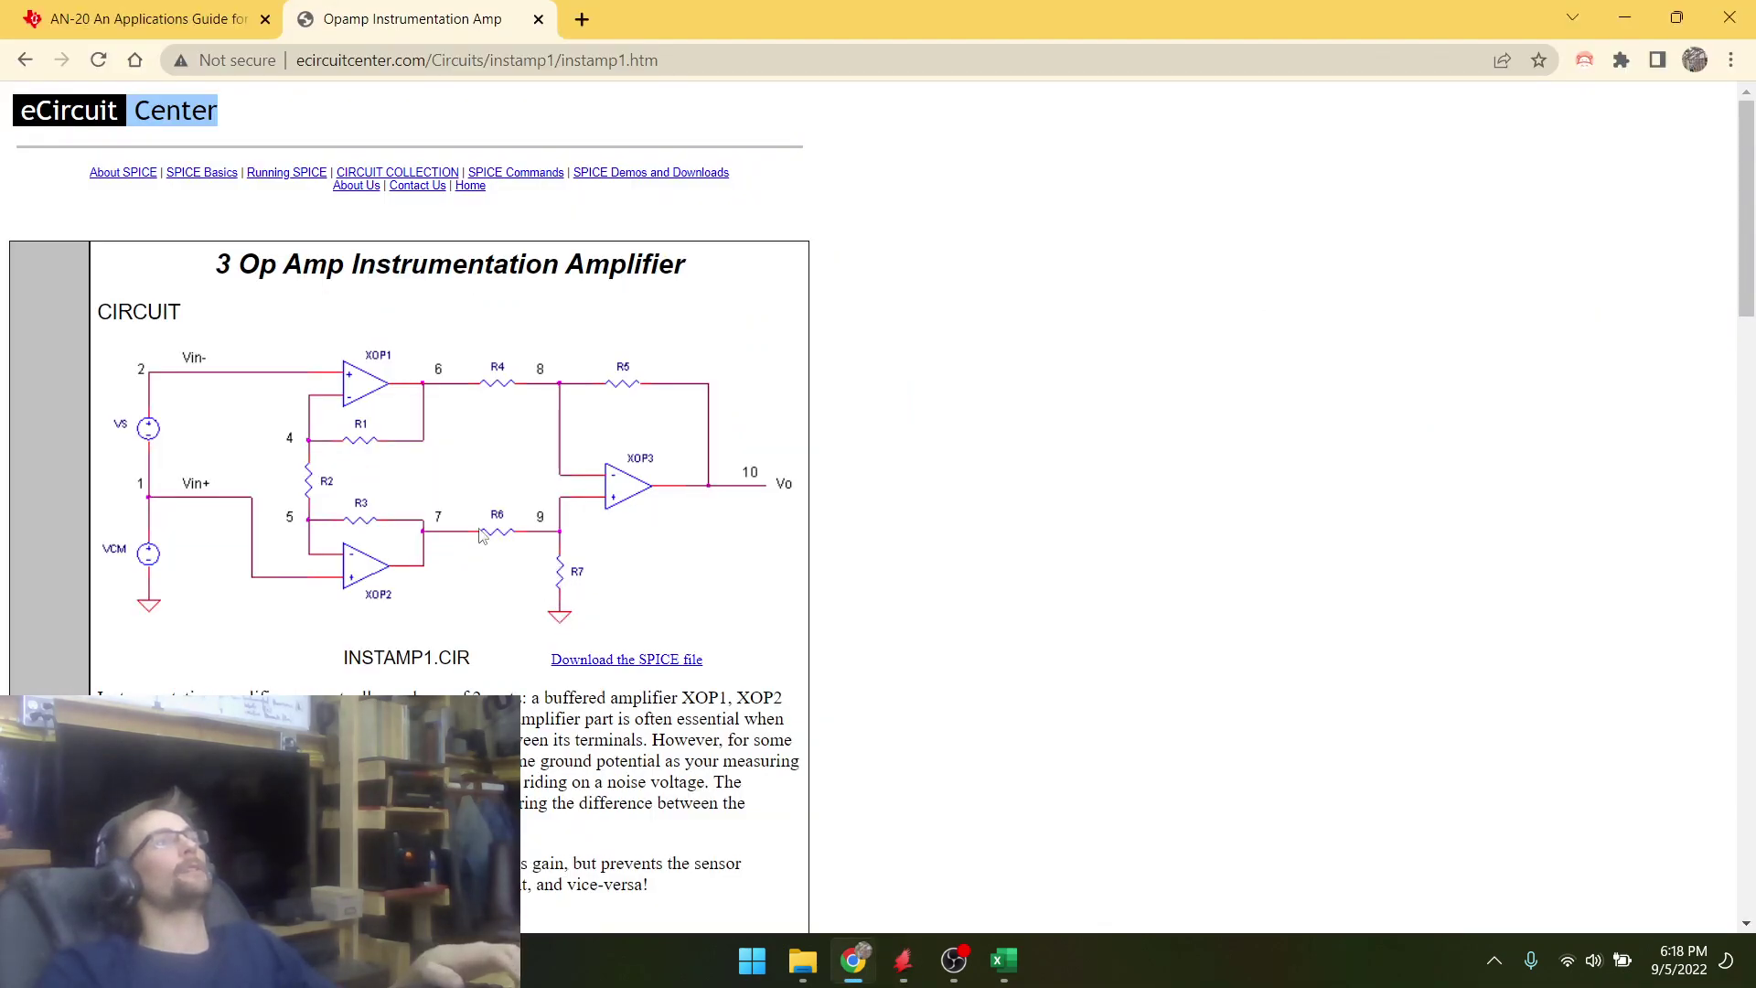
key(alt+Tab)
scroll(746, 517, up, 2)
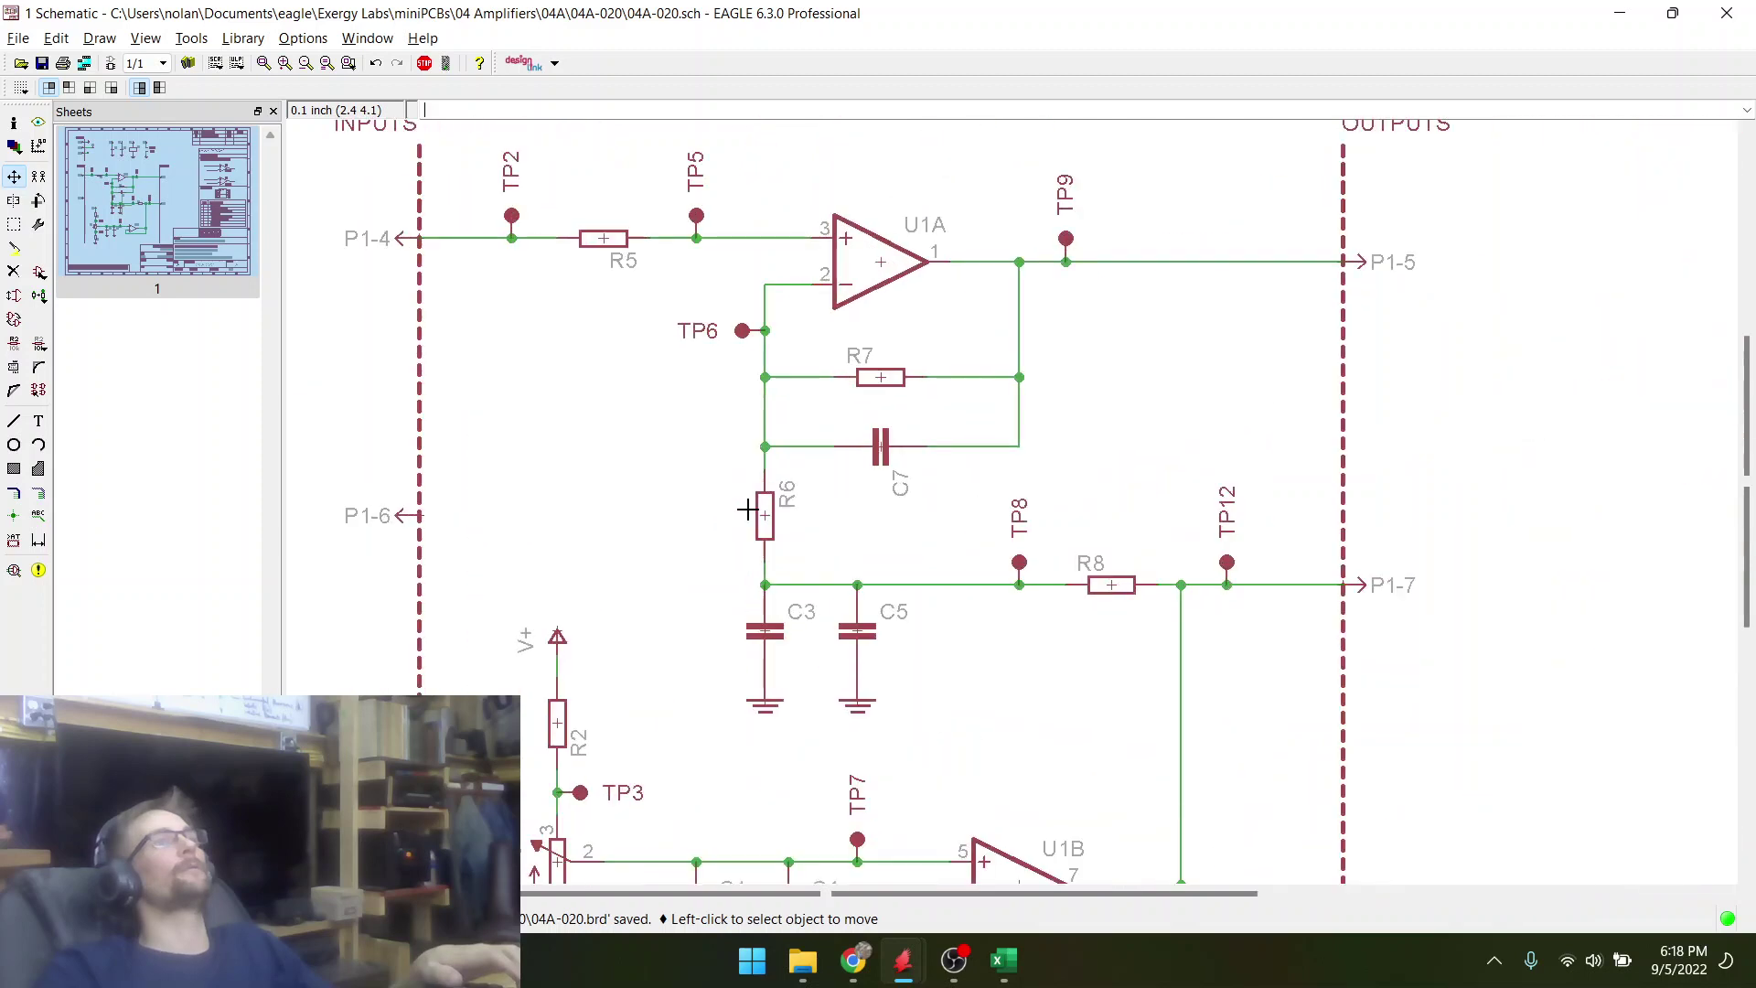
key(alt+Tab)
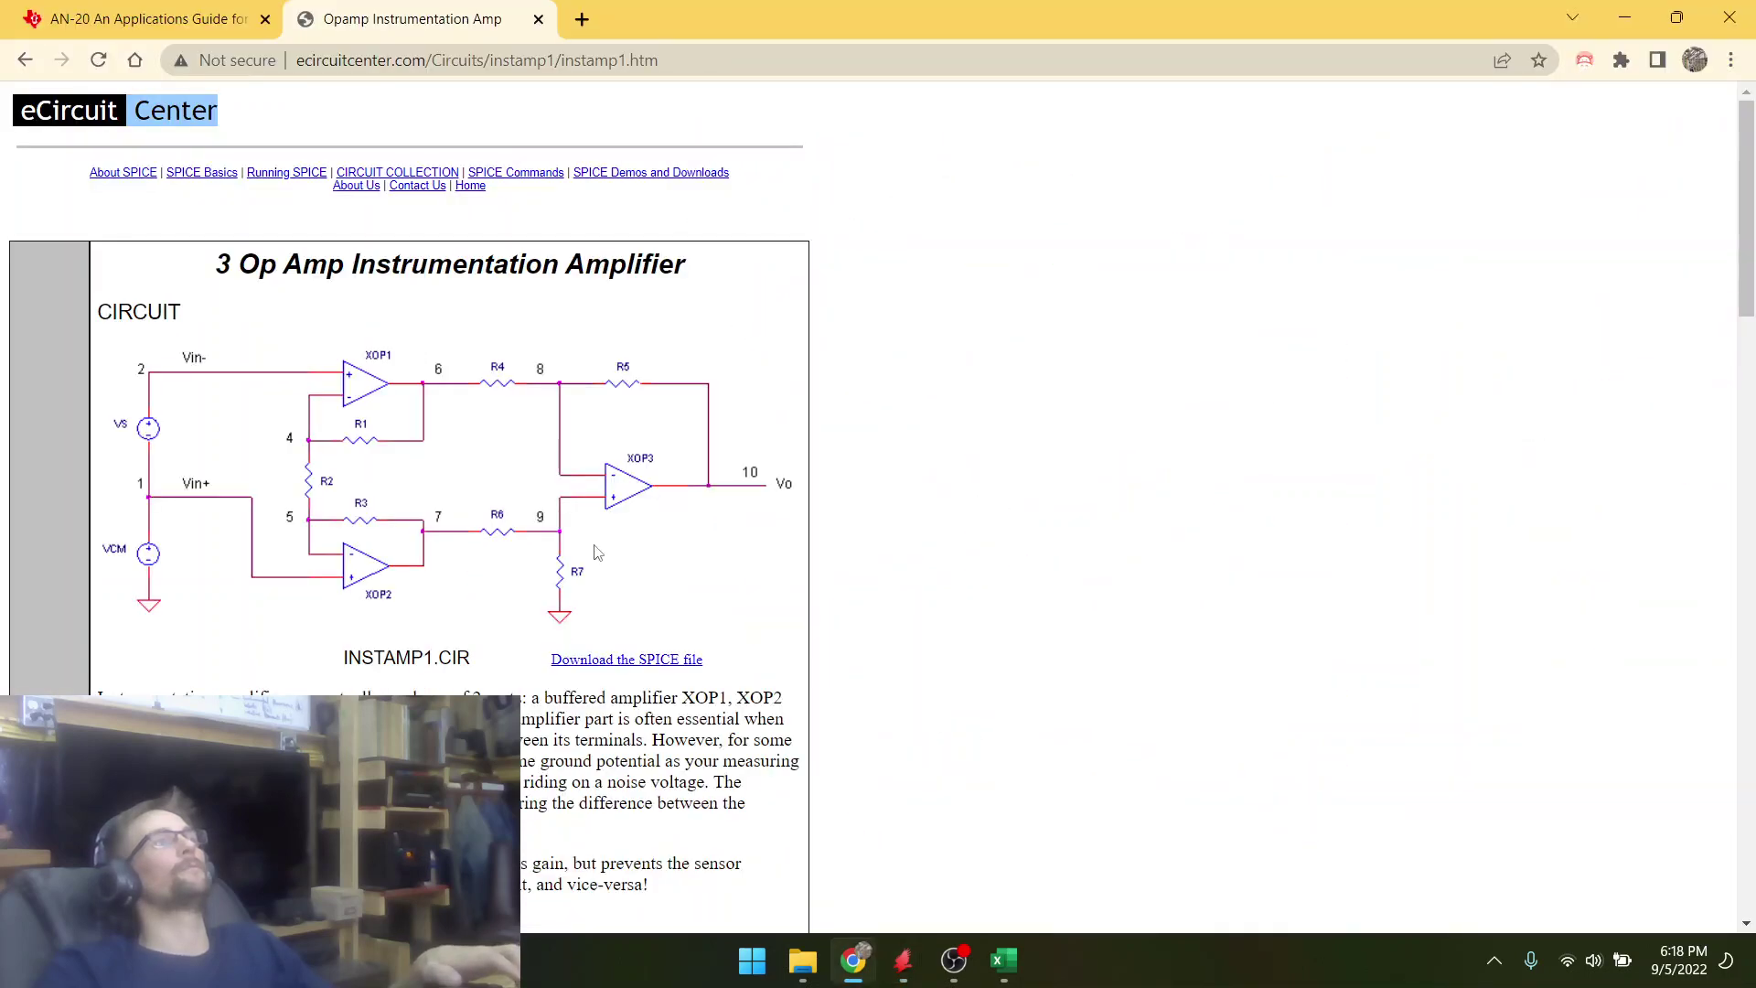
key(alt+Tab)
scroll(768, 527, down, 1)
scroll(792, 422, up, 1)
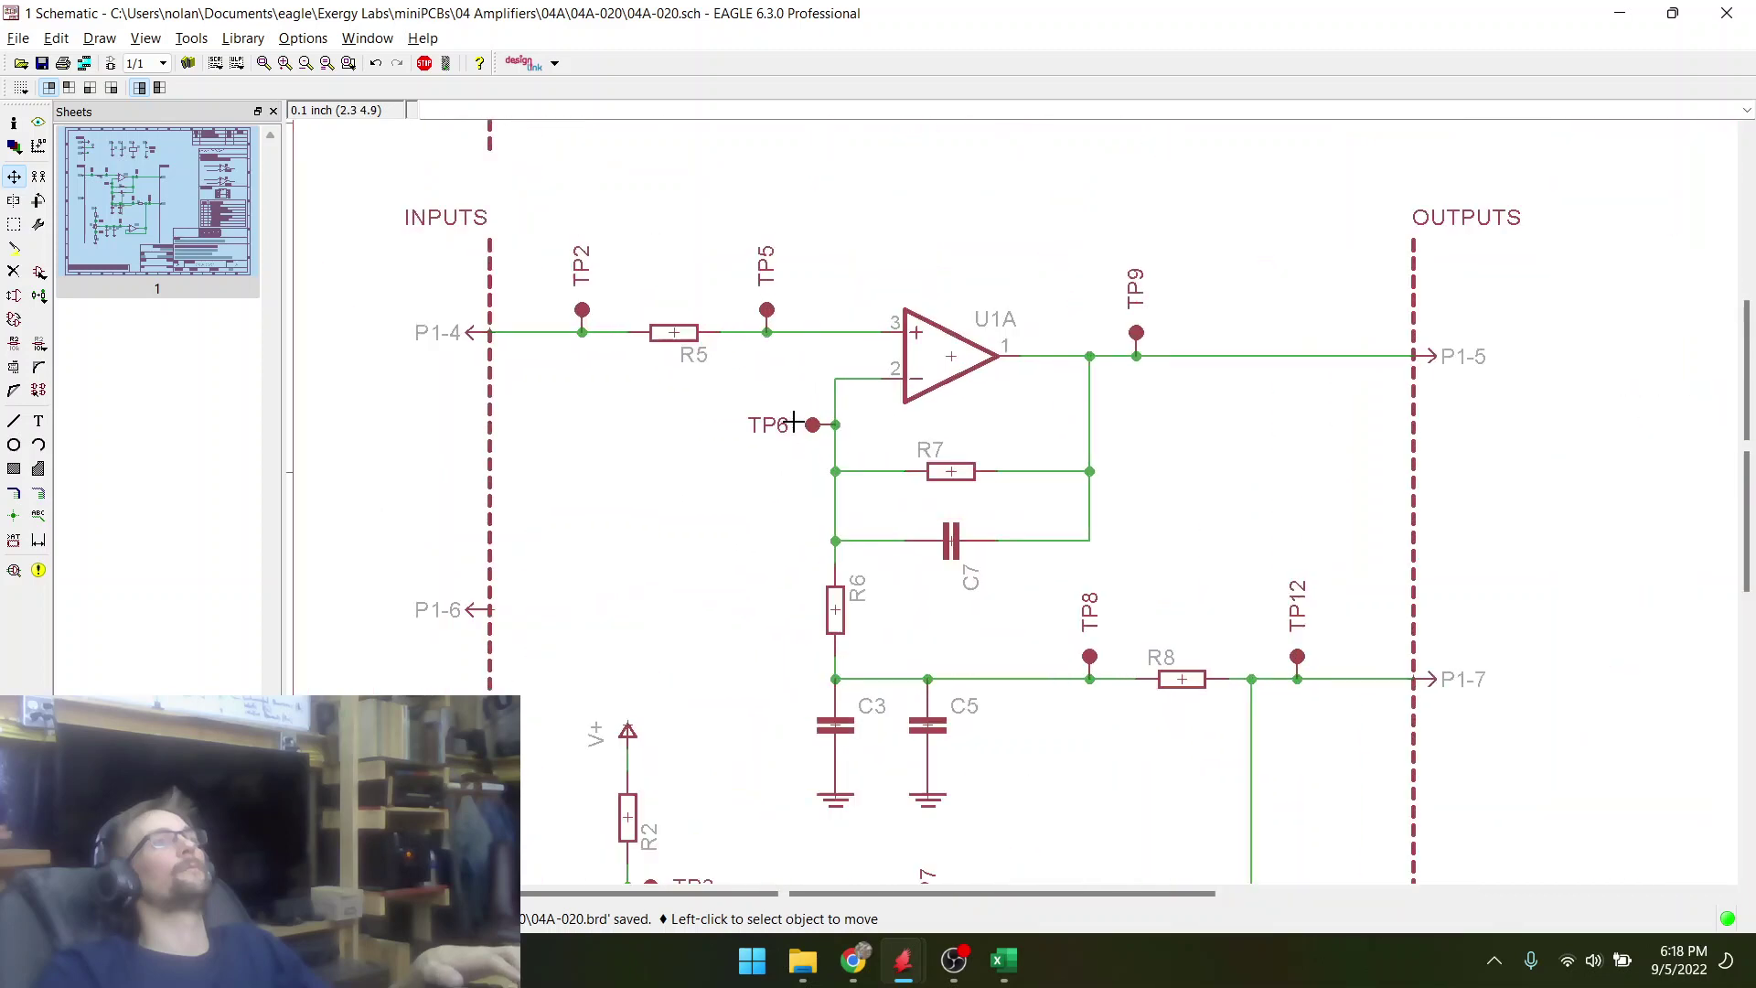
key(alt+Tab)
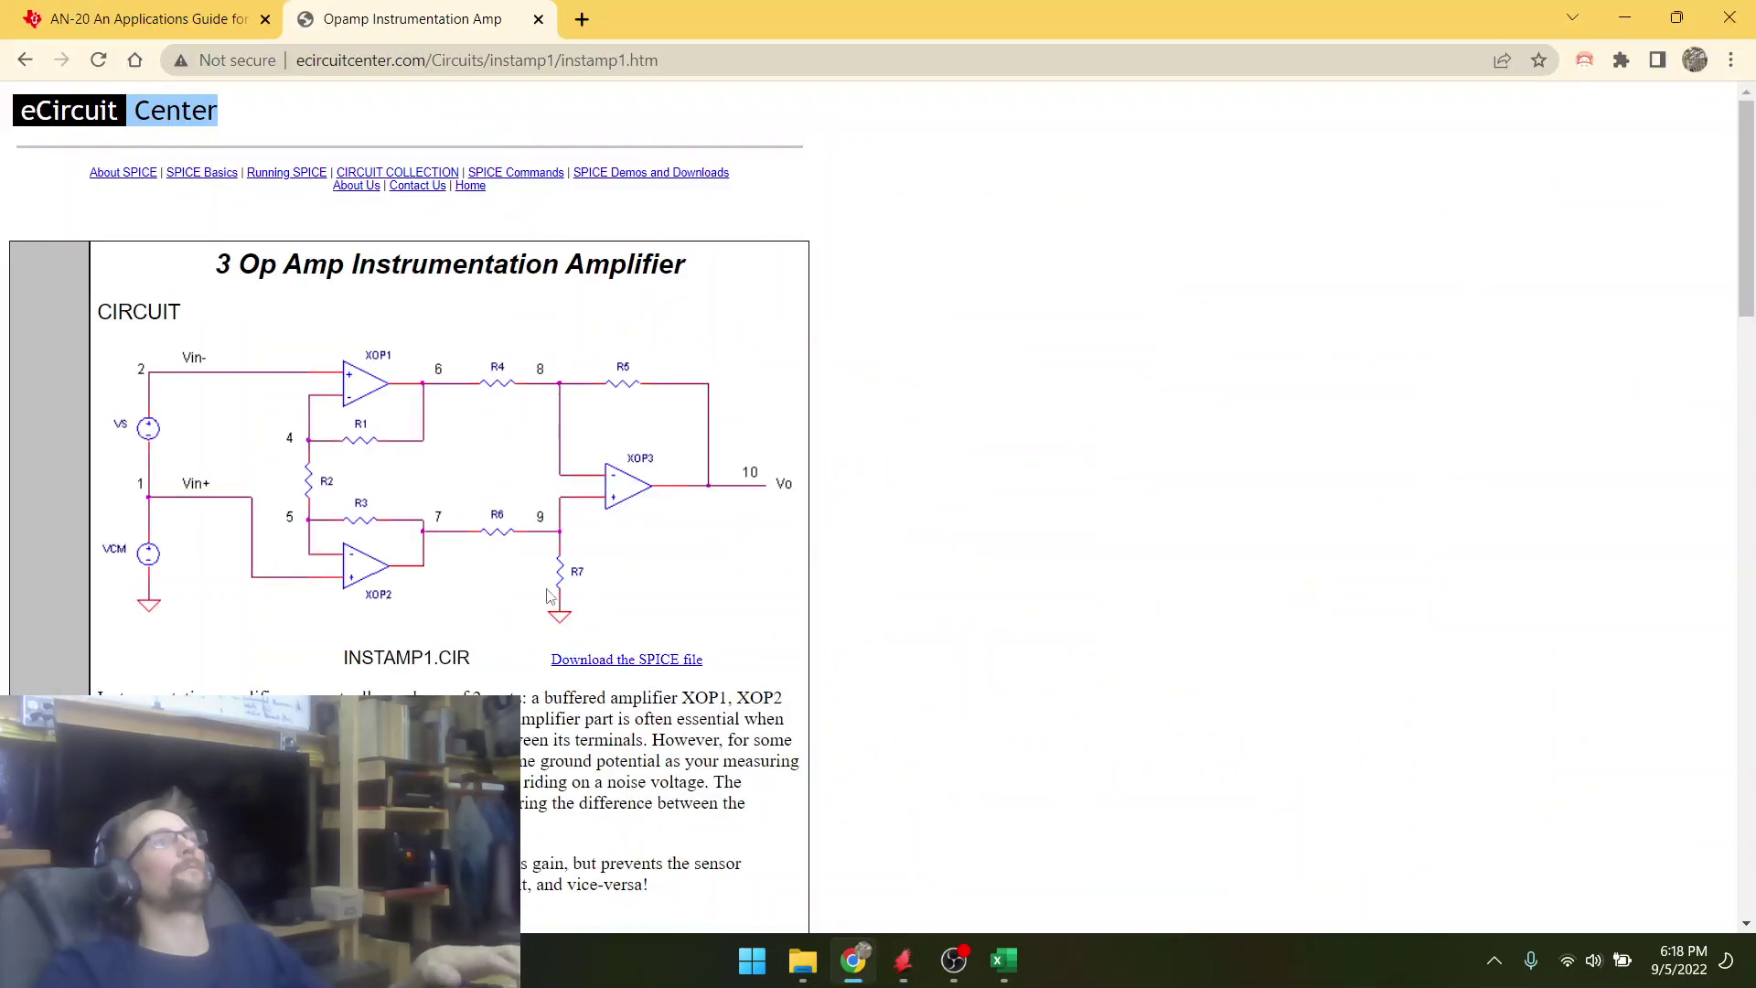
key(alt+Tab)
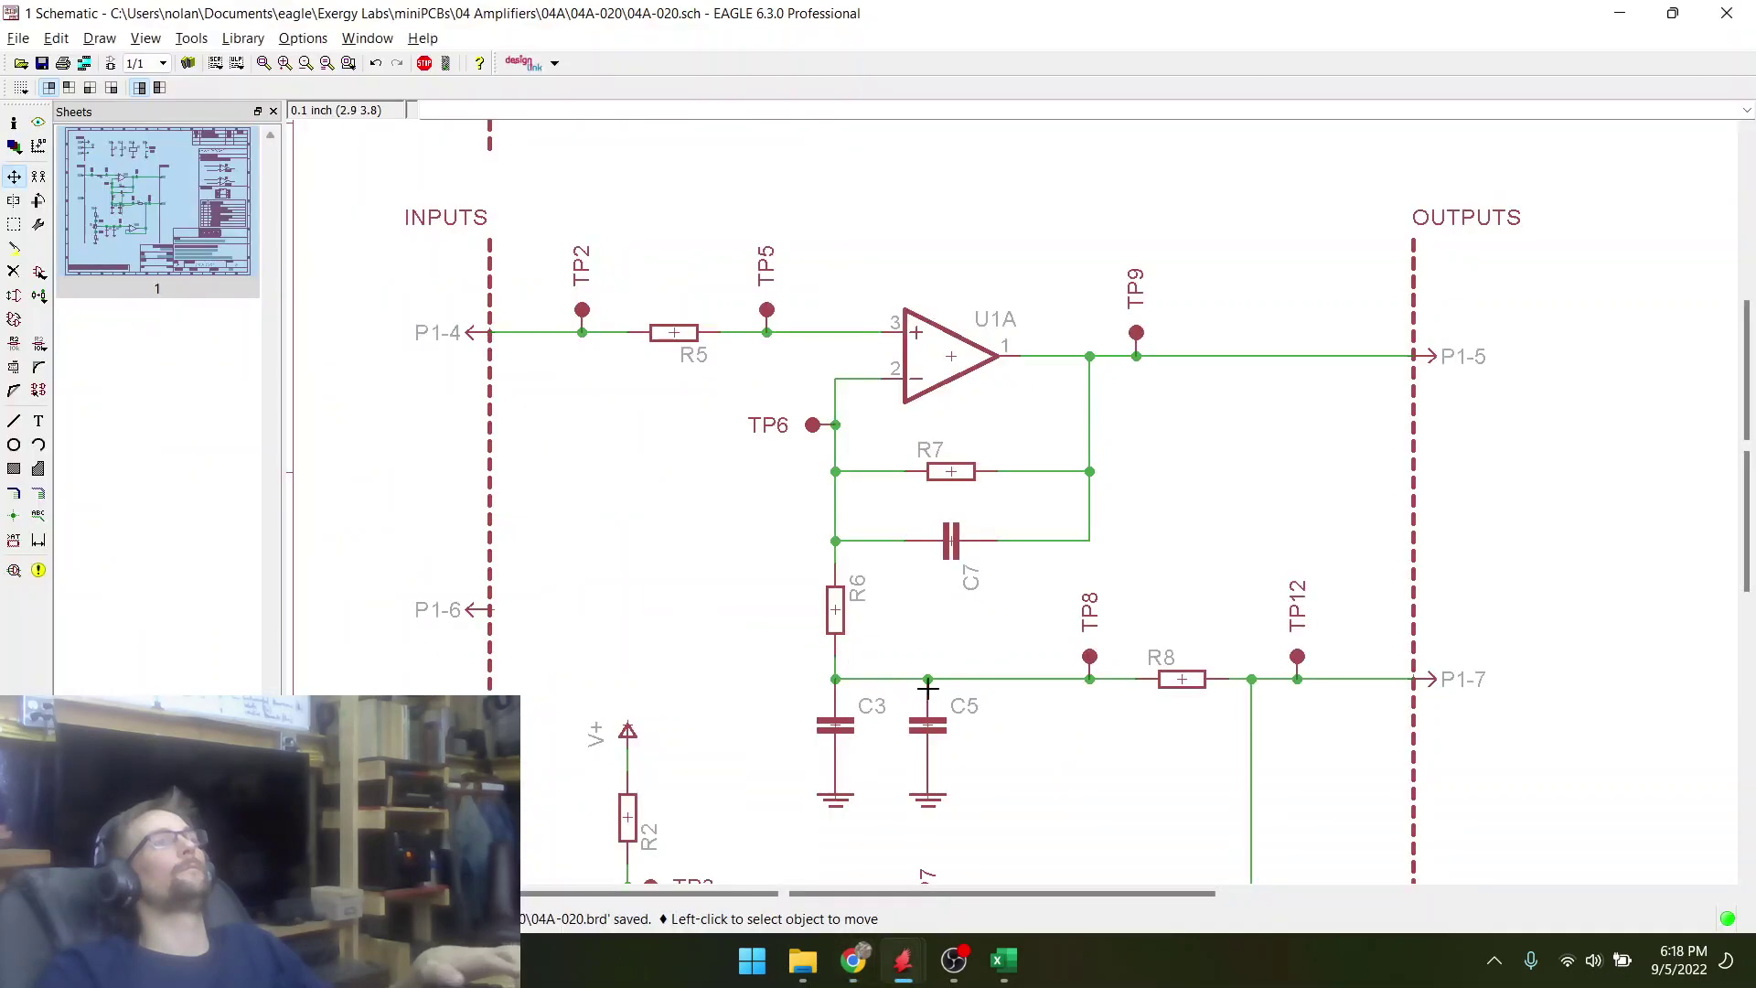
key(alt+Tab)
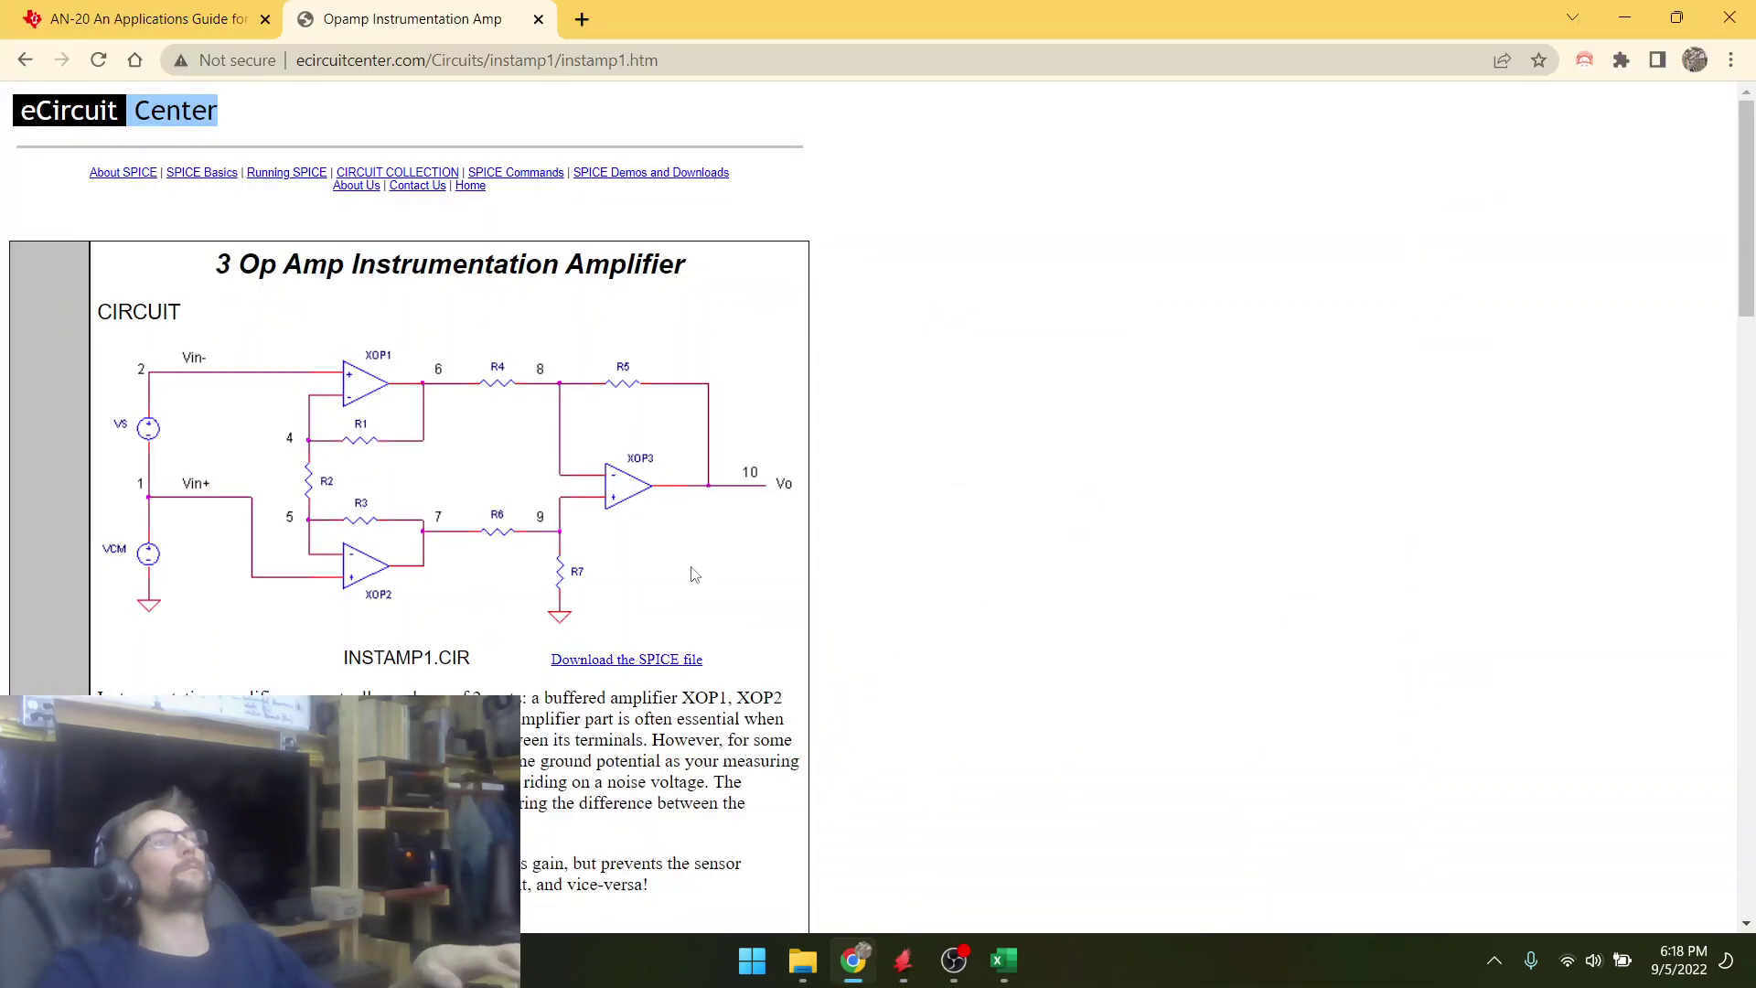
key(alt+Tab)
scroll(909, 580, down, 1)
scroll(1204, 678, up, 4)
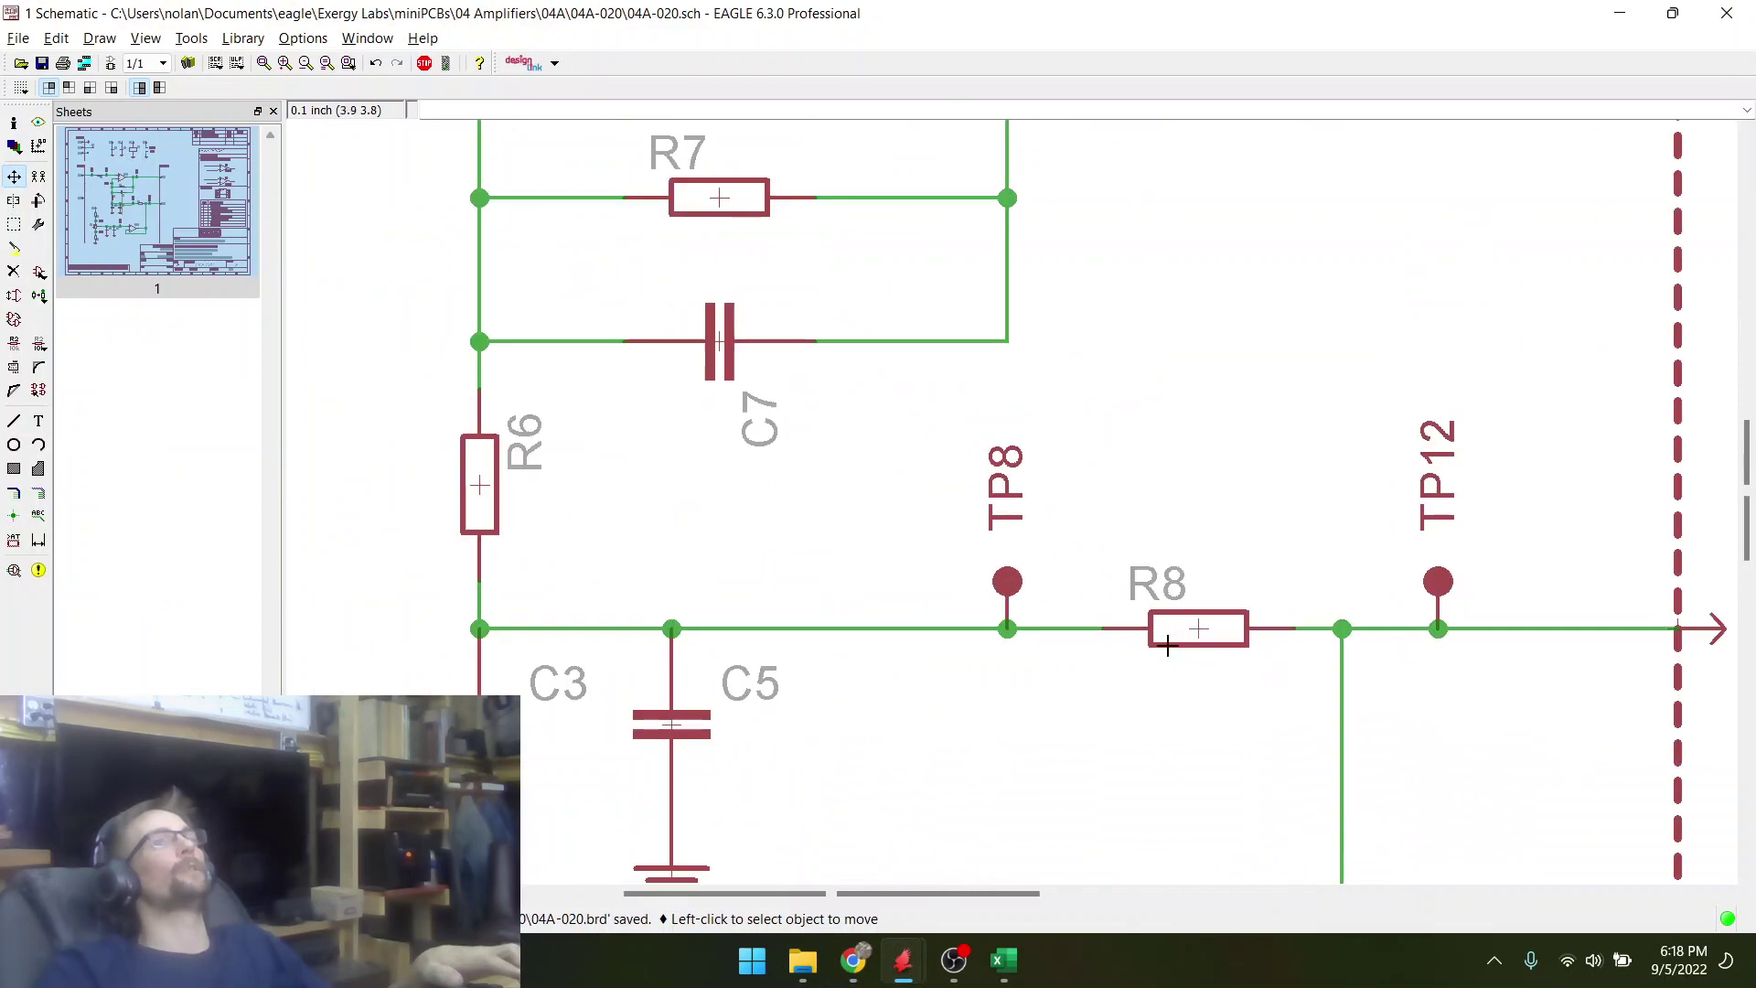
key(alt+Tab)
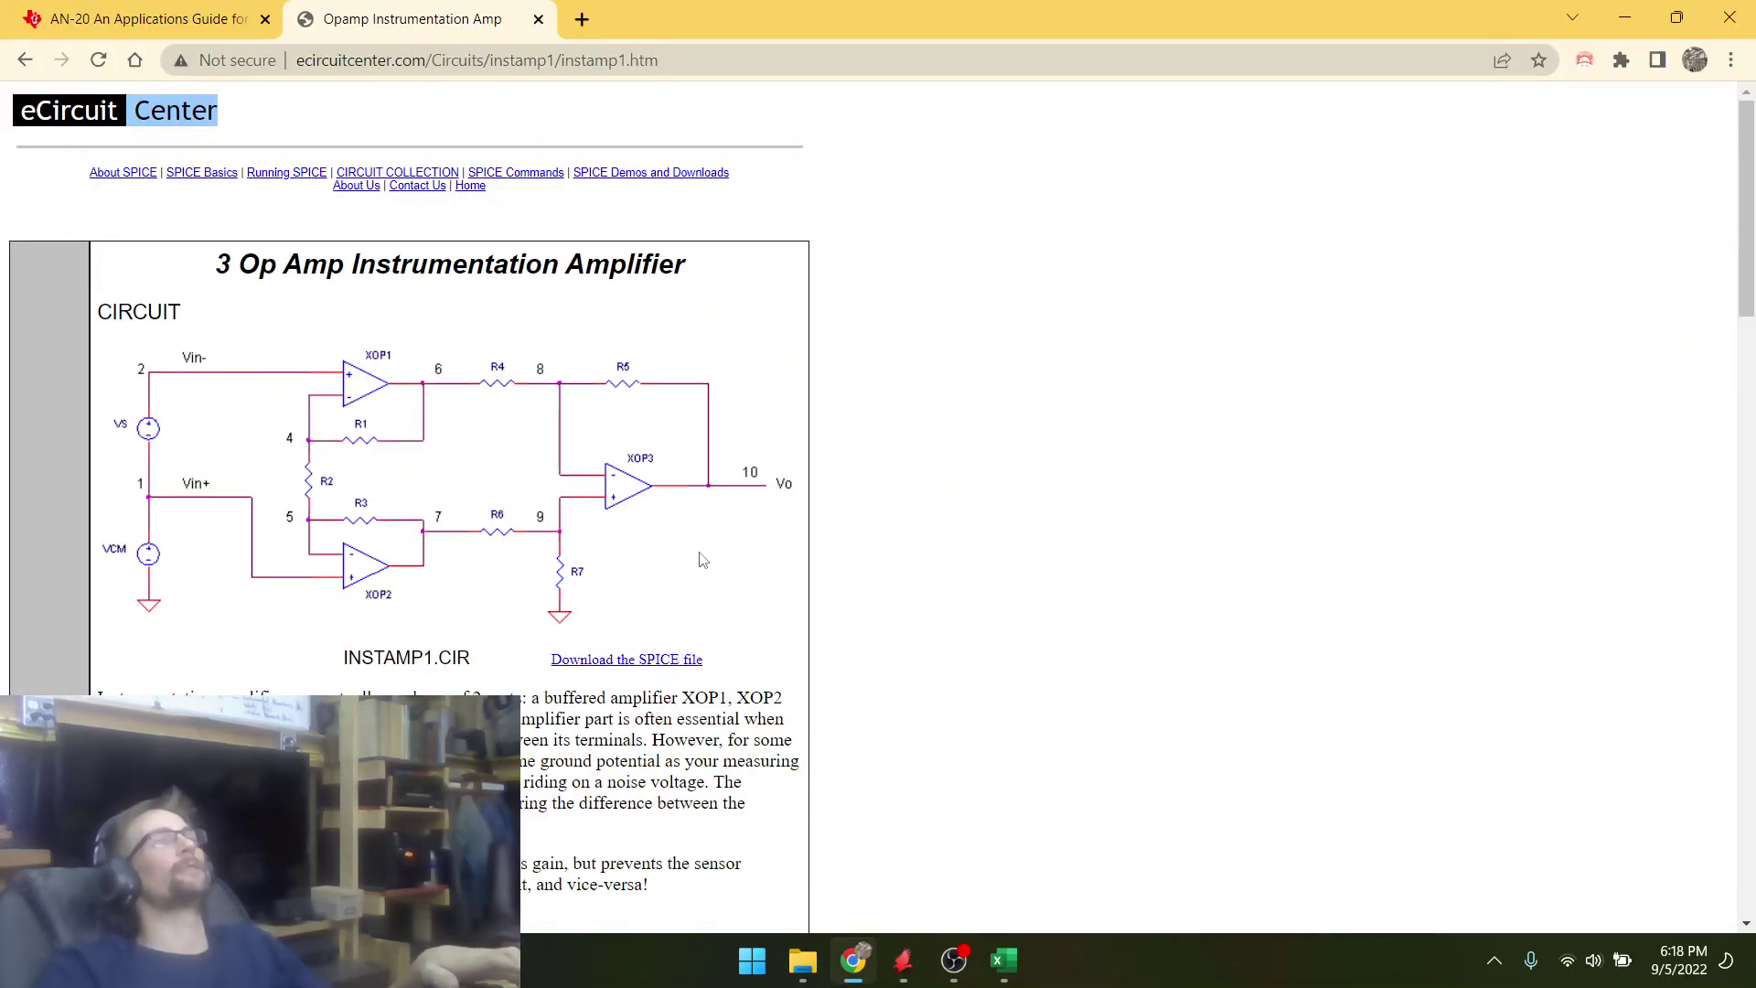
key(alt+Tab)
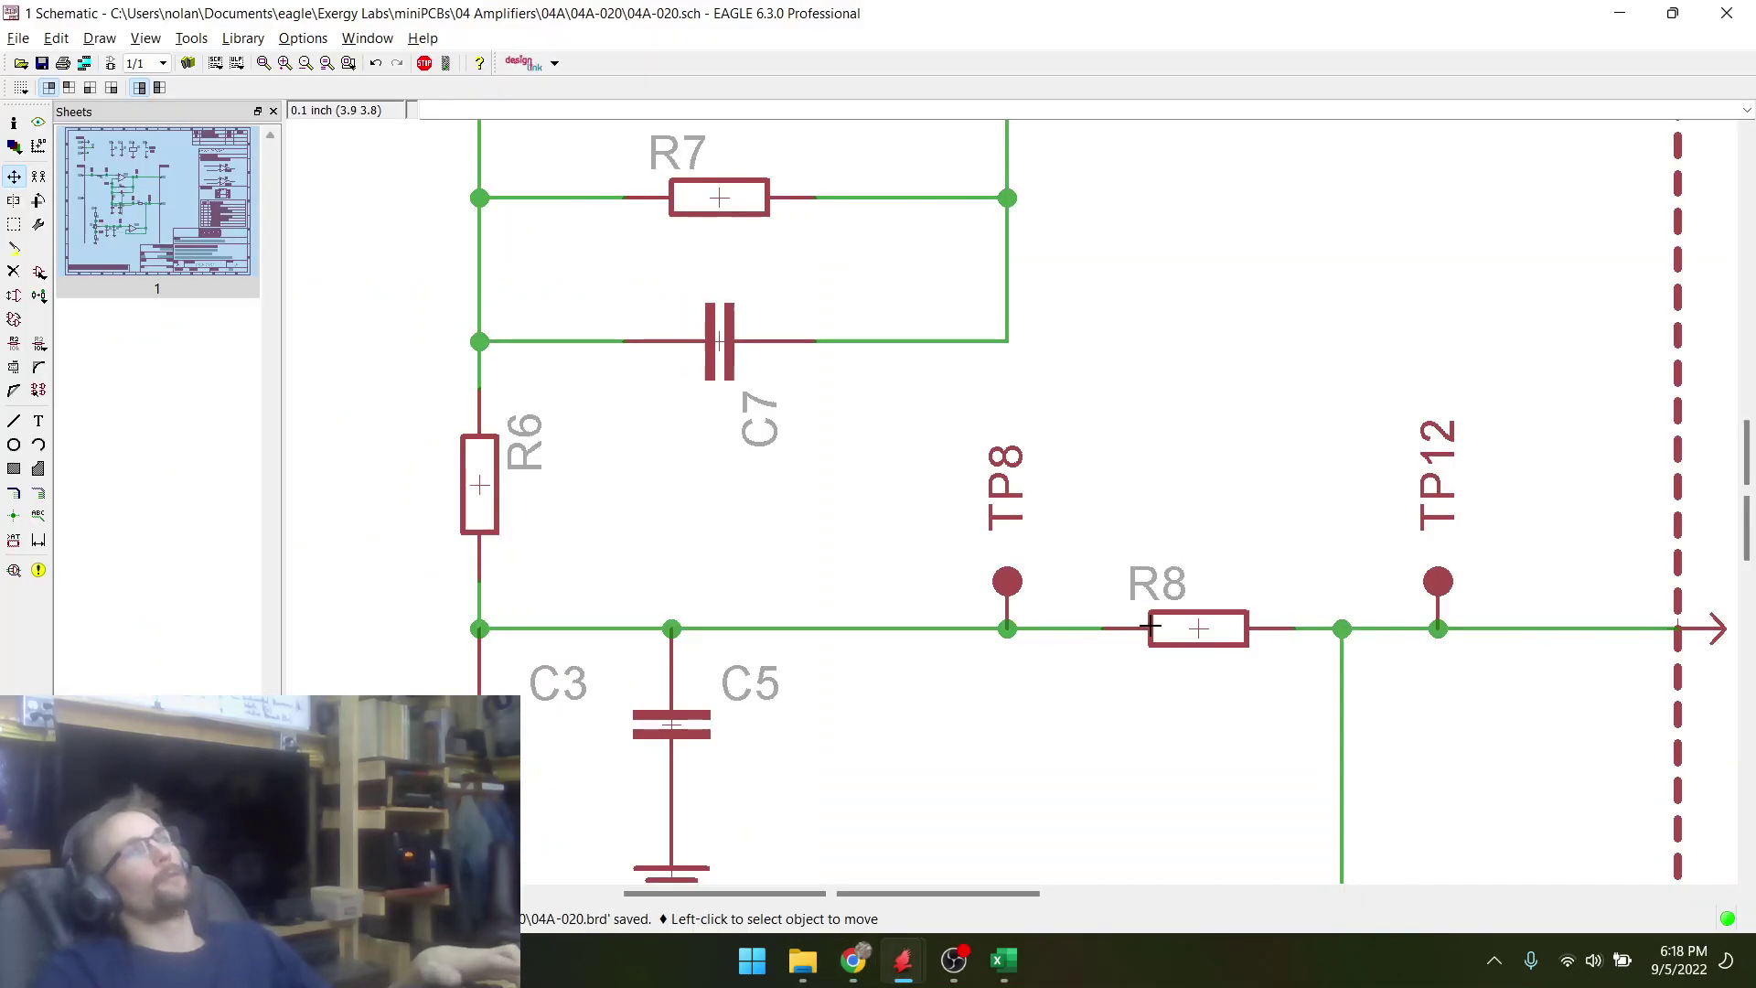
key(alt+Tab)
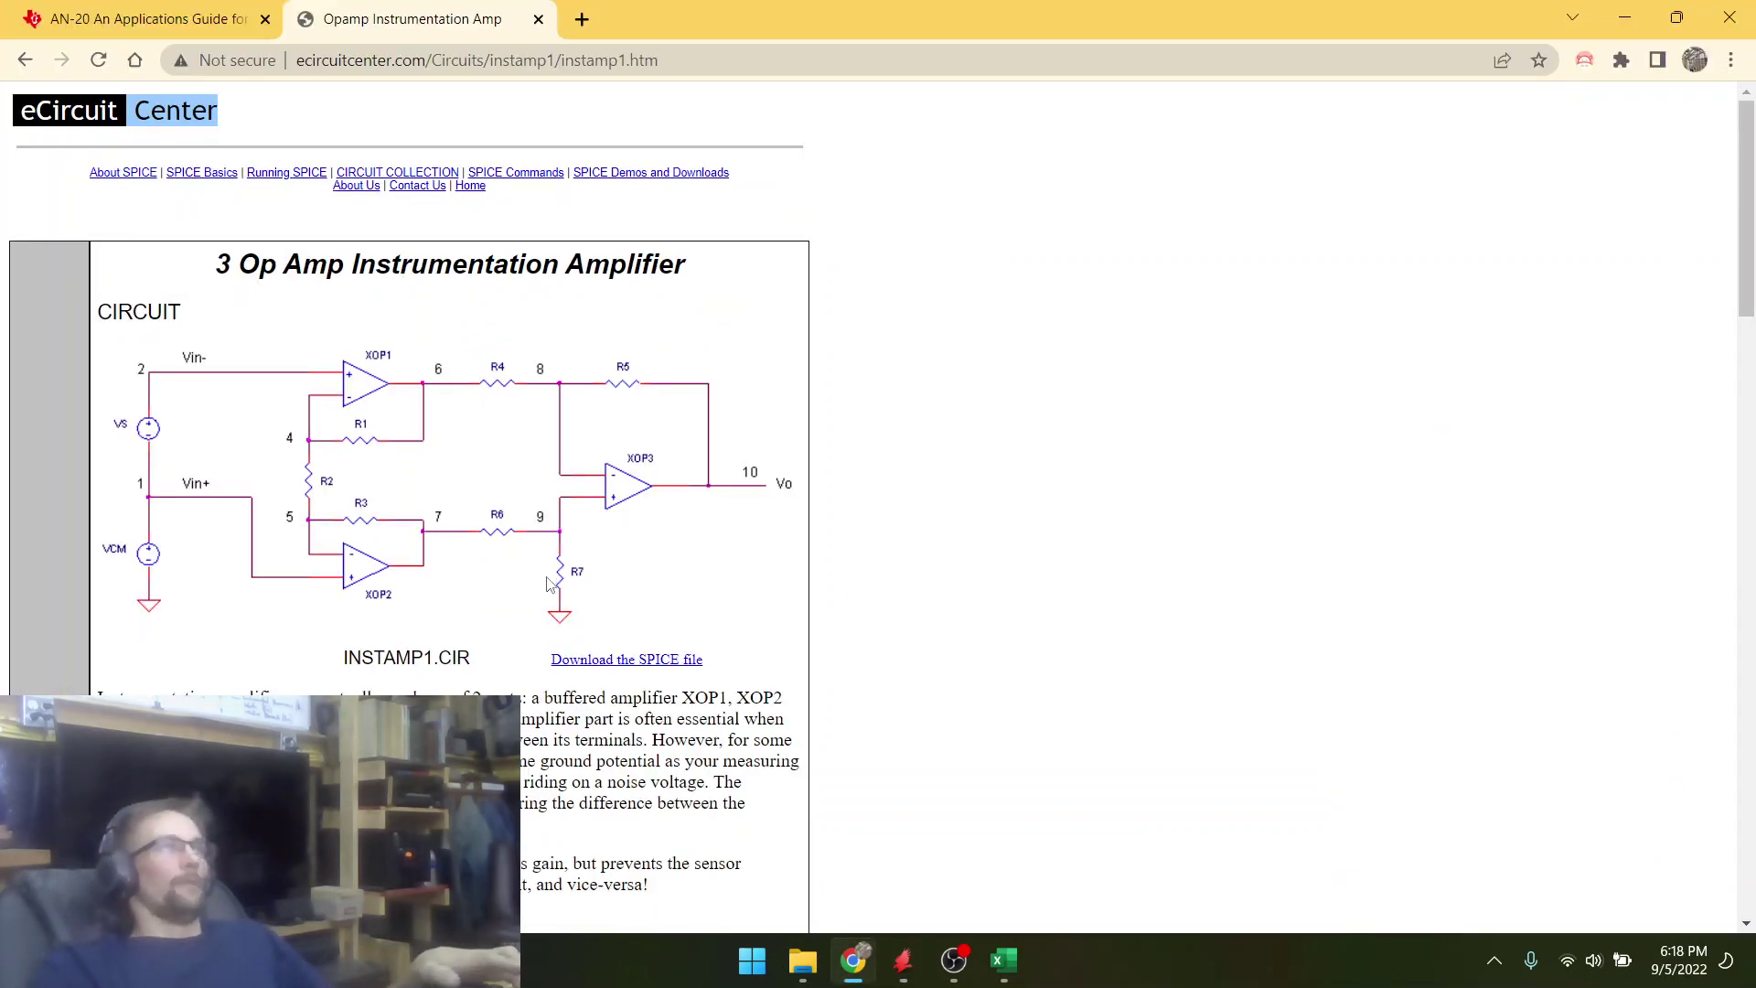
key(alt+Tab)
scroll(705, 603, down, 2)
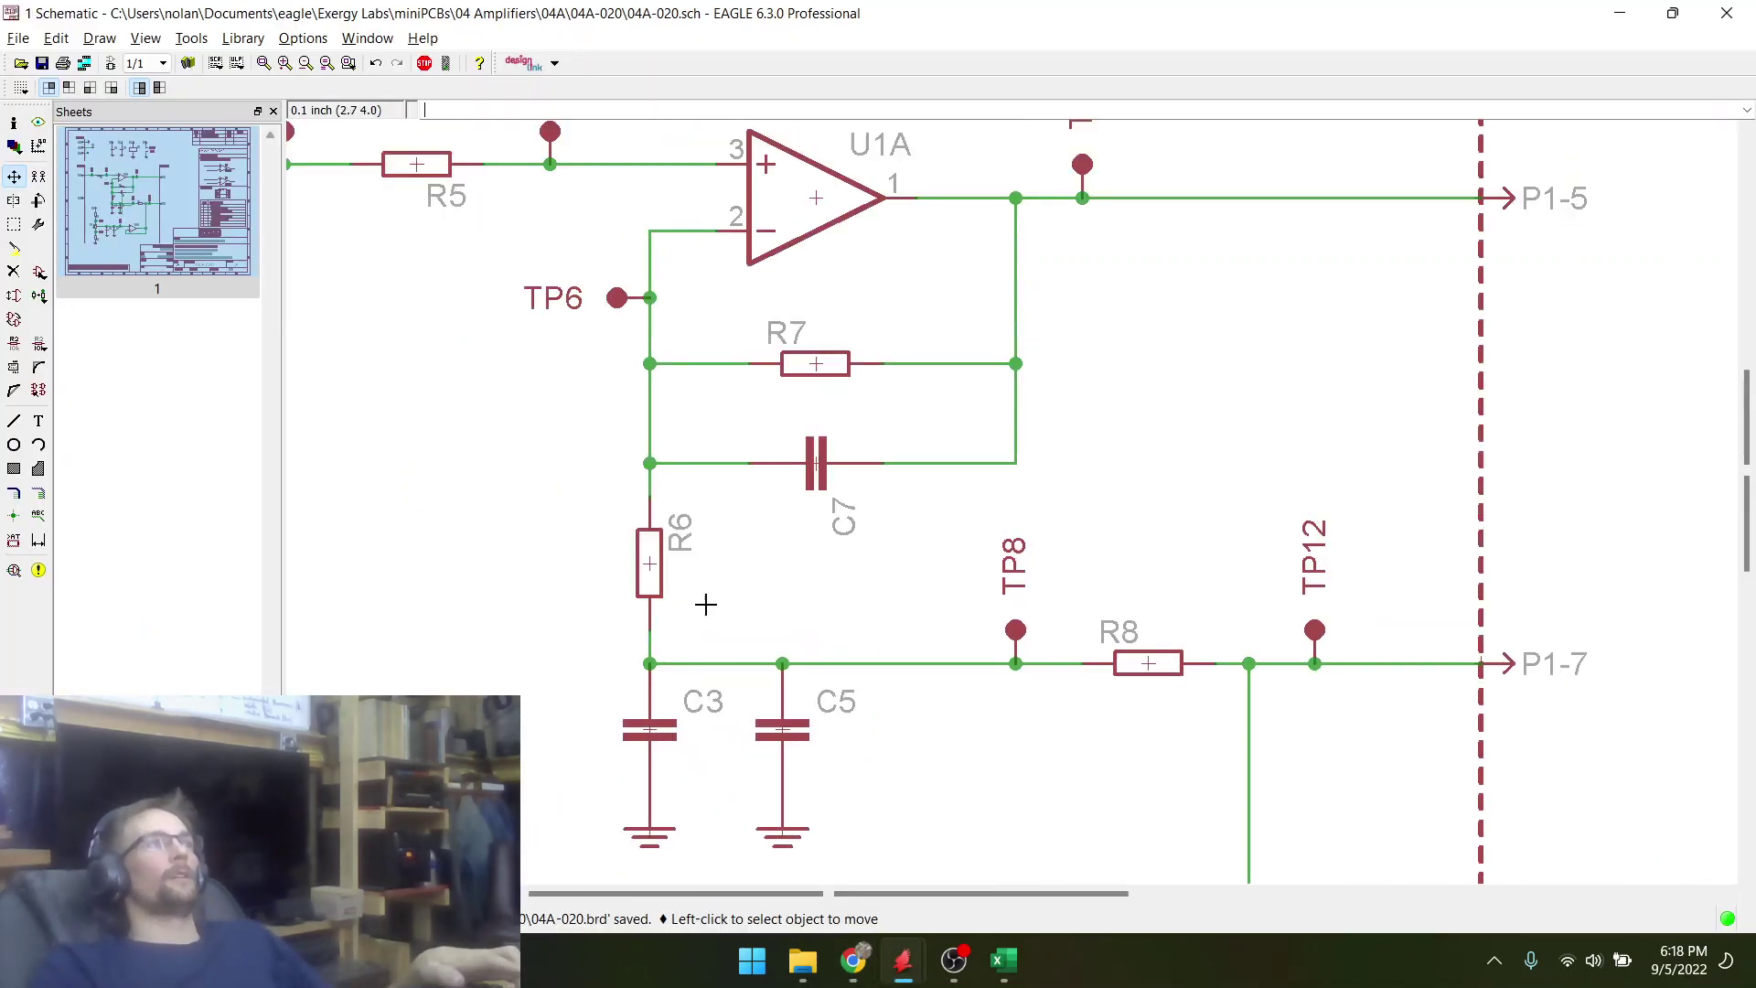
key(alt+Tab)
key(alt+Tab)
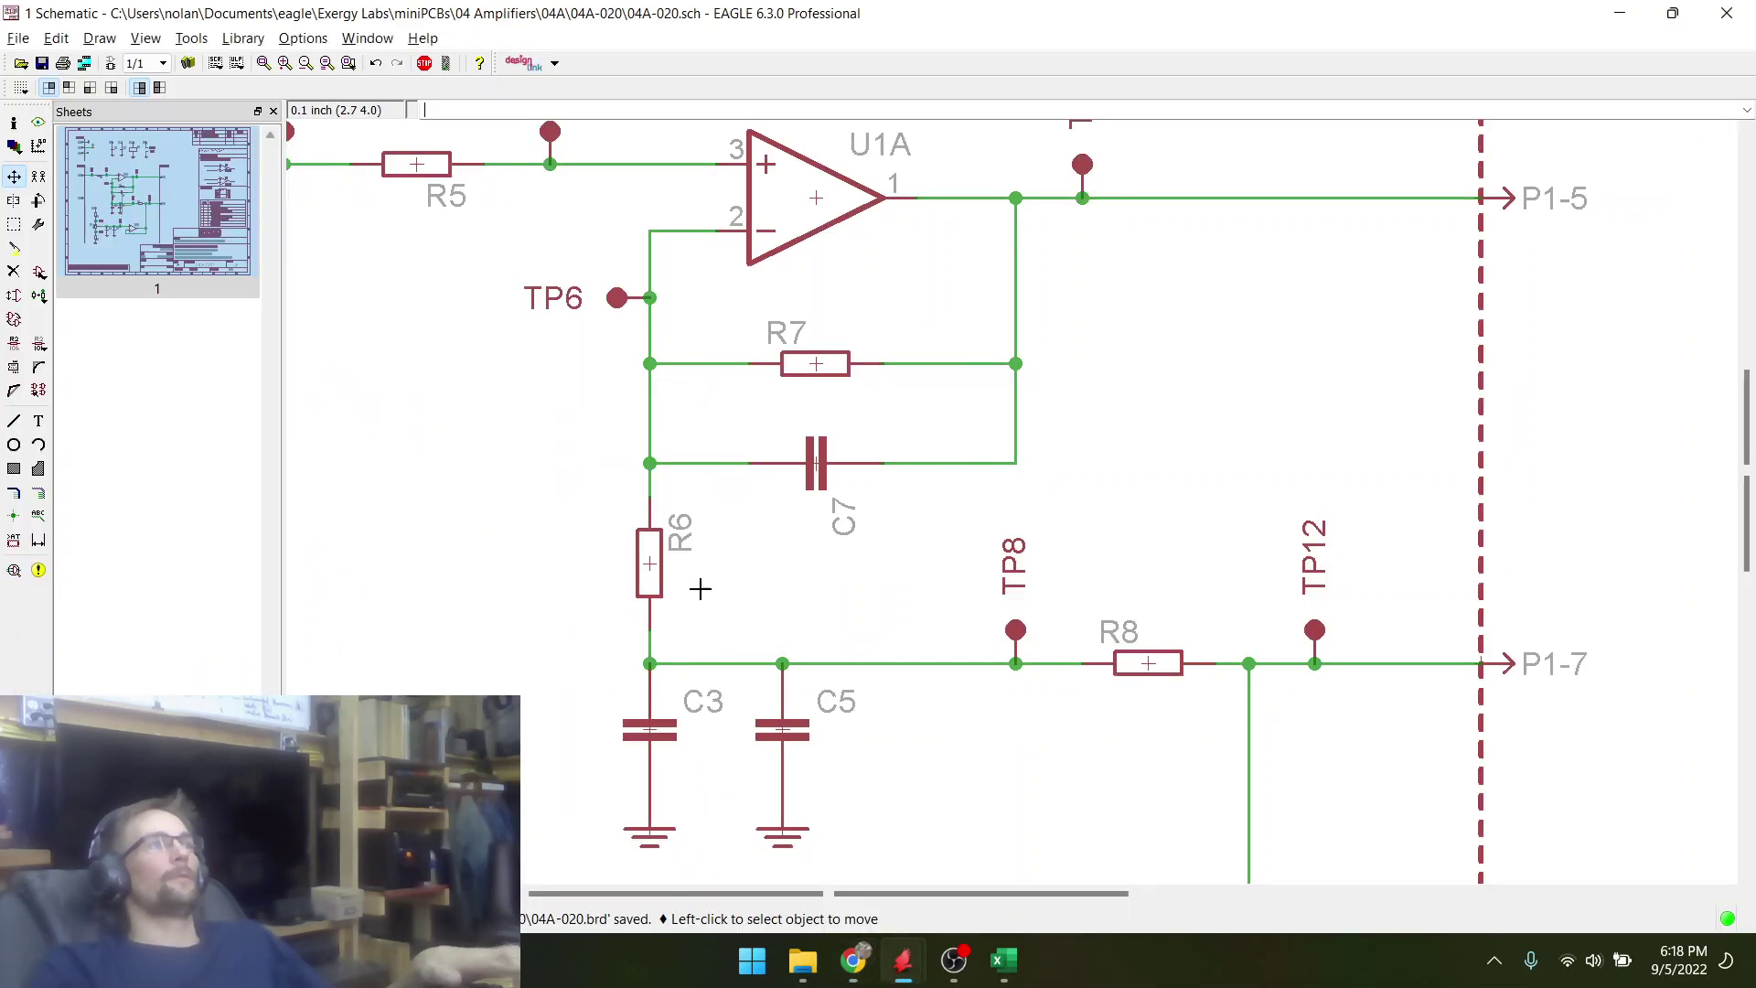
key(alt+Tab)
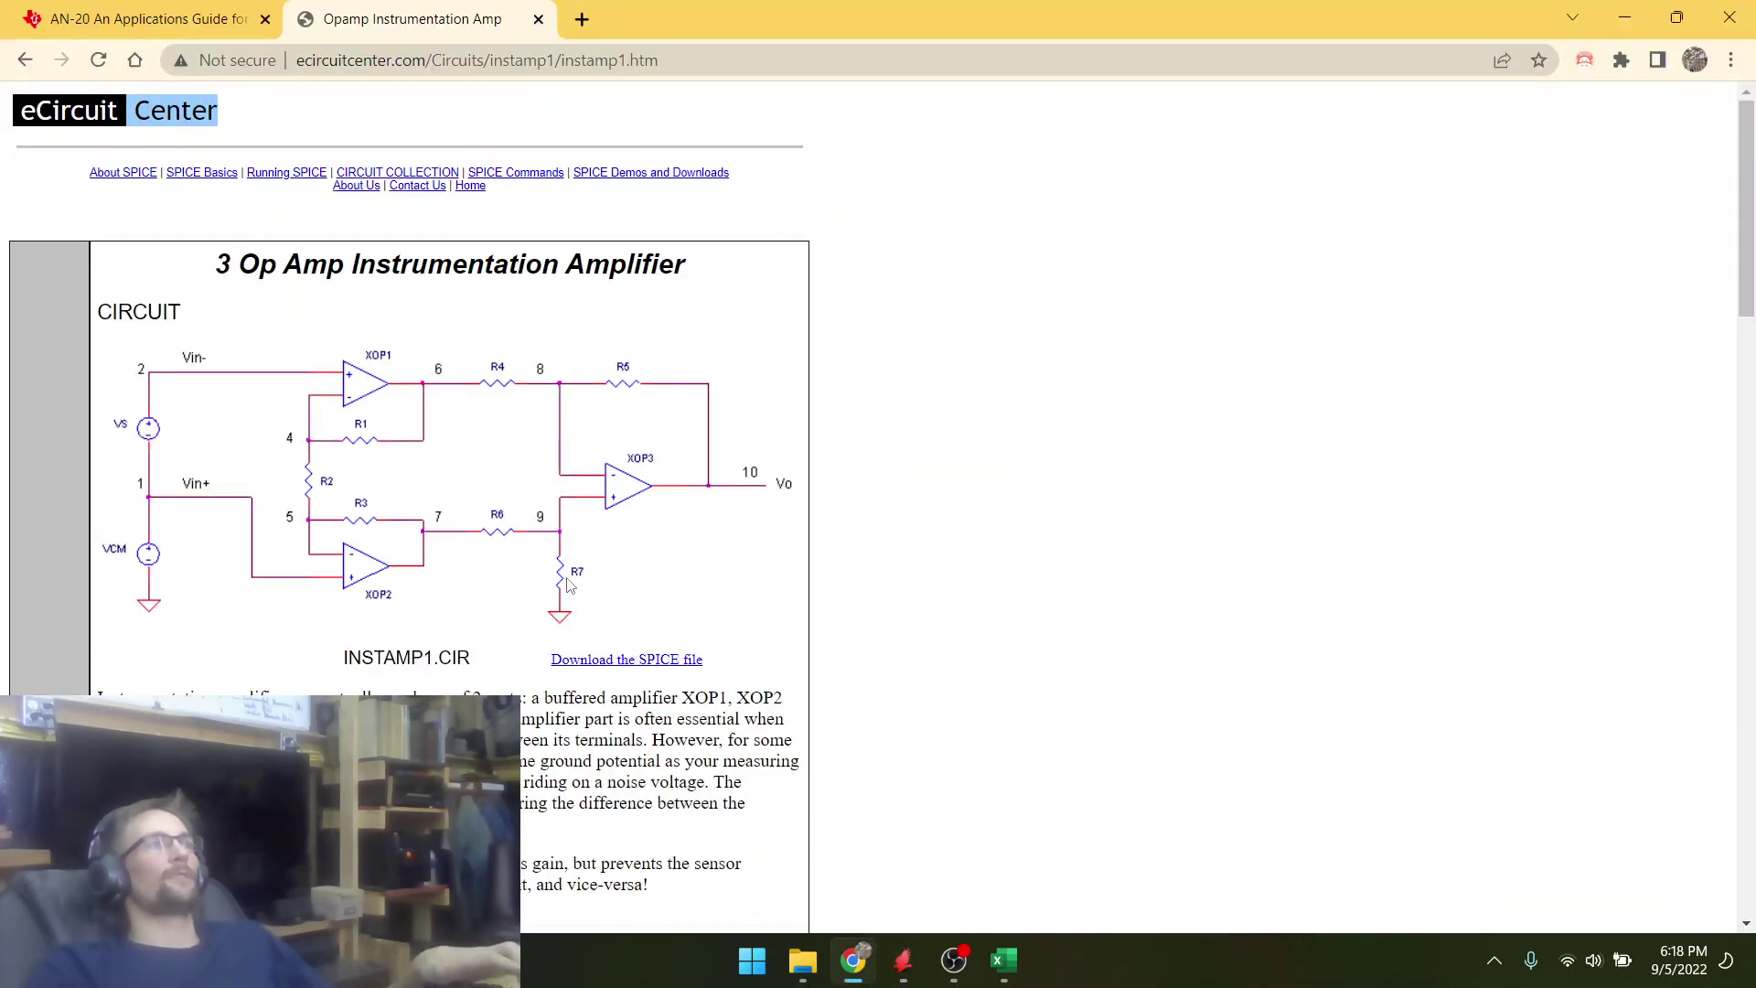
key(alt+Tab)
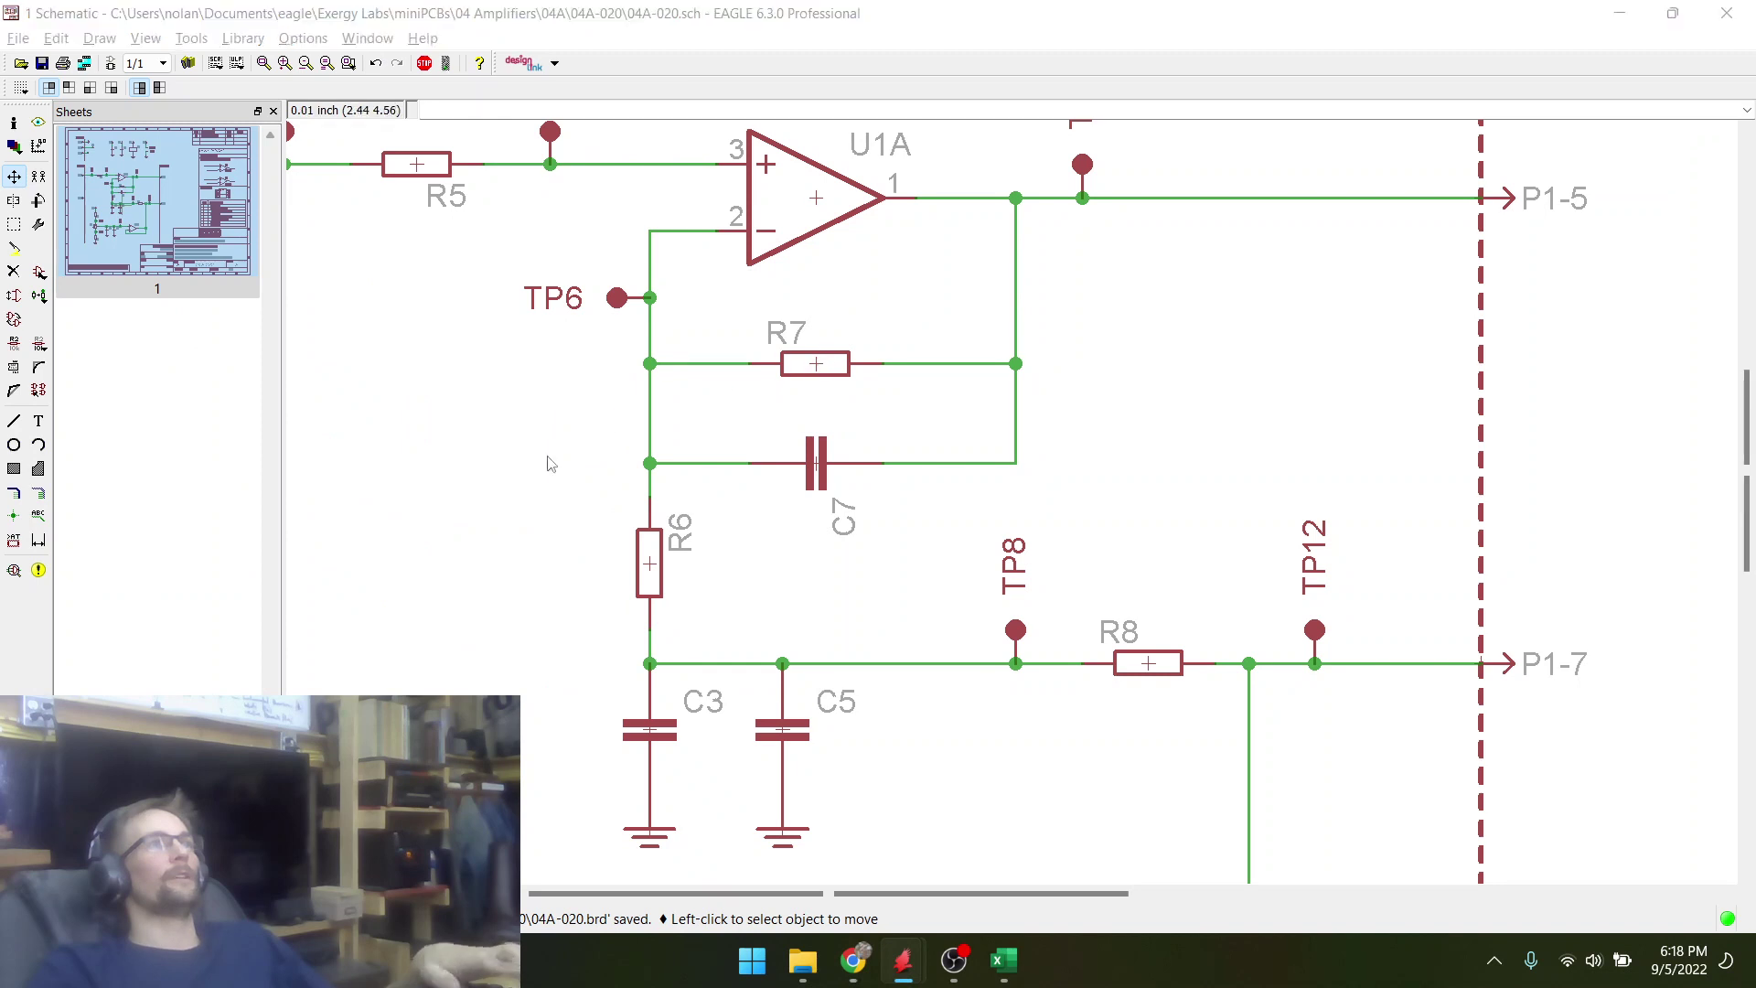
key(alt+Tab)
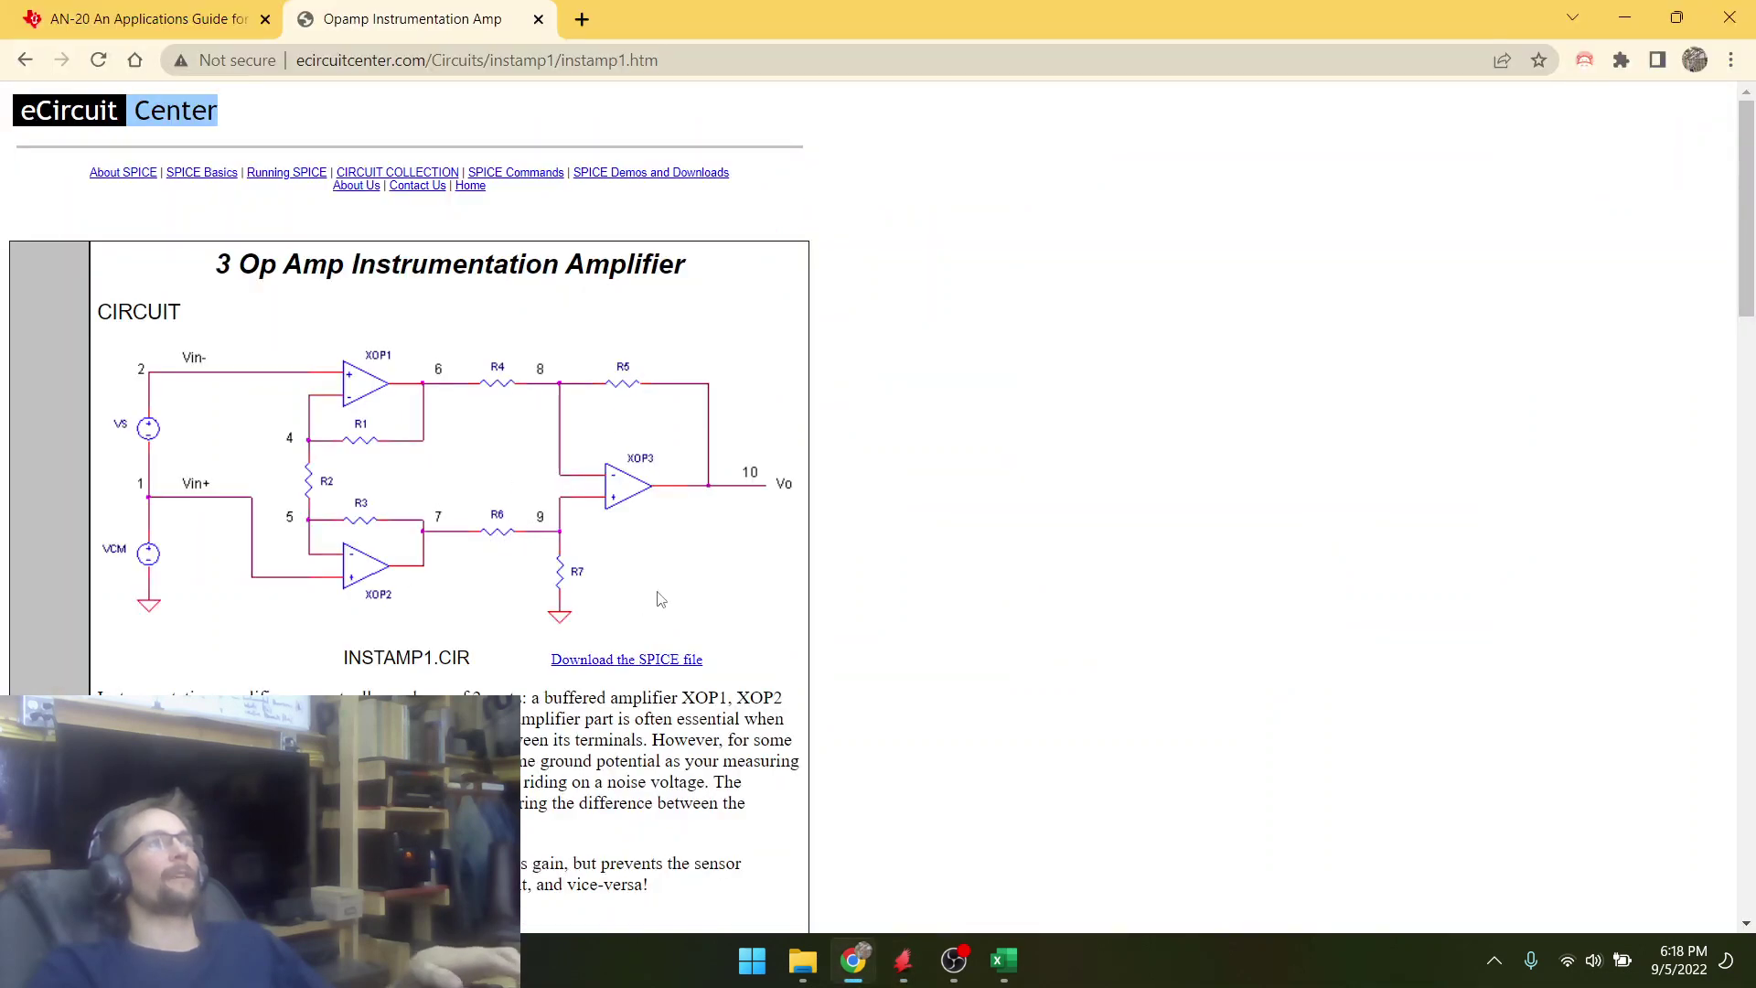
key(alt+Tab)
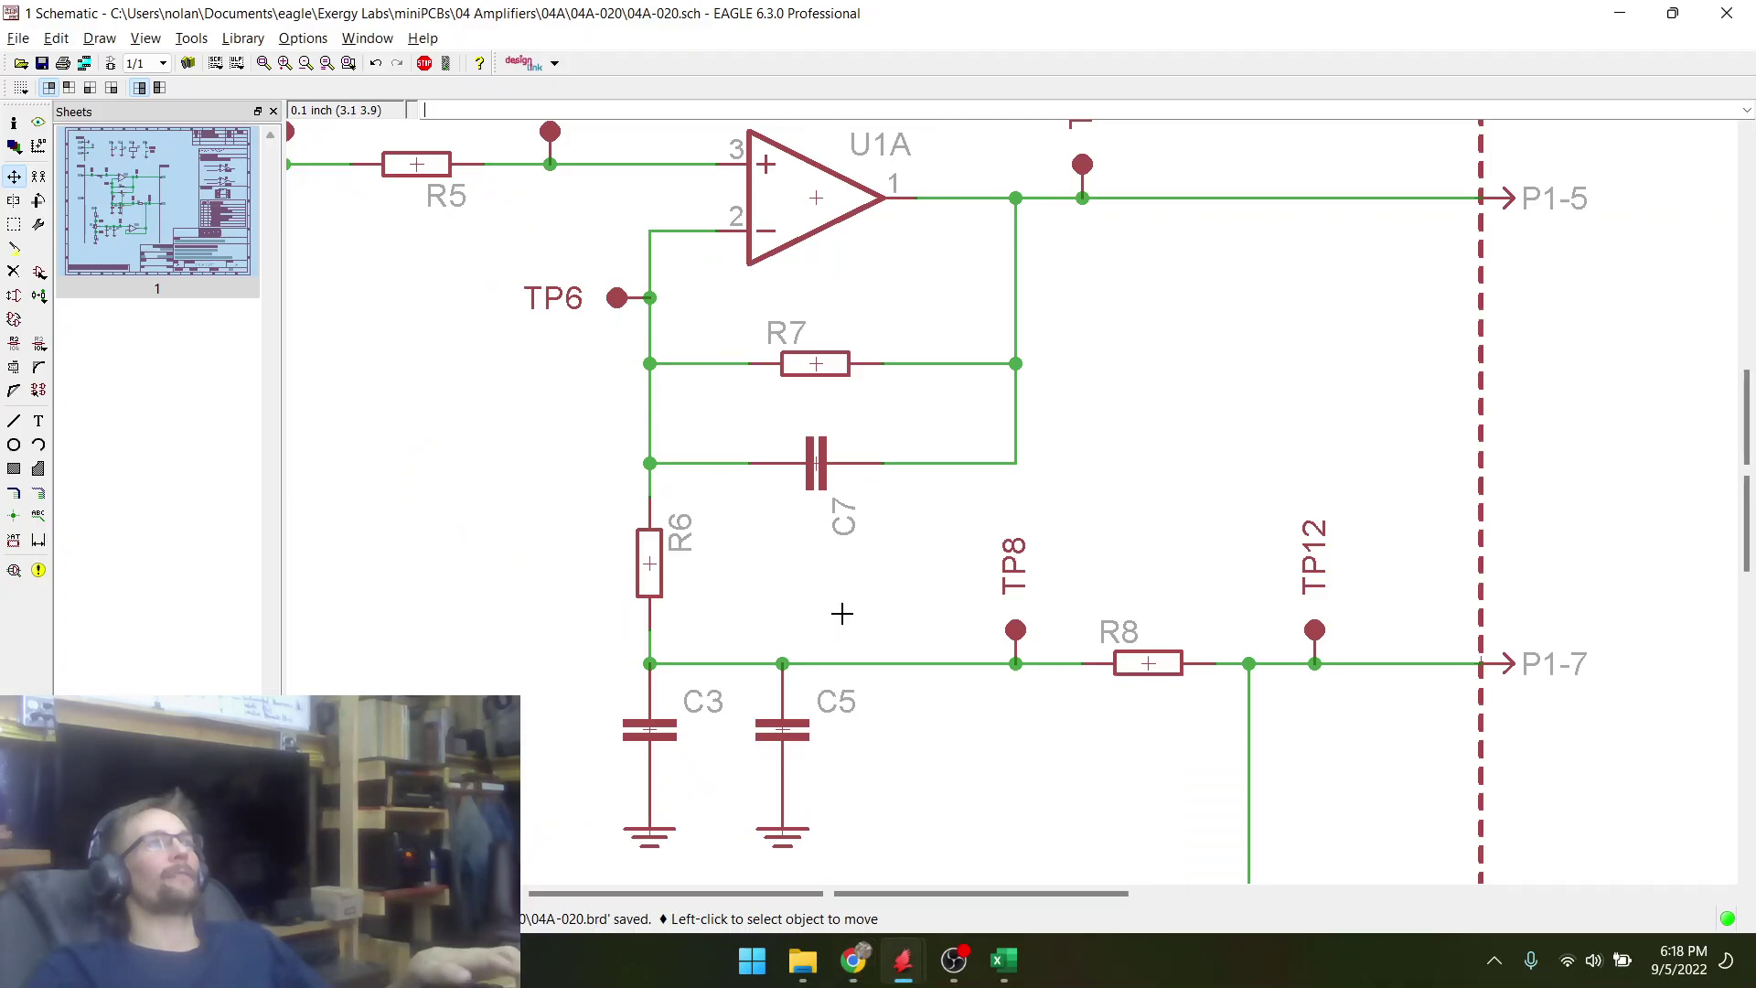
key(alt+Tab)
key(alt+Tab)
- Delete the wires connected to pins 1, 2 and 3 of op-amp U1A
scroll(769, 673, down, 2)
scroll(679, 455, up, 1)
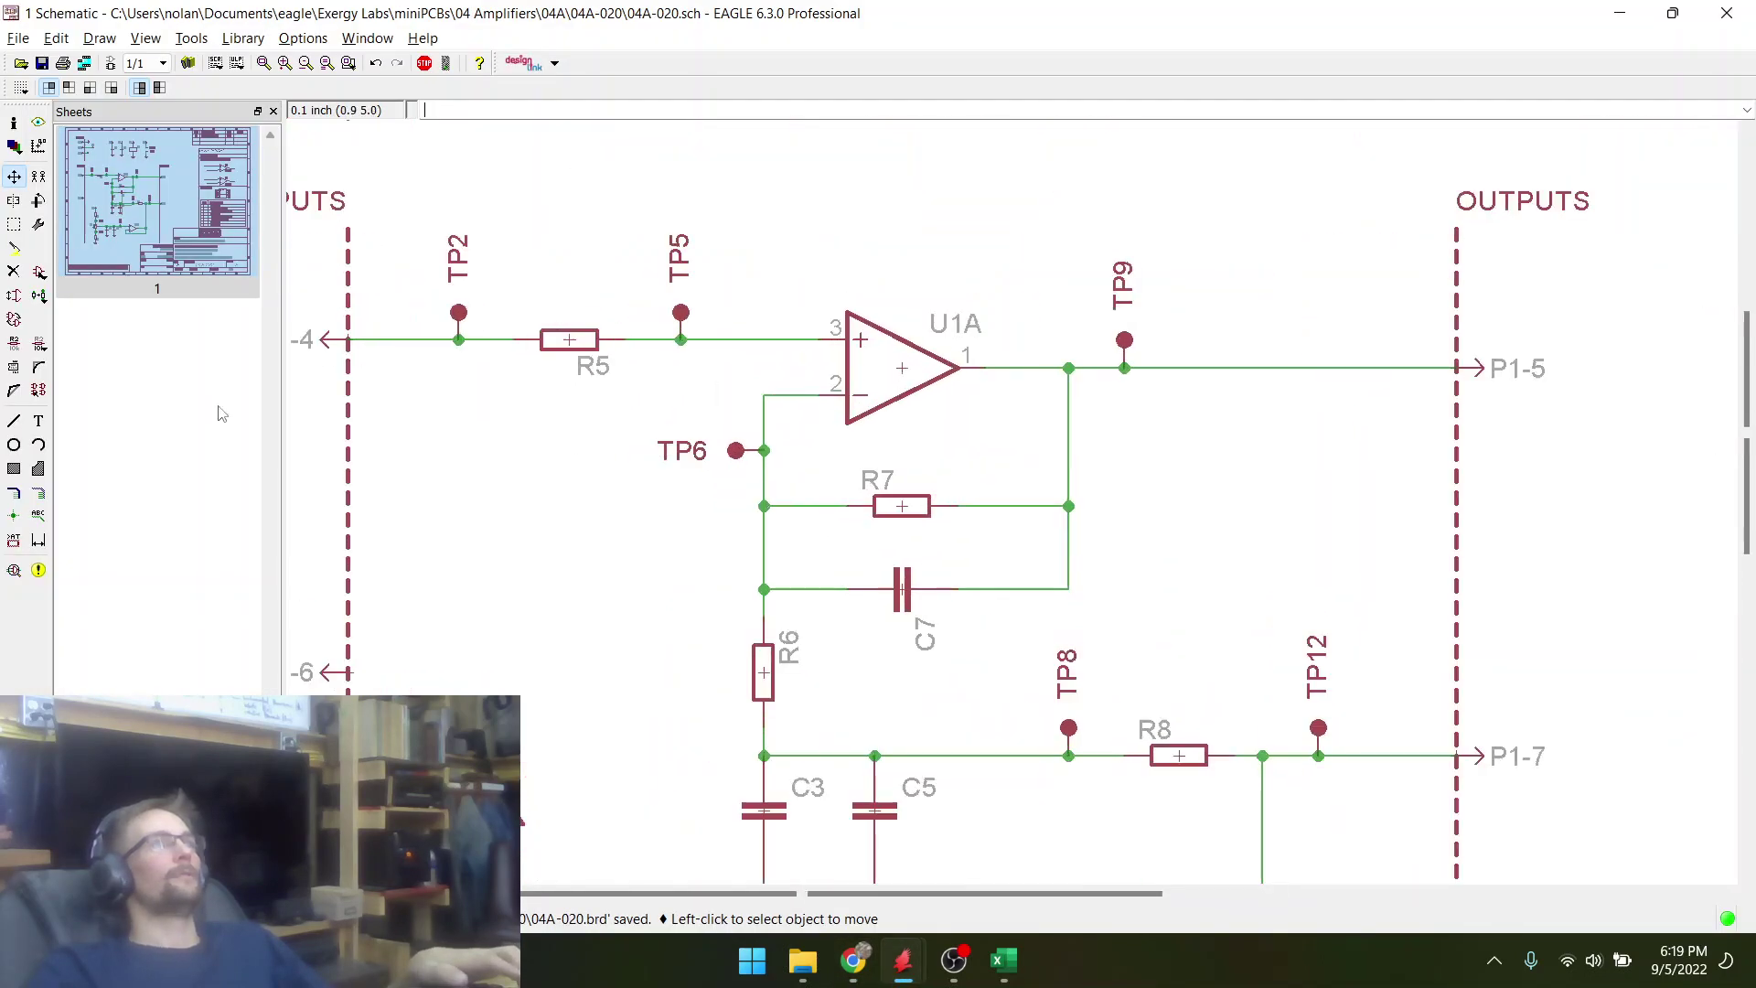
click(14, 273)
scroll(924, 380, up, 2)
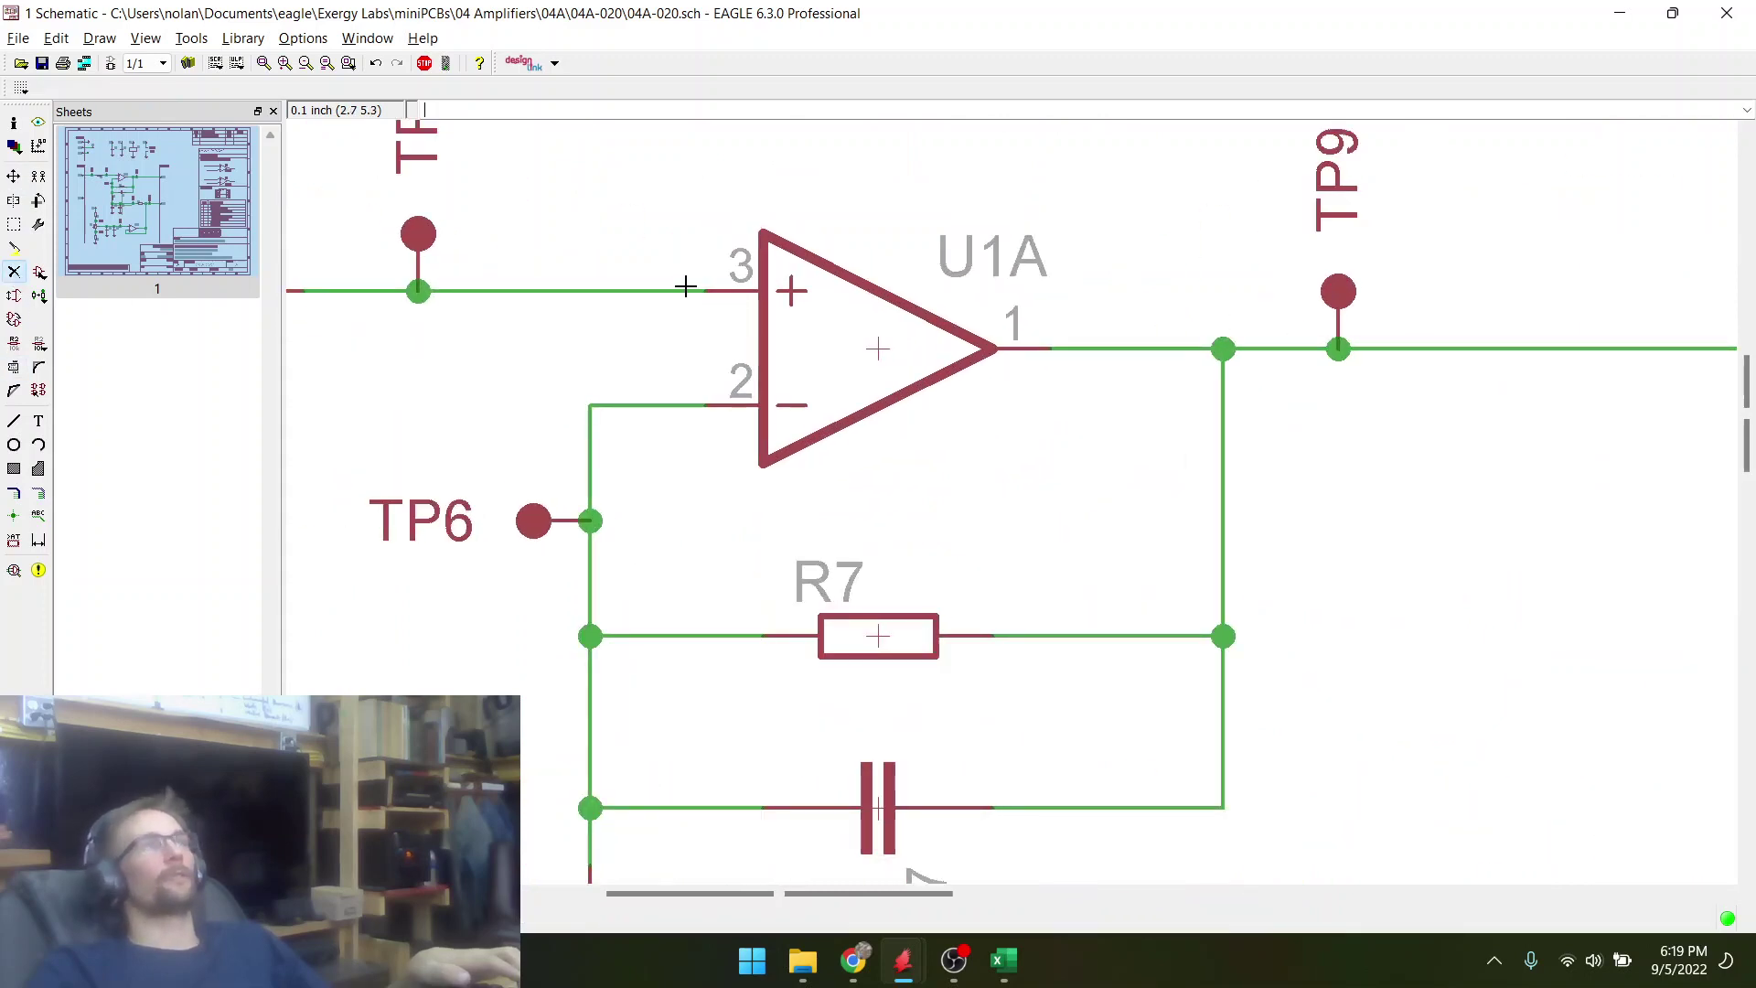
click(1137, 351)
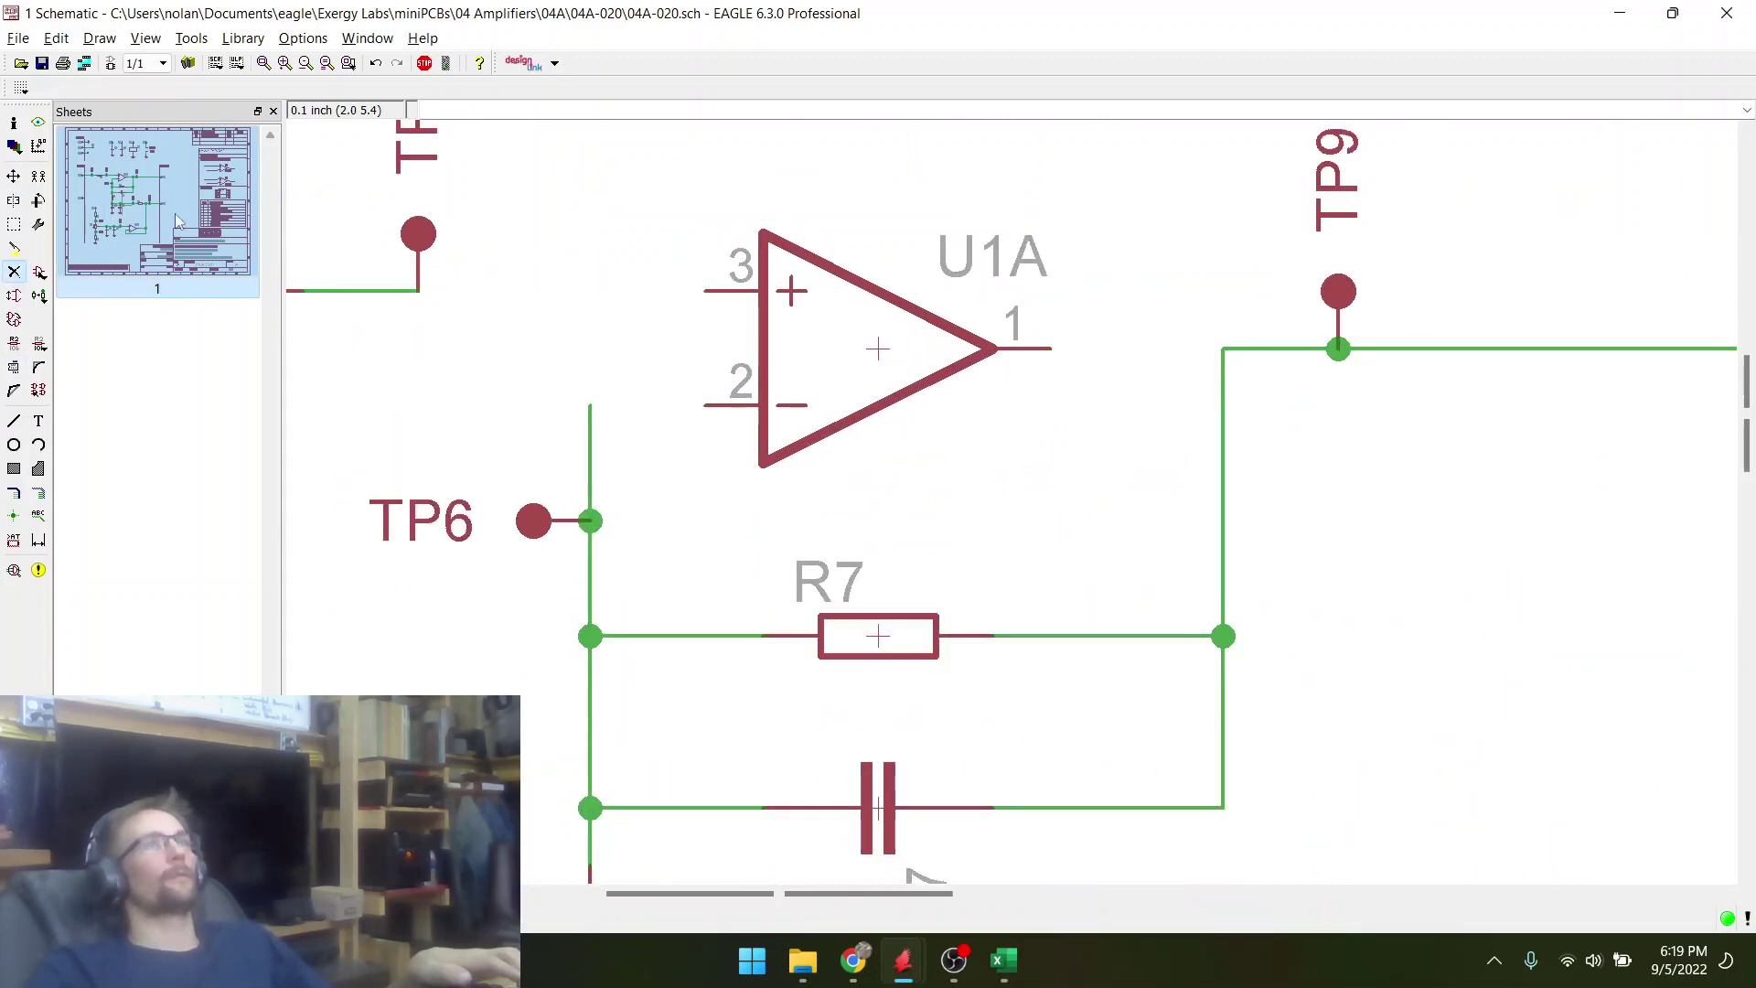
- Mirror op-amp U1A and rotate it 180 degrees so its inverting input sits above the non-inverting input
click(14, 196)
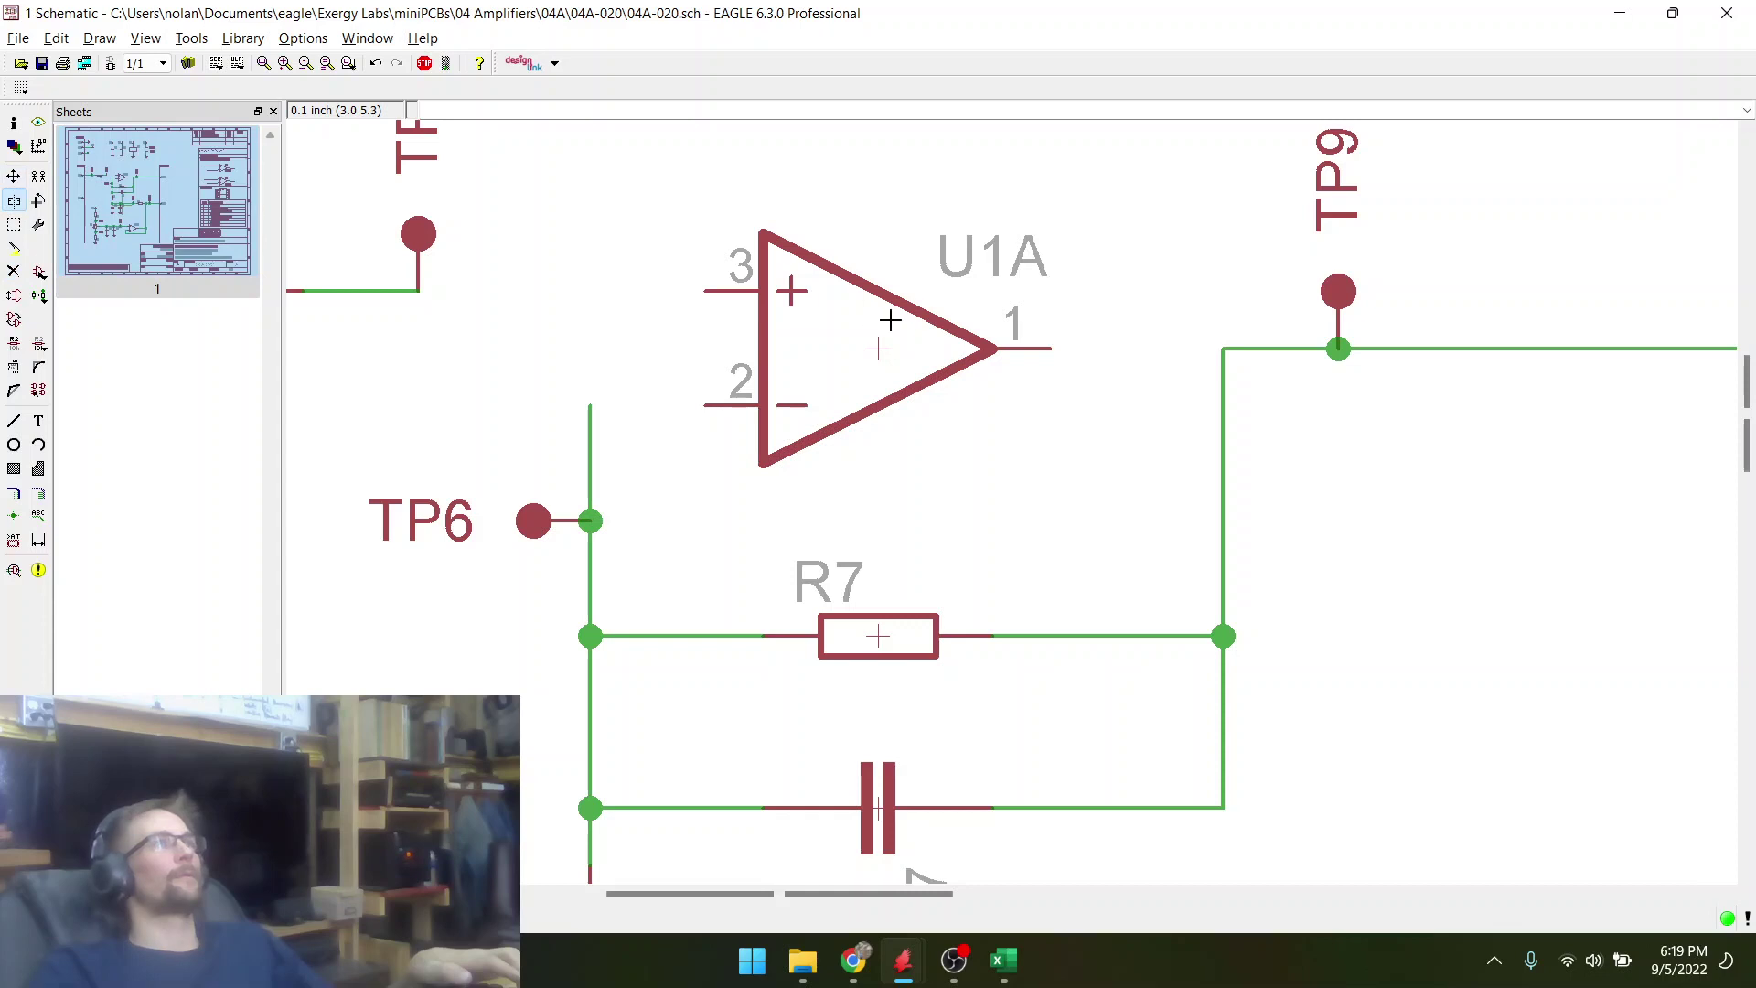
click(876, 346)
click(14, 176)
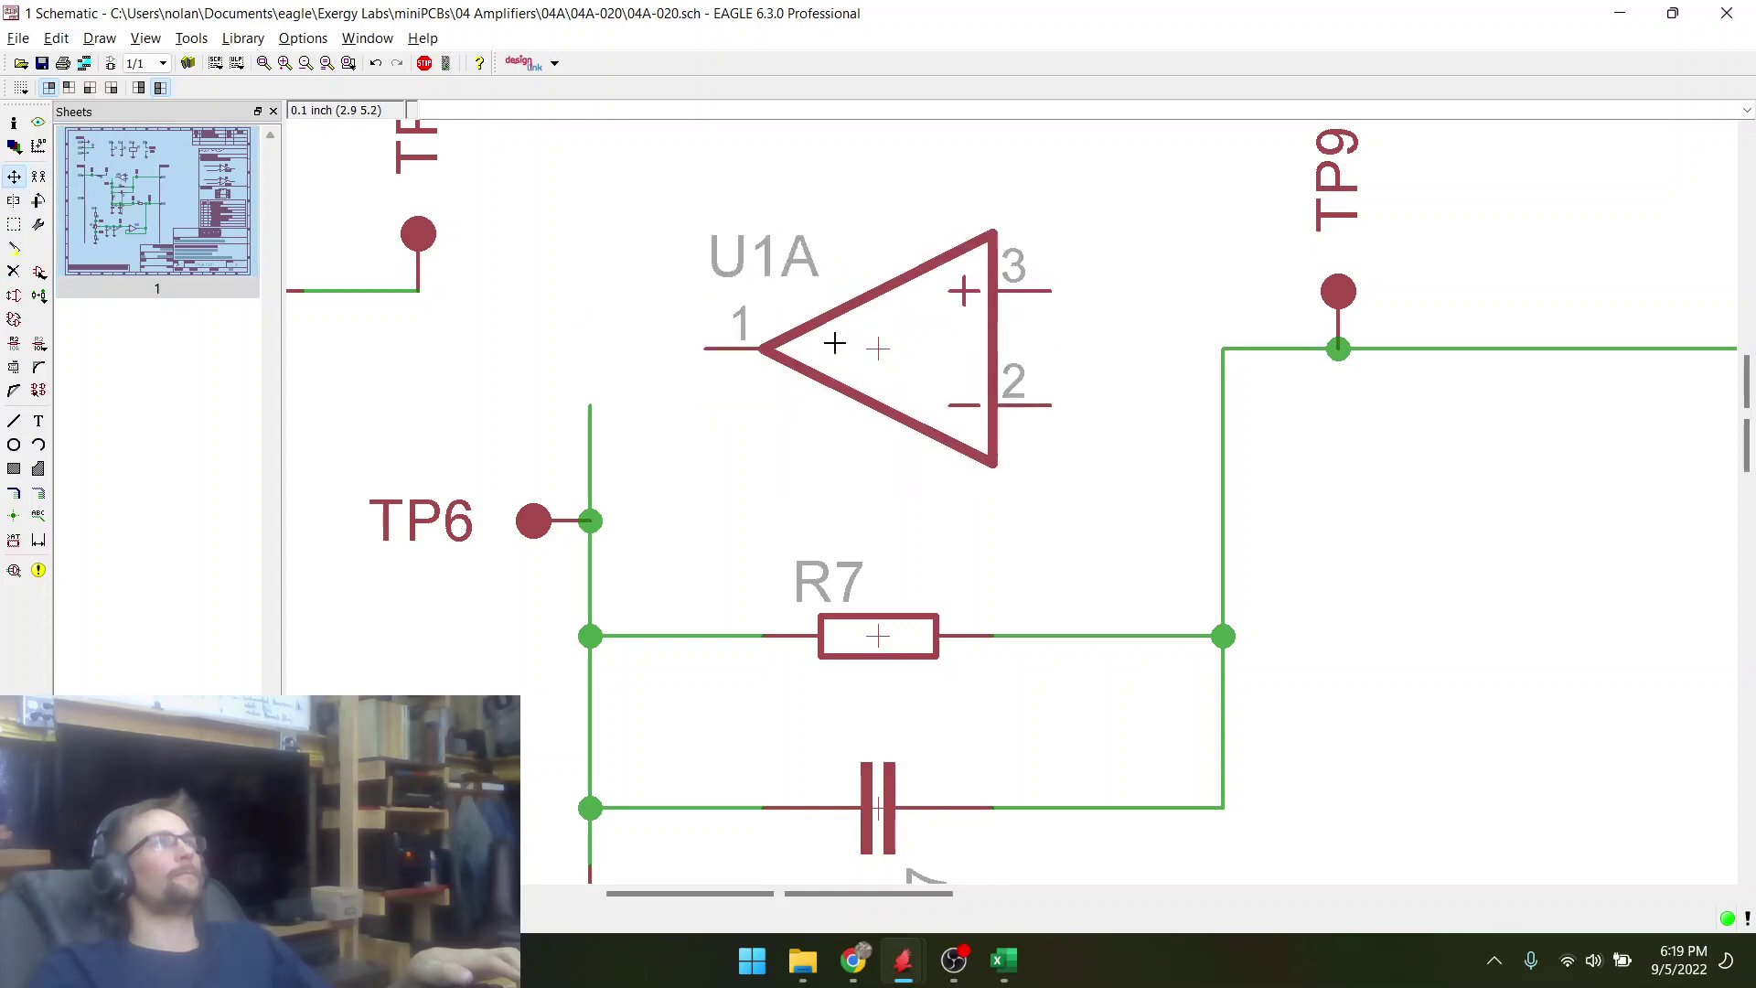
click(884, 344)
right_click(883, 344)
right_click(883, 344)
click(883, 343)
scroll(845, 361, down, 5)
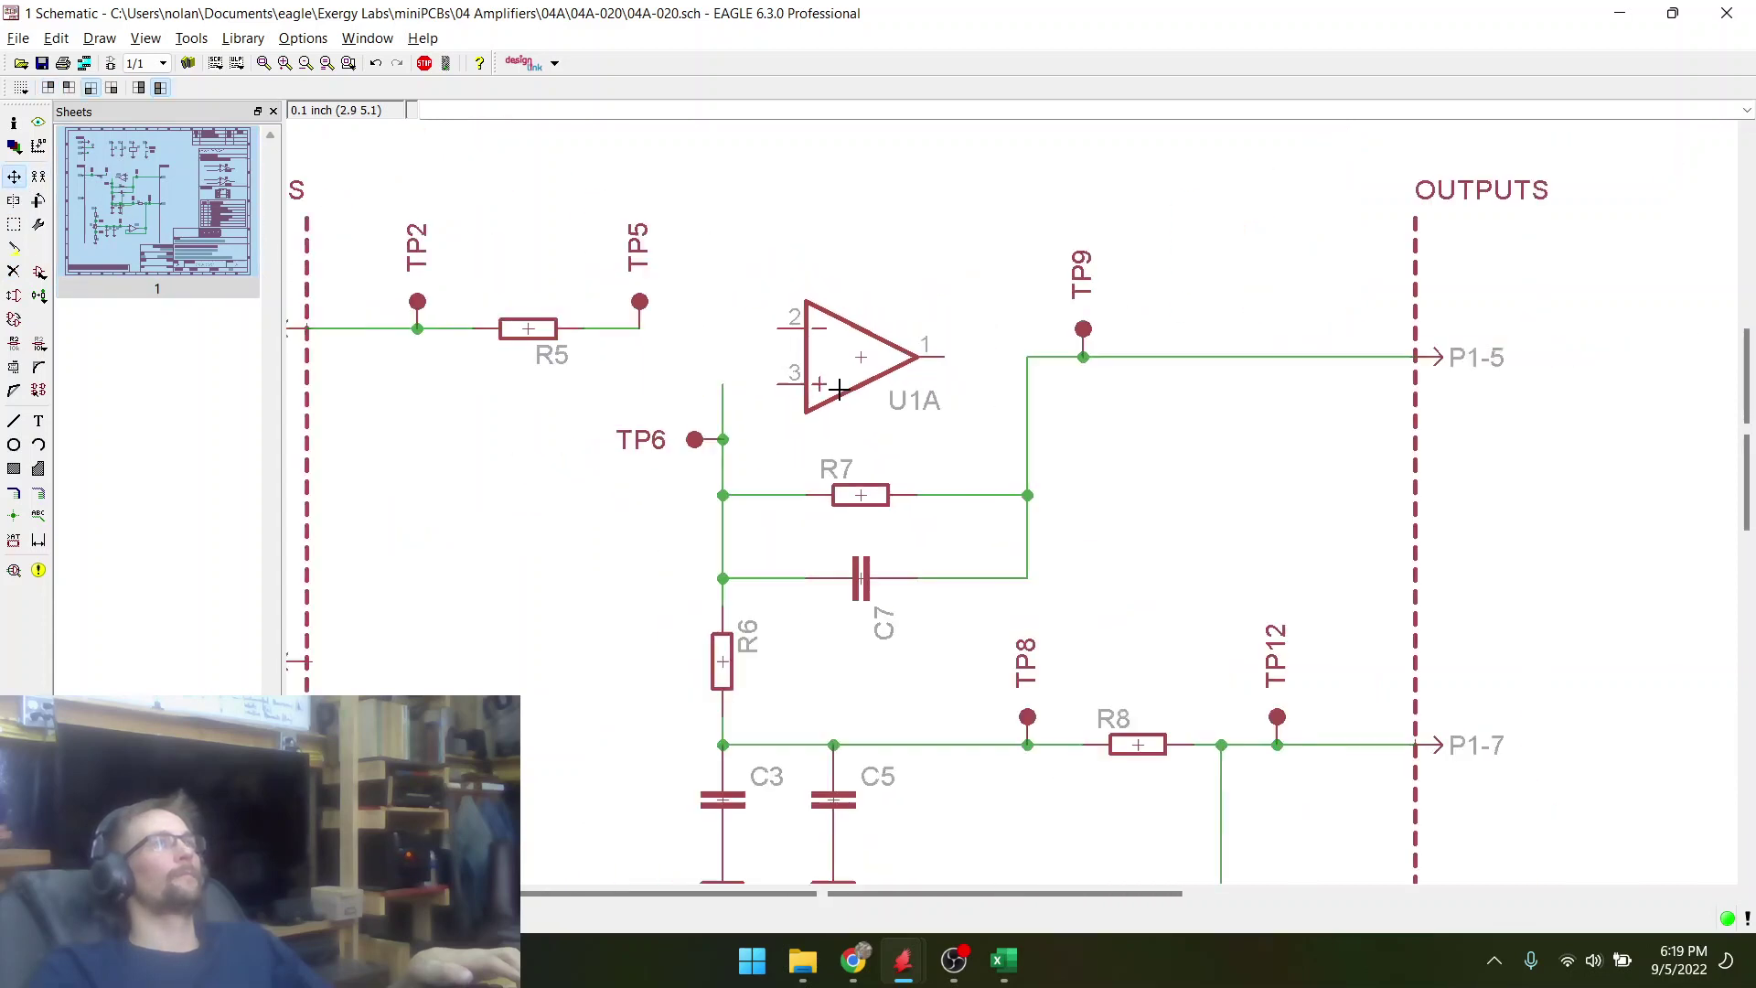
- Delete the wires linking the R7/C7 feedback loop to R6, TP6 and the P1-5 output net
click(13, 271)
scroll(697, 630, up, 3)
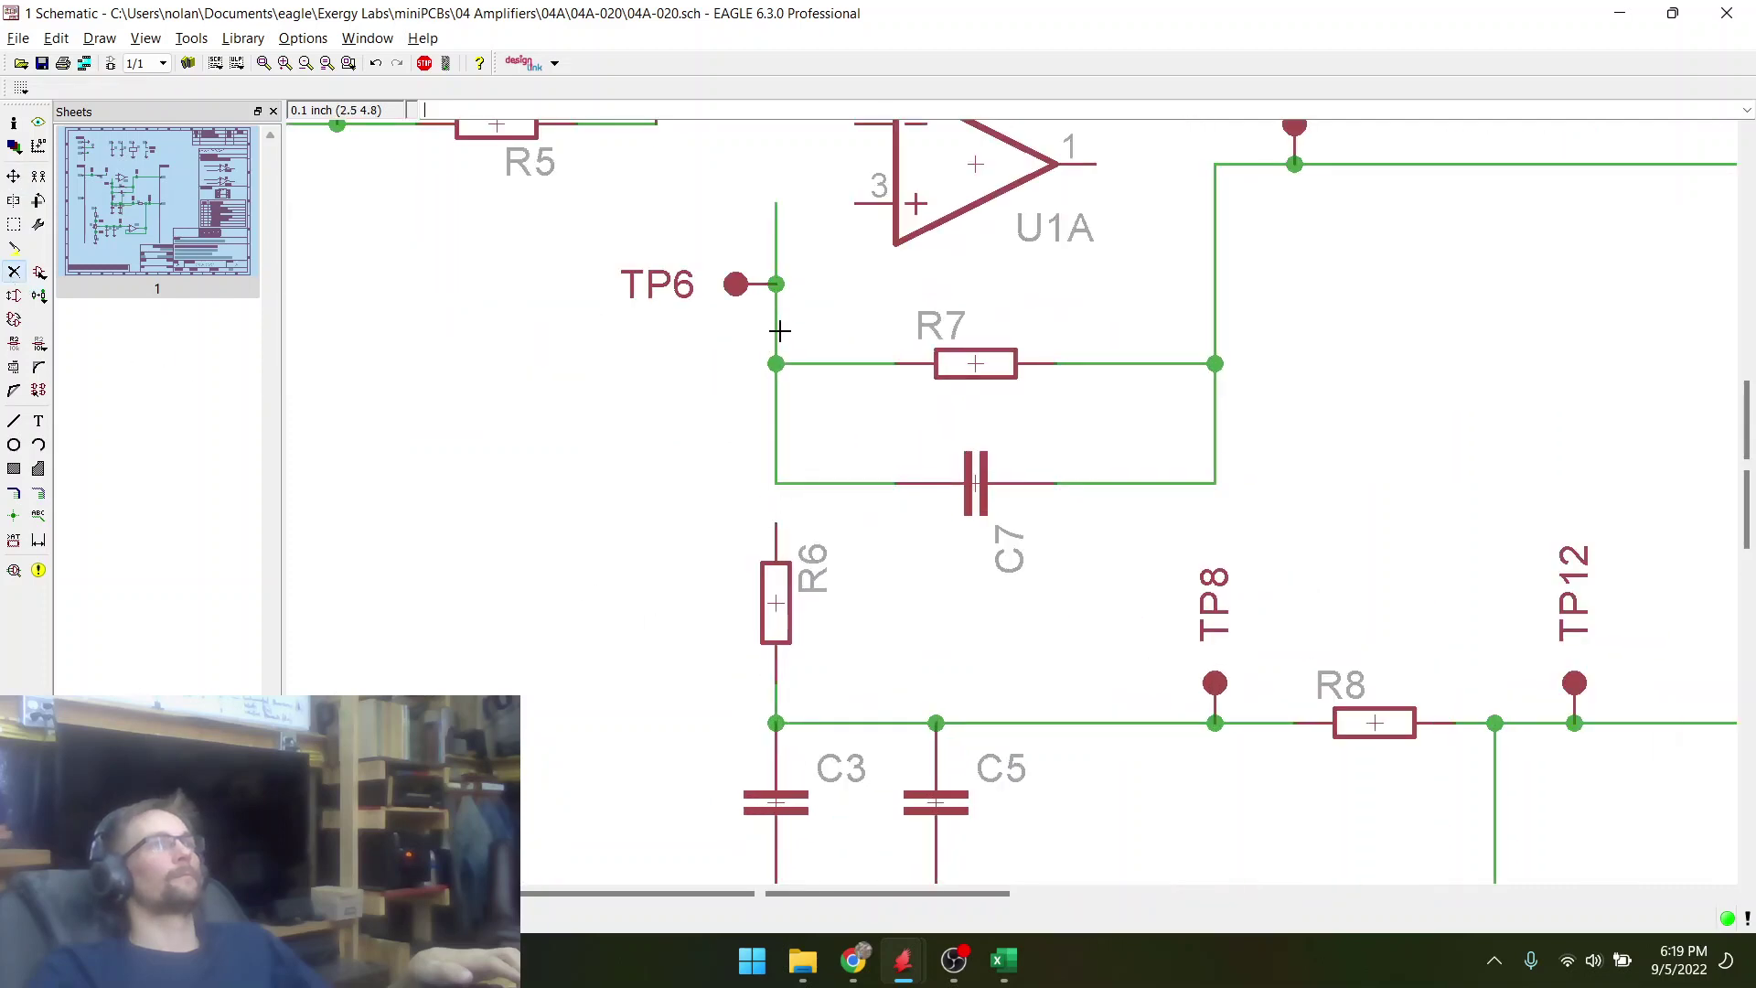
click(777, 331)
click(1217, 293)
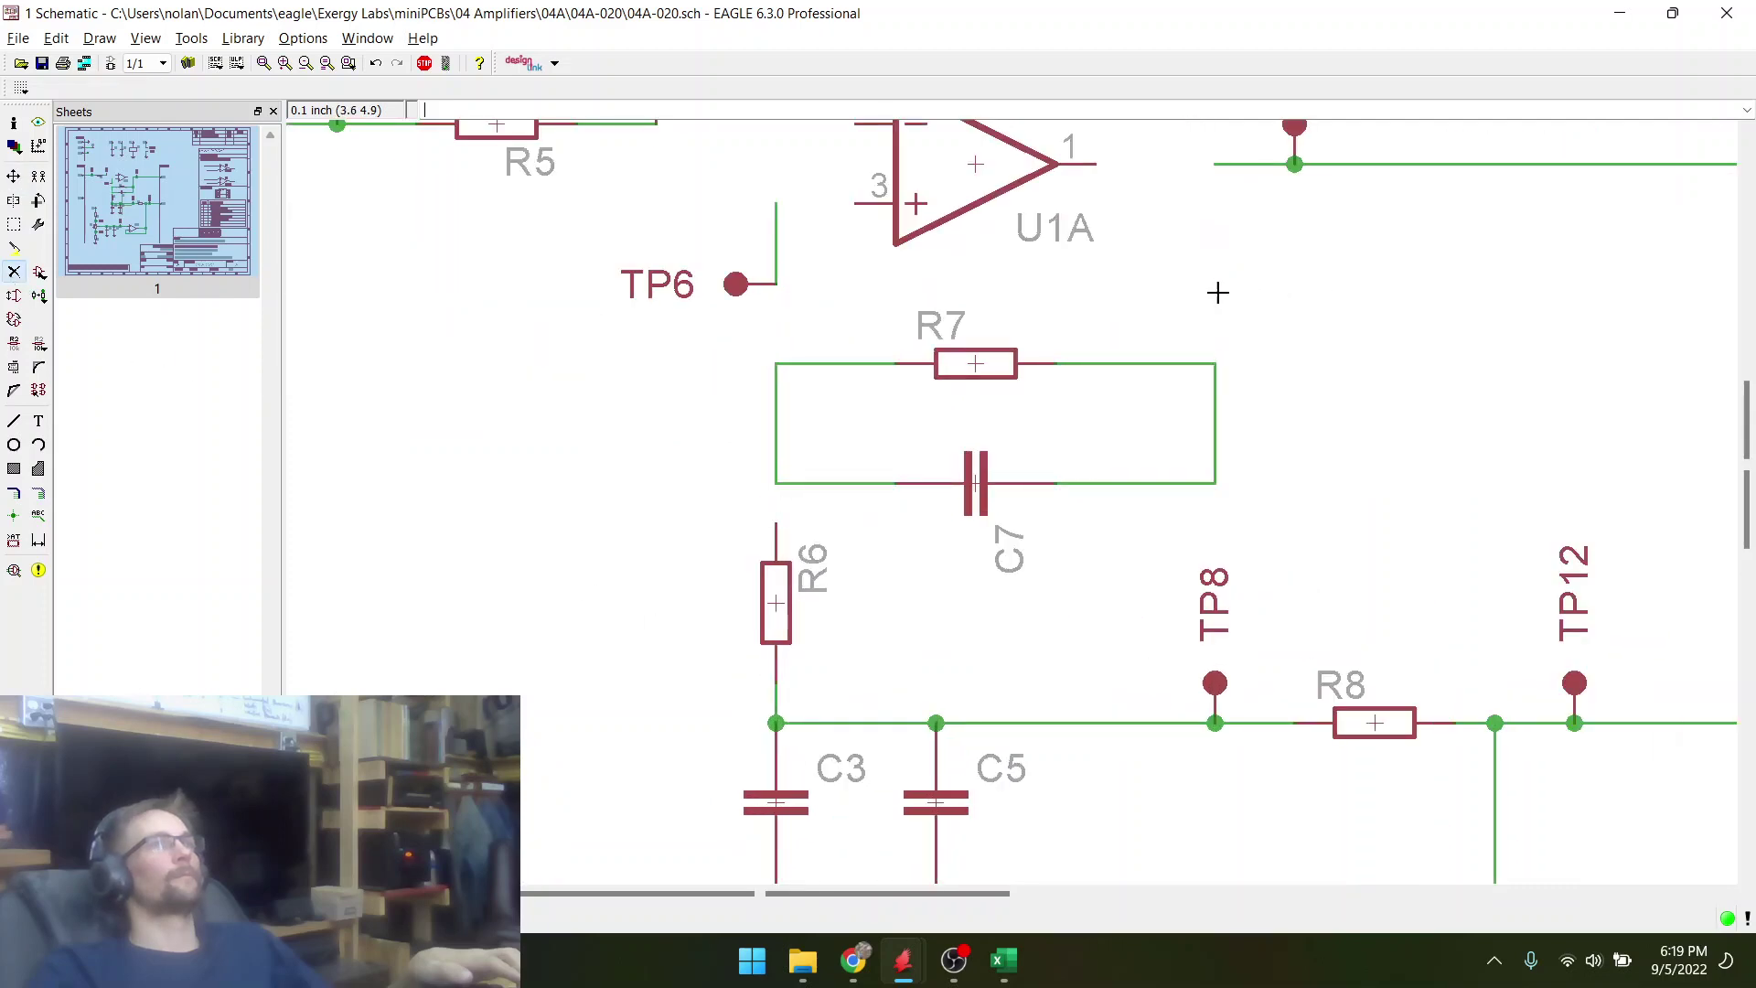
- Group the R7 and C7 feedback loop with its wires and move it directly above op-amp U1A
click(13, 224)
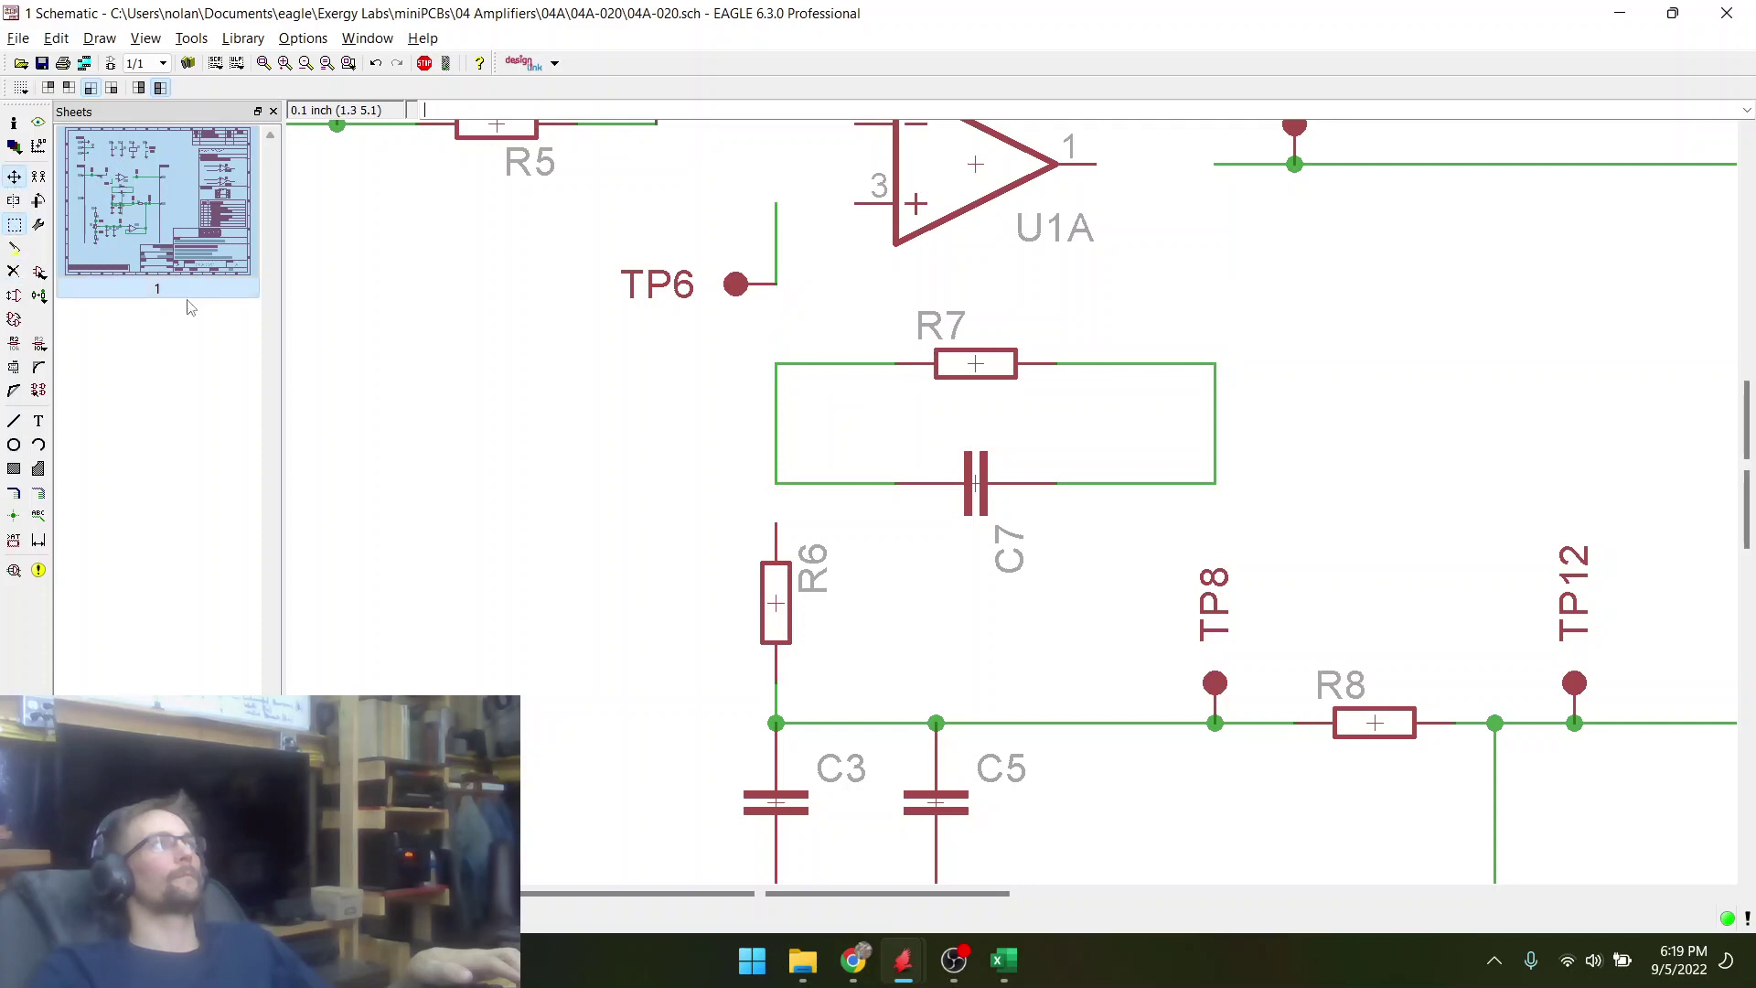
scroll(895, 533, down, 2)
drag(811, 422, 1102, 532)
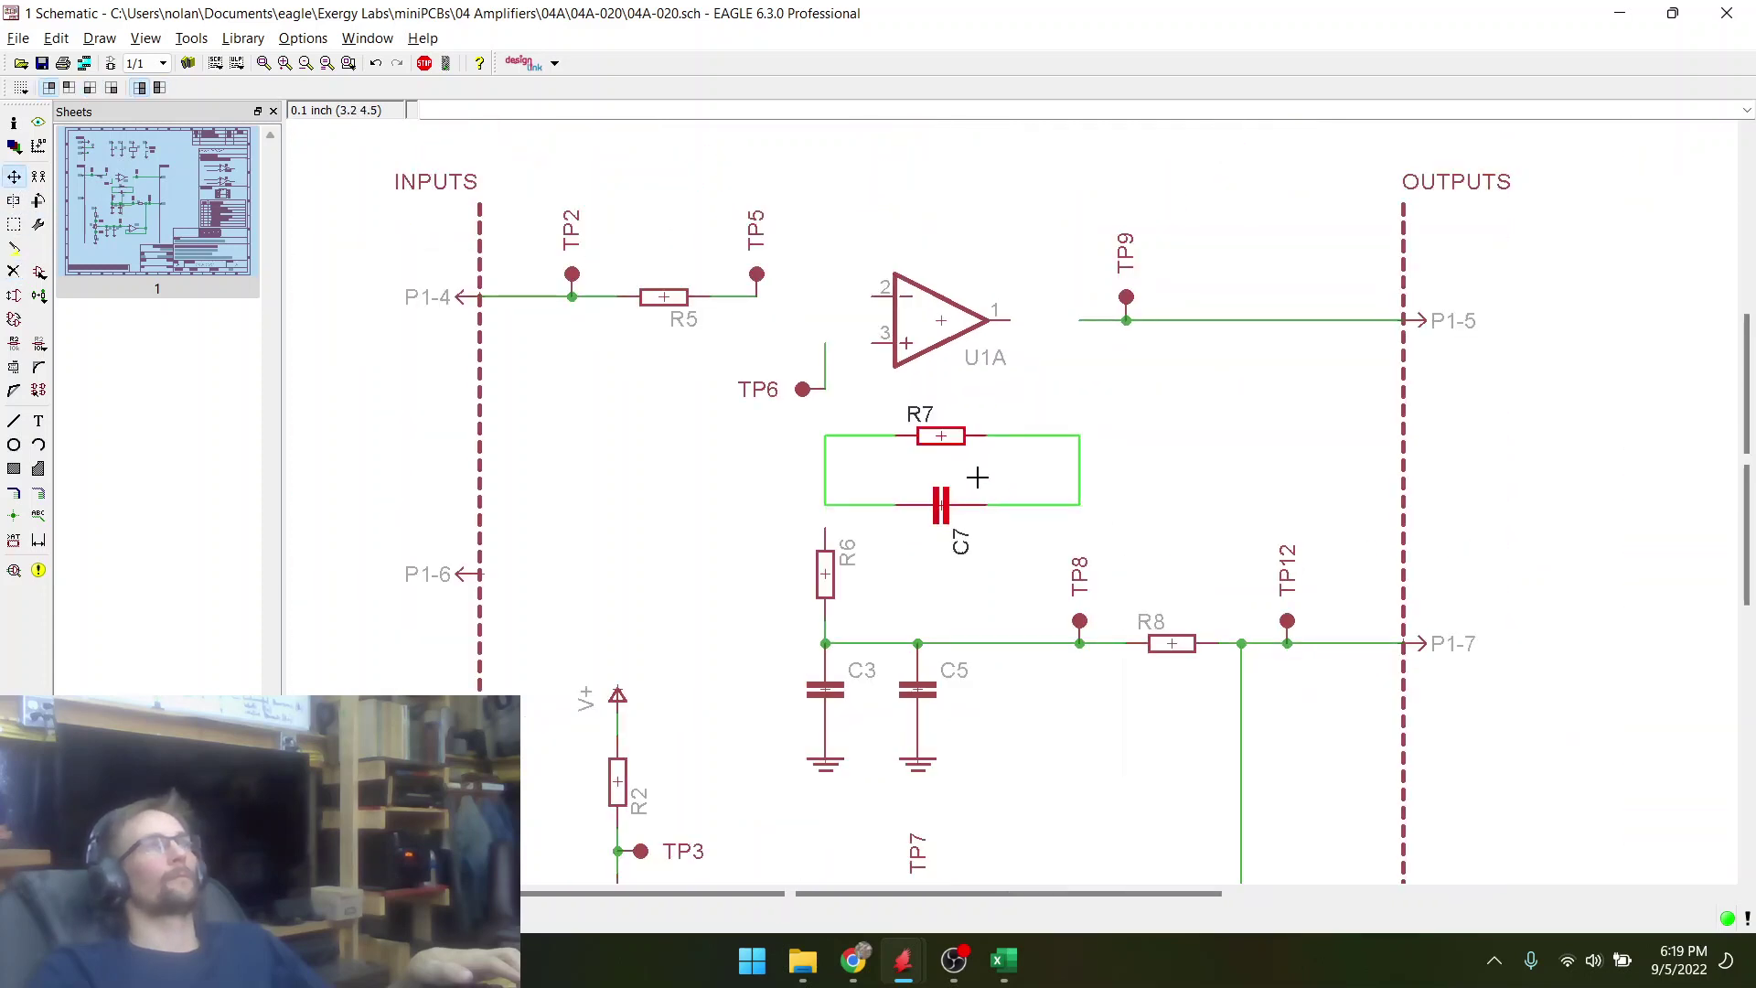
right_click(977, 477)
click(1034, 736)
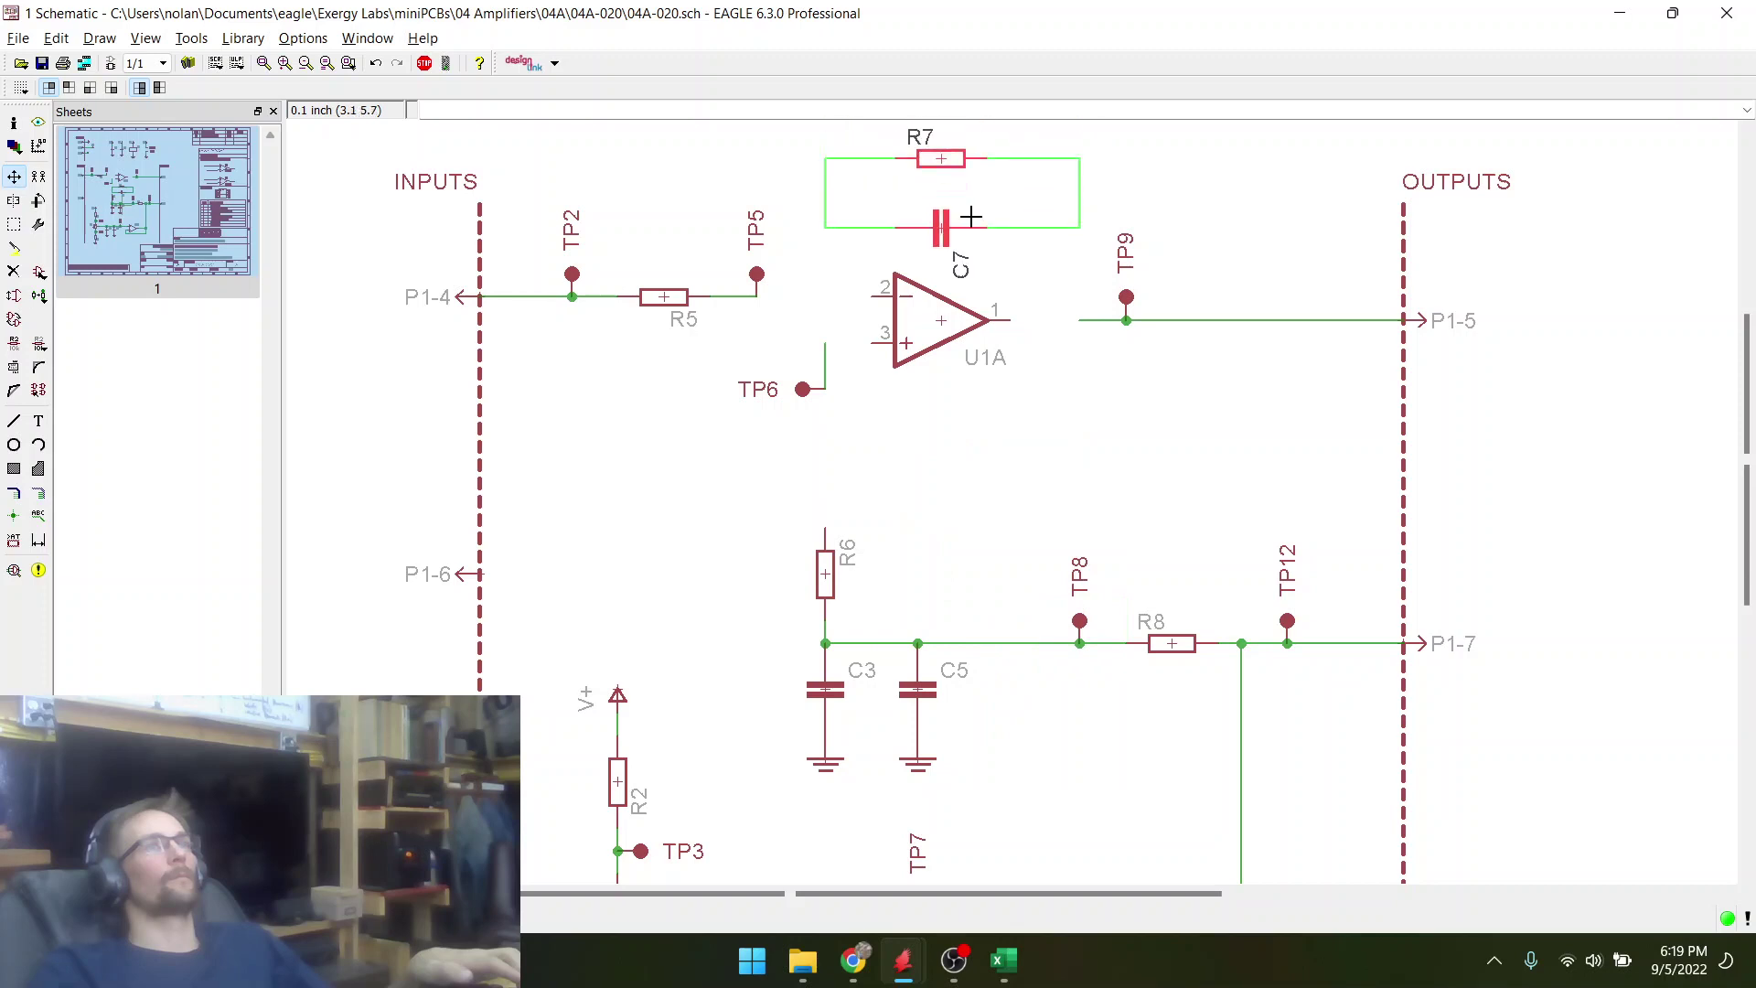
scroll(951, 229, down, 3)
scroll(968, 368, up, 3)
scroll(967, 369, up, 2)
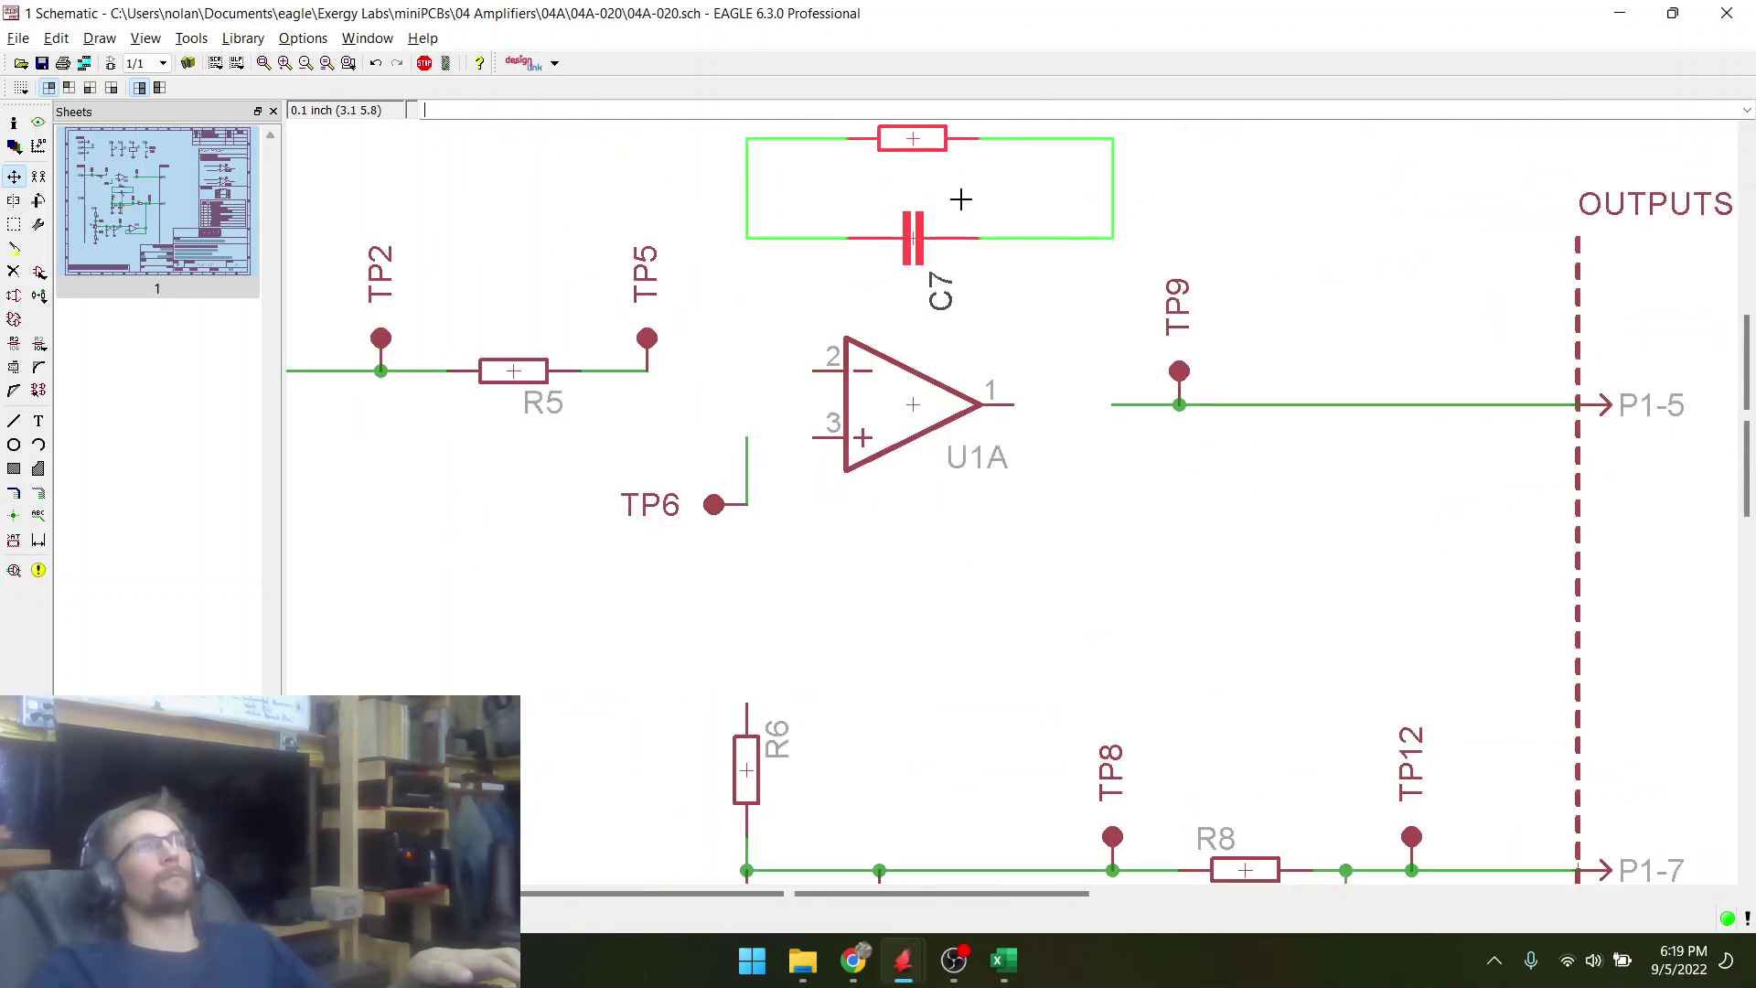
click(960, 199)
- Compare the loose parts around op-amp U1A with the three-op-amp reference circuit in the browser
scroll(941, 491, down, 2)
scroll(847, 490, up, 2)
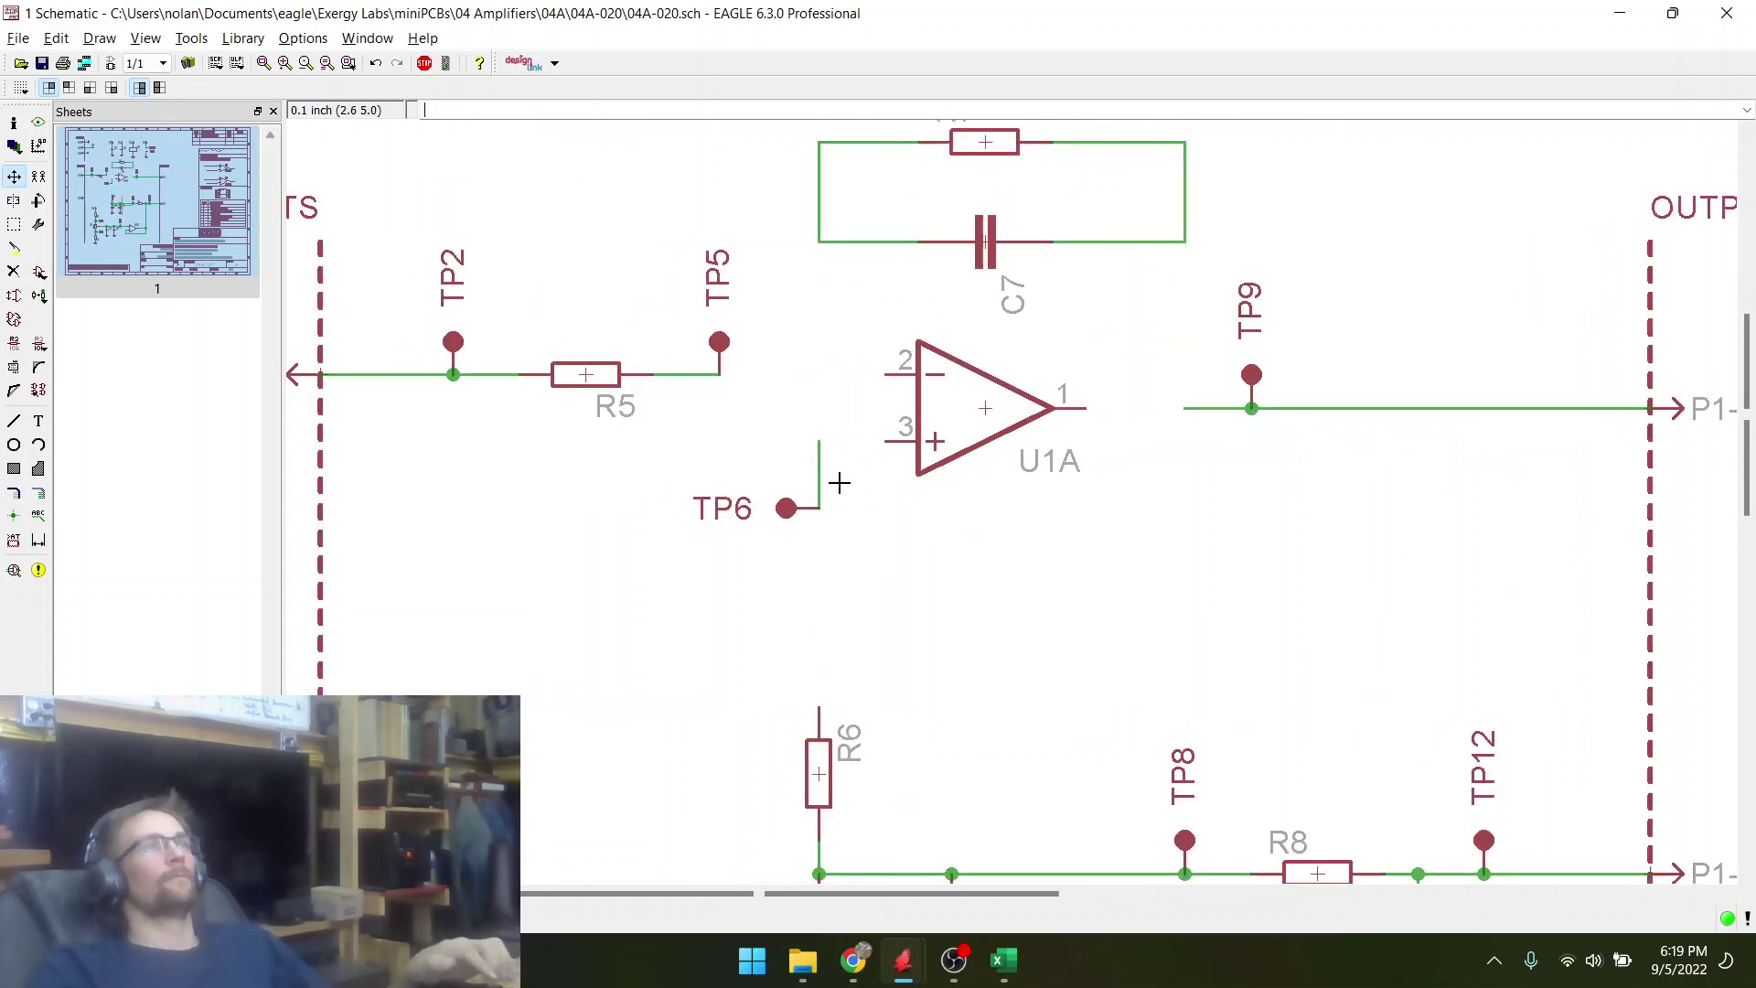
scroll(596, 475, down, 2)
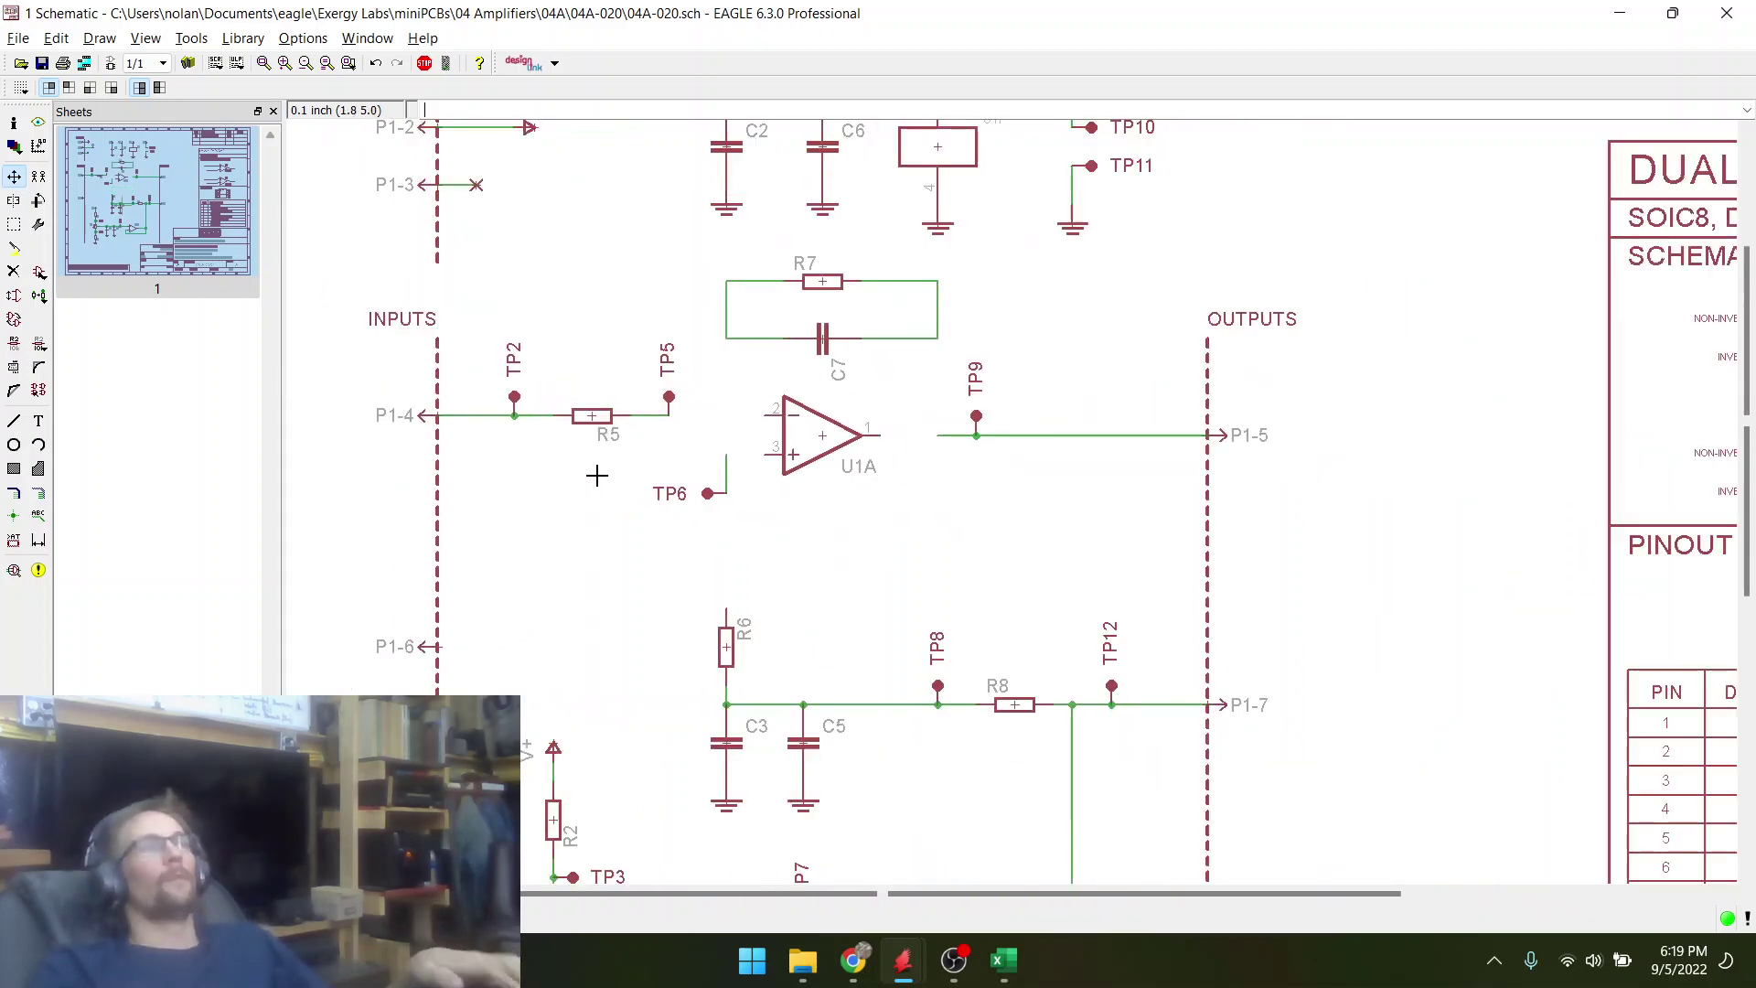
key(alt+Tab)
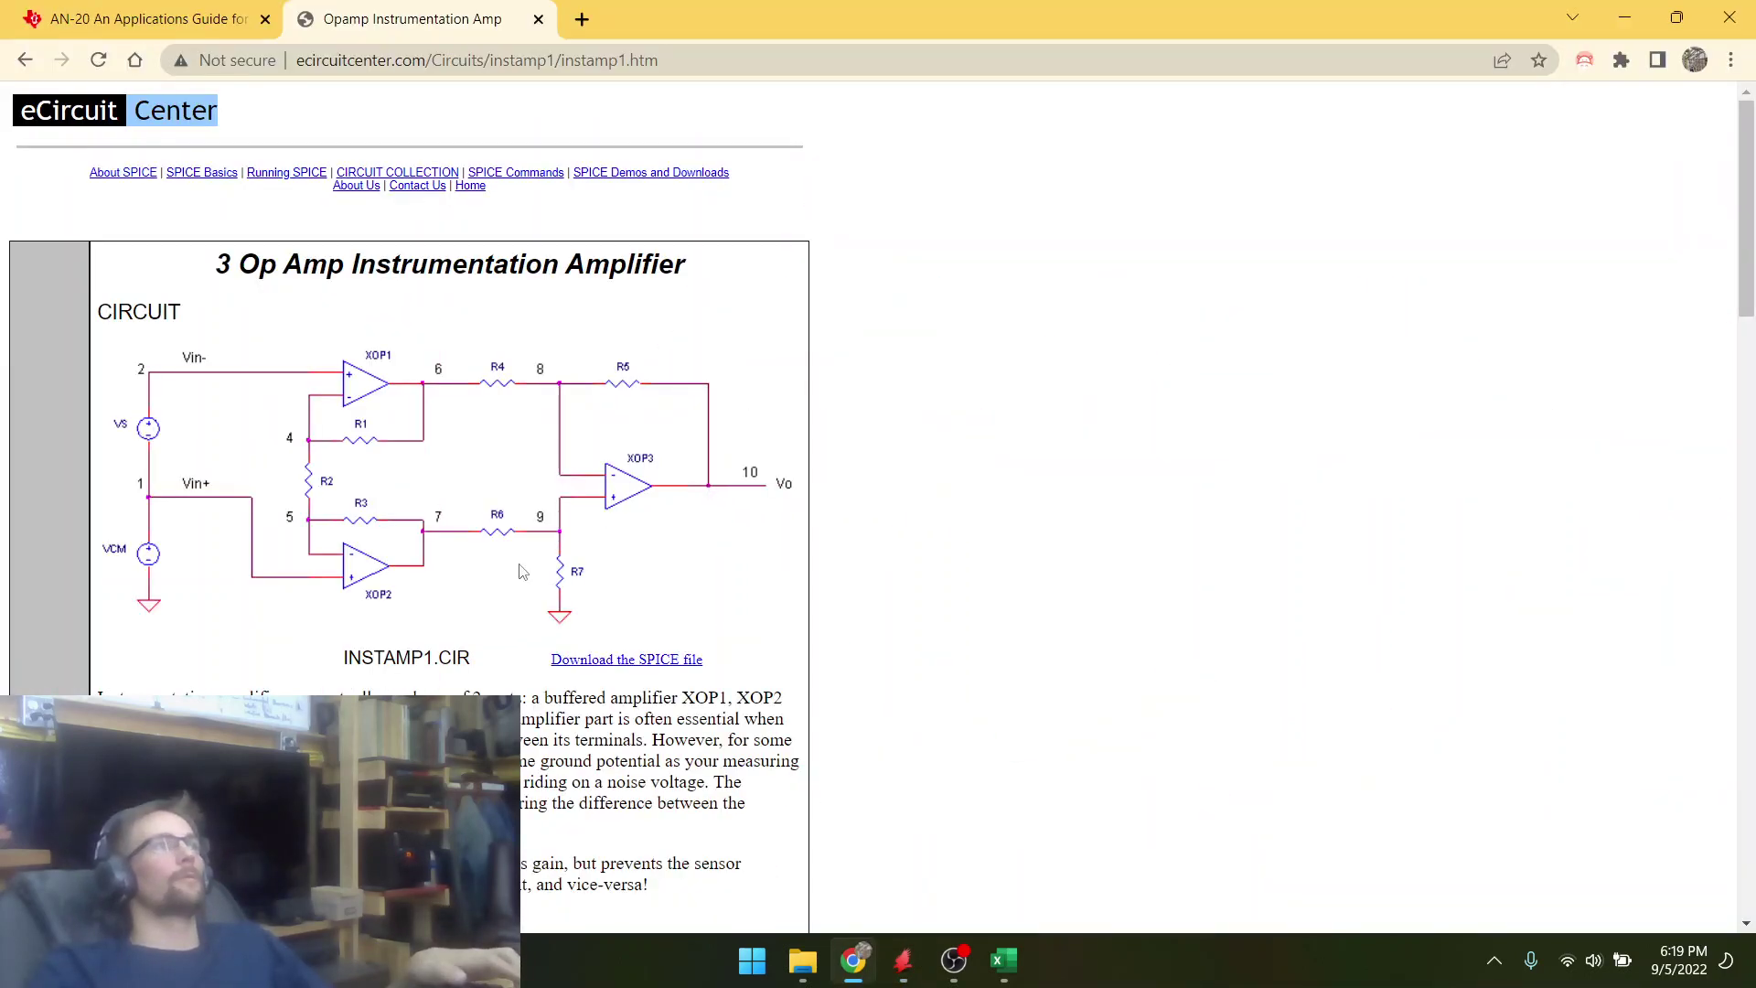
key(alt+Tab)
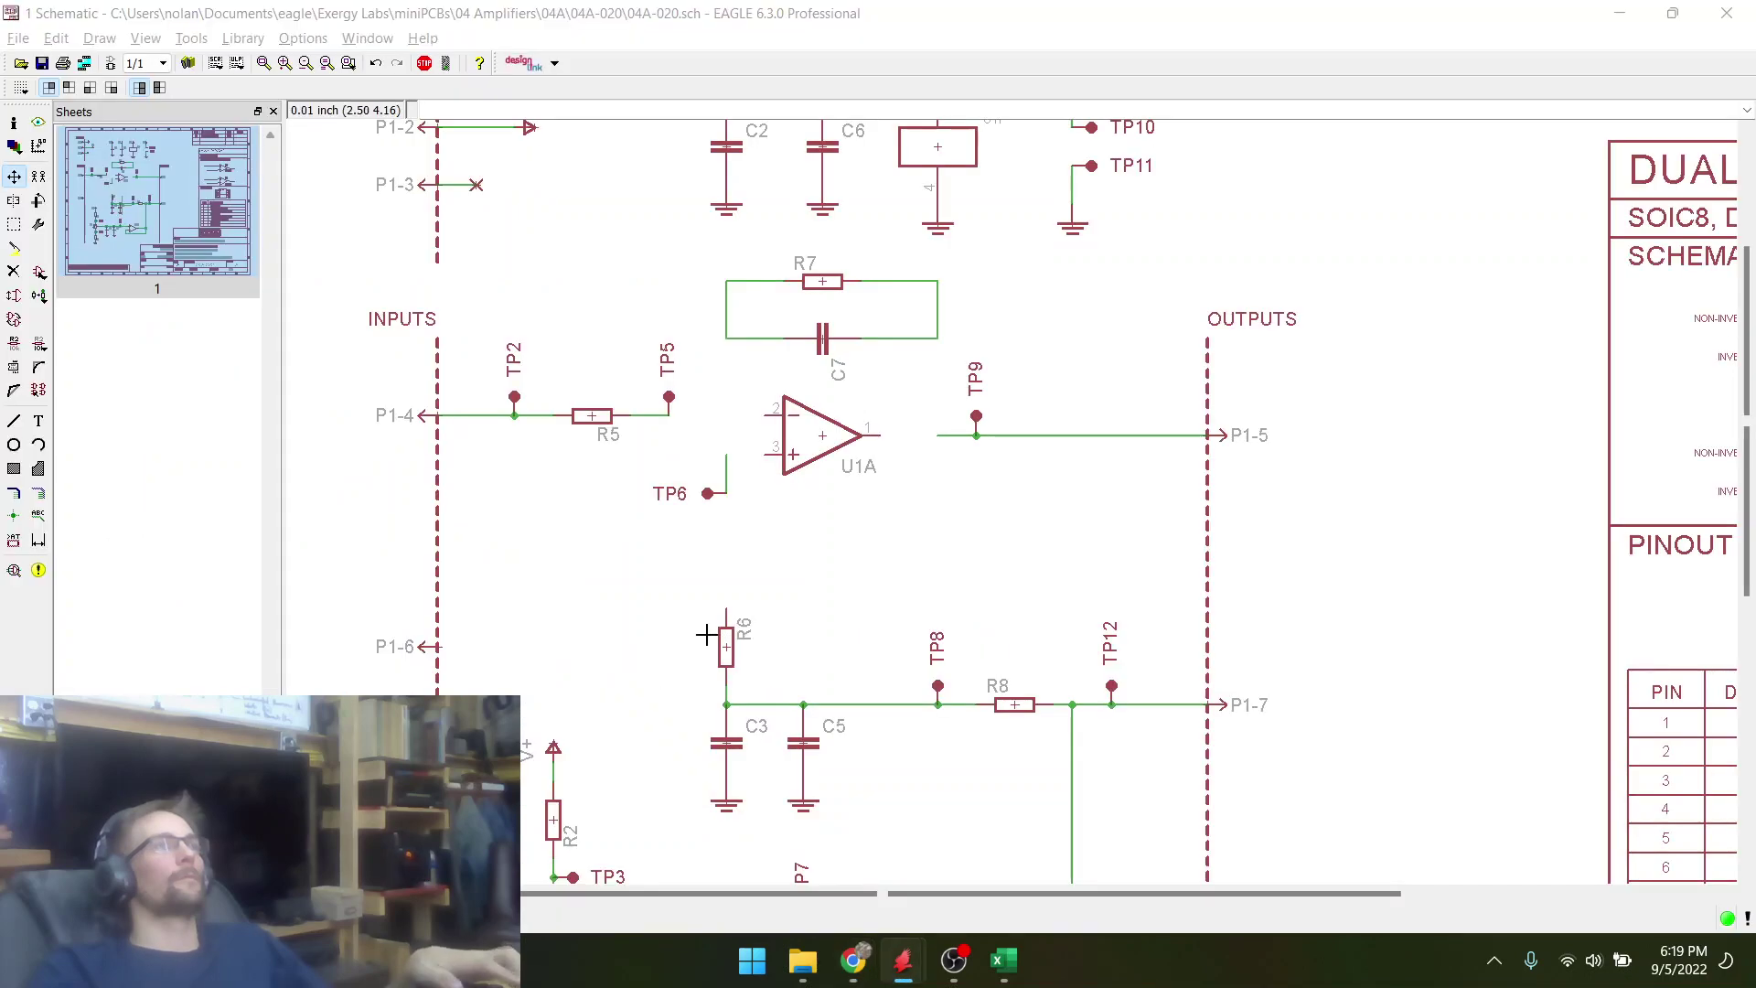
key(alt+Tab)
key(alt+Tab)
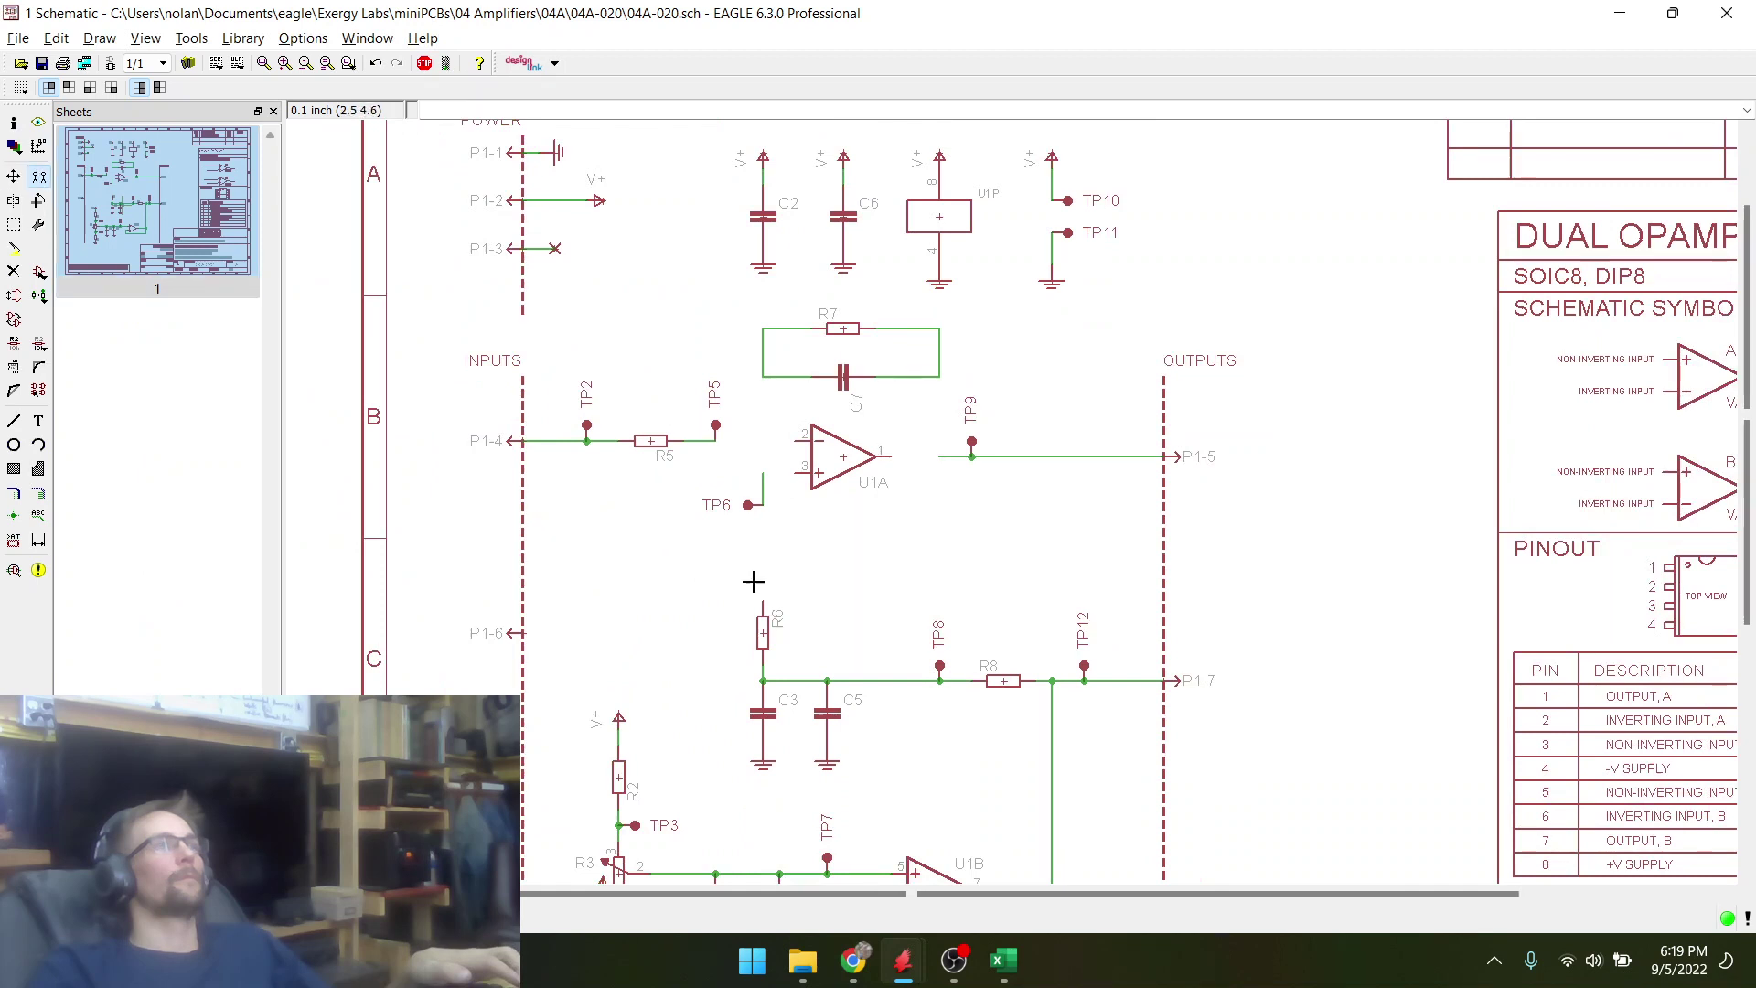
- Copy resistor R6, rotate it horizontally and place it directly below R5, aligned with it
scroll(762, 618, up, 4)
click(791, 750)
scroll(885, 460, down, 5)
right_click(662, 454)
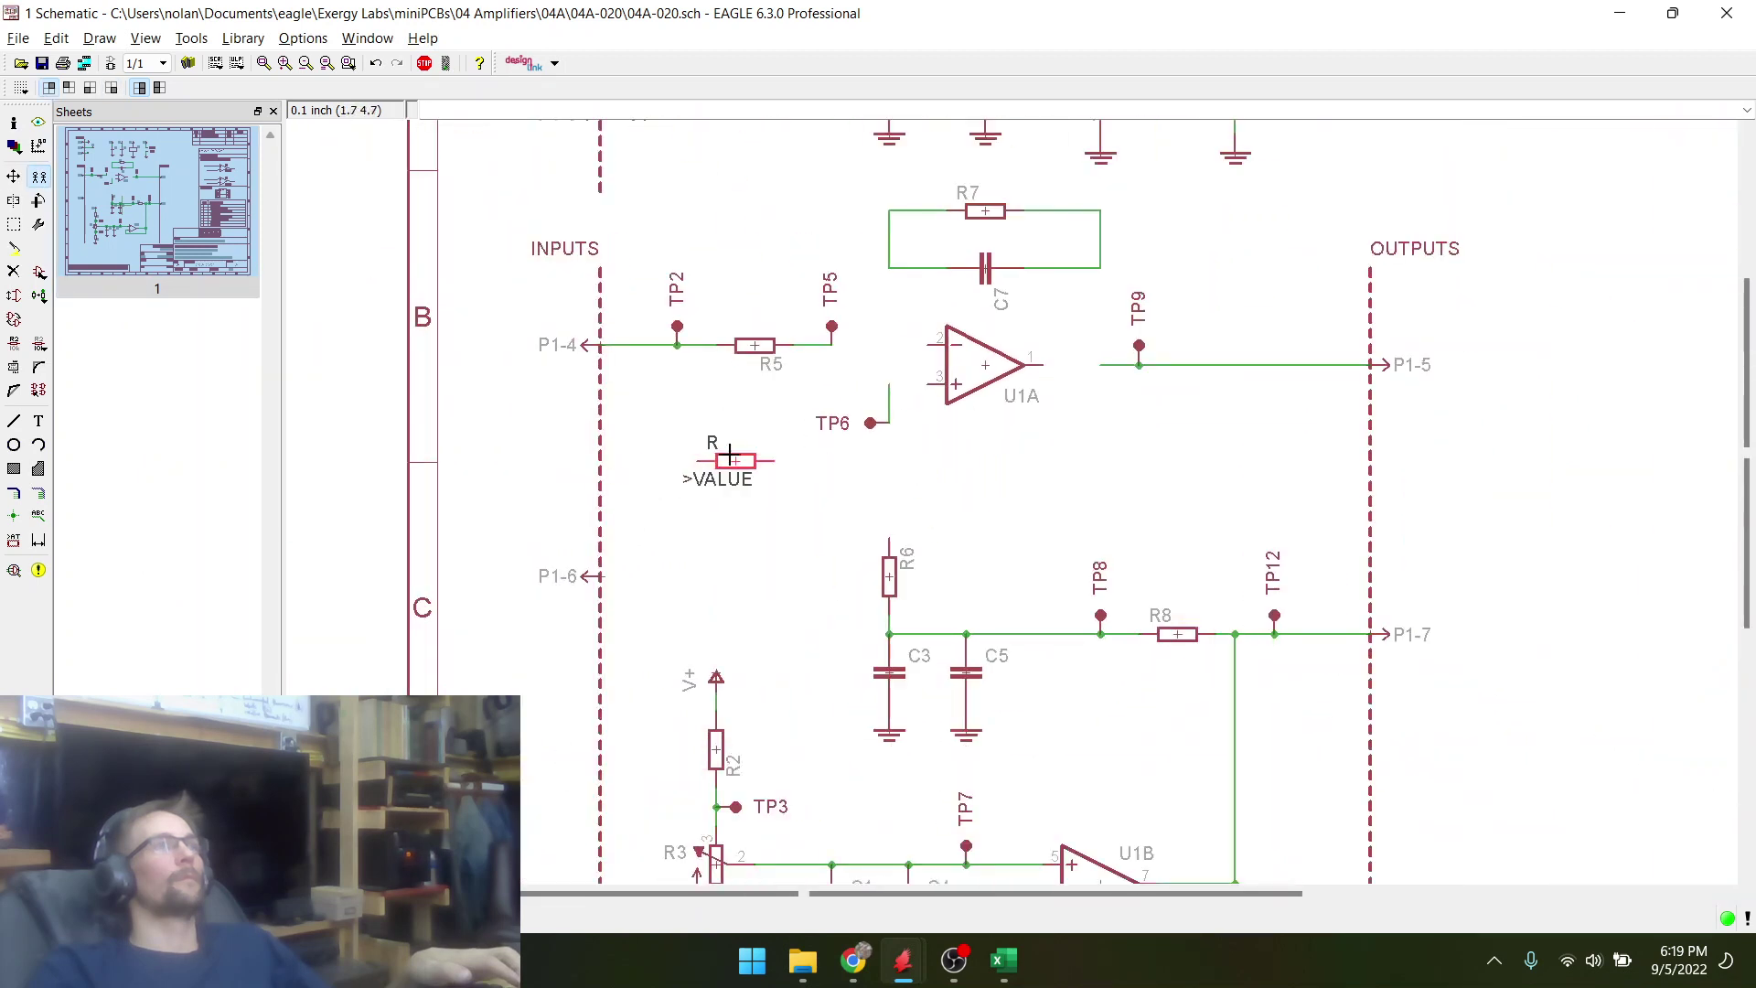
right_click(776, 454)
right_click(776, 454)
scroll(767, 454, up, 4)
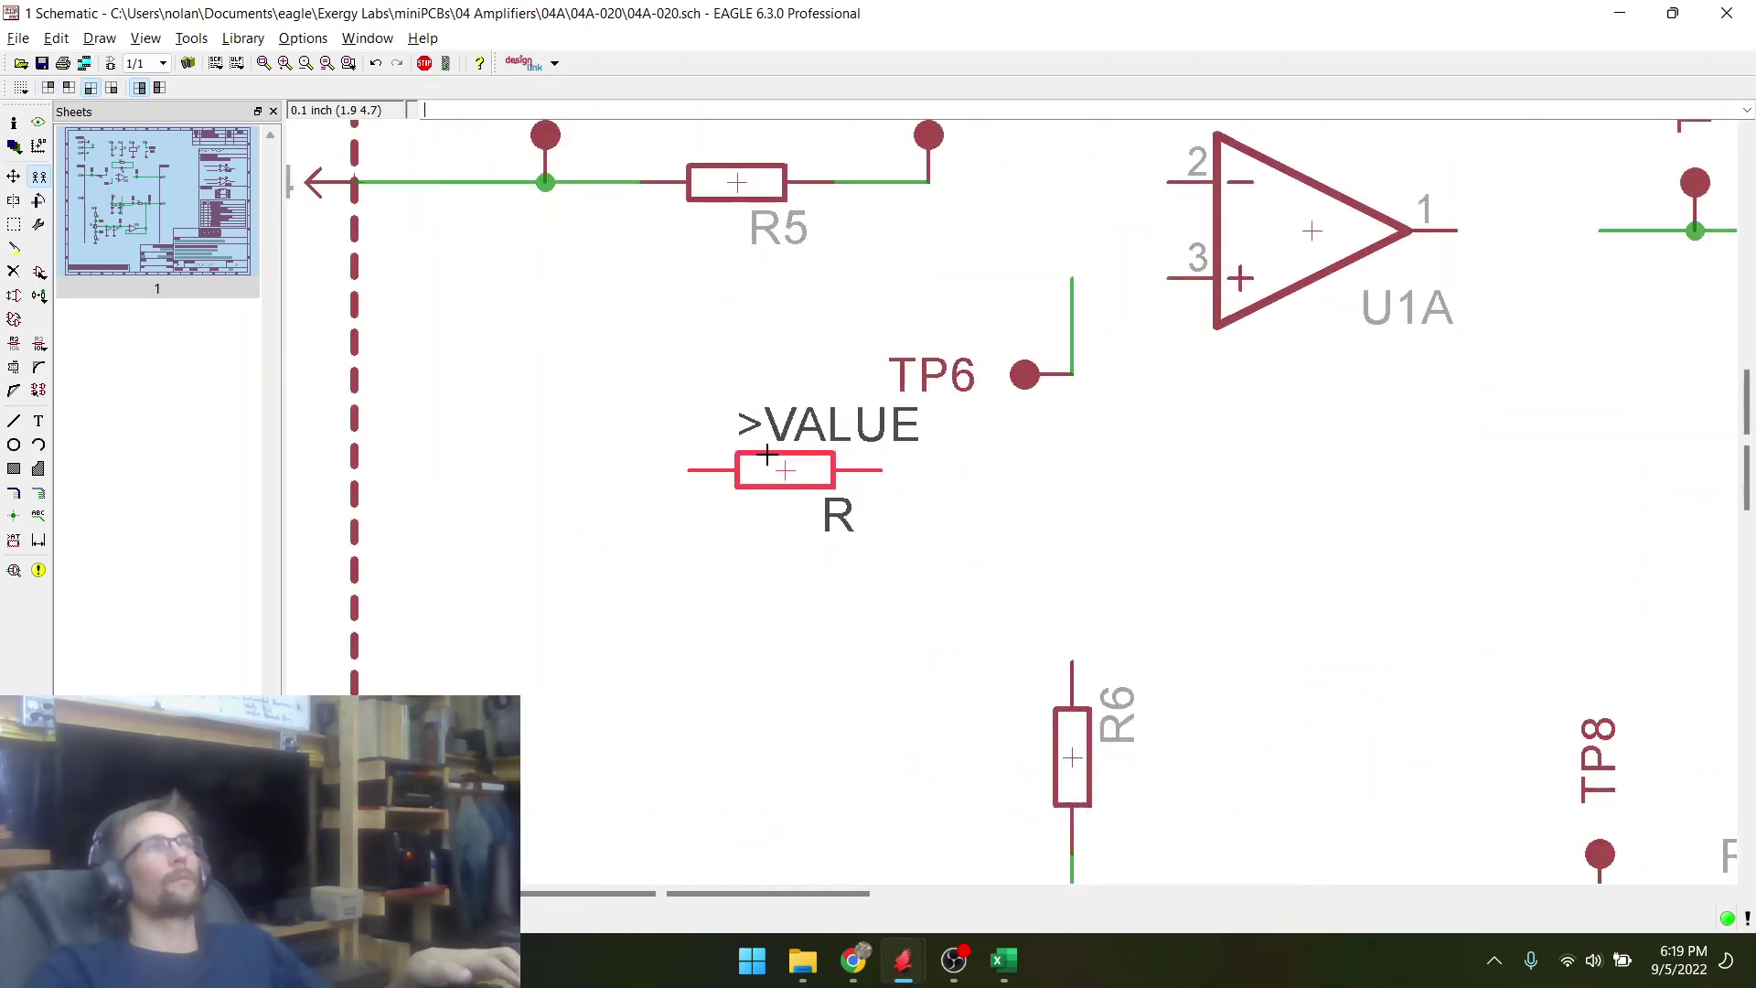
click(732, 454)
scroll(874, 526, down, 3)
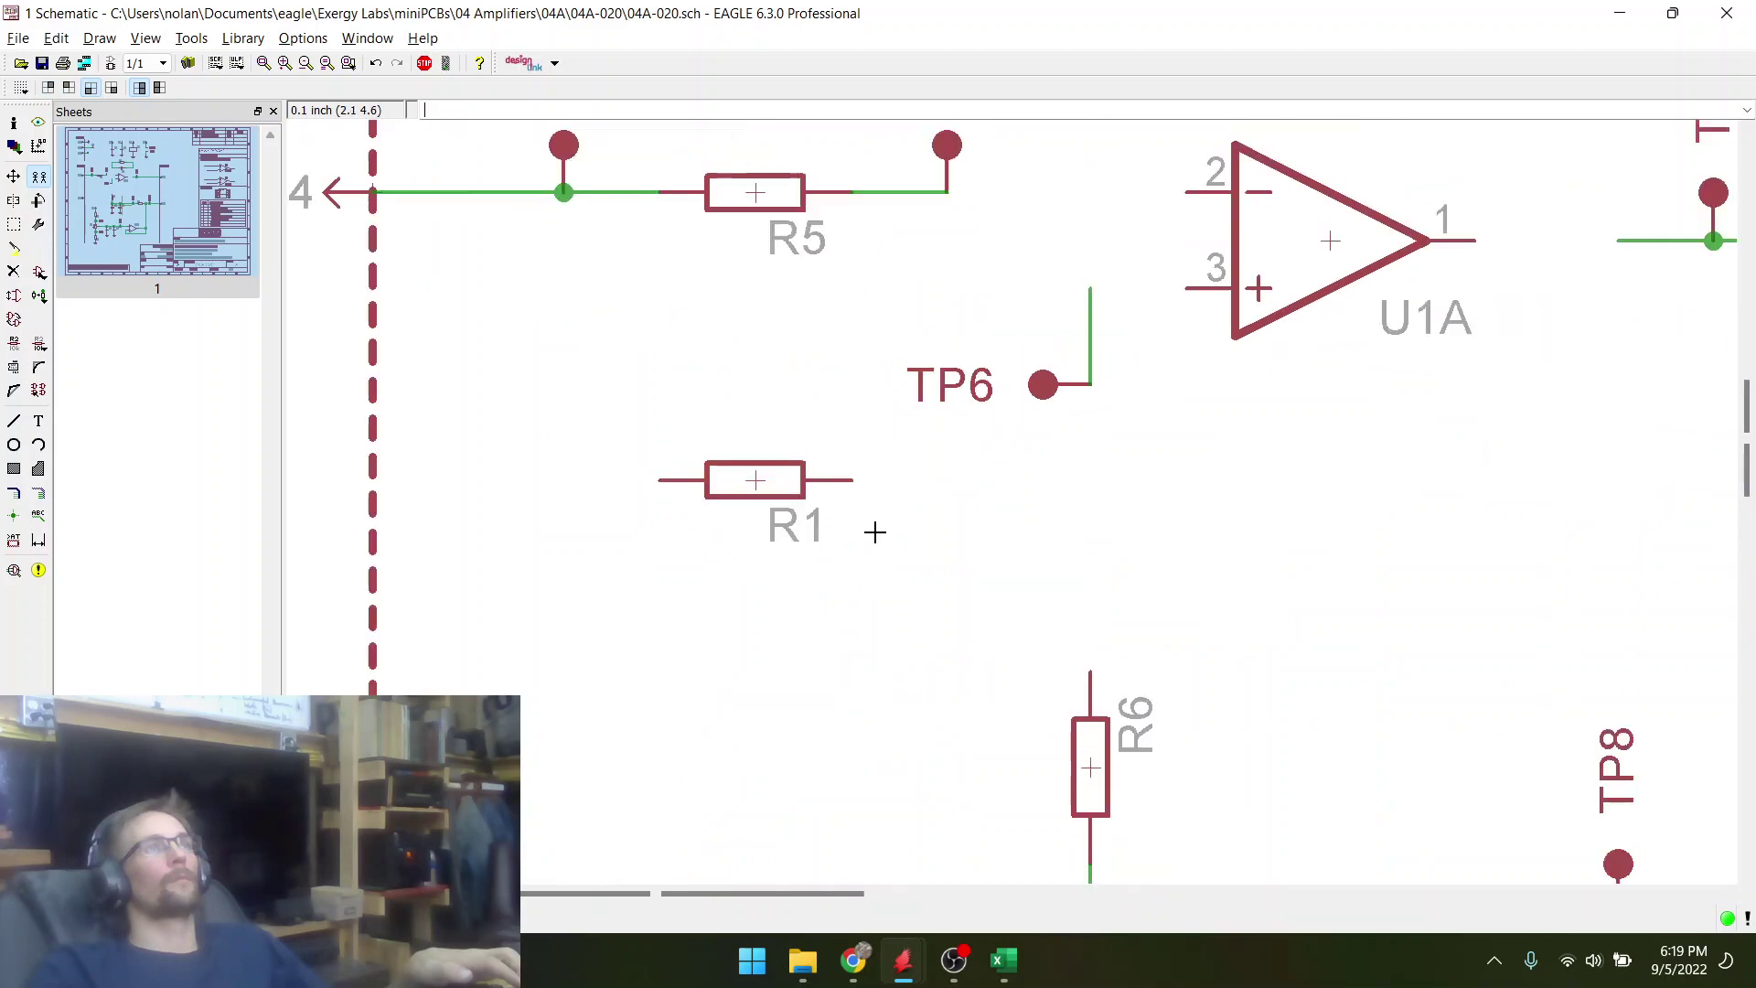
scroll(825, 468, up, 3)
scroll(737, 494, down, 4)
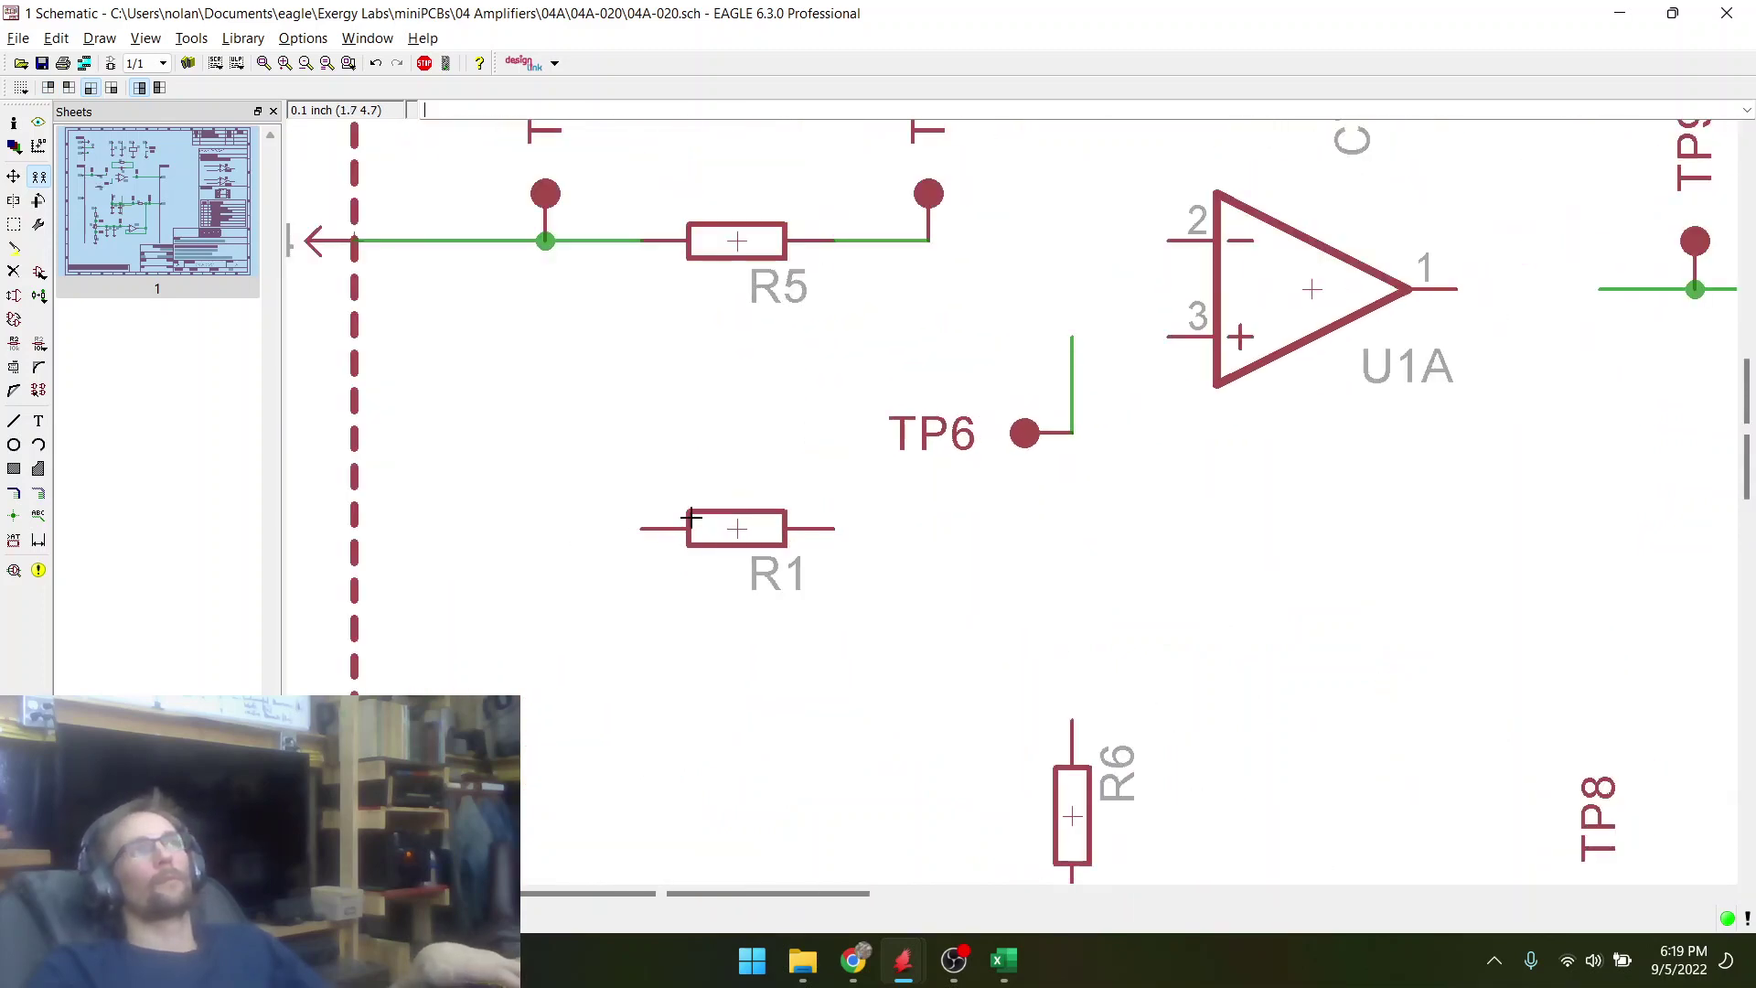
scroll(743, 468, up, 3)
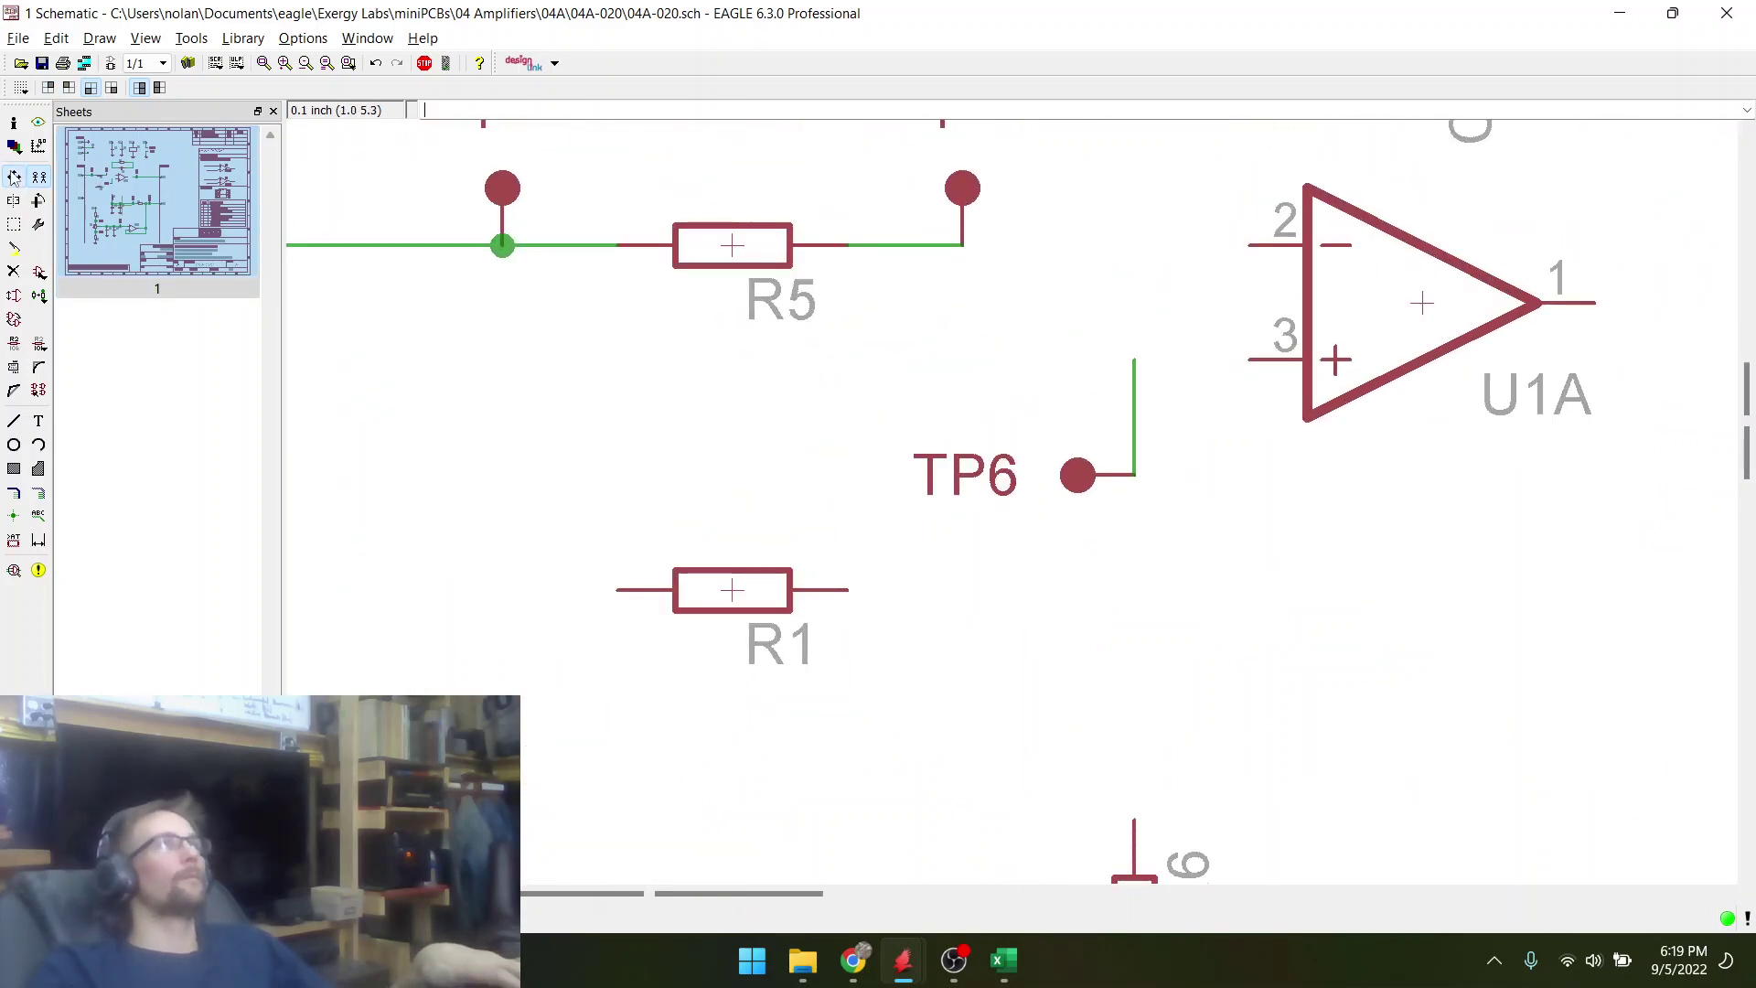
- Connect the P1-6 input to R1's left end and set its pin on the dashed inputs line, level with R1
click(13, 178)
scroll(742, 569, down, 2)
click(539, 735)
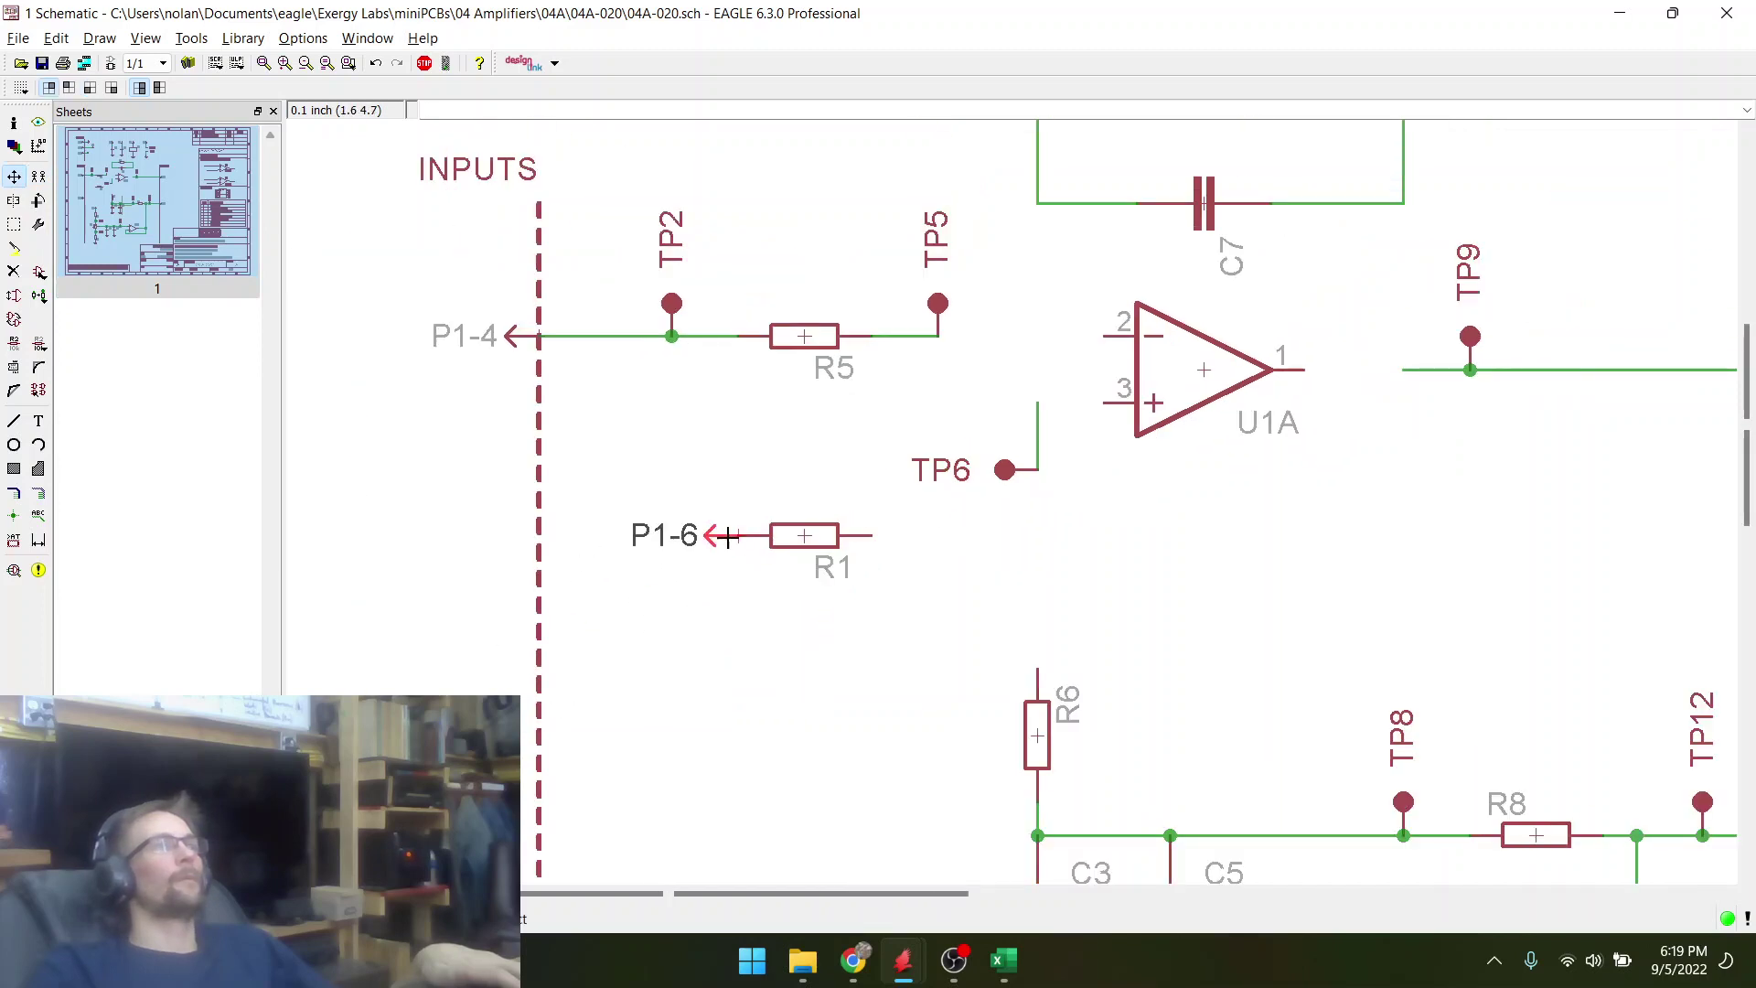
click(735, 532)
click(738, 528)
click(539, 520)
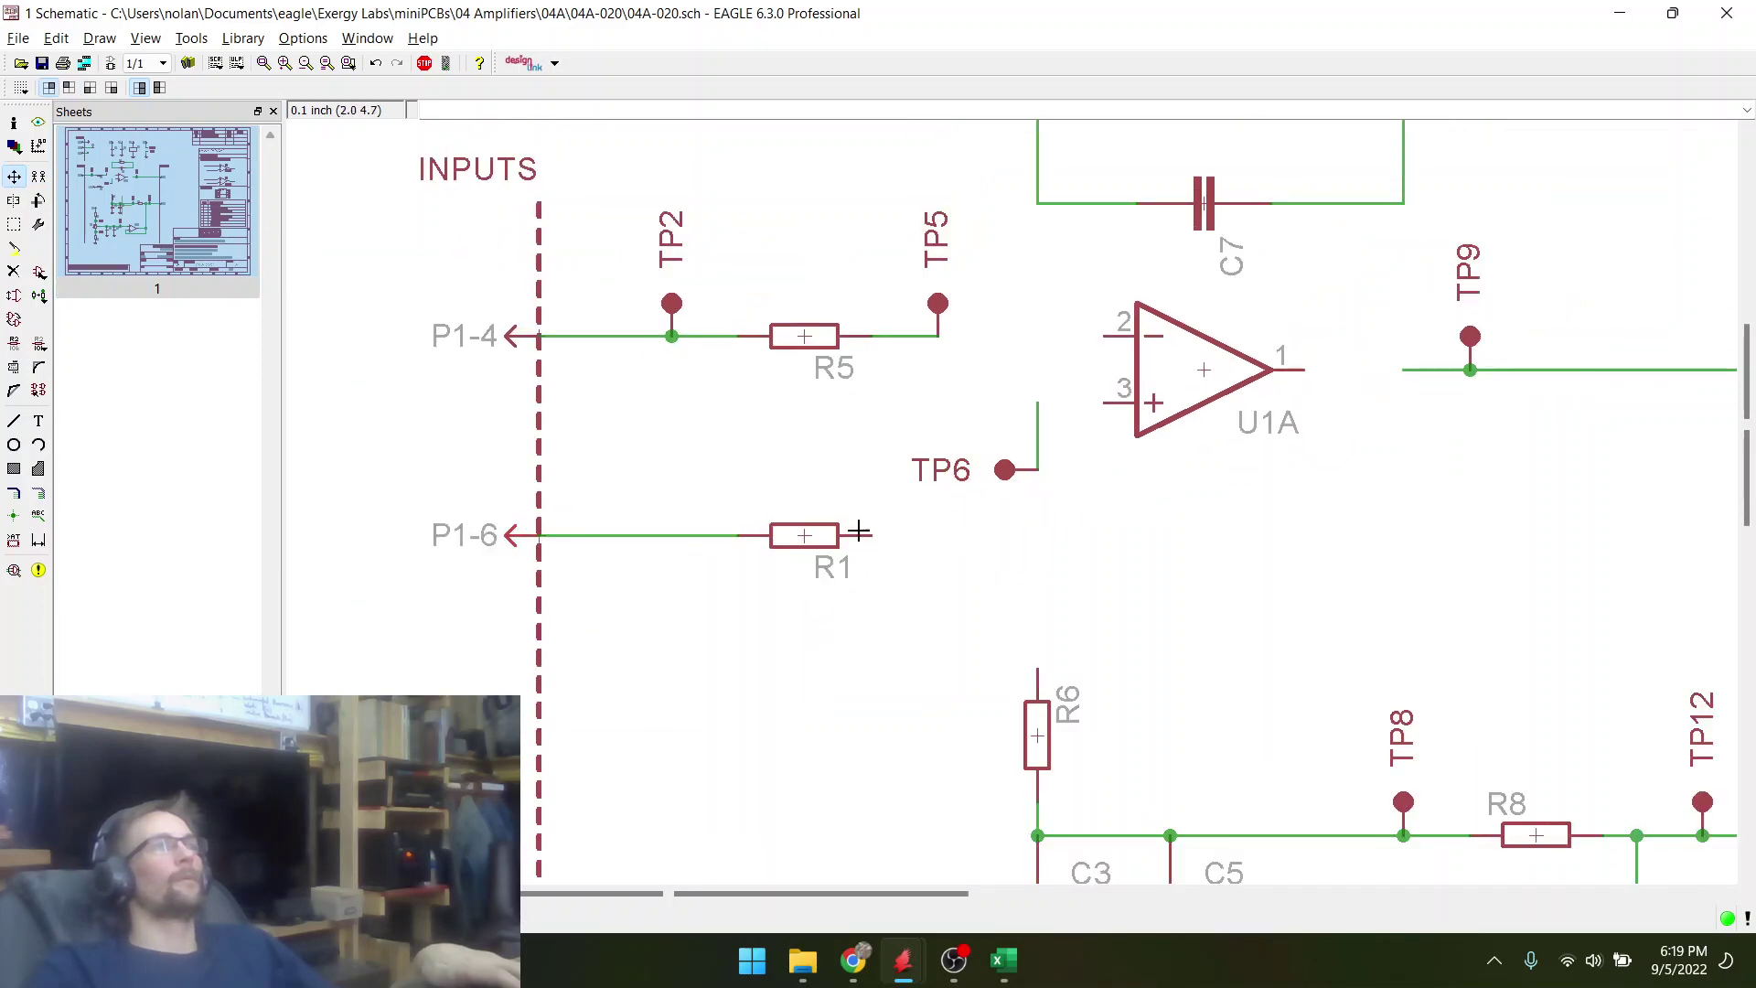
- Delete test point TP6 and its leftover wire stub
click(13, 272)
click(1038, 437)
click(1005, 469)
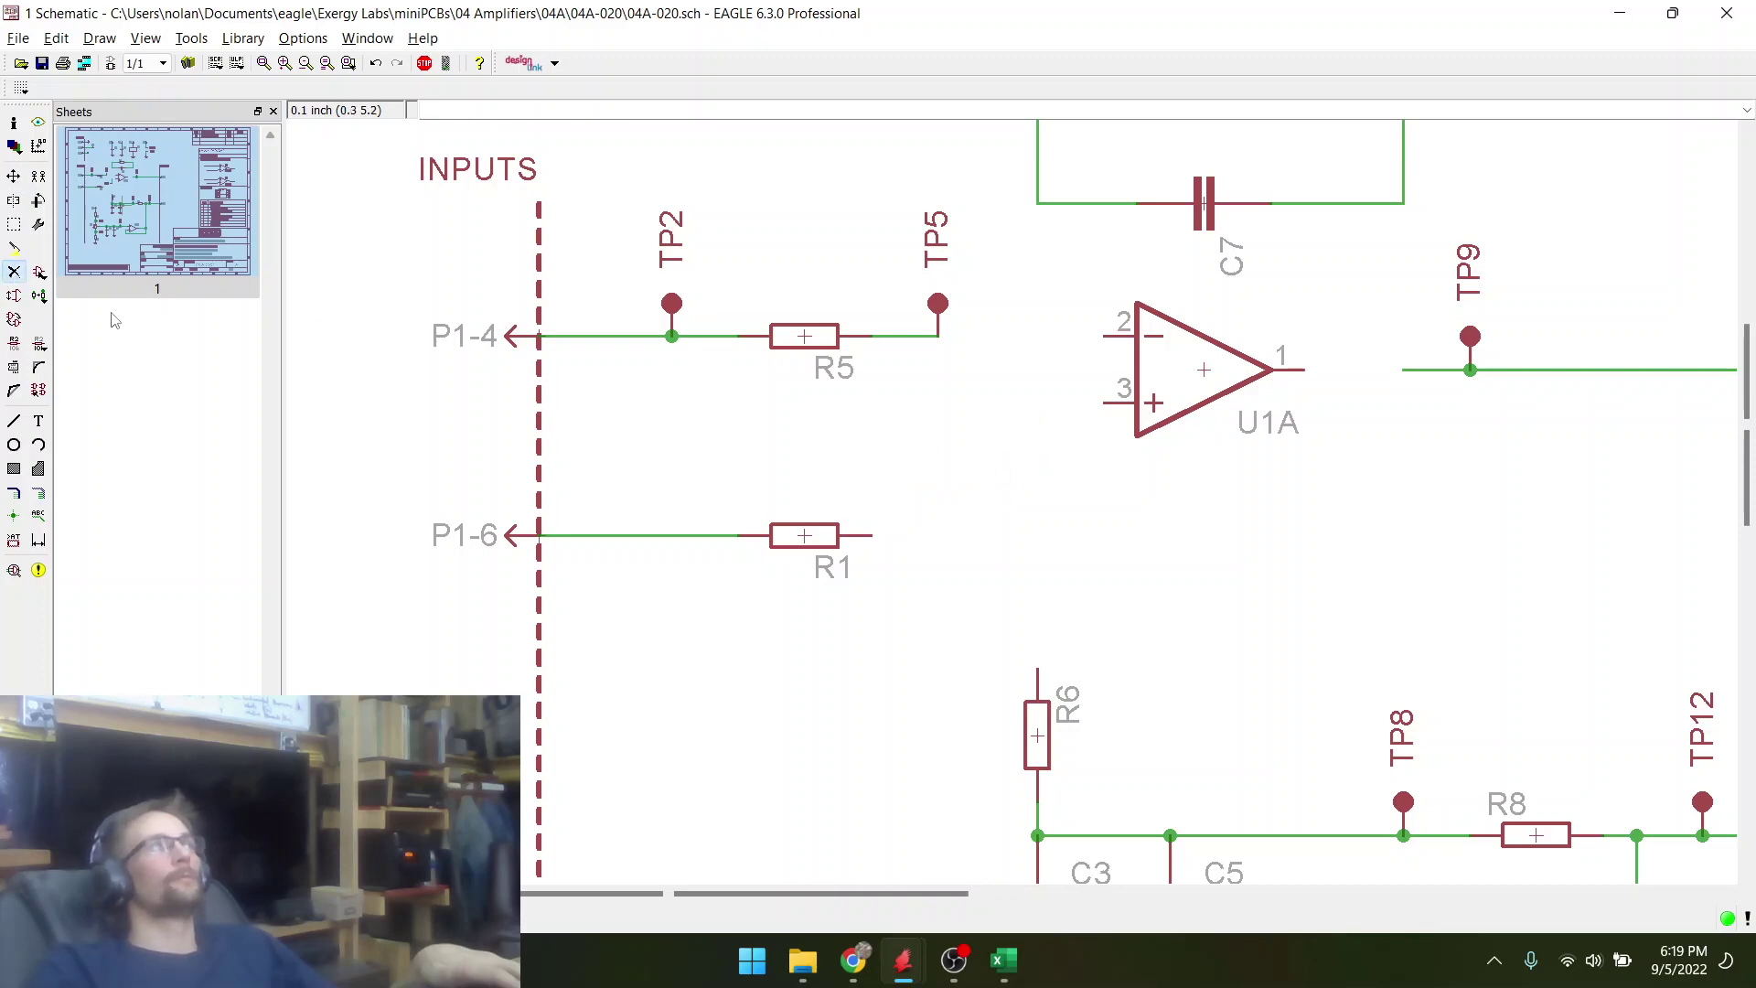
click(14, 177)
scroll(786, 513, up, 1)
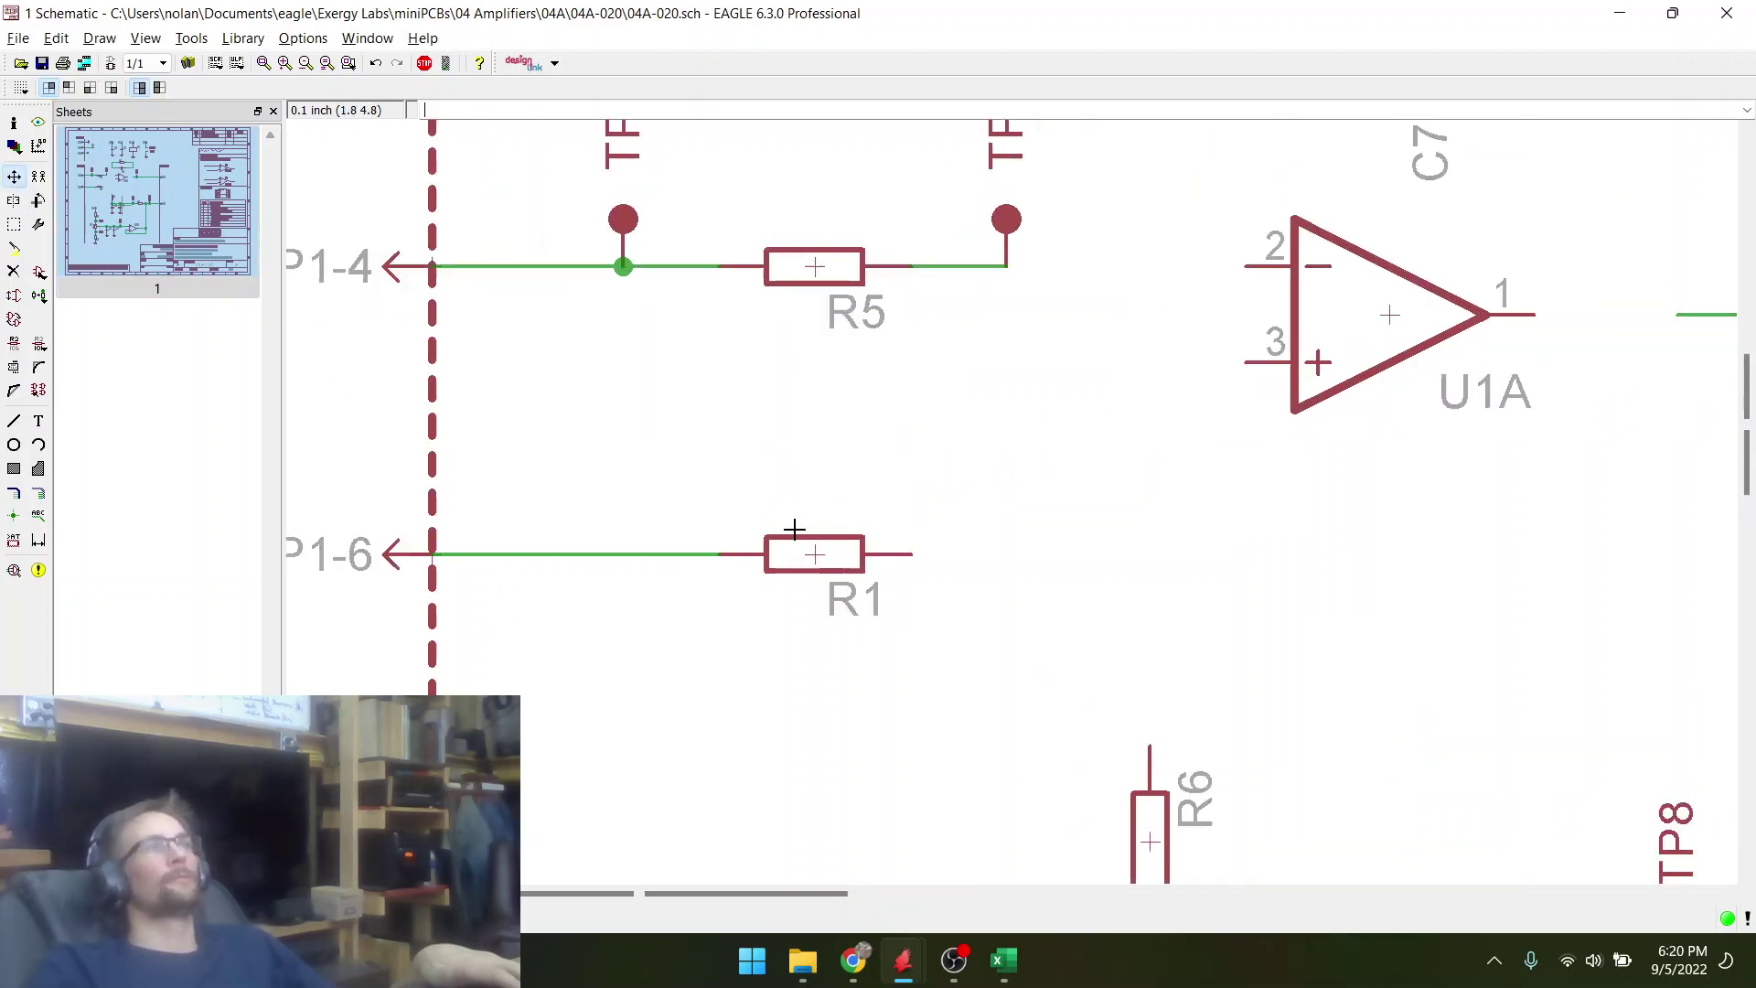
click(817, 558)
click(820, 560)
scroll(820, 560, down, 2)
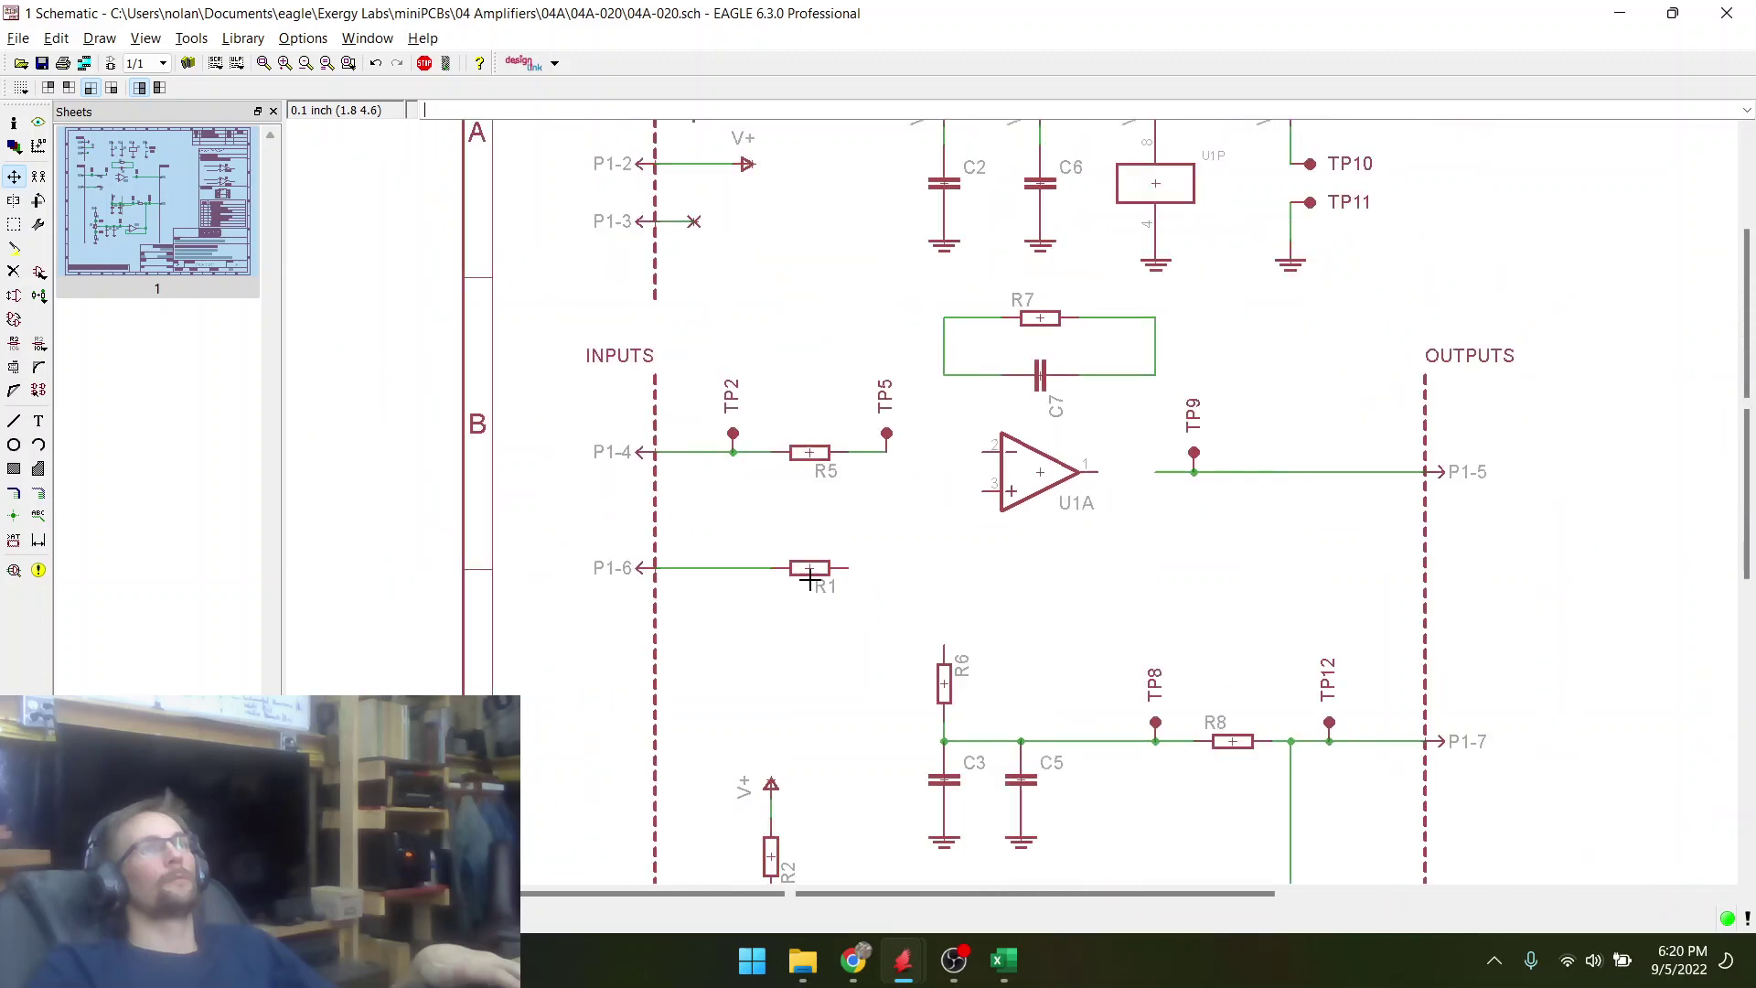
scroll(906, 376, up, 1)
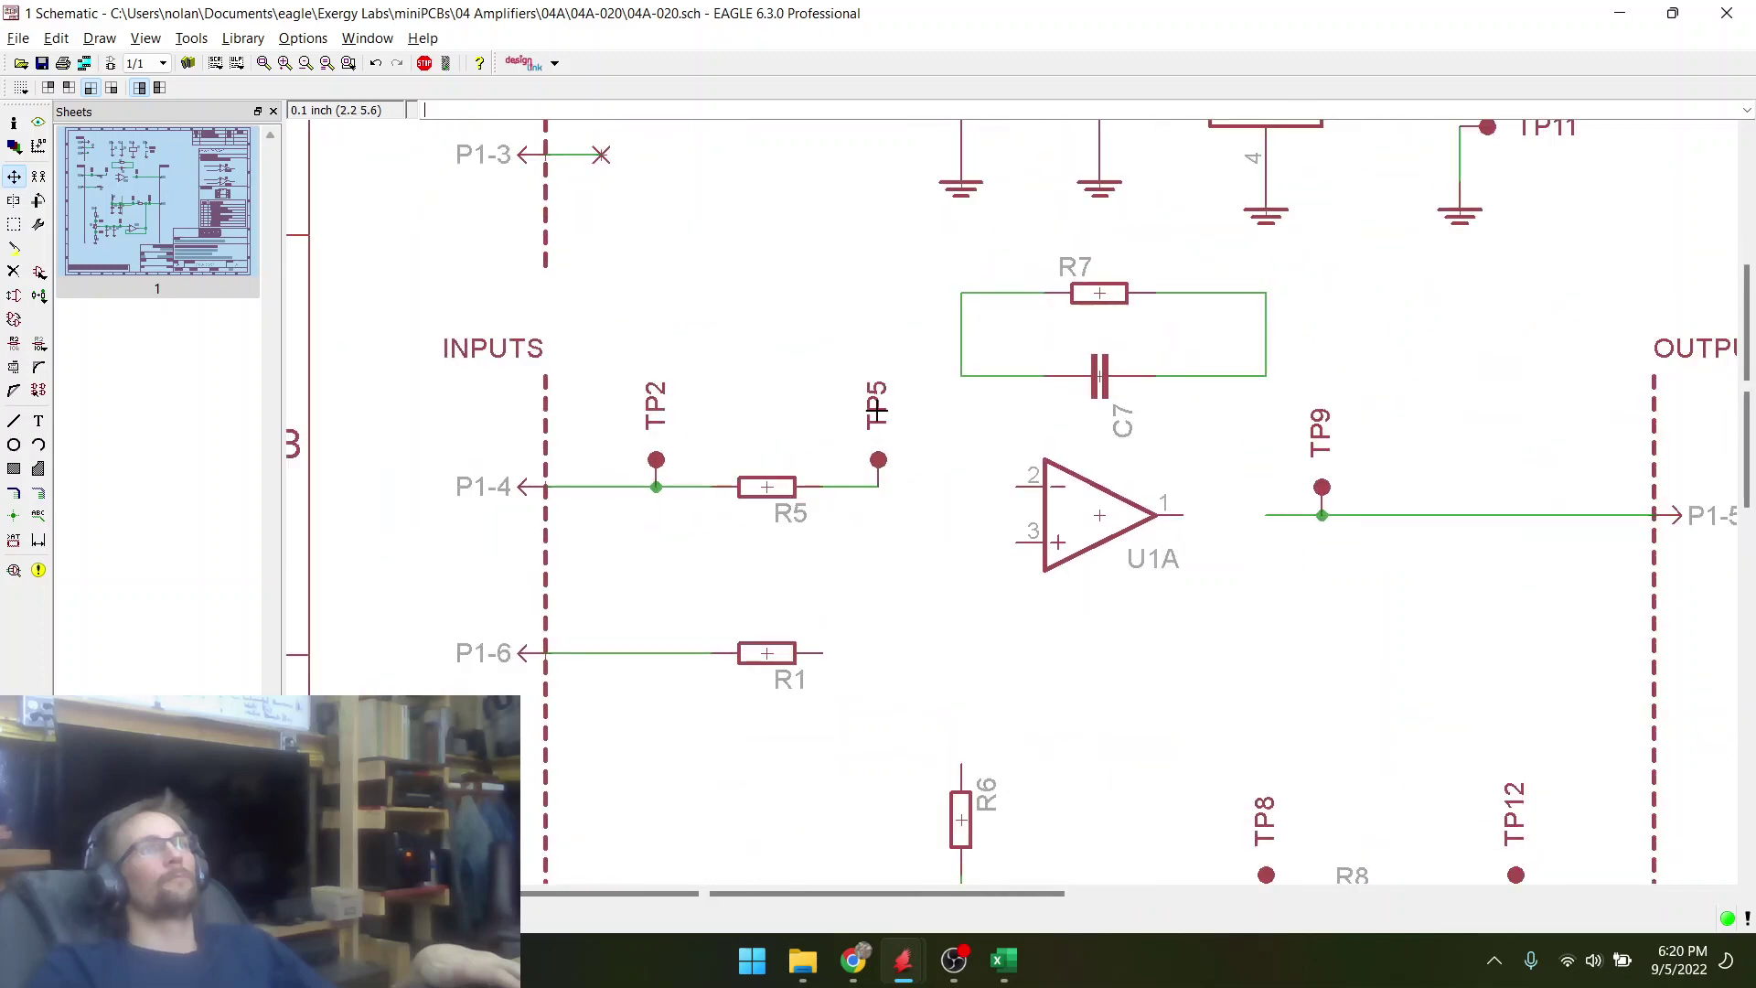
- Group the P1-4 input row with TP2, R5 and TP5 and move it up 0.1 inch
click(14, 224)
drag(434, 456, 874, 529)
key(F7)
right_click(784, 495)
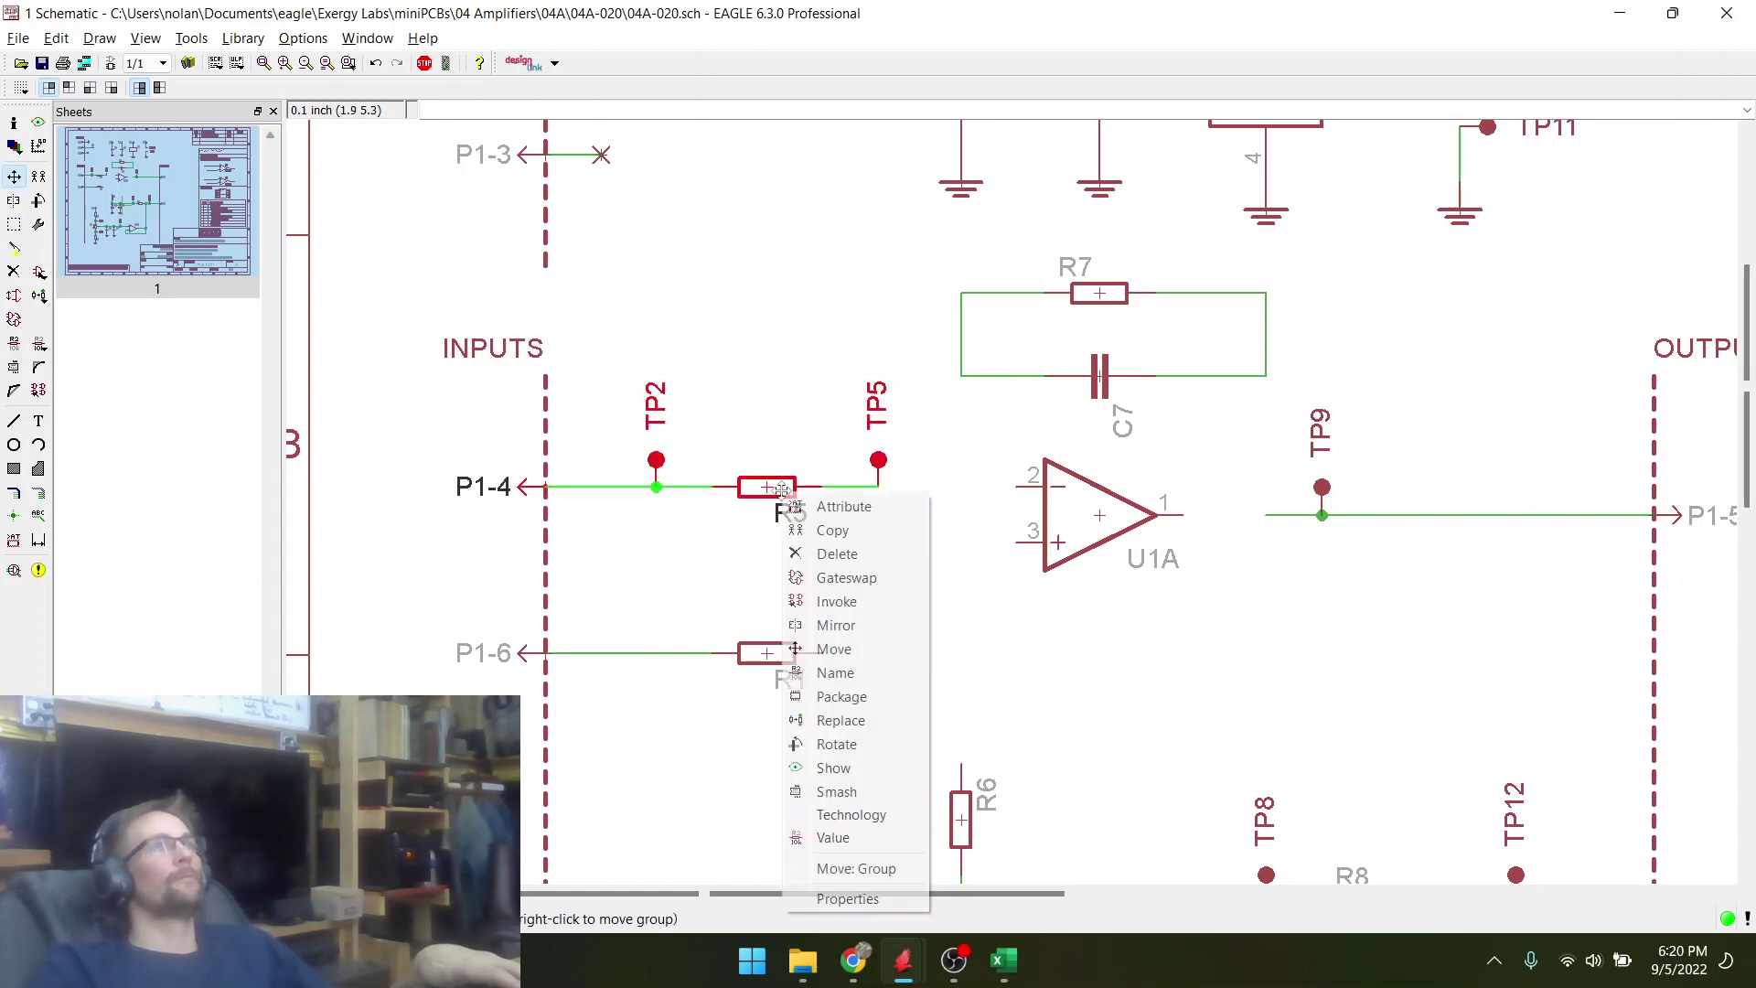
click(843, 869)
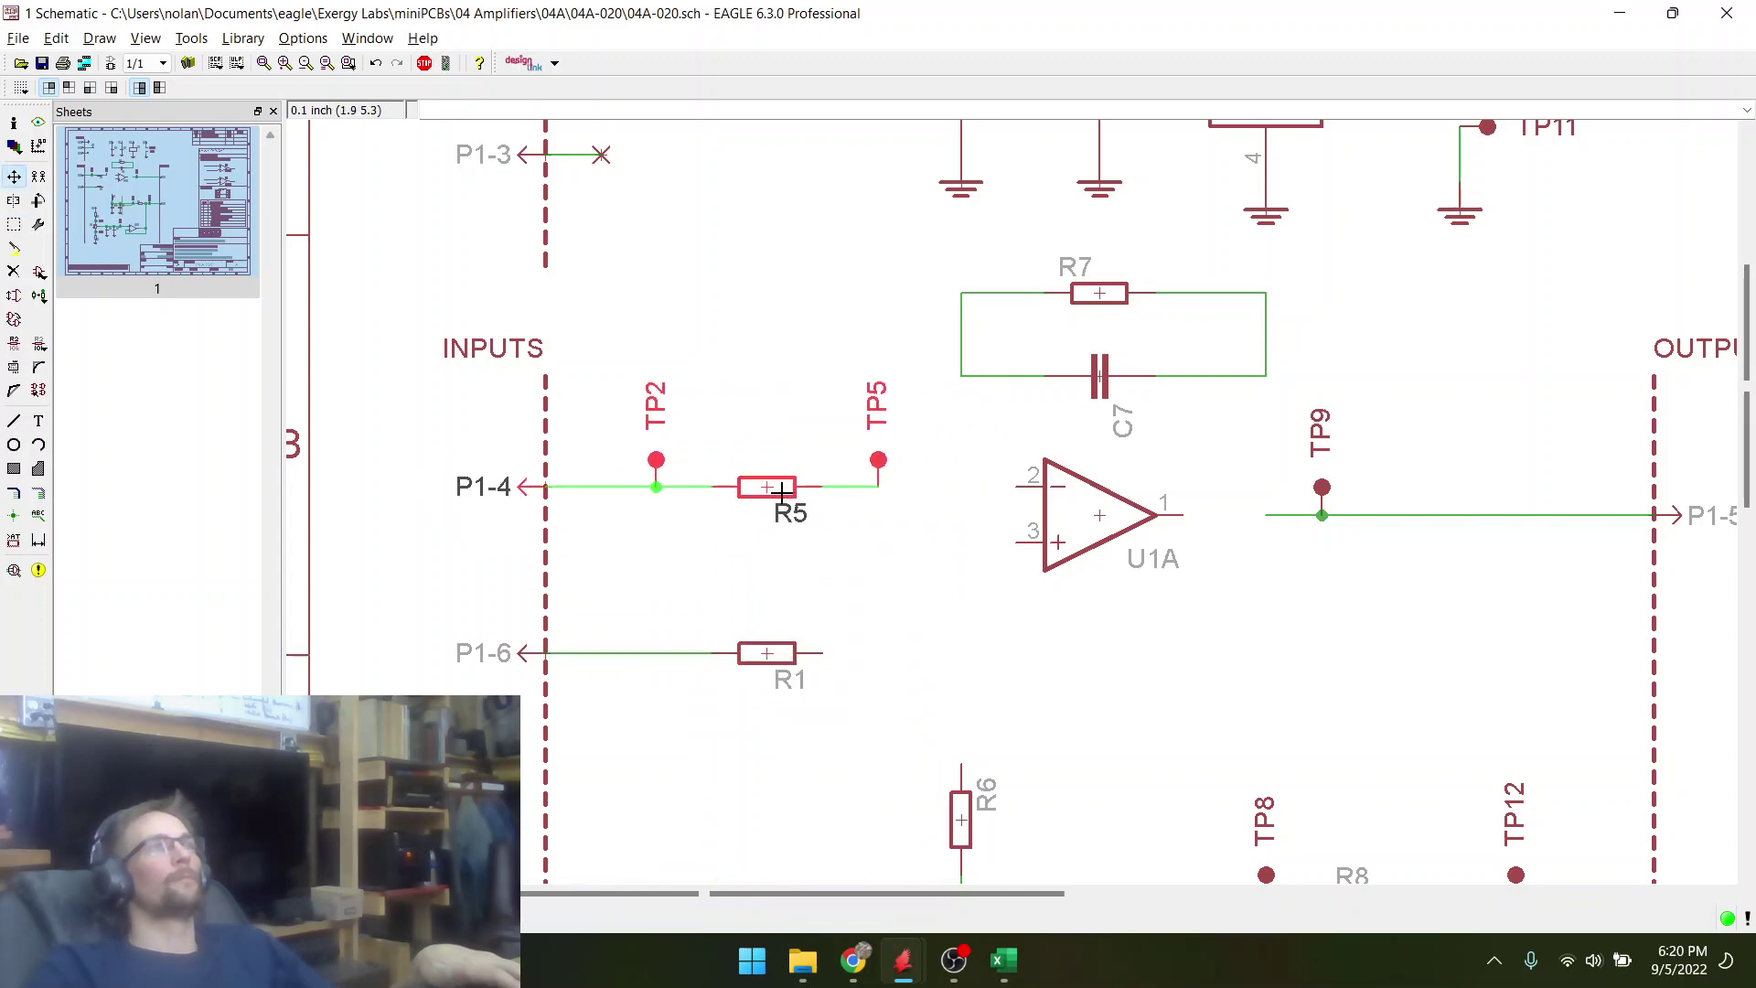
click(782, 448)
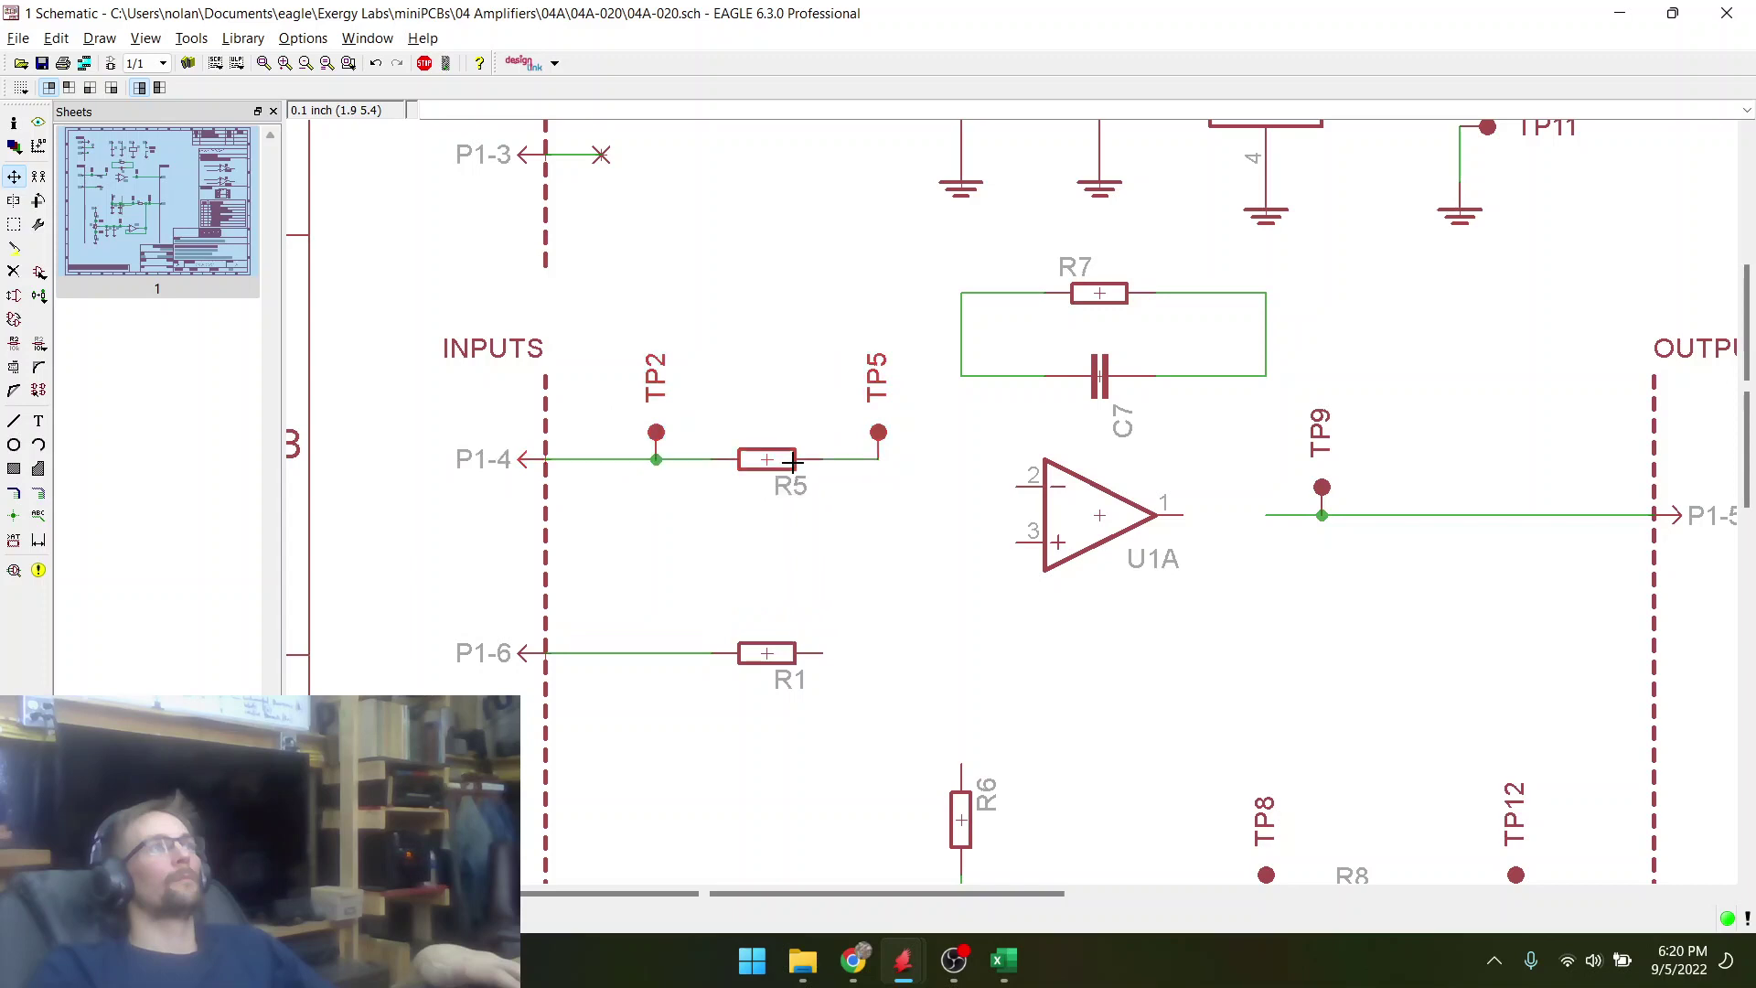
- Group the P1-6 input row with its wire and R1 and move it up 0.3 inch
click(14, 225)
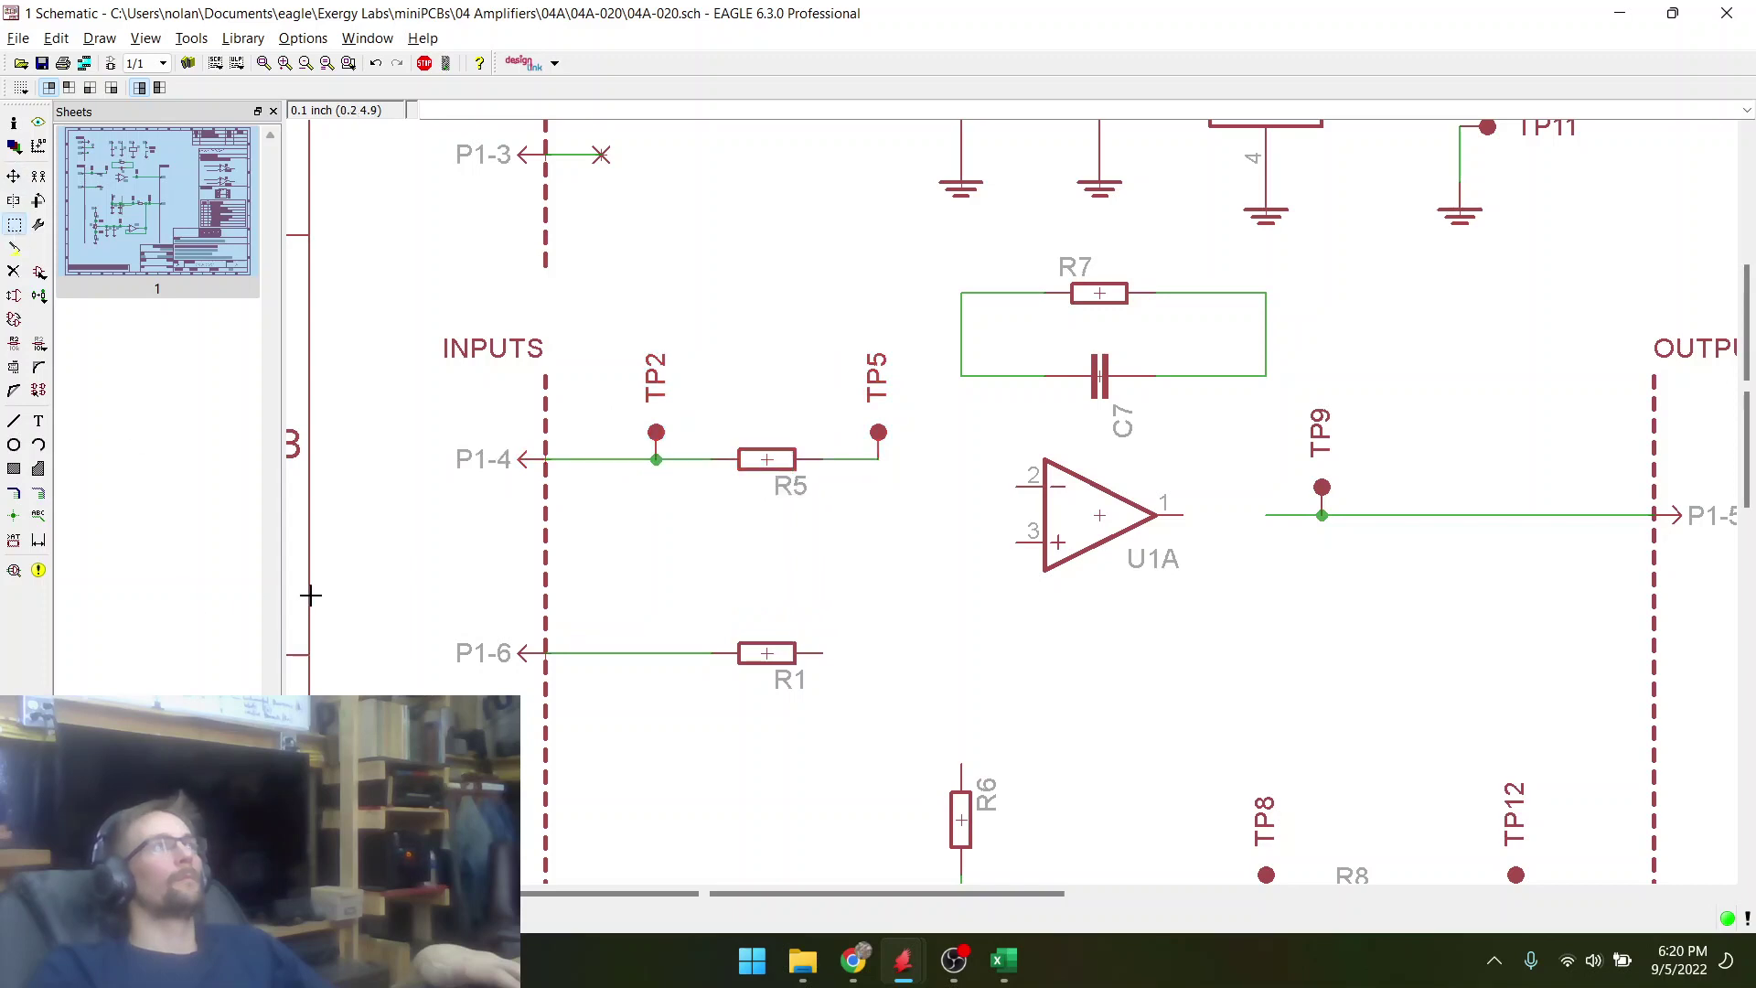
drag(382, 599, 813, 720)
key(F7)
right_click(752, 633)
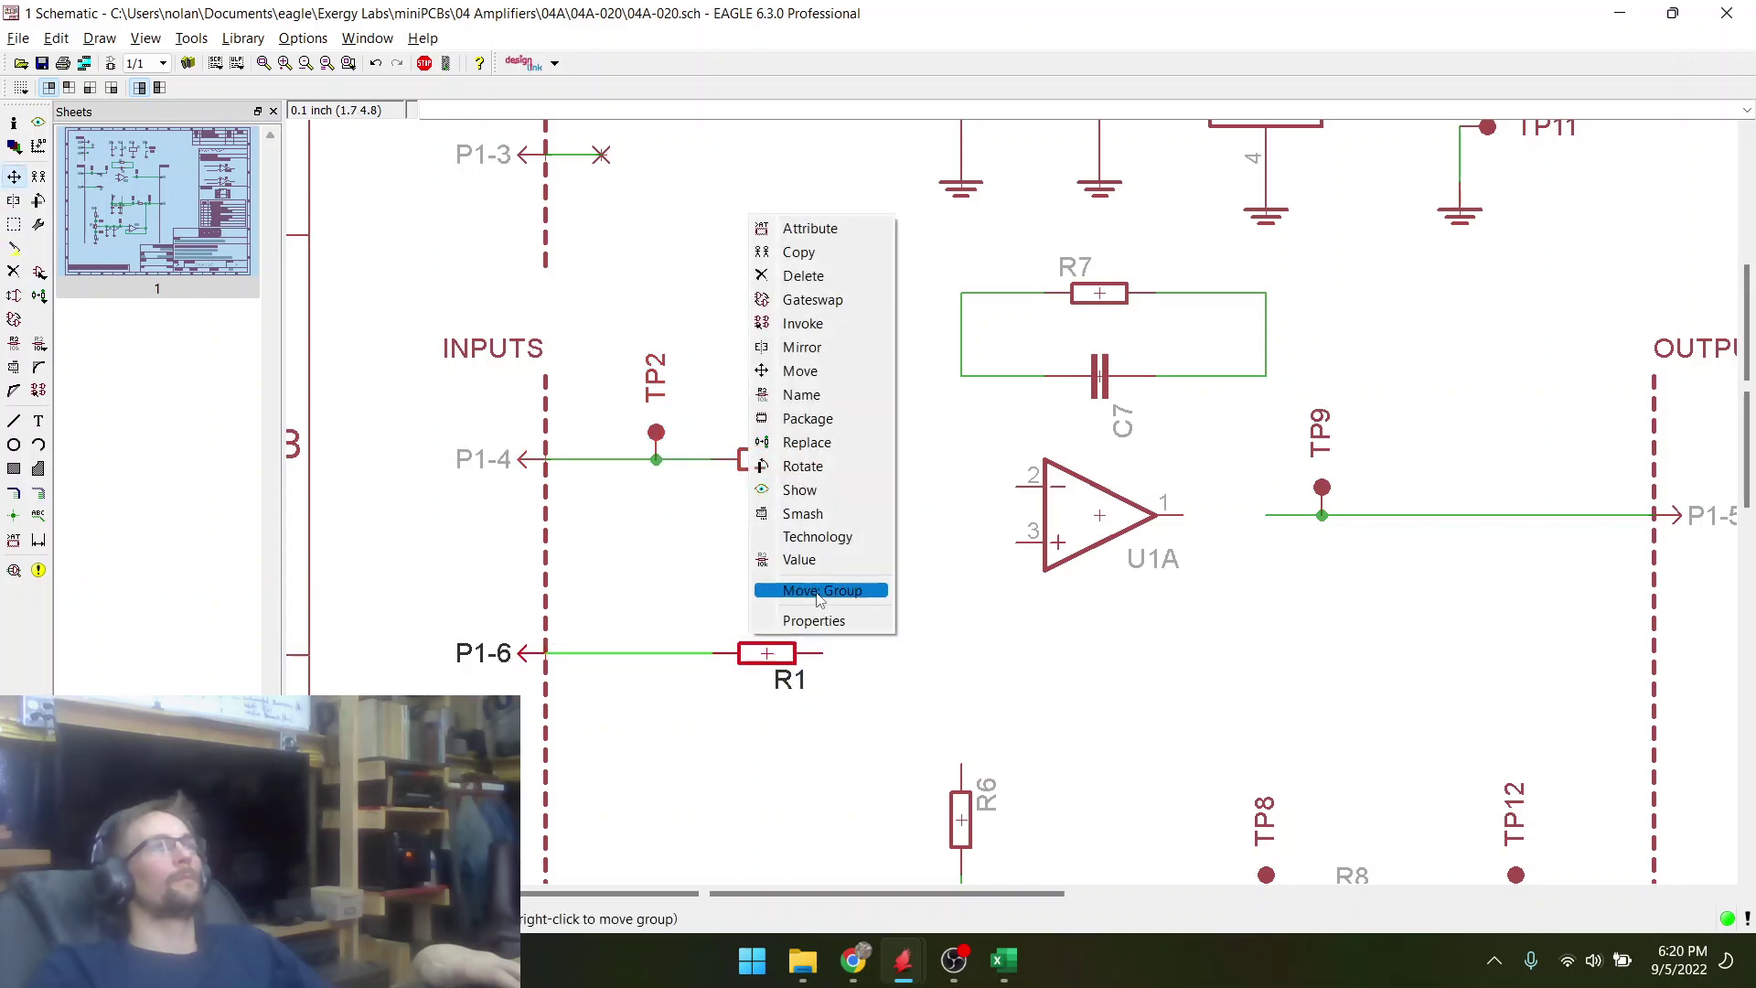
click(822, 591)
click(740, 553)
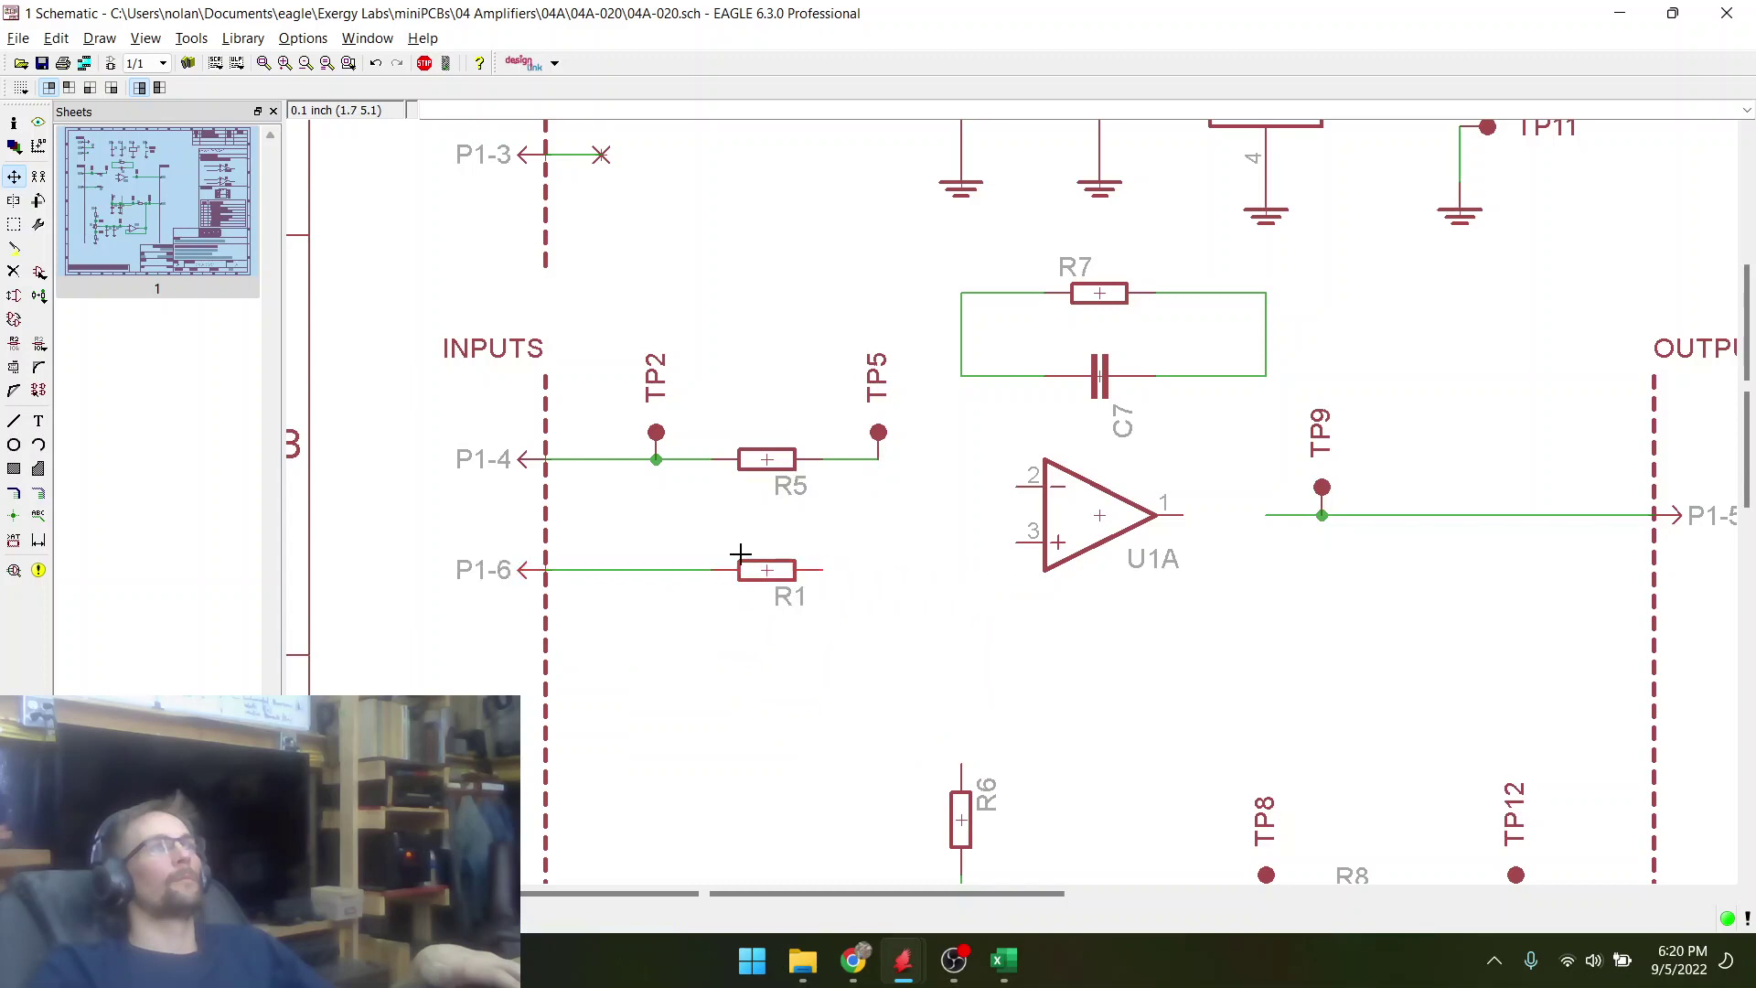
- Check the reference circuit in the browser for how the two input signals reach the op-amps and resistors
scroll(490, 517, down, 5)
scroll(753, 692, up, 4)
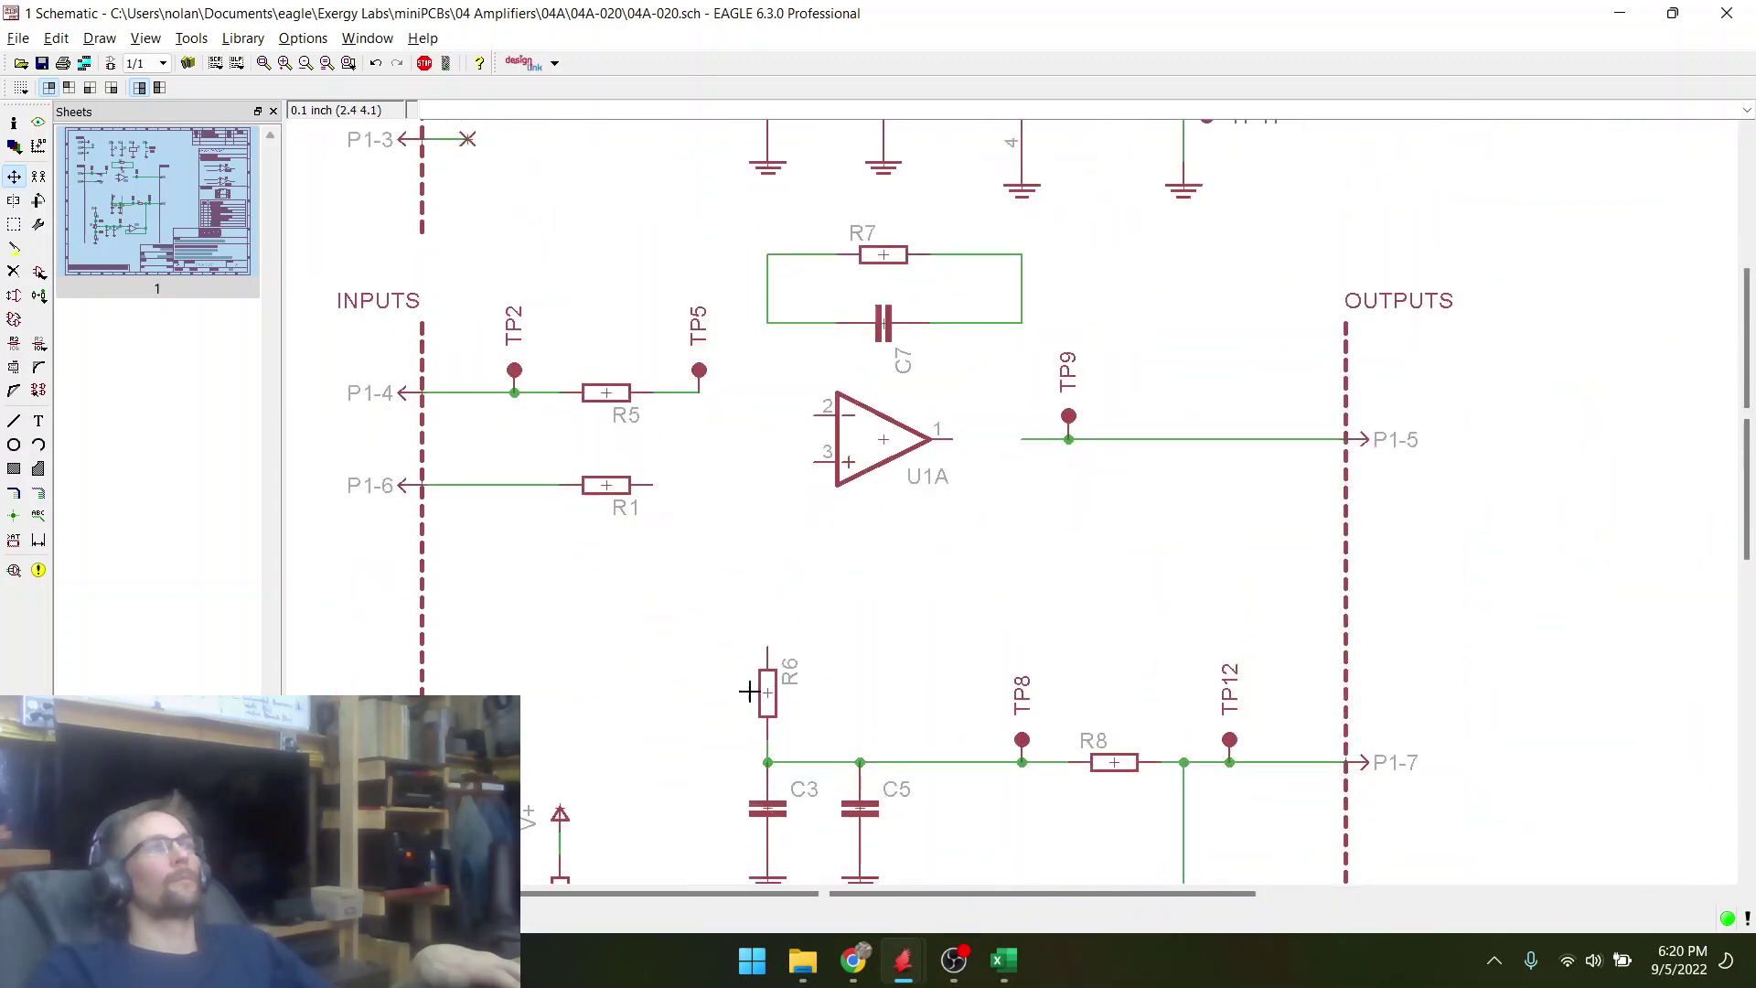
key(alt+Tab)
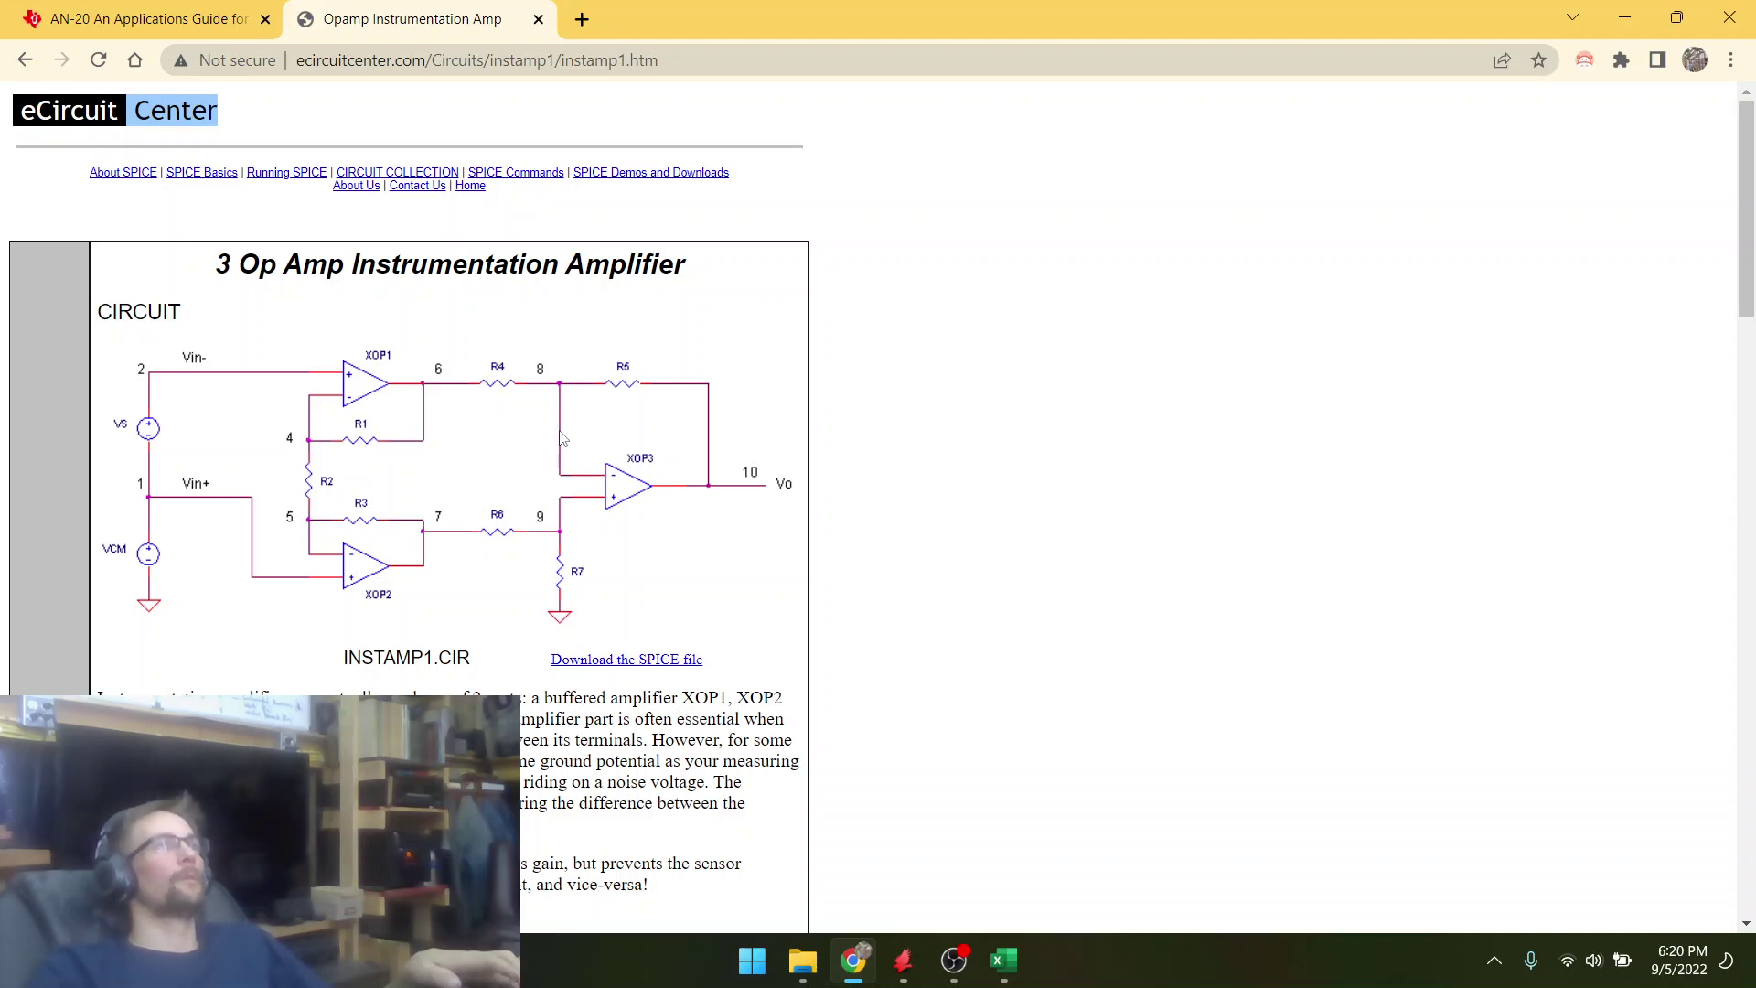
key(alt+Tab)
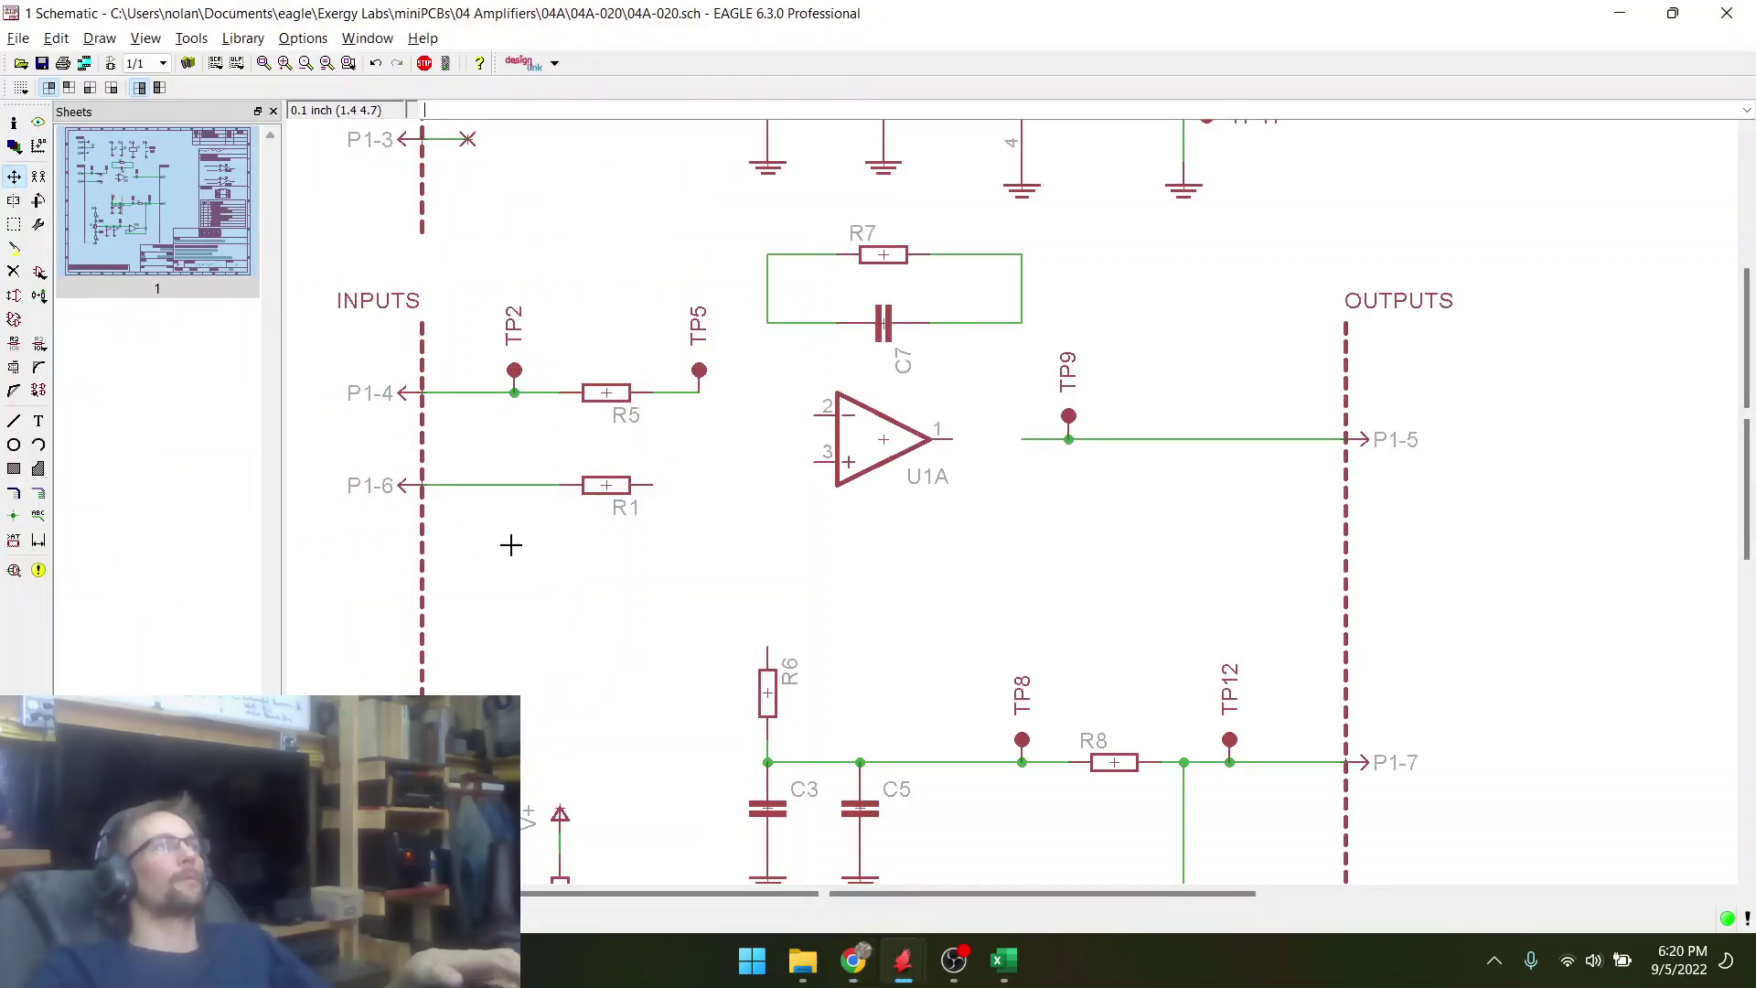
key(alt+Tab)
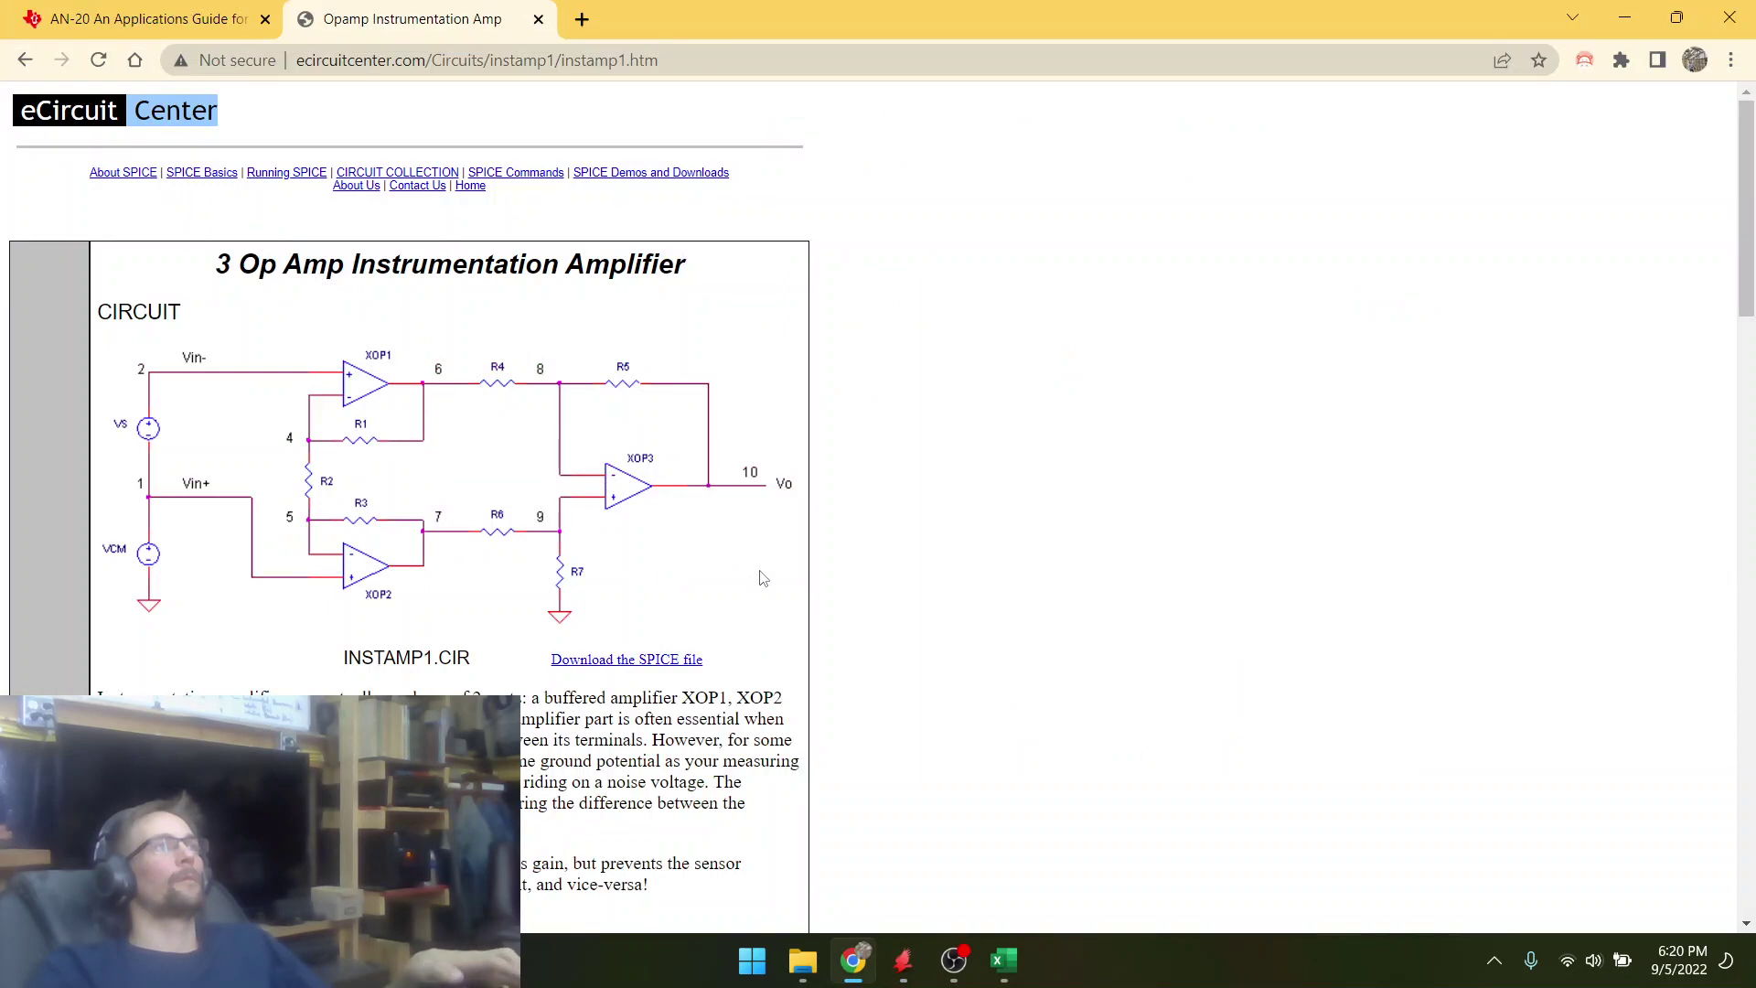
key(alt+Tab)
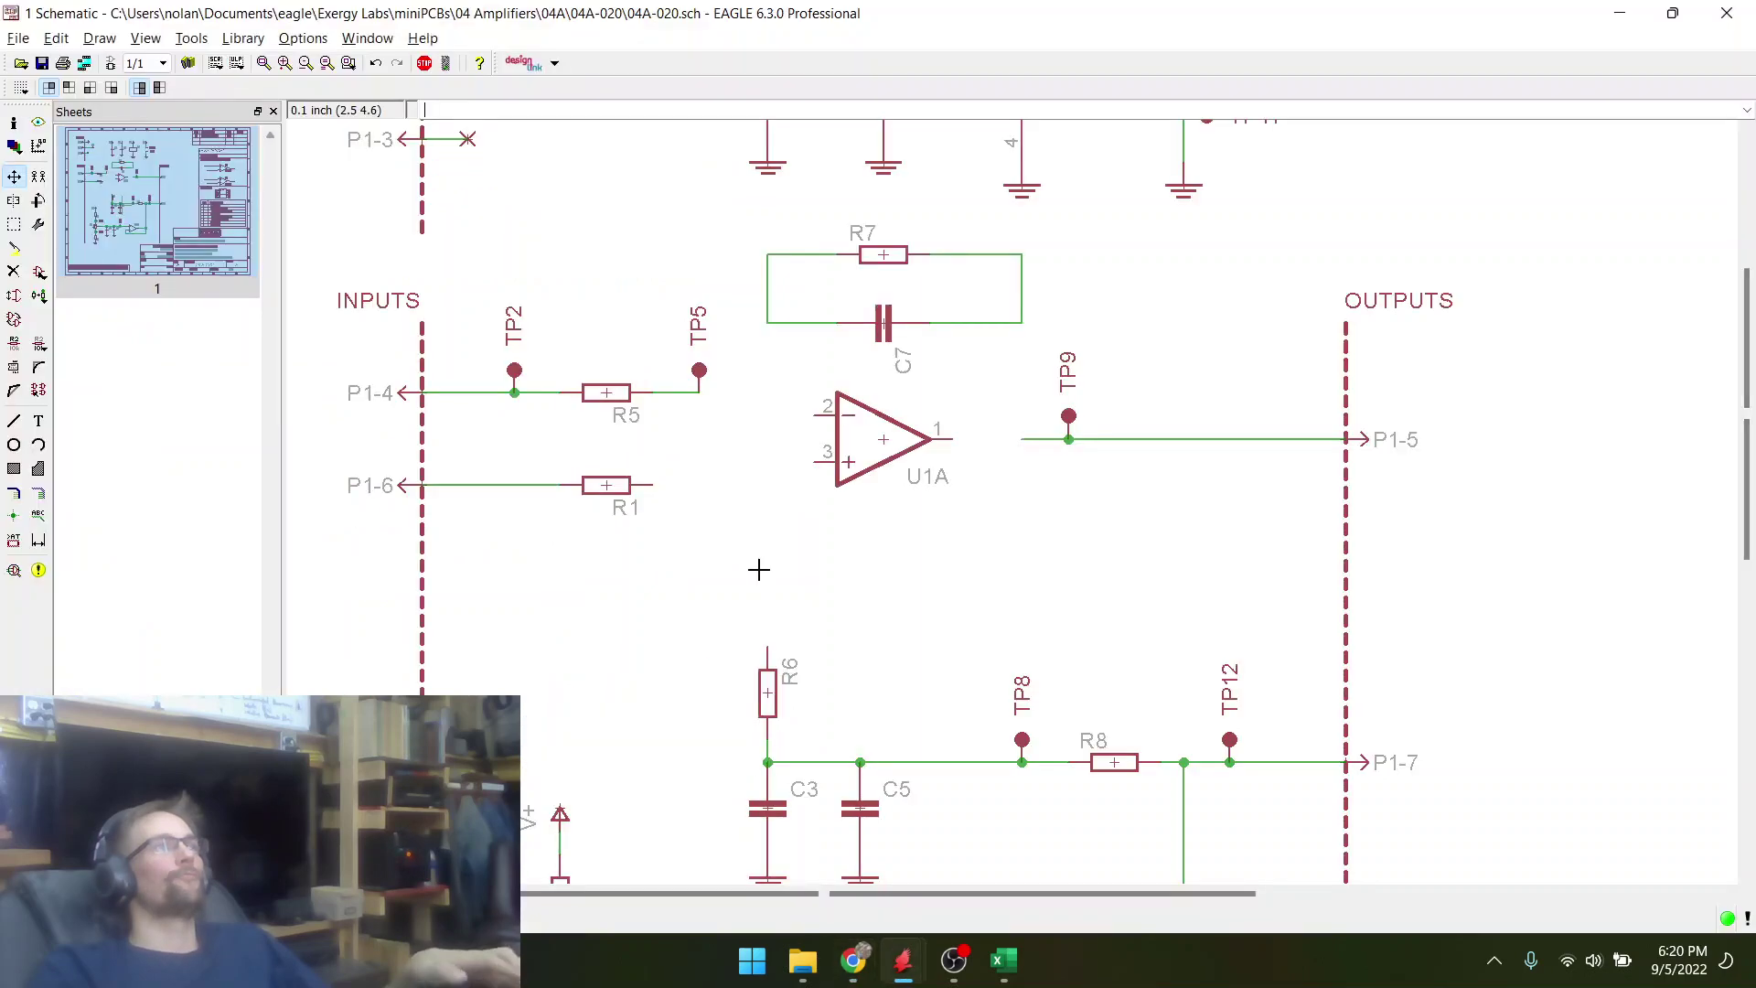
key(alt+Tab)
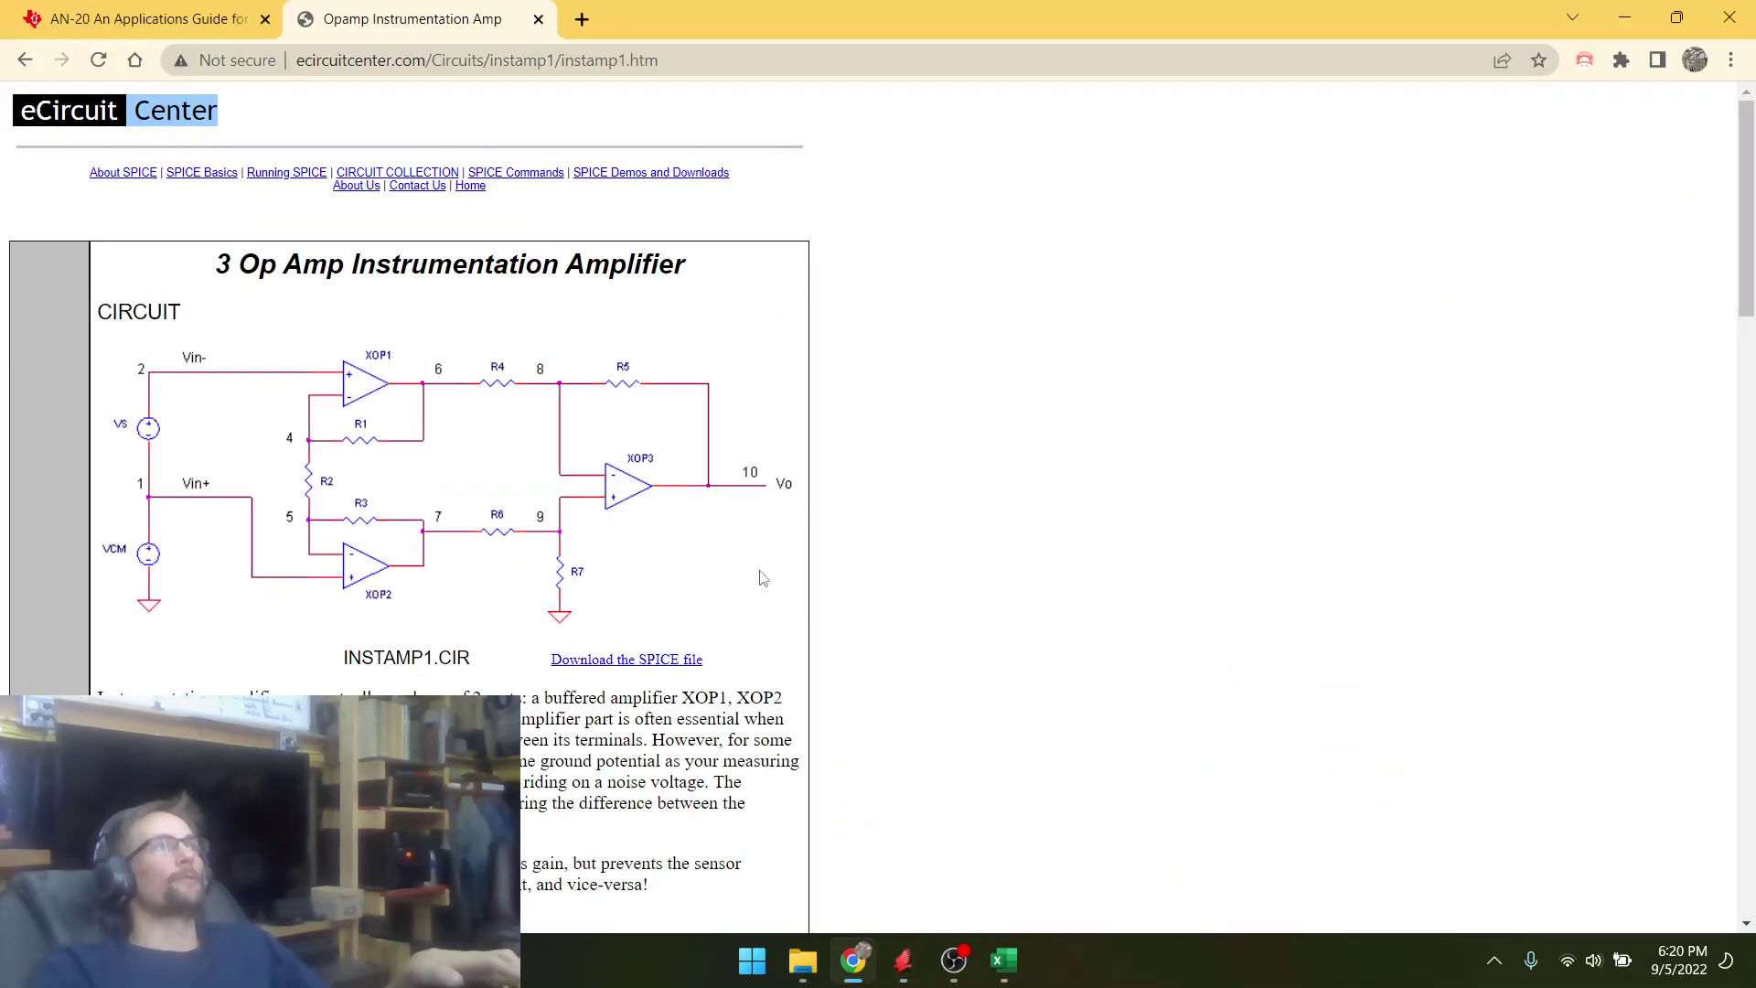
key(alt+Tab)
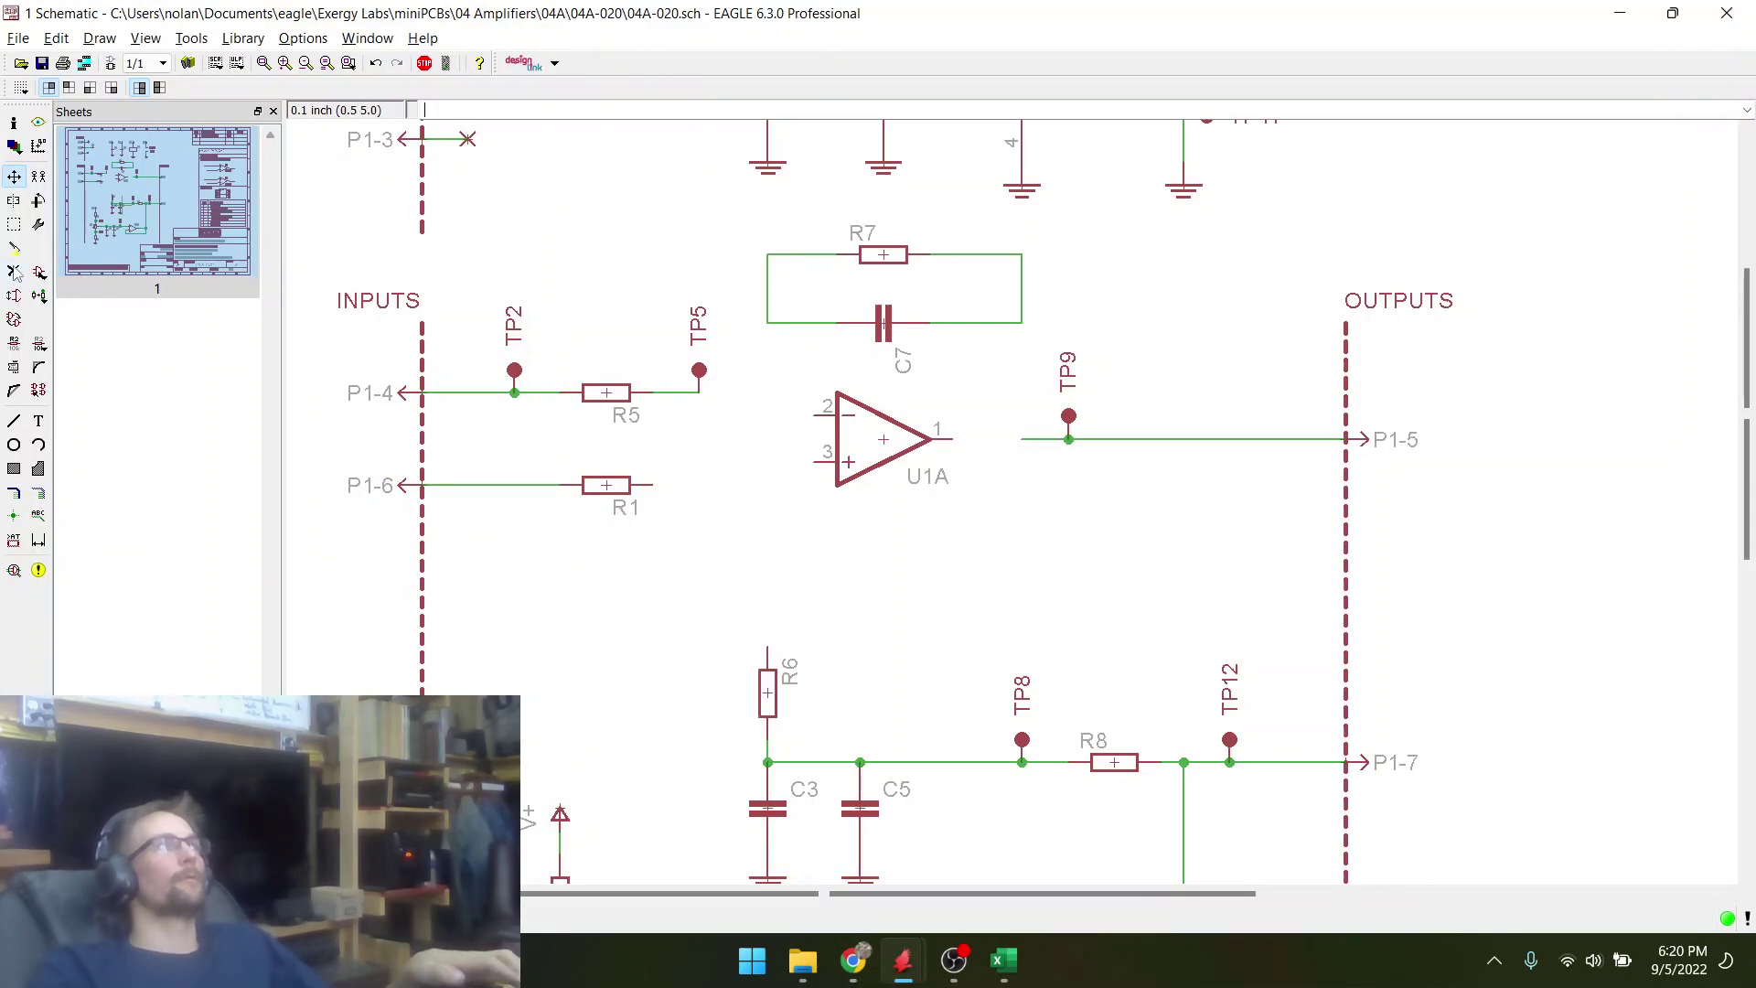
- Delete test points TP2 and TP5 and all wires between the P1-4 and P1-6 inputs and resistors R5 and R1
click(14, 272)
click(542, 395)
click(529, 376)
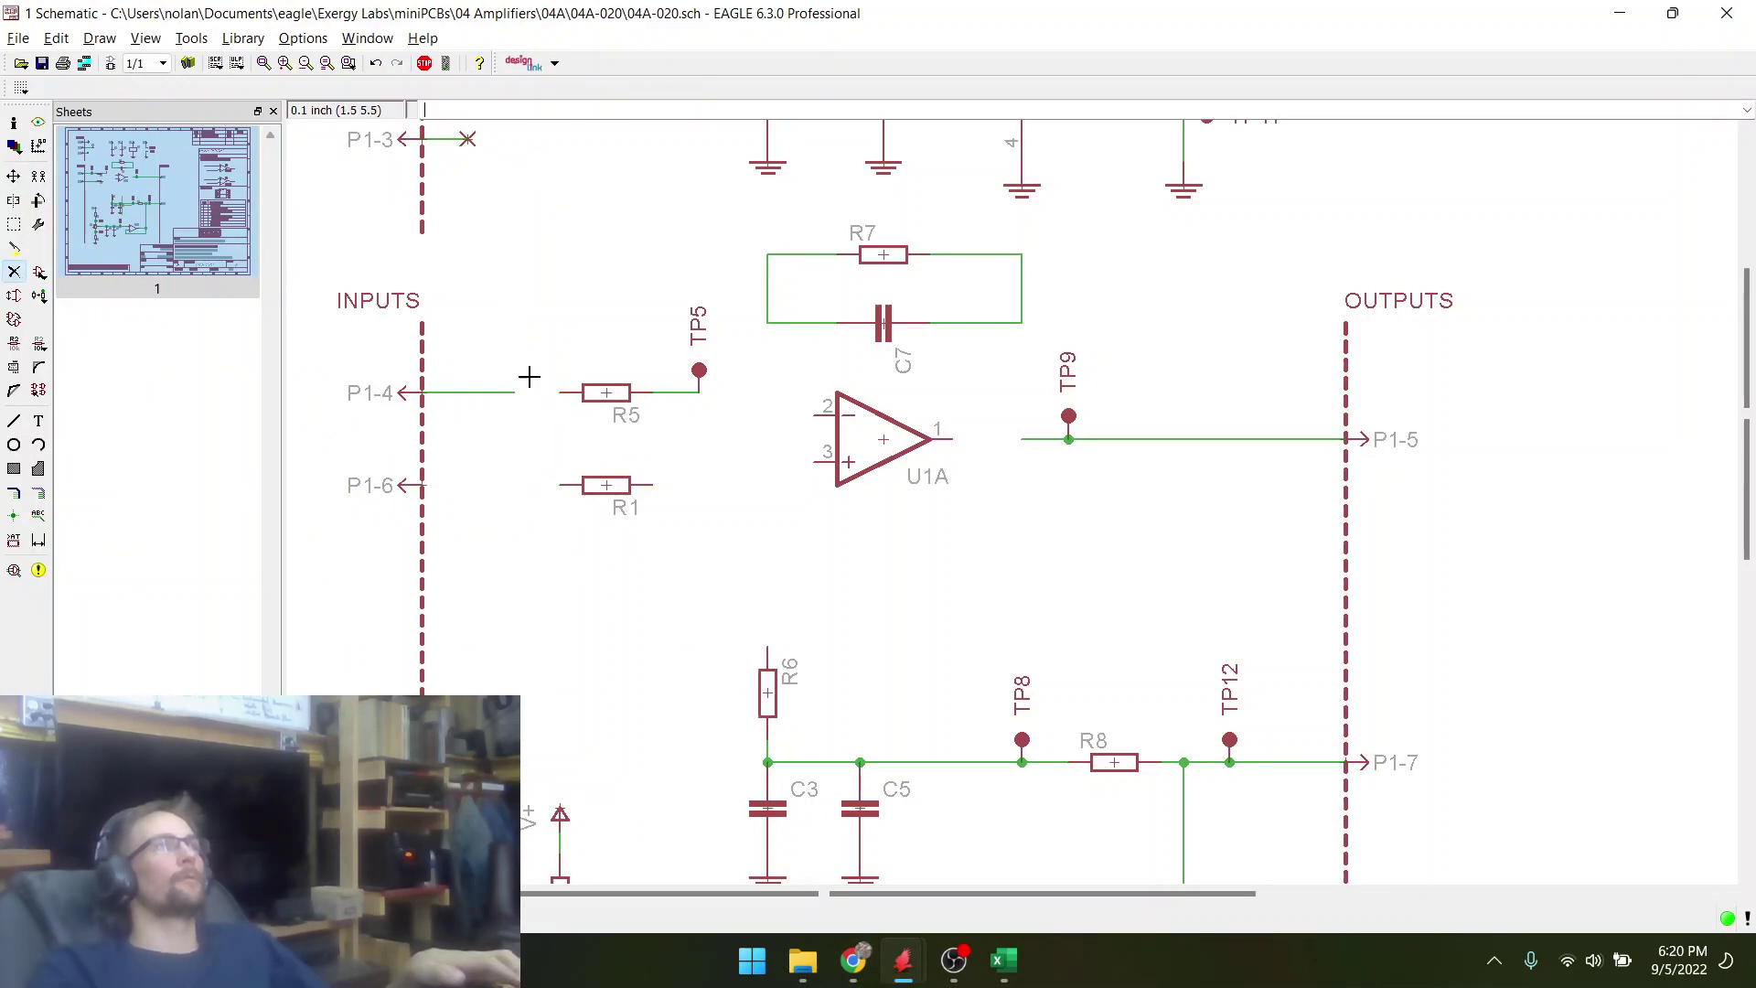
click(684, 371)
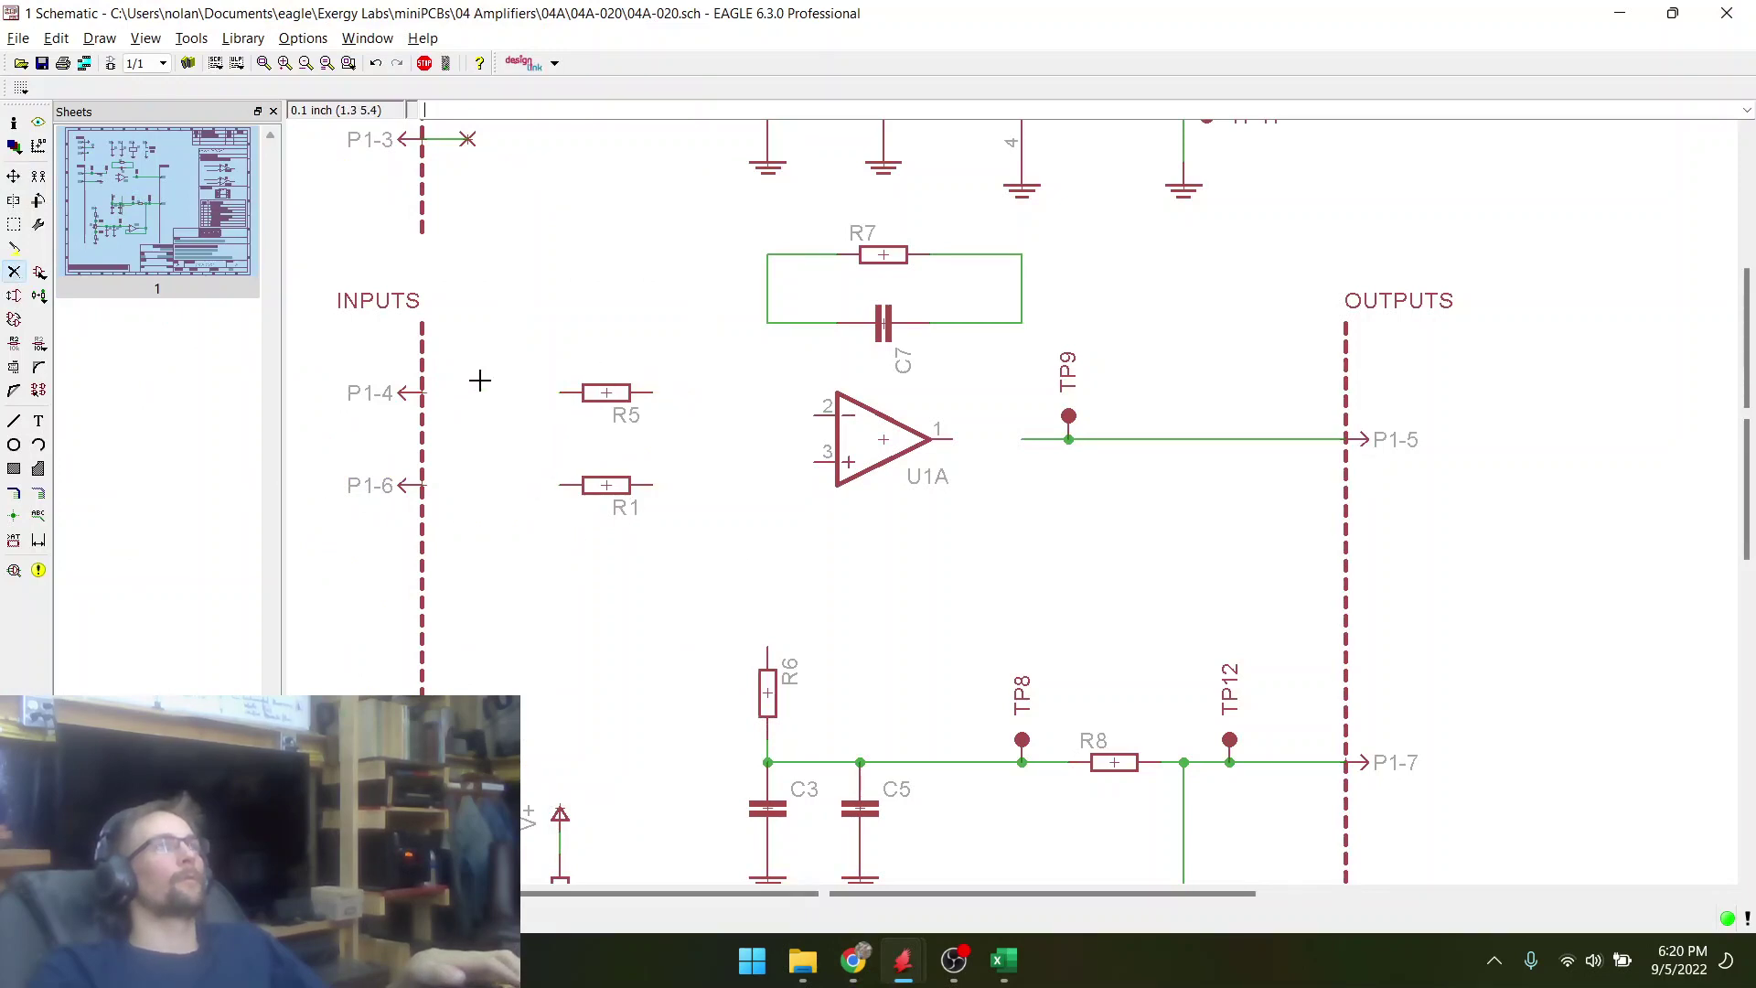
- Move R5 to just left of the R7/C7 feedback loop, level with R7, and R1 to directly below it, just above R6
click(14, 176)
scroll(746, 392, up, 2)
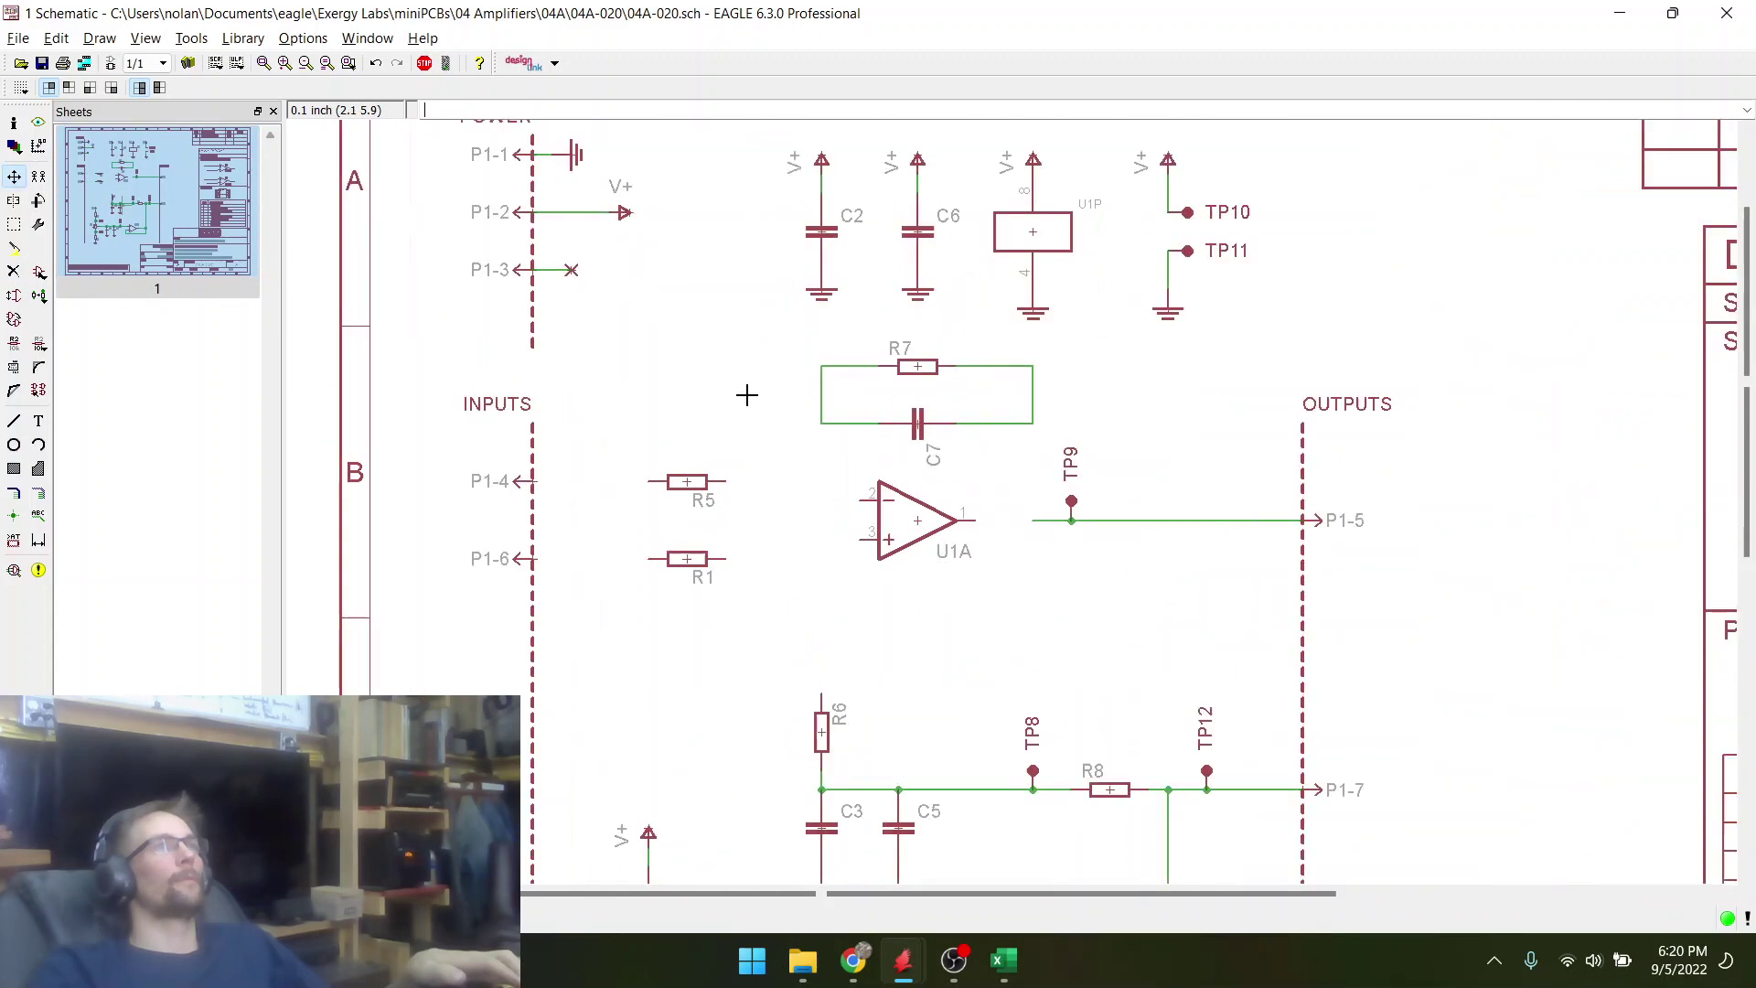
shift+scroll(651, 494, left, 1)
click(676, 499)
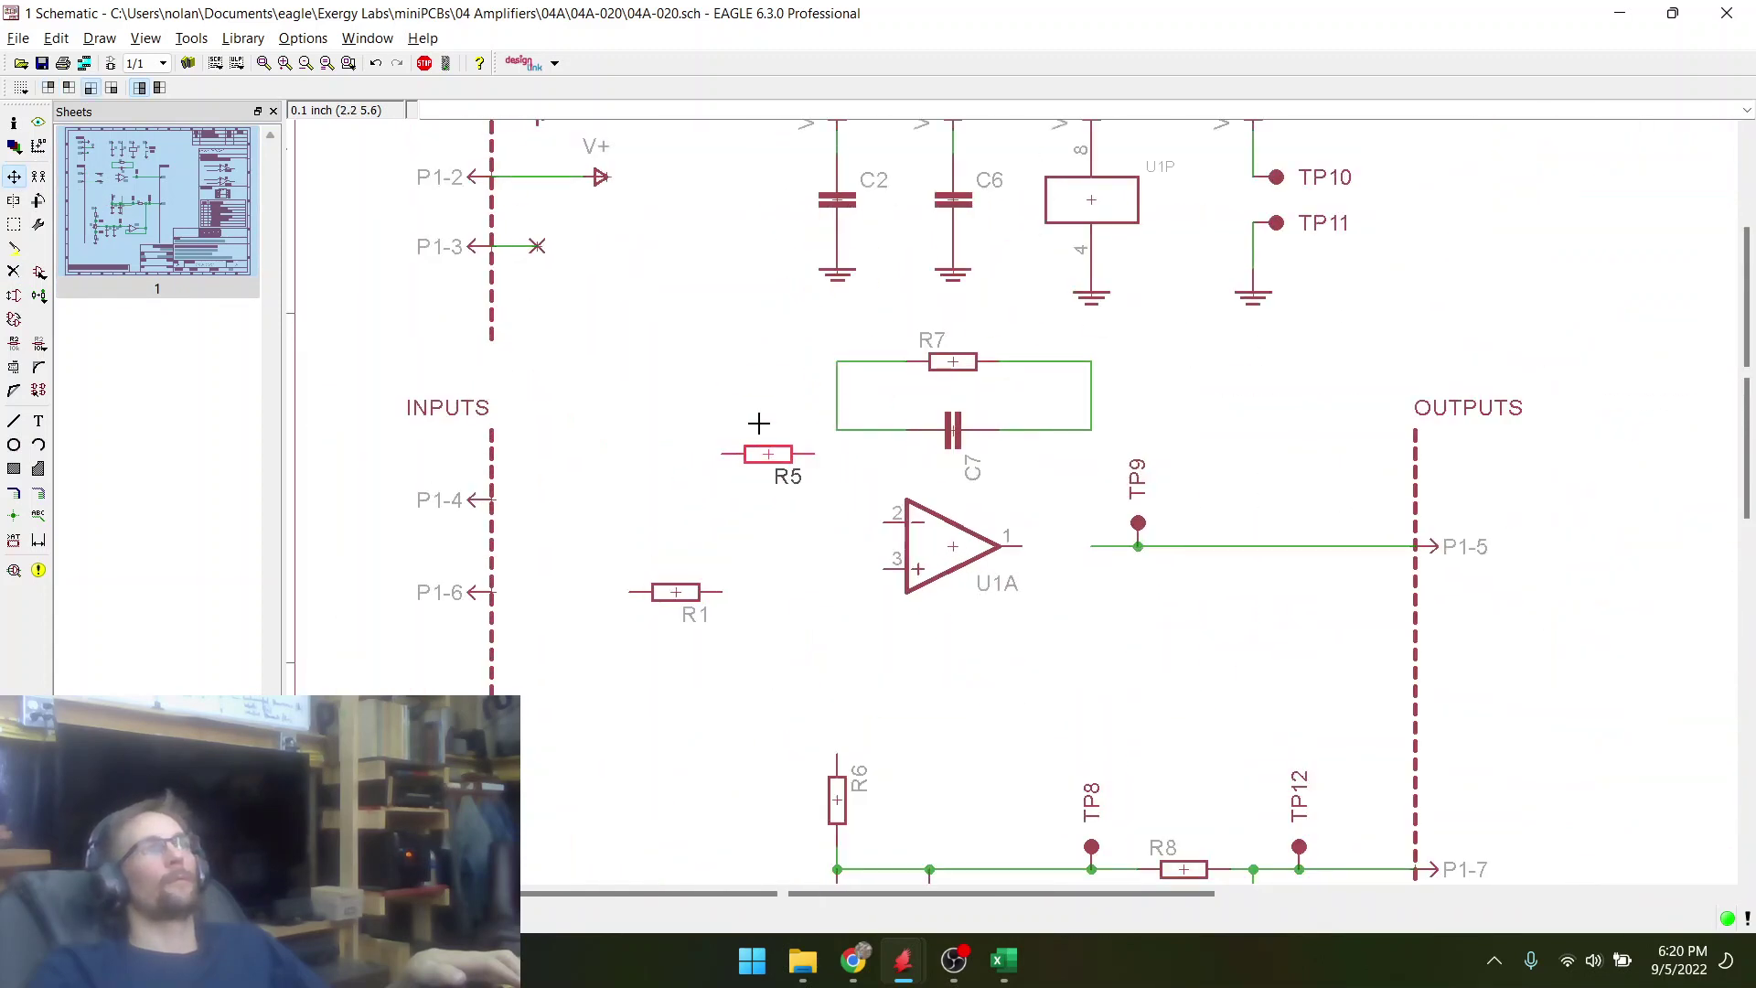
click(758, 365)
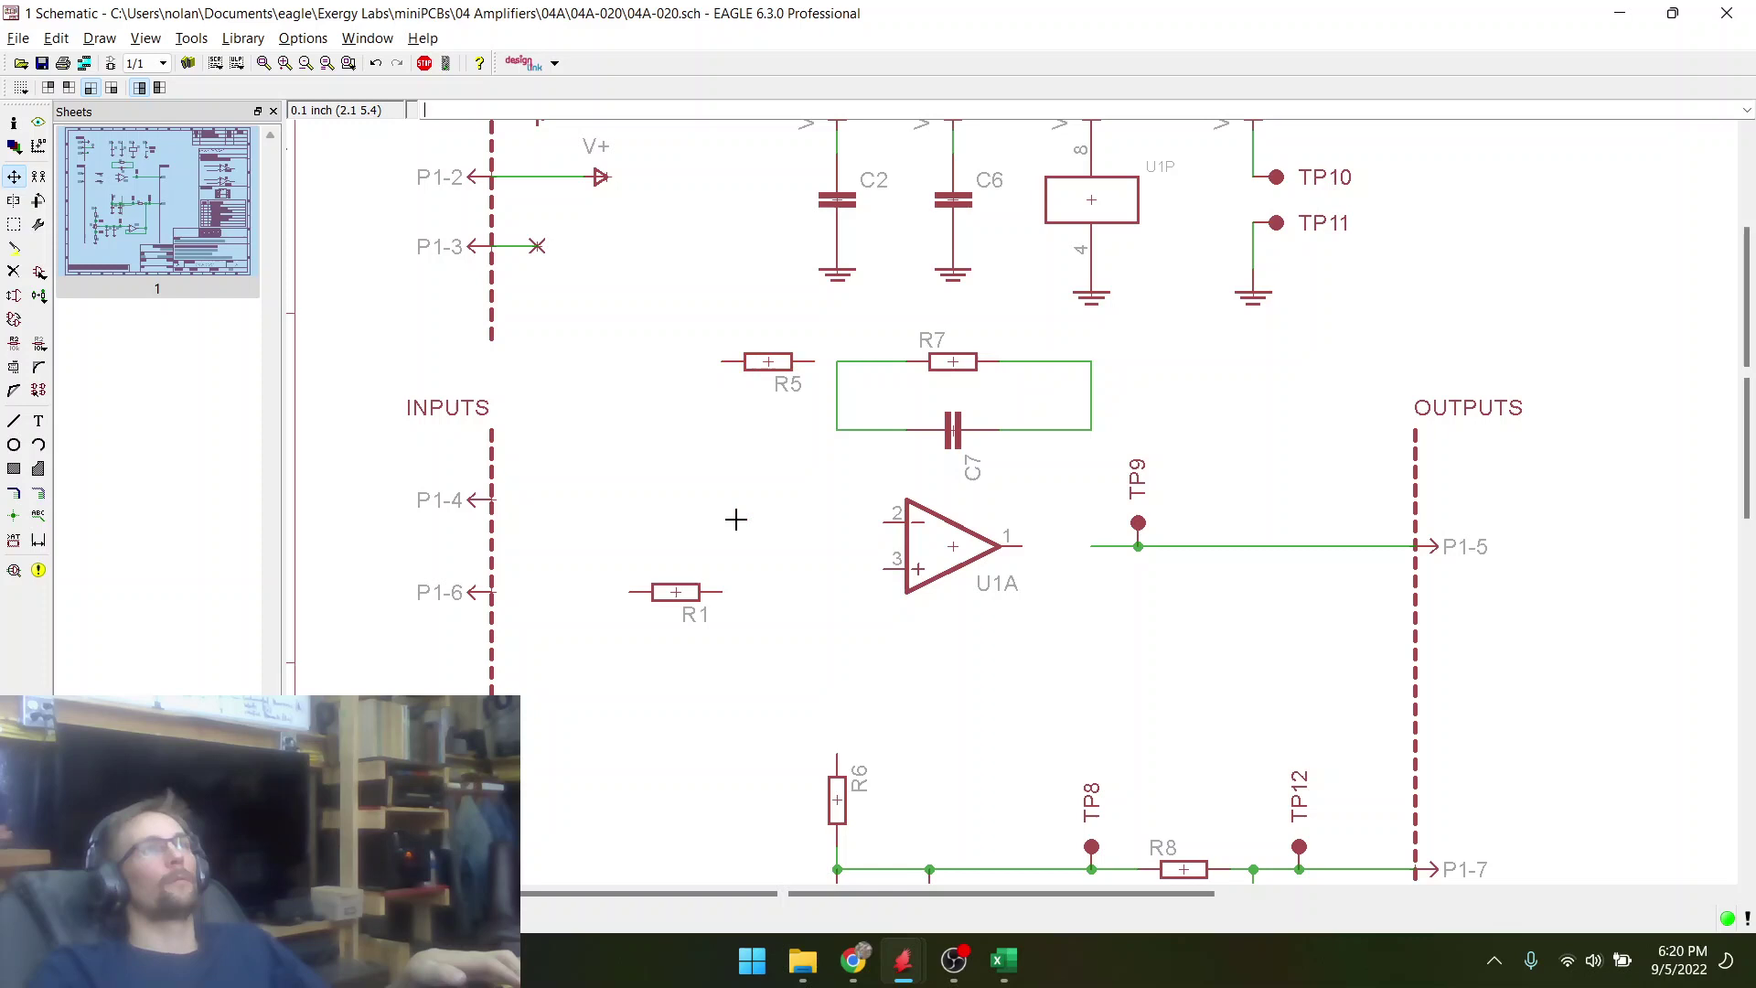
click(676, 599)
scroll(569, 447, down, 3)
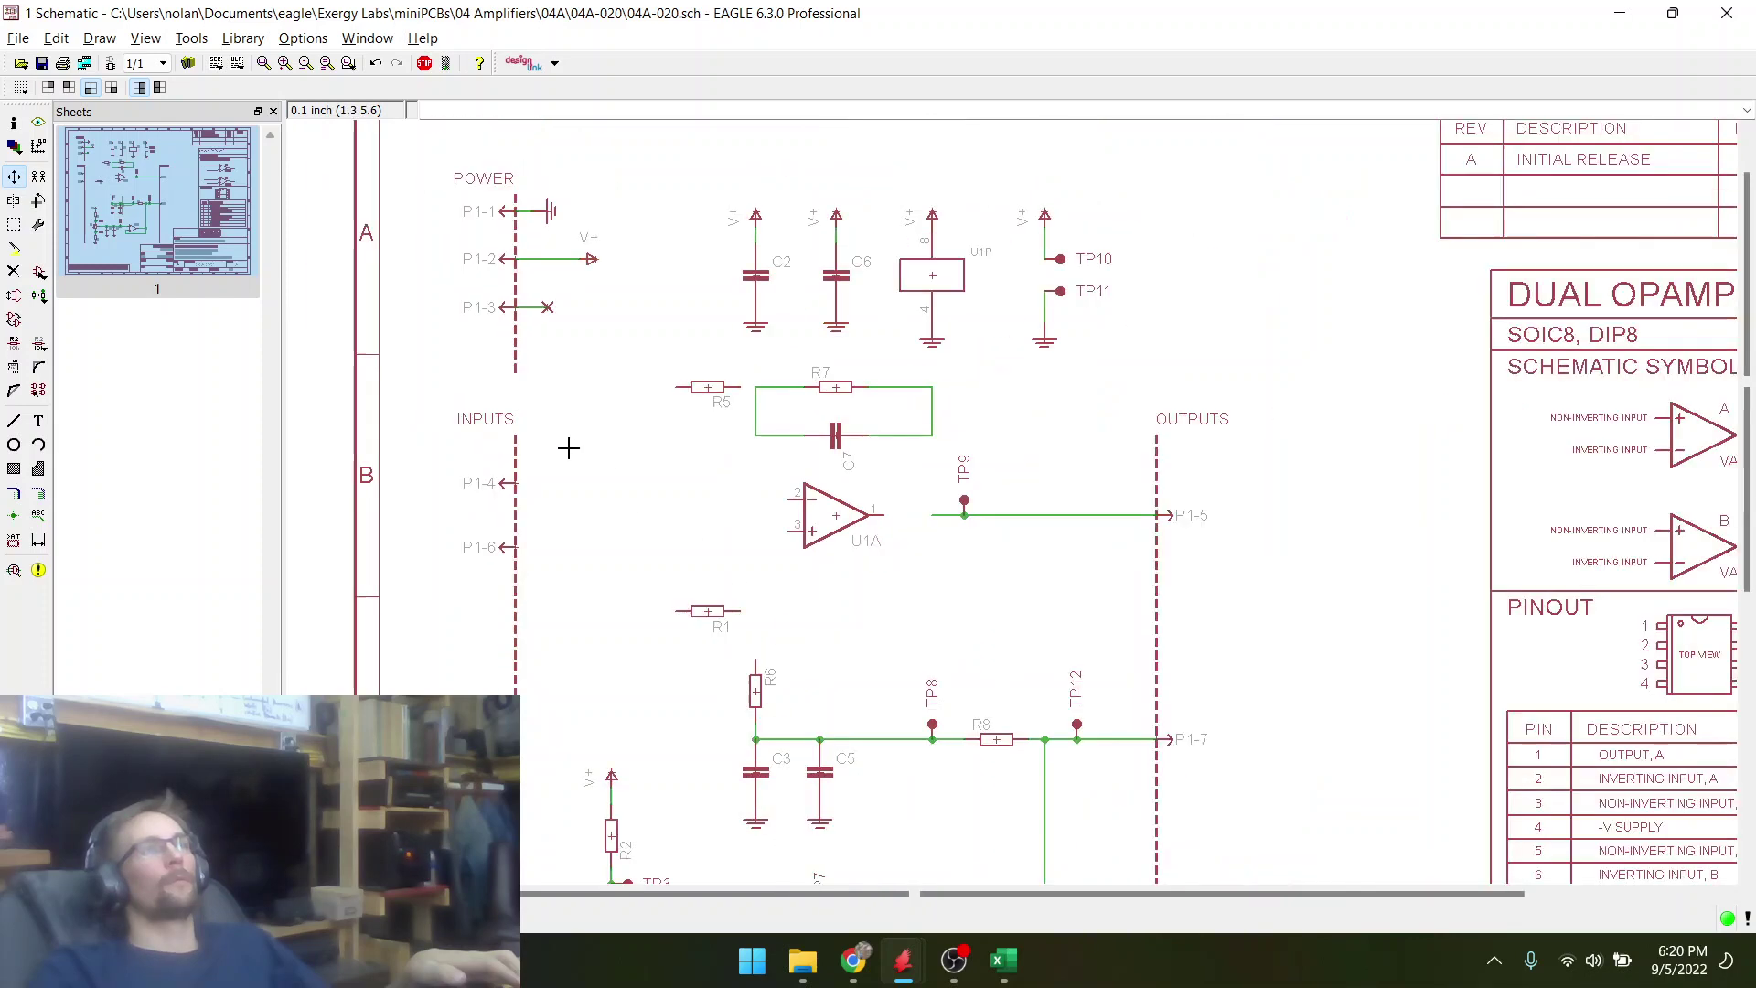
- Compare the reference instrumentation amplifier circuit in the browser with the op-amp and resistor placement in the EAGLE schematic
scroll(777, 549, up, 2)
key(alt+Tab)
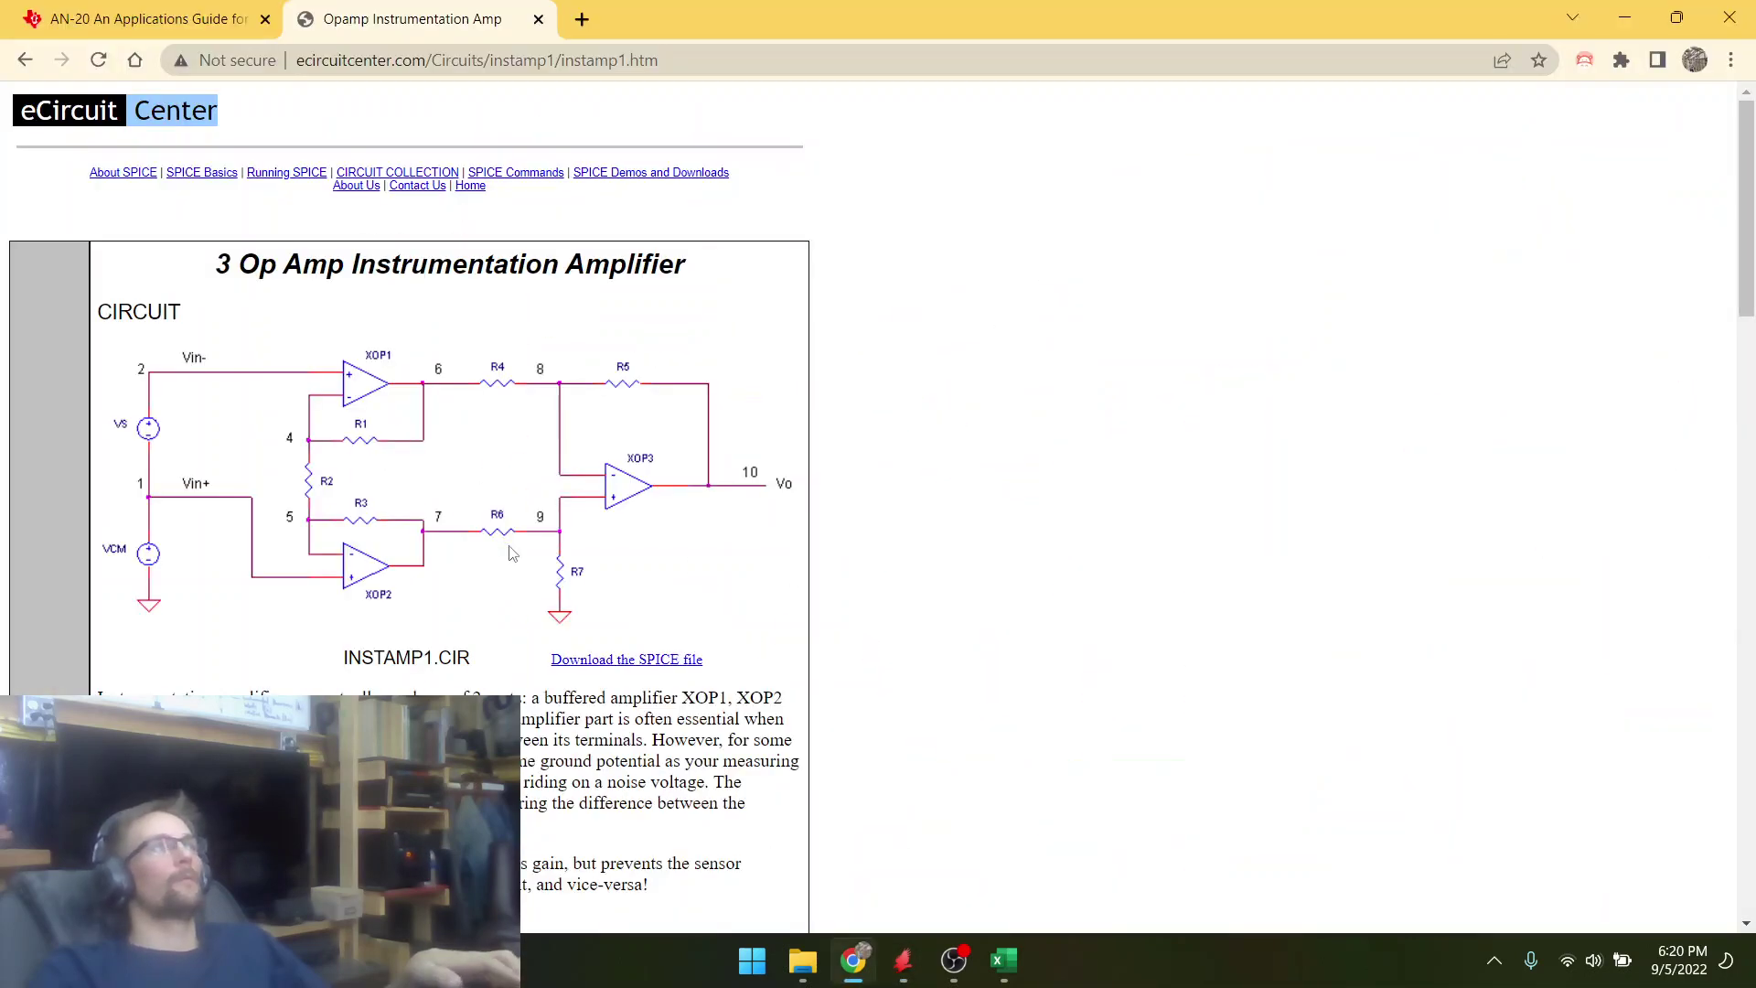
key(alt+Tab)
scroll(658, 549, down, 2)
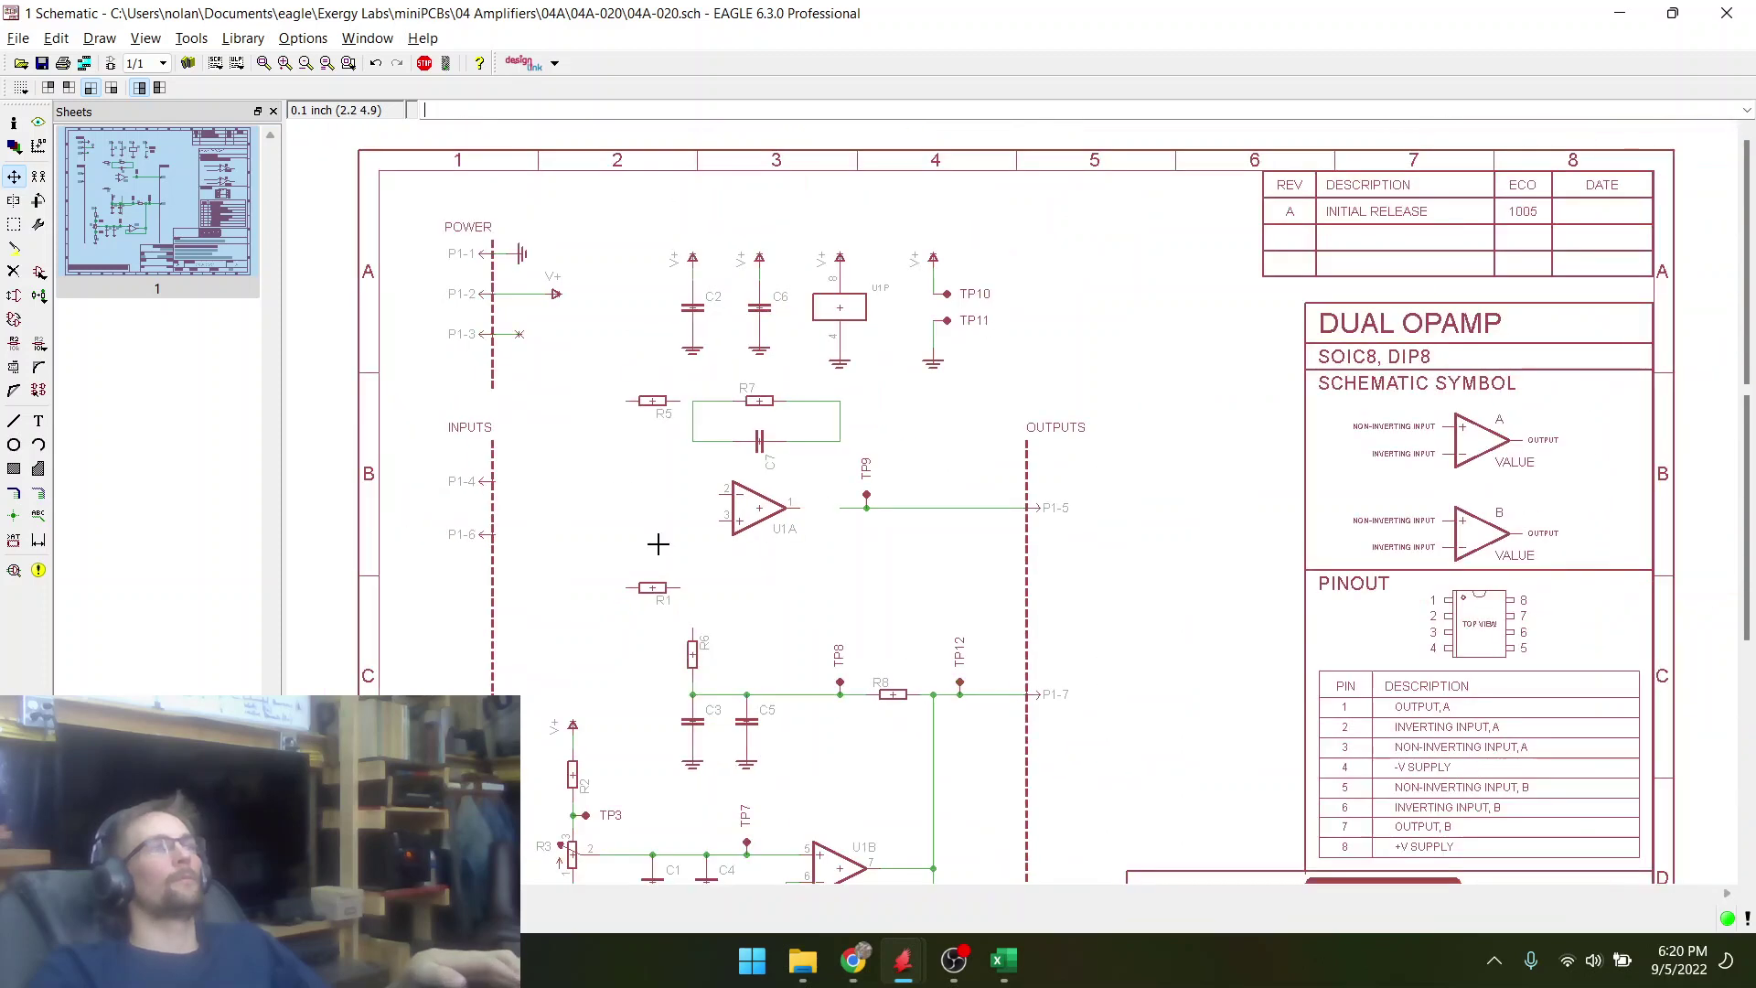
scroll(754, 611, up, 2)
key(alt+Tab)
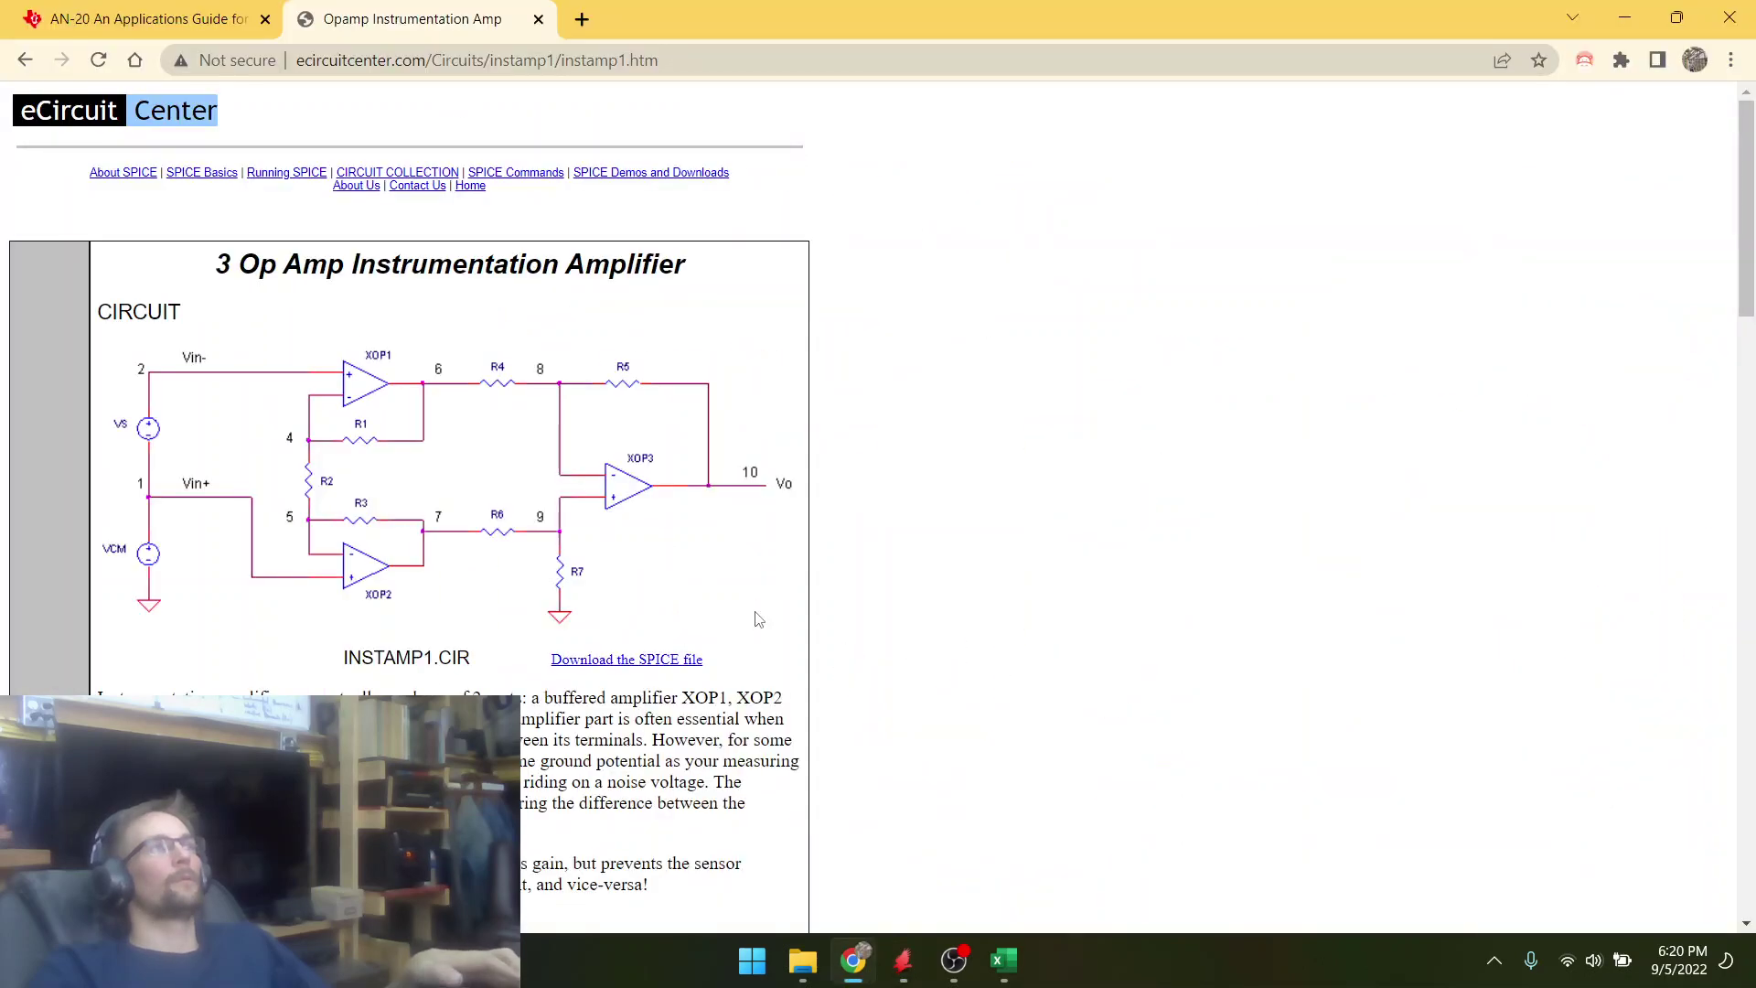
key(alt+Tab)
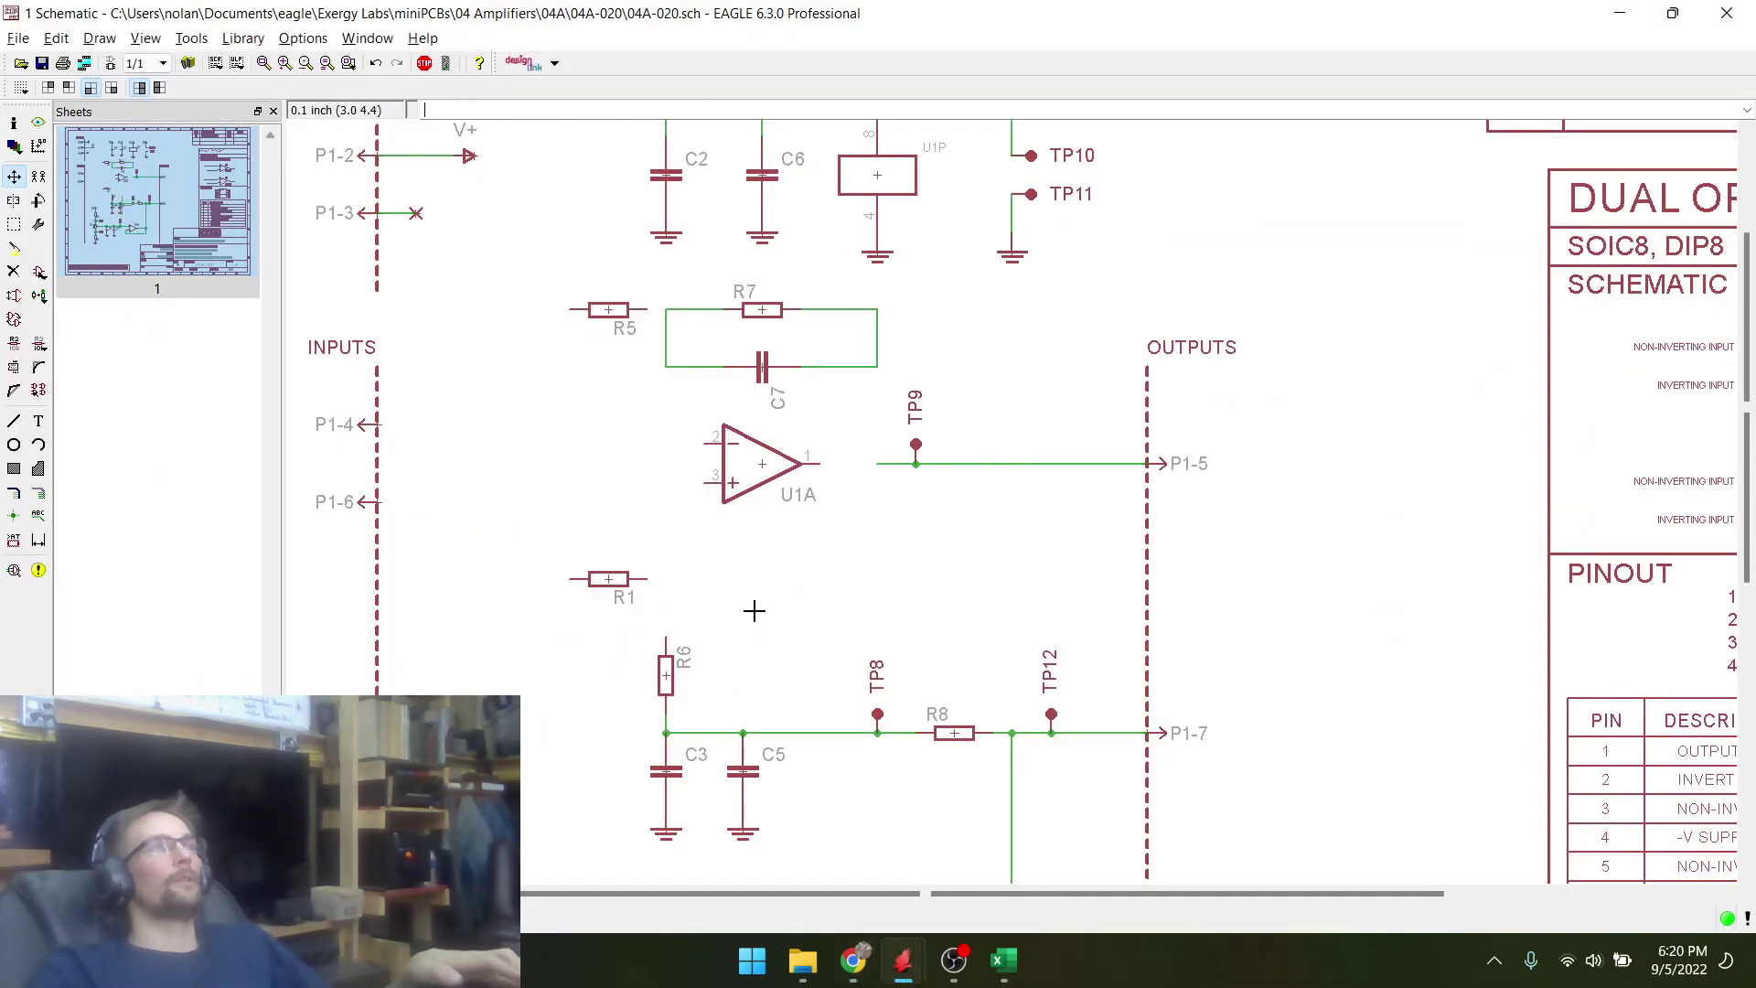
scroll(641, 583, down, 3)
scroll(918, 664, up, 2)
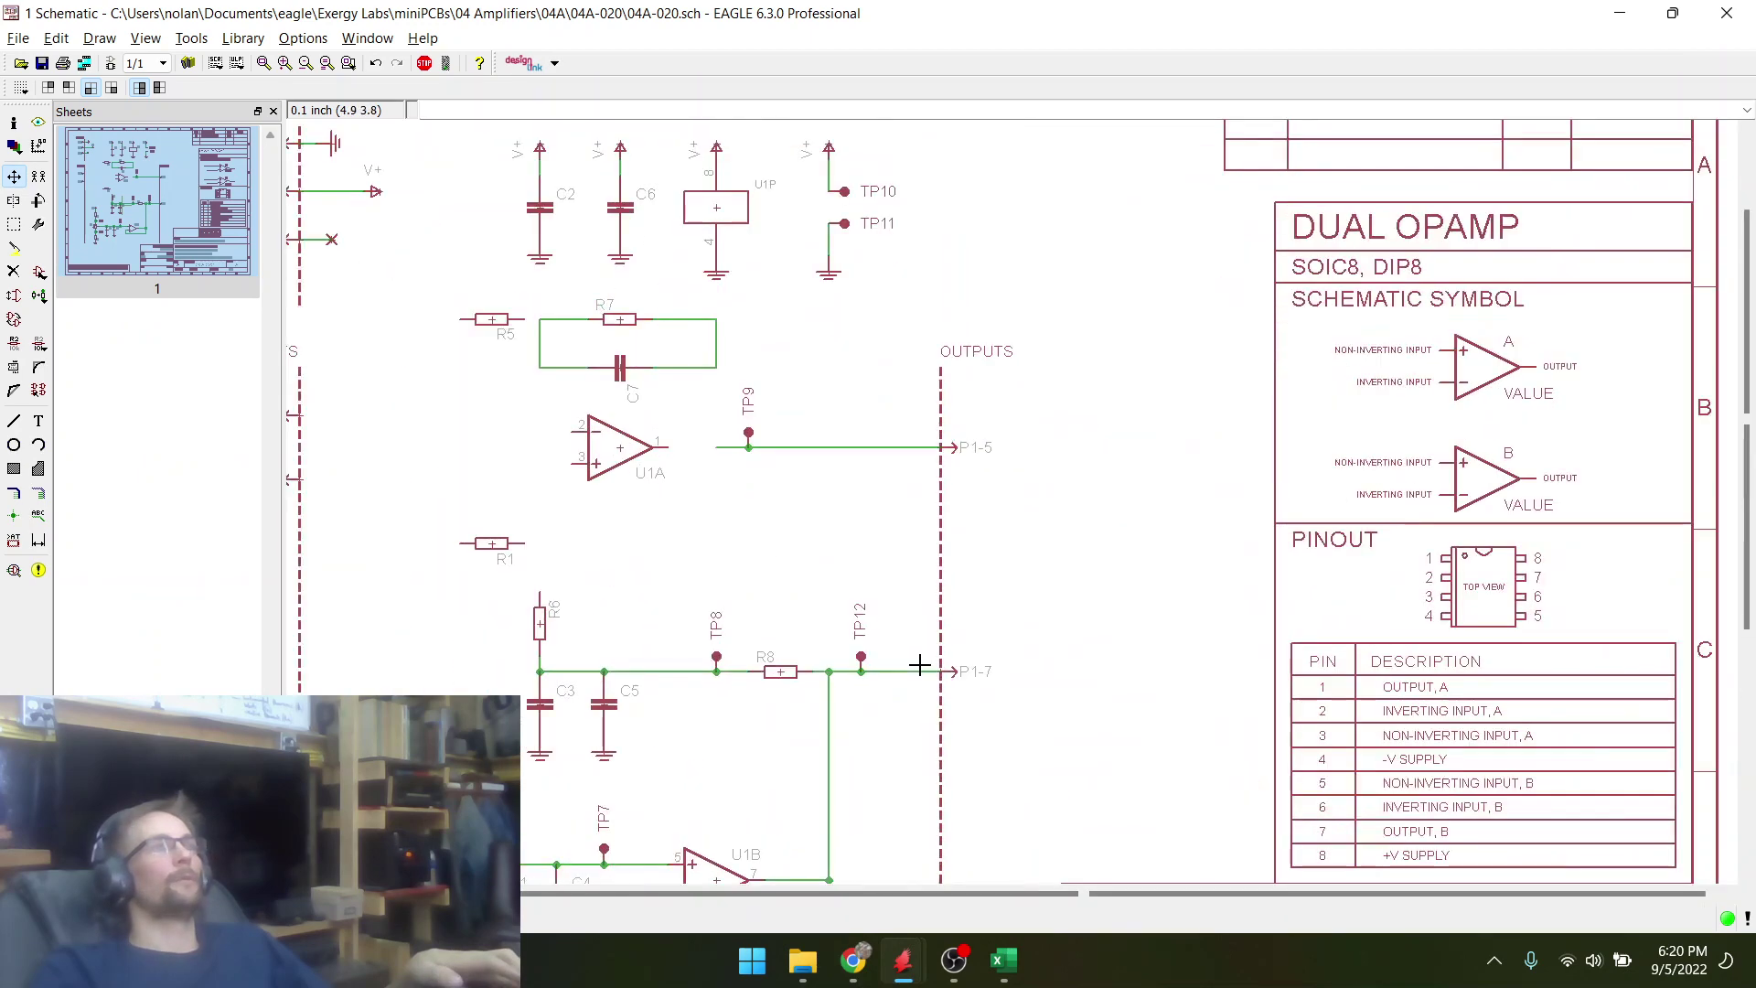
- Group the whole U1B bias circuit, including R6, R8 and P1-7, and move it 0.7 inch right and 0.1 inch up
scroll(472, 522, down, 2)
click(14, 224)
scroll(695, 539, down, 2)
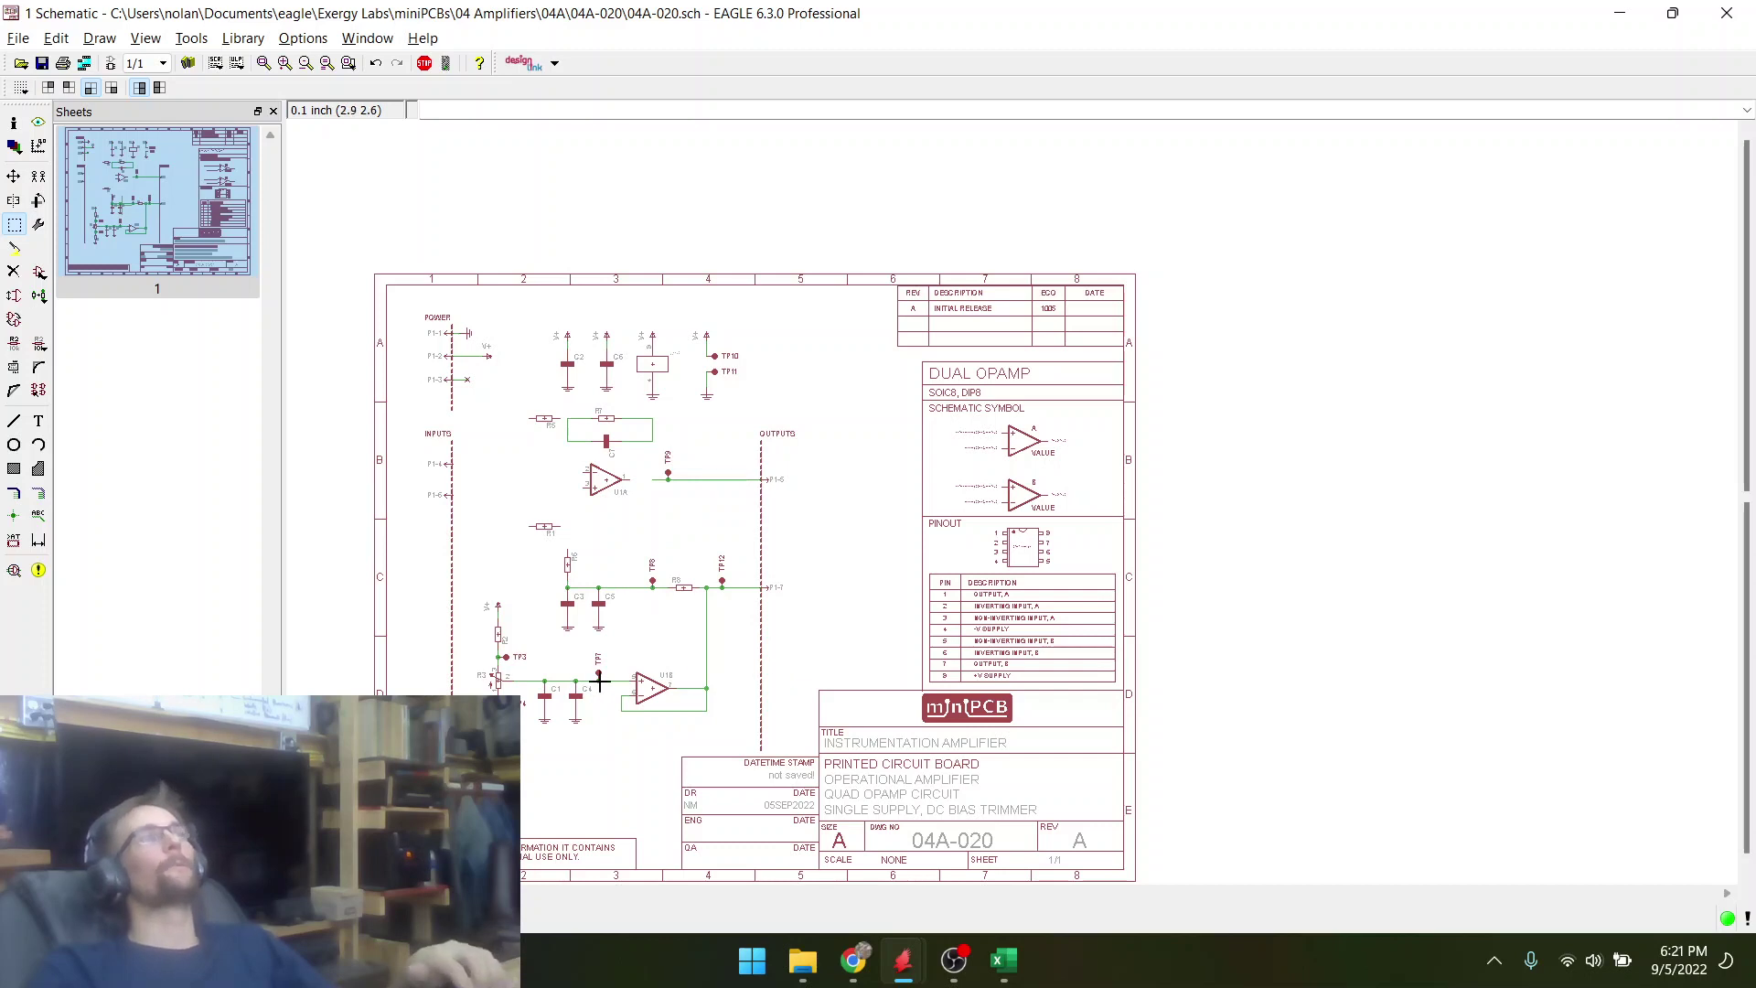
scroll(722, 674, up, 3)
scroll(596, 594, down, 2)
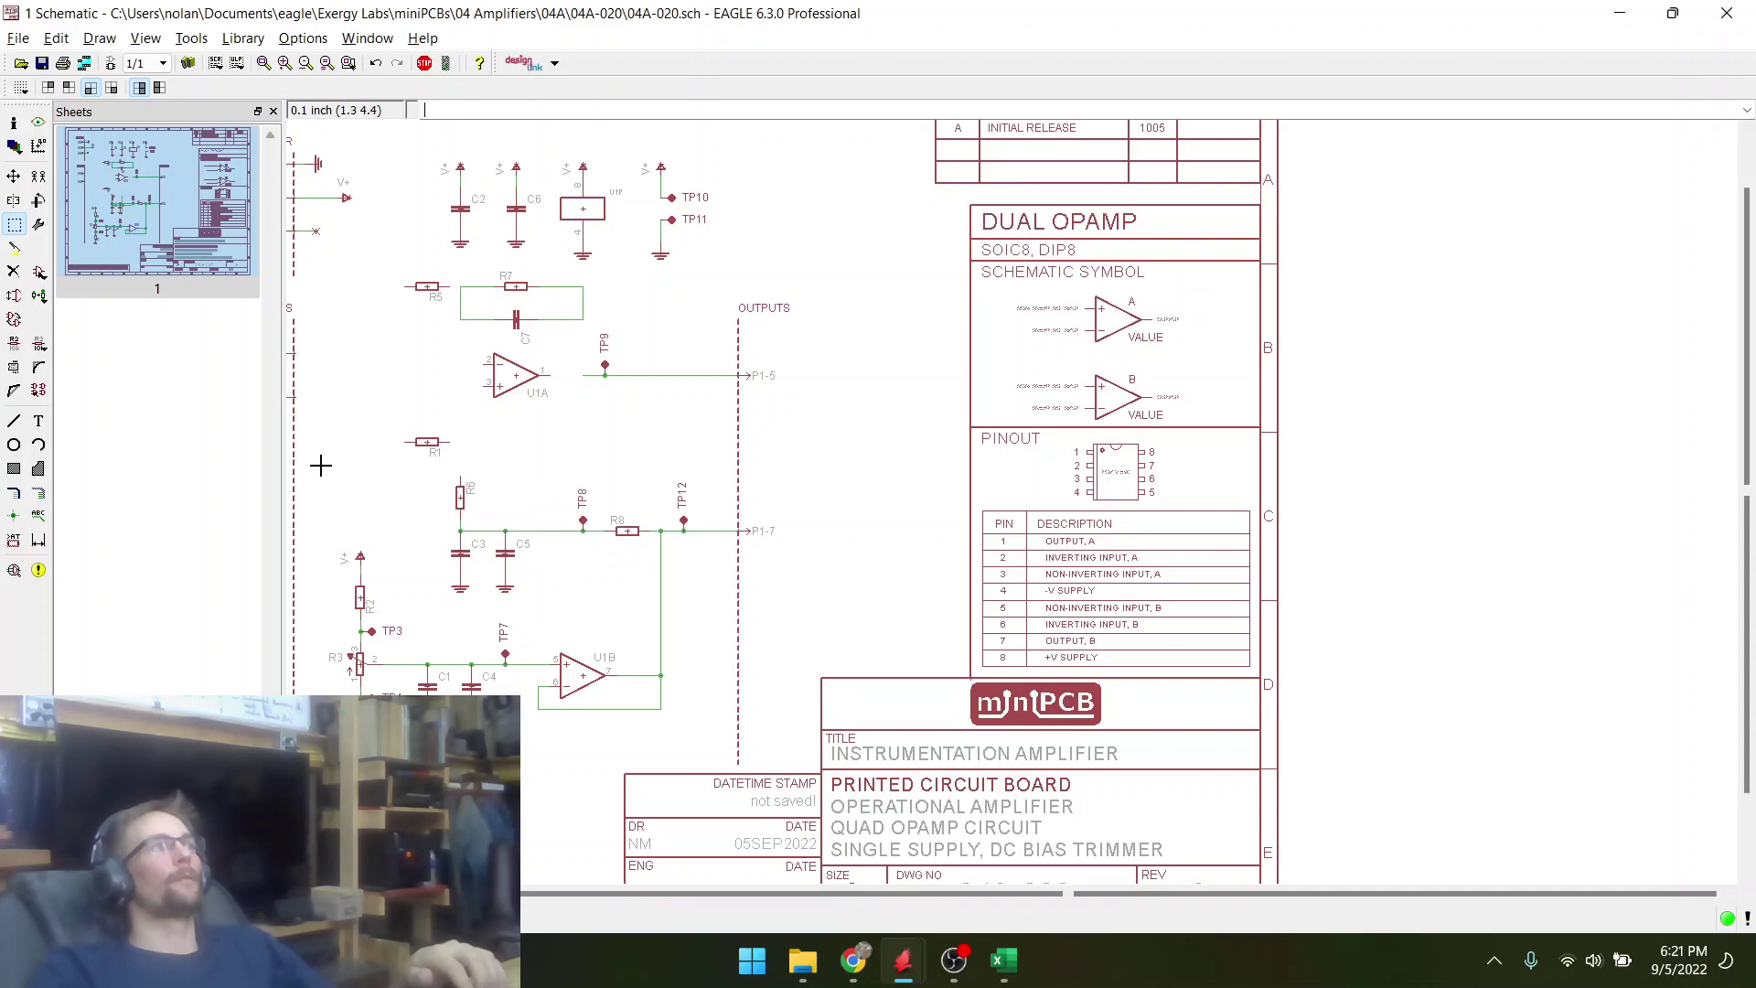
drag(320, 465, 760, 838)
right_click(641, 624)
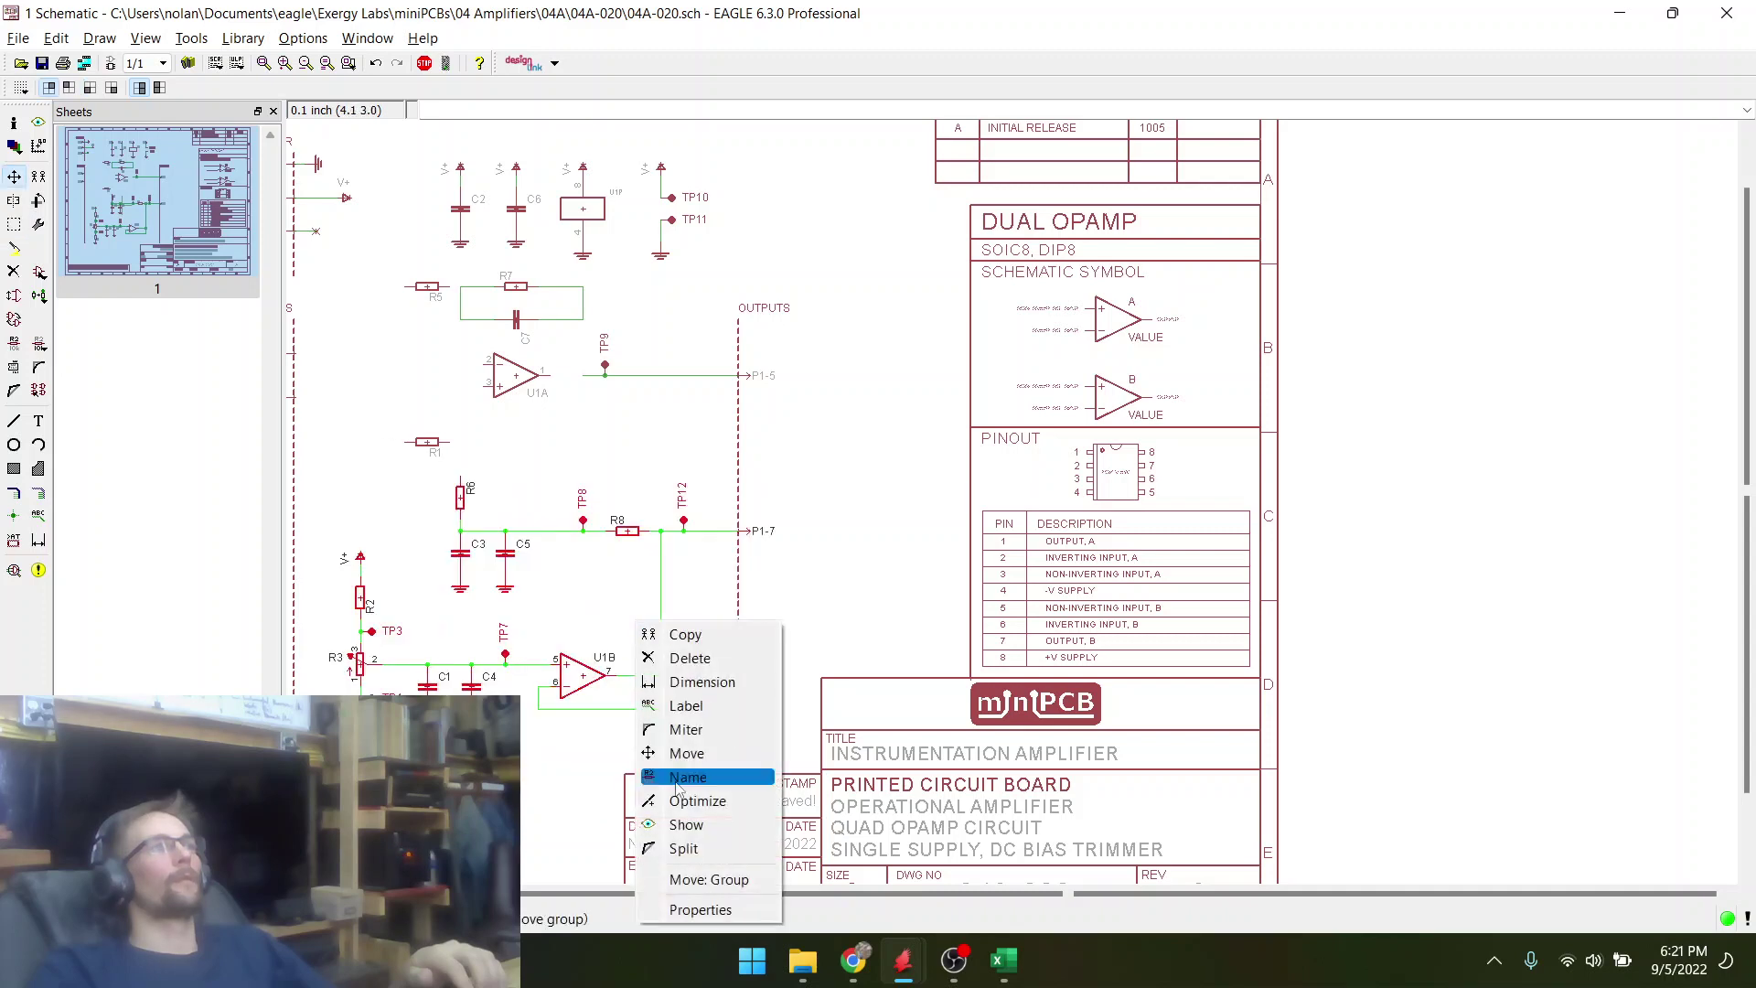
click(709, 879)
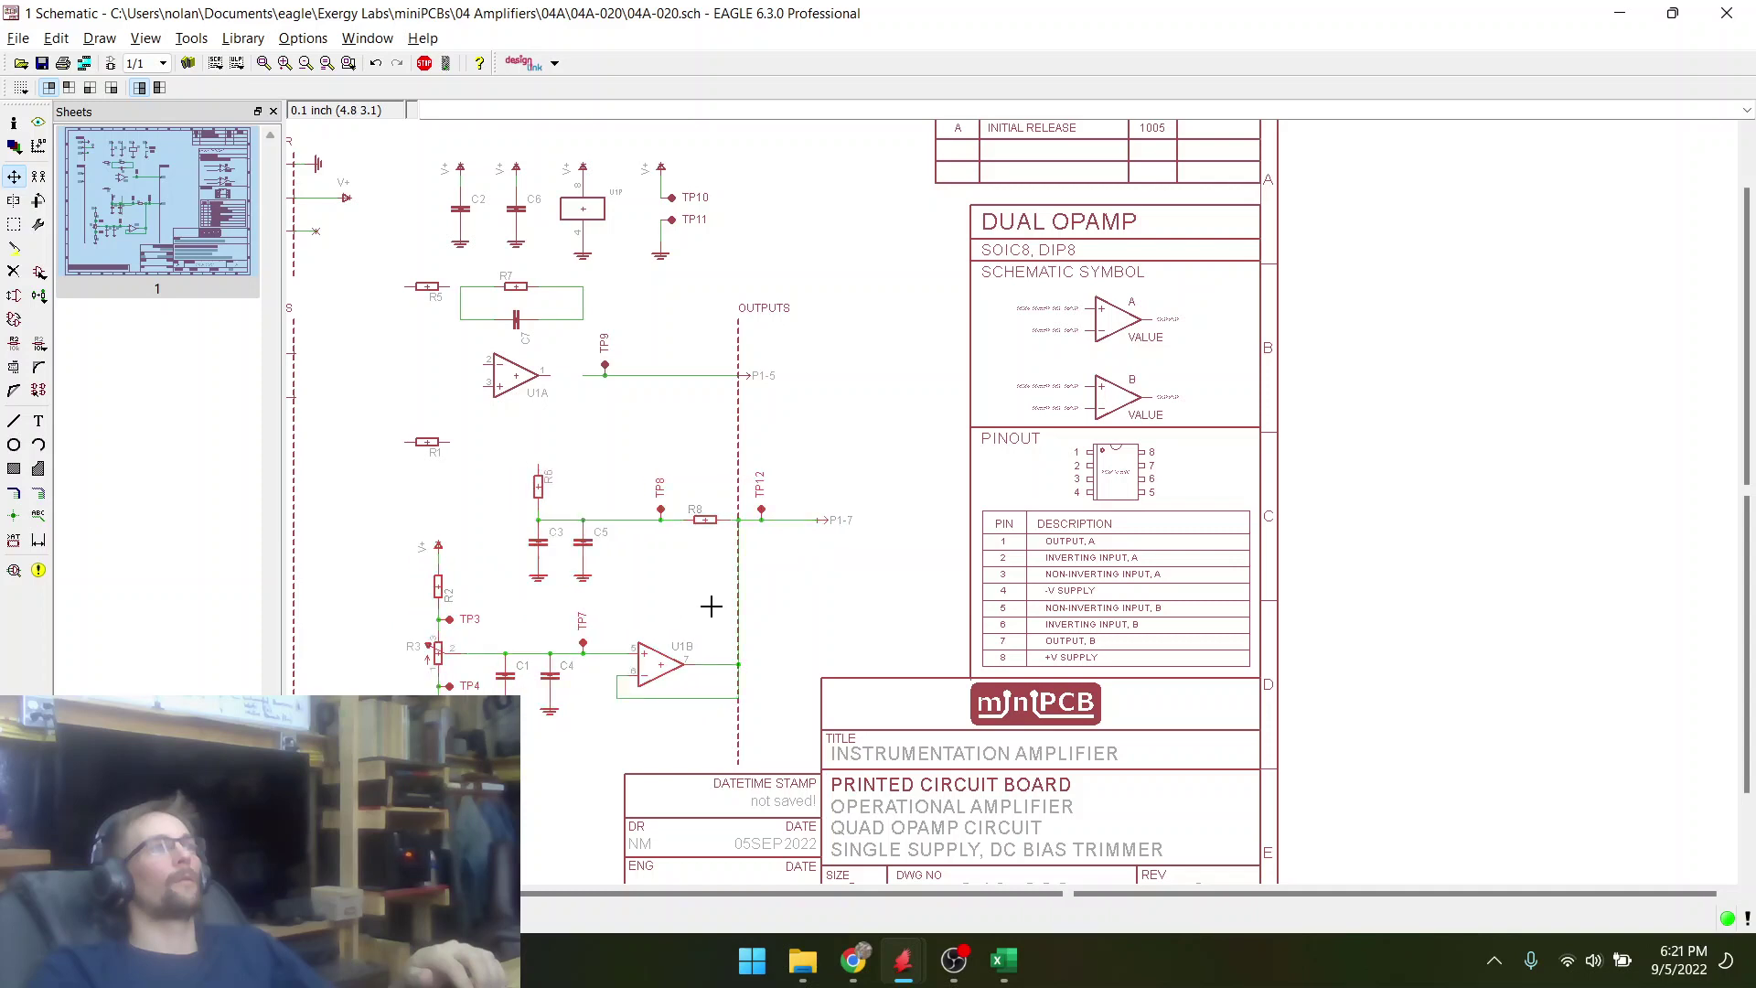
click(691, 500)
- Move TP8 0.6 inch left to beside C5, and shift the group of R8, TP12, P1-7 and their wires 0.3 inch left
click(642, 478)
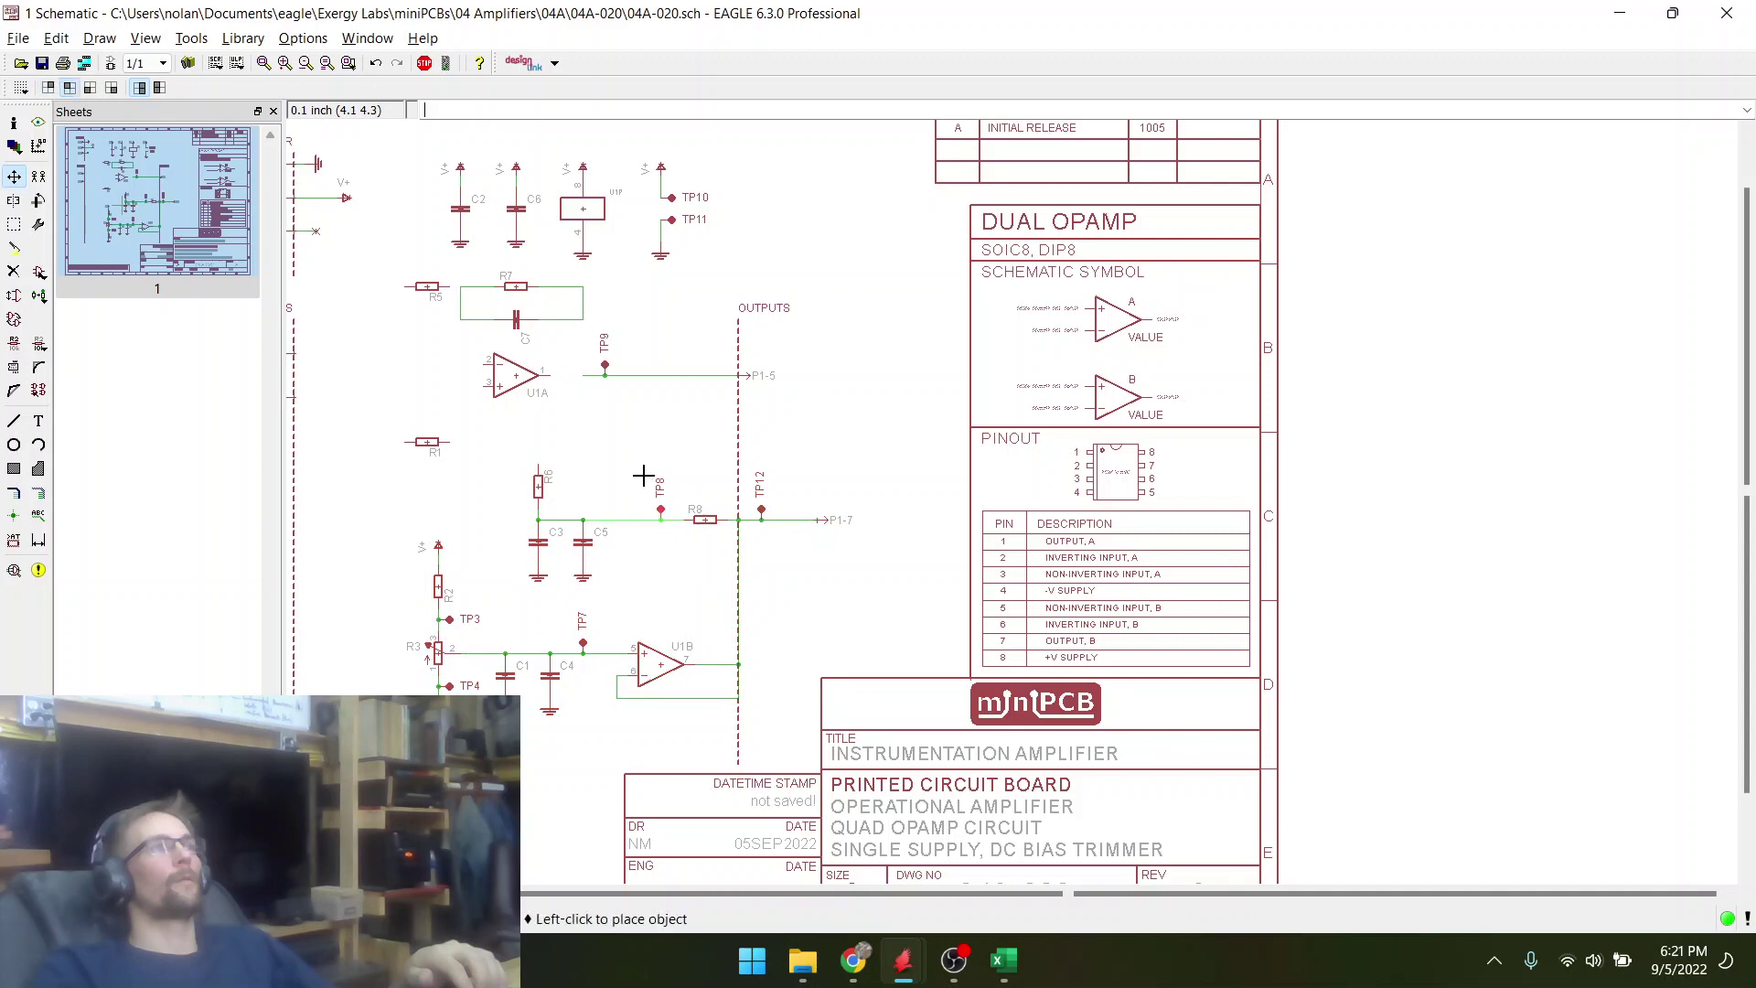
click(573, 474)
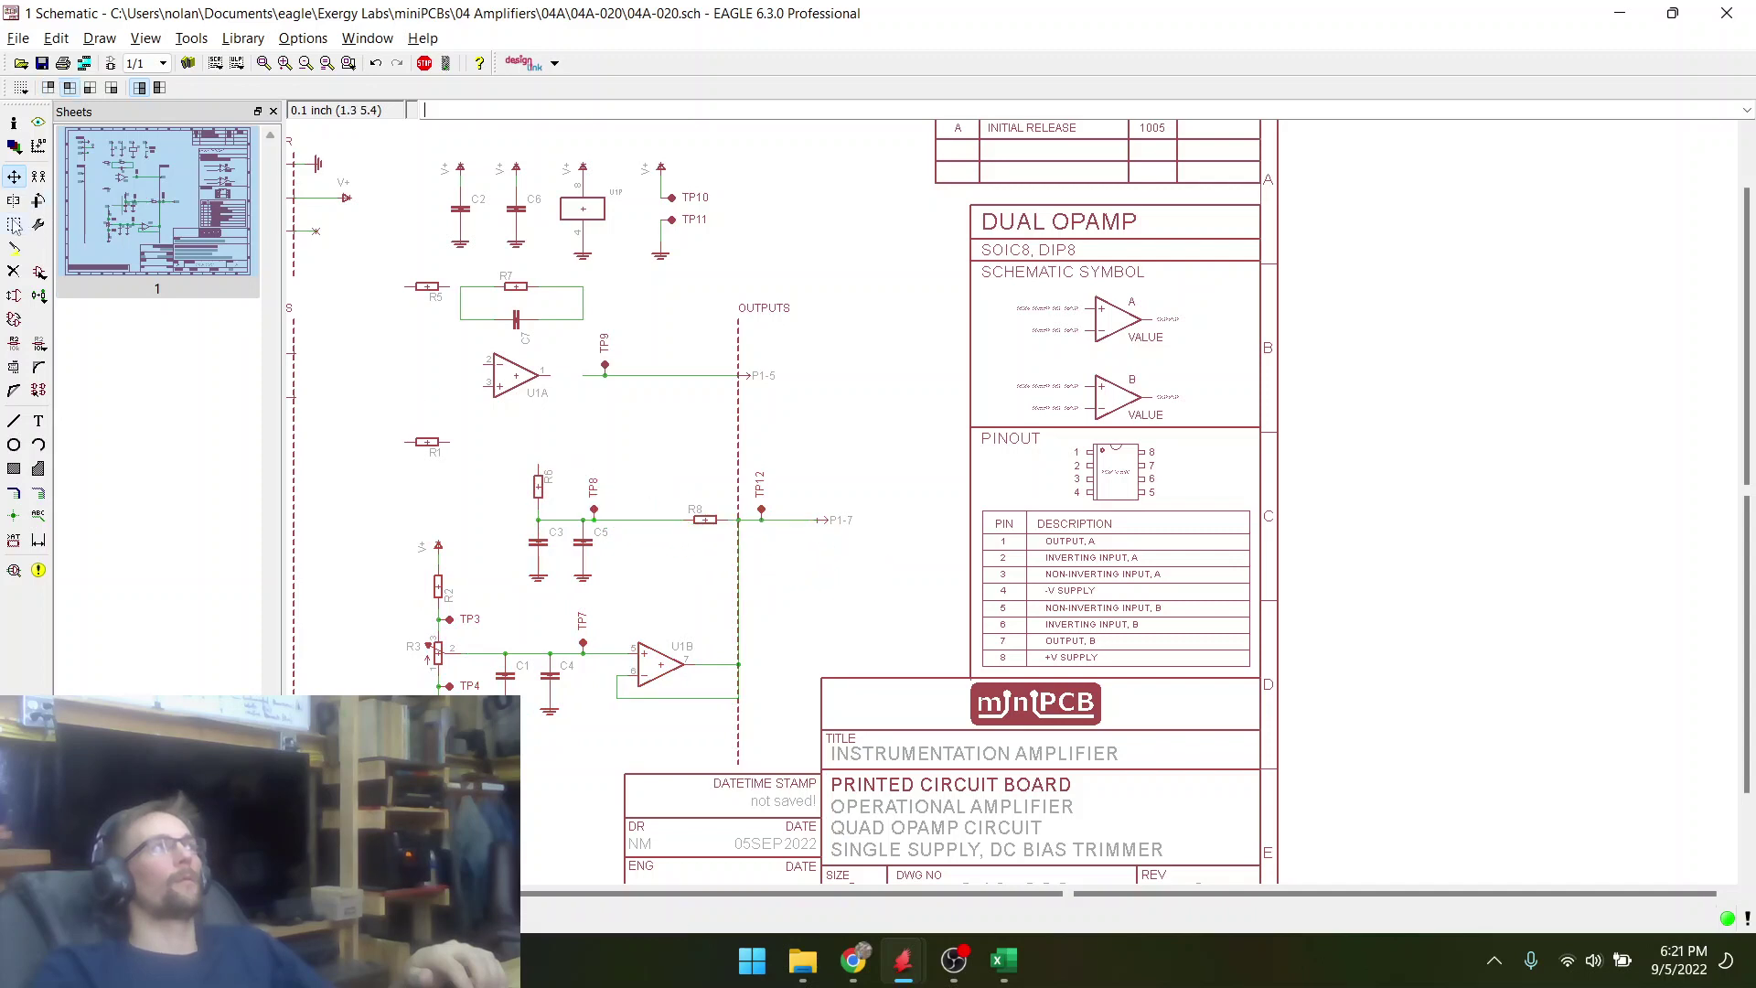
click(14, 224)
drag(675, 462, 876, 749)
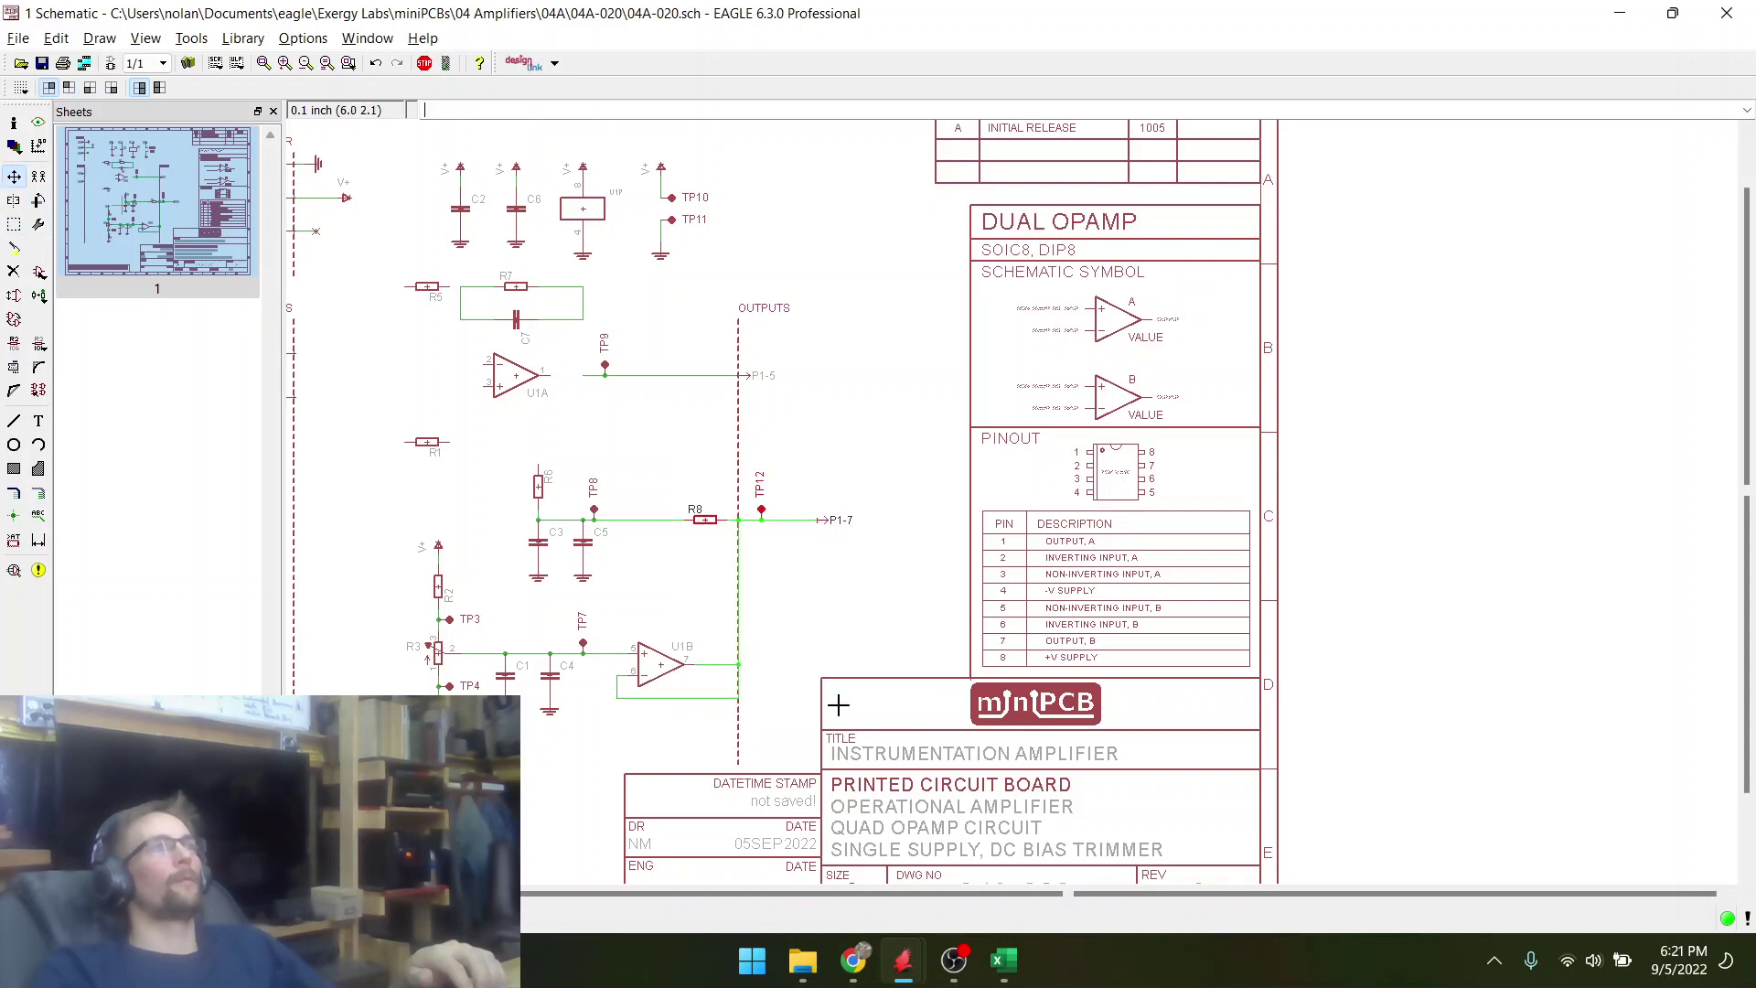
right_click(711, 542)
click(746, 909)
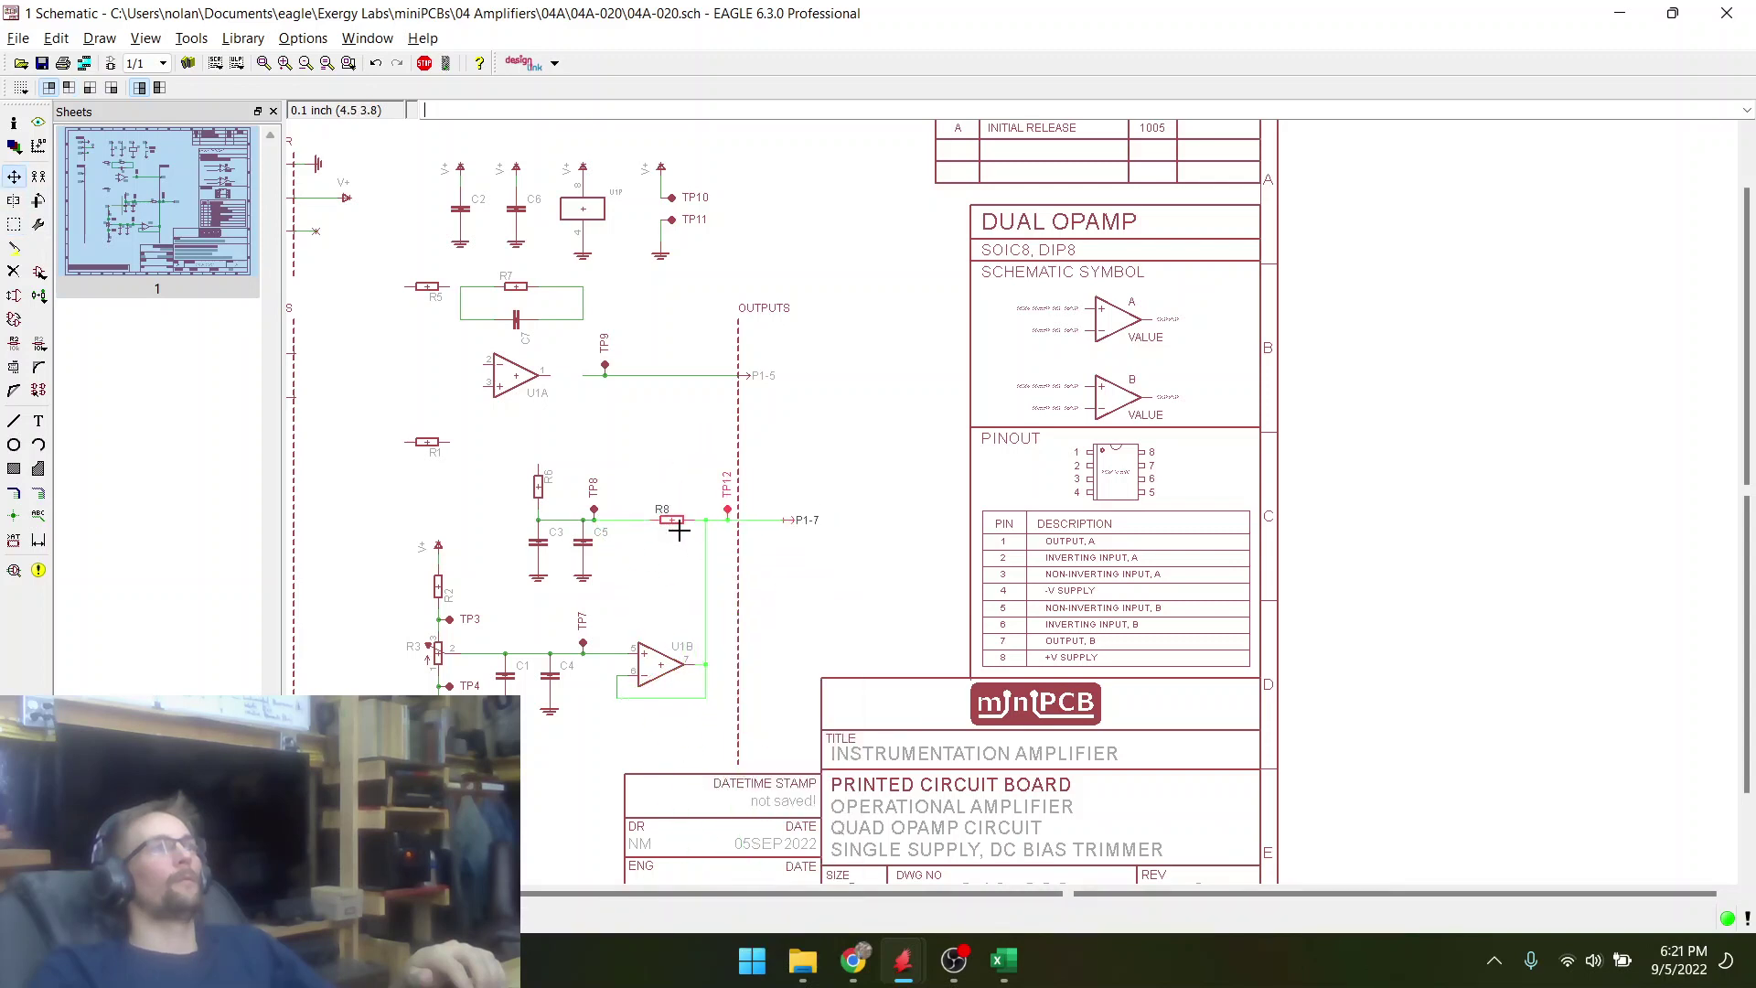
click(682, 530)
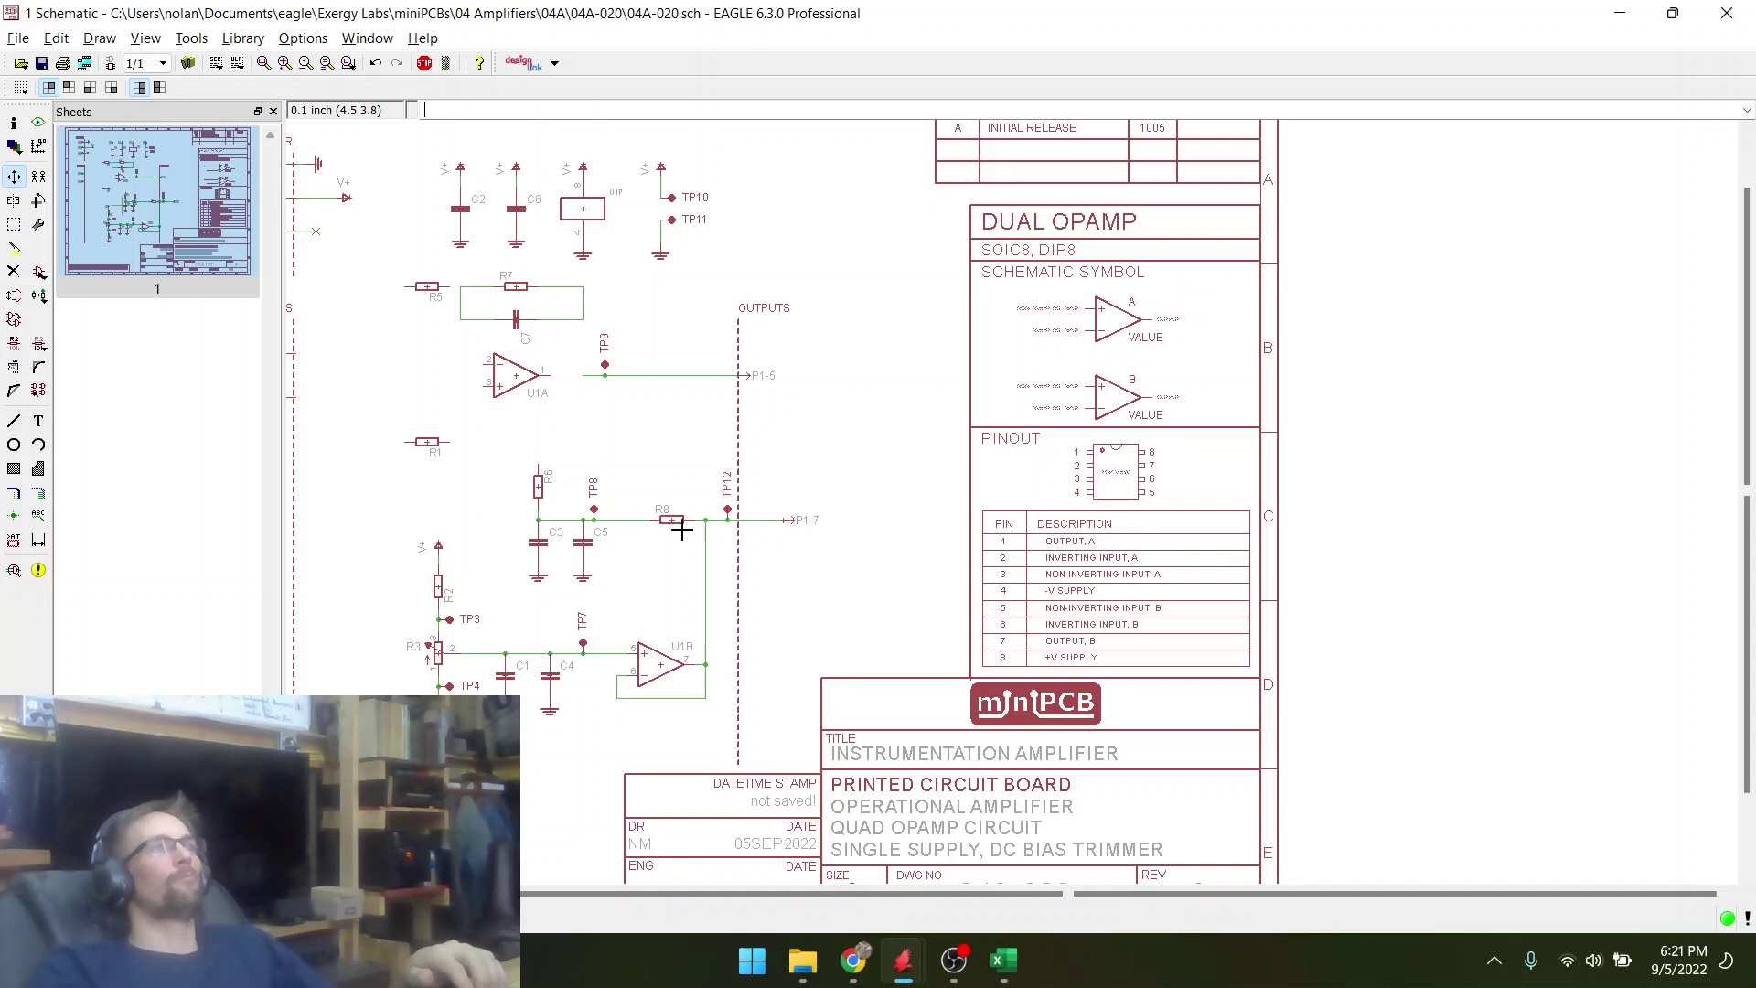
- Move TP12 0.1 inch left toward the R8 junction and pull P1-7 back onto the OUTPUTS dashed line
scroll(707, 541, up, 4)
click(760, 437)
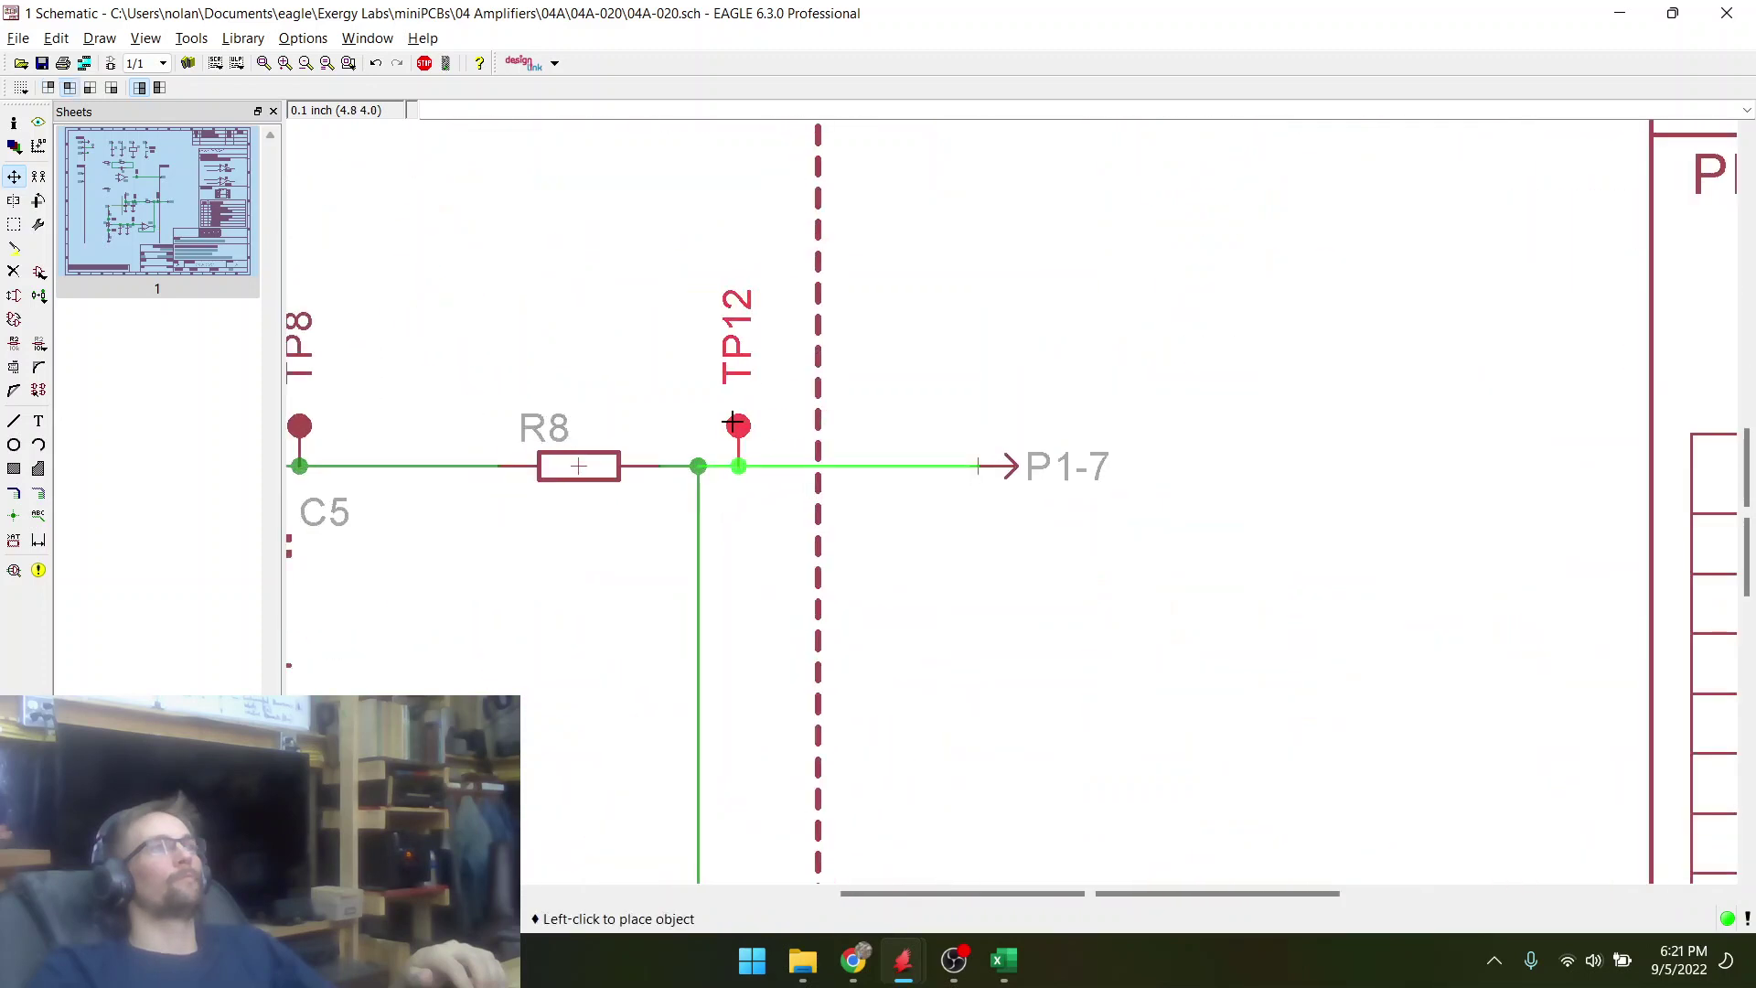
click(723, 421)
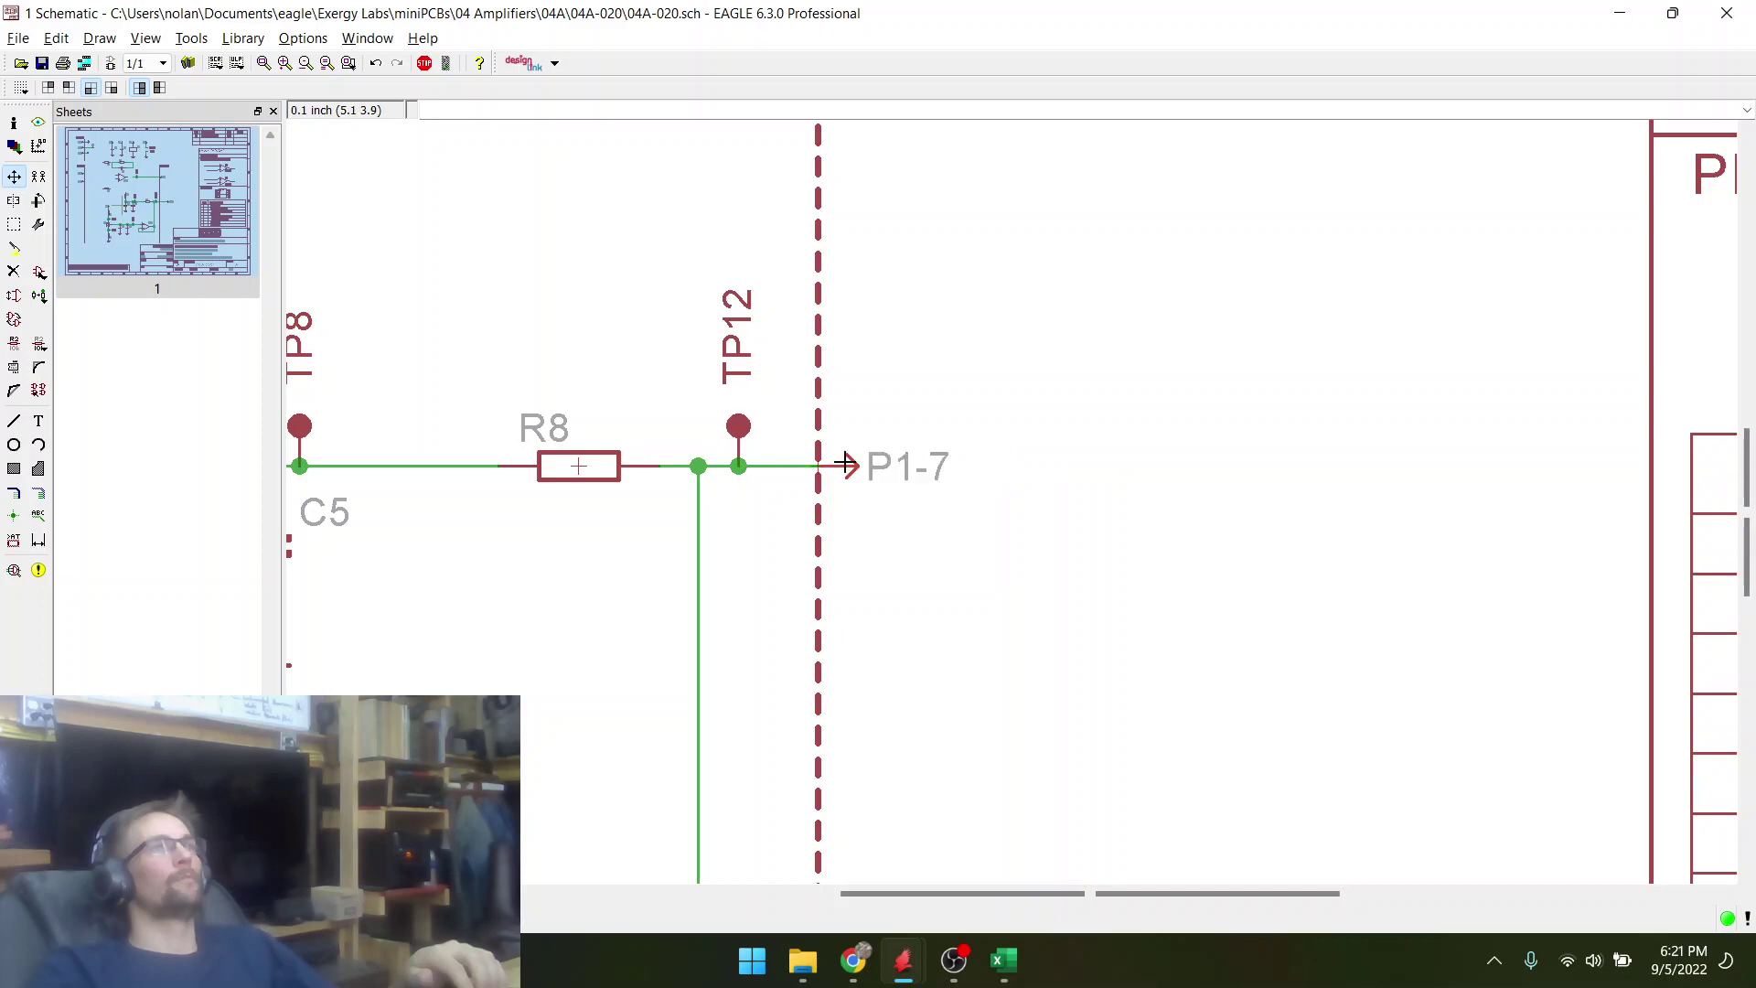
- Group R6, C3, C5 and TP8 with their ground symbols and move them 0.4 inch right toward R8
scroll(888, 462, down, 3)
scroll(768, 513, up, 4)
scroll(686, 444, down, 1)
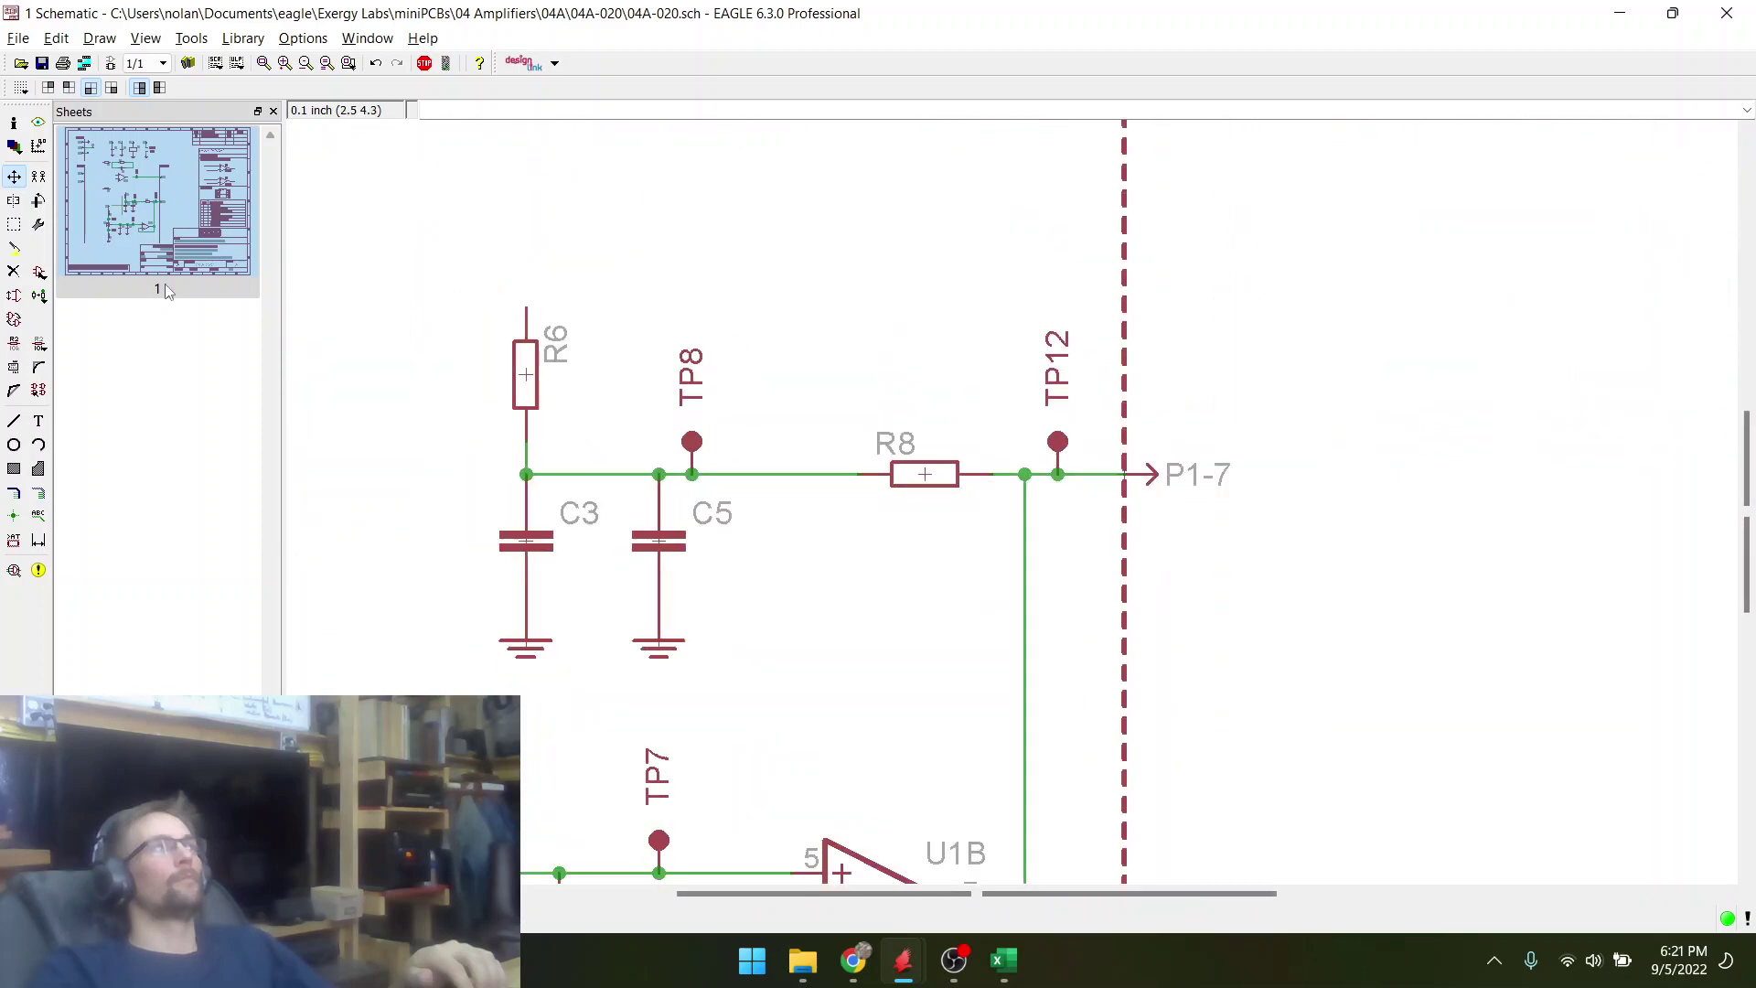
drag(500, 306, 773, 700)
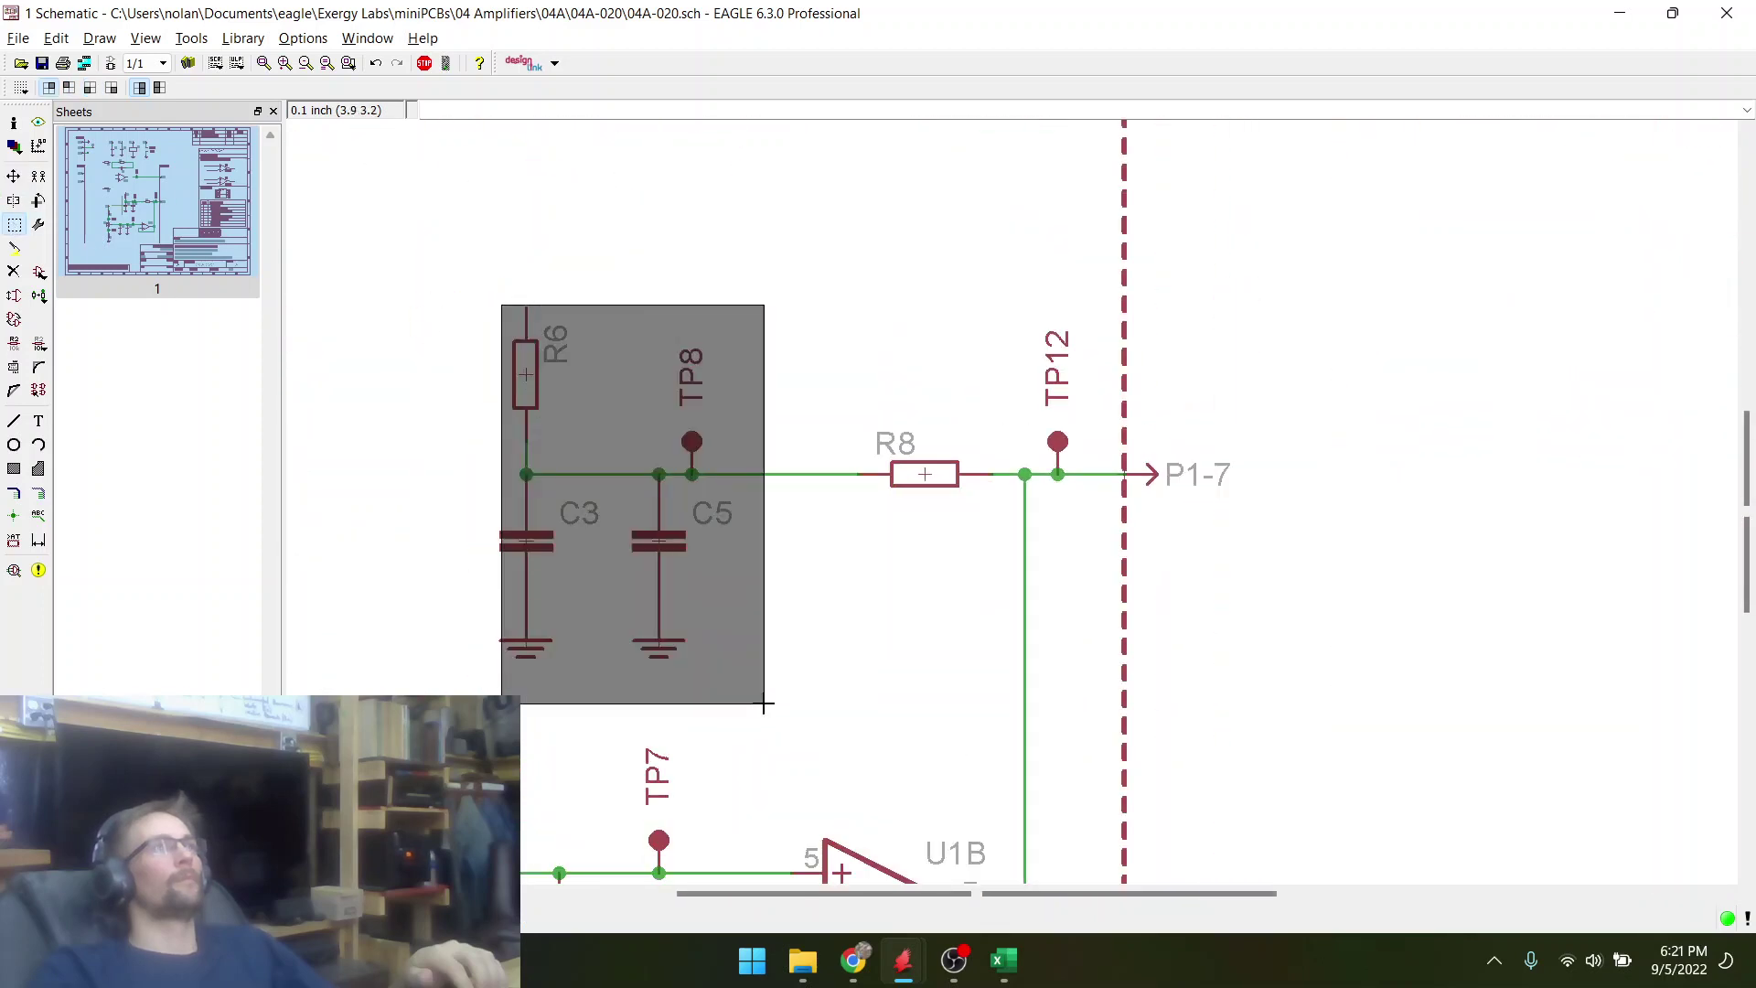
right_click(651, 502)
click(721, 755)
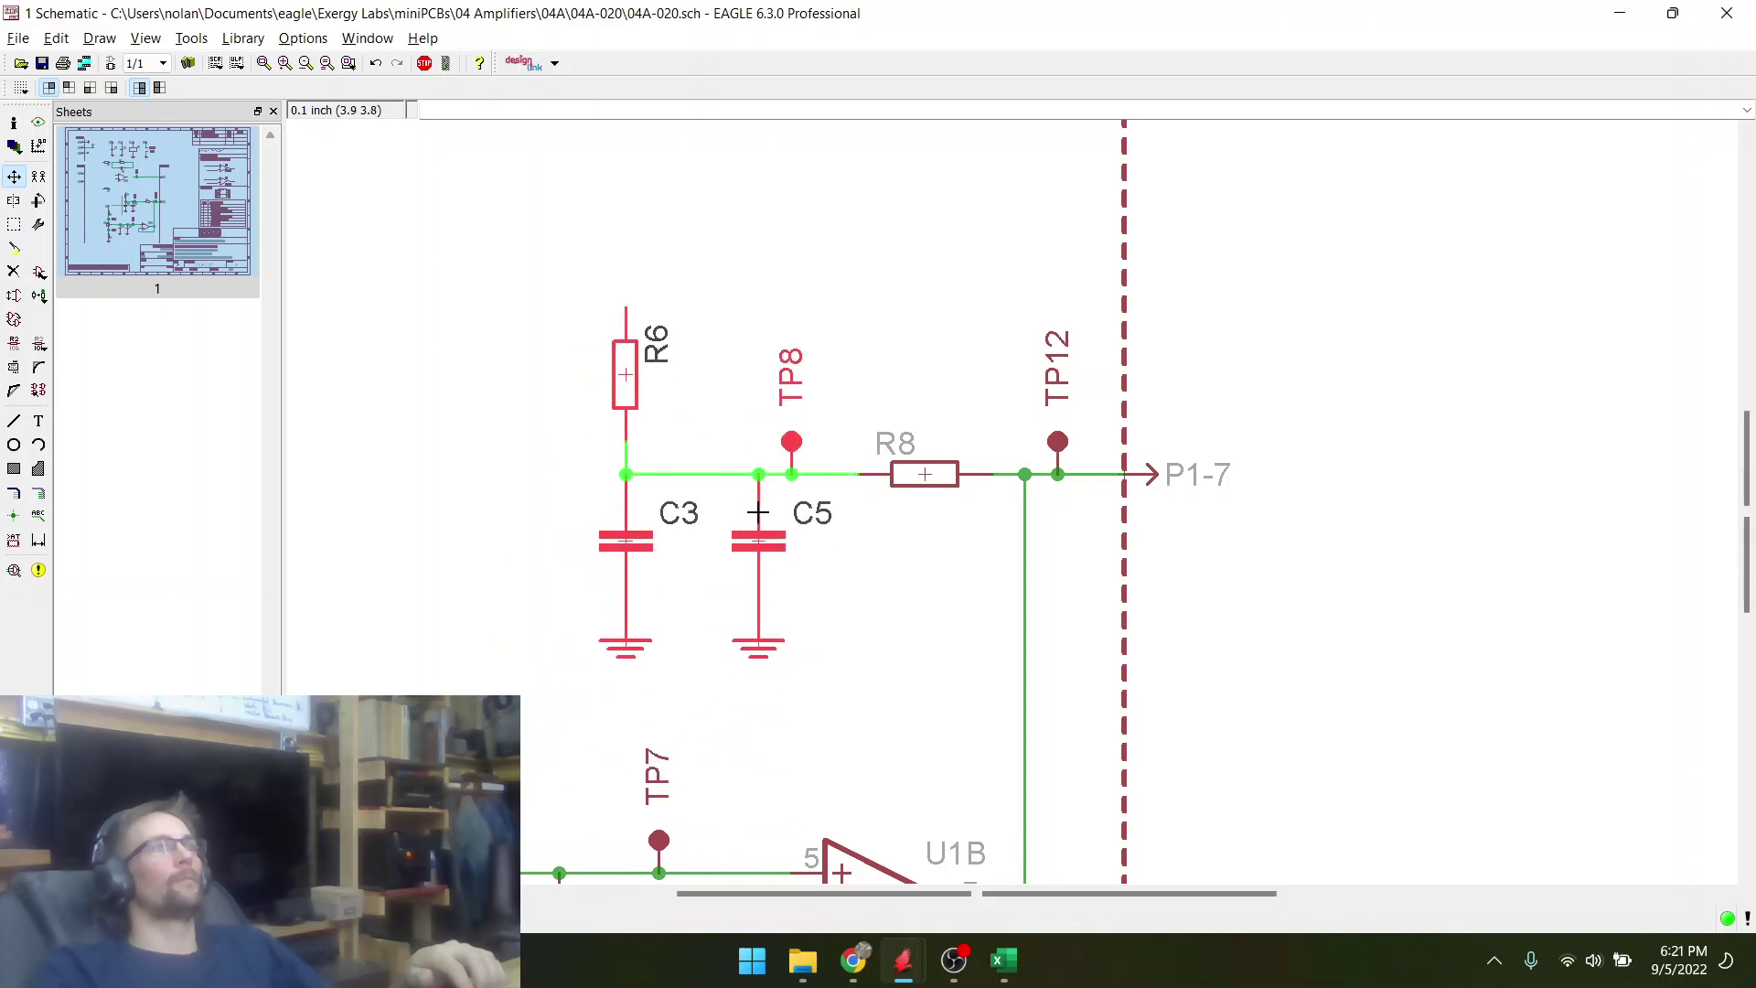
click(784, 501)
- Move op-amp U1A 0.3 inch right so its output pin meets the start of the TP9 wire
scroll(926, 623, down, 5)
scroll(920, 475, up, 5)
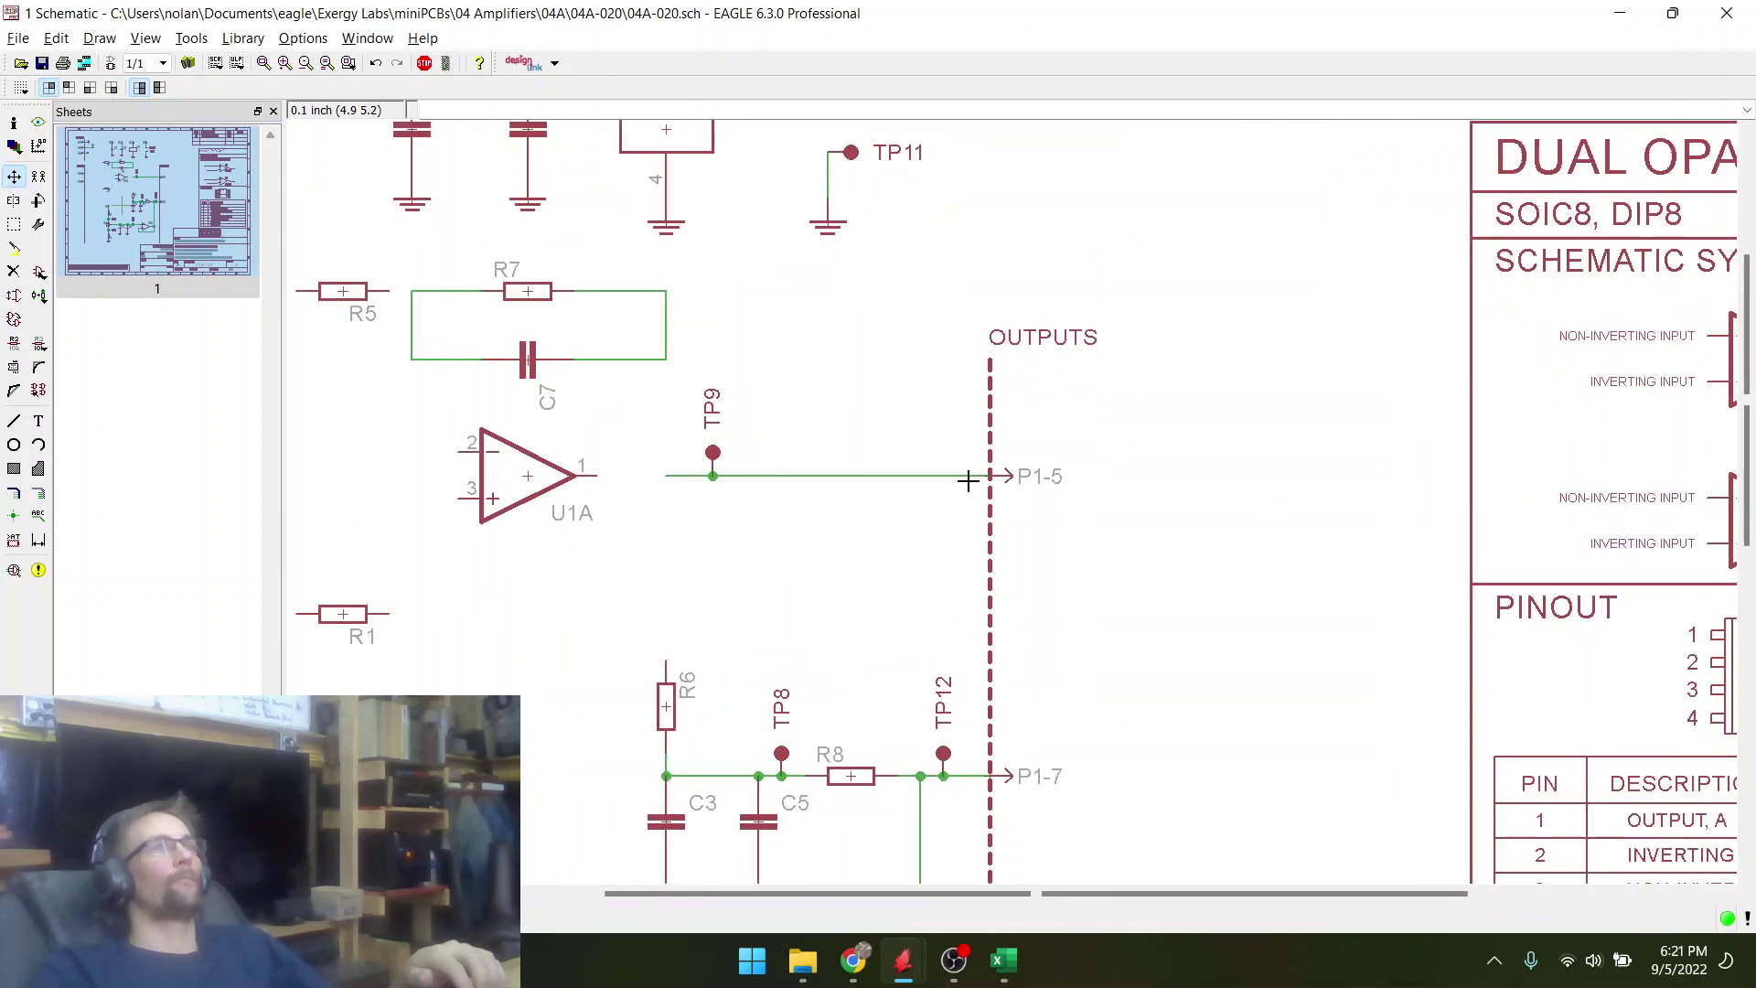
drag(422, 464, 516, 480)
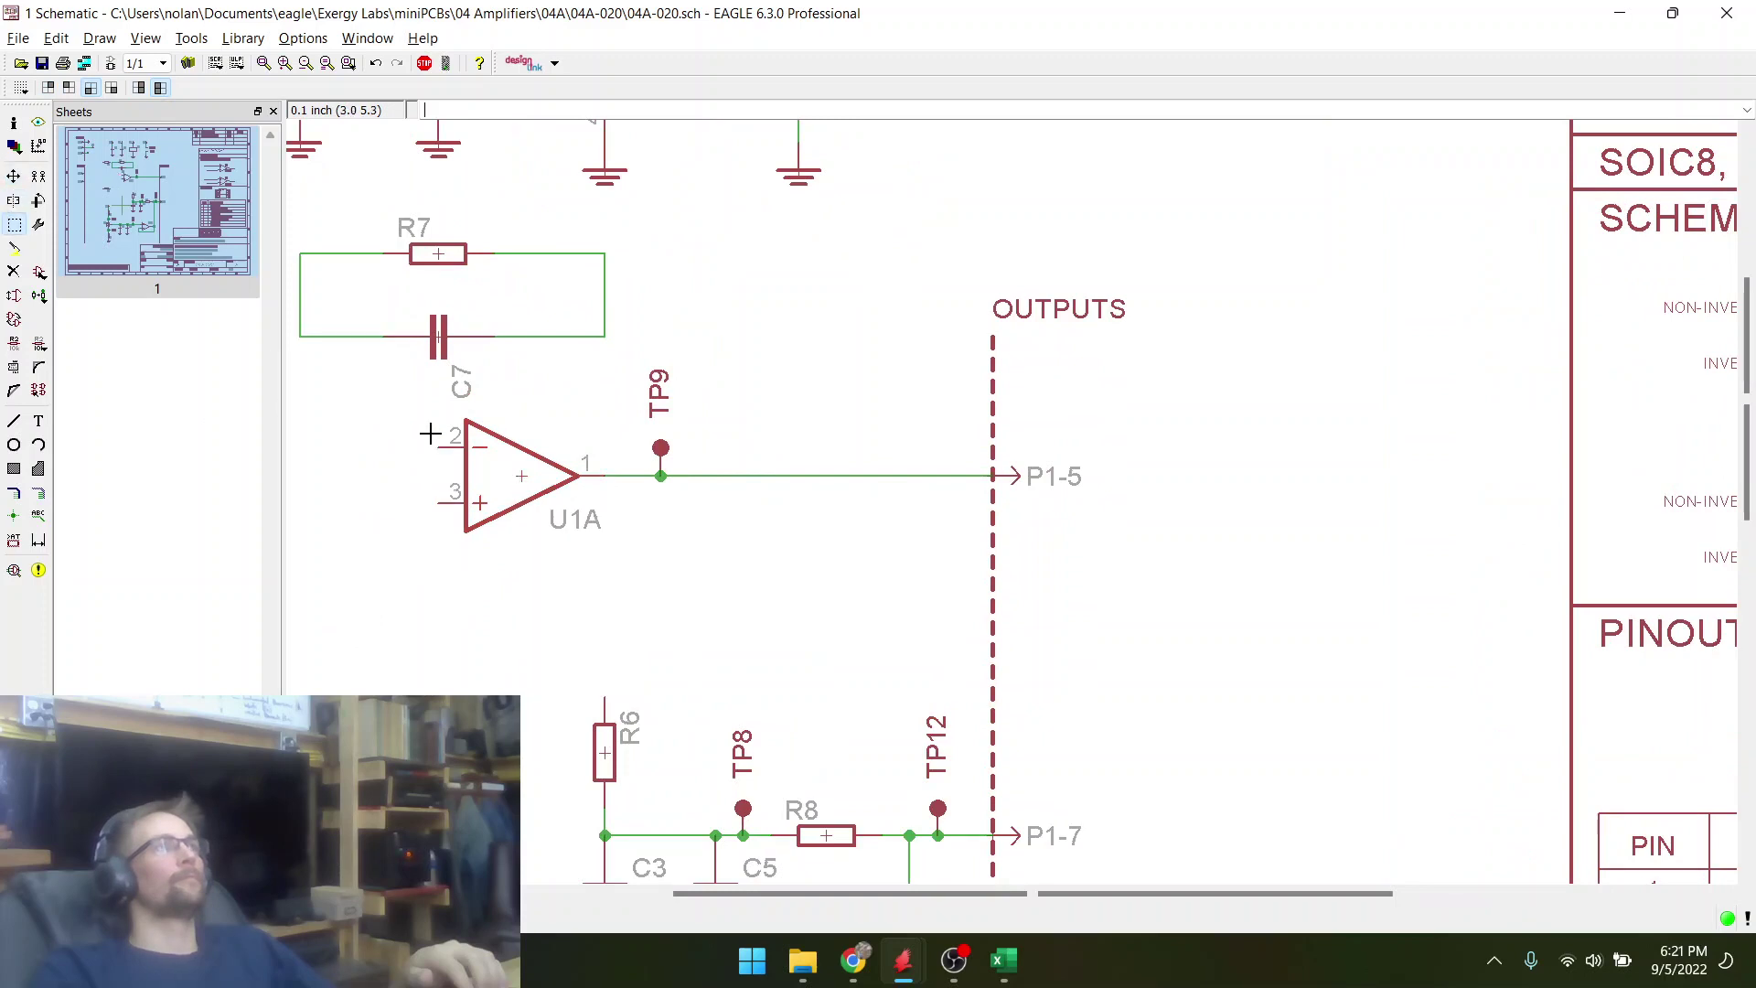
- Group U1A with TP9, move them 1.0 inch right along the P1-5 output wire, and delete TP9
drag(430, 433, 828, 586)
right_click(595, 462)
click(673, 732)
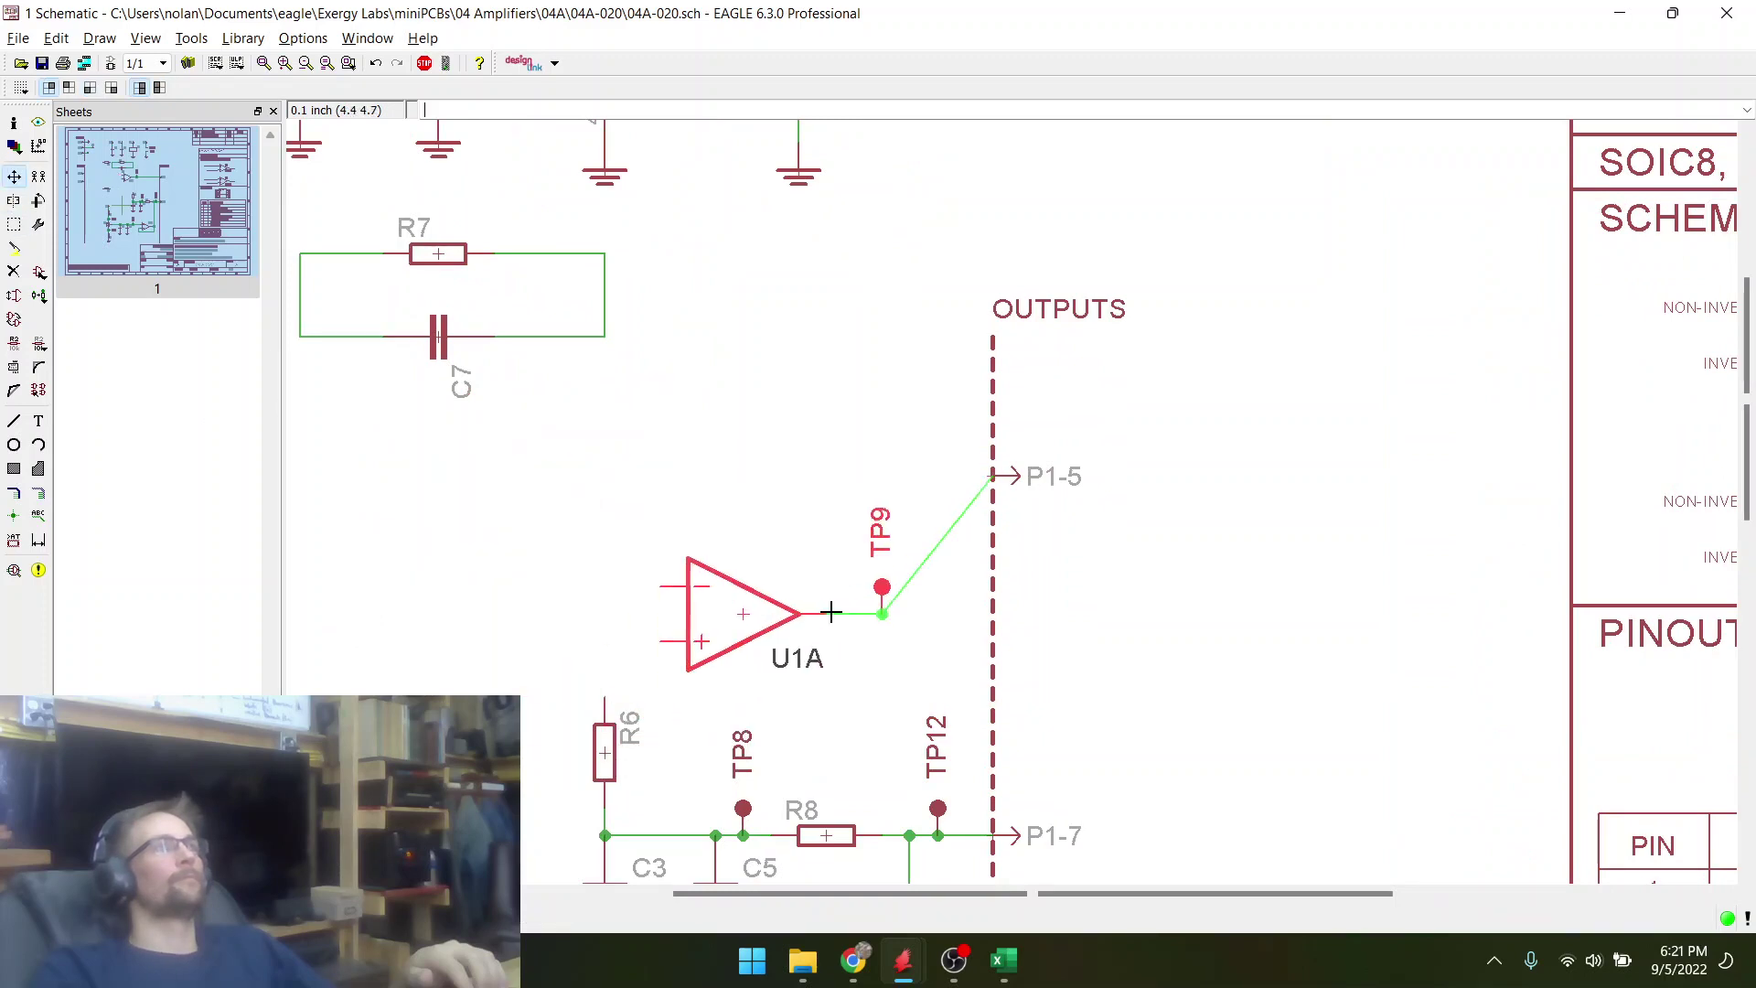
click(894, 471)
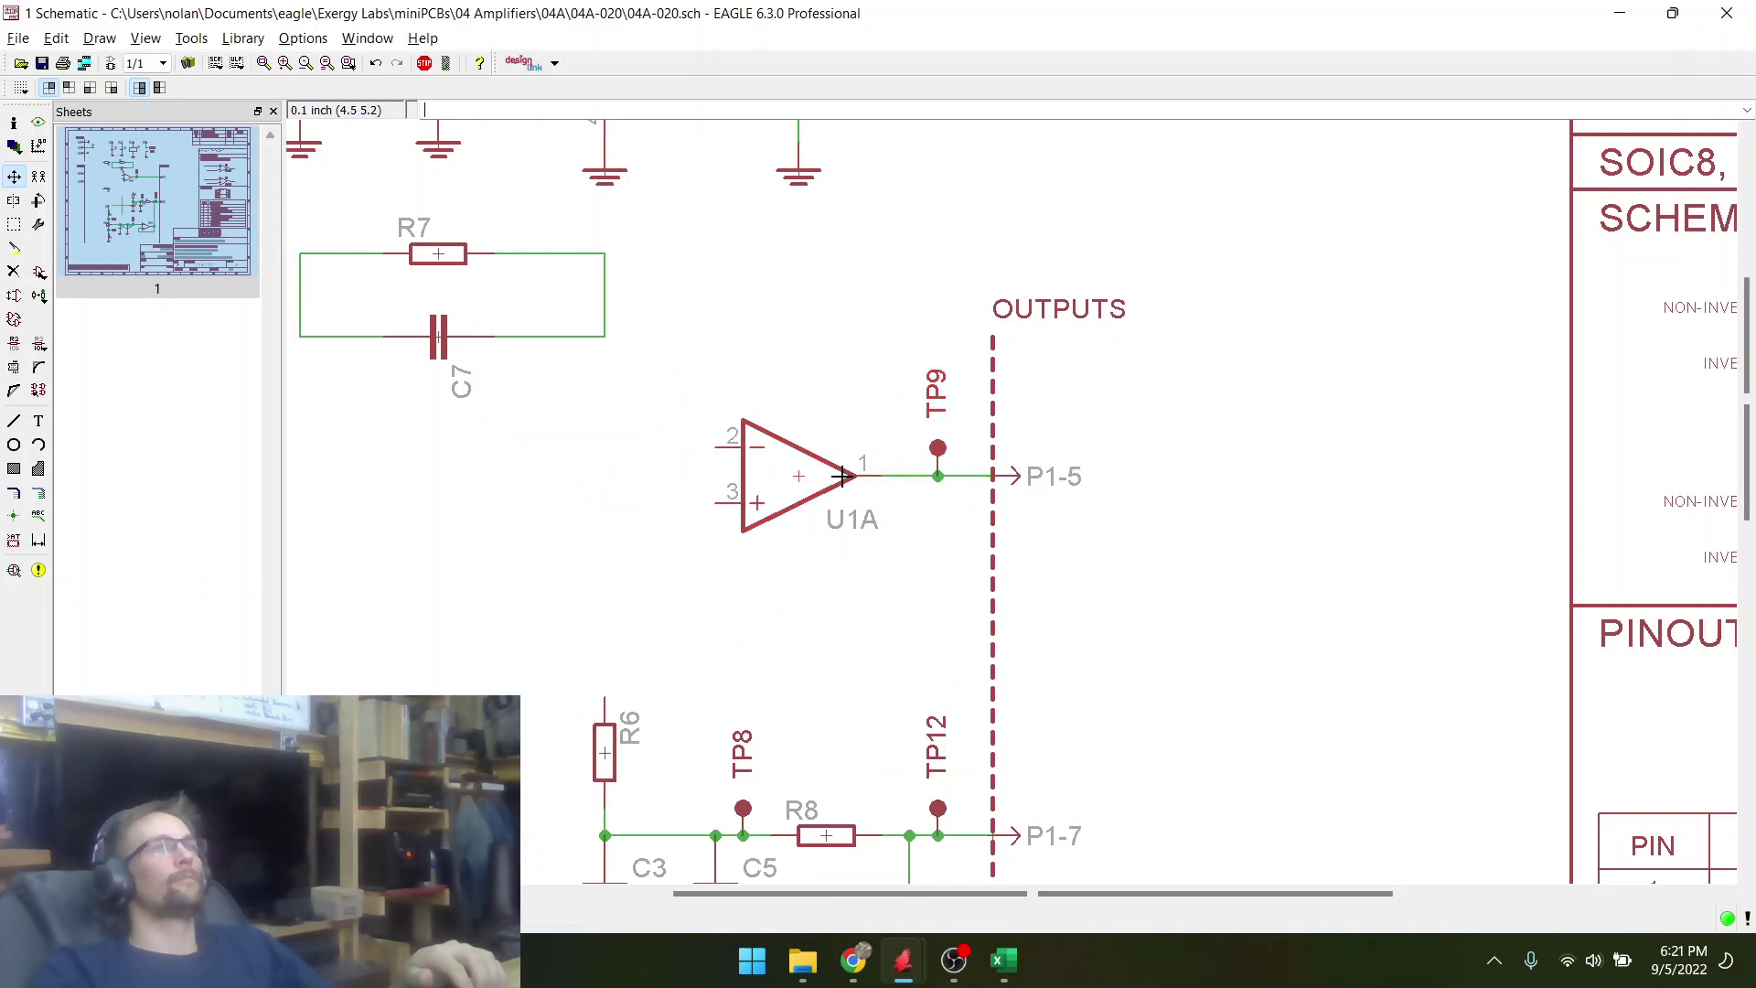
click(13, 274)
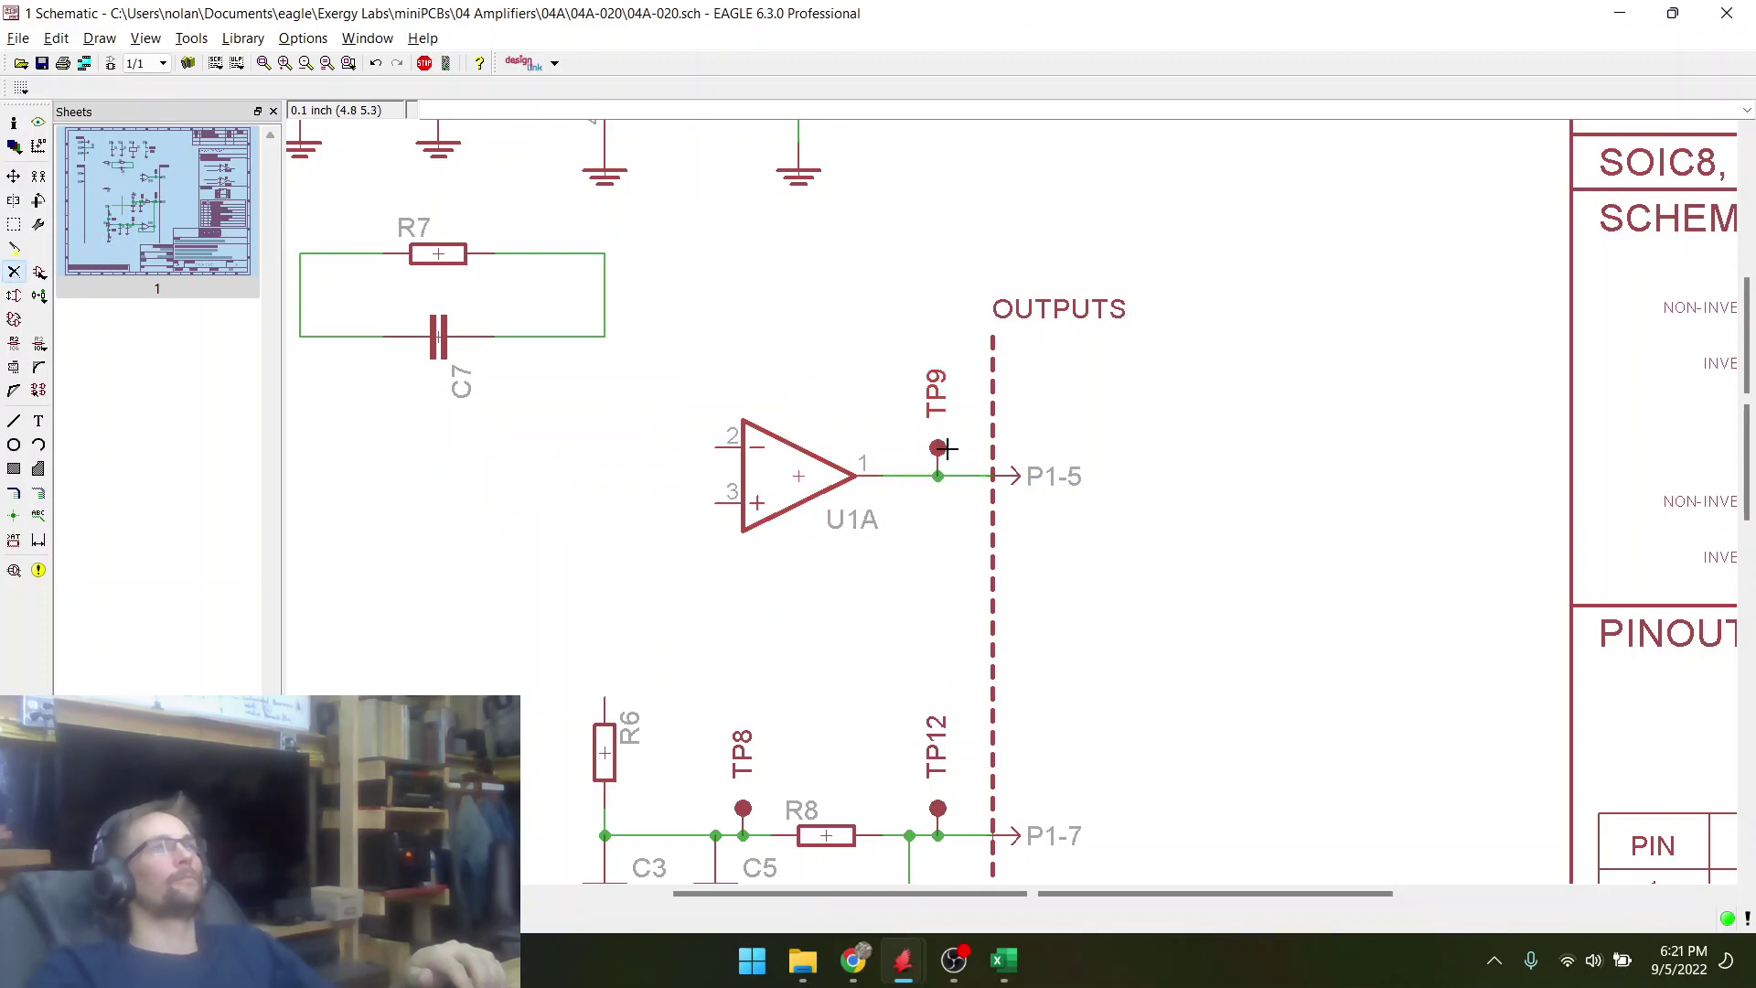
click(947, 448)
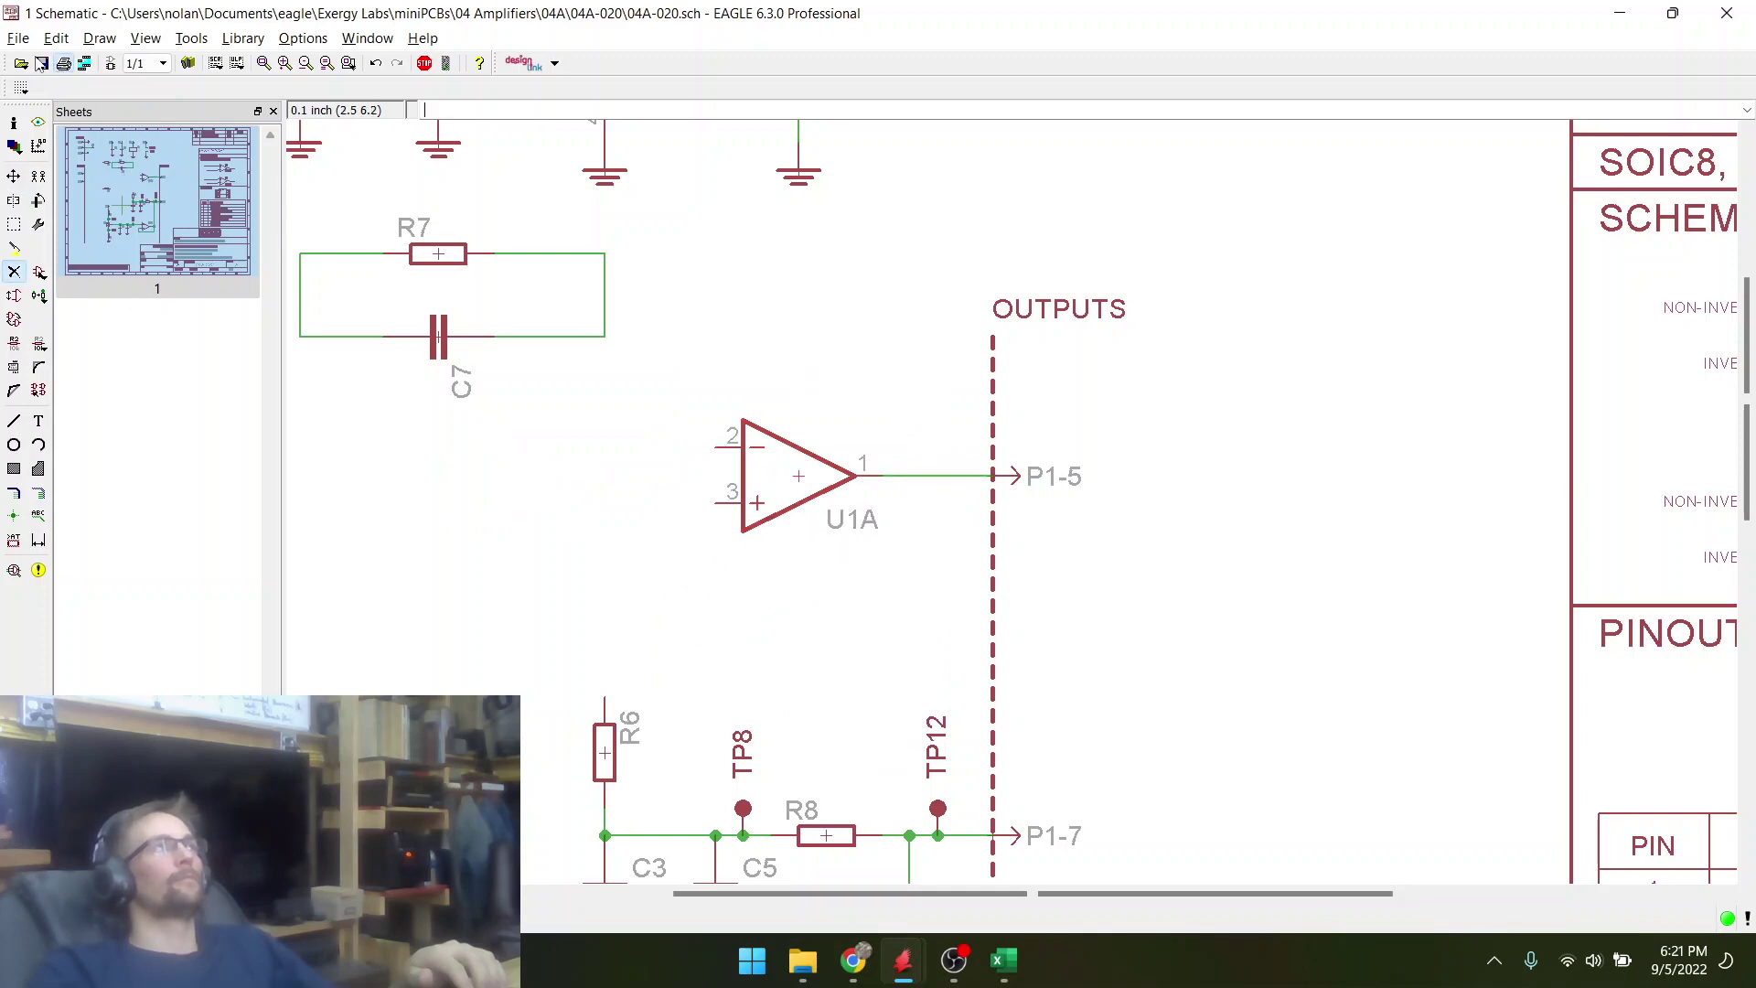
click(63, 62)
click(520, 529)
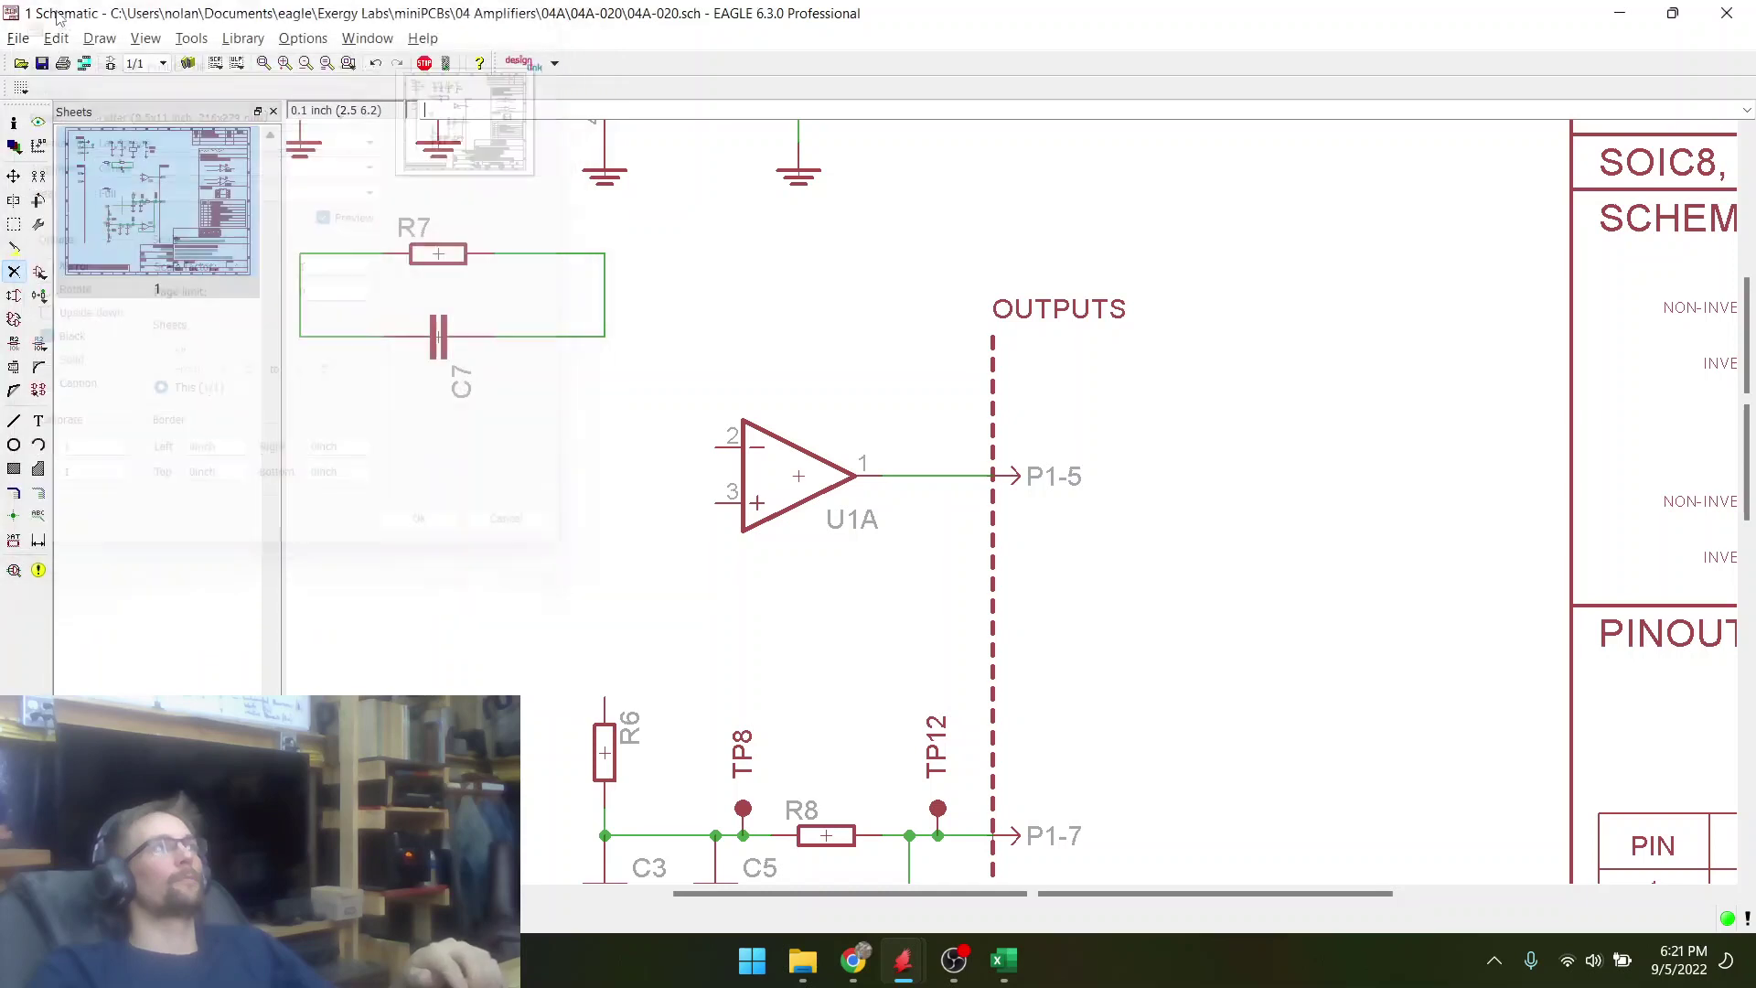
click(26, 63)
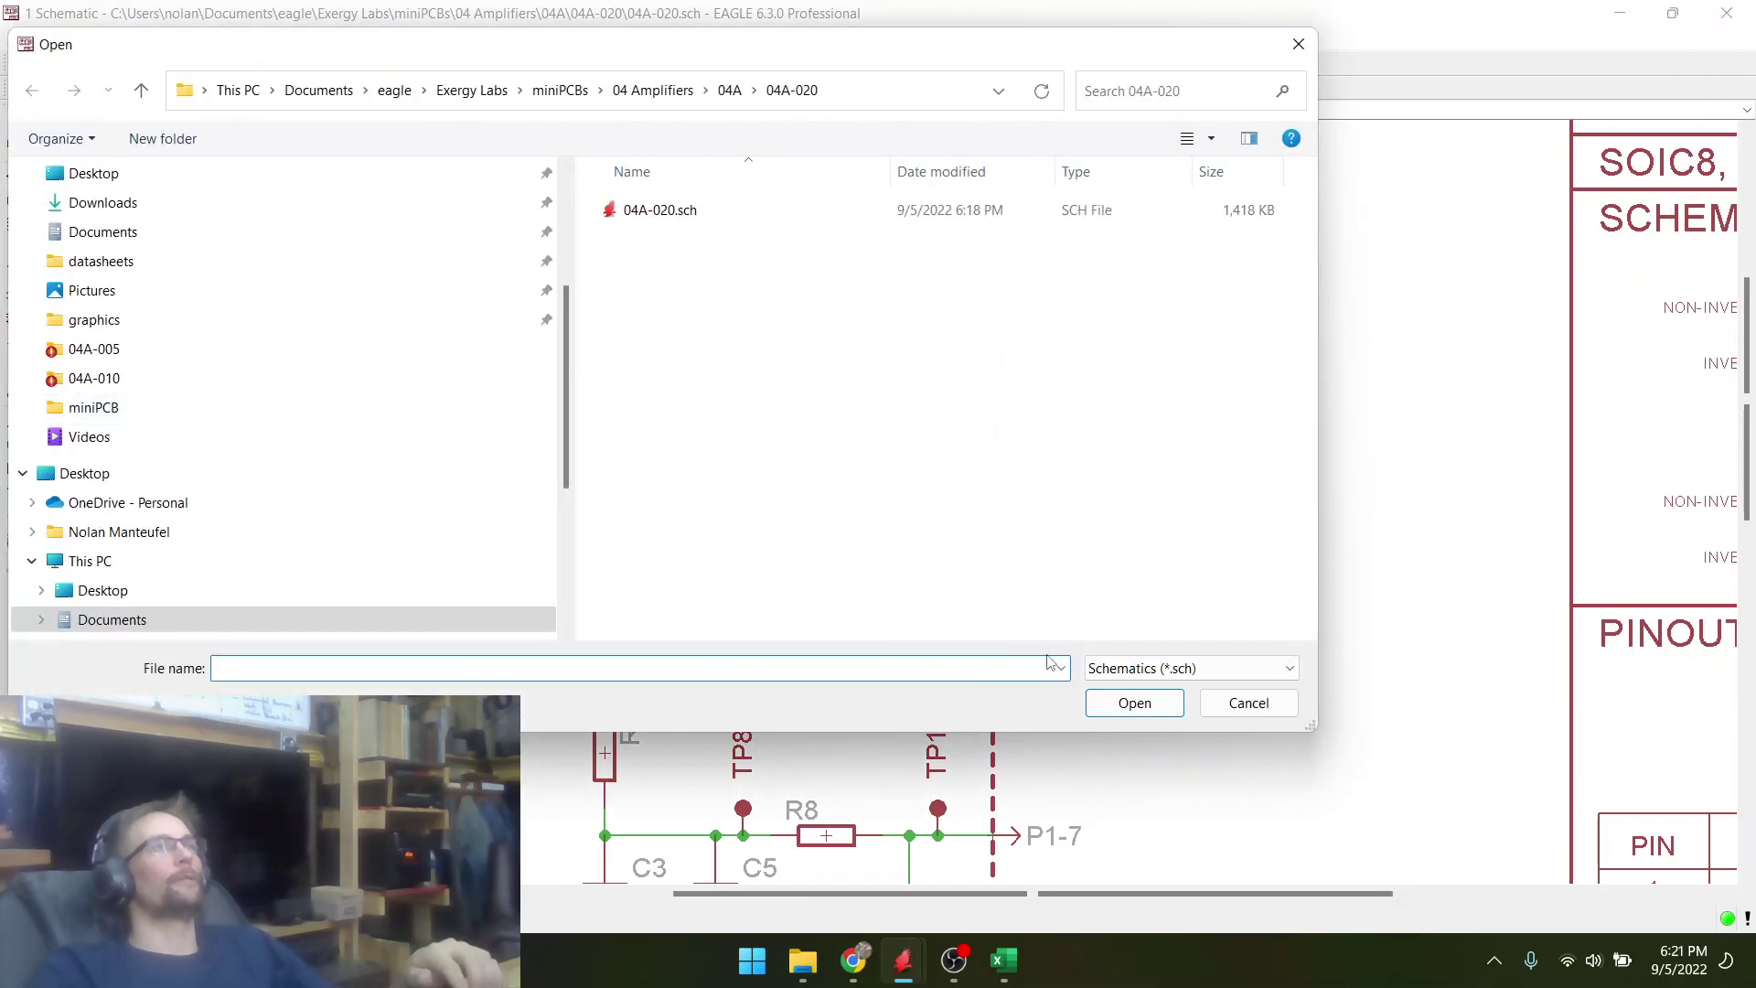
click(1234, 708)
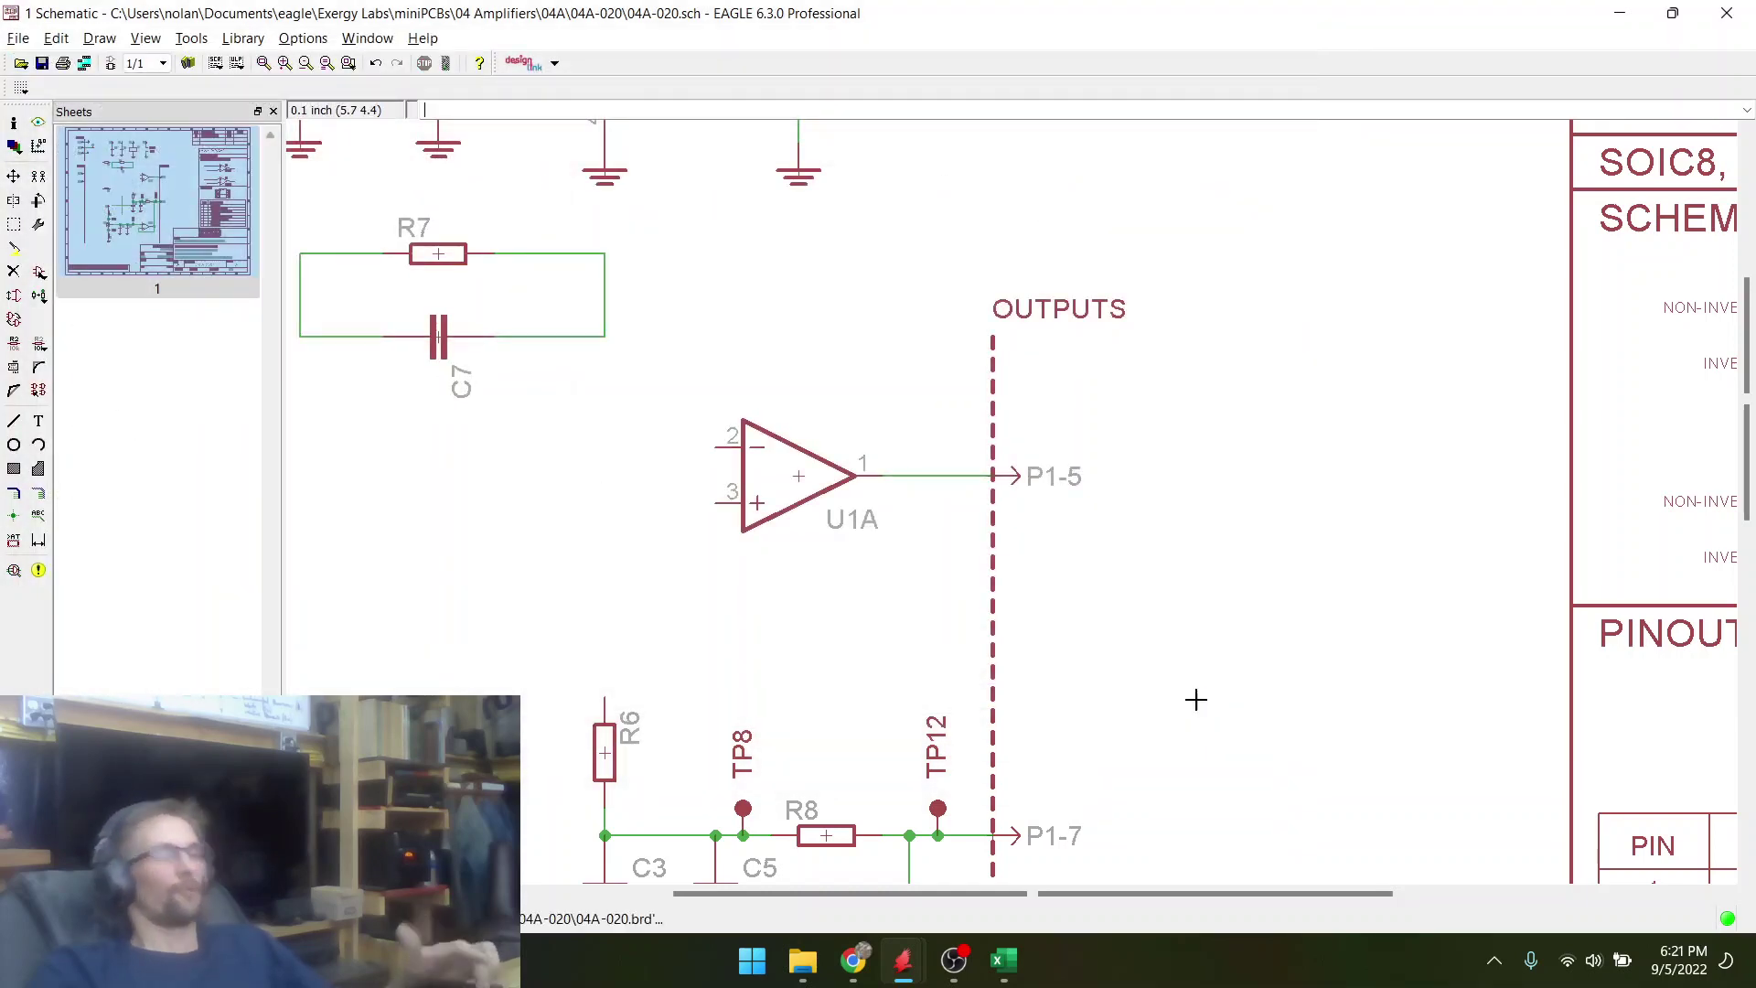
- Save the schematic and its board file
key(ctrl+s)
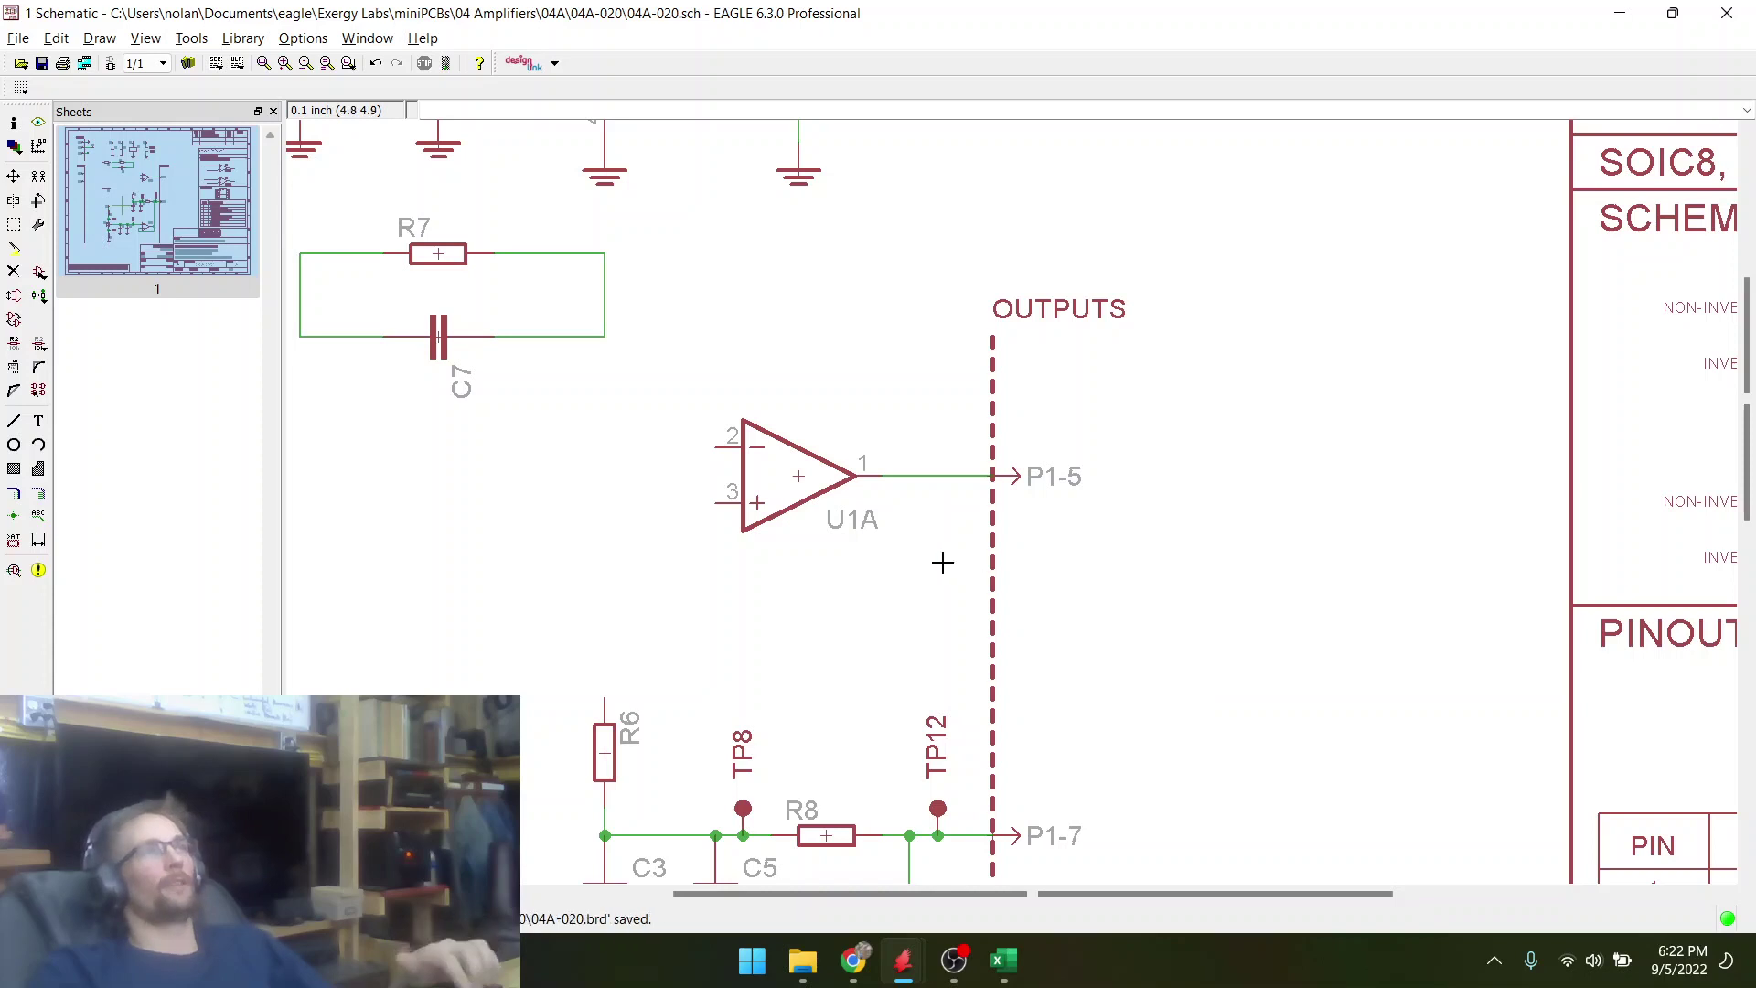
- Group R5 and the R7/C7 feedback loop, move them to just above U1A, and narrow the loop around its parts
click(13, 176)
scroll(389, 325, down, 1)
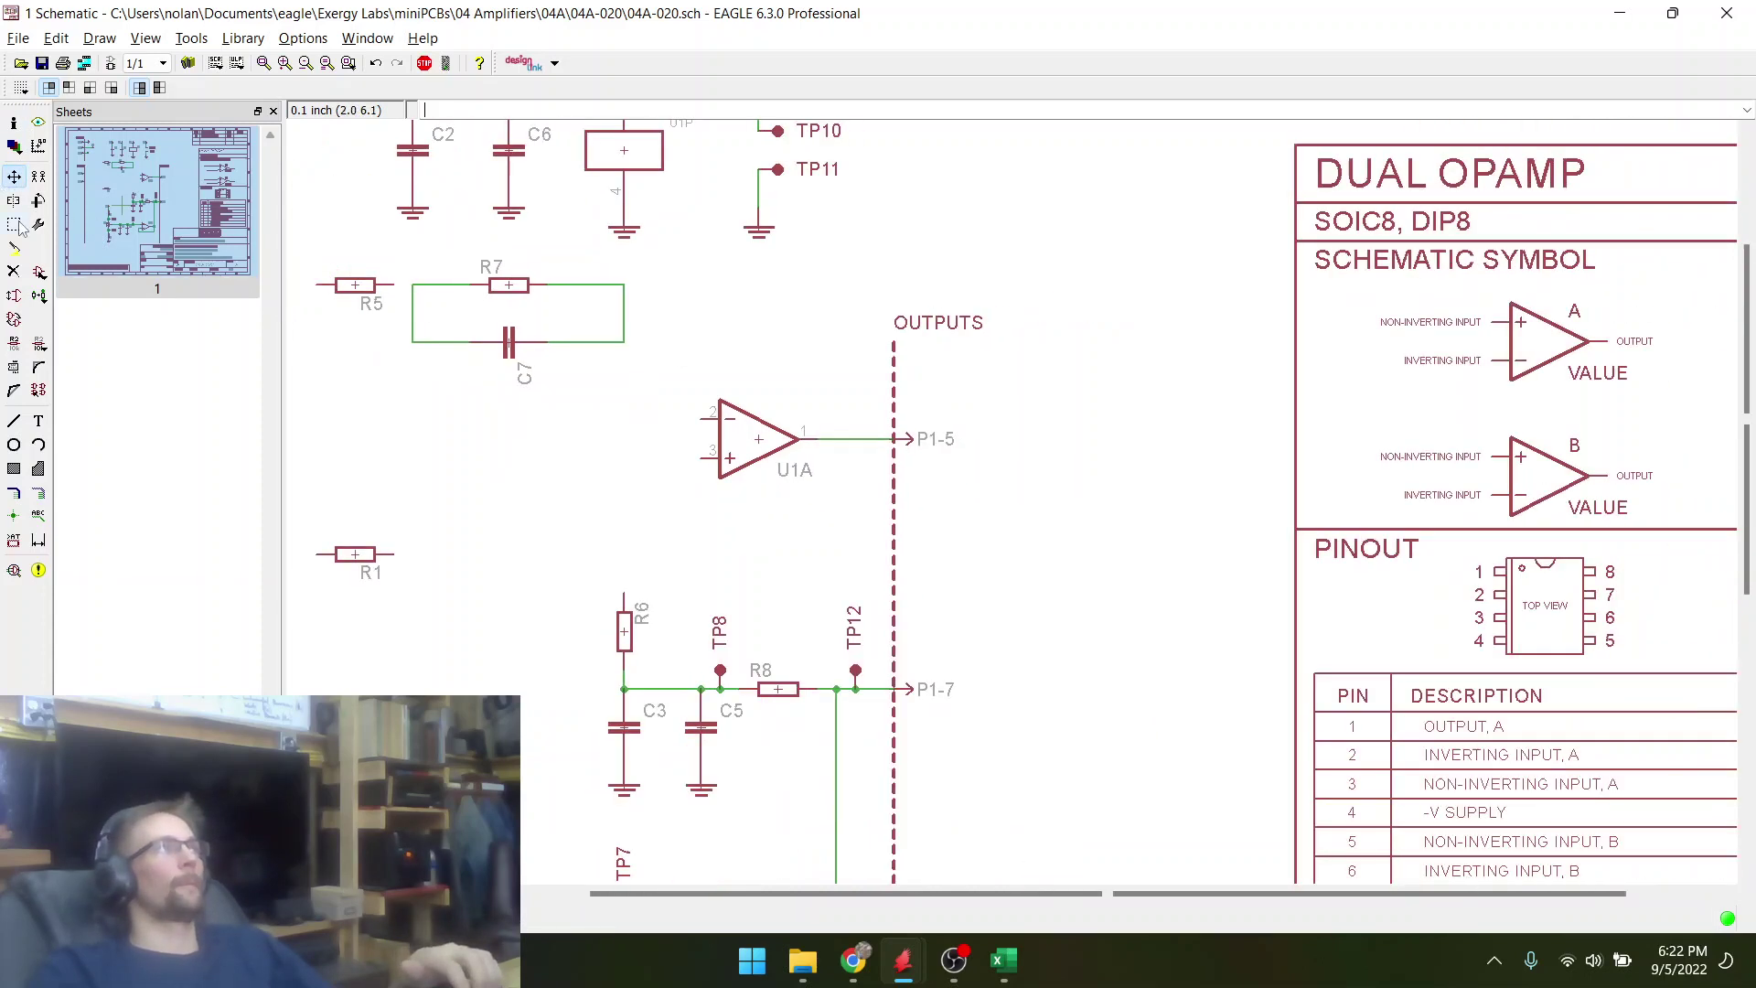
drag(327, 265, 647, 409)
right_click(536, 341)
click(598, 600)
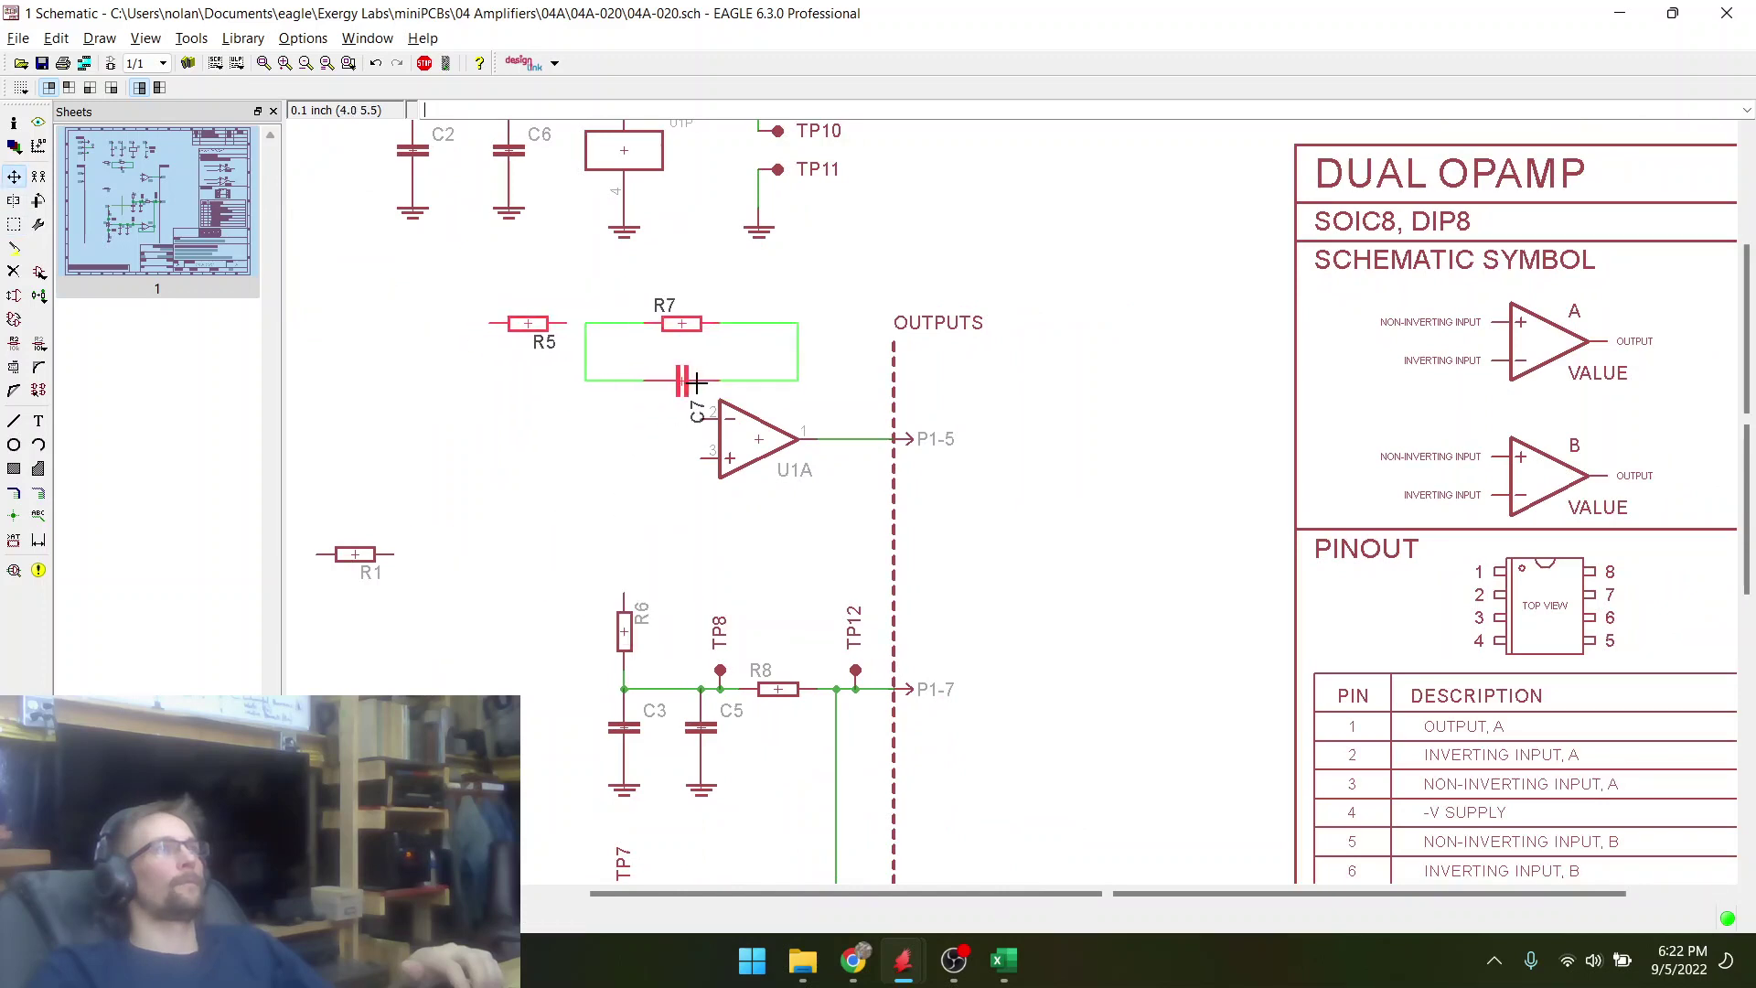
click(785, 368)
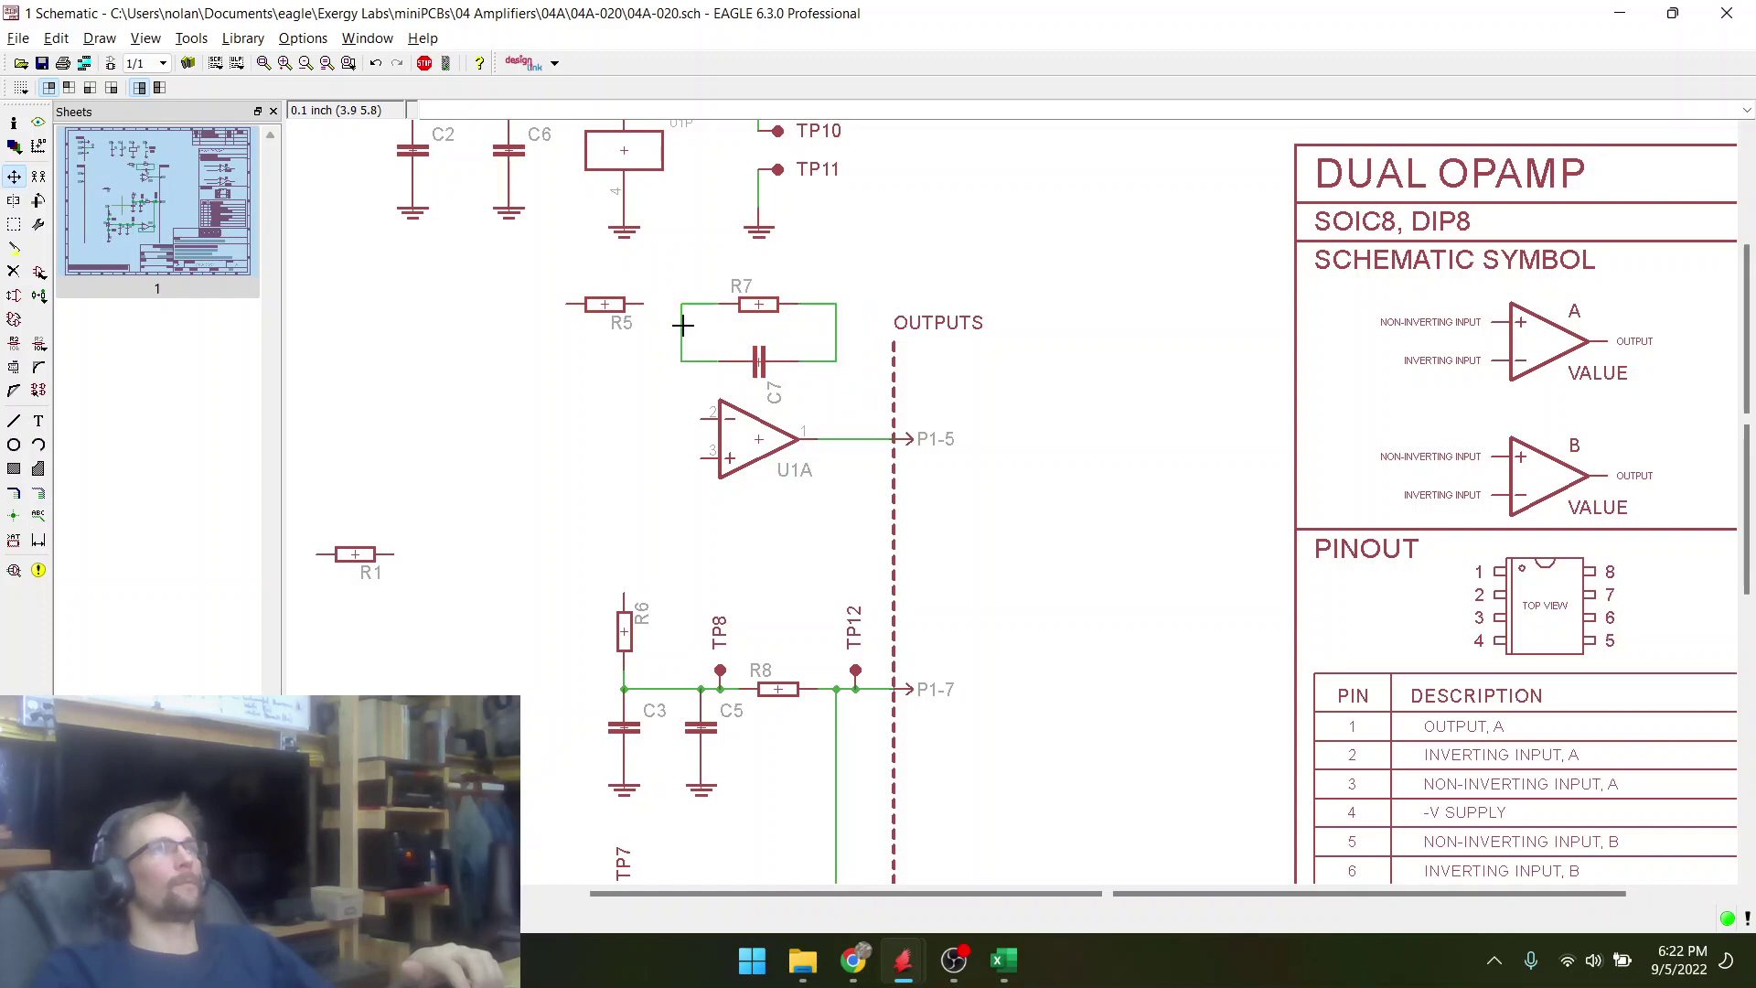
- Move R5 0.1 inch right, place C7 above R7, and square up the feedback loop's wires on both sides
click(605, 303)
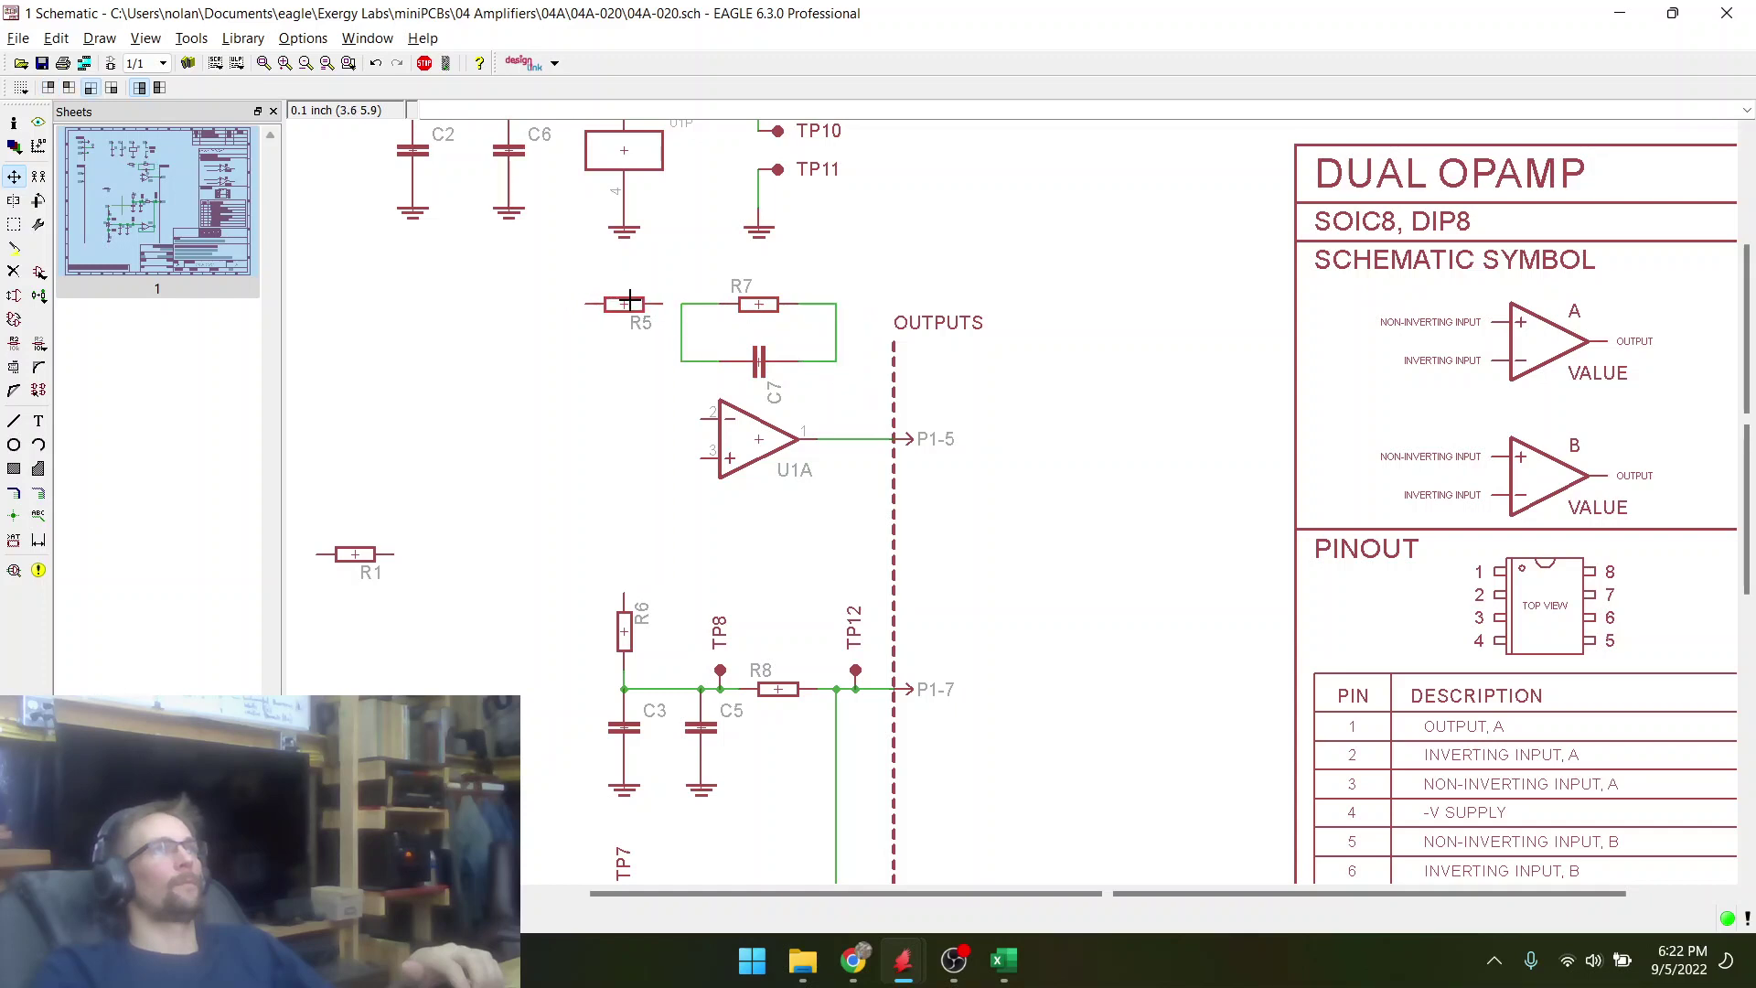
click(744, 353)
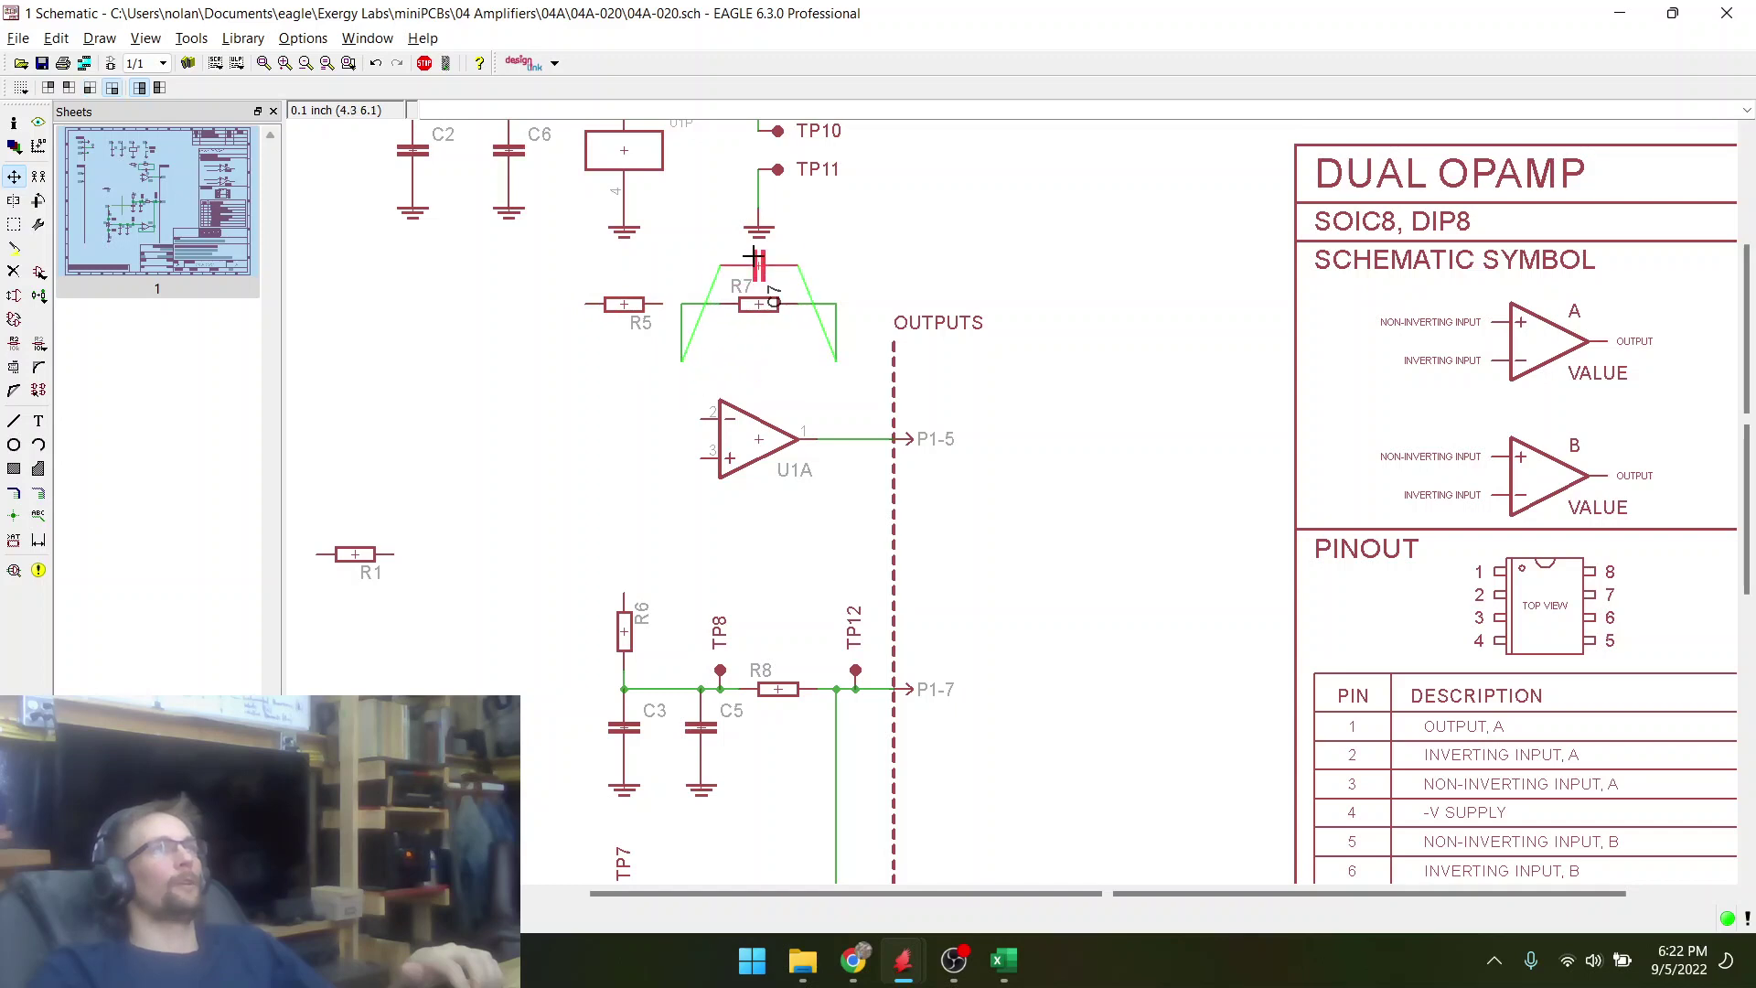
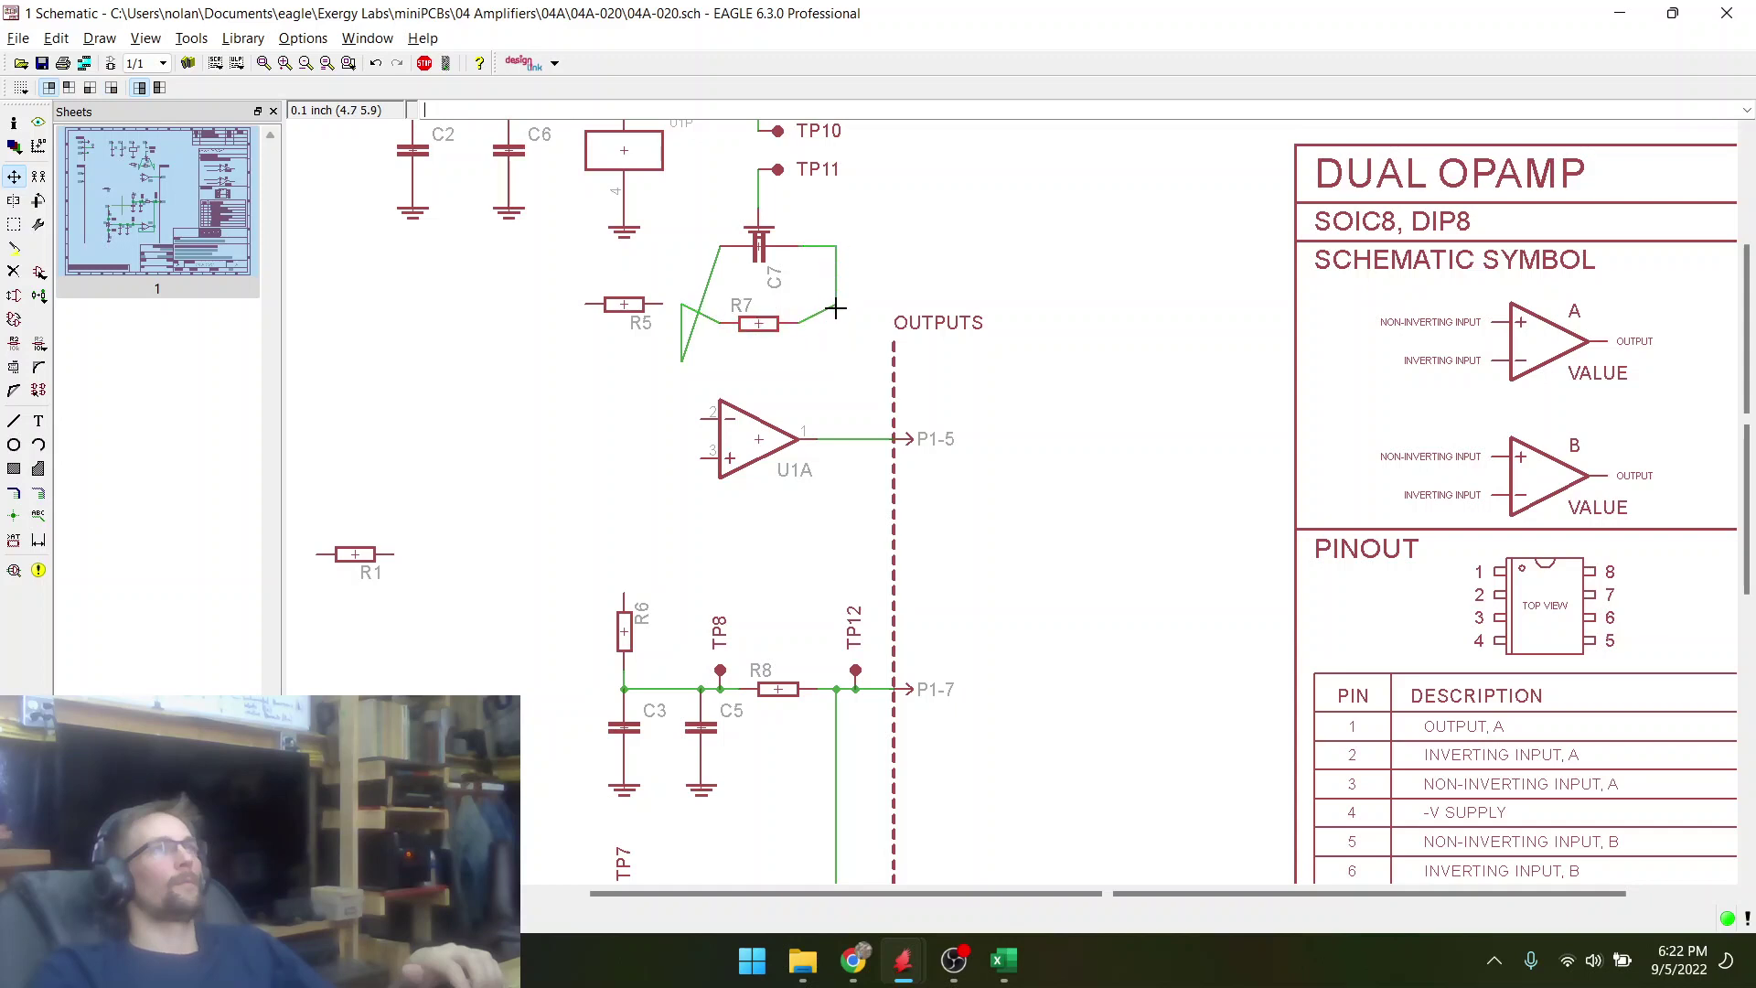
right_click(689, 293)
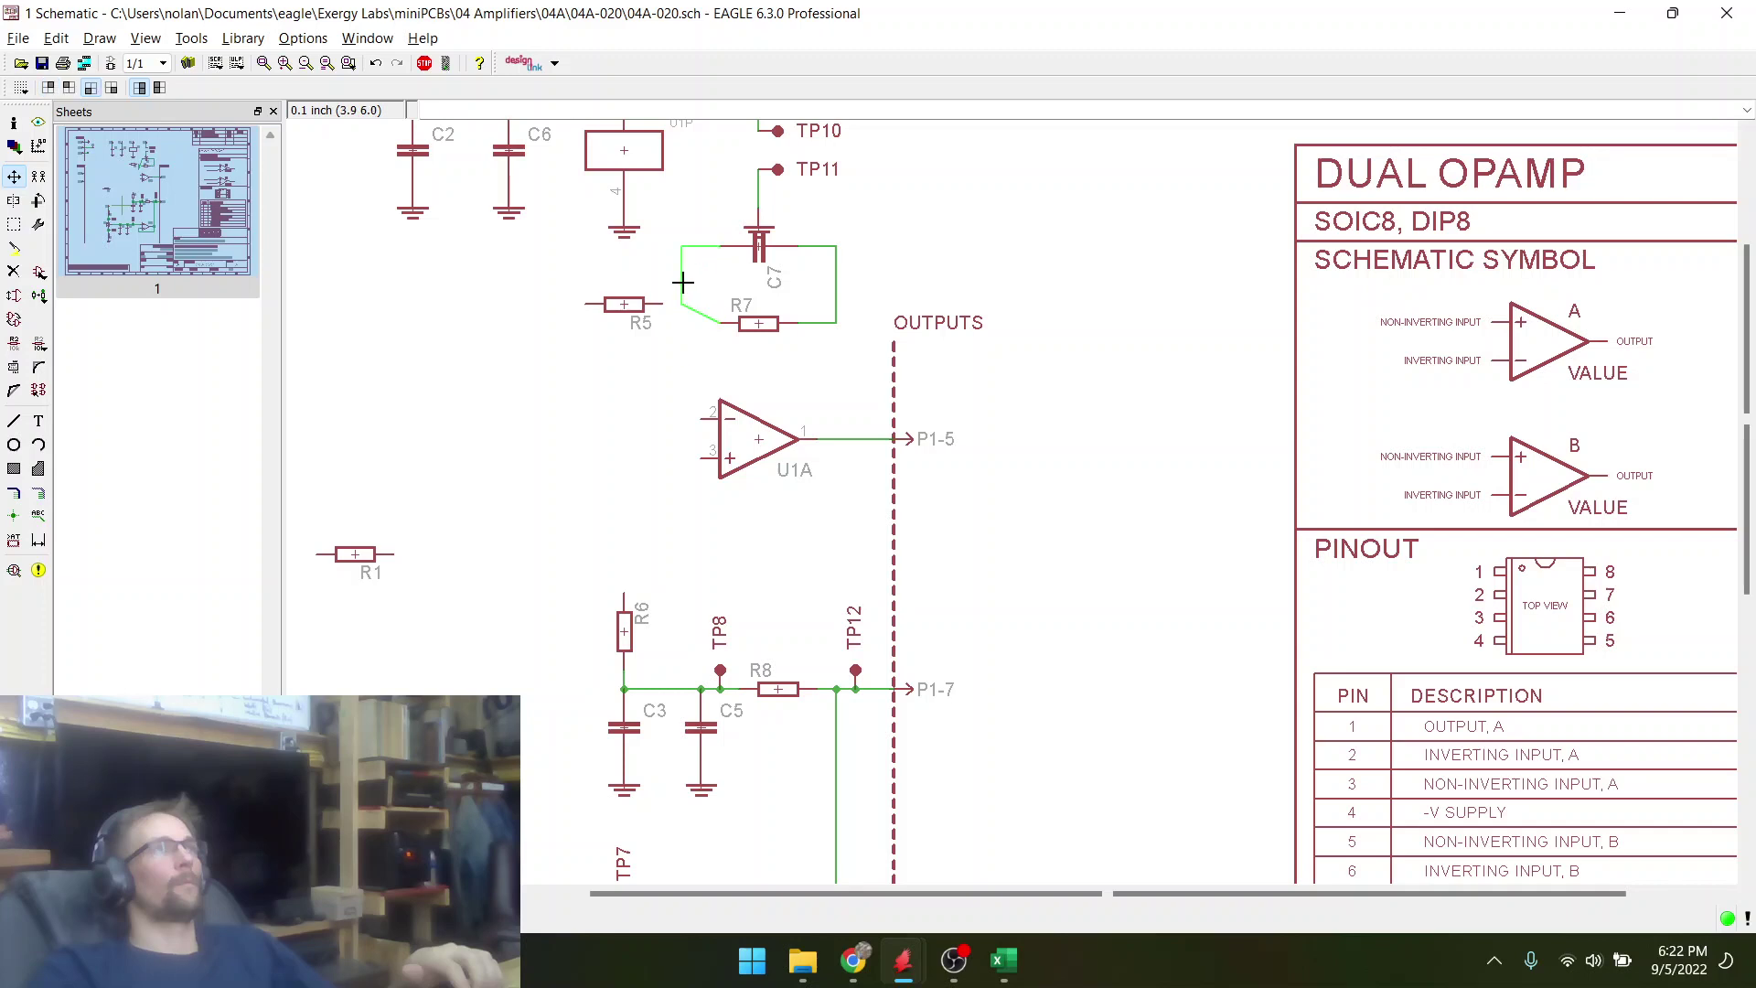
right_click(678, 311)
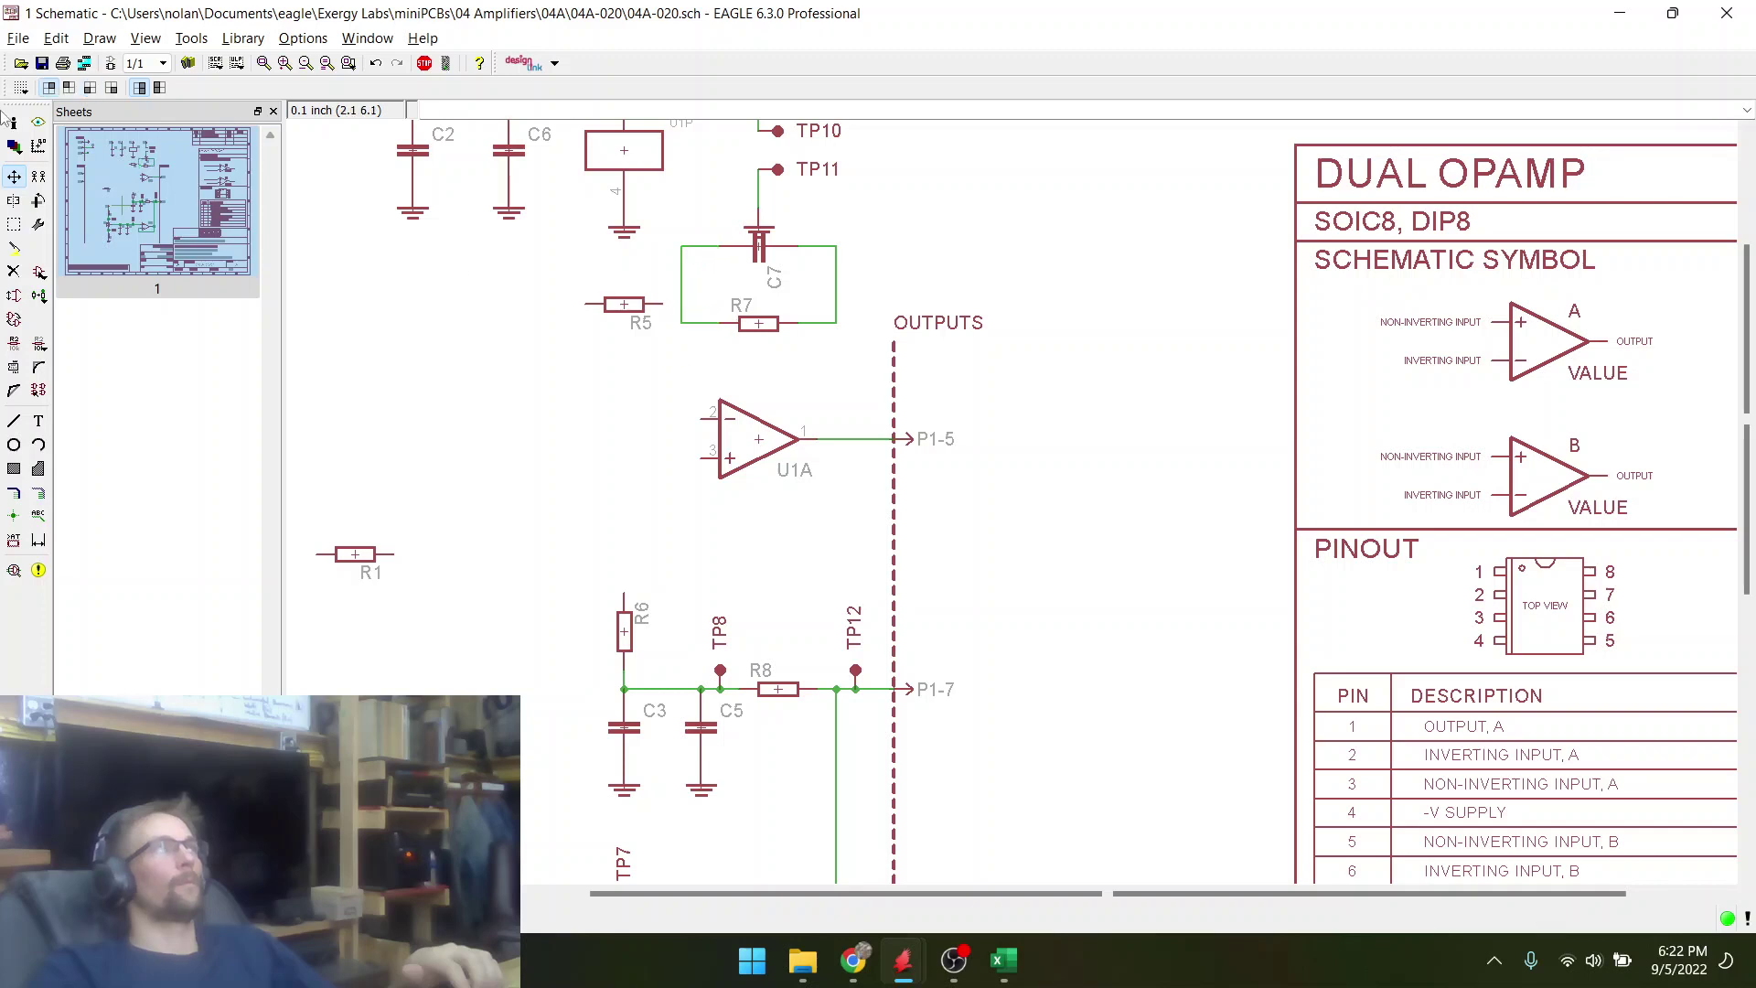
- Group the C7/R7 feedback loop, move it 0.2 inch down toward U1A, and lower R5 into line with R7
drag(857, 356, 669, 227)
key(F7)
right_click(792, 416)
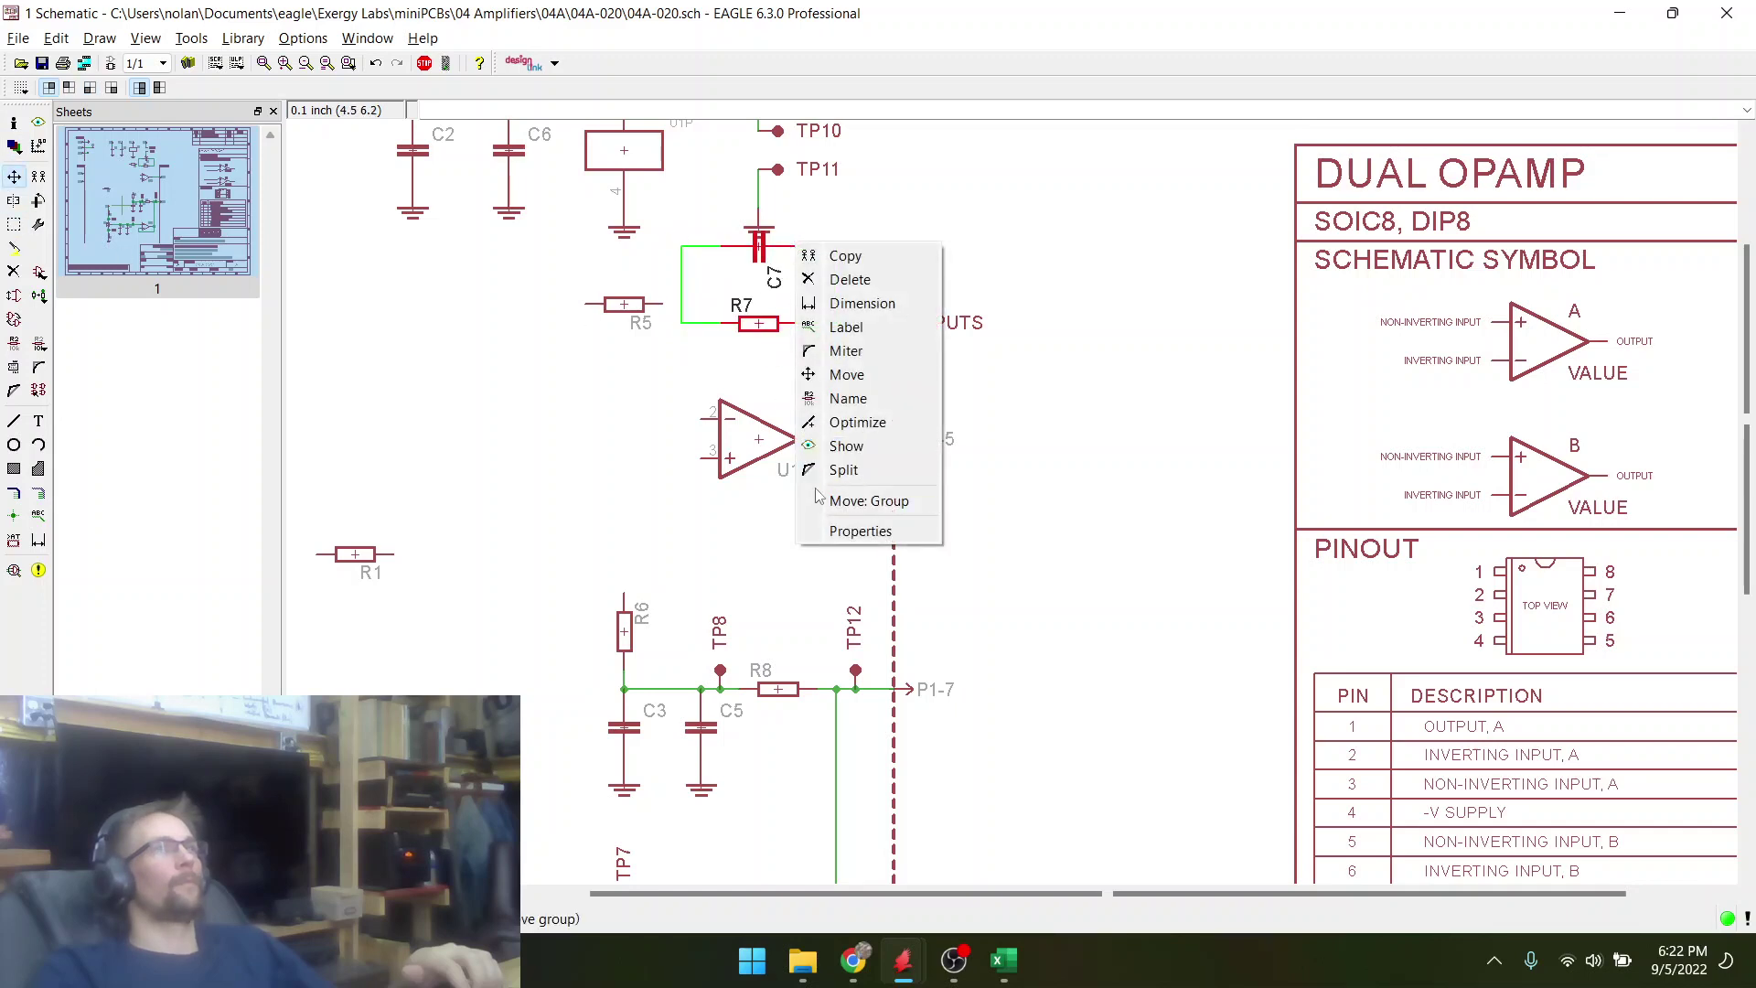
click(869, 501)
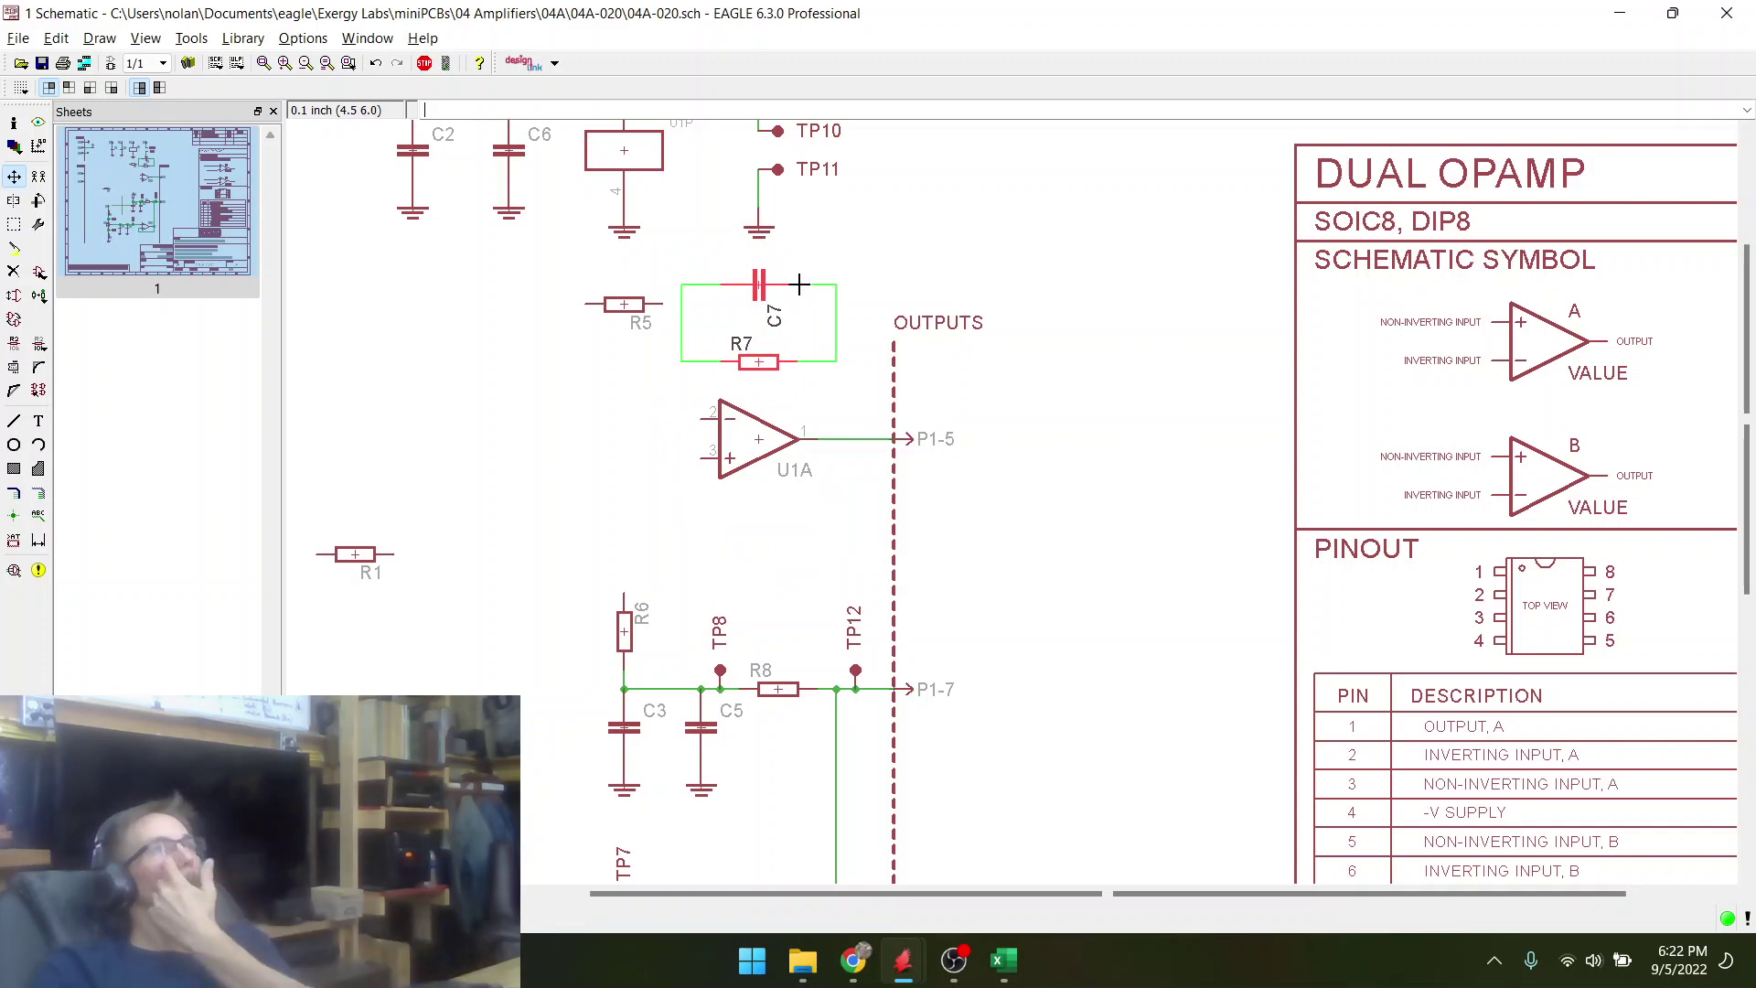
click(799, 284)
click(624, 304)
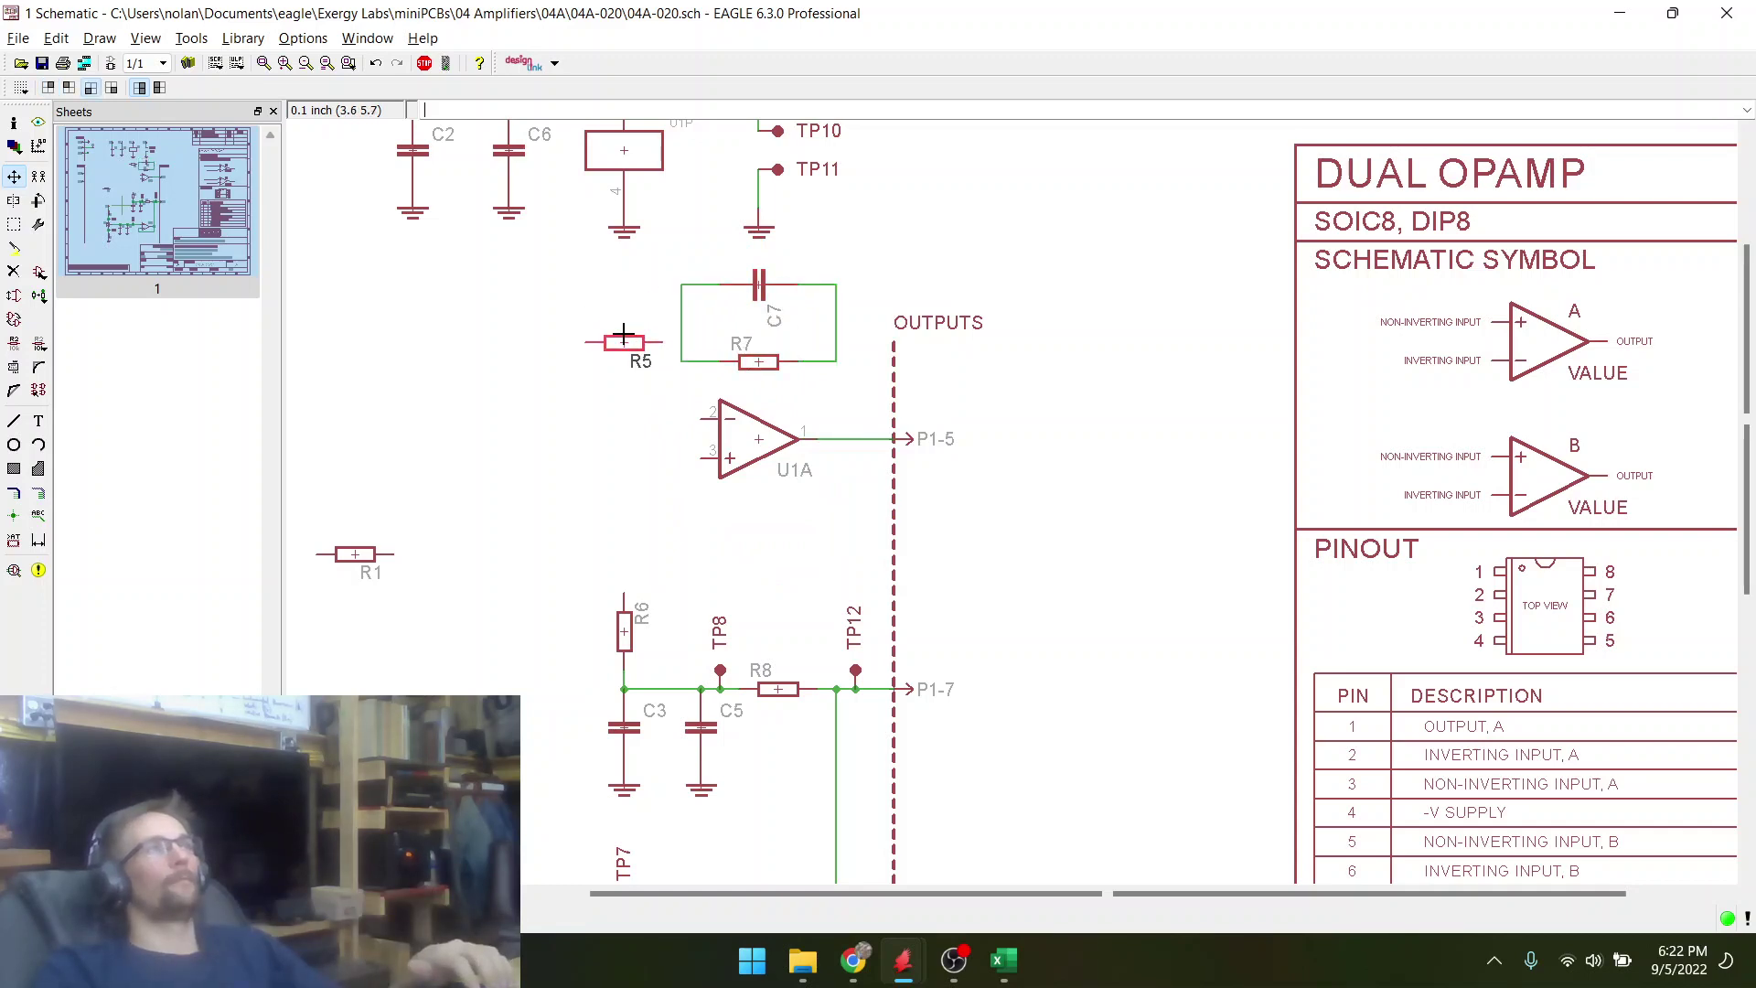
click(626, 364)
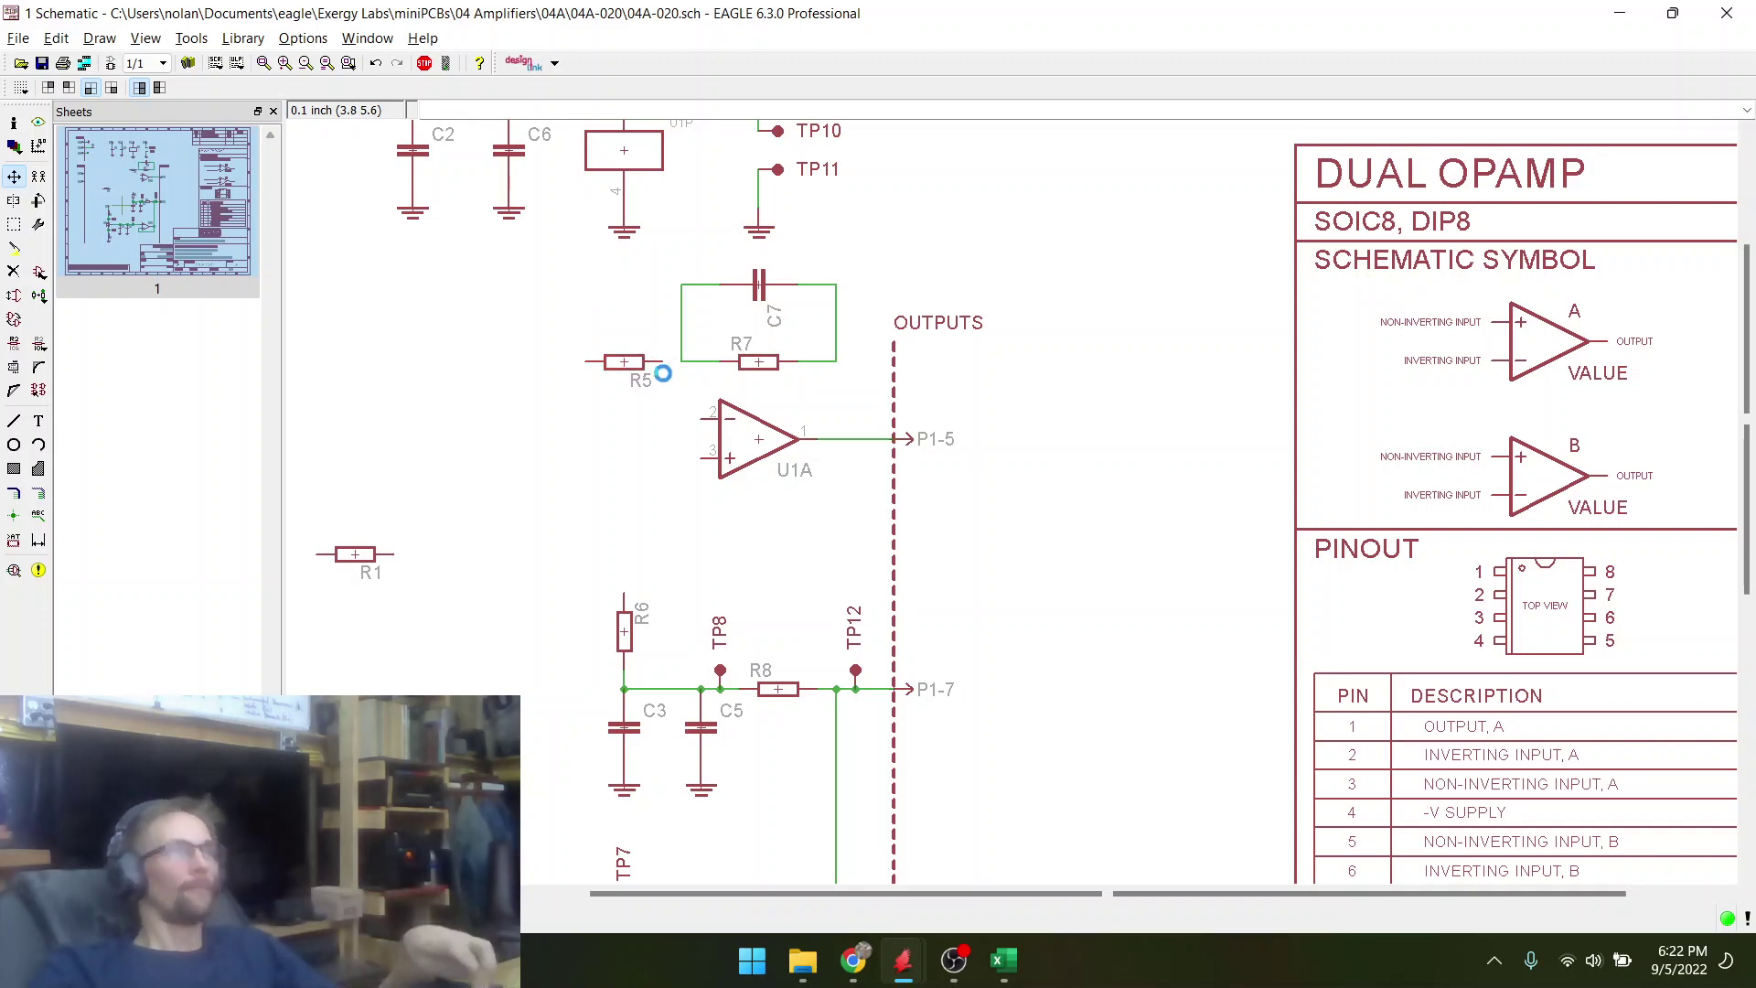
- Wire the output side of the feedback loop down to U1A's output, merging net segment N$2 into net OUT
click(13, 423)
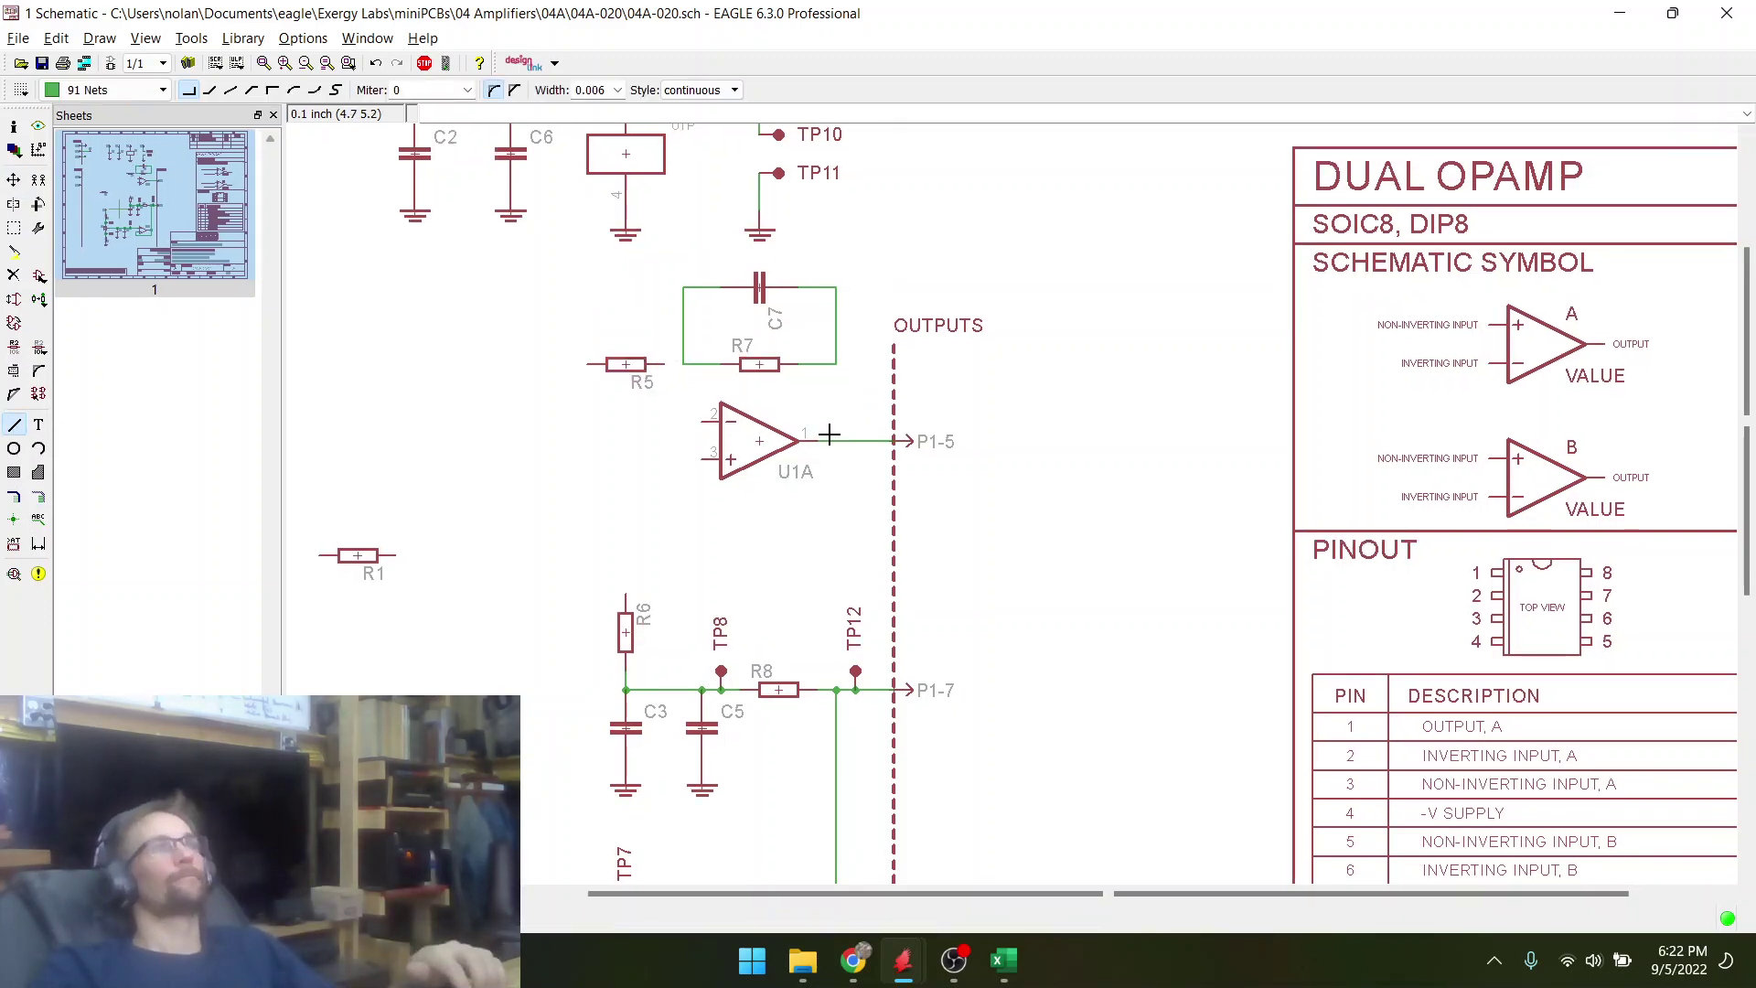
click(832, 367)
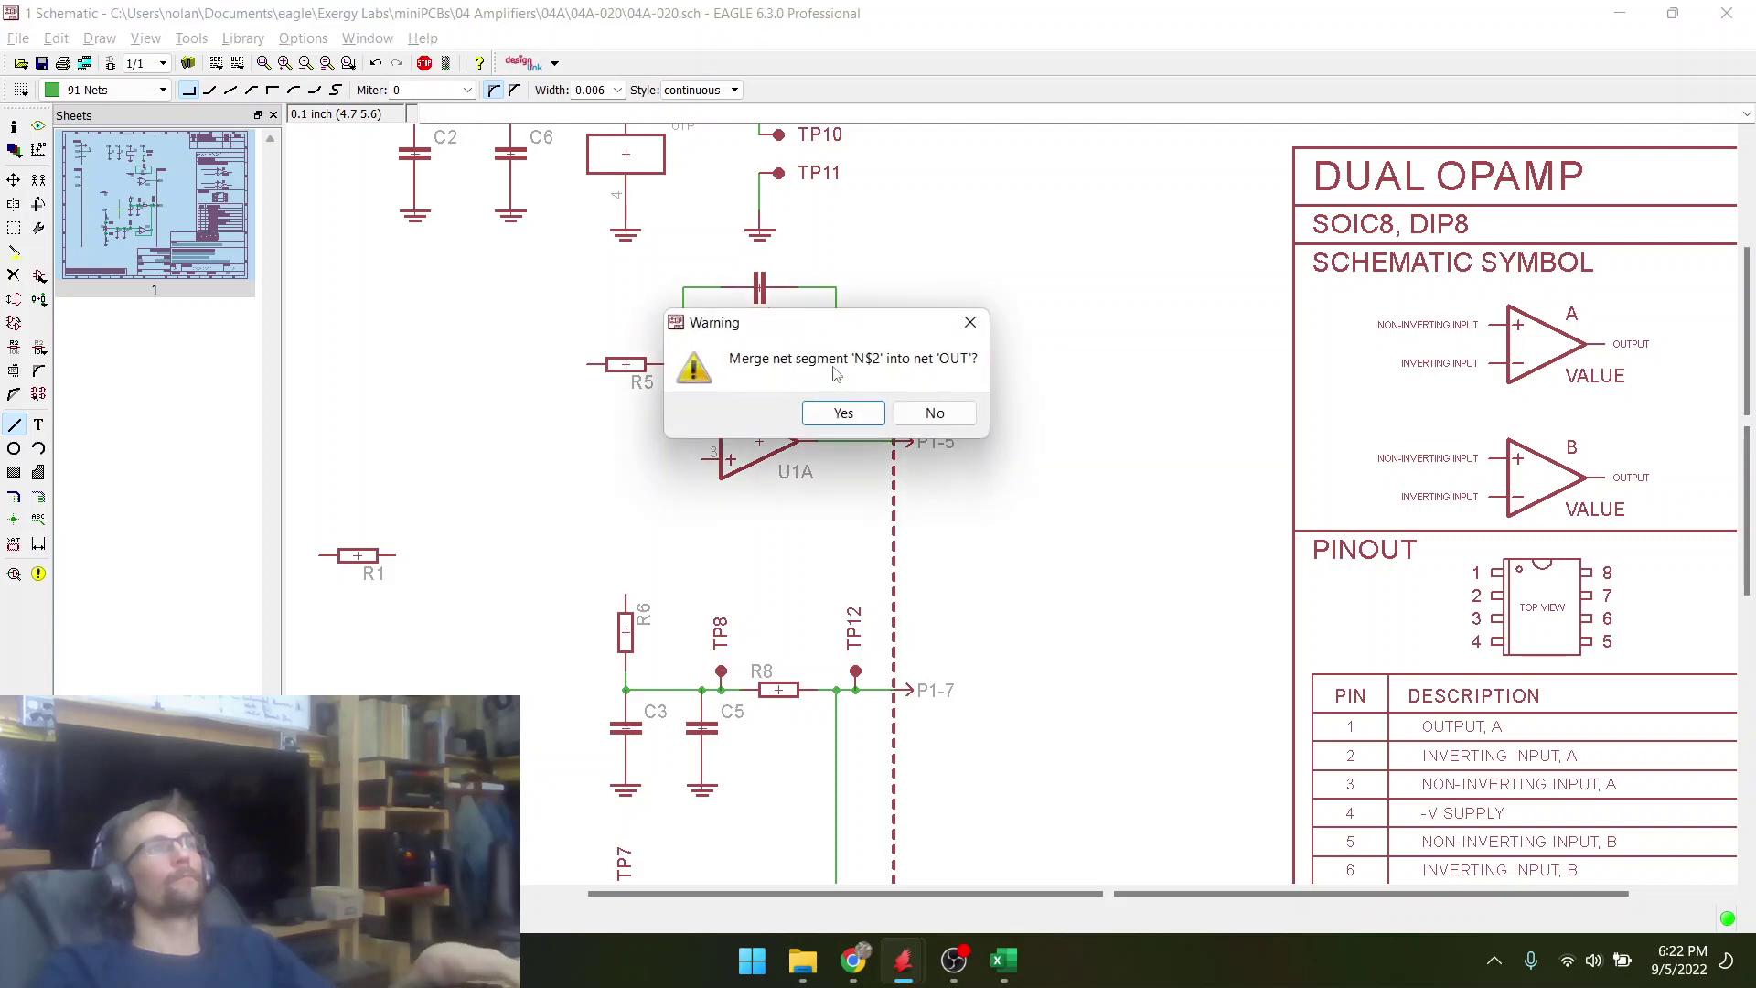
click(796, 414)
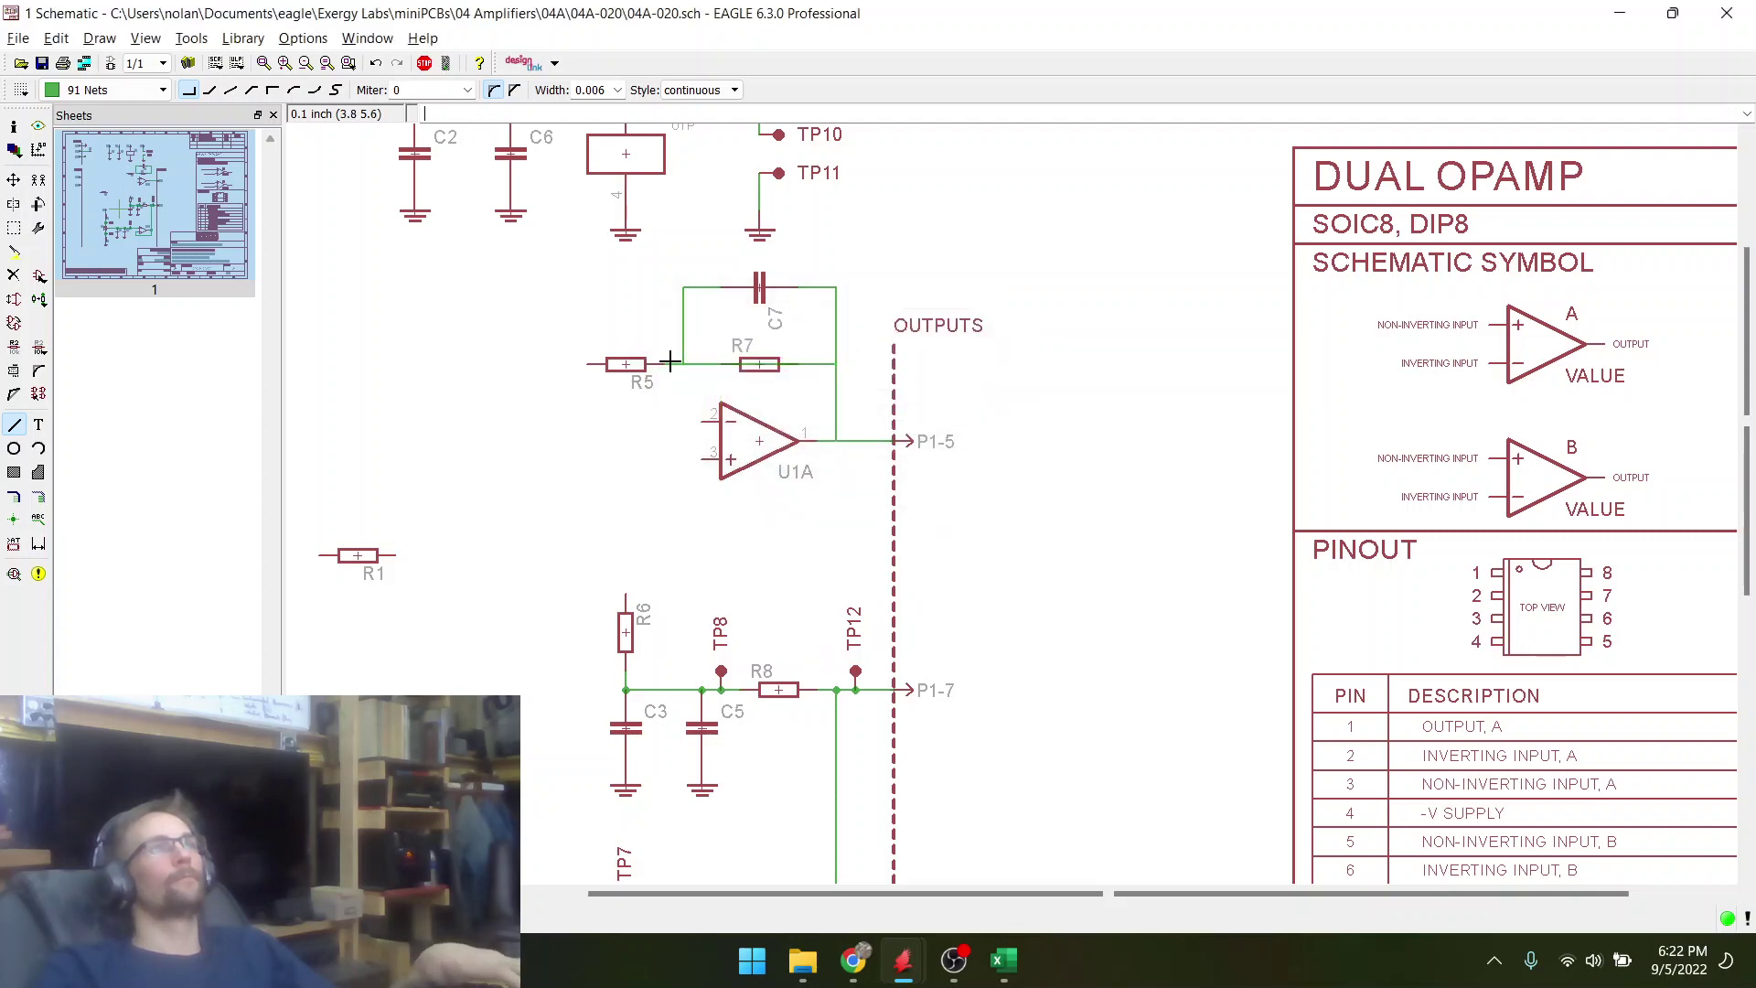
- Delete the stray net running through R7 and wire R5 to the input side of the feedback loop
click(14, 275)
scroll(829, 398, up, 3)
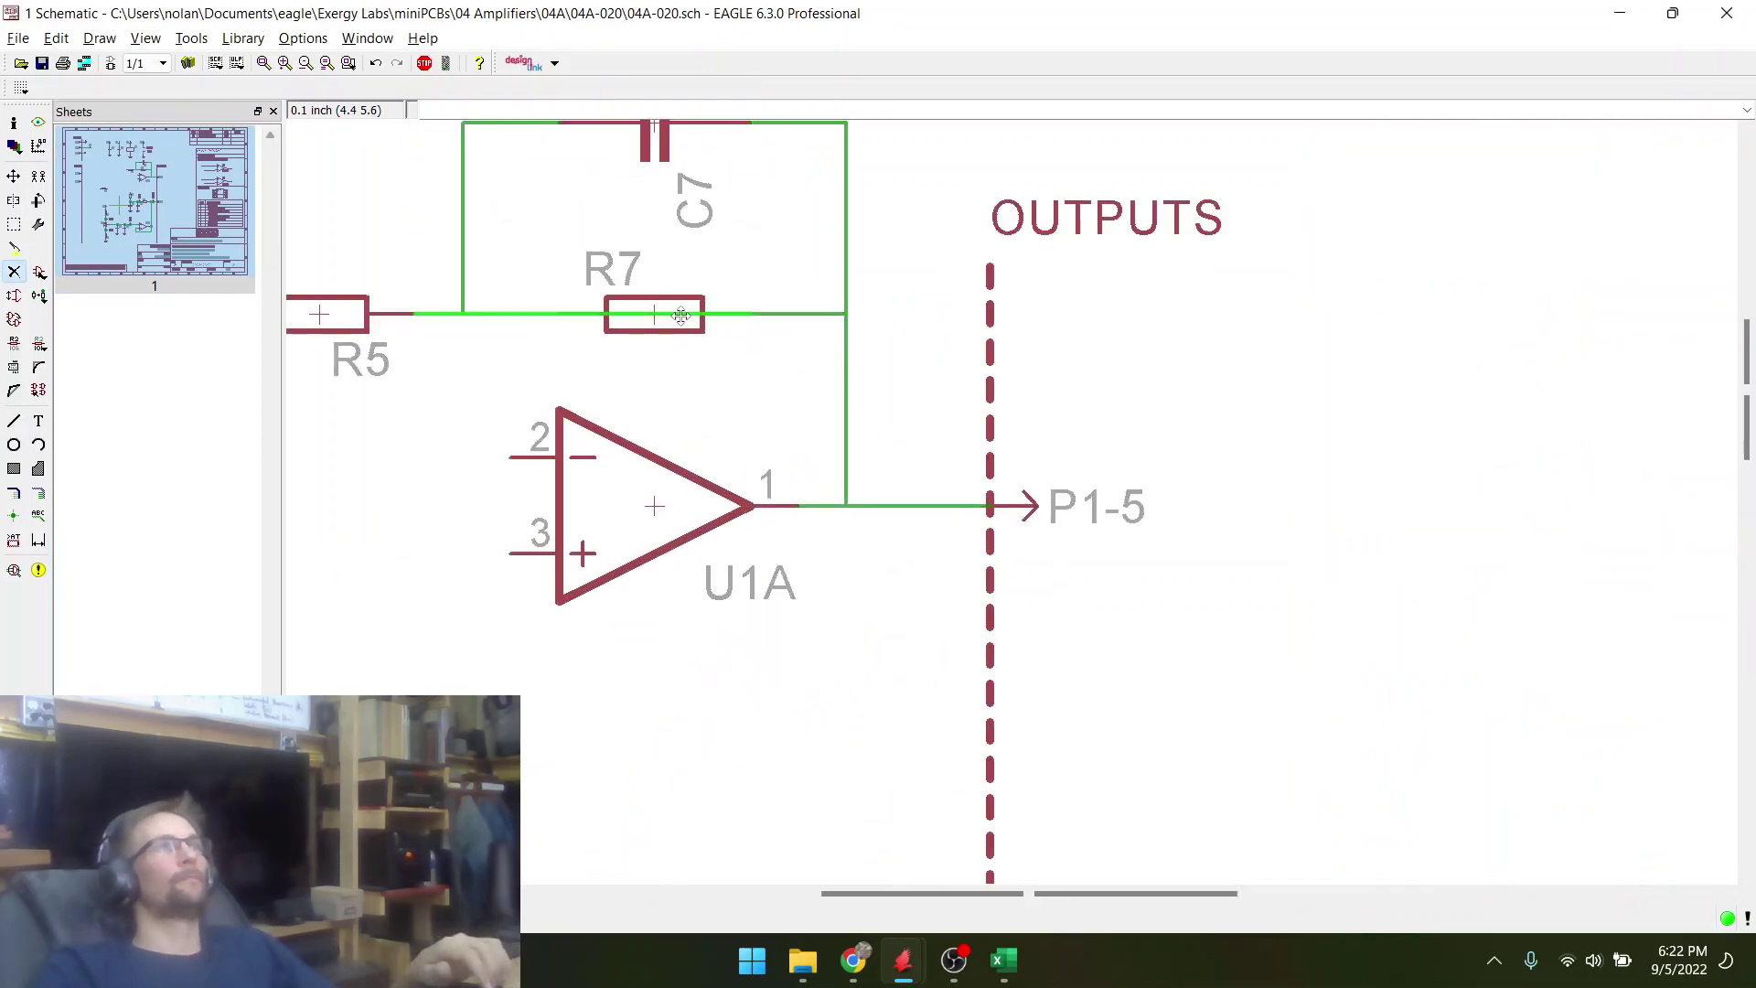
click(674, 317)
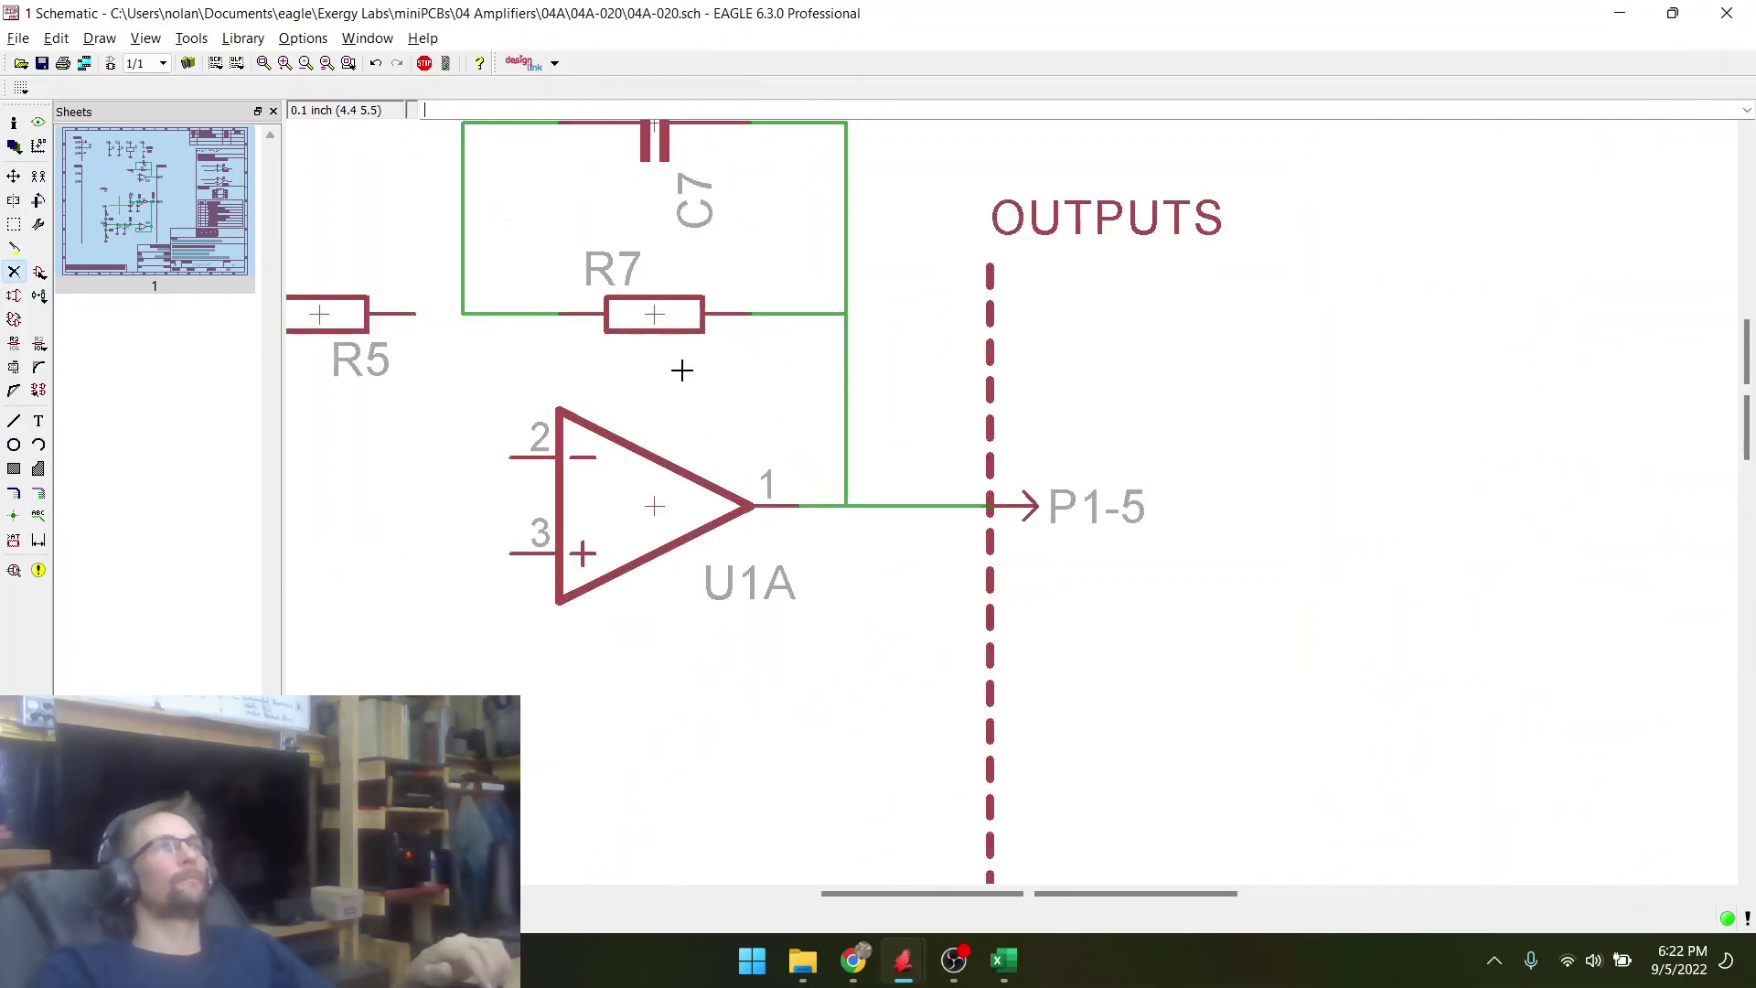
click(14, 420)
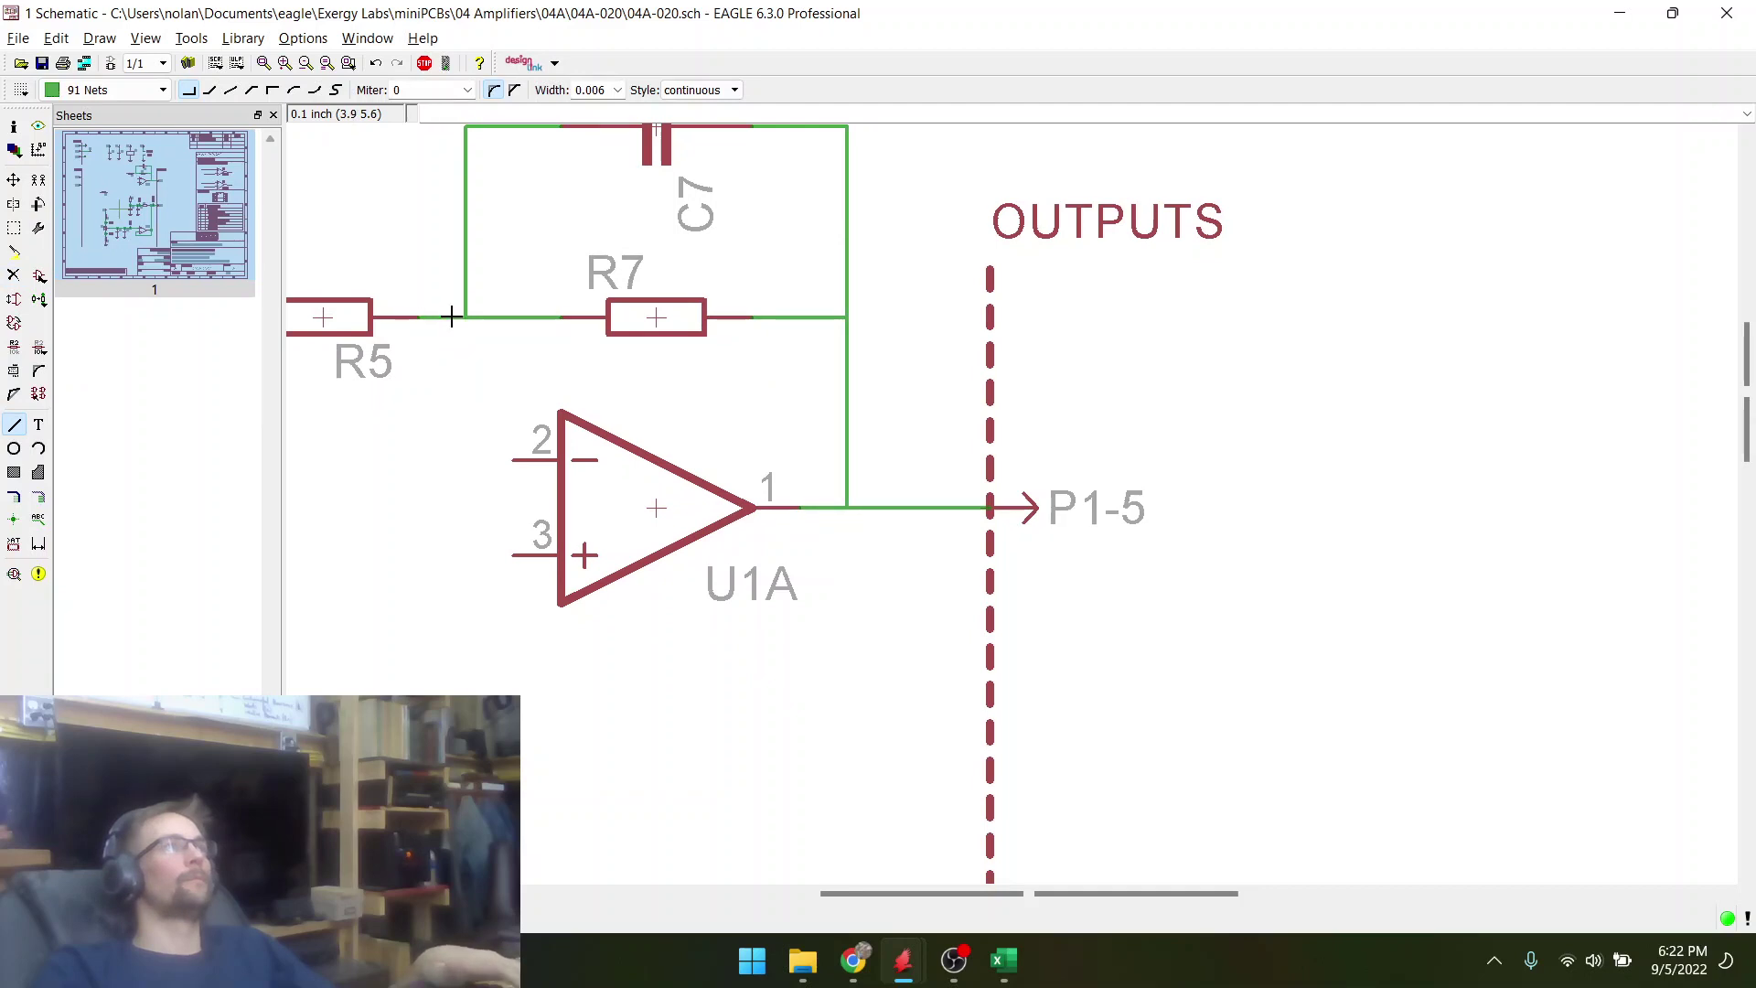
- Place junctions at the R5/R7 node, the R7 output node and U1A's output node, and save the schematic and board
click(14, 518)
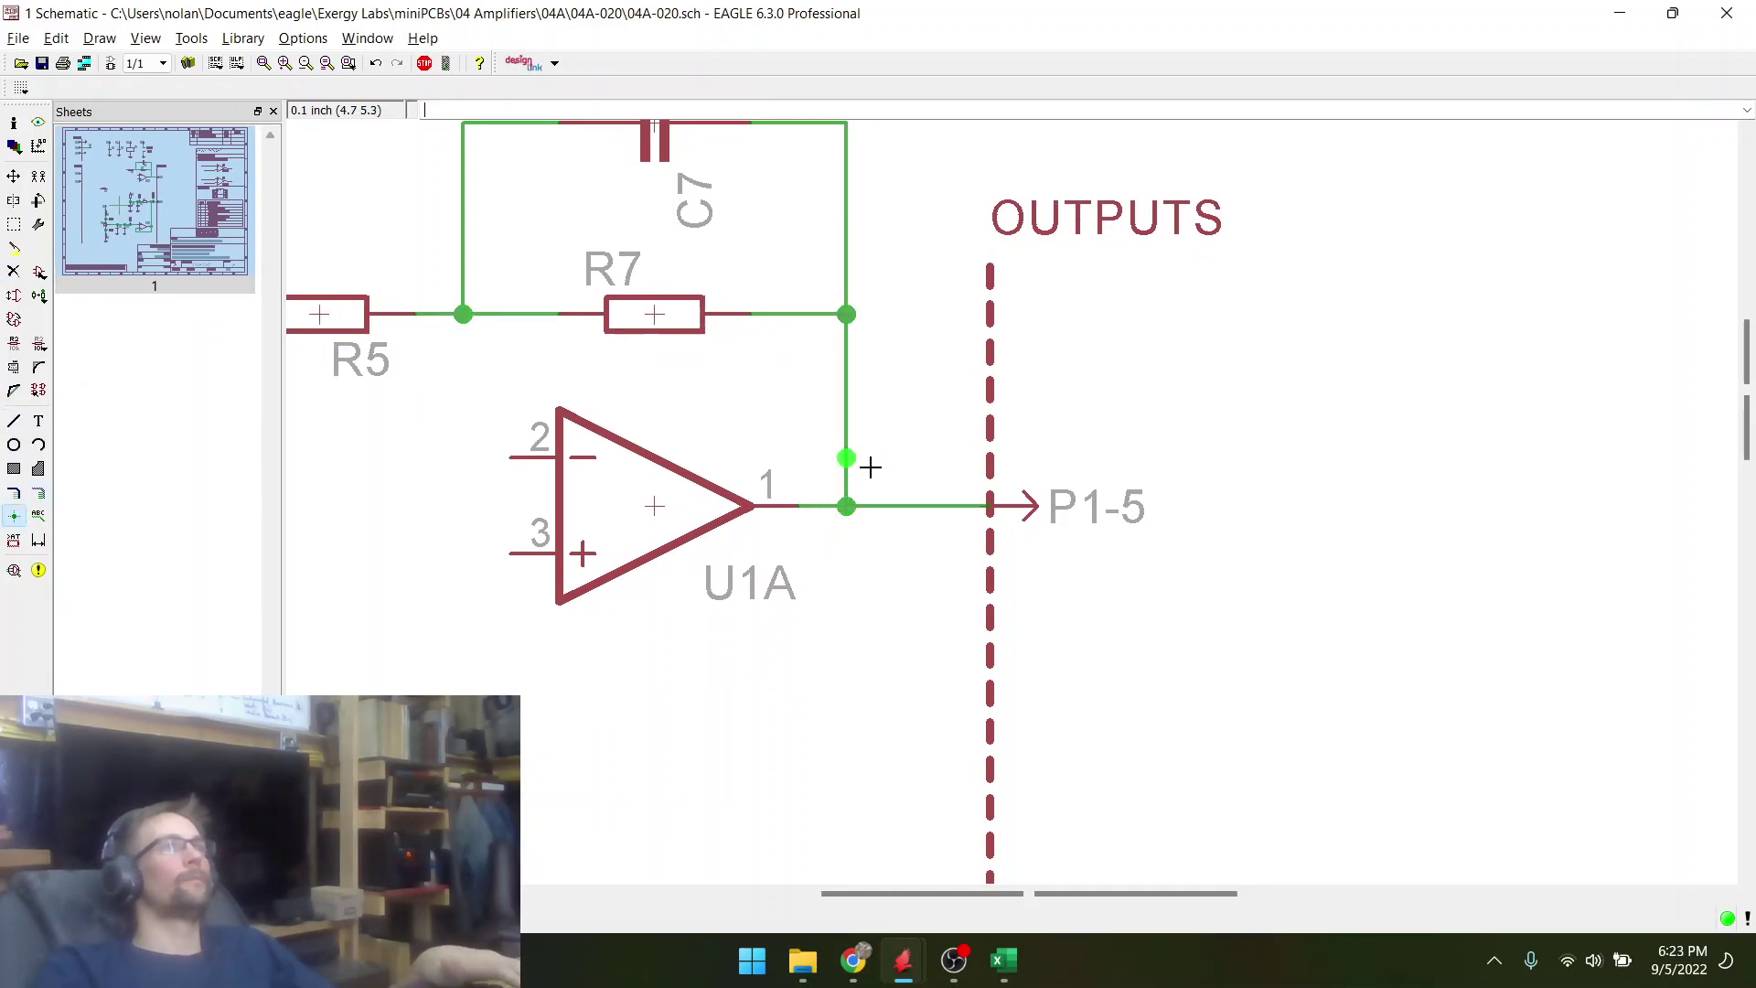
scroll(878, 329, down, 5)
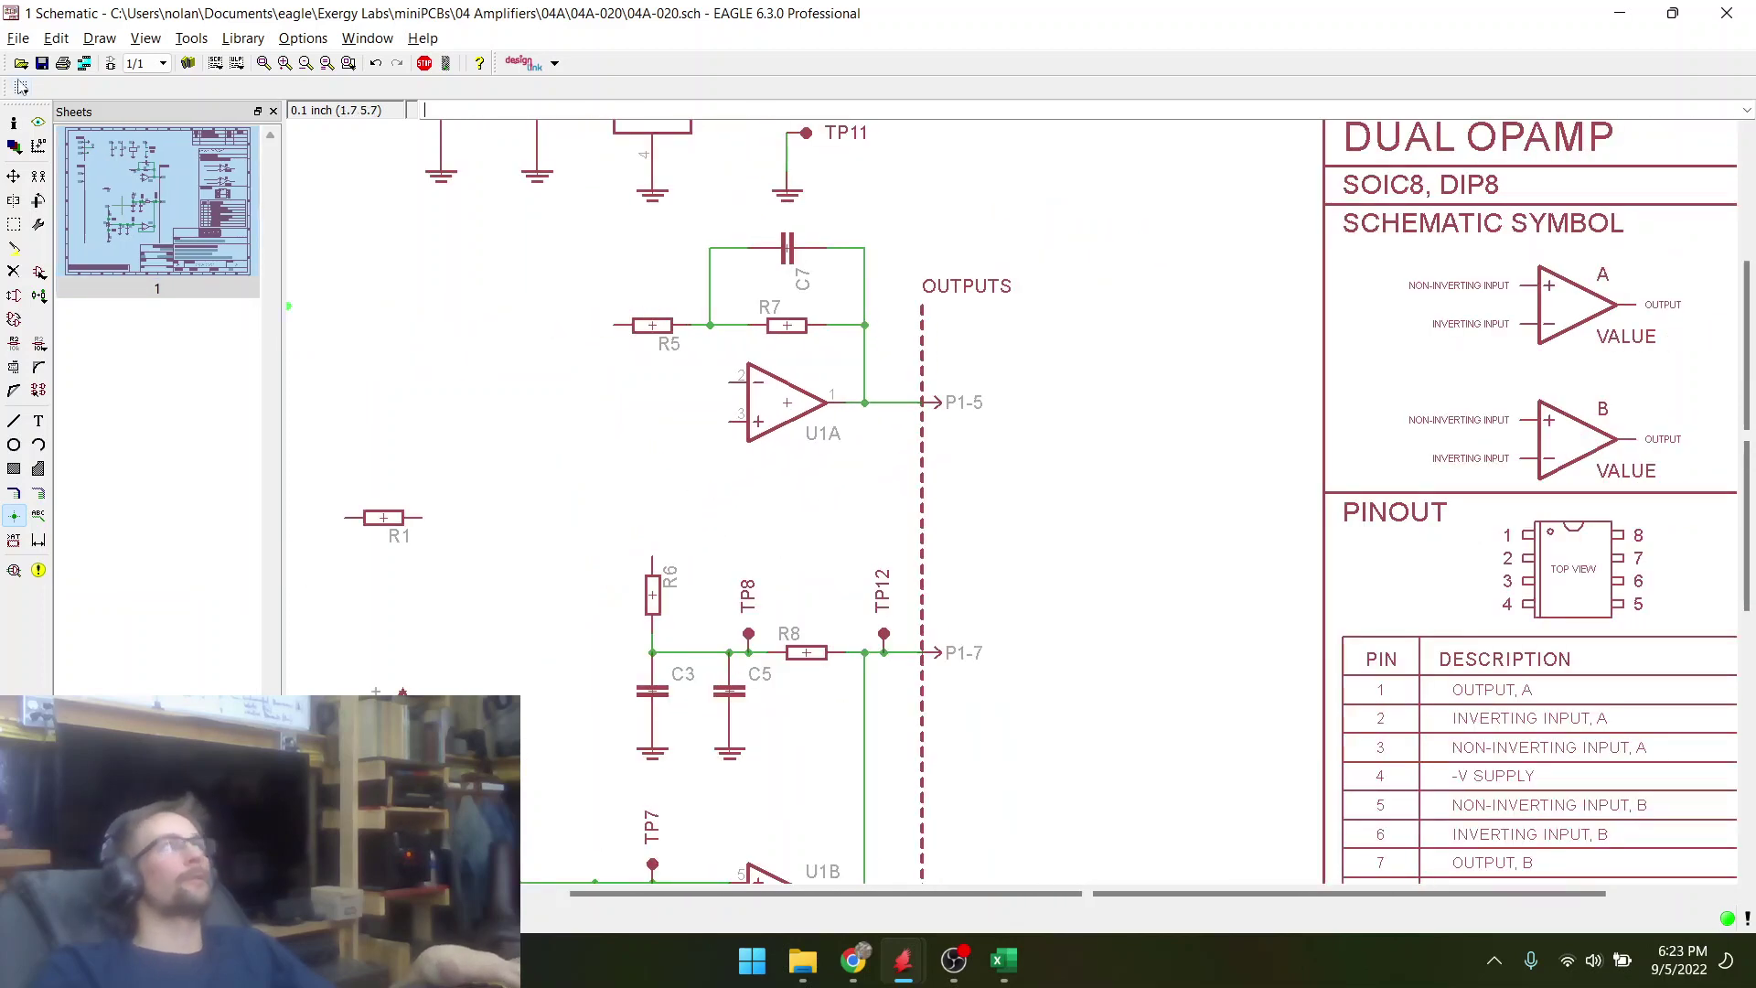
scroll(858, 466, down, 3)
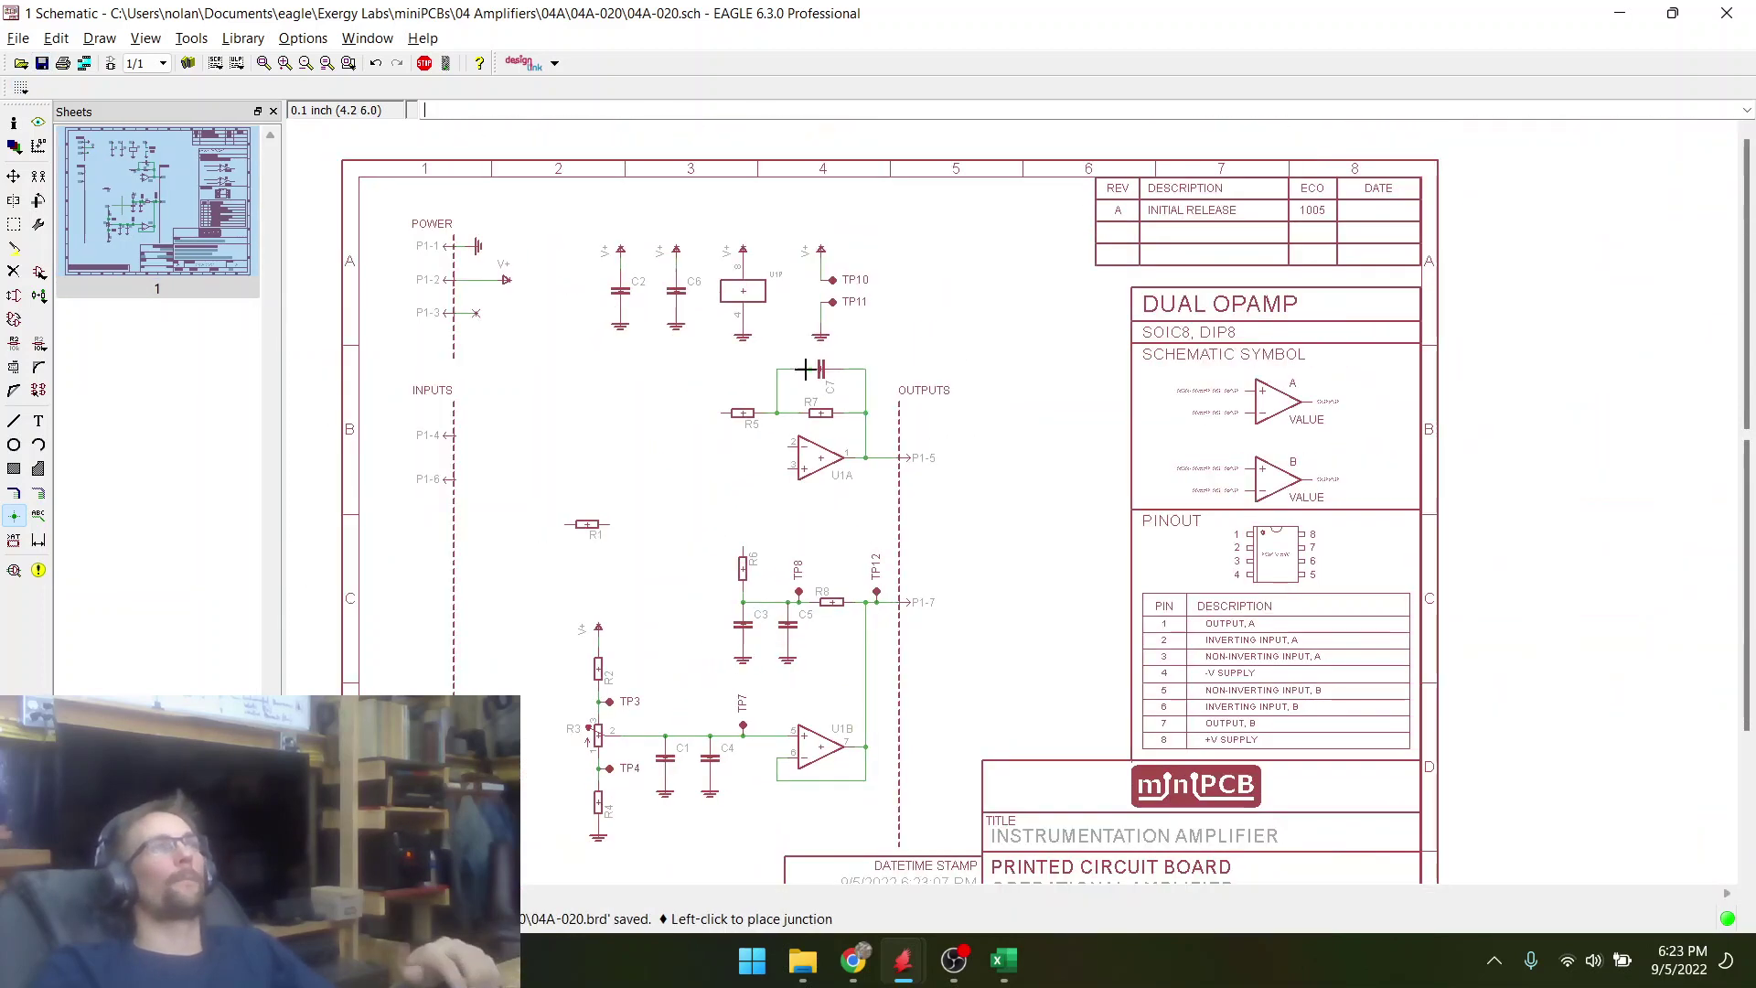
scroll(805, 369, up, 2)
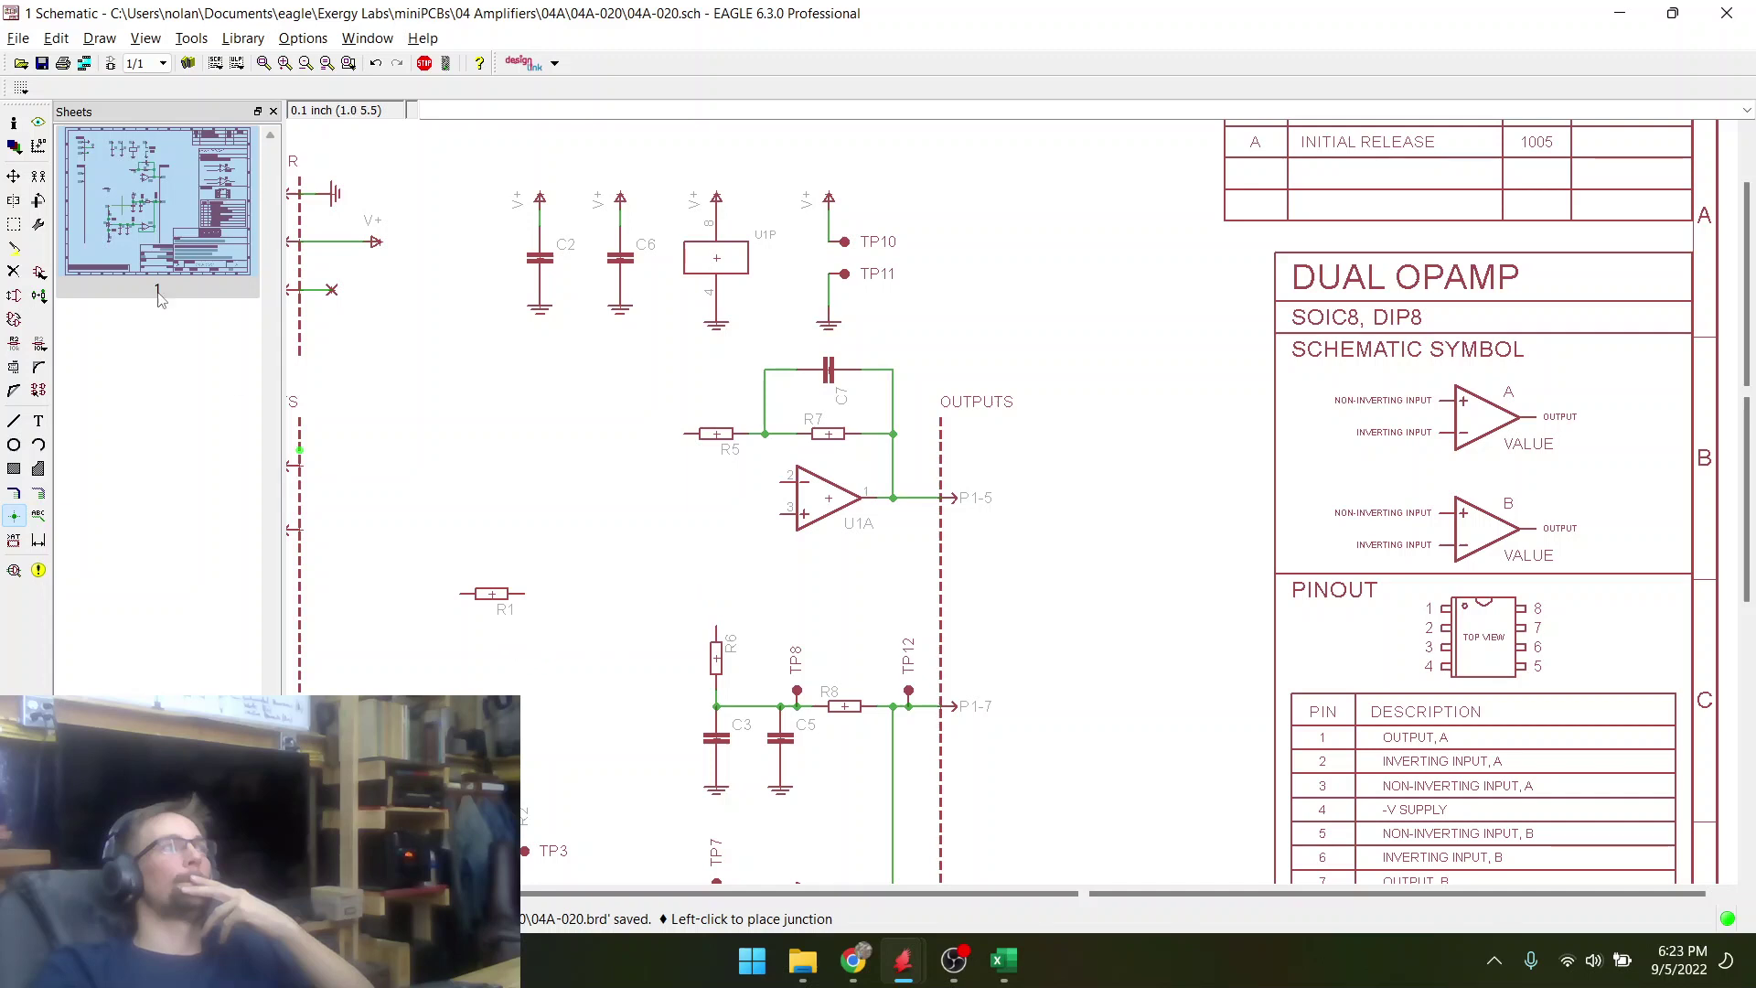
- Move R1 onto U1A's pin 3, then pull it back in line below R5 so a wire joins it to the pin
click(13, 175)
click(492, 594)
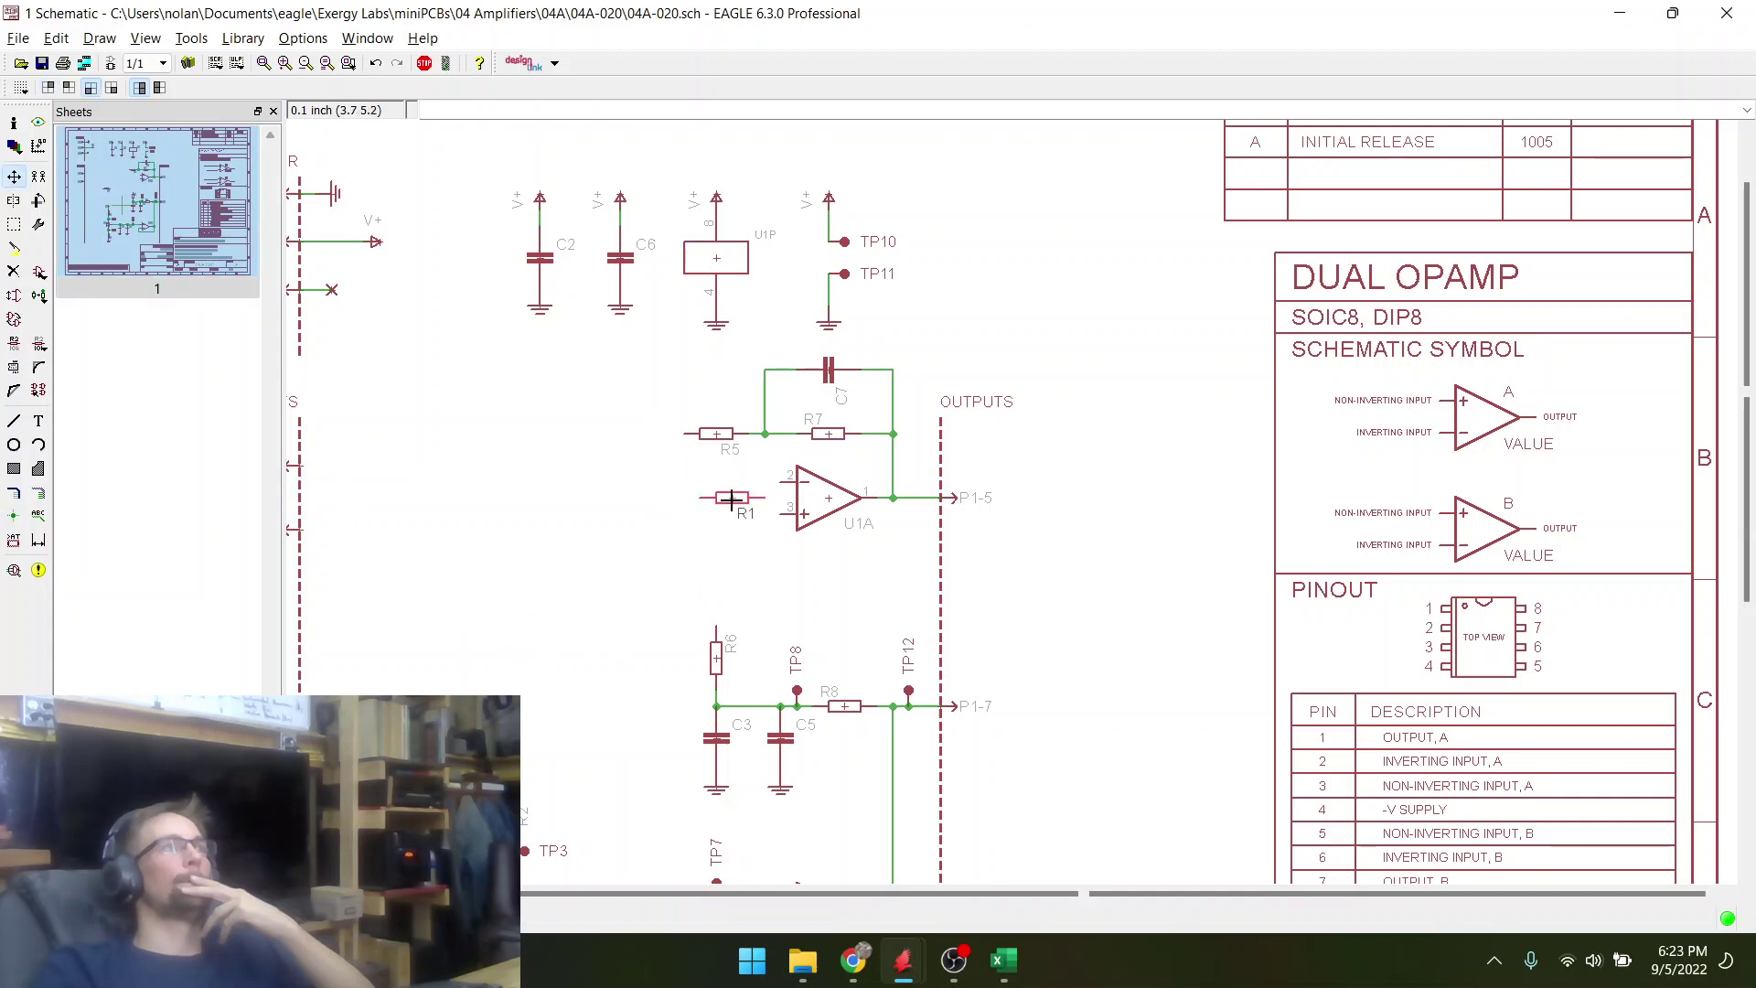
scroll(731, 499, up, 2)
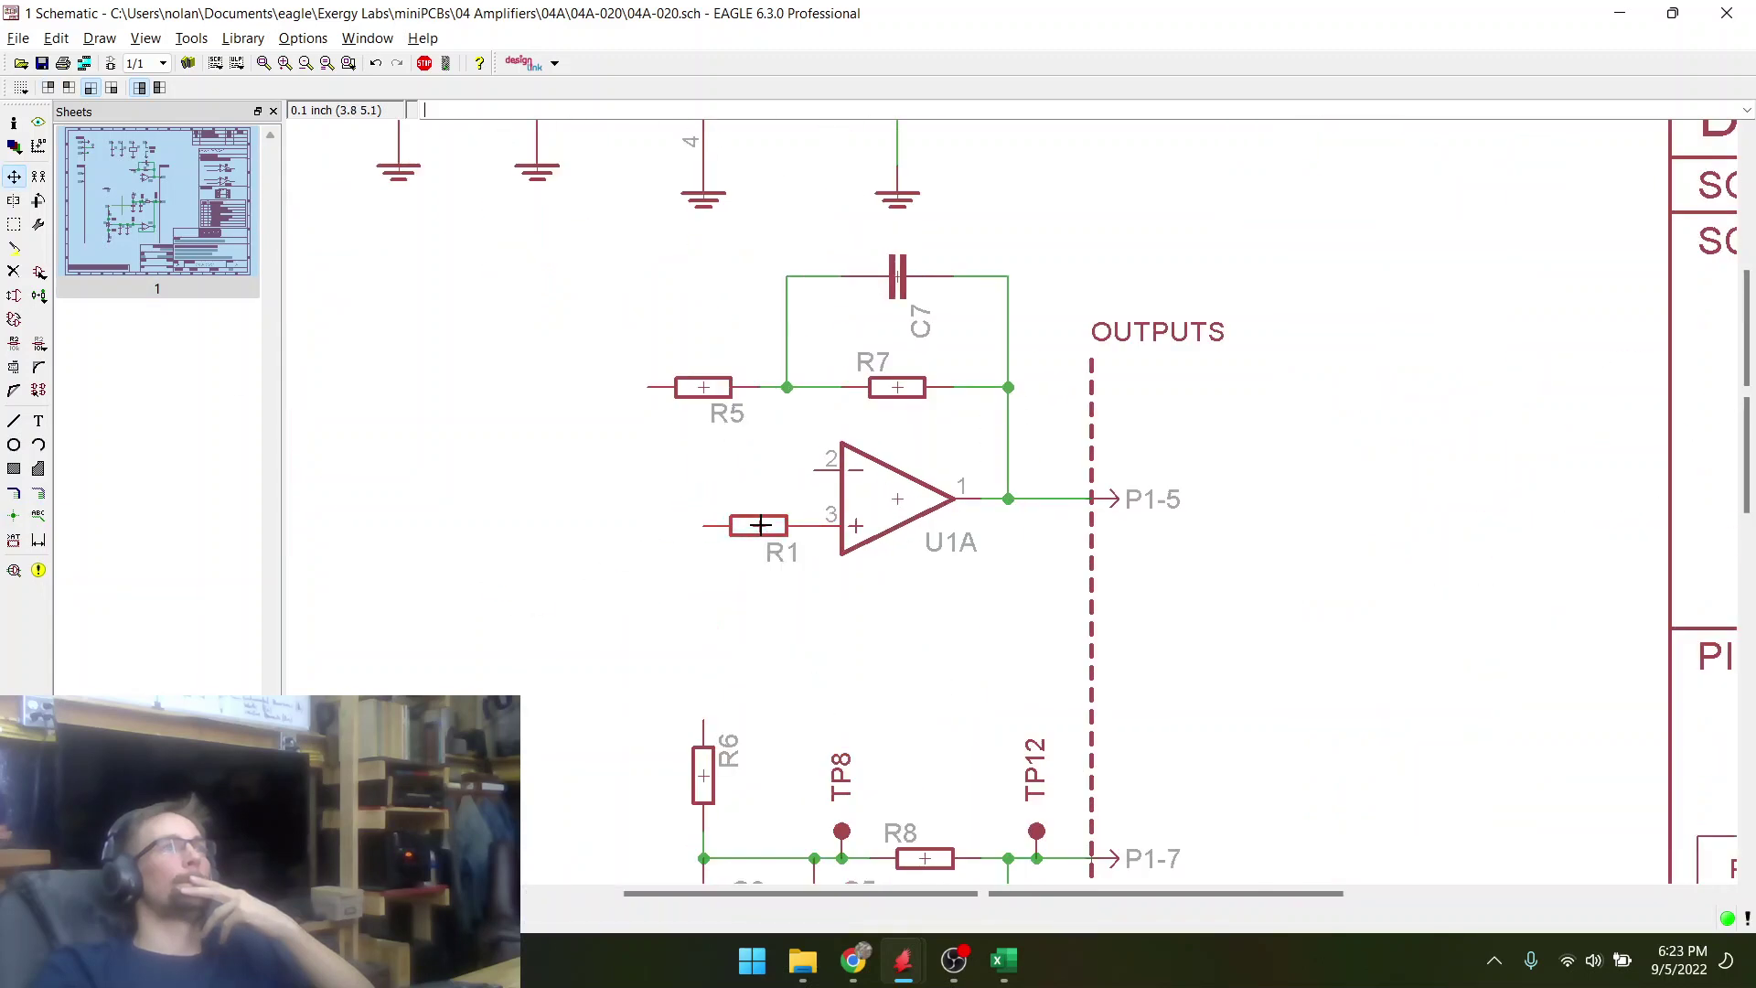
click(741, 523)
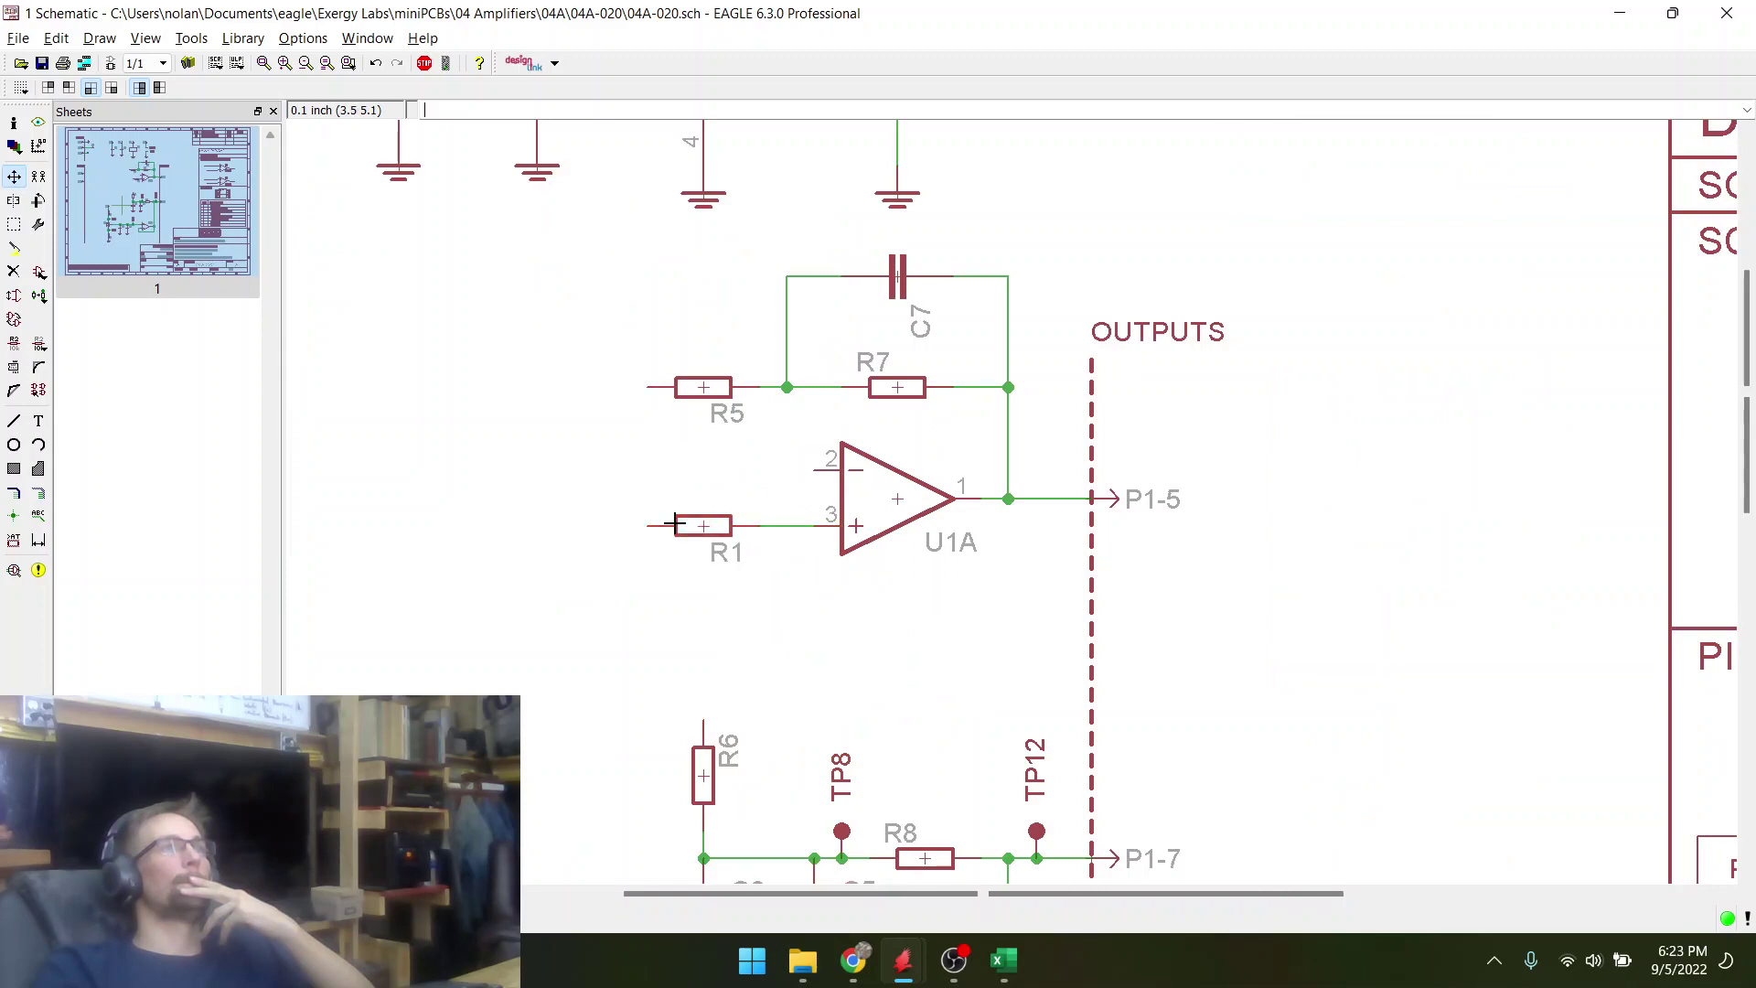
- Move R6 up to just below the wire between R1 and U1A's pin 3
scroll(466, 506, down, 5)
scroll(600, 577, up, 4)
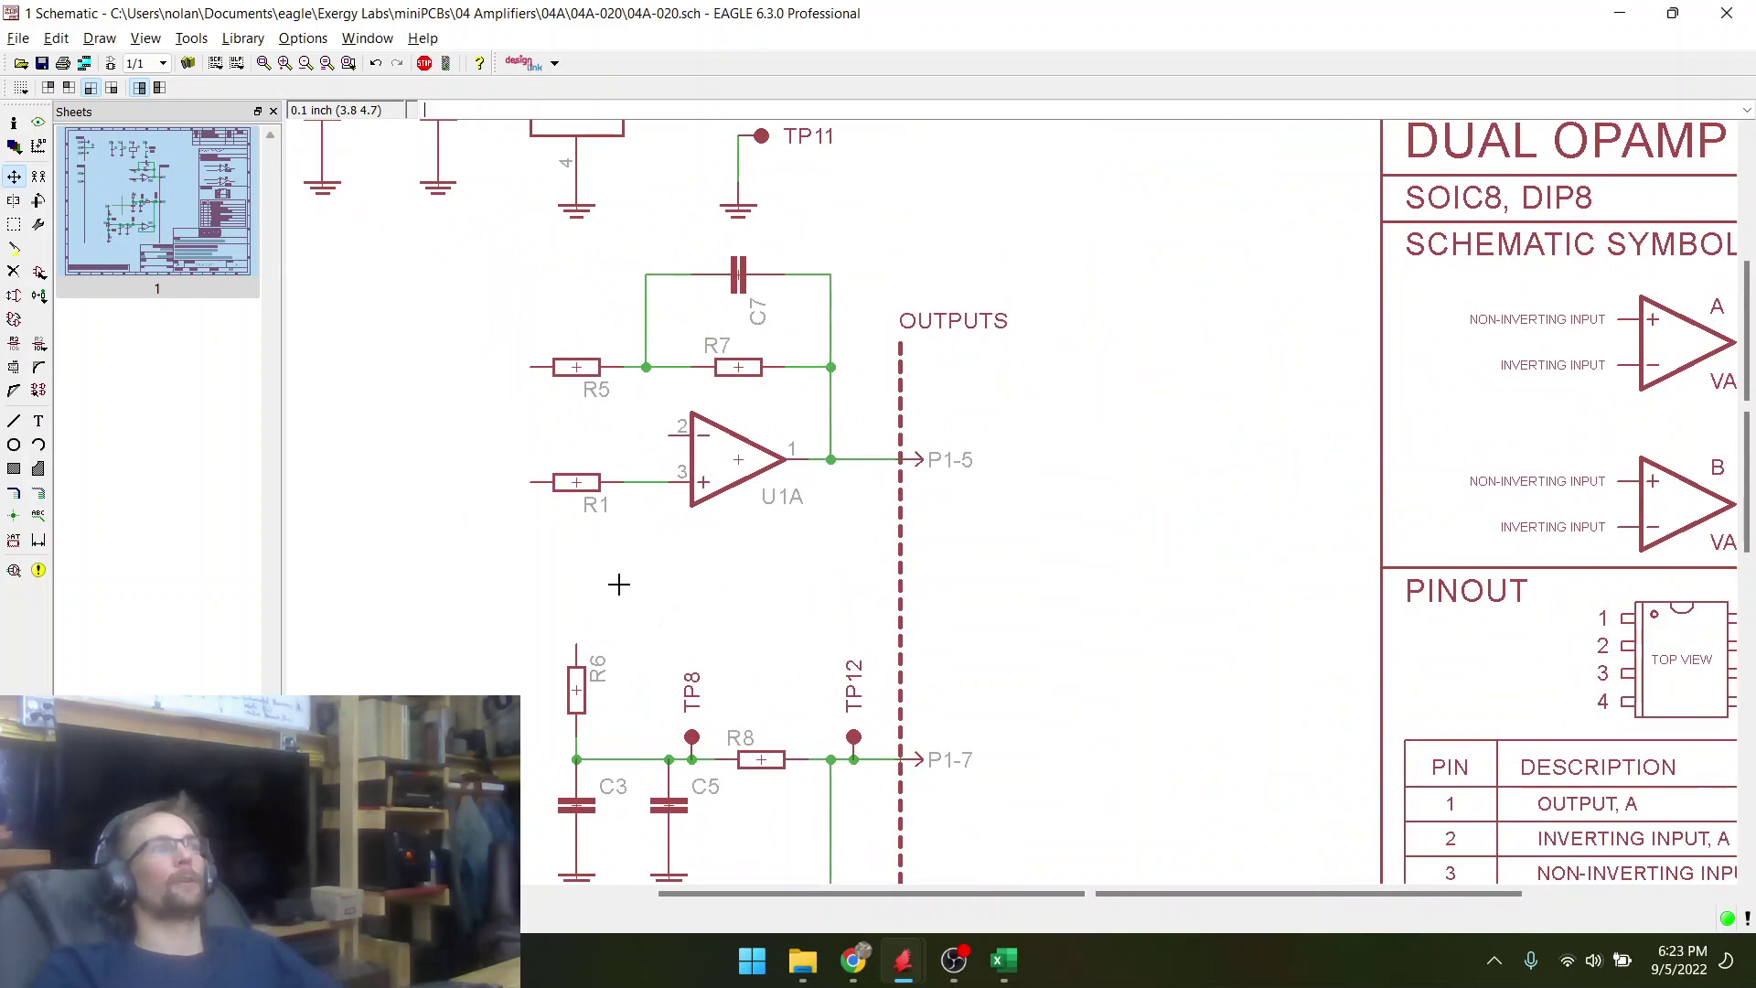
scroll(622, 549, down, 1)
click(582, 657)
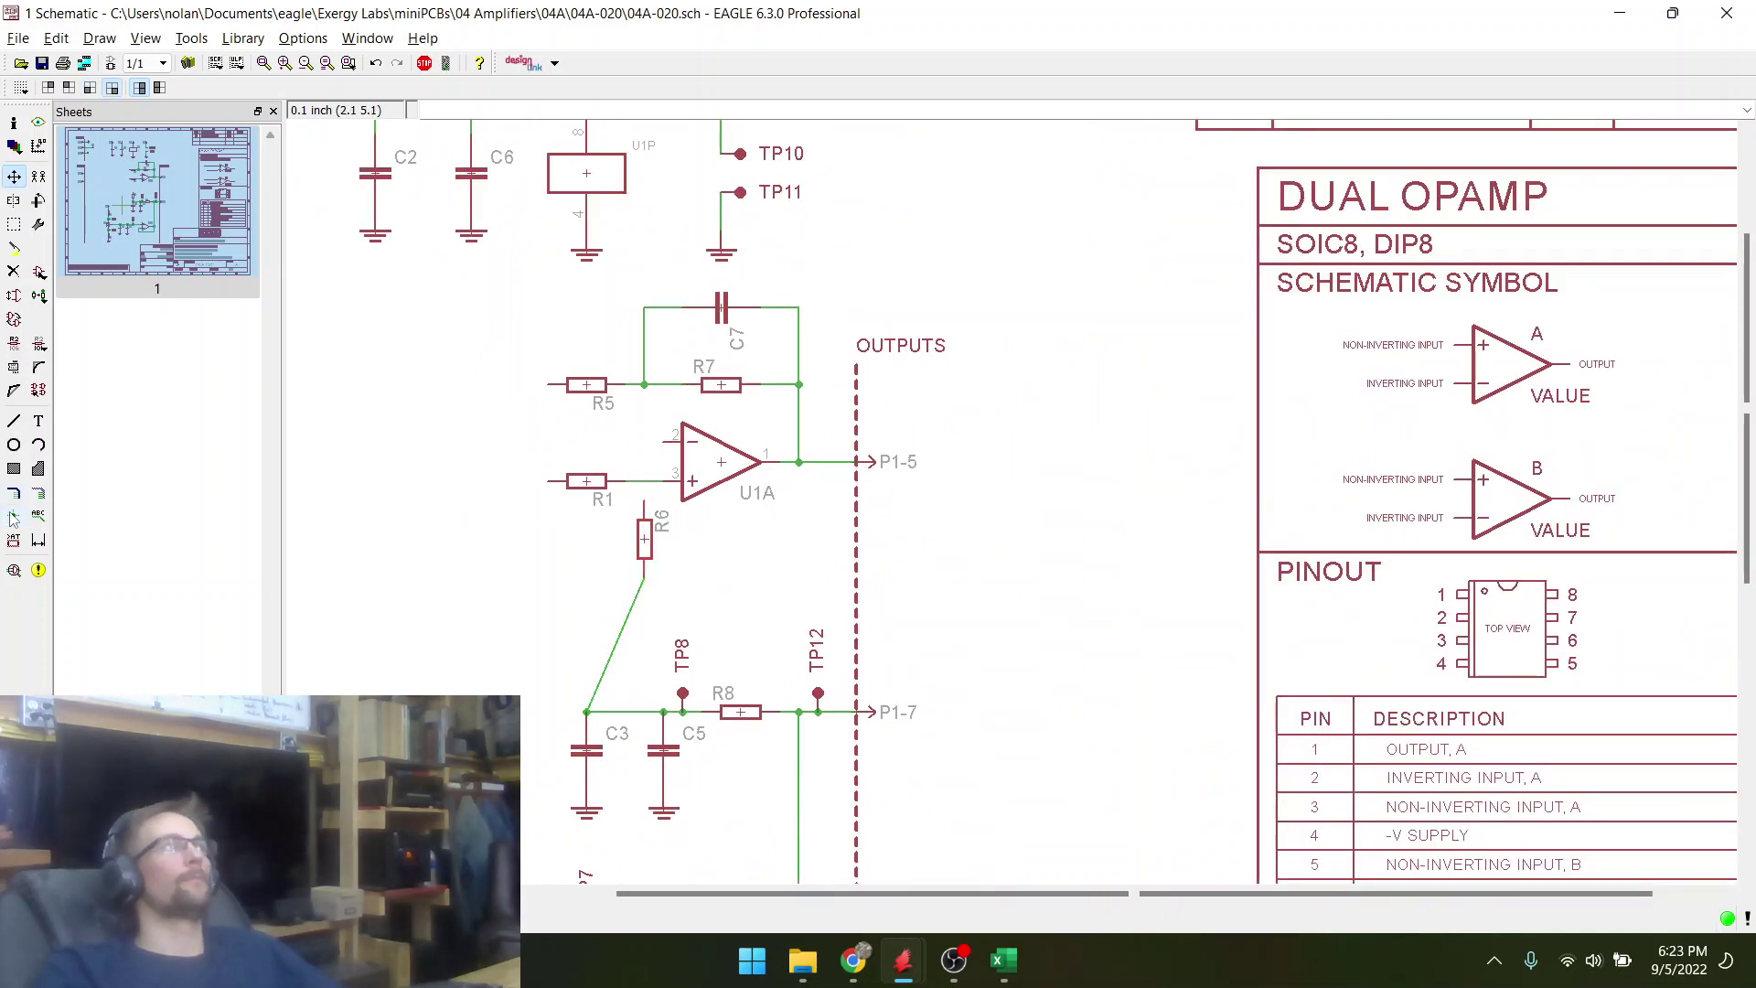
- Wire the upper end of R6 to the net between R1 and U1A's pin 3 and place a junction there
click(15, 422)
scroll(631, 498, up, 6)
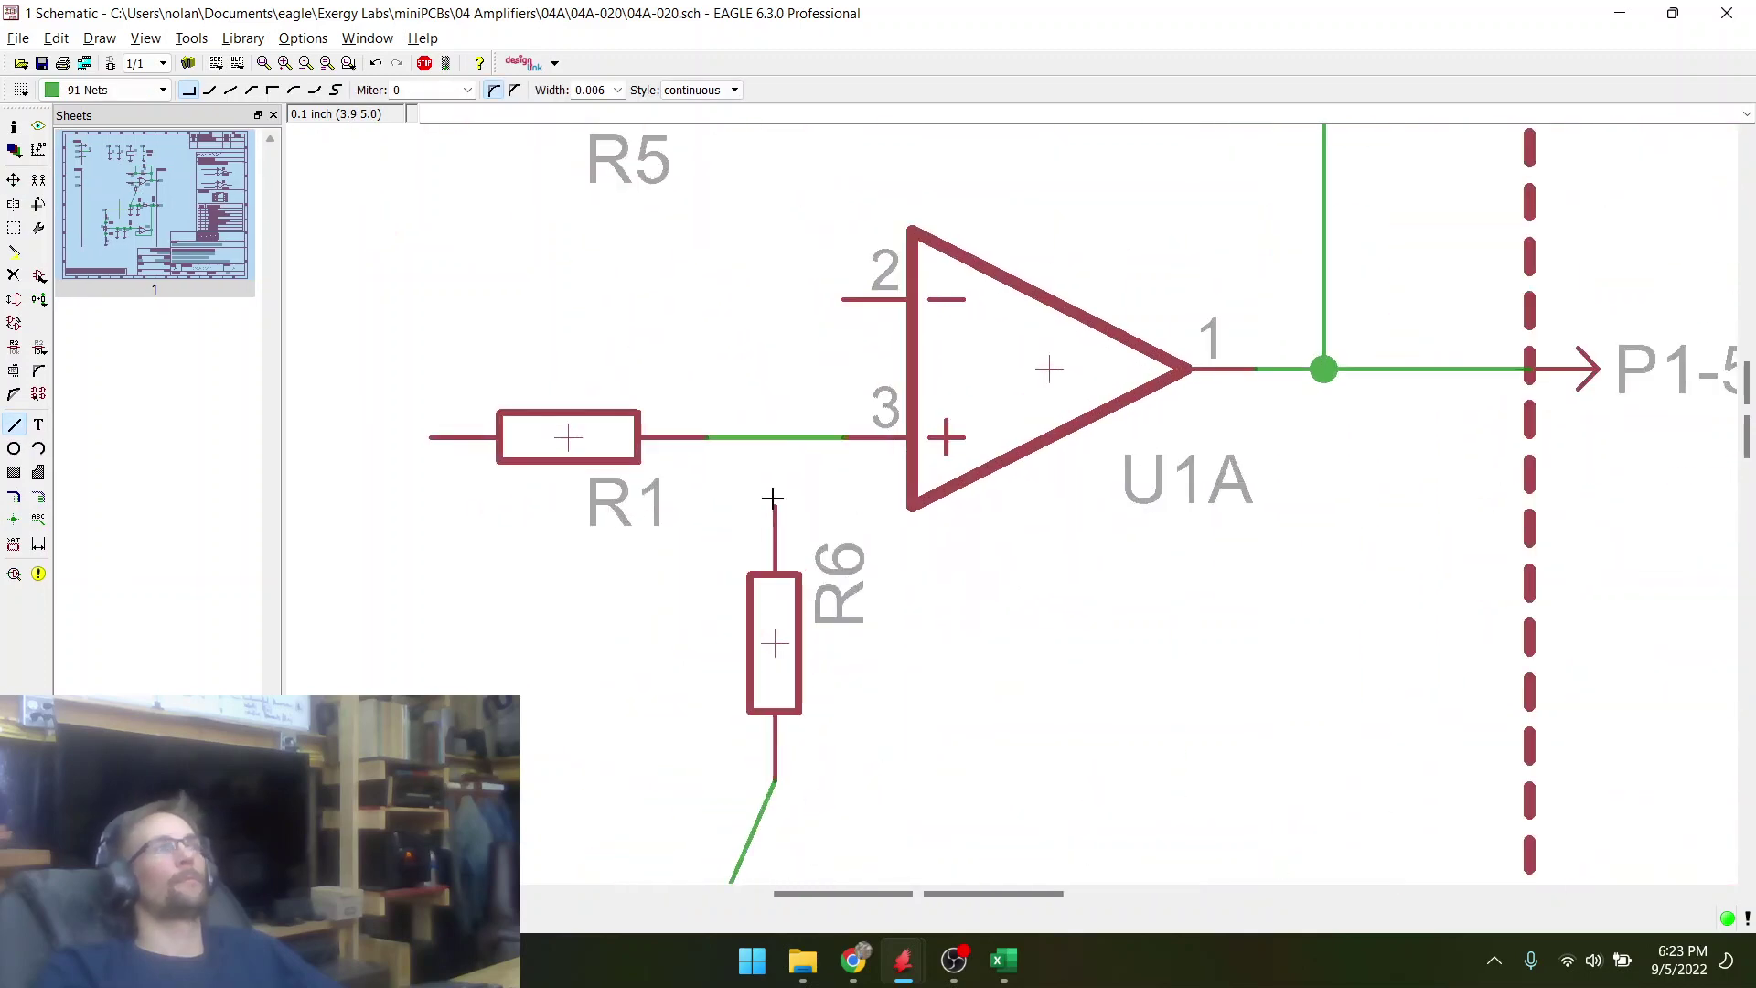
click(13, 515)
click(773, 436)
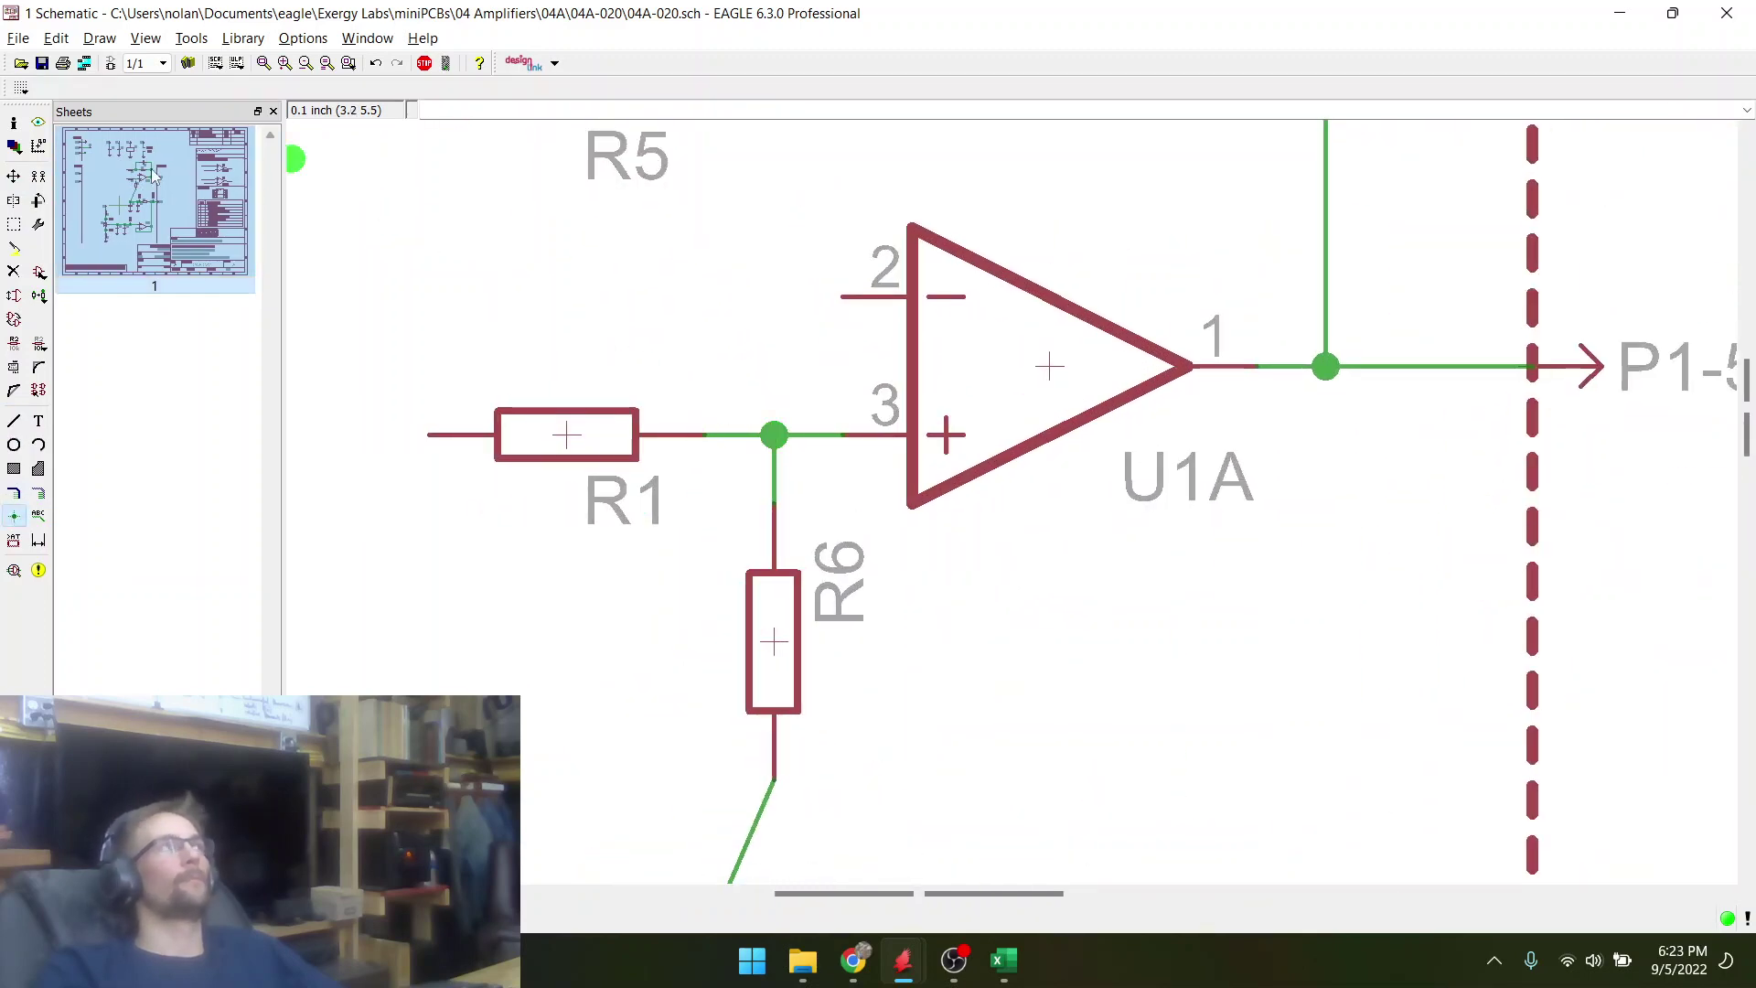
- Group C3 and C5 with their grounds, rotate them sideways, and place them beside the vertical wire below R6
click(14, 176)
scroll(662, 517, down, 5)
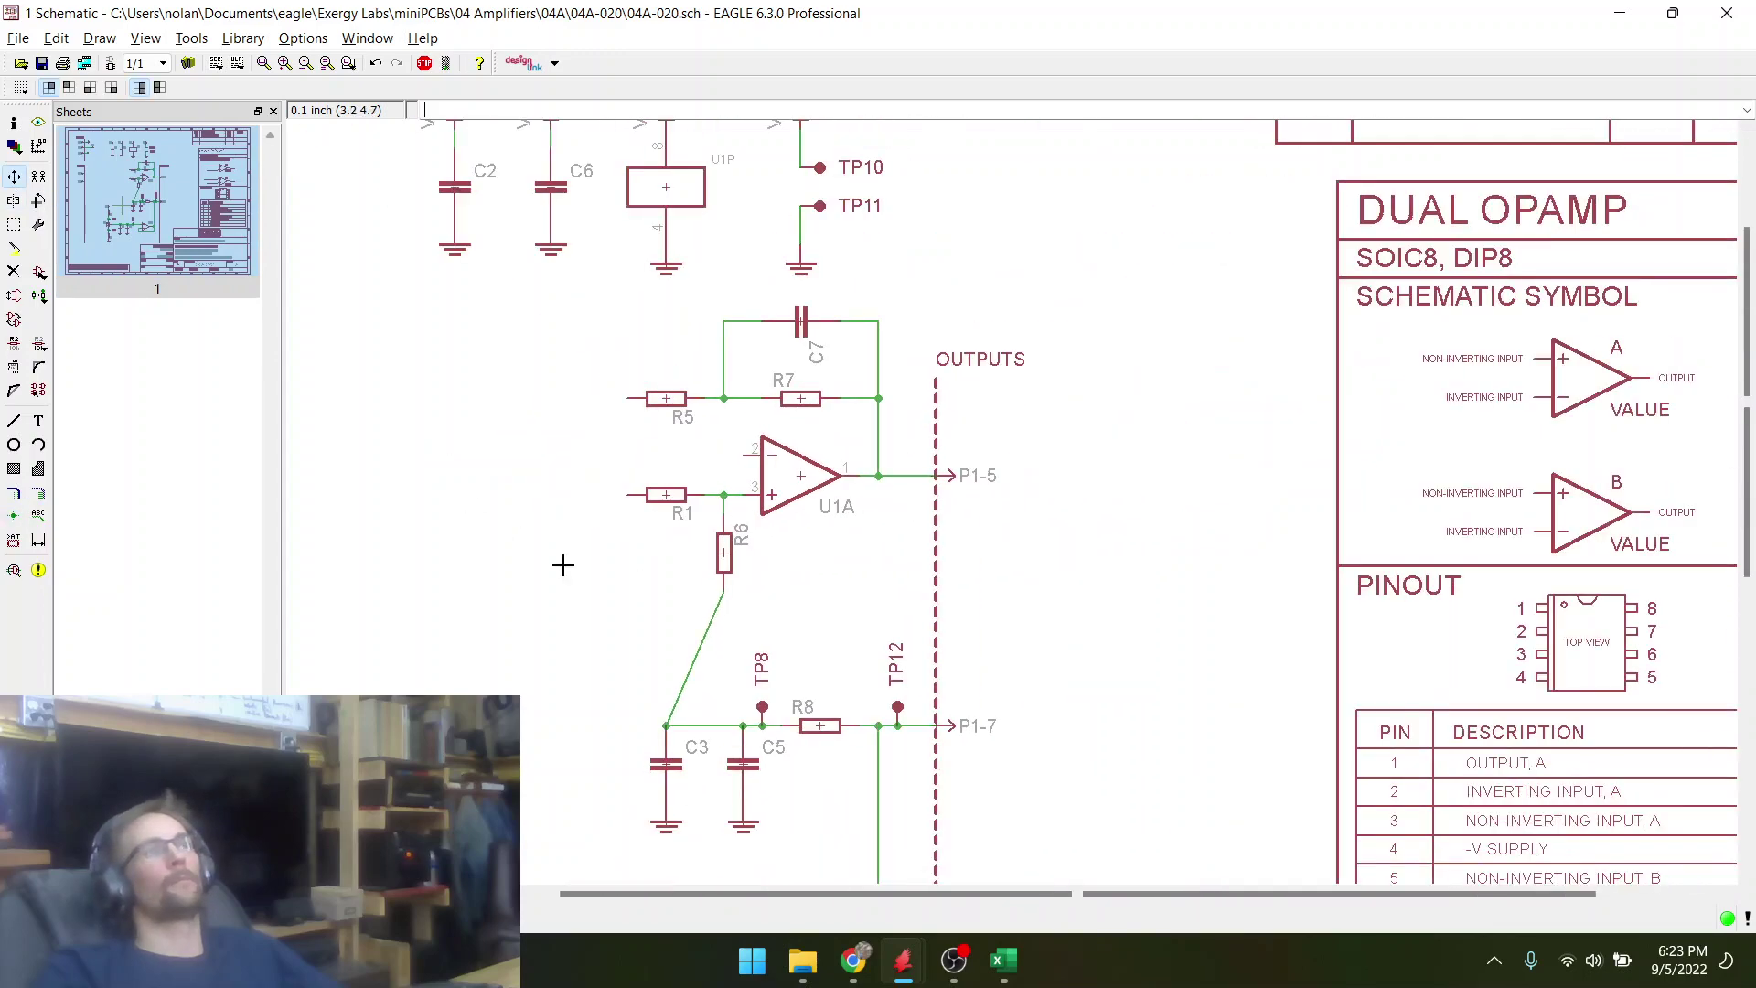
scroll(564, 566, down, 2)
scroll(705, 678, up, 3)
scroll(870, 552, down, 4)
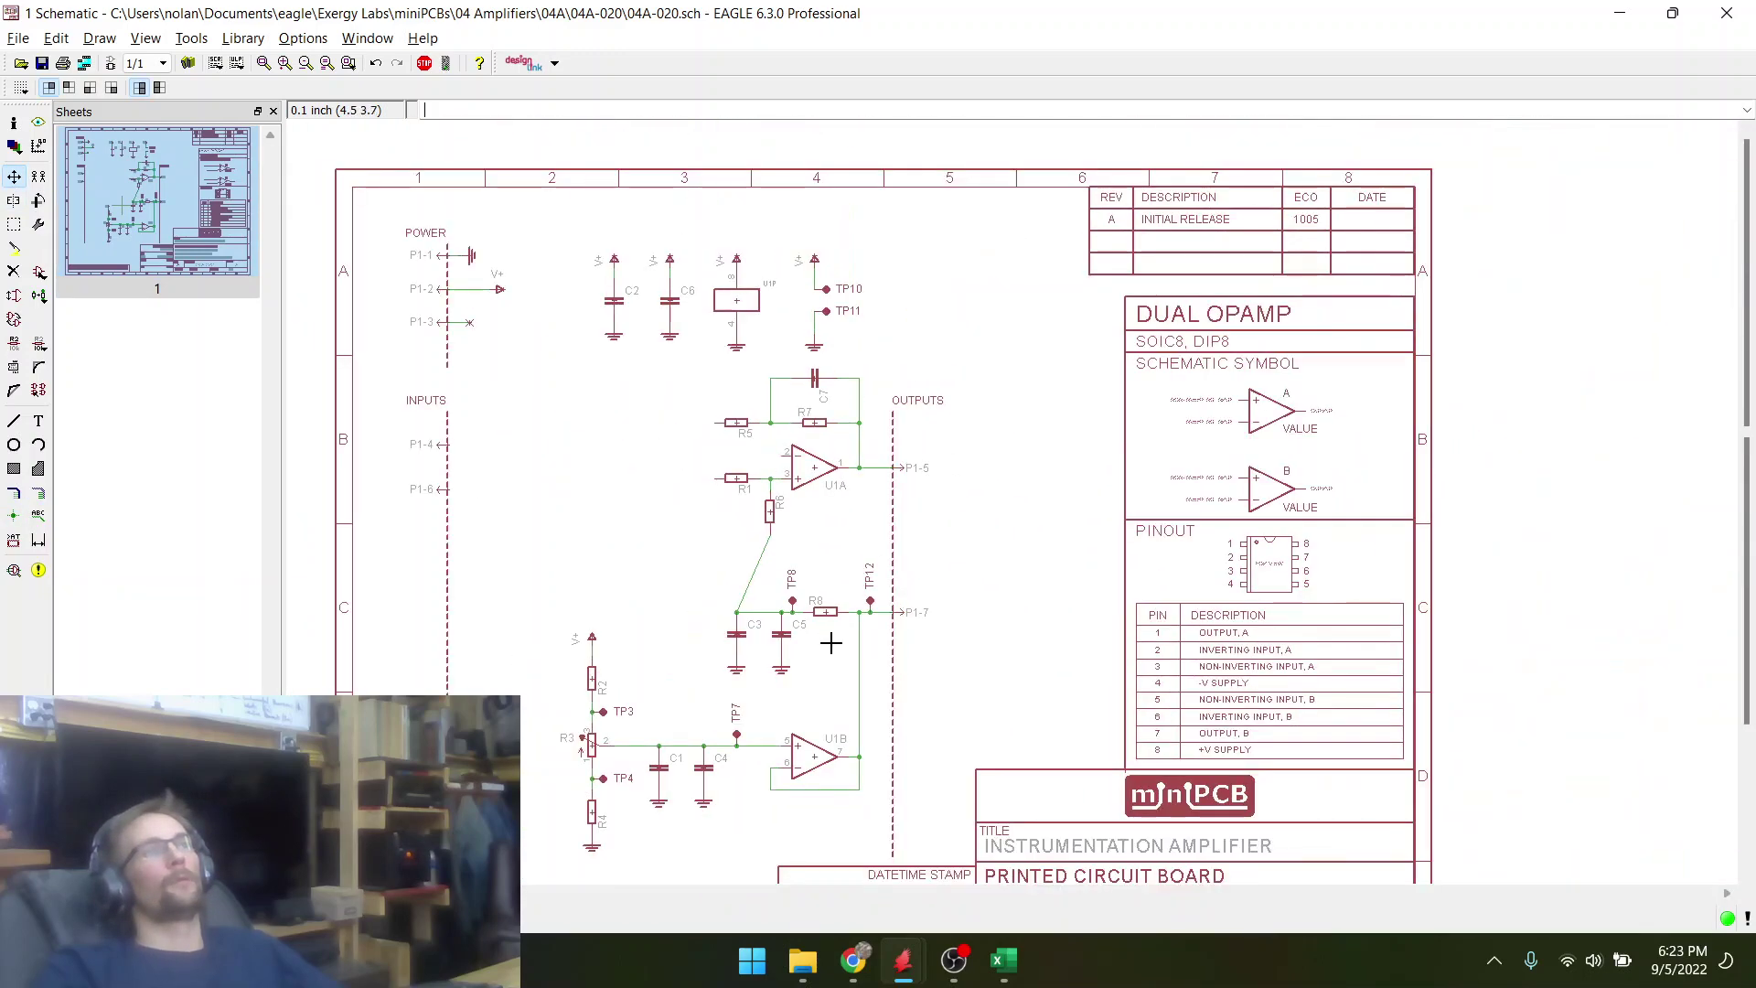
scroll(830, 644, up, 3)
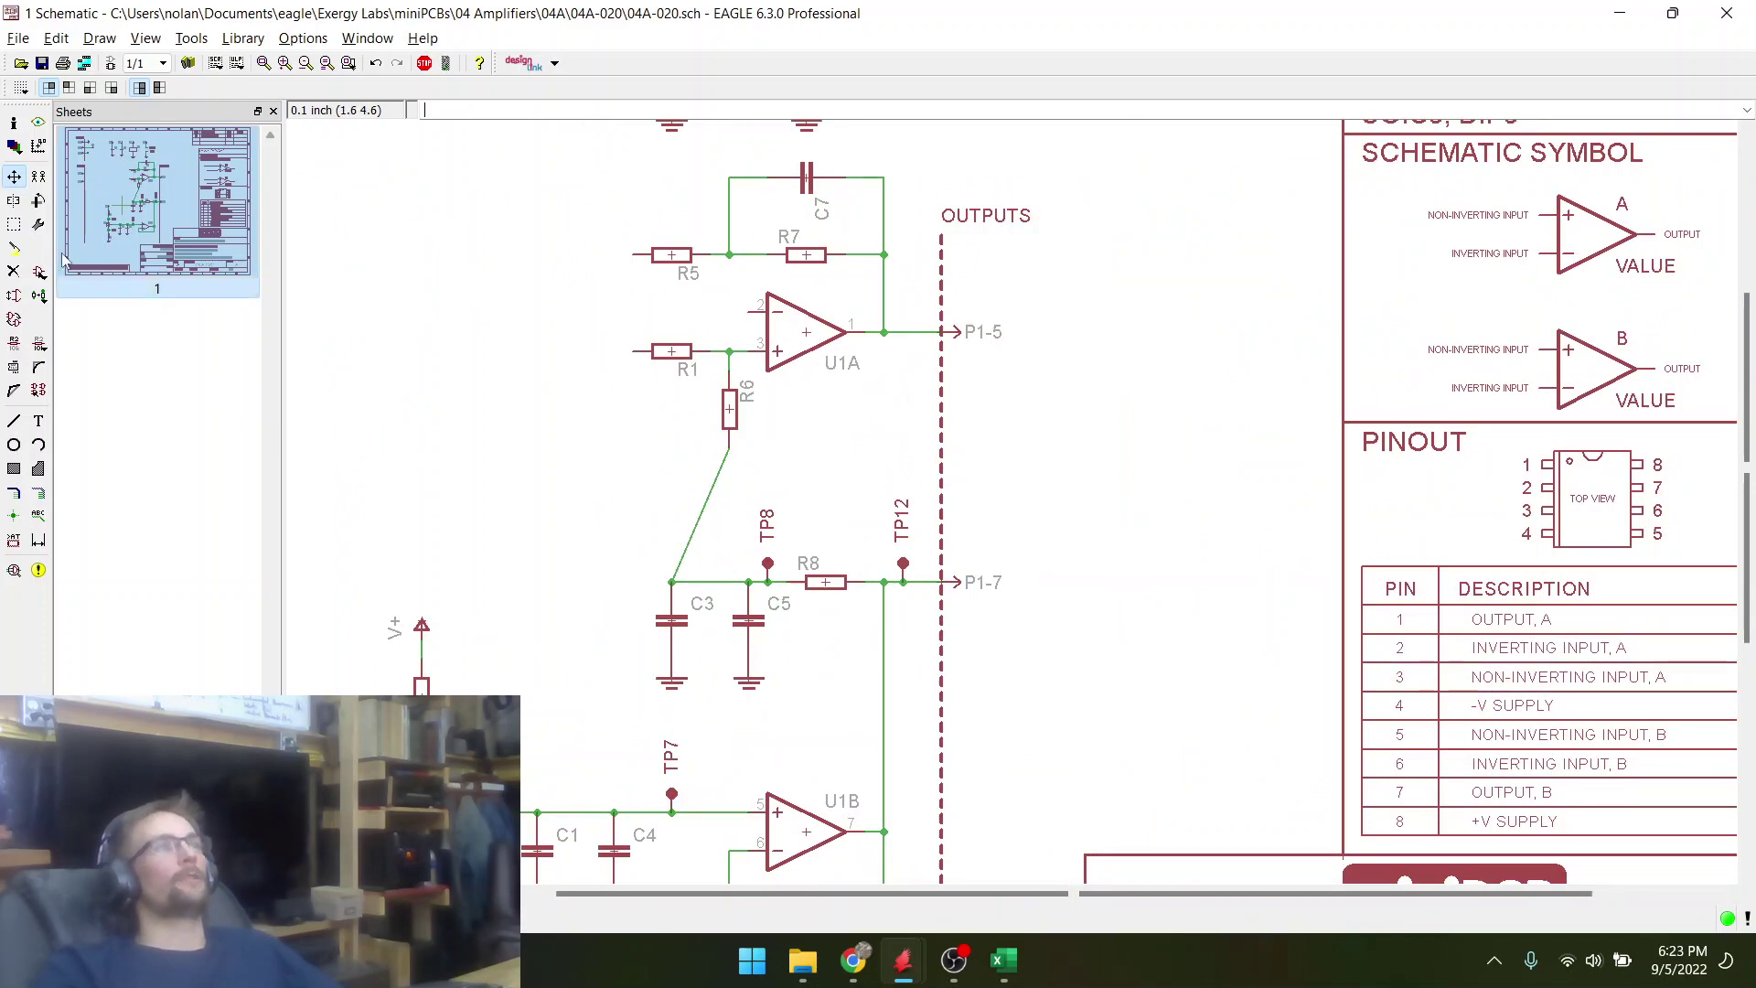
click(14, 225)
drag(644, 597, 771, 708)
key(F7)
right_click(671, 621)
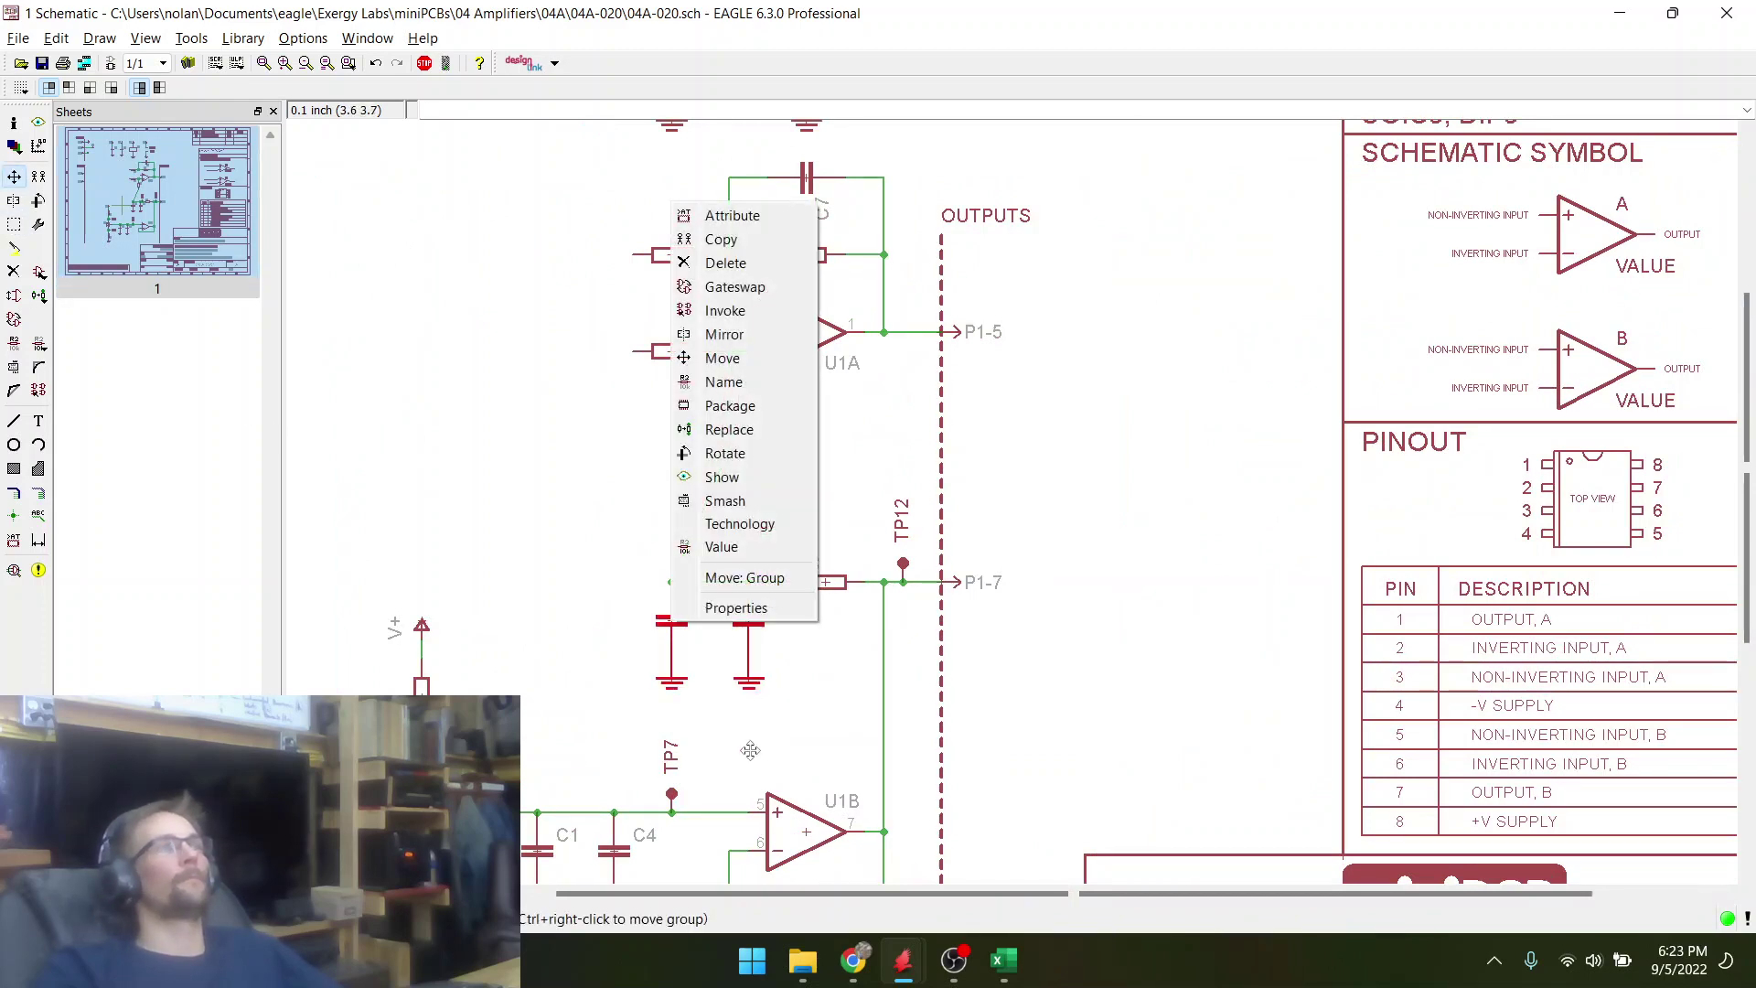
click(735, 583)
right_click(772, 472)
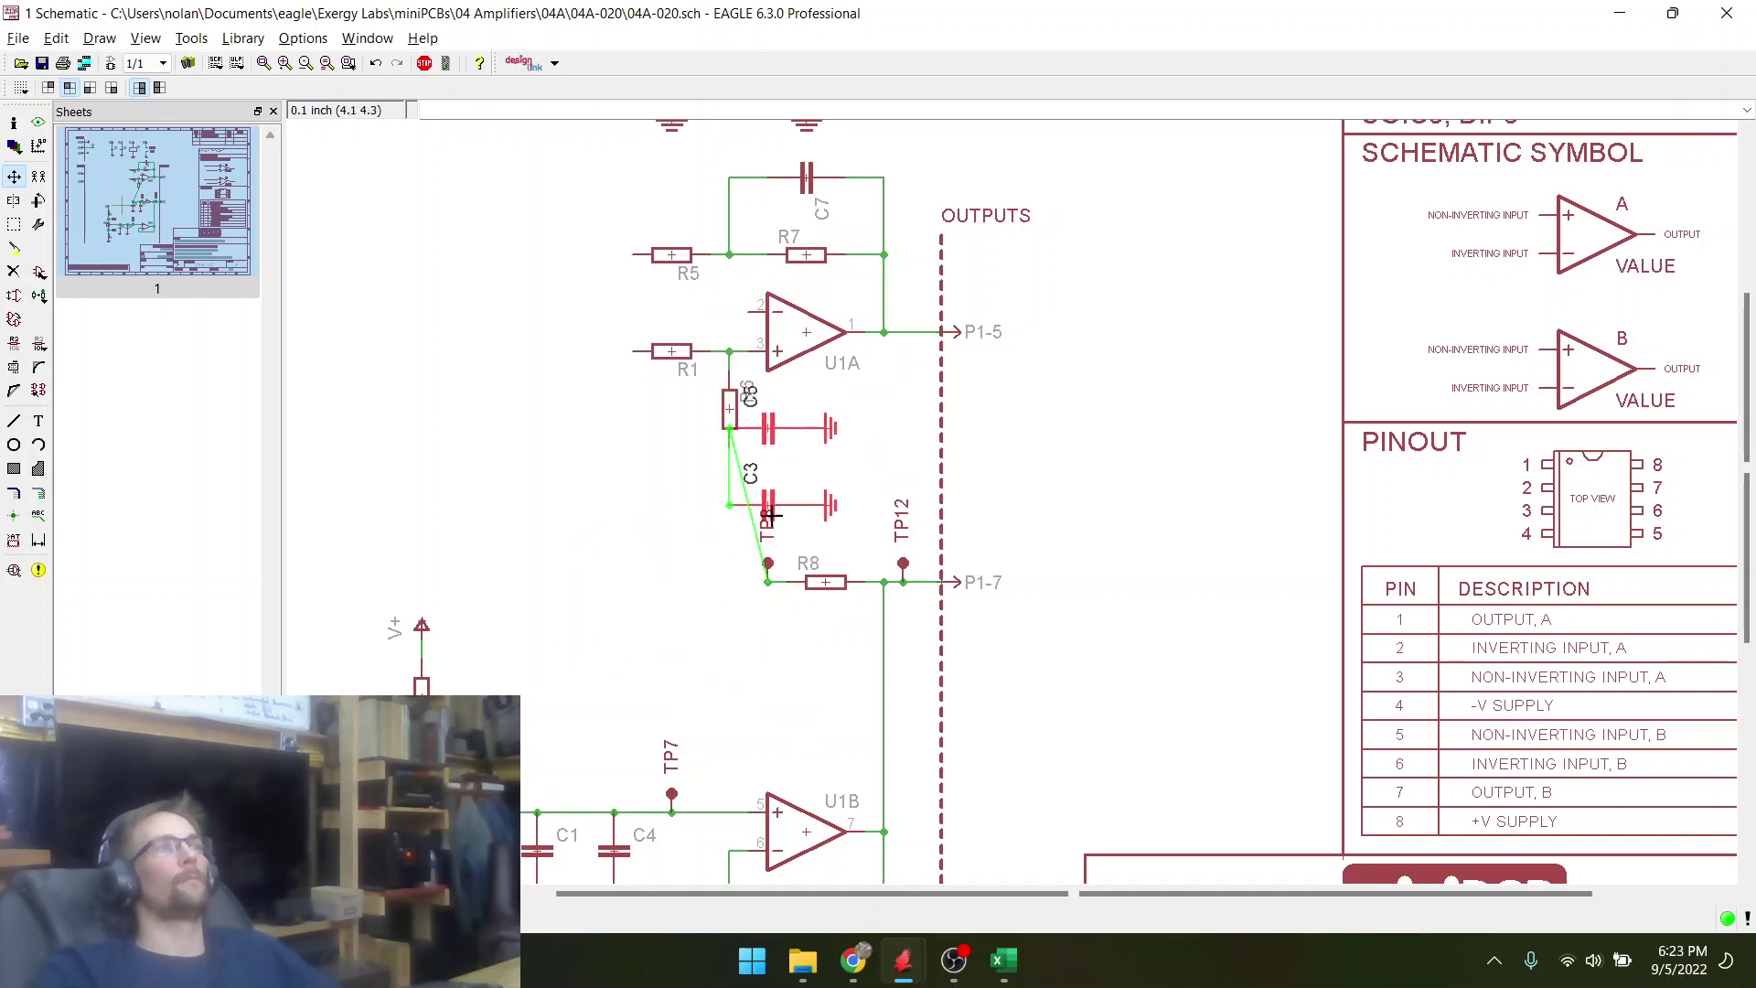
right_click(694, 508)
right_click(693, 508)
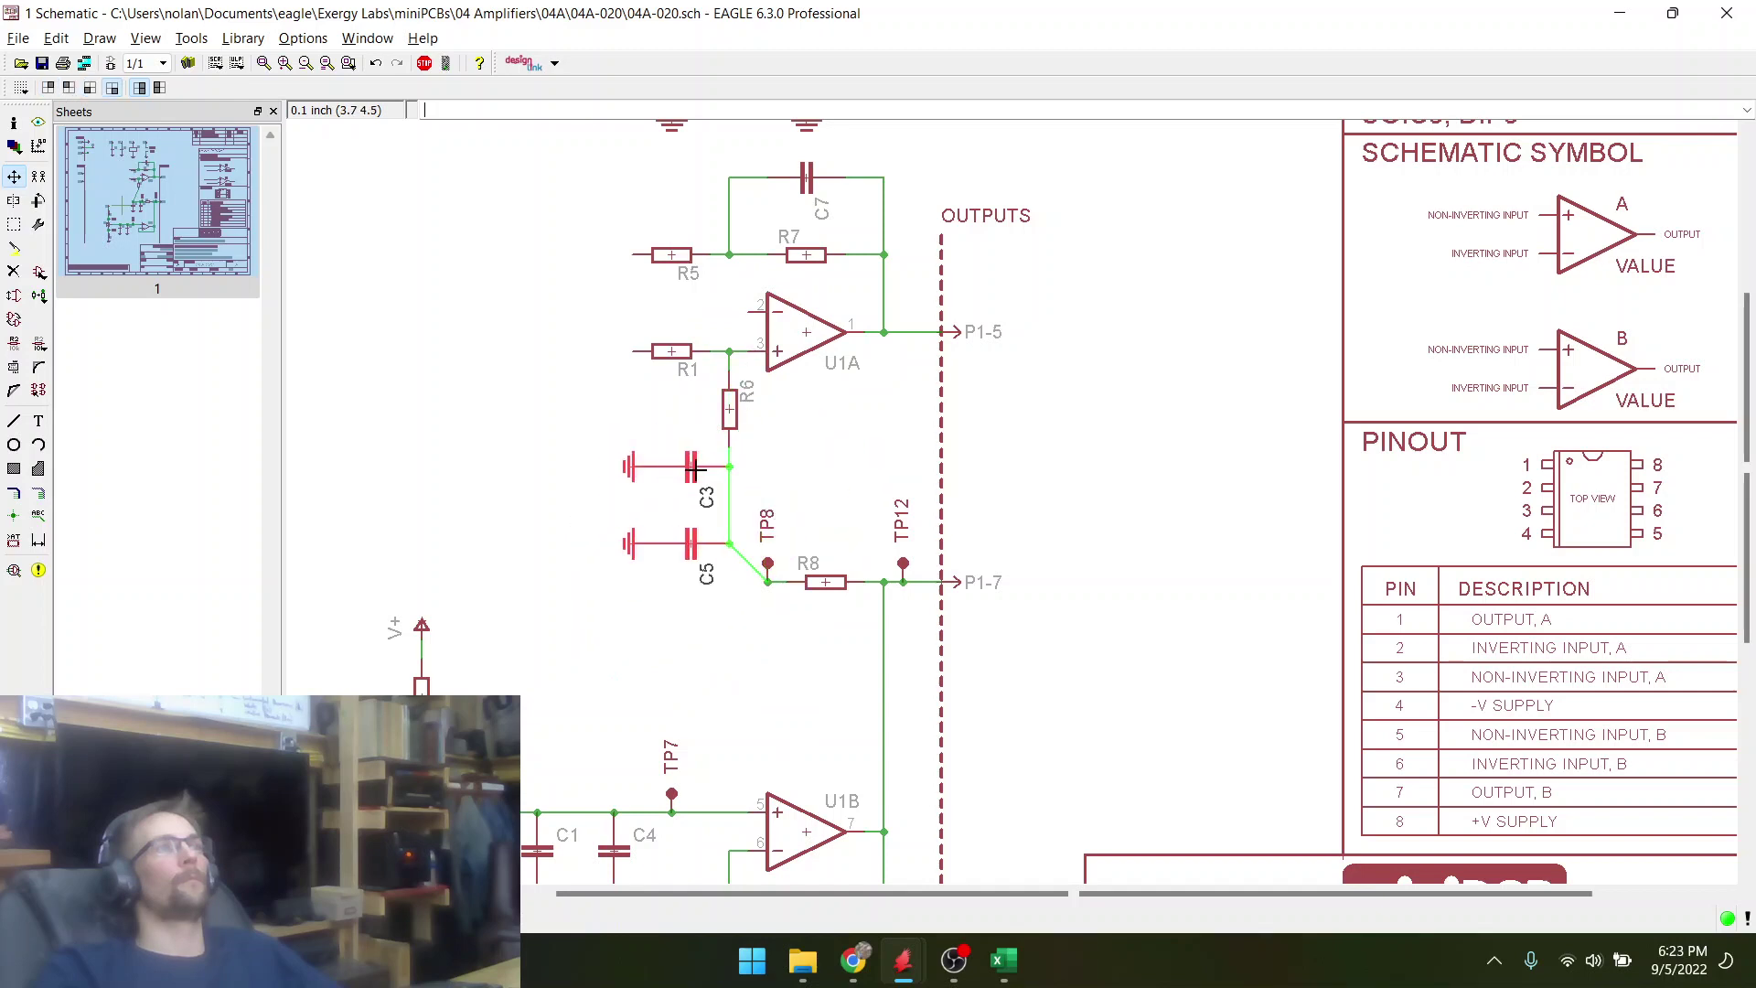
click(696, 469)
- Rotate TP8 to point right and move it to the opposite side of the wire from C3 and C5
scroll(796, 513, down, 2)
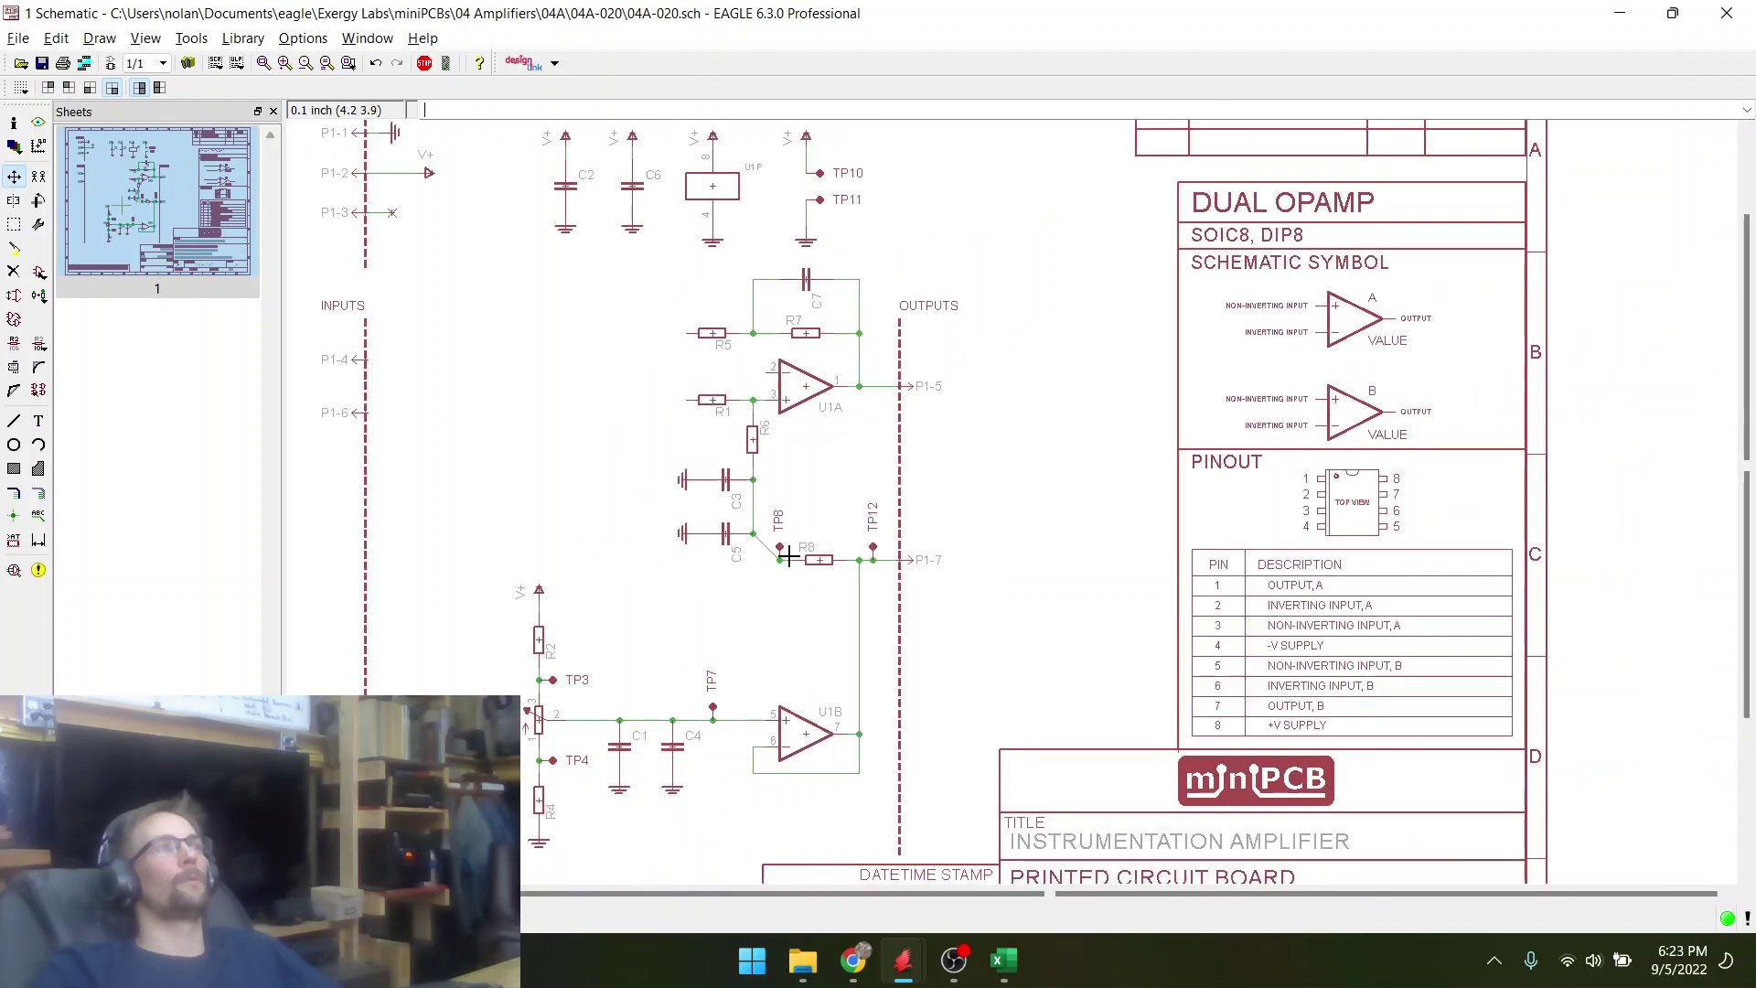
scroll(773, 518, up, 4)
click(774, 518)
right_click(776, 459)
right_click(776, 458)
right_click(775, 458)
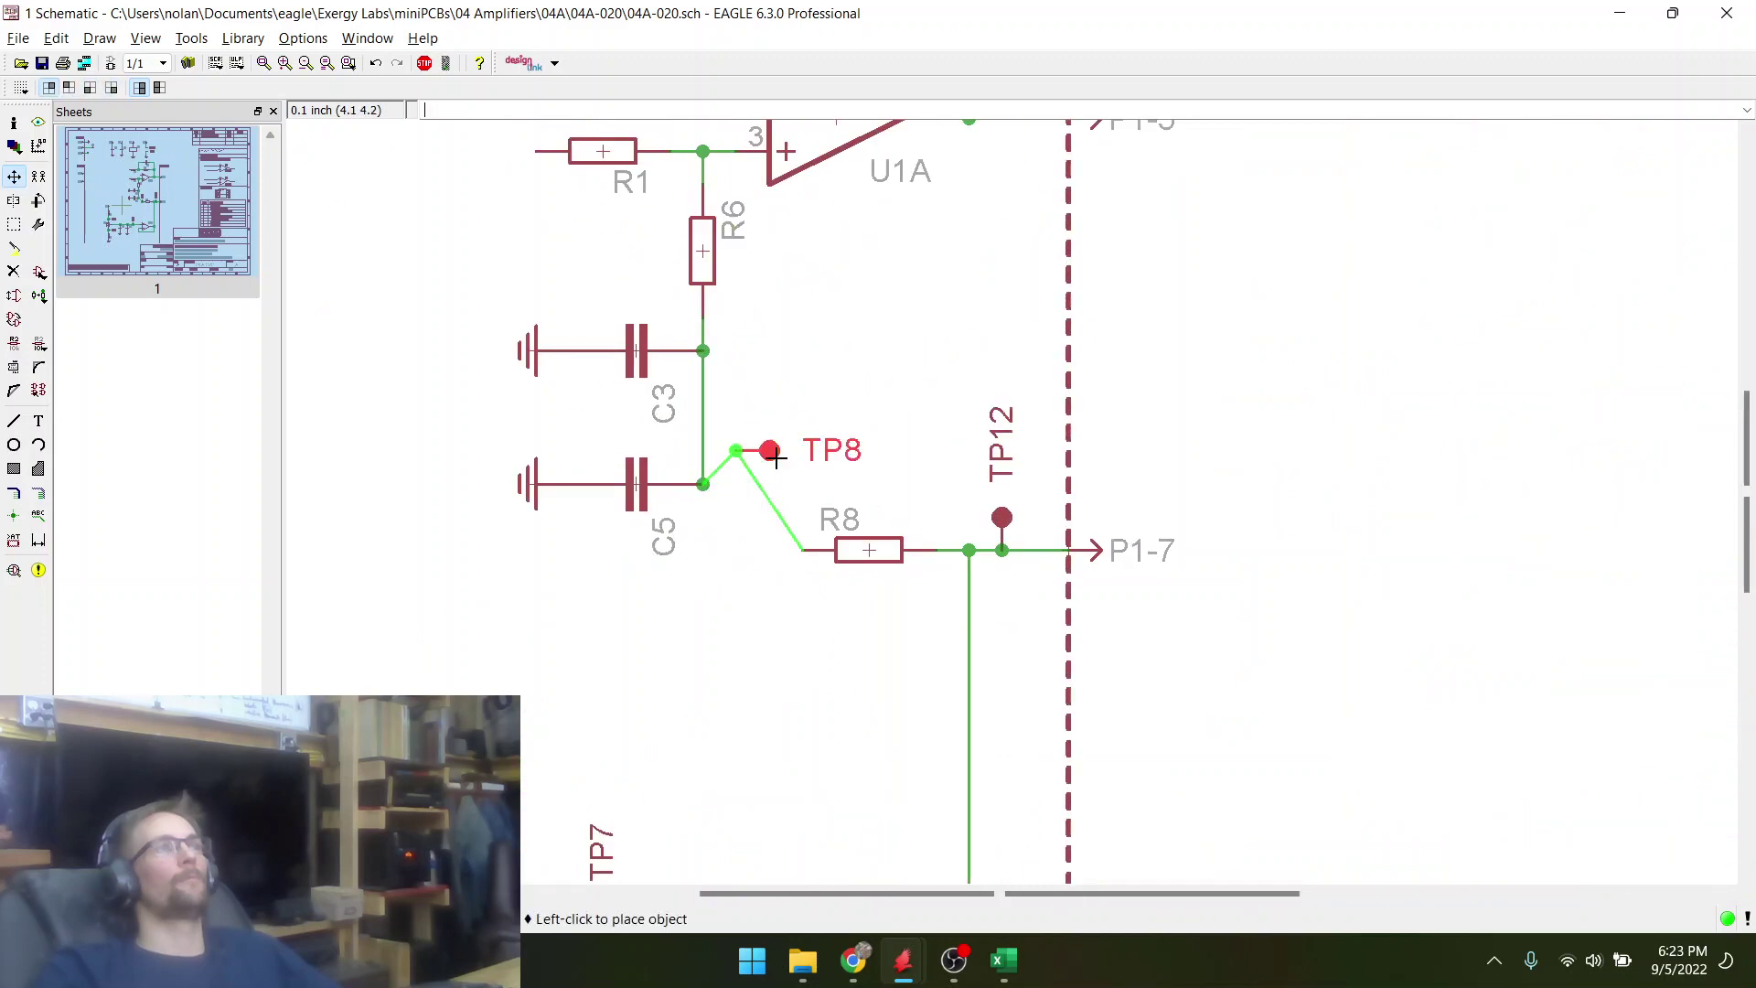
click(809, 459)
- Rotate R8 to vertical and place it below C5, and set TP8 on the vertical wire just above R8
click(865, 565)
right_click(732, 615)
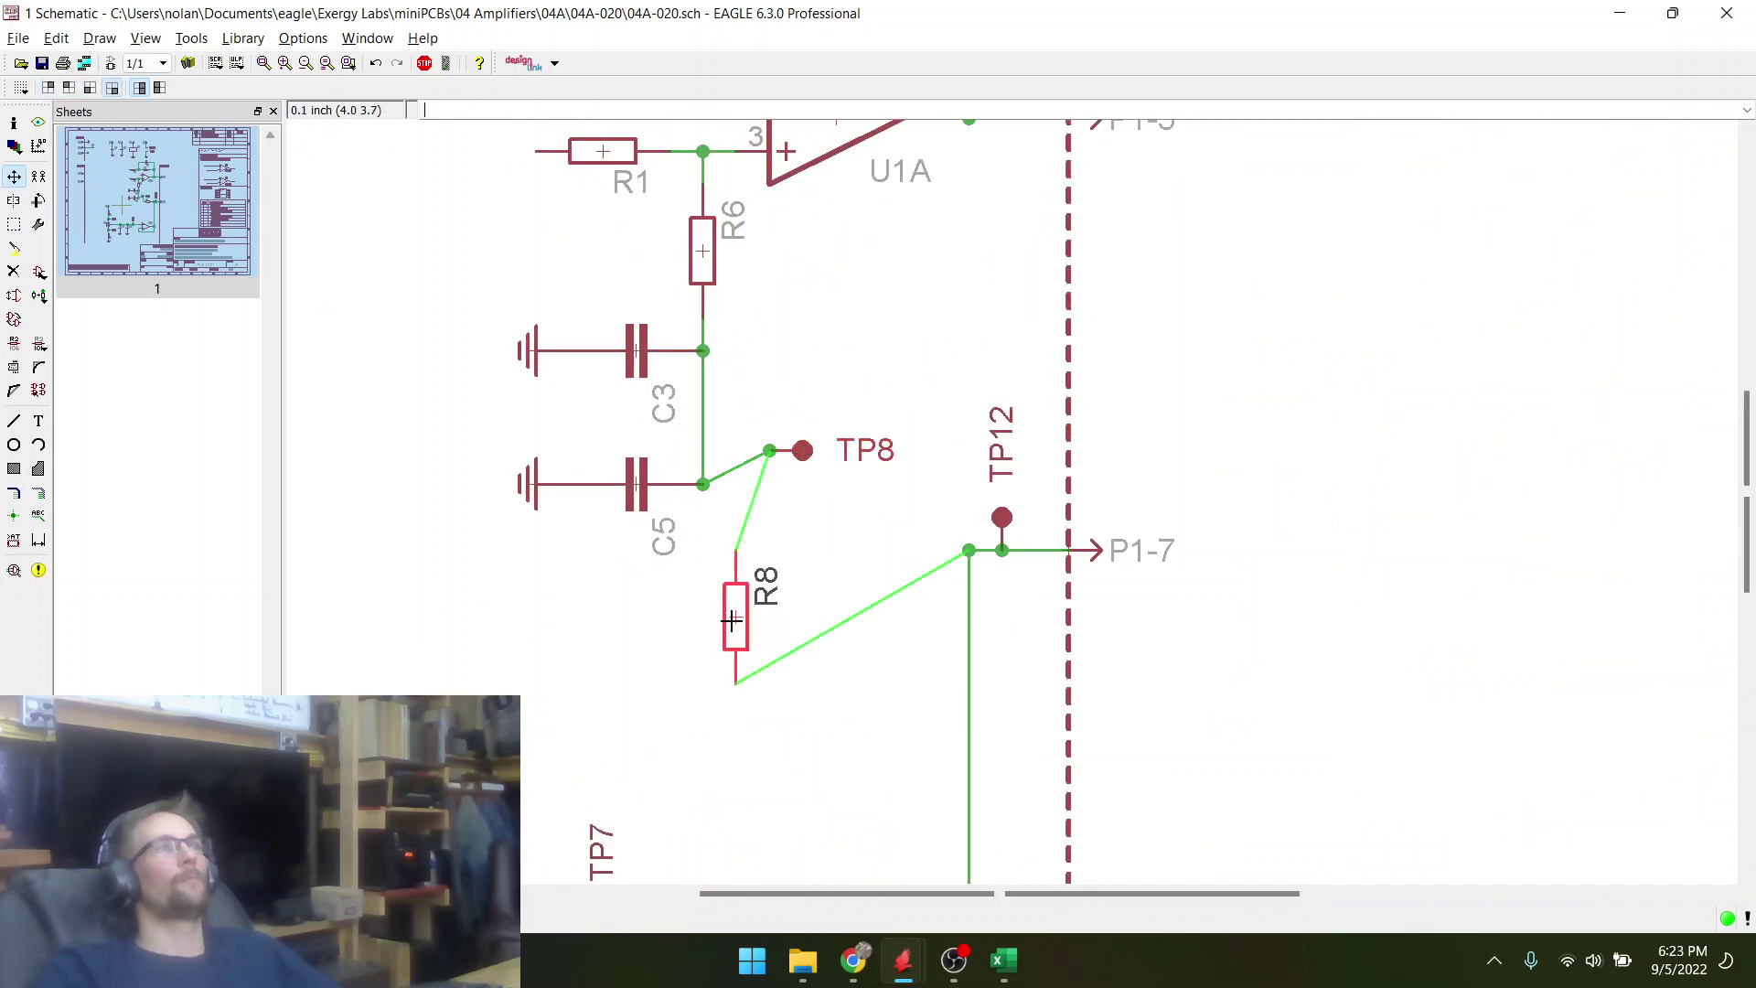
click(702, 618)
click(778, 452)
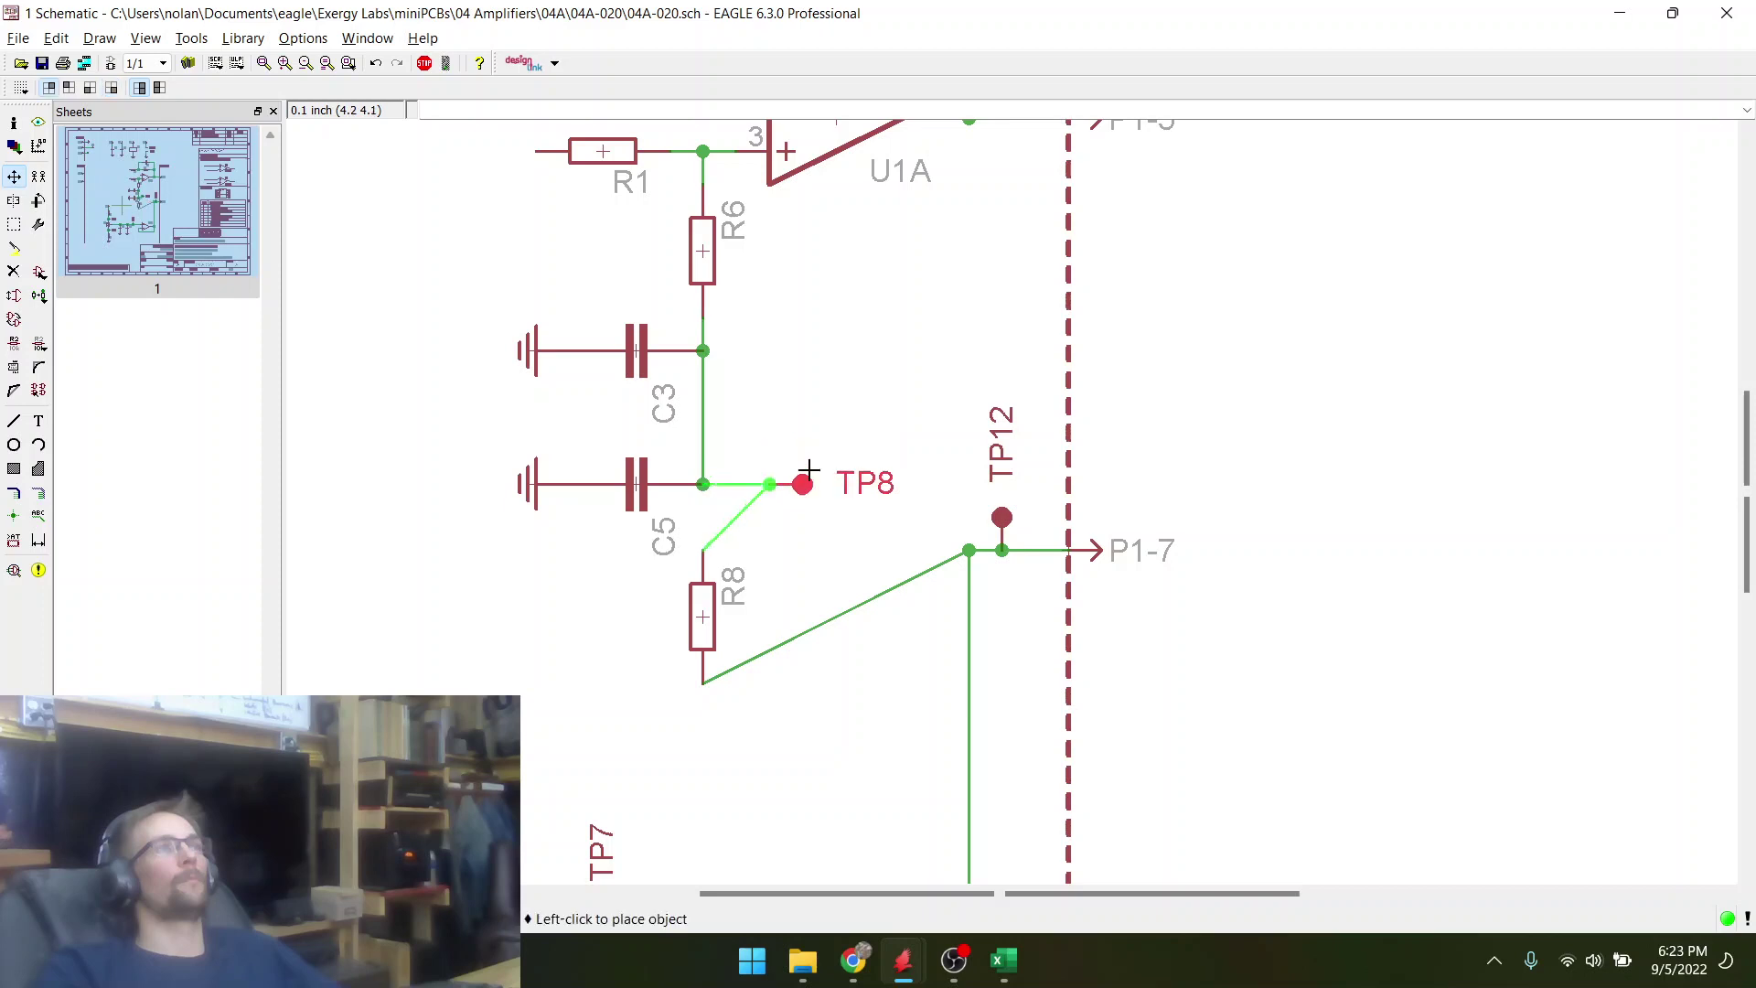
click(714, 518)
scroll(774, 485, down, 2)
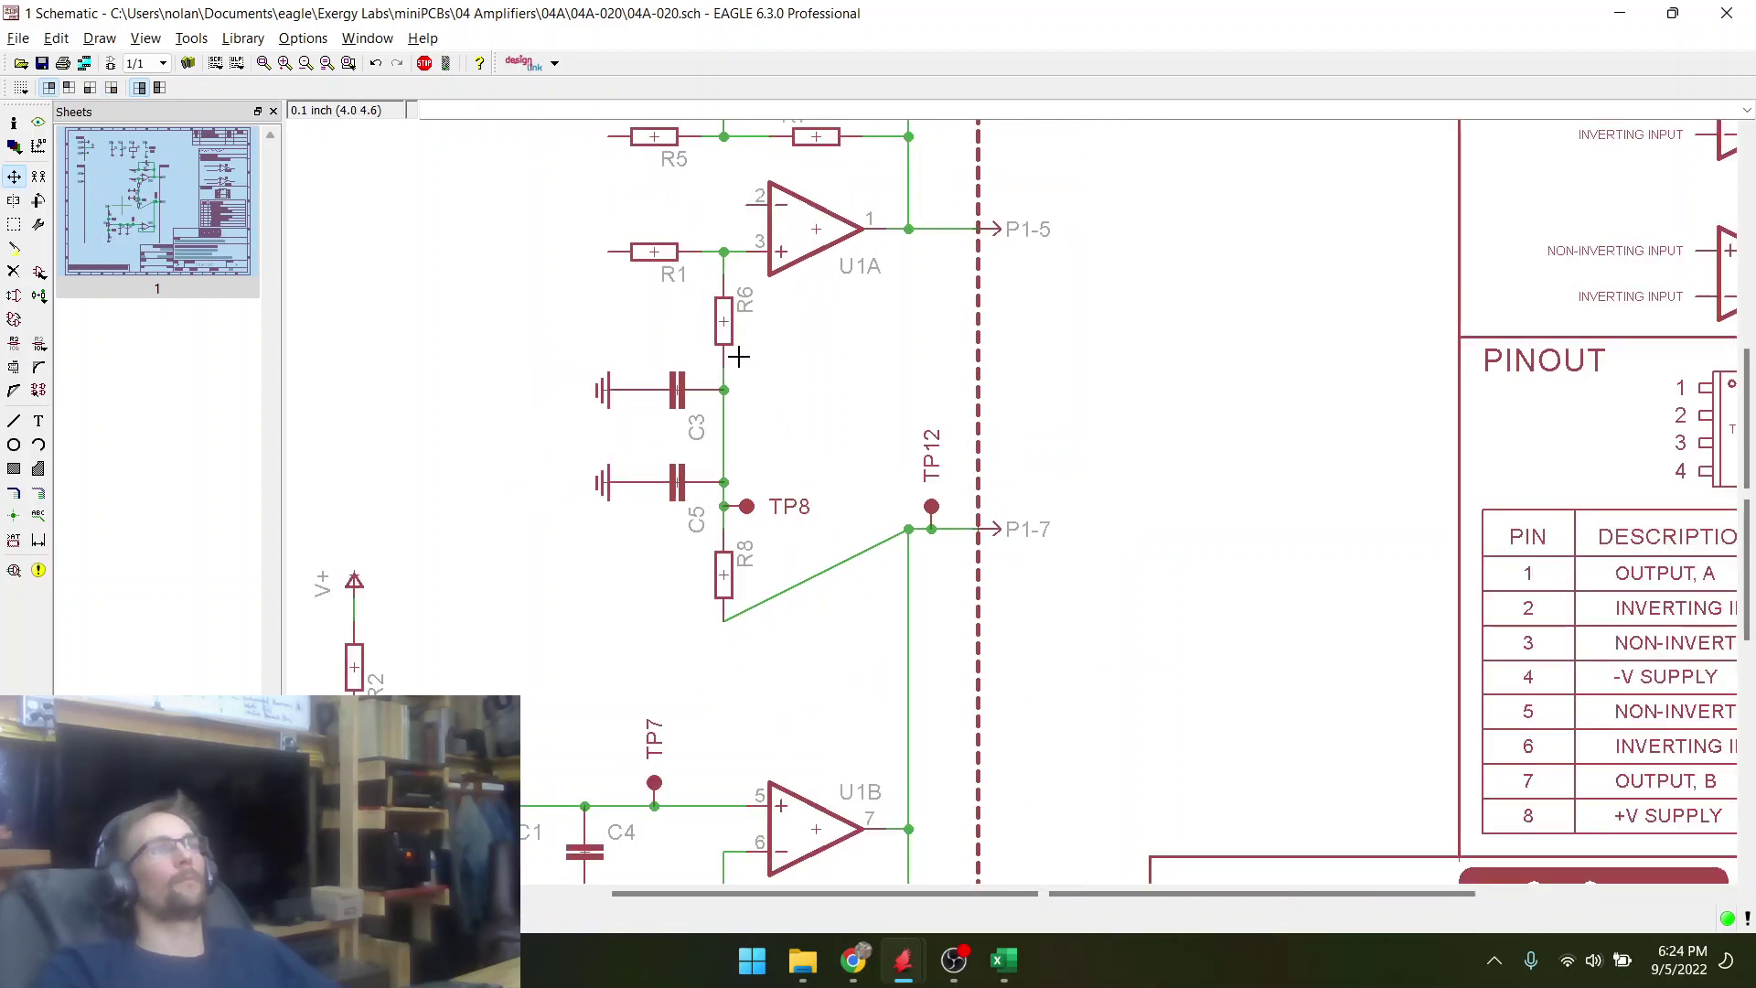
- Group R6, C3, C5 with their grounds and TP8, rotate them so R6 lies horizontal, and place them below U1A
scroll(753, 353, down, 3)
scroll(787, 302, up, 4)
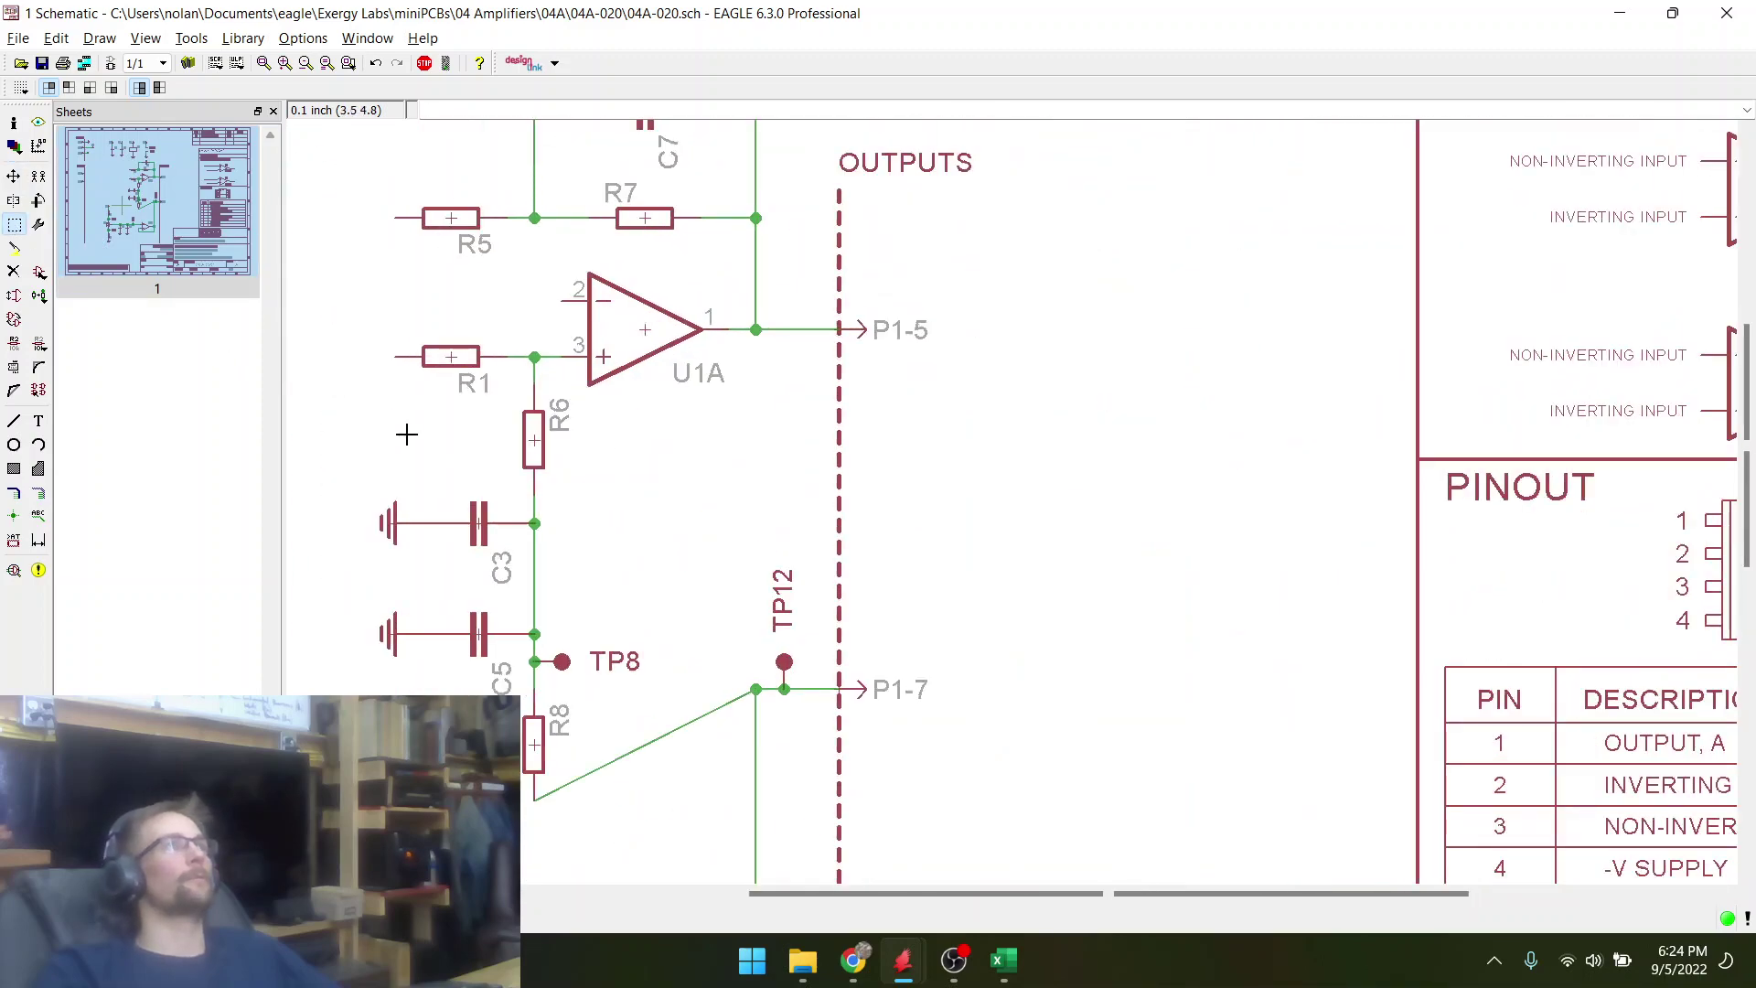
drag(341, 409, 639, 722)
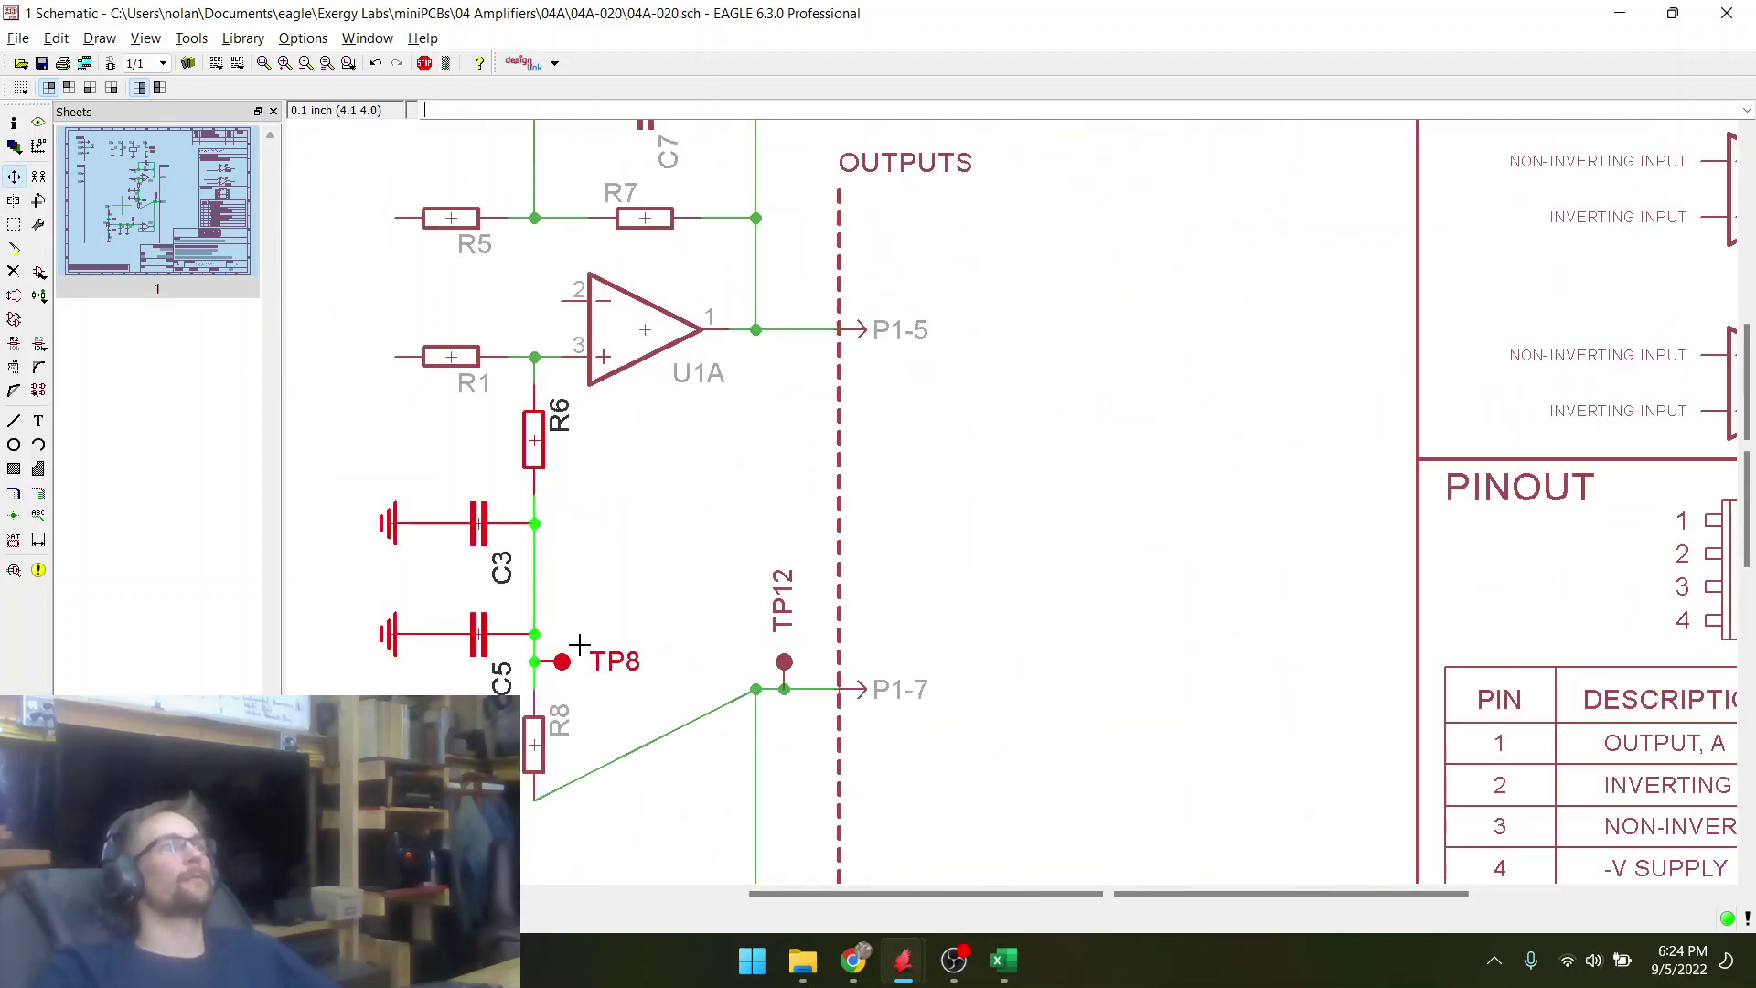
right_click(522, 637)
click(611, 812)
right_click(595, 494)
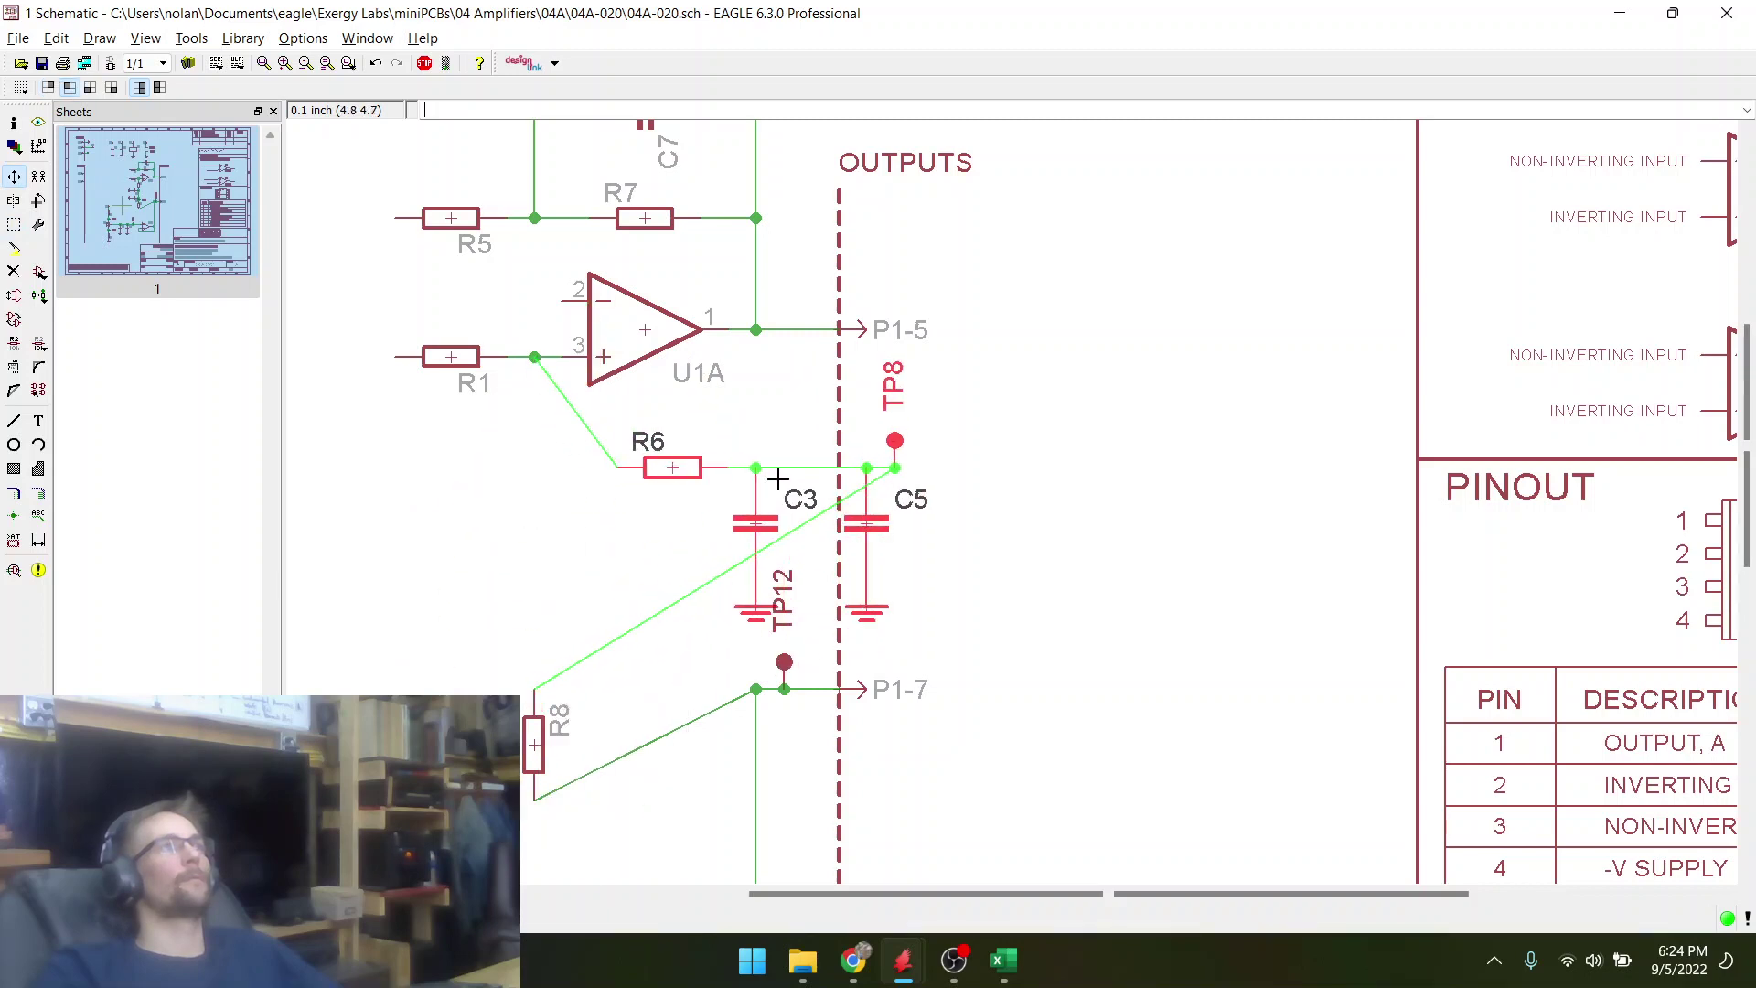
click(760, 477)
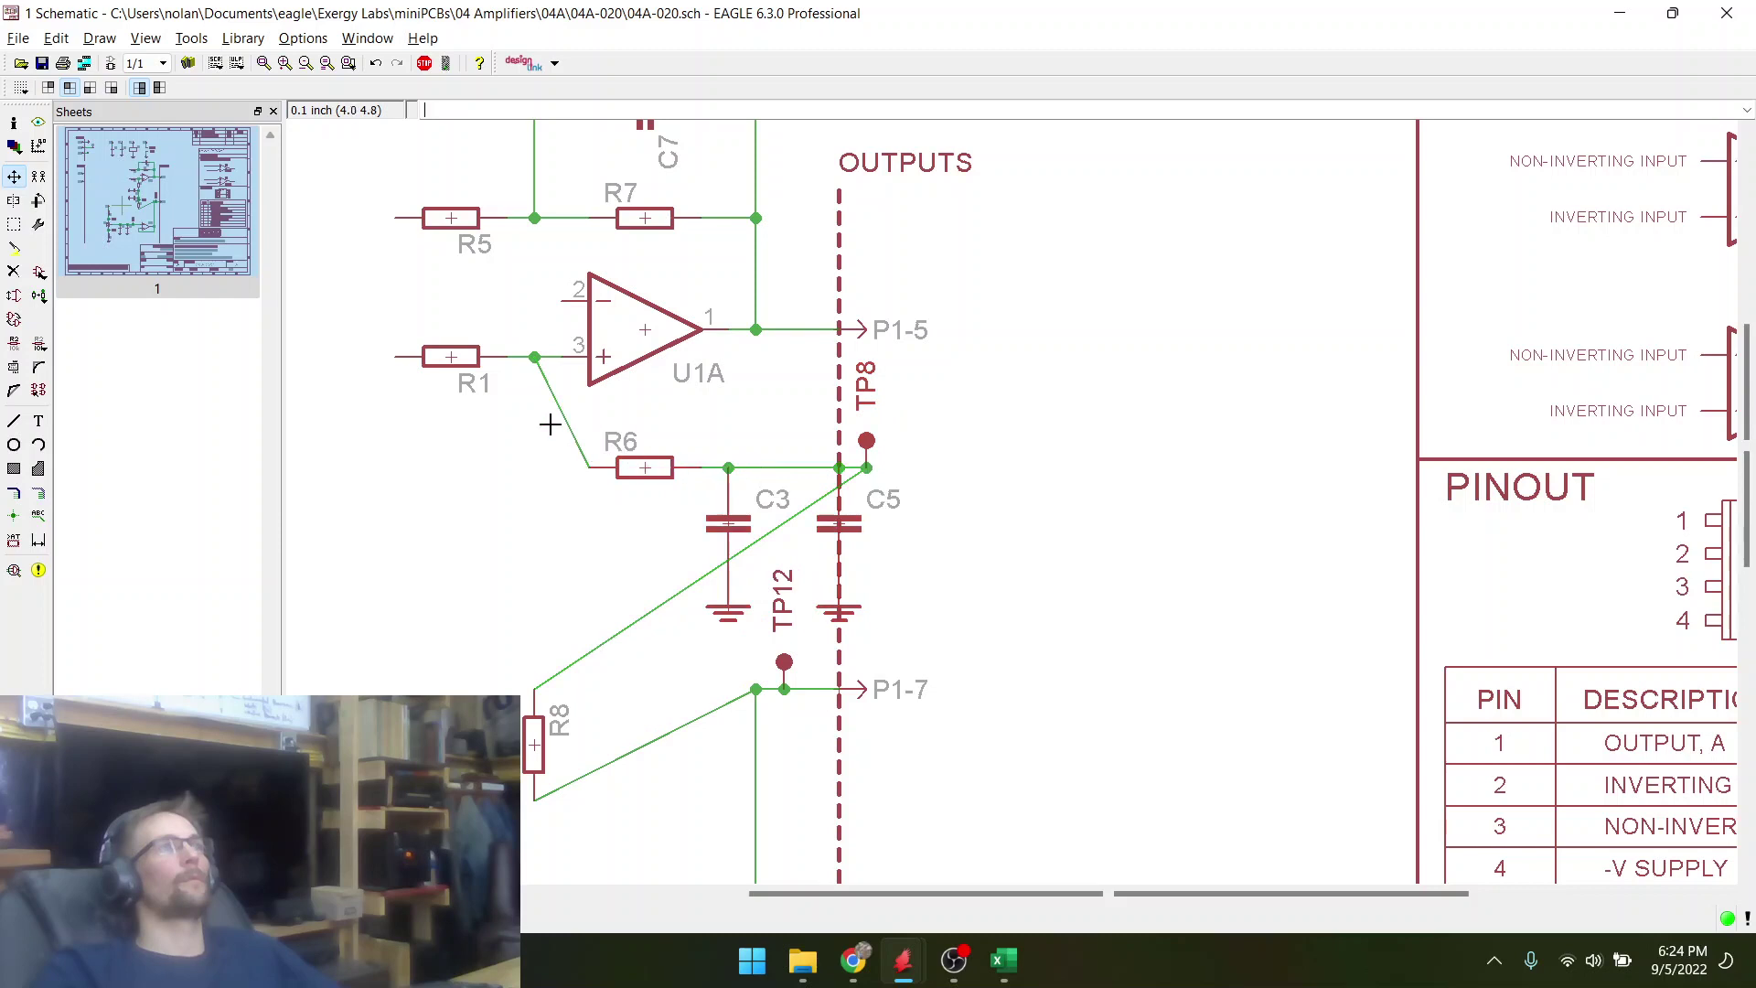
- Bend the diagonal wire between U1A's pin 3 net and R6 into a right-angled corner
scroll(511, 377, up, 4)
click(15, 392)
click(619, 476)
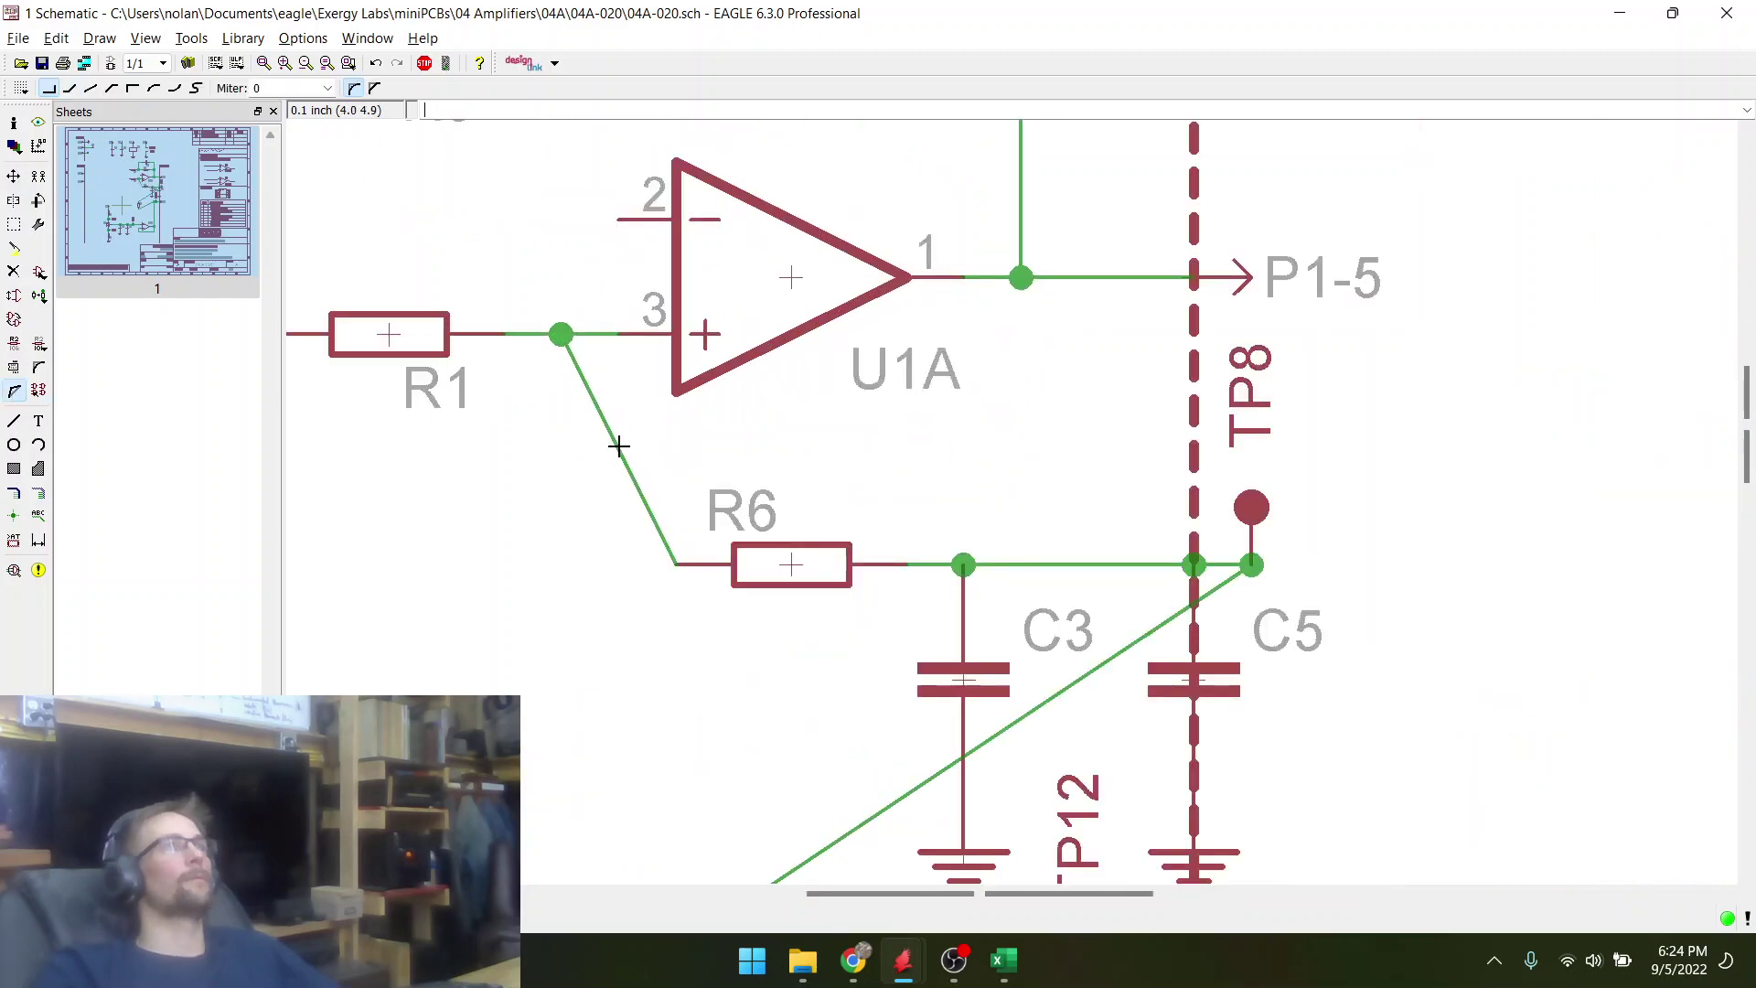
click(557, 553)
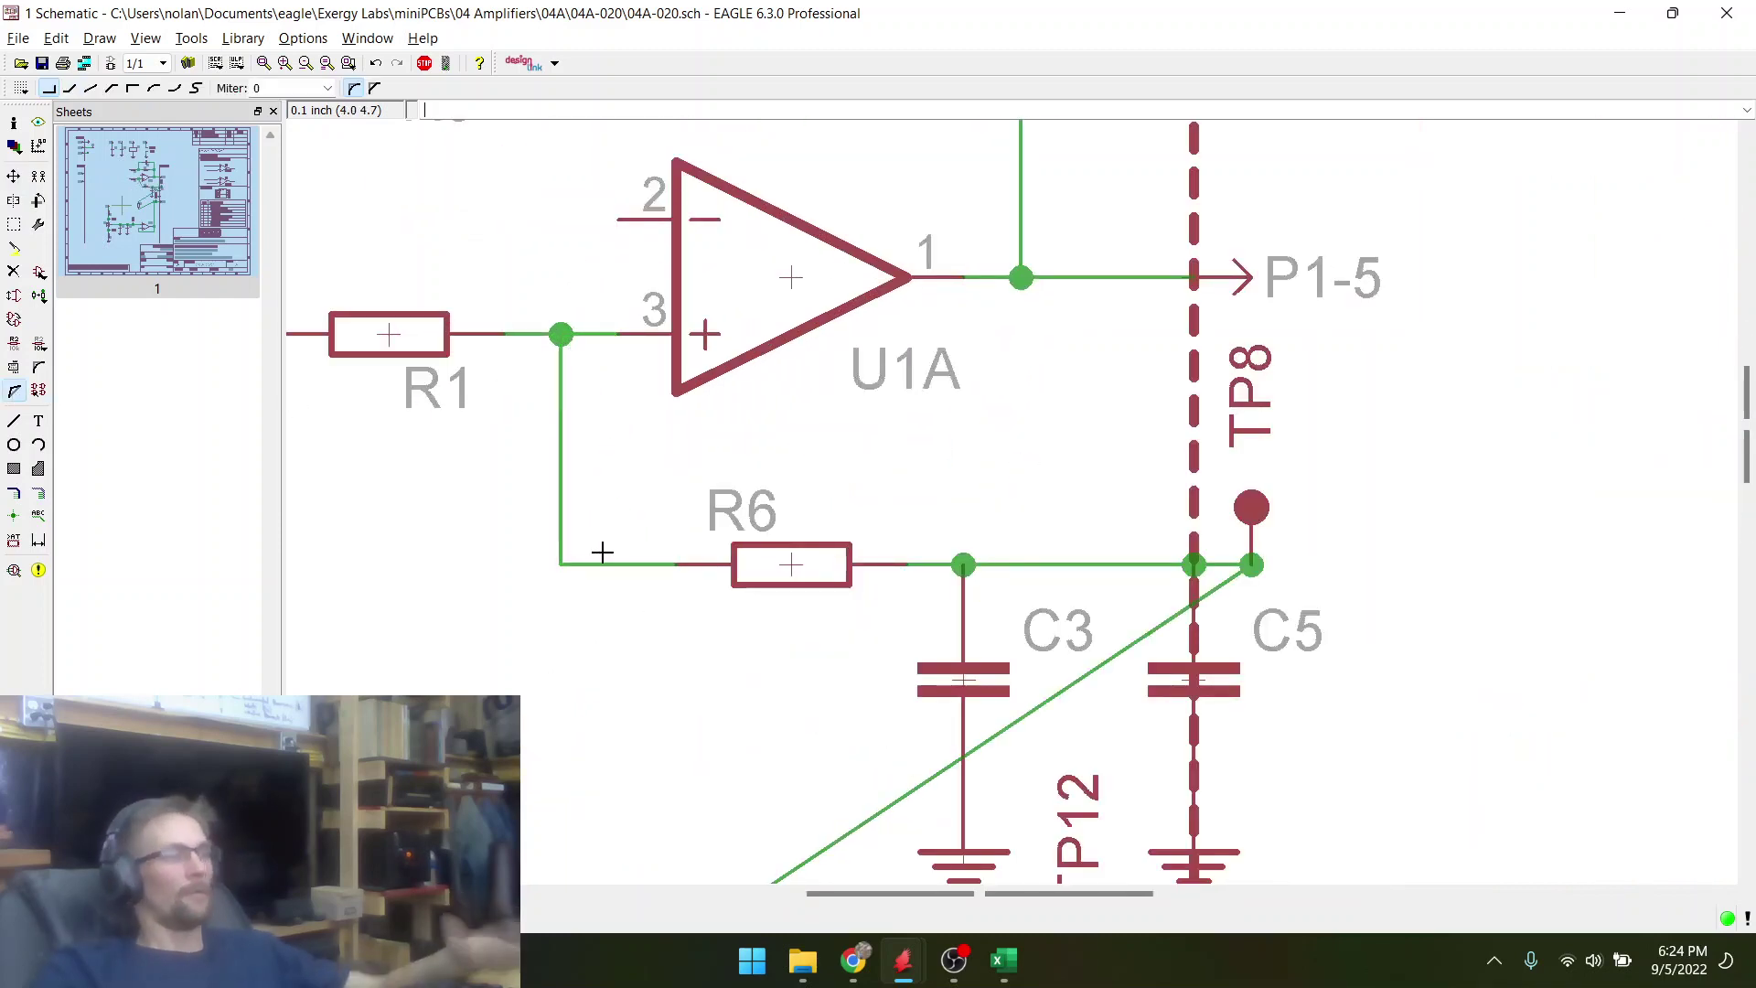
- Move C3 and C5 with their grounds to the lower left of R6, and rotate TP8 to point right above R8
scroll(595, 549, down, 4)
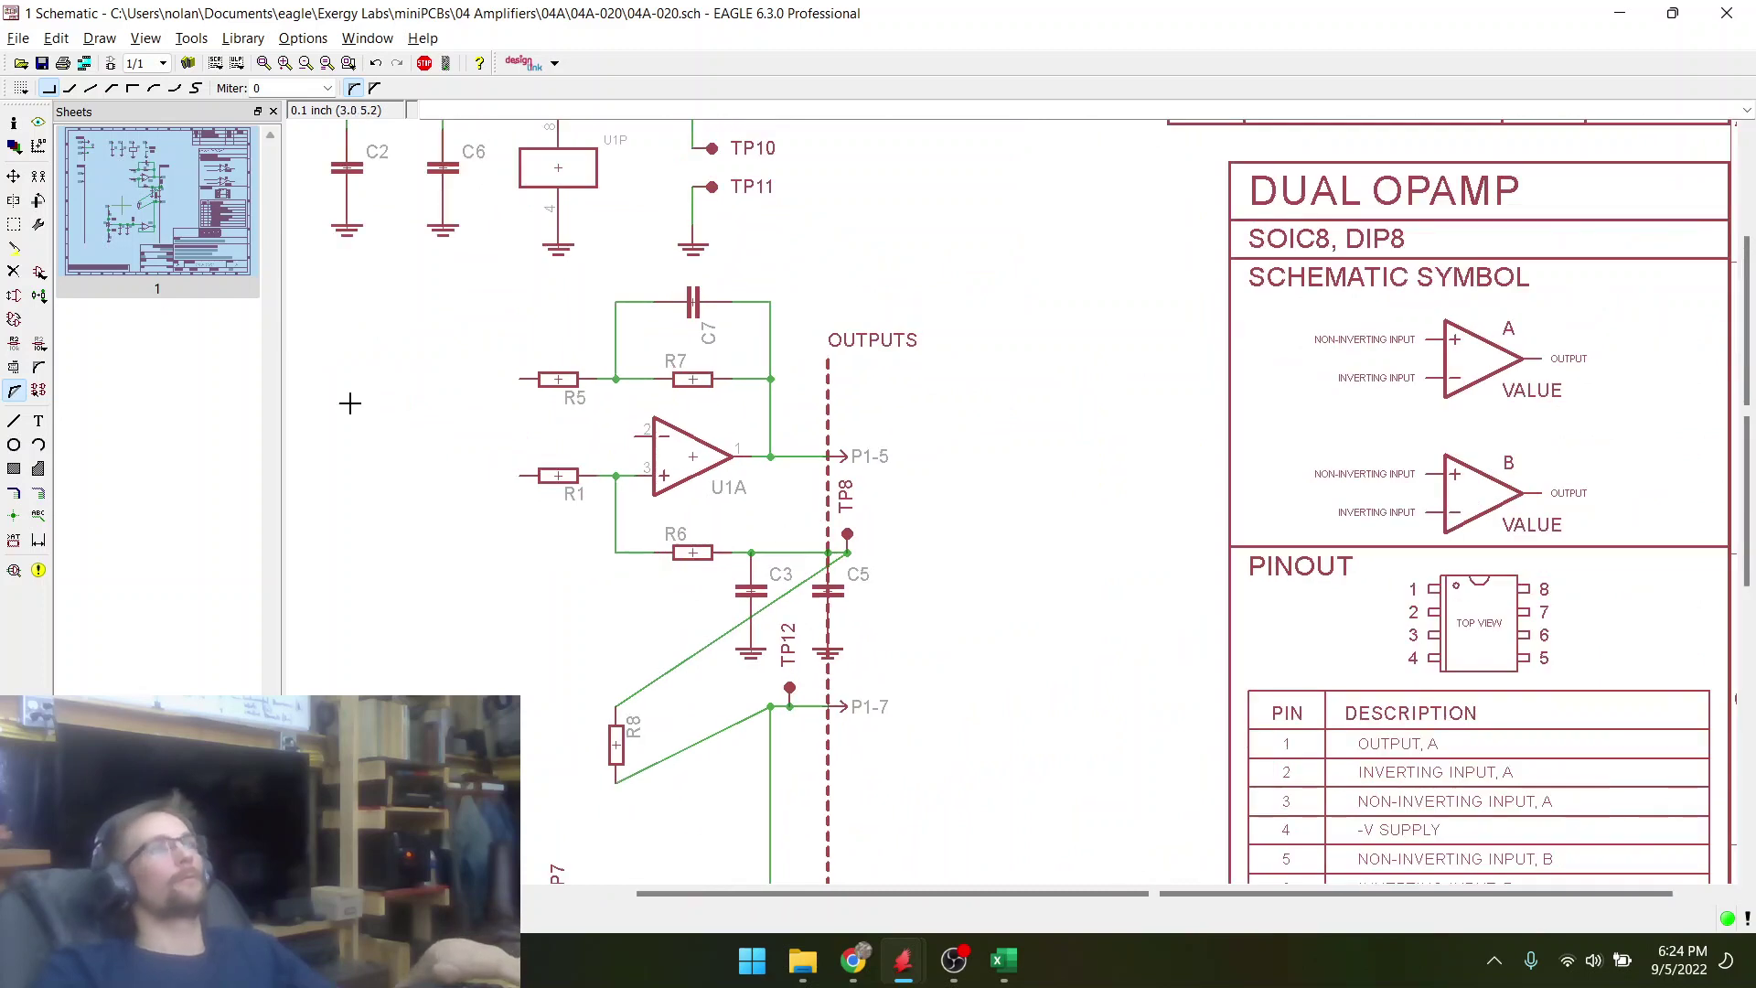
click(15, 224)
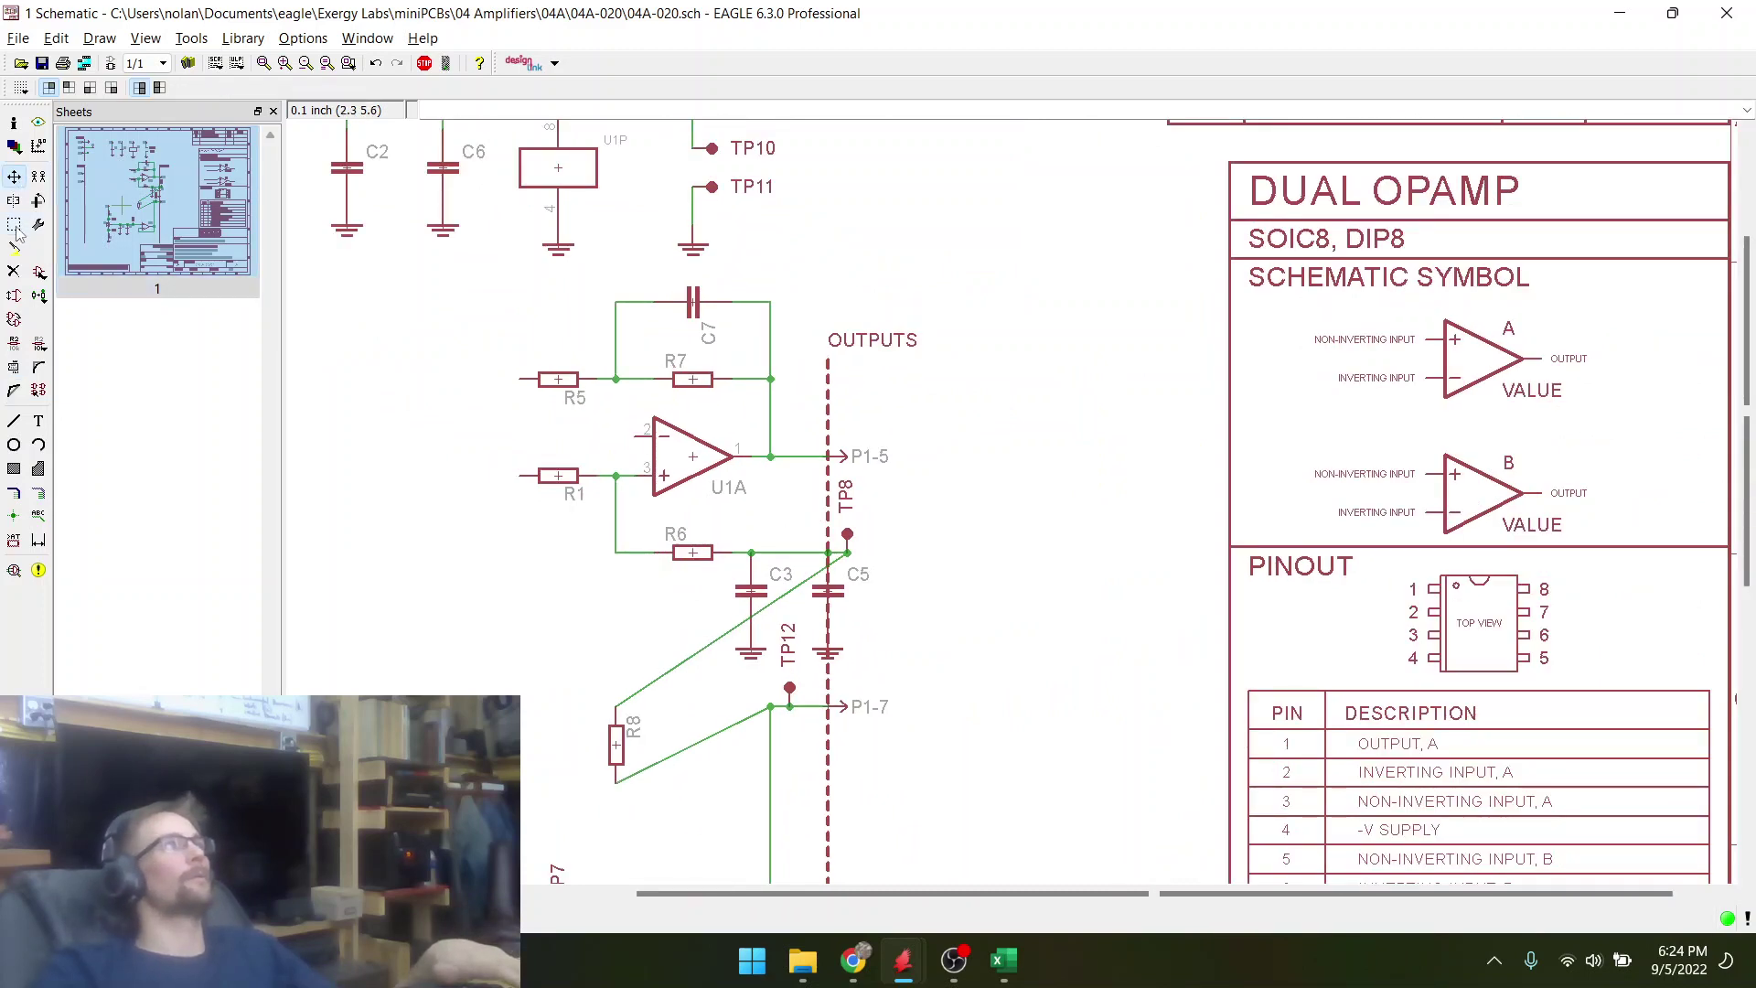
drag(741, 538, 917, 669)
right_click(803, 590)
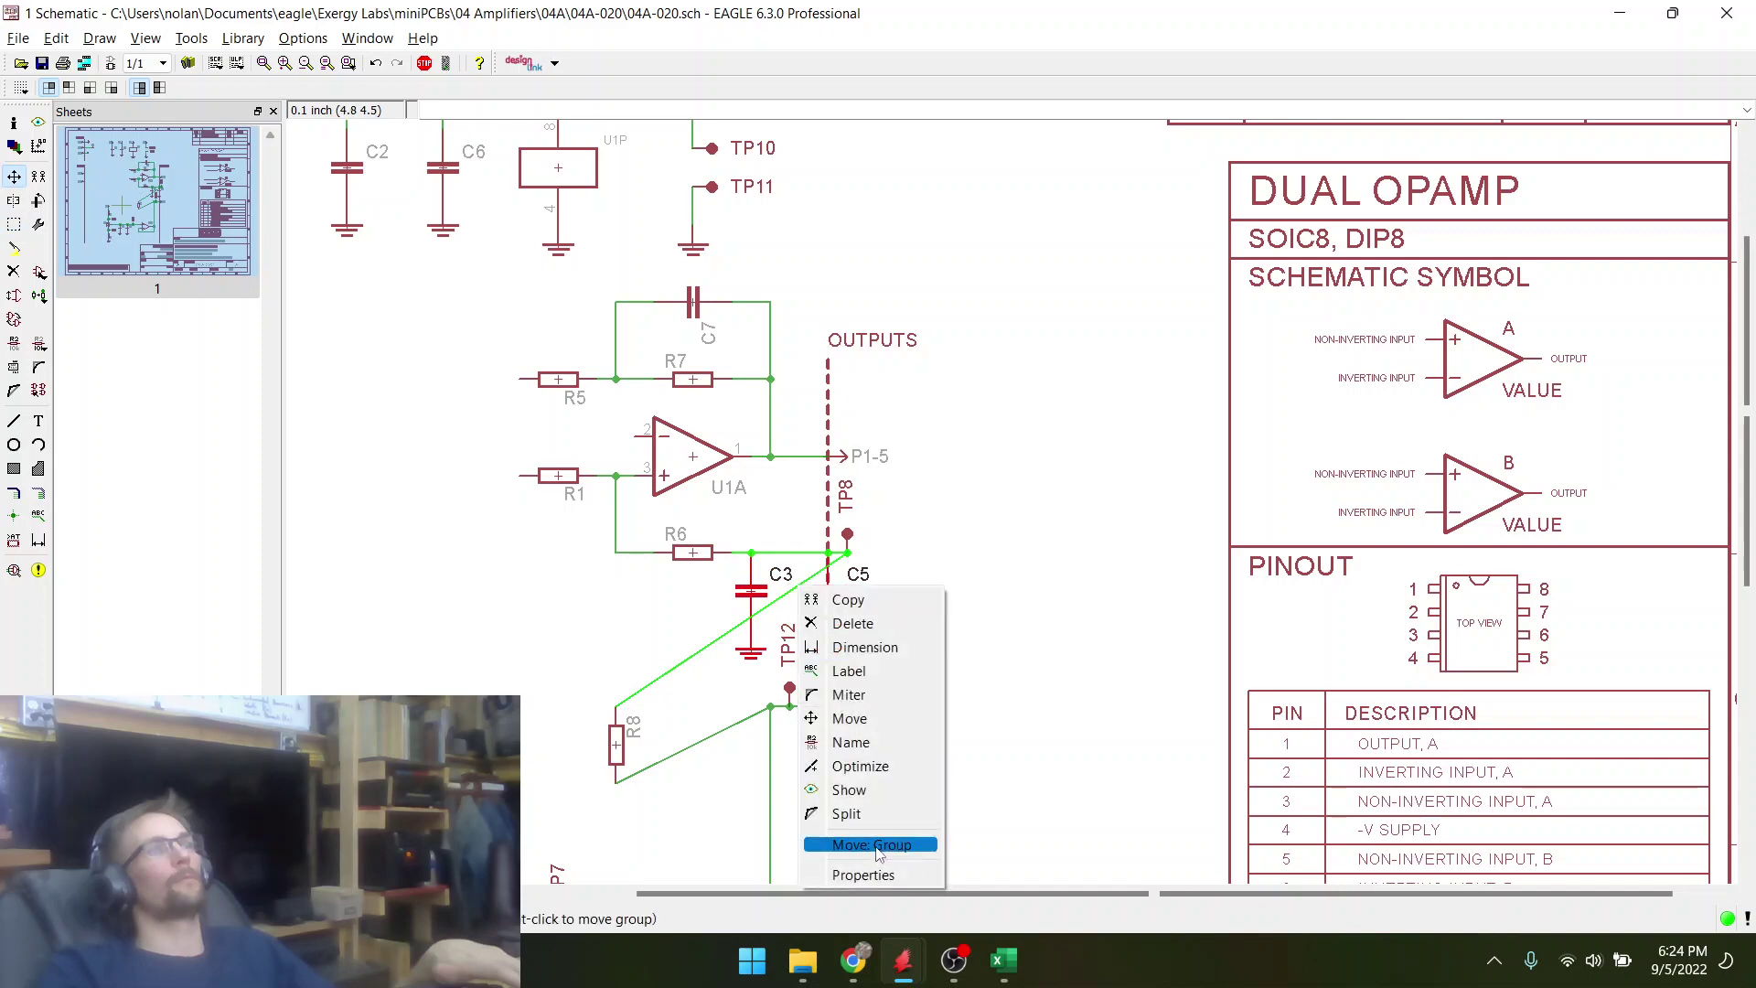
click(872, 844)
click(515, 668)
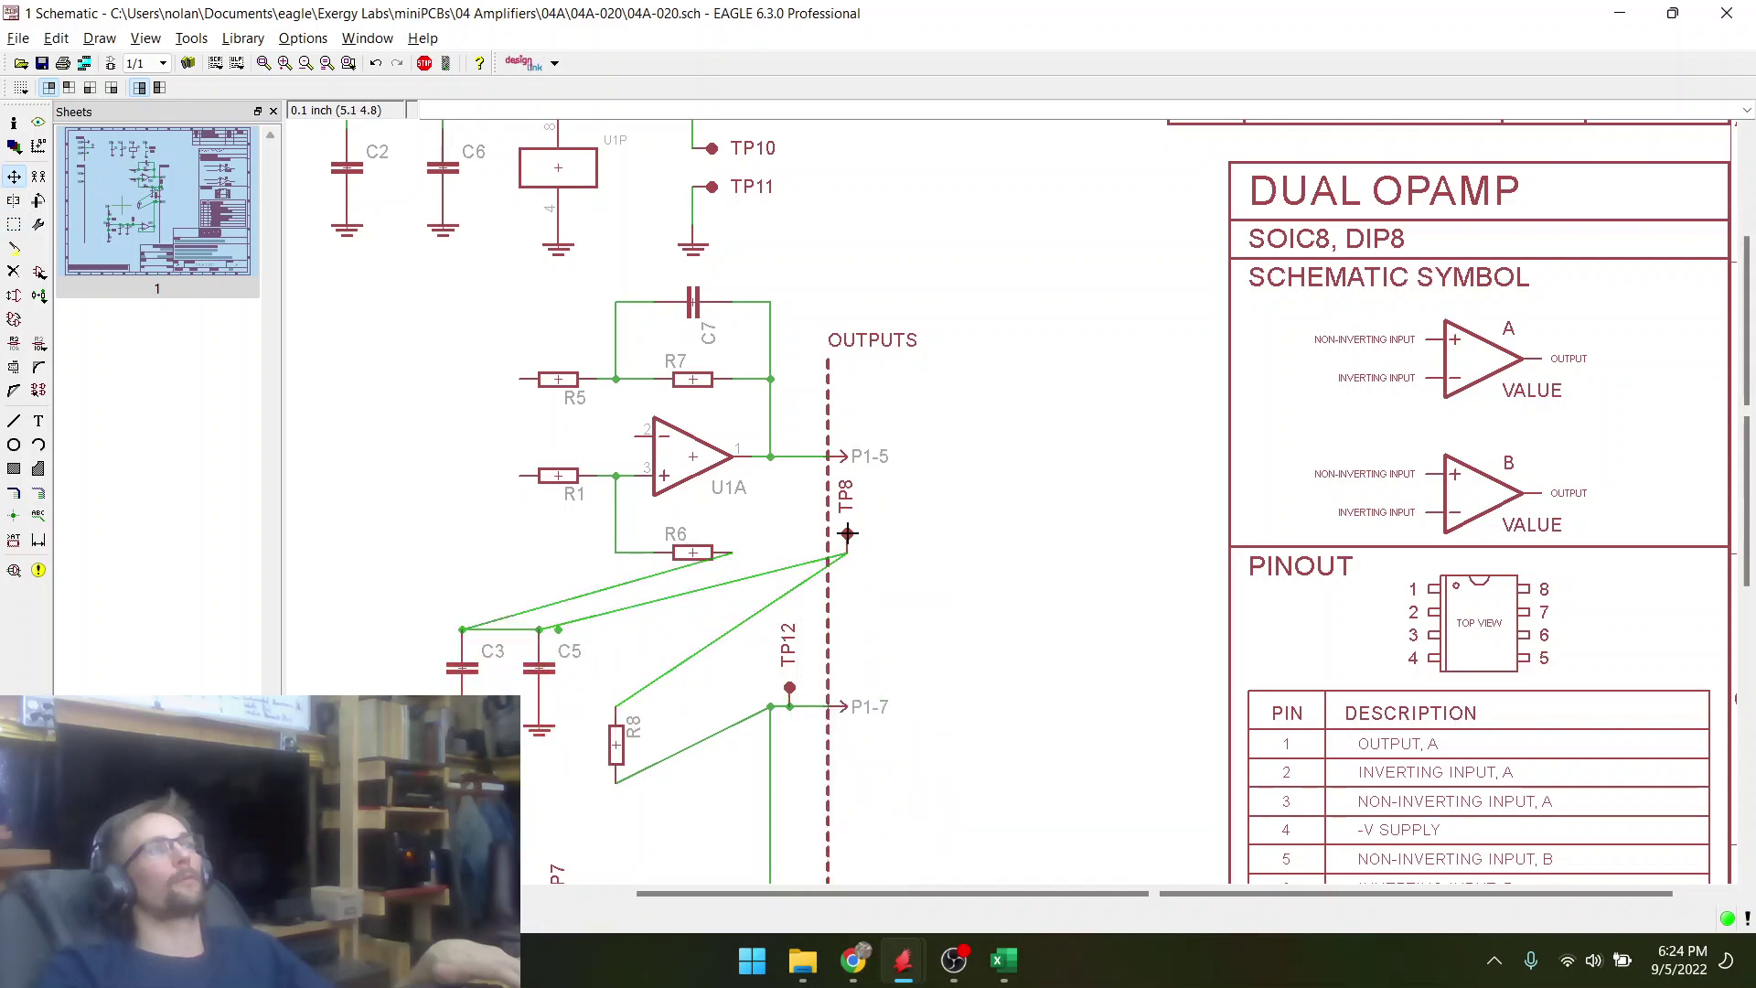
click(847, 534)
right_click(651, 632)
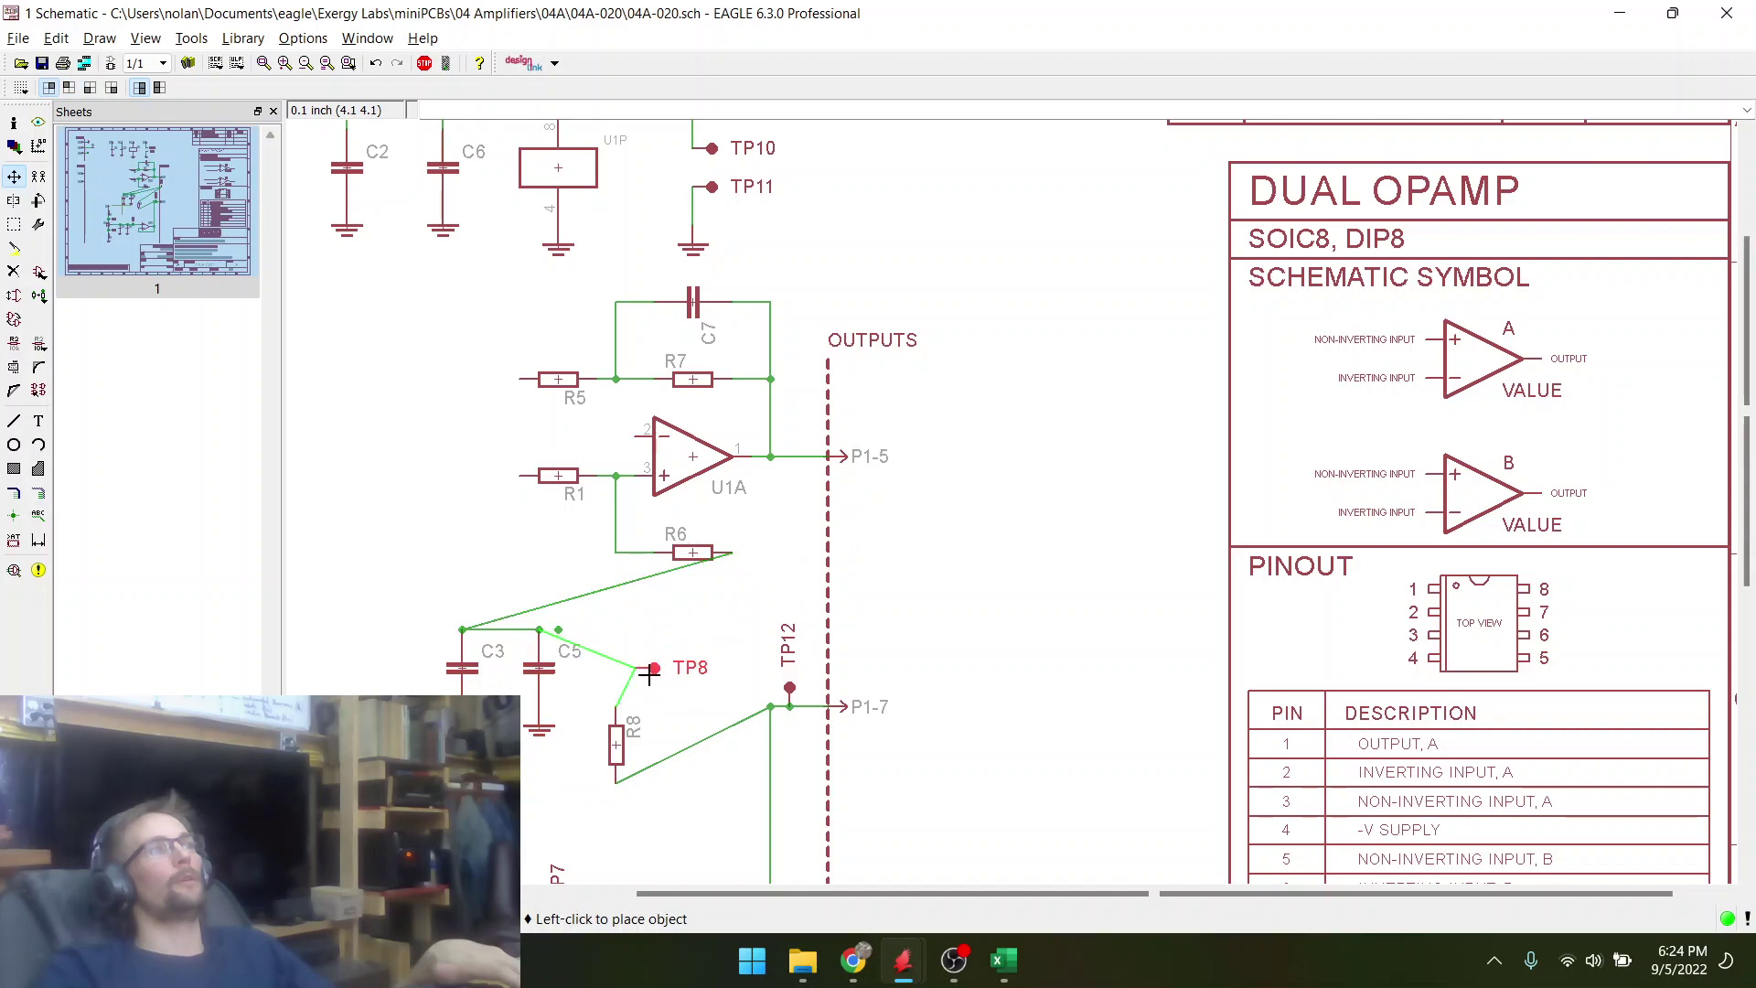
click(642, 671)
- Delete the stray junction beside C5
scroll(561, 640, up, 8)
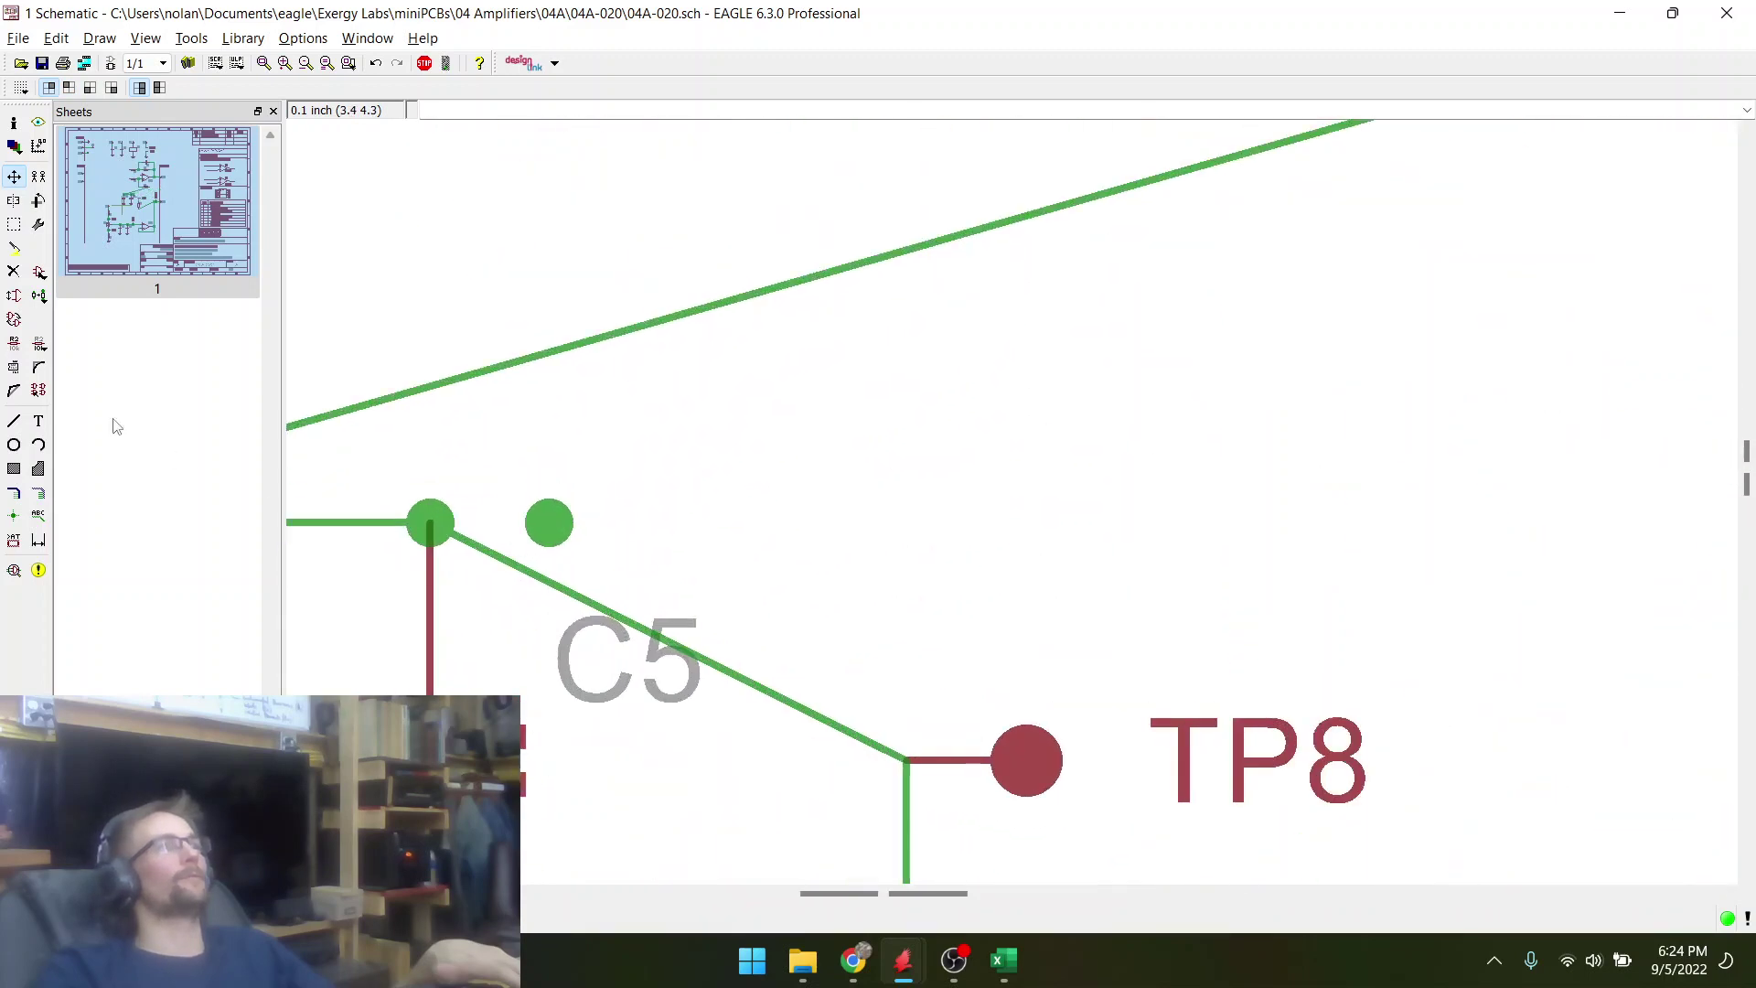
click(13, 272)
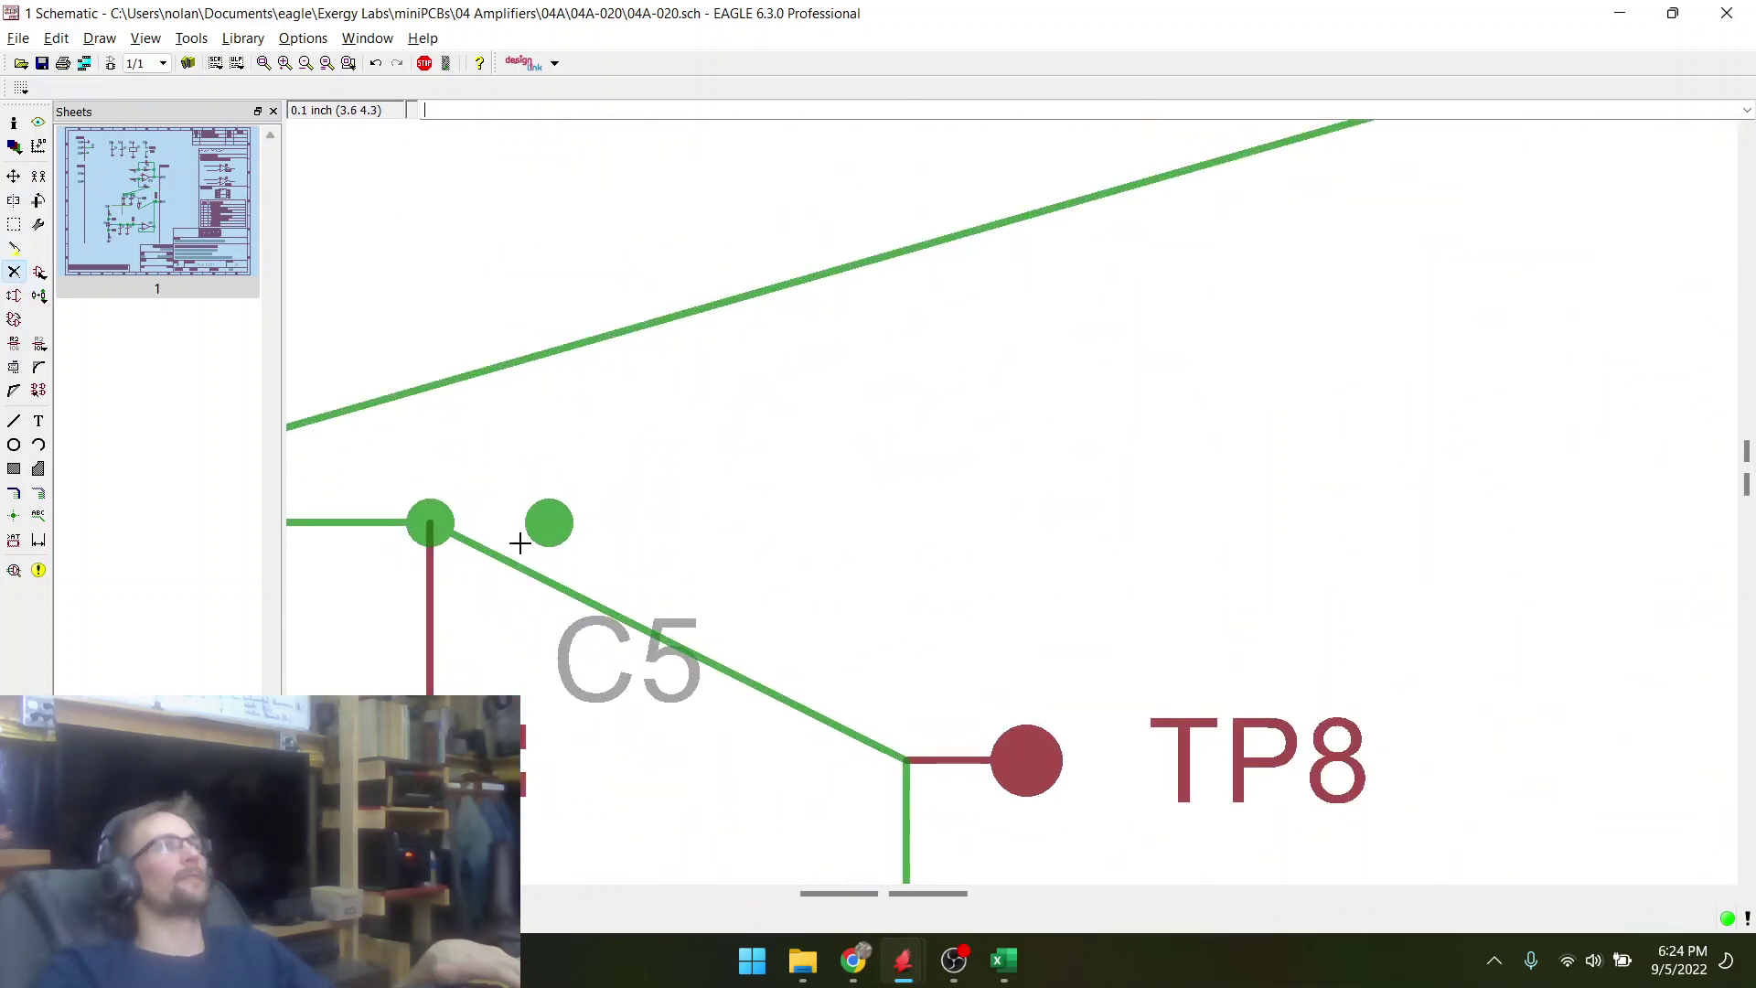
click(552, 528)
scroll(951, 549, down, 6)
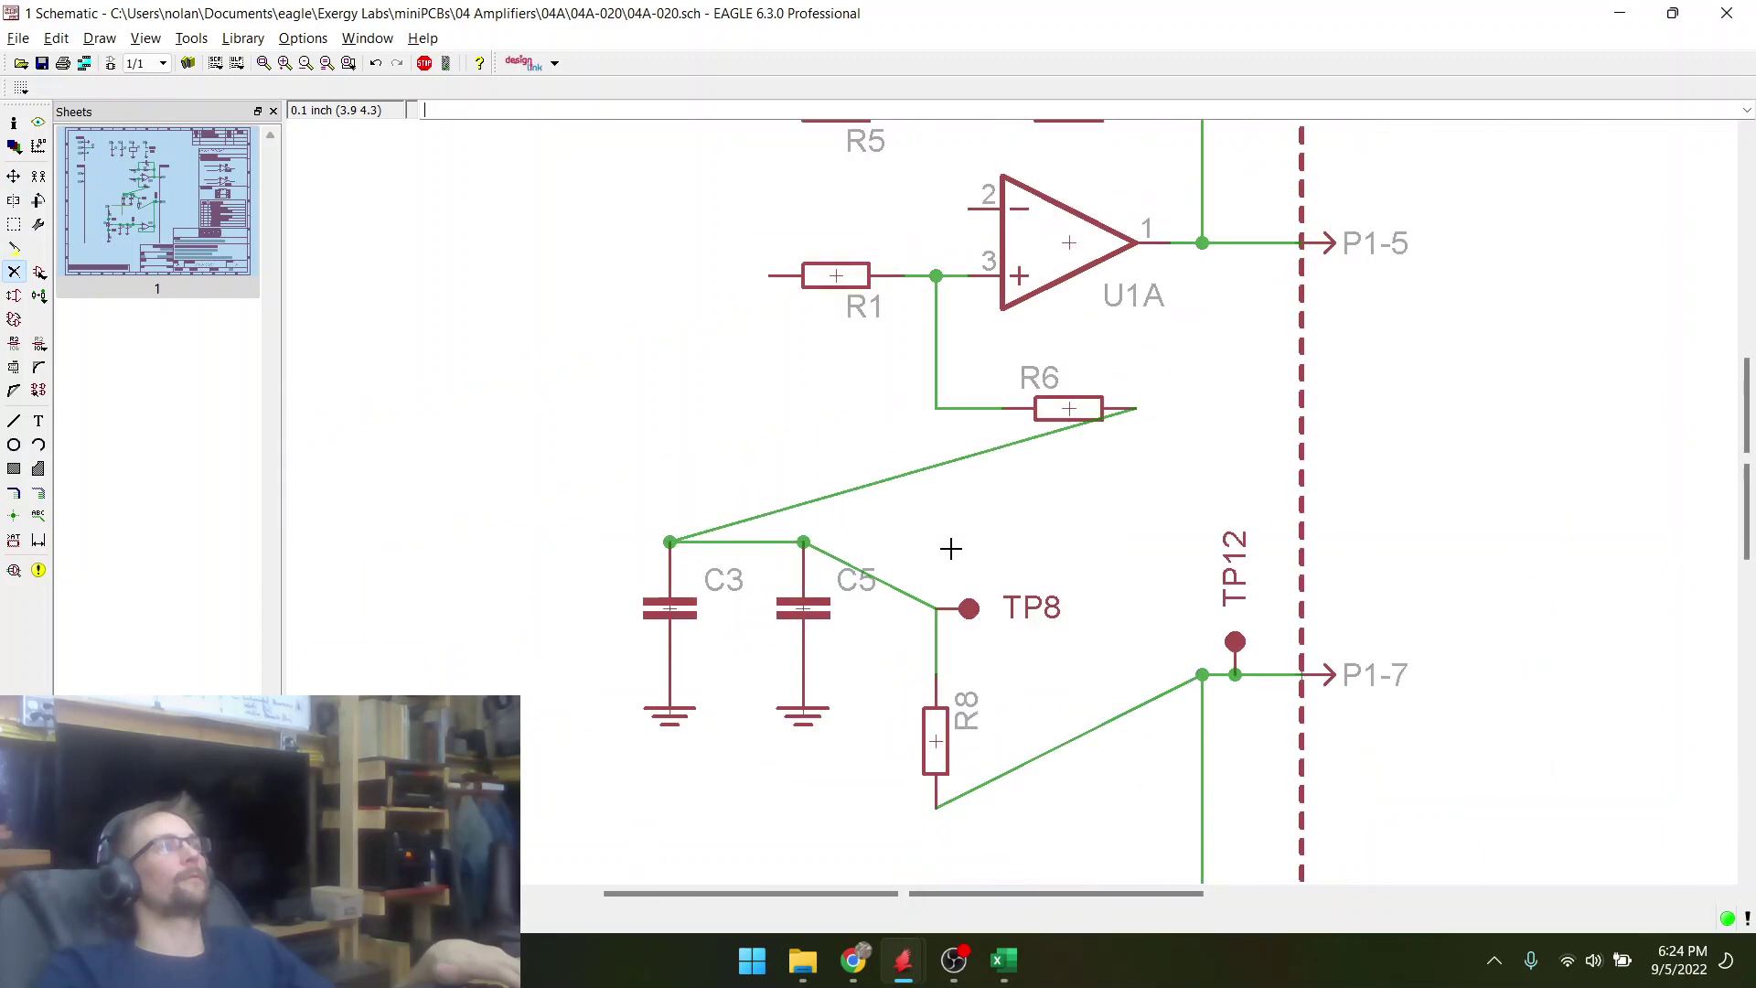
- Delete TP8, TP12 and the wires and junctions linking R6, C3, C5 and R8 to each other and to the P1-7 net
click(14, 177)
scroll(567, 494, down, 3)
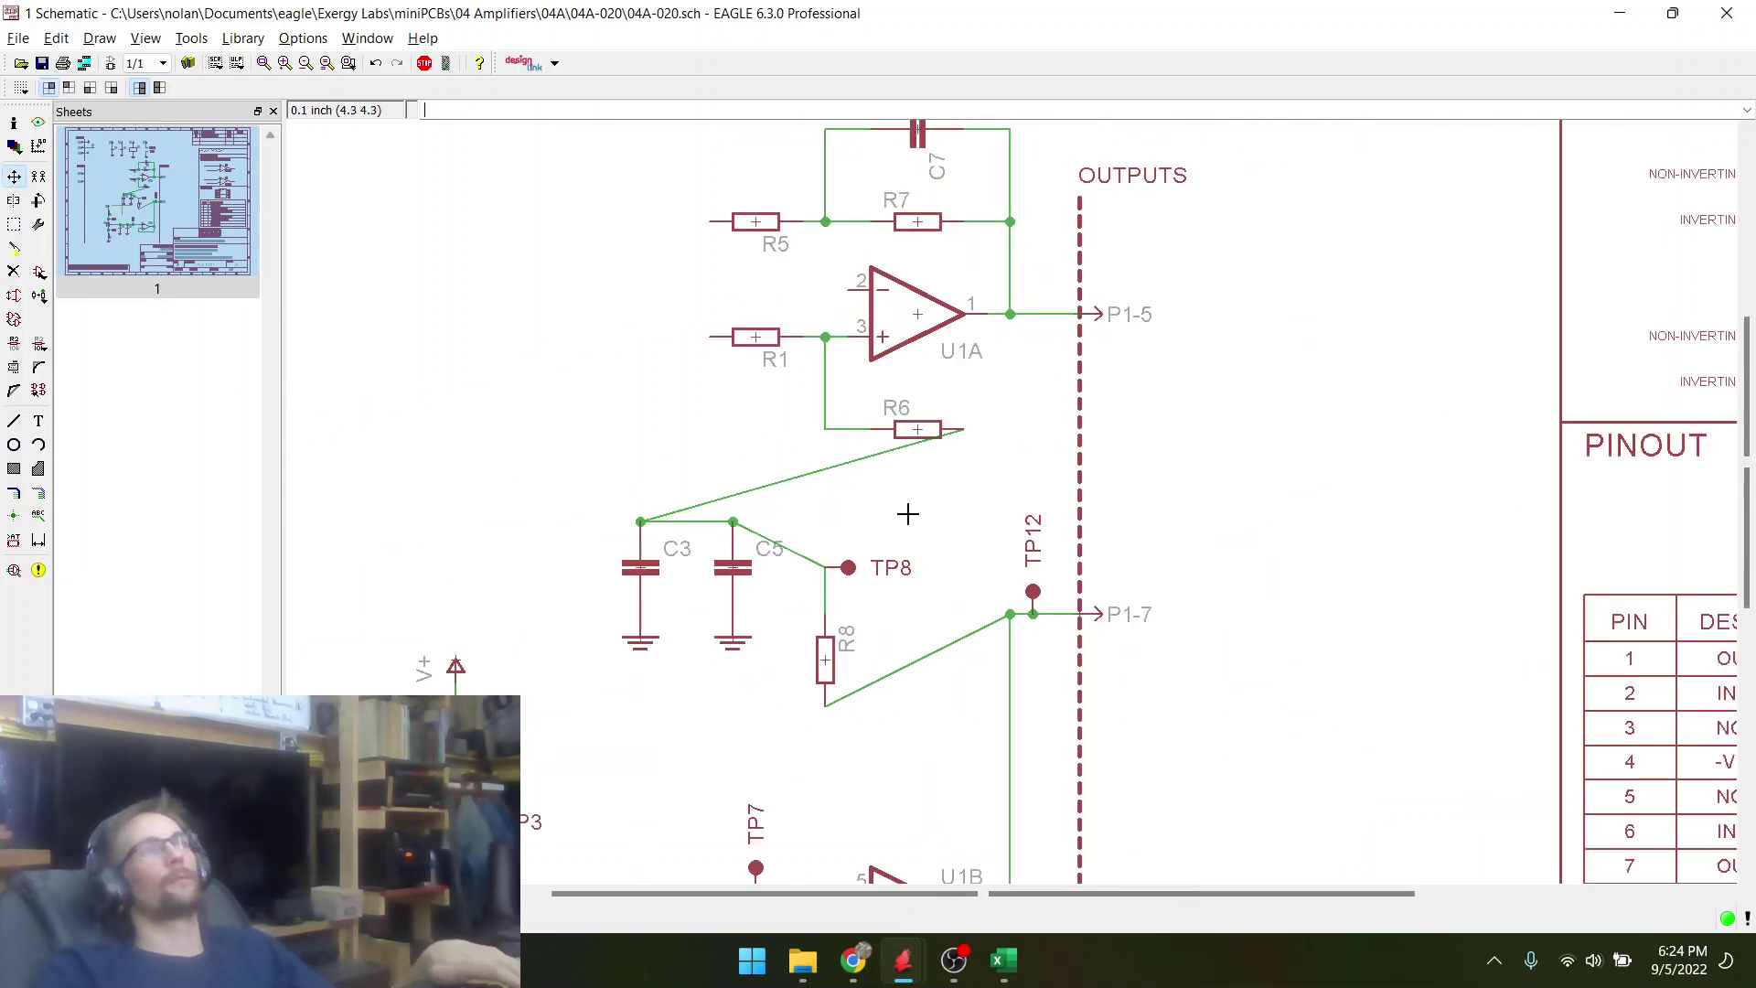
scroll(549, 380, down, 3)
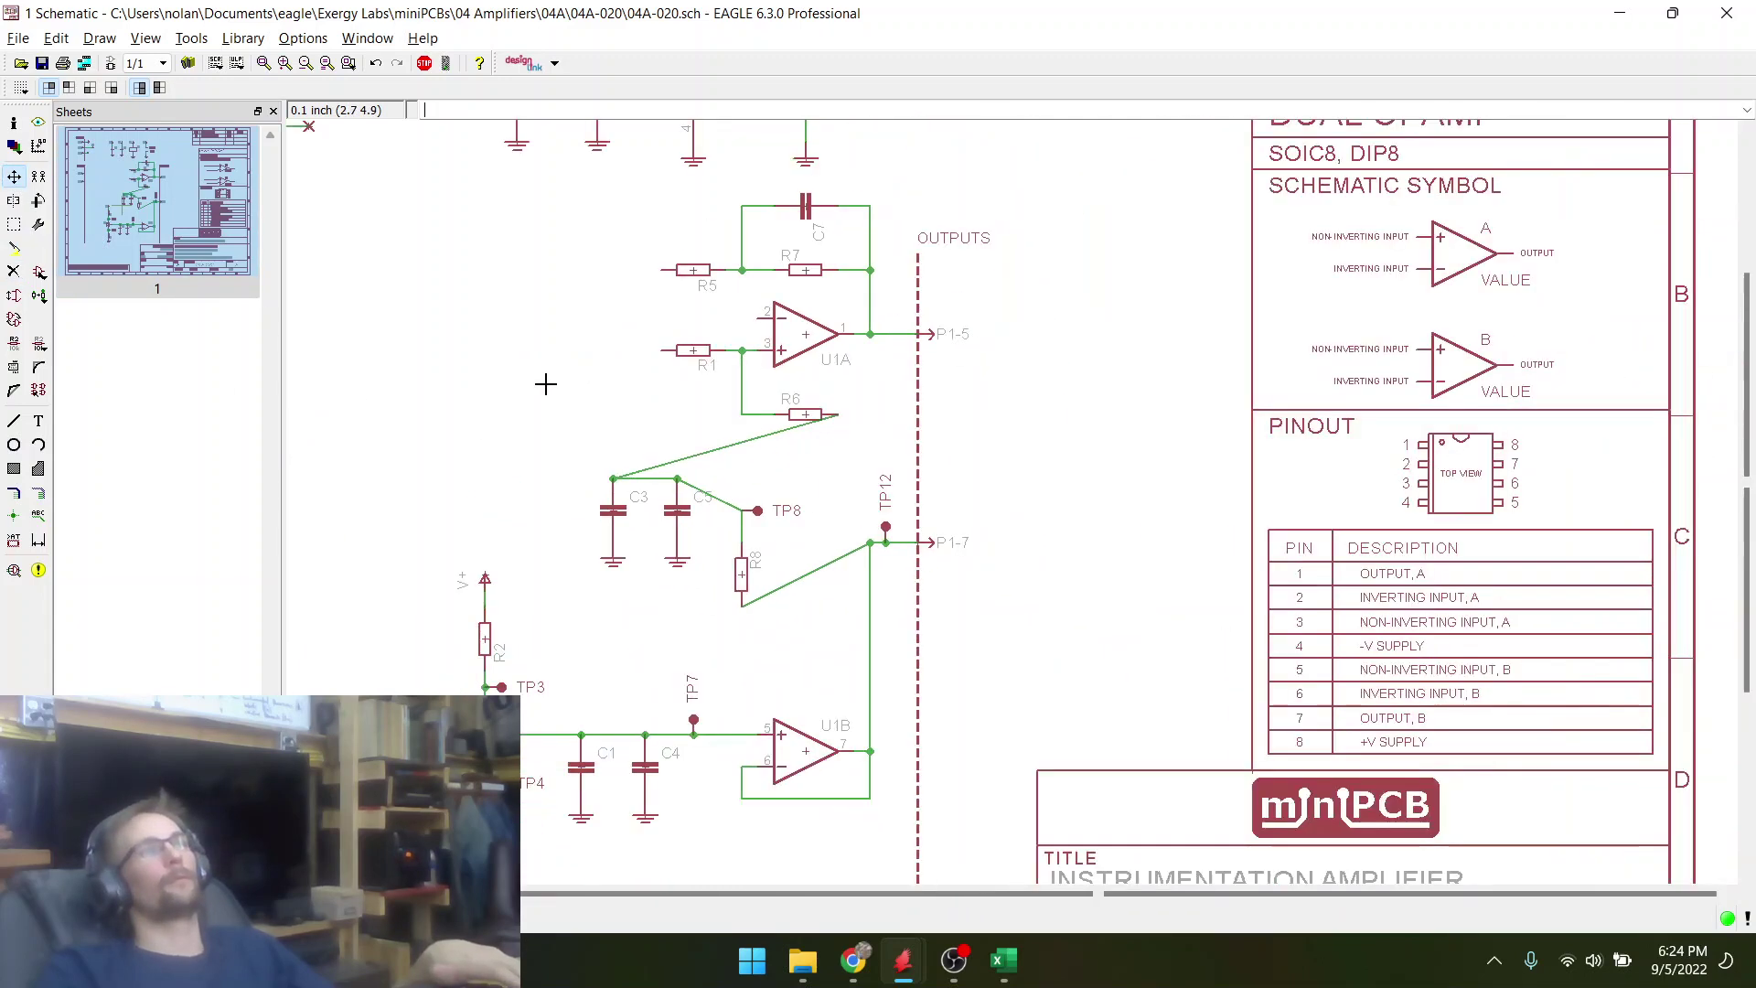
scroll(838, 504, up, 3)
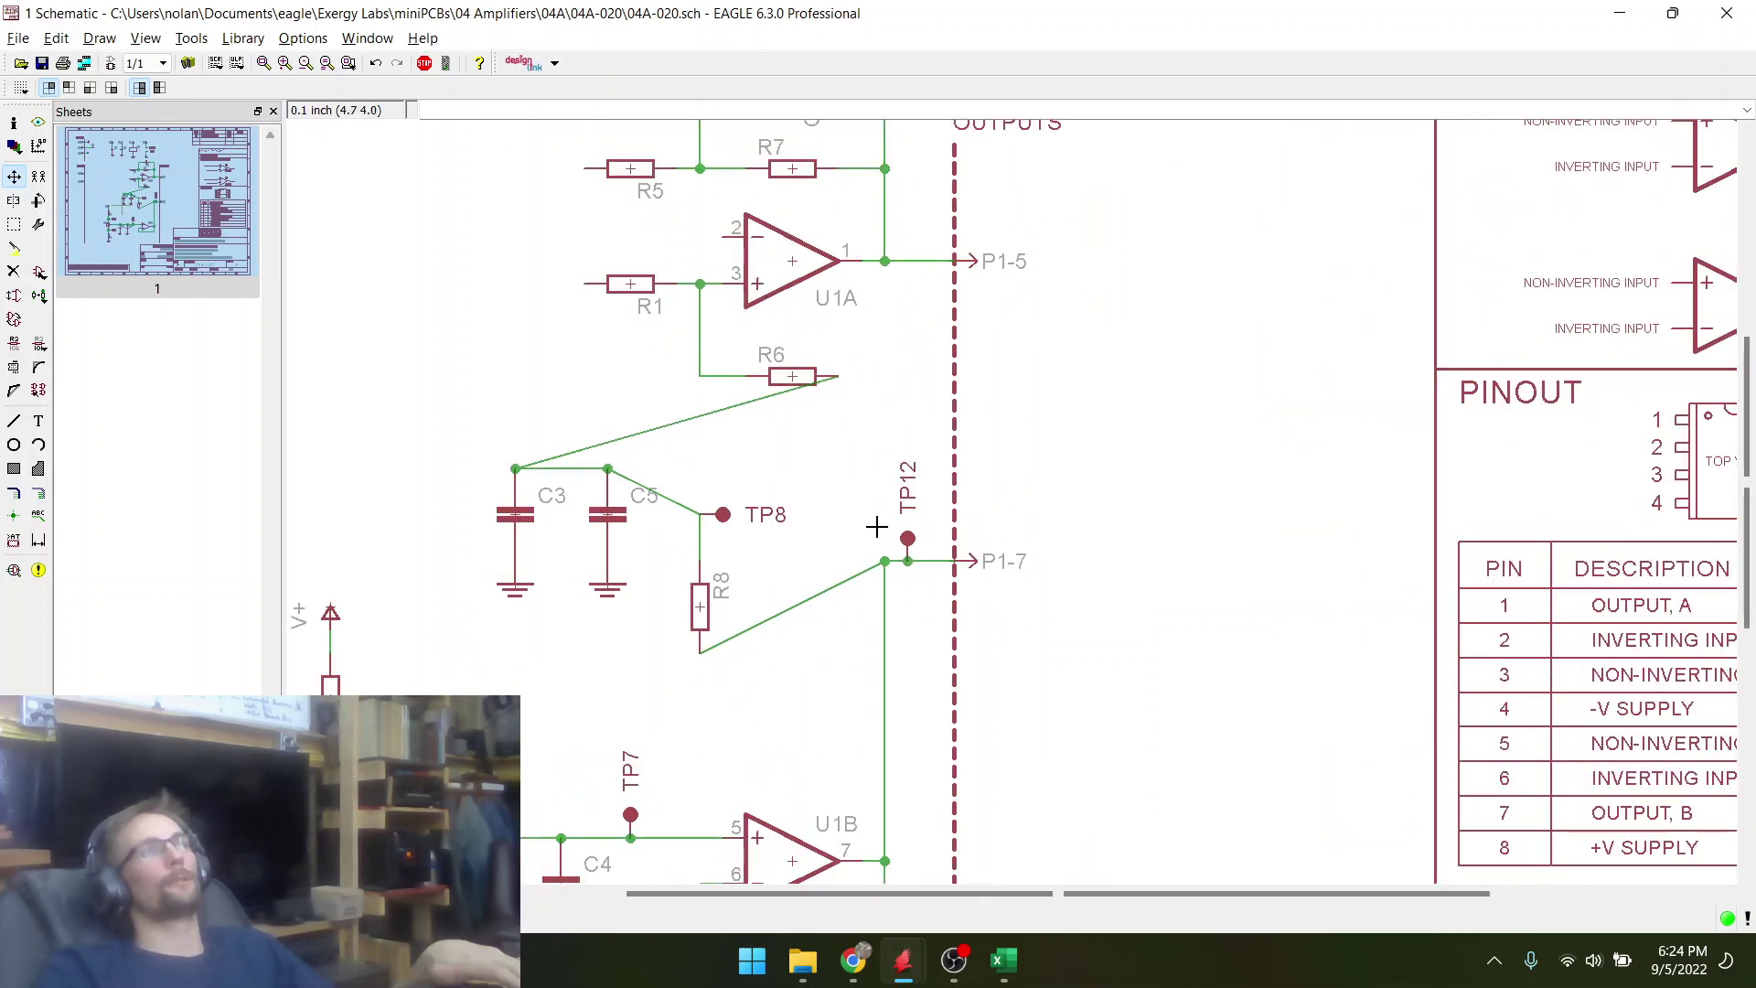
click(14, 271)
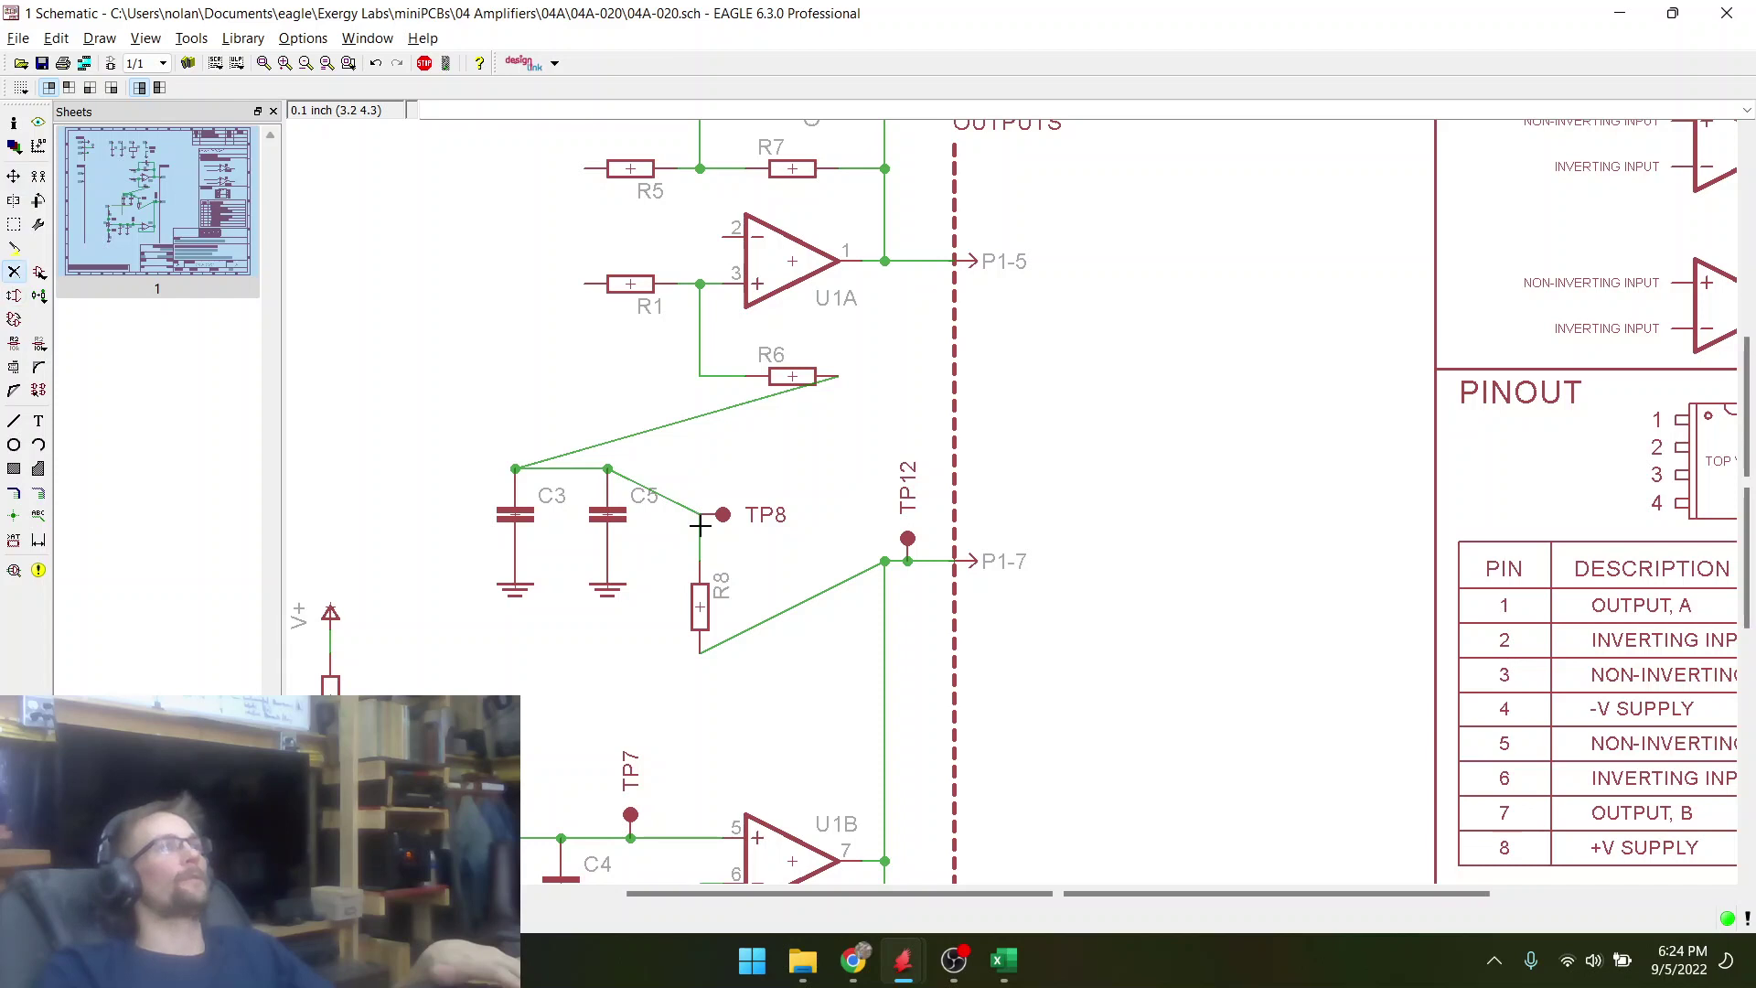
click(904, 535)
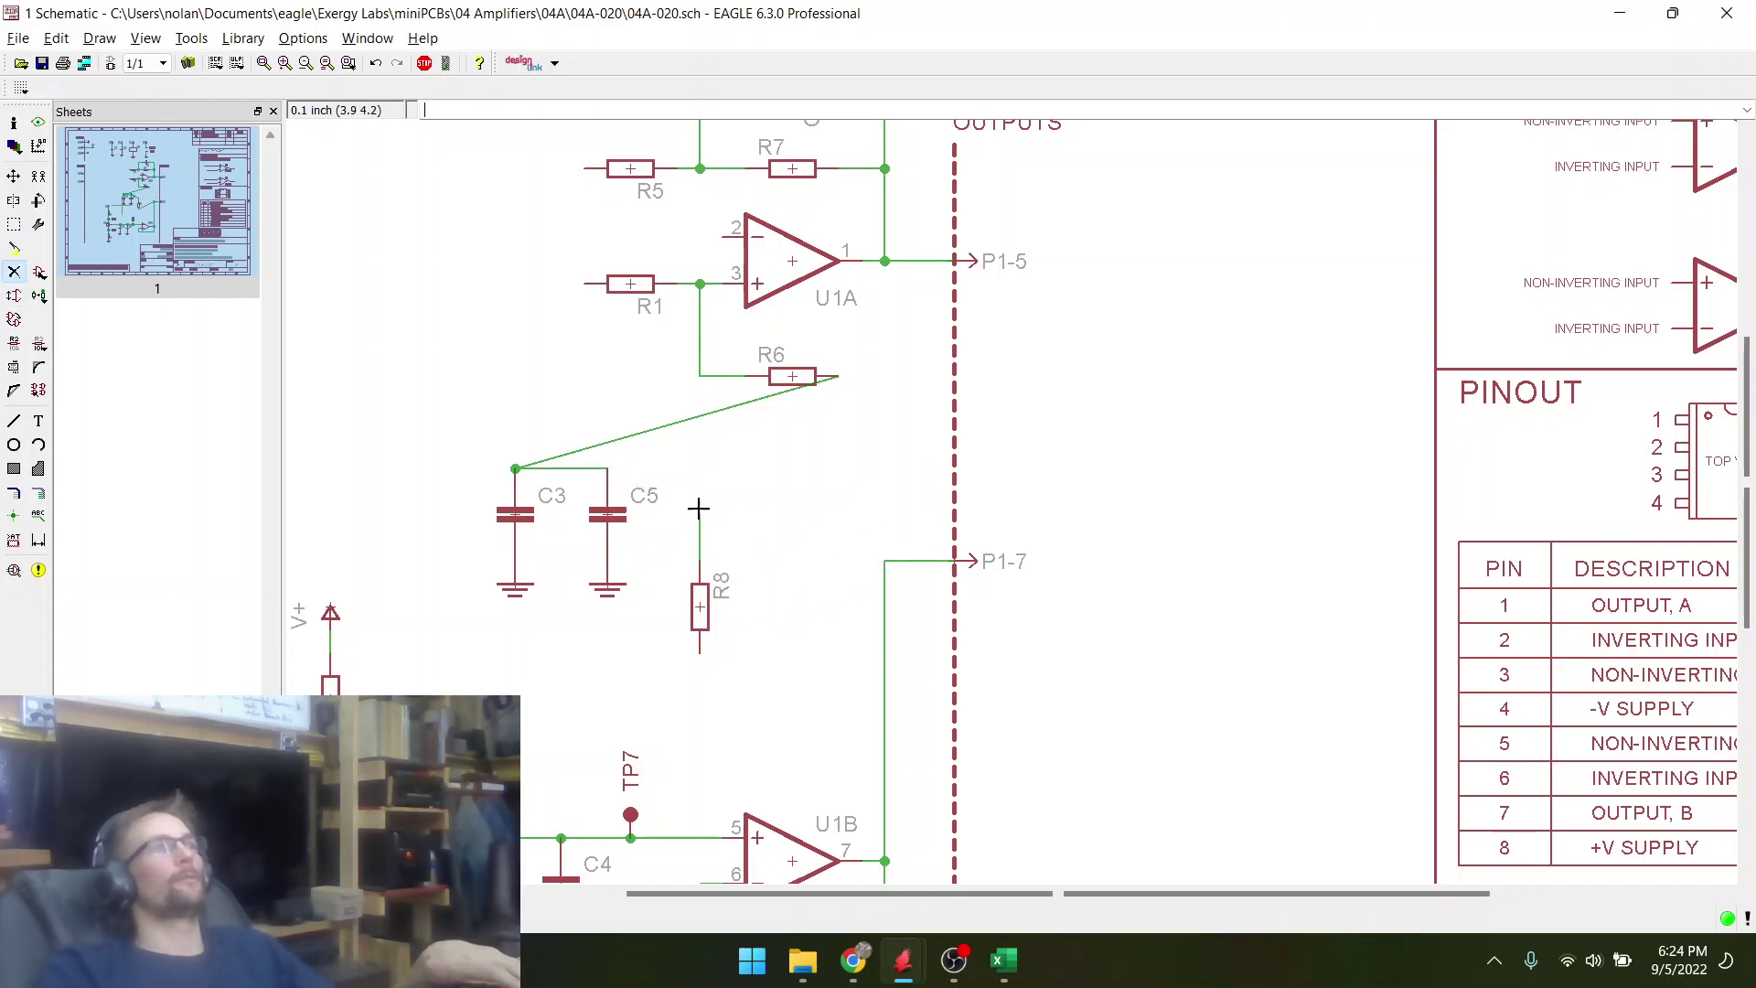
click(583, 460)
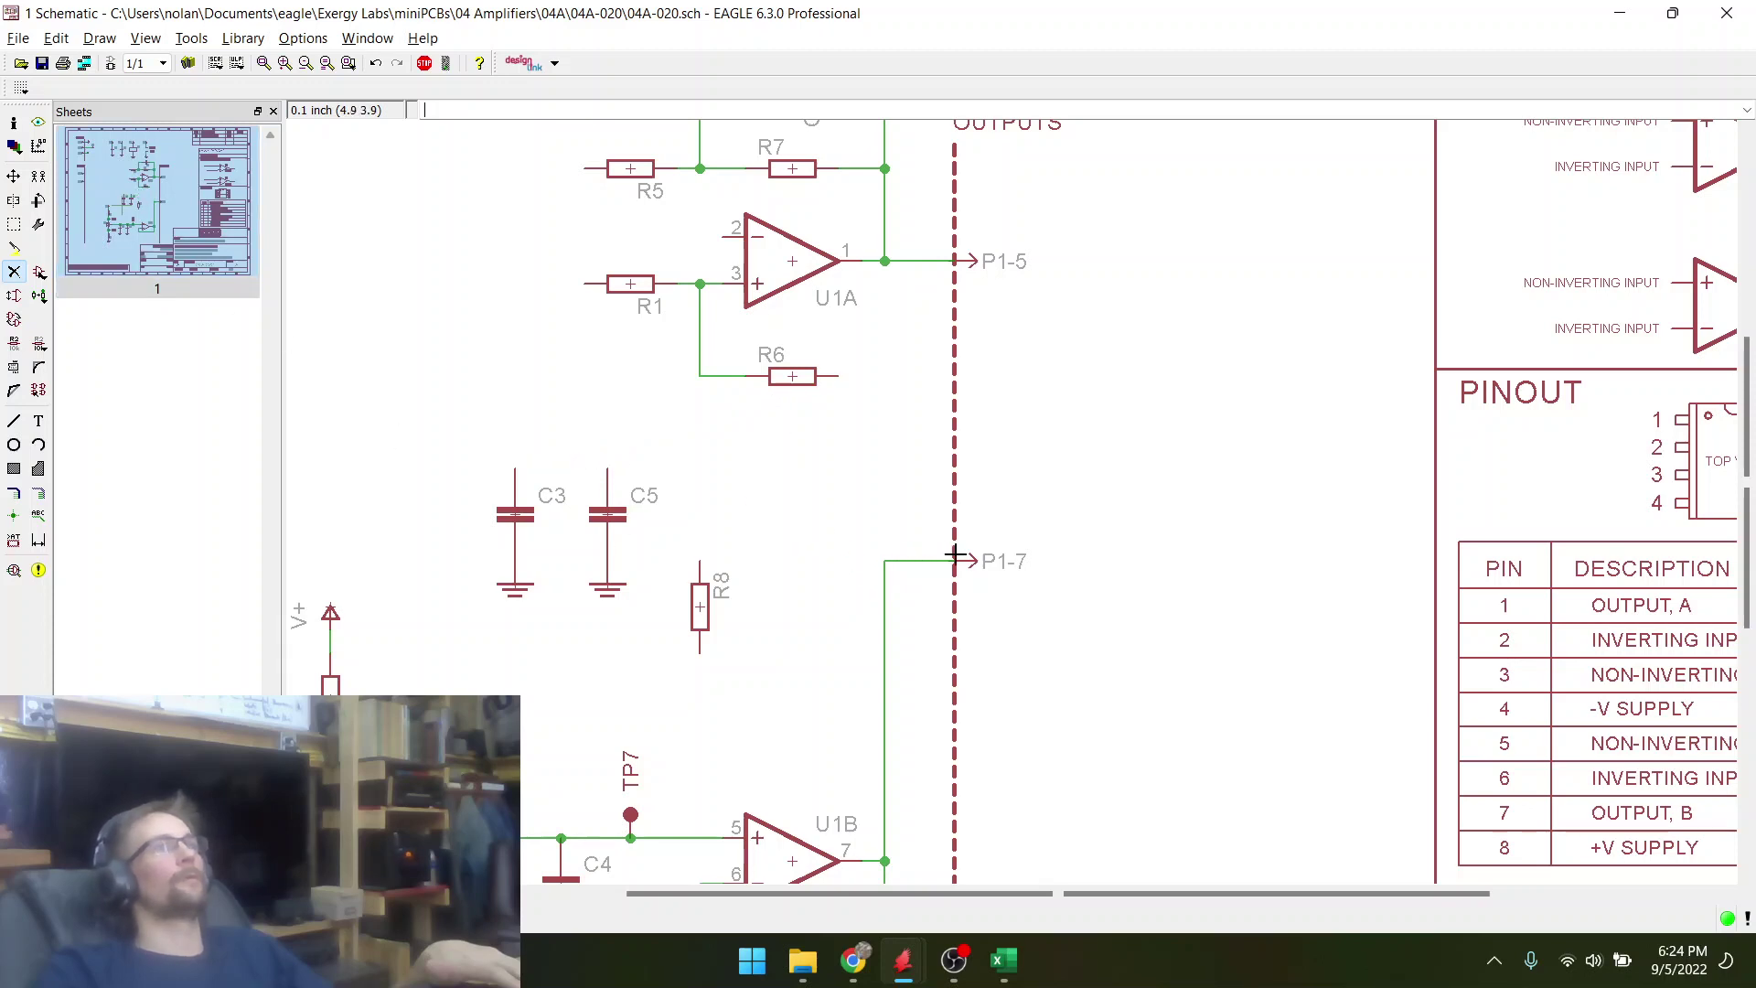
- Move P1-7 down level with U1B's output and straighten its wire into pin 7
click(14, 176)
scroll(972, 550, down, 3)
scroll(967, 544, up, 2)
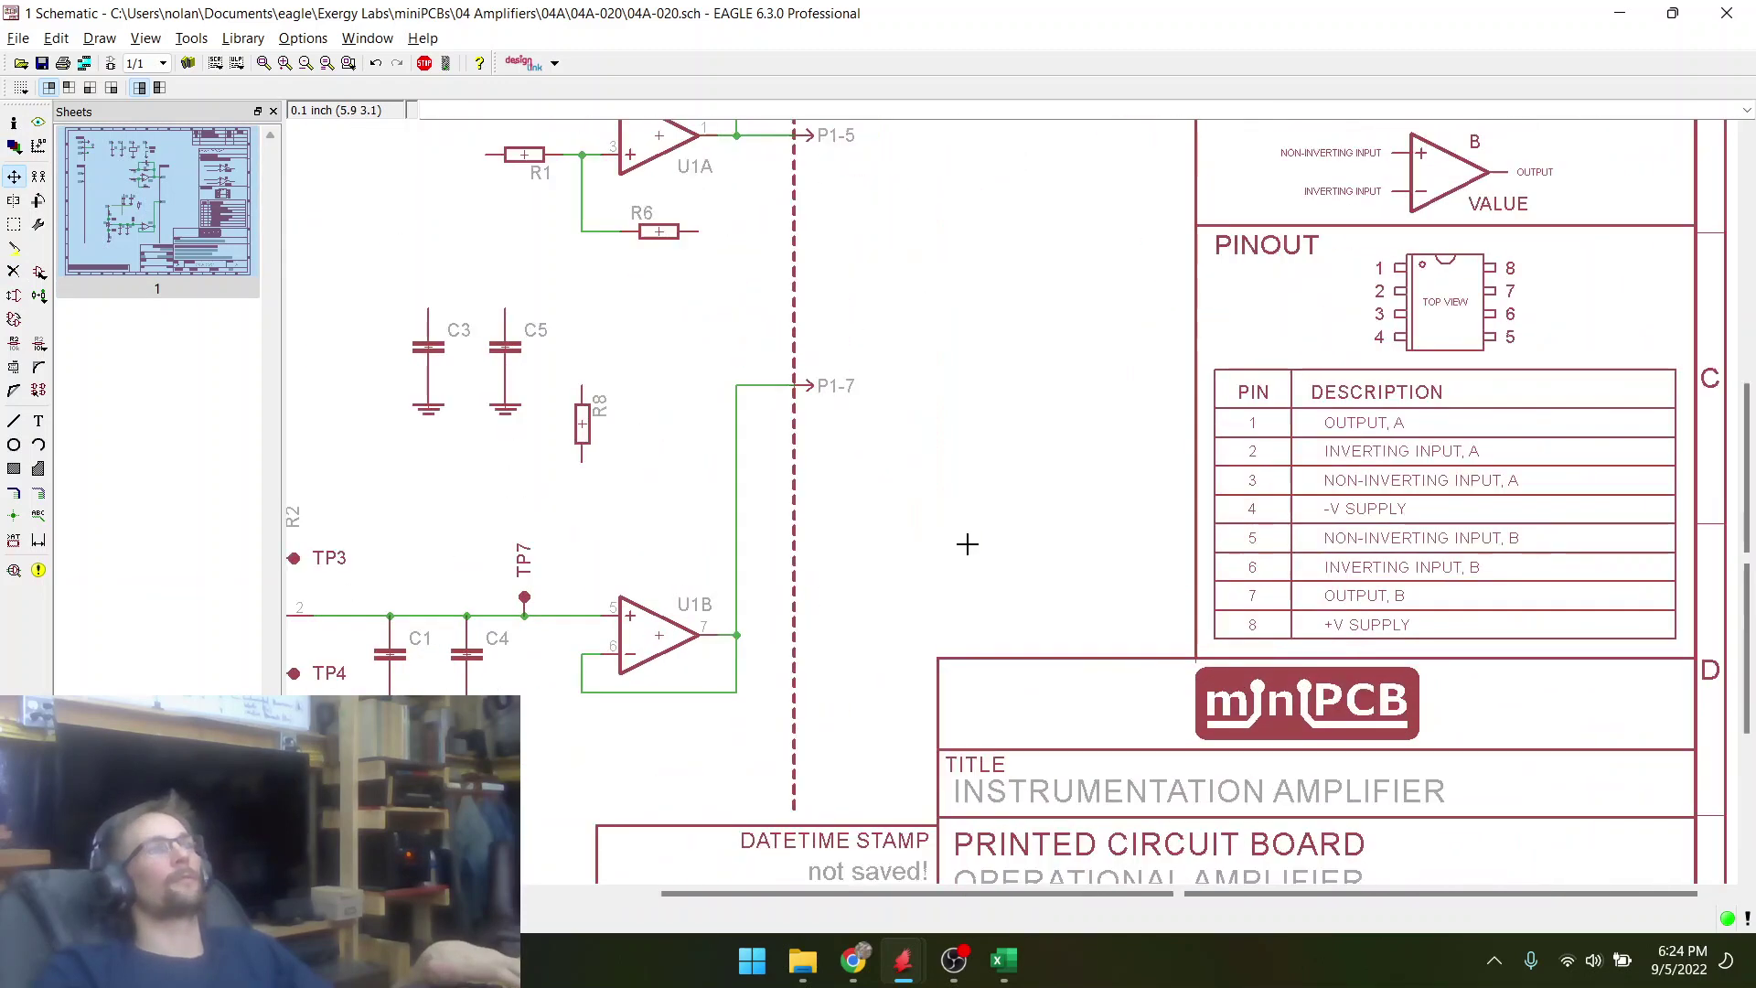
click(820, 389)
click(805, 635)
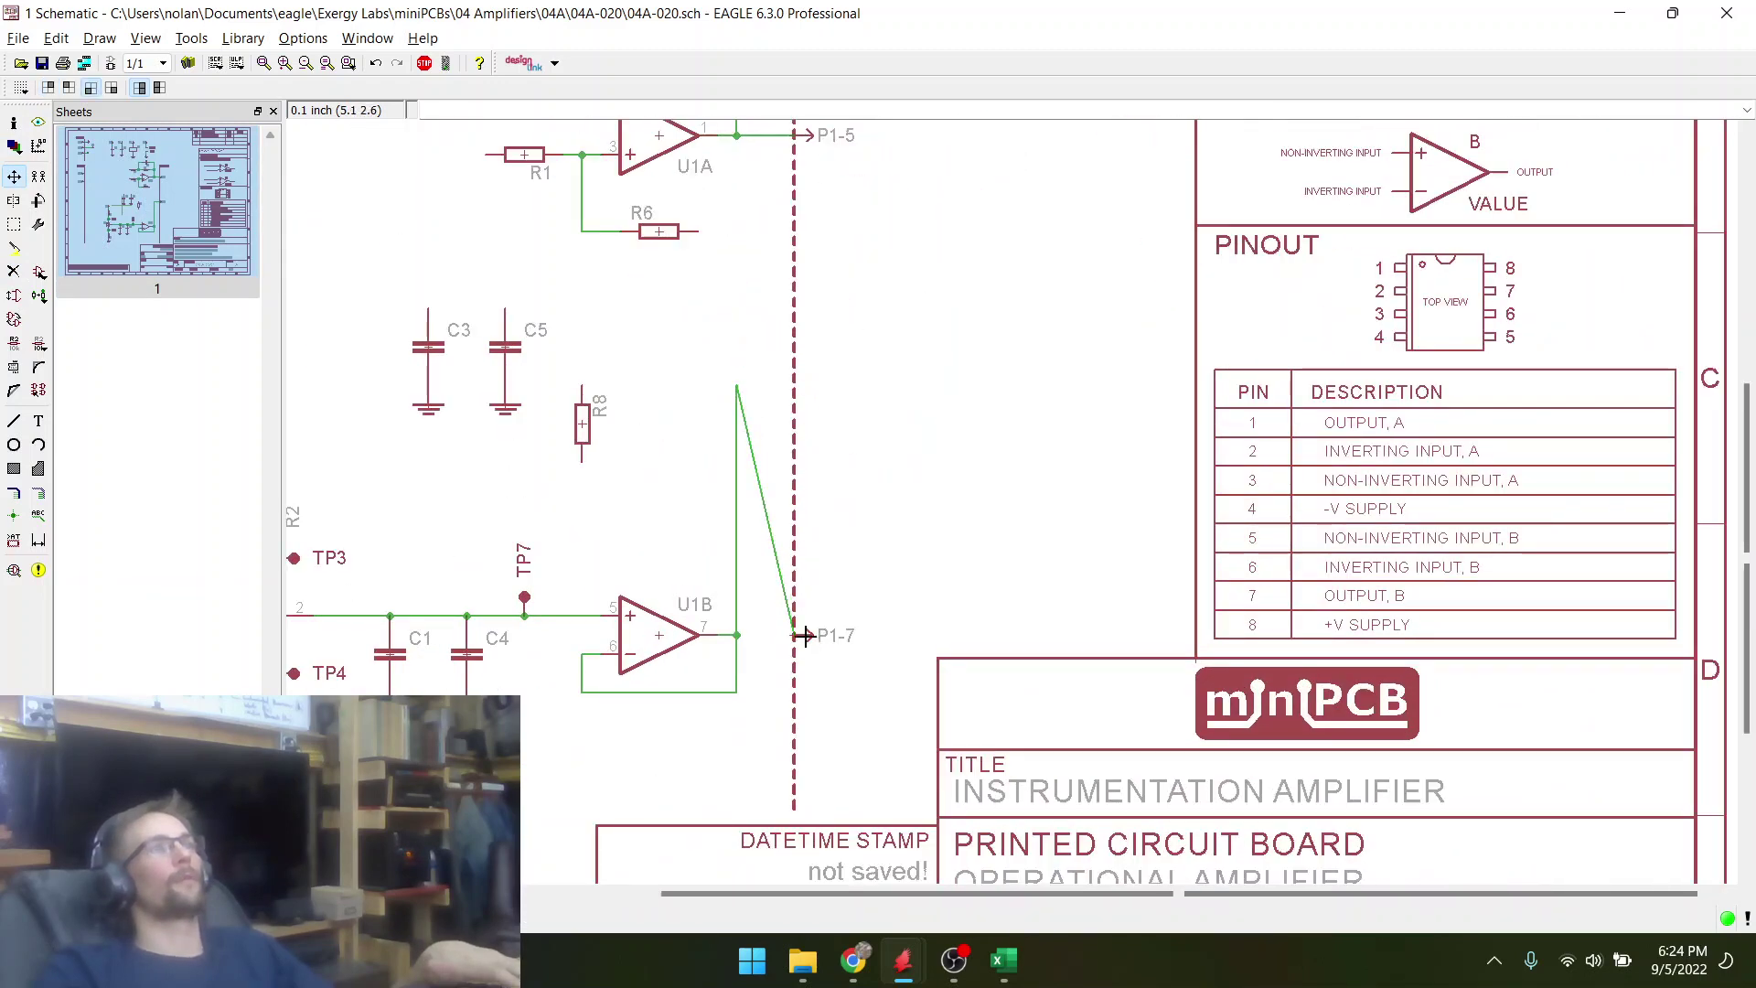
click(738, 389)
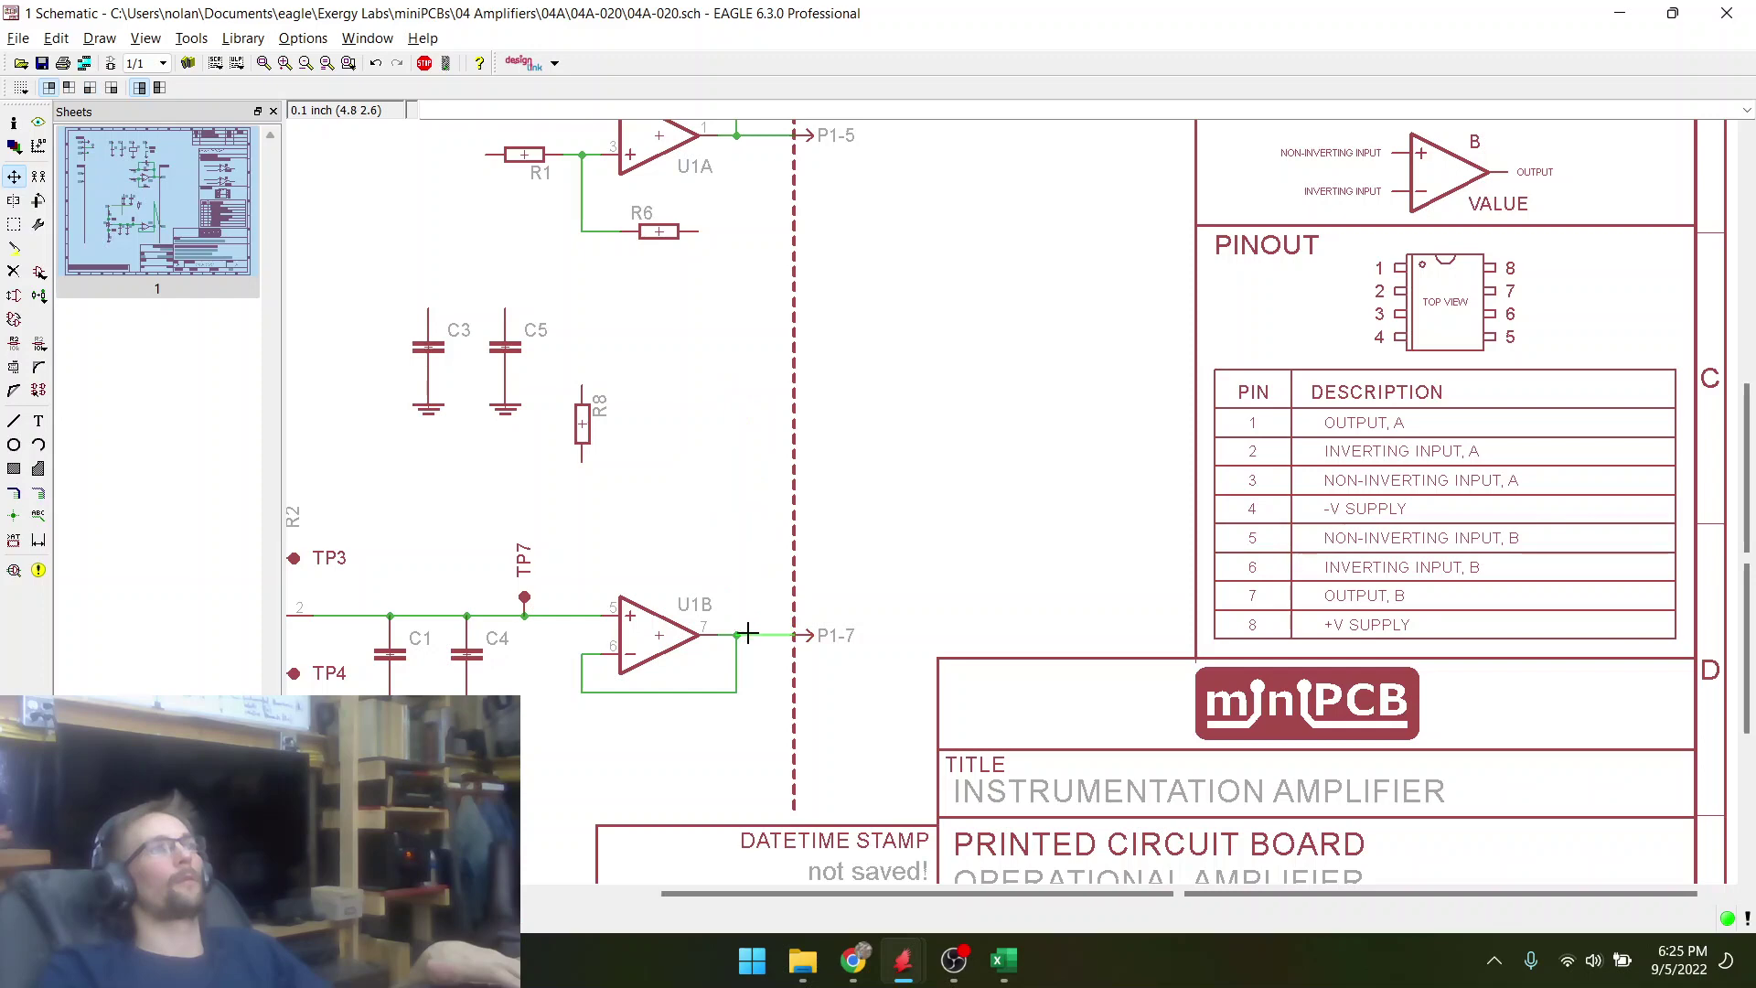
- Group C3 and C5 with their grounds, rotate them sideways with the grounds facing left, and place them under R6
scroll(771, 637, down, 2)
scroll(743, 549, up, 2)
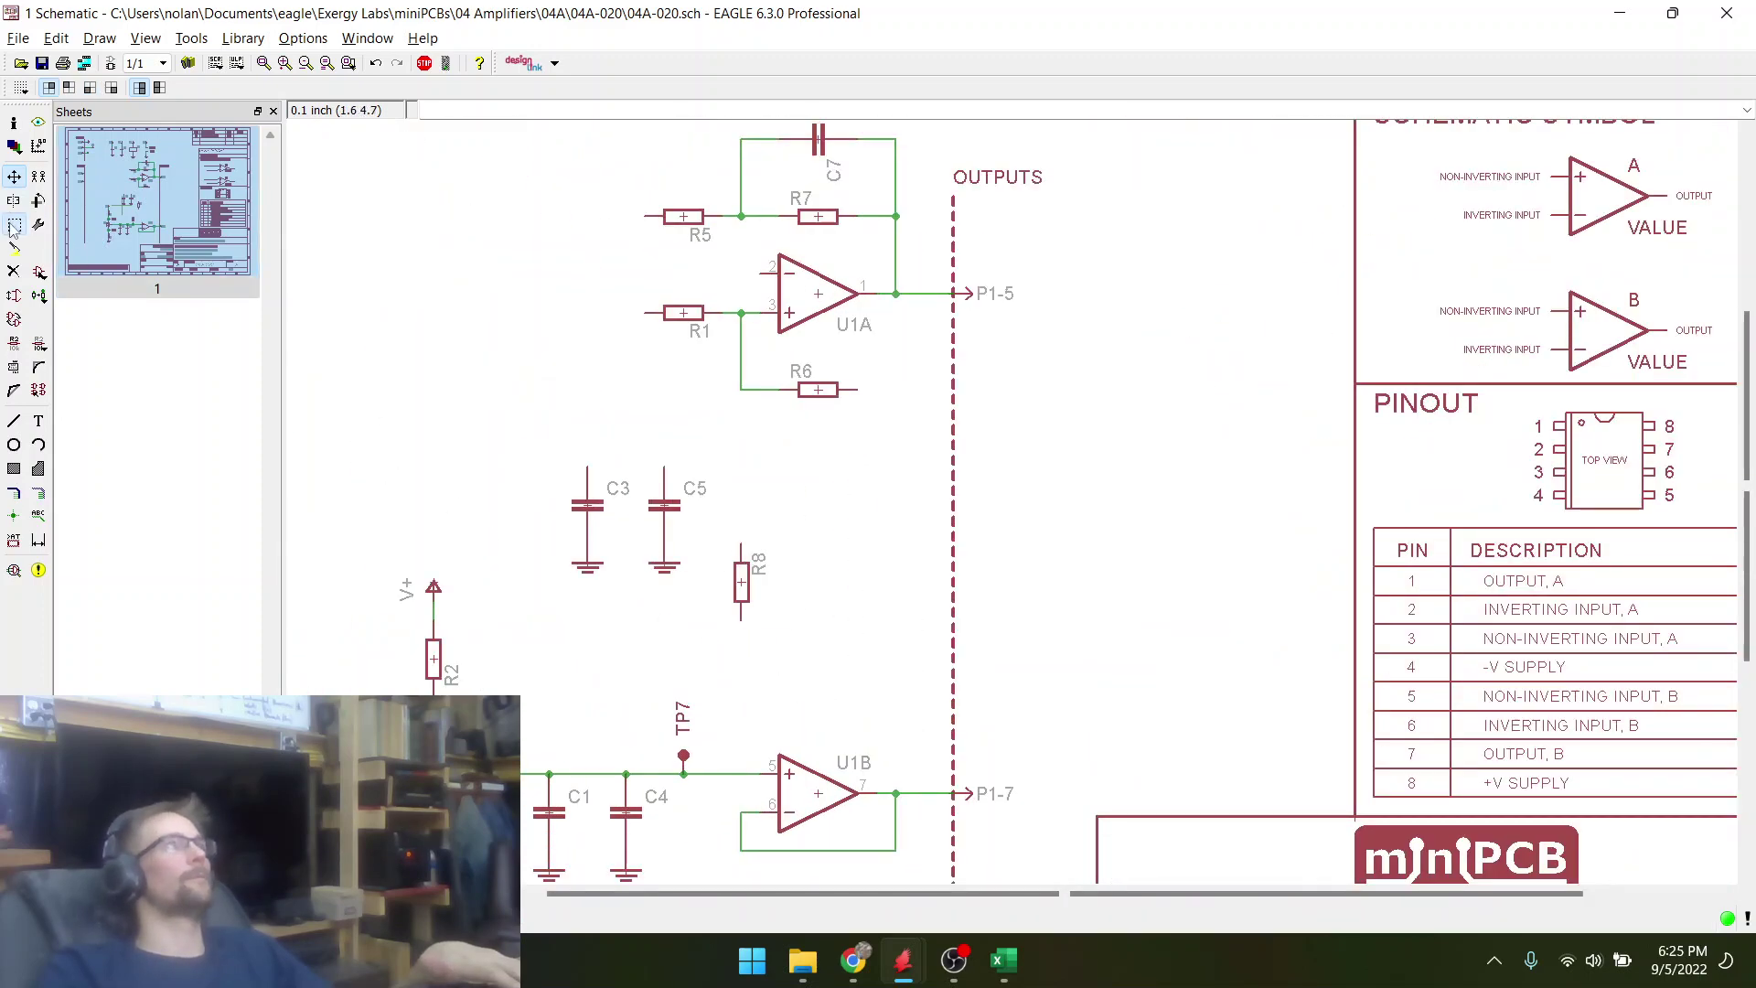
click(14, 226)
drag(560, 471, 700, 624)
right_click(644, 529)
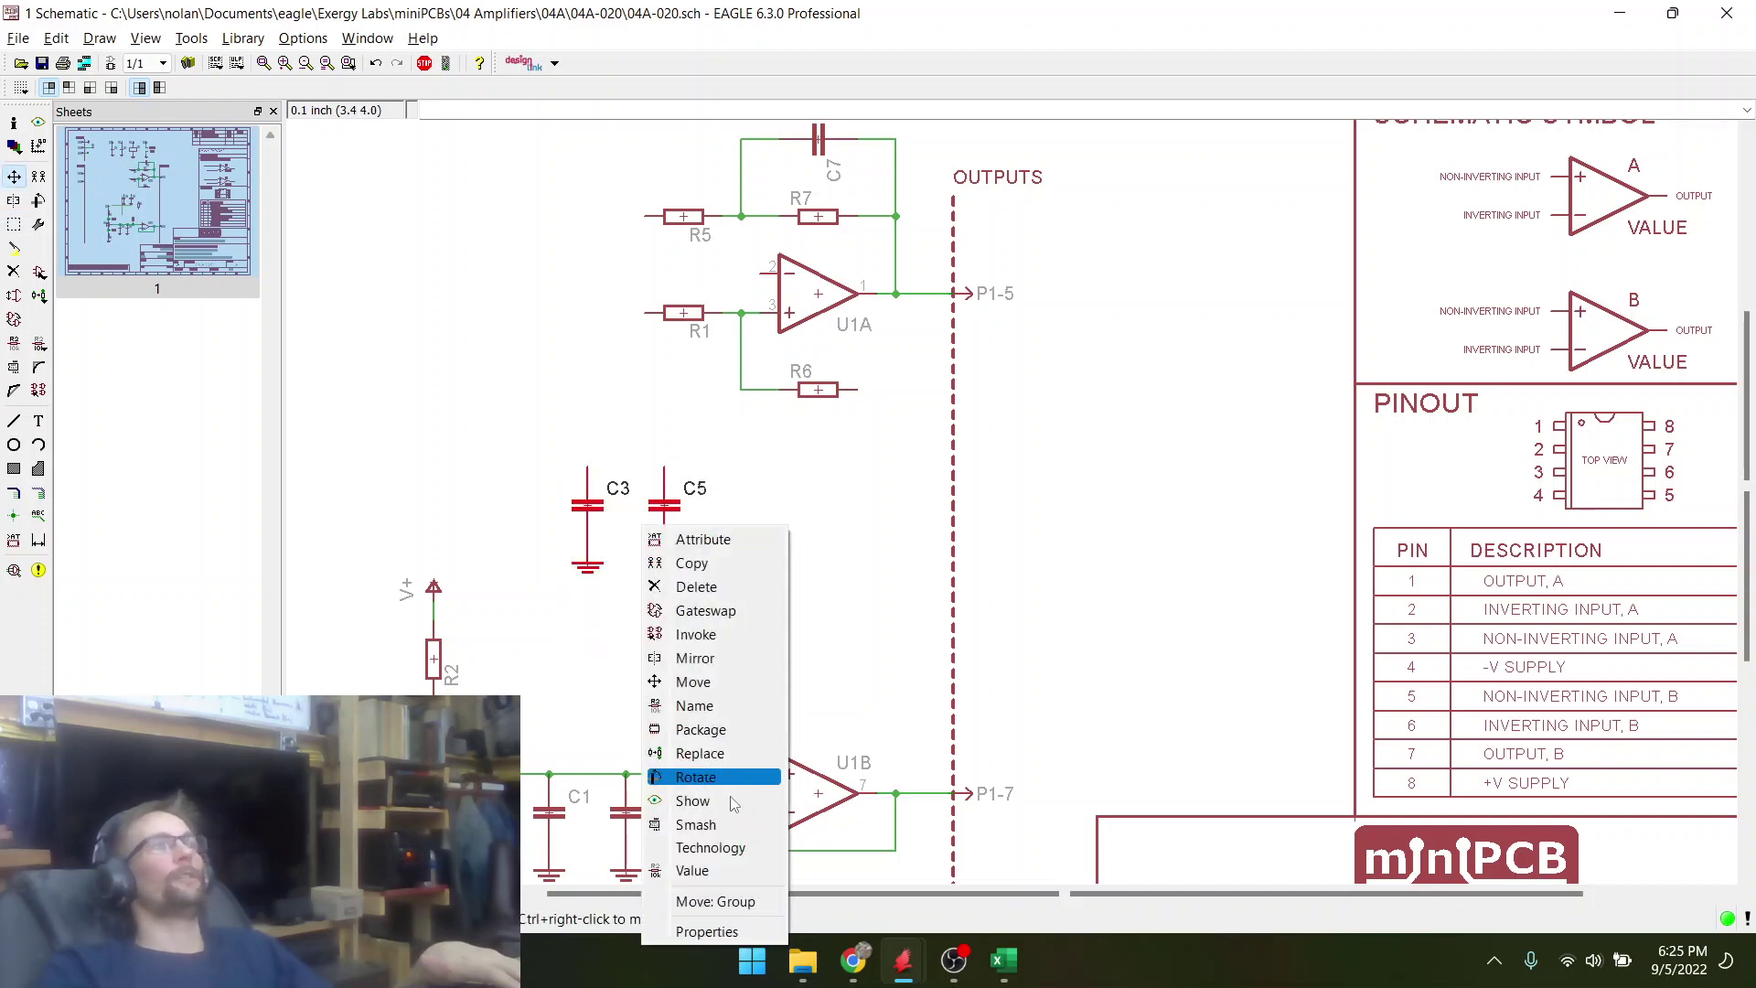
click(733, 902)
right_click(833, 517)
right_click(833, 518)
right_click(834, 517)
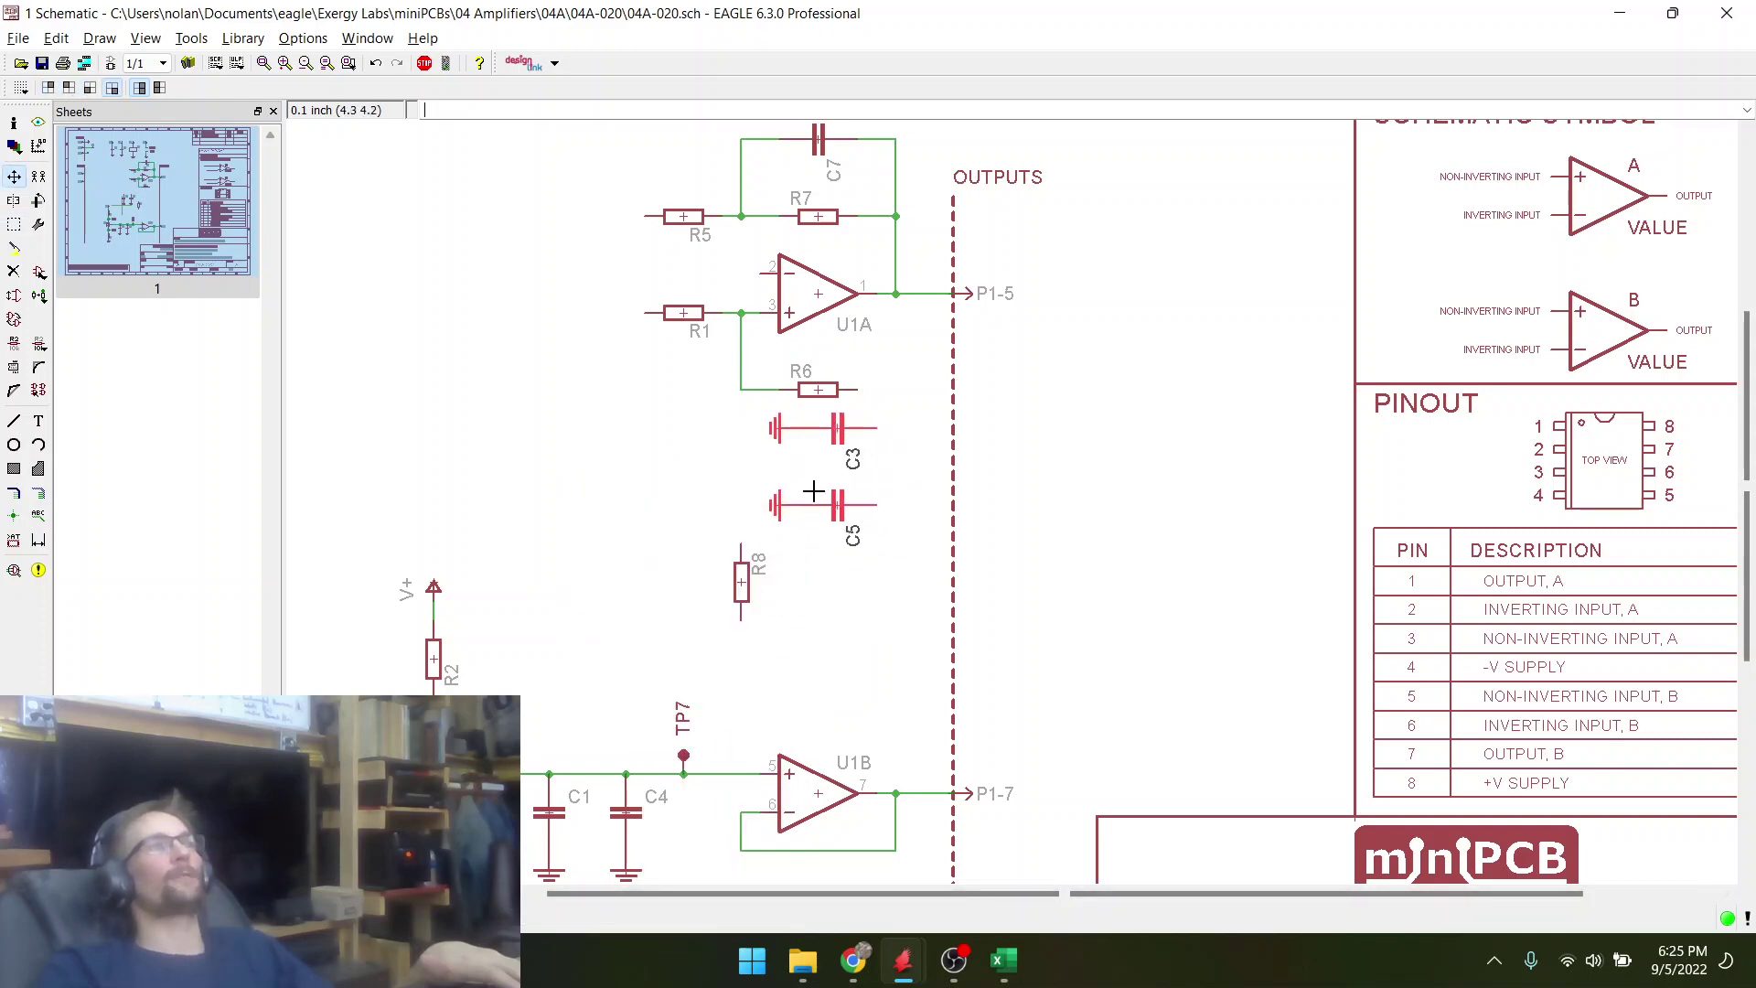
click(823, 514)
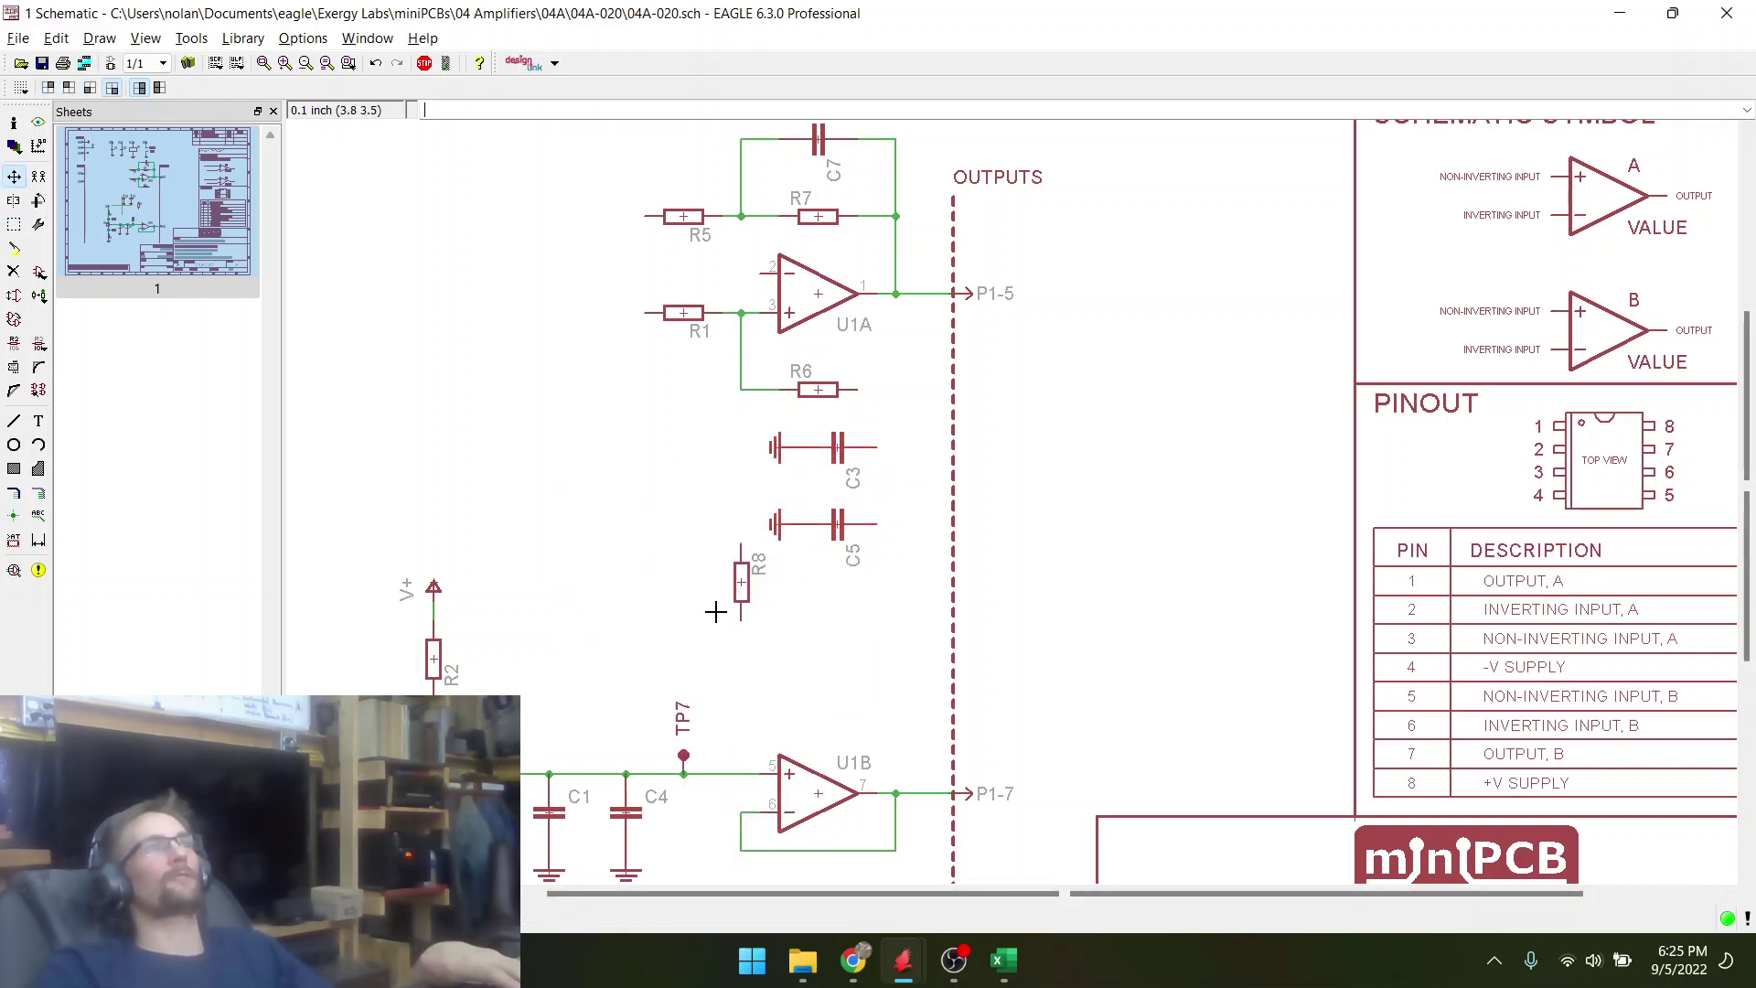
- Move R8 above U1B's output wire beside the dashed outputs line and rotate it so its label sits on the left
click(735, 604)
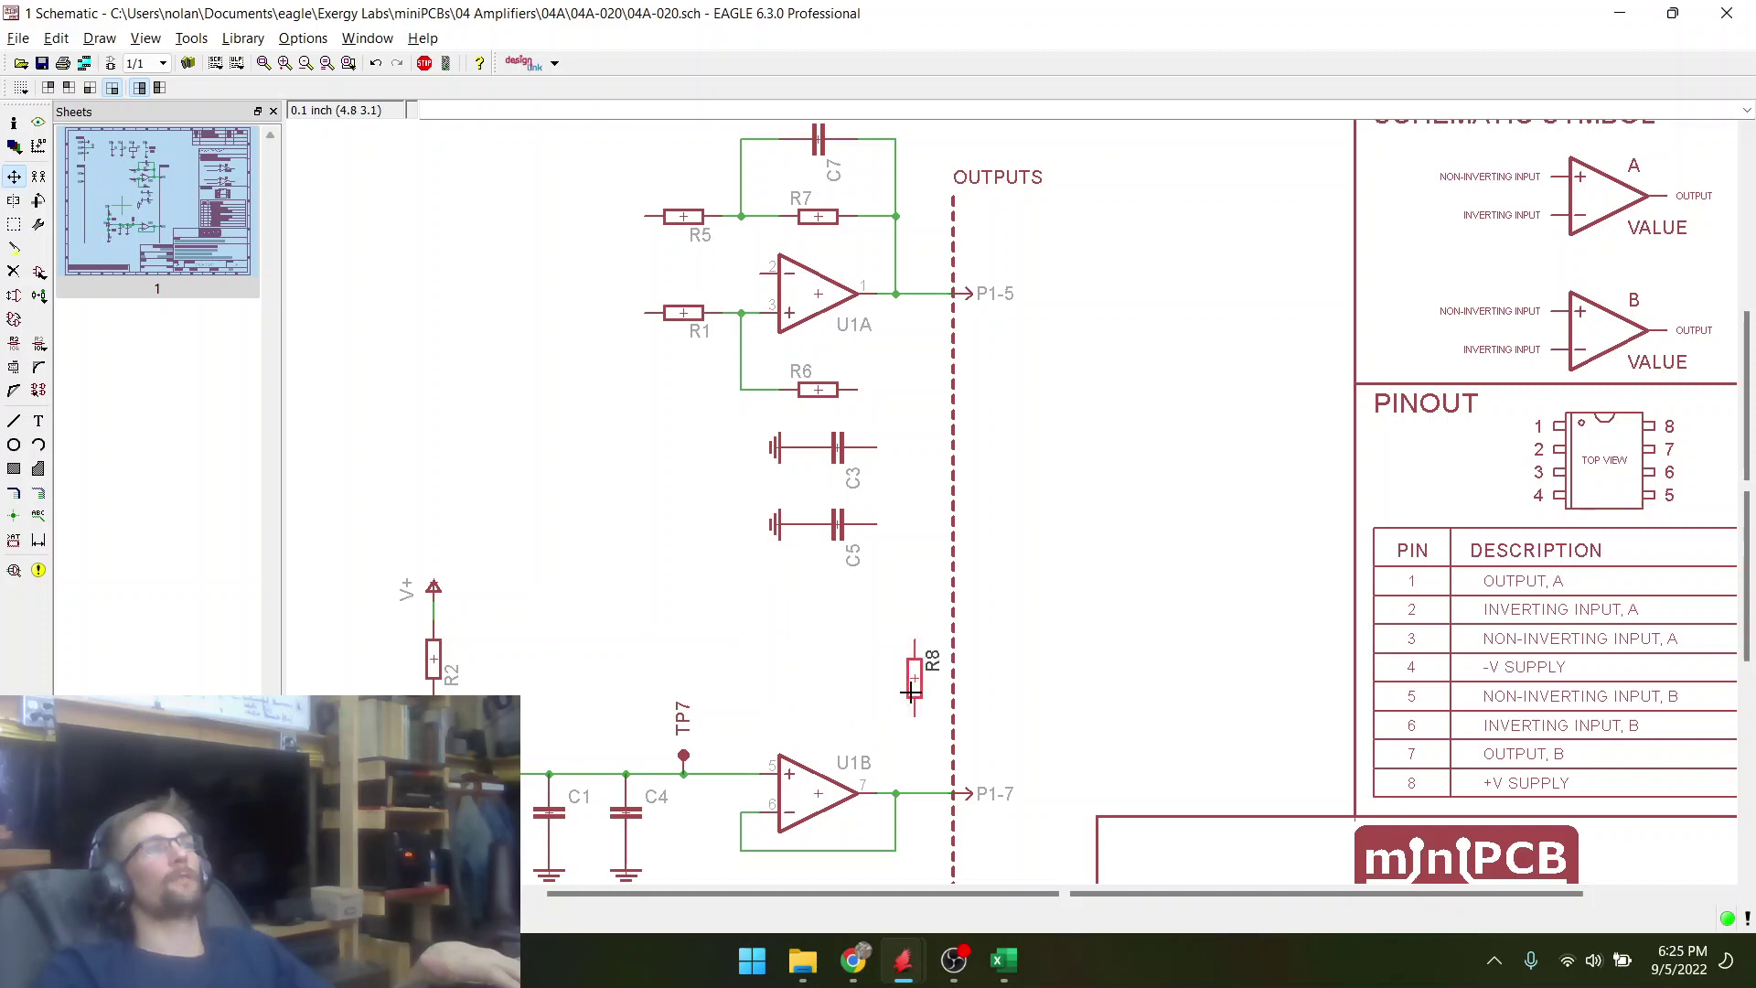
right_click(905, 679)
right_click(908, 652)
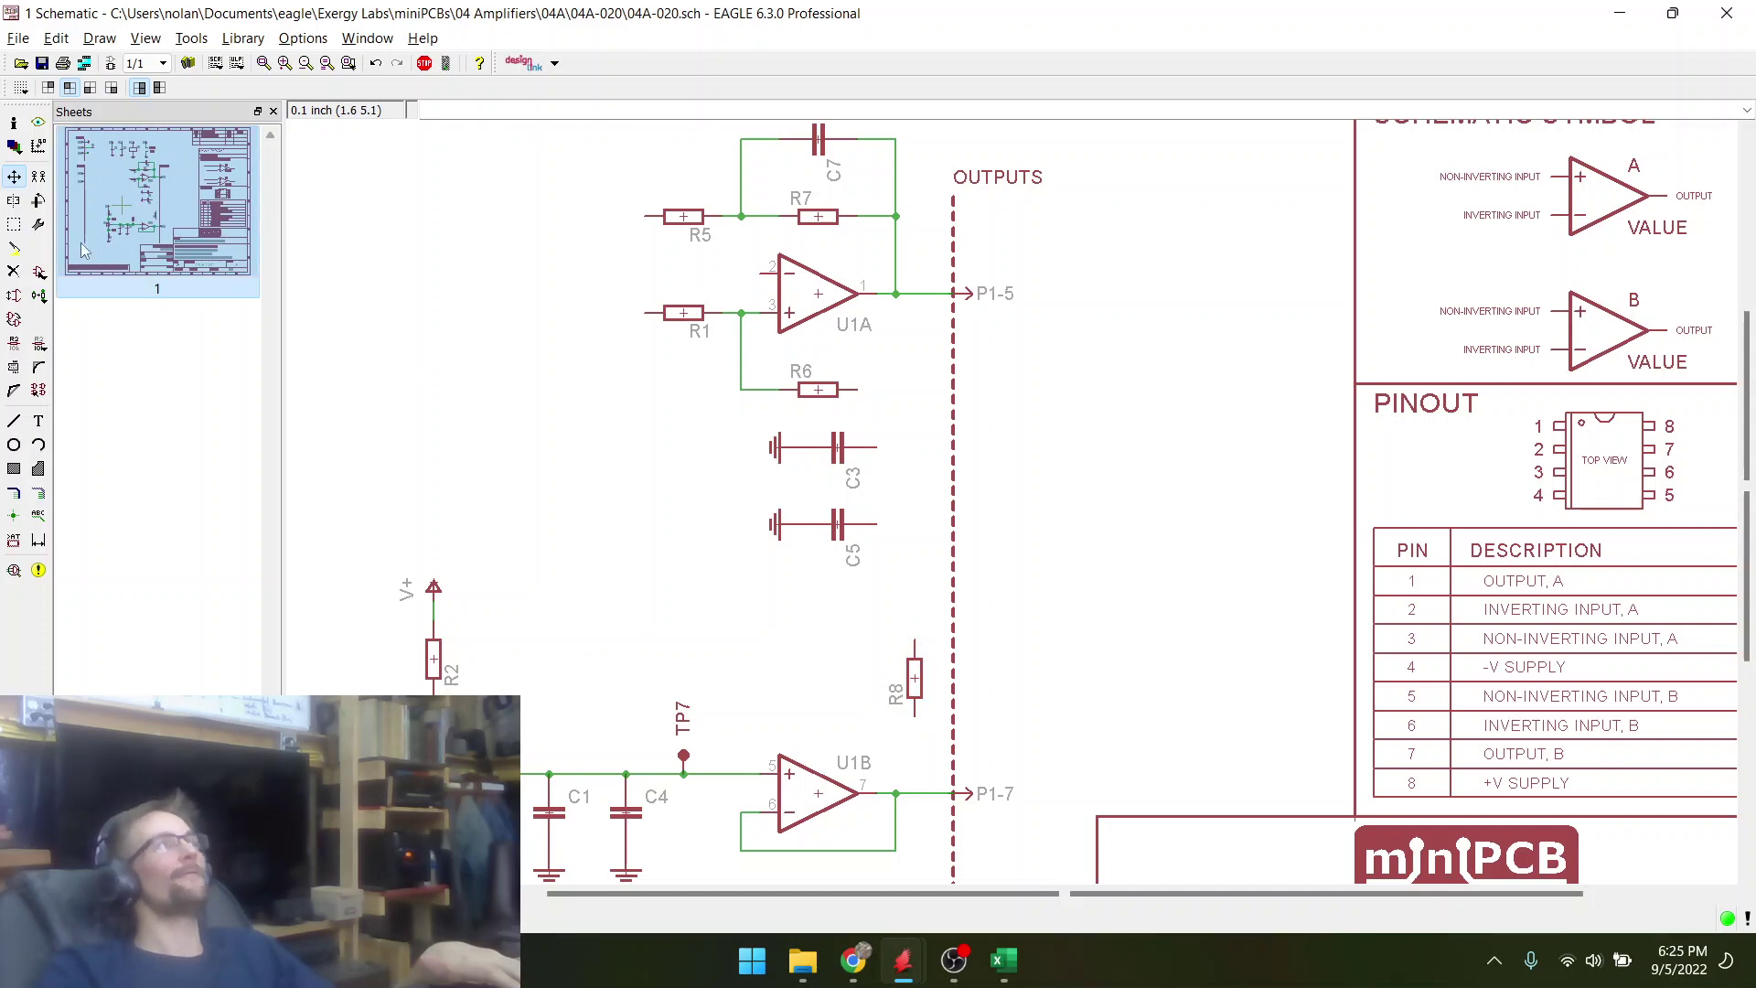
- Move the C3 and C5 group slightly down and right, midway between R6 and R8
click(14, 224)
drag(753, 433, 920, 582)
right_click(843, 463)
click(870, 804)
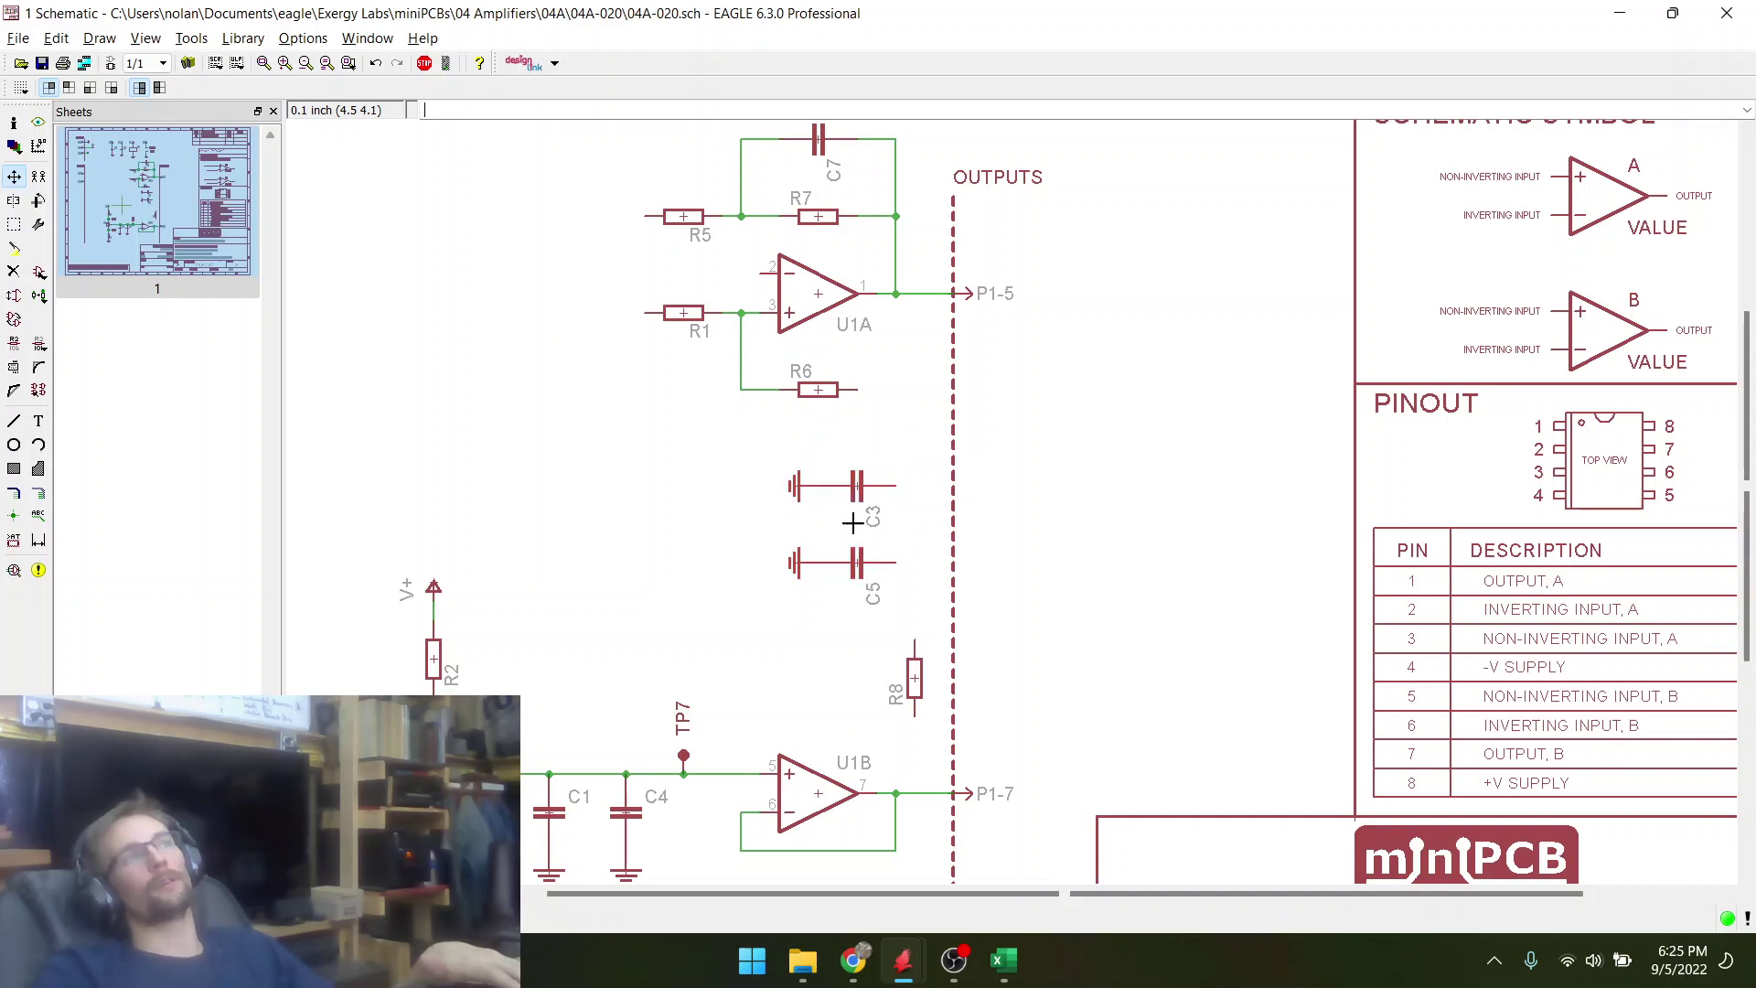
click(853, 523)
- Wire R6's free end down past C3 and C5 to R8, and connect R8's lower end to the wire between U1B and P1-7
click(14, 421)
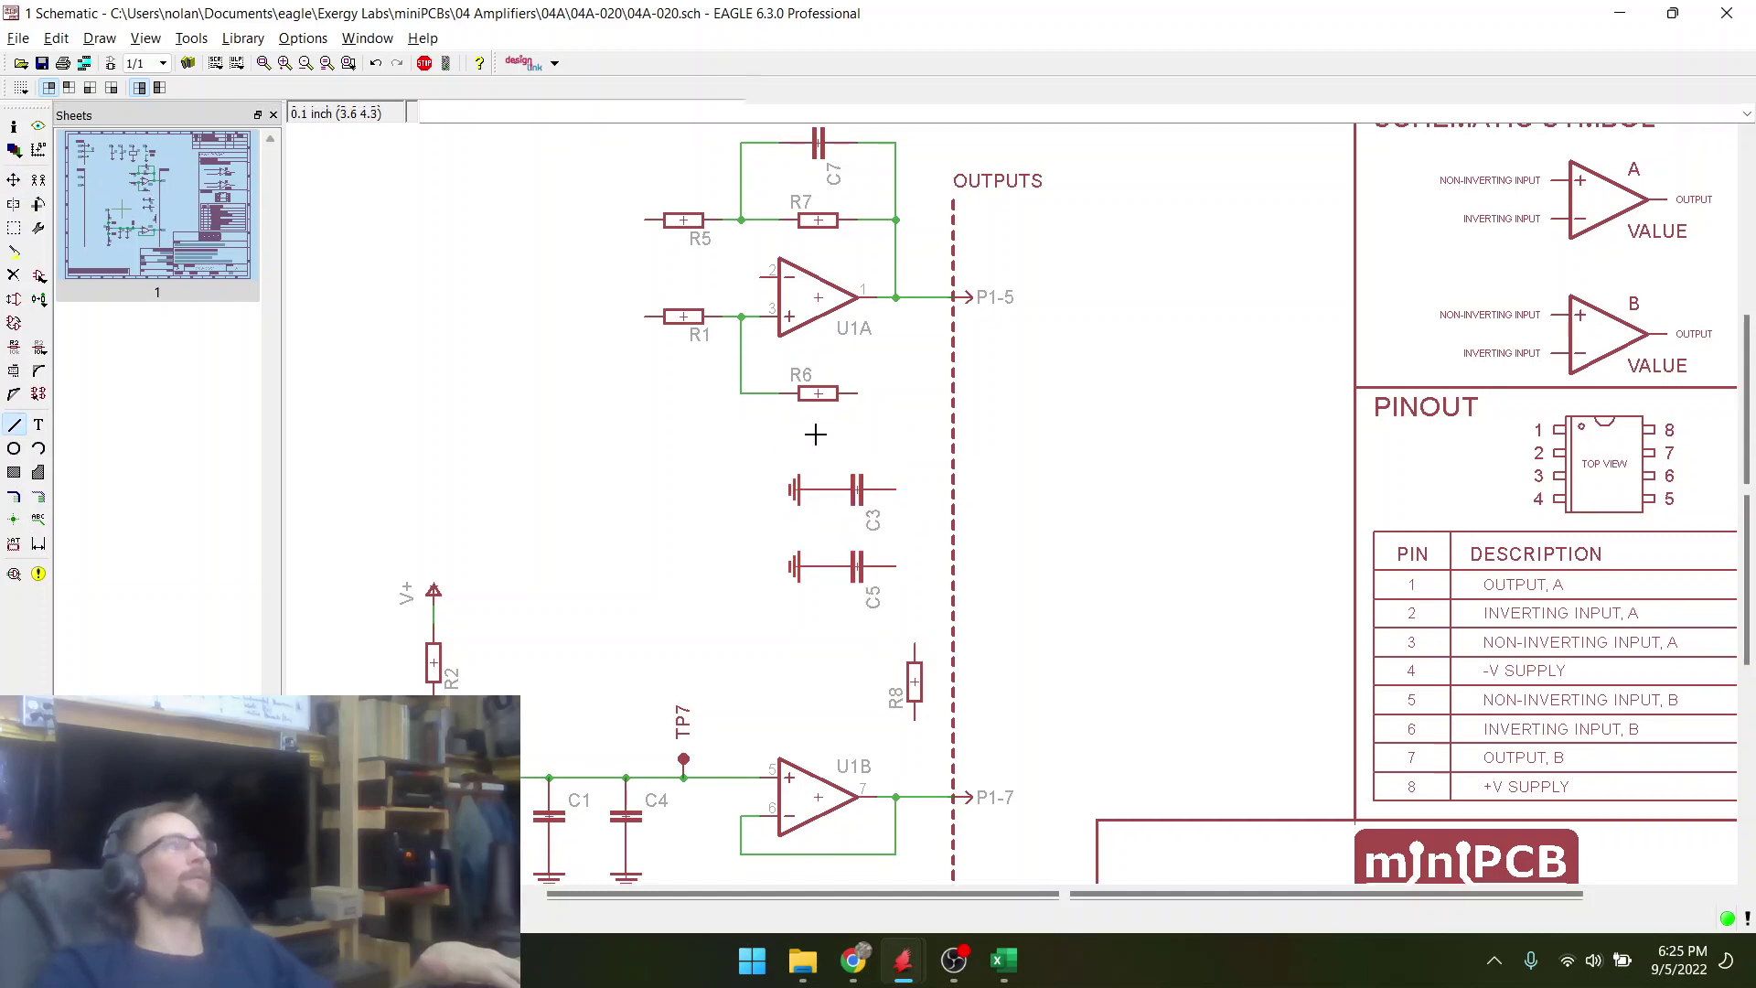
click(856, 393)
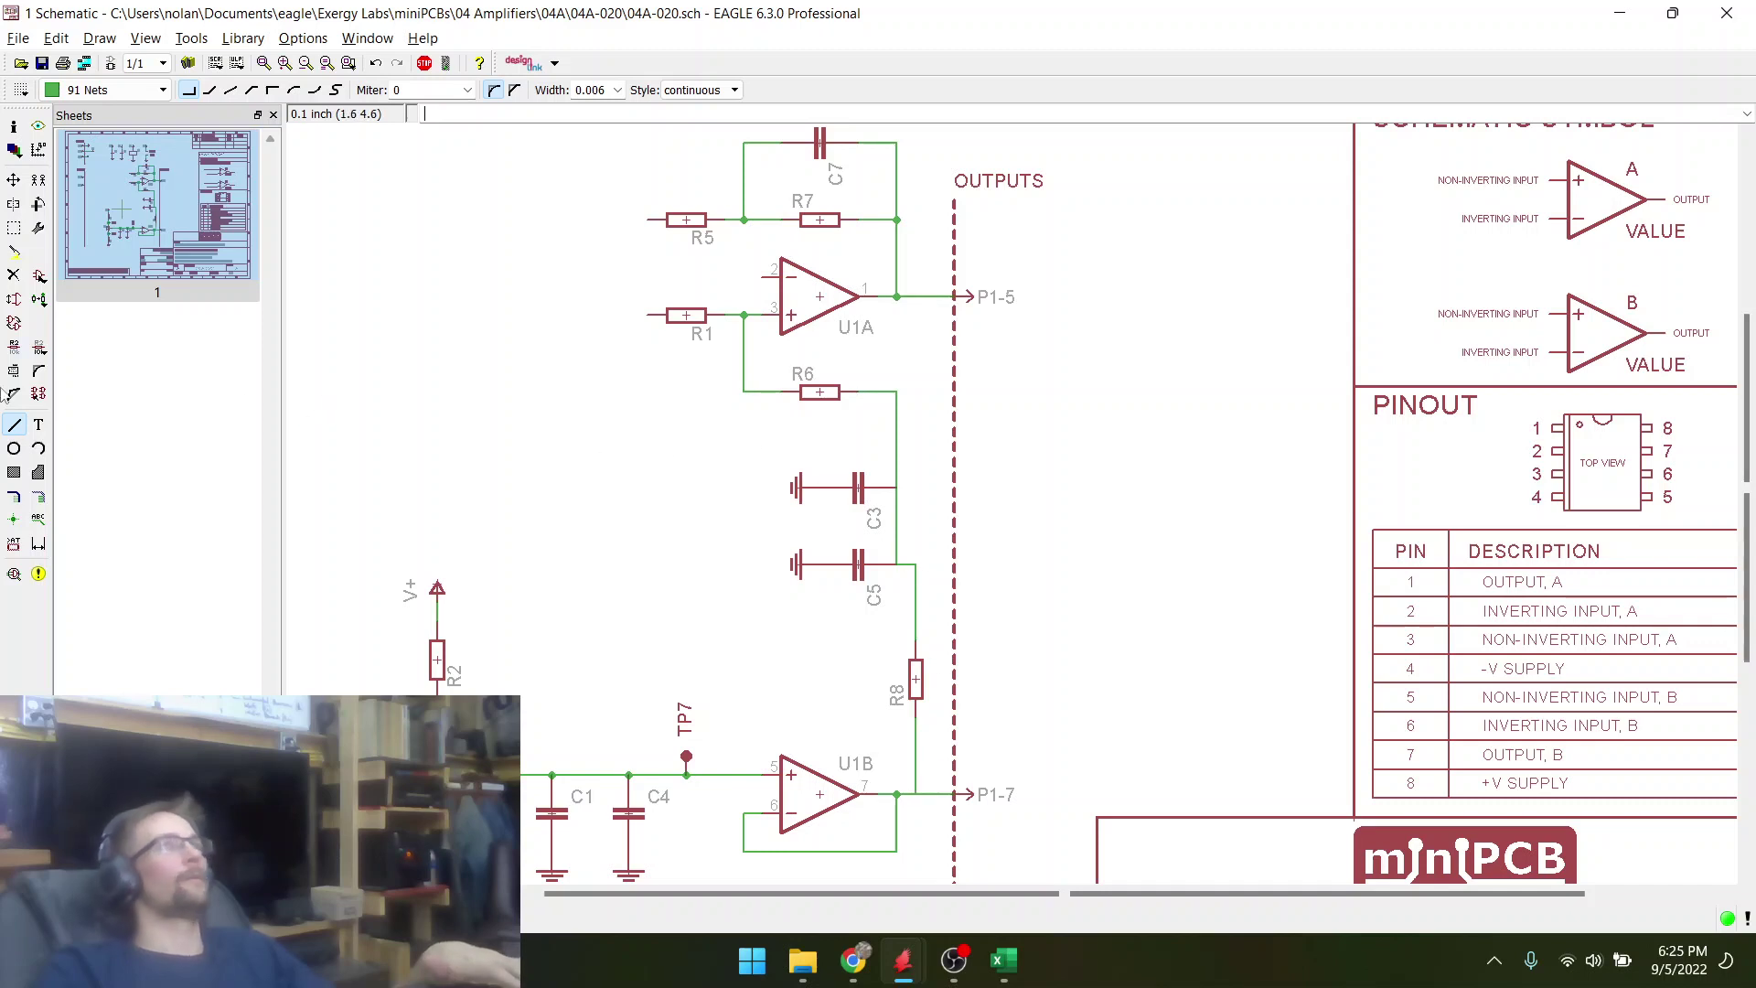
- Shift C3, C5 and R6's wire corner into line with R8, and add junctions where both capacitors meet the vertical wire
click(13, 179)
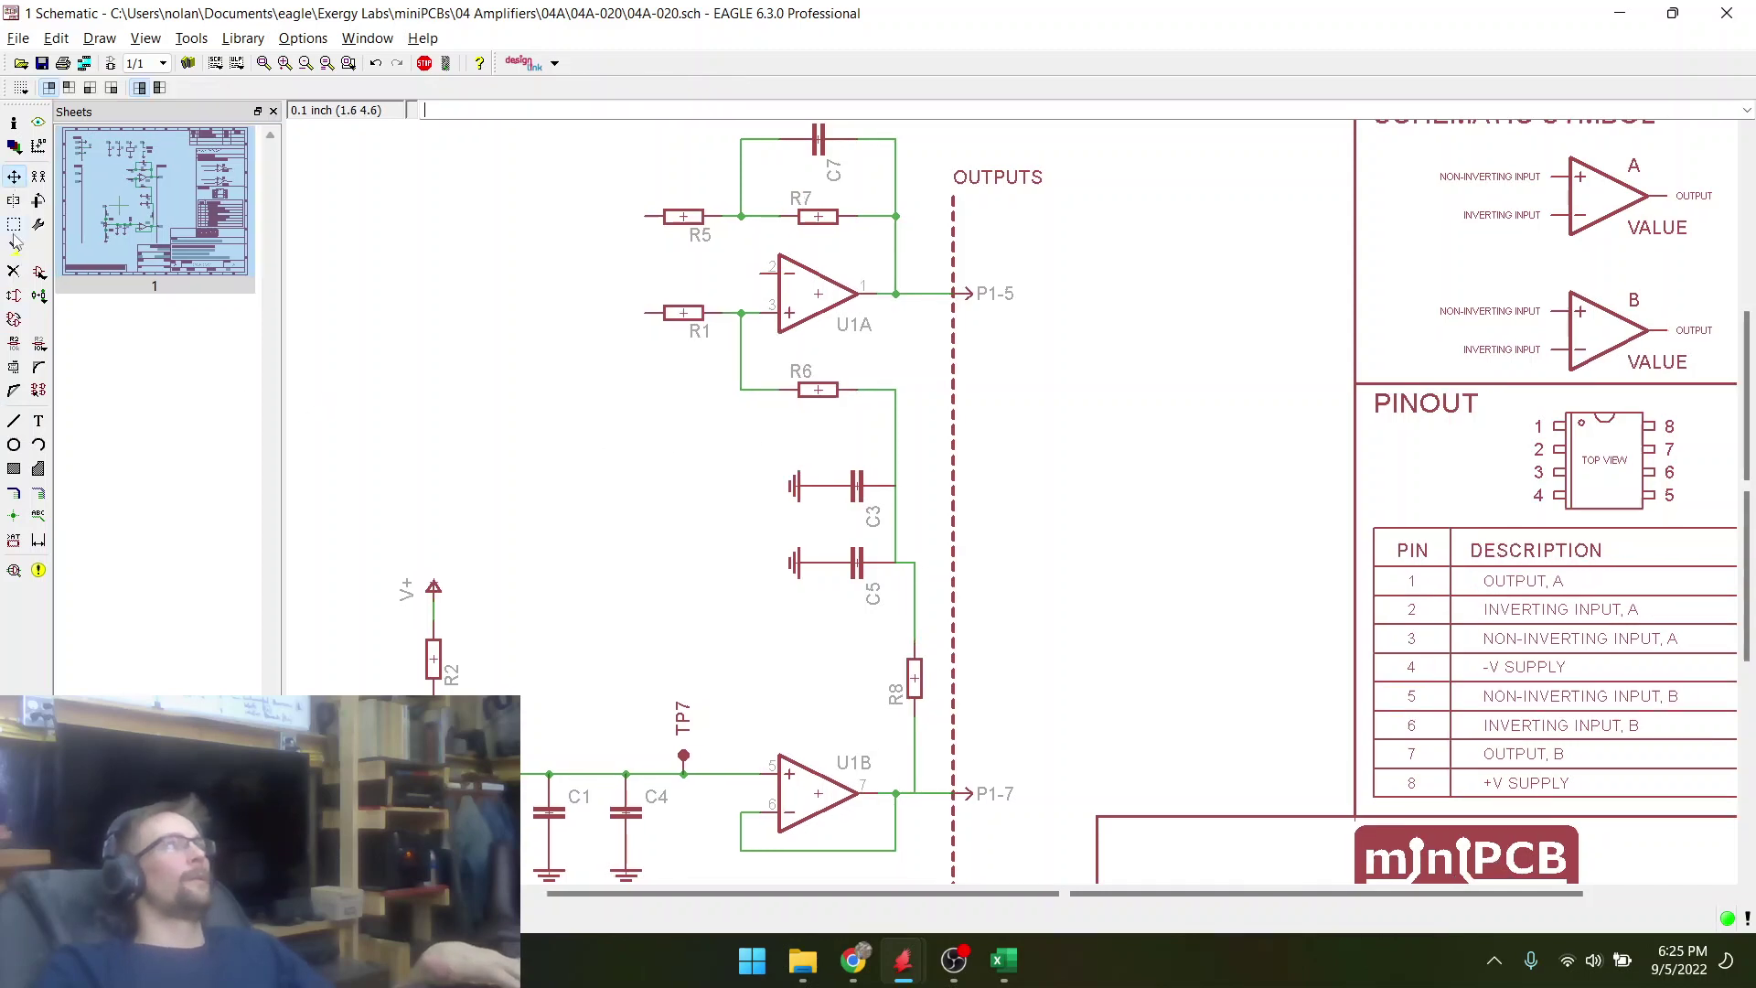
click(14, 225)
drag(758, 461, 902, 586)
right_click(881, 518)
click(947, 773)
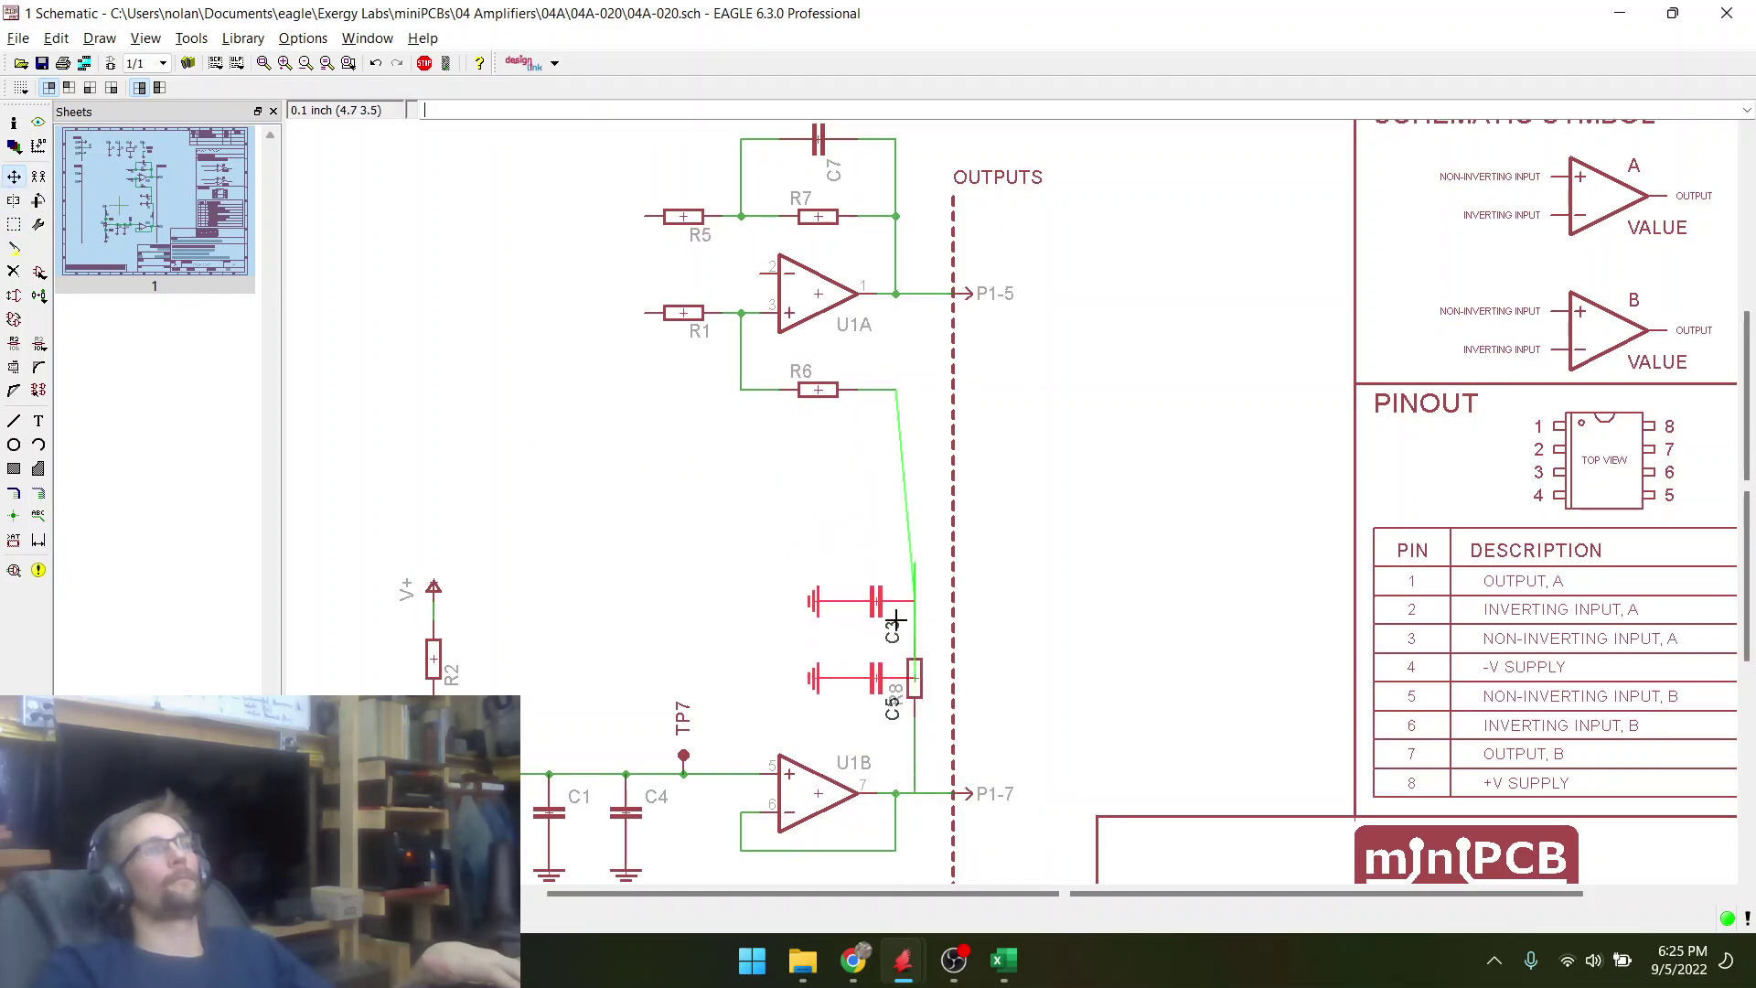
click(892, 501)
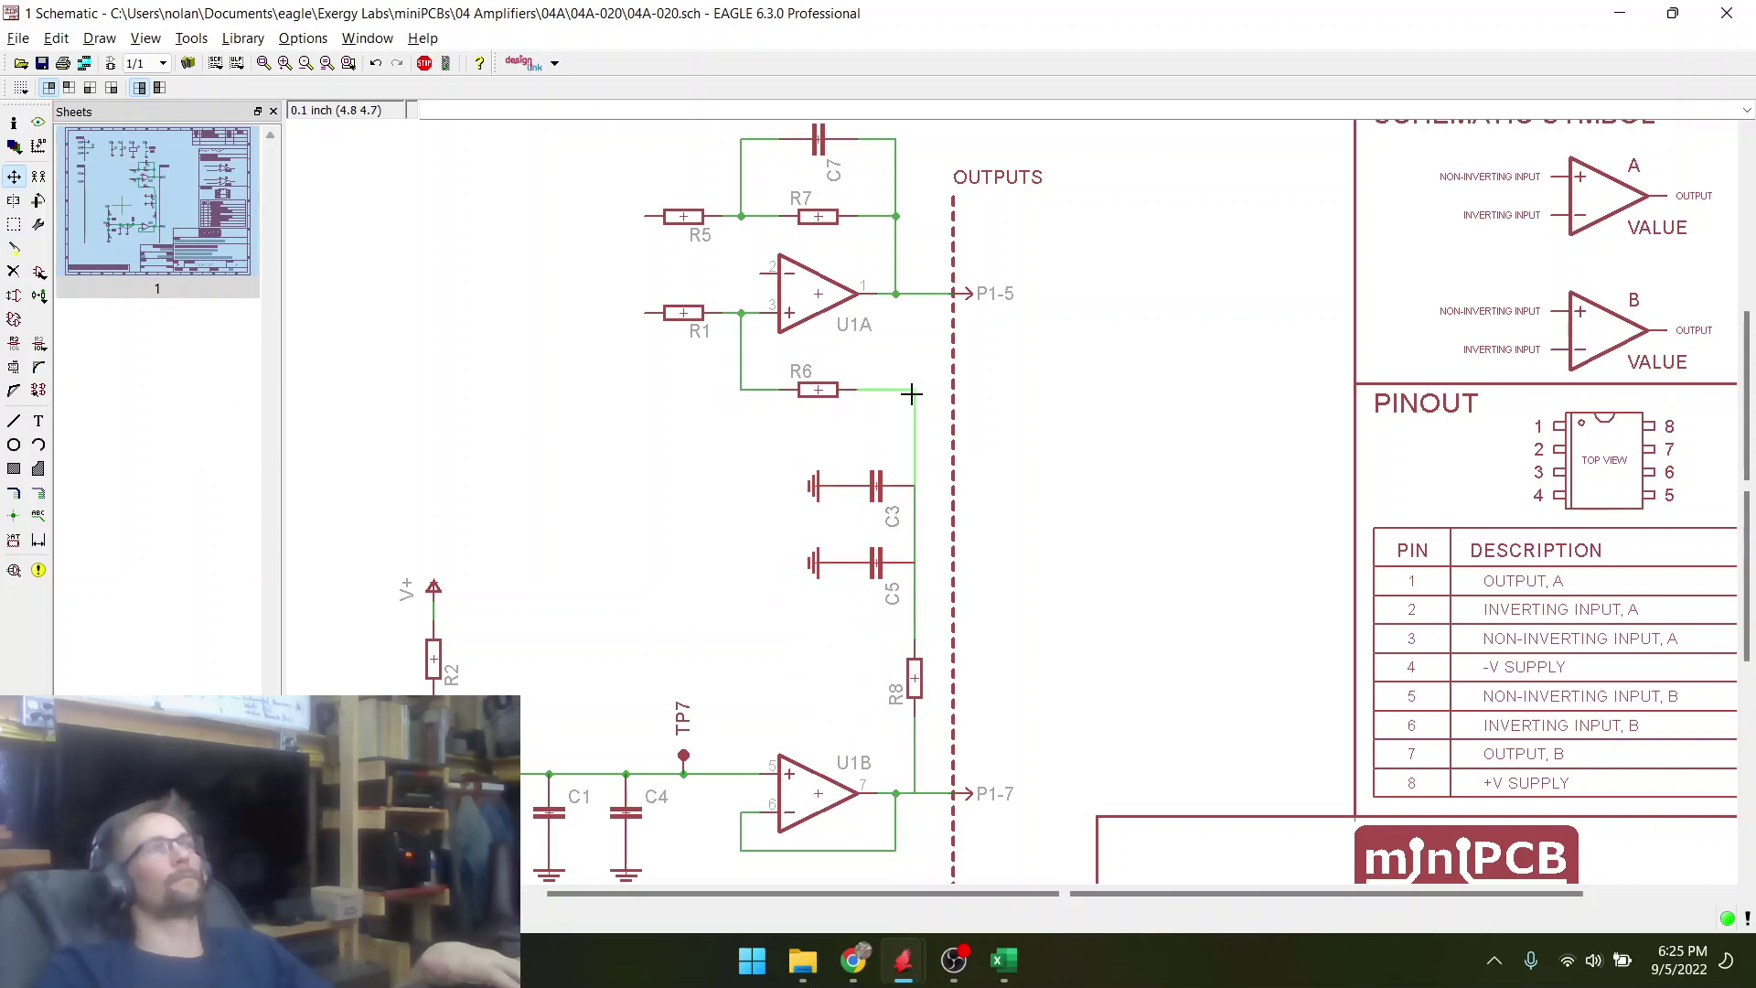
click(14, 515)
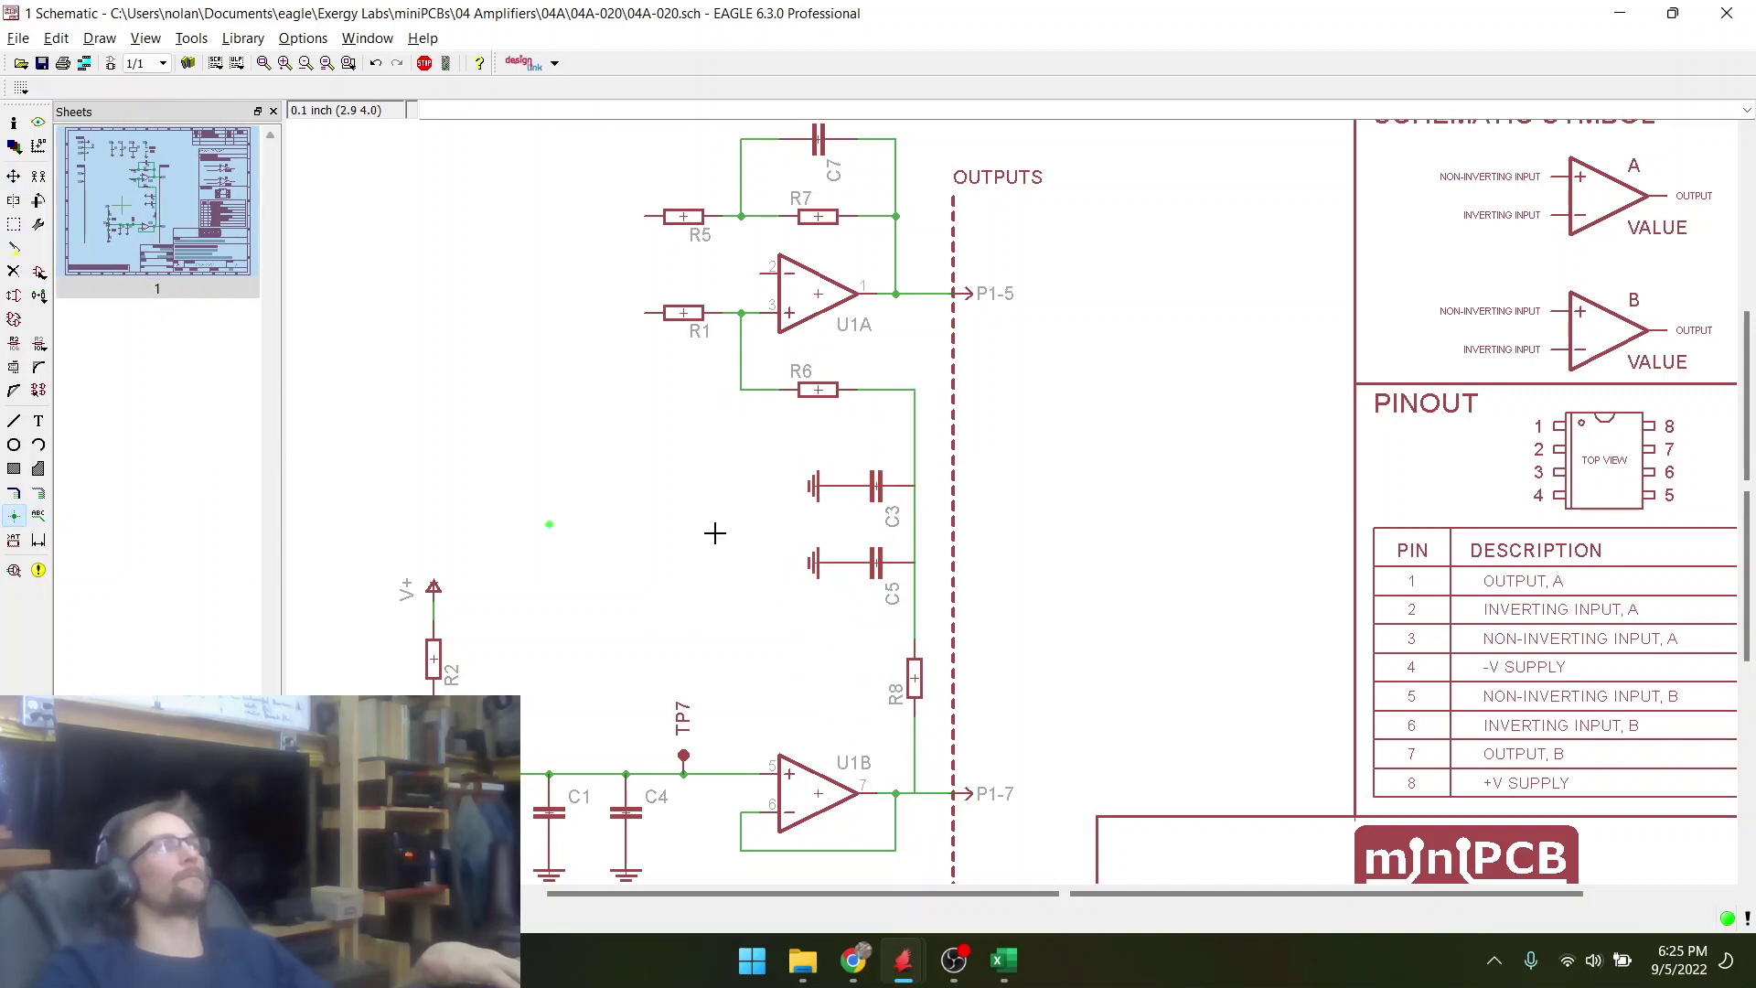
scroll(924, 523, up, 2)
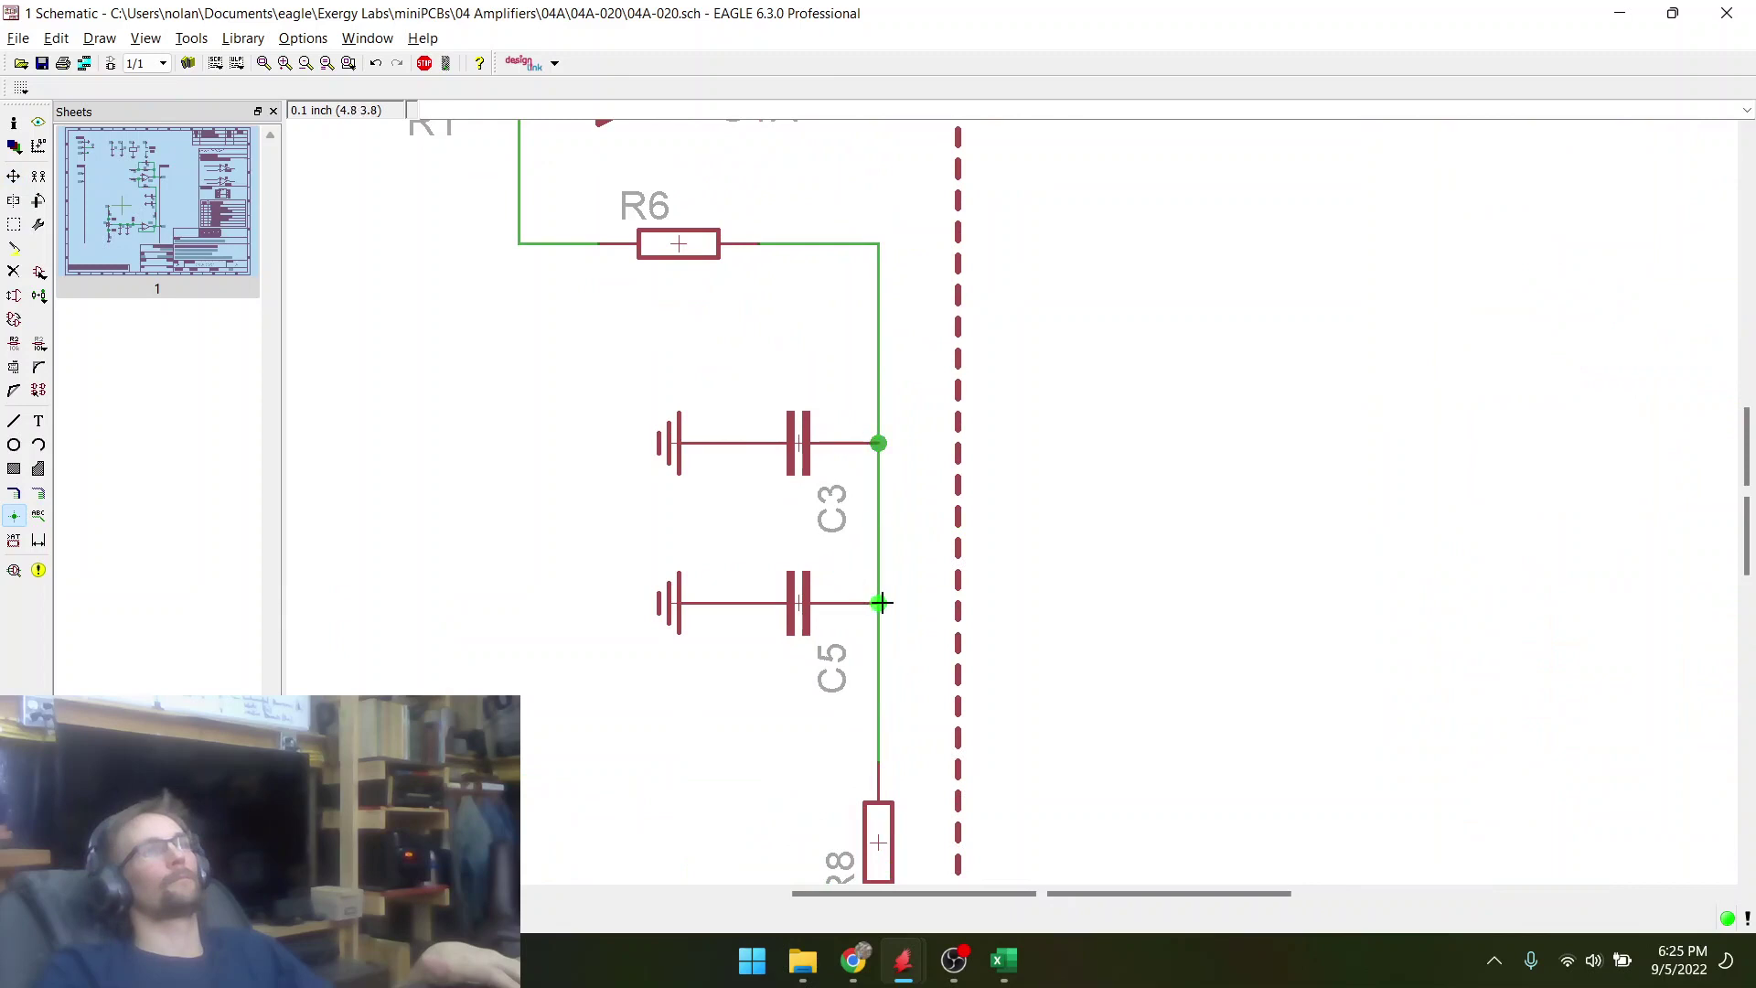
click(13, 177)
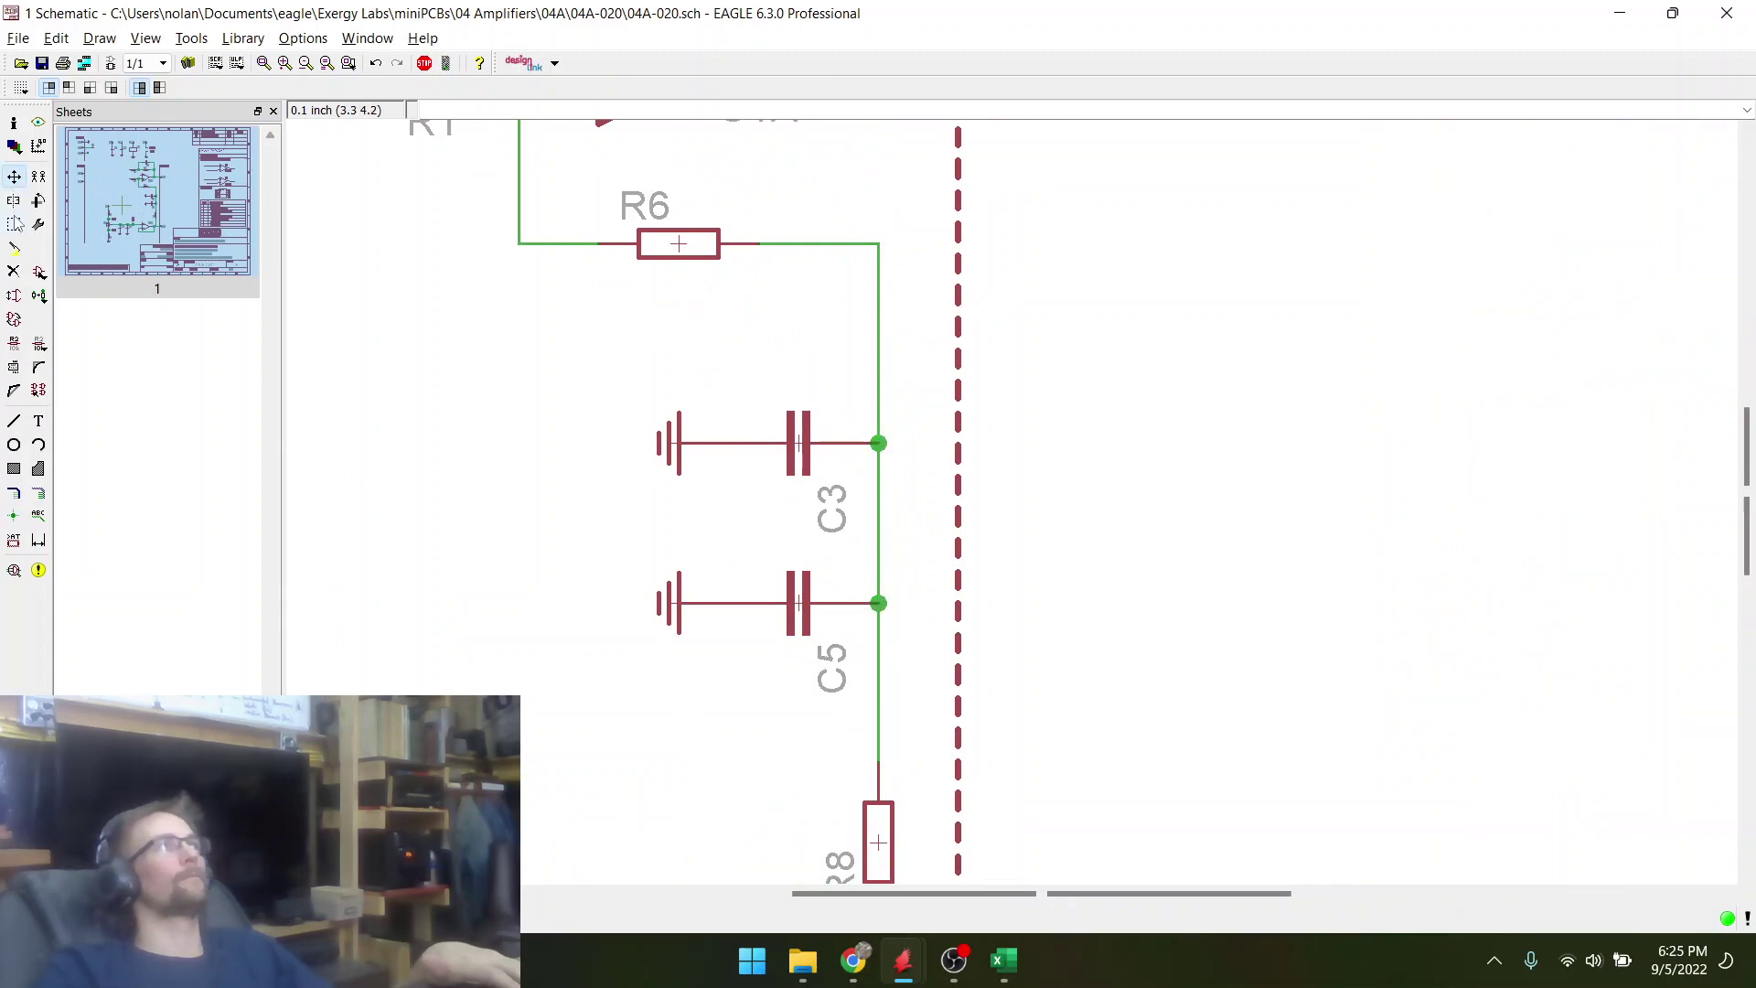
right_click(800, 447)
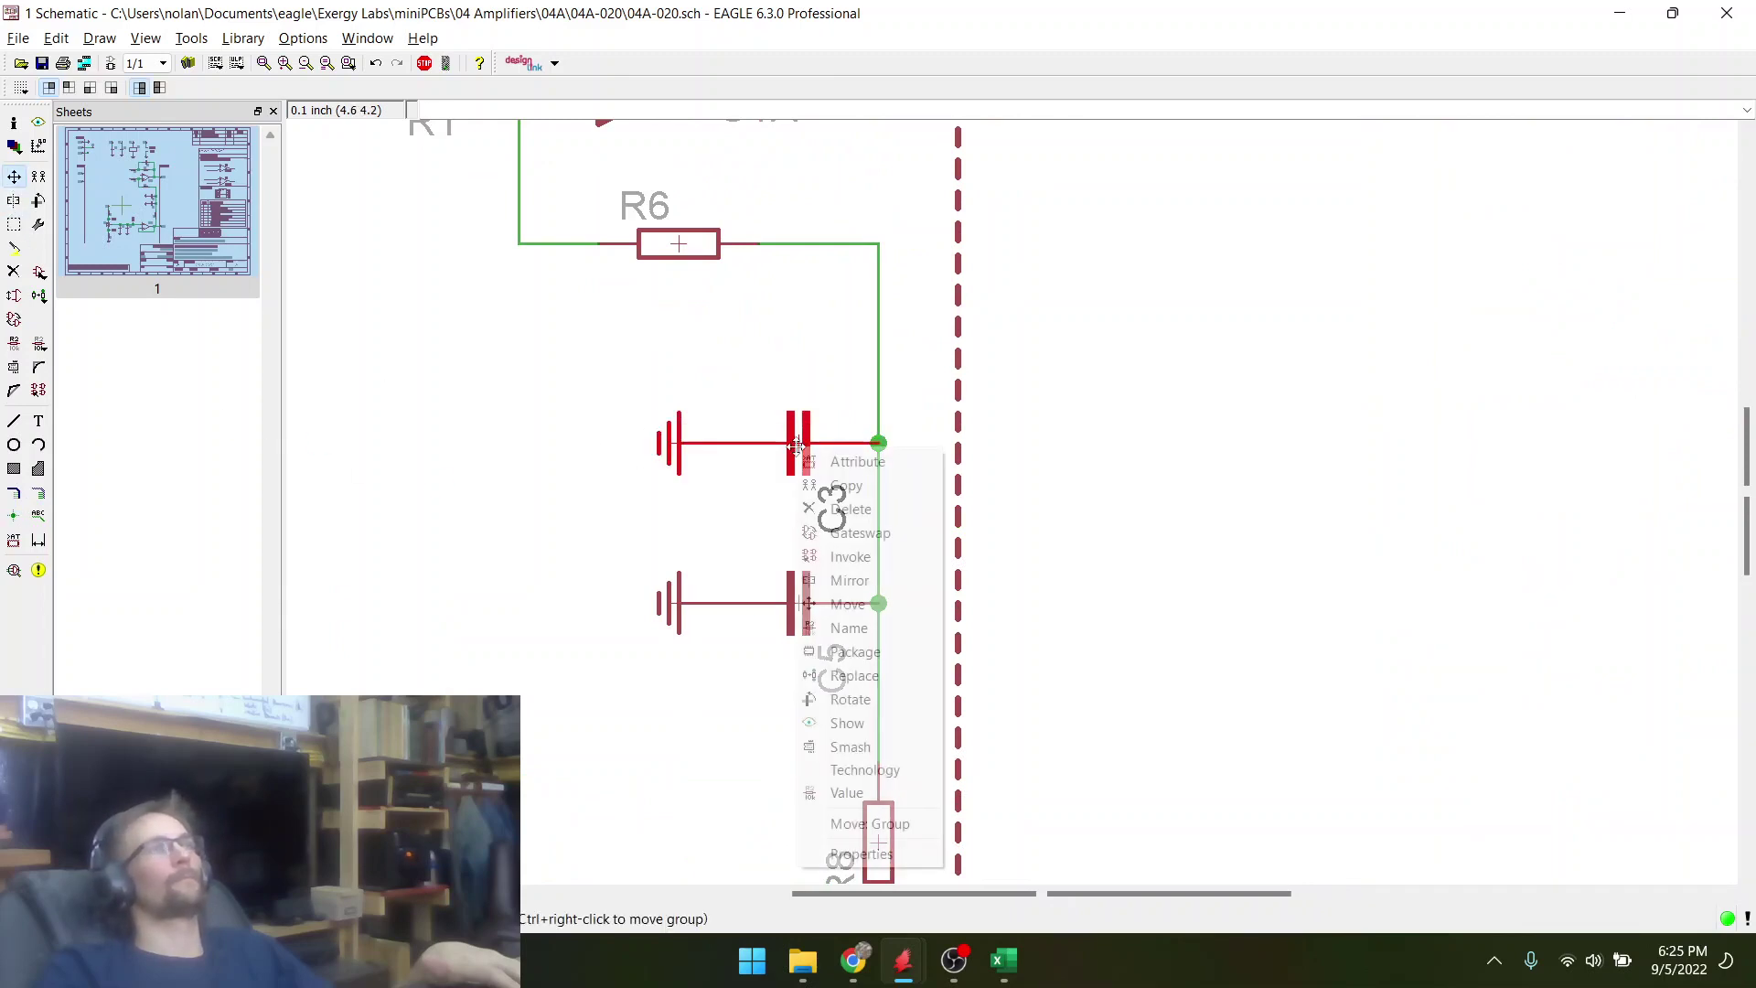
click(855, 826)
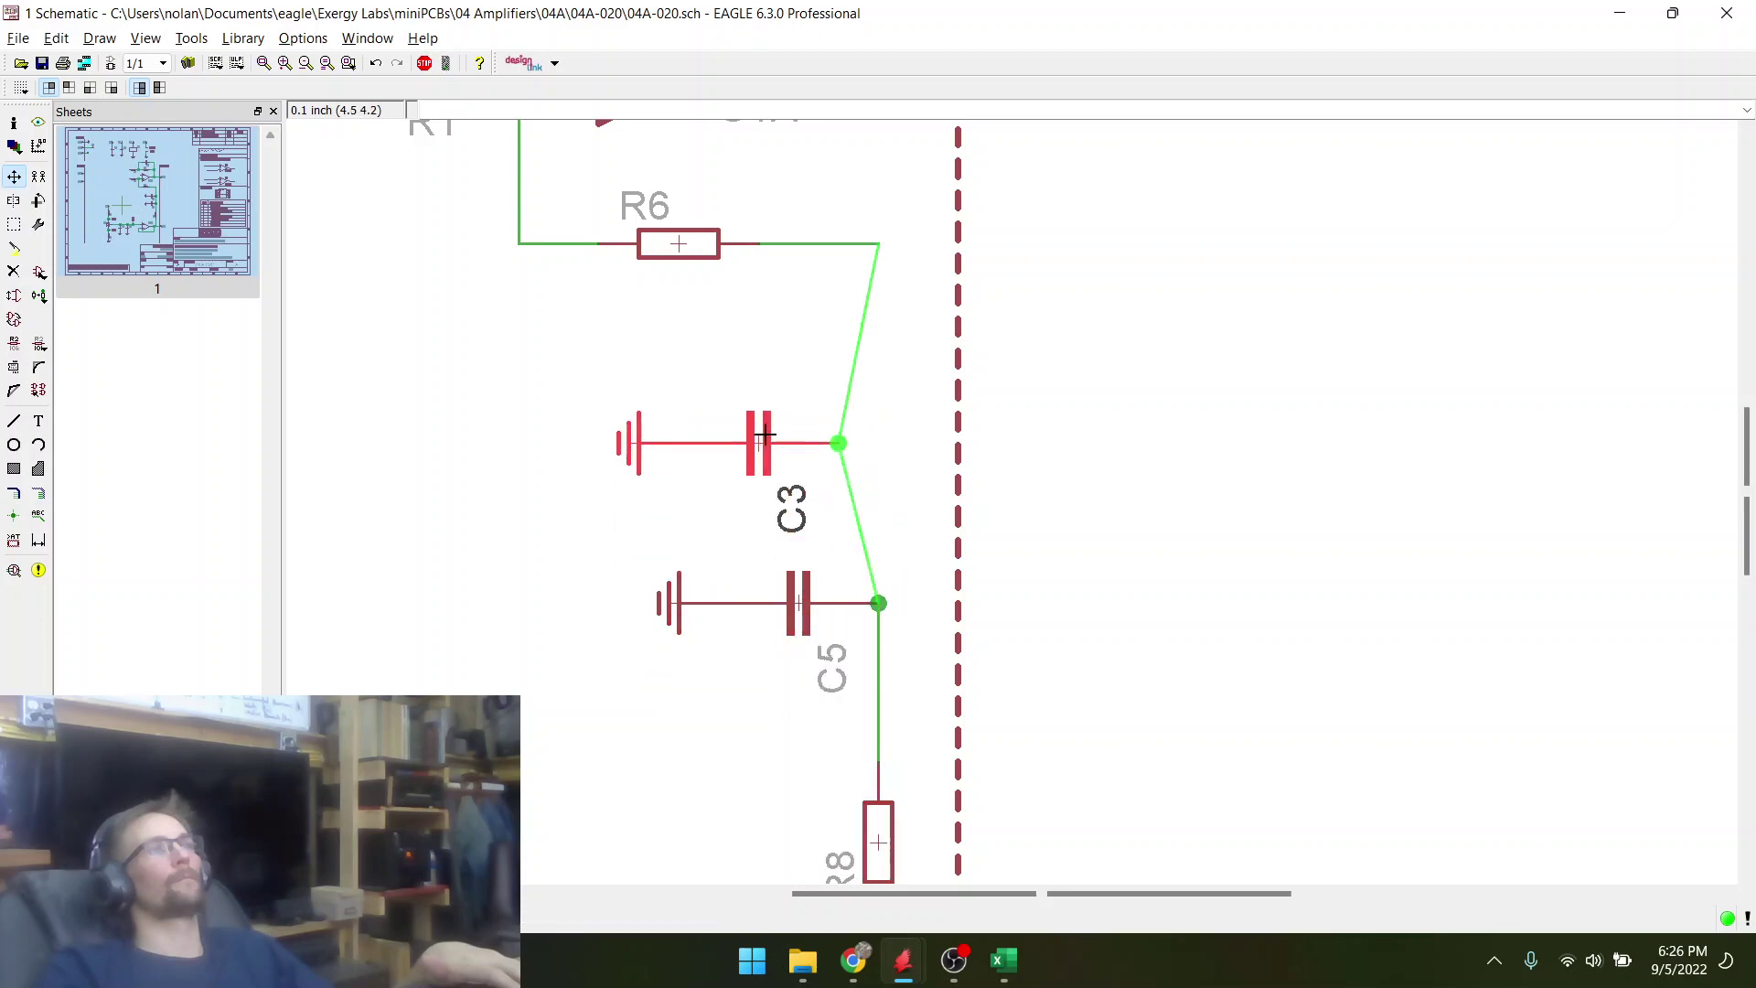
scroll(791, 434, down, 3)
scroll(805, 430, up, 3)
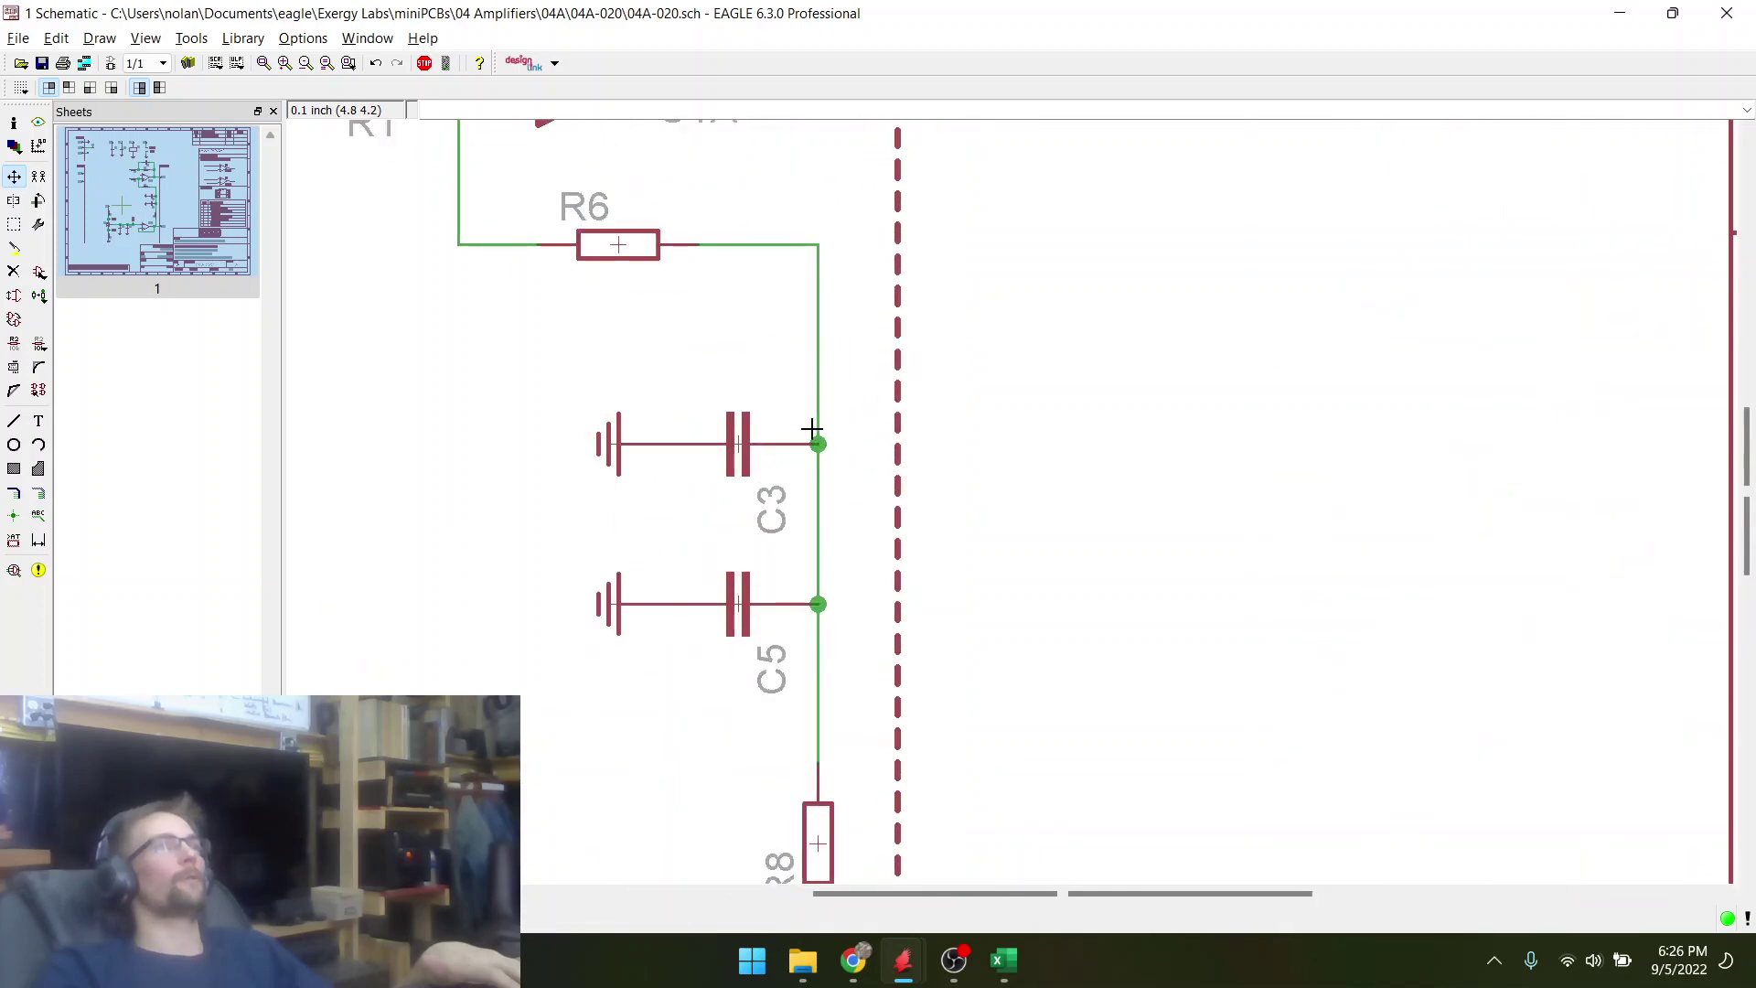
- Examine the wiring around U1A, including R5, R7, C7 and the R6 branch down through C3, C5 and R8
scroll(824, 384, down, 2)
scroll(835, 324, down, 2)
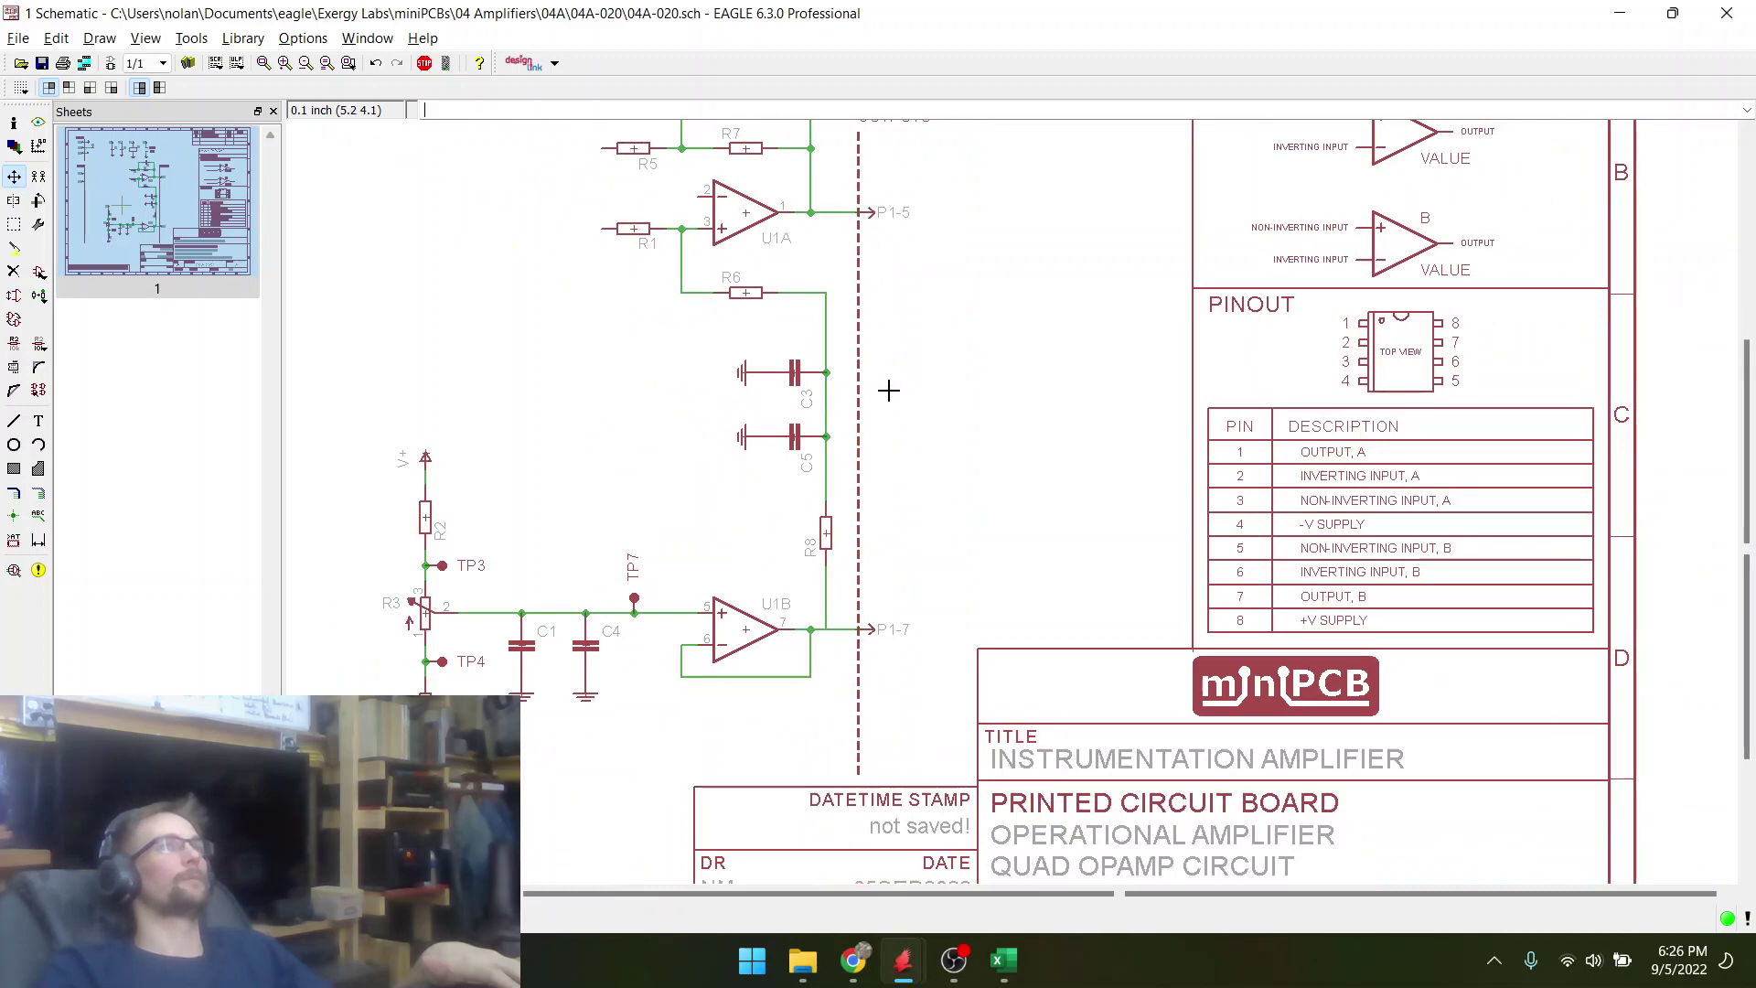
scroll(888, 390, down, 2)
scroll(810, 327, up, 3)
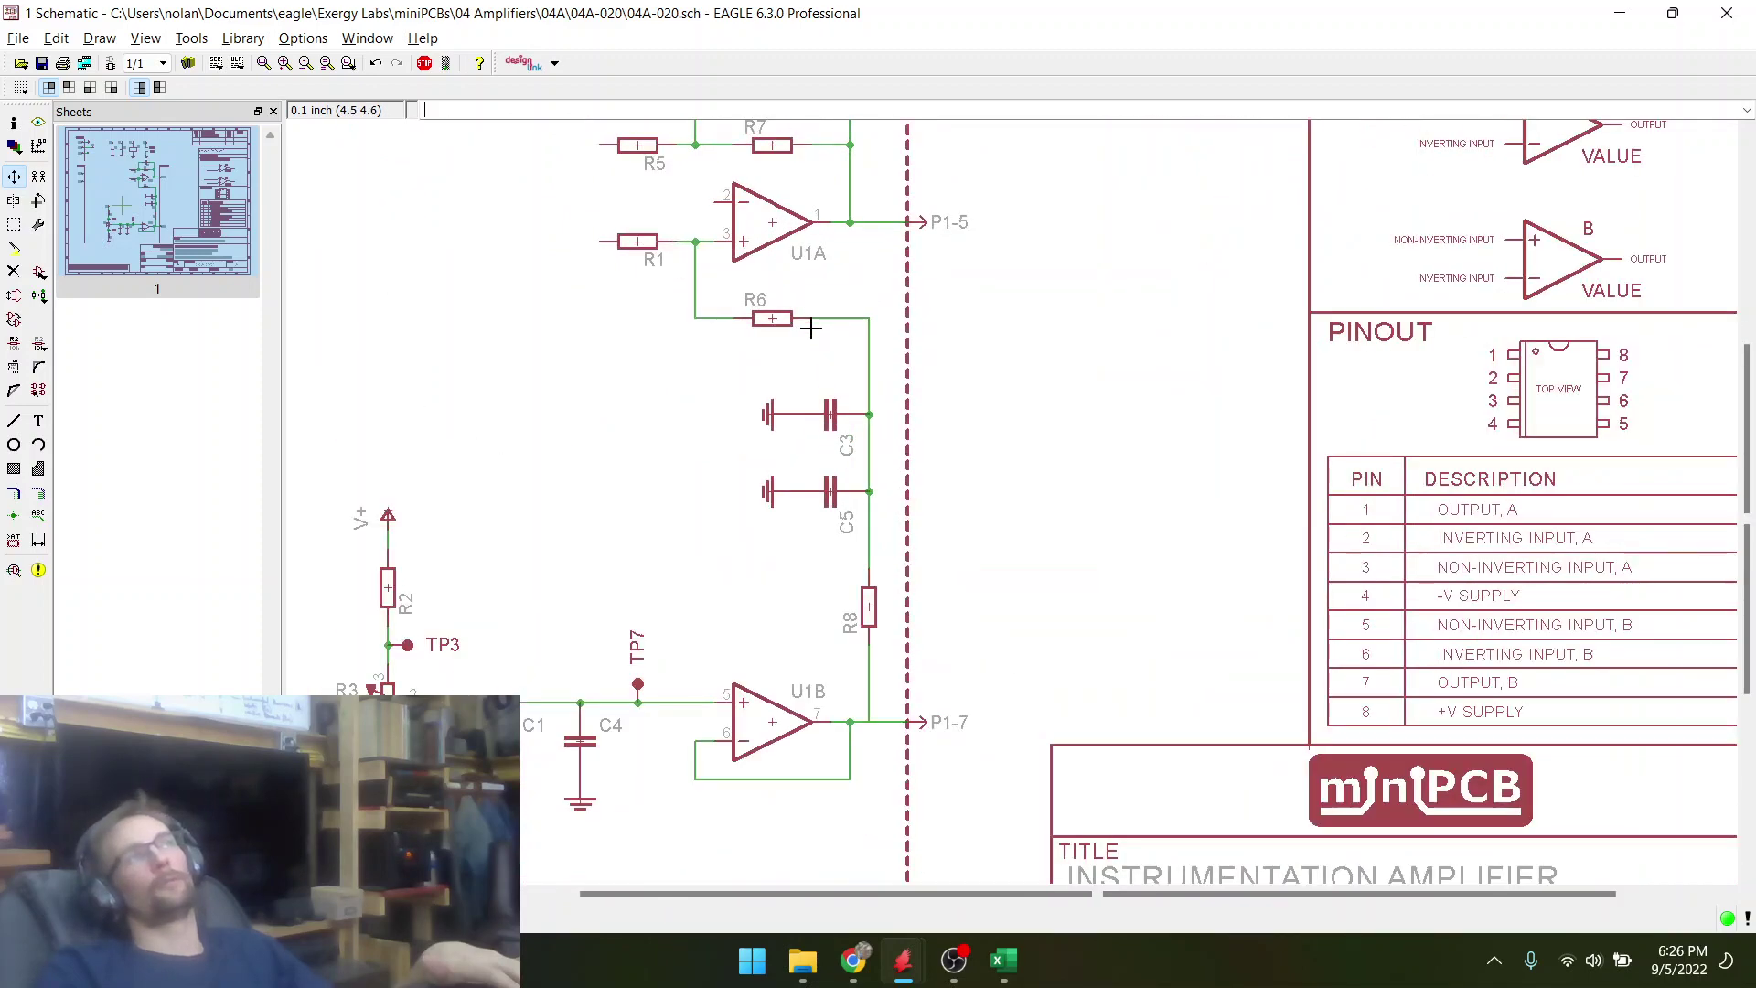
scroll(810, 327, up, 1)
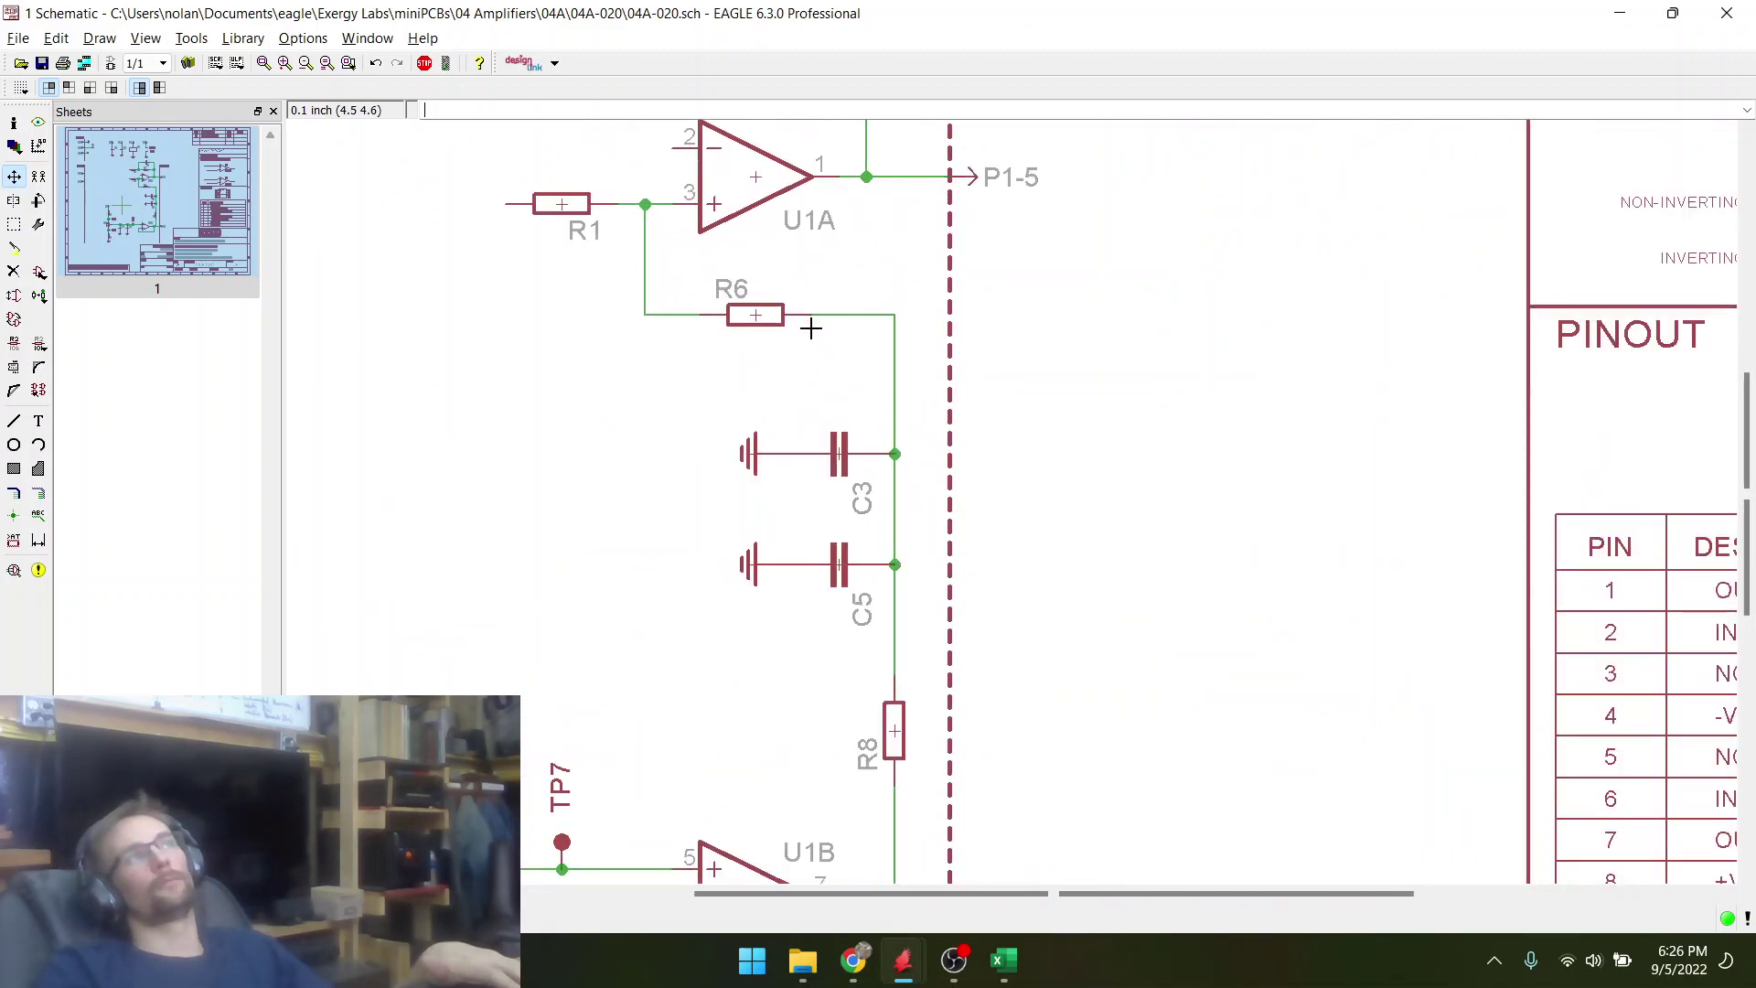
scroll(749, 444, down, 2)
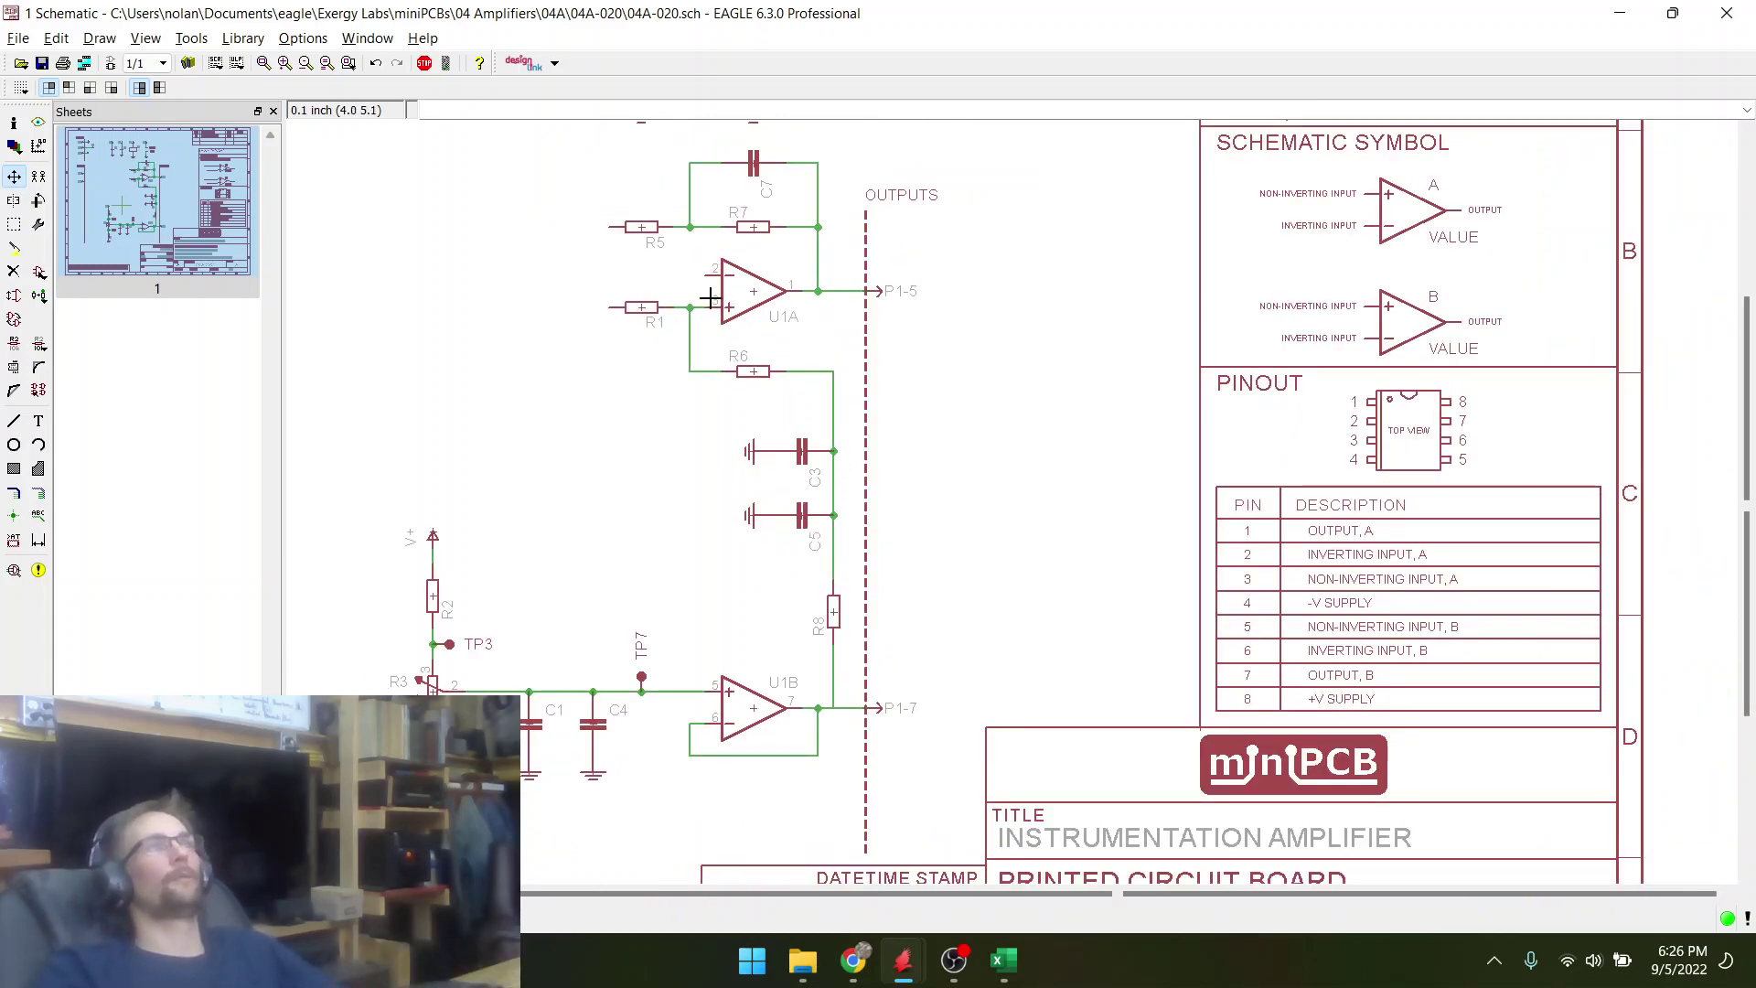
scroll(711, 297, up, 2)
scroll(748, 418, down, 2)
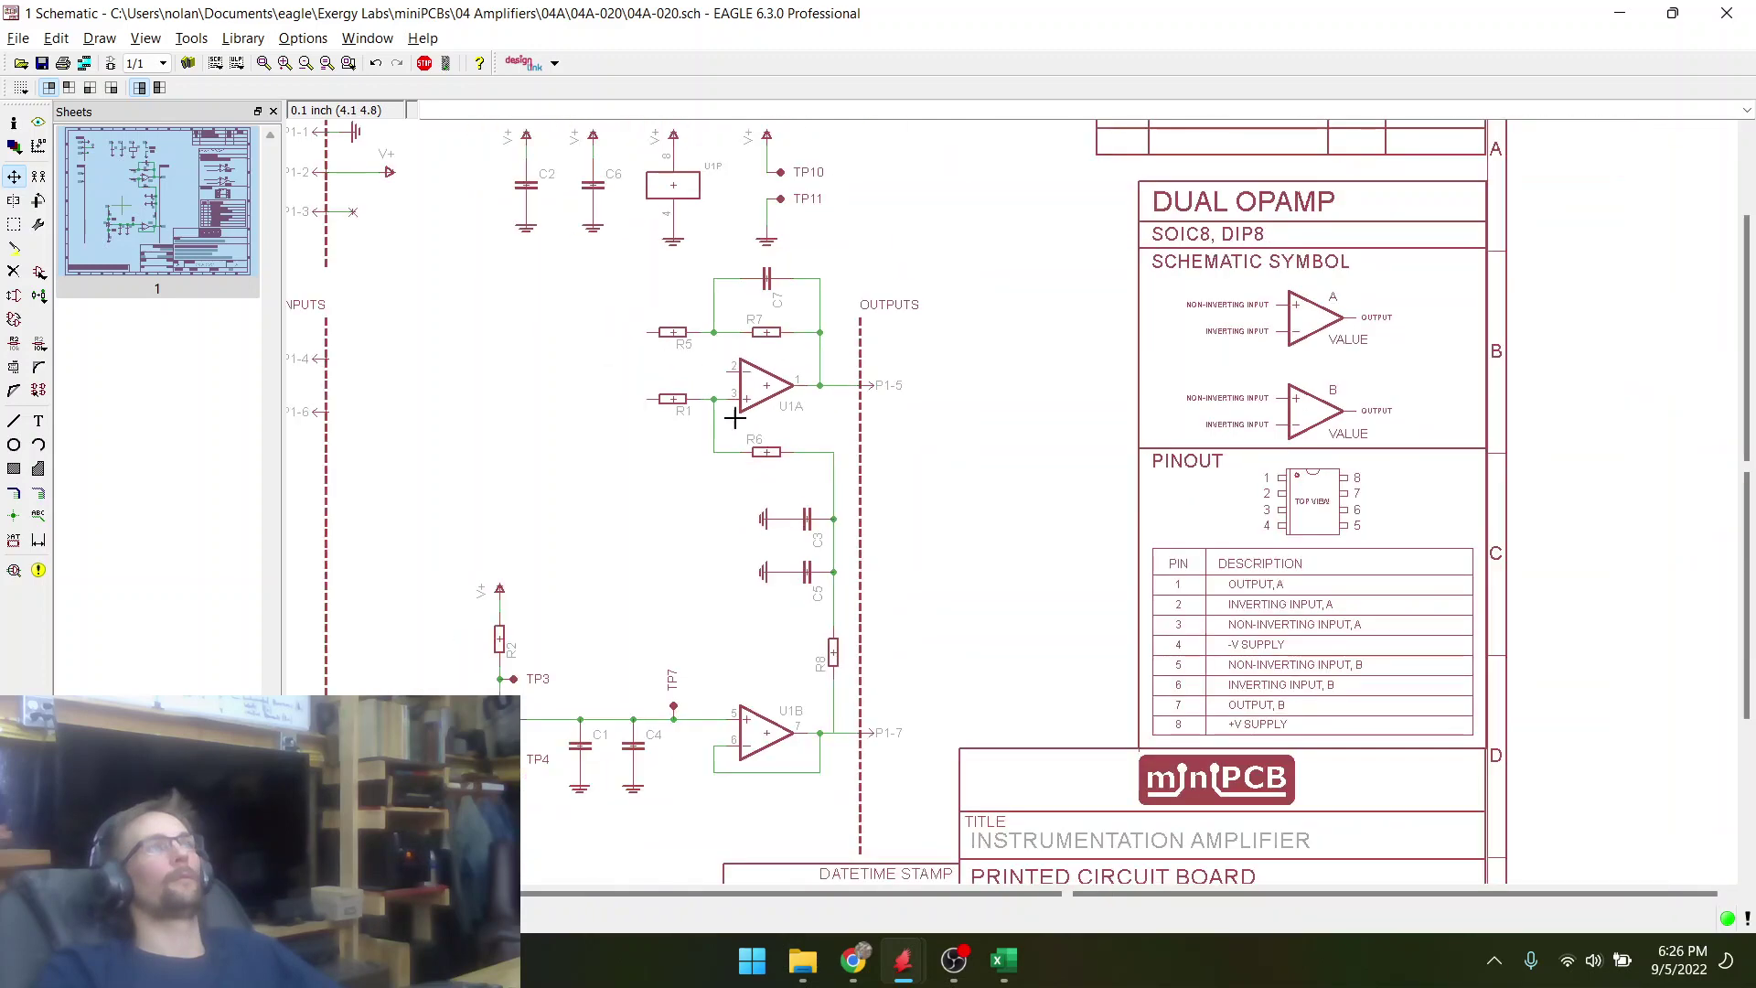
scroll(717, 352, up, 2)
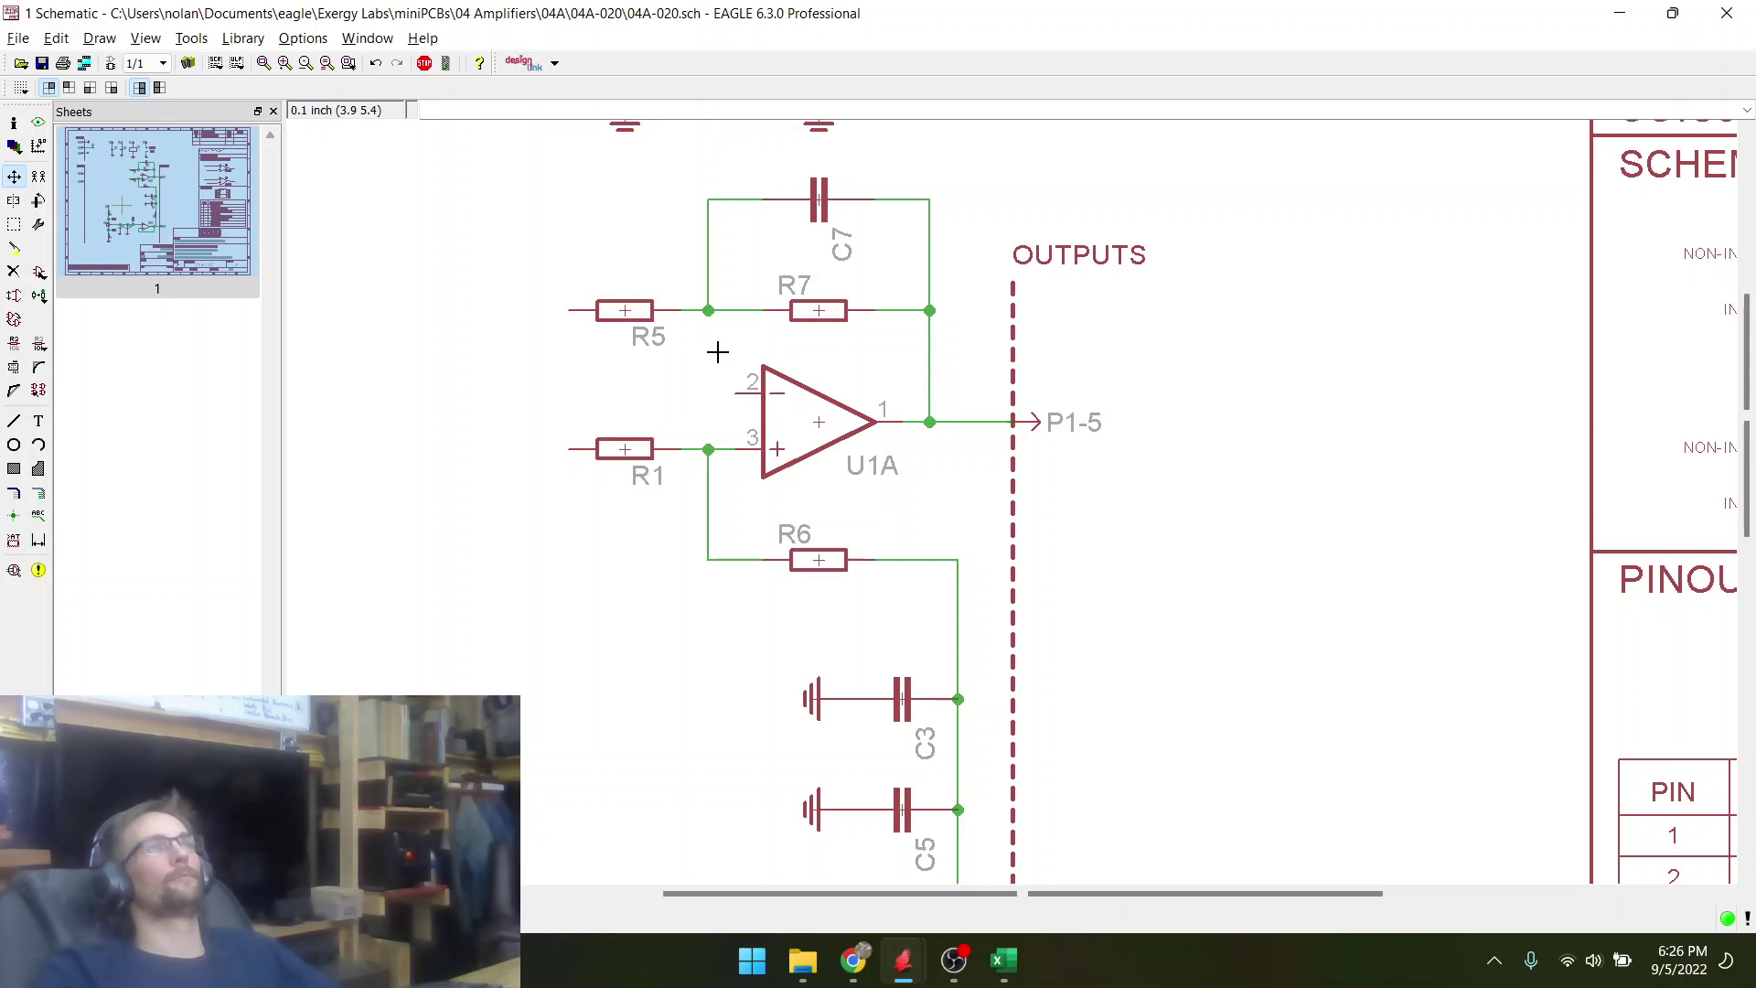
scroll(718, 352, down, 3)
scroll(866, 498, up, 2)
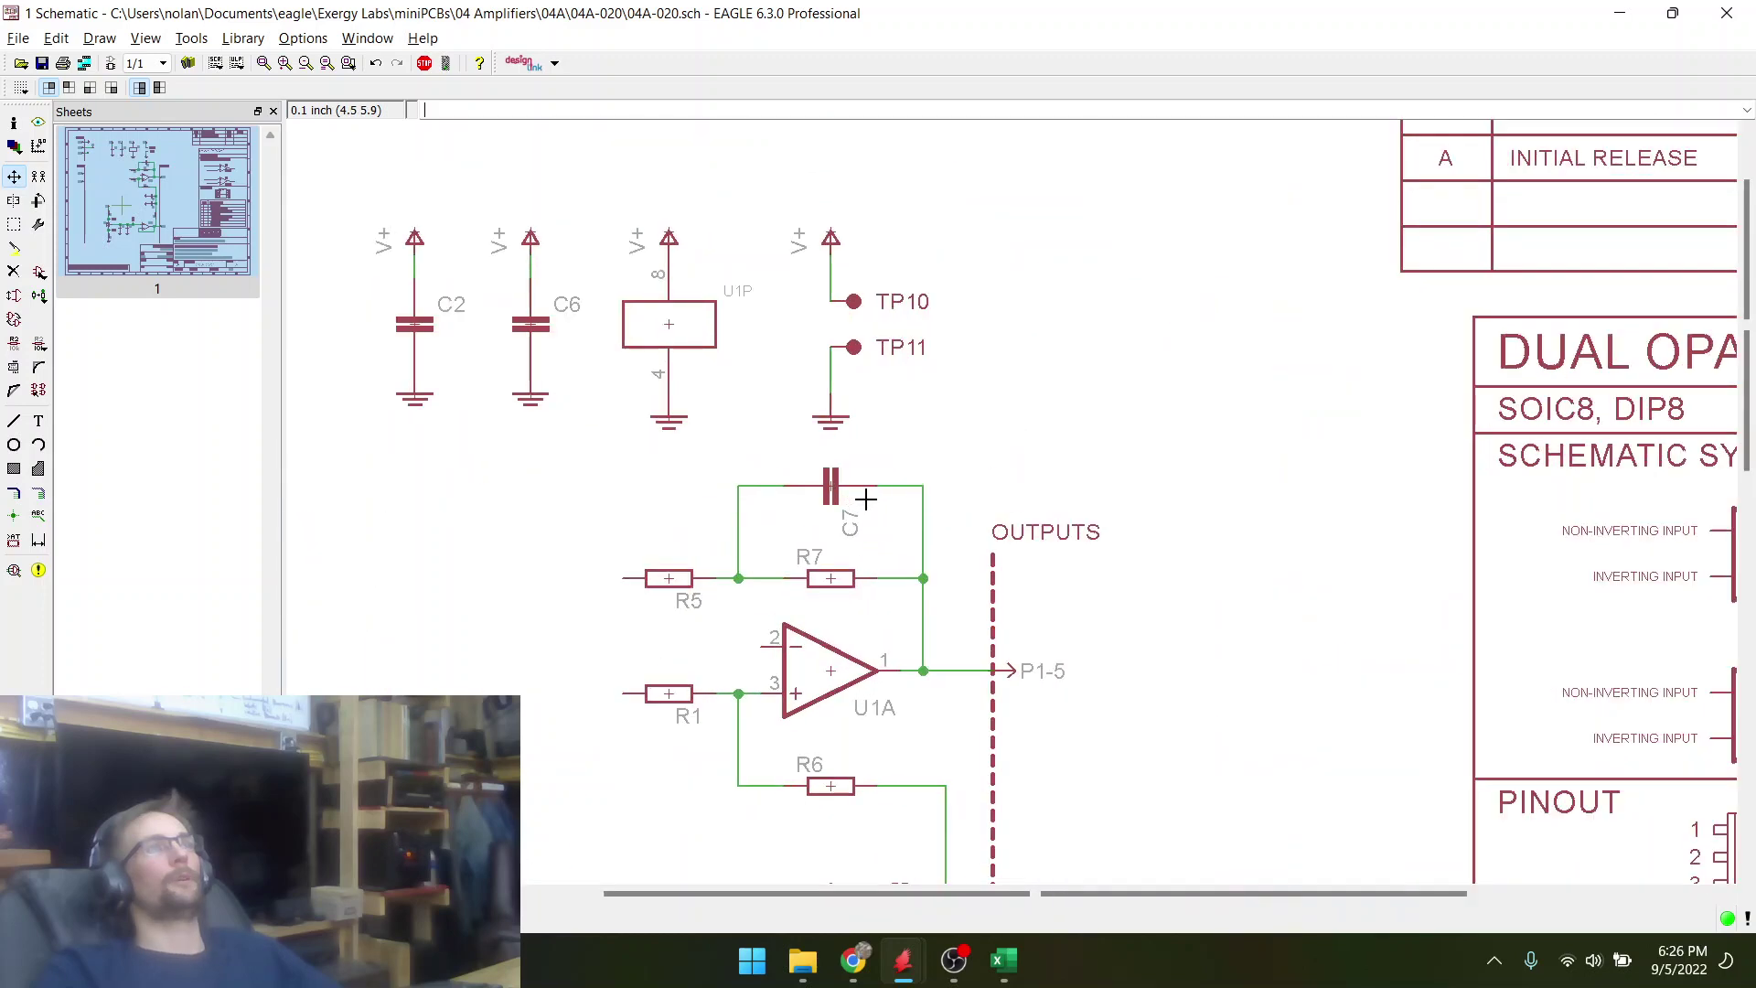
- Group the R5 and R7 row with its junctions and move it above C7
click(16, 227)
drag(601, 567, 960, 597)
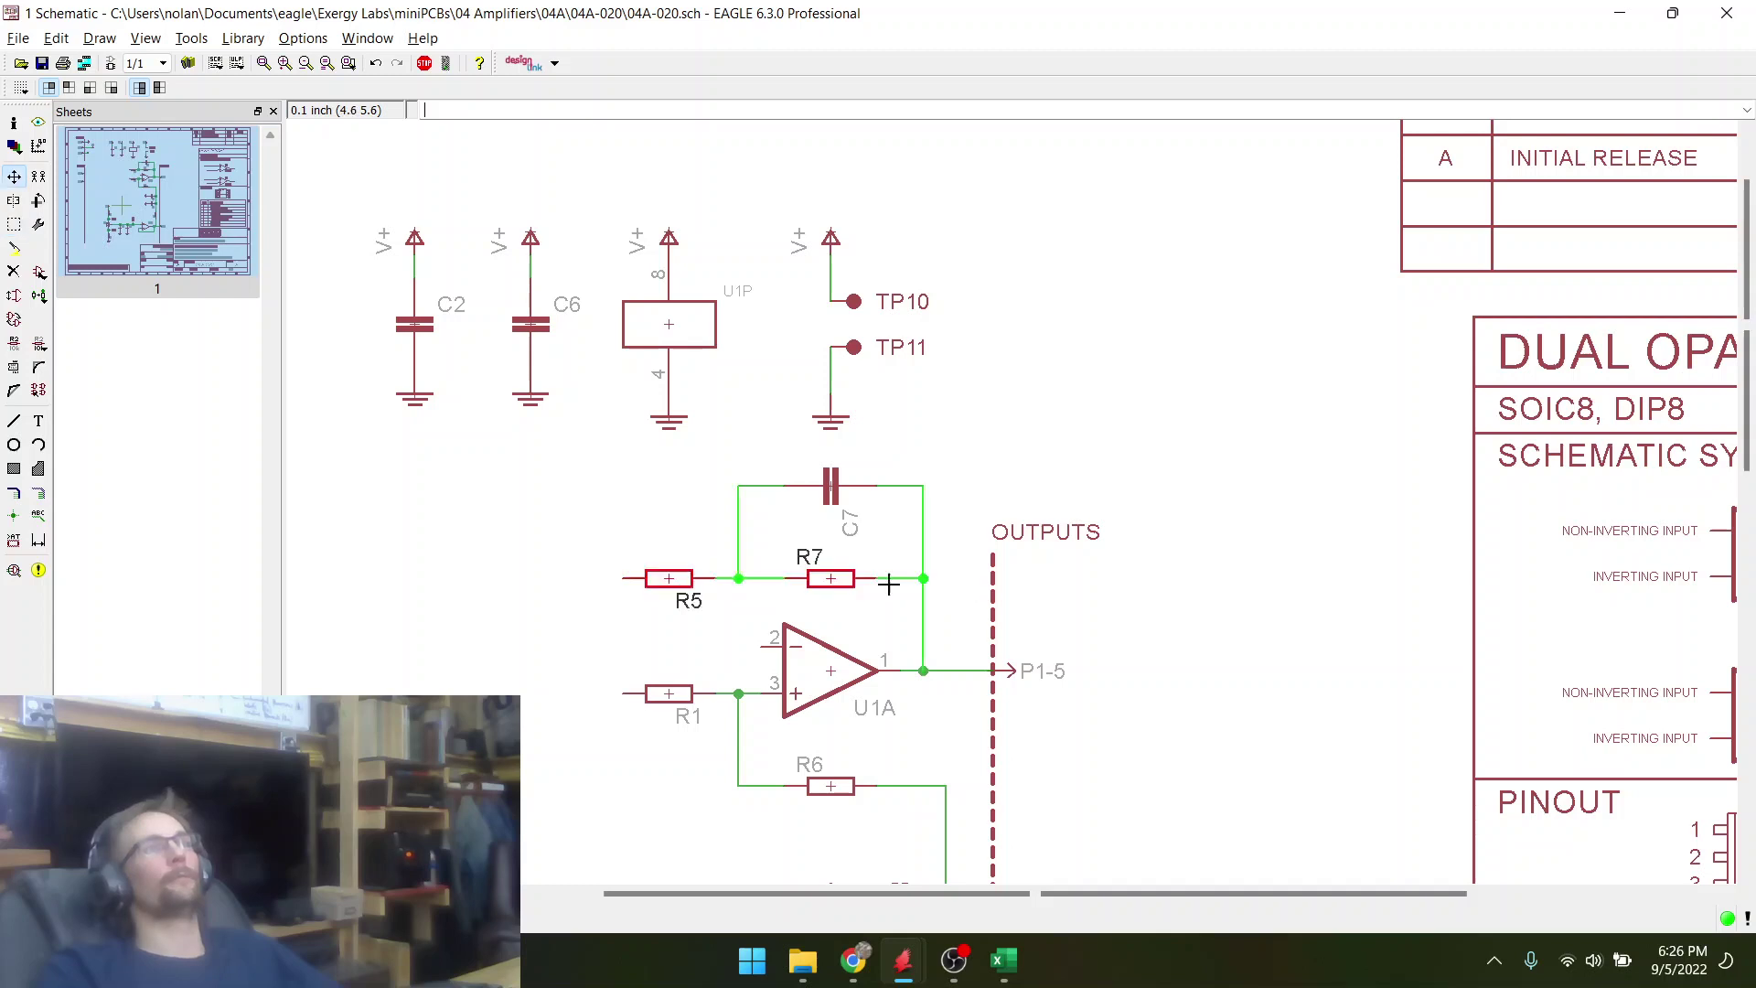
right_click(842, 578)
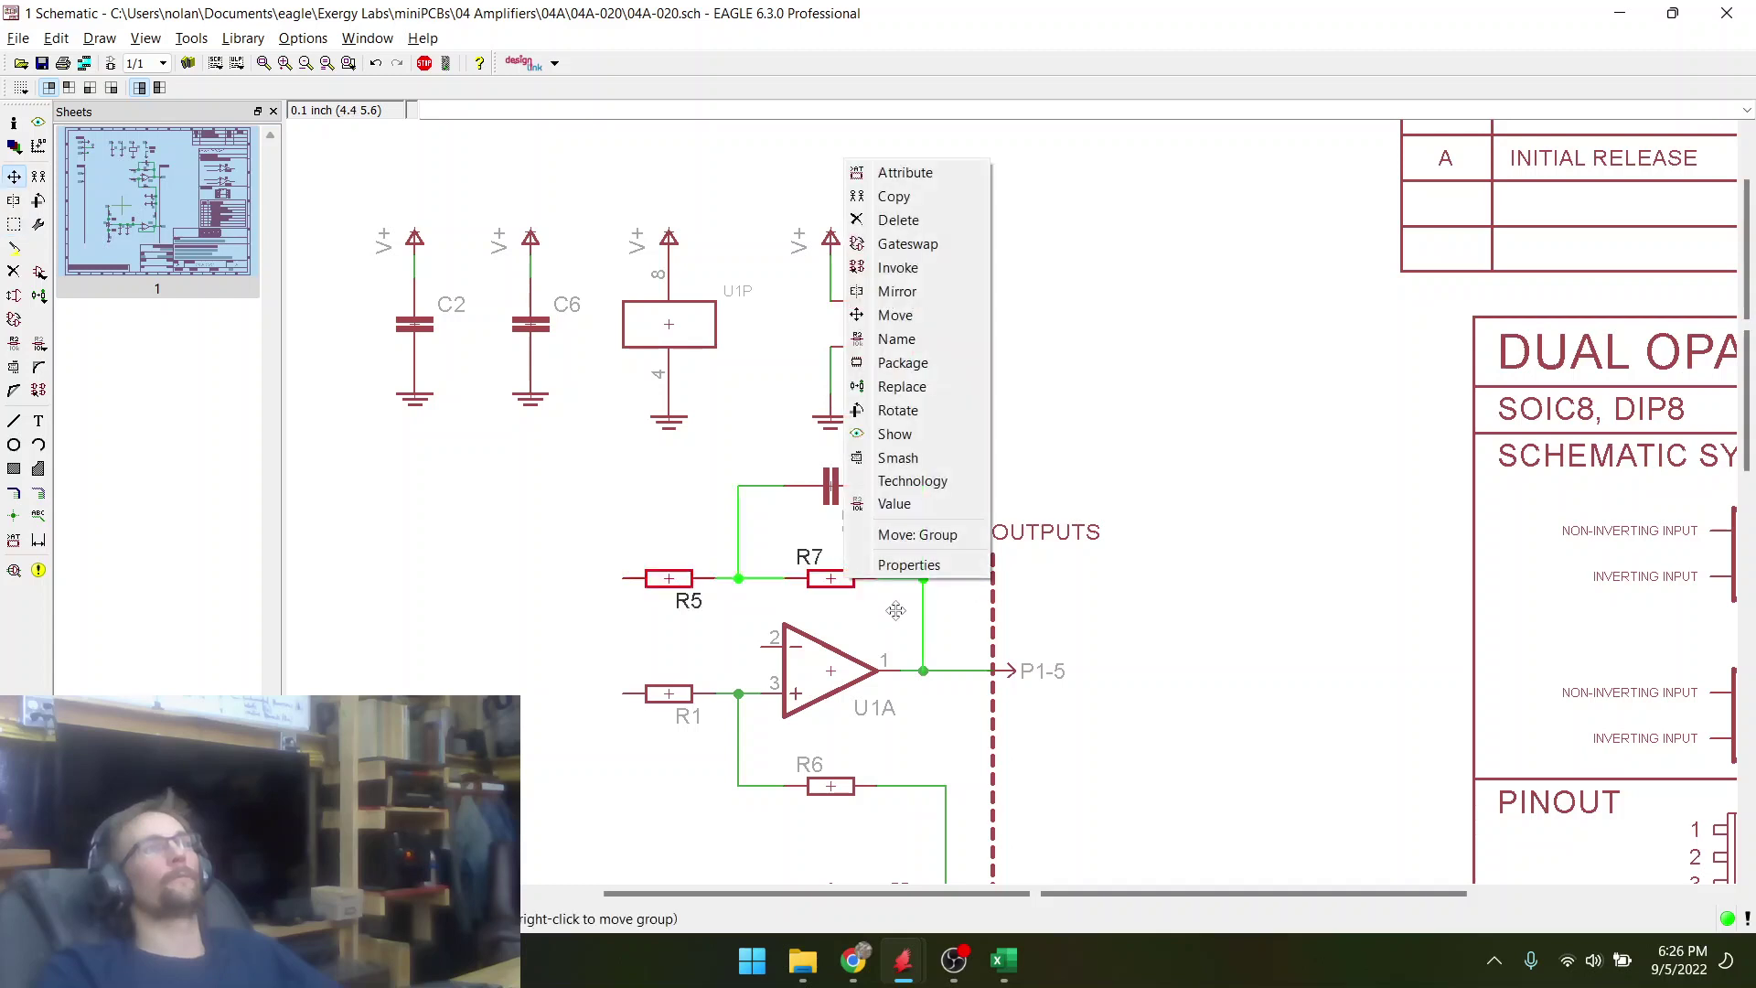
click(901, 535)
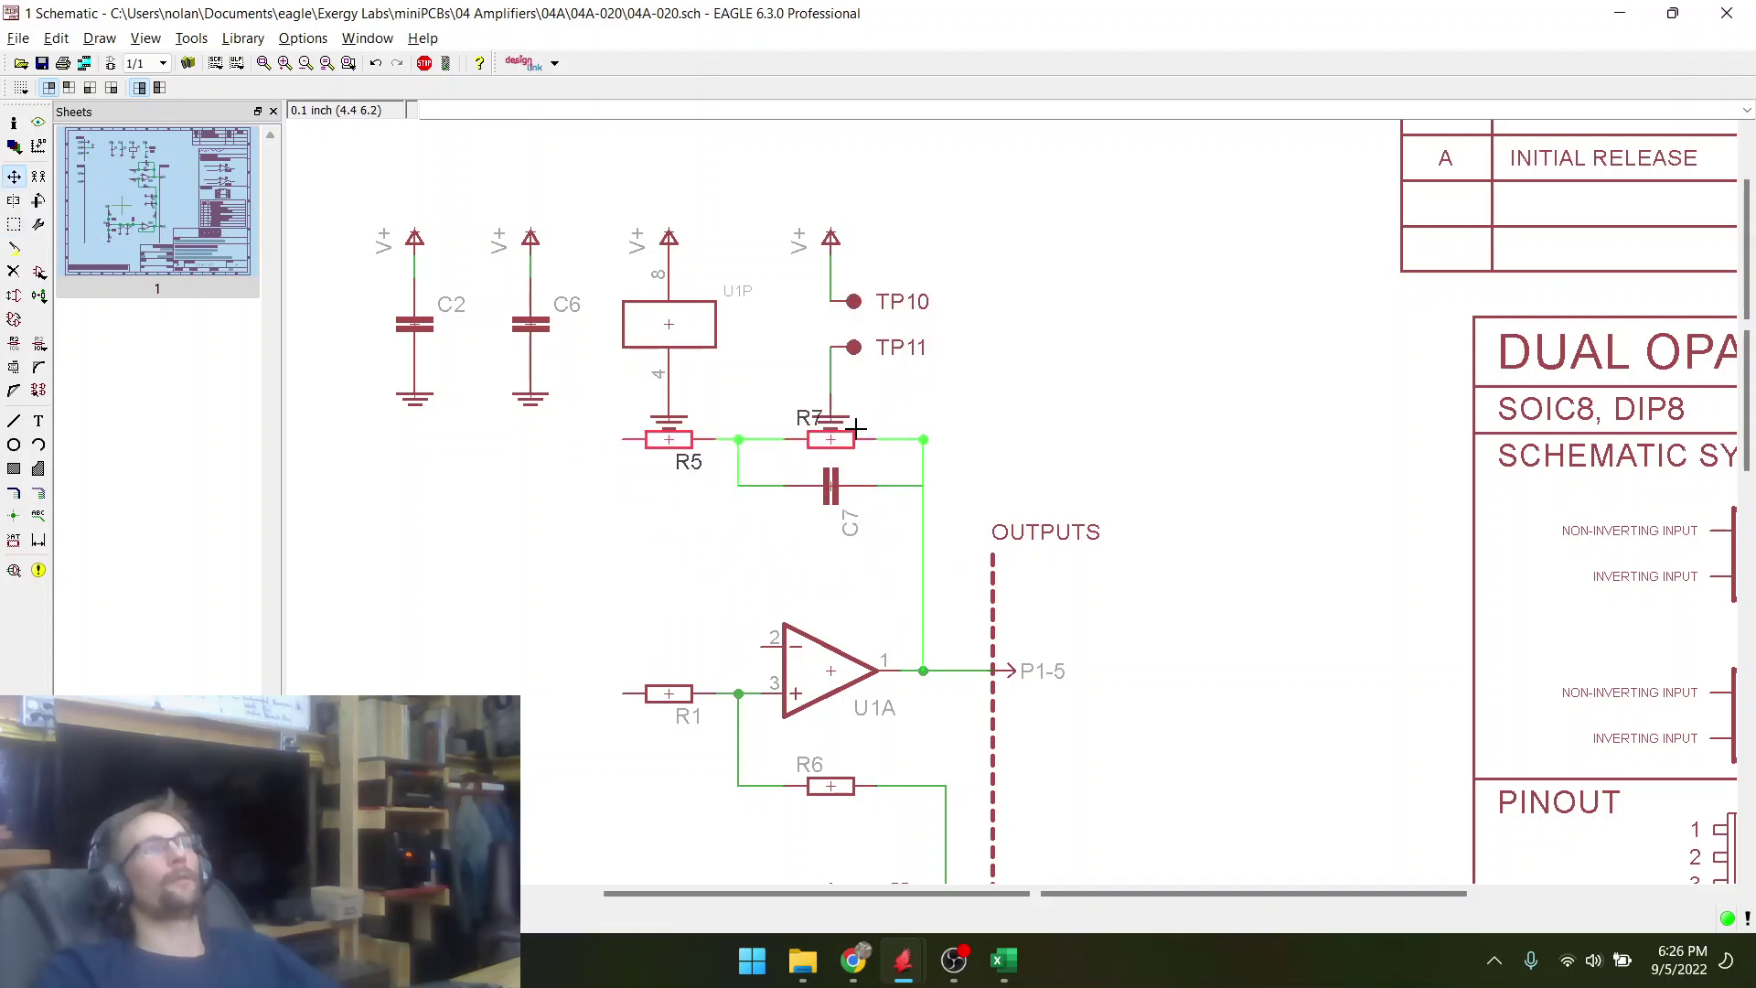
click(841, 440)
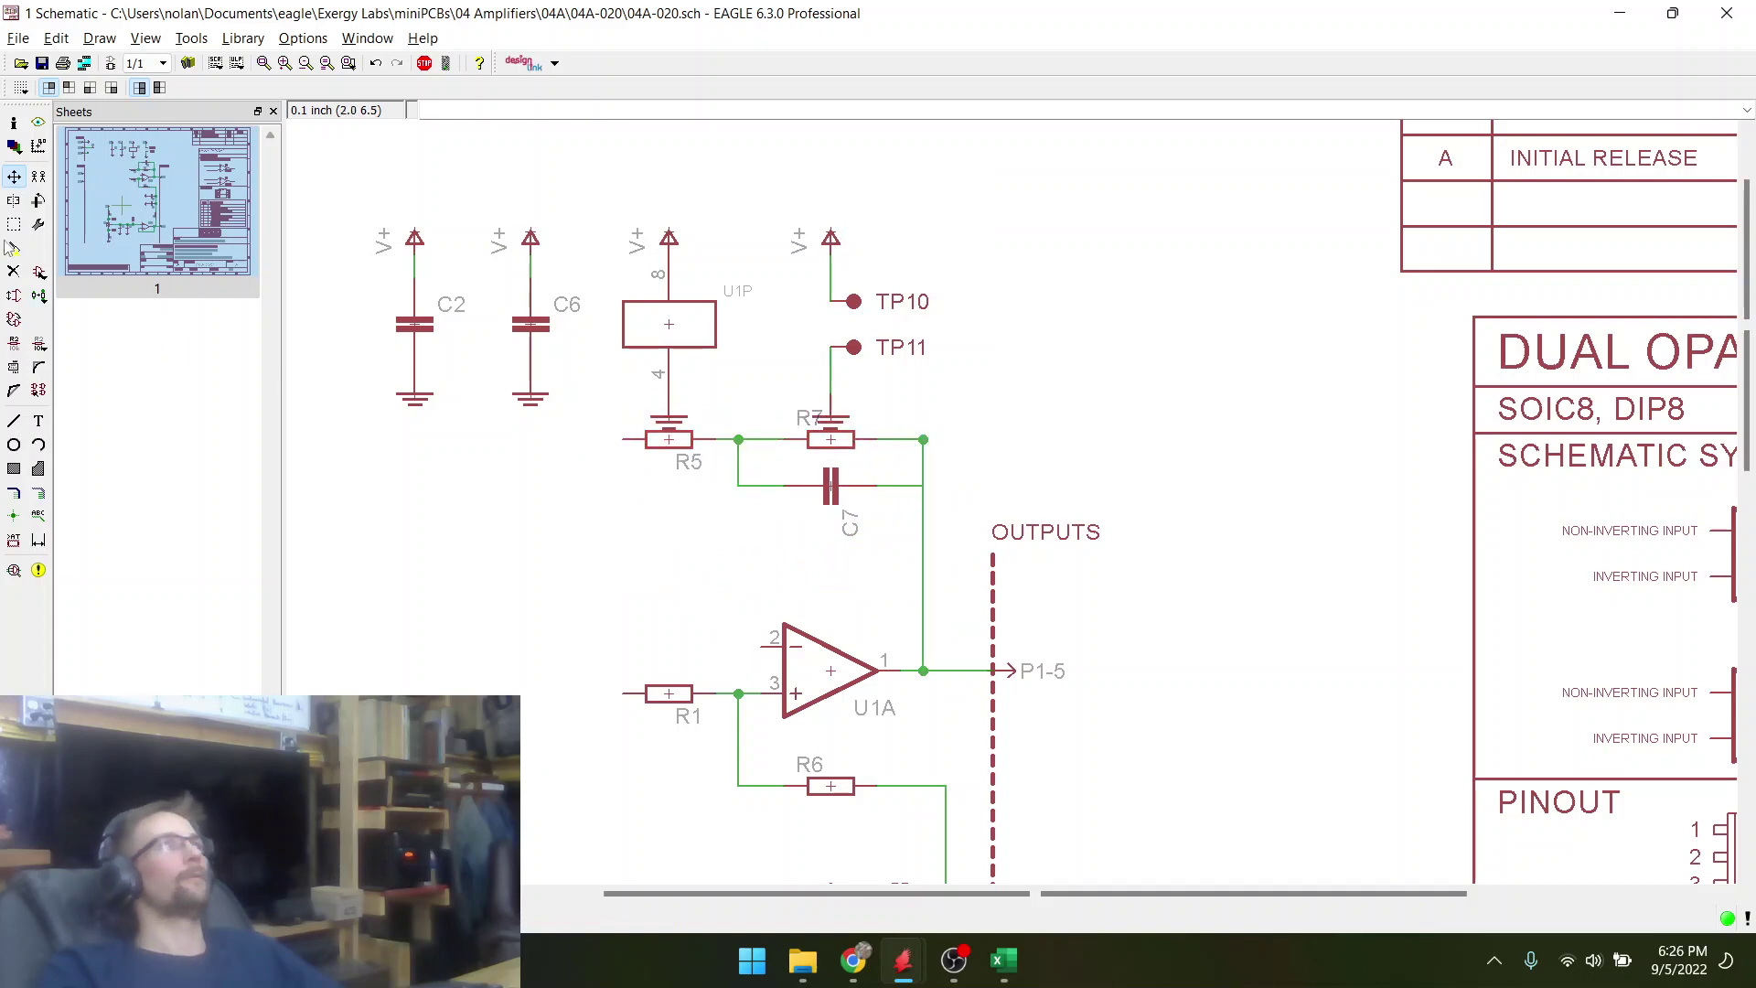
- Group R5, R7 and C7 with their wires and lower them between the ground symbols and U1A
drag(629, 430, 1038, 672)
right_click(874, 457)
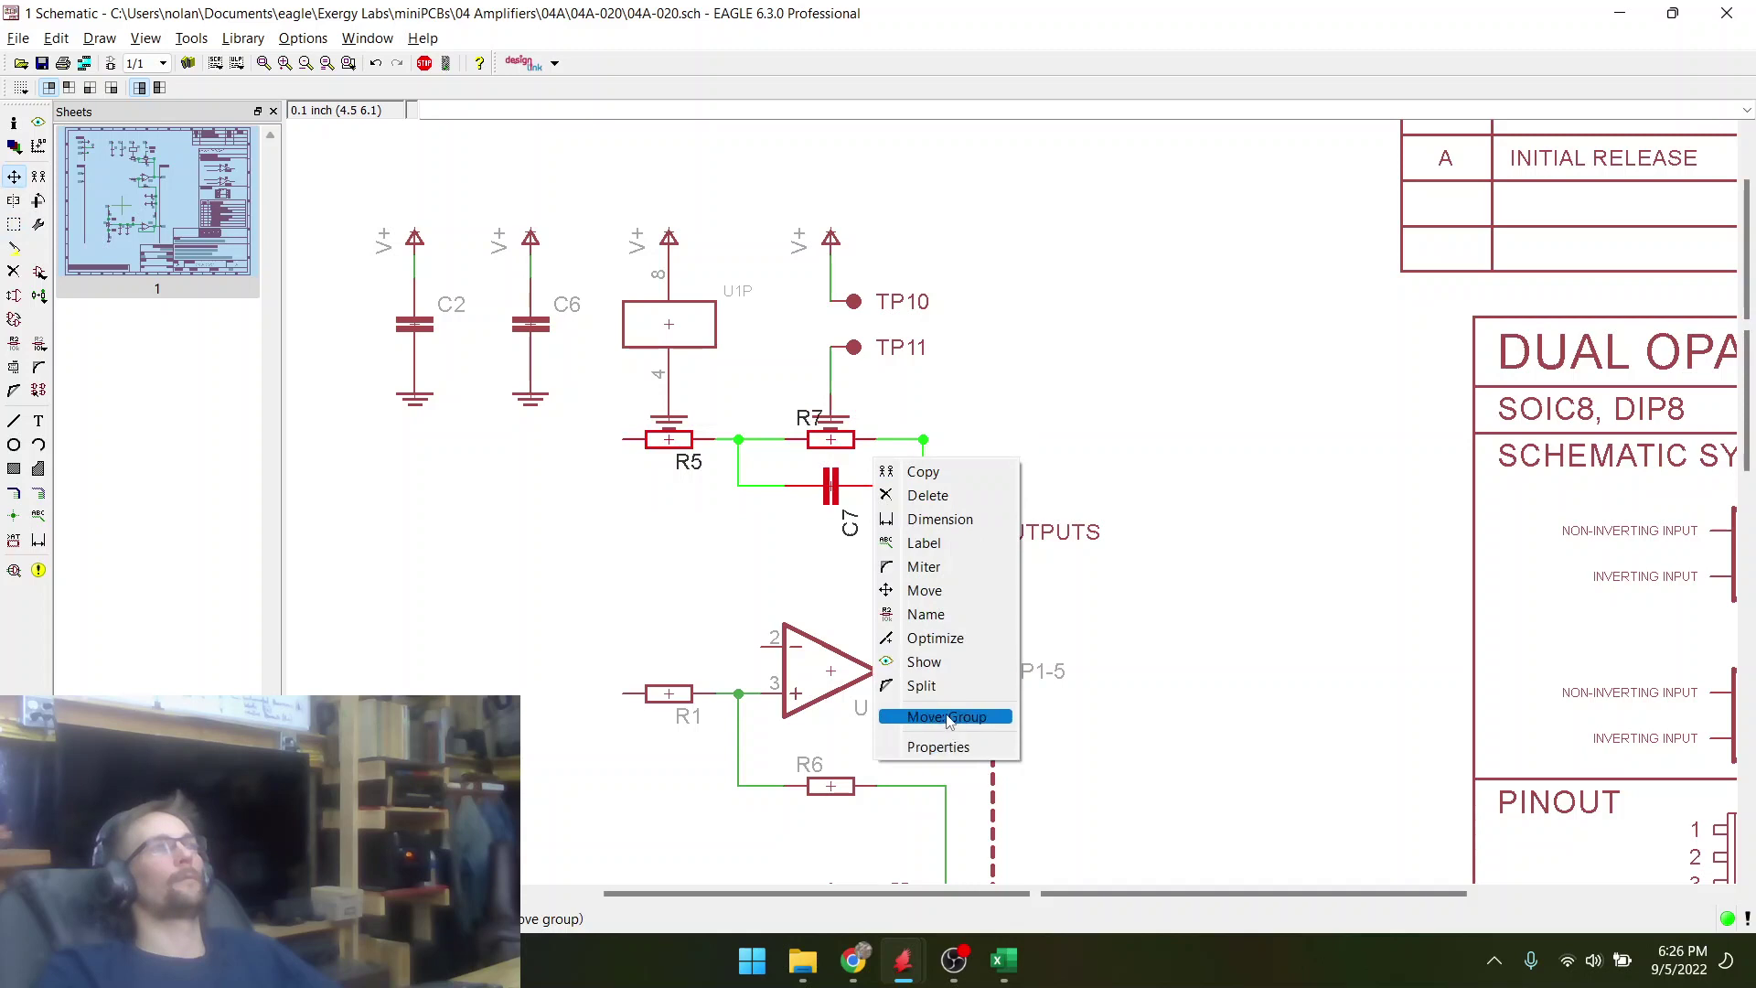
click(942, 717)
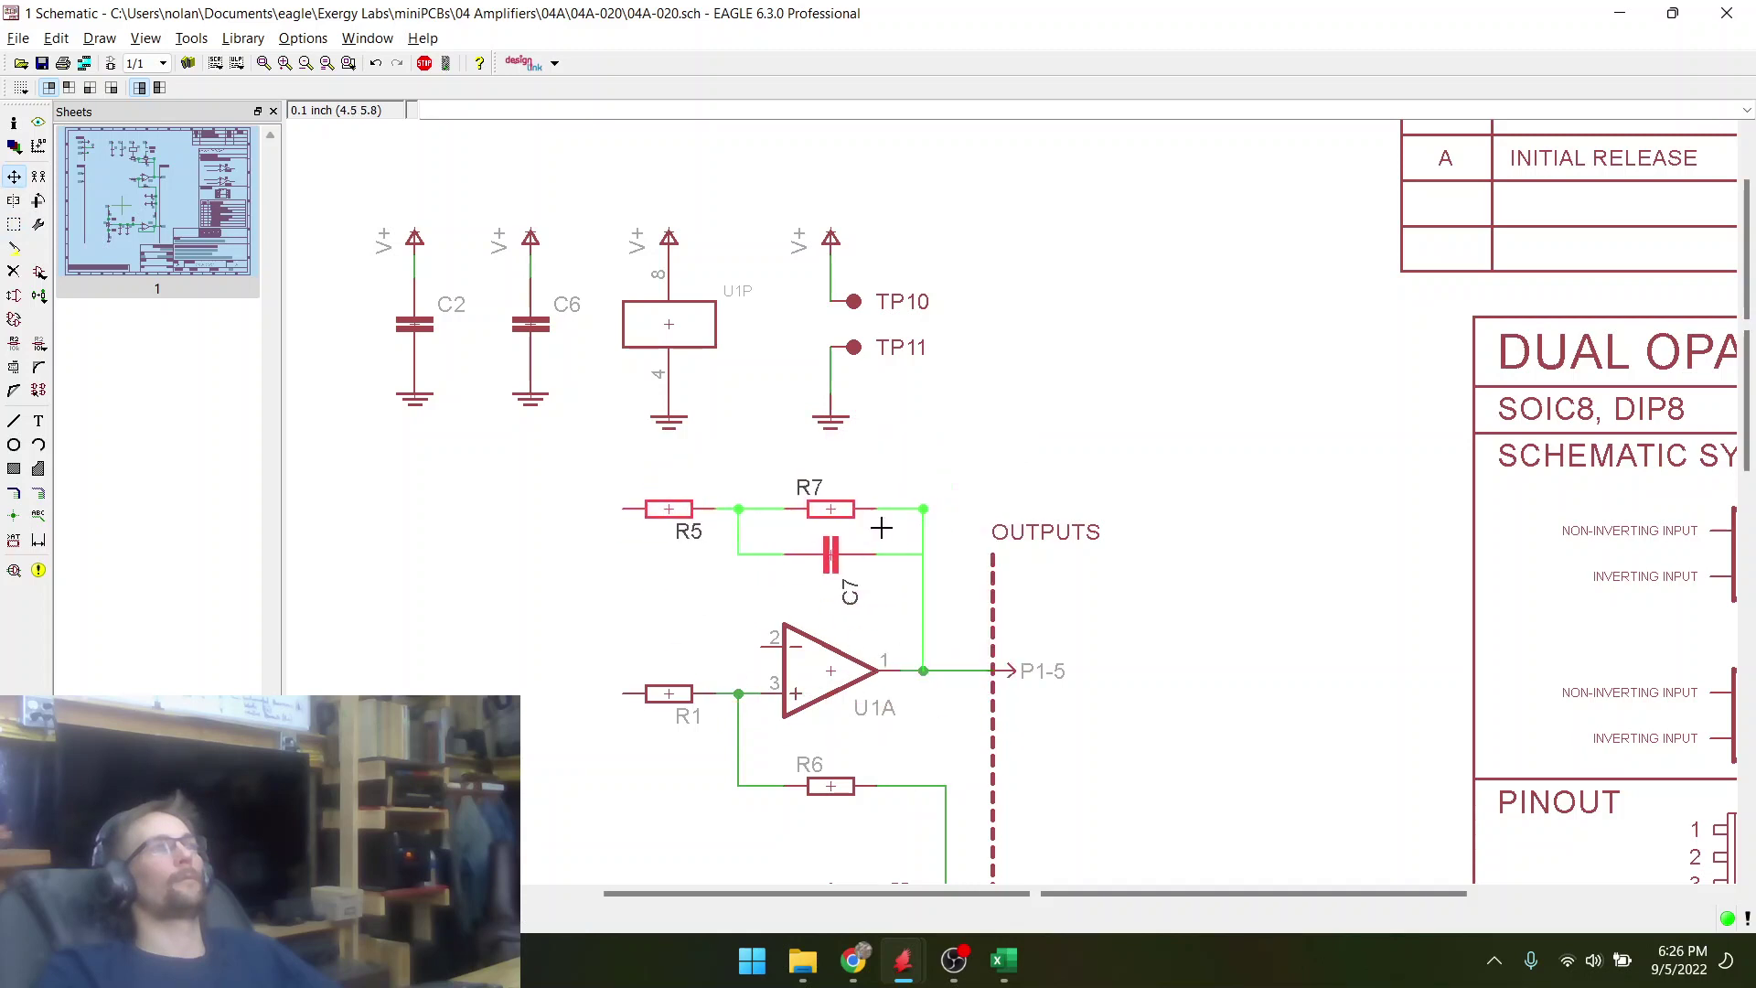
click(881, 527)
- Move C7 slightly down from R7 and straighten the wire corners on both of its sides
click(834, 560)
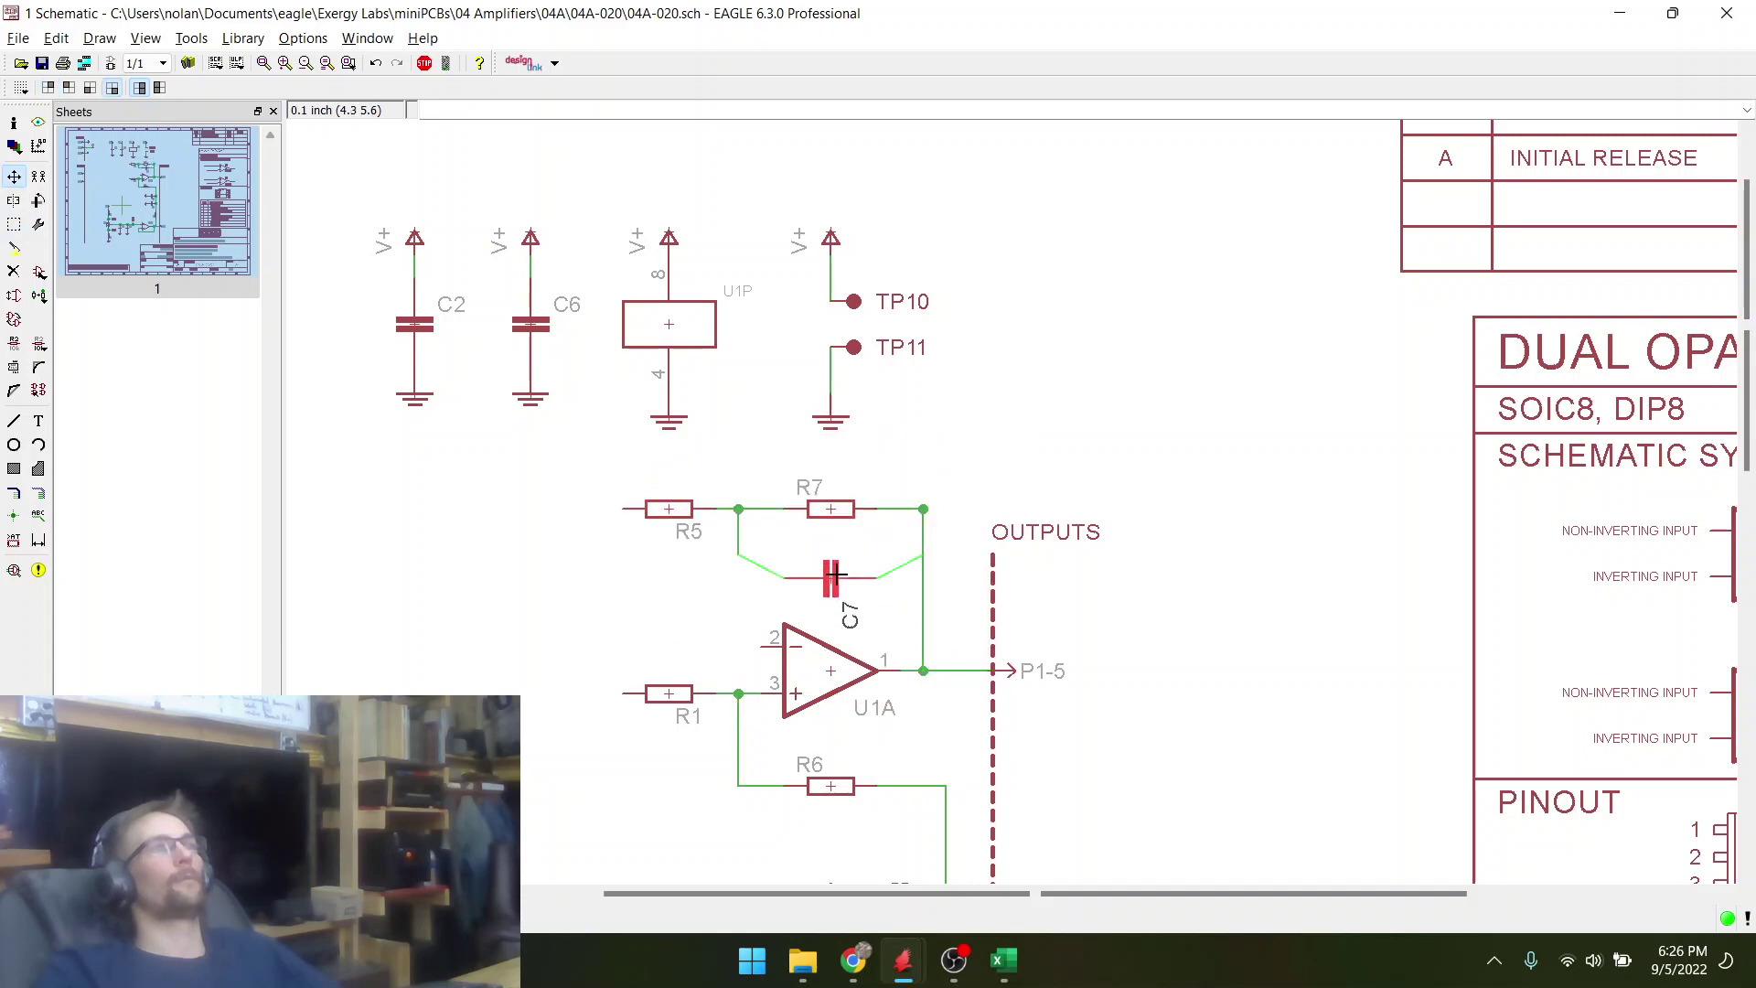
click(835, 577)
scroll(923, 560, up, 4)
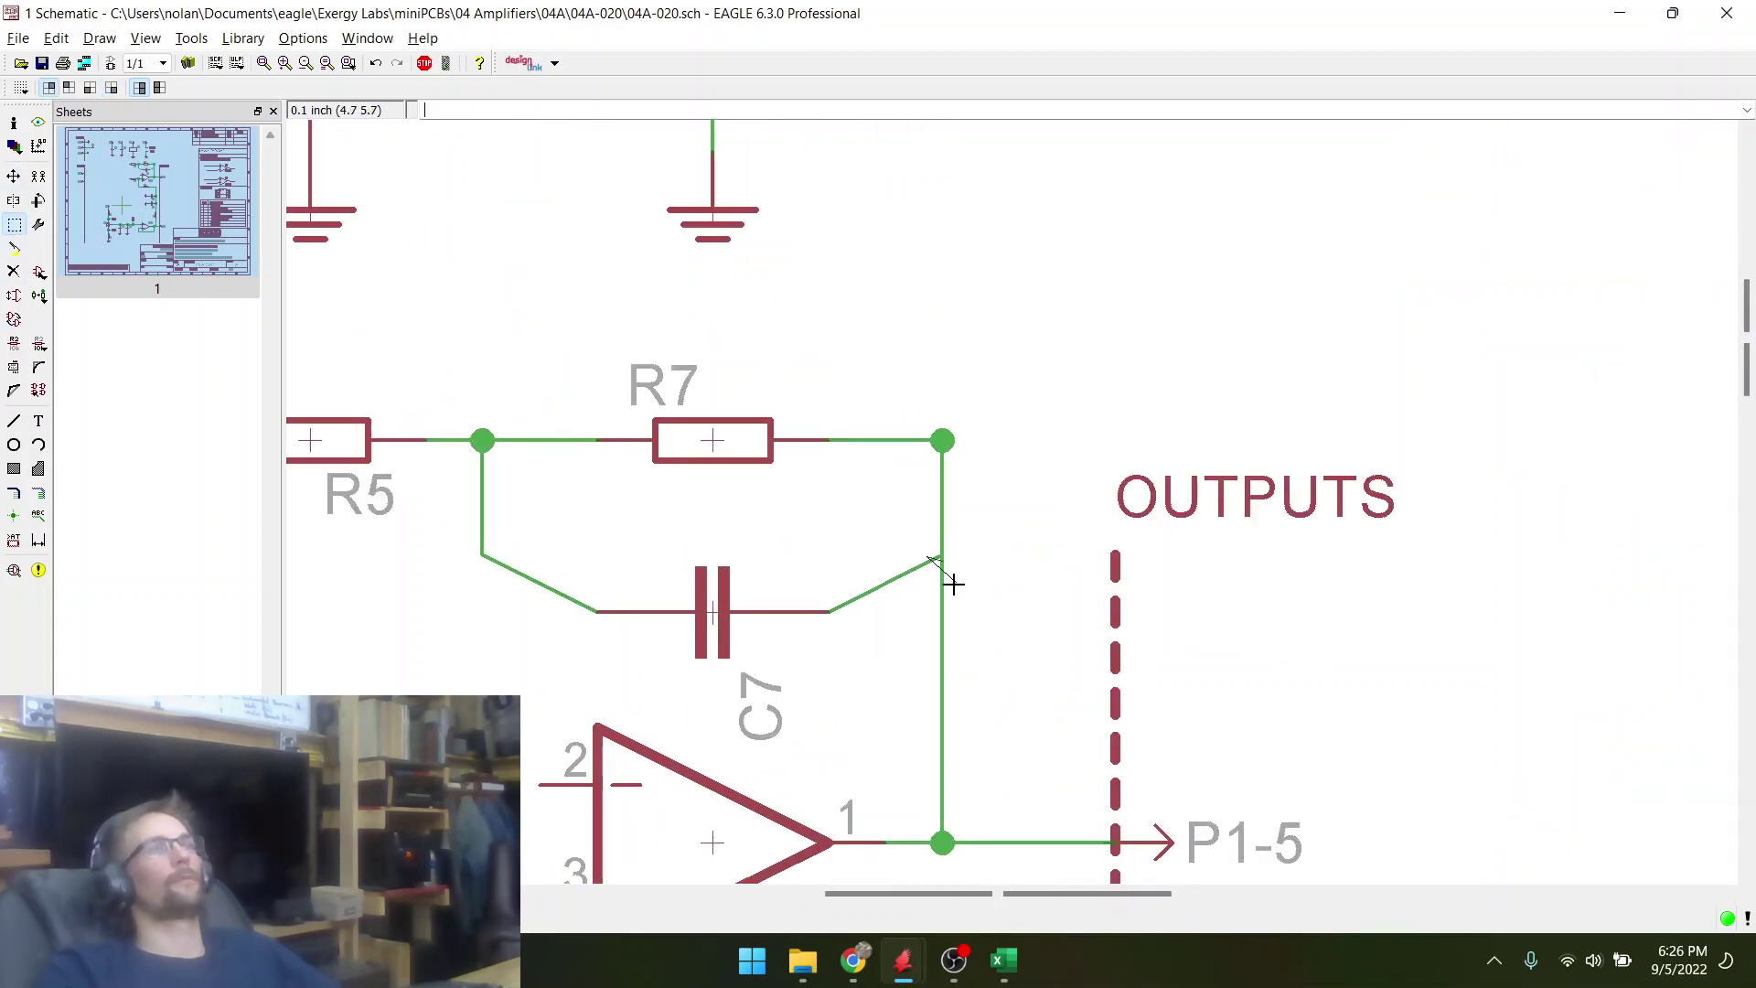
click(14, 176)
click(942, 567)
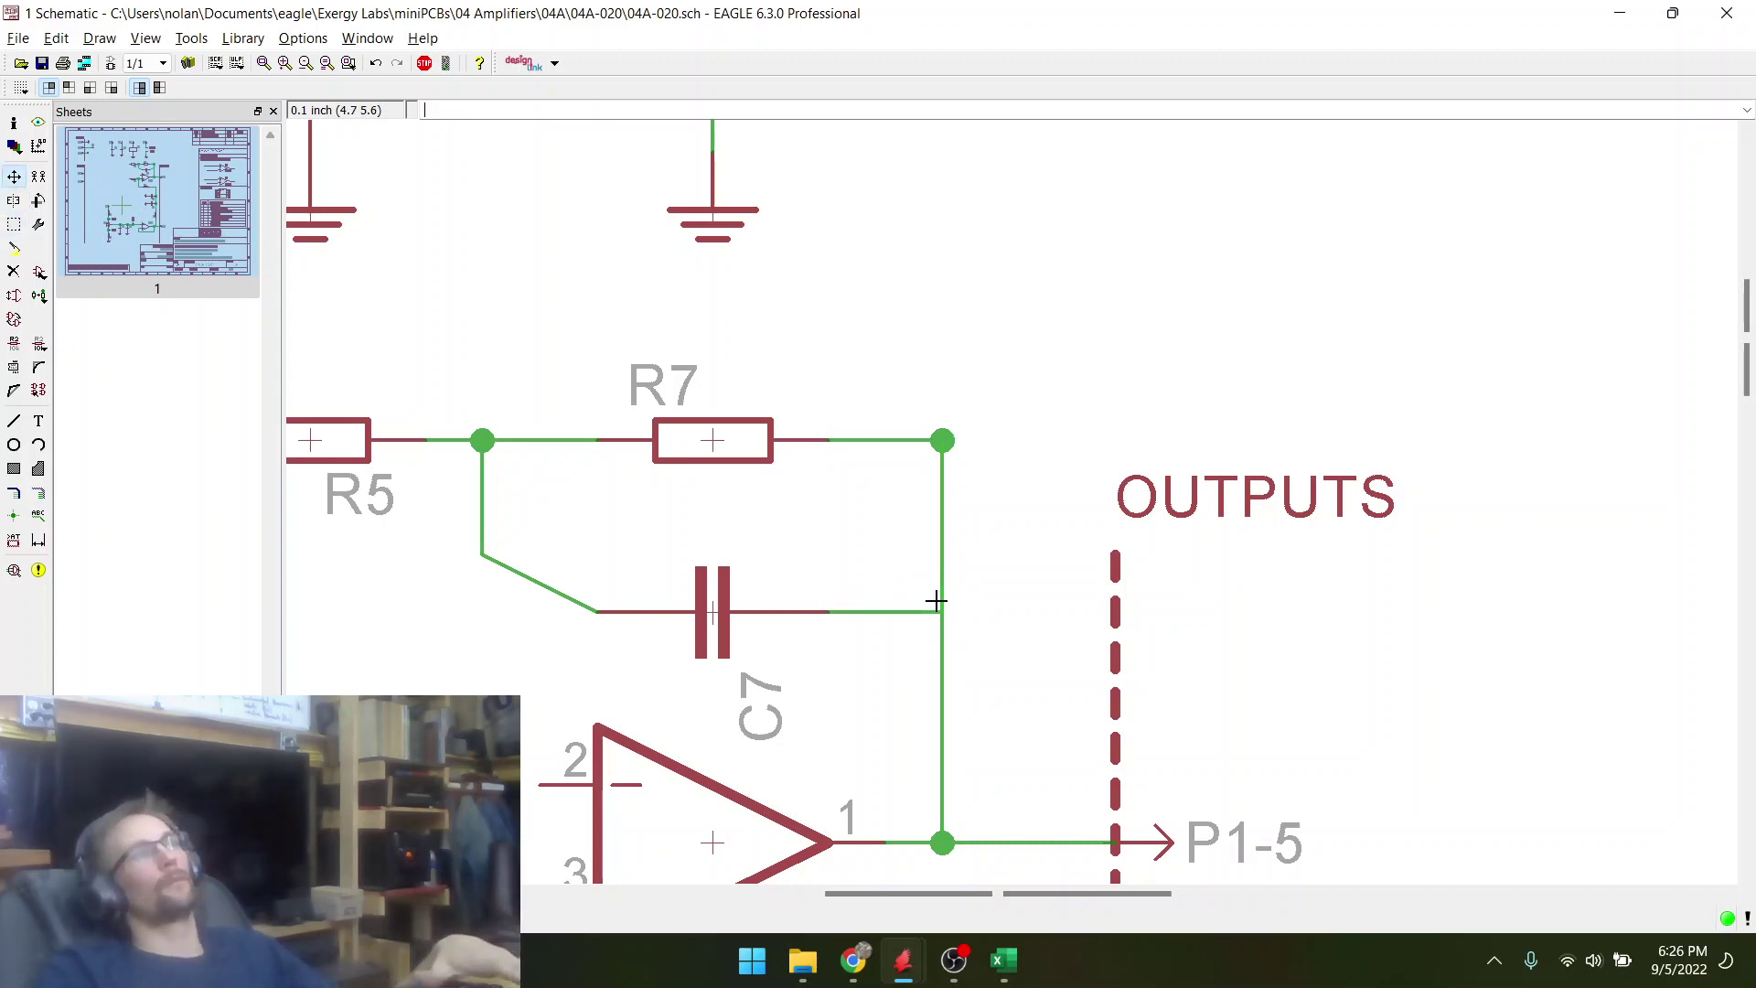
click(482, 568)
click(488, 585)
scroll(1007, 567, down, 5)
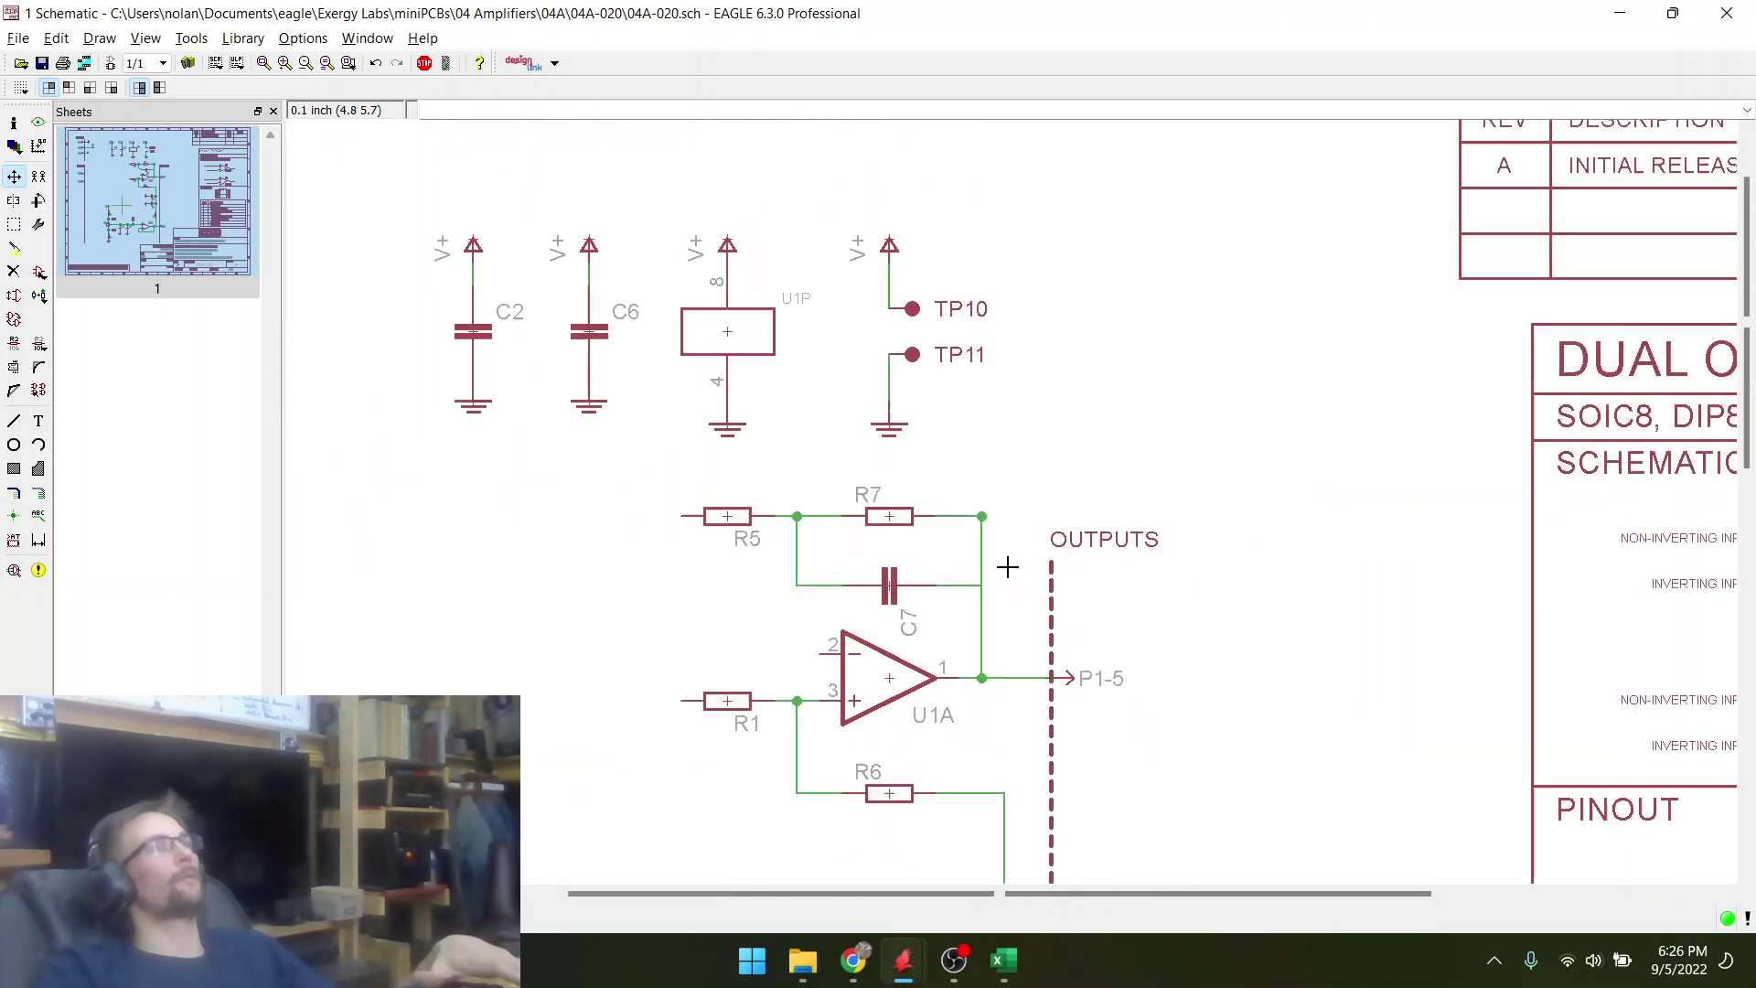
- Group R5, R7 and C7 with their wires and raise them 0.1 inch above U1A
drag(674, 501, 1041, 605)
key(F7)
right_click(892, 586)
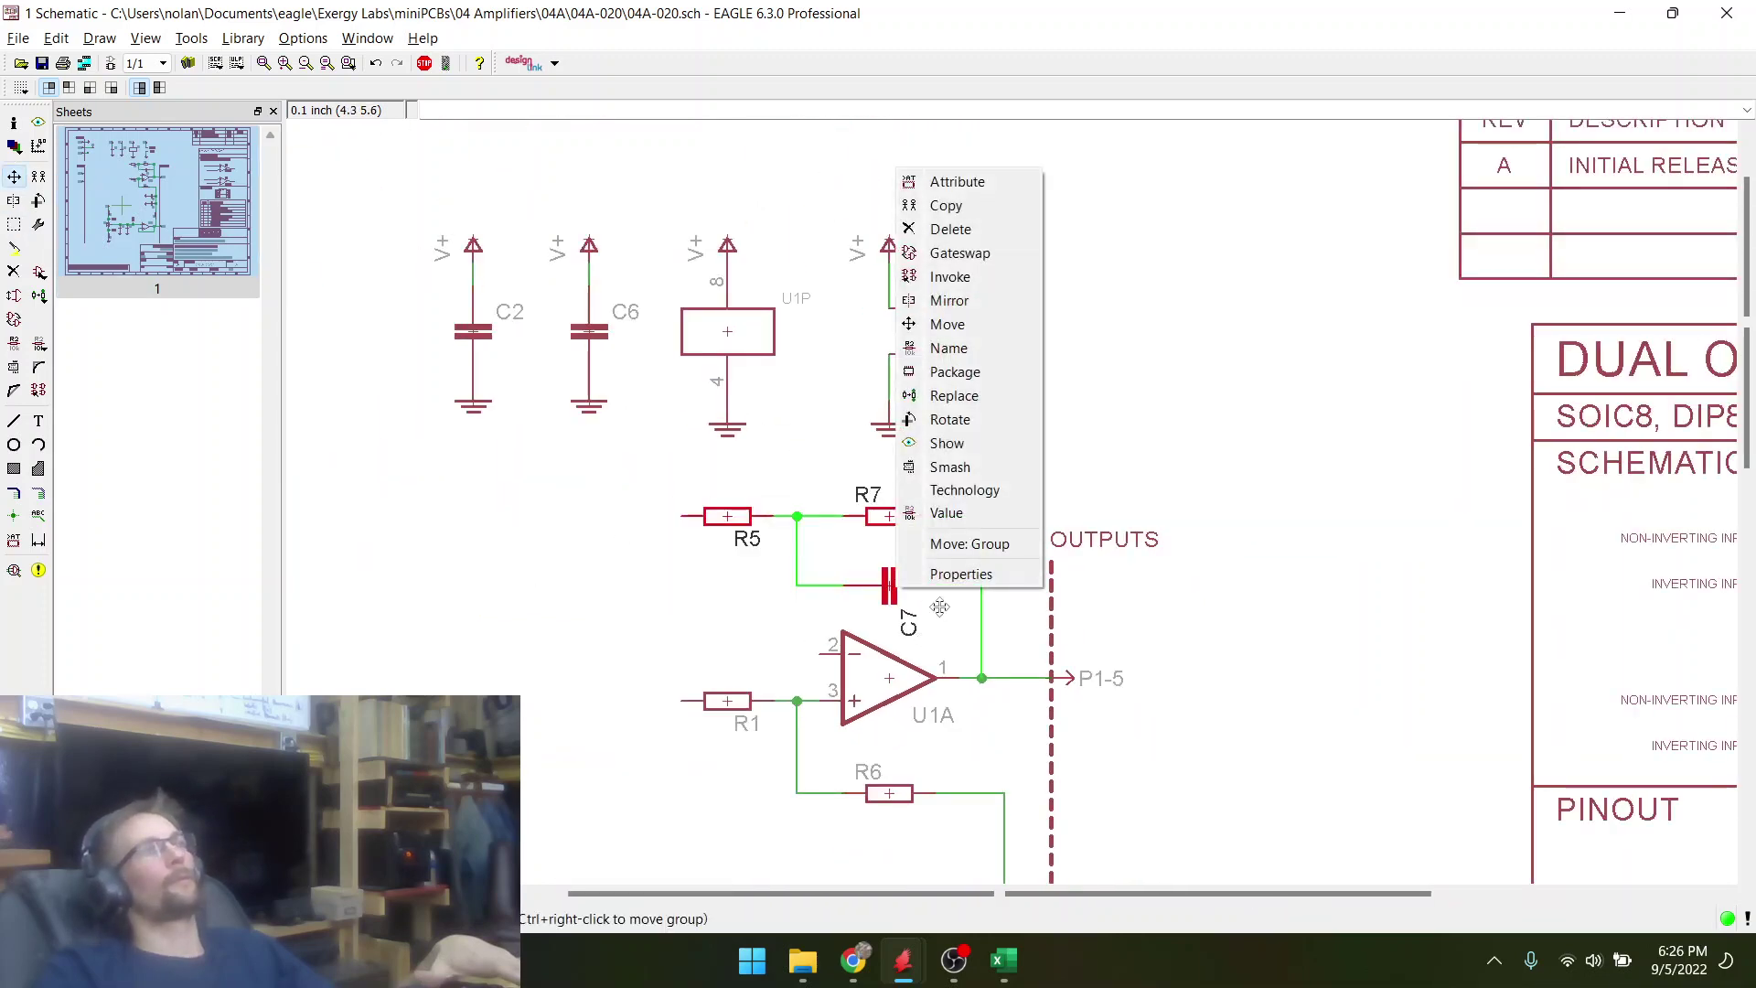
click(960, 540)
click(889, 567)
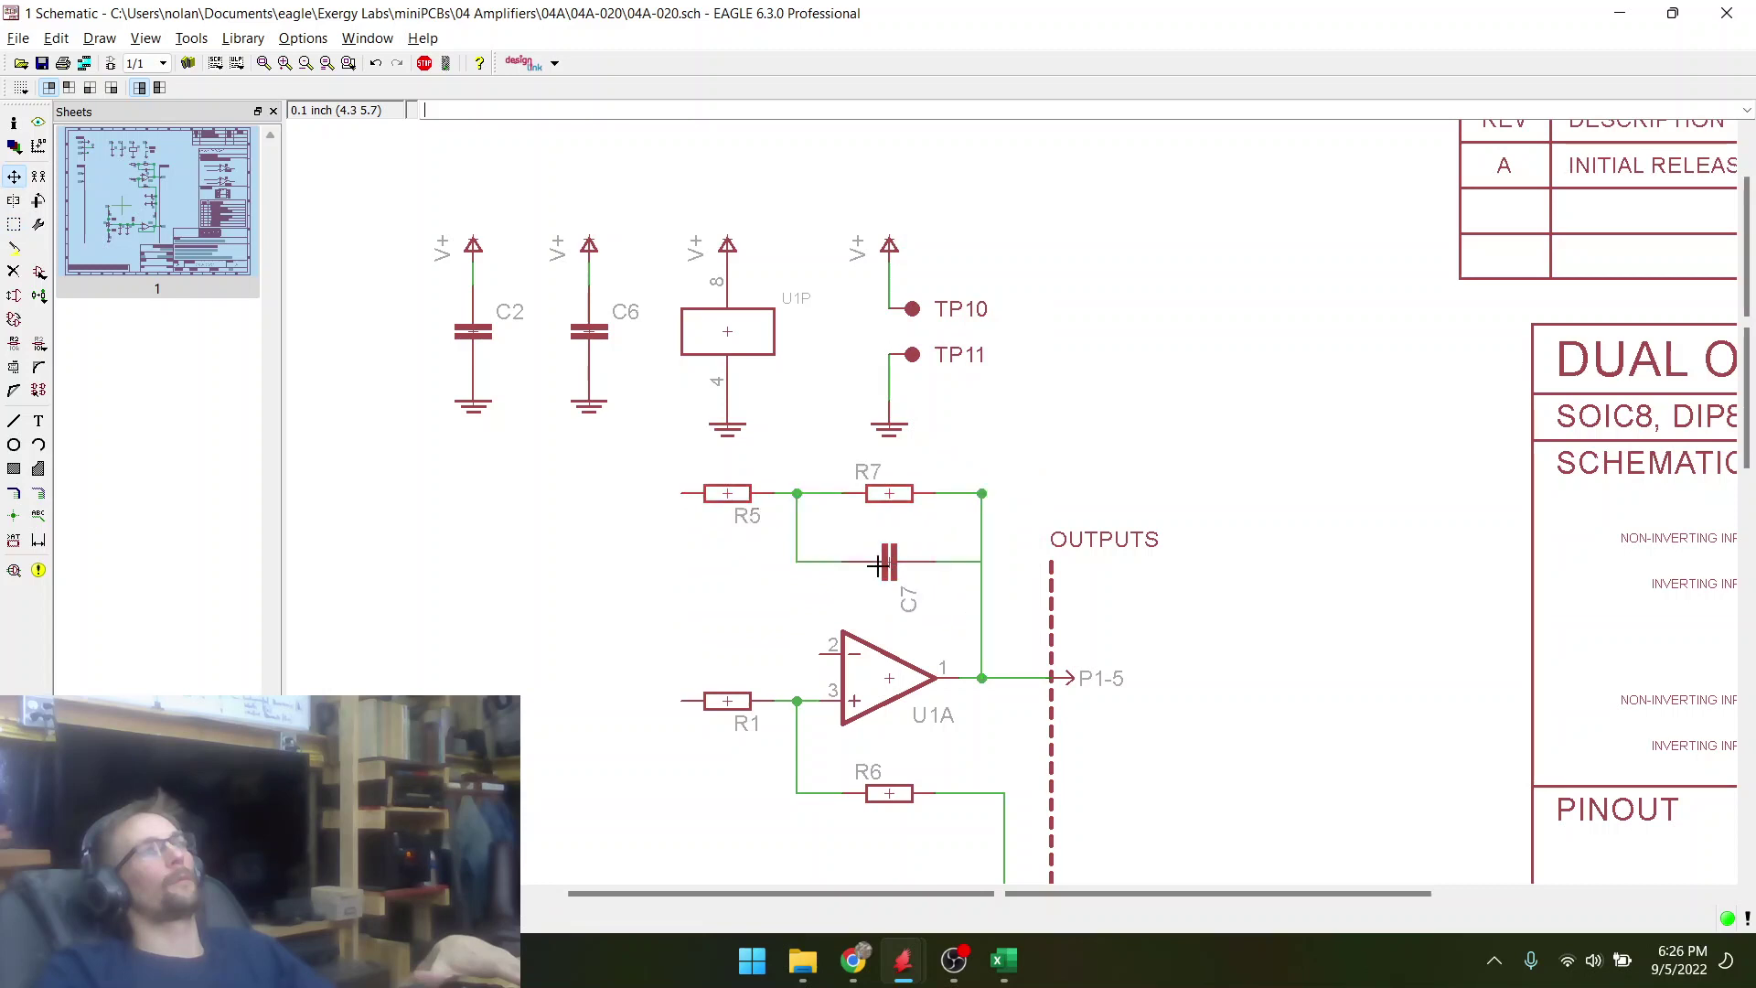
- Remove the junction at the wire corner right of R7 and add one where C7 meets the vertical wire to U1A's output
click(14, 272)
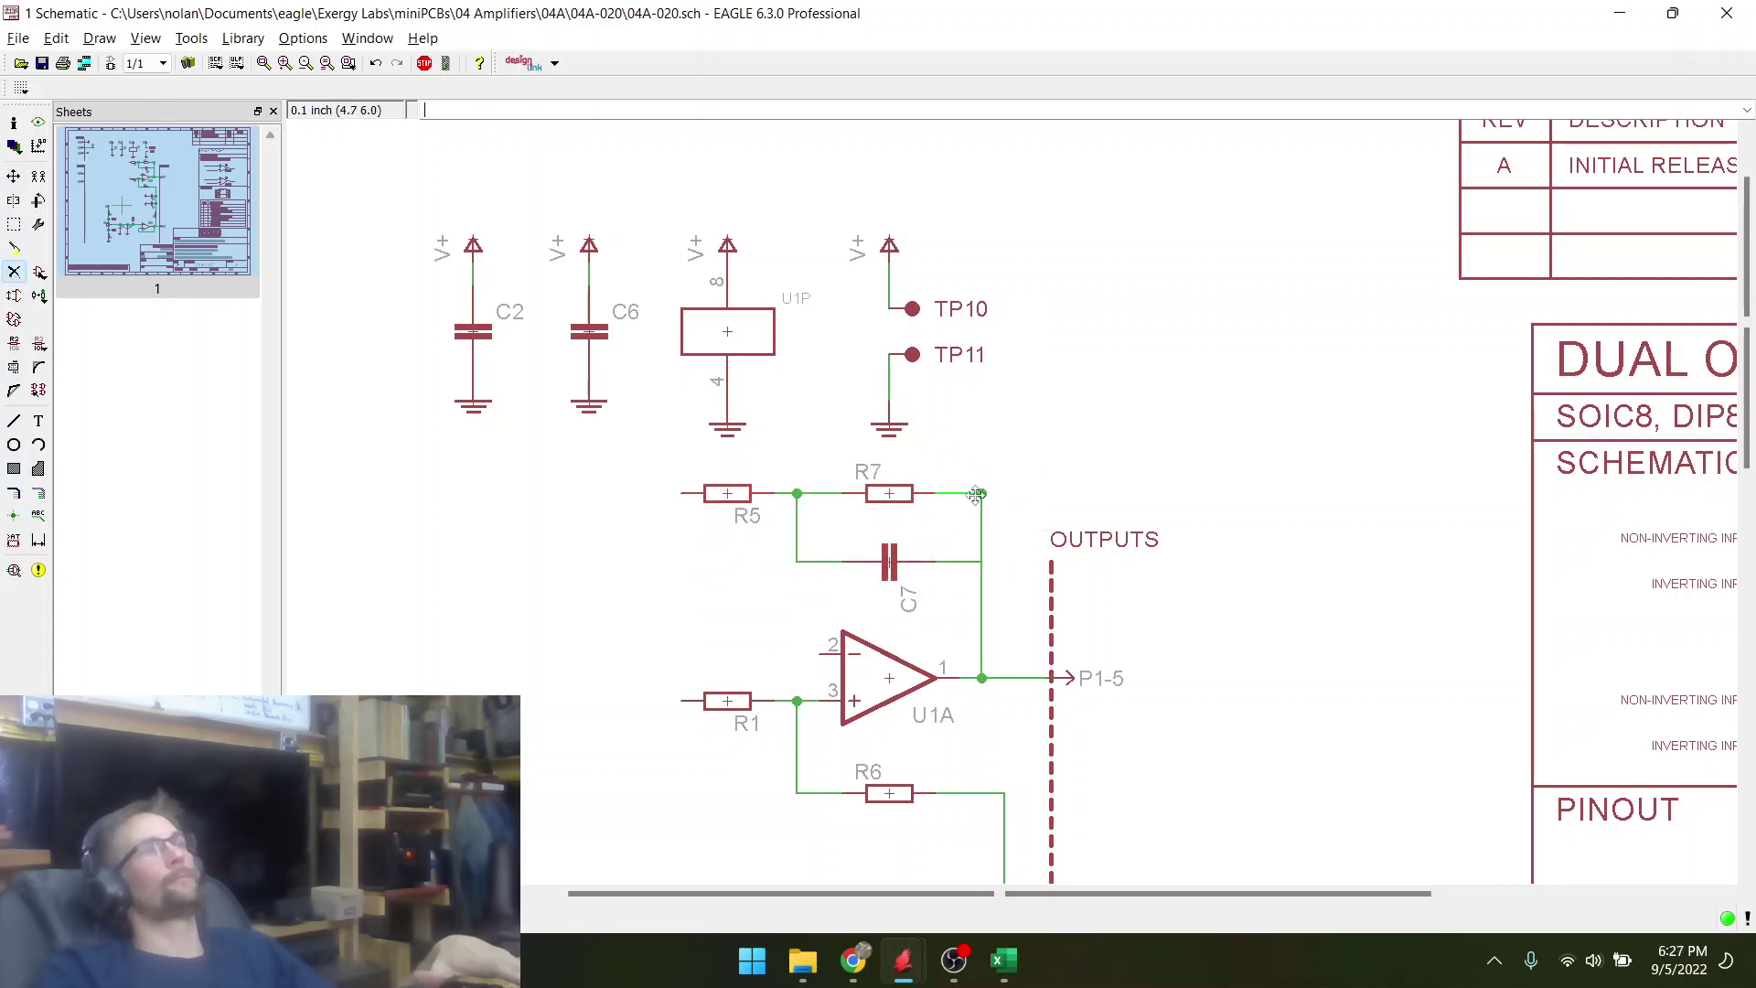
click(14, 420)
scroll(1079, 584, up, 4)
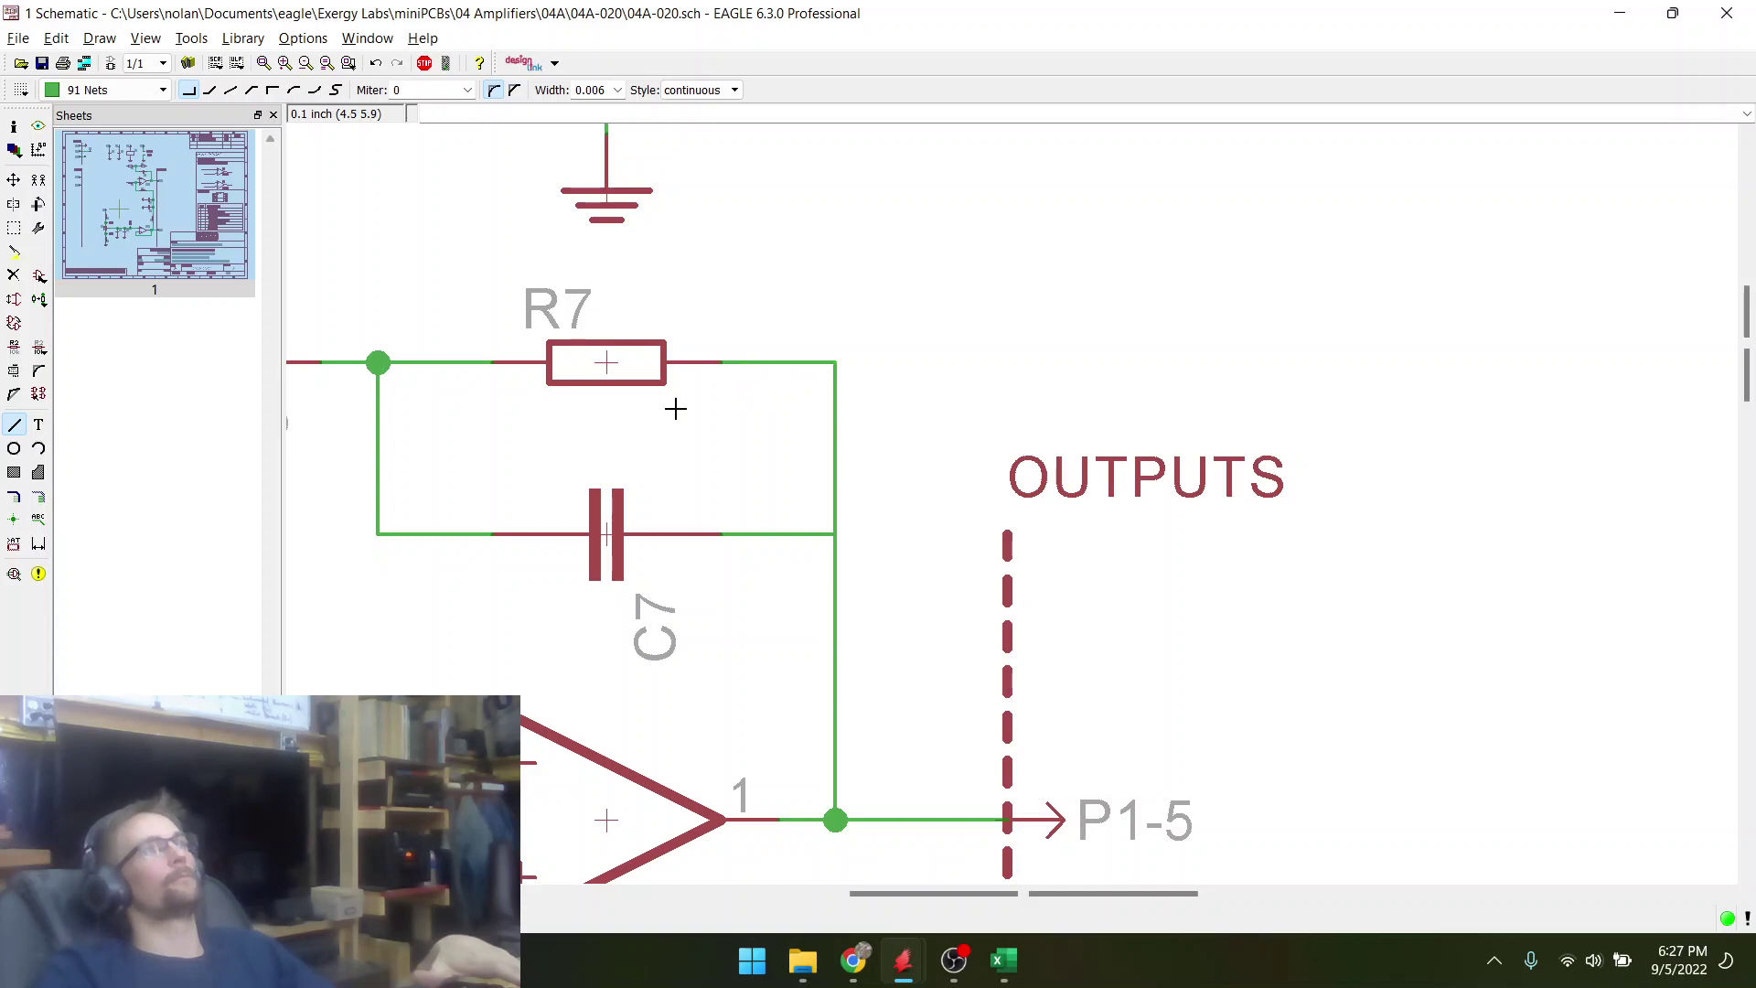
click(14, 520)
click(836, 534)
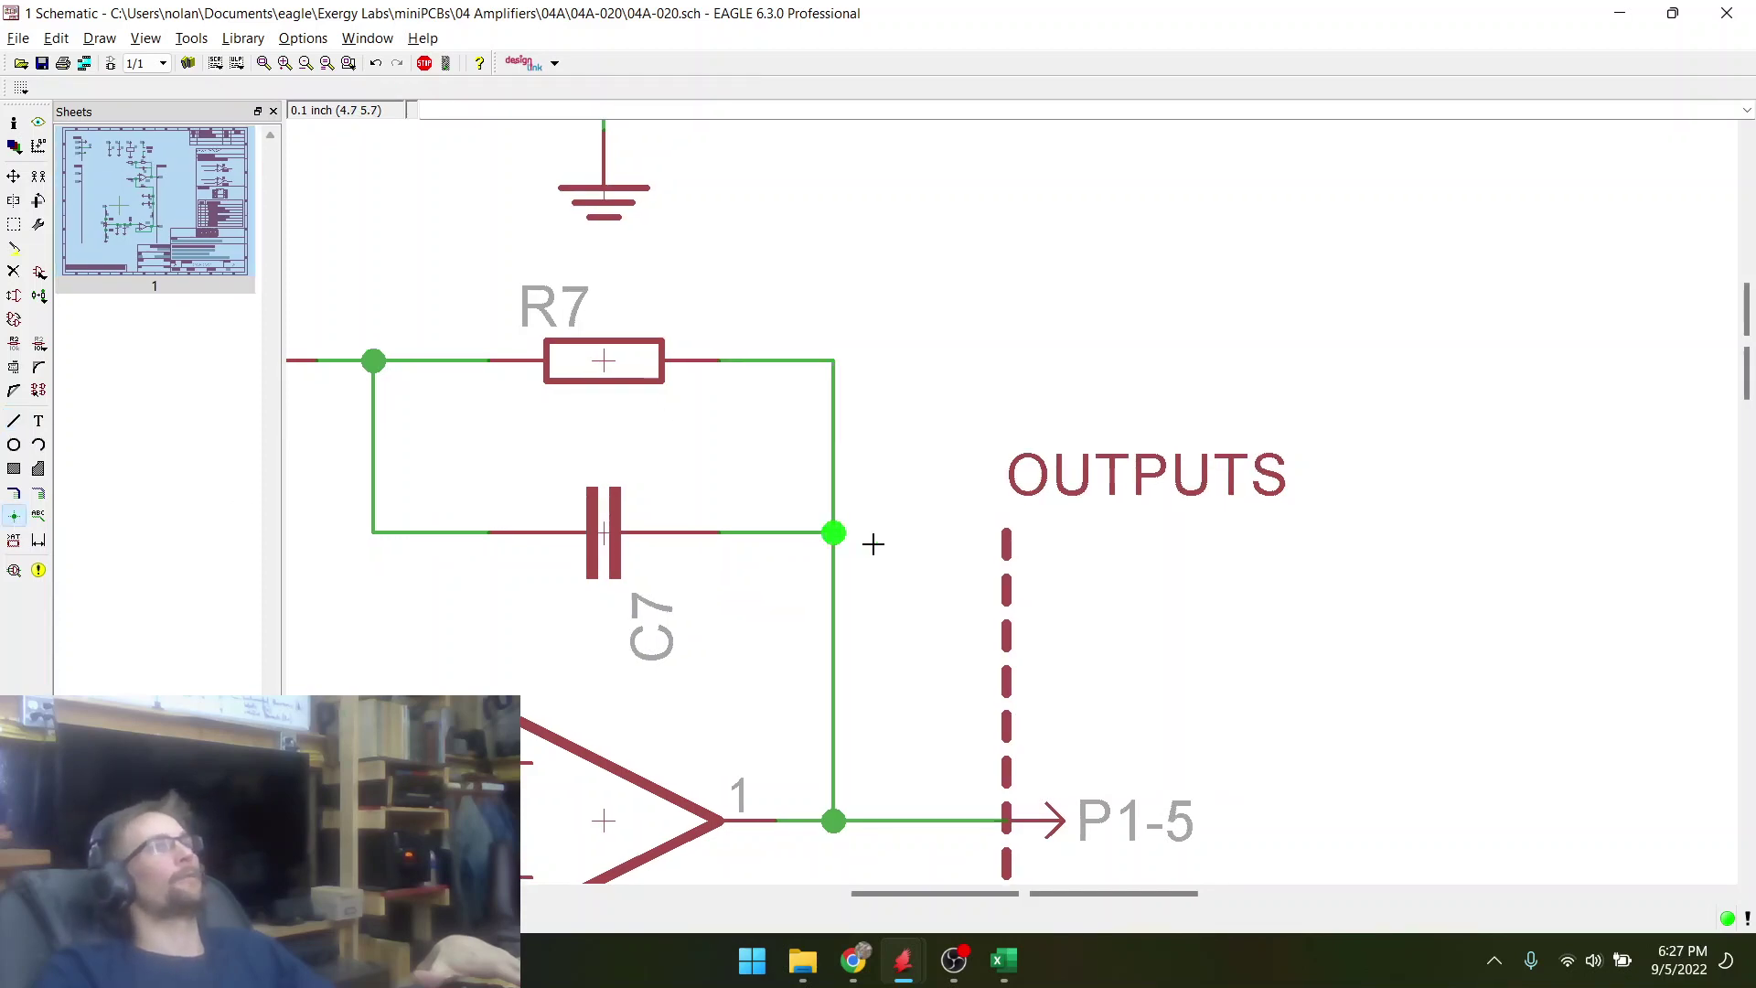
scroll(961, 540, down, 5)
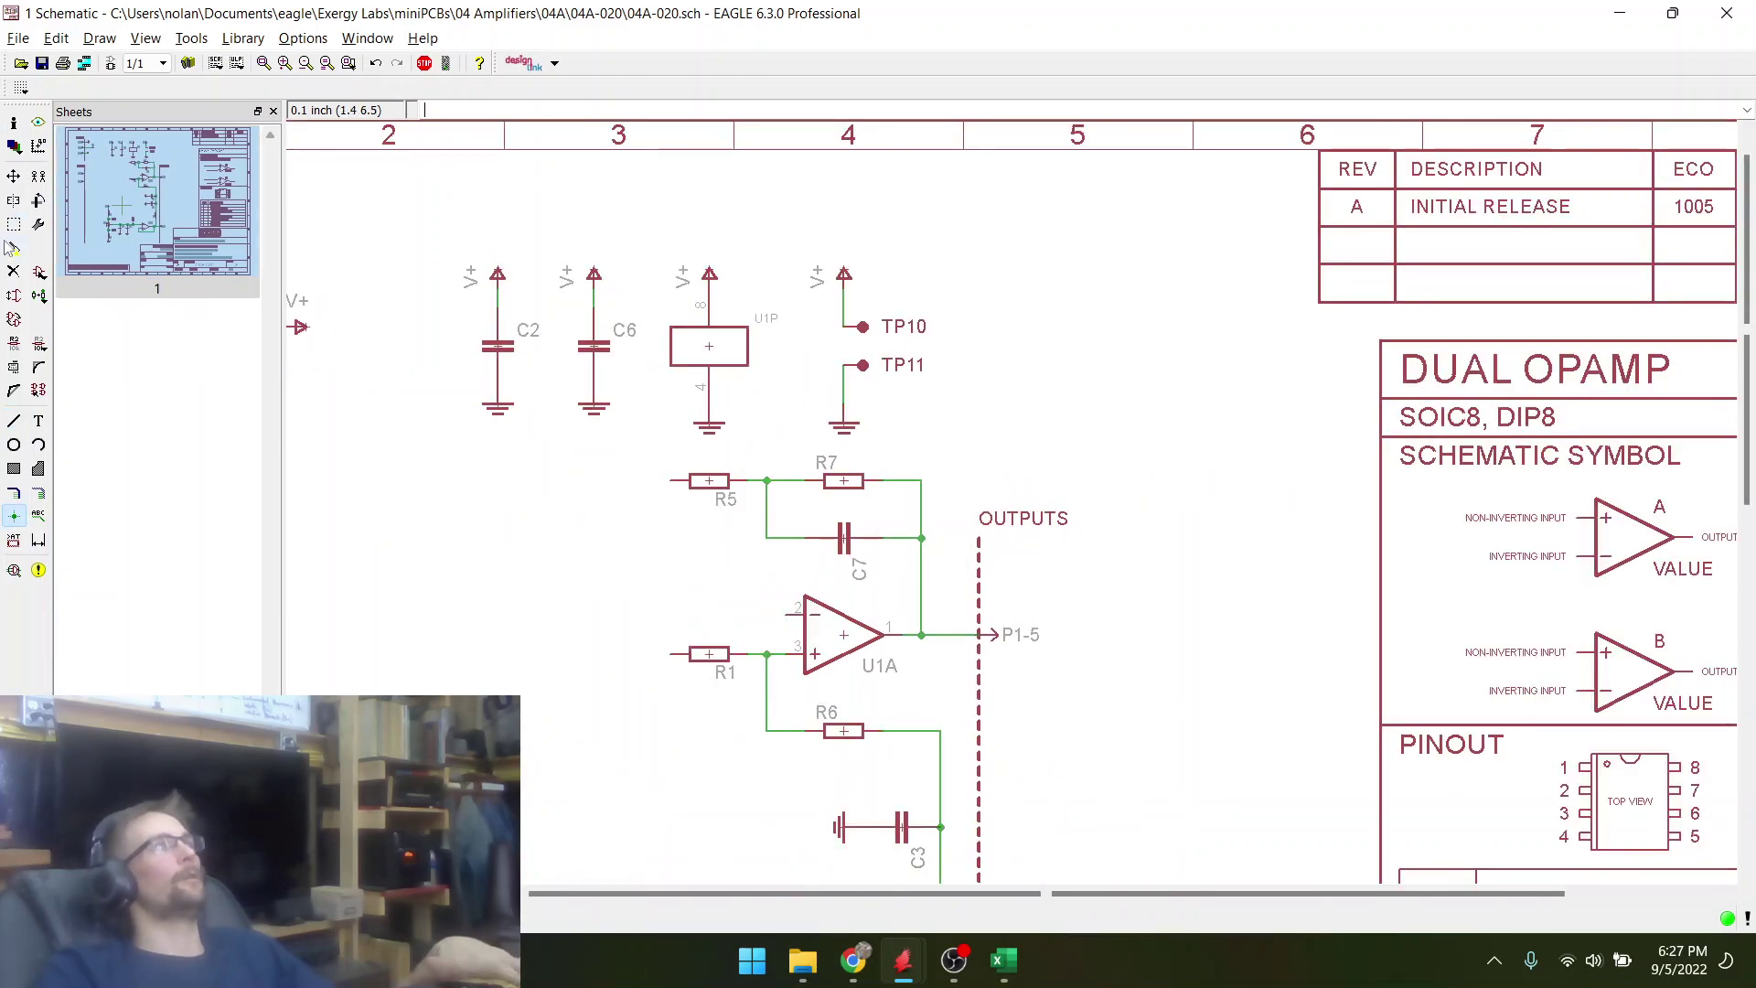
- Wire U1A's inverting input up to the corner left of C7 and place a junction where the wires meet
click(15, 421)
scroll(912, 582, up, 4)
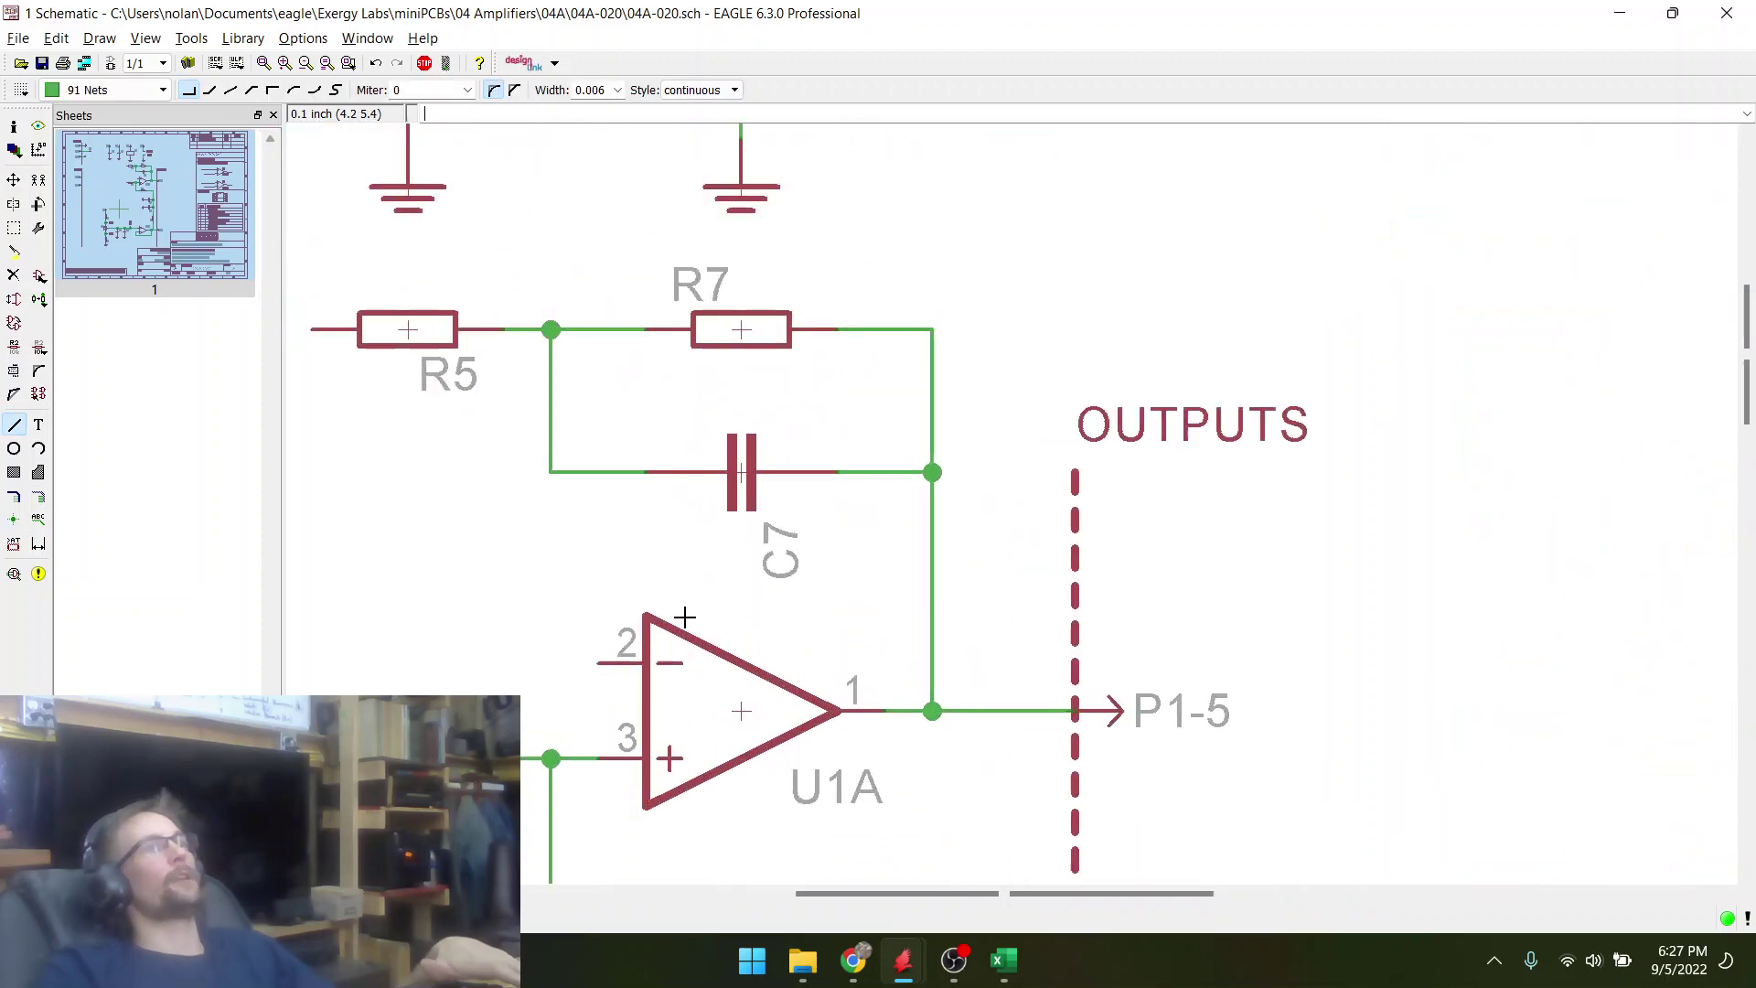
click(592, 663)
click(550, 472)
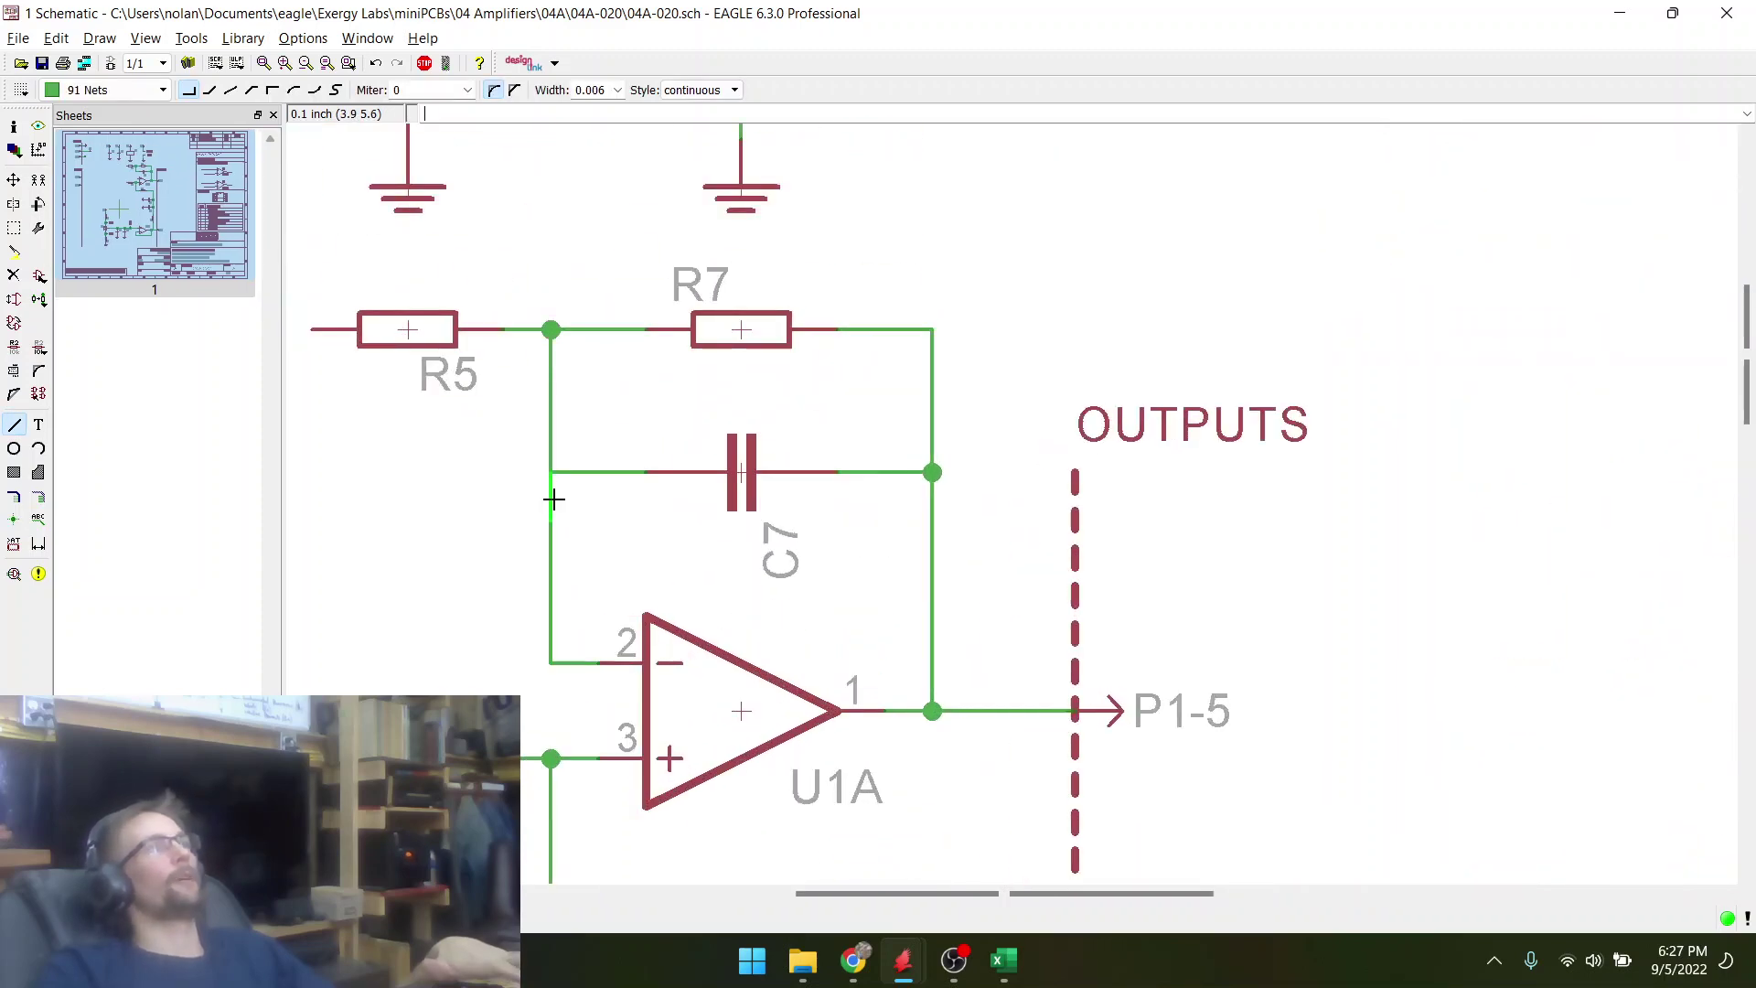
click(14, 520)
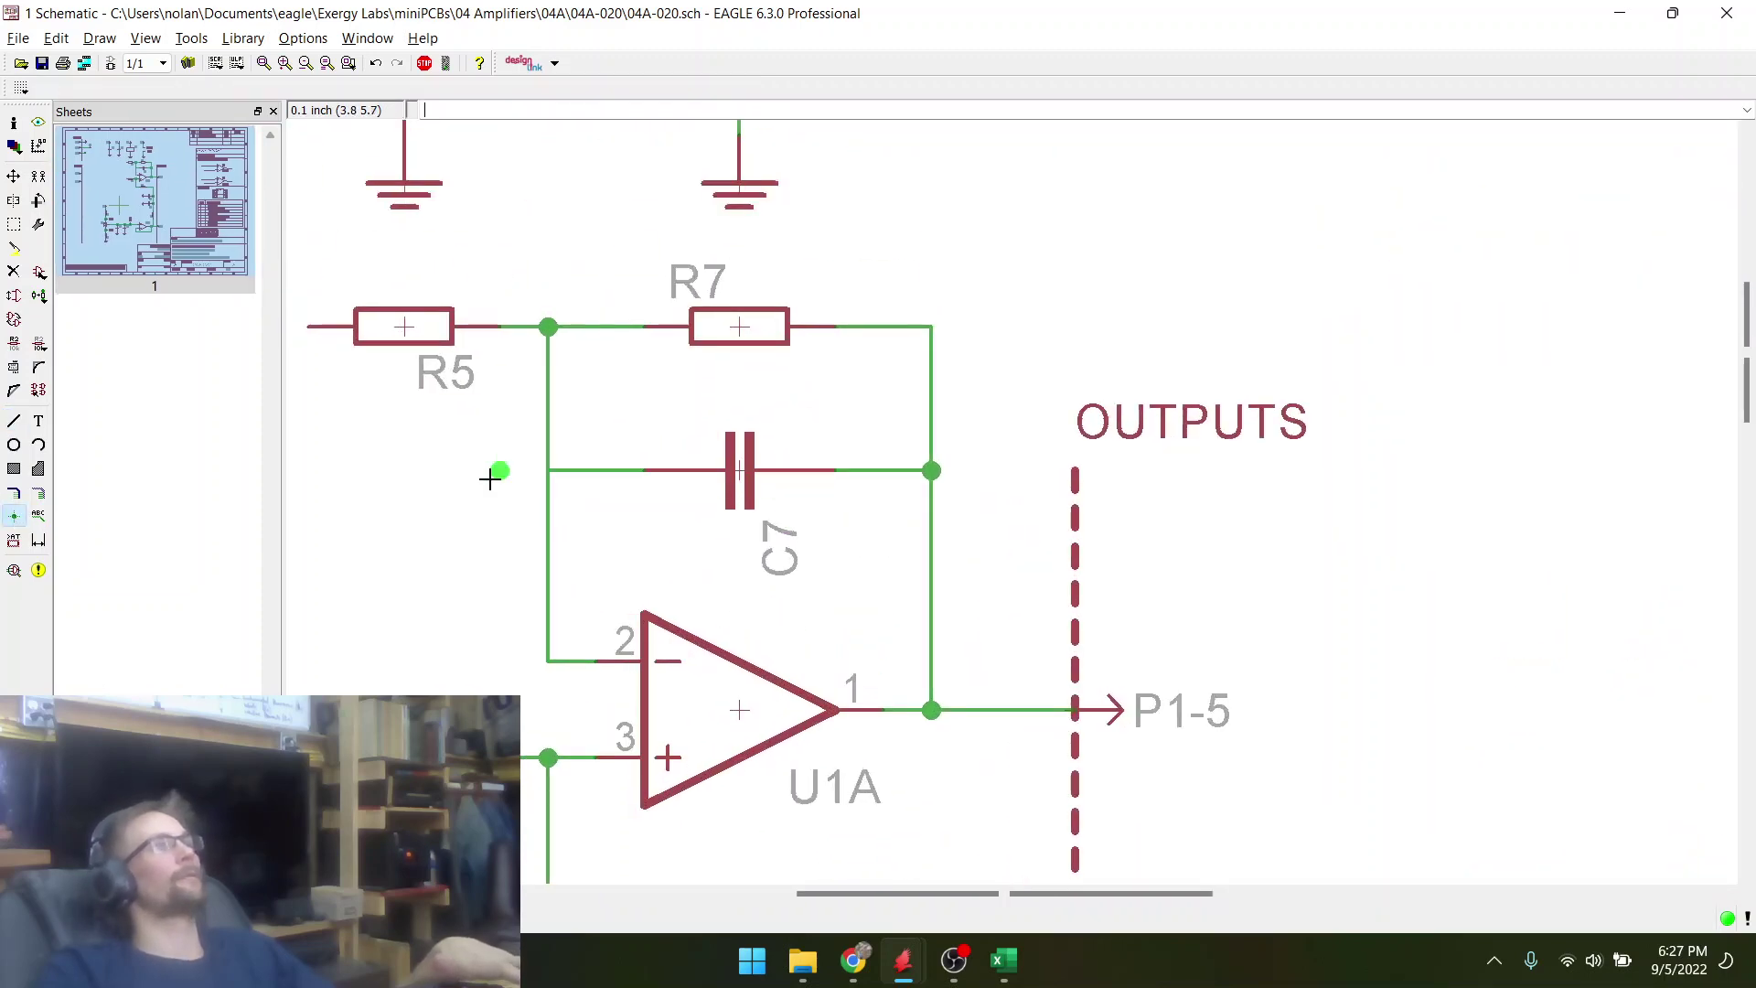
click(548, 471)
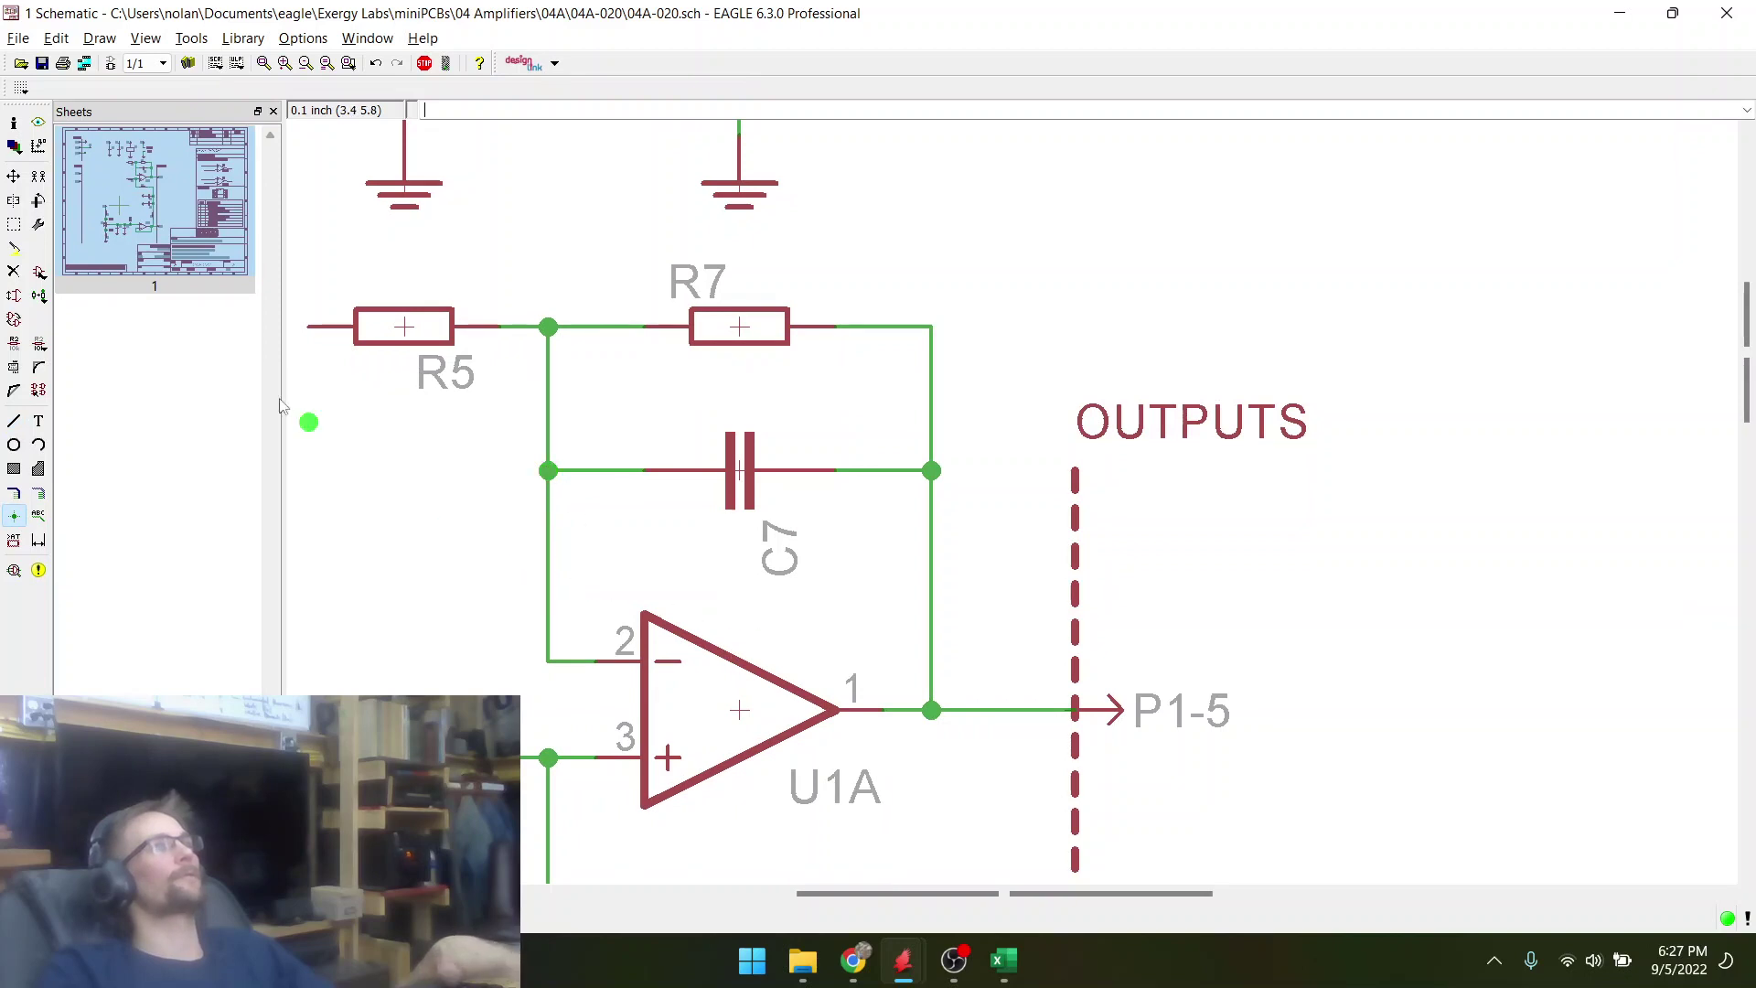
- Save the 04A-020 schematic with the rewired U1A feedback network
click(42, 64)
scroll(841, 511, down, 5)
scroll(694, 479, down, 3)
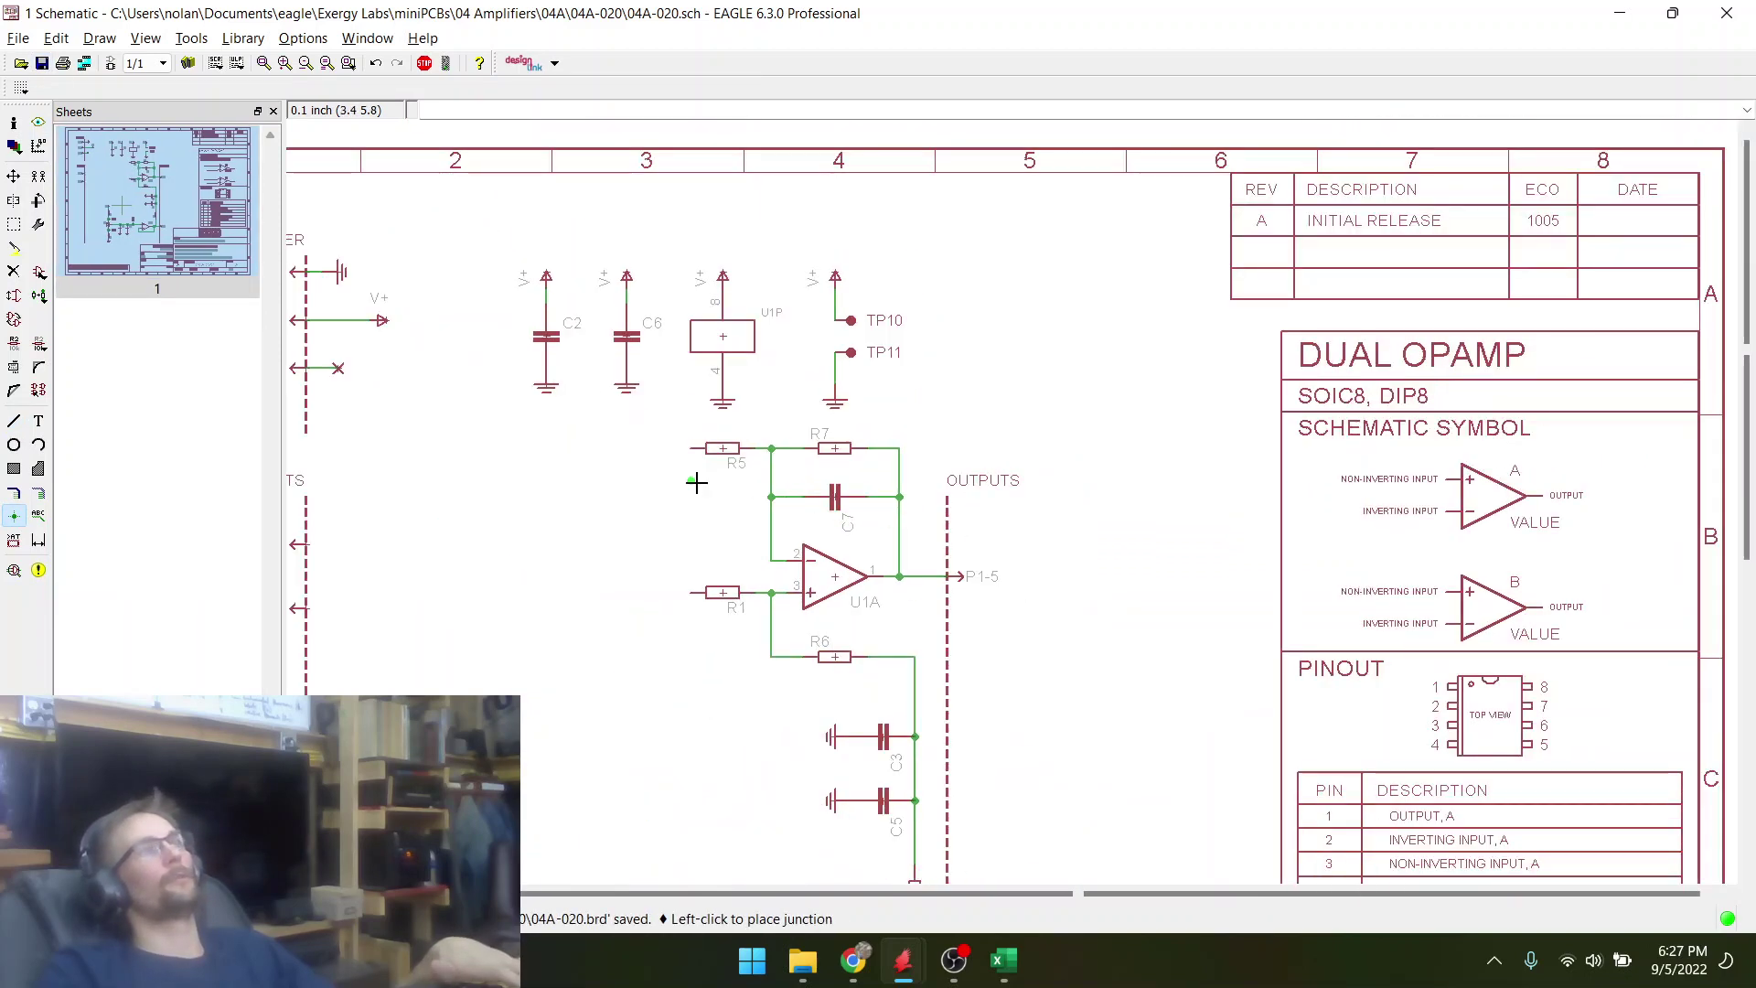
scroll(784, 457, up, 5)
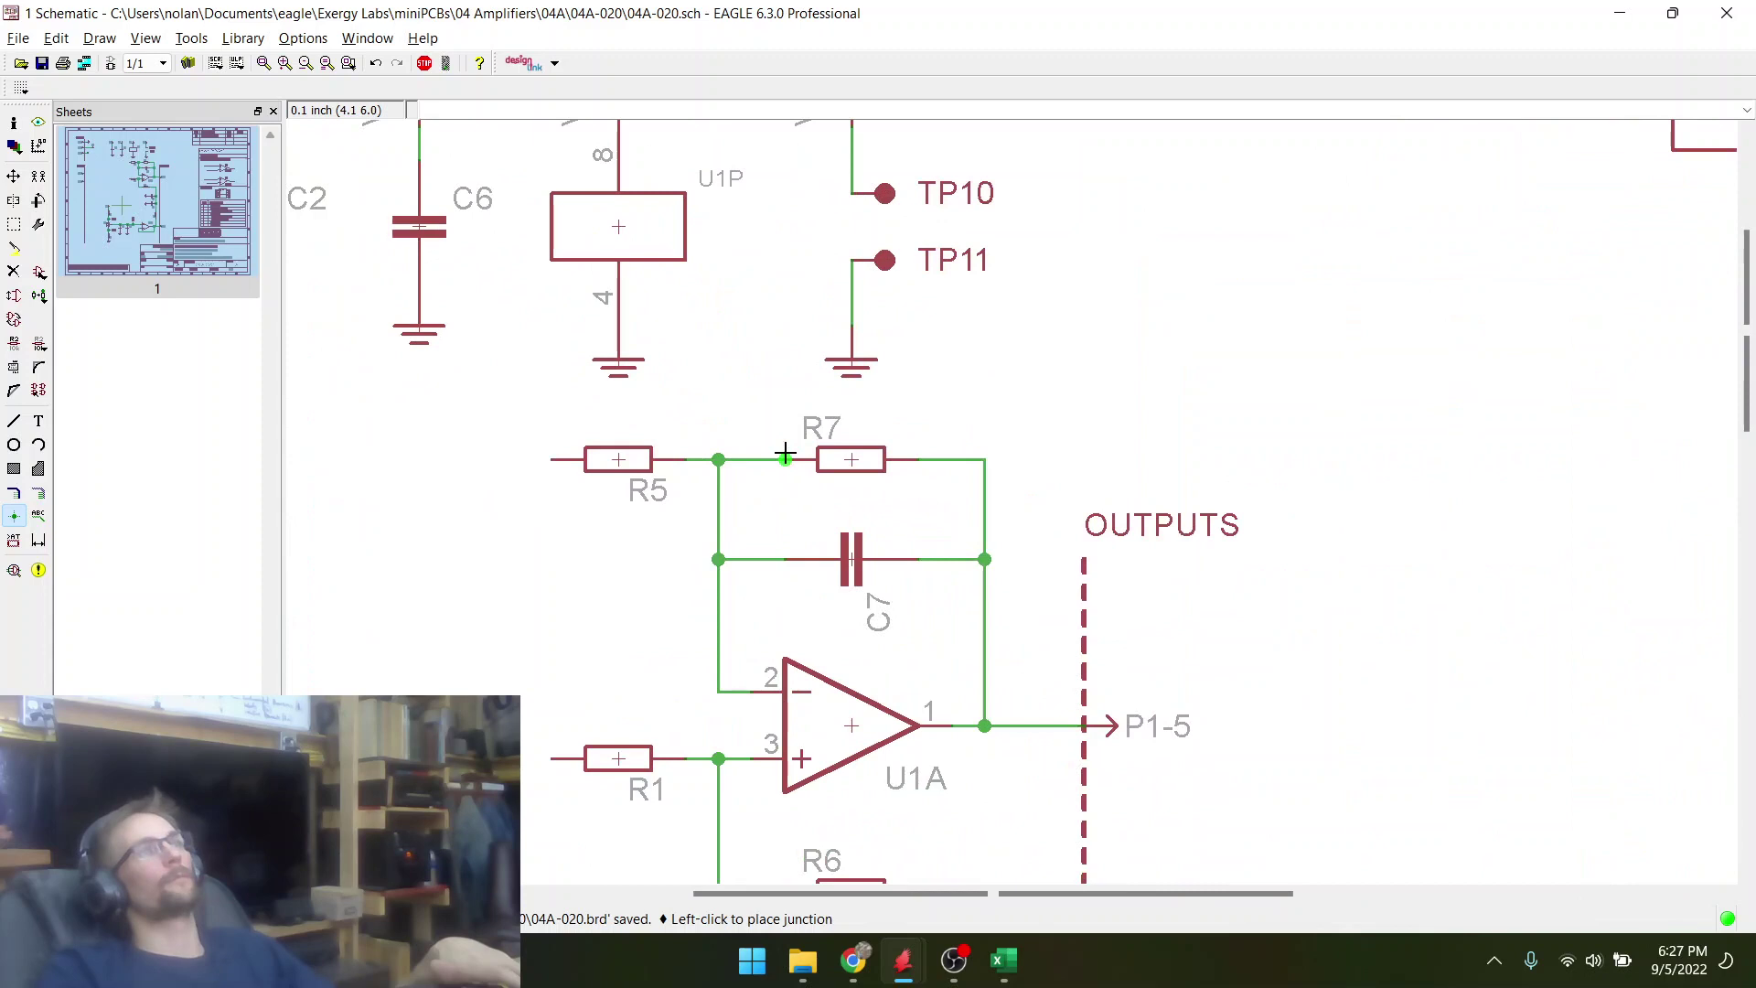
scroll(784, 452, down, 5)
scroll(846, 704, up, 3)
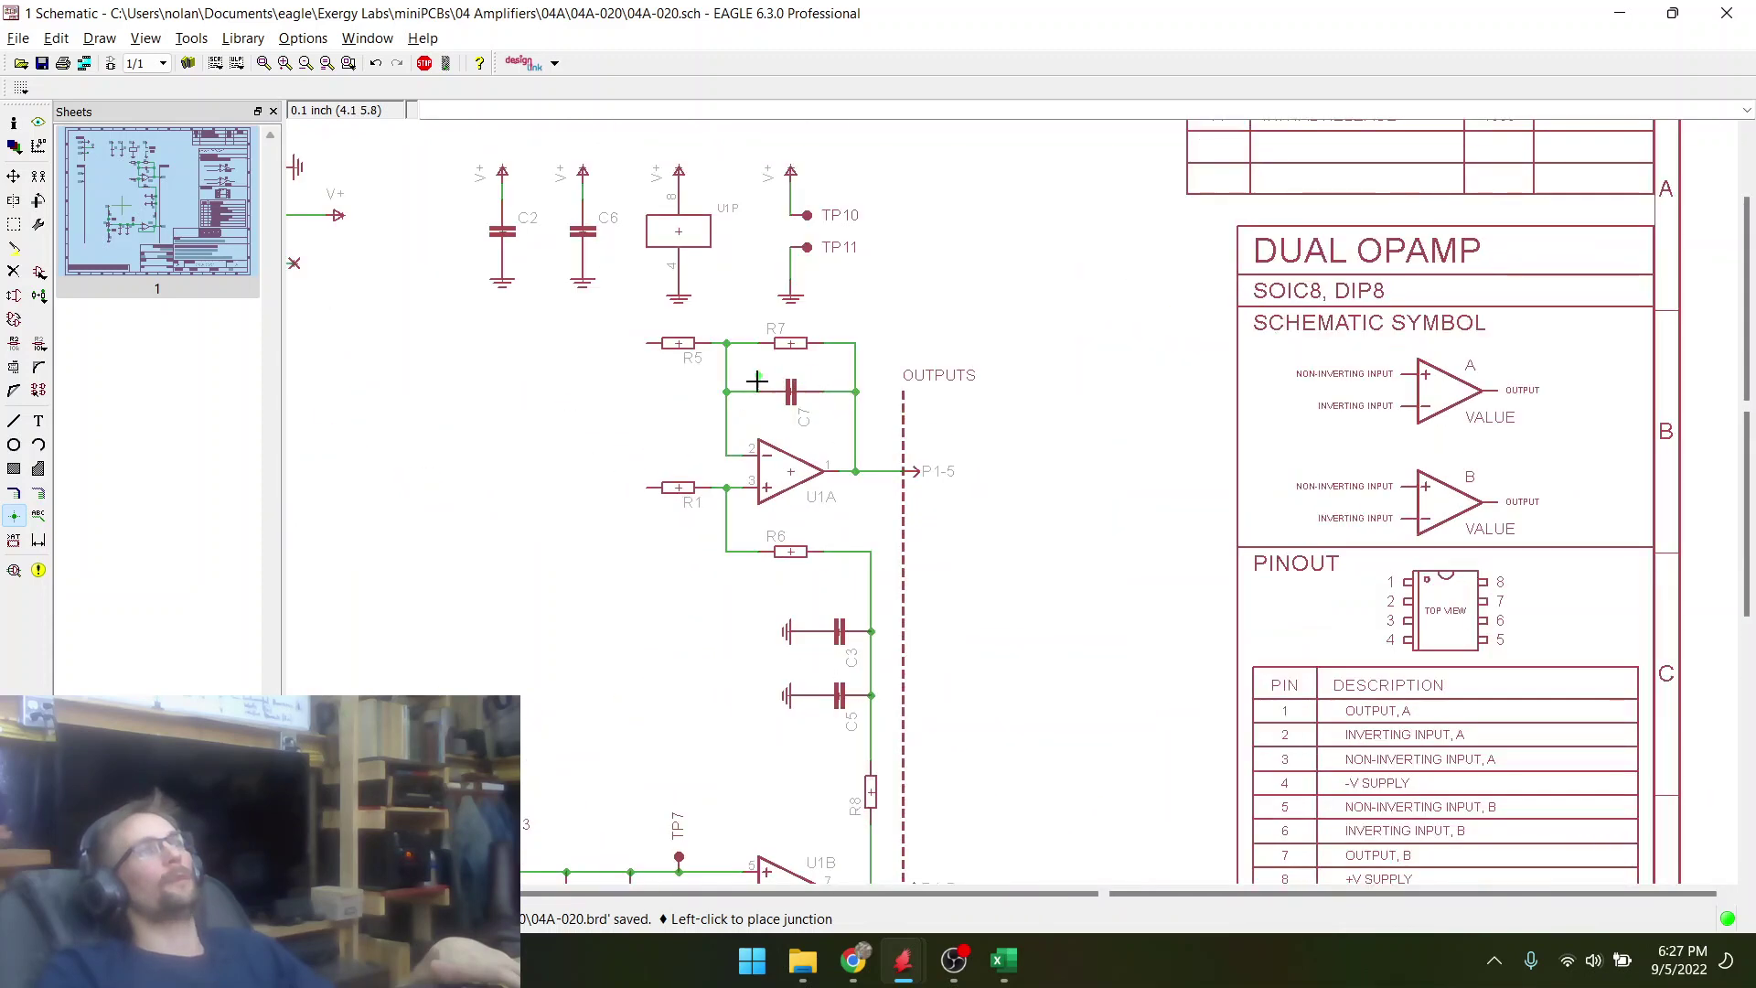
scroll(837, 664, up, 2)
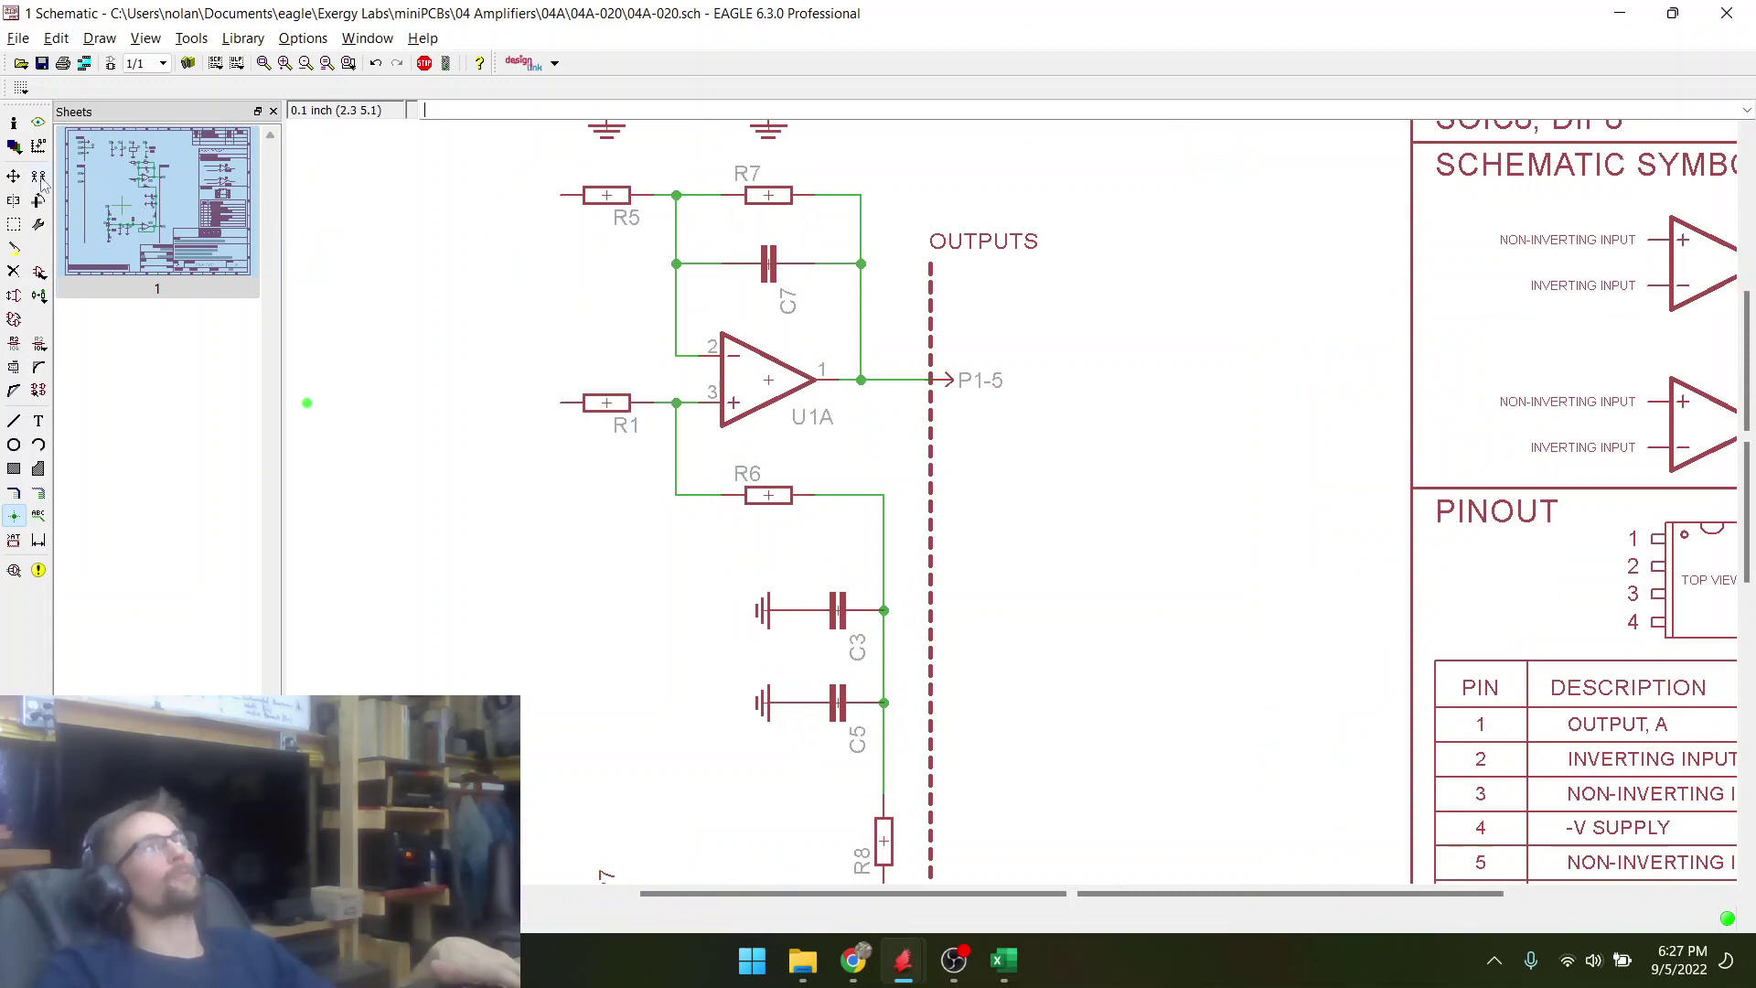
key(ctrl+s)
- Group C3 and C5 with their ground symbols and junctions and raise them 0.1 inch toward R6
scroll(952, 558, down, 2)
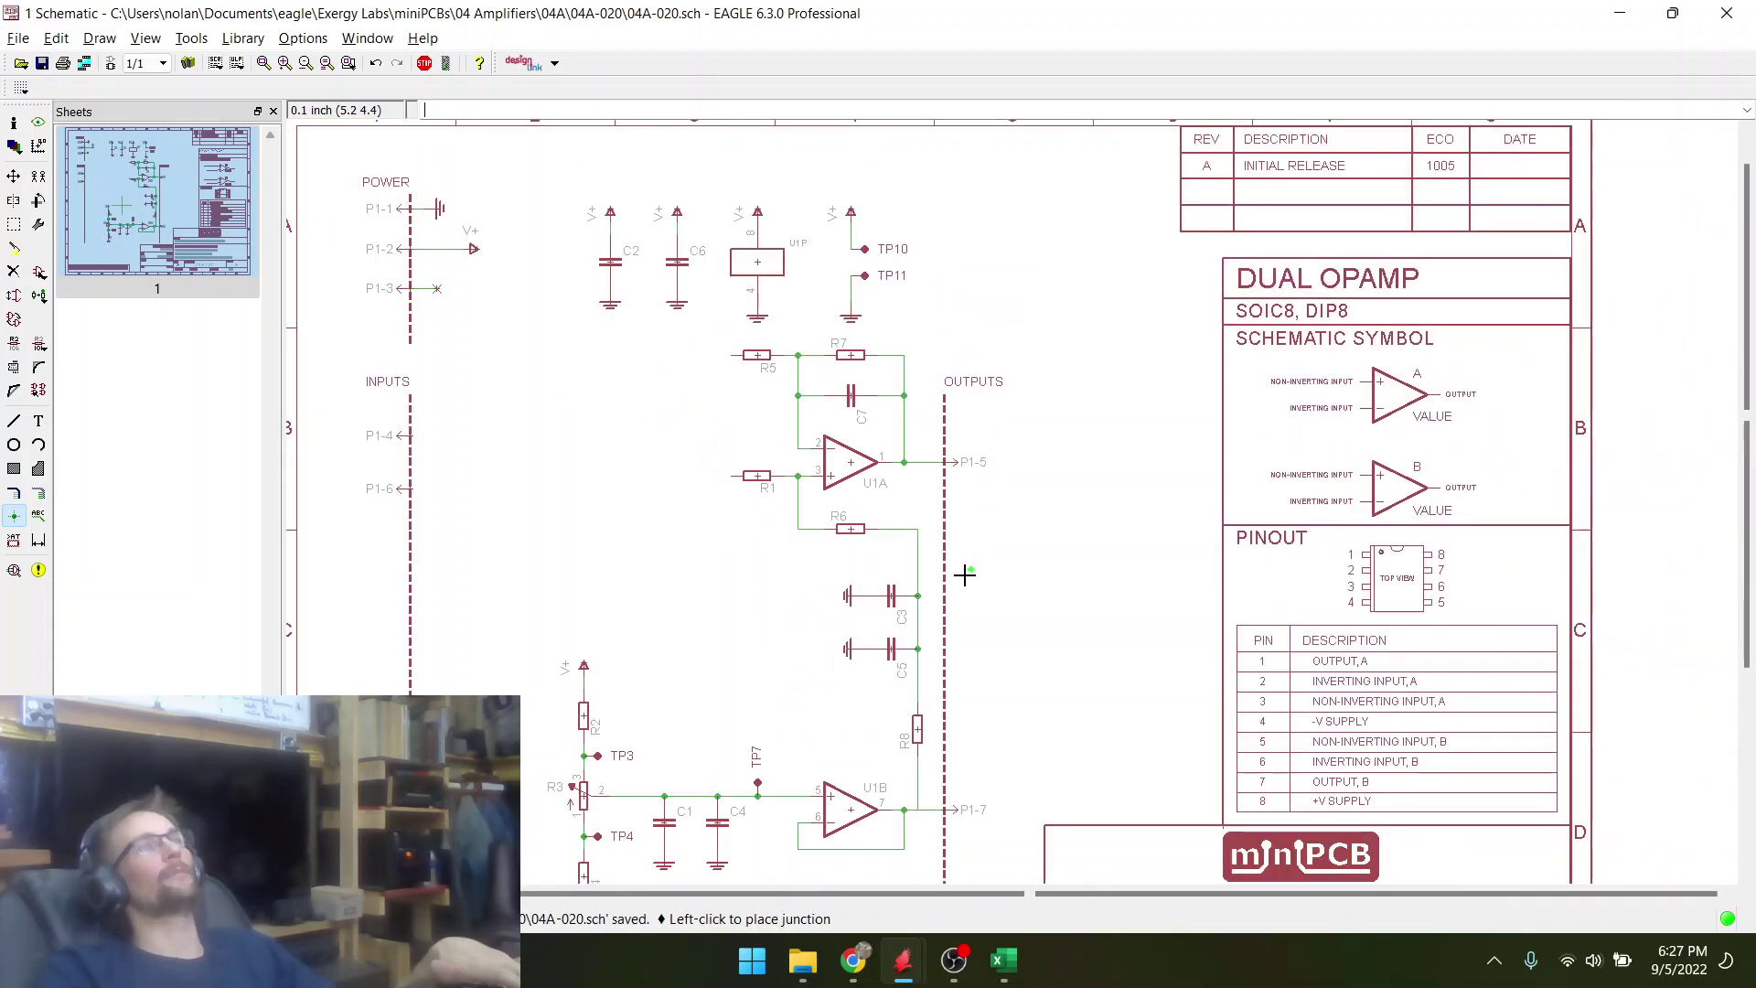
scroll(879, 467, up, 1)
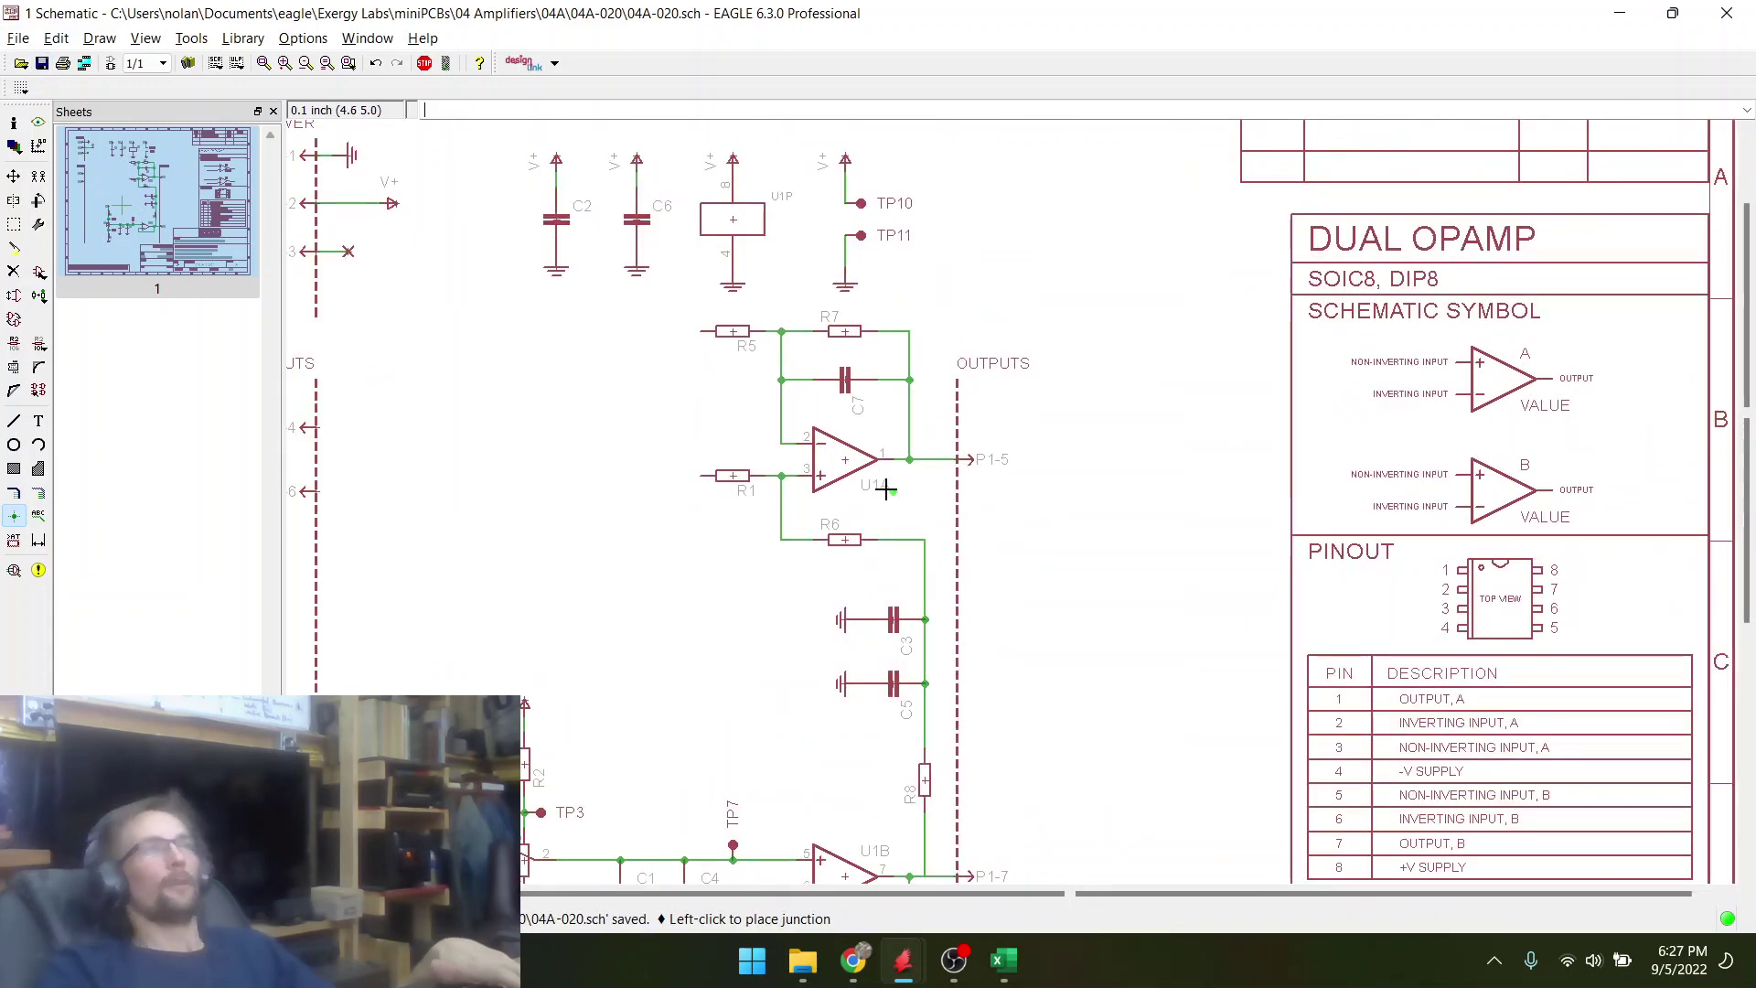
click(13, 224)
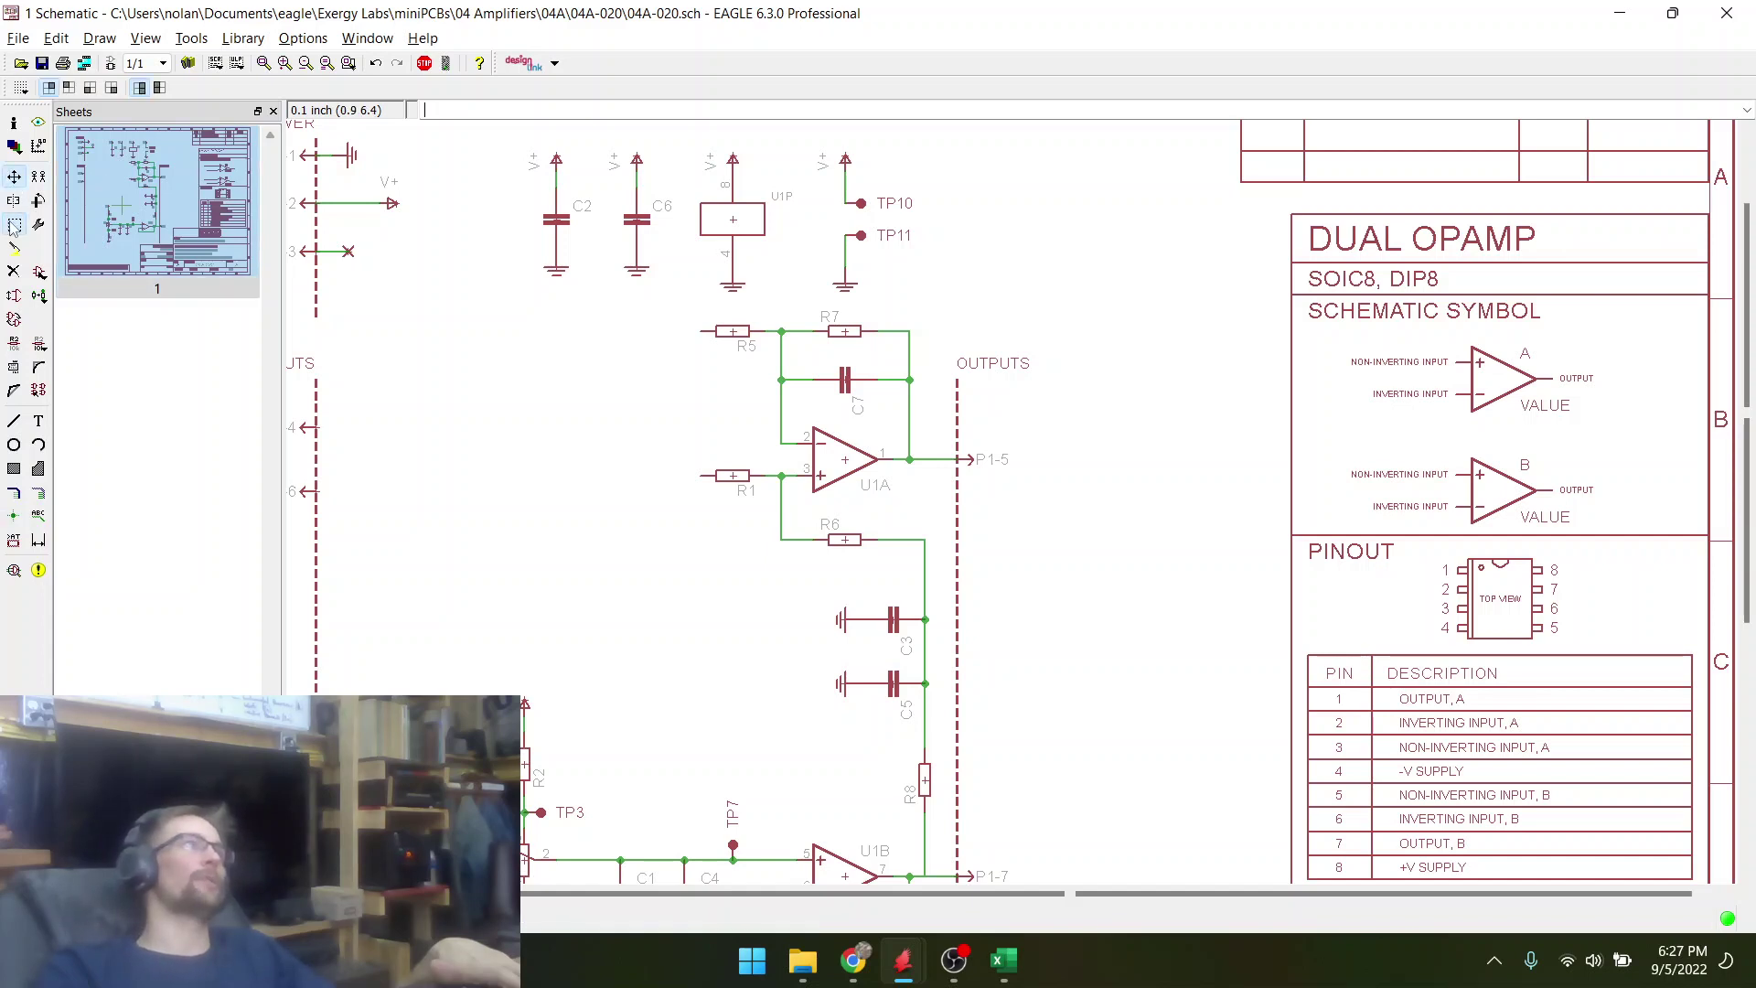
drag(791, 602, 947, 709)
key(F7)
right_click(912, 629)
click(956, 582)
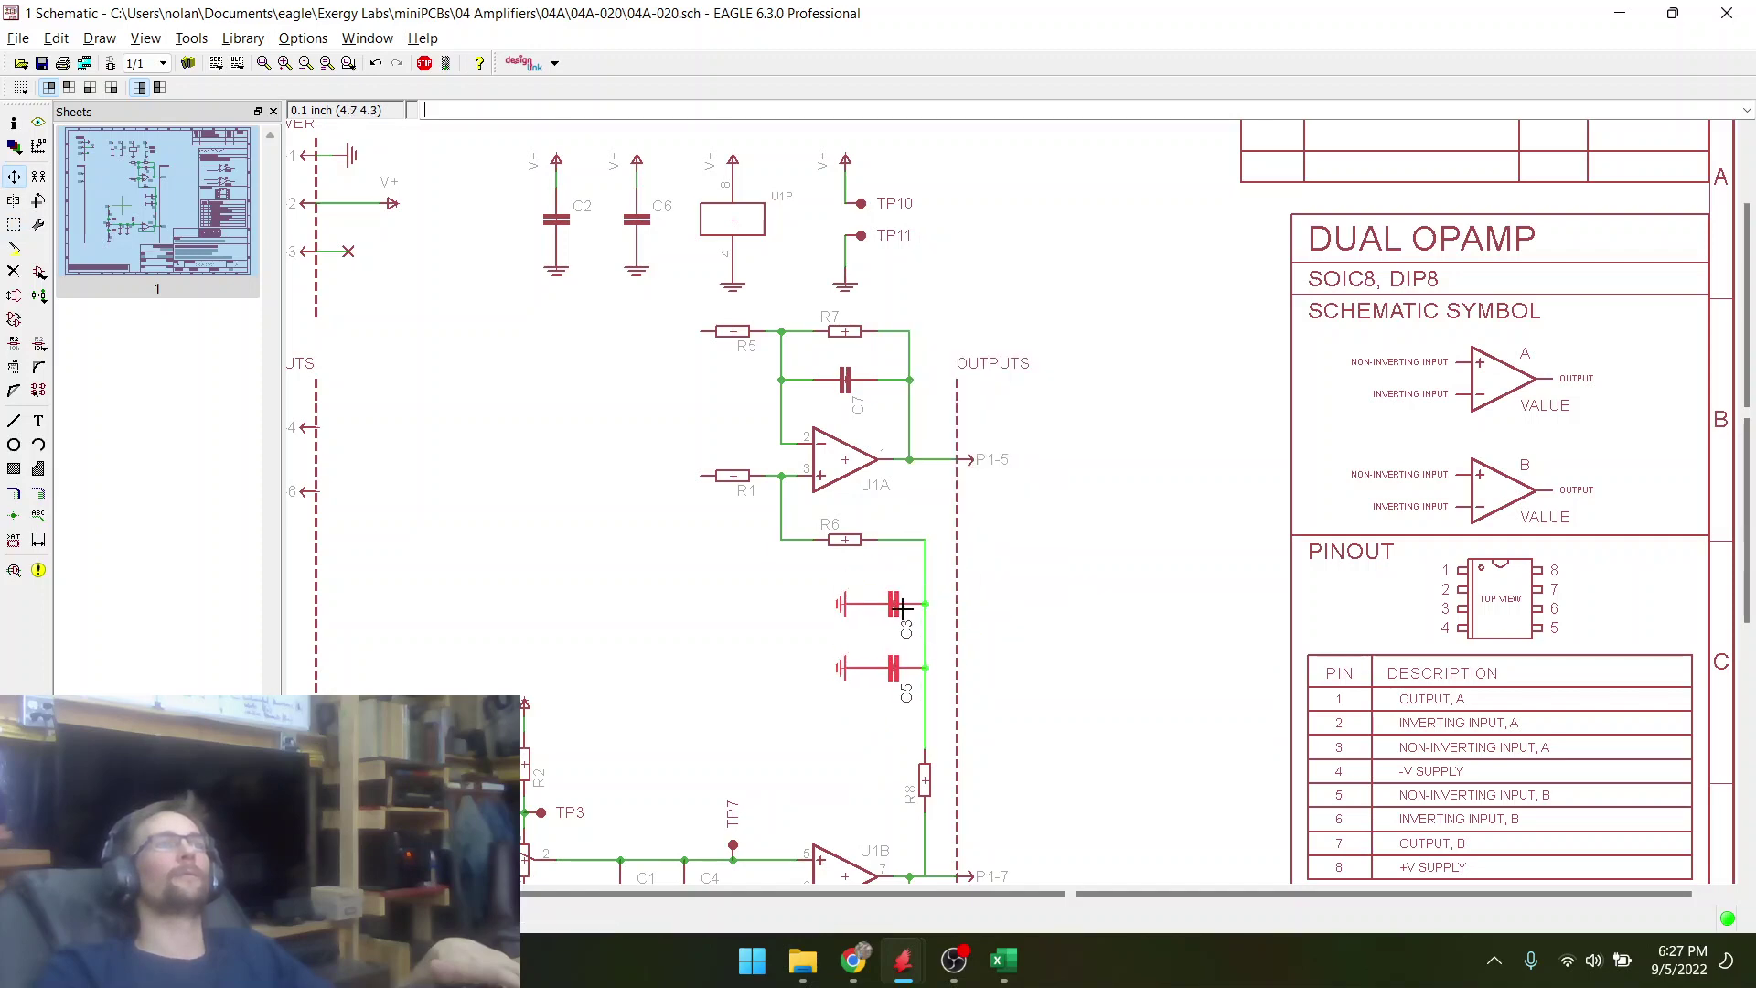
click(903, 608)
- Move R8 down 0.1 inch along its vertical wire toward U1B's output
scroll(759, 615, down, 4)
scroll(773, 746, up, 2)
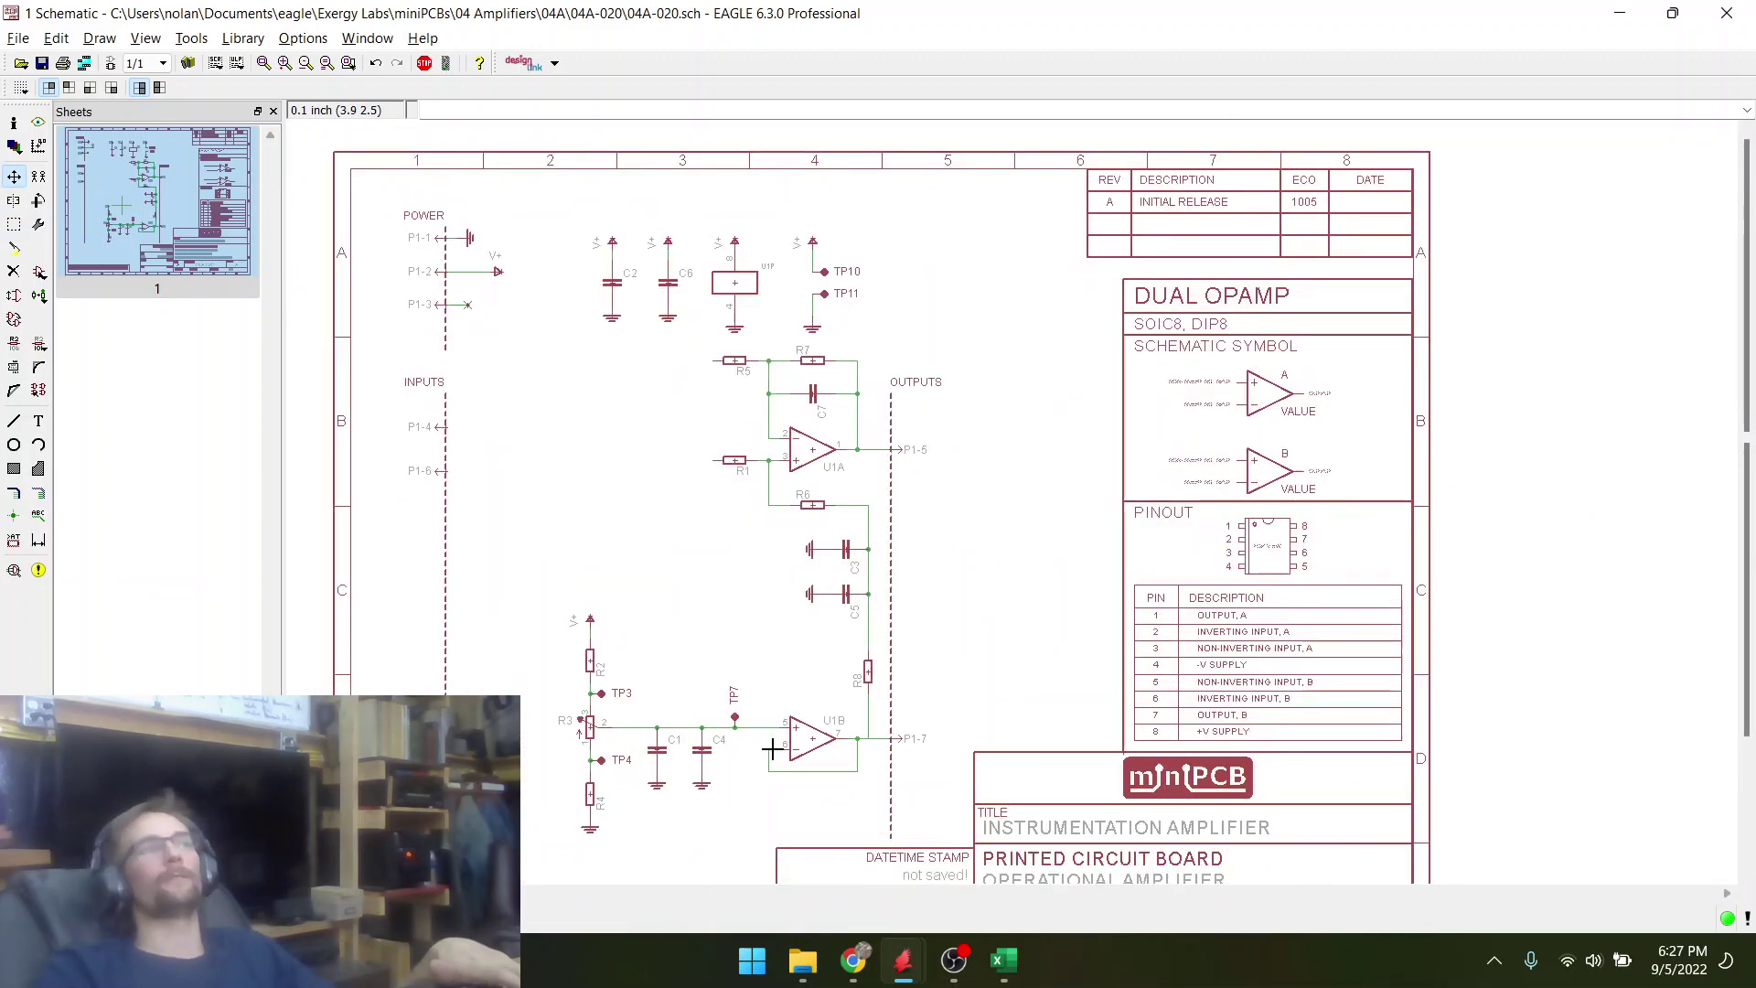
scroll(773, 748, down, 1)
scroll(759, 457, up, 3)
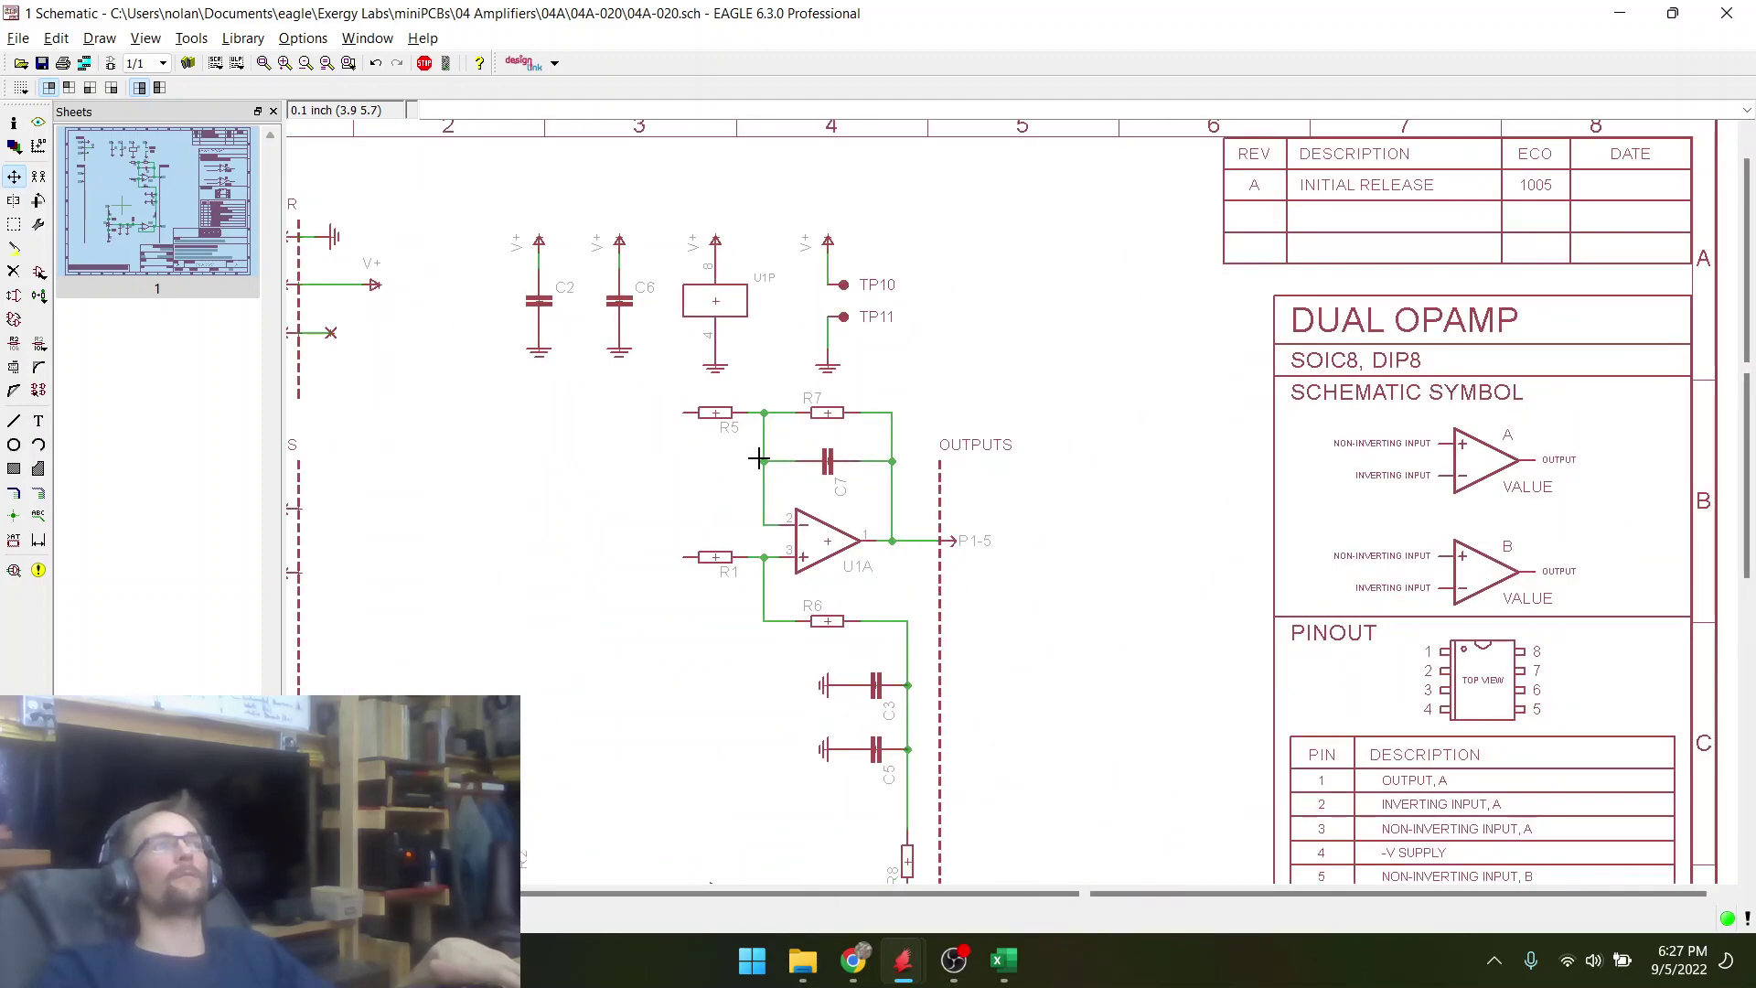
scroll(719, 486, down, 1)
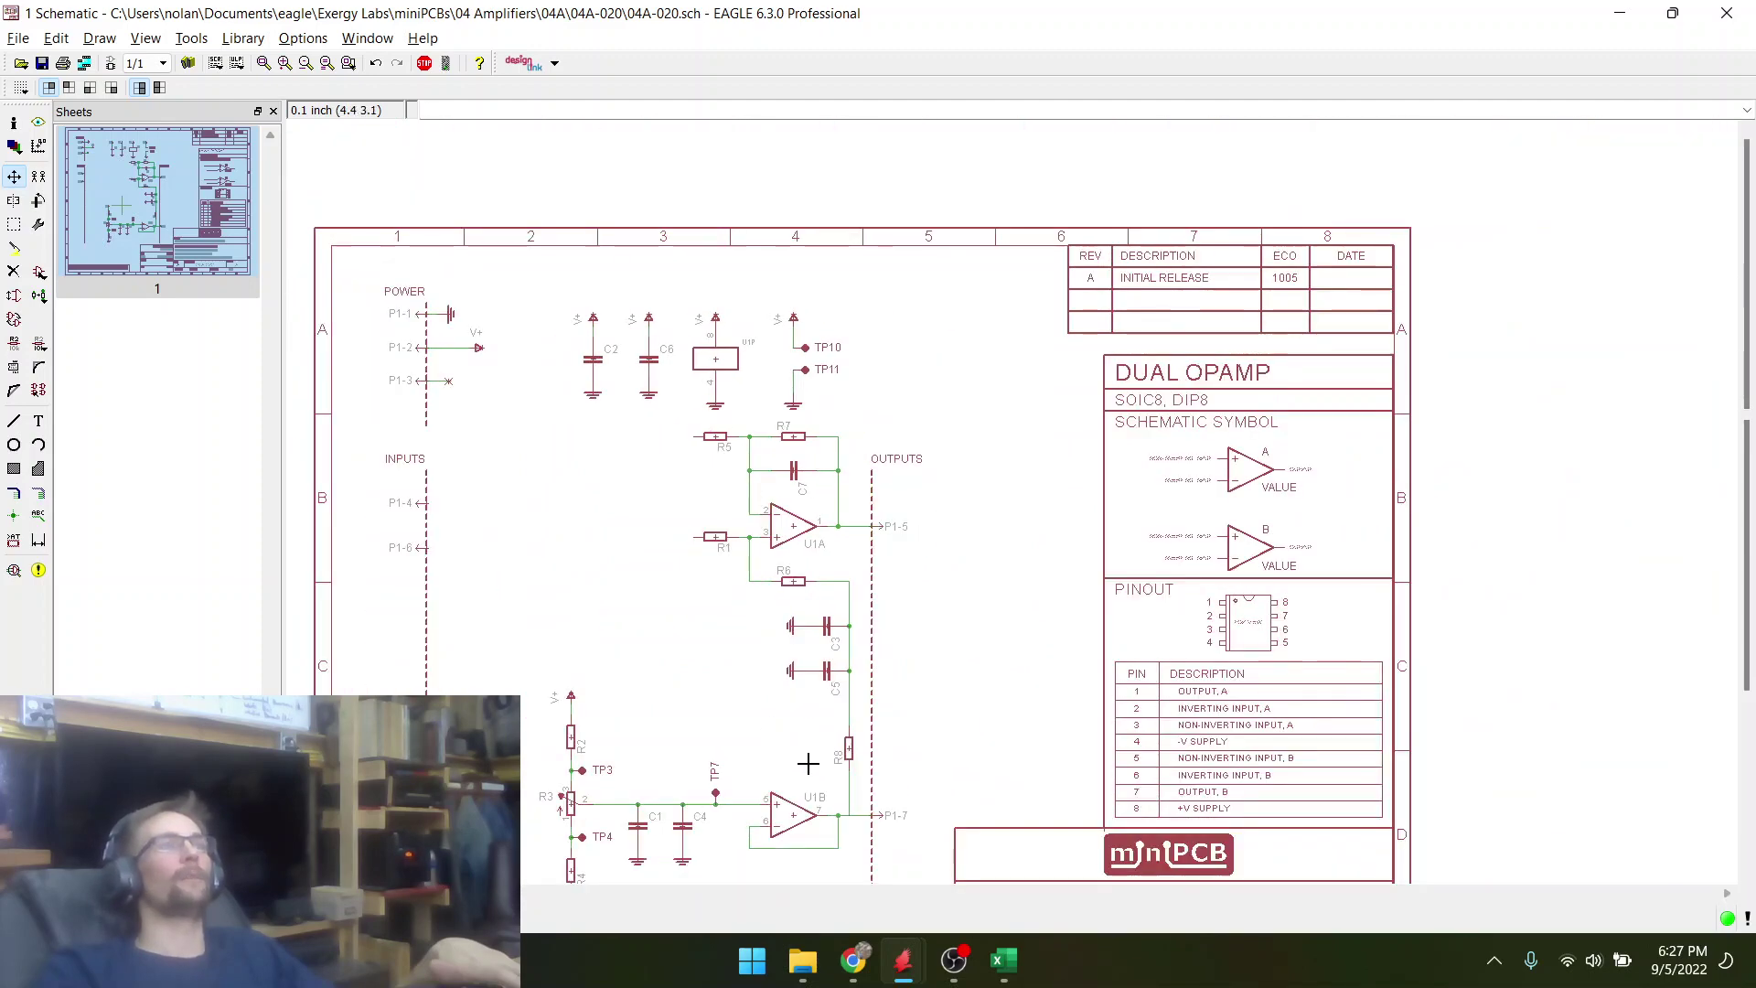
scroll(847, 768, up, 3)
click(840, 702)
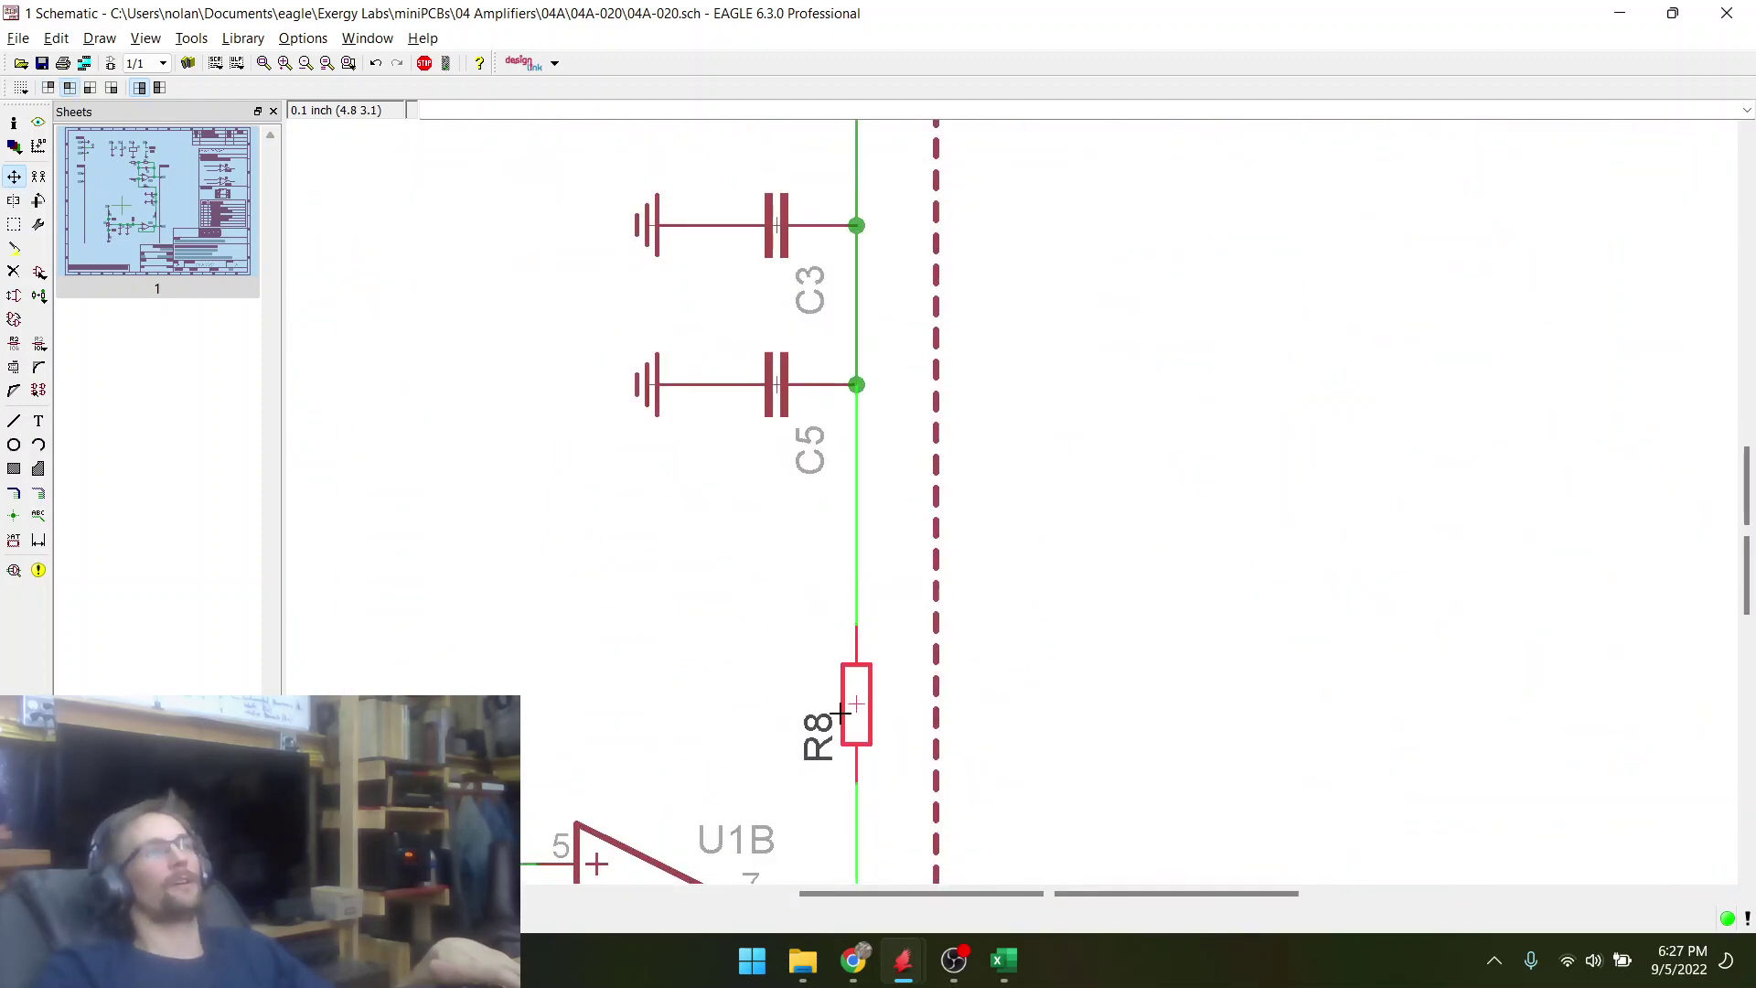
scroll(914, 718, down, 1)
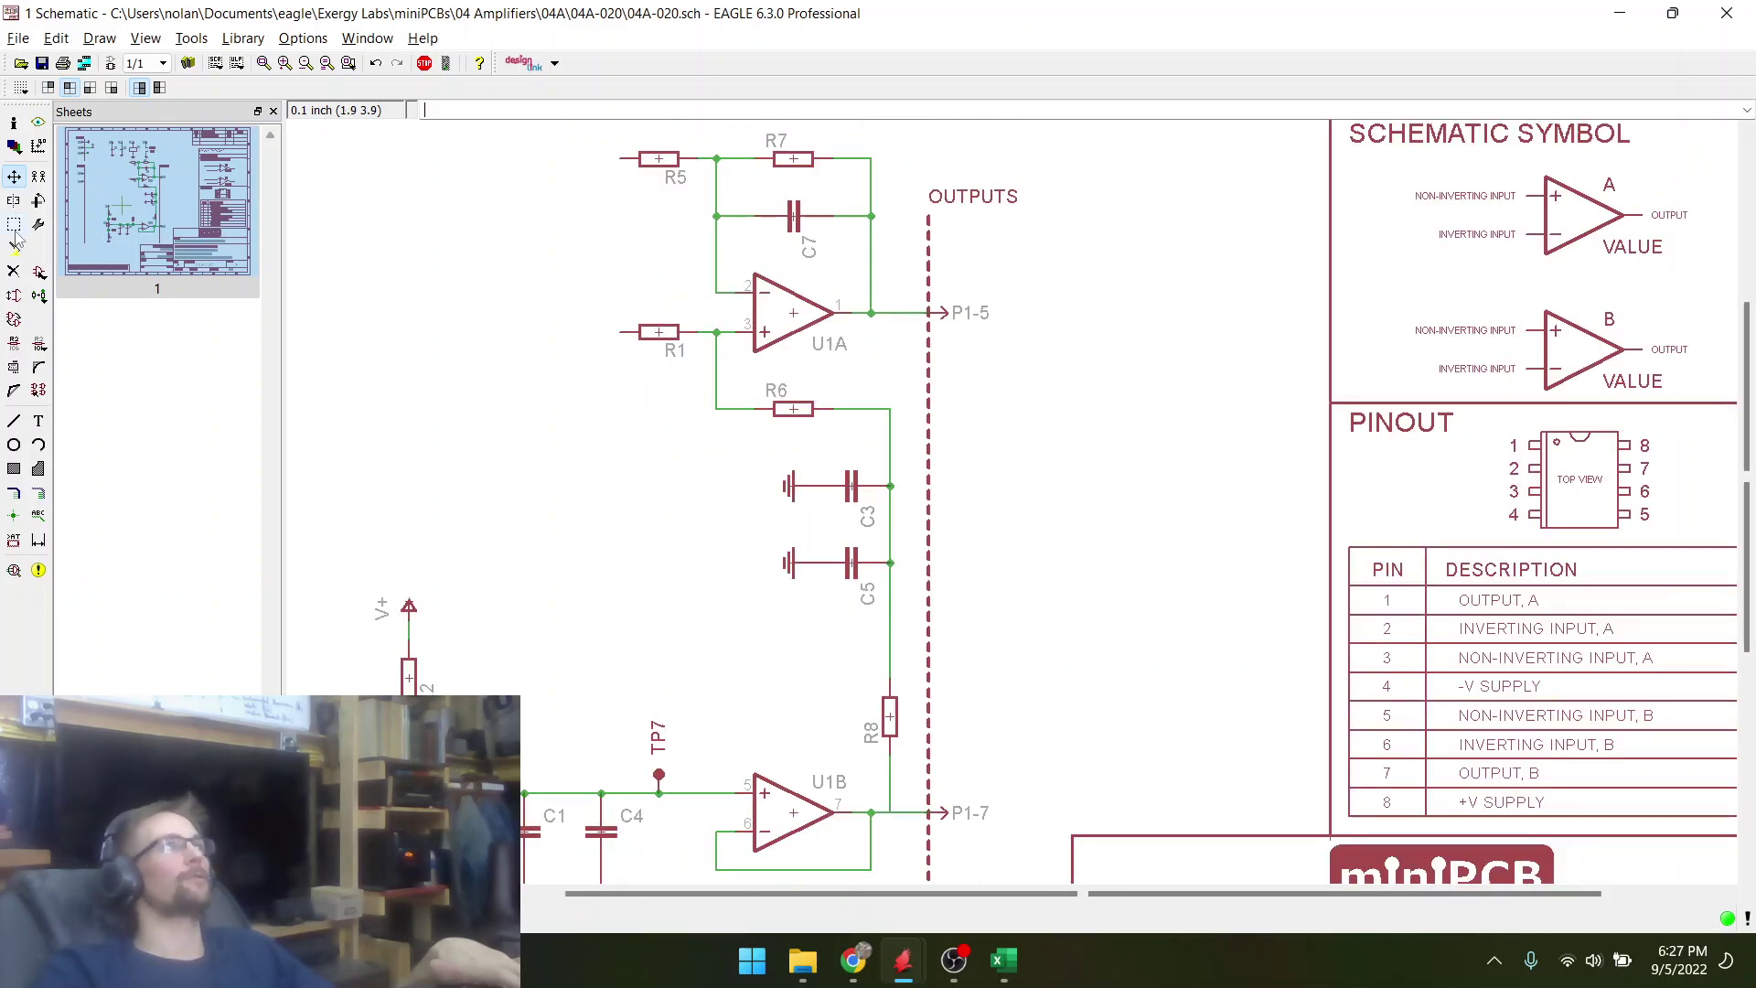
- Group the whole U1A stage with its resistors, C7, C3, C5 and output P1-5 and lower it 0.3 inch
scroll(462, 508, down, 1)
drag(544, 306, 849, 593)
right_click(688, 439)
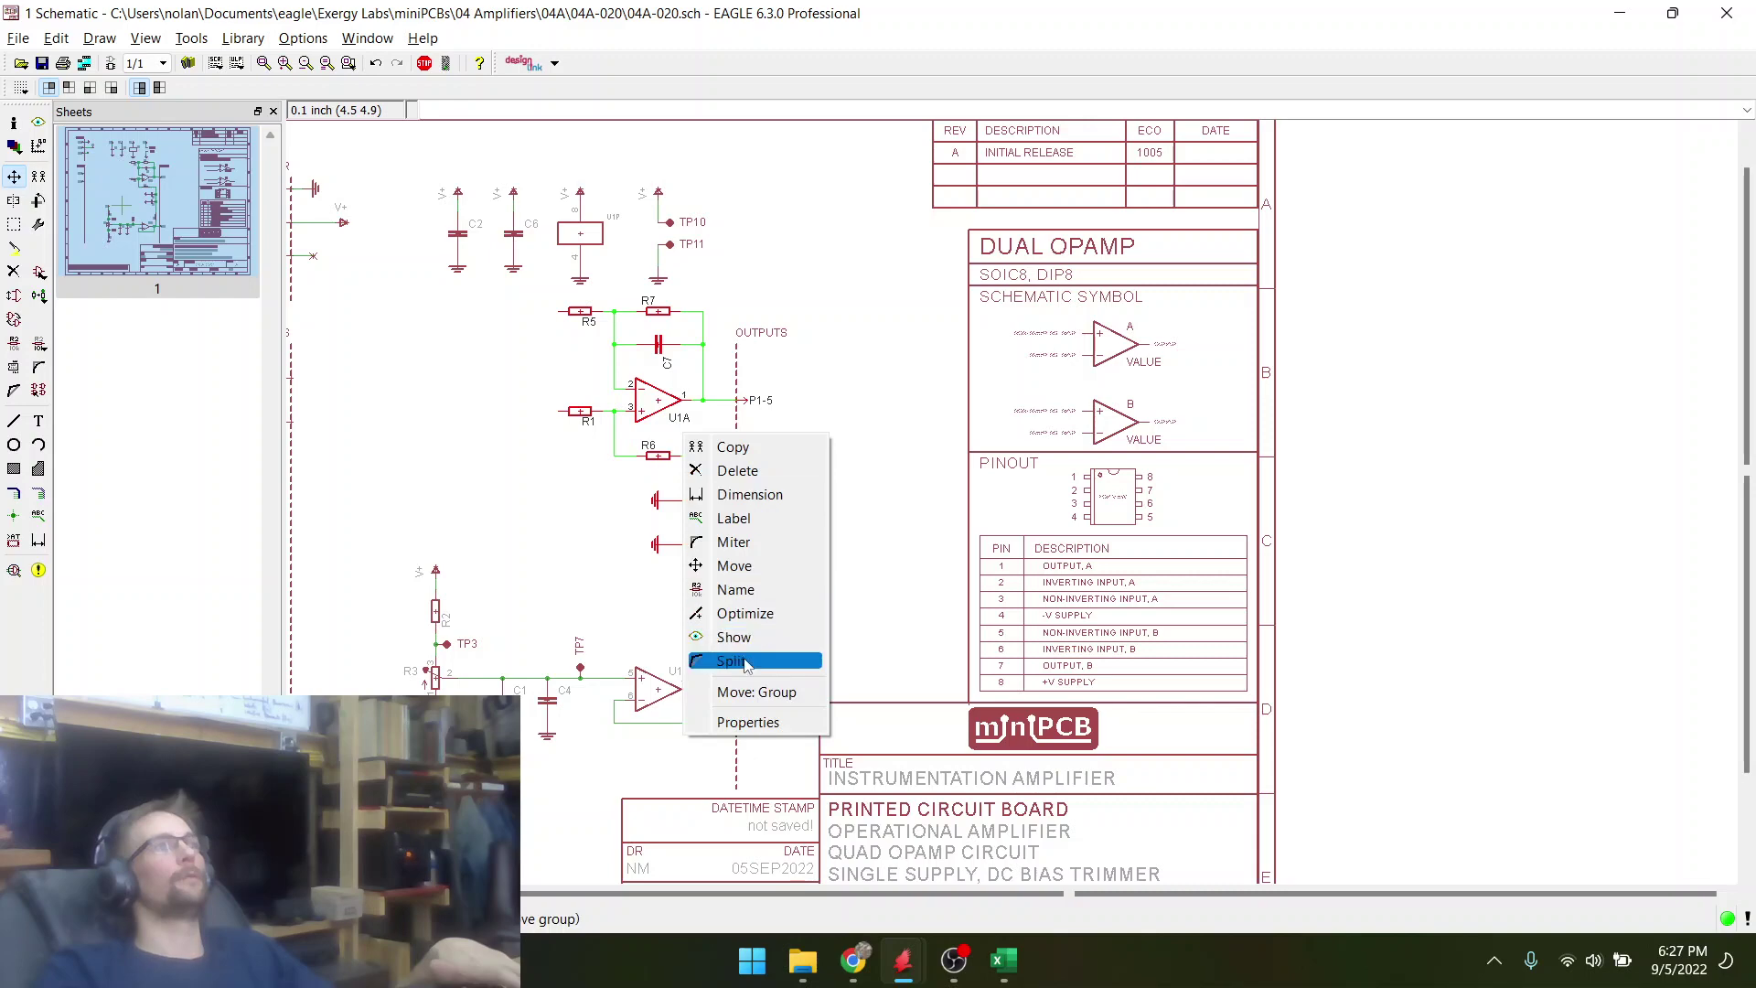
click(756, 691)
click(681, 462)
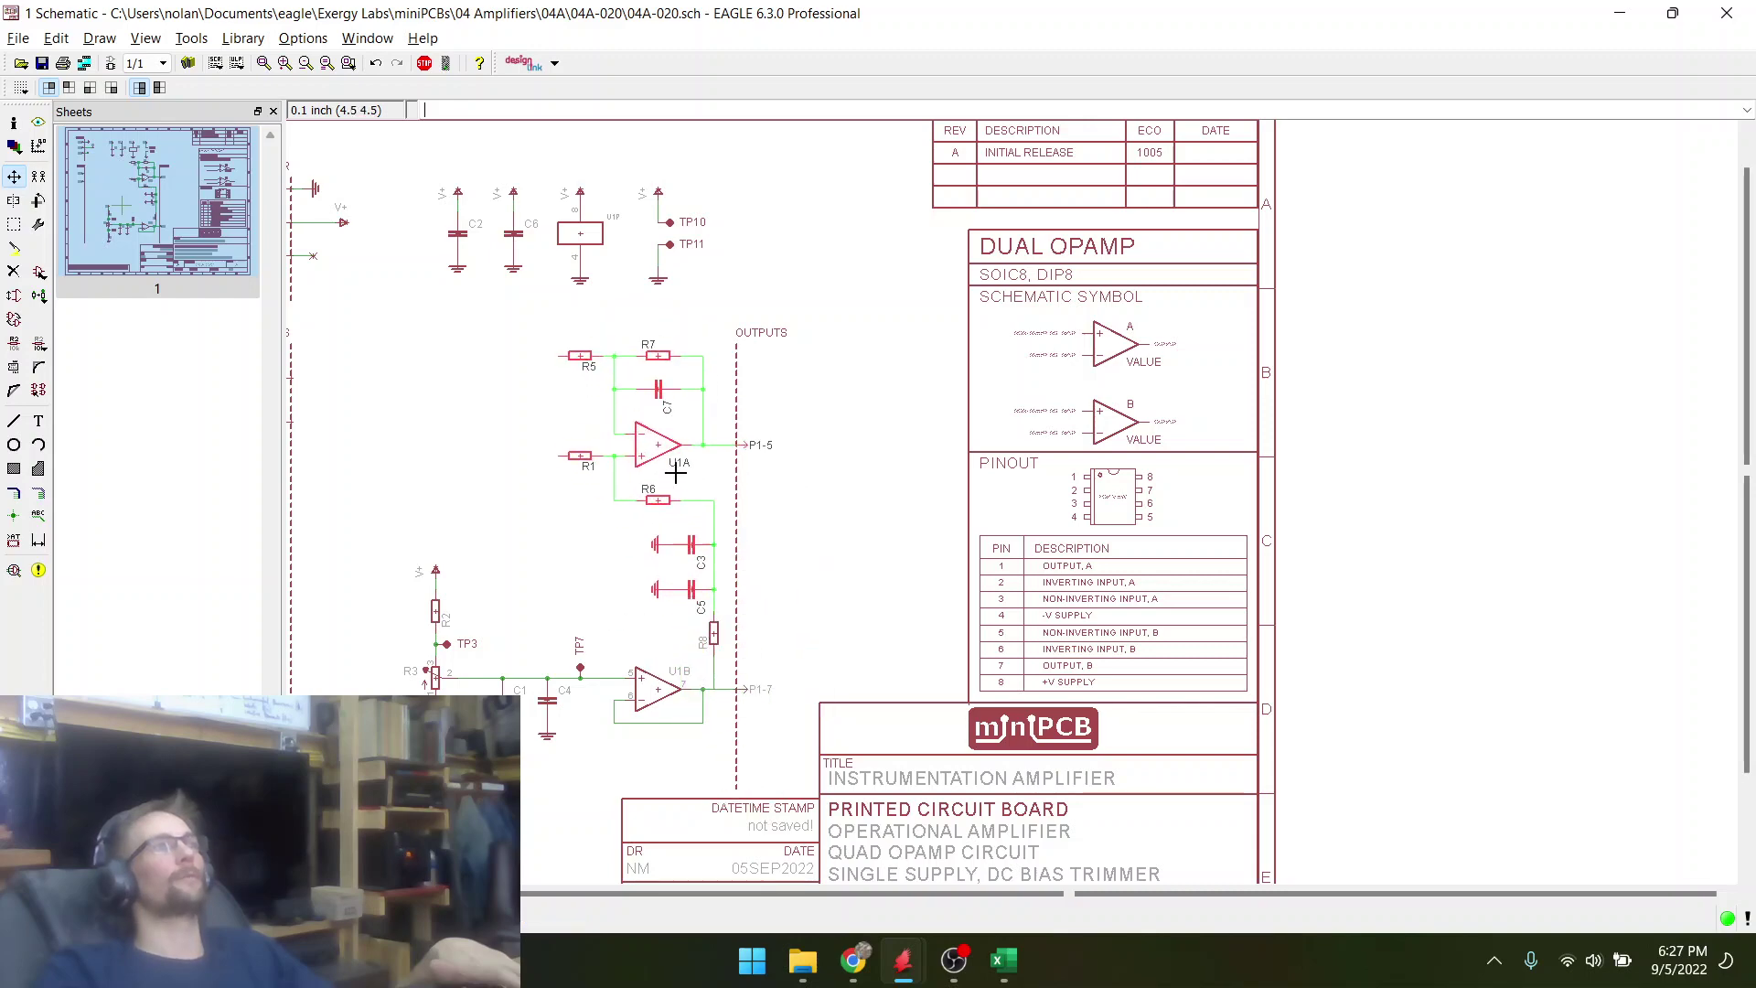
click(677, 465)
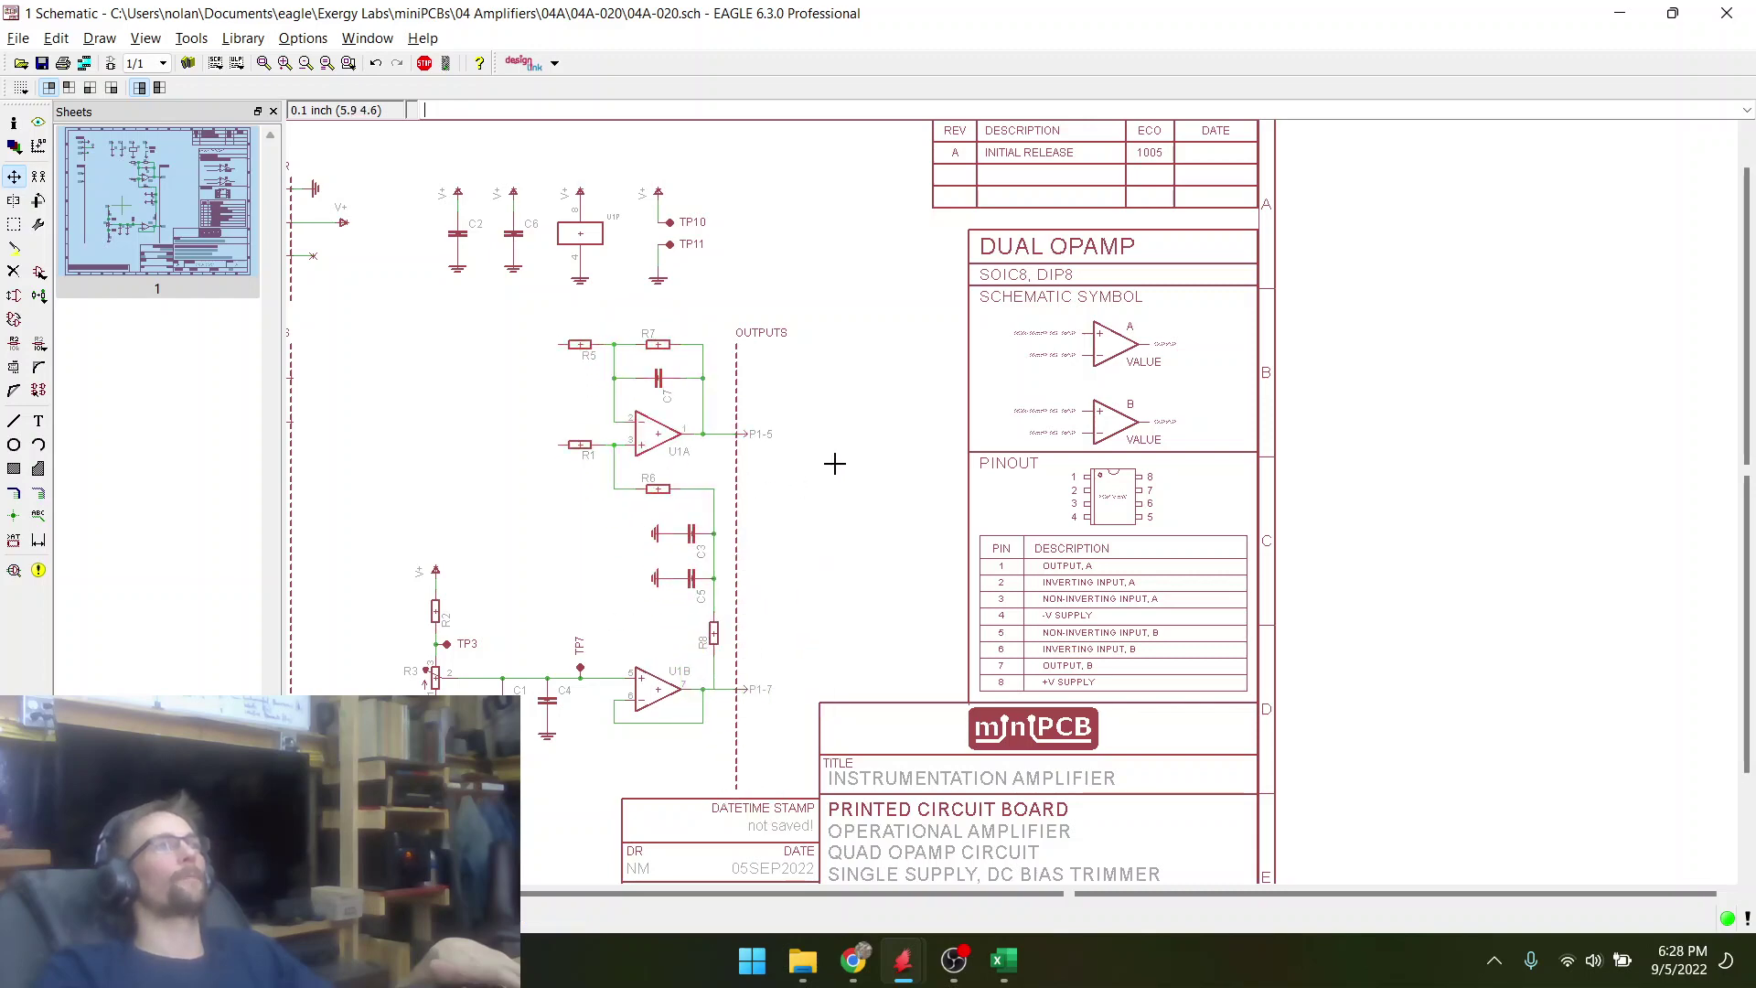
scroll(828, 464, down, 3)
scroll(726, 414, up, 5)
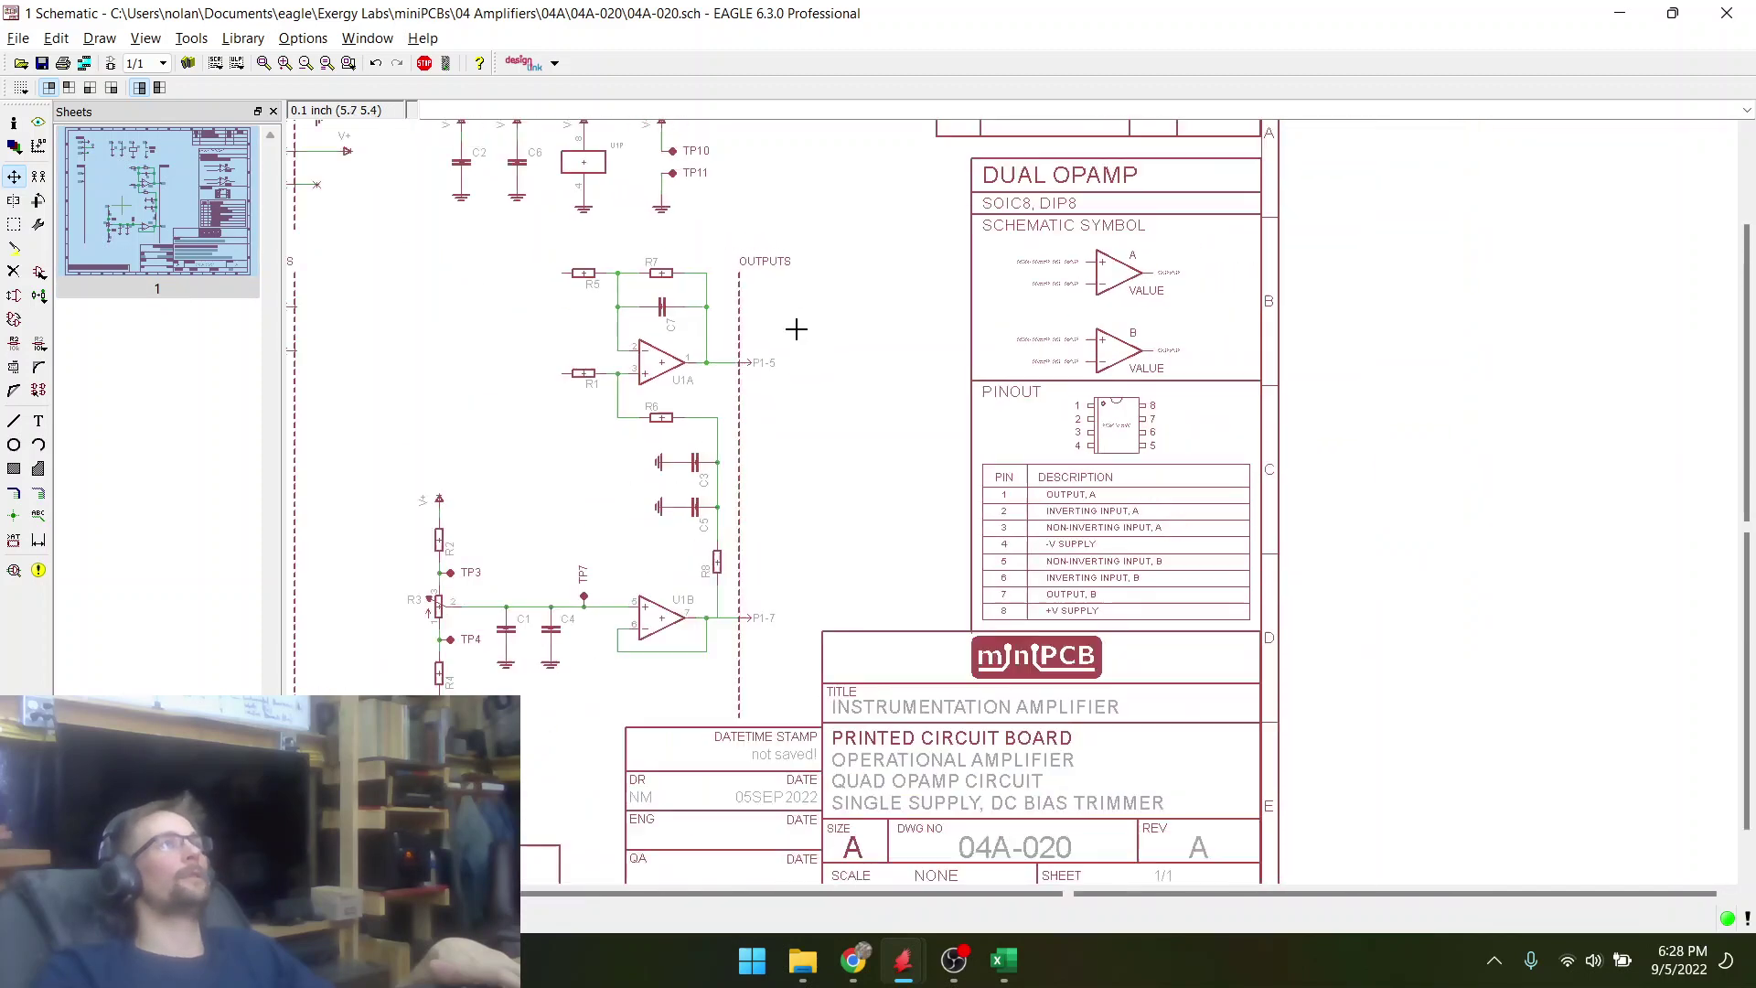
- Move the 4x4-inch outline with the POWER, INPUTS and OUTPUTS labels so its dashed edges line up with the P1 connector pins
scroll(798, 291, down, 2)
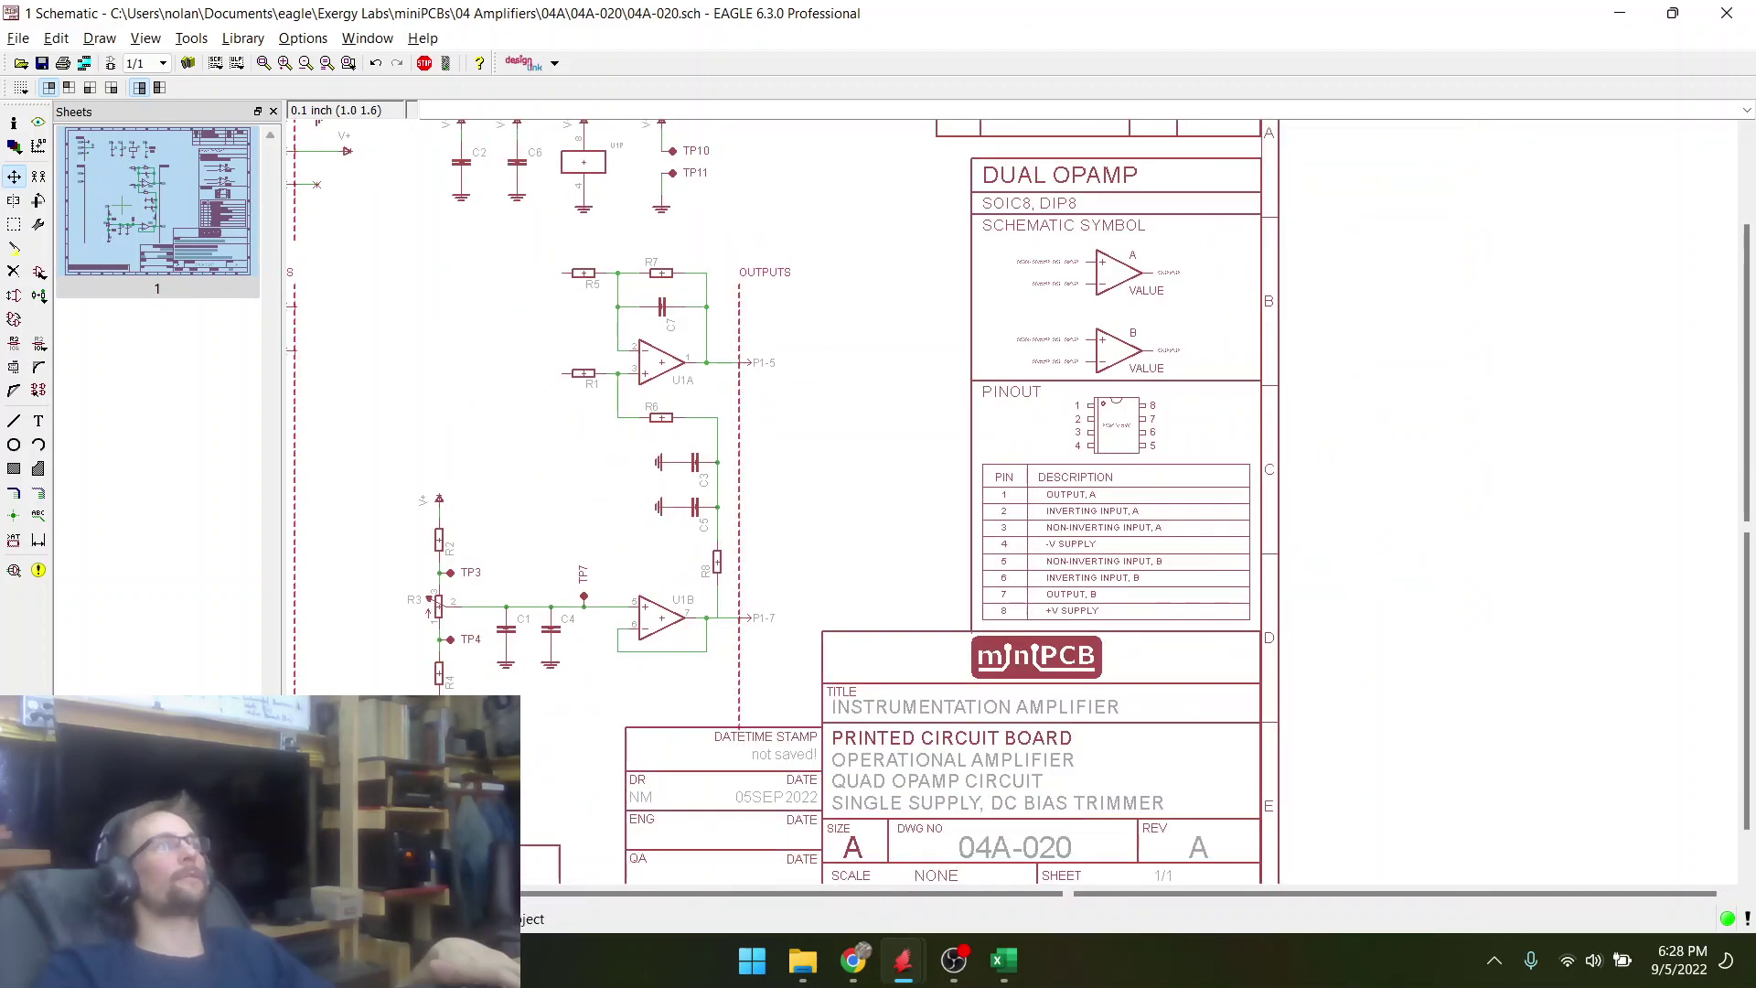
scroll(690, 837, down, 3)
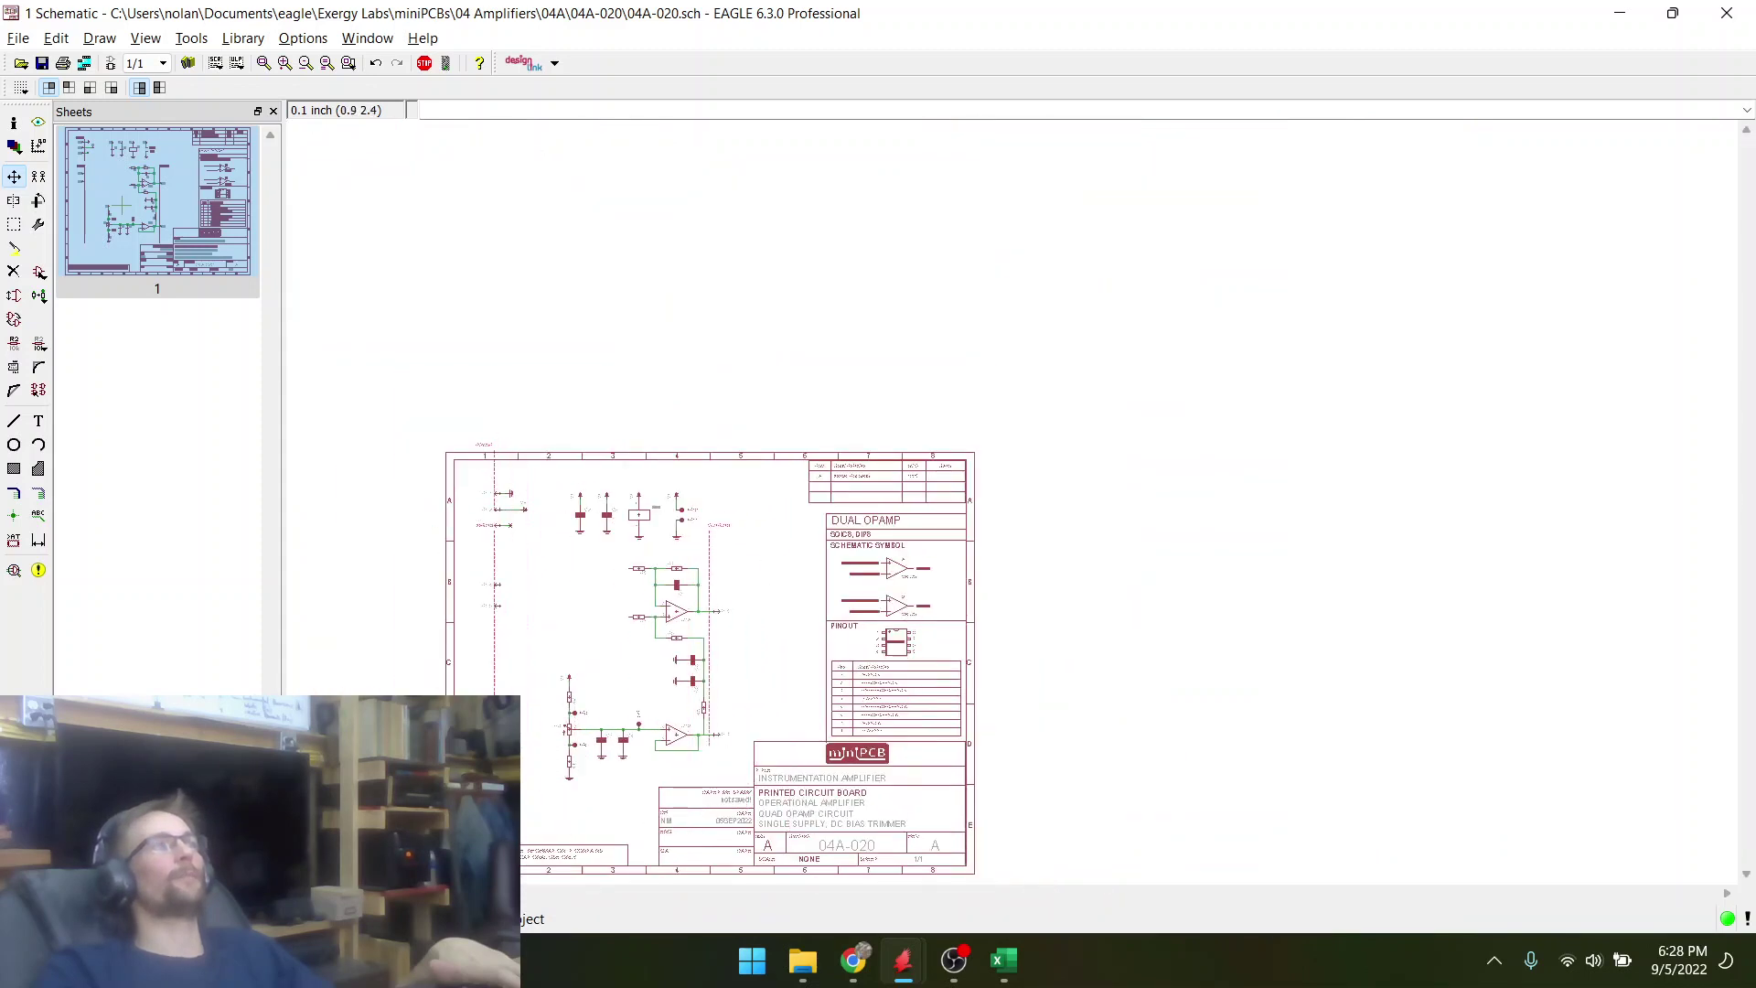
scroll(514, 793, up, 2)
ctrl+click(517, 793)
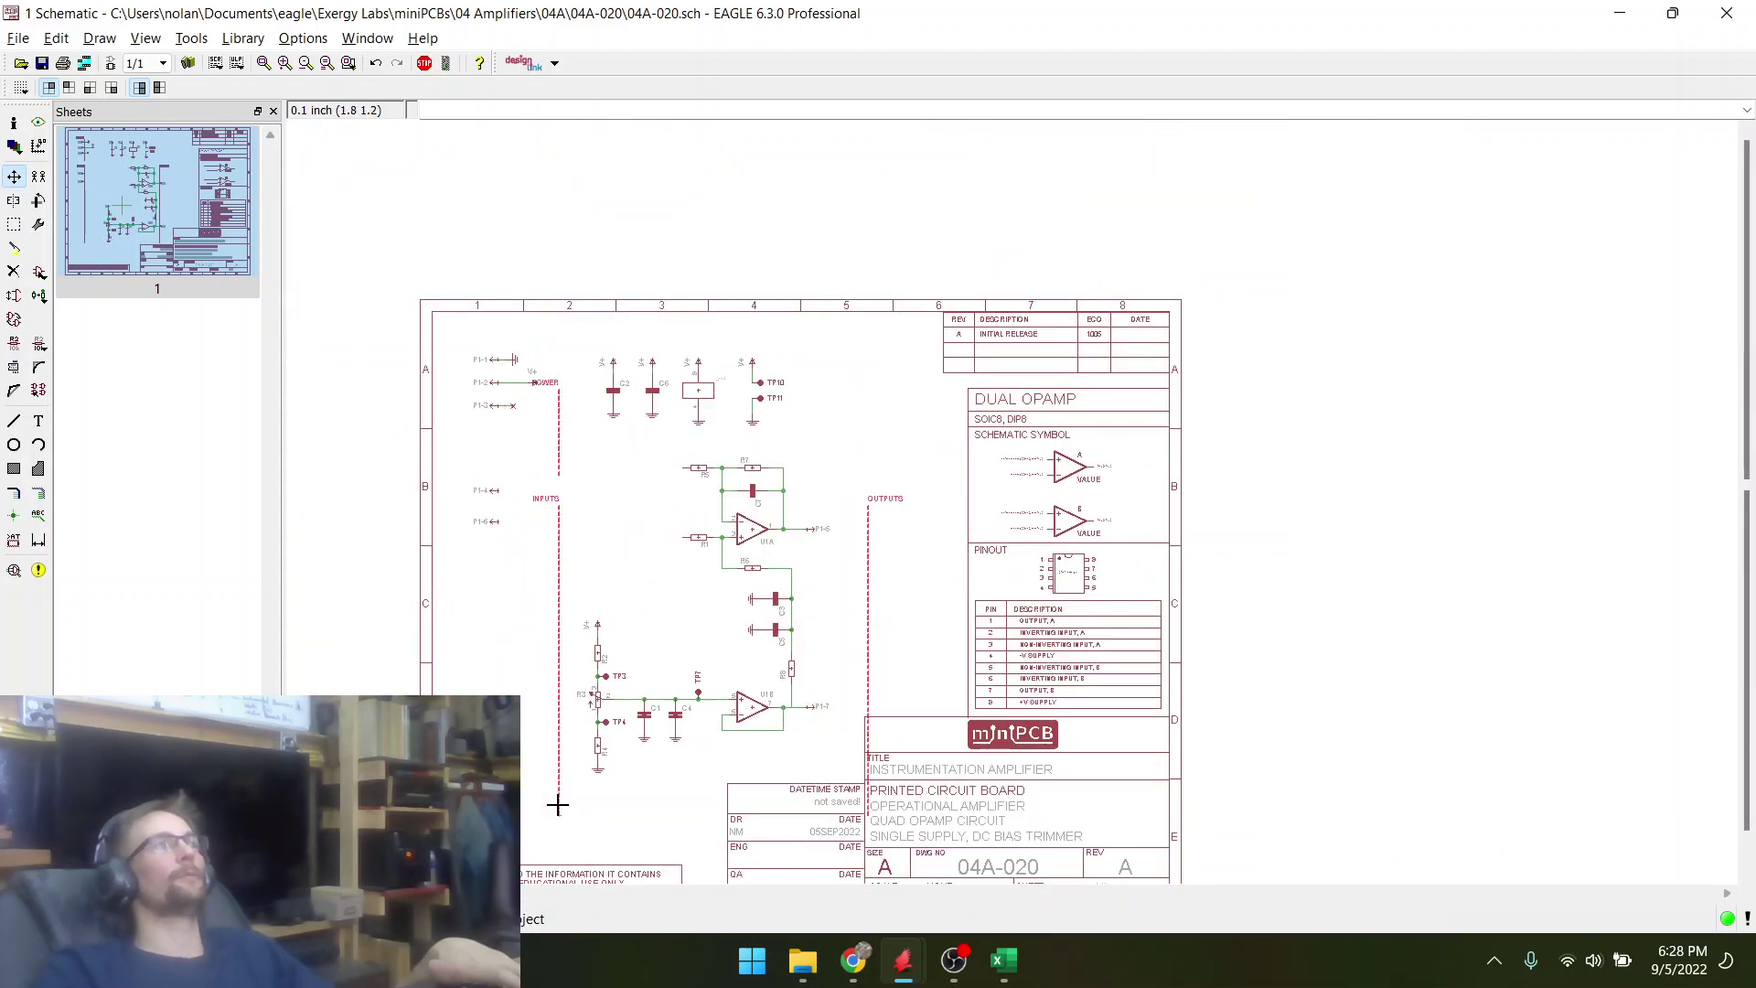
drag(525, 741, 464, 778)
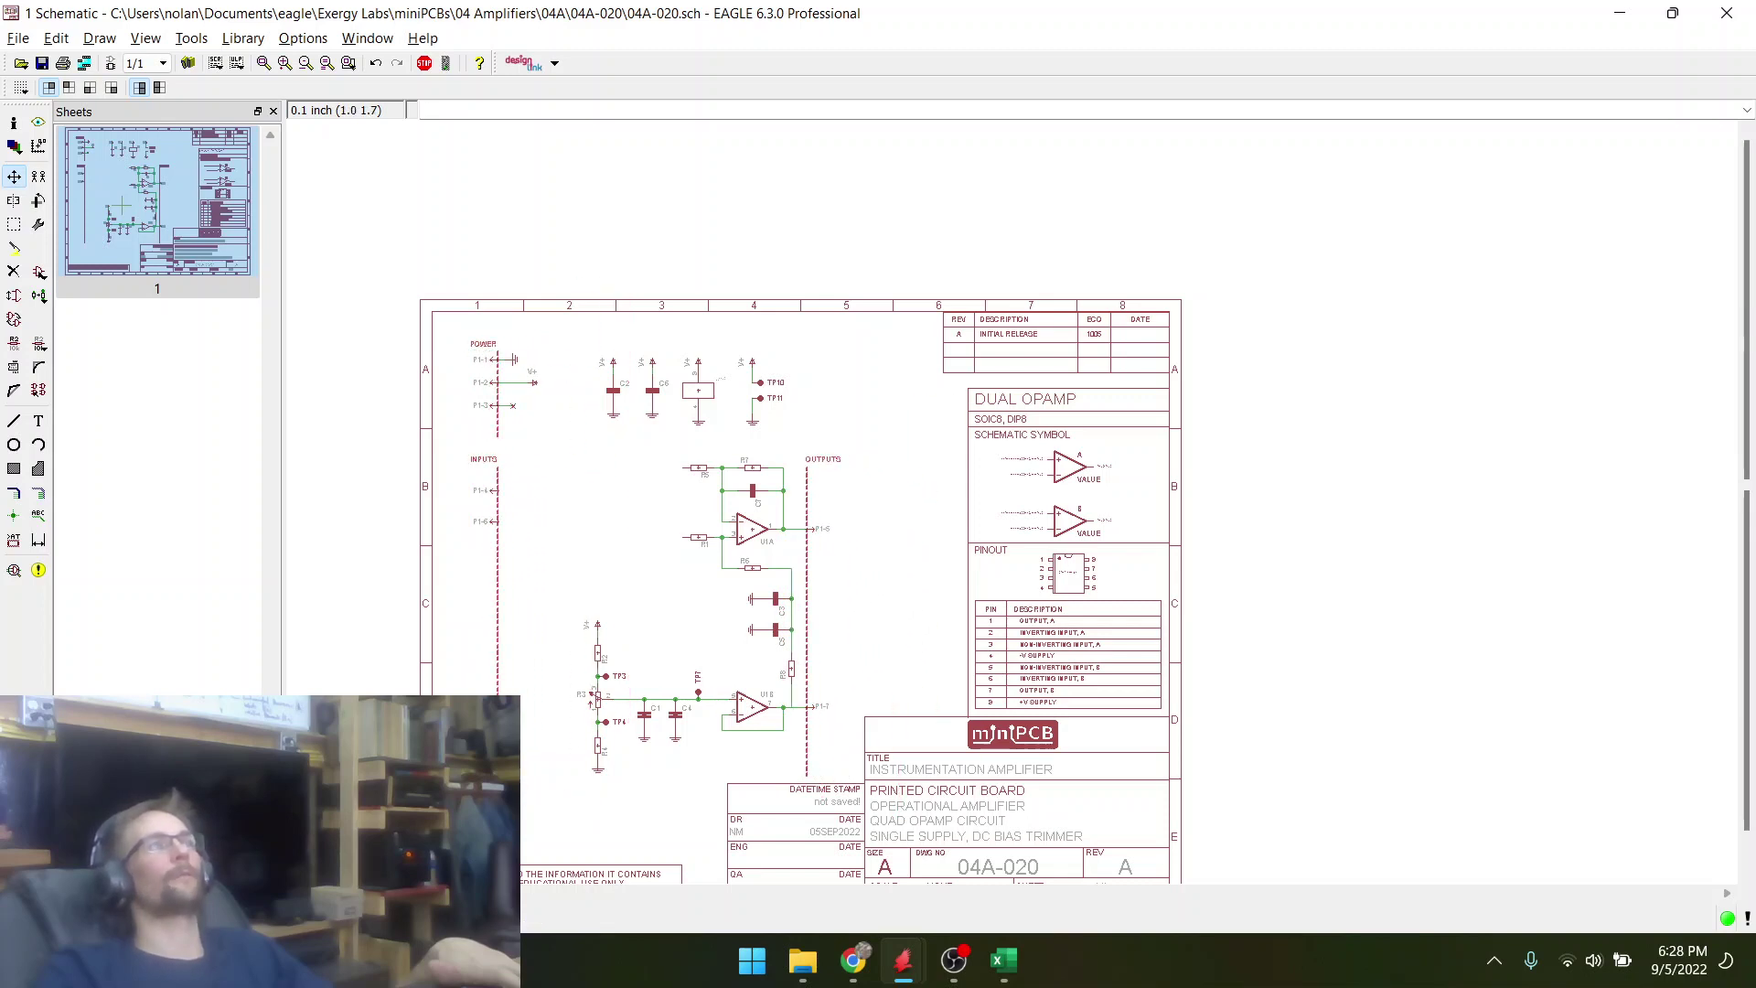
right_click(501, 359)
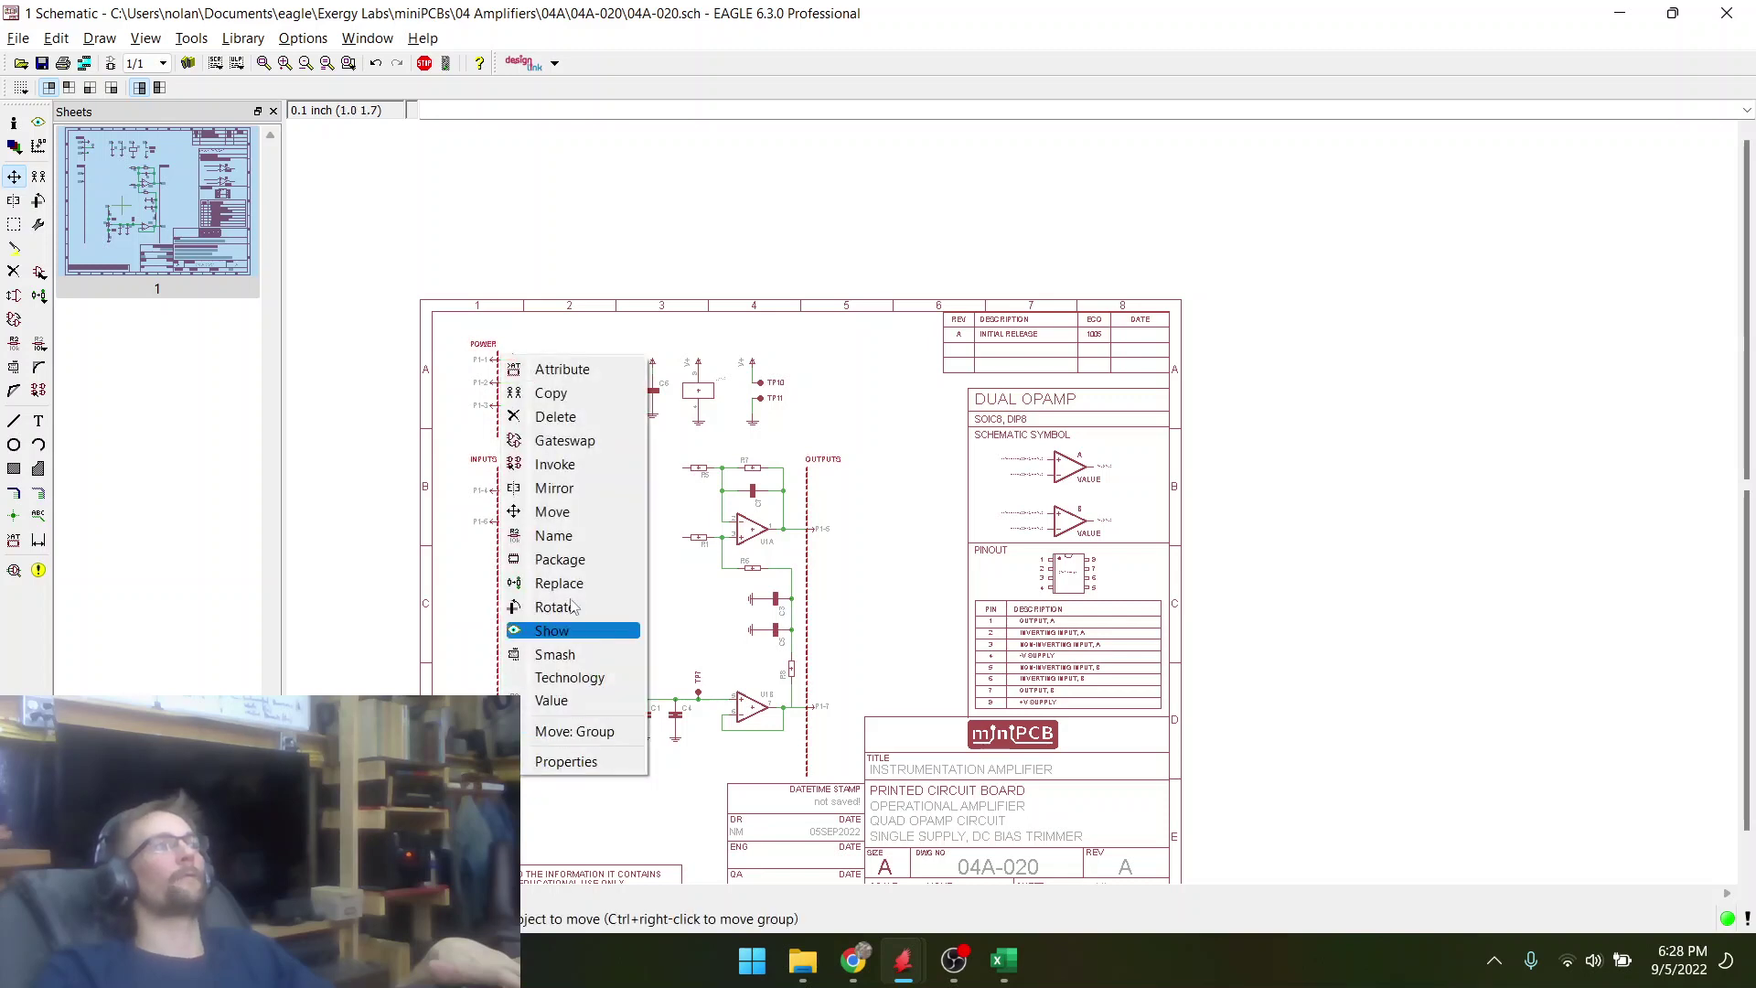
click(555, 464)
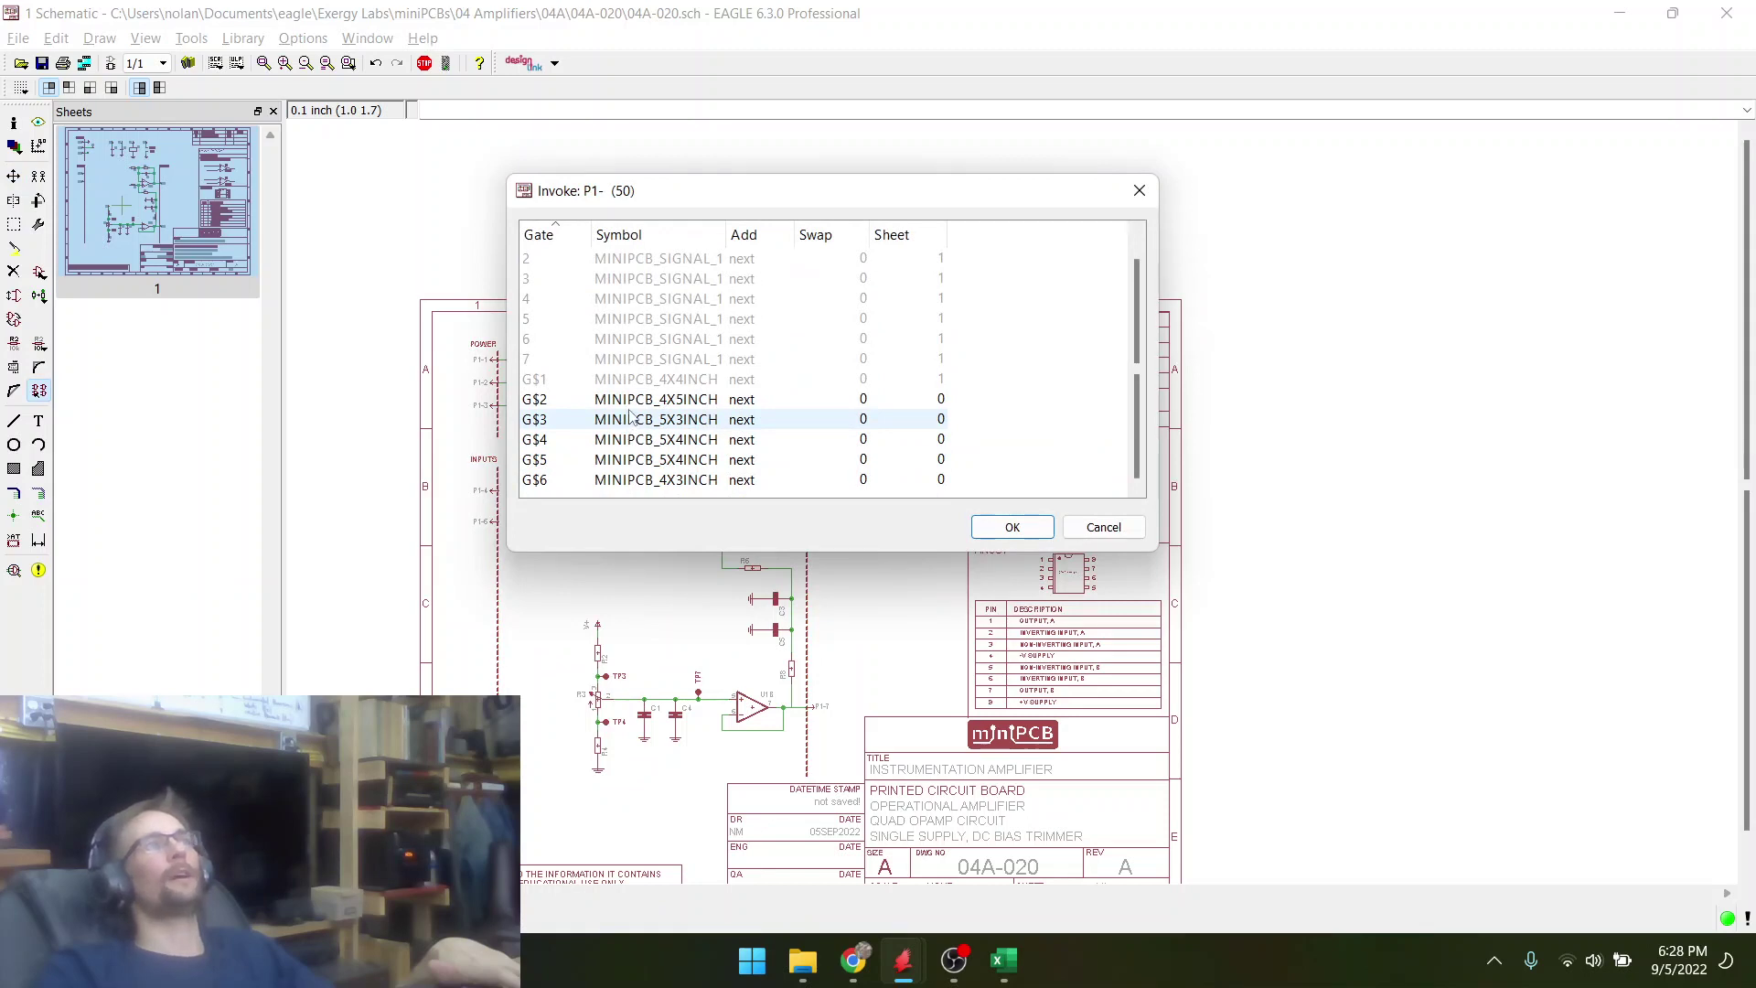
click(631, 439)
scroll(631, 439, down, 1)
click(631, 439)
click(624, 460)
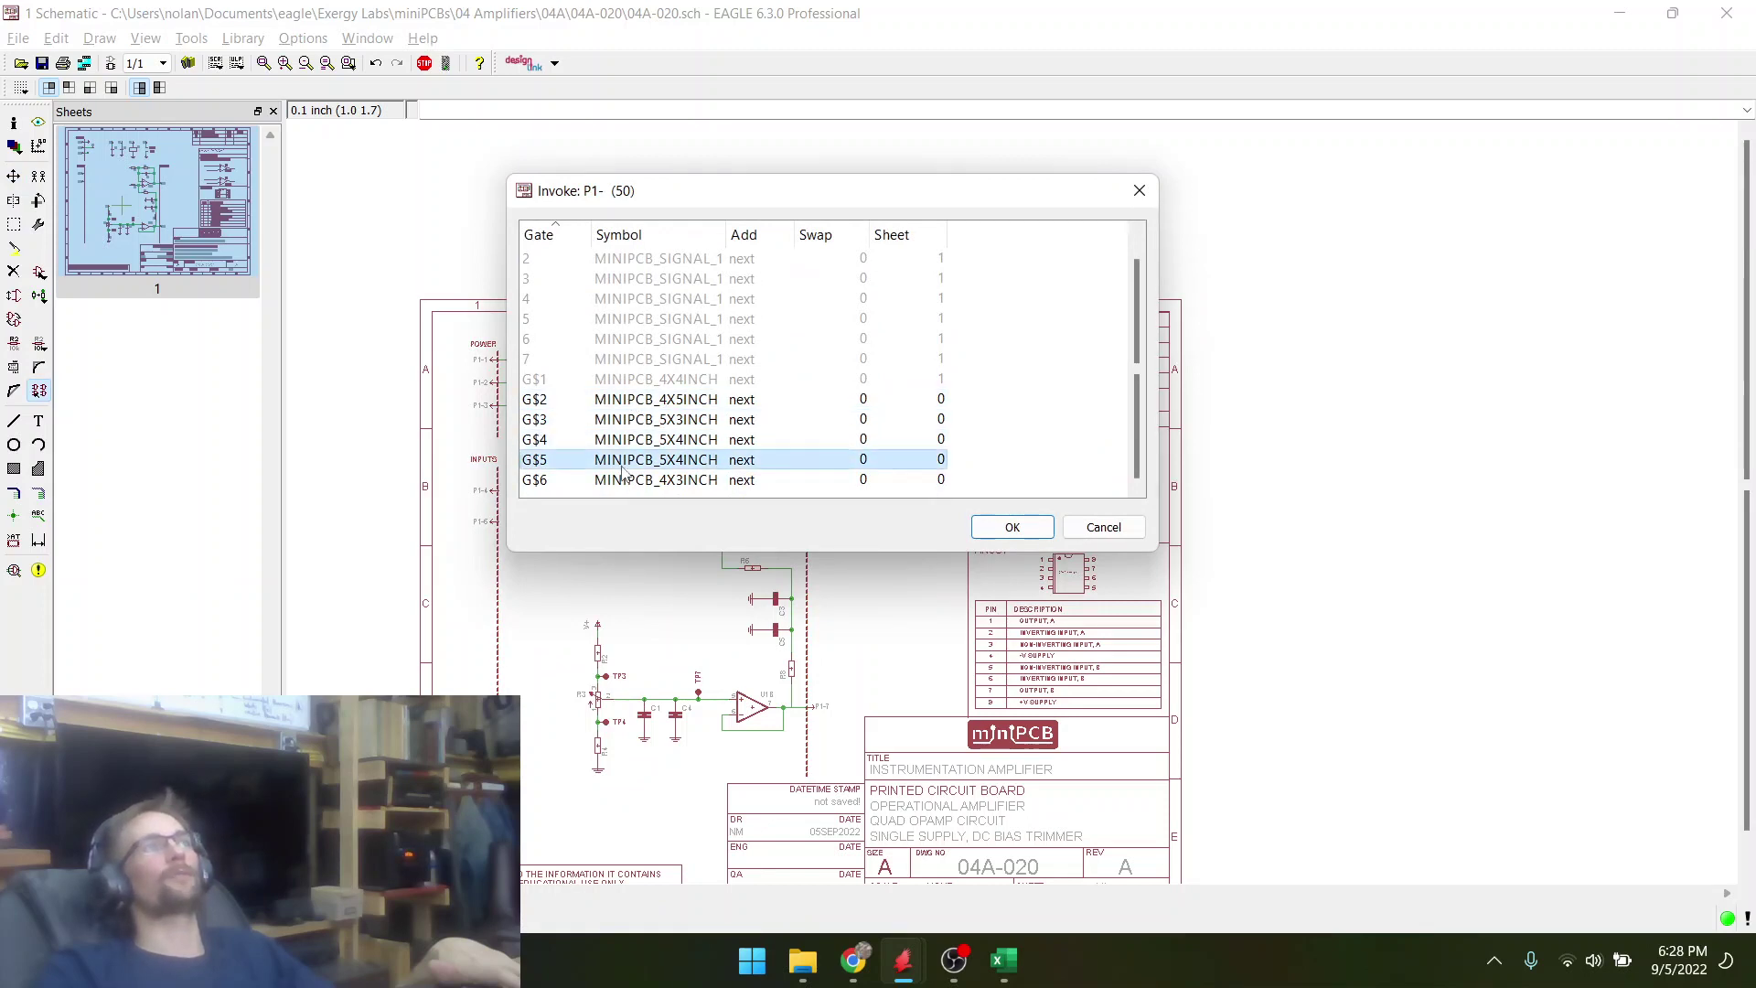
click(631, 479)
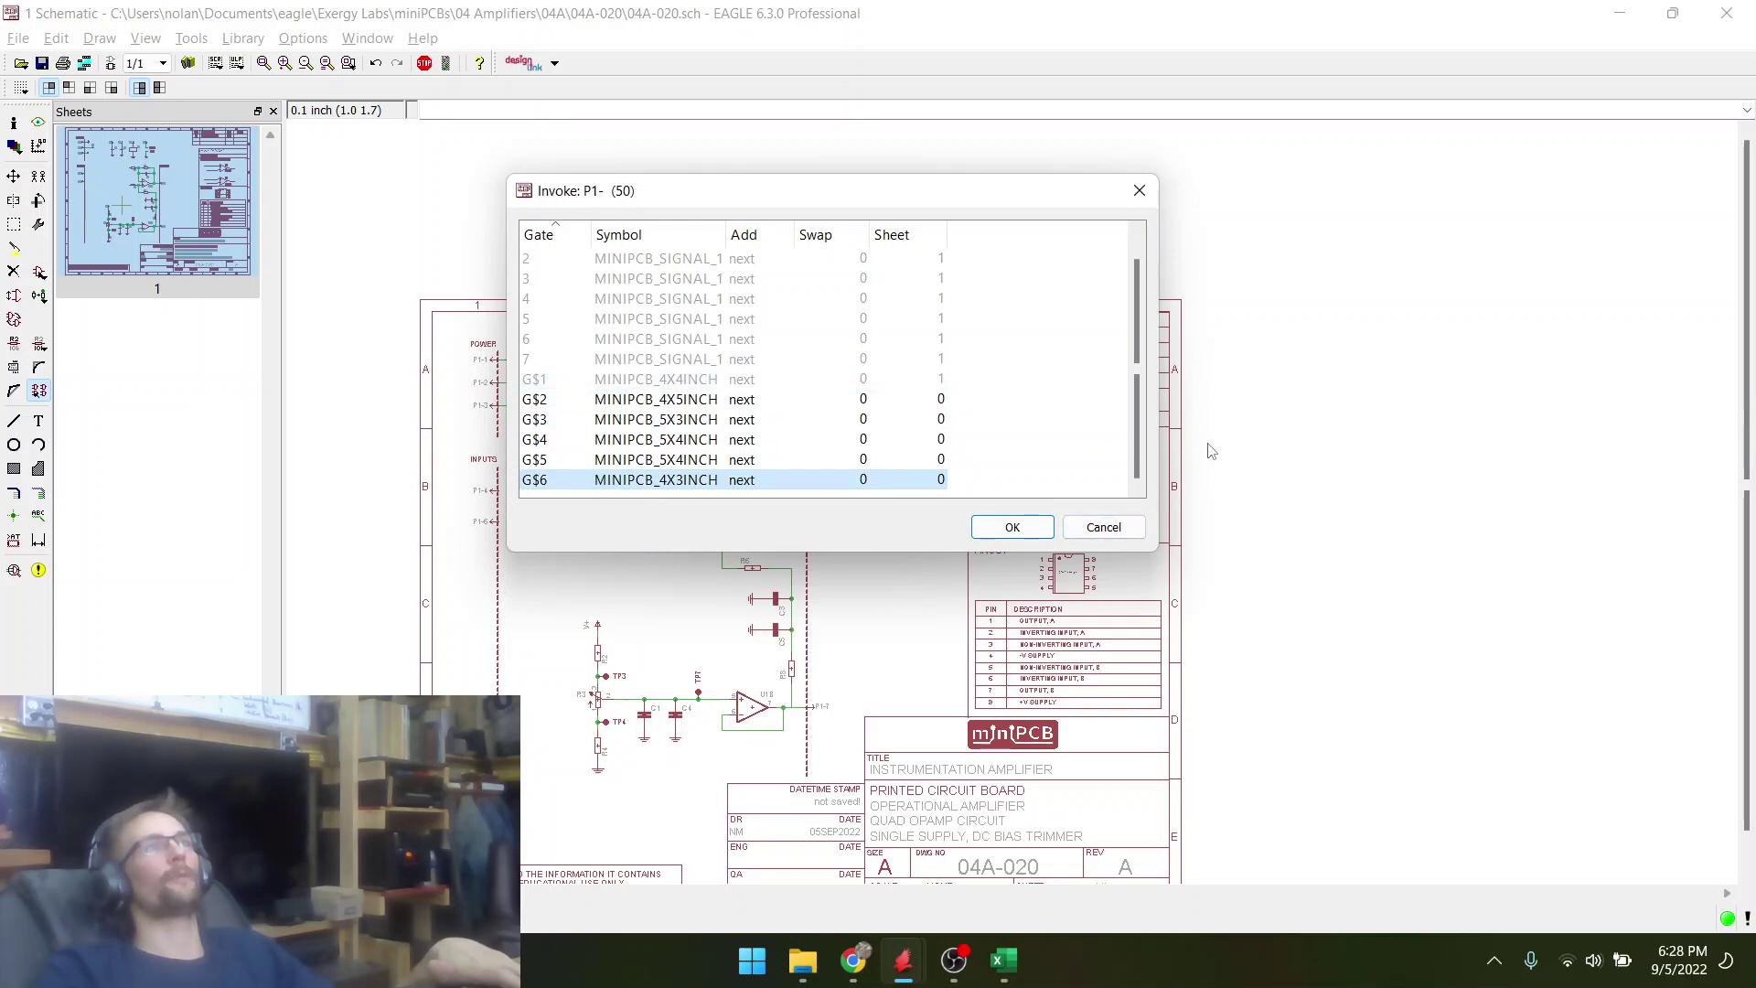
click(1119, 525)
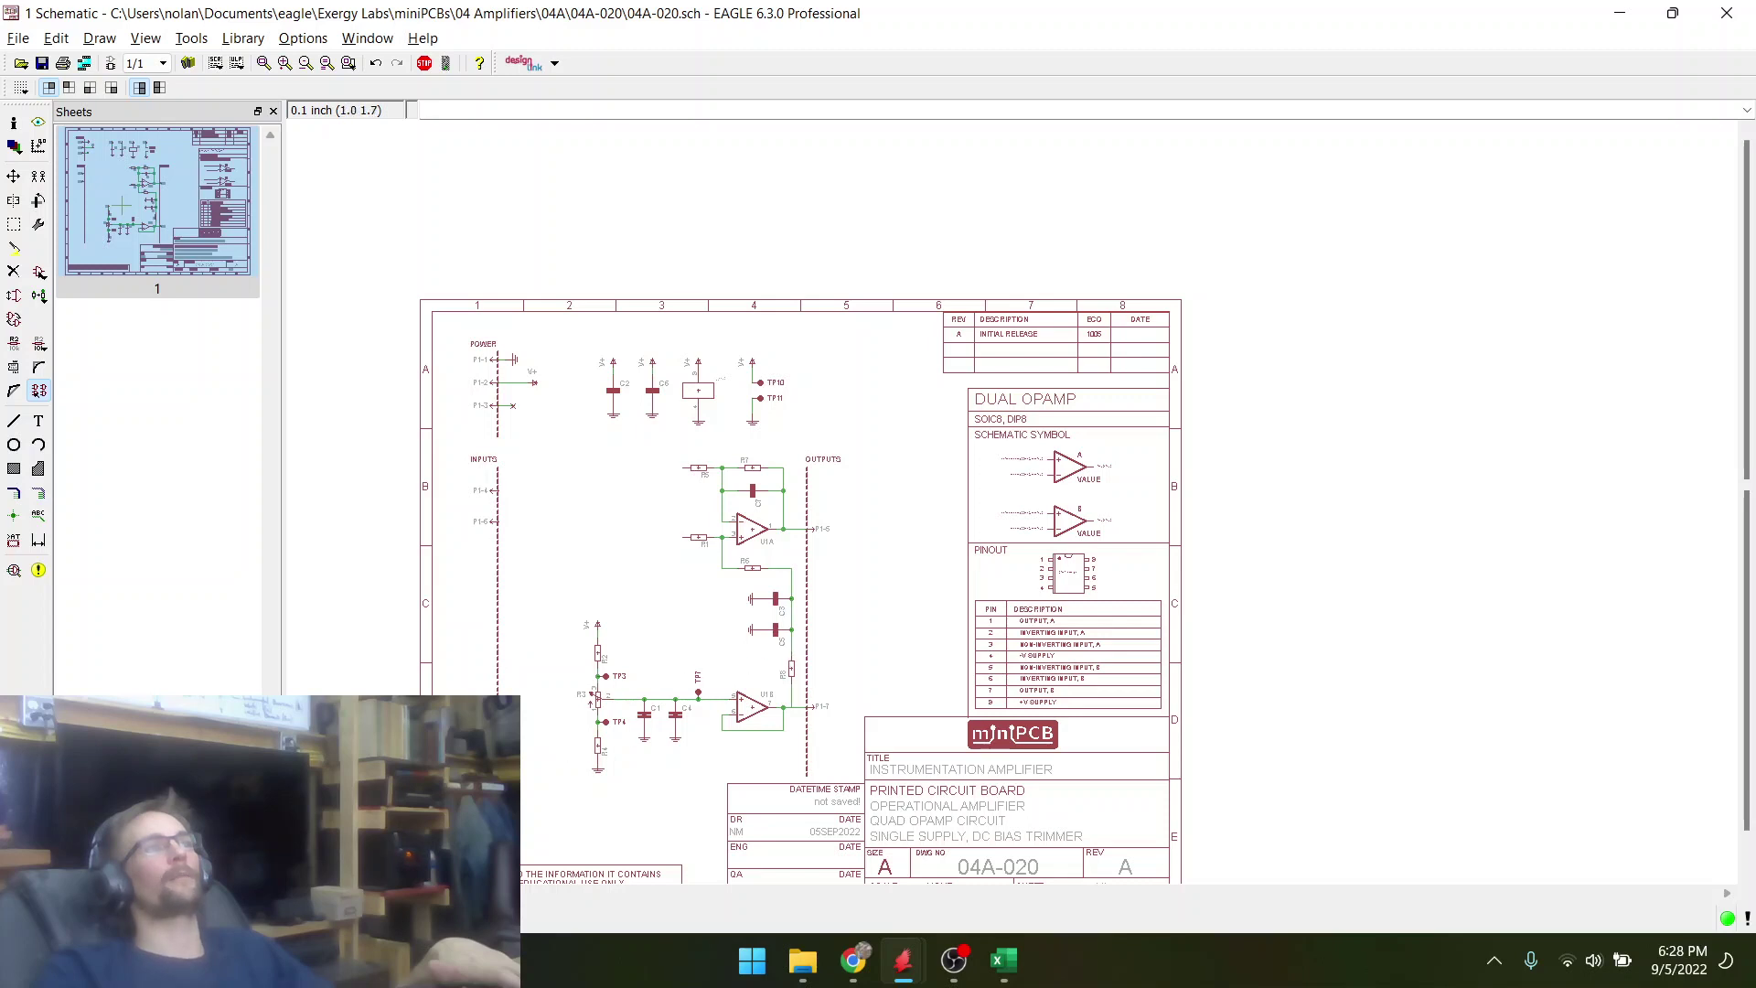
- Invoke the MINIPCB_5X3INCH gate of P1, place it aligned with the existing outline's POWER and INPUTS edges, and delete the 4x4-inch outline
right_click(500, 394)
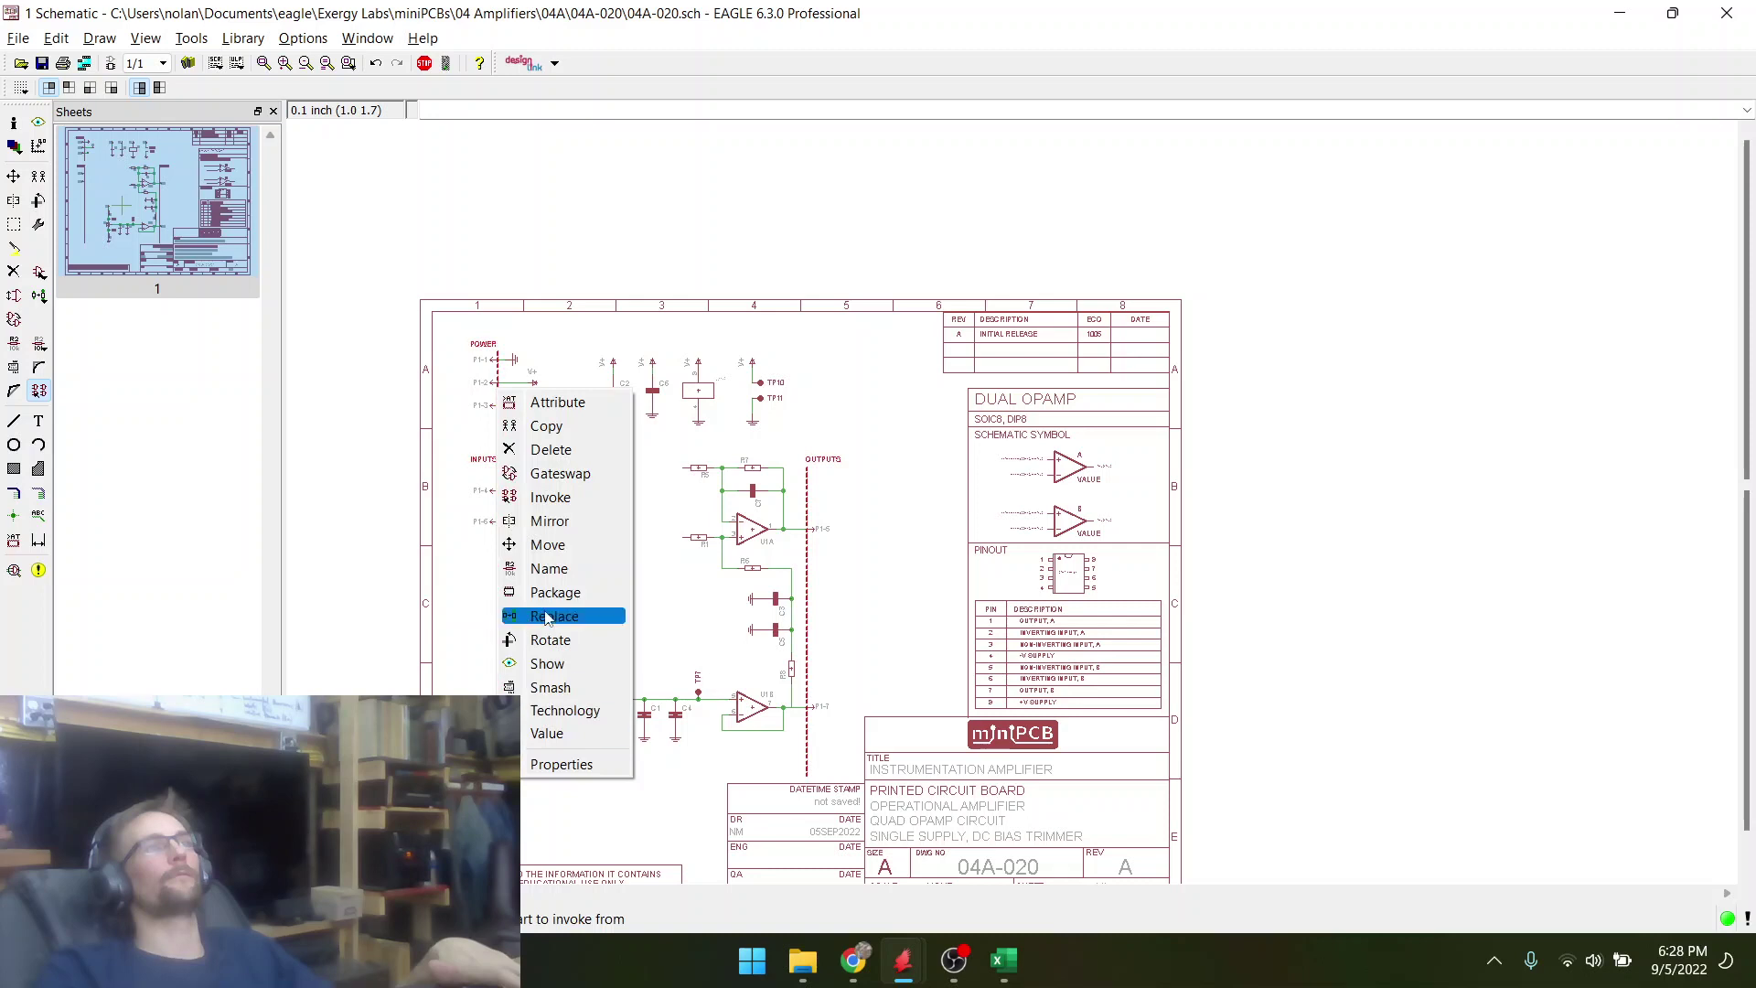
click(539, 497)
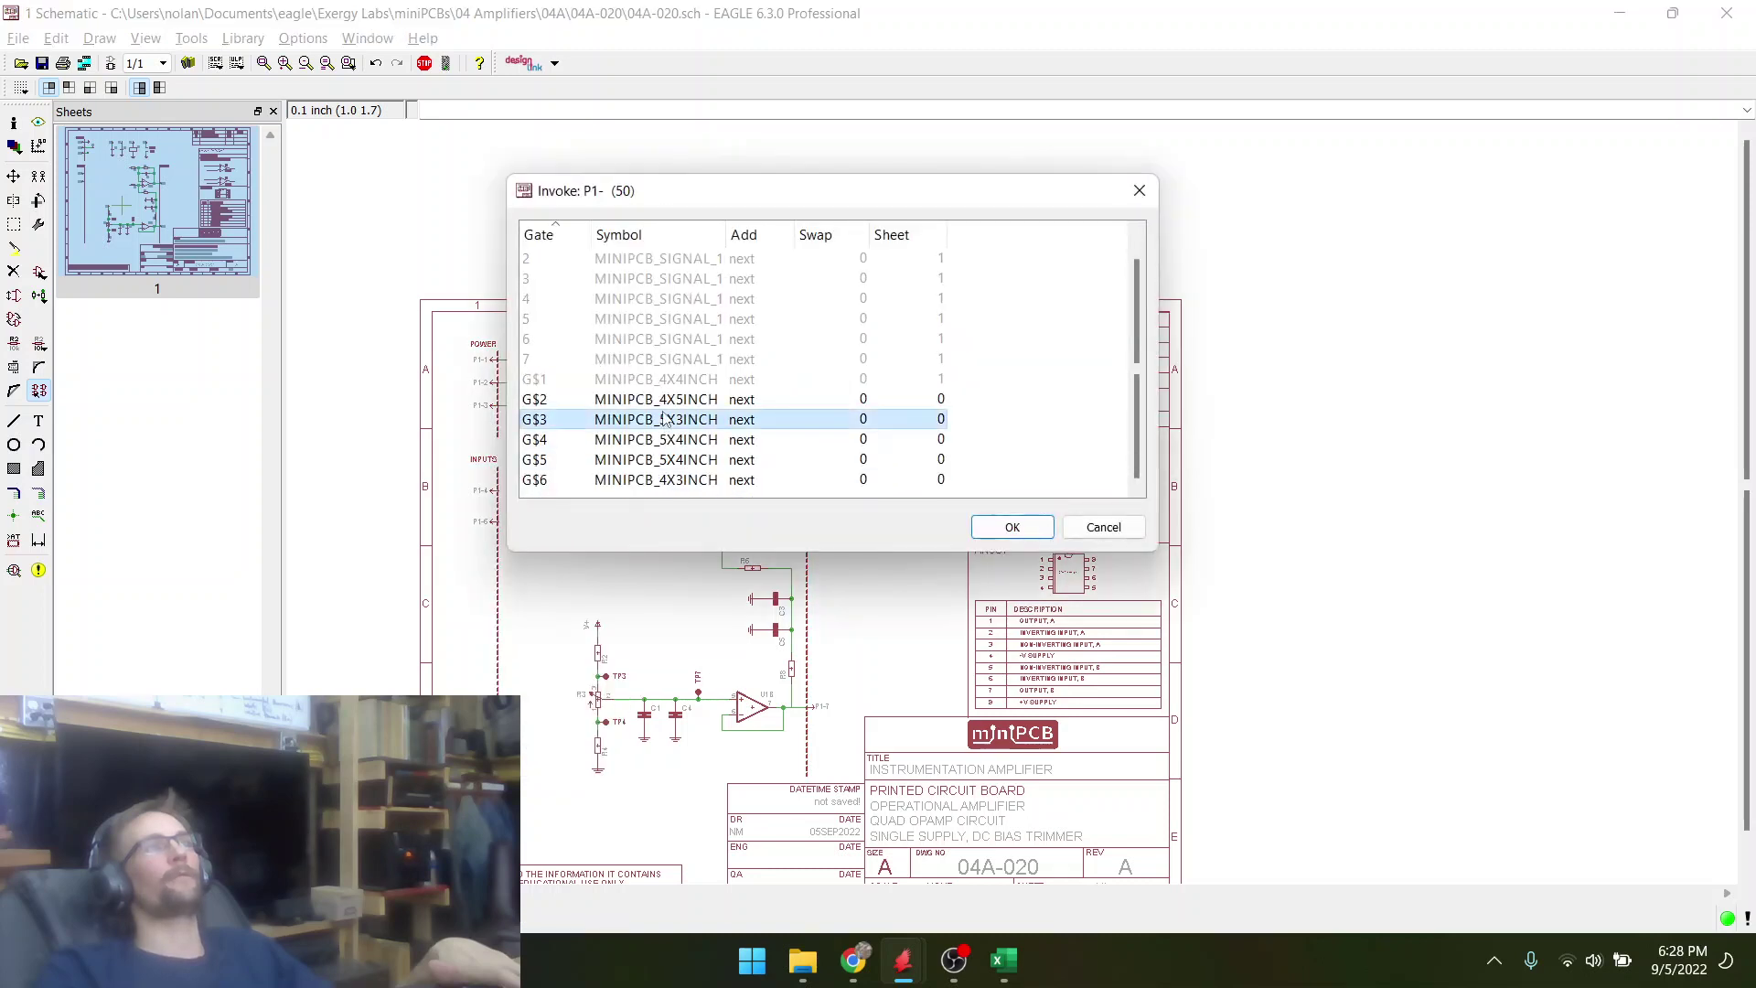
double_click(656, 419)
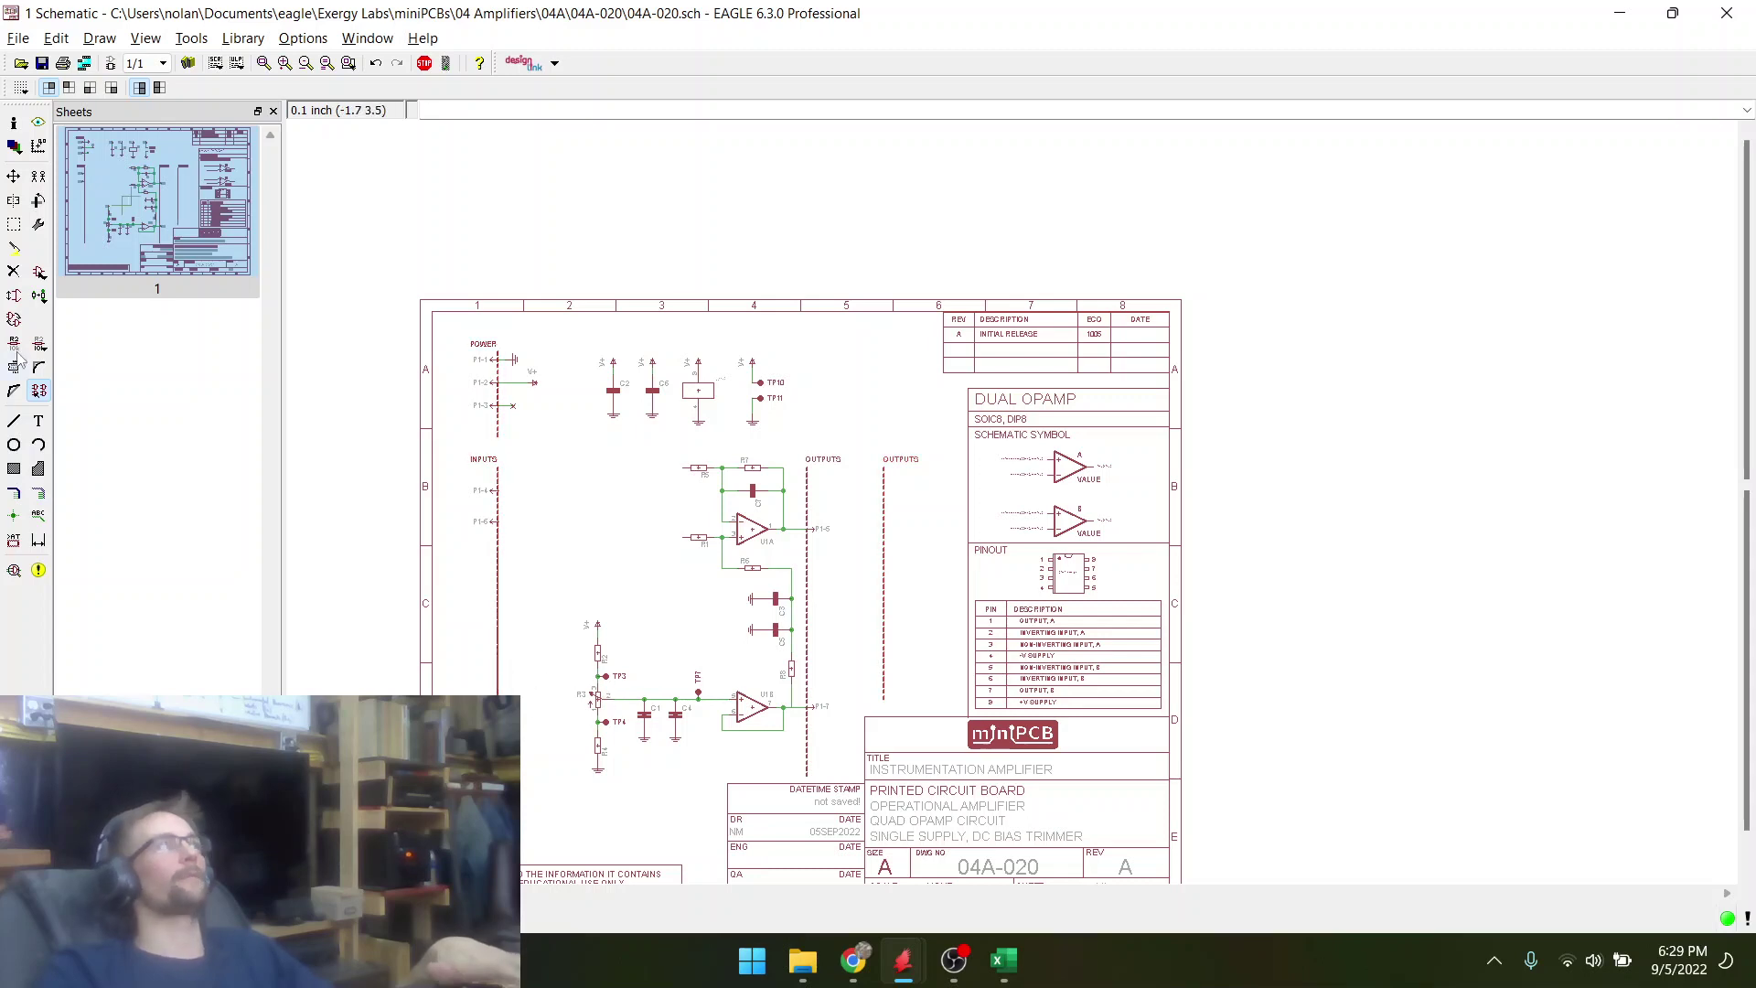
click(14, 272)
click(806, 622)
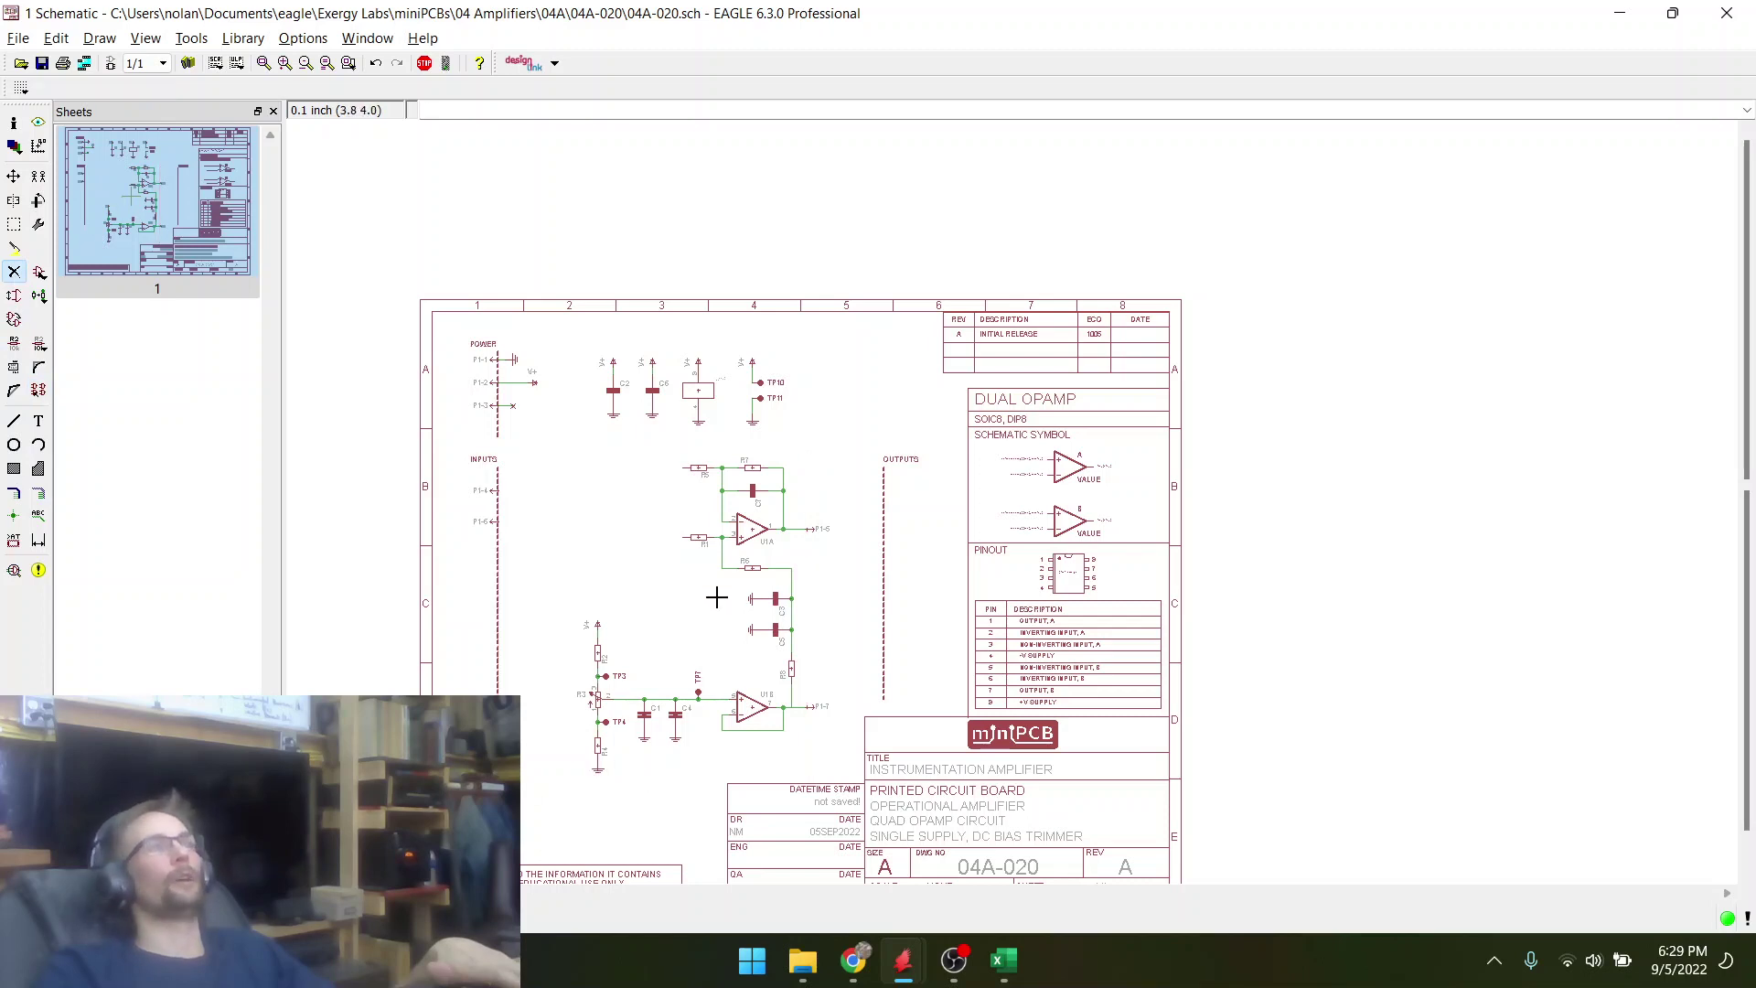
- Group the op-amp circuitry and move it right so outputs P1-5 and P1-7 sit on the dashed OUTPUTS line
scroll(717, 597, up, 1)
scroll(769, 658, up, 1)
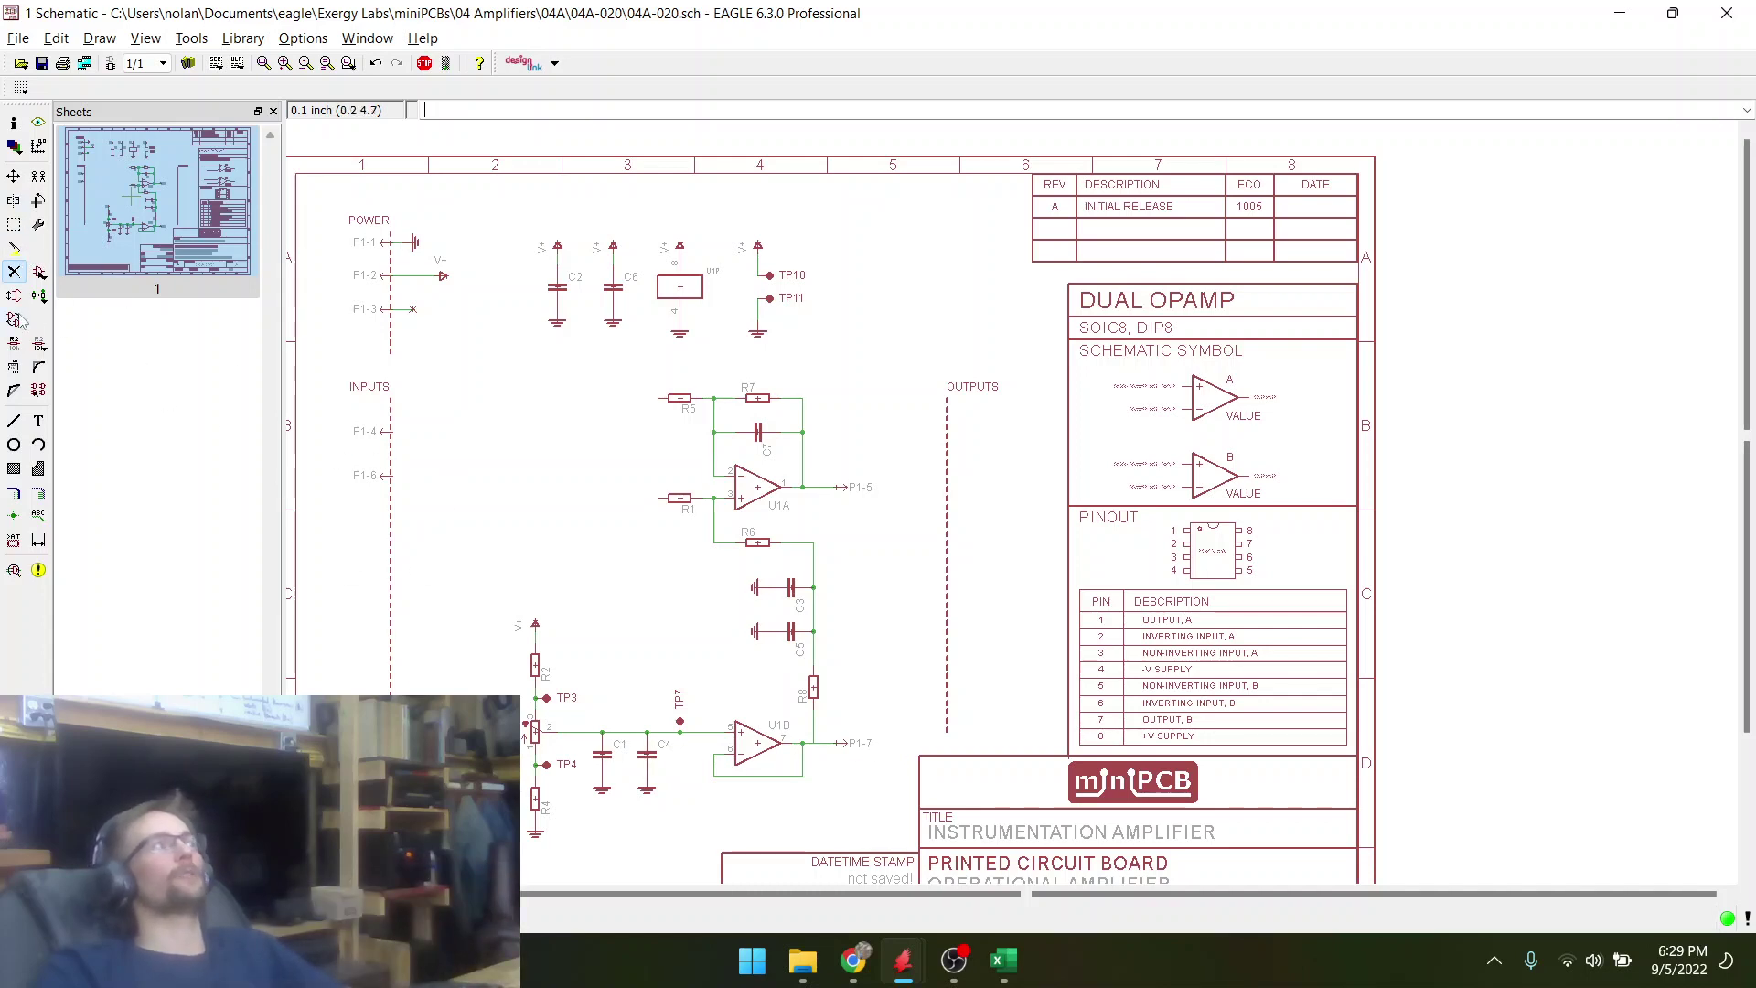
click(14, 176)
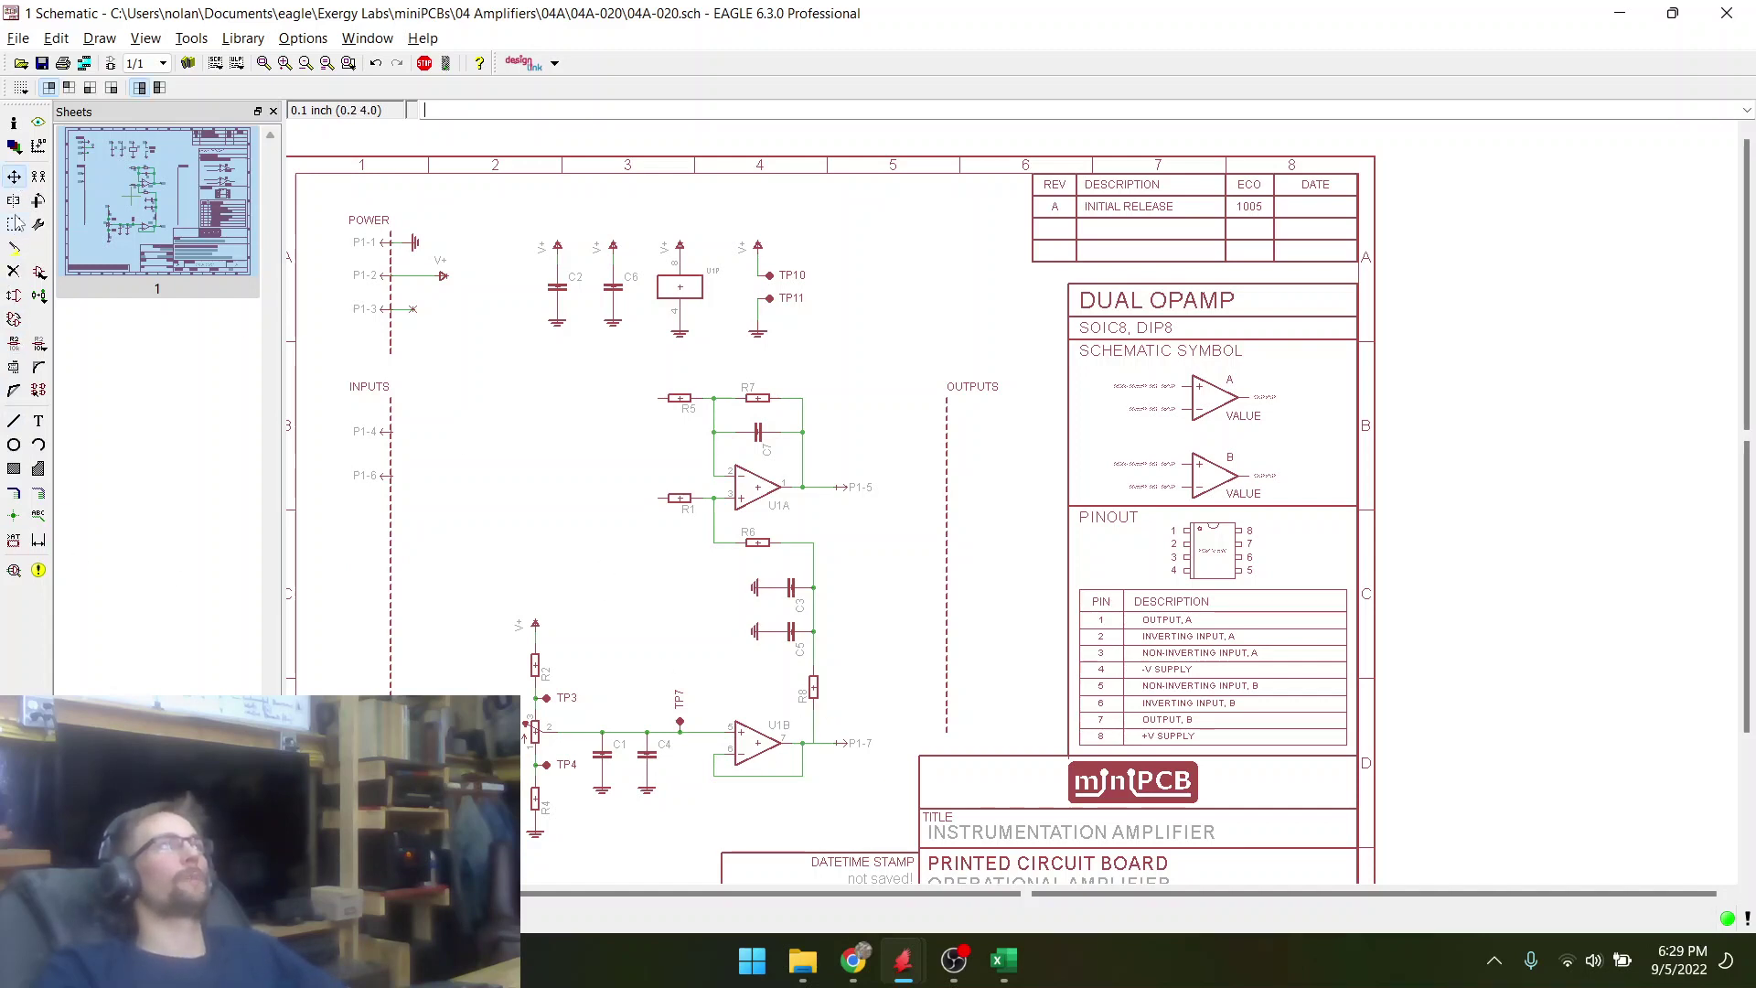
click(14, 225)
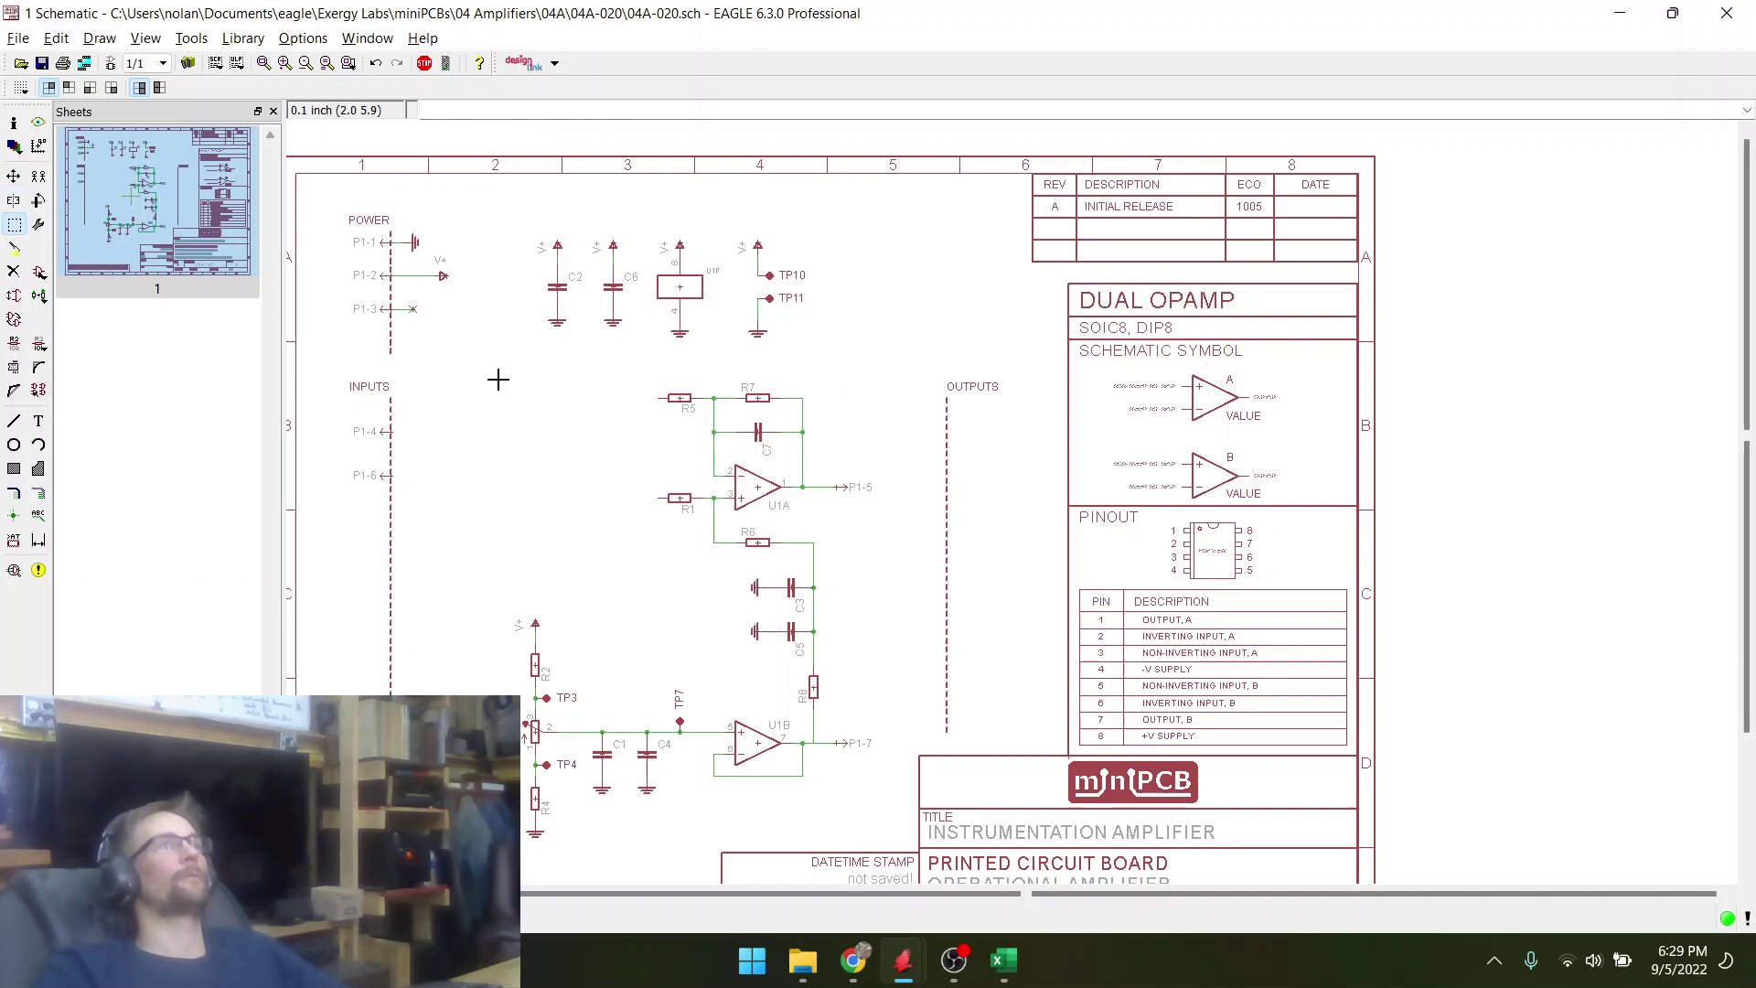
drag(636, 586, 897, 908)
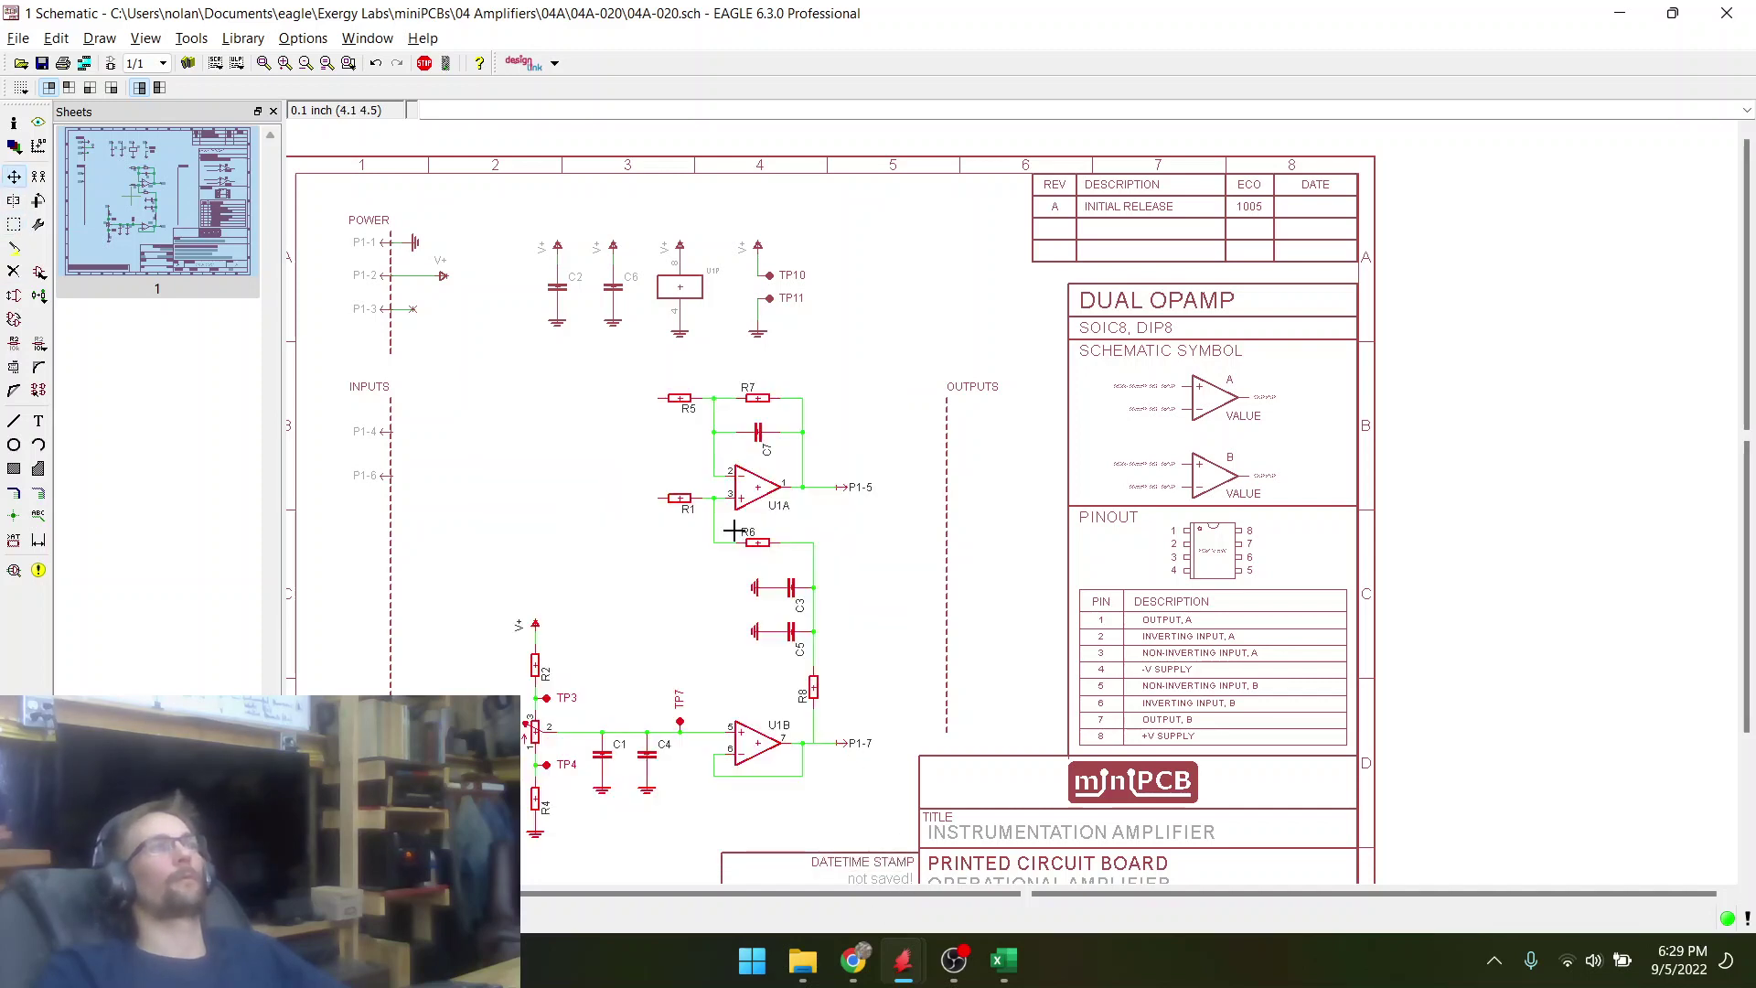
right_click(798, 477)
click(870, 766)
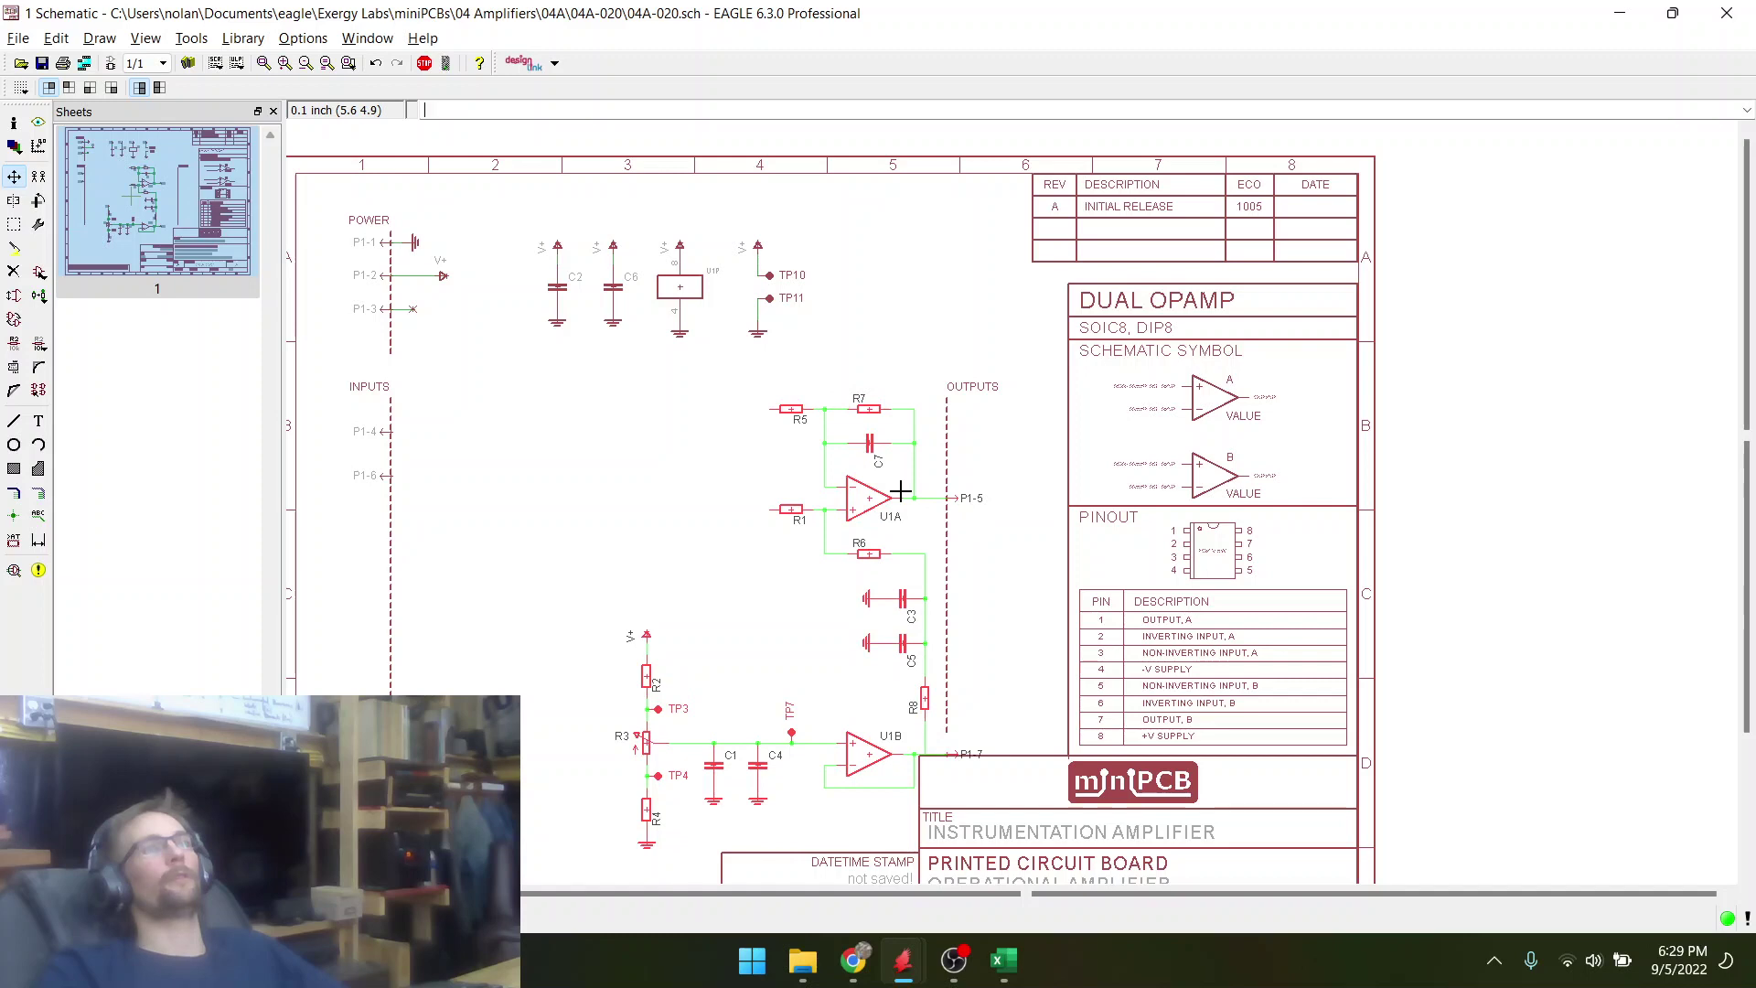
click(900, 492)
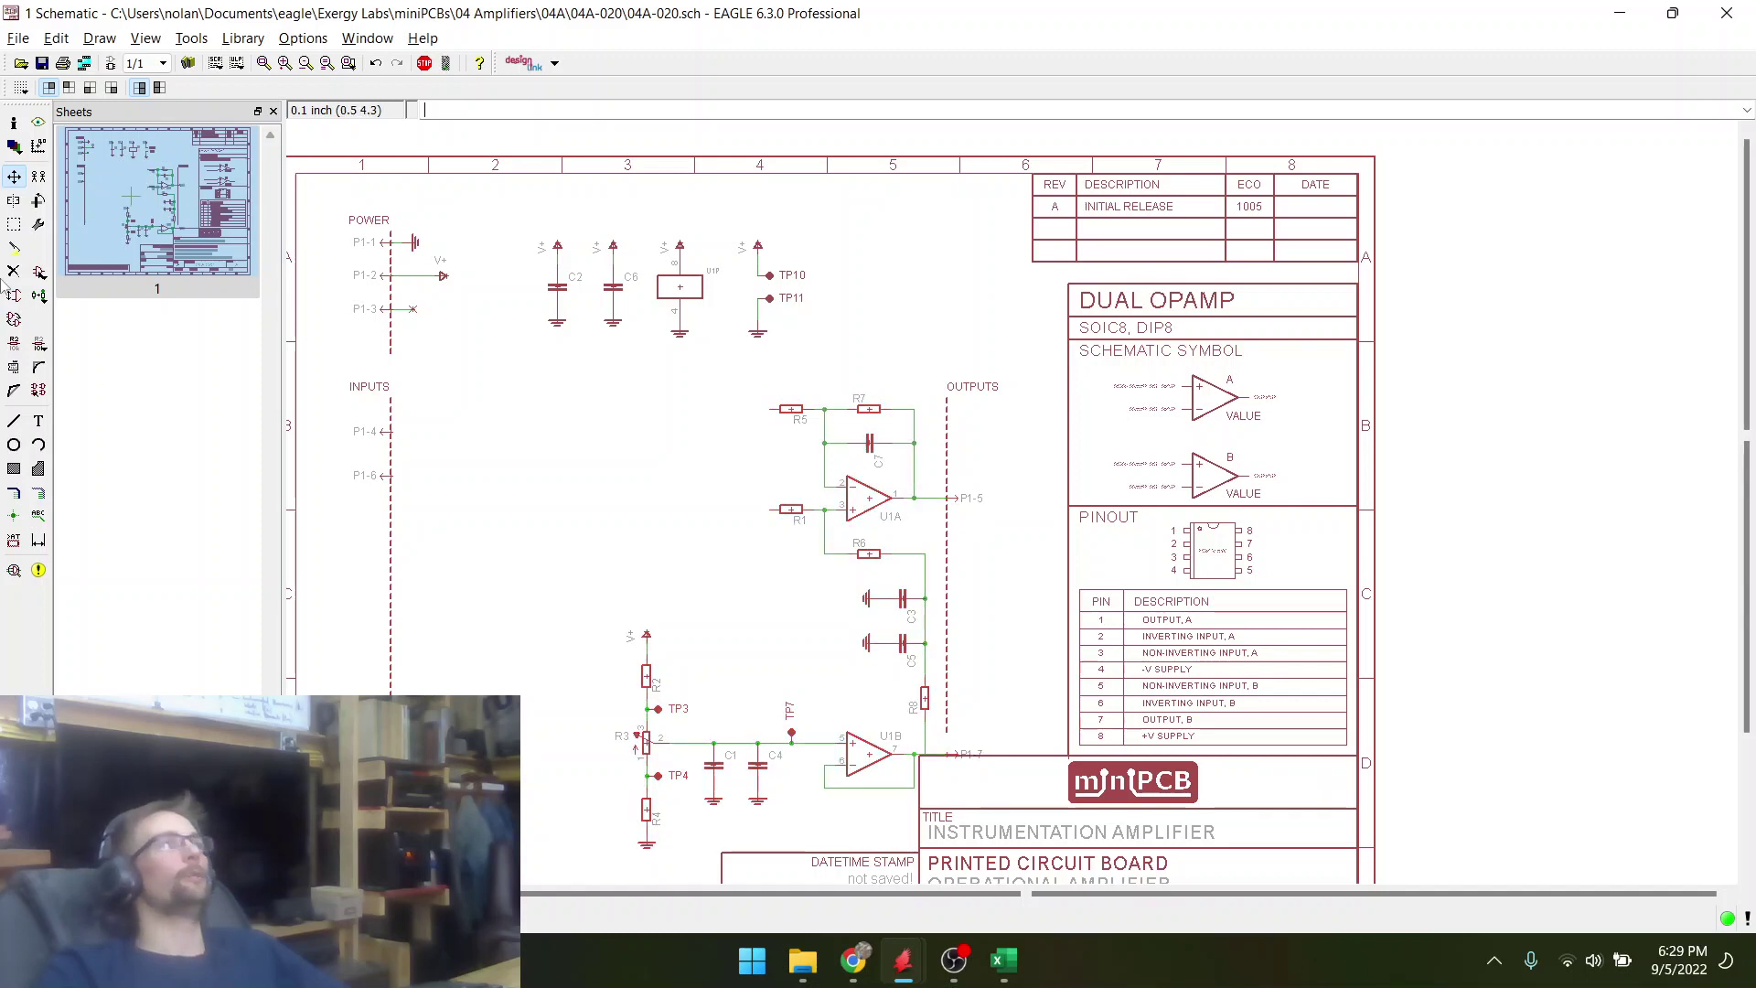
- Group the U1B buffer with its bias trimmer network, C5 and R8, and move it left, away from the title block
click(13, 227)
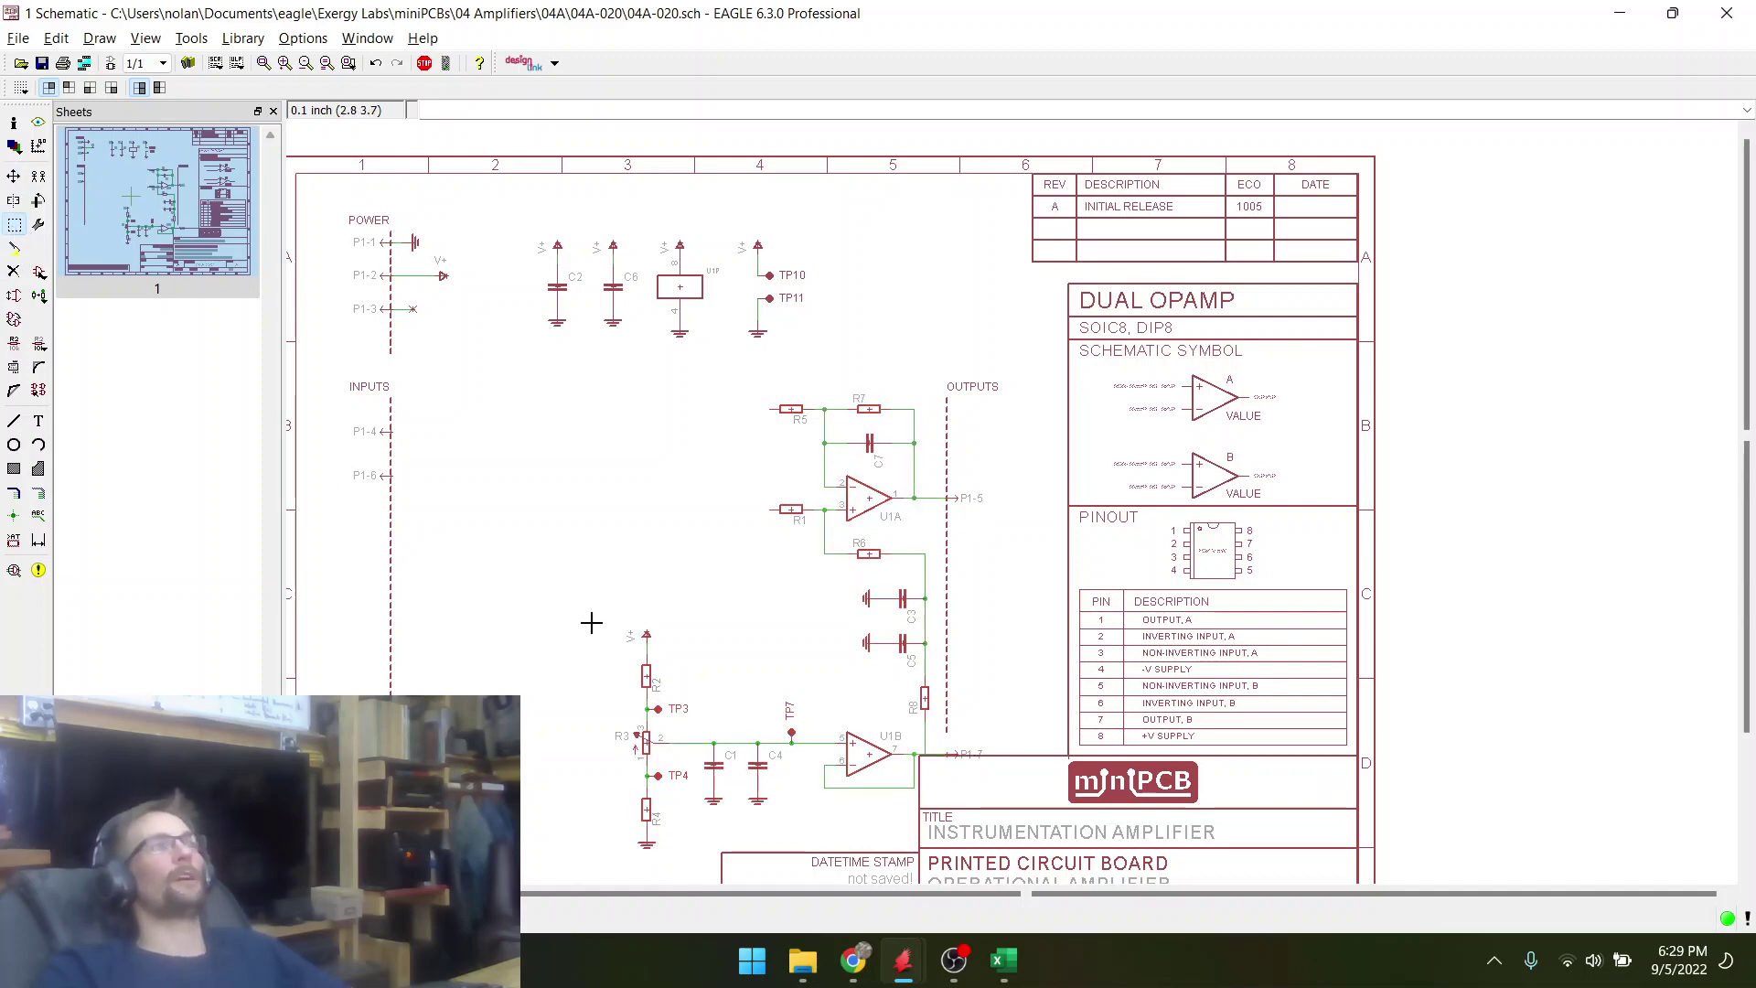
drag(592, 623, 1024, 852)
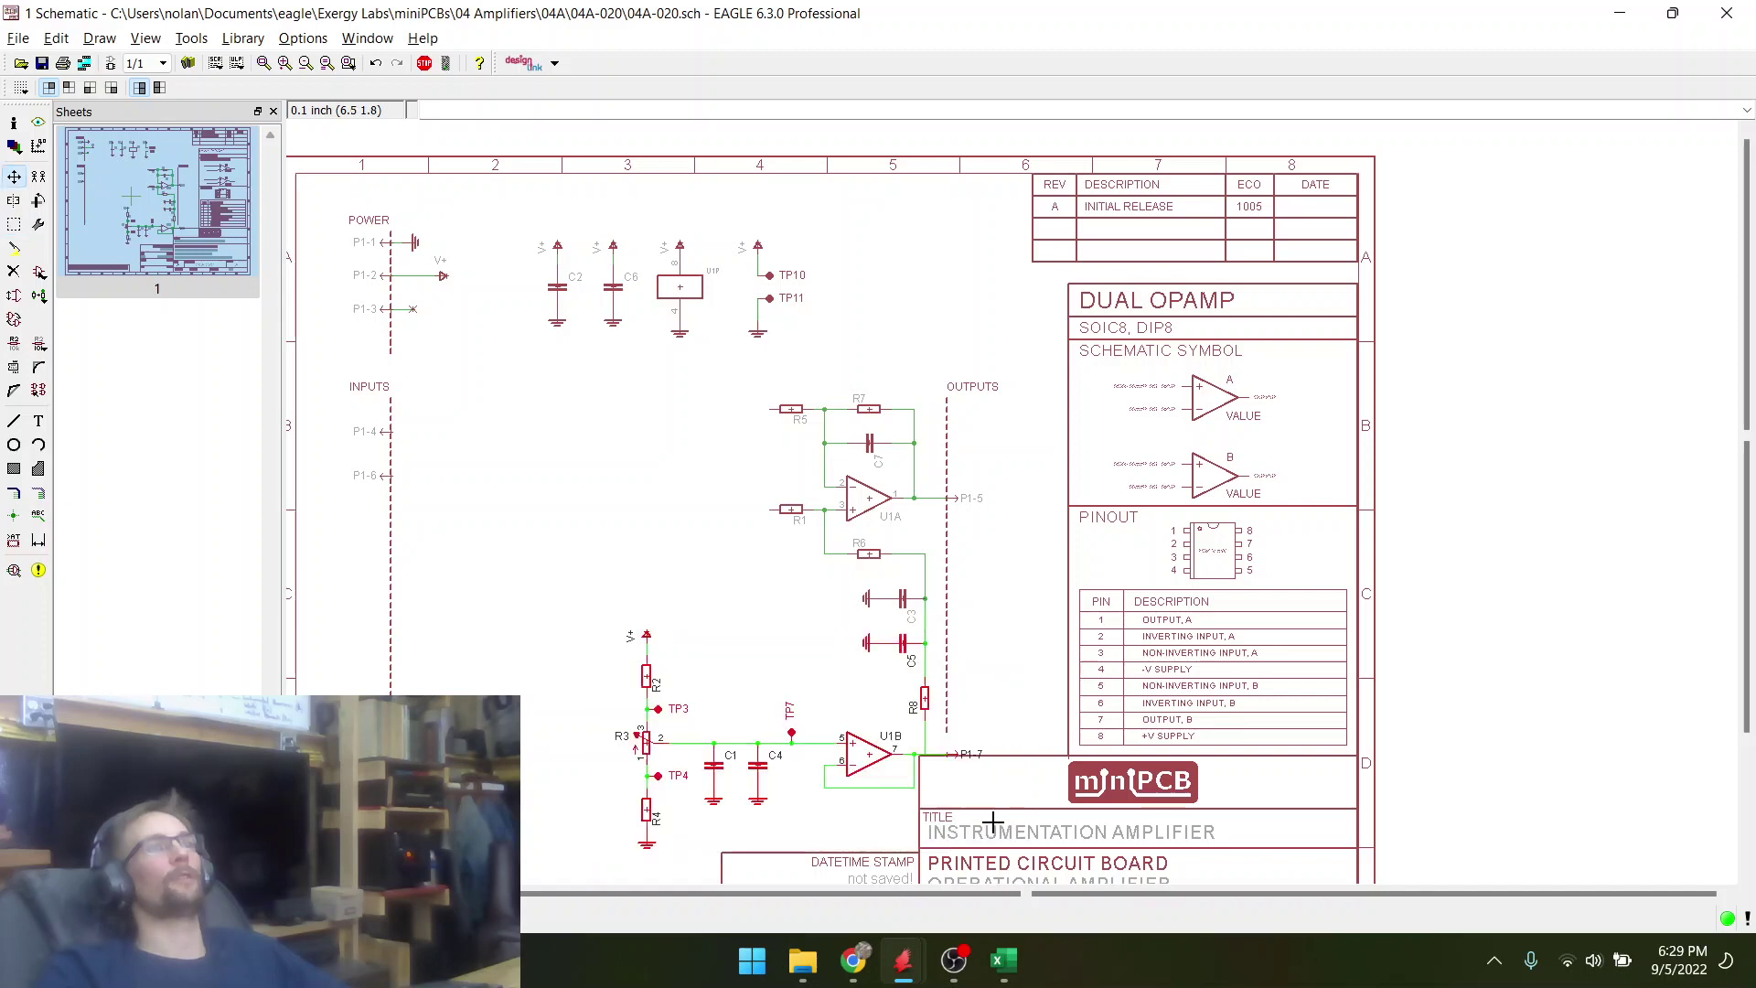
right_click(851, 712)
click(926, 677)
scroll(674, 675, down, 4)
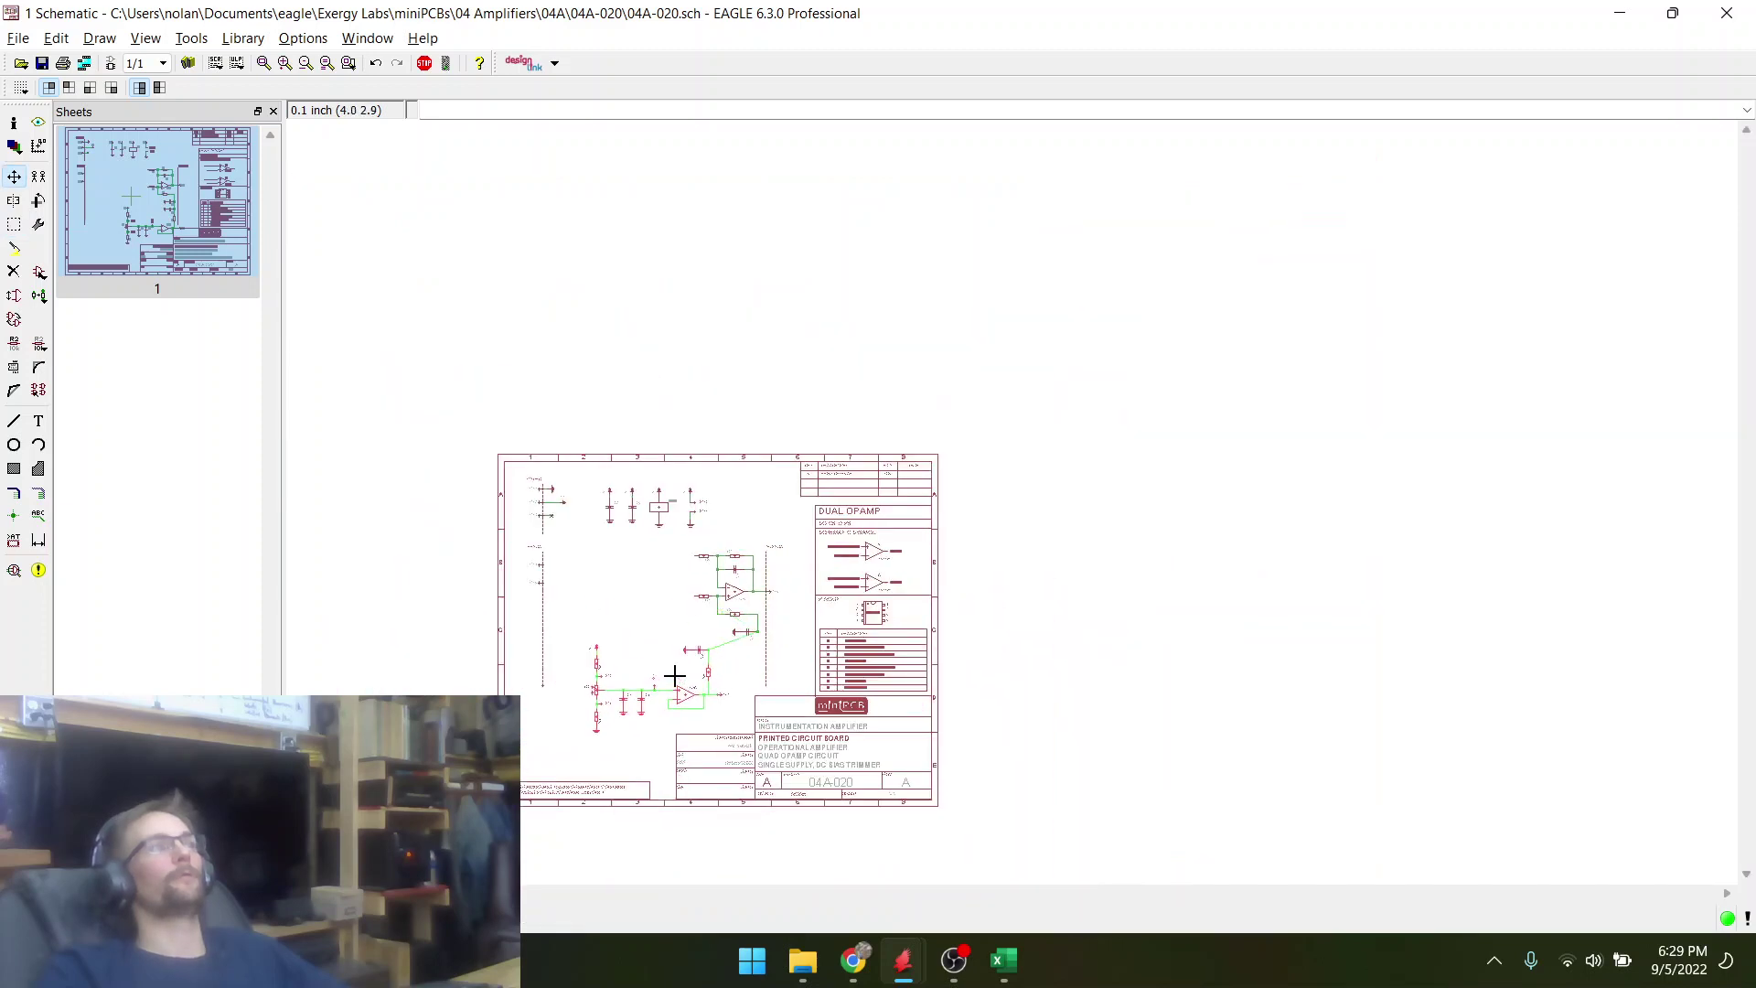
scroll(674, 675, up, 3)
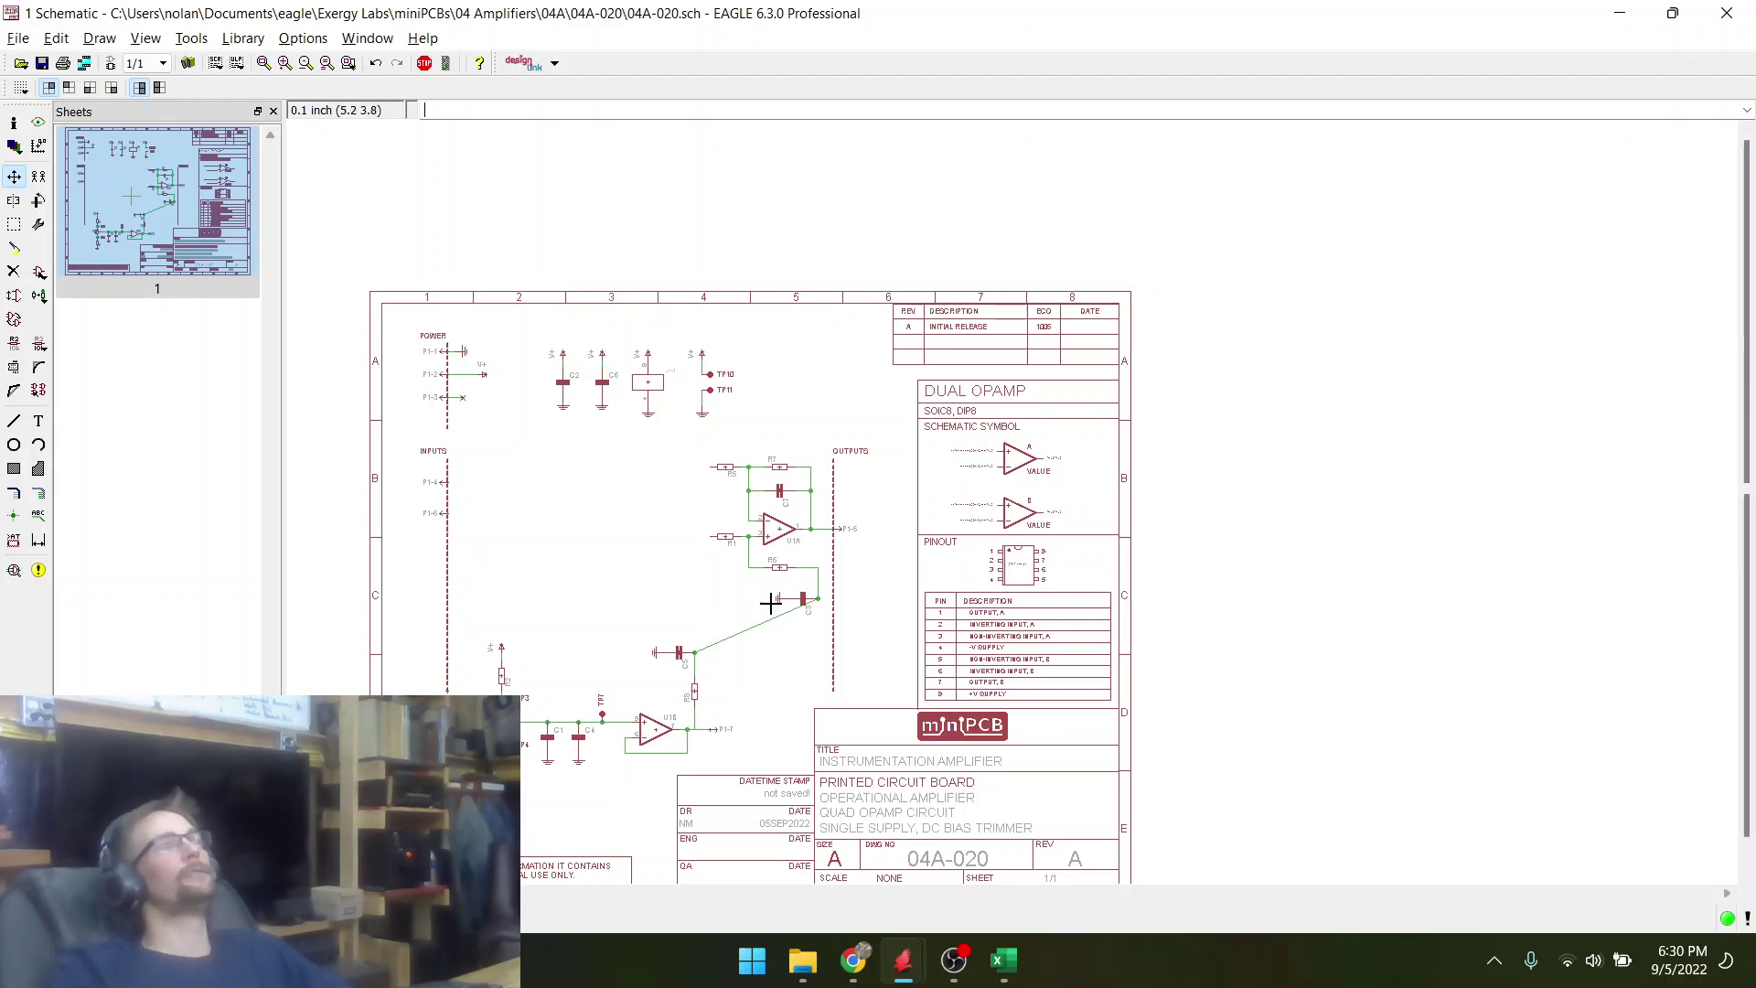
- Examine the wiring around U1A, R6, C3 and C5 between the two op-amp stages
scroll(773, 602, up, 4)
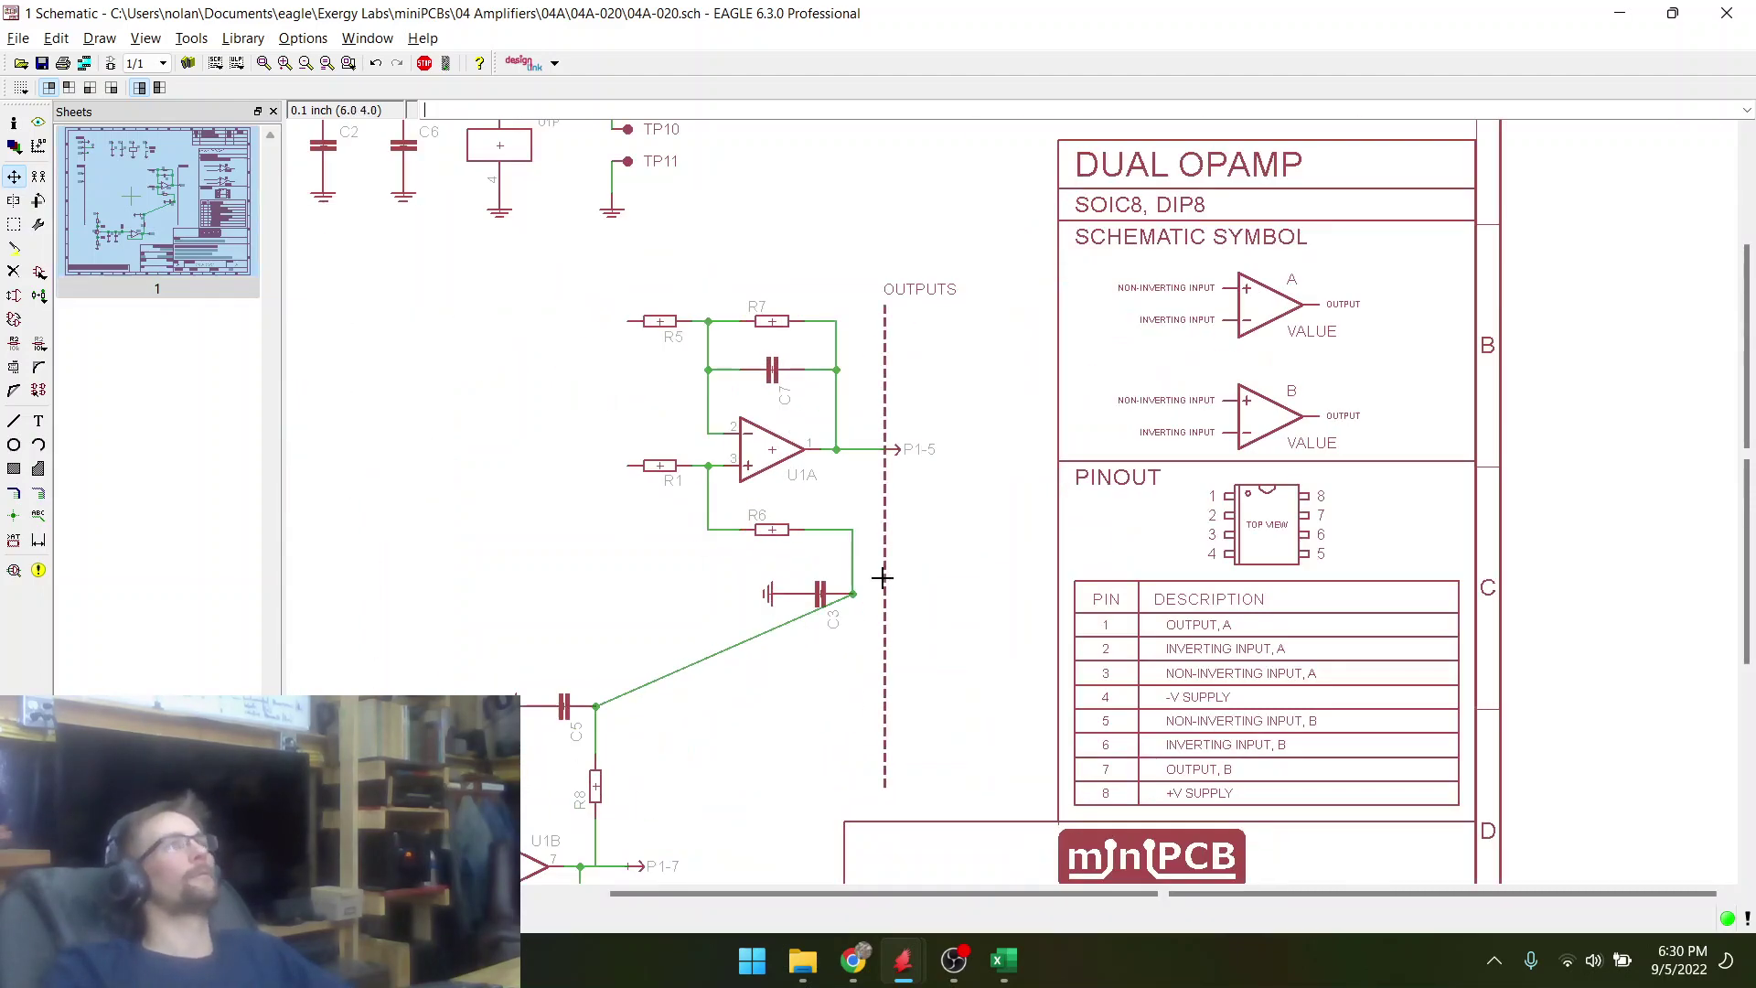
scroll(952, 531, down, 3)
scroll(868, 539, up, 5)
scroll(868, 539, up, 1)
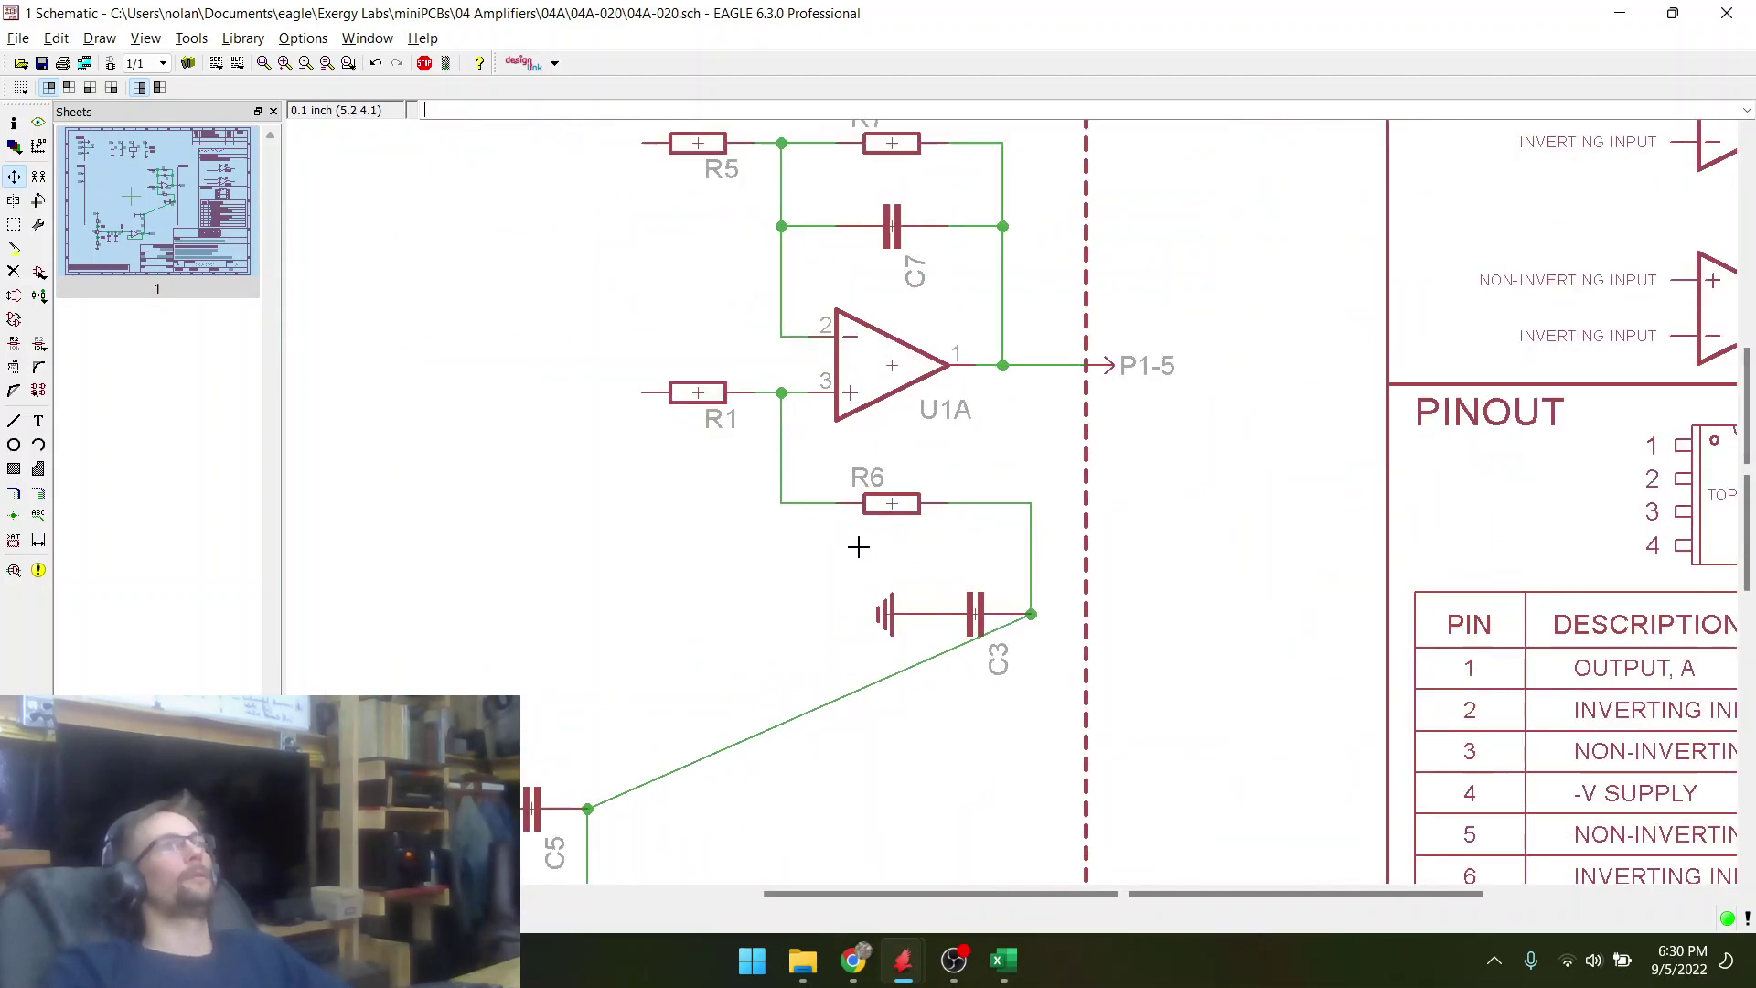
scroll(858, 547, up, 1)
scroll(995, 450, down, 5)
scroll(936, 481, up, 4)
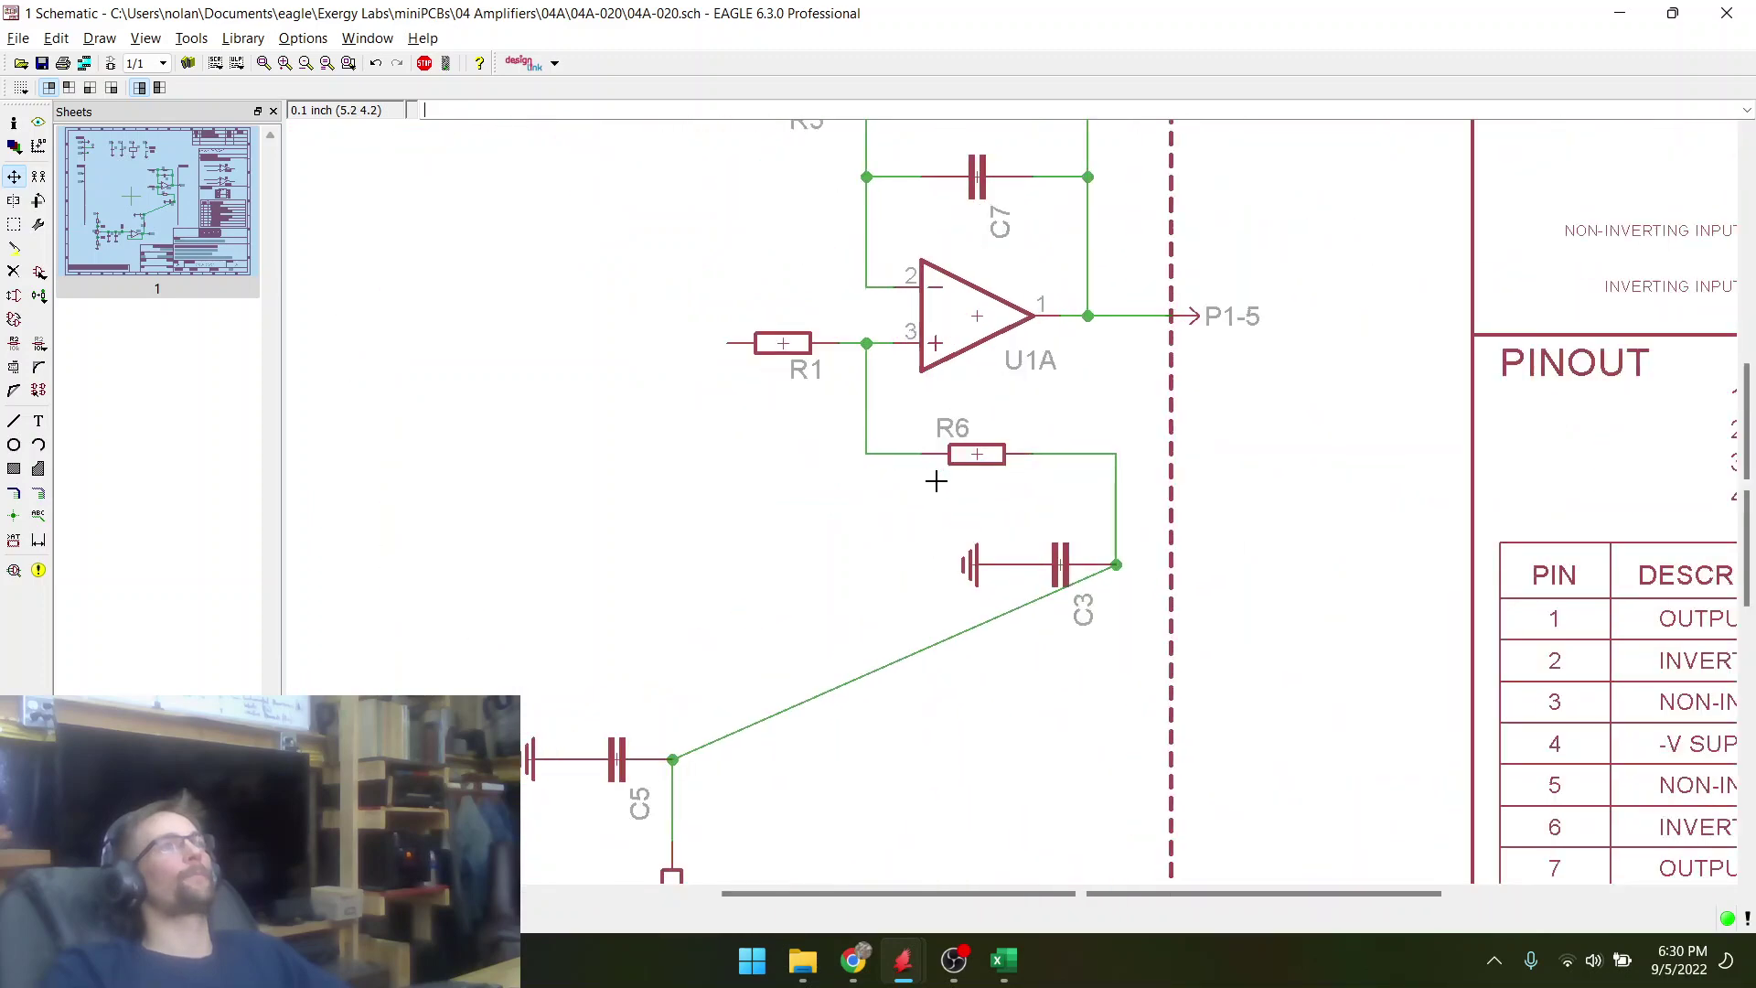
scroll(936, 481, down, 3)
scroll(956, 464, up, 3)
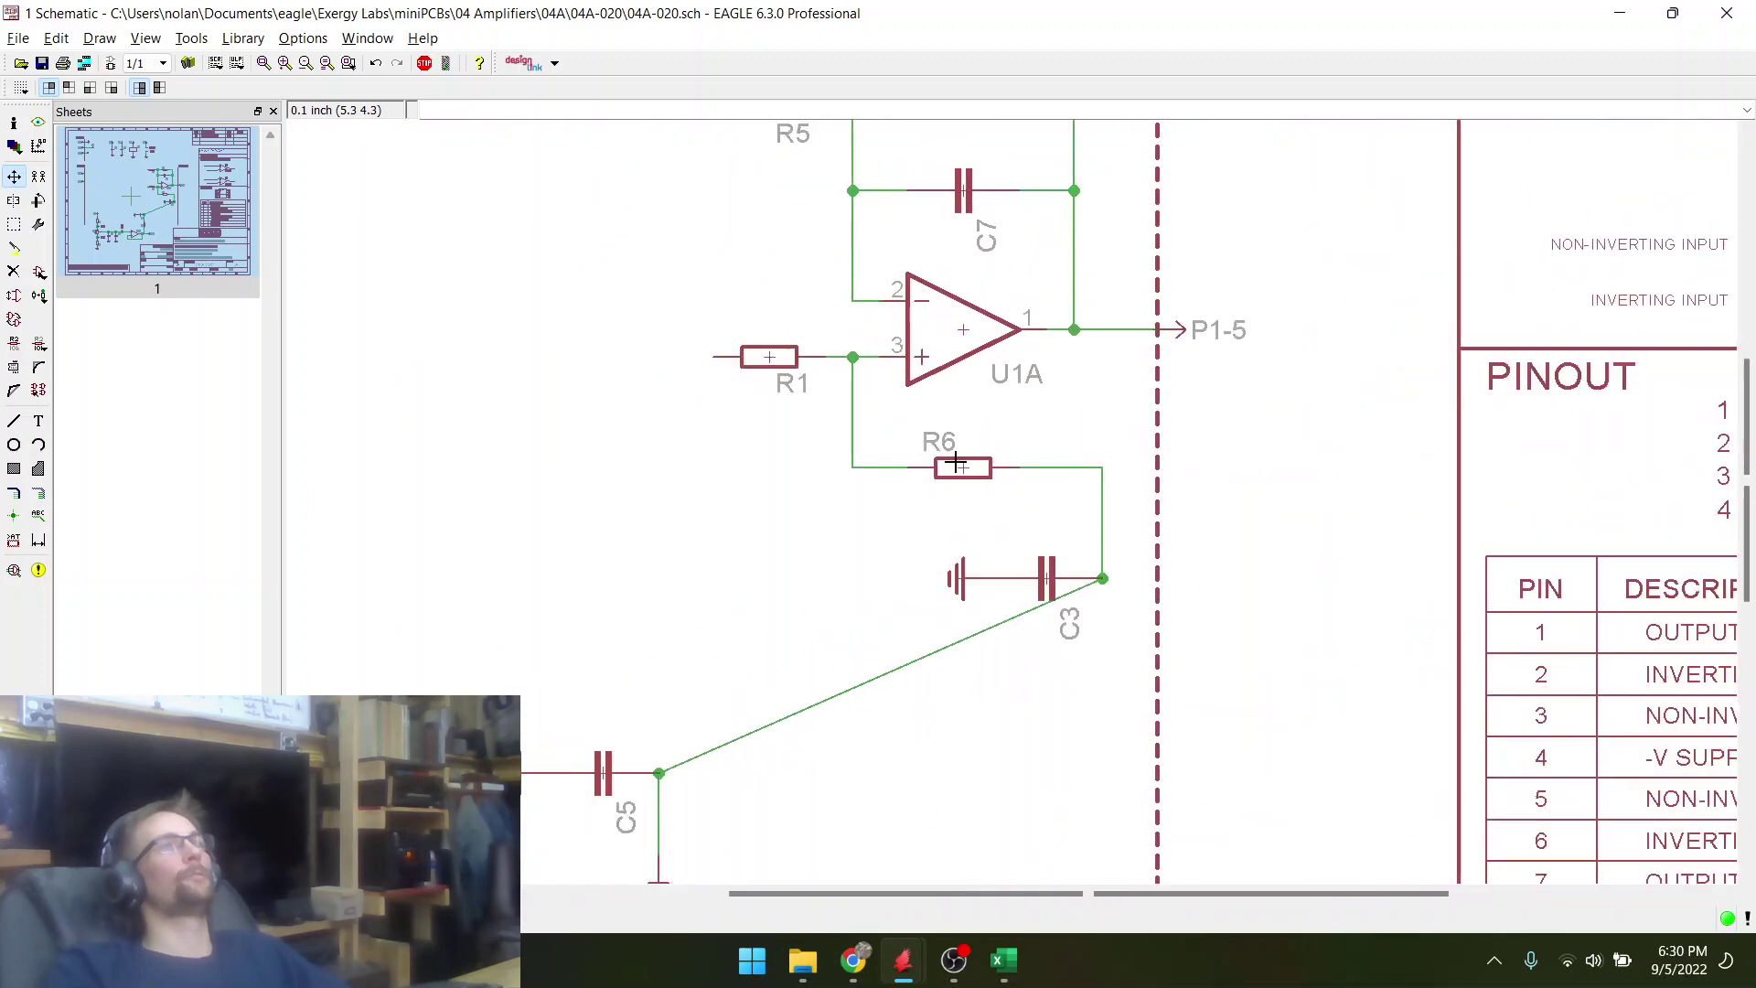
scroll(955, 463, down, 3)
- Group capacitor C3 with its ground symbol and move it directly above C5, in line with R8
click(14, 176)
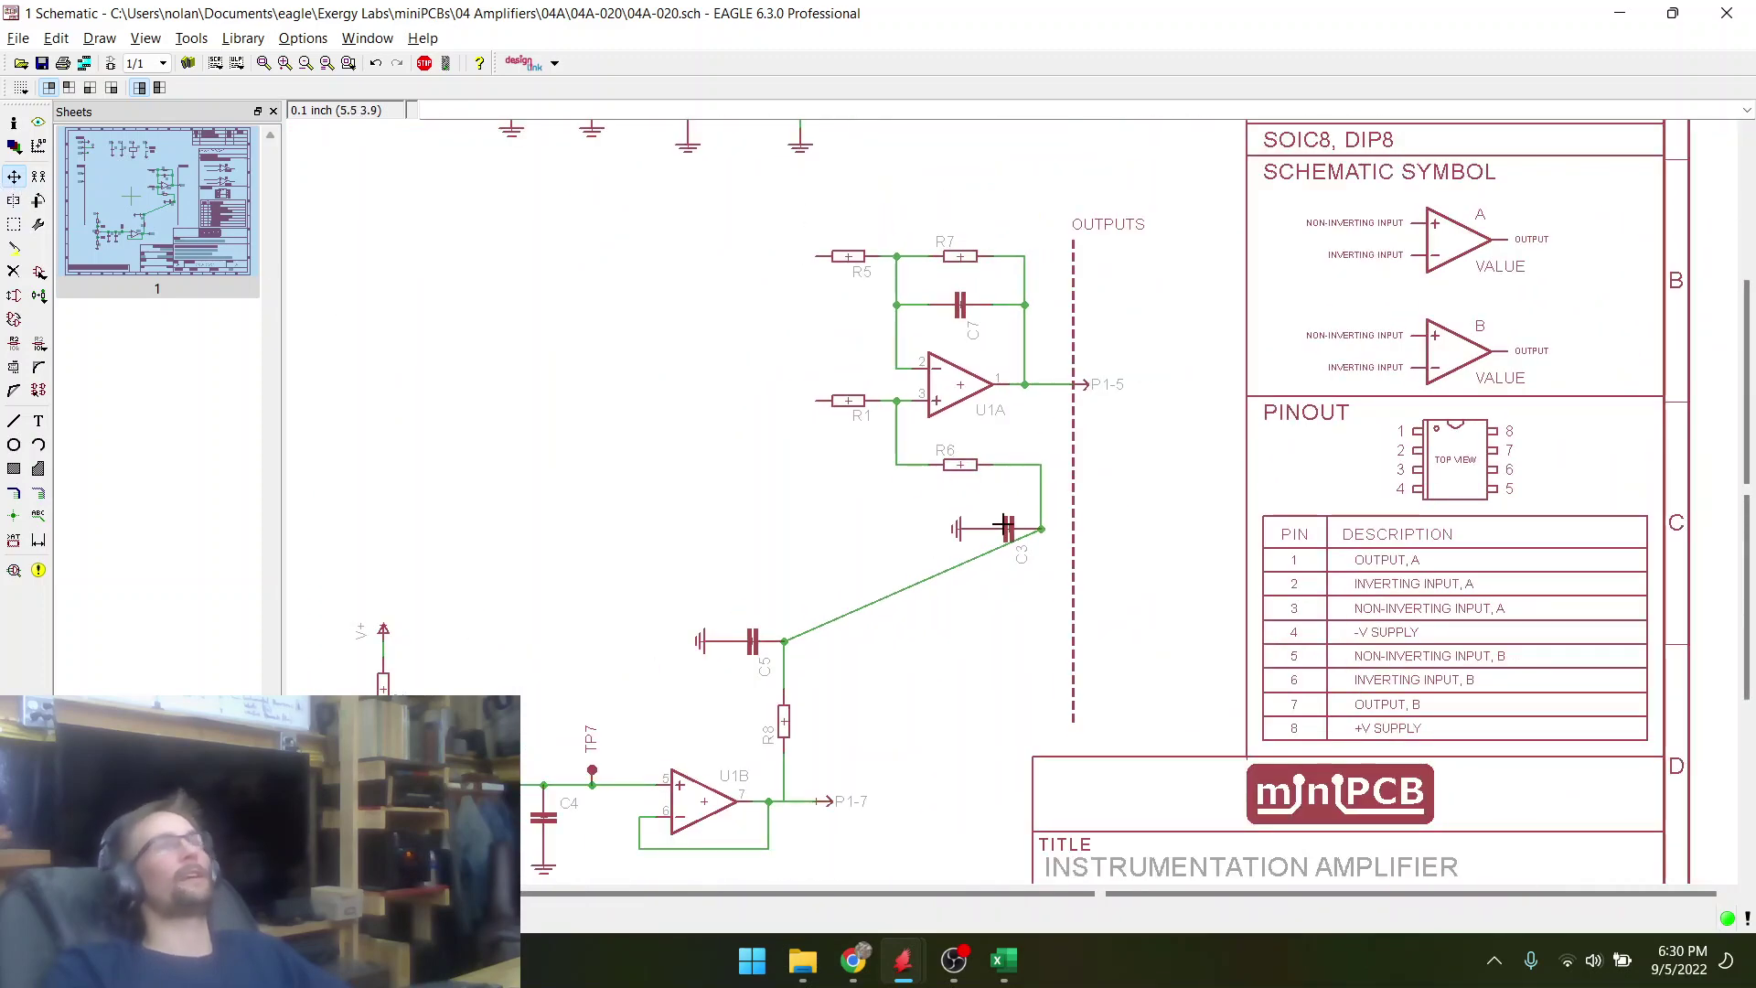
click(13, 224)
drag(924, 507, 1053, 560)
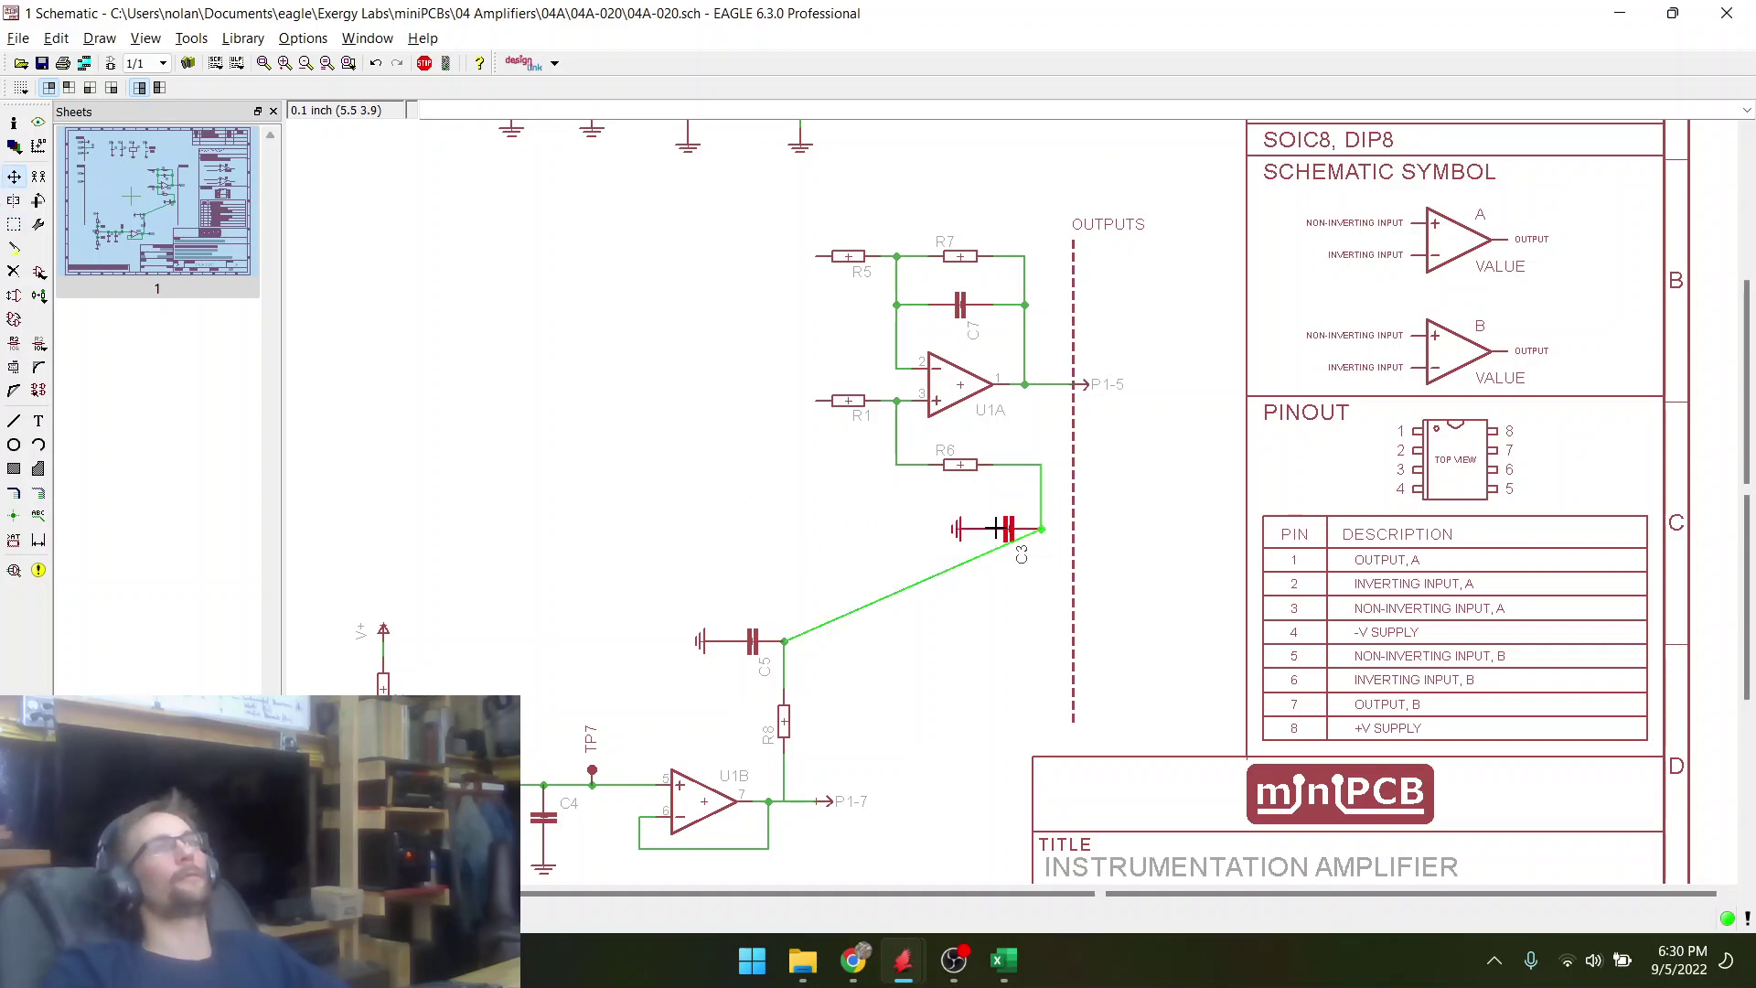
right_click(1005, 519)
click(1052, 911)
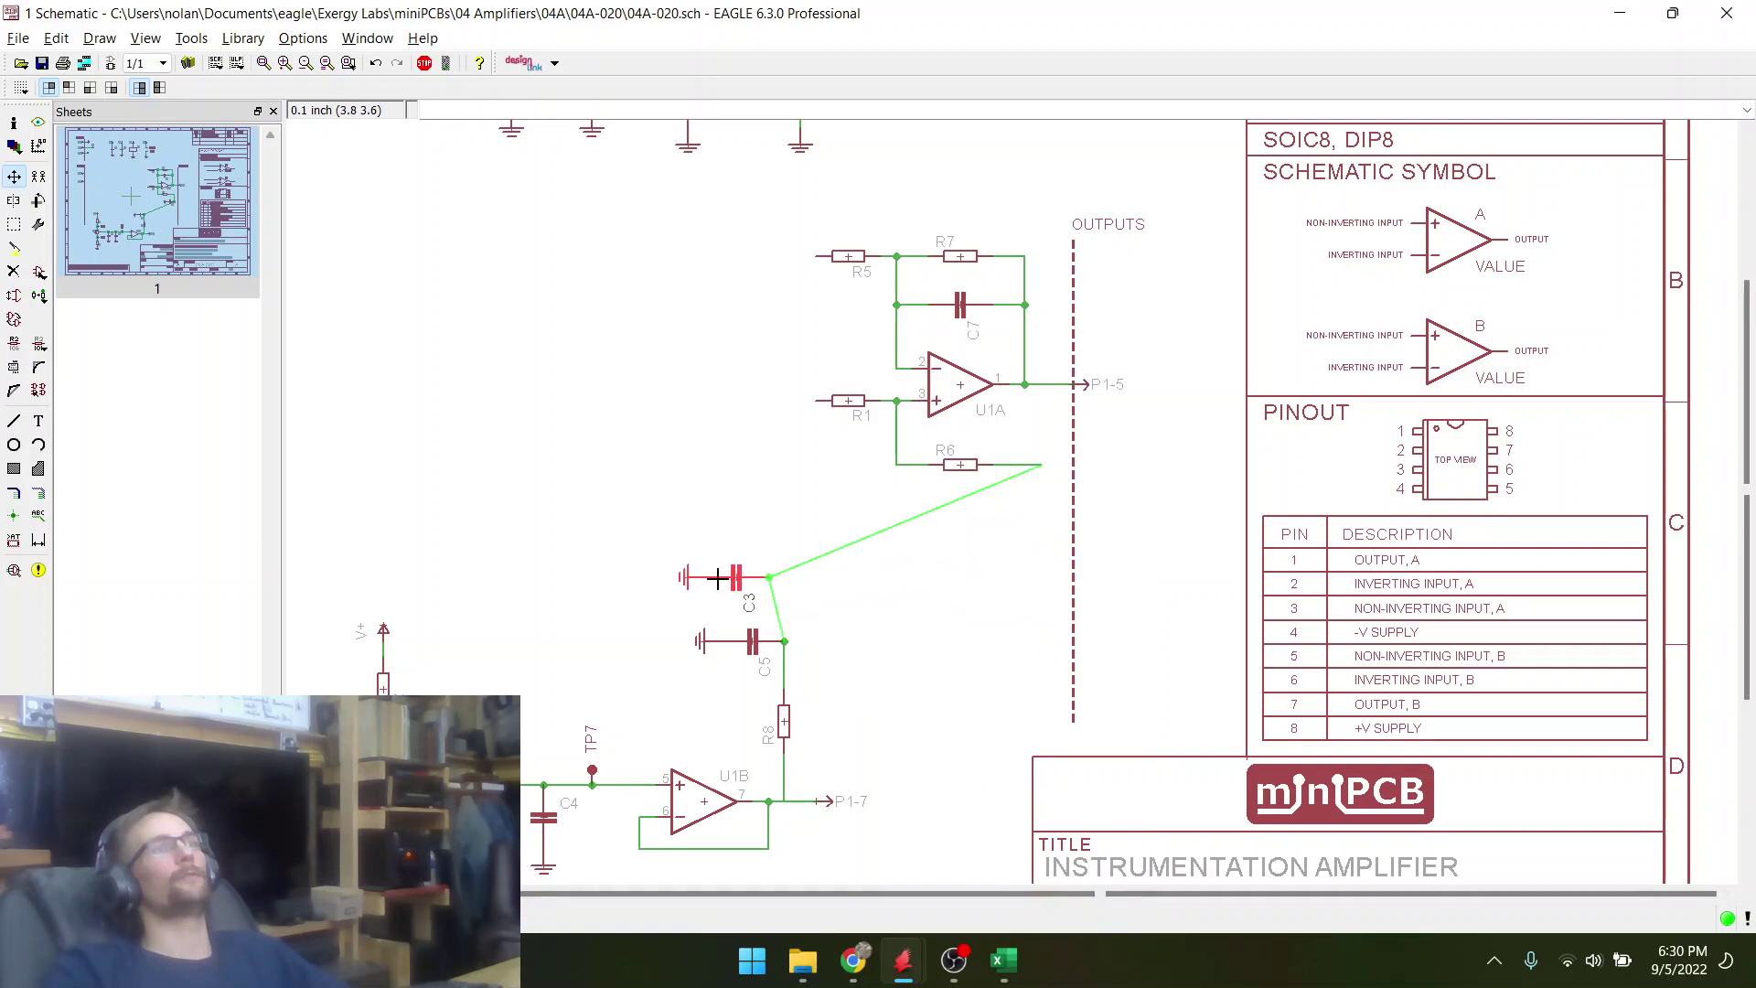
click(728, 568)
- Pull the wire corner beside R6 down toward C3, and rotate R6 vertical directly below the junction at U1A's non-inverting input
scroll(937, 494, up, 3)
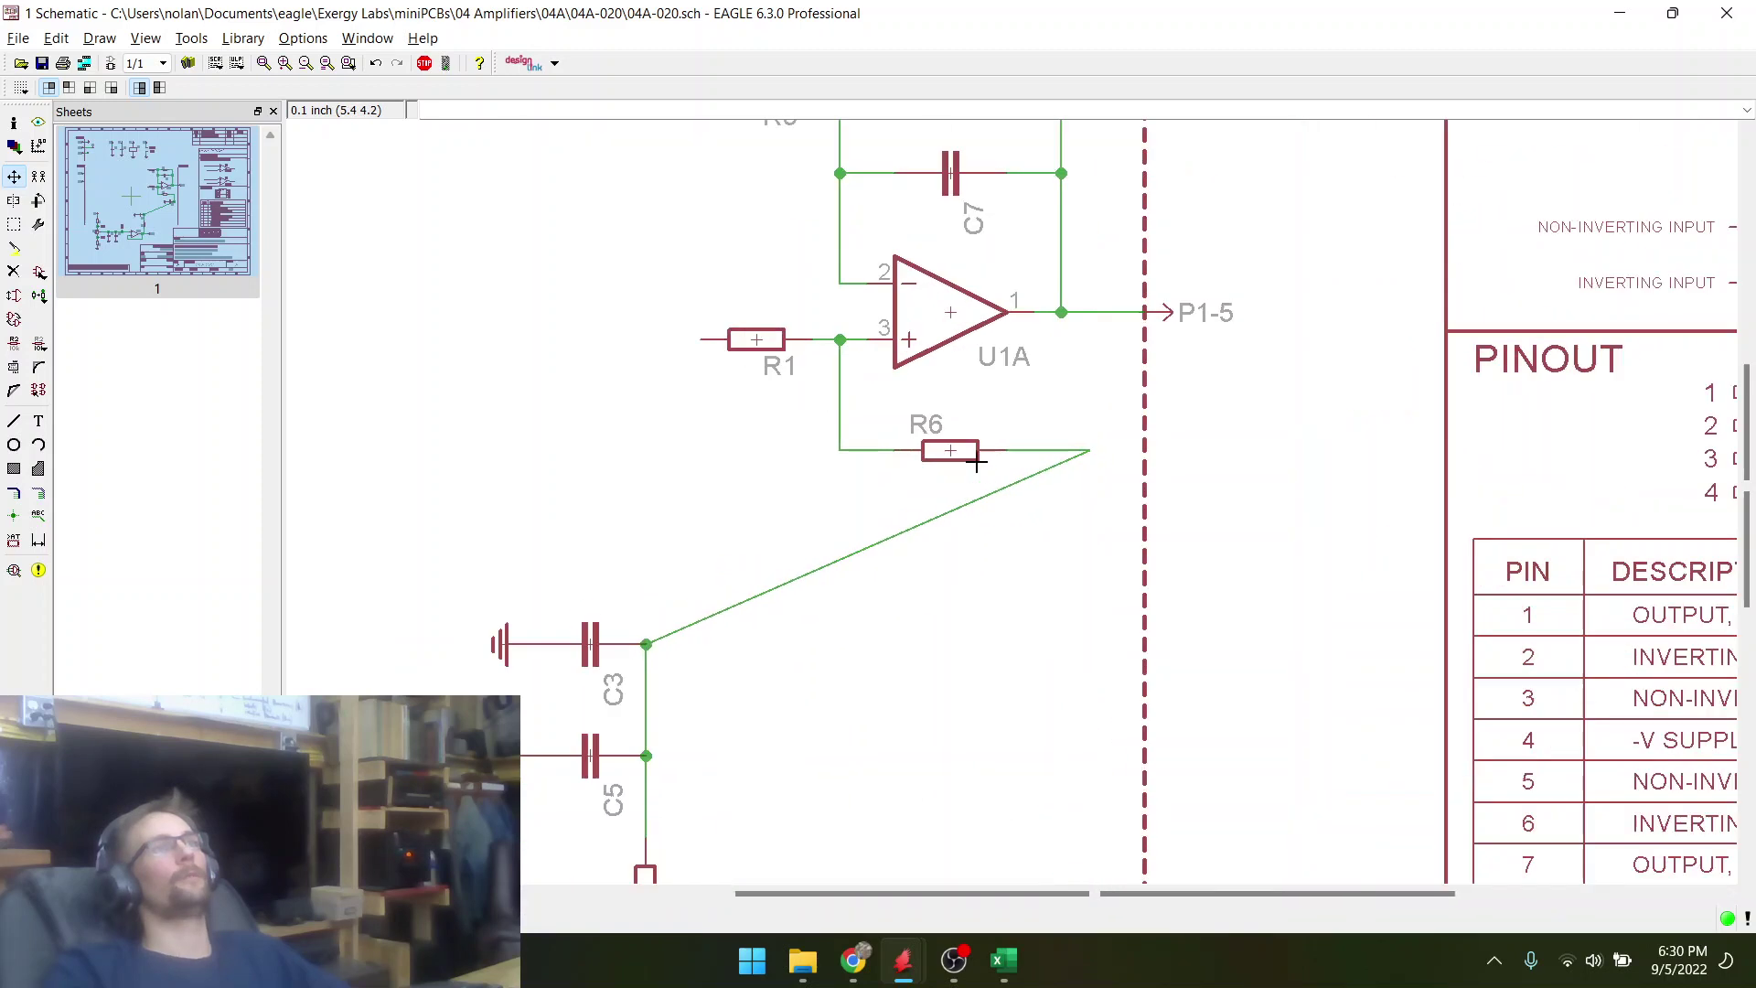
click(1093, 452)
click(754, 605)
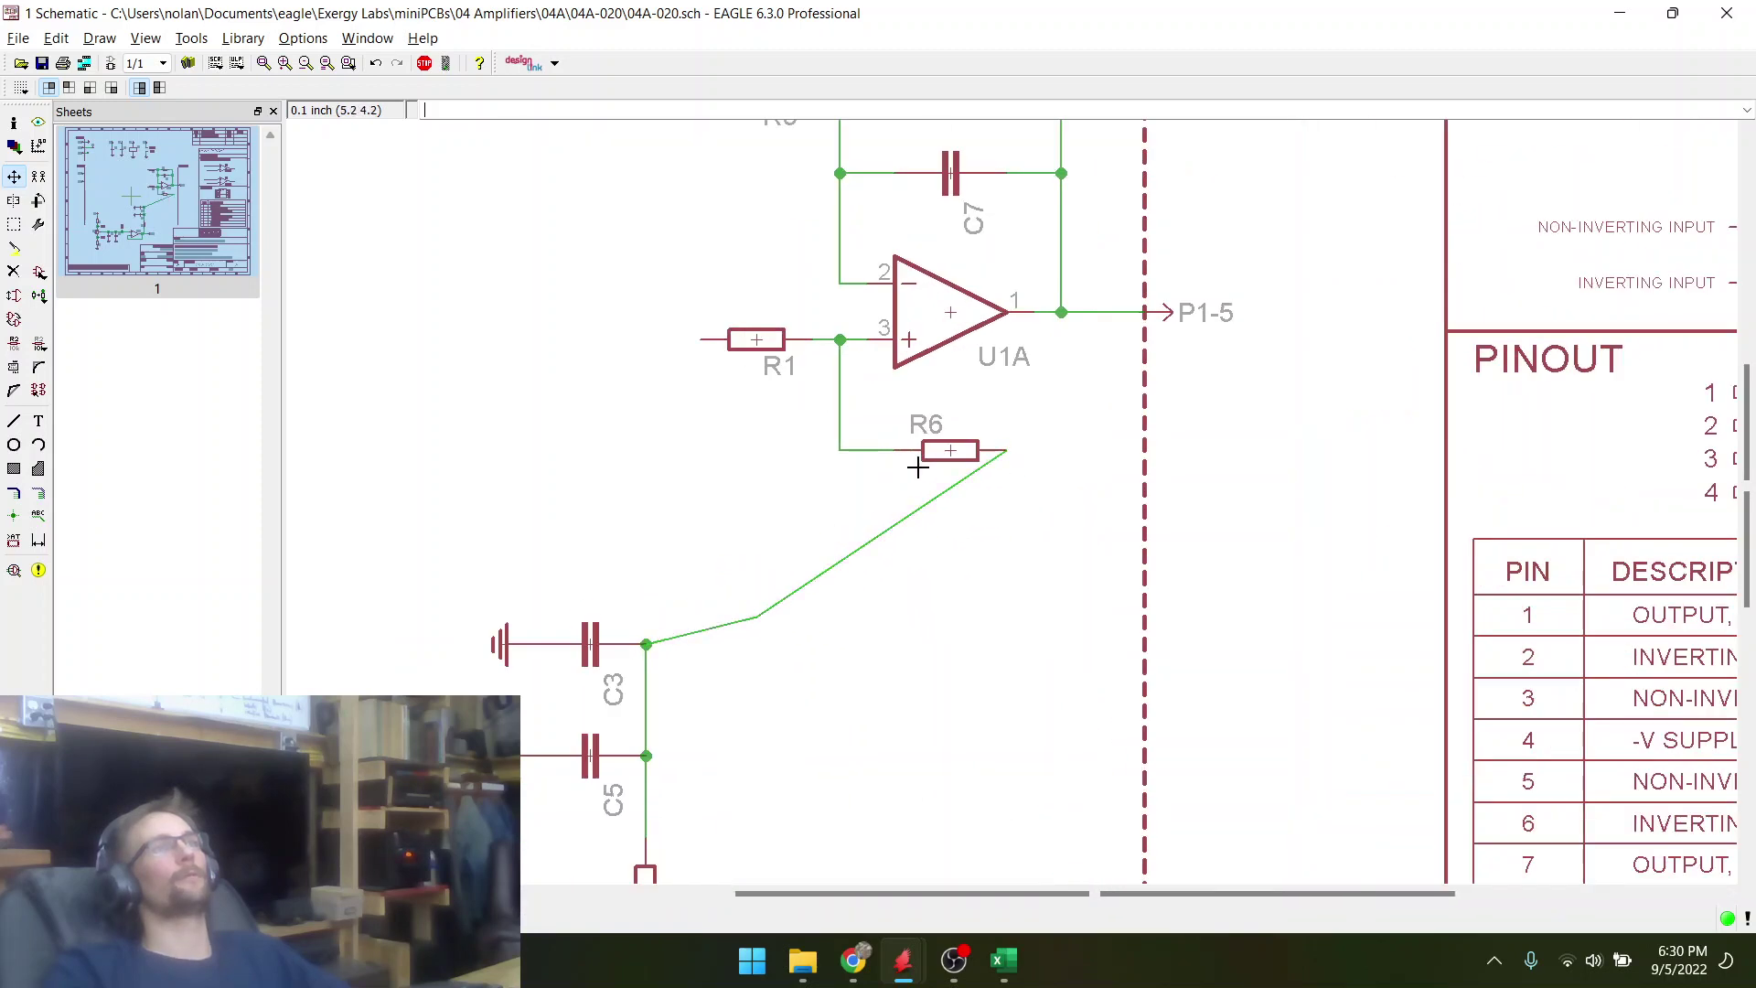
click(950, 452)
right_click(897, 501)
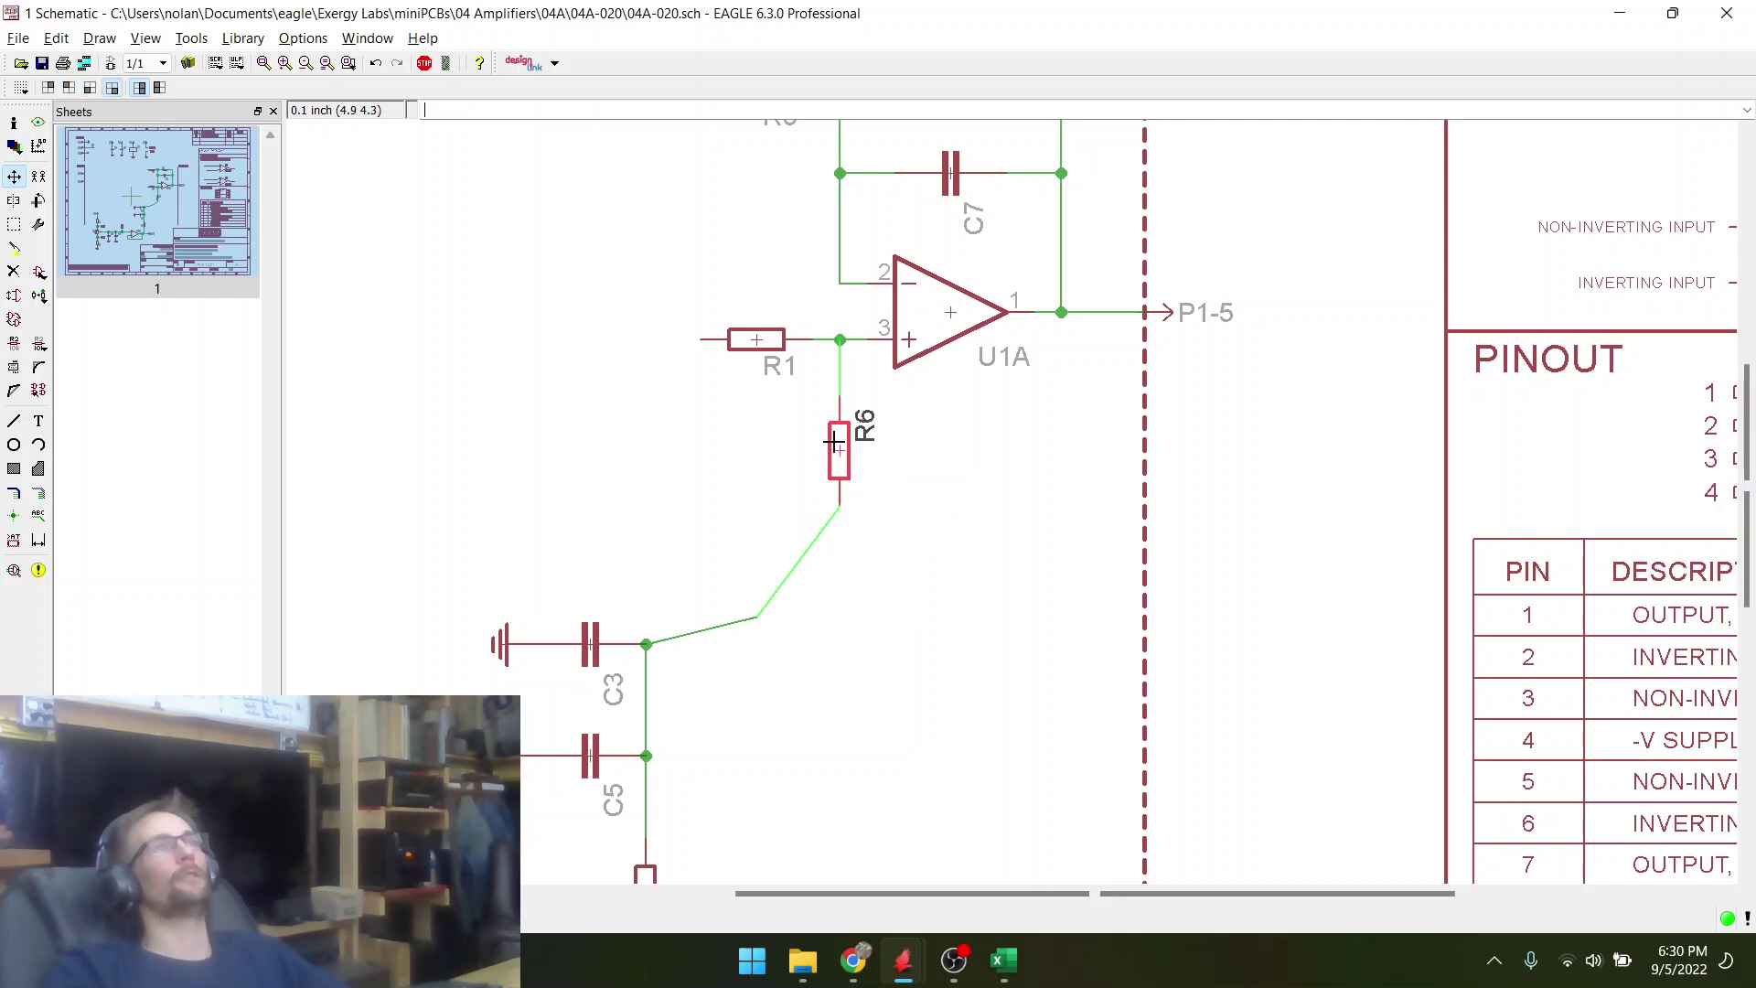
click(835, 443)
scroll(549, 448, down, 3)
scroll(623, 399, up, 2)
scroll(702, 446, down, 1)
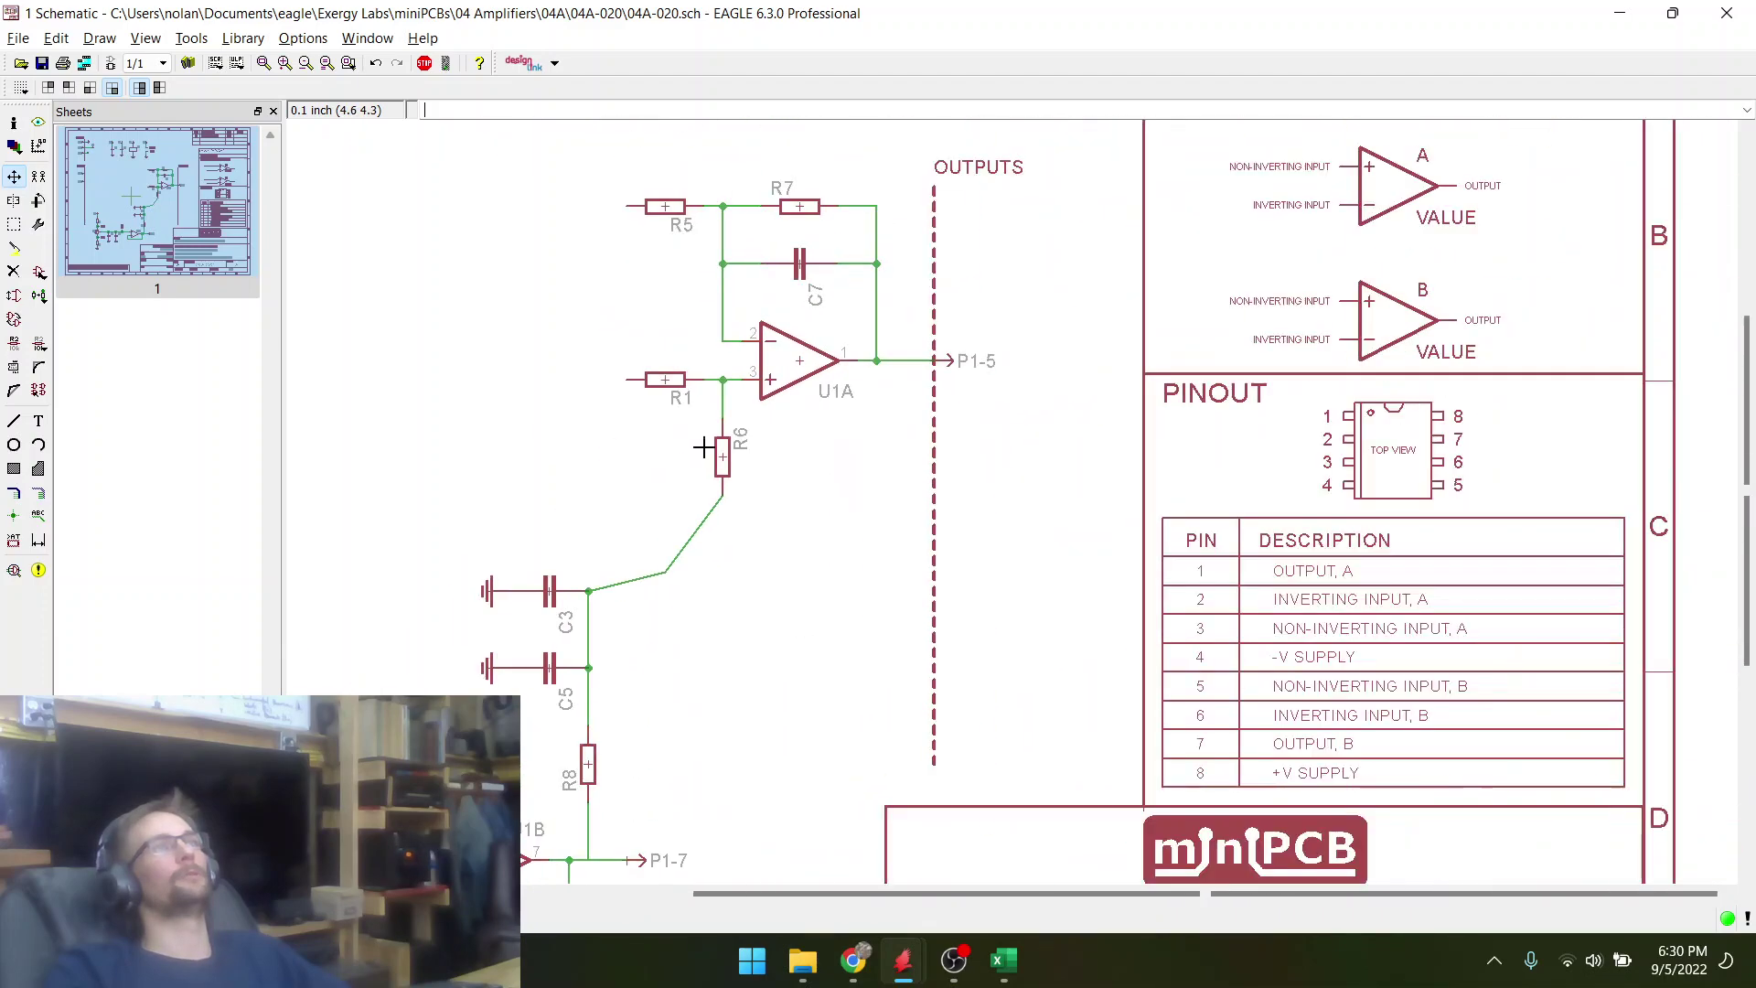
scroll(703, 447, up, 1)
scroll(718, 448, down, 2)
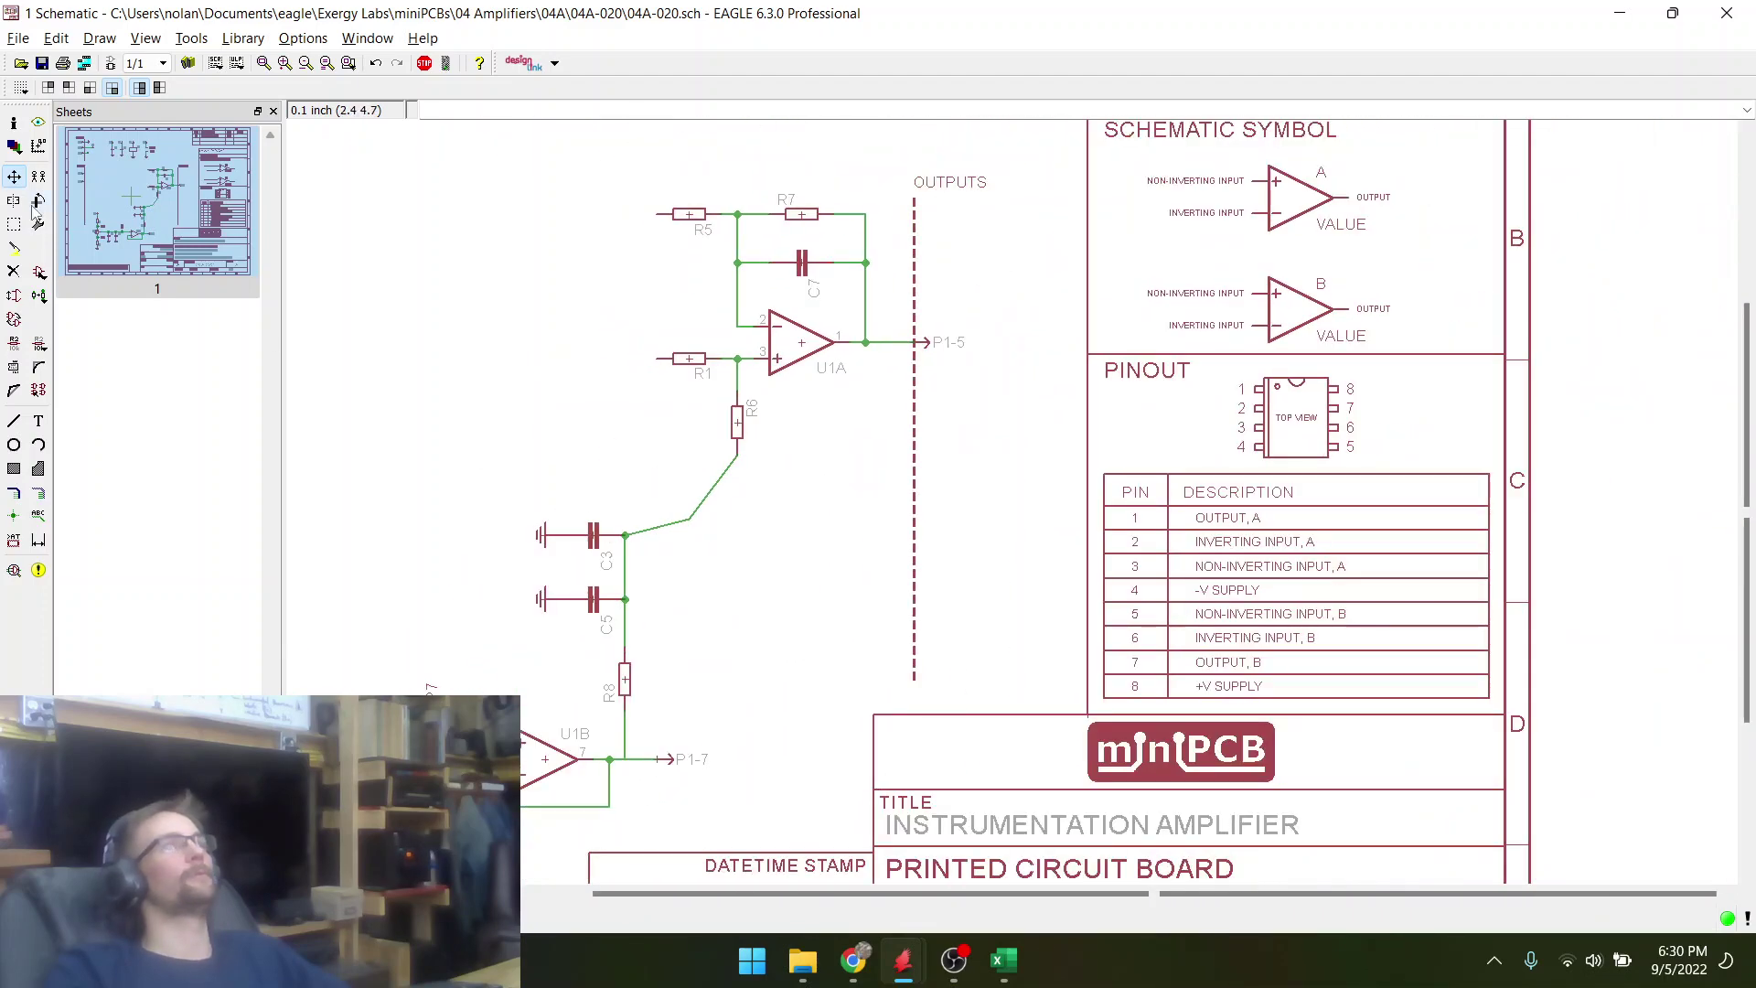
- Group capacitors C3 and C5 with their ground symbols, rotate them upright, and place them below R6 with C3 directly in line
click(14, 224)
drag(515, 510, 622, 641)
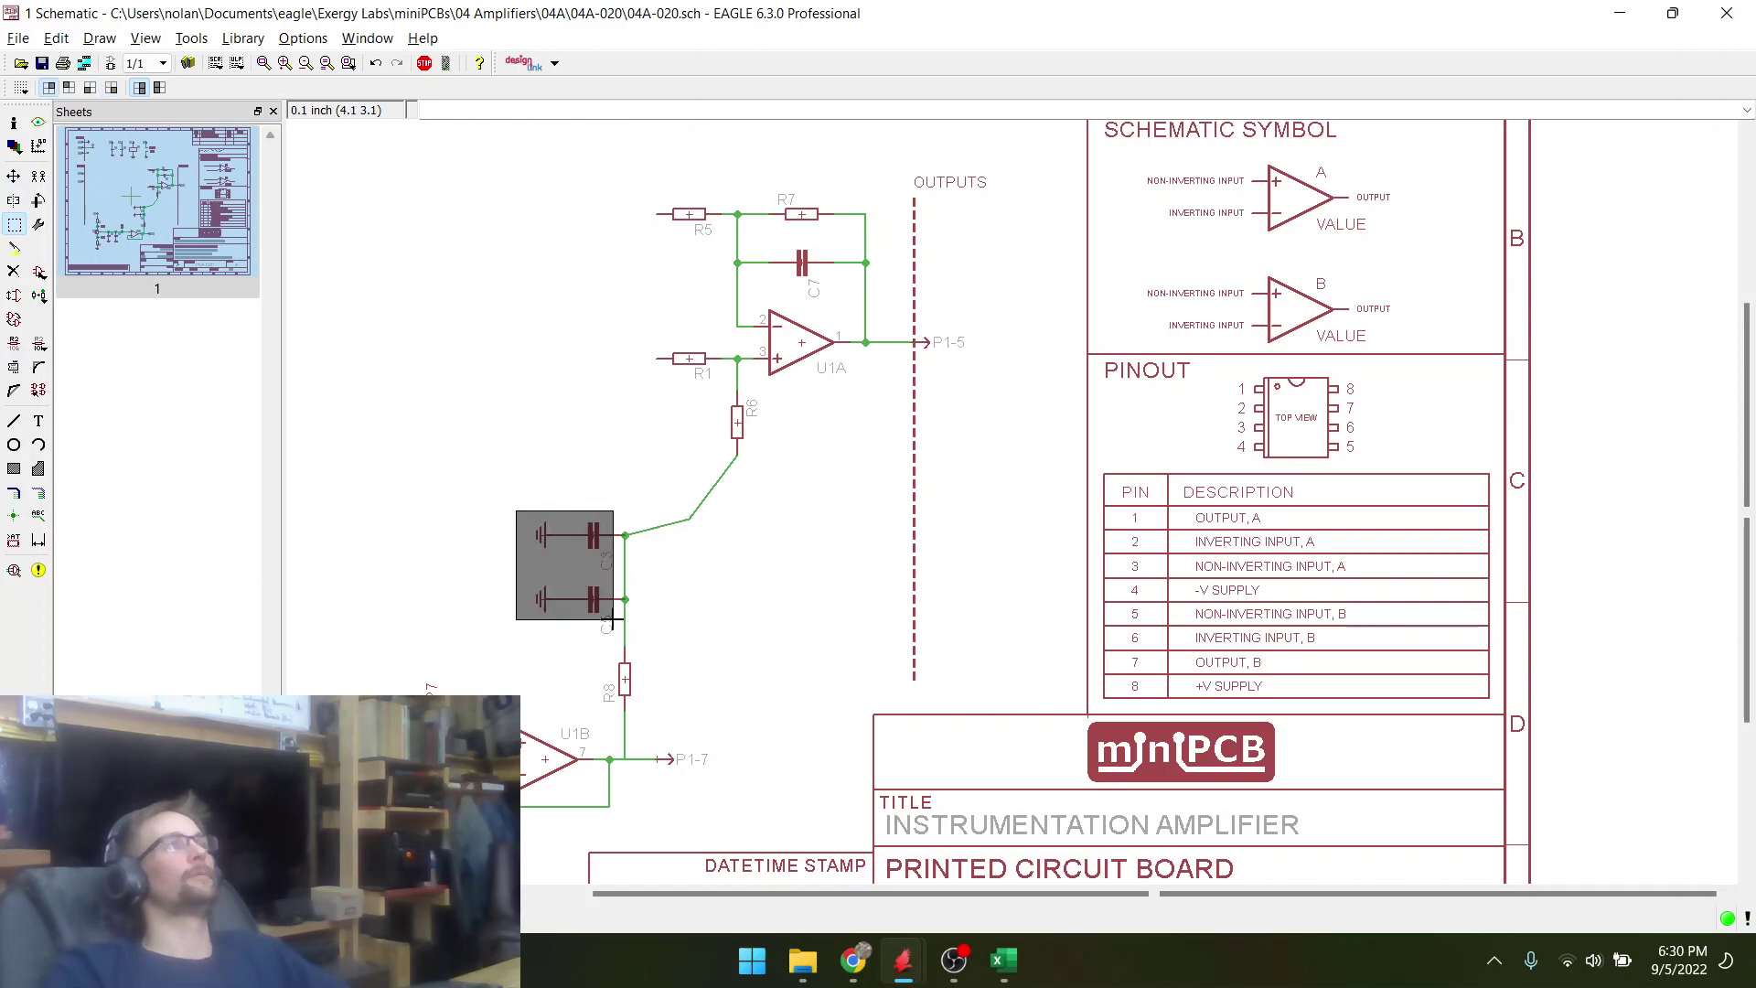
right_click(581, 566)
click(641, 519)
right_click(804, 518)
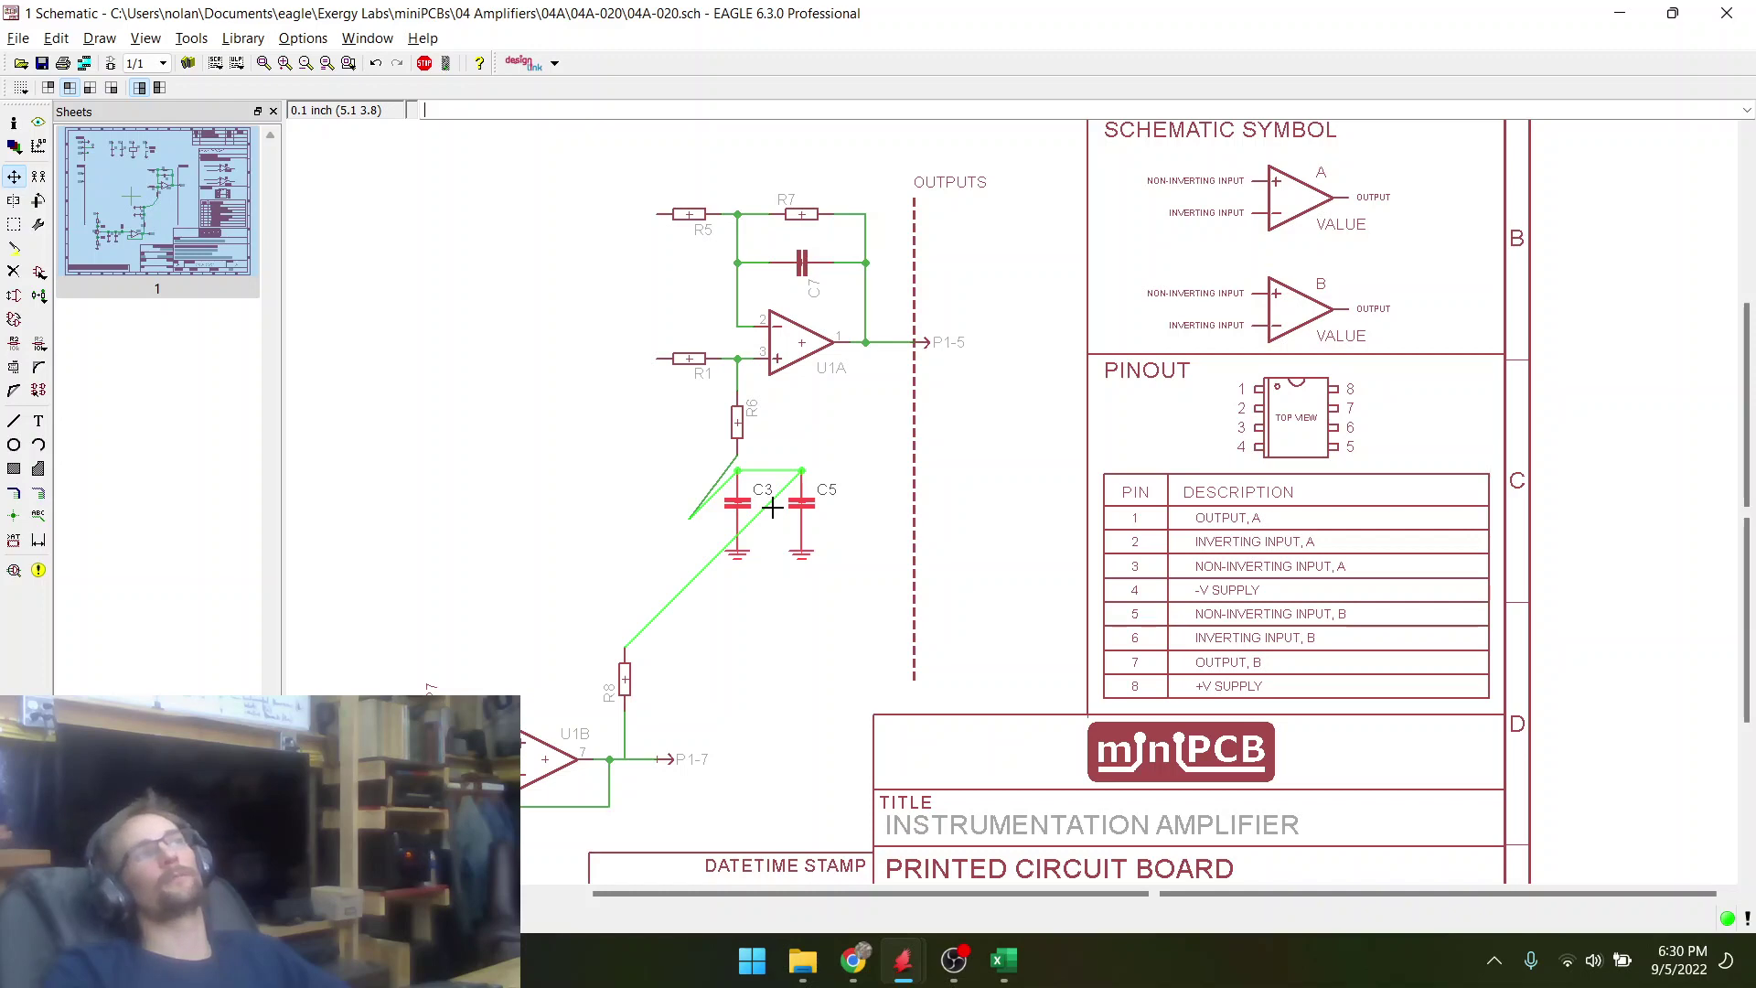
click(773, 508)
- Move the leftover wire corner between R6 and C3 onto C3's junction to straighten the connection
scroll(686, 494, up, 2)
click(698, 533)
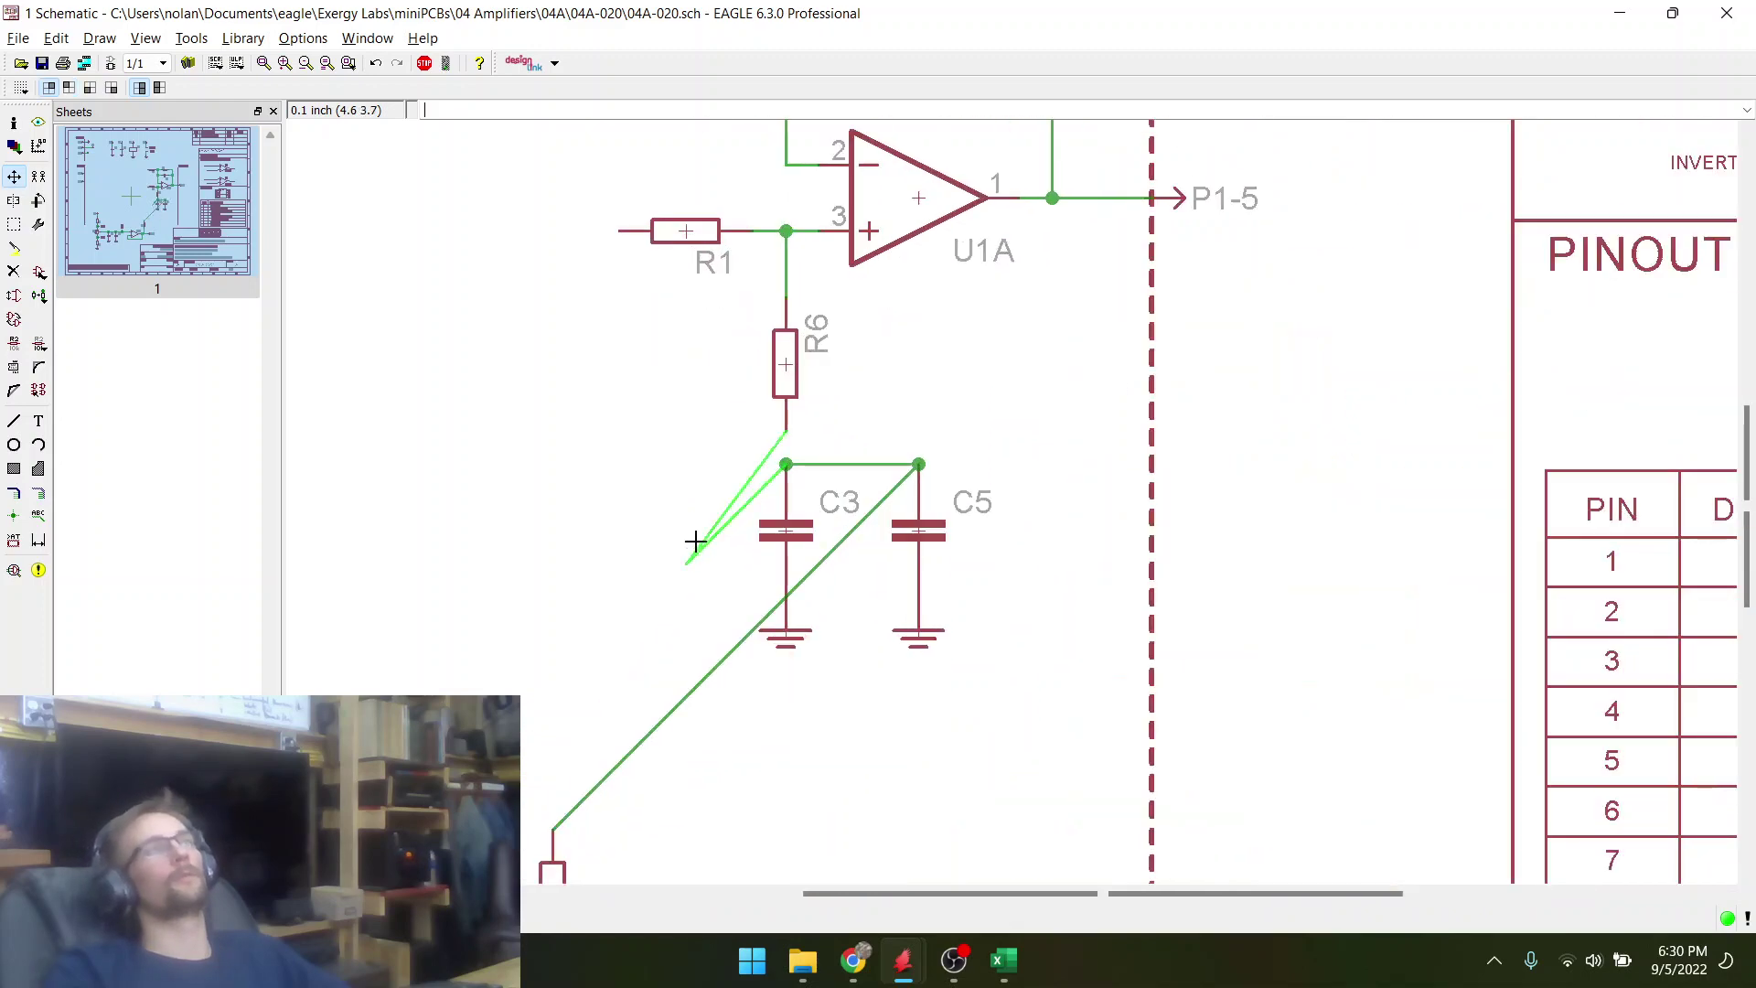
click(780, 464)
- Move resistor R8 beside C5, just inside the OUTPUTS line, and bend its wire from C5's junction into a right angle
scroll(818, 338, down, 5)
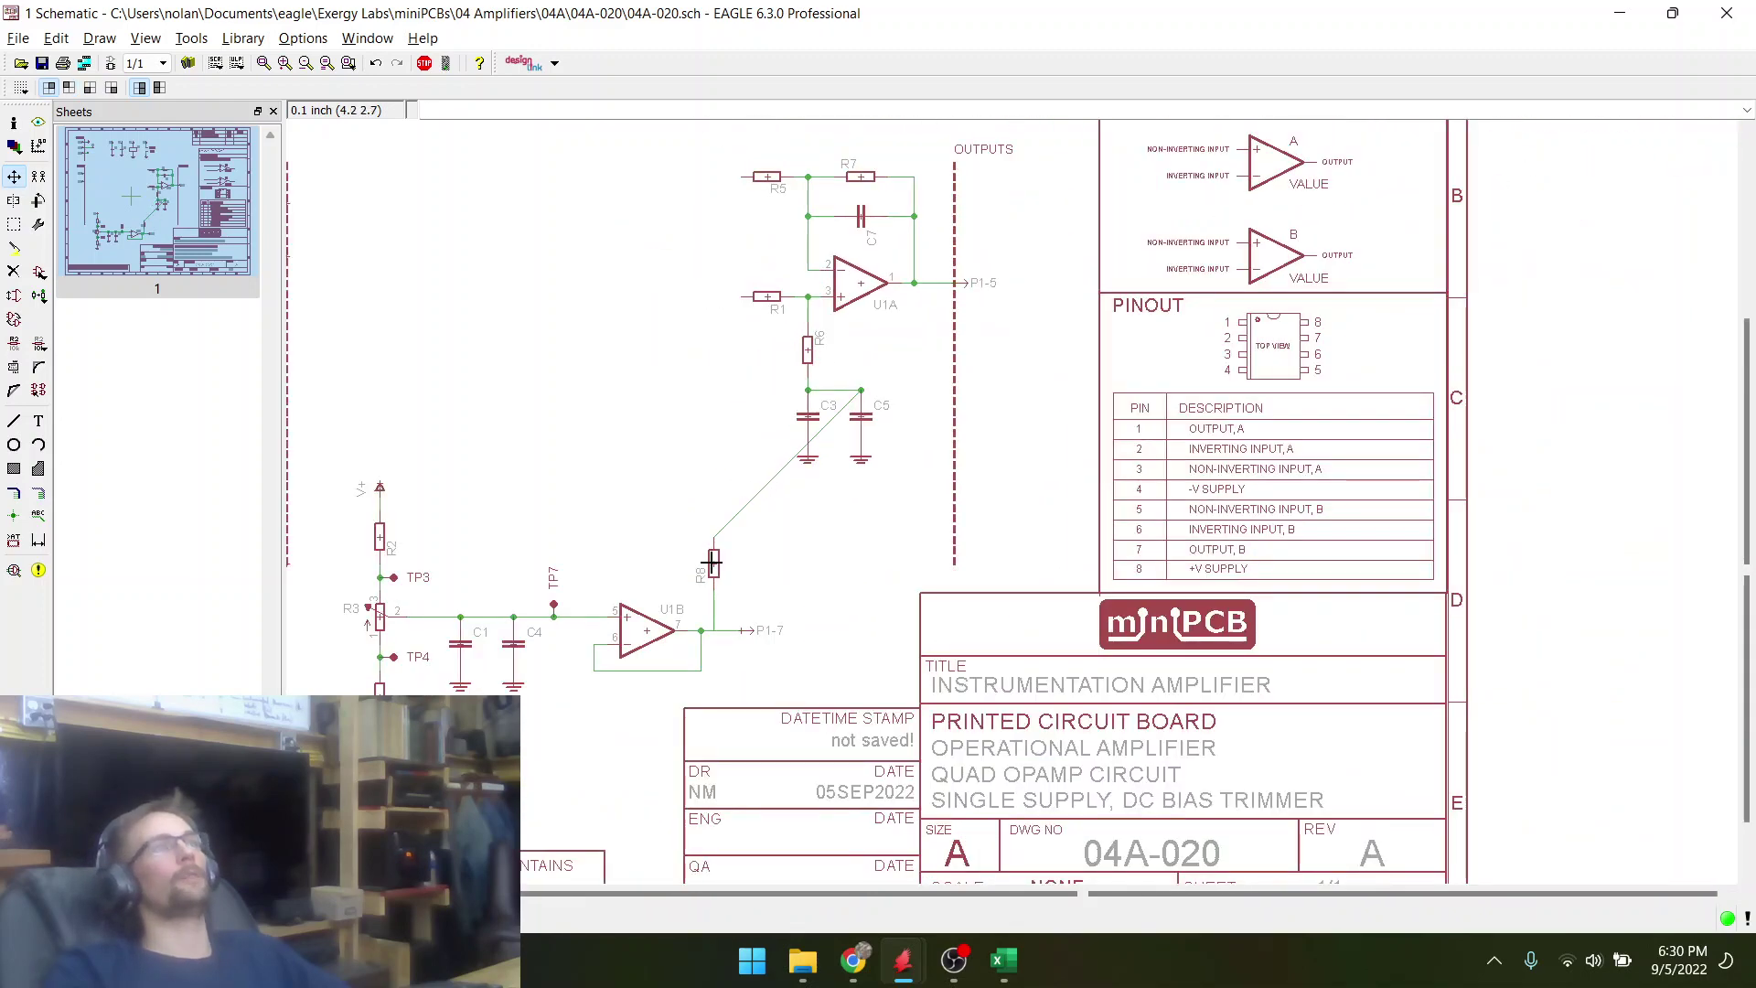
click(712, 562)
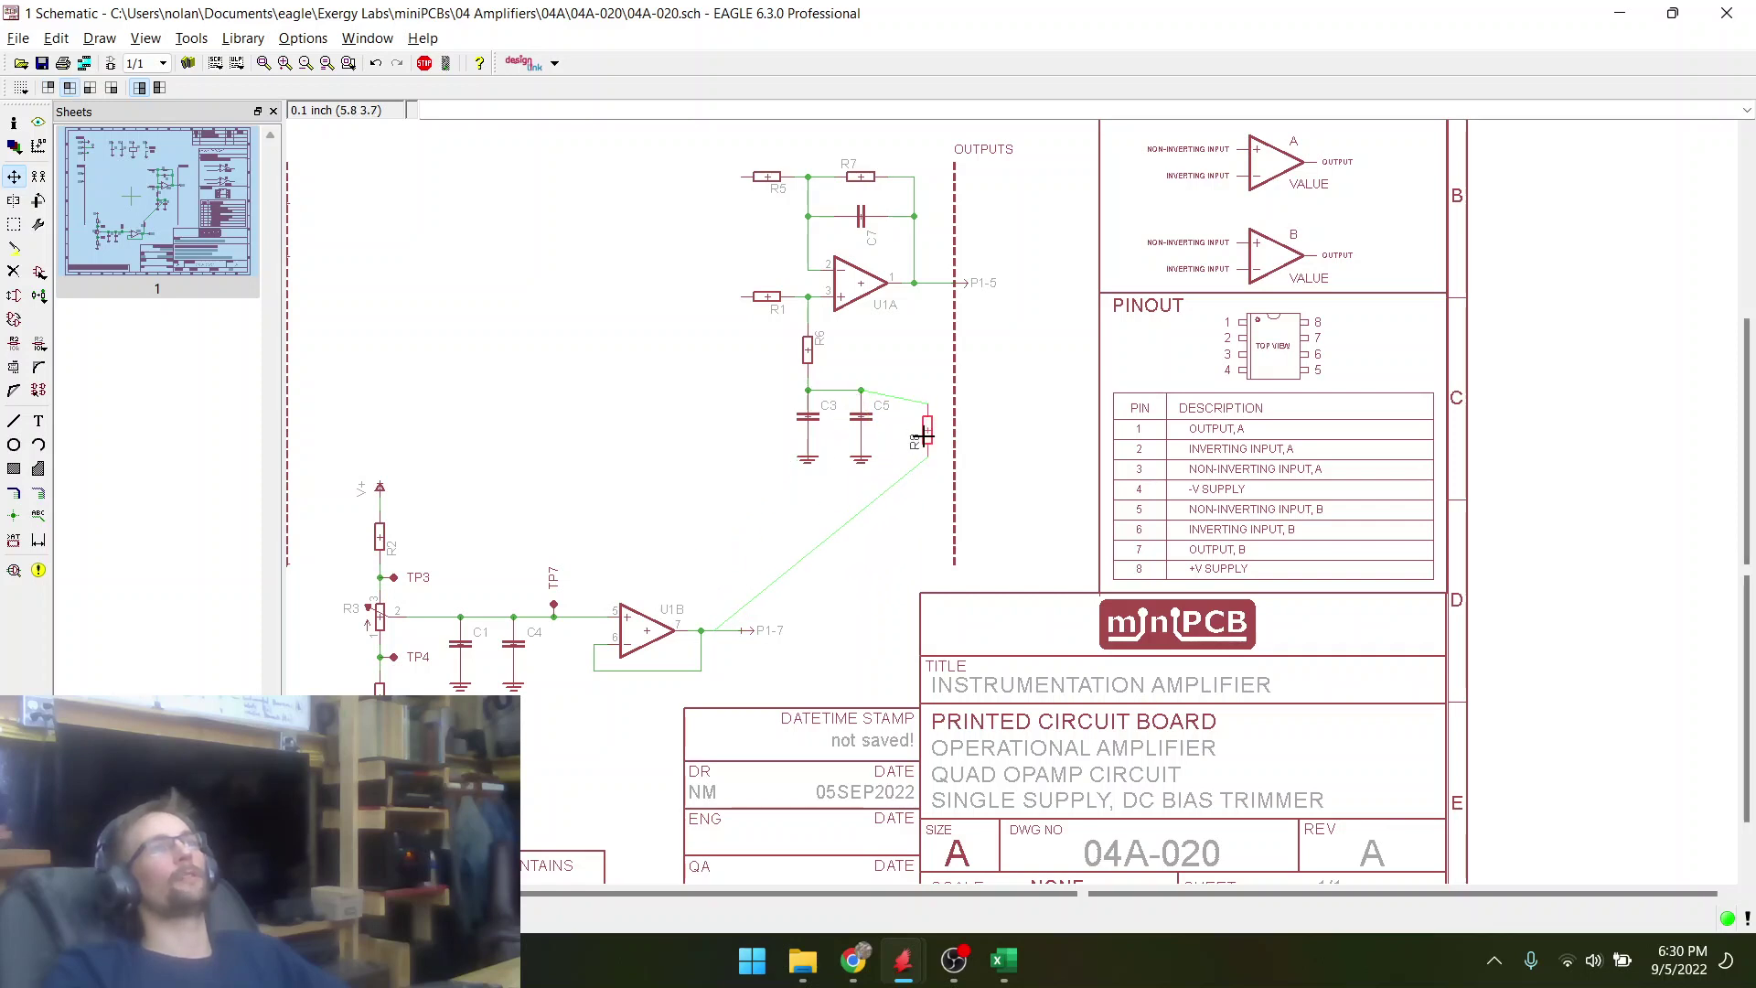
click(927, 437)
click(13, 389)
scroll(919, 342, up, 2)
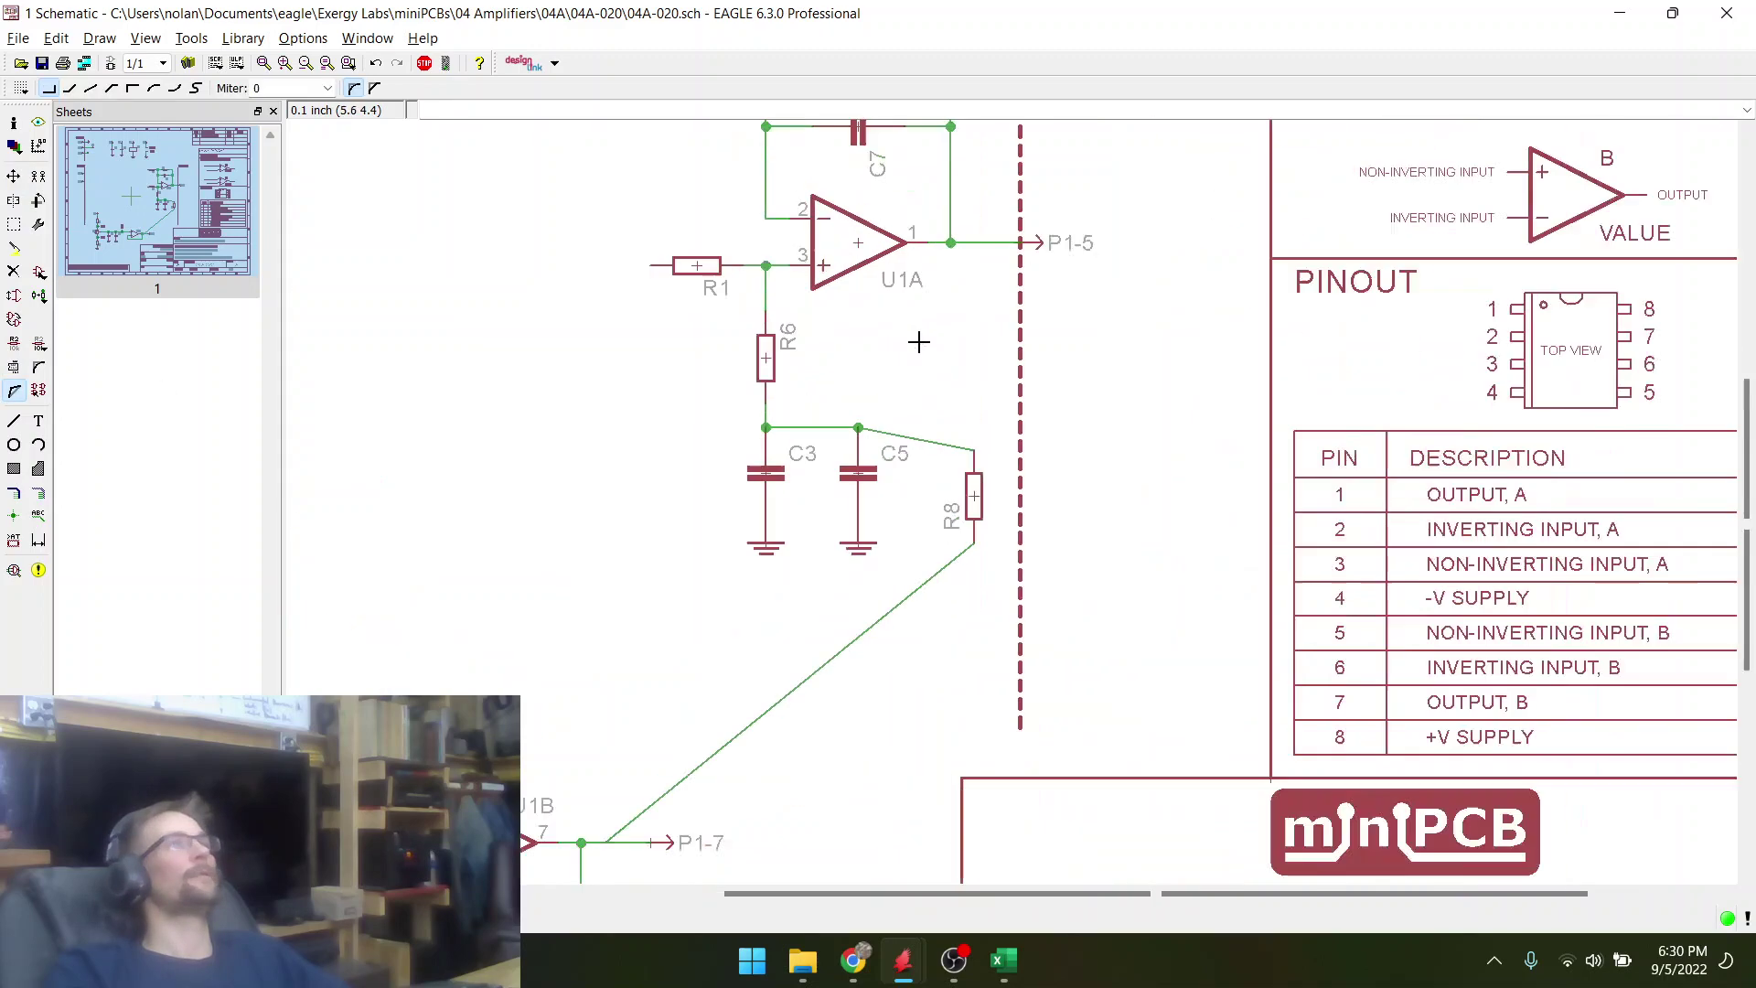
scroll(920, 342, up, 3)
click(959, 524)
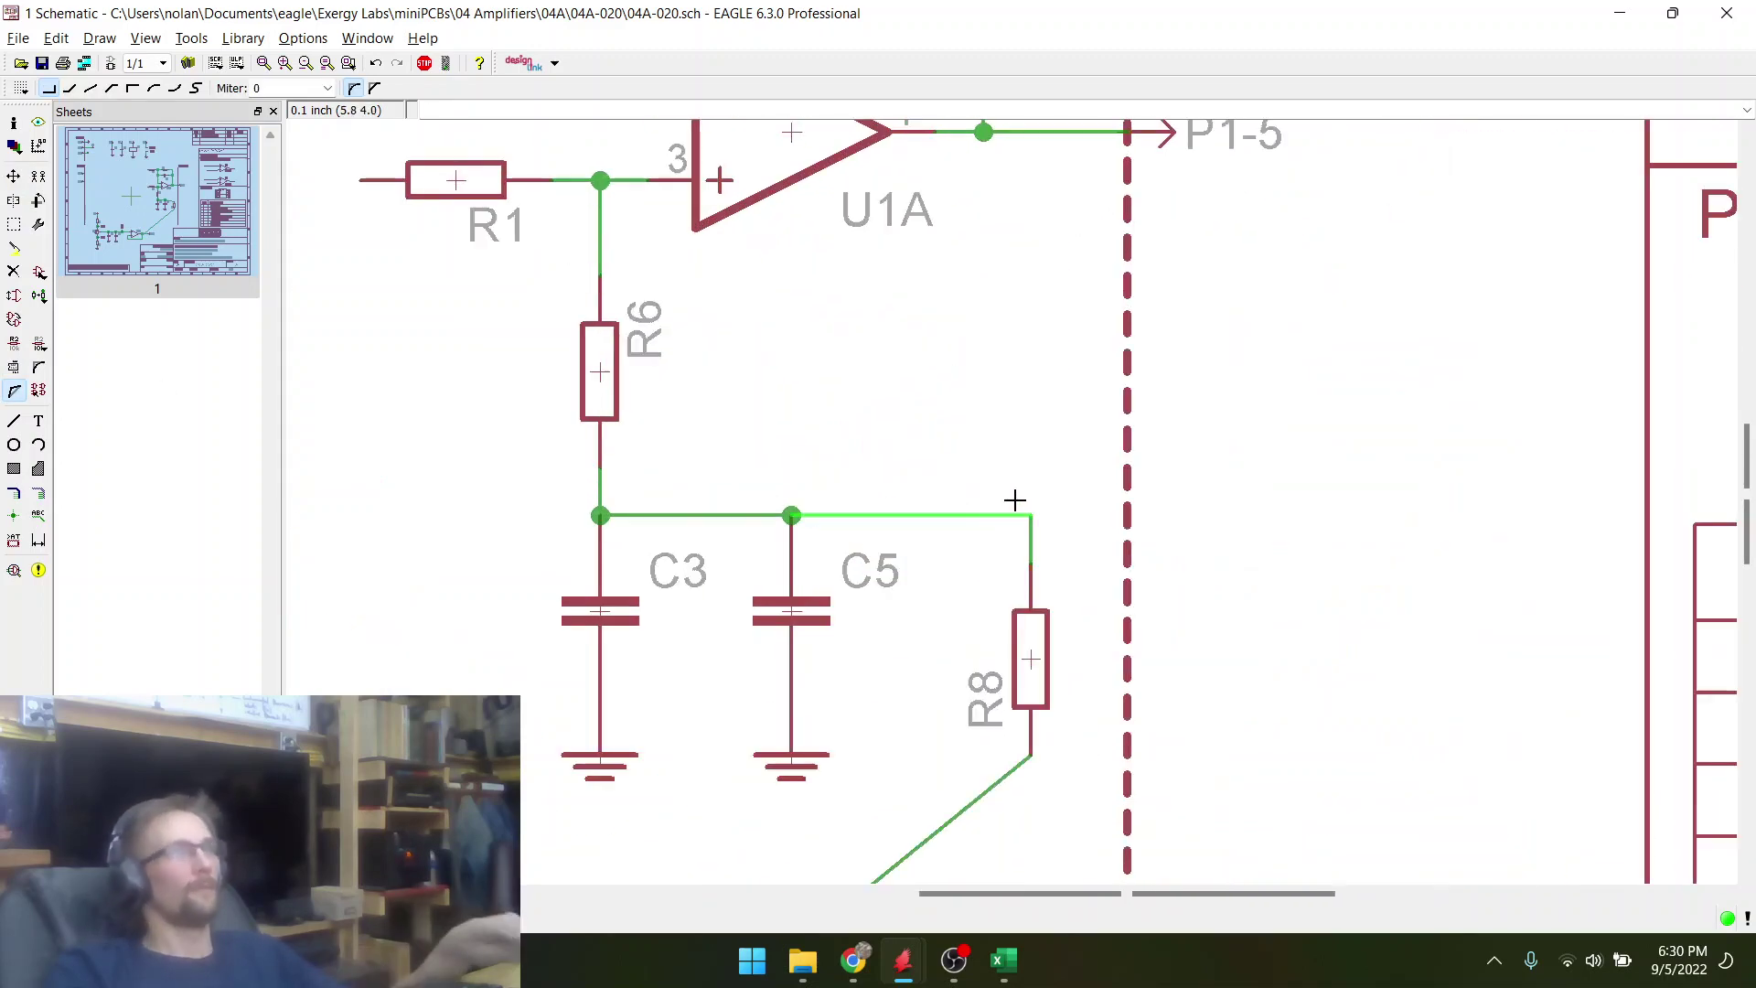
scroll(819, 438, down, 5)
key(Escape)
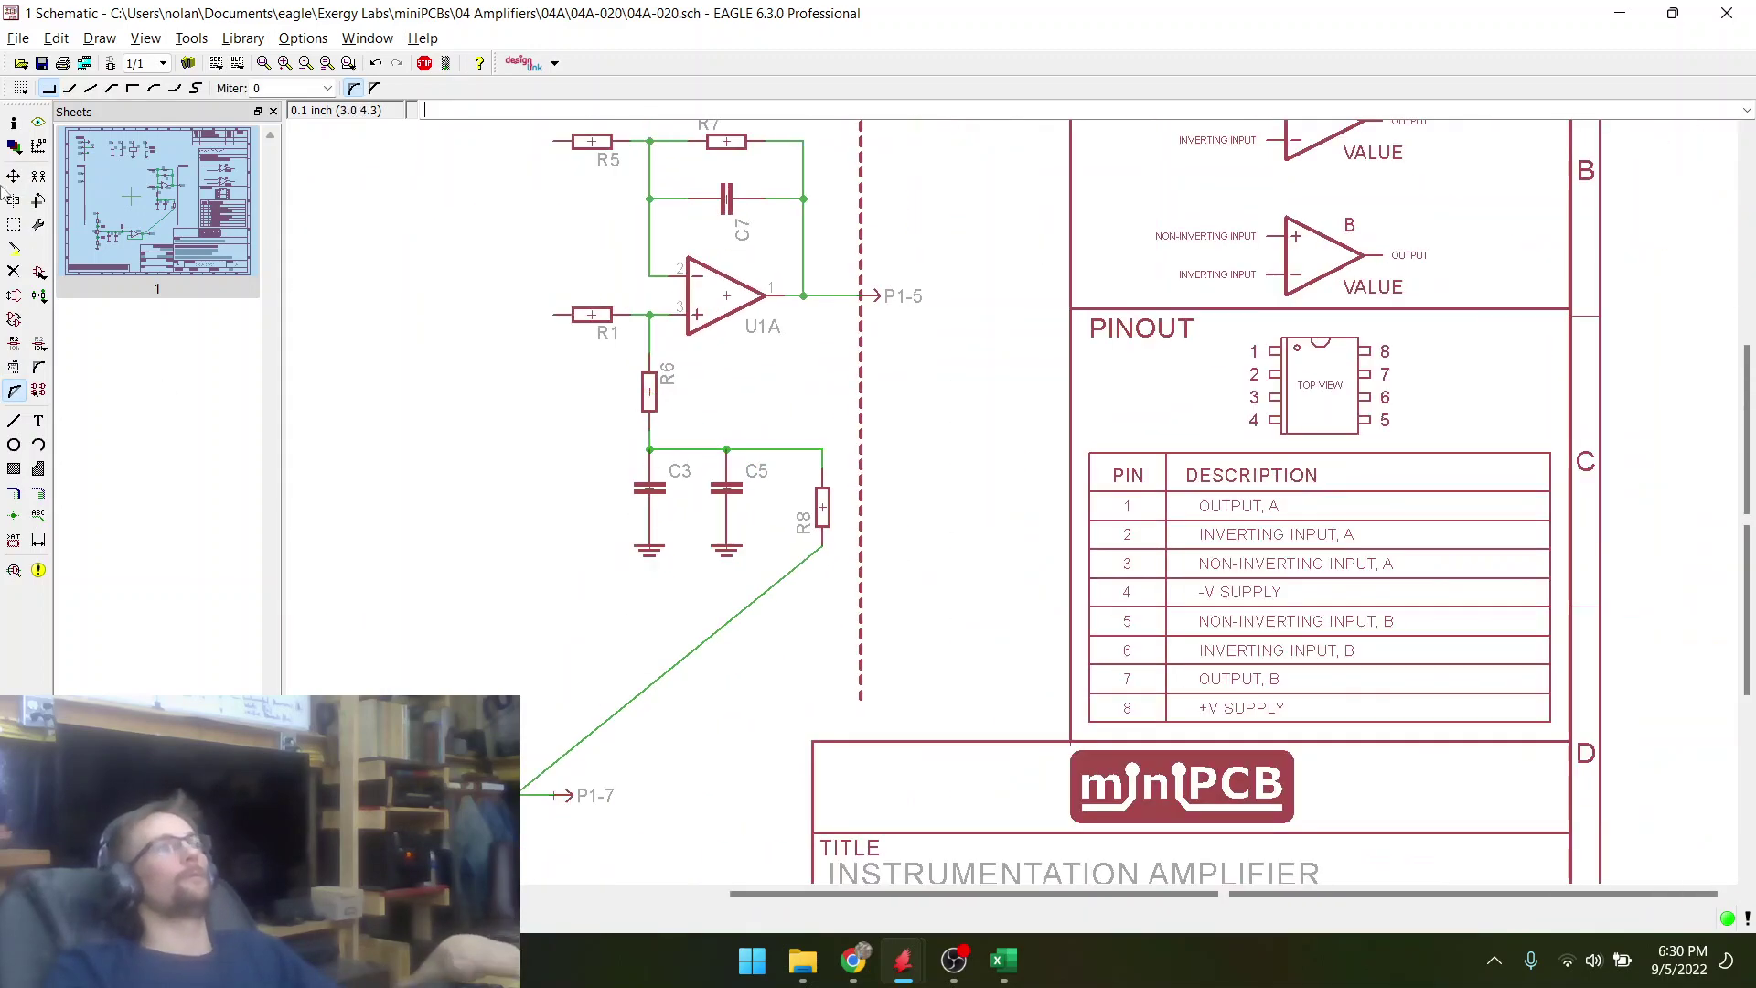
- Split the diagonal wire between R8 and U1B's output into right-angled segments running below the capacitors and down to the output
click(14, 224)
scroll(737, 582, down, 1)
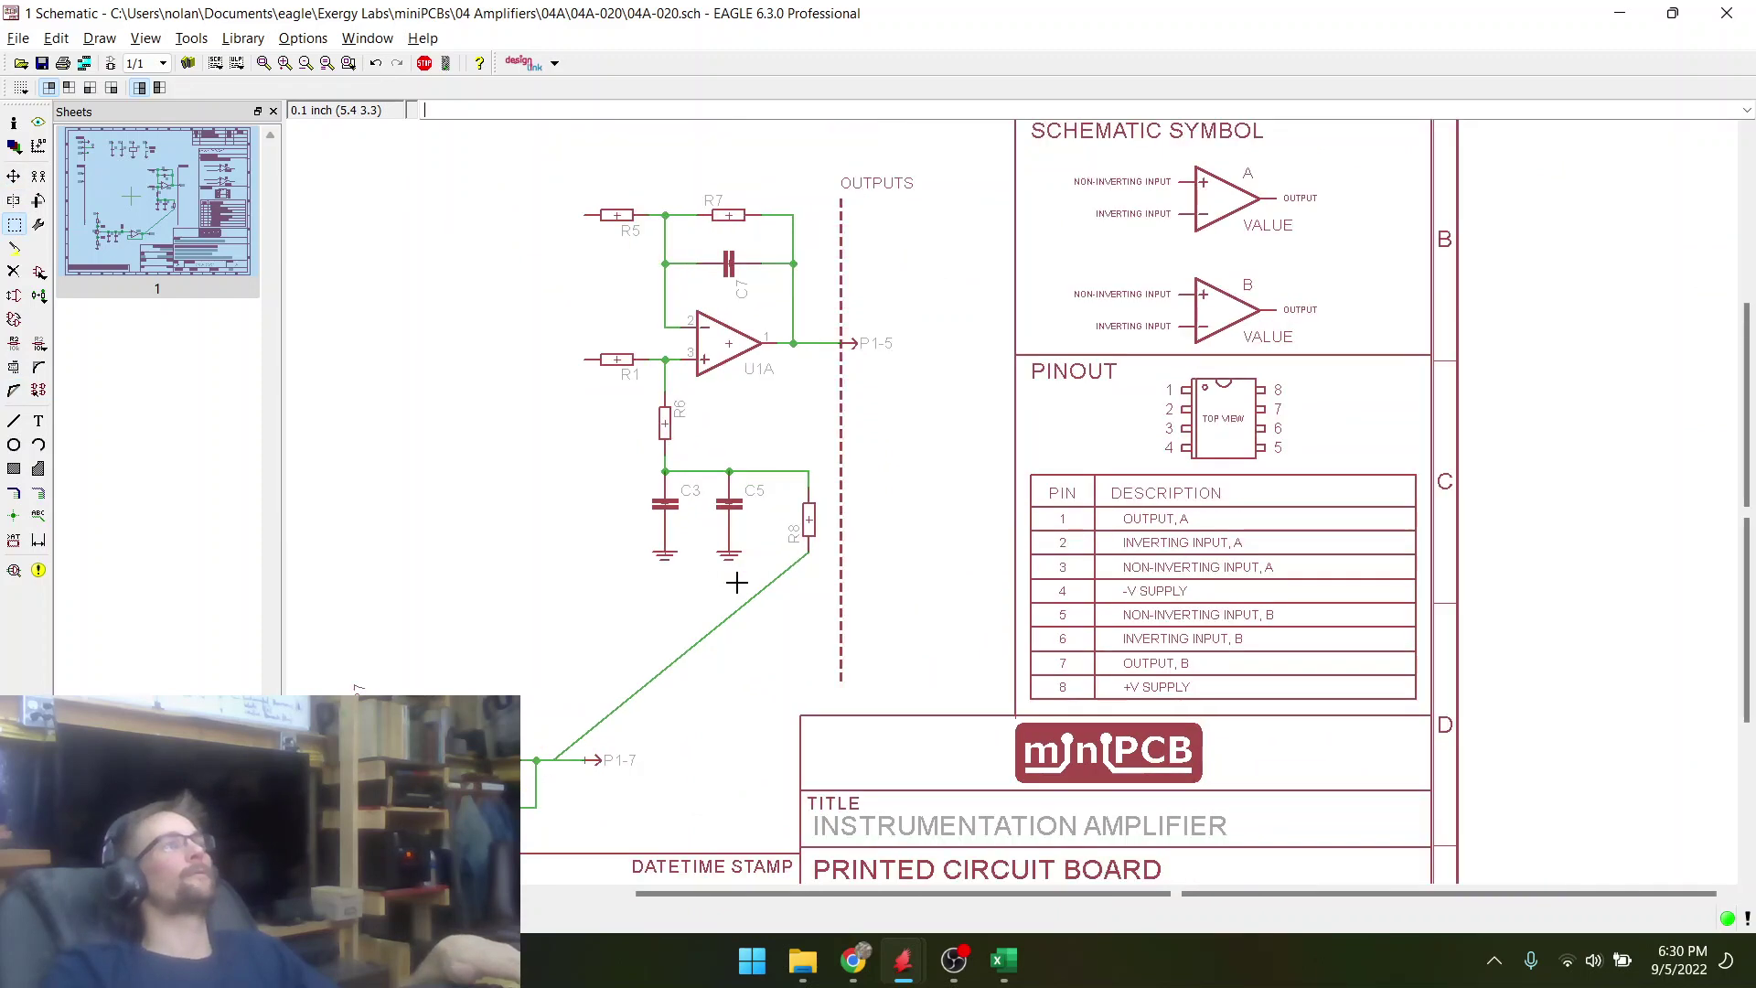
scroll(640, 716, up, 3)
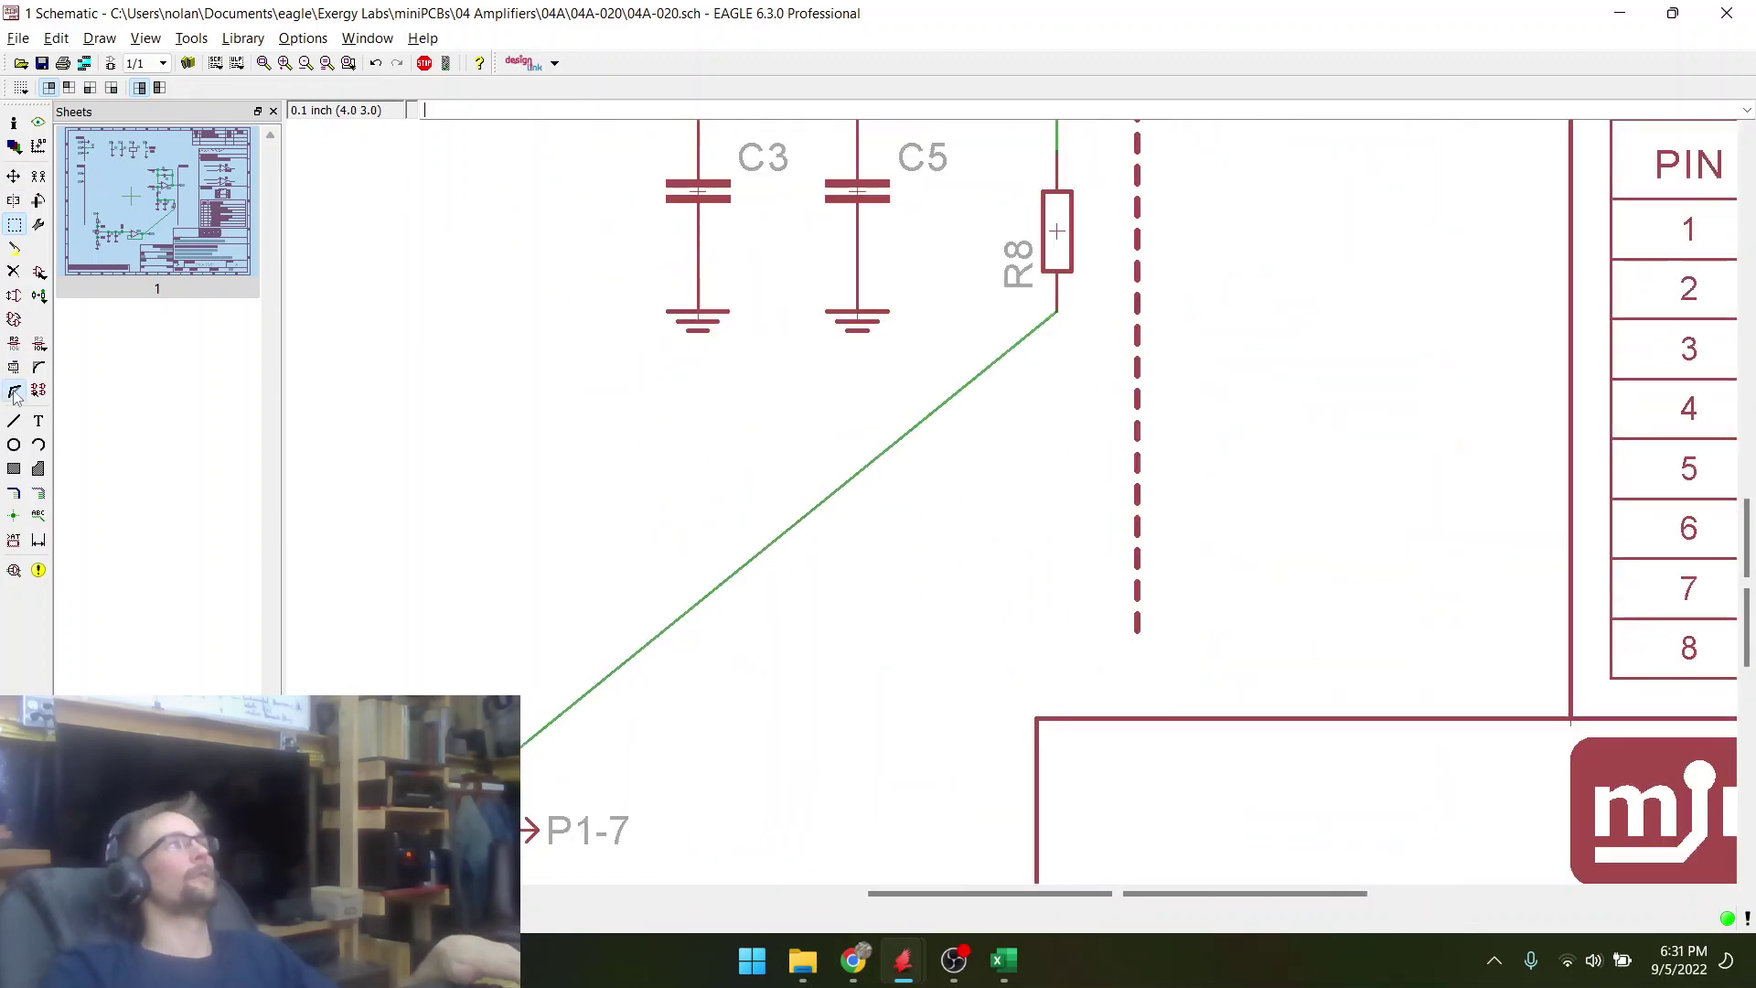
click(14, 393)
click(1032, 364)
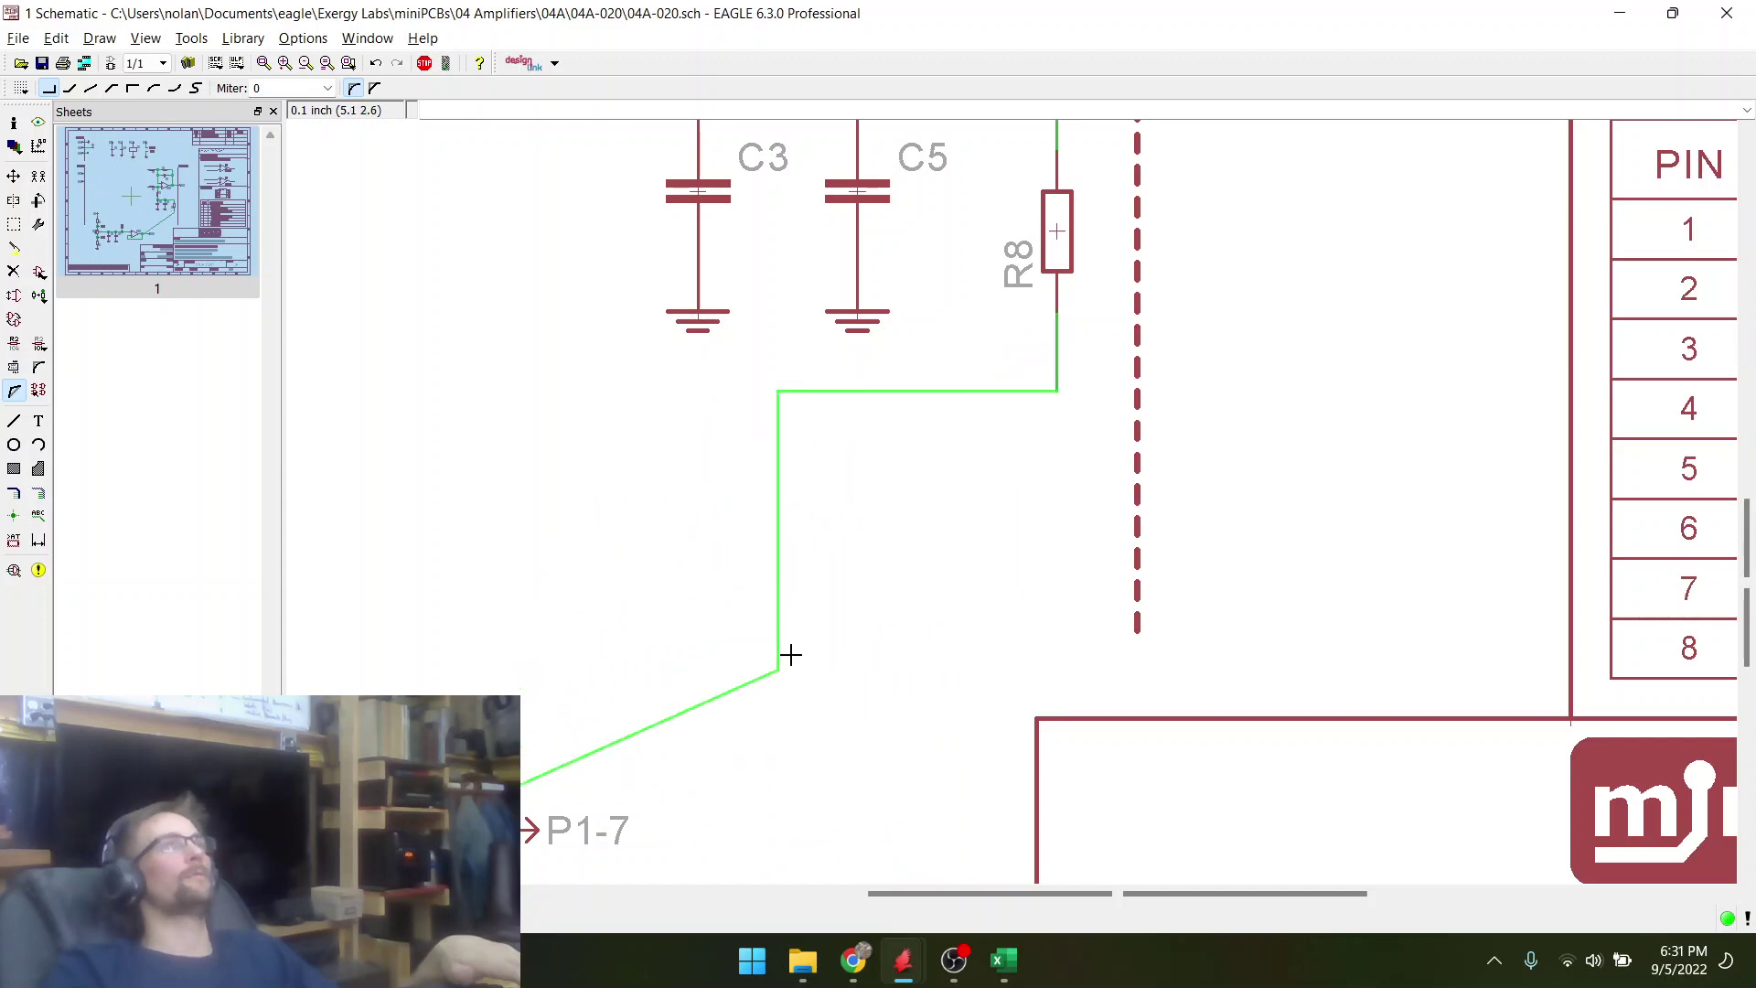
scroll(999, 447, down, 1)
scroll(999, 447, down, 1)
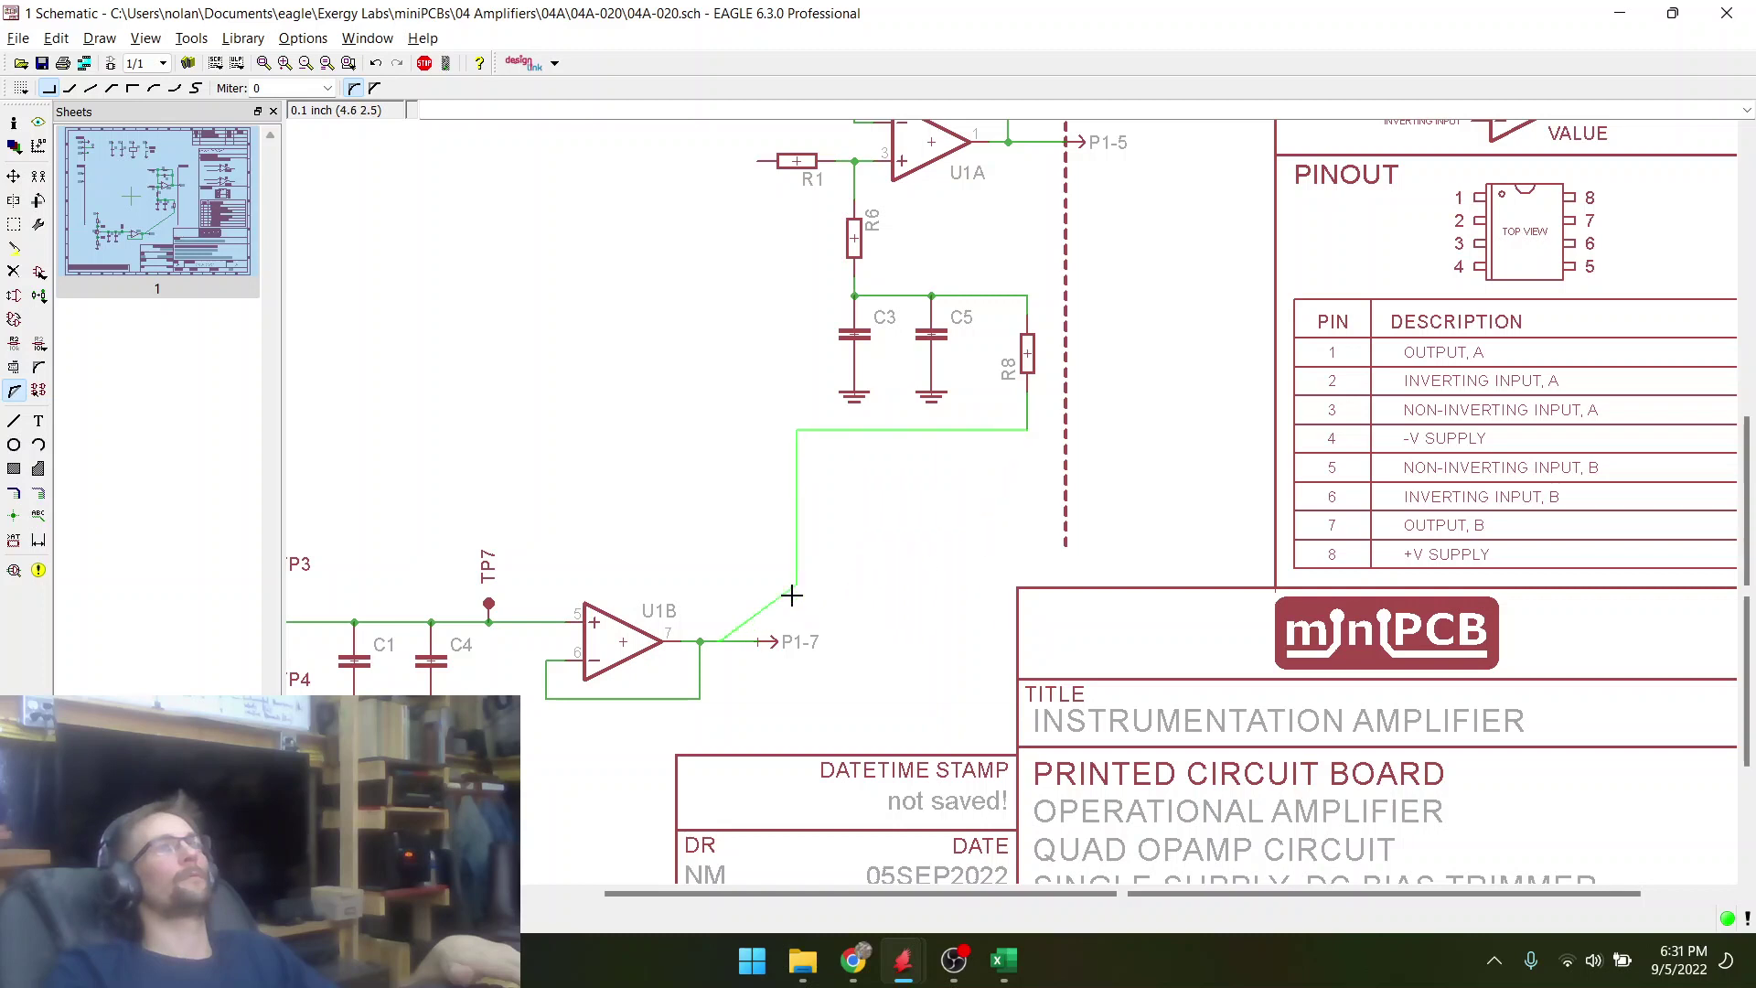
click(715, 628)
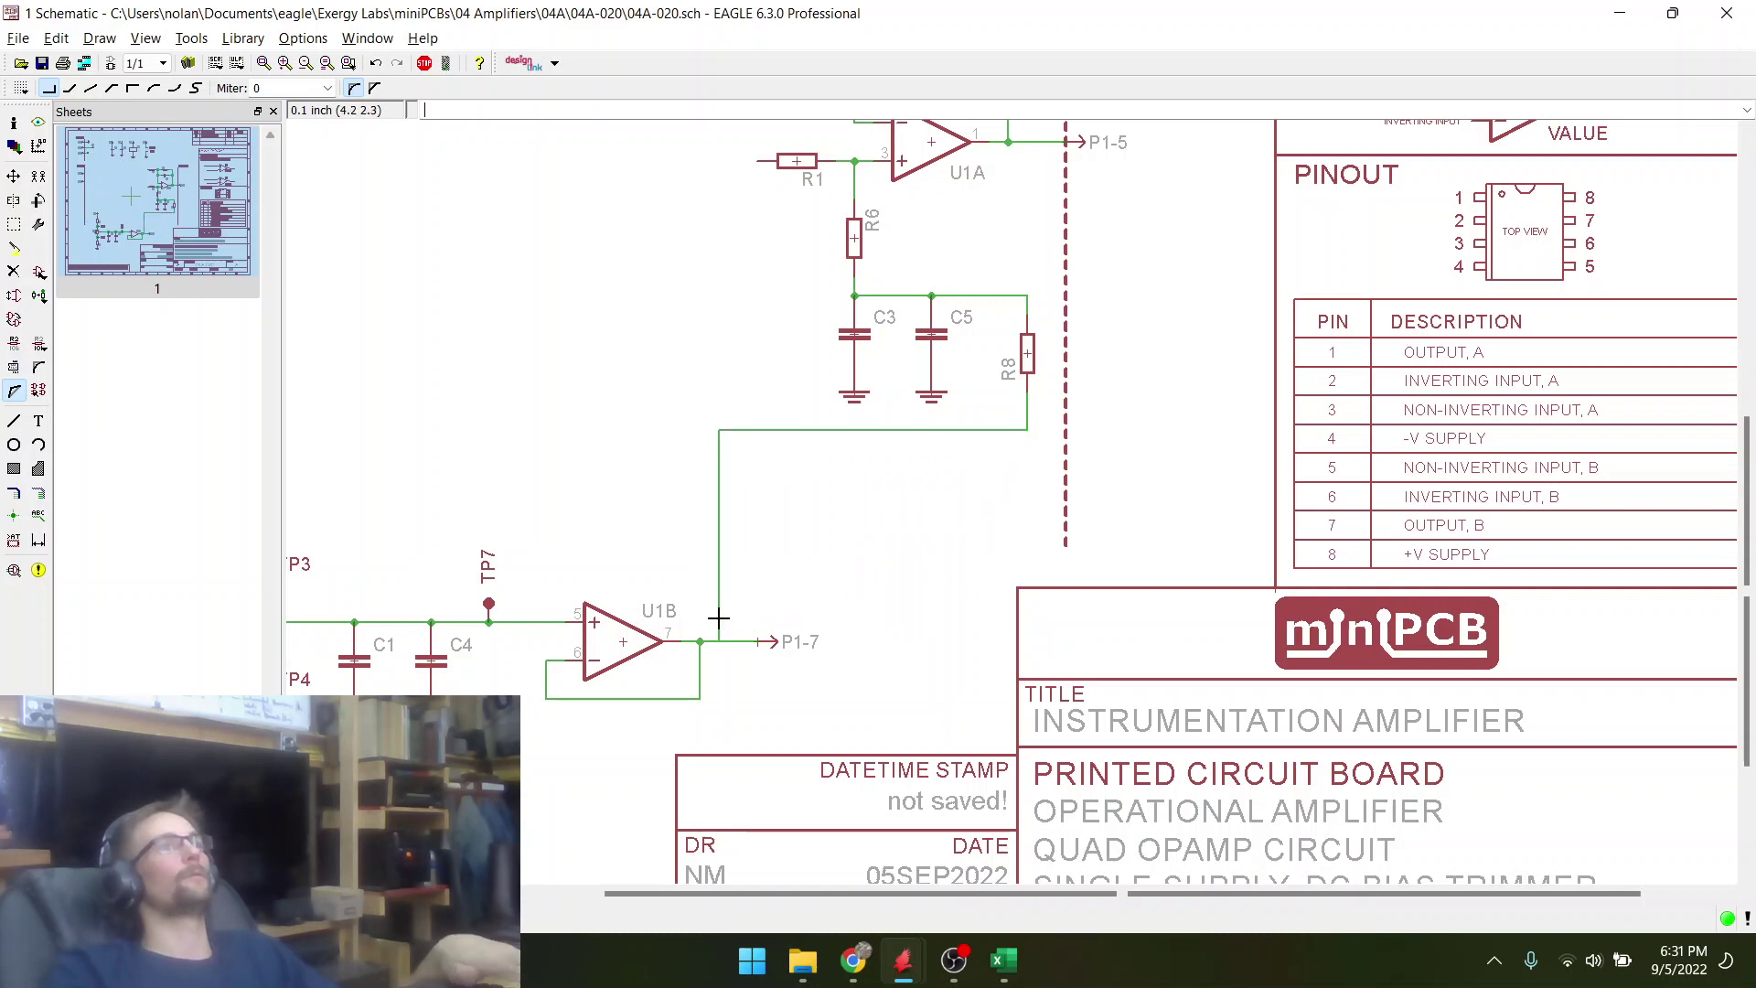
- Delete the wire between U1B's output and P1-7, and move P1-7 onto the OUTPUTS line level with the wire below R8
click(13, 273)
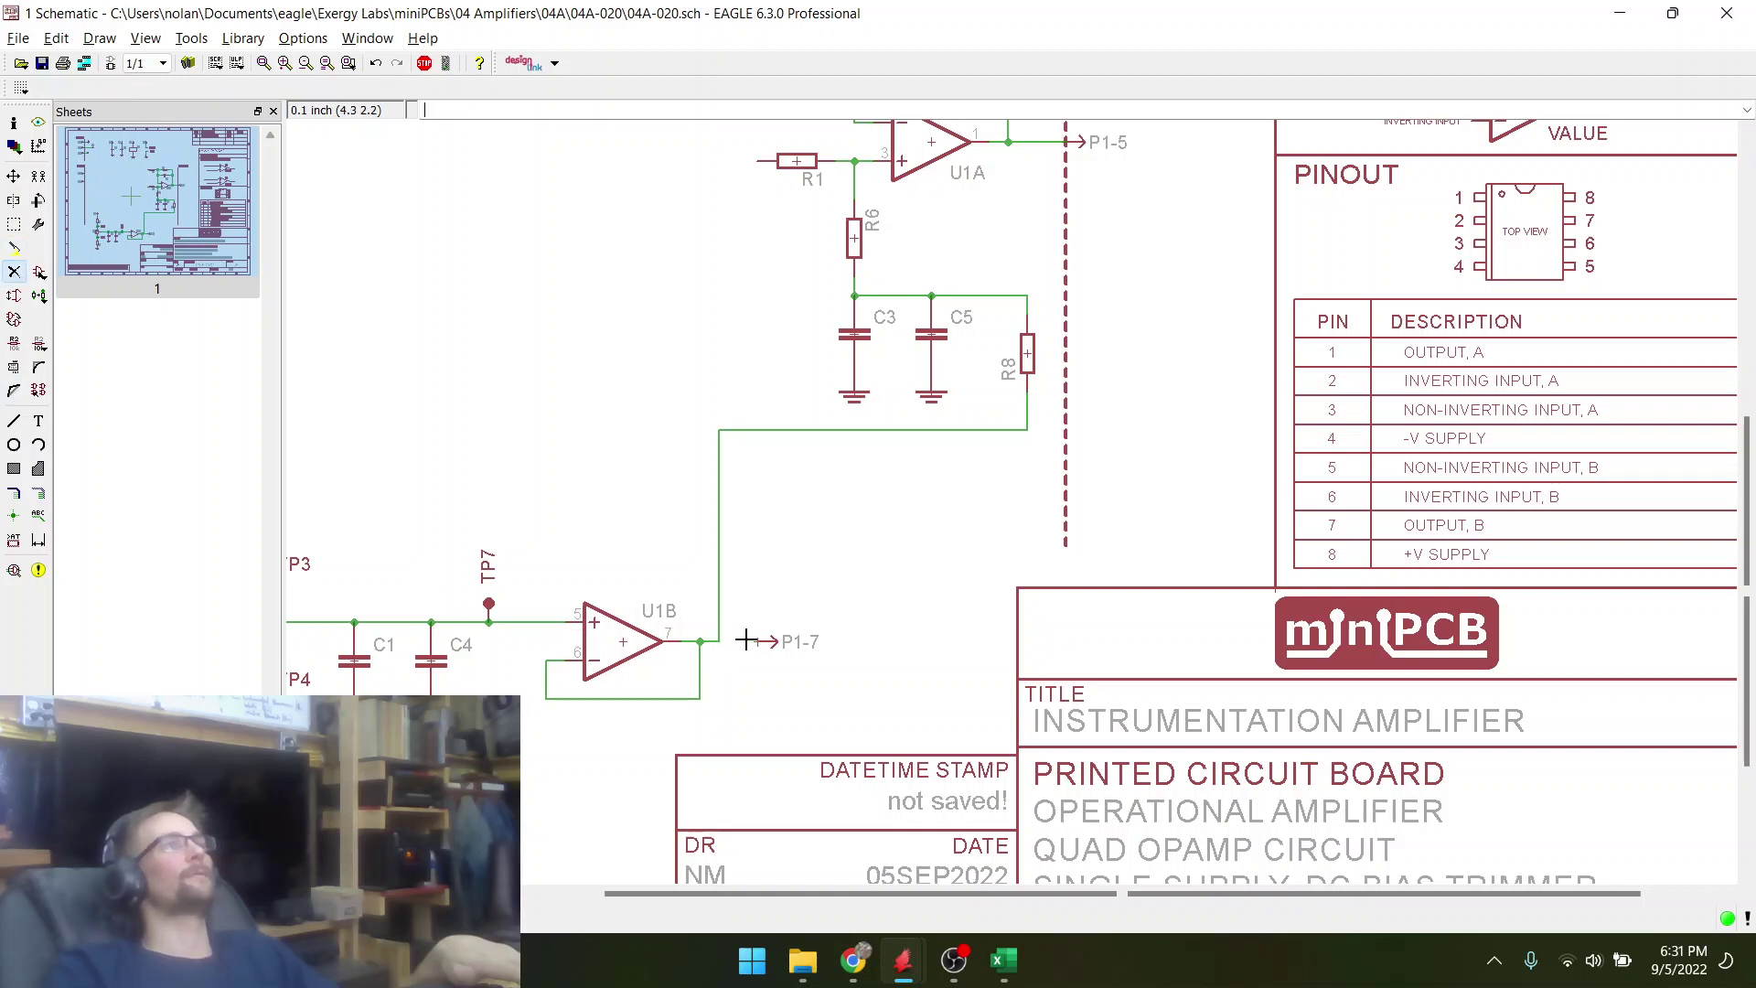
click(14, 177)
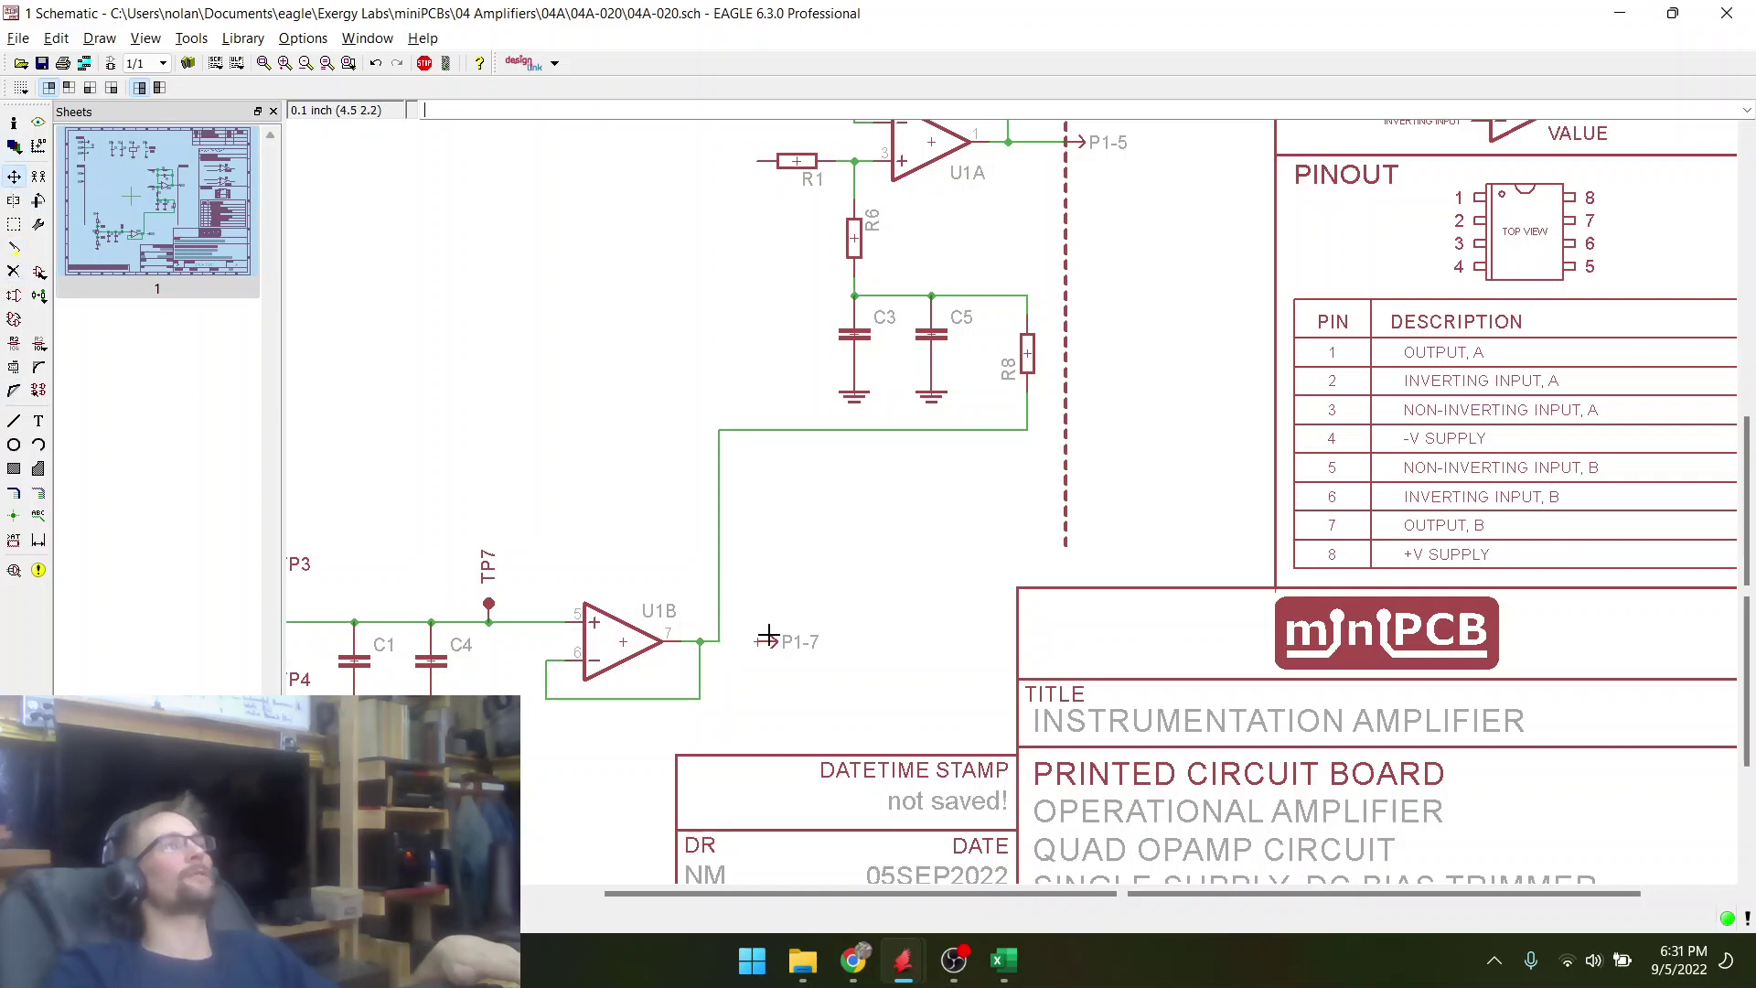
click(769, 641)
scroll(1120, 414, up, 3)
scroll(1026, 443, up, 2)
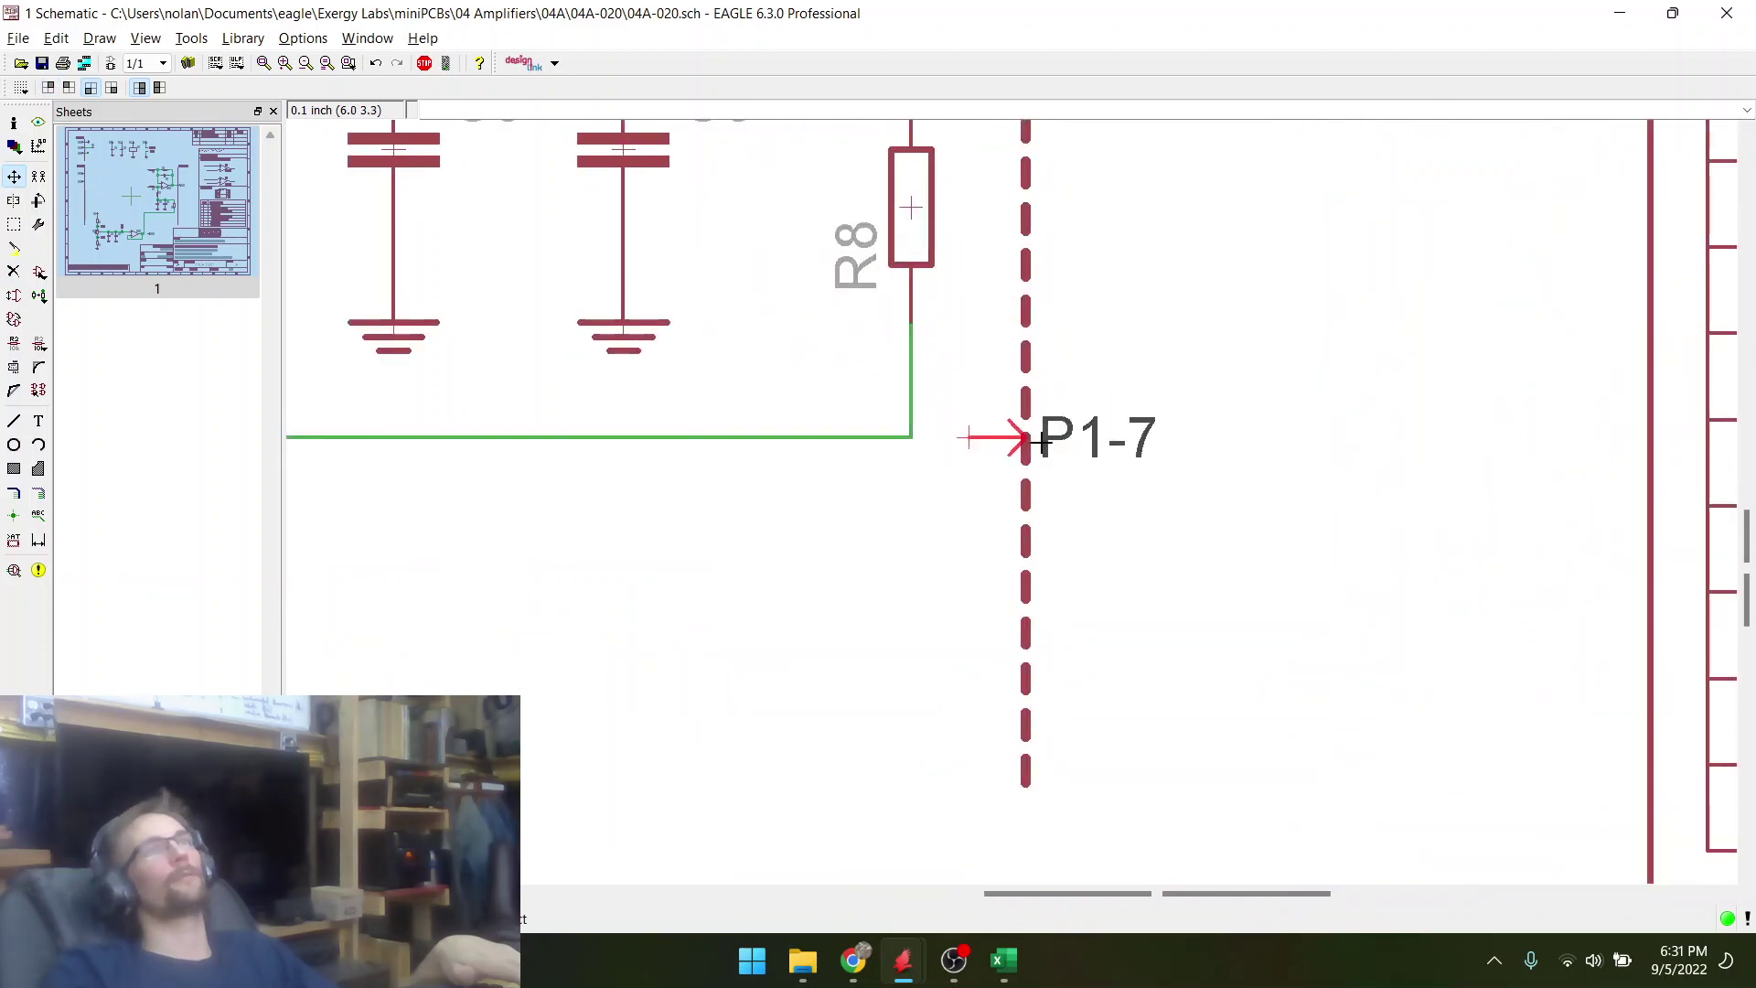
click(1025, 438)
- Draw a net from the wire corner below R8 to P1-7 and place a junction at that corner
click(14, 422)
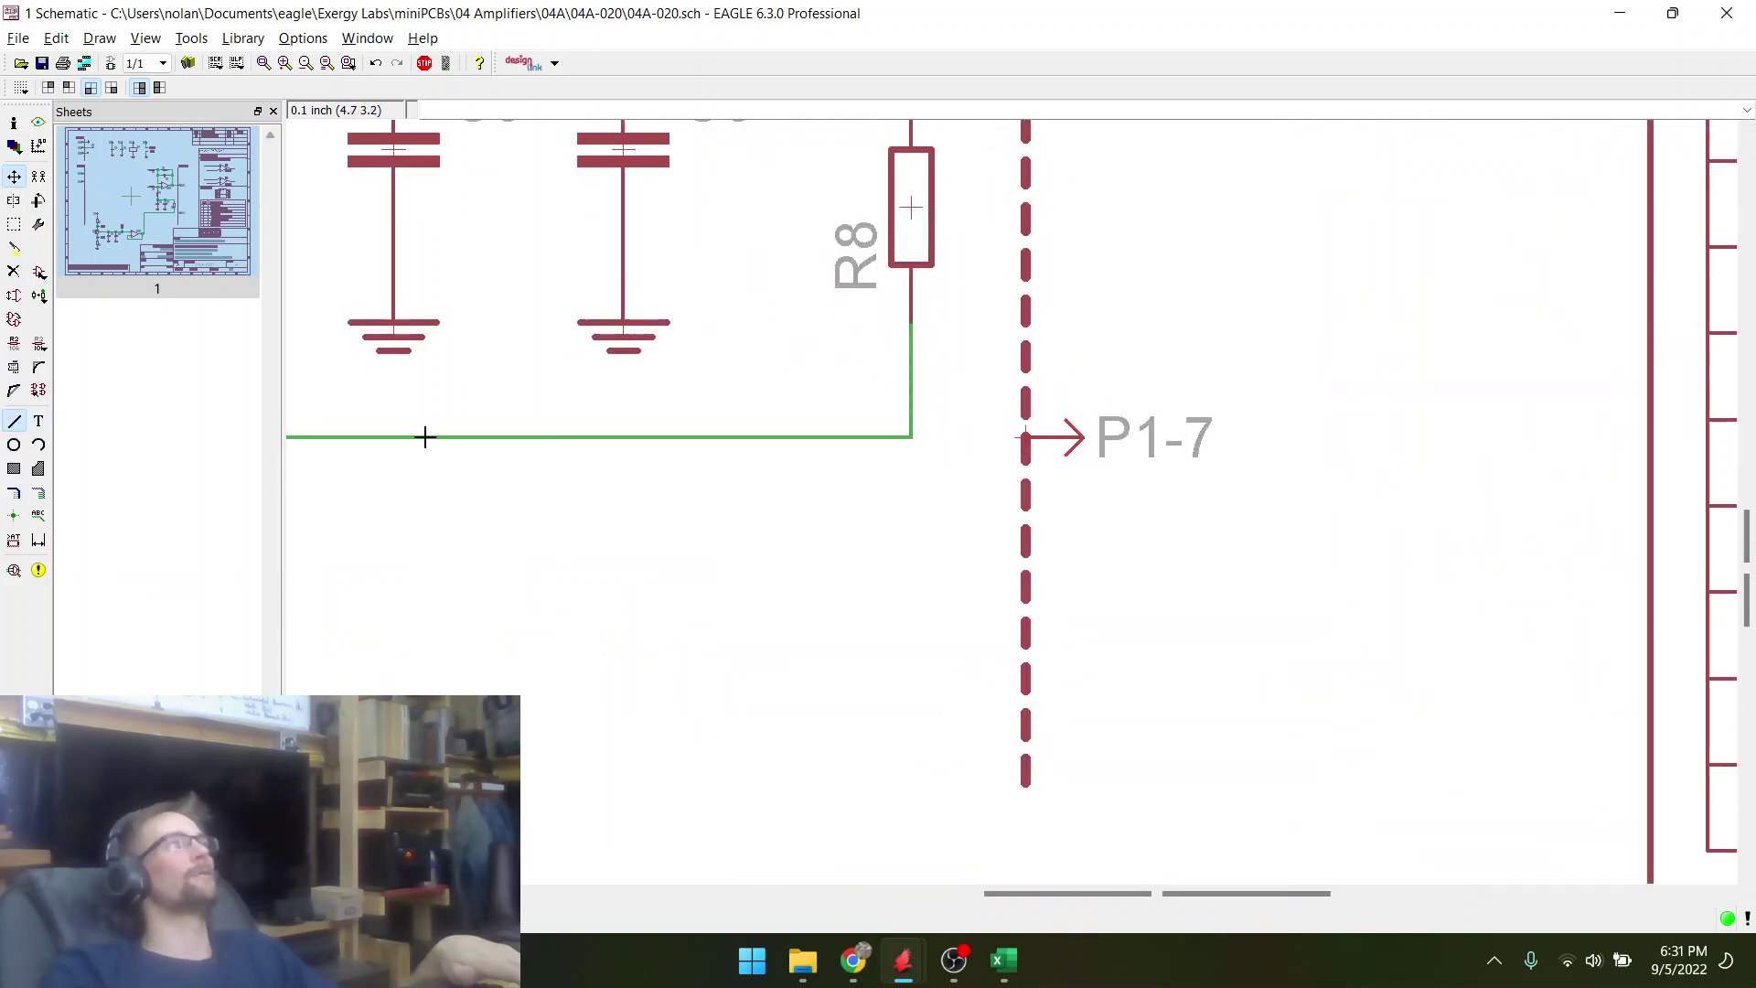
click(1010, 443)
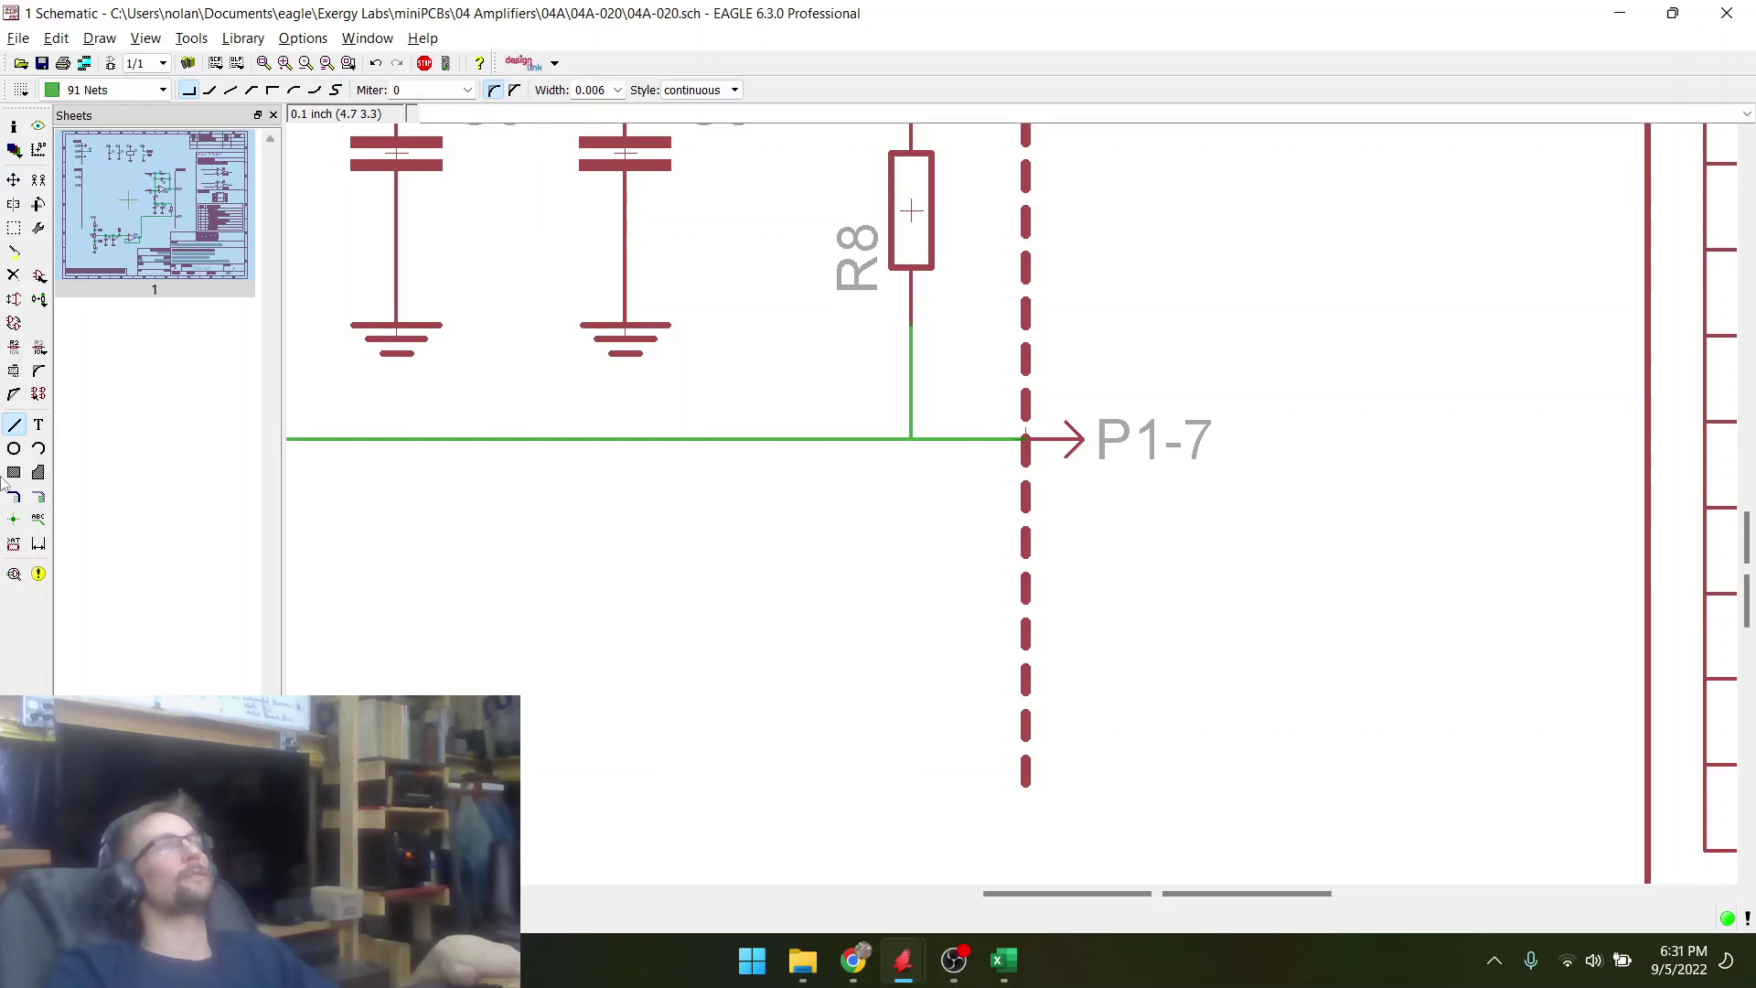
click(14, 519)
click(911, 439)
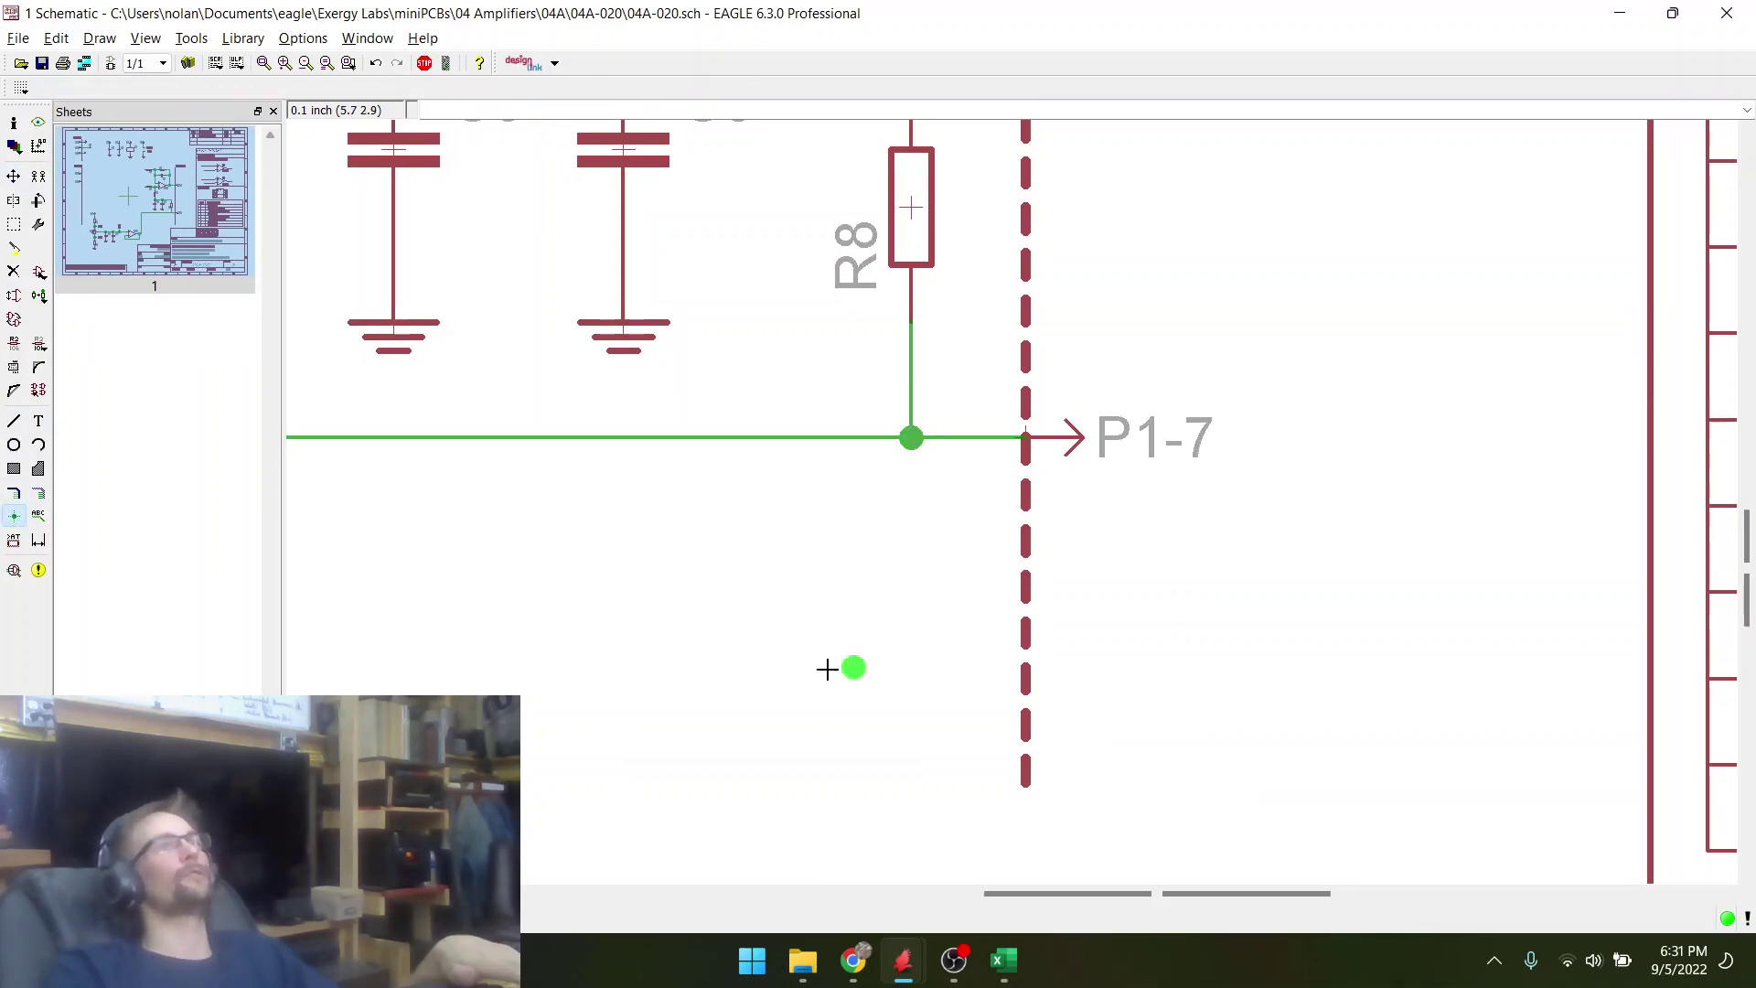
- Save the schematic
scroll(842, 667, down, 3)
scroll(729, 628, up, 3)
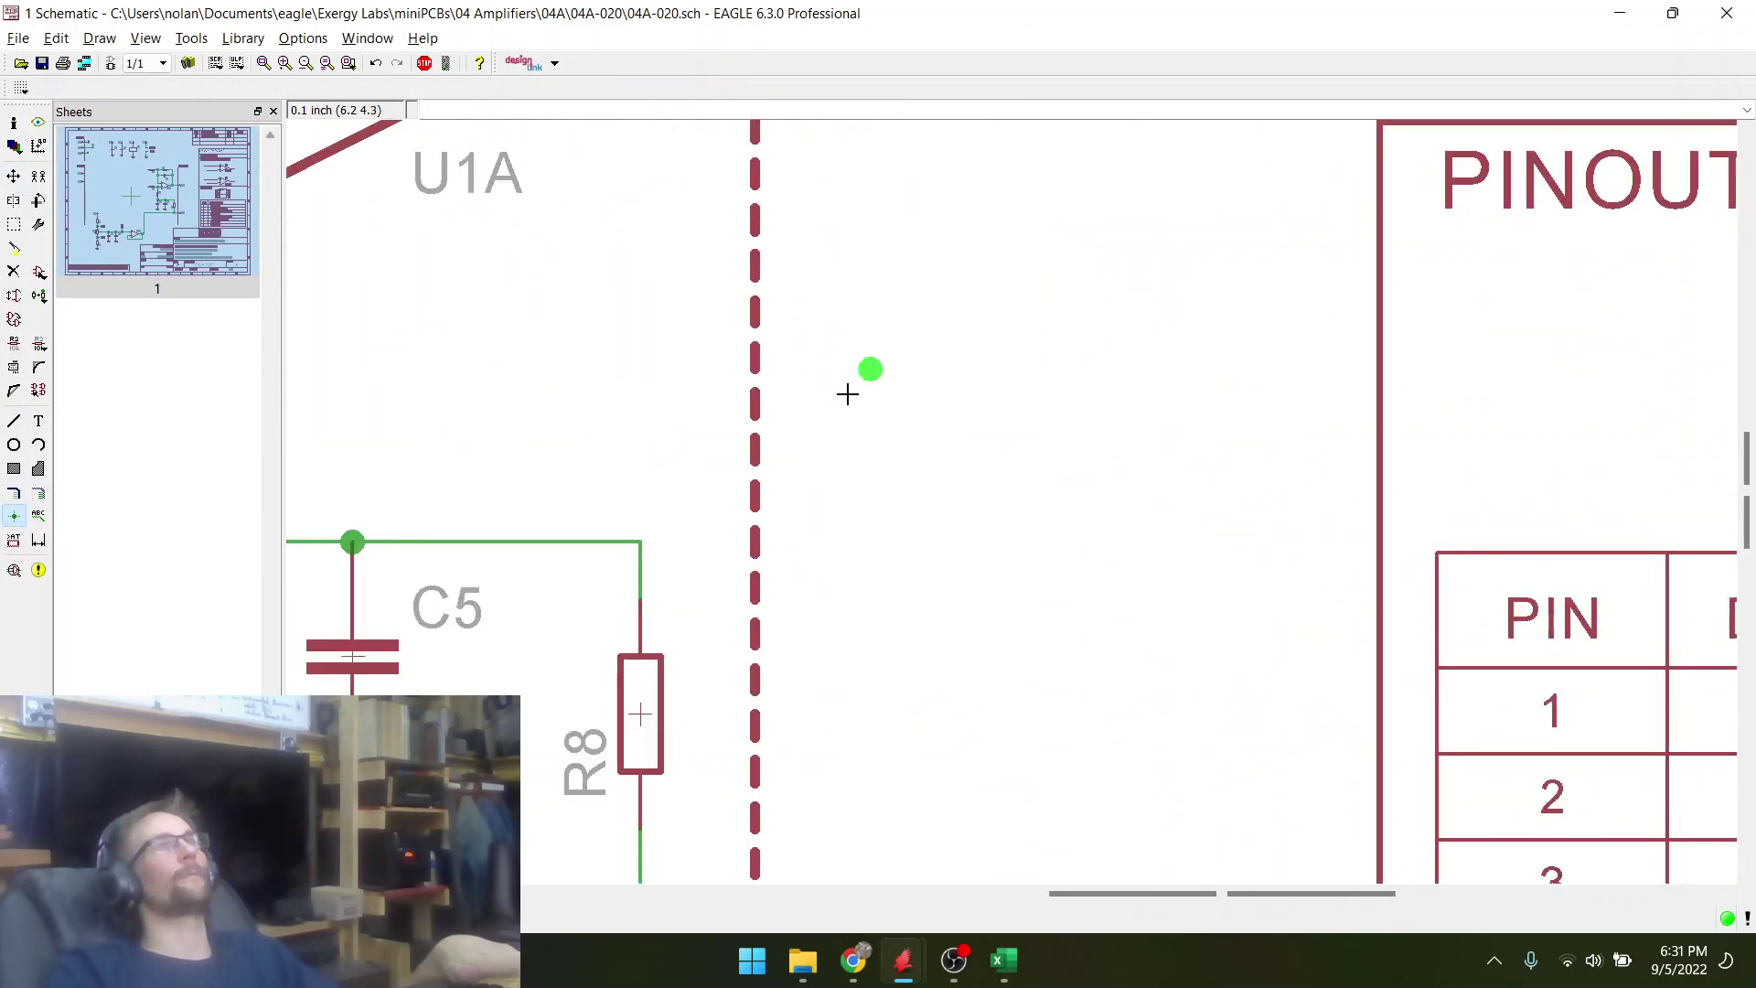
click(43, 62)
scroll(796, 381, down, 4)
scroll(644, 316, up, 1)
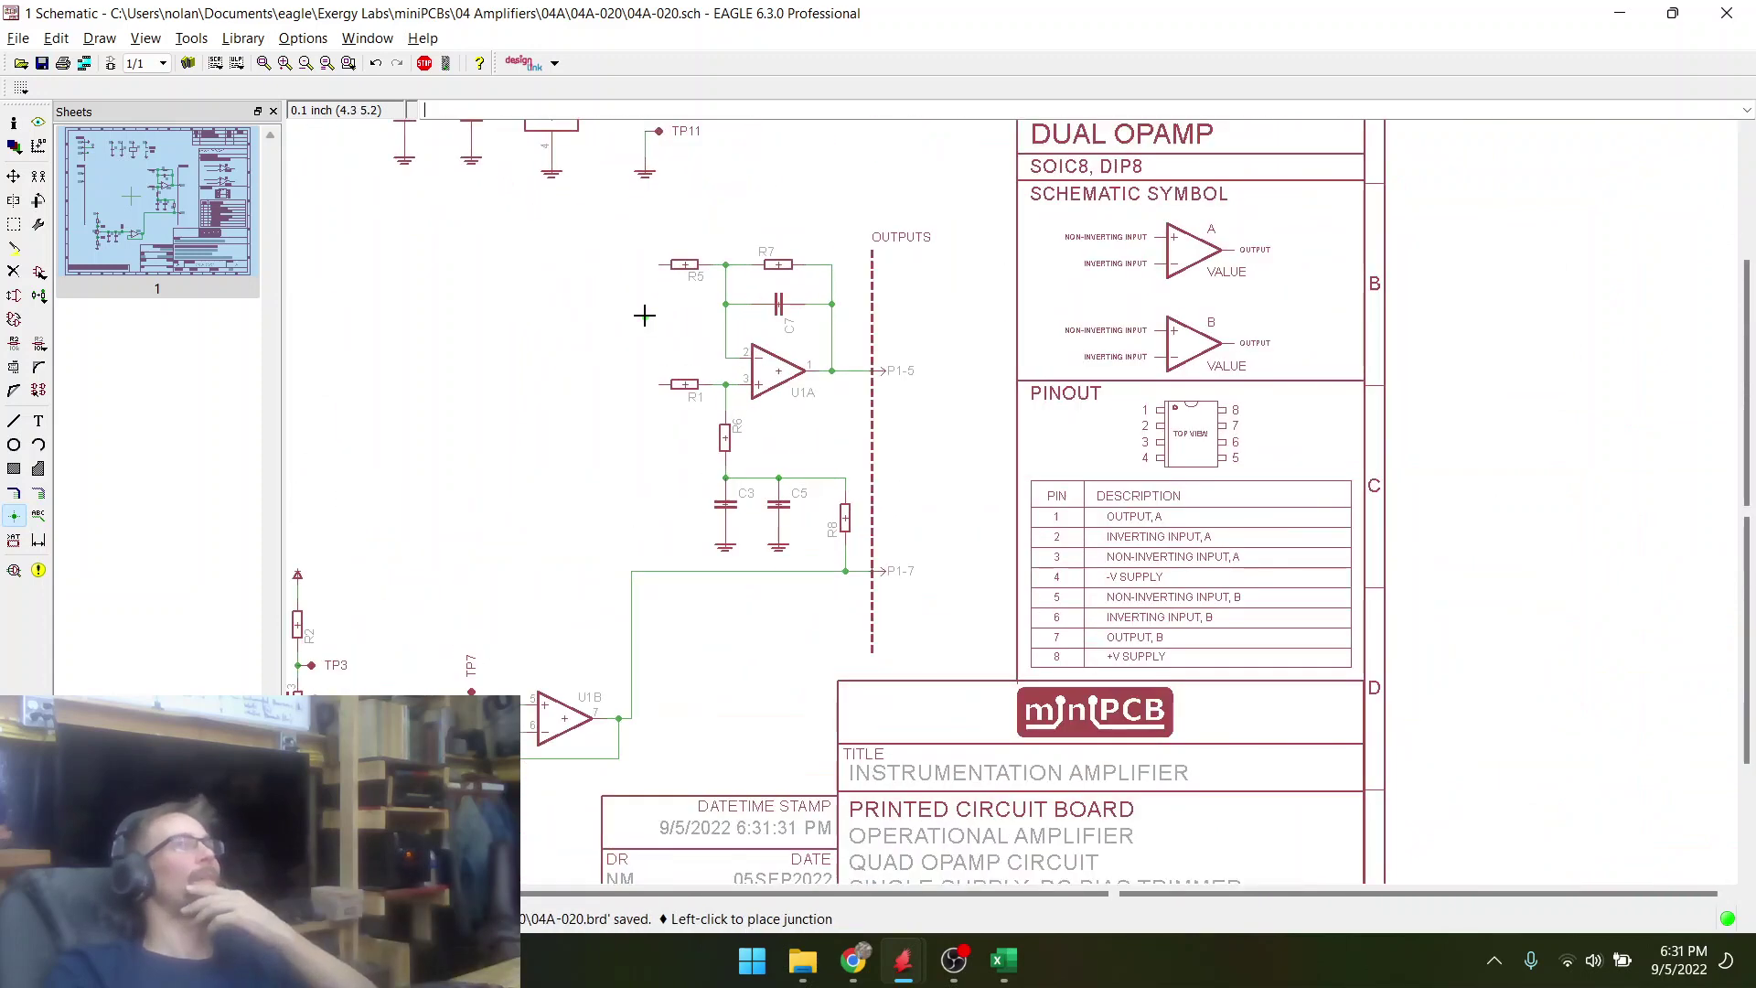
- Delete the wire and junction linking R8's lower end to P1-7, and move P1-7 up level with the C3–C5 wire
scroll(942, 560, down, 2)
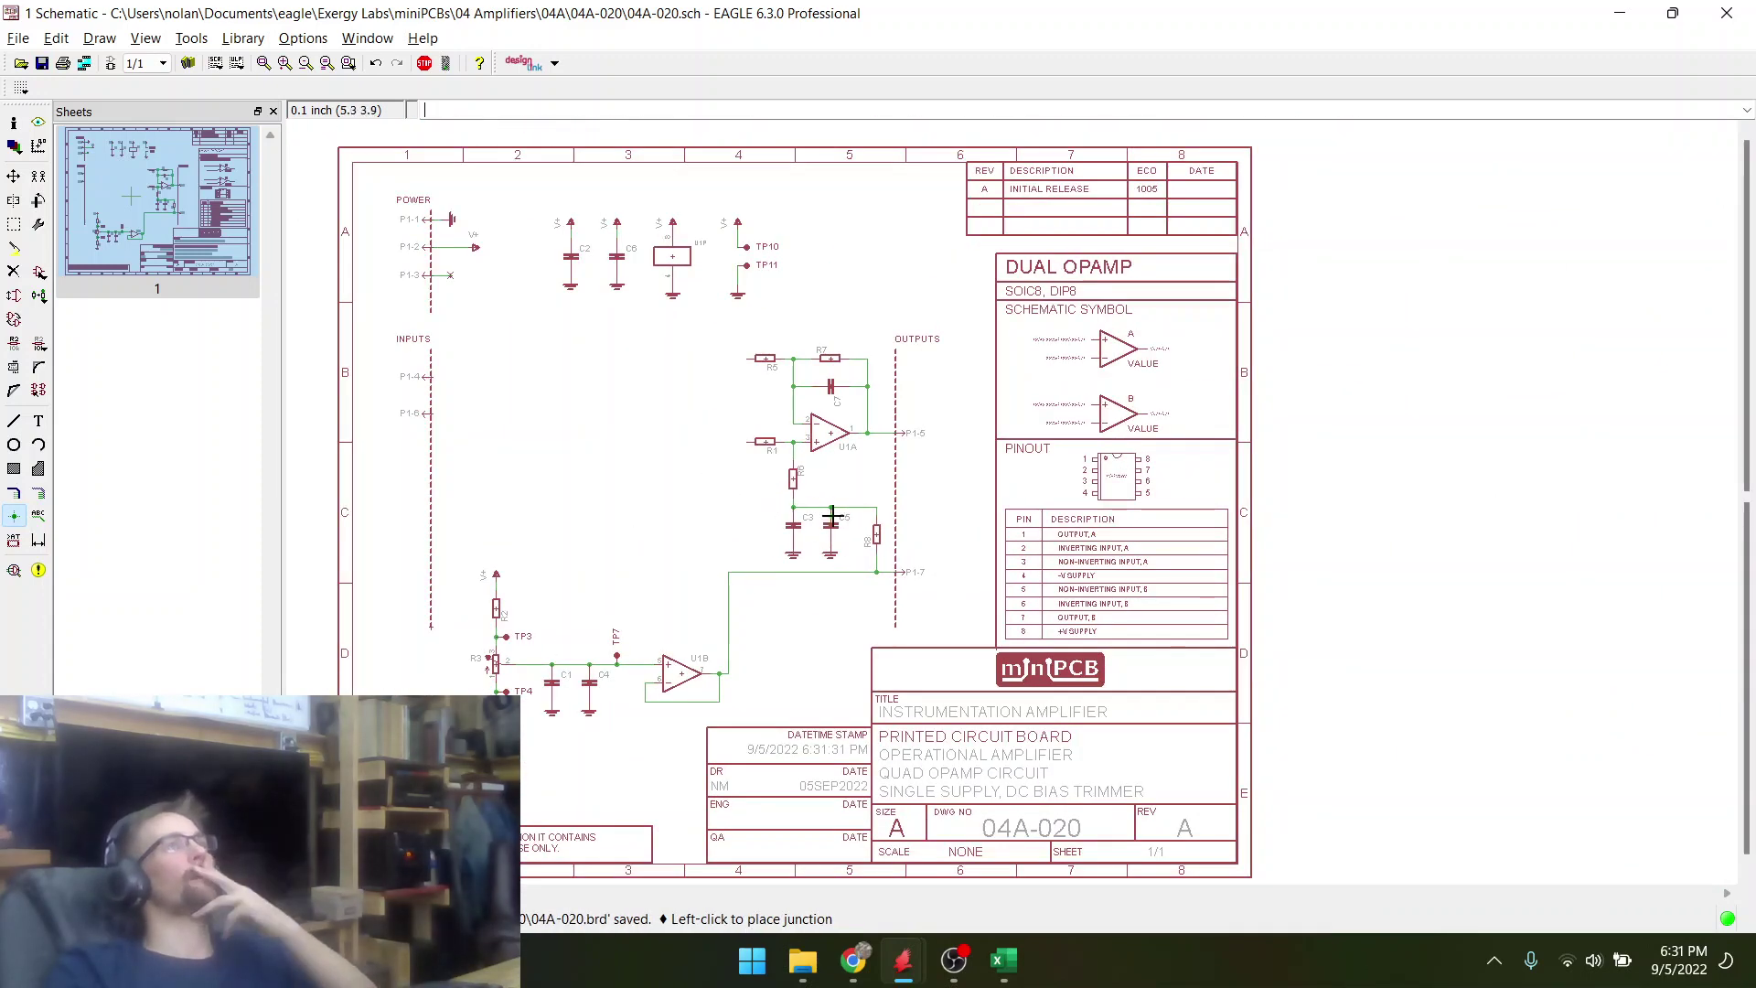
scroll(877, 547, up, 3)
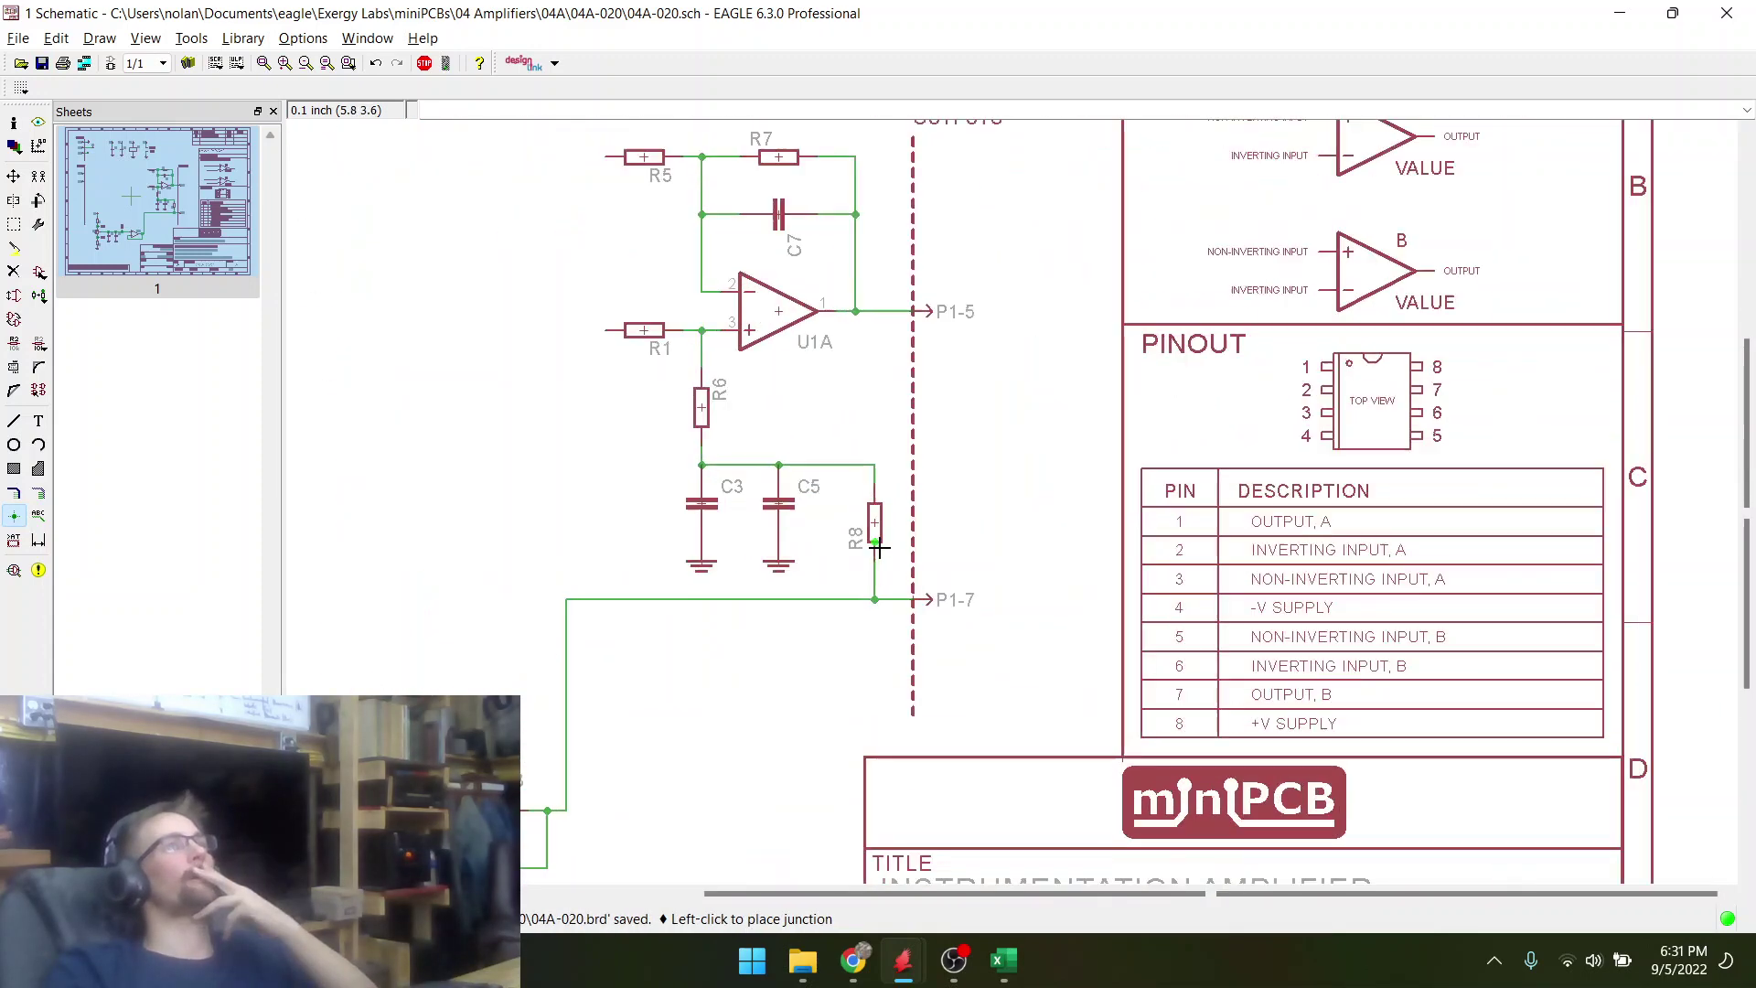
click(14, 272)
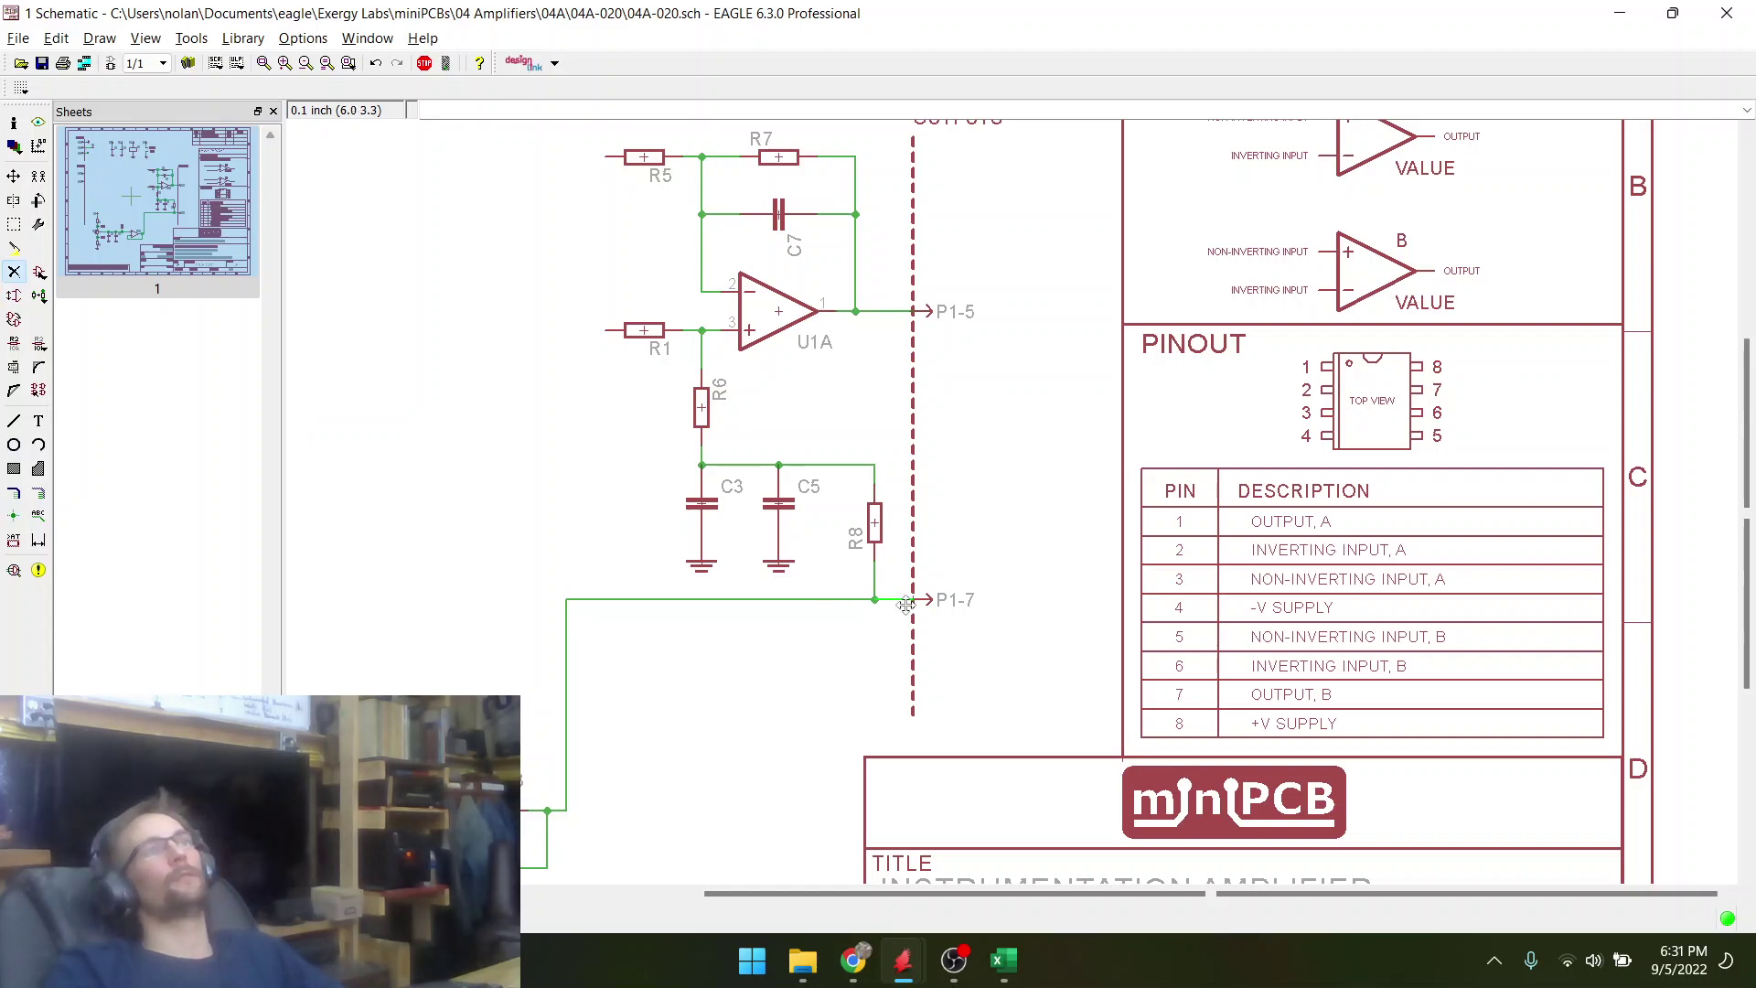
click(14, 177)
scroll(782, 428, up, 3)
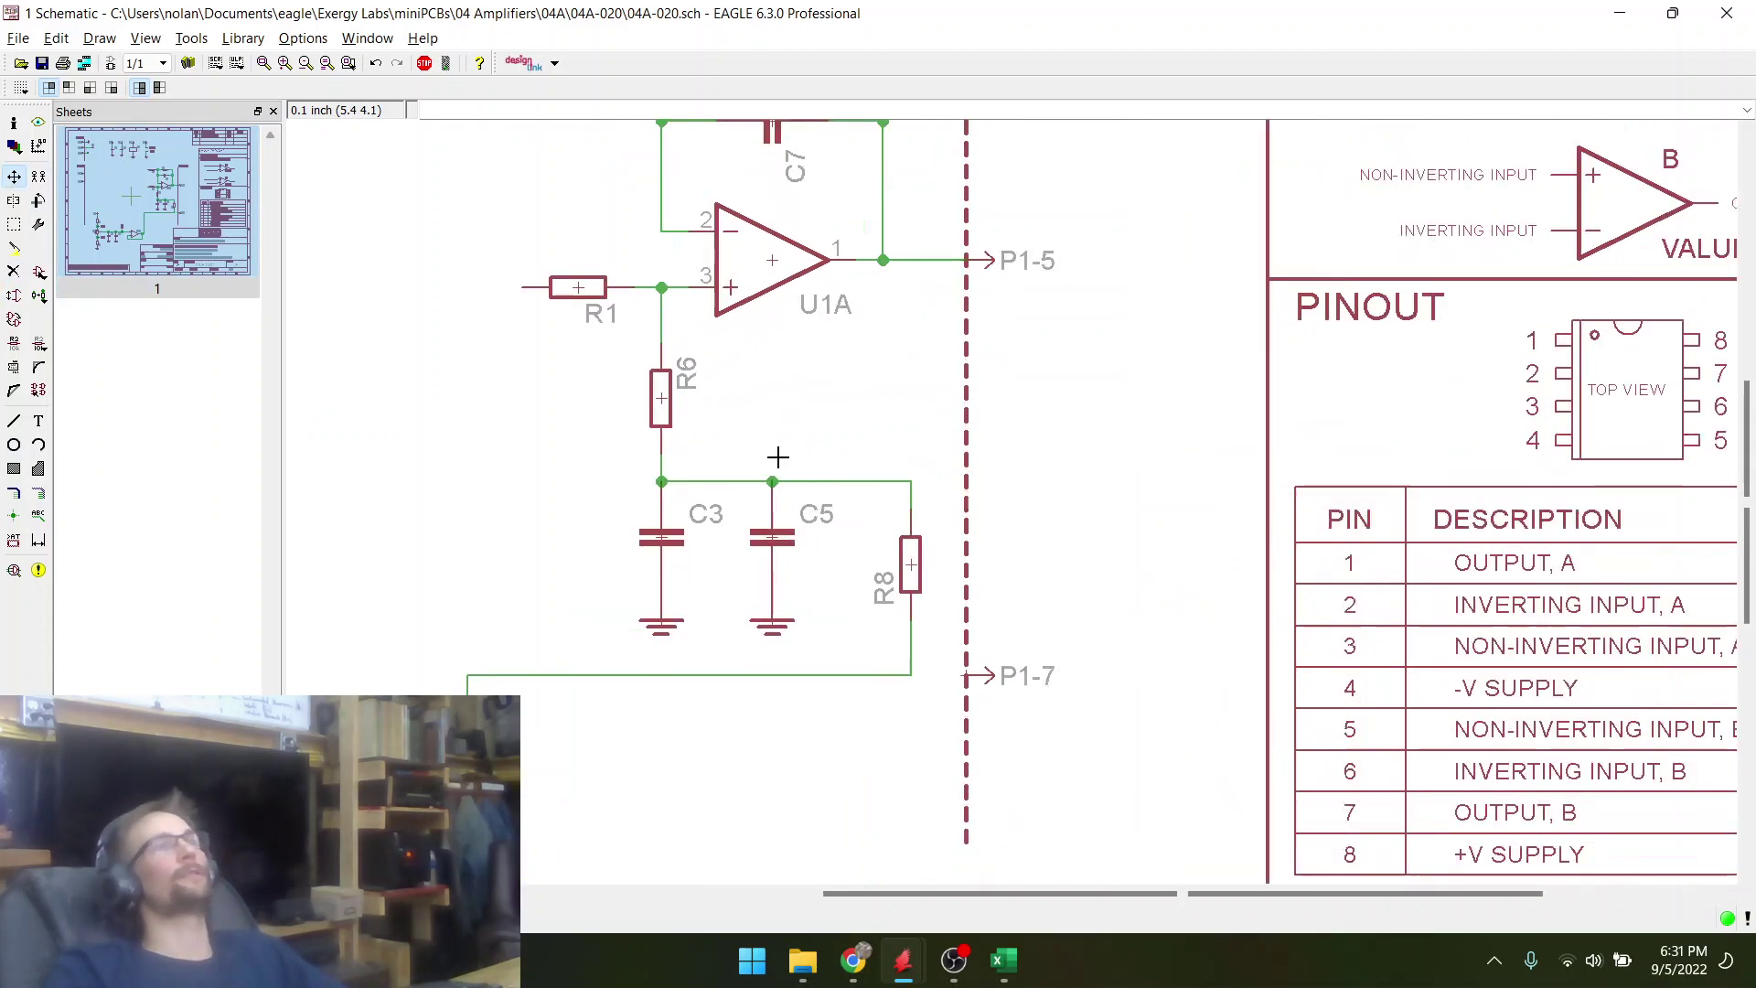
click(1043, 719)
click(1053, 486)
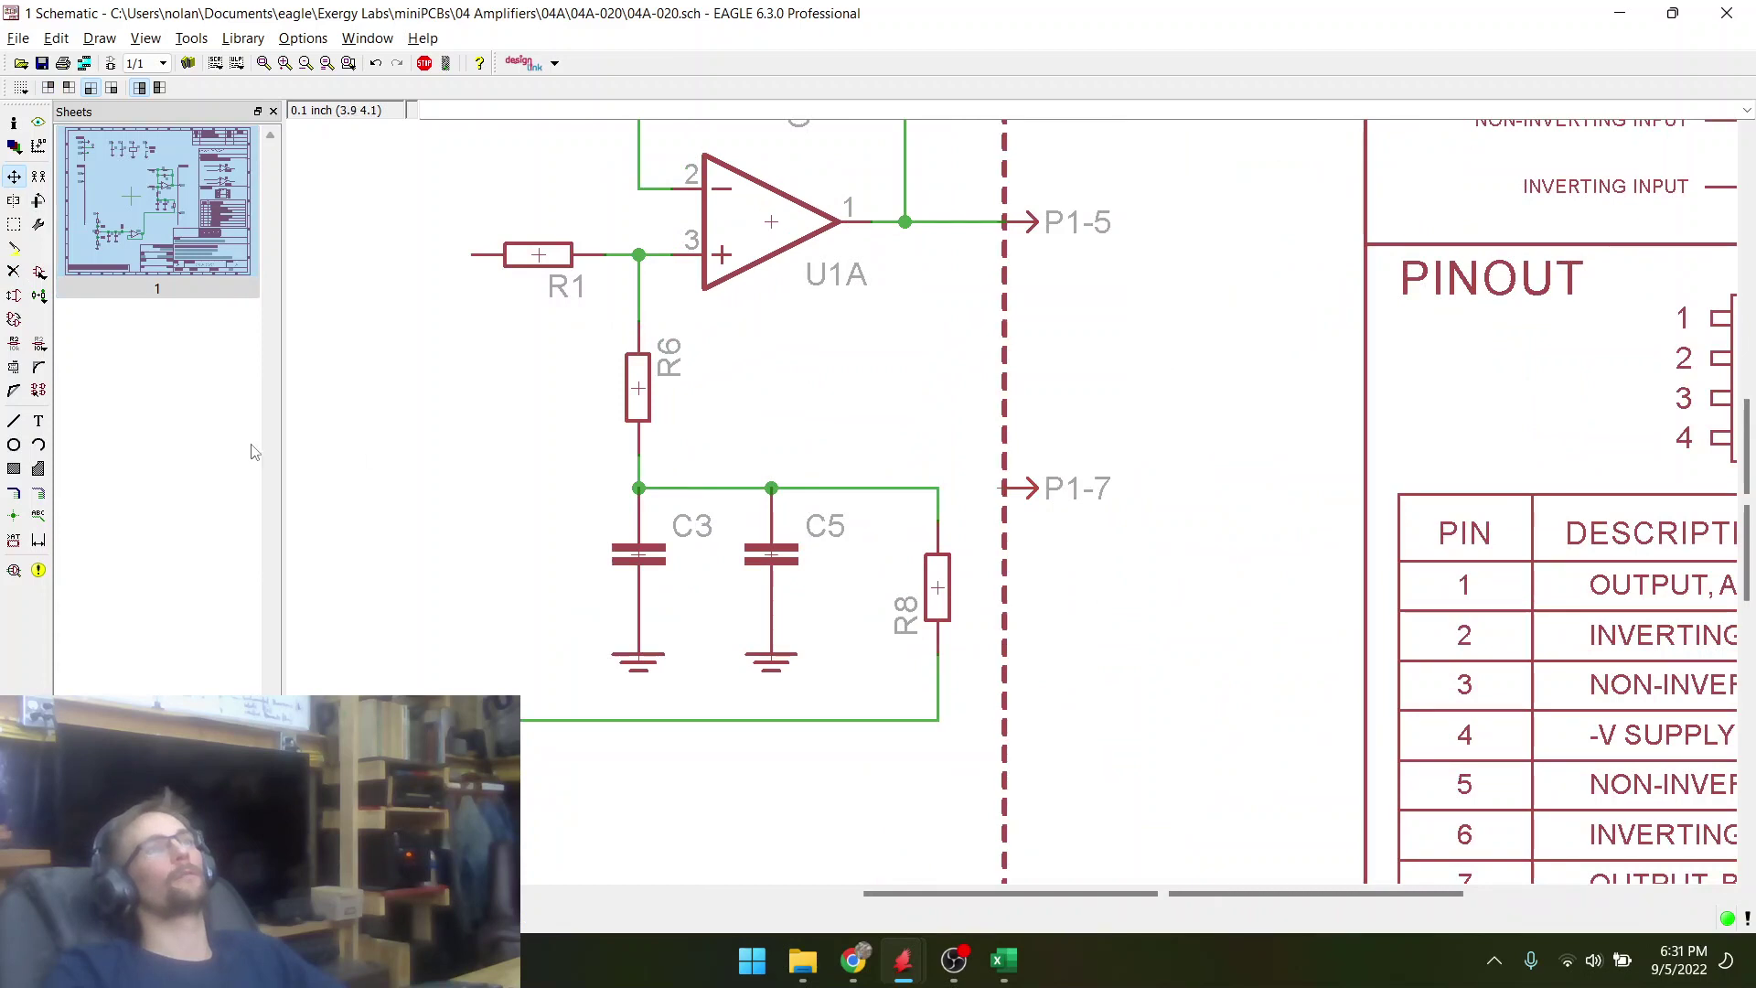
- Draw a net from the wire corner above R8 to P1-7 and place a junction at that corner
scroll(831, 476, up, 4)
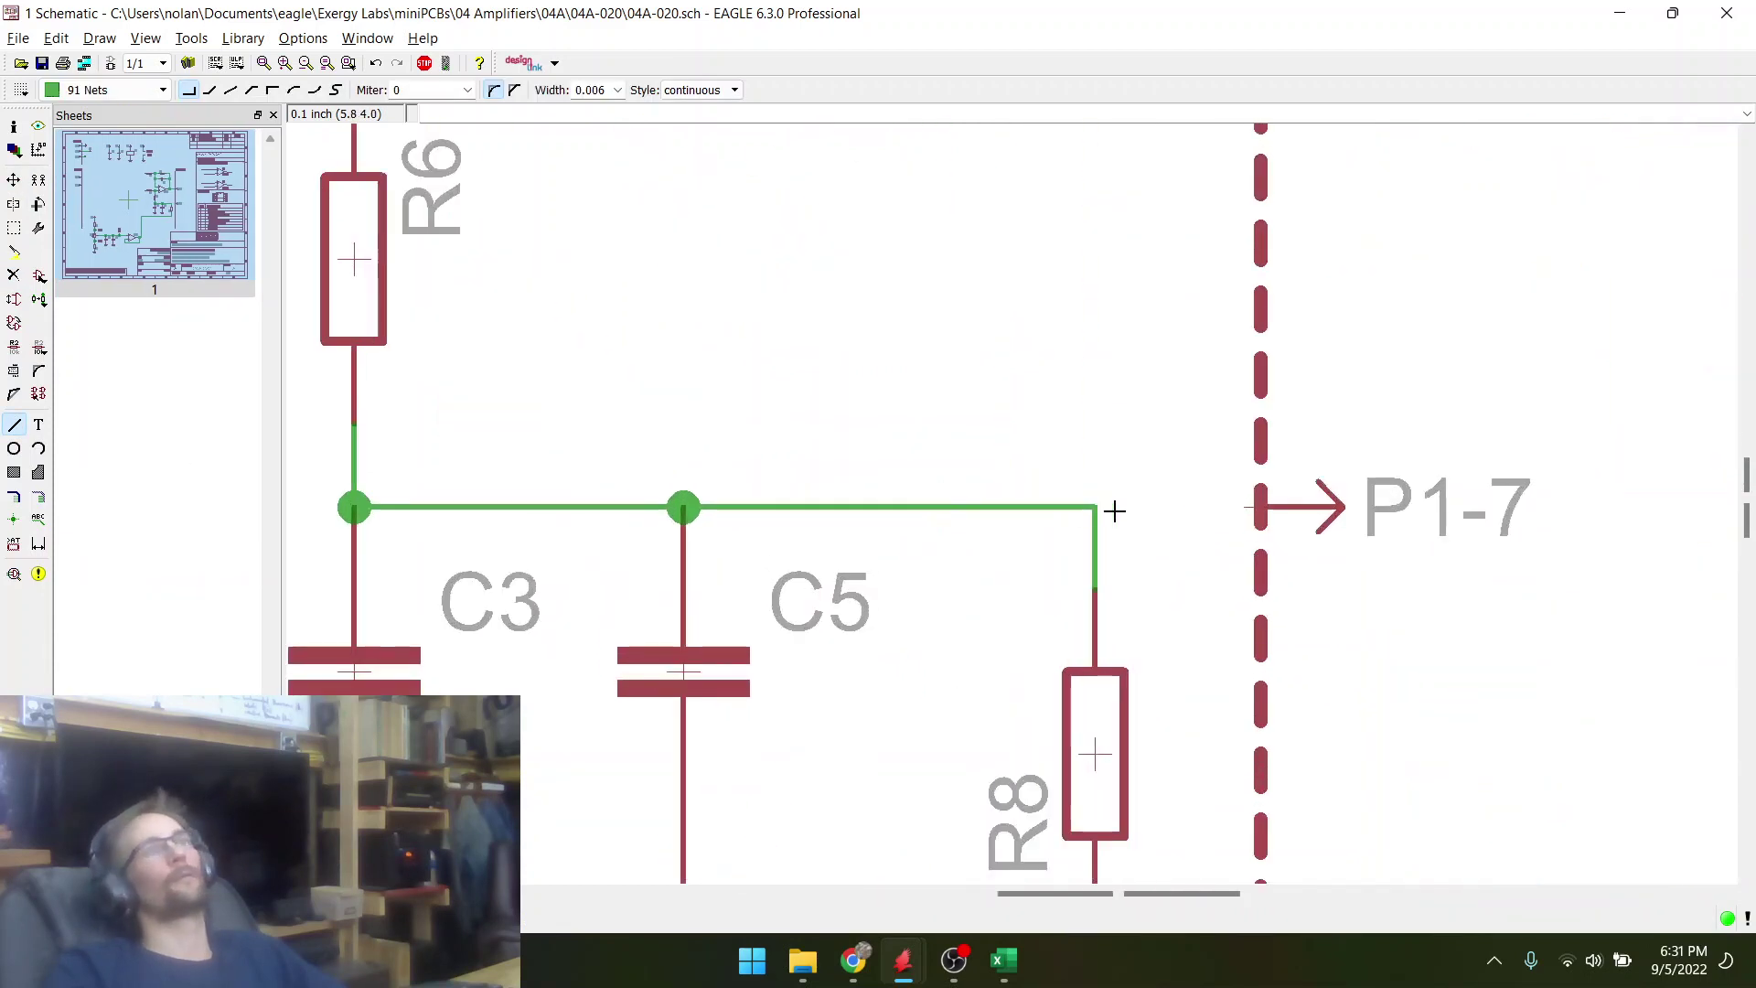
click(1261, 507)
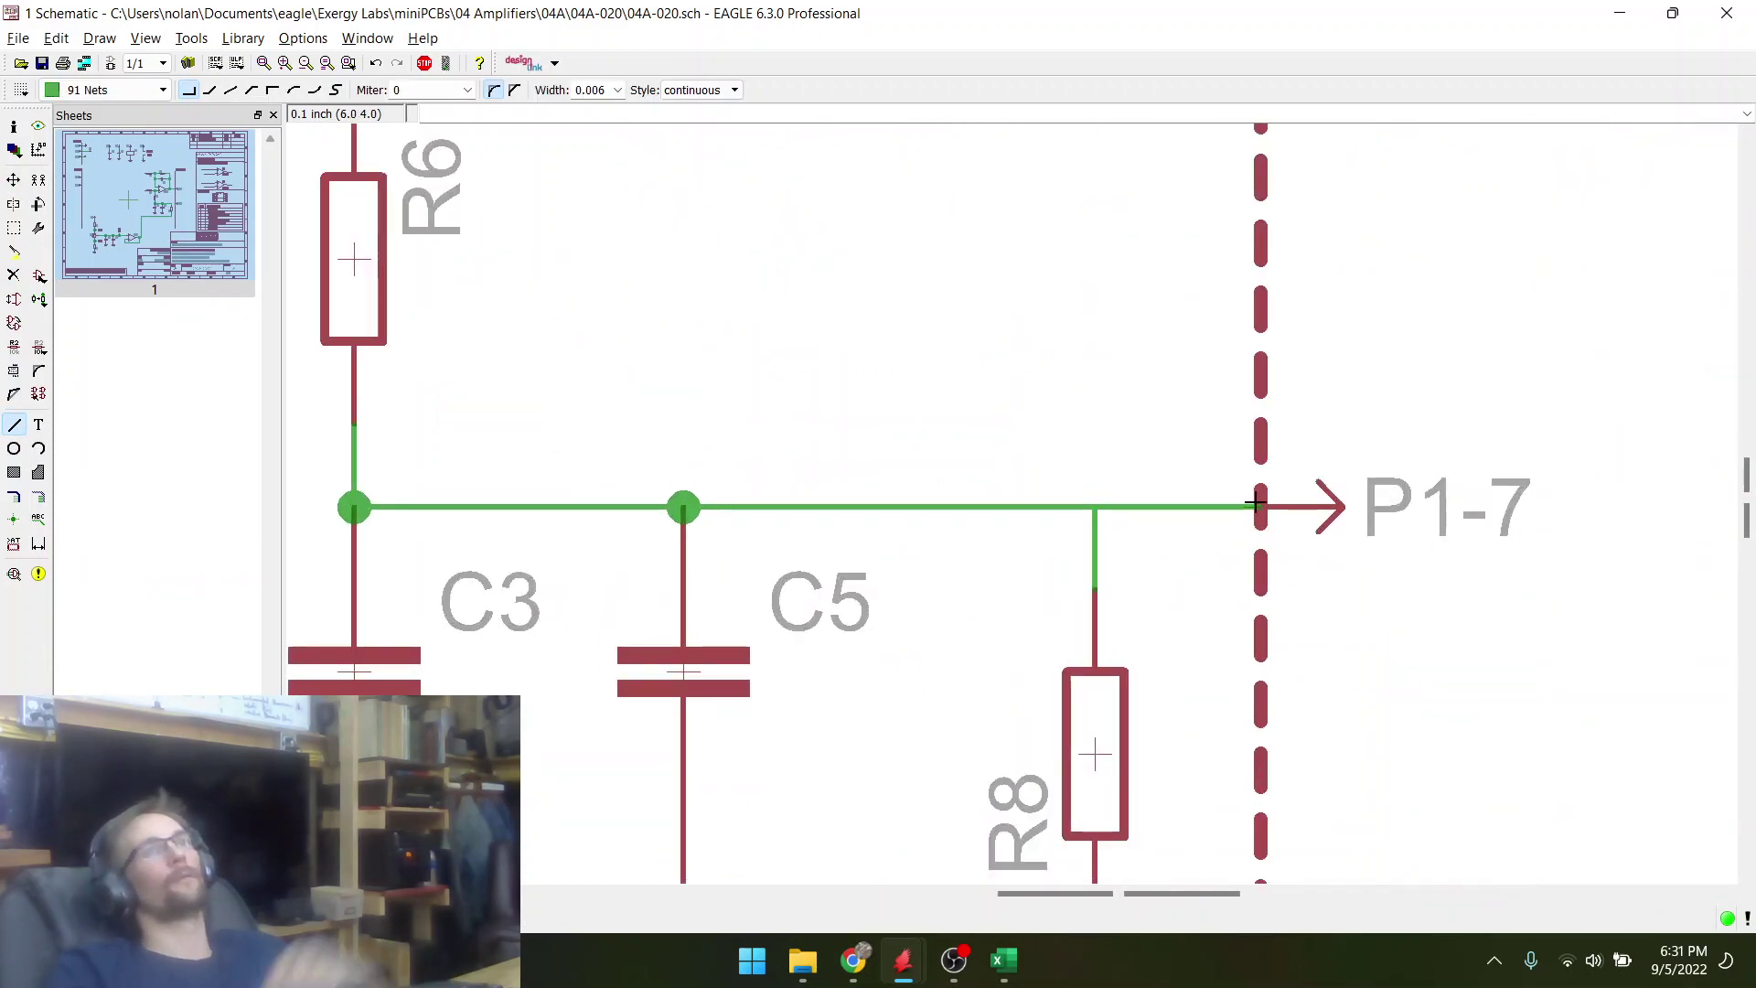
click(14, 517)
click(1095, 507)
scroll(794, 413, down, 4)
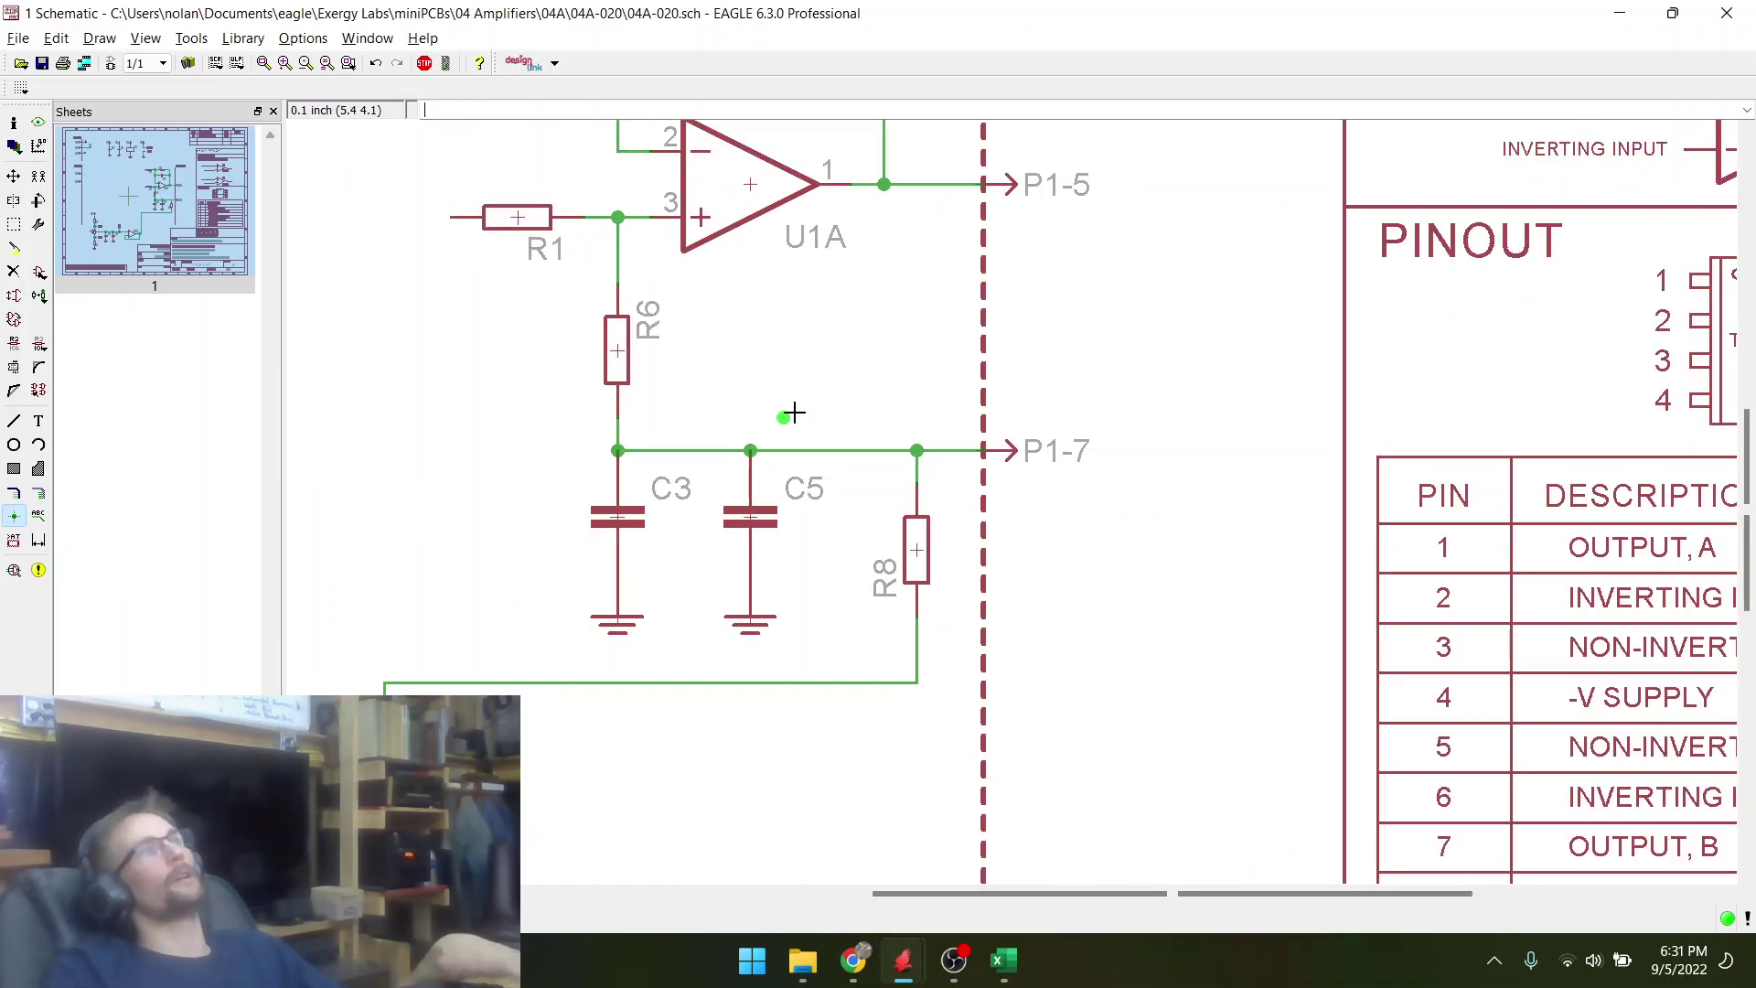
scroll(794, 413, down, 3)
- Lower the horizontal wire beneath R8 and shift the vertical wire from U1B's output closer to R8
click(14, 175)
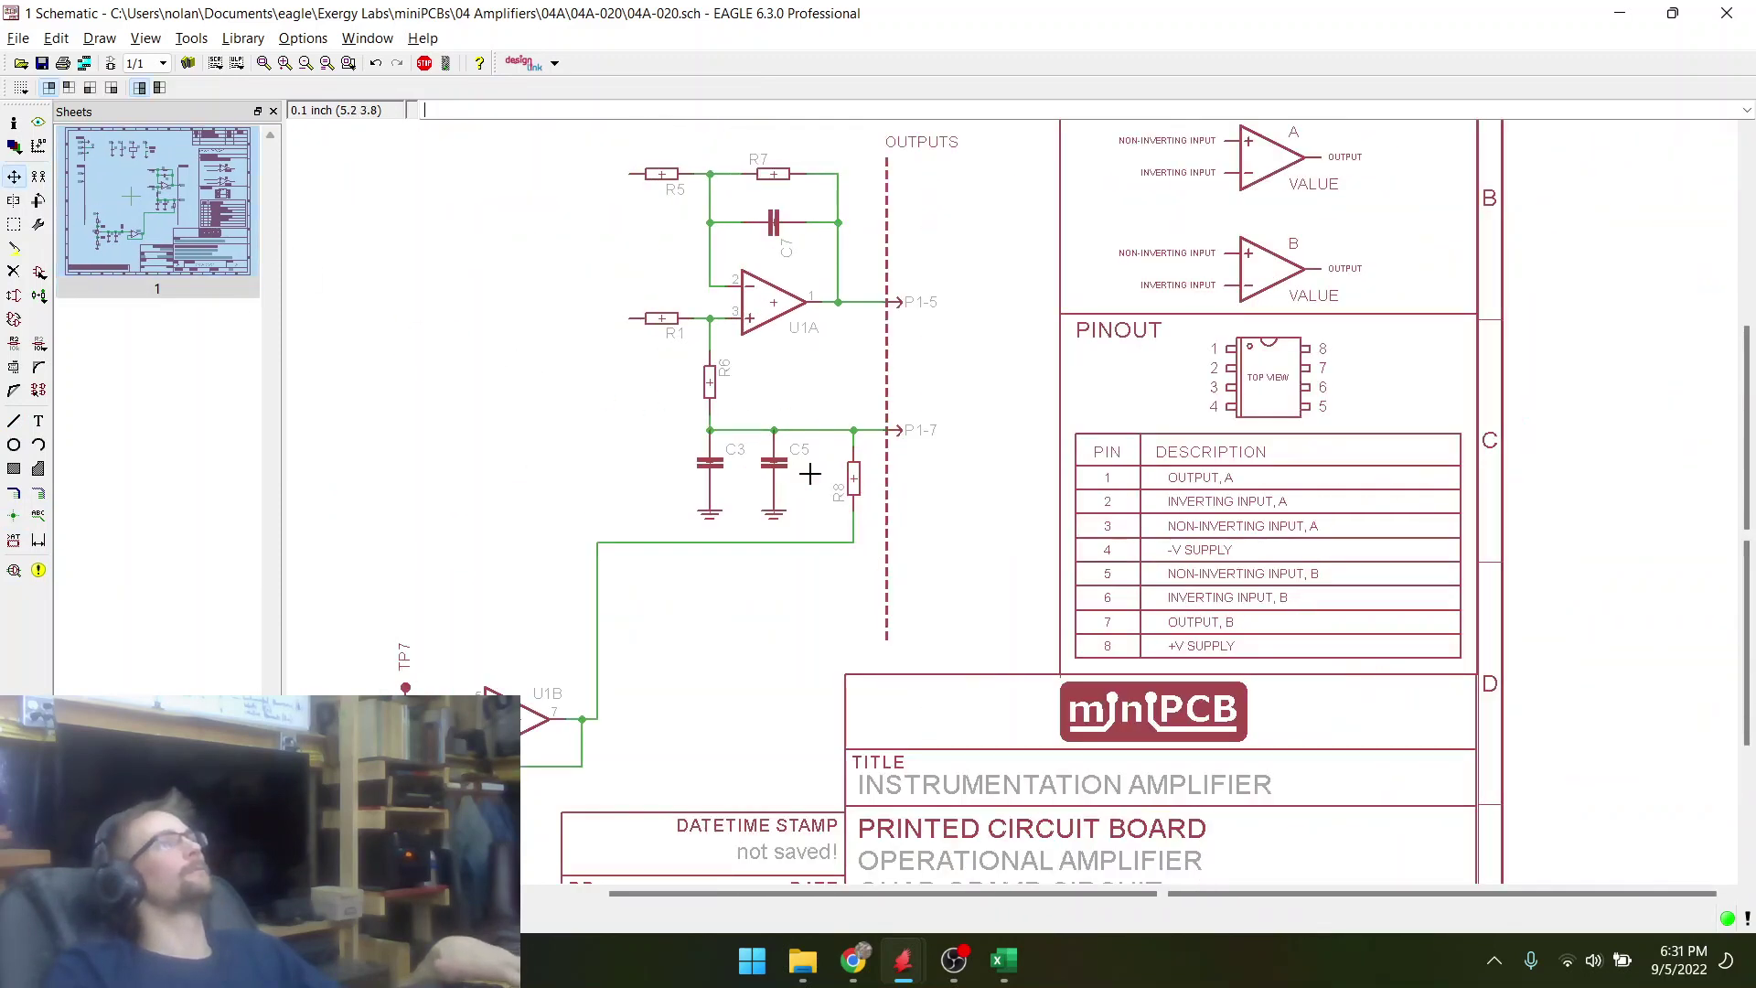
scroll(810, 473, down, 3)
scroll(659, 617, up, 2)
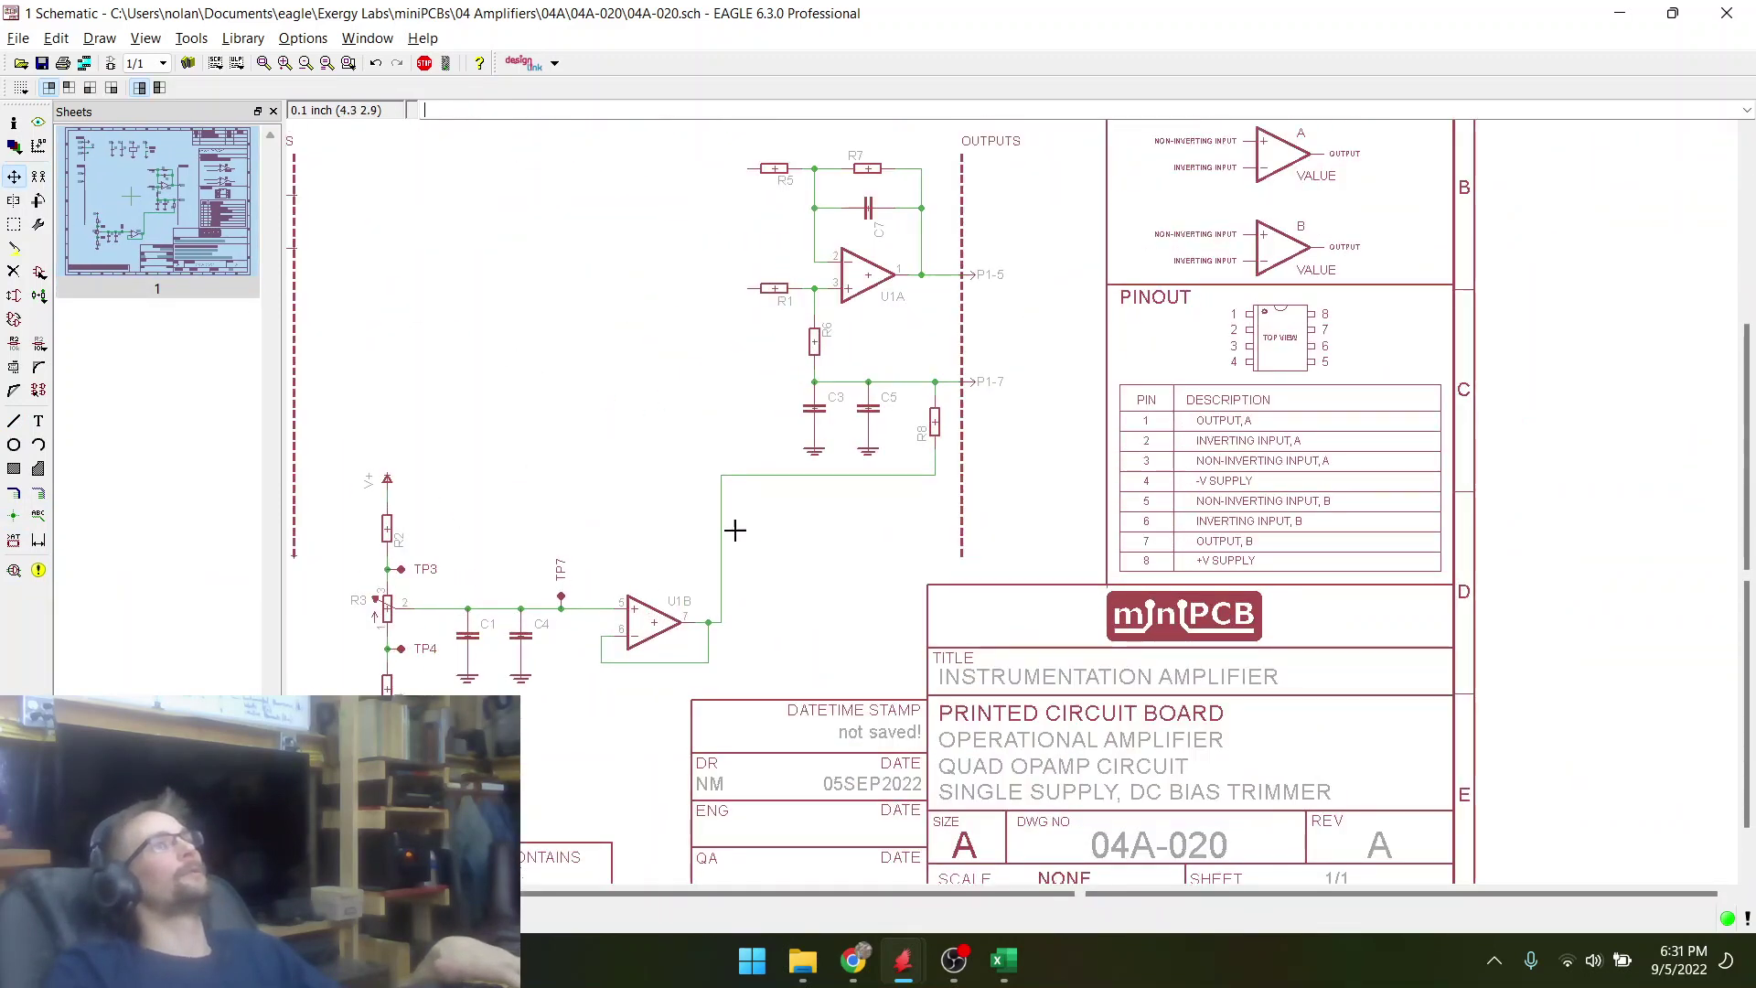
scroll(952, 529, down, 1)
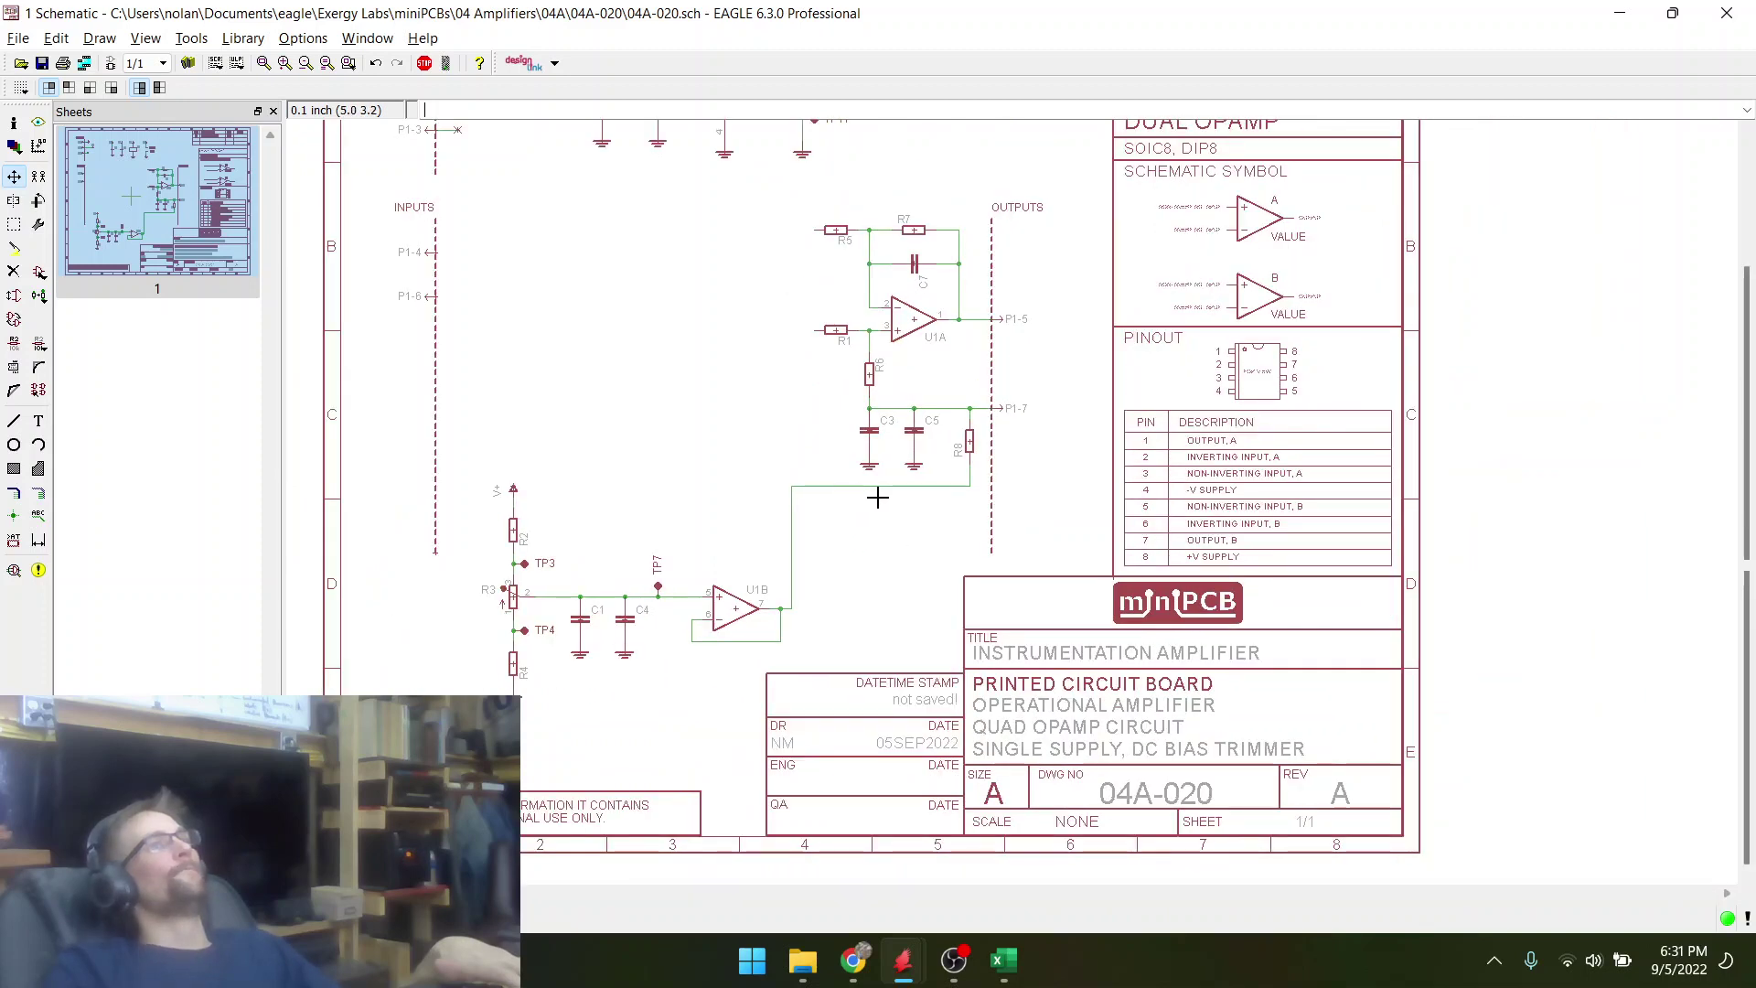
click(913, 489)
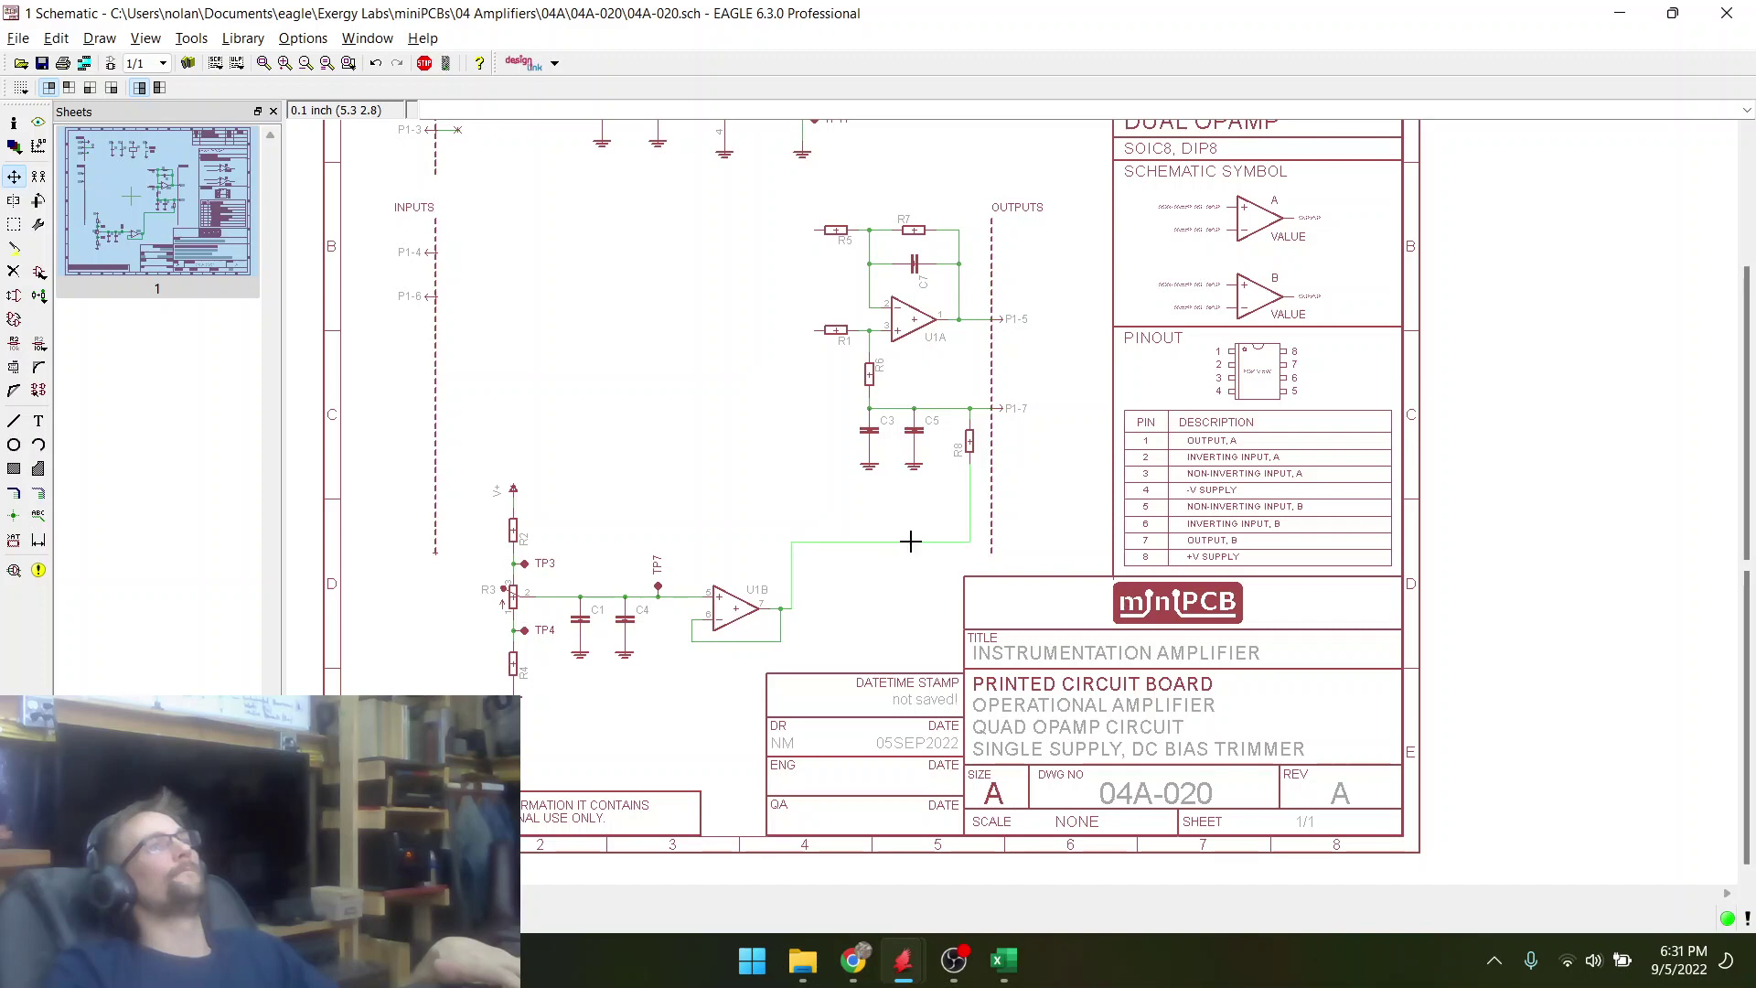
scroll(870, 588, up, 2)
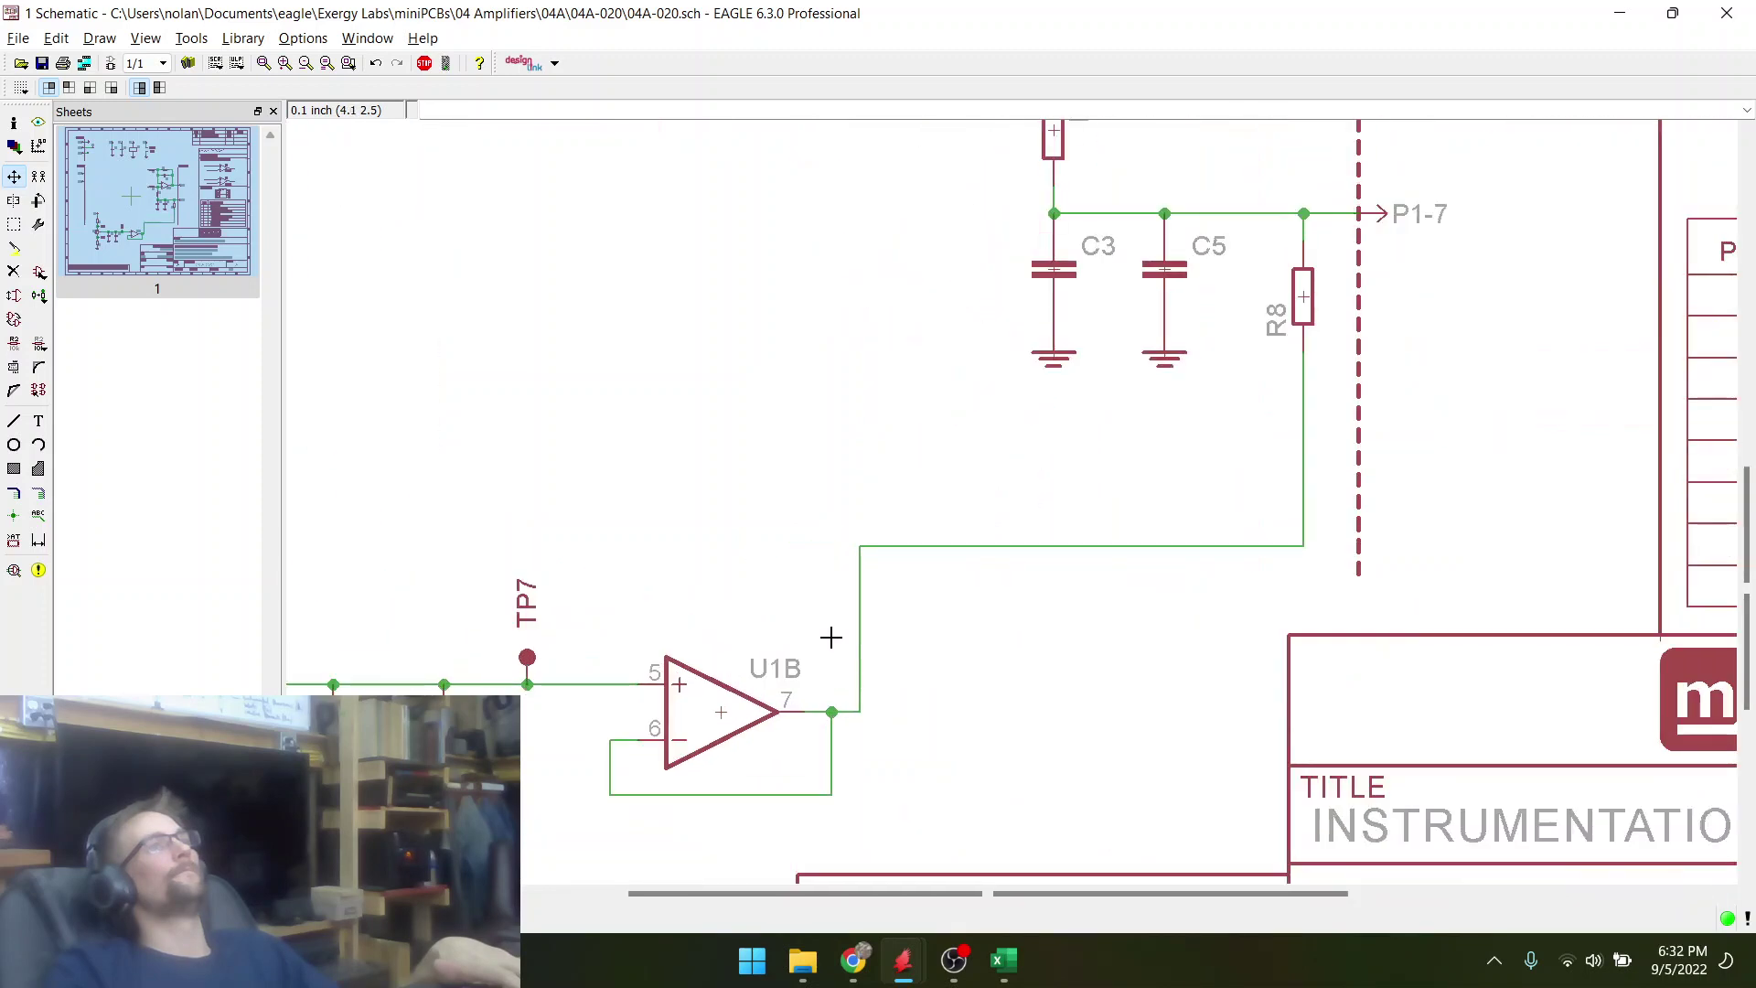
click(859, 651)
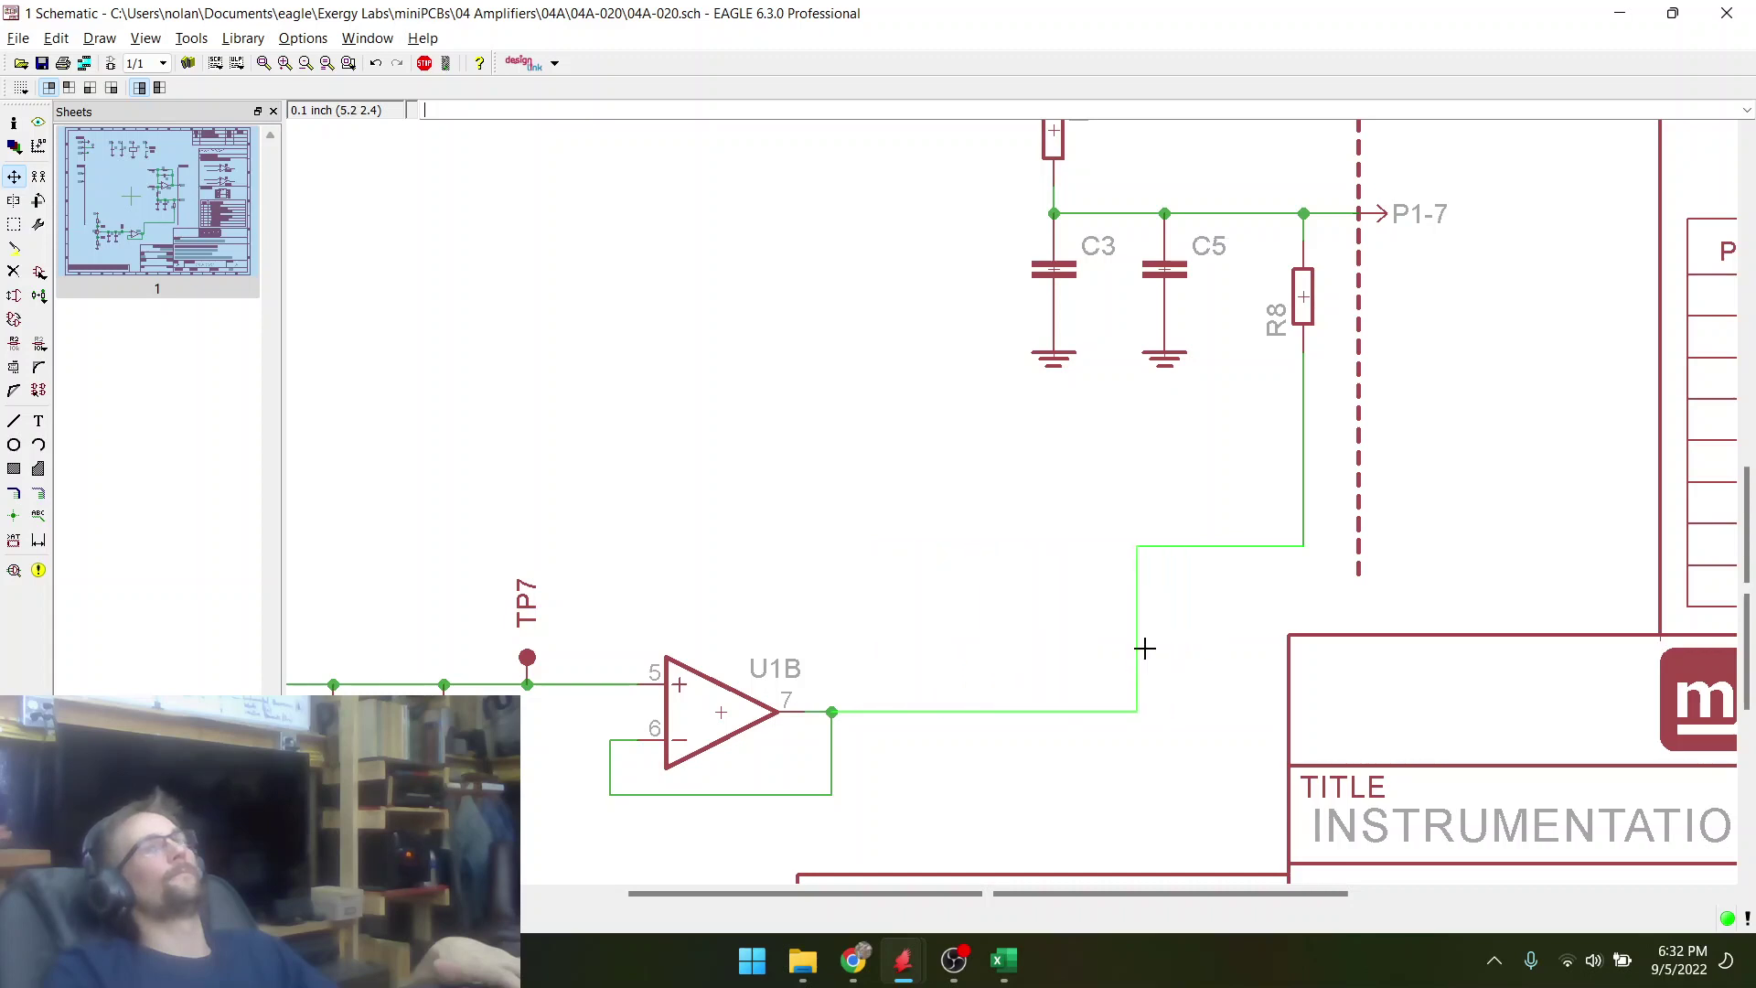
click(1138, 647)
scroll(1228, 664, down, 1)
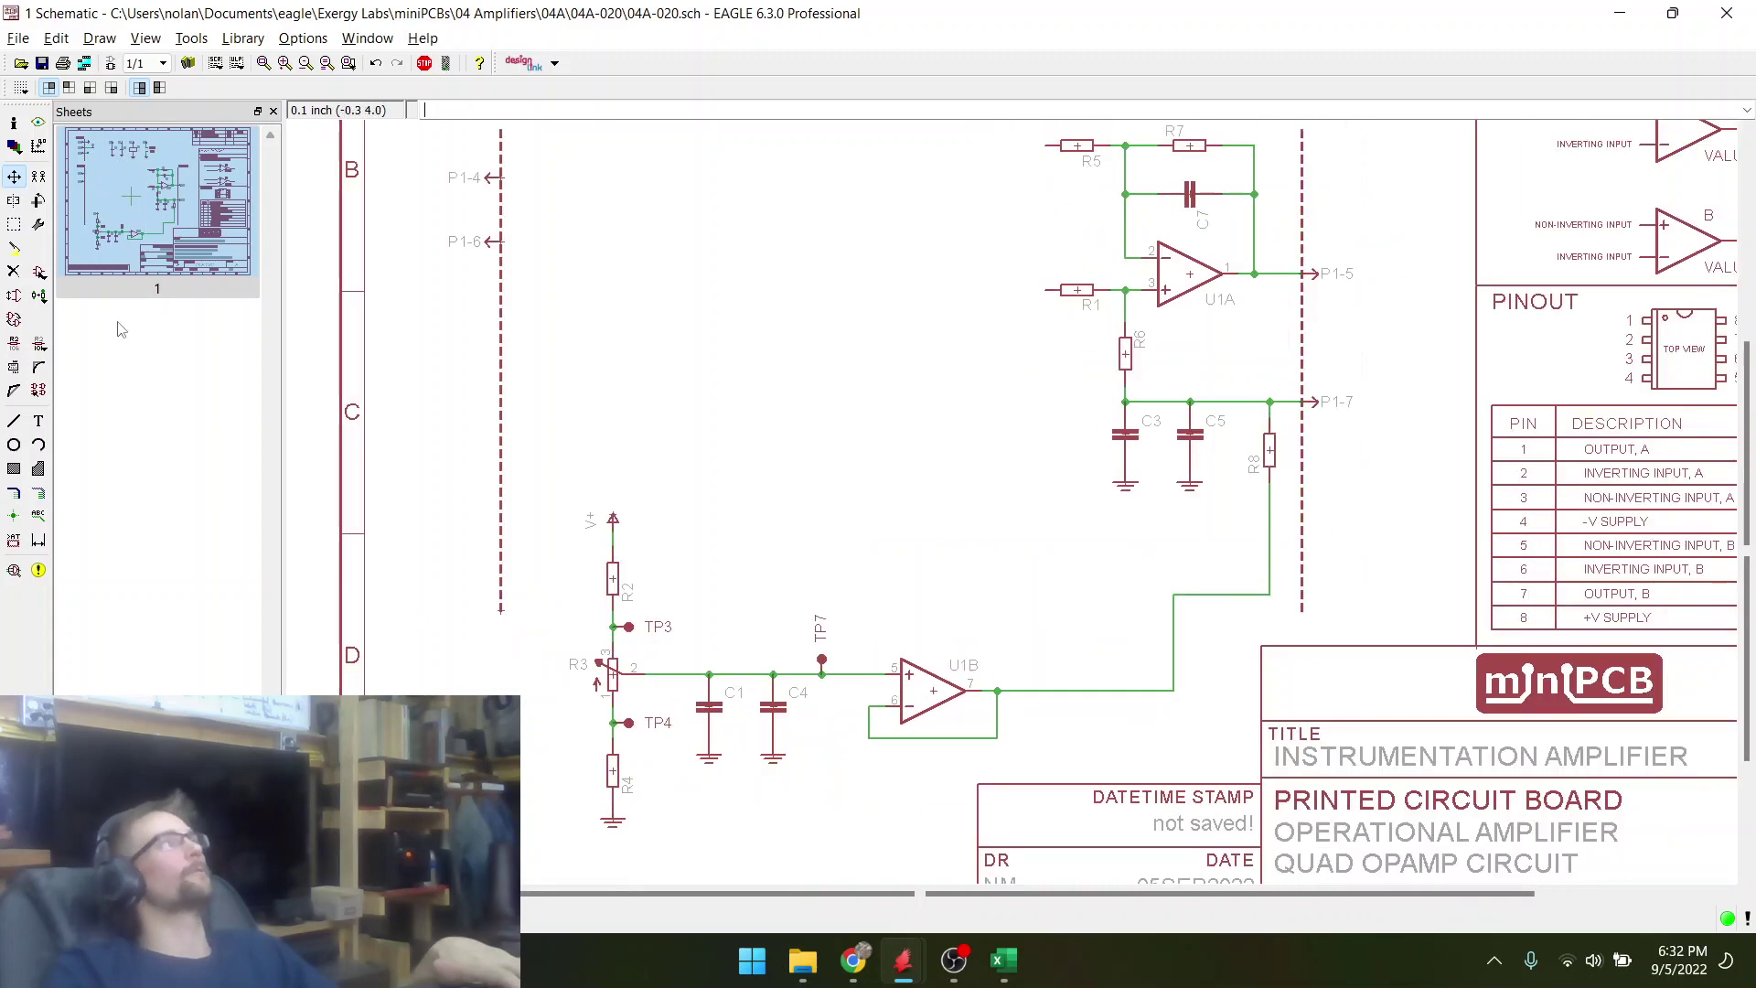
- Move the whole bias buffer circuit from R2–R4 through U1B up and toward the outputs, and straighten U1B's output wire to R8
click(15, 224)
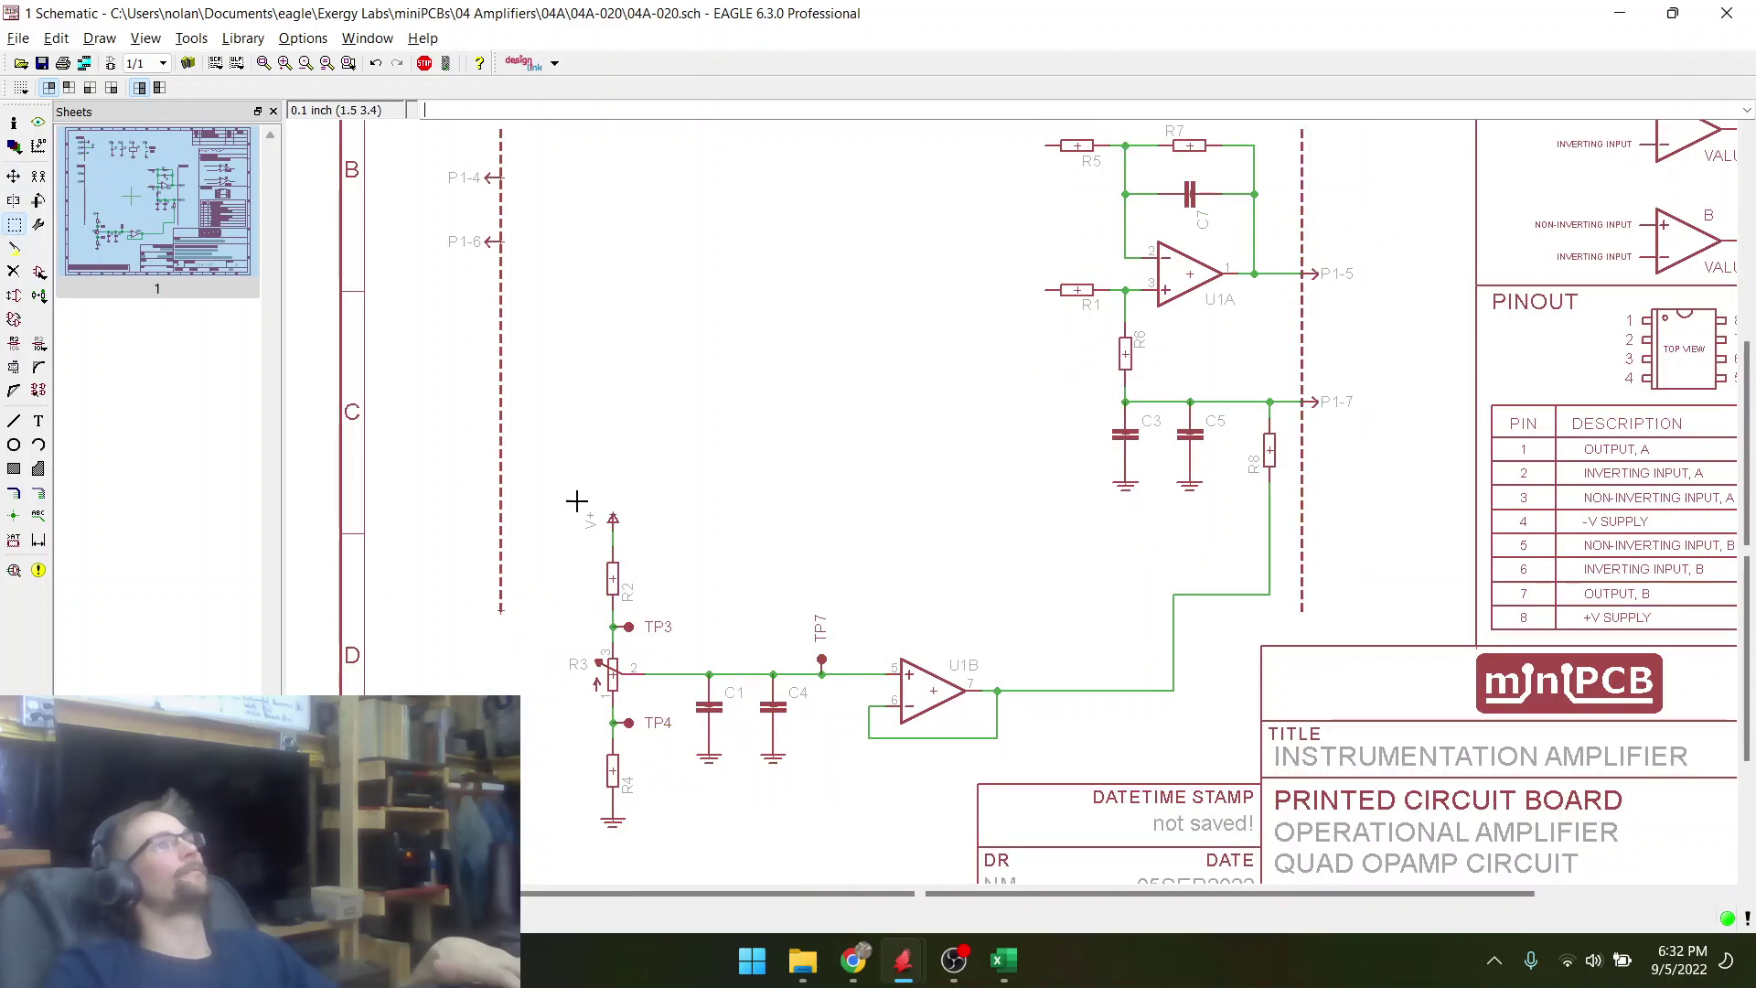
drag(577, 501, 1134, 853)
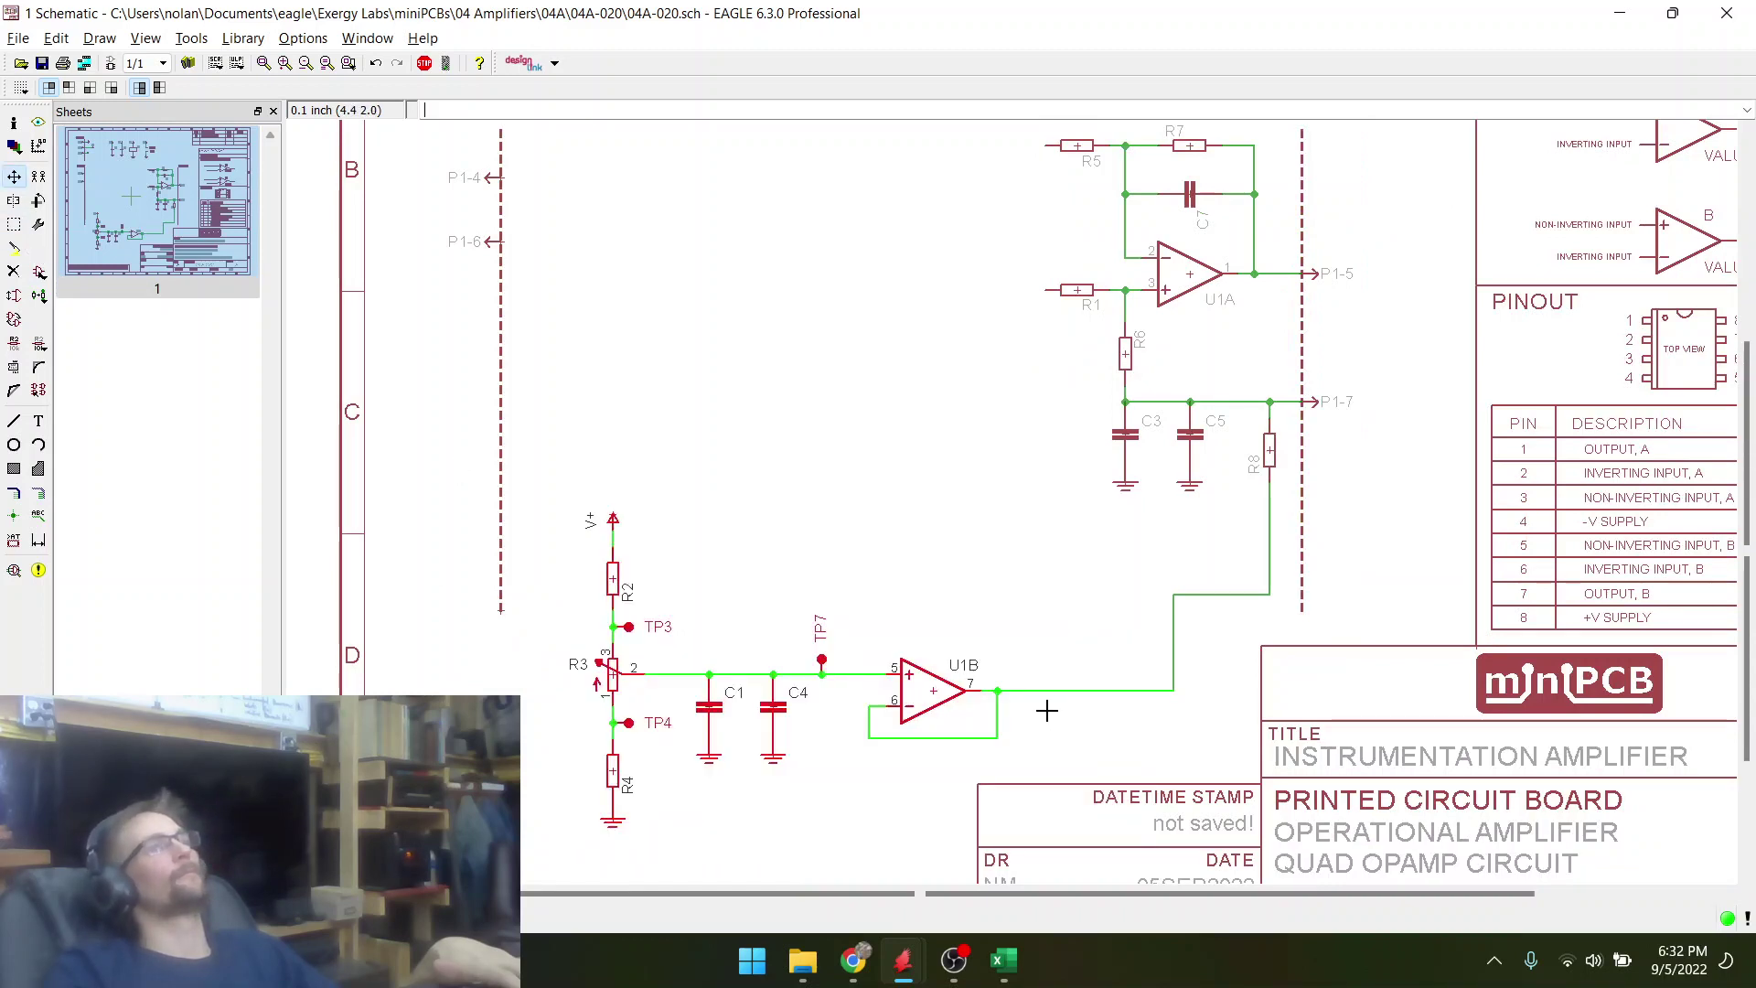
right_click(1049, 706)
click(1098, 664)
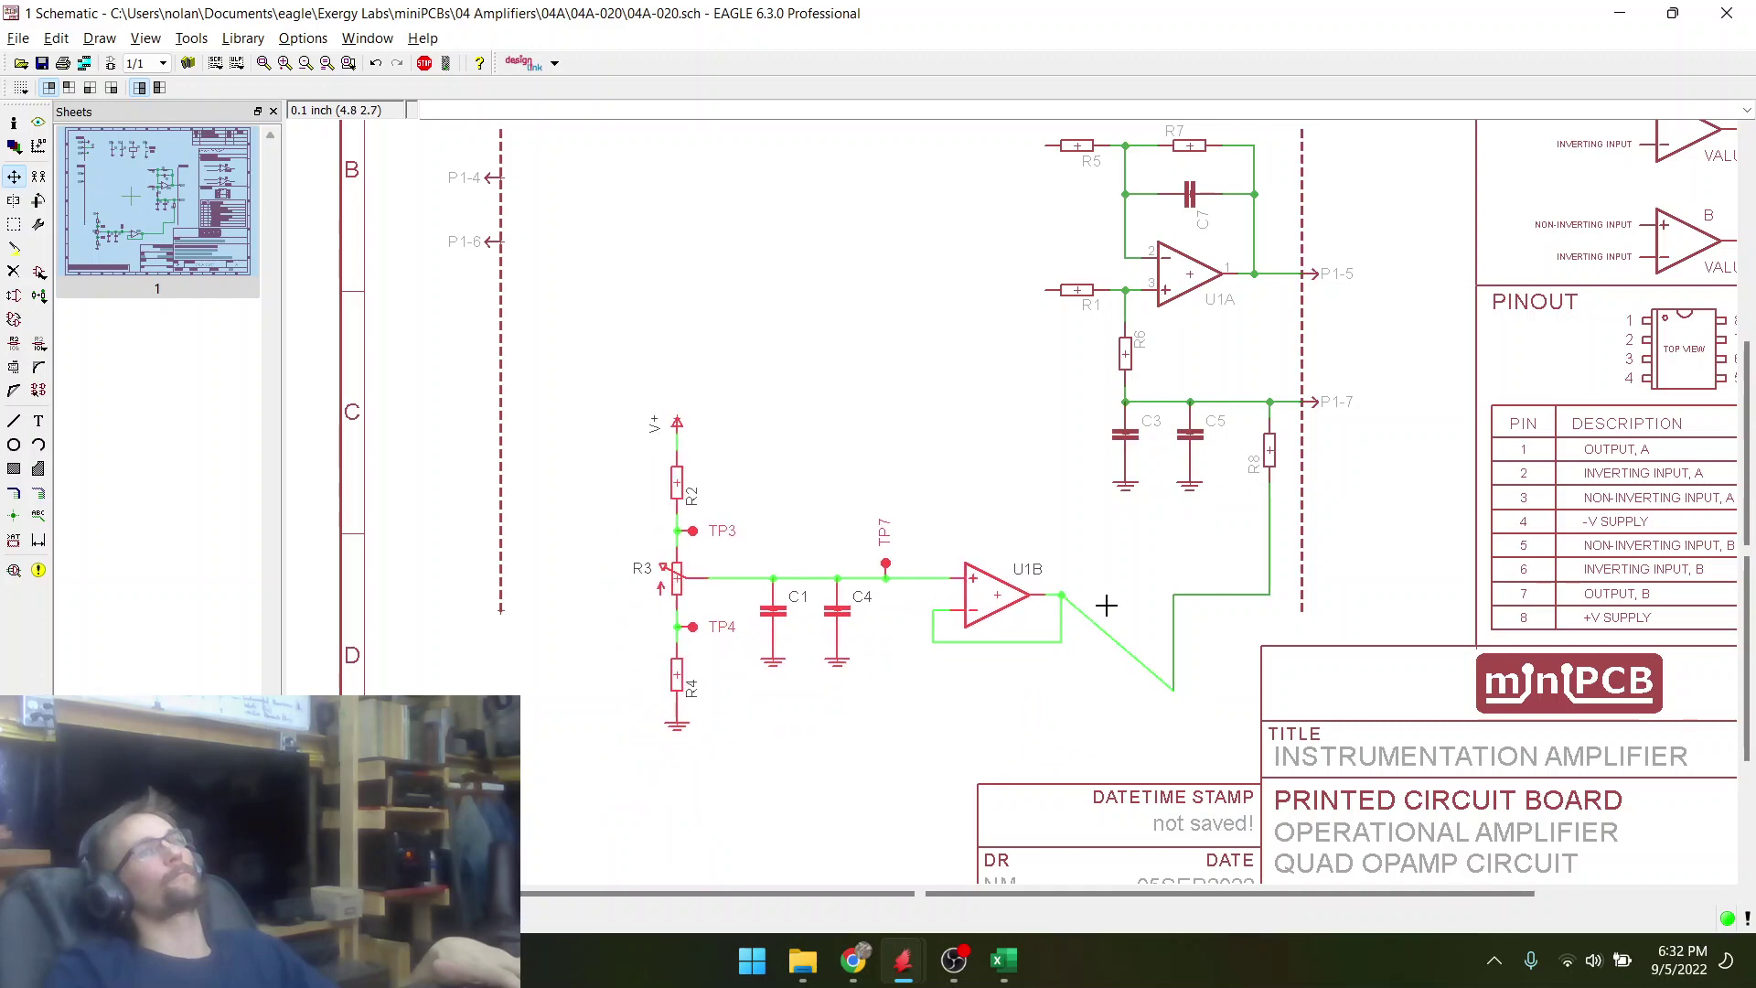
click(1183, 609)
scroll(1183, 608, down, 3)
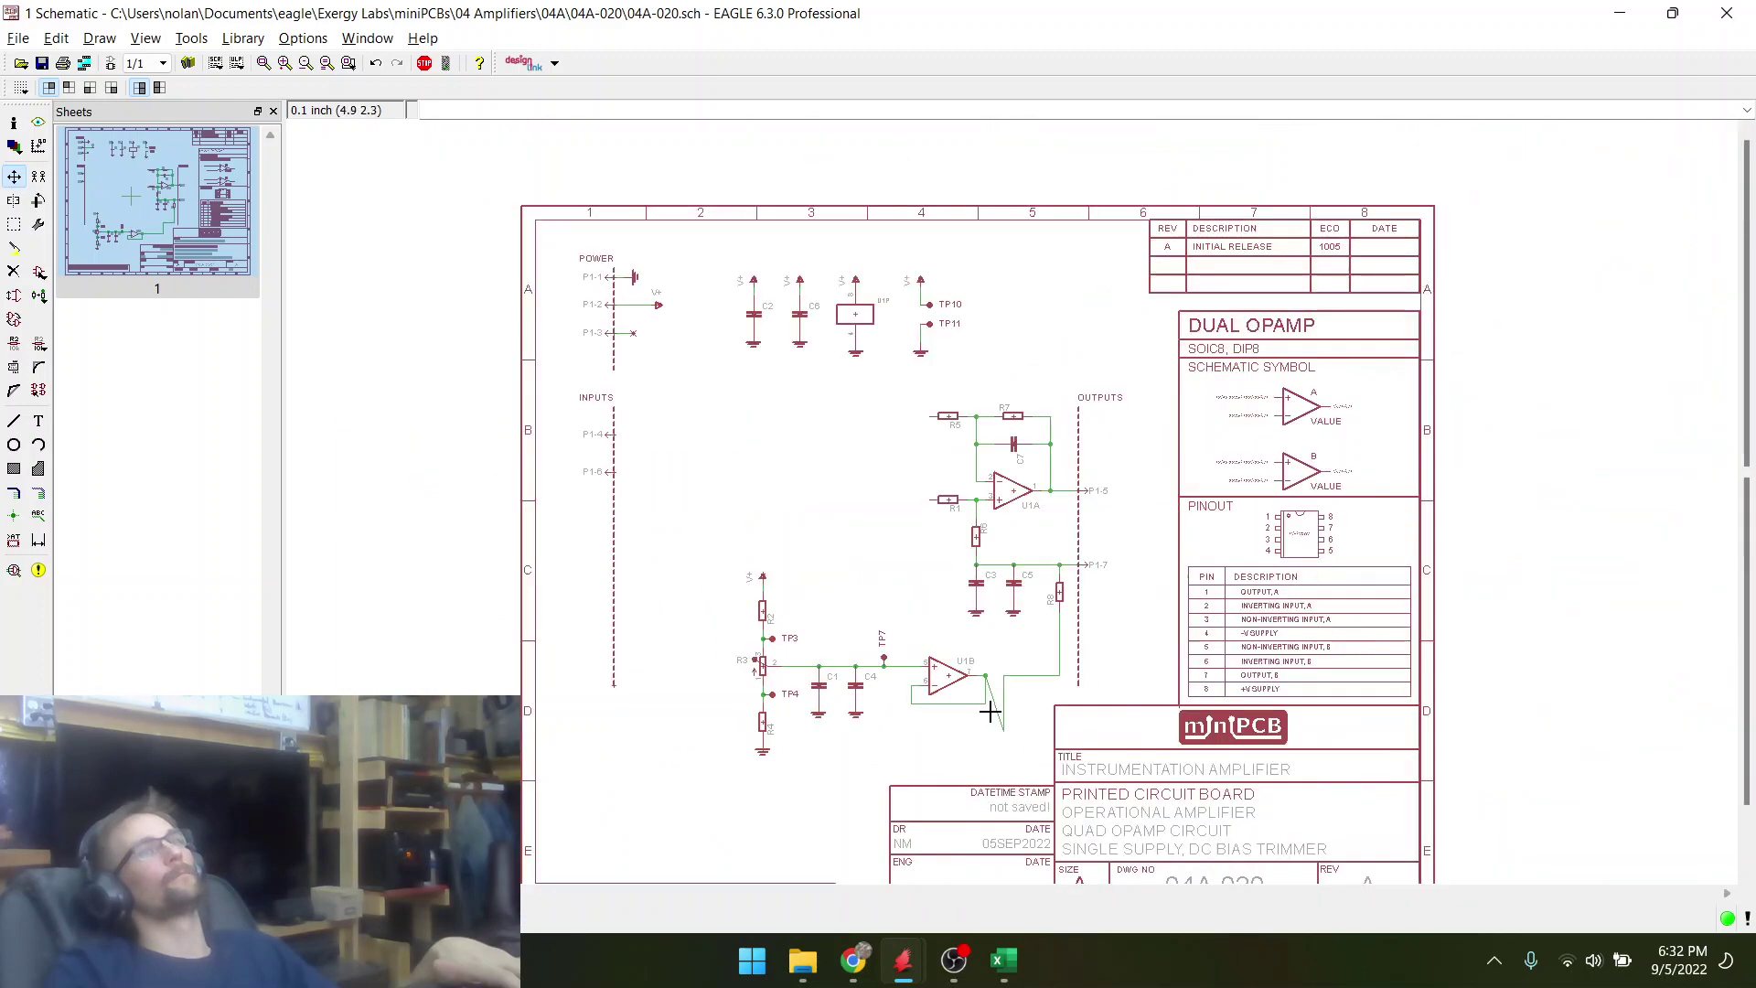
scroll(1007, 714, up, 5)
click(753, 856)
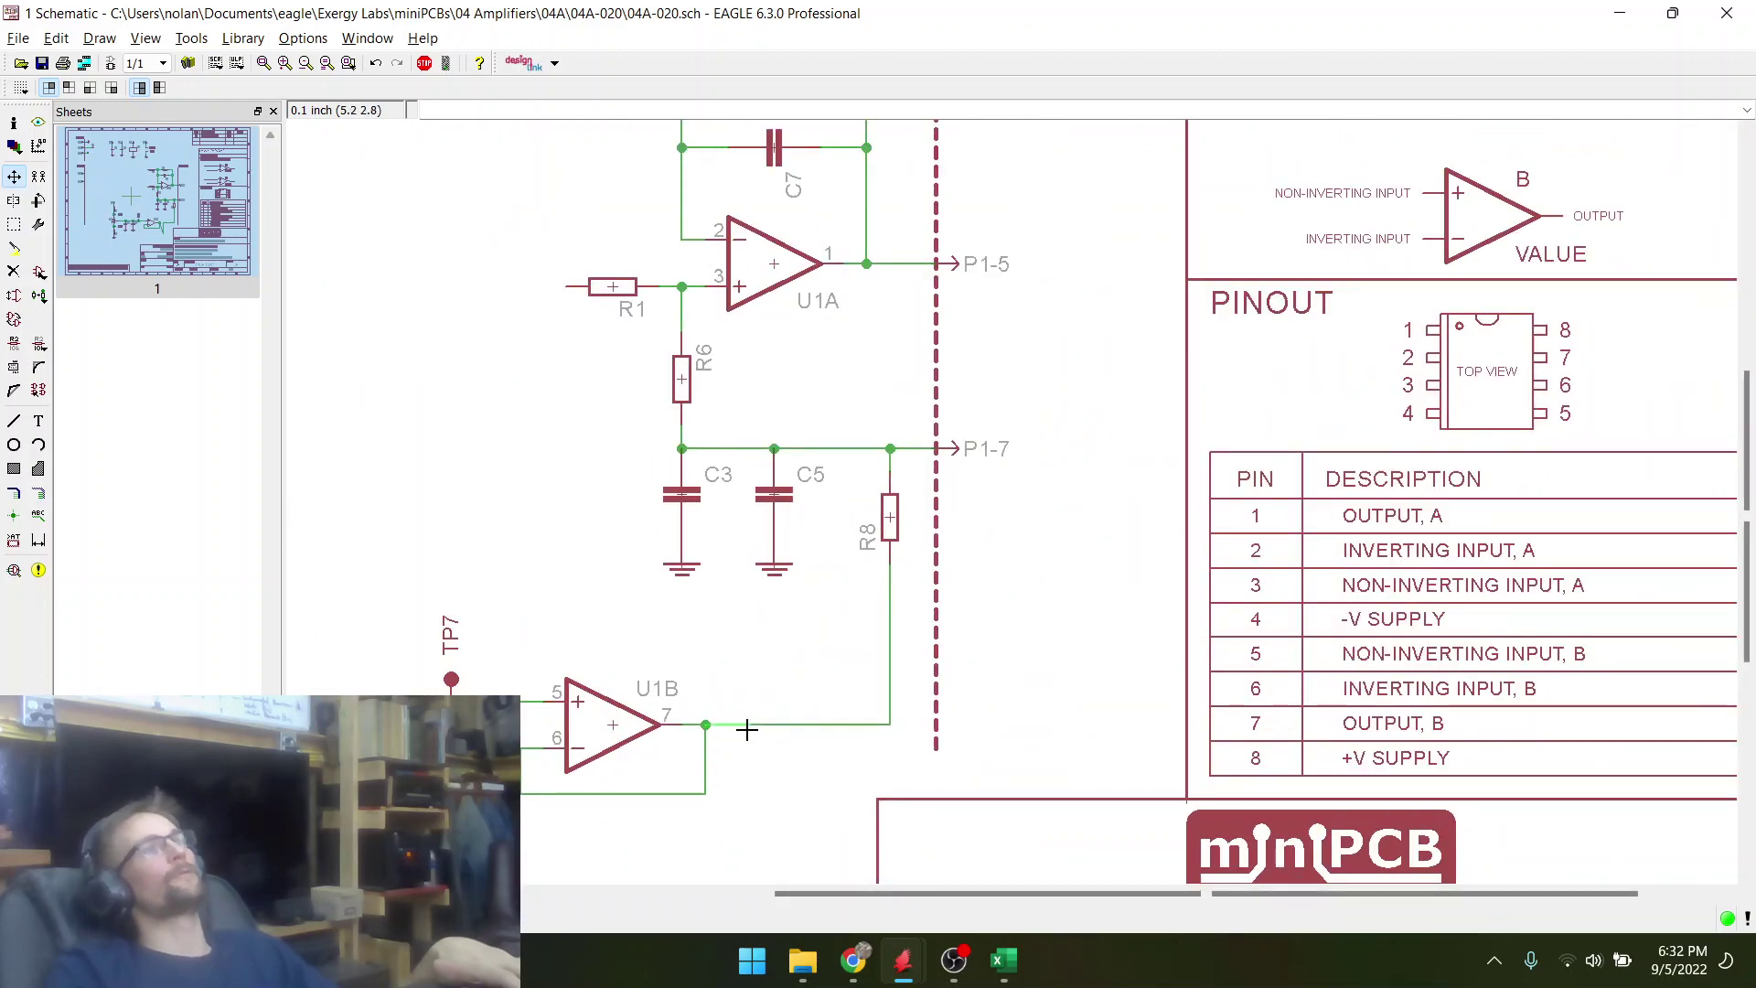
- Examine the rearranged wiring around U1A, R6, C3, C5, R8 and P1-7
scroll(976, 619, down, 2)
scroll(915, 522, up, 3)
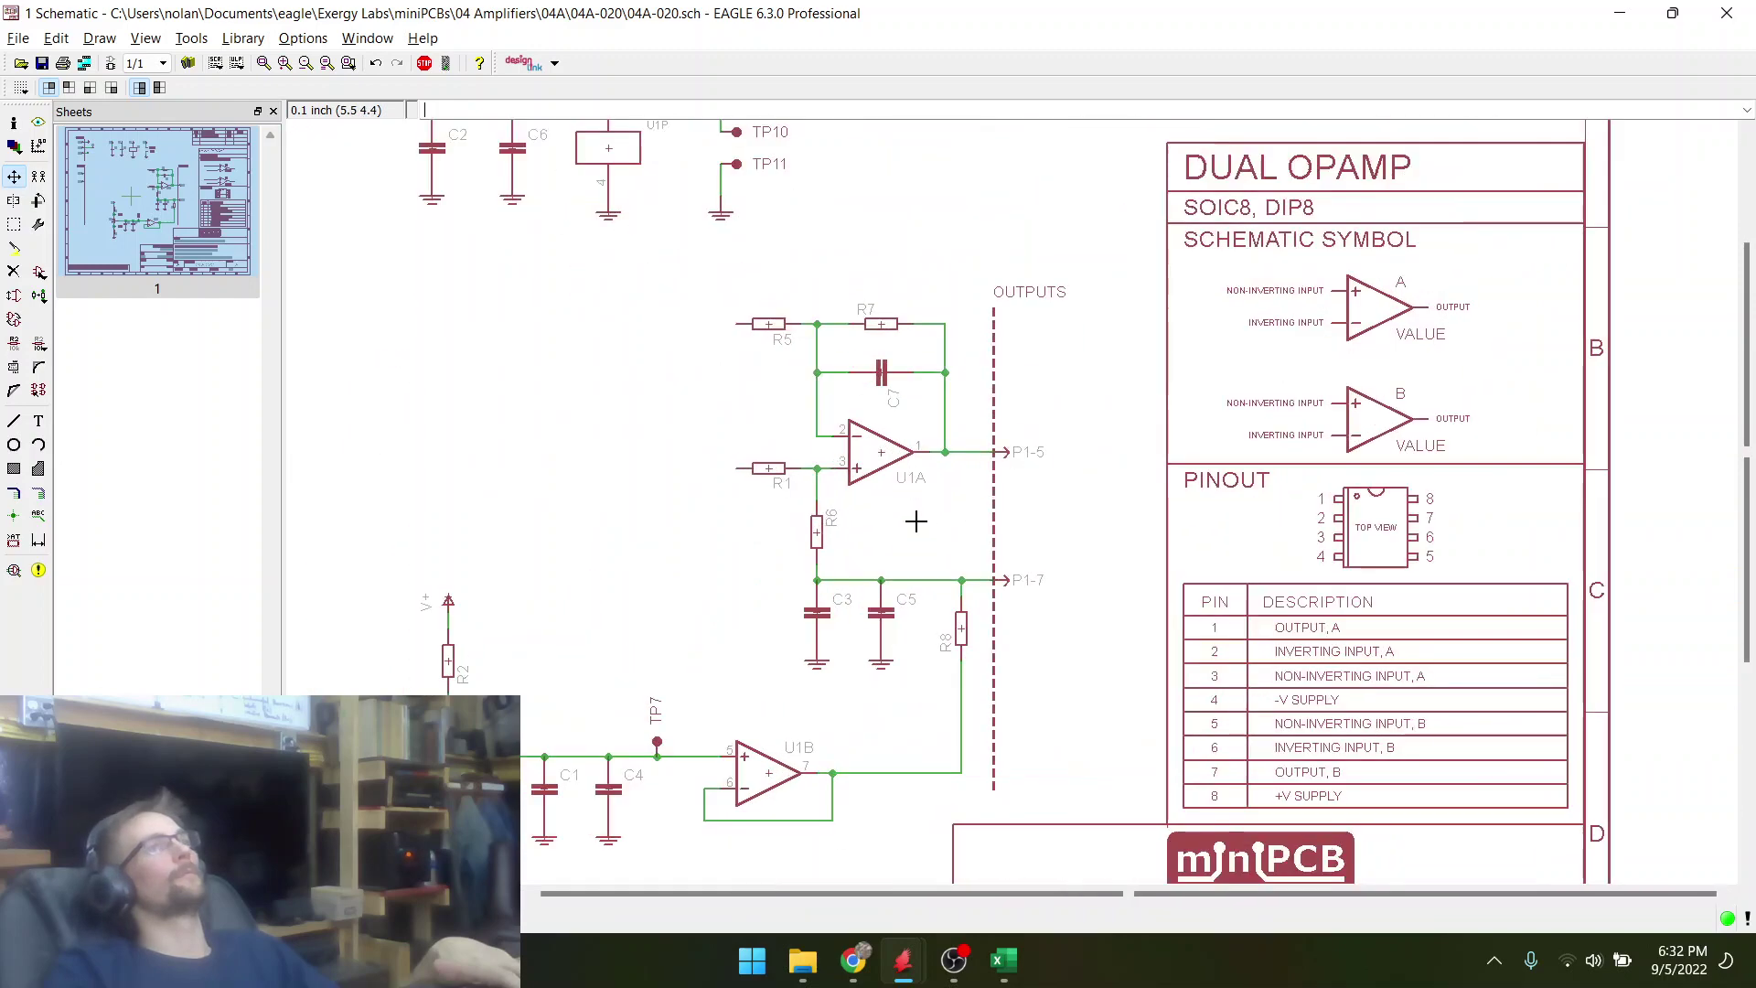
scroll(881, 602, down, 1)
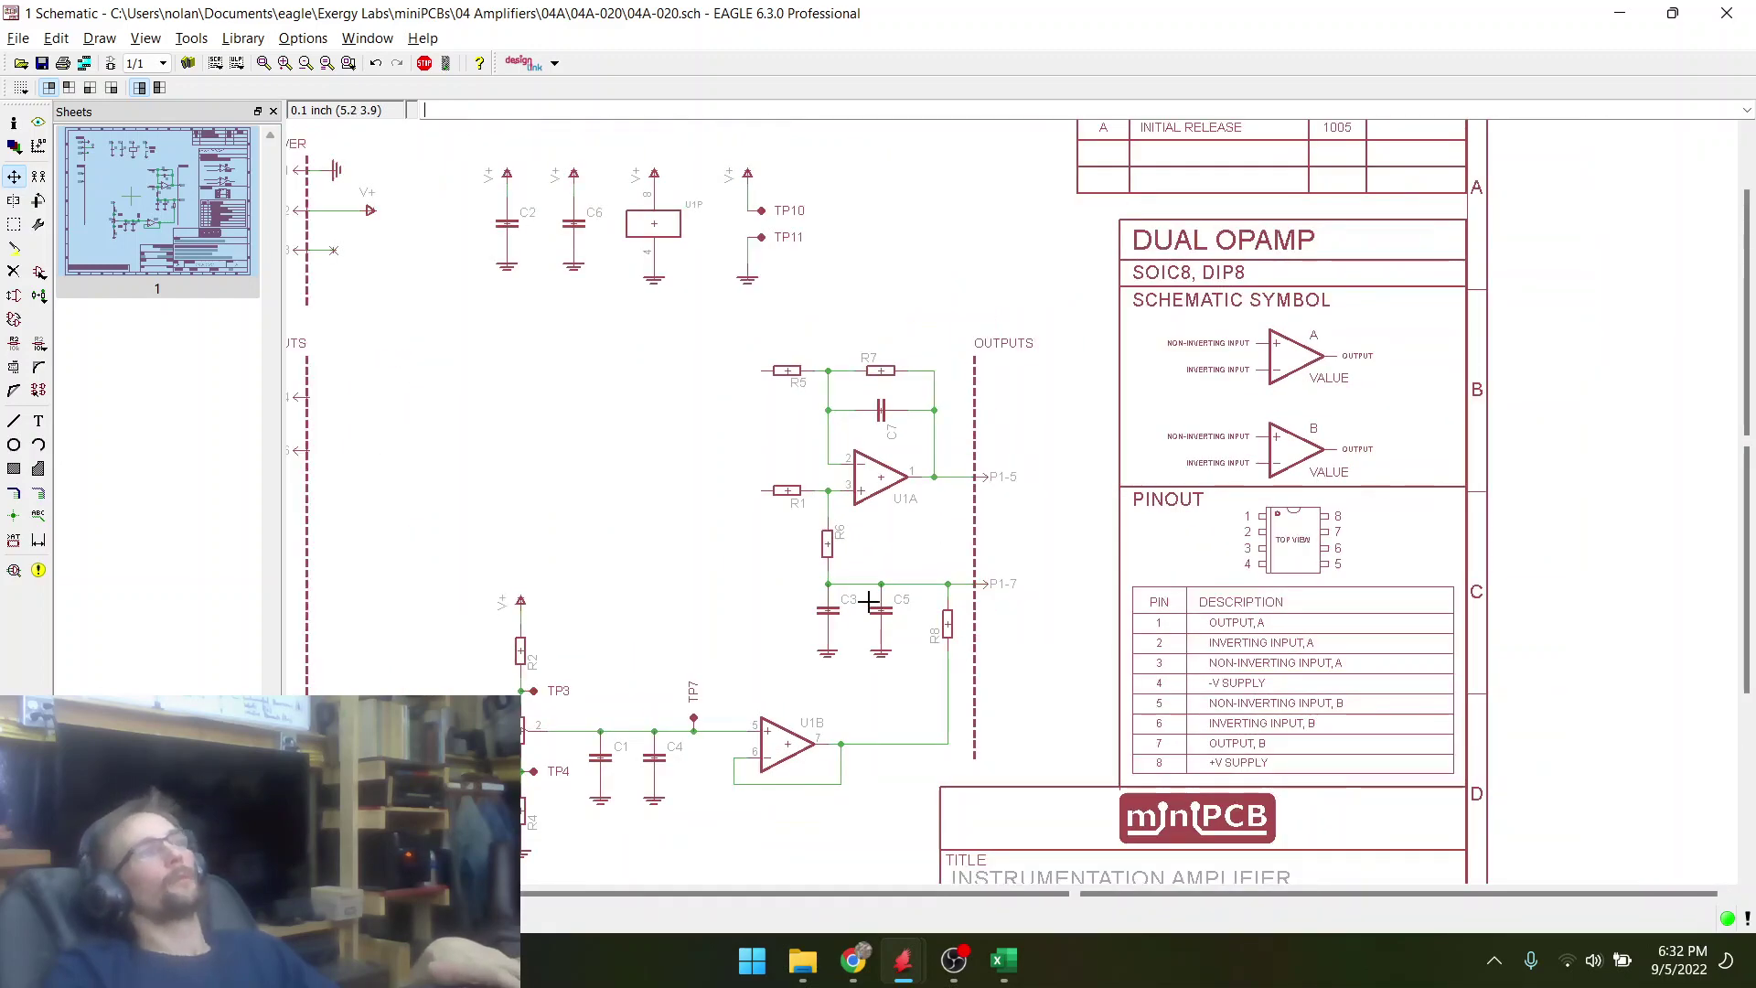
scroll(862, 650, down, 3)
scroll(677, 668, up, 4)
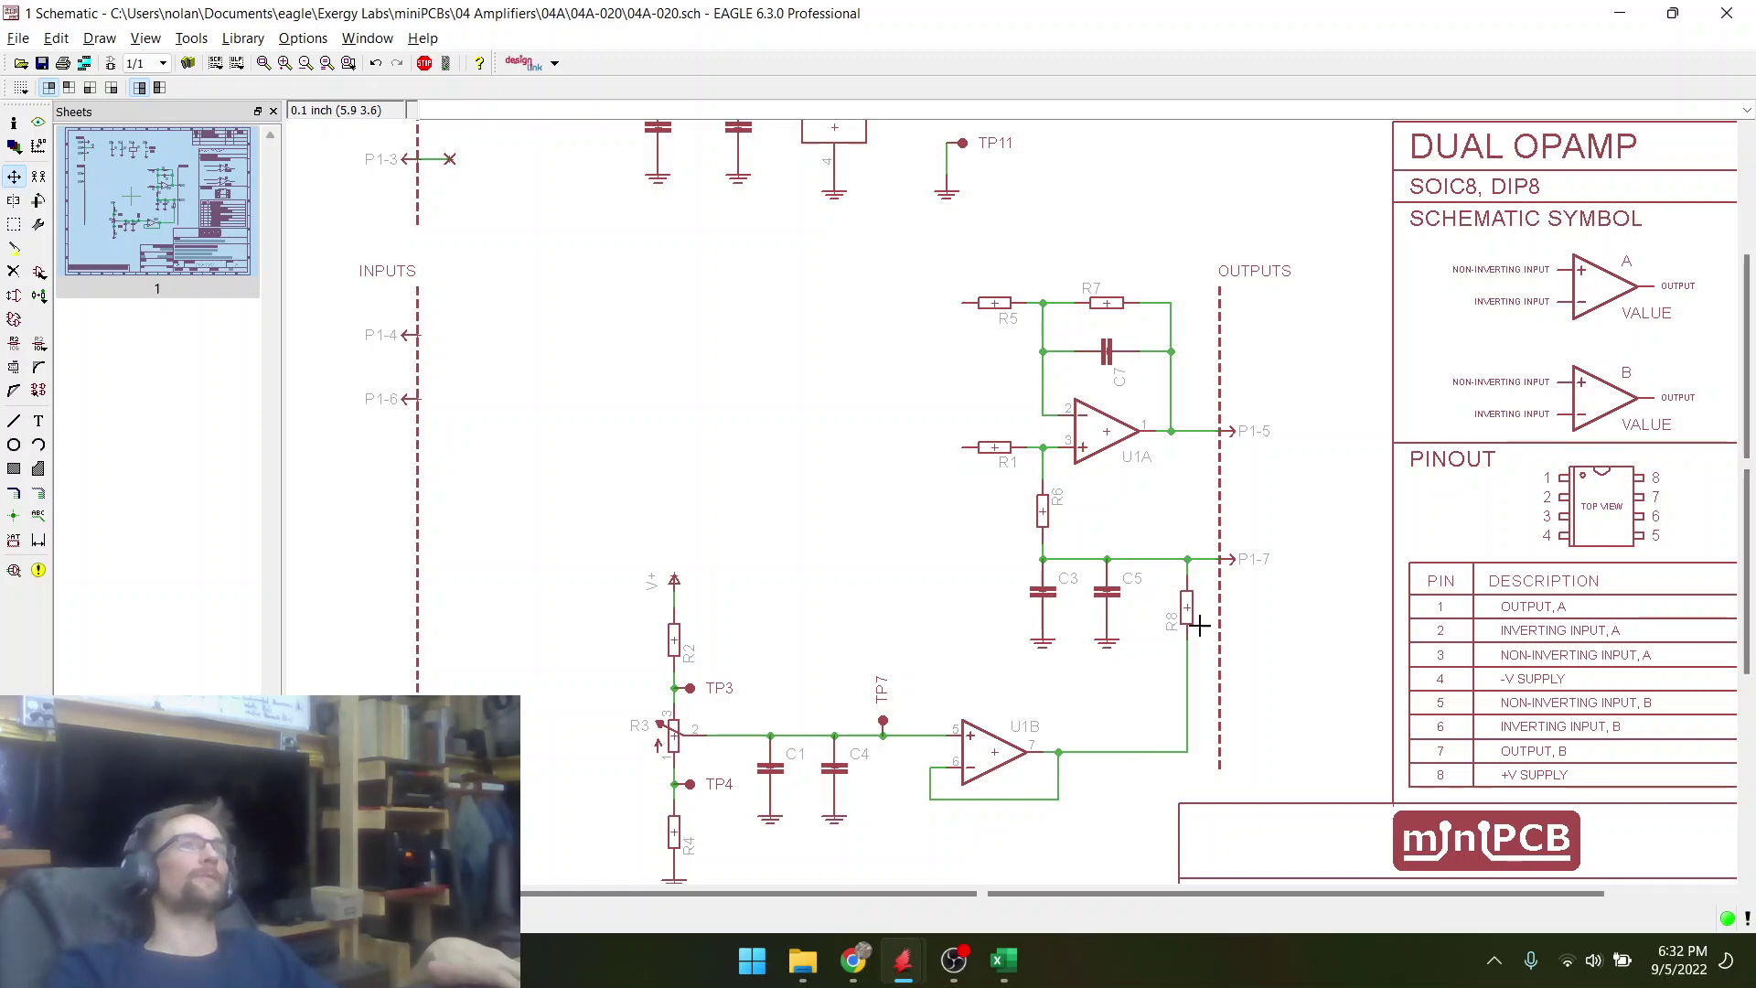
scroll(1174, 625, up, 3)
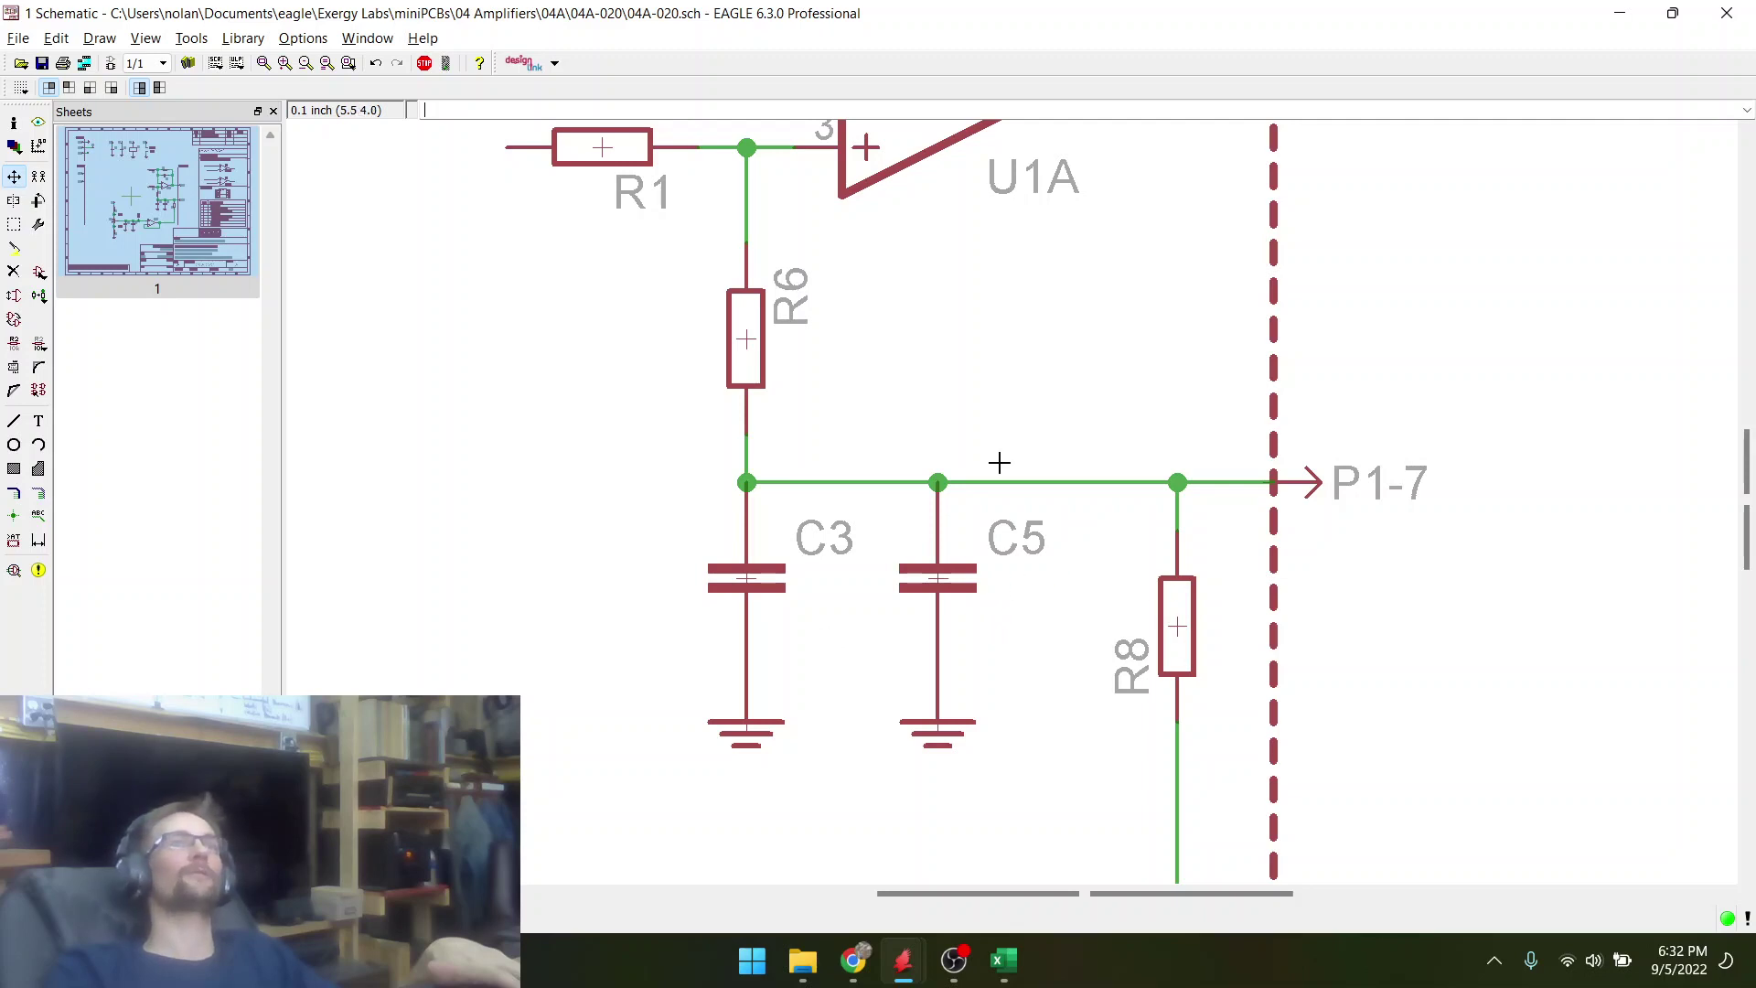
scroll(999, 463, down, 2)
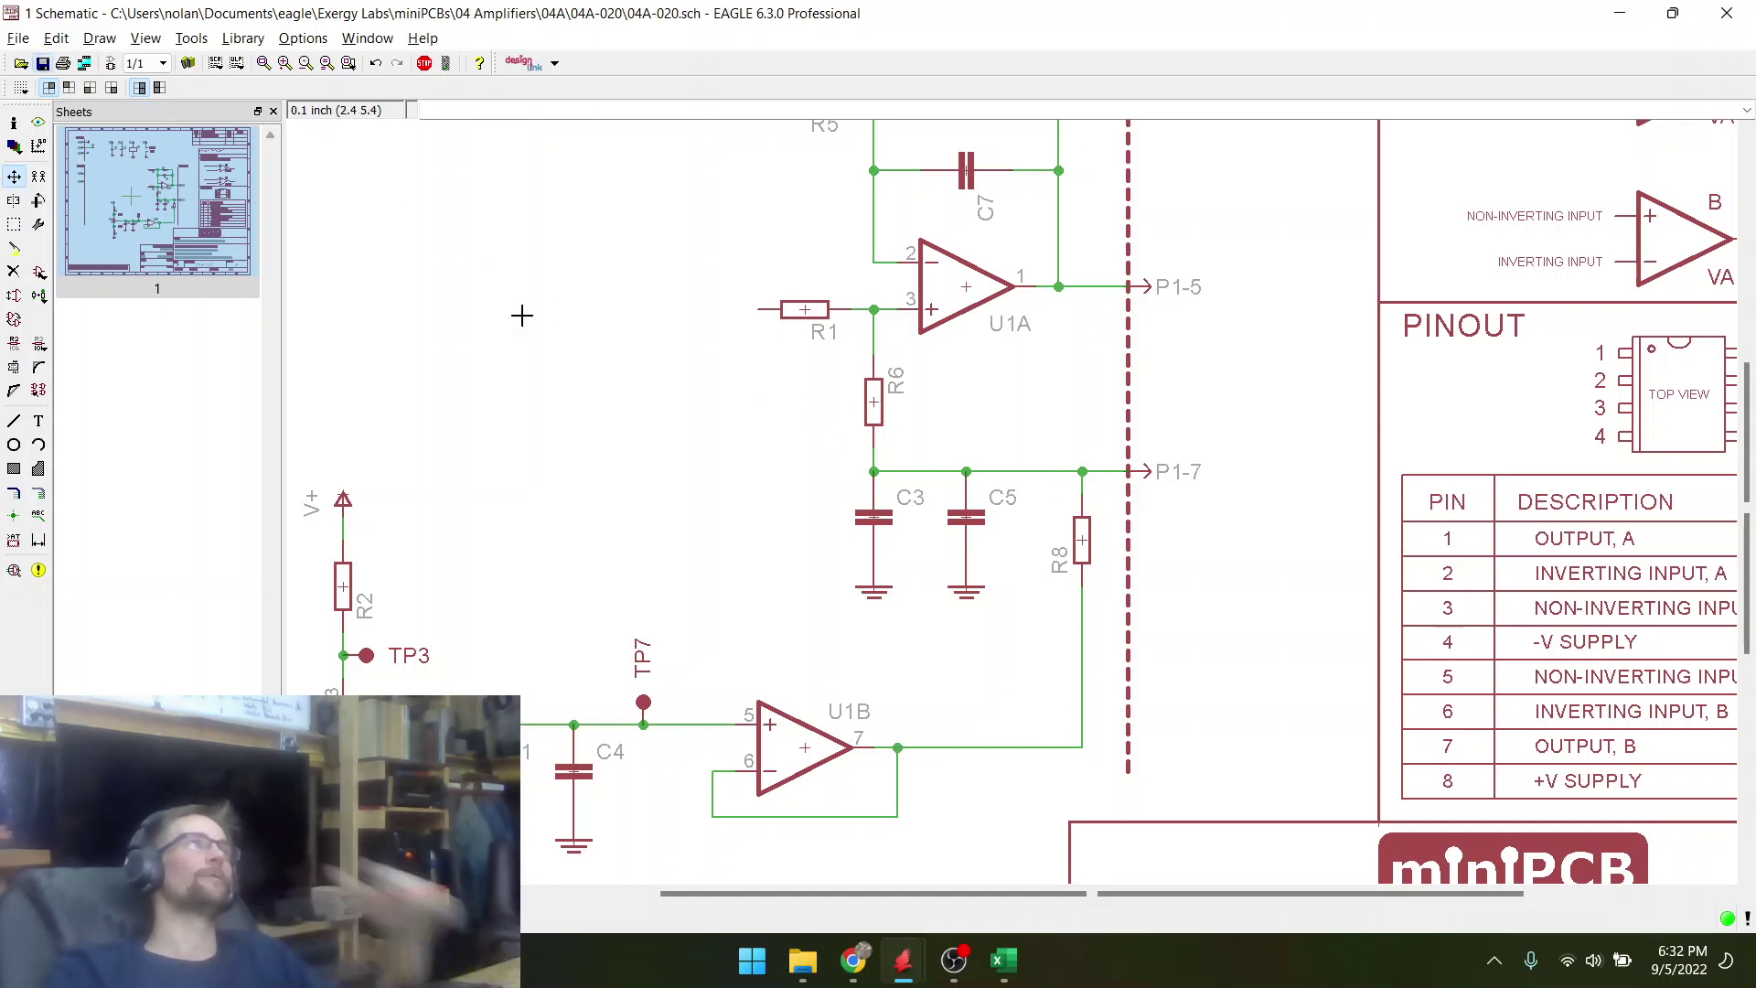
scroll(1089, 585, up, 3)
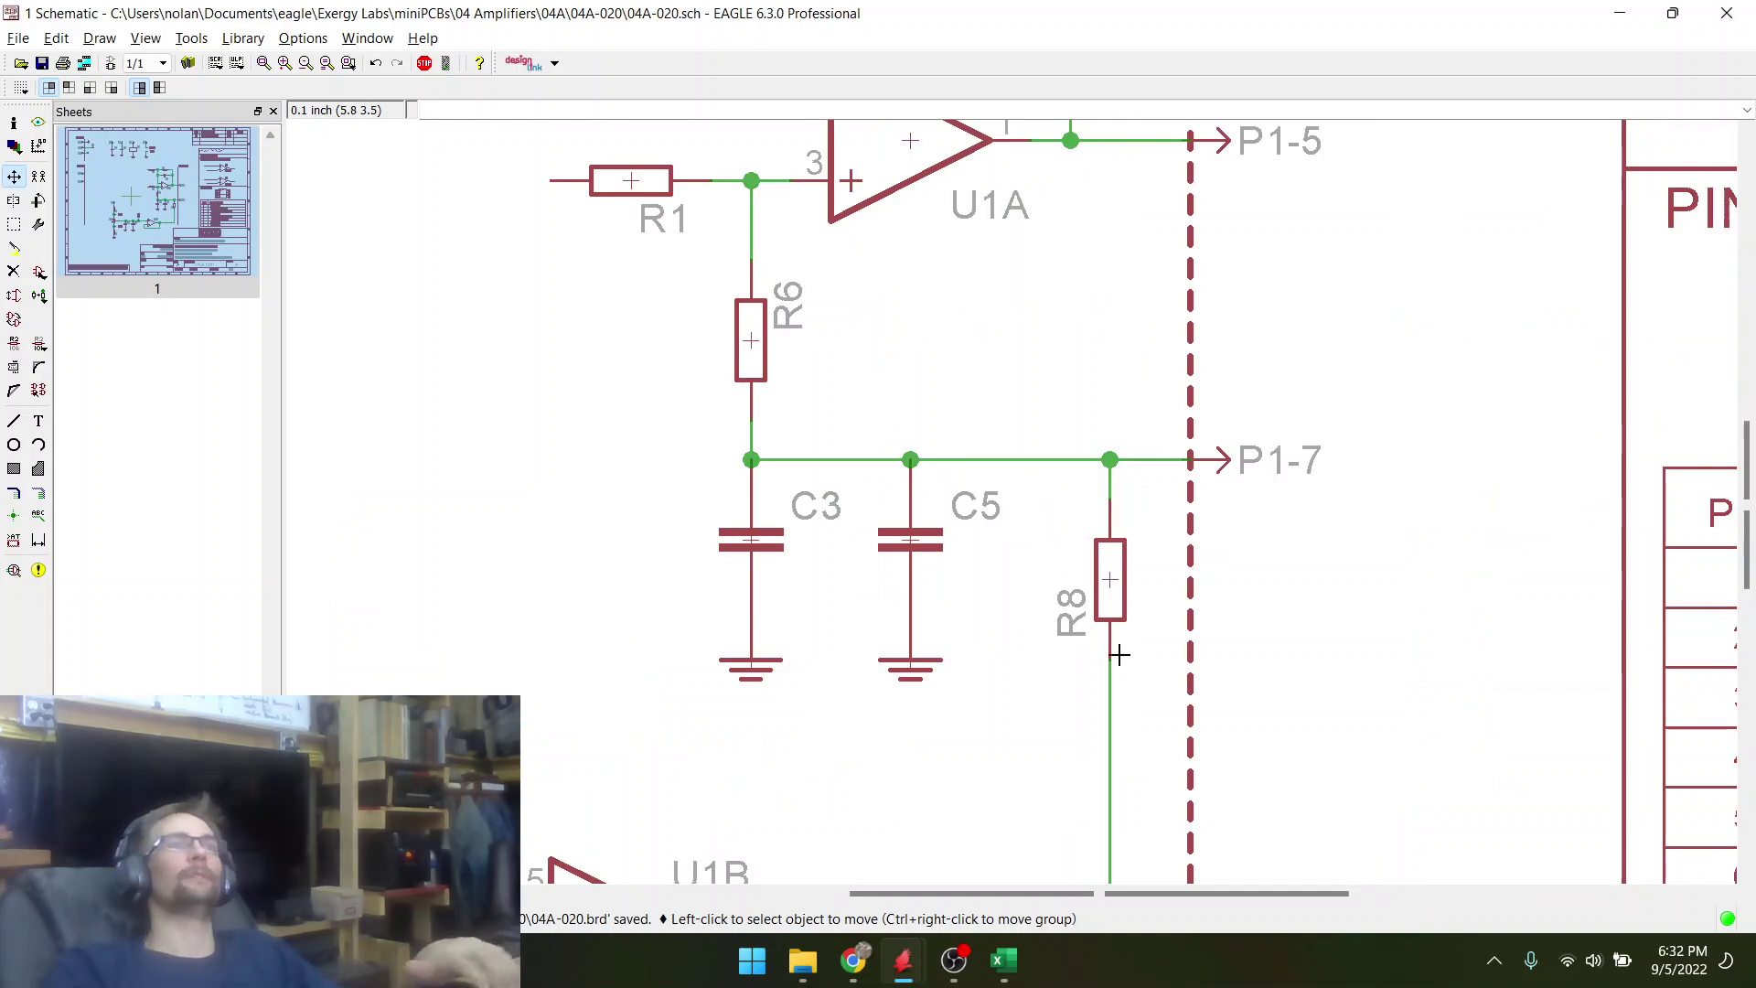
scroll(1118, 655, down, 4)
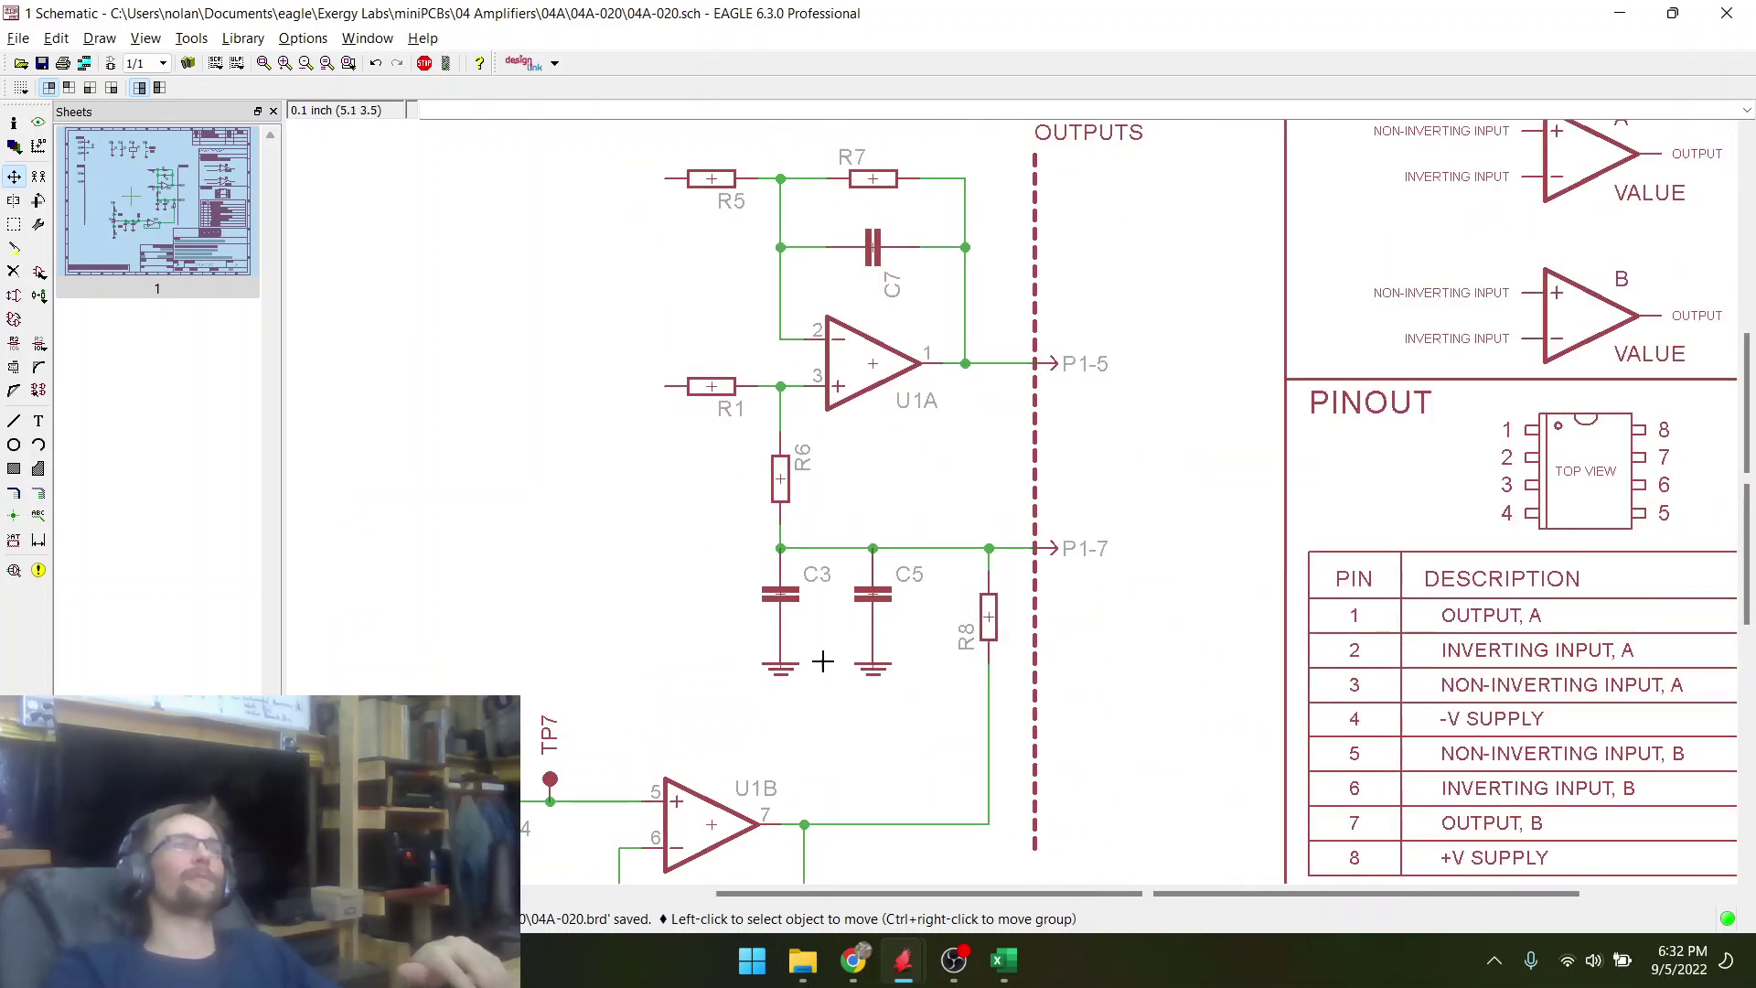
scroll(805, 546, up, 3)
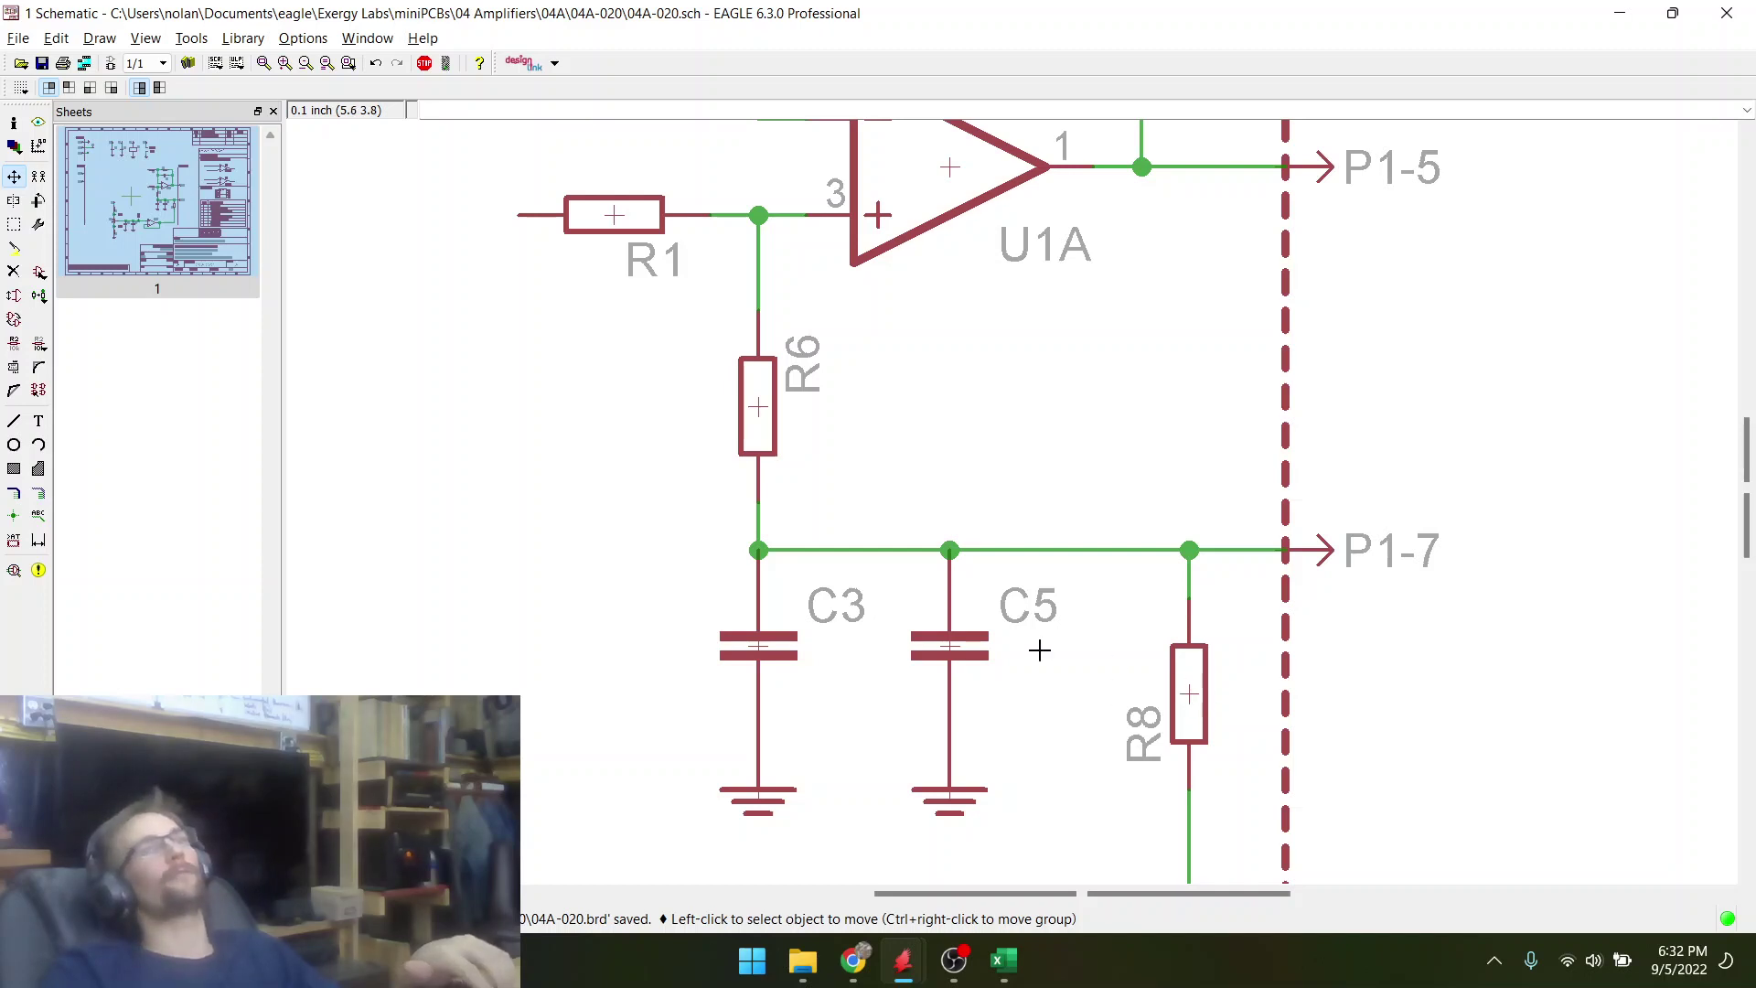
scroll(855, 508, down, 2)
scroll(855, 519, up, 3)
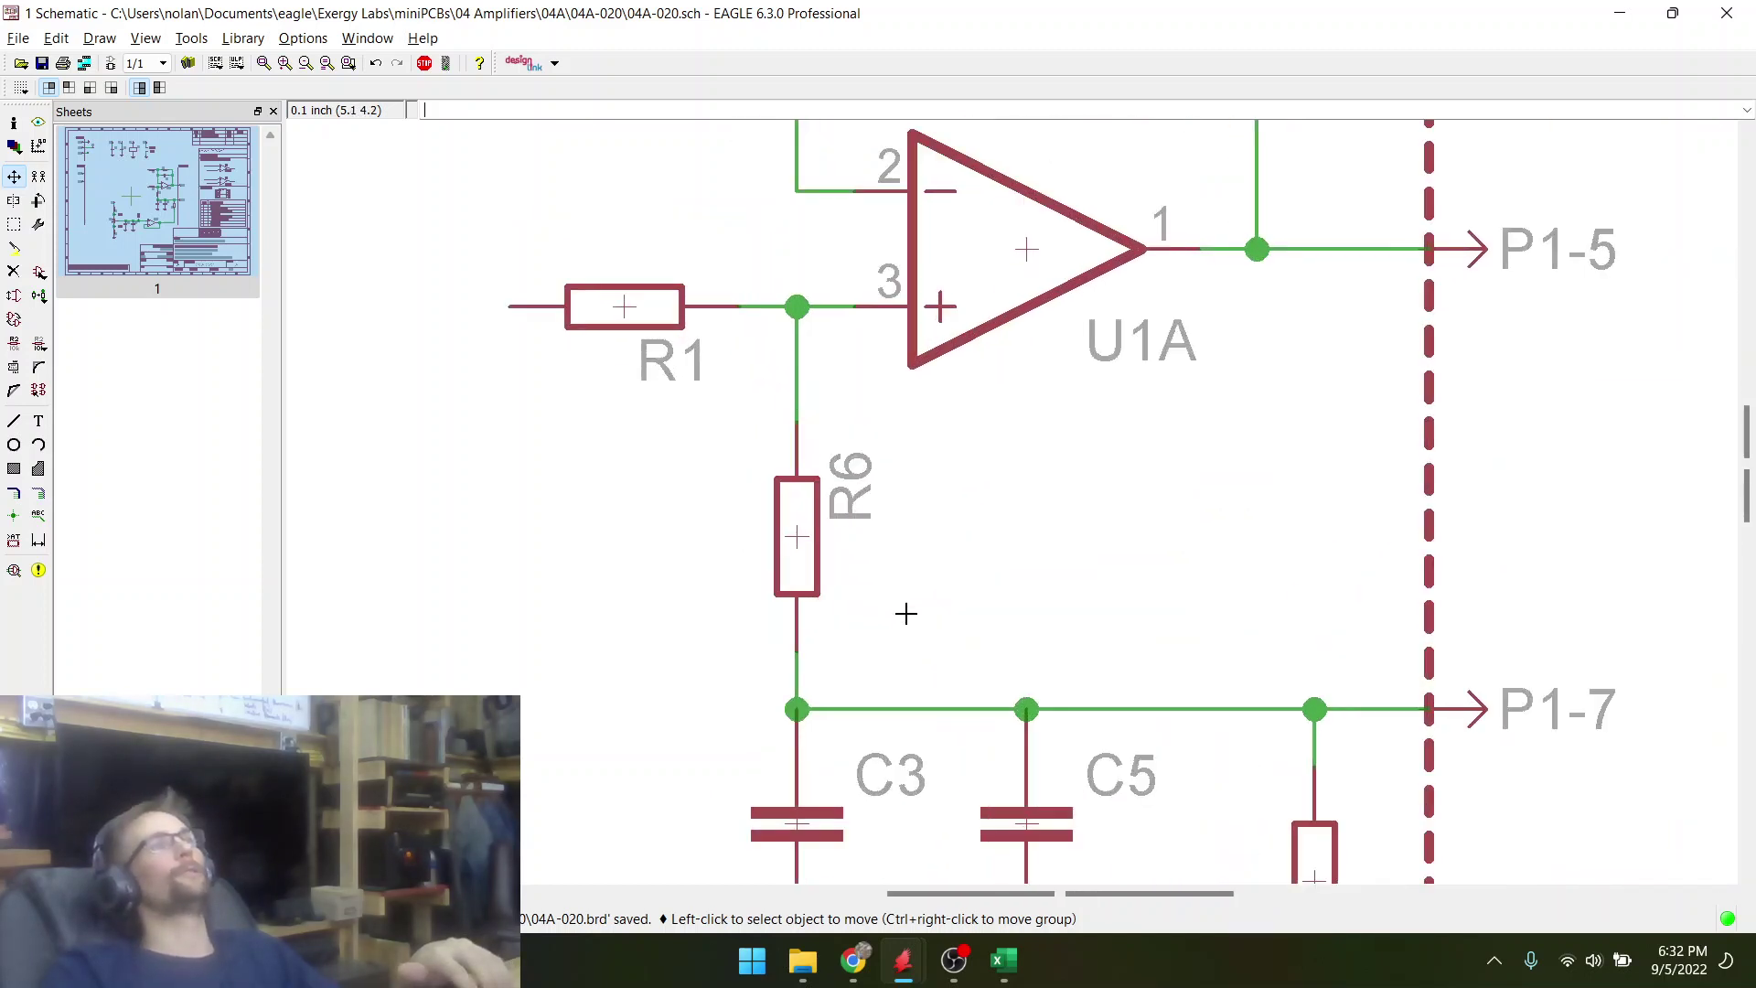
- Save the schematic
key(ctrl+s)
scroll(948, 543, down, 1)
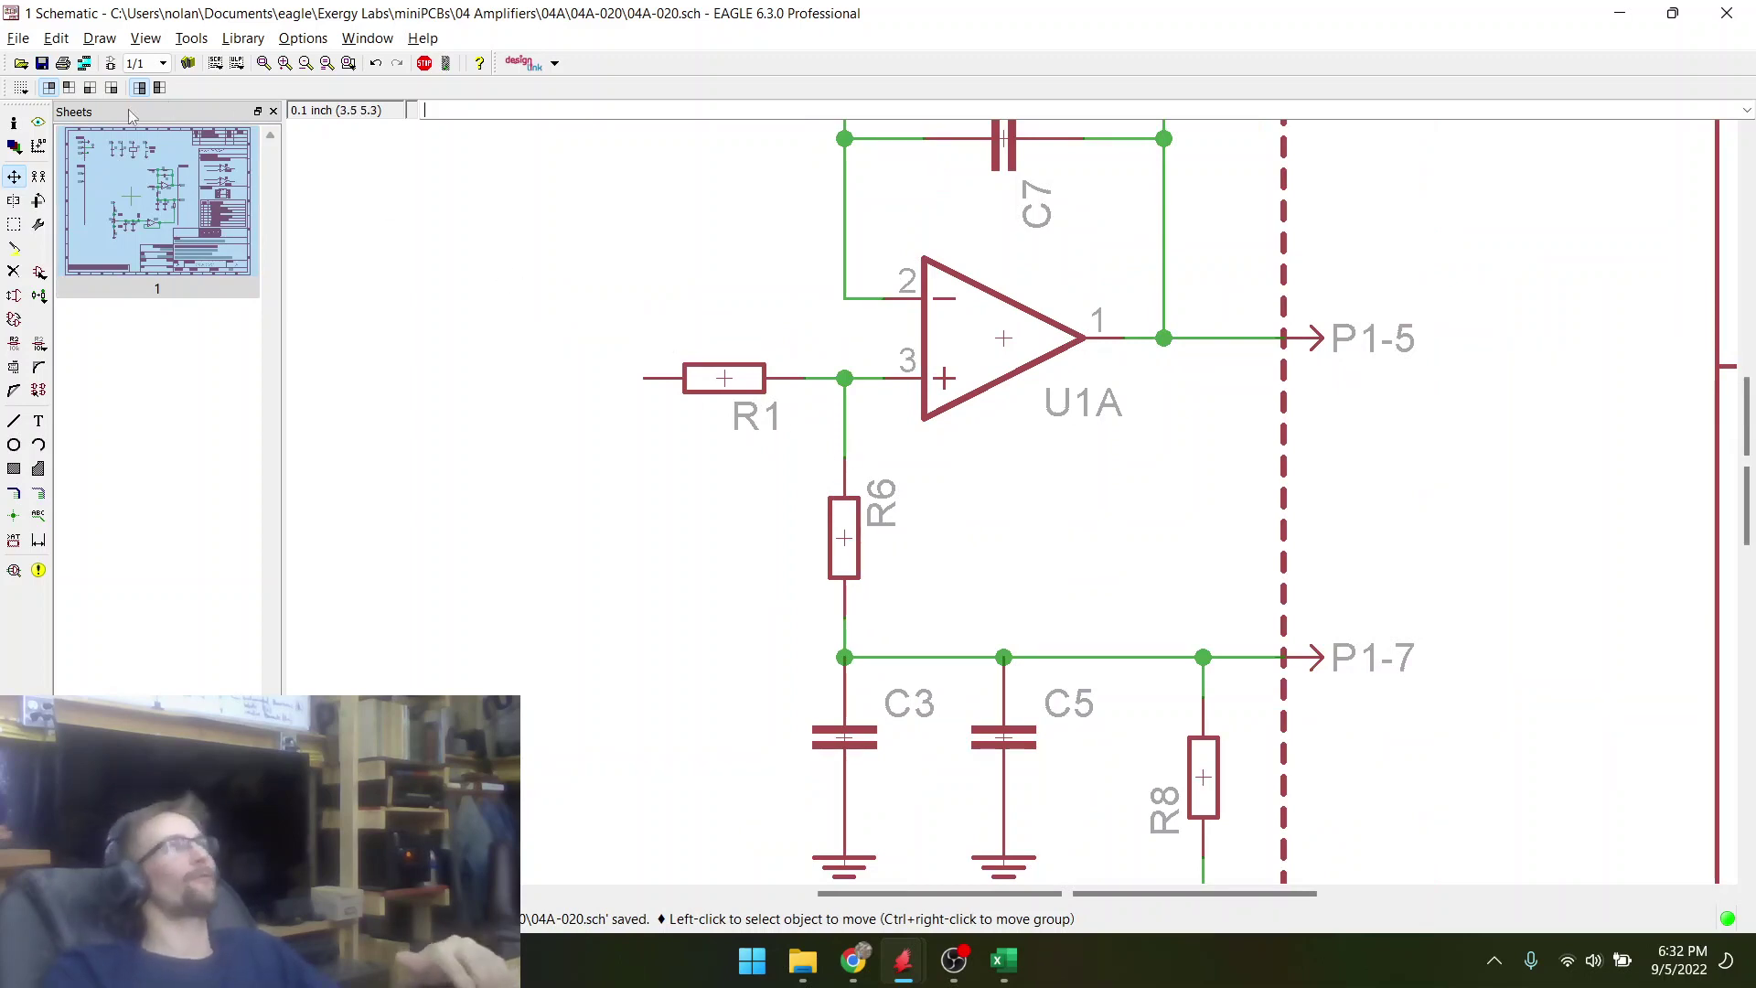
click(41, 64)
scroll(1240, 663, down, 1)
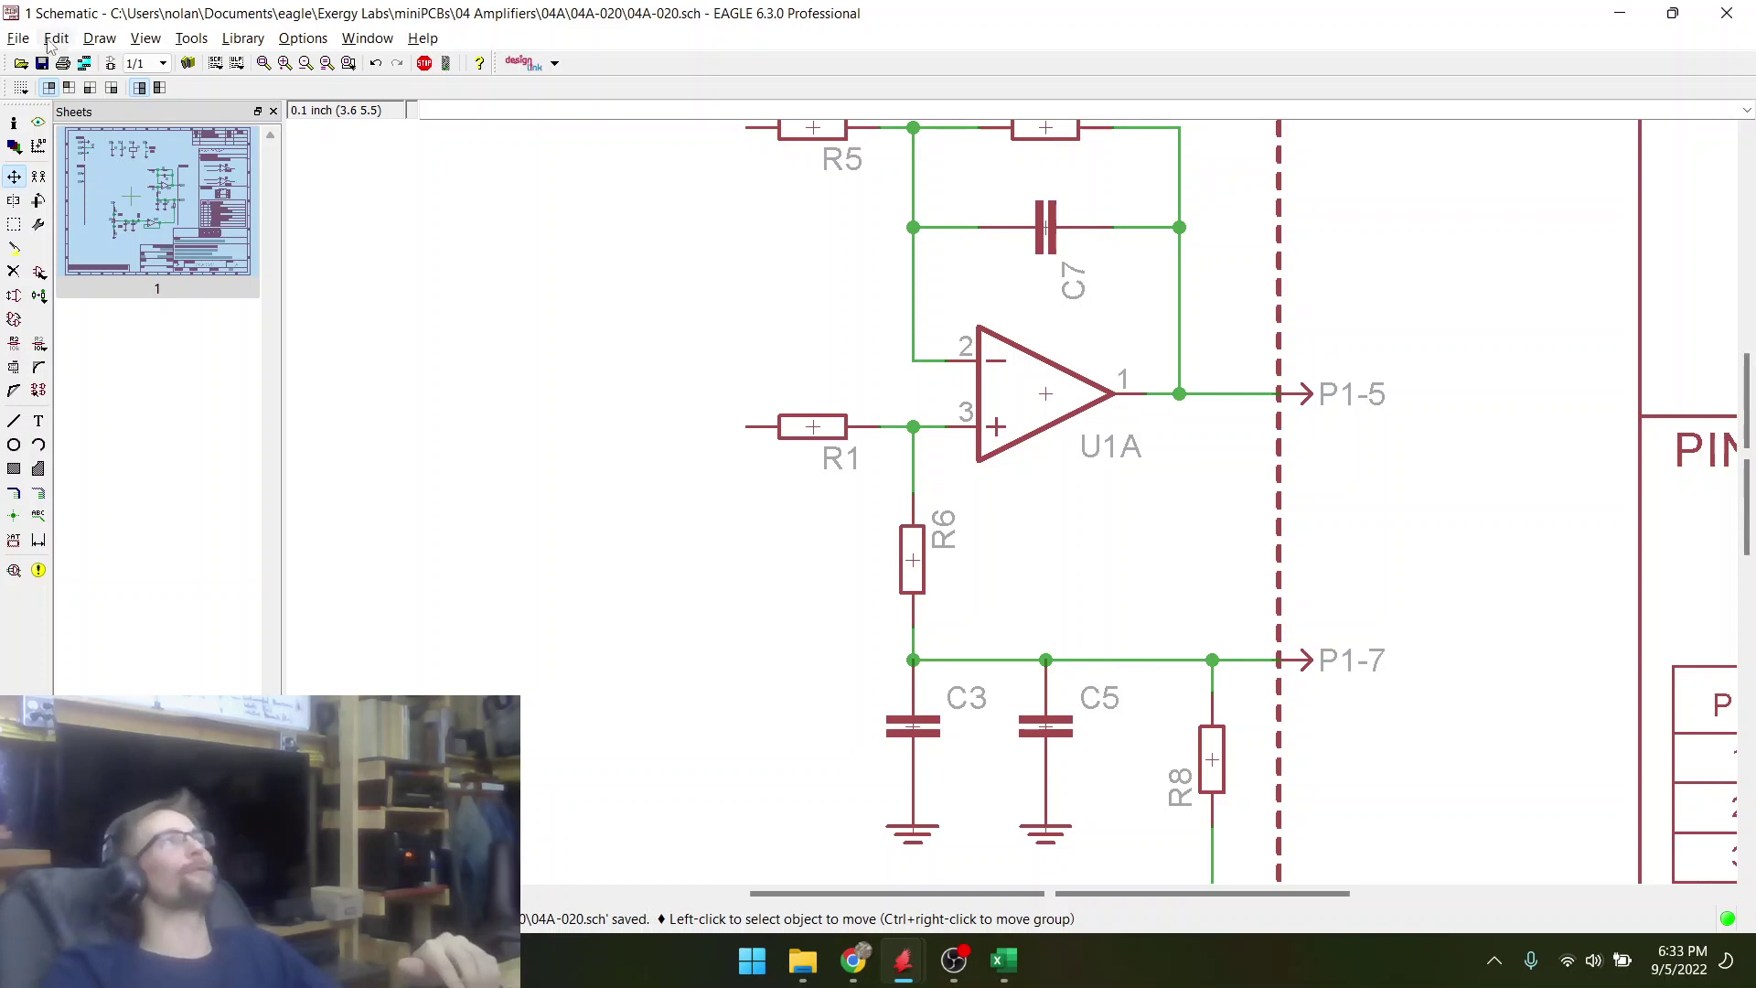
scroll(911, 539, down, 1)
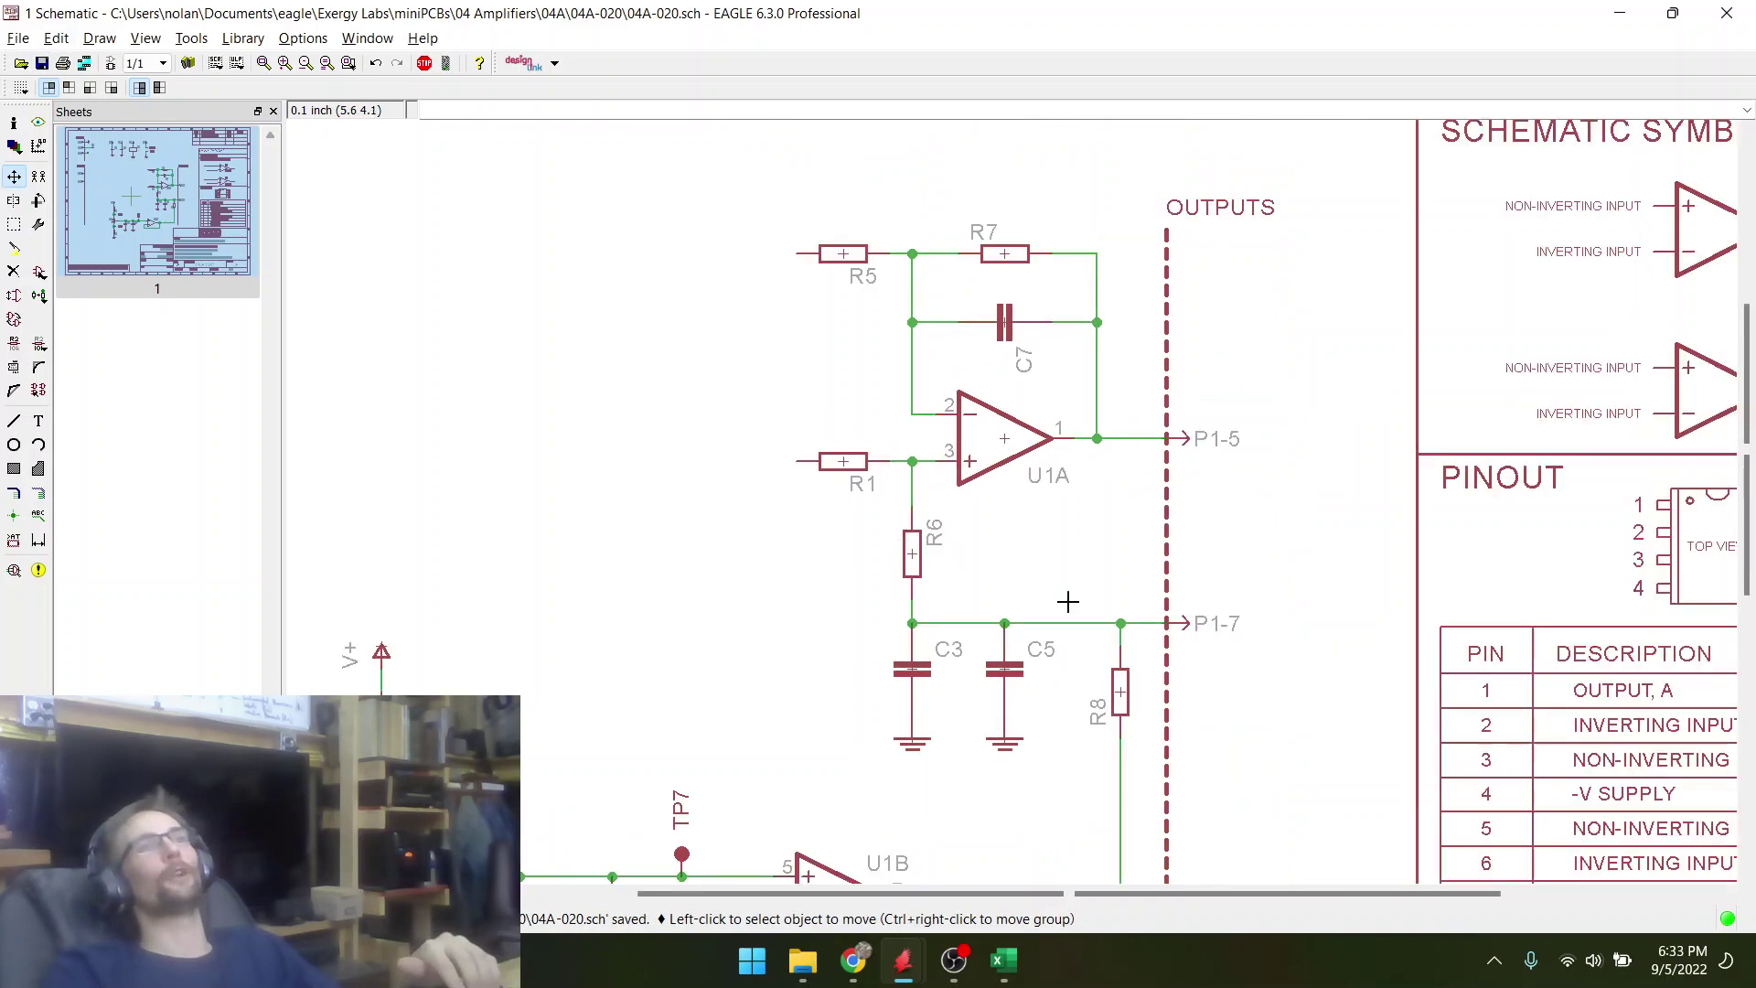
scroll(1051, 576, down, 1)
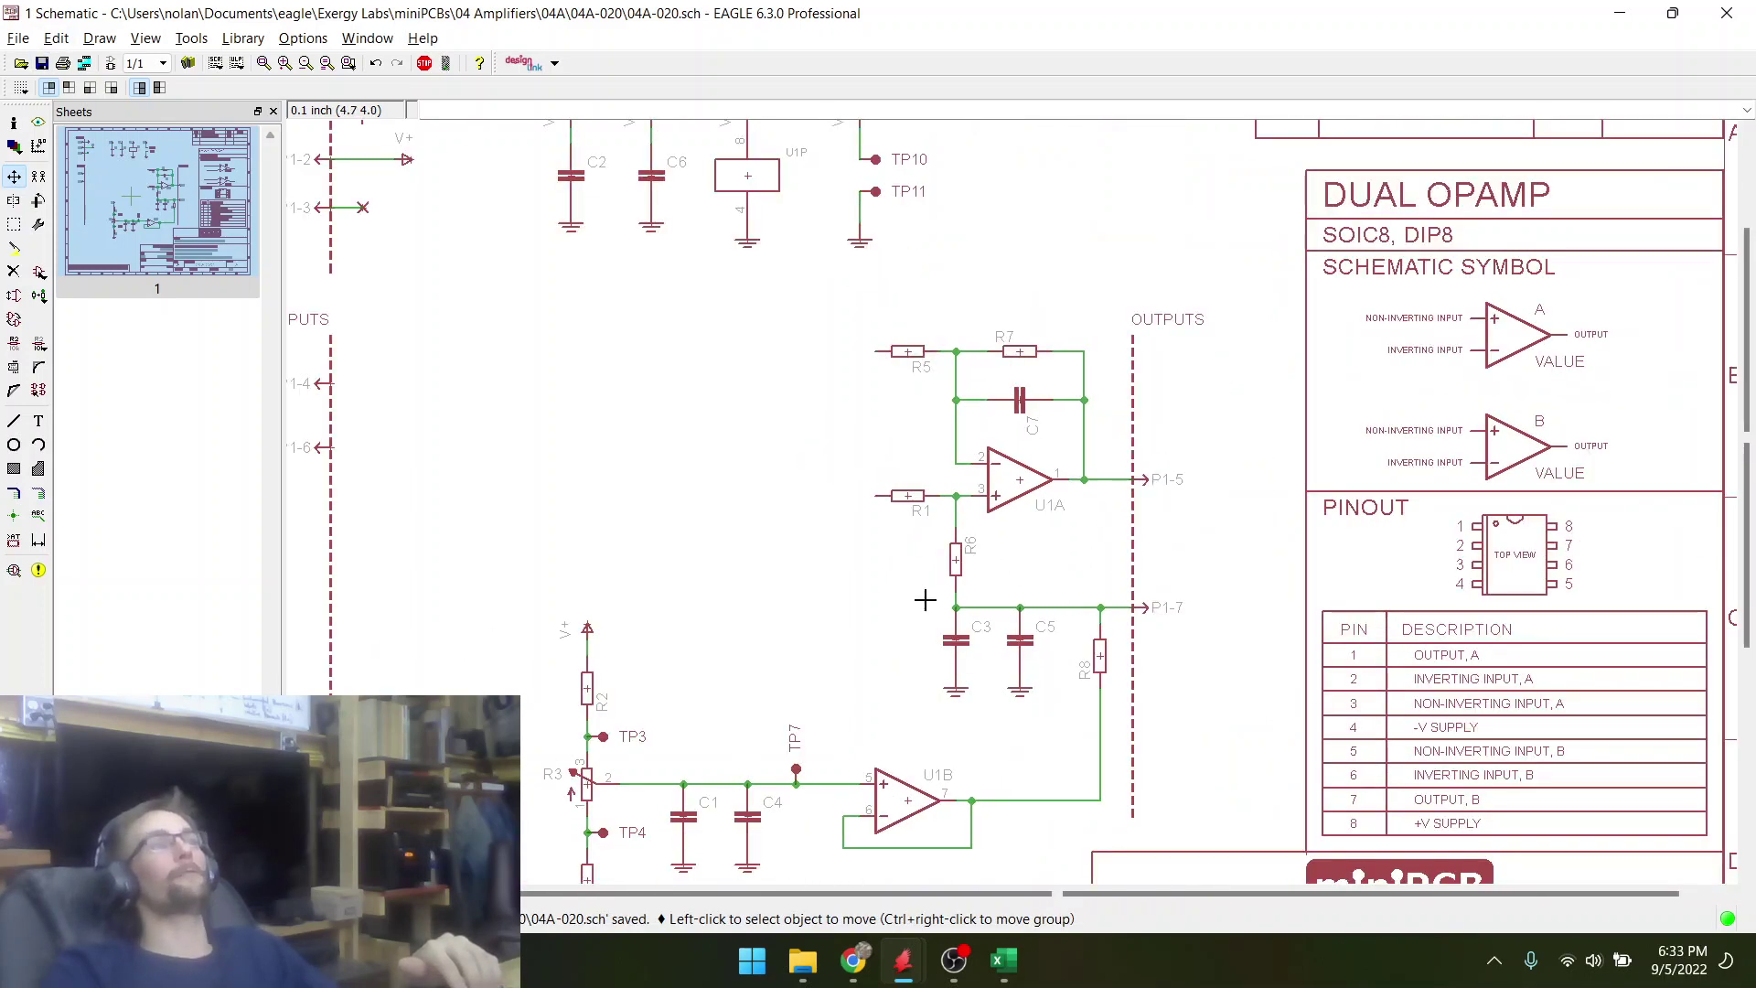
click(43, 65)
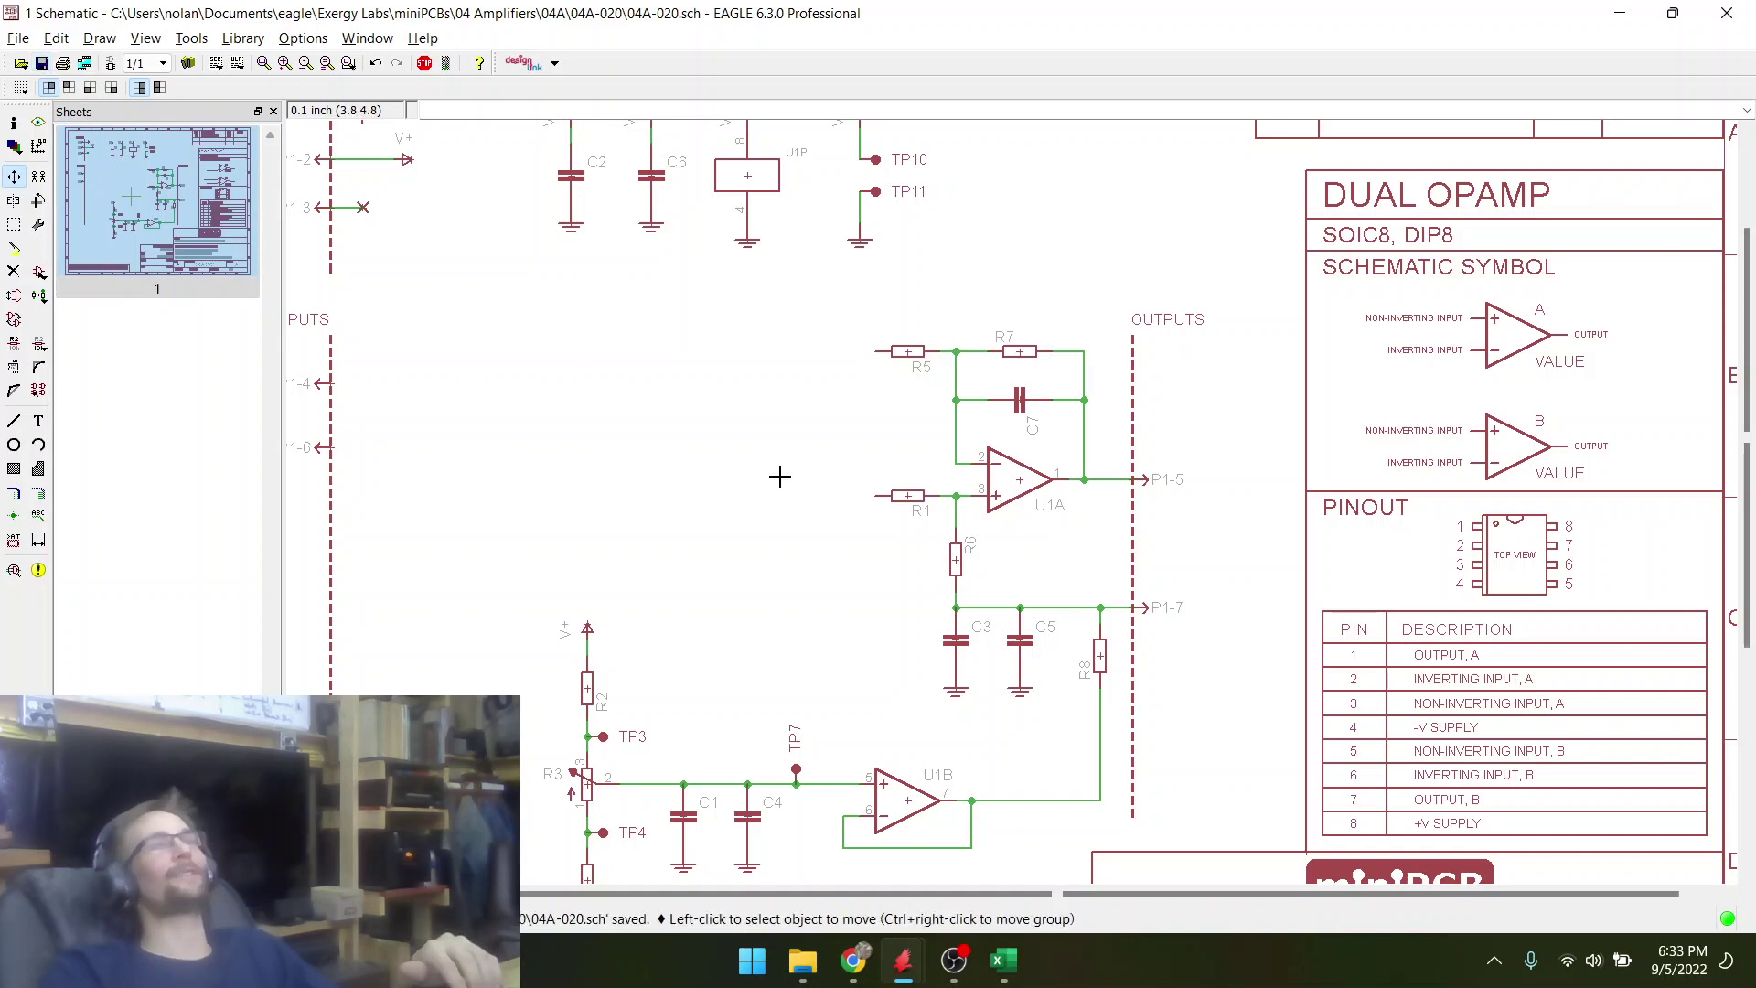
- Examine the bias buffer, the P1-7 output wiring and the overall sheet layout, re-saving the schematic along the way
scroll(840, 668, down, 1)
scroll(915, 500, up, 1)
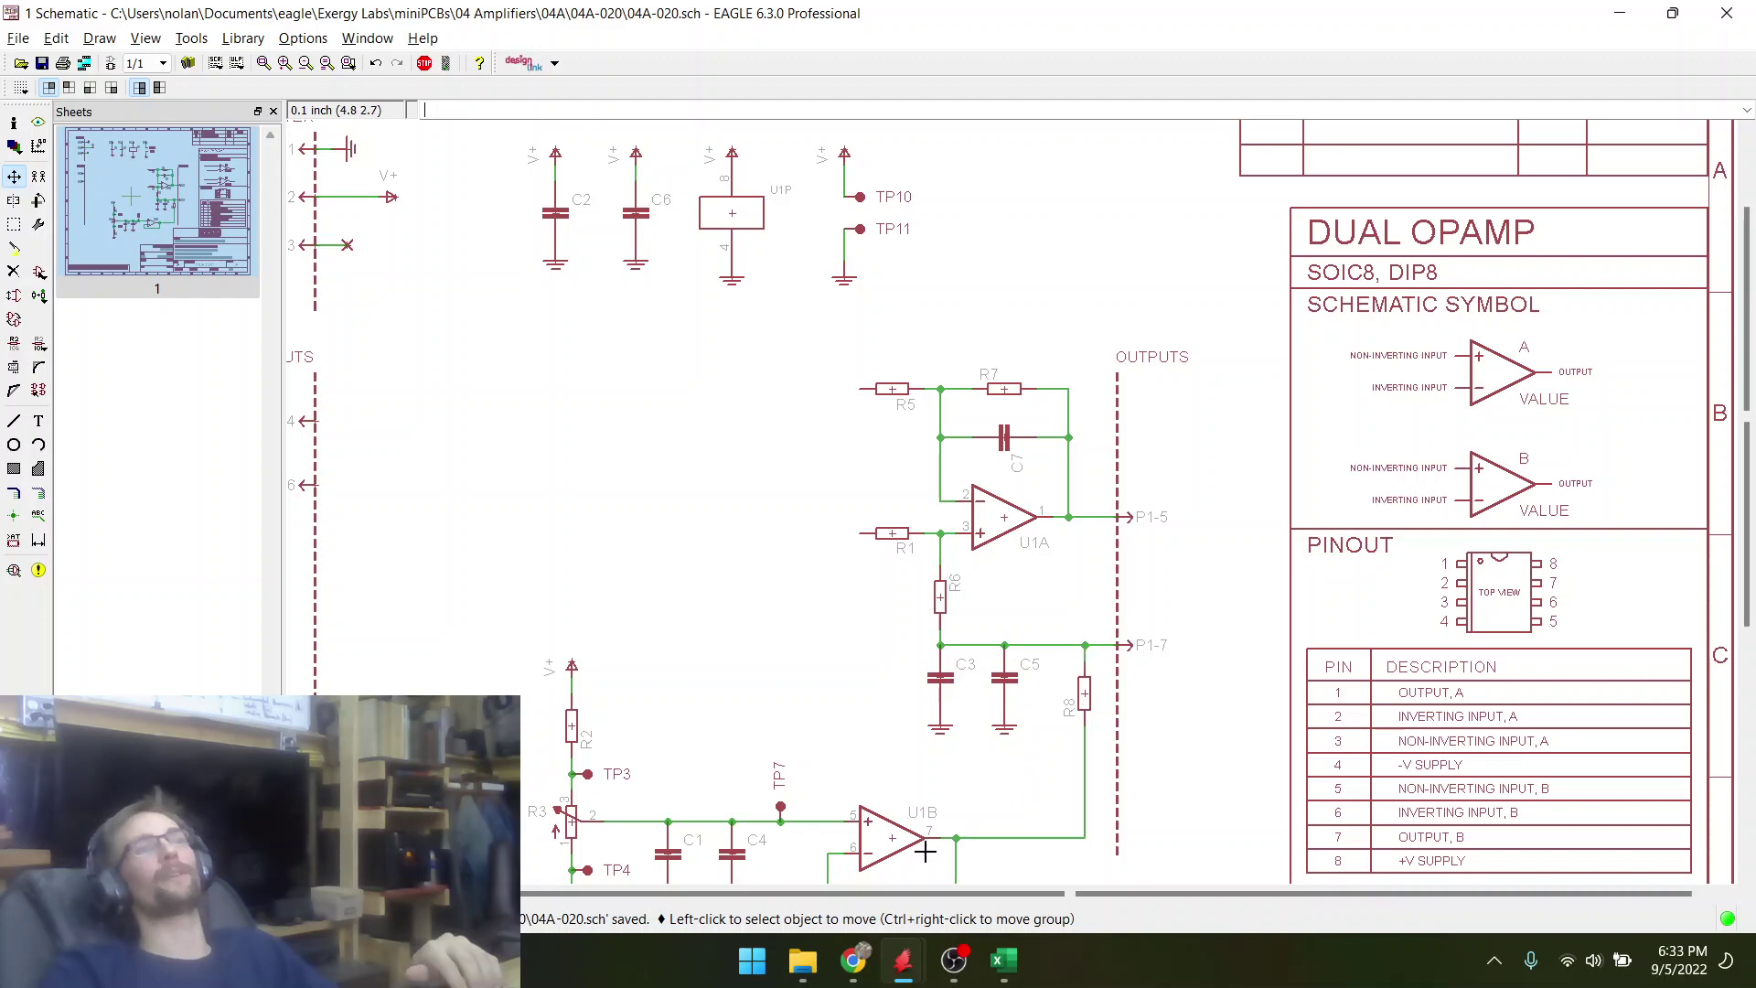
scroll(925, 852, up, 1)
scroll(807, 572, down, 1)
scroll(908, 759, up, 1)
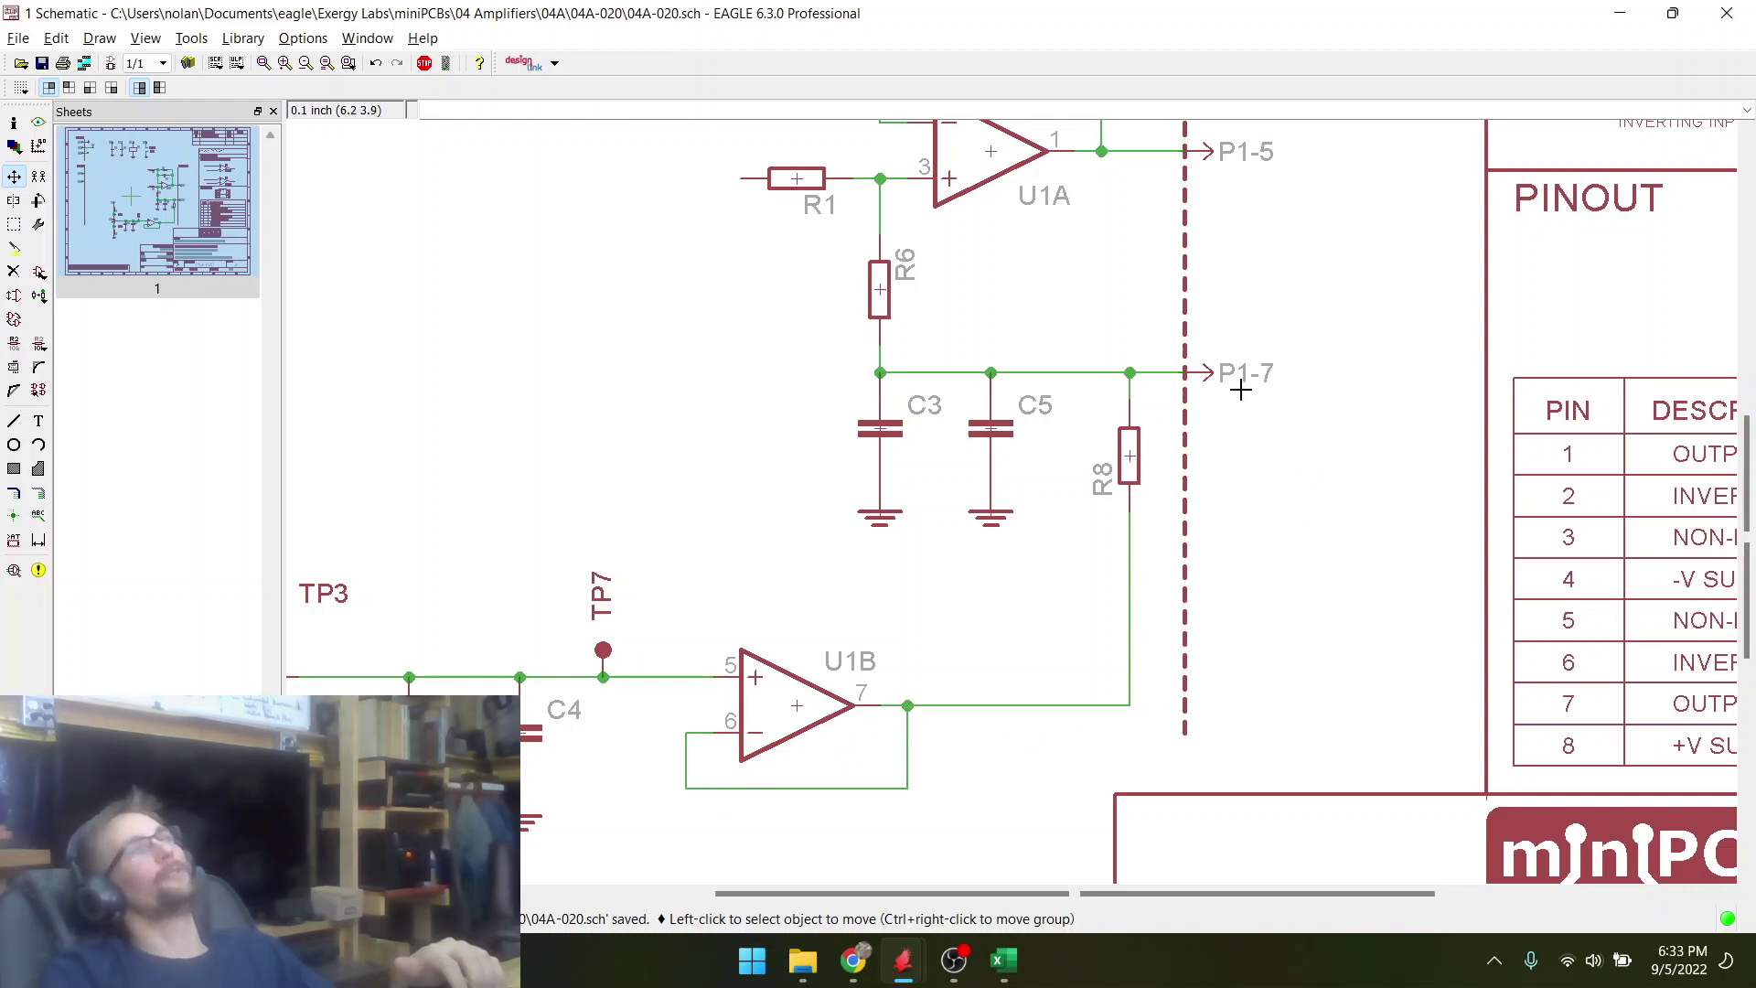
click(42, 63)
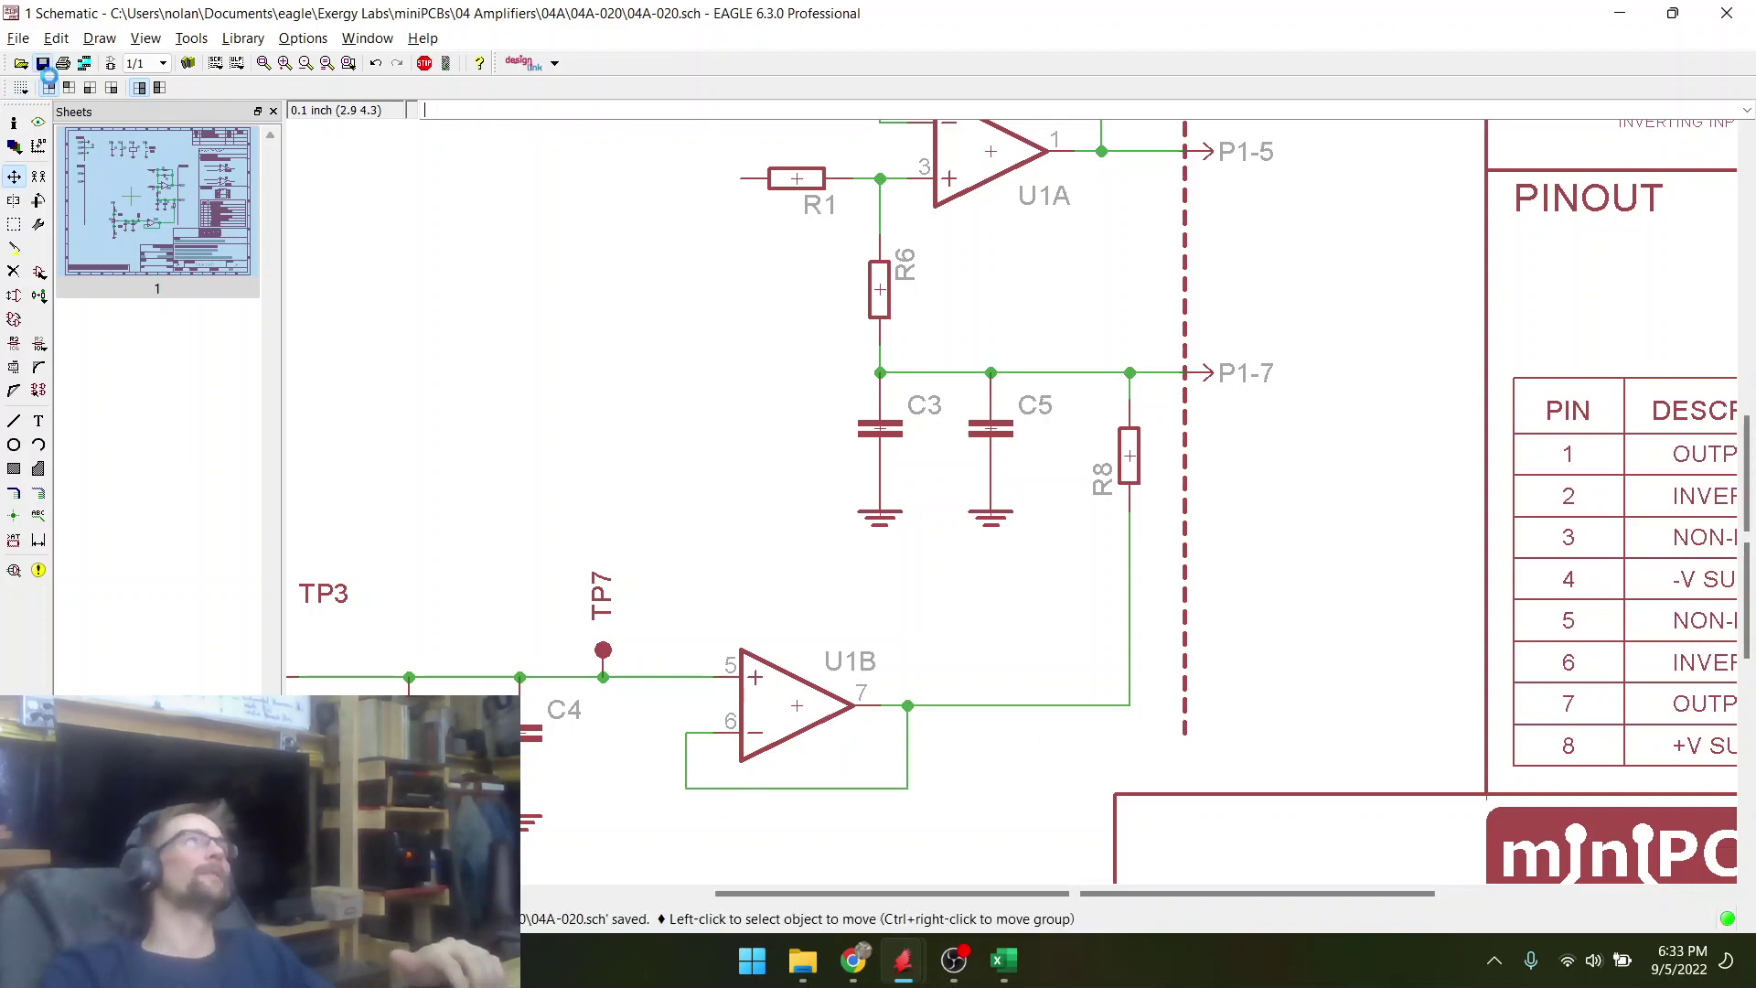
scroll(1032, 586, down, 3)
scroll(1047, 424, up, 3)
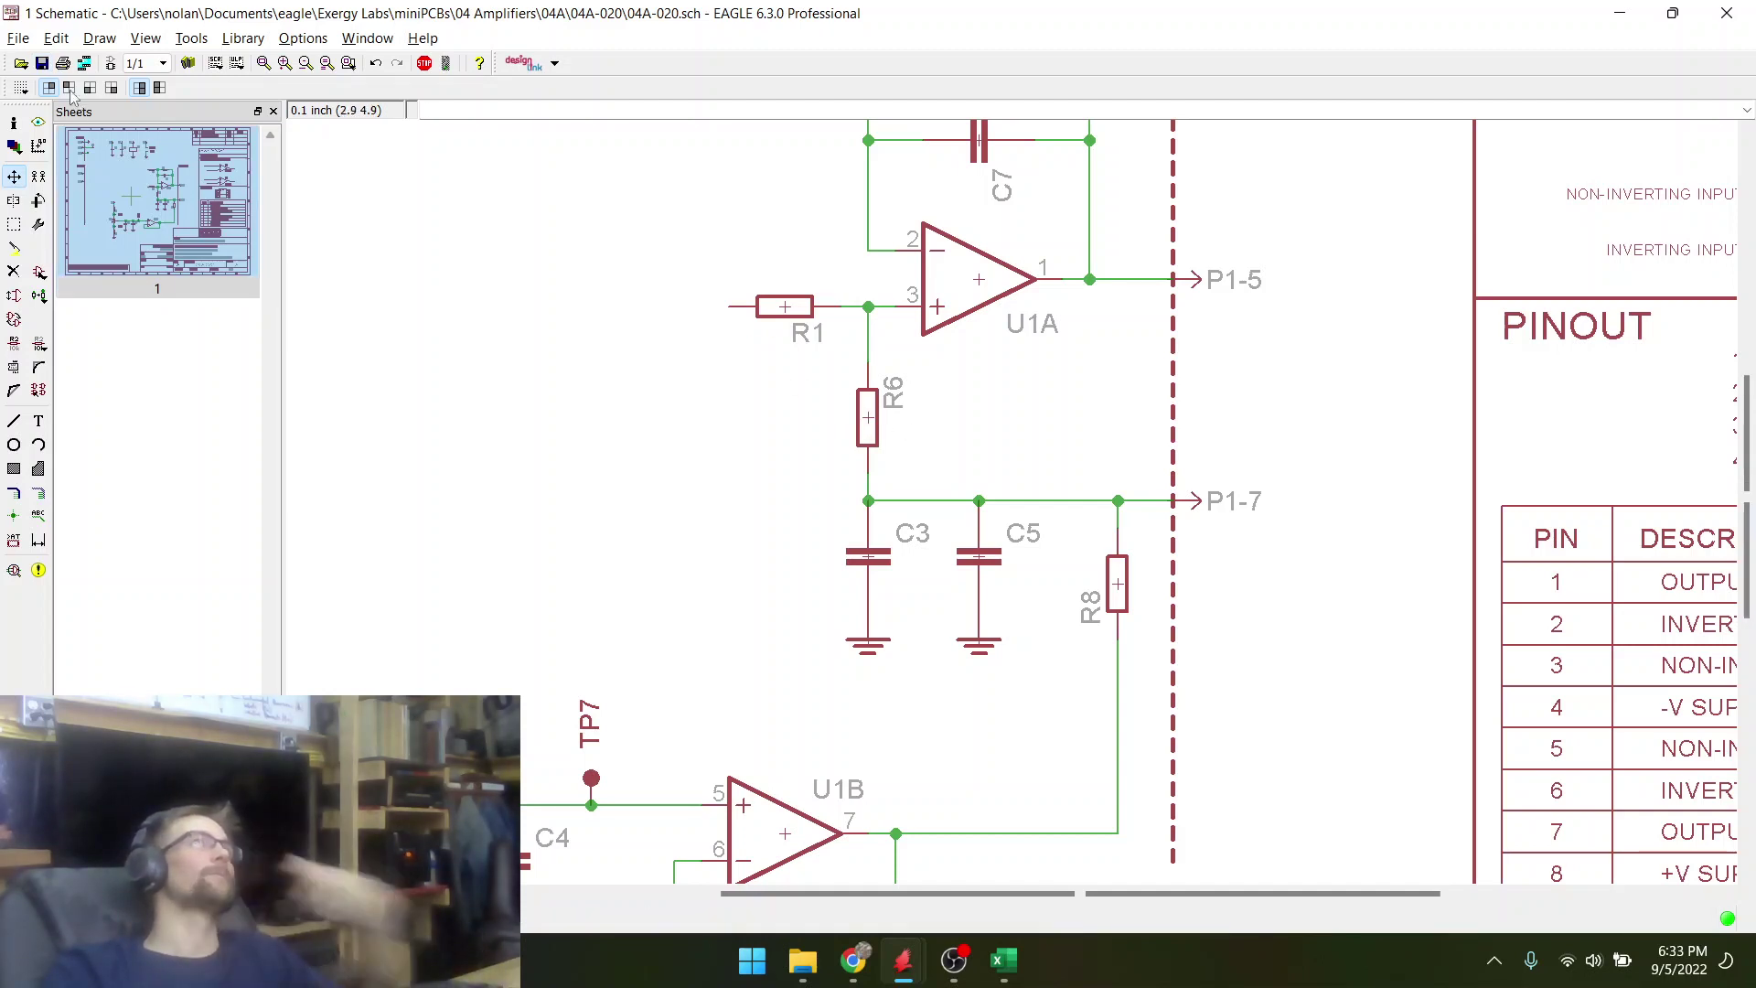
scroll(1032, 649, down, 1)
scroll(1033, 648, down, 2)
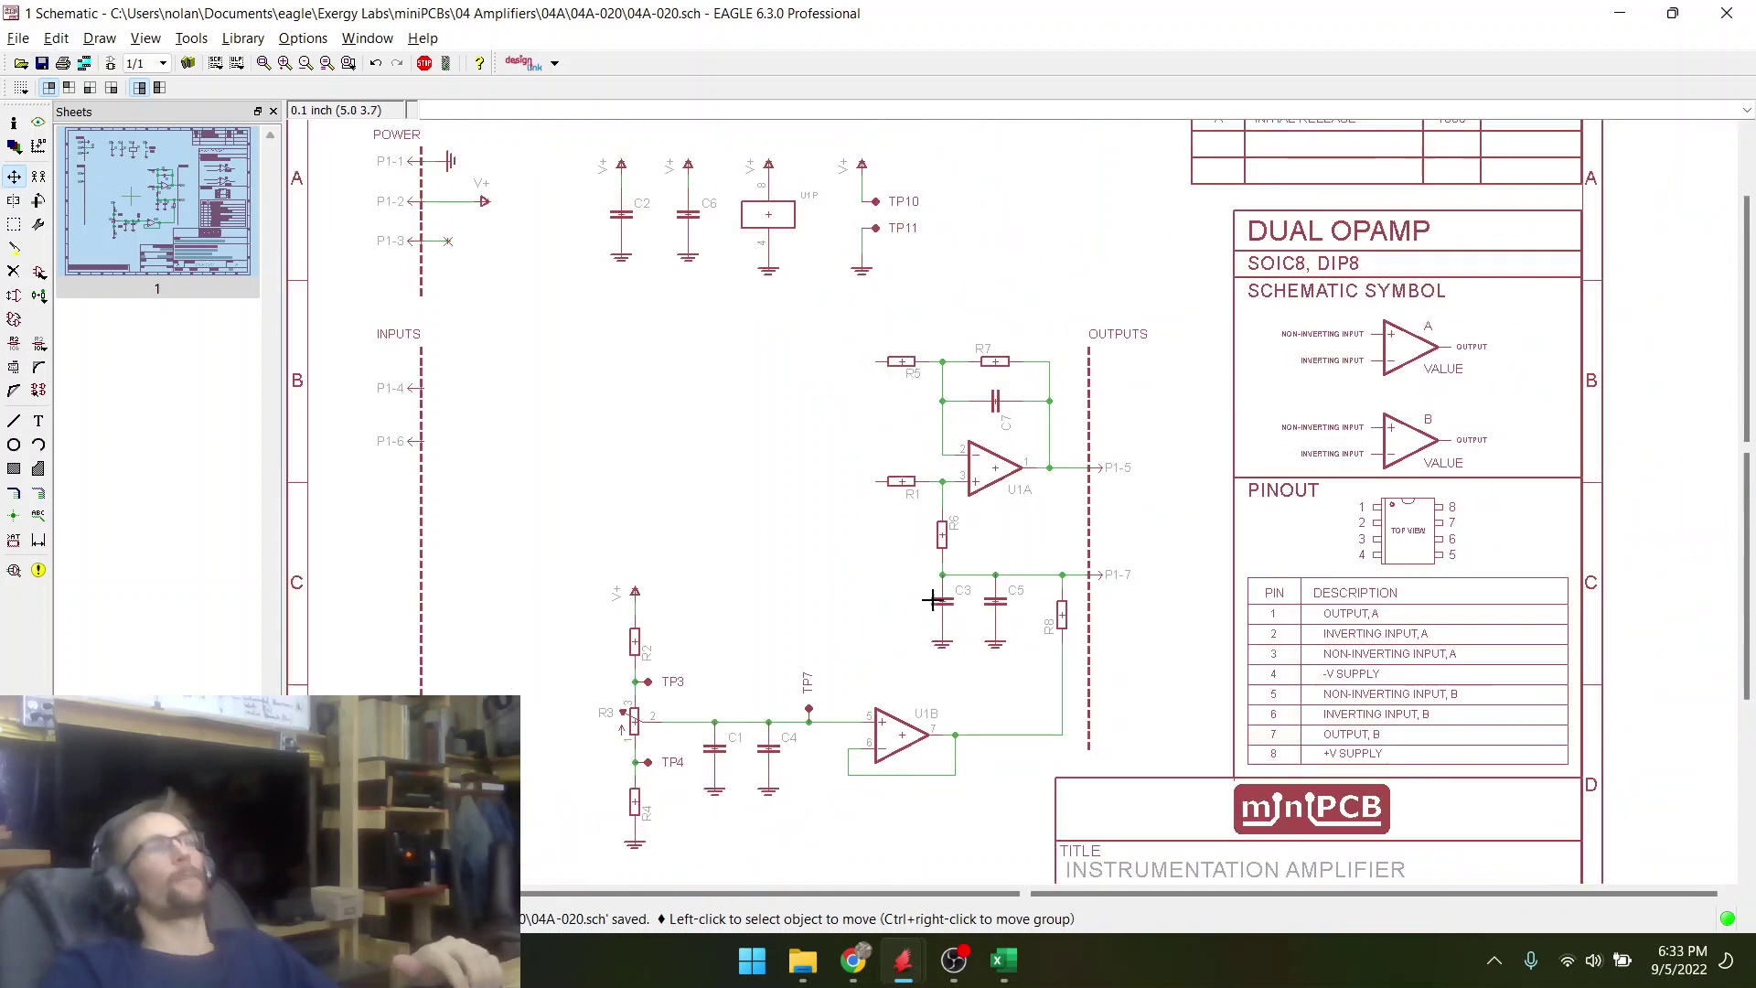
scroll(831, 475, up, 3)
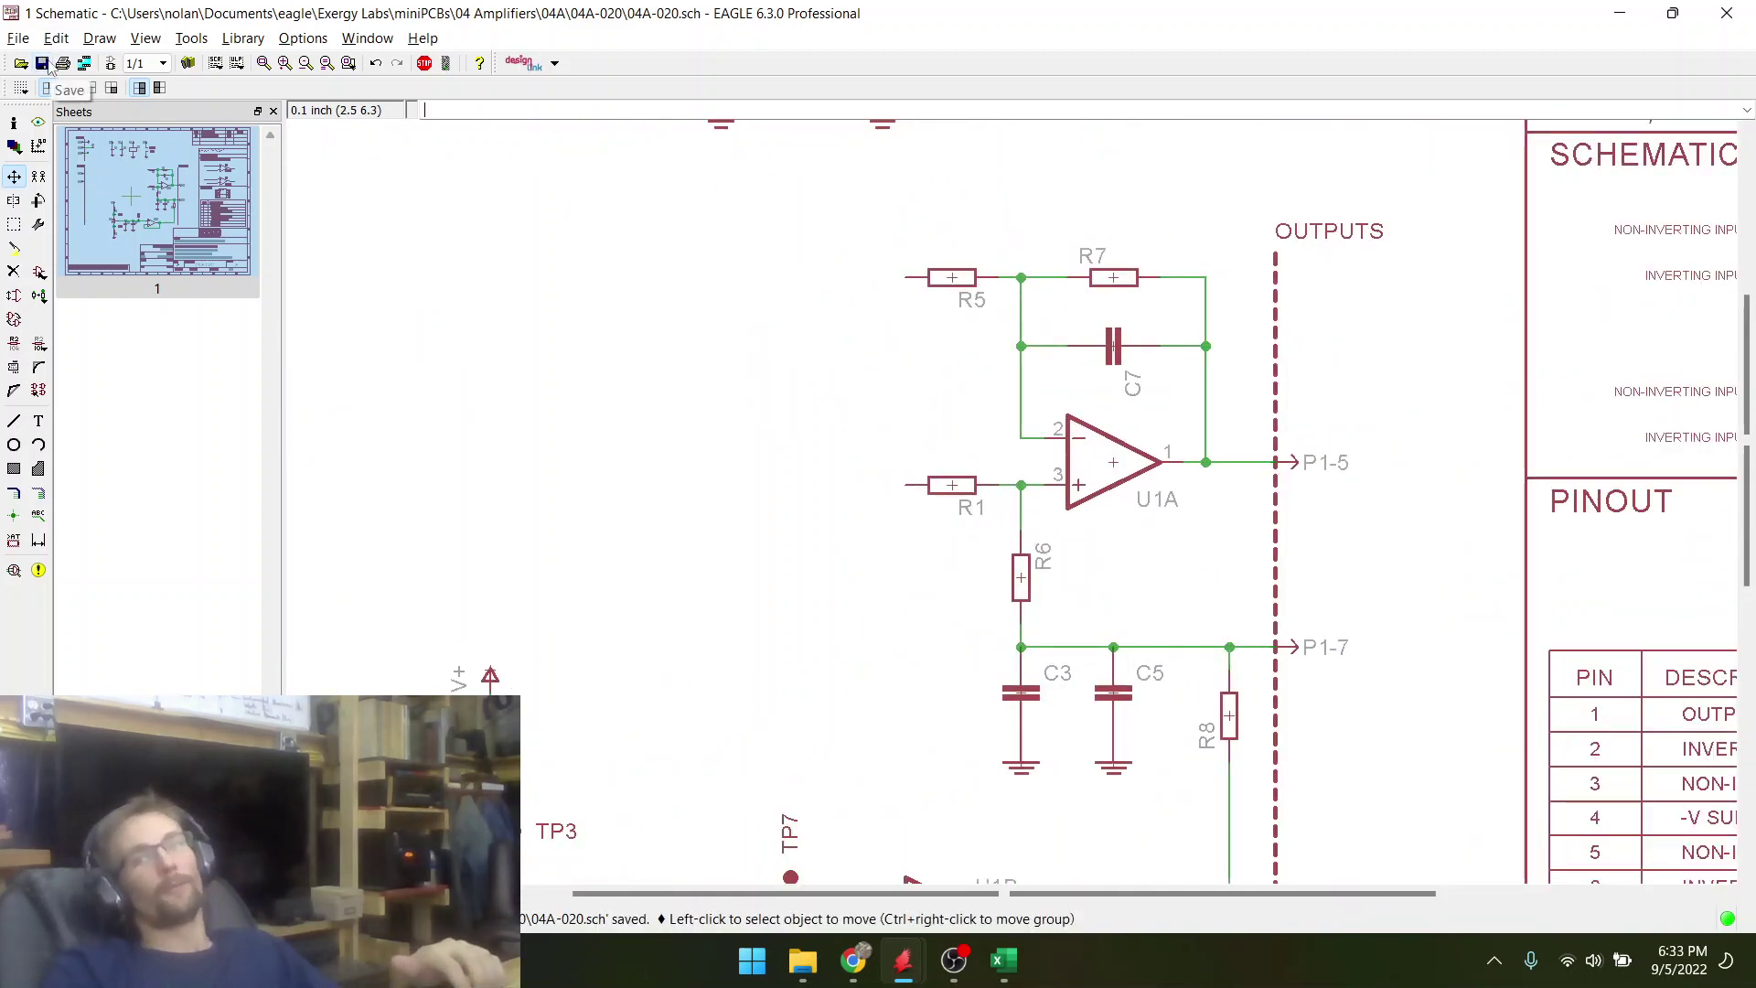
click(48, 61)
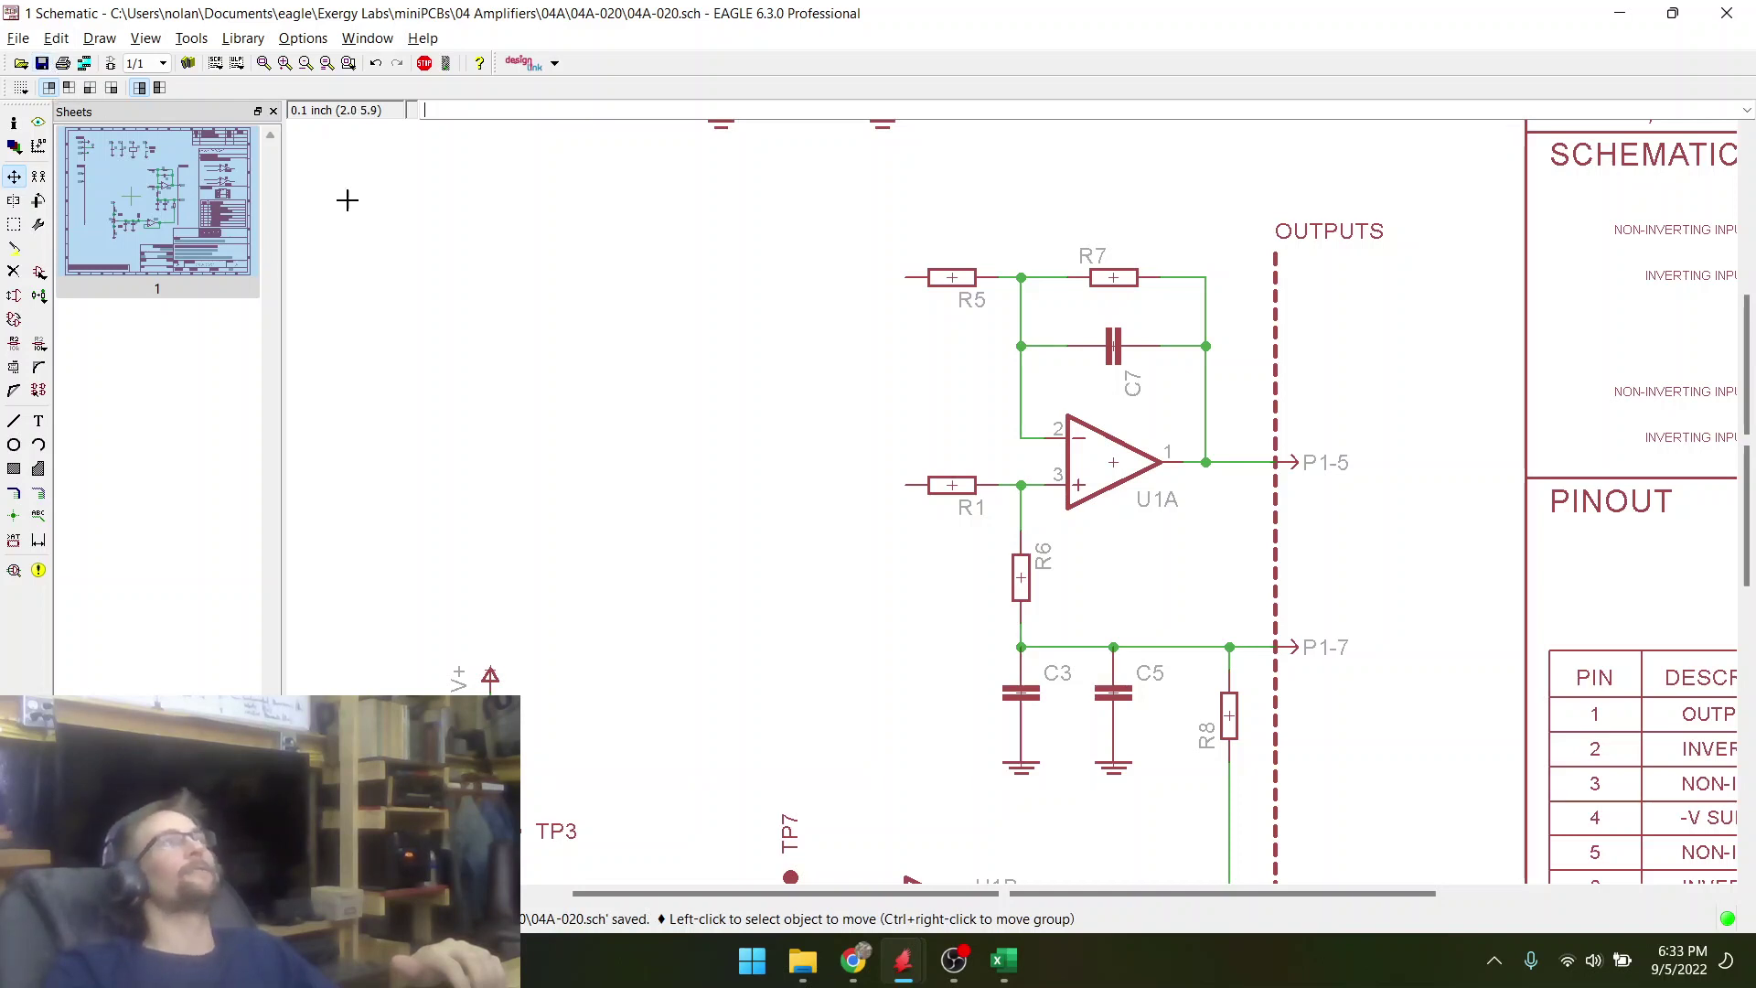
scroll(992, 456, down, 2)
scroll(831, 480, up, 1)
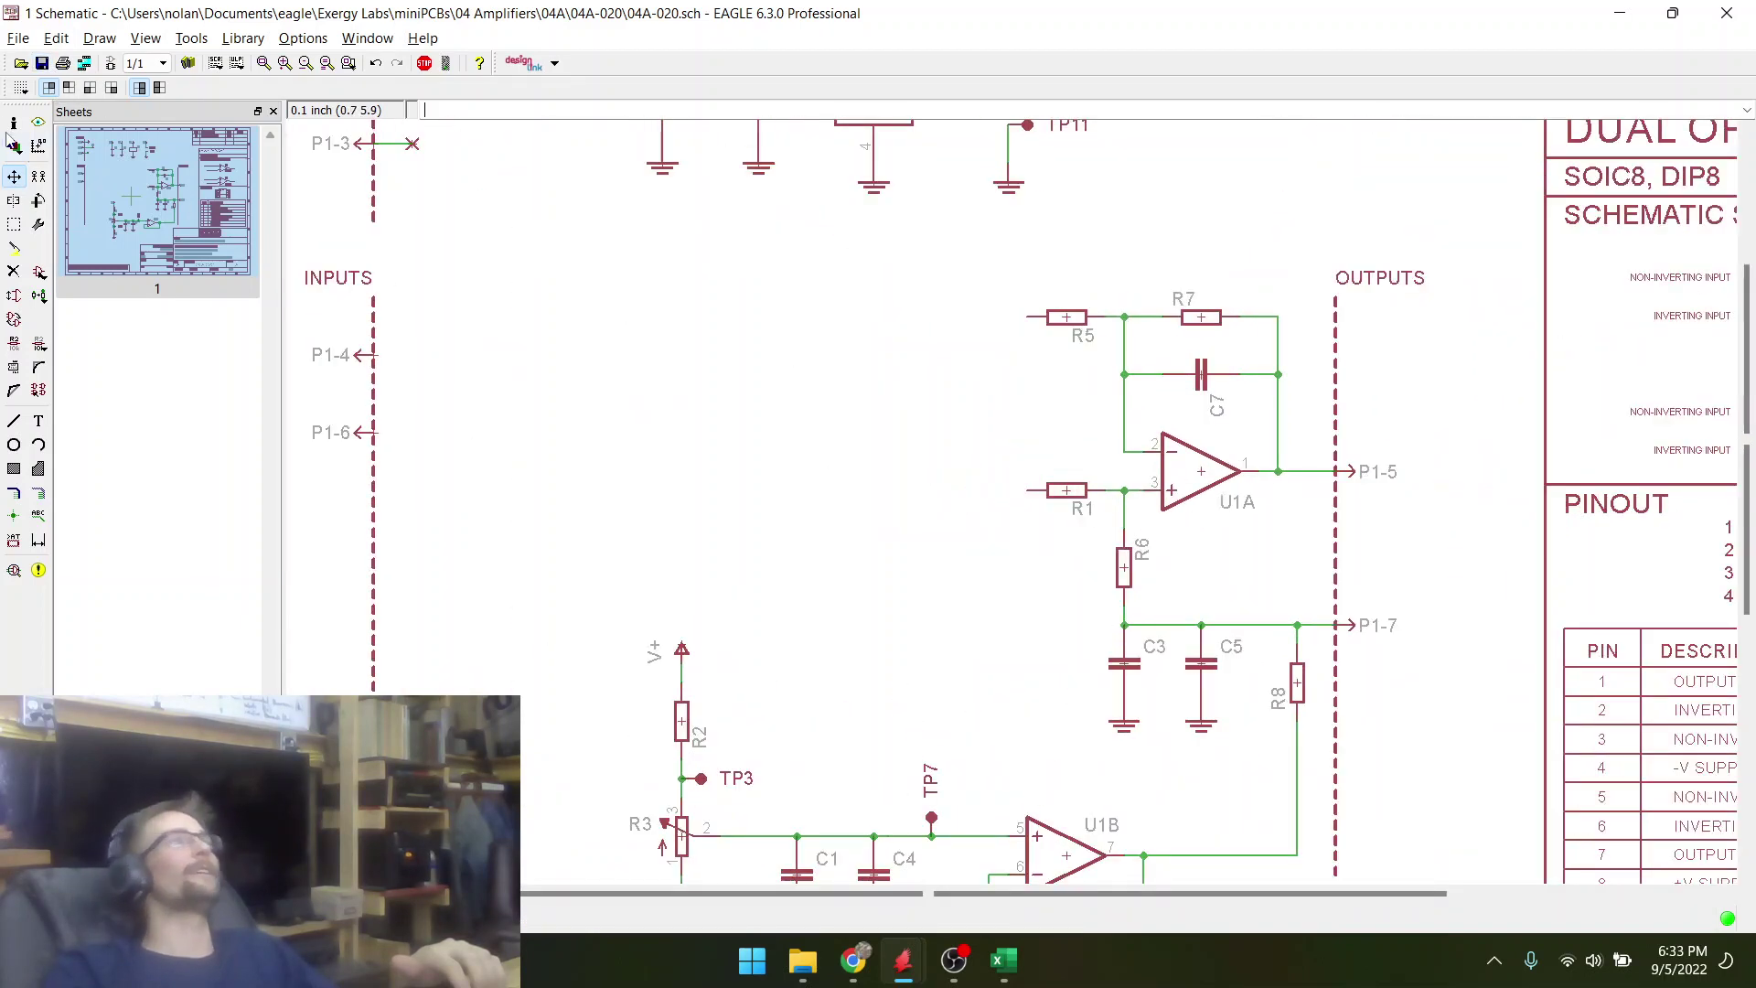
click(42, 64)
scroll(975, 614, down, 1)
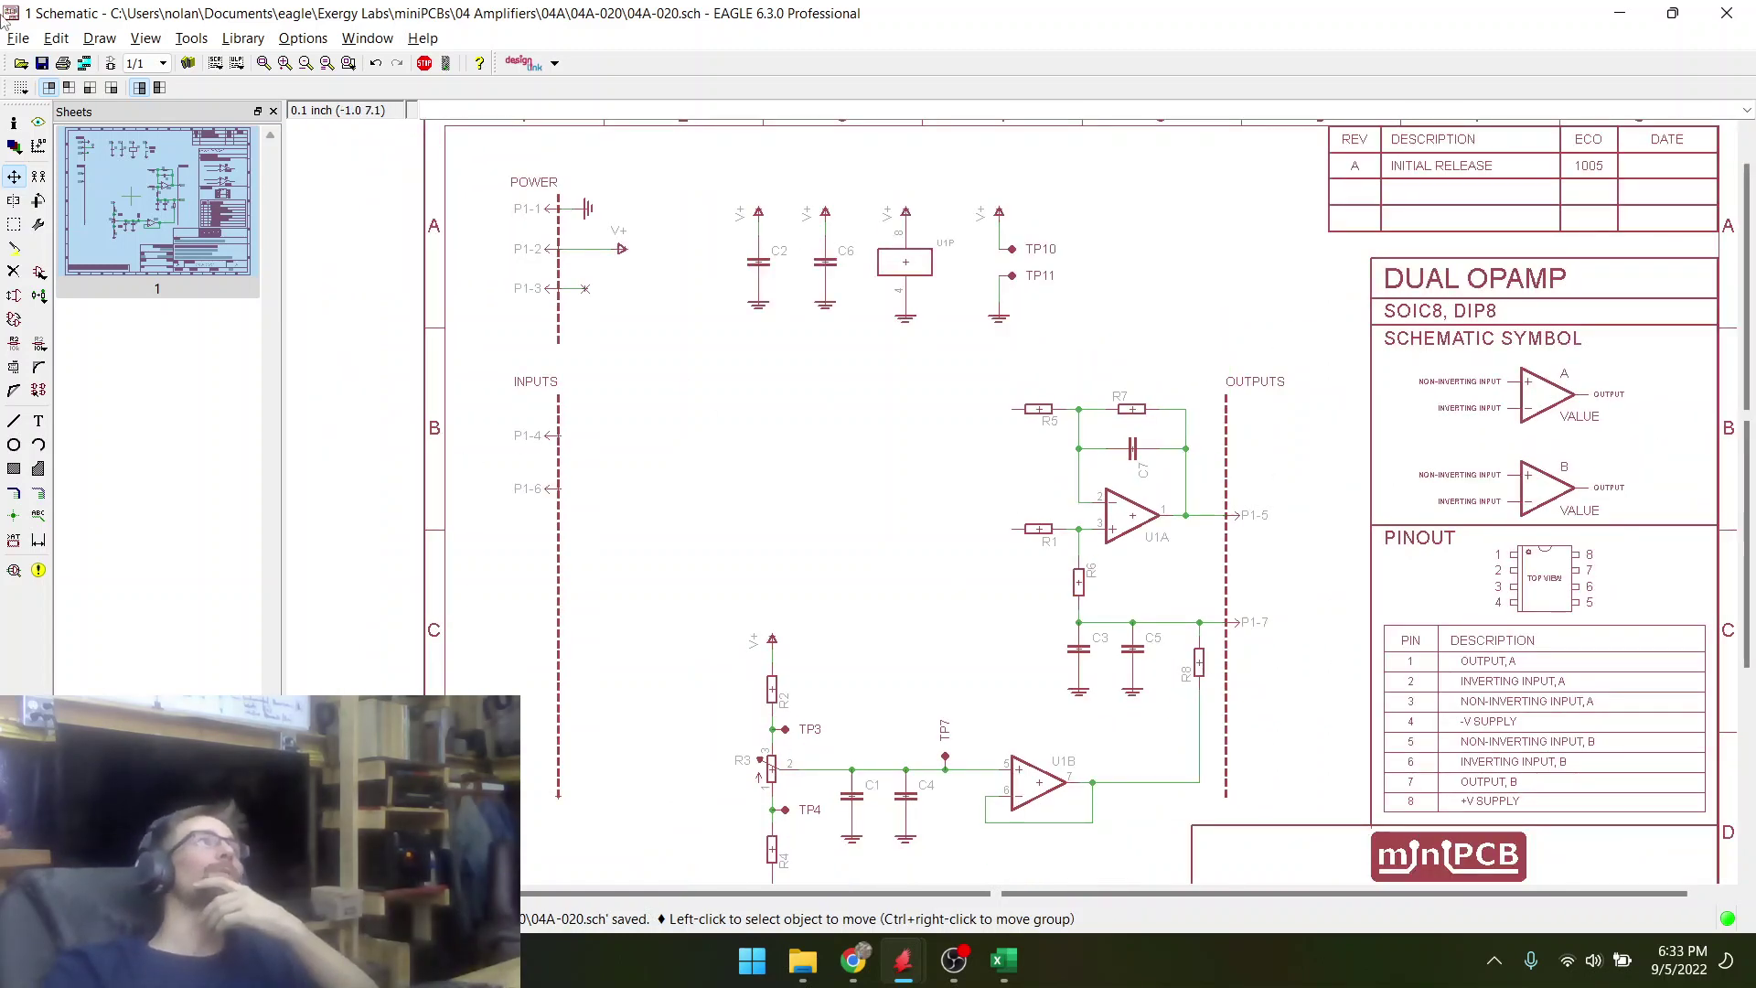
- Move input pin P1-4 up along the inputs boundary line, closer to the INPUTS label
scroll(577, 439, up, 2)
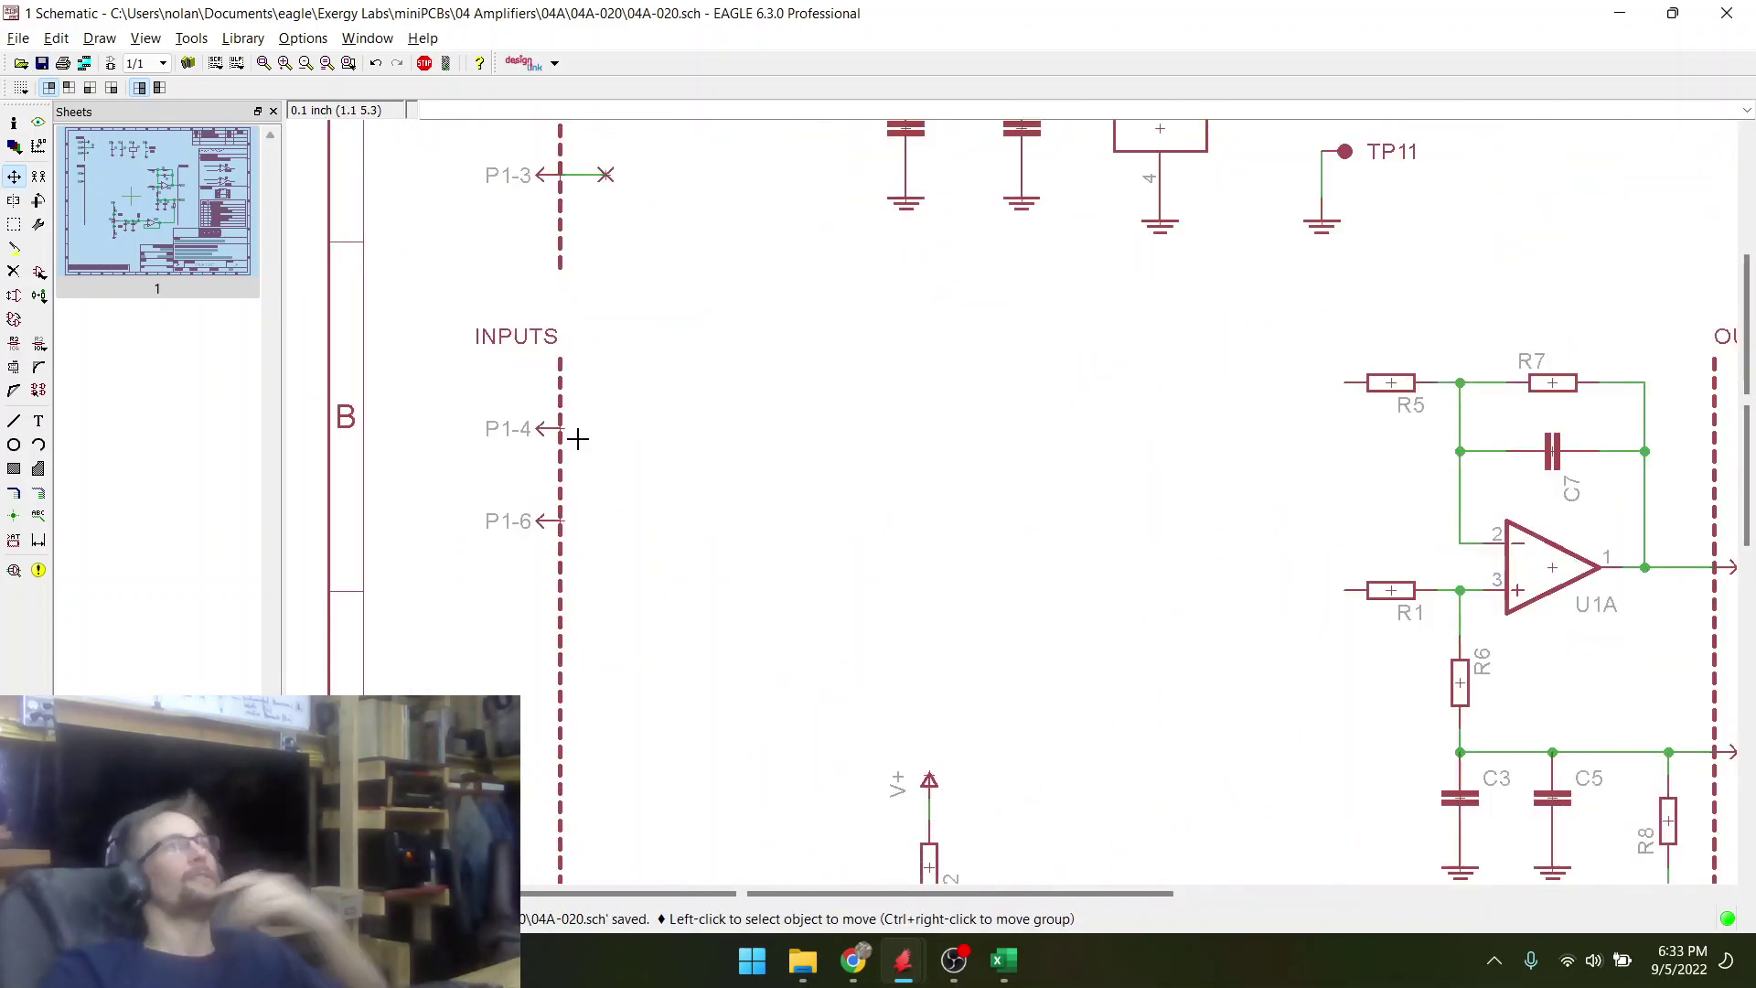
click(574, 435)
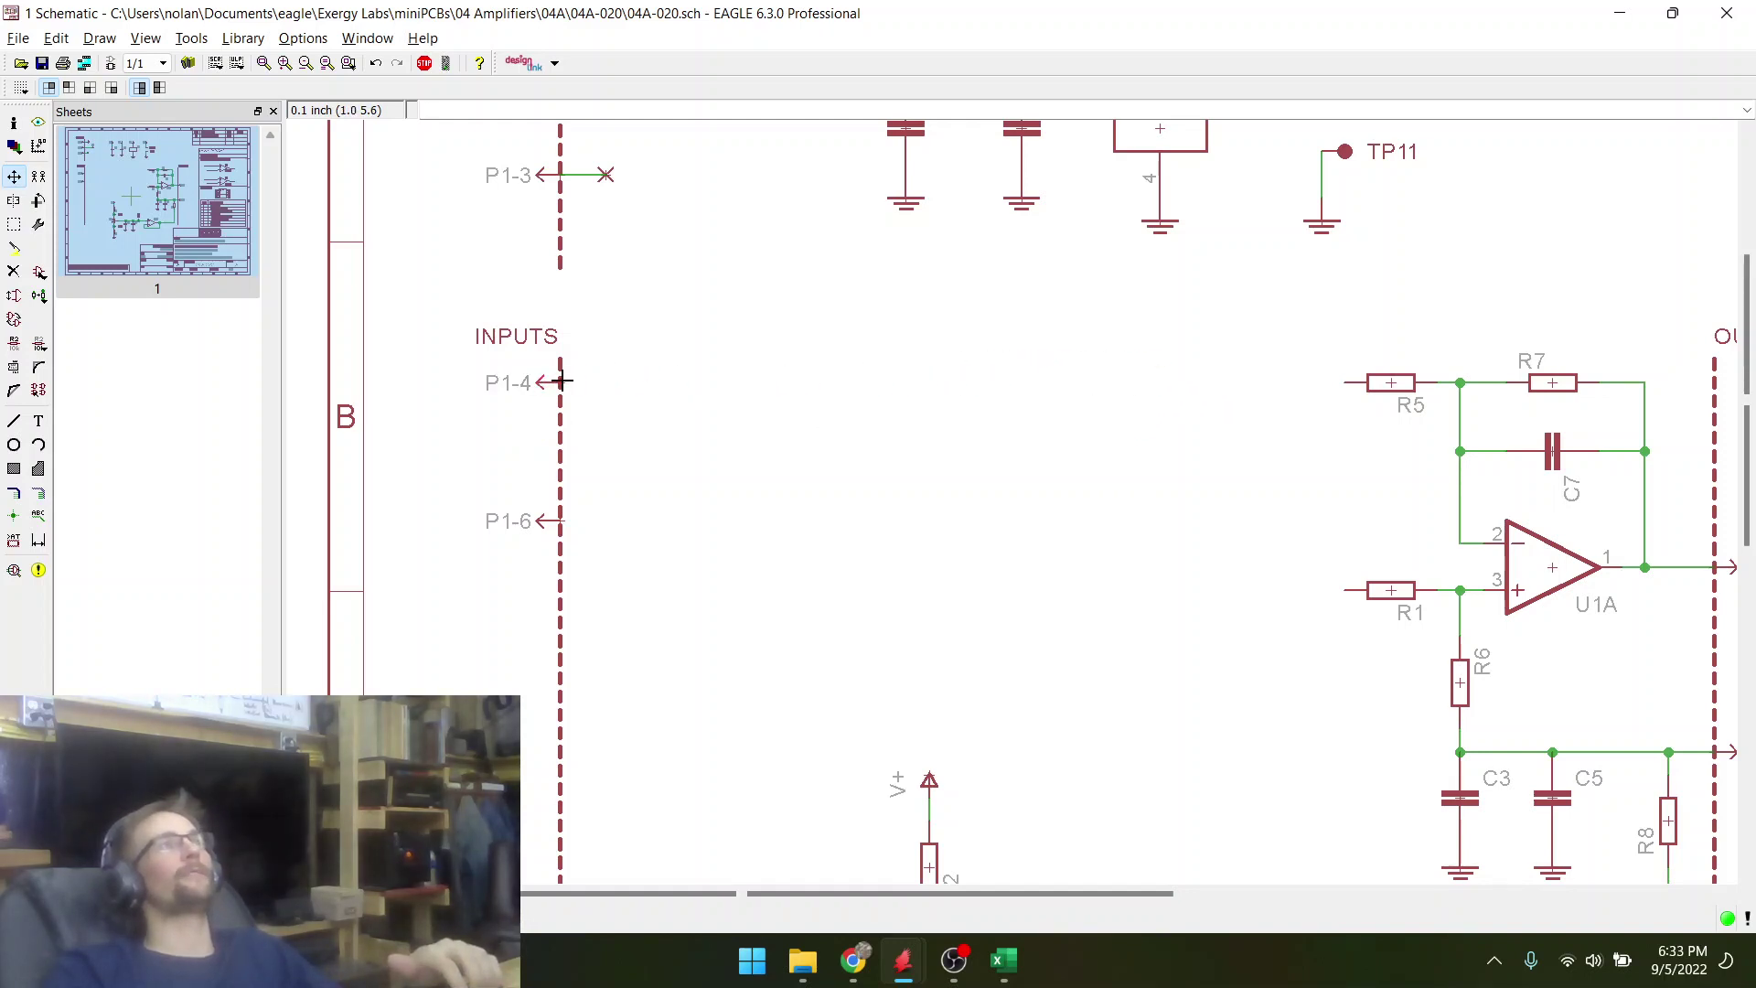
scroll(561, 381, down, 3)
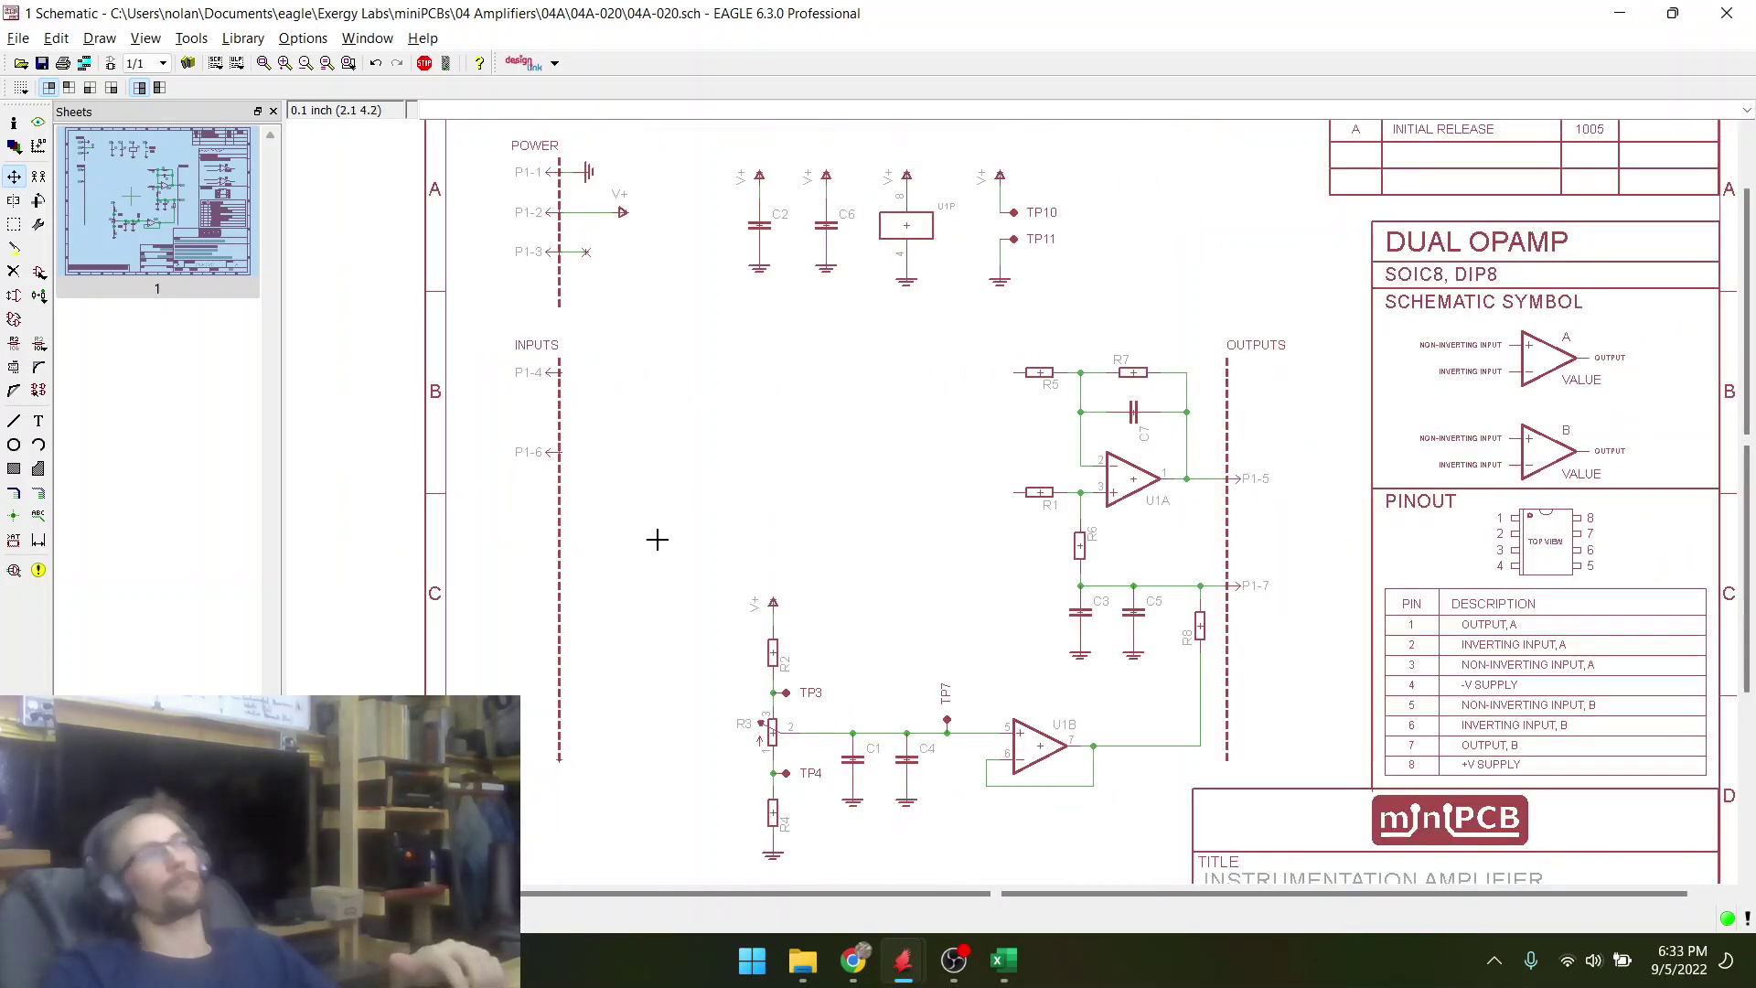
- Choose the through-hole quad op-amp OPAMP_QUADTHD in the DIL14 package from the minipcb library for adding to the schematic
click(39, 274)
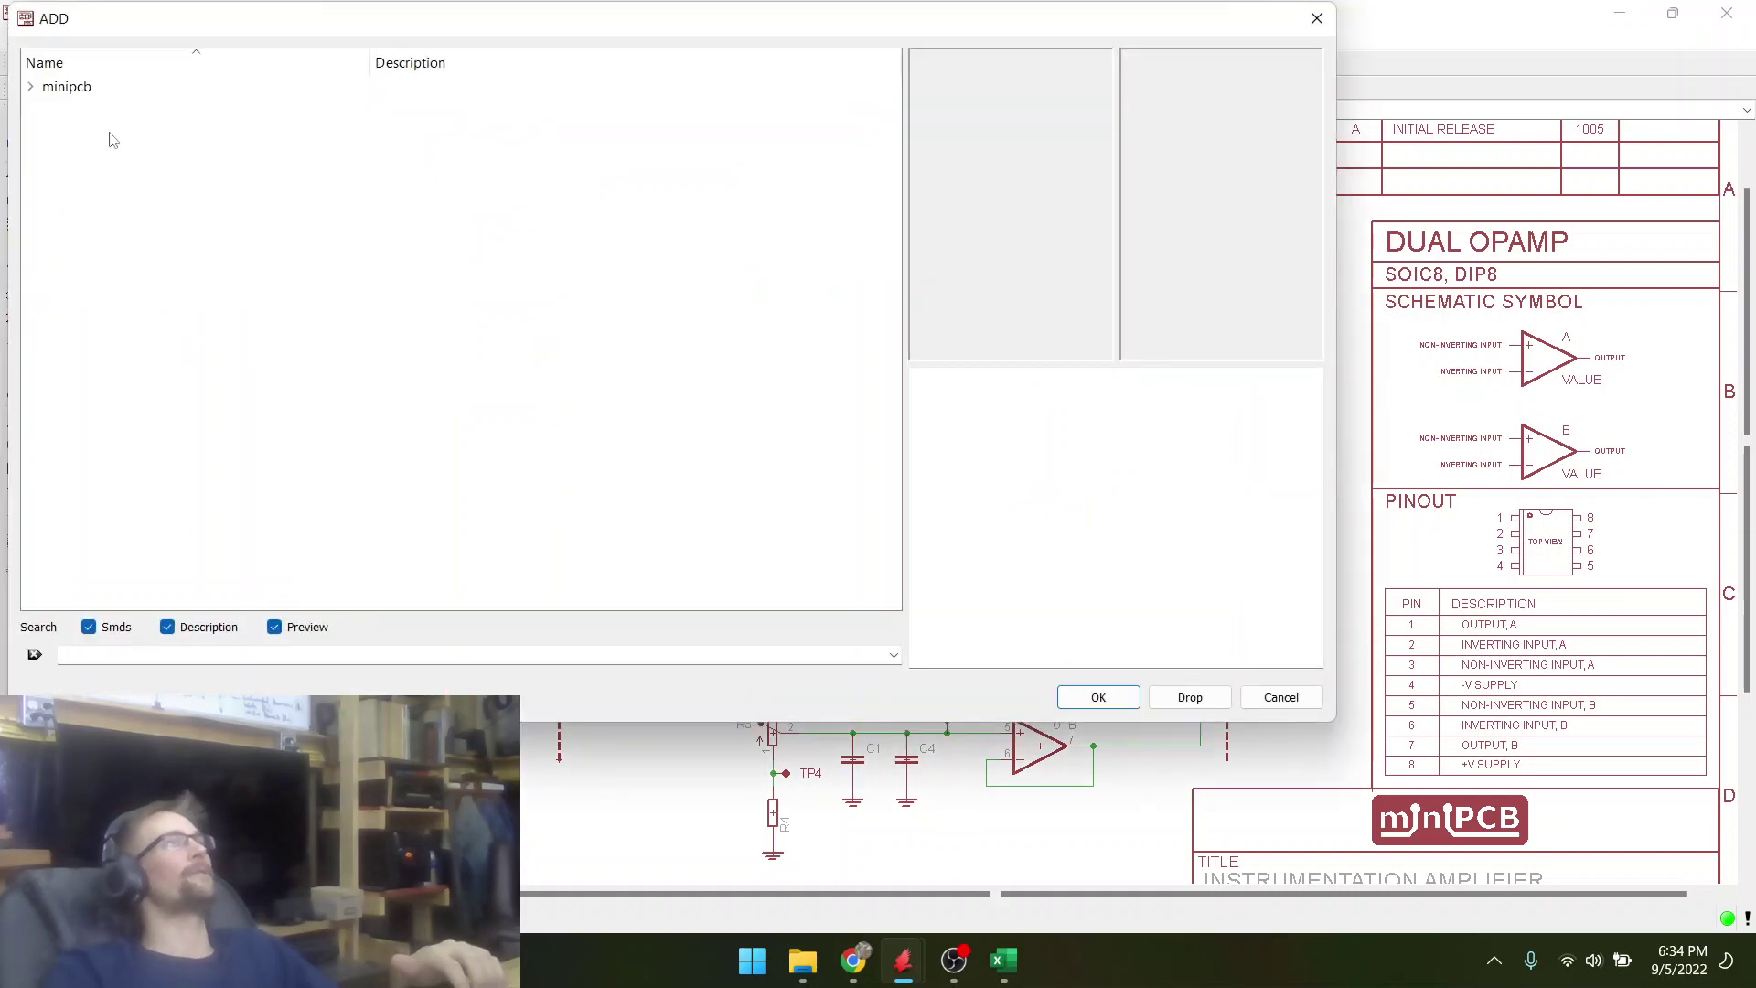
click(42, 89)
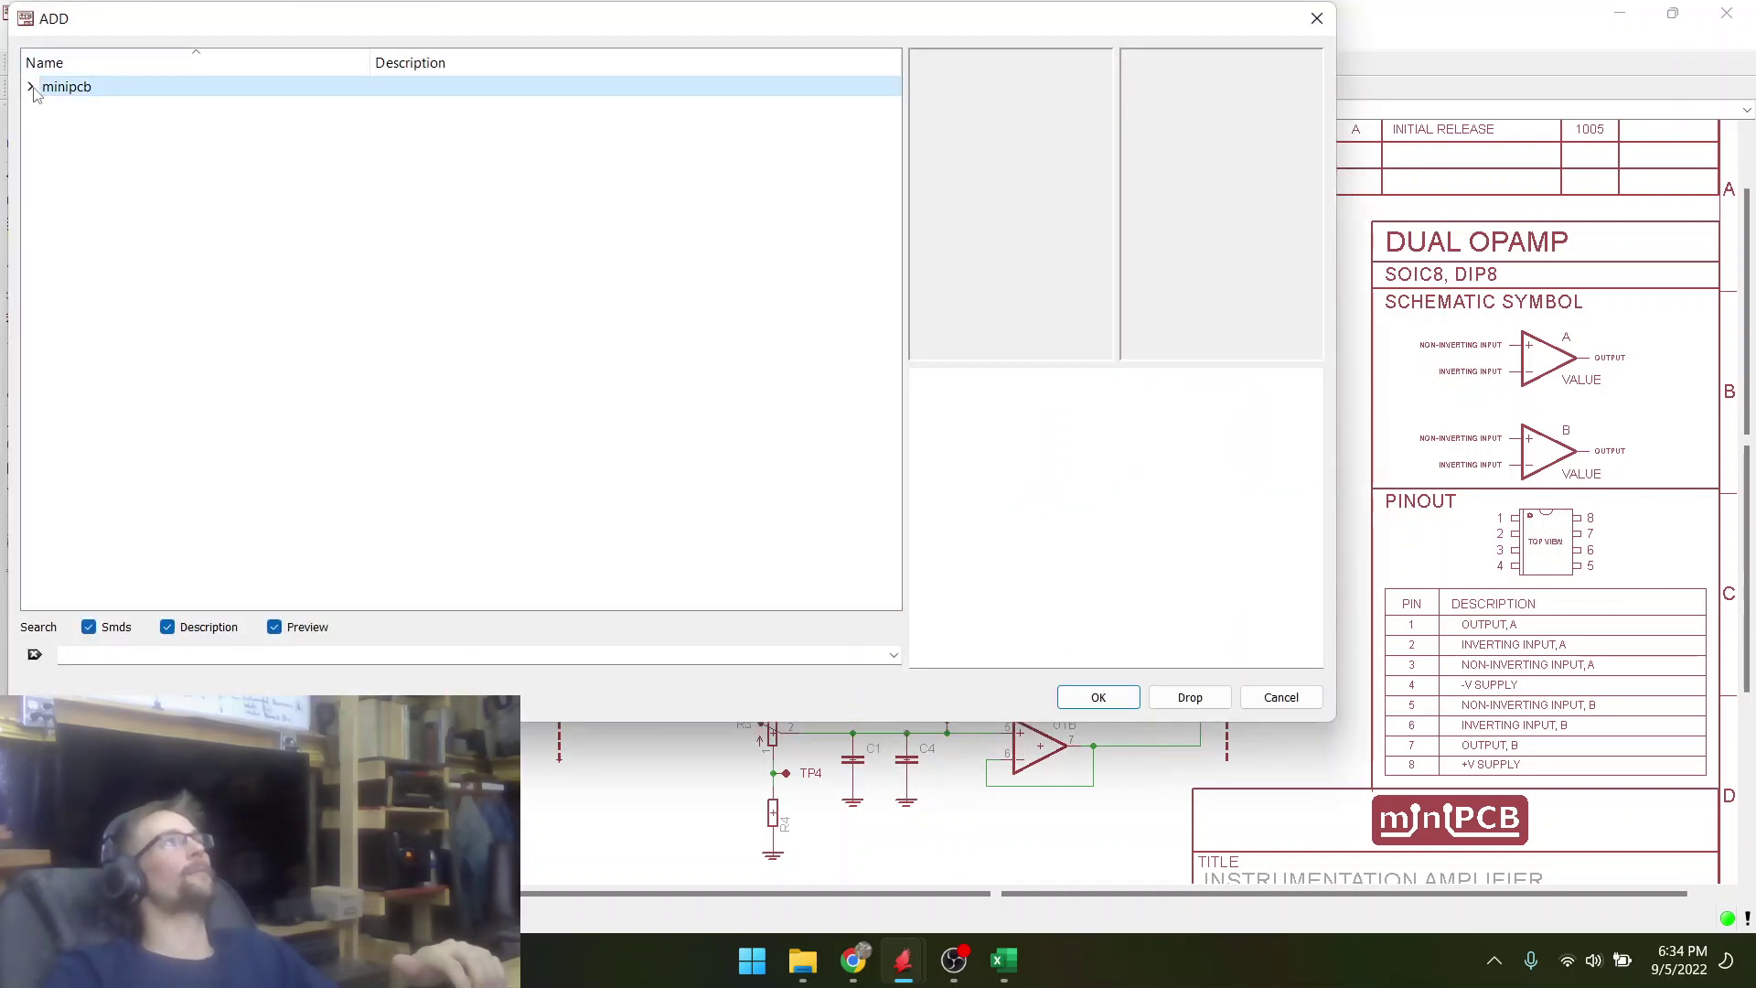
double_click(42, 90)
scroll(259, 380, down, 4)
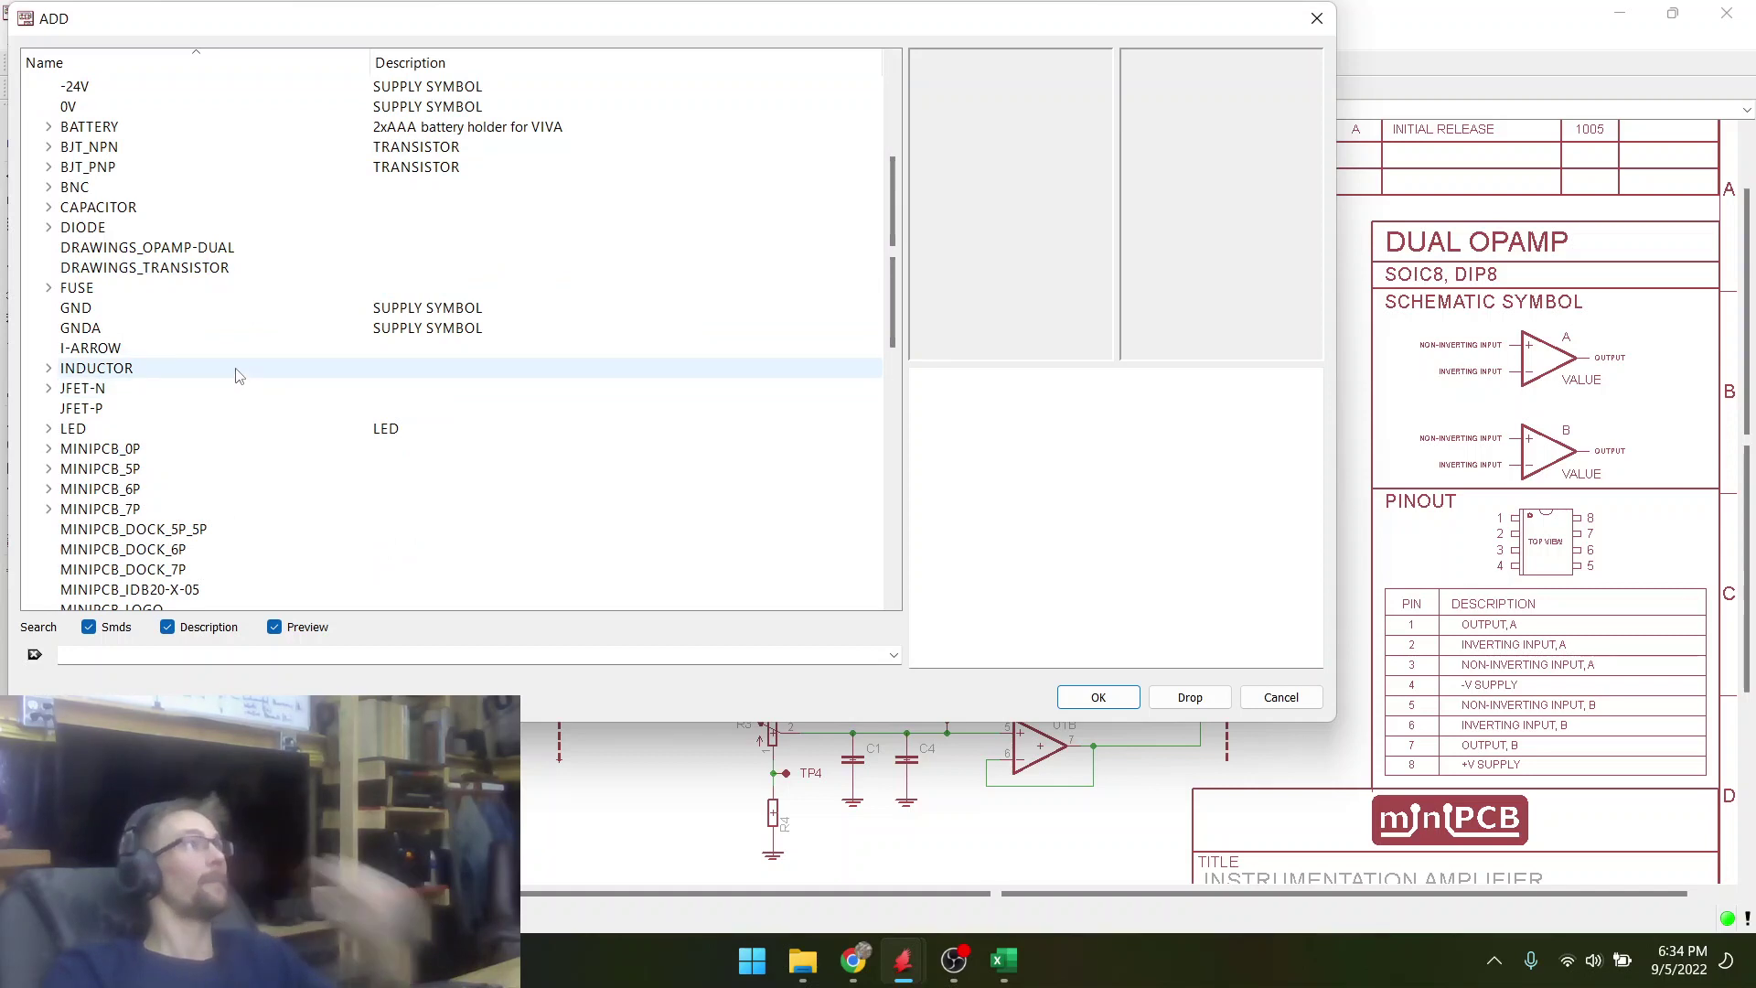
scroll(235, 372, down, 6)
click(109, 393)
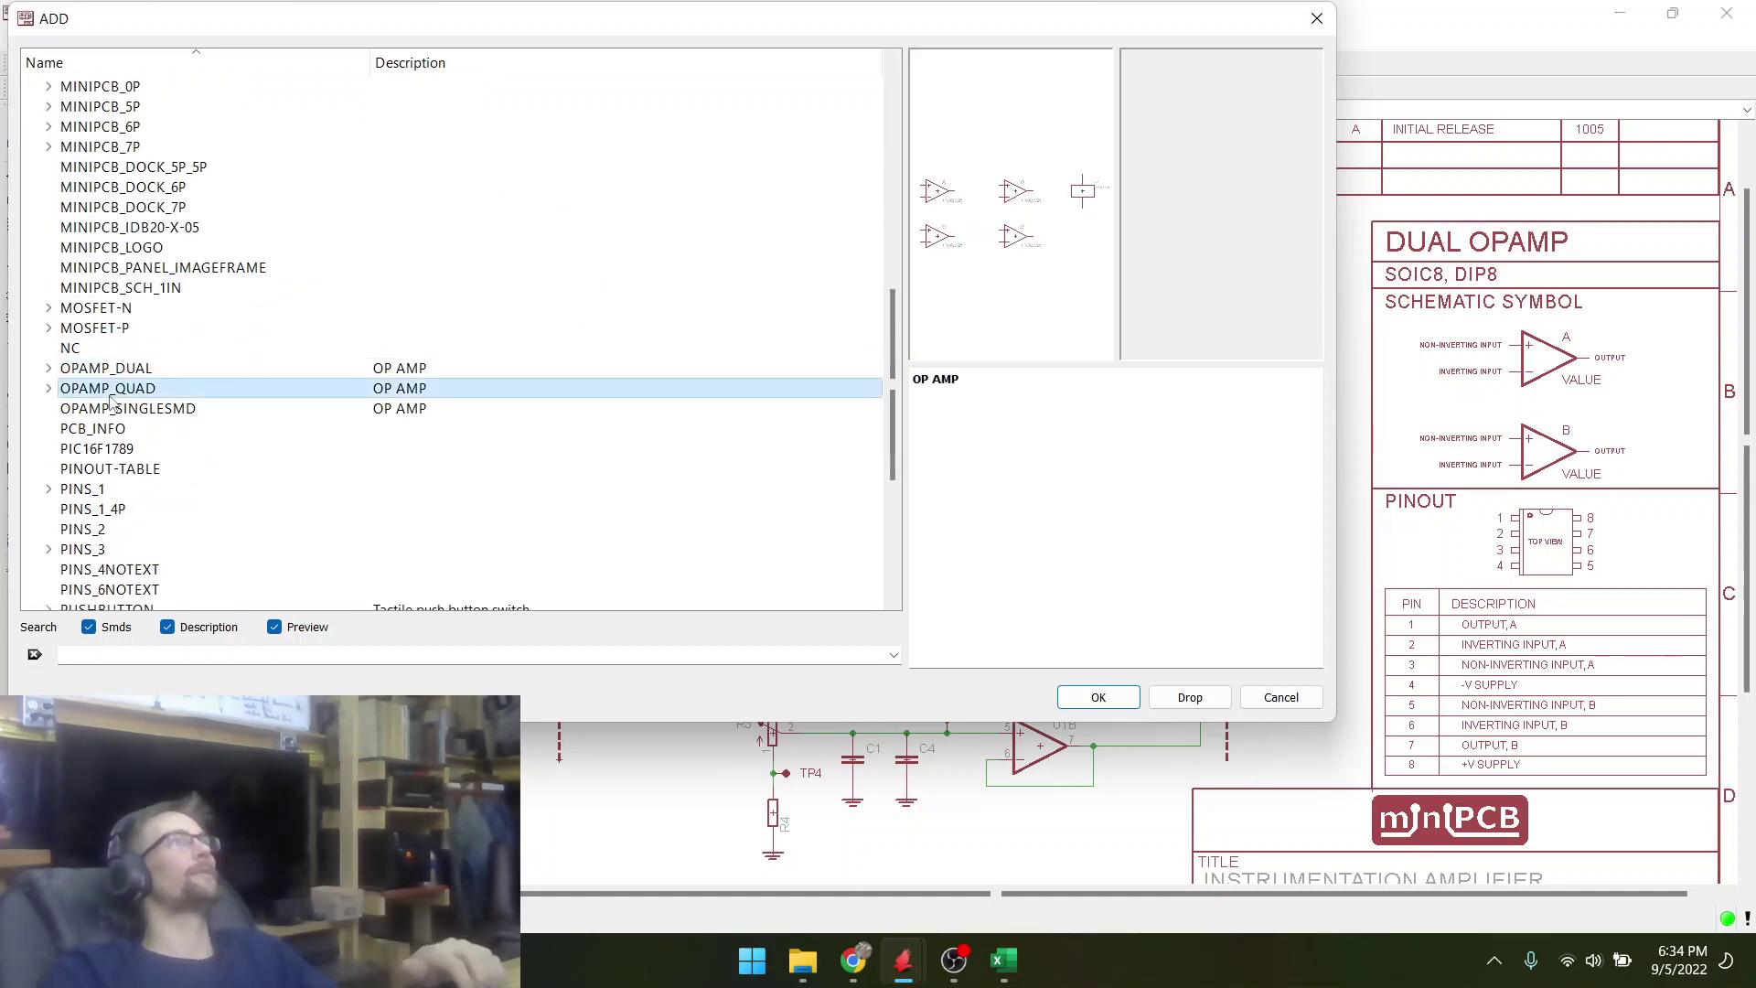
click(48, 388)
click(156, 428)
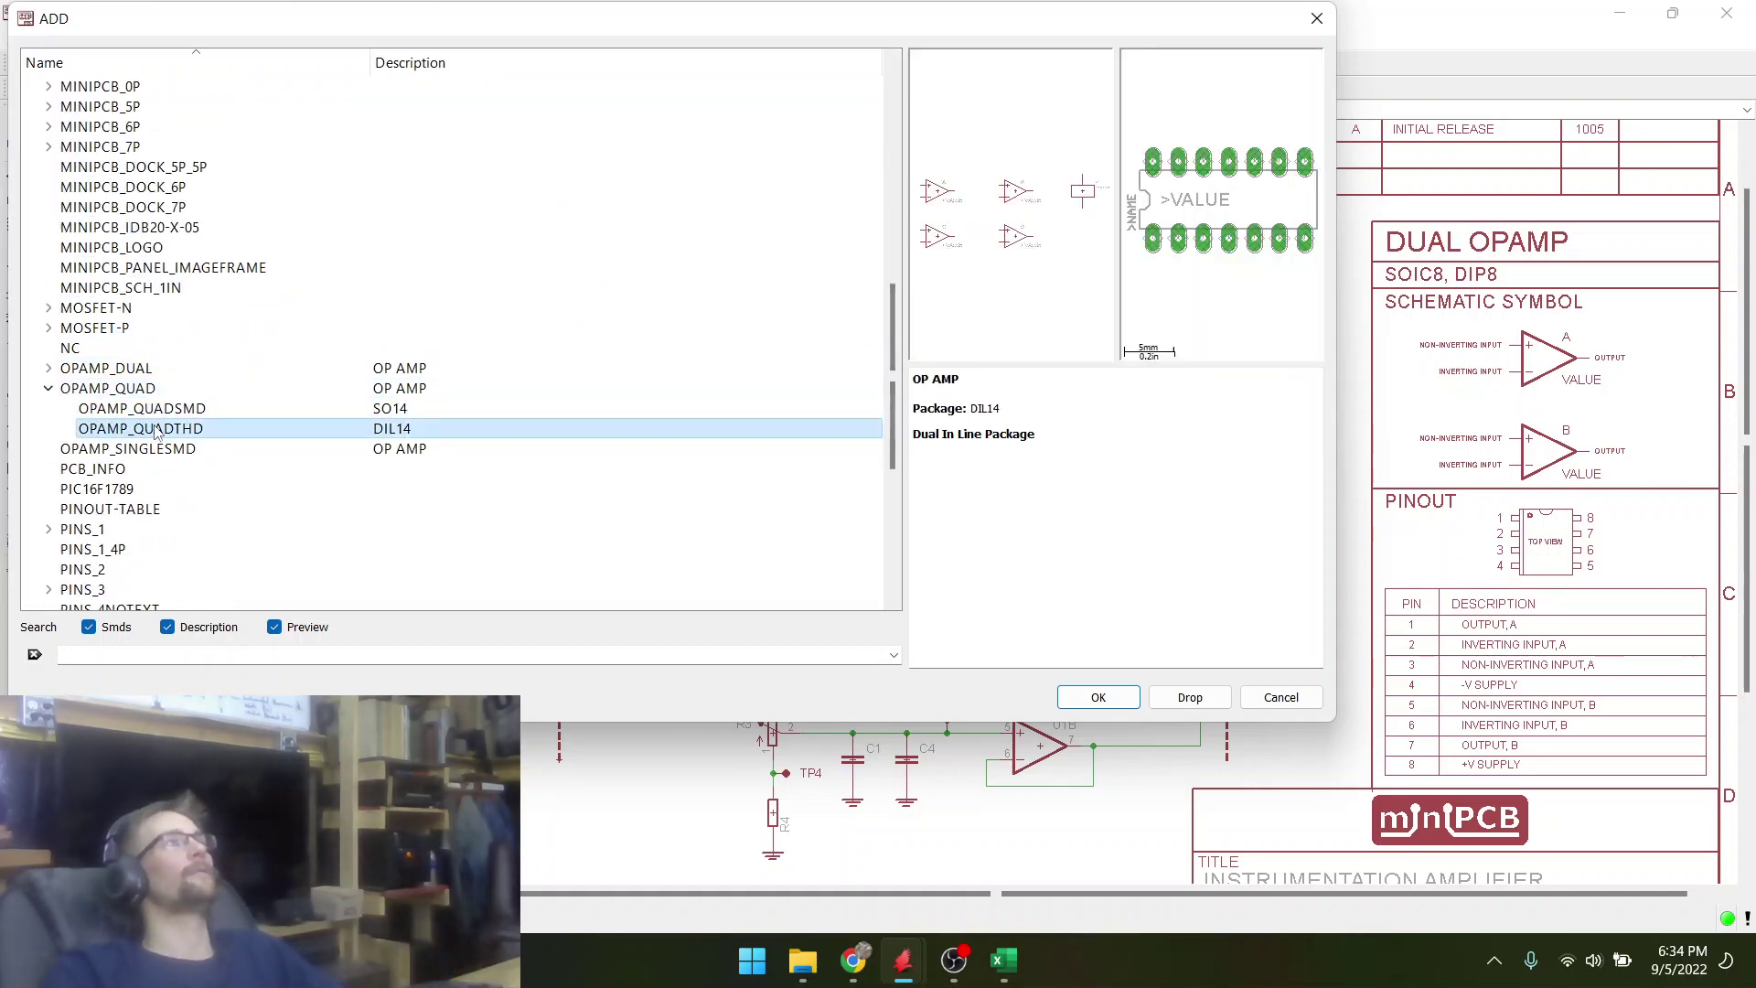
click(1107, 693)
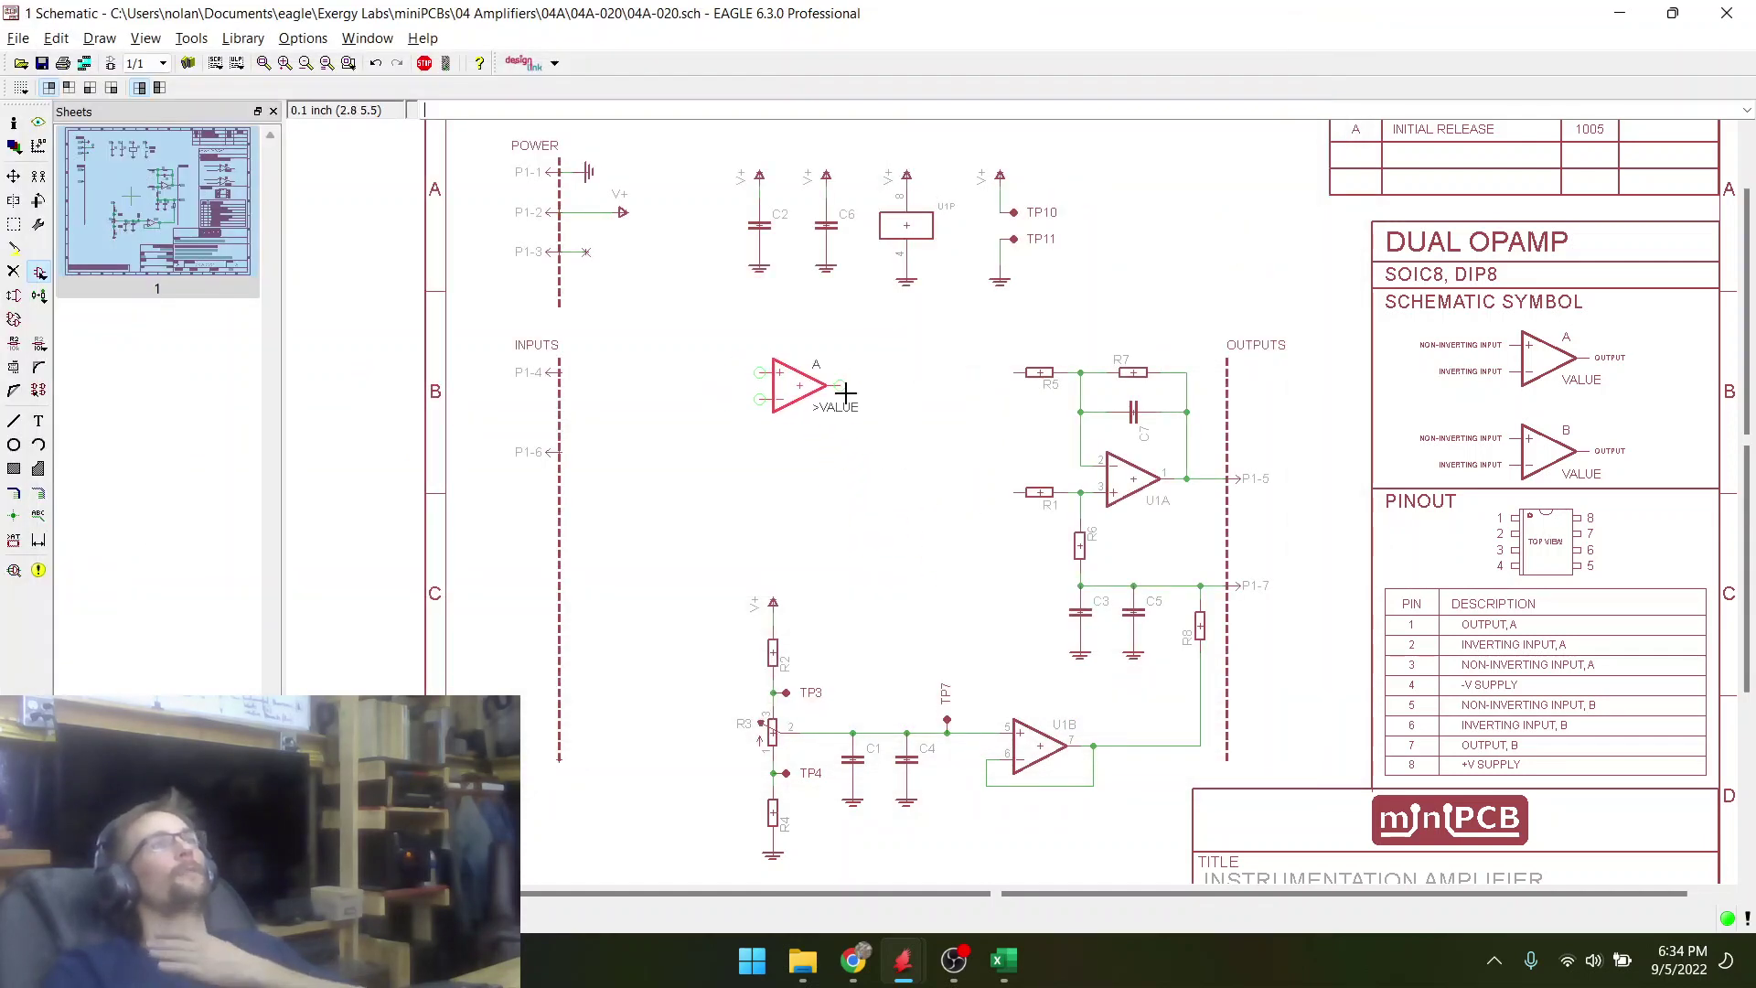
- Place the quad op-amp's four gates as a two-by-two block between the inputs and resistors R5 and R1
click(919, 399)
click(919, 492)
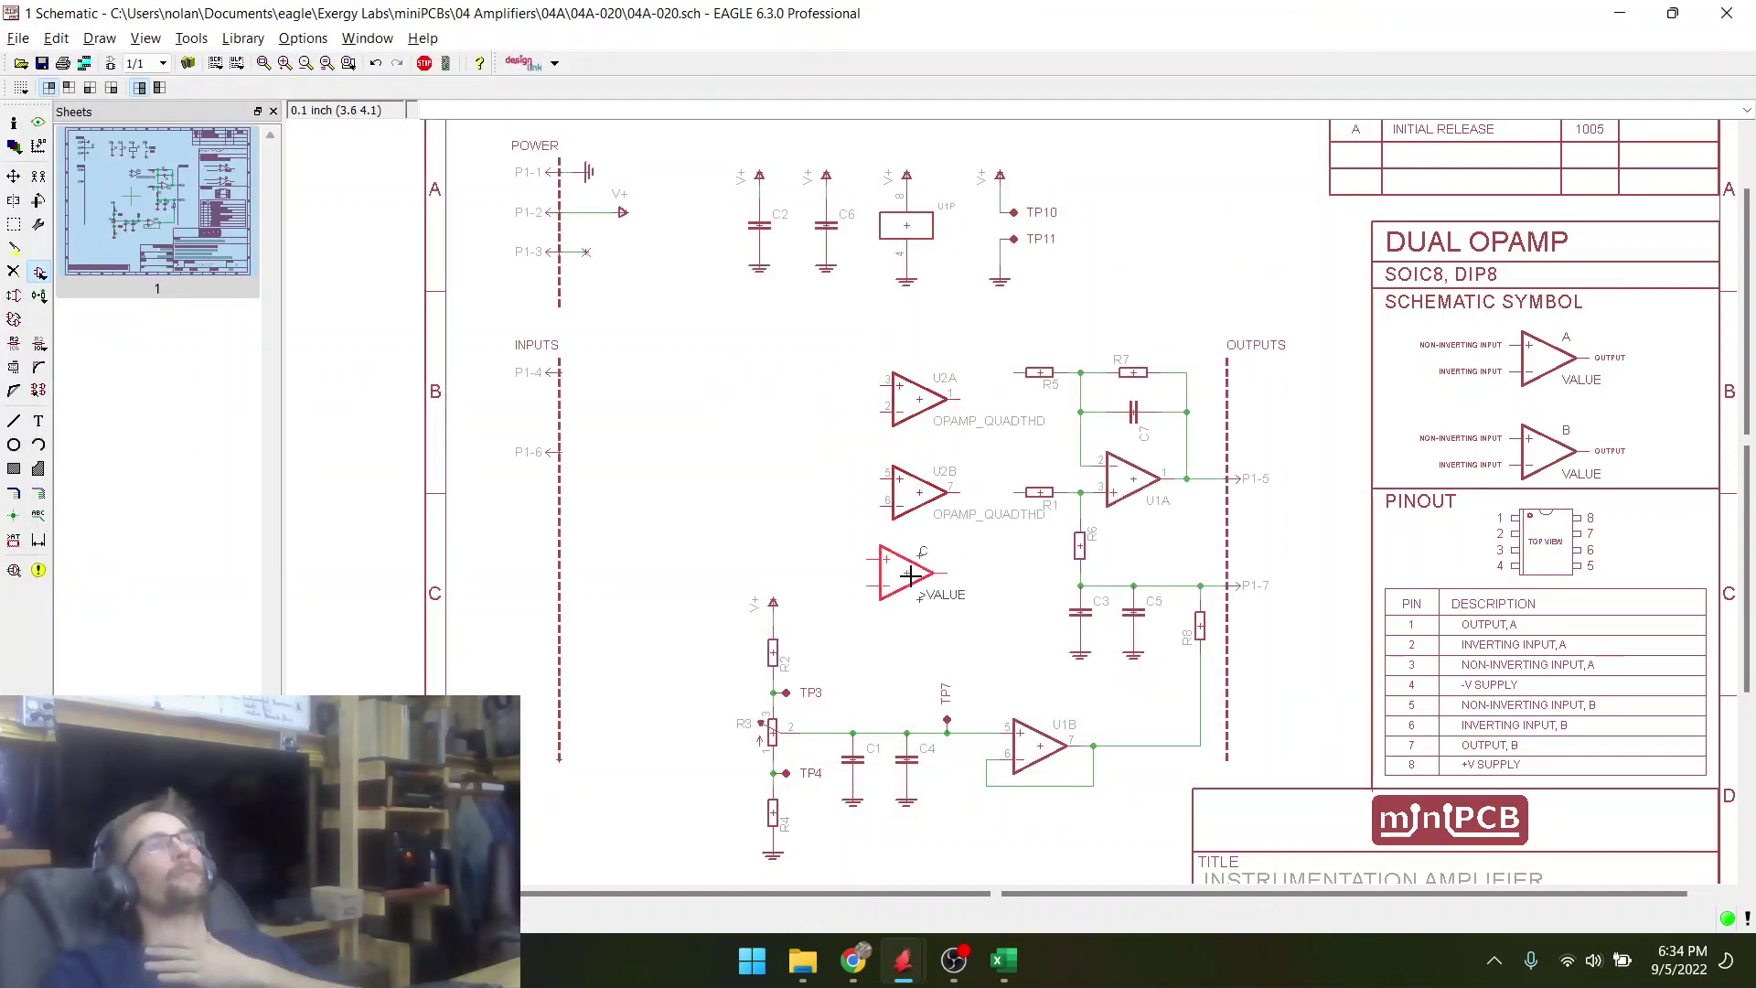
click(759, 398)
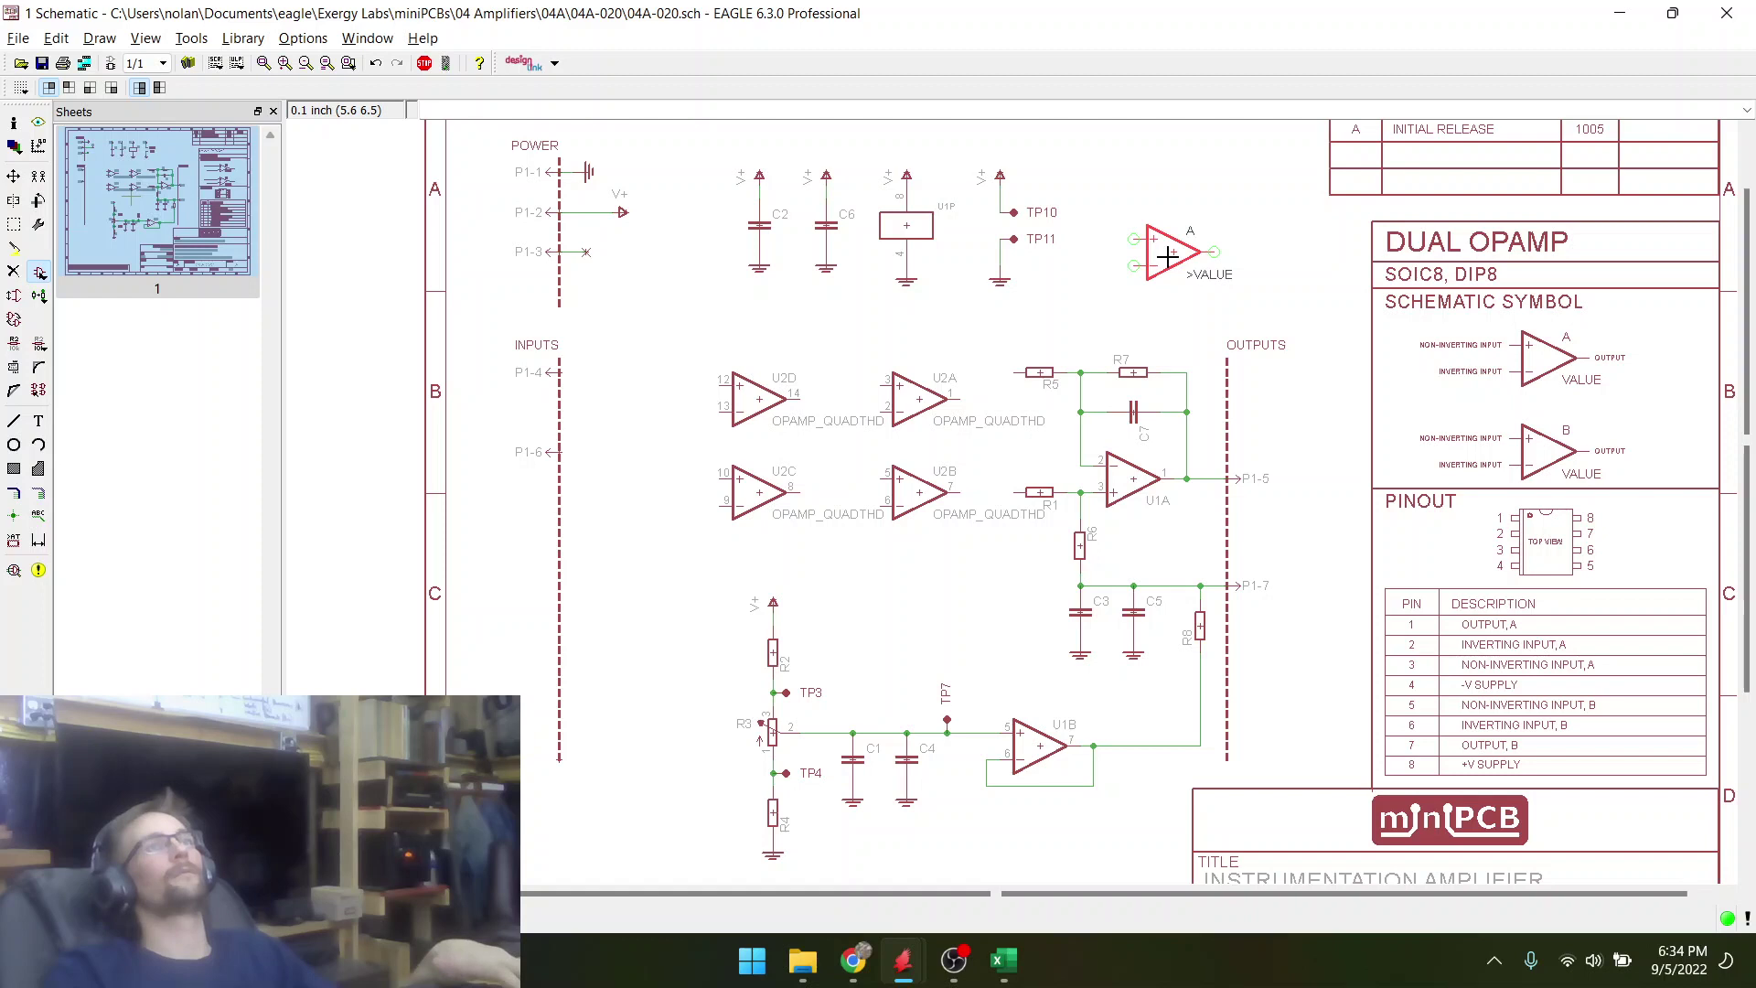
key(Escape)
key(Escape)
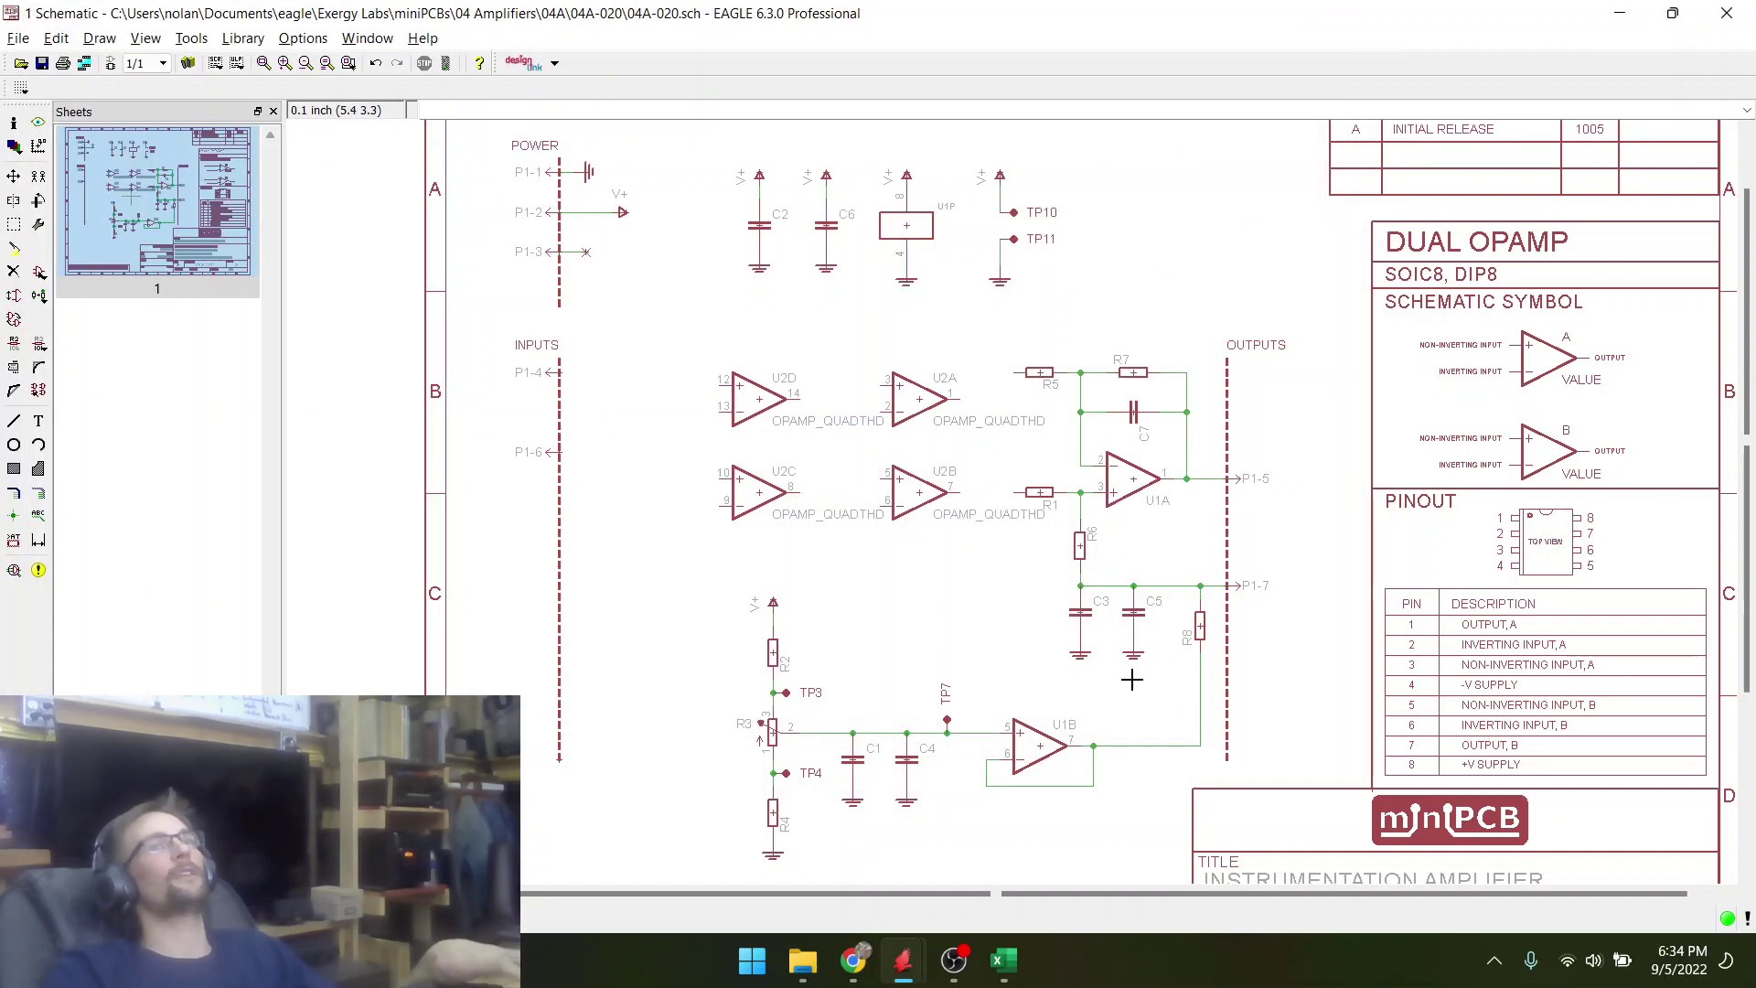
- Invoke U2's power gate P (PWR+-) and place it beside test points TP10 and TP11
right_click(919, 413)
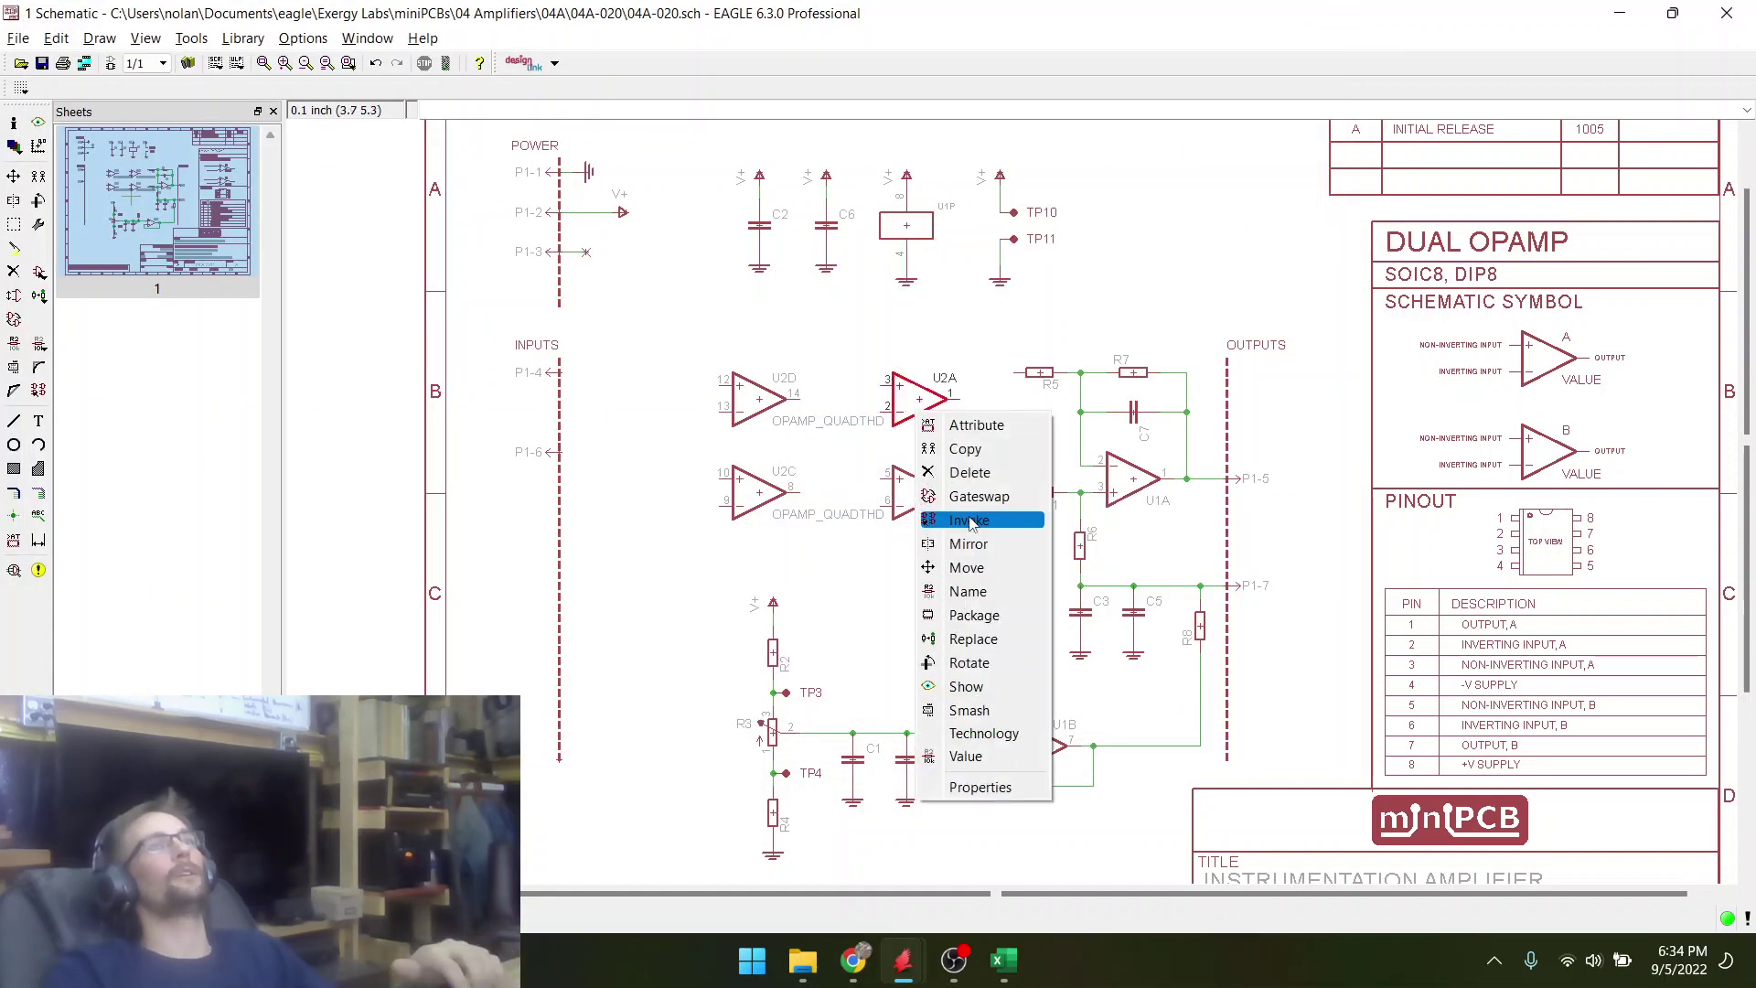
click(969, 522)
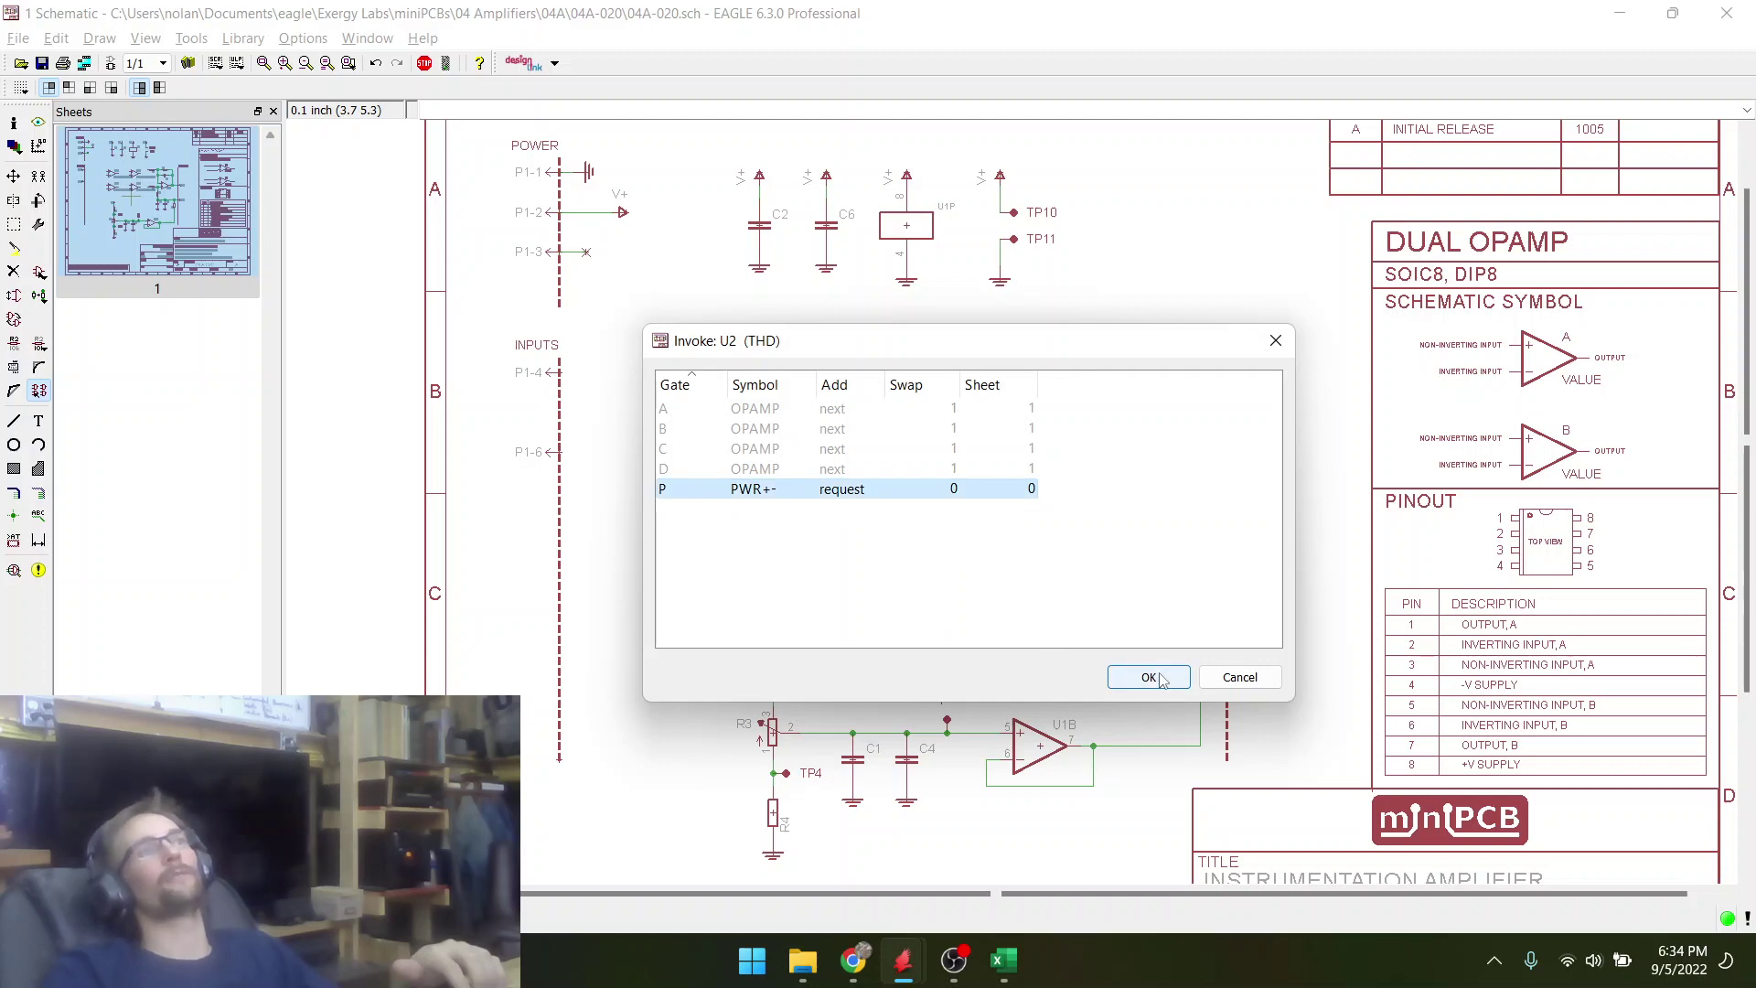
click(1150, 677)
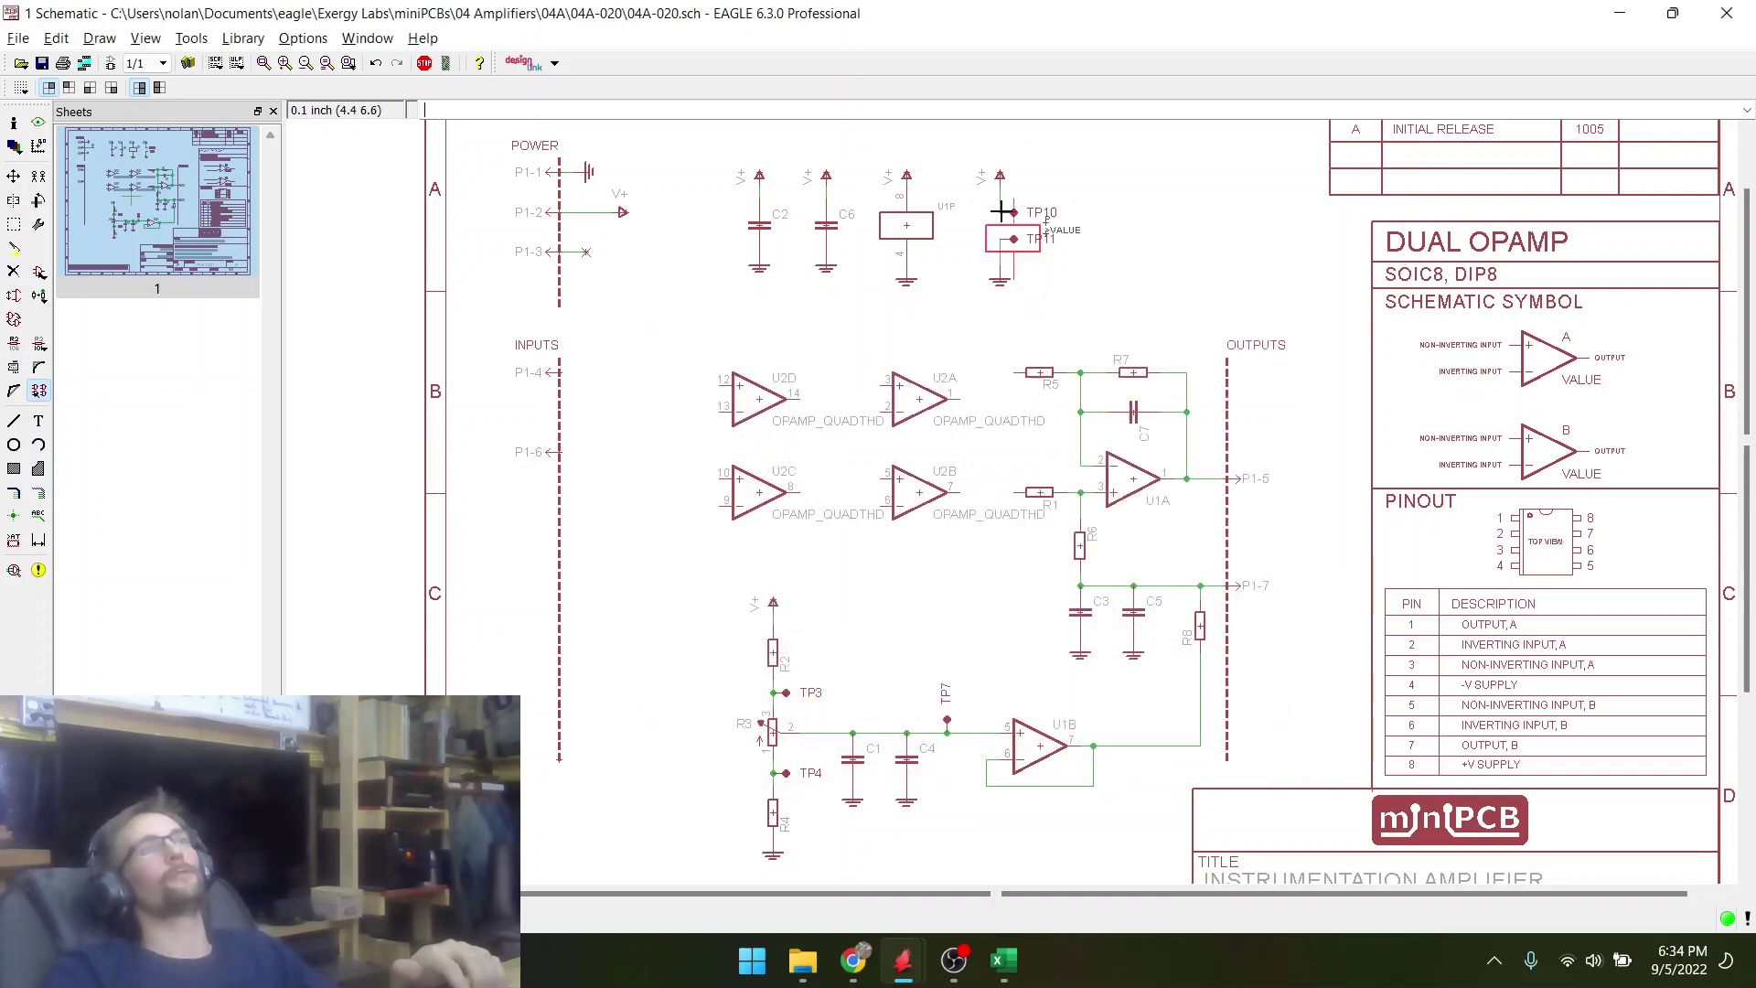
click(1133, 239)
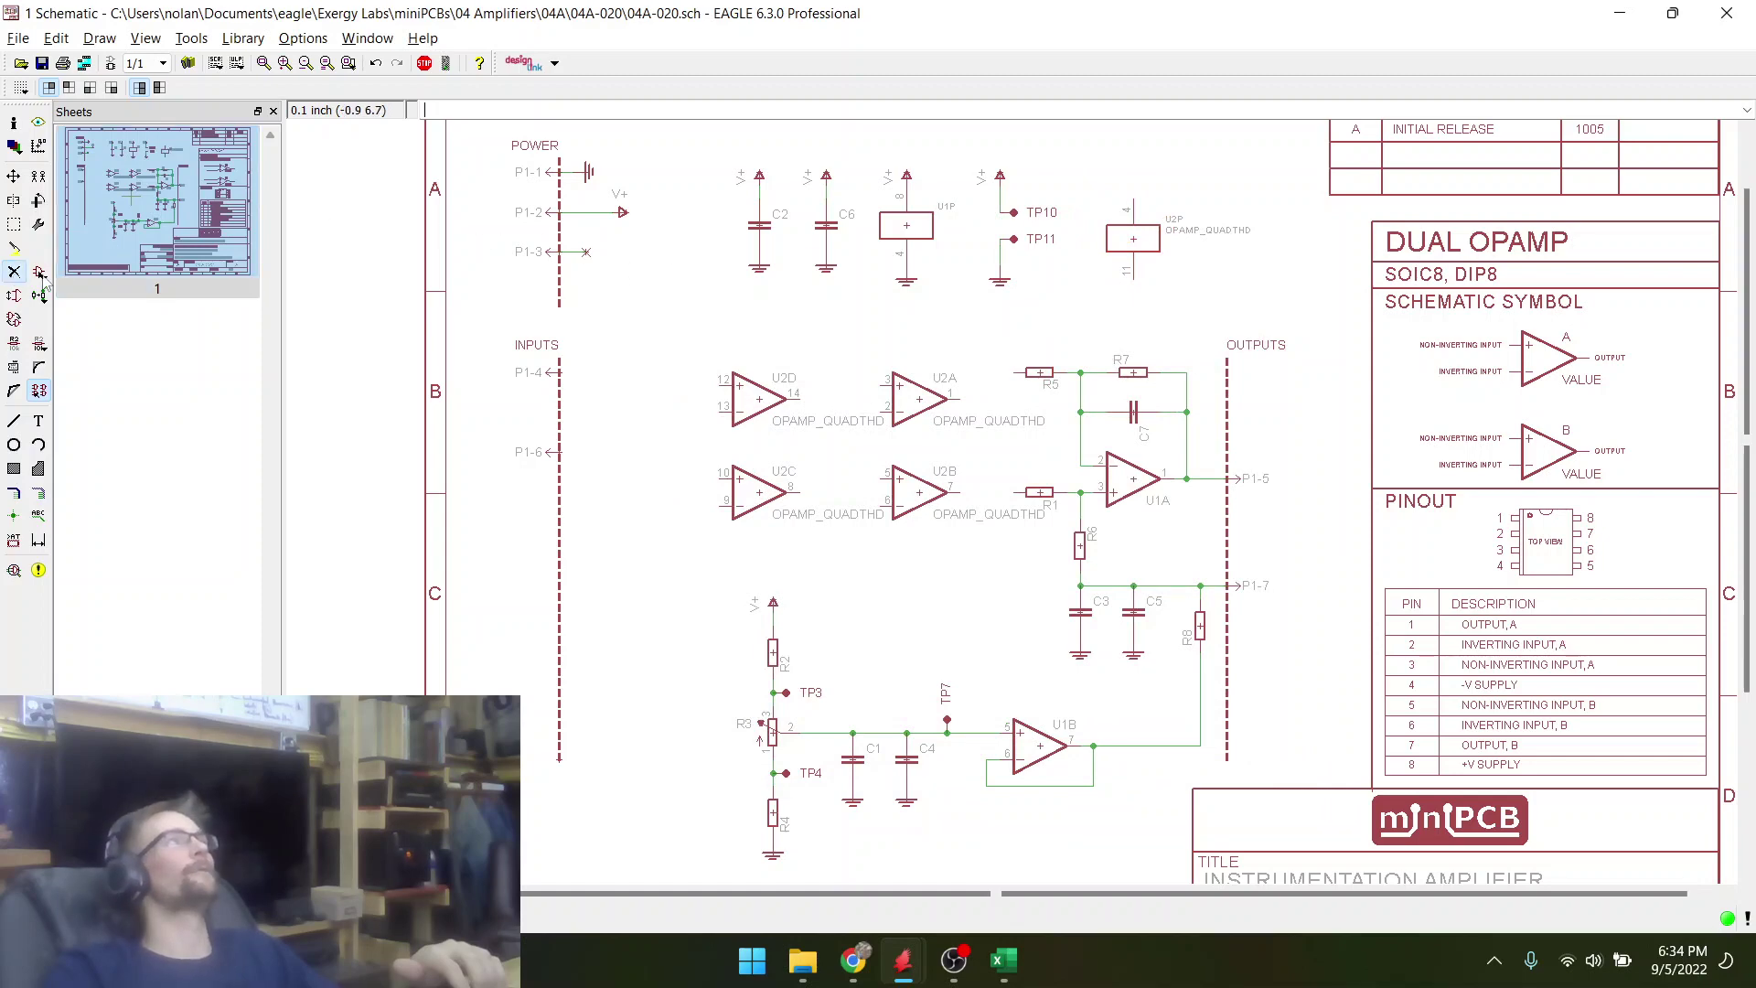
- Delete power gate U1P and move U2P into its place between the V+ and ground symbols
scroll(1006, 366, up, 1)
scroll(915, 320, down, 2)
scroll(912, 279, up, 3)
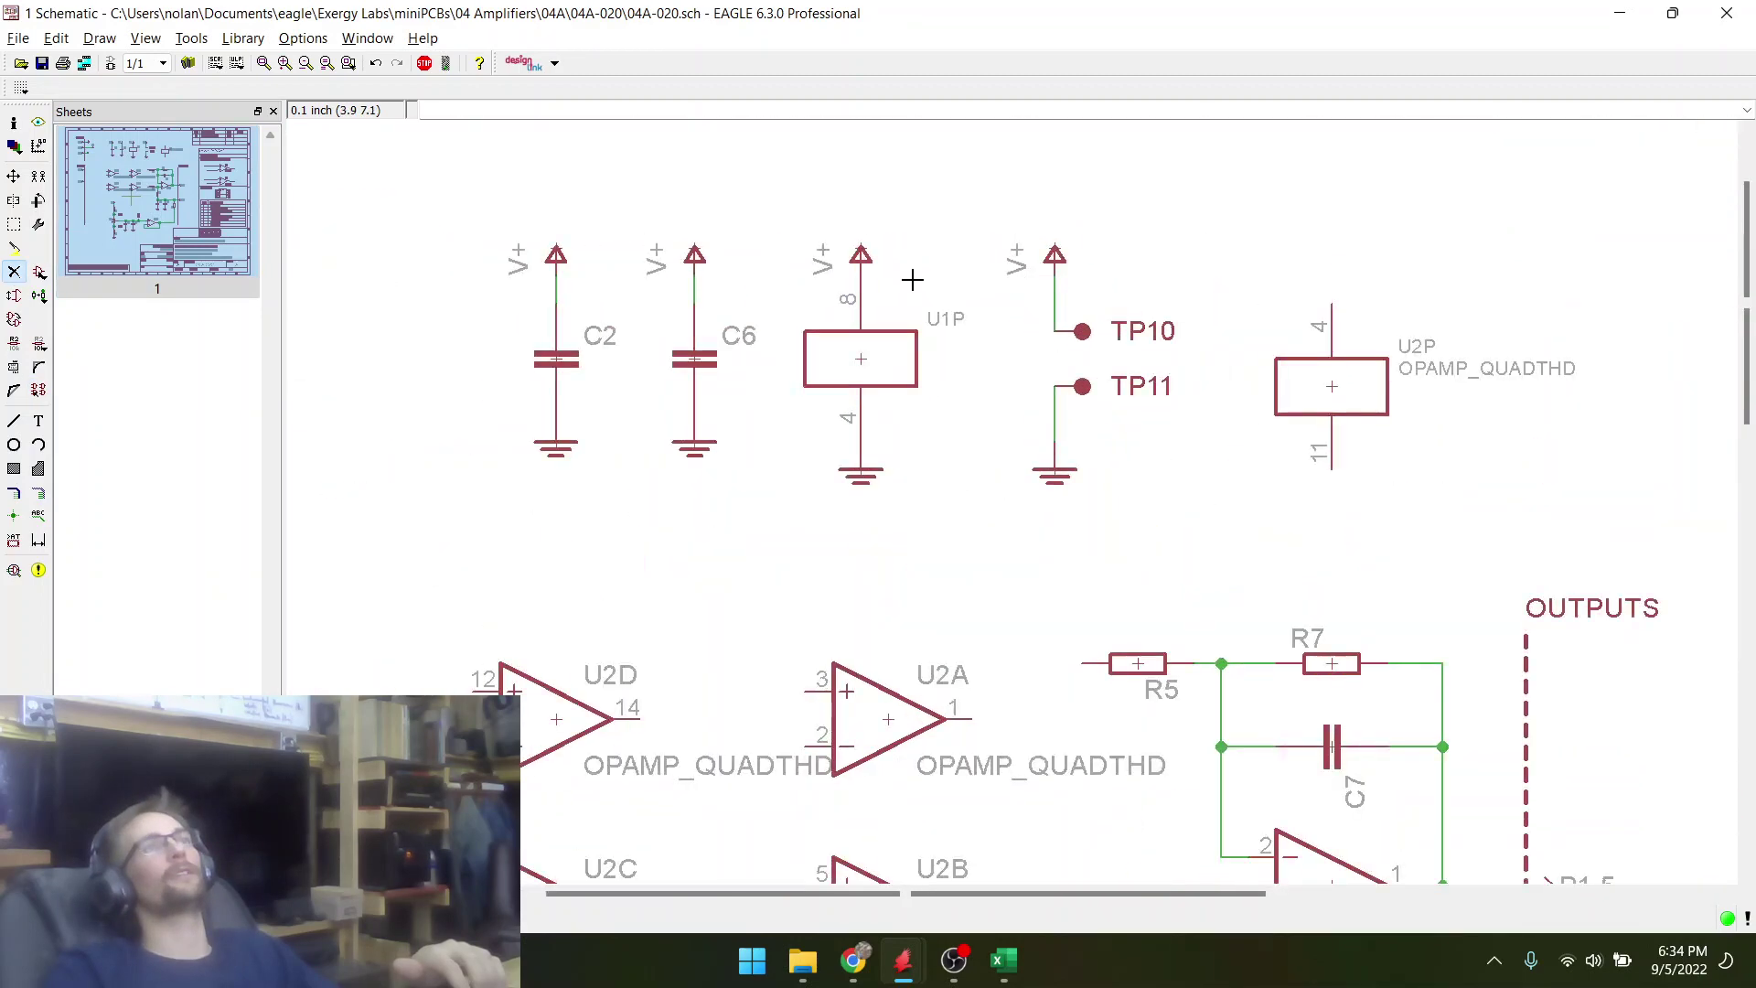
scroll(912, 279, up, 1)
click(860, 359)
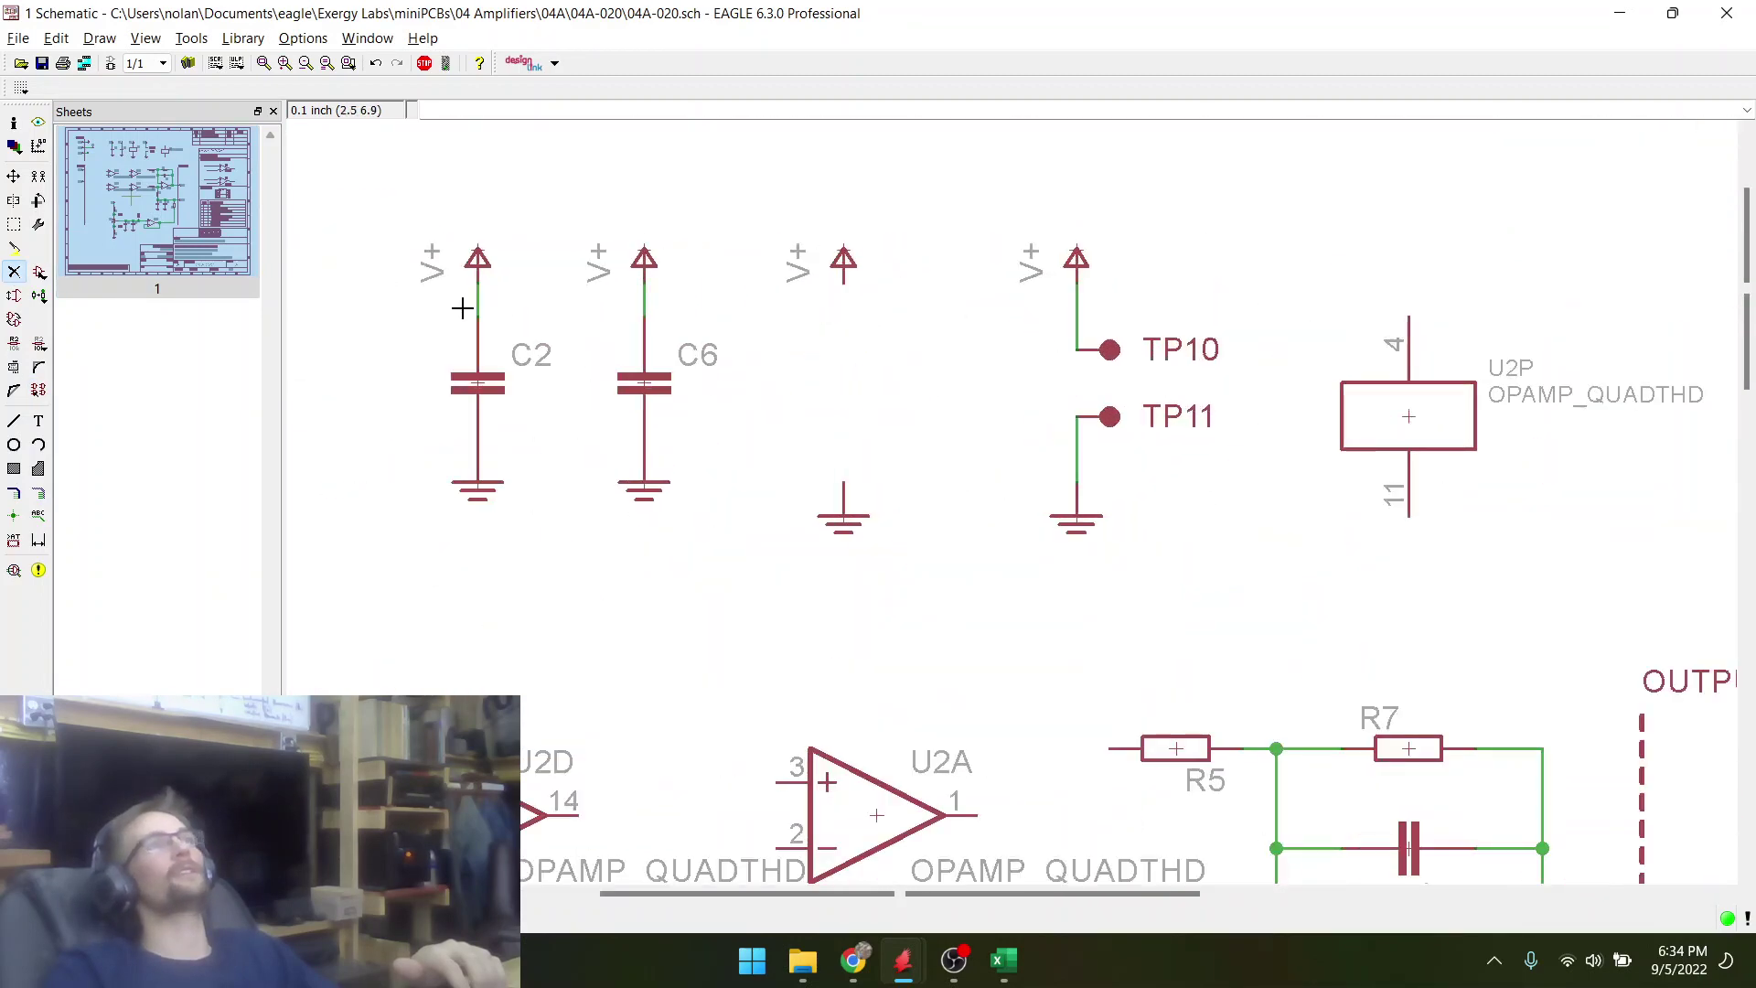
click(39, 177)
click(1403, 421)
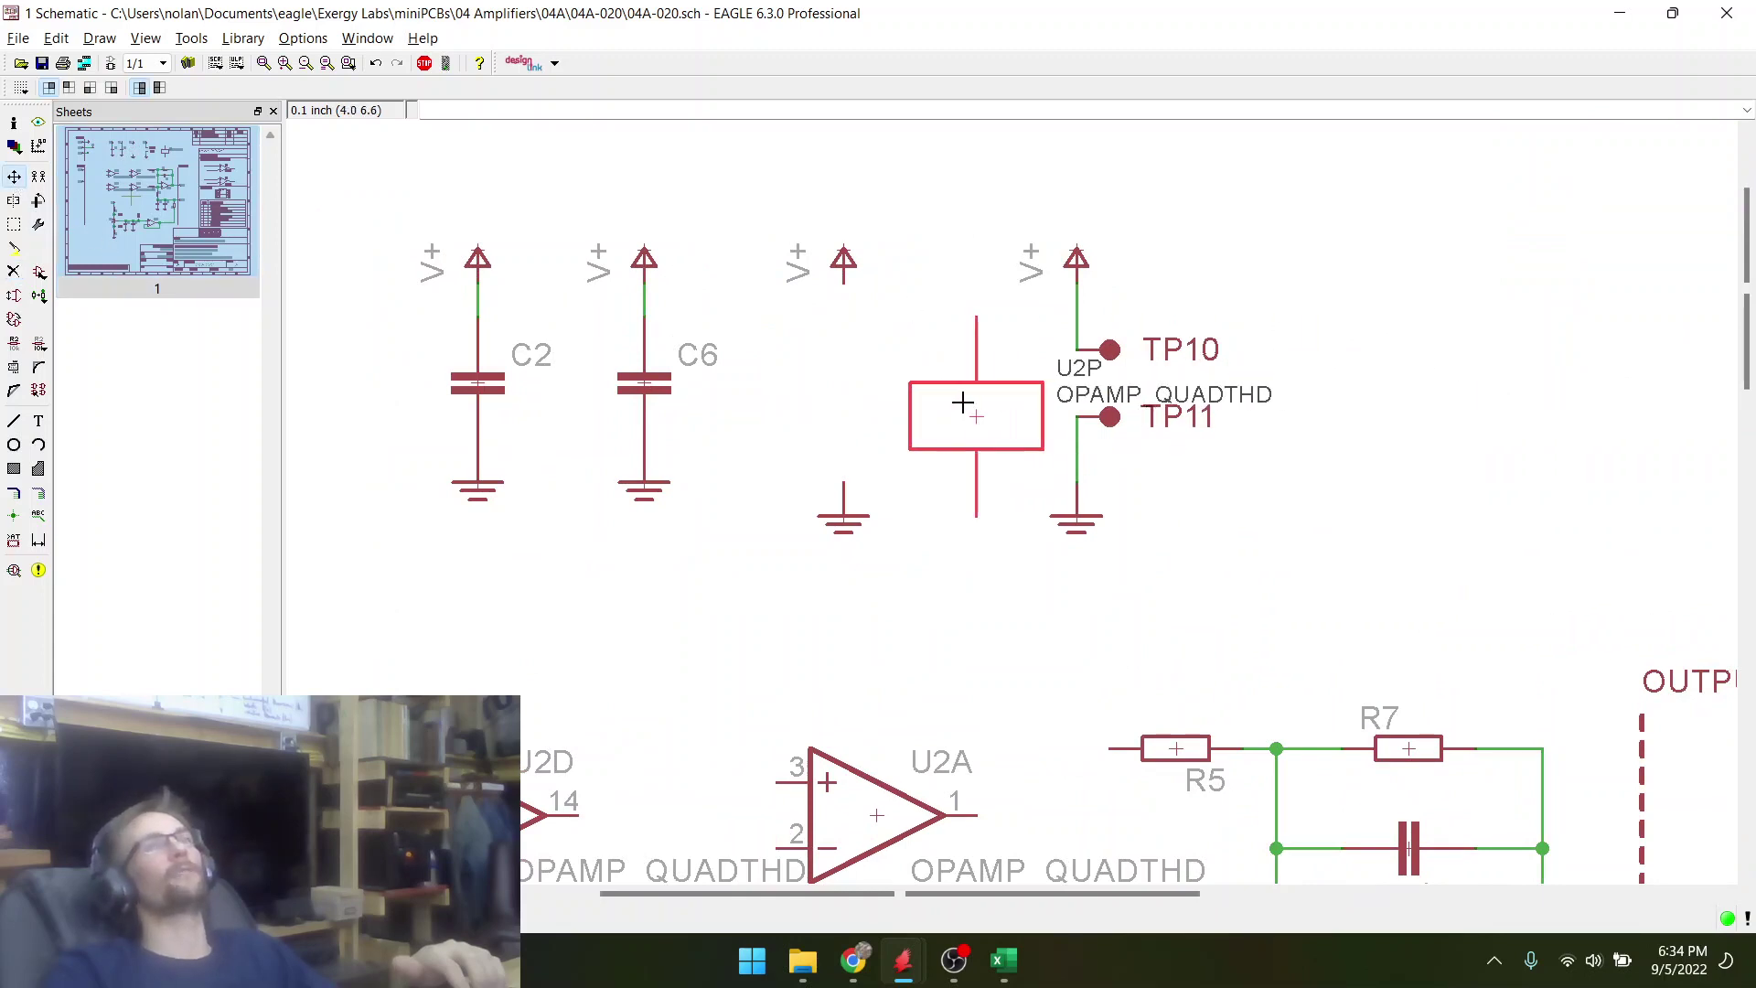
click(848, 384)
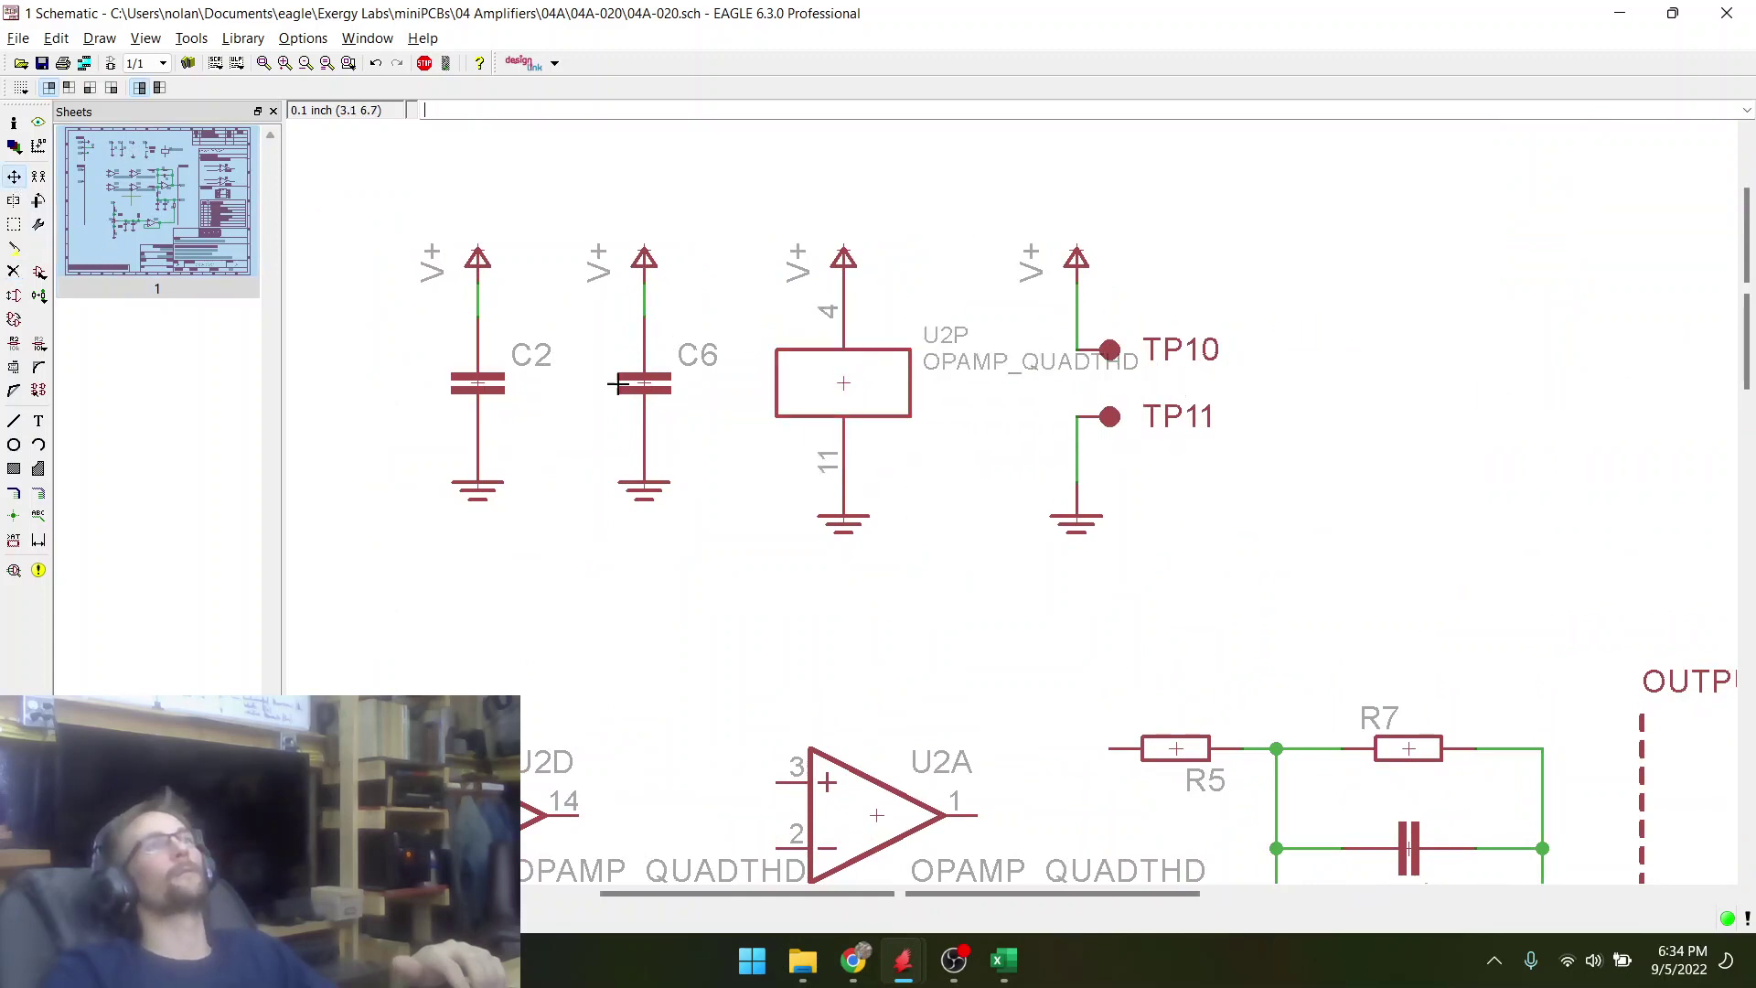
- Clear U2's value text so the part shows only its name, accepting the change despite the non-definable value
click(13, 345)
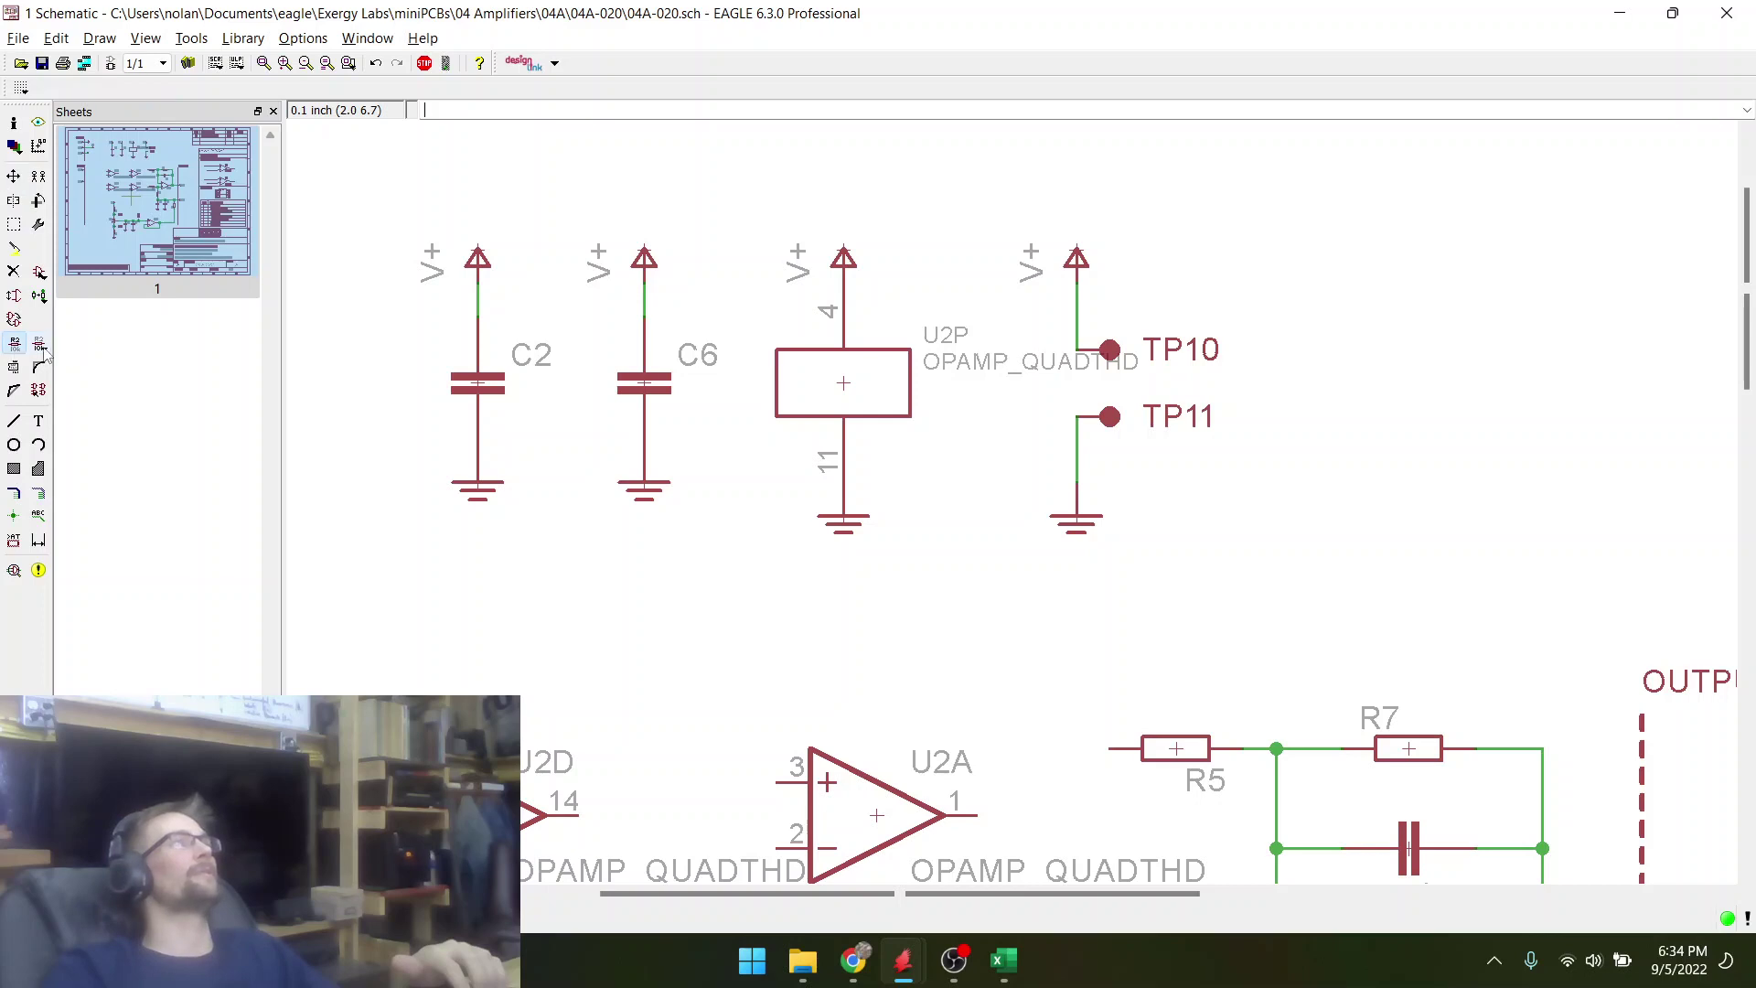
click(40, 345)
click(883, 409)
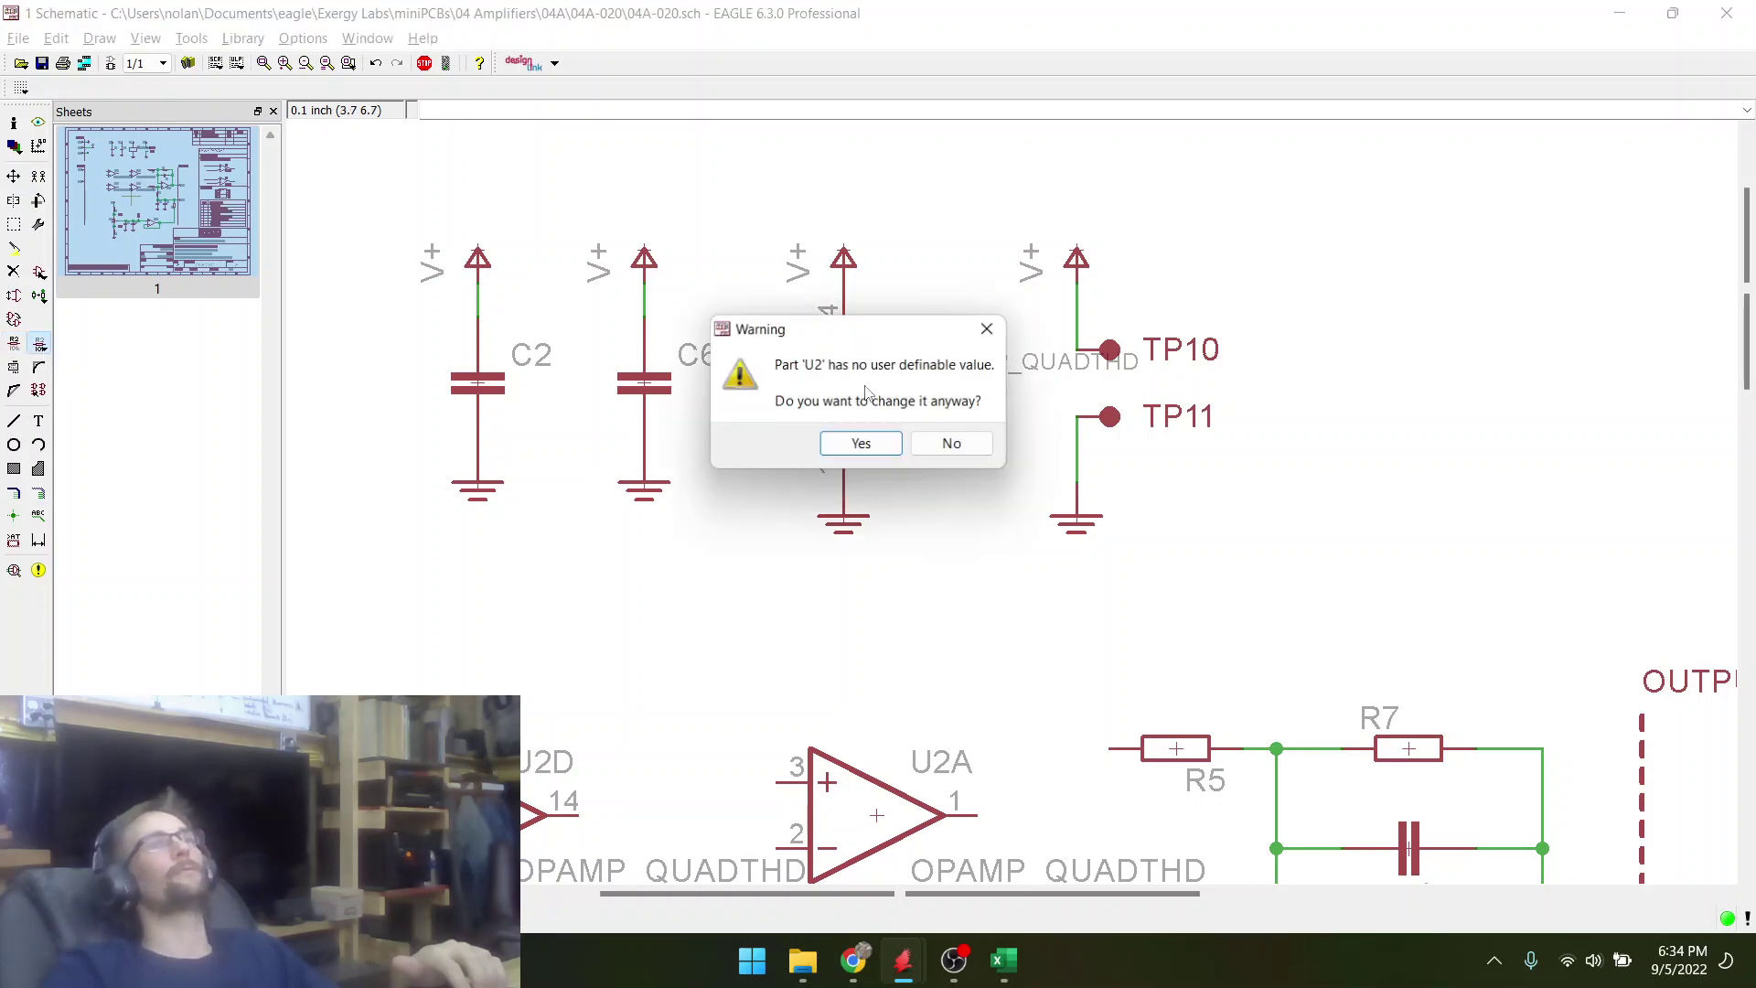
click(874, 443)
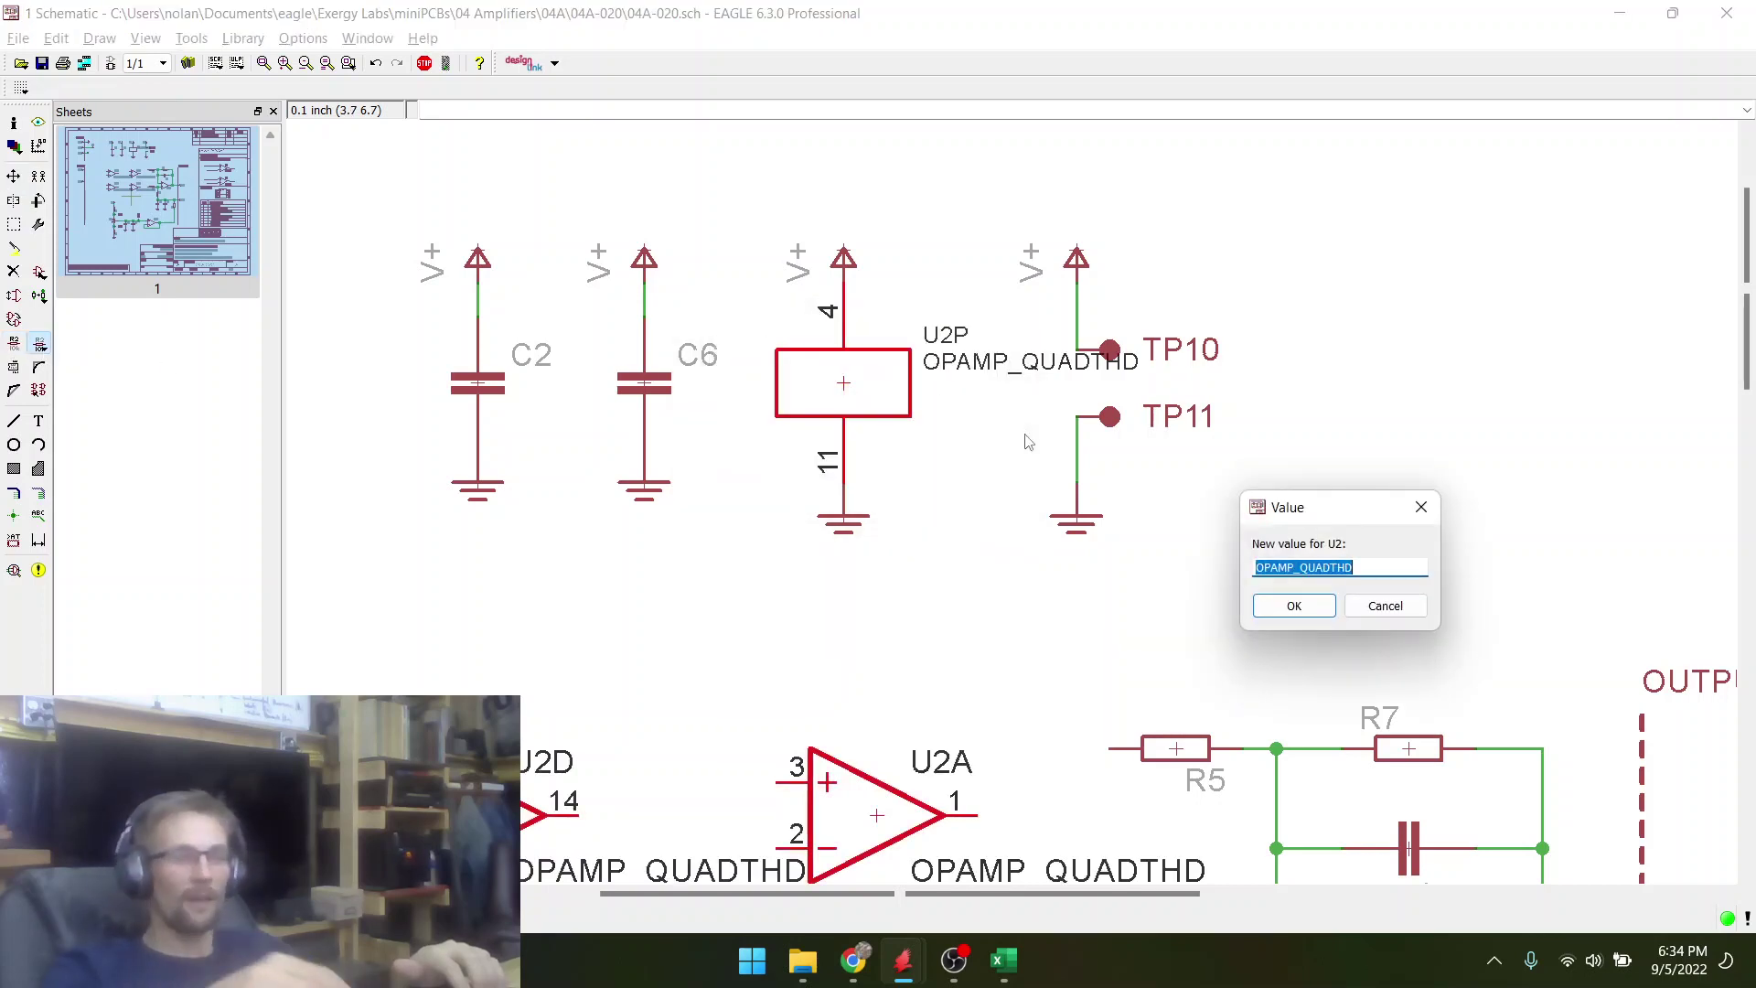
key(BackSpace)
key(Return)
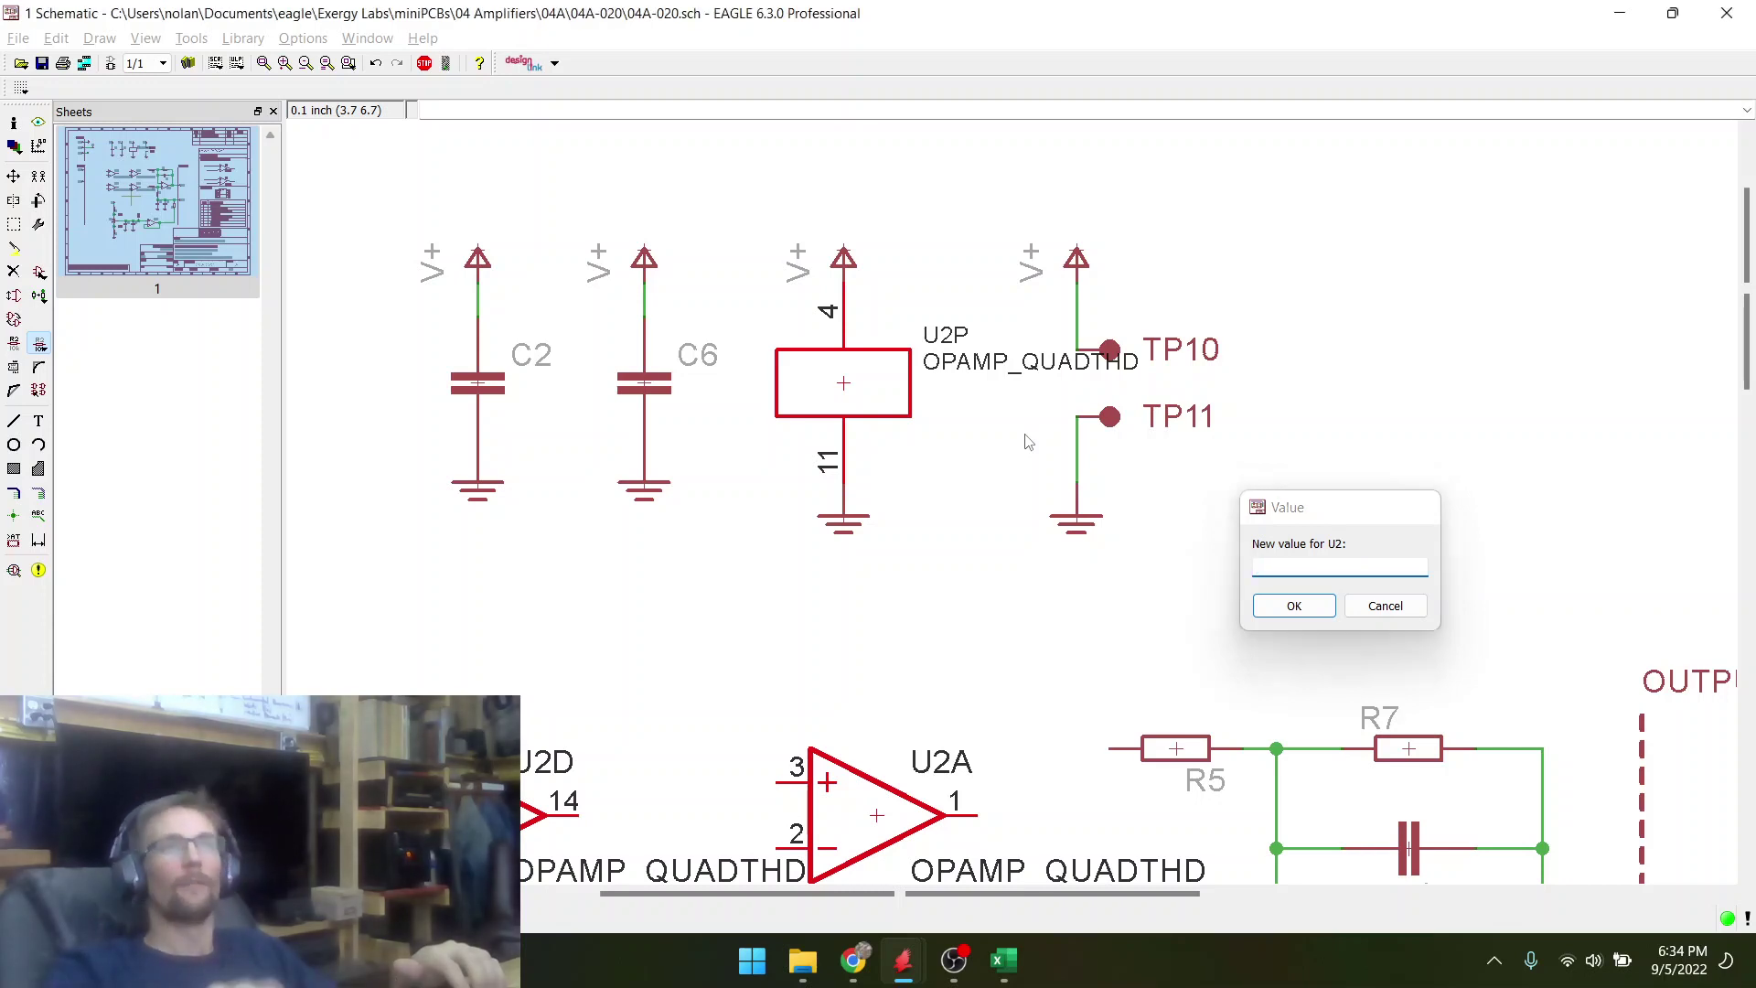
- Mirror and rotate U2A so its inverting input is above the non-inverting one, and move it between R5 and R1
scroll(499, 393, down, 3)
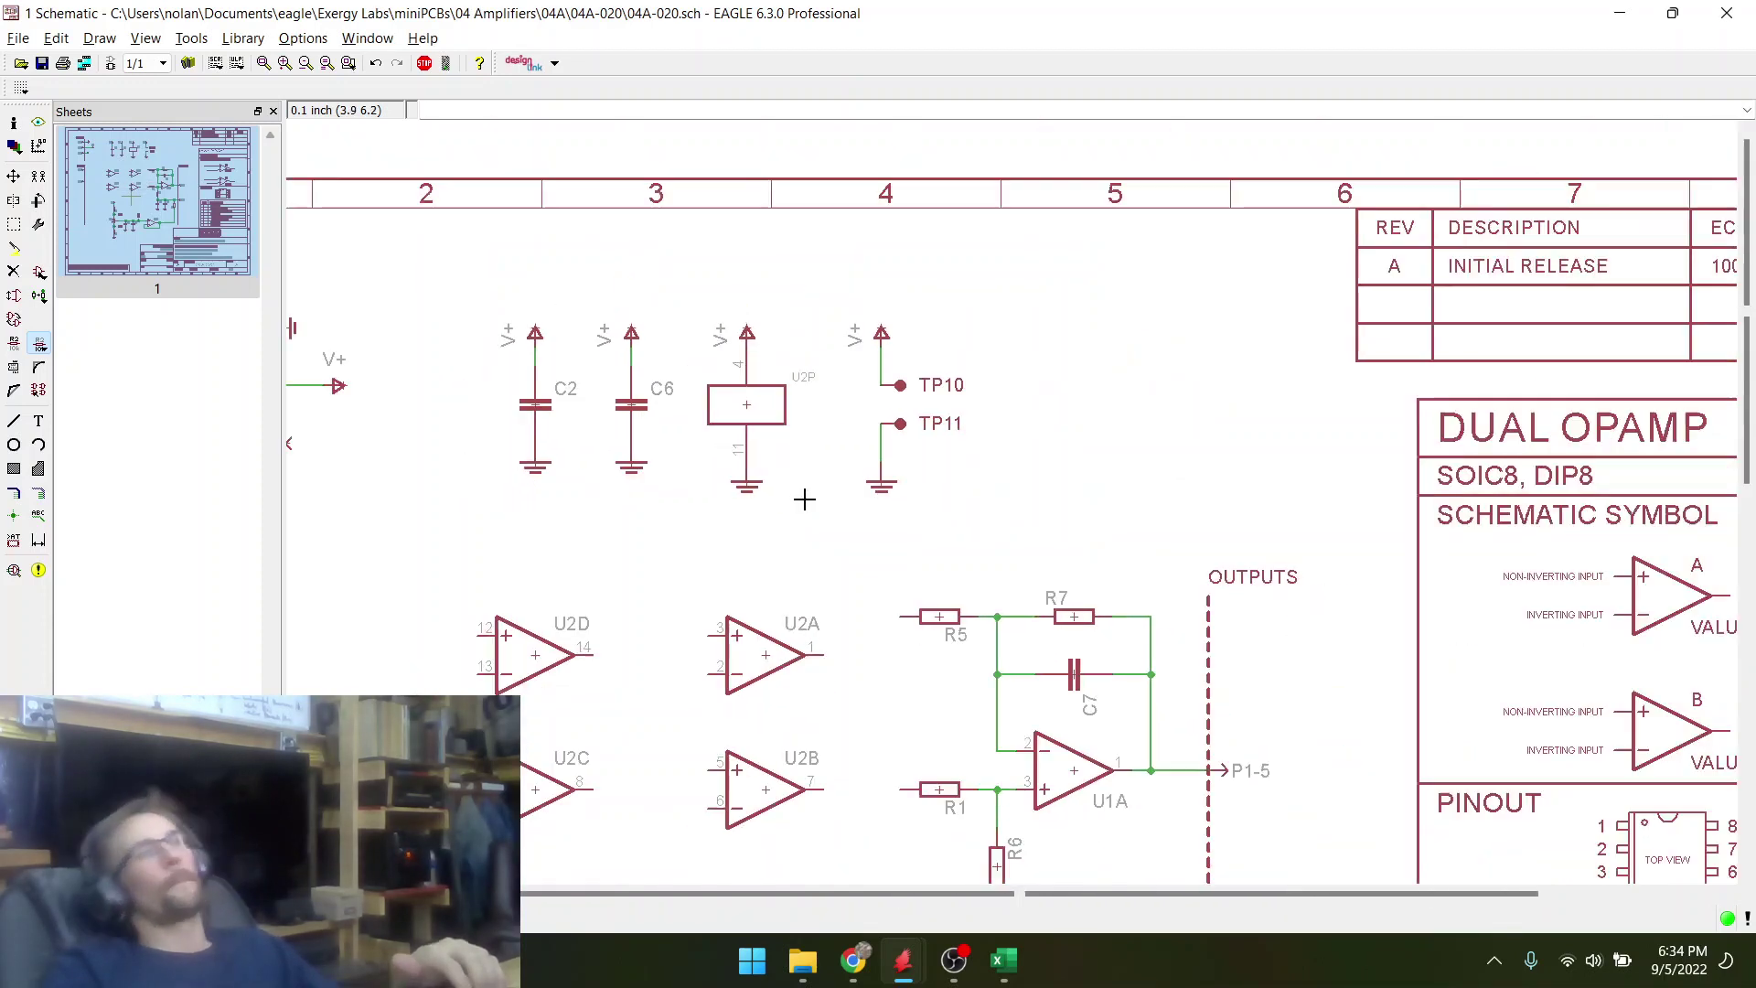
scroll(1063, 776, up, 5)
scroll(886, 547, down, 2)
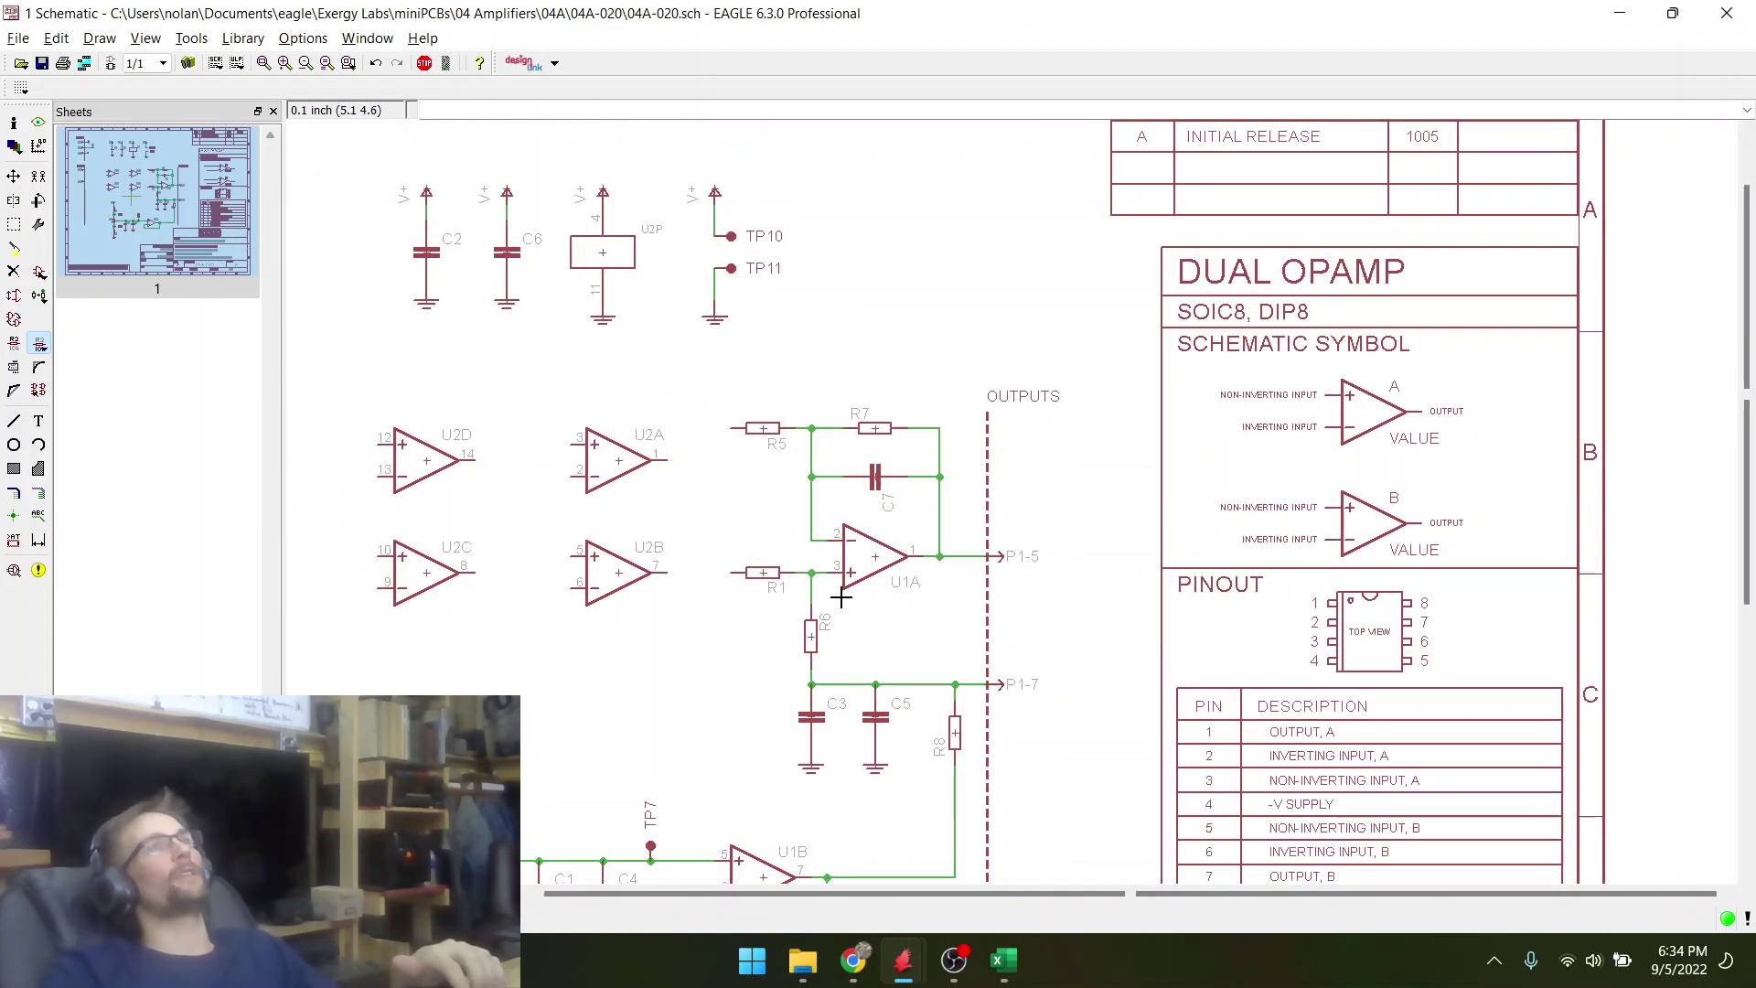
scroll(840, 611, up, 2)
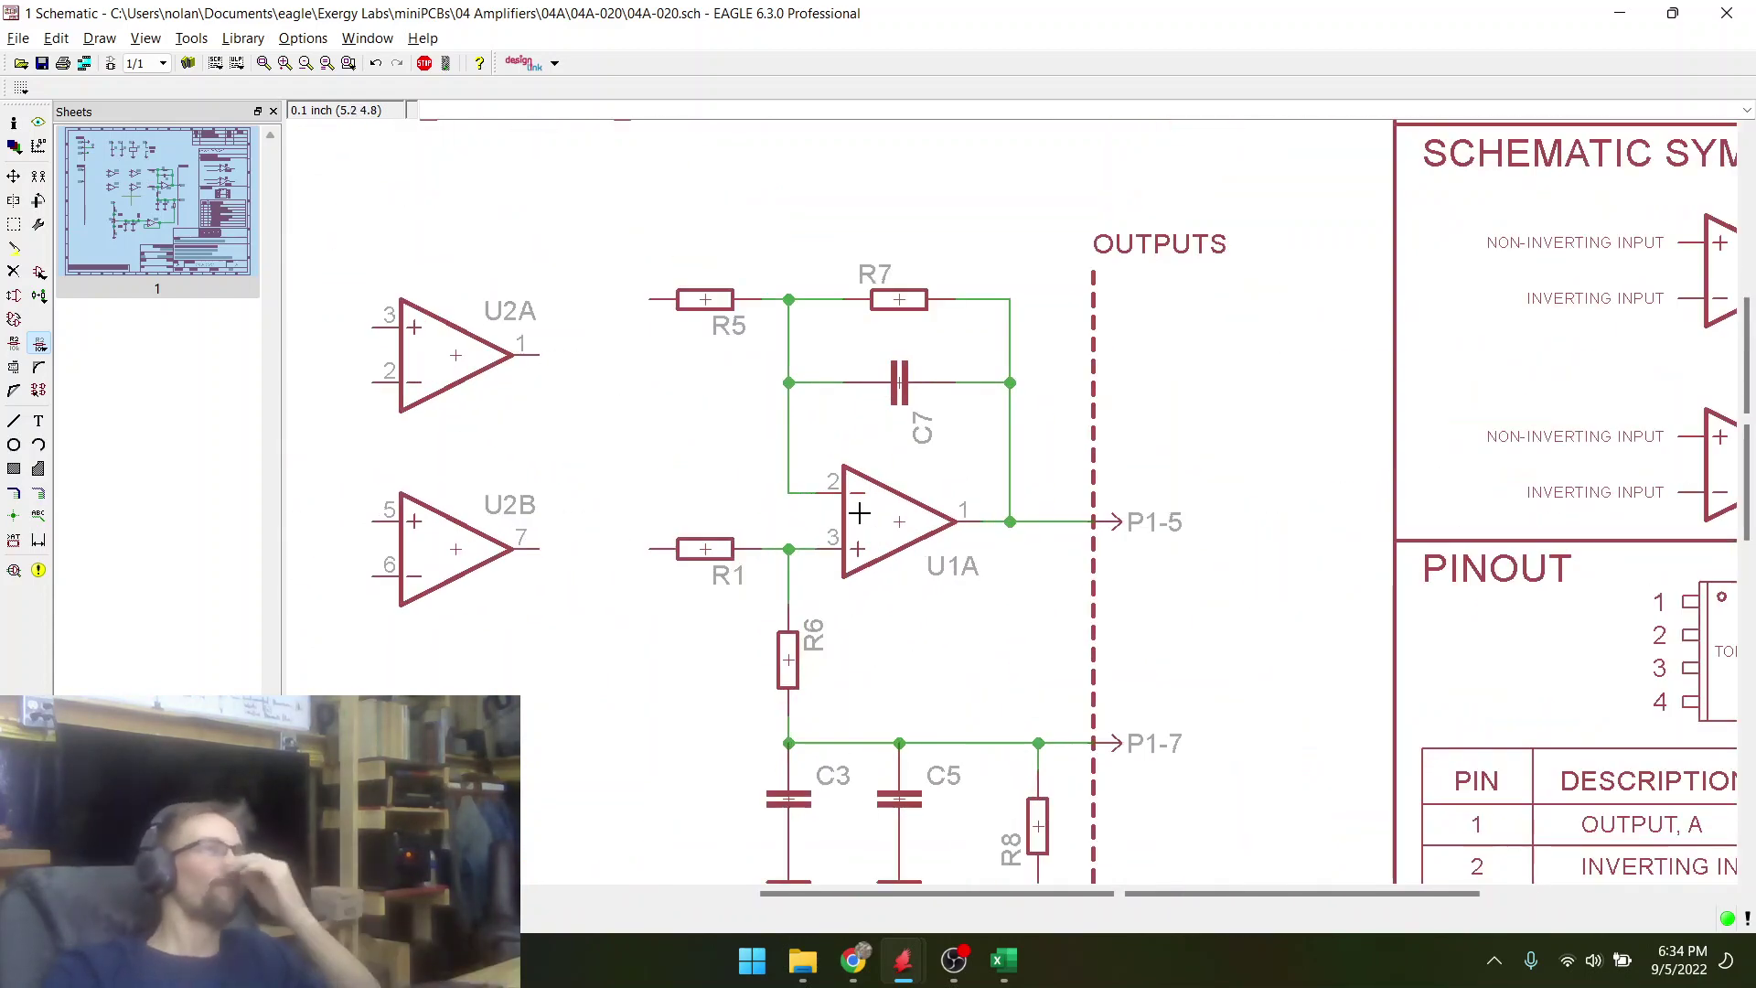
scroll(902, 568, down, 2)
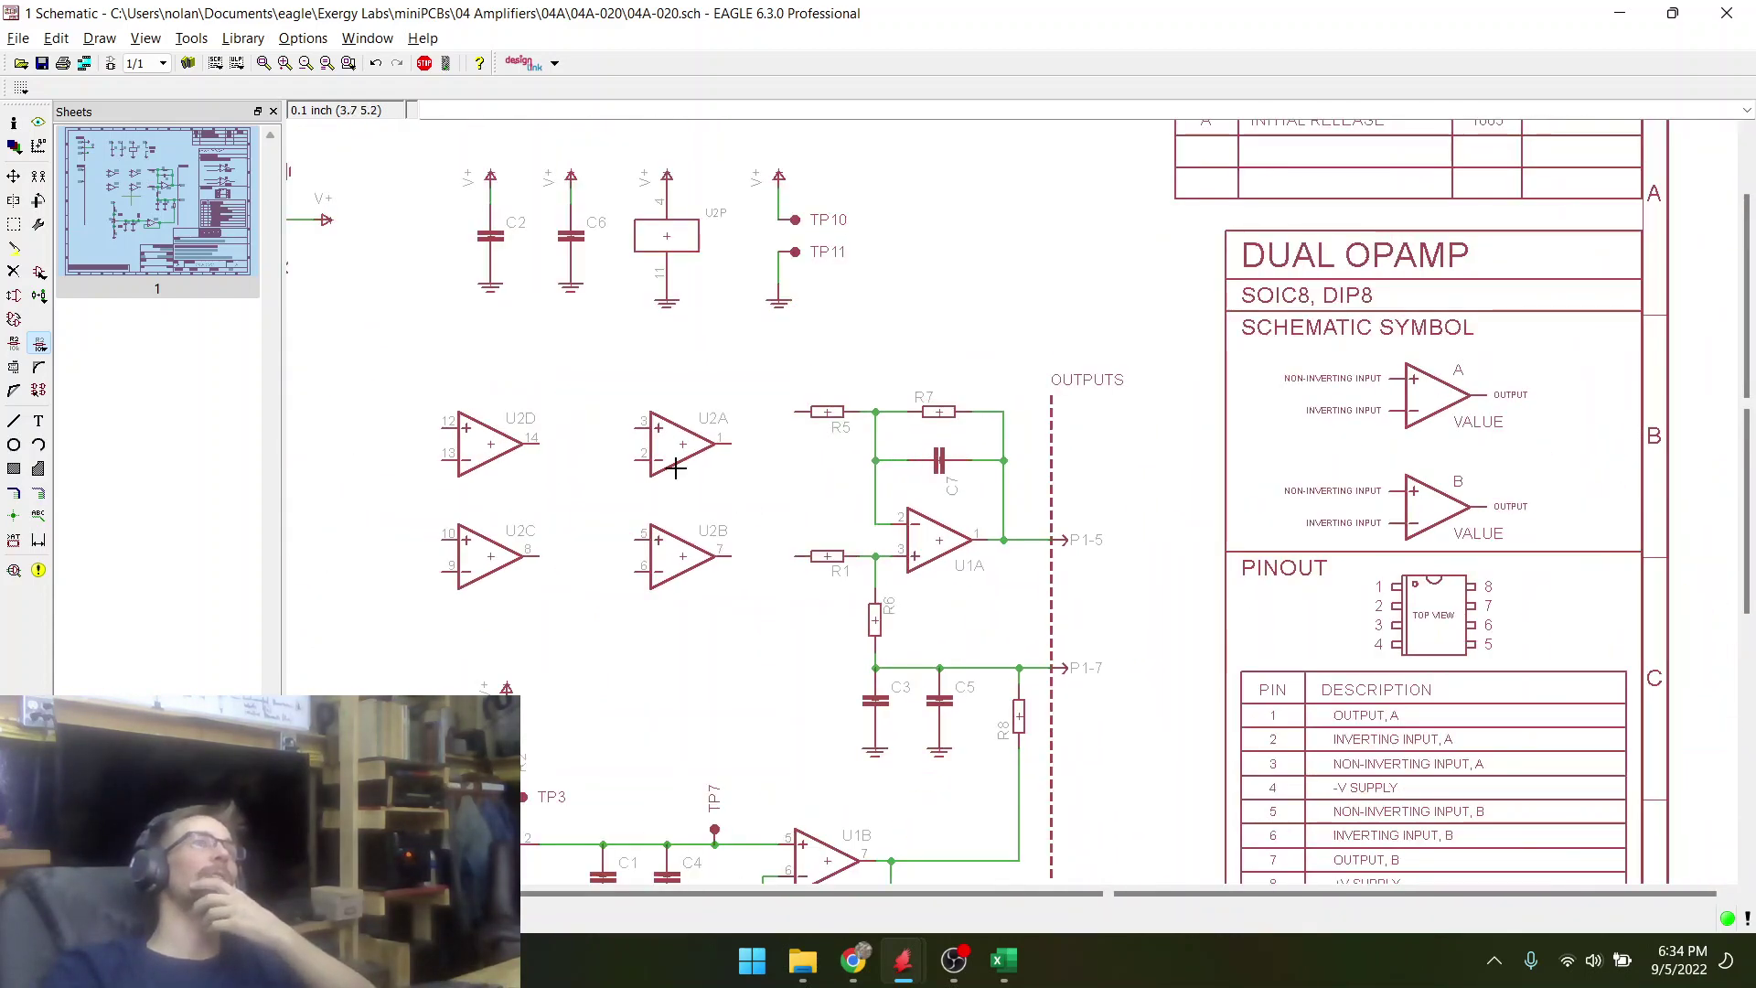
click(14, 272)
scroll(959, 619, up, 2)
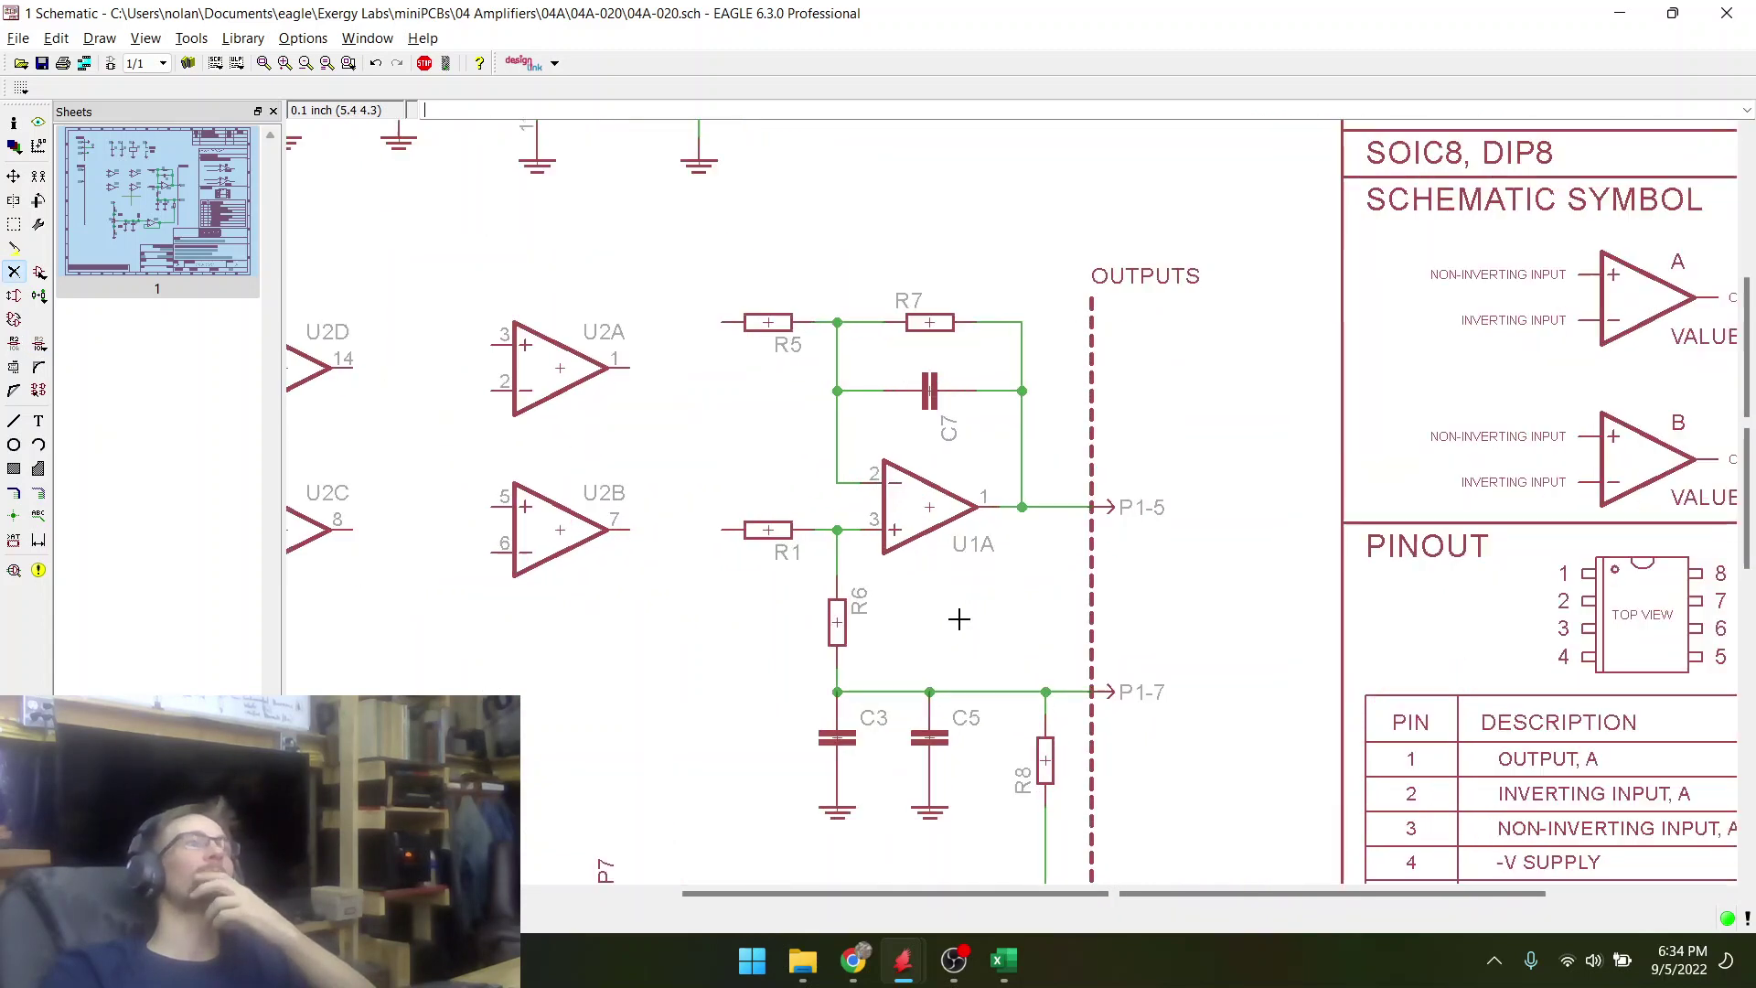
click(567, 377)
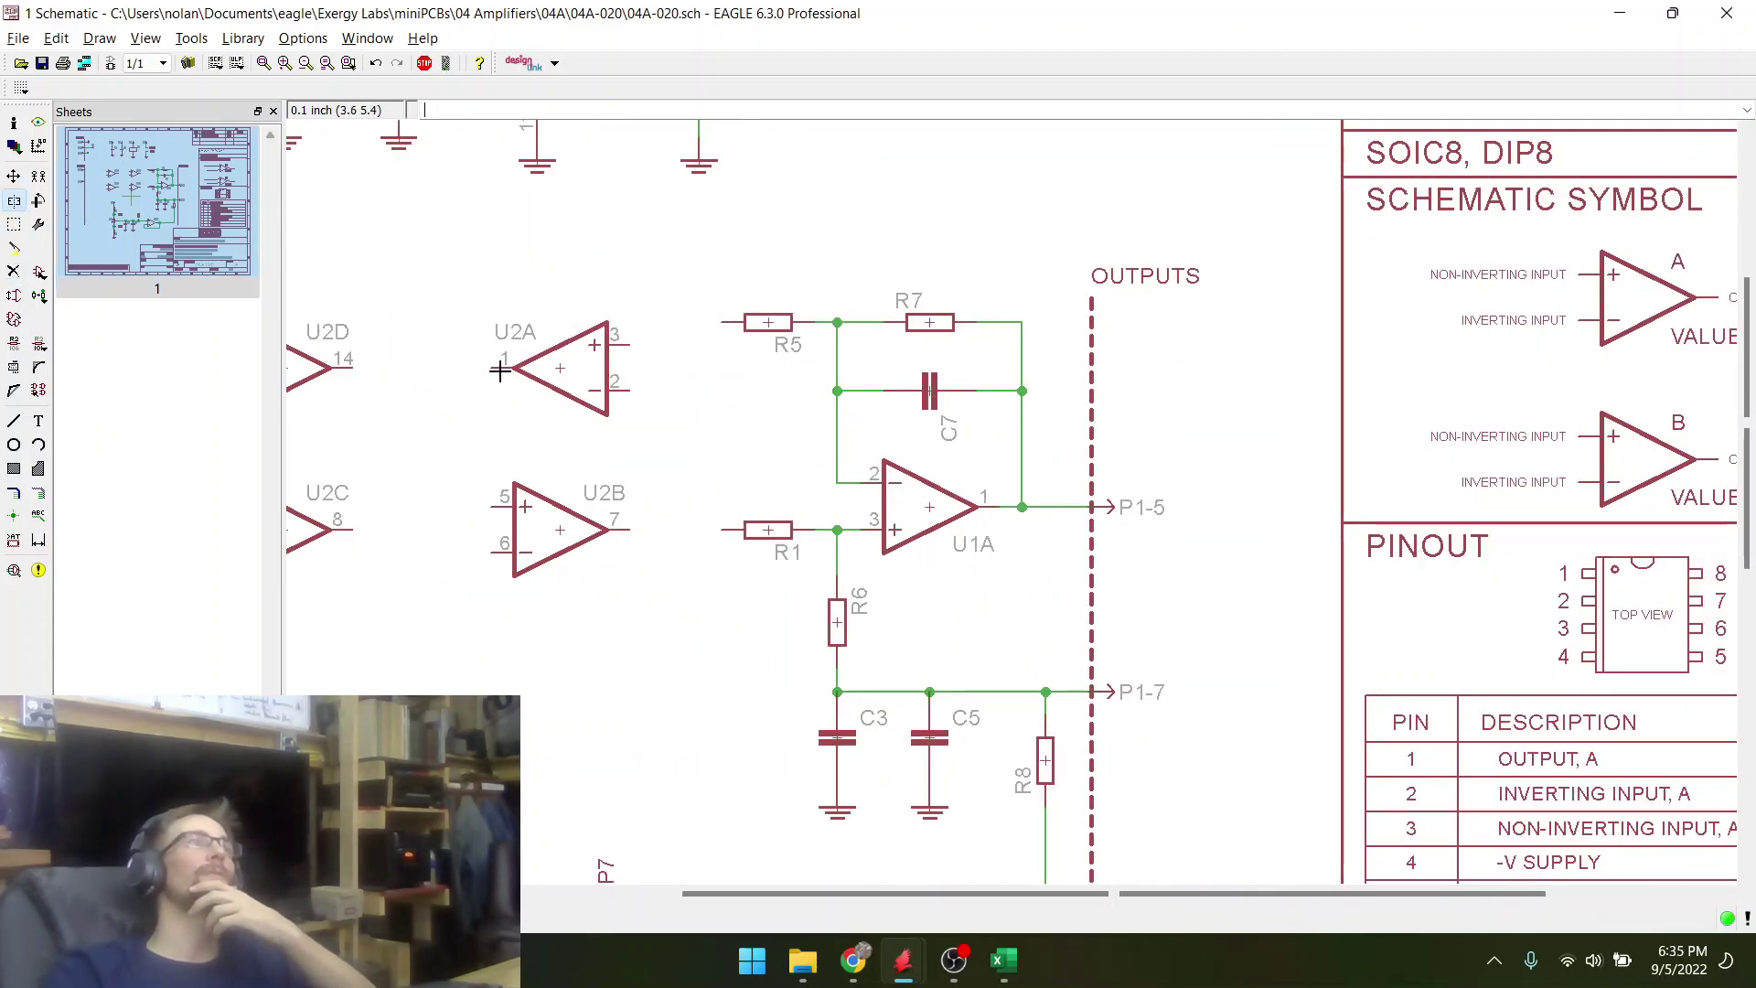
click(15, 176)
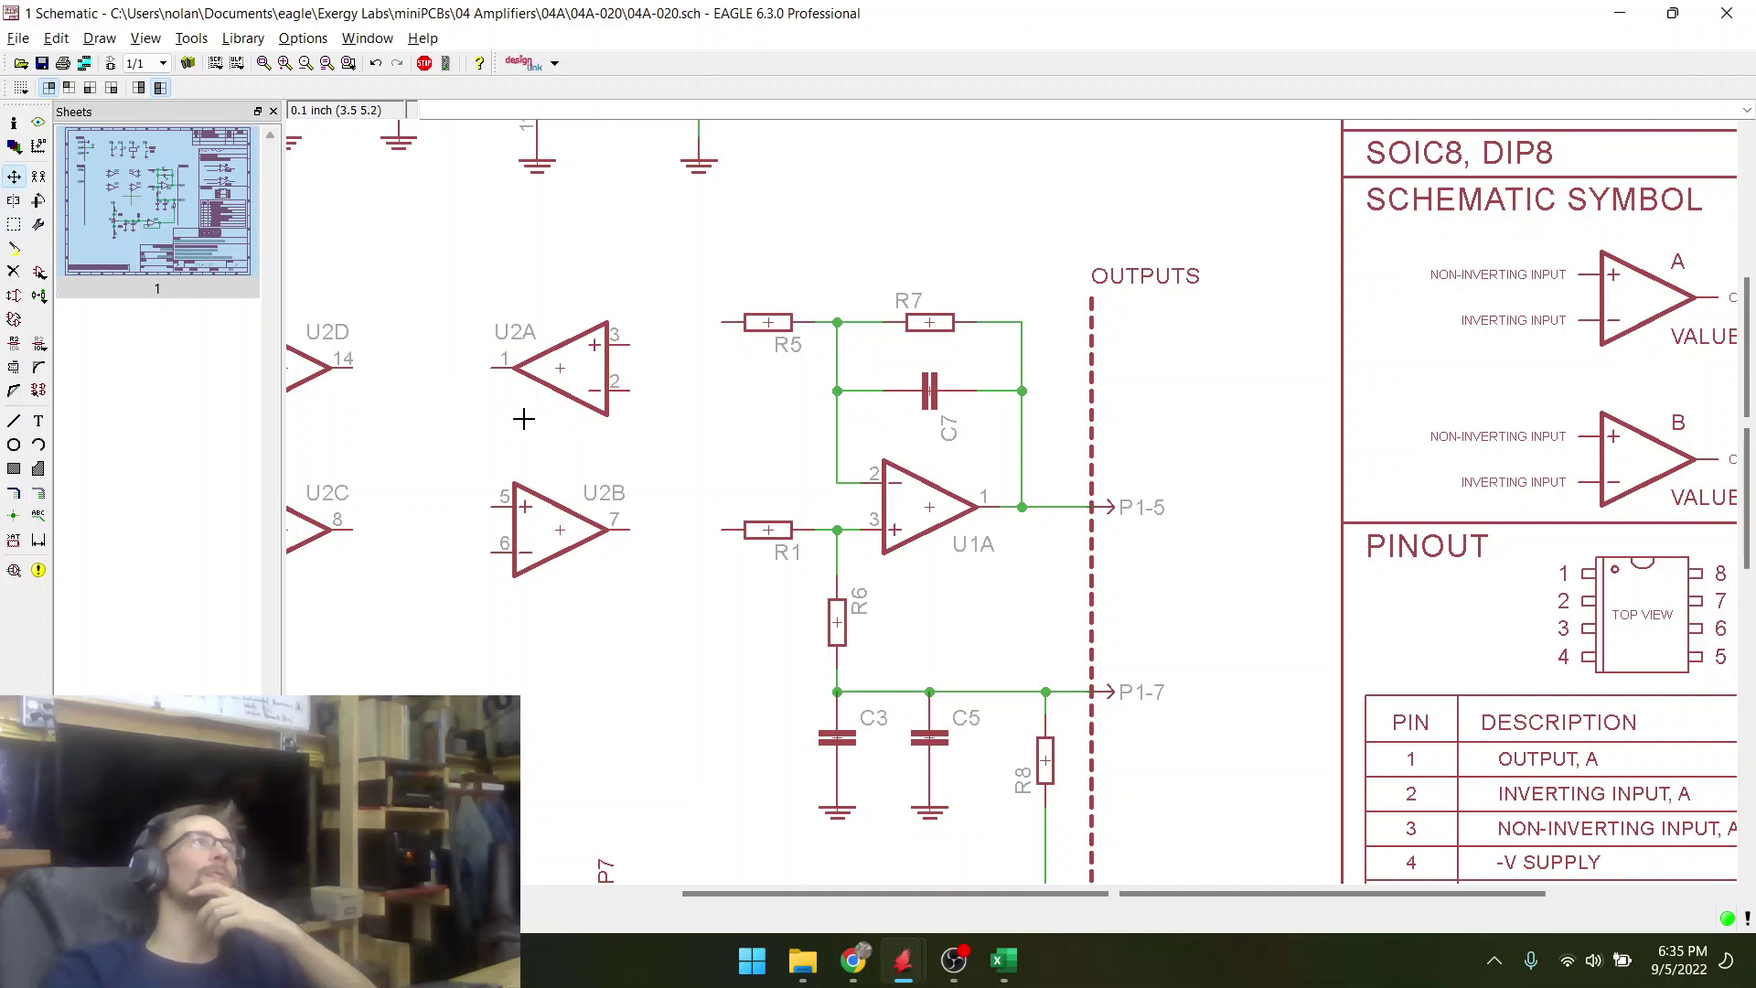
click(567, 370)
right_click(567, 371)
right_click(567, 371)
click(729, 416)
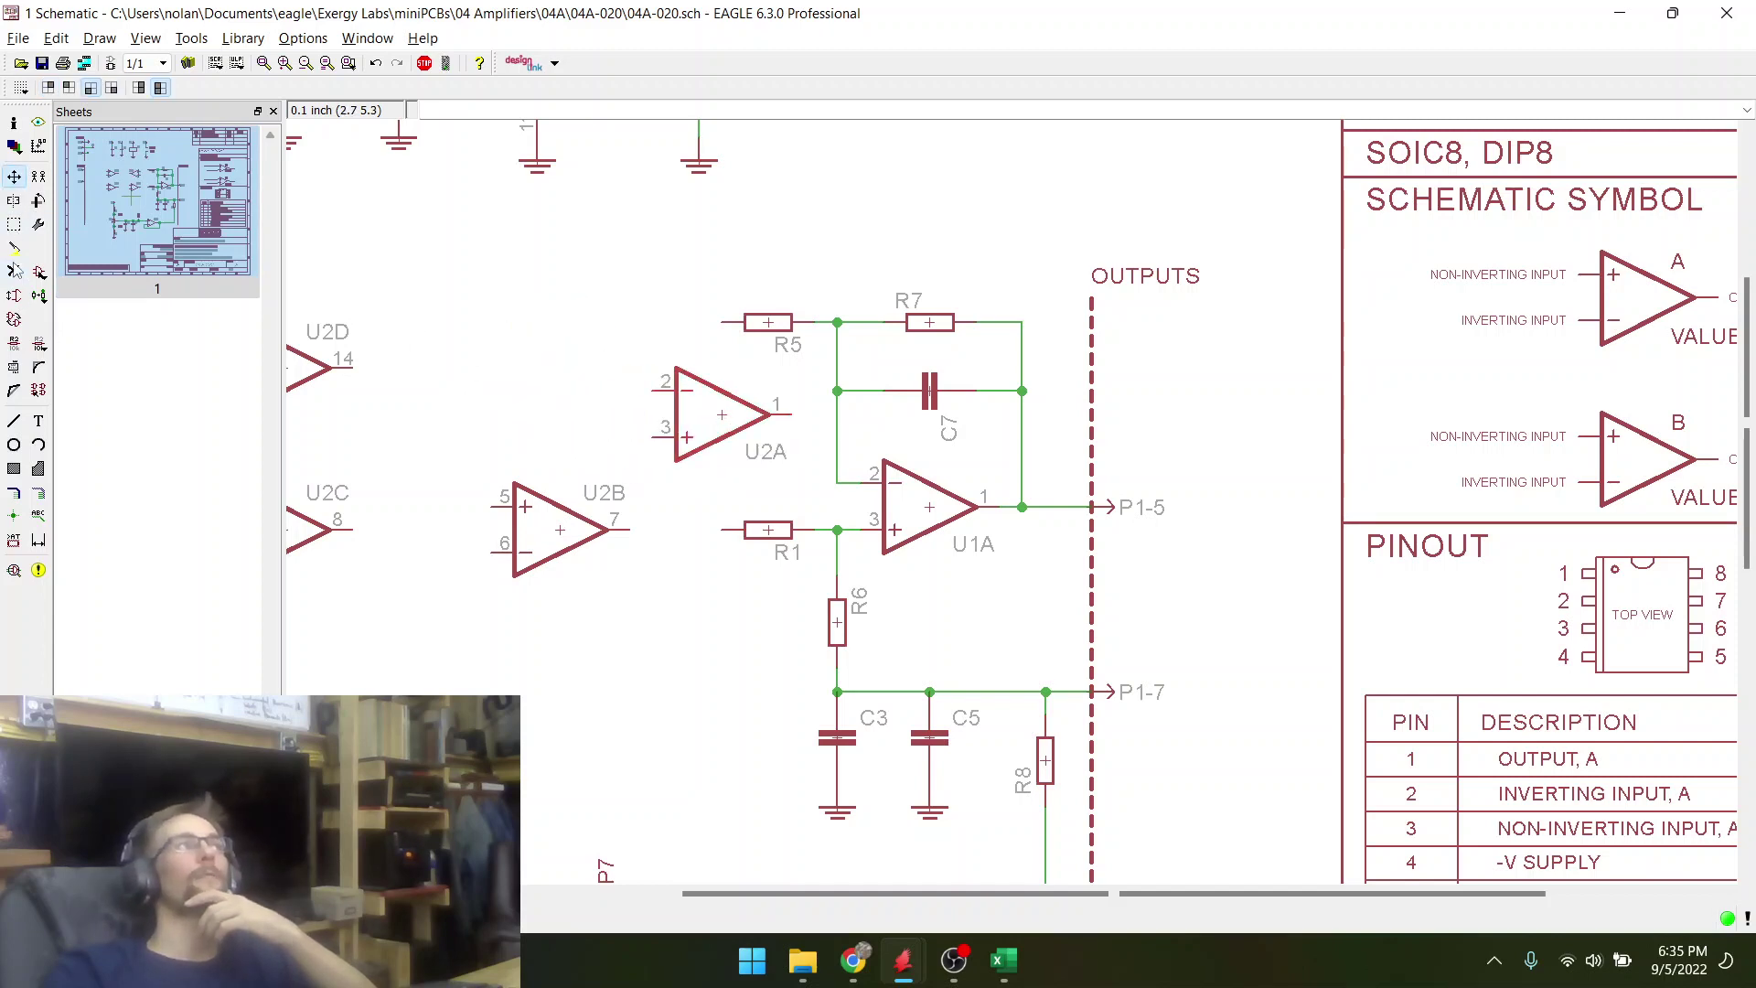
- Delete op-amp gate U1A and move U2A into its place, on the open wire ends from R5, R1 and P1-5
click(14, 271)
click(924, 529)
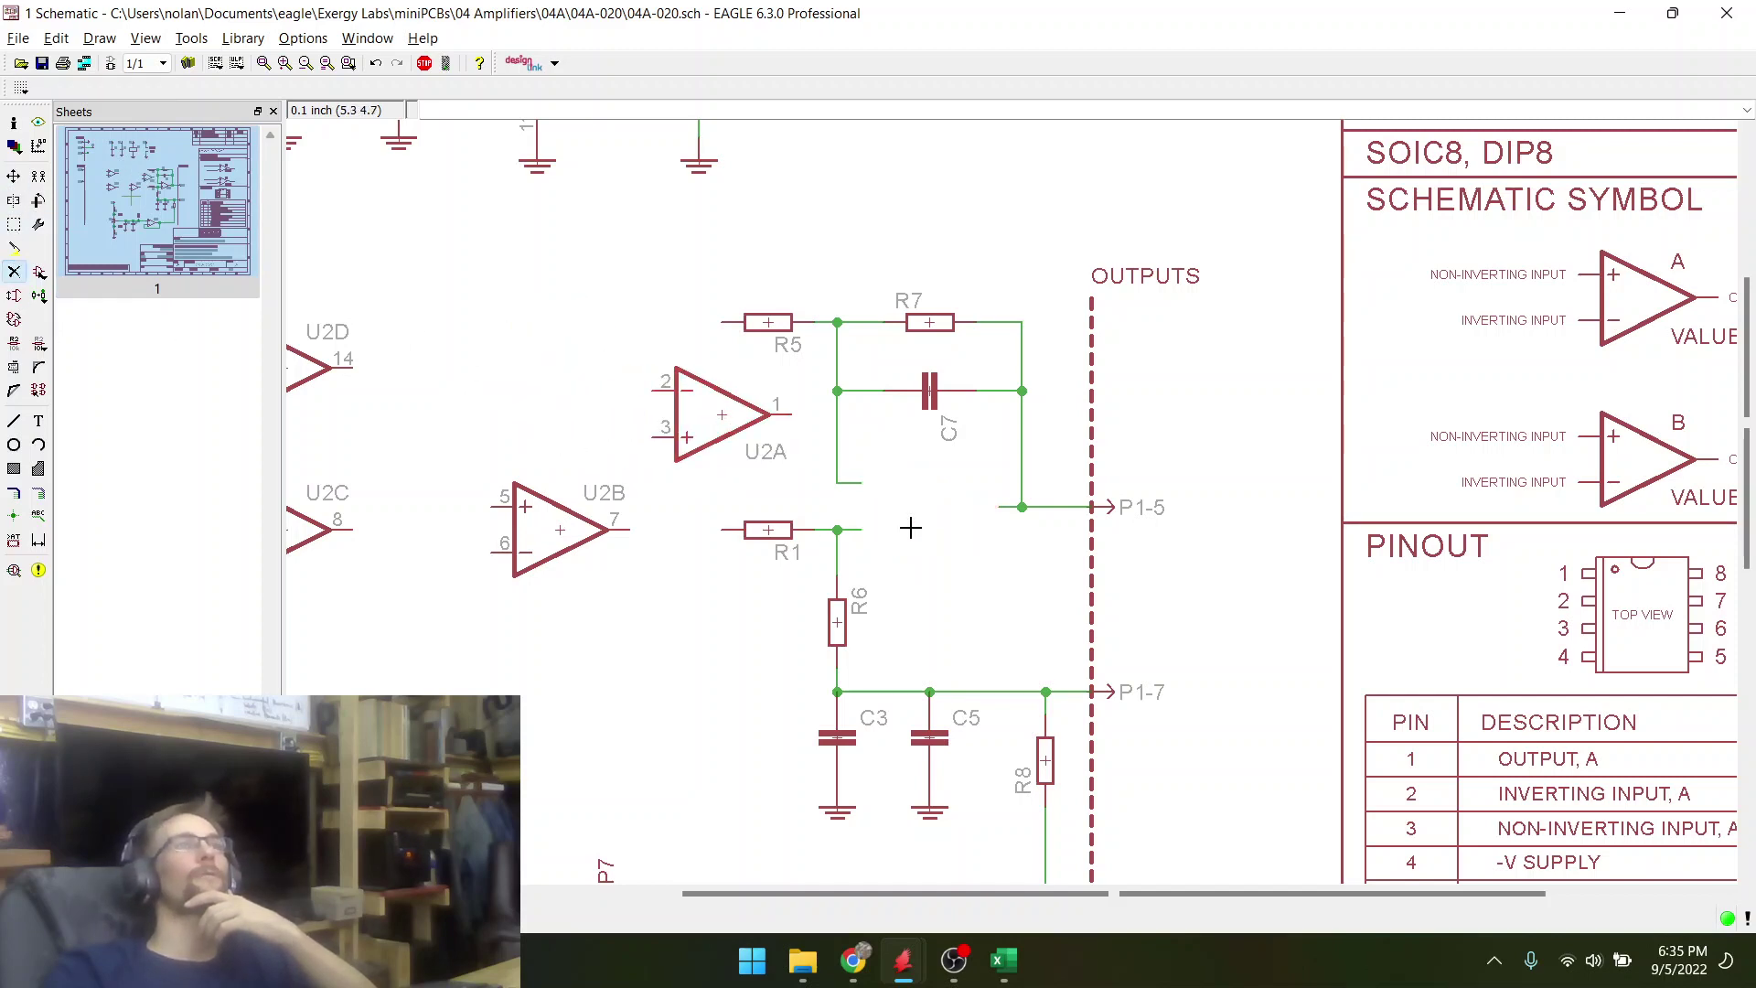
click(14, 176)
click(720, 424)
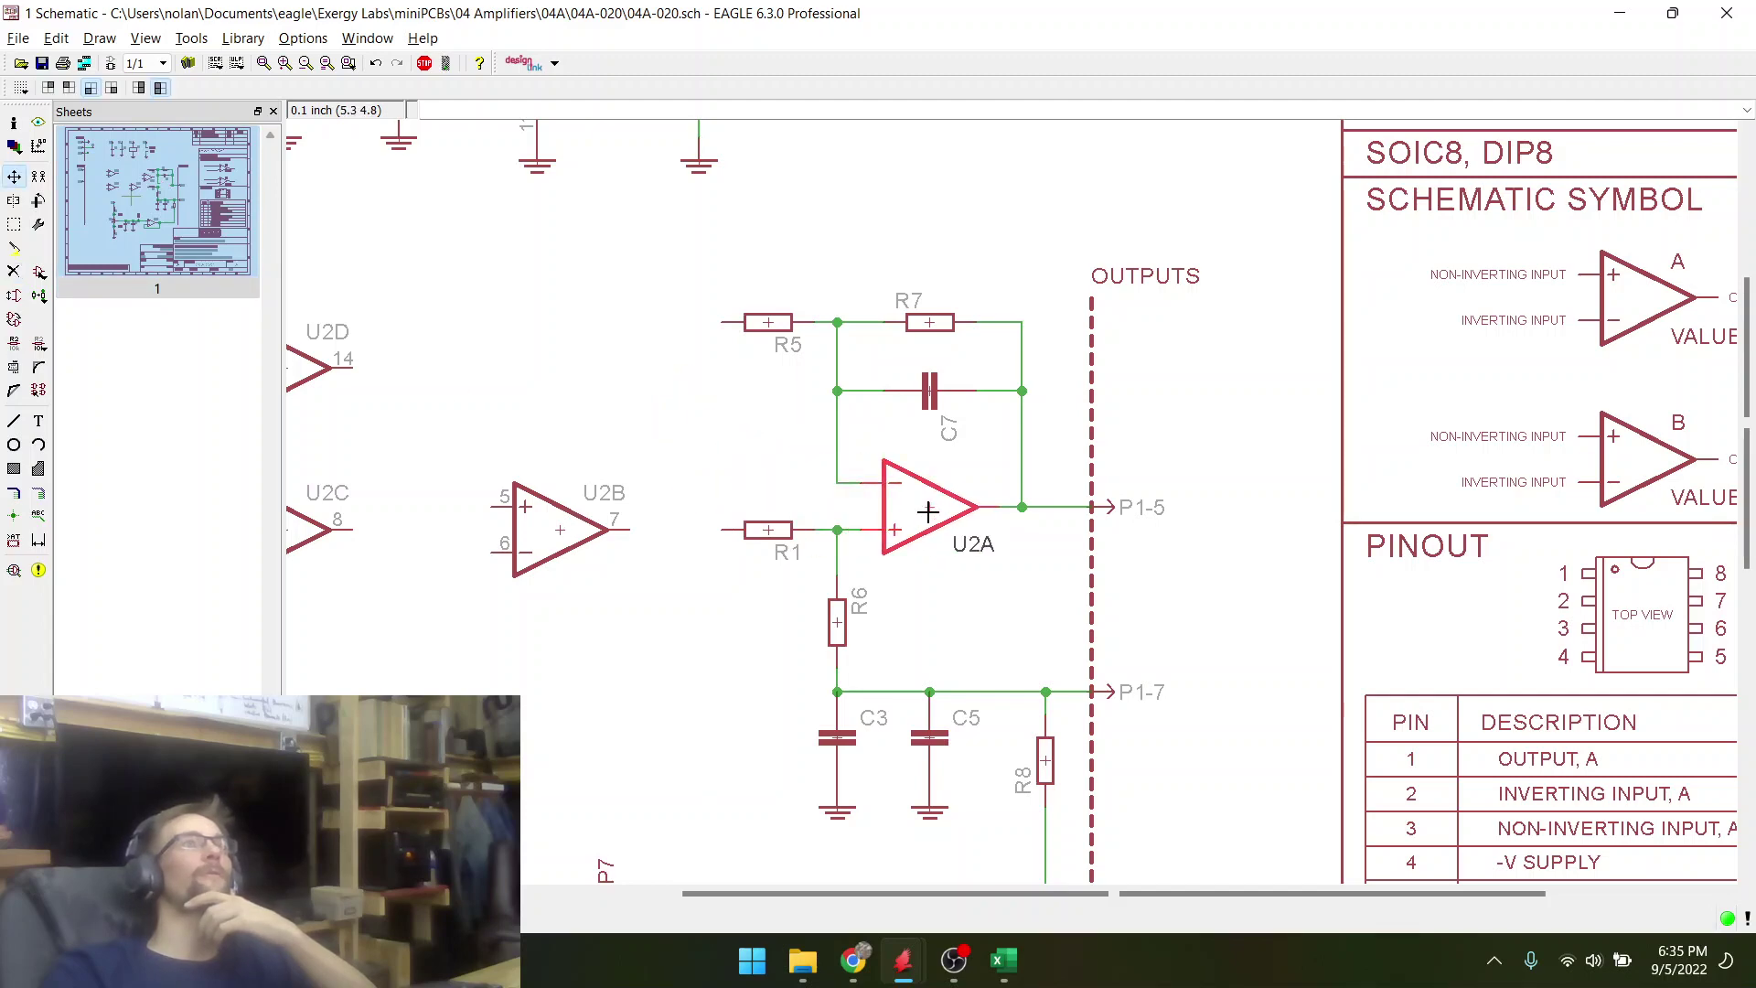
click(933, 512)
scroll(437, 318, down, 4)
scroll(571, 565, up, 6)
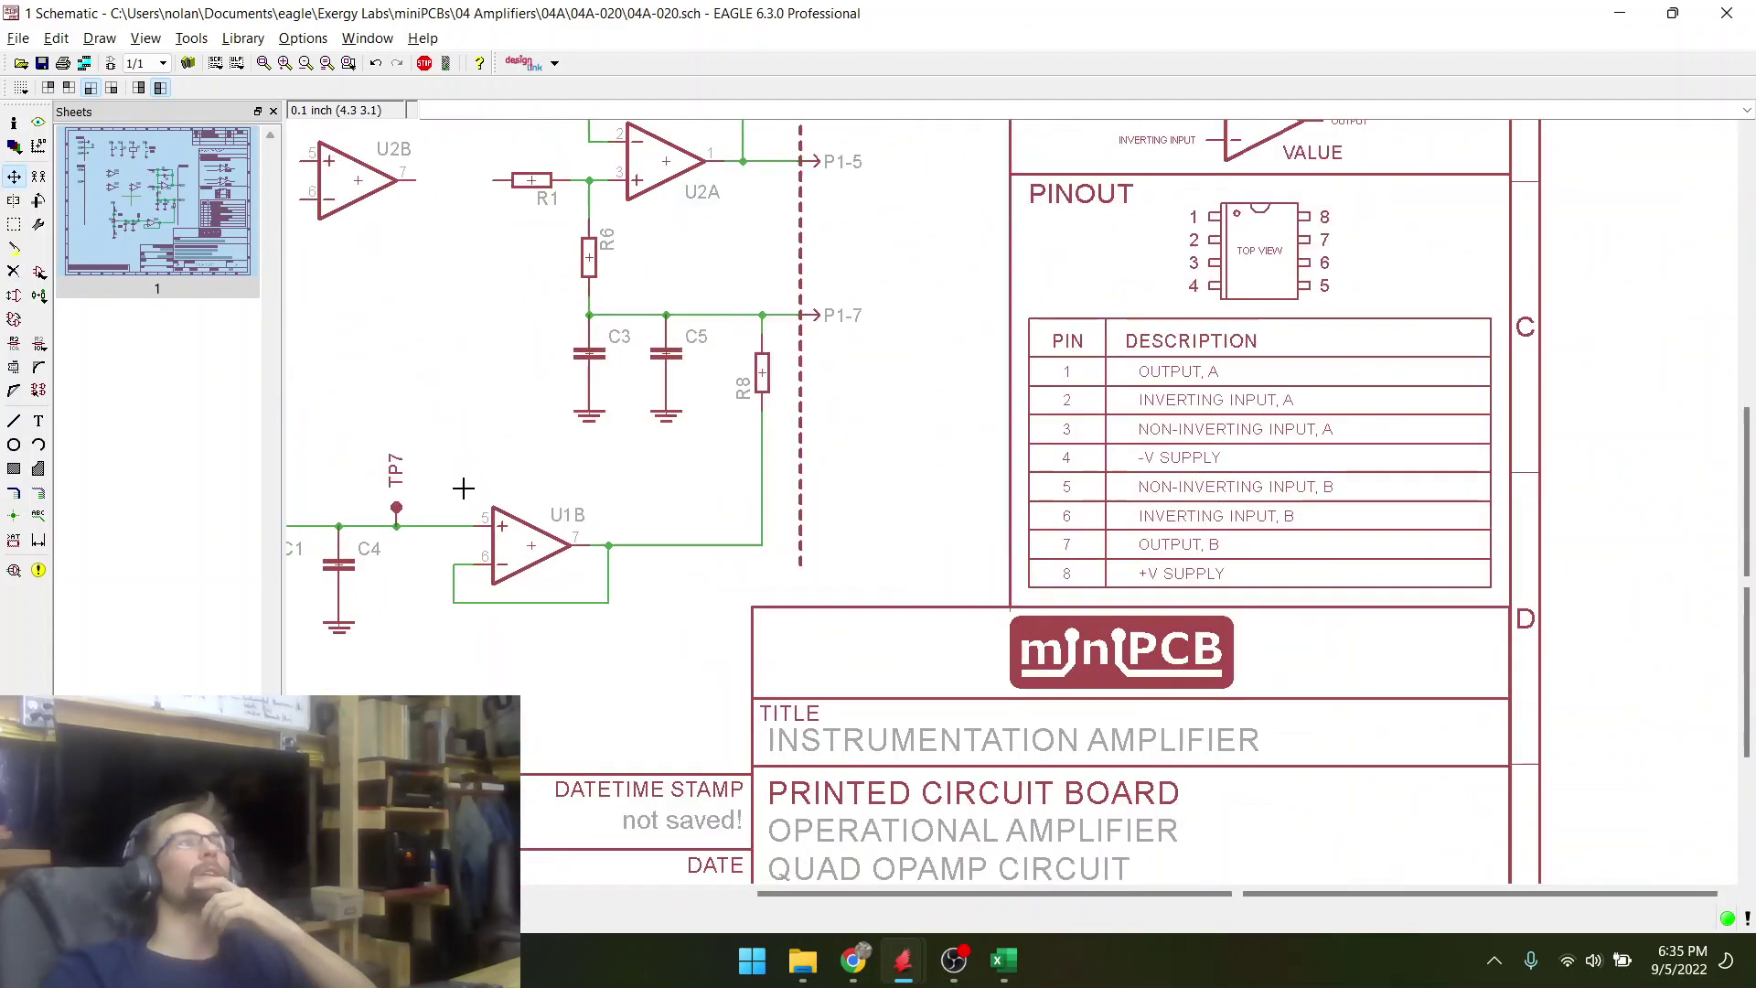
- Delete op-amp gate U1B, move U2B into its place in the bias buffer circuit, and save the schematic
scroll(751, 705, down, 3)
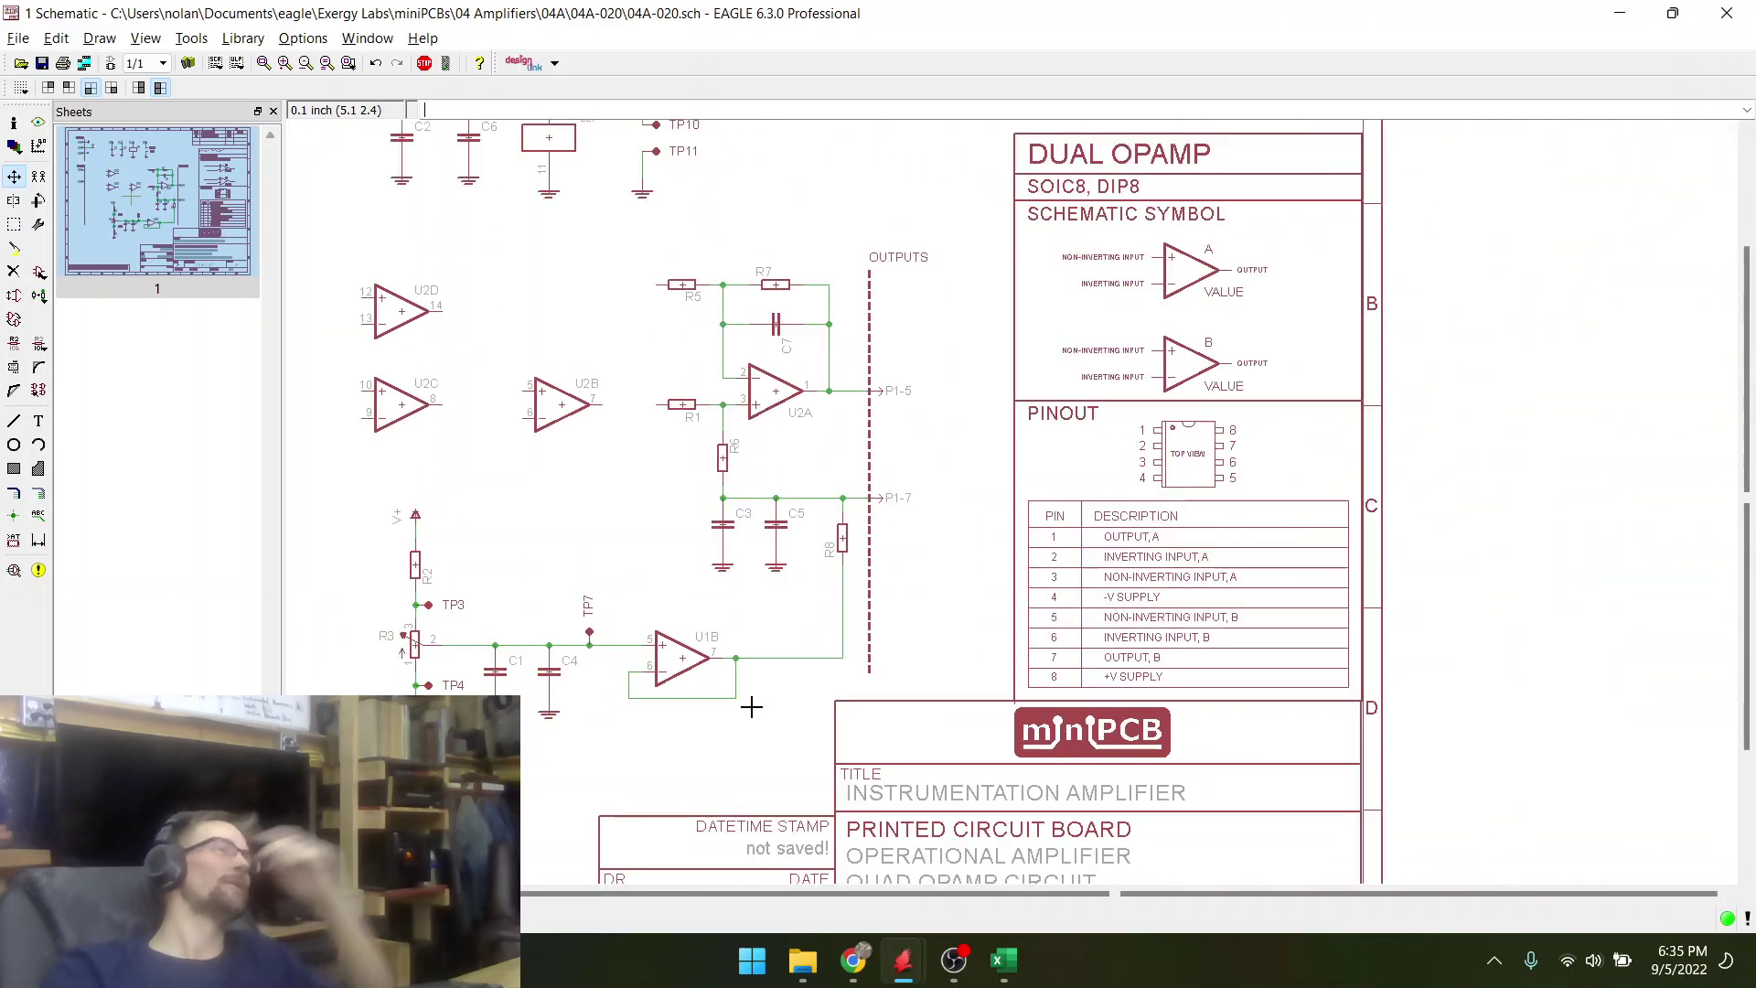
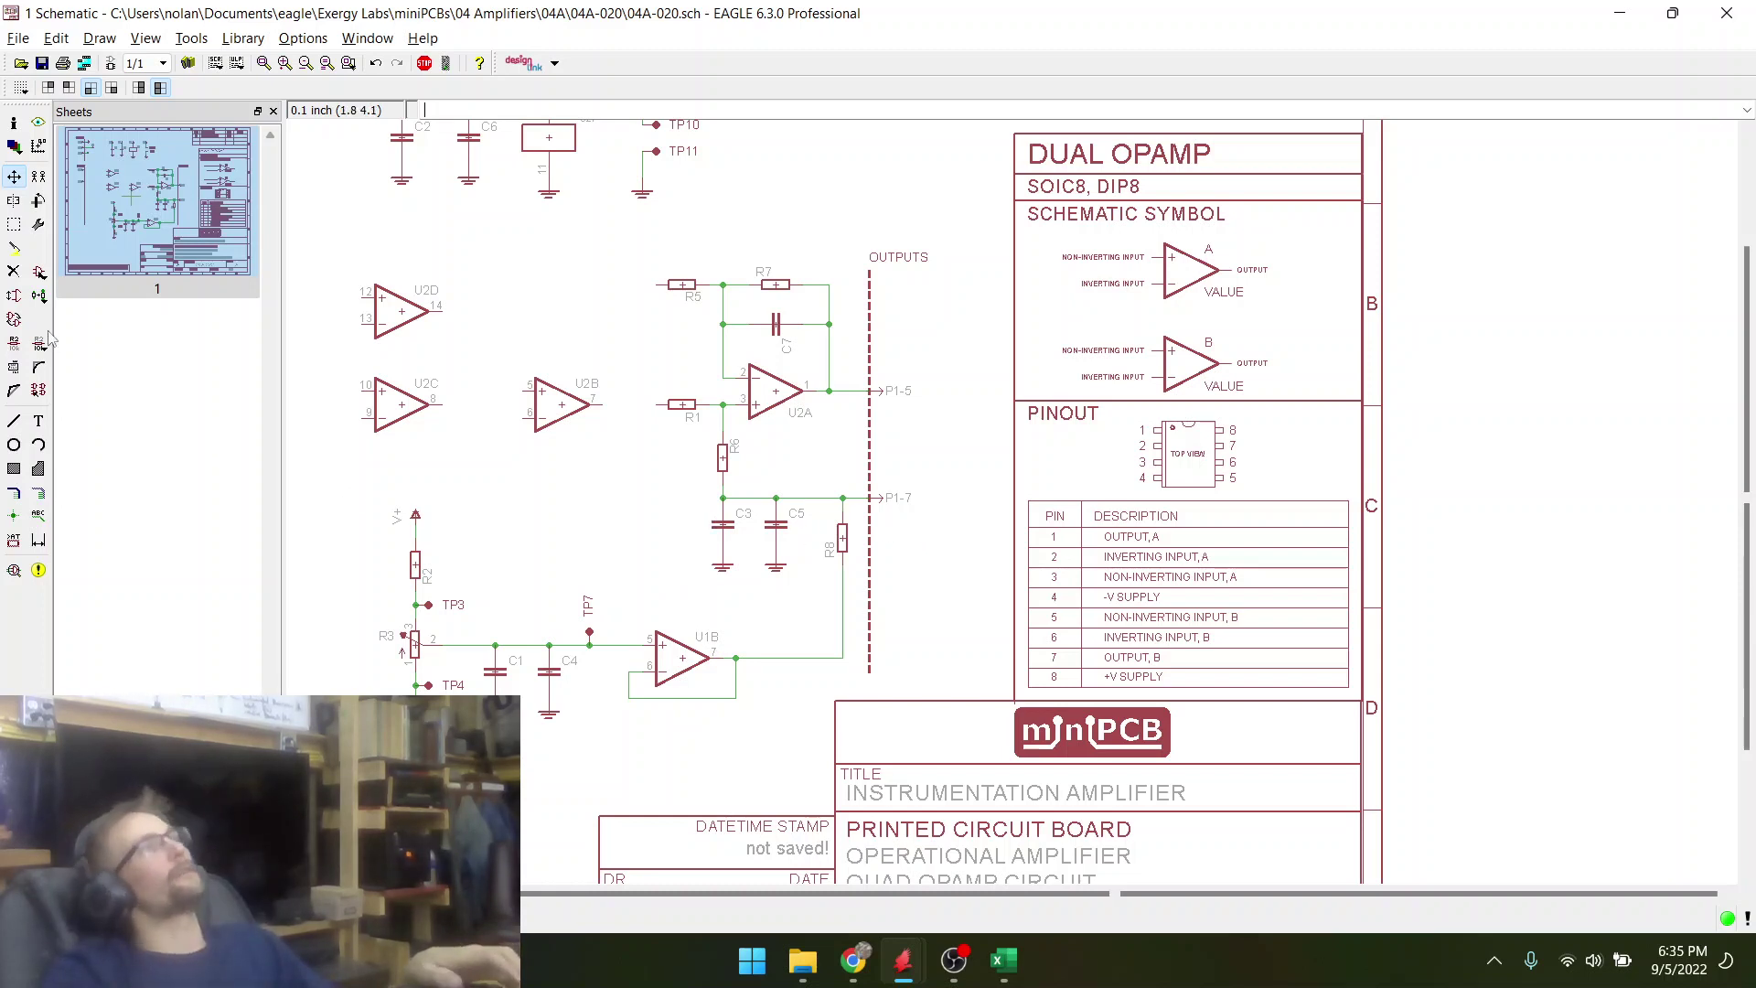
click(13, 272)
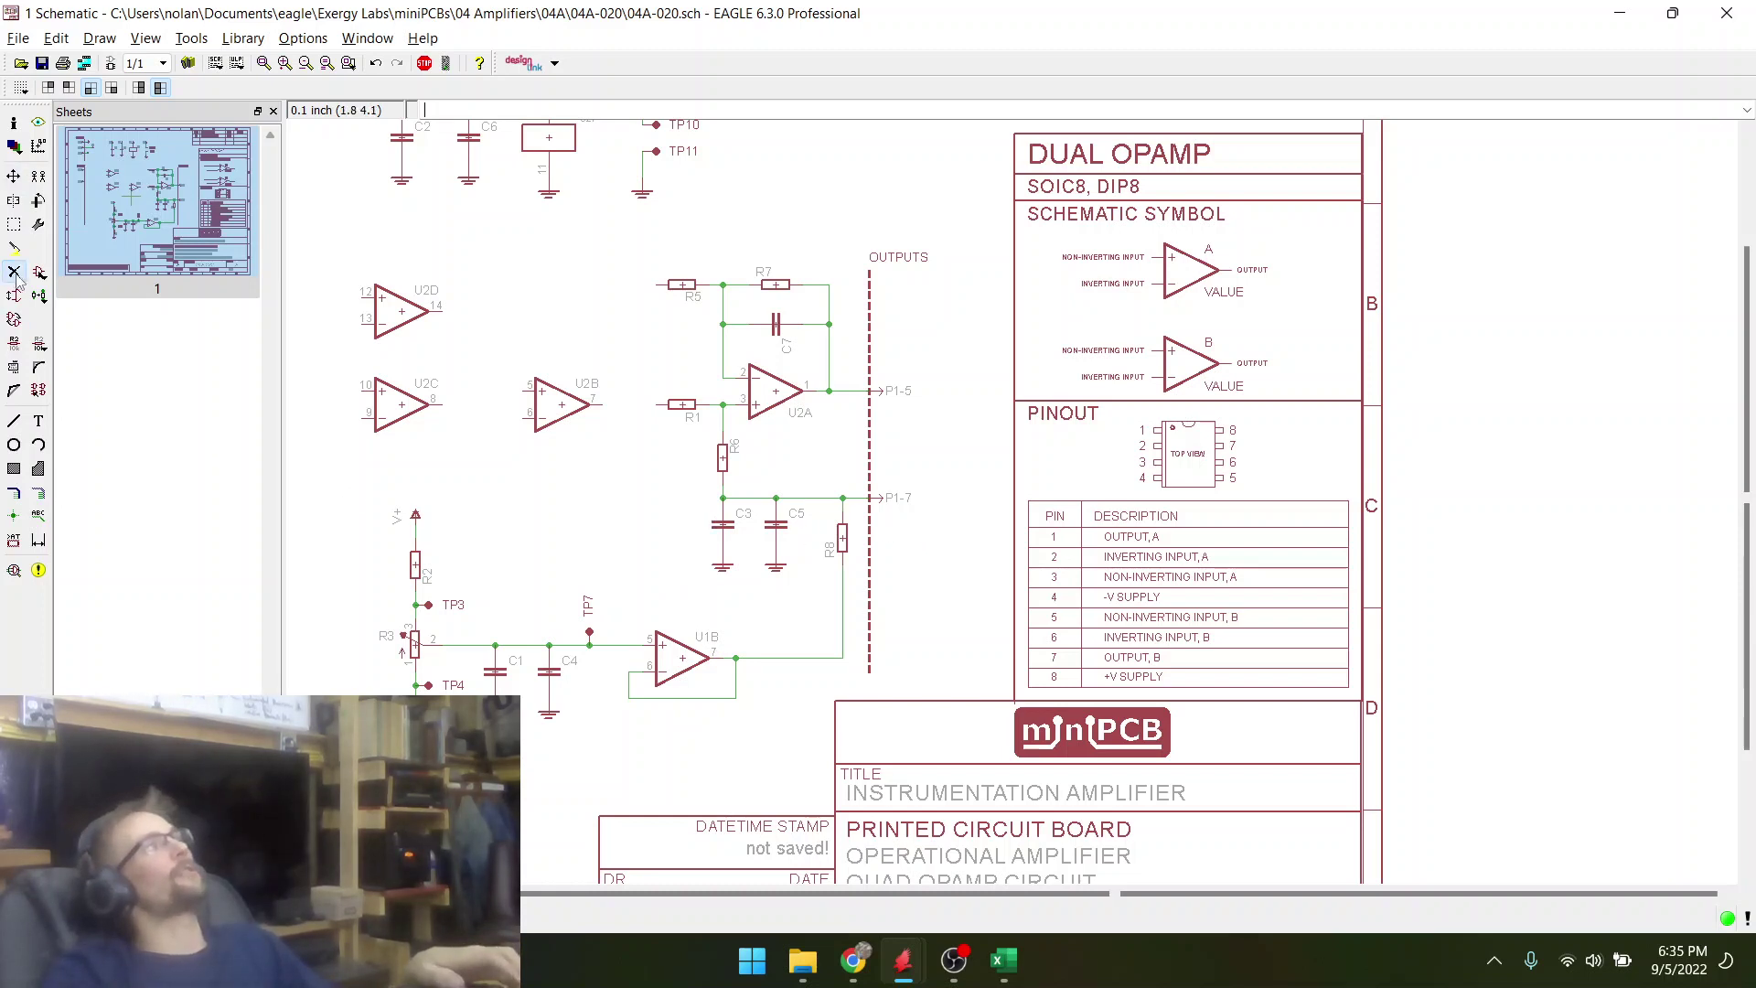
click(681, 656)
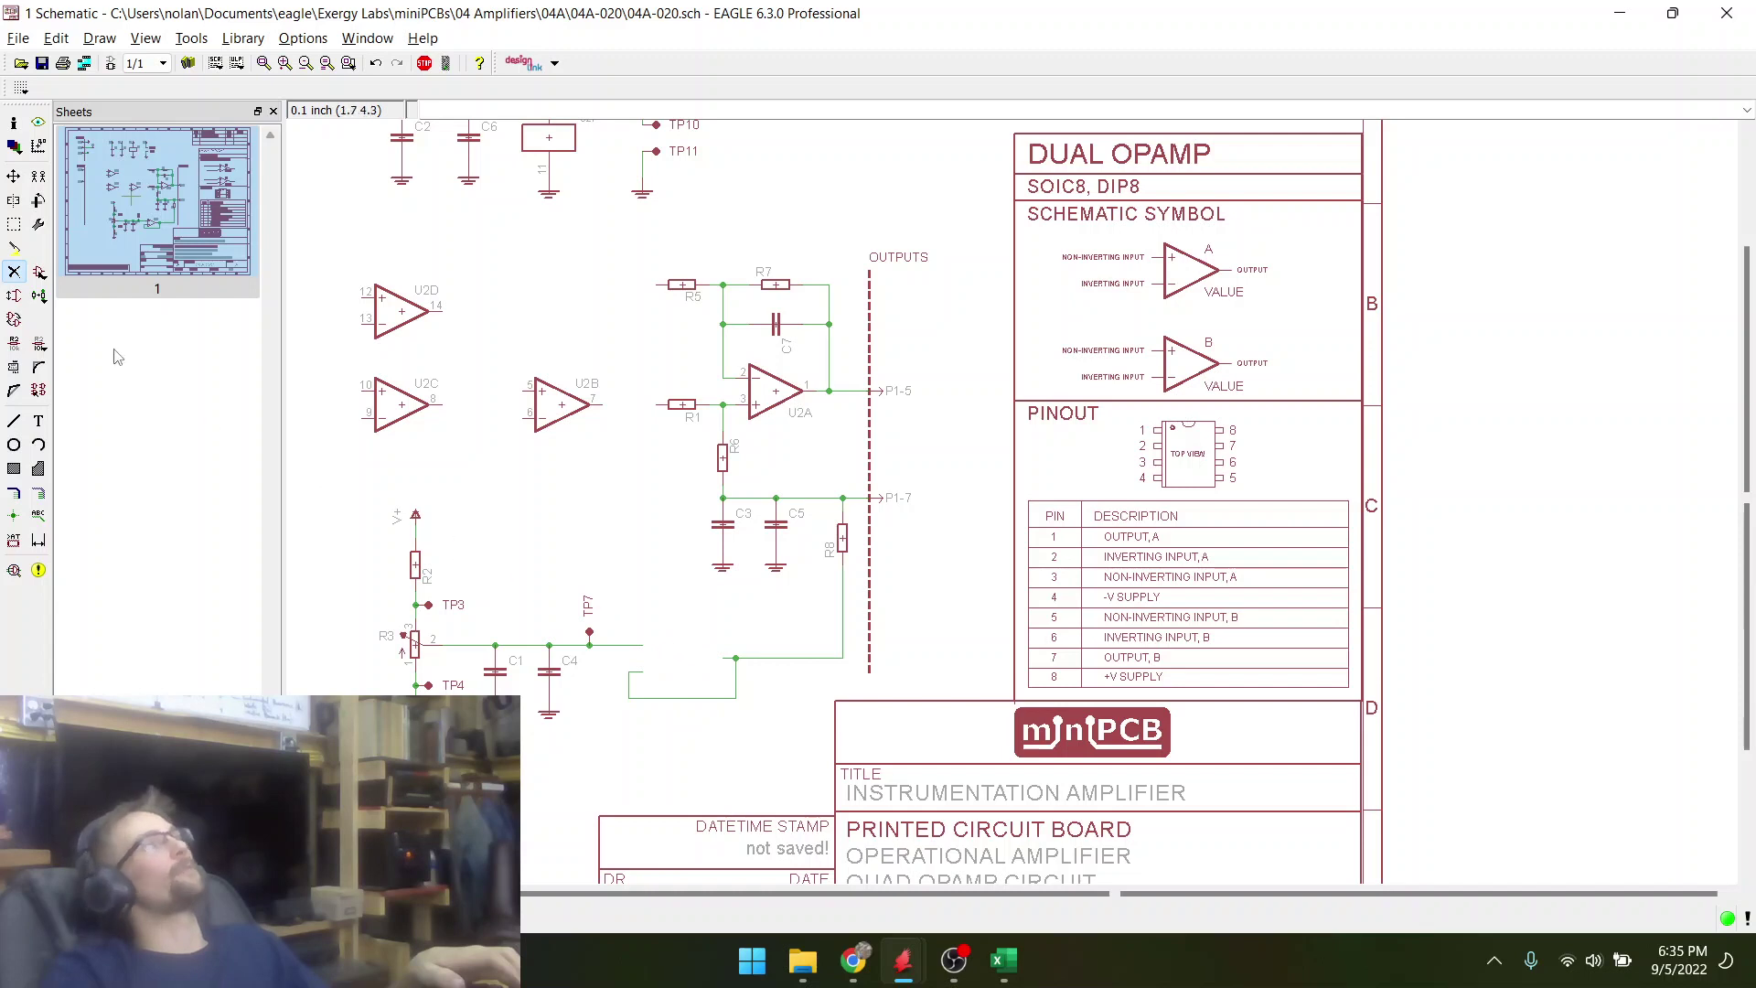
click(15, 178)
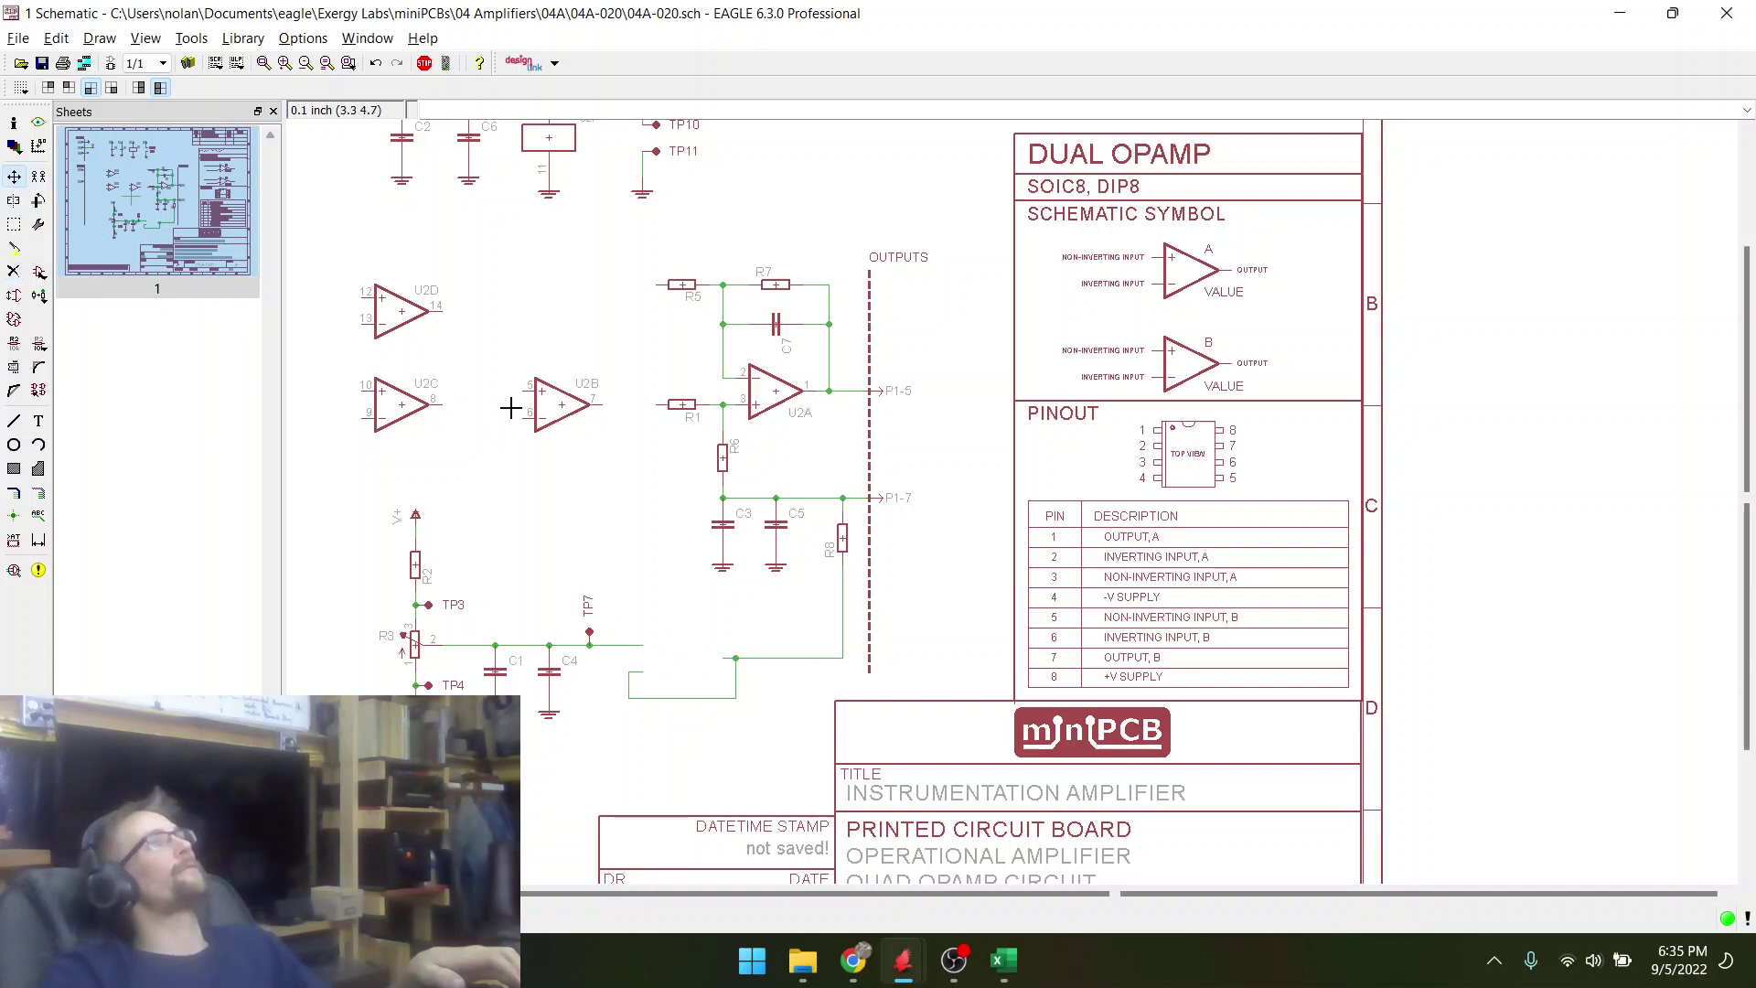
click(563, 405)
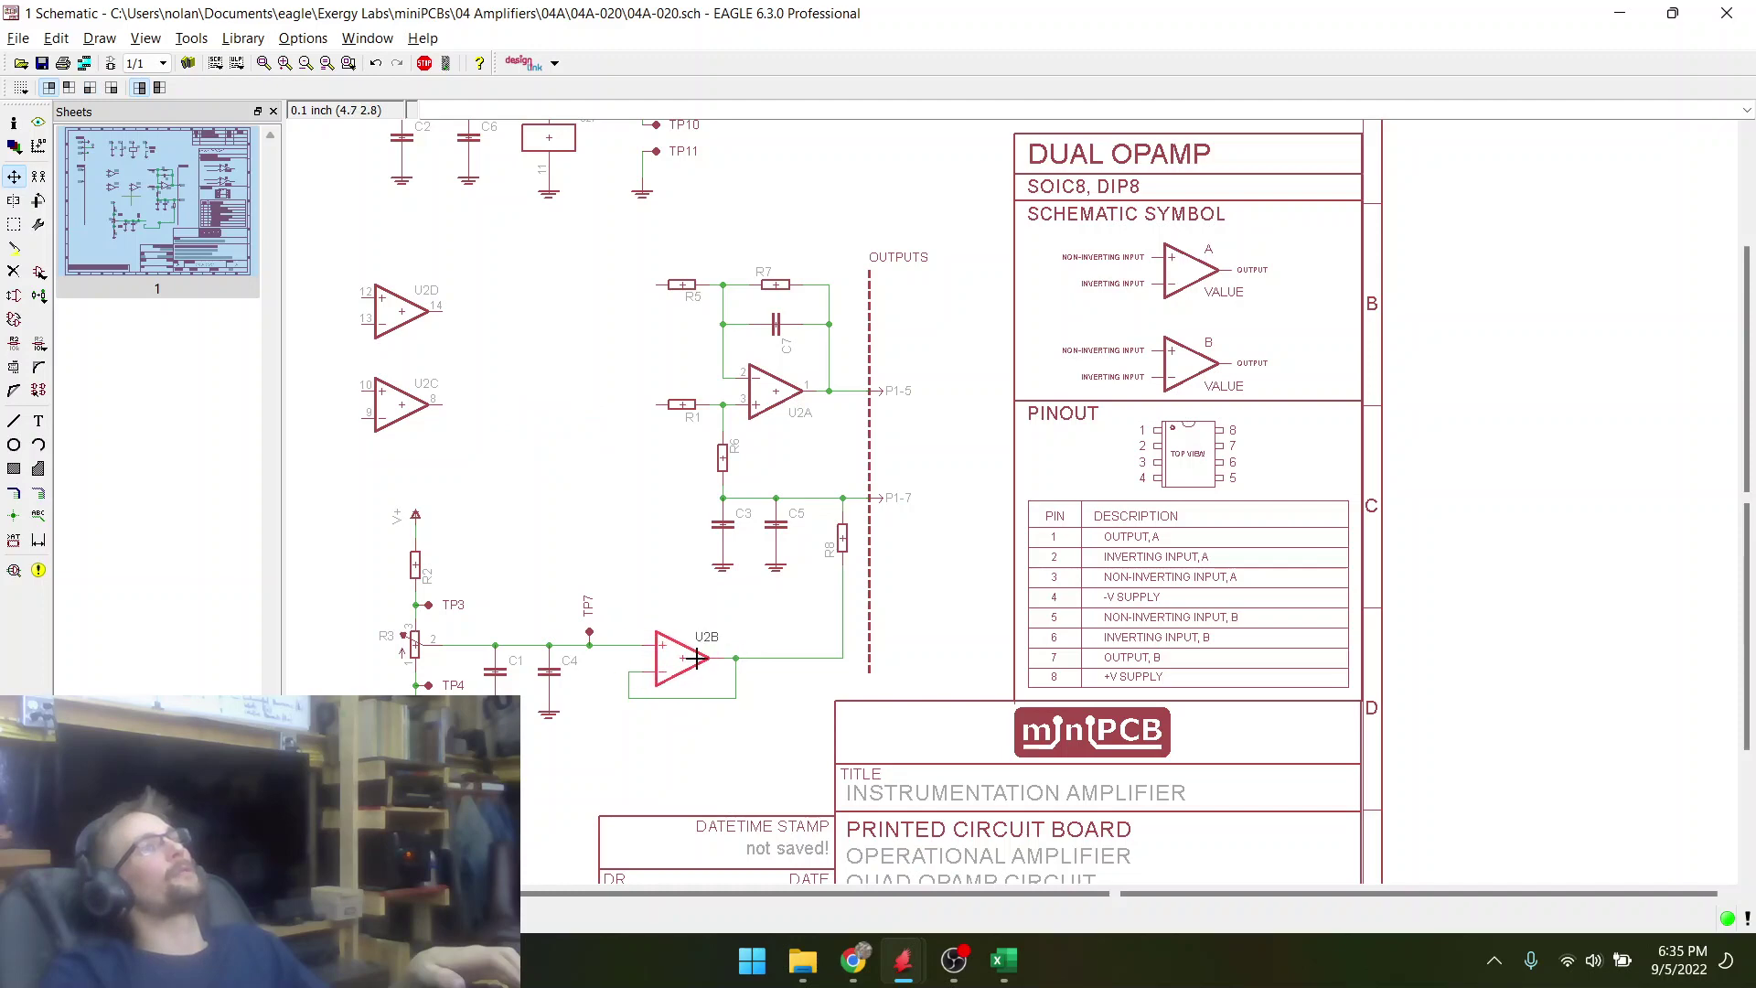
scroll(709, 546, down, 2)
scroll(568, 376, up, 4)
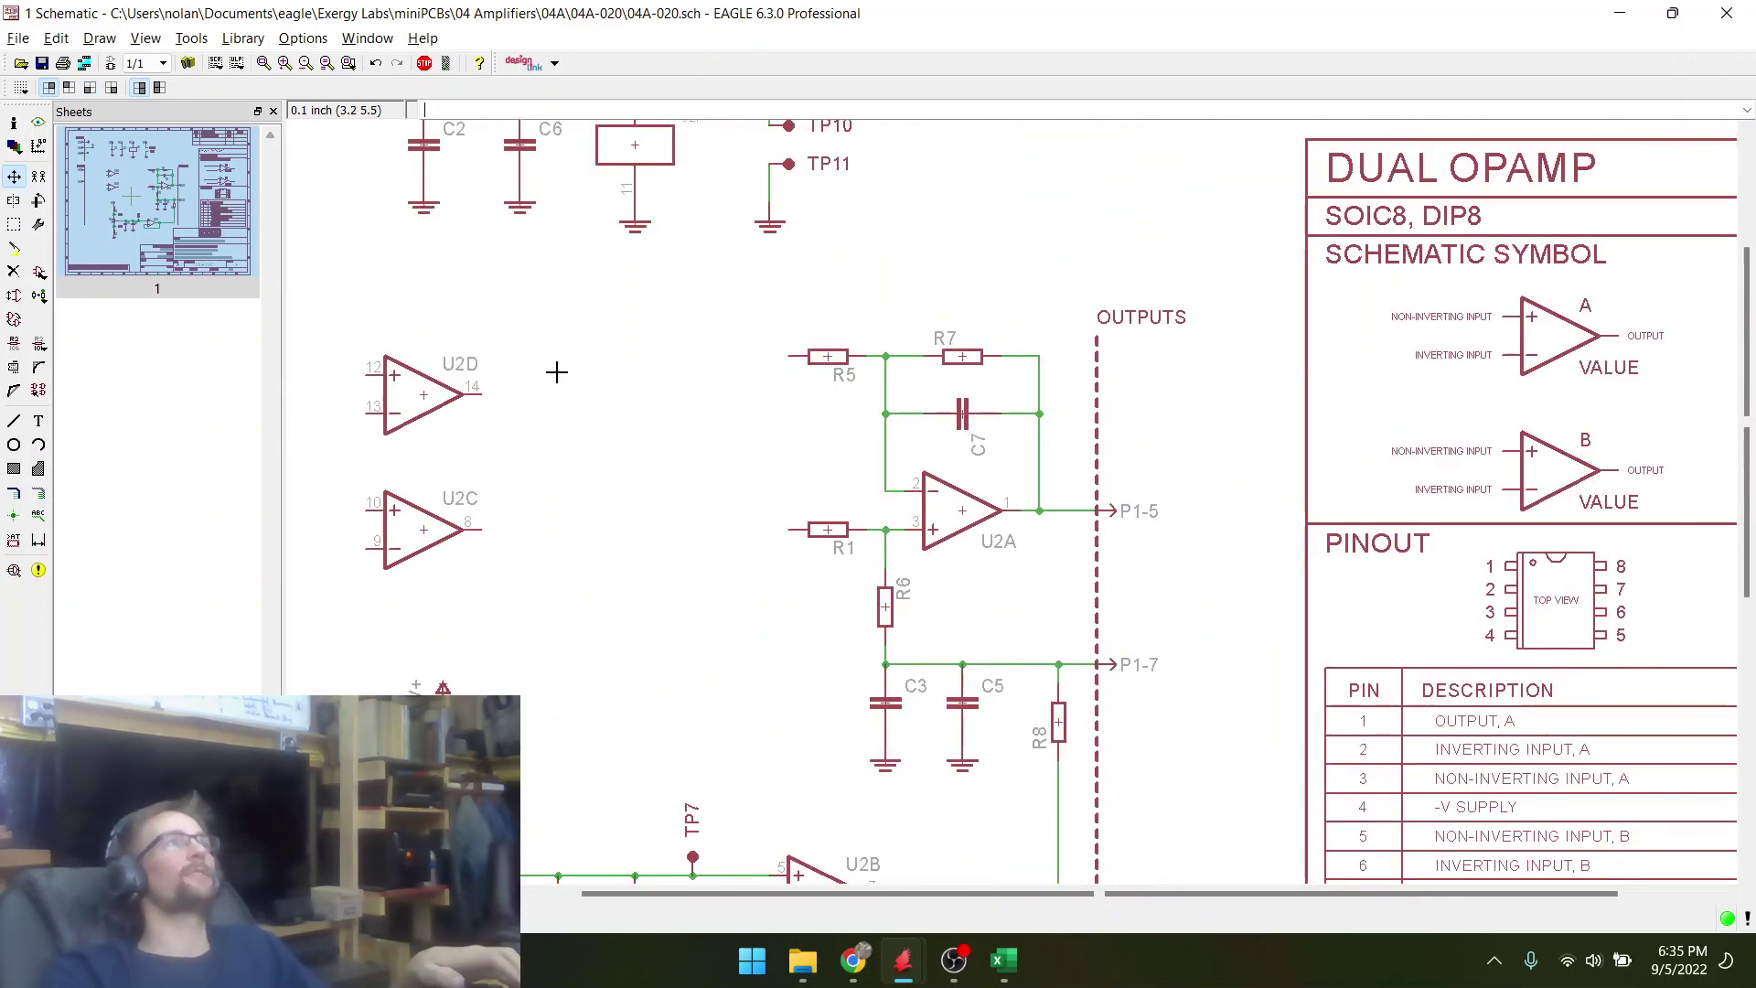
scroll(787, 457, down, 3)
click(42, 64)
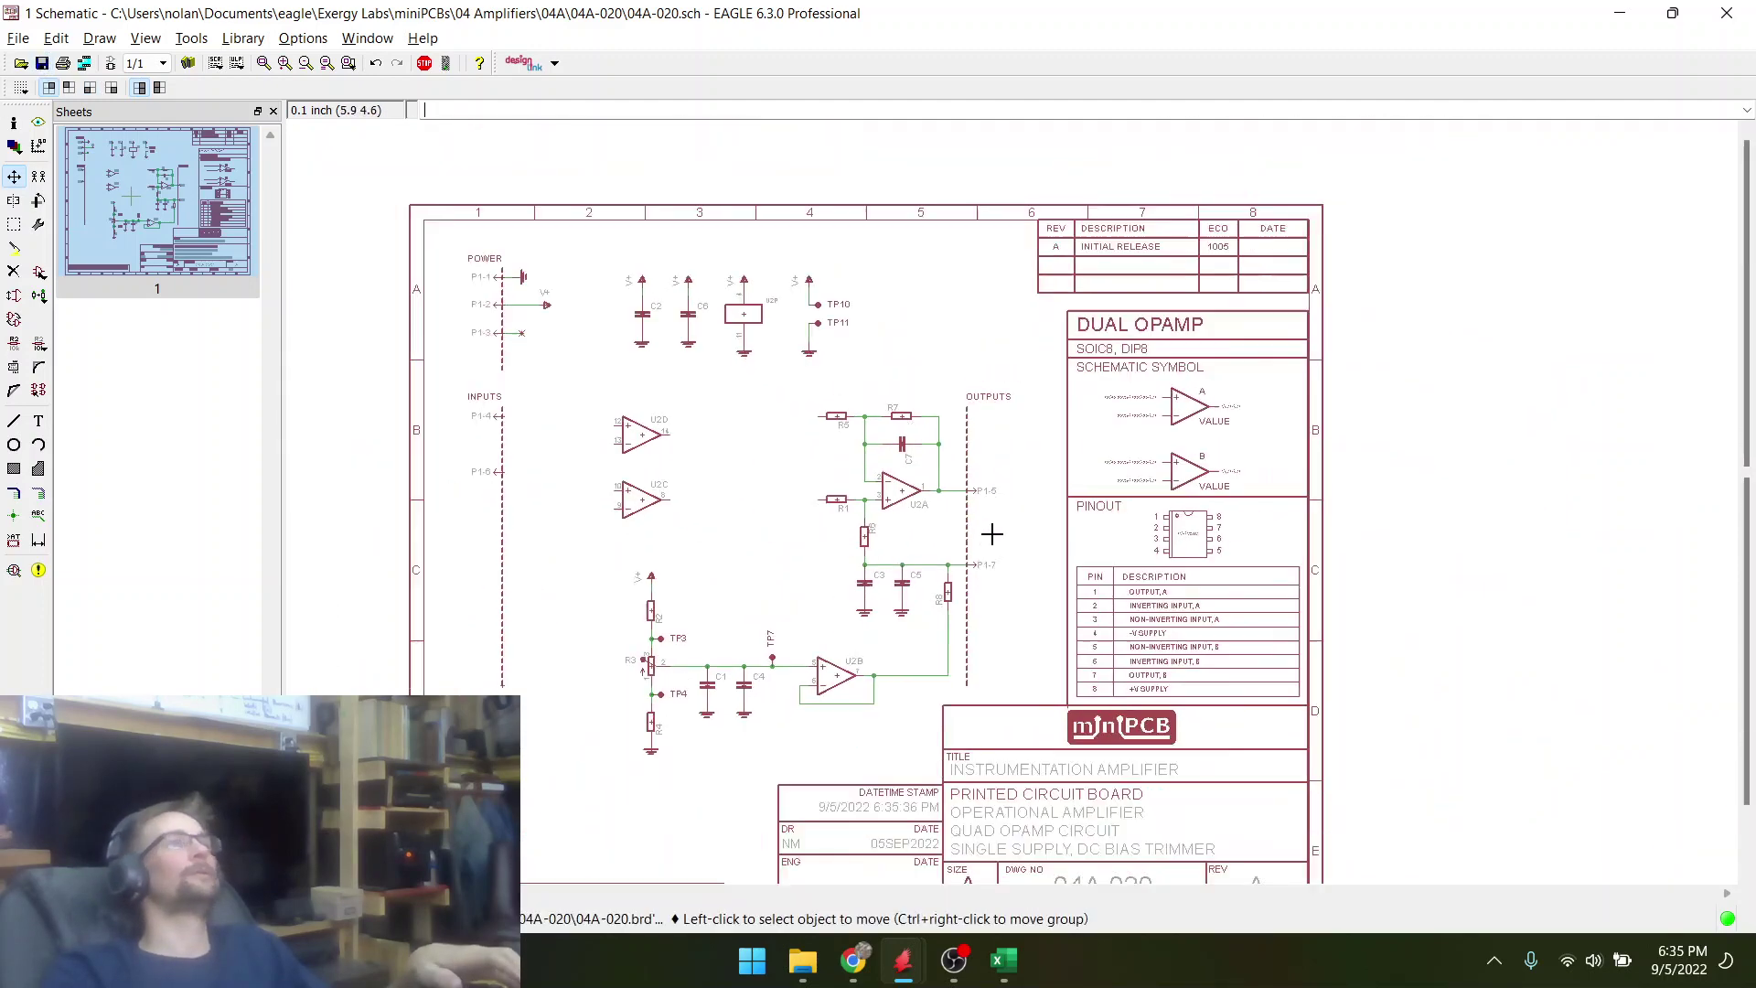
- Move U2D slightly down so its non-inverting input is level with input P1-4, leaving U2C in place below it
scroll(703, 502, up, 3)
click(709, 512)
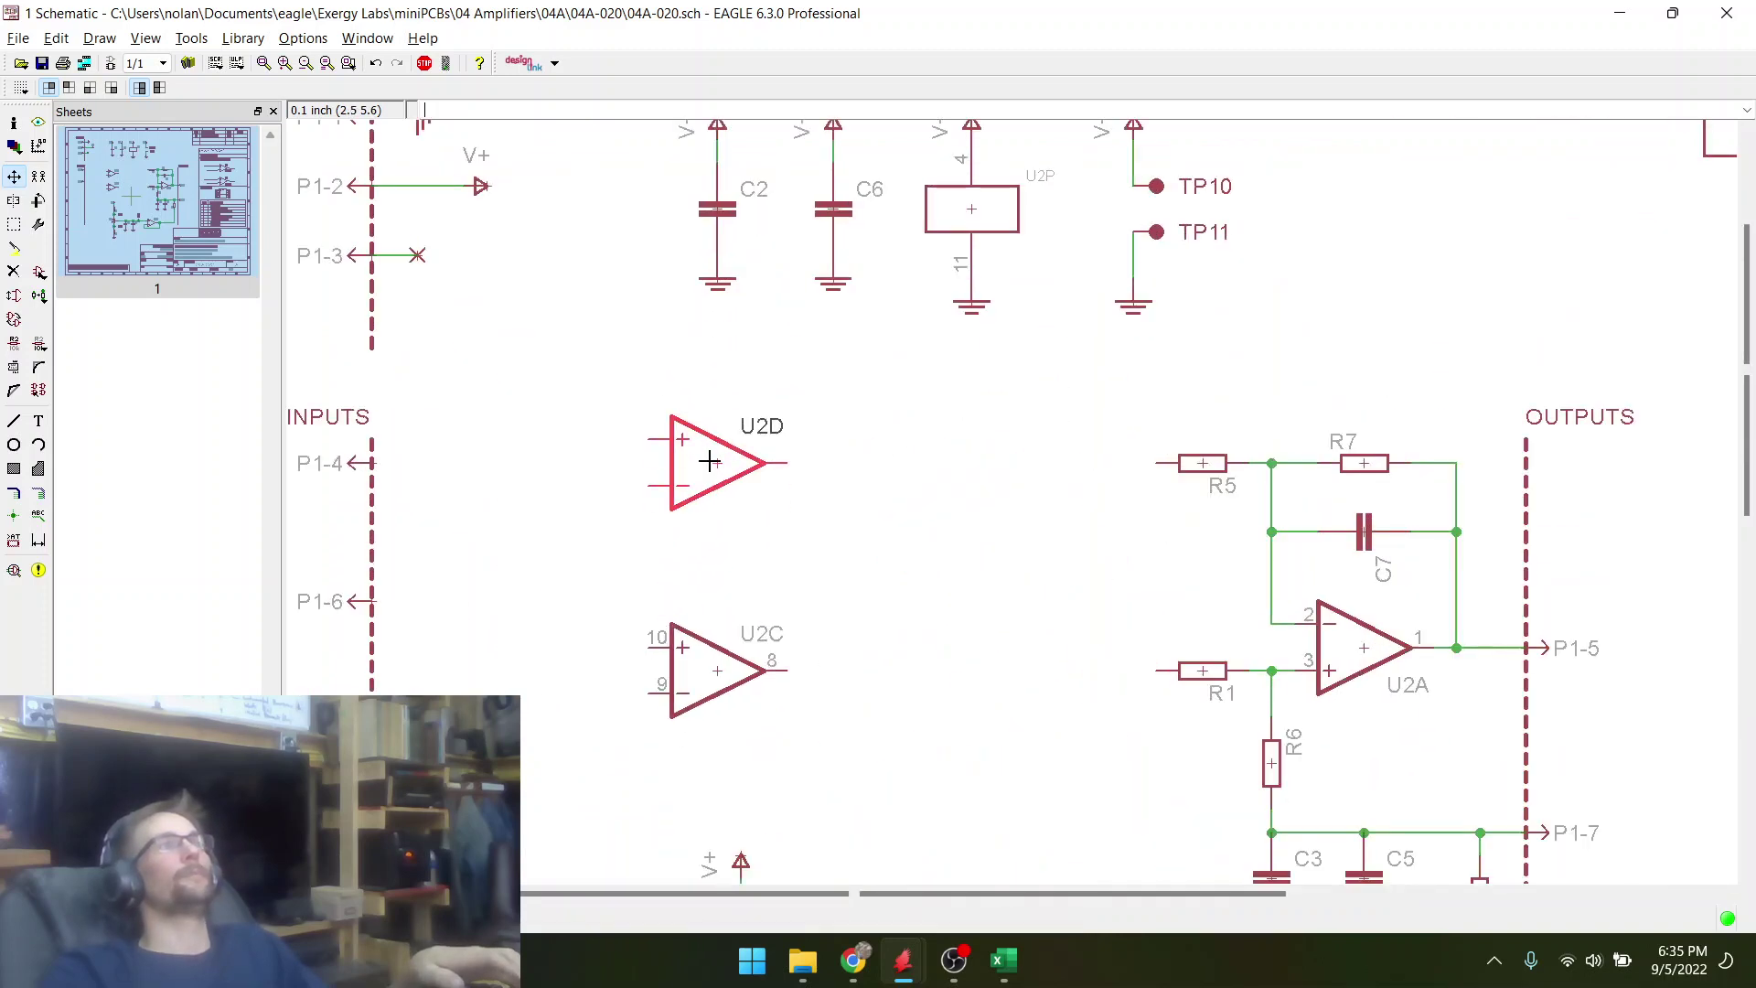
click(710, 485)
click(723, 679)
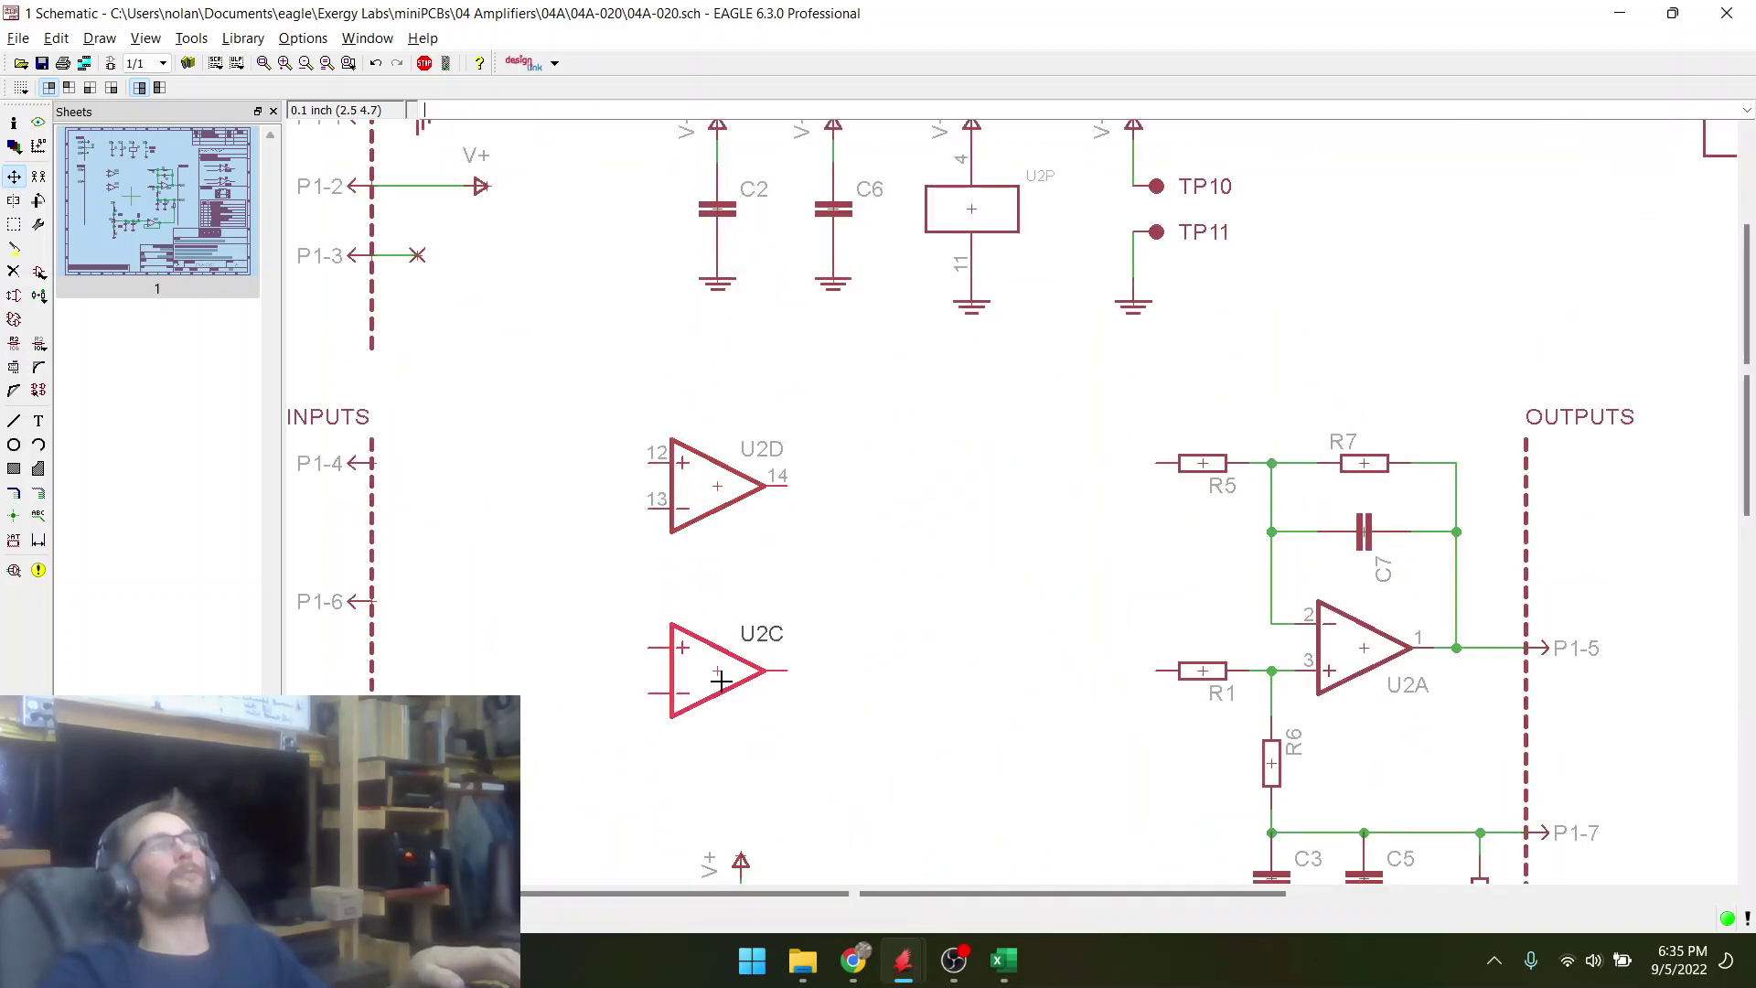
click(722, 671)
- Check the 3 Op Amp Instrumentation Amplifier diagram in the browser, and move input P1-6 down level with U2C's upper input
scroll(956, 558, down, 4)
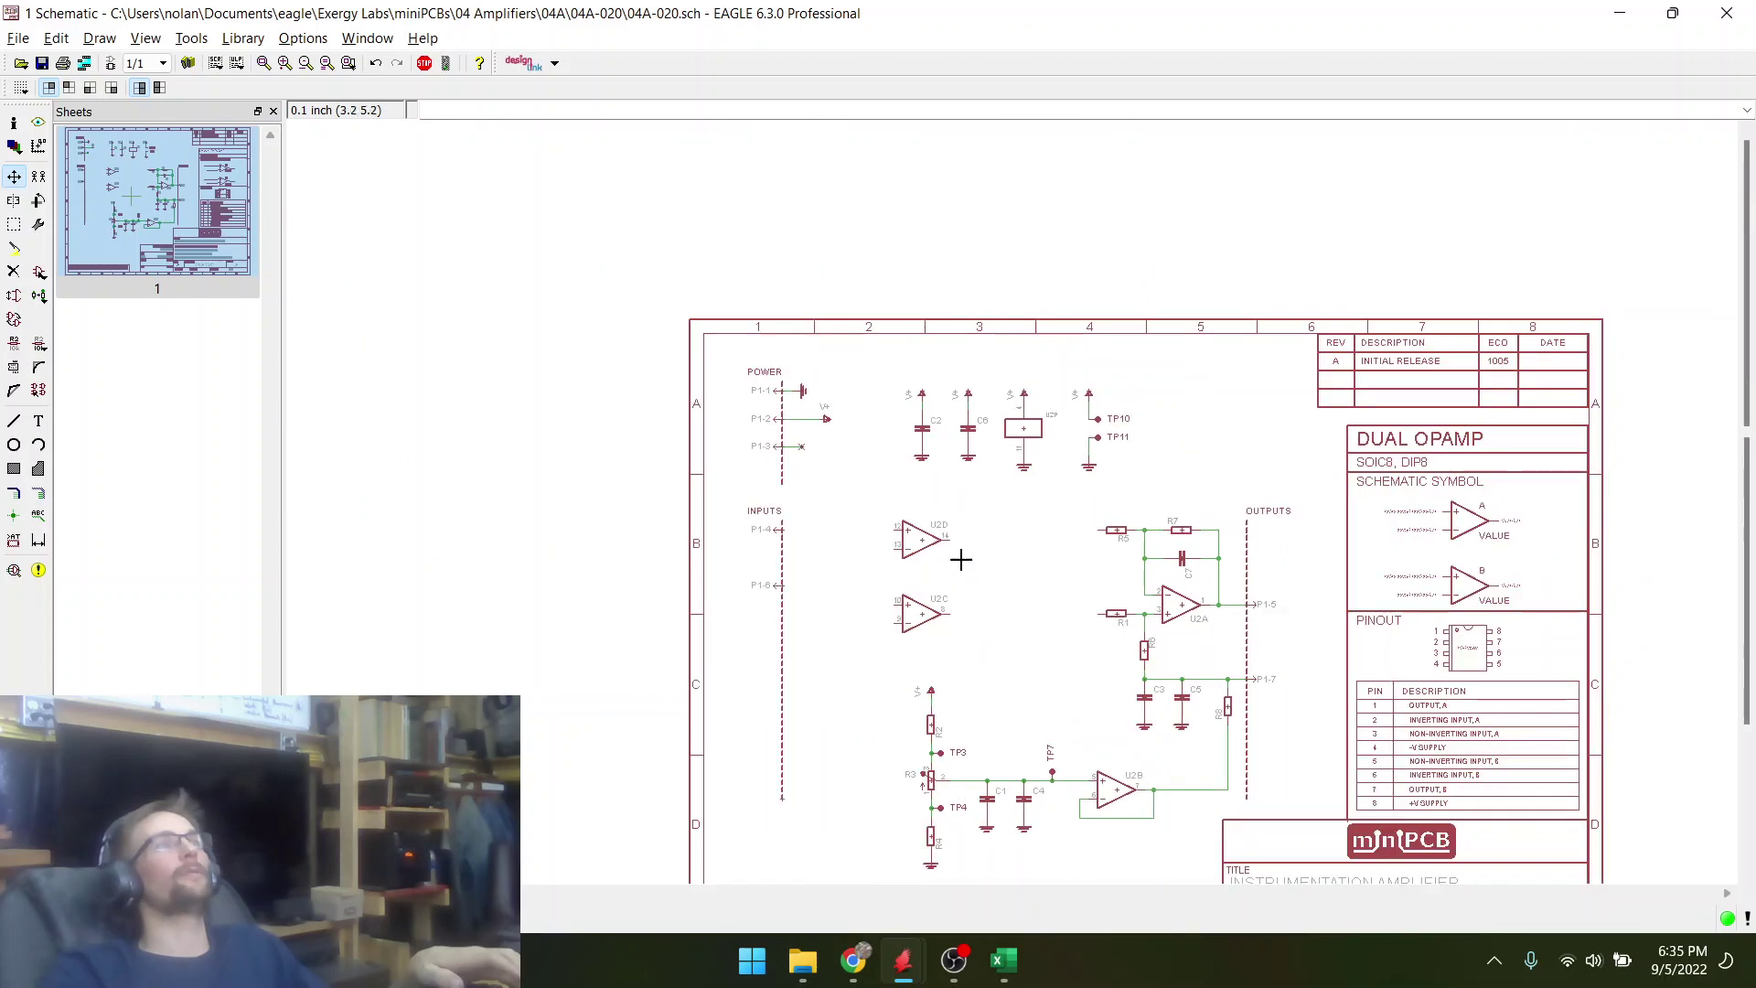
scroll(933, 560, up, 3)
key(alt+Tab)
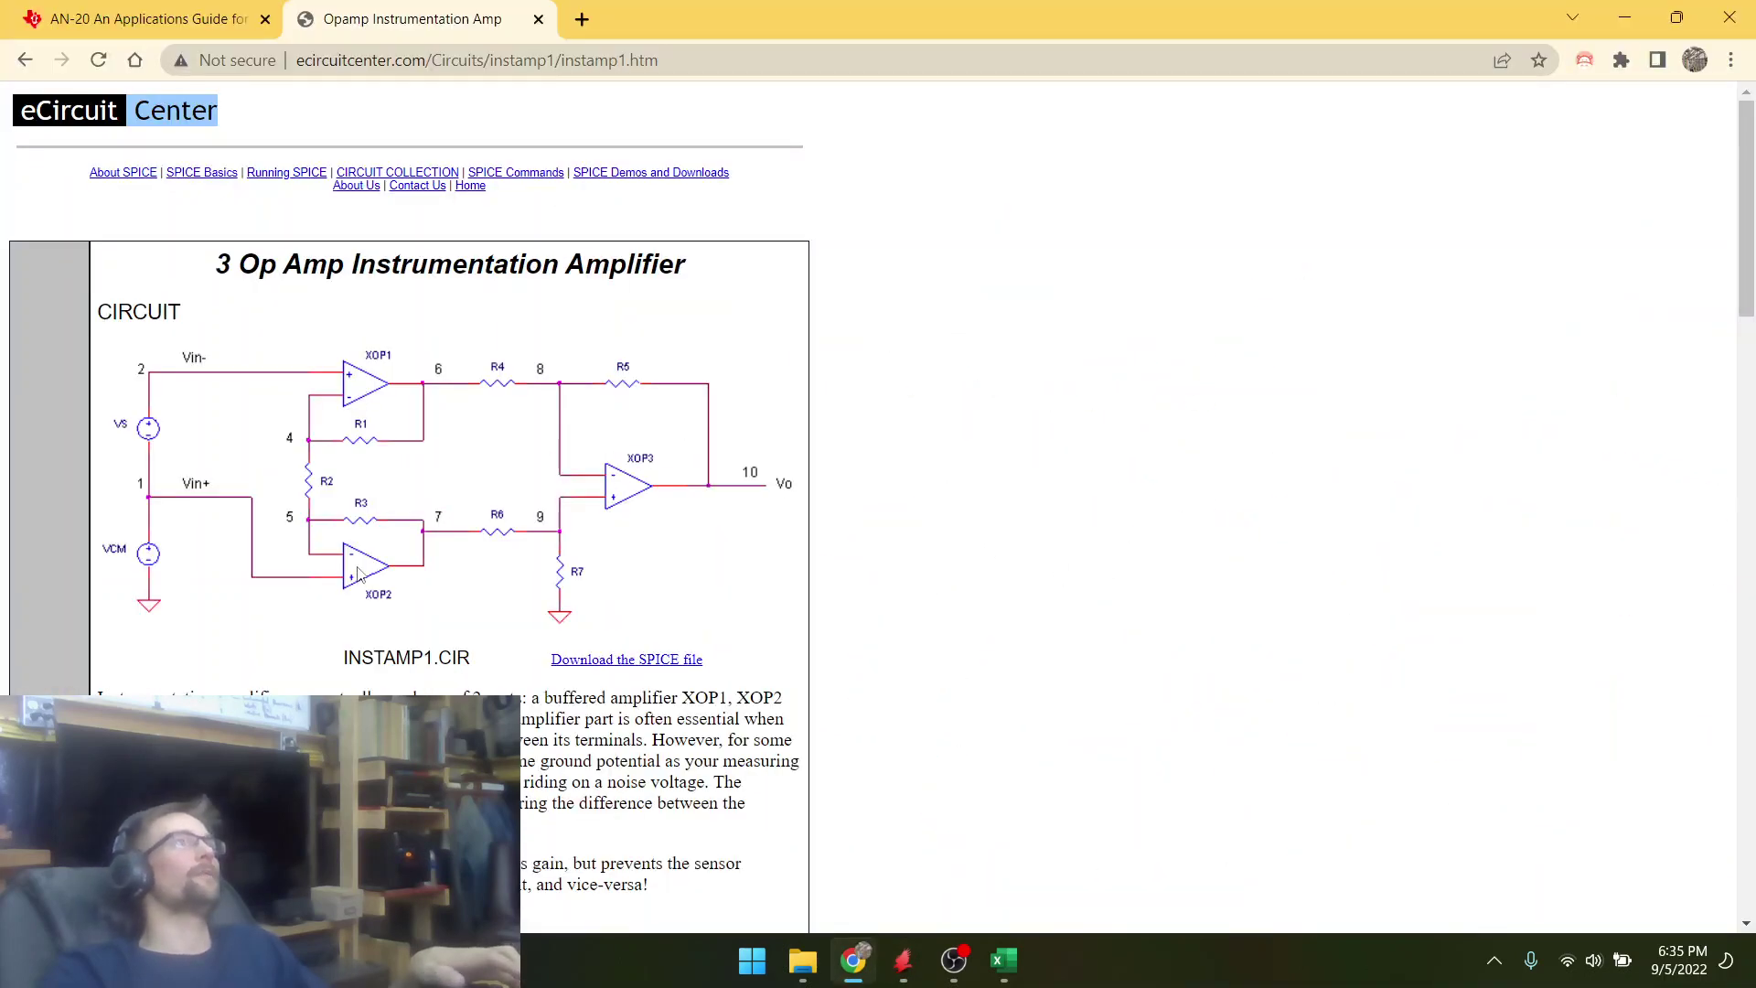
key(alt+Tab)
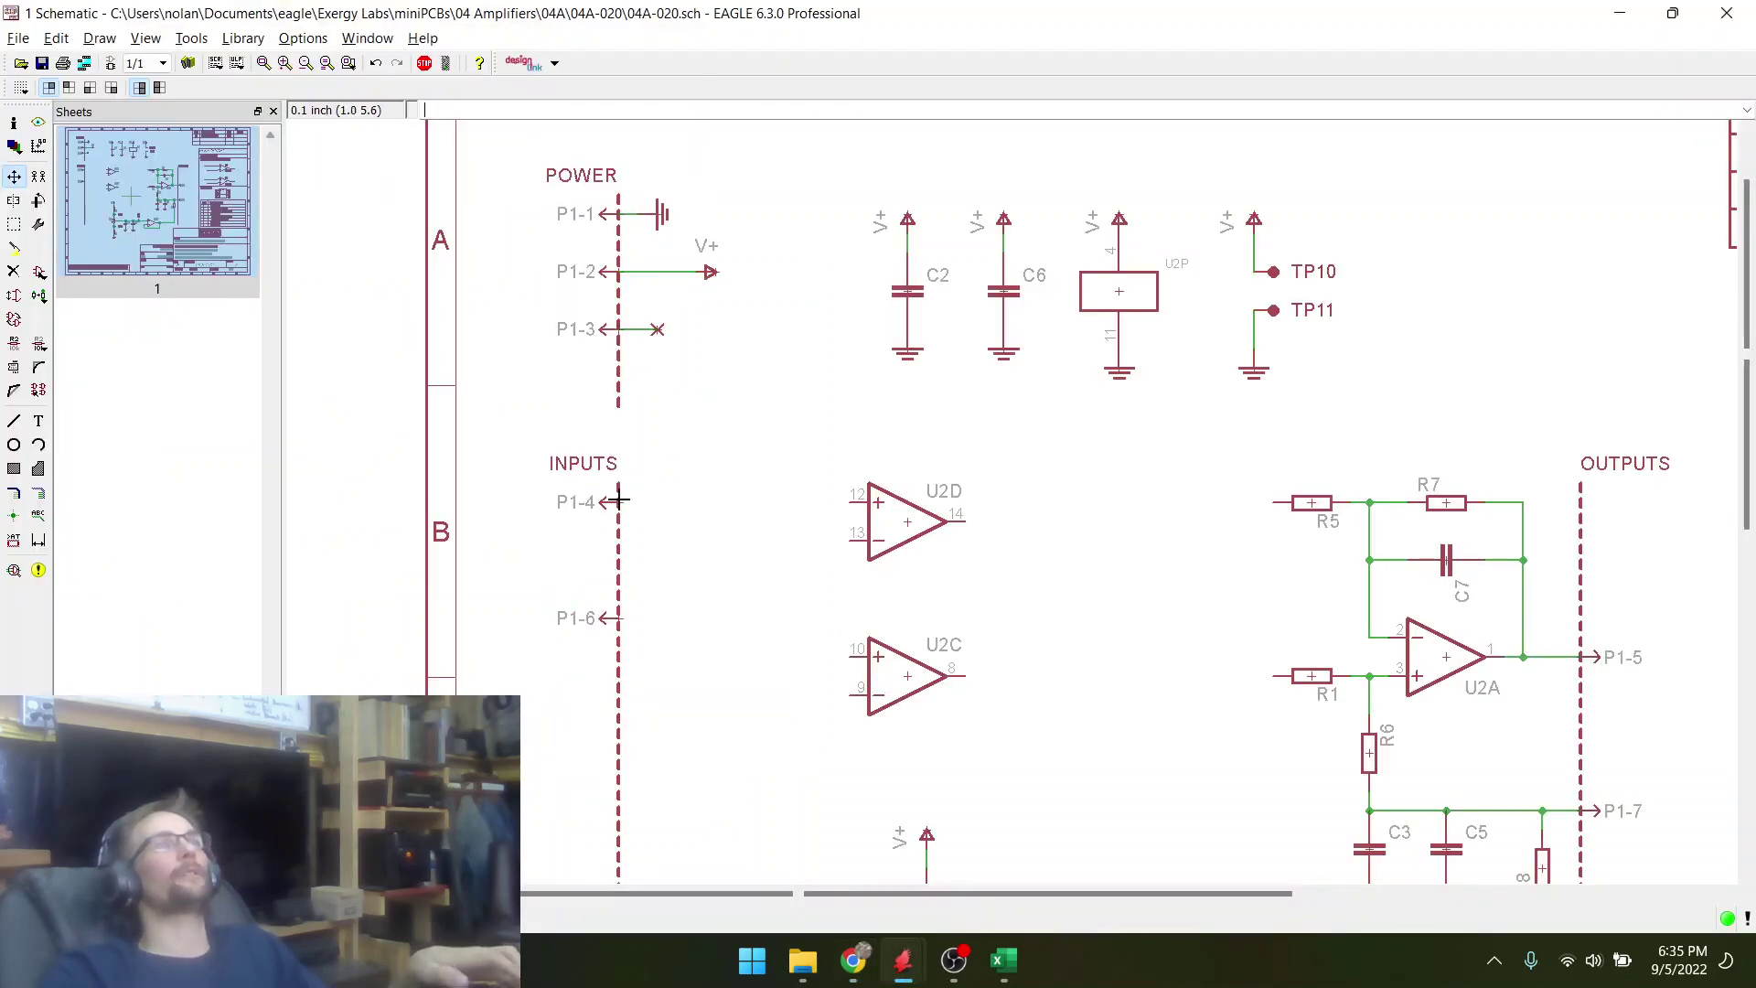
click(617, 619)
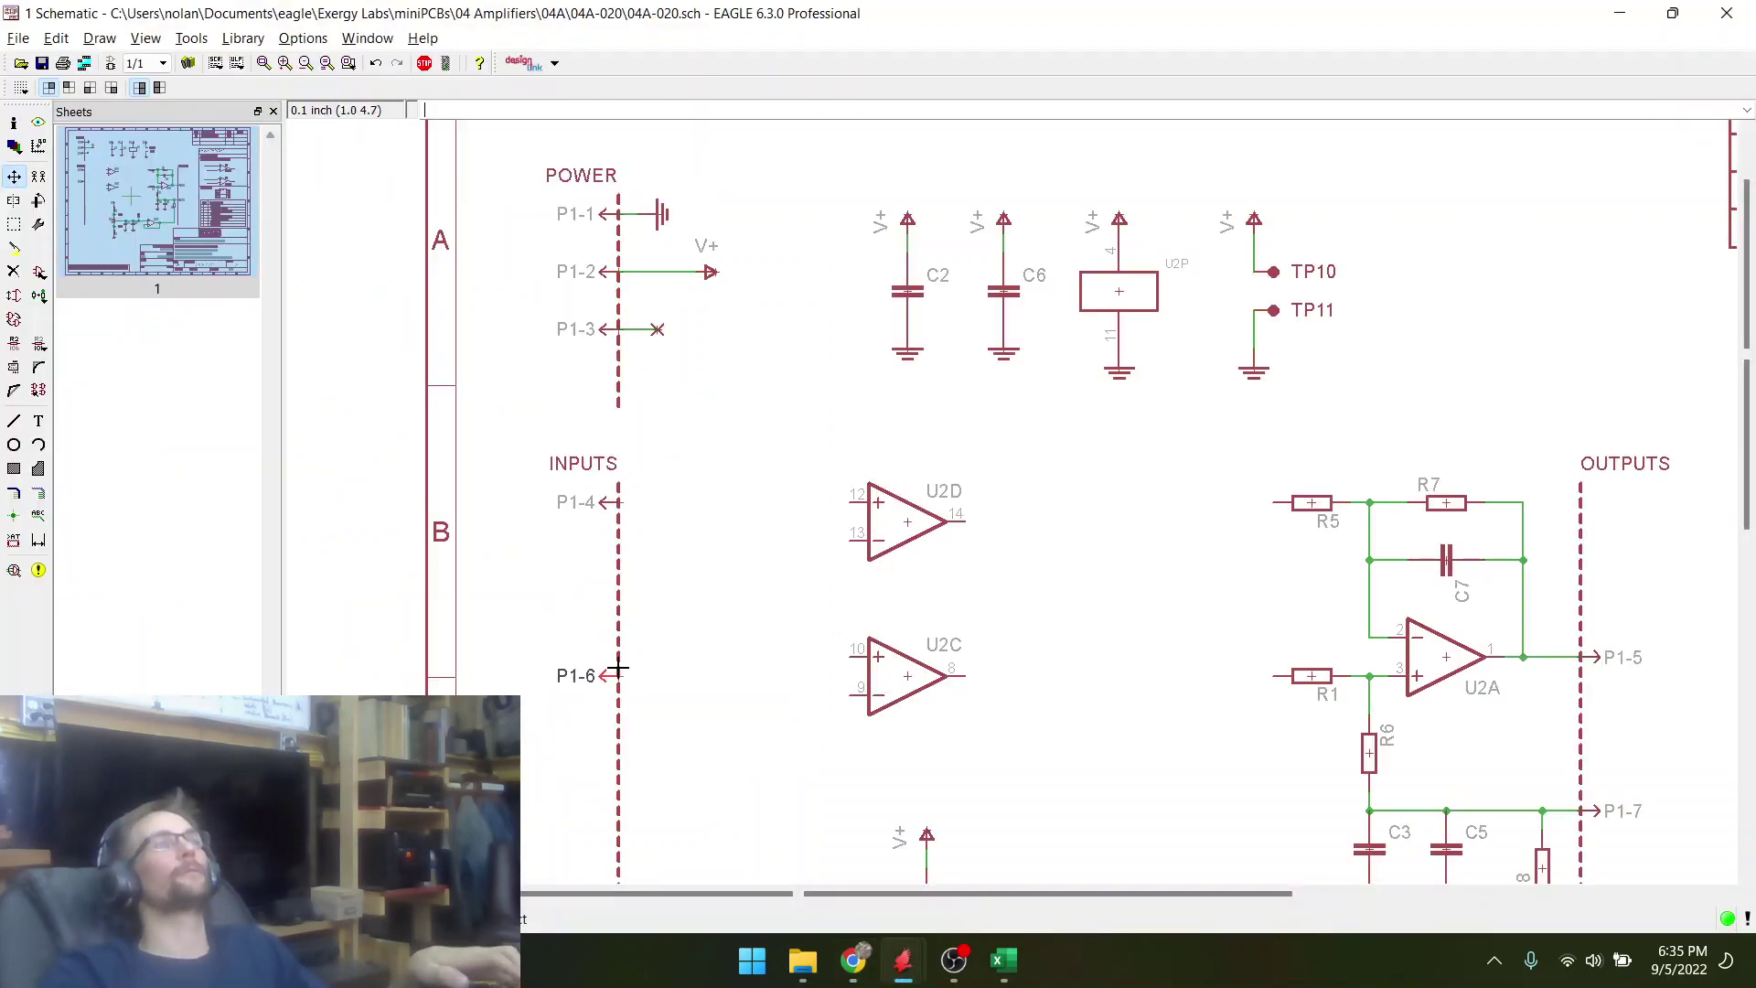
- Recheck the browser's reference diagram, and mirror and rotate U2C so its inverting input is above the non-inverting one
key(alt+Tab)
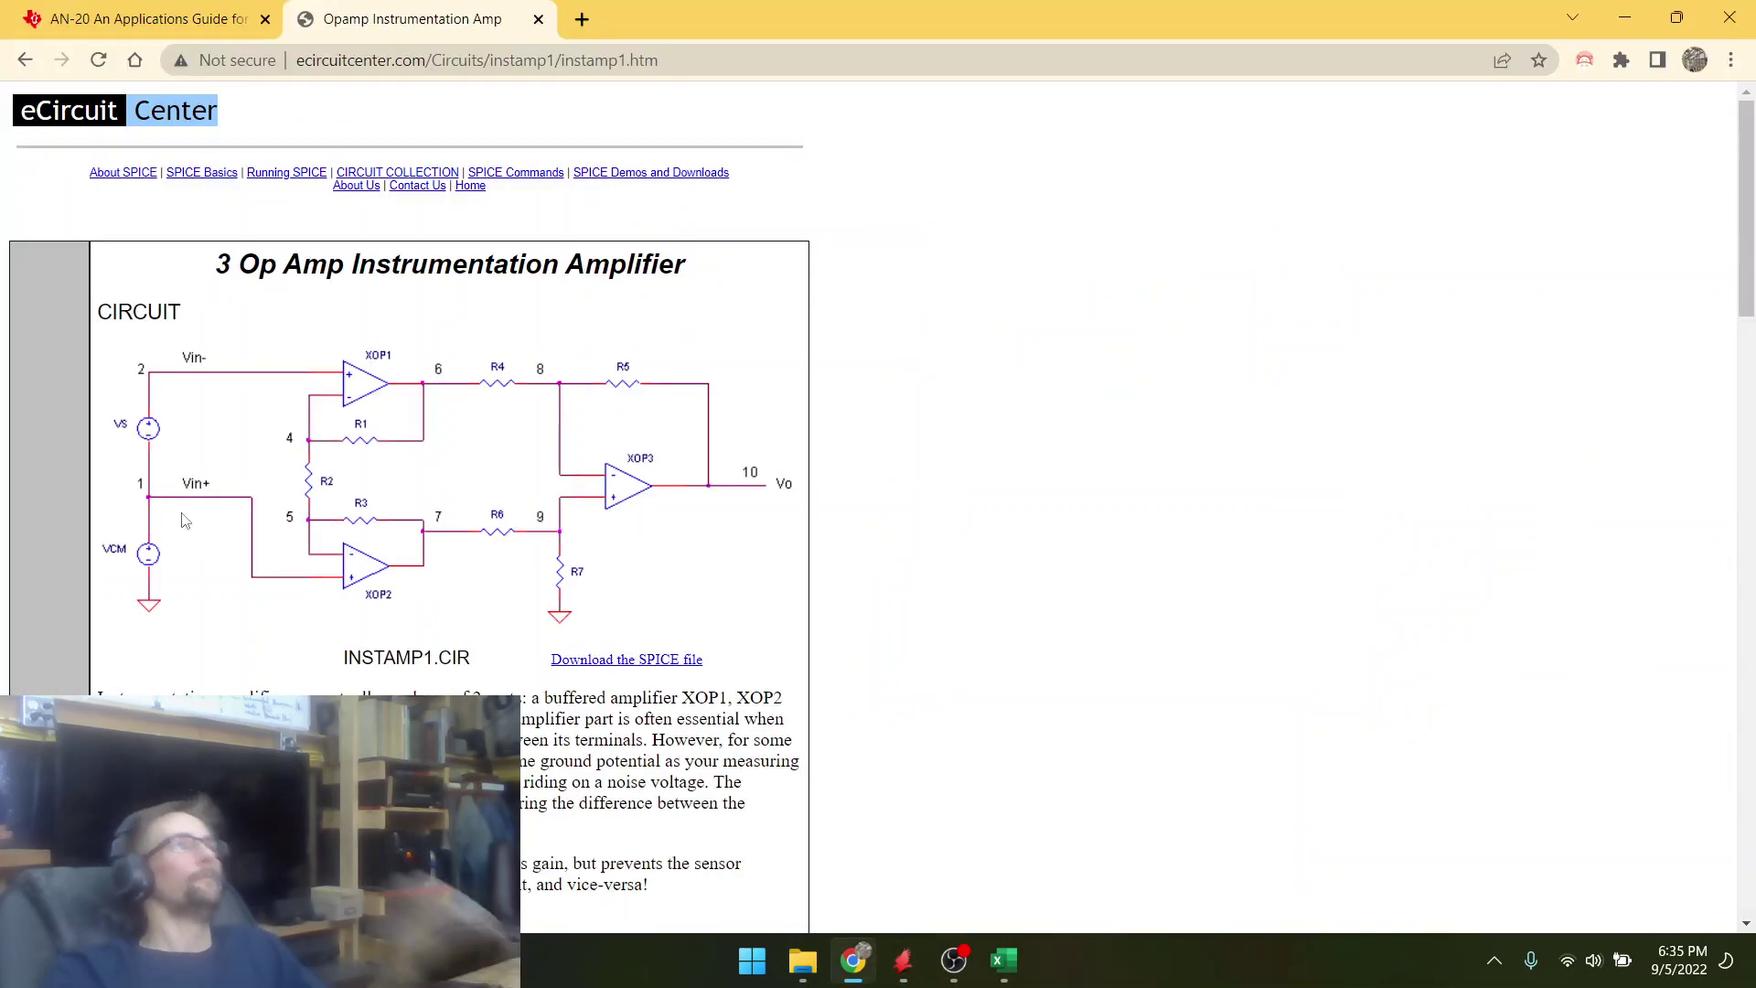
key(alt+Tab)
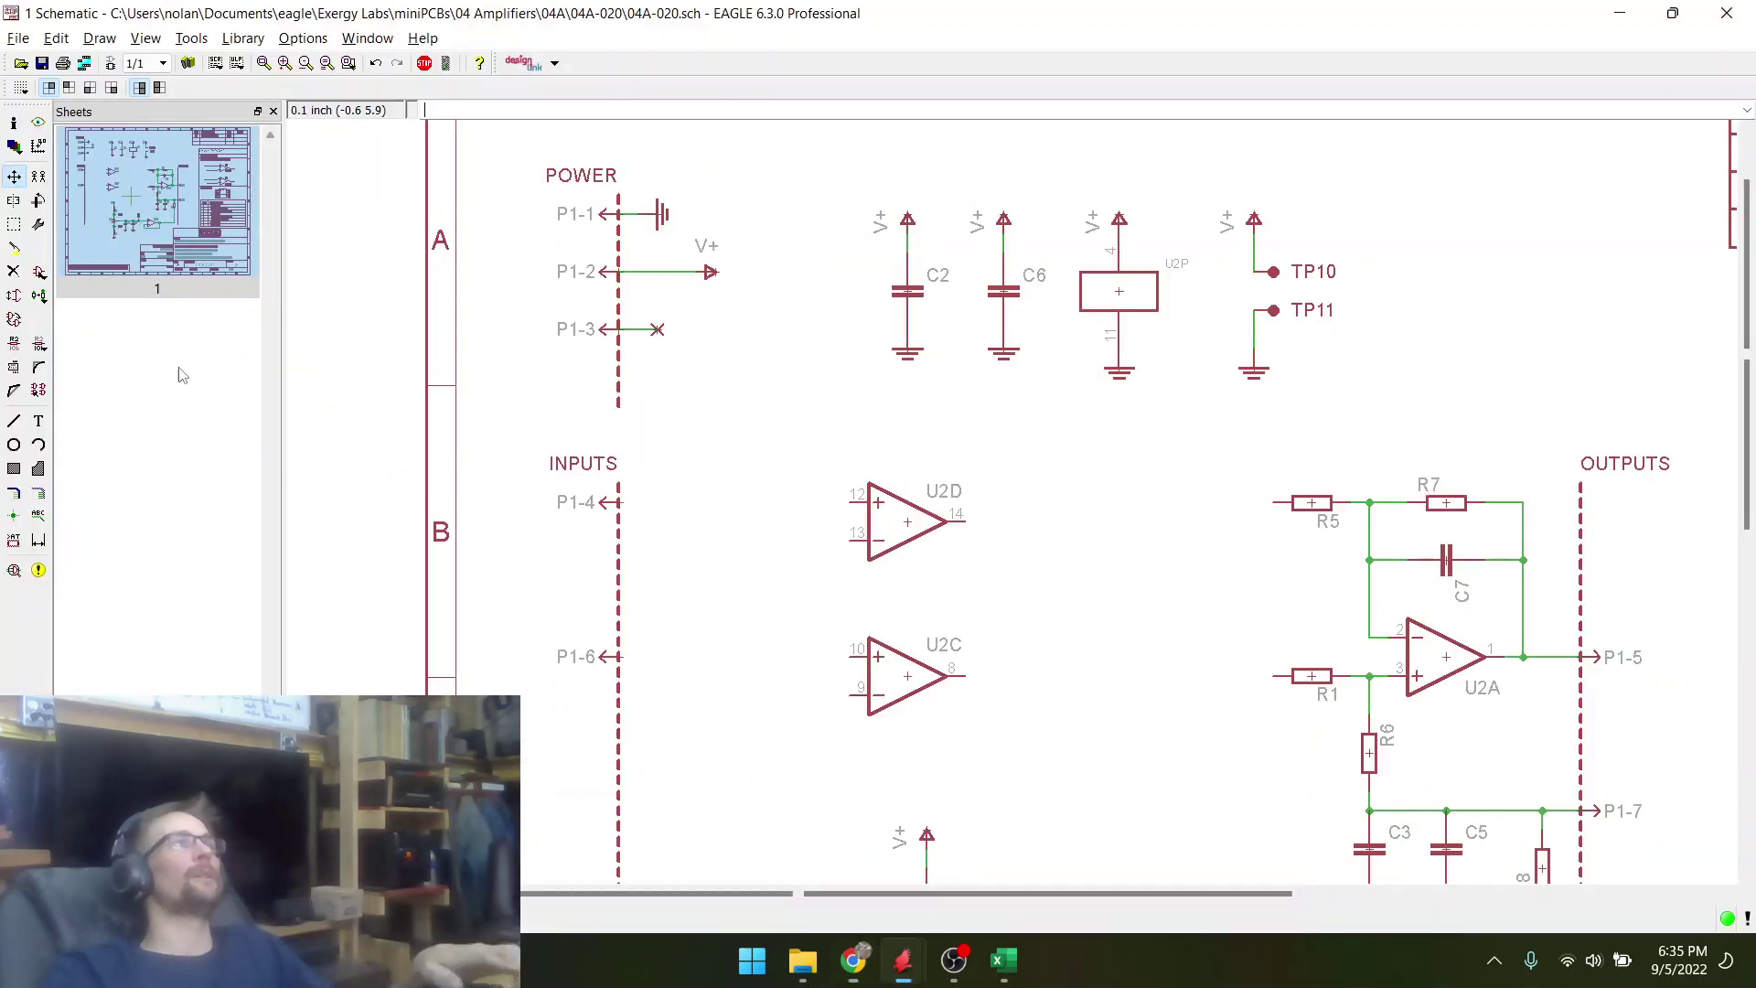
click(14, 200)
click(904, 675)
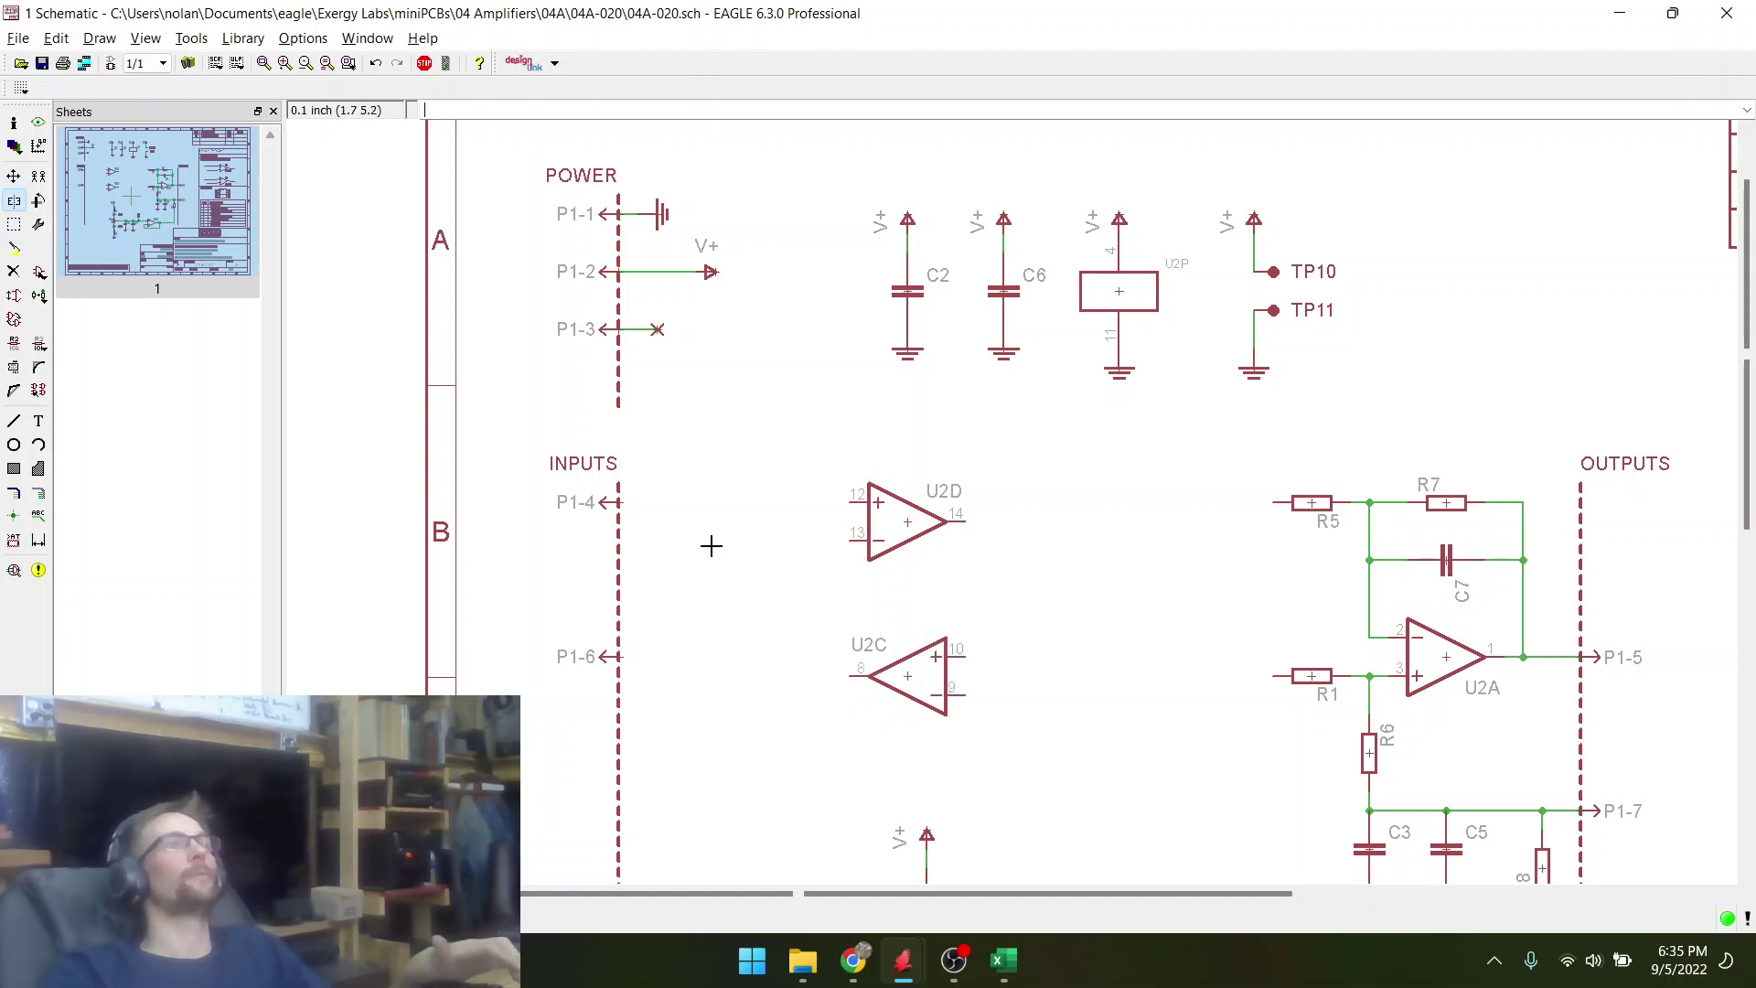
click(14, 176)
click(909, 678)
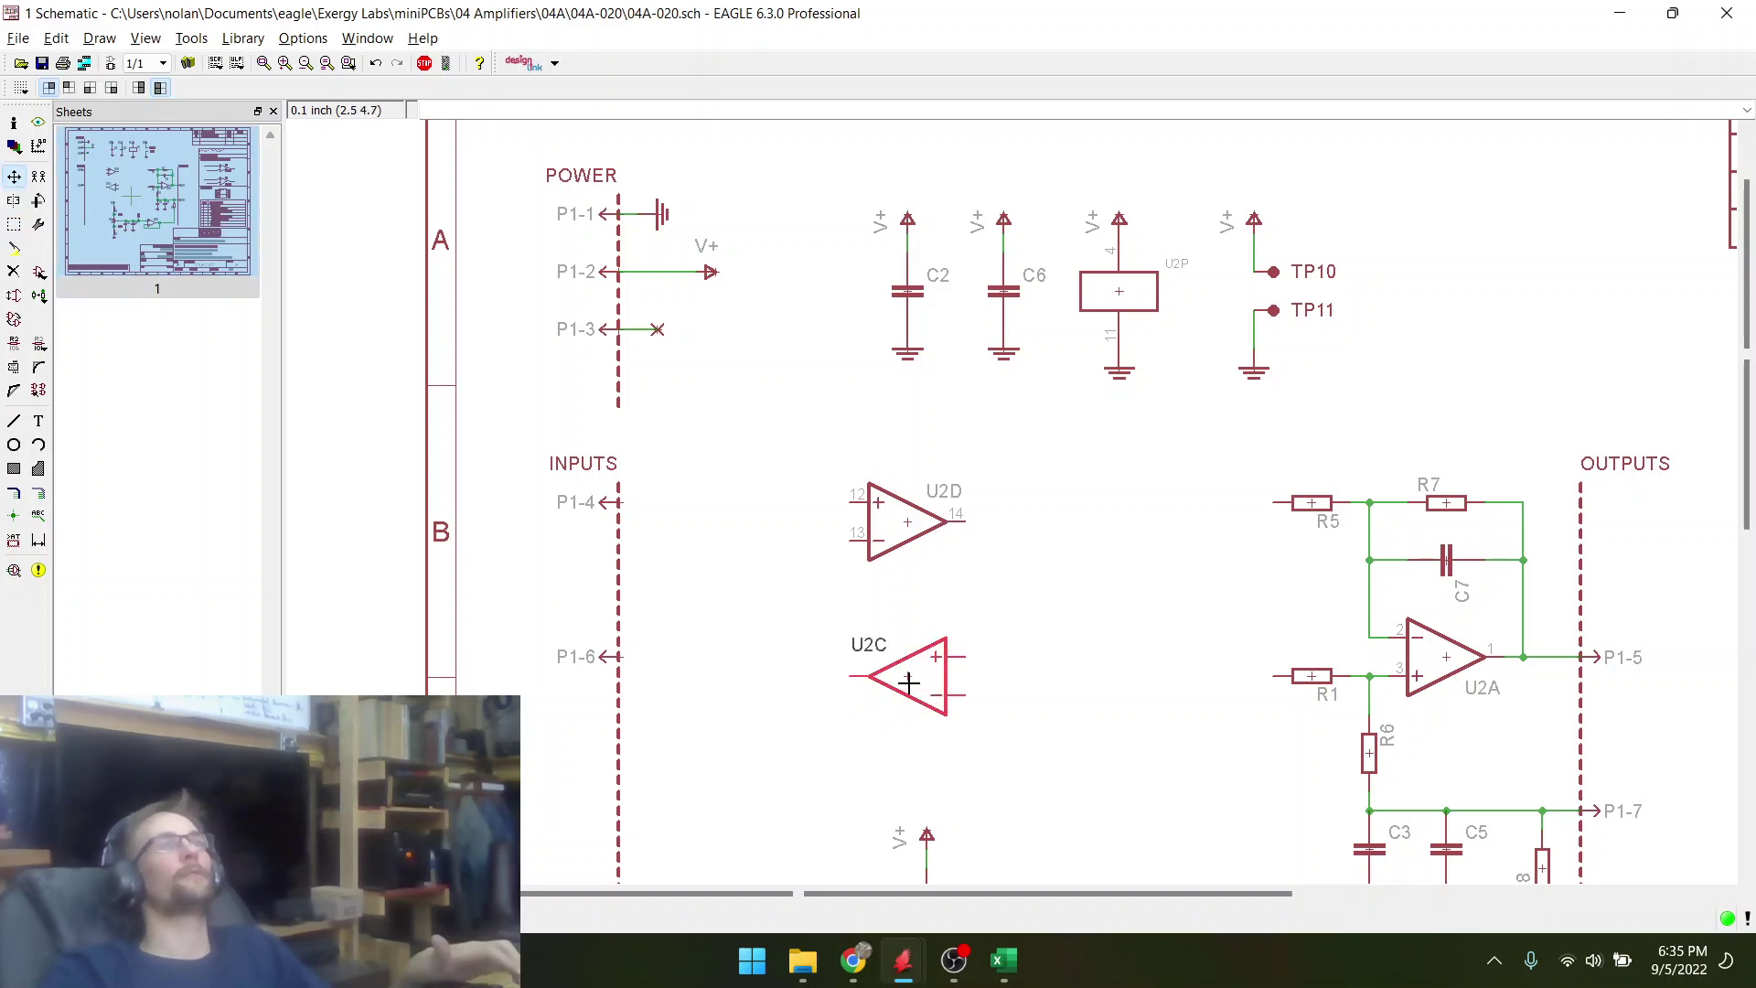
right_click(908, 678)
right_click(909, 678)
click(908, 679)
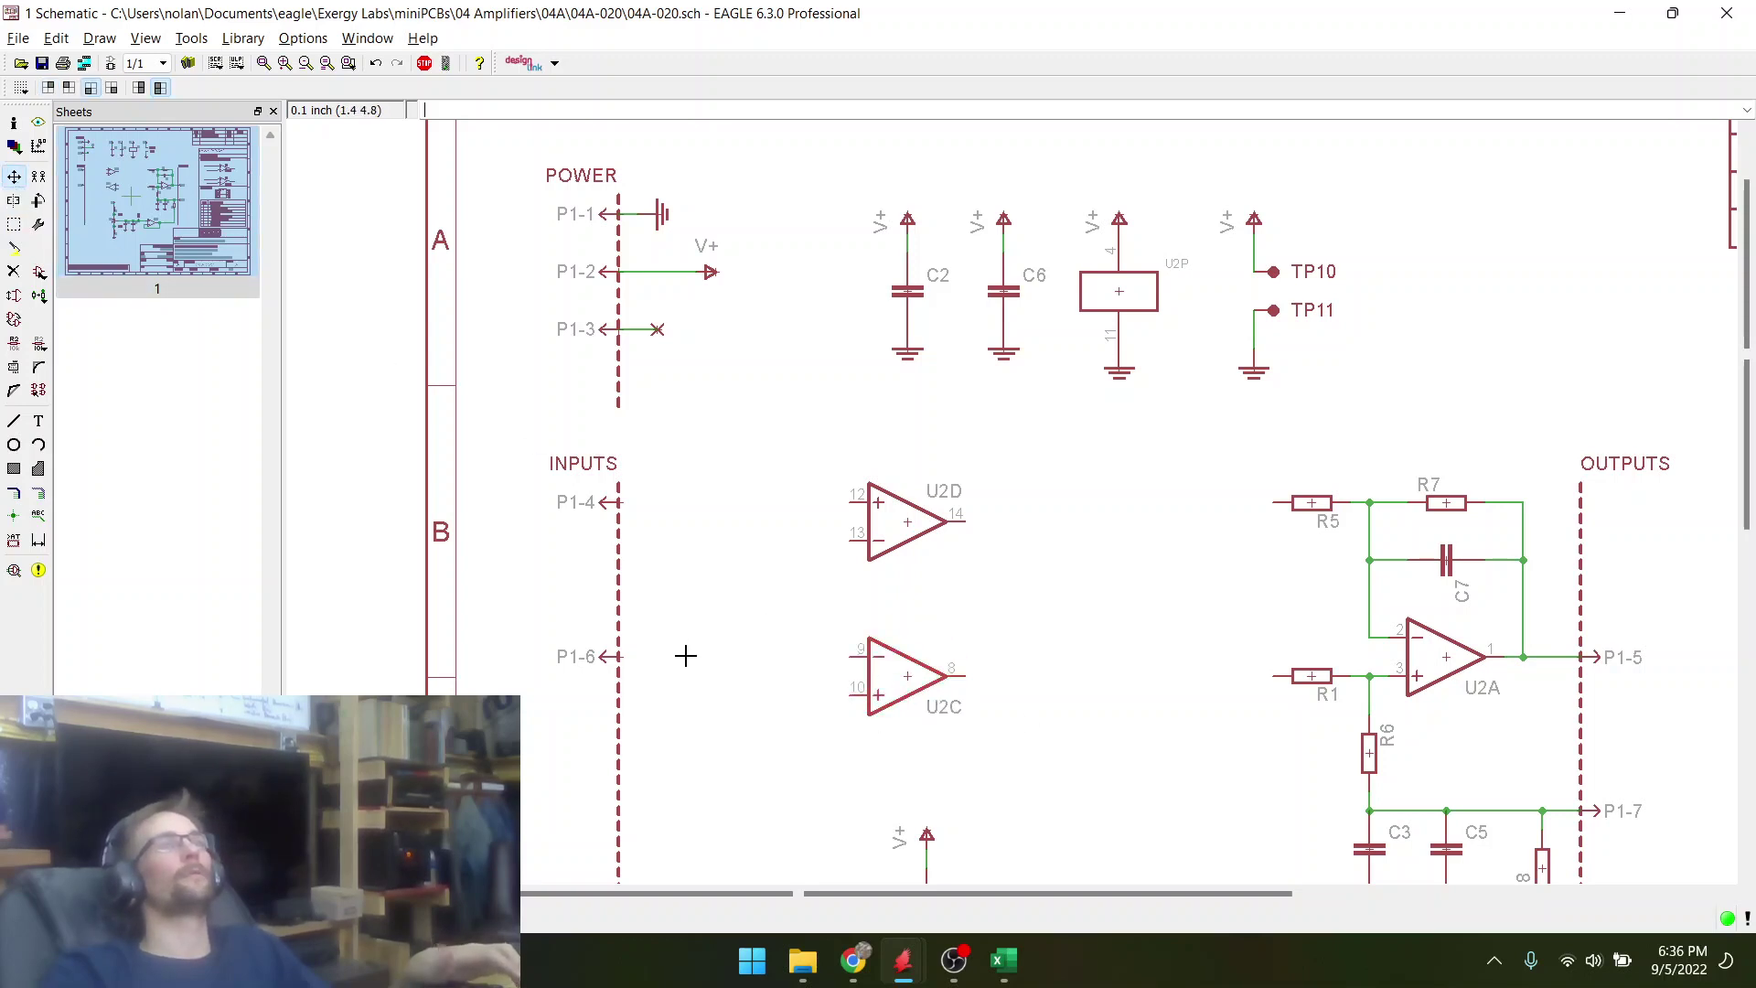
- Connect P1-6 to U2C's non-inverting input by touching it to the pin and moving it back level on the INPUTS line
click(611, 656)
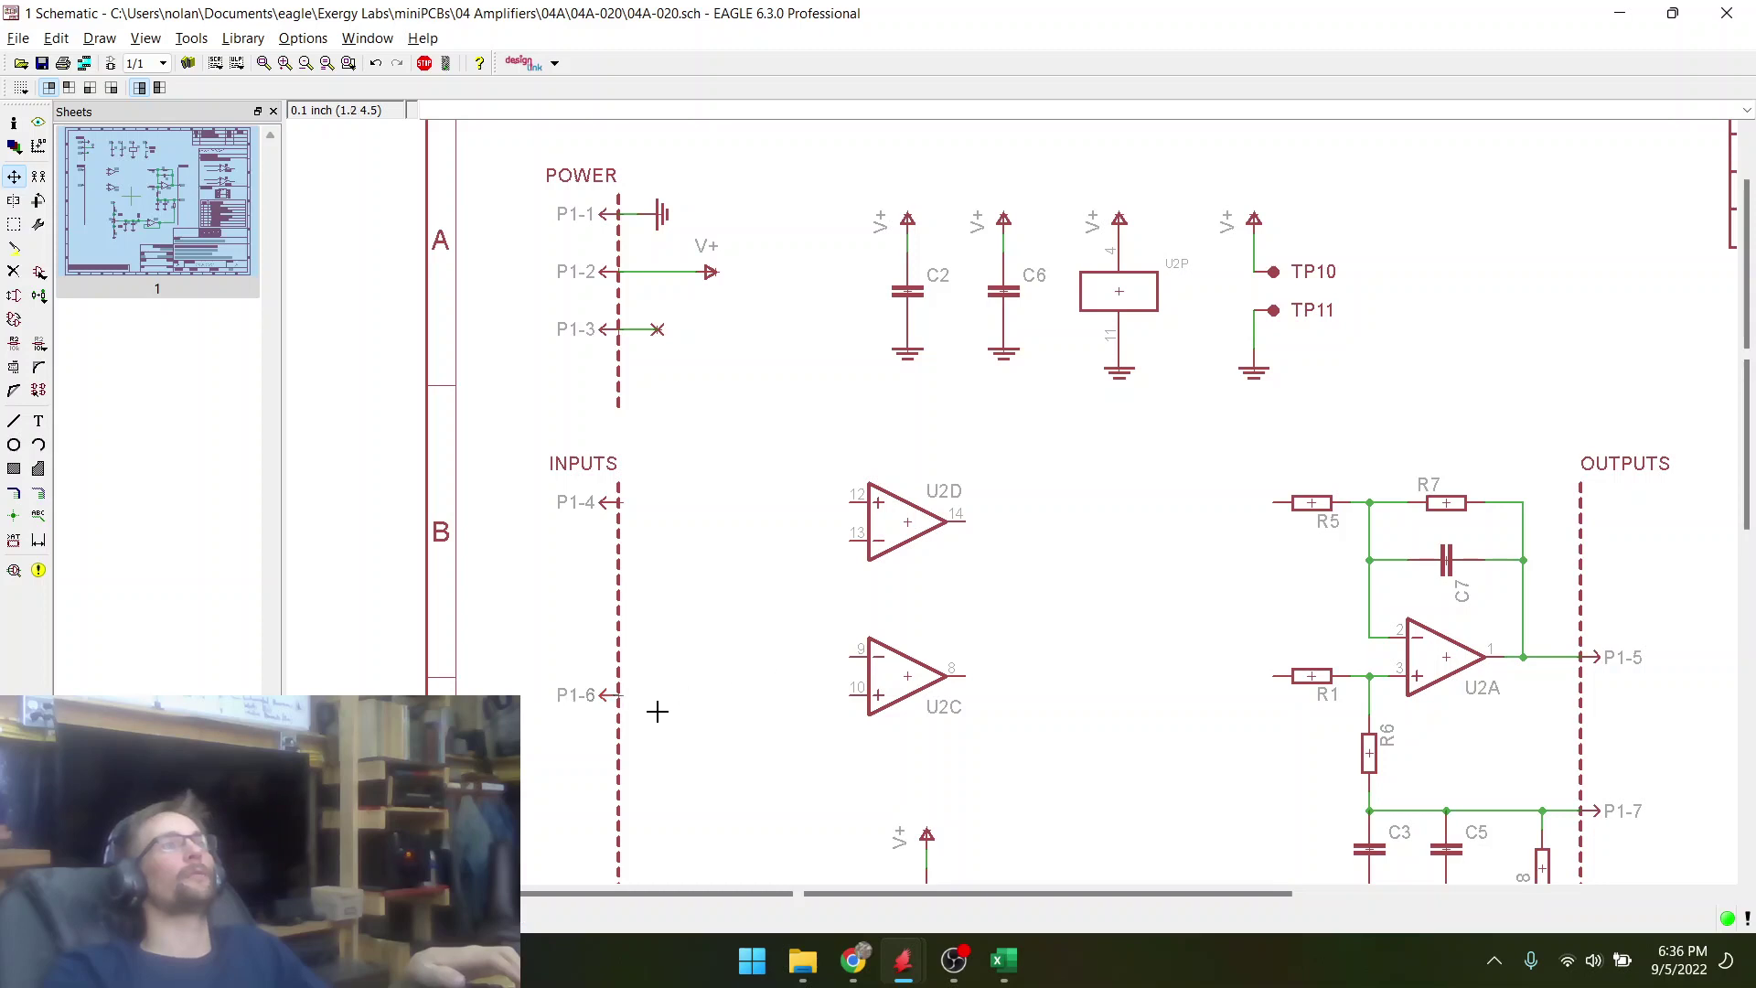
click(850, 695)
click(851, 695)
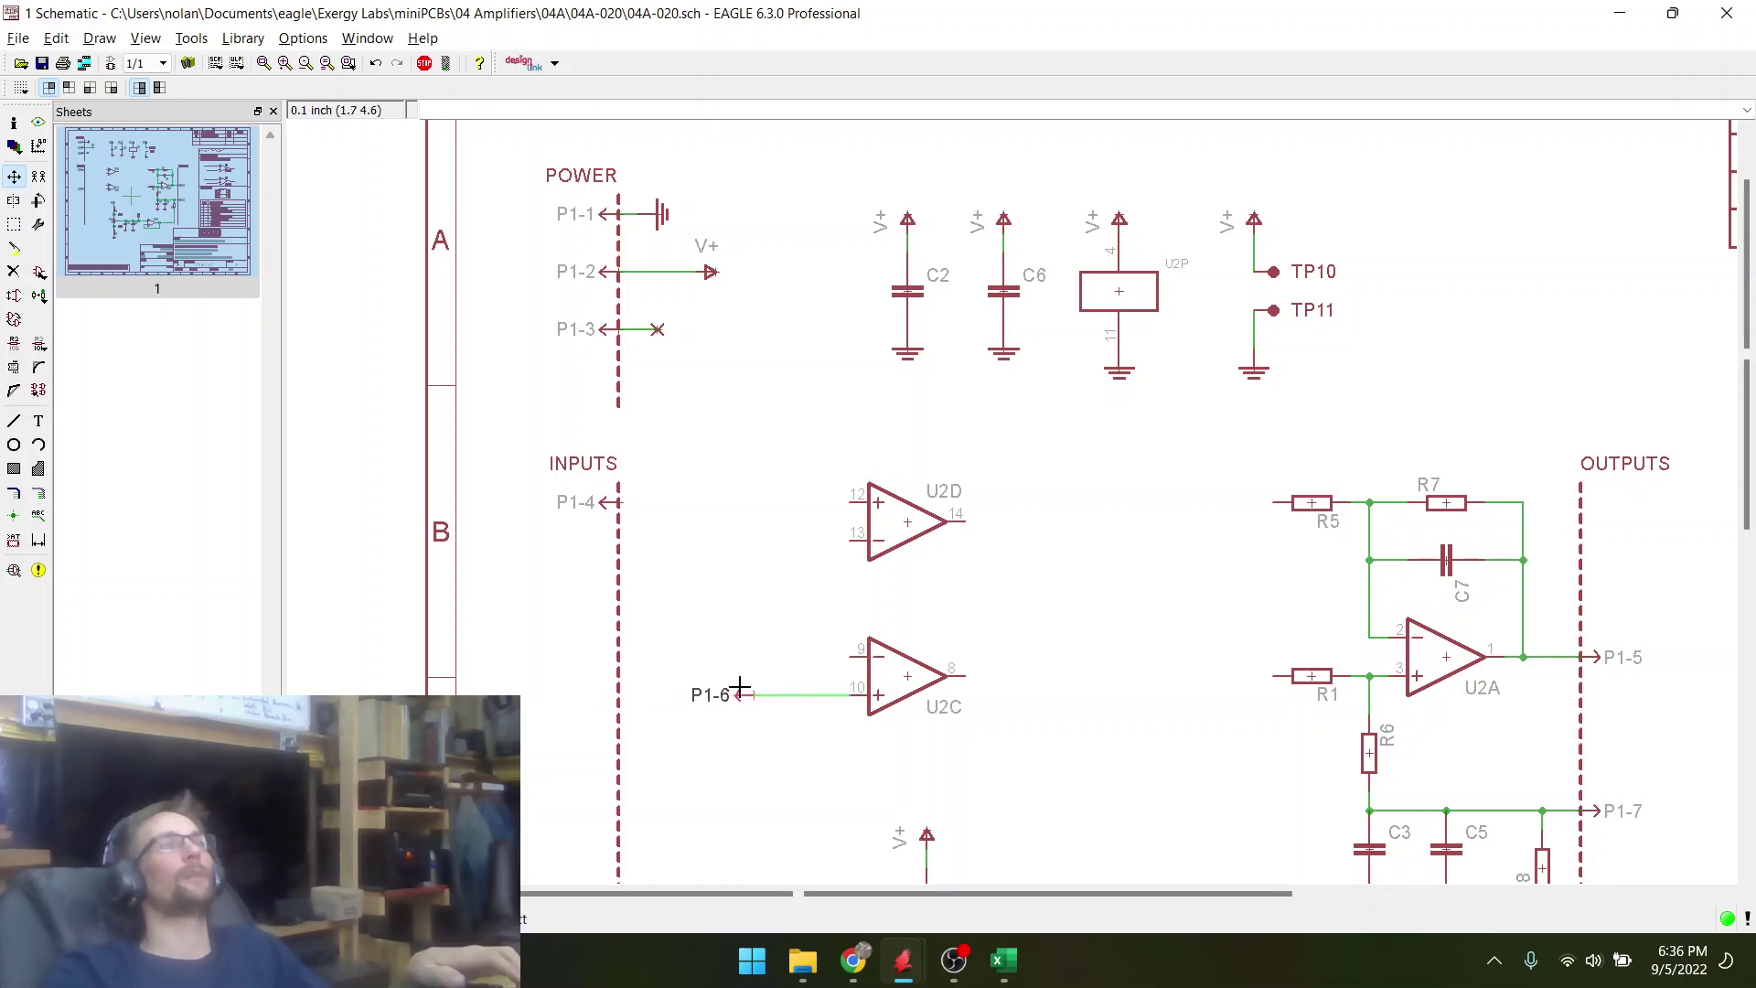
click(623, 719)
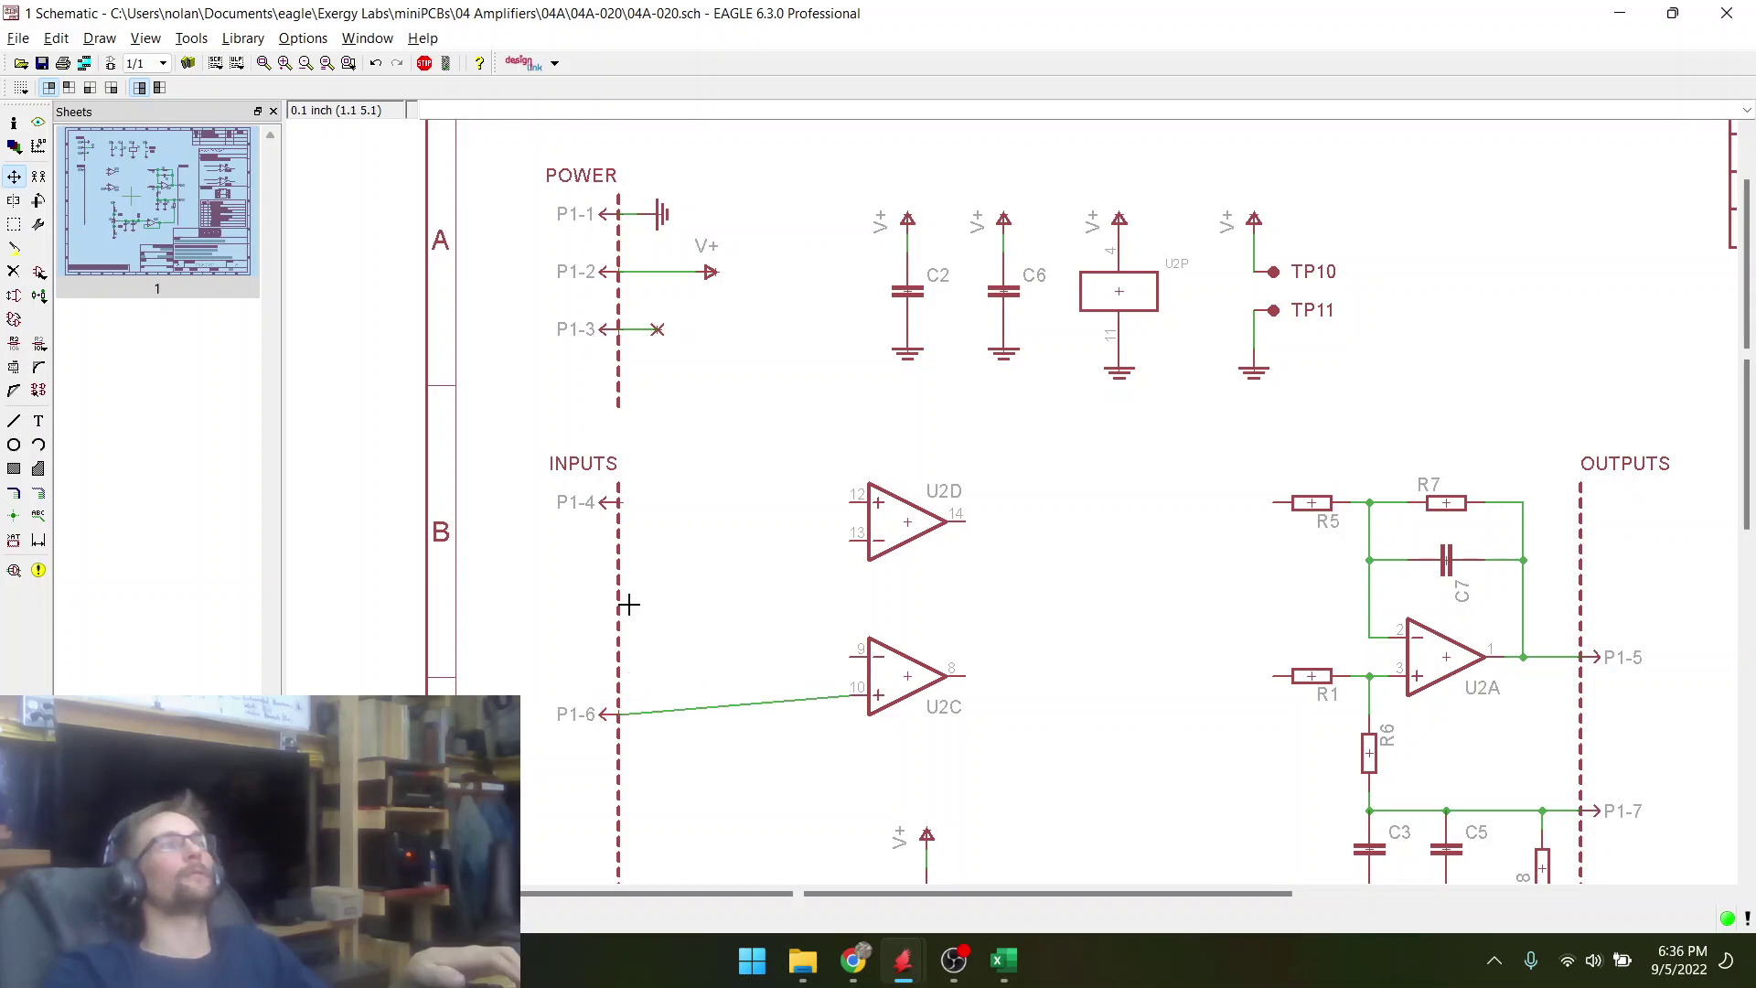
click(619, 712)
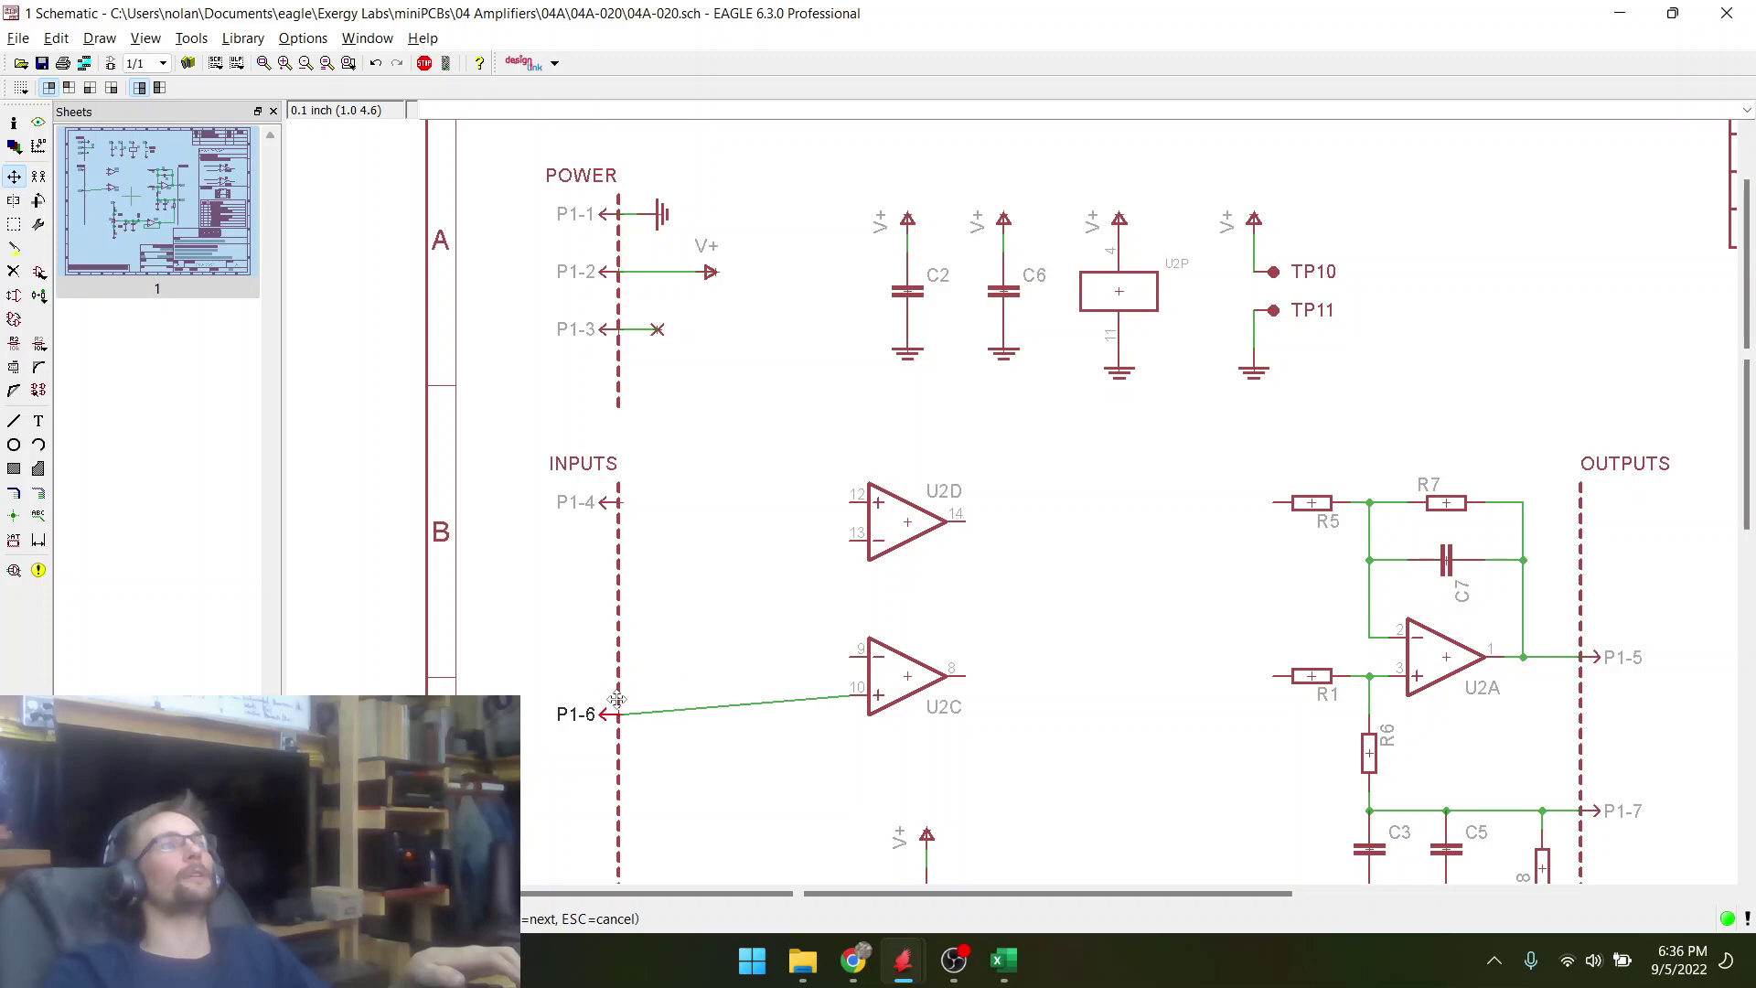
- Connect P1-4 to U2D's non-inverting input by touching it to the pin and moving it back to the INPUTS line
click(602, 503)
scroll(856, 503, up, 4)
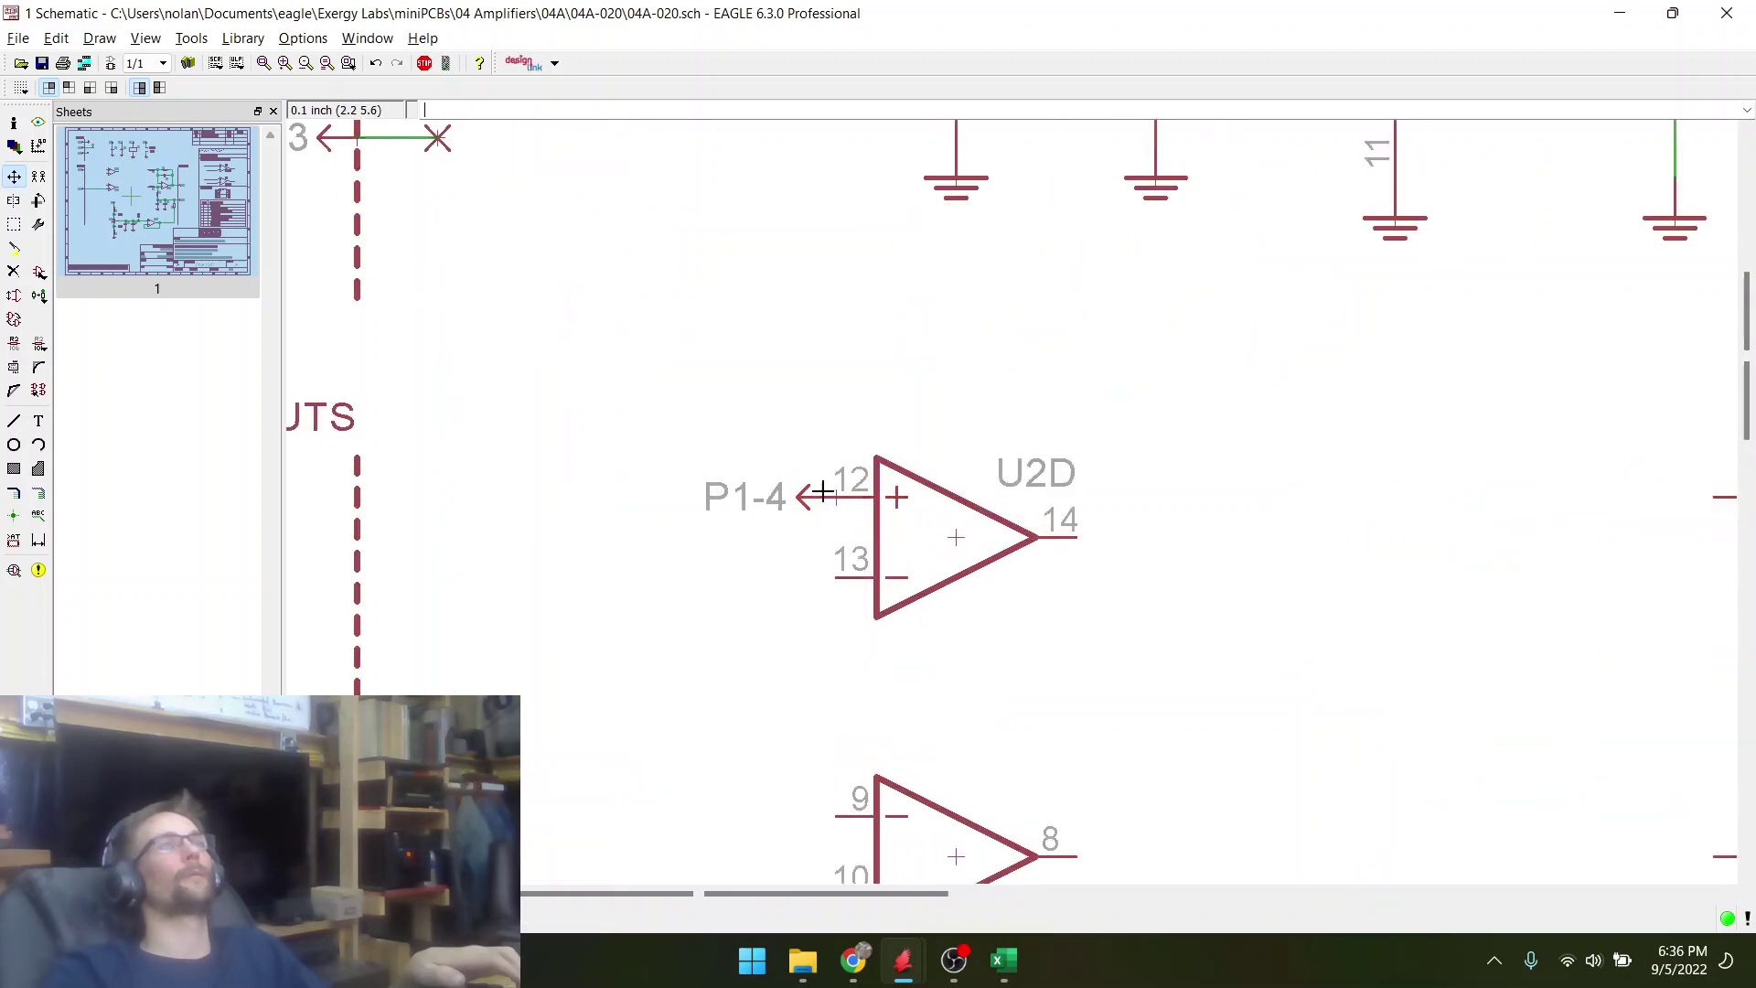
click(370, 497)
scroll(607, 498, down, 4)
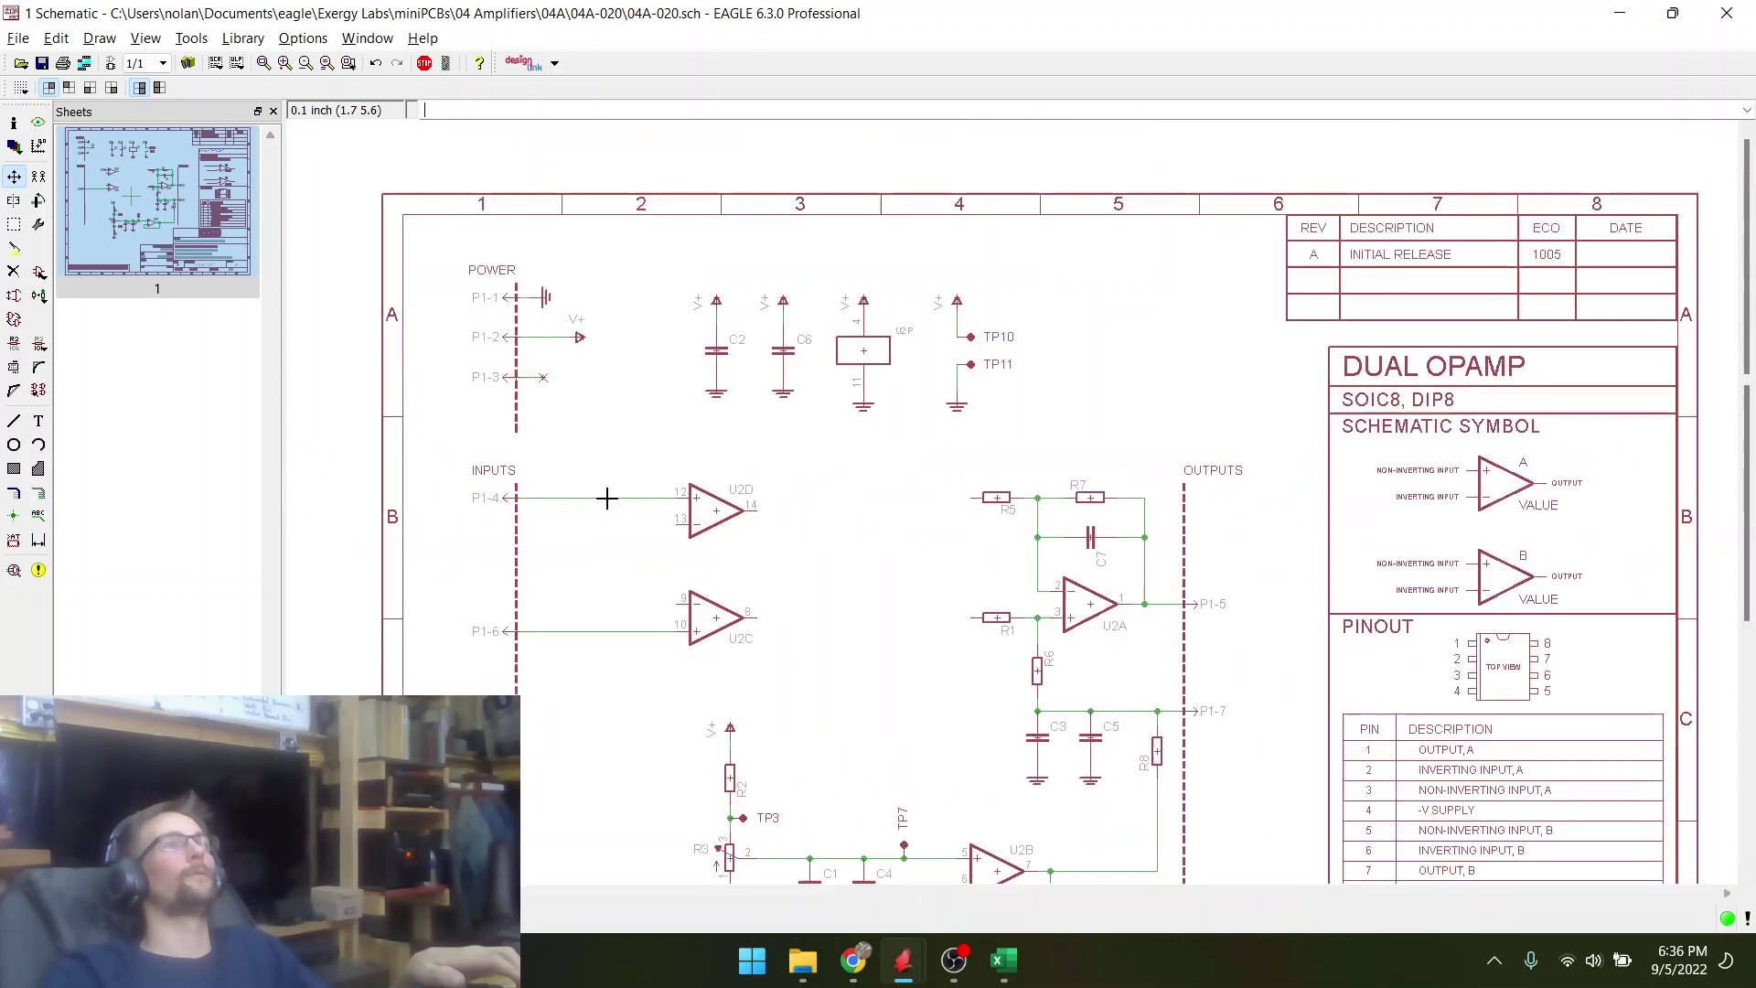
scroll(640, 581, up, 3)
scroll(705, 572, down, 3)
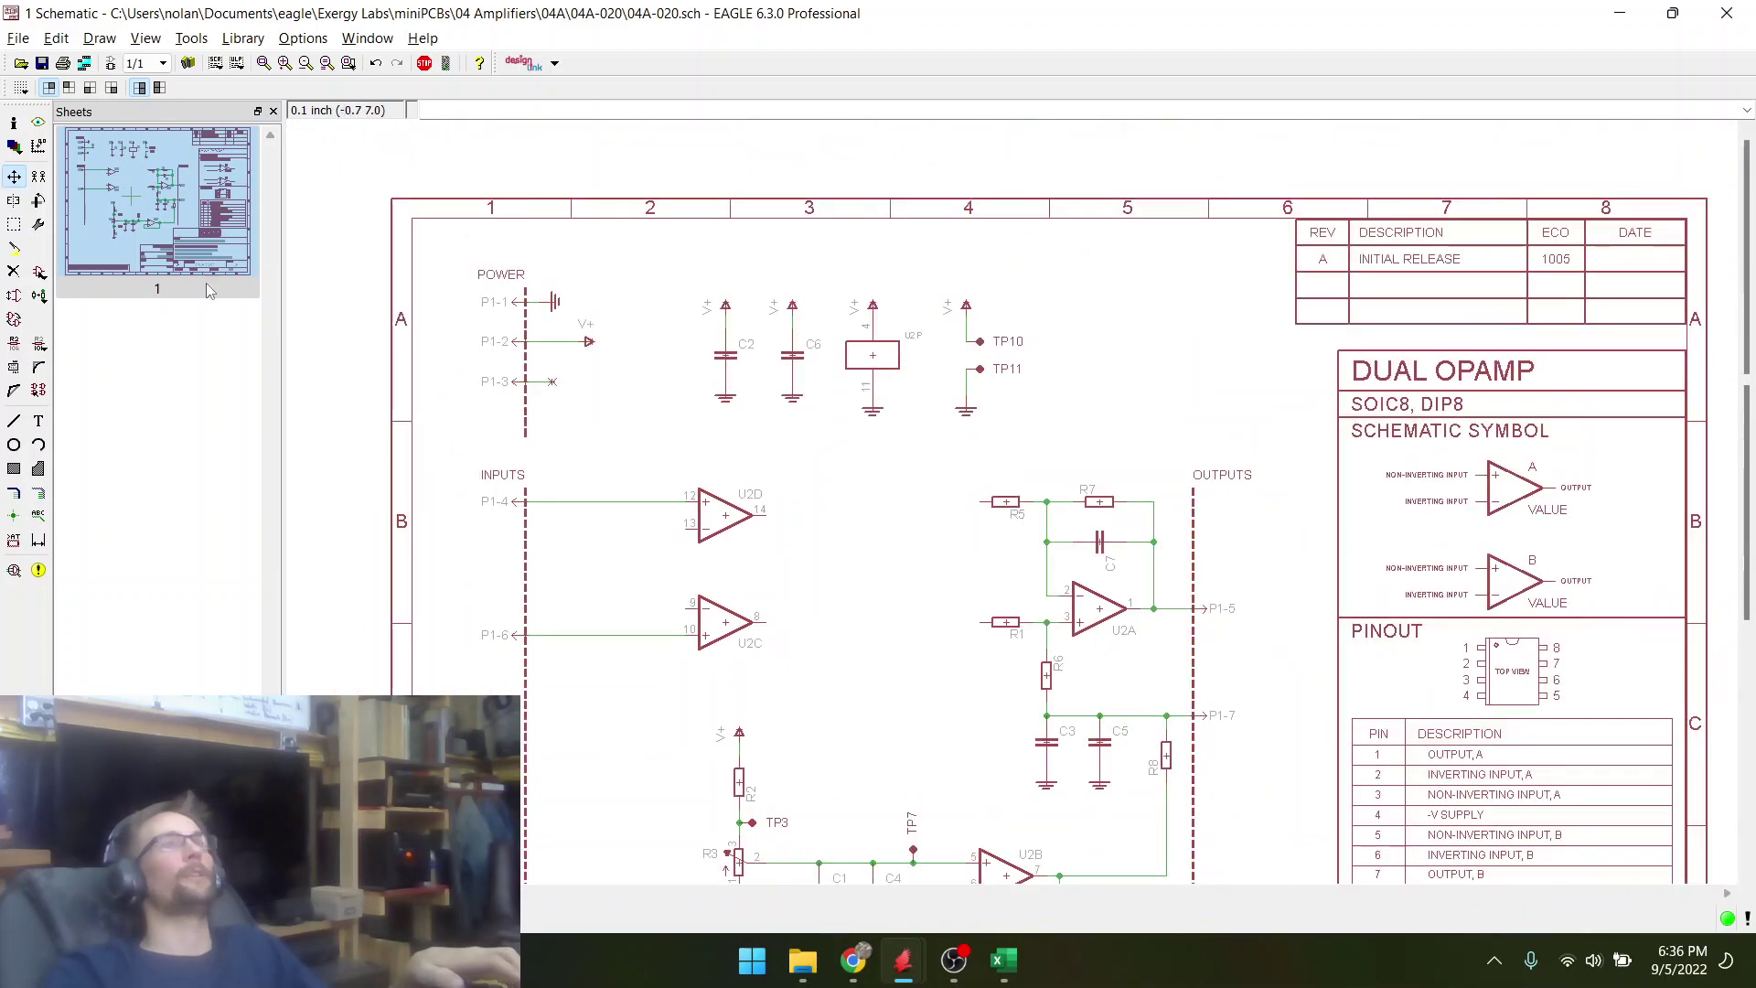
- Copy resistor R5 and place the copy horizontally between U2D and U2C, checking the browser's instrumentation amplifier diagram
key(alt+Tab)
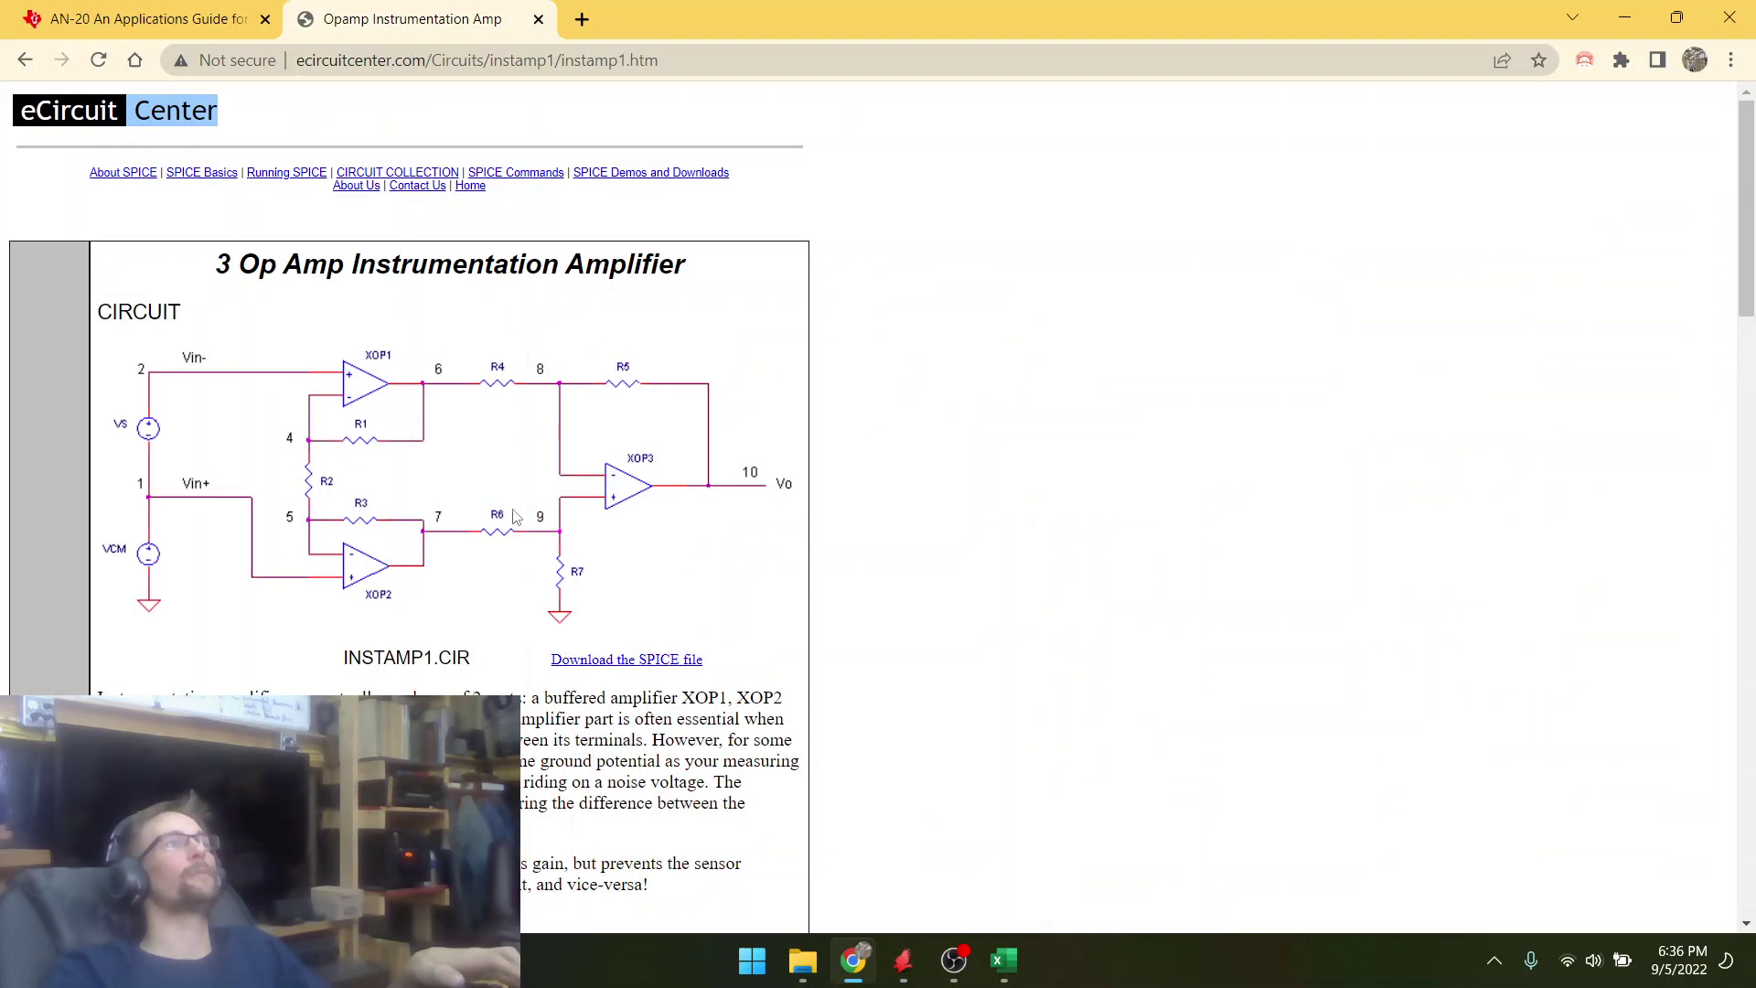
key(alt+Tab)
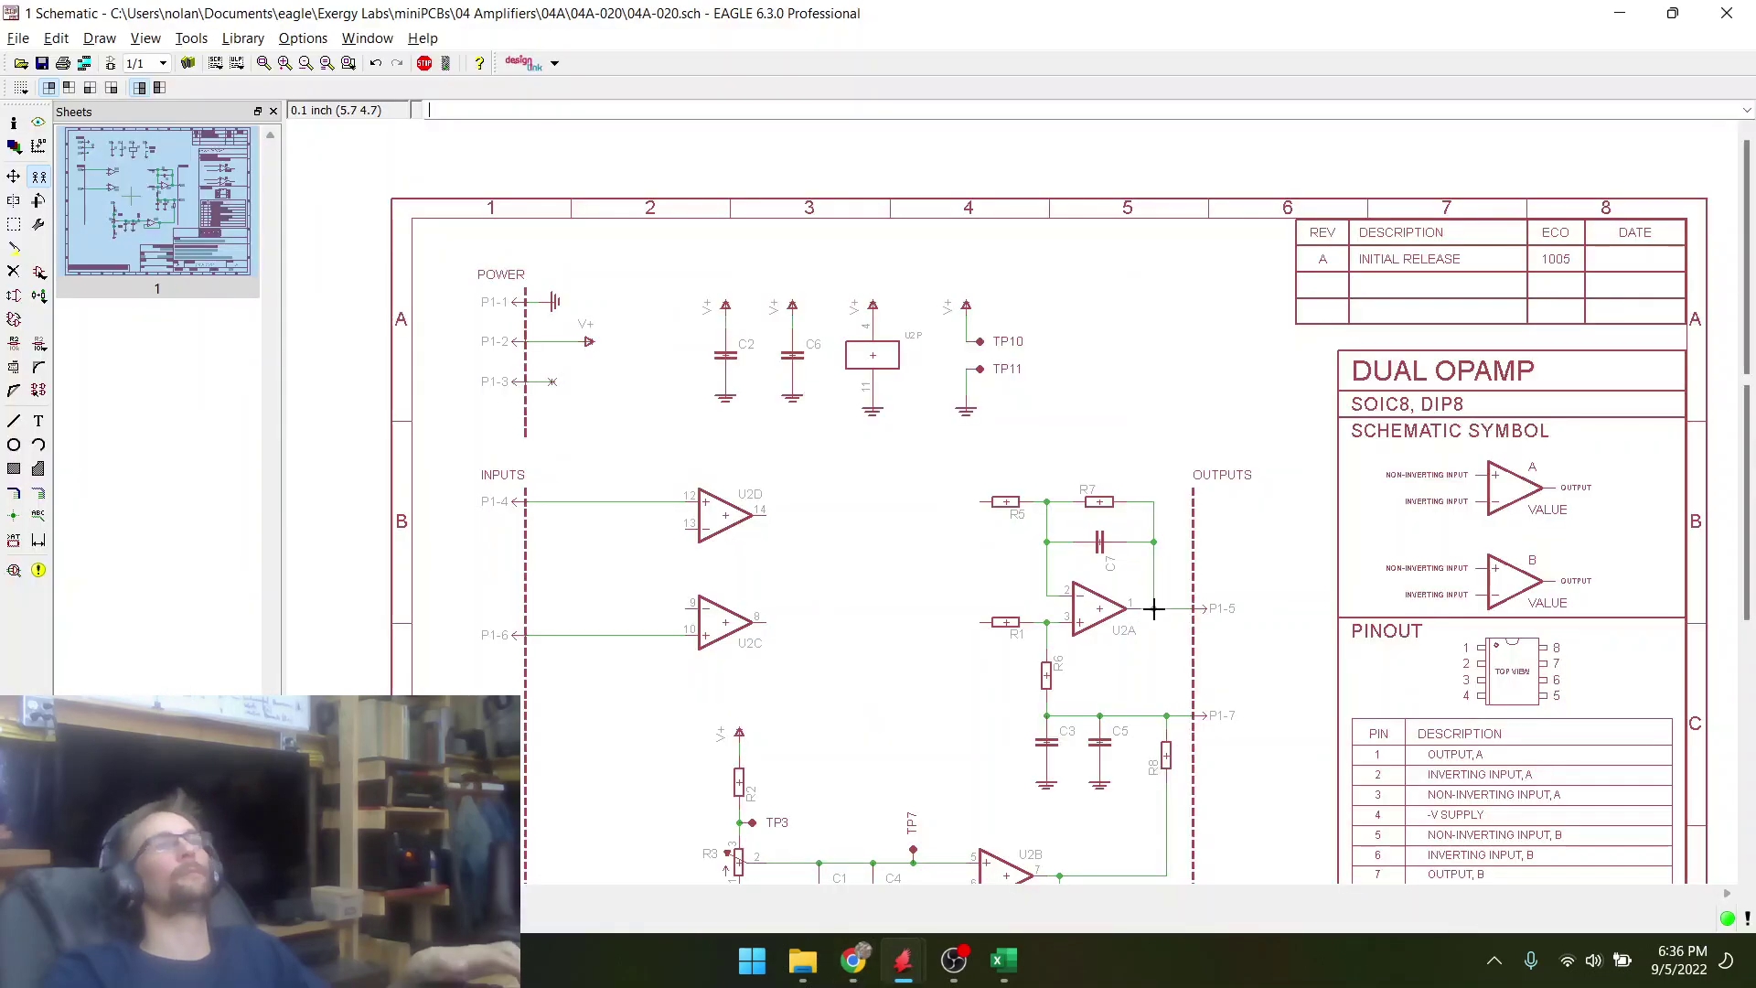
click(1008, 494)
scroll(860, 530, up, 3)
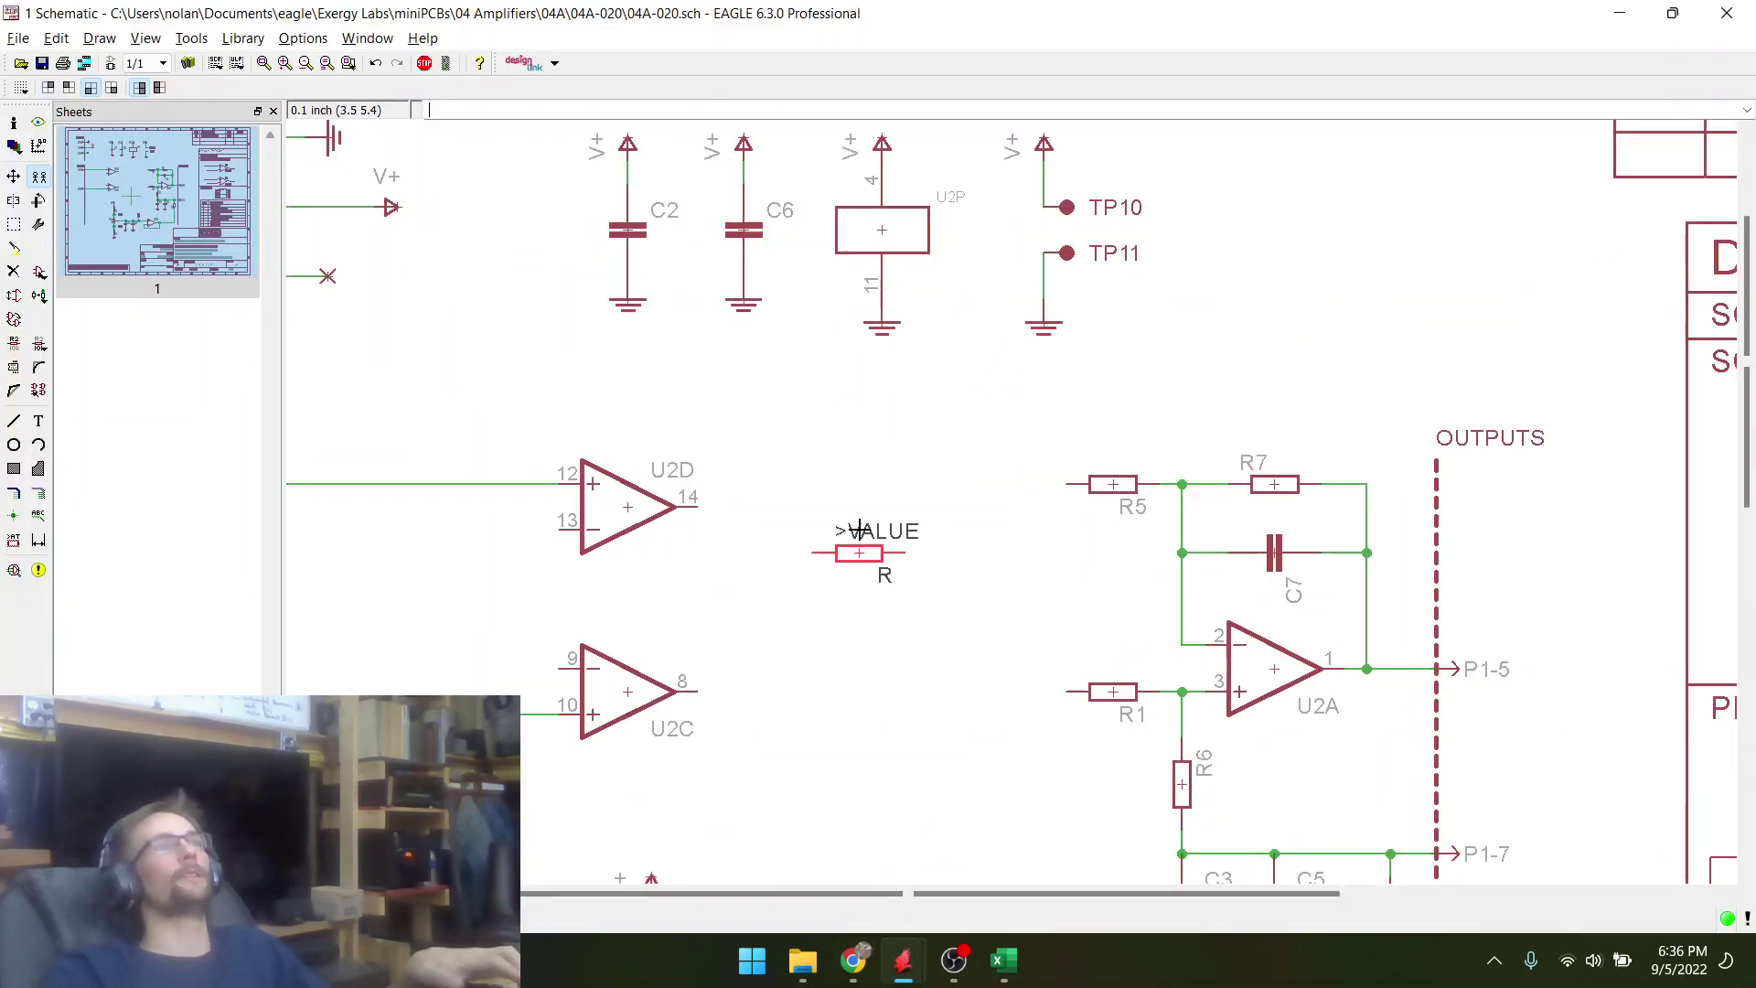
key(alt+Tab)
key(alt+Tab)
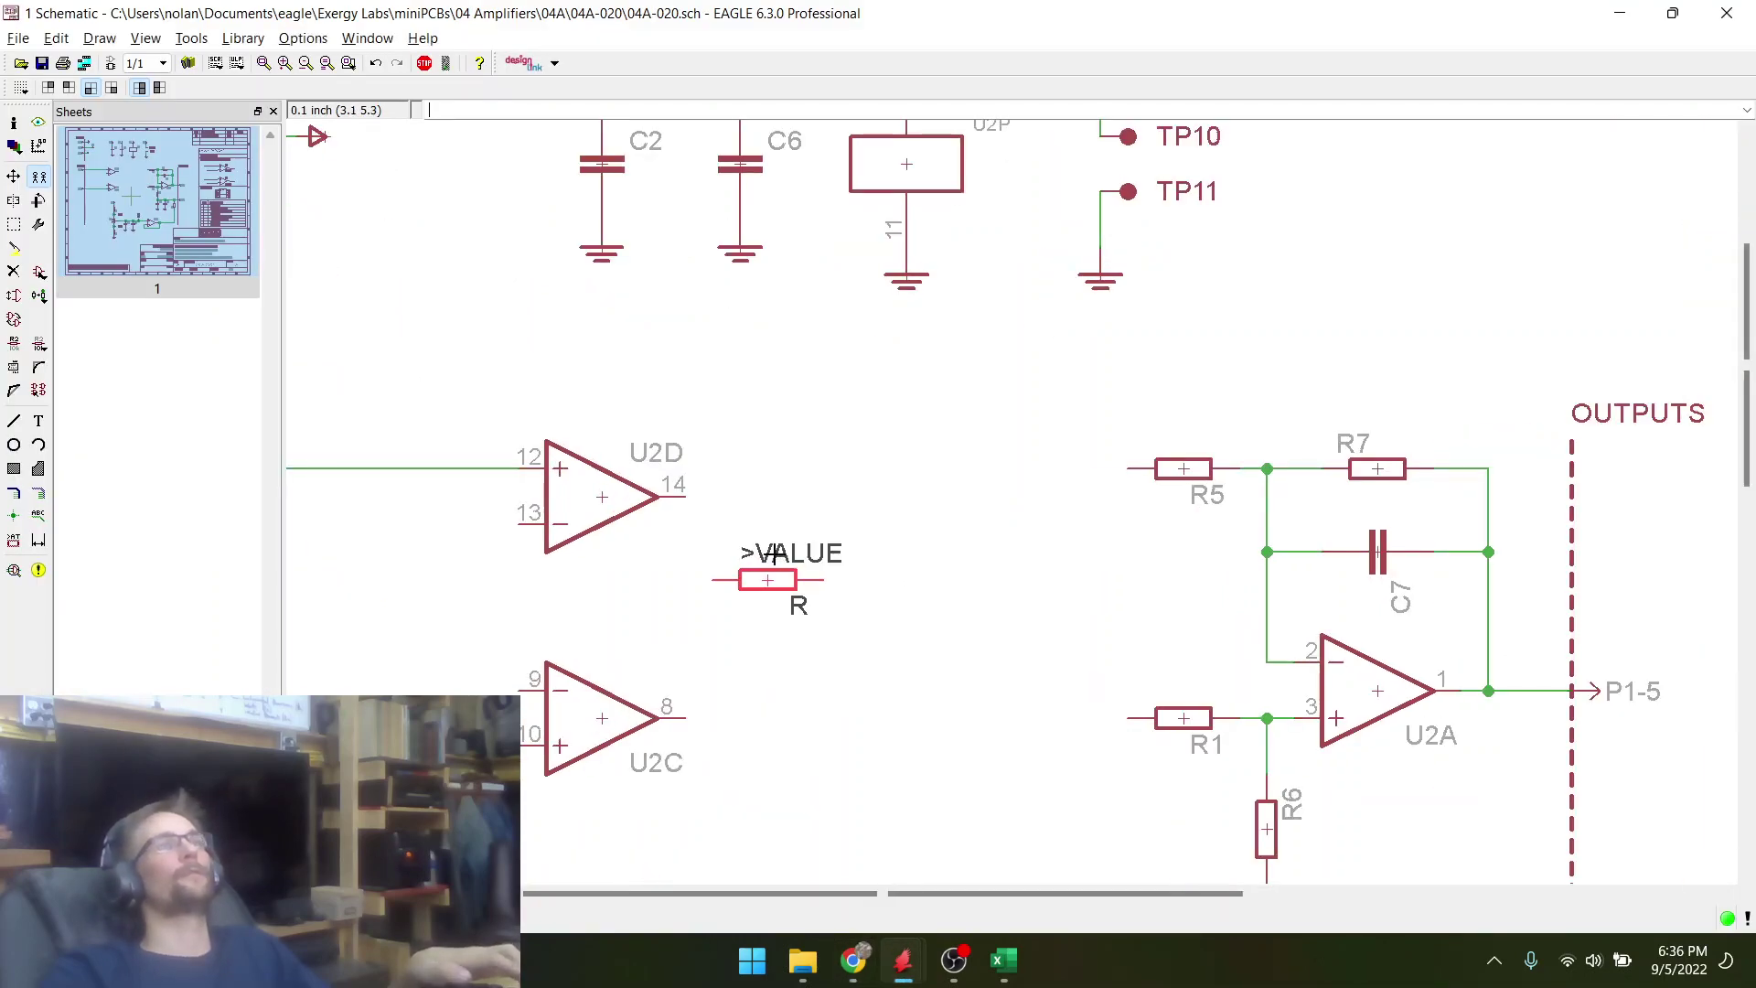
key(alt+Tab)
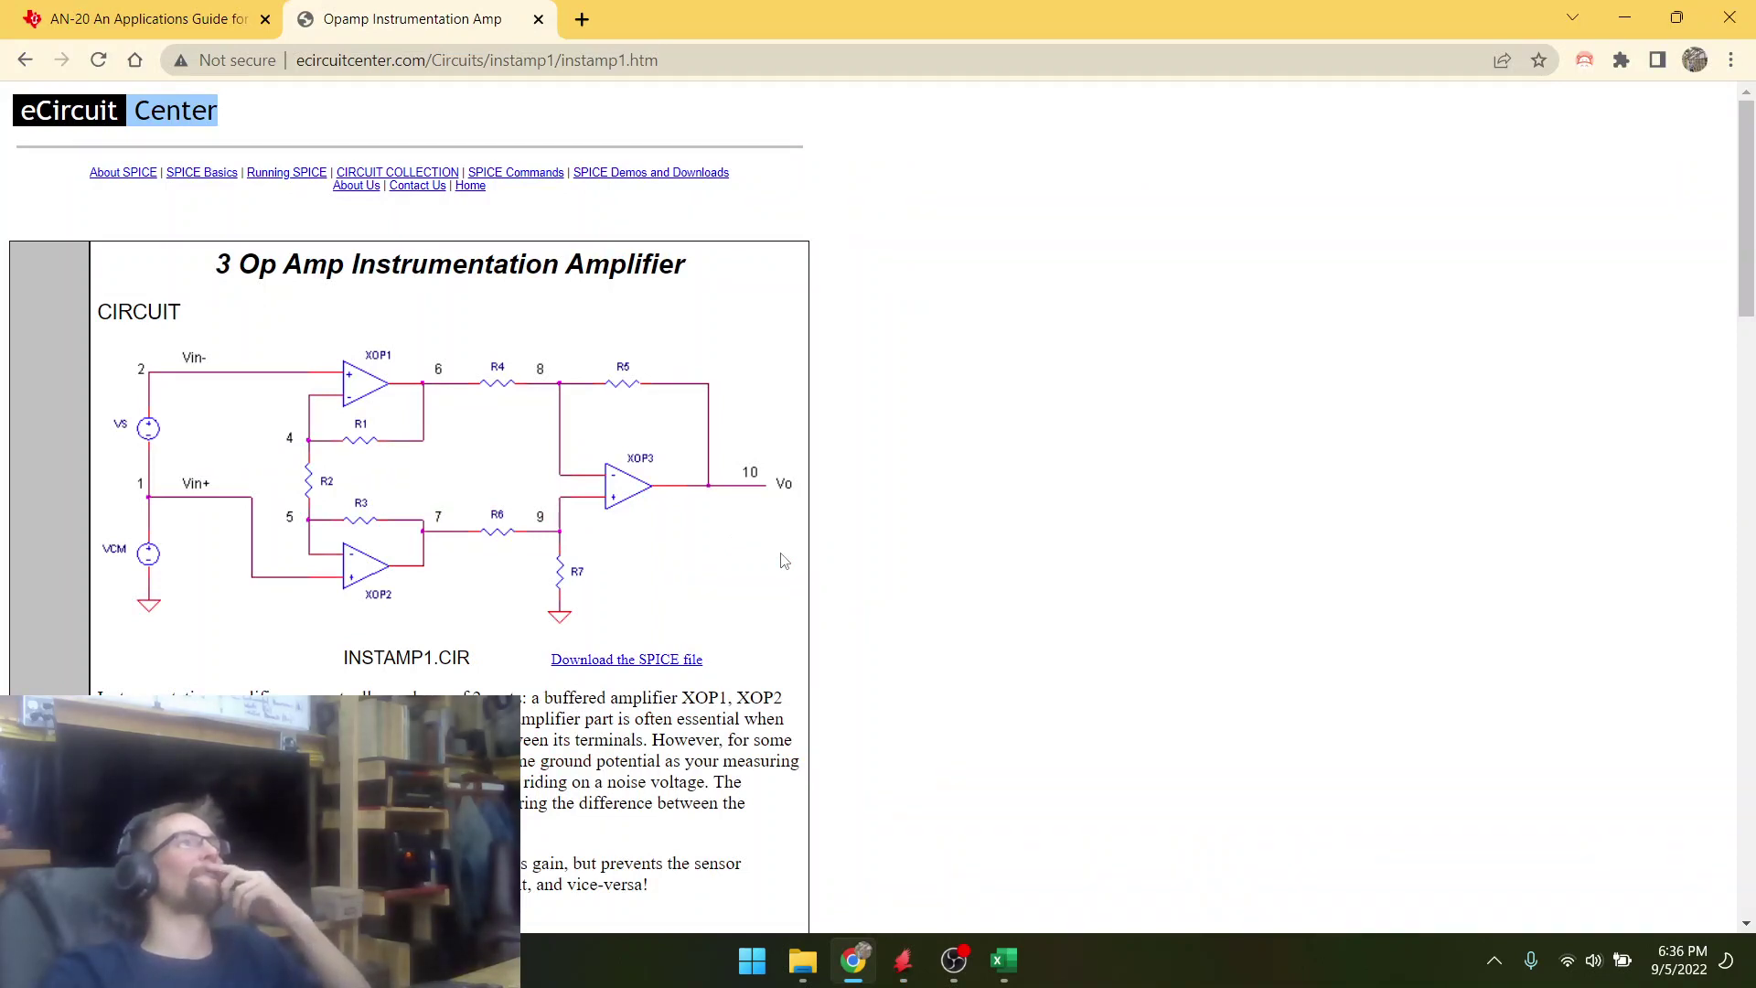
scroll(823, 459, down, 3)
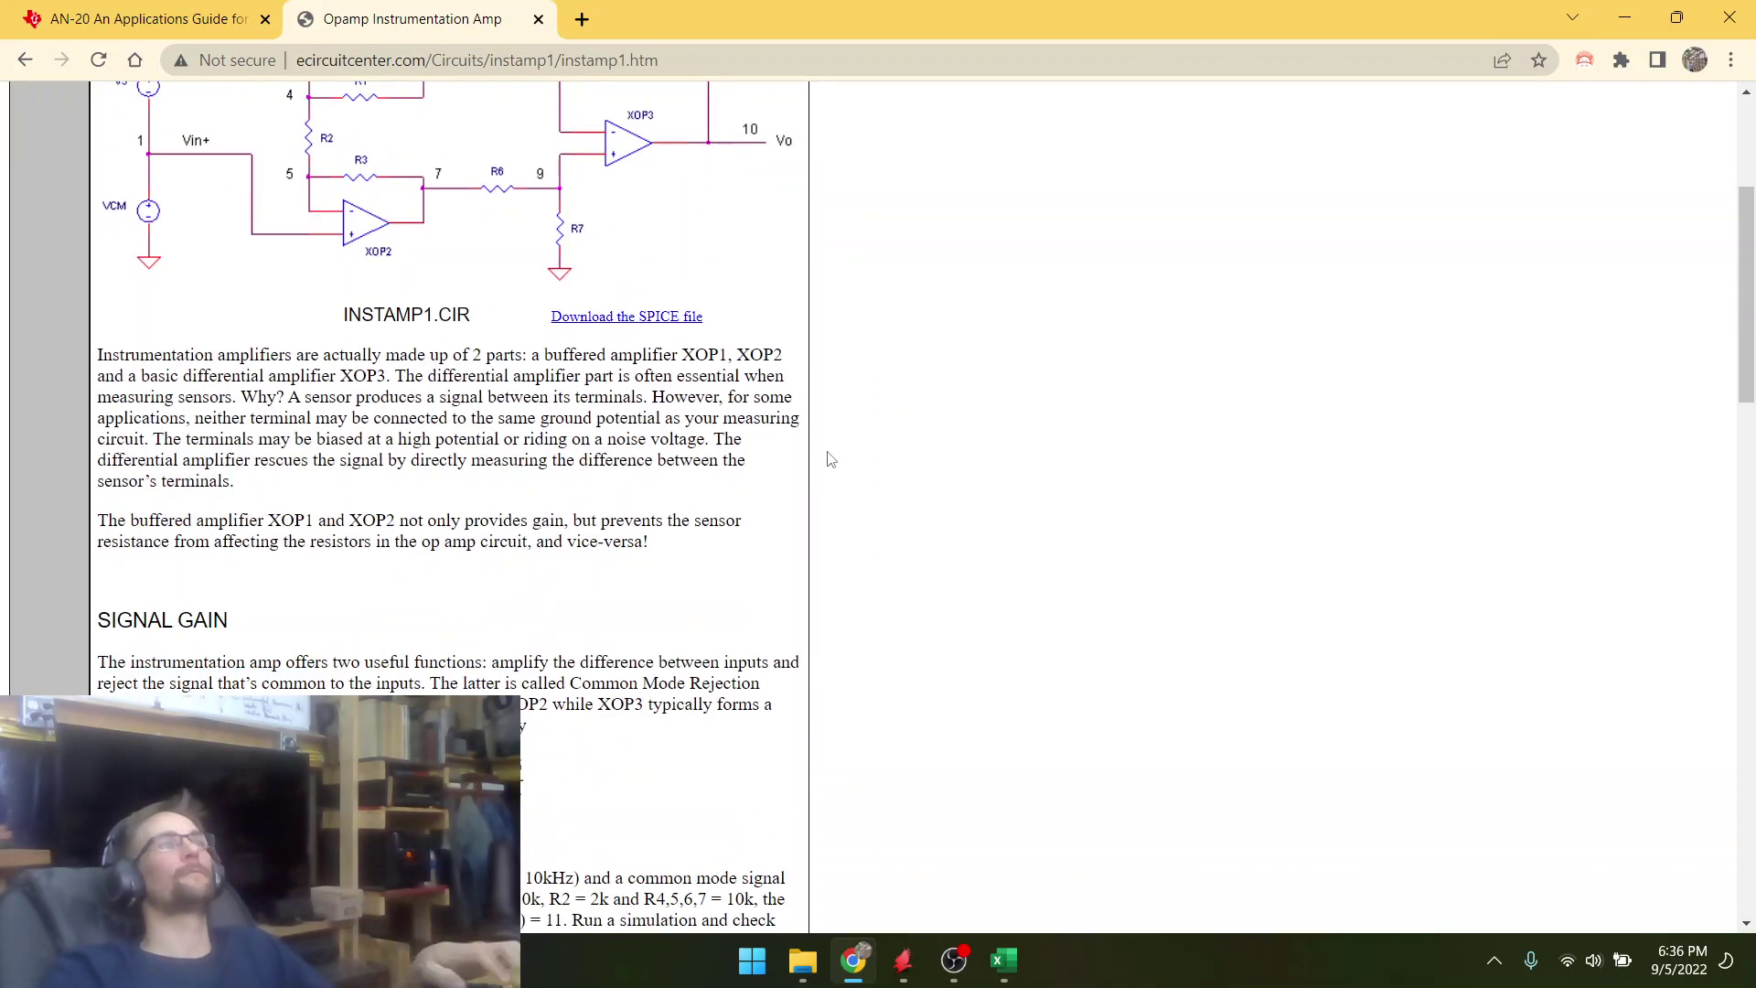
key(alt+Tab)
scroll(824, 448, down, 1)
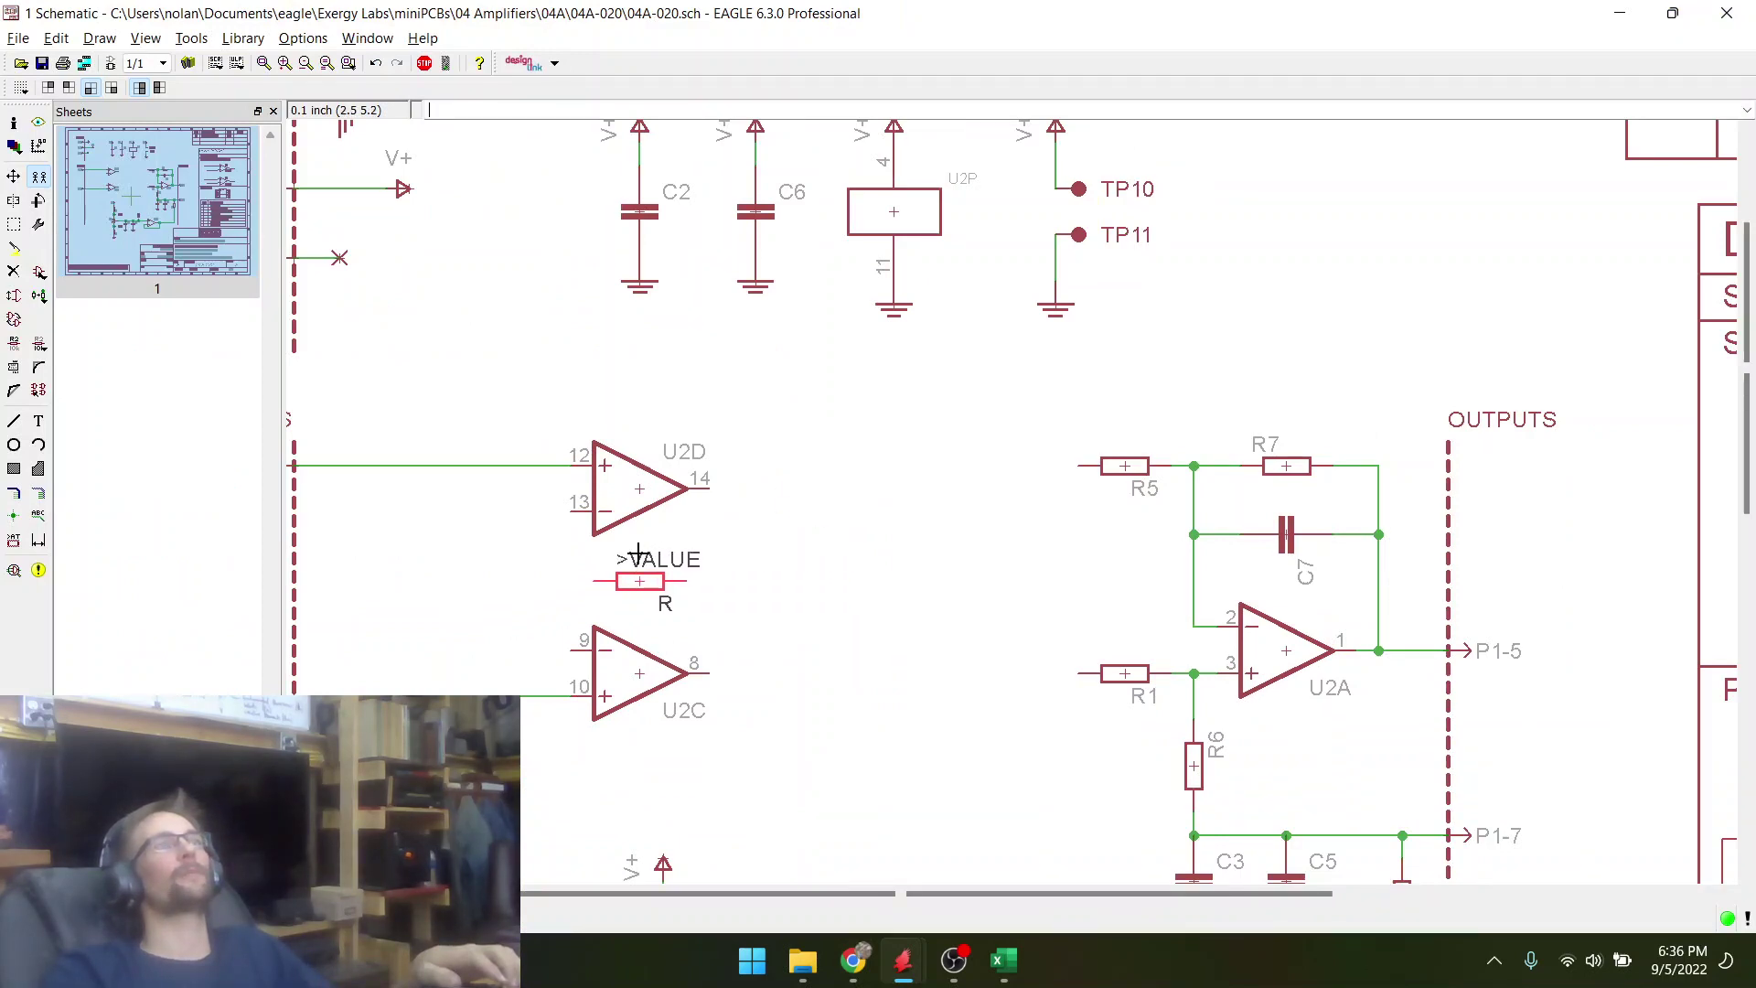
scroll(638, 552, down, 2)
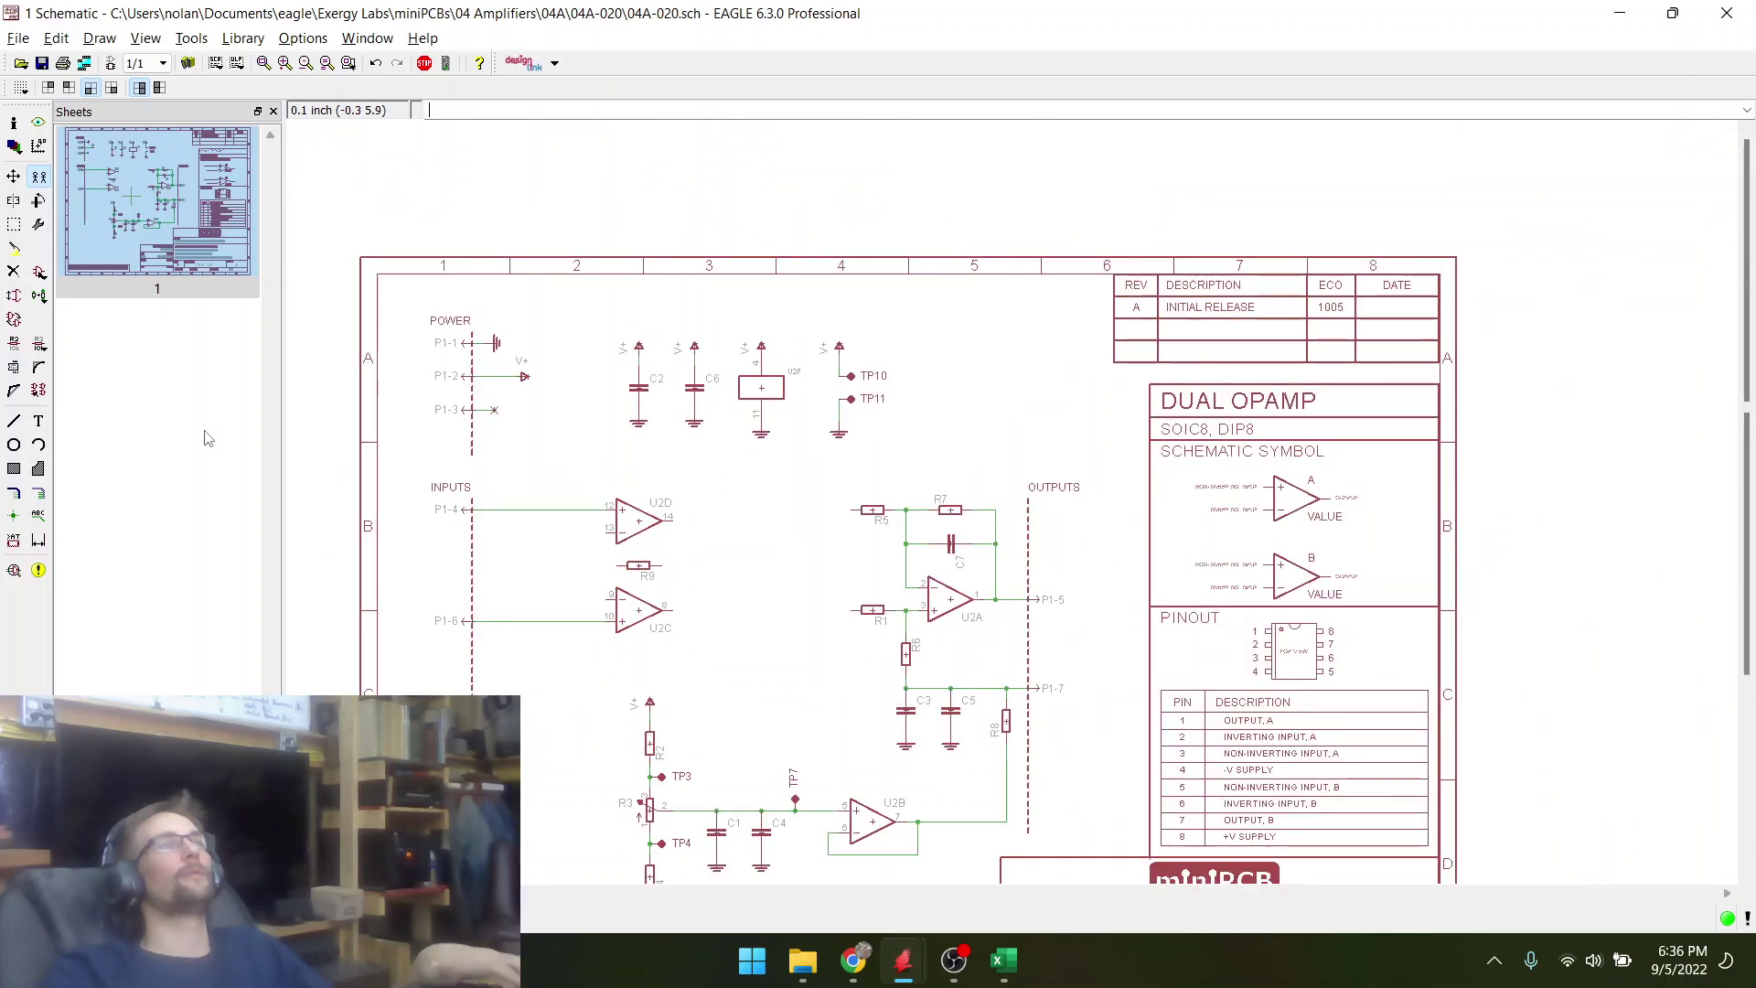
click(14, 226)
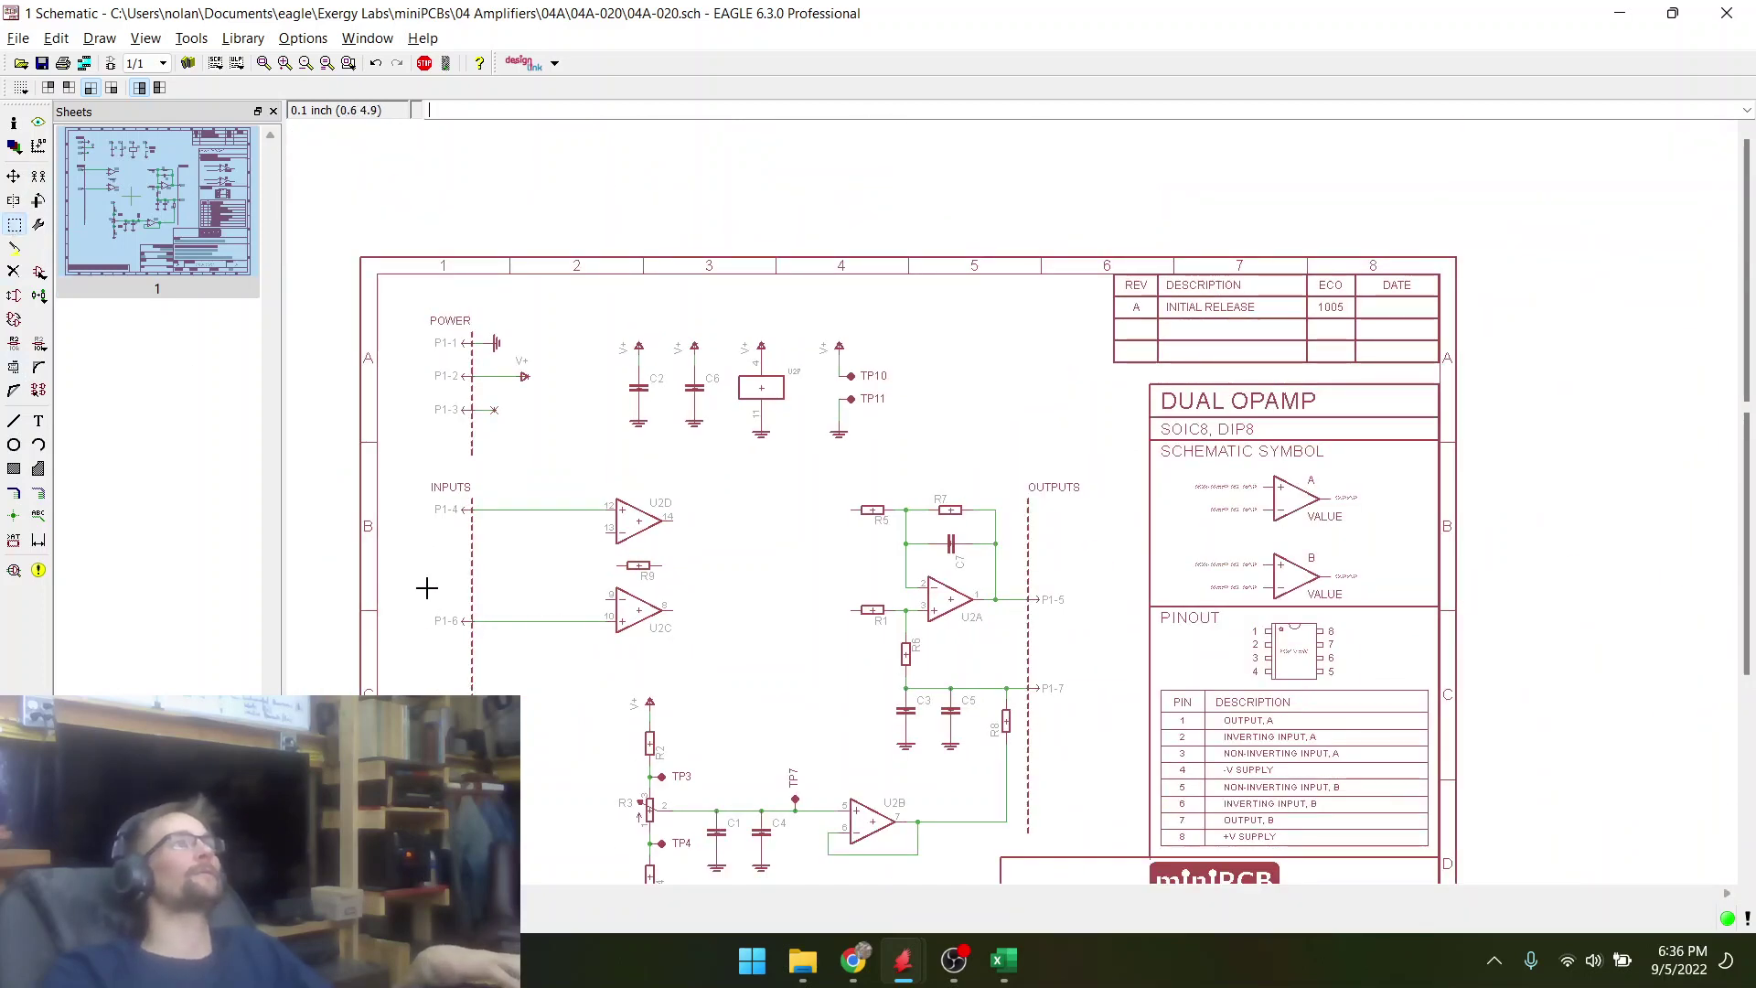
drag(427, 588, 713, 646)
right_click(648, 612)
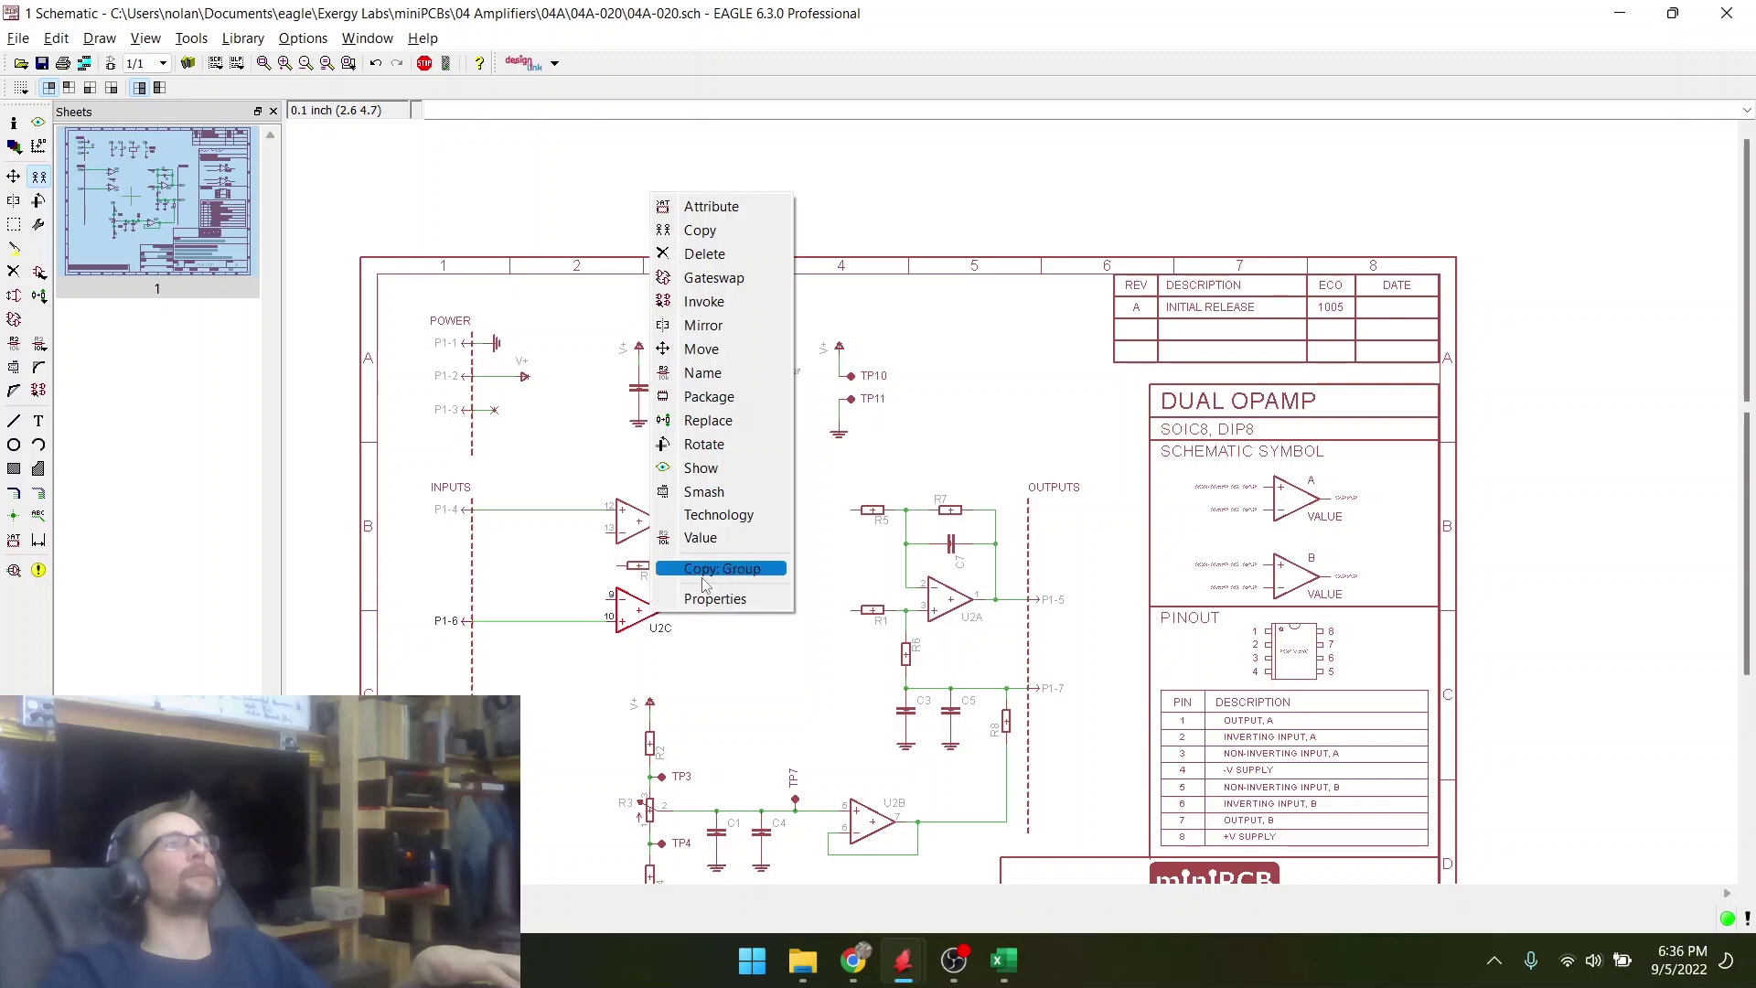
click(703, 569)
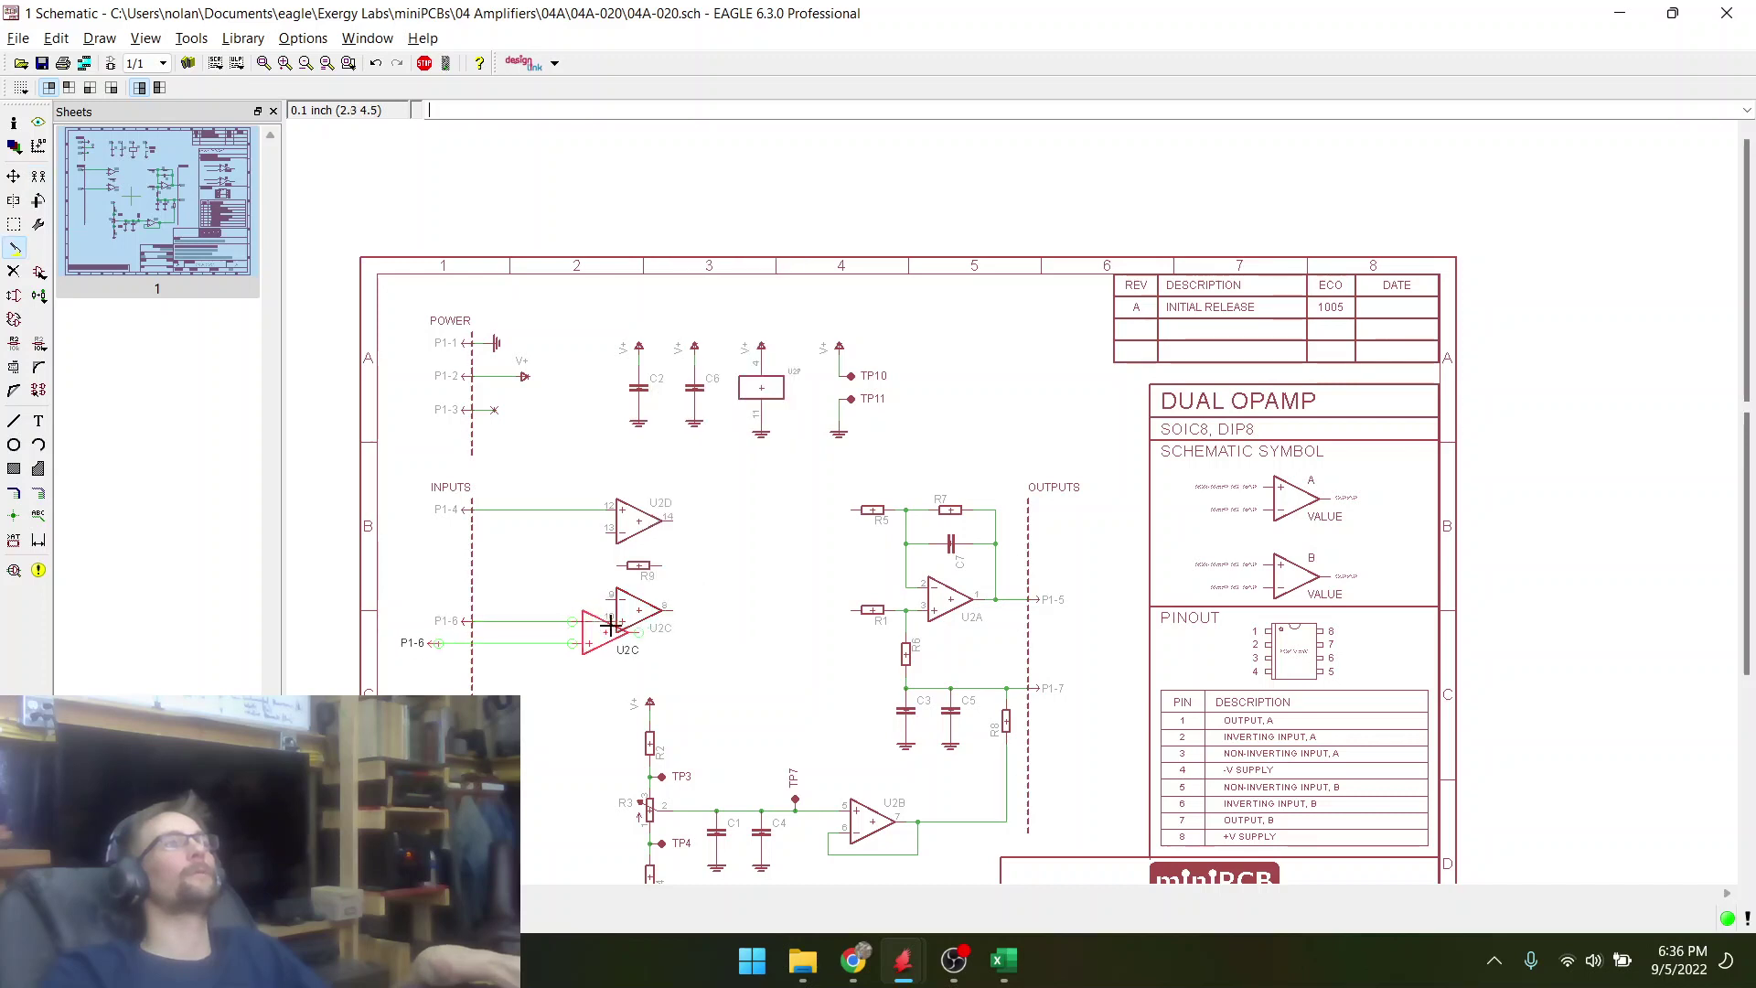
click(14, 178)
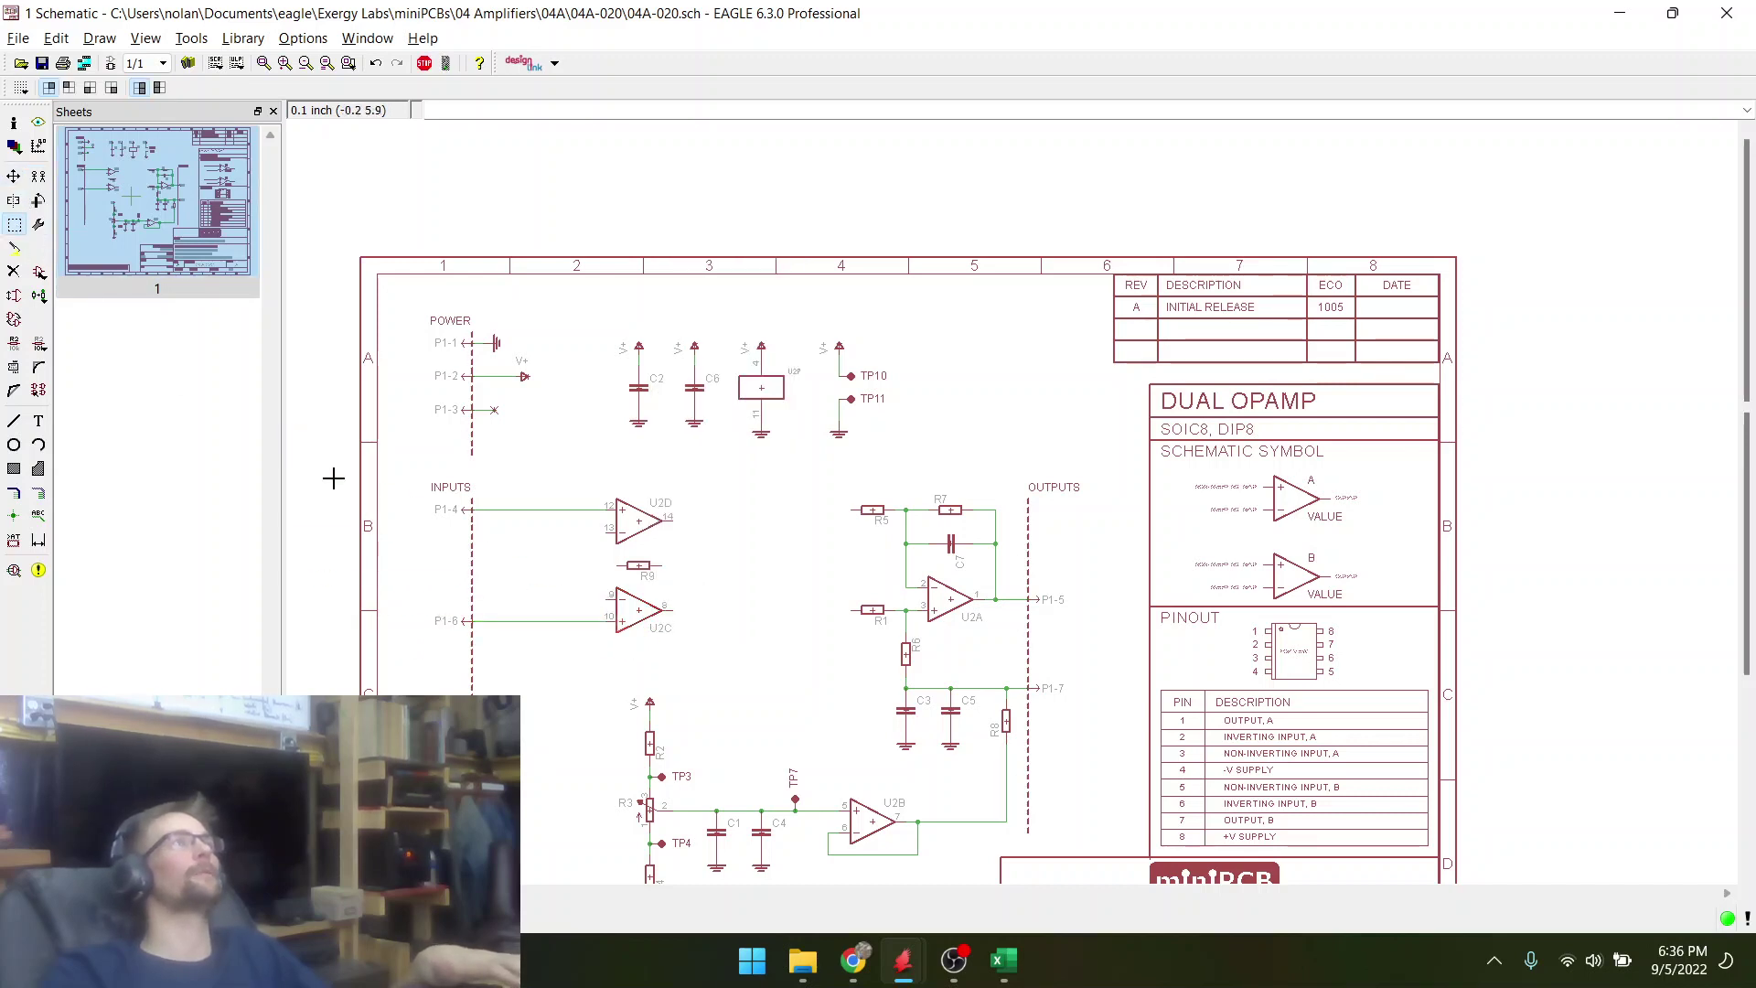
- Group U2C with its P1-6 input line and move the group straight down about 0.5 inch, widening the gap below R9
drag(460, 601, 723, 645)
right_click(686, 572)
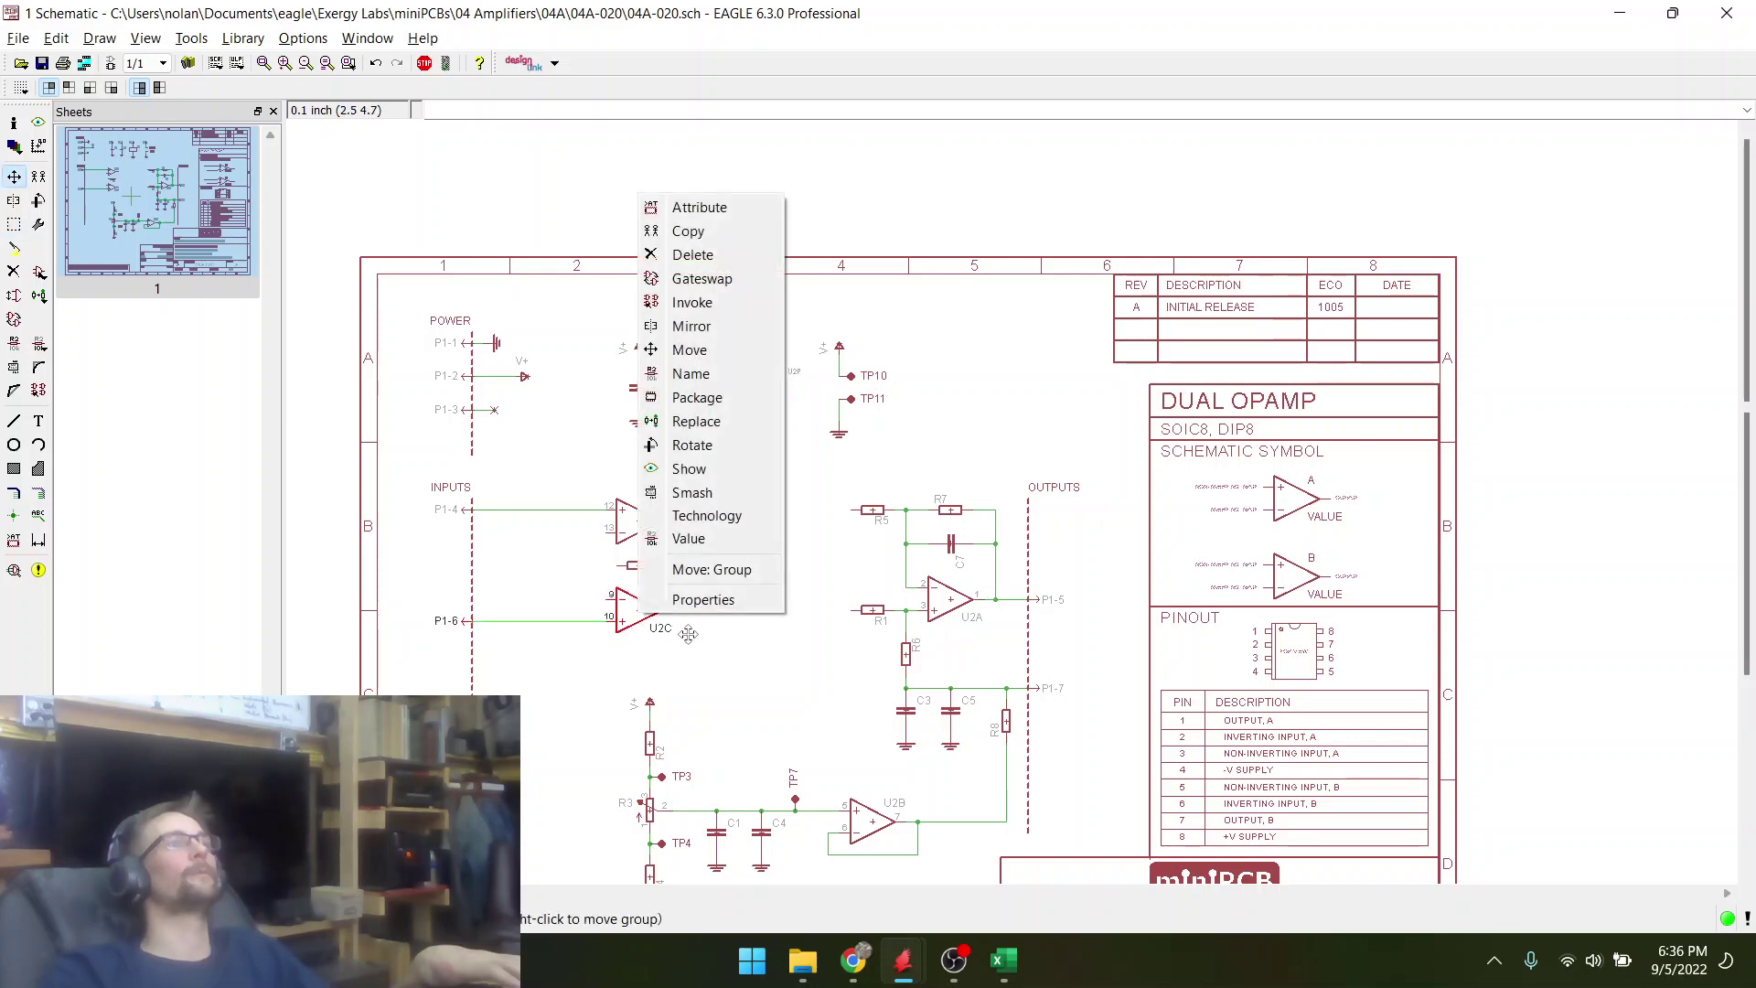
click(688, 569)
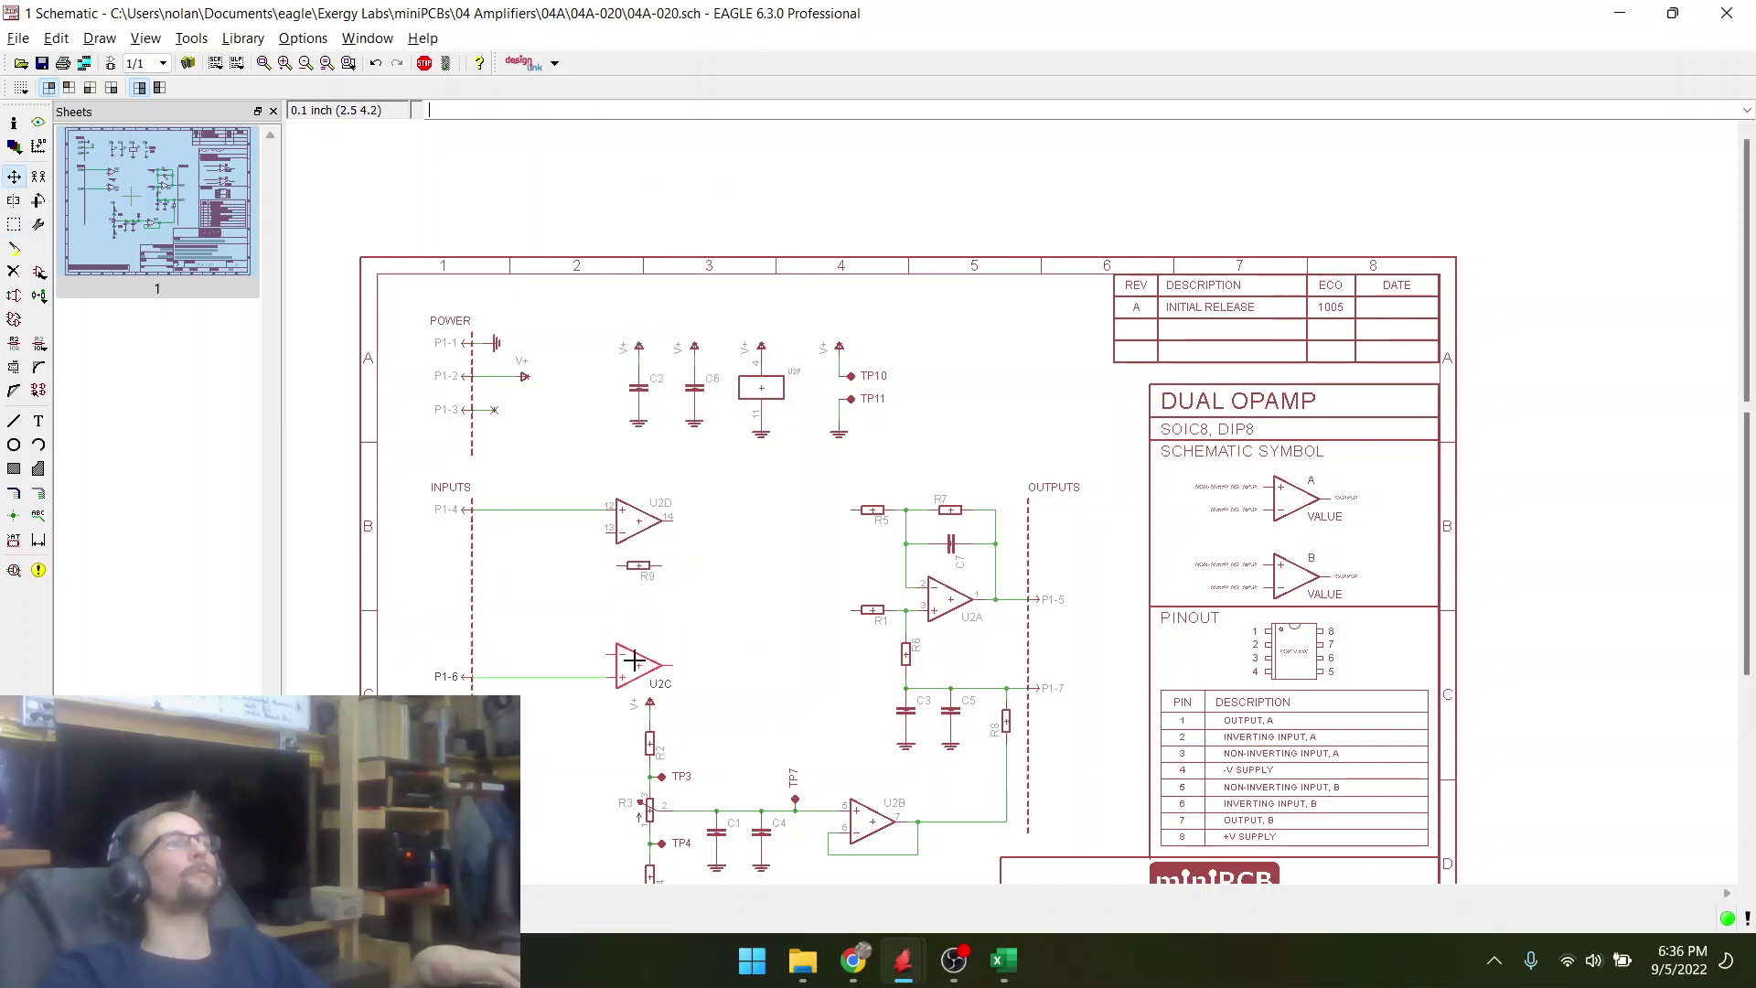
click(634, 660)
scroll(691, 526, down, 2)
scroll(732, 644, up, 2)
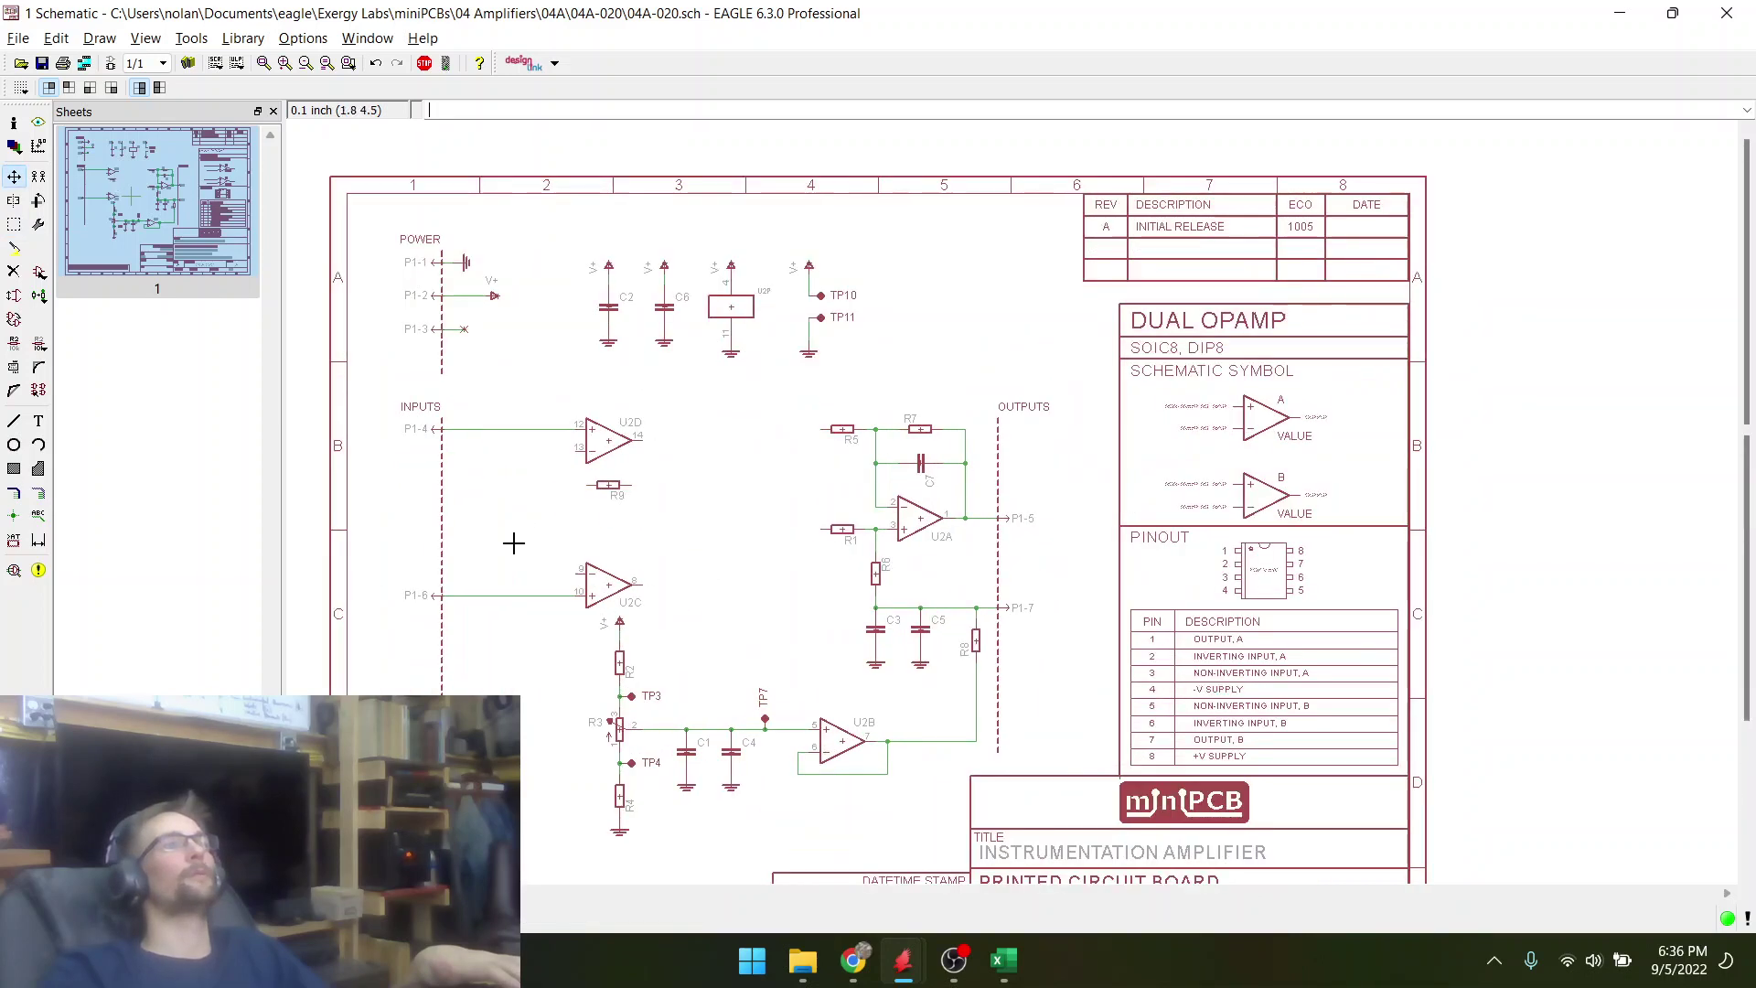
- Group the R2/R3/R4 divider, its capacitors, its test points and U2B, and move the group down and to the left, clear of U2C
click(14, 224)
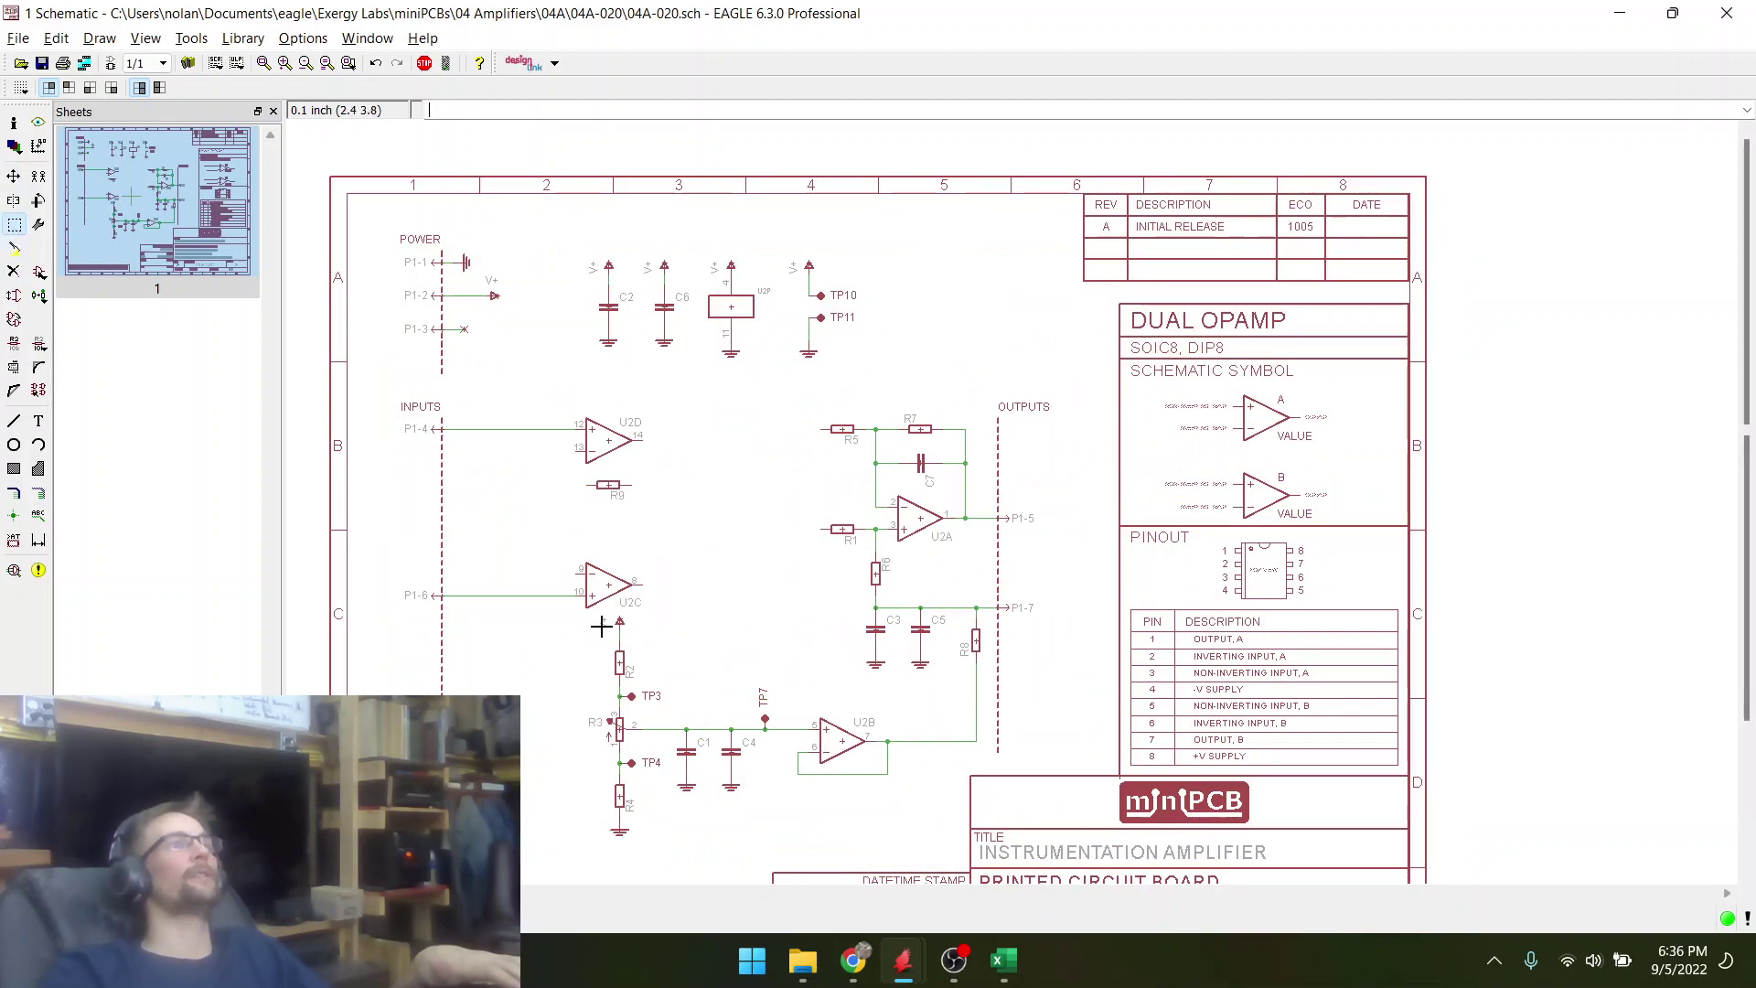
drag(588, 616, 875, 873)
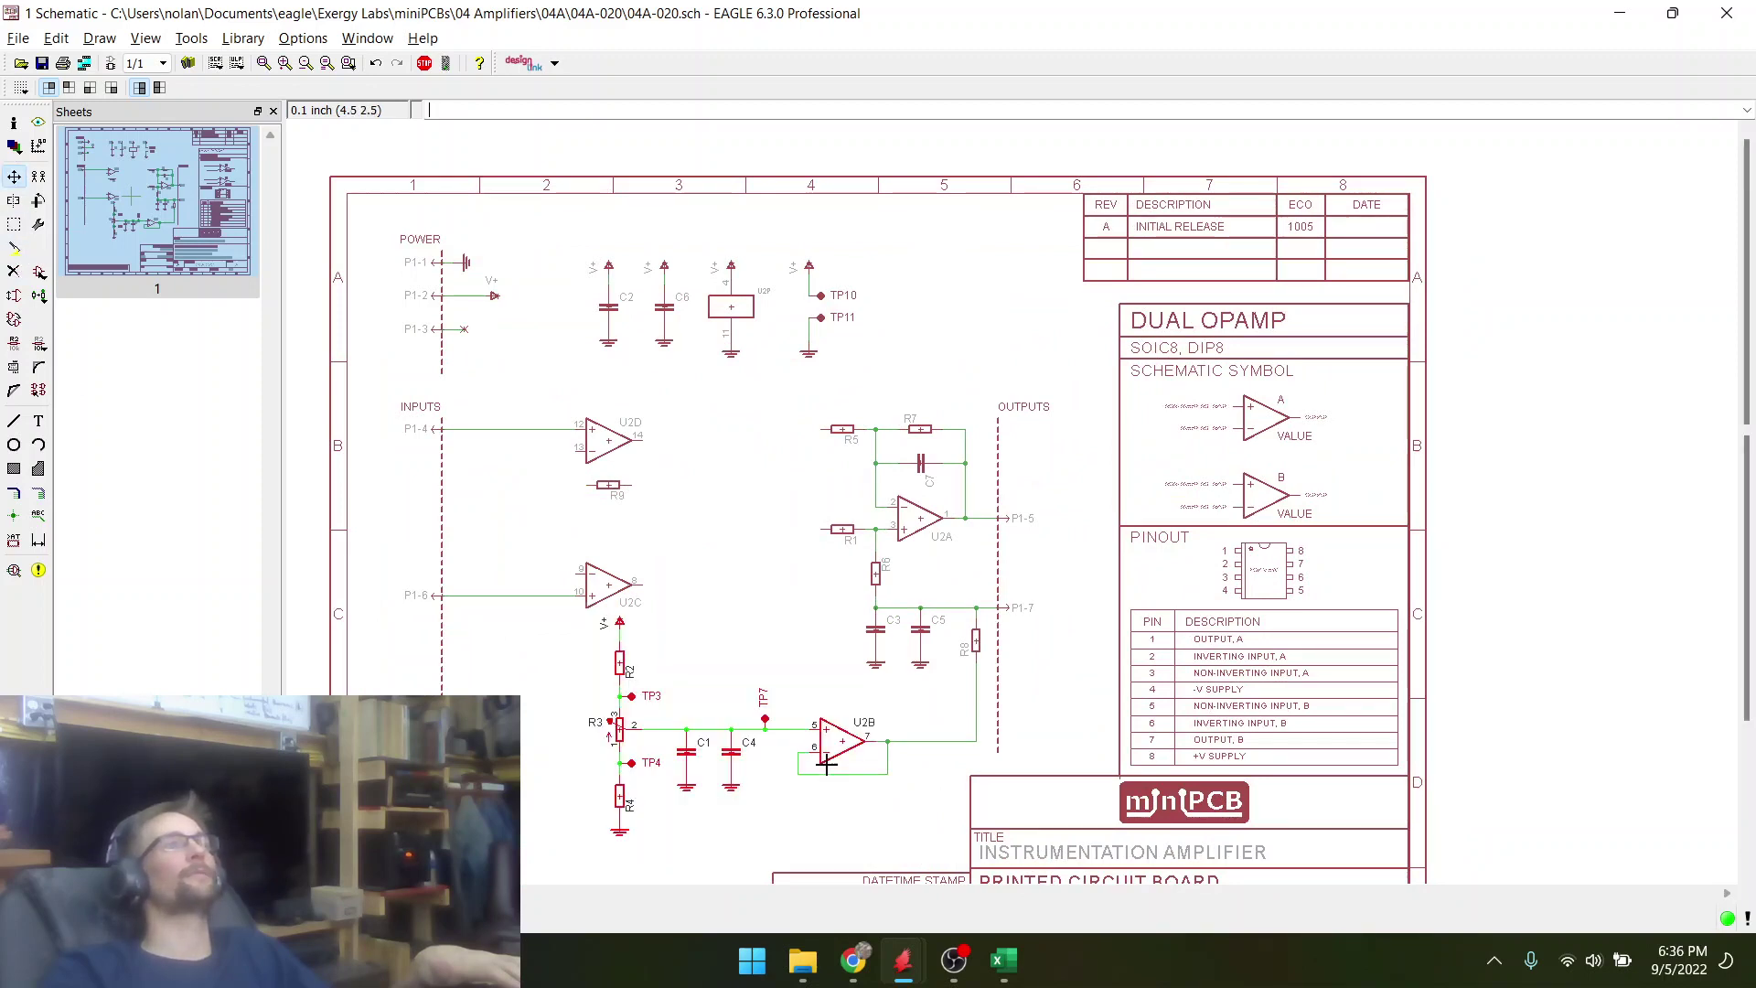
right_click(878, 746)
click(891, 698)
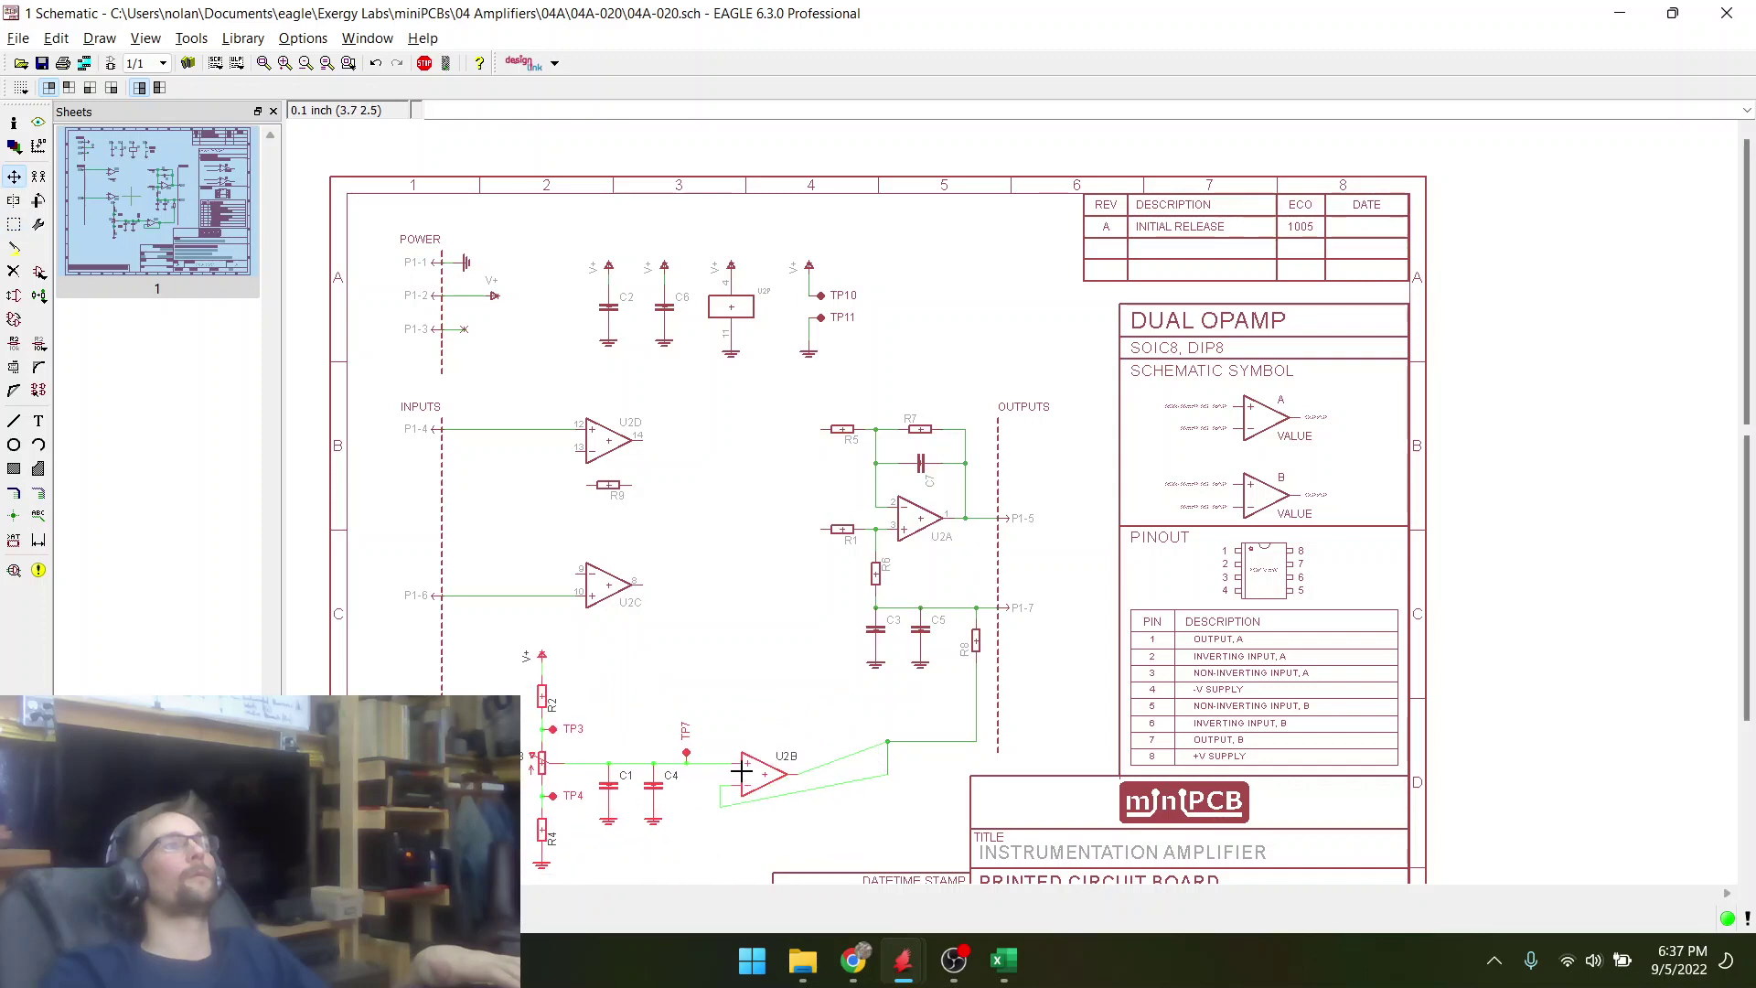
click(741, 771)
scroll(906, 767, up, 2)
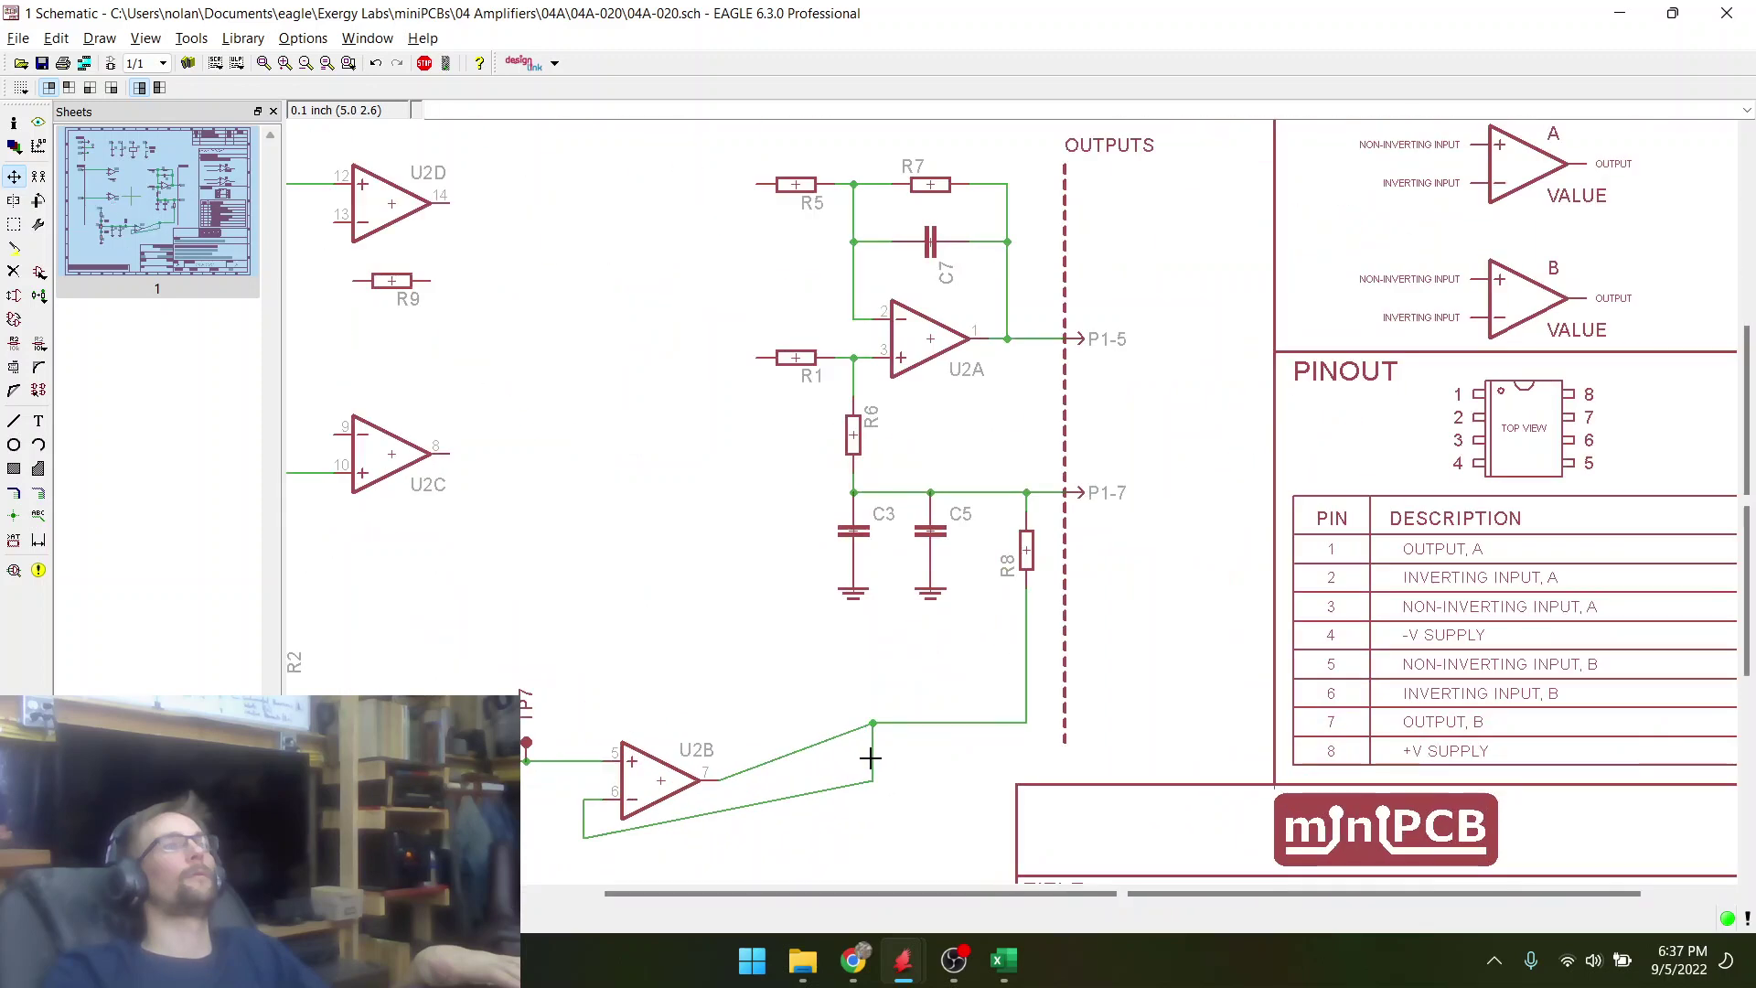
- Pull U2B's feedback wire in to form a rectangular loop at its output, and raise the wire corner below R8
click(872, 753)
click(765, 815)
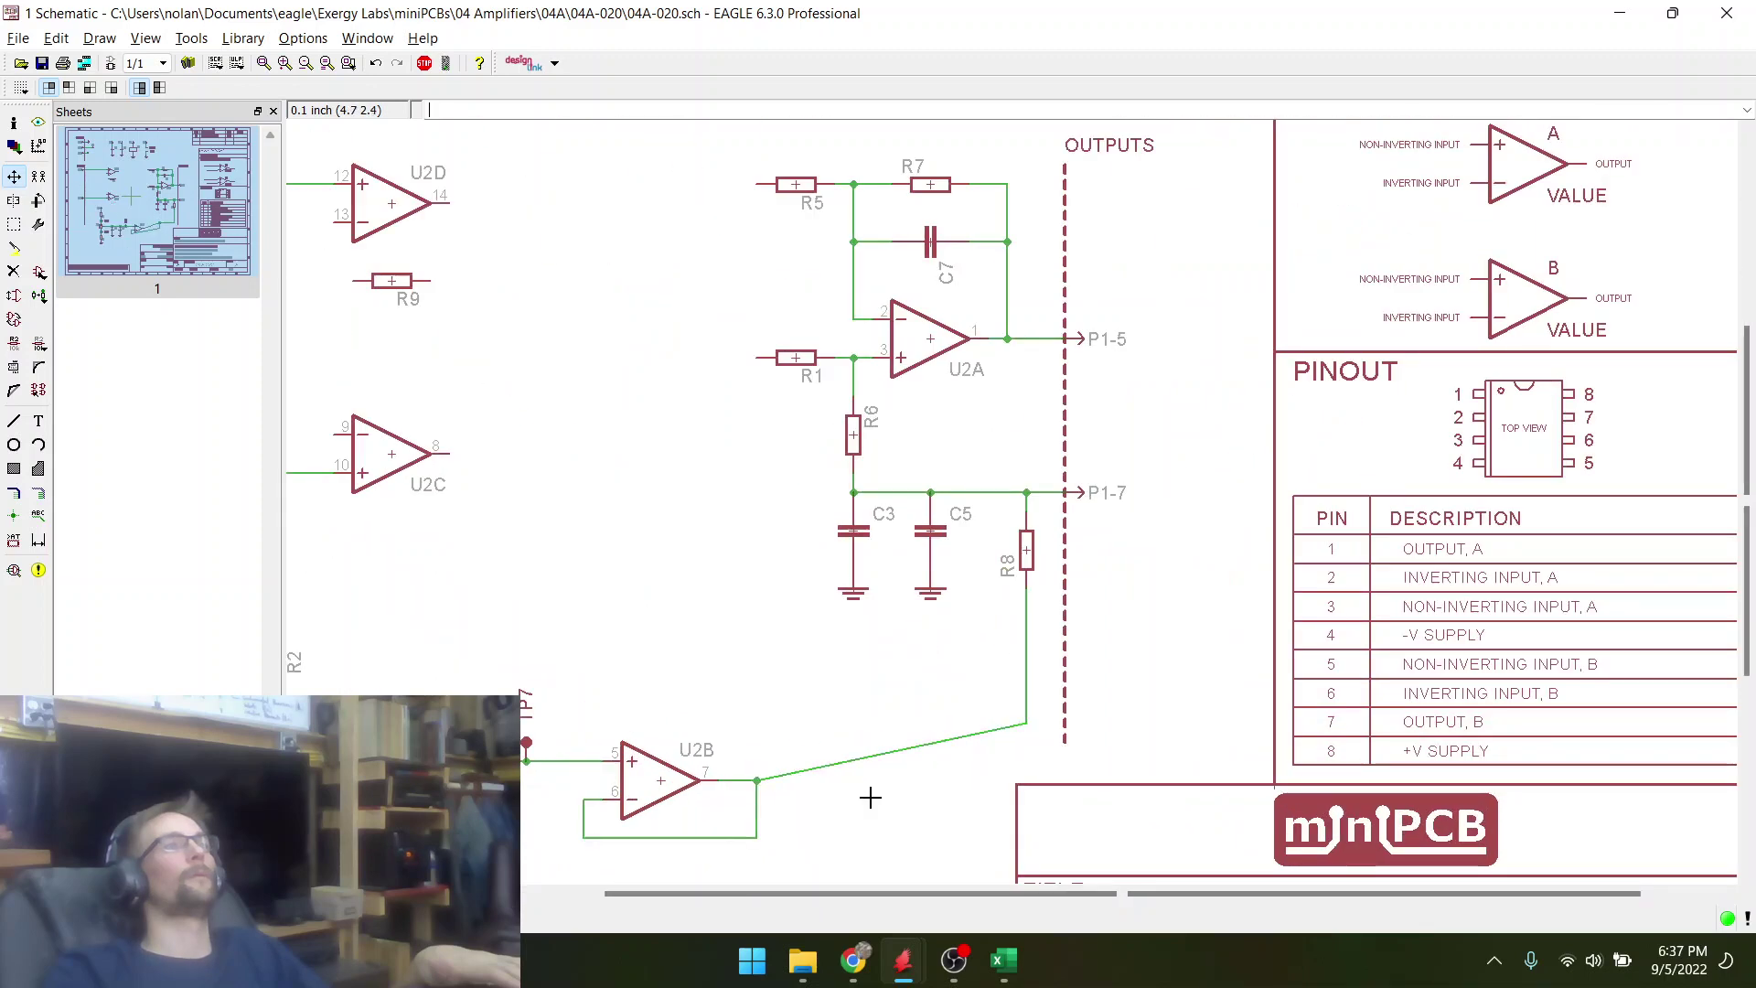
click(1026, 729)
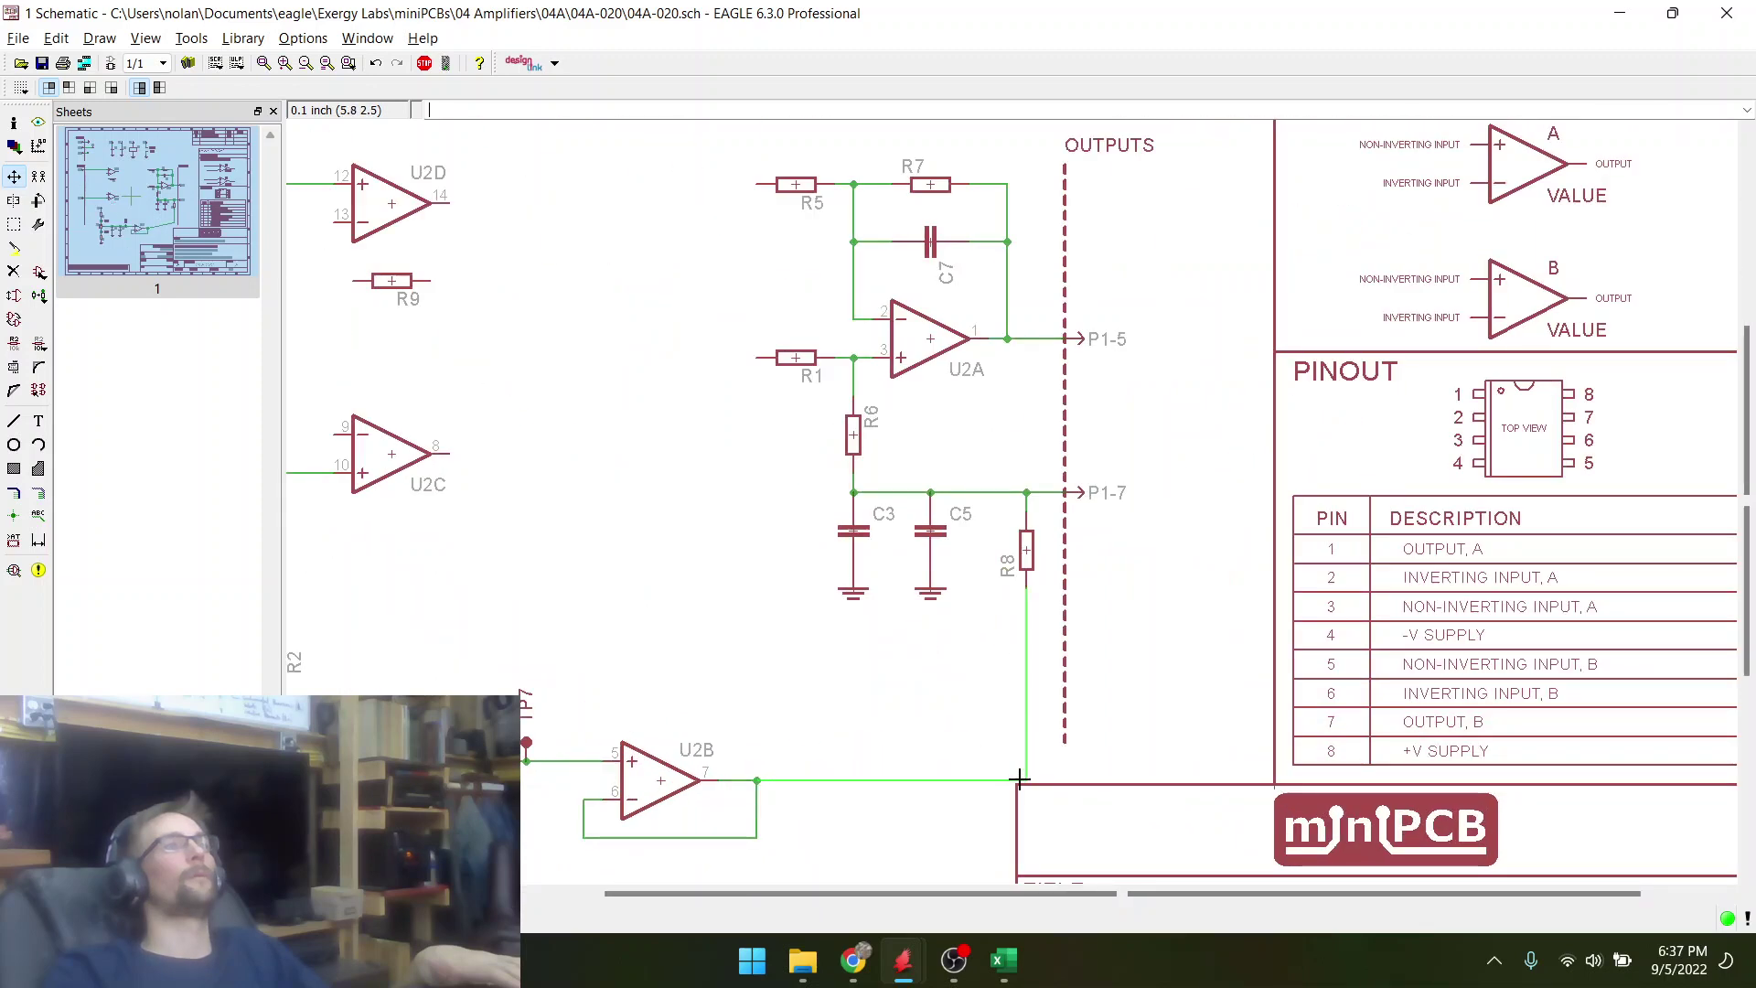
click(1027, 628)
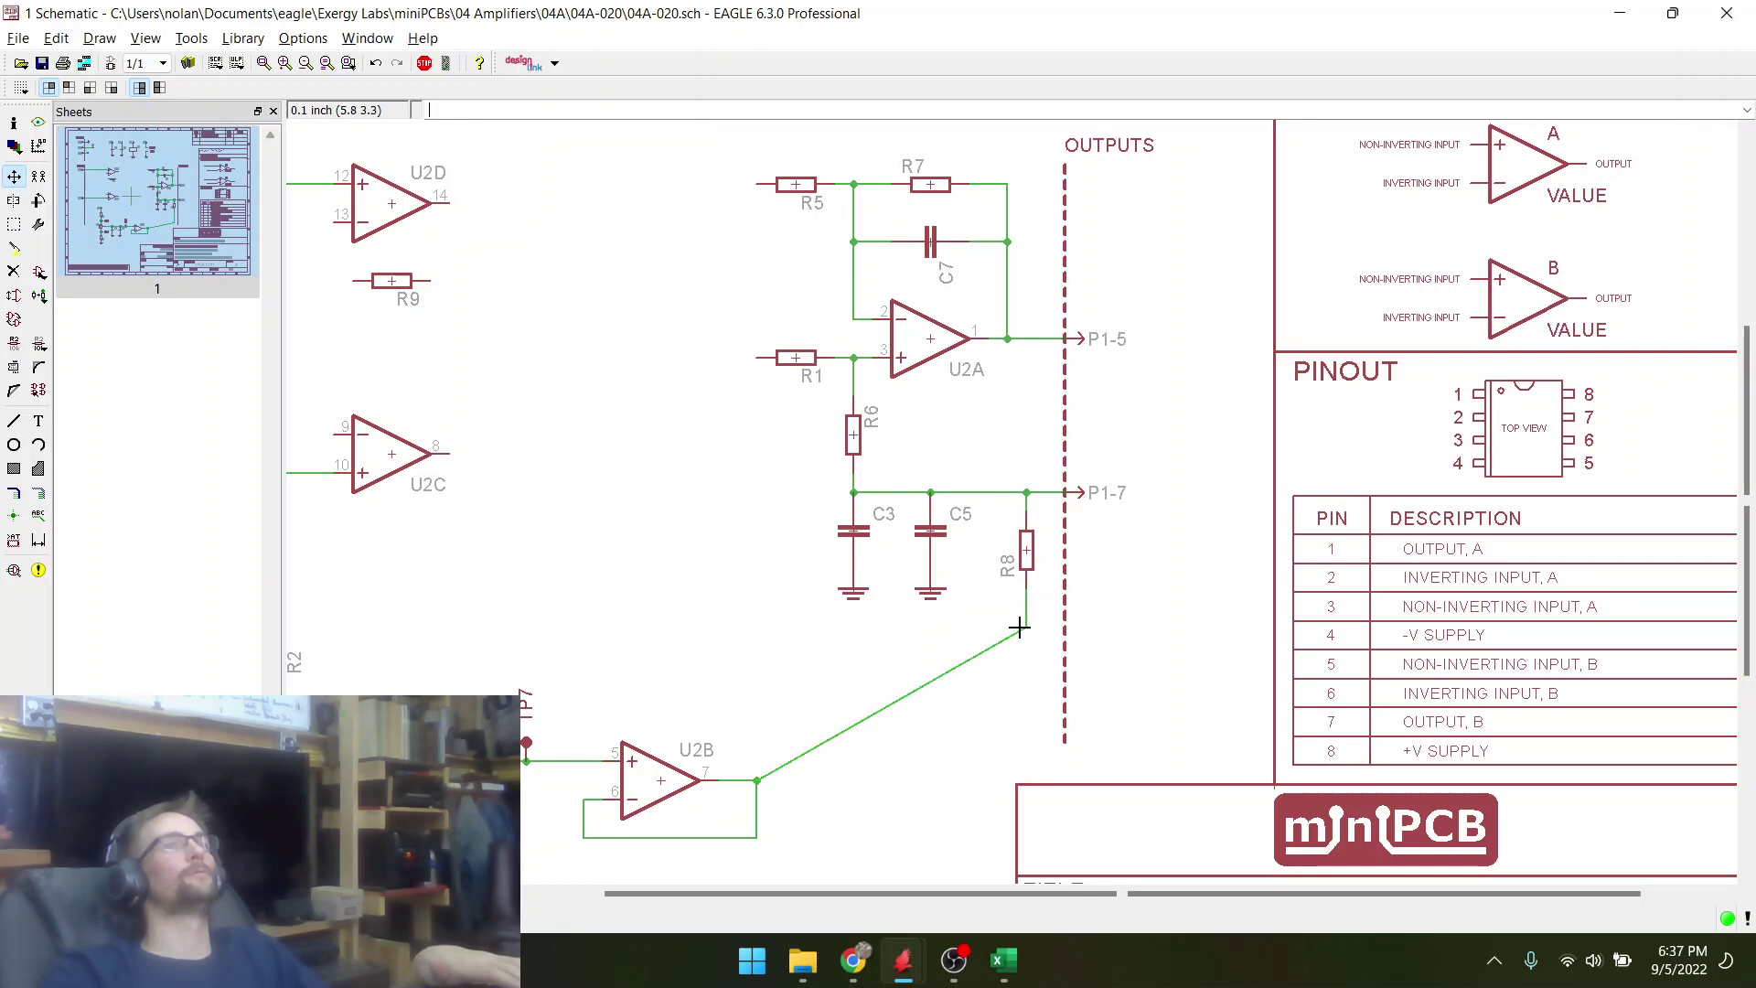
- Split the diagonal U2B-to-R8 wire and align its corners so it rises vertically from U2B's output and runs horizontally to below R8
click(14, 390)
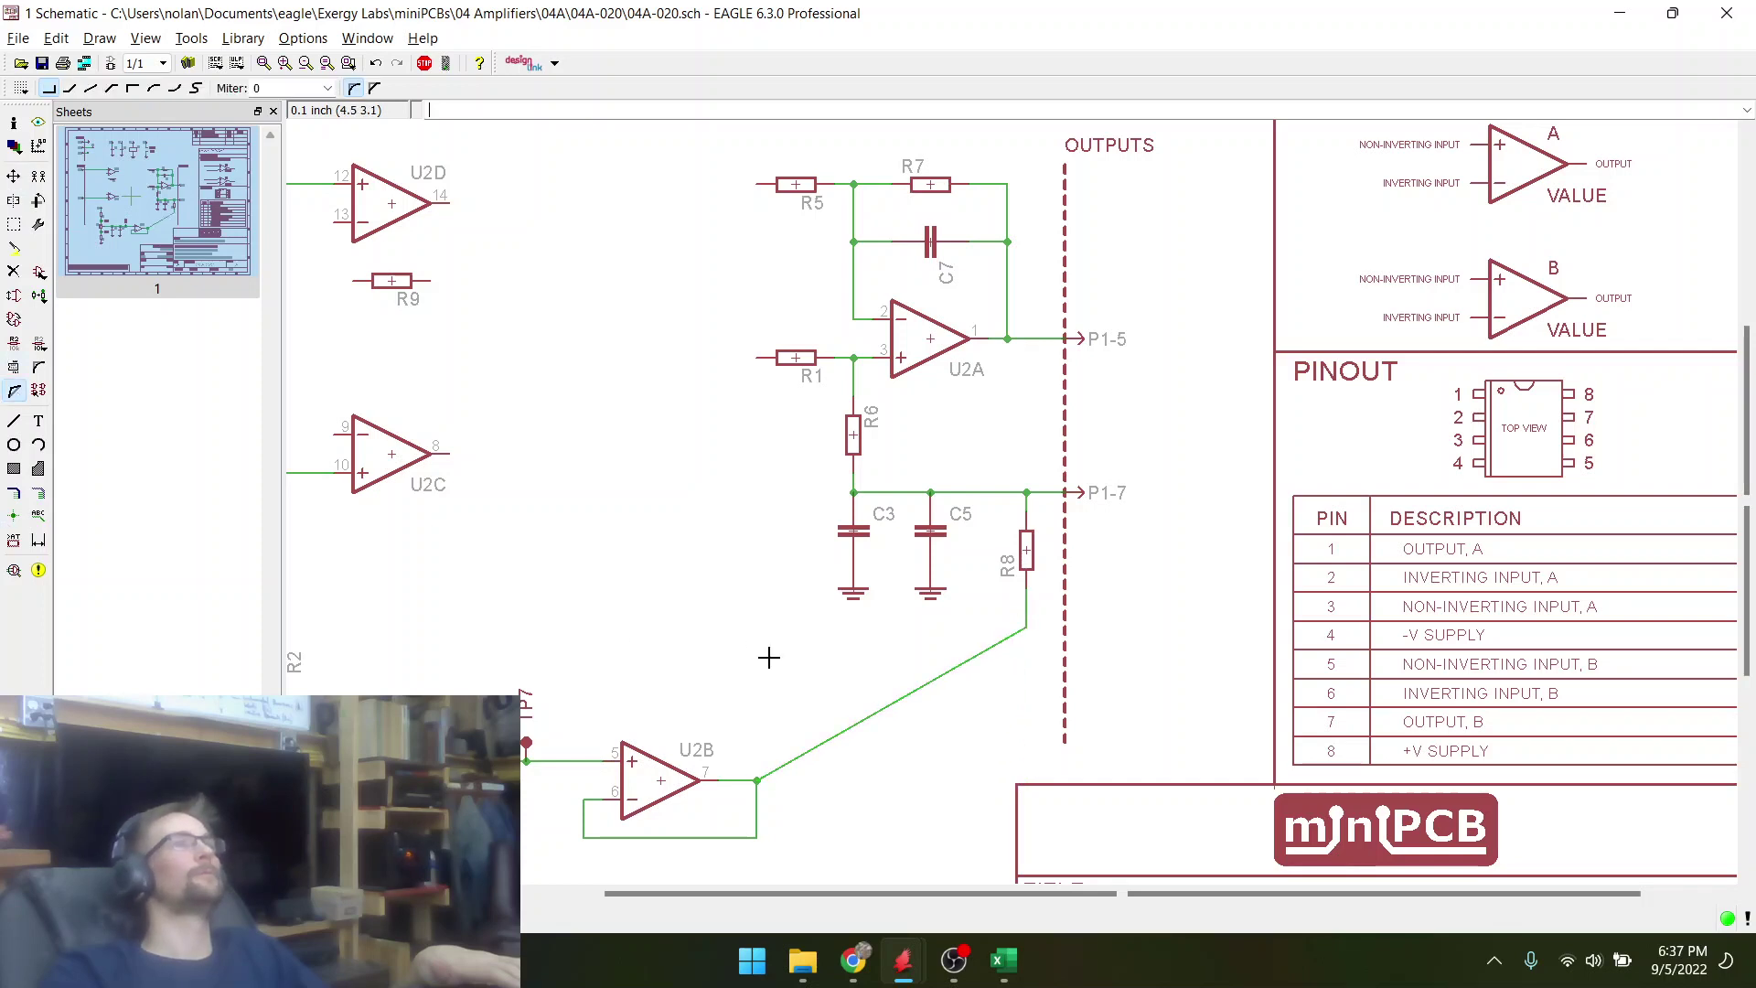
click(883, 706)
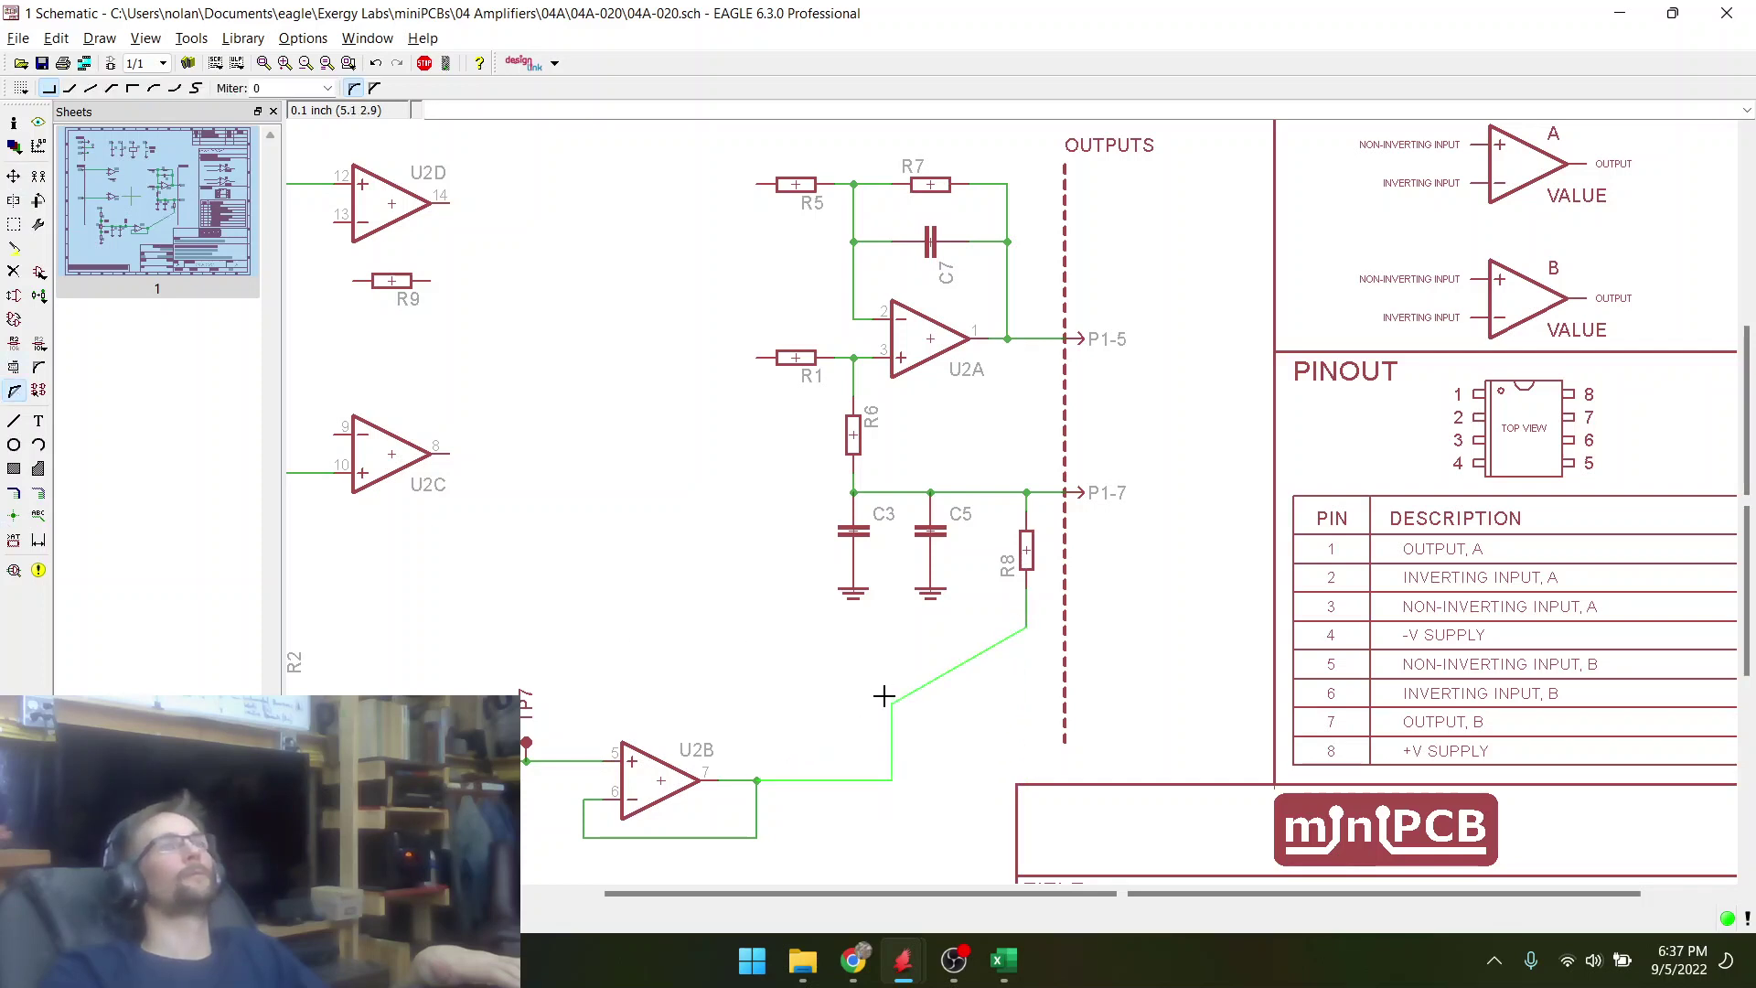
click(757, 638)
click(14, 177)
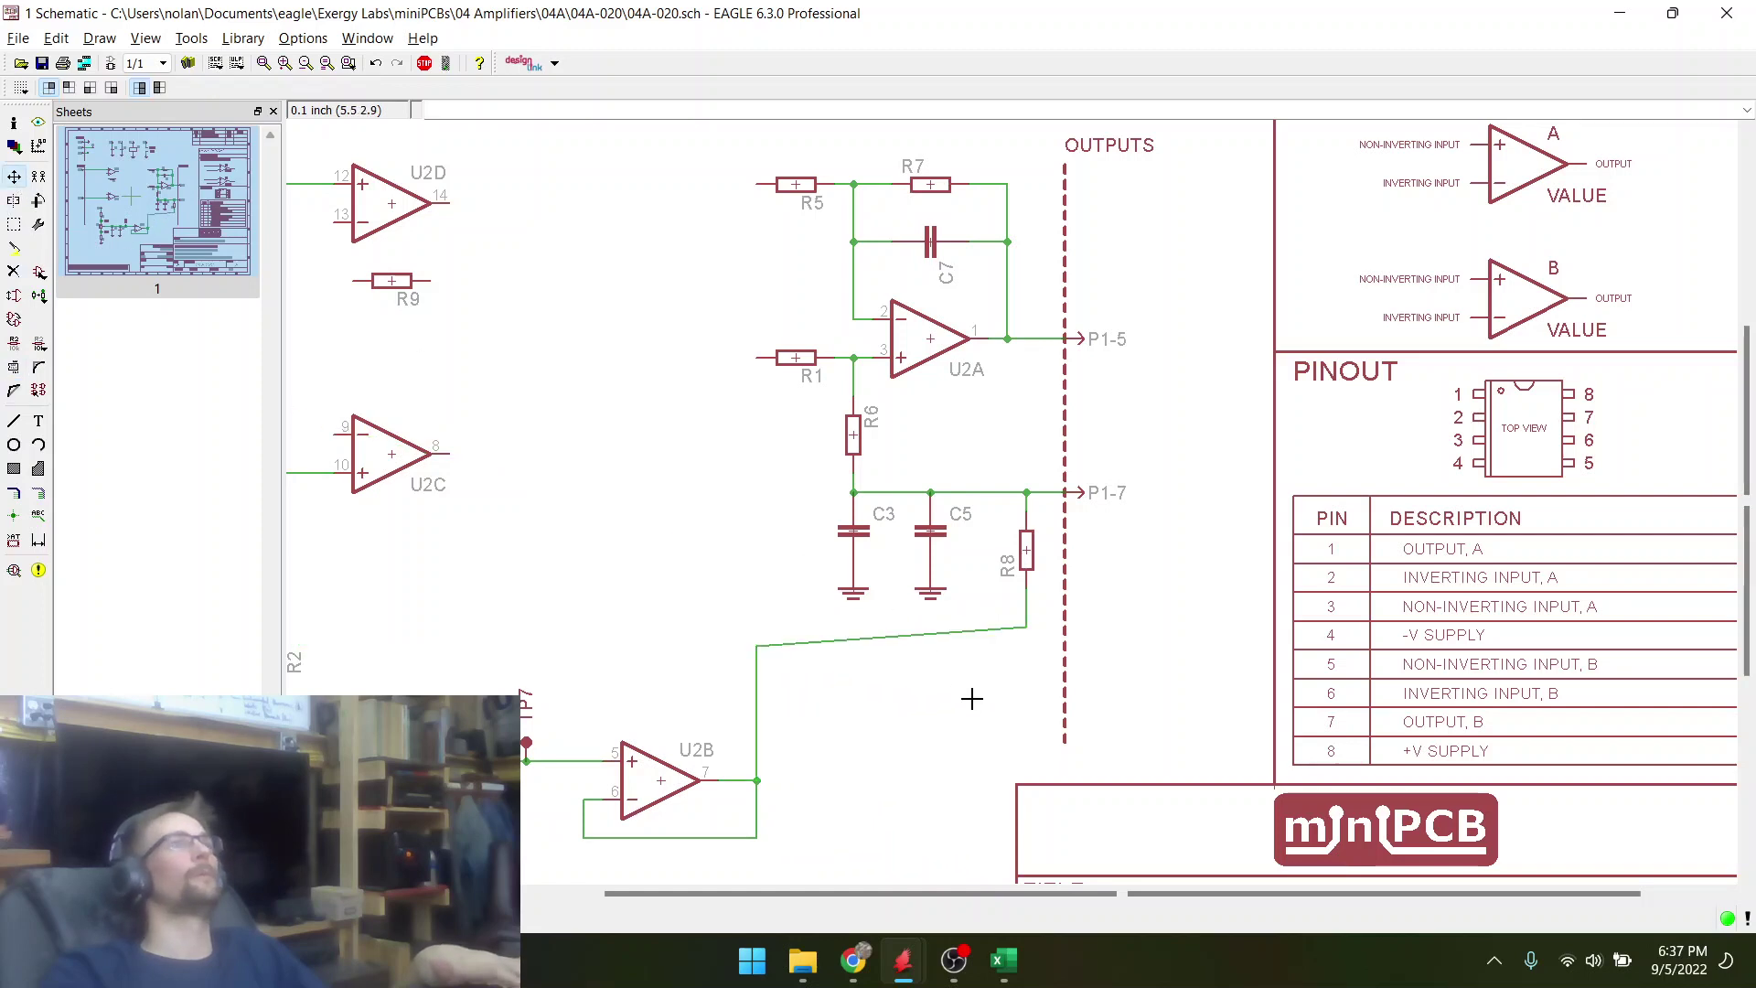
click(1021, 632)
click(1027, 646)
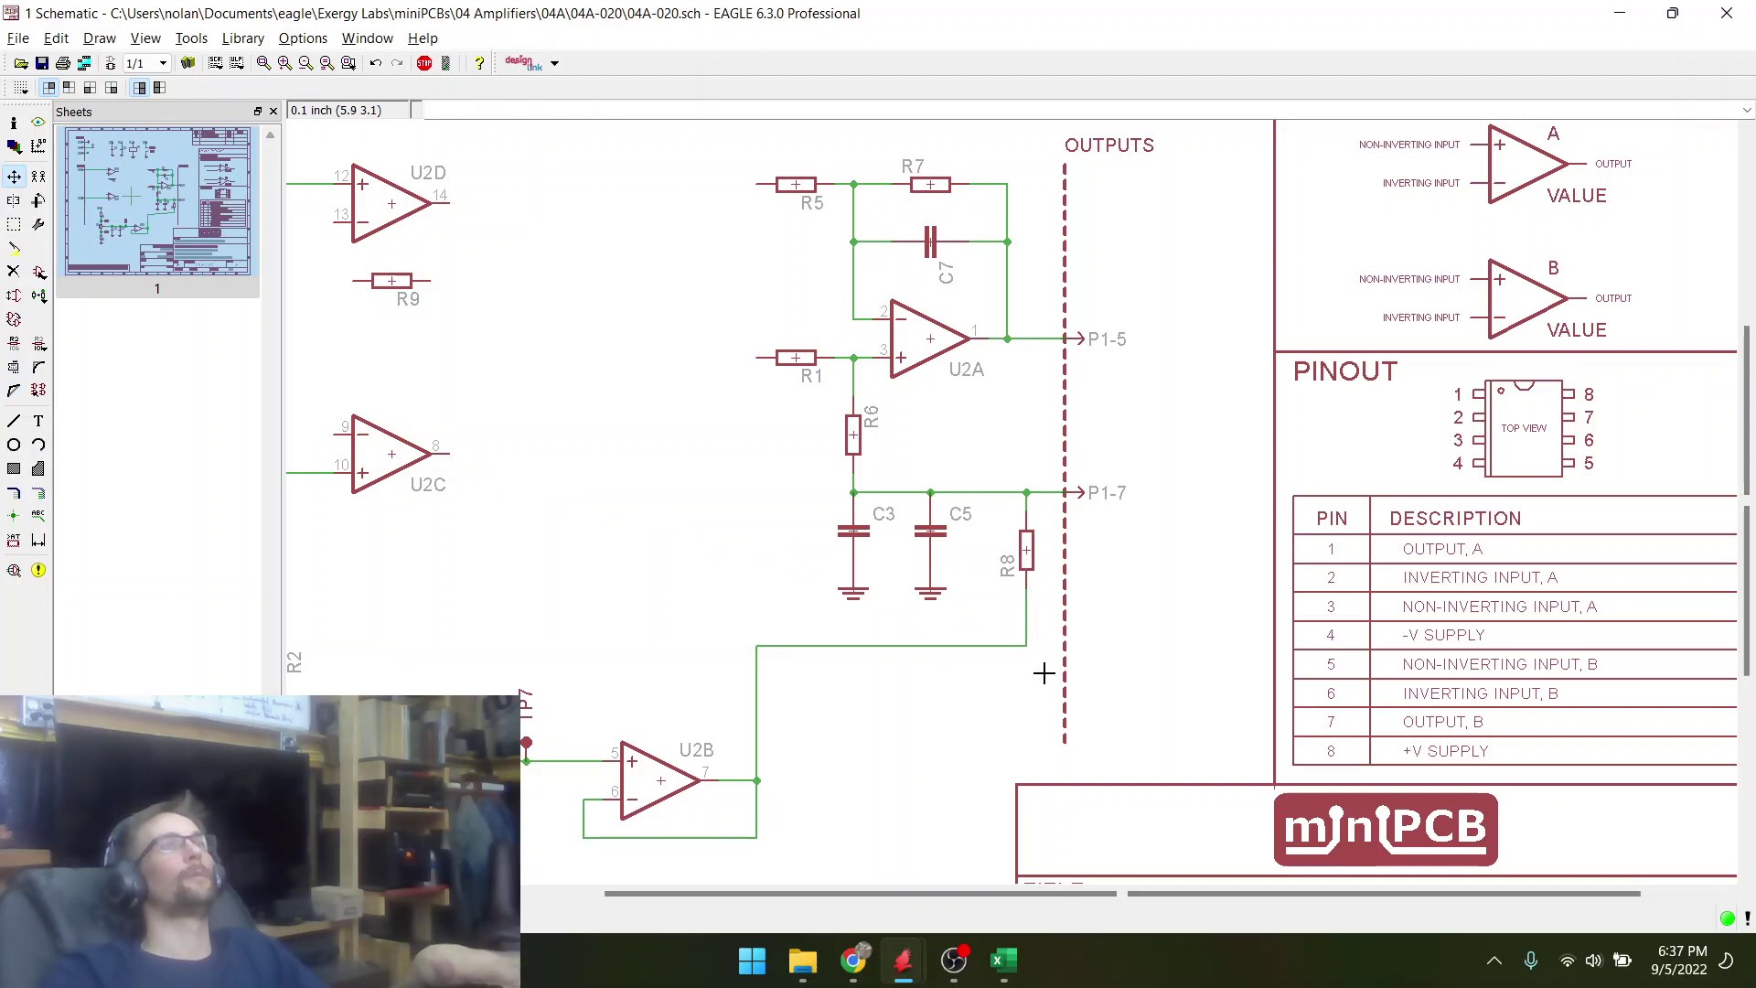
- Copy R9 twice between U2D and U2C, placing one copy vertically to its left and the other horizontally above U2C
scroll(1102, 745, down, 2)
scroll(1102, 745, down, 2)
scroll(698, 509, up, 3)
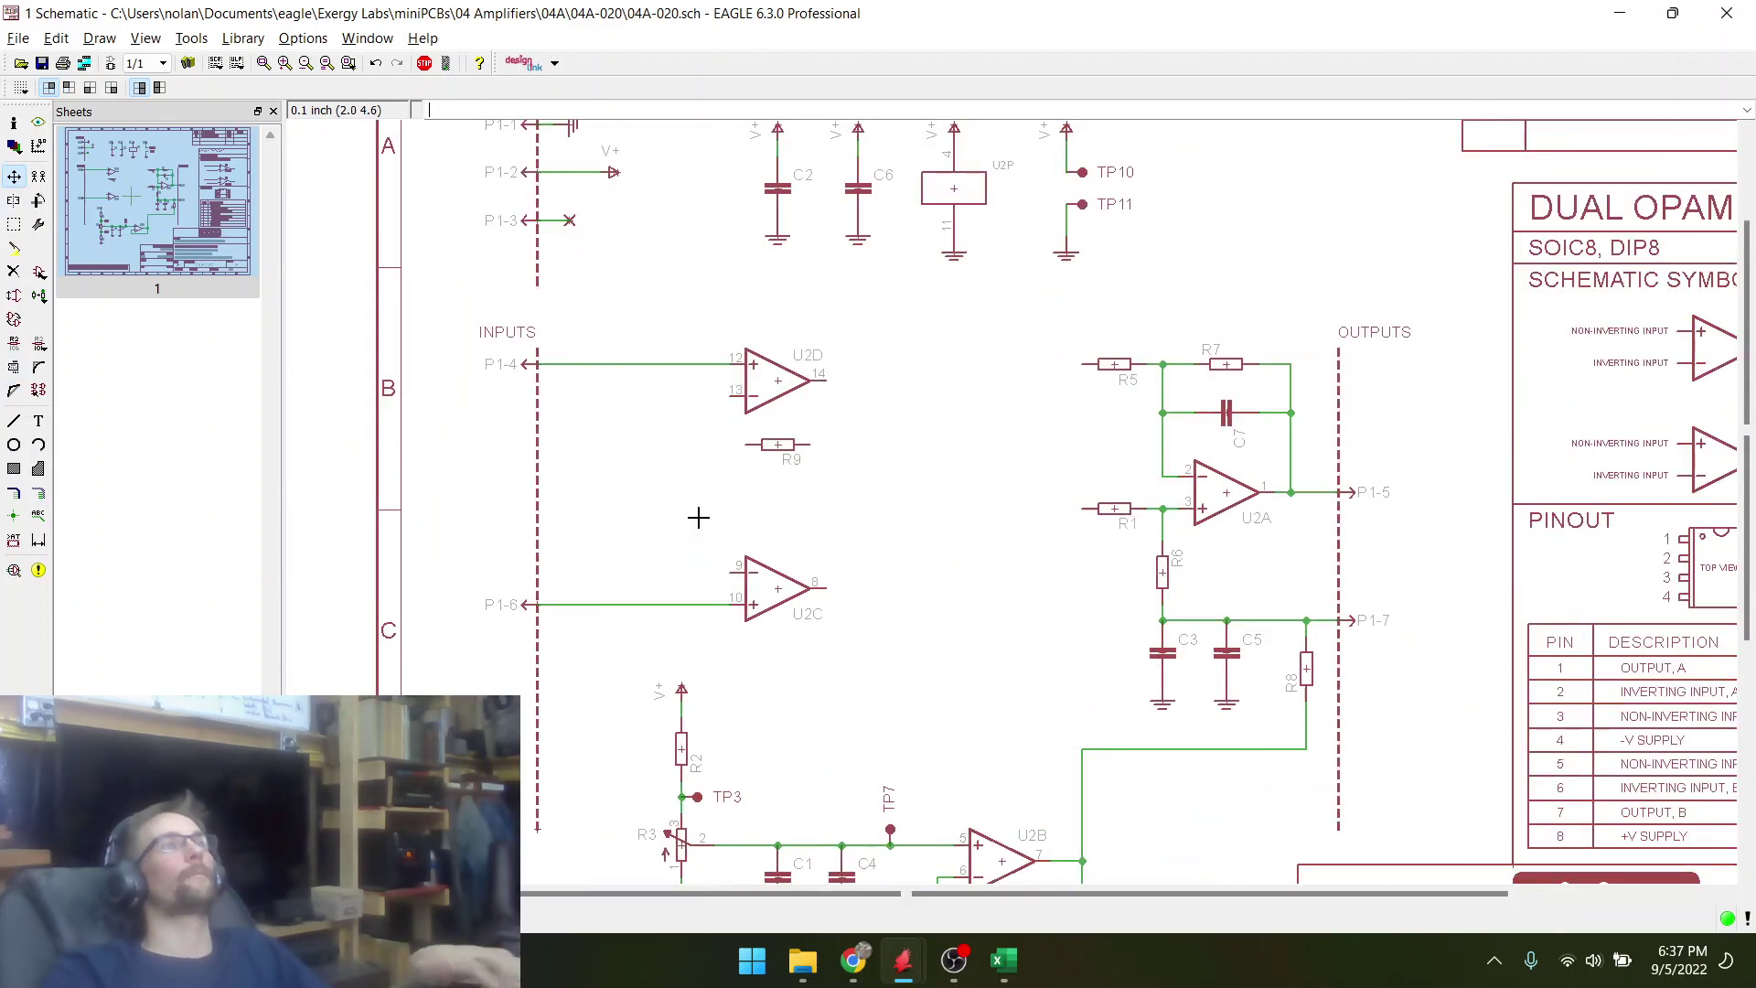
scroll(692, 466, up, 1)
click(38, 177)
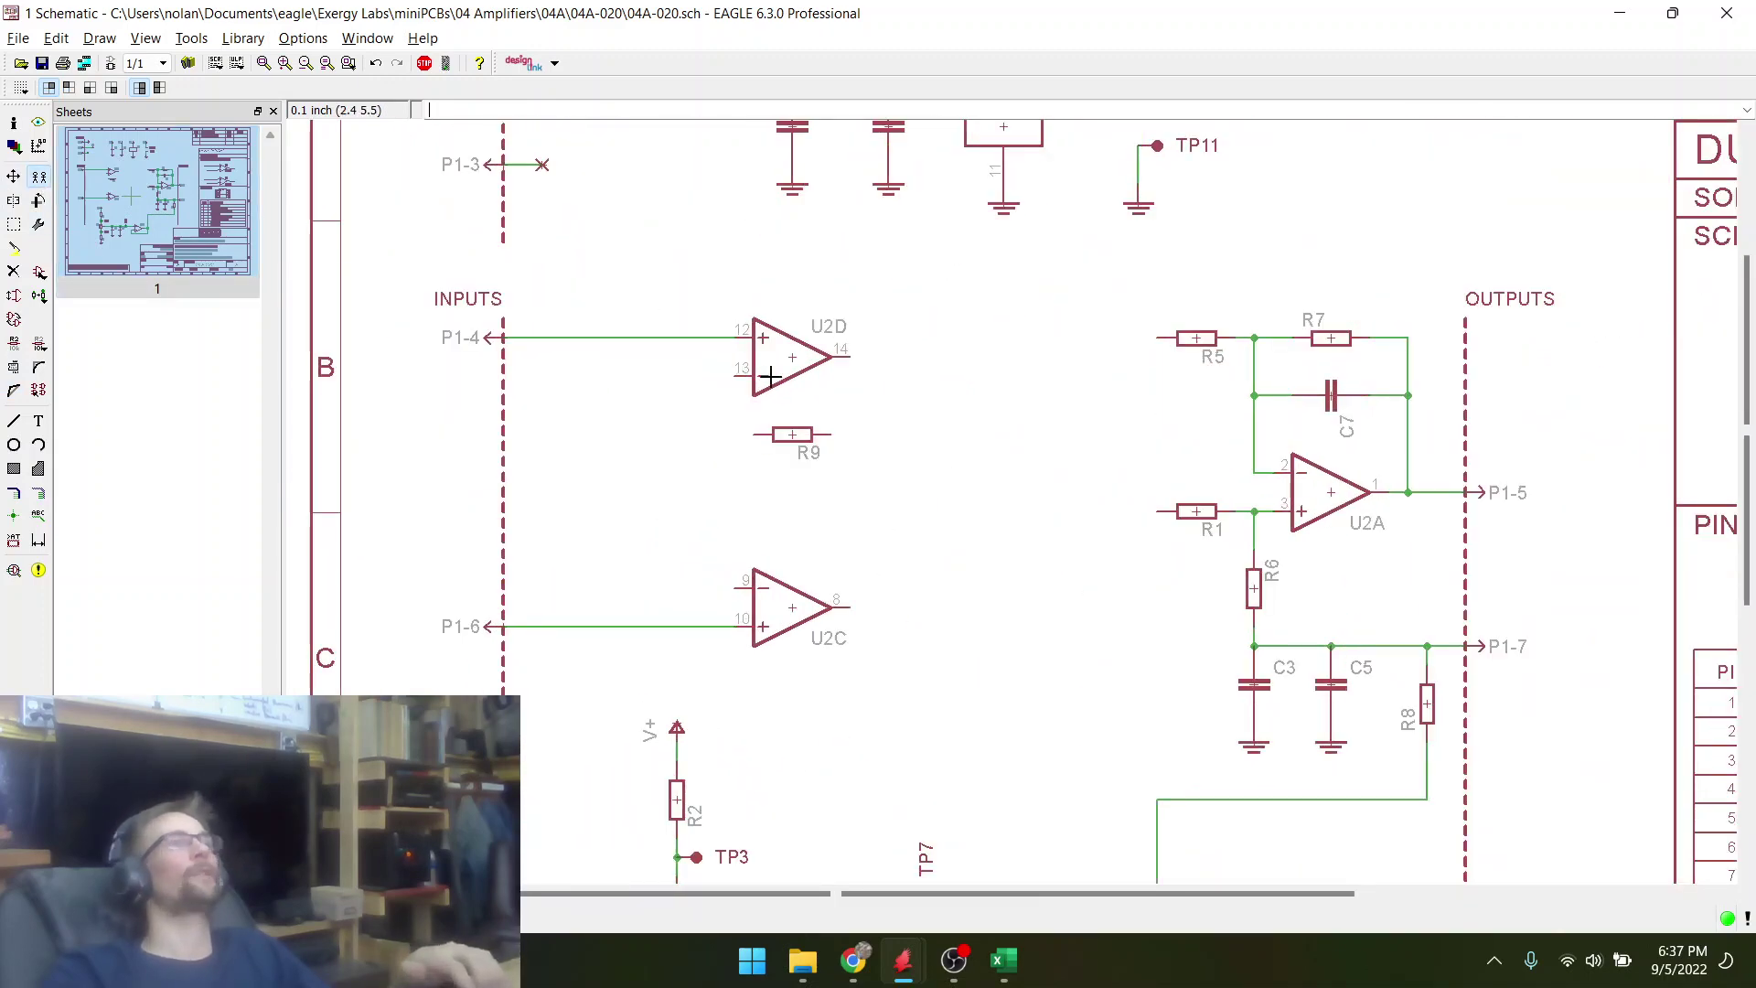
click(792, 435)
right_click(745, 475)
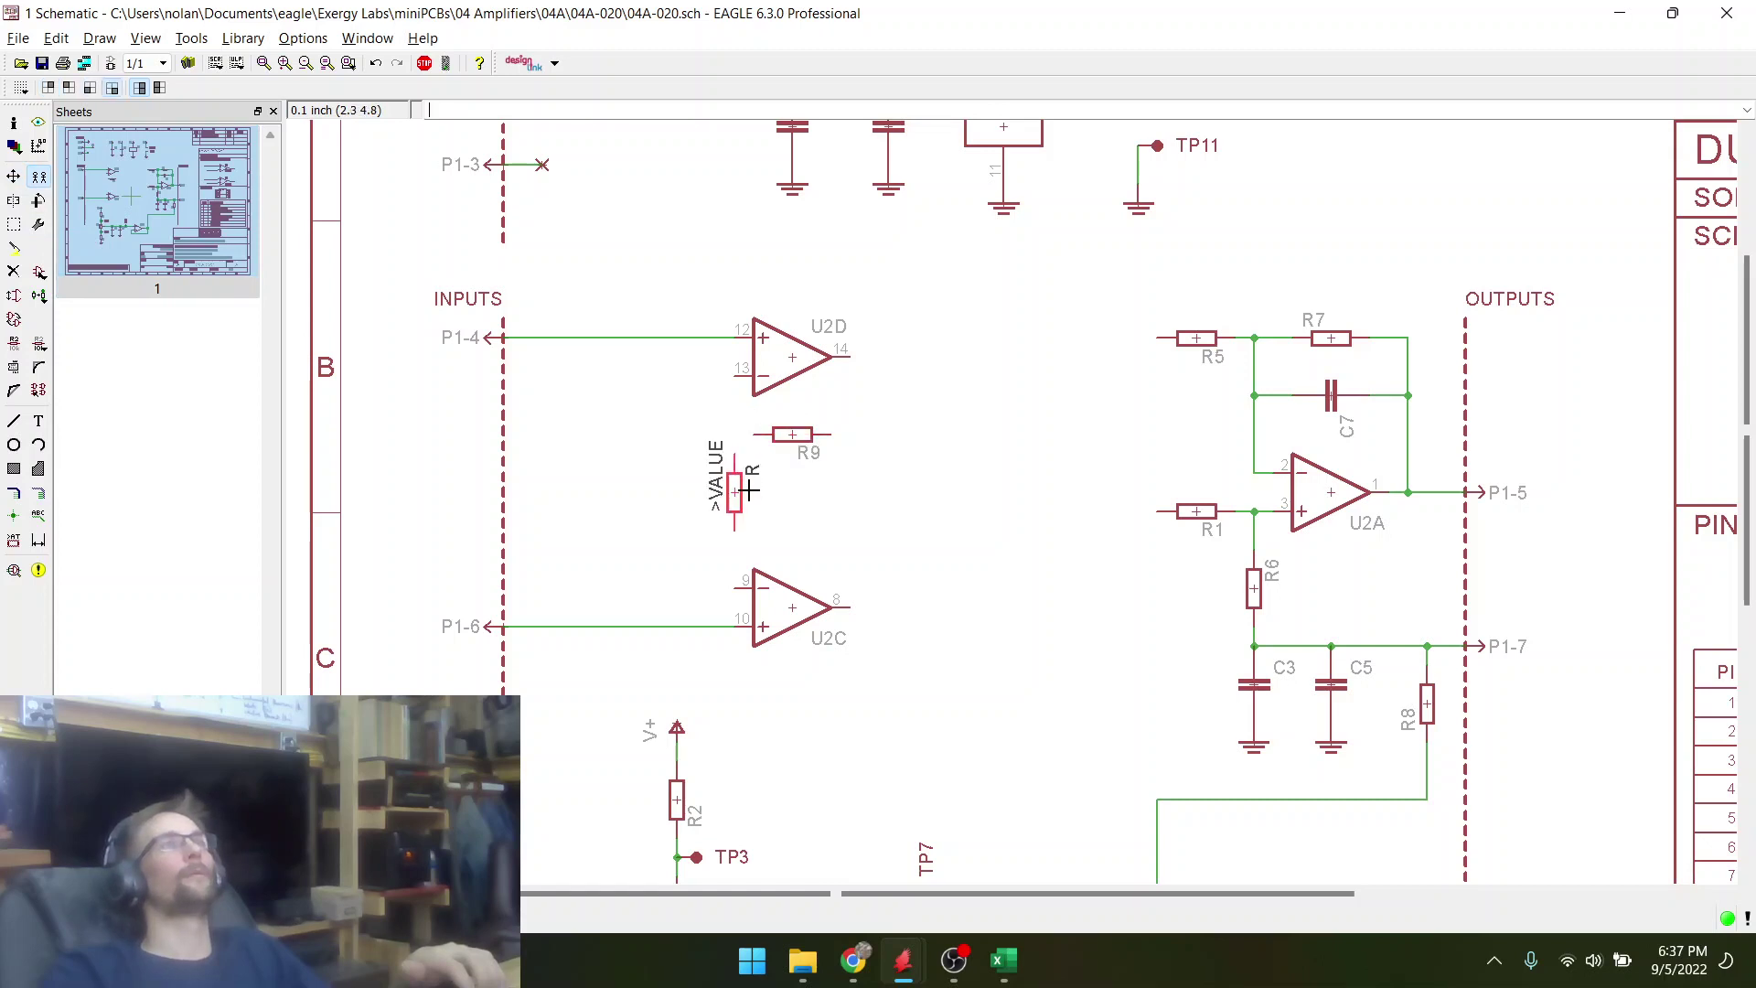
click(733, 494)
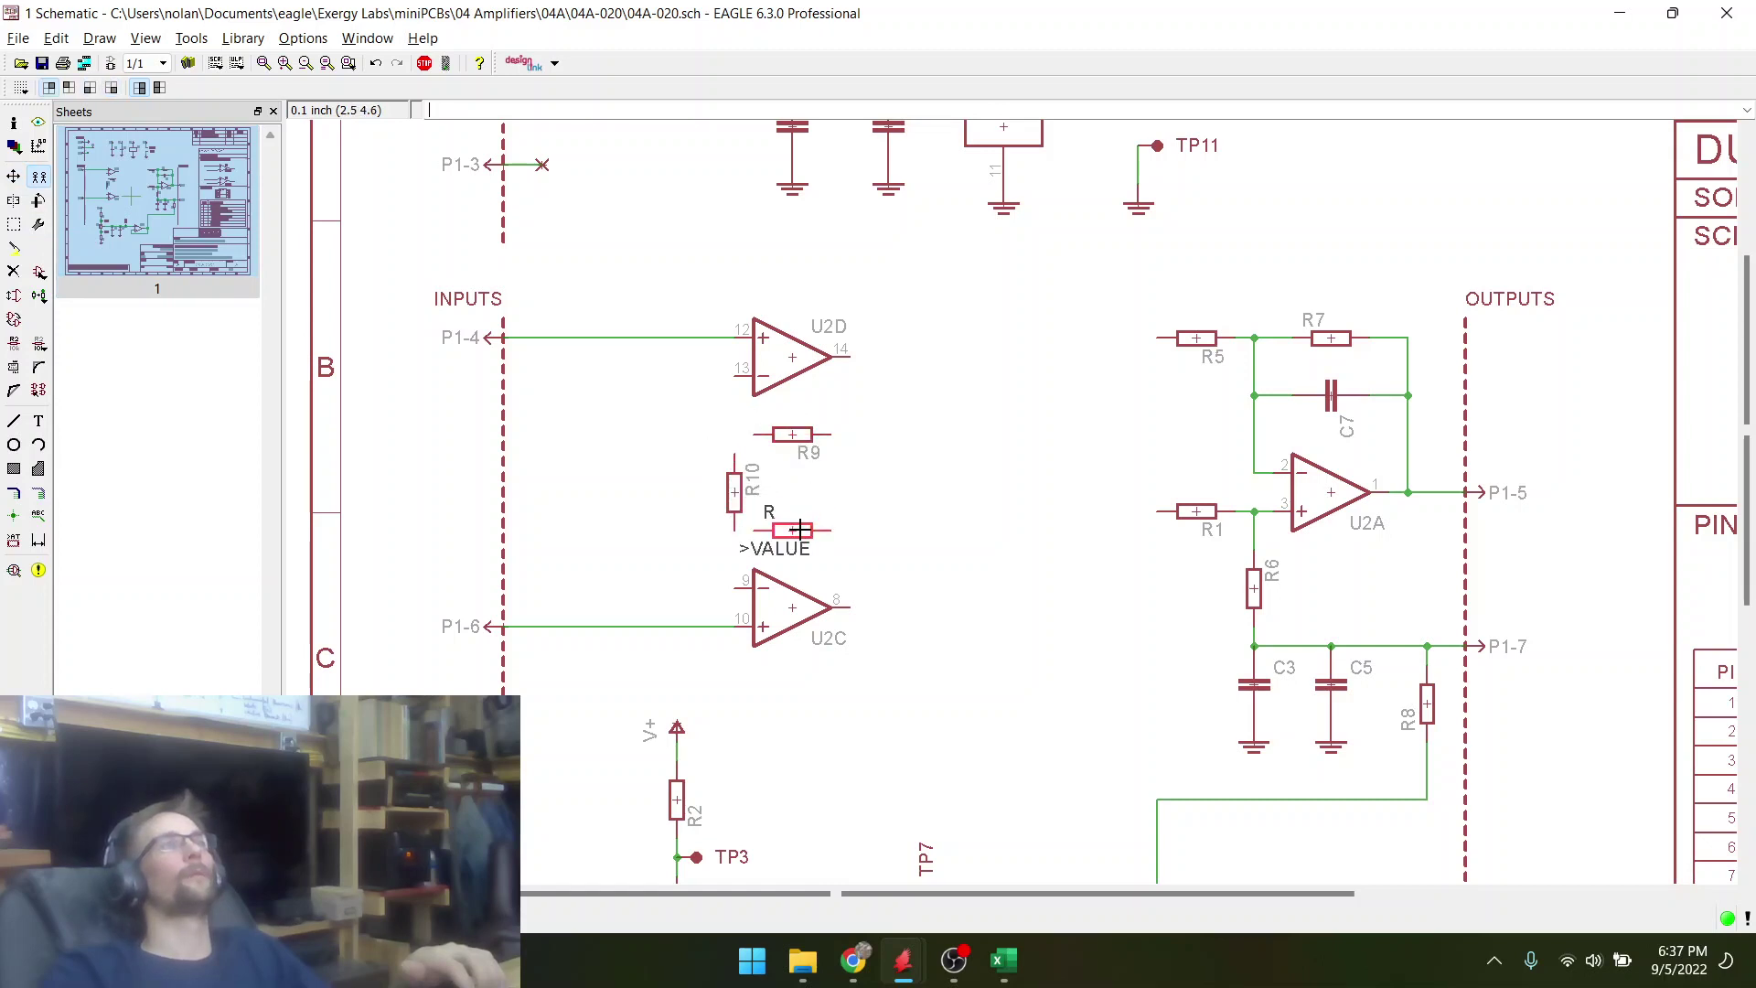
click(801, 530)
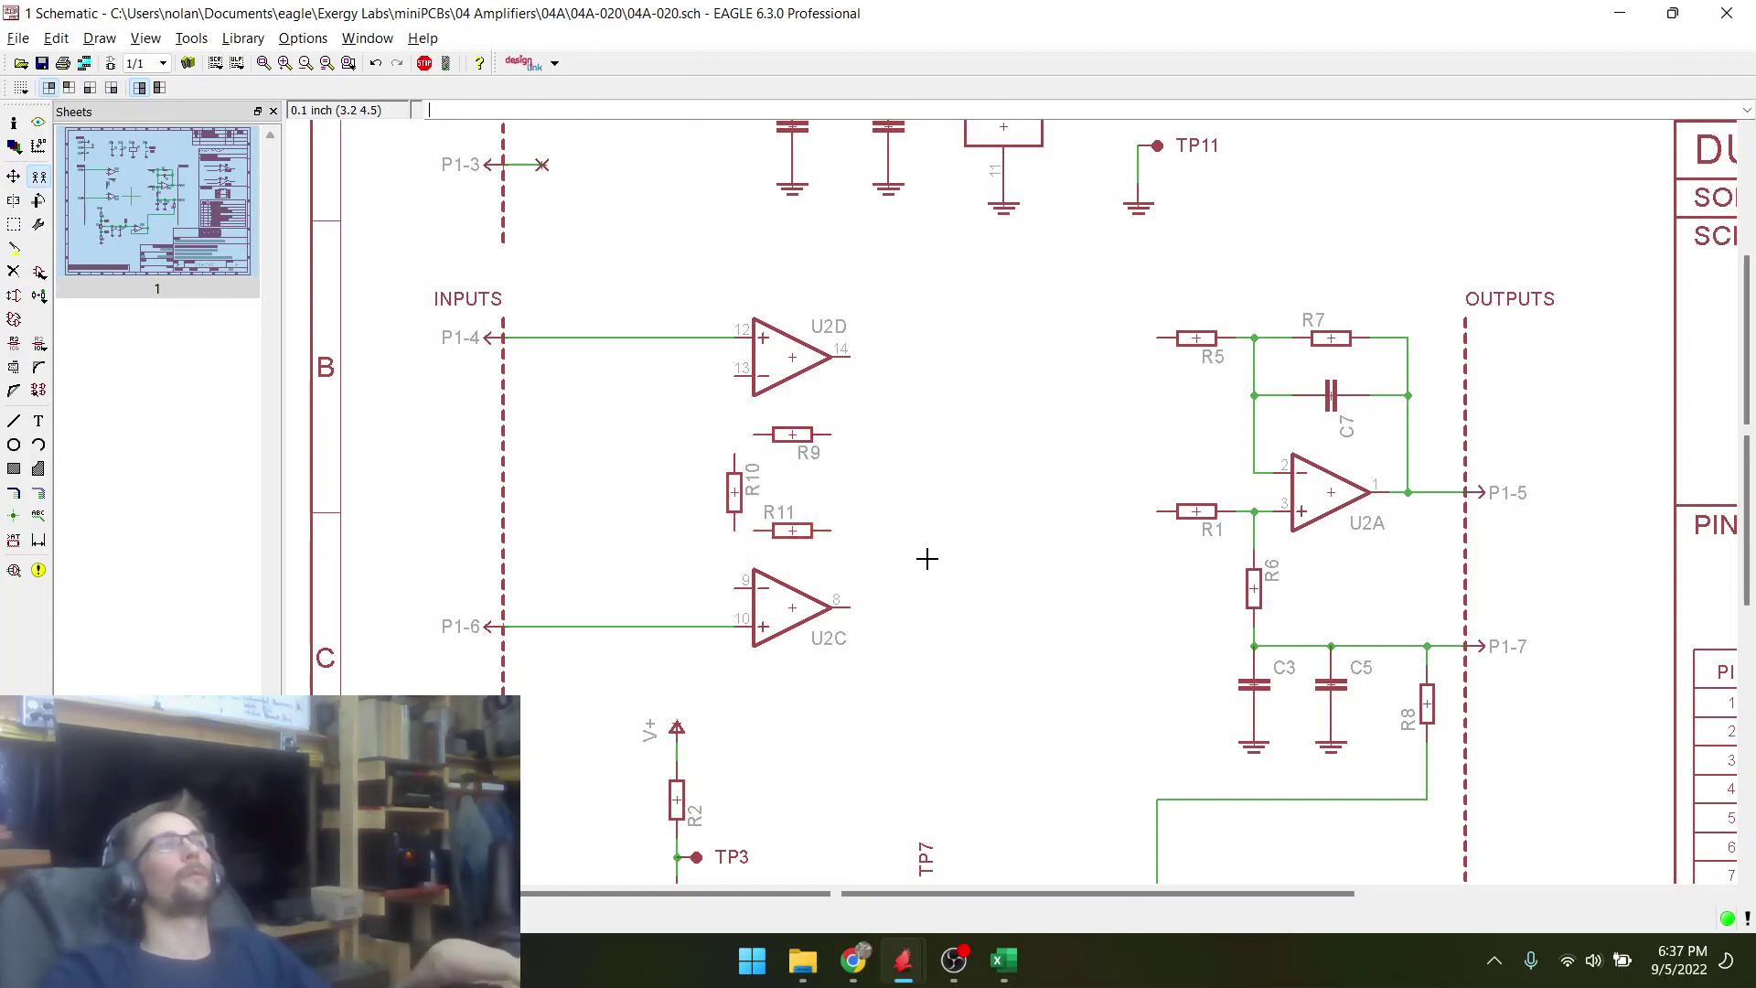
- Rotate R11 by 180 degrees in place so its name label sits below the resistor
click(792, 531)
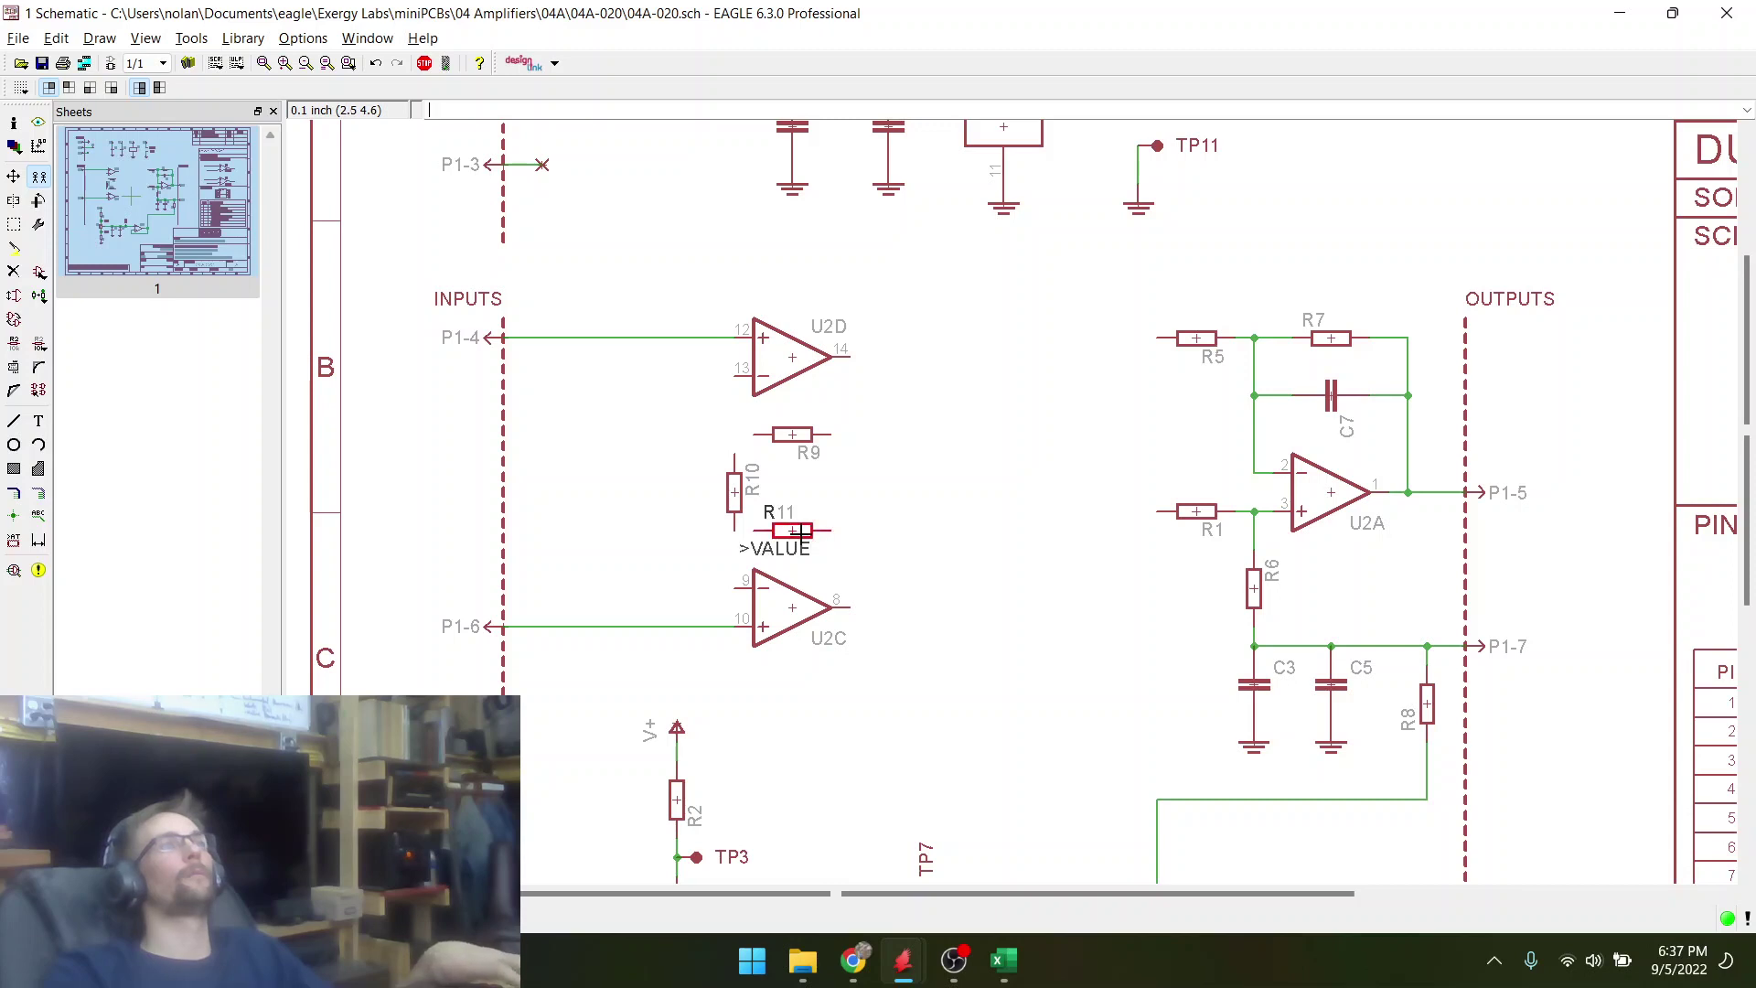
click(14, 177)
click(792, 531)
right_click(792, 531)
right_click(793, 531)
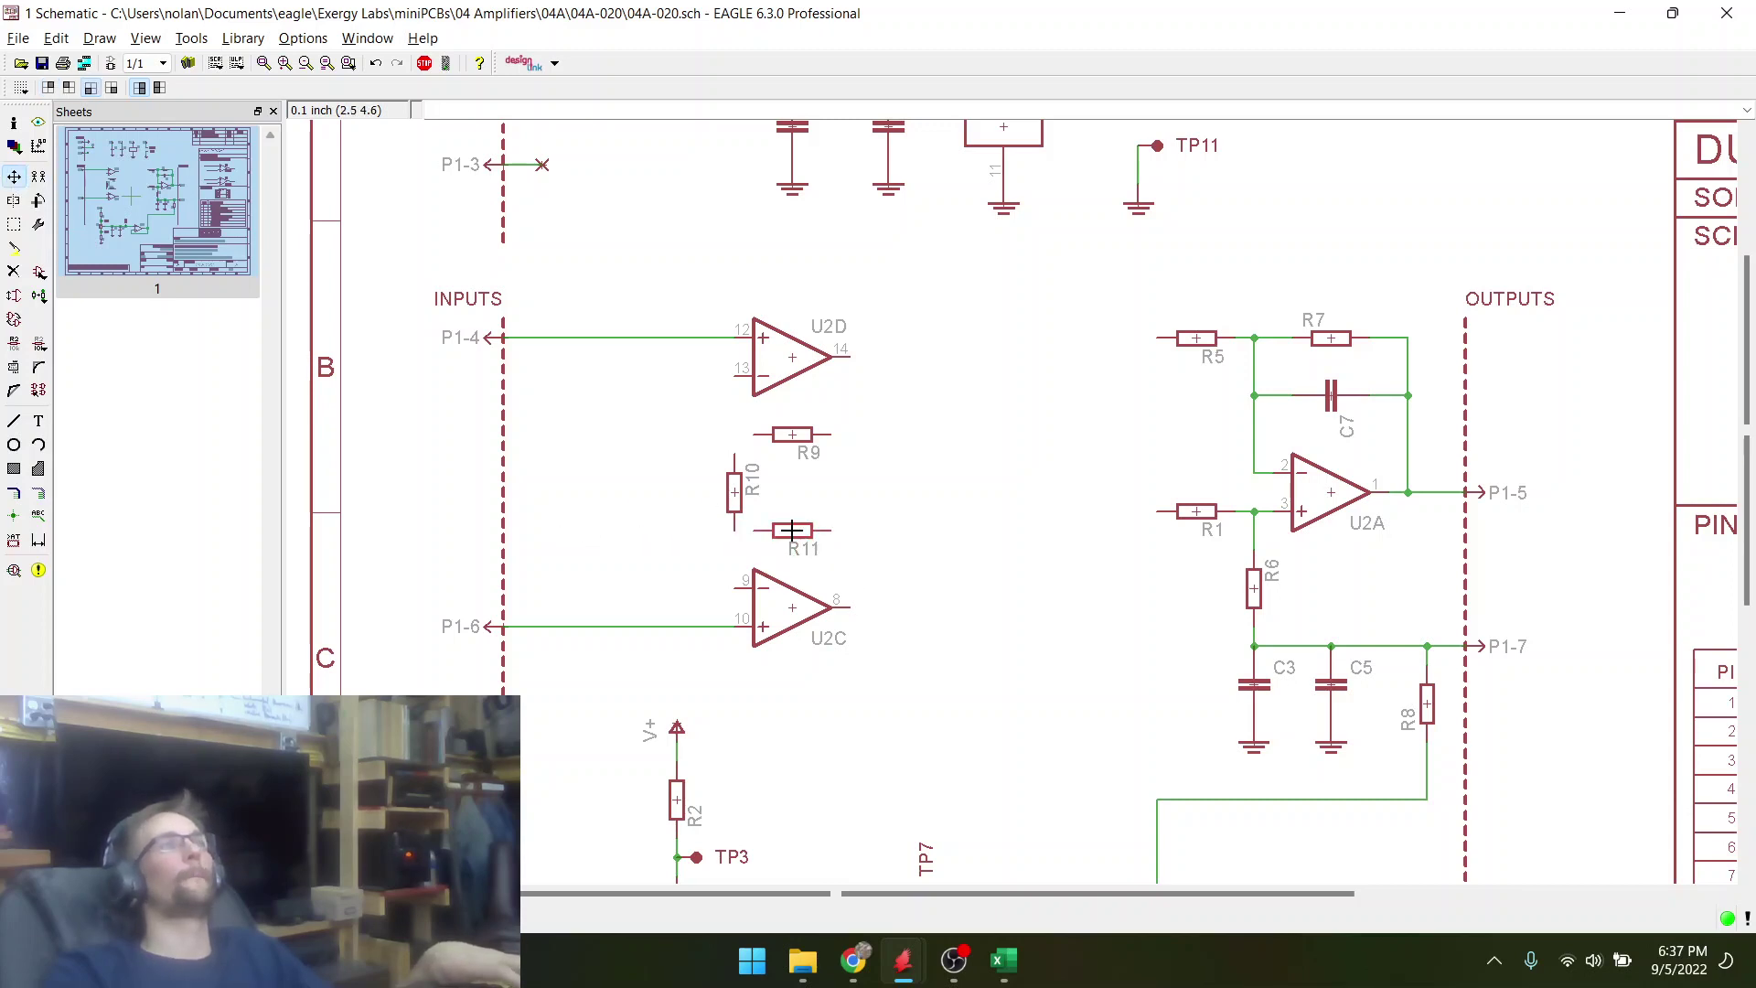
scroll(792, 530, down, 5)
scroll(774, 517, up, 6)
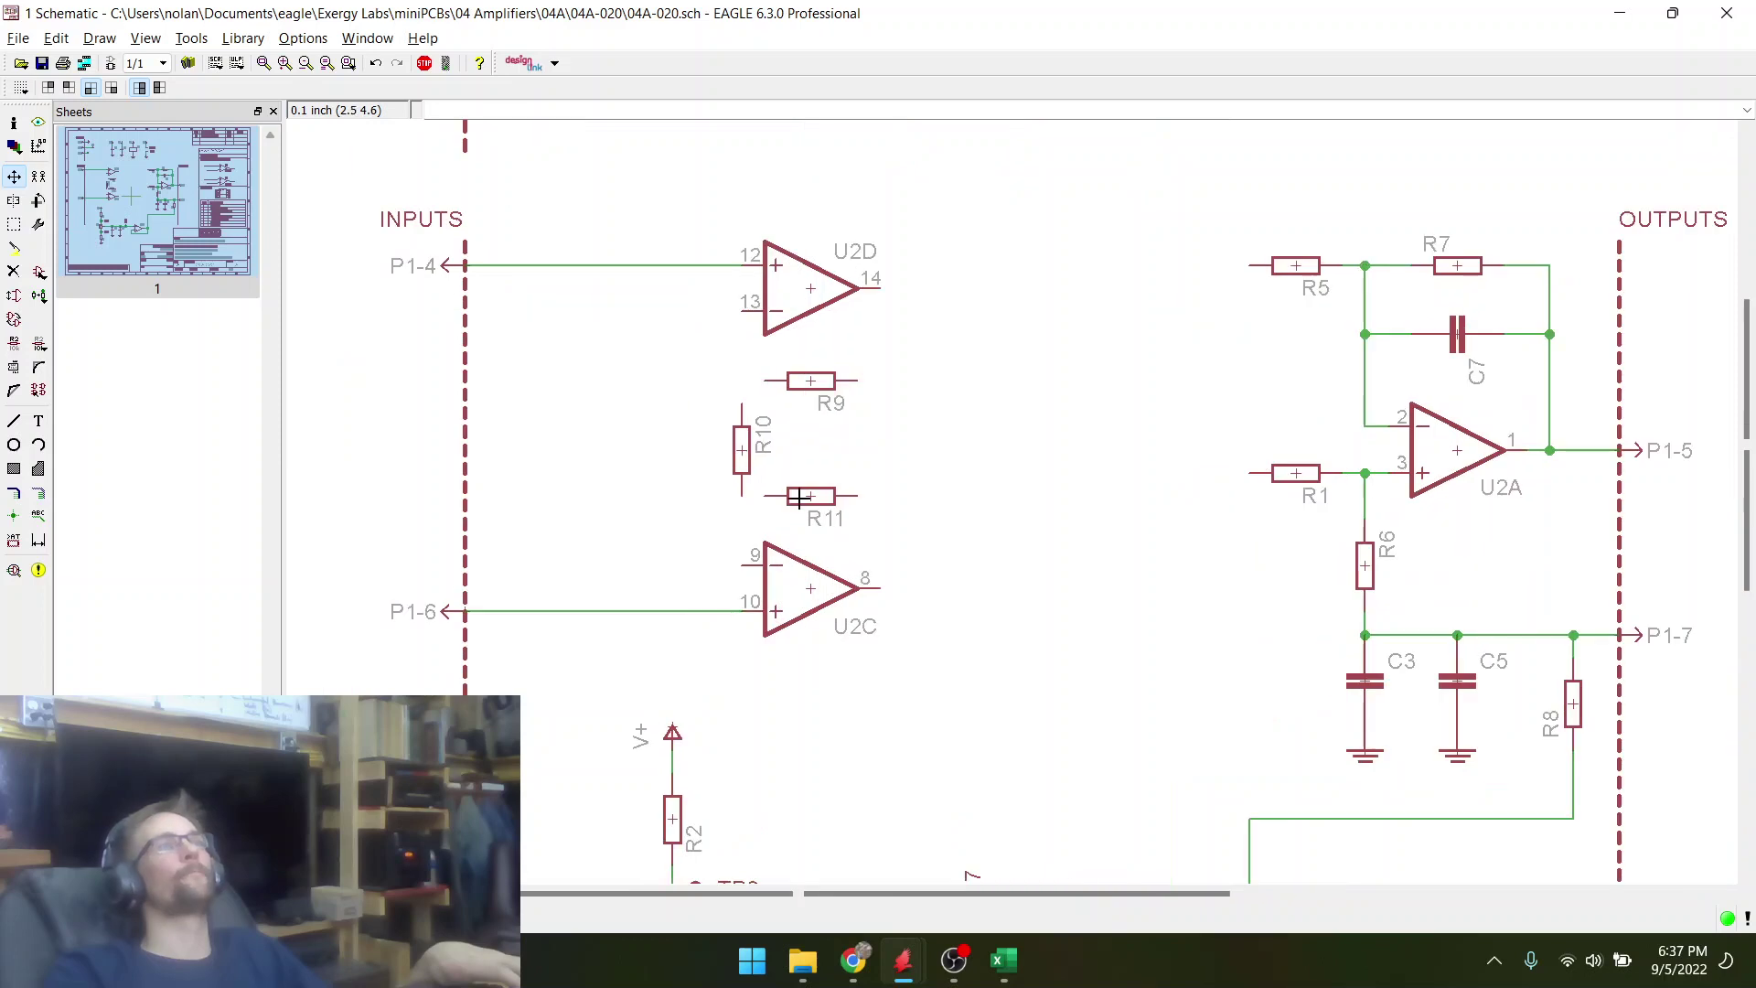
- Move R11 down 0.1 inch, and move the group of U2C and its P1-6 line down 0.1 inch as well
click(810, 497)
scroll(810, 498, down, 3)
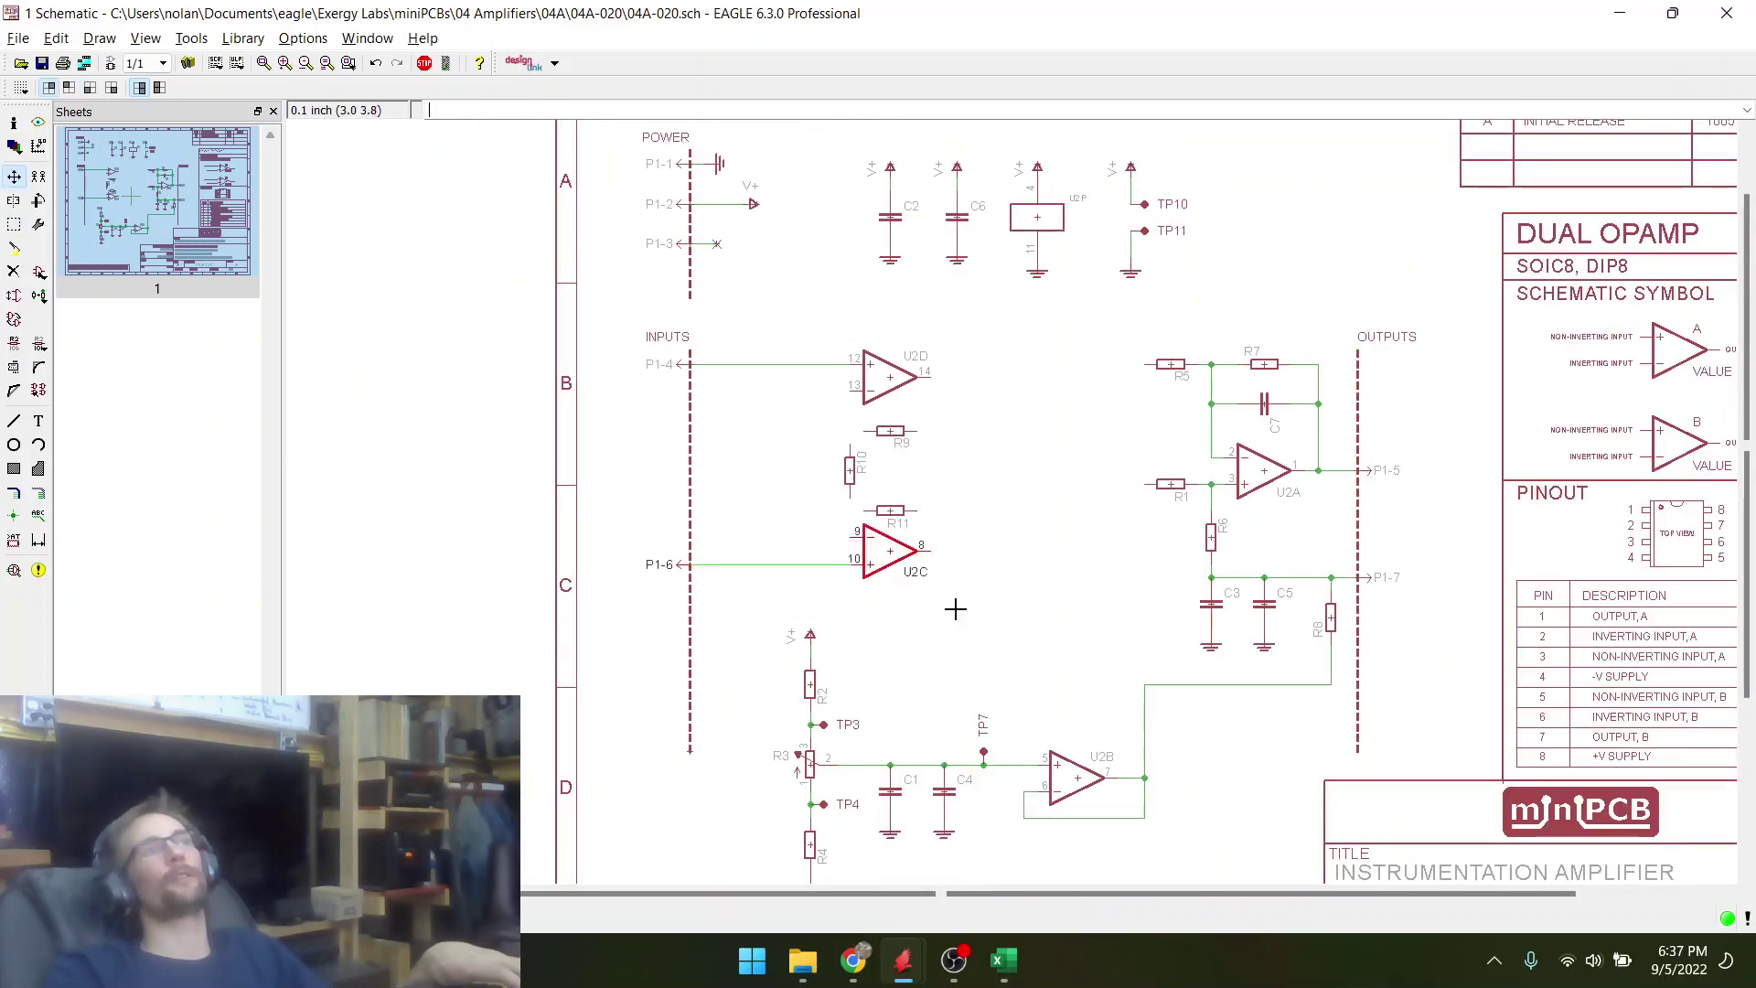
scroll(885, 550, up, 4)
right_click(883, 548)
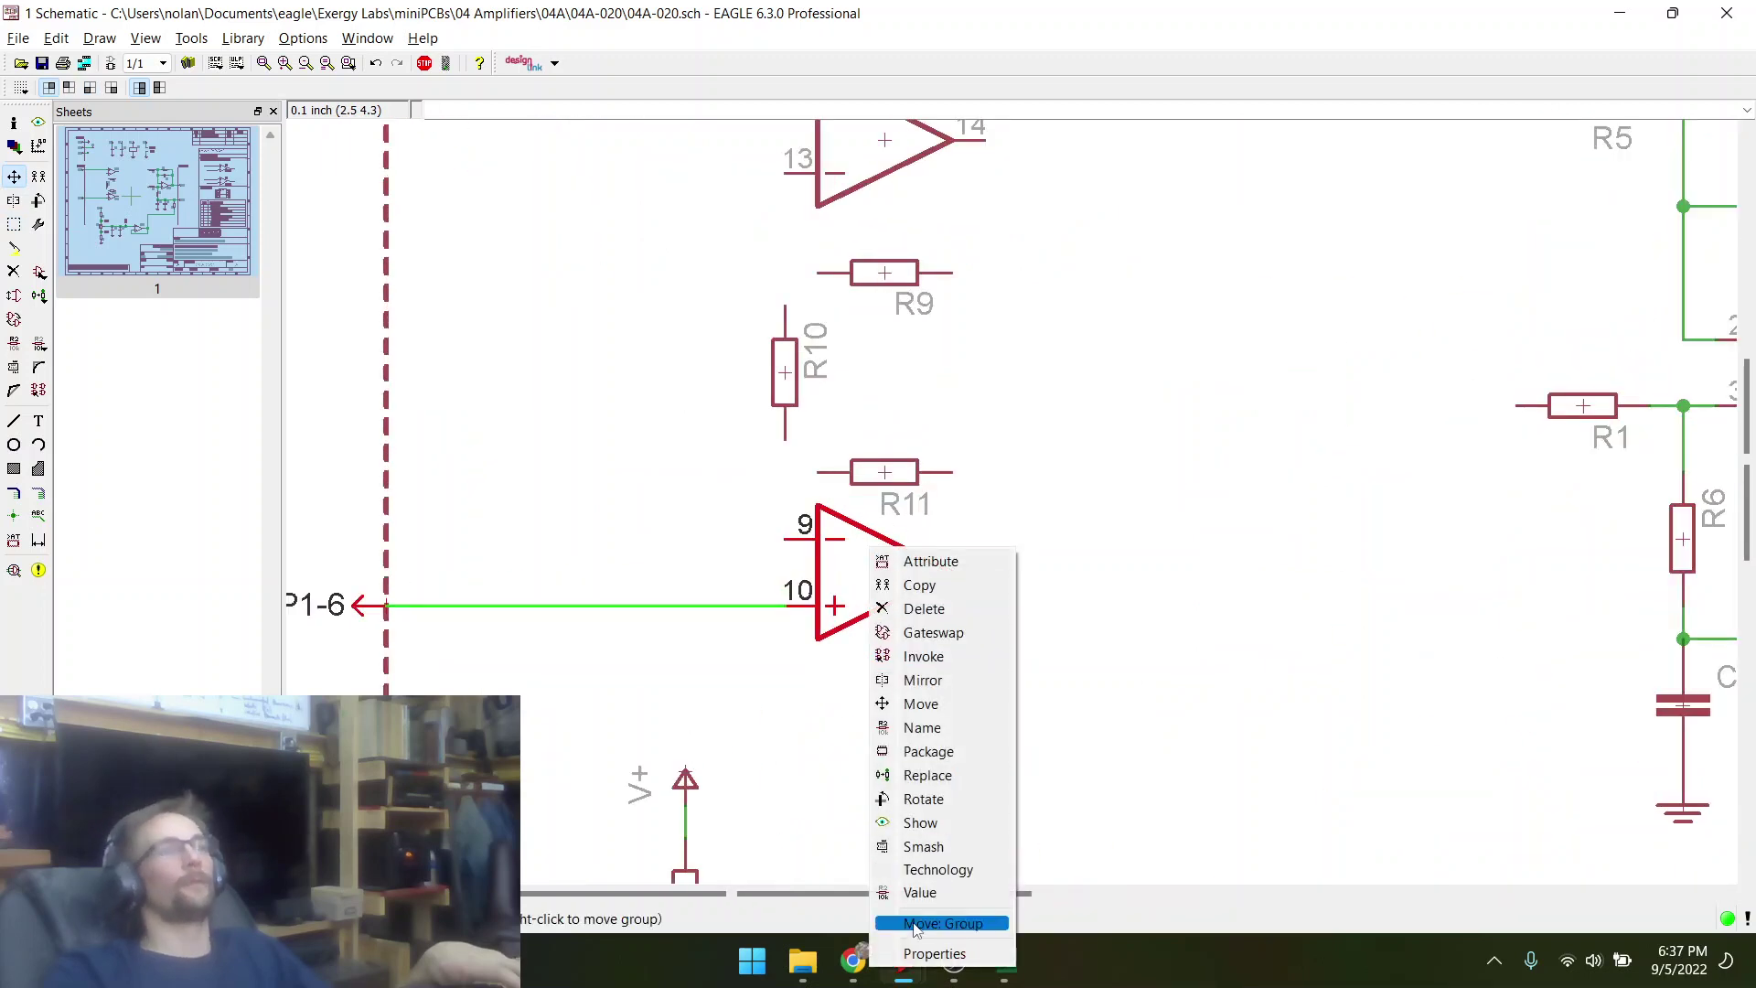
click(942, 921)
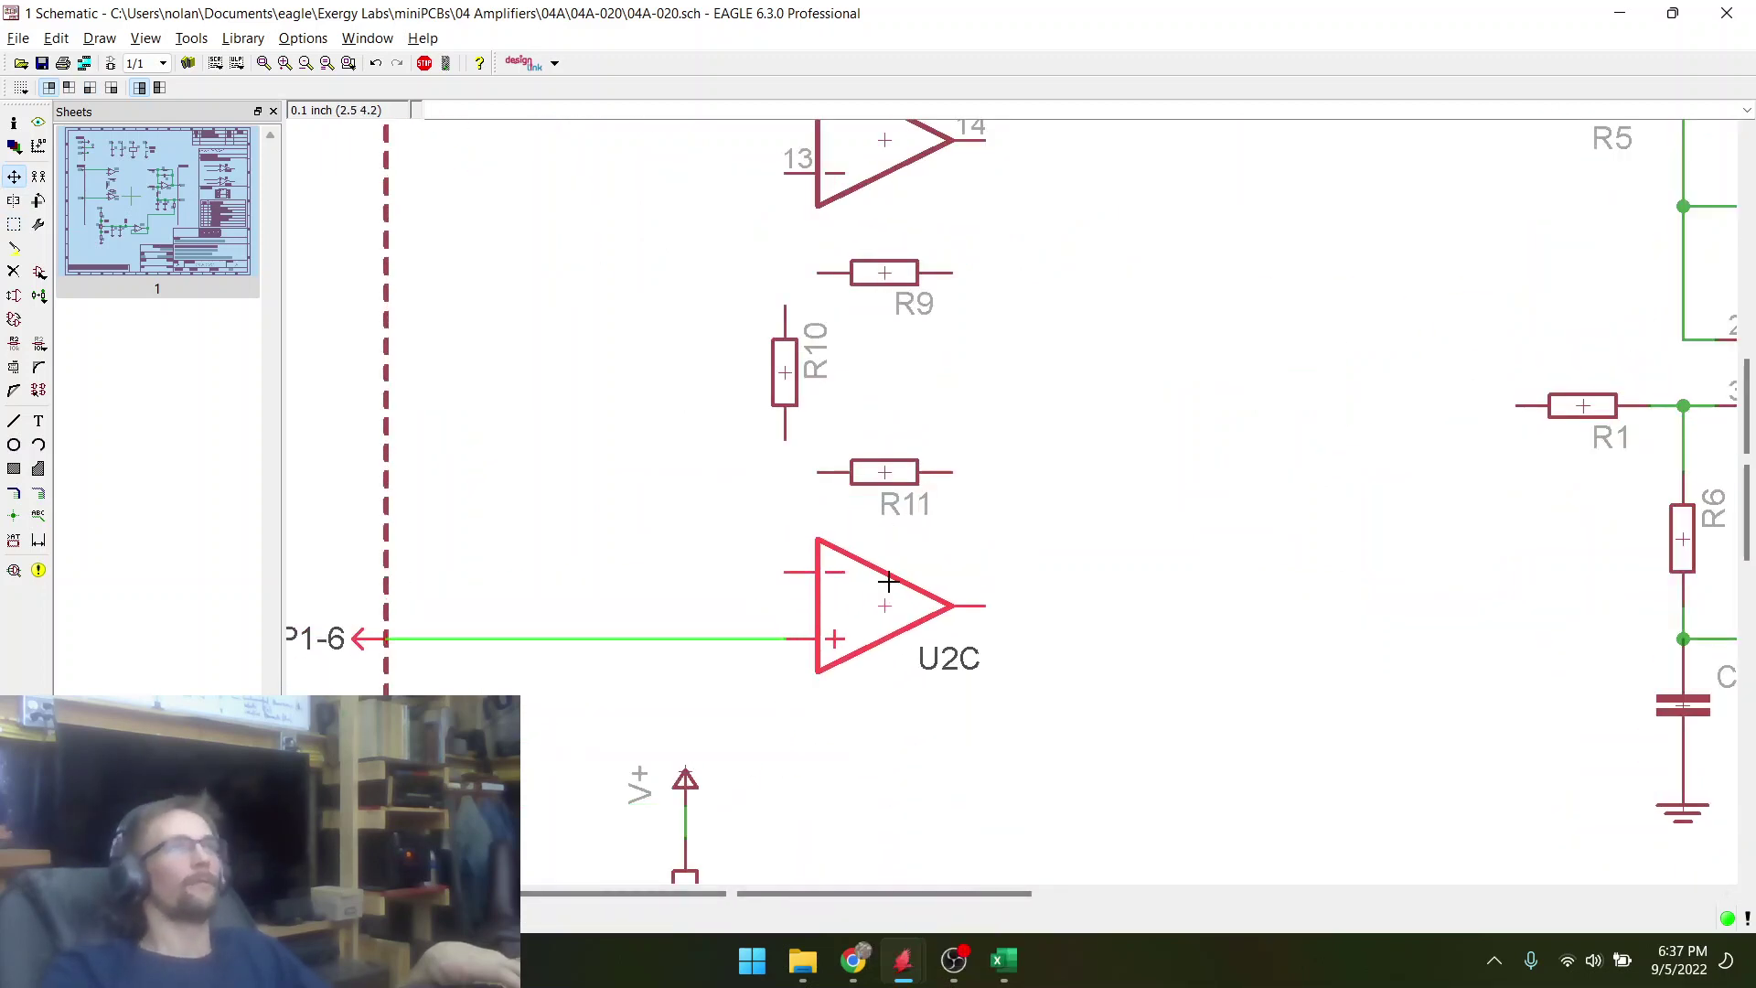
click(890, 559)
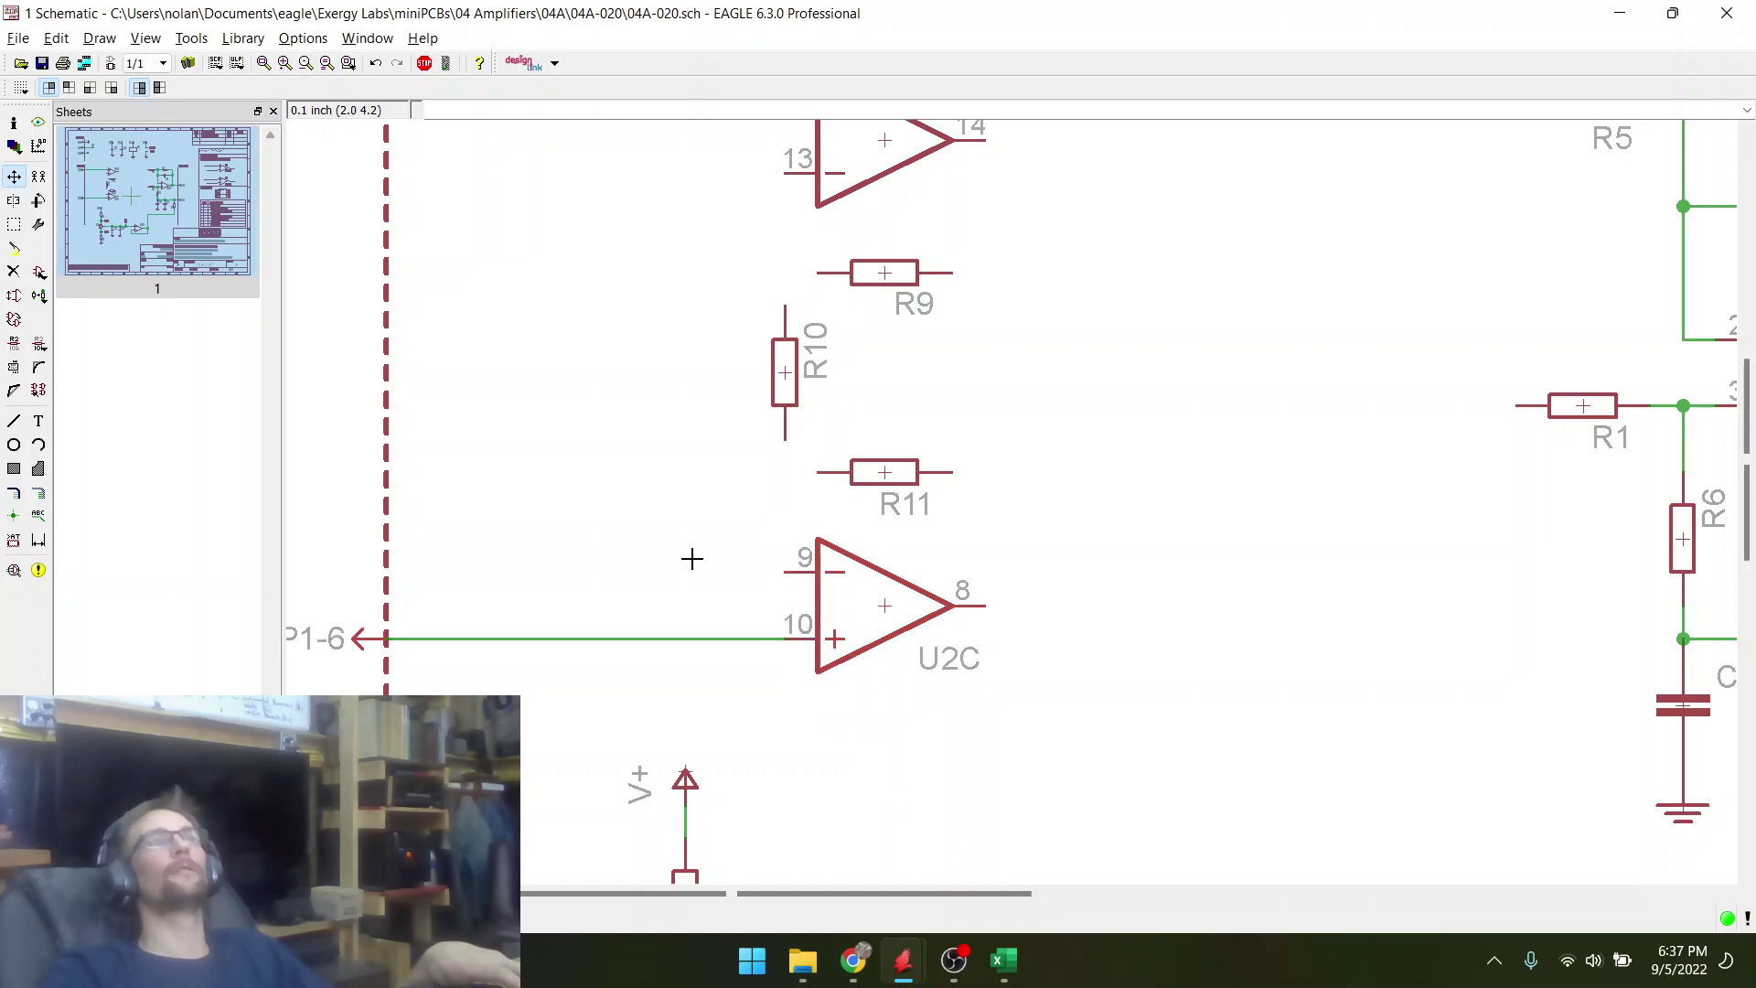
- Move the vertical resistor R10 0.1 inch to the left, and activate the Wire tool on the Nets layer
scroll(744, 474, down, 7)
scroll(755, 475, up, 7)
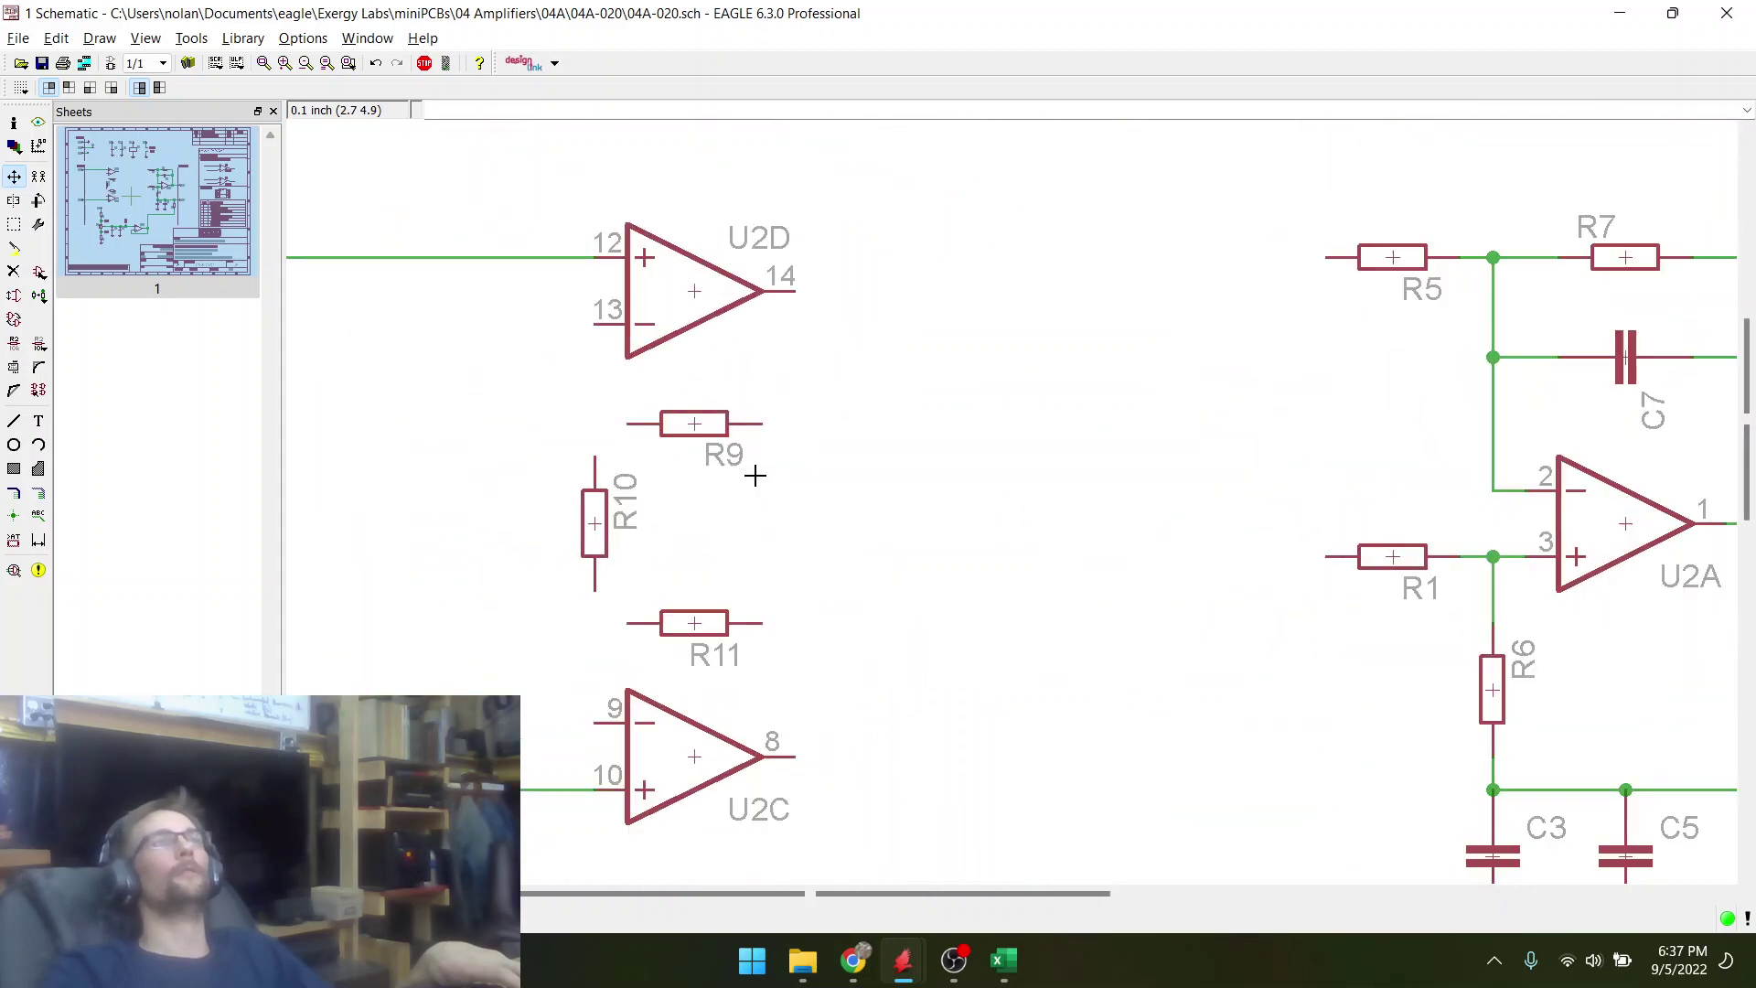
click(595, 522)
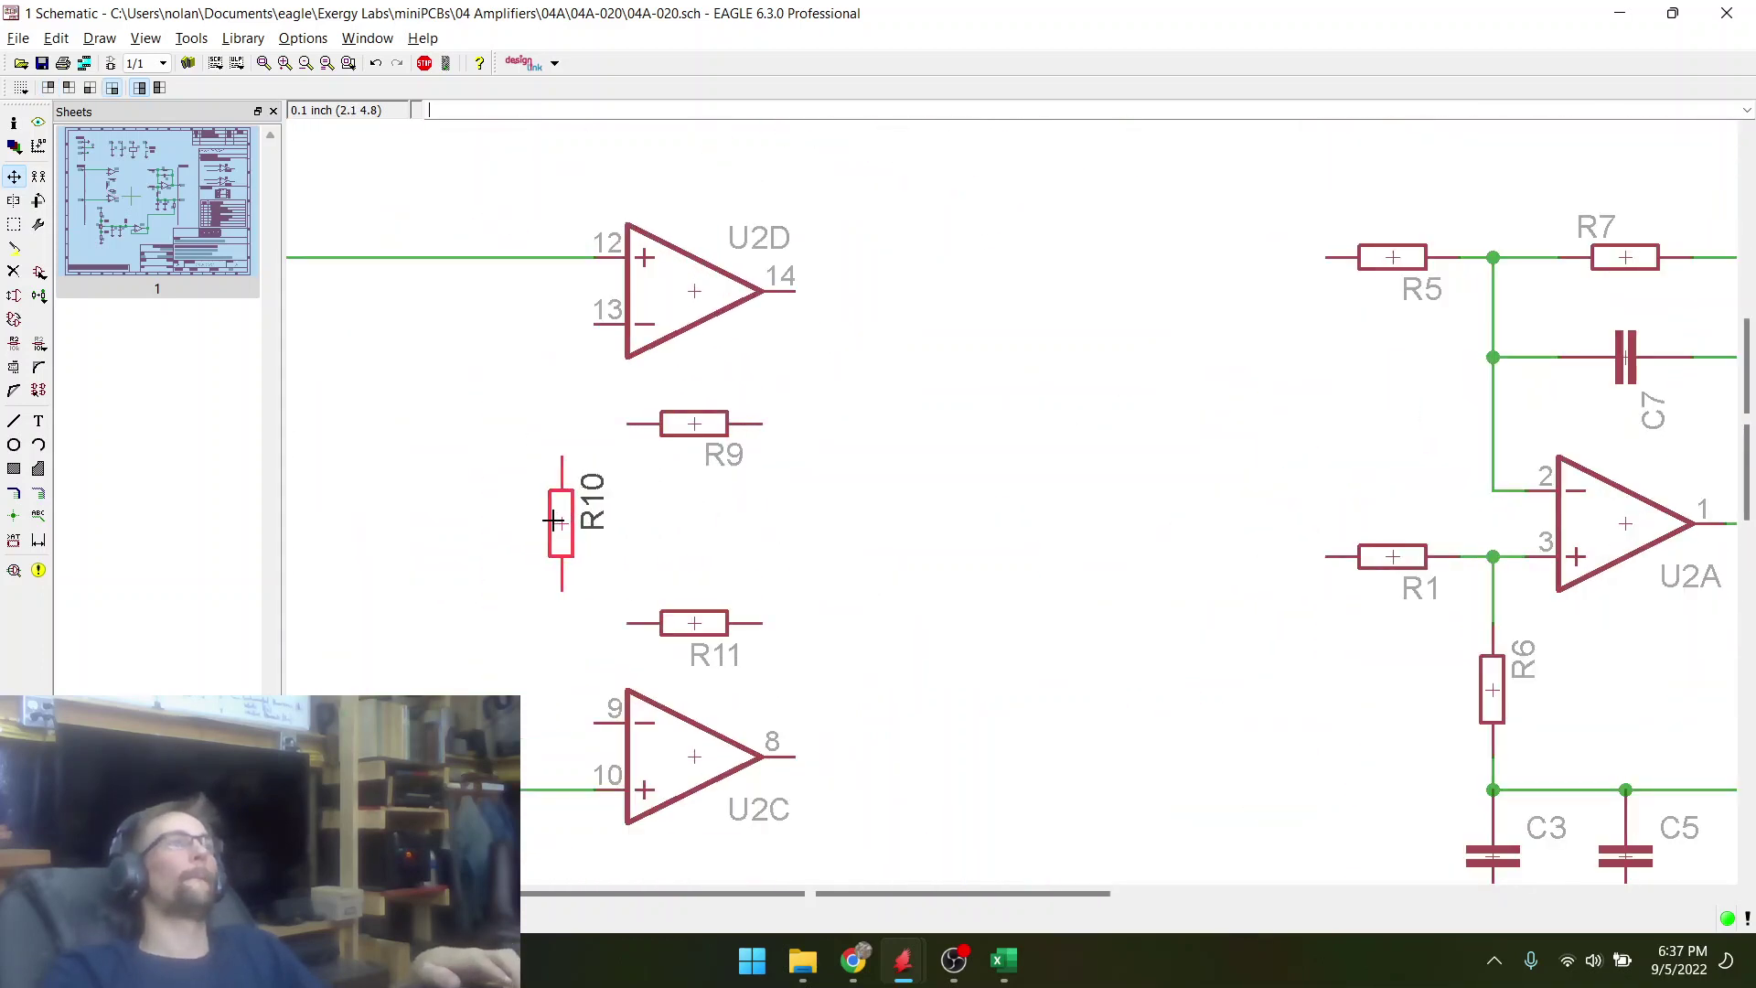
click(555, 520)
scroll(720, 530, down, 1)
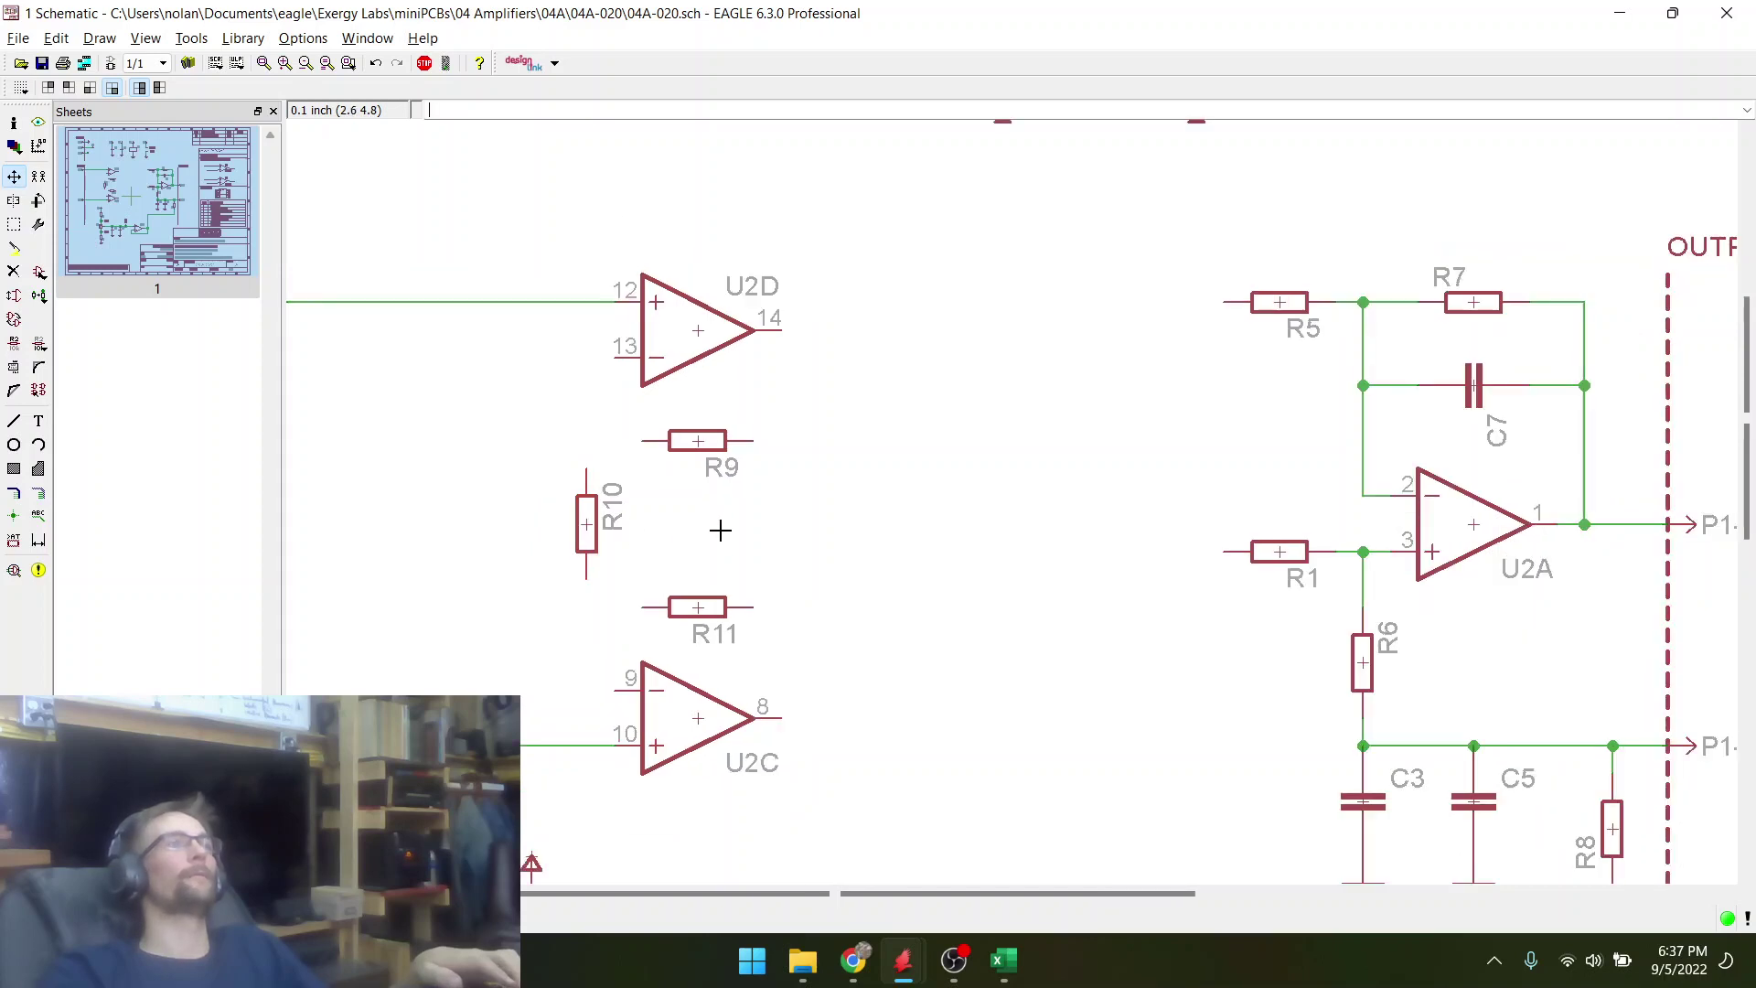
click(14, 423)
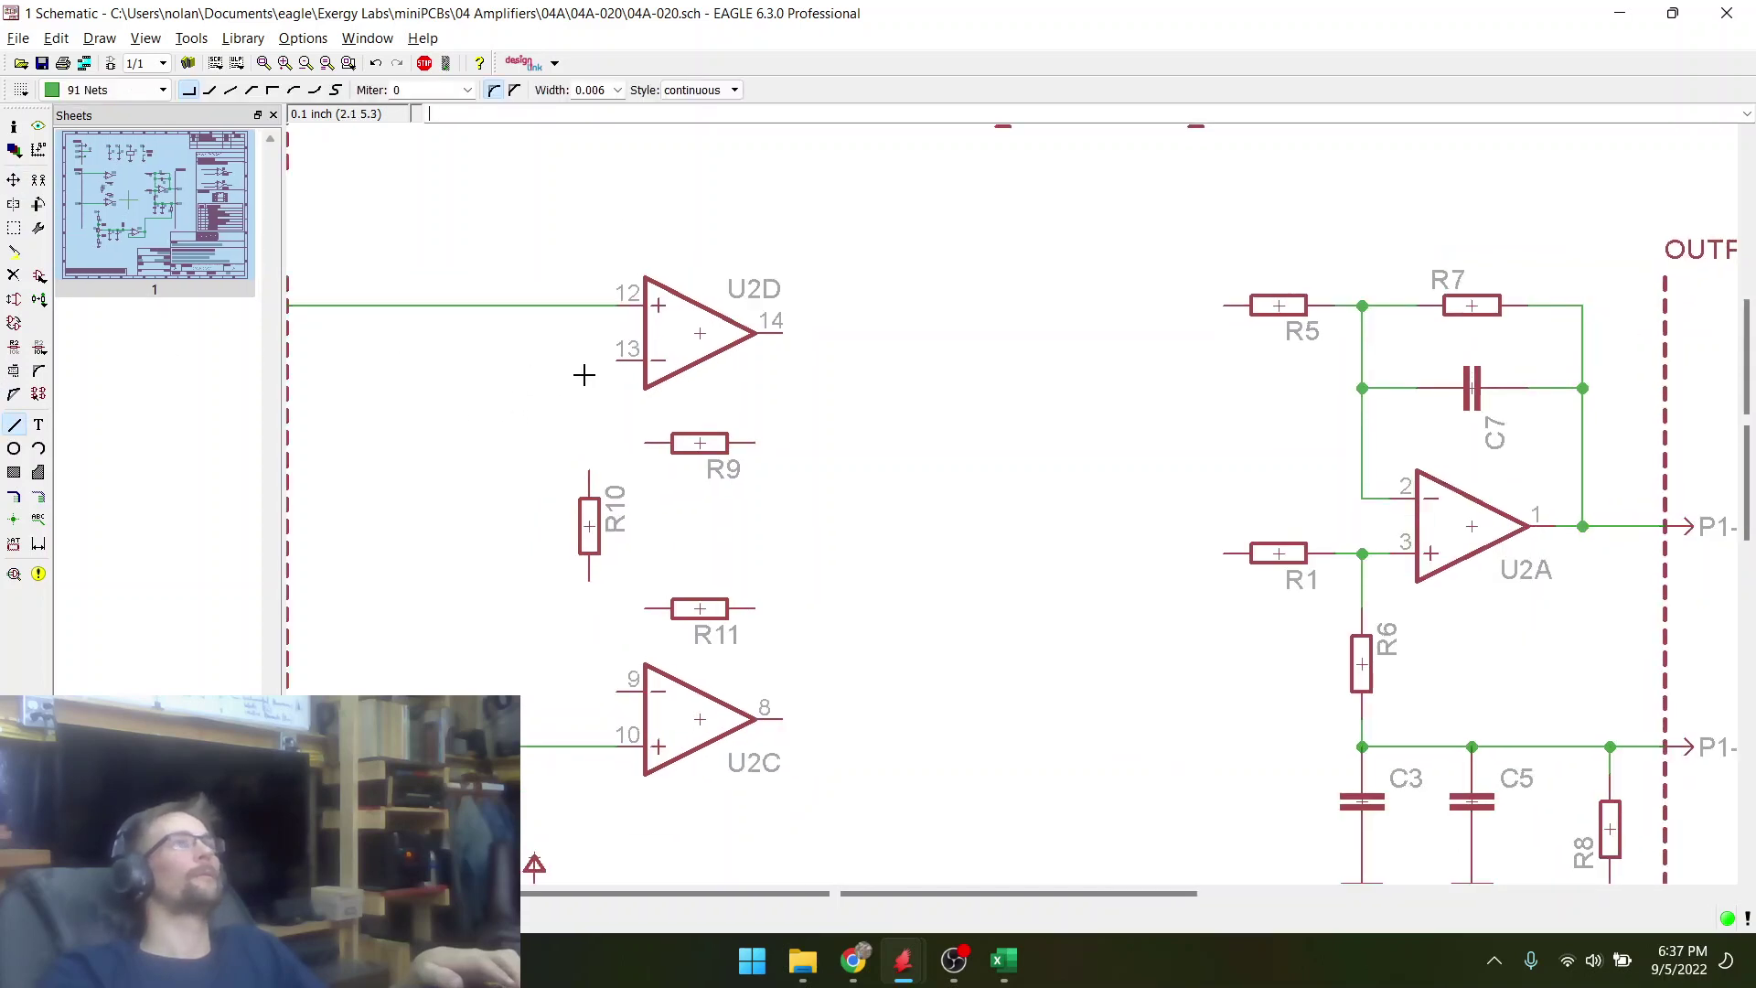
- Wire R10 between the inverting inputs of U2D and U2C with R9 and R11 as feedback resistors, and compare with the eCircuit Center diagram
click(611, 359)
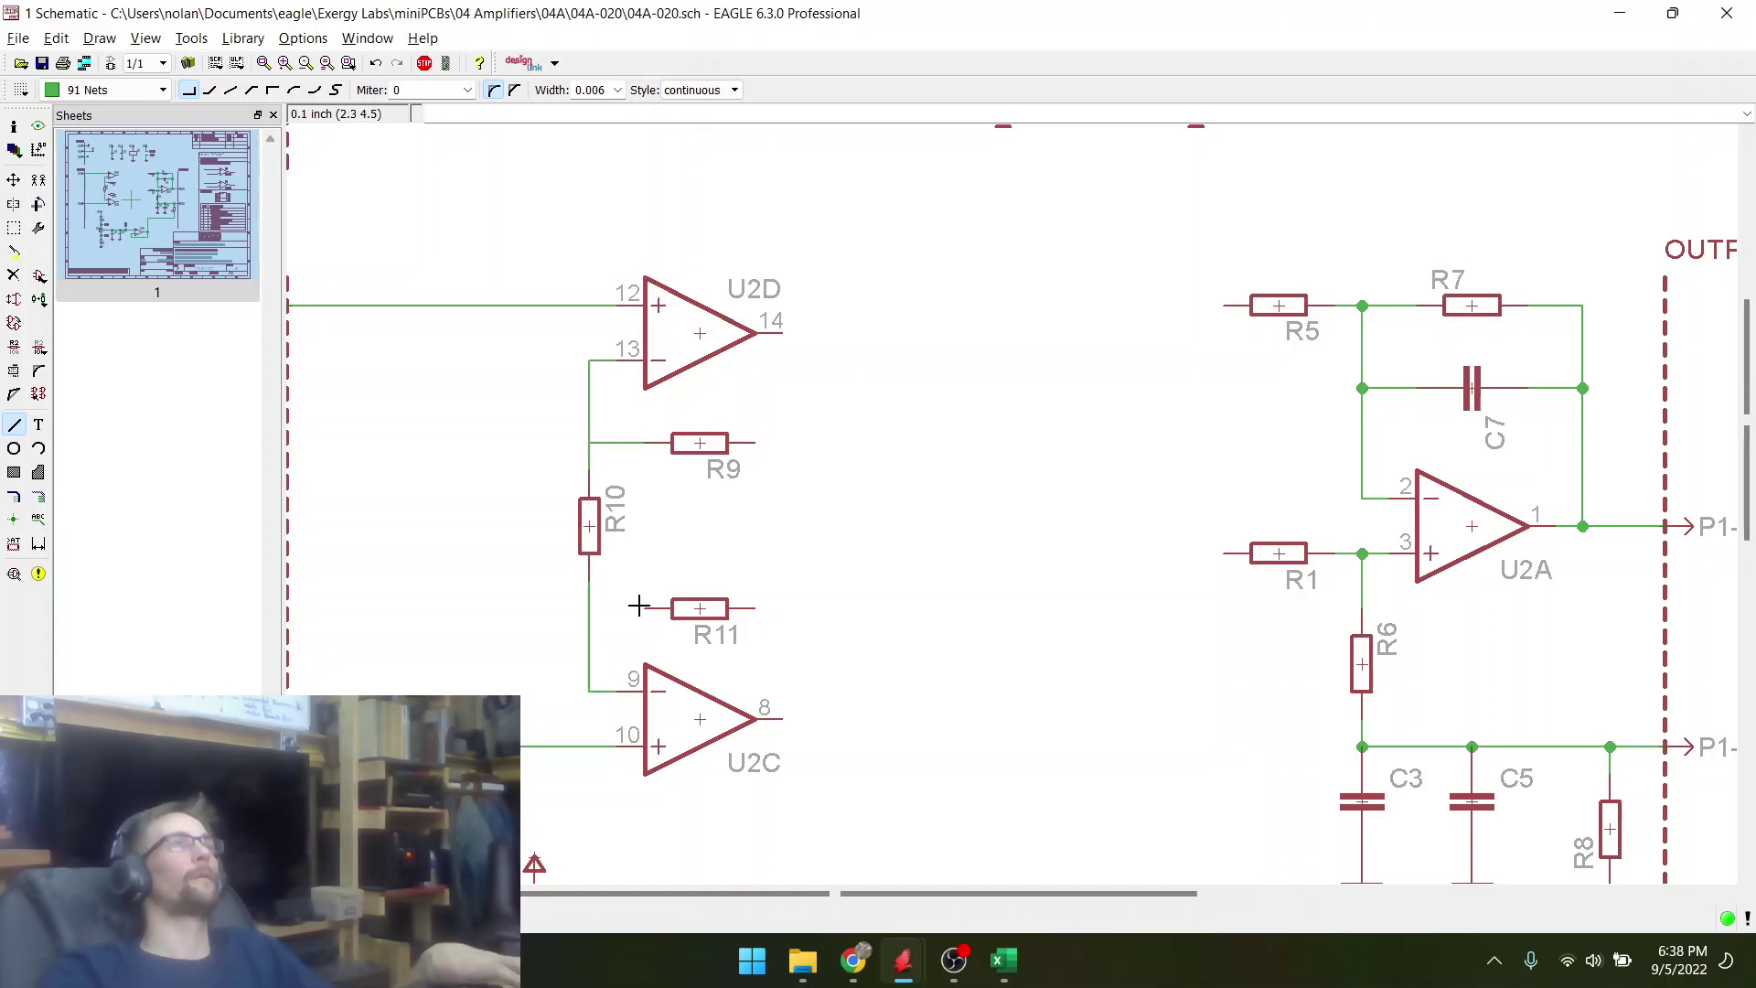
click(757, 446)
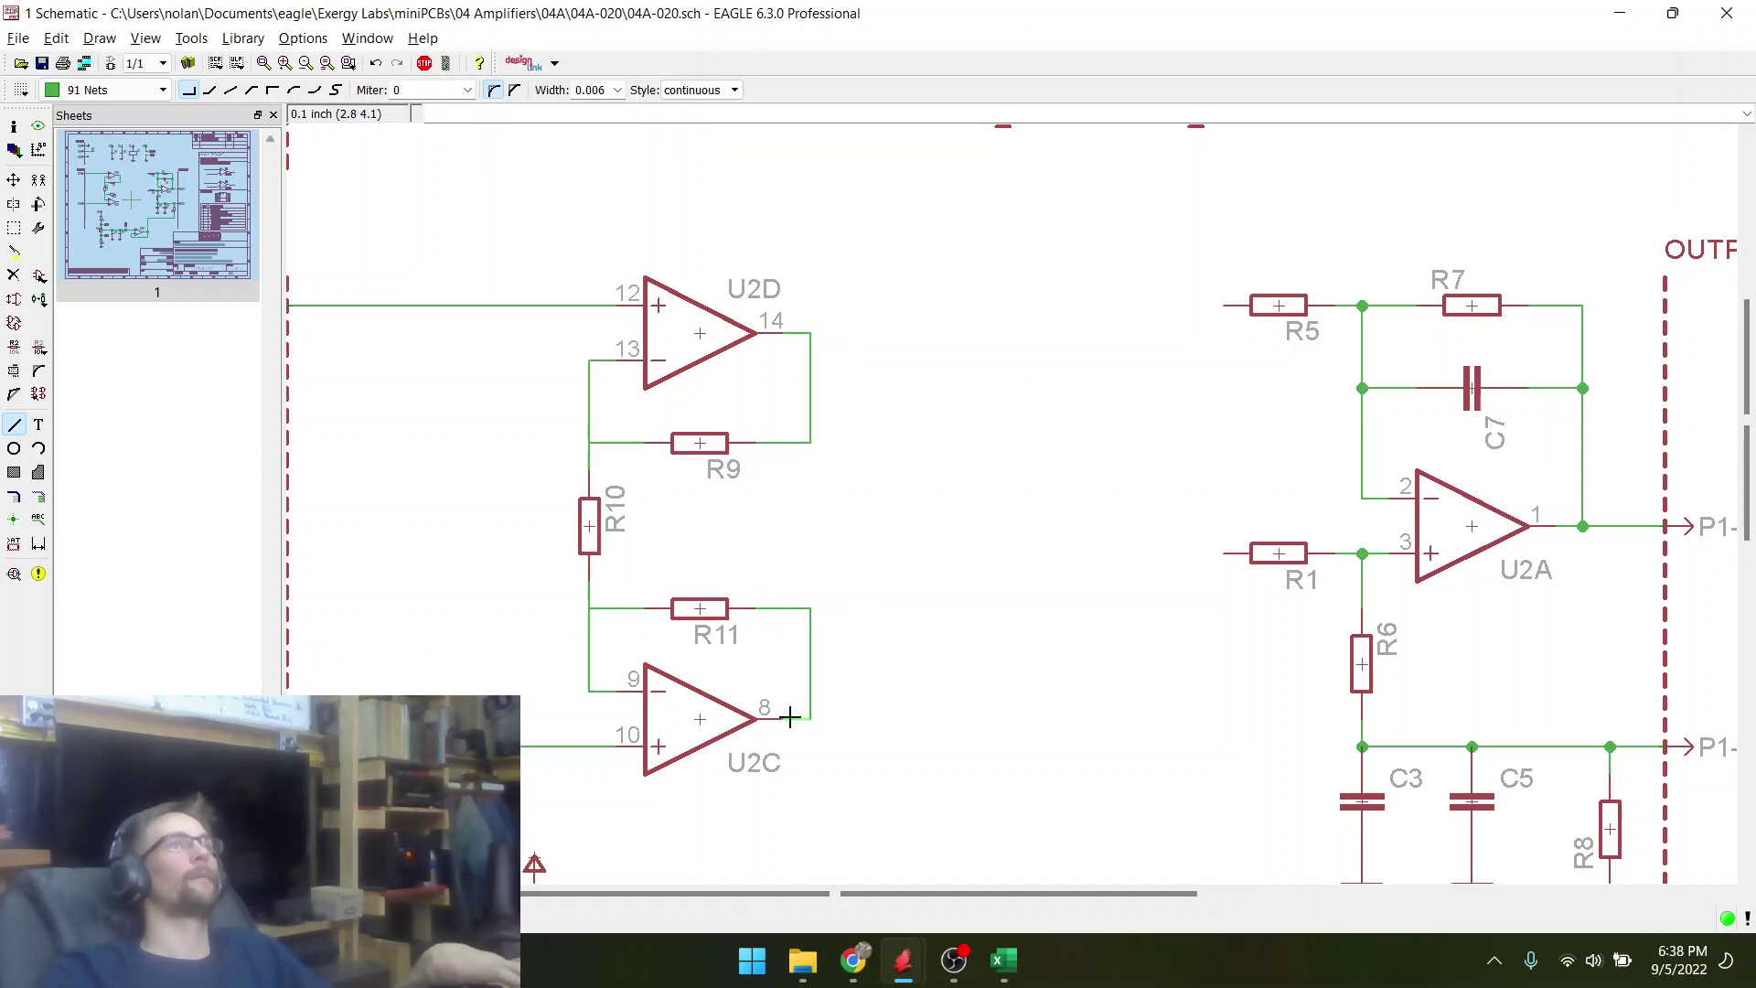
key(alt+Tab)
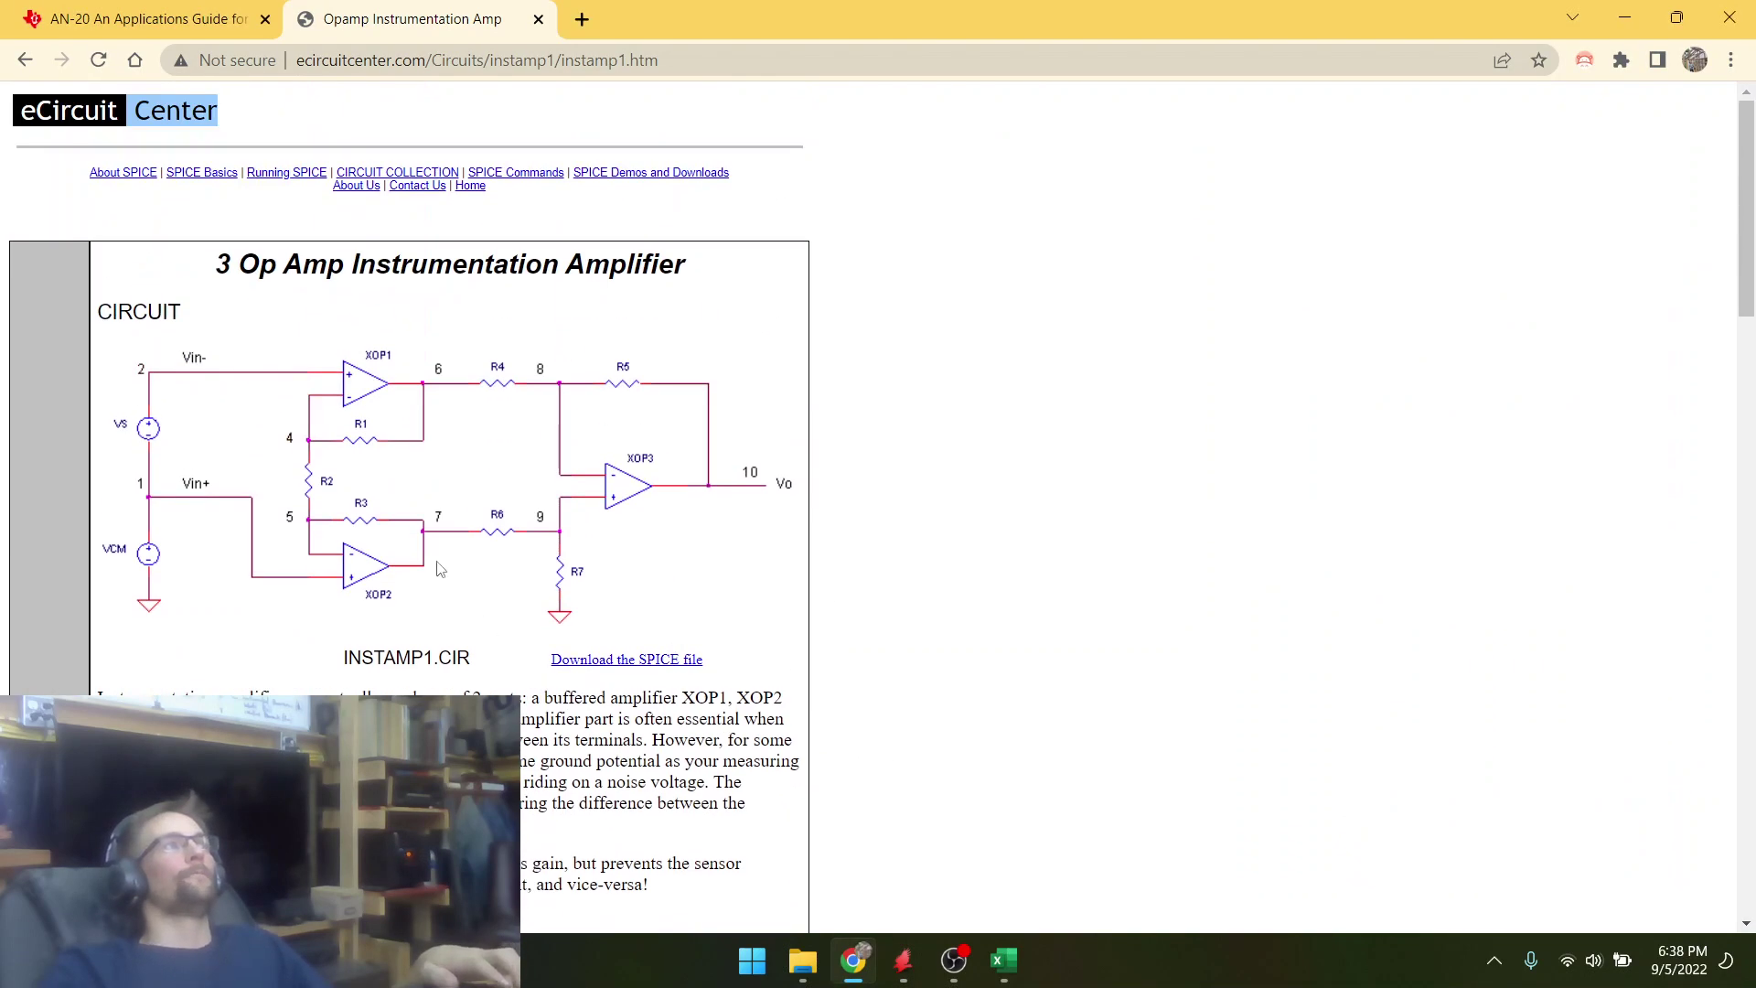
key(alt+Tab)
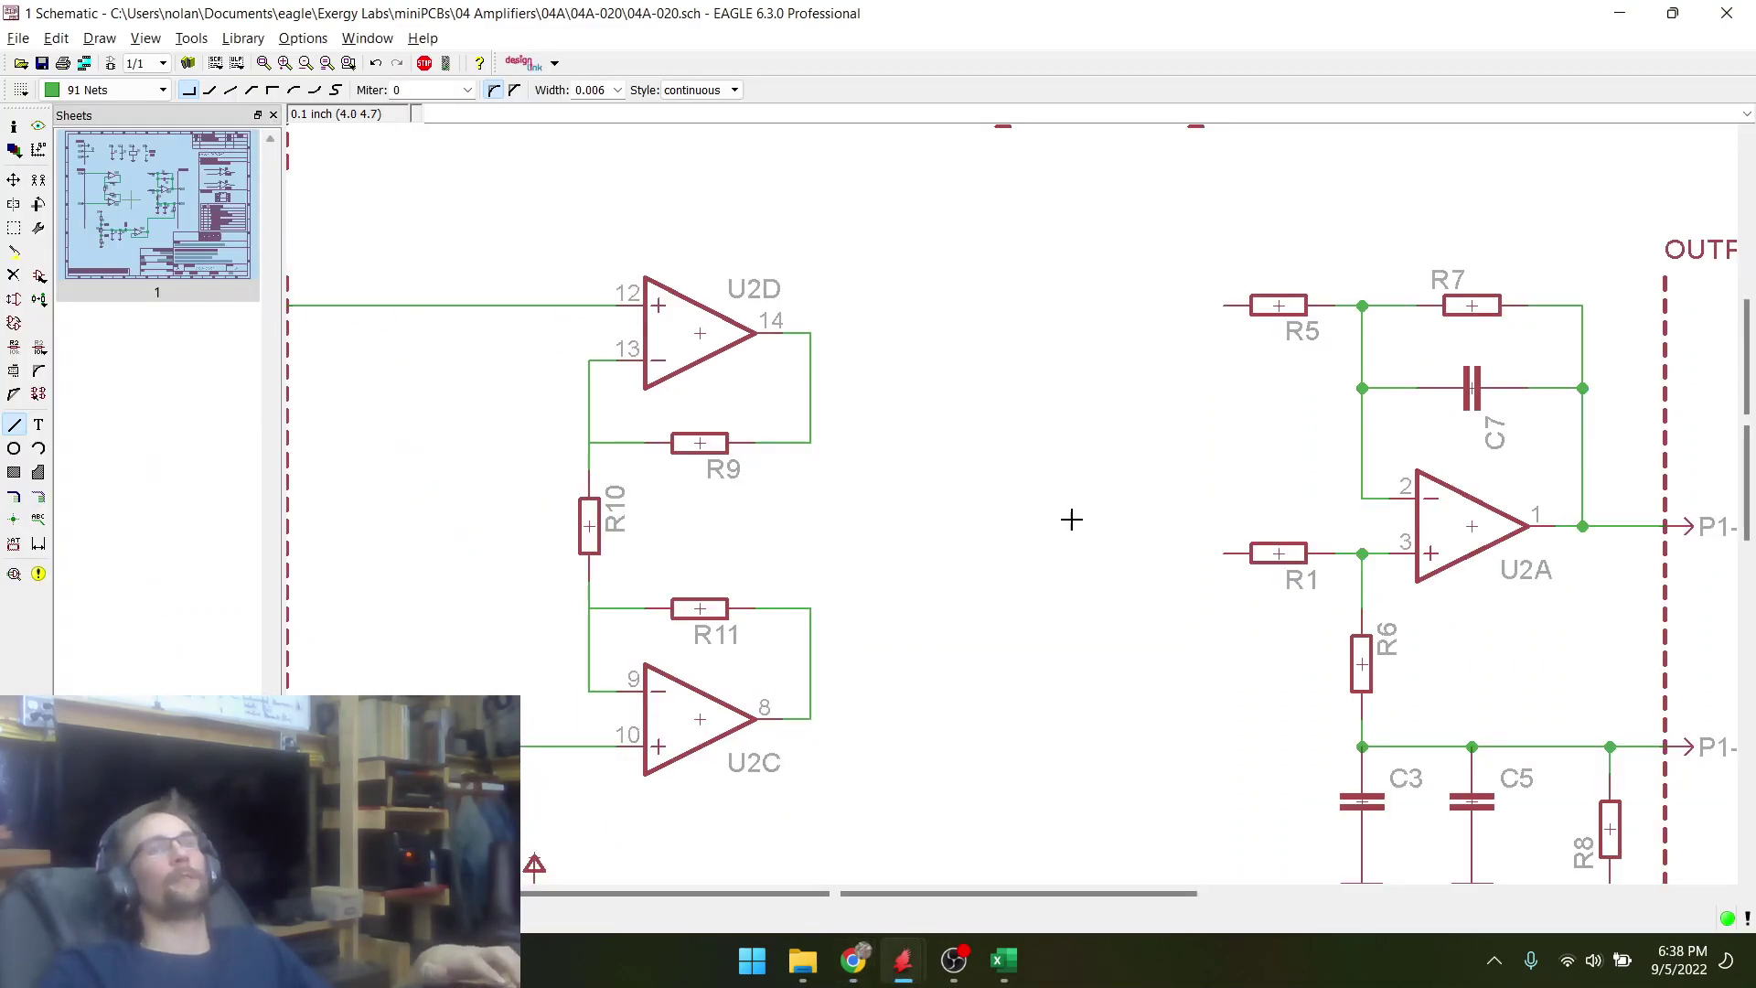
- Wire U2C's output to the free end of R1 and U2D's output to the free end of R5
scroll(1122, 494, down, 2)
scroll(973, 591, up, 2)
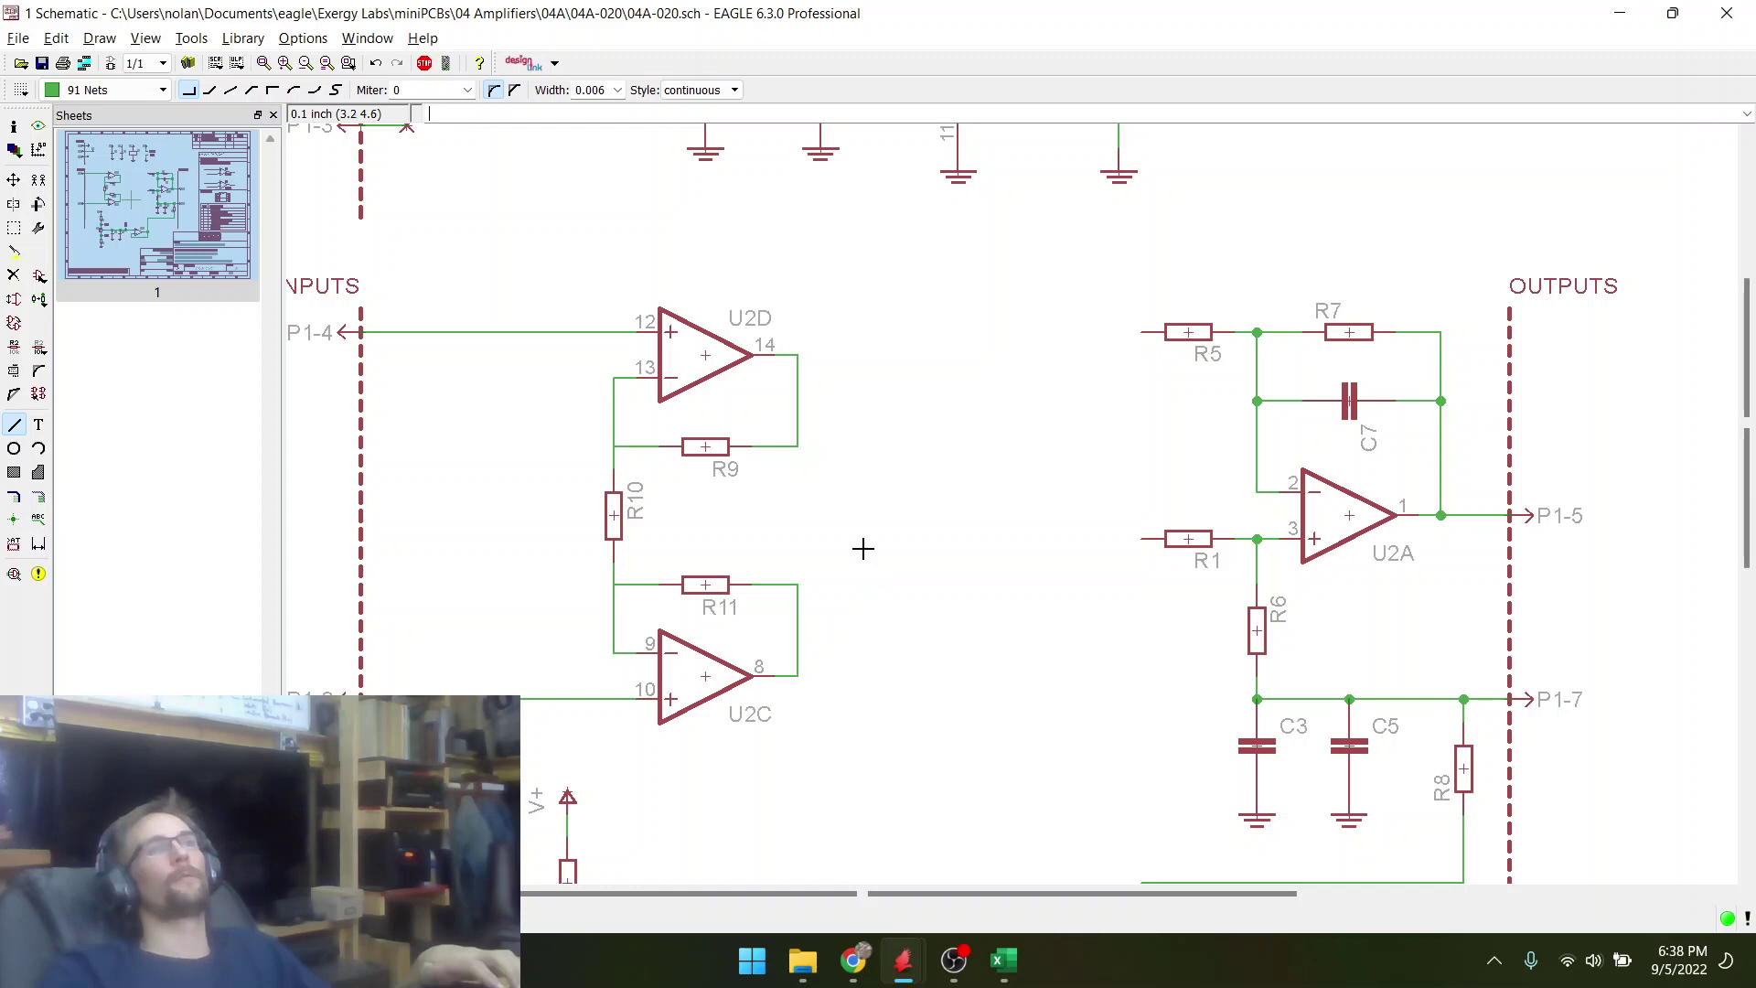
scroll(863, 548, down, 2)
scroll(835, 455, up, 1)
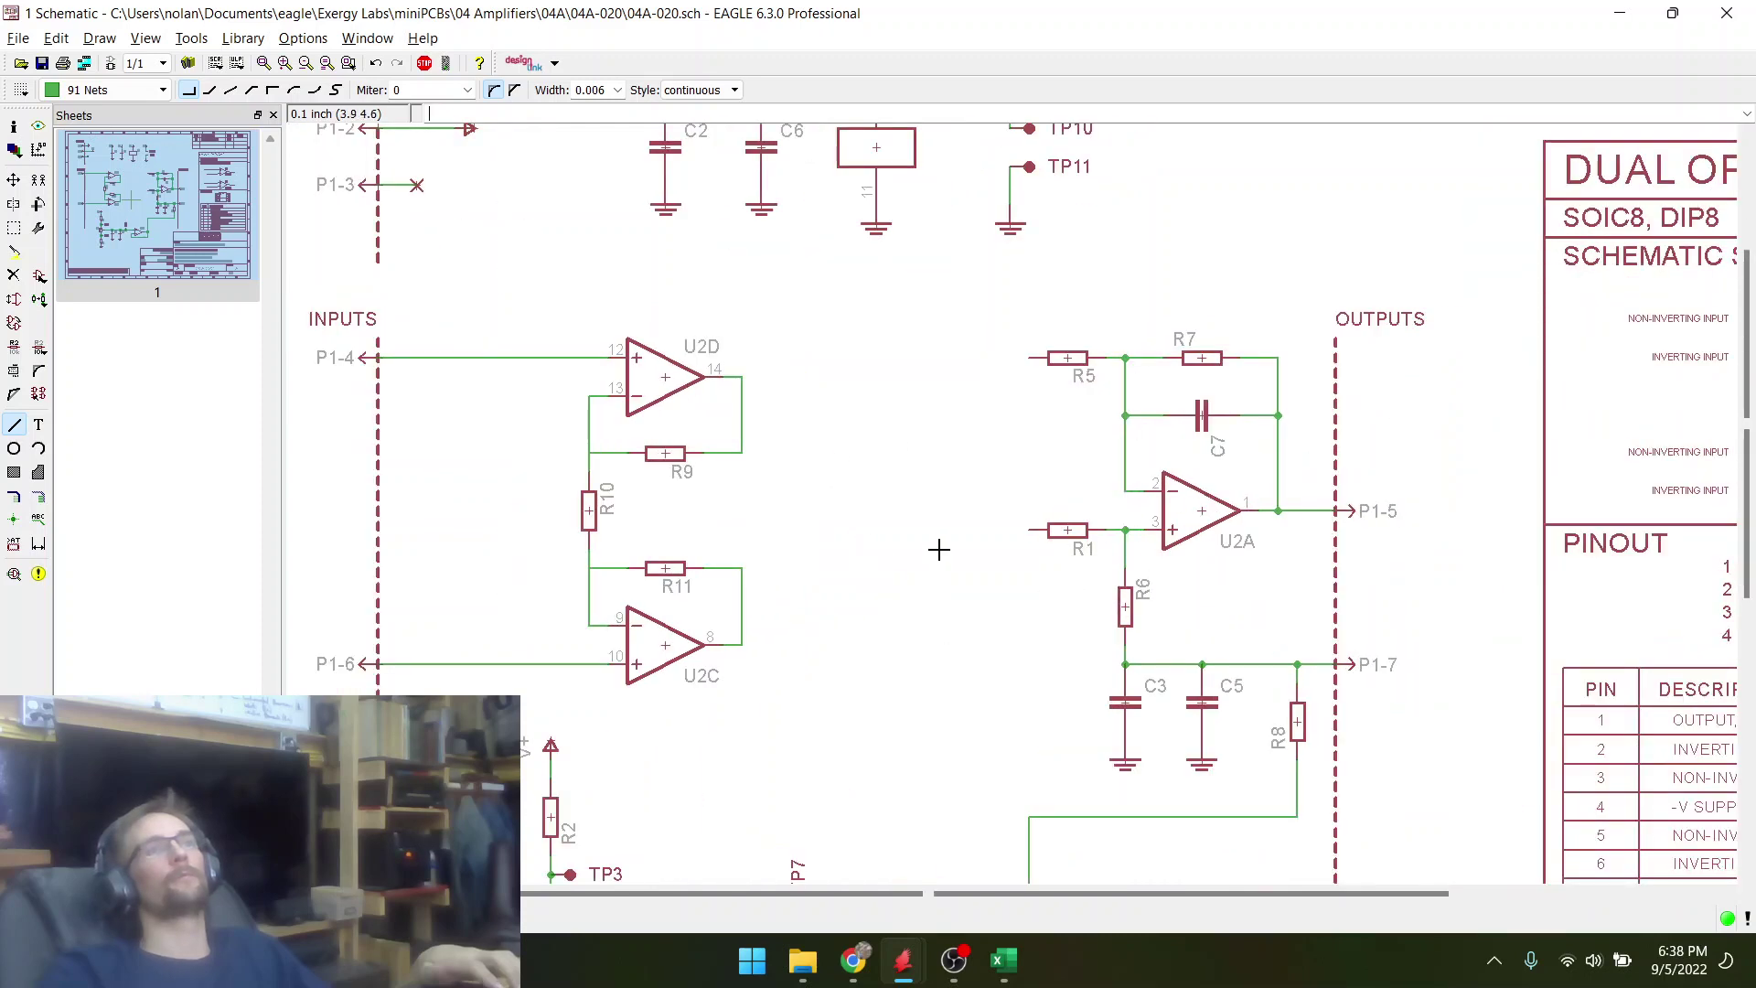
click(1013, 530)
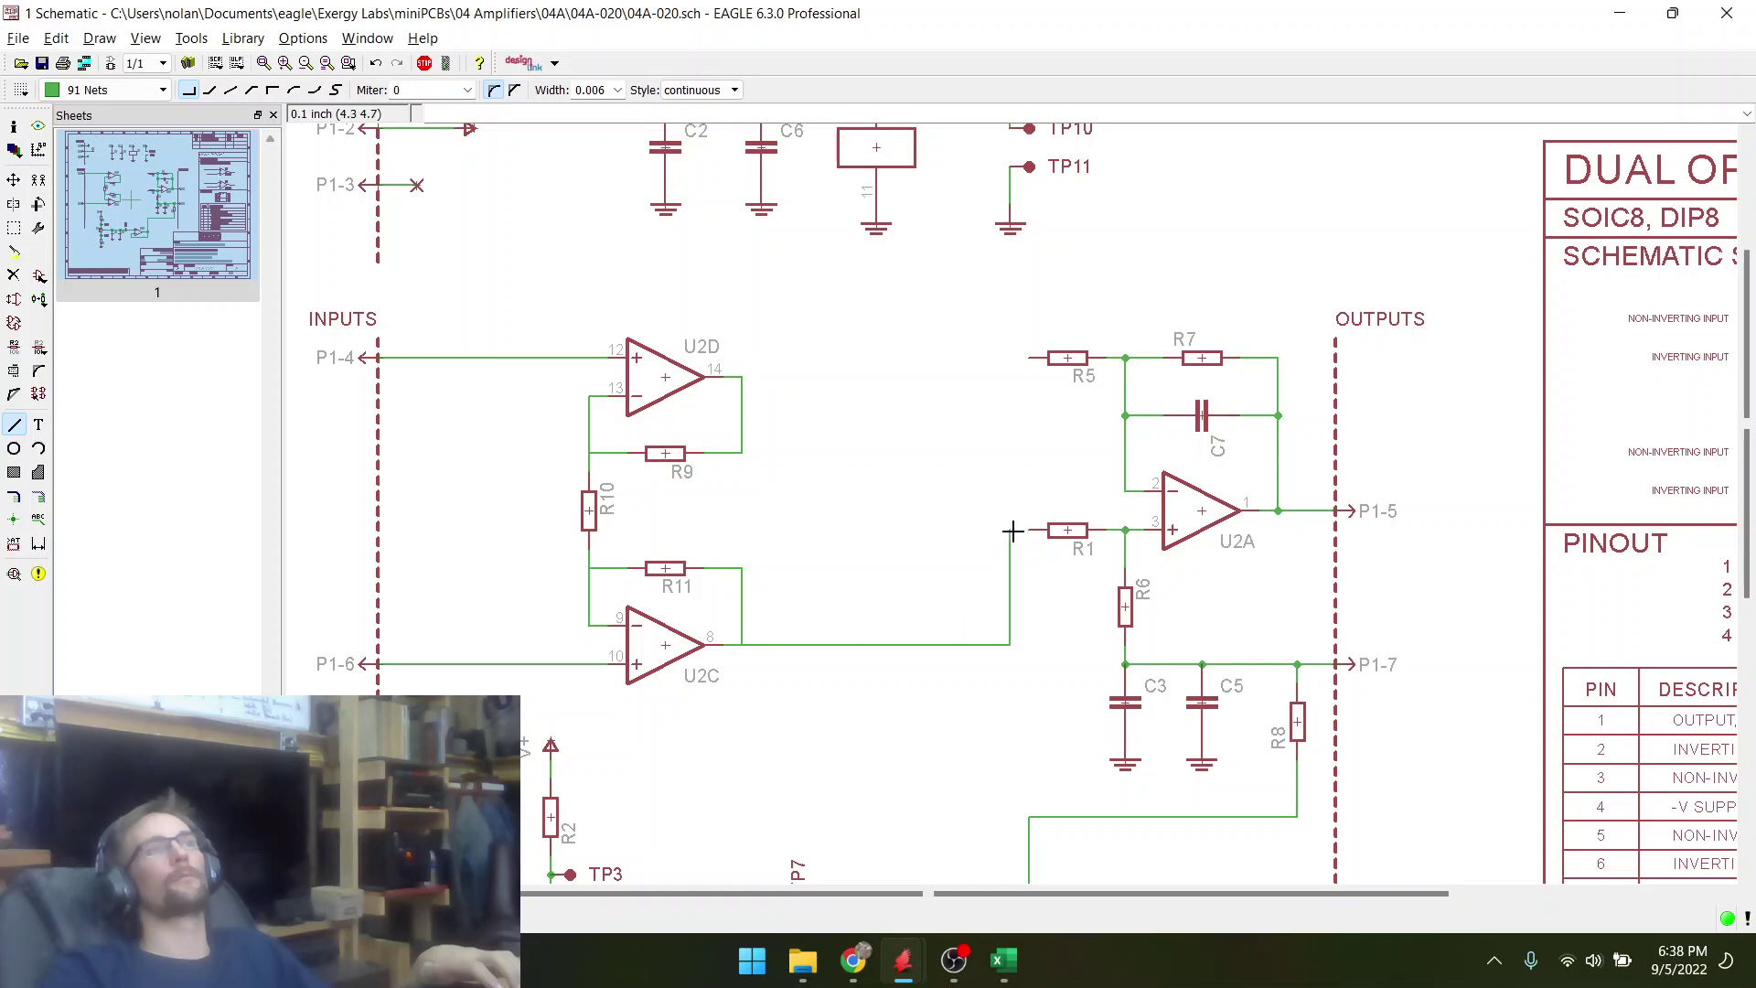
click(1033, 526)
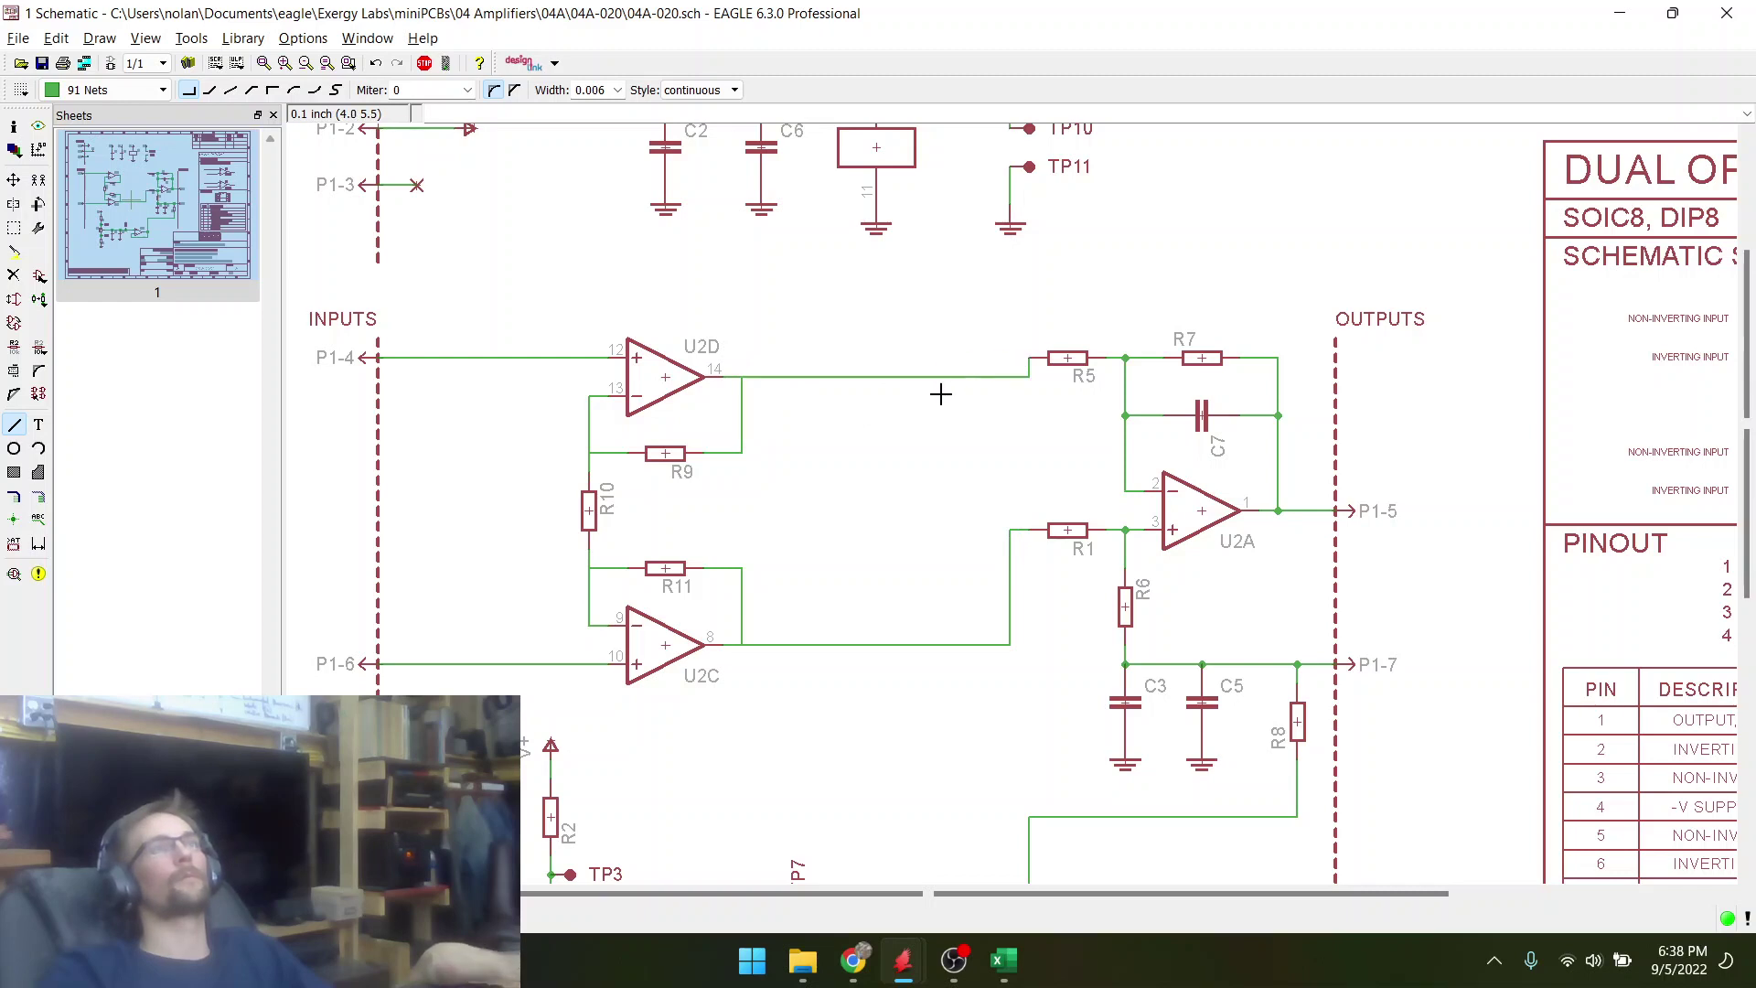
scroll(743, 341, down, 1)
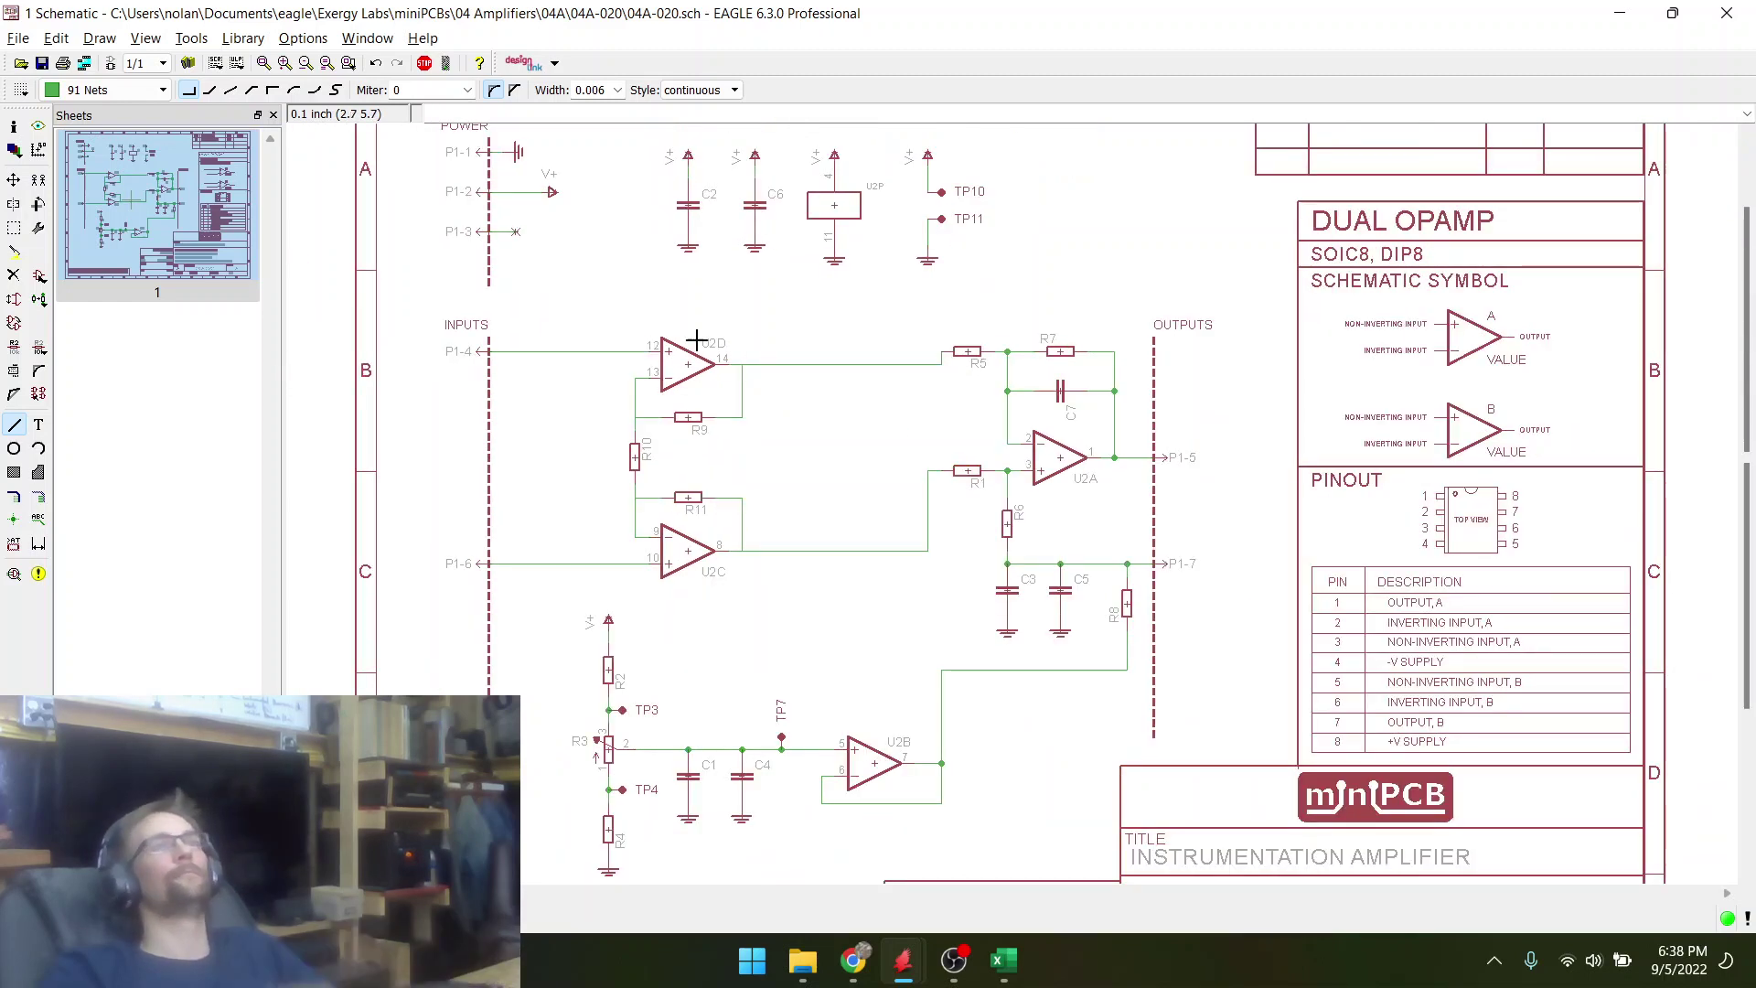
click(14, 227)
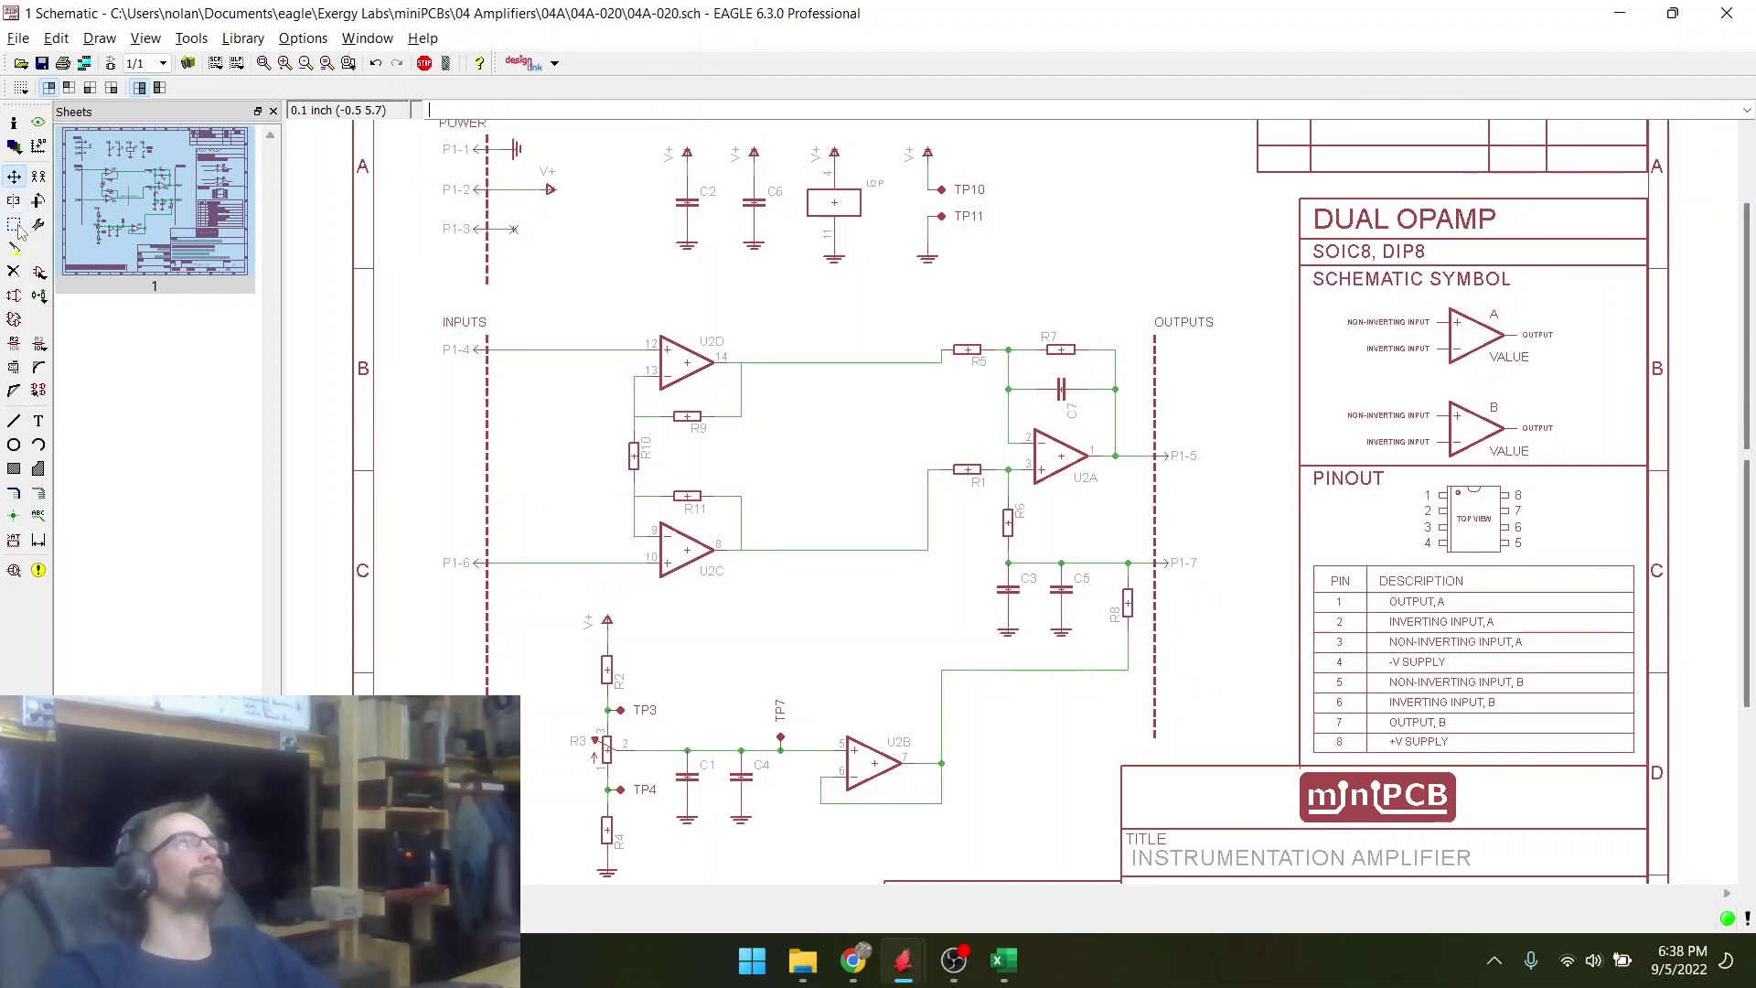
drag(914, 335, 1244, 695)
right_click(1088, 460)
click(1152, 715)
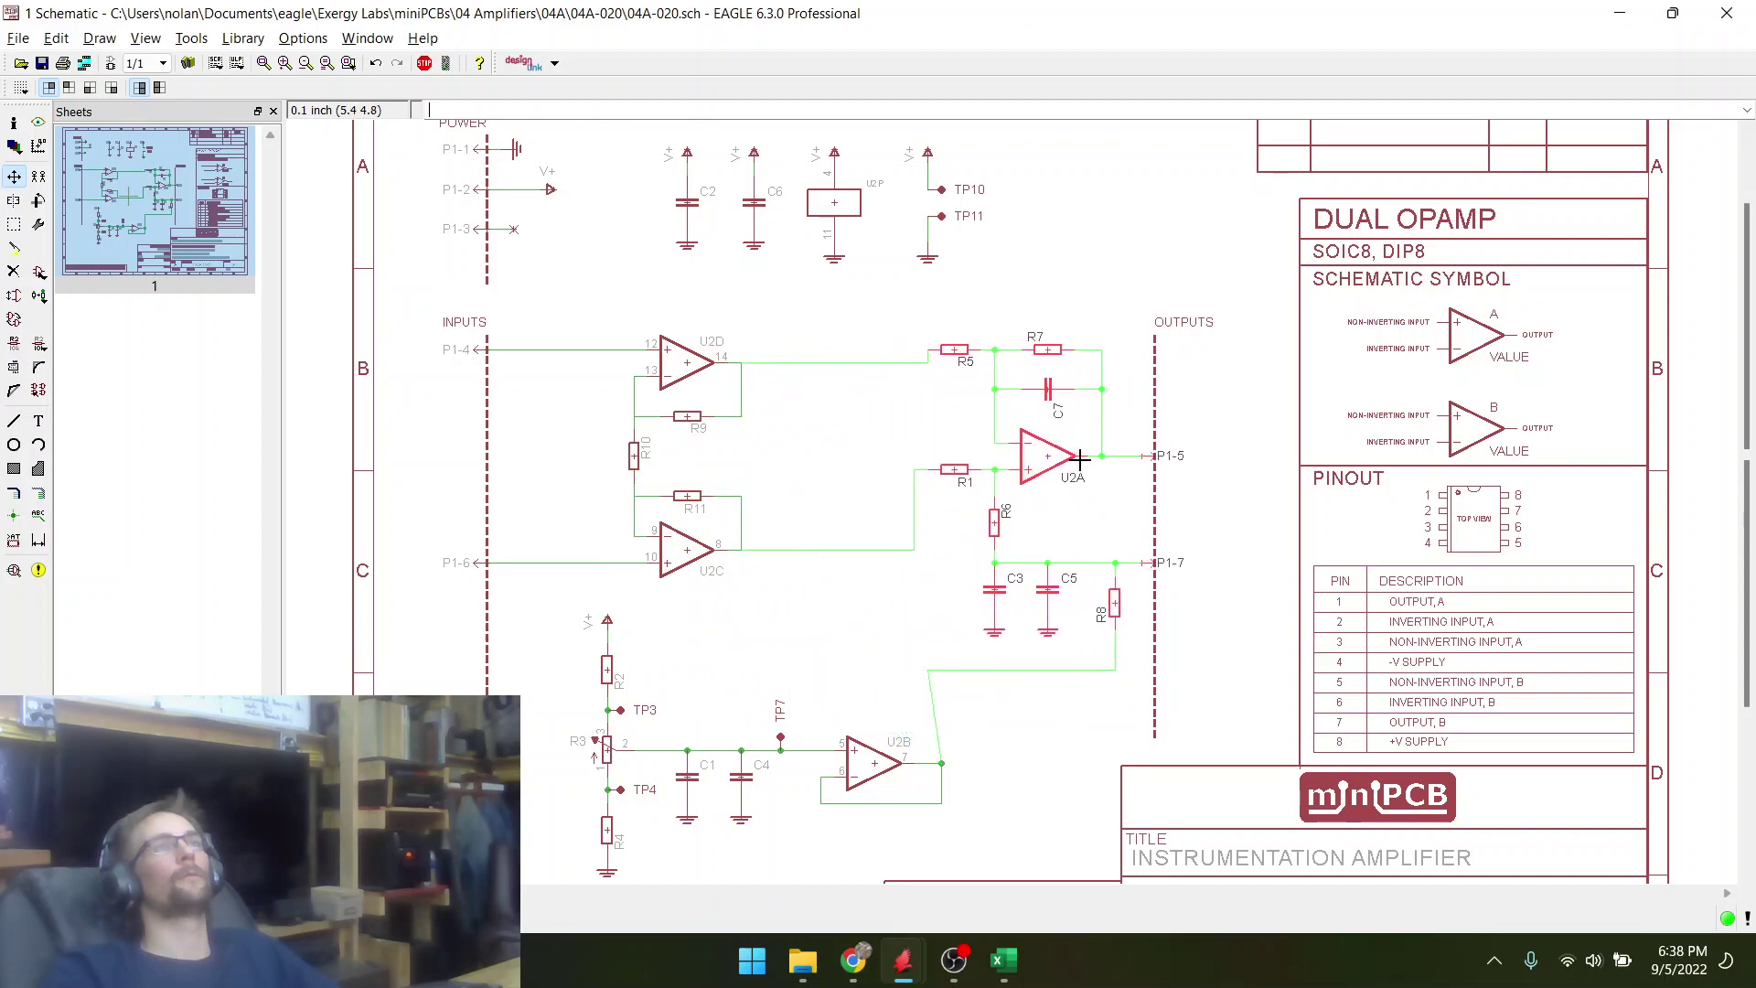
click(1094, 455)
scroll(946, 571, up, 1)
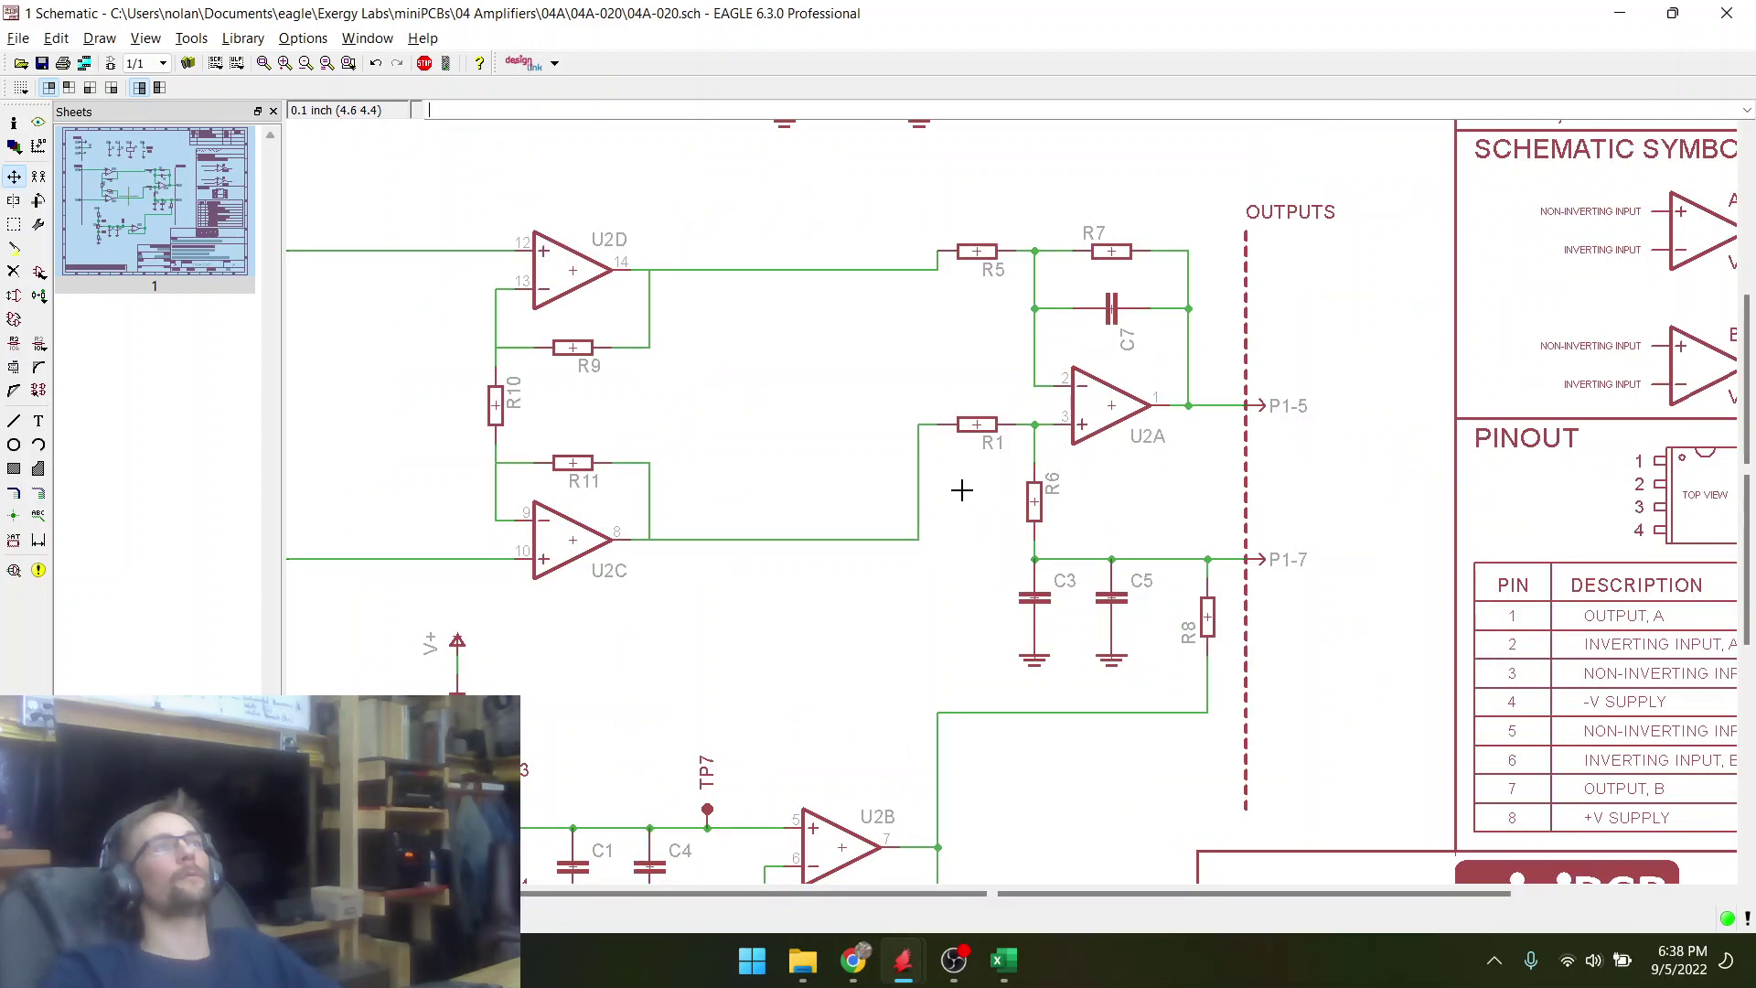
- Check U2A's vertical alignment with R10 using a temporary horizontal net line, and cancel the line
click(13, 420)
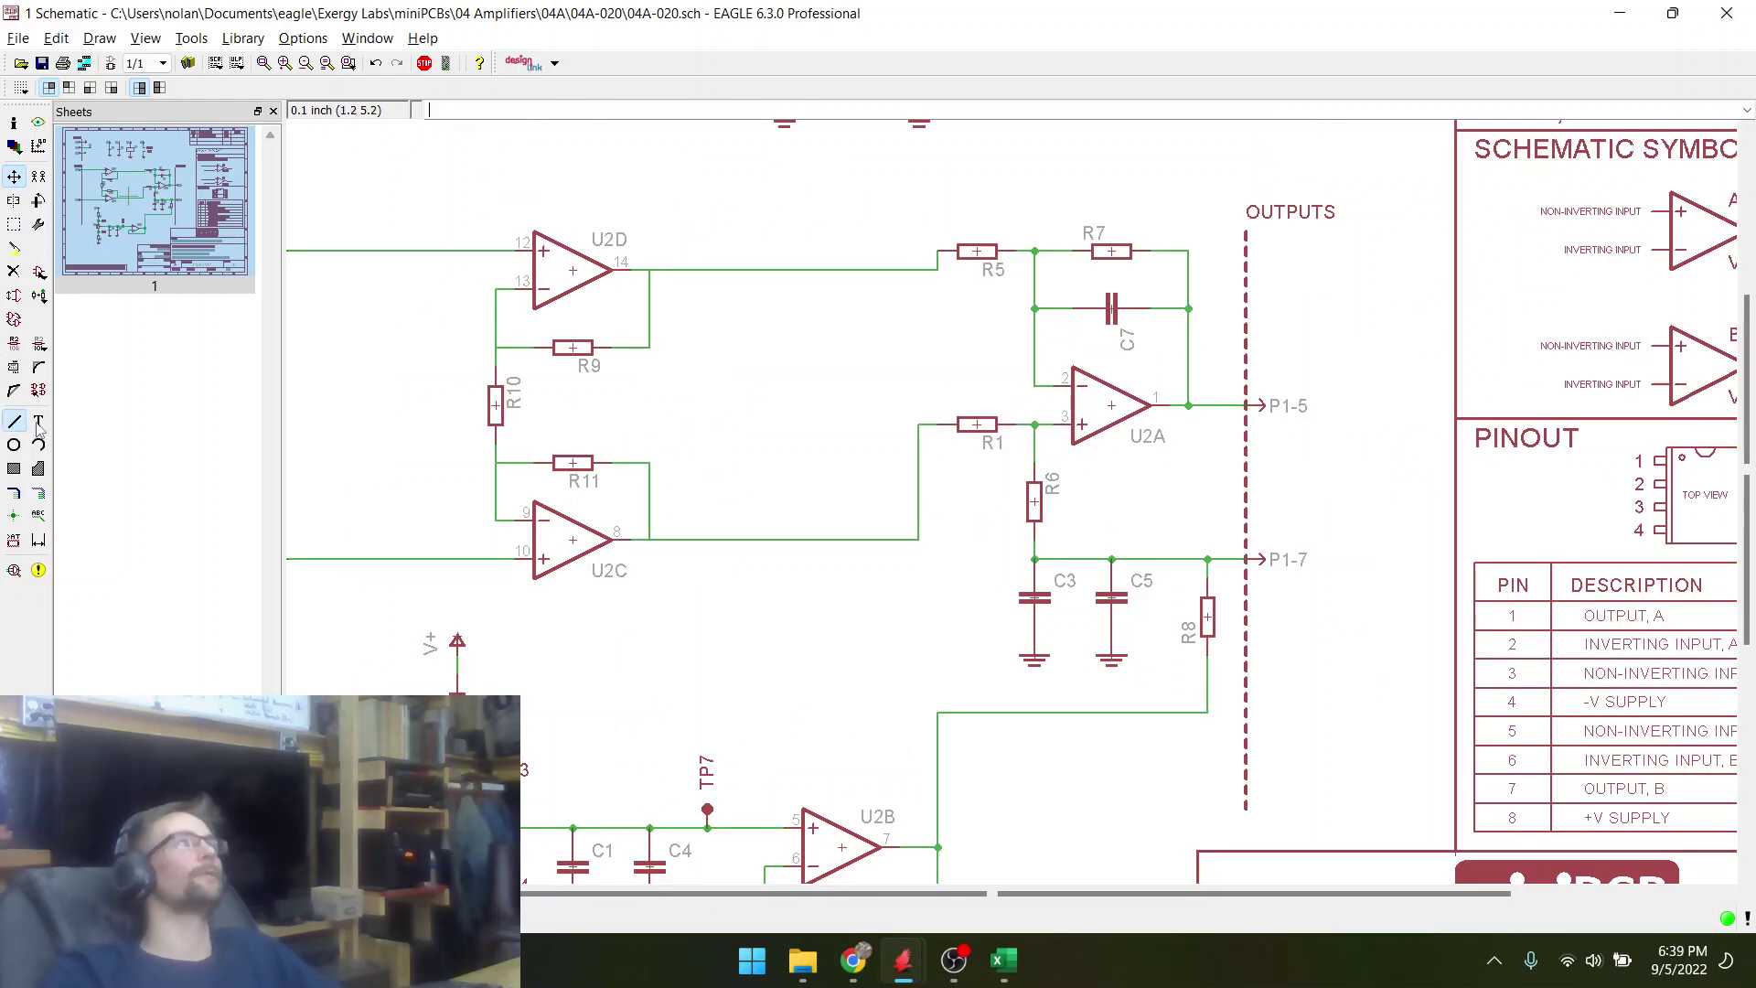
click(538, 406)
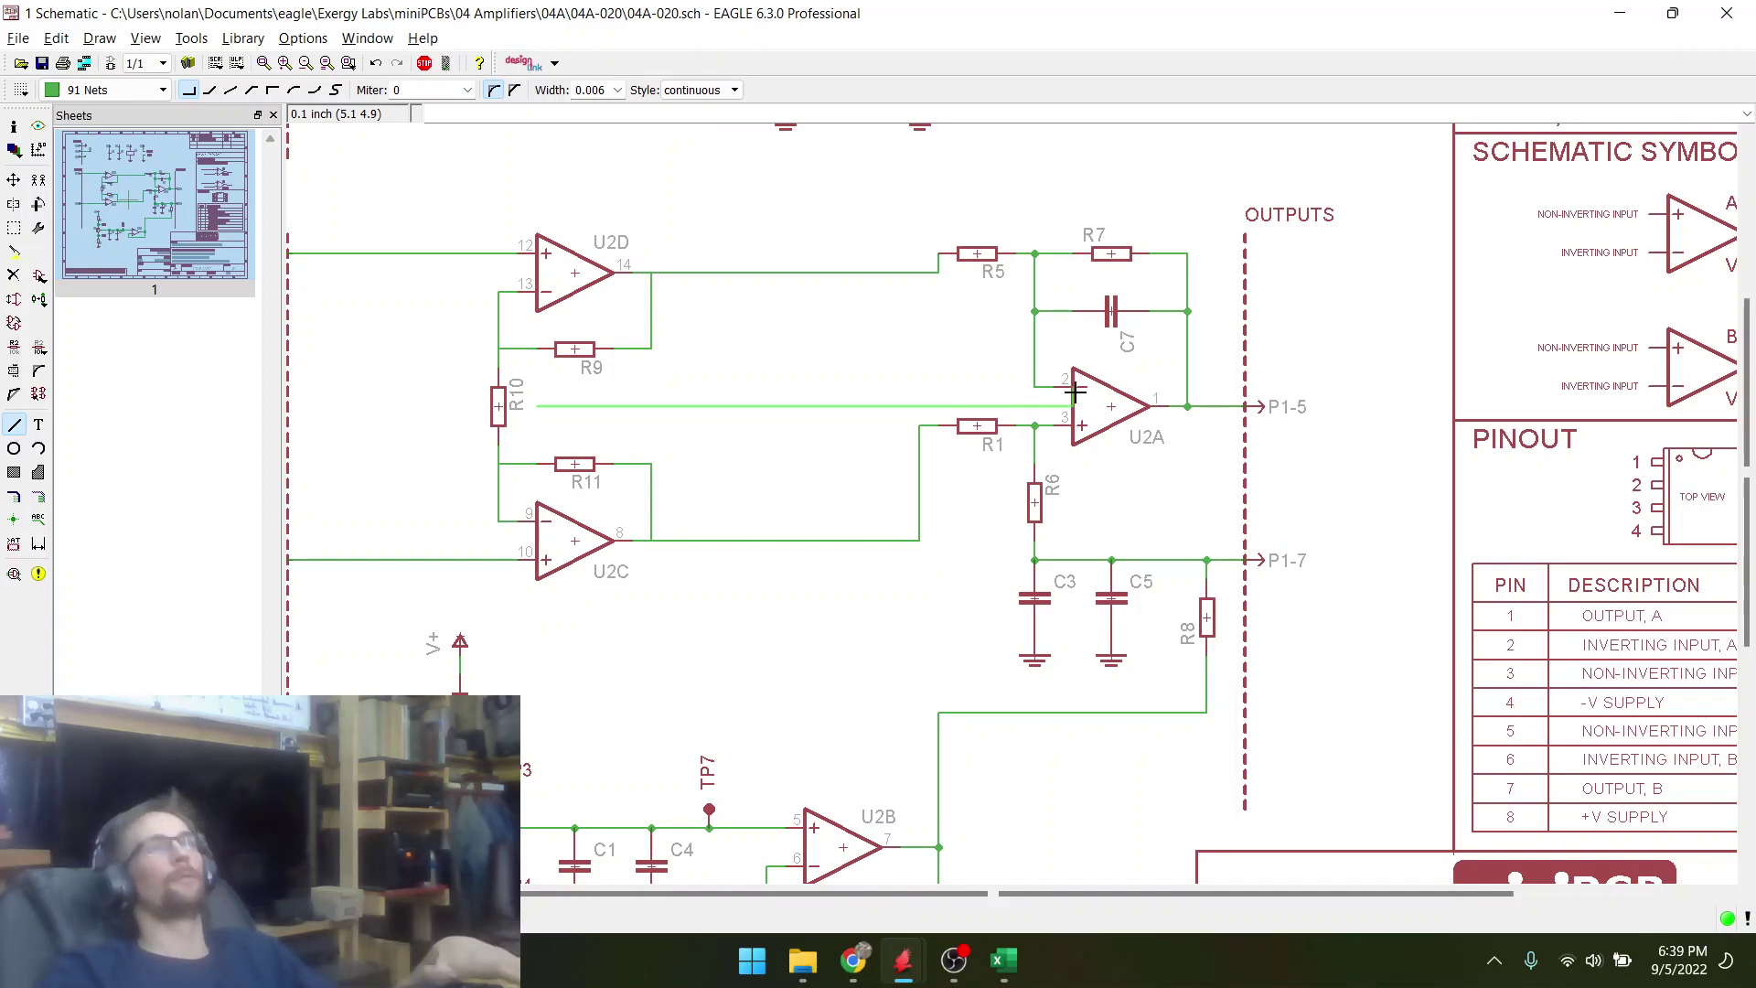
key(Escape)
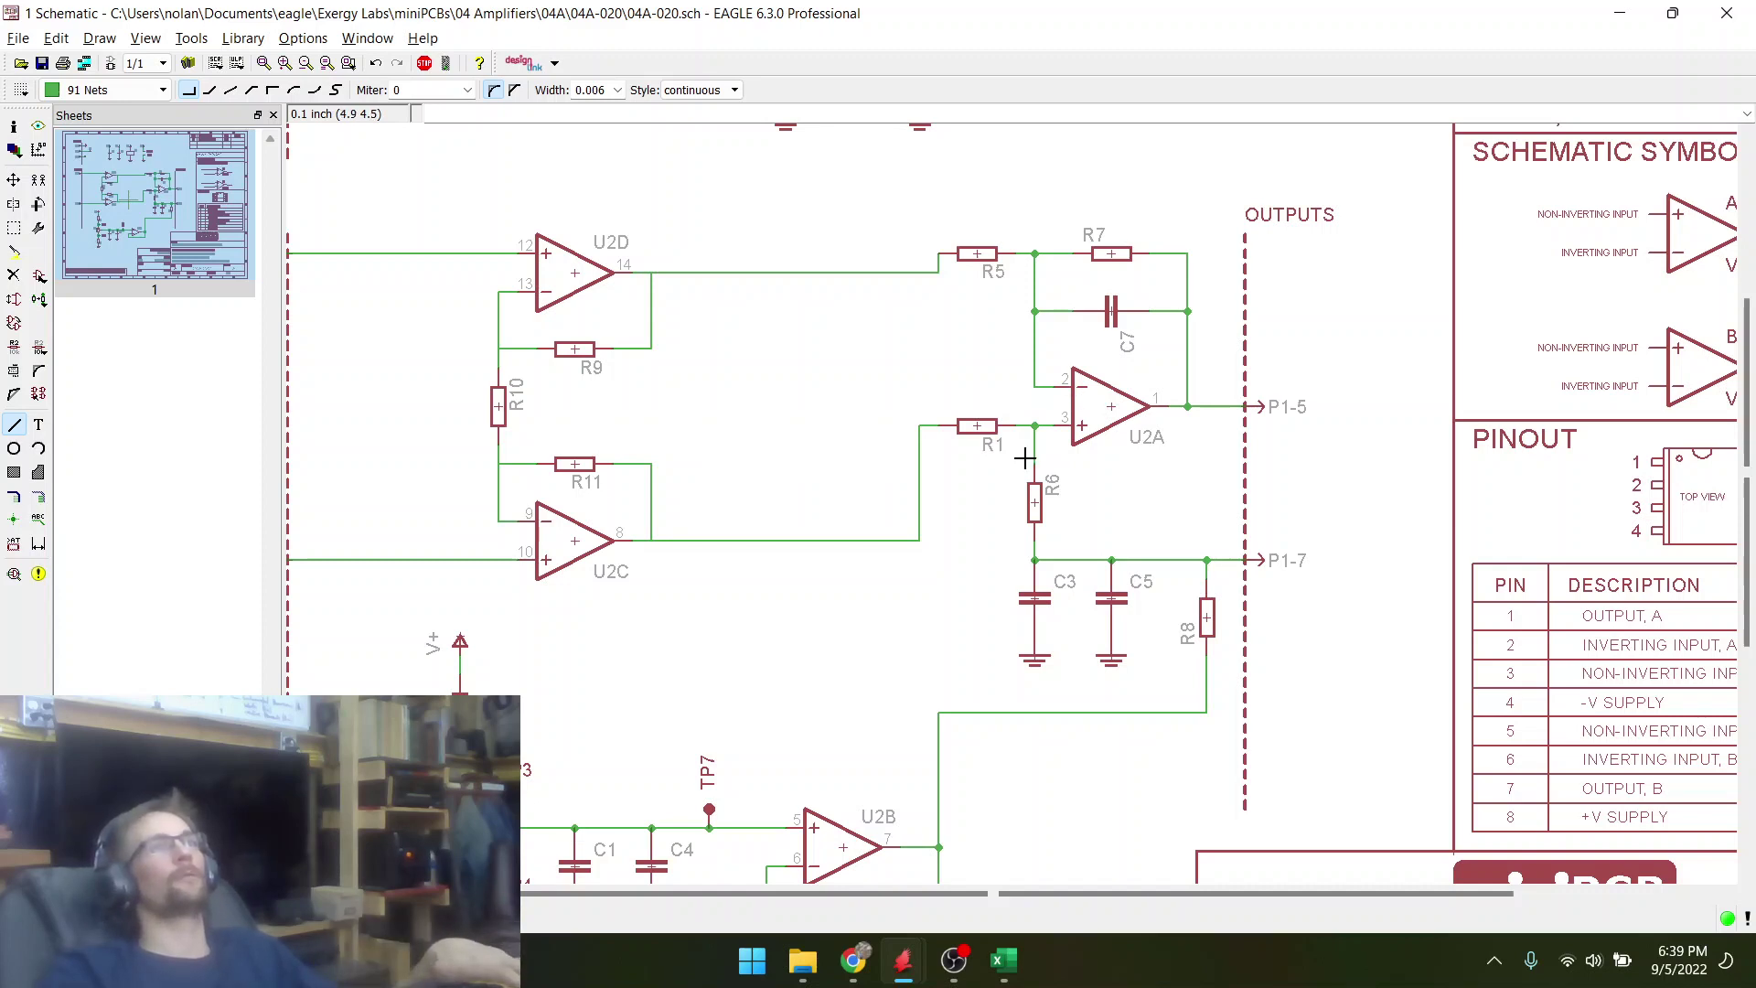
- Move the group of R5, R7, C7 and their connecting nets down 0.1 inch, bringing R5 in line with U2D's output
scroll(819, 470, down, 2)
scroll(968, 436, up, 2)
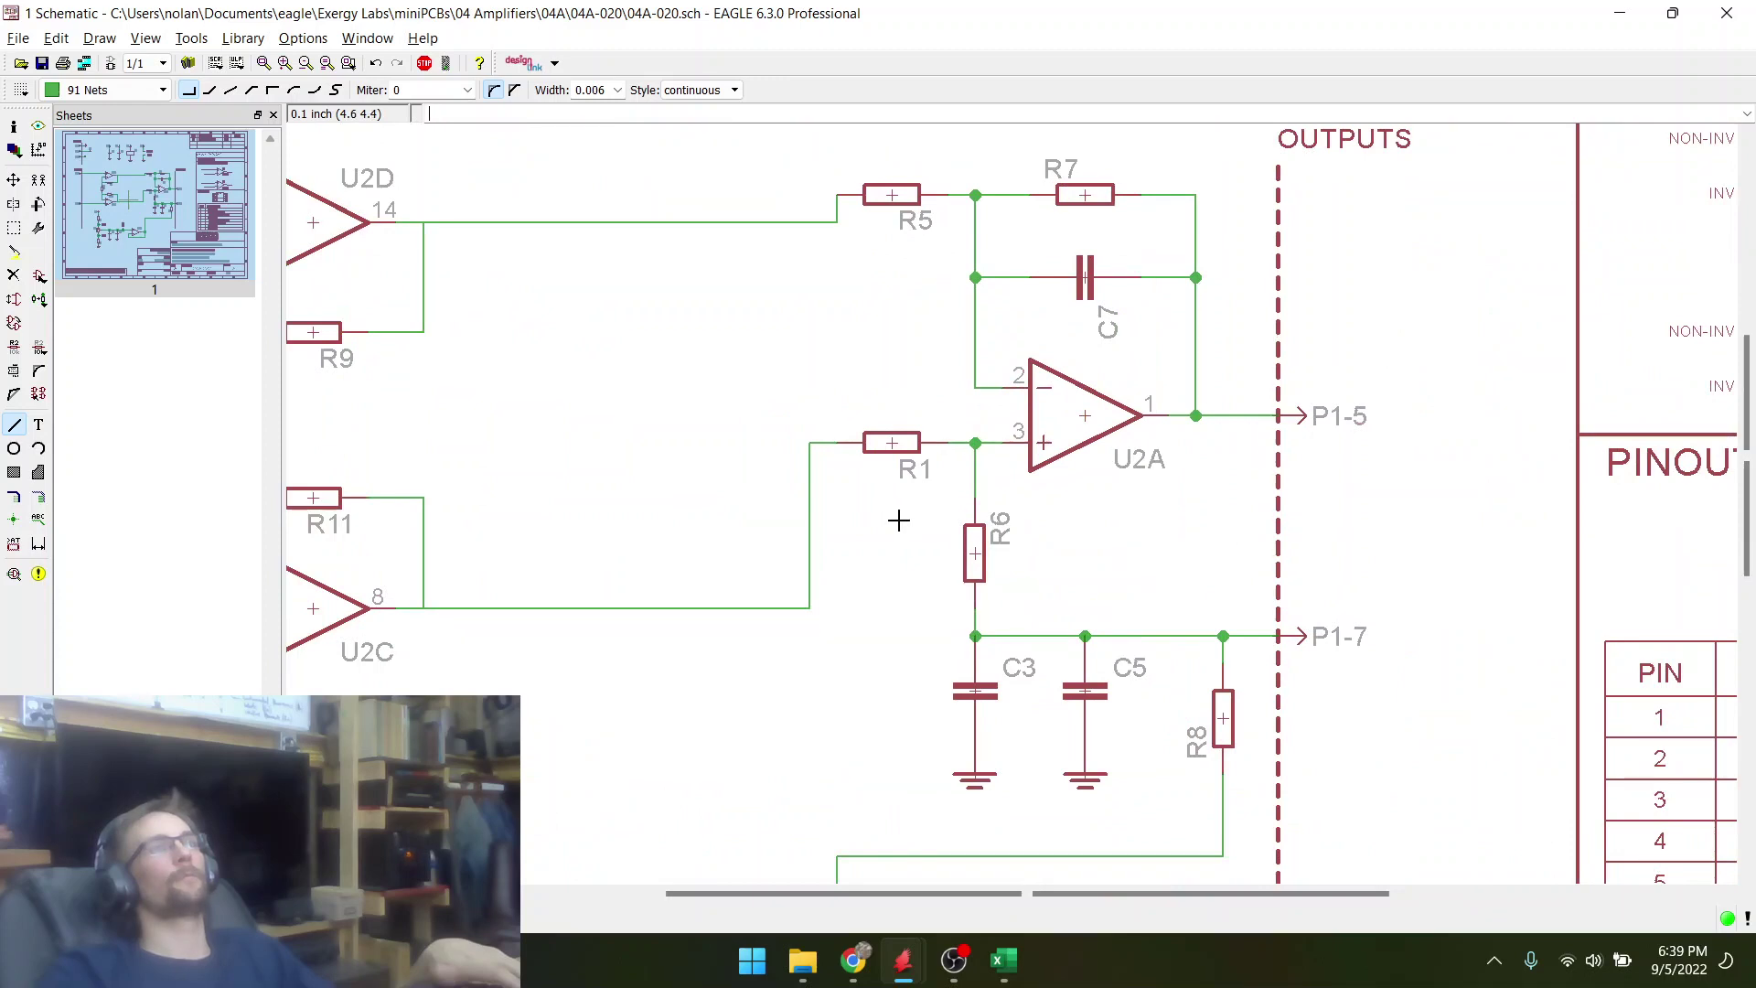
scroll(1023, 416, down, 3)
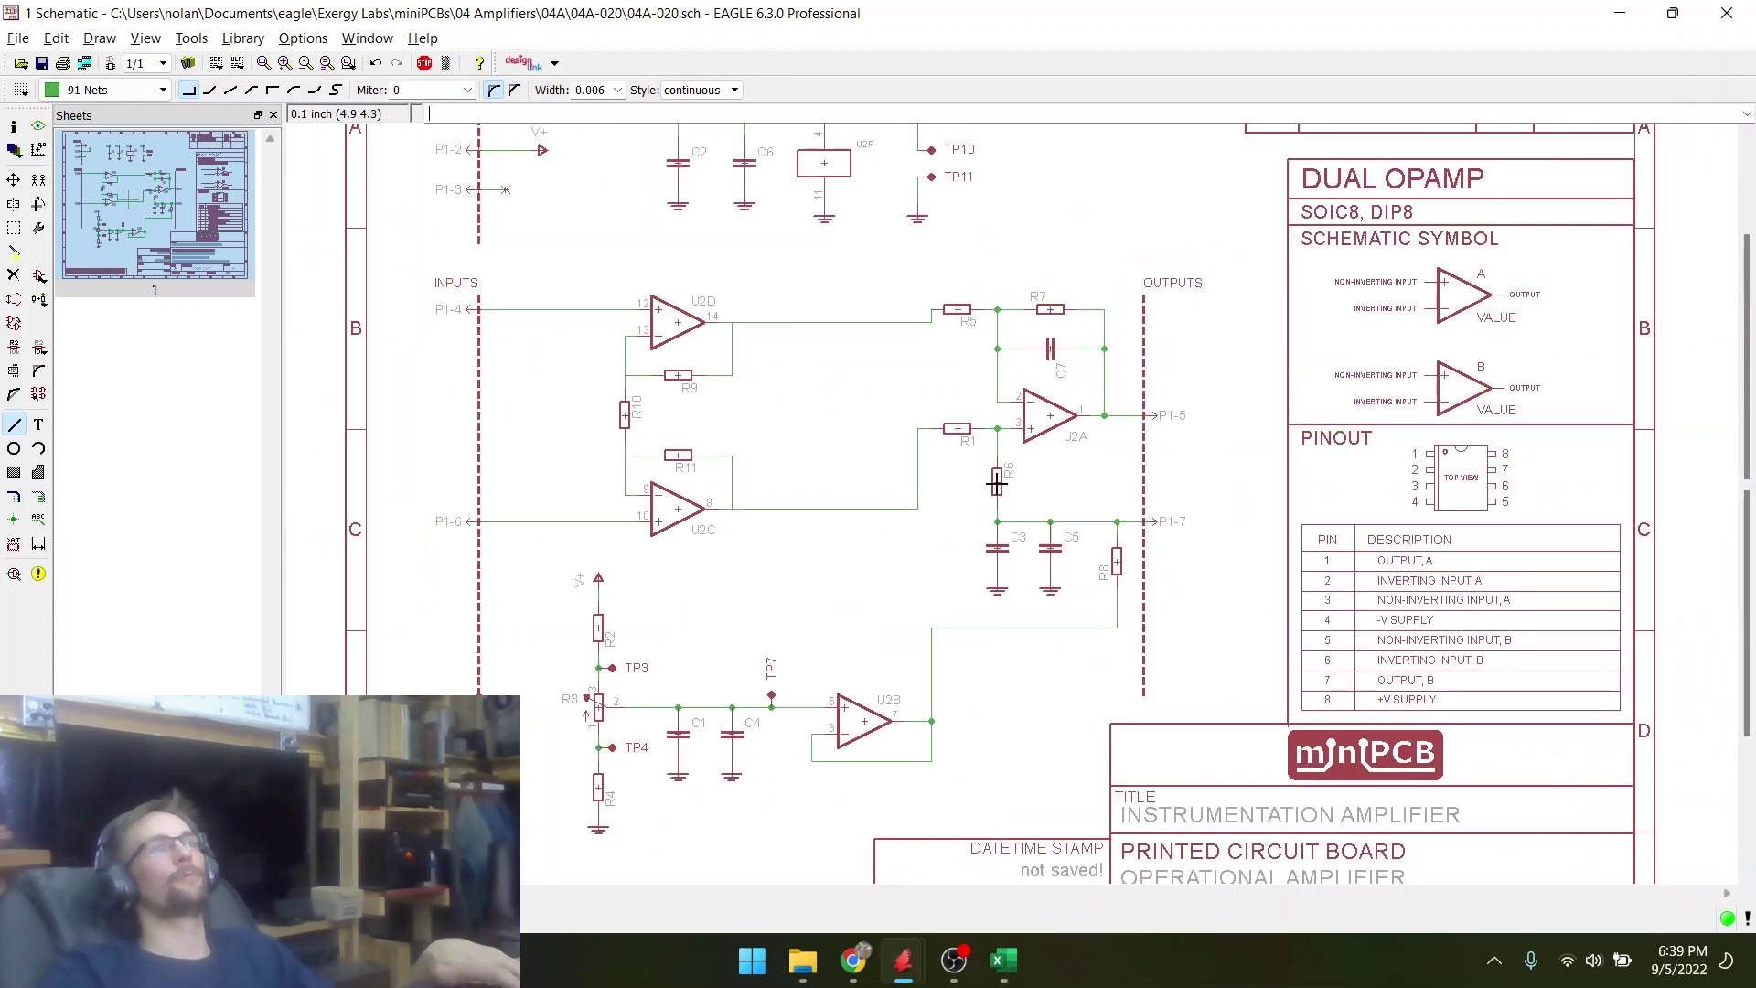
scroll(997, 483, up, 1)
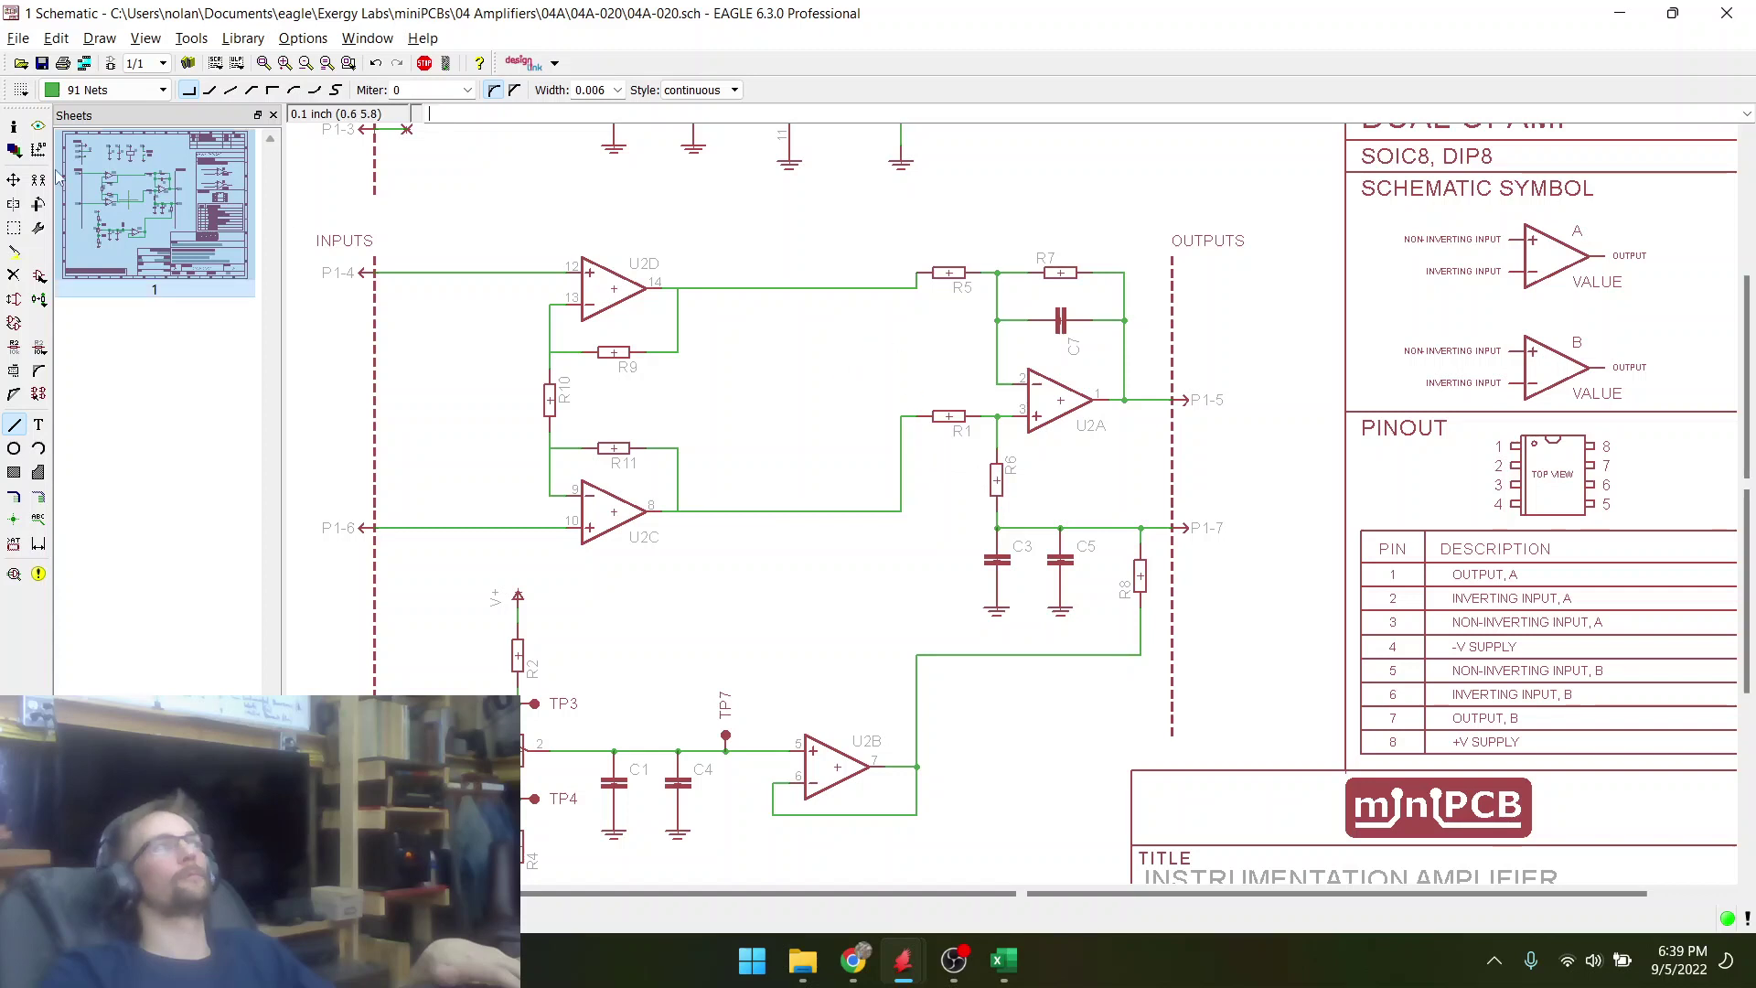
click(14, 179)
scroll(833, 236, up, 2)
scroll(911, 276, up, 1)
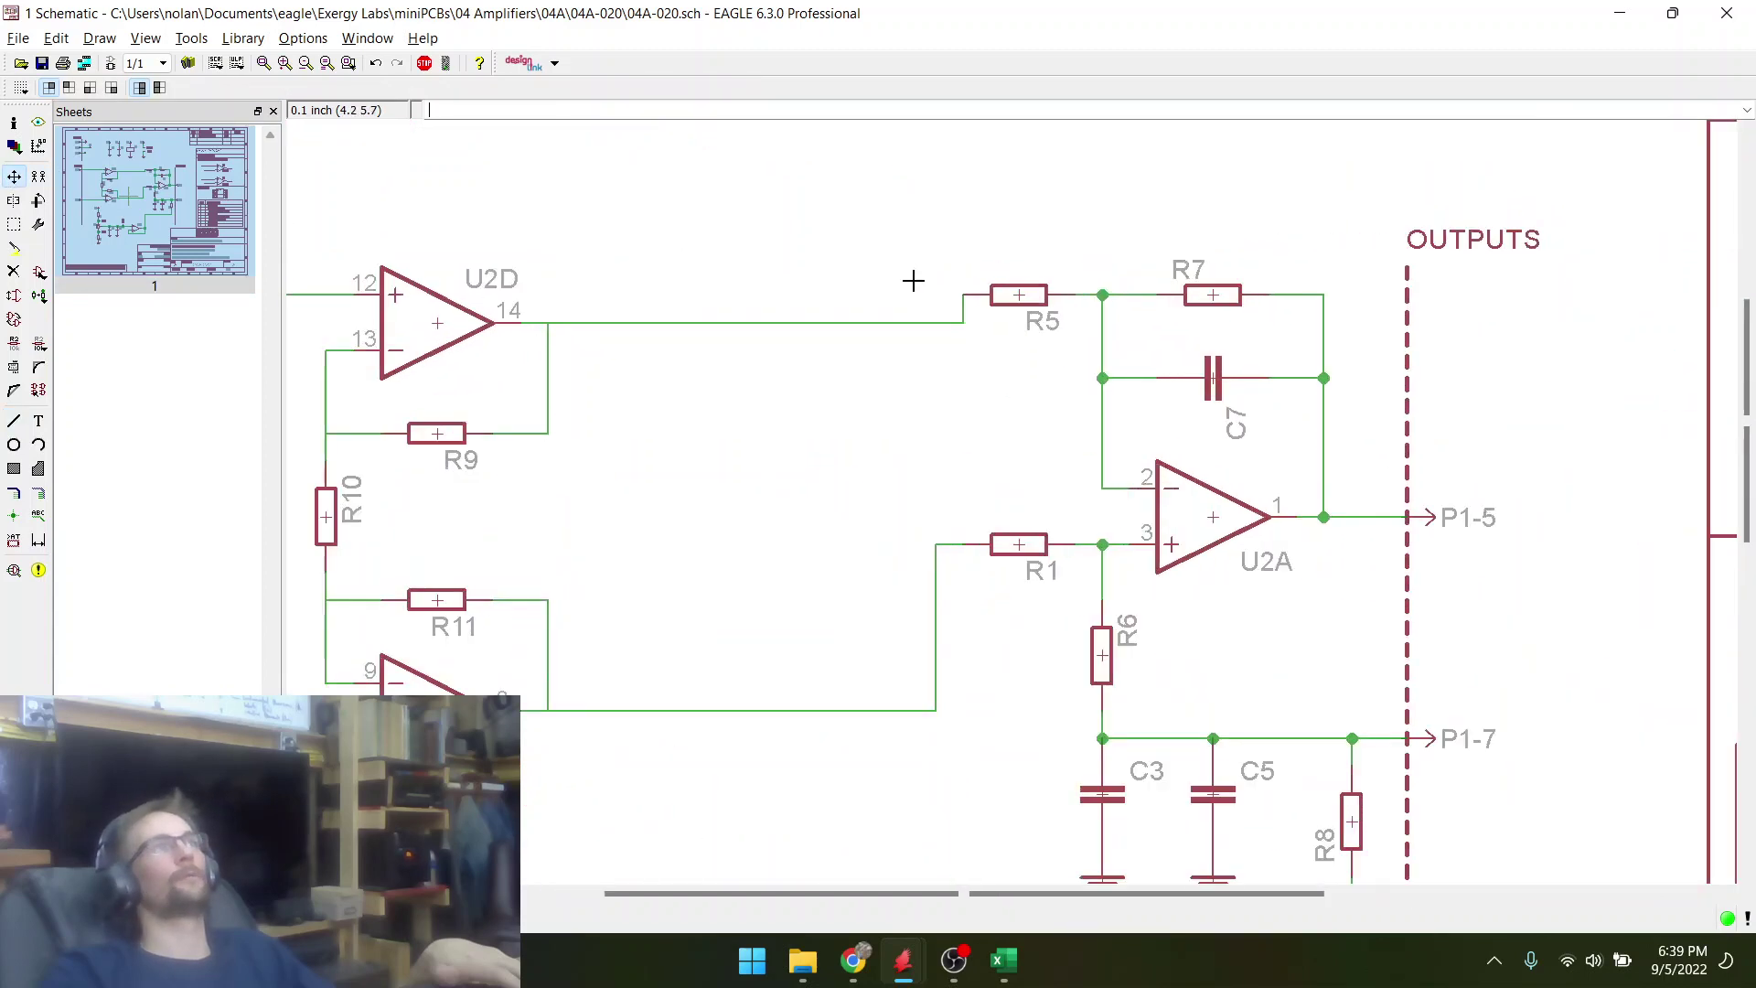
scroll(935, 397, down, 1)
scroll(953, 323, up, 2)
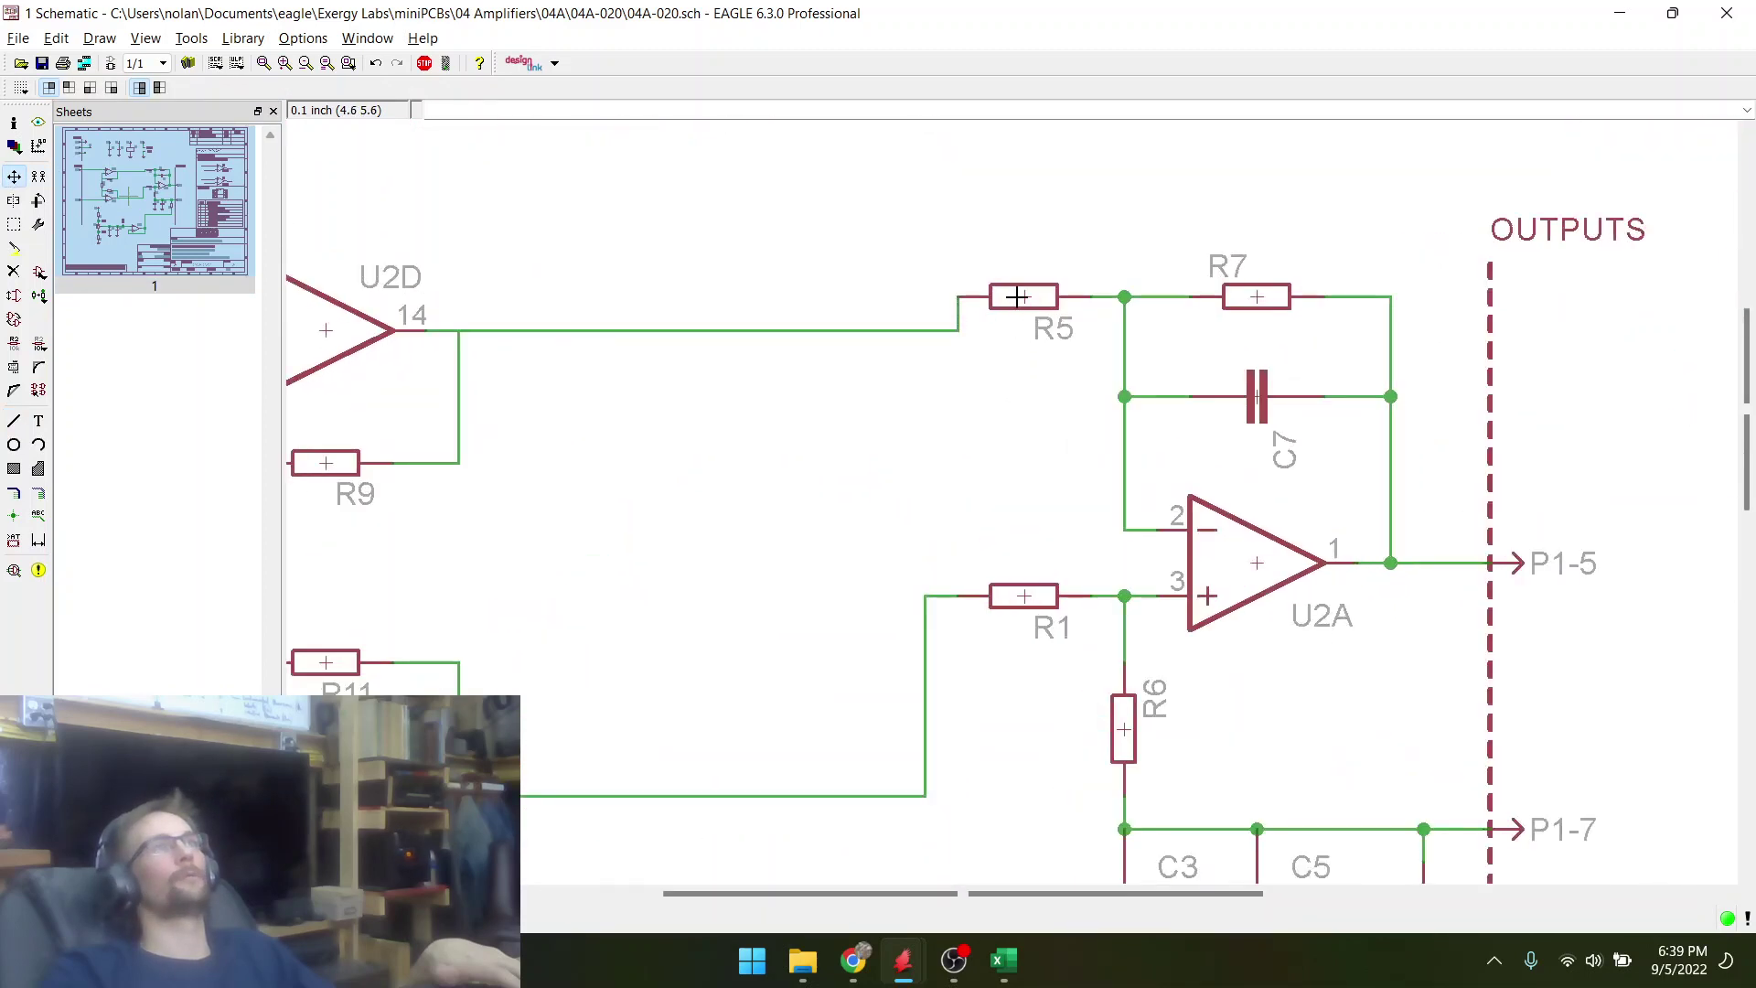
click(14, 225)
drag(979, 243, 1477, 443)
right_click(1261, 403)
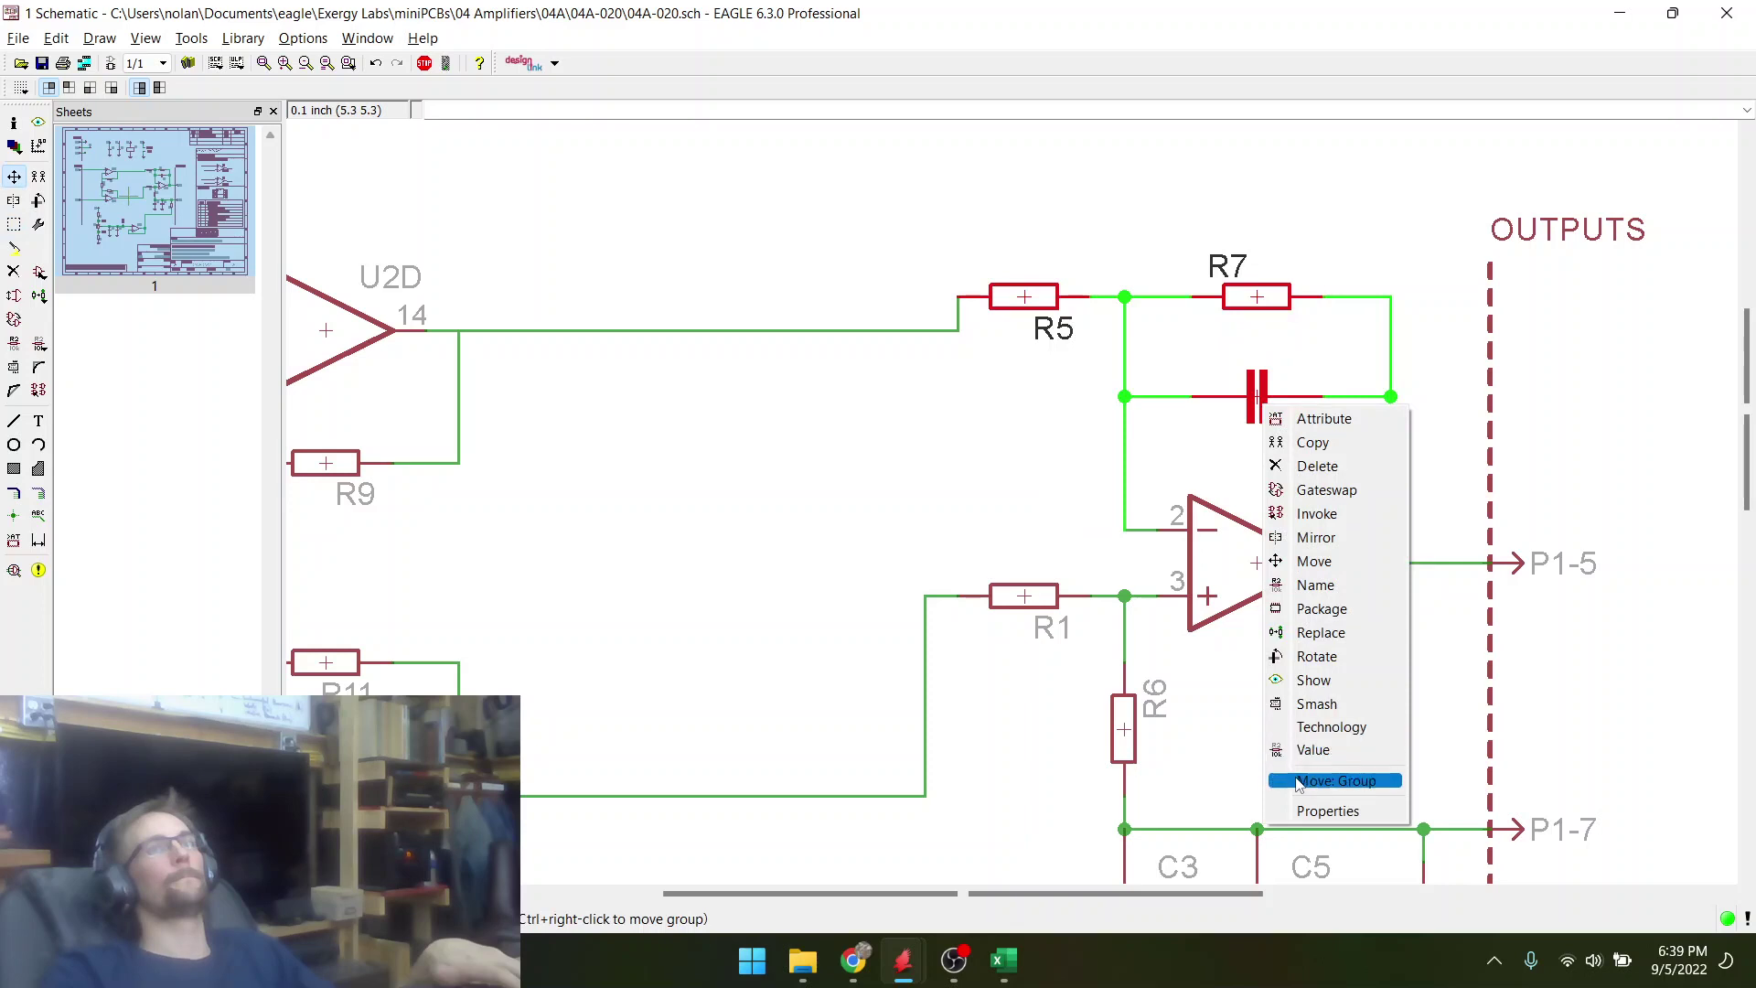
click(1336, 780)
click(1240, 421)
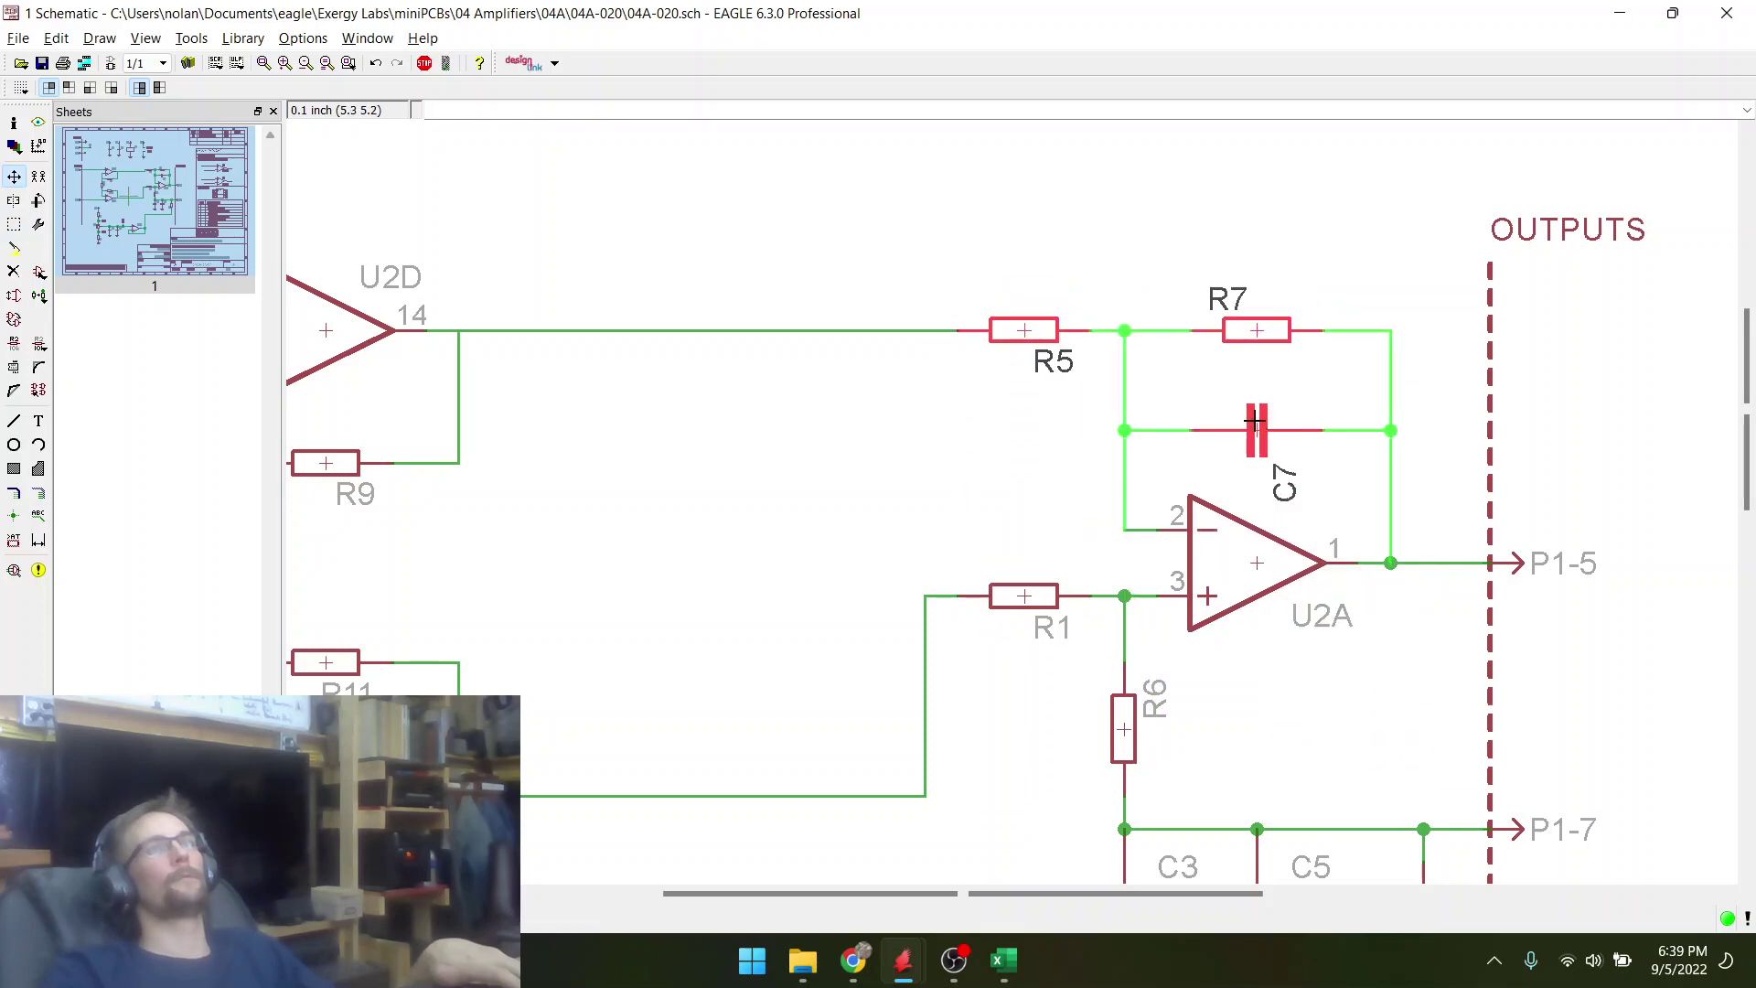
scroll(1255, 421, down, 5)
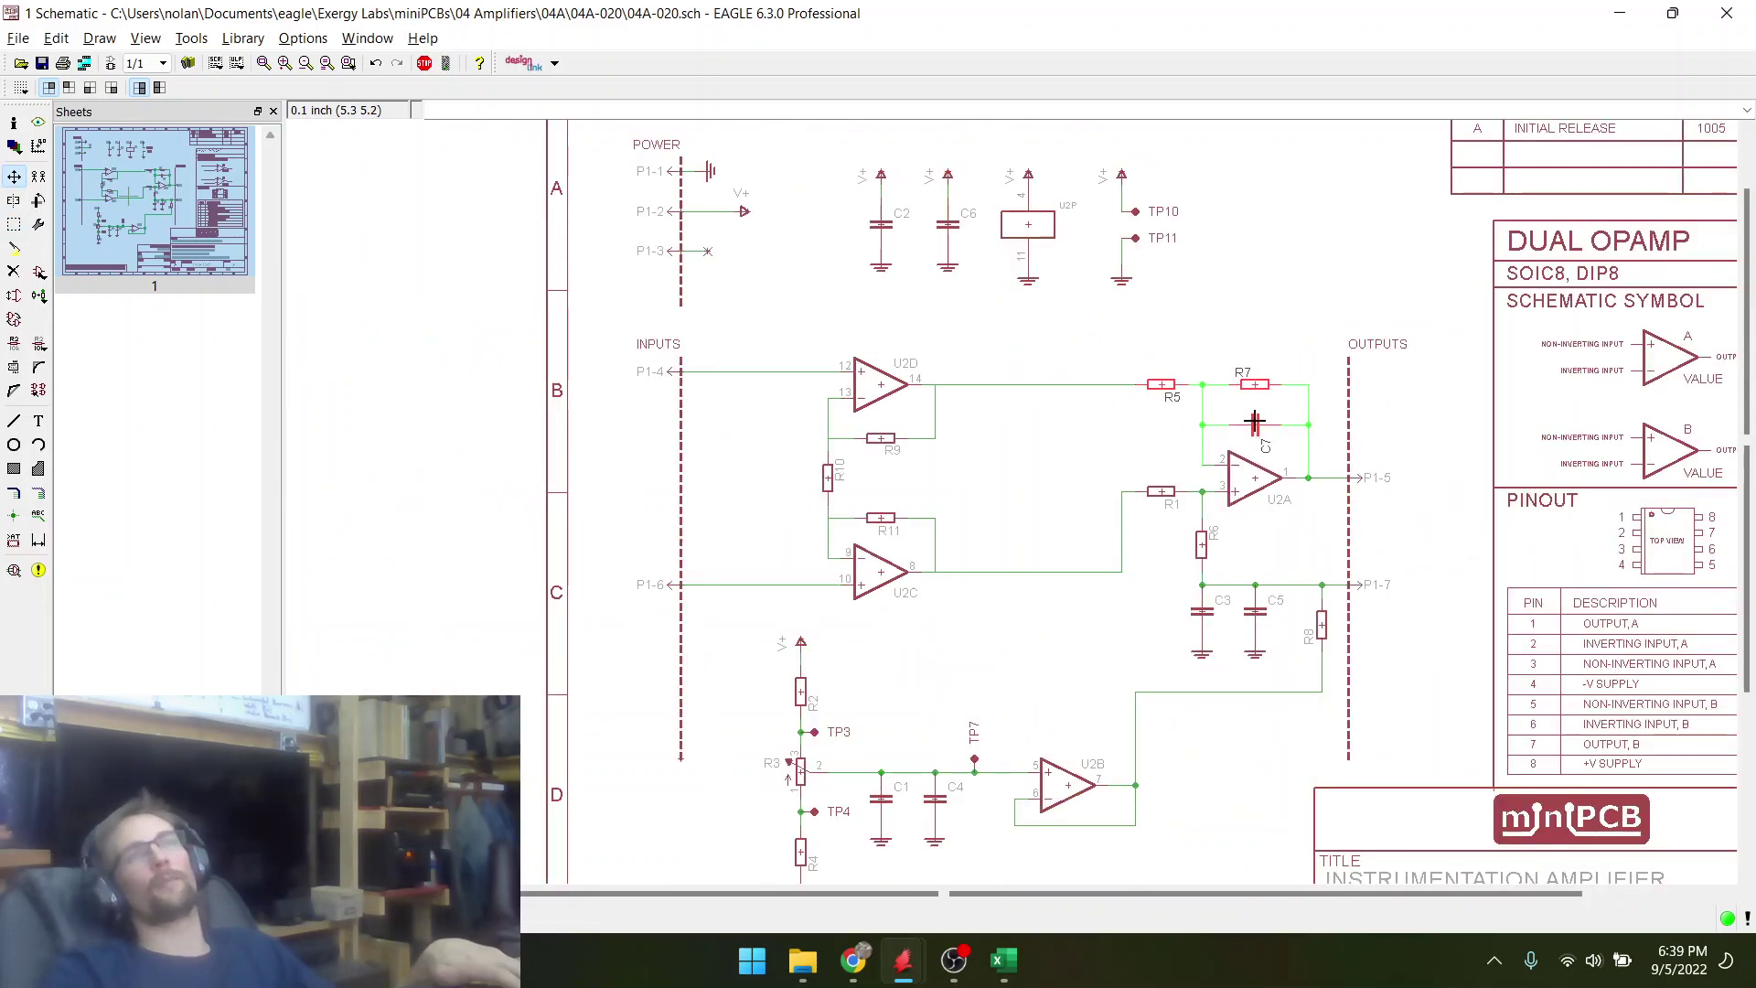
scroll(1296, 421, up, 6)
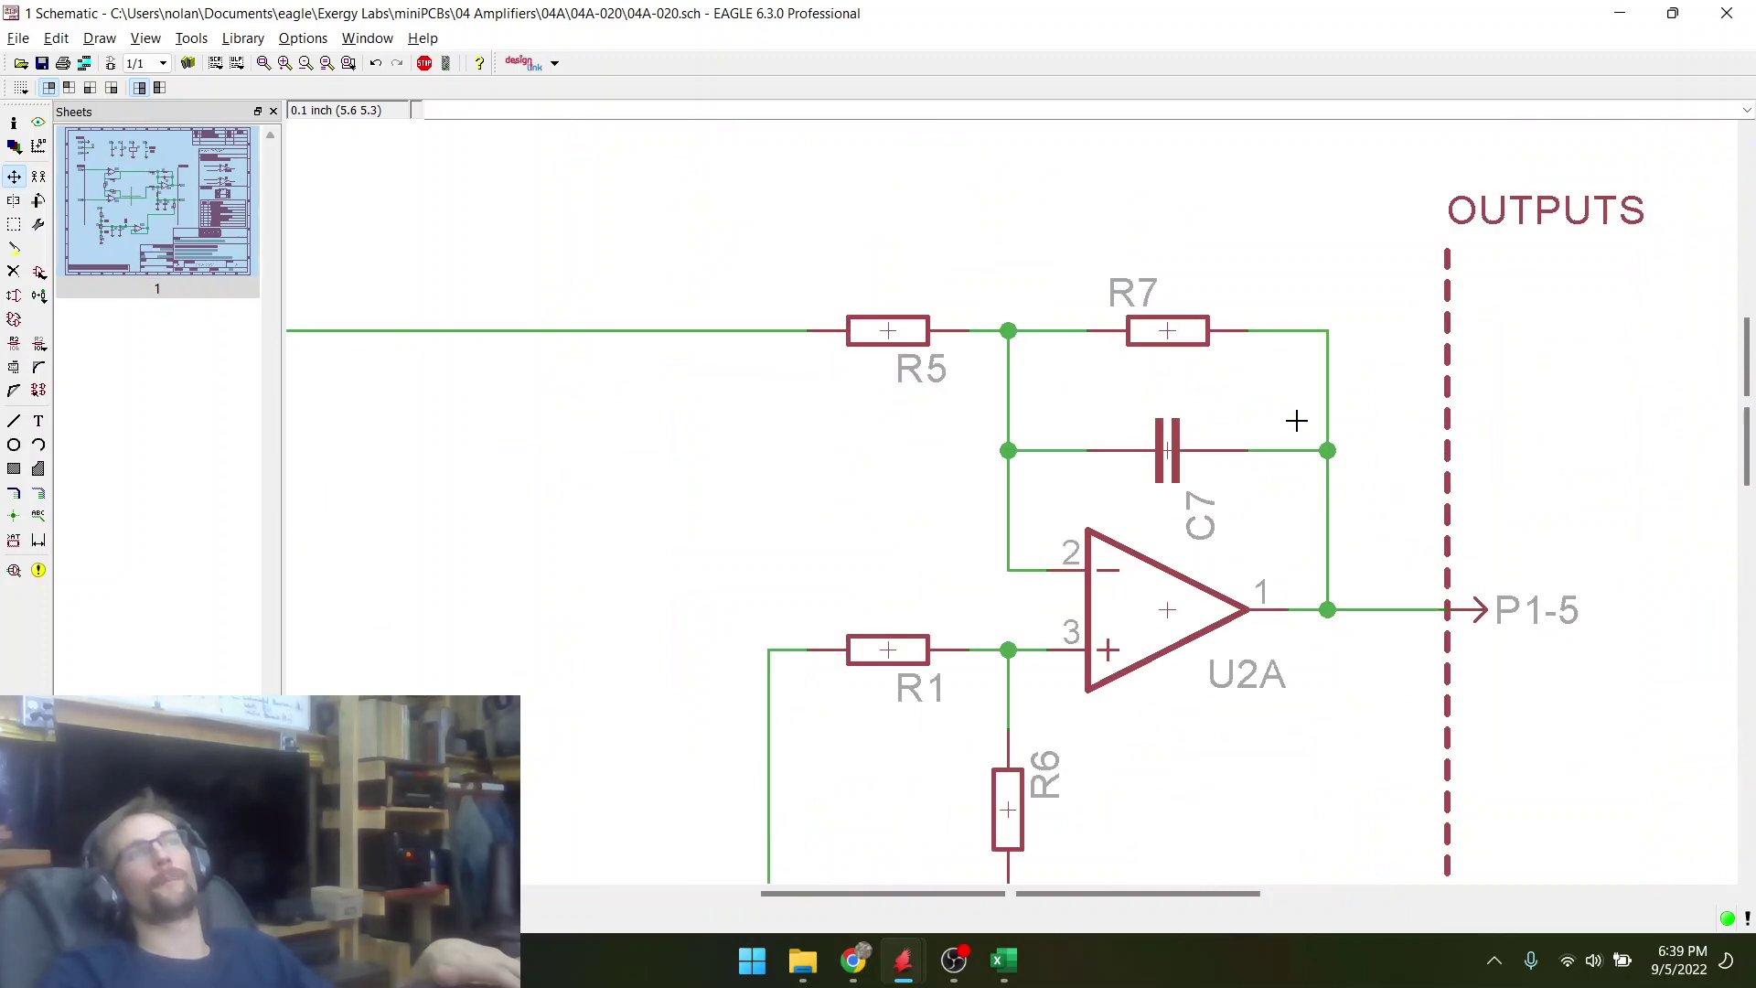
- Move R1 down to the level of U2C's output and straighten the net between them
scroll(1296, 421, down, 6)
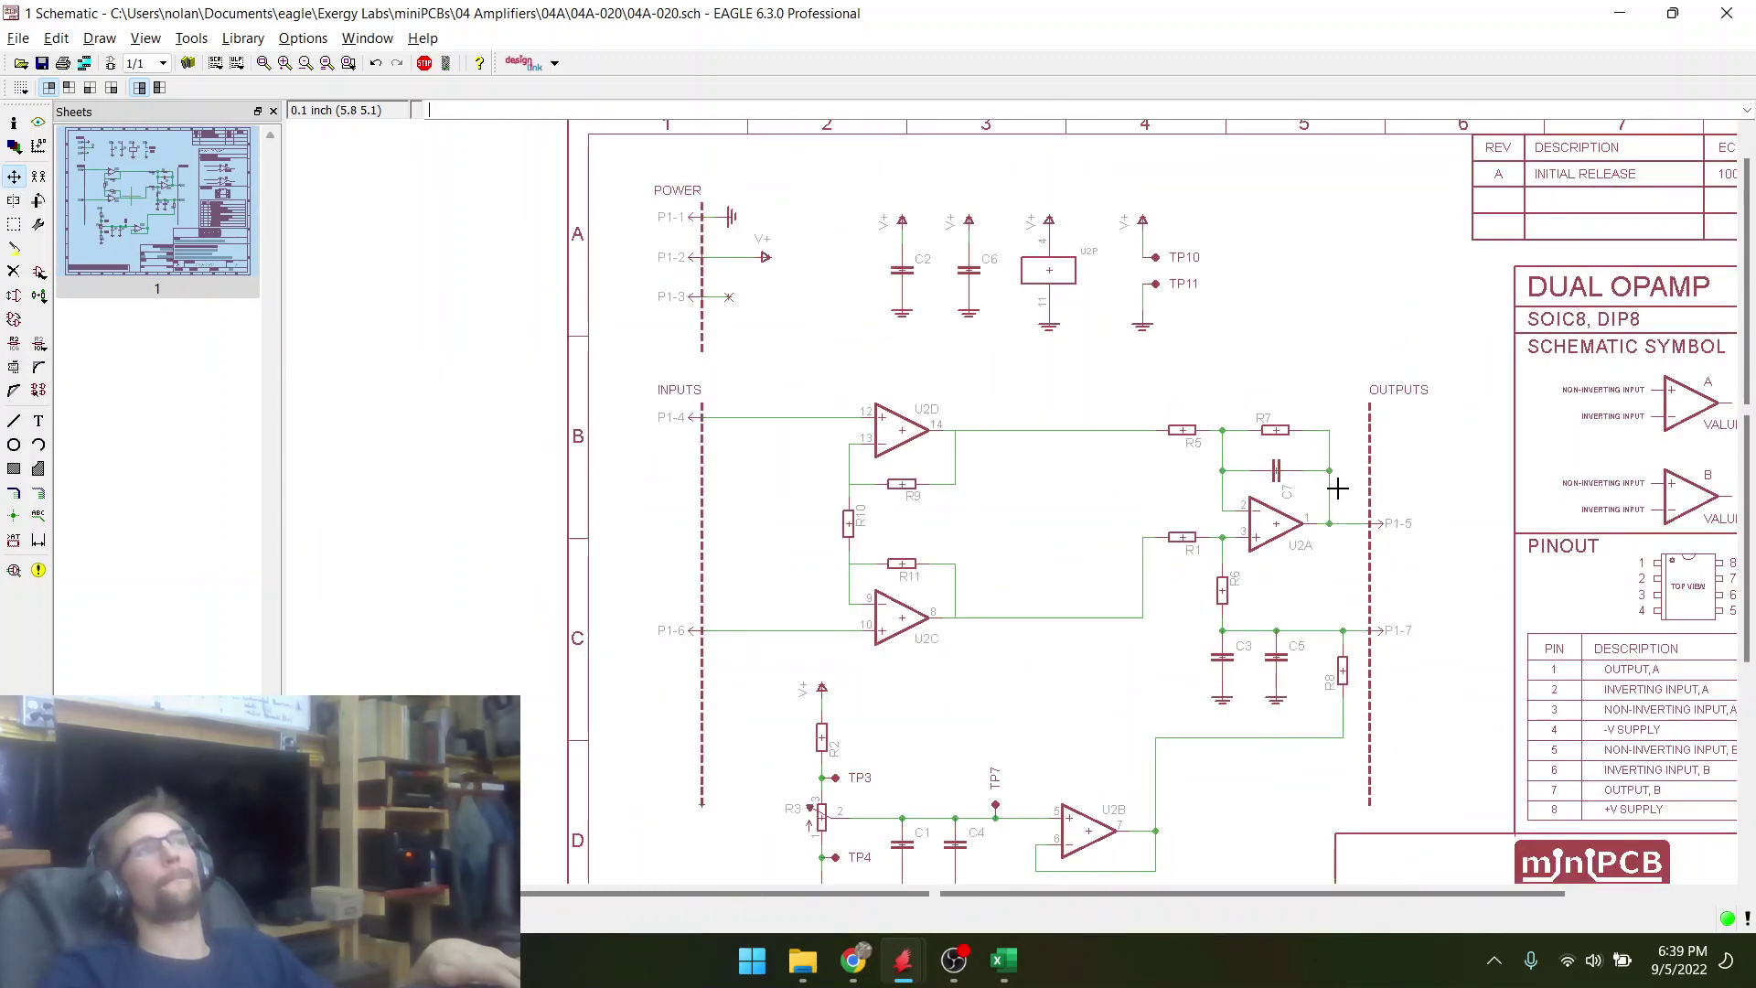
scroll(1337, 489, up, 4)
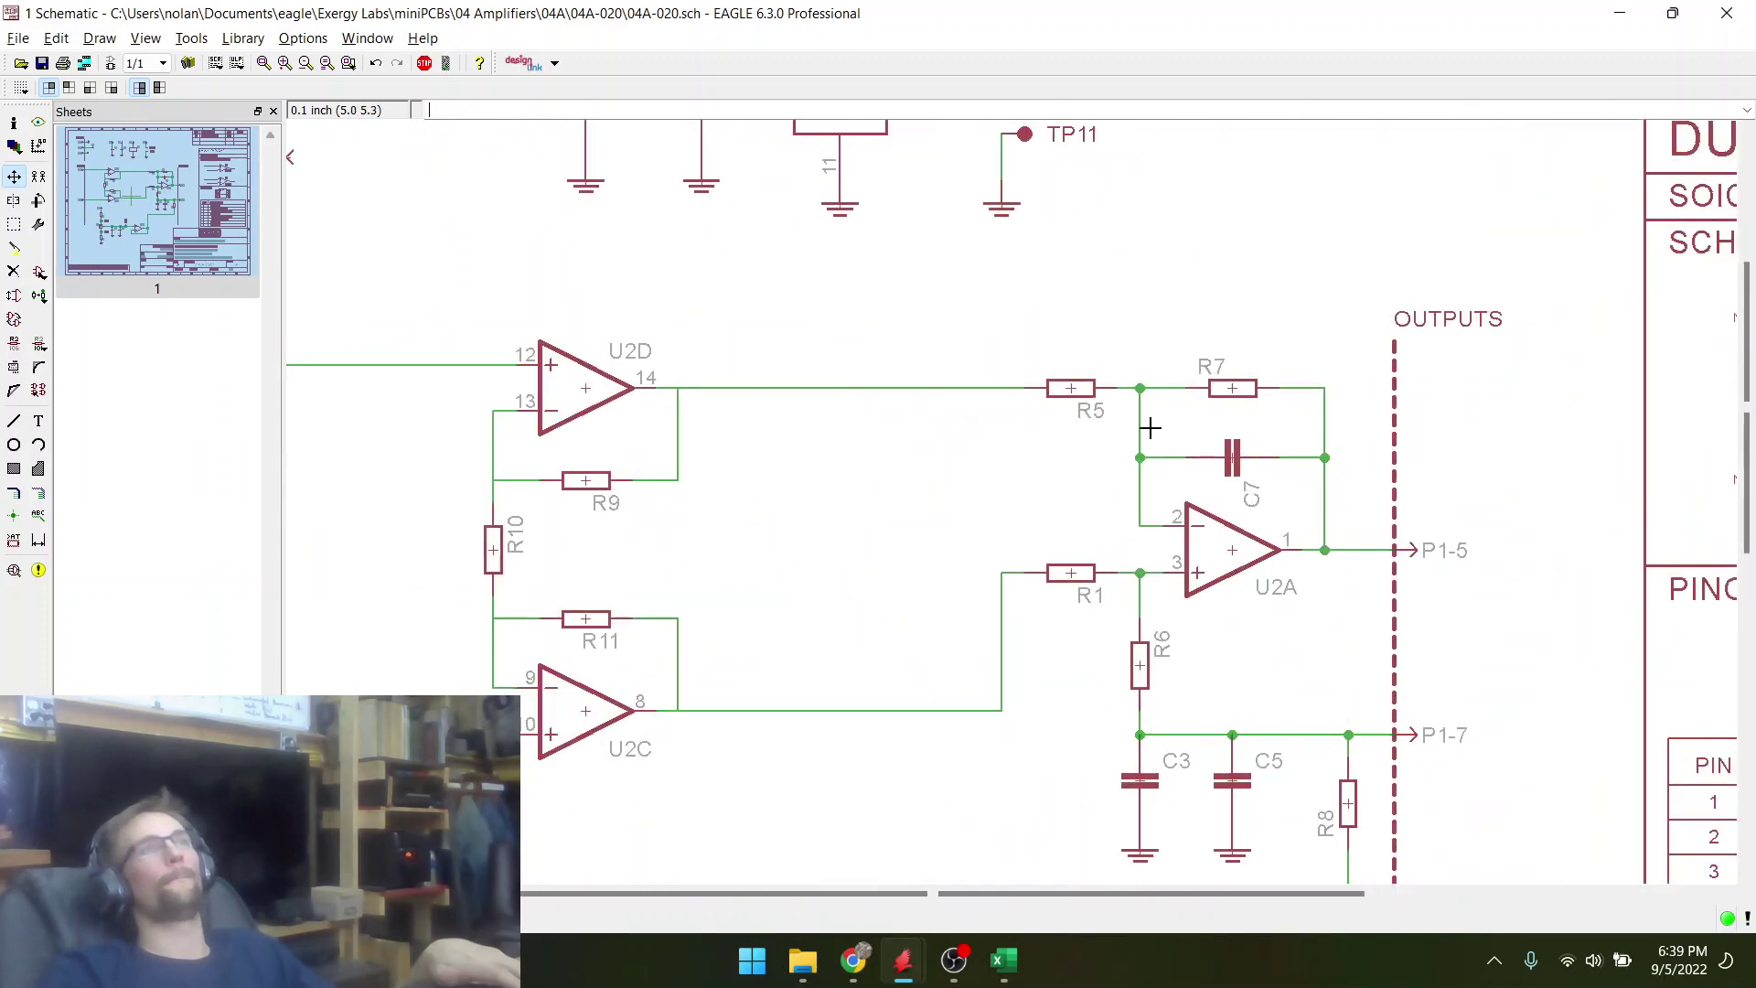
scroll(1055, 581, down, 3)
scroll(1056, 567, up, 4)
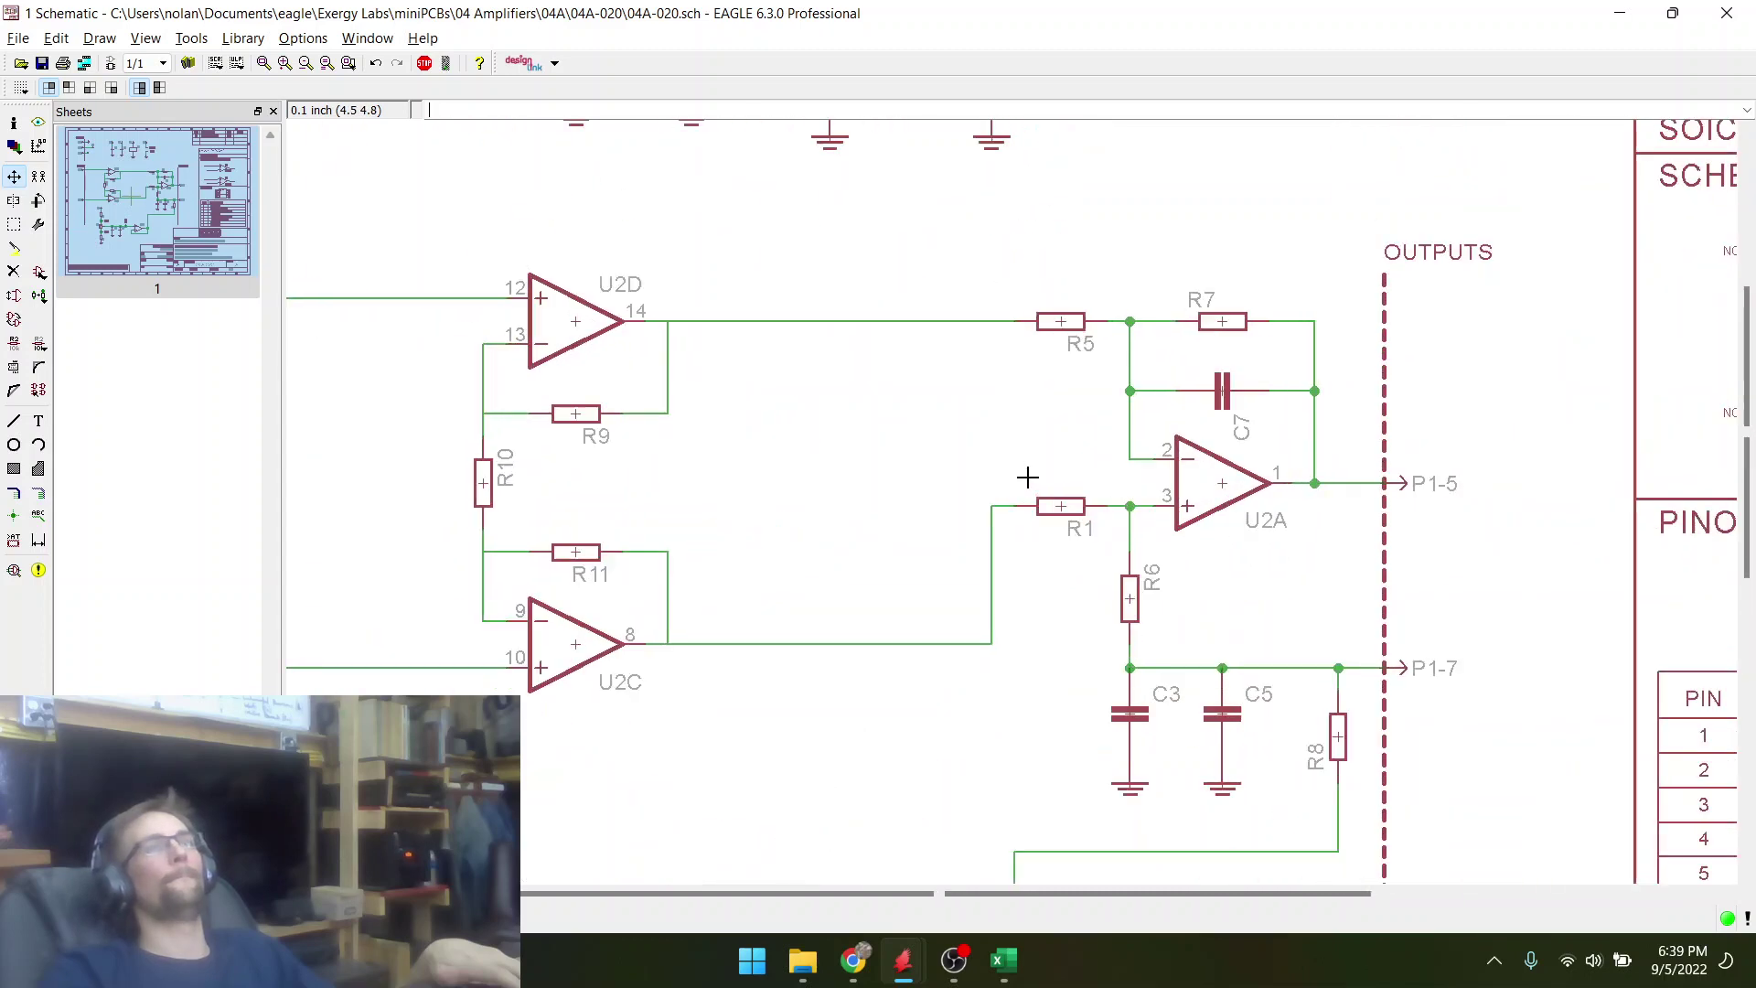
click(1061, 518)
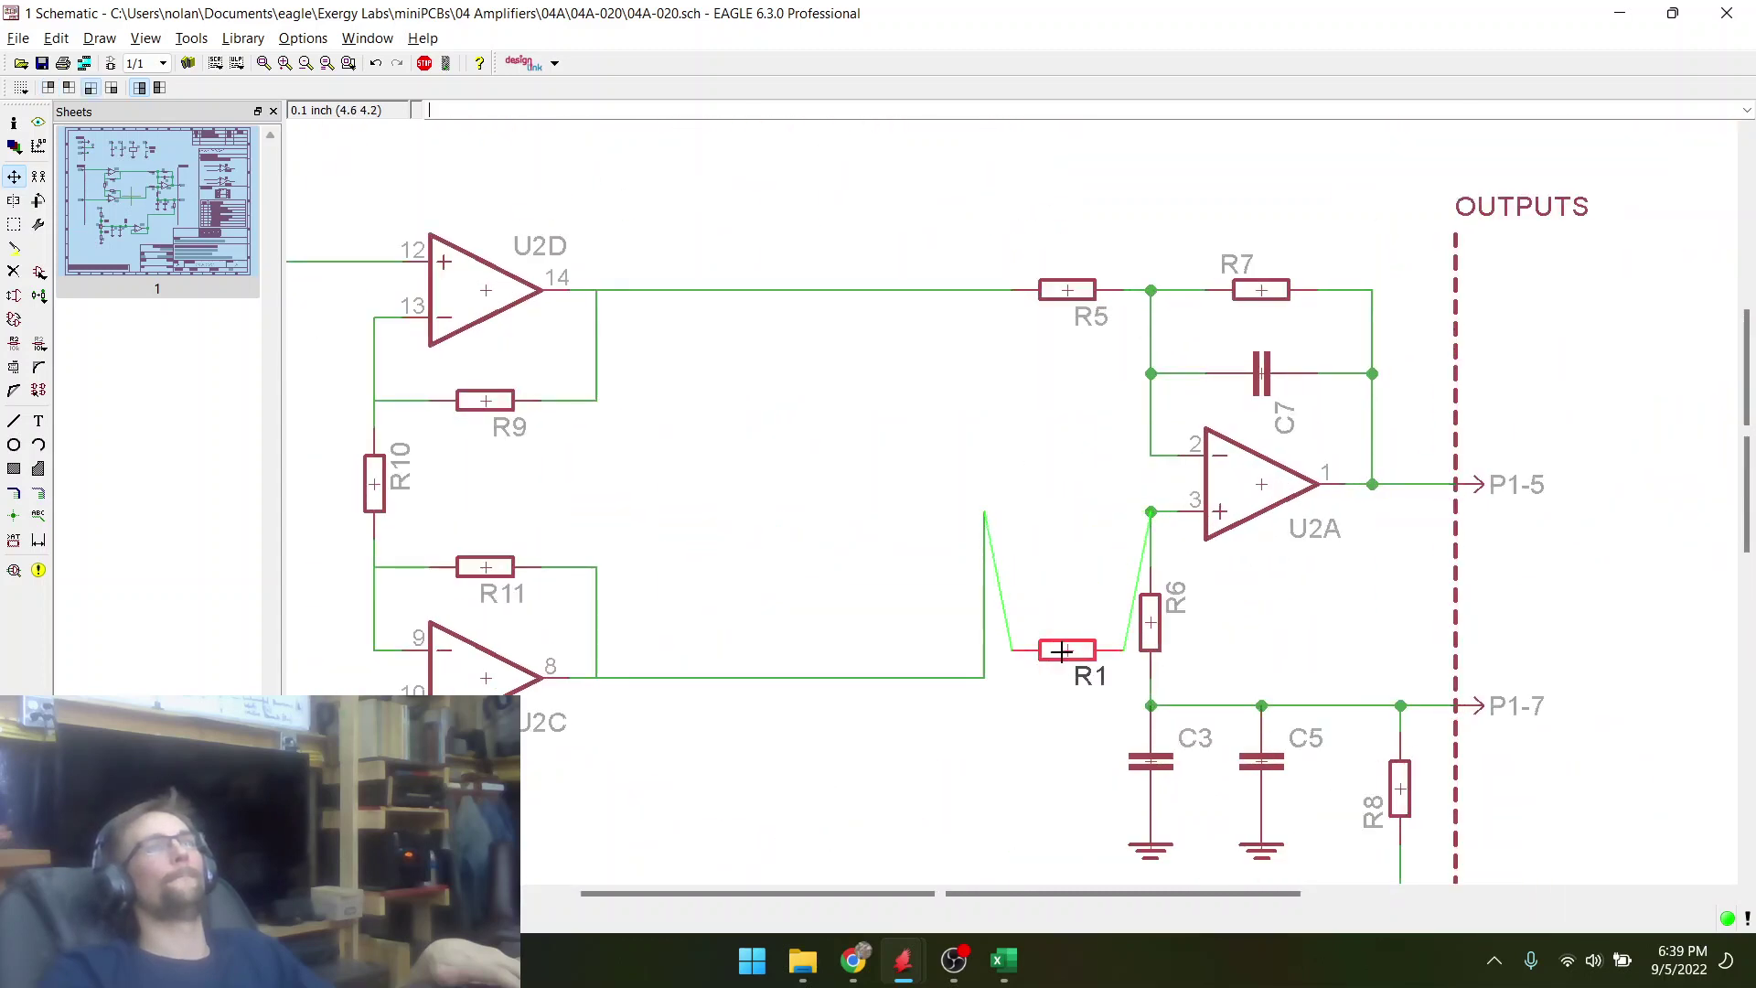
click(1064, 673)
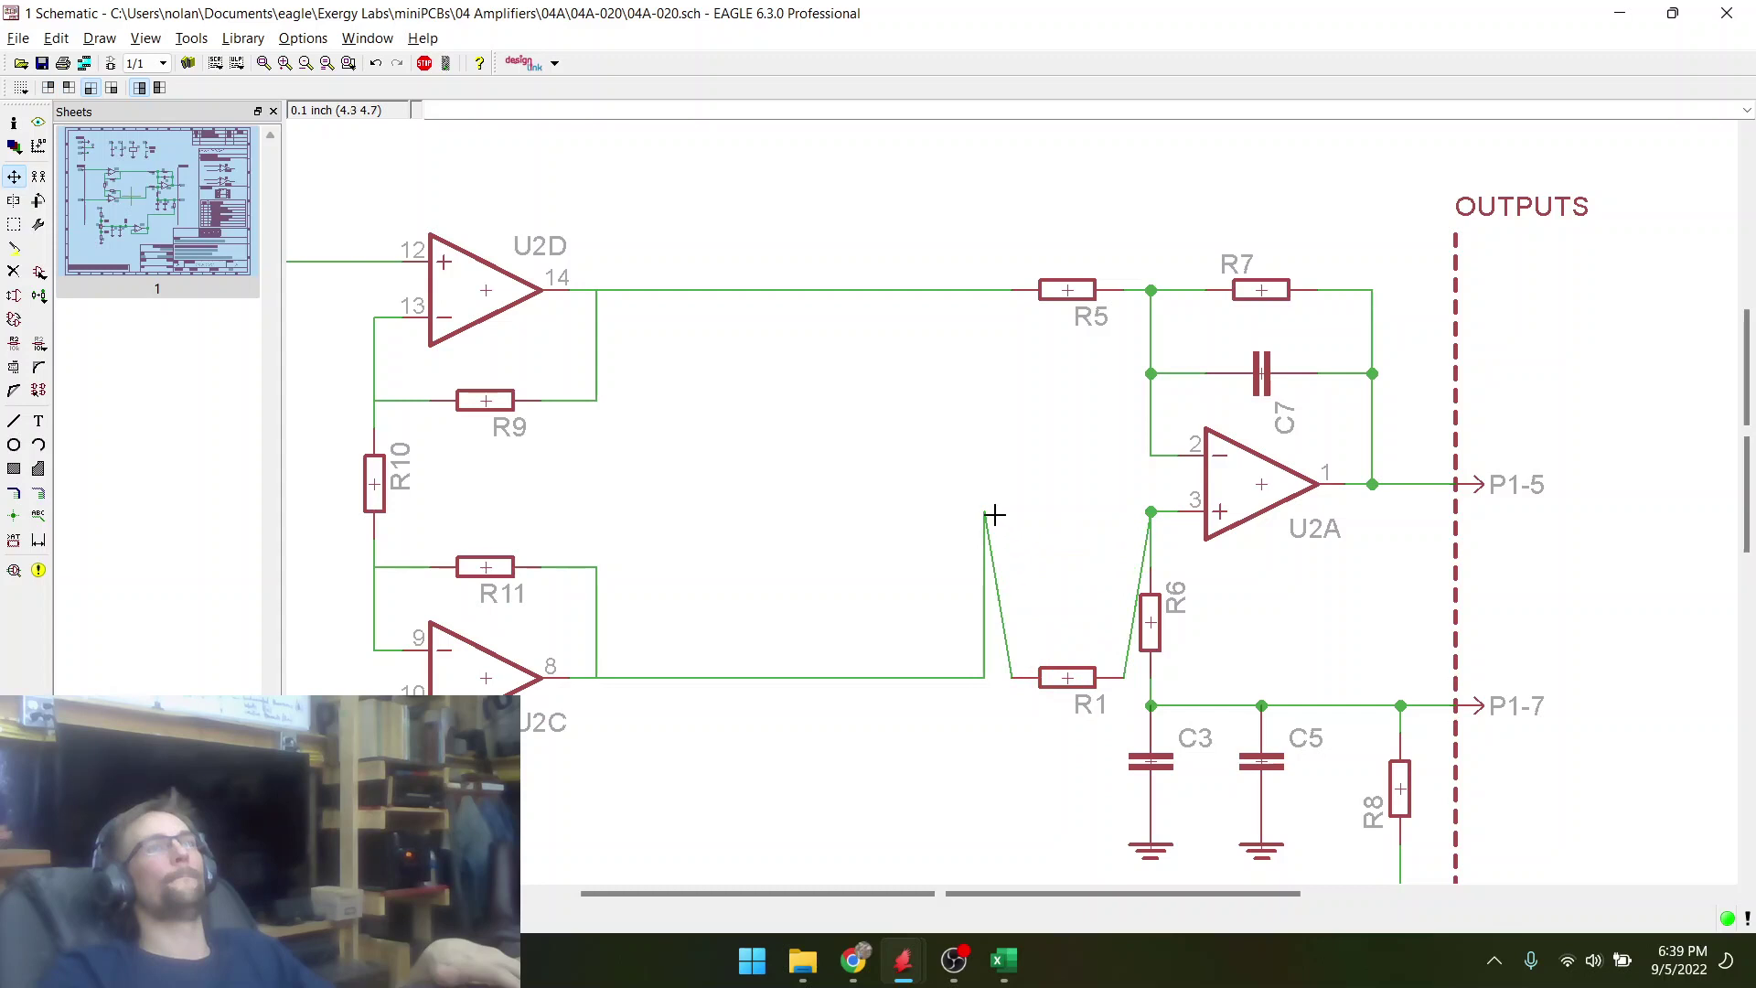
click(995, 515)
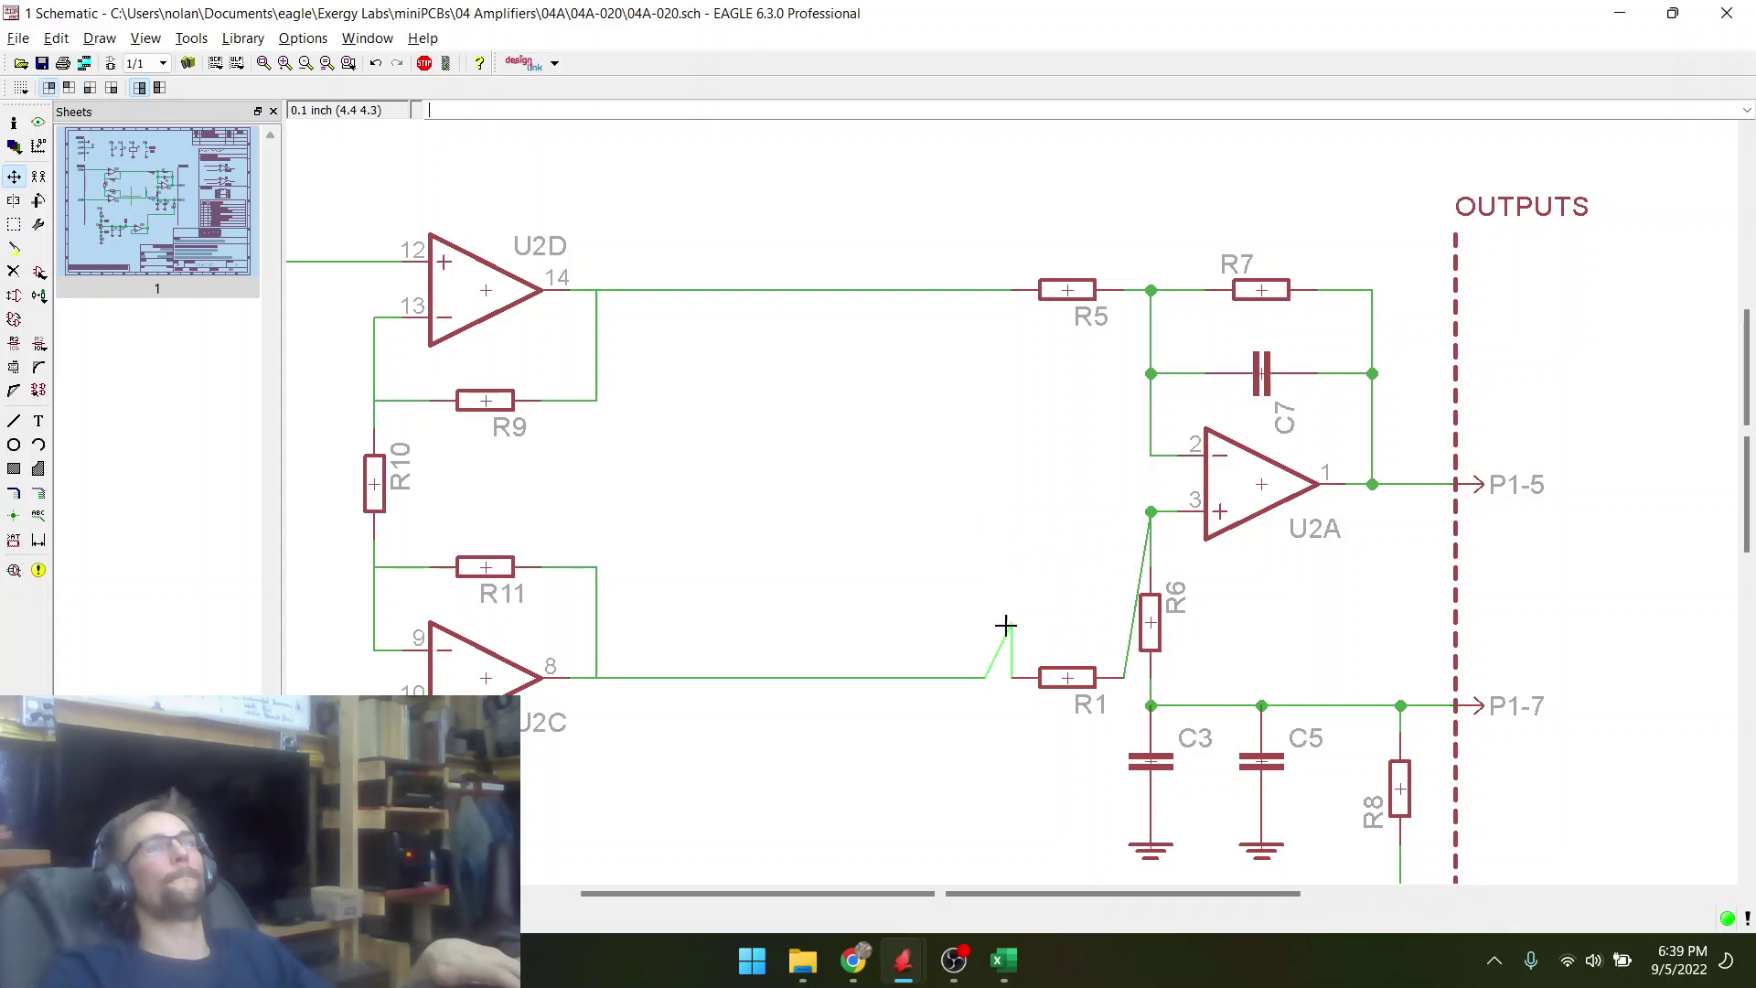
- Move R5 along its net to just beside U2D's output, and R1 to the matching place beside U2C's output
click(1068, 292)
click(681, 284)
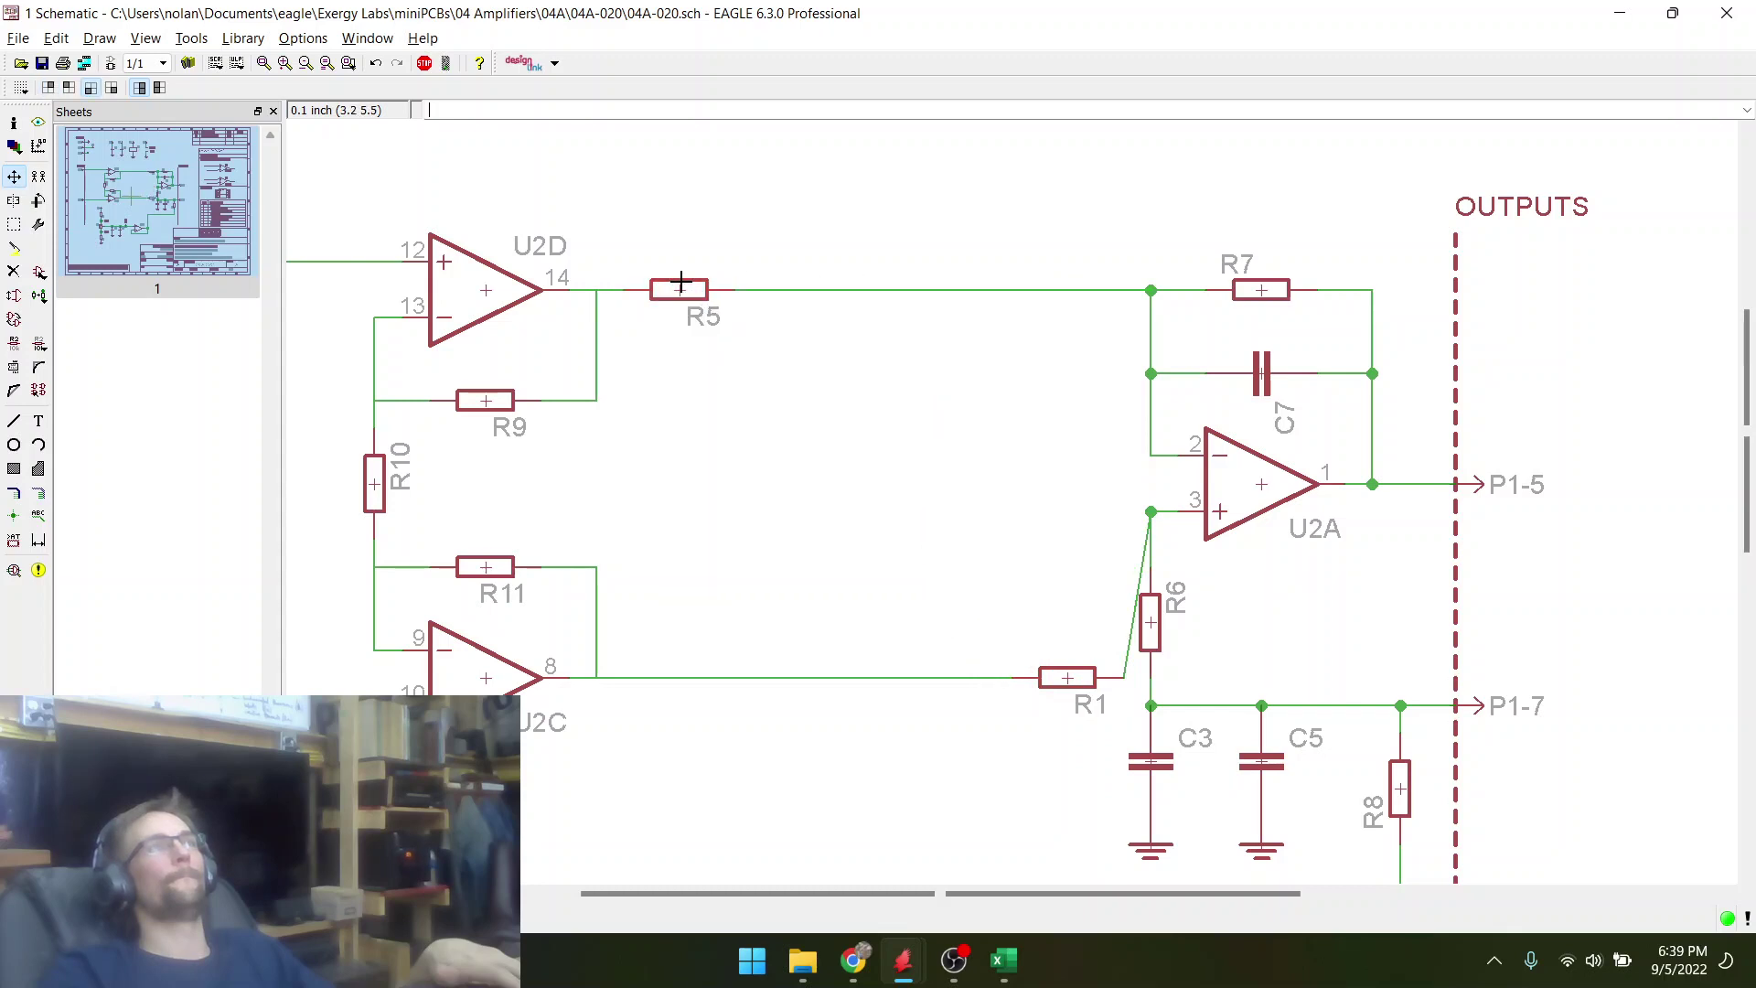
click(1082, 678)
click(700, 678)
- Rotate R6 to horizontal and place it in line with the P1-7 net, directly left of C3
scroll(777, 291, down, 2)
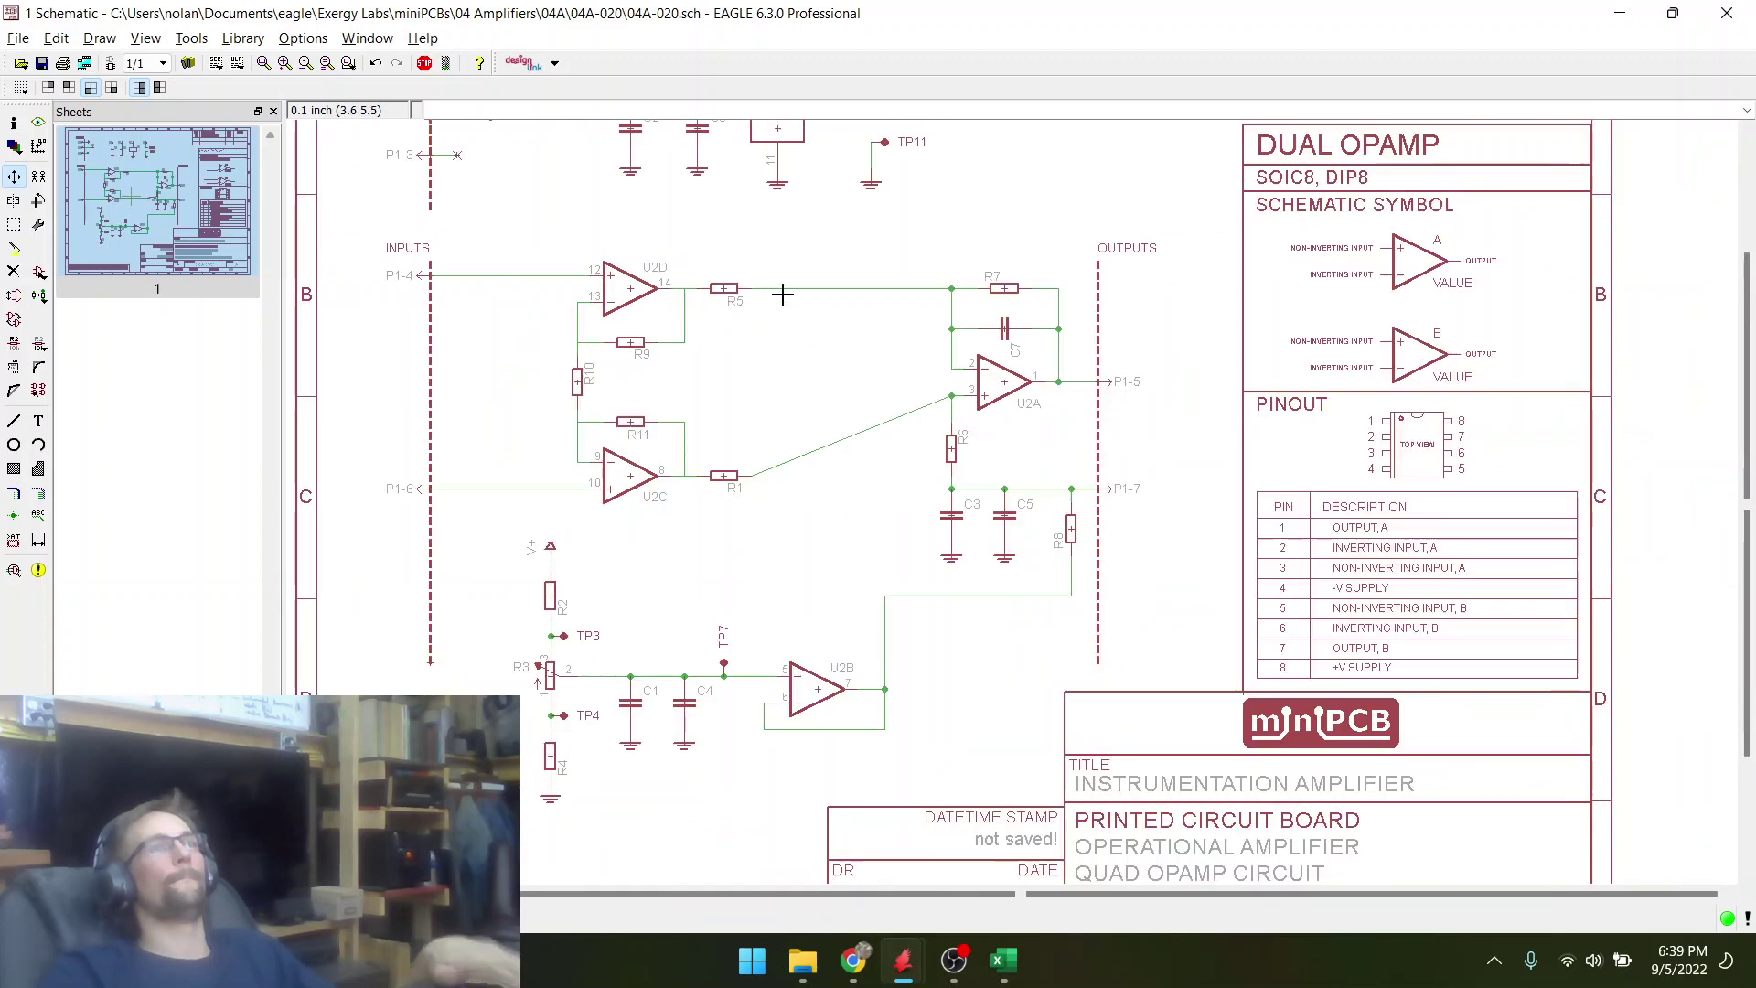
scroll(954, 509, up, 3)
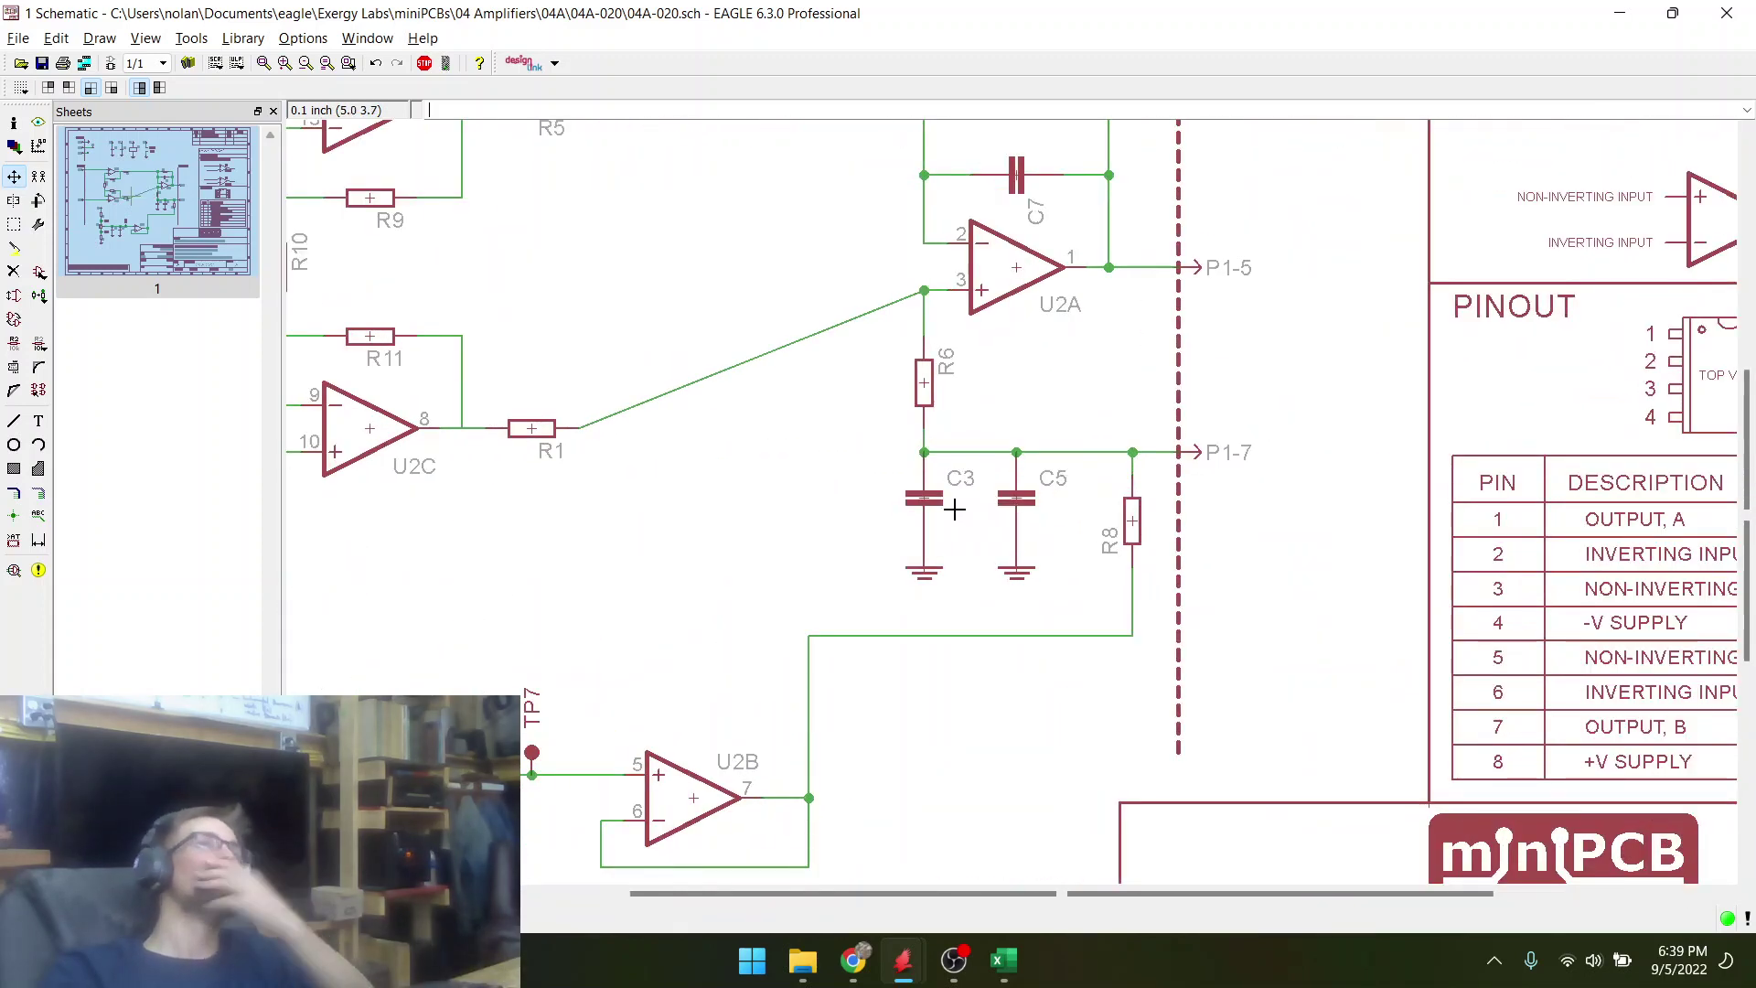
click(918, 383)
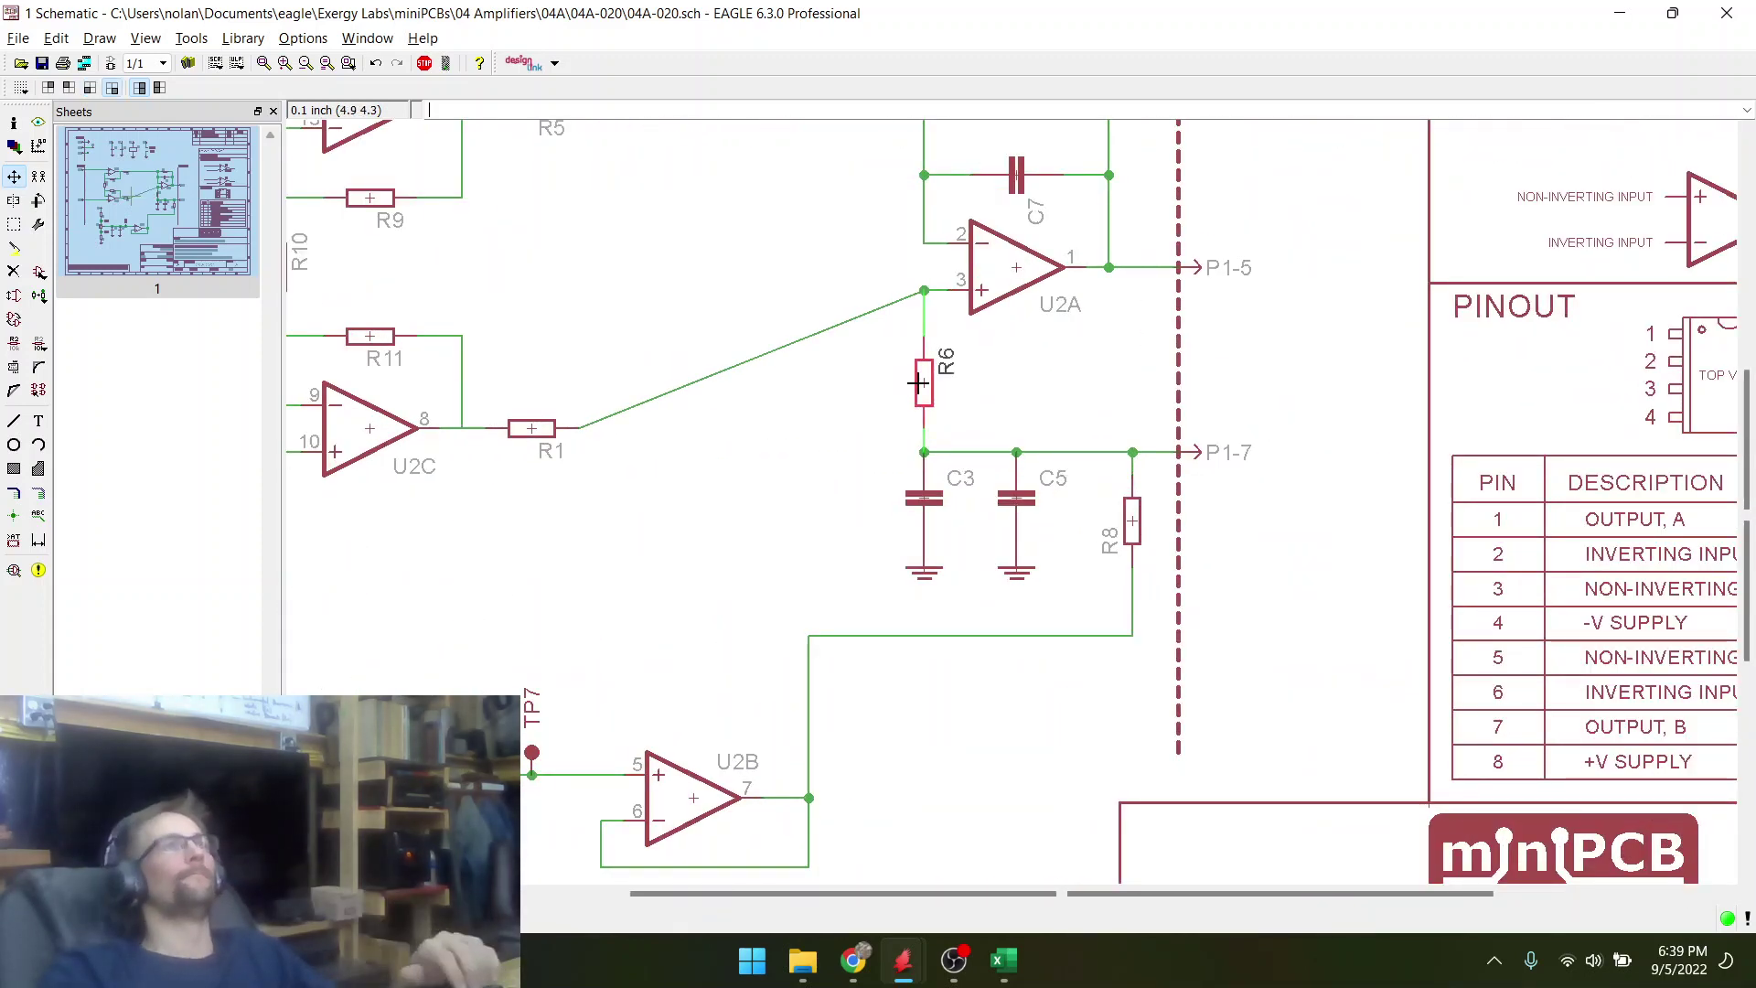
right_click(919, 382)
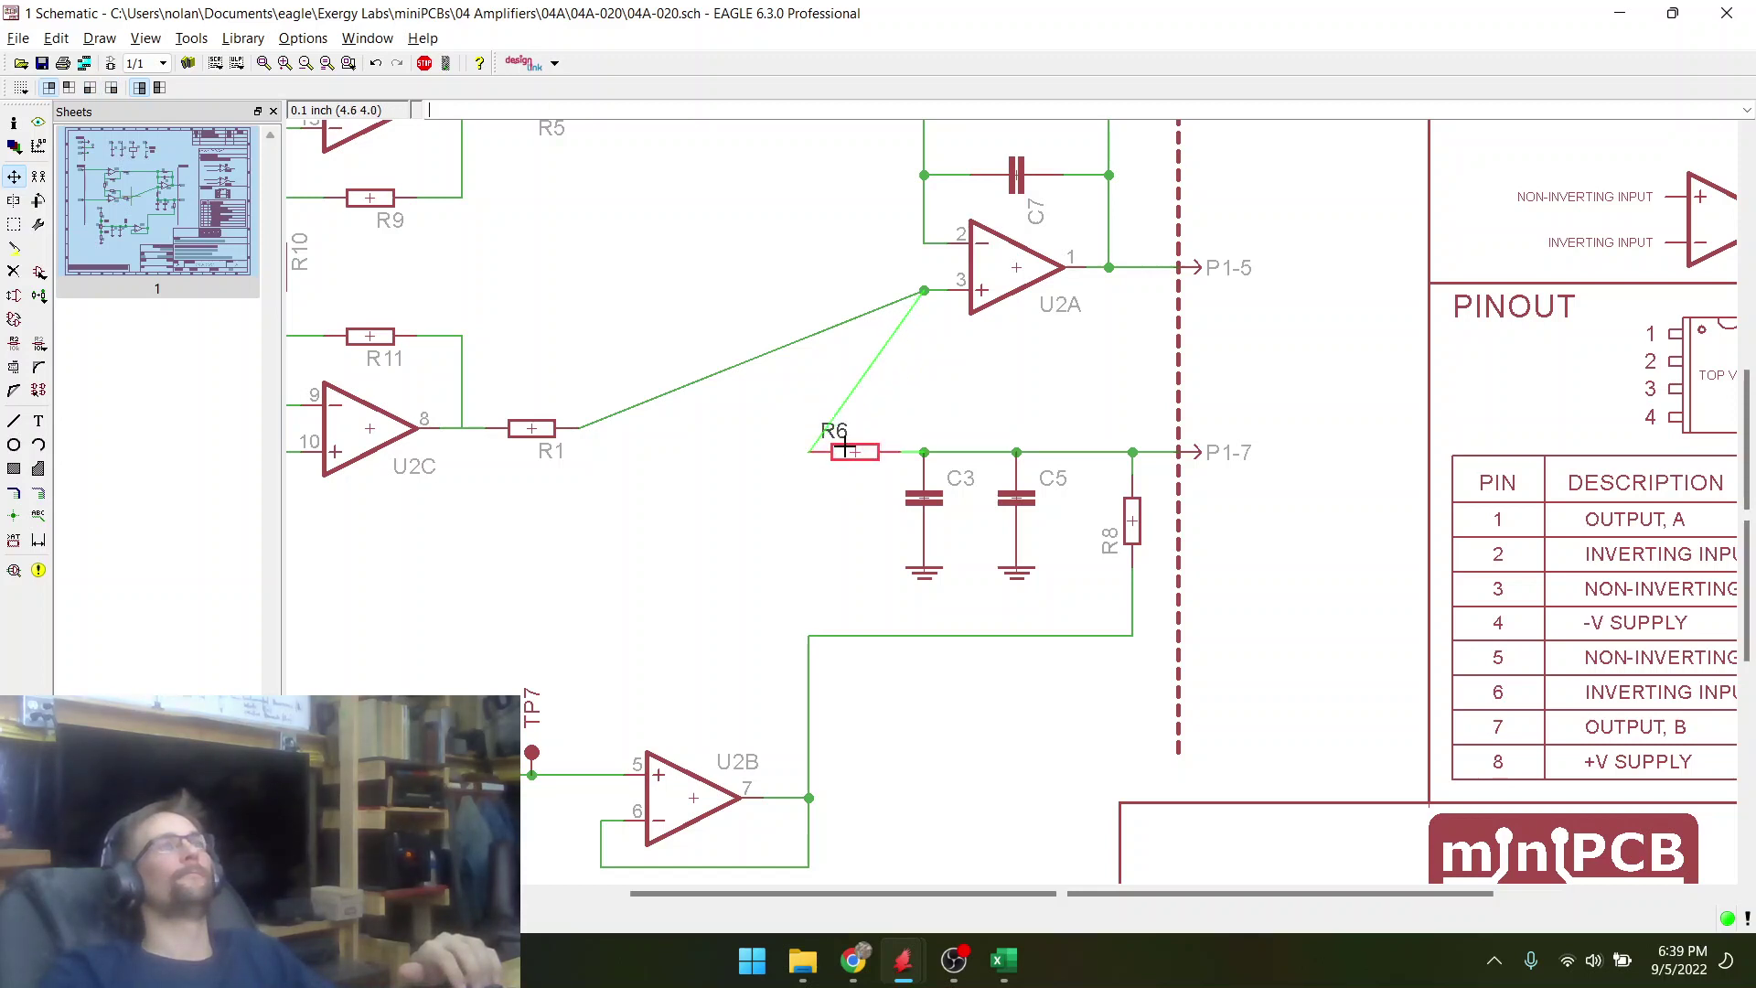
click(842, 449)
- Move the net junction at U2A's non-inverting input to just beside R1's free end
click(918, 293)
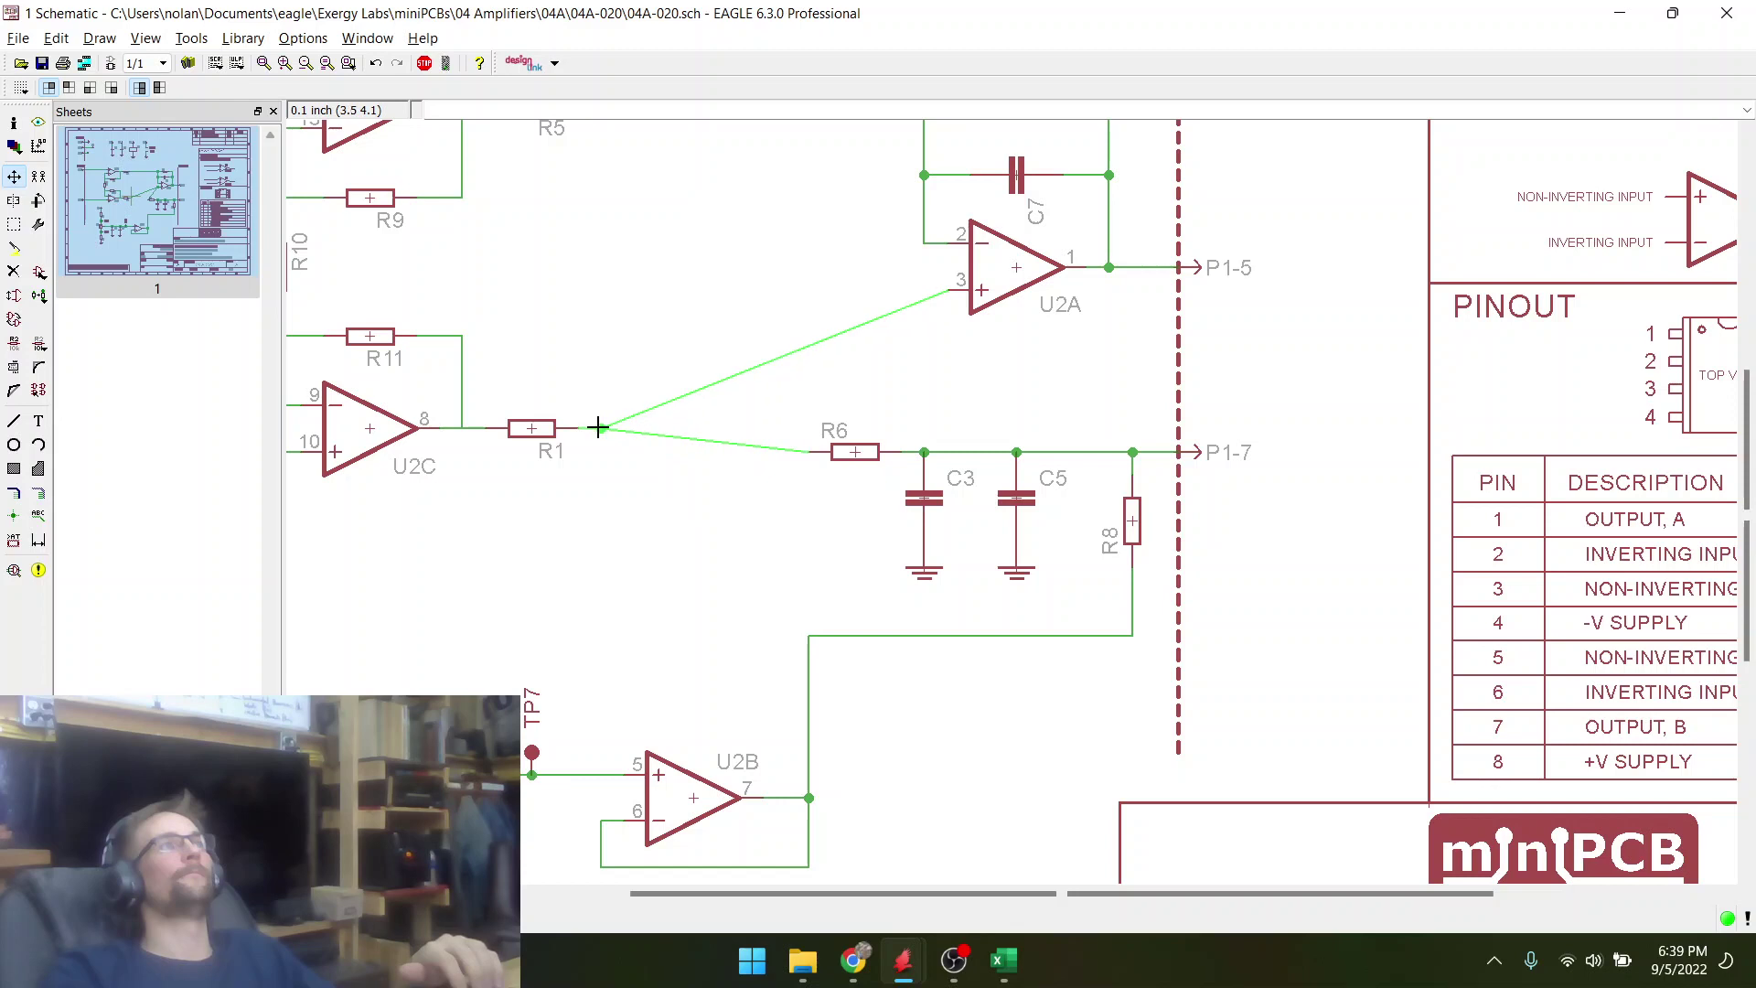
click(612, 427)
scroll(909, 393, down, 2)
scroll(1050, 376, up, 1)
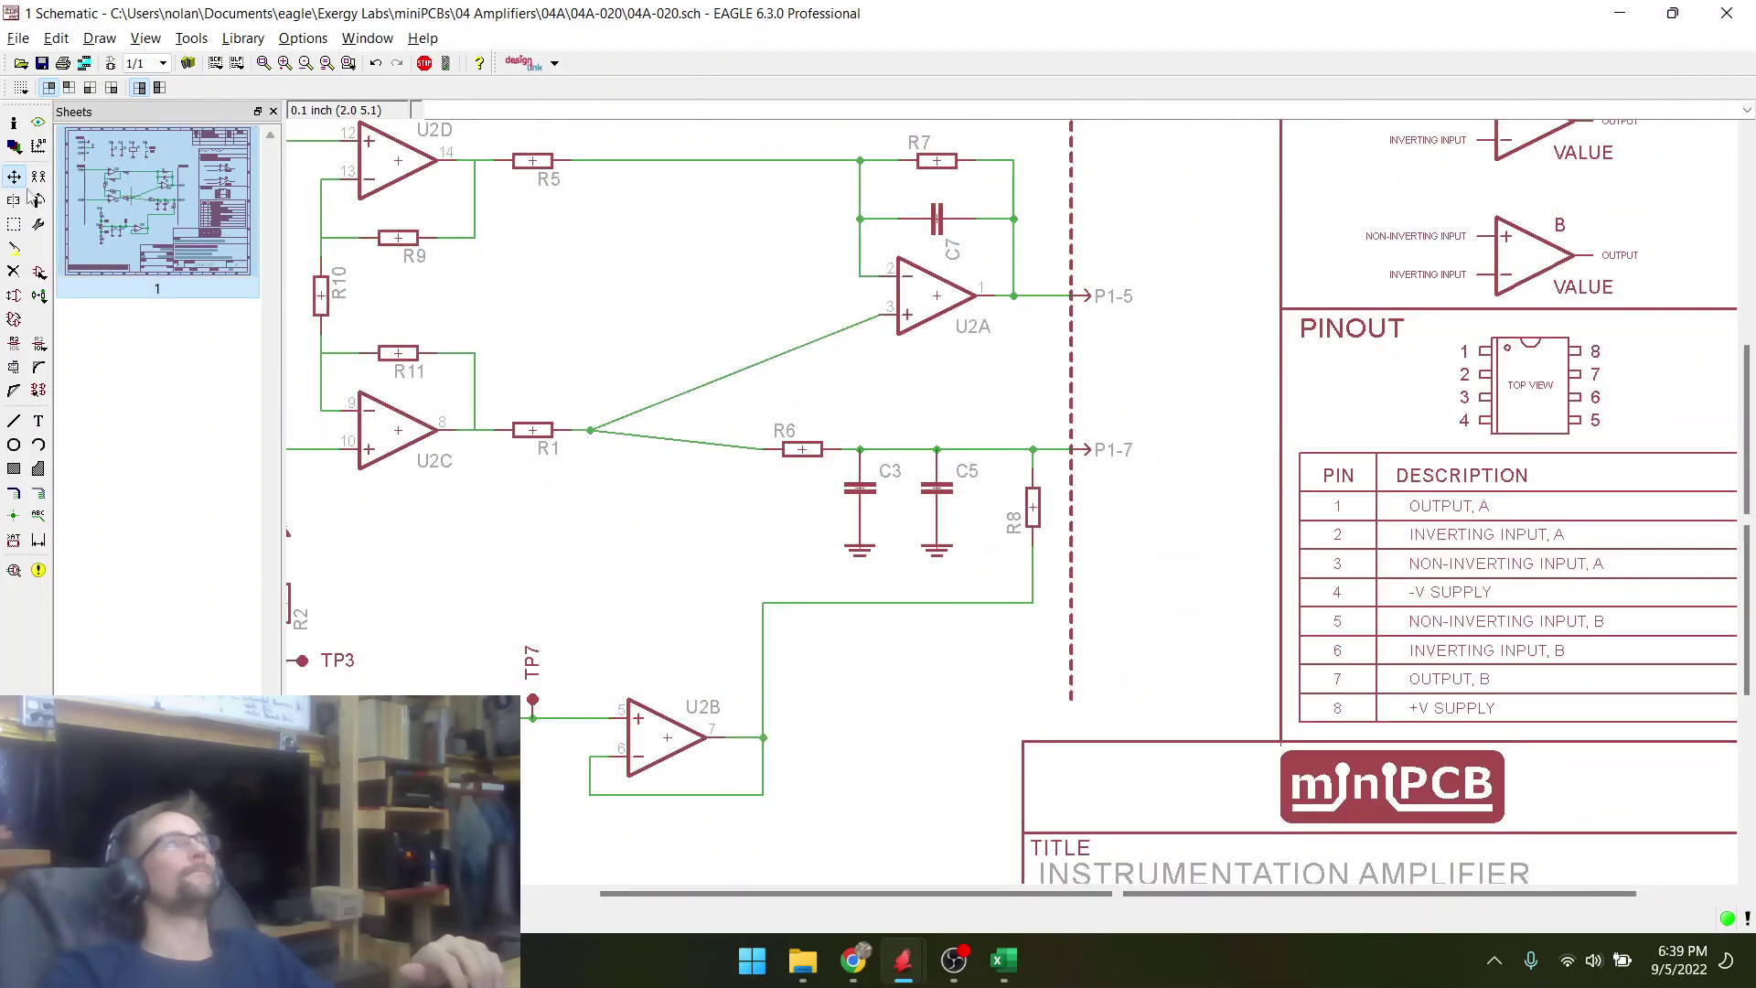
- Group R6, C3, C5, R8 and the P1-7 pin with their nets and move the group up 0.2 inch
click(14, 224)
drag(775, 420, 1124, 555)
right_click(993, 503)
click(1078, 516)
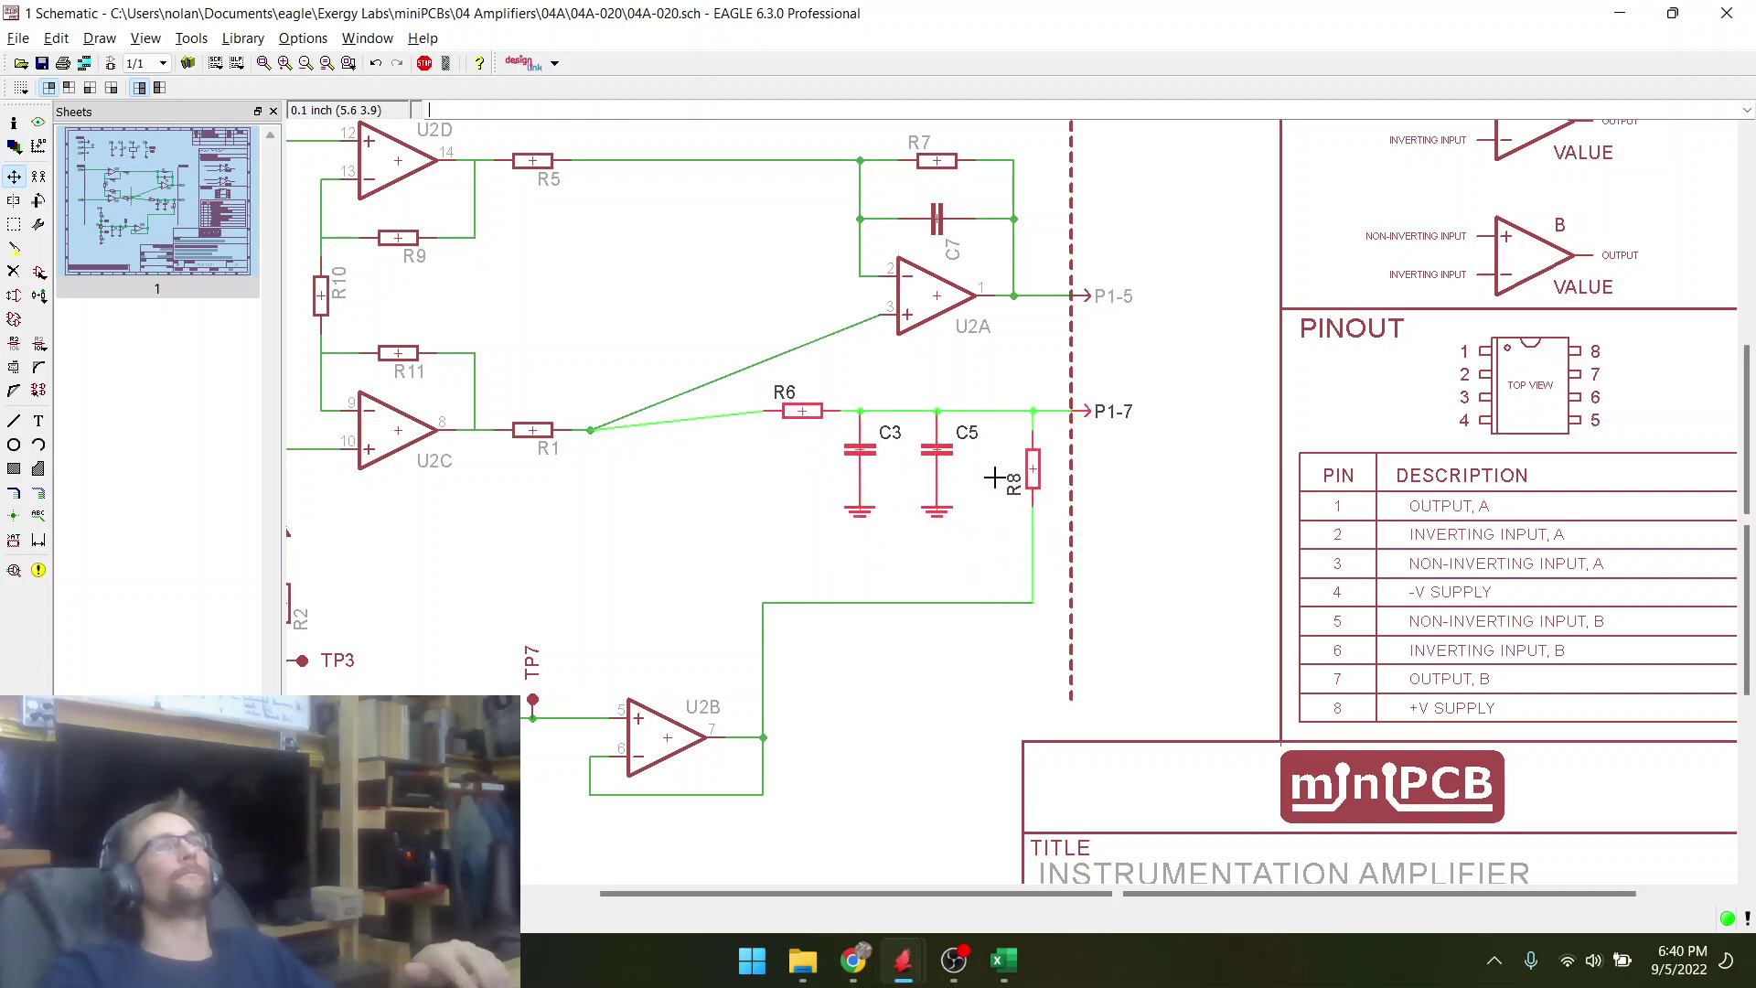
click(994, 478)
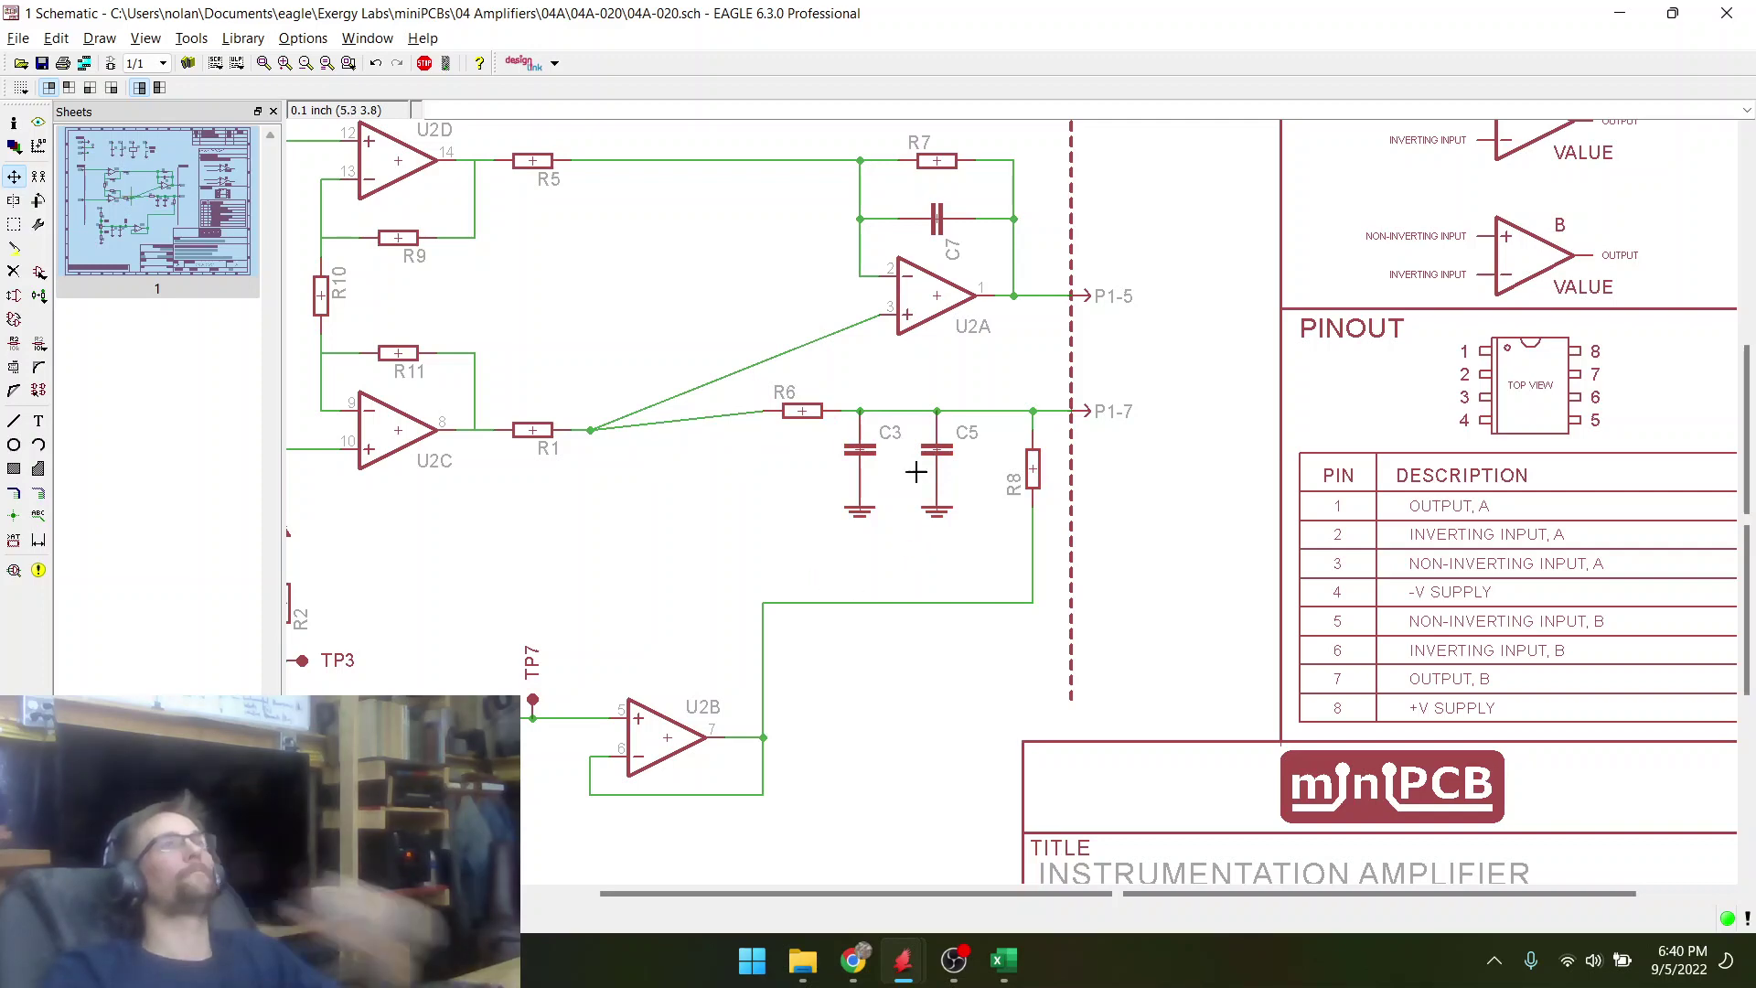
- Move the group of R6, C3, C5, R8 and P1-7 down 0.1 inch to line R6 up with R1
scroll(755, 354, up, 3)
scroll(792, 451, up, 1)
scroll(905, 659, down, 5)
scroll(879, 525, up, 3)
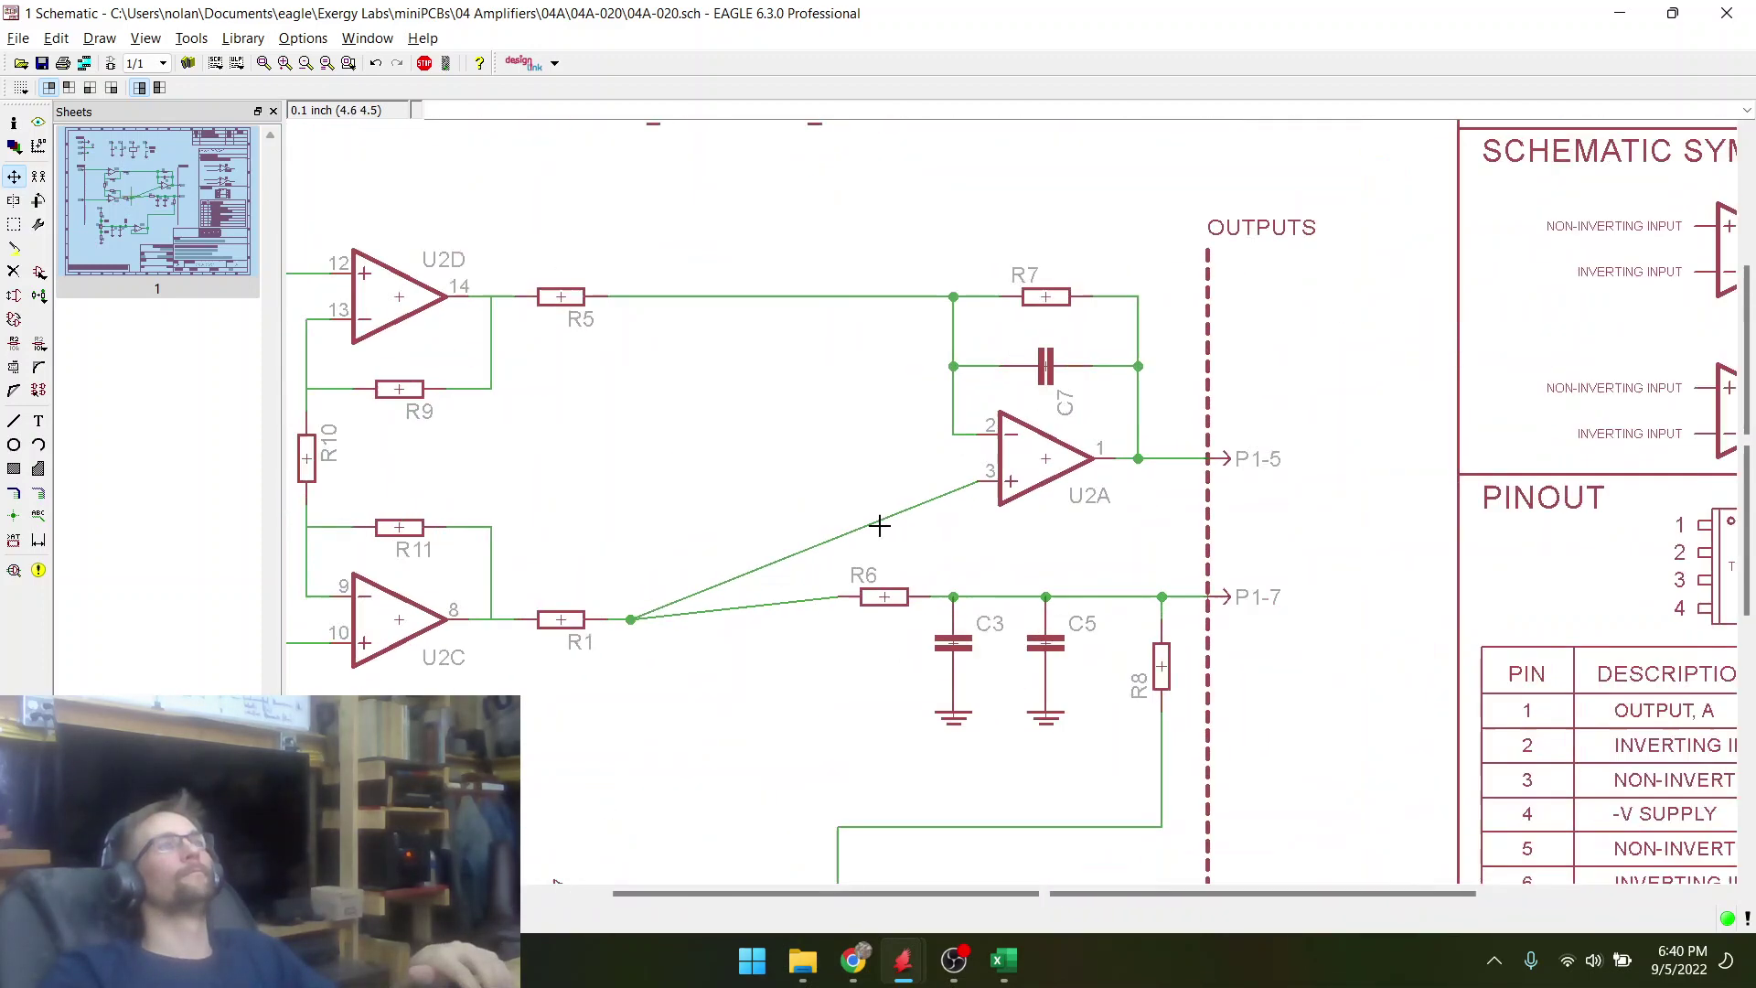
click(13, 226)
drag(855, 595, 1427, 785)
right_click(1123, 673)
click(1180, 682)
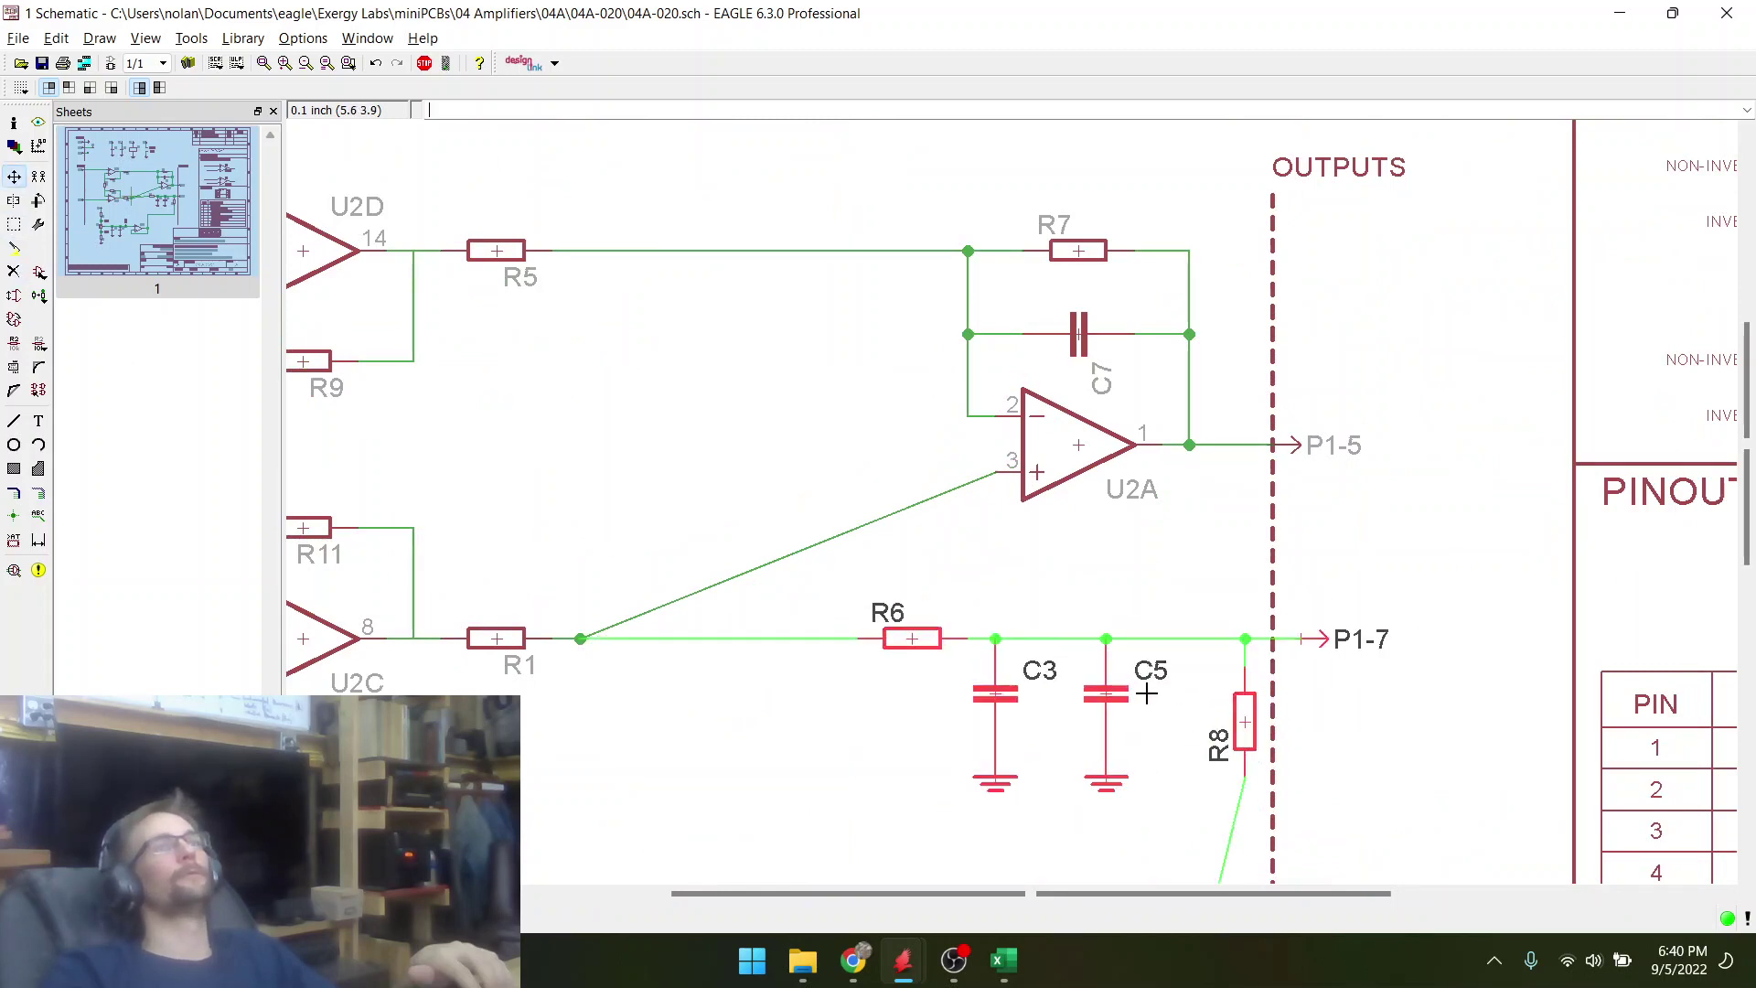
click(1122, 704)
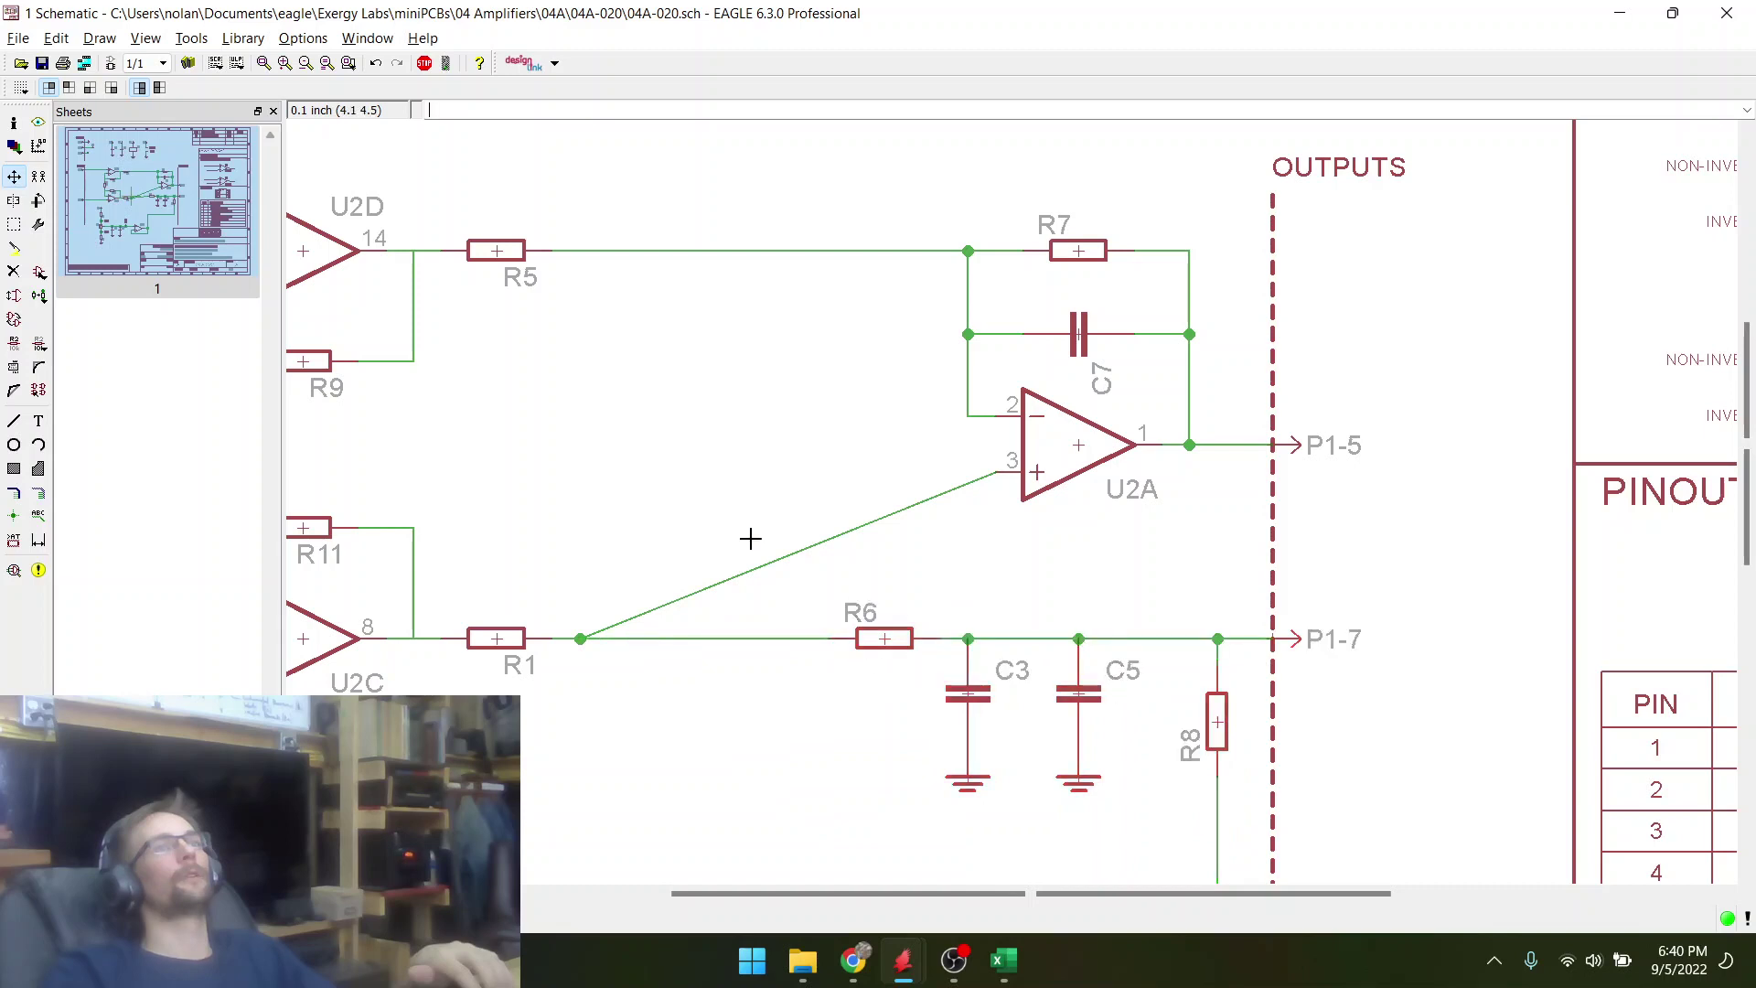
- Delete the vertical net segment above U2B's output and the horizontal segment leading to R8
scroll(750, 538, down, 5)
scroll(1027, 658, up, 3)
scroll(490, 509, up, 2)
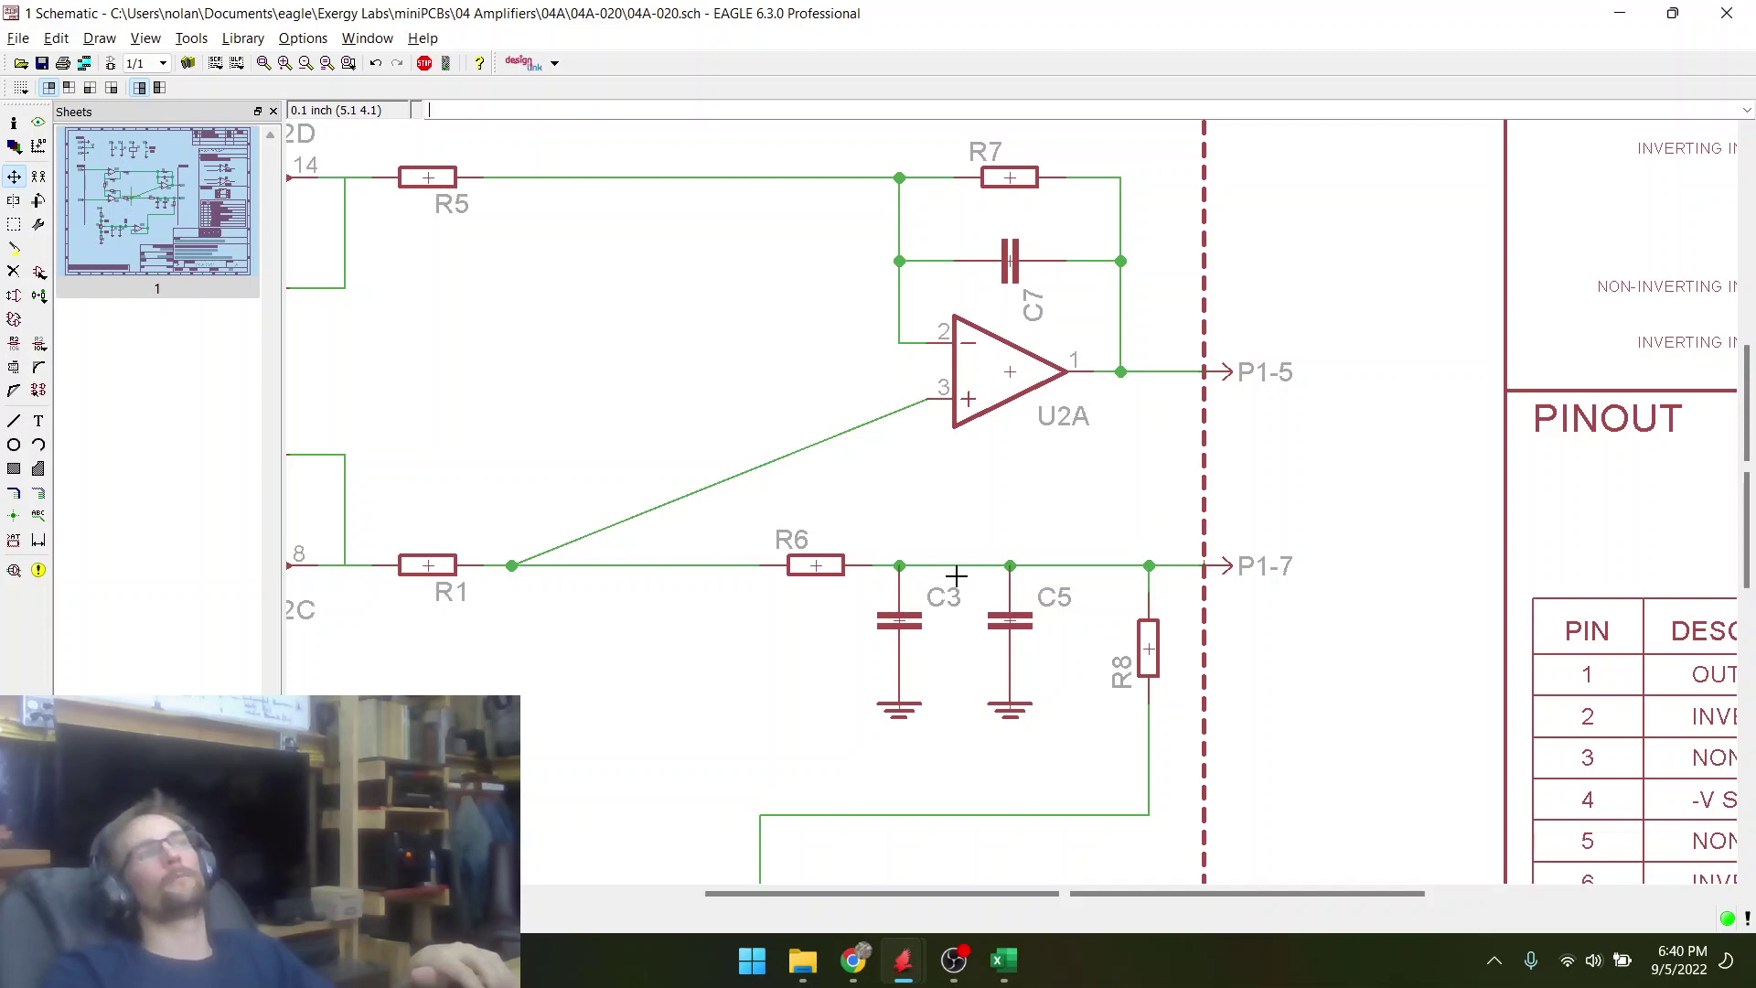
scroll(956, 576, down, 4)
scroll(1122, 681, up, 3)
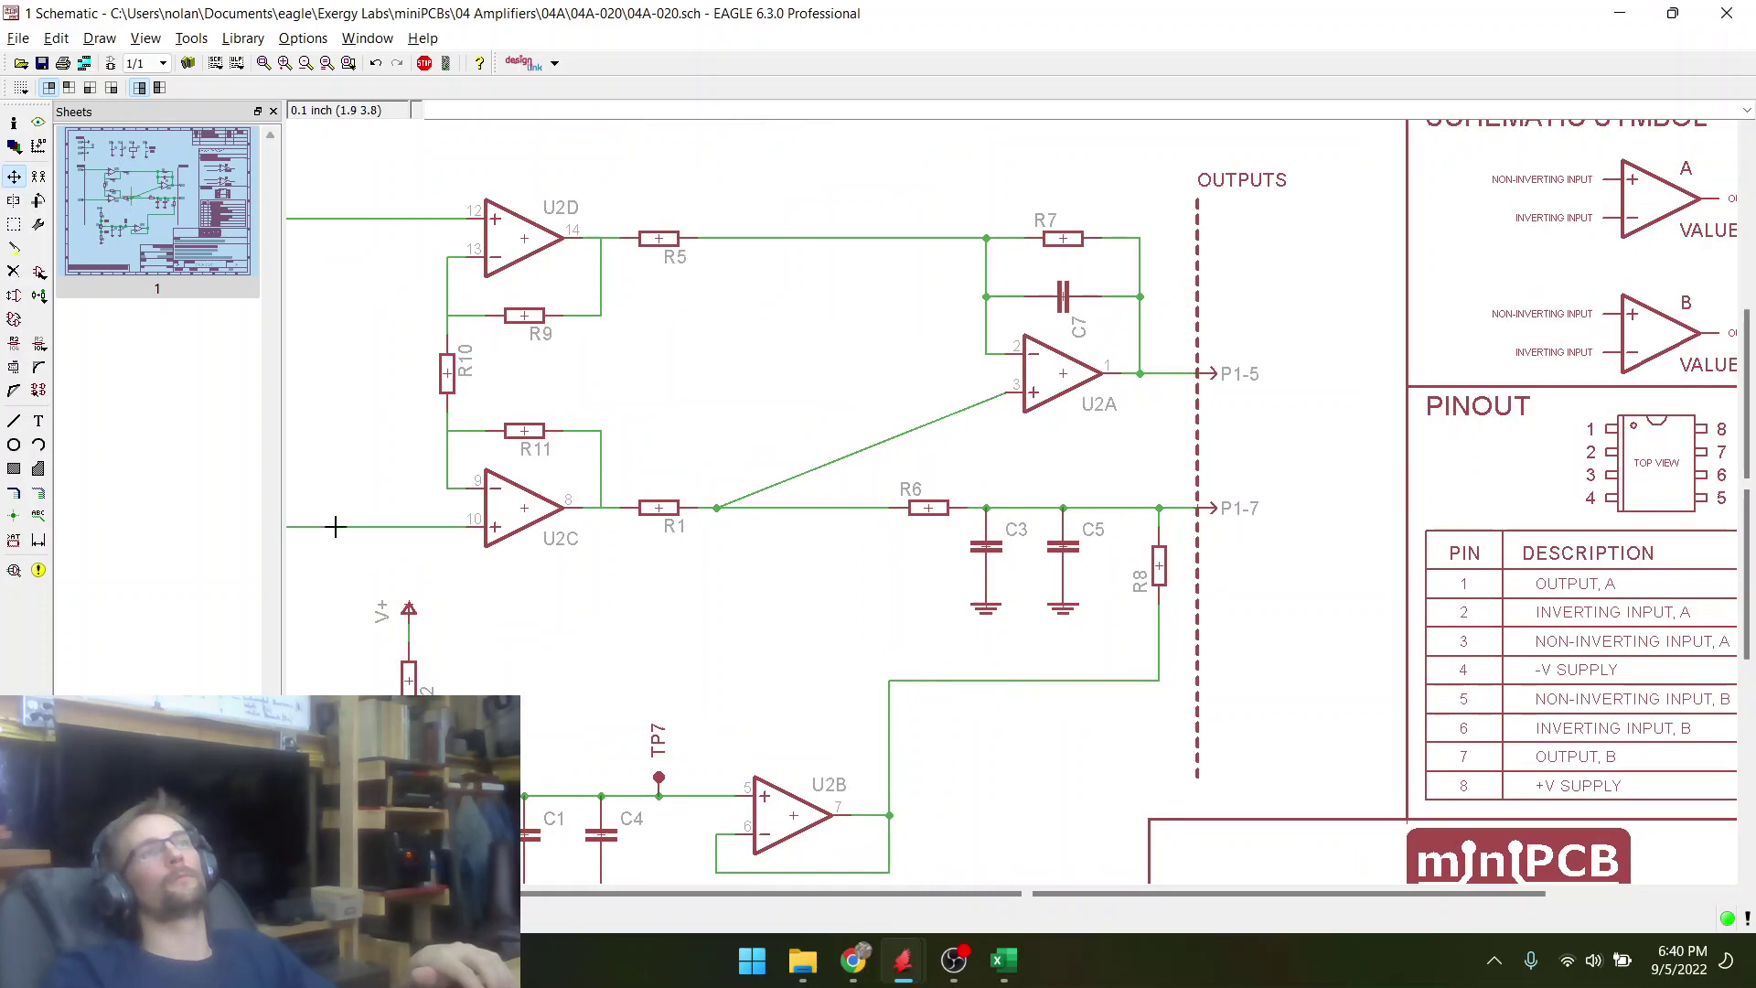
click(14, 271)
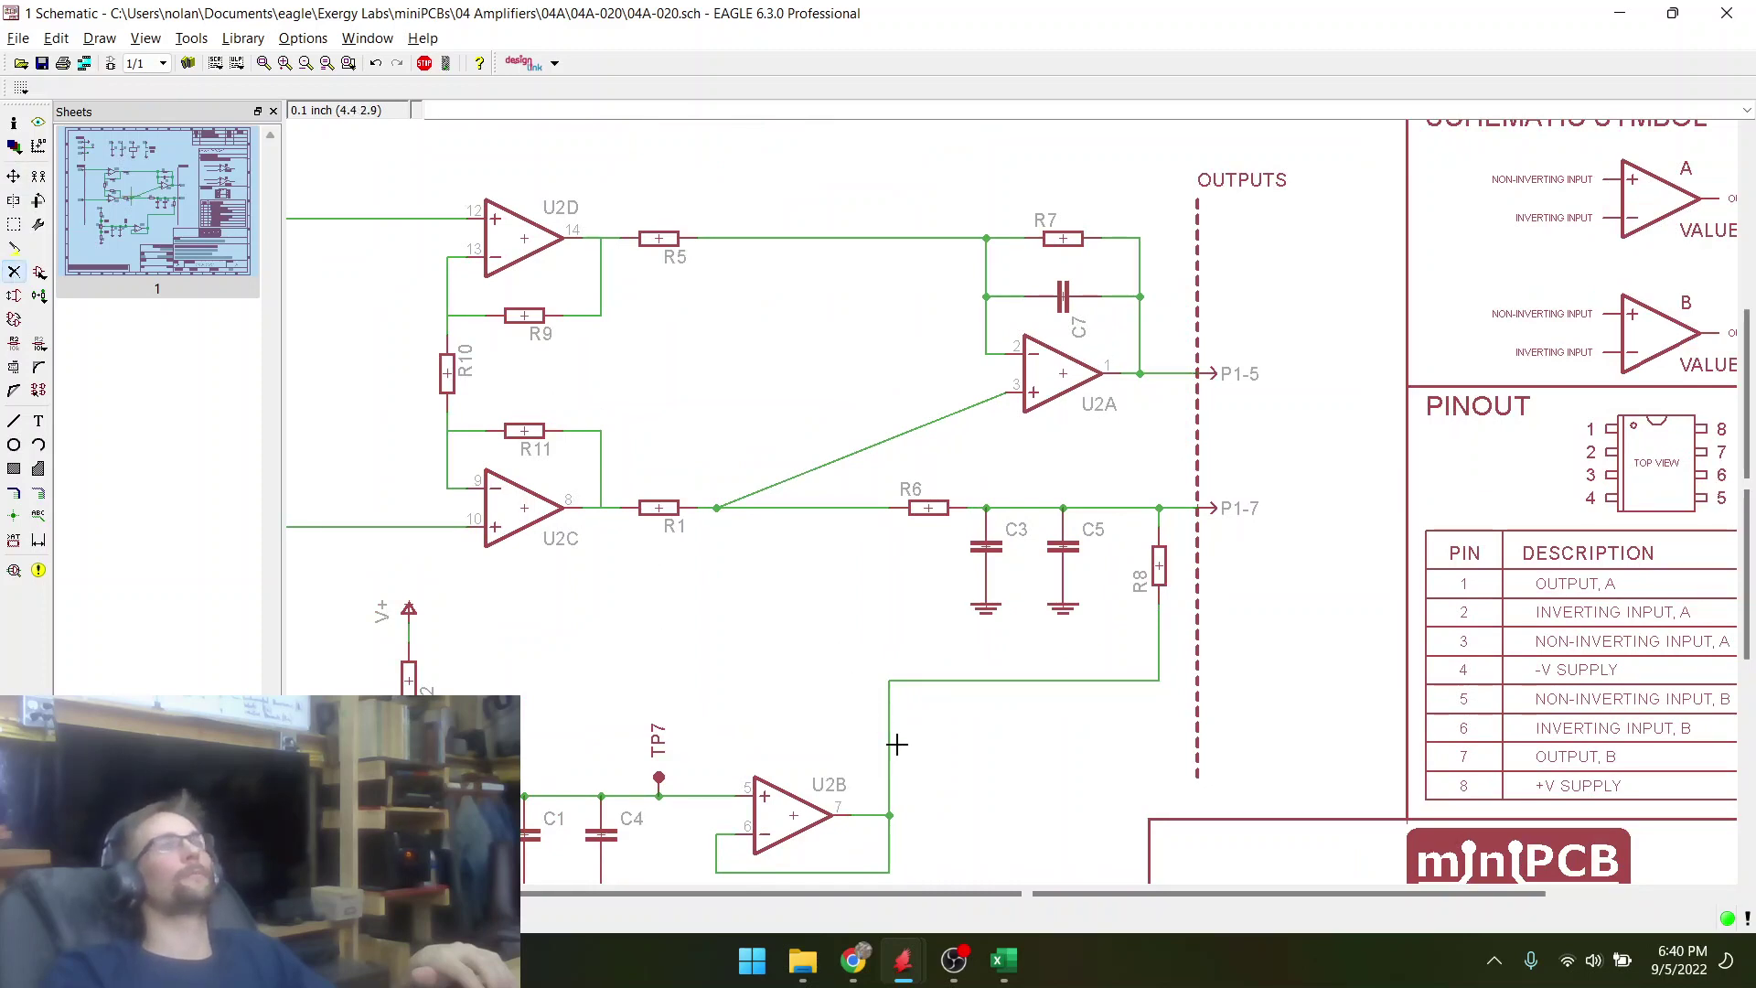
click(892, 744)
click(1088, 681)
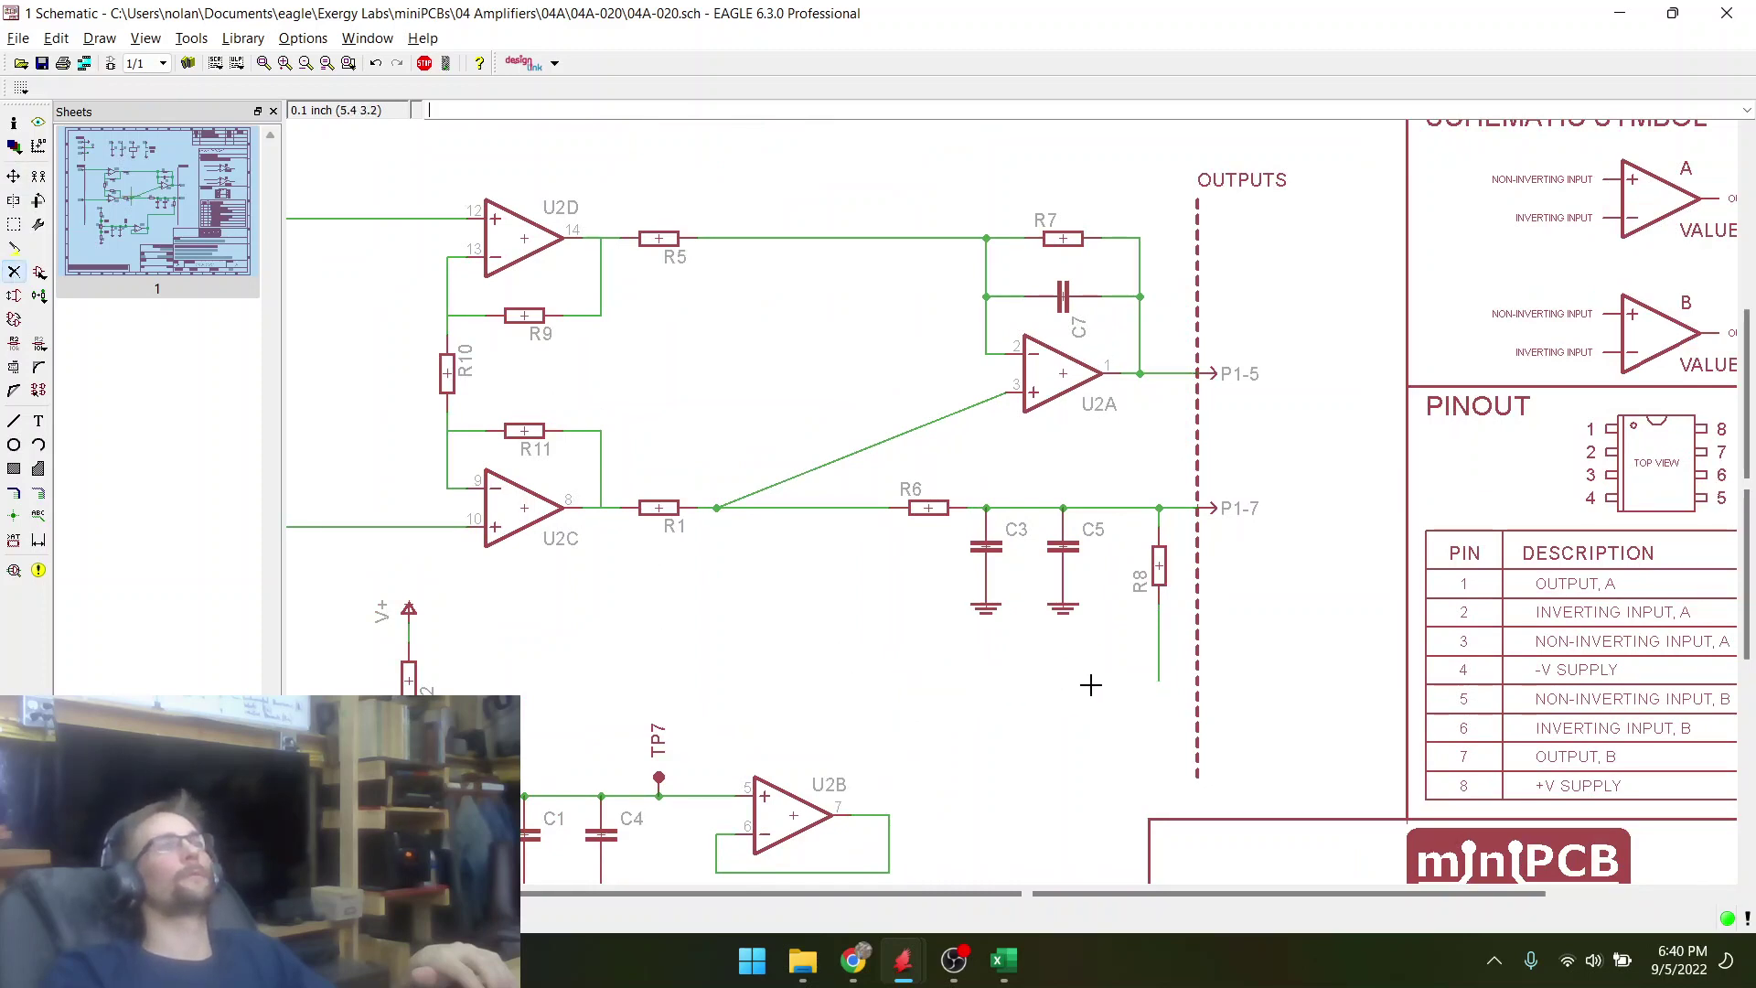
- Move R8 to just right of U2B's output and rotate it to horizontal, in line with pin 7
click(14, 178)
click(1167, 578)
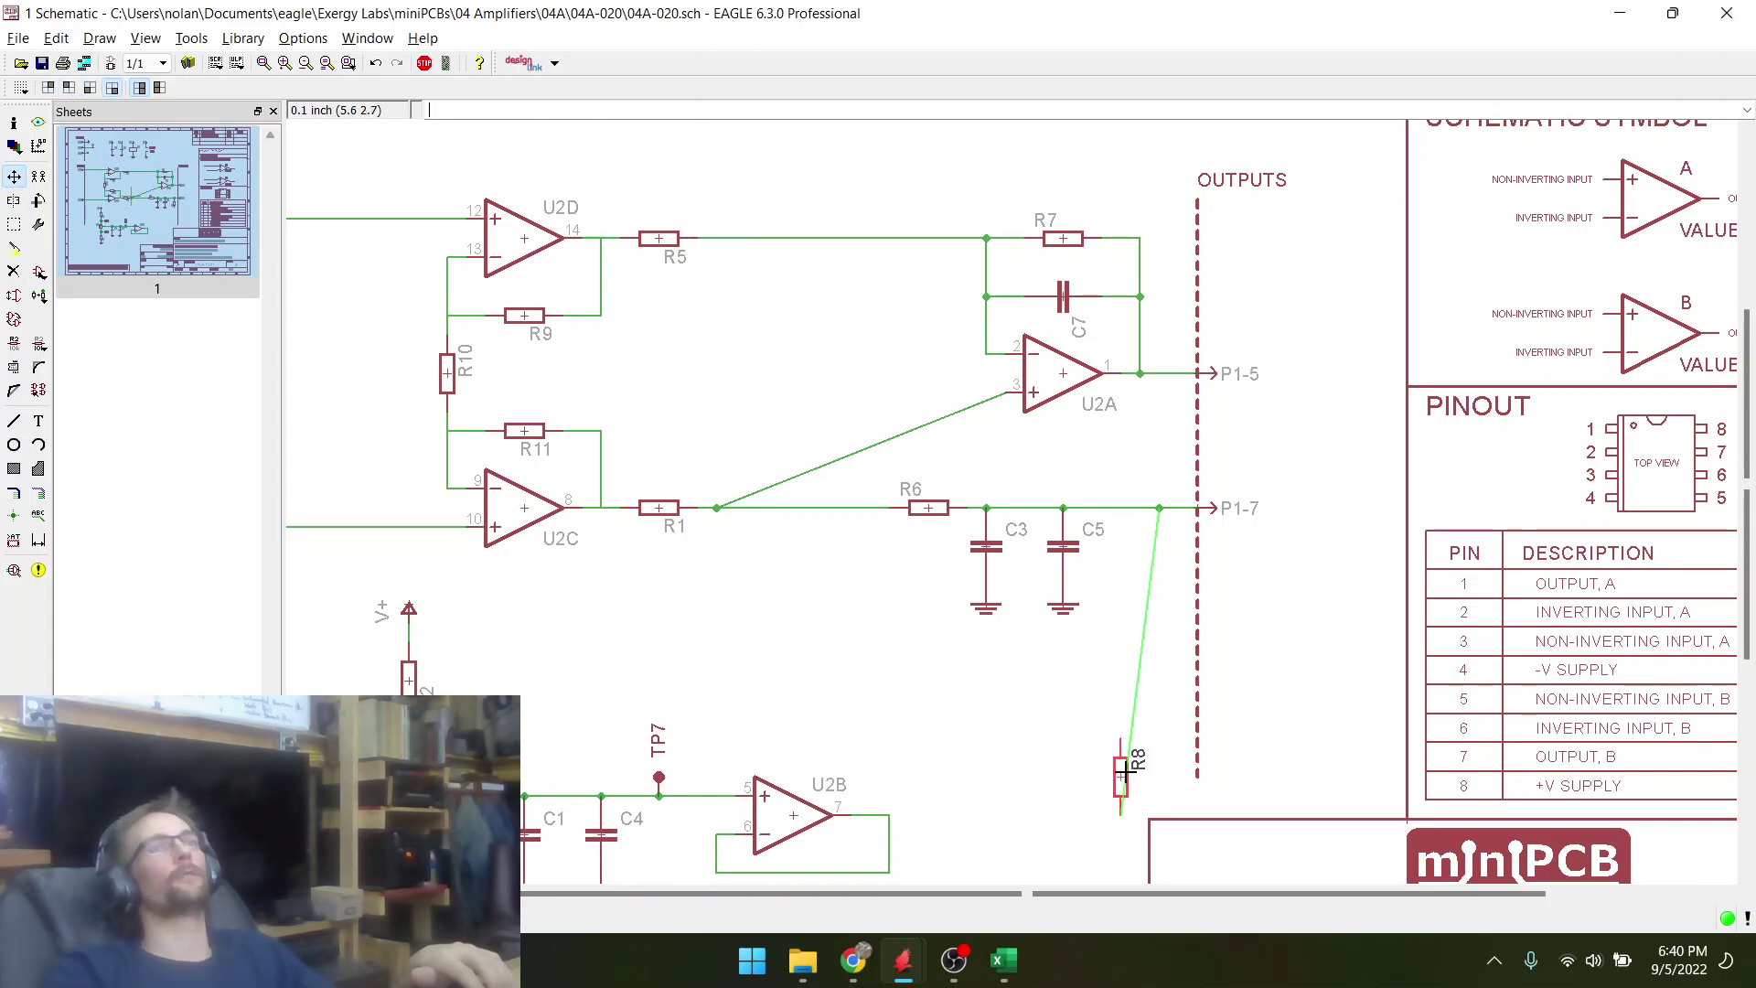
right_click(1025, 773)
click(929, 813)
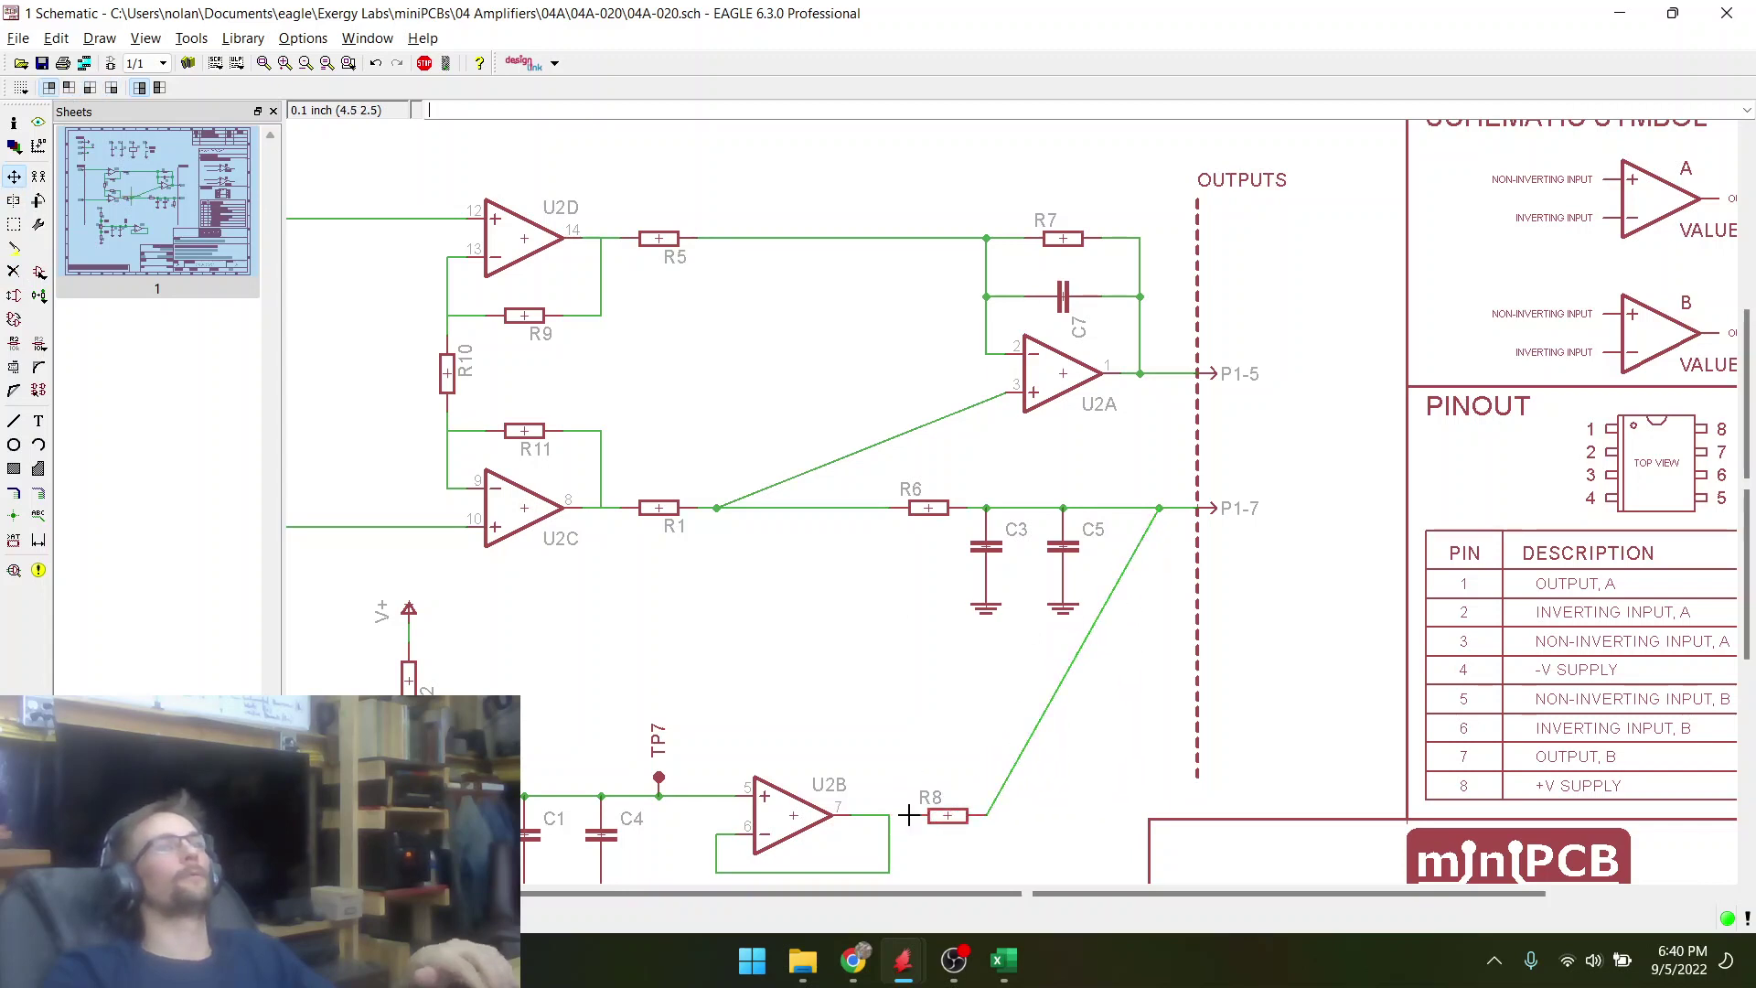
scroll(910, 812, up, 2)
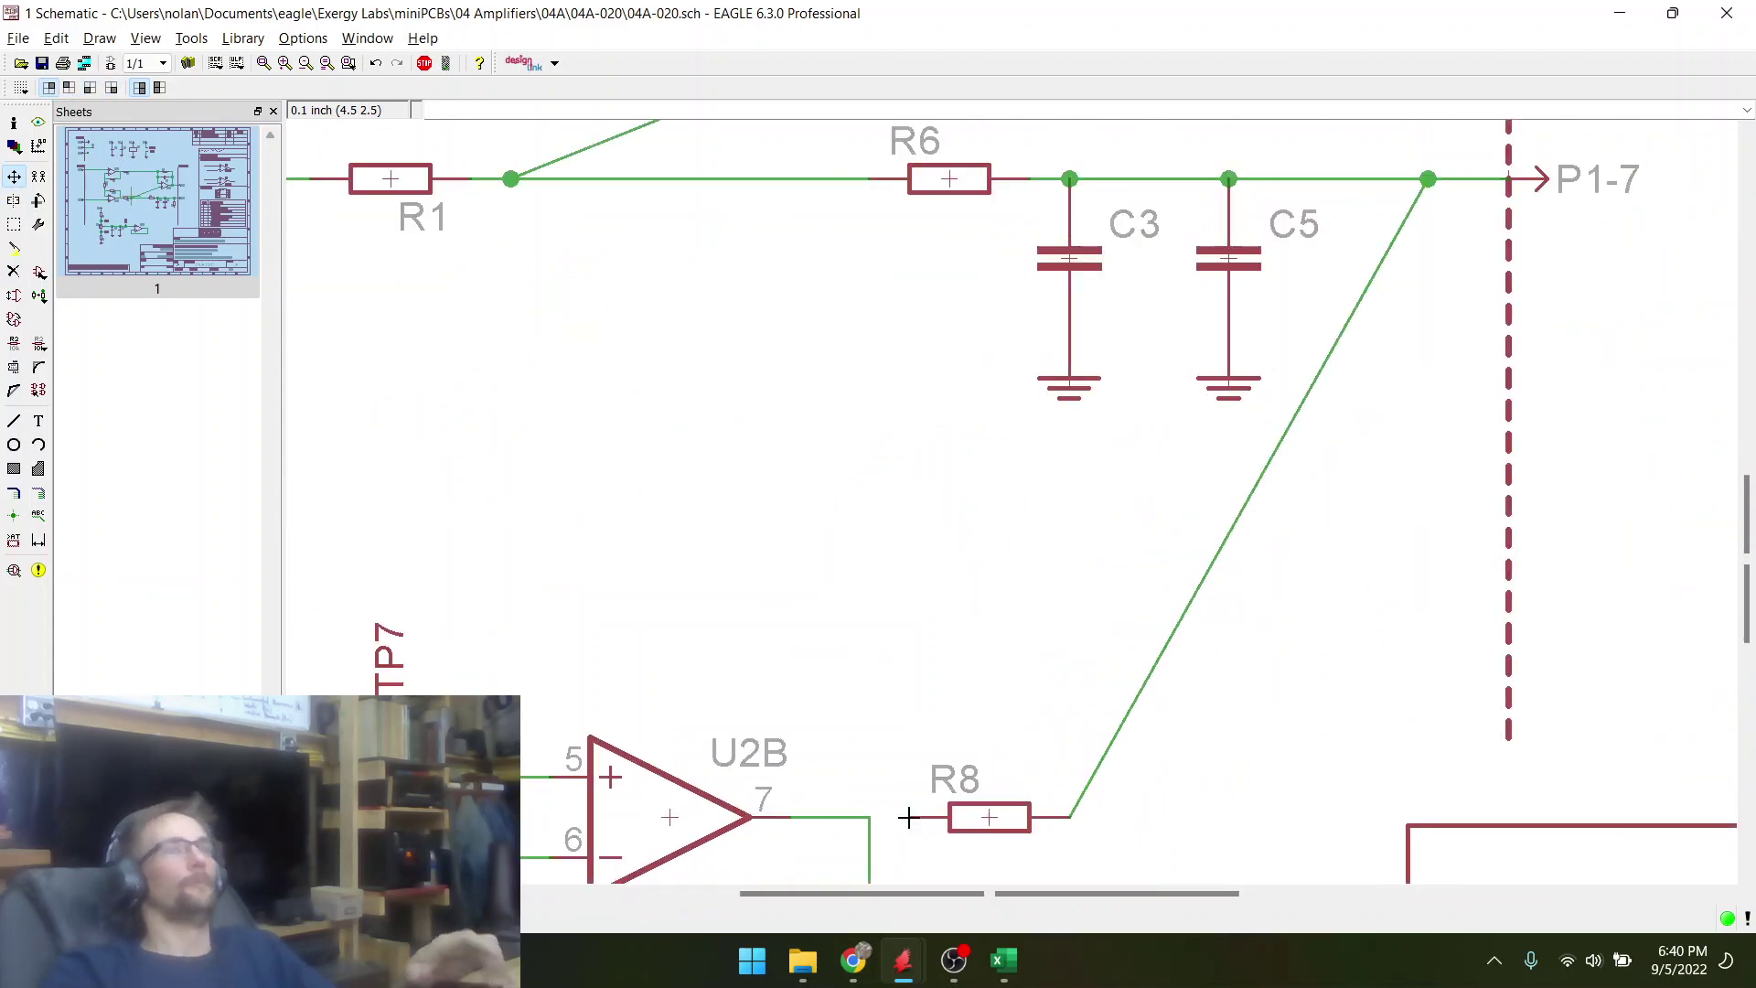
- Connect U2B's output to R8 with a net and place a junction where the feedback net branches off
click(14, 424)
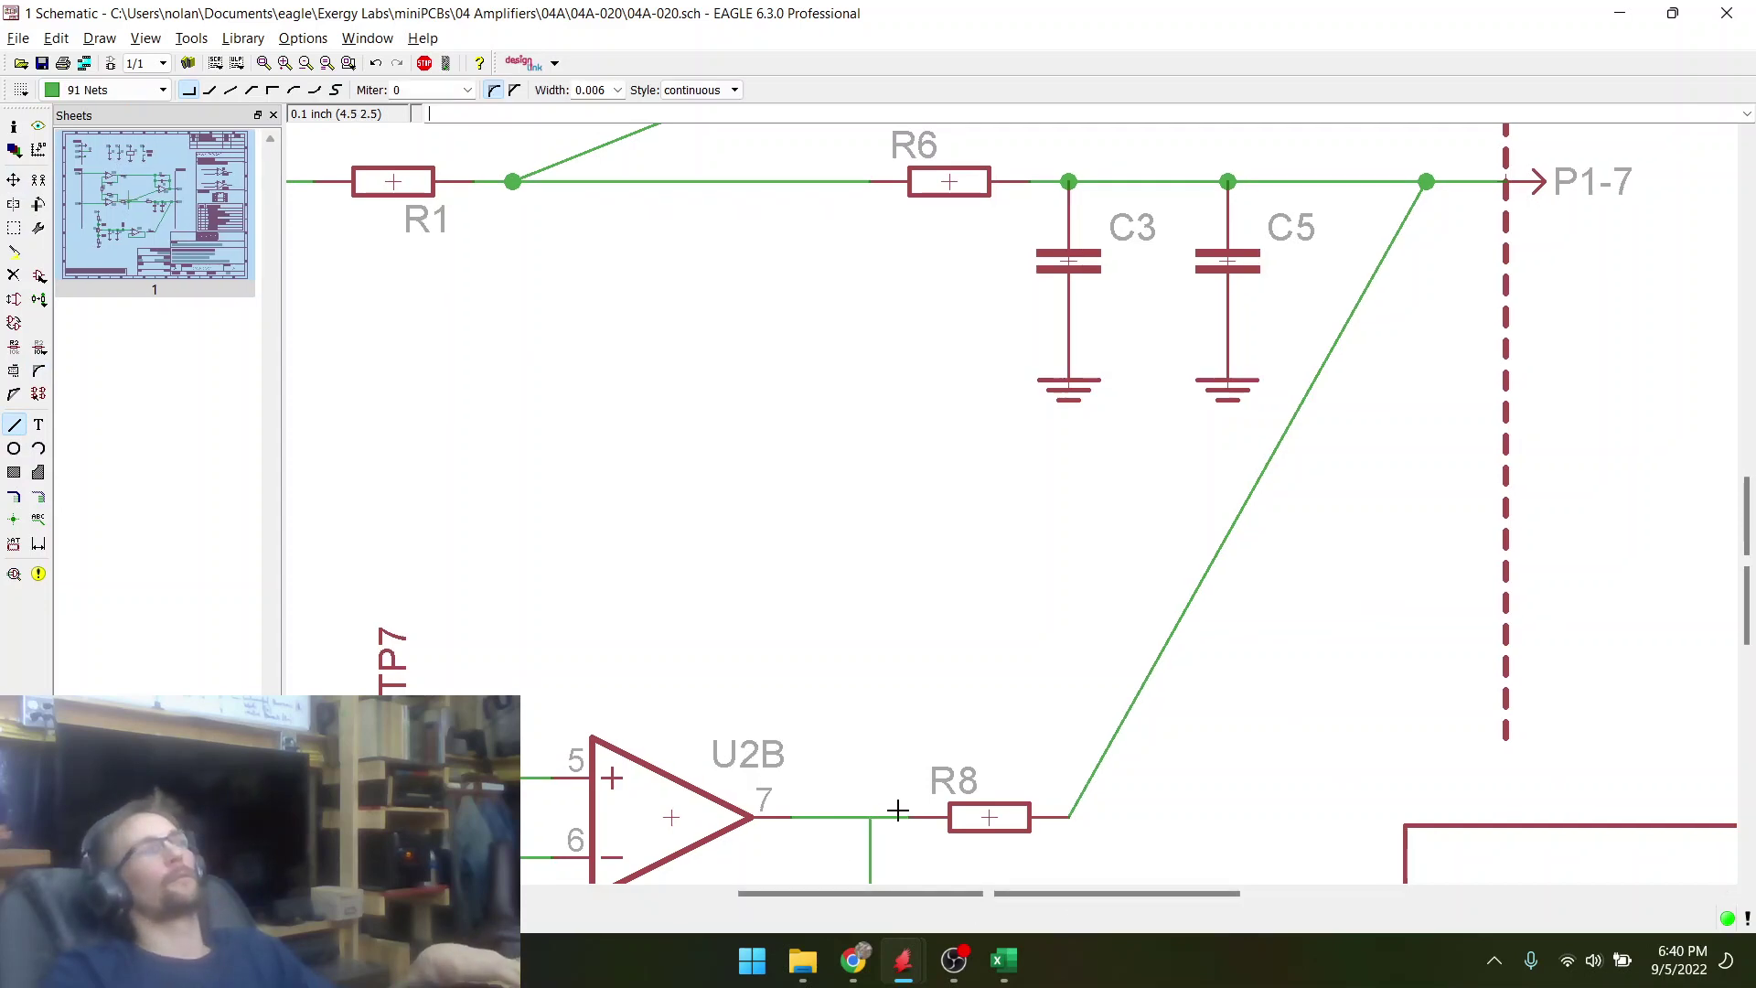
click(13, 519)
click(869, 817)
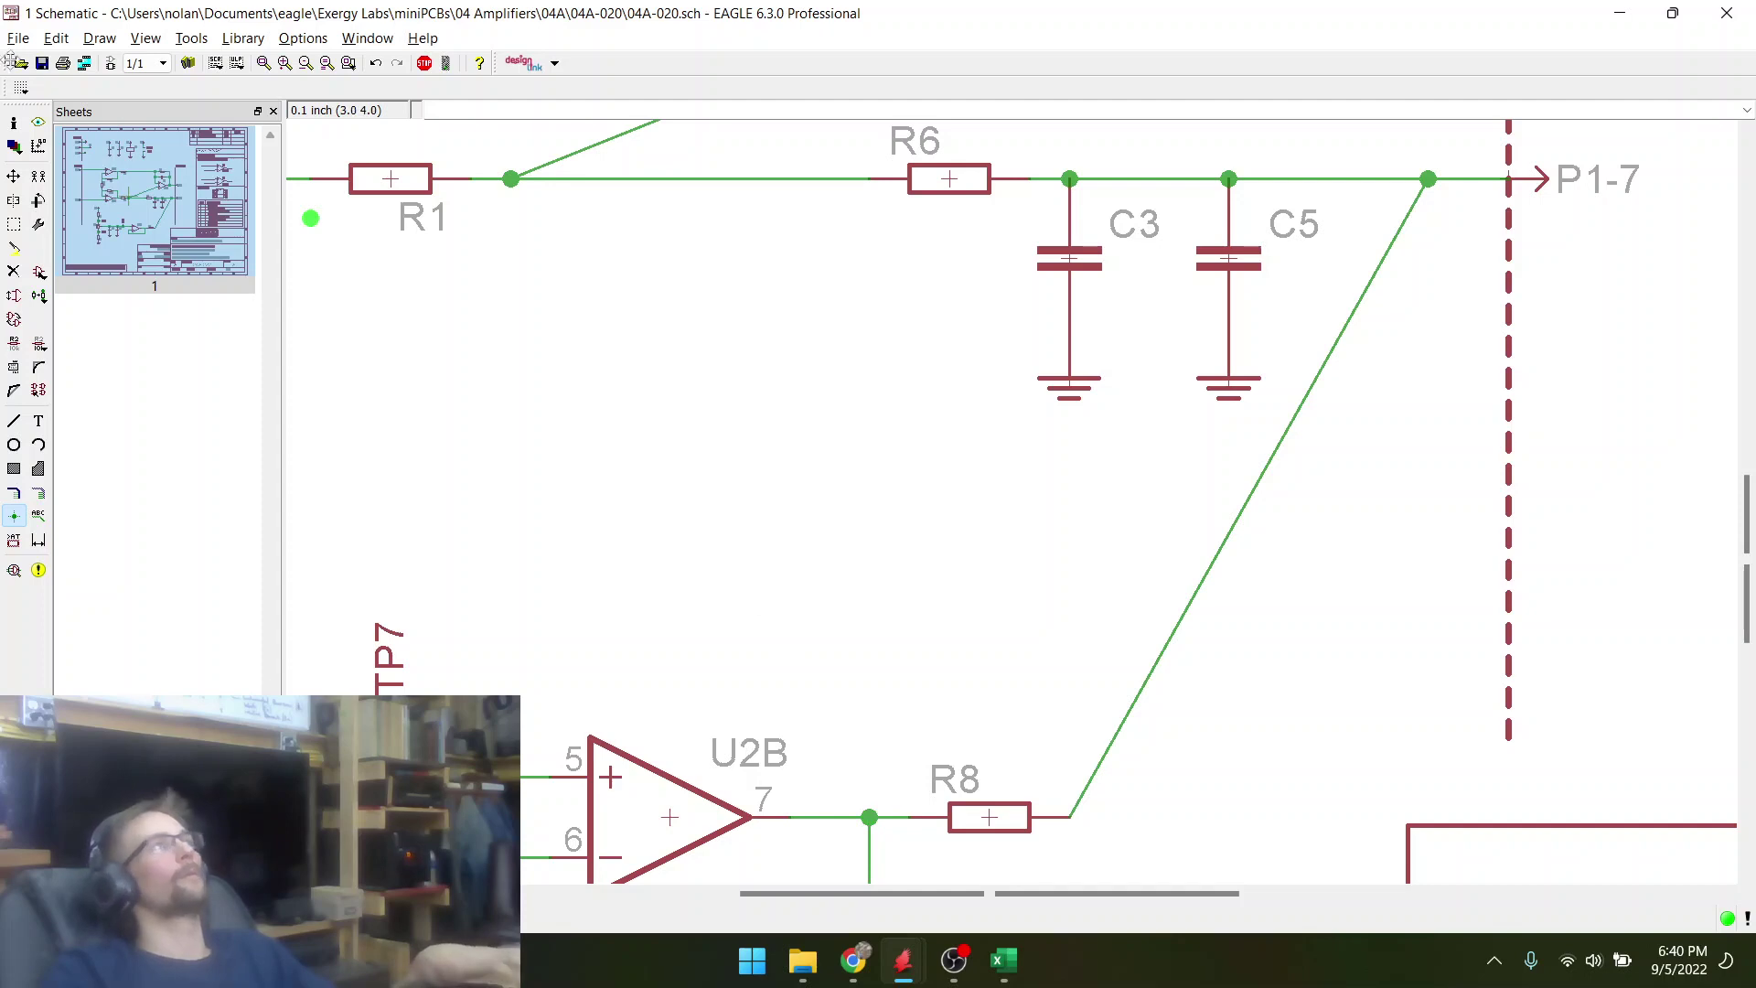
scroll(941, 537, down, 2)
scroll(1309, 451, up, 2)
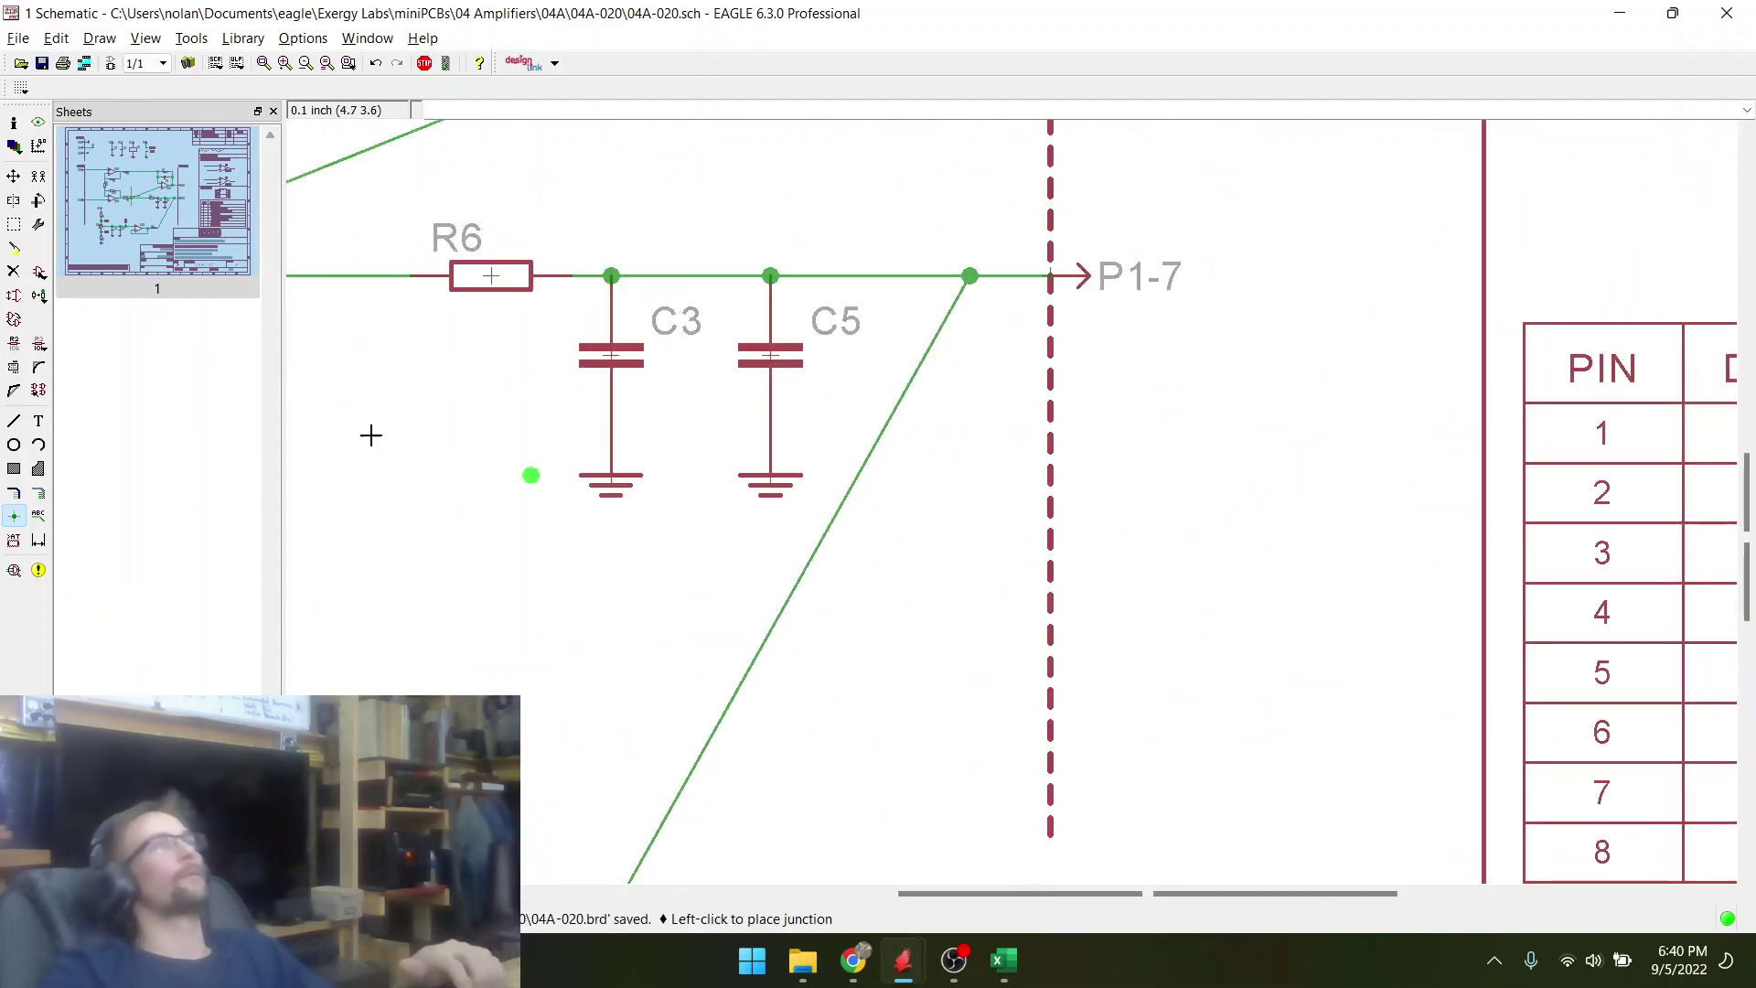
- Split the diagonal net between R8 and P1-7 into a right-angled route, horizontal from R8 and vertical up to P1-7's net
click(14, 178)
scroll(679, 353, down, 4)
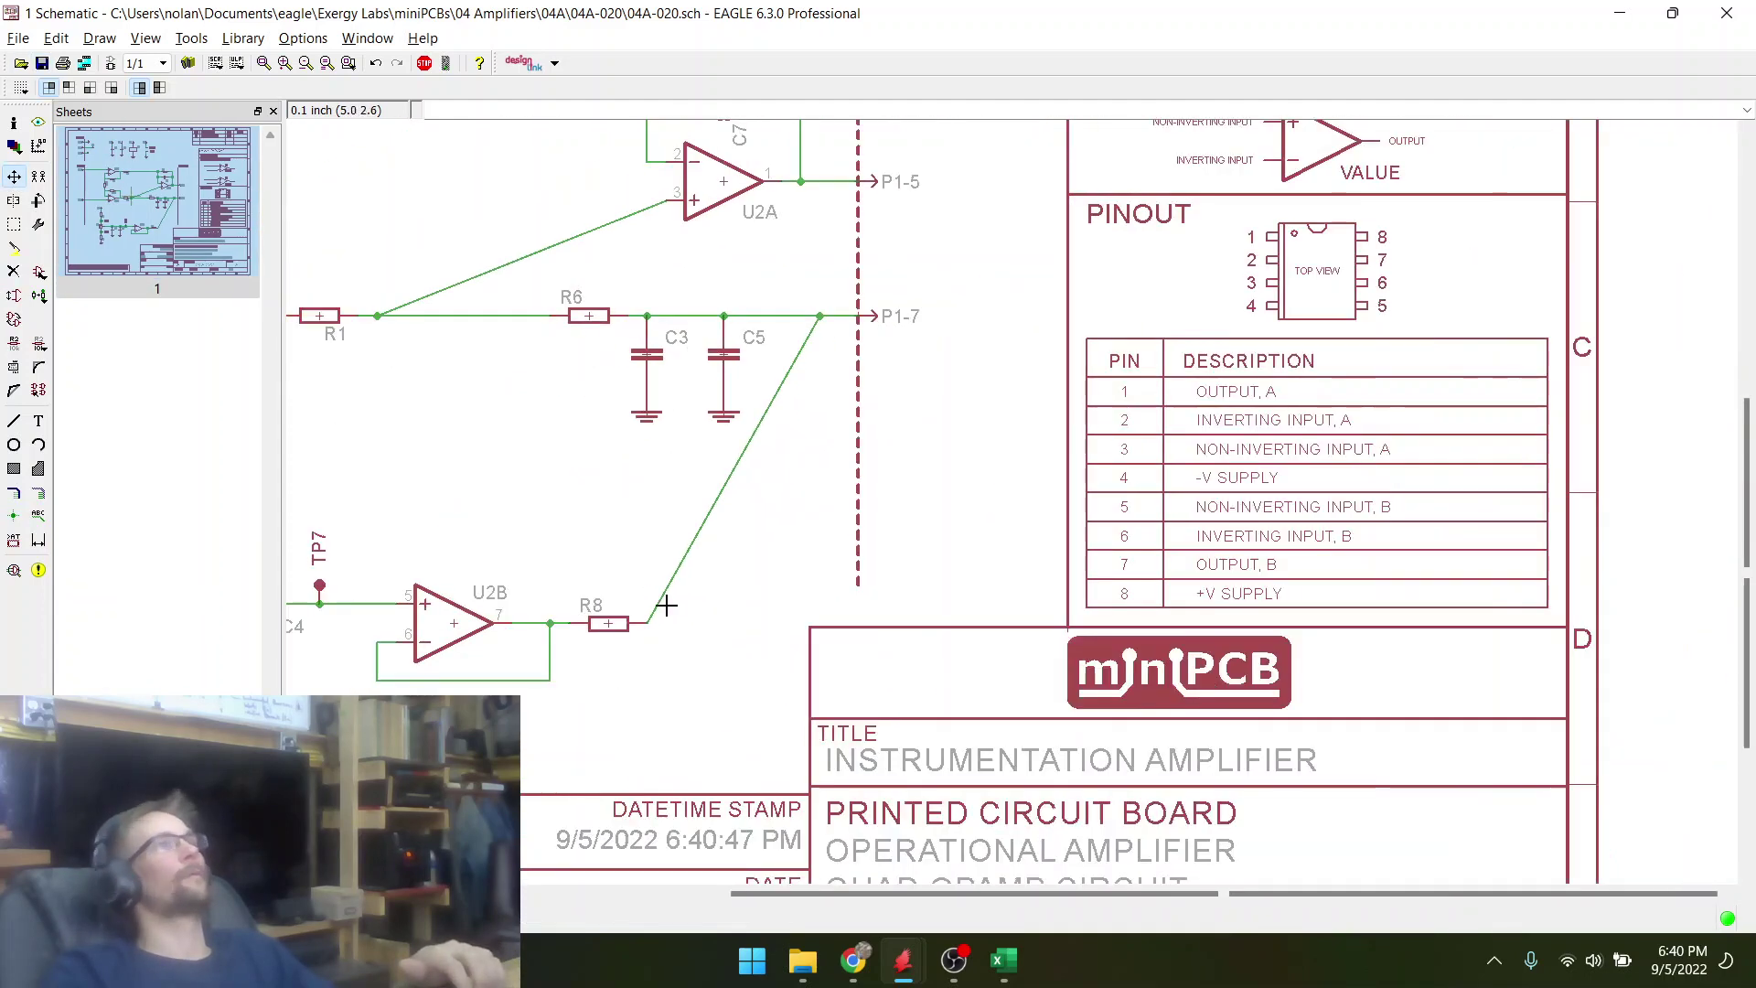
scroll(667, 605, up, 4)
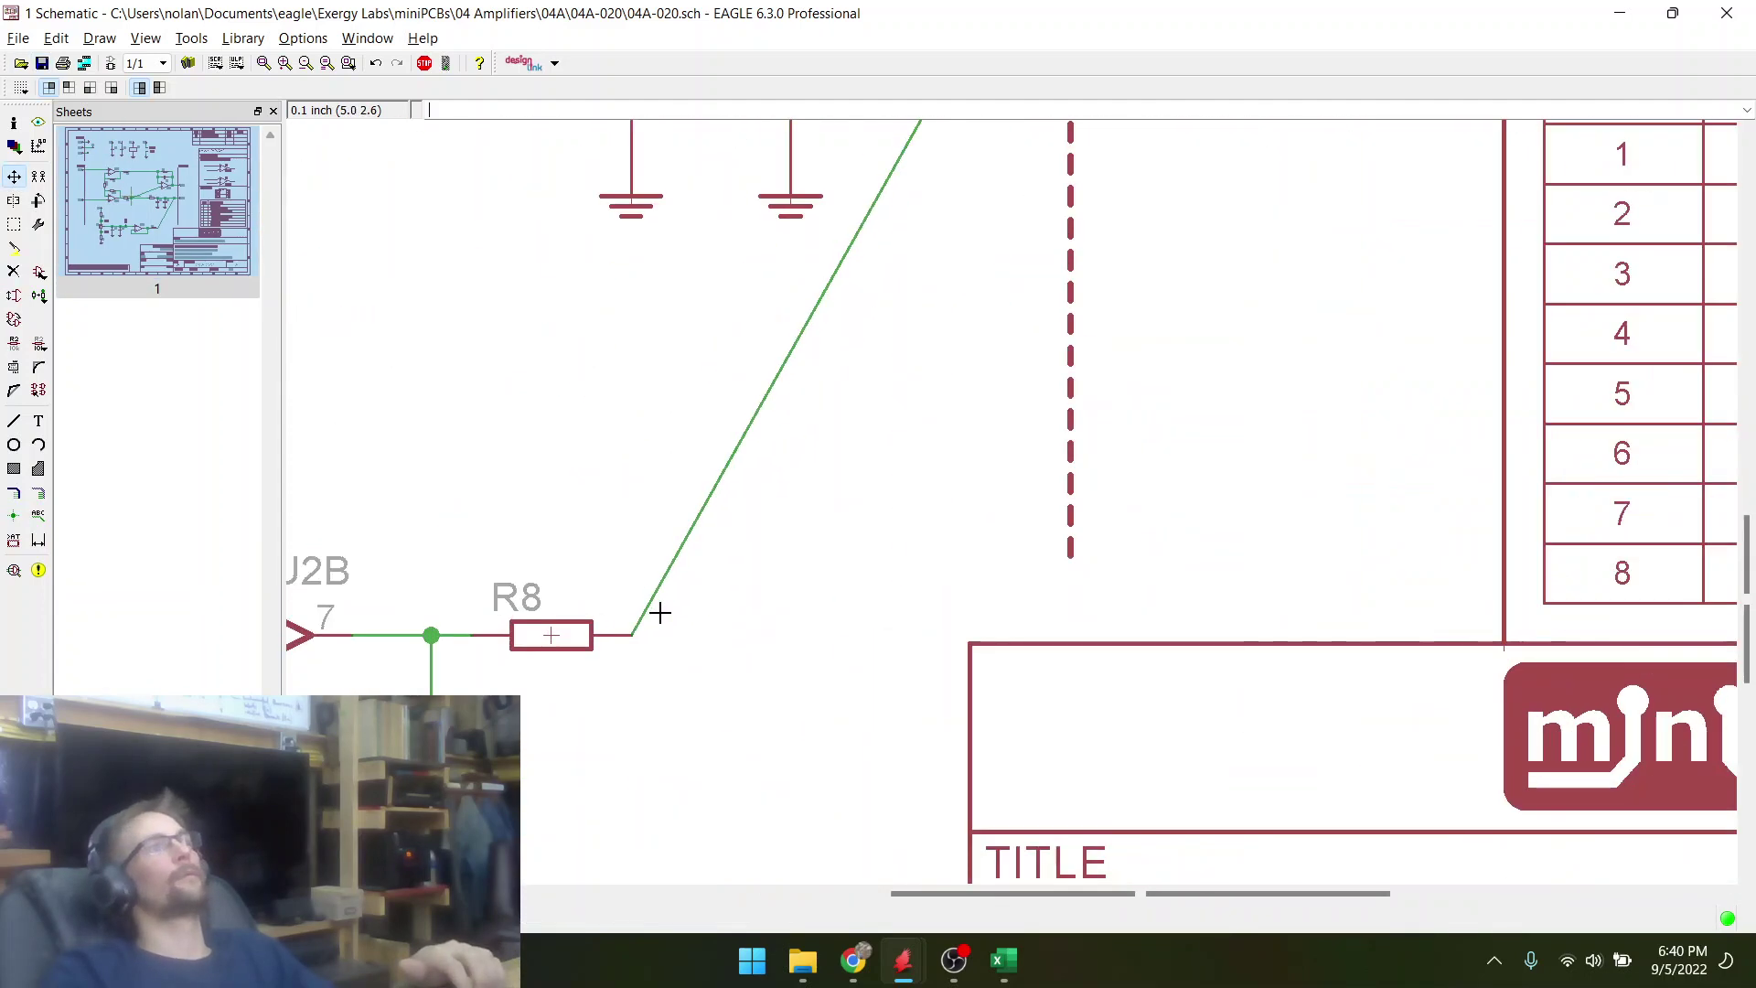
click(14, 392)
click(674, 534)
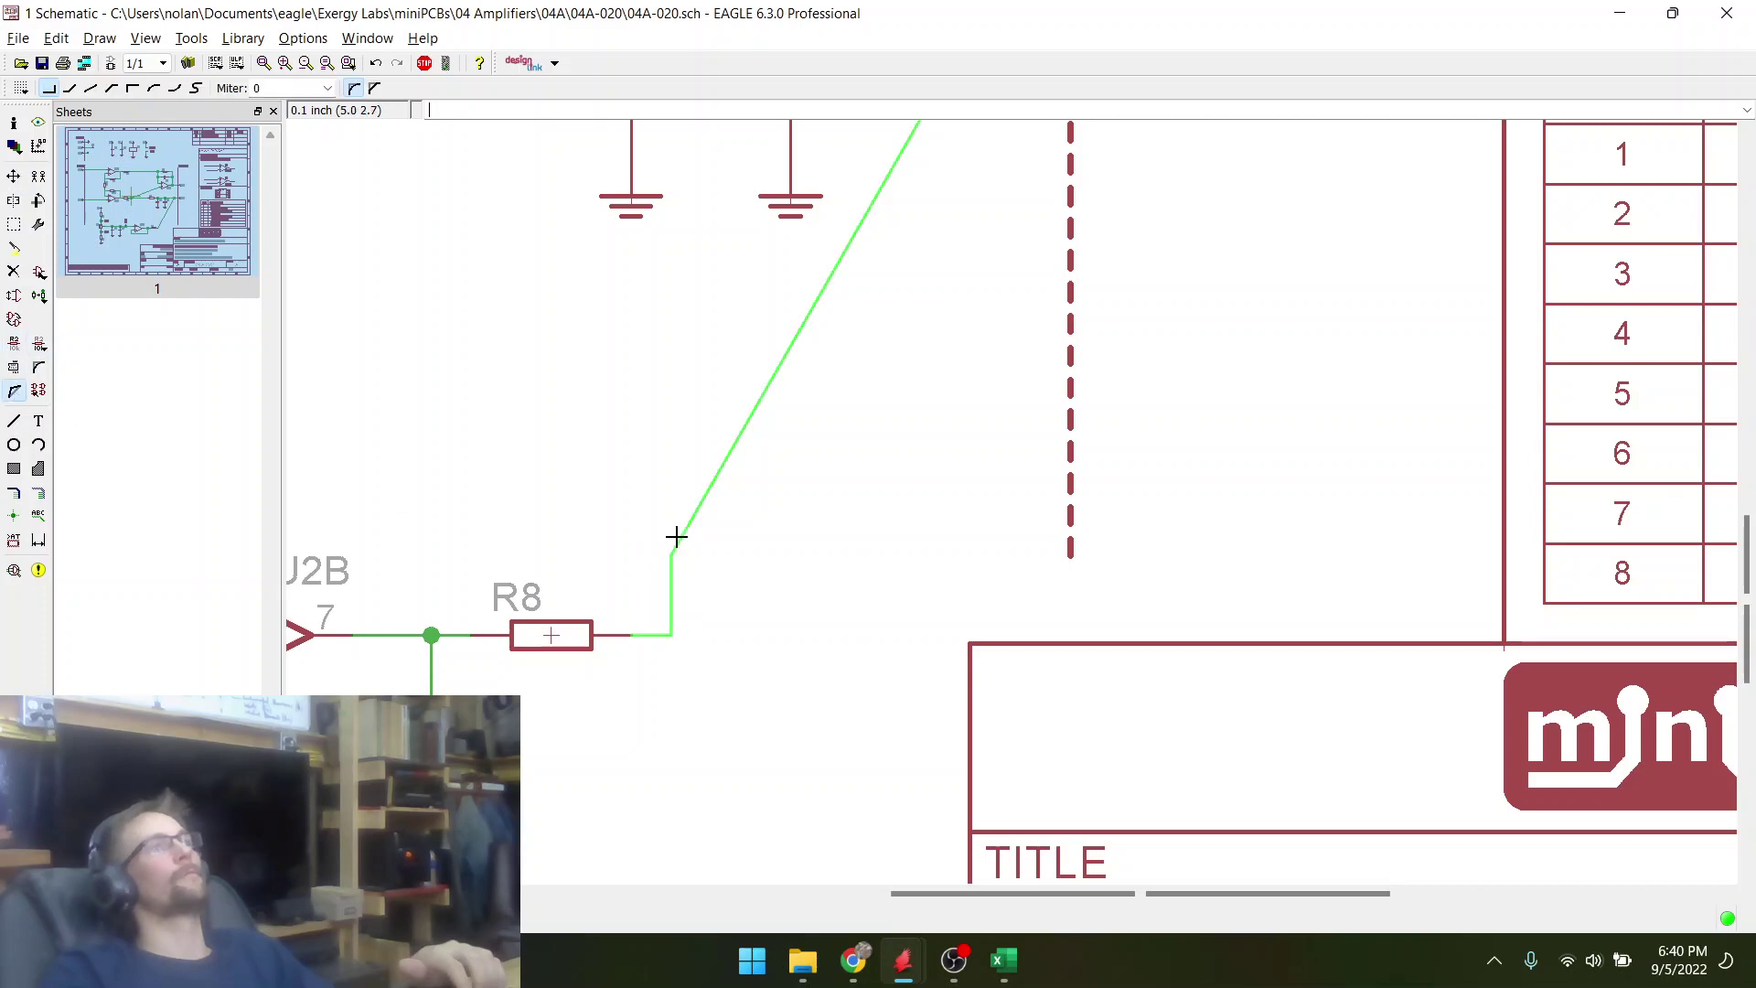
click(970, 506)
scroll(1187, 541, down, 3)
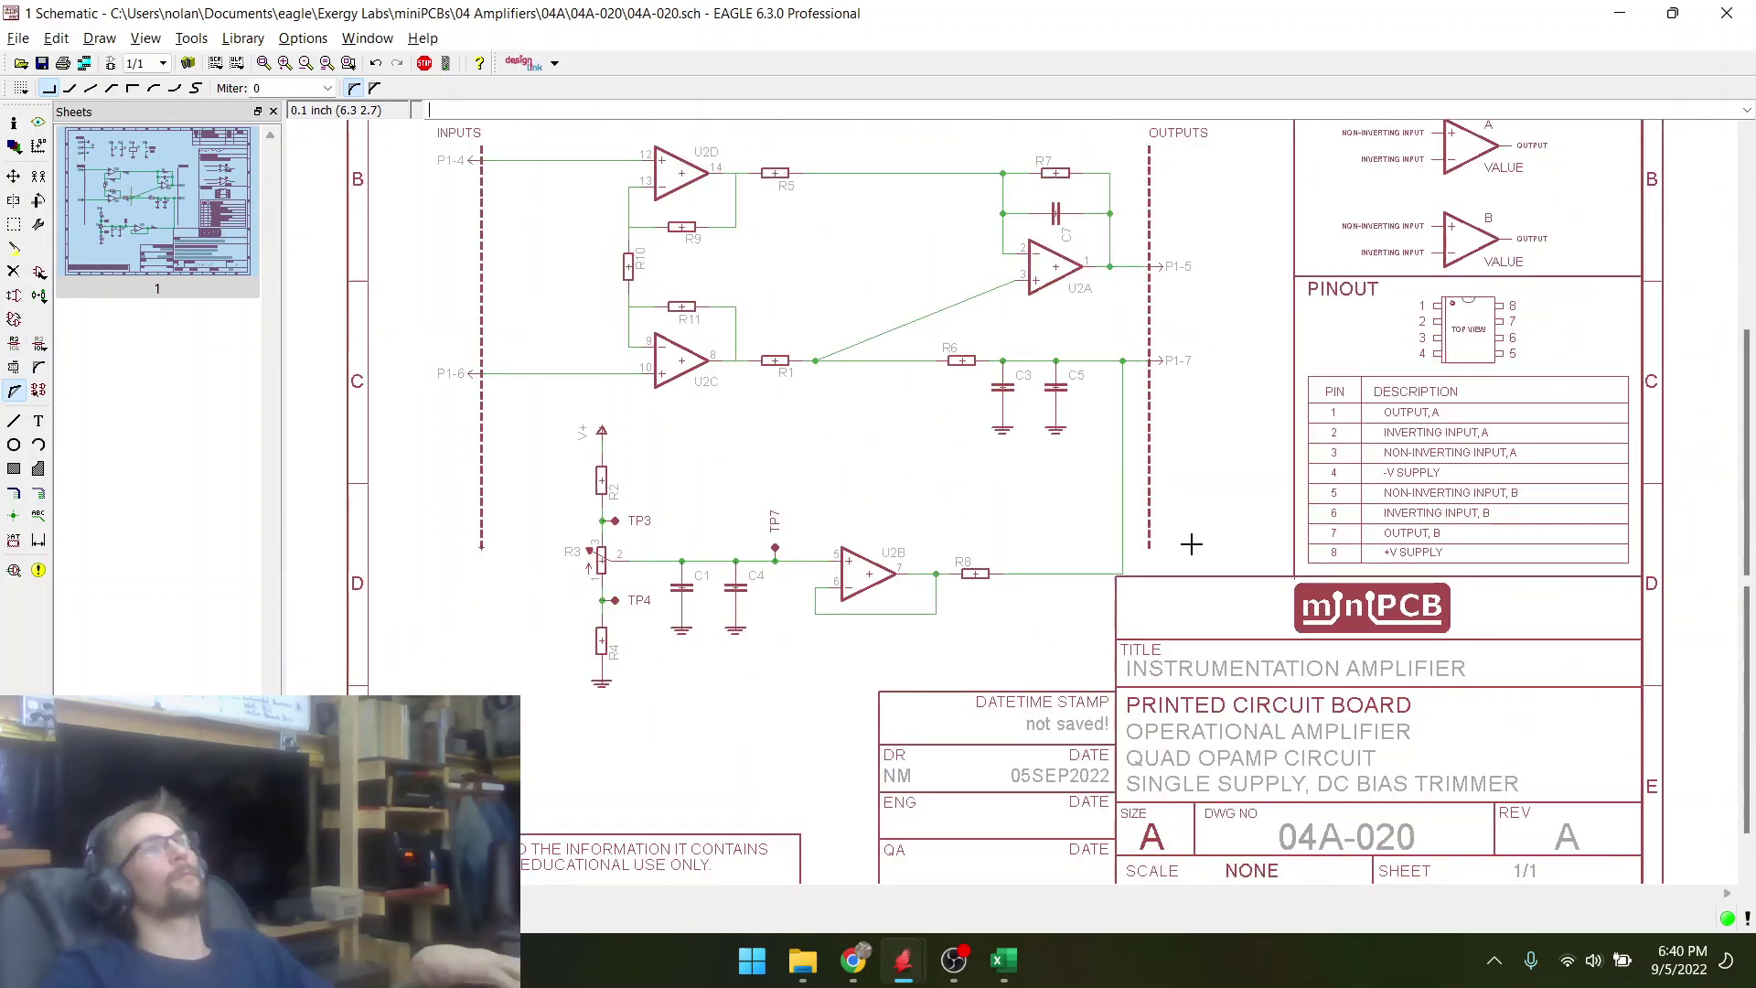
scroll(947, 465, up, 1)
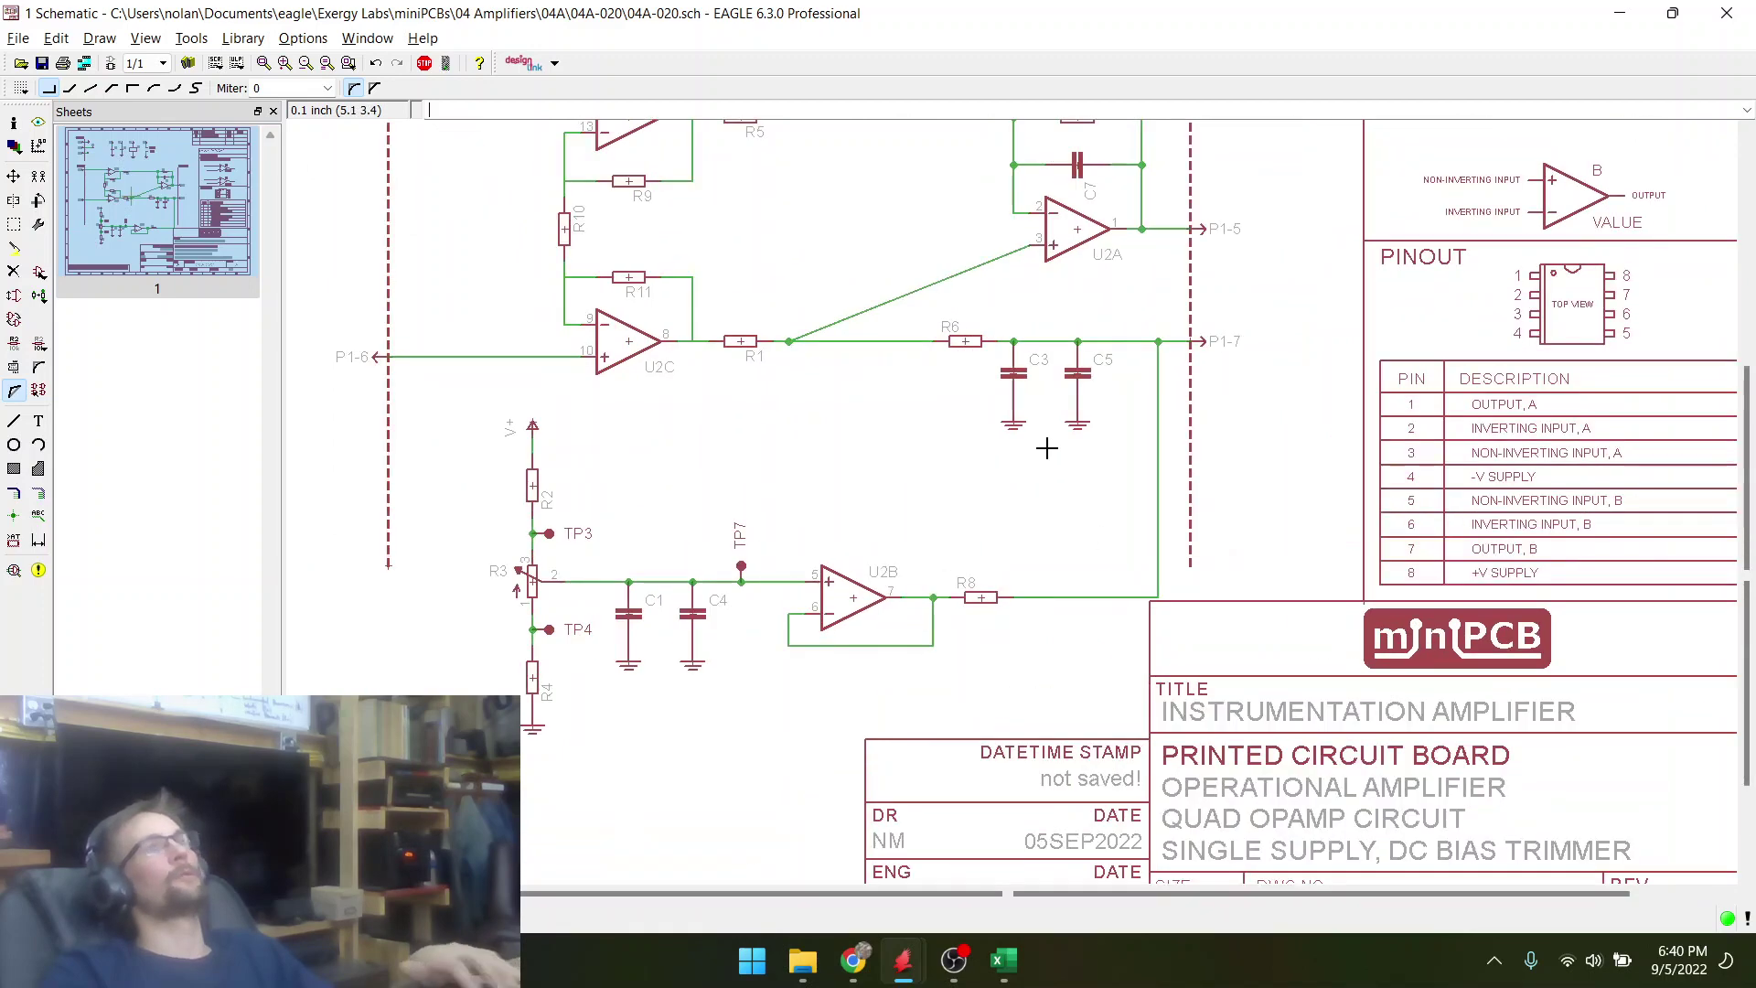
scroll(495, 559, down, 2)
scroll(801, 453, up, 2)
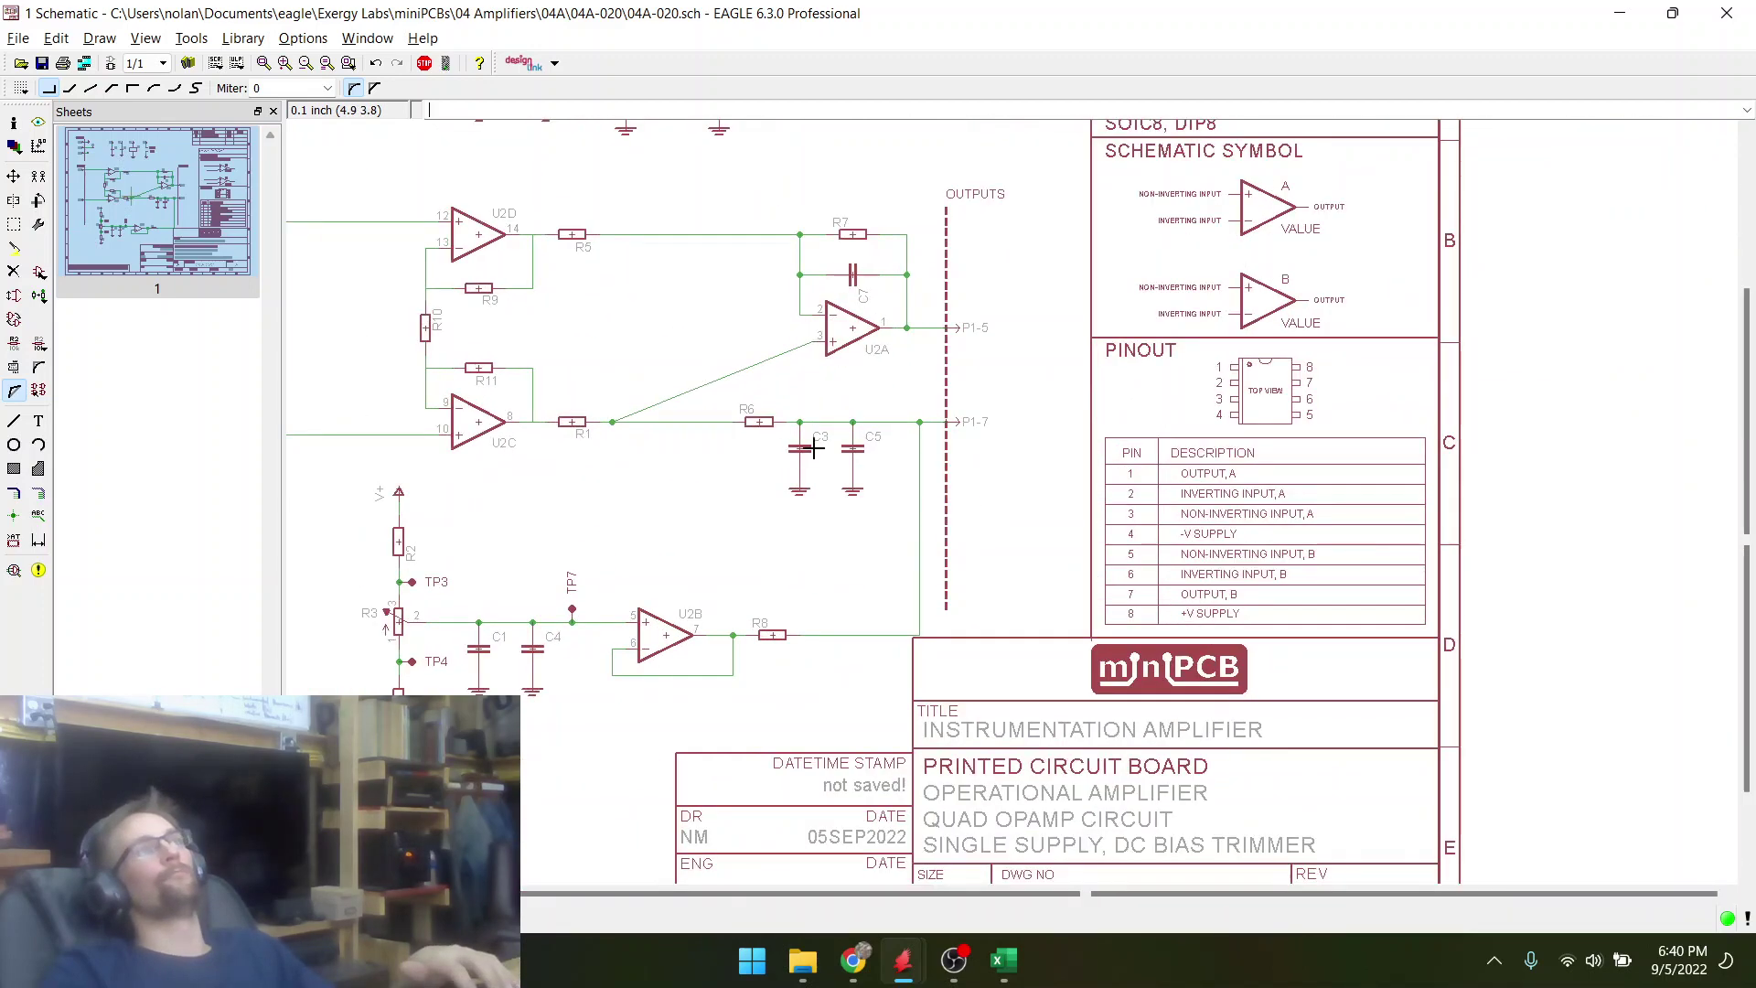
scroll(780, 409, up, 2)
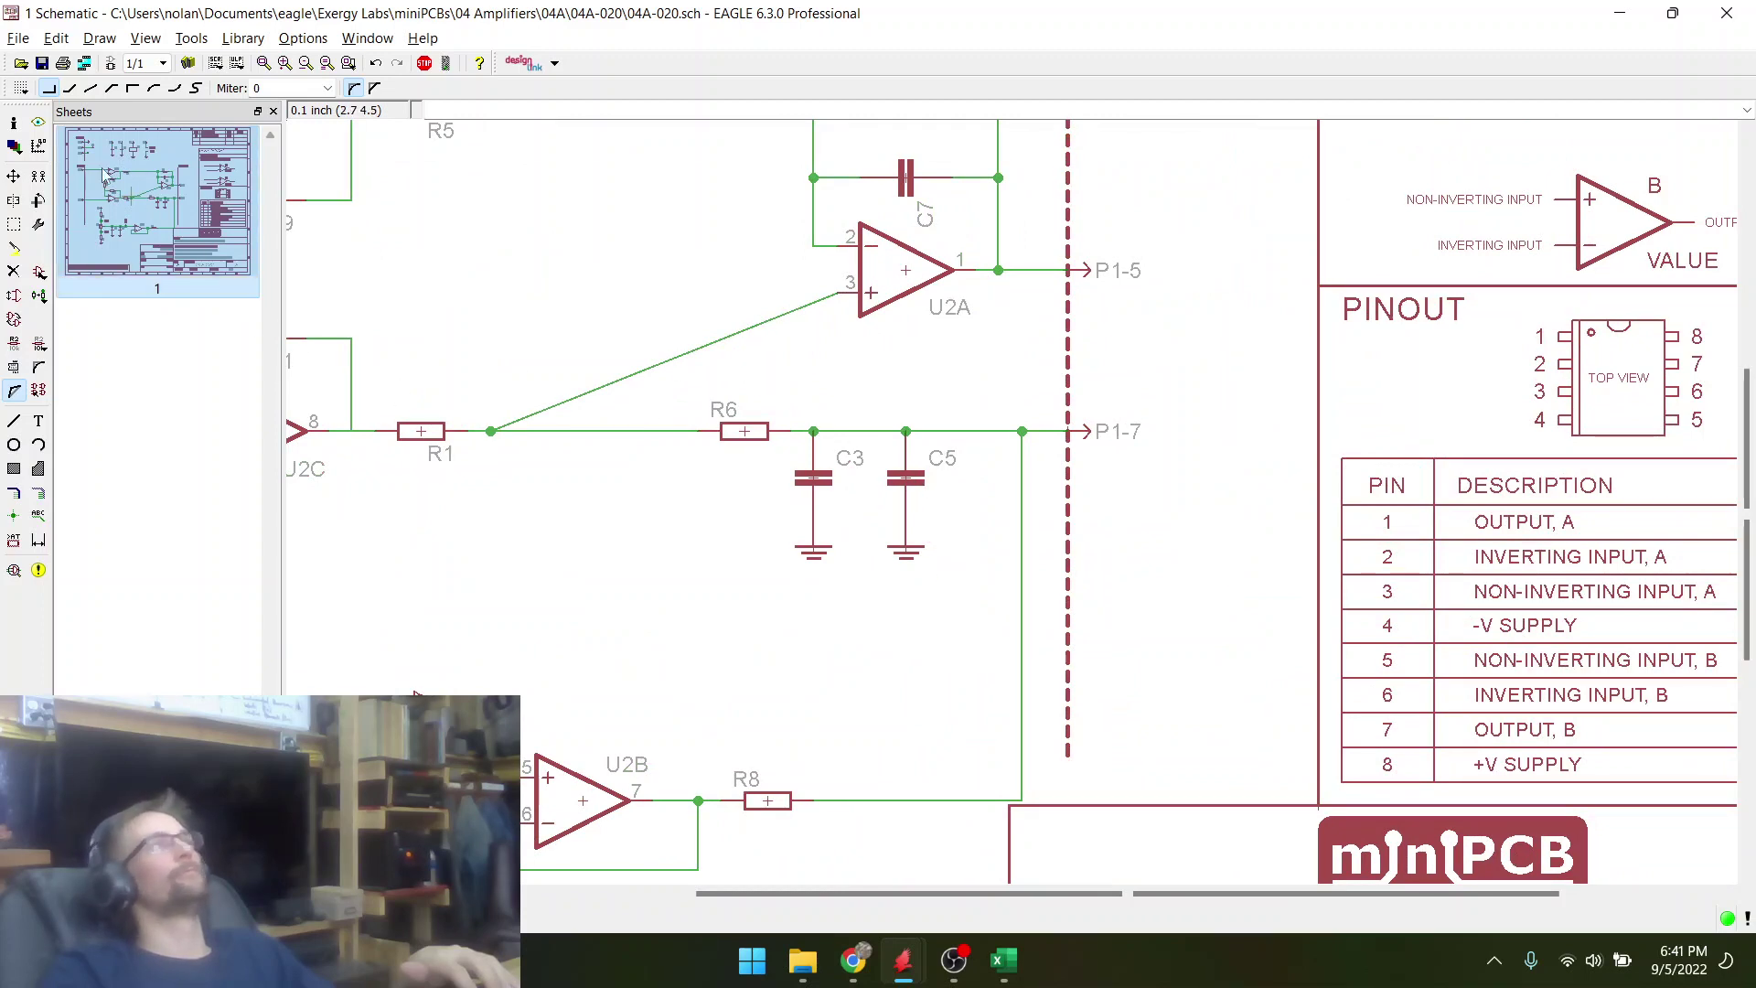
click(123, 256)
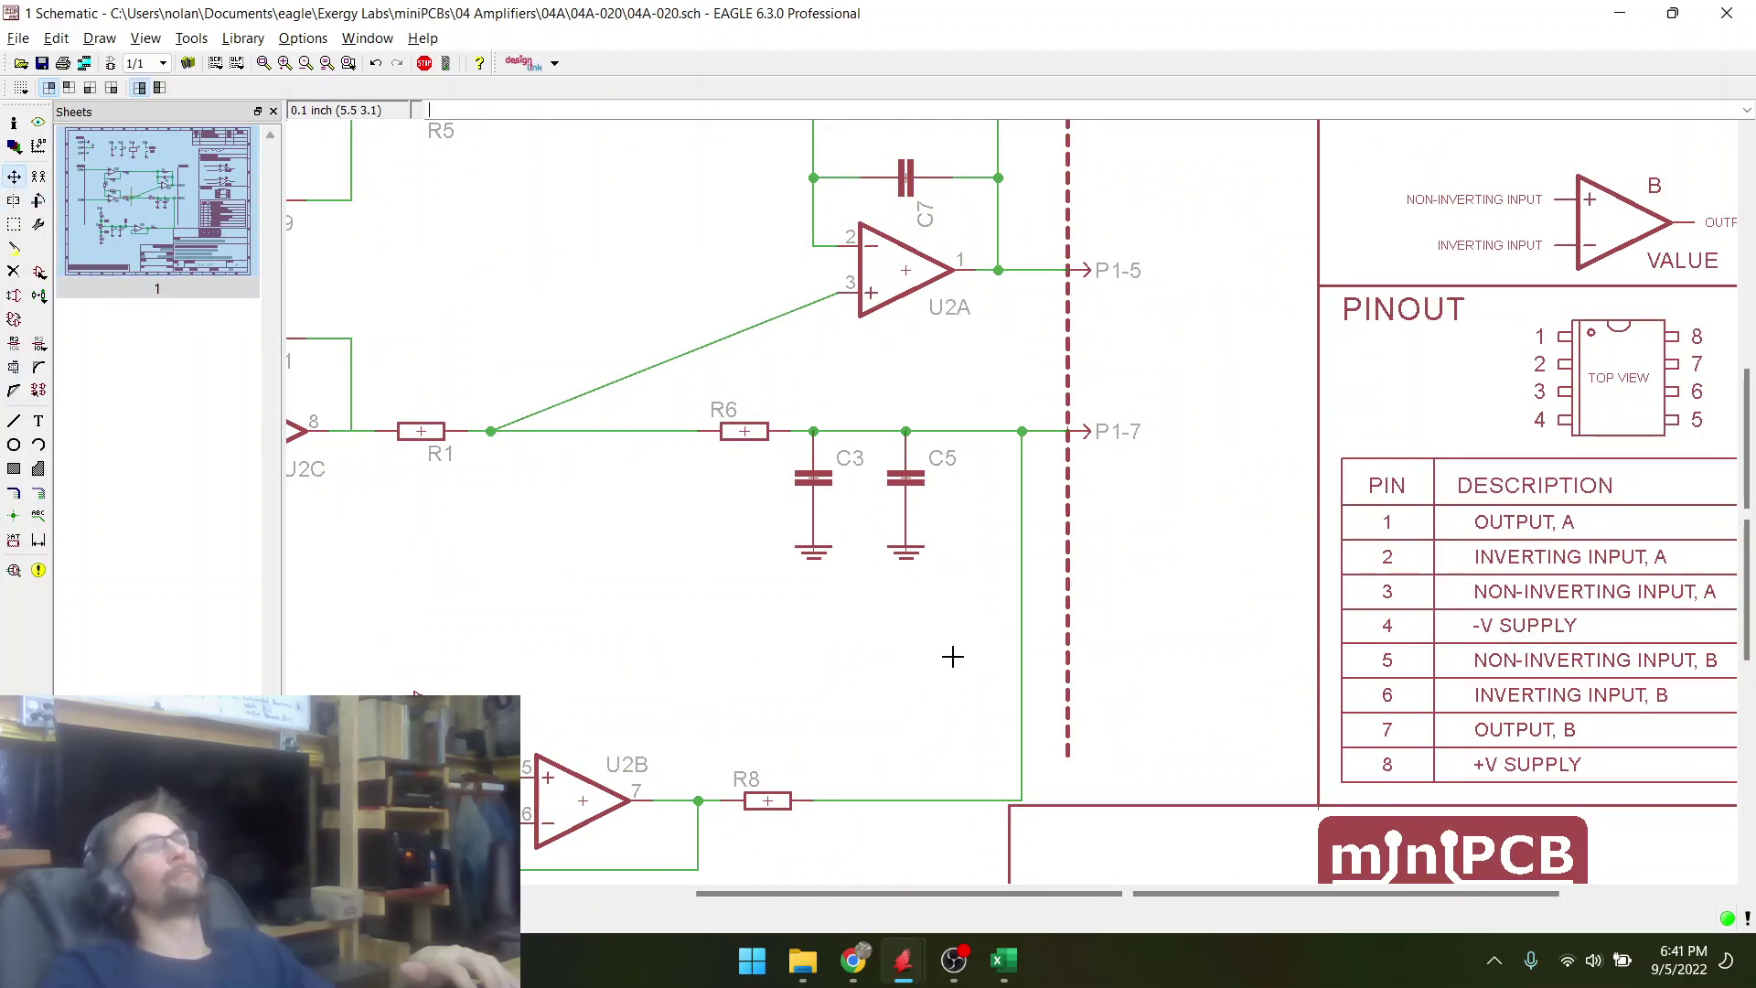
click(1018, 643)
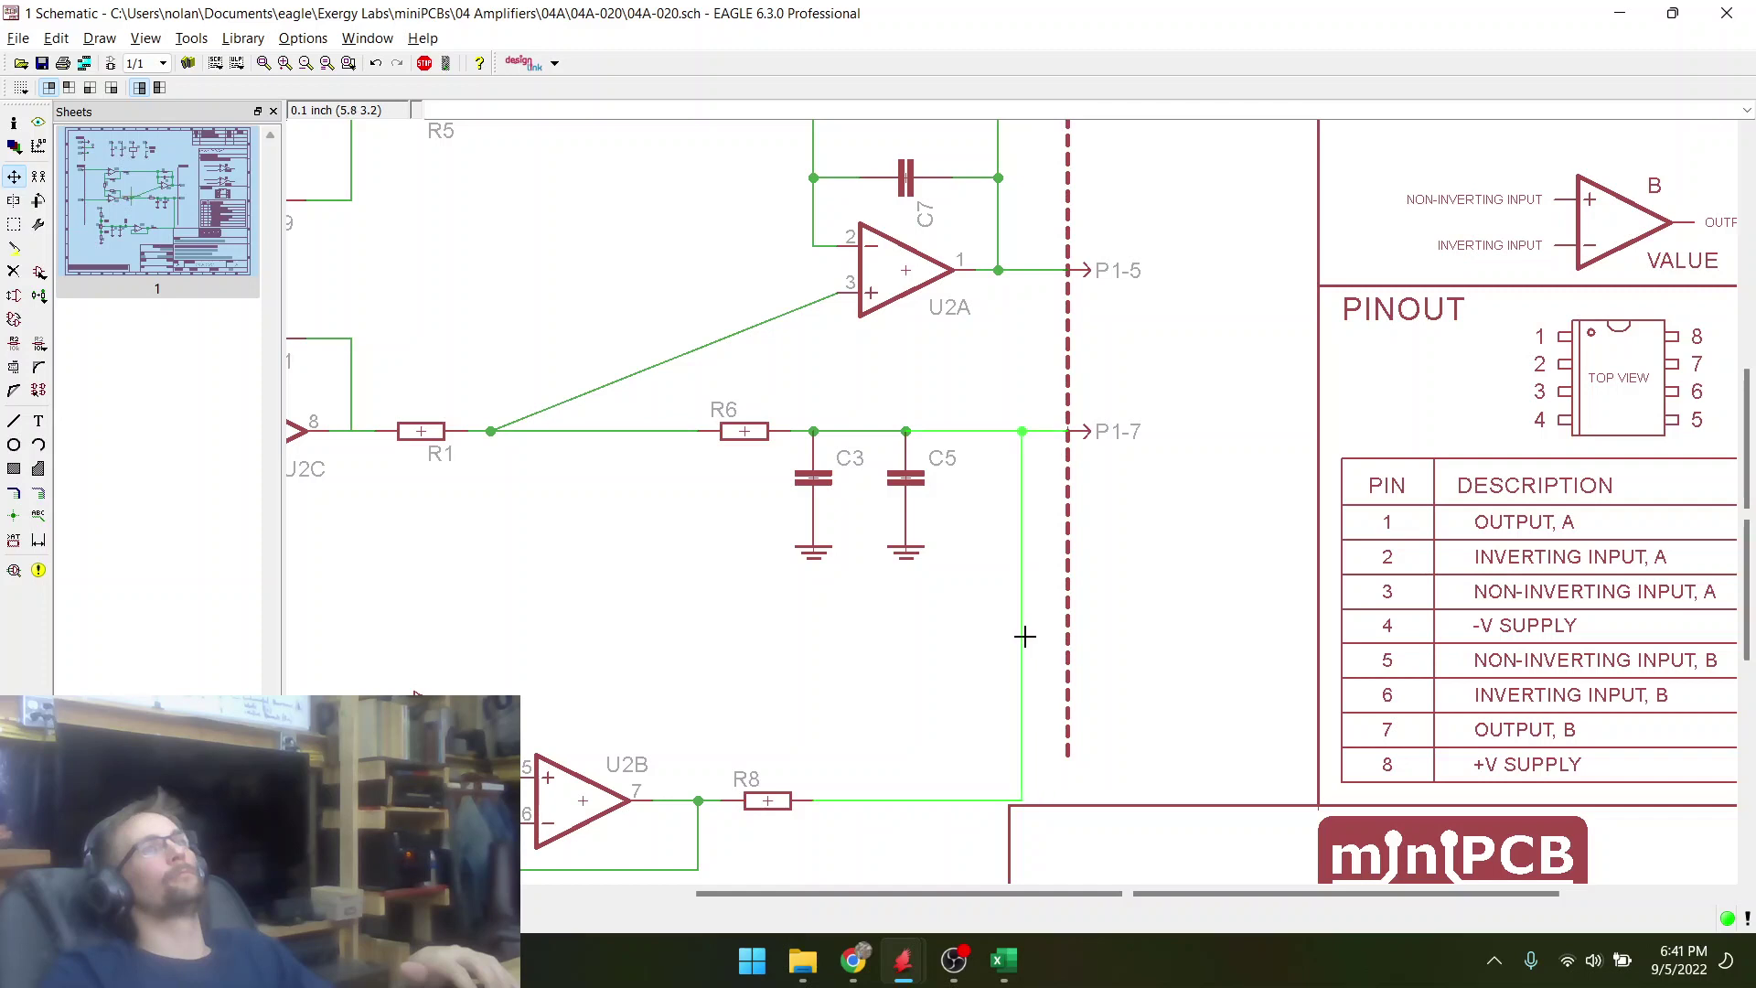
click(1023, 636)
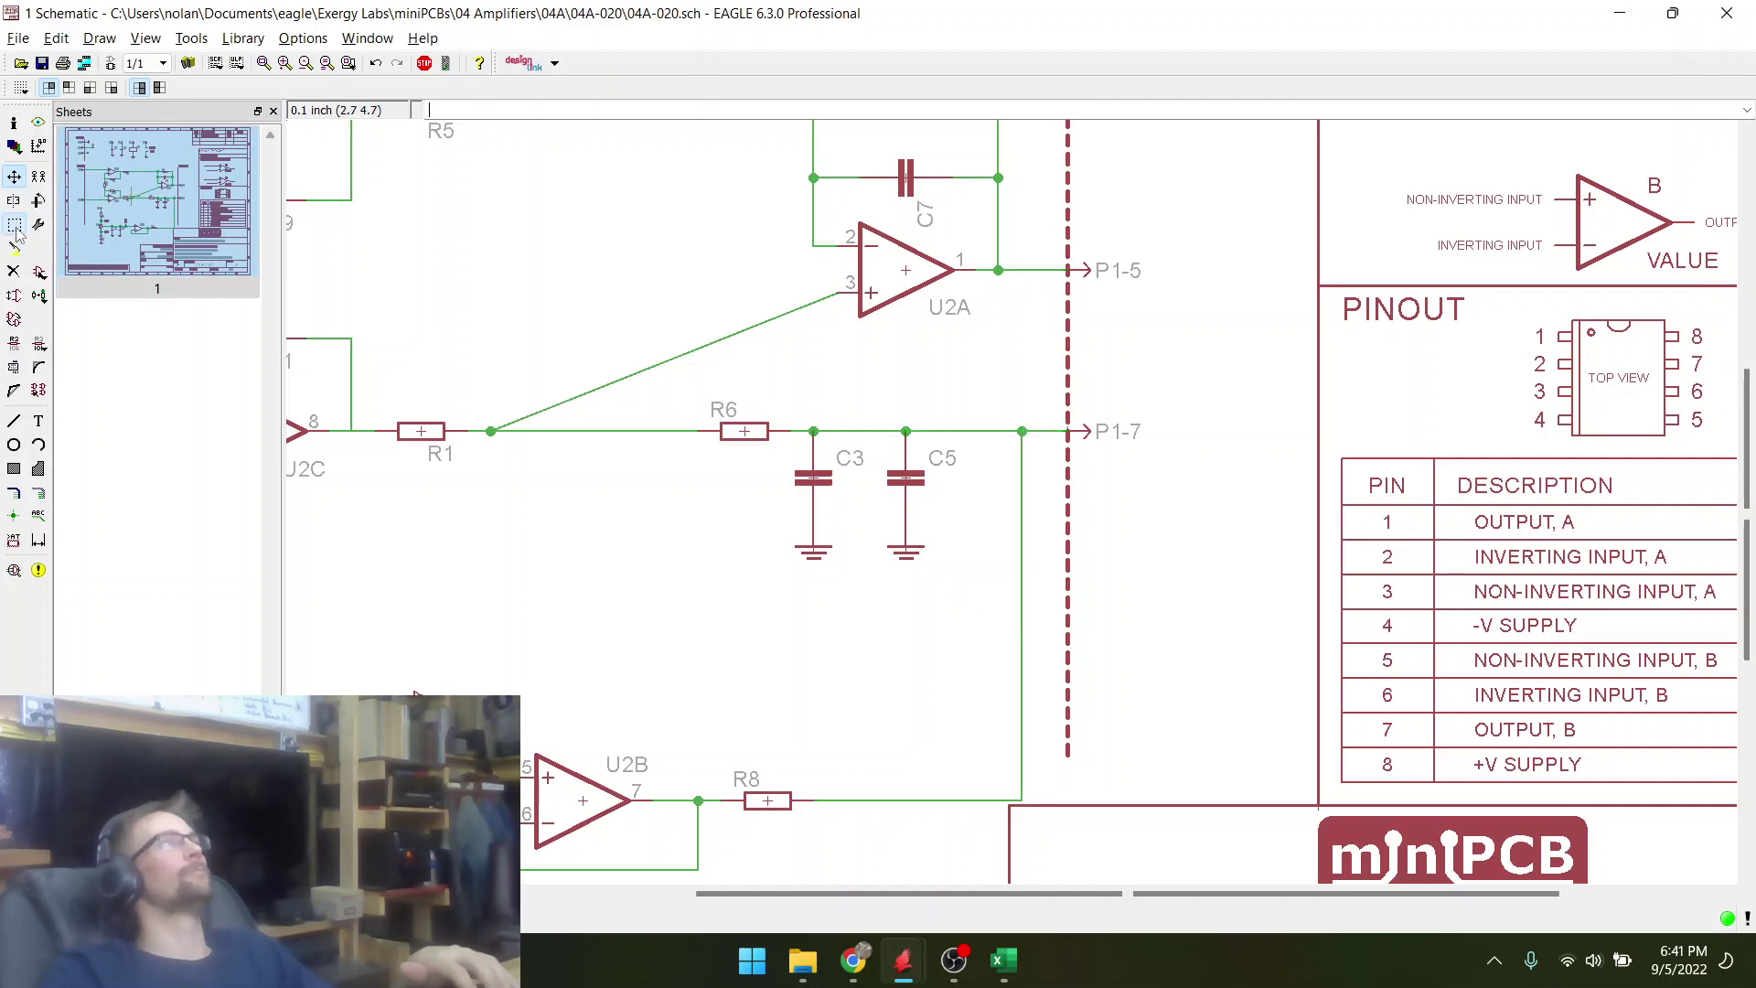
- Group R6, C3 and C5 with their grounds and move the group 0.2 inch right along the P1-7 net
click(14, 224)
drag(697, 409, 1019, 599)
right_click(920, 514)
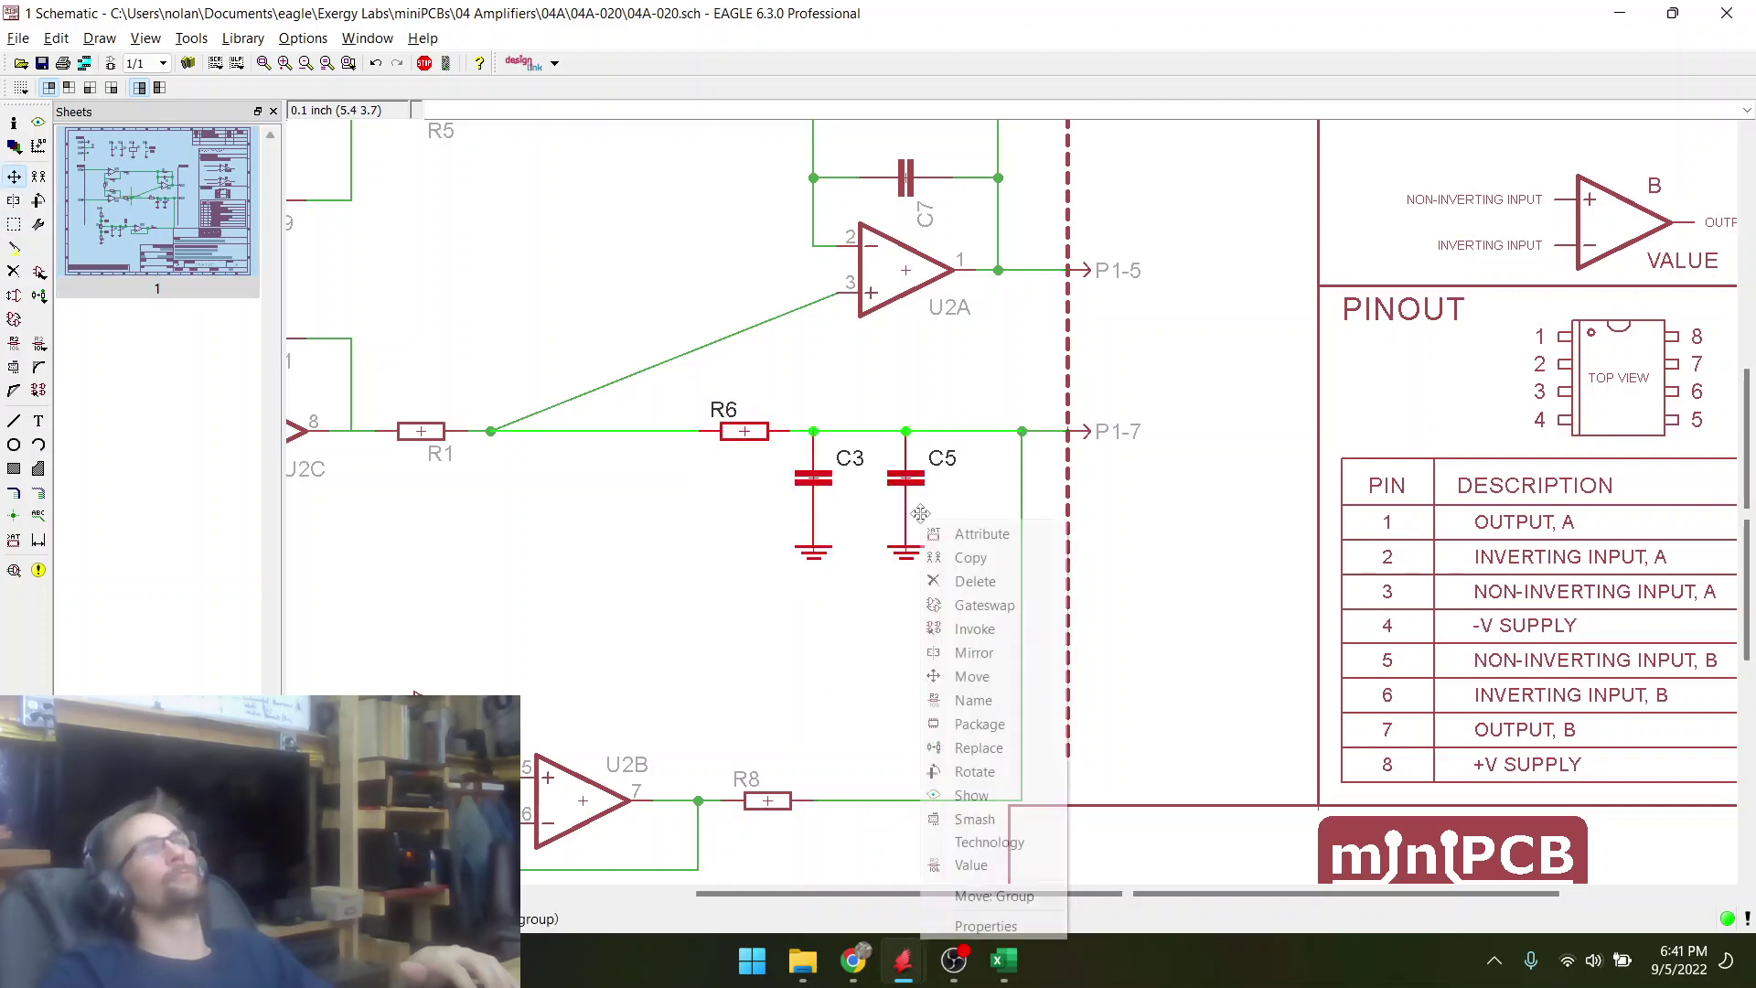
click(994, 896)
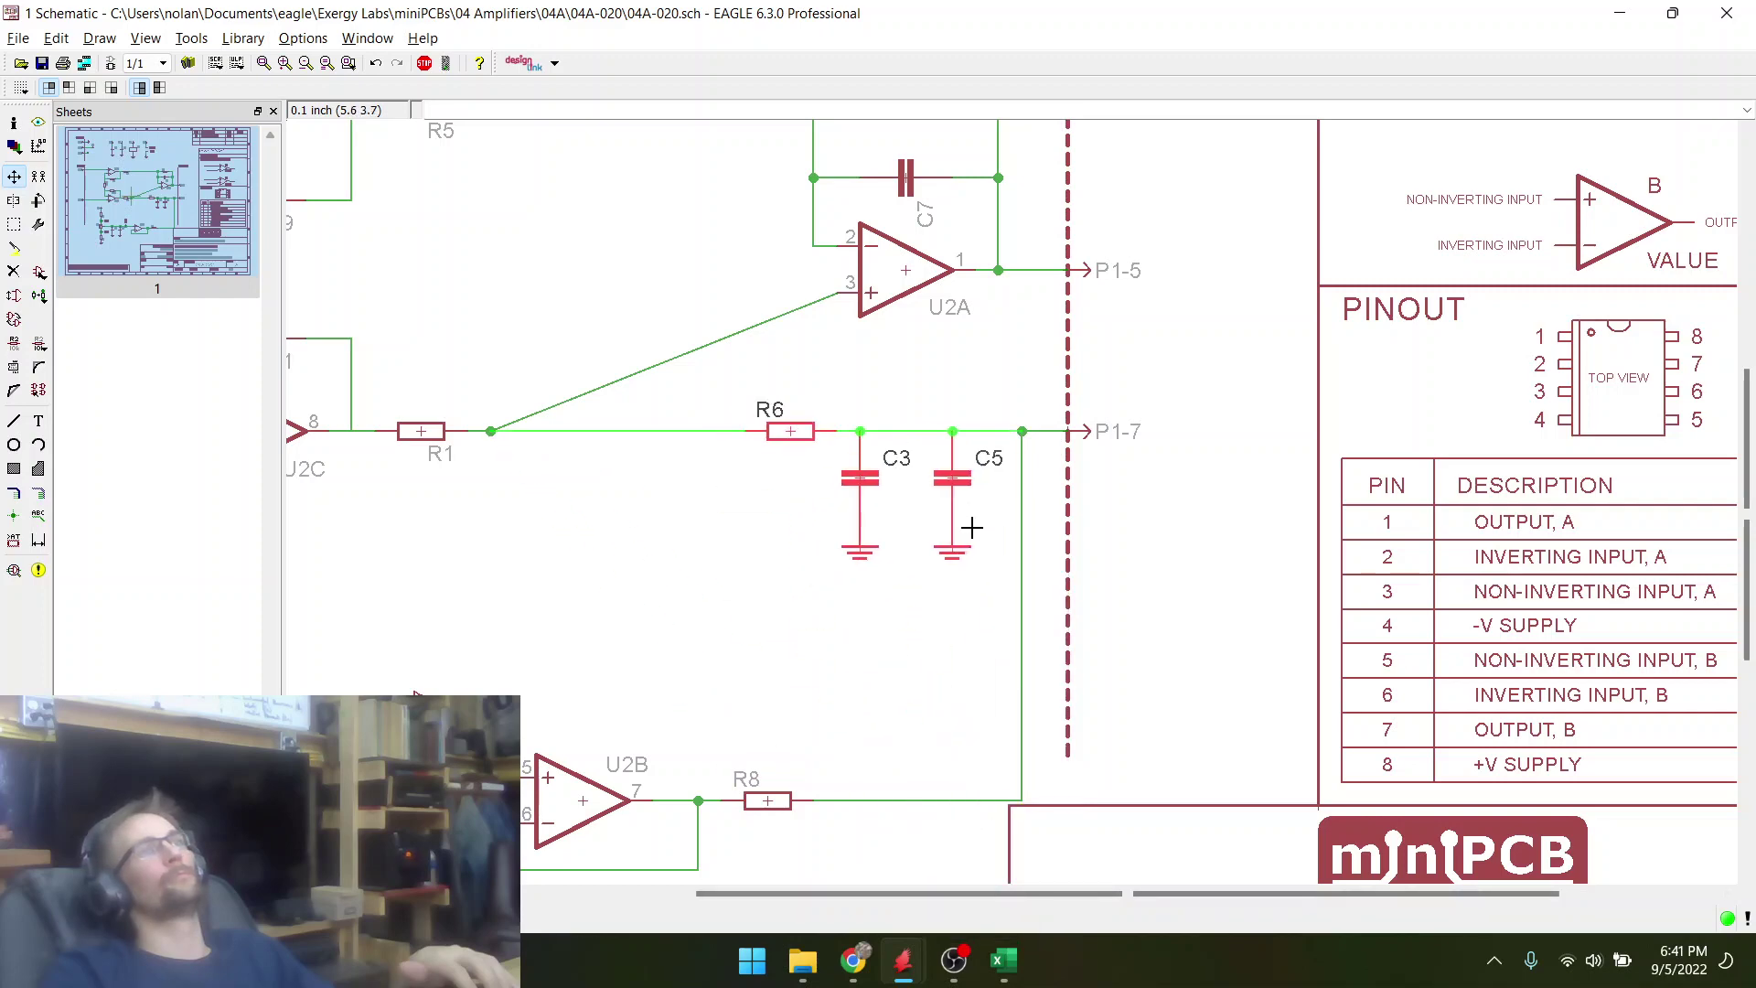
click(972, 528)
scroll(691, 382, down, 2)
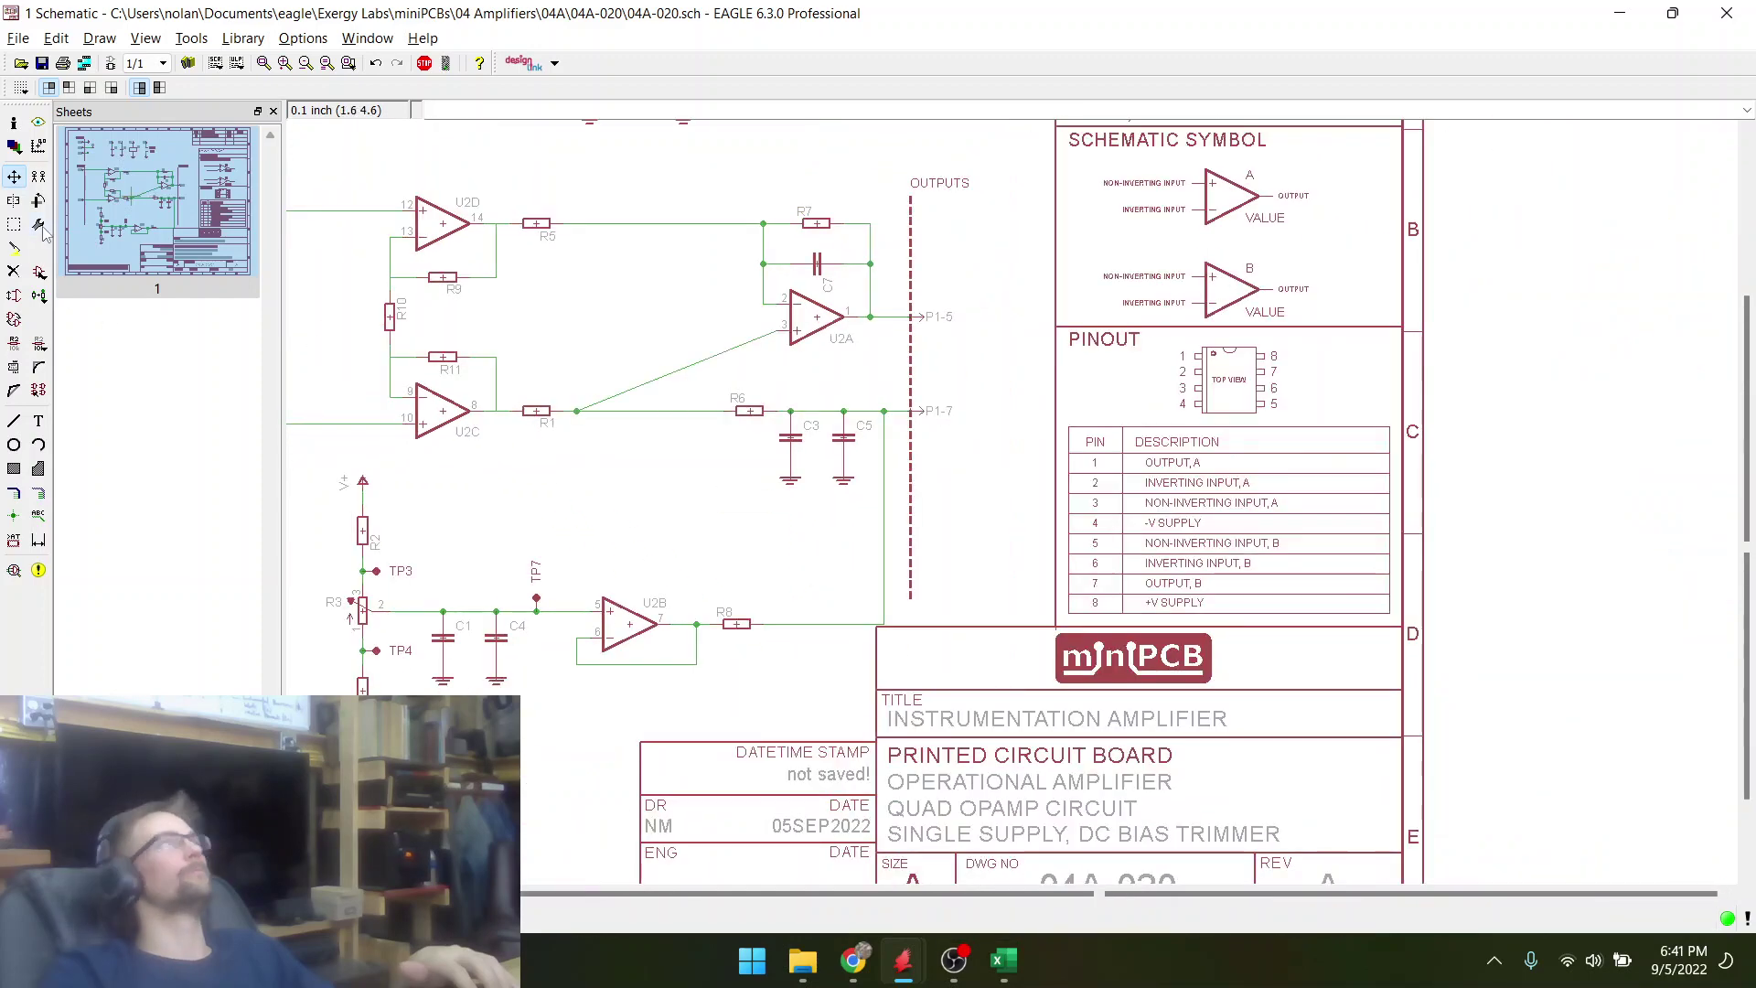
scroll(701, 489, down, 2)
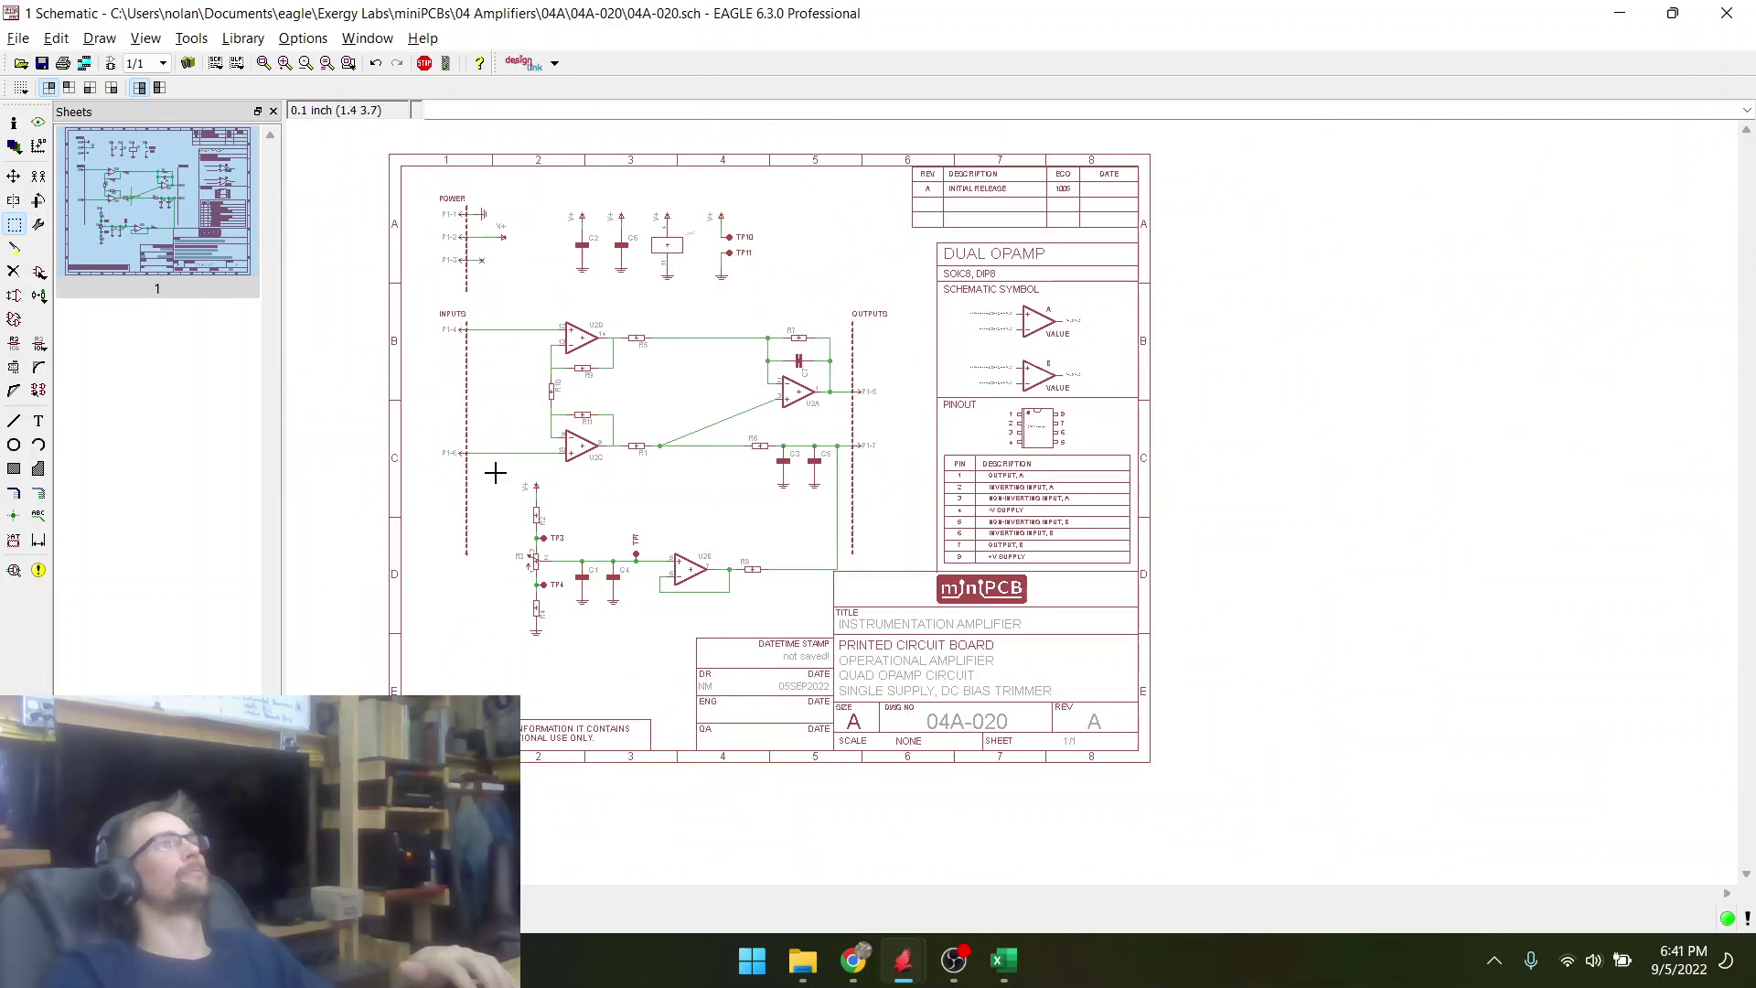
- Group the bias circuit from R2 through R8, move it about 0.8 inch right and 0.1 inch up, and square R8's net corner
drag(495, 472, 774, 649)
scroll(739, 569, up, 3)
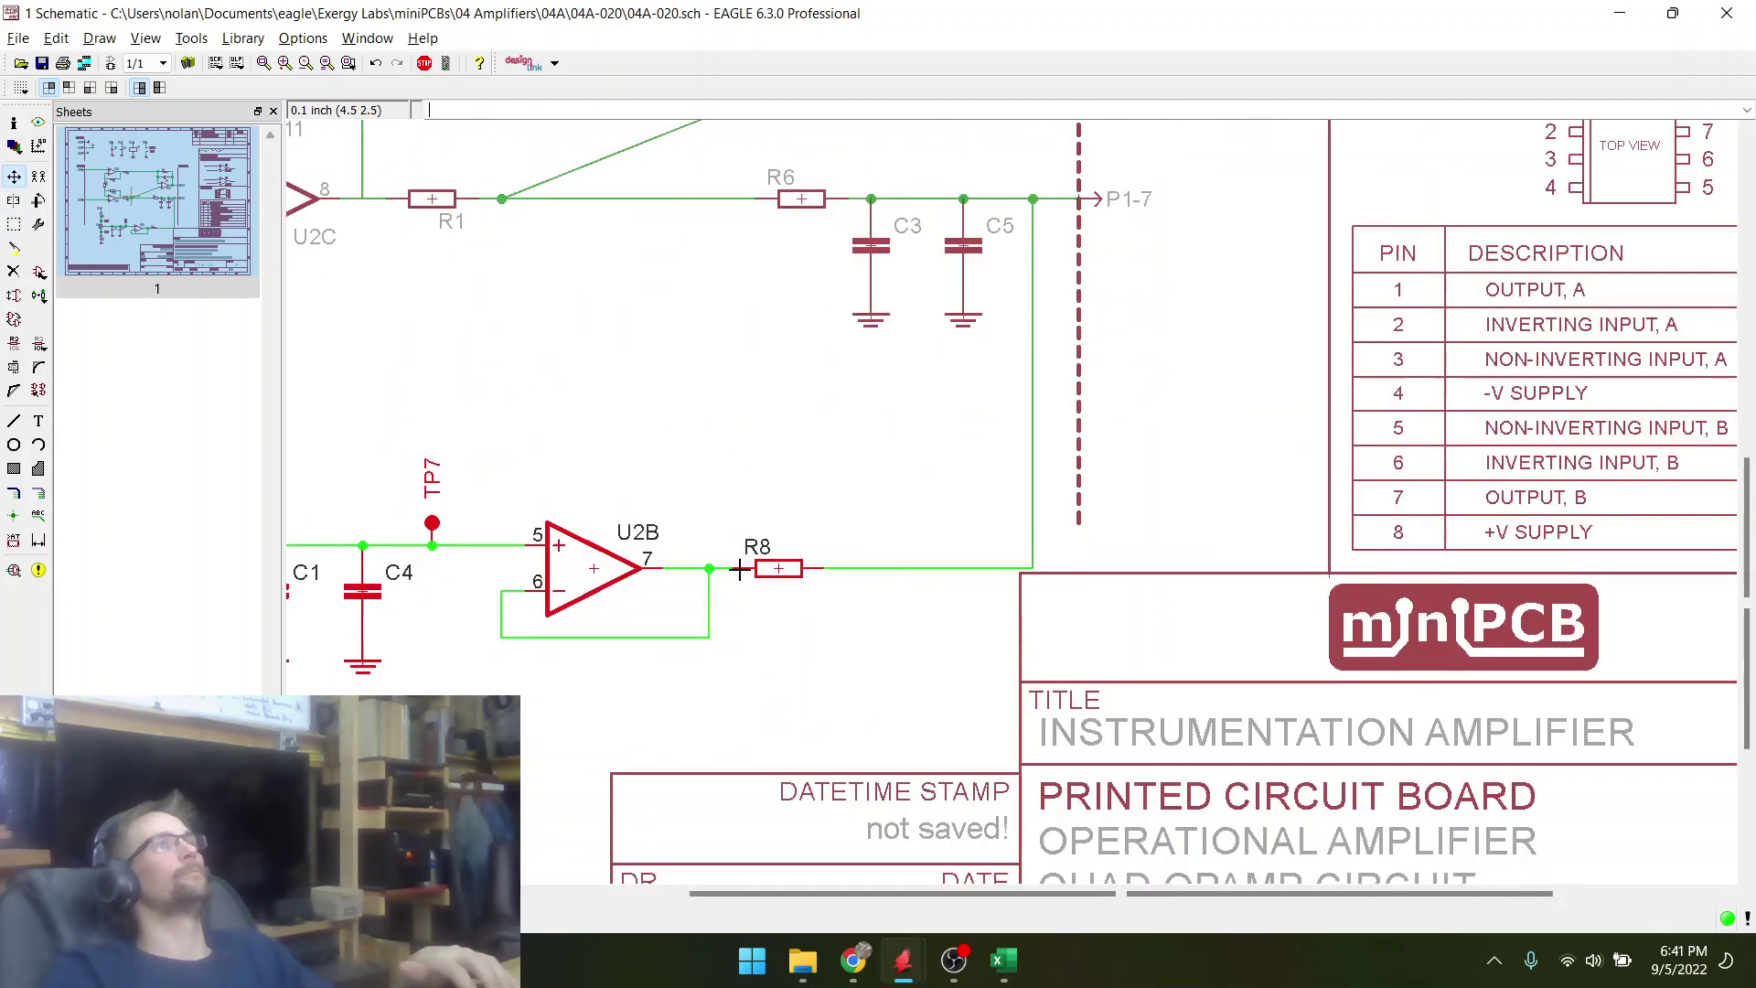
right_click(739, 569)
click(834, 822)
scroll(958, 689, down, 4)
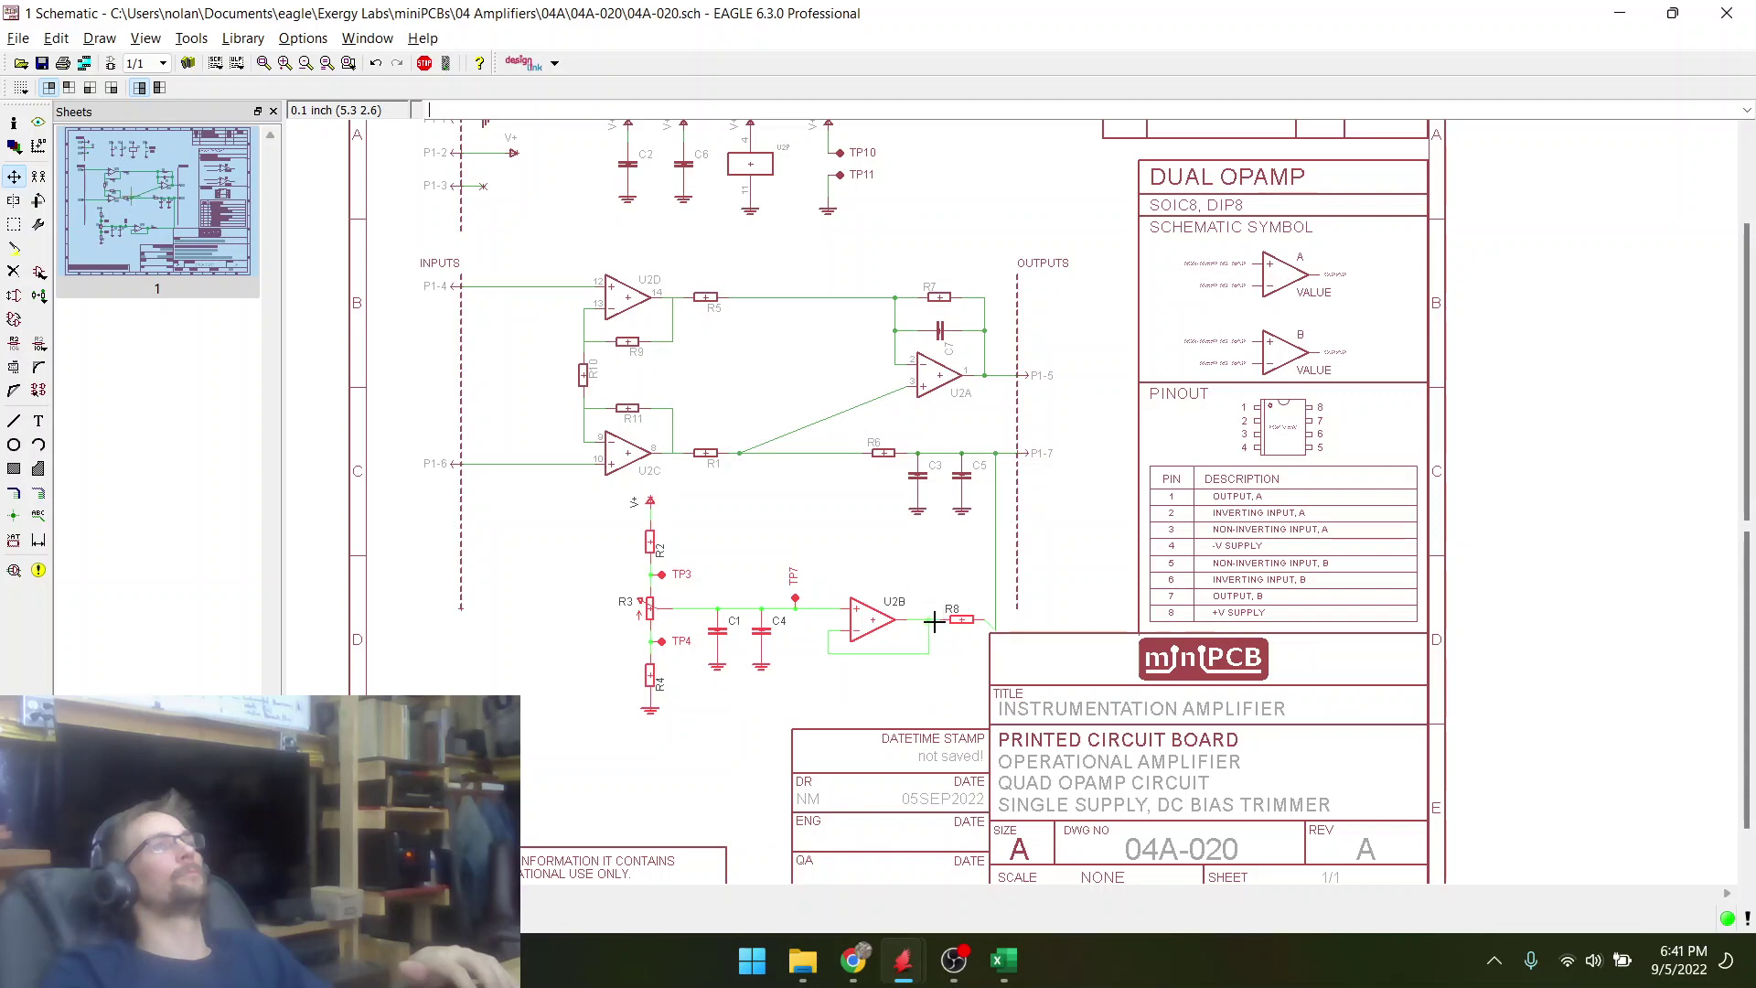
click(934, 622)
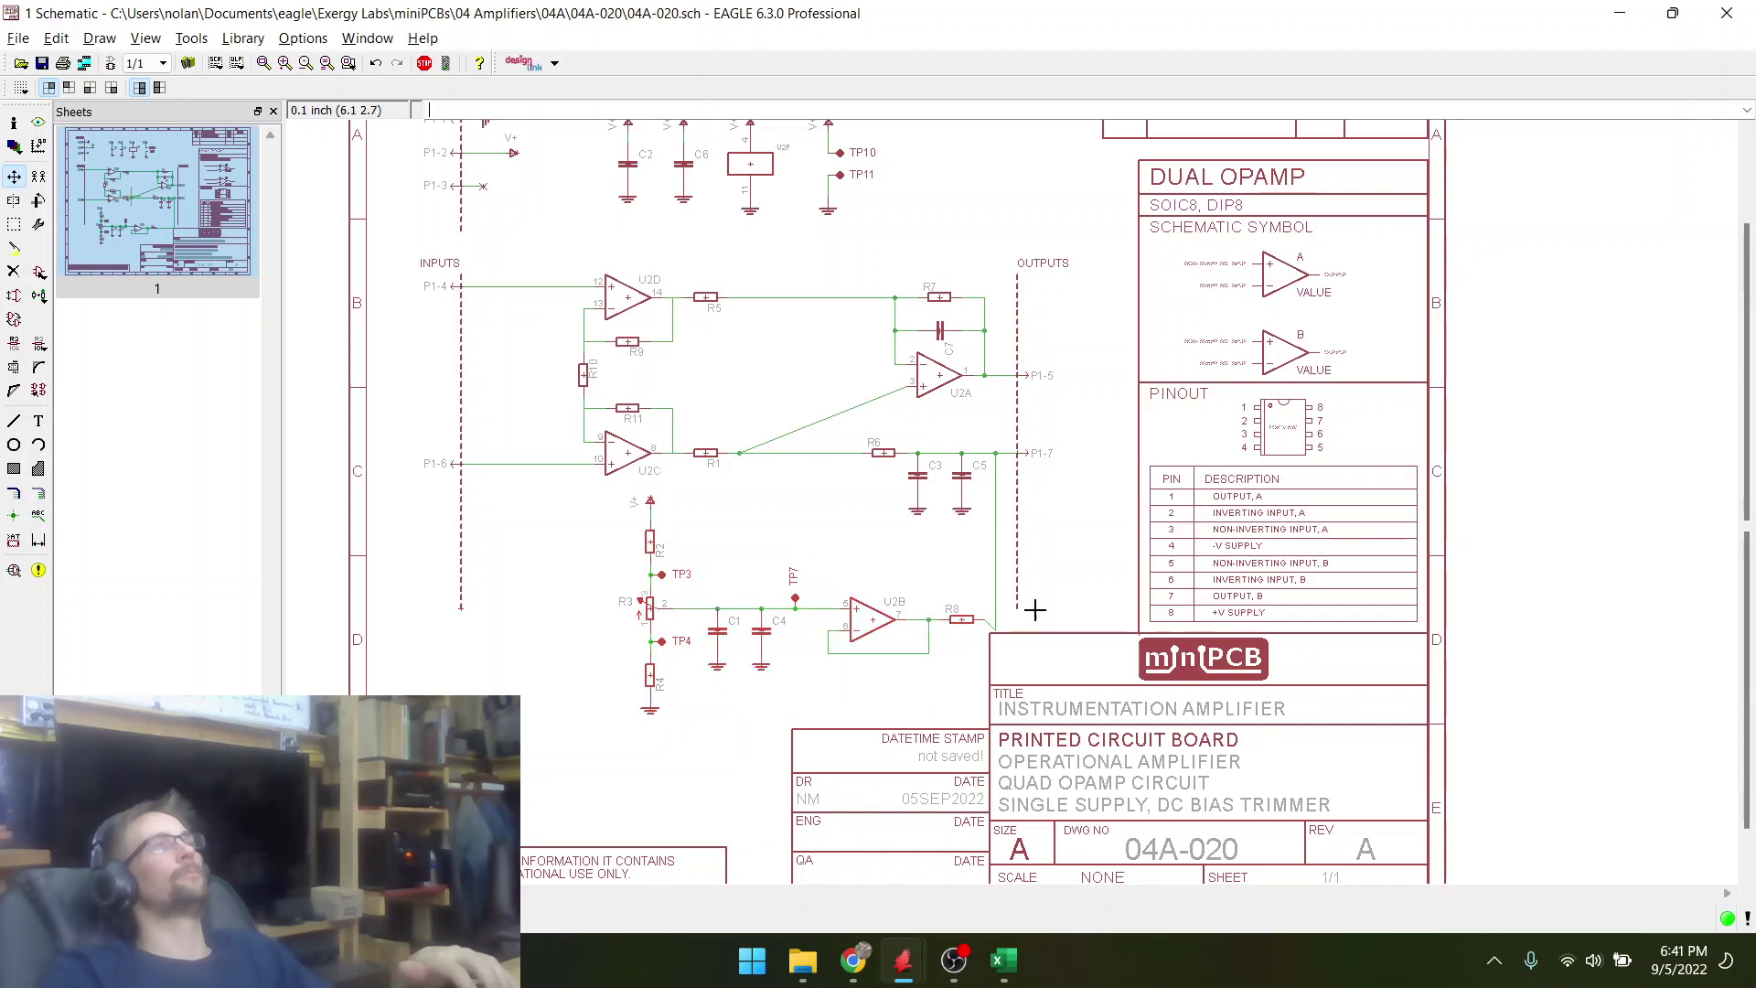
scroll(947, 667, up, 2)
click(943, 650)
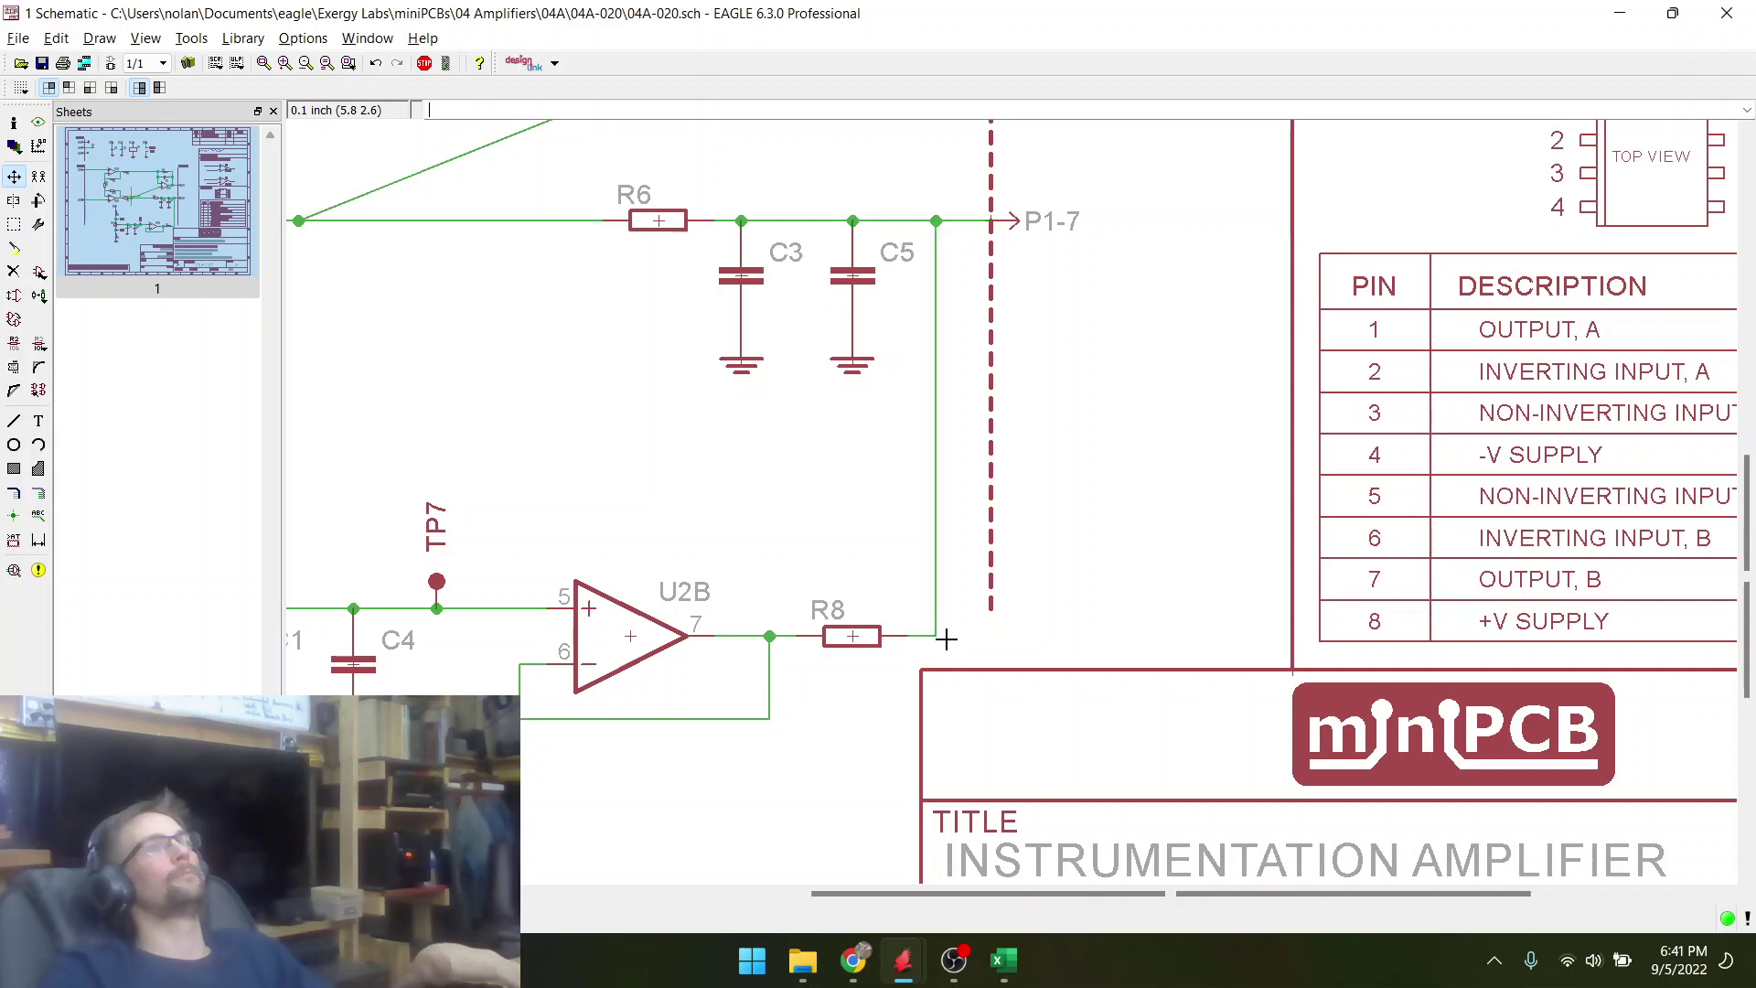
scroll(1067, 717, down, 5)
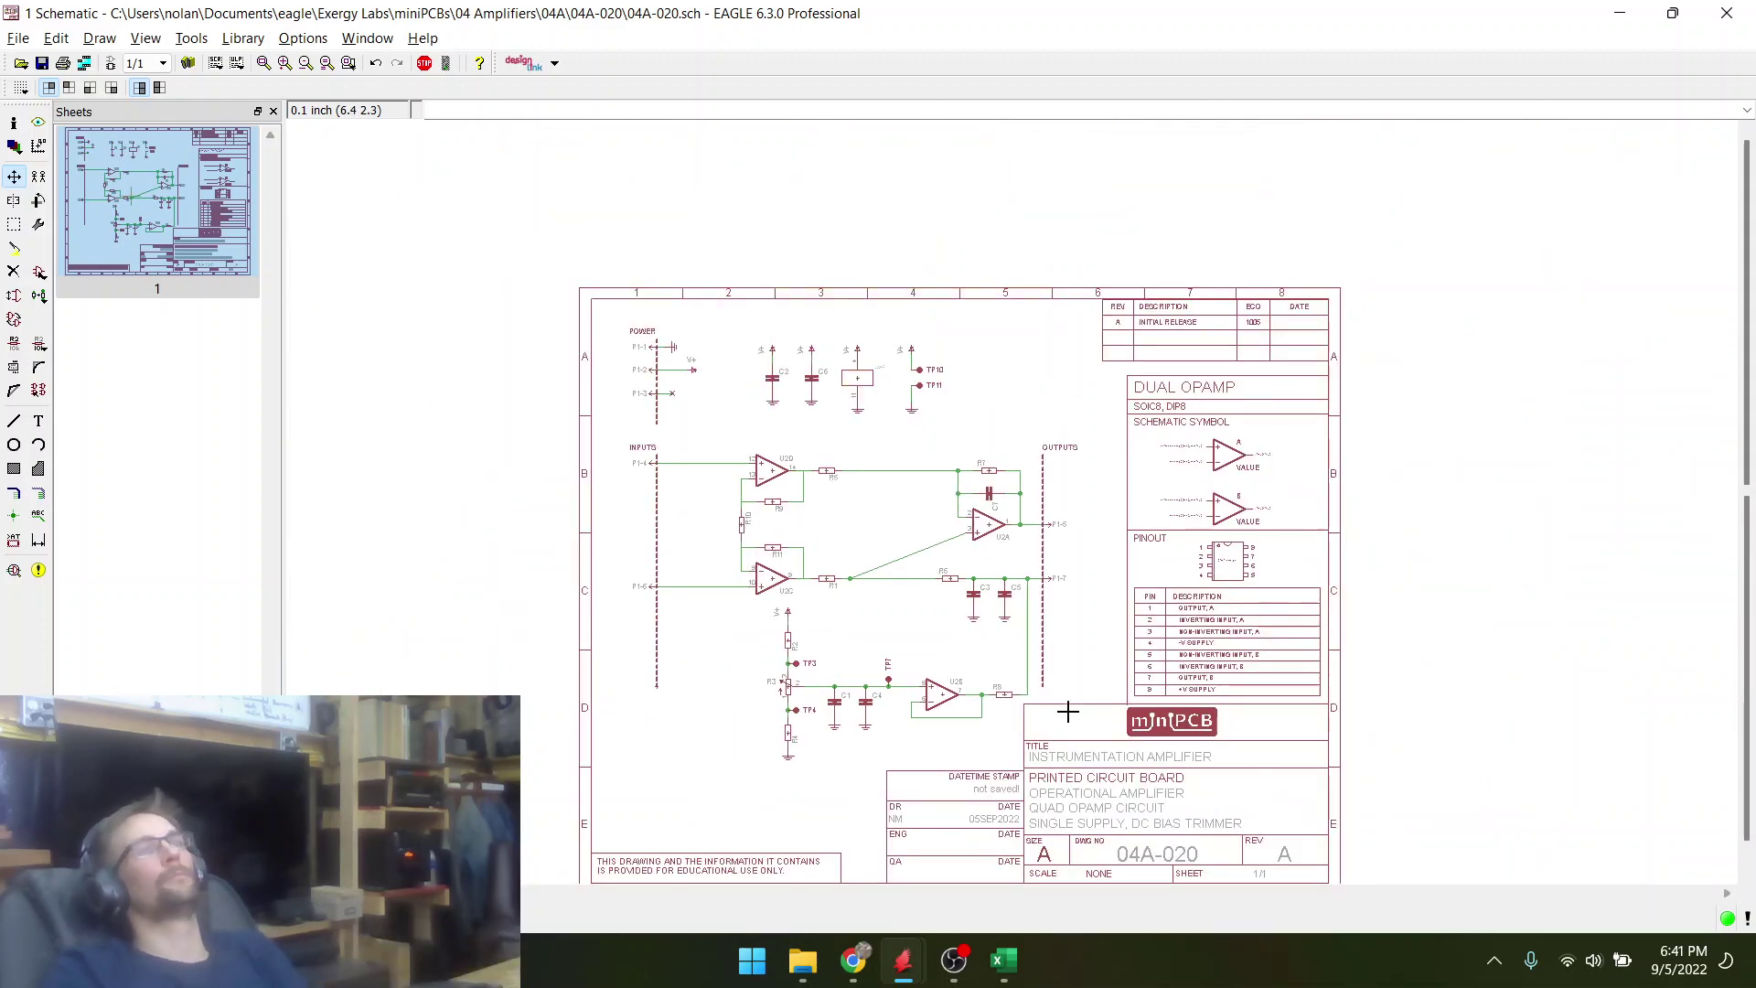
- Split the diagonal net between R1 and U2A pin 3, adding a bend that leaves a horizontal segment into pin 3
scroll(819, 577, up, 2)
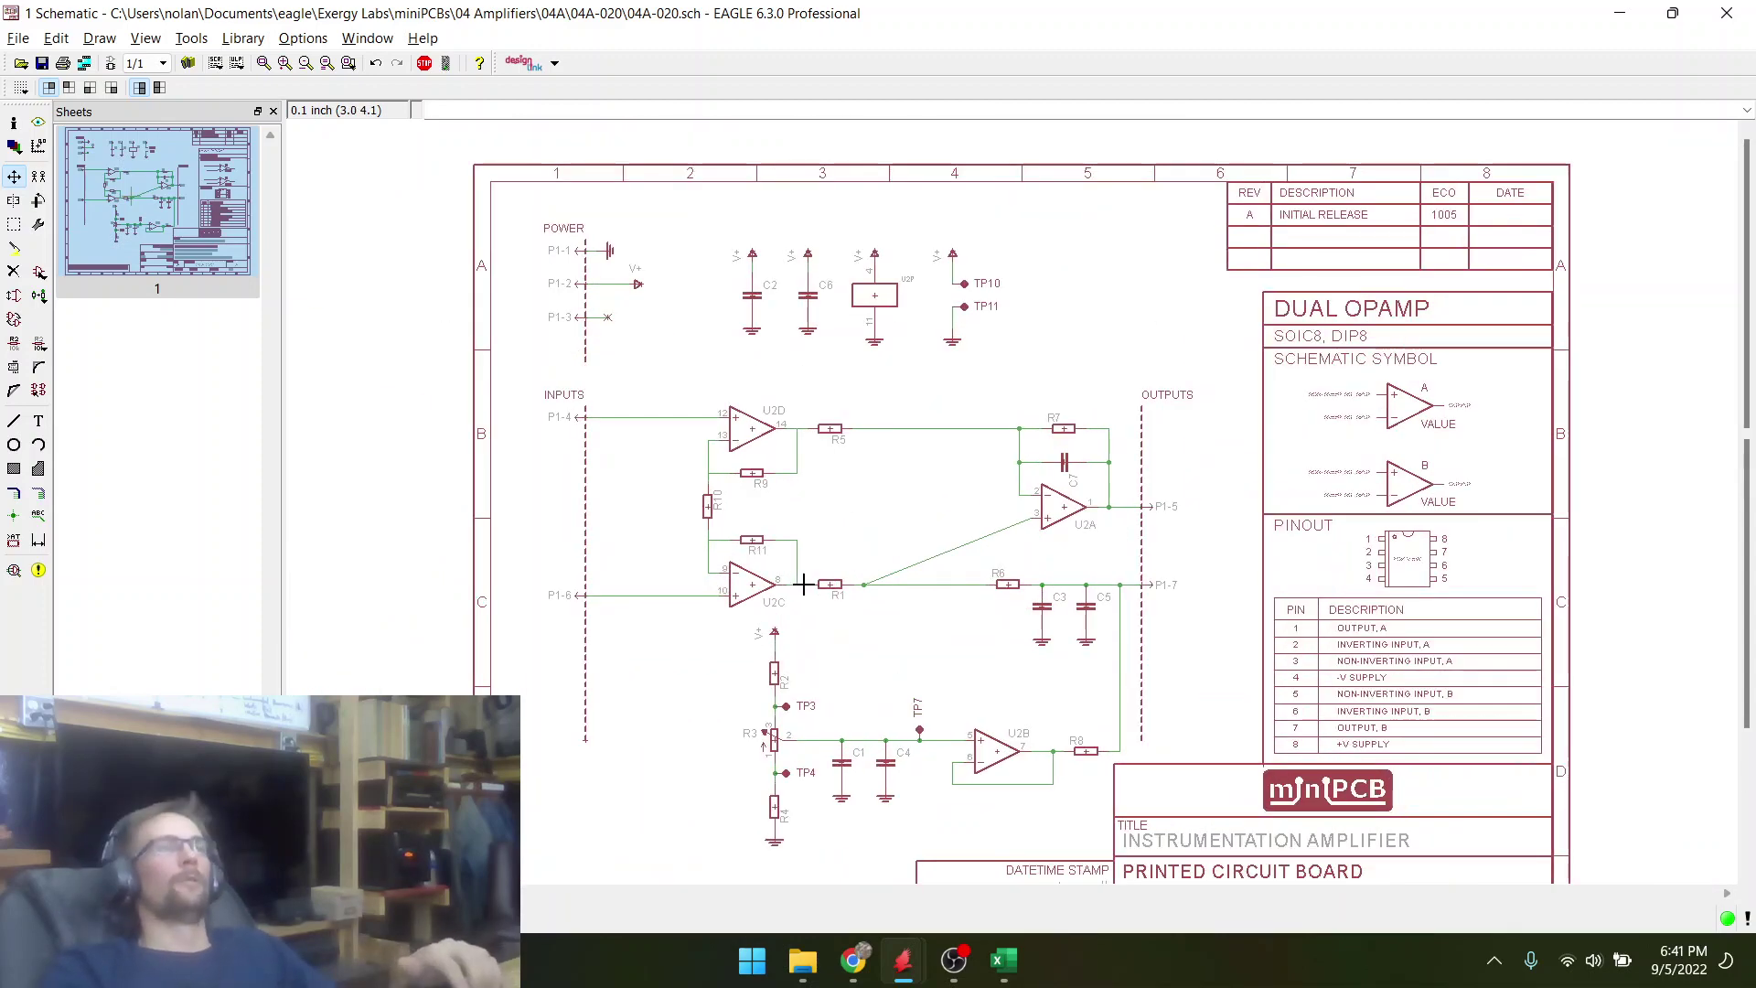
scroll(803, 583, up, 1)
scroll(960, 532, up, 2)
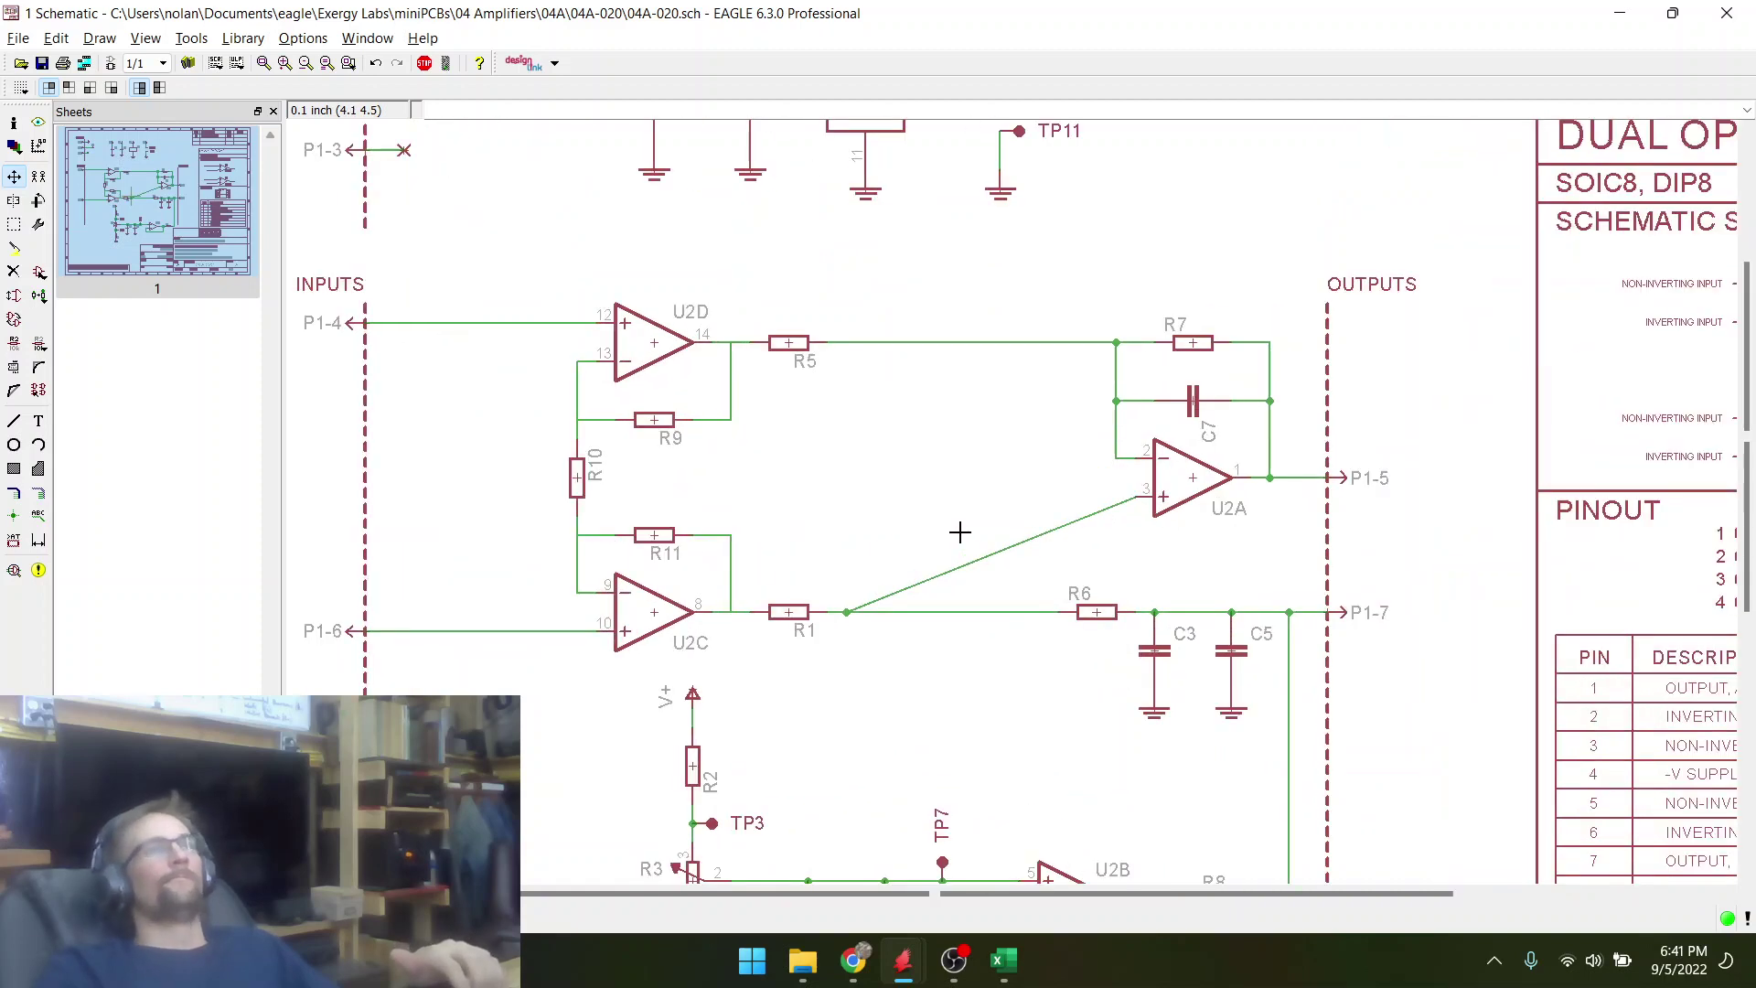
click(15, 391)
scroll(1052, 563, up, 3)
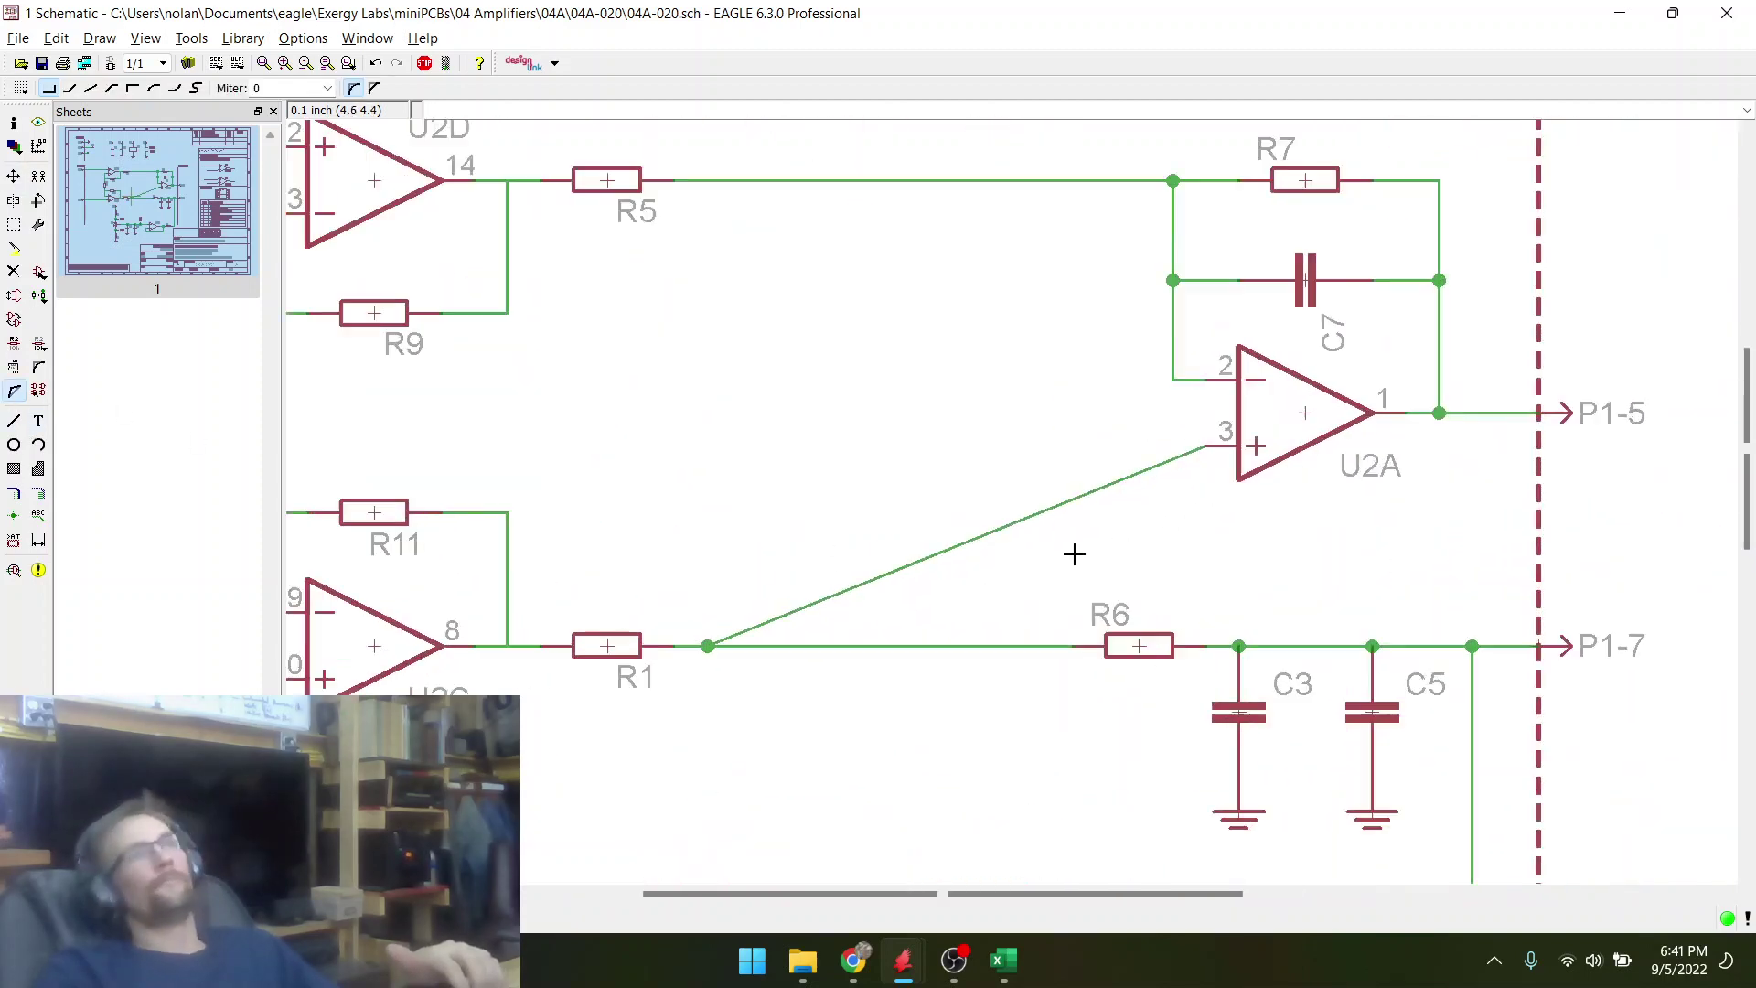
click(1092, 514)
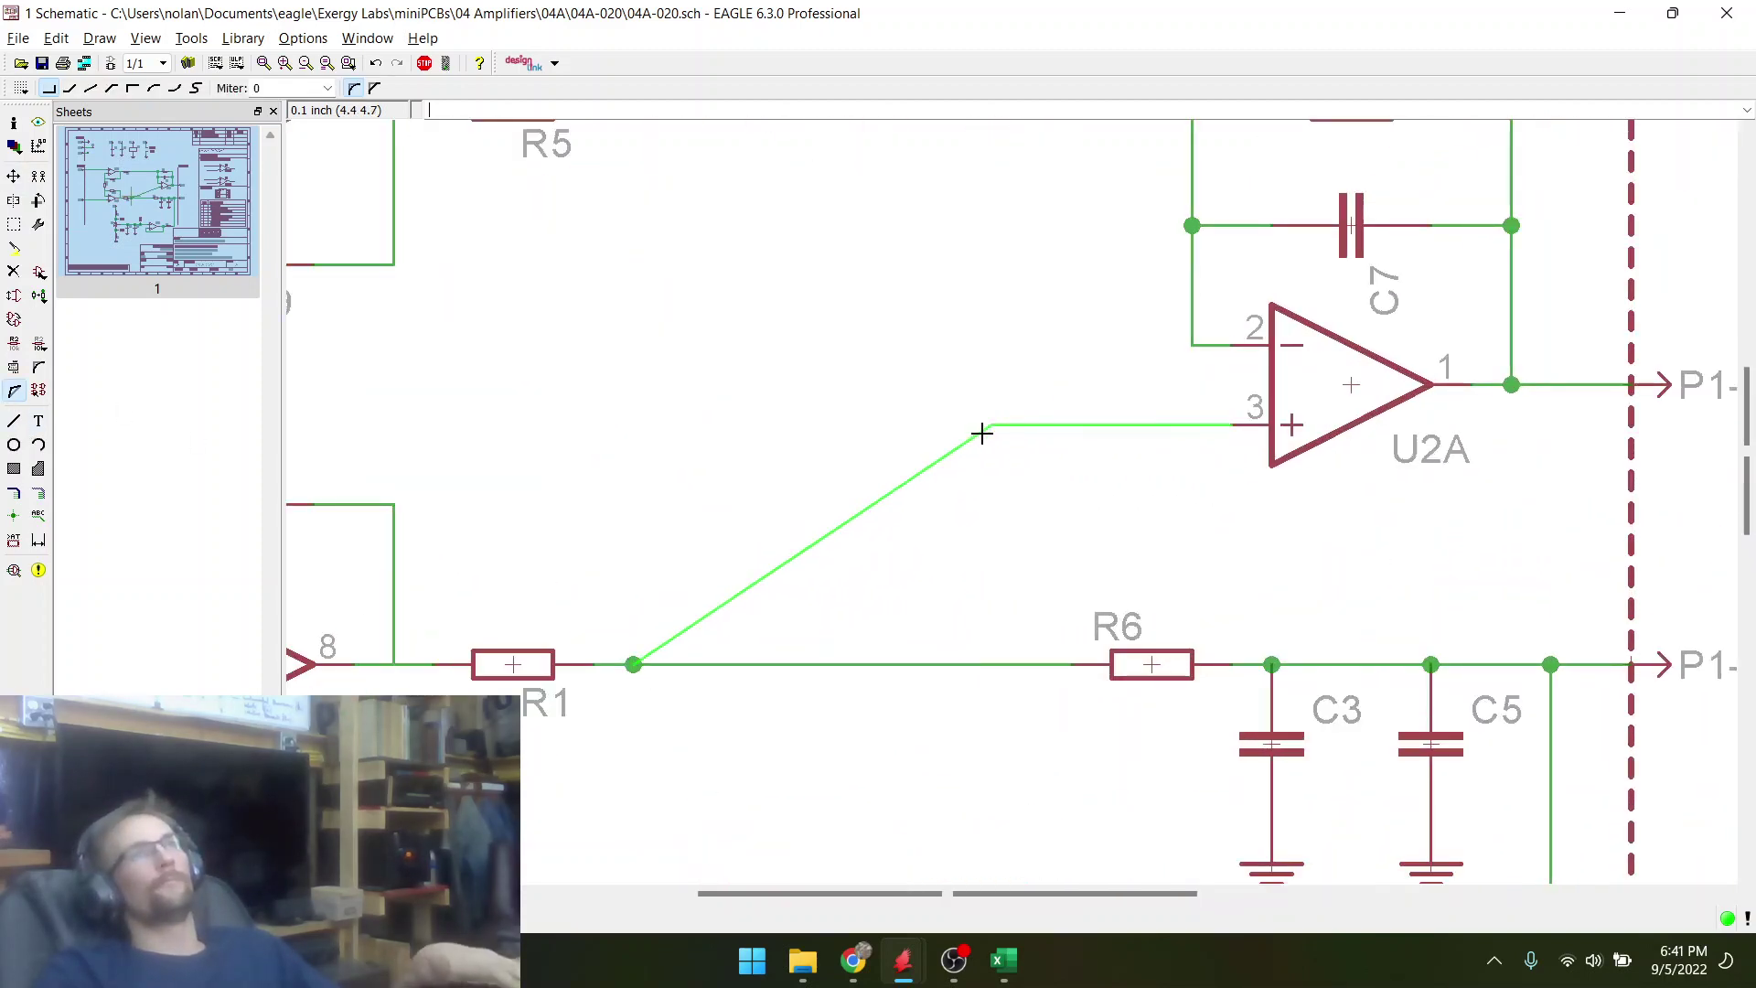
click(991, 425)
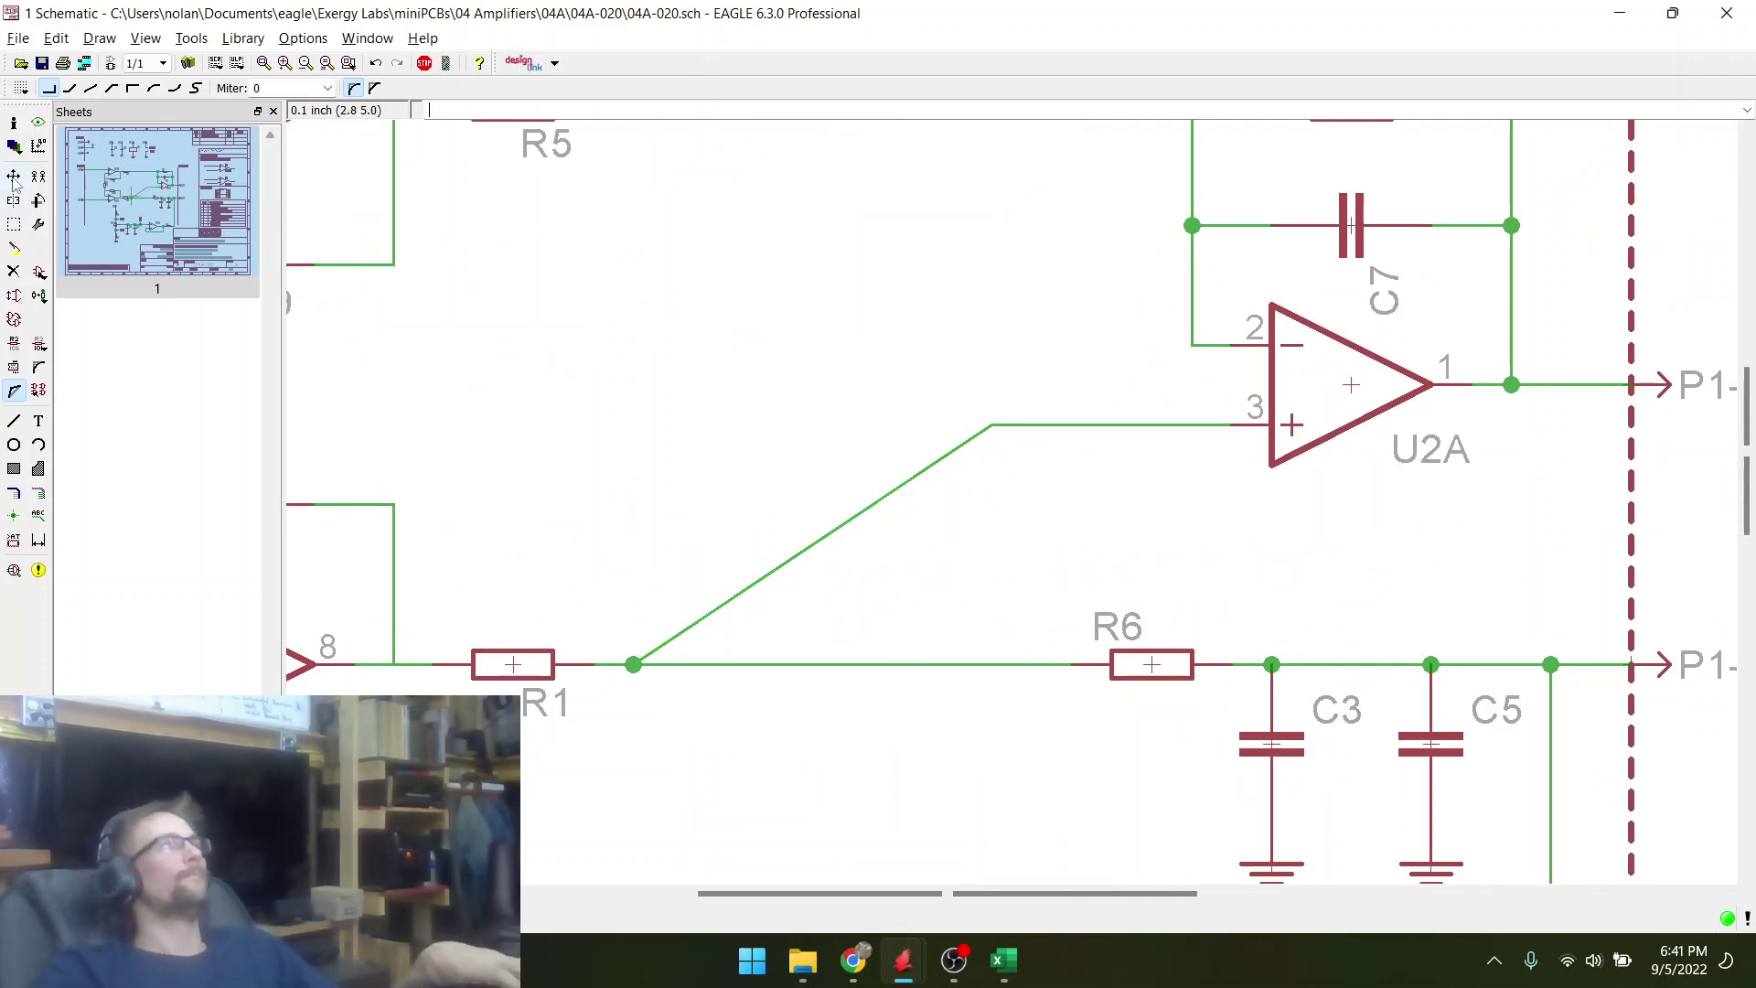
- Move the junction after R1 to just before R6, making the branch to U2A pin 3 vertical, and shift that branch 0.1 inch right
click(13, 175)
click(633, 664)
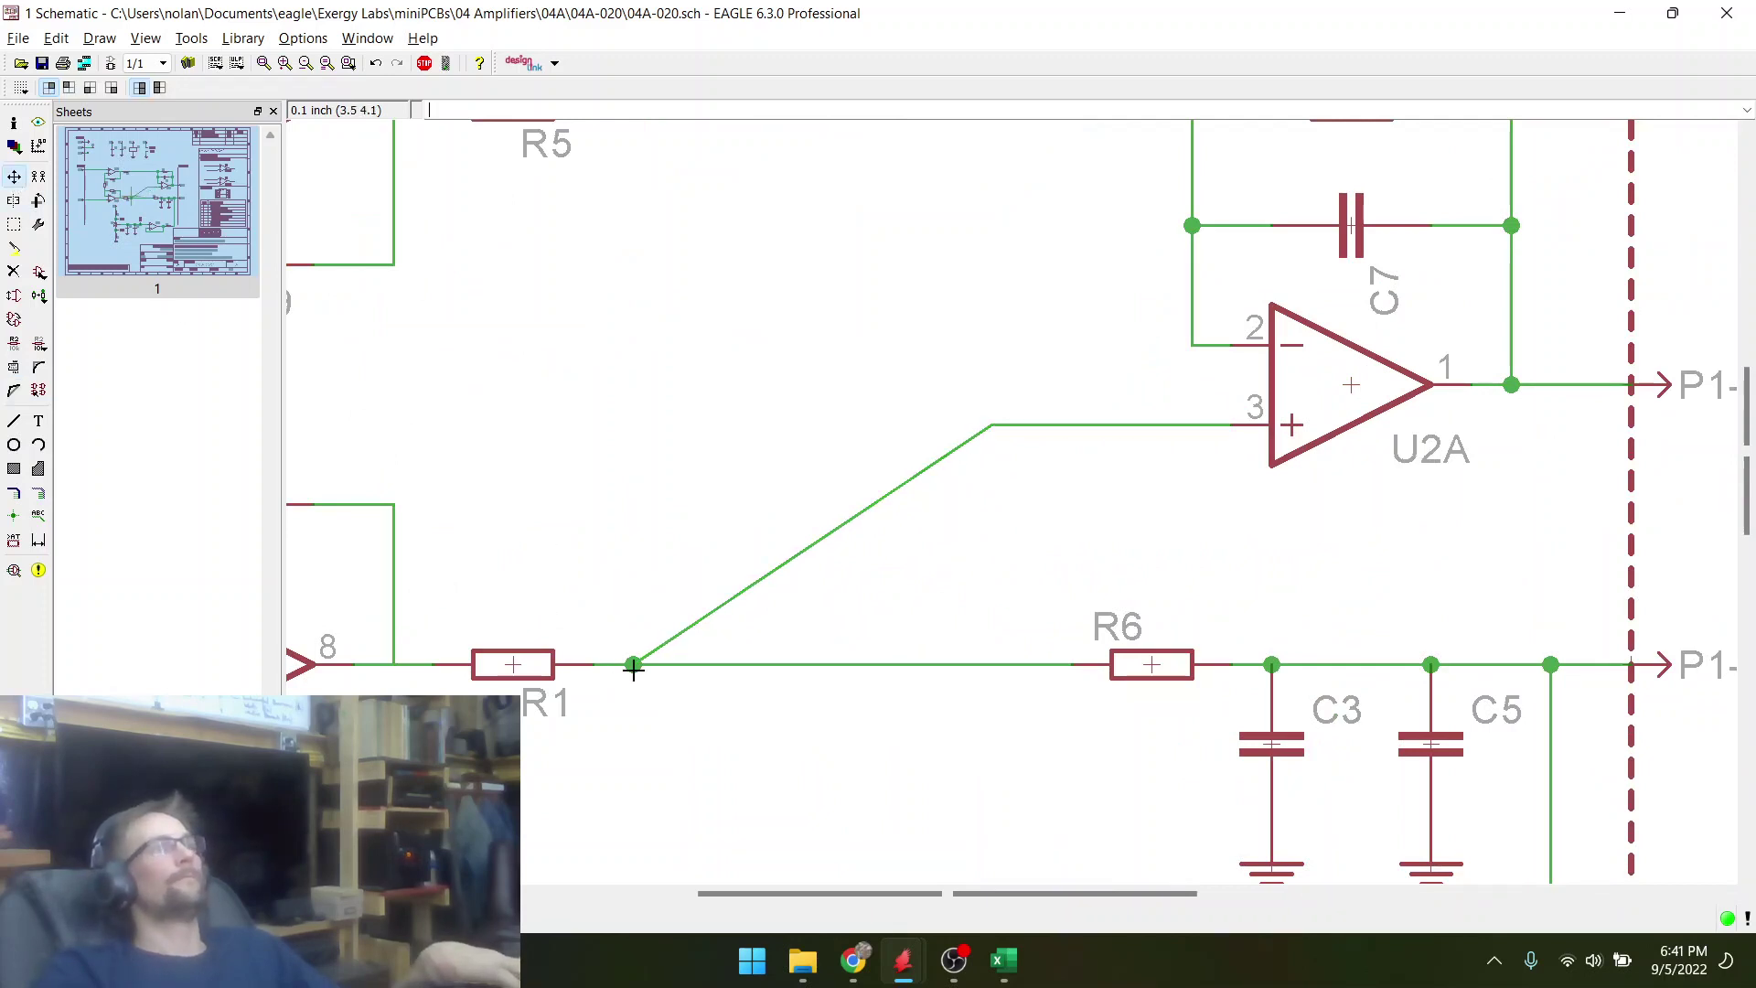
click(1004, 662)
scroll(600, 556, down, 3)
scroll(638, 589, up, 3)
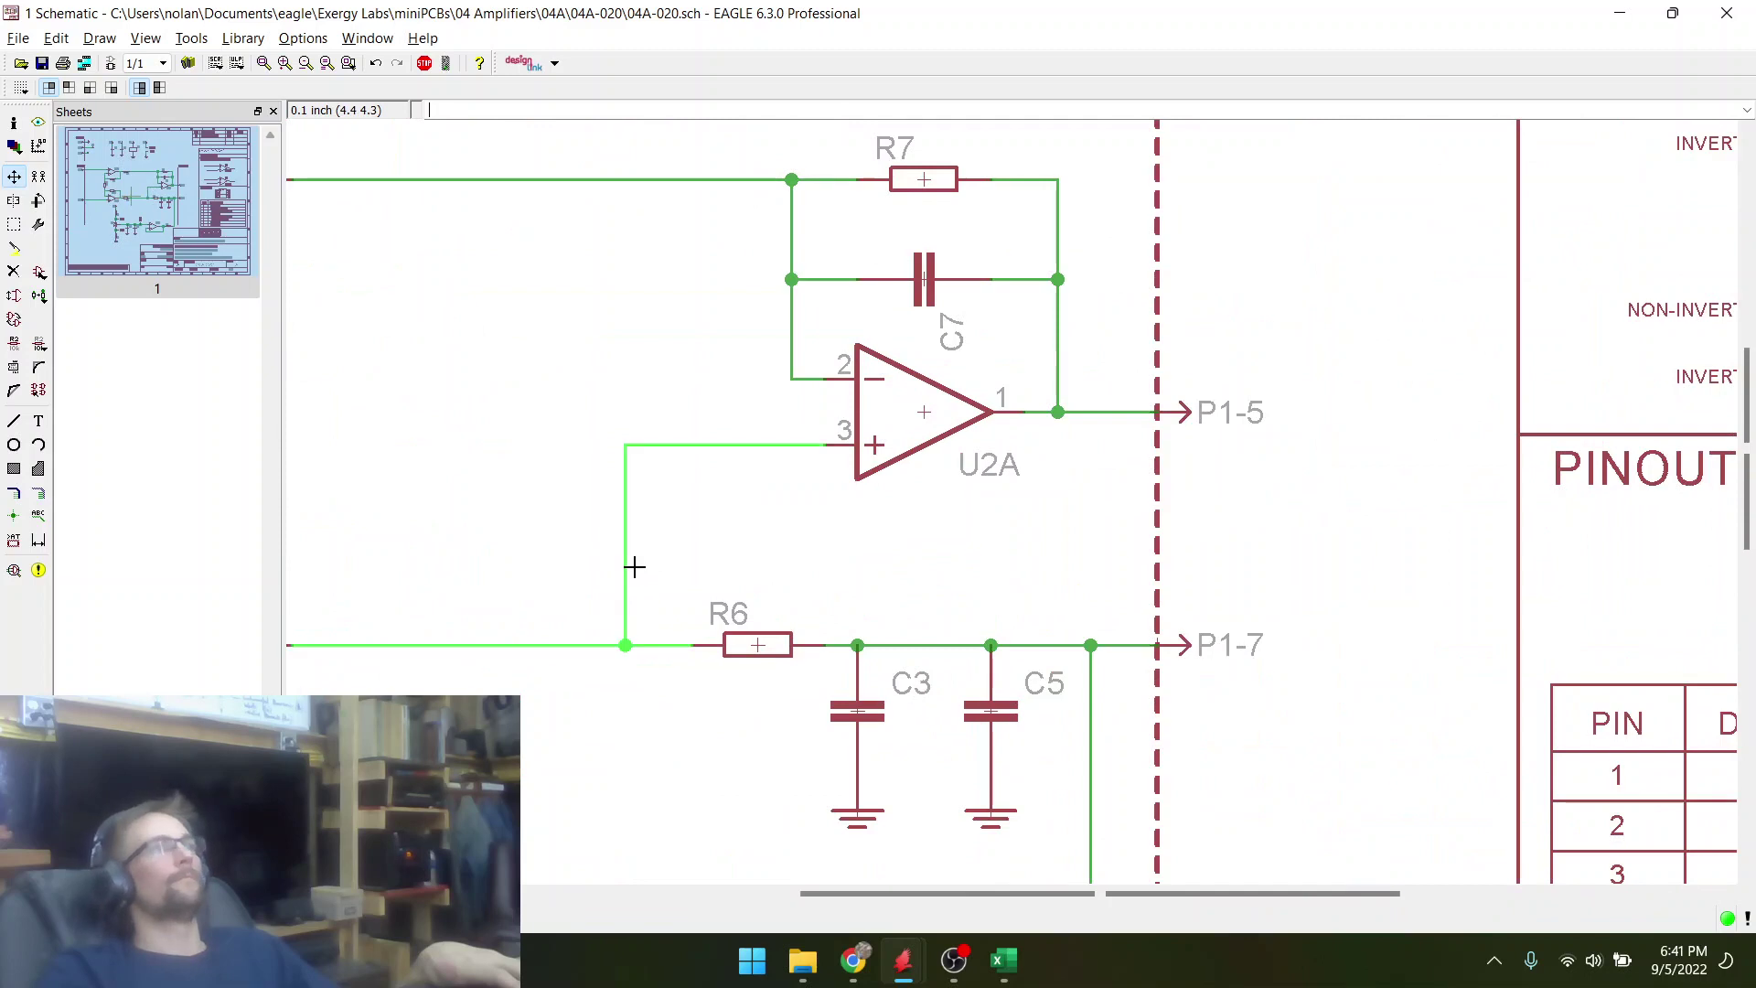
click(657, 564)
scroll(924, 489, down, 2)
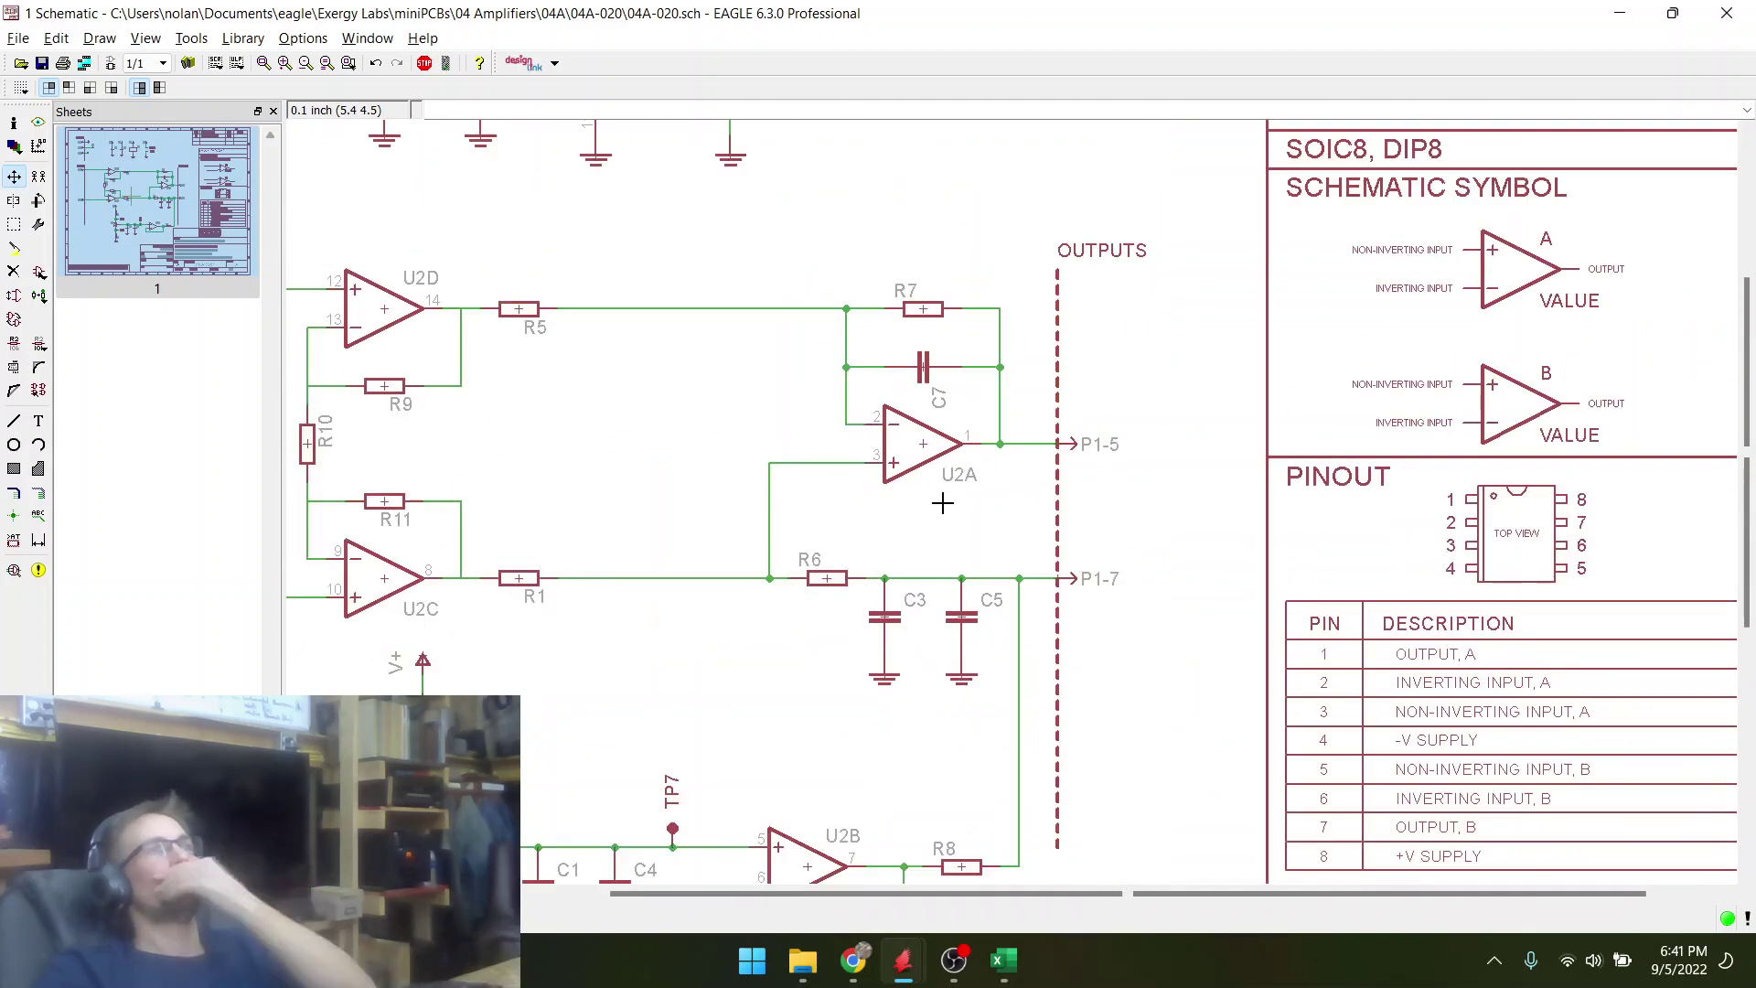
- Group U2A, R7, C7, R6, C3 and C5 with their nets and move the group 0.6 inch left
scroll(841, 490, down, 2)
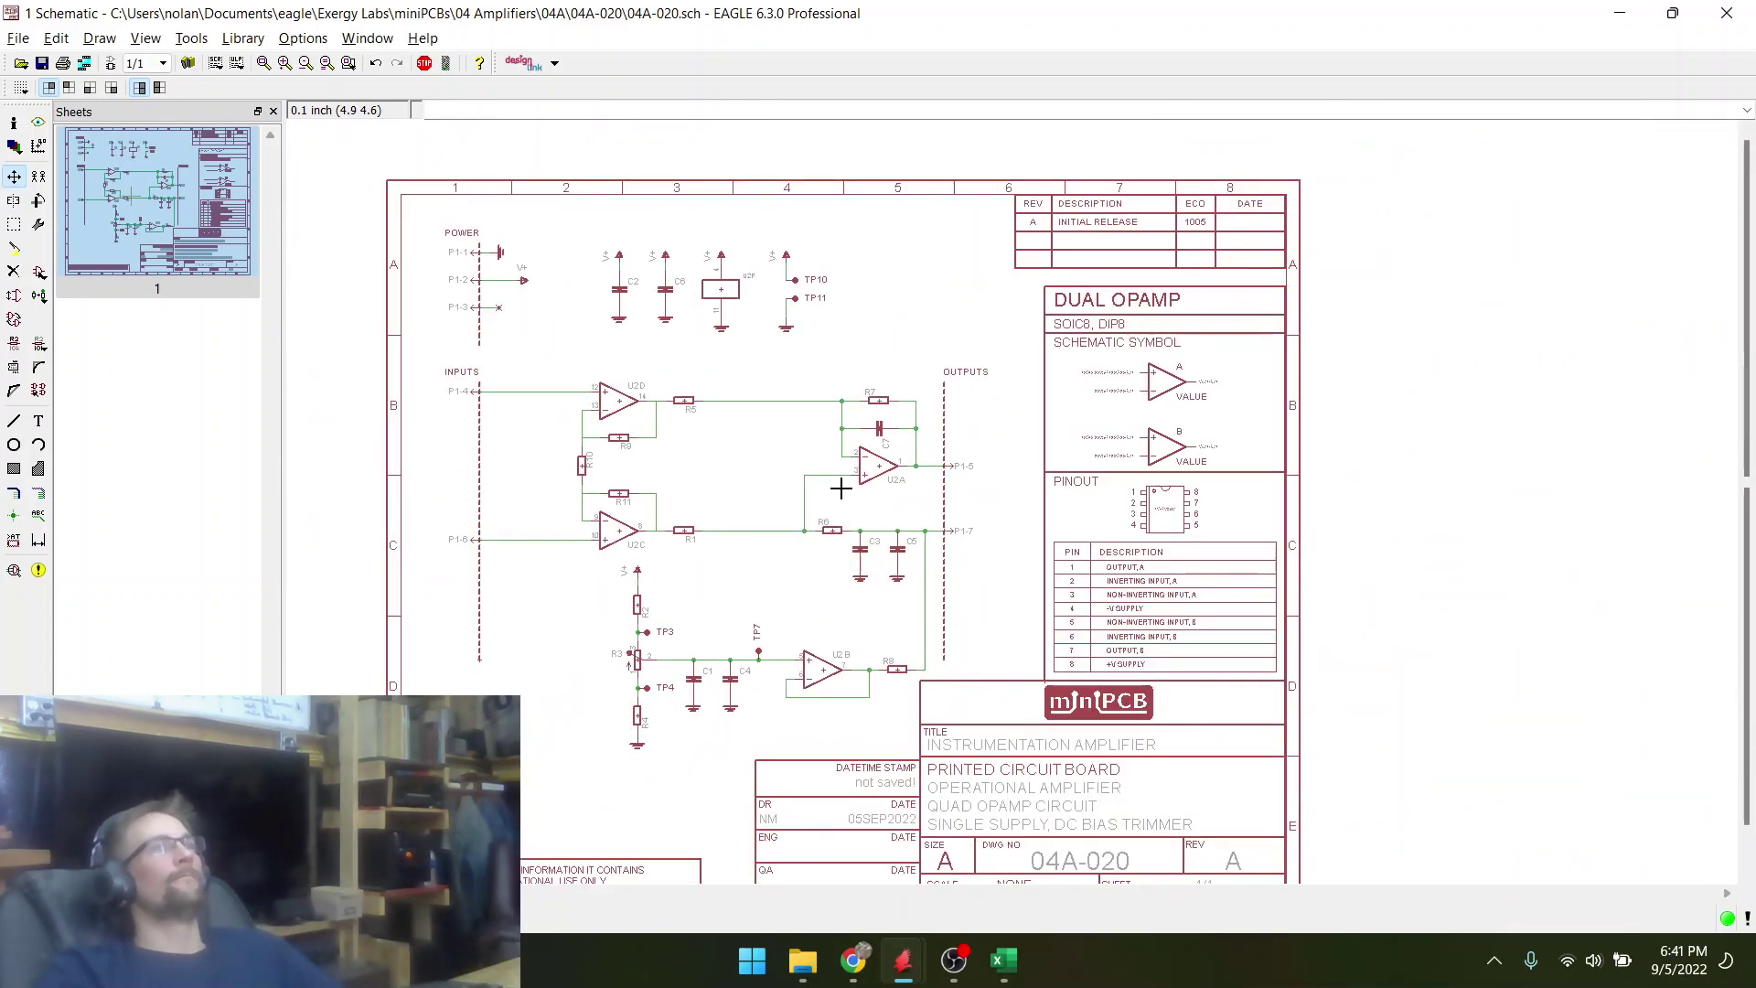
click(14, 225)
drag(785, 381, 925, 607)
right_click(886, 486)
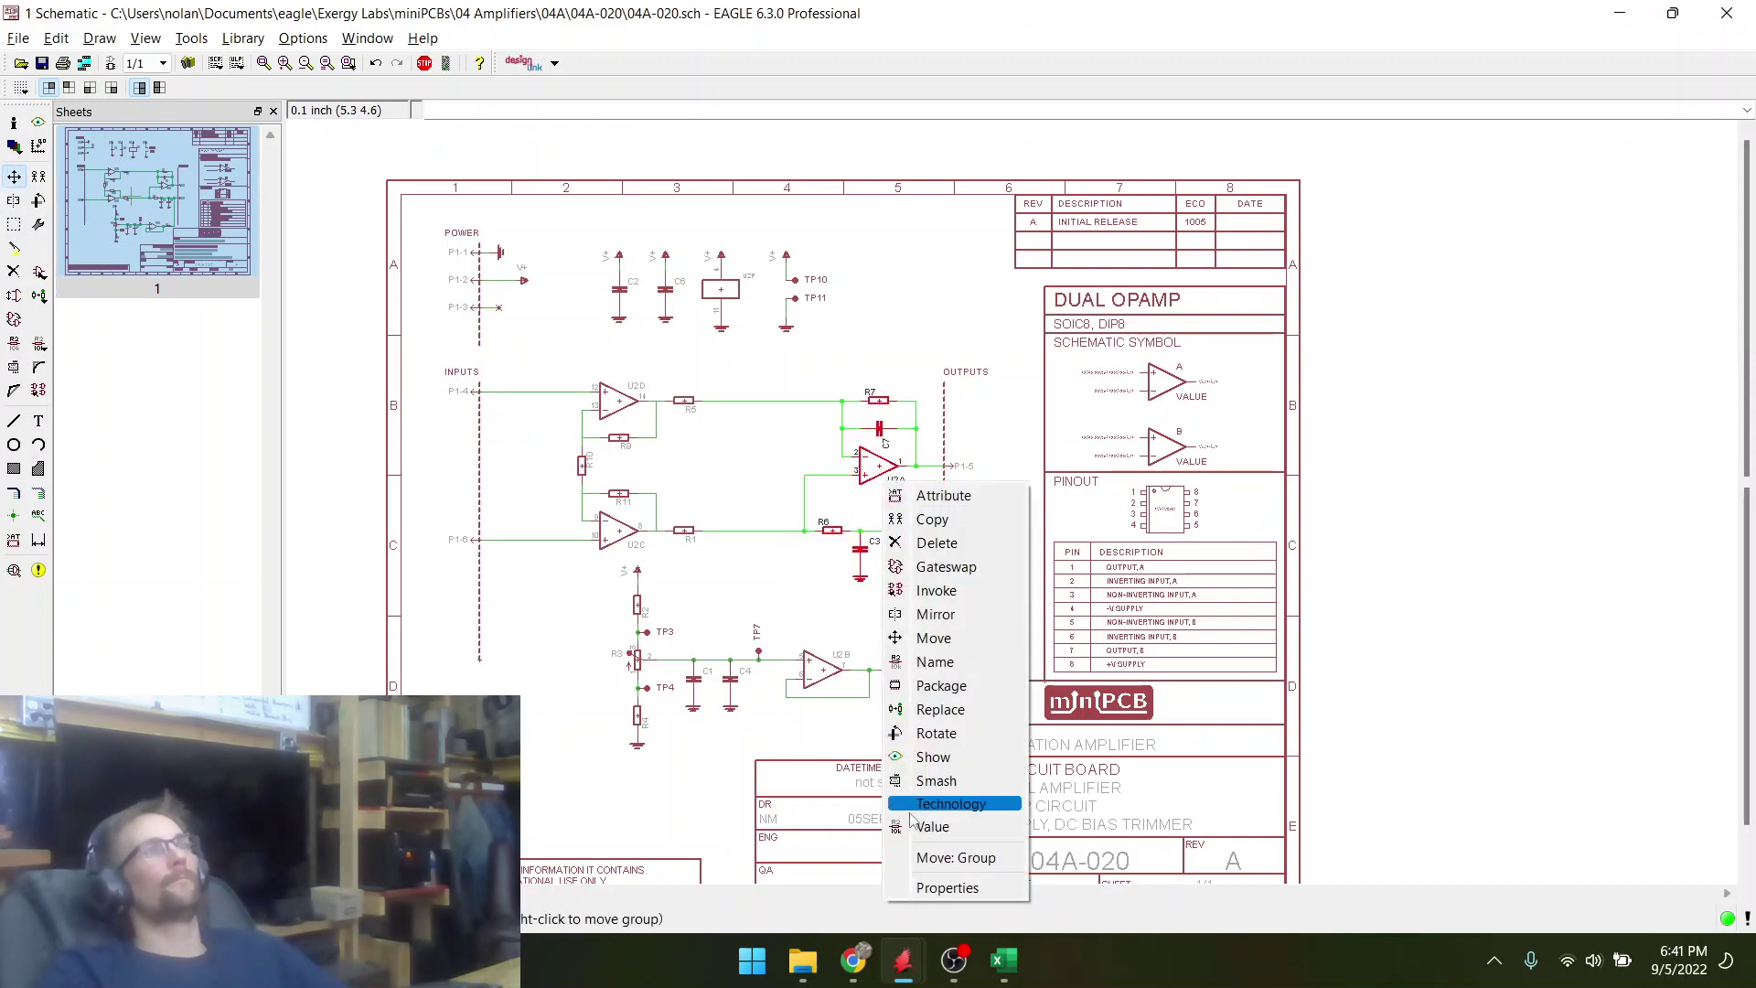
click(951, 857)
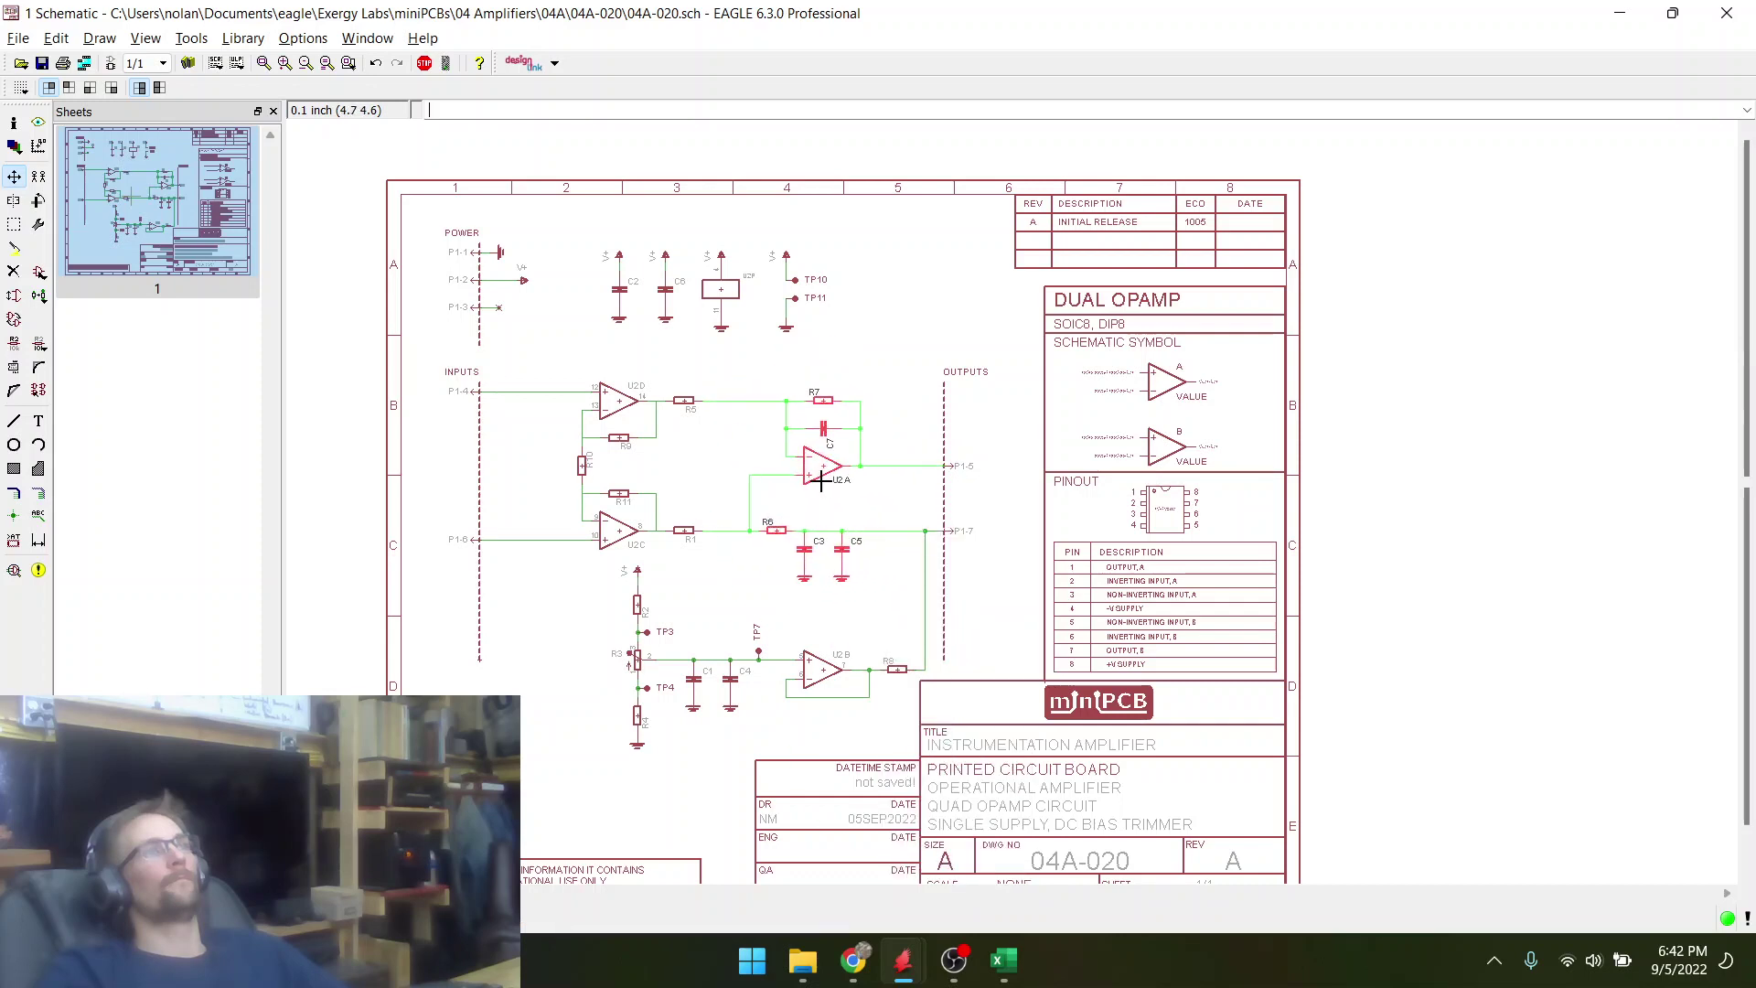
click(822, 482)
- Shift the vertical net feeding U2A pin 3, together with its junction, about 0.1 inch left
scroll(710, 483, up, 2)
scroll(710, 483, up, 1)
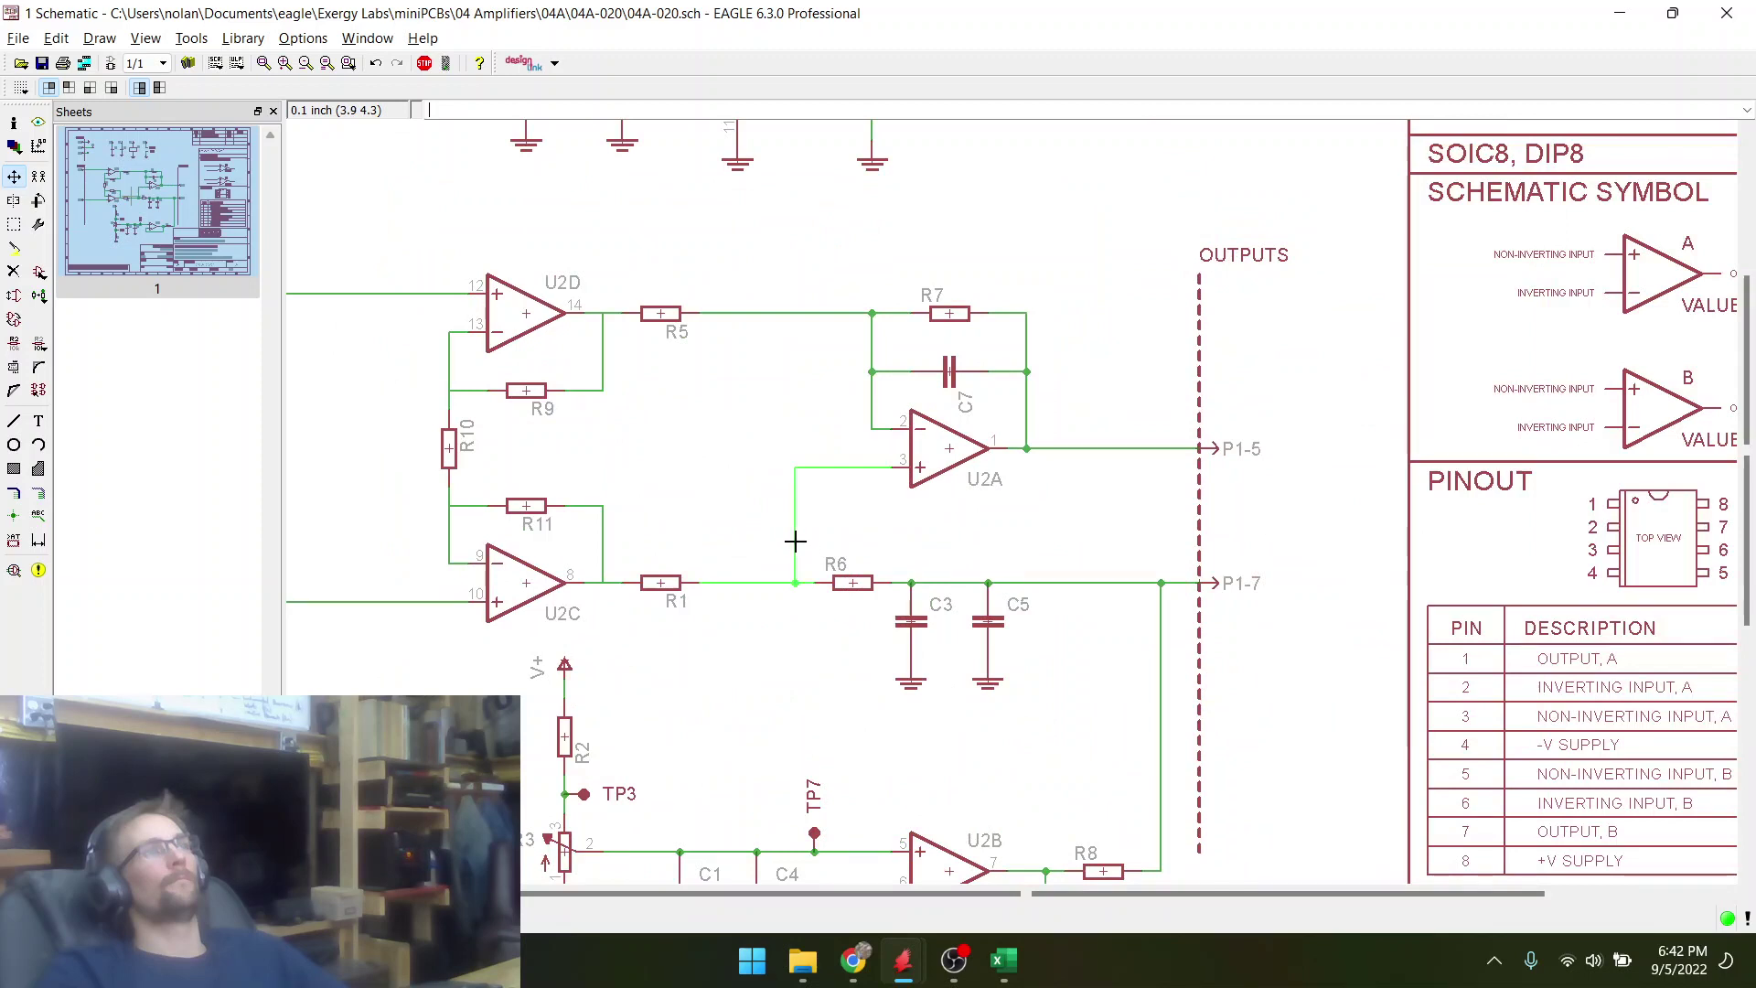
click(778, 542)
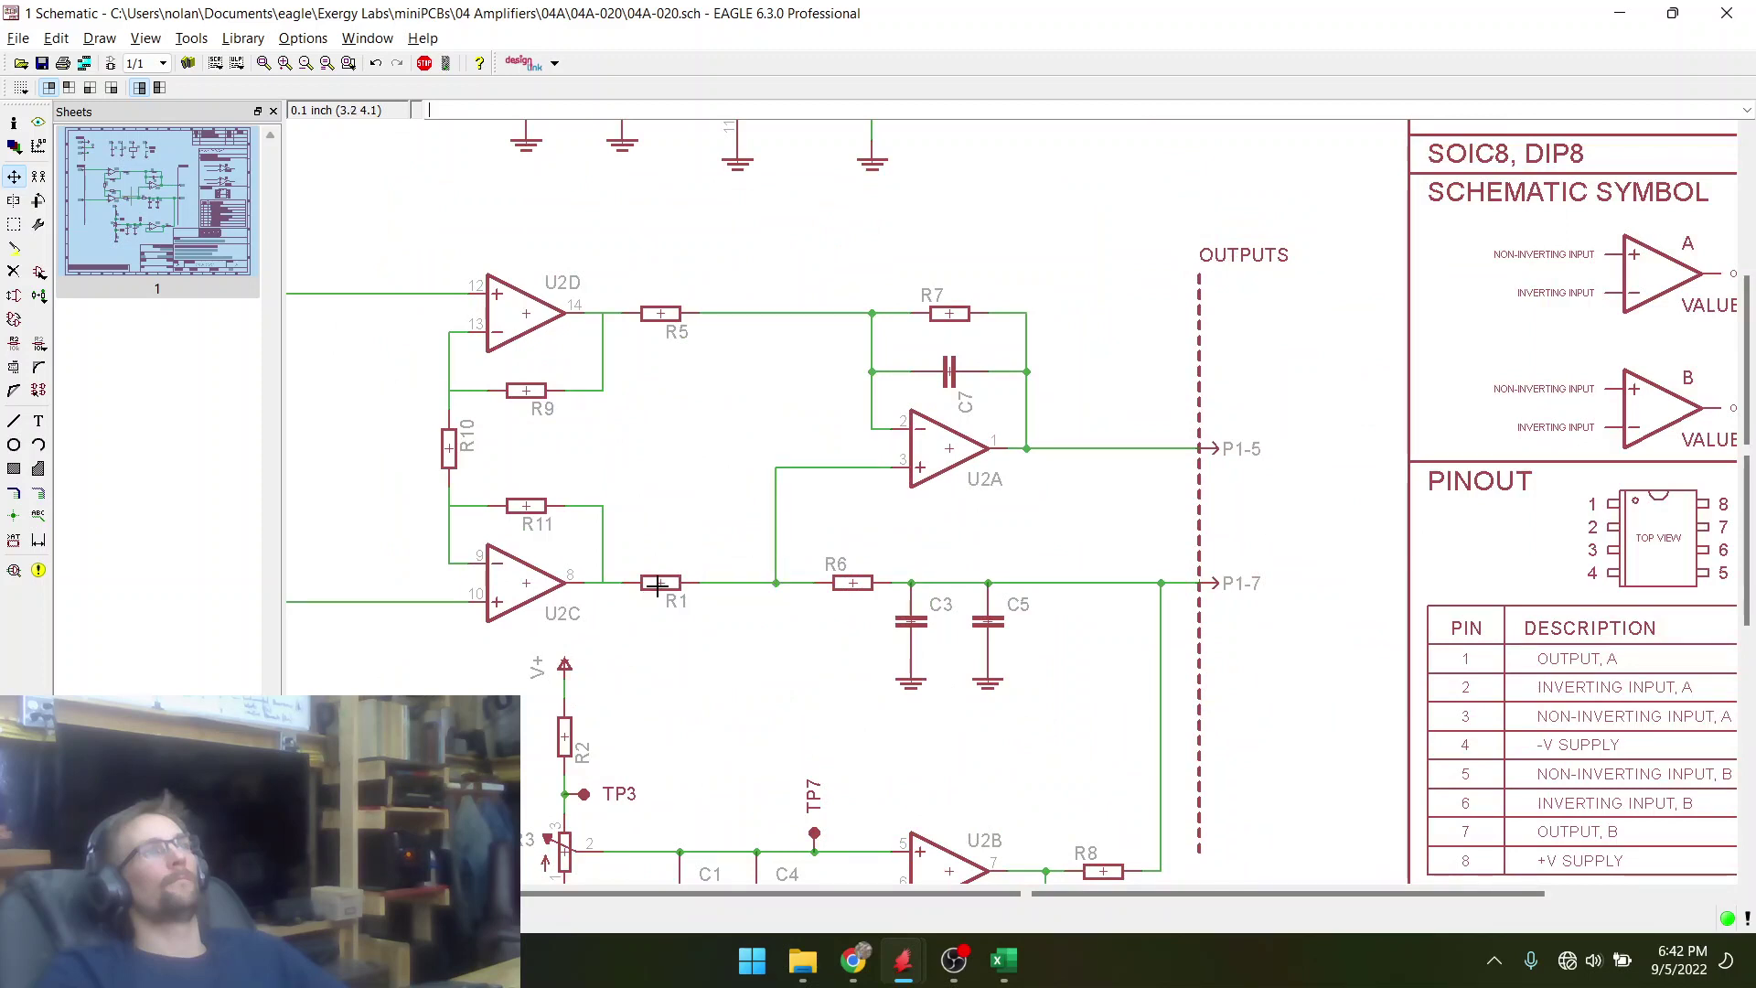
- Move R1 and R5 each 0.1 inch right so they stay aligned between the input op-amps and the U2A stage
click(657, 587)
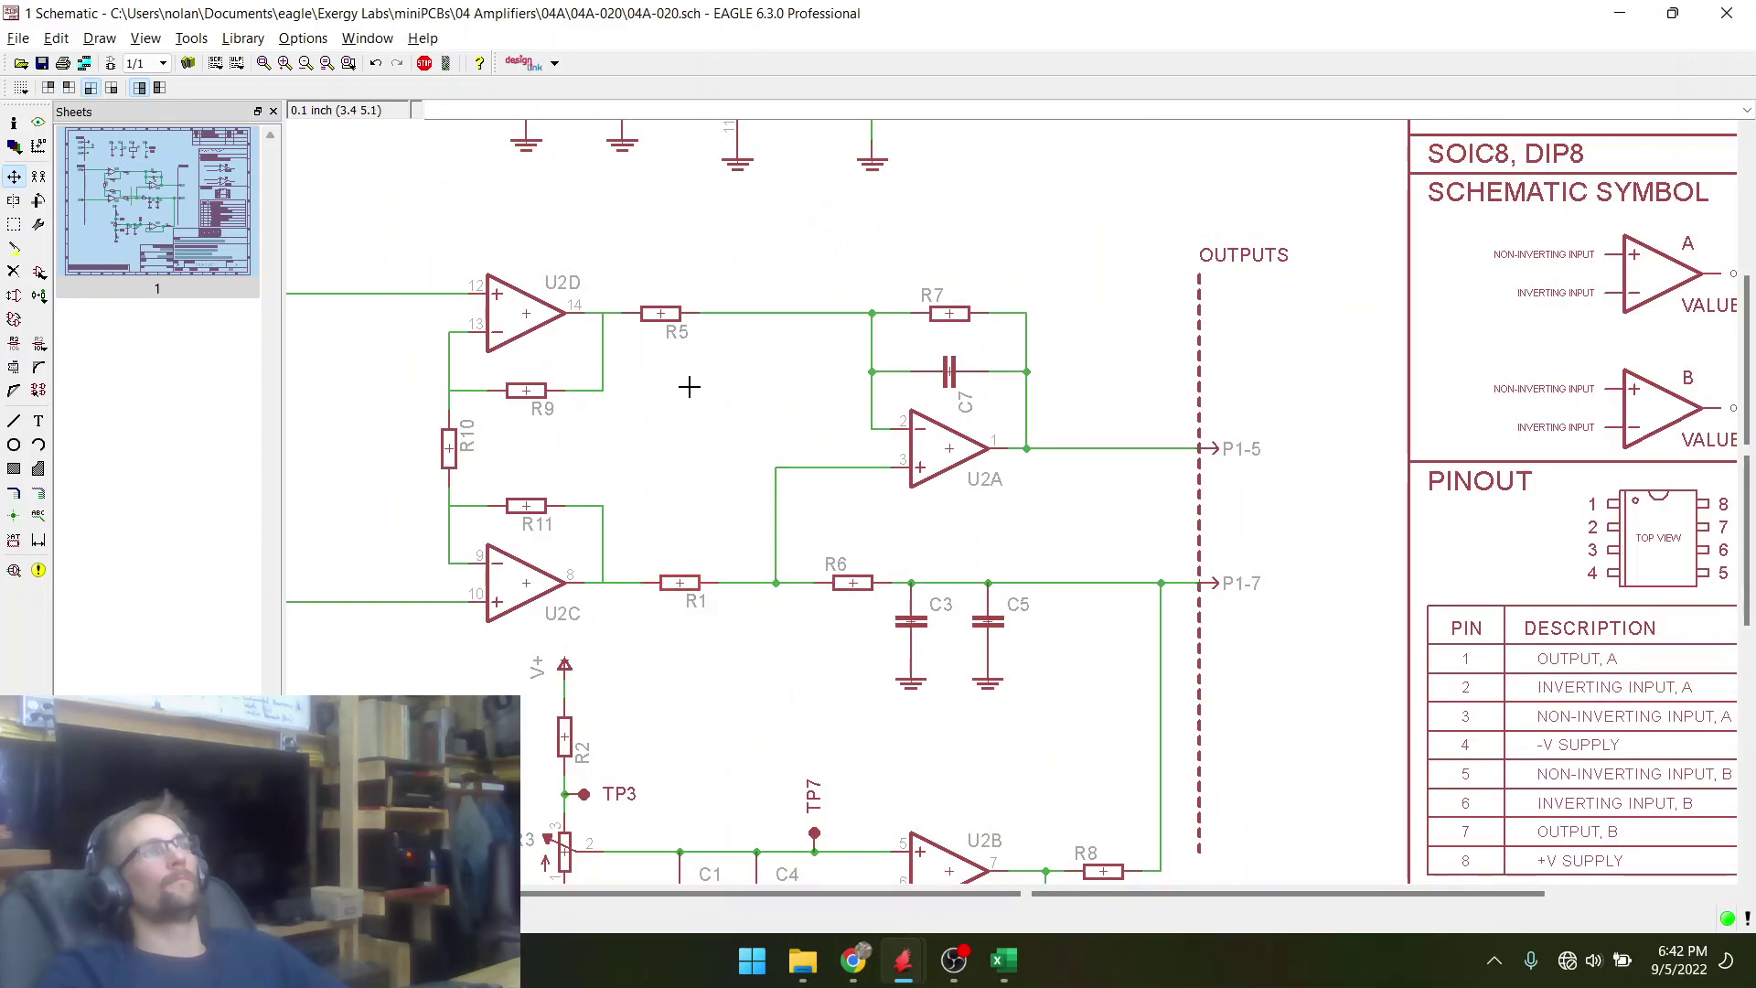
click(664, 321)
click(692, 318)
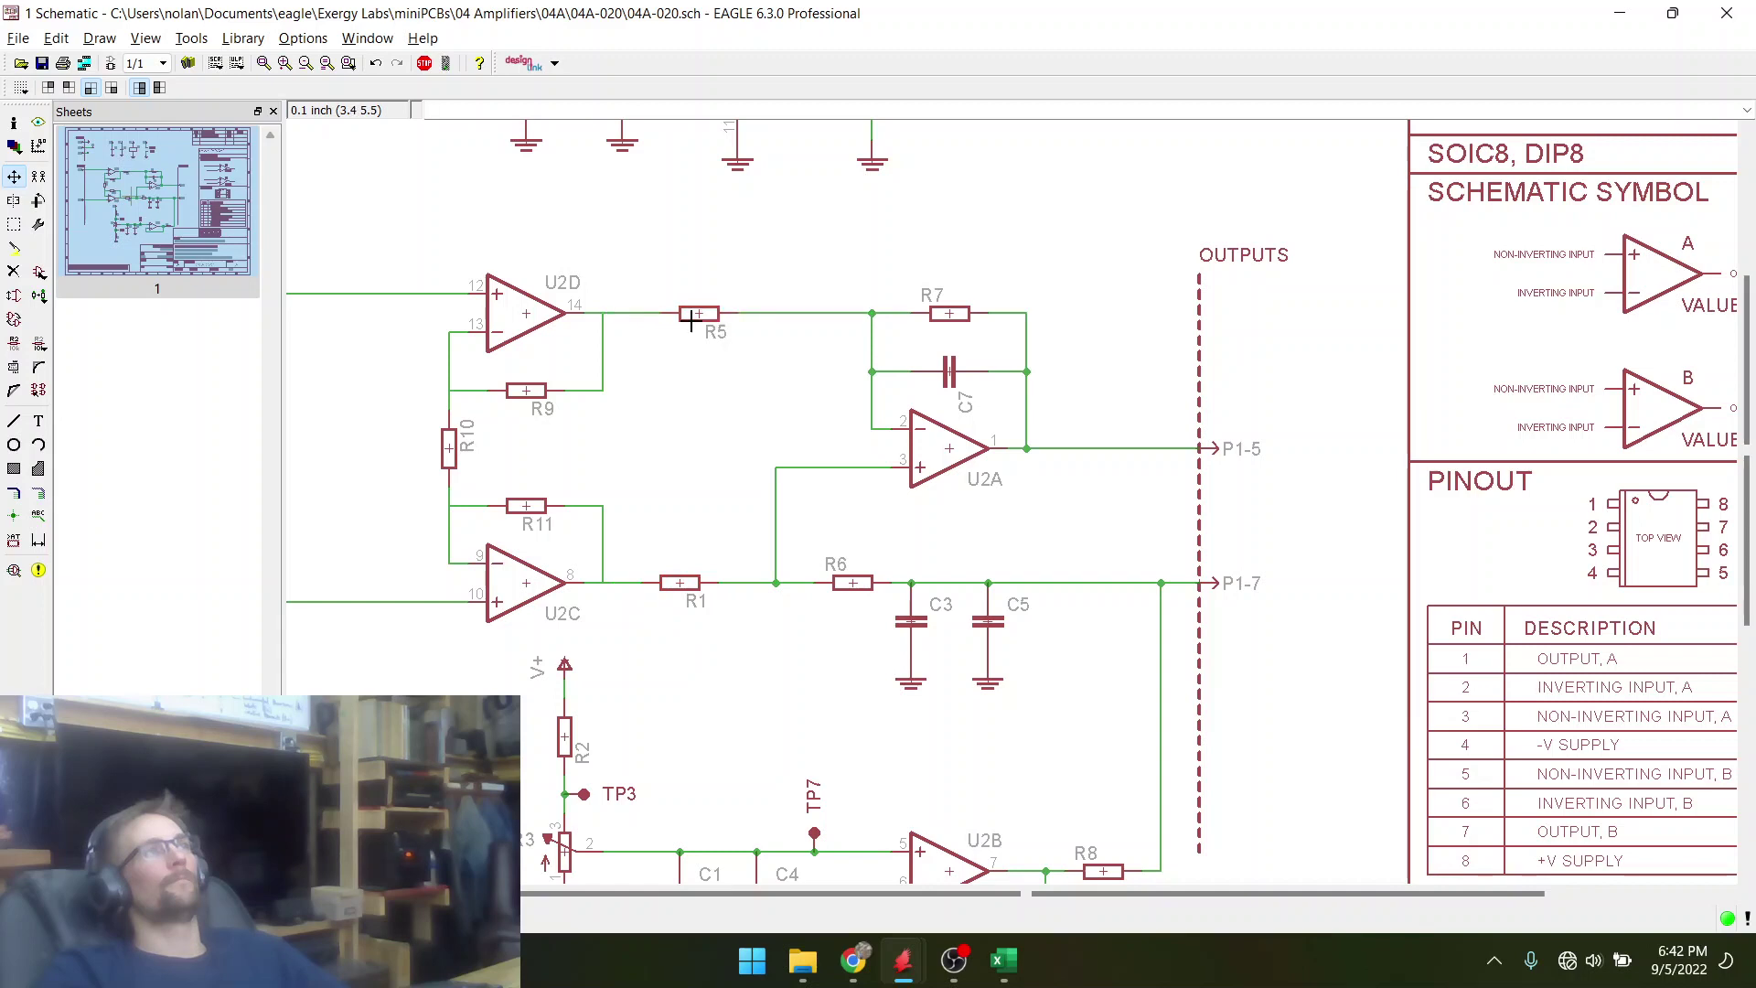
click(695, 317)
click(682, 315)
- Place junctions at the U2D and U2C outputs and at both ends of R10, and save the schematic
click(13, 515)
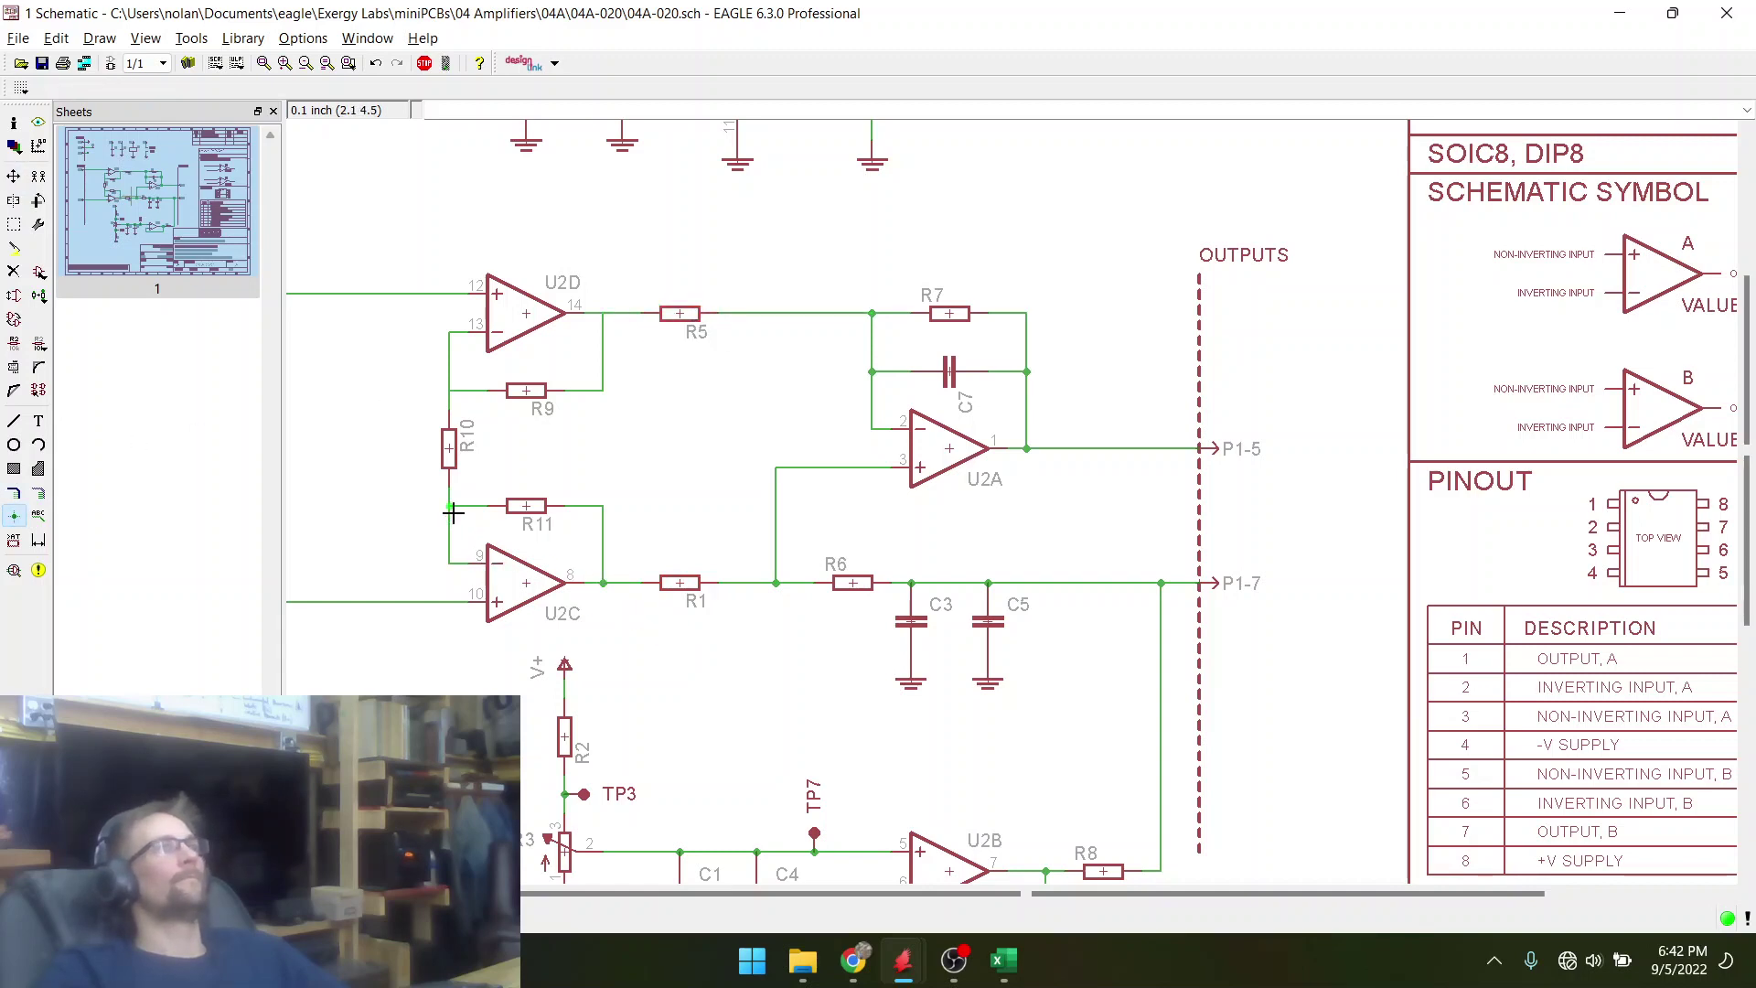
click(606, 312)
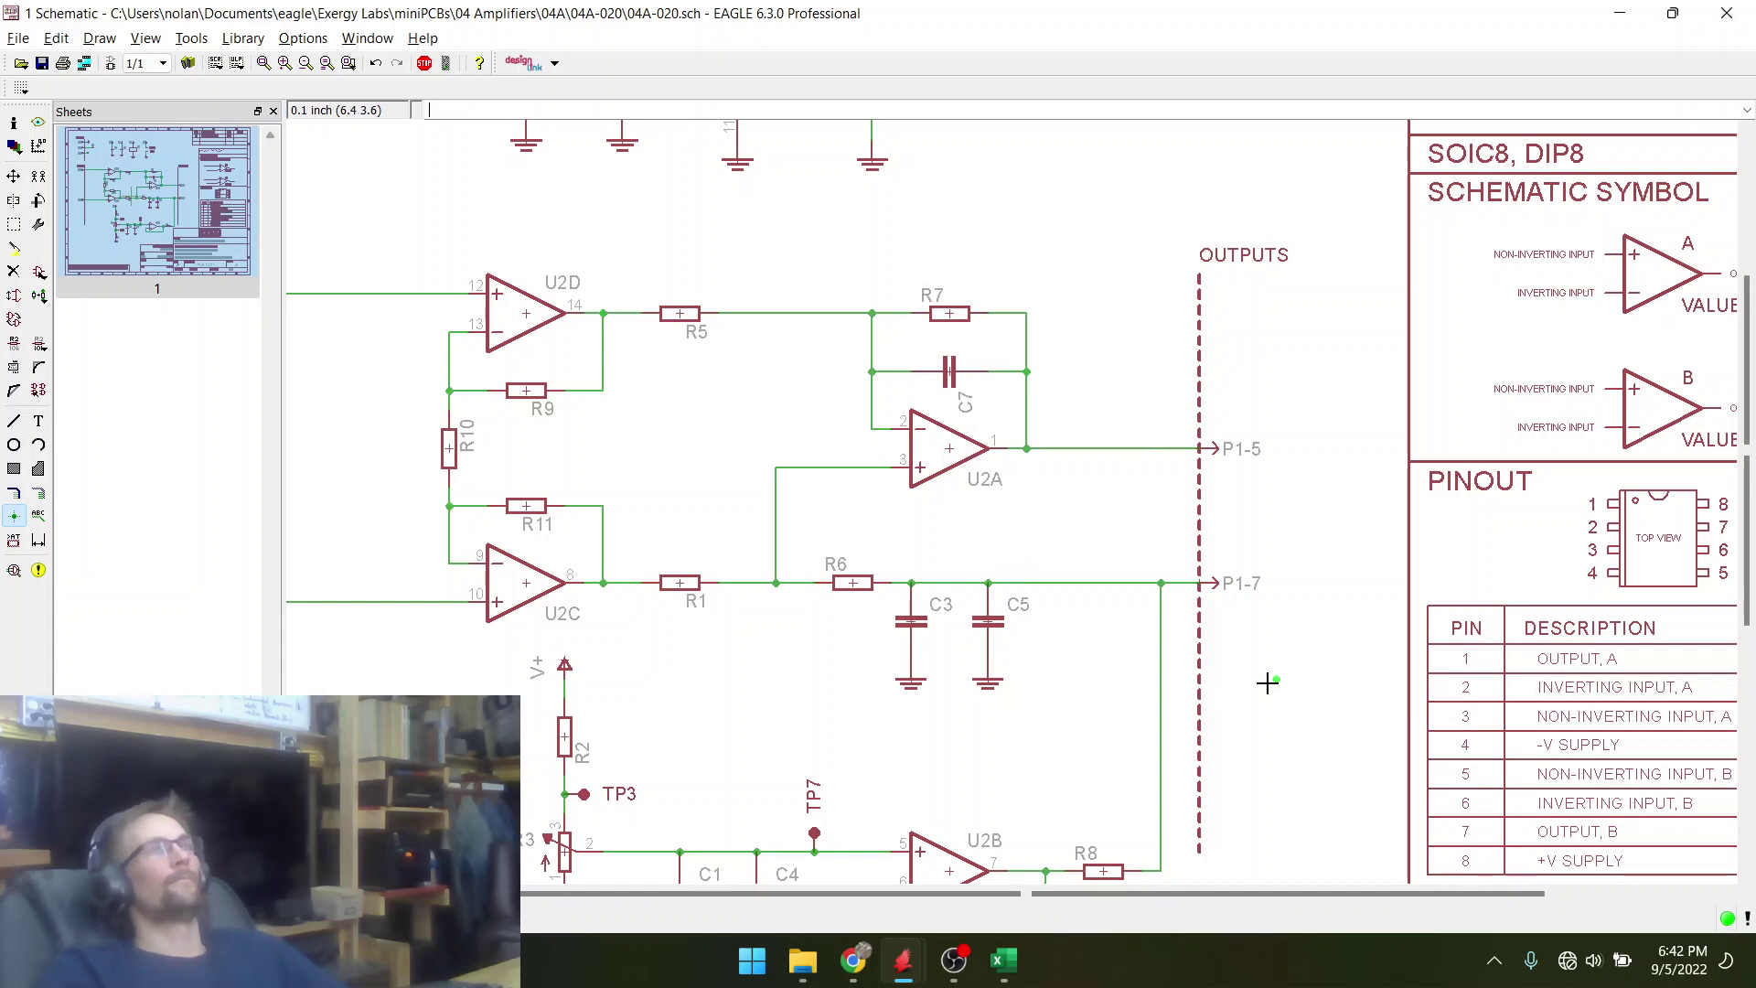
scroll(1267, 682, down, 4)
scroll(1061, 513, up, 3)
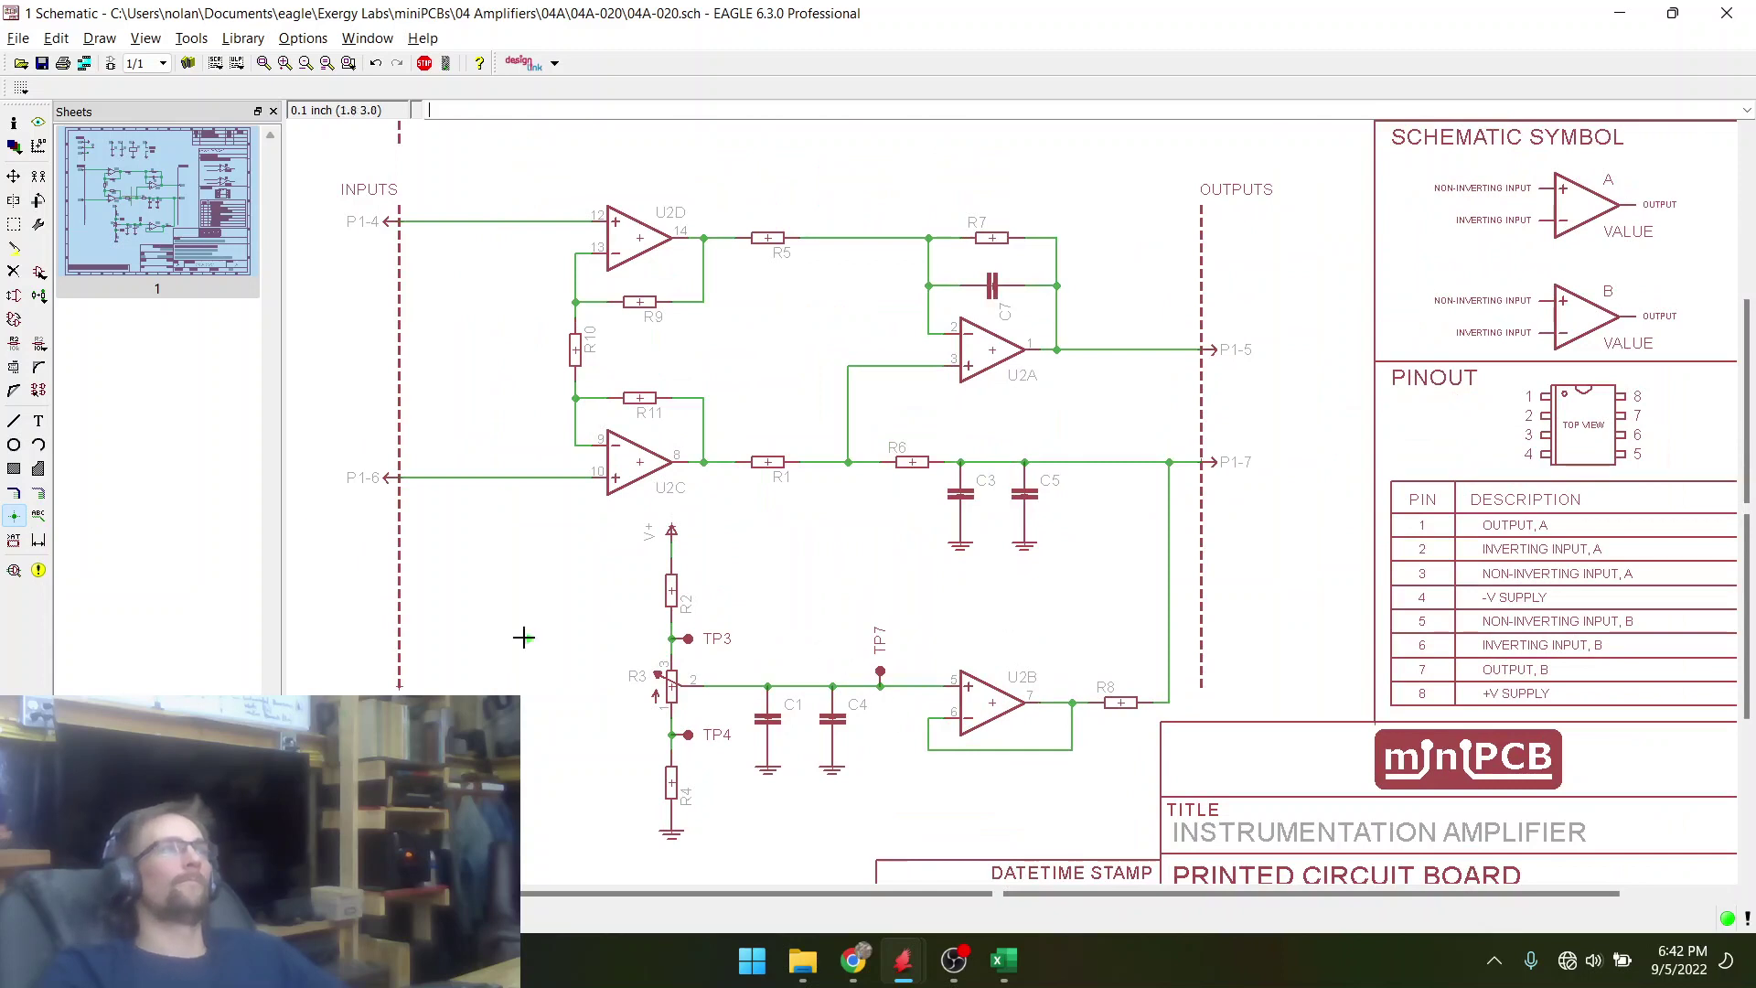
click(41, 65)
- Compare the schematic with the 3 Op Amp Instrumentation Amplifier reference circuit open in Chrome, then return to EAGLE
scroll(614, 369, up, 2)
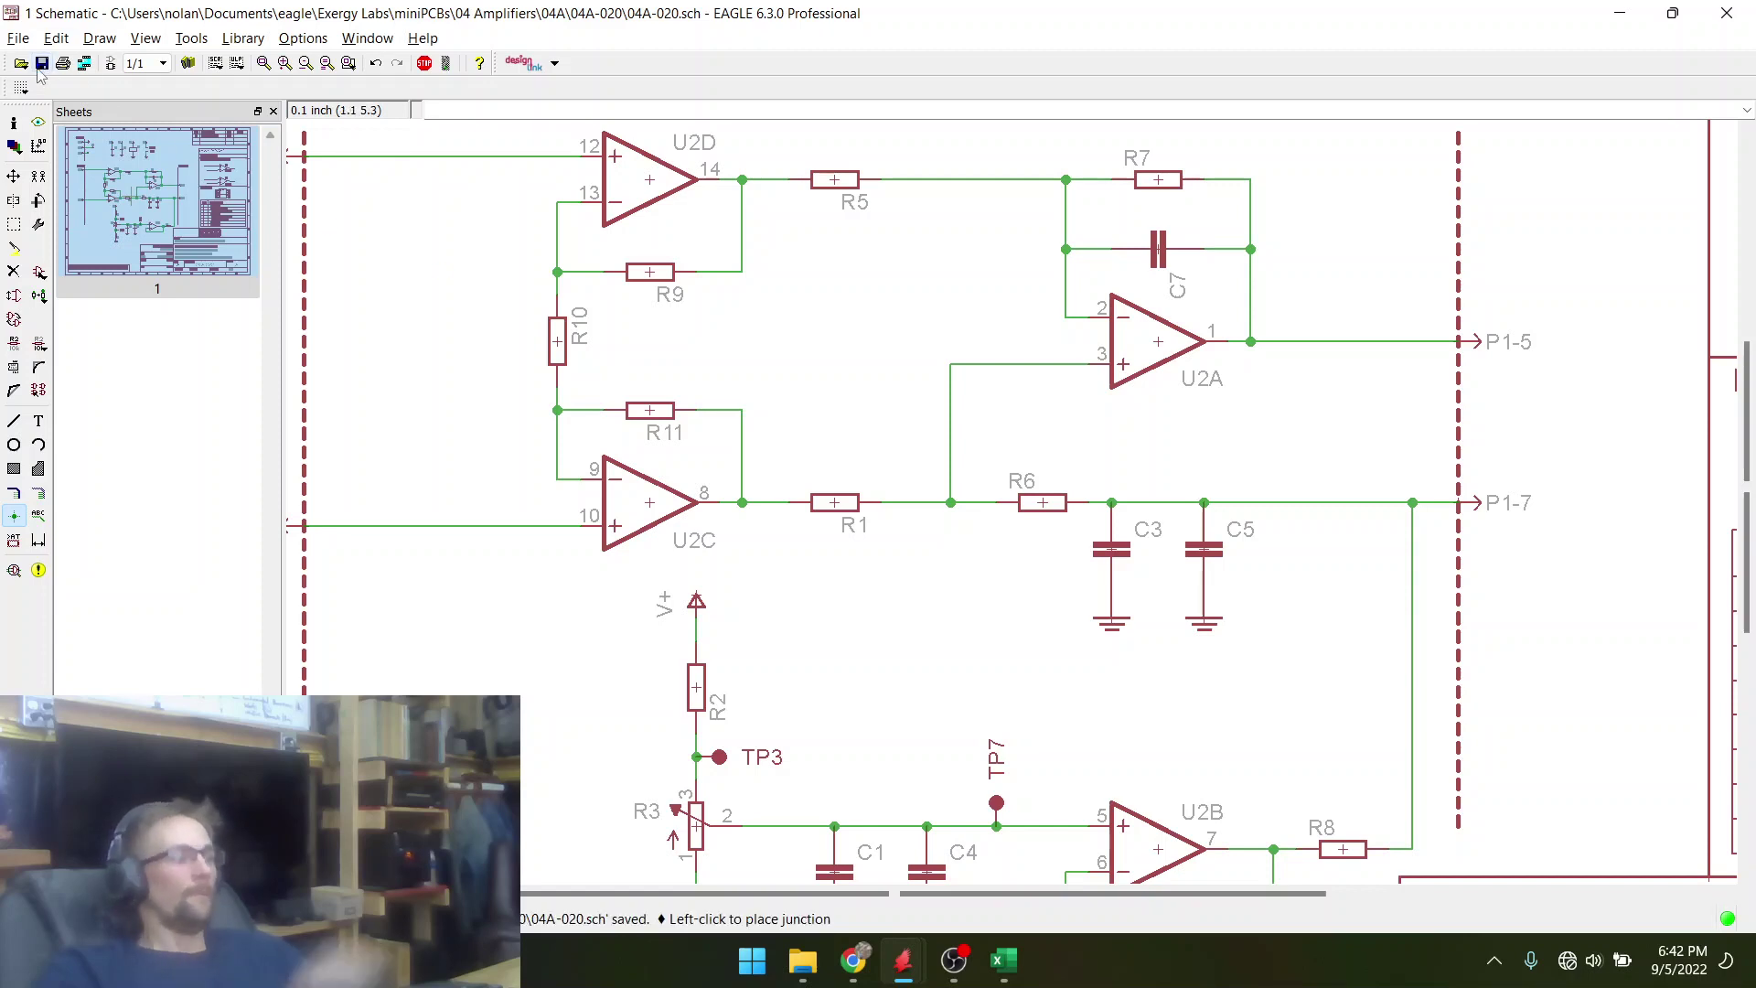
key(alt+Tab)
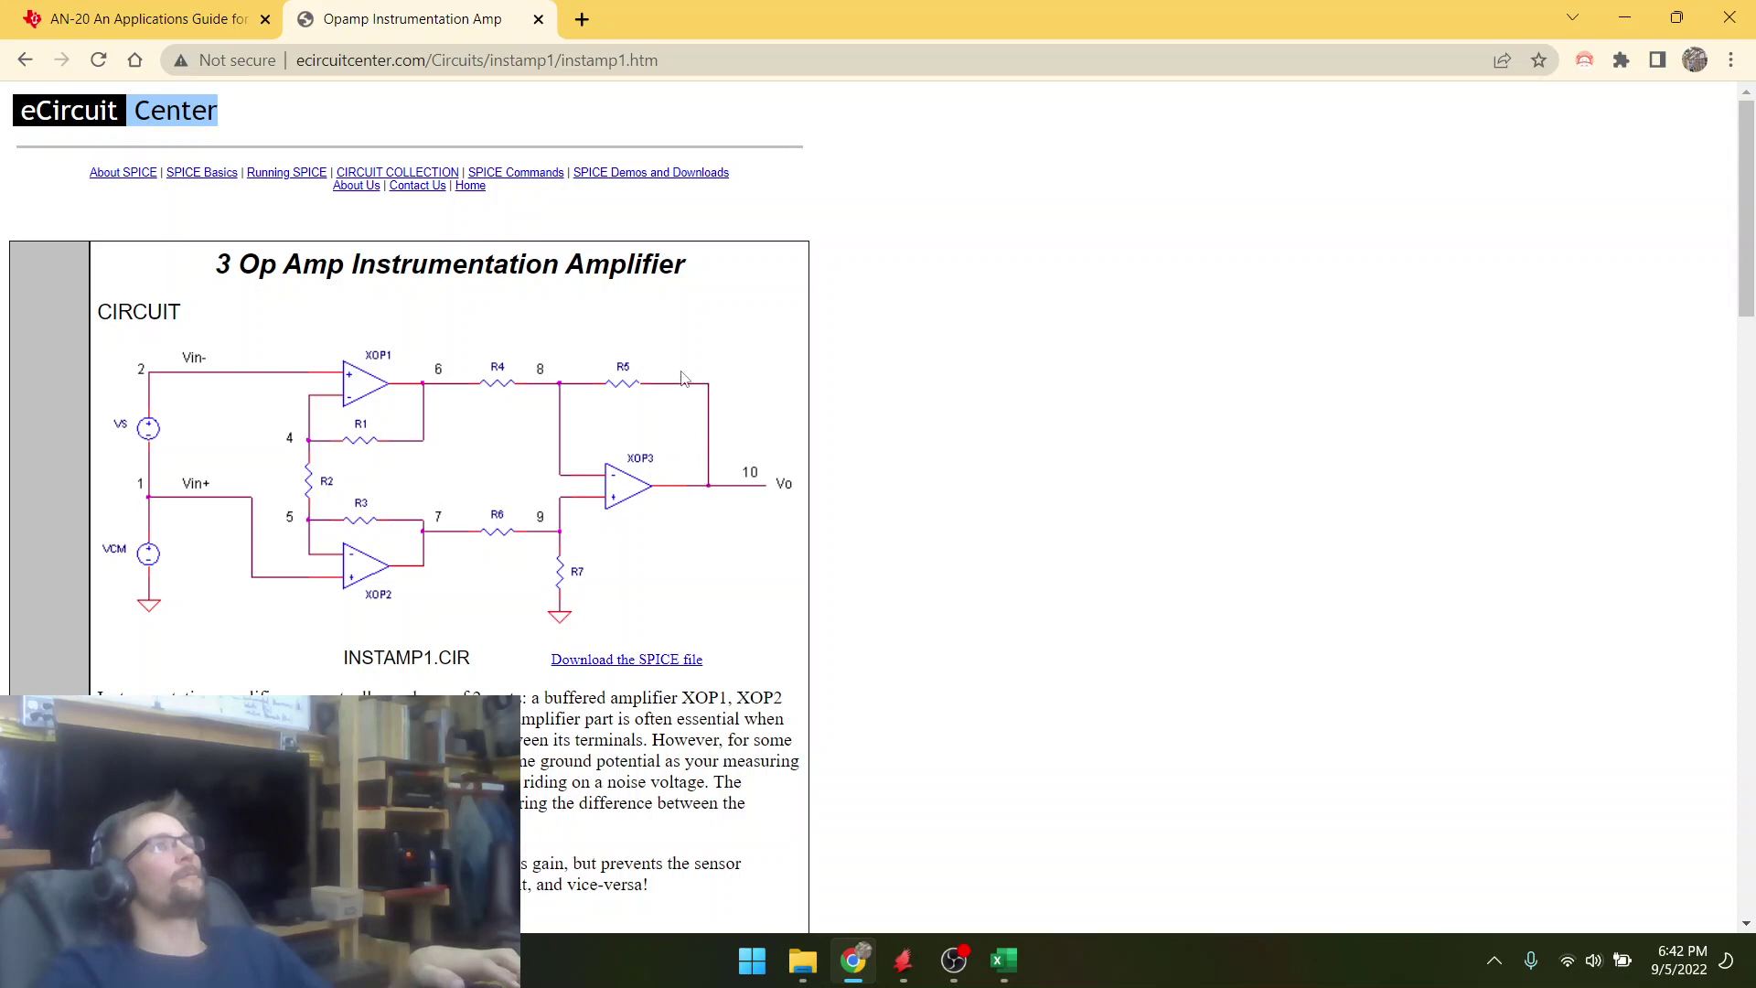
key(alt+Tab)
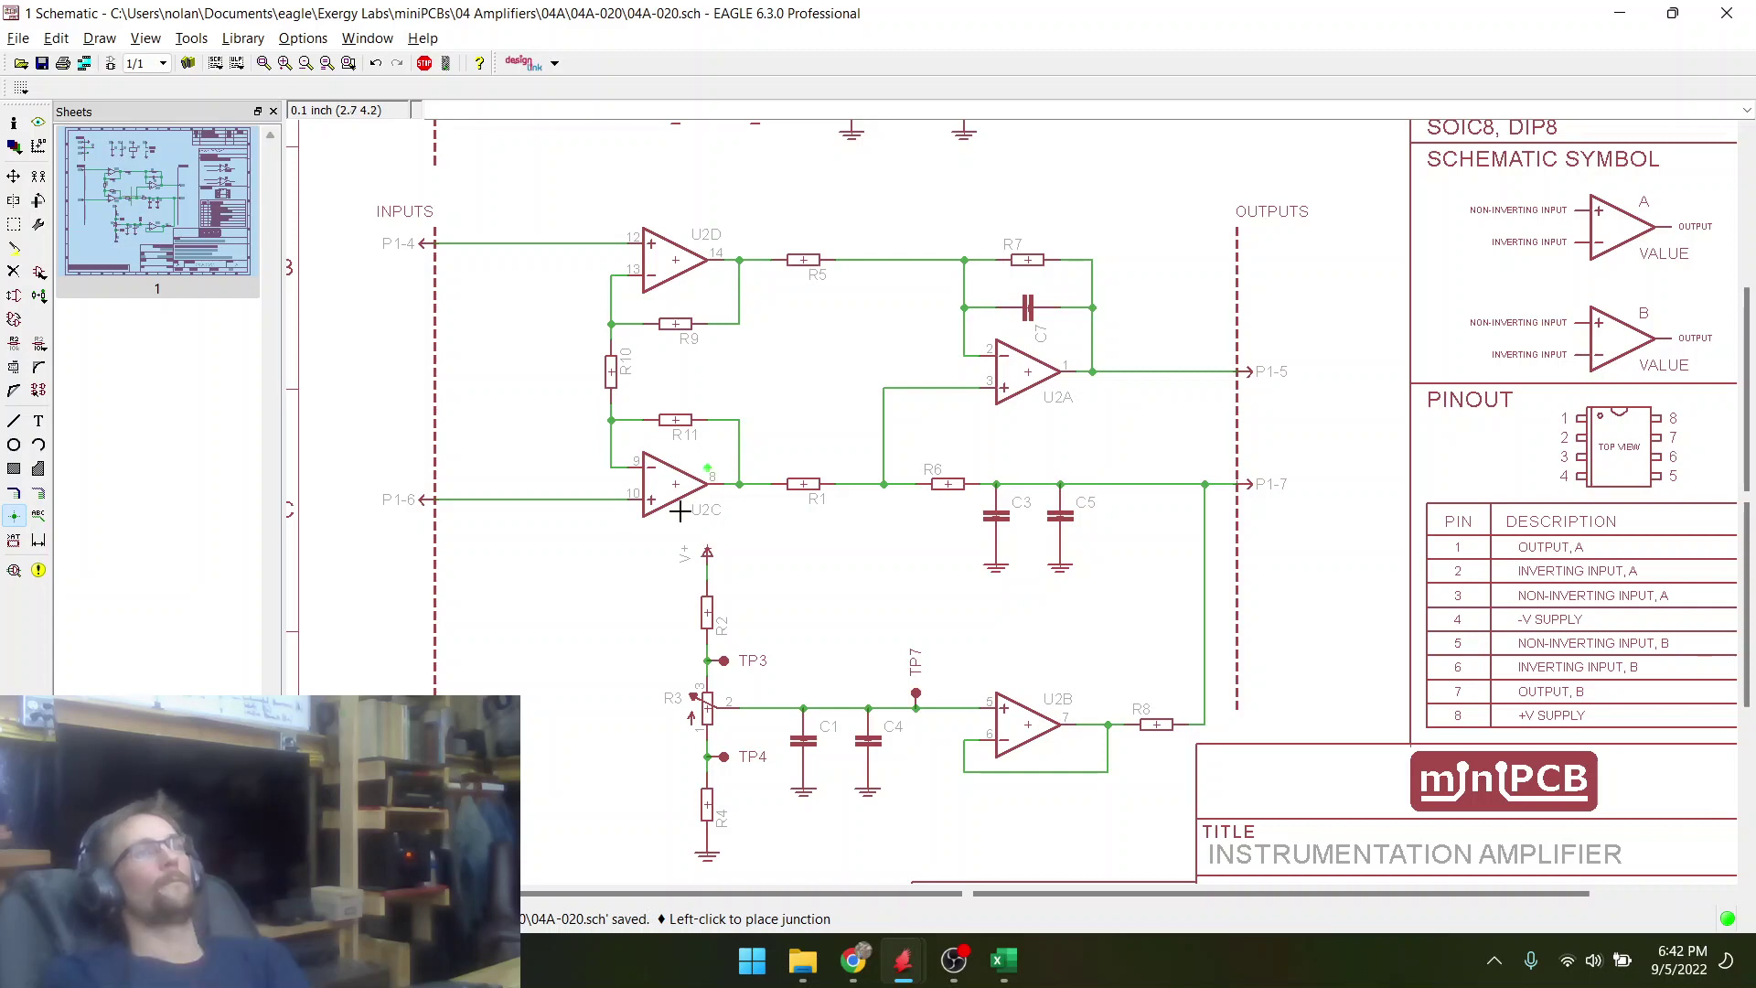
- Delete the DUAL OPAMP symbol and pinout reference block above the title block
scroll(828, 640, down, 2)
scroll(967, 600, down, 1)
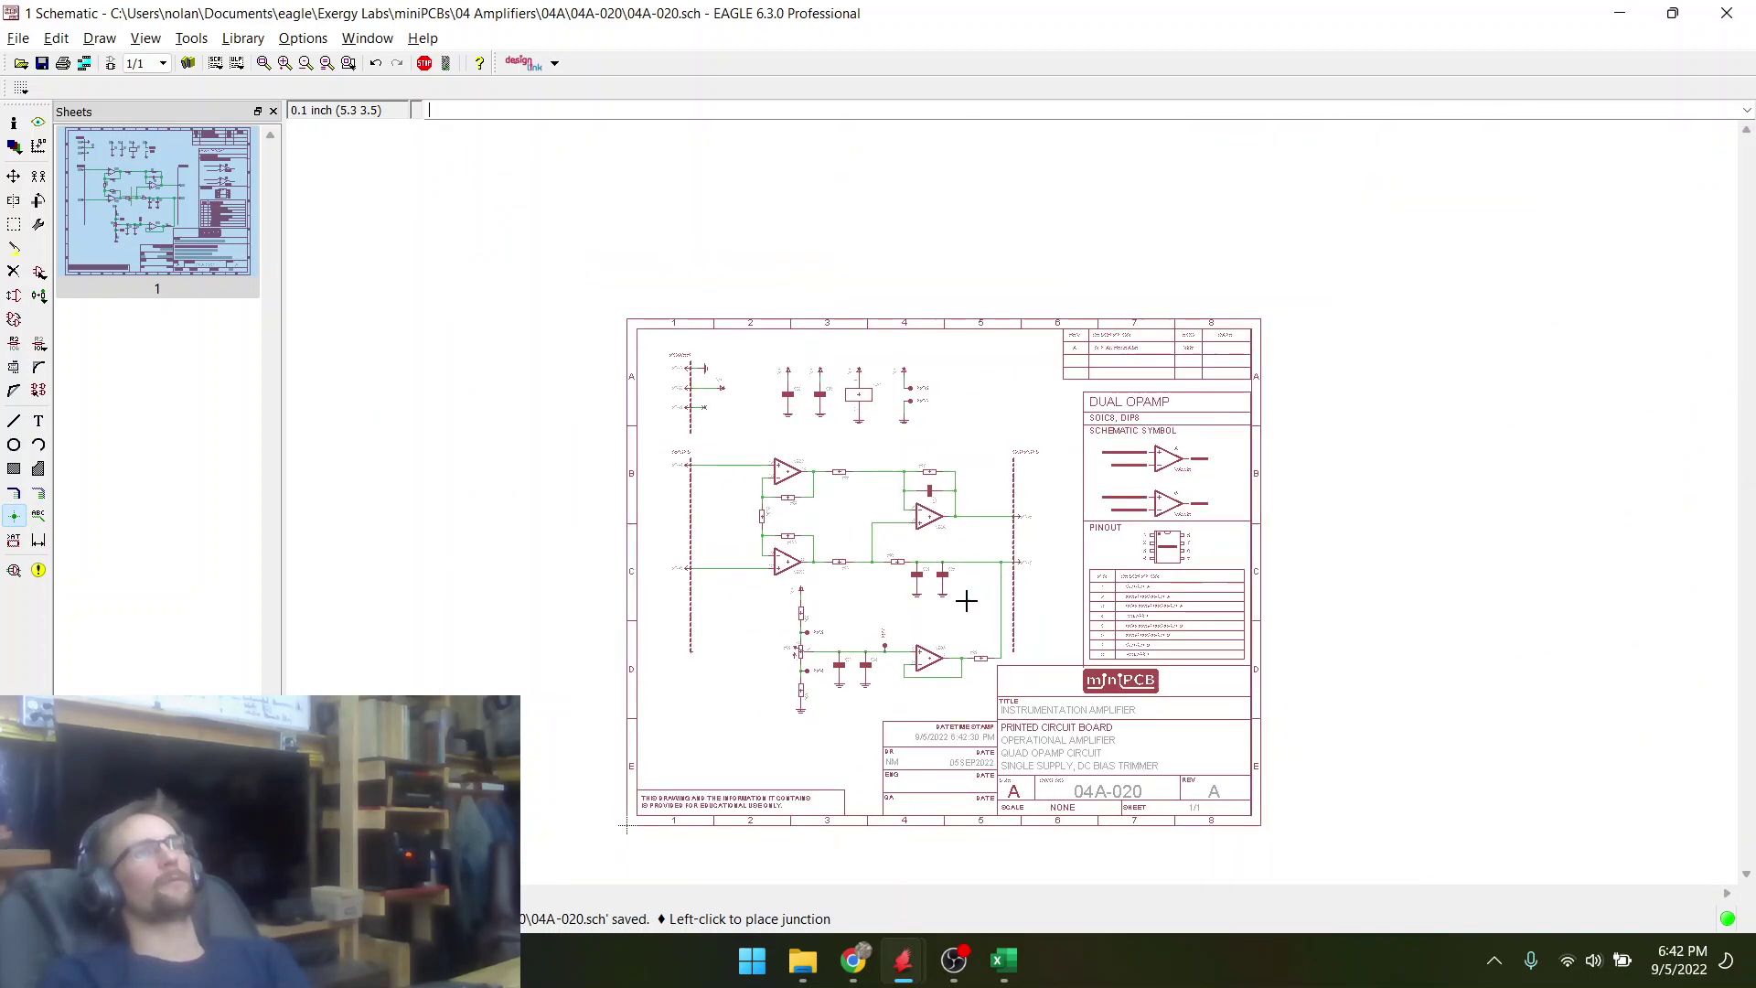
click(14, 272)
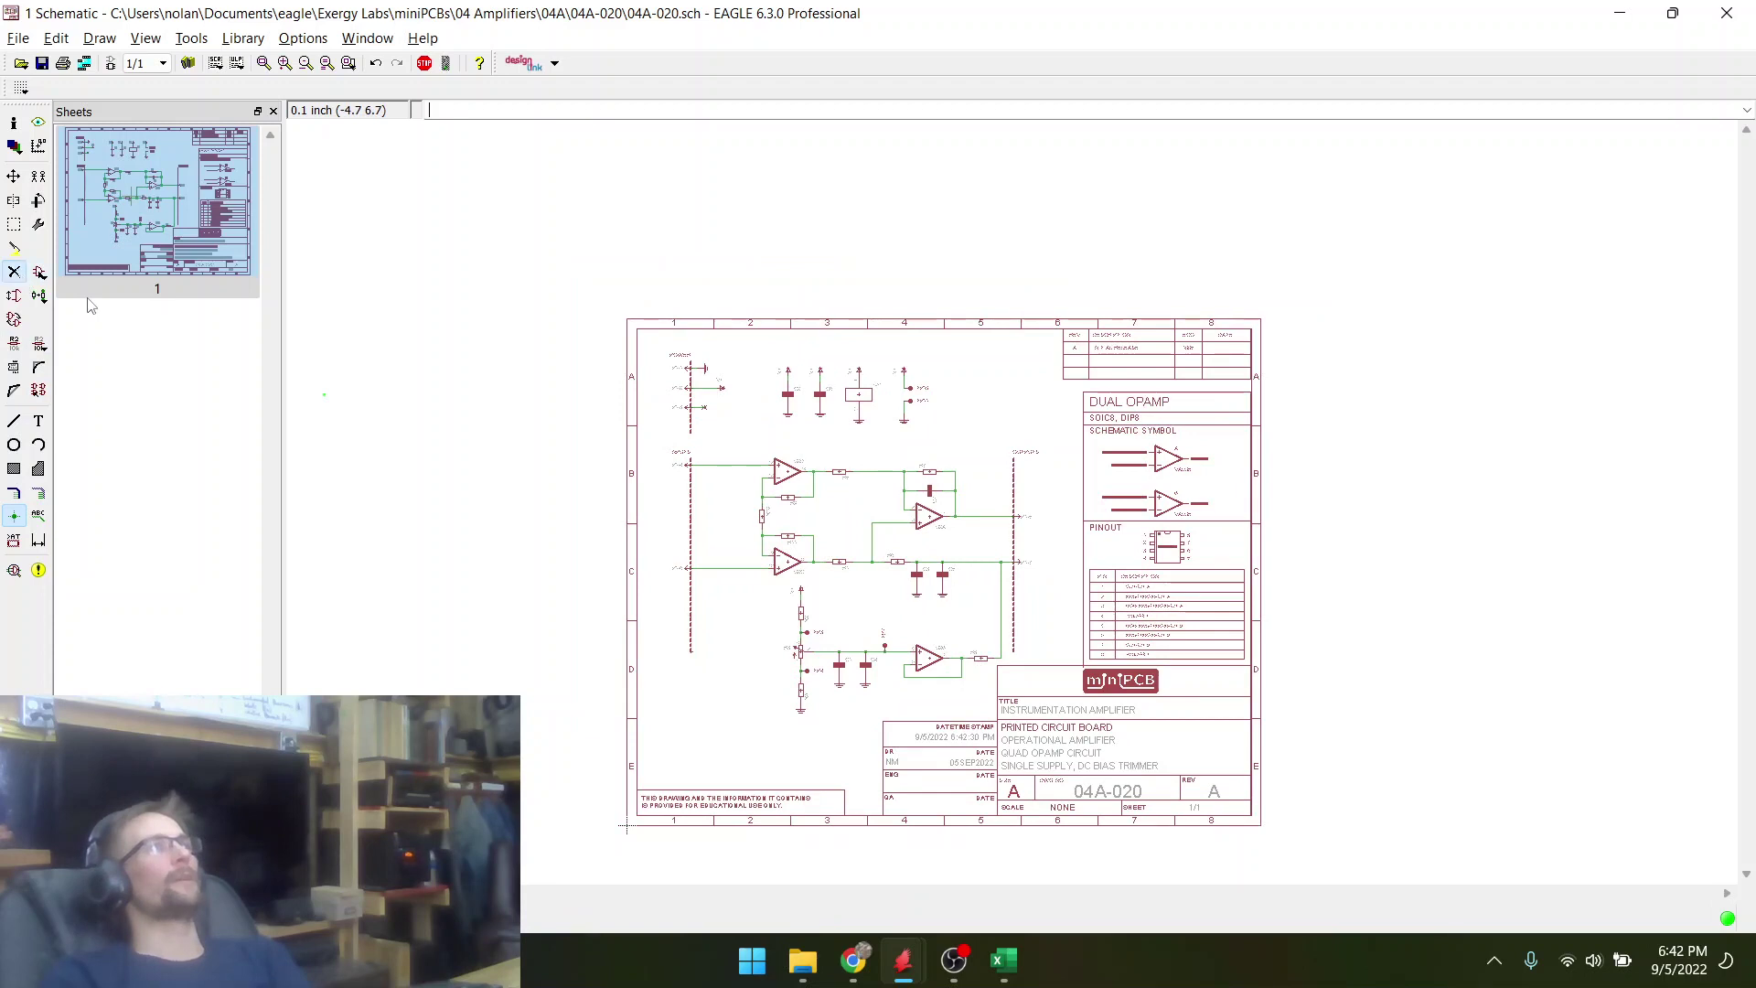
click(1088, 660)
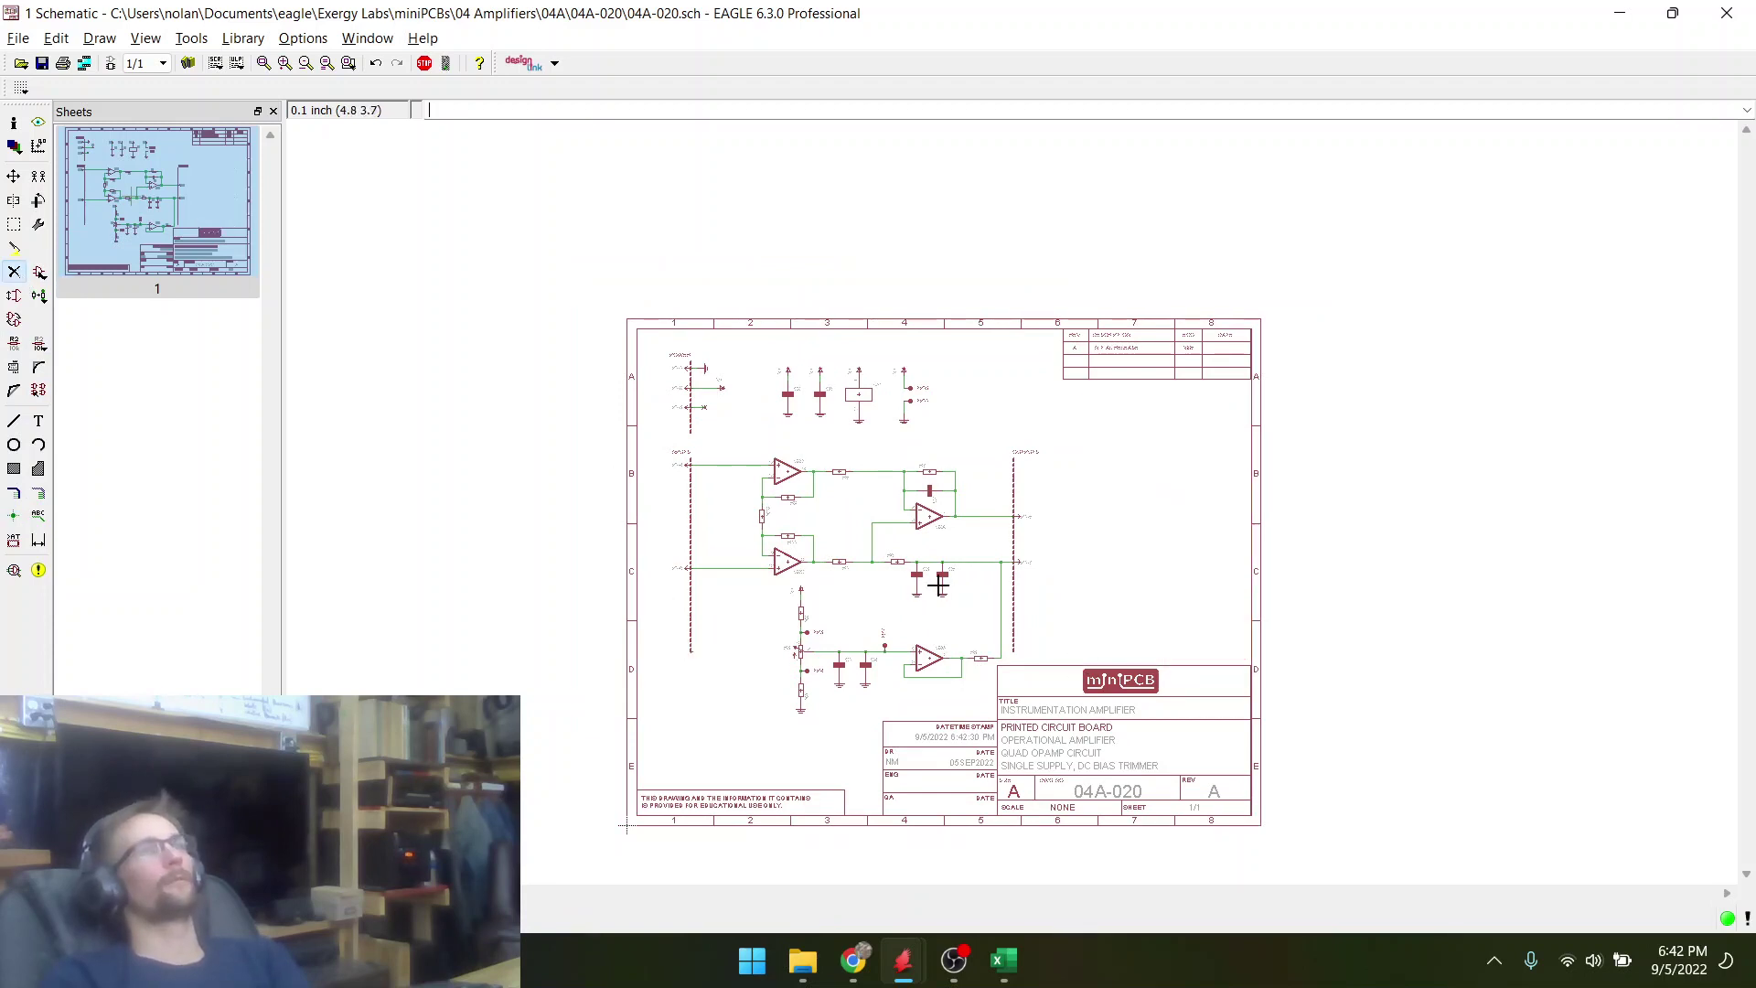
scroll(1026, 535, up, 3)
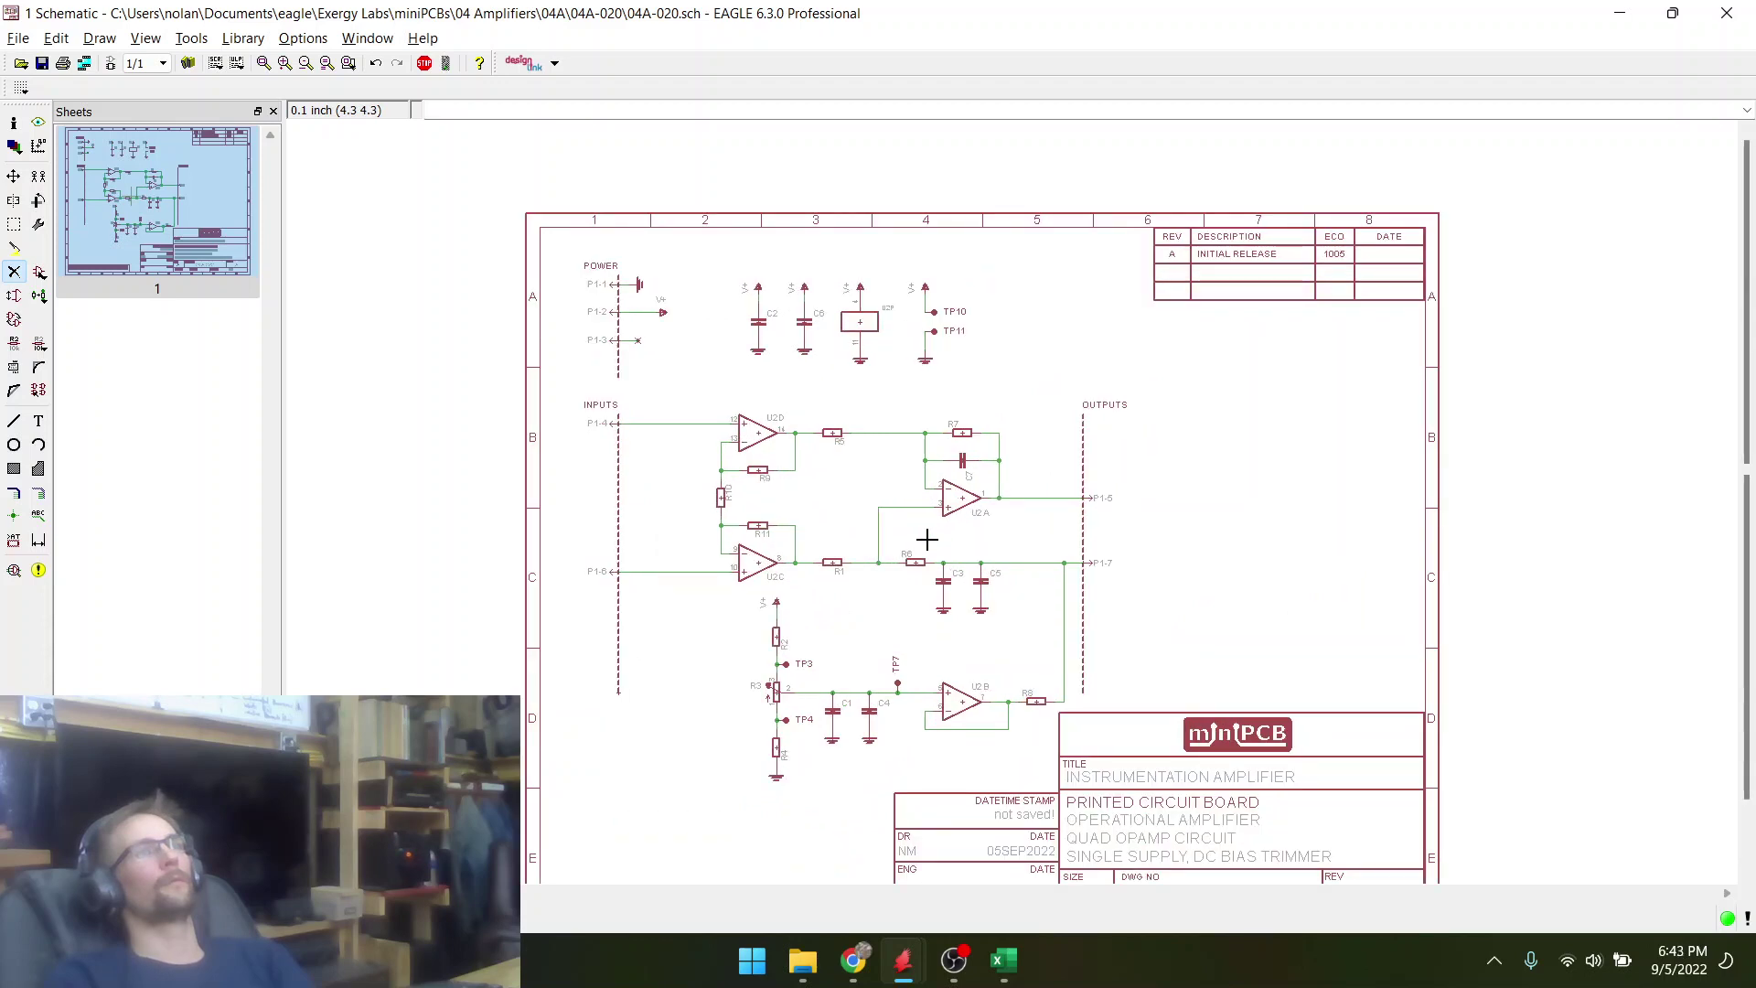
right_click(632, 697)
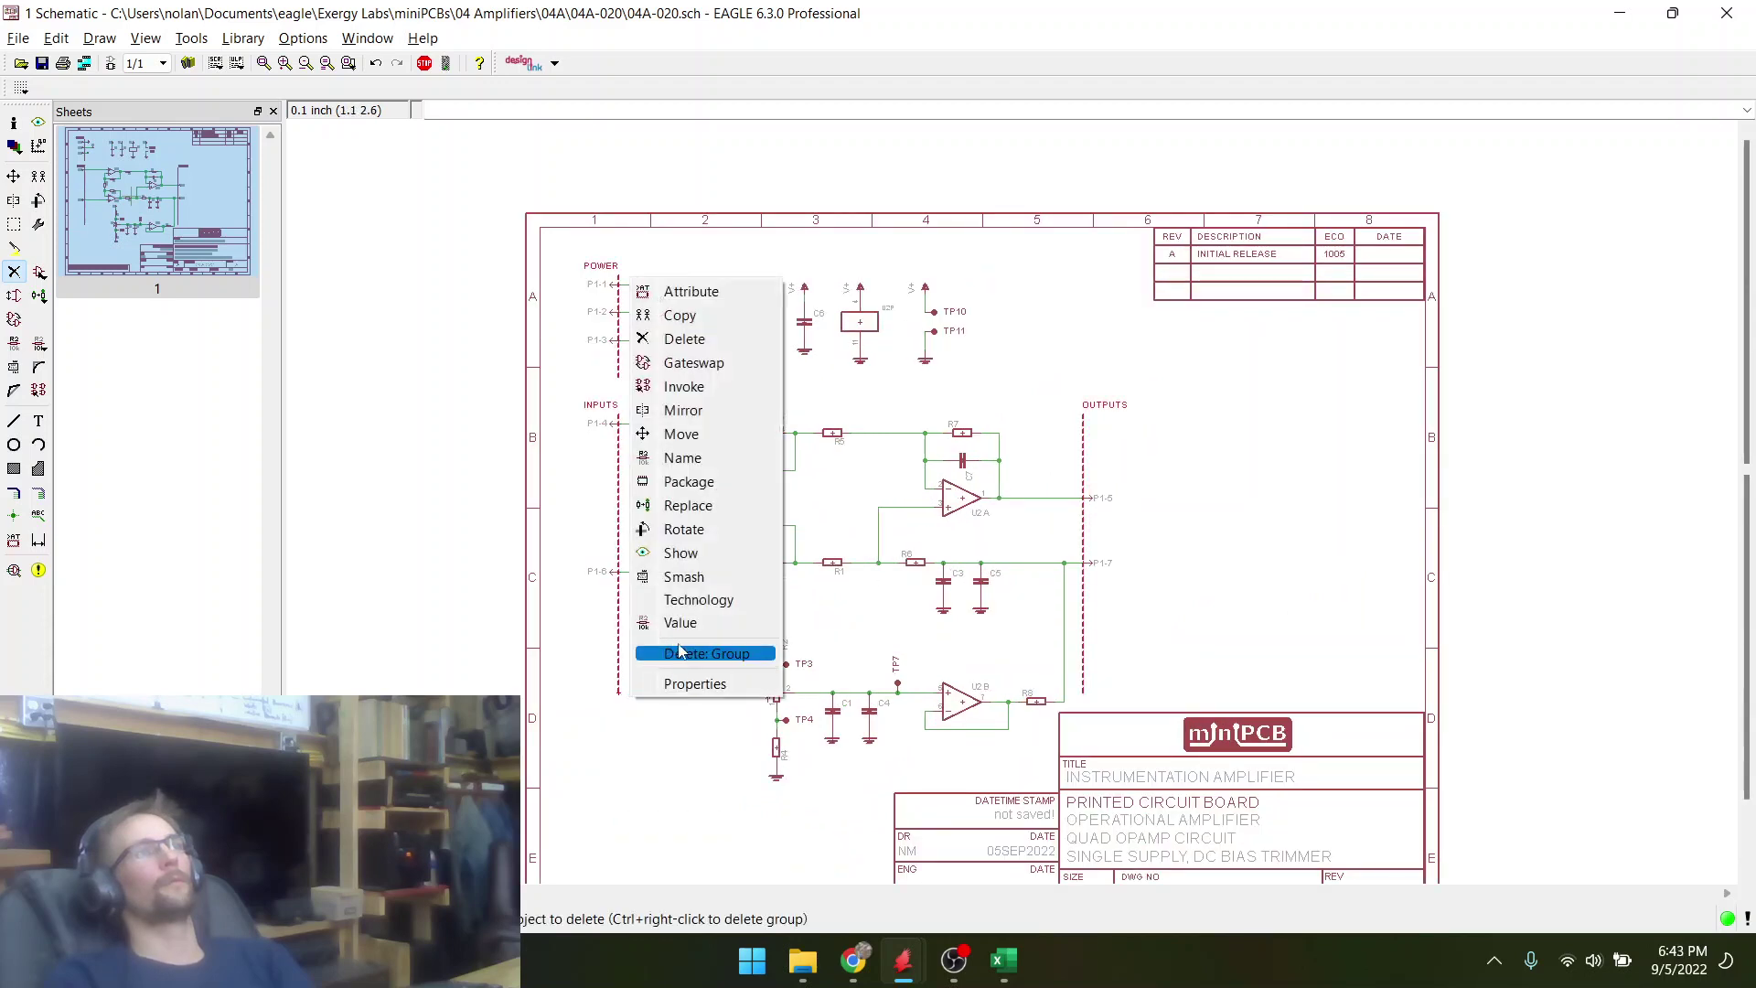
click(673, 387)
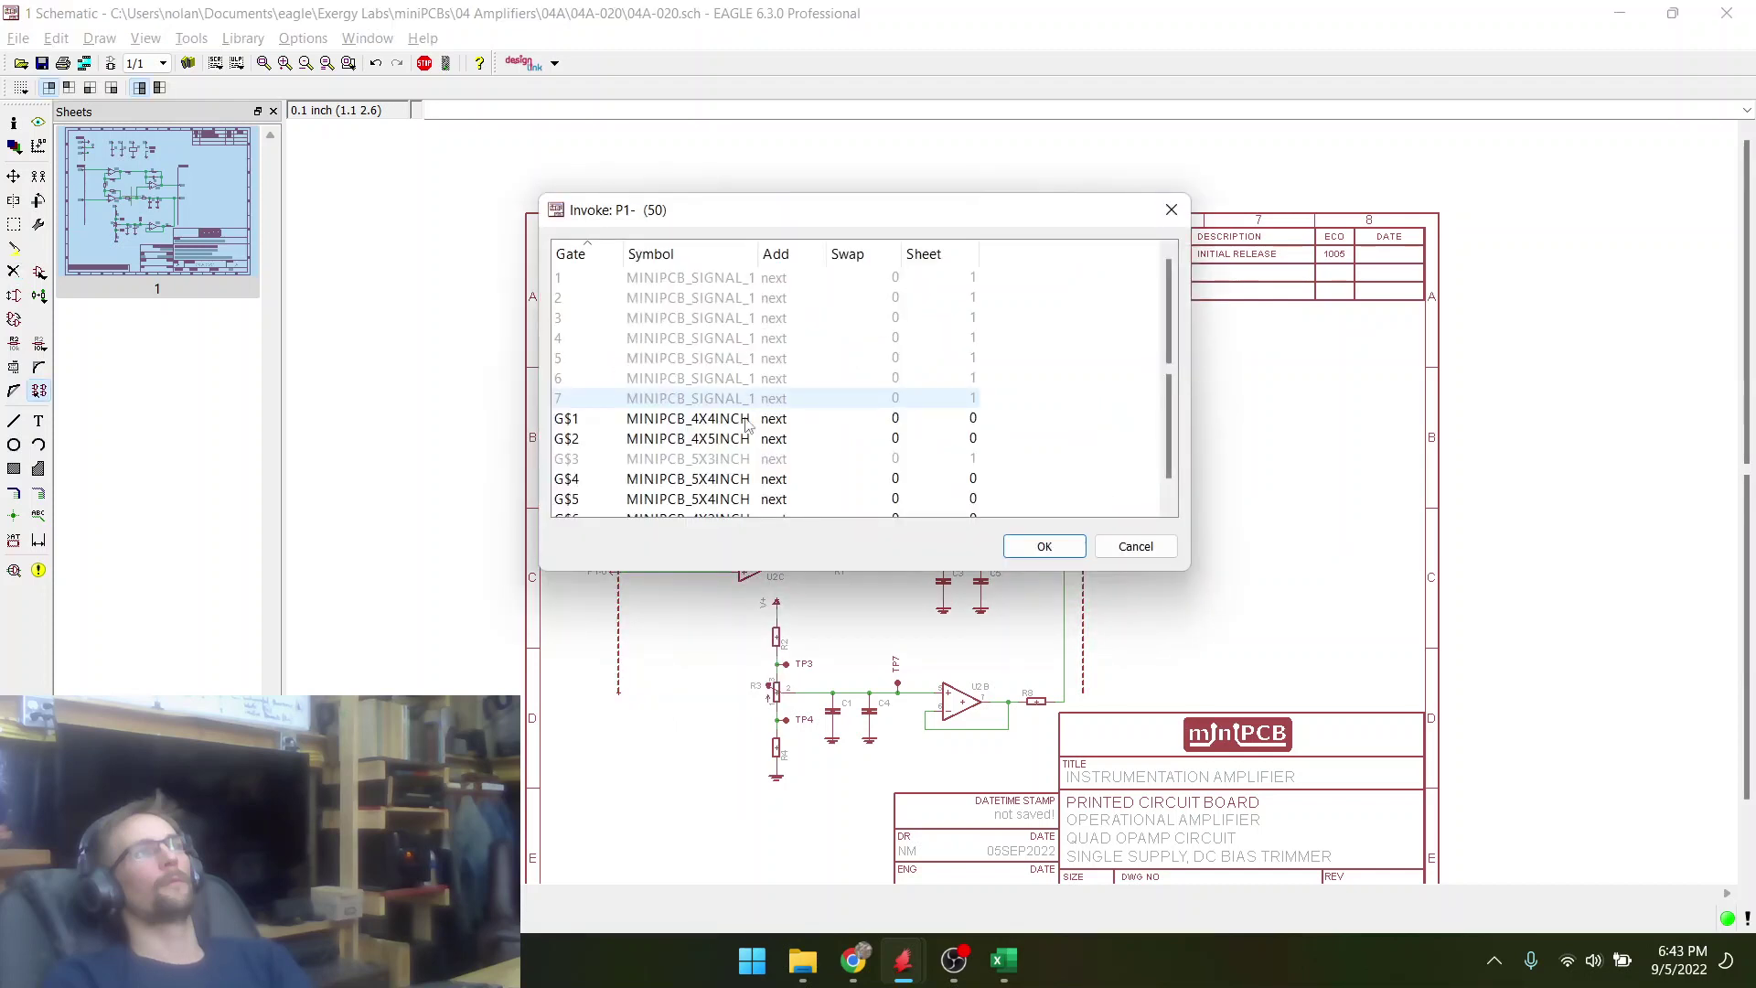
scroll(816, 415, down, 1)
click(743, 459)
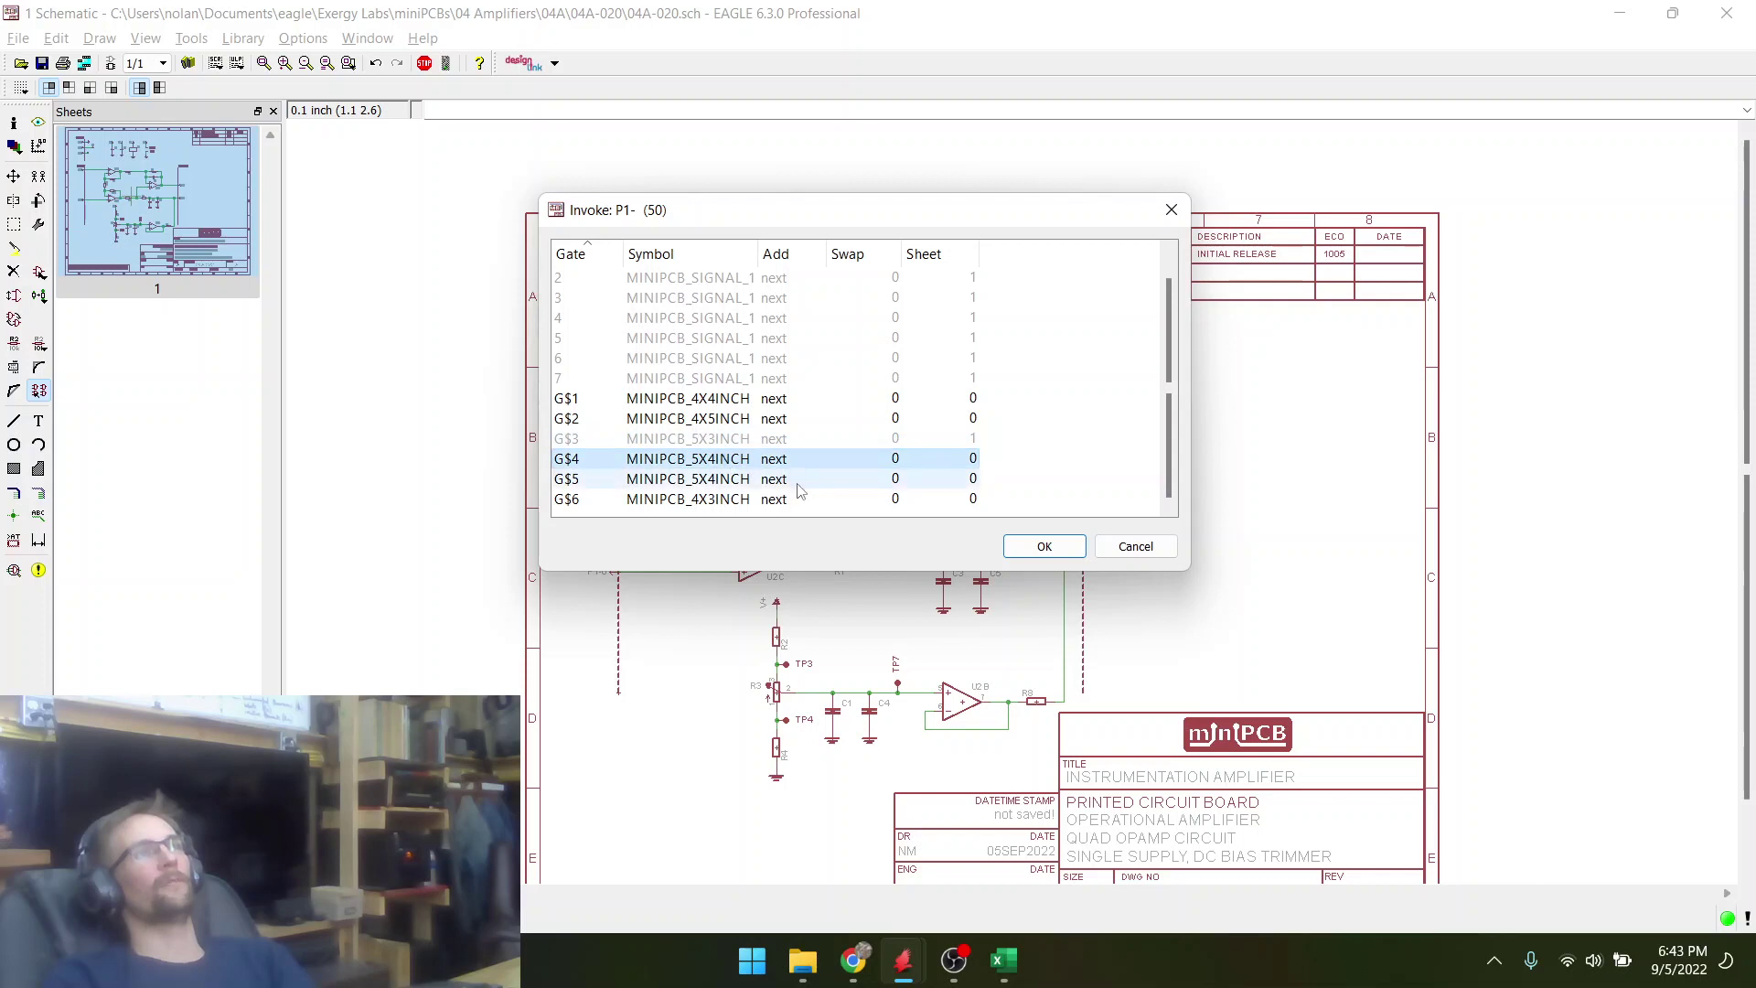
click(1022, 547)
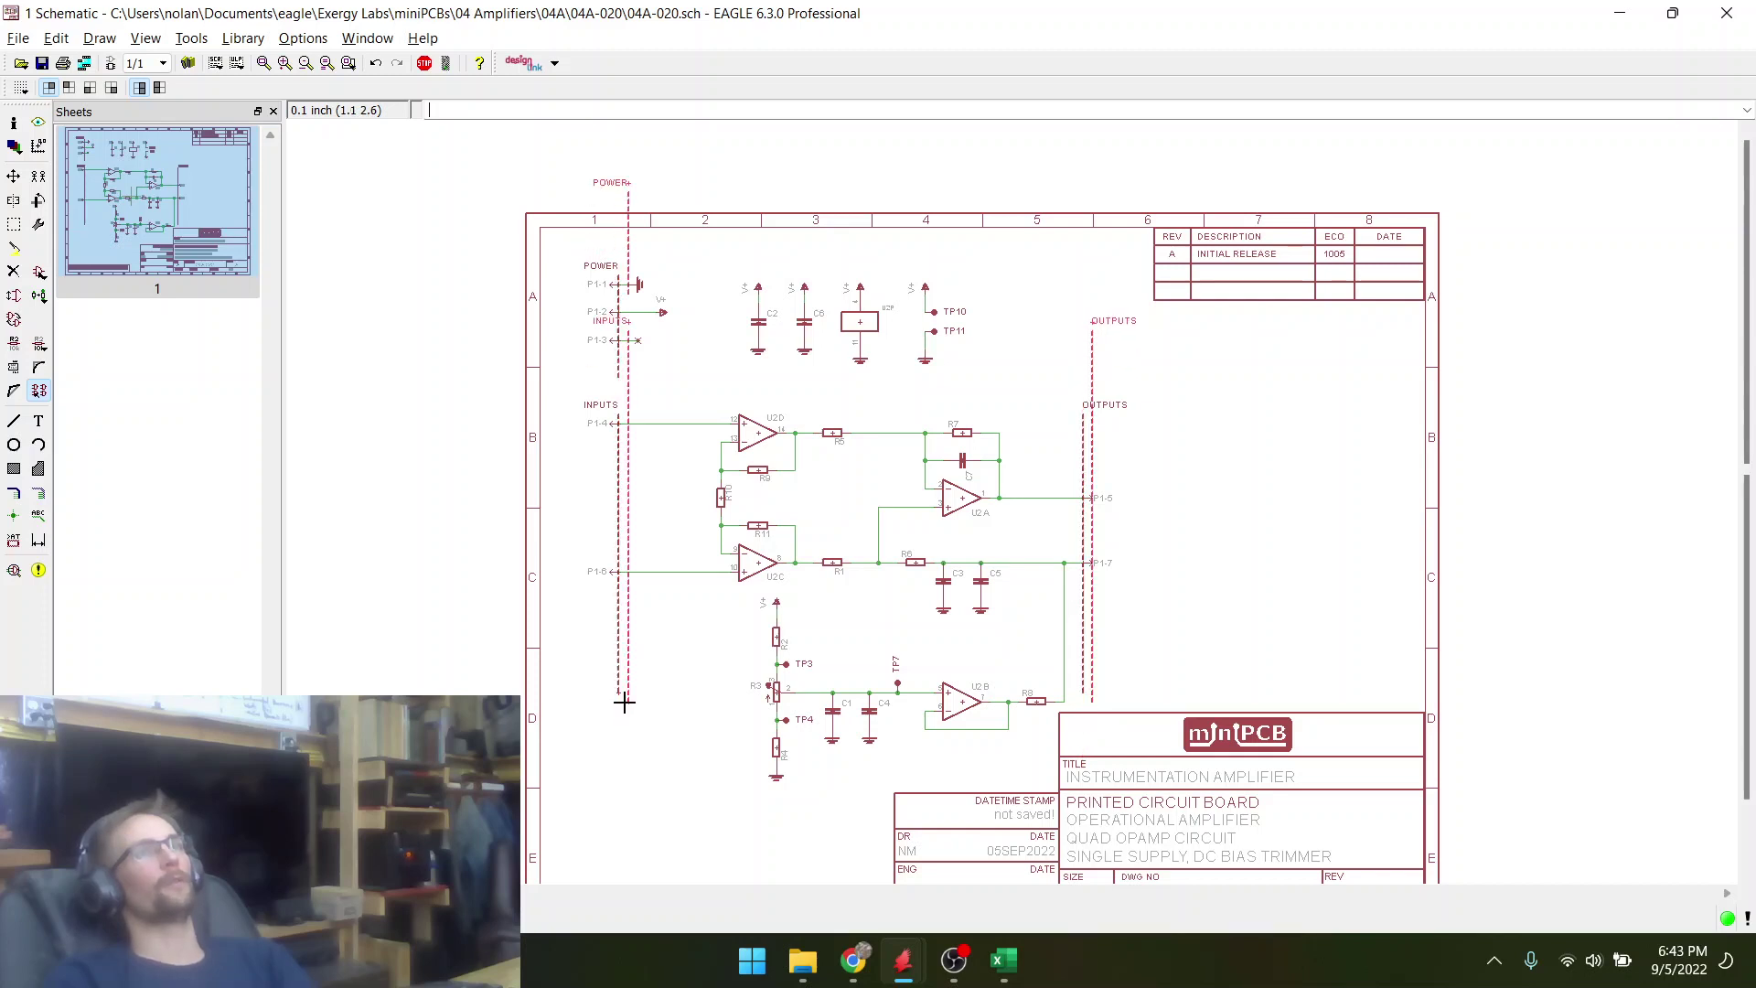
key(Escape)
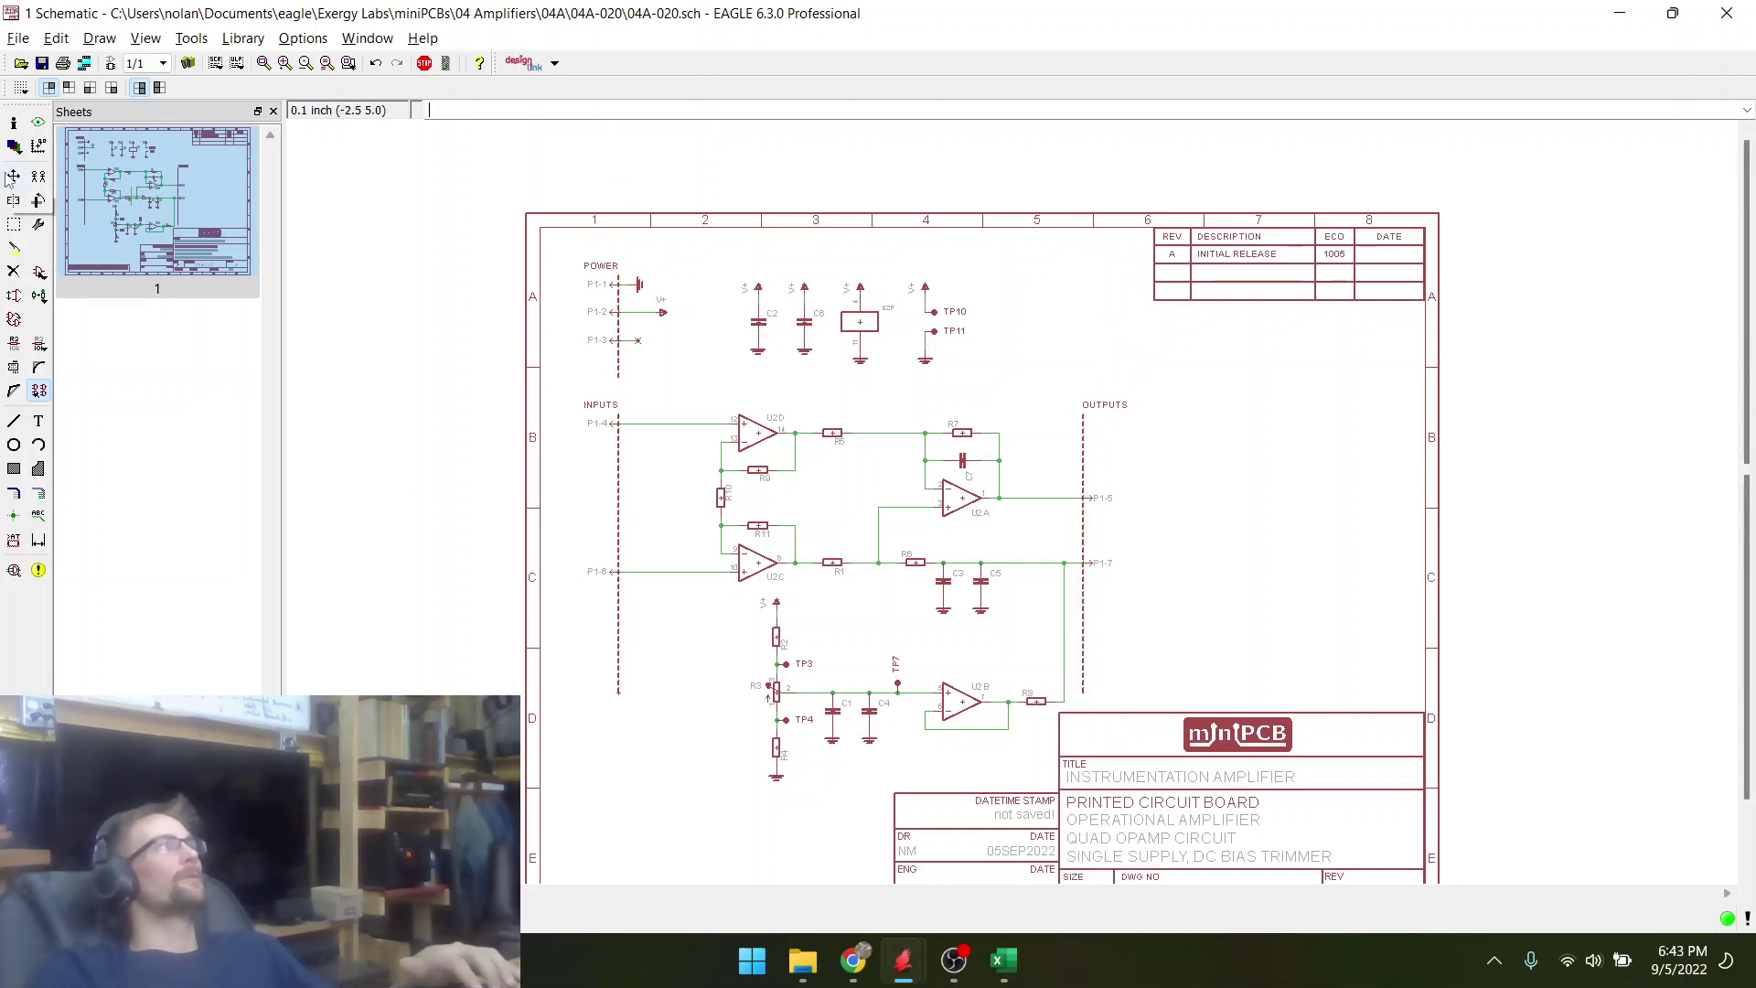
- Move the R2/R3/R4 bias divider, C1, C4 and TP7 about 0.7 inch left and 1.3 inch down
click(13, 224)
drag(736, 588, 923, 804)
right_click(853, 703)
click(896, 655)
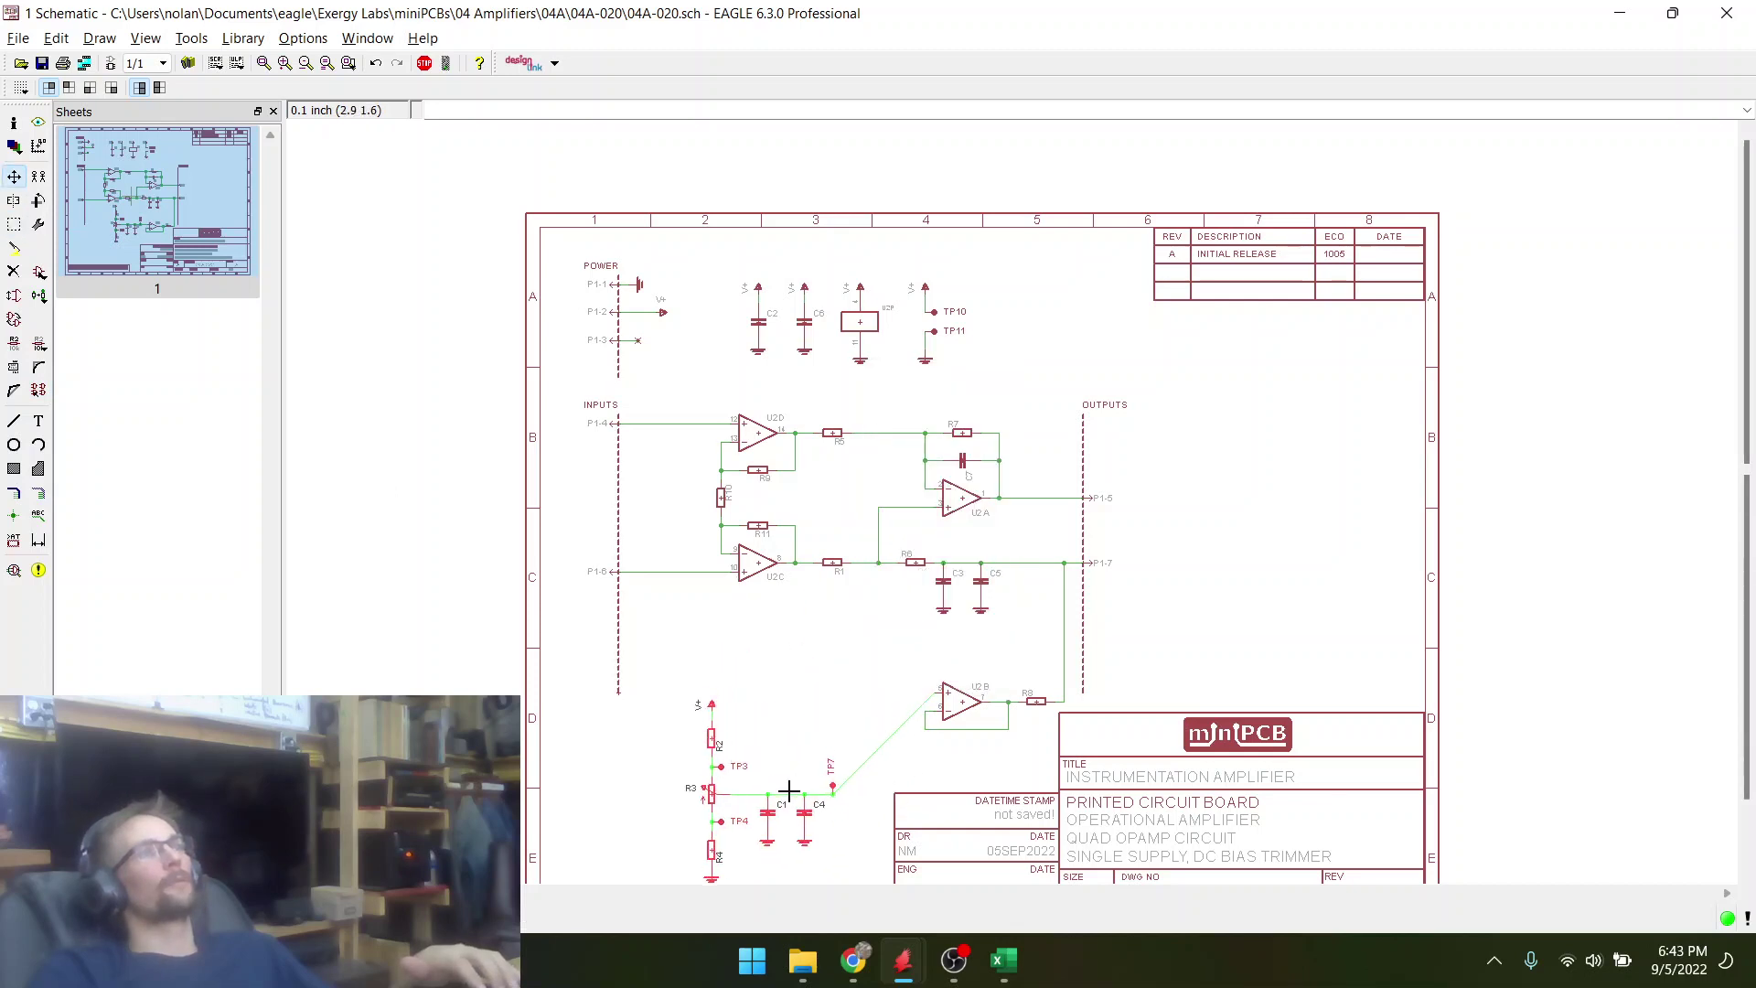
click(790, 812)
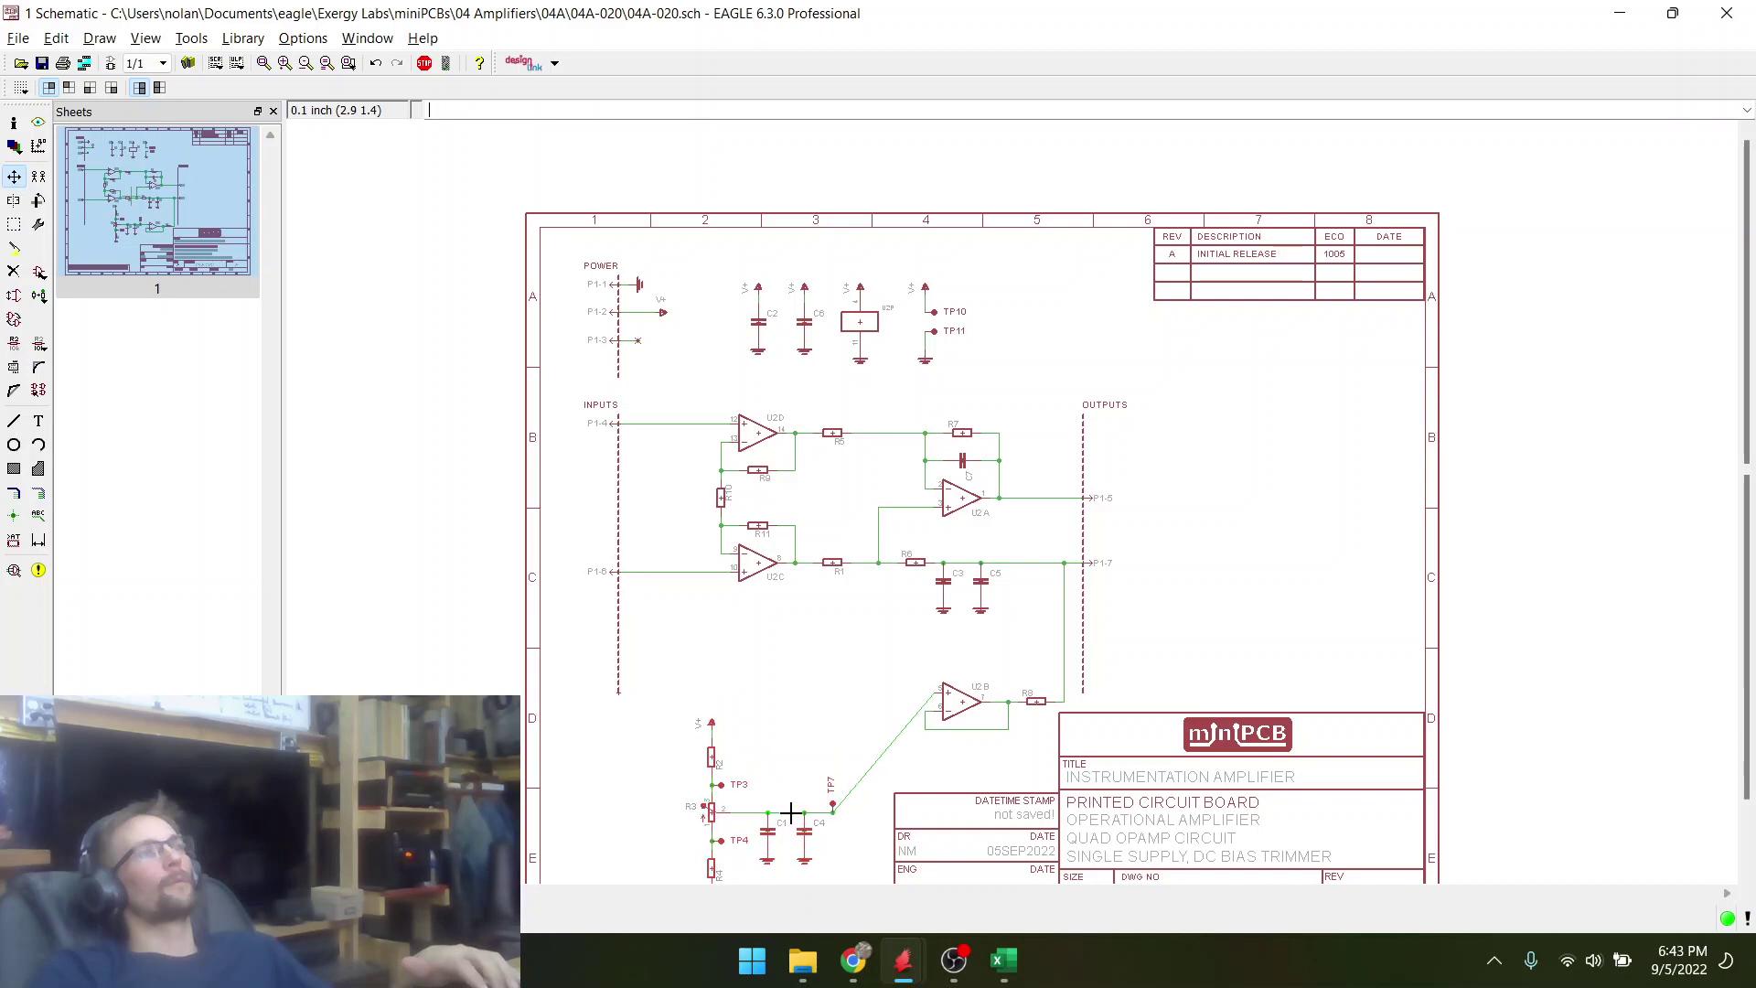
scroll(988, 592, down, 1)
scroll(1032, 629, up, 3)
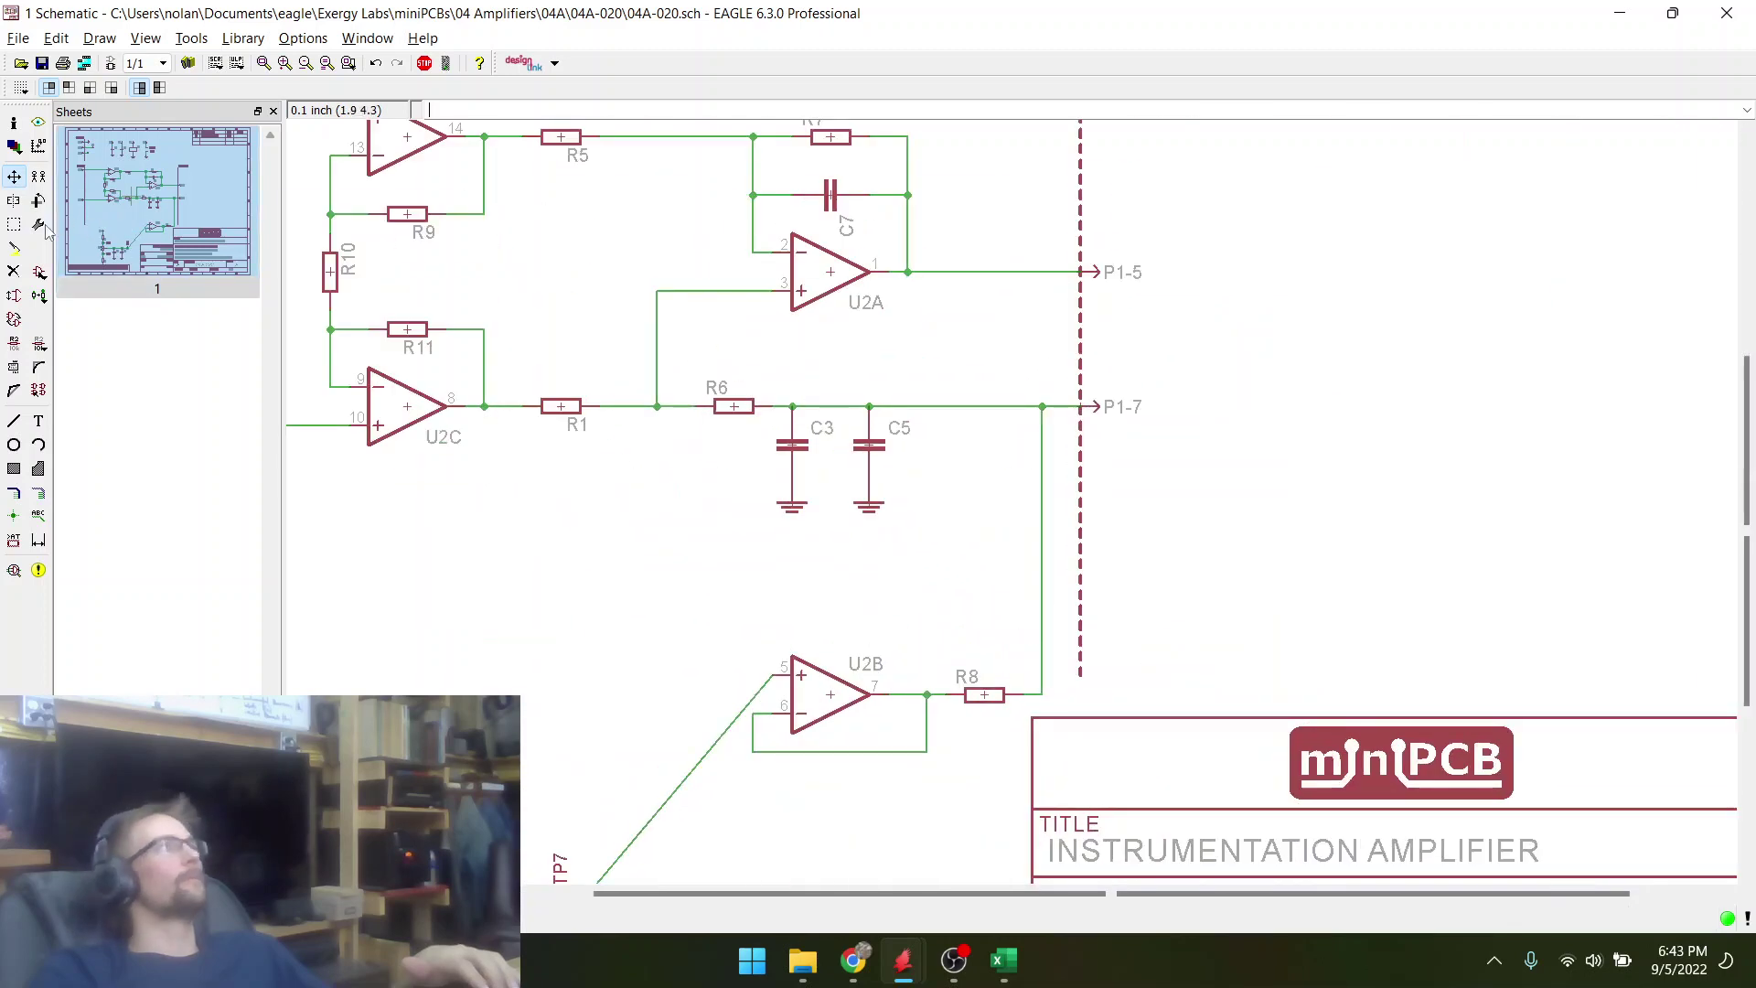
- Move the U2B buffer and R8 down beside TP7 so U2B's non-inverting input meets the bias divider wire
click(15, 225)
drag(727, 640, 1018, 797)
key(F7)
right_click(957, 715)
click(989, 675)
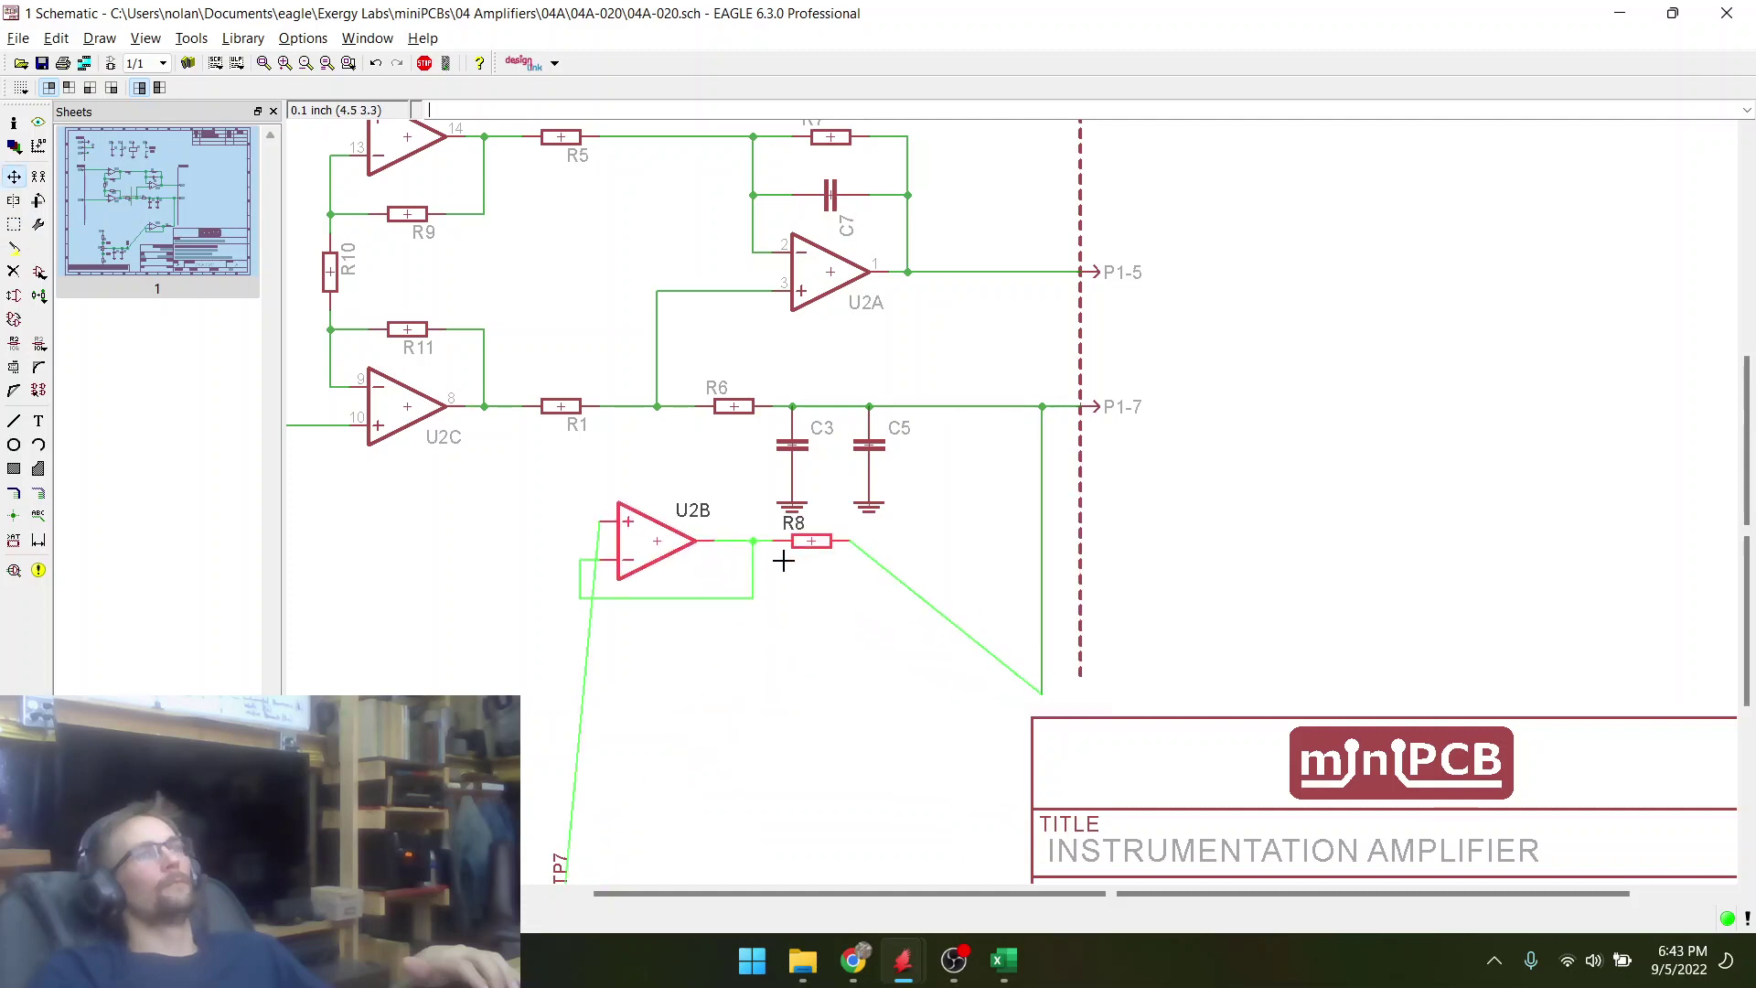
scroll(784, 556, down, 4)
scroll(773, 749, up, 3)
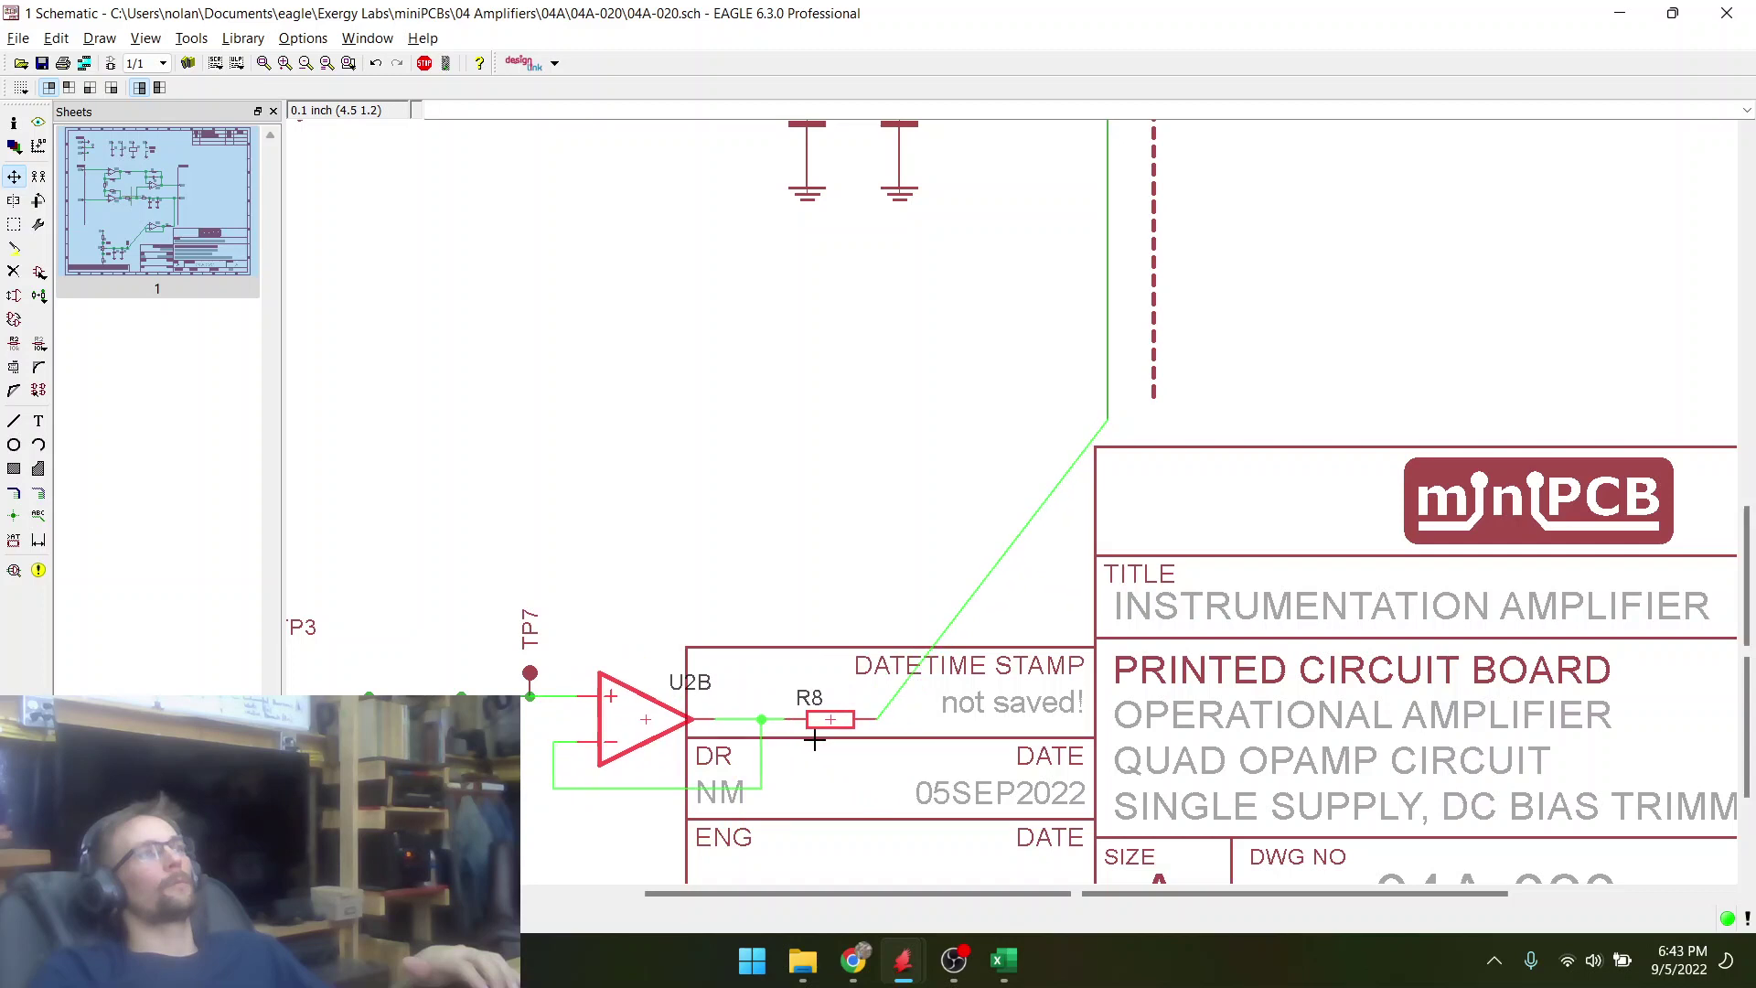
click(815, 741)
- Check the rearranged circuit on the full sheet and save the schematic
key(alt+F2)
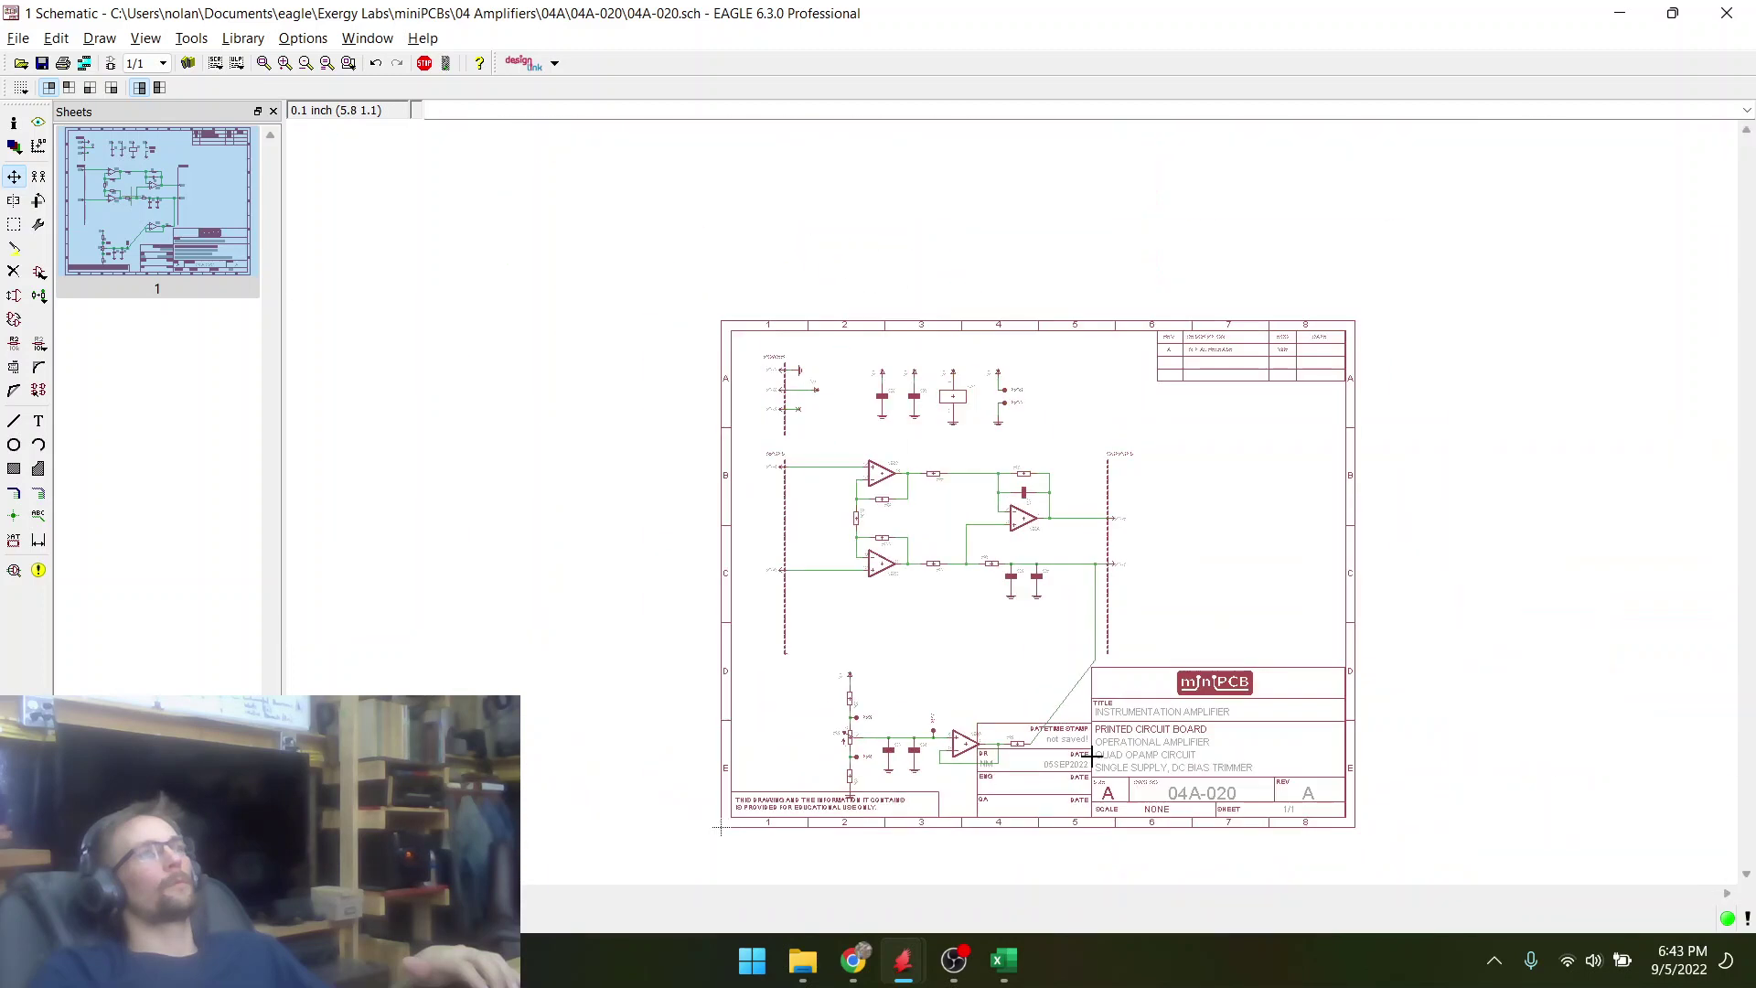
scroll(775, 569, down, 2)
scroll(723, 598, up, 5)
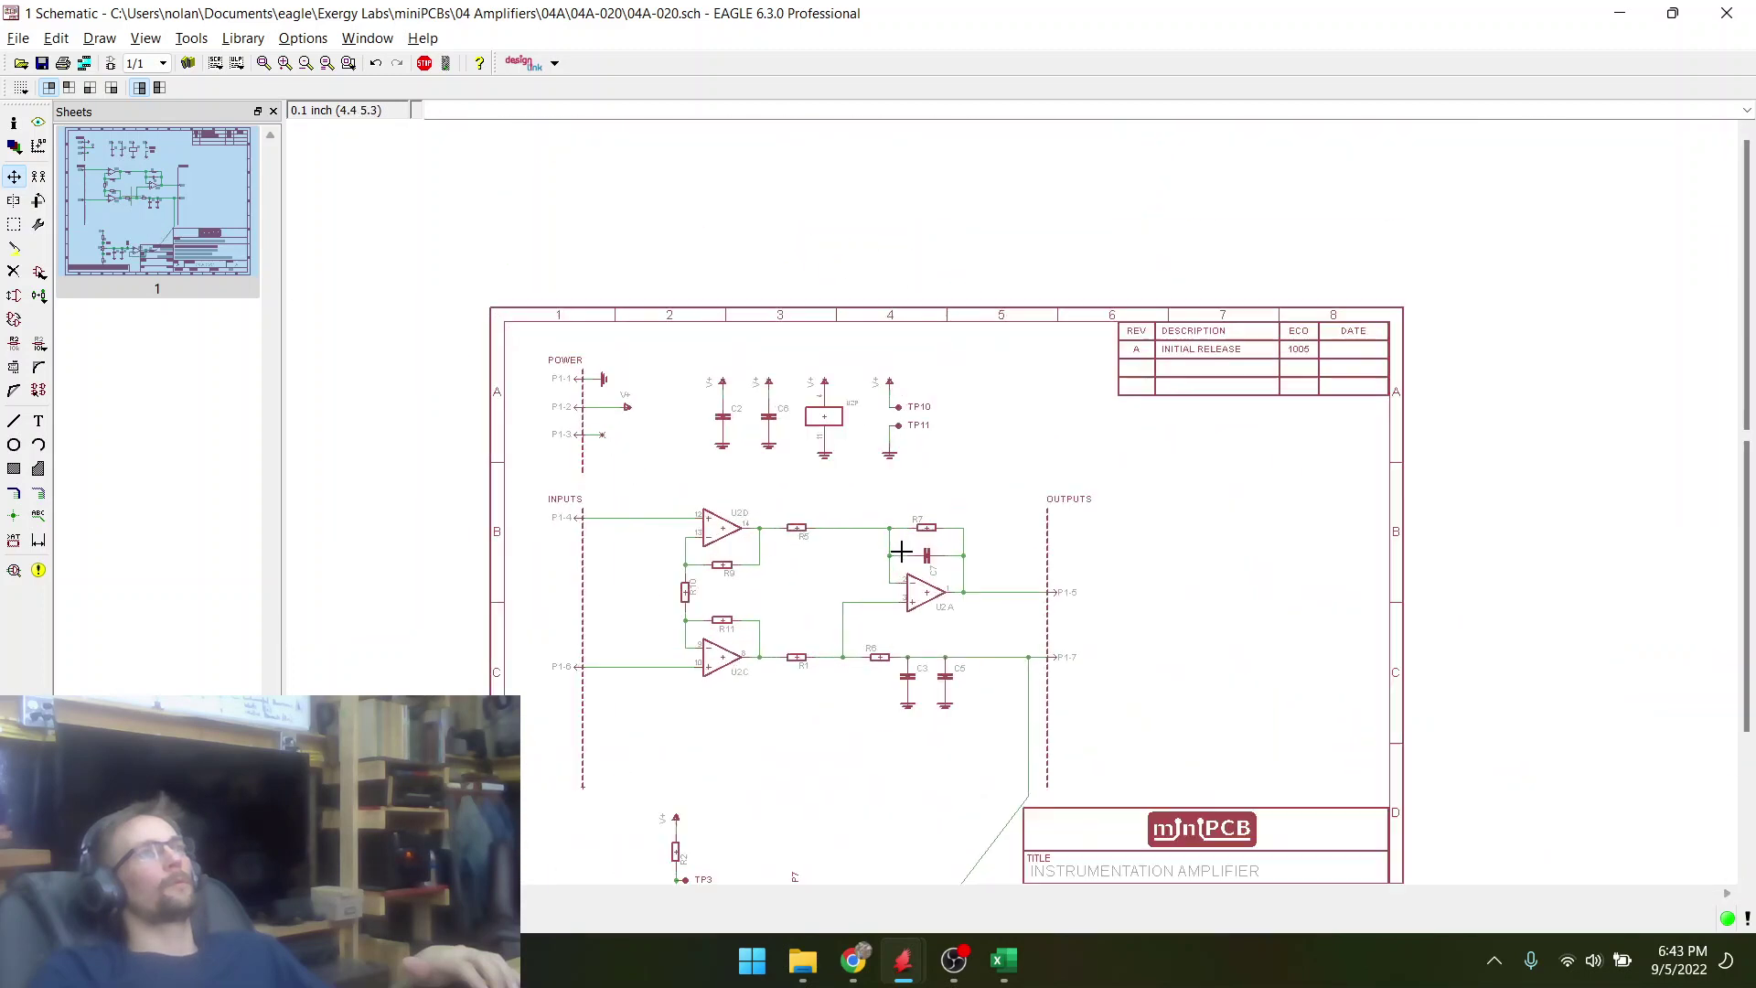
scroll(844, 713, up, 1)
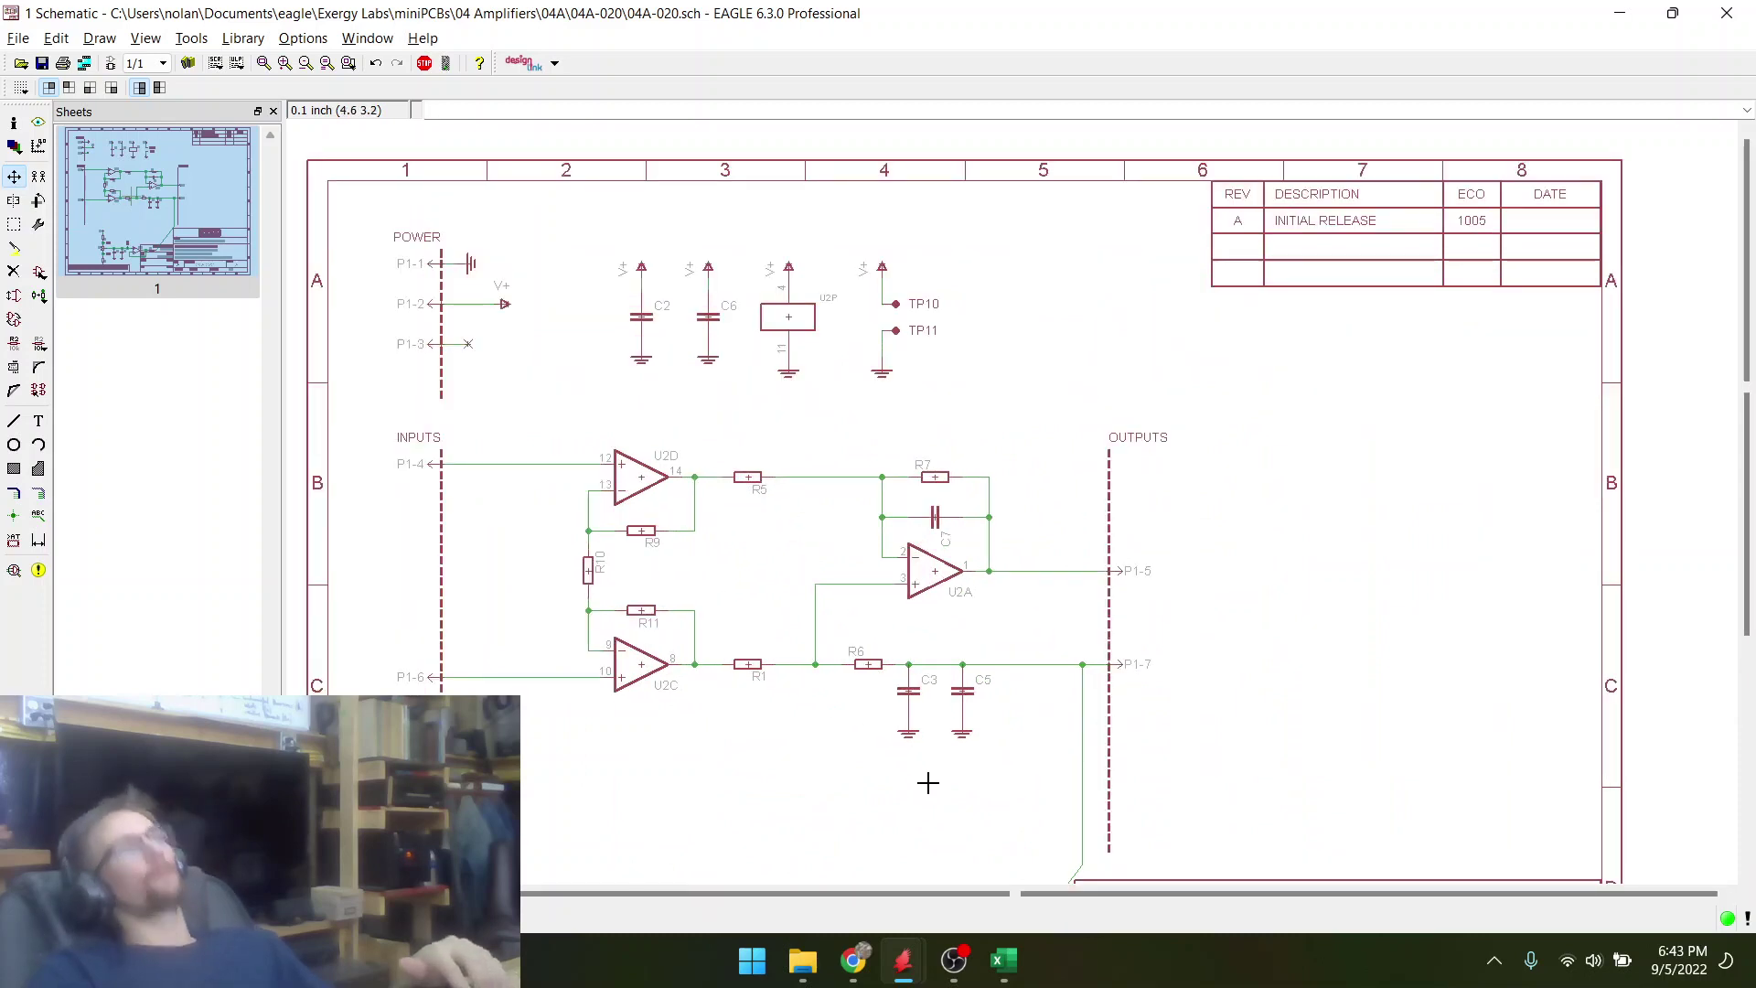
scroll(844, 712, up, 1)
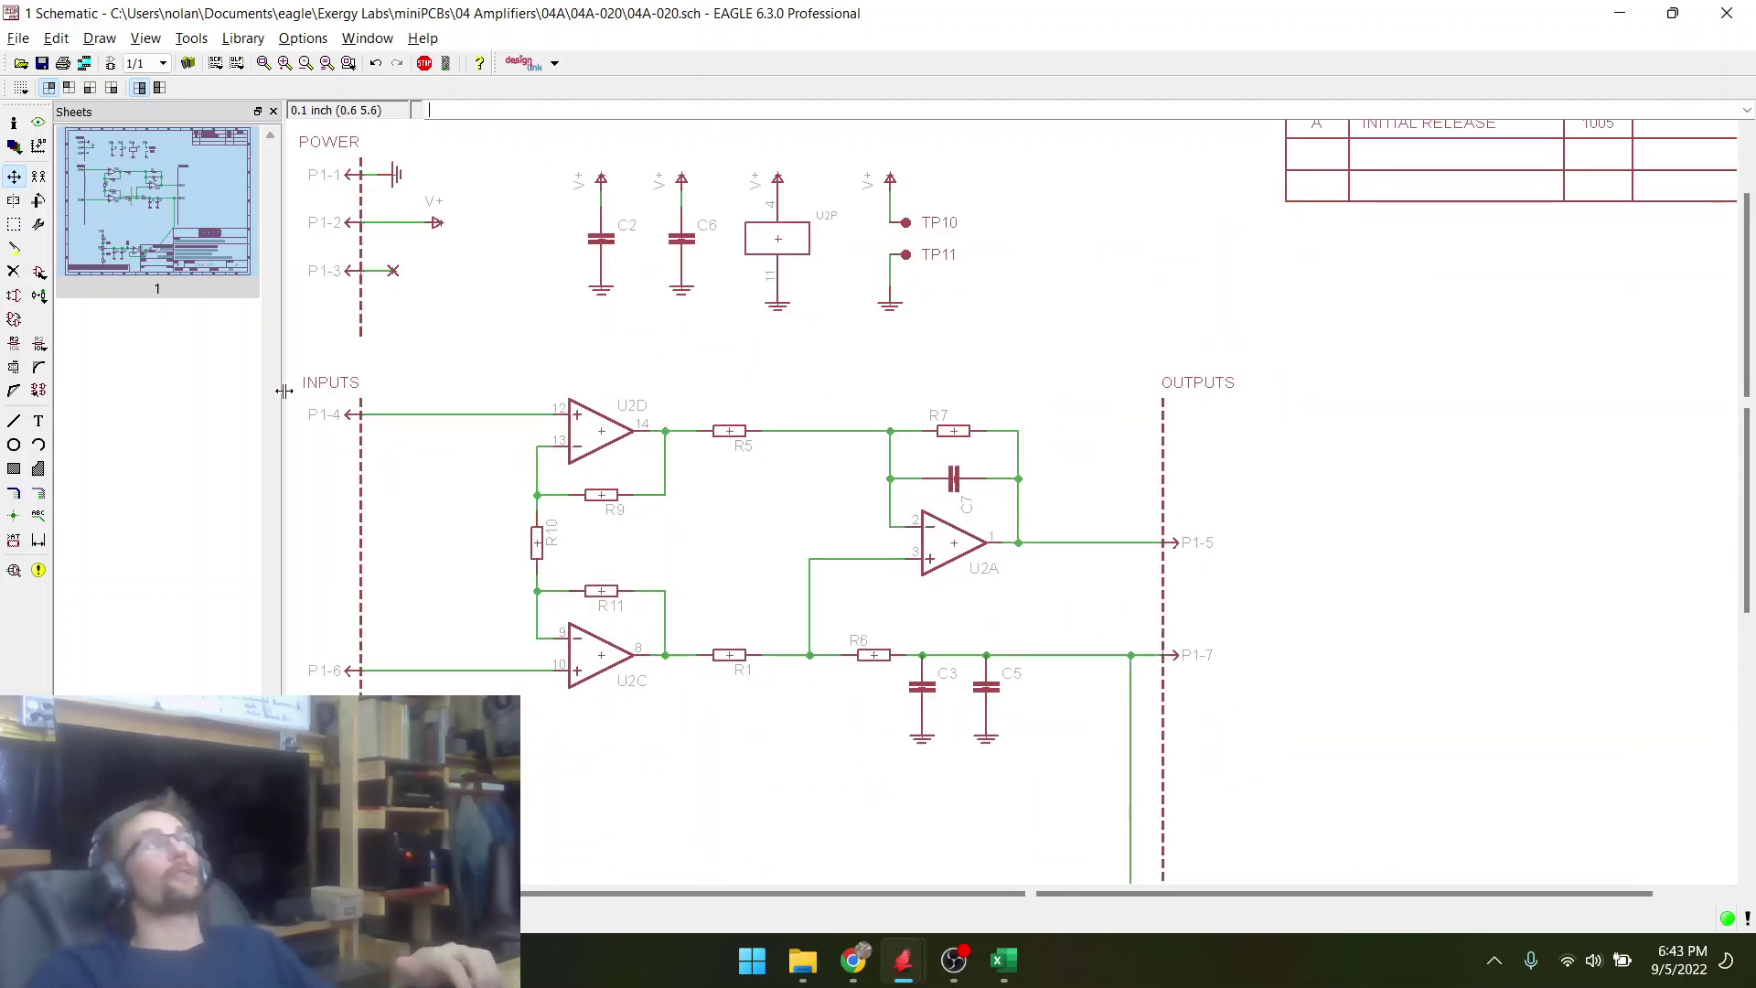
click(43, 63)
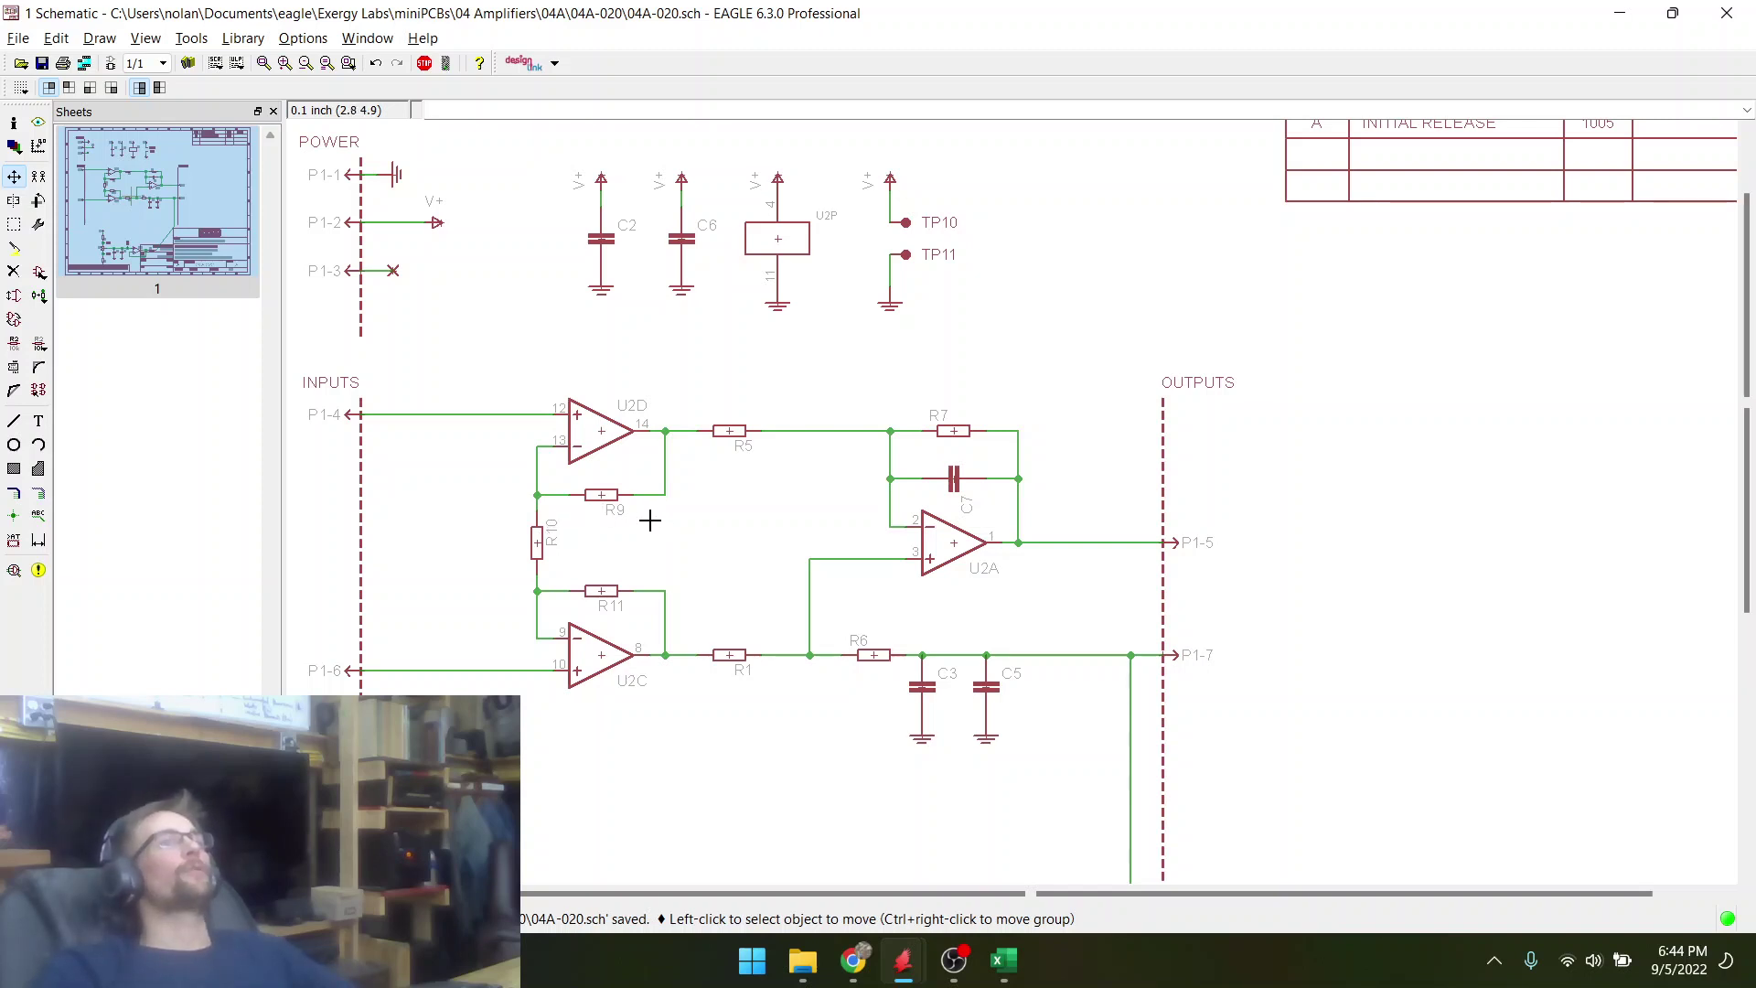
click(42, 64)
scroll(851, 339, down, 1)
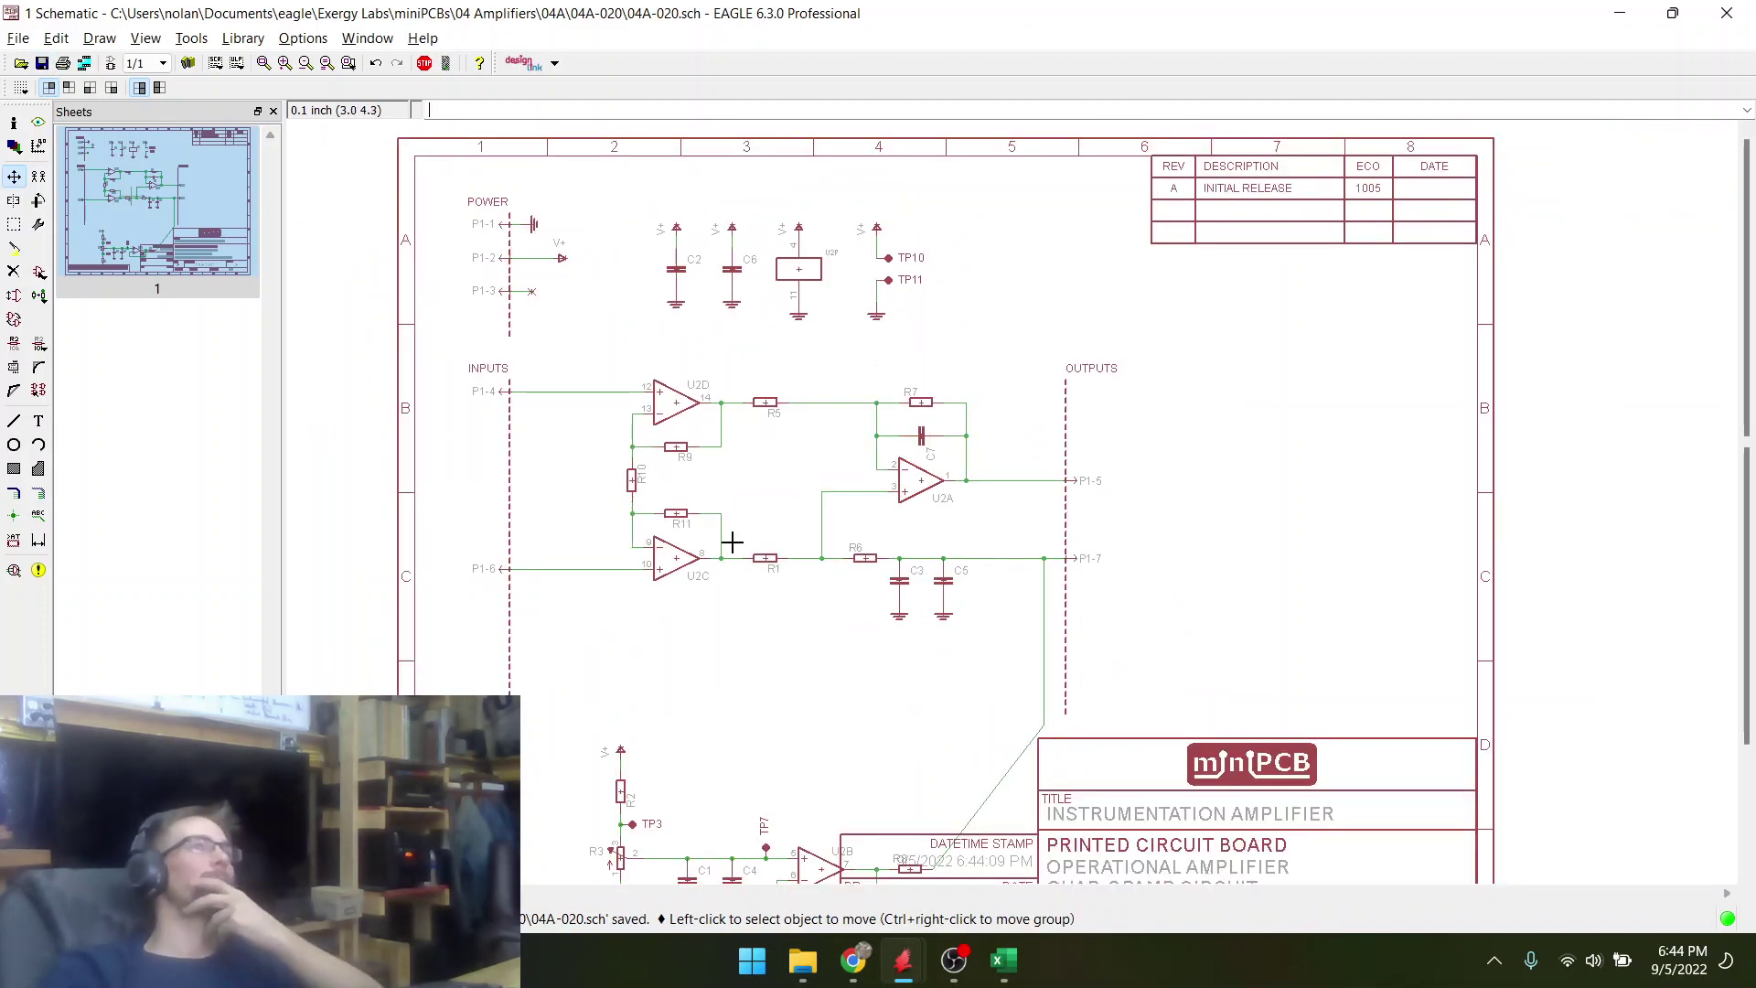
scroll(741, 549, up, 1)
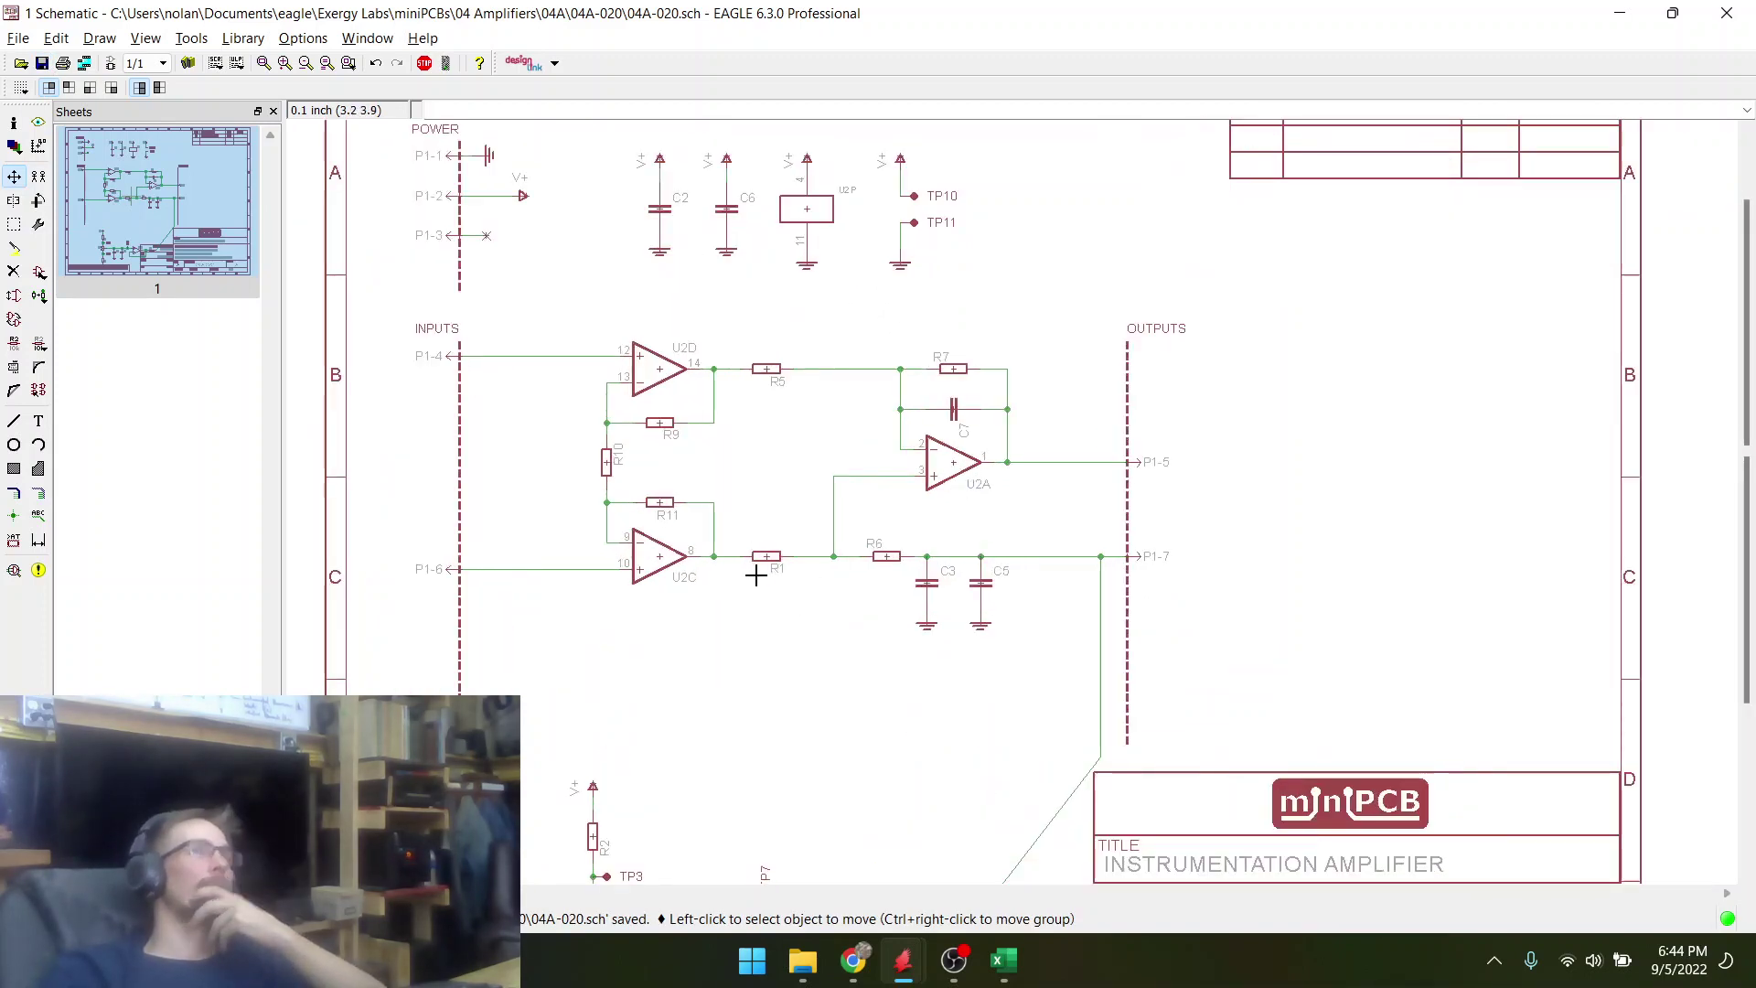
click(42, 64)
- Move the power, input, output and amplifier circuitry above the bias network 0.1 inch right and 0.1 inch down
scroll(698, 549, down, 2)
scroll(729, 631, up, 1)
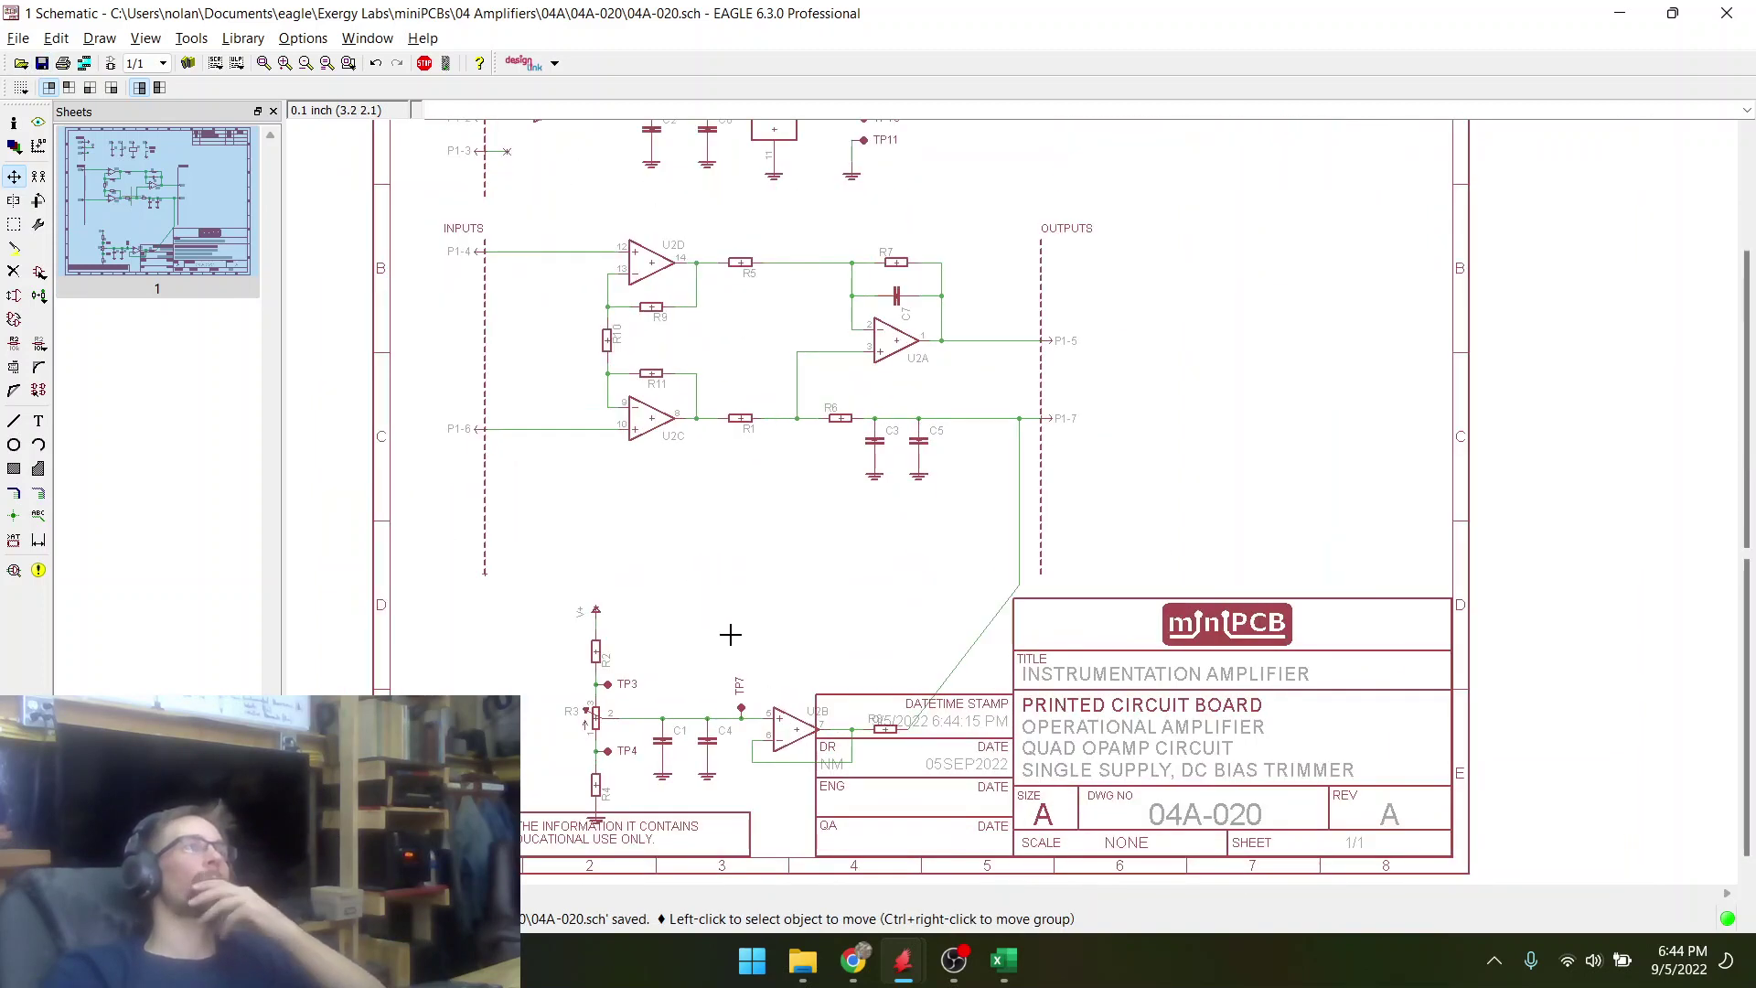
scroll(735, 625, down, 2)
scroll(823, 557, down, 1)
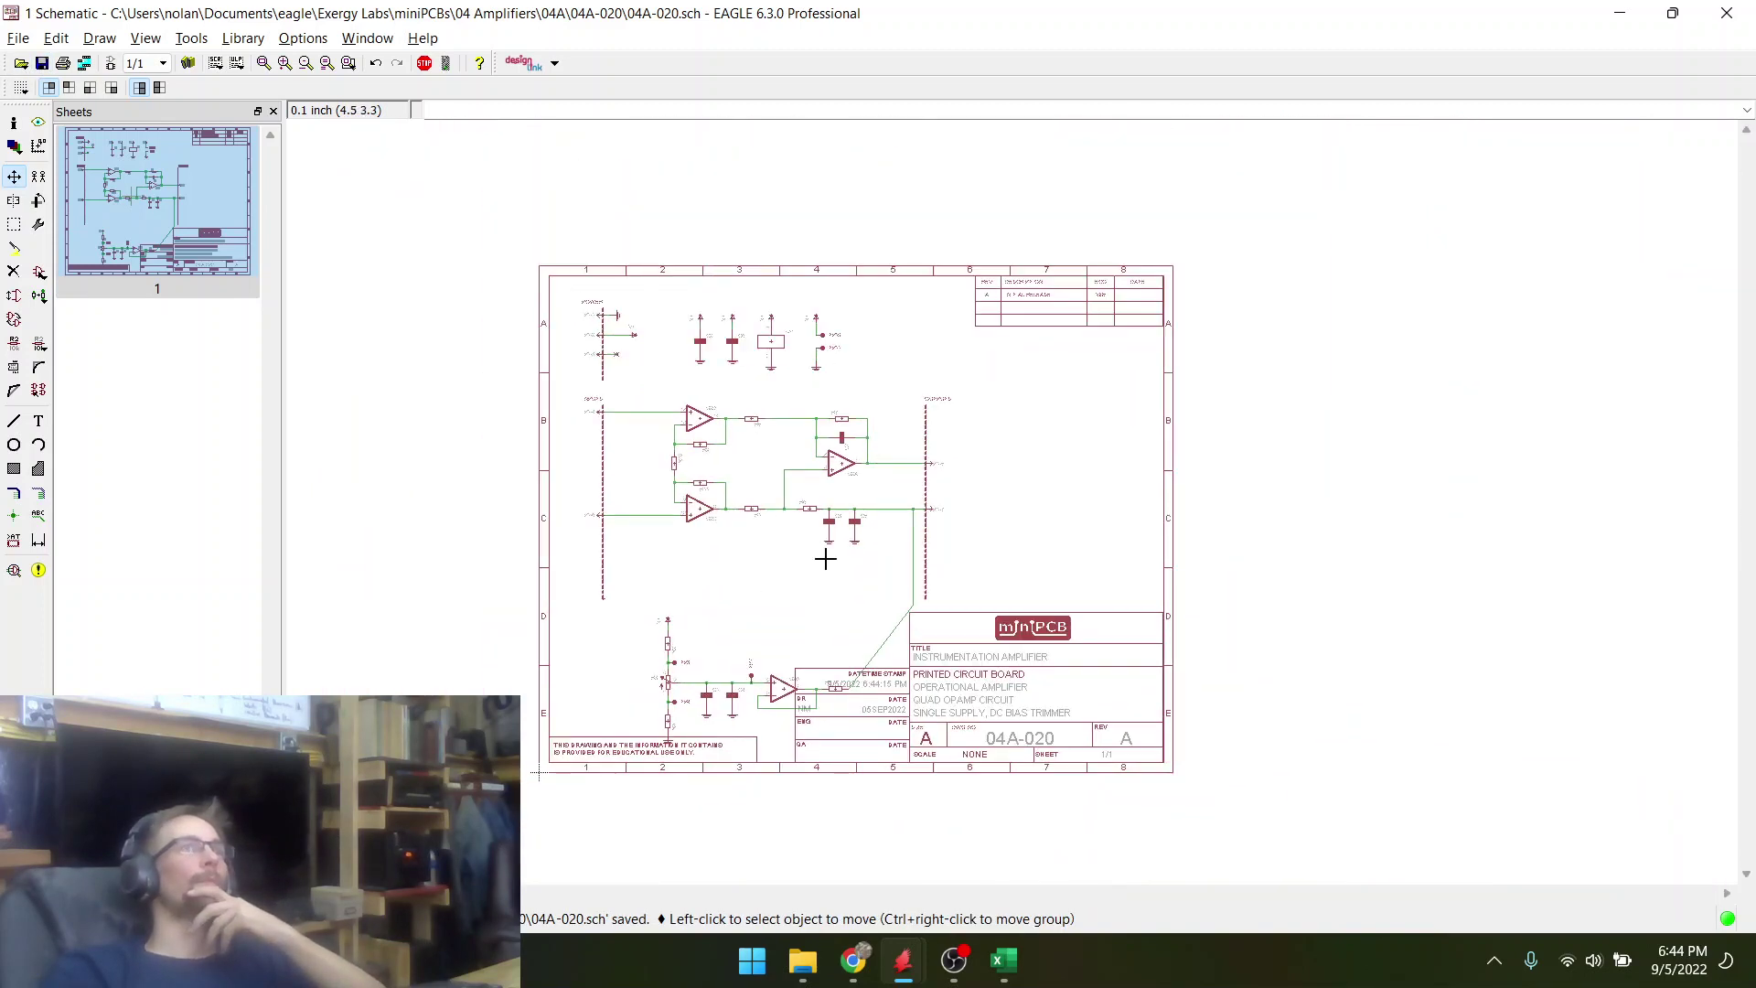
scroll(835, 392, up, 2)
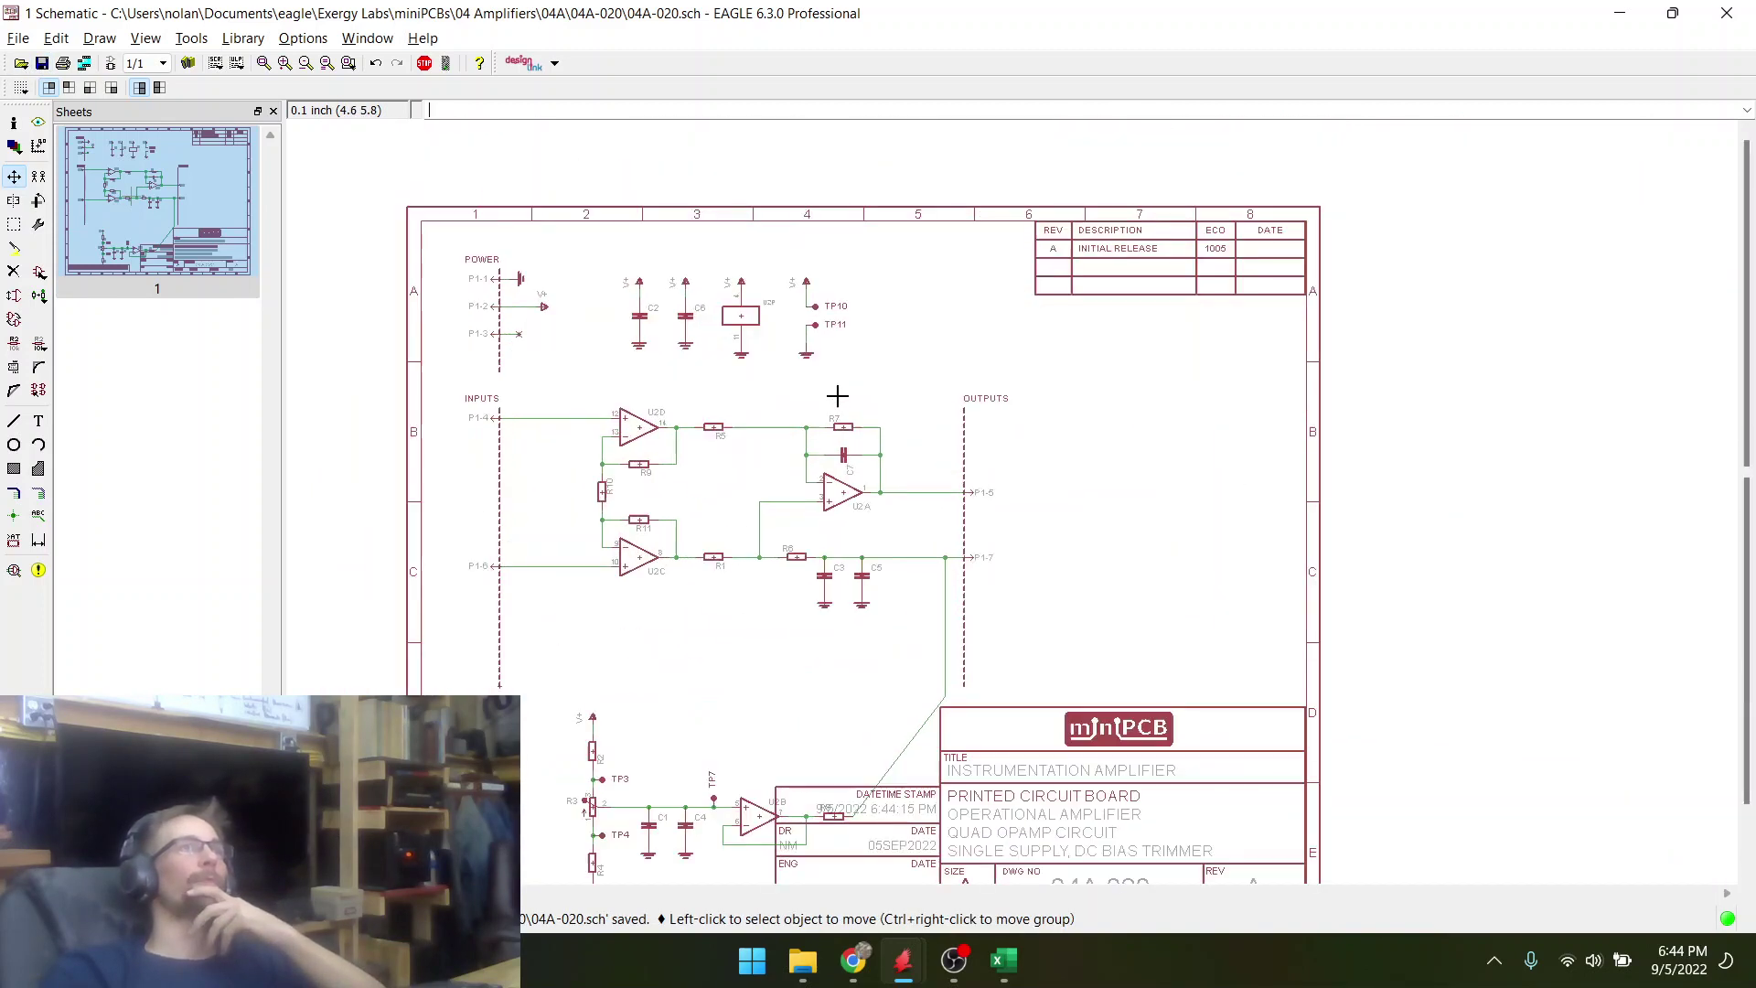
click(15, 226)
drag(447, 243, 1062, 718)
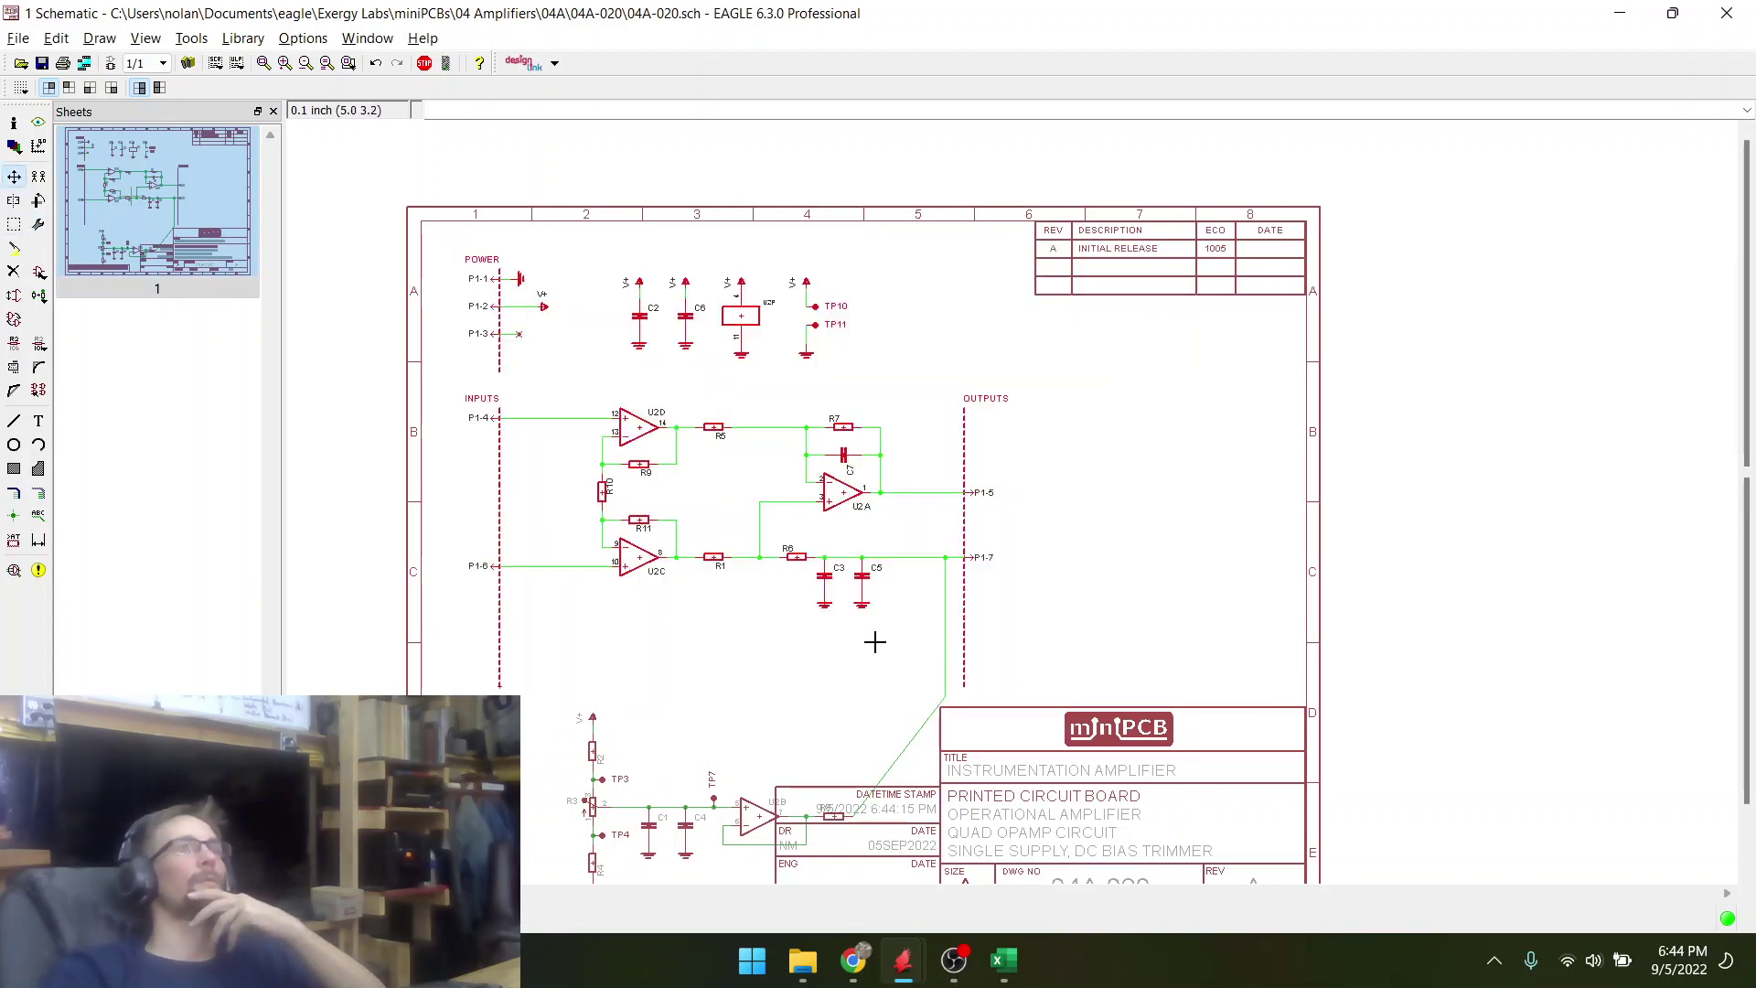
right_click(745, 471)
click(814, 729)
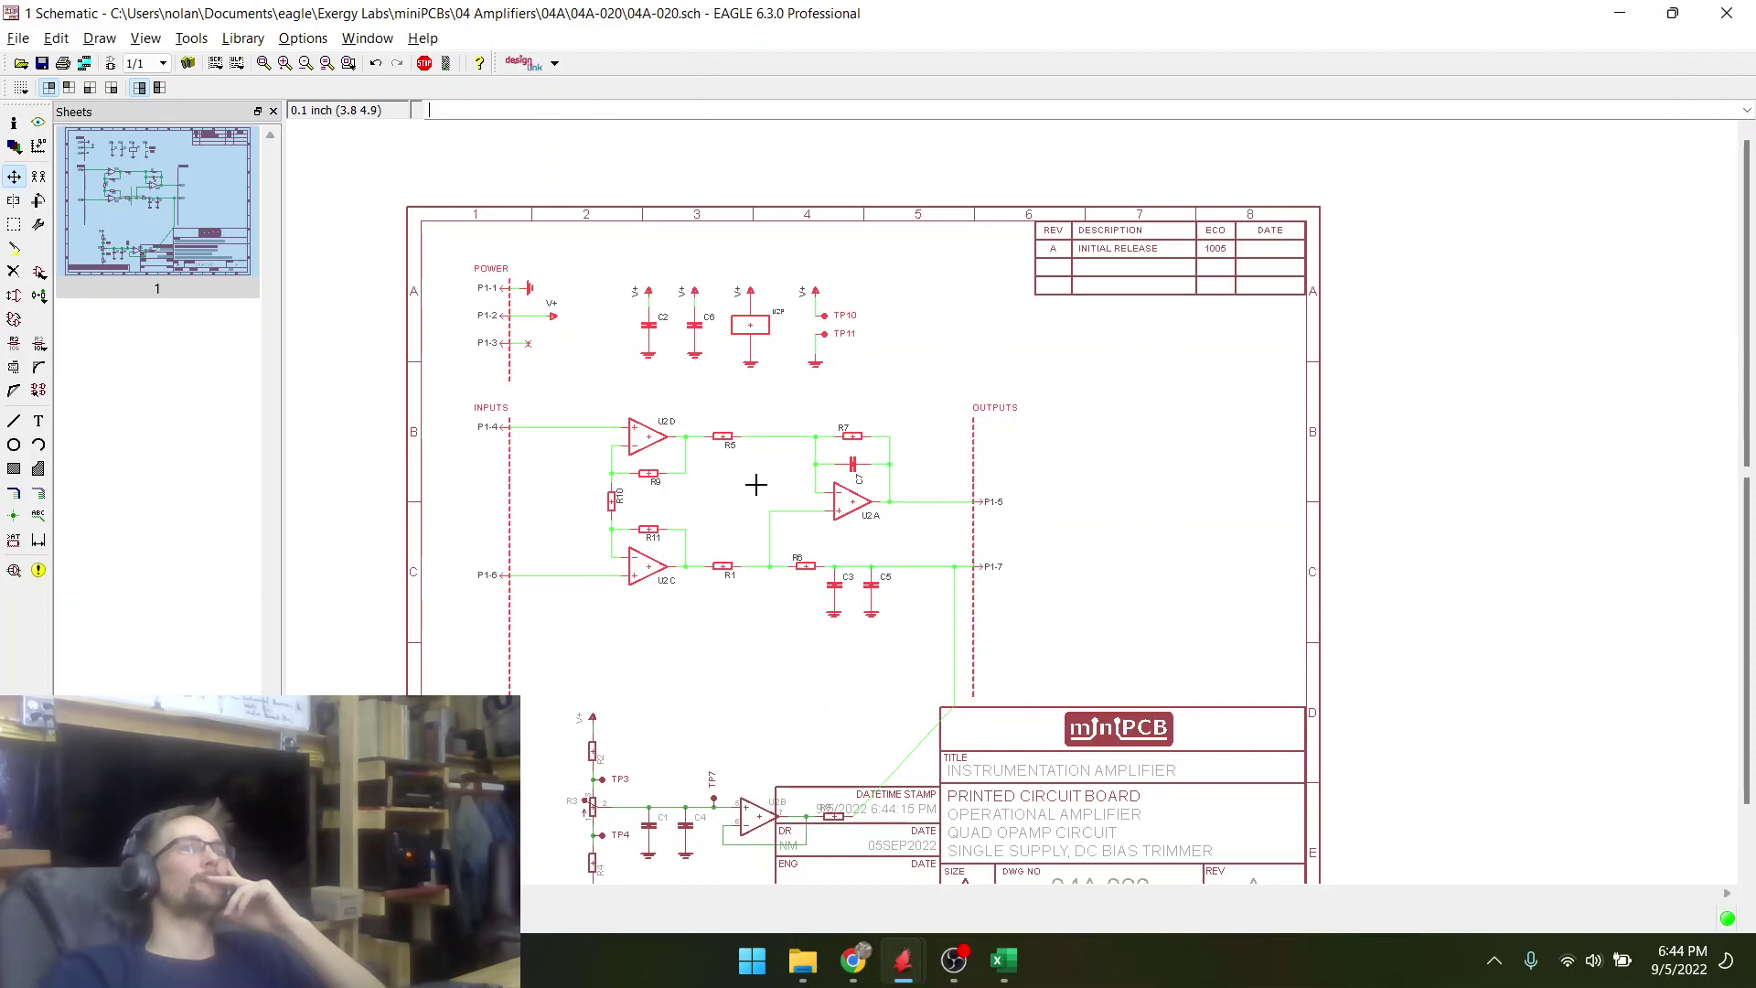
click(756, 484)
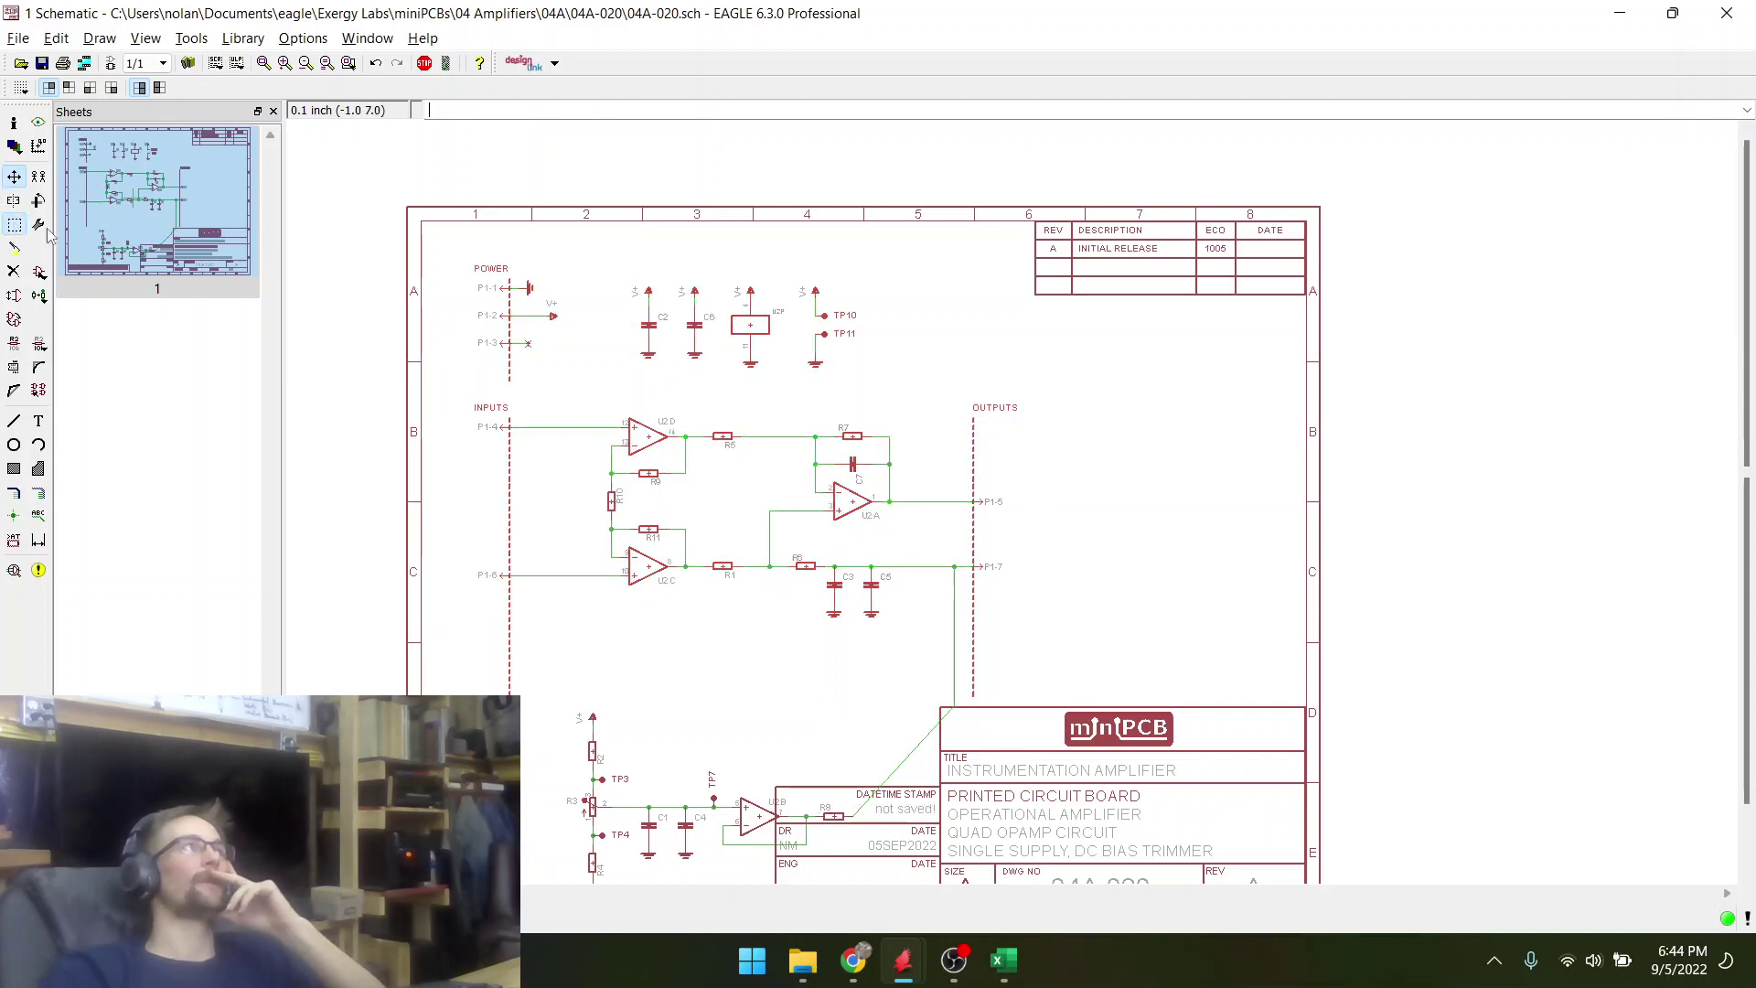
- Move the bias divider, U2B and R8 about 0.8 inch up and 0.1 inch left, clear of the title block
scroll(584, 623, down, 2)
drag(576, 625, 812, 804)
key(F7)
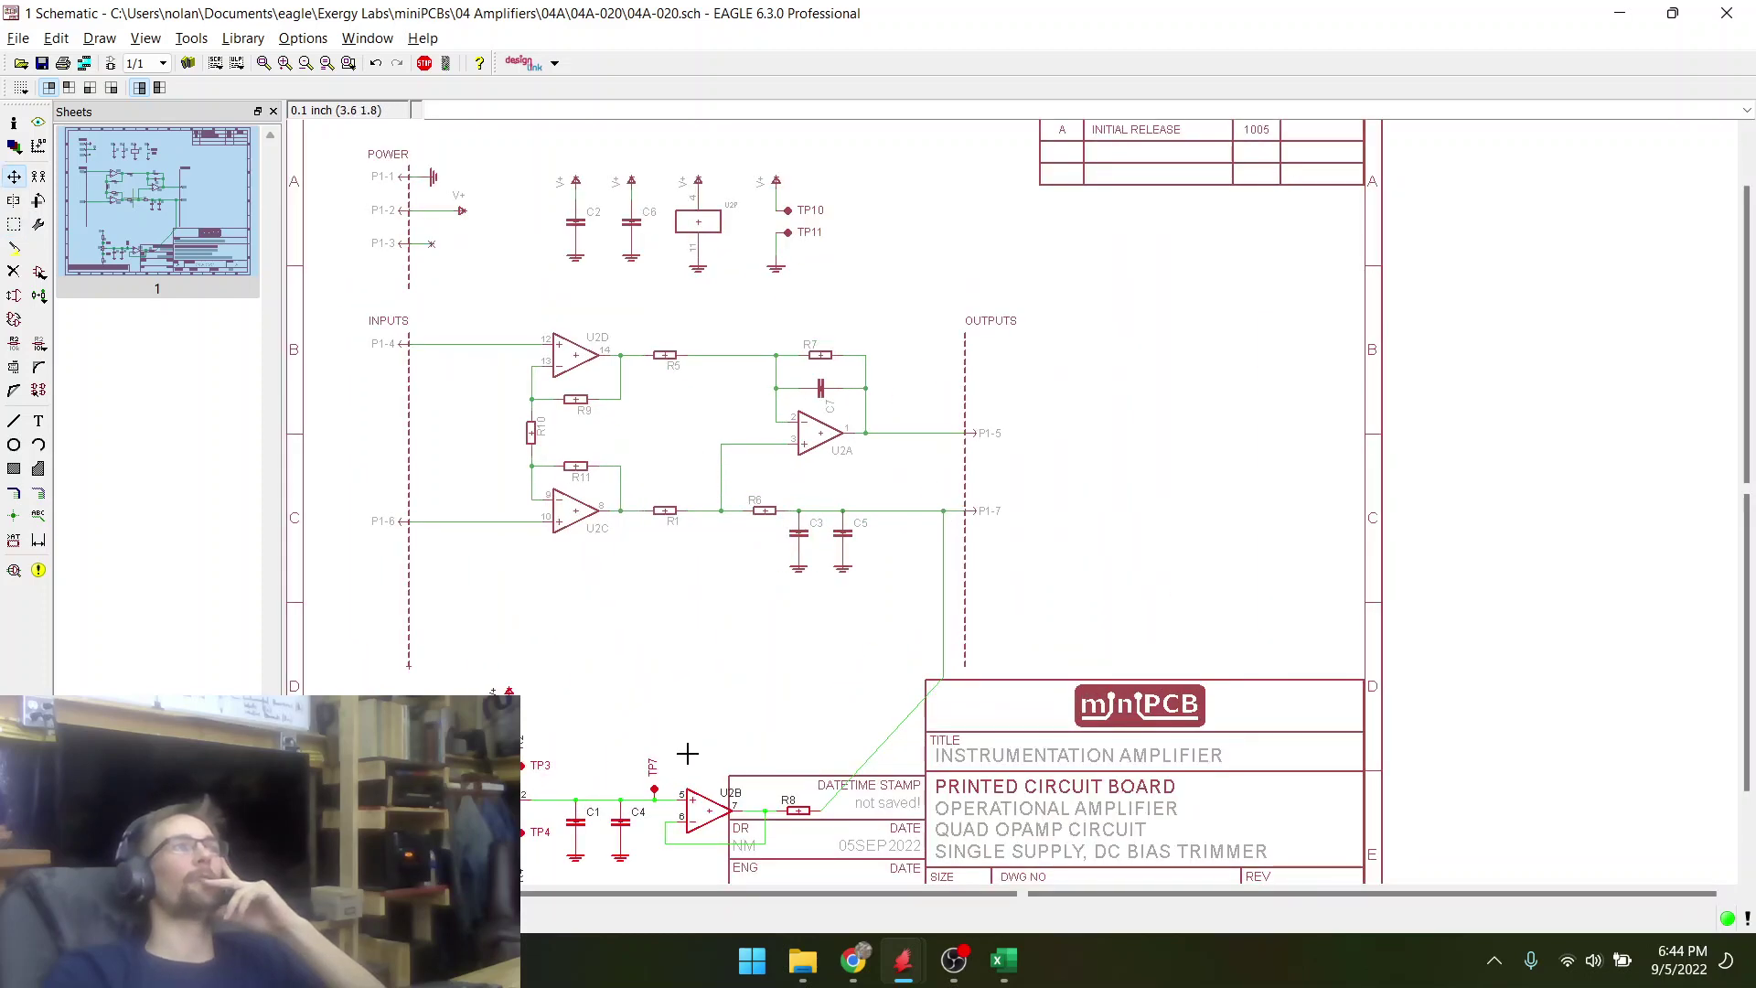
right_click(691, 810)
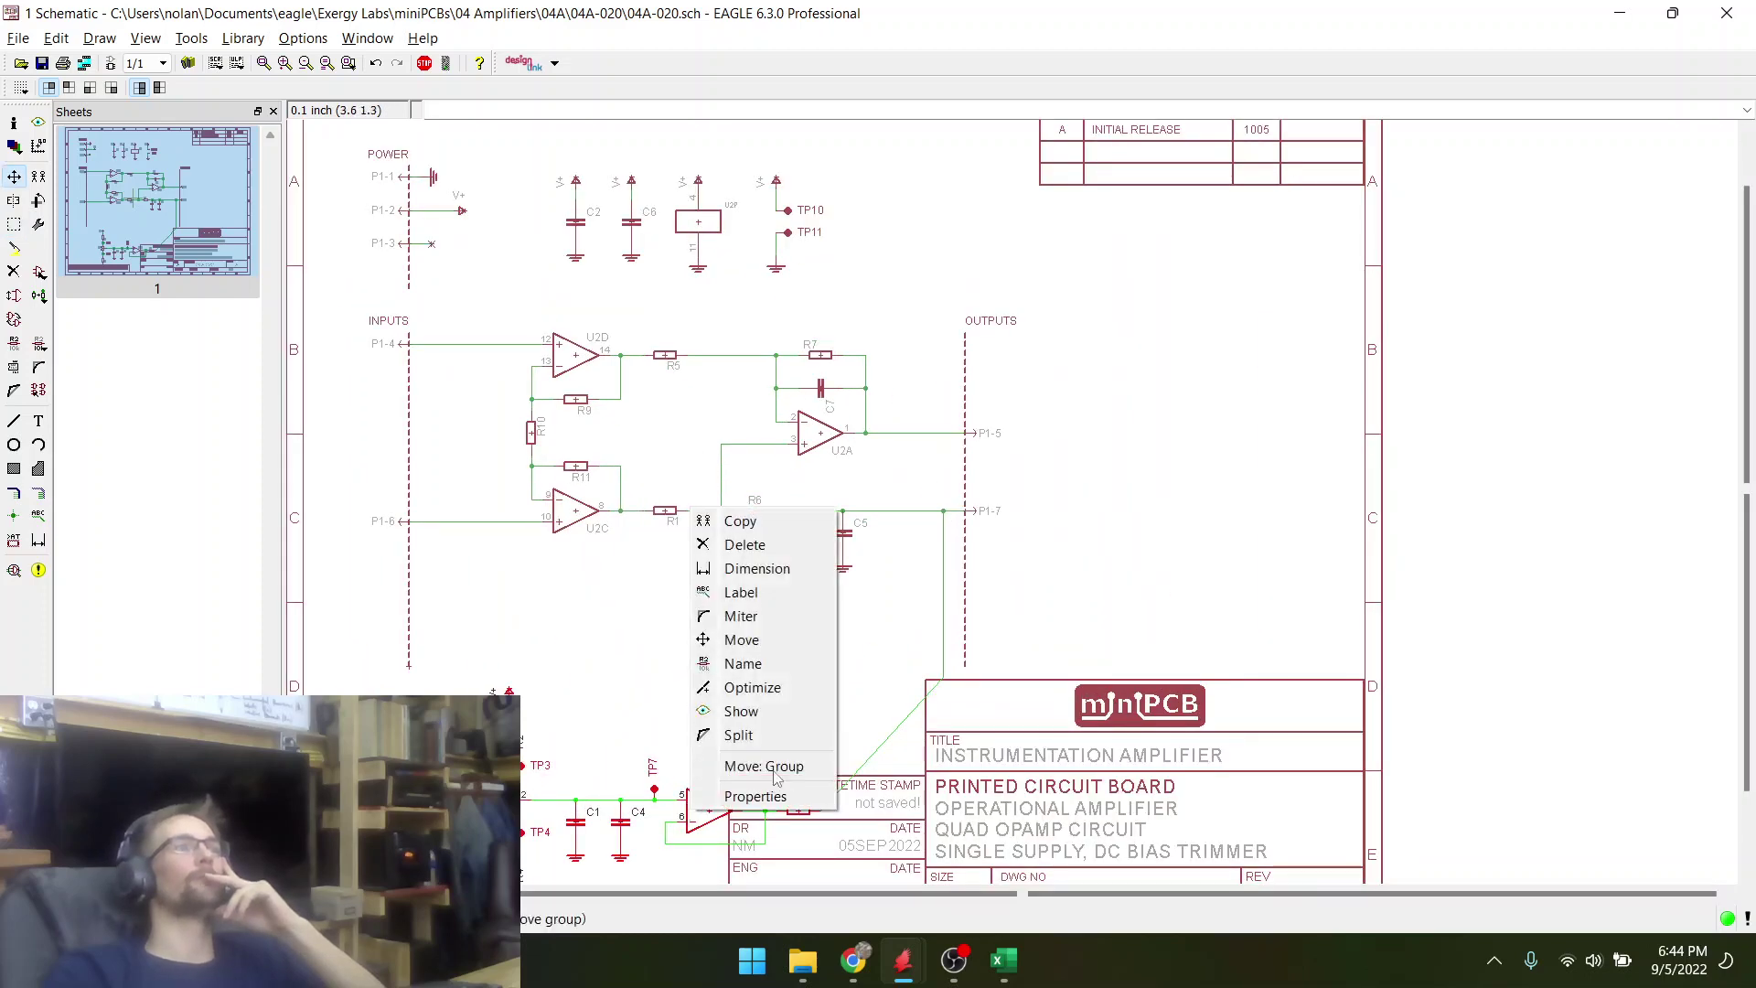
click(745, 769)
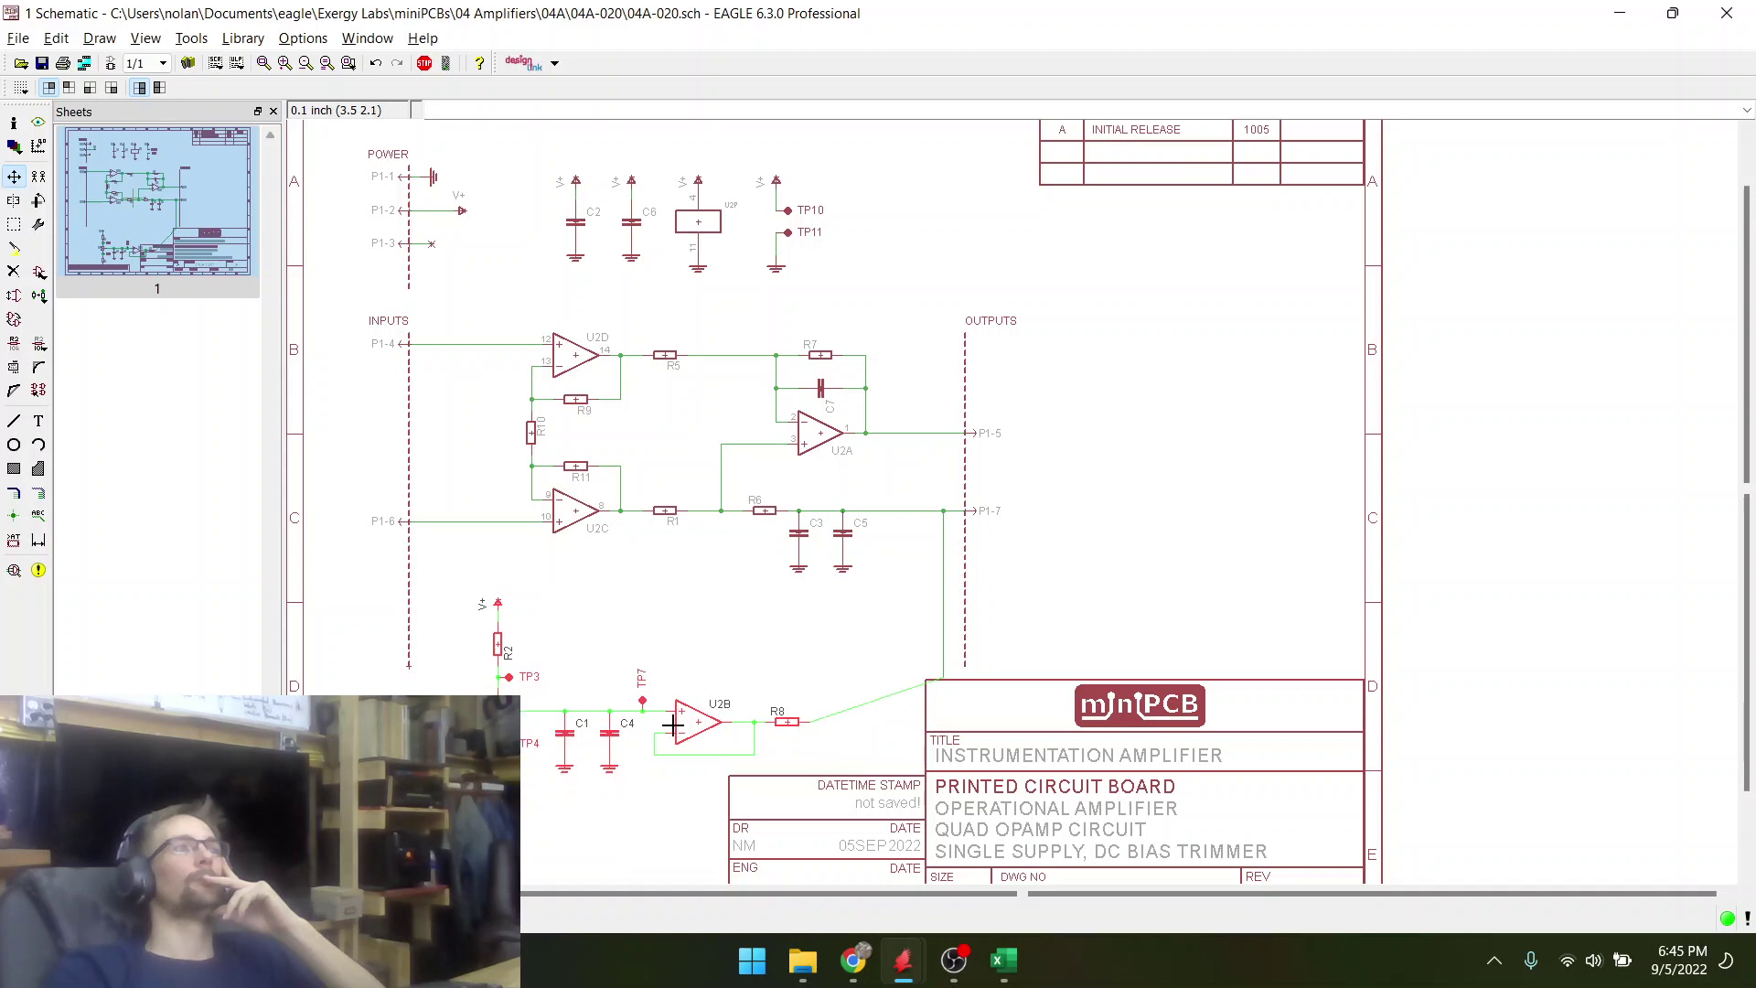
click(673, 723)
- Move the entire circuit, including the bias network, 0.1 inch right and 0.2 inch up within the frame
scroll(640, 695, down, 2)
scroll(569, 589, up, 1)
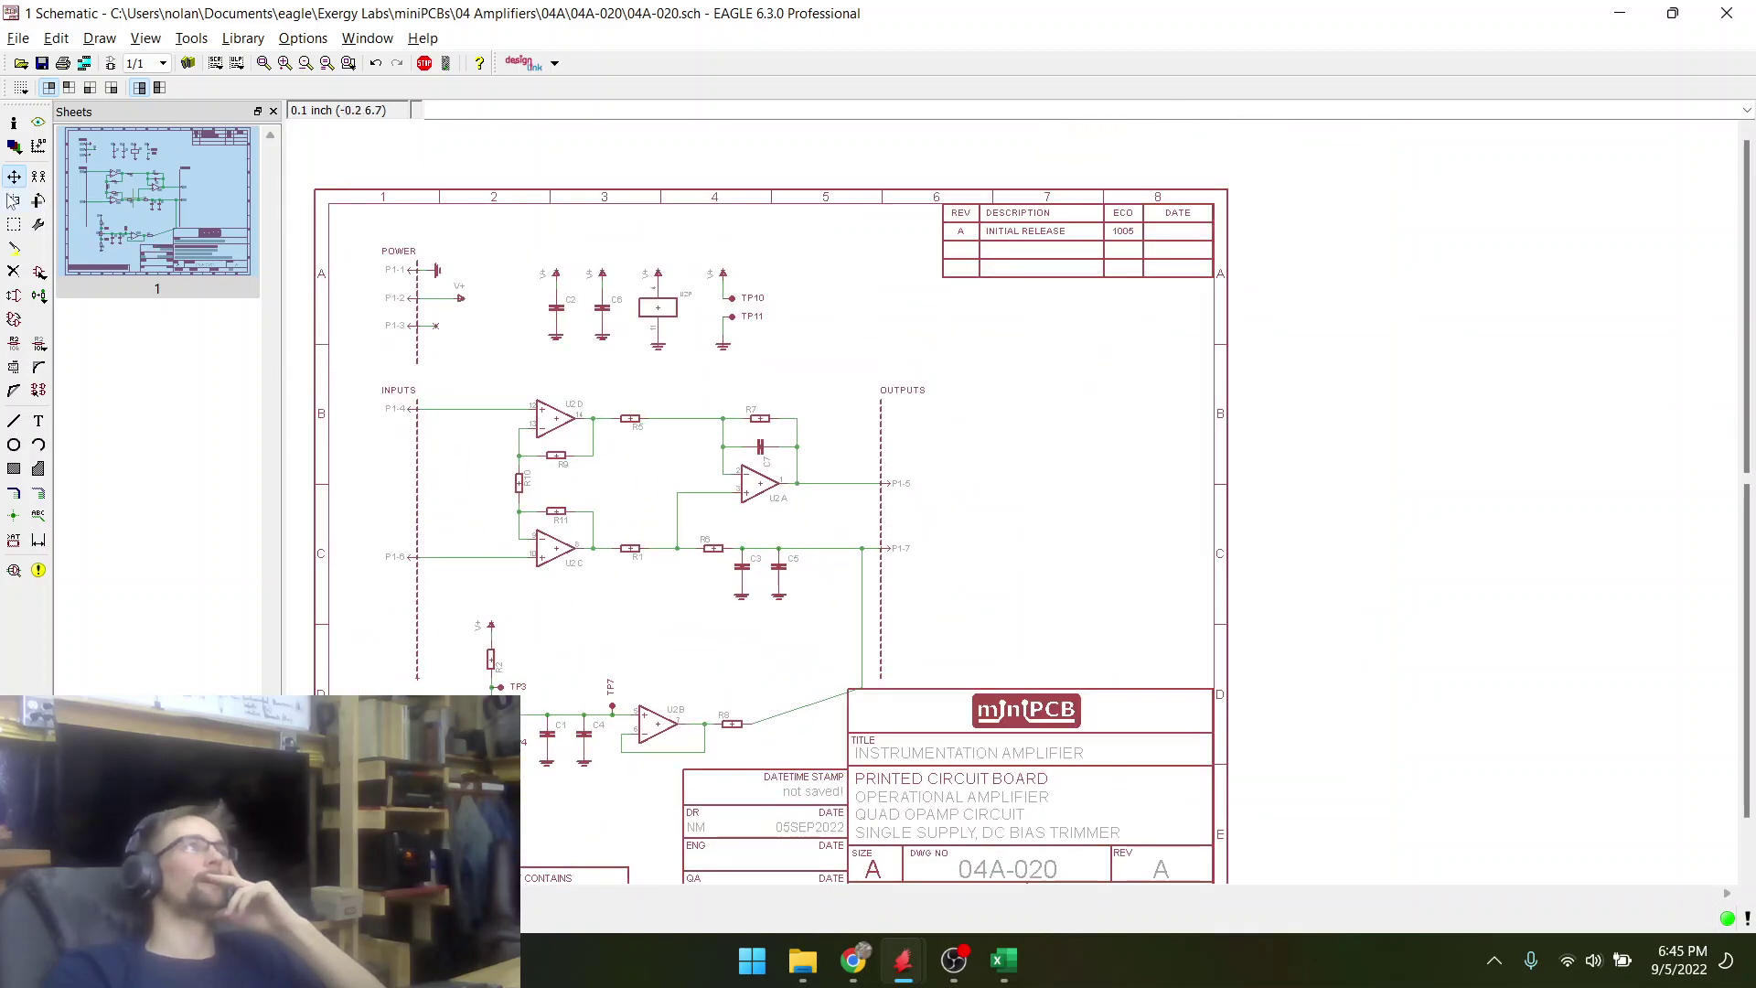
click(13, 224)
drag(368, 228, 951, 819)
right_click(580, 529)
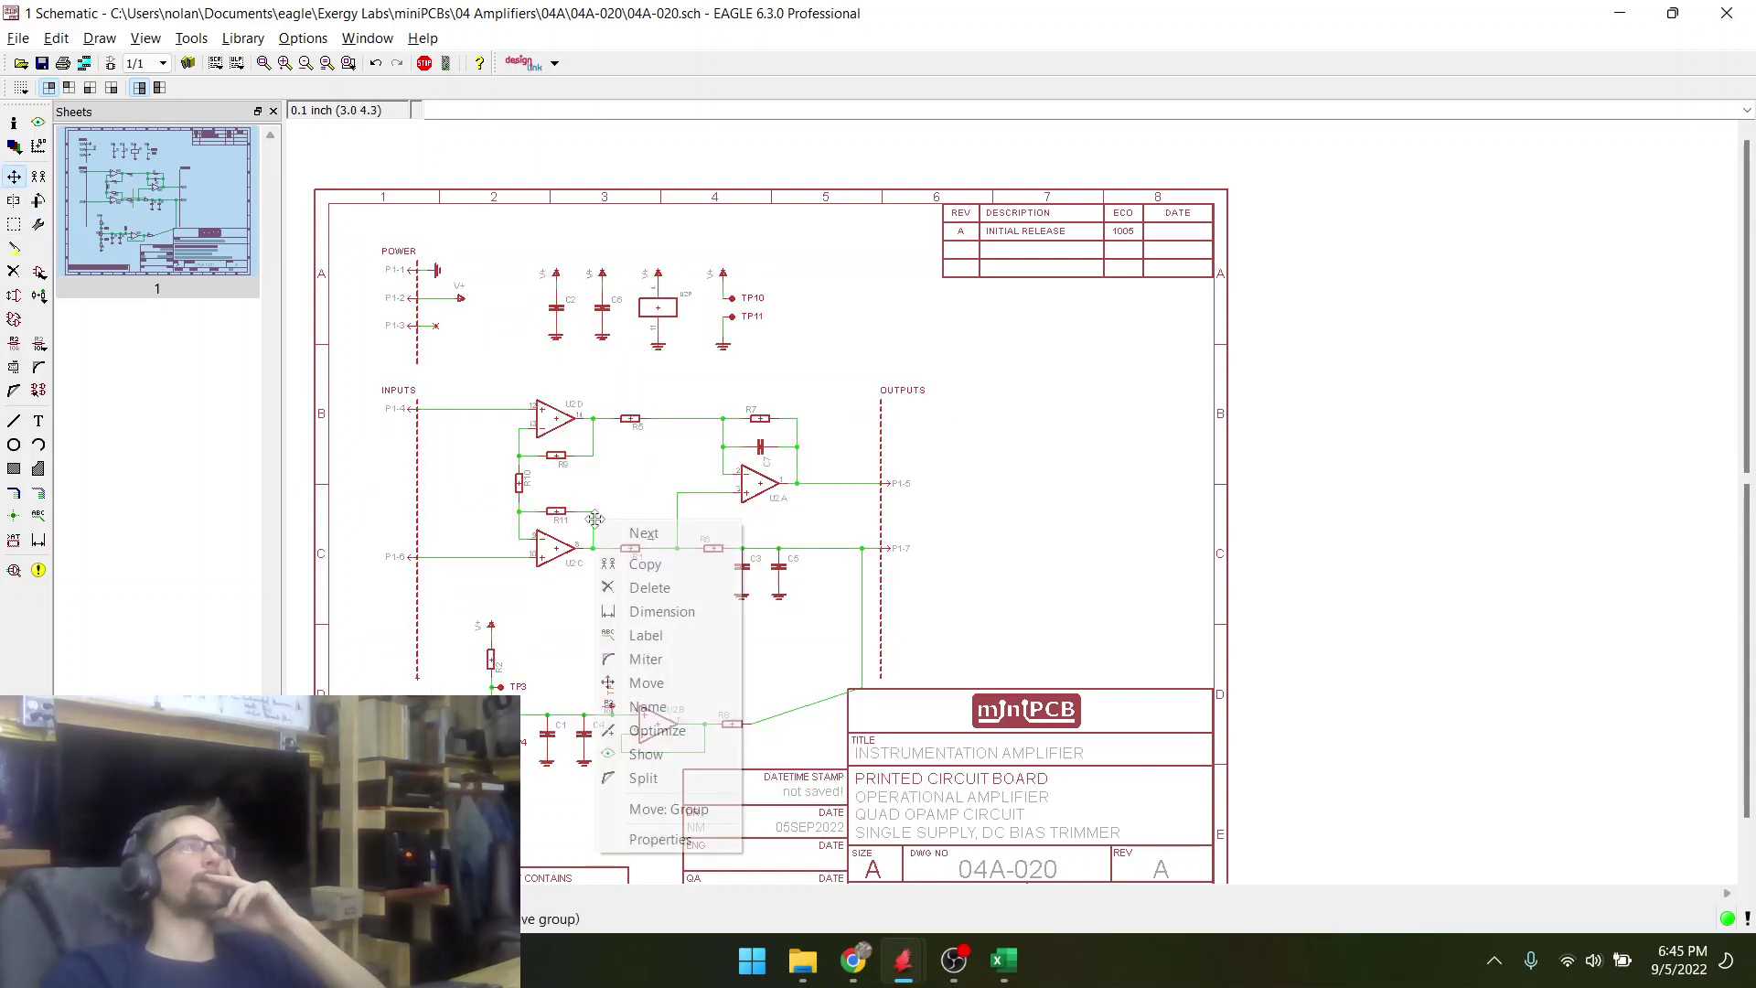
click(641, 805)
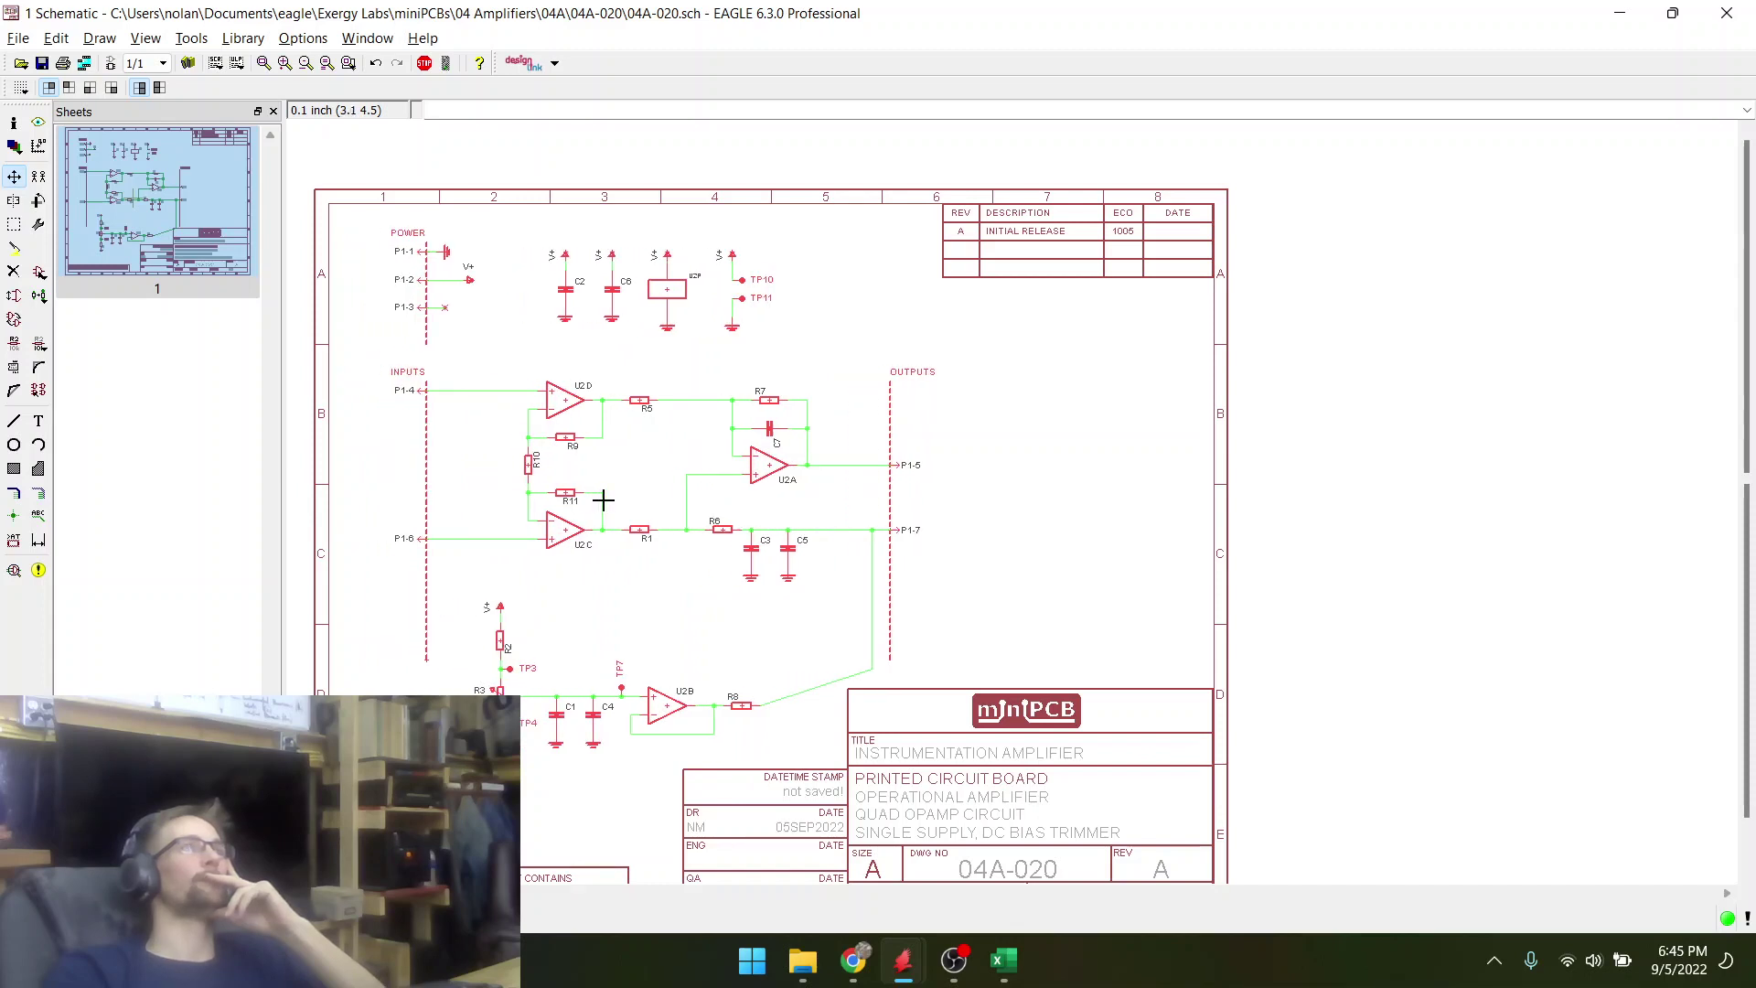
click(603, 500)
- Move the bias divider, U2B buffer and R8 about 0.3 inch left and 0.2 inch down
scroll(710, 753, up, 4)
scroll(886, 569, down, 3)
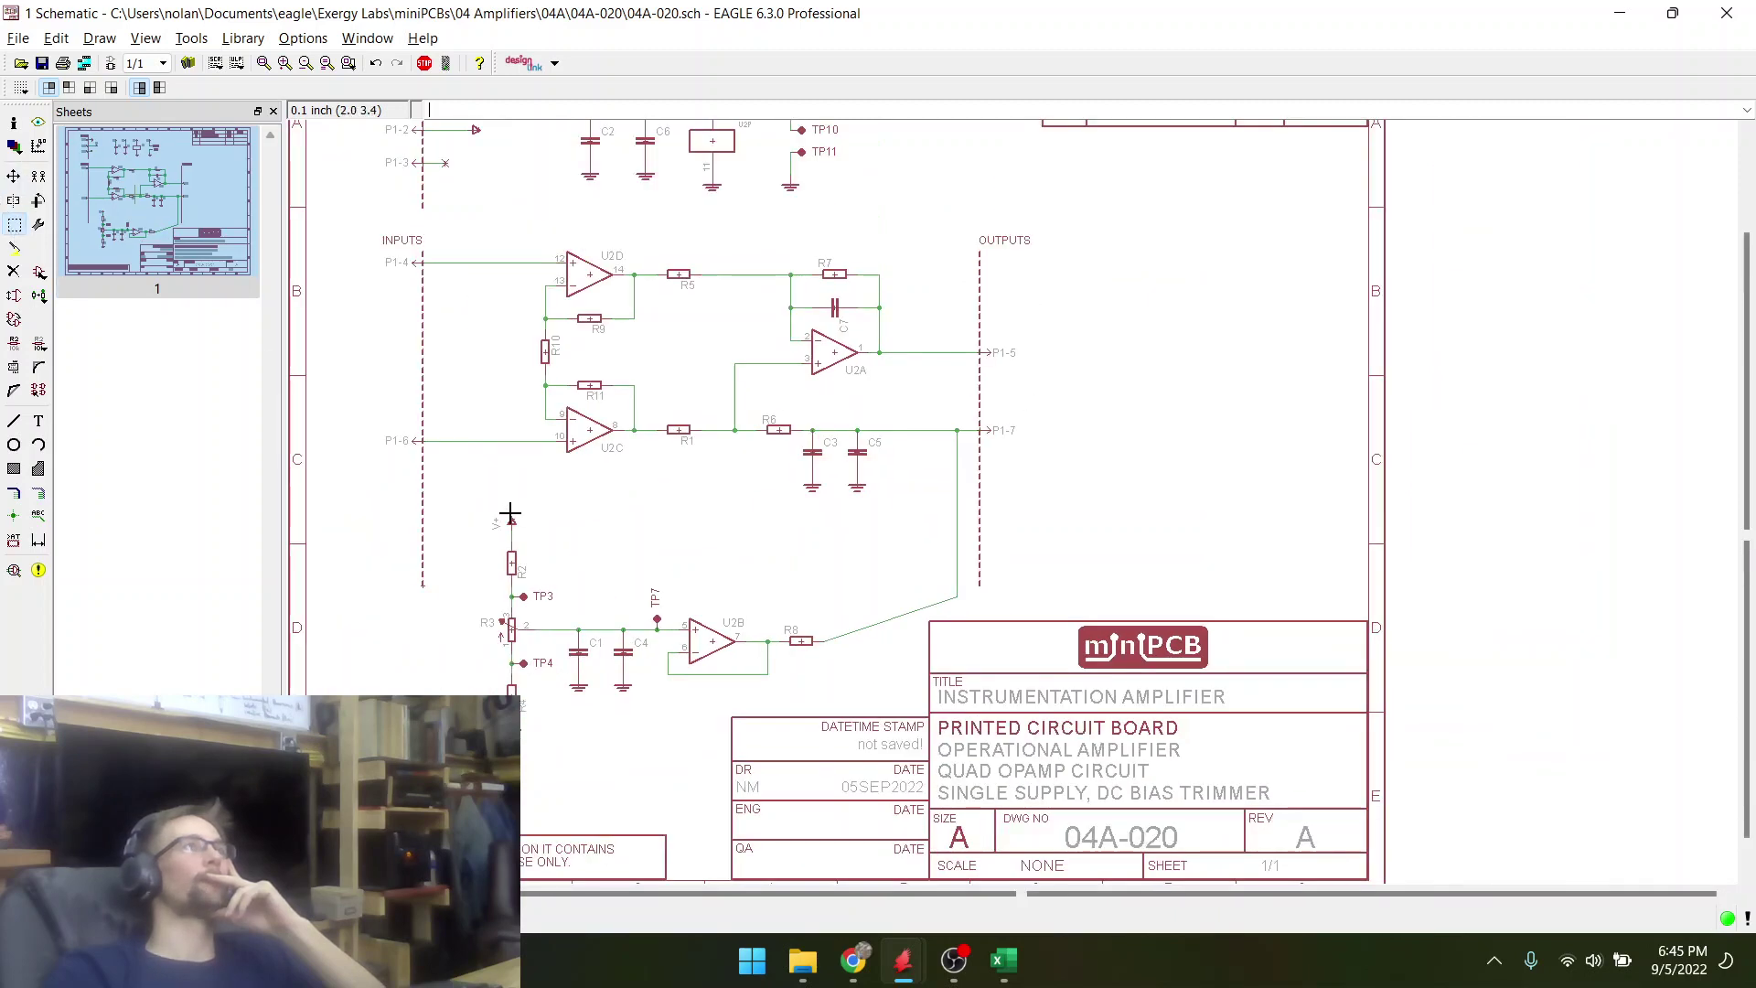
drag(478, 505, 854, 781)
right_click(665, 640)
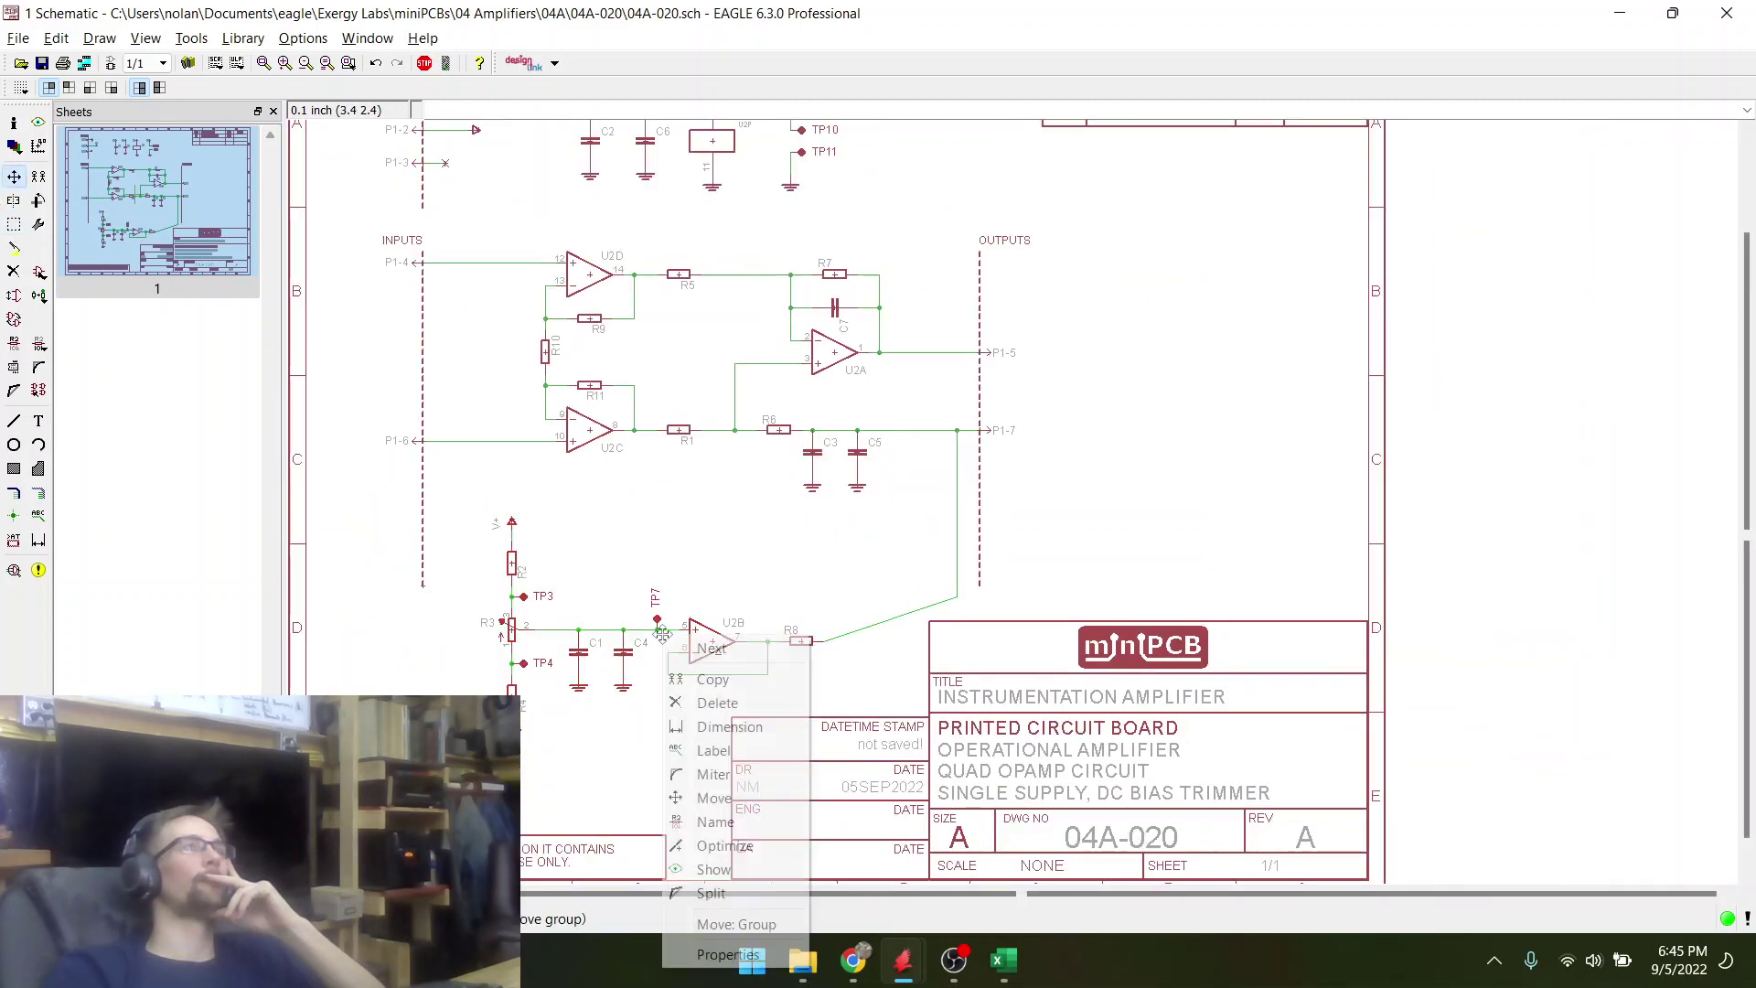
click(720, 925)
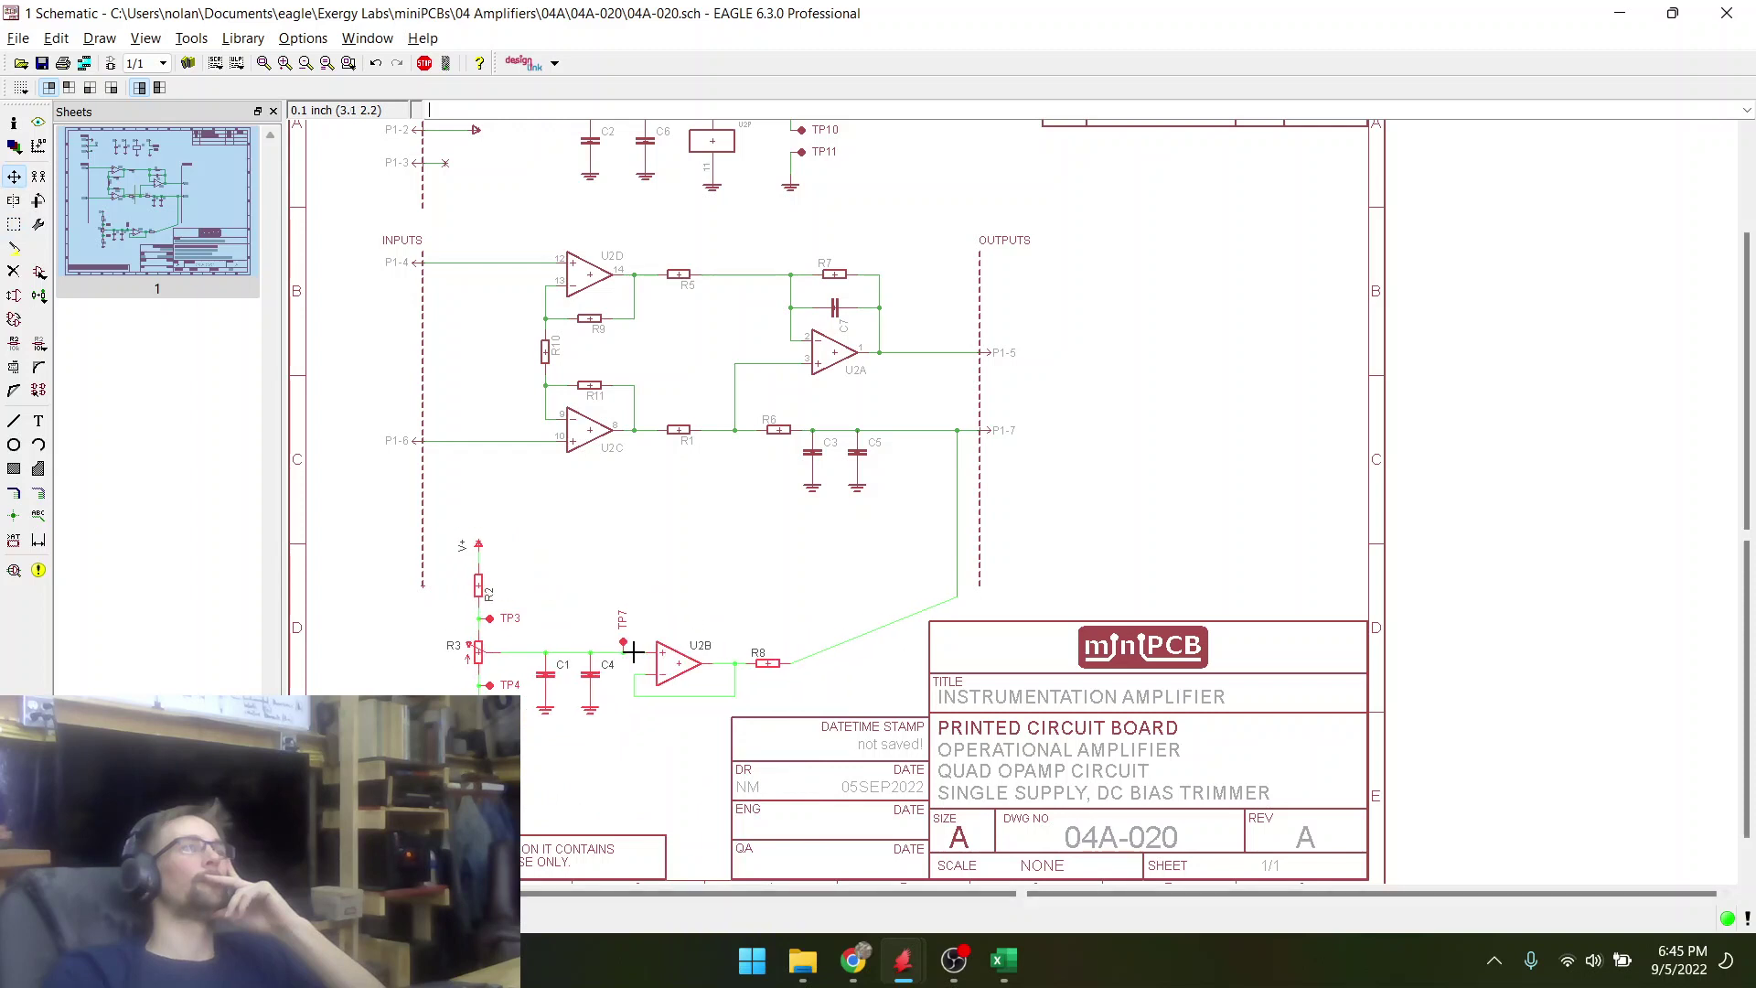
click(634, 653)
- Split the diagonal wire between R8 and the P1-7 net into right-angled segments
scroll(859, 580, up, 2)
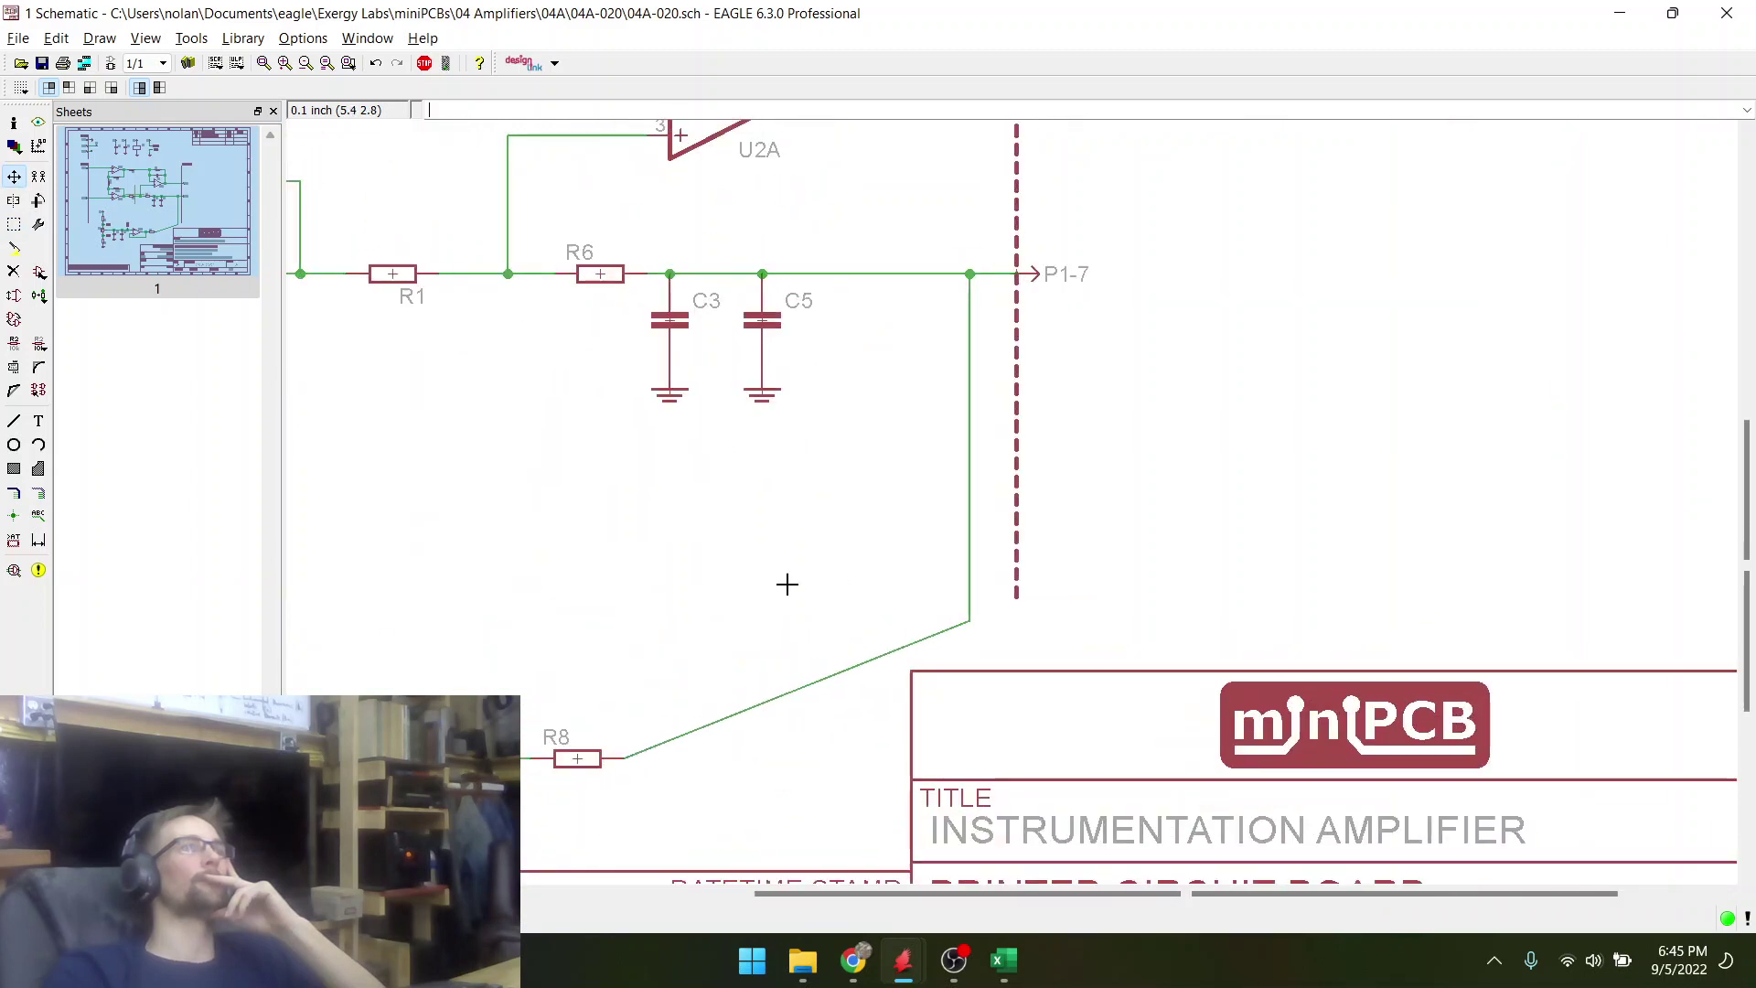
click(13, 390)
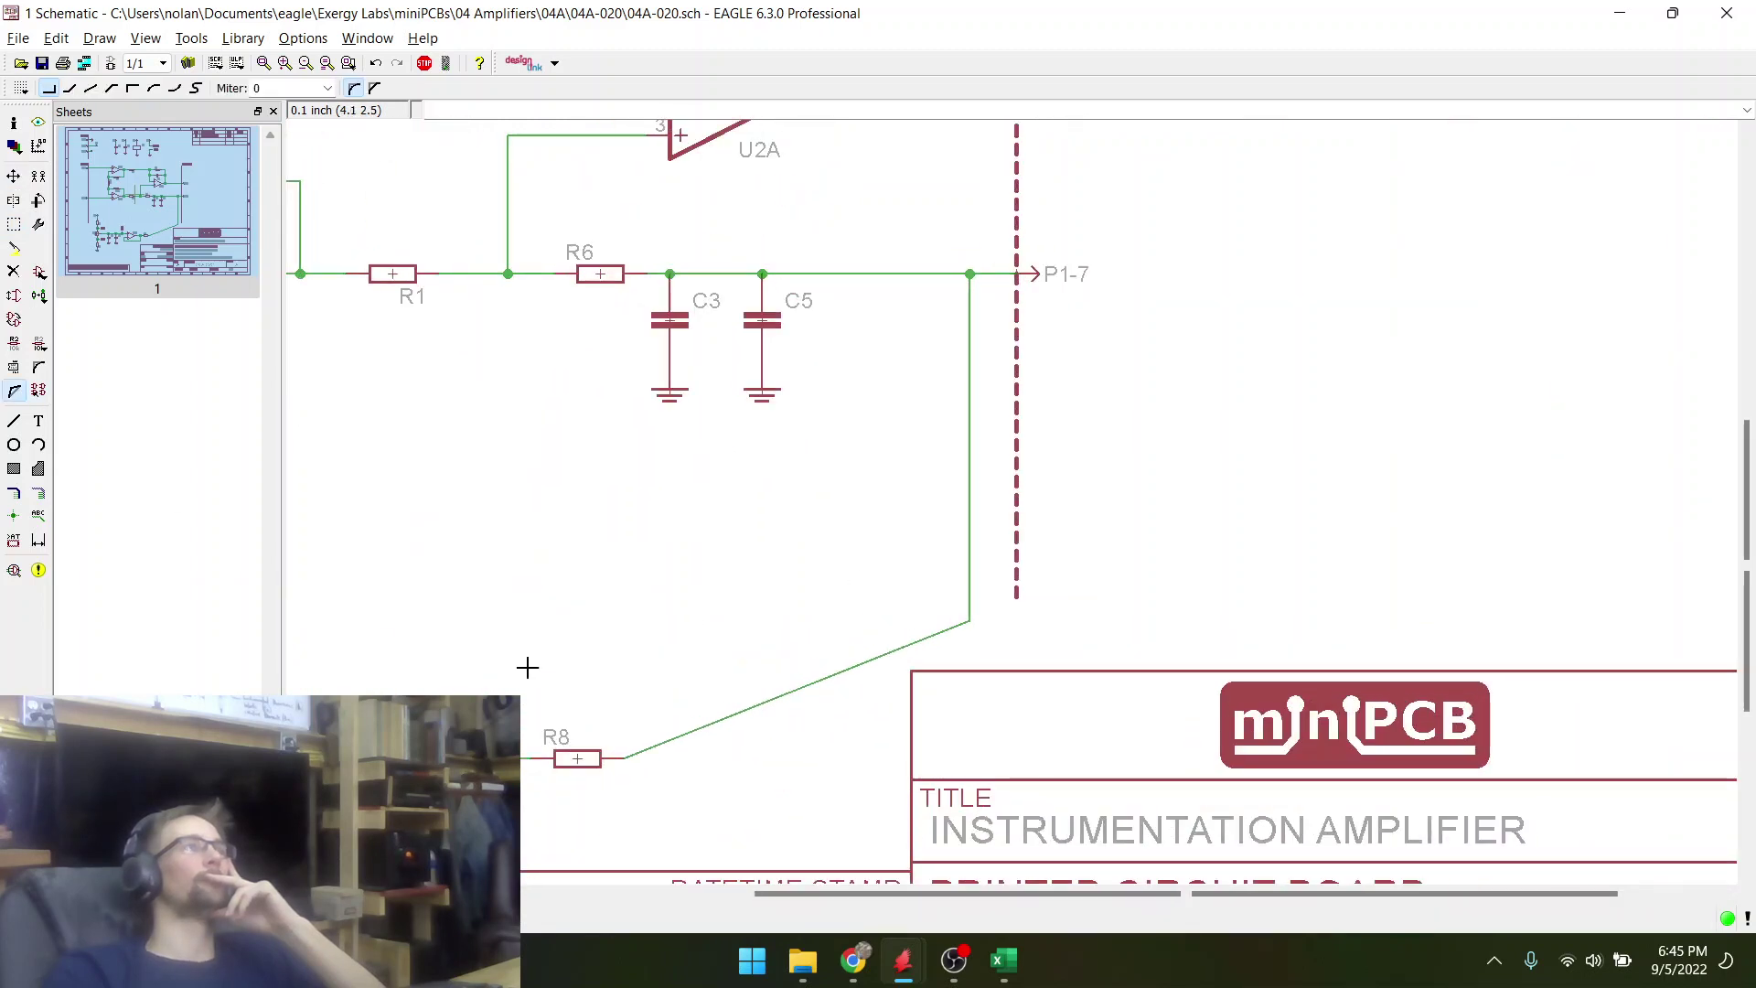
click(706, 740)
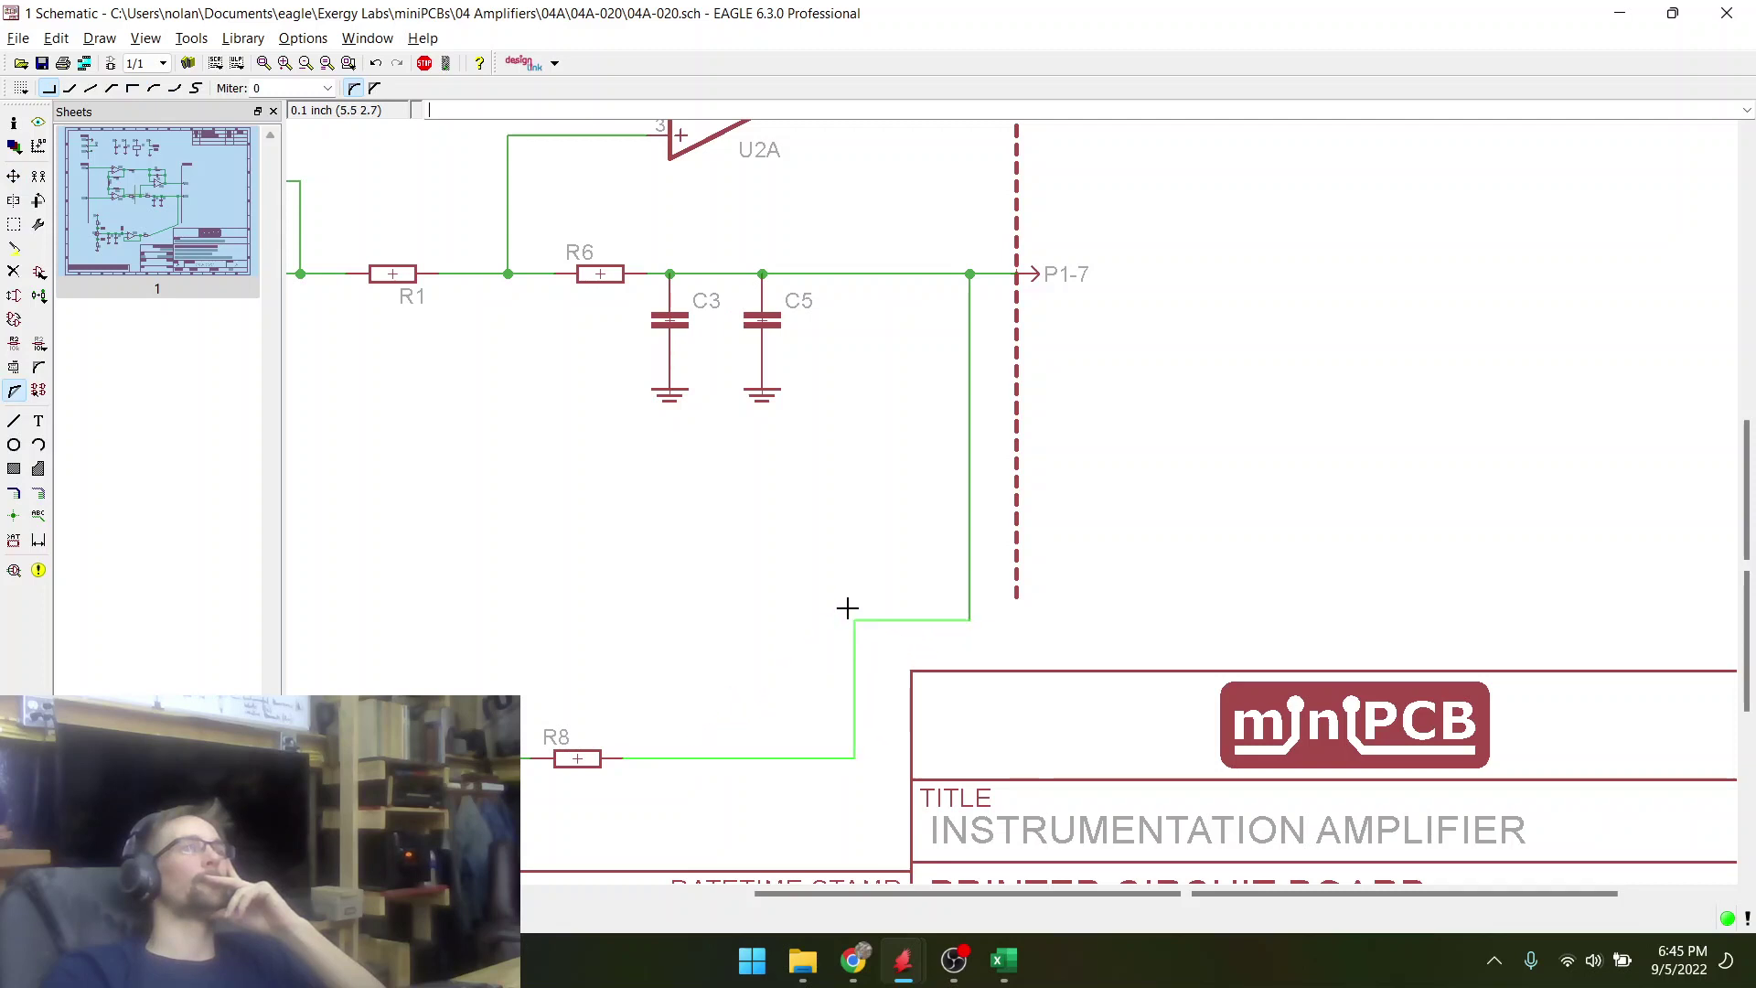
scroll(590, 572, down, 3)
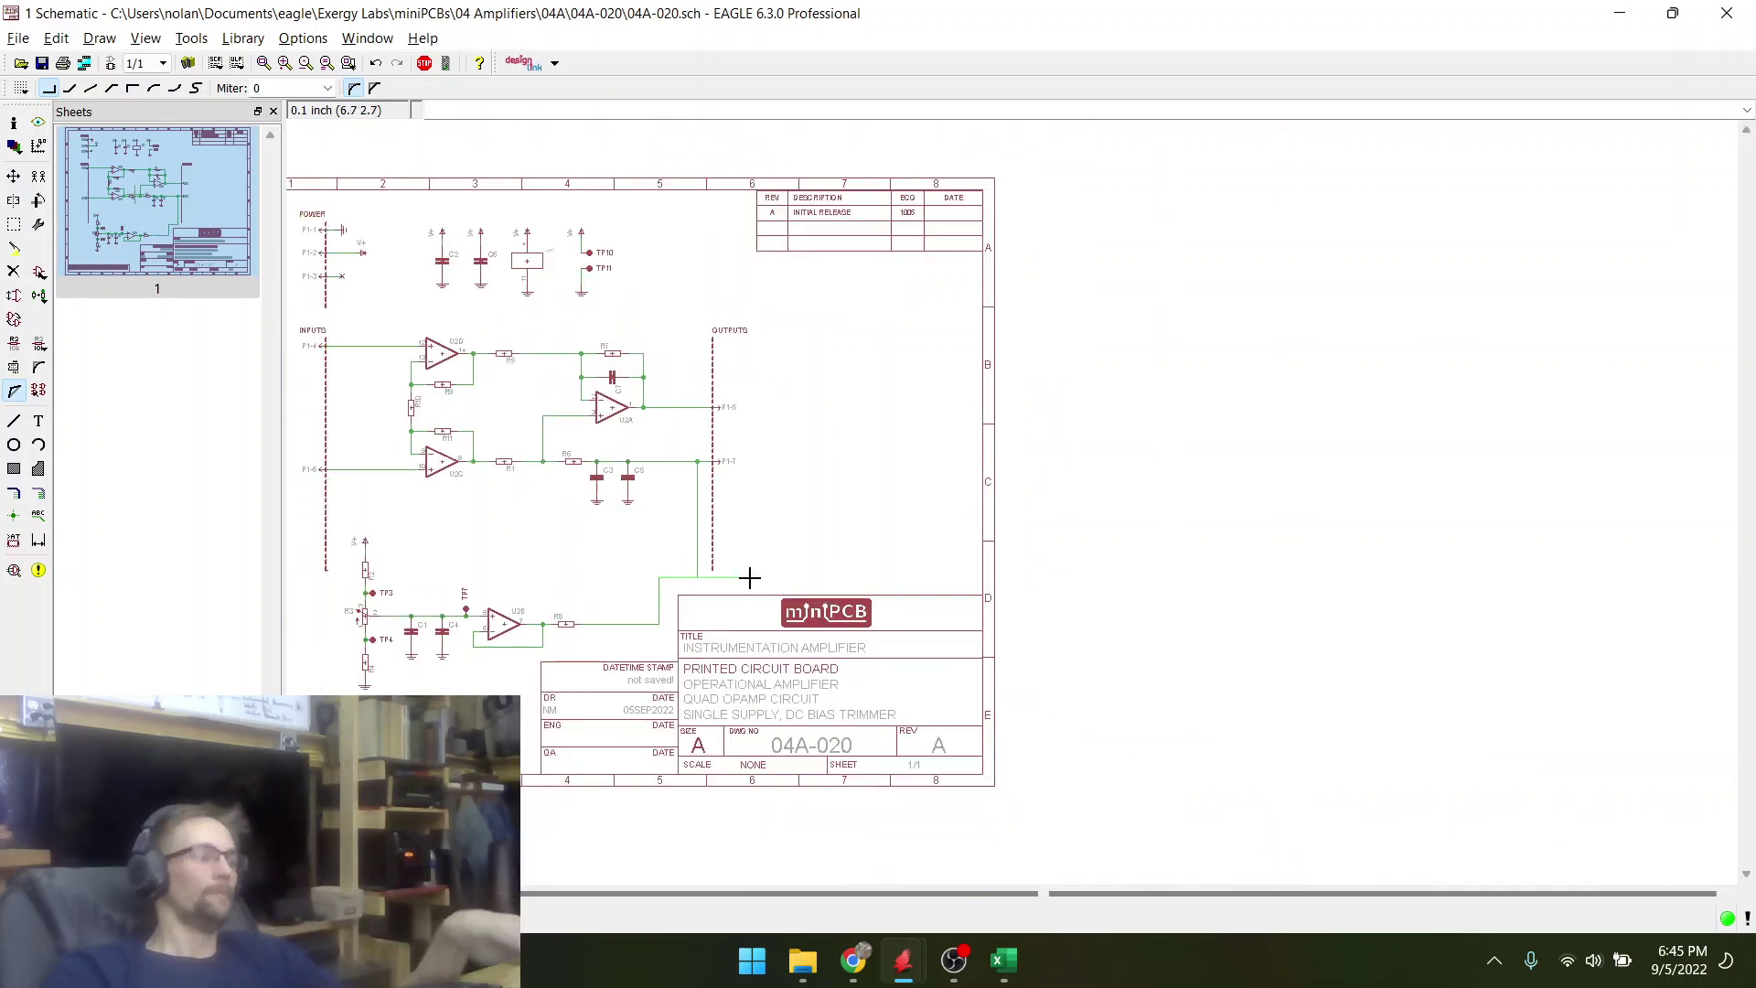
click(697, 577)
- Move the vertical P1-7 wire left in line with the R8 riser, making one straight vertical run
scroll(640, 546, up, 3)
scroll(915, 619, down, 3)
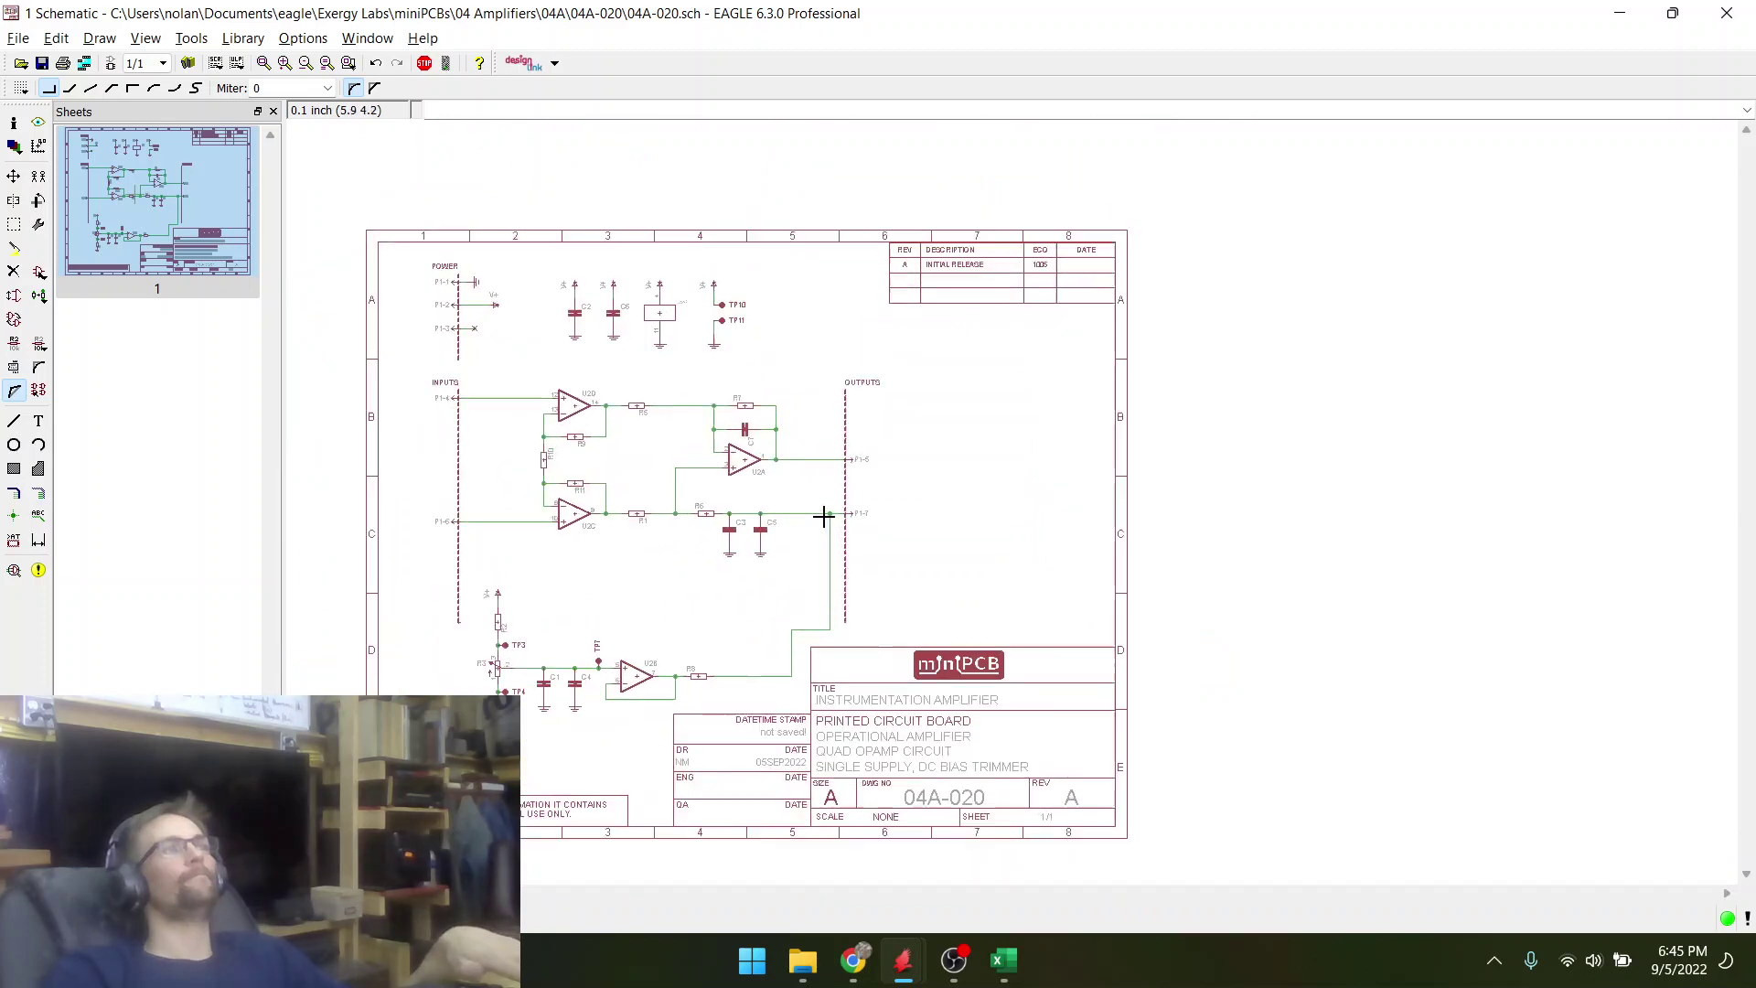
scroll(823, 517, up, 2)
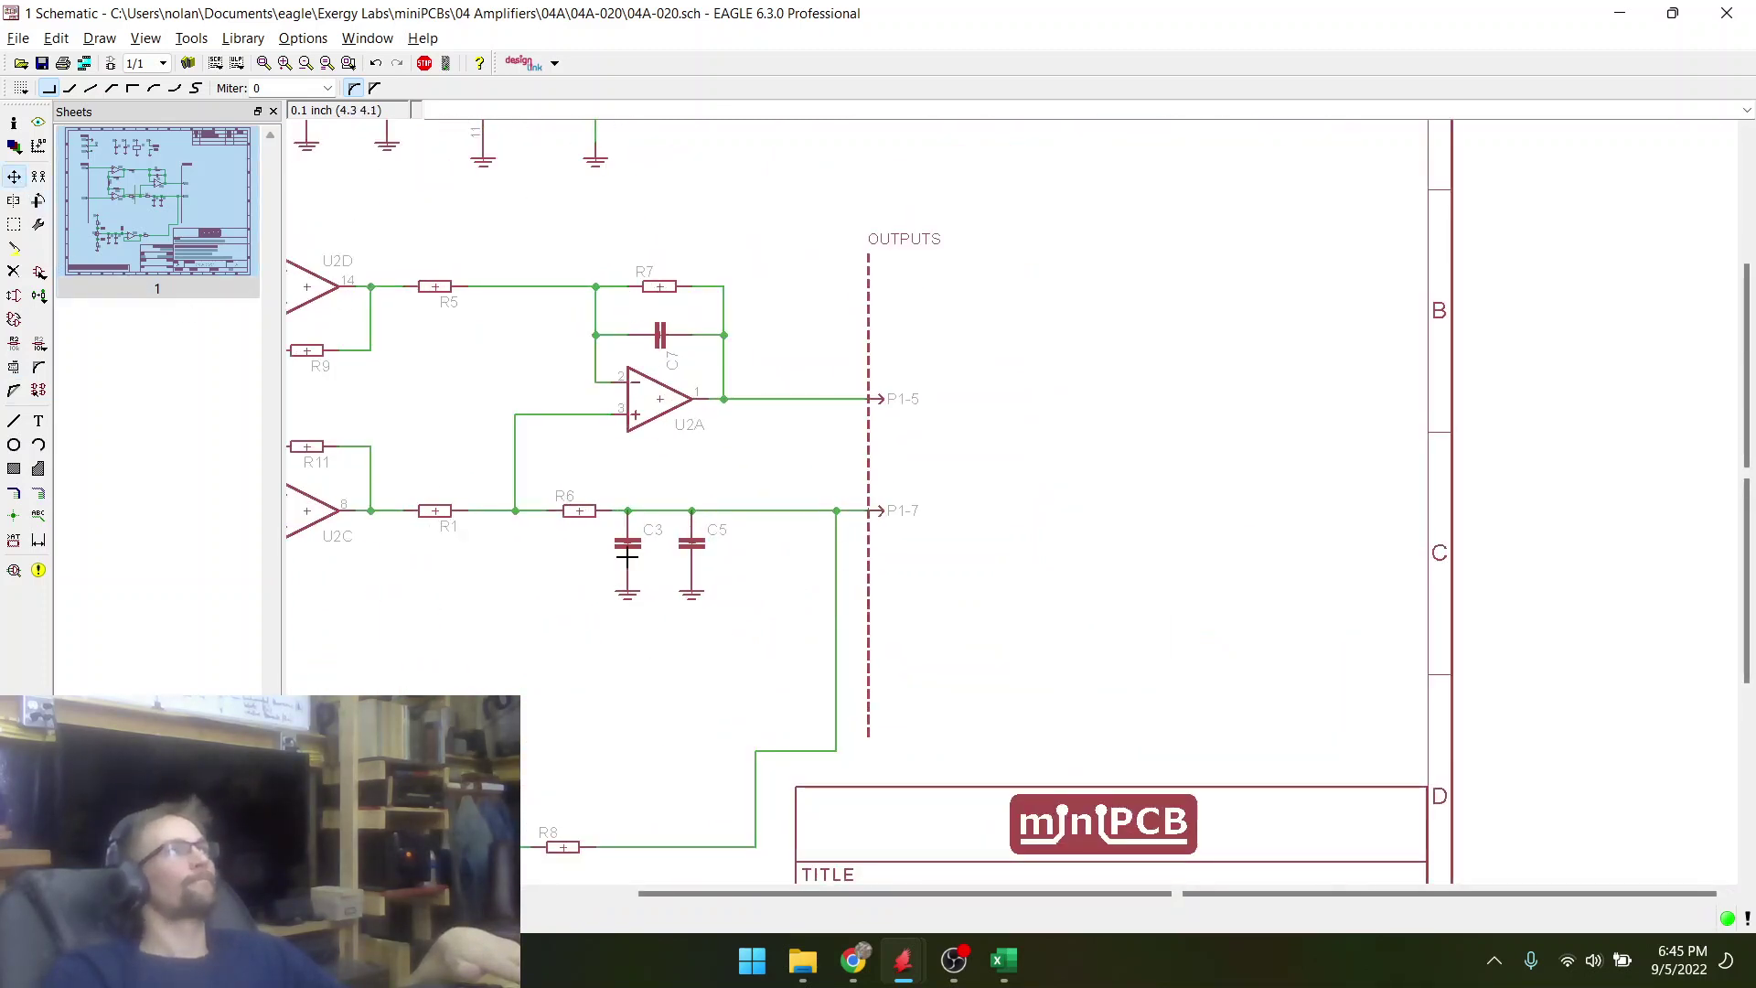
key(F7)
click(835, 634)
click(753, 643)
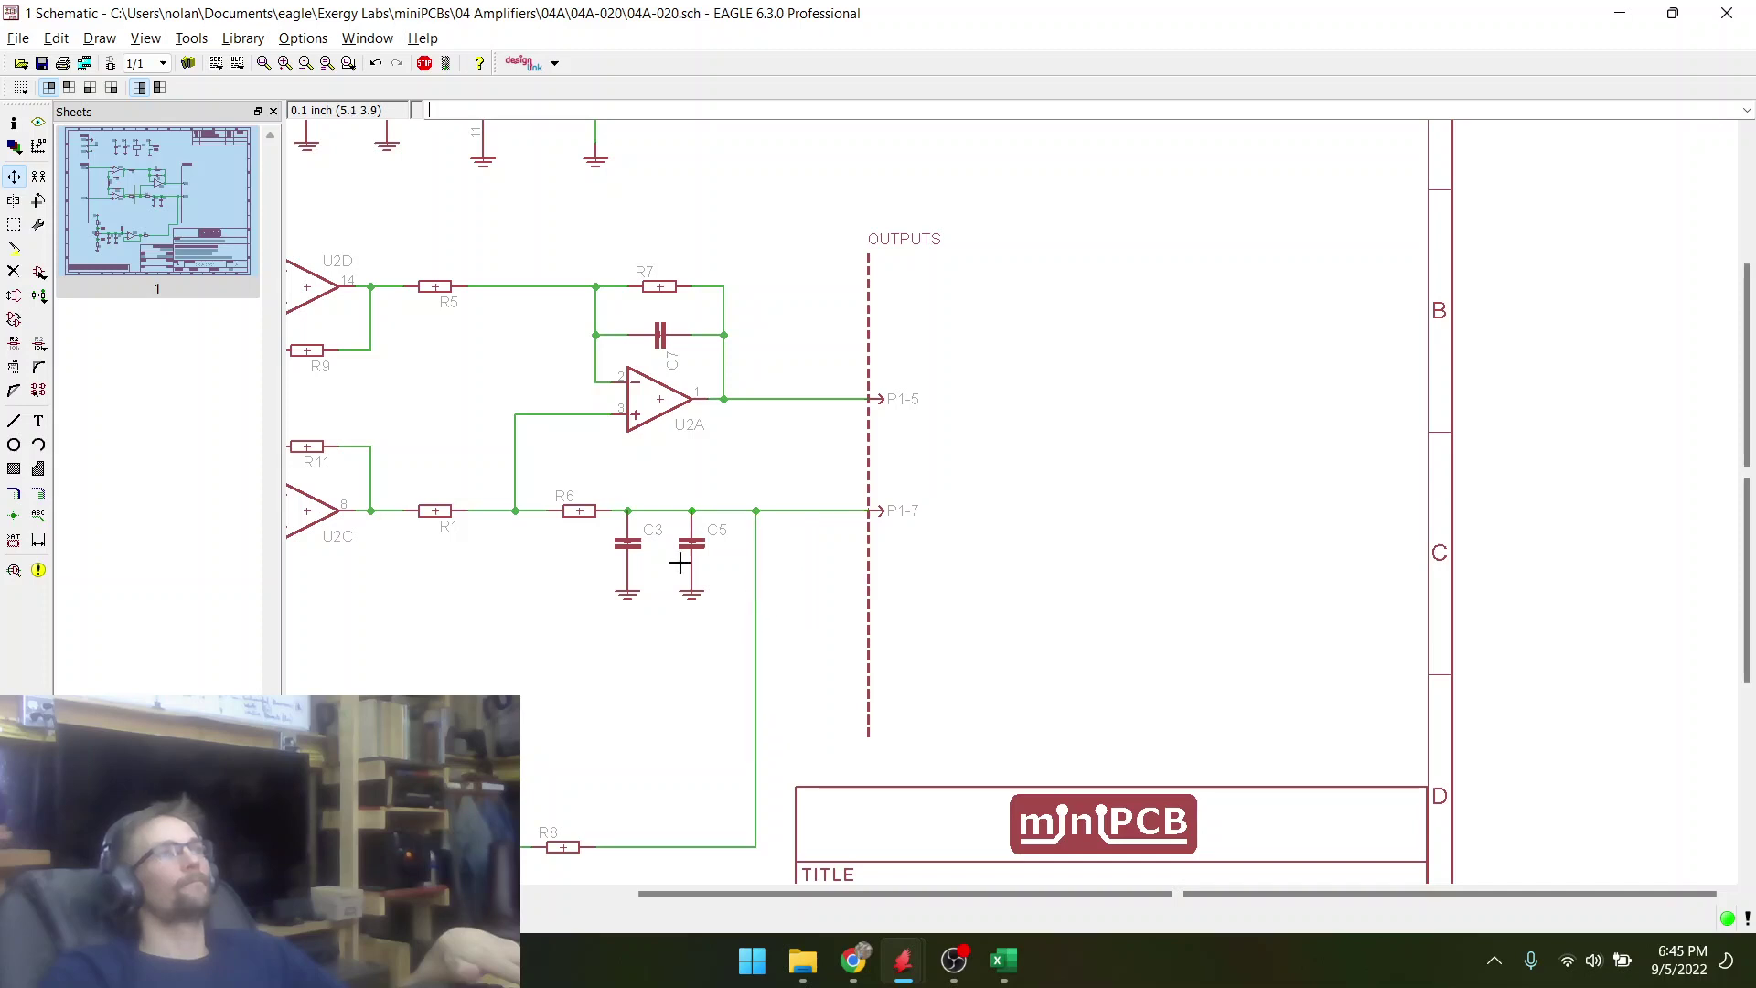
- Move capacitors C3 and C5 with their grounds about 1 inch right along the P1-7 net
click(15, 227)
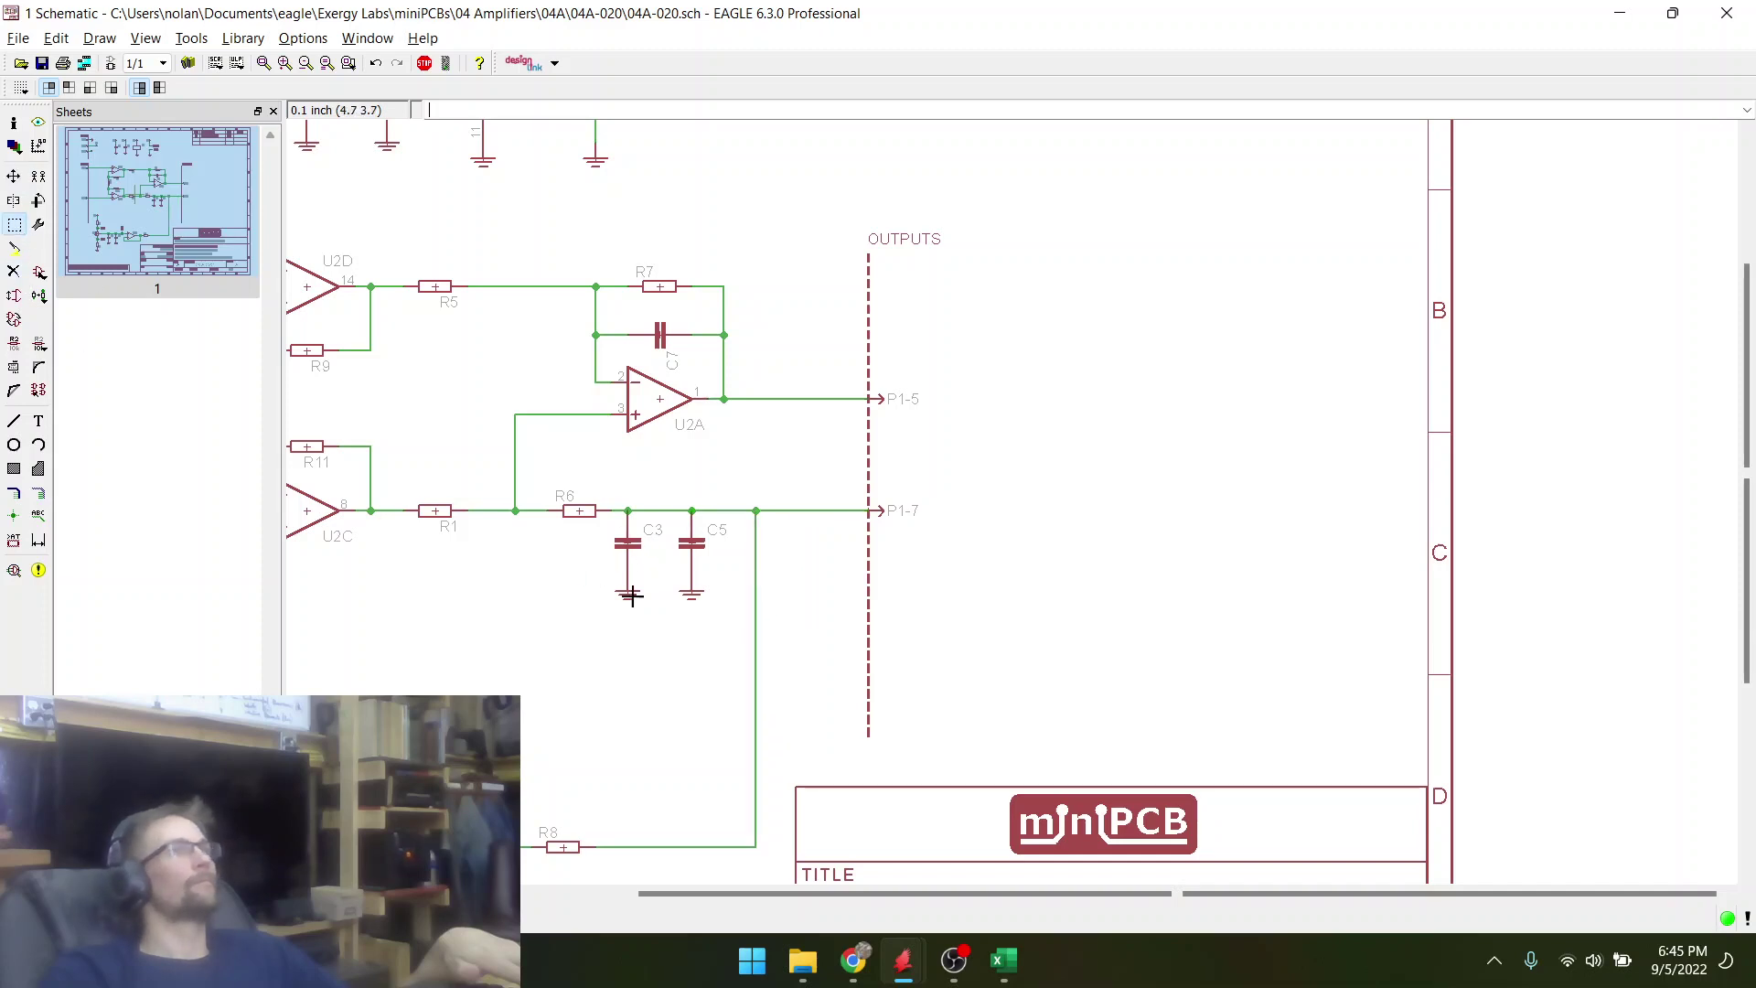
drag(715, 617, 621, 492)
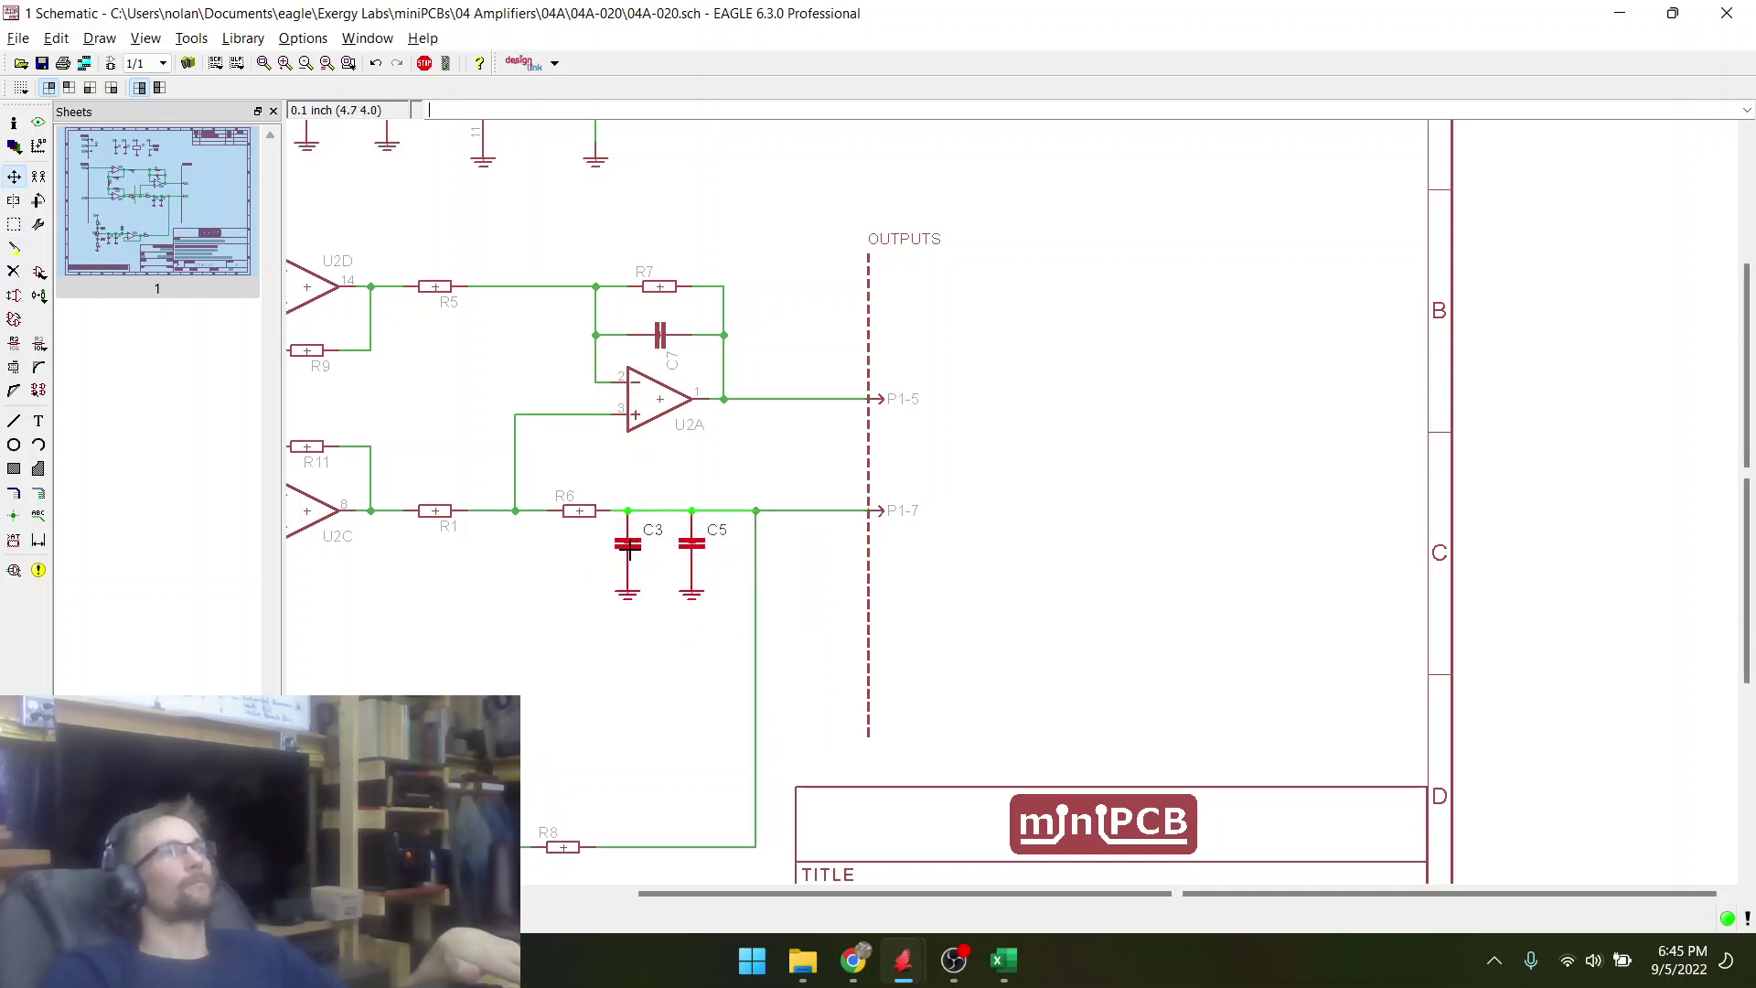
right_click(627, 556)
click(686, 925)
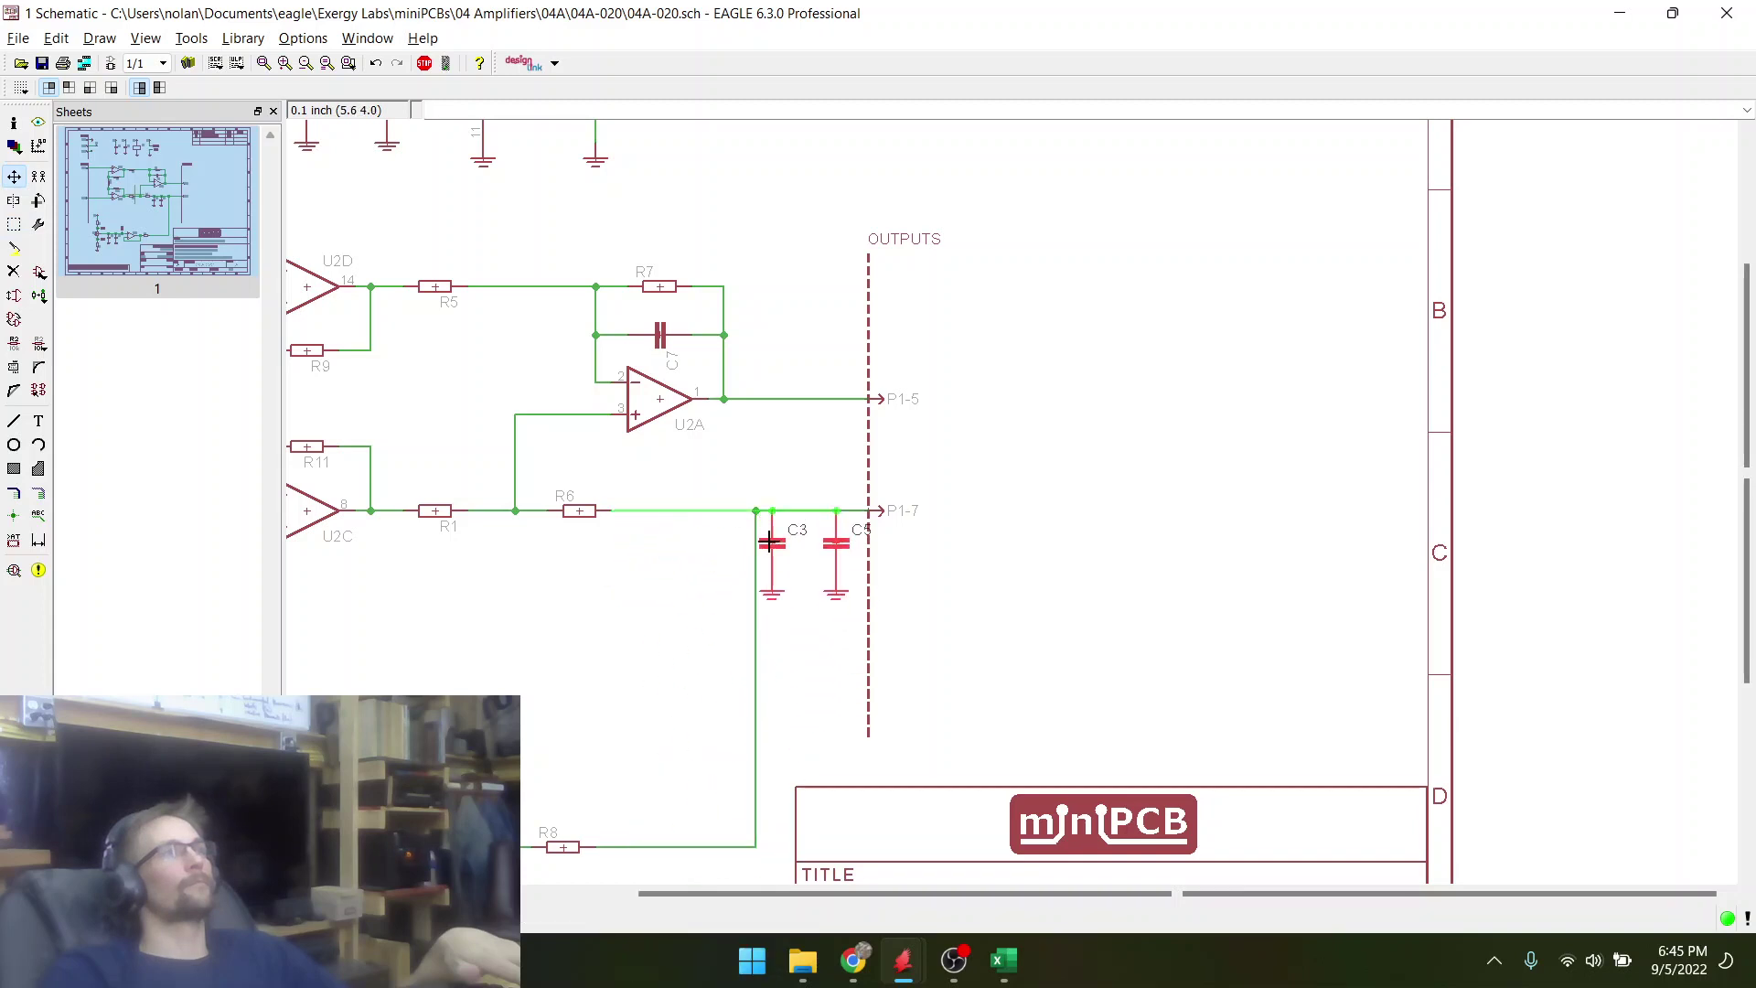
click(788, 535)
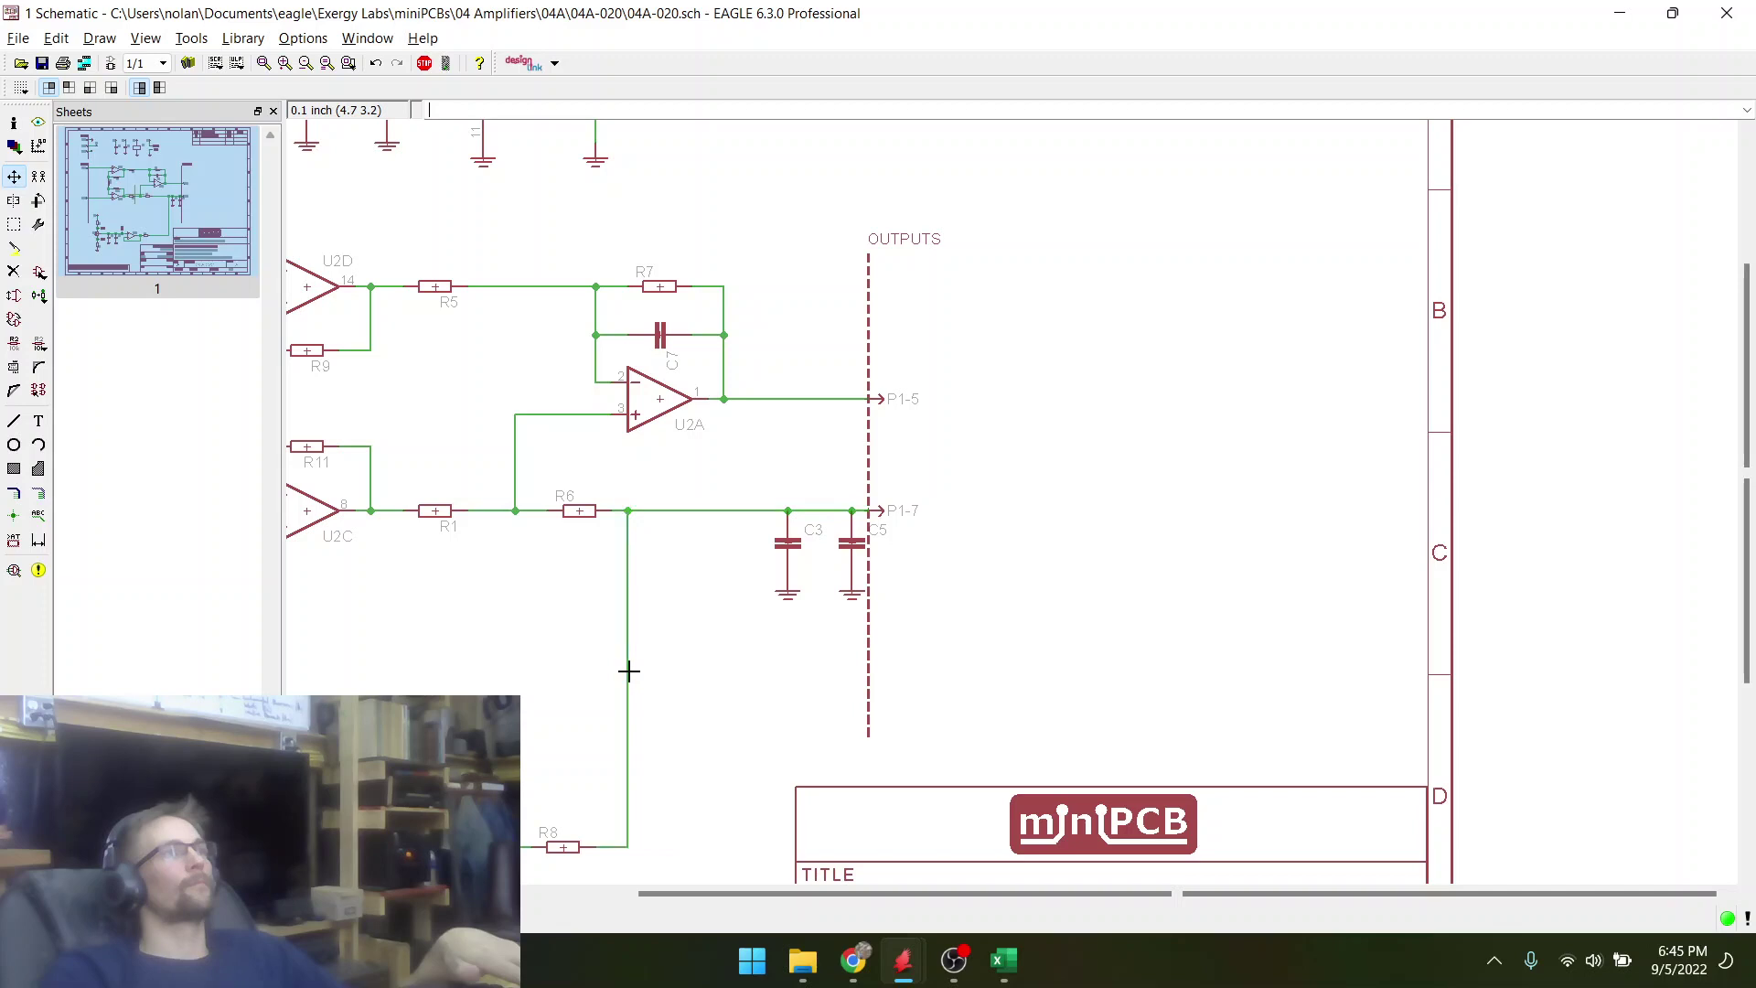
- Move the vertical R8 wire left beside R6, and bring C3 and C5 with their grounds about 0.8 inch back left
click(628, 671)
click(14, 224)
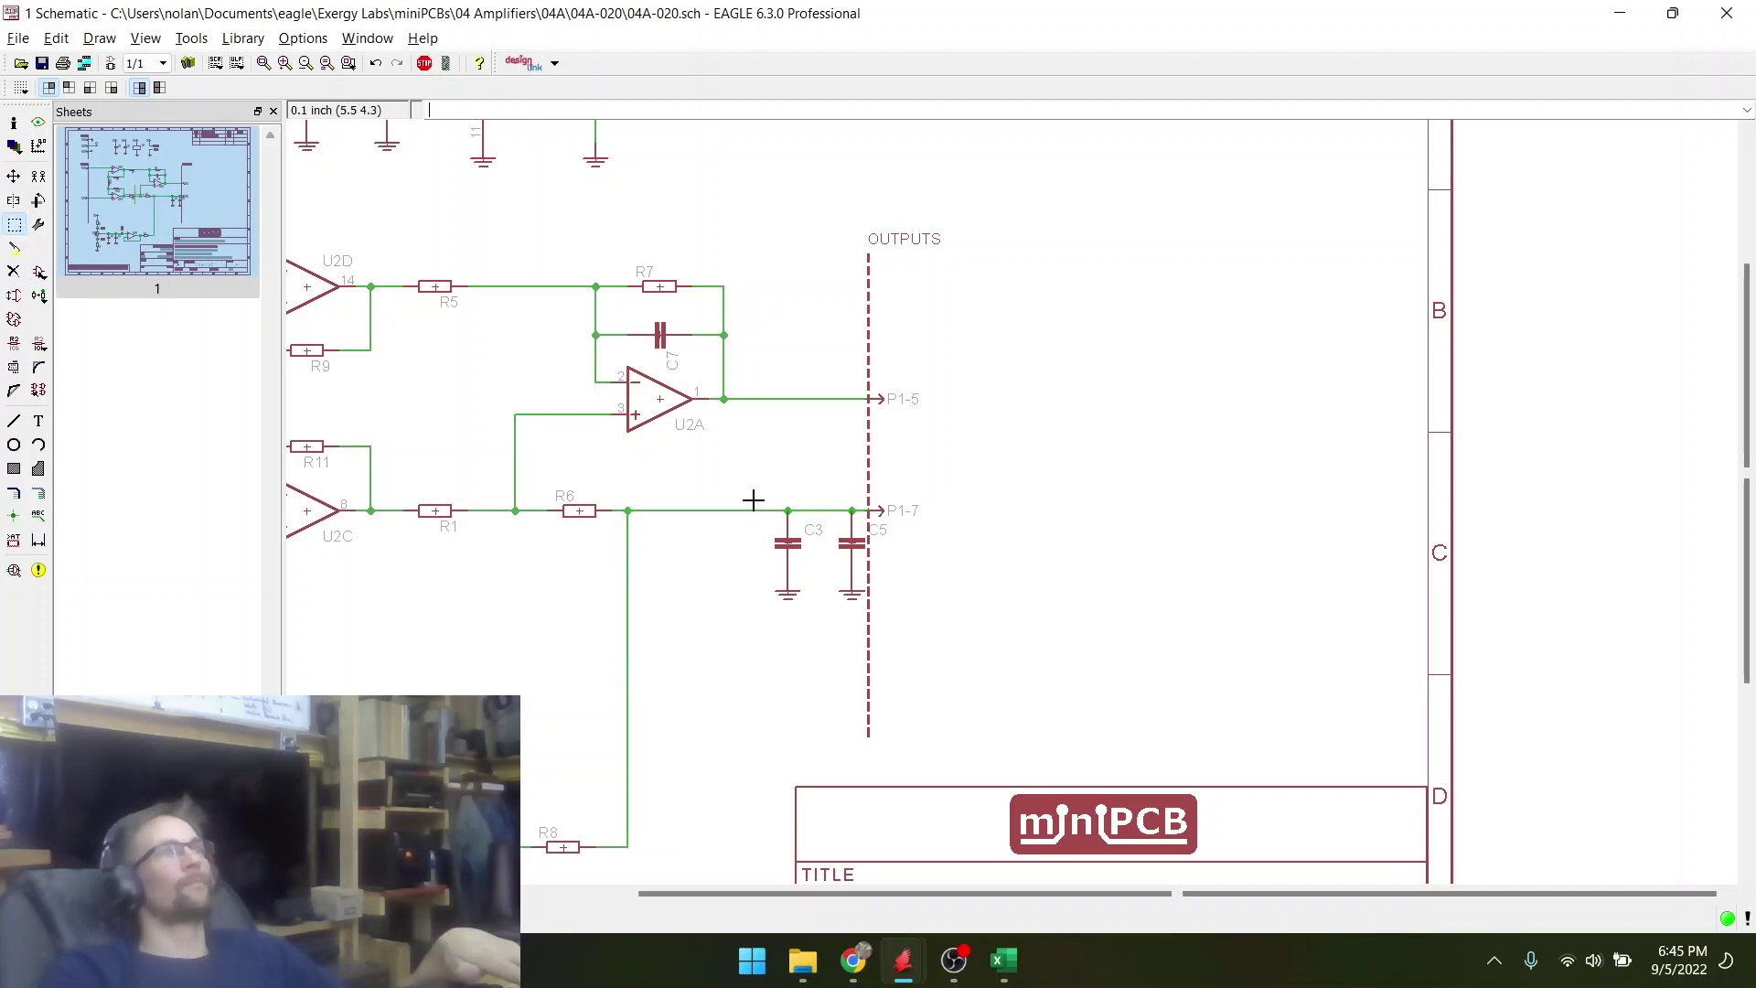
drag(753, 500, 862, 615)
right_click(847, 532)
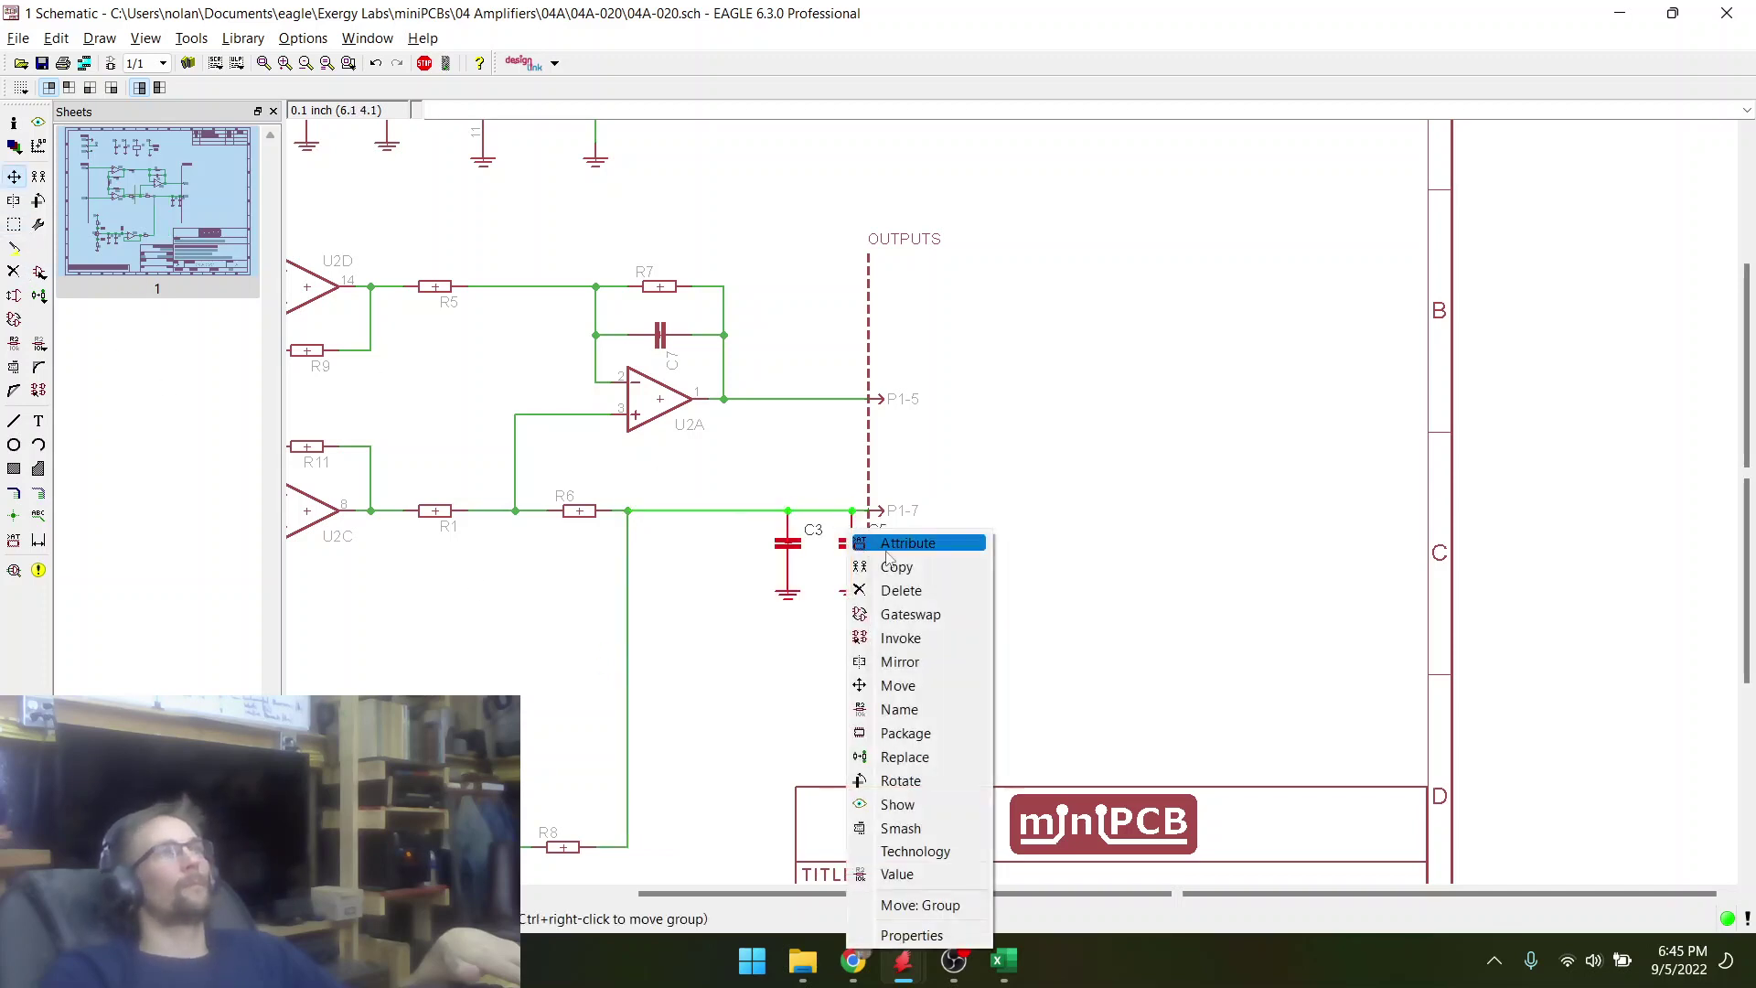
click(921, 905)
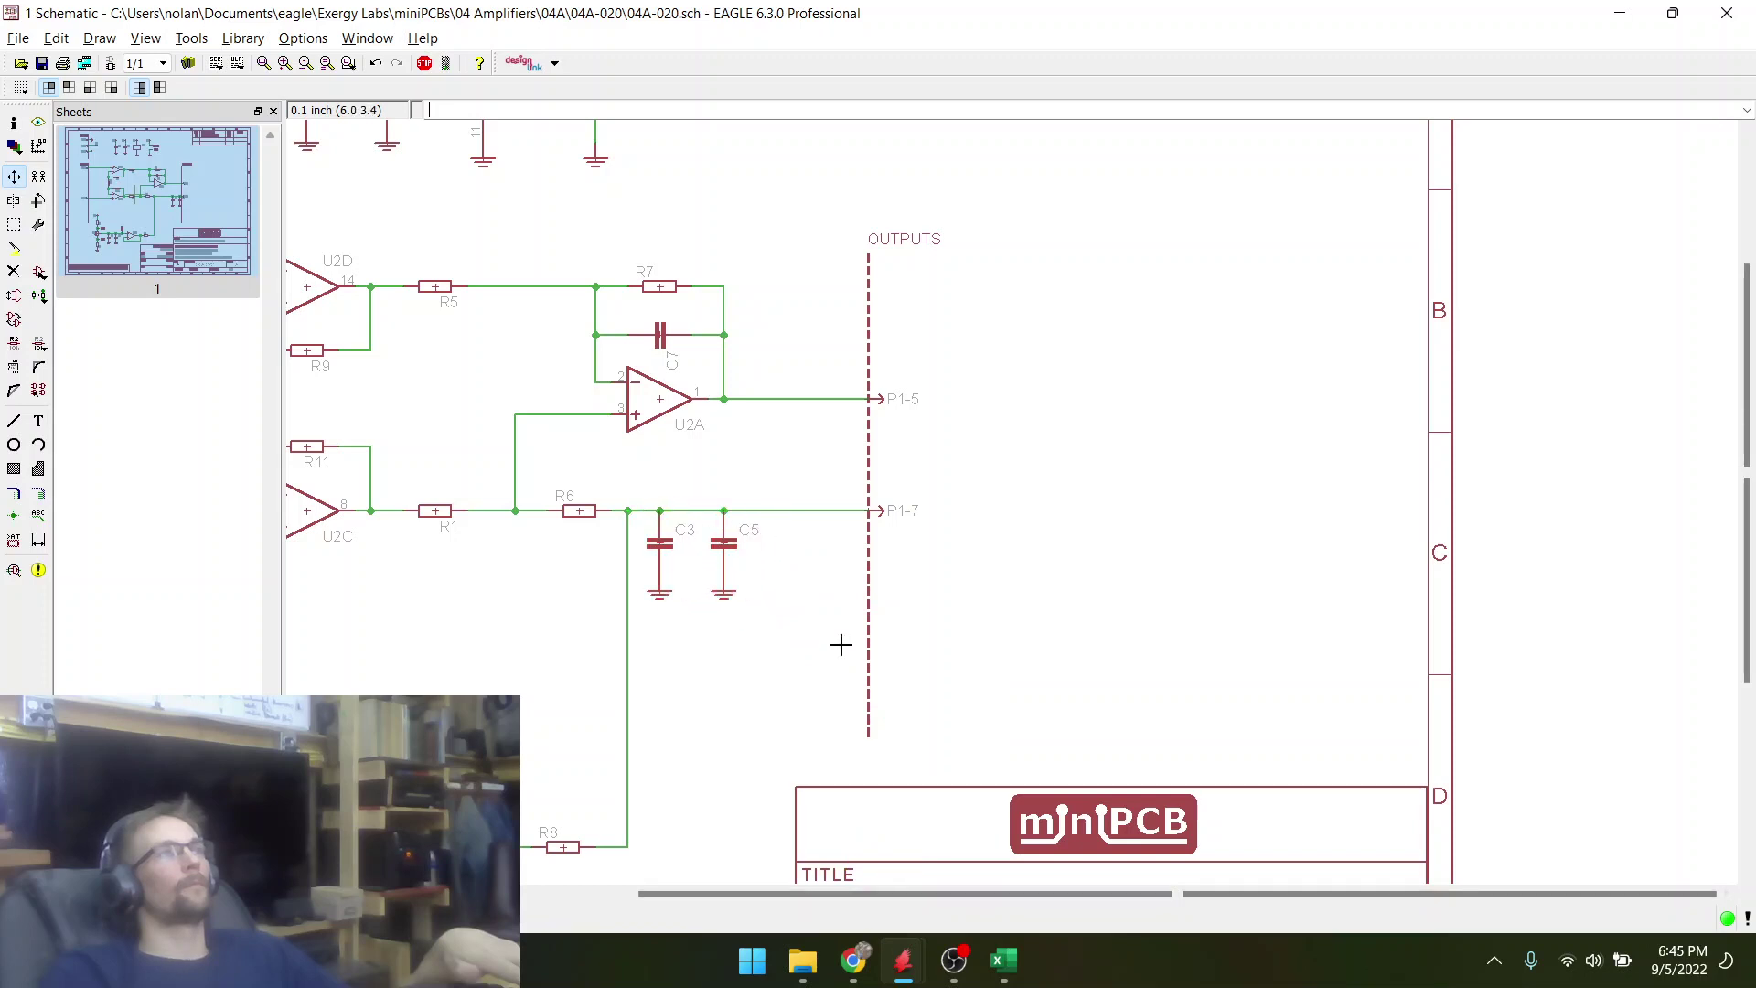
- Move resistor R8 about 0.1 inch right so it lines up directly beneath R6
scroll(816, 622, down, 3)
scroll(741, 682, up, 6)
scroll(737, 605, down, 3)
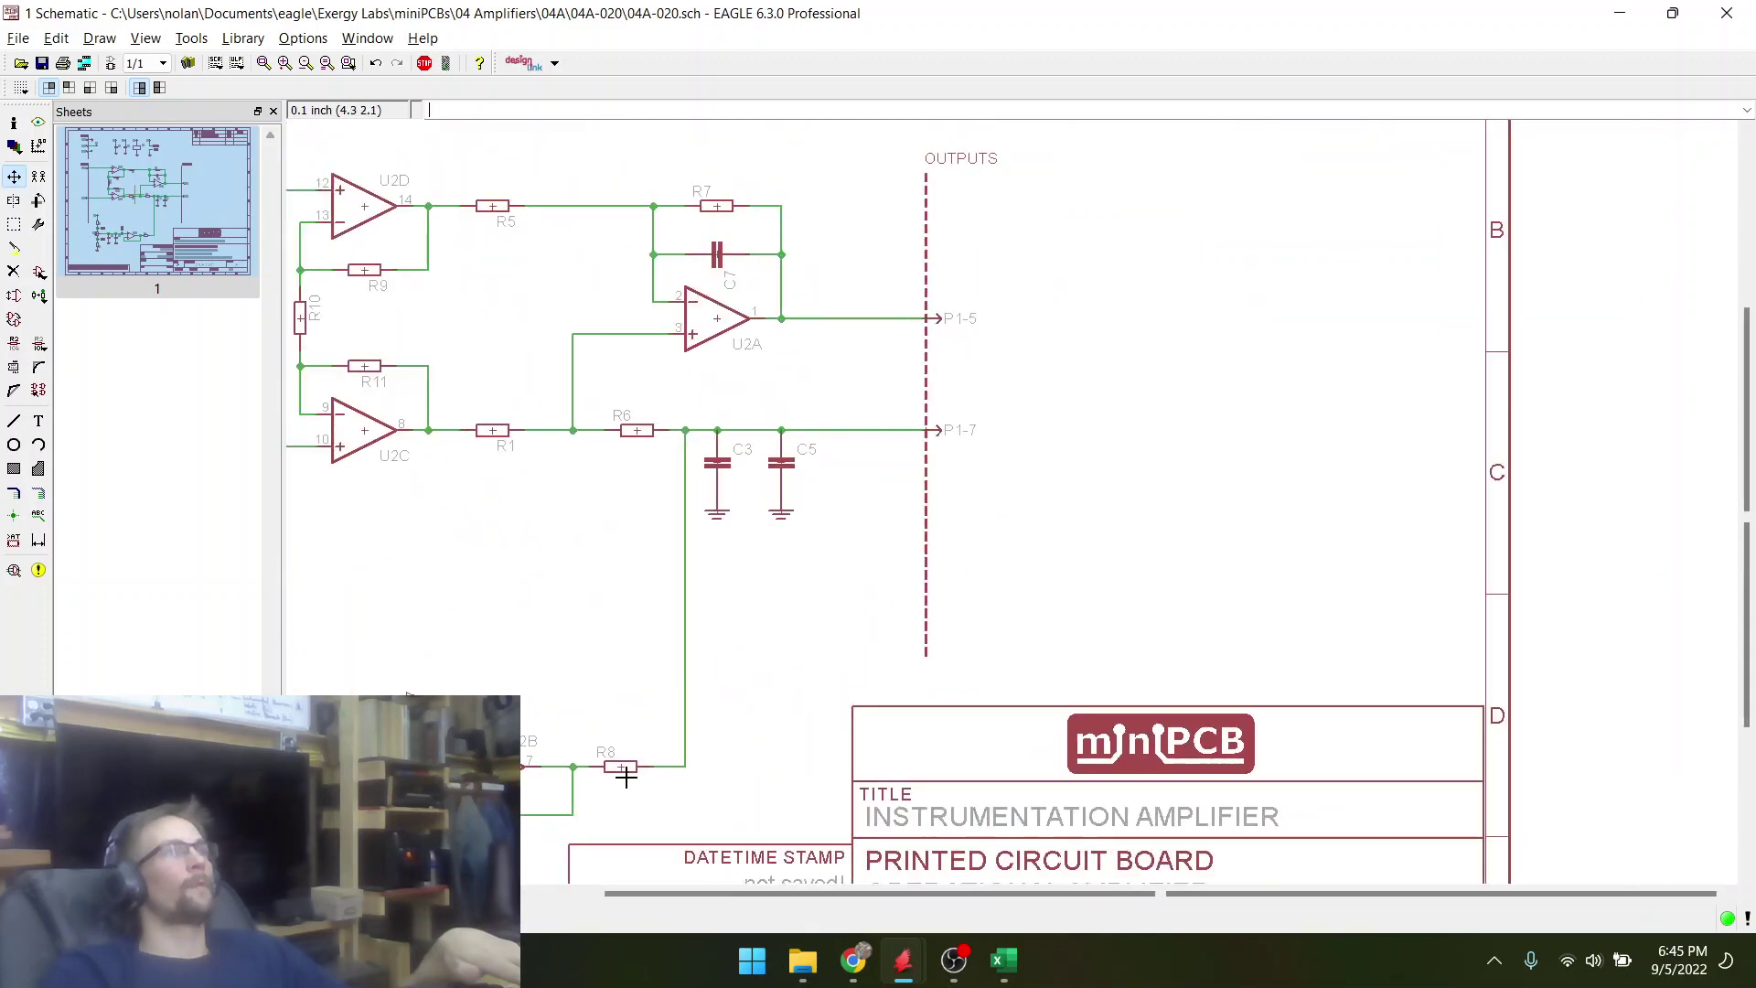
scroll(627, 776, up, 3)
click(633, 748)
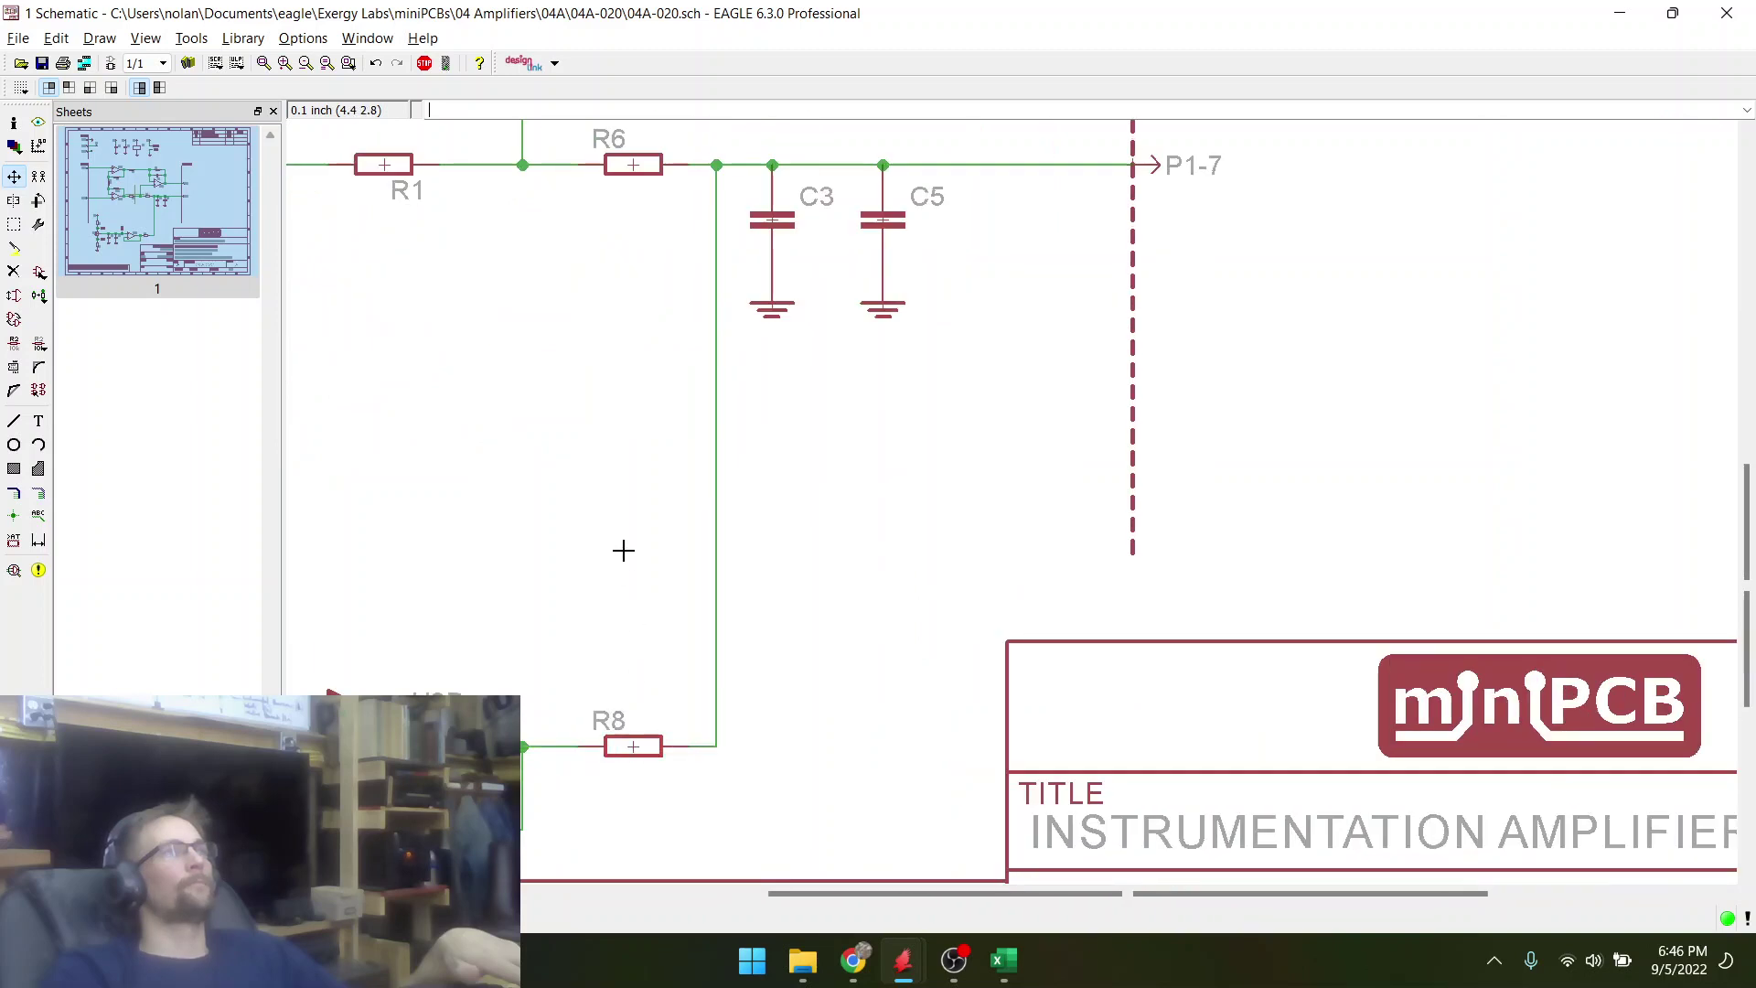
- Delete the horizontal wire segments on either side of C3 and C5 between R6 and P1-7
scroll(837, 707, down, 3)
scroll(805, 695, up, 2)
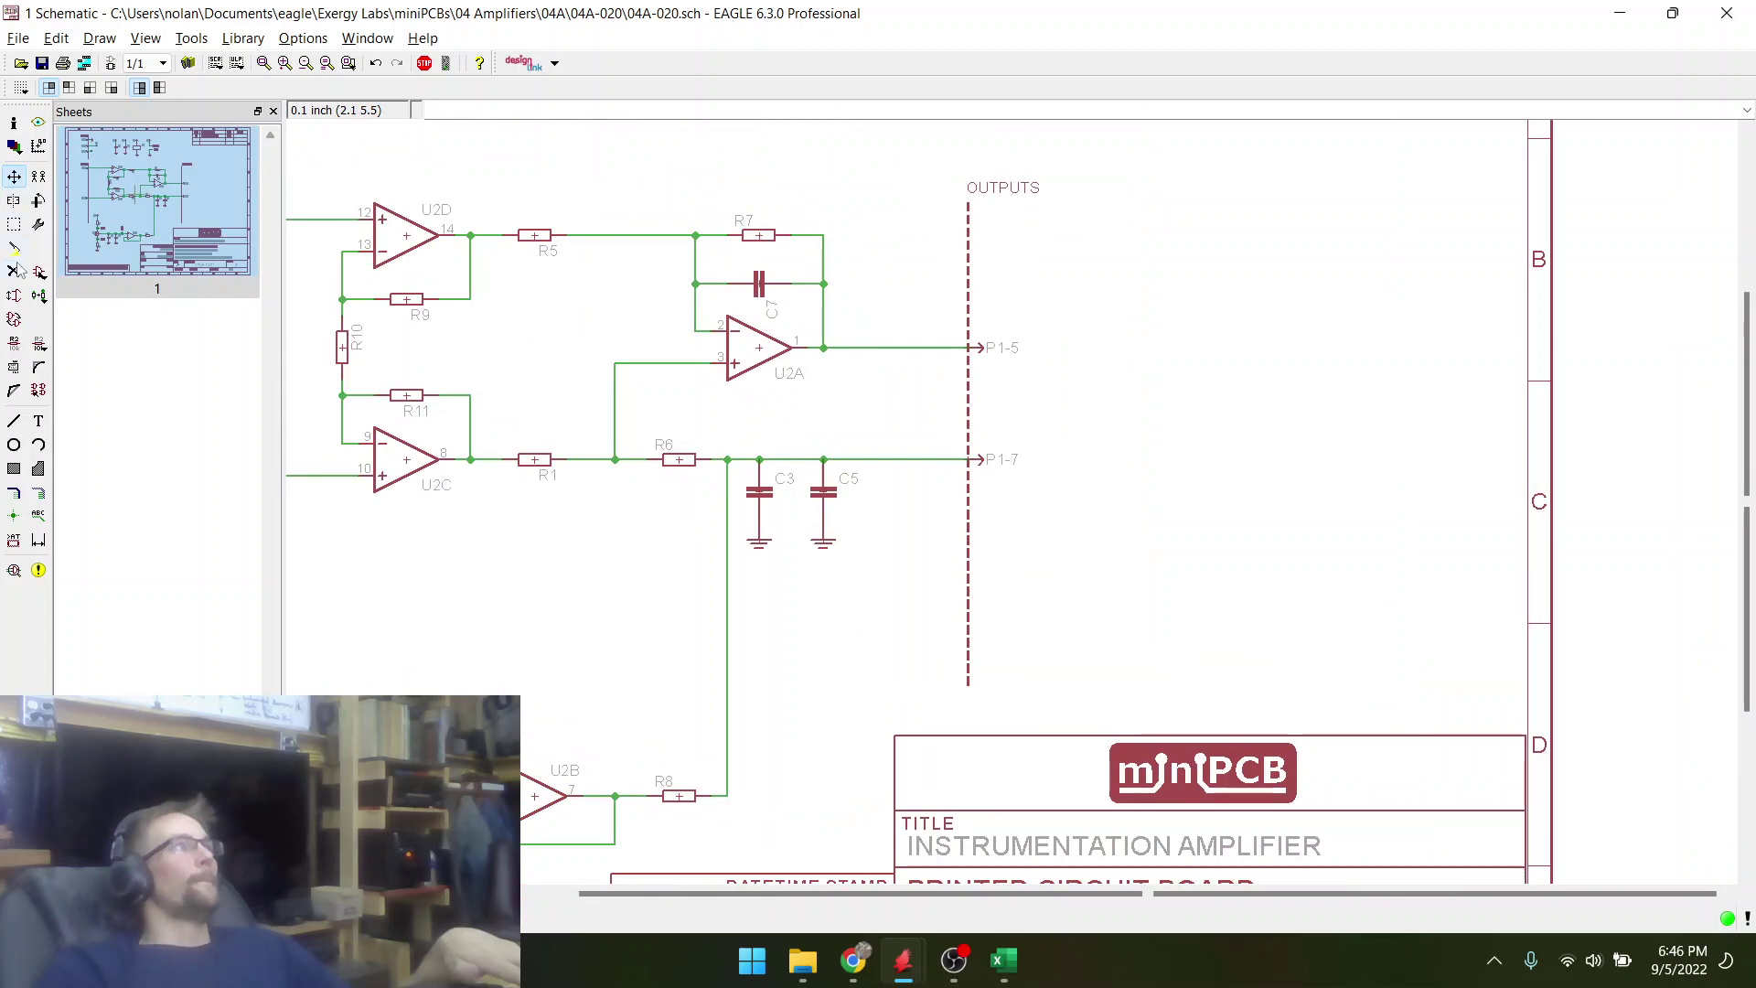
scroll(757, 462, up, 3)
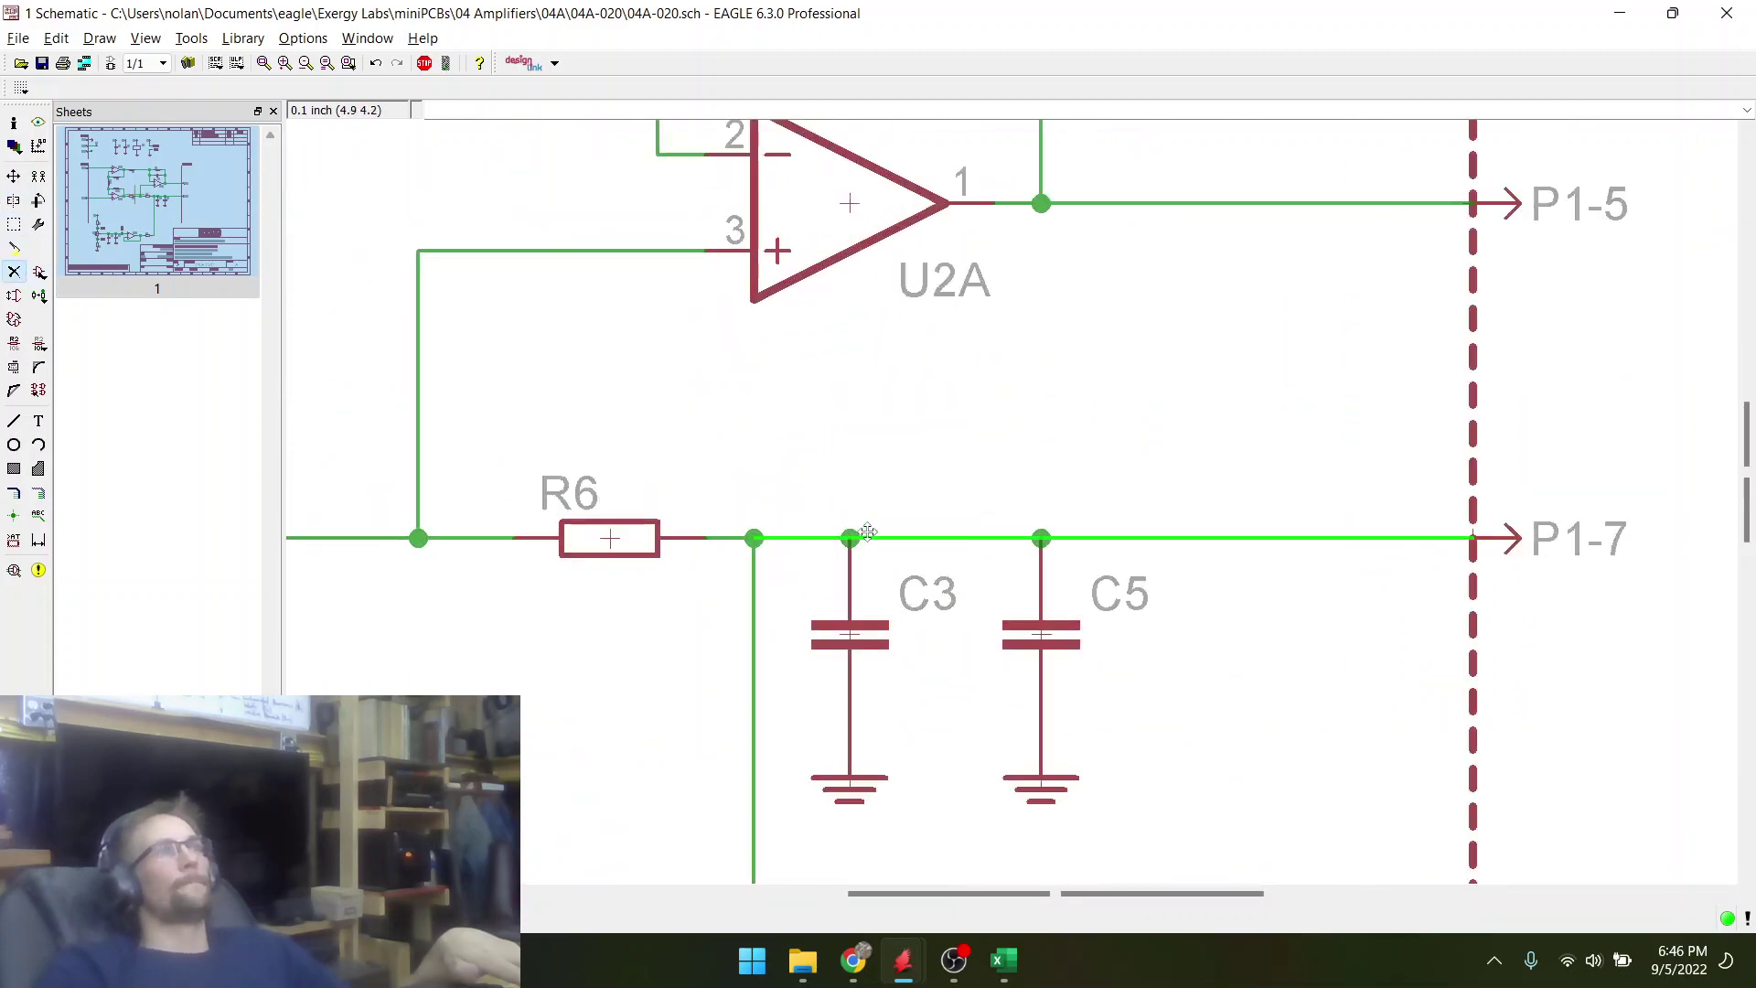
click(919, 538)
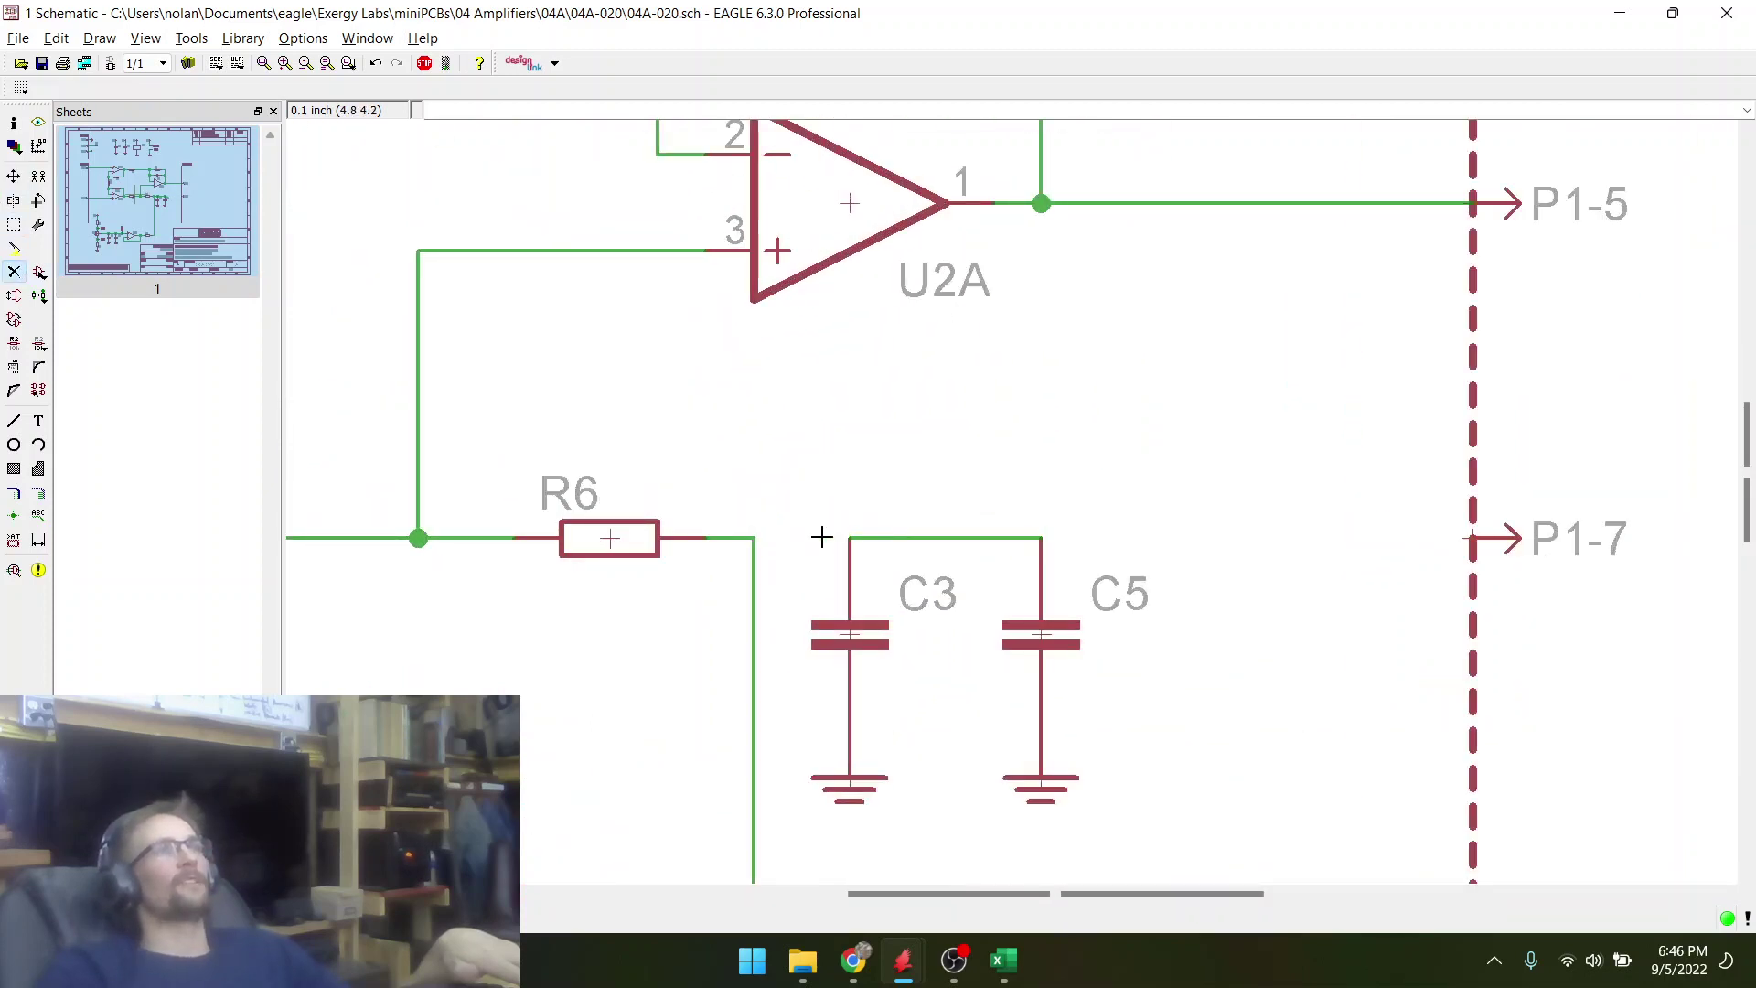
- Redraw the net from R6 past C3 and C5 to P1-7, with junctions at the vertical wire and both capacitors
click(15, 420)
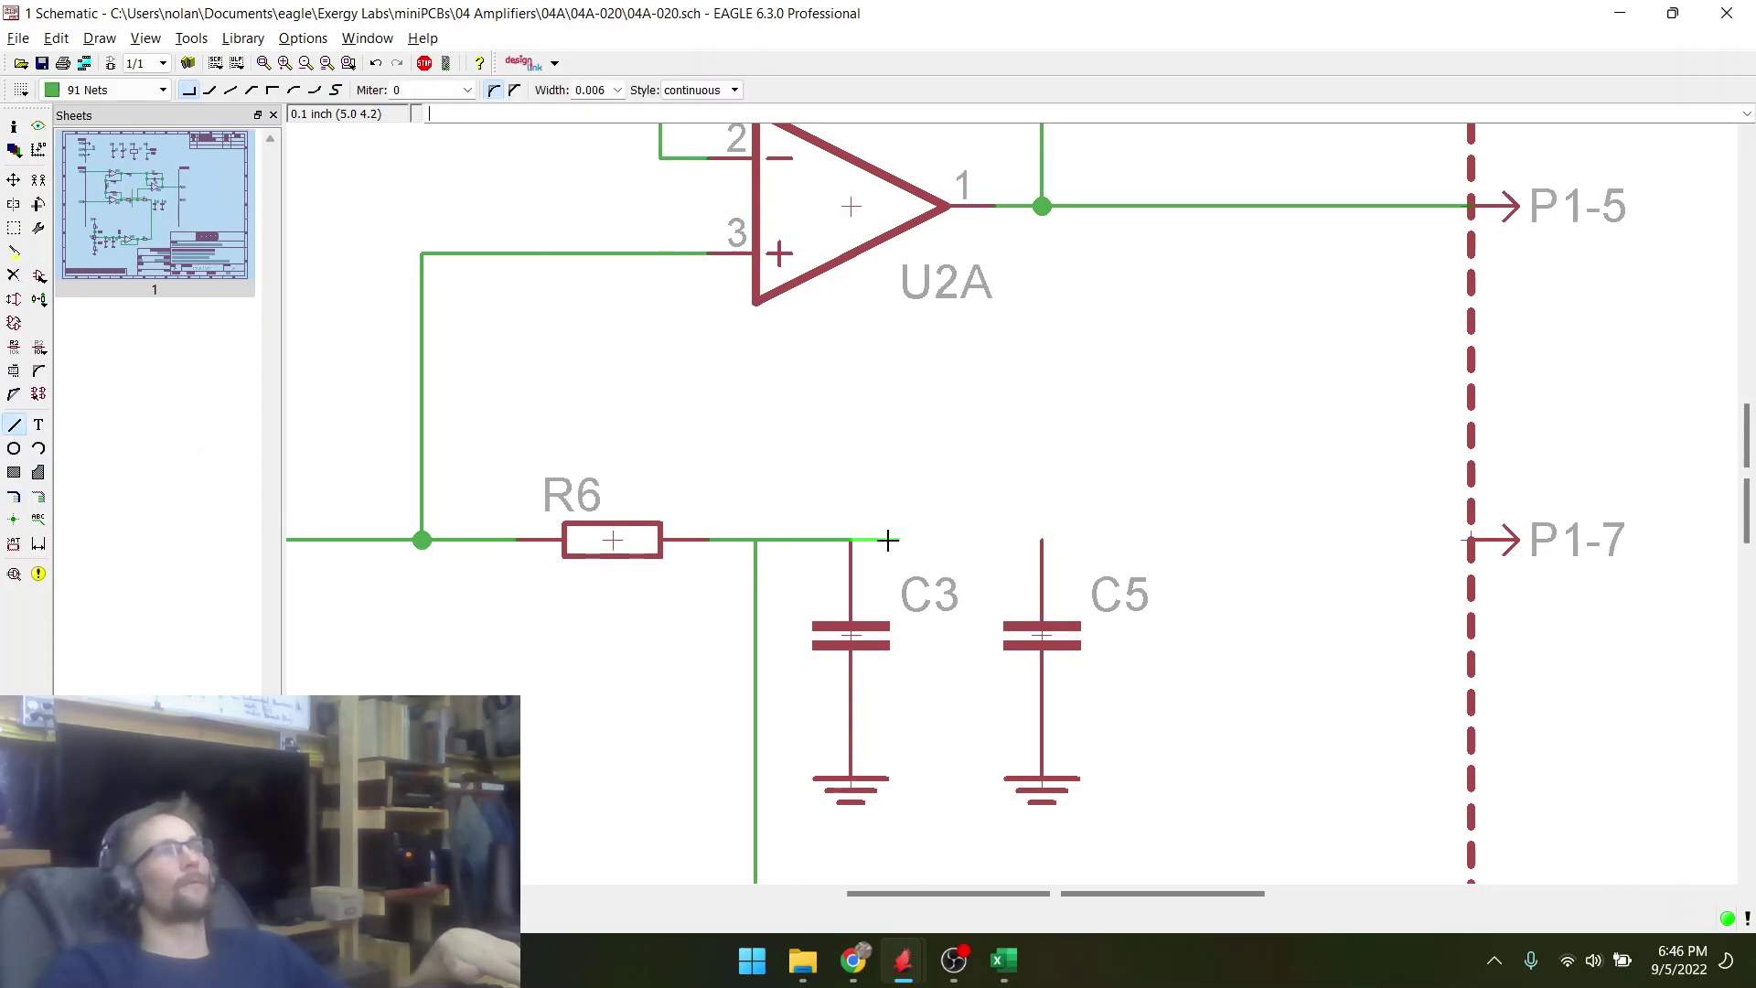
click(1043, 537)
click(1464, 531)
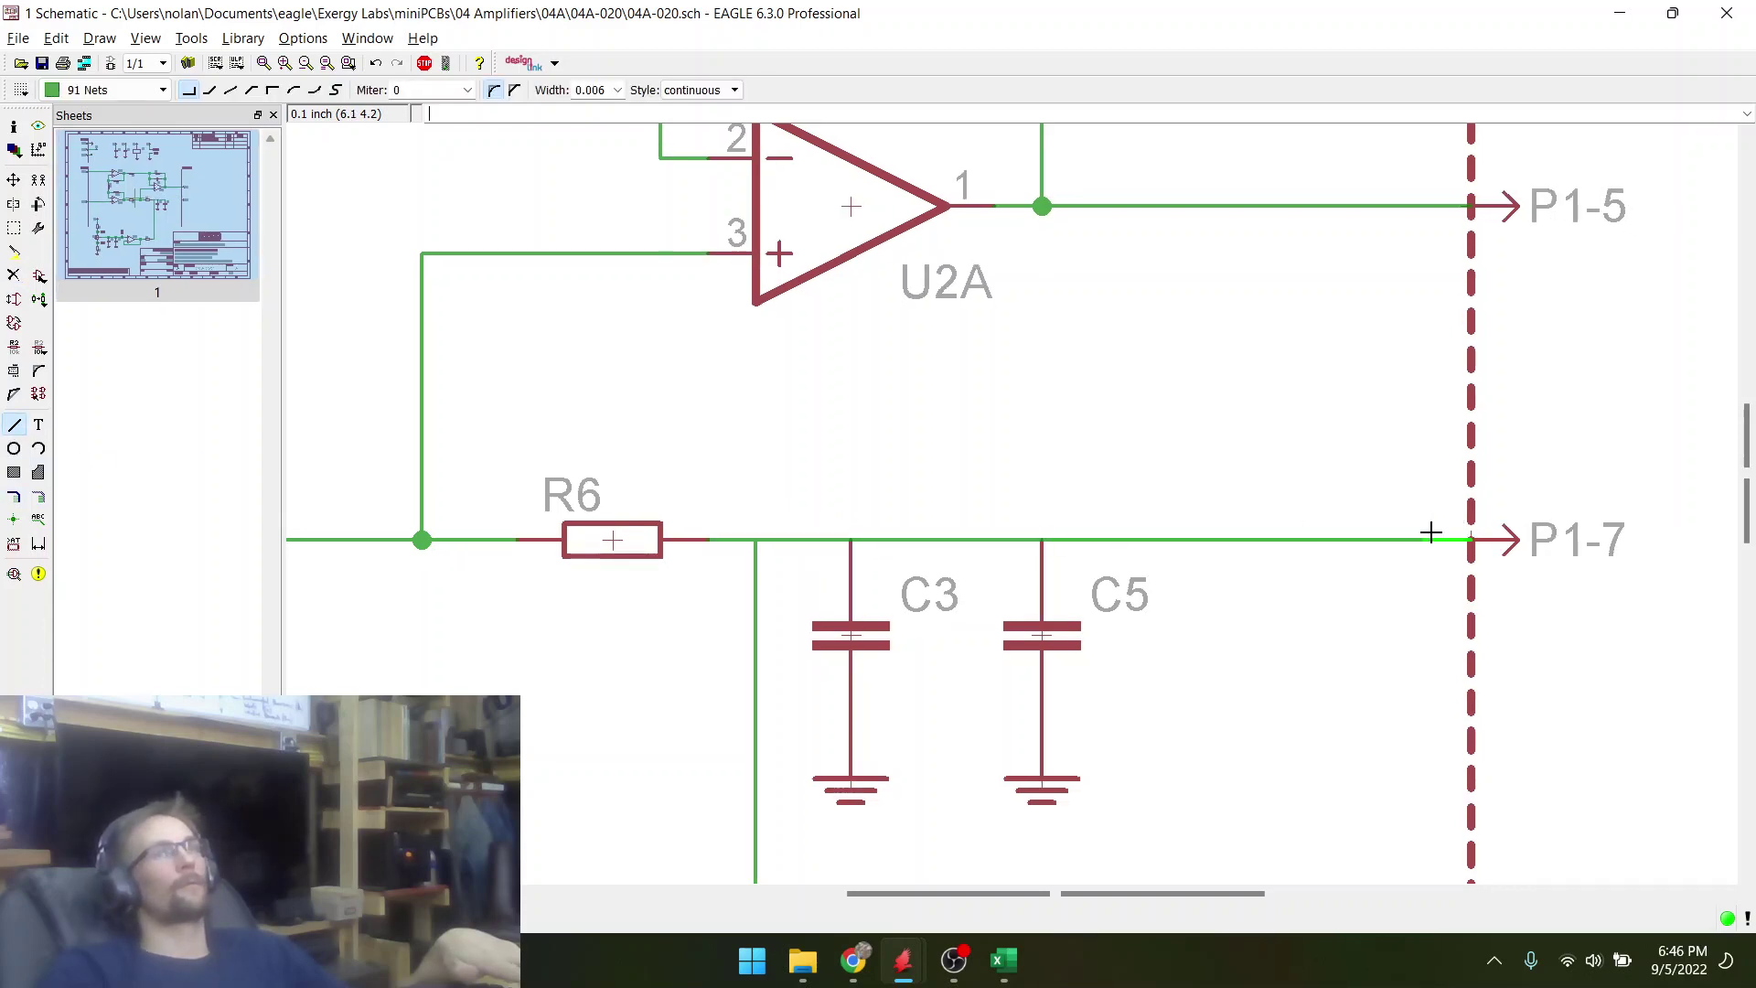
click(12, 520)
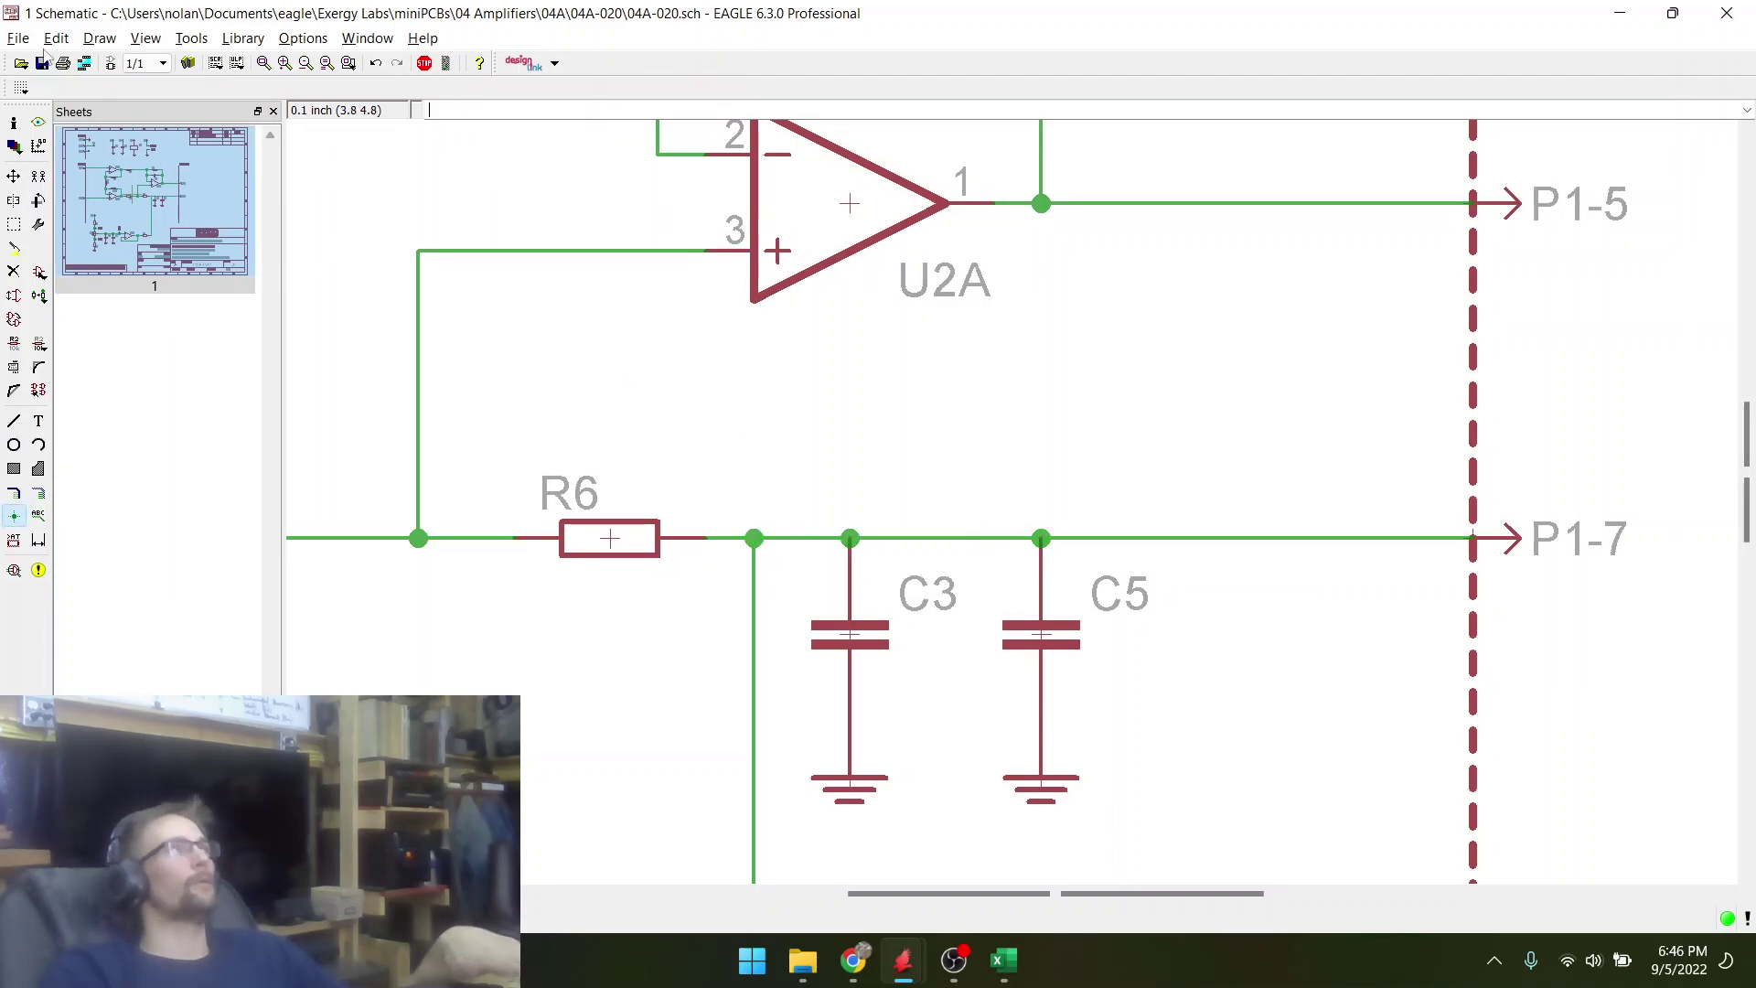
- Save the schematic with the rewired P1-7 net
scroll(932, 569, down, 5)
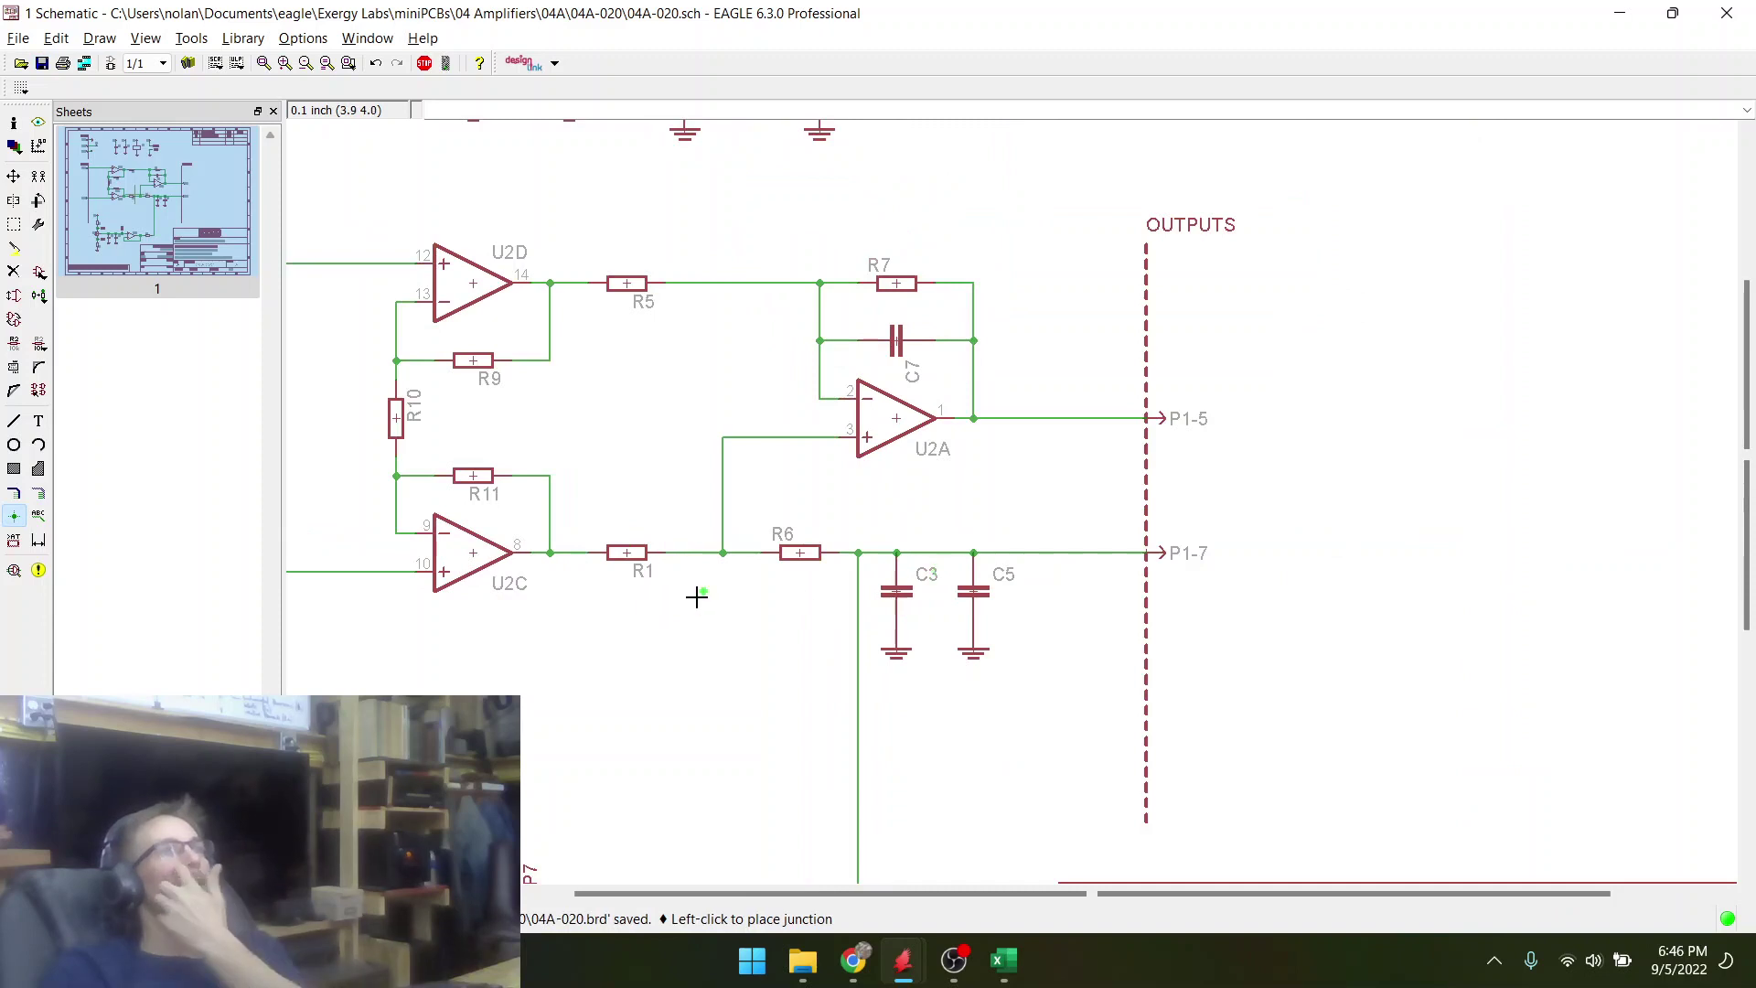
scroll(694, 595, down, 2)
key(ctrl+s)
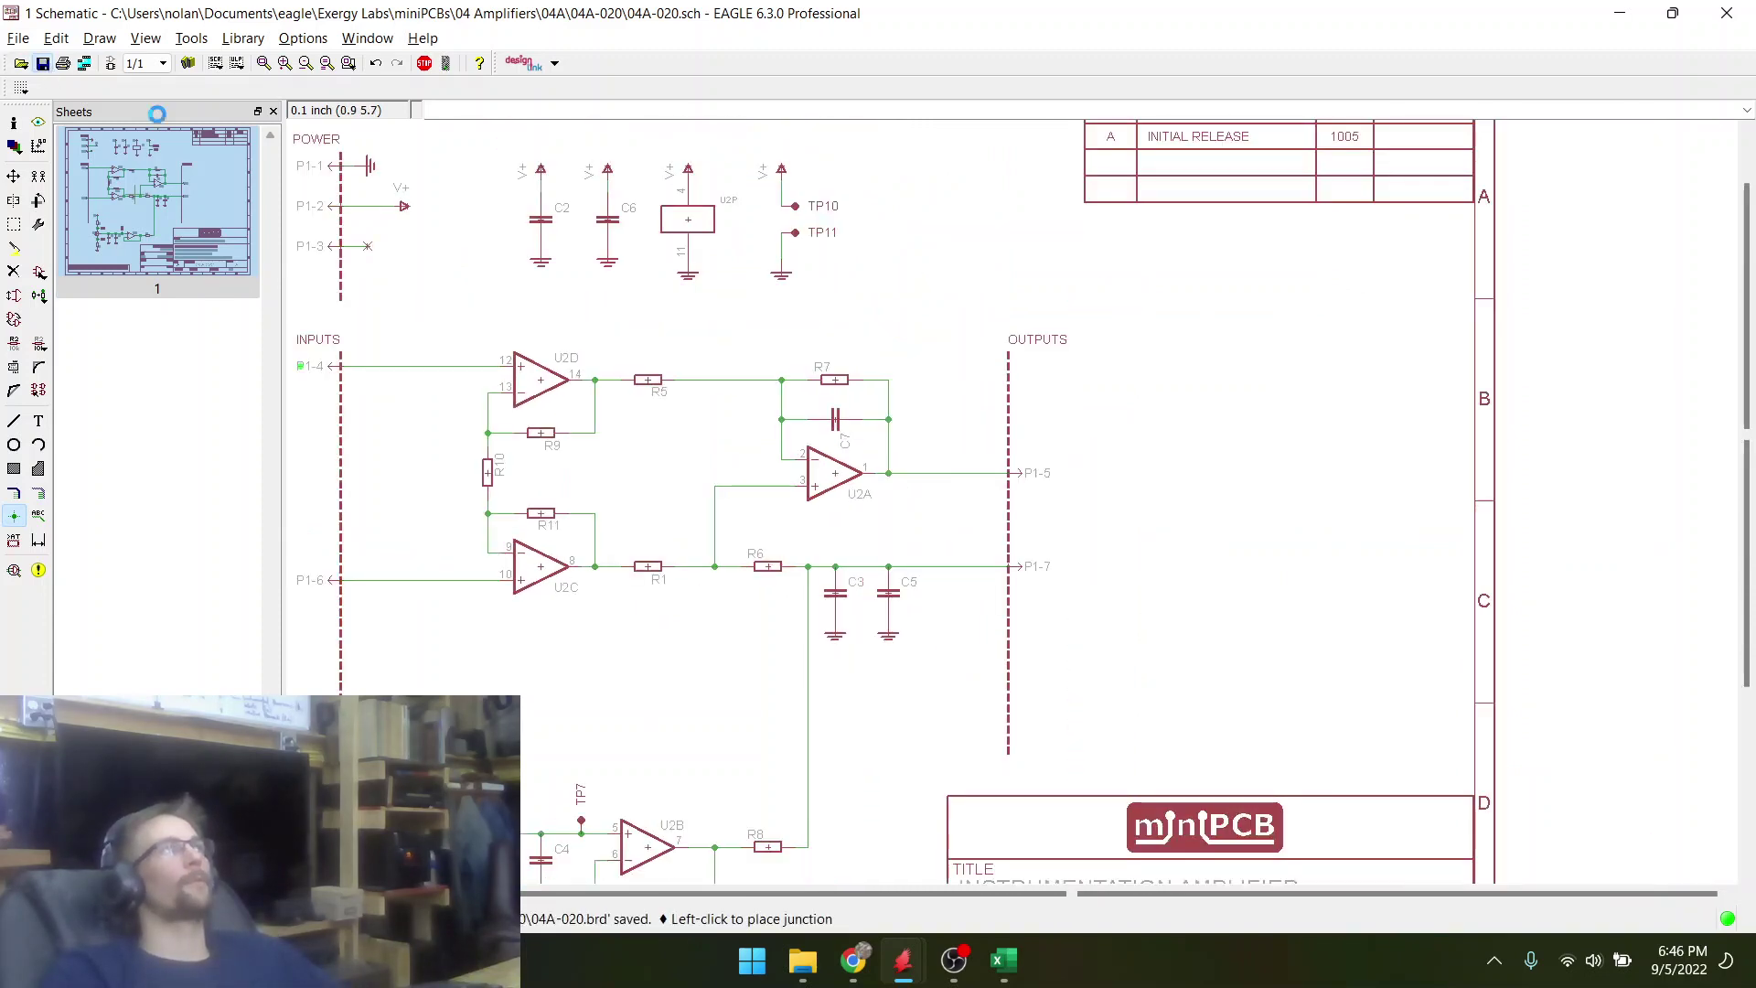
scroll(301, 366, down, 3)
scroll(676, 464, up, 5)
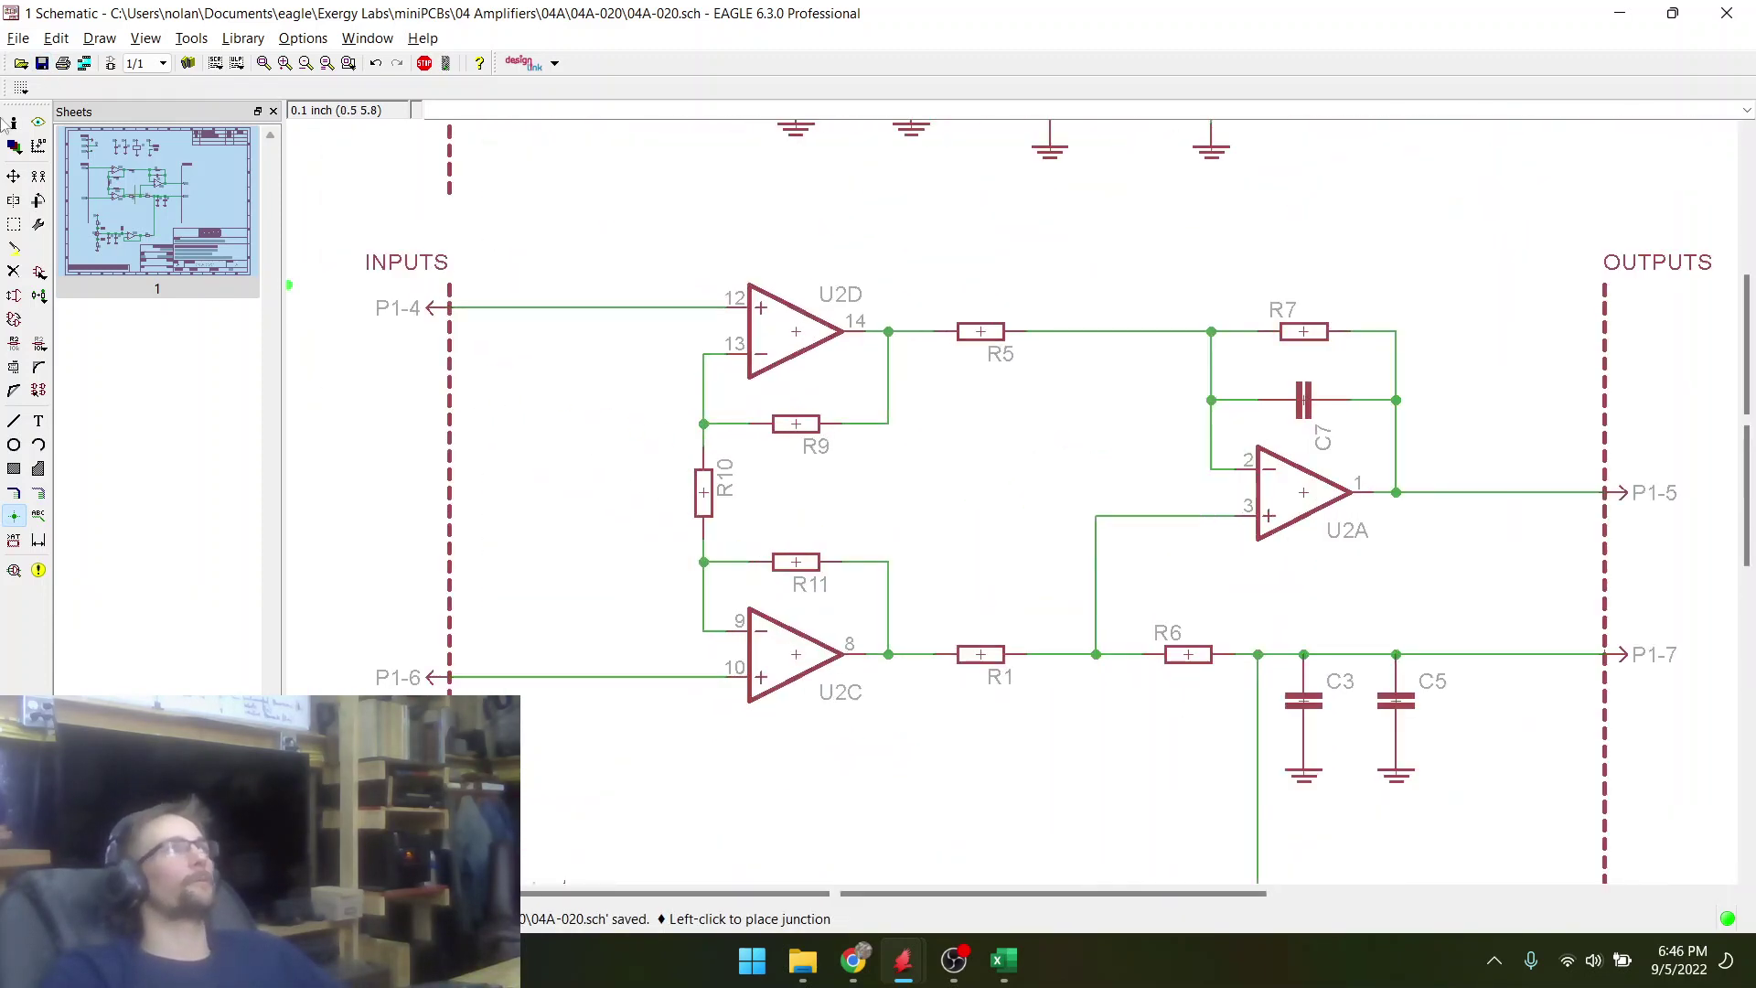
click(41, 63)
- Examine the overall sheet layout and the wiring around R9, R10 and R11
scroll(717, 568, down, 2)
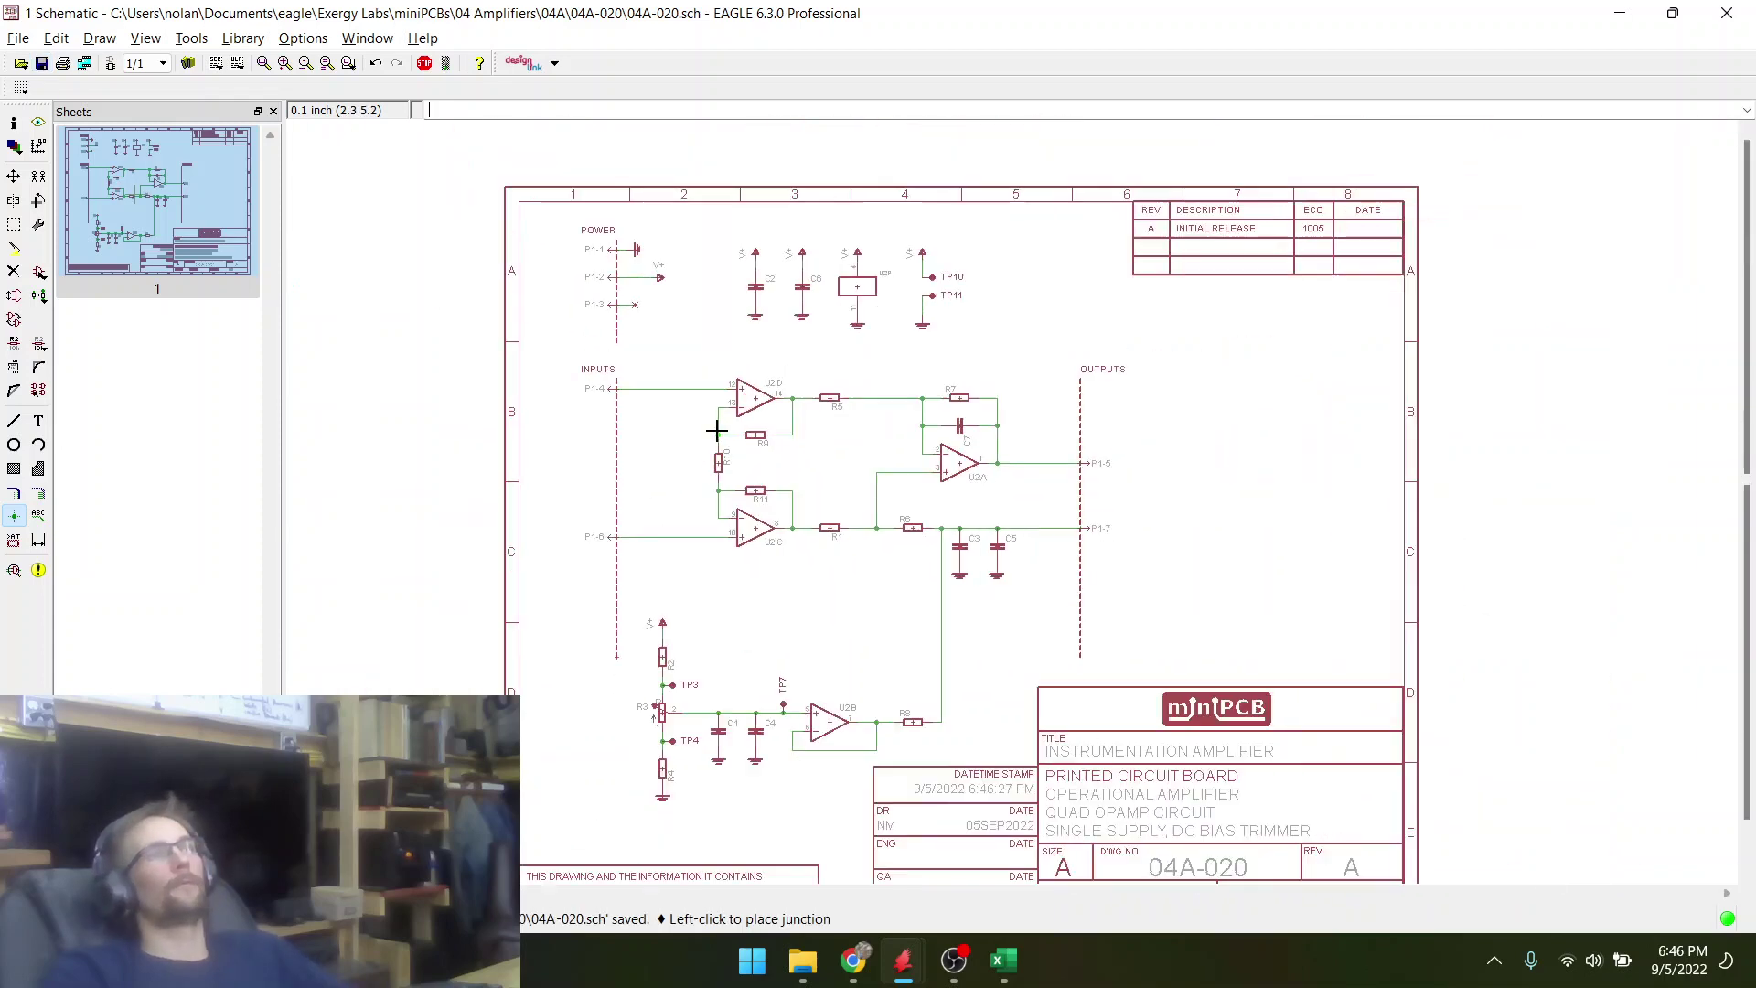
scroll(801, 467, up, 1)
scroll(800, 468, up, 2)
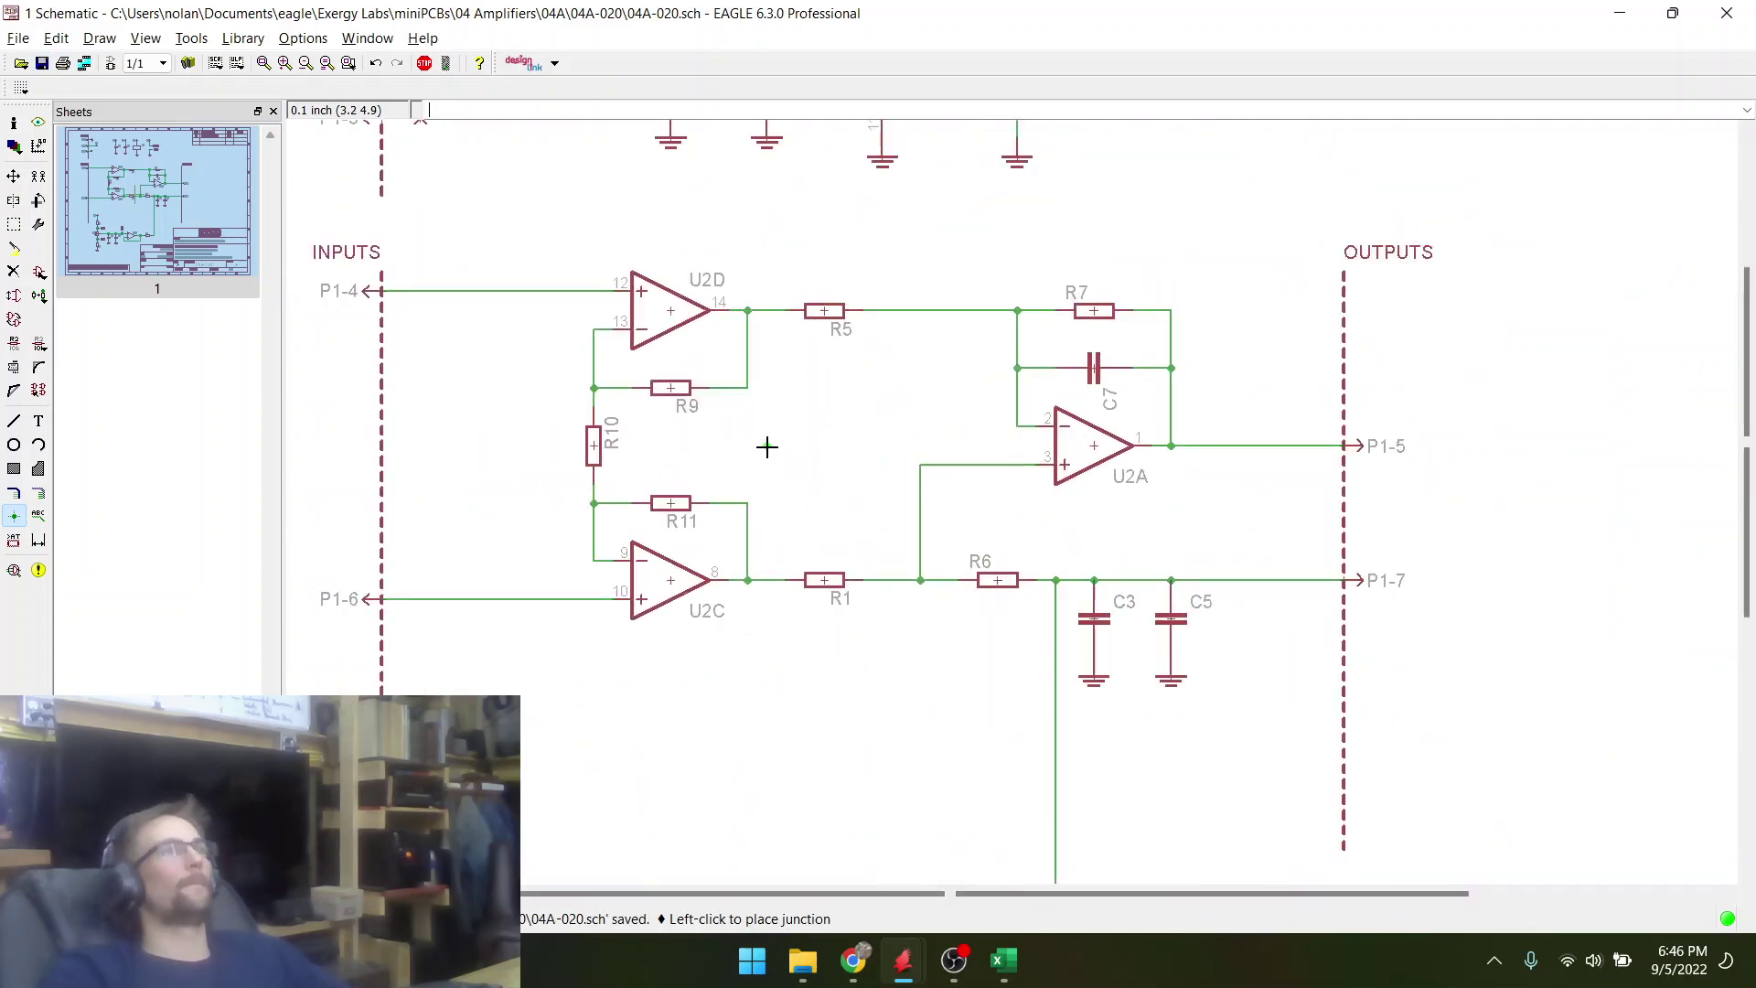
scroll(760, 437, down, 2)
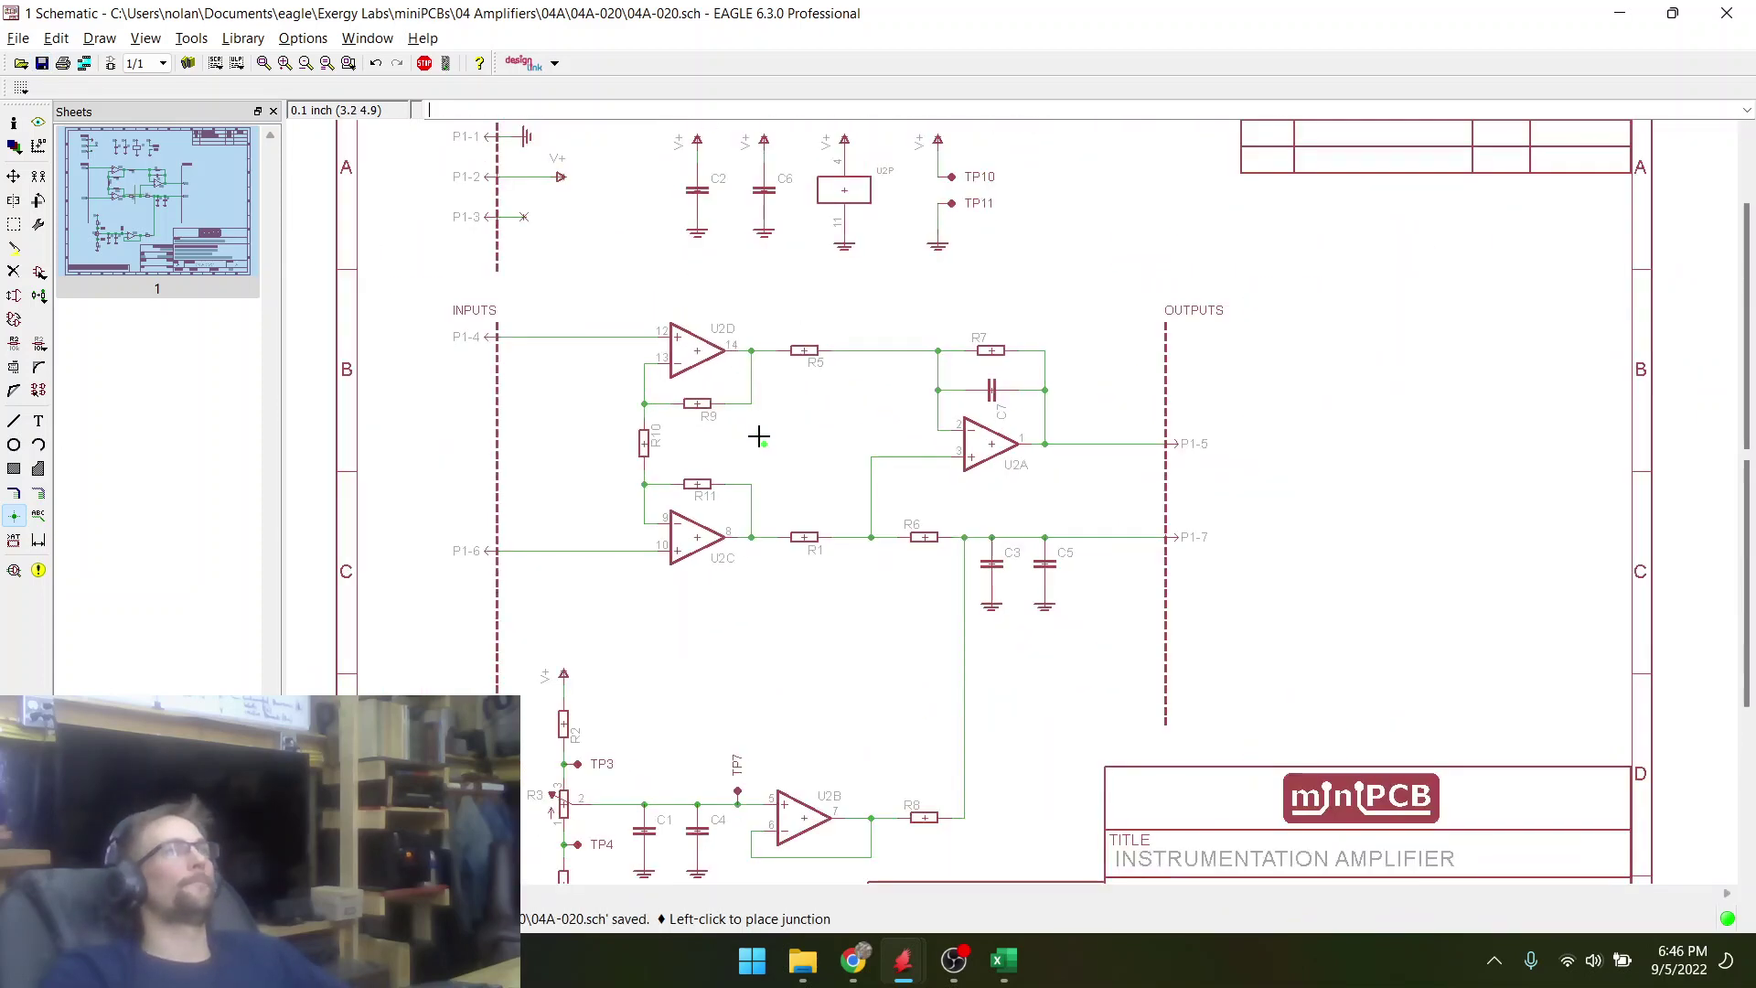
scroll(669, 400, up, 2)
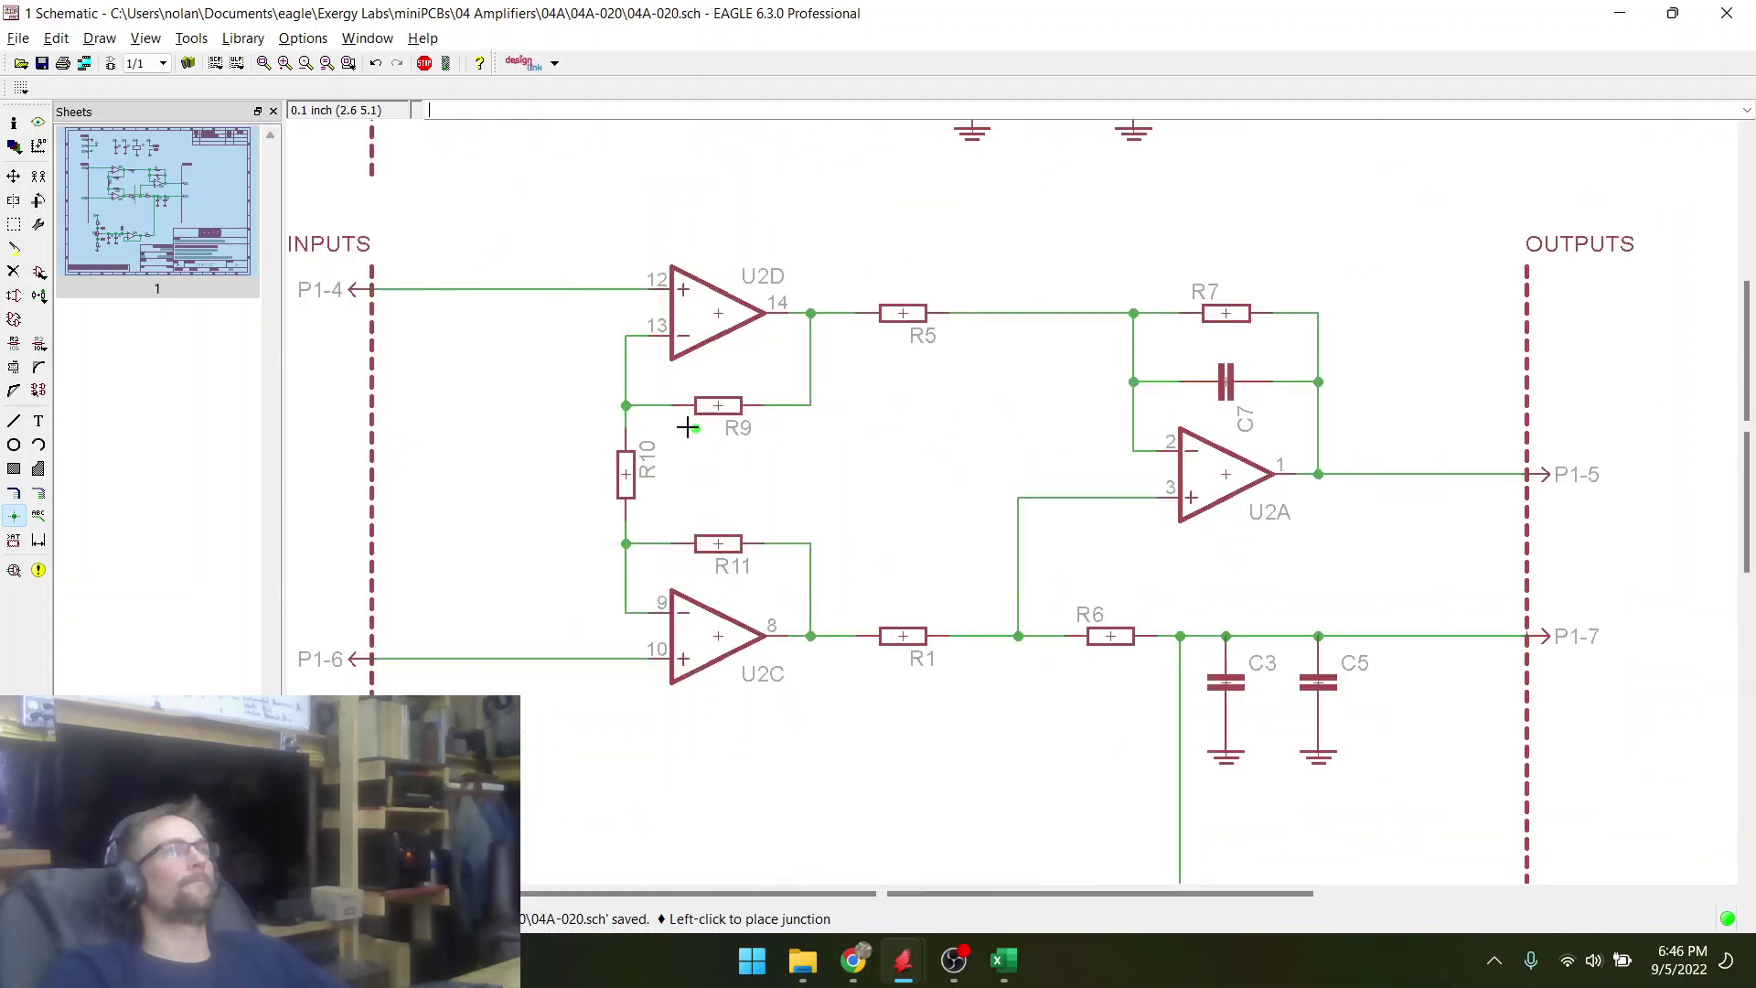
scroll(809, 450, down, 2)
scroll(798, 467, up, 2)
scroll(796, 479, down, 3)
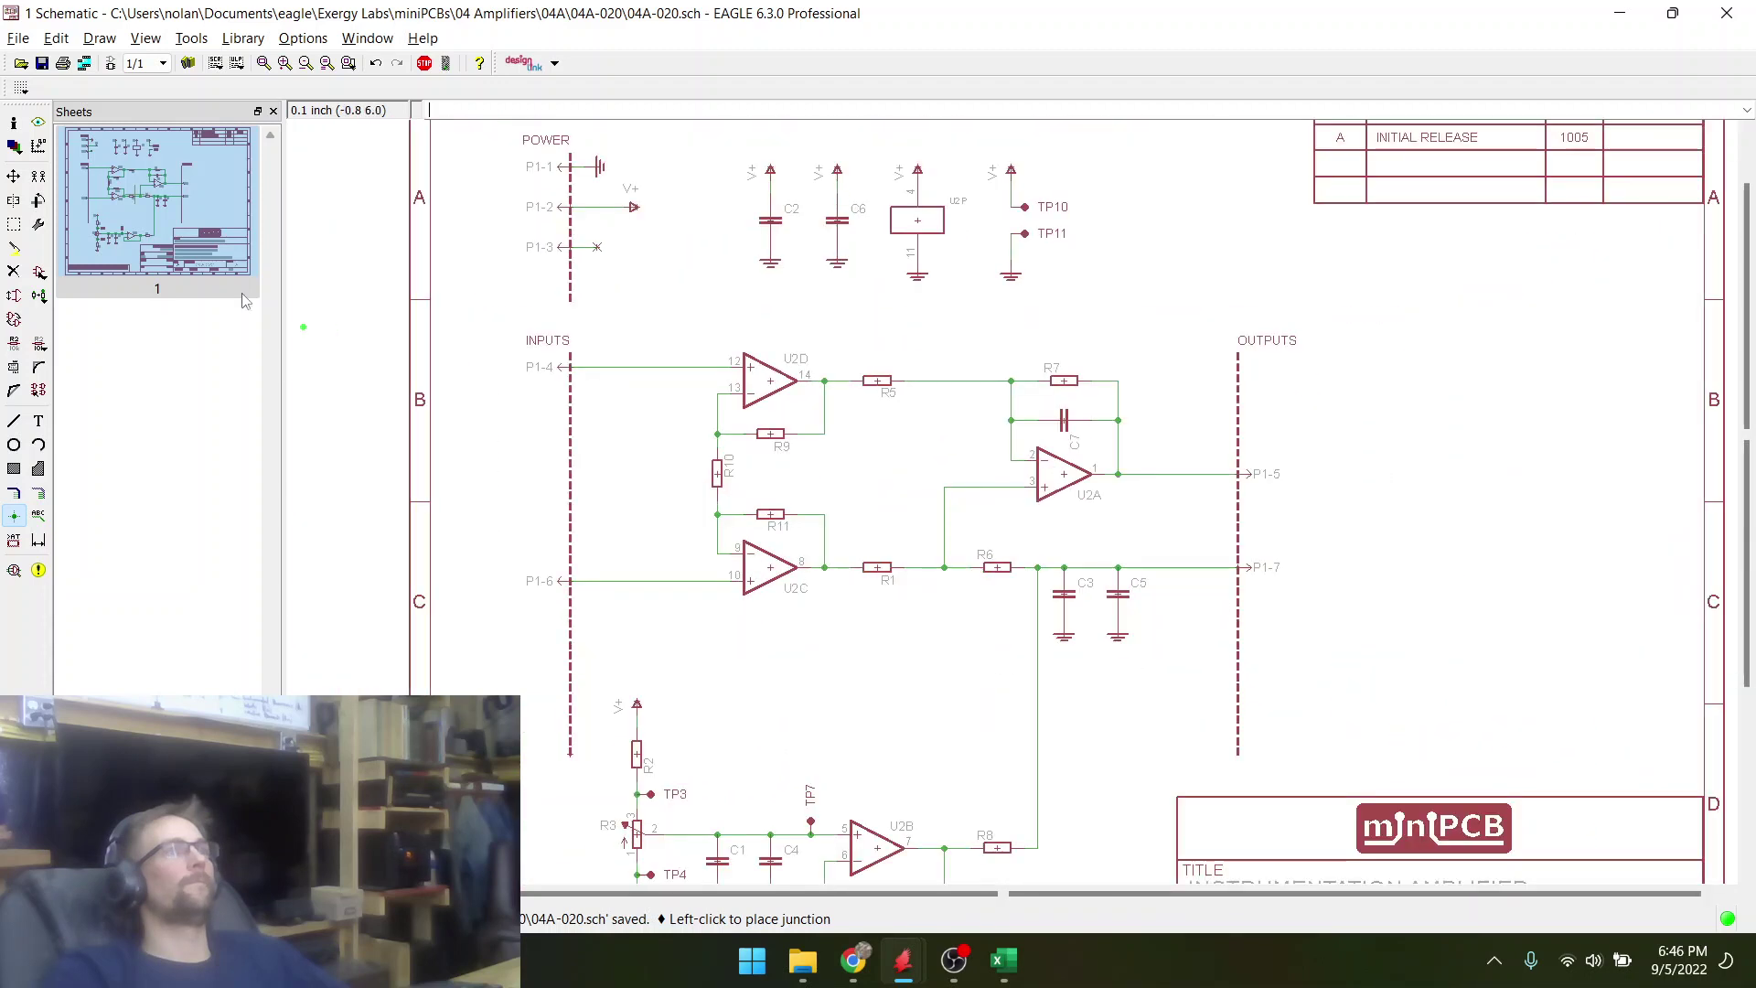
- Copy potentiometer R3 and place the copy level with R10, between R10 and the inputs boundary line
click(38, 176)
scroll(612, 286, down, 2)
scroll(613, 732, up, 3)
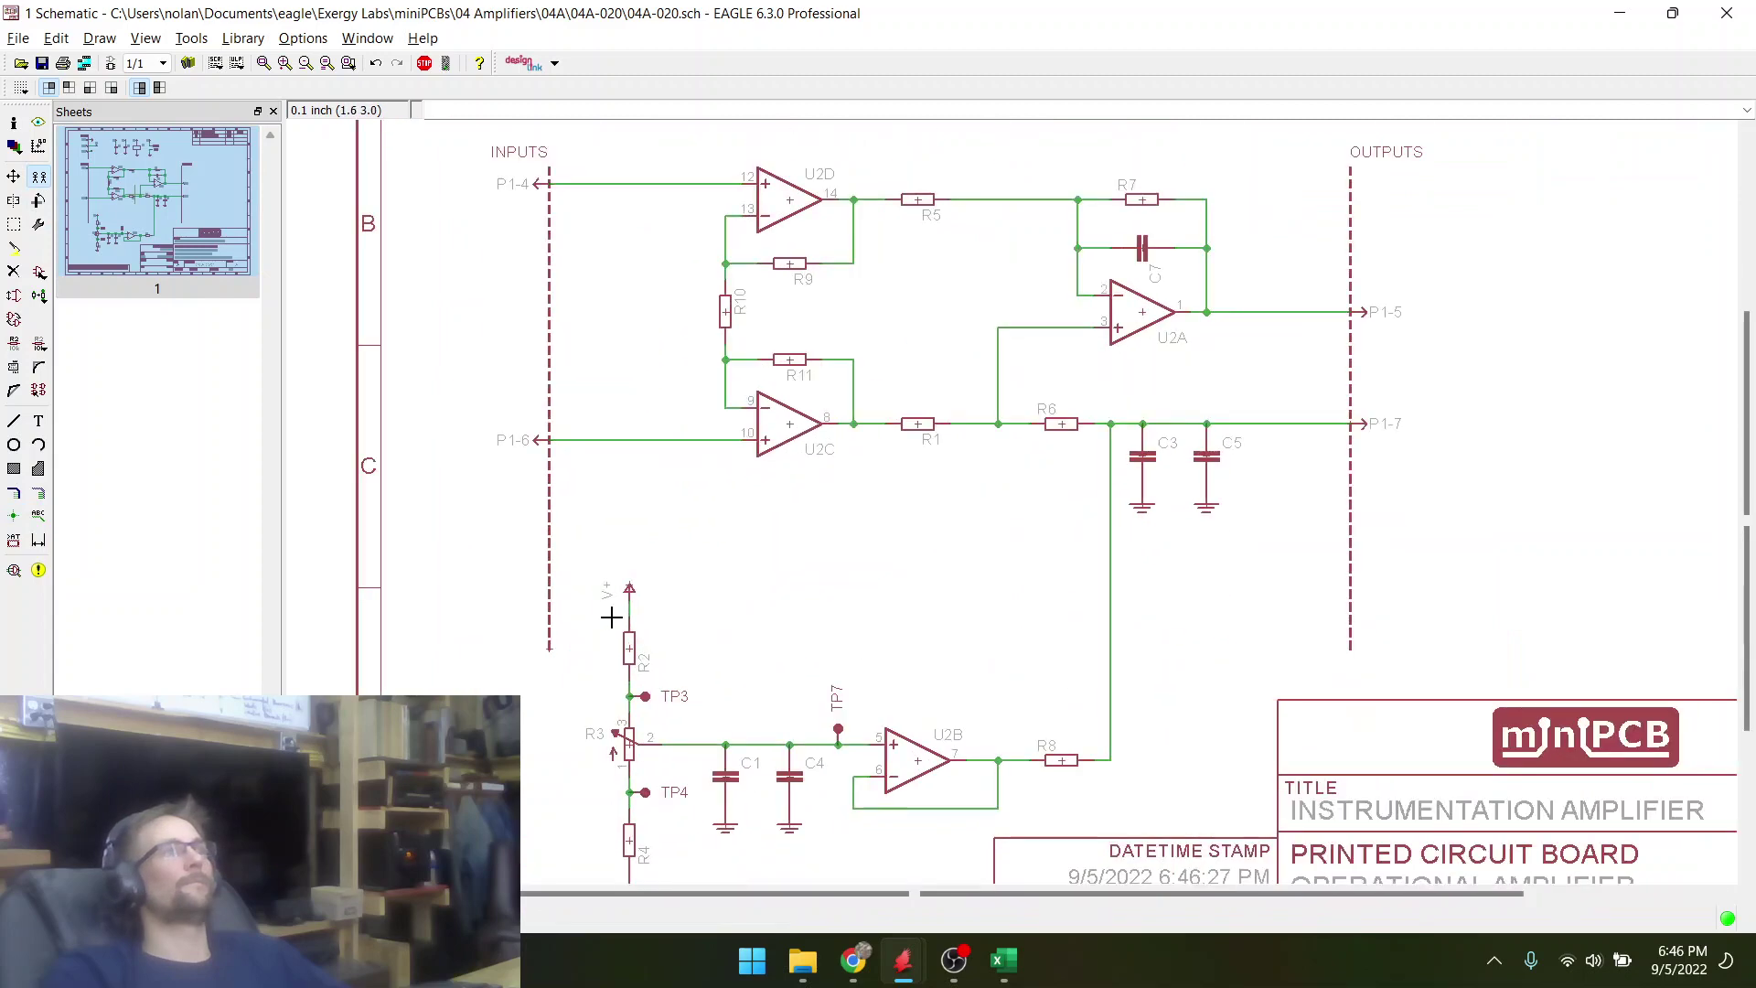
click(631, 766)
scroll(607, 264, up, 2)
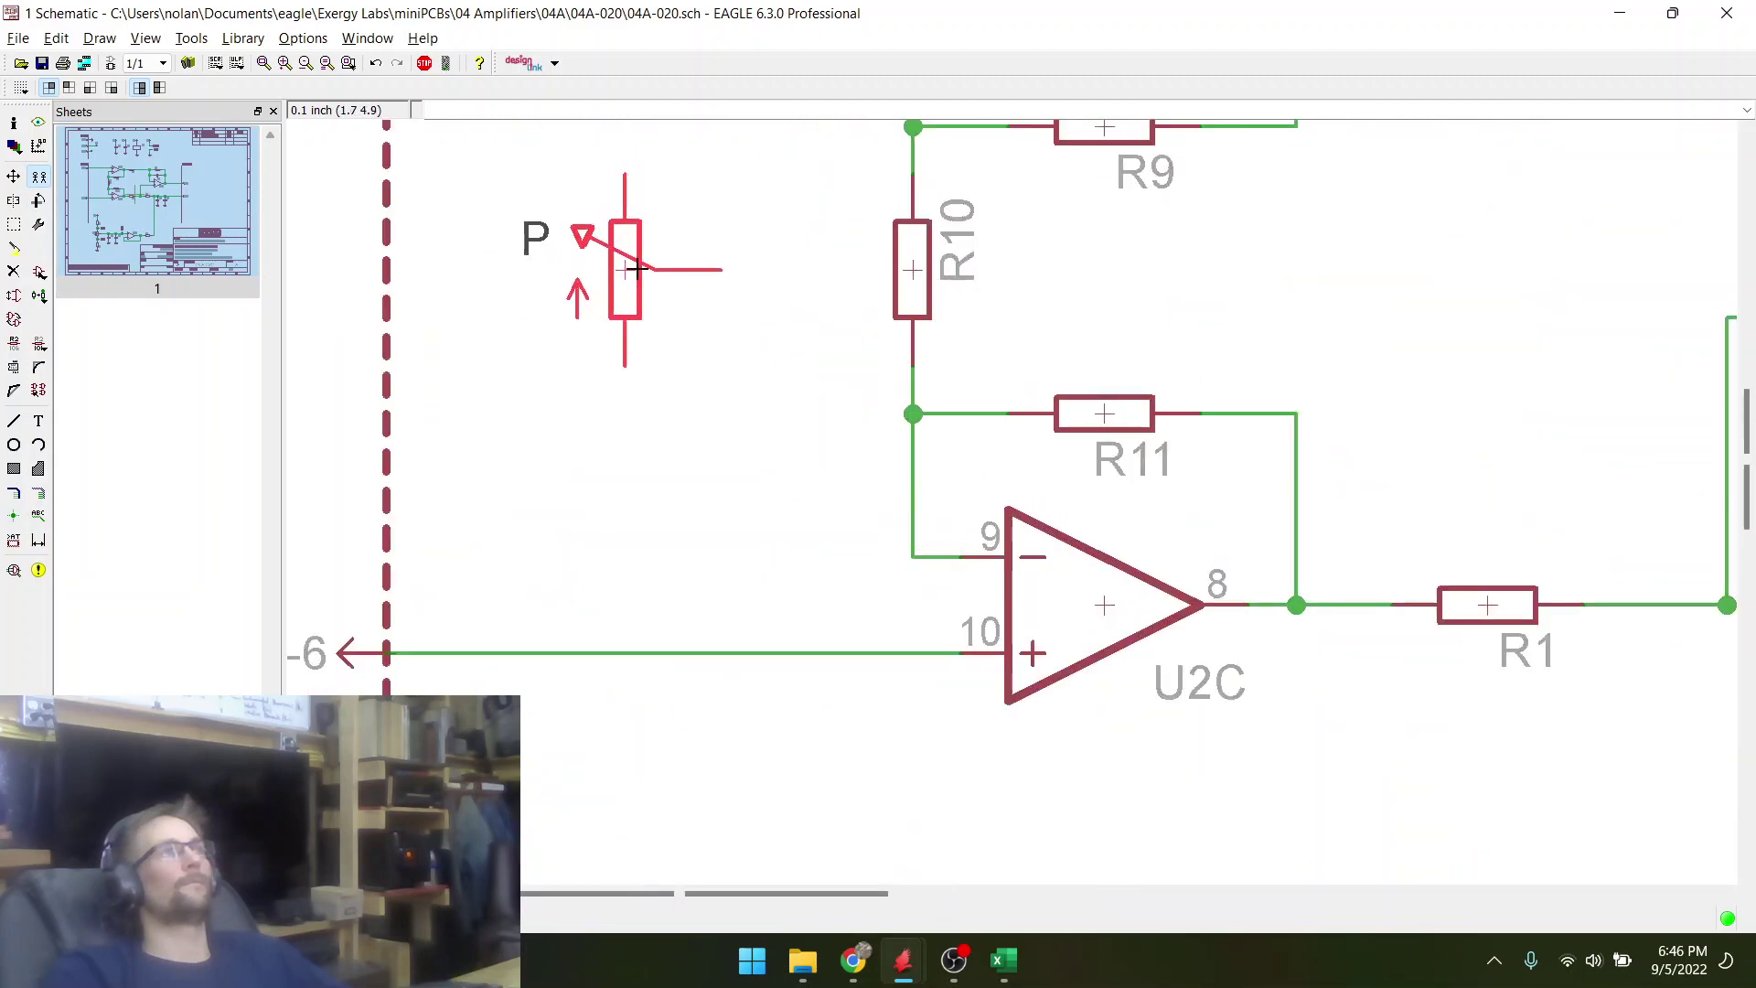
click(605, 256)
scroll(766, 412, down, 3)
scroll(784, 333, up, 2)
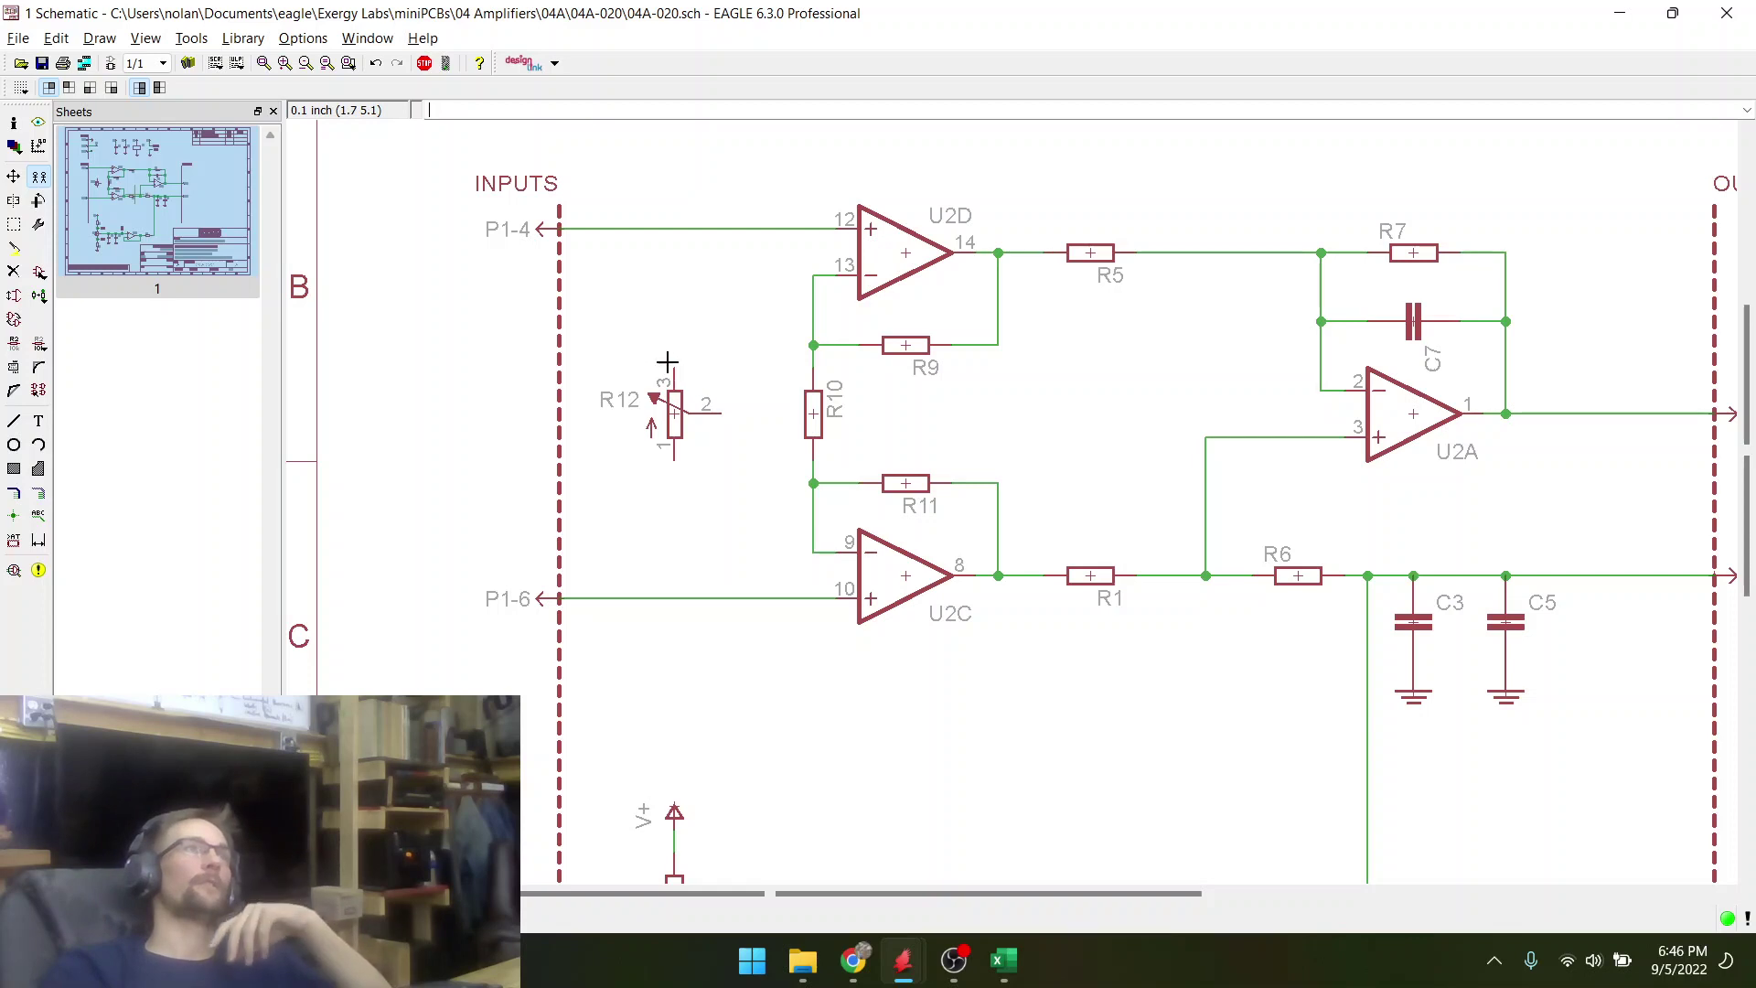
- Add an NC symbol from the library on pin 3 of potentiometer R12 and save the schematic
click(42, 273)
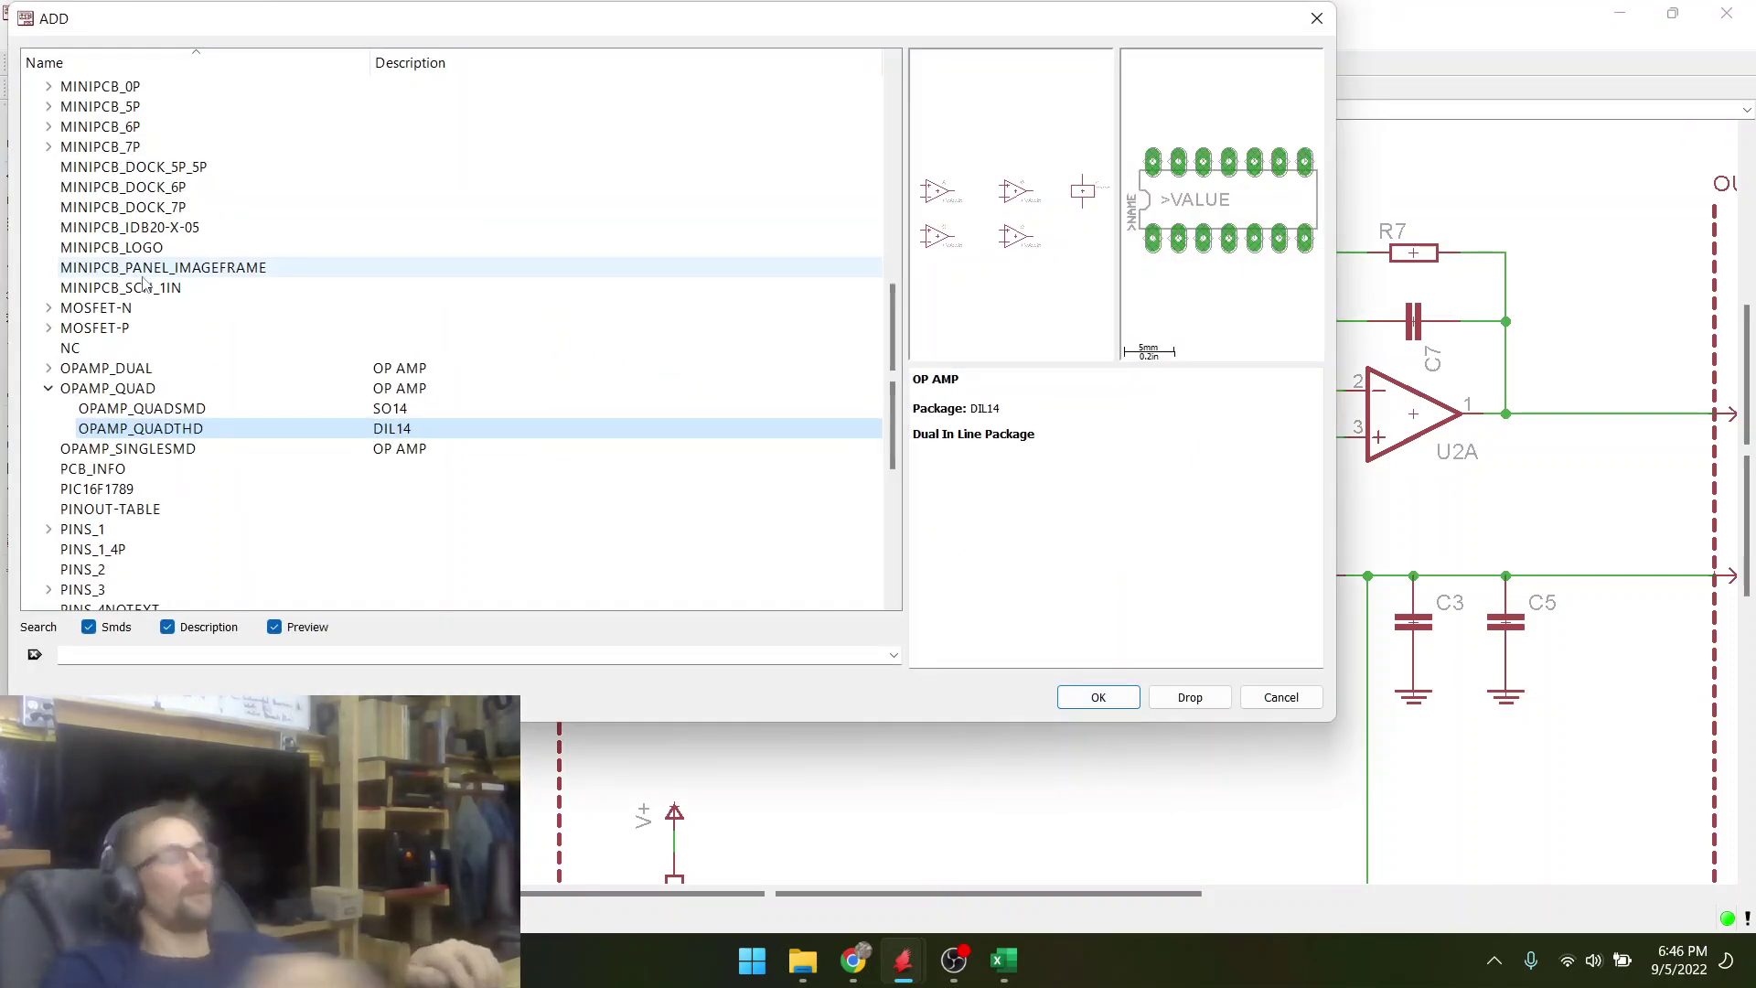
click(83, 349)
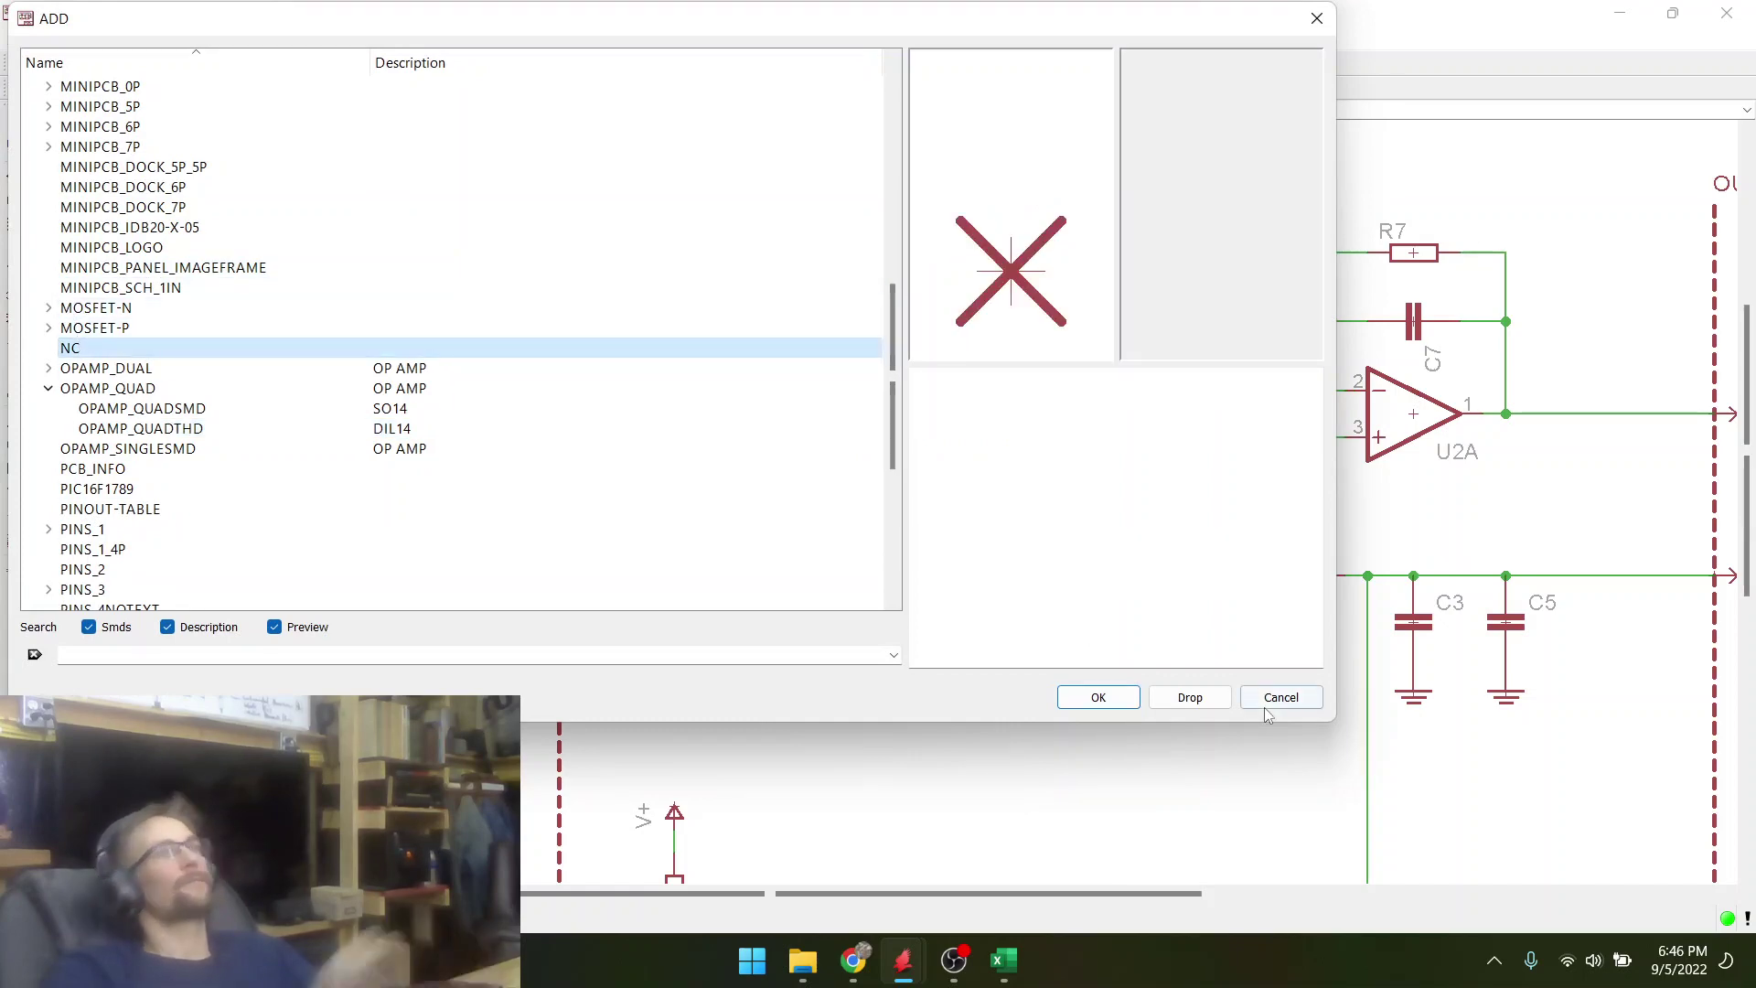
double_click(83, 349)
scroll(705, 360, up, 3)
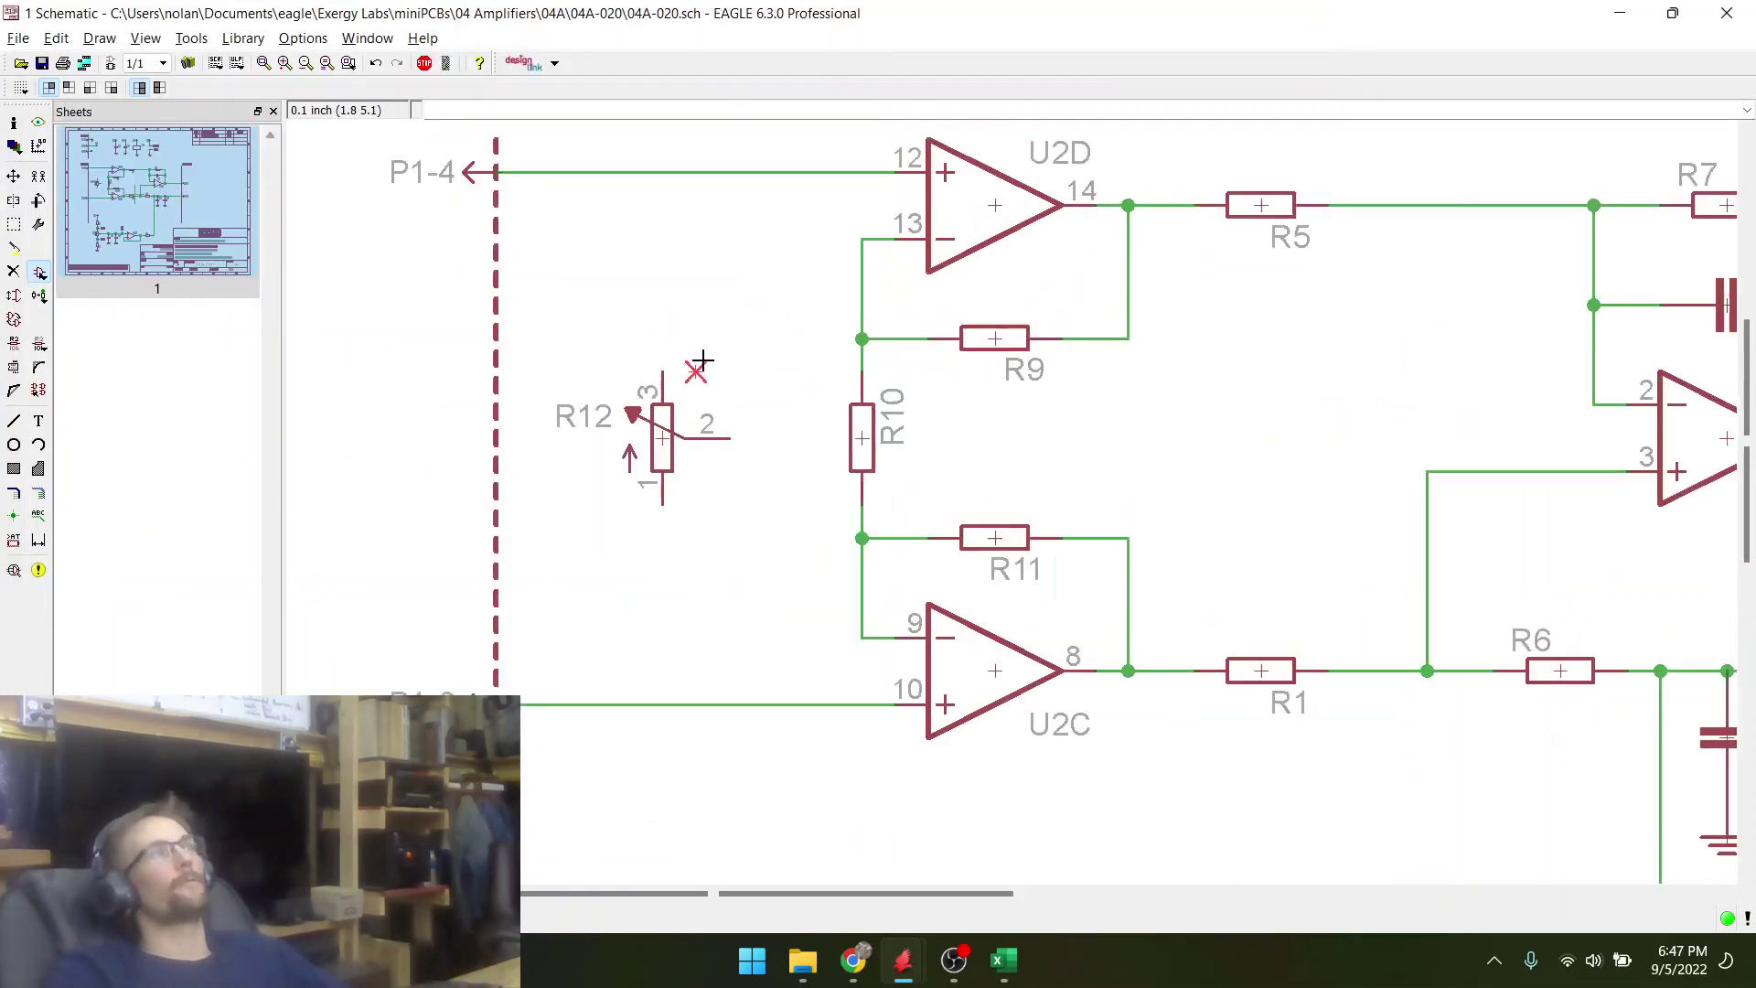
click(676, 368)
key(Escape)
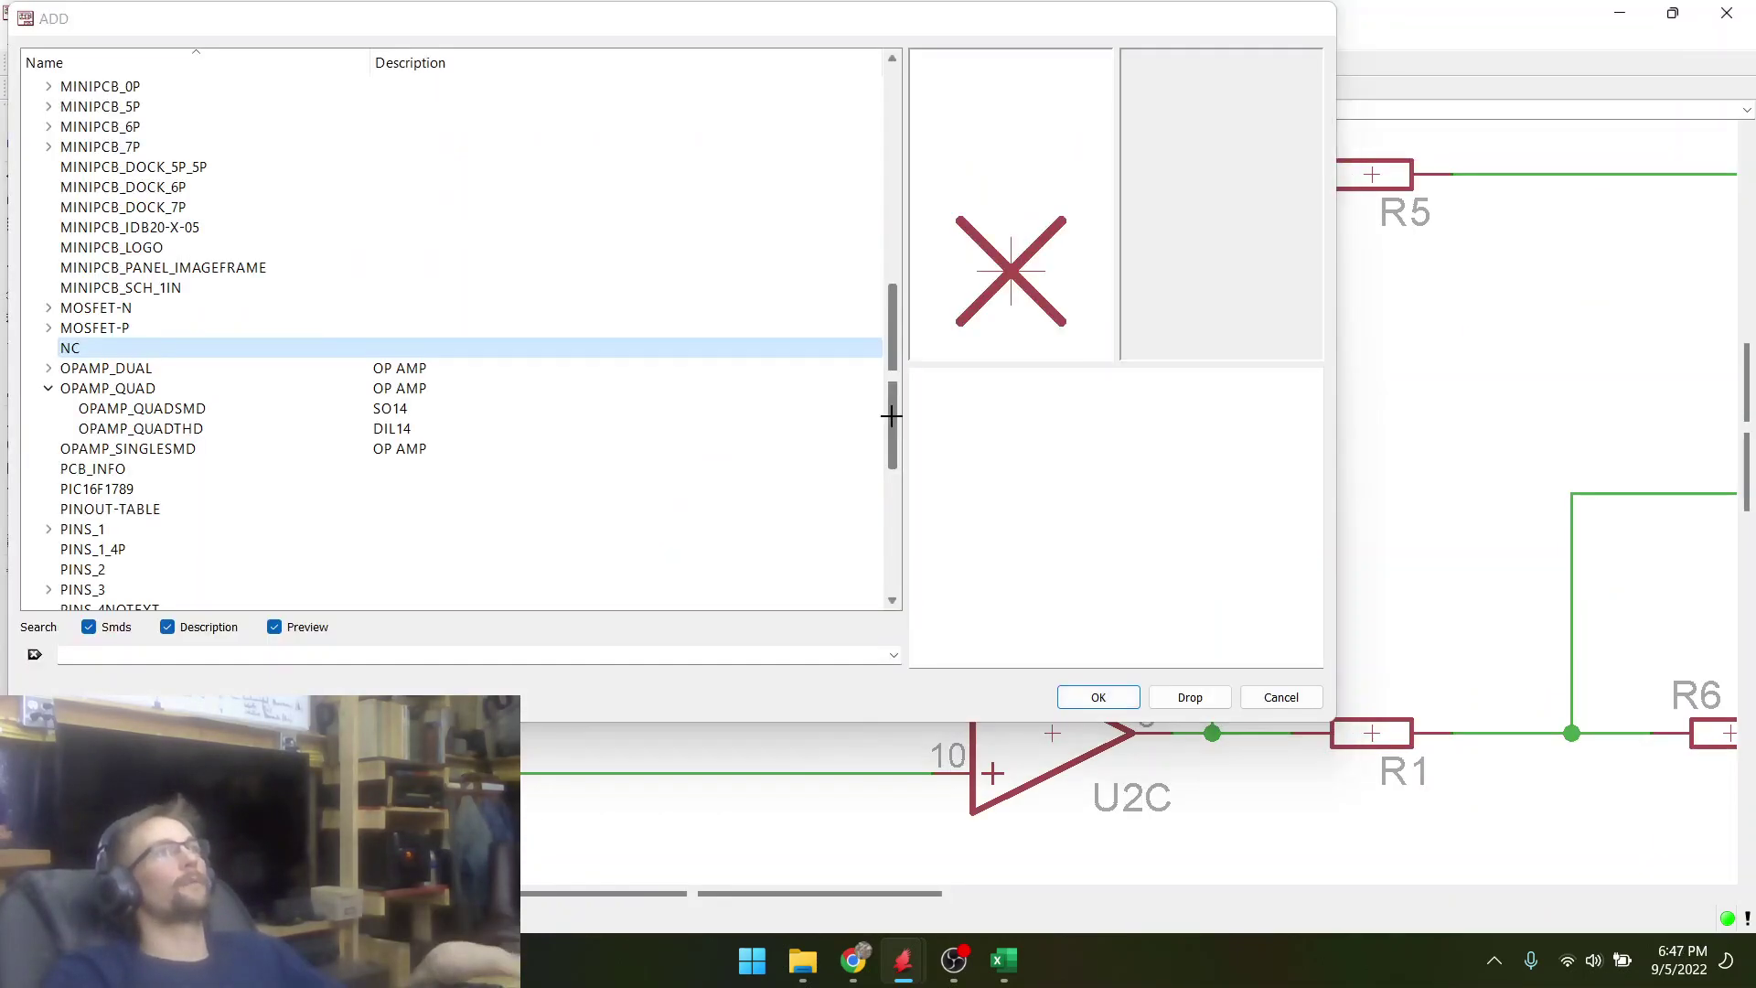
key(Escape)
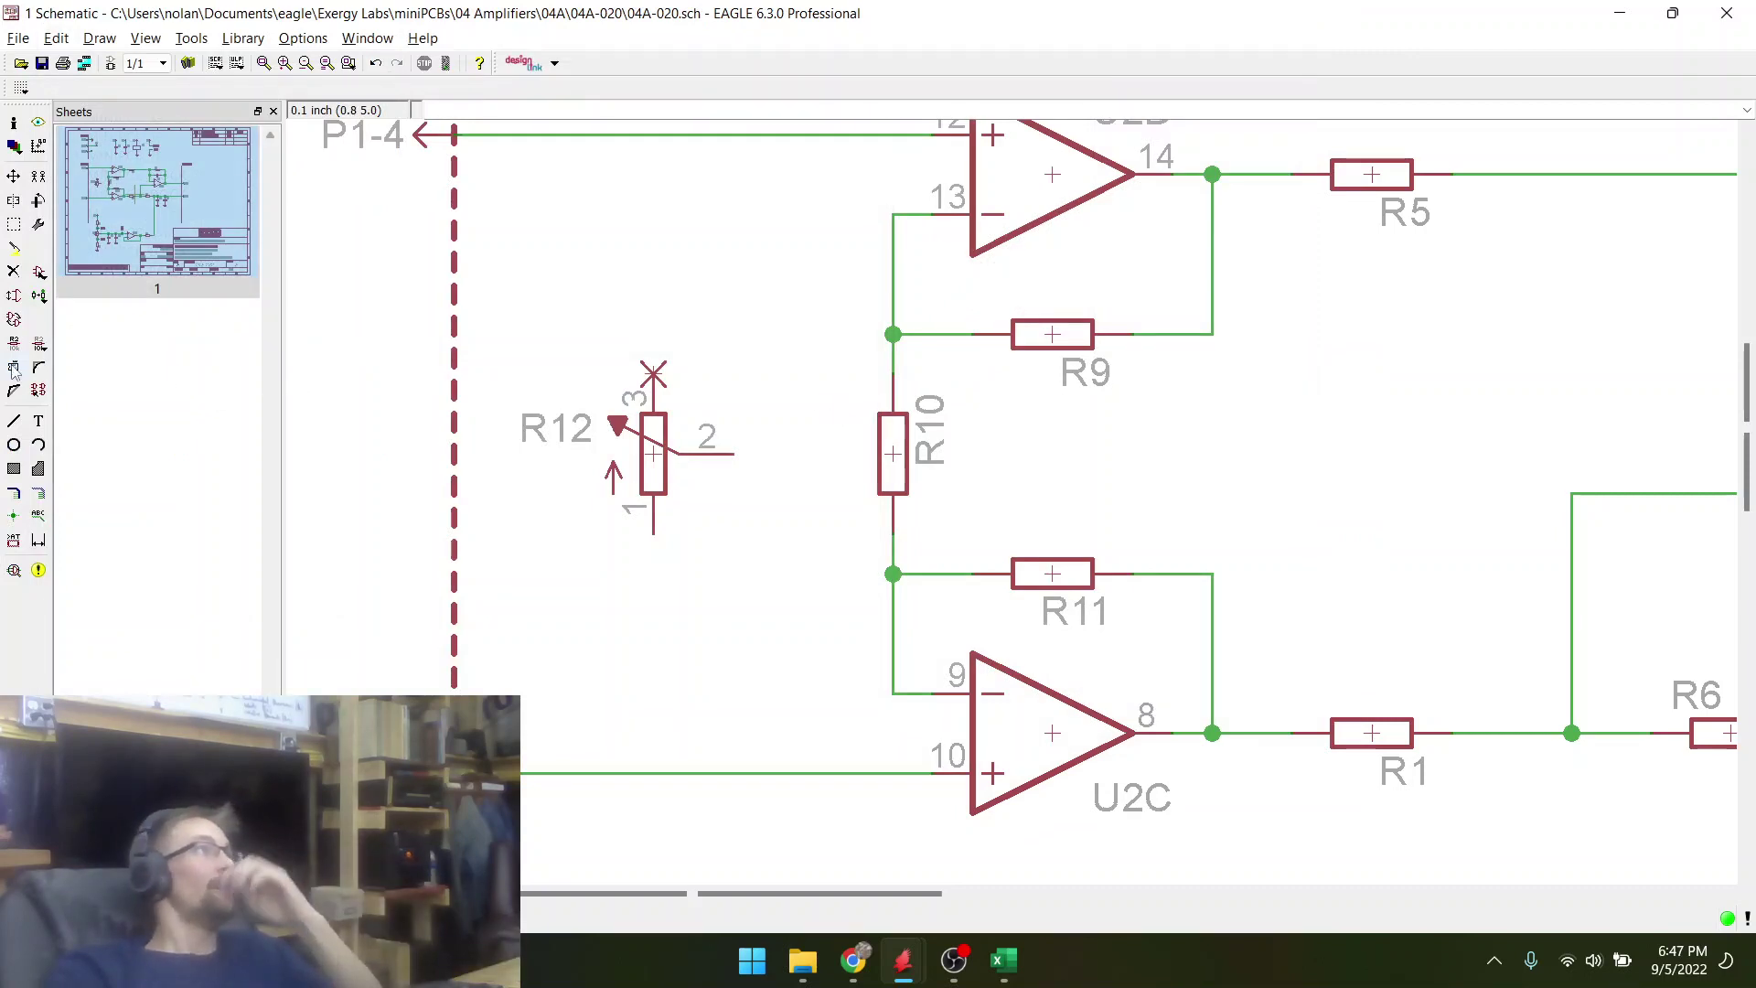
click(42, 64)
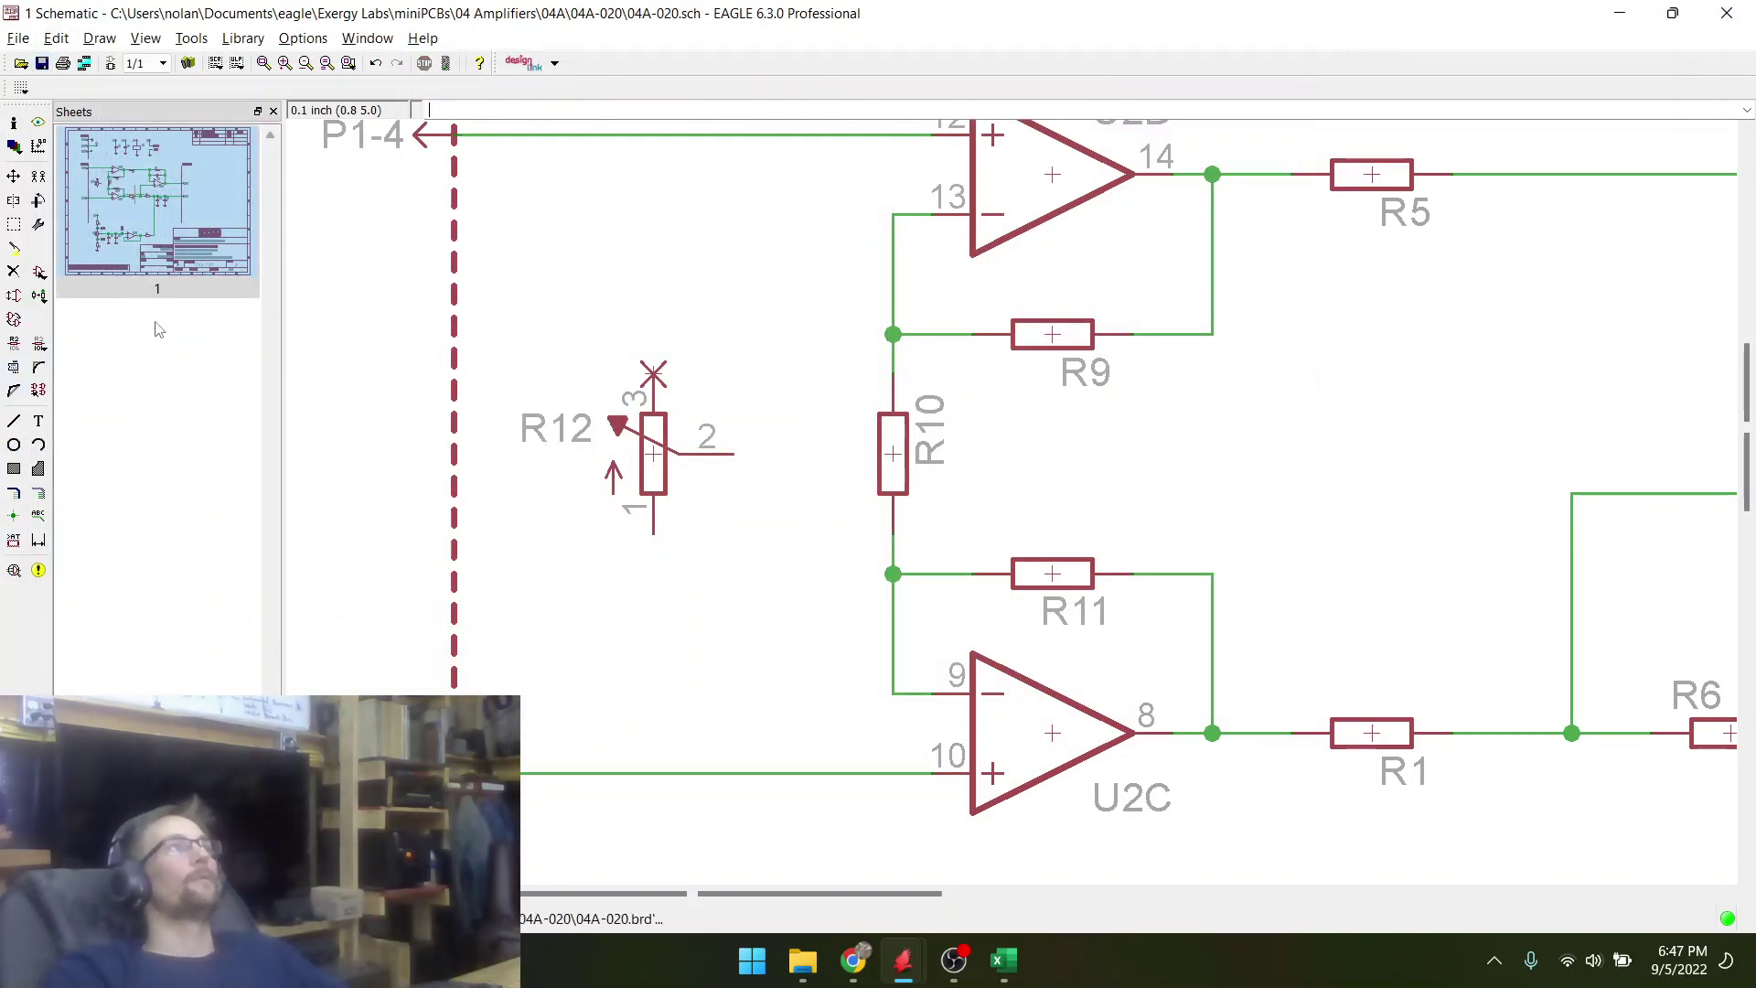
- Copy resistor R10 and place the copy vertically above potentiometer R12, with its name on the side facing the inputs boundary
click(38, 176)
click(894, 457)
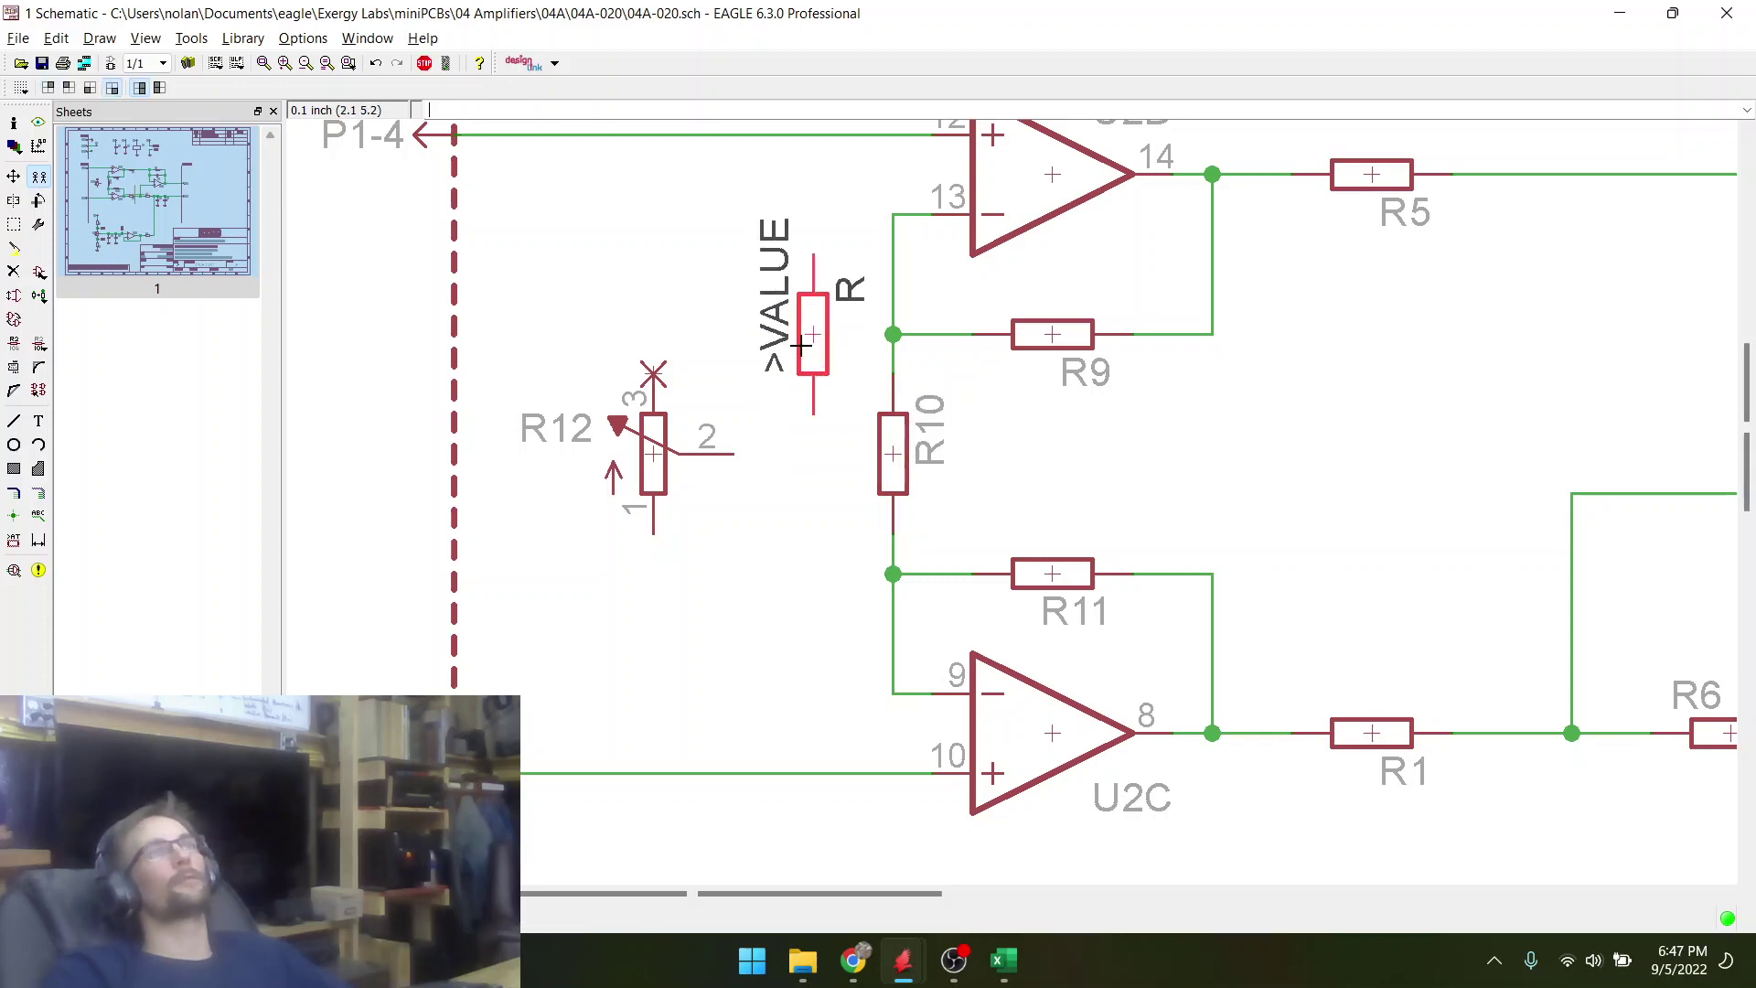
right_click(780, 341)
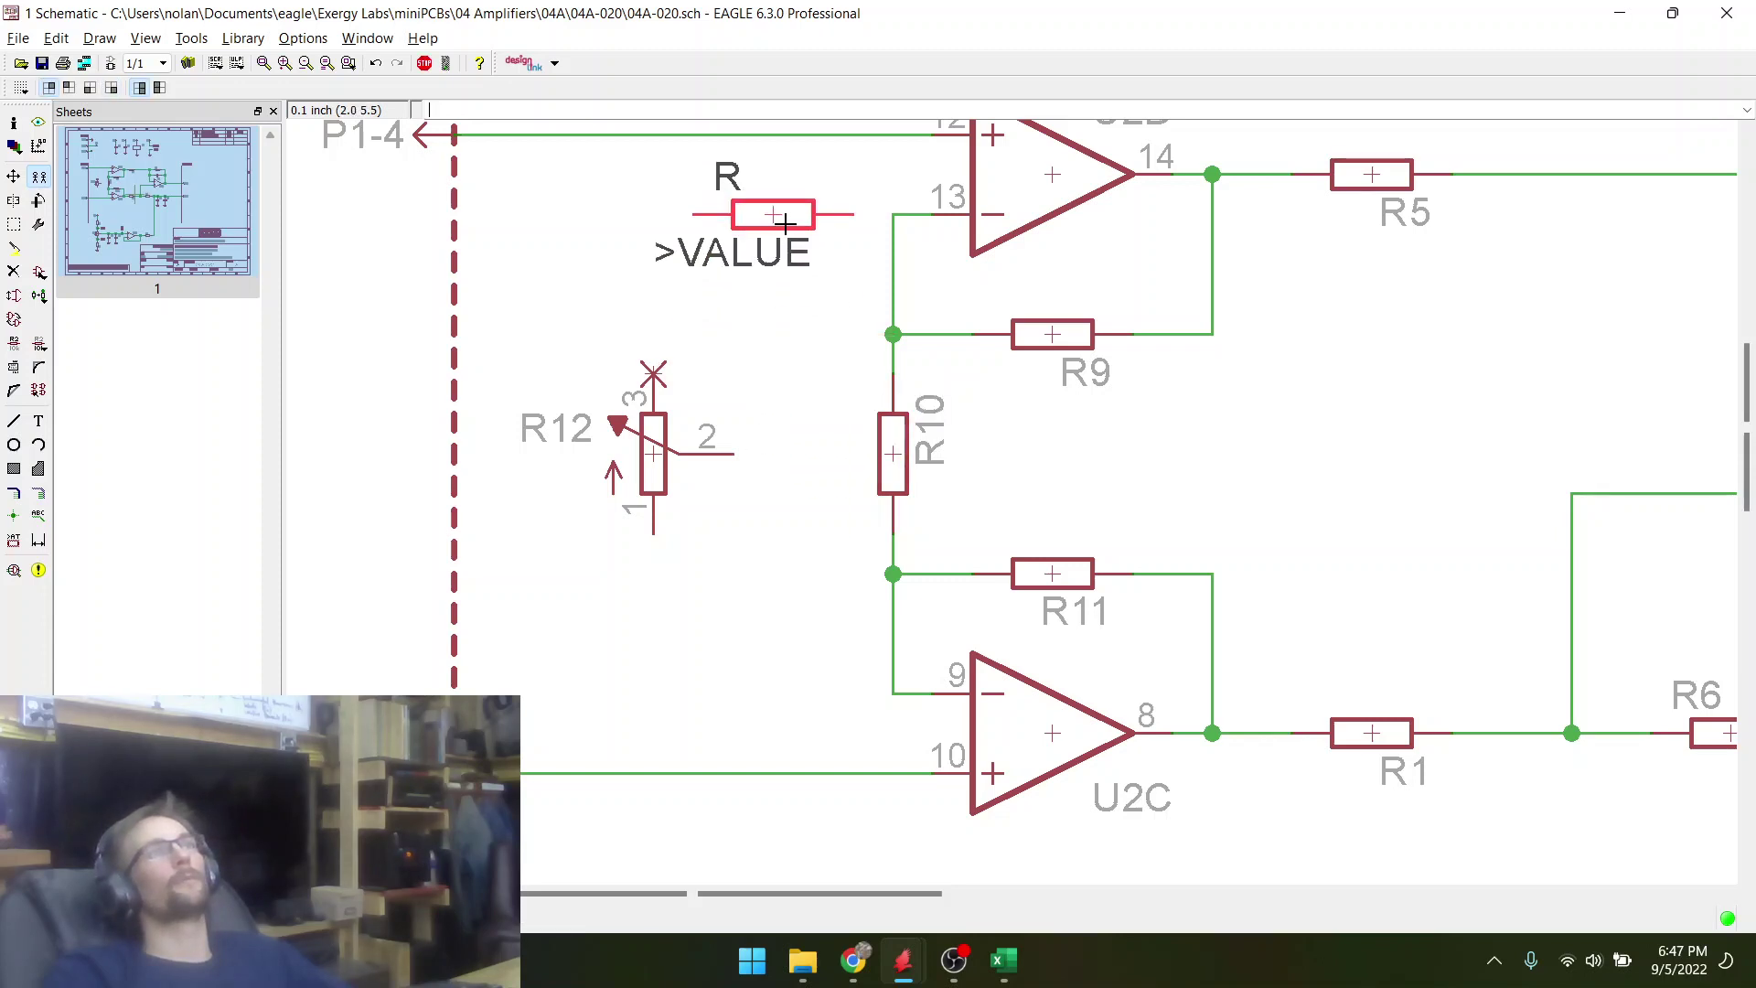
right_click(720, 239)
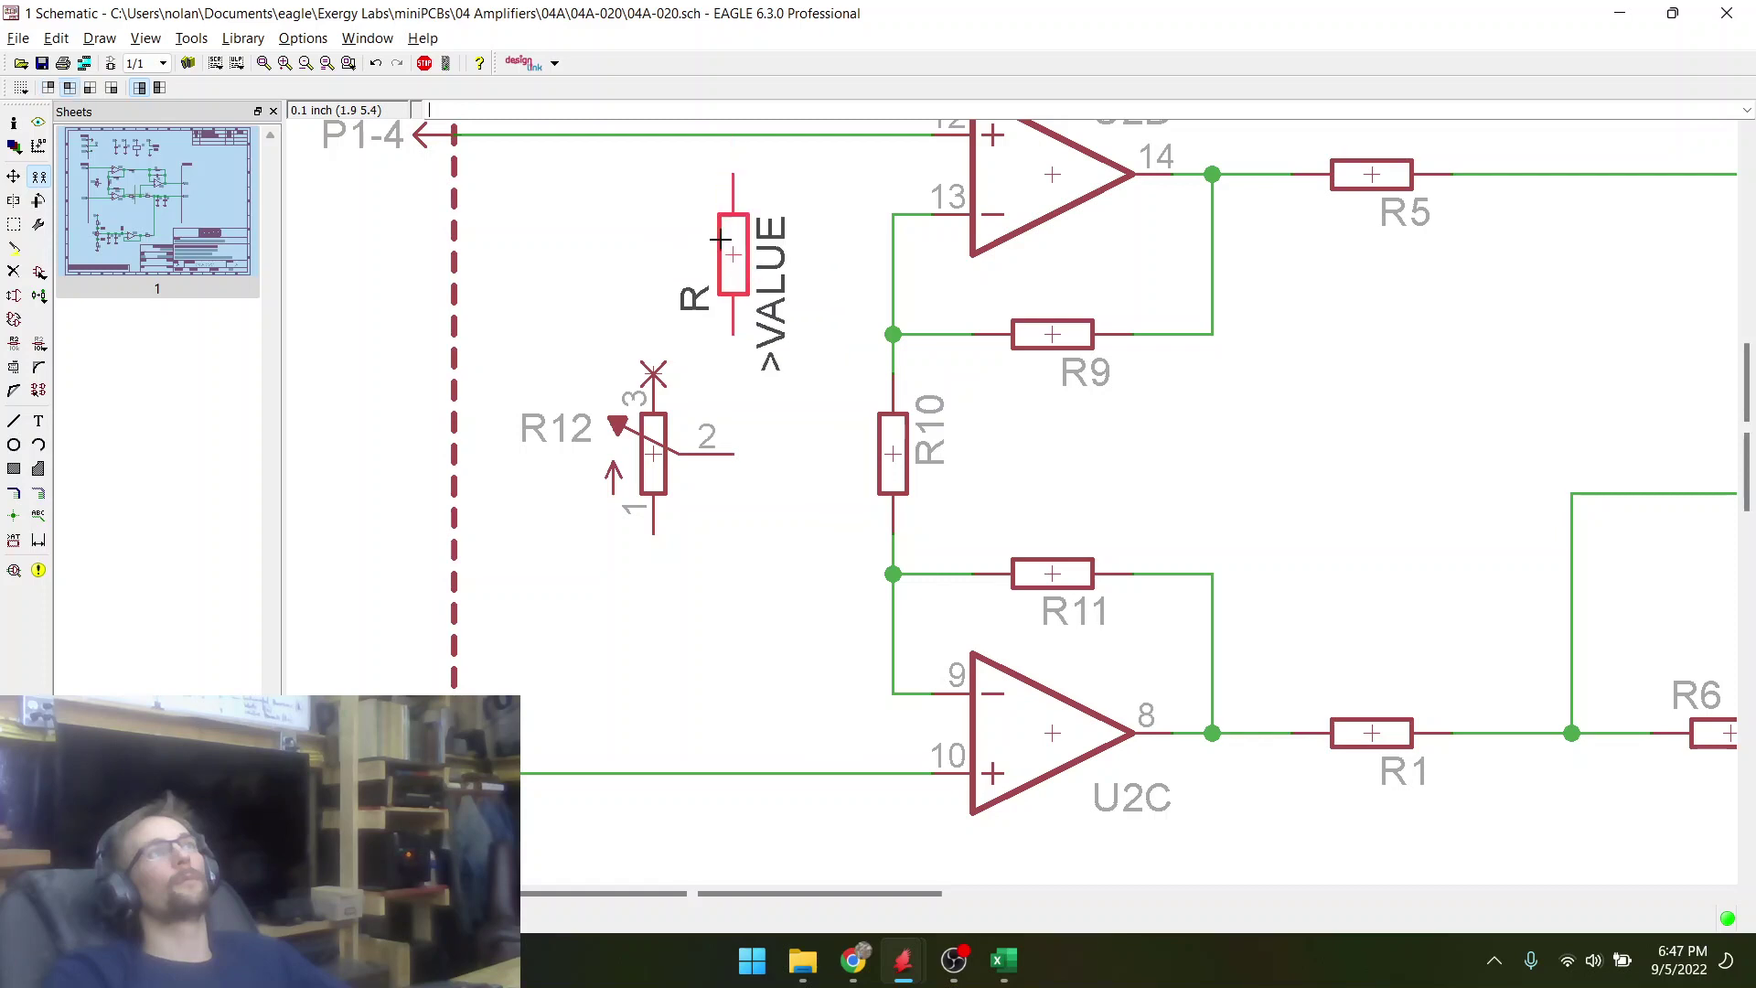
click(719, 267)
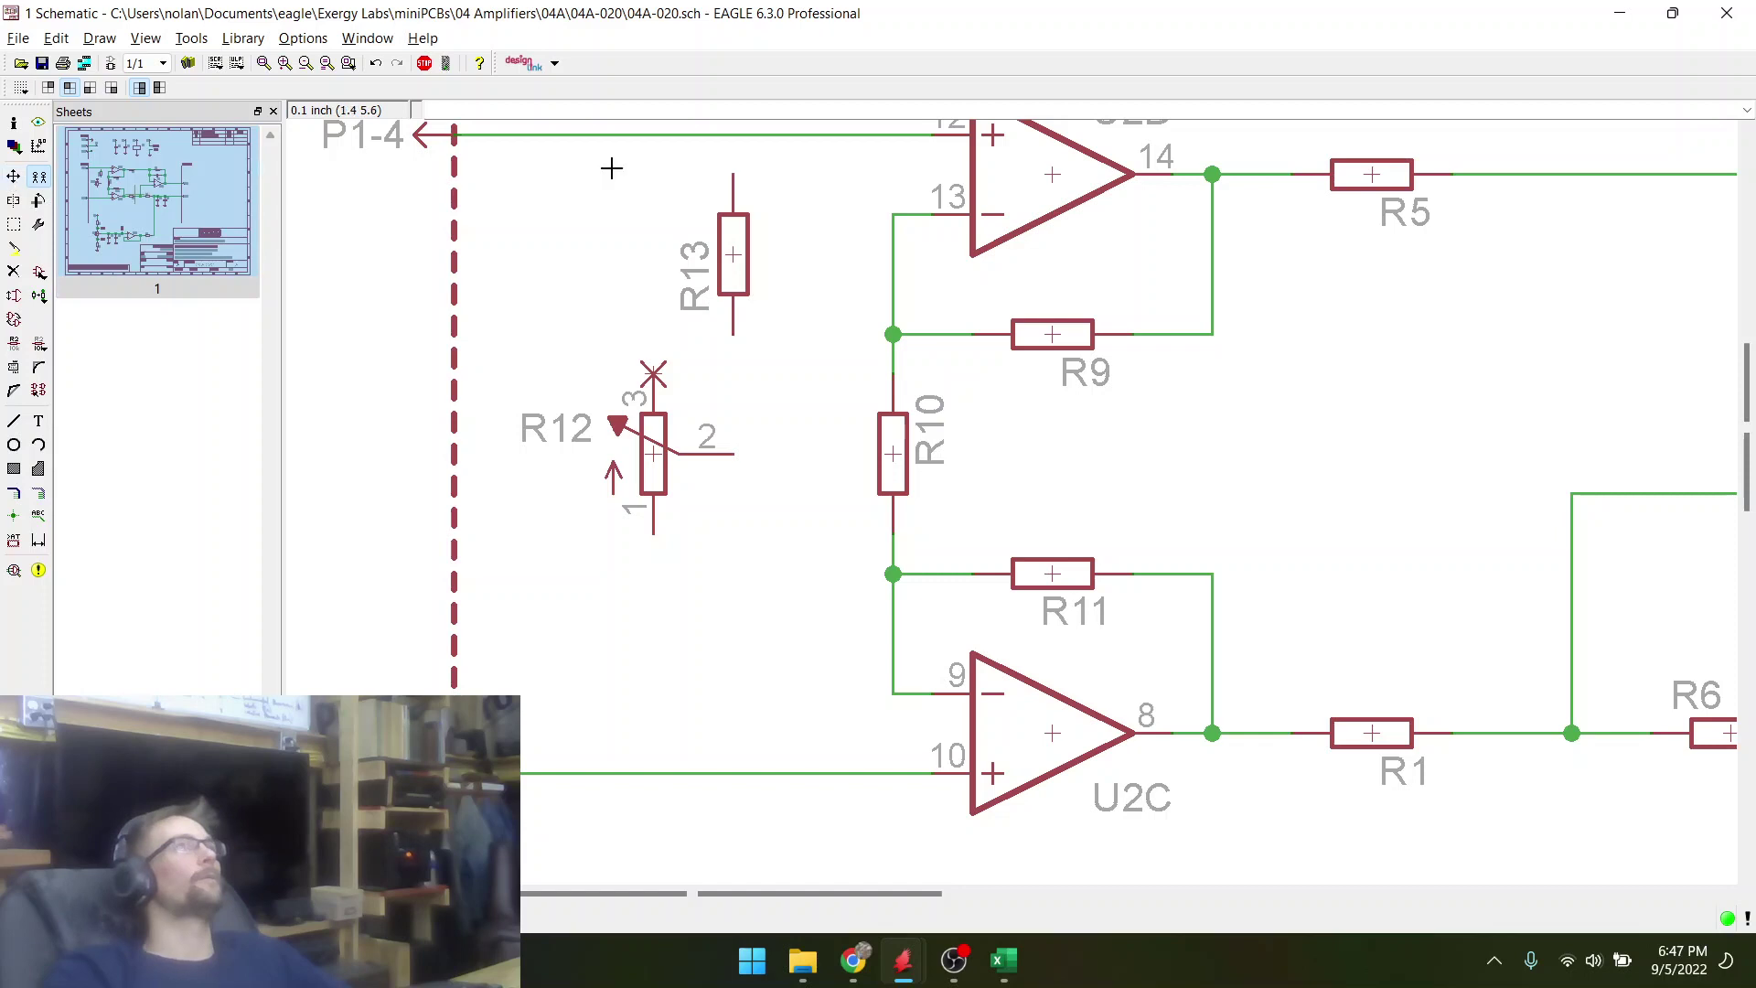
- Move resistor R13 directly below potentiometer R12 so that its upper pin meets R12's pin 1
click(14, 176)
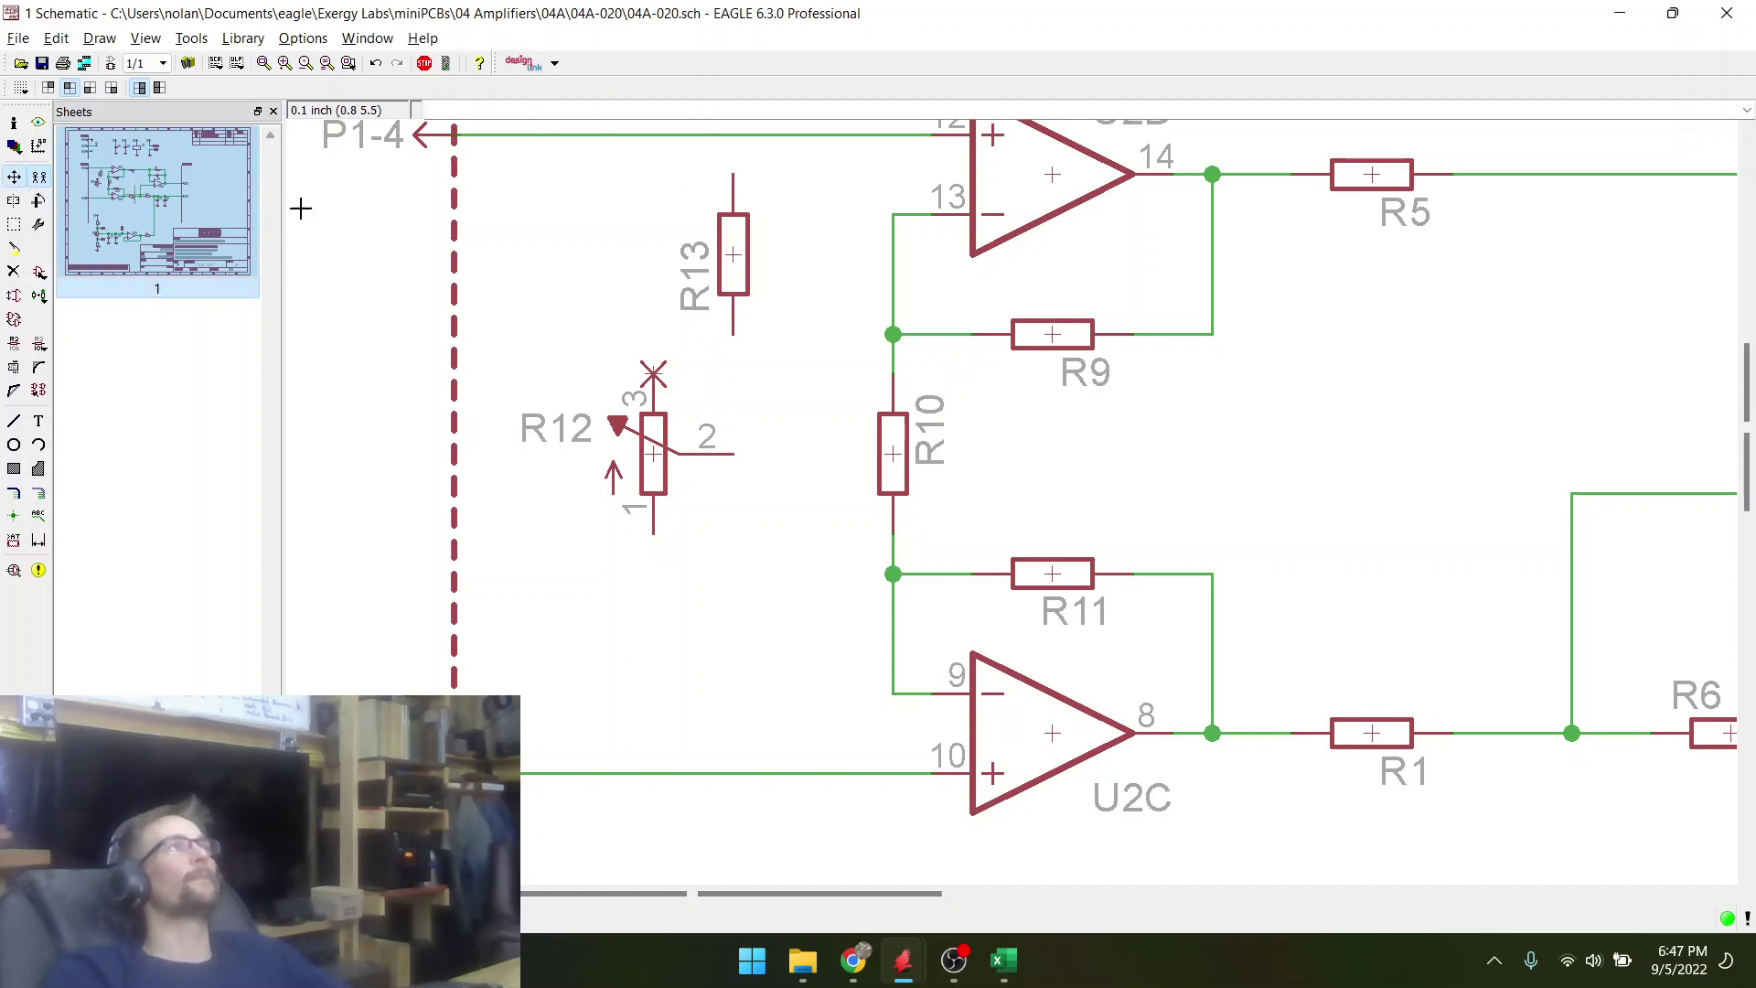
click(733, 255)
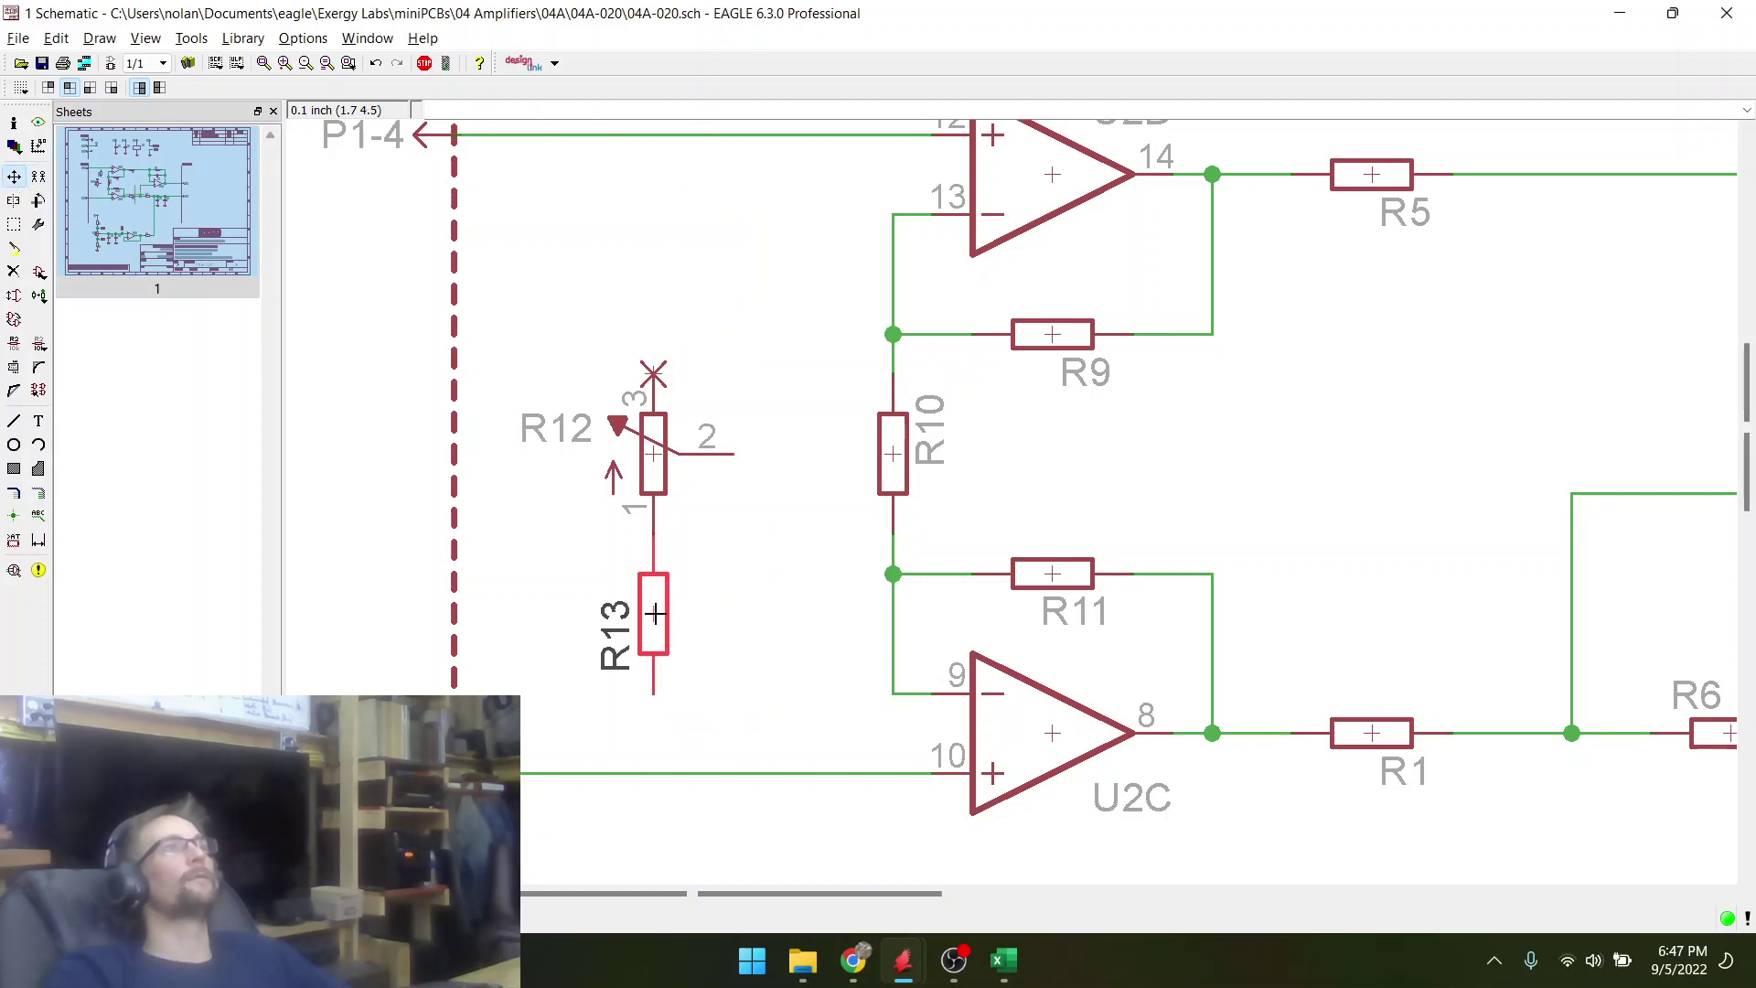
click(655, 613)
- Move R12 and R13 together 0.2 inch up and 0.1 inch toward R10, and lower R13 0.1 inch to leave a net between them
click(13, 224)
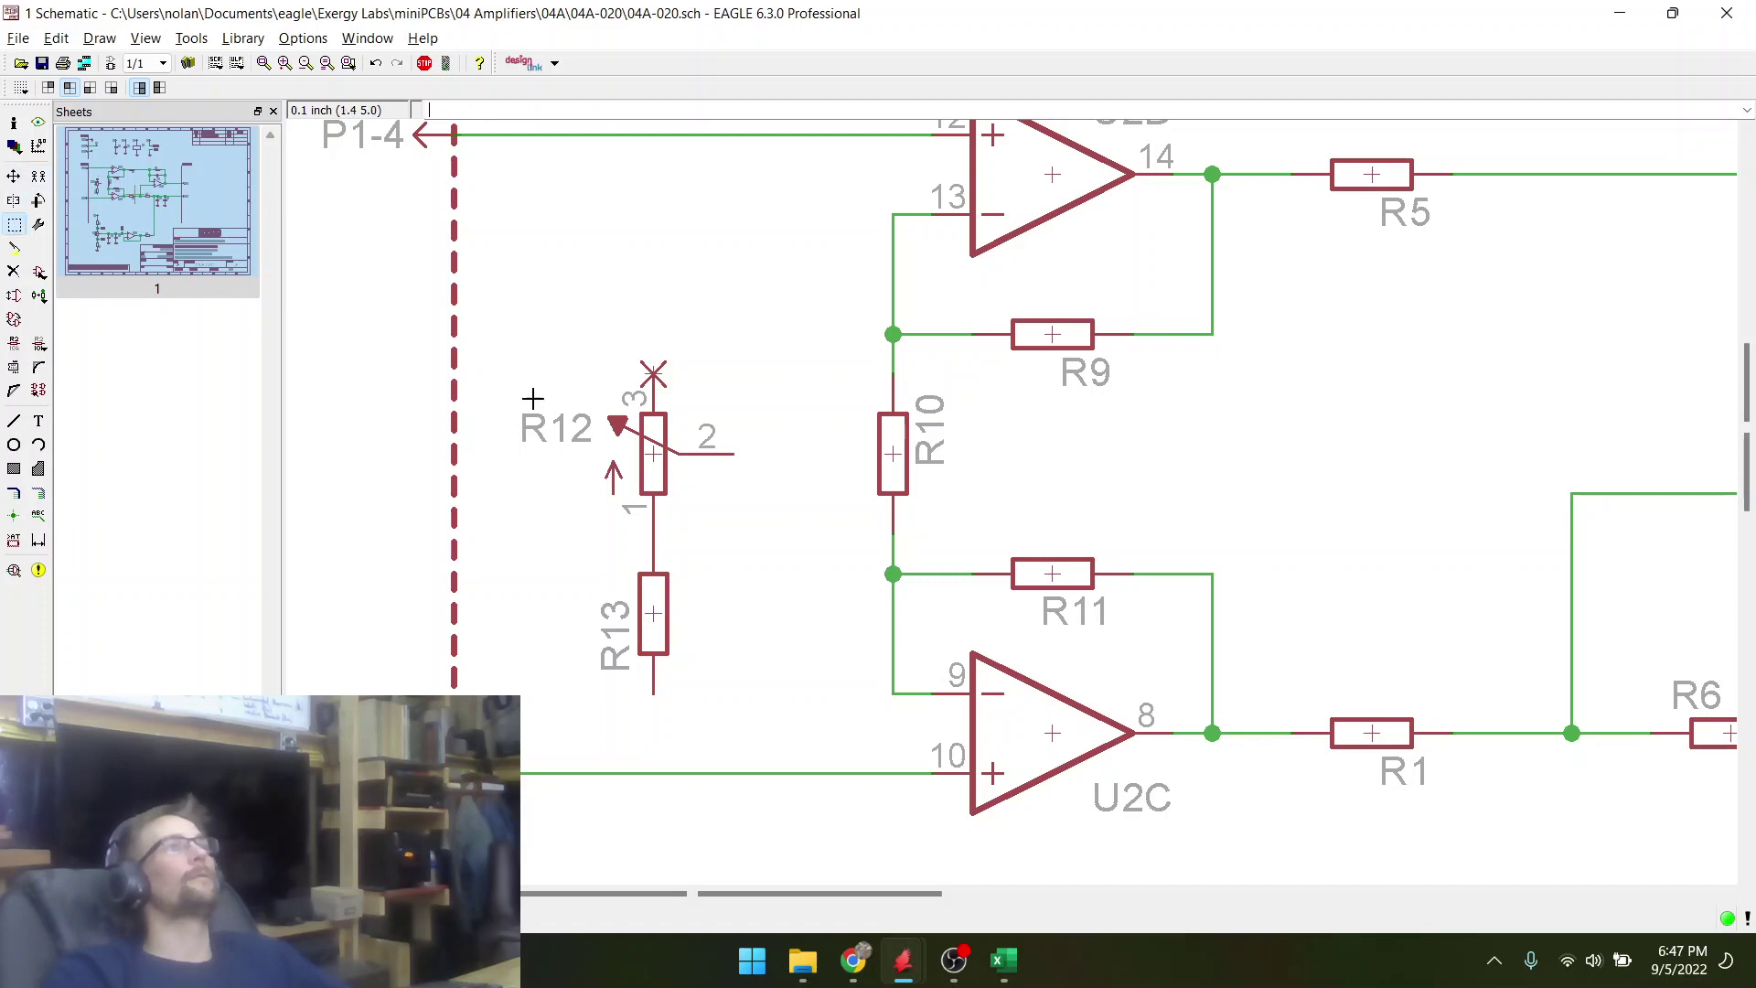
drag(537, 361, 807, 691)
right_click(671, 569)
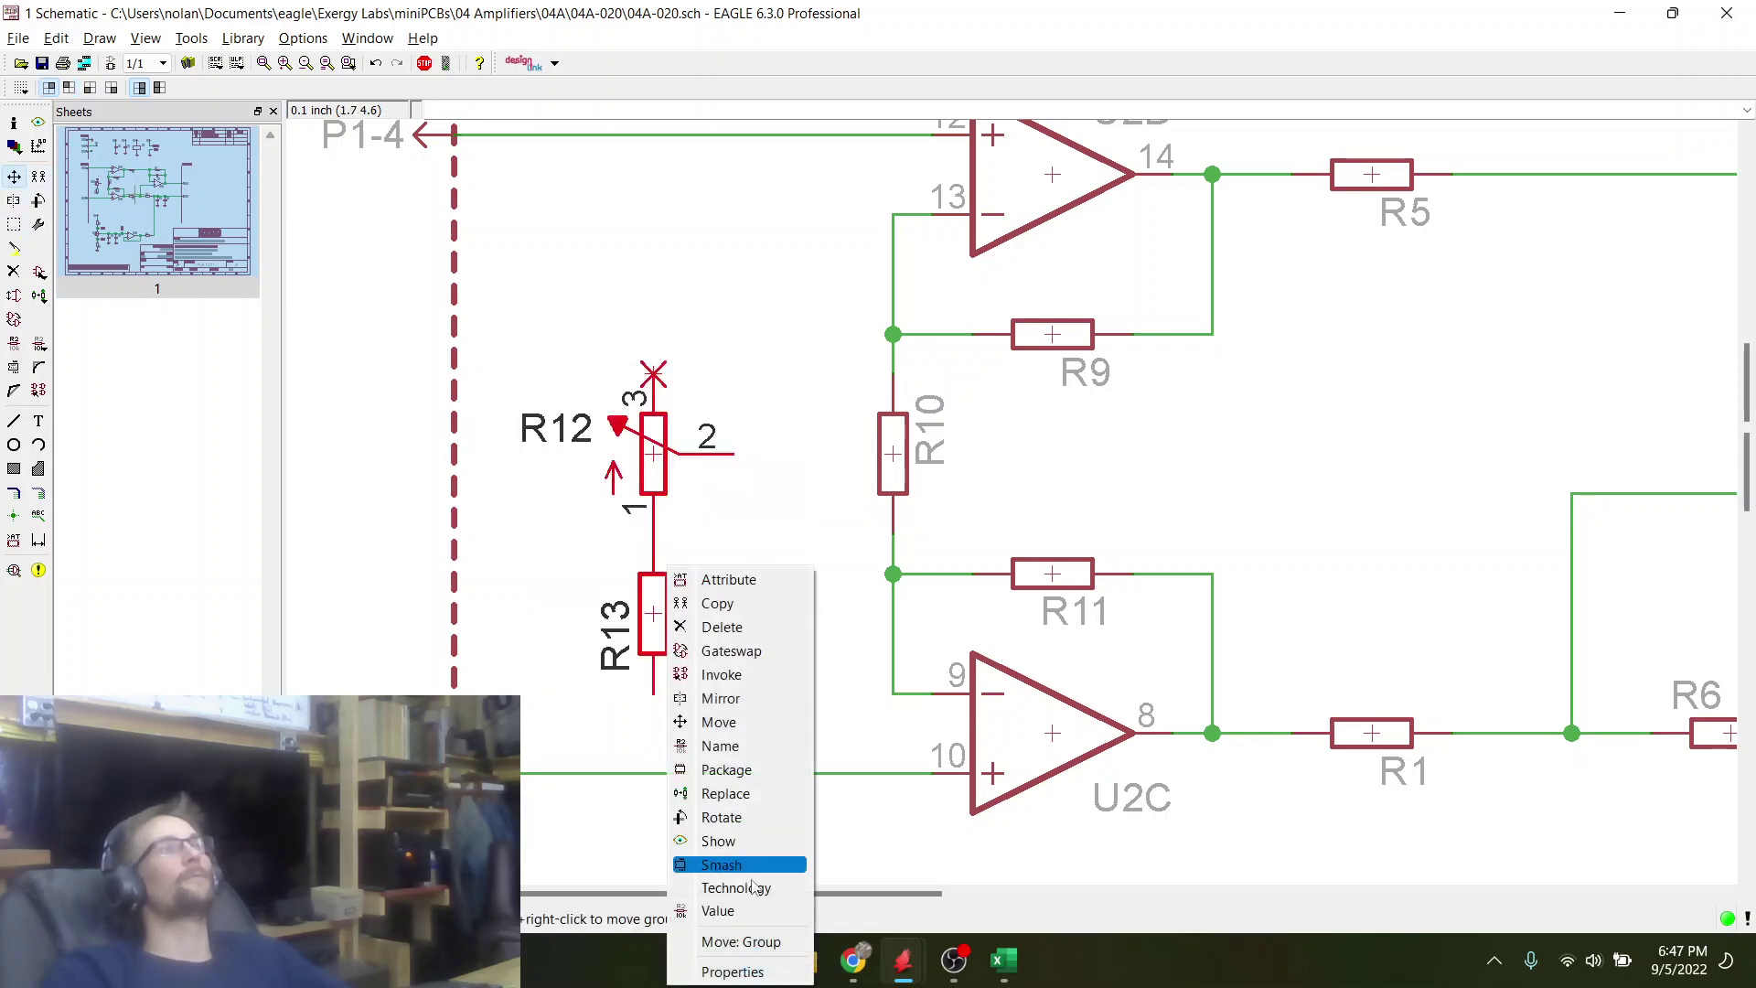
click(741, 942)
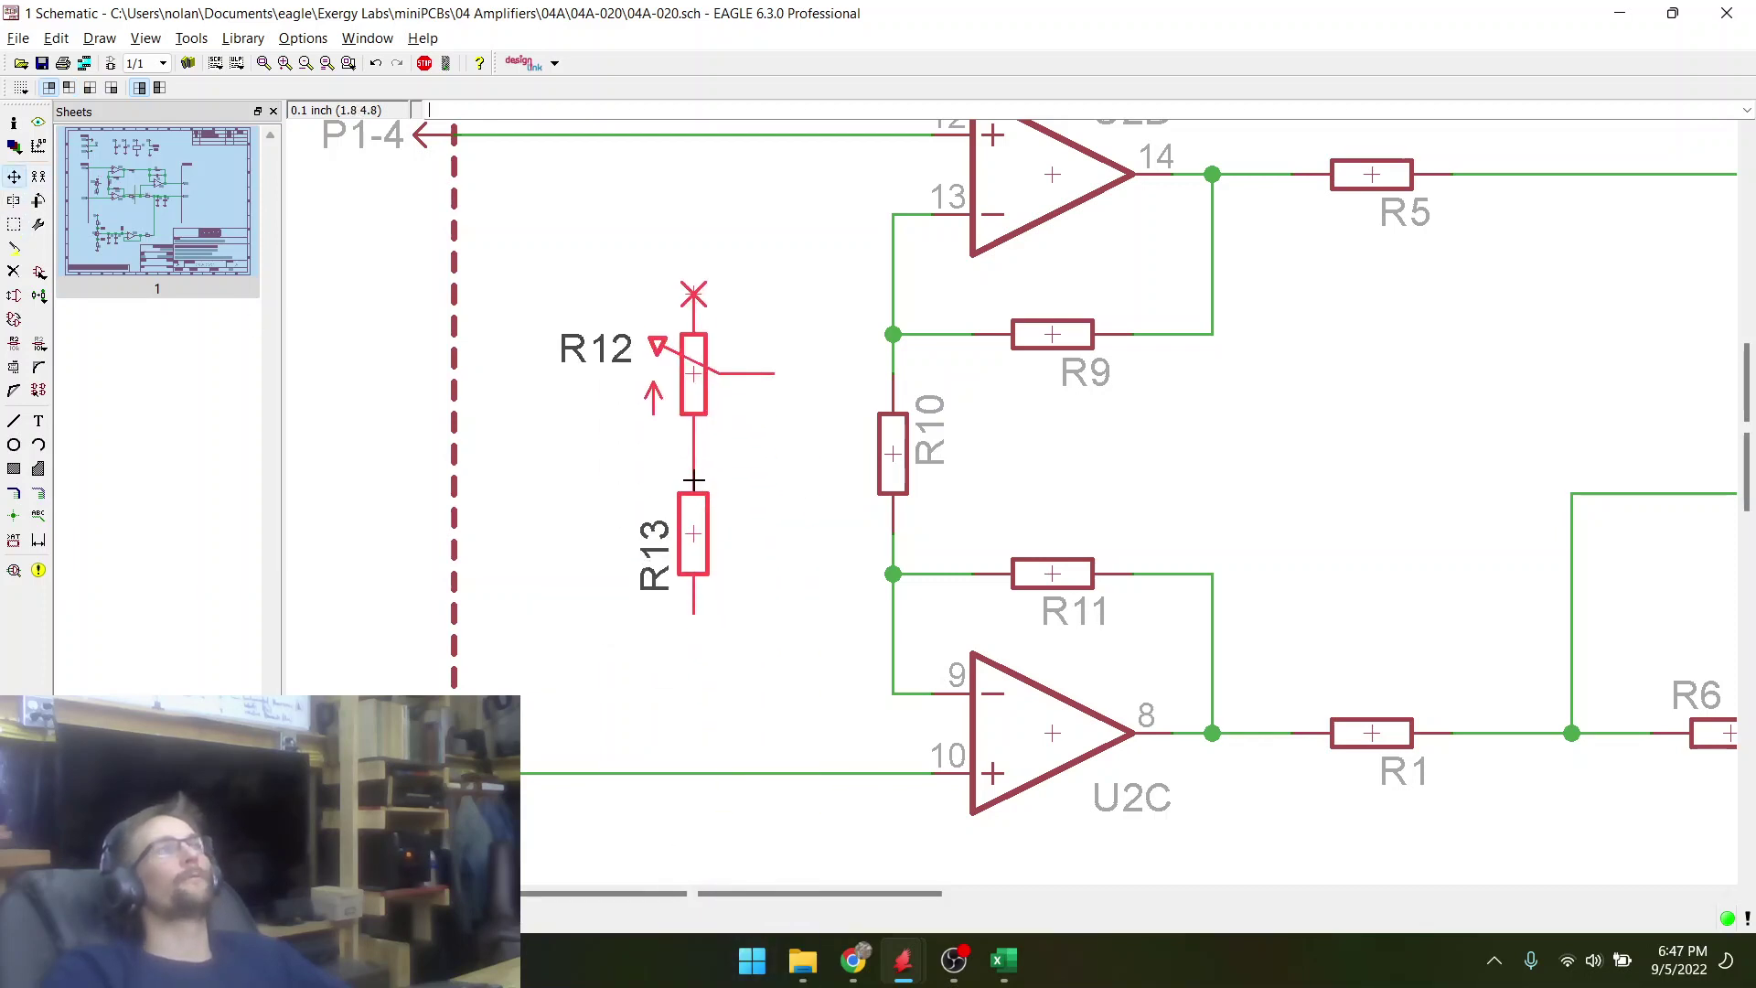
click(693, 480)
click(701, 554)
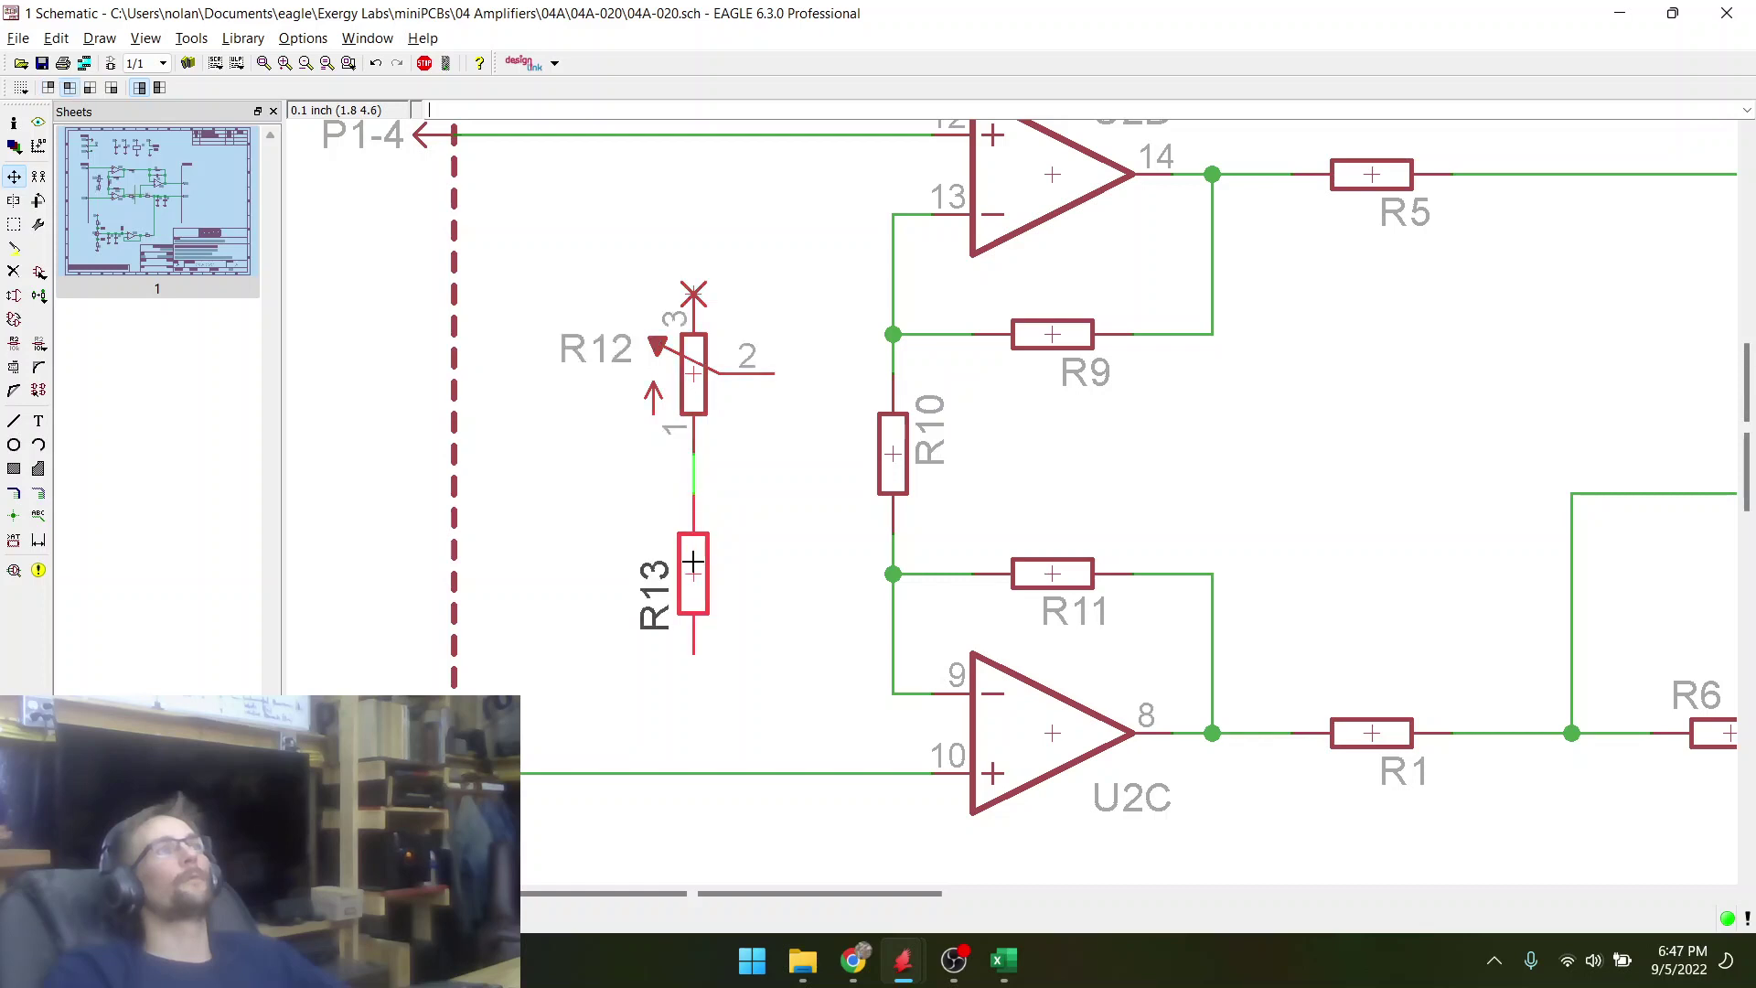
click(693, 561)
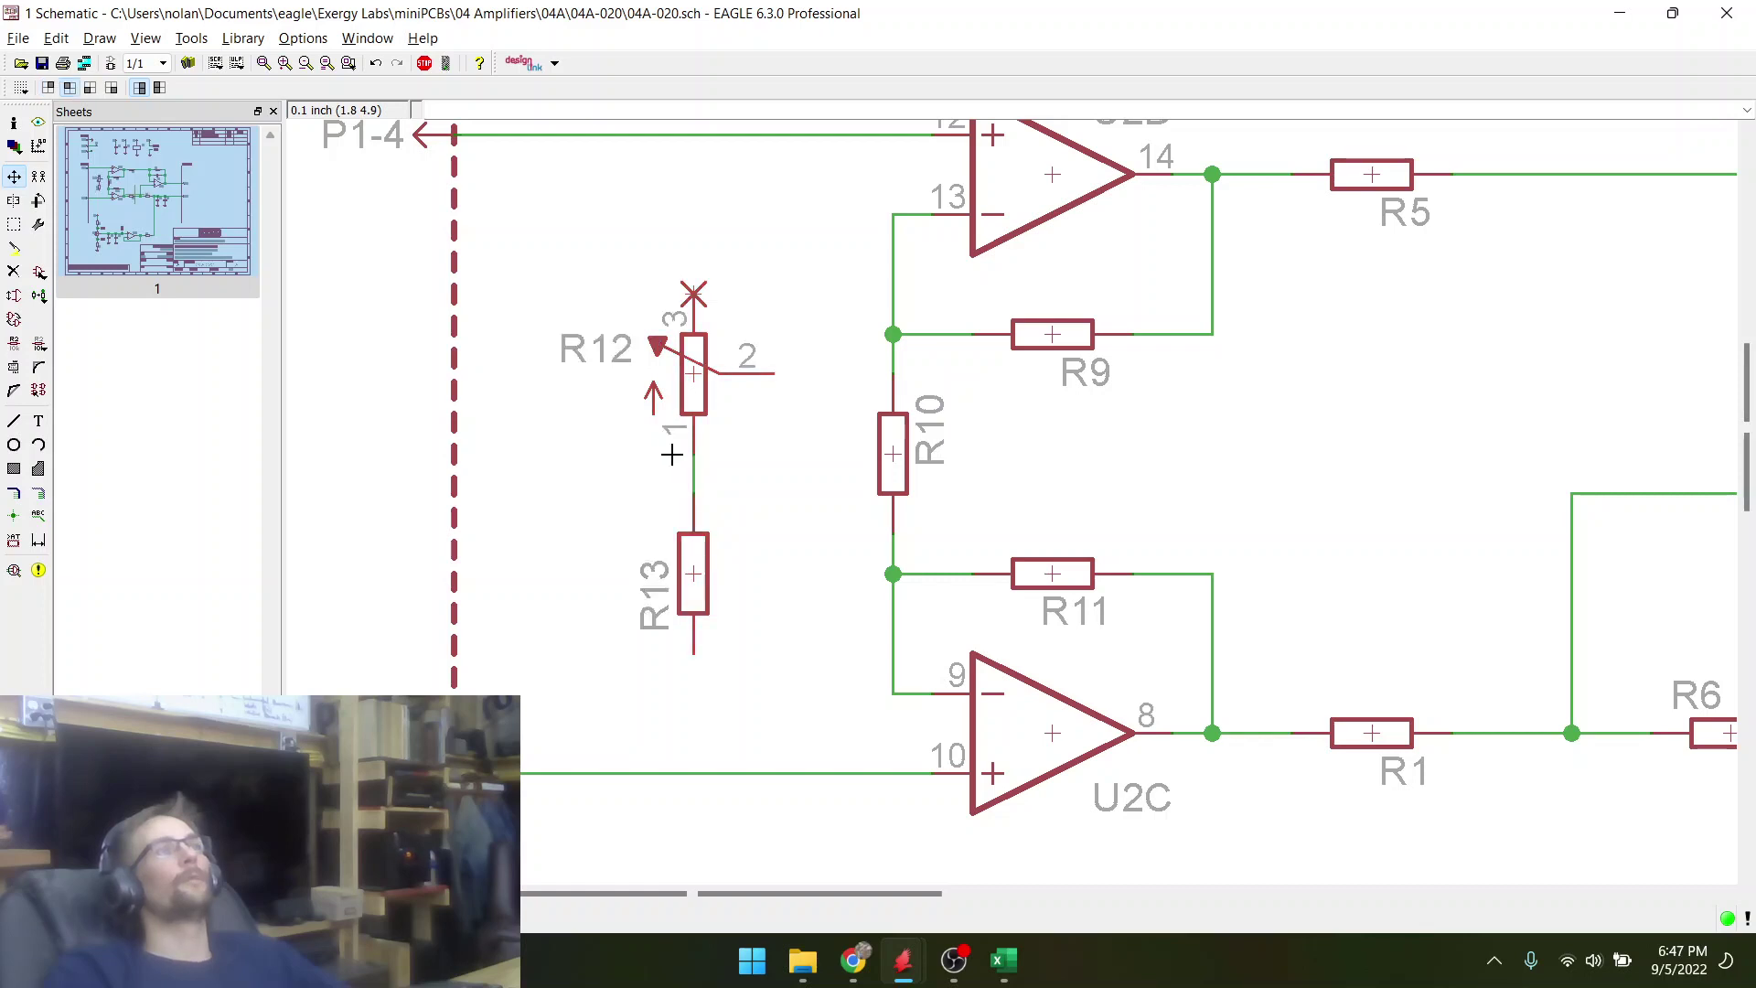
- Move R12, R13 and their connecting net together 0.1 inch toward the inputs boundary line
click(14, 225)
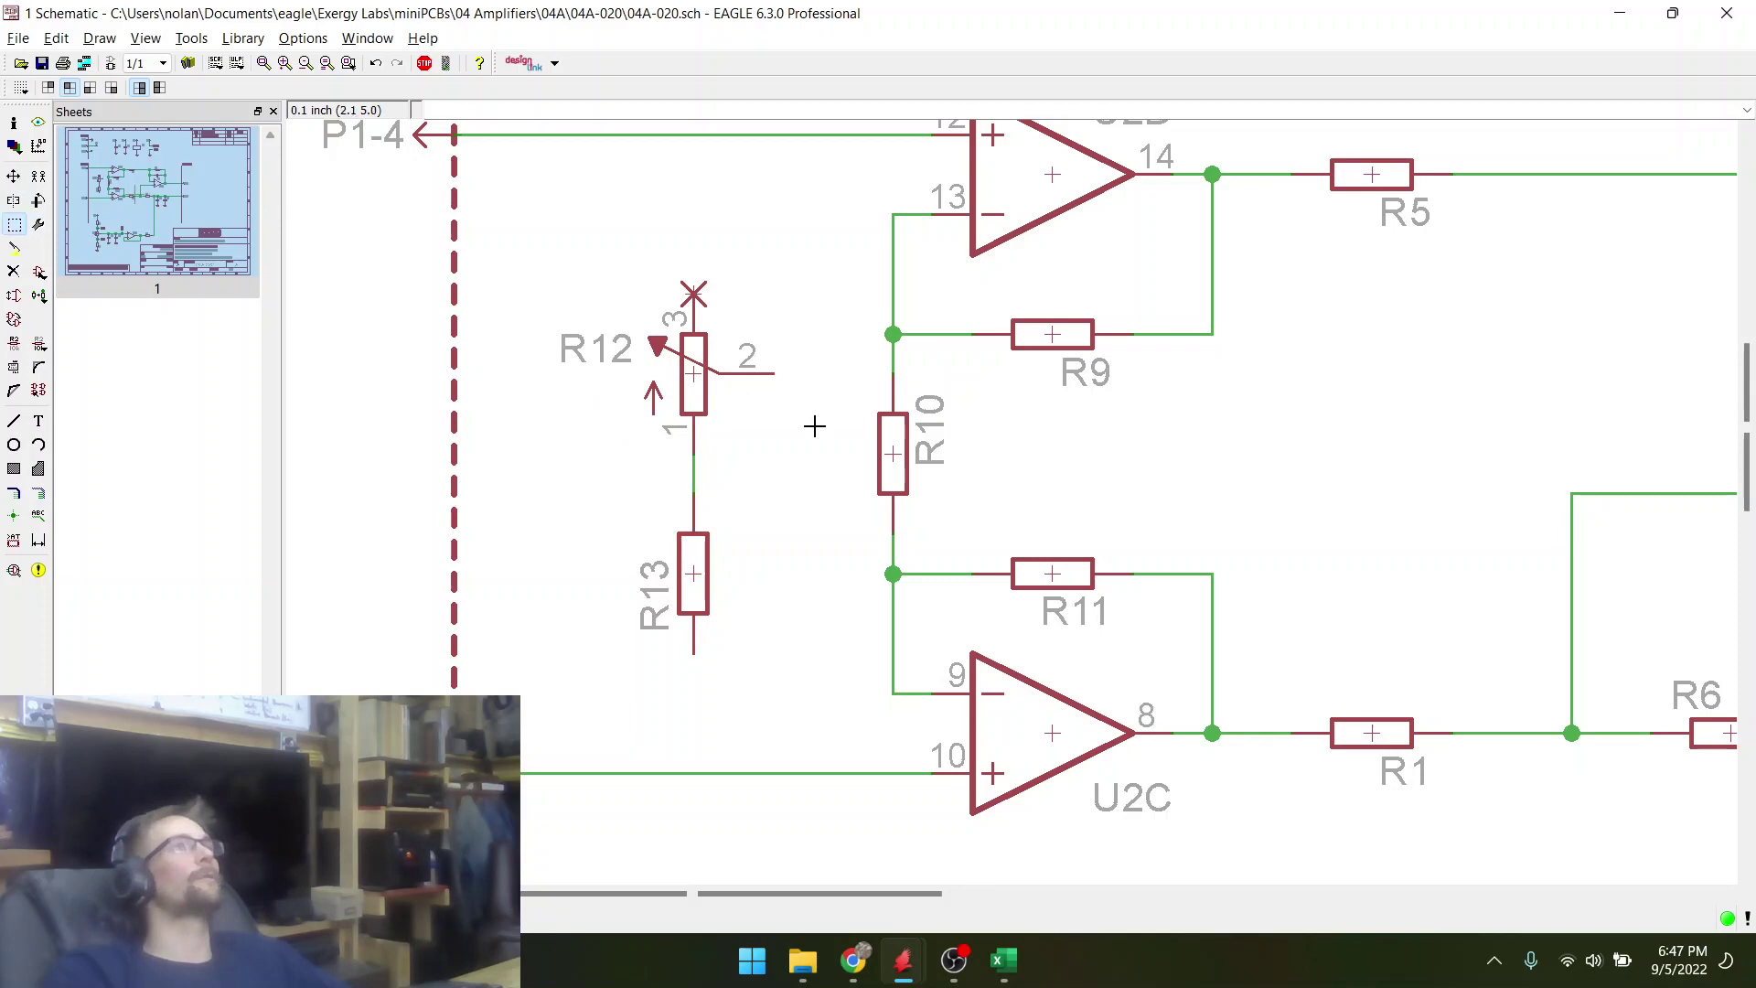
drag(623, 293, 817, 686)
right_click(723, 494)
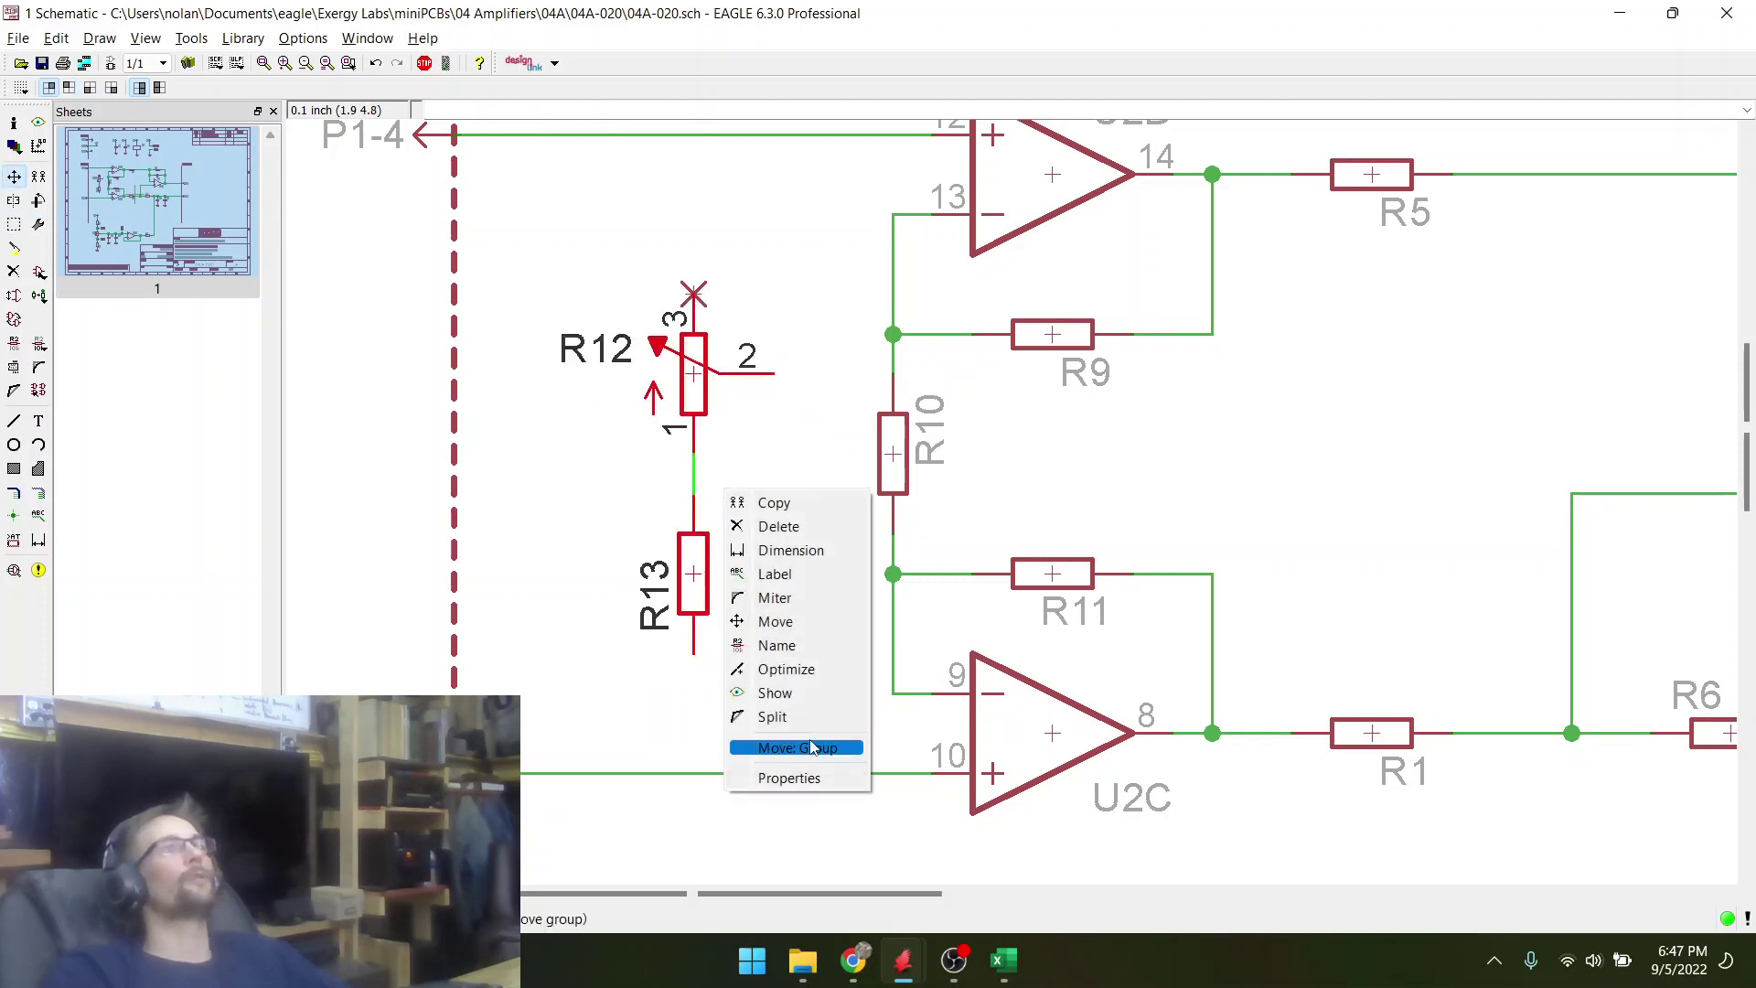
click(768, 622)
click(725, 479)
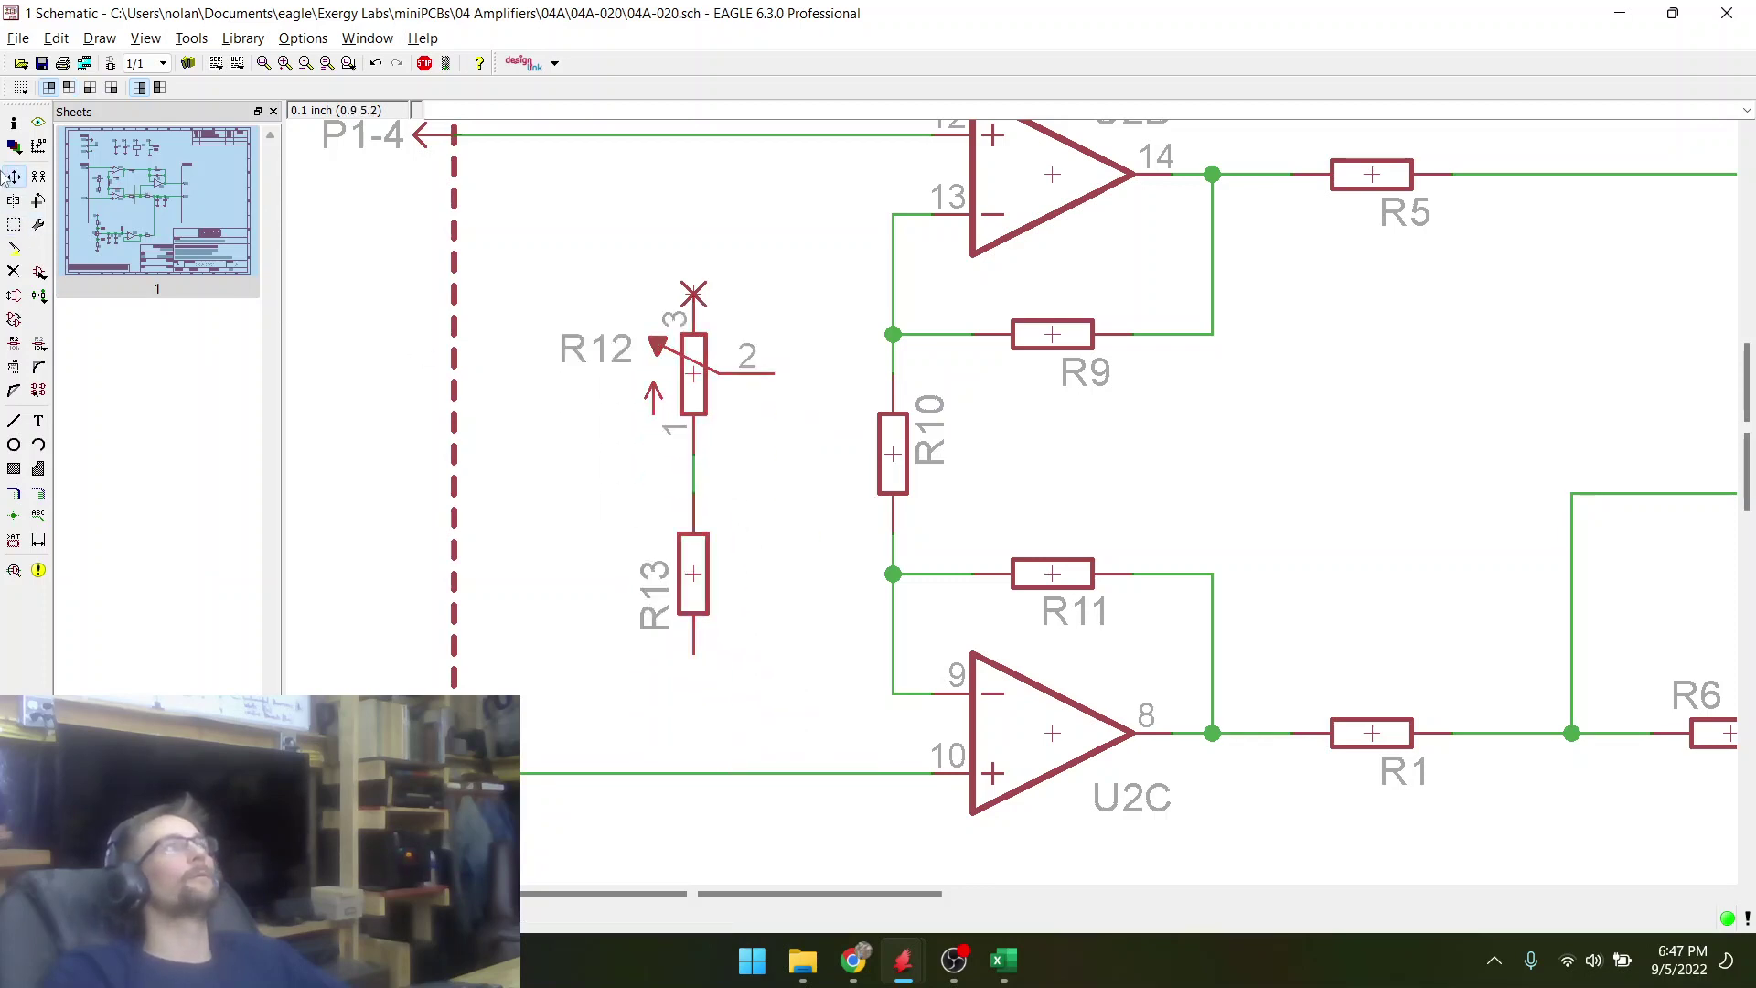
drag(593, 258, 820, 670)
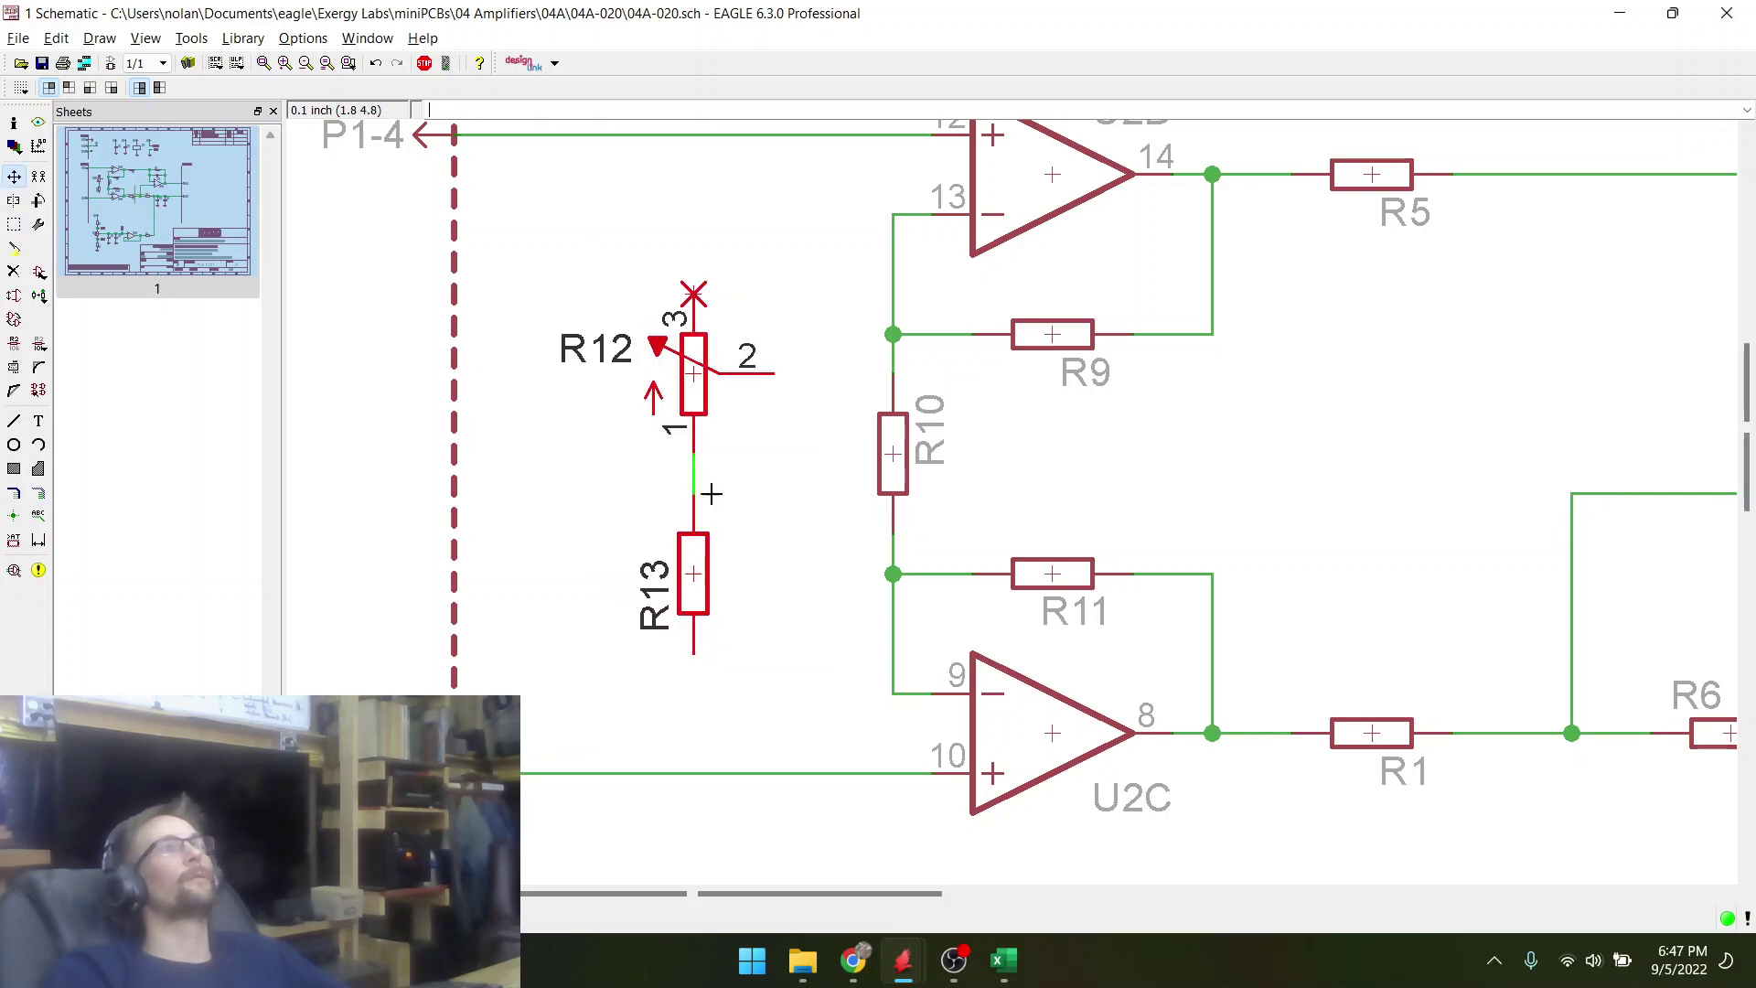
right_click(696, 466)
click(732, 722)
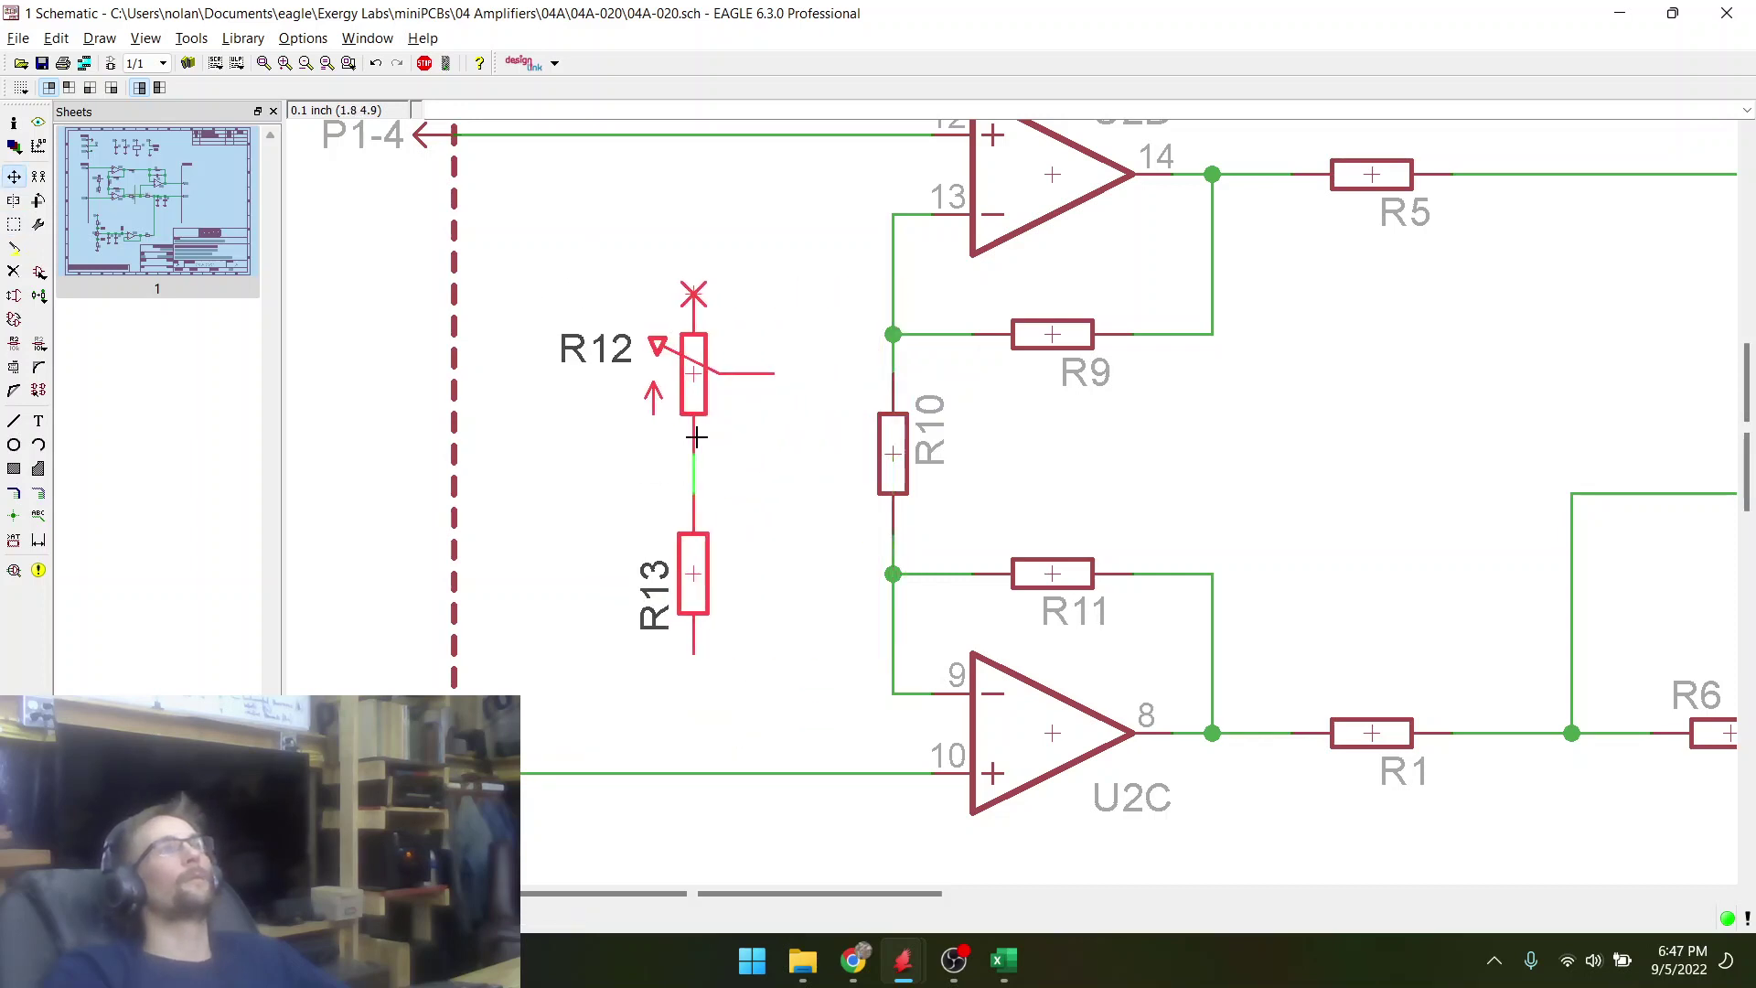
click(660, 436)
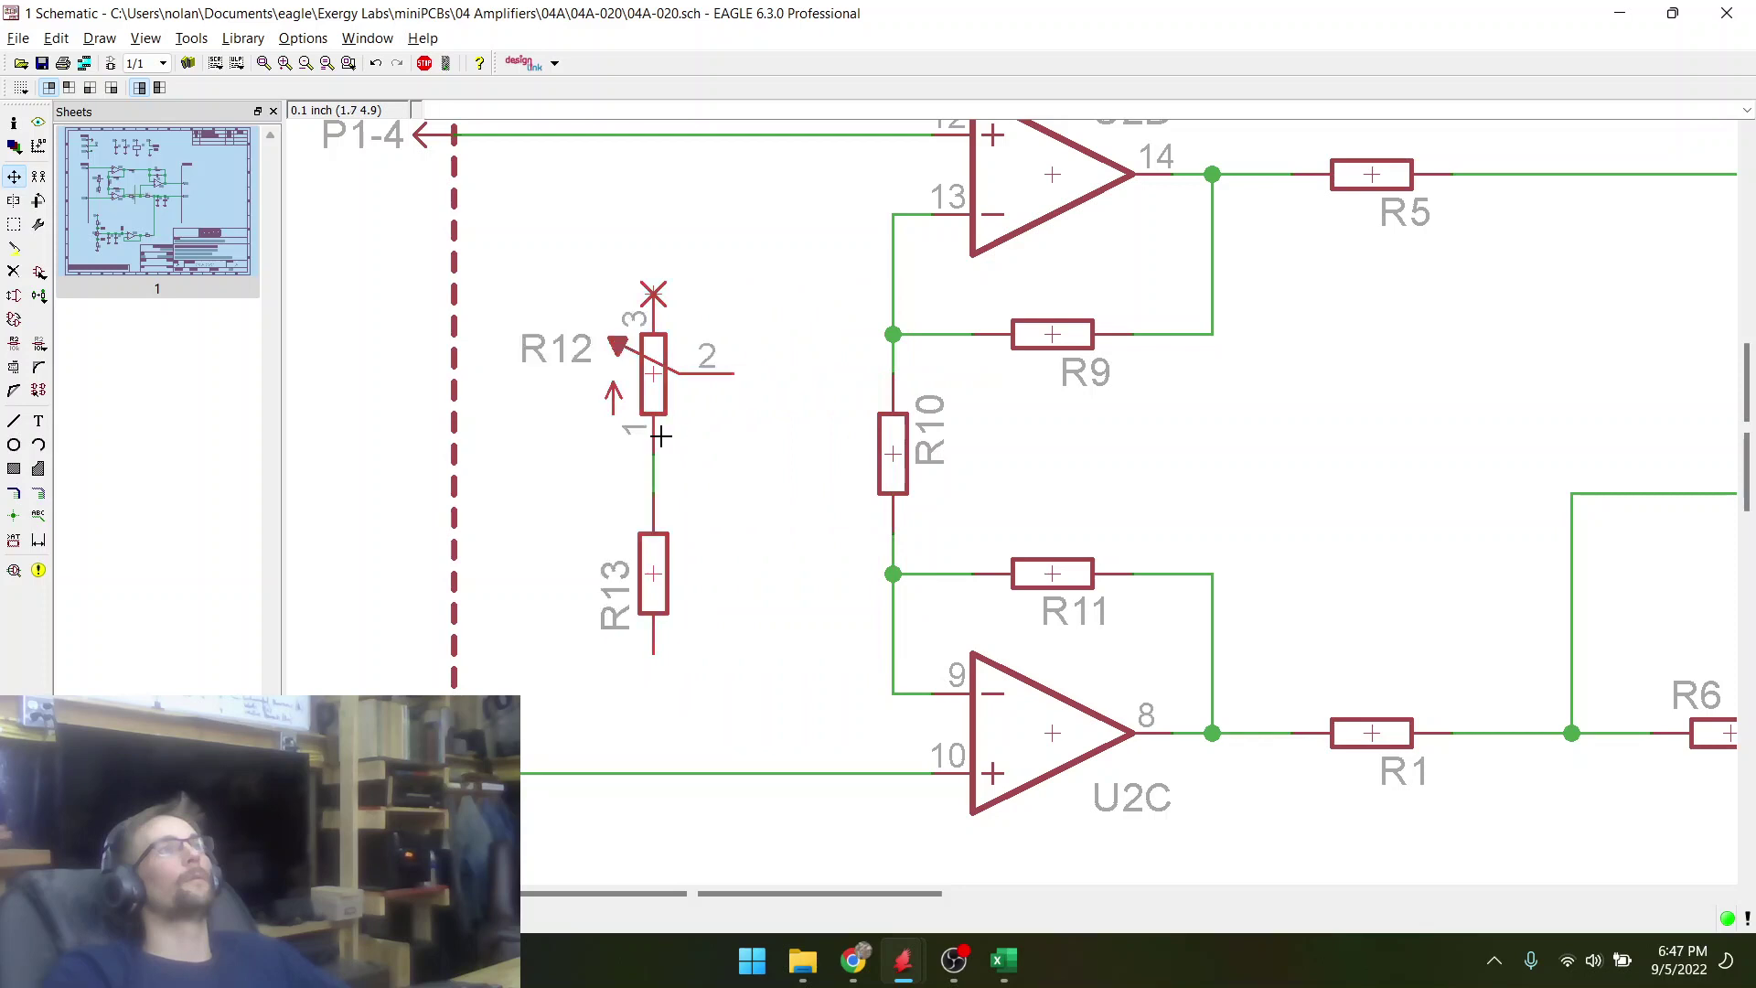
- Move potentiometer R12 and its NC symbol up 0.1 inch, stretching the net to R13
click(14, 225)
drag(588, 274, 756, 408)
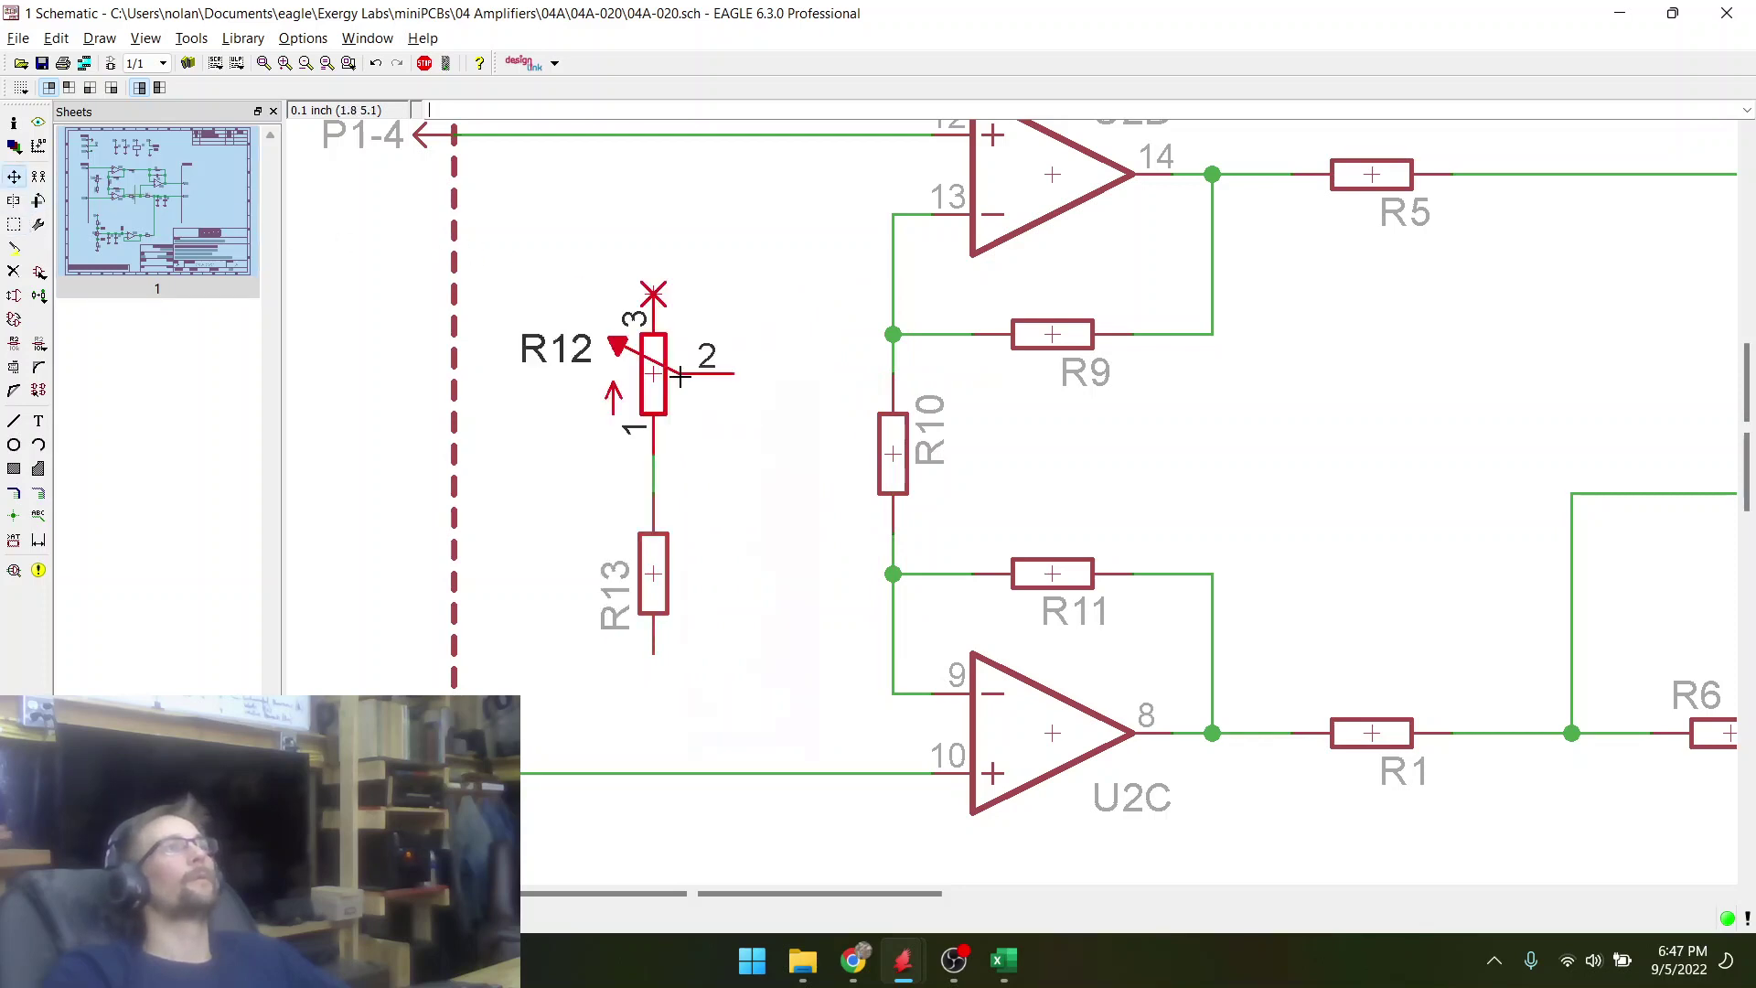
right_click(684, 378)
click(768, 753)
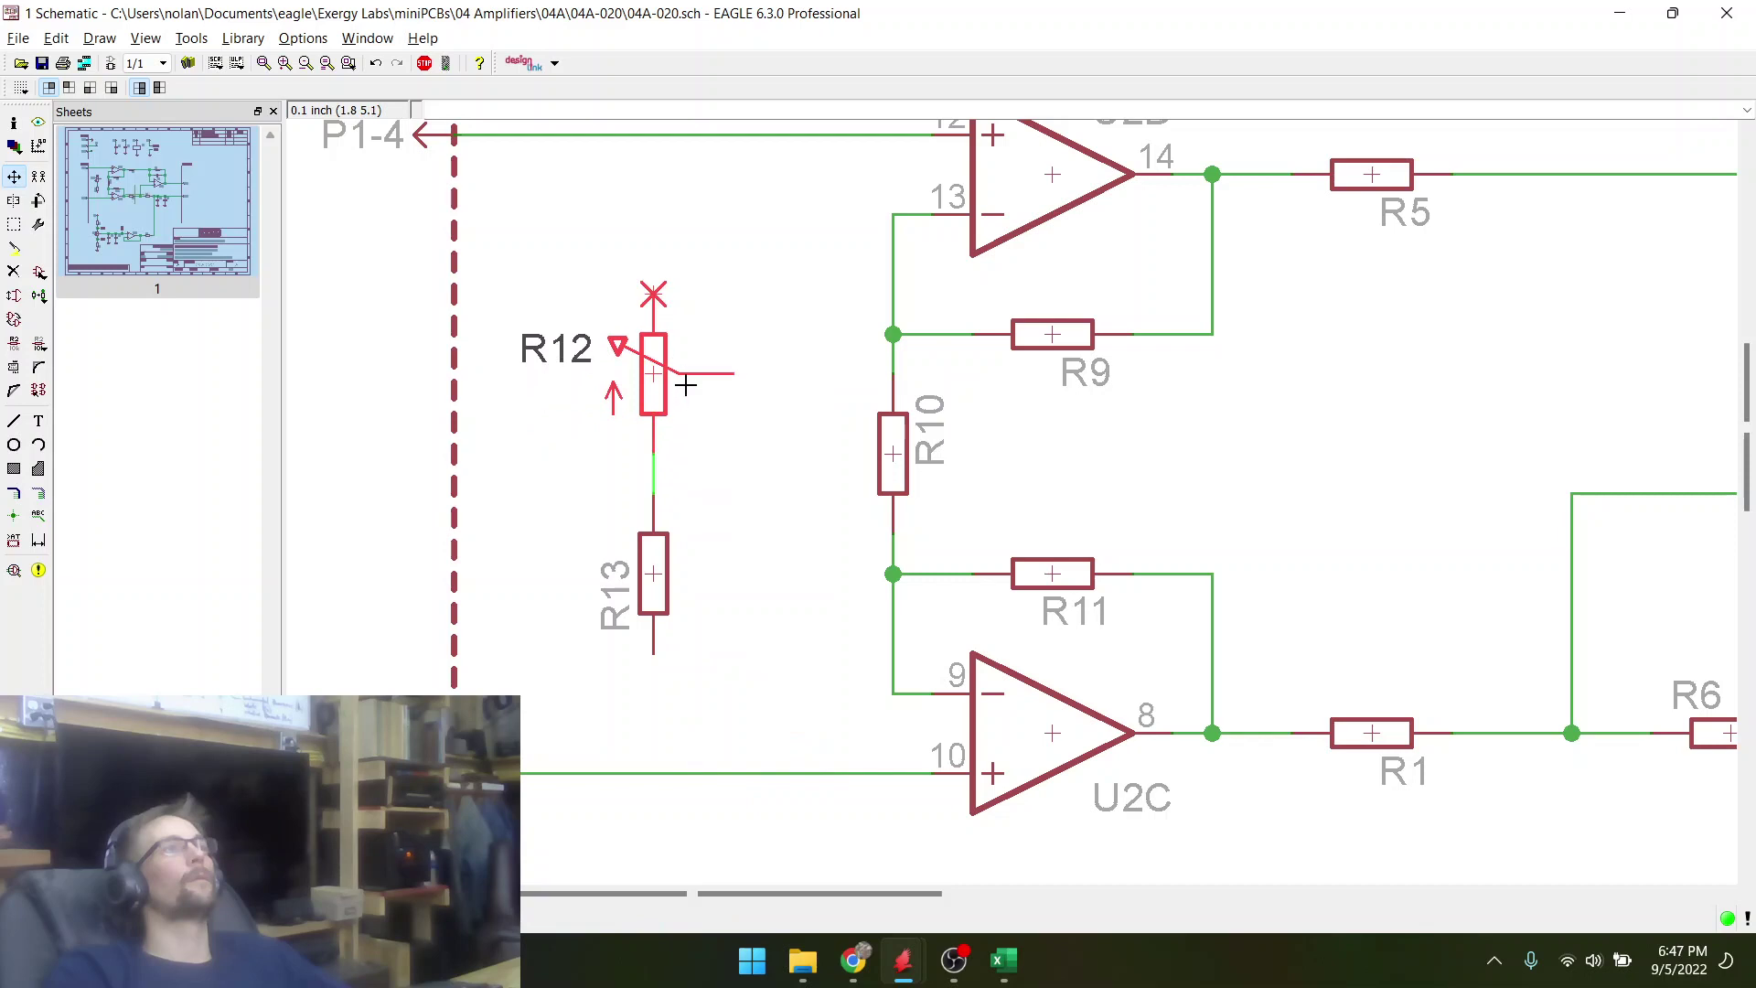
click(687, 358)
- Draw nets from U2C's pin 9 to R13's free lower pin and from U2D's pin 13 to R12's pin 2
scroll(517, 416, down, 1)
middle_drag(412, 447, 344, 495)
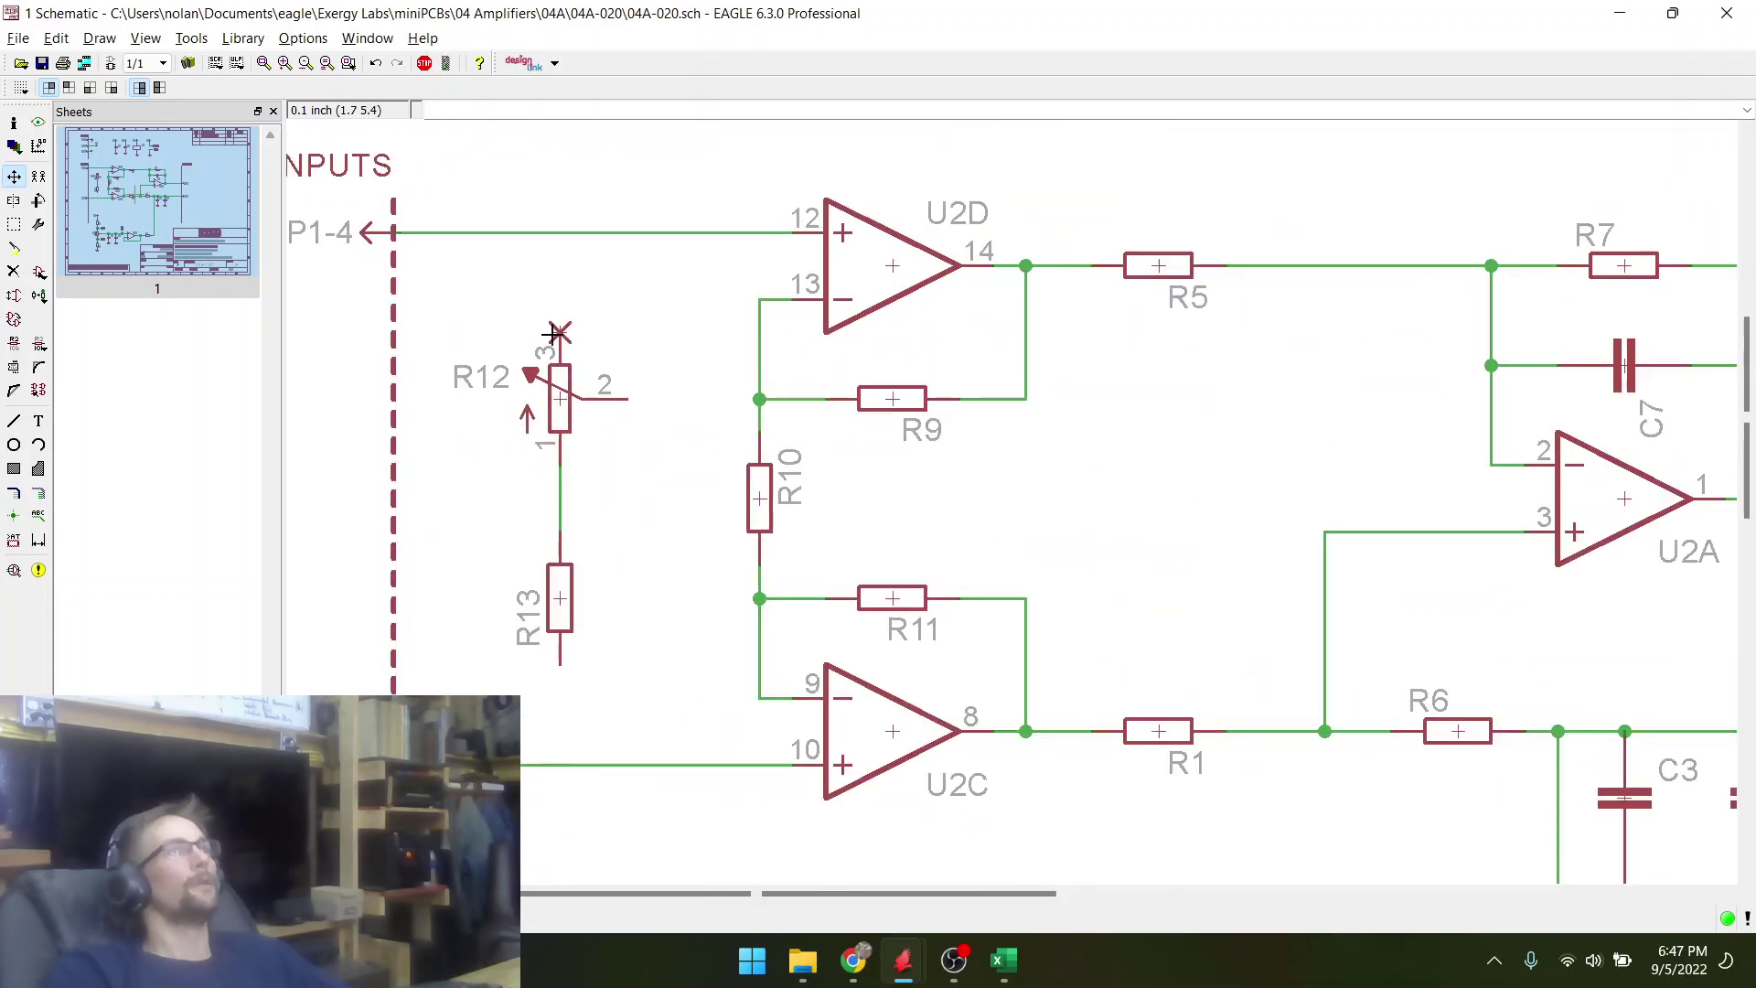
click(16, 422)
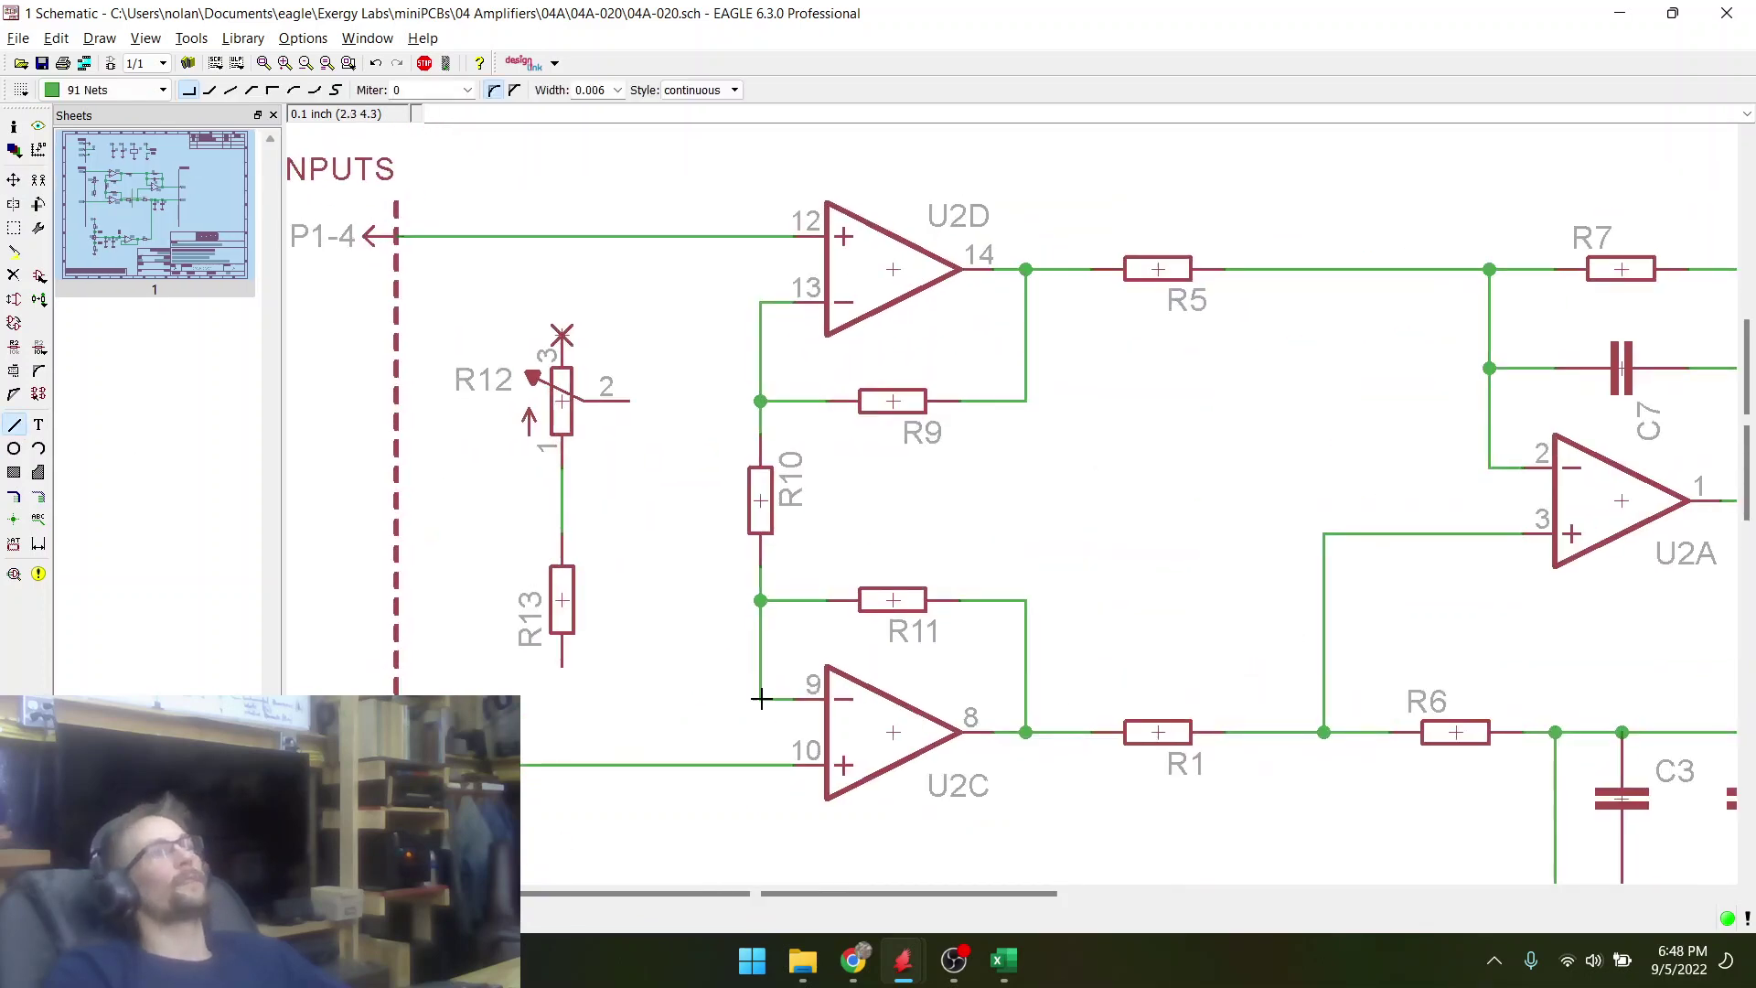
click(551, 668)
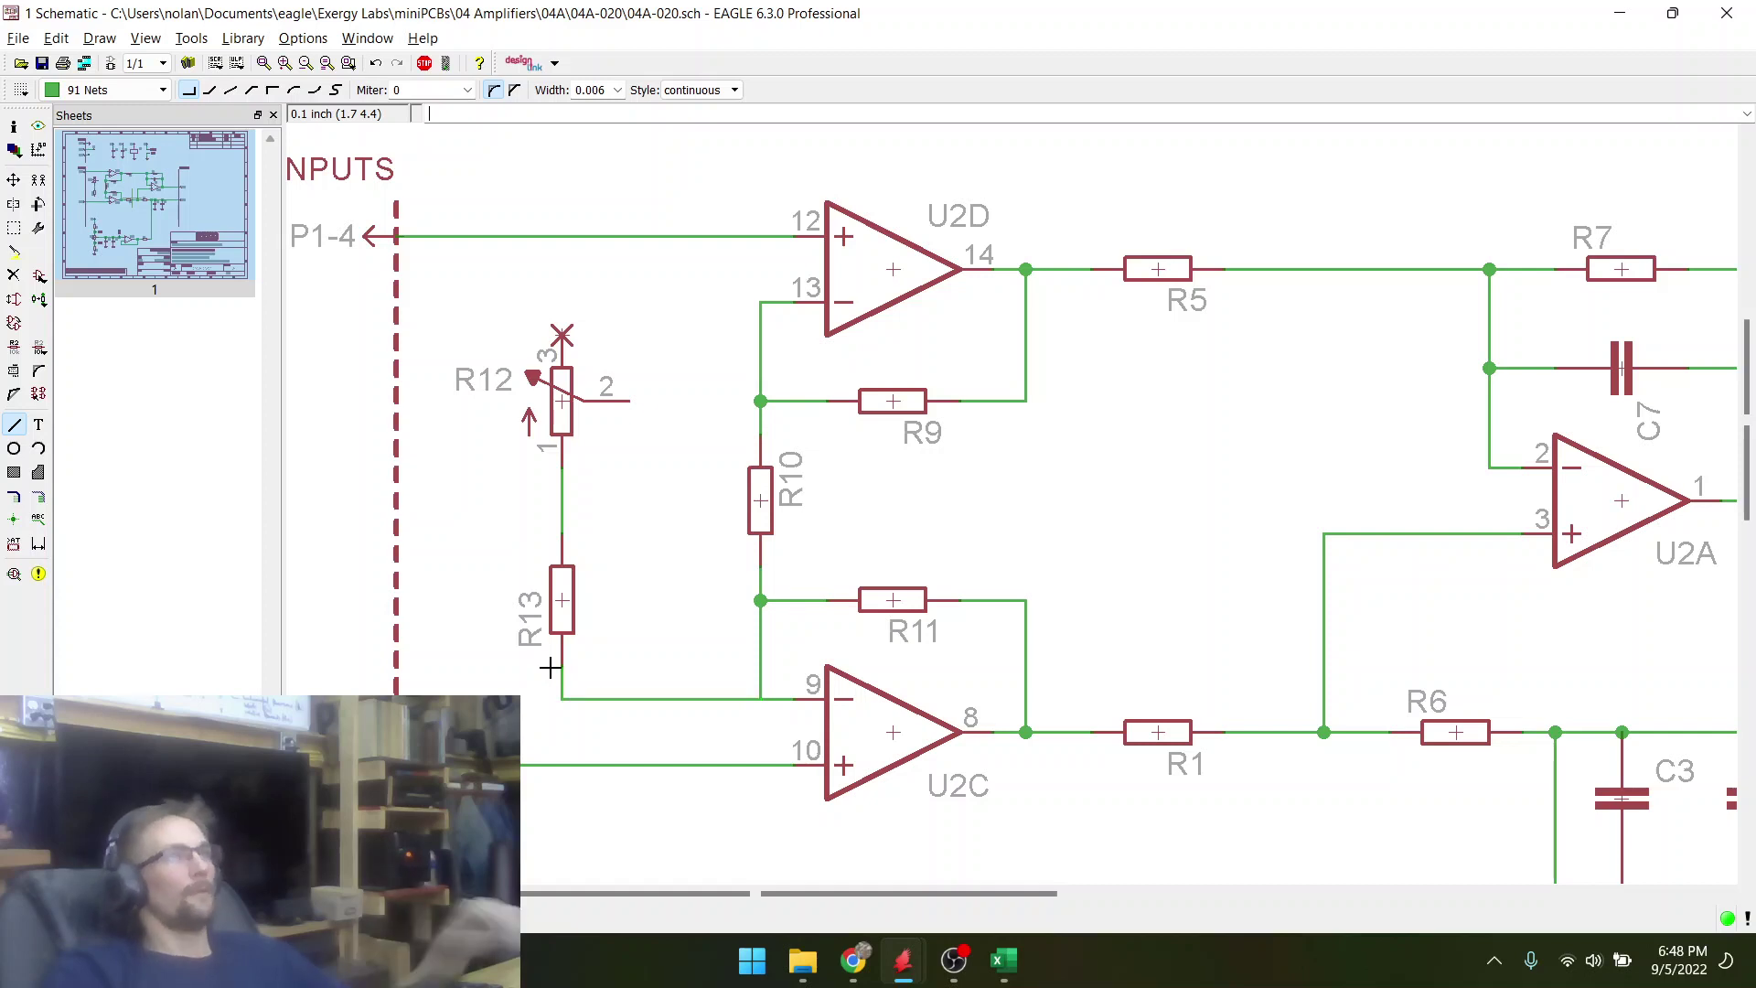
click(630, 406)
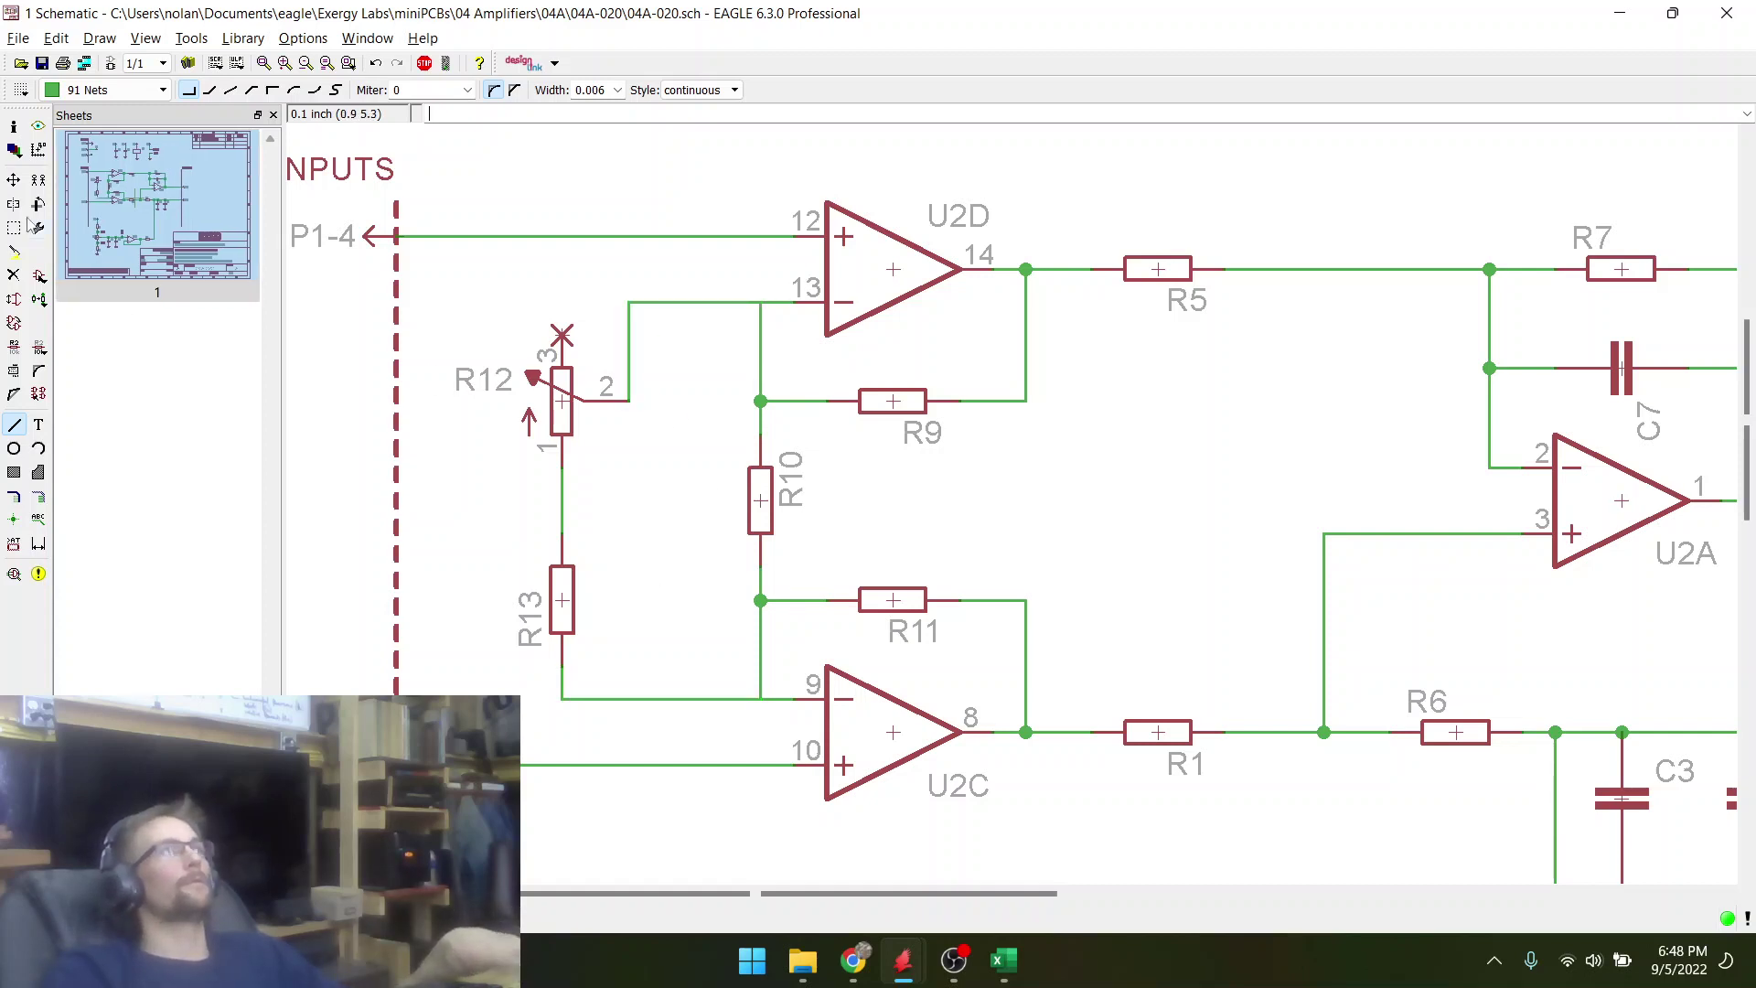
- Shift the vertical net segment at R12's pin 2 toward R10 by 0.1 inch and split the net into a right-angle corner level with the pin
click(15, 180)
click(629, 360)
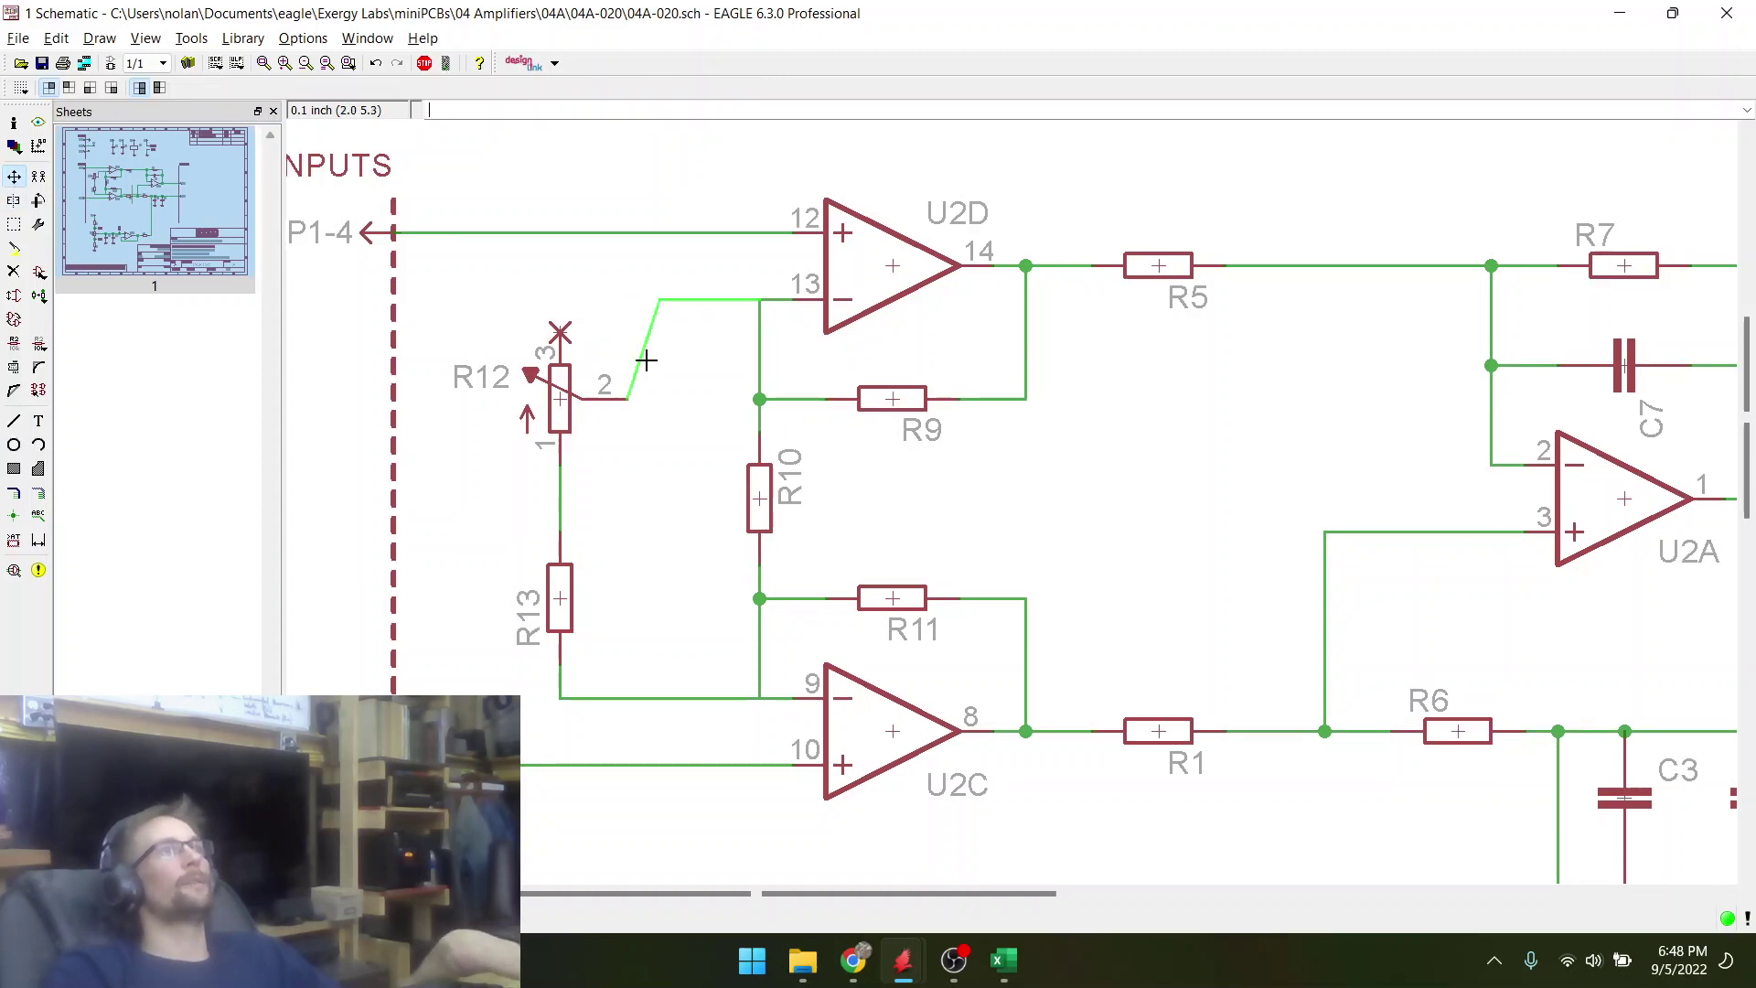
click(14, 390)
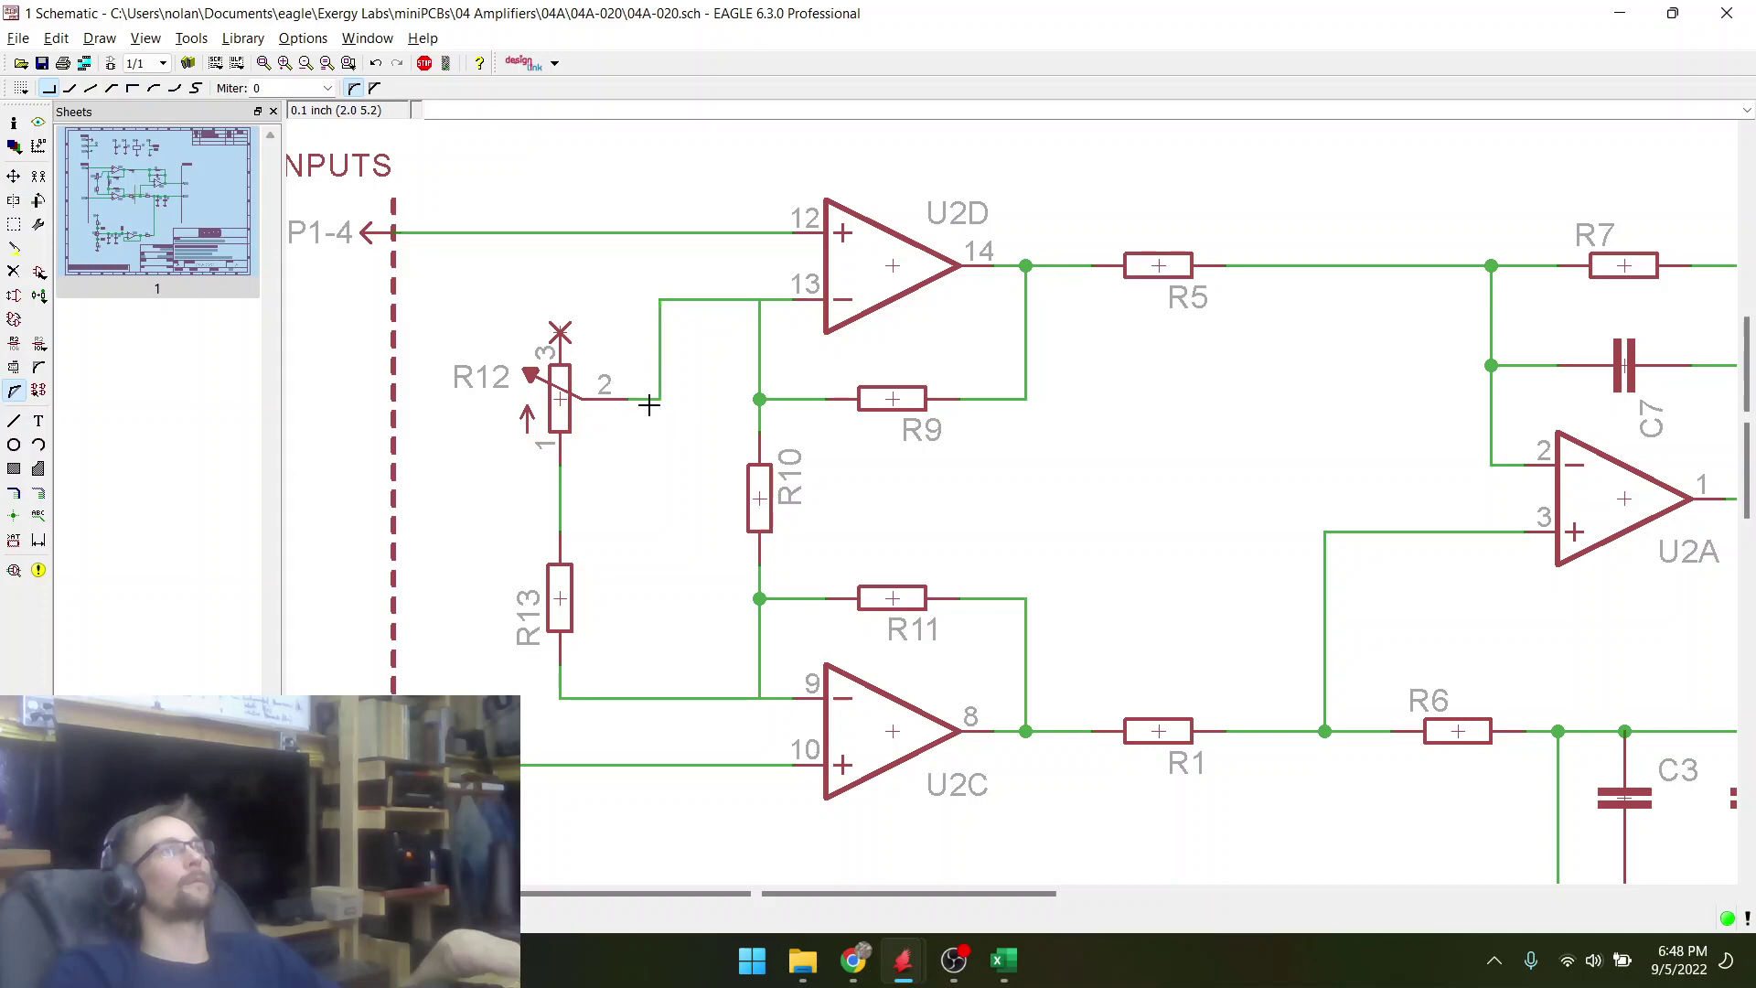
- Examine the schematic's gain network around R12, R13 and R10, the bias trimmer circuit and the title block
scroll(555, 323, down, 4)
scroll(648, 622, down, 3)
scroll(610, 820, up, 2)
scroll(611, 820, up, 3)
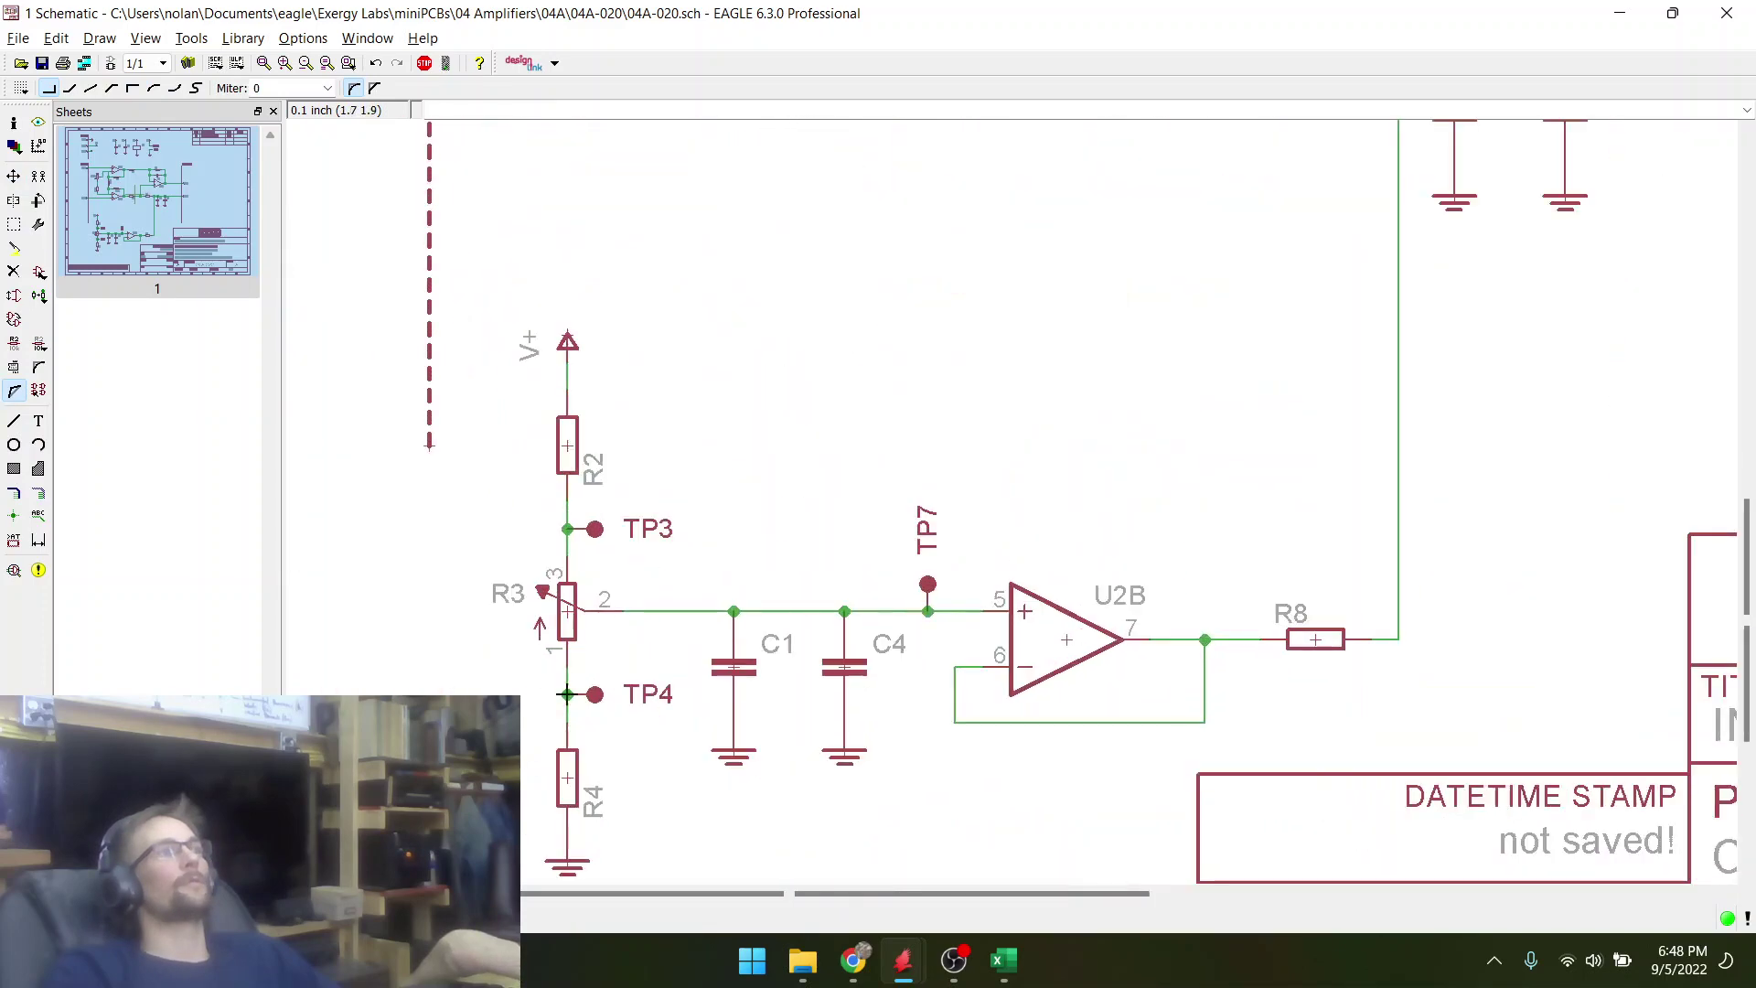
scroll(632, 624, down, 5)
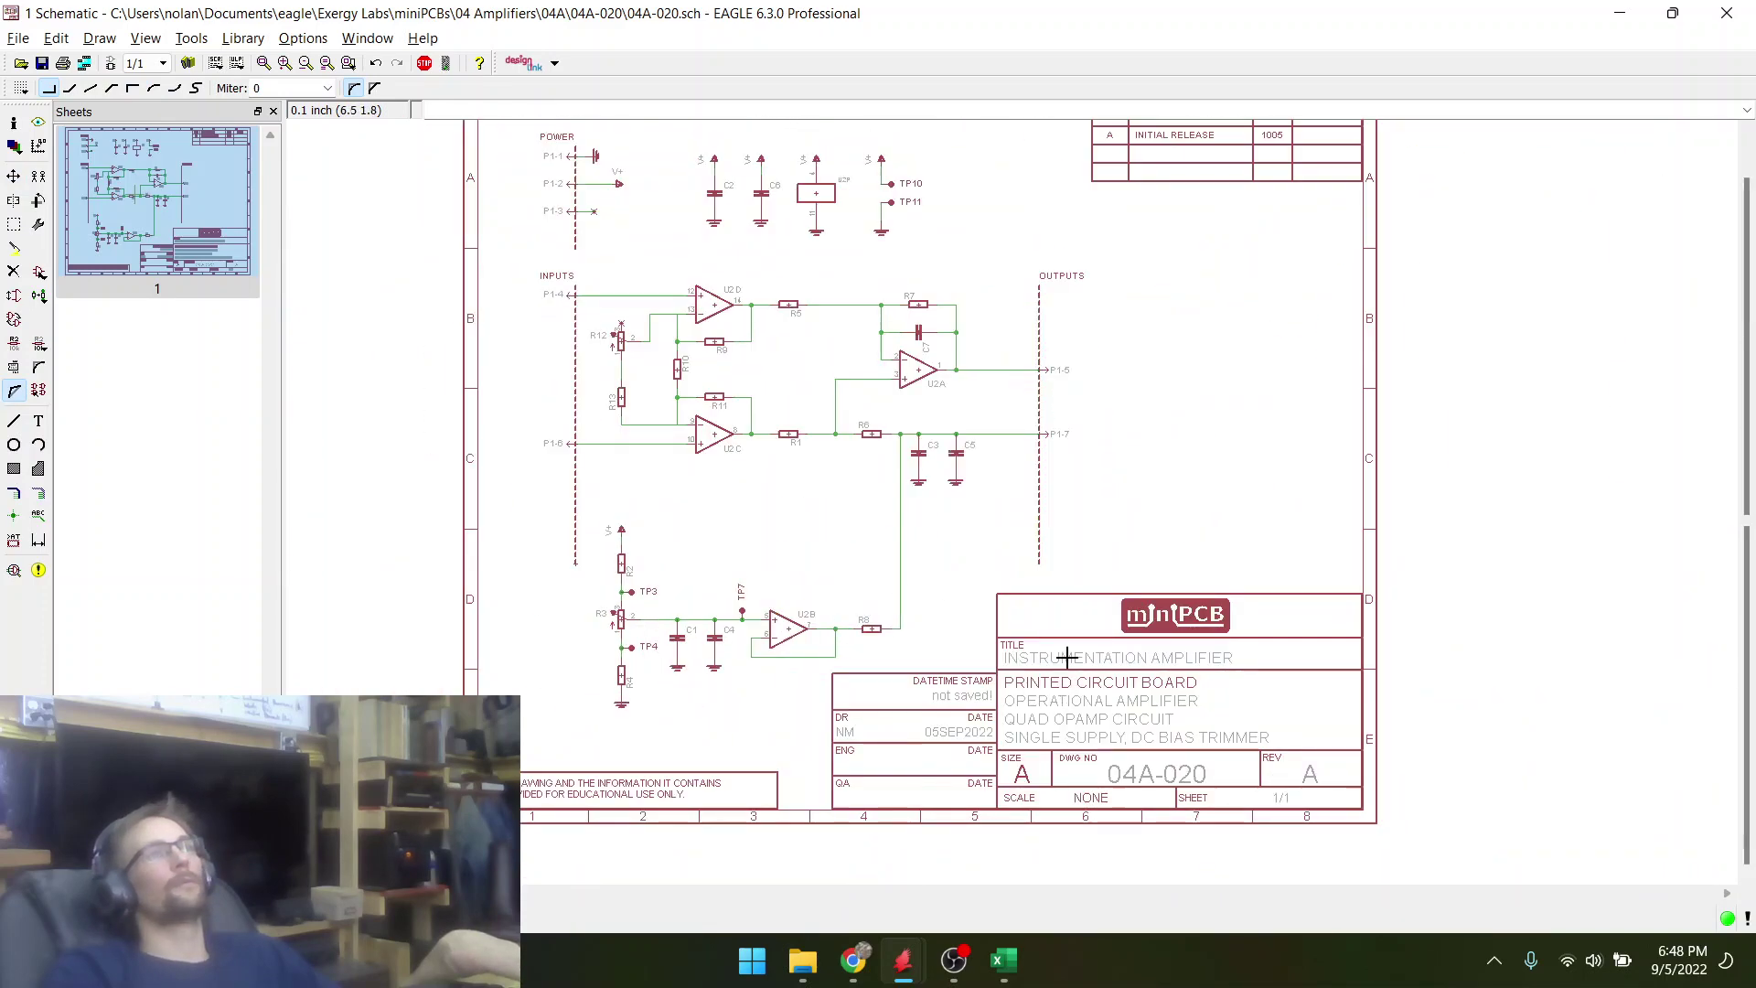
scroll(638, 319, up, 1)
scroll(638, 319, up, 5)
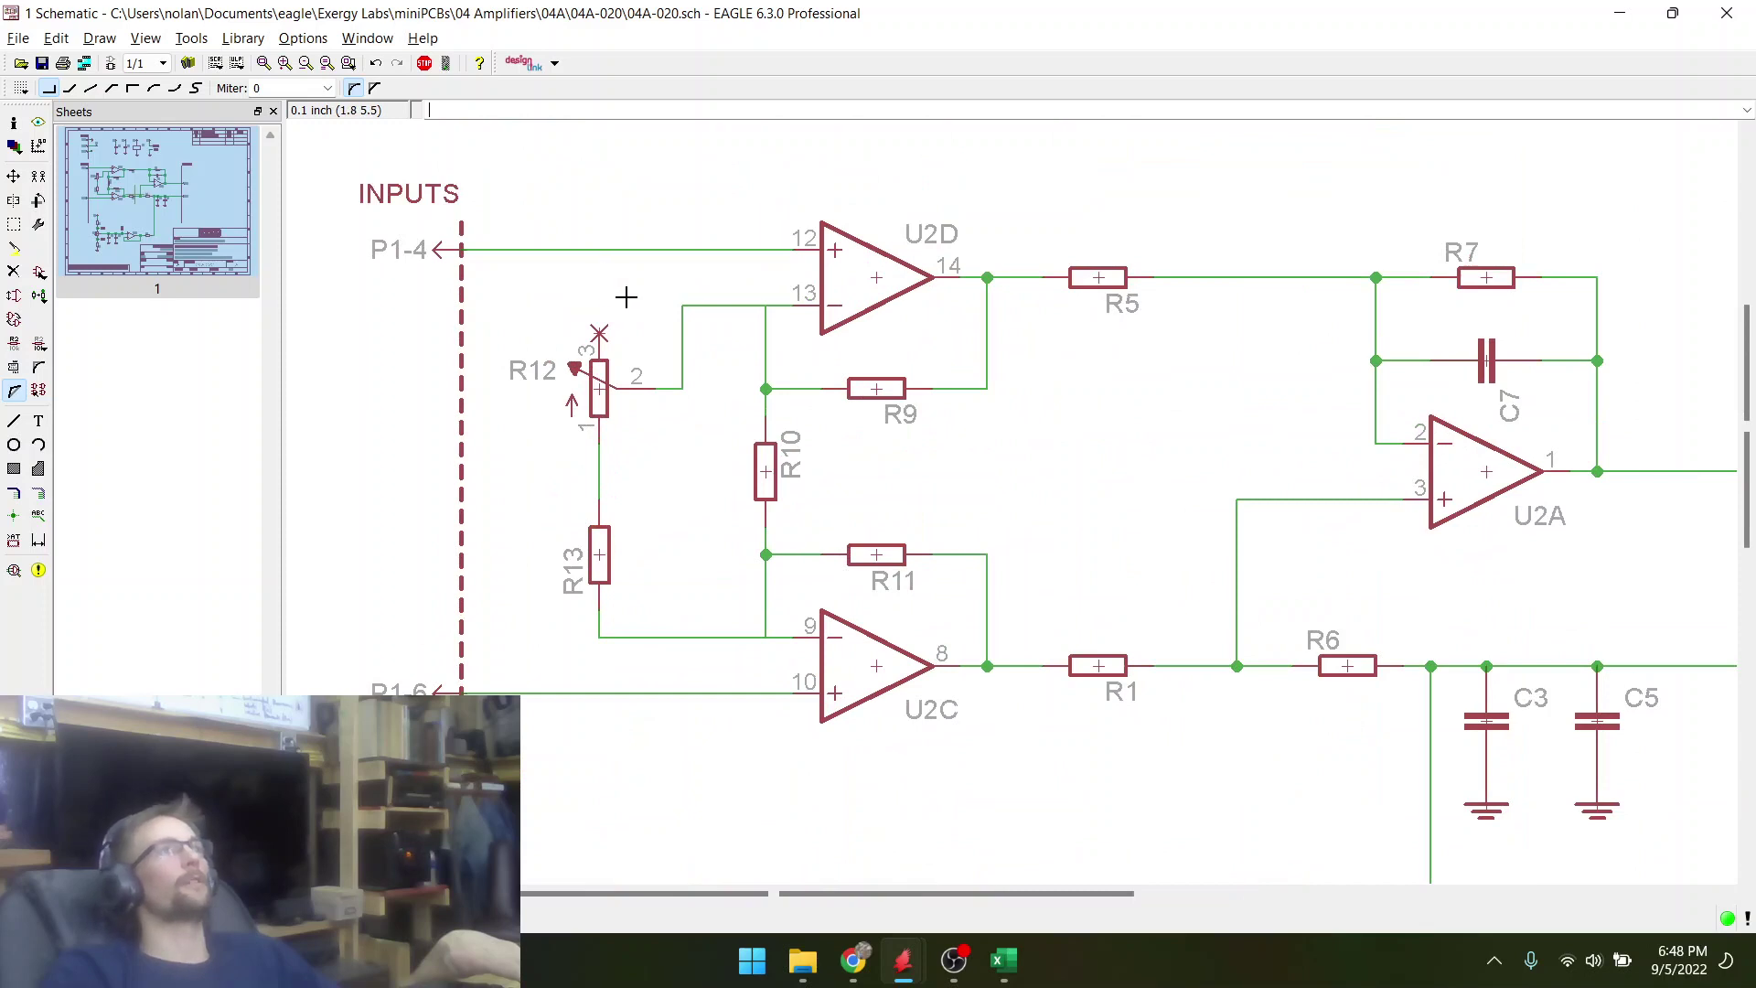
scroll(626, 297, down, 2)
scroll(693, 309, up, 1)
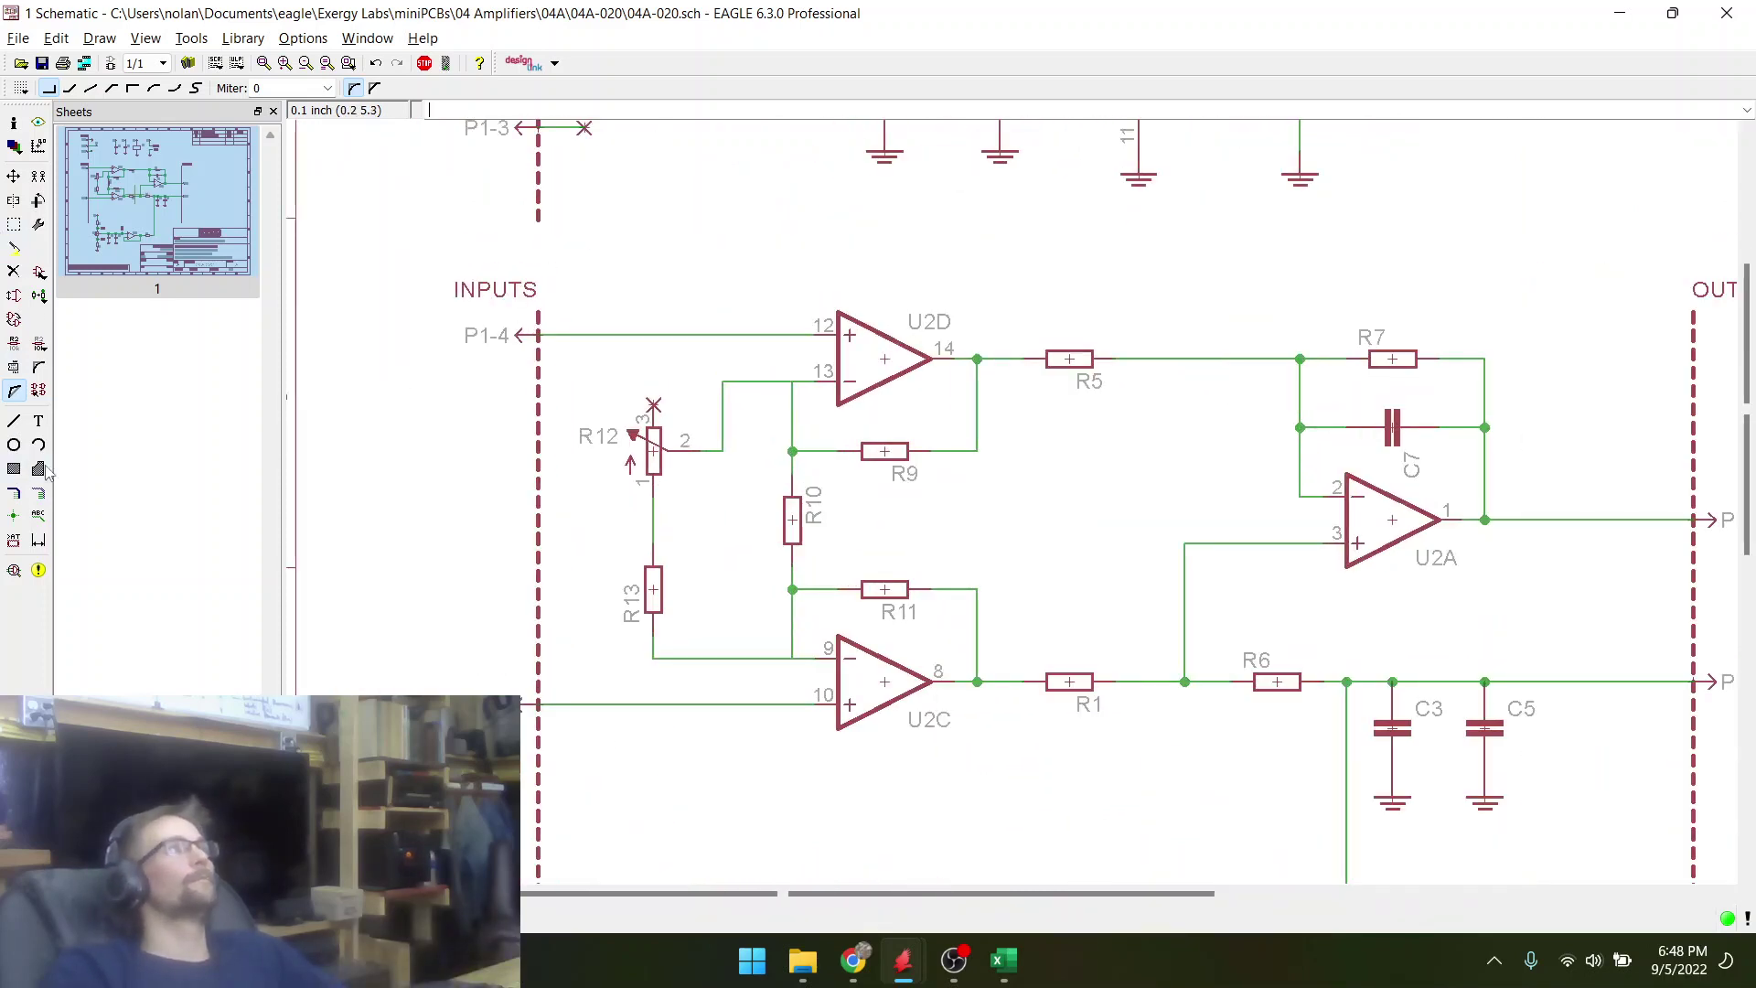
- Place junctions where the R10 branch meets the wires to U2D pin 13 and U2C pin 9, and save the schematic
click(16, 517)
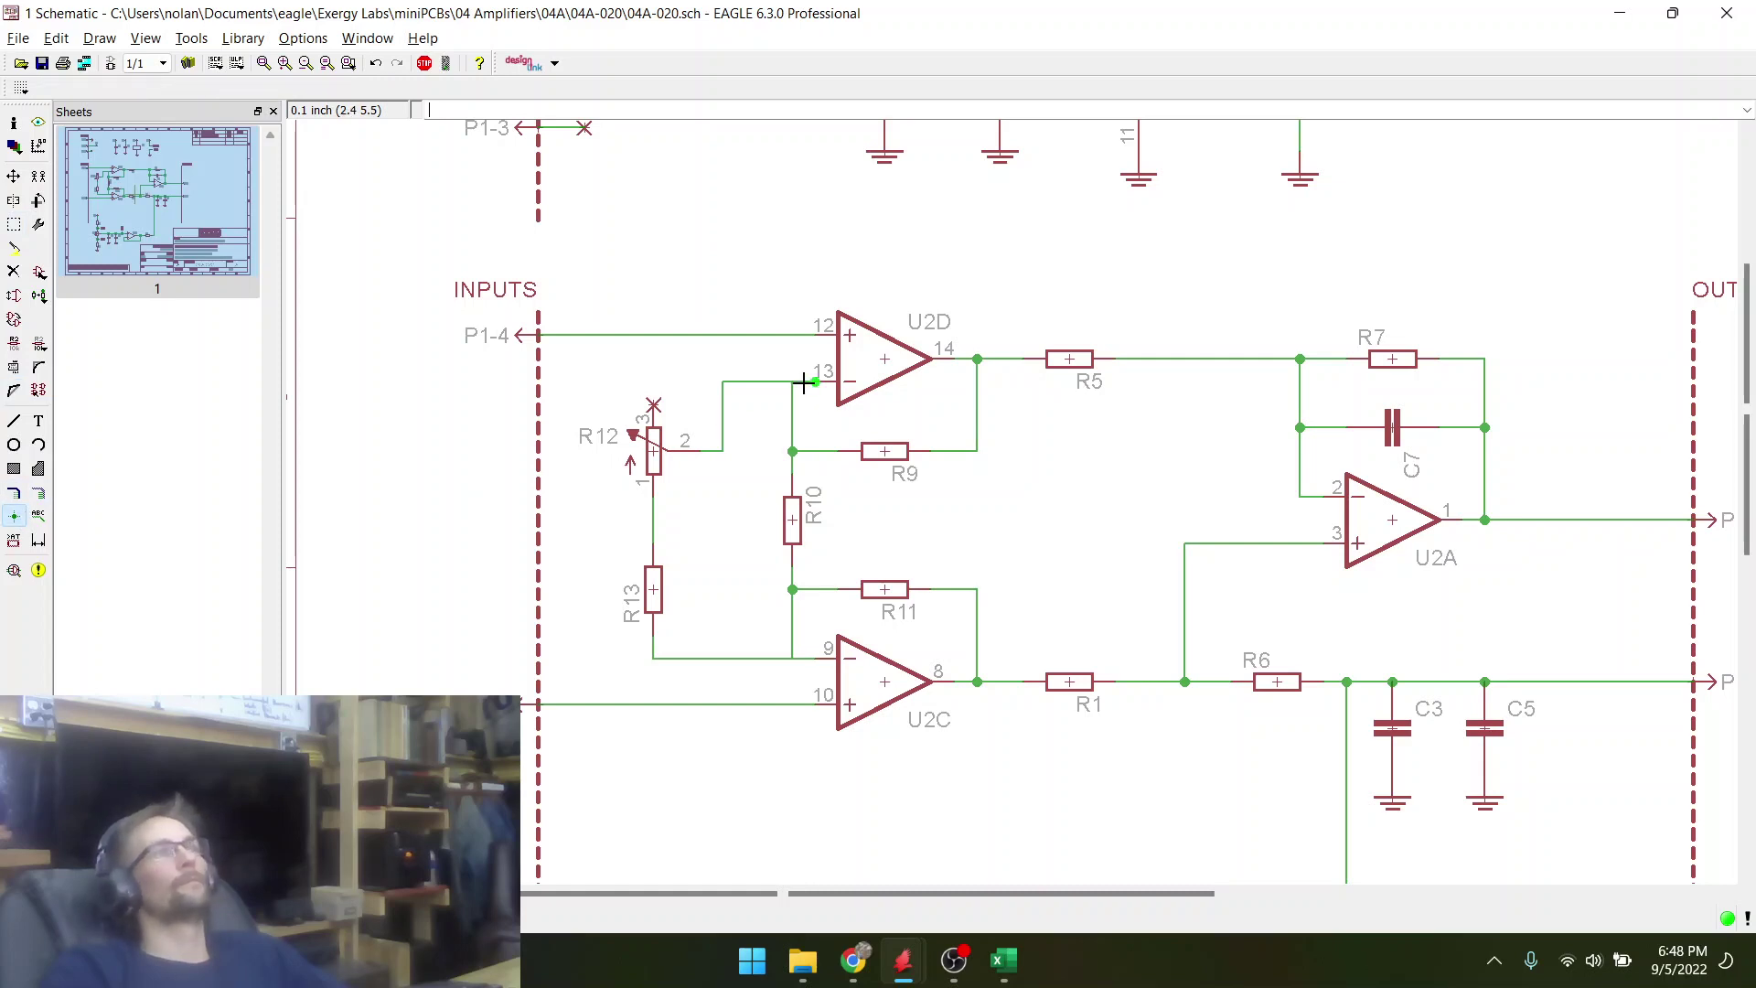
scroll(805, 389, up, 2)
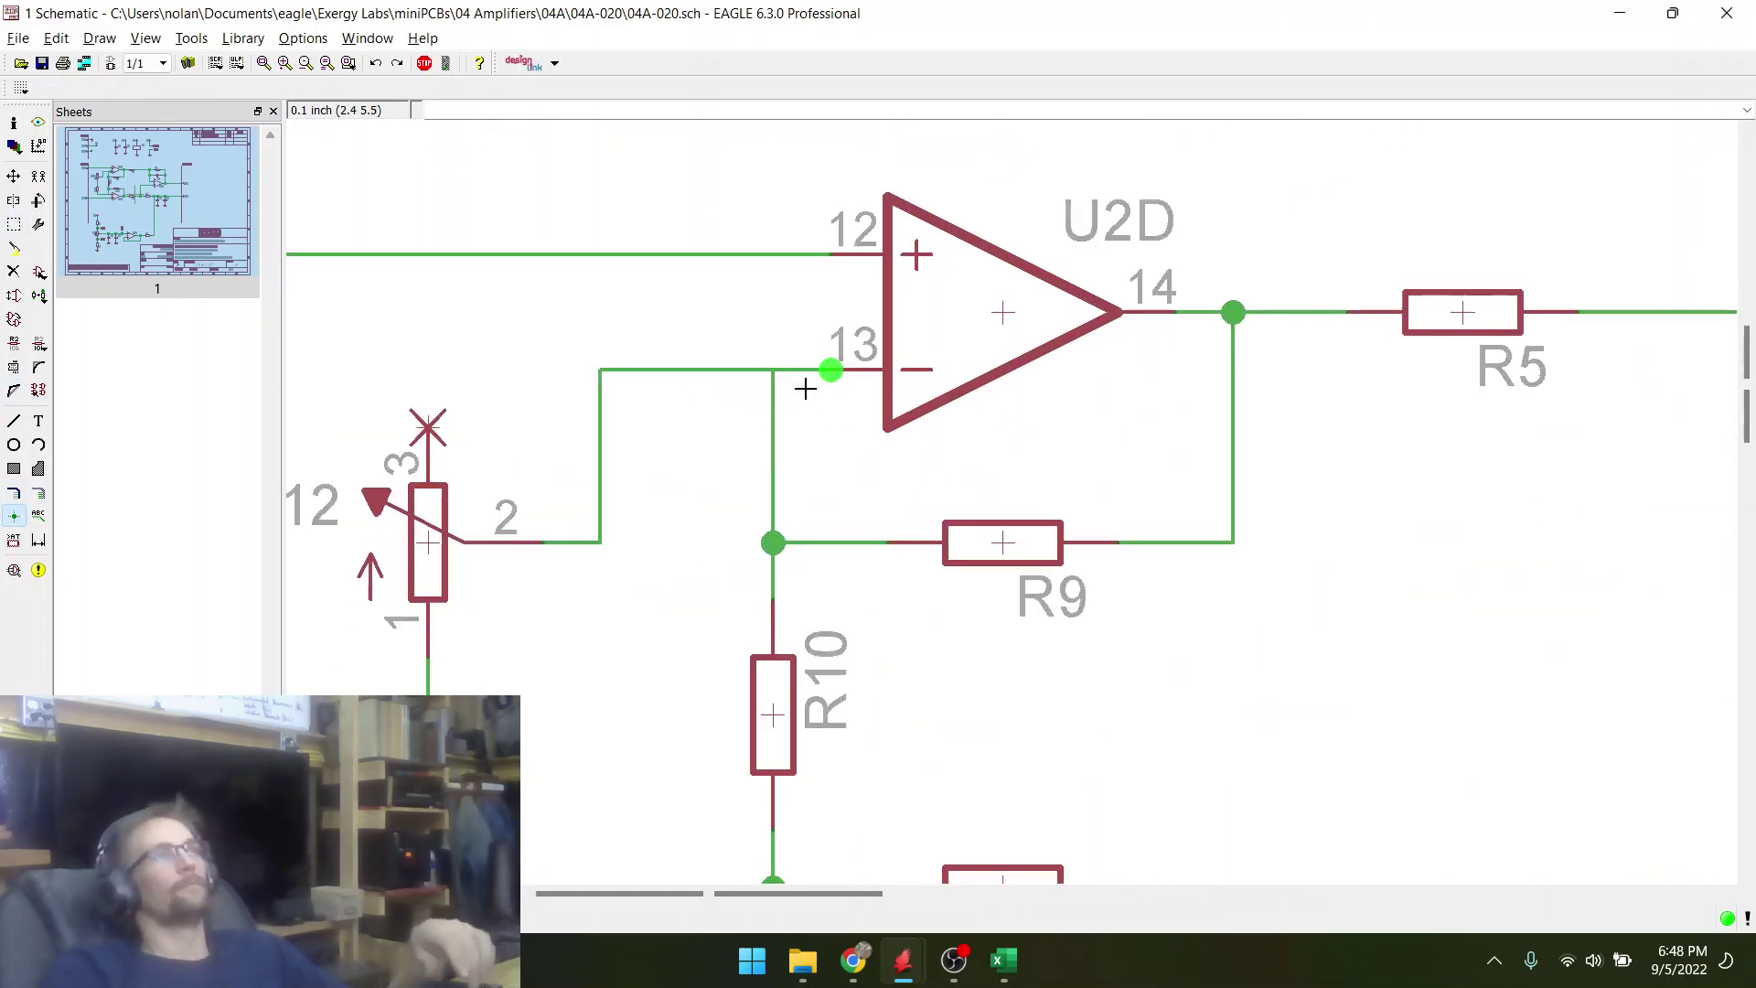
click(773, 370)
scroll(674, 180, down, 3)
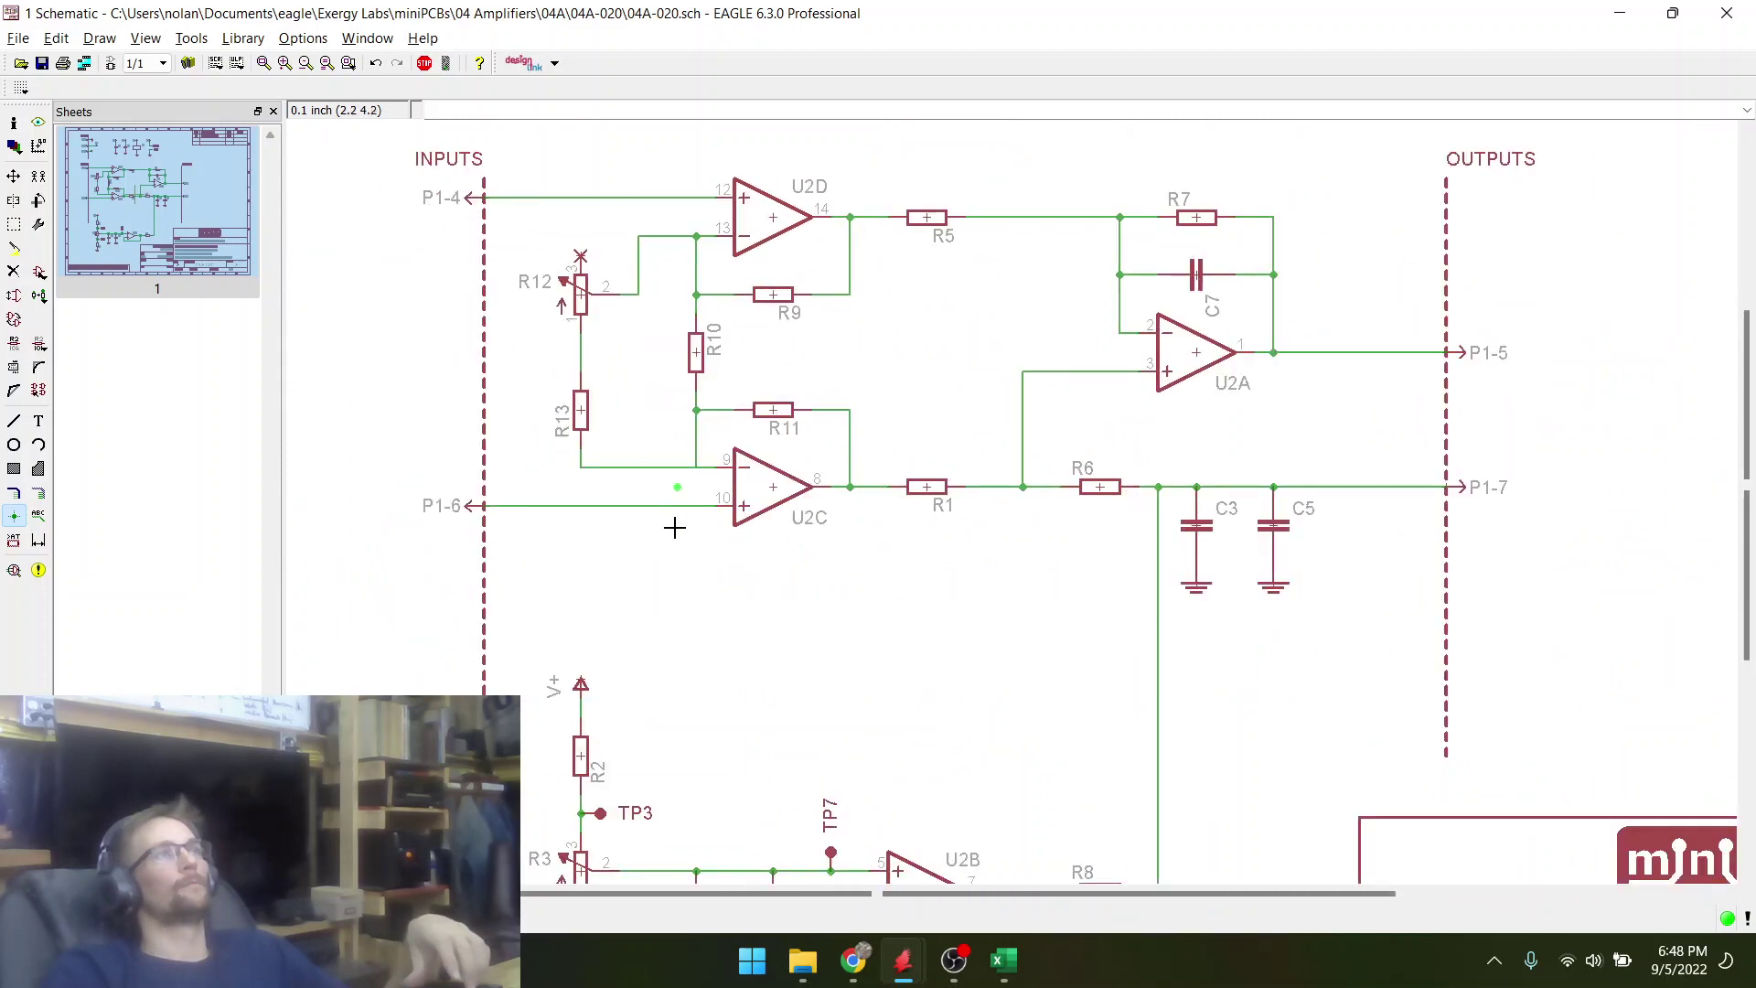
scroll(682, 475, up, 3)
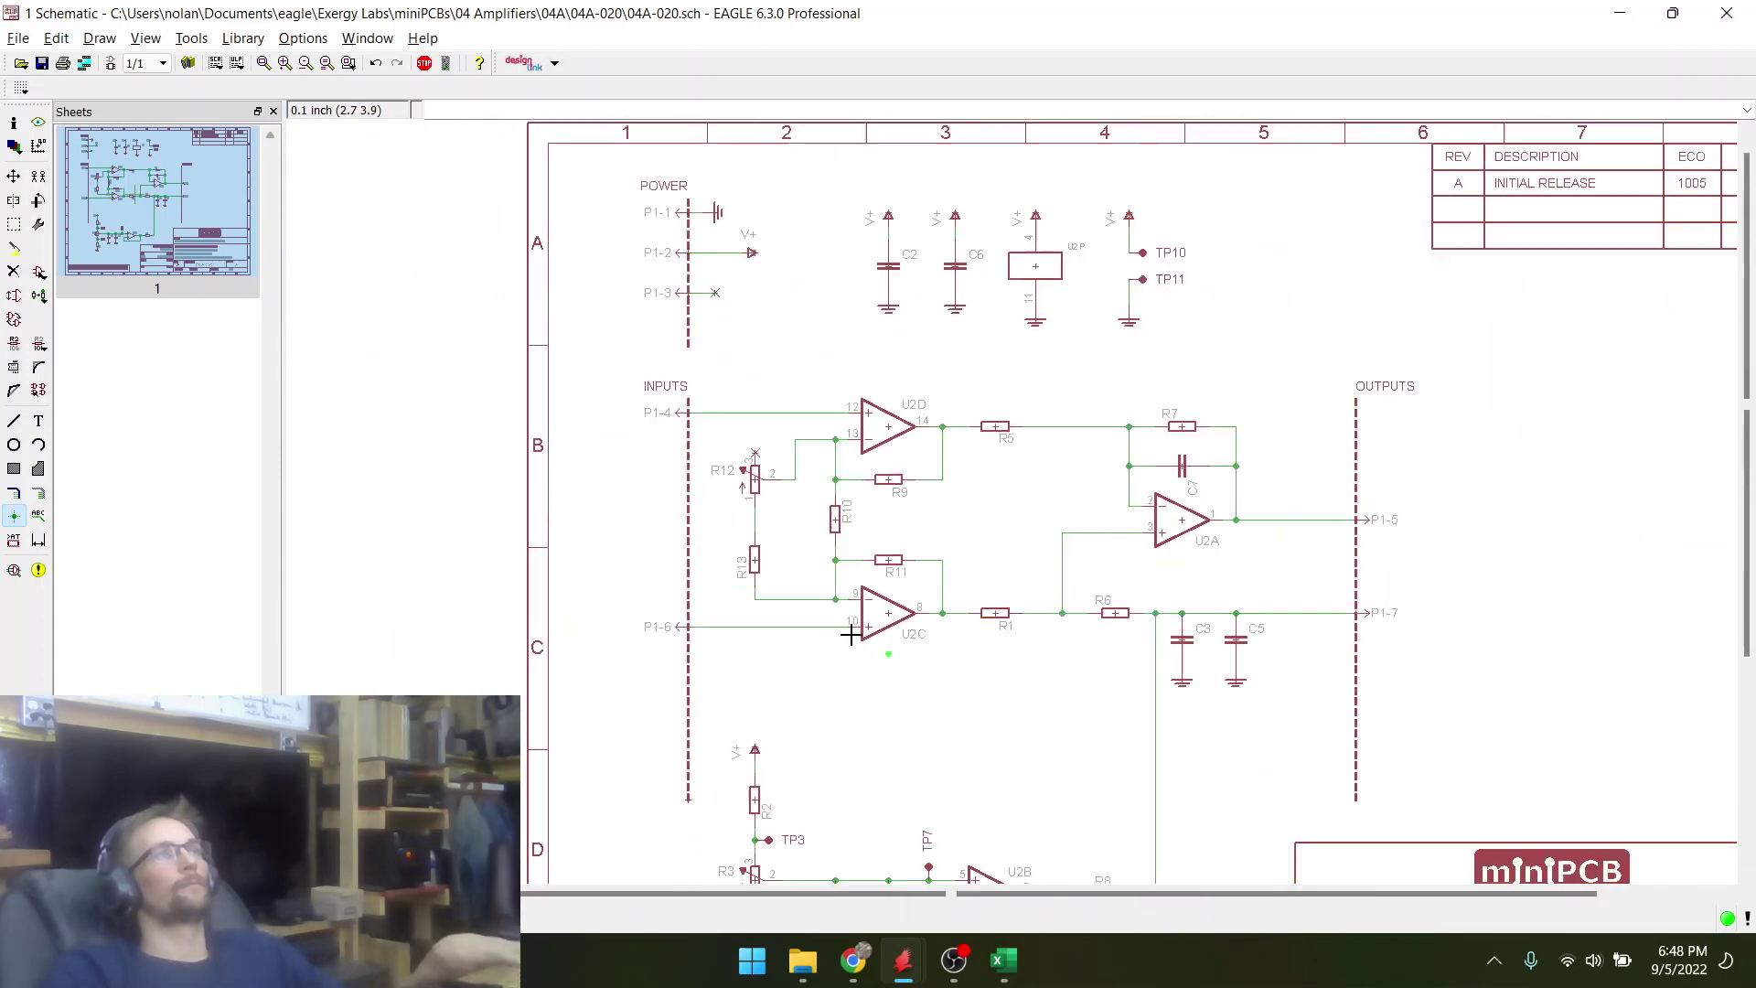
scroll(796, 509, down, 3)
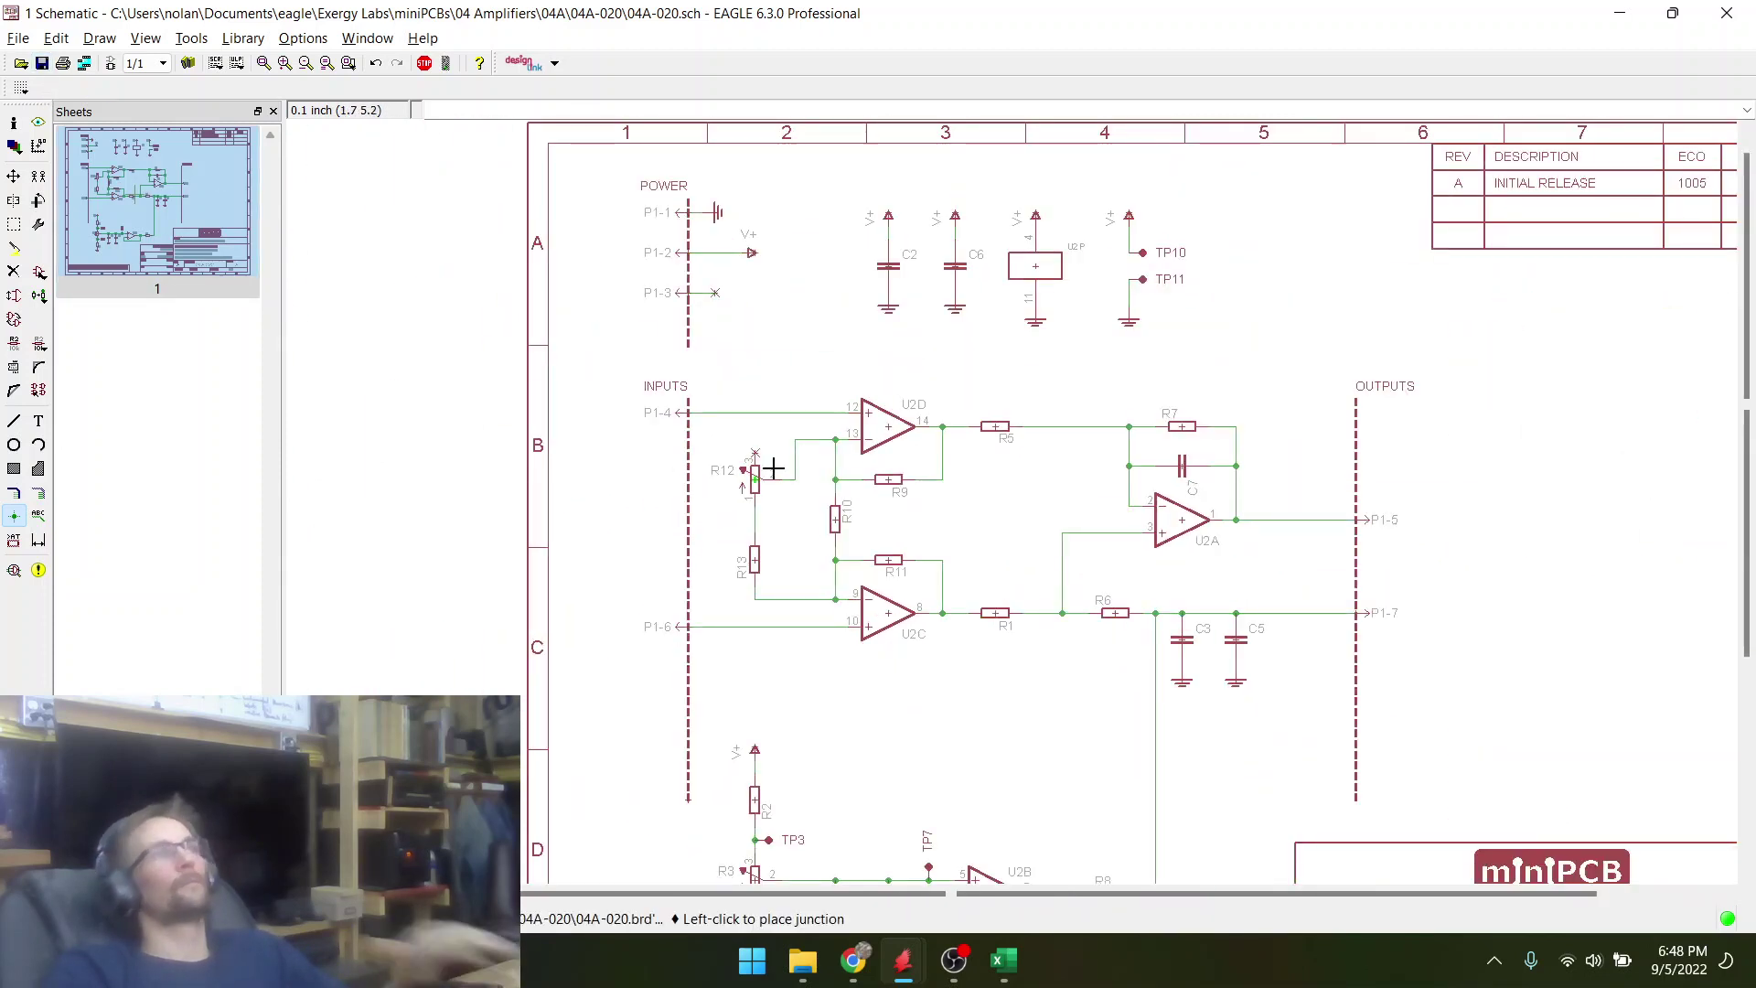
scroll(805, 480, up, 2)
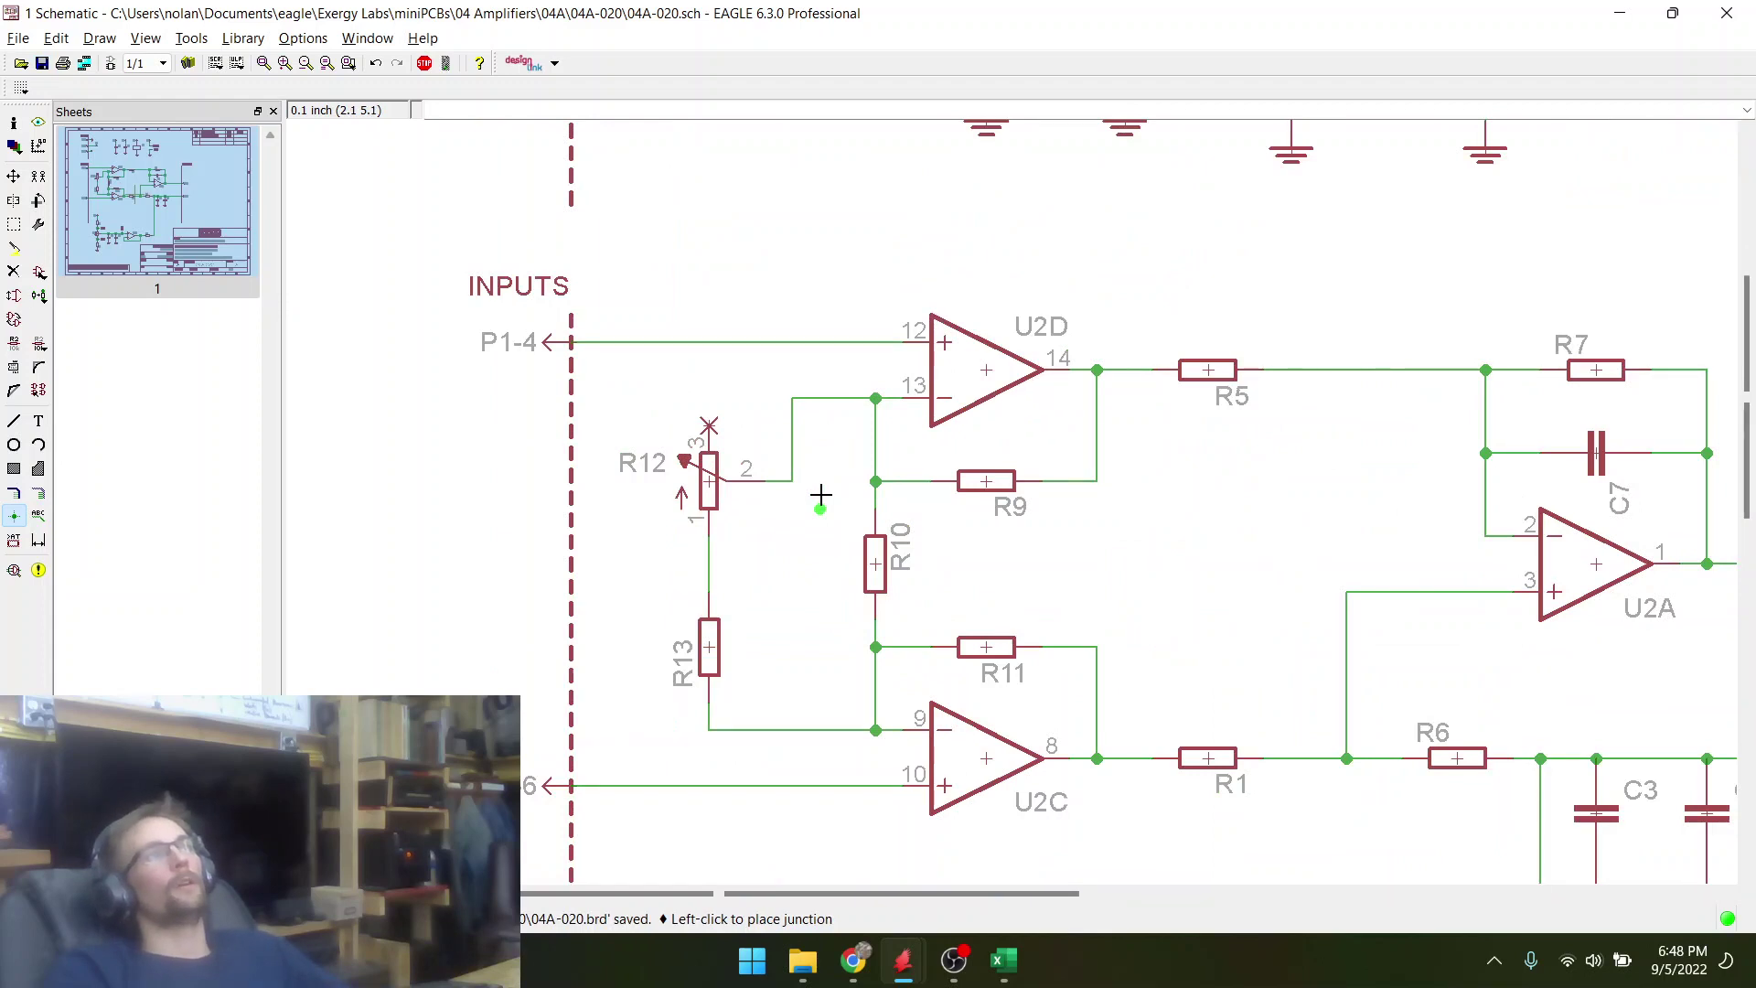
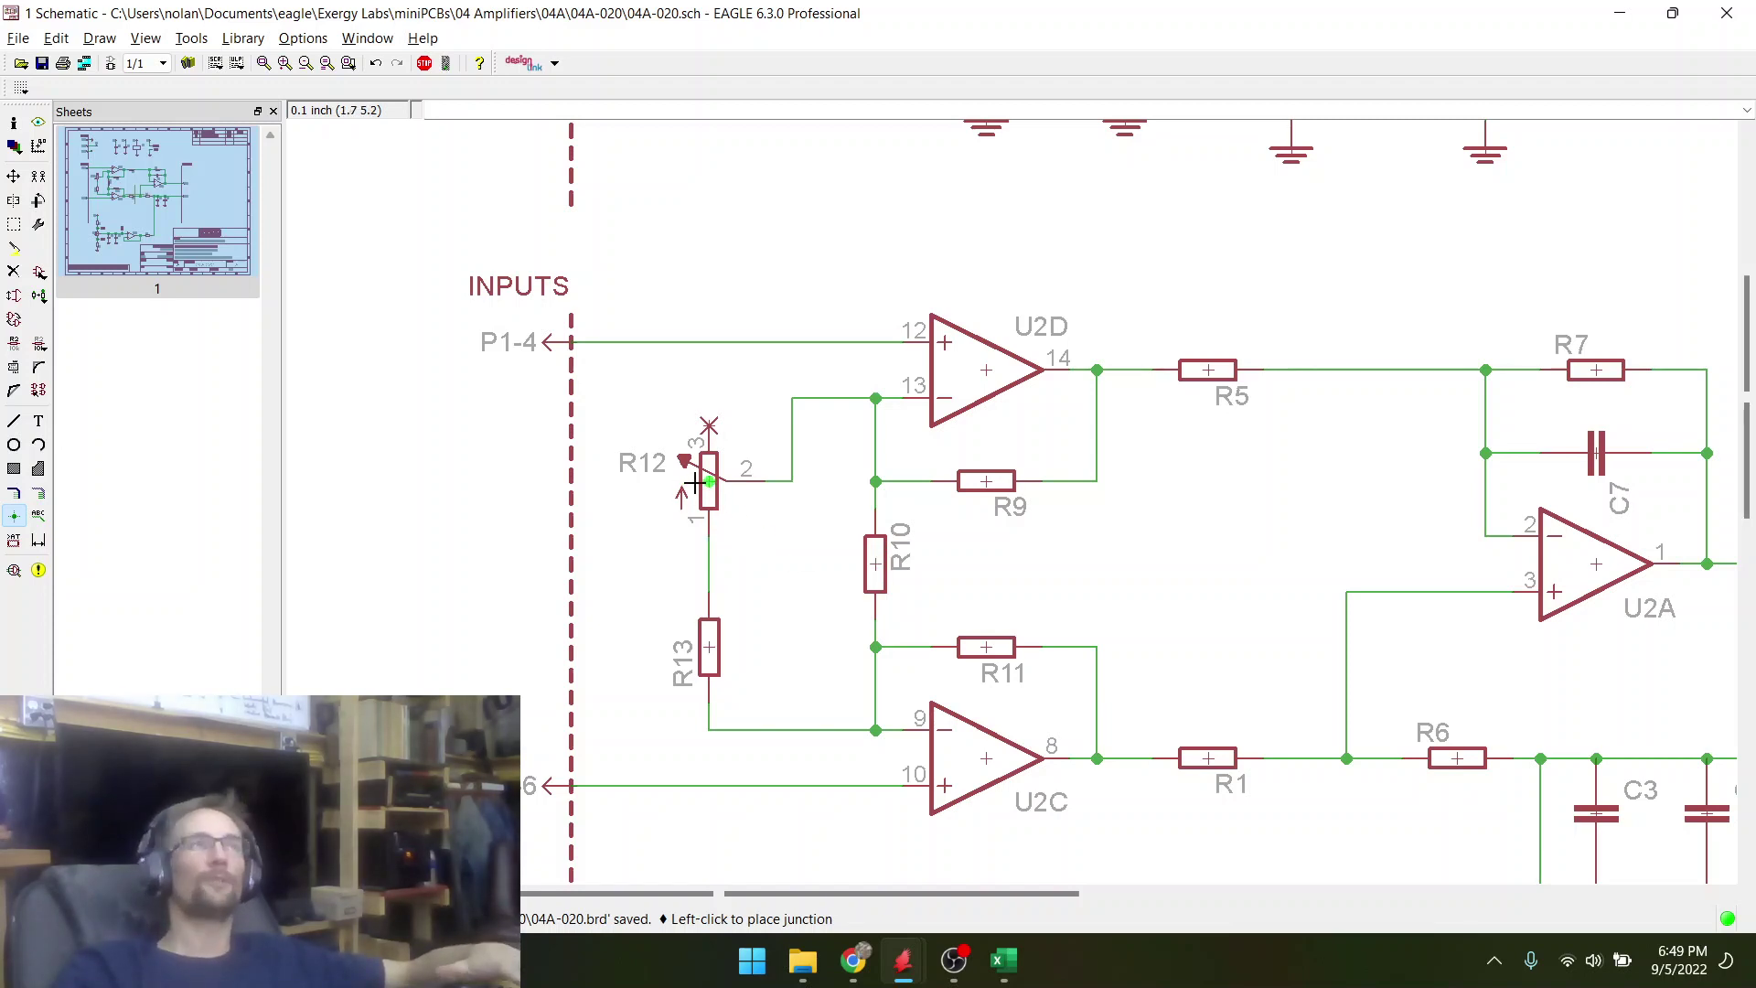
click(42, 63)
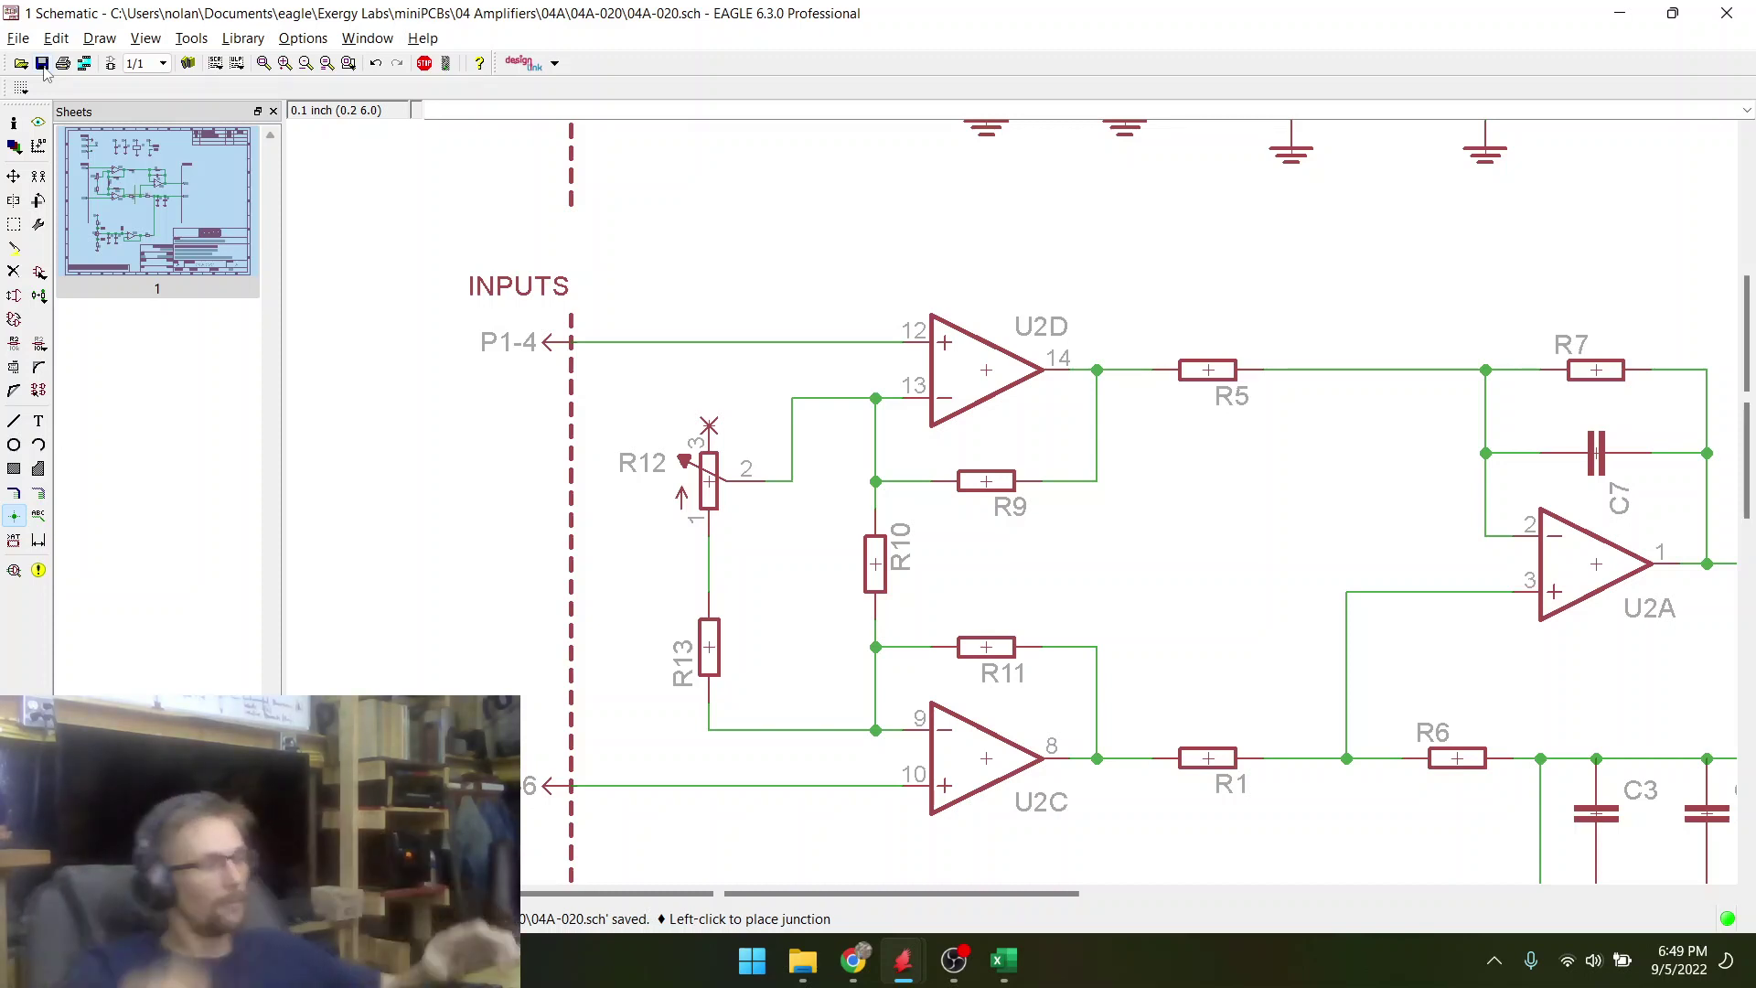
- Switch to Chrome and examine the three op amp circuit and signal gain formula on the eCircuit Center page
key(alt+Tab)
scroll(104, 308, down, 6)
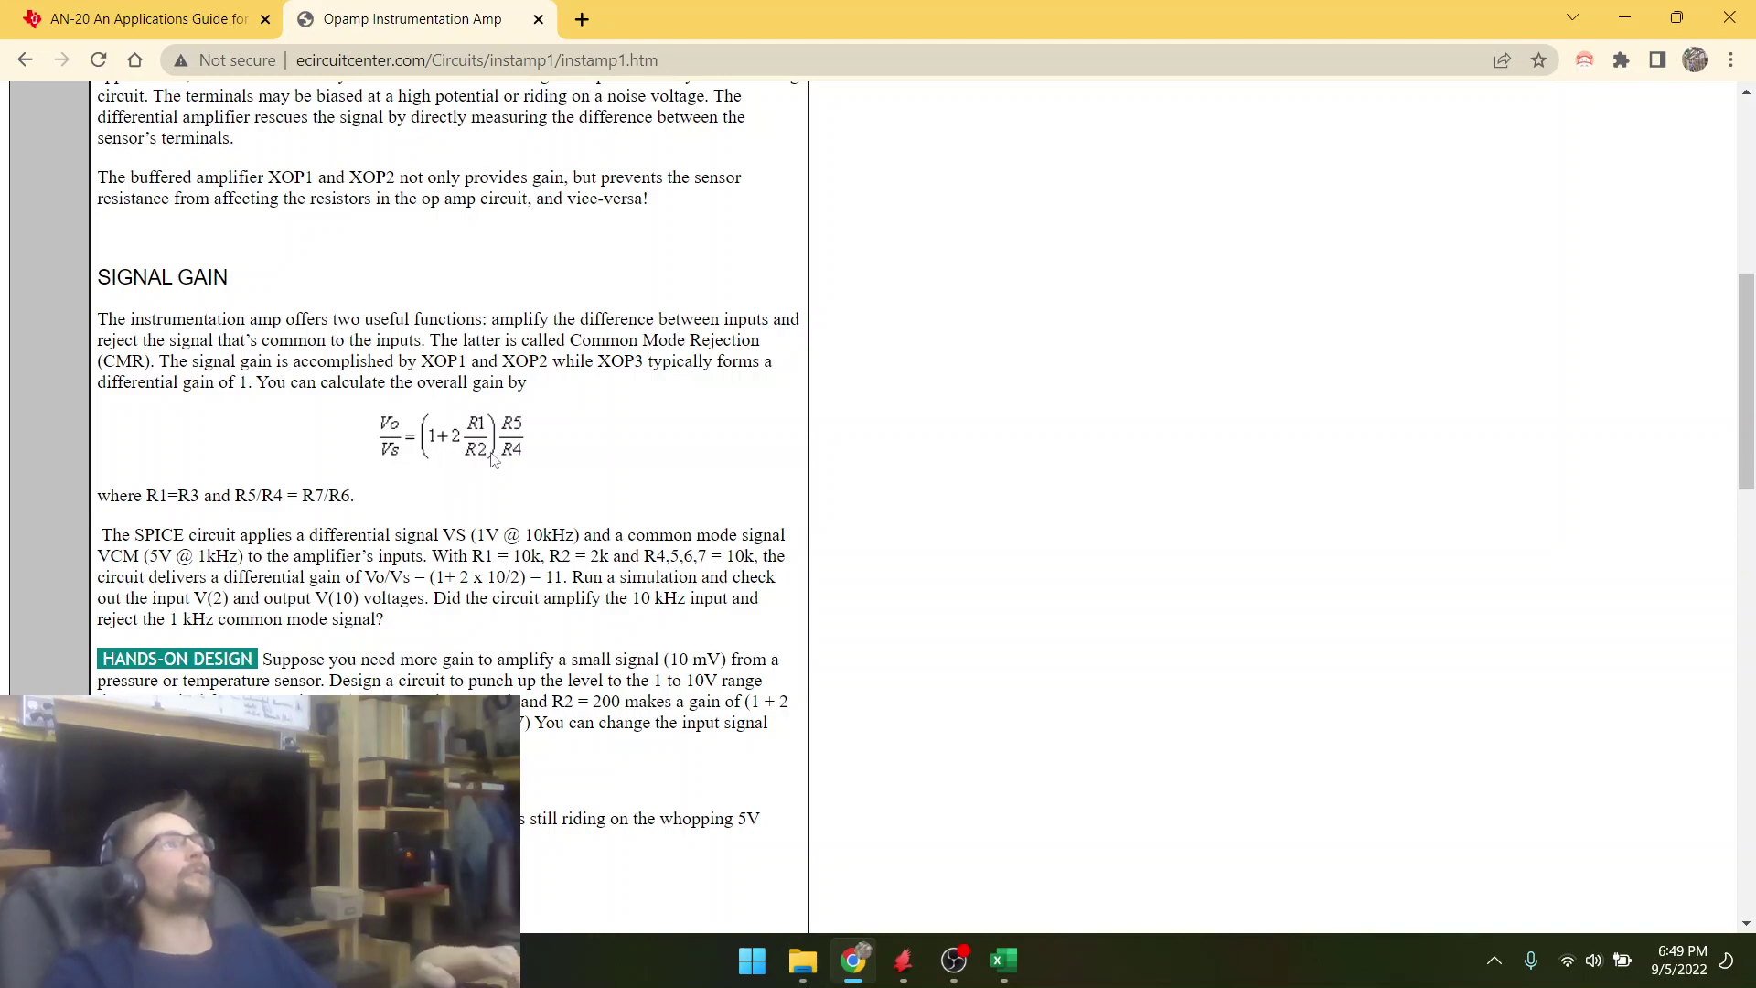
scroll(513, 458, up, 5)
scroll(547, 524, up, 2)
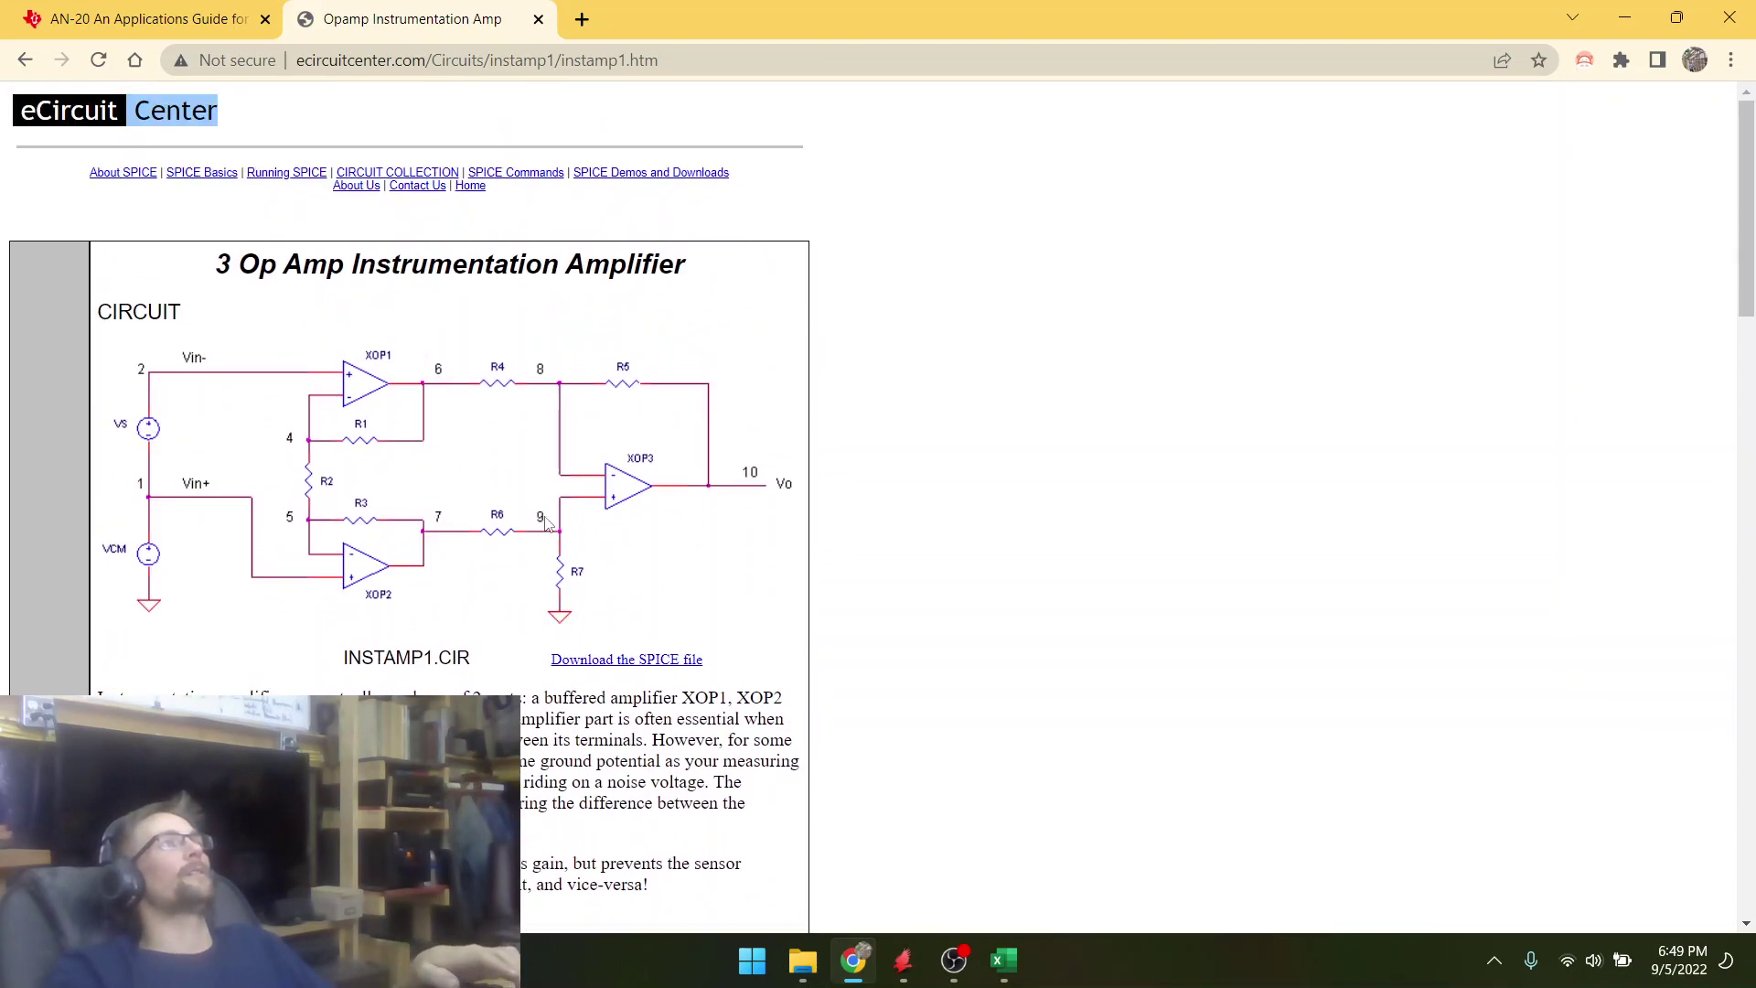
scroll(547, 524, down, 1)
scroll(476, 498, down, 6)
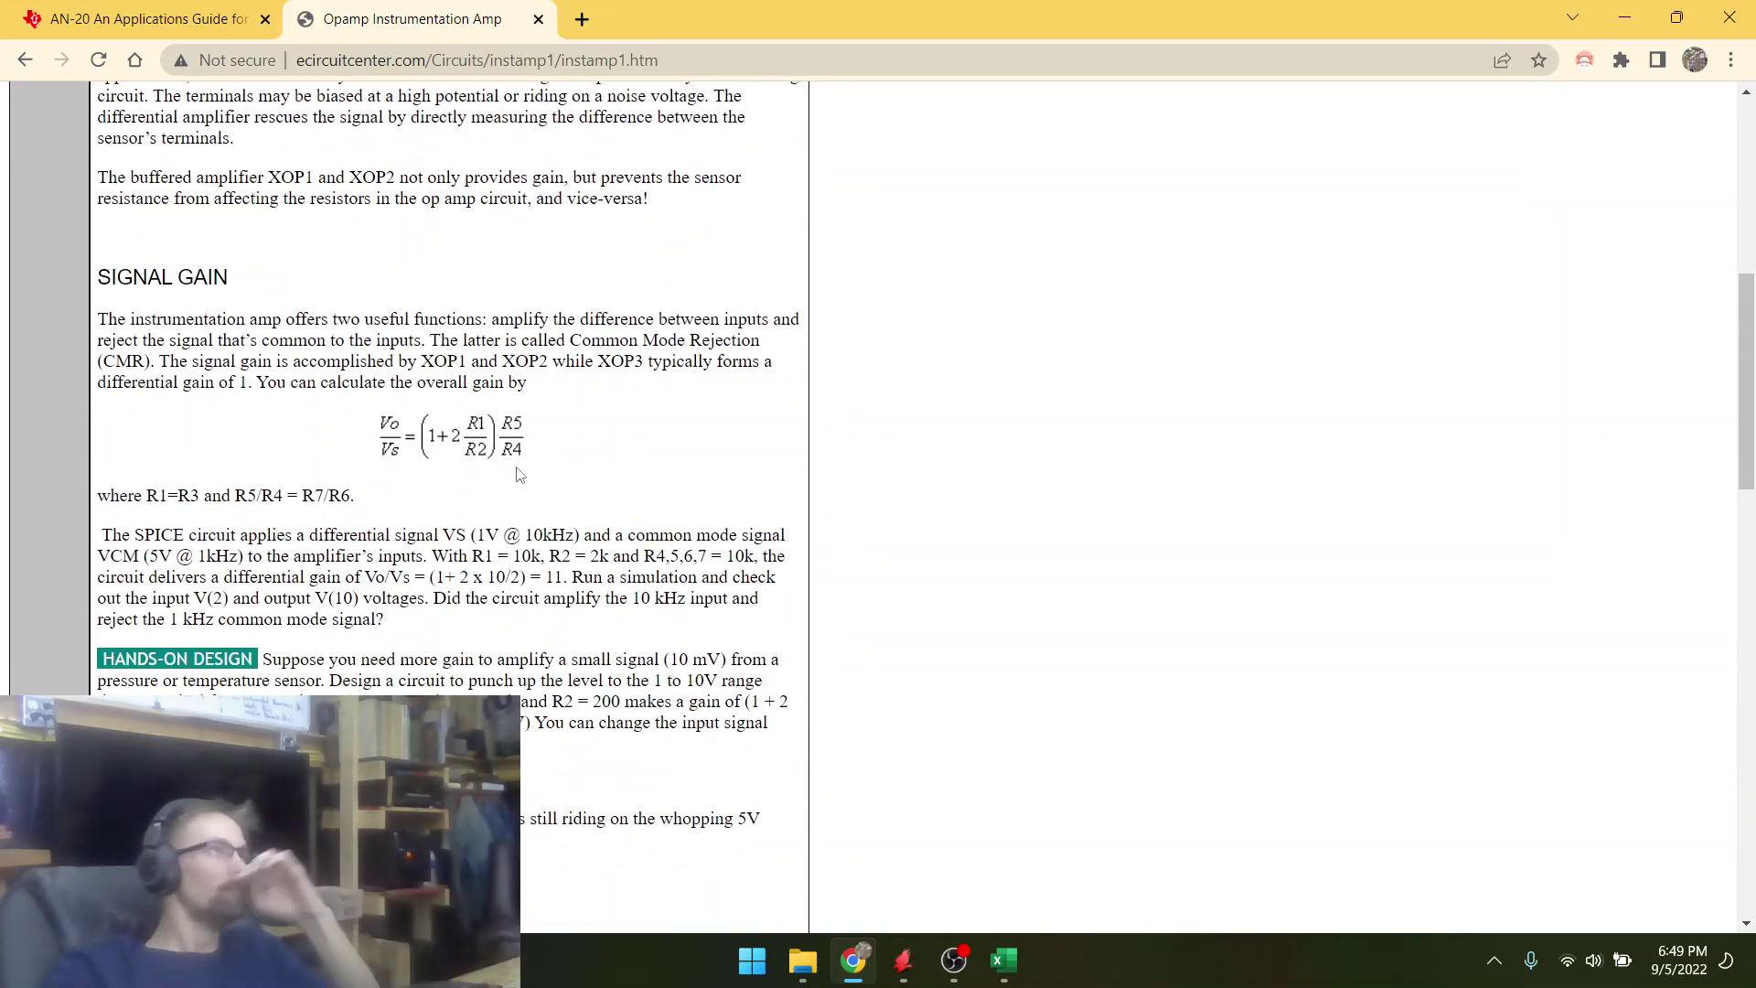
scroll(518, 474, up, 3)
scroll(518, 474, up, 3)
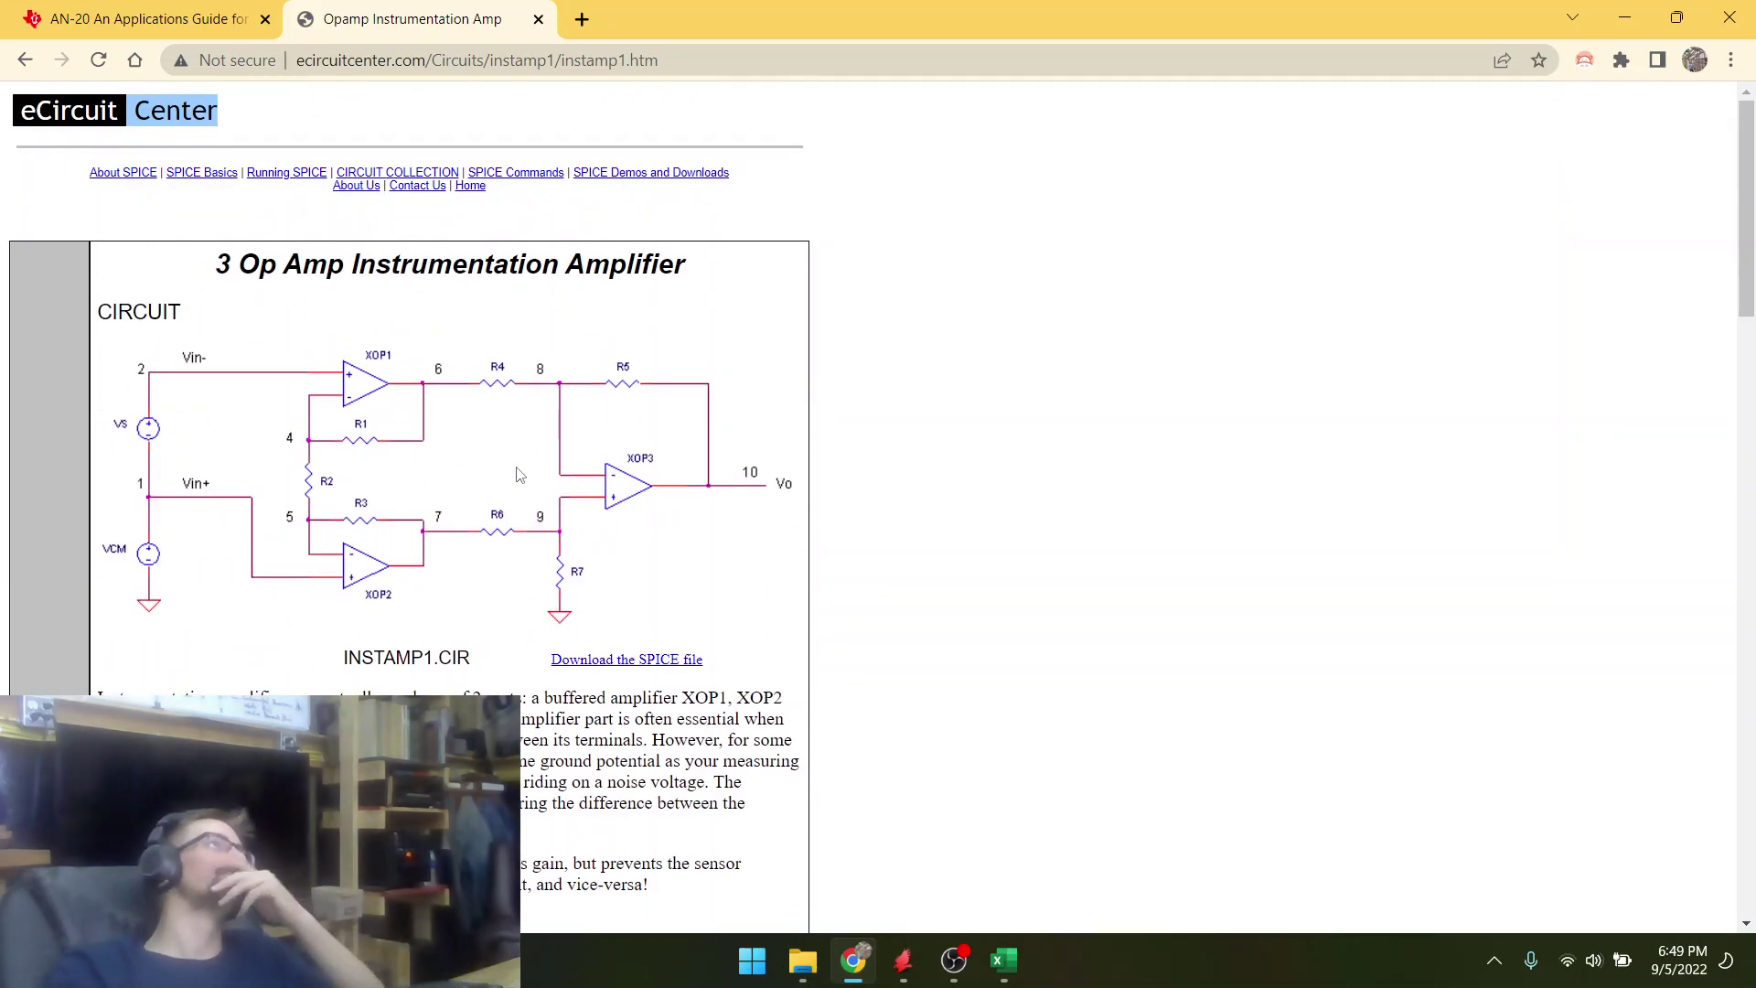
scroll(519, 474, down, 4)
scroll(518, 474, down, 2)
scroll(519, 468, up, 1)
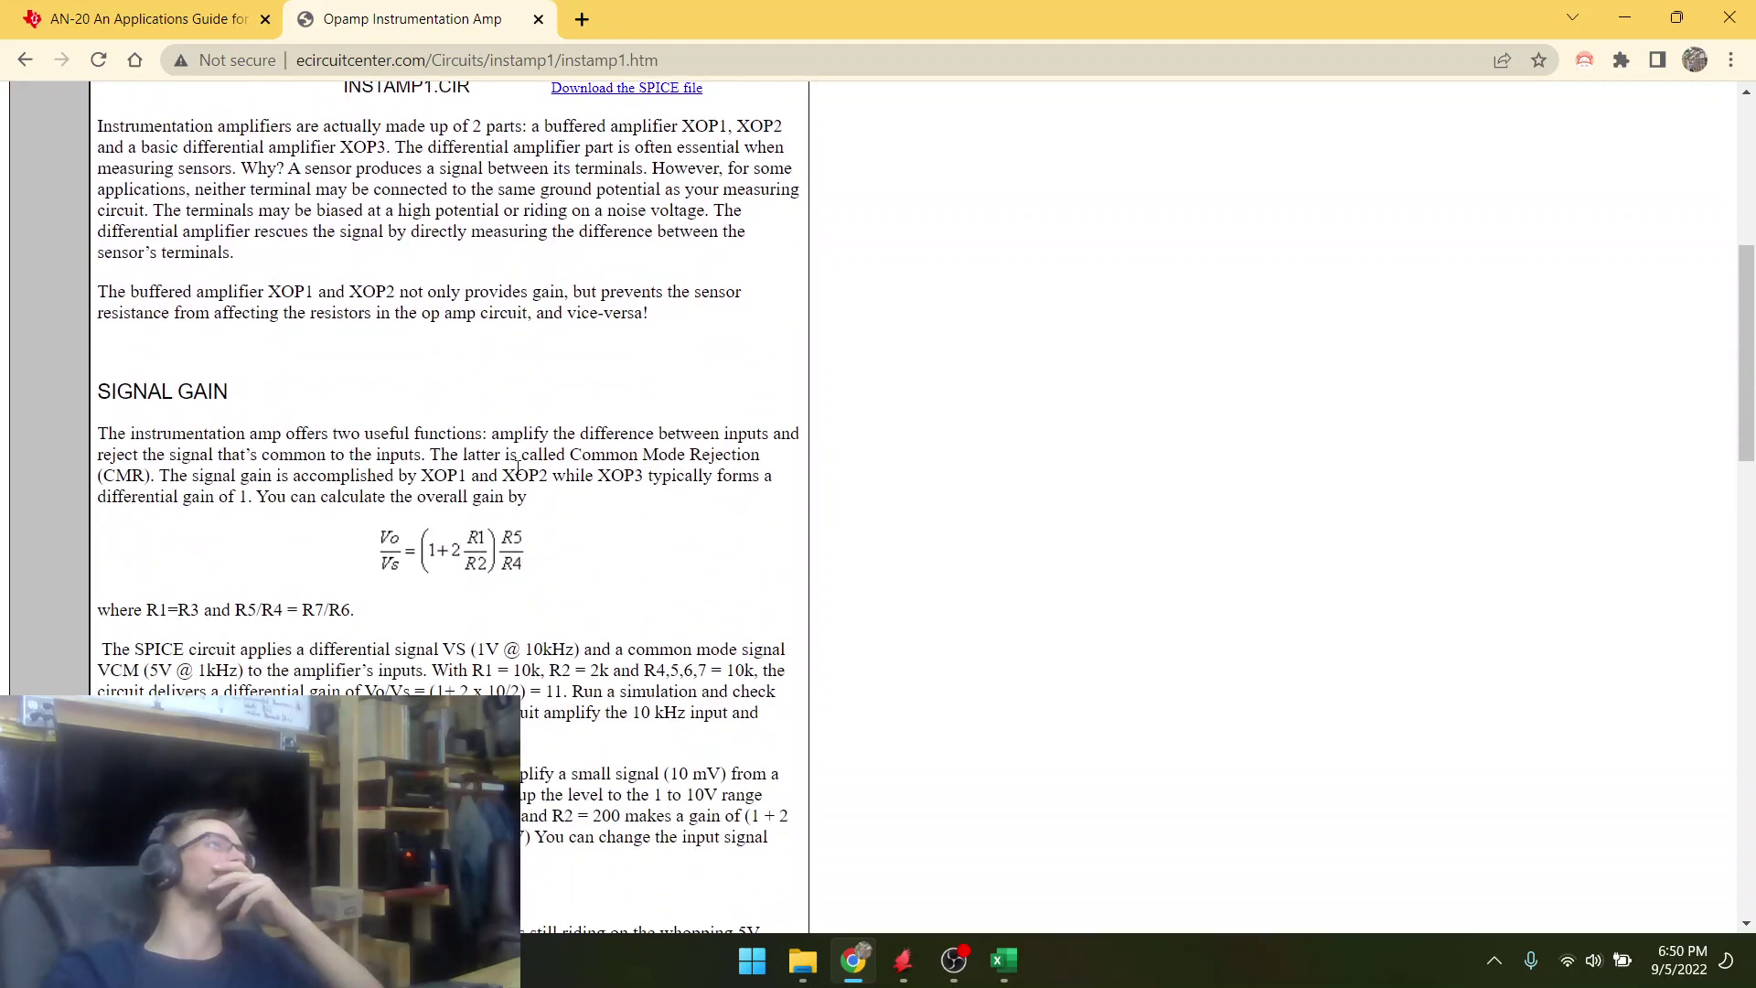
scroll(518, 469, up, 4)
scroll(519, 474, down, 5)
scroll(517, 468, up, 5)
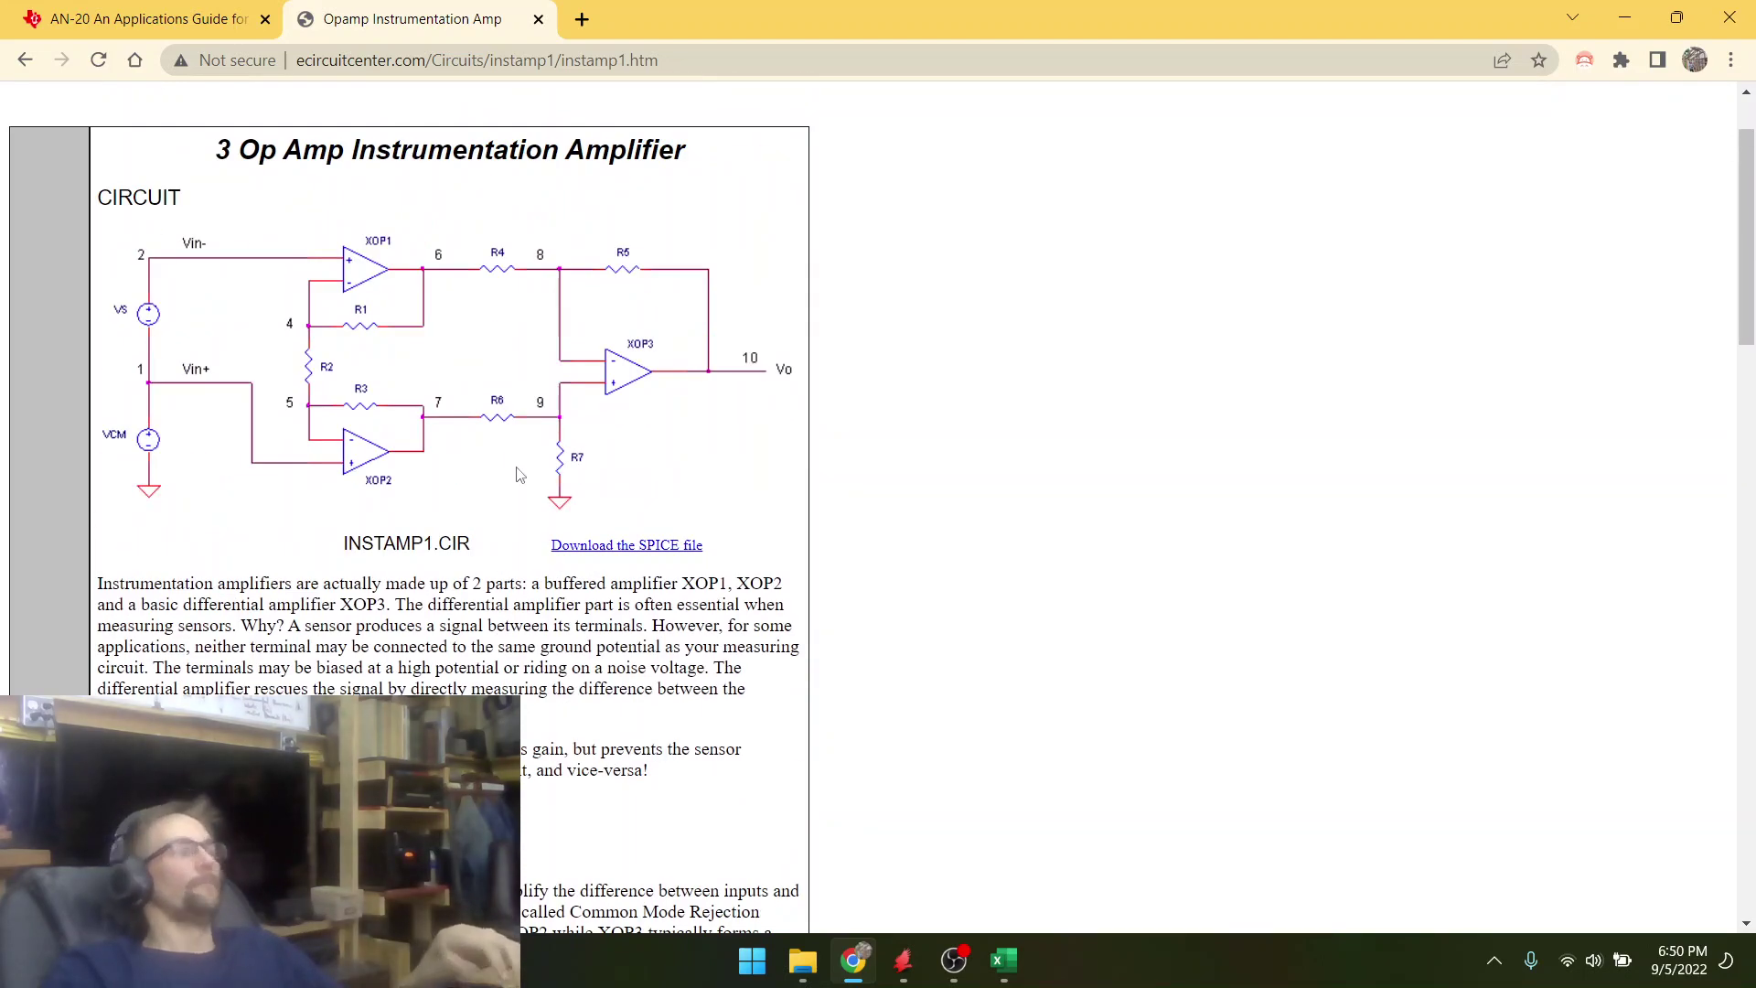
- Compare the R12, R13 and R10 gain network in EAGLE with the reference circuit in Chrome, and save the schematic
key(alt+Tab)
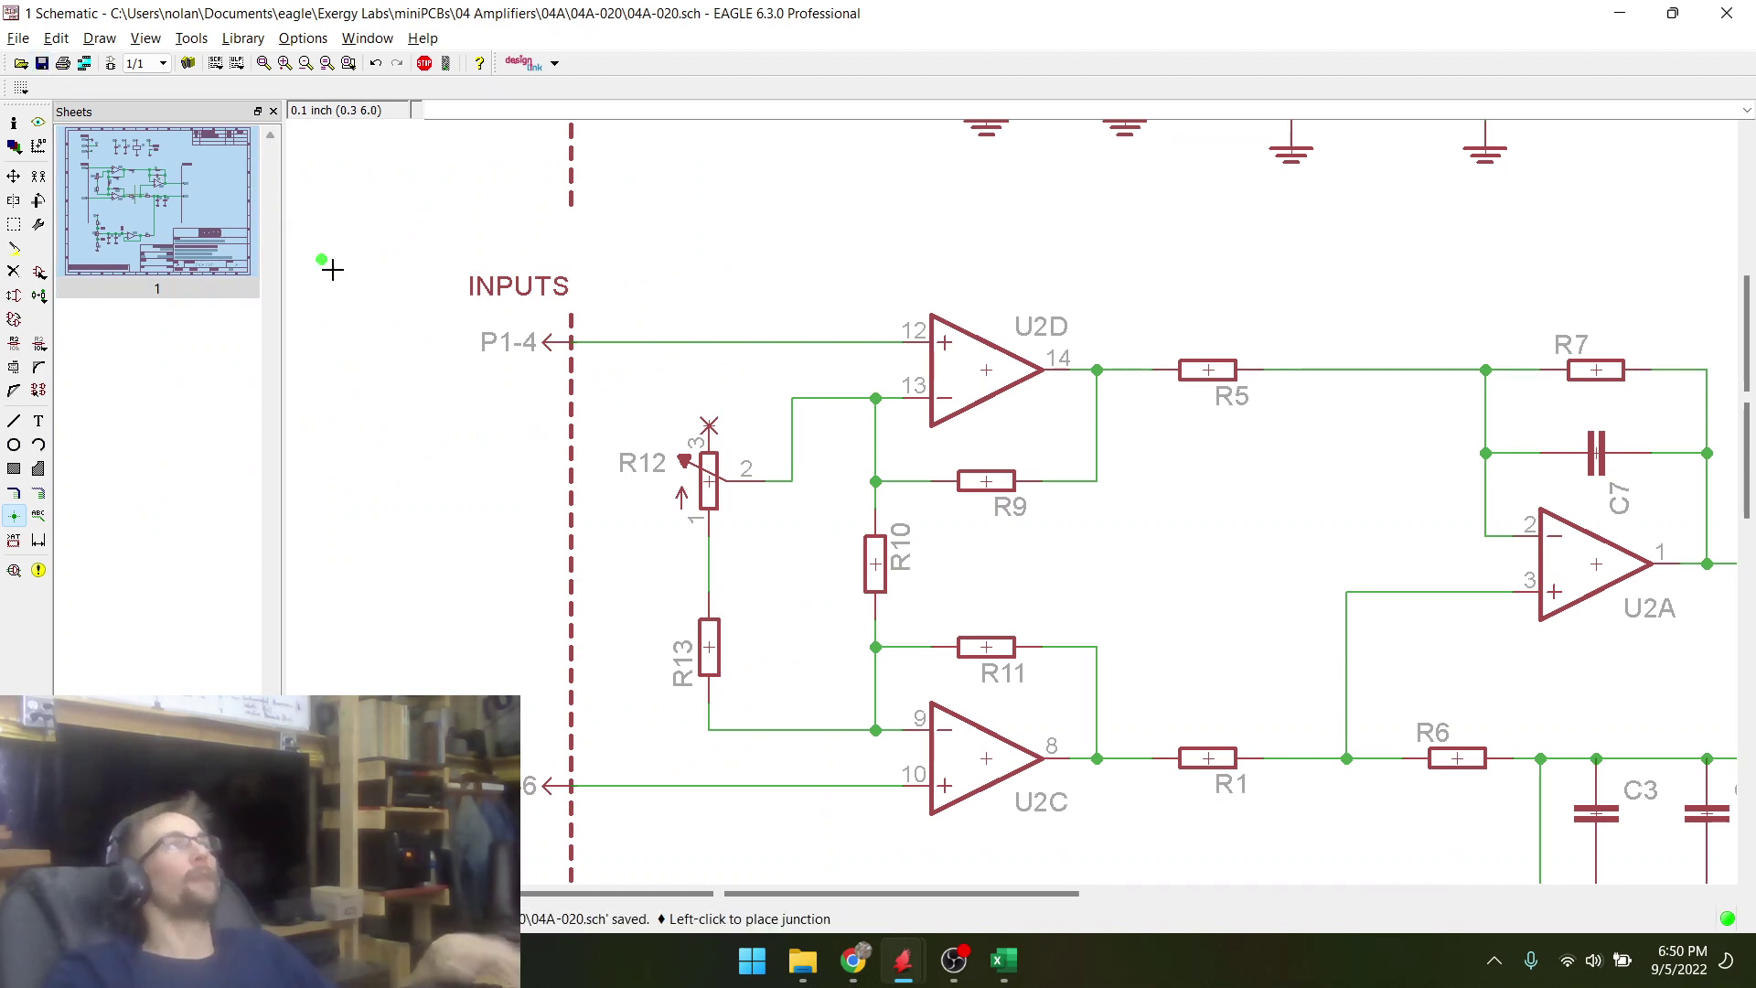
key(alt+Tab)
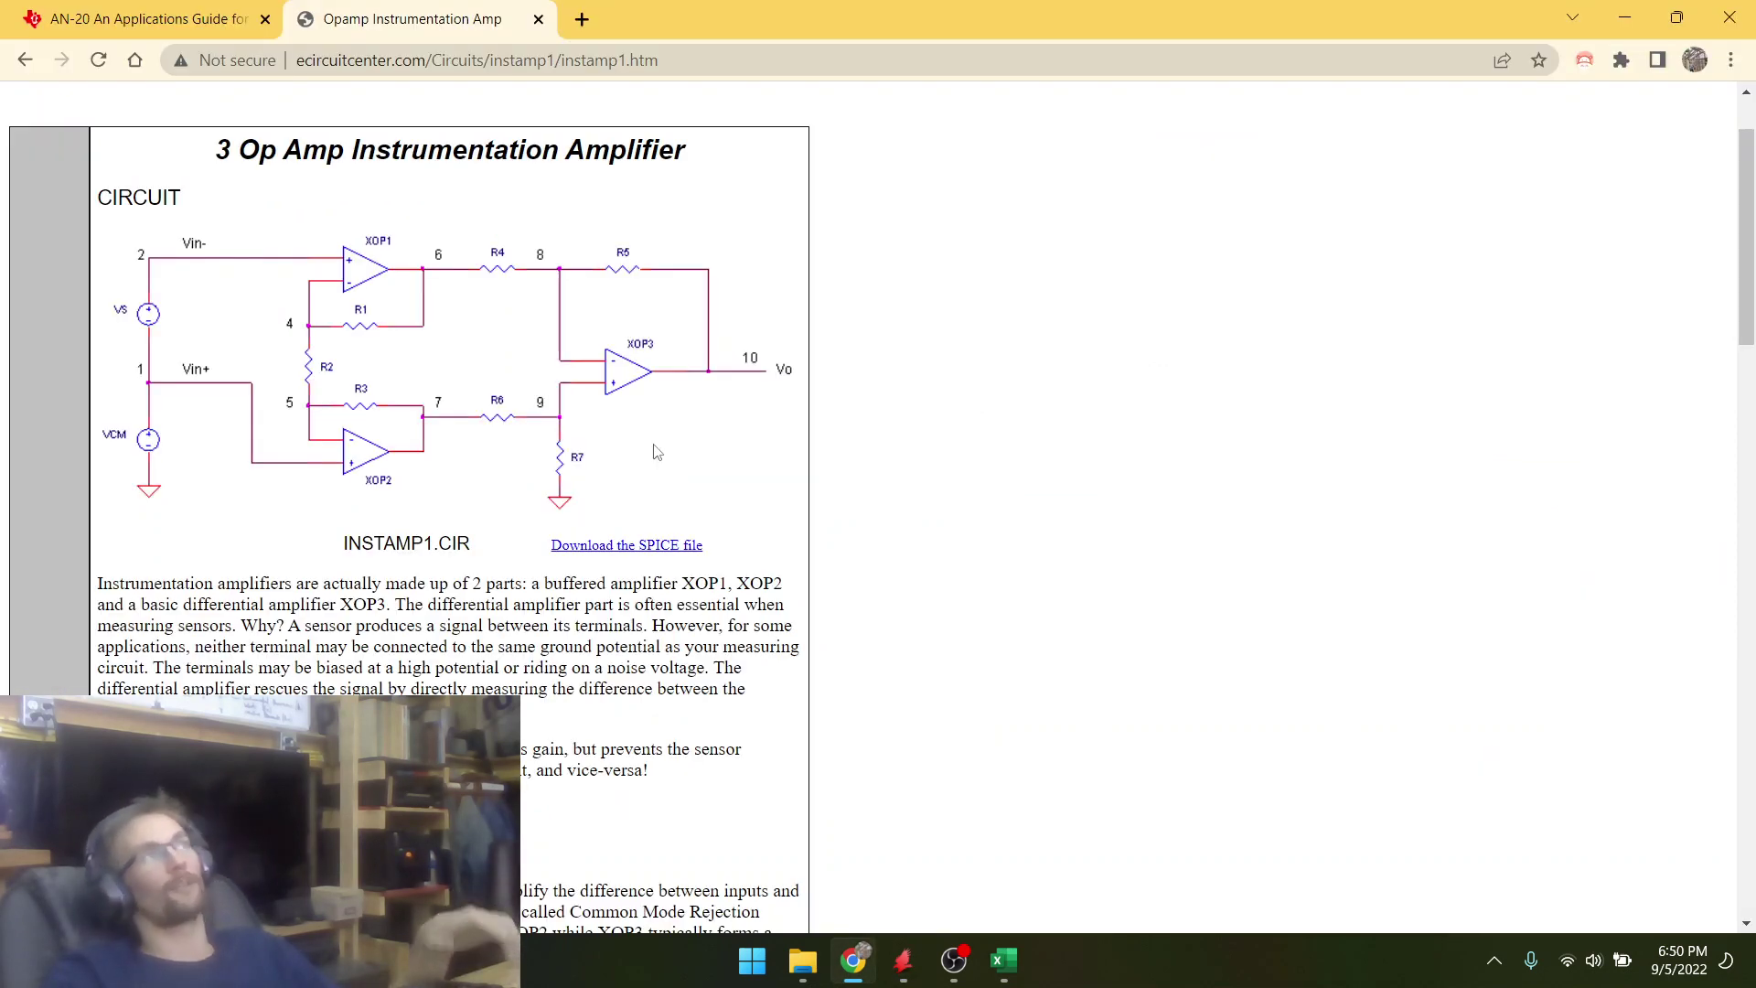
key(alt+Tab)
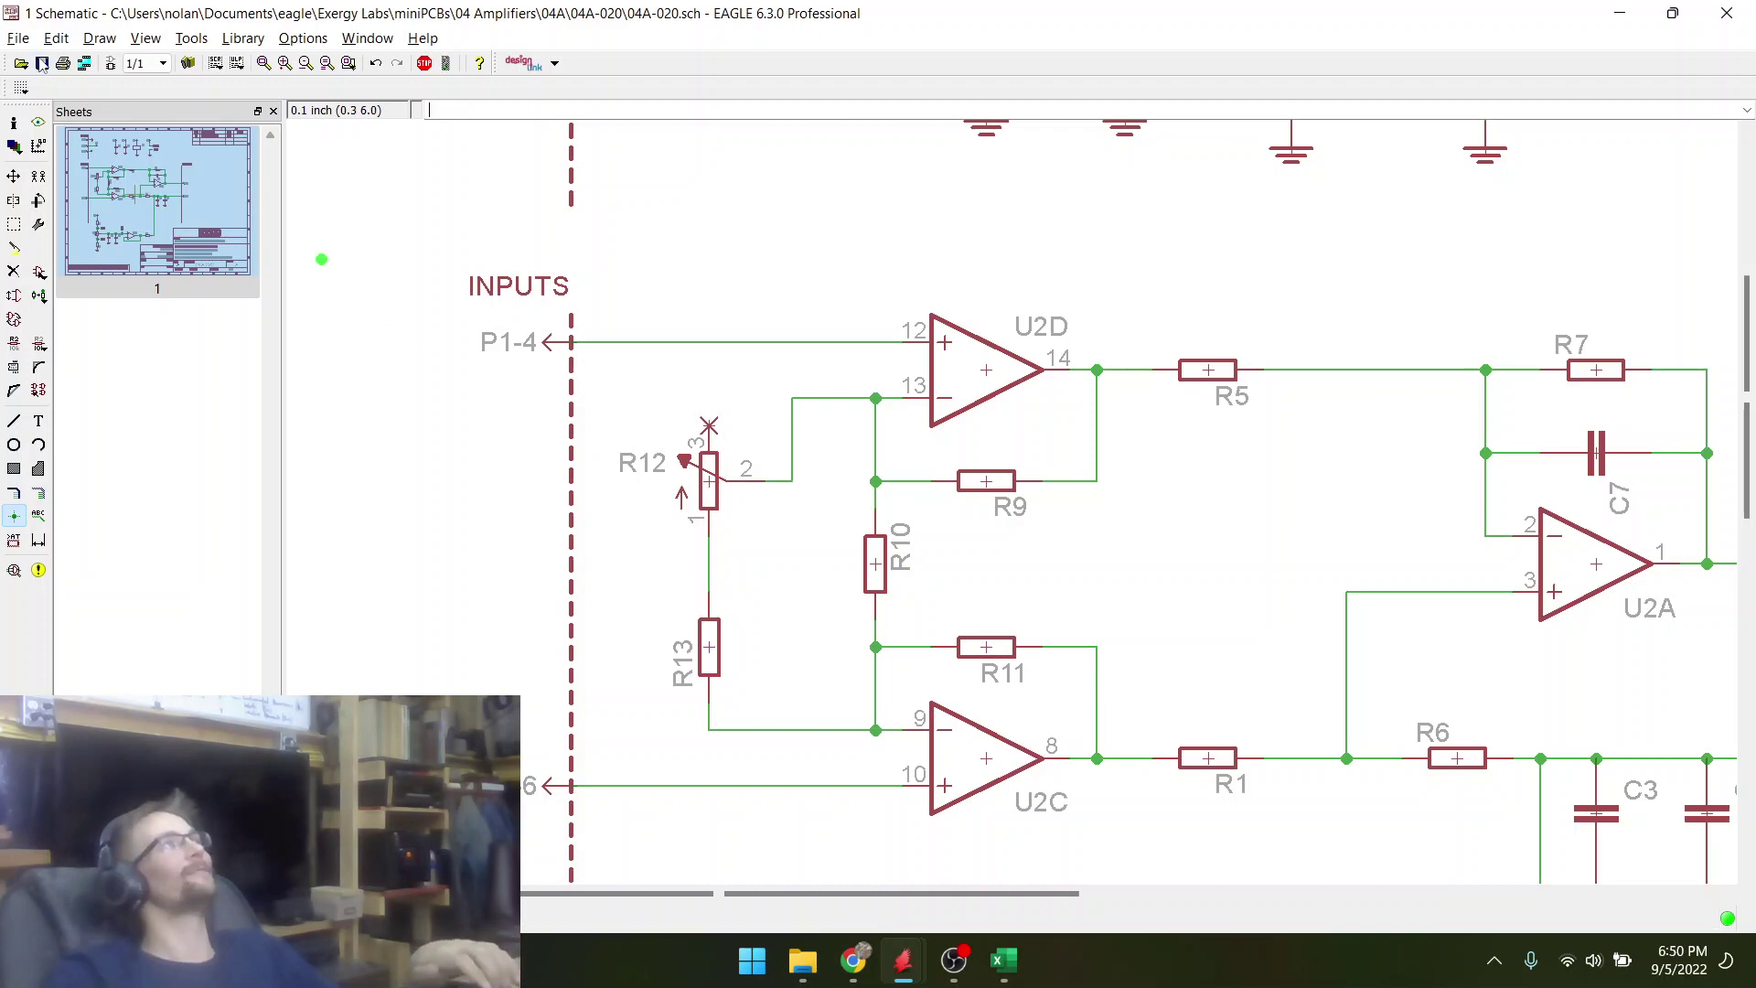
scroll(780, 561, up, 2)
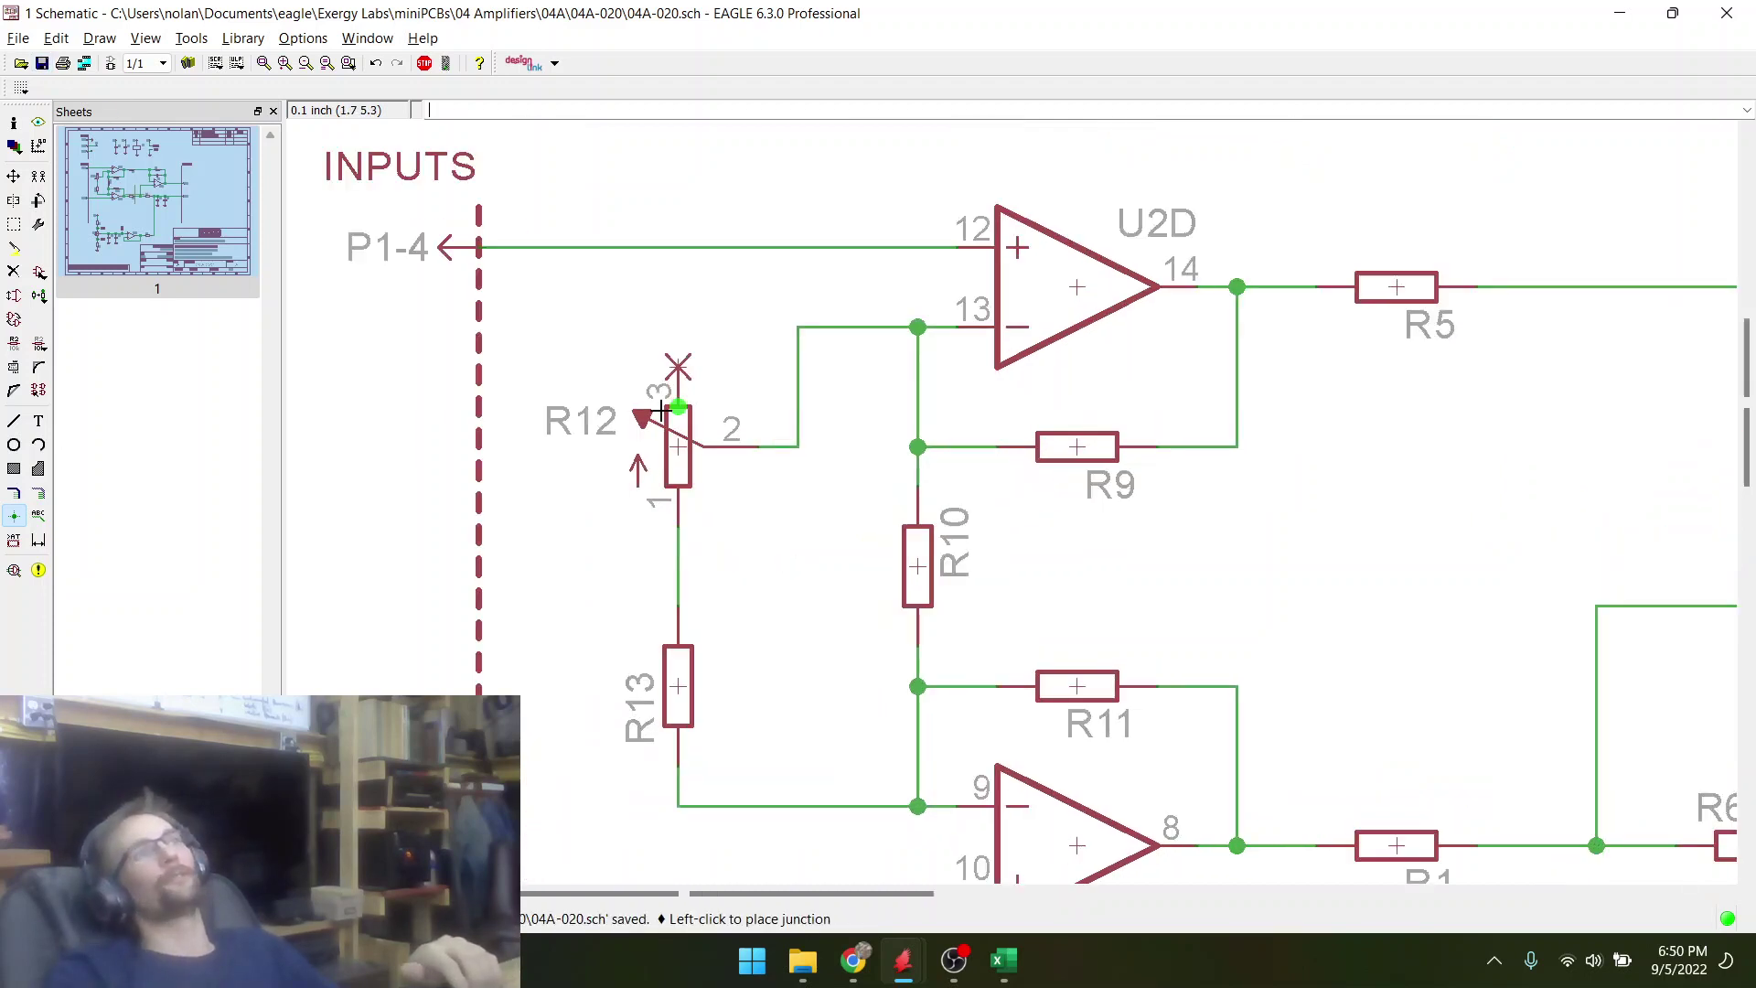
scroll(758, 570, down, 1)
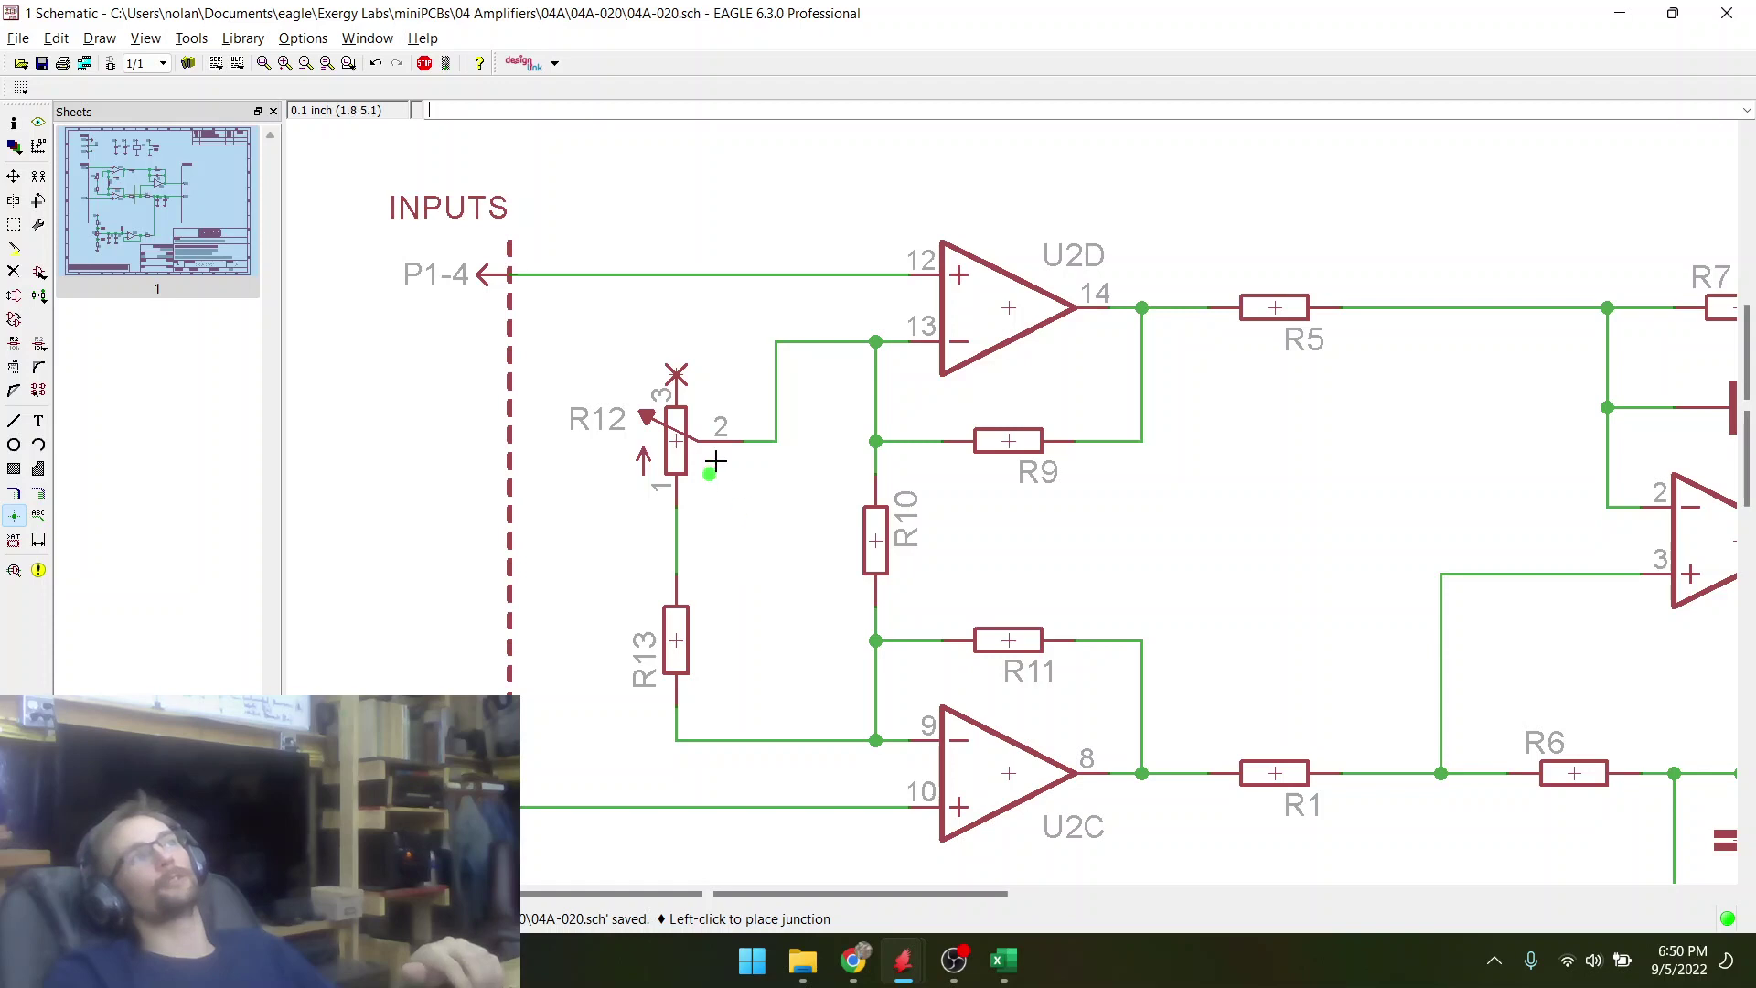
scroll(714, 467, down, 1)
scroll(742, 451, up, 1)
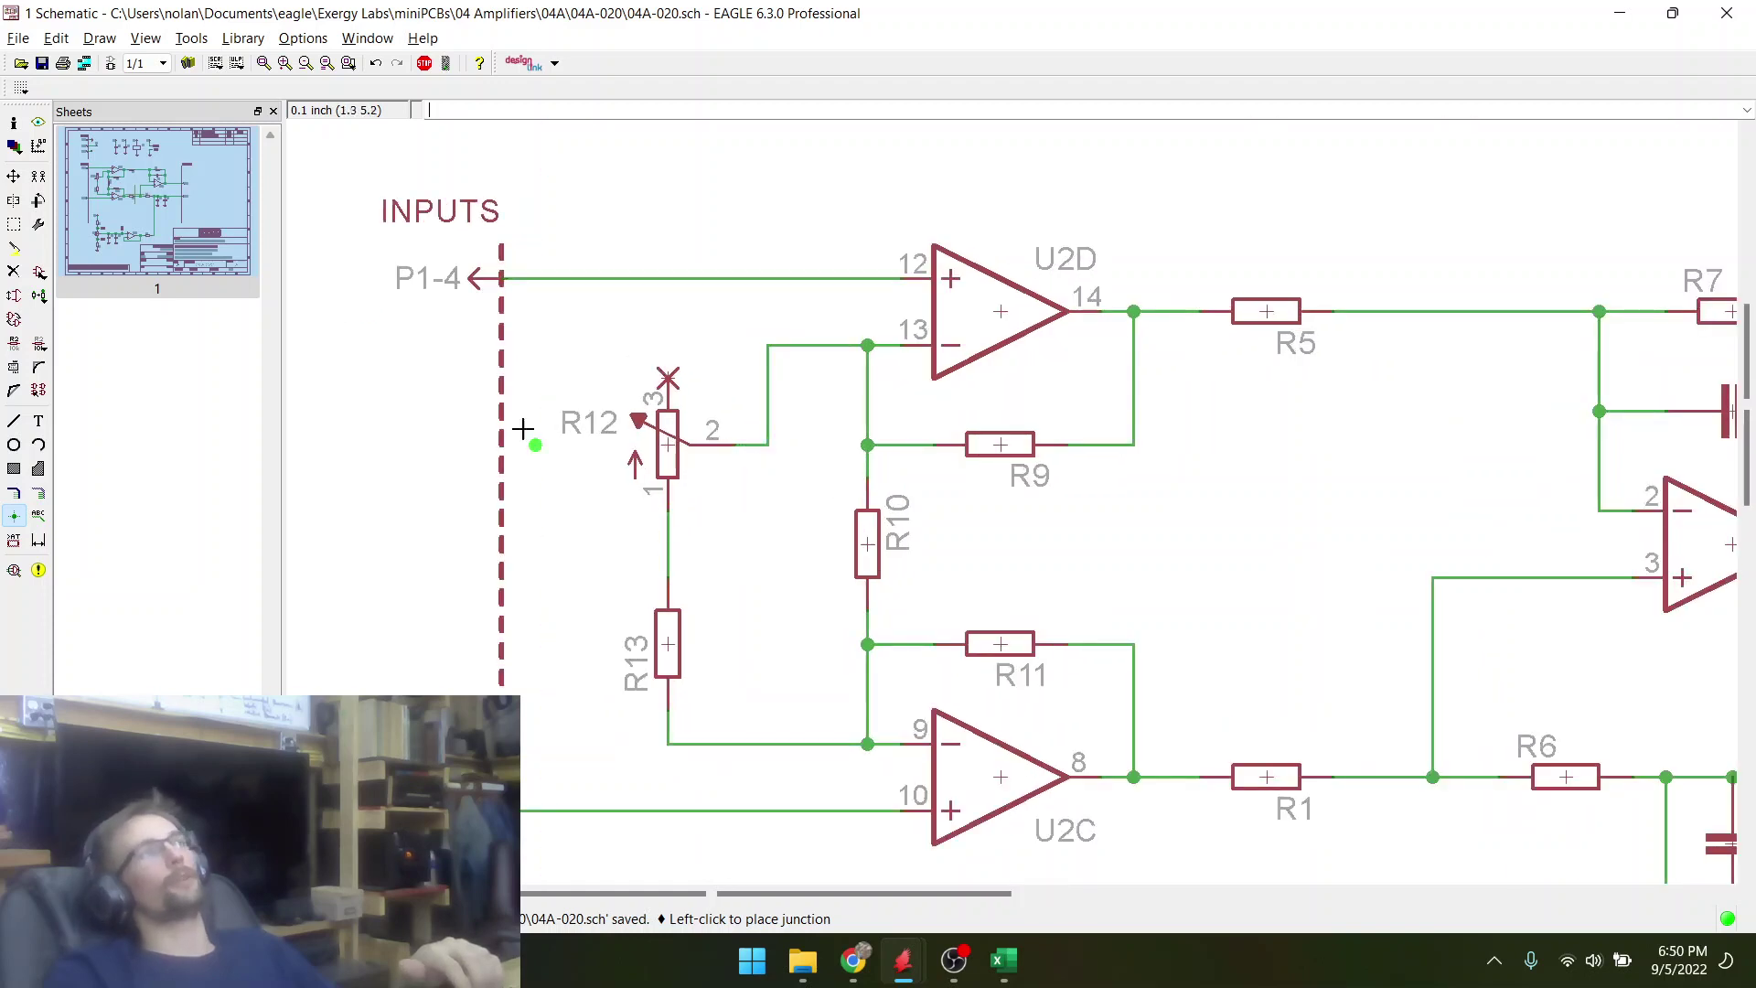
click(43, 64)
key(alt+Tab)
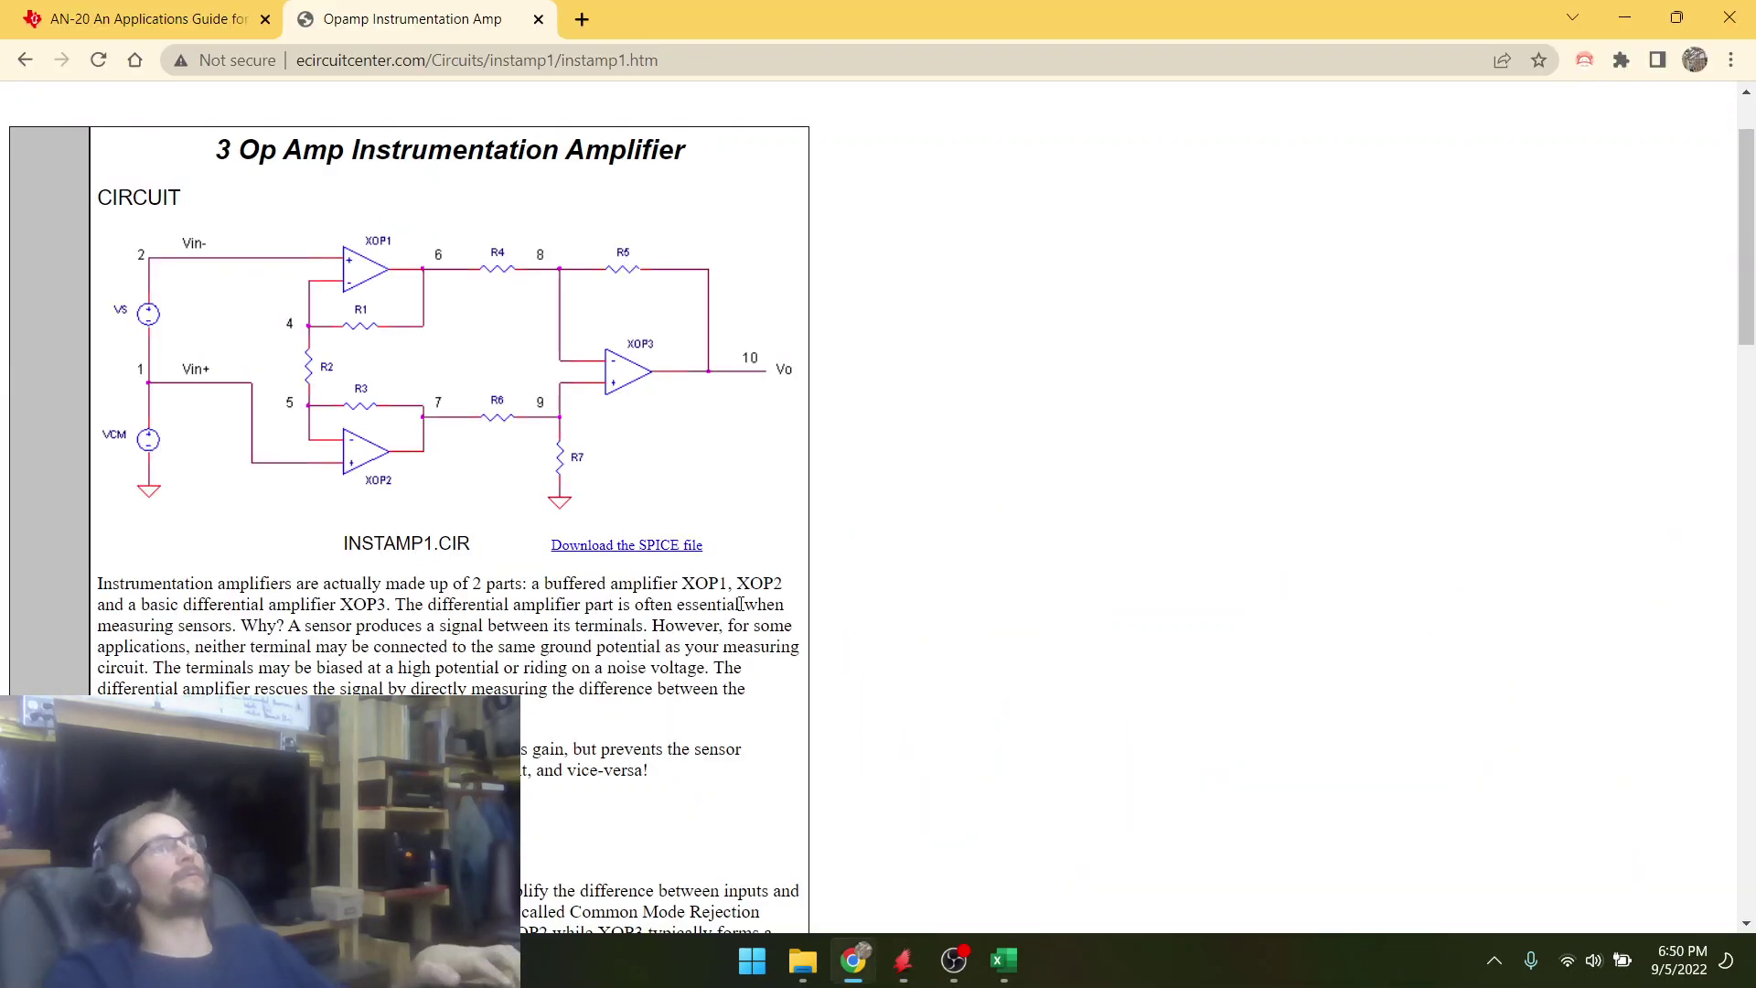
key(alt+Tab)
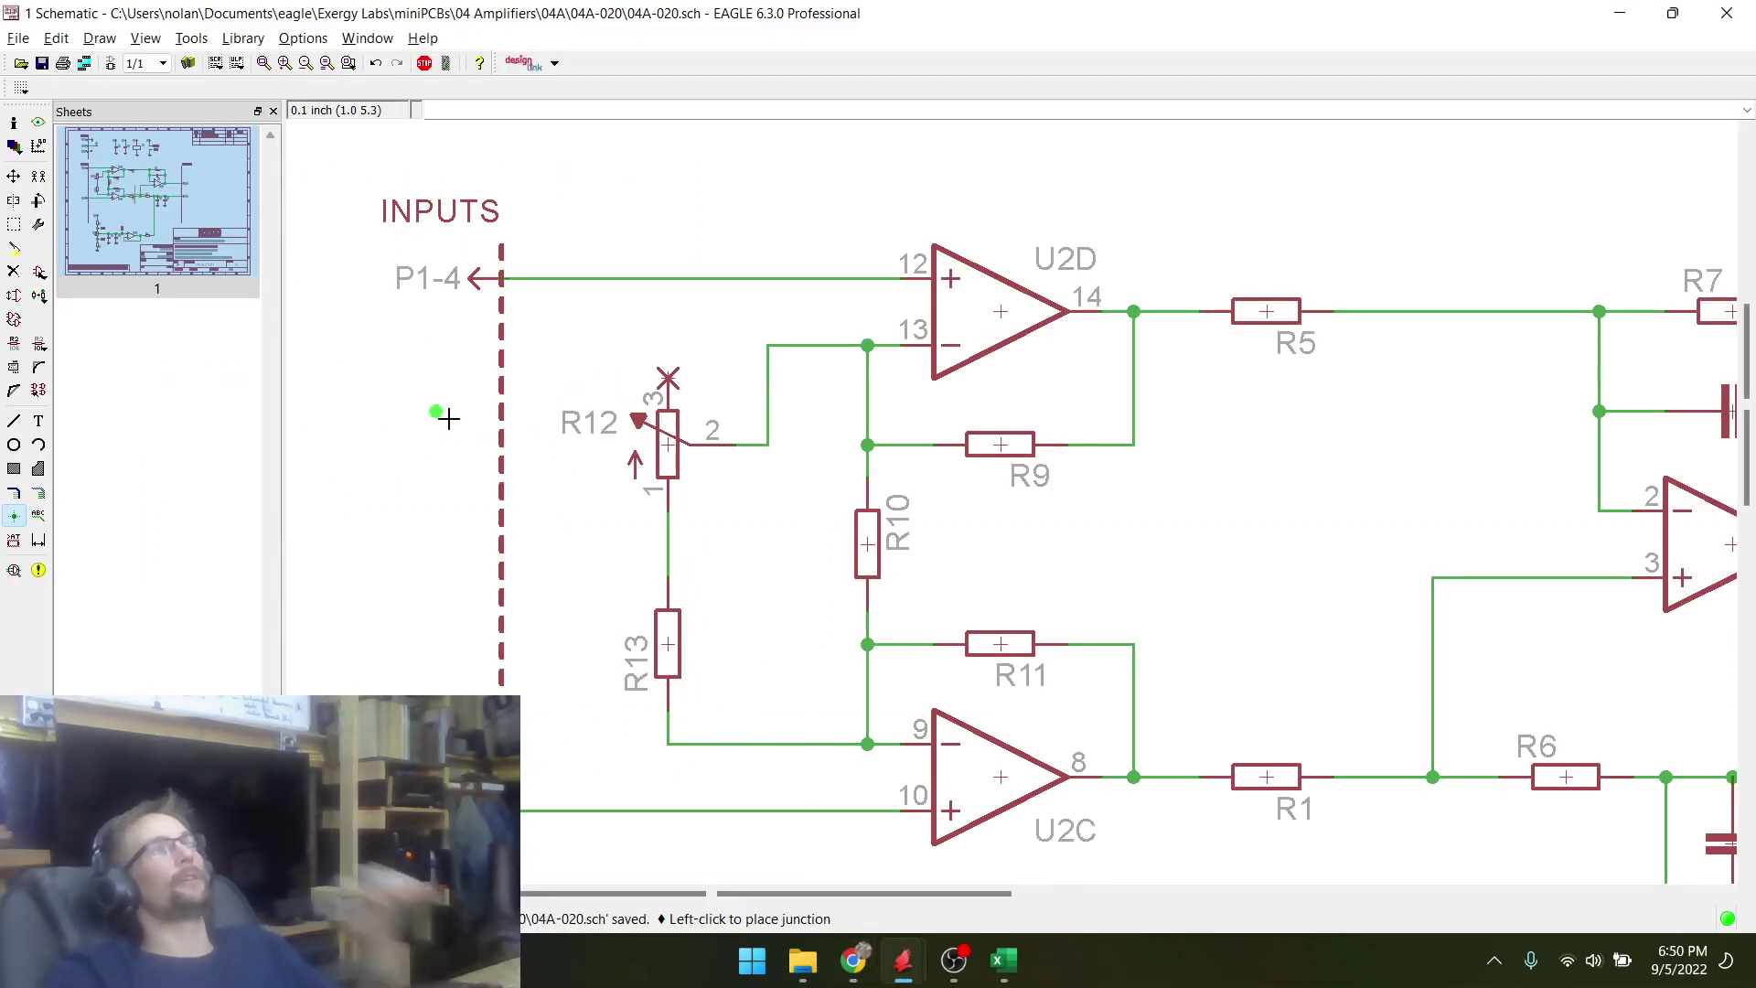
- Review the whole instrumentation amplifier schematic from inputs to outputs, including the power section, the R3 bias circuit and the title block
scroll(430, 417, down, 1)
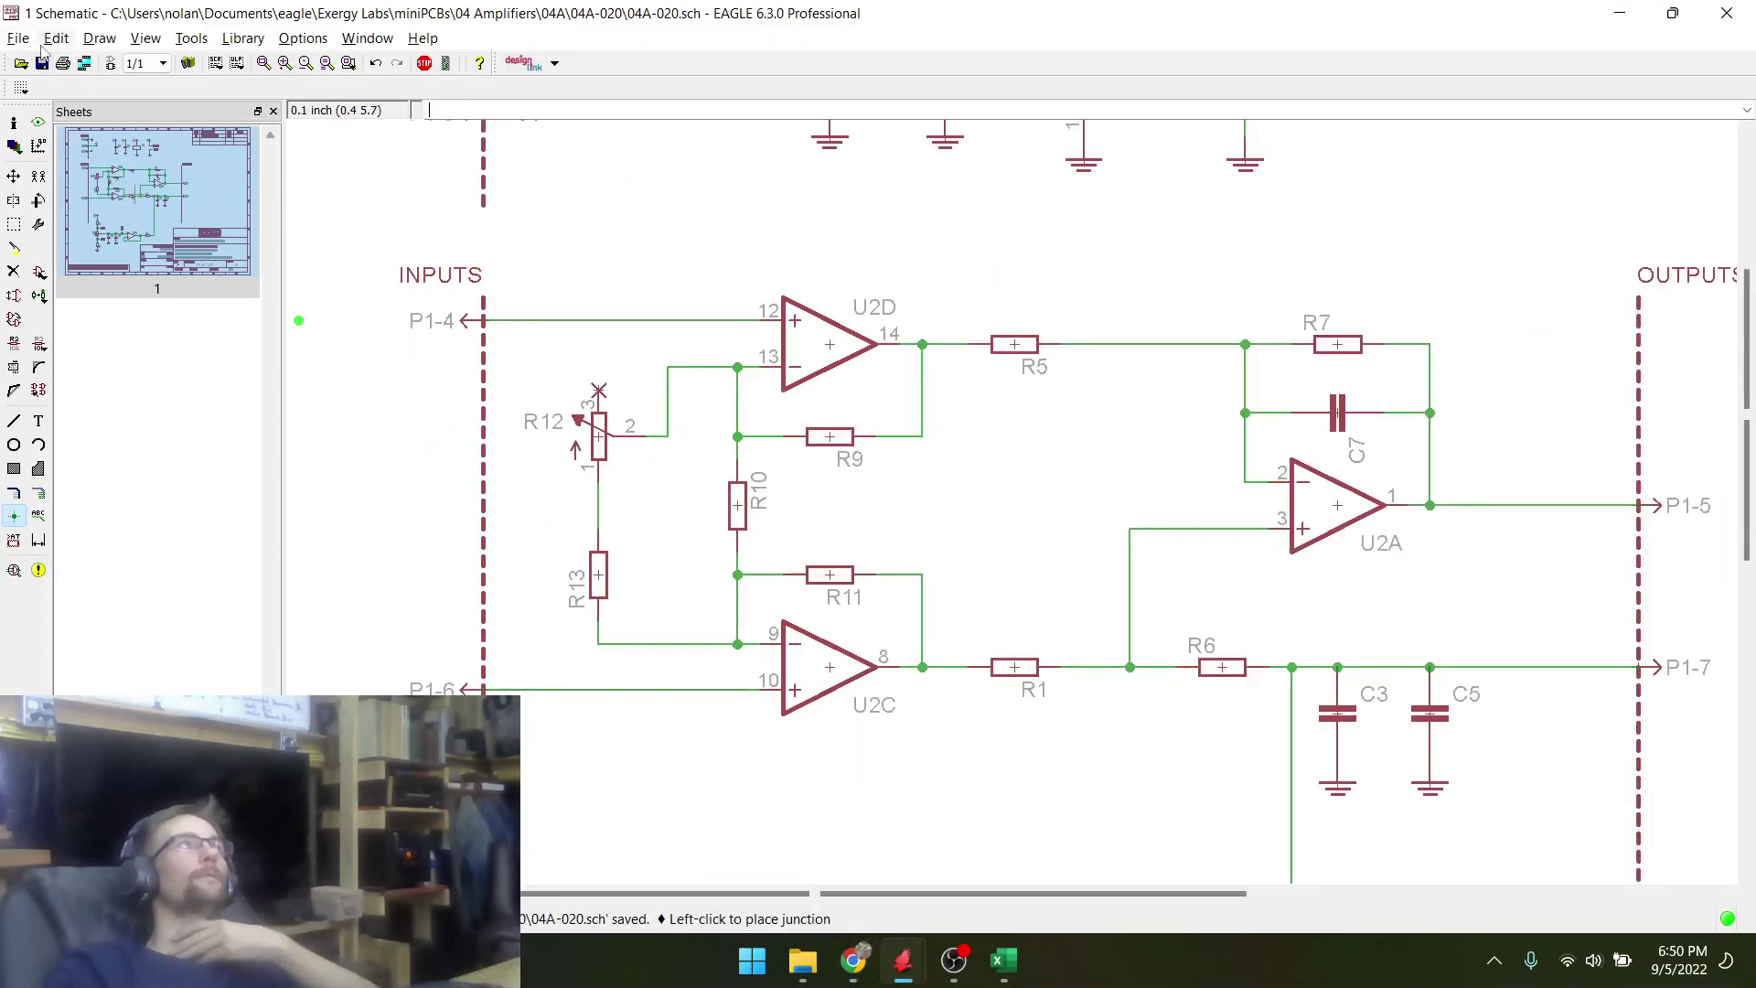
scroll(531, 452, down, 3)
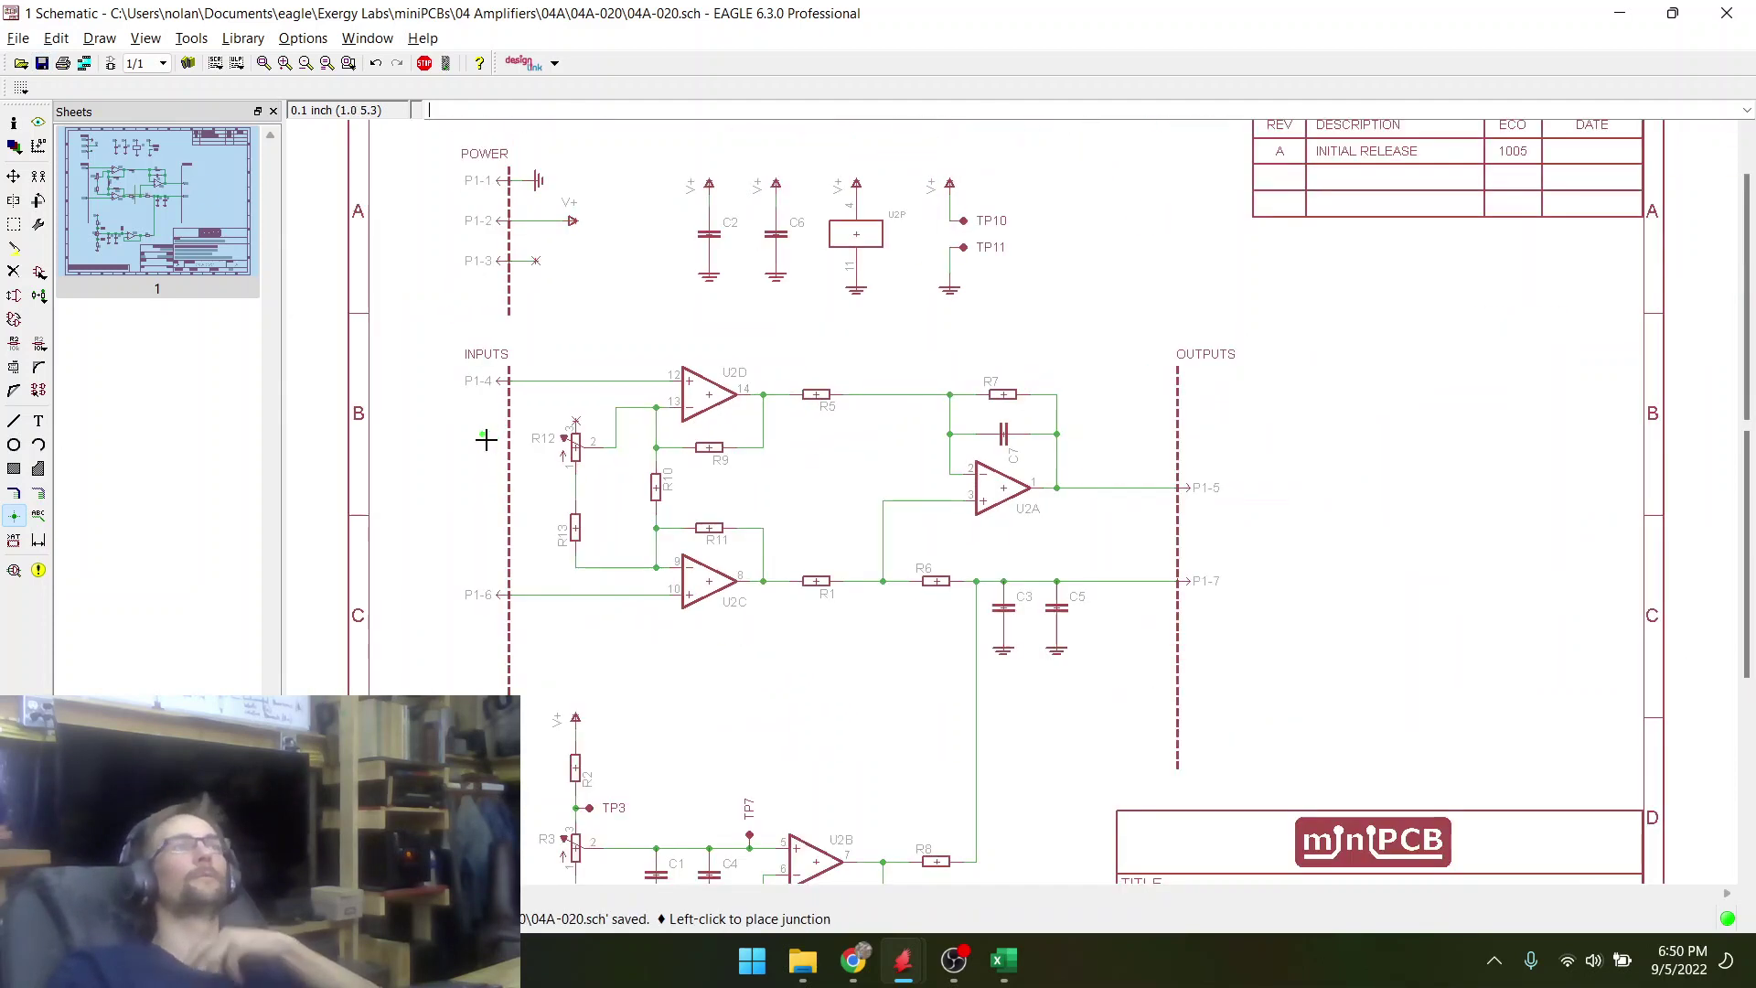
scroll(787, 540, up, 1)
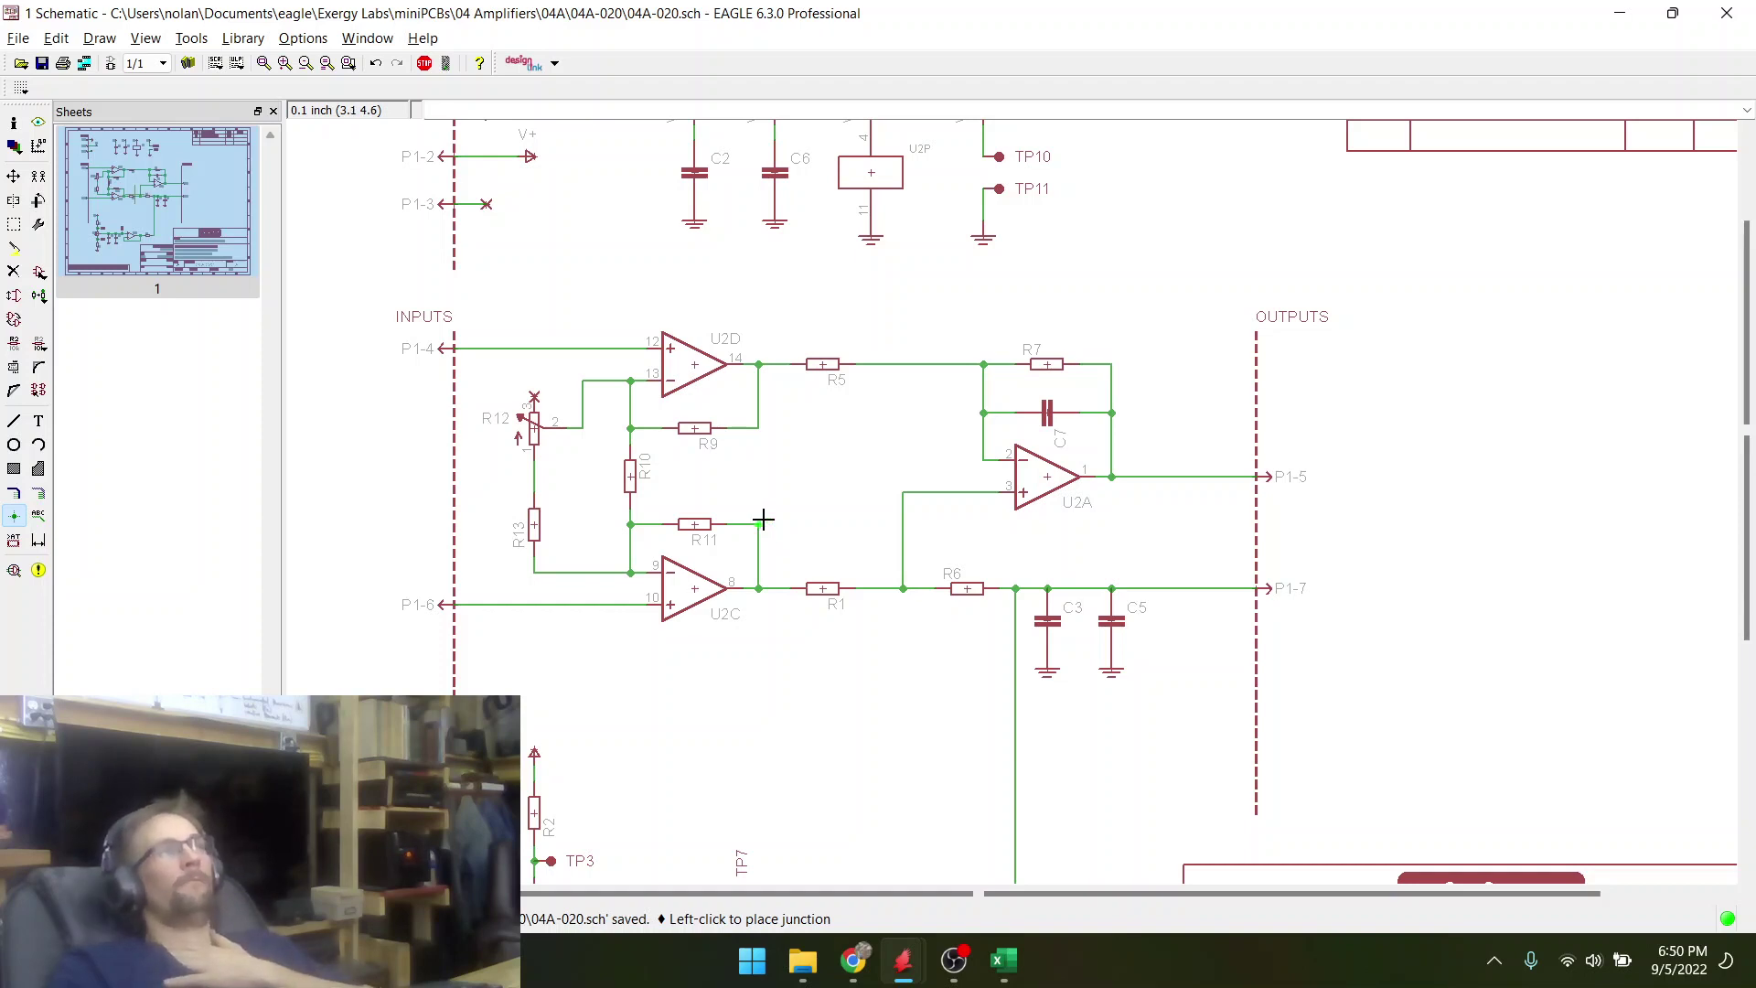
scroll(663, 495, down, 1)
scroll(527, 439, up, 1)
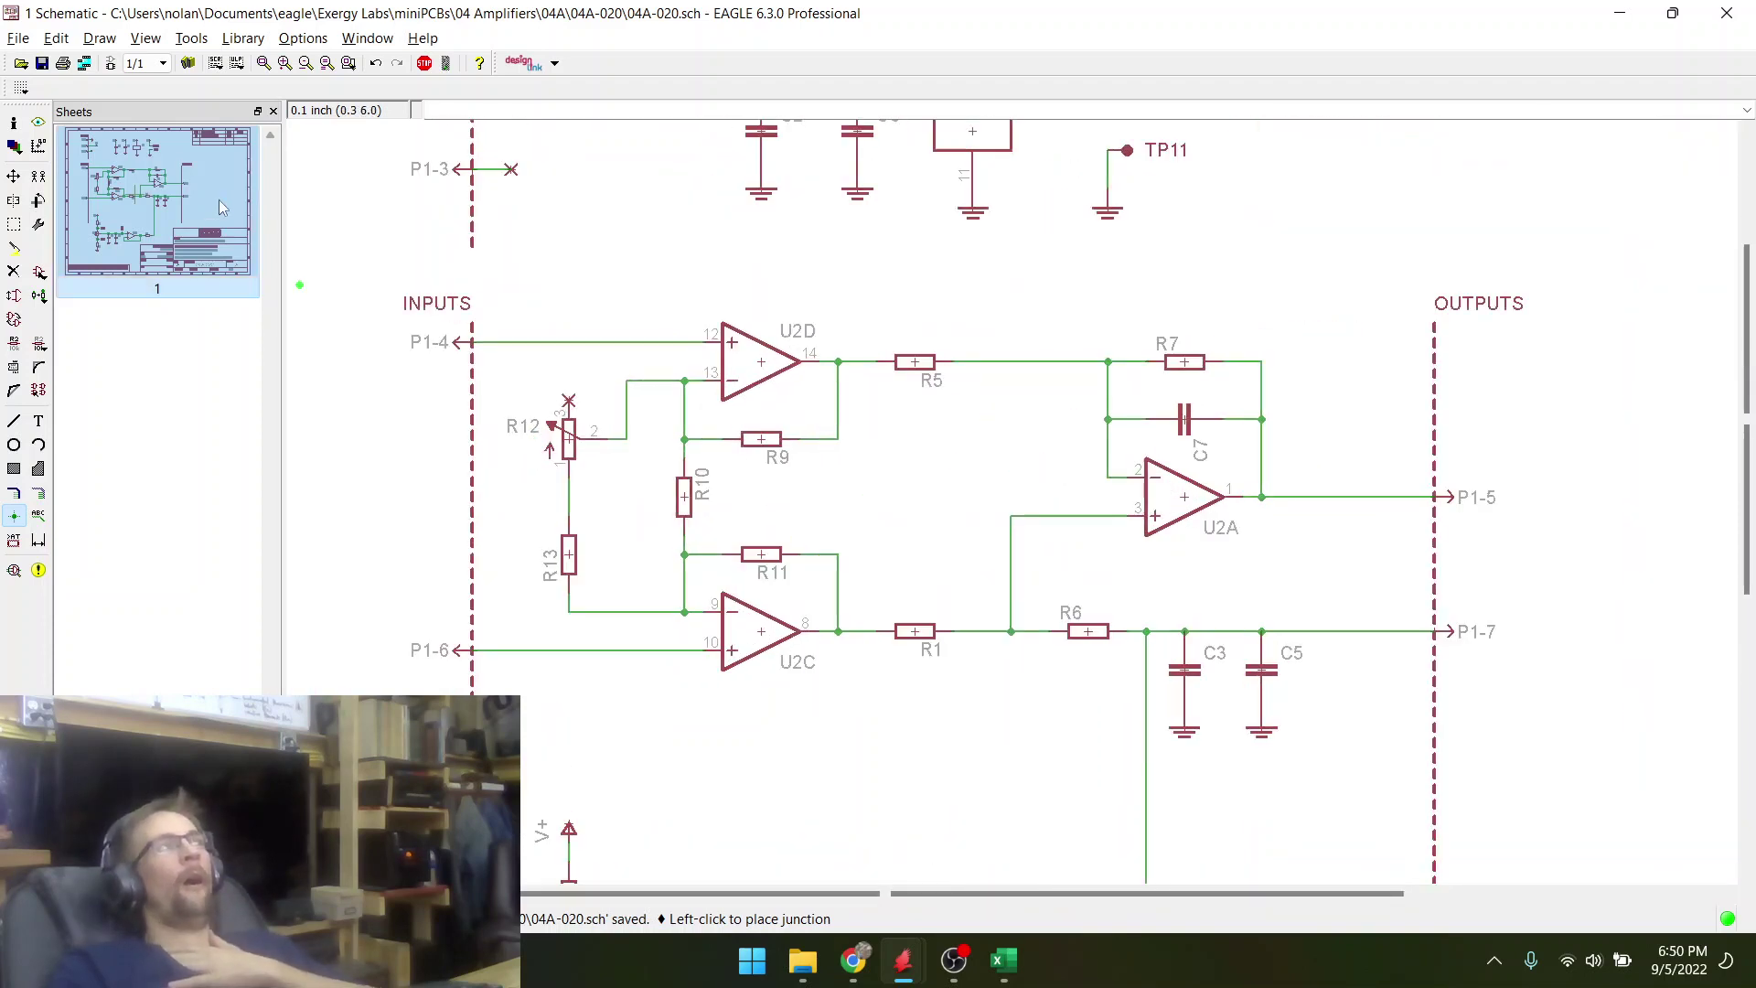
scroll(728, 570, down, 3)
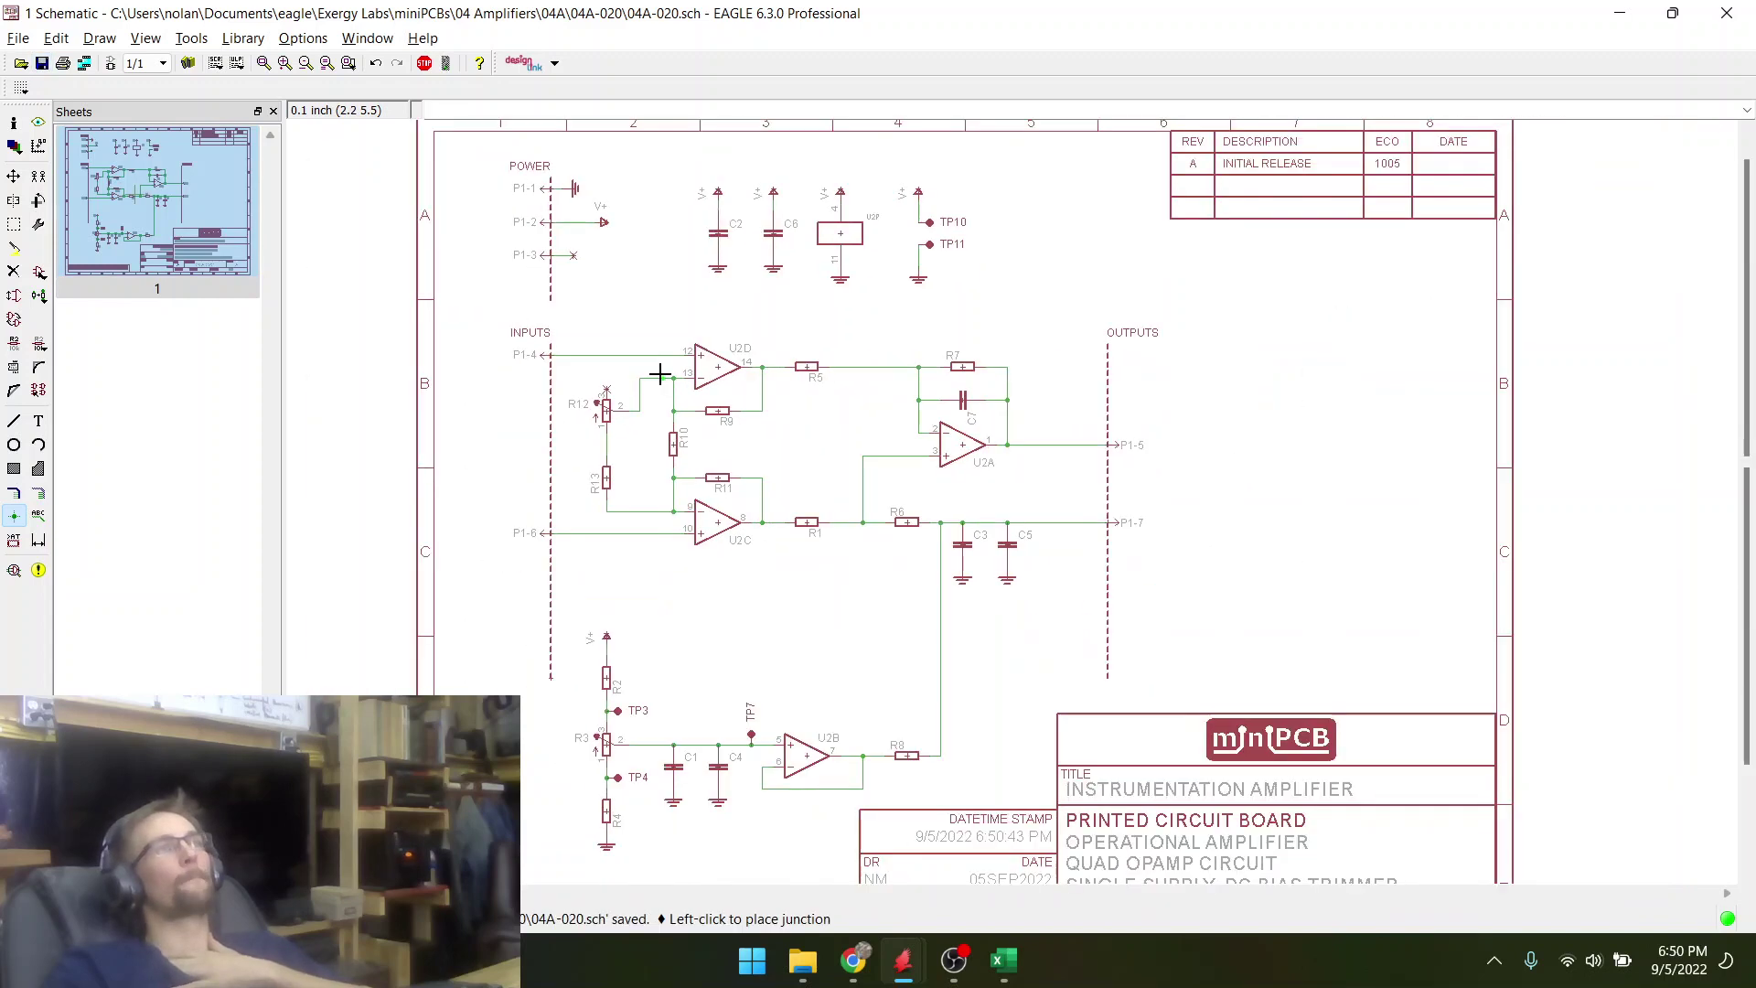
scroll(807, 778, up, 2)
scroll(921, 725, down, 2)
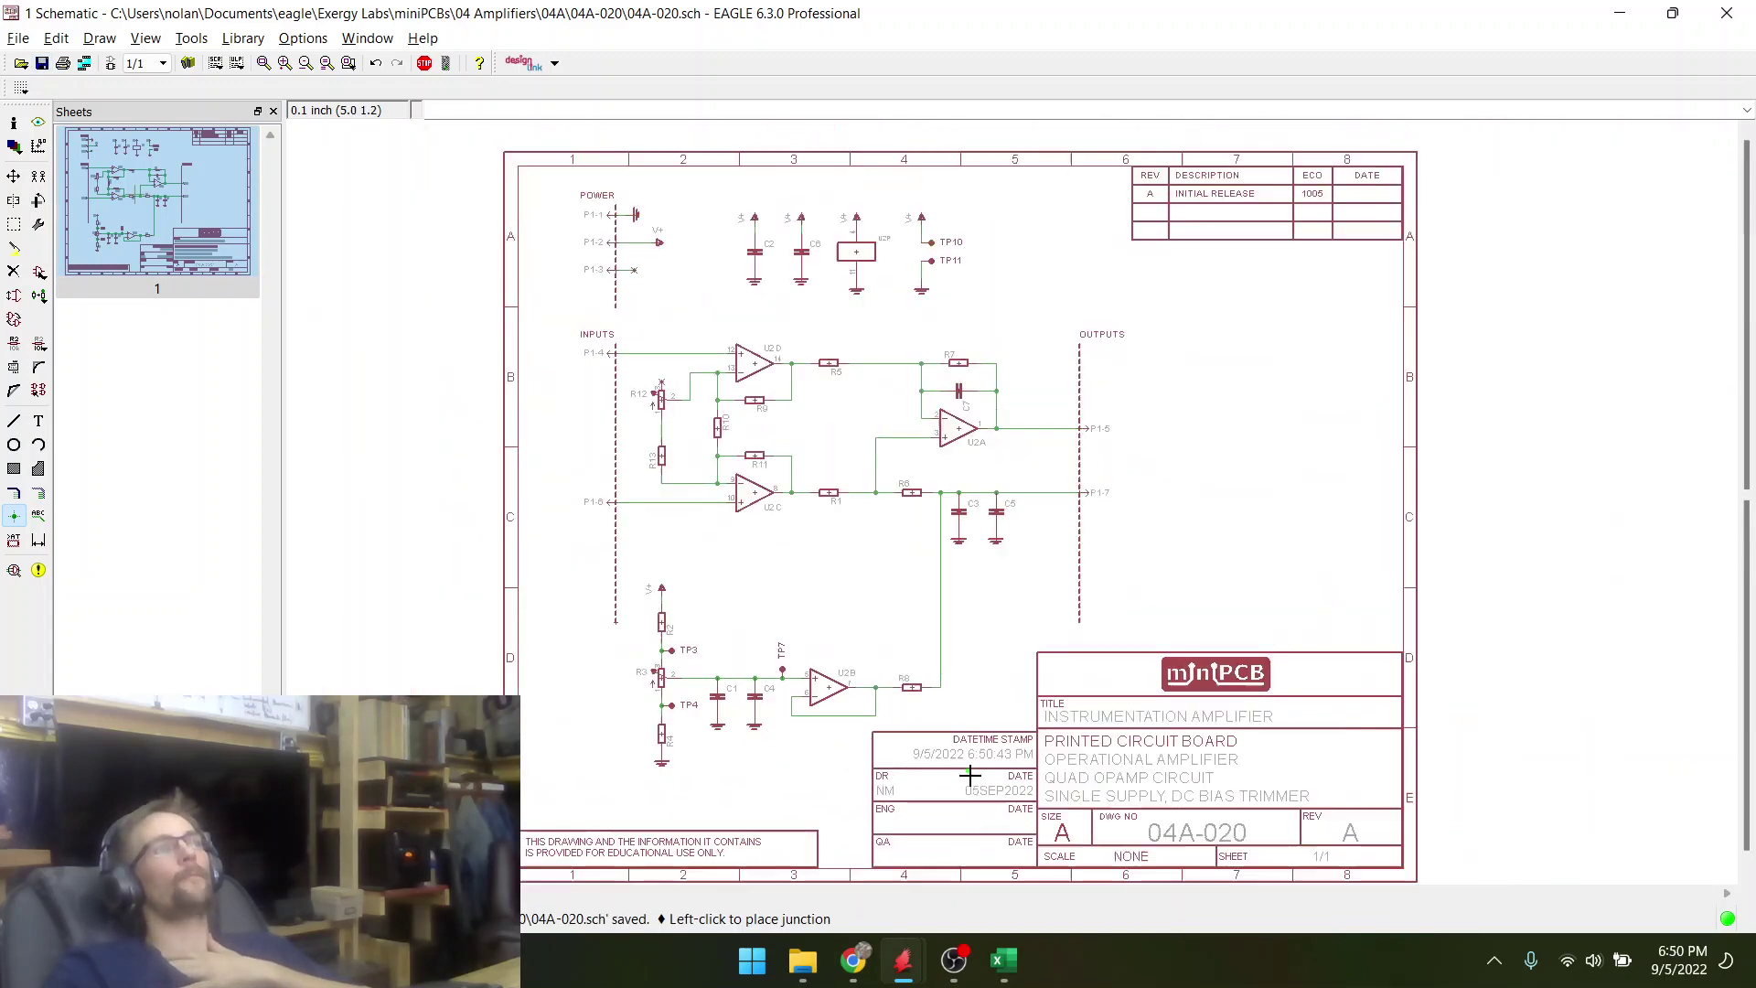
scroll(744, 428, up, 1)
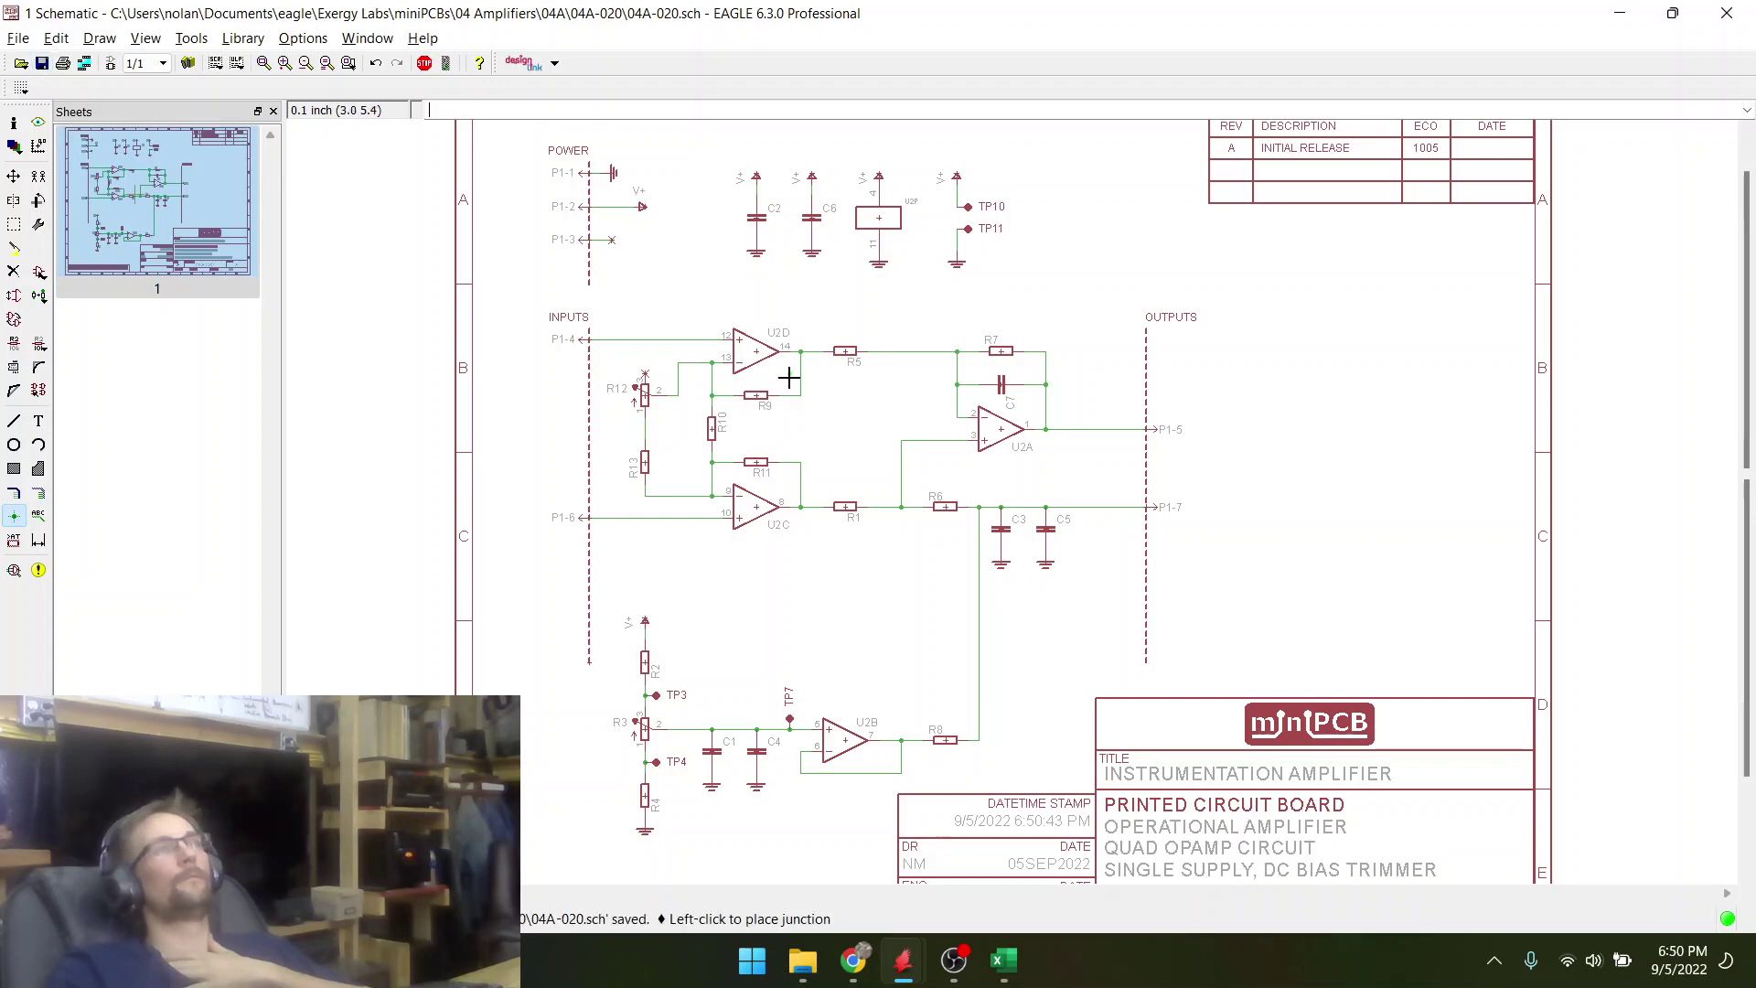
scroll(789, 376, up, 1)
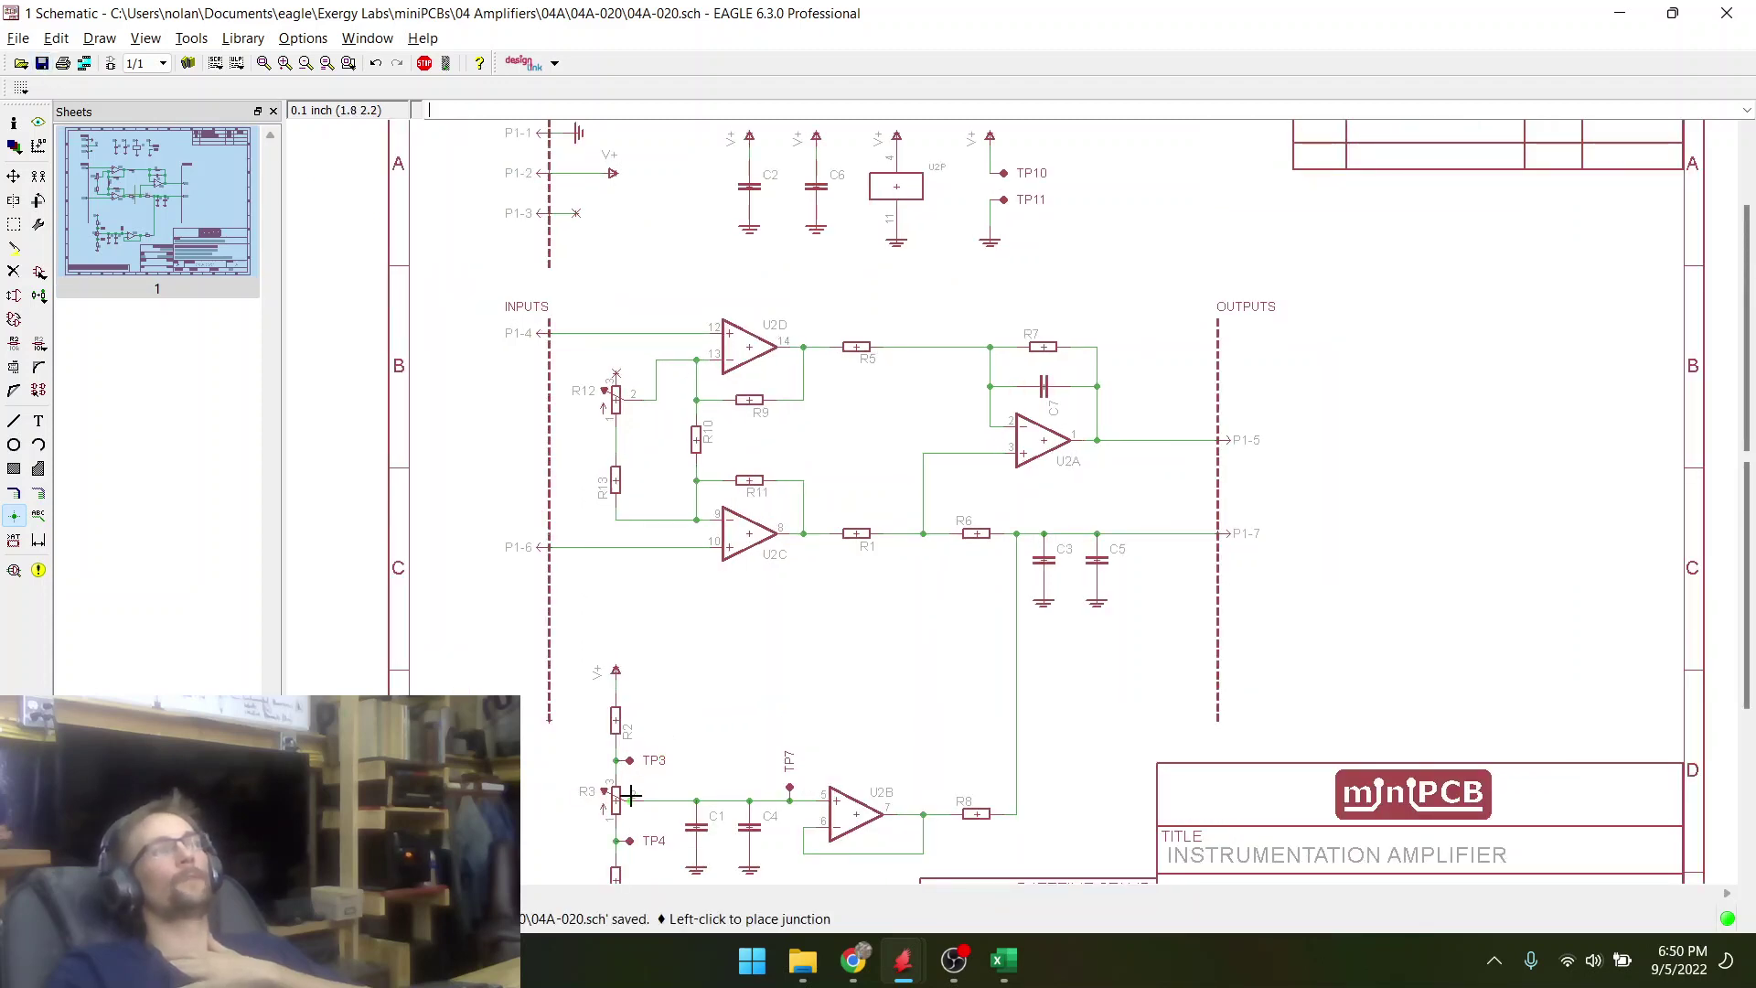
scroll(632, 659, down, 1)
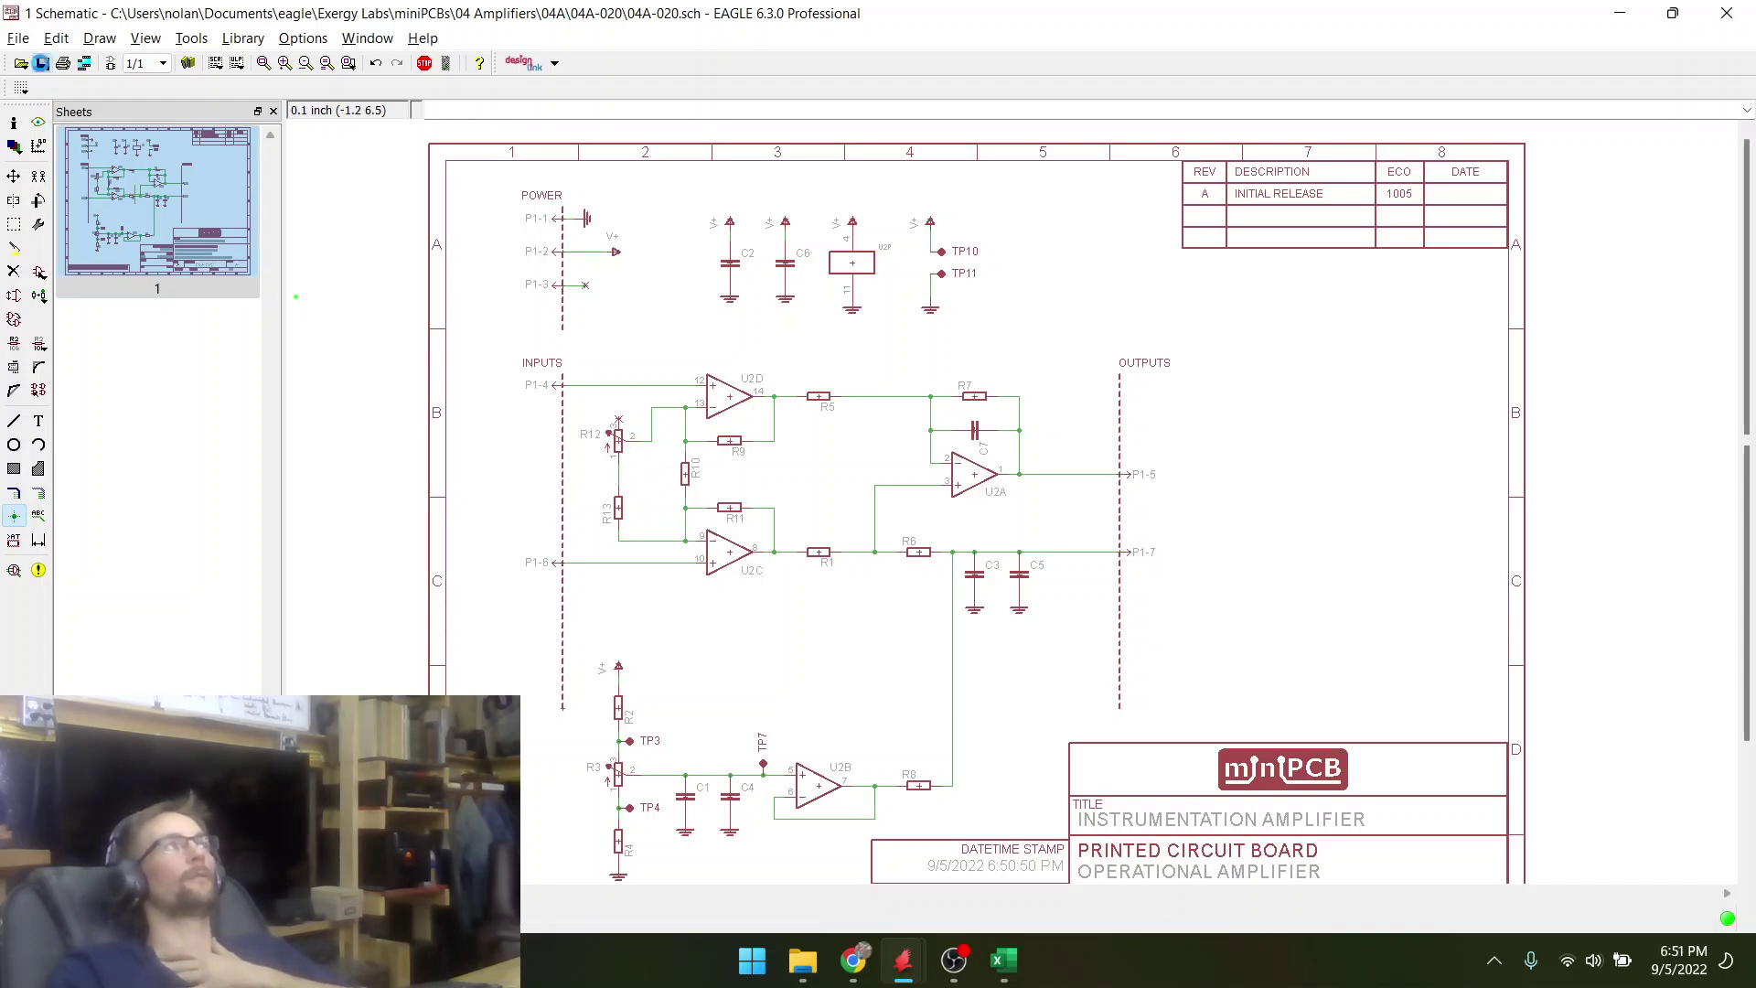
- Move the whole bias circuit around R3, U2B and R8 up about 0.5 inch and save the schematic
click(41, 62)
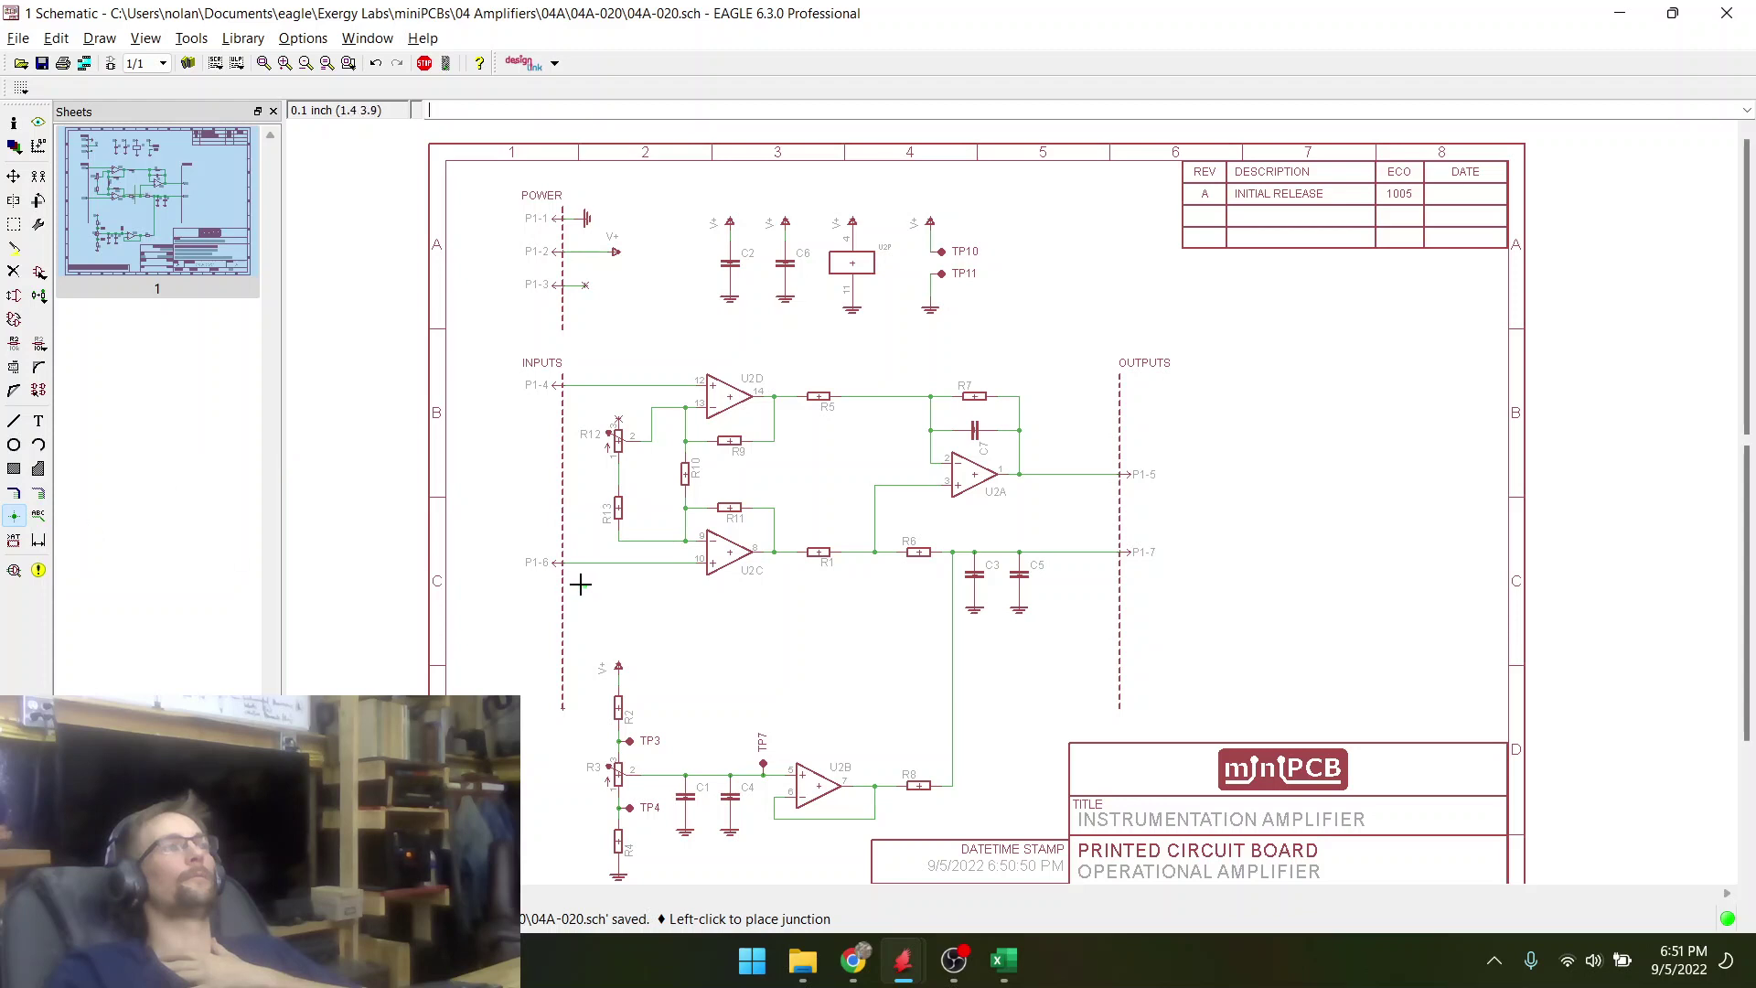
scroll(750, 567, down, 1)
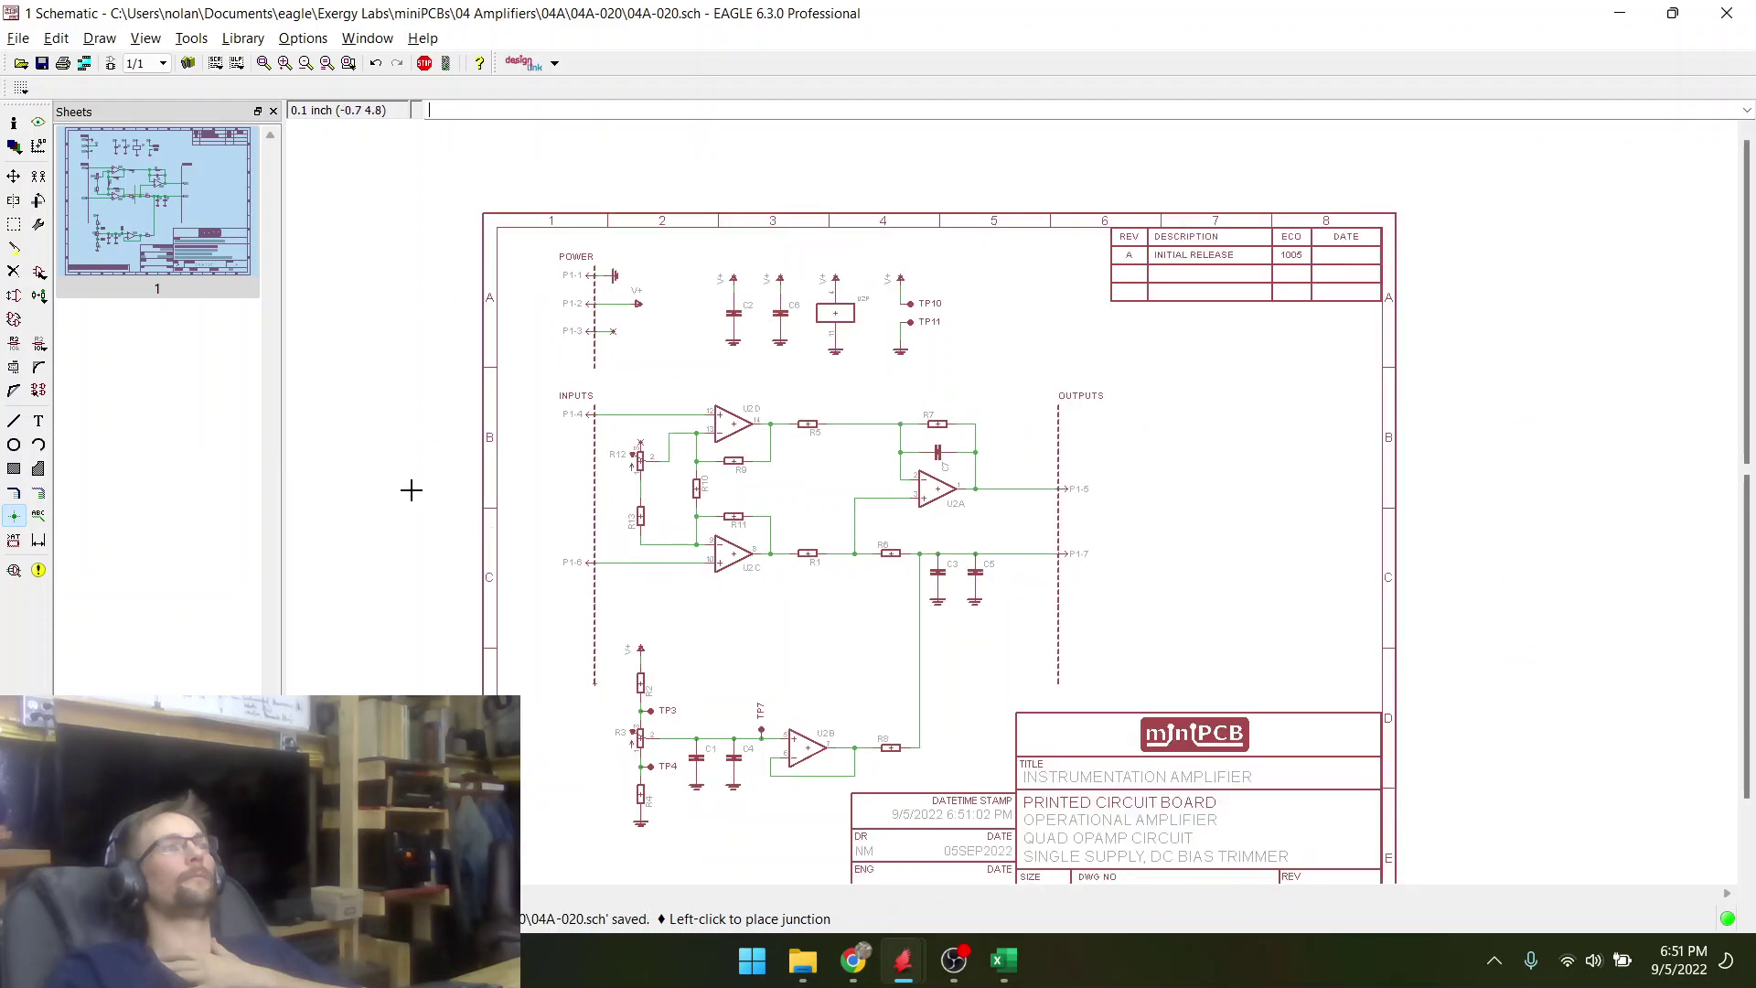
click(14, 175)
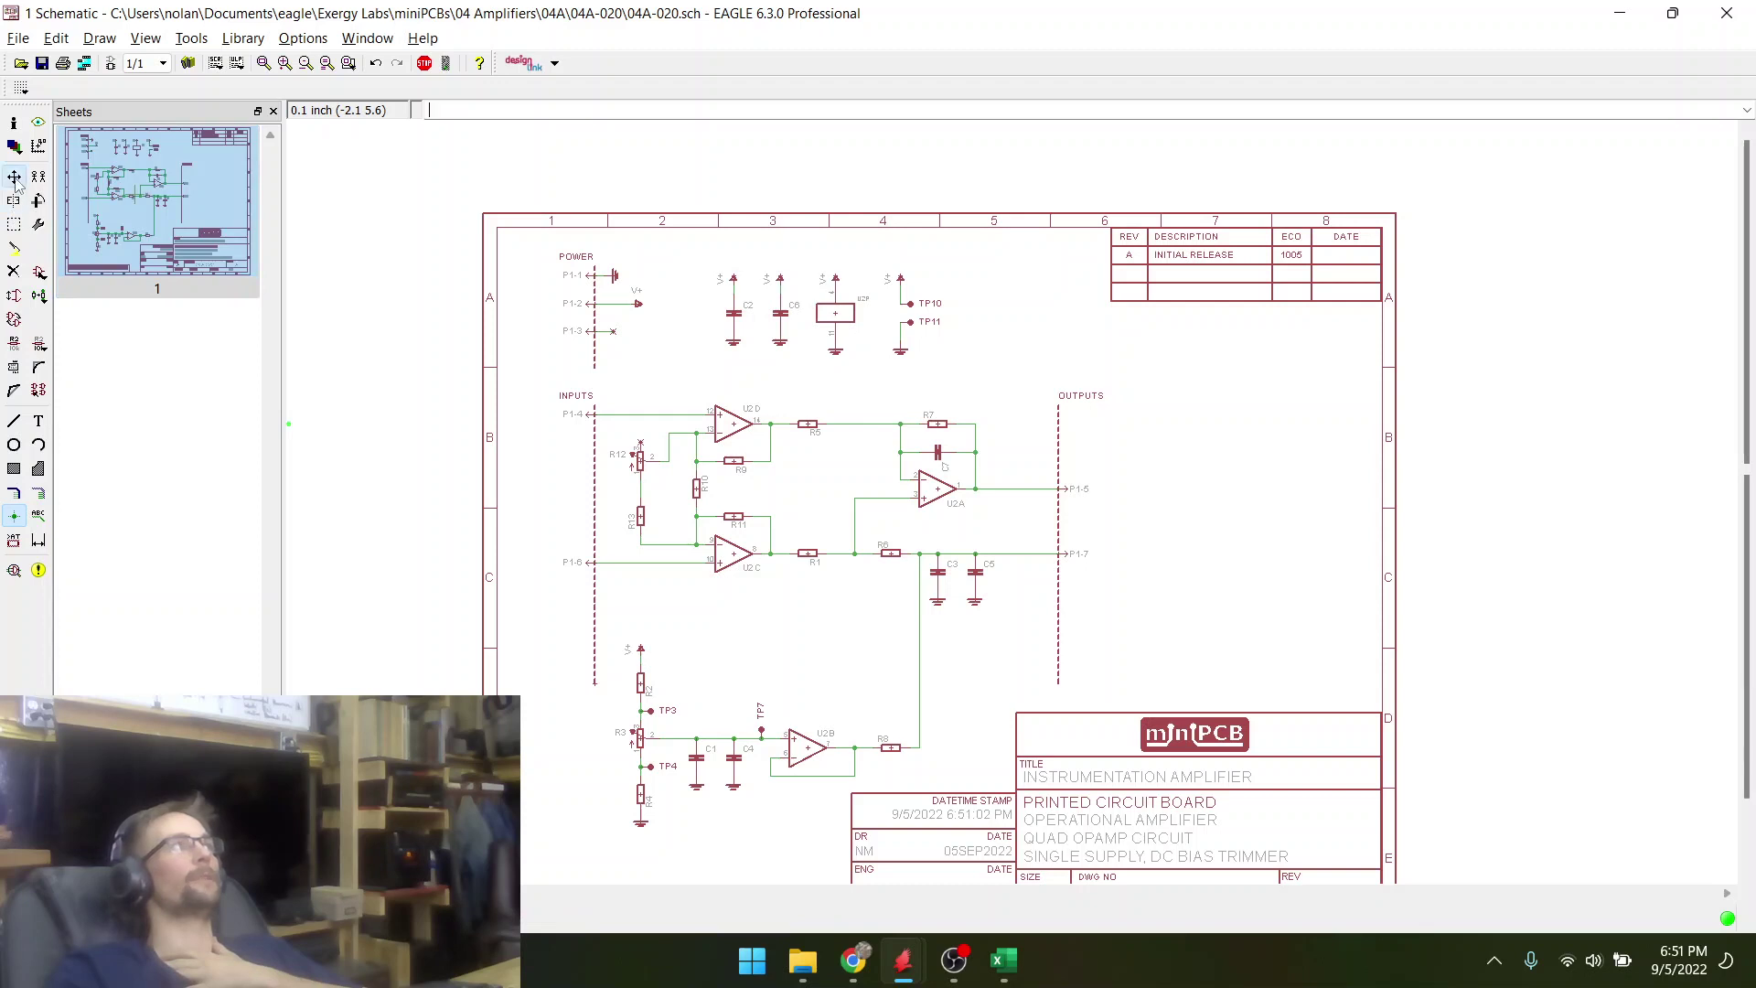
click(14, 225)
drag(617, 628, 957, 877)
right_click(793, 727)
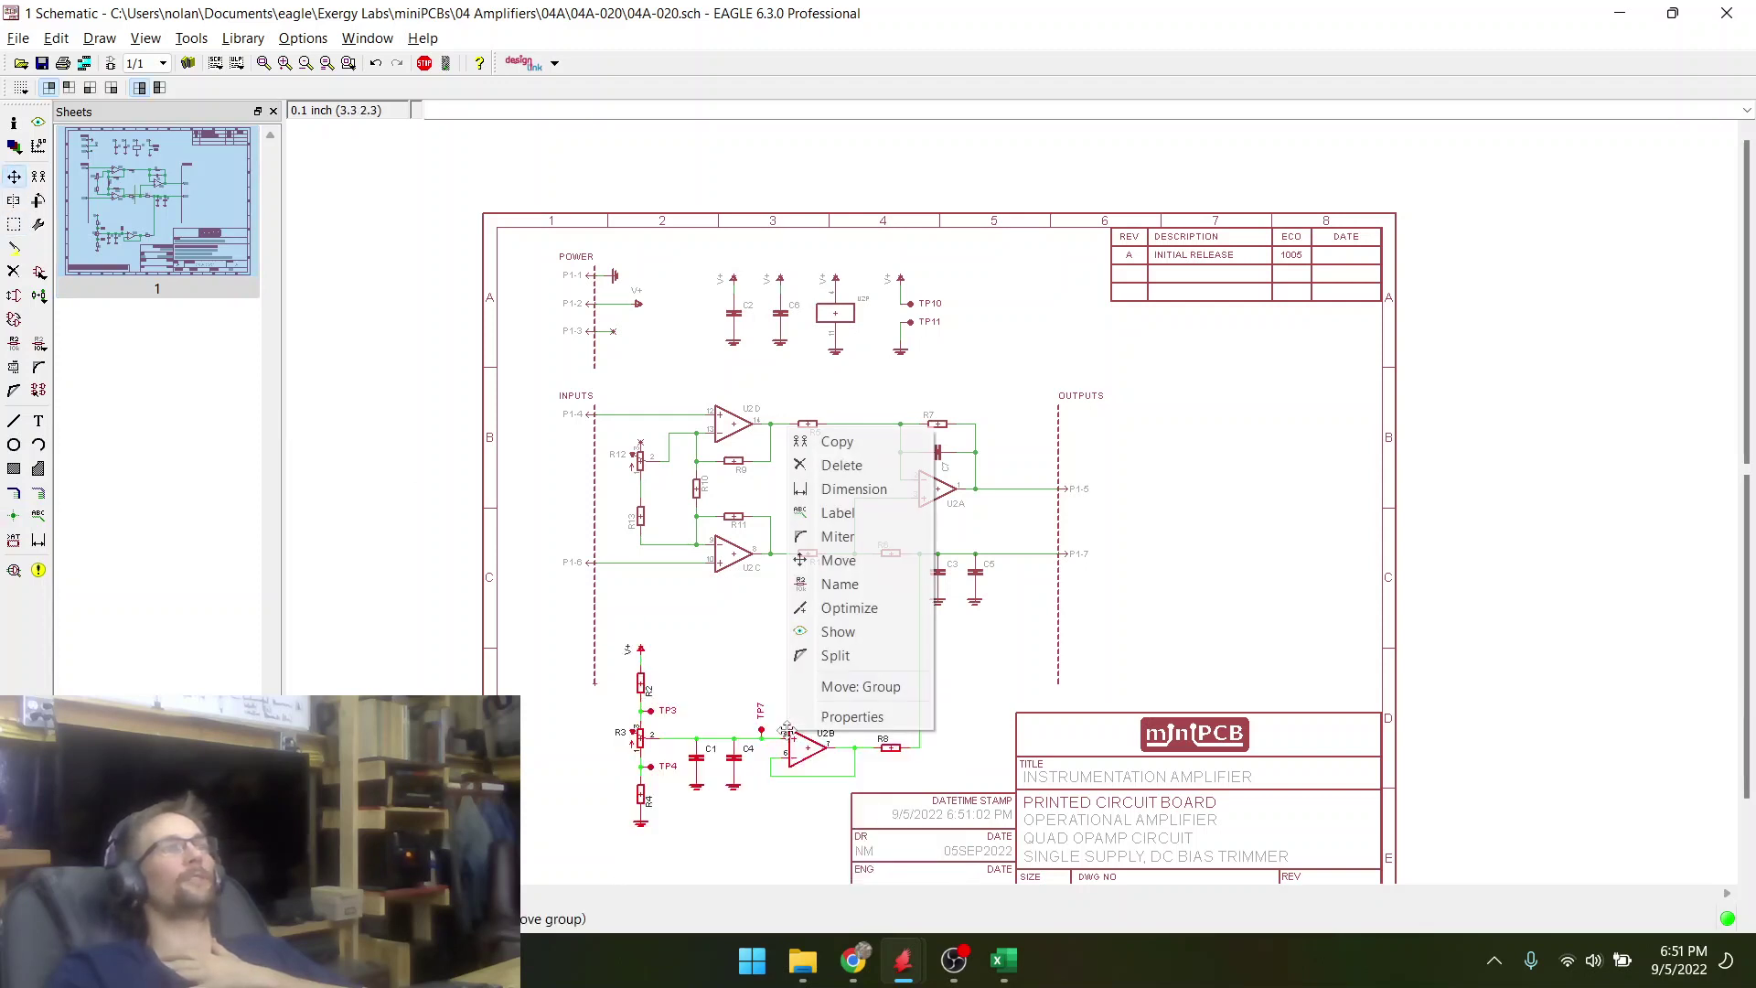
click(861, 686)
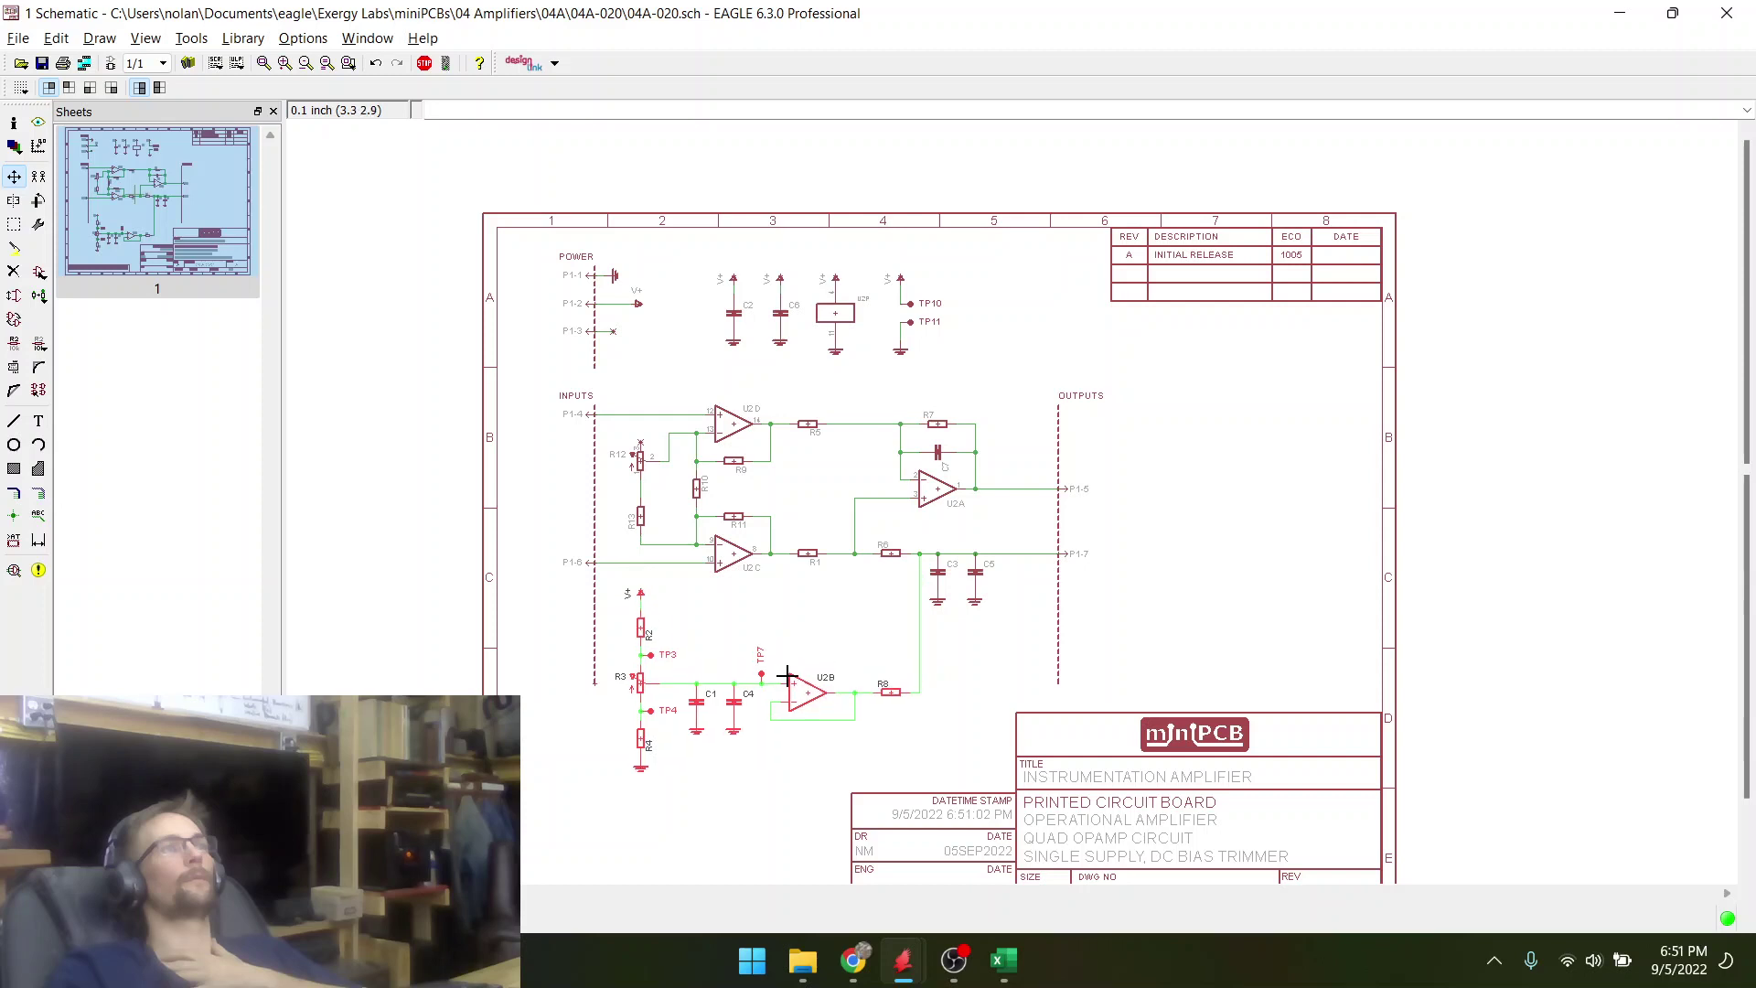
click(860, 715)
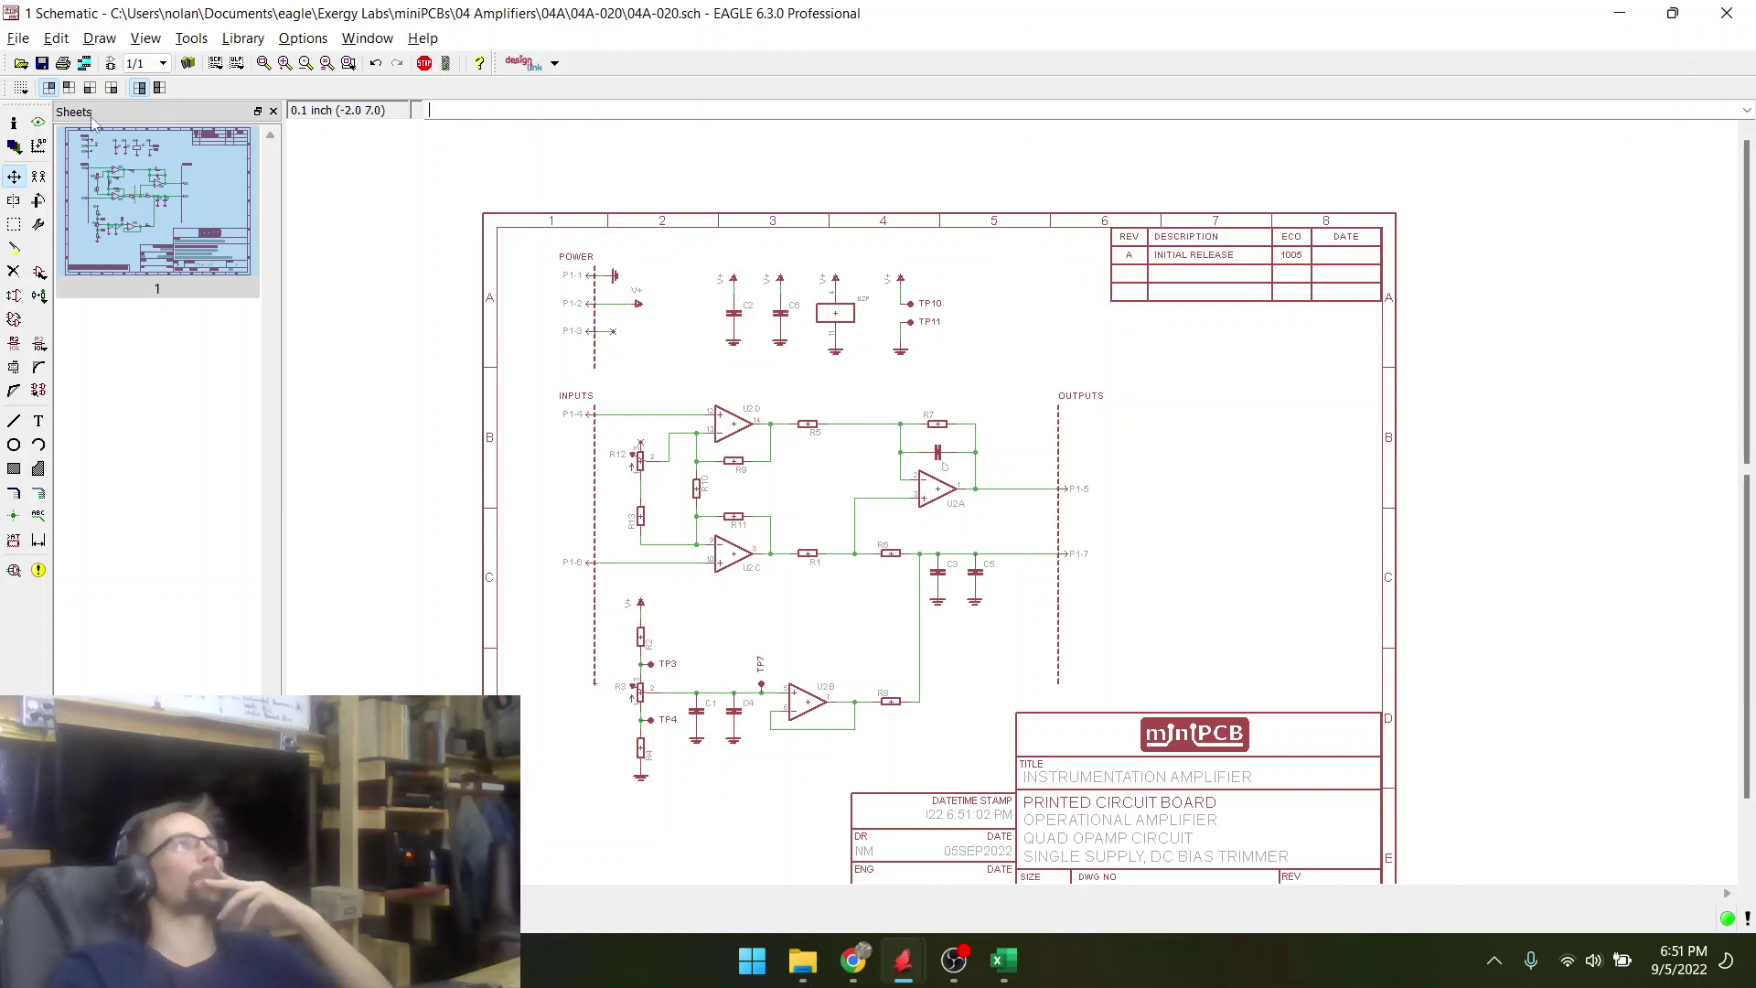
key(ctrl+s)
- Copy an existing test point, orient it vertically and place it on the wire between P1-4 and U2D pin 12
scroll(798, 472, up, 1)
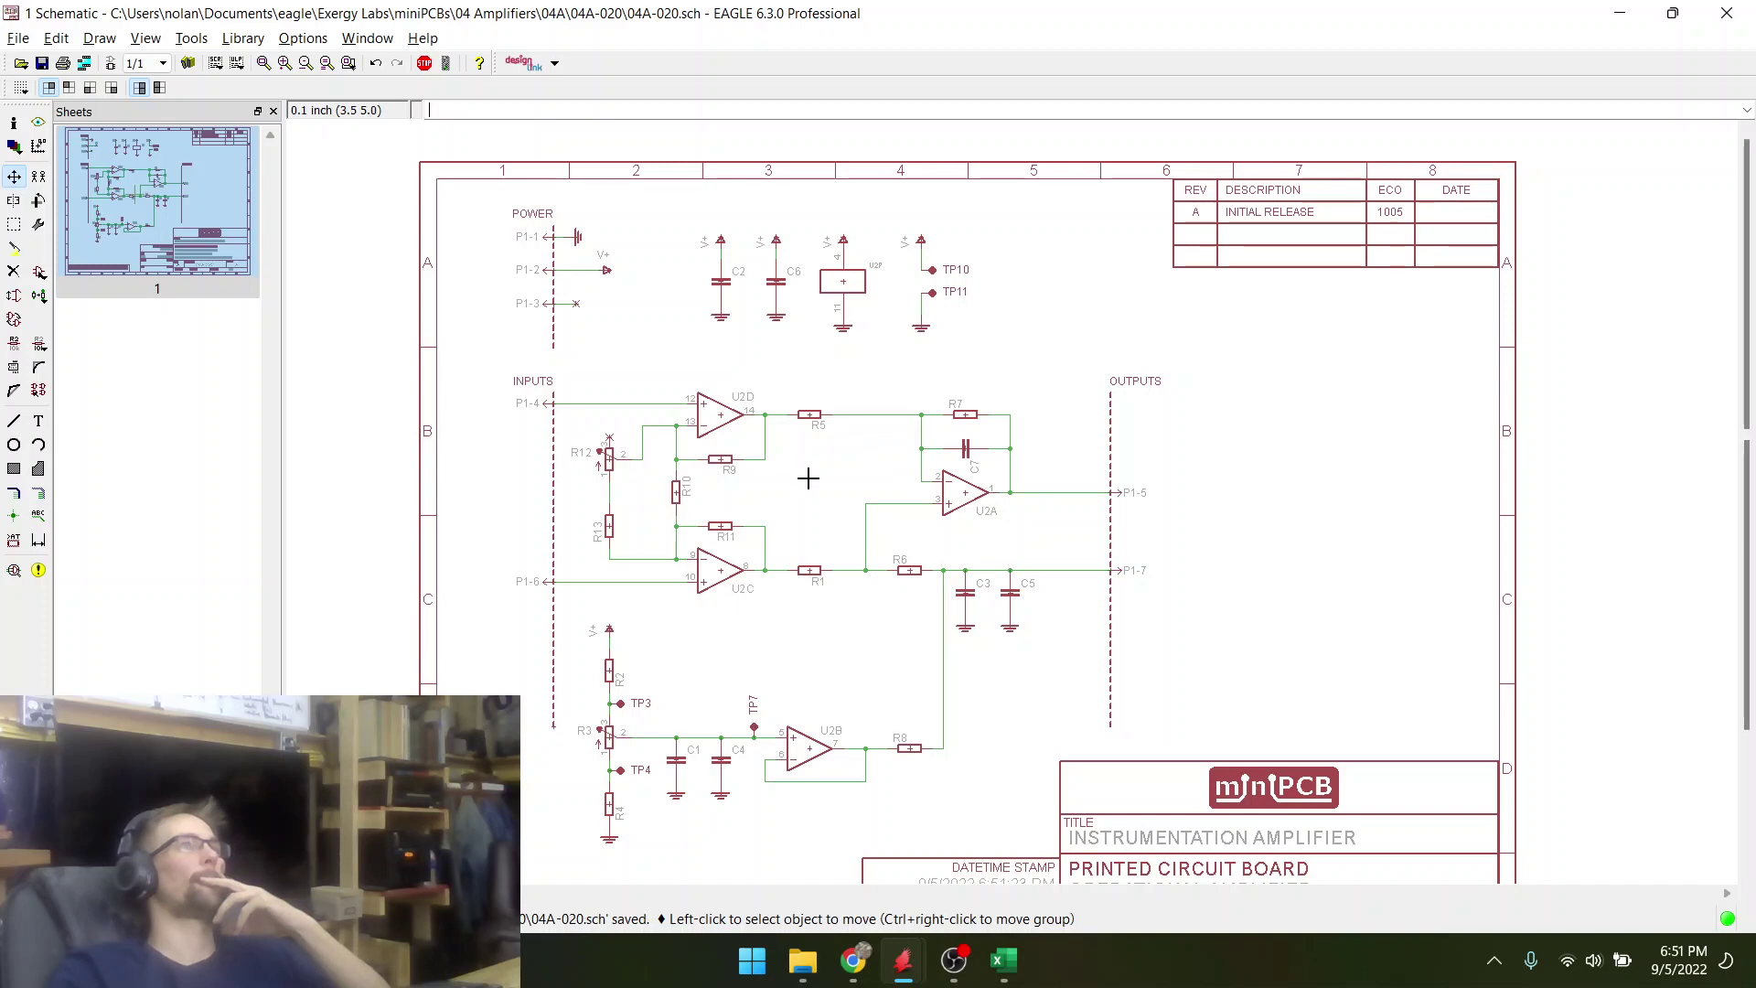
click(39, 177)
scroll(940, 291, up, 4)
click(884, 284)
scroll(915, 301, down, 3)
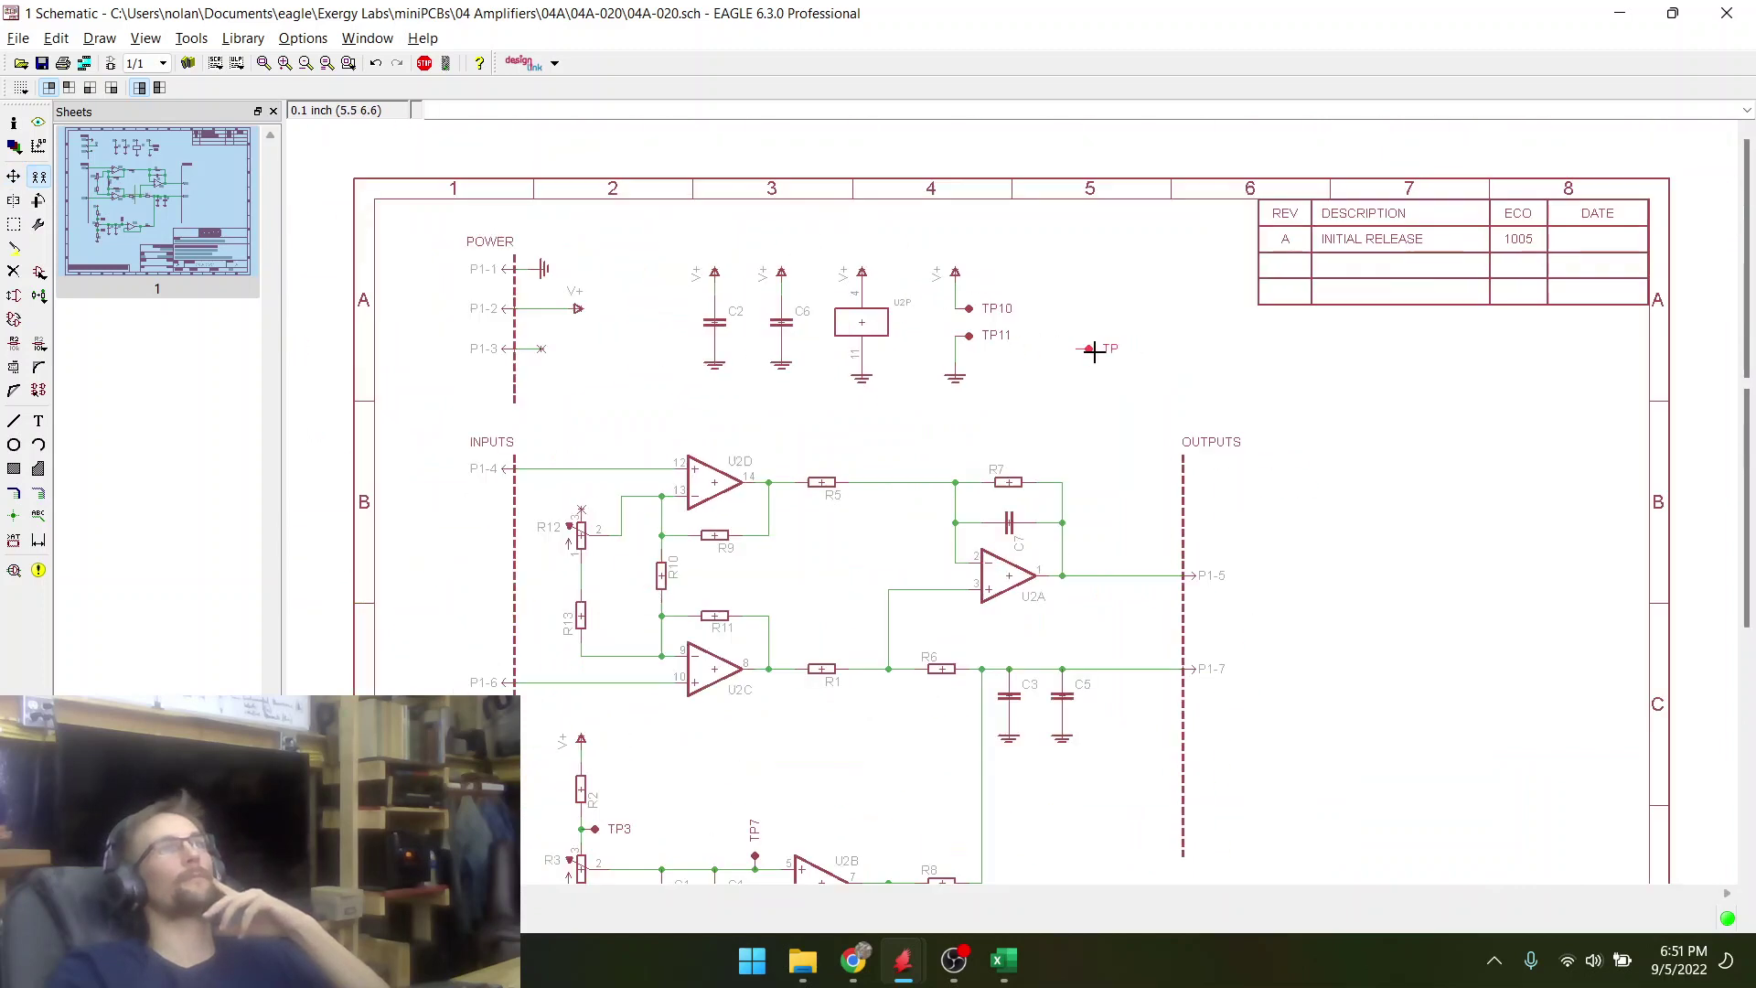
scroll(738, 418, up, 3)
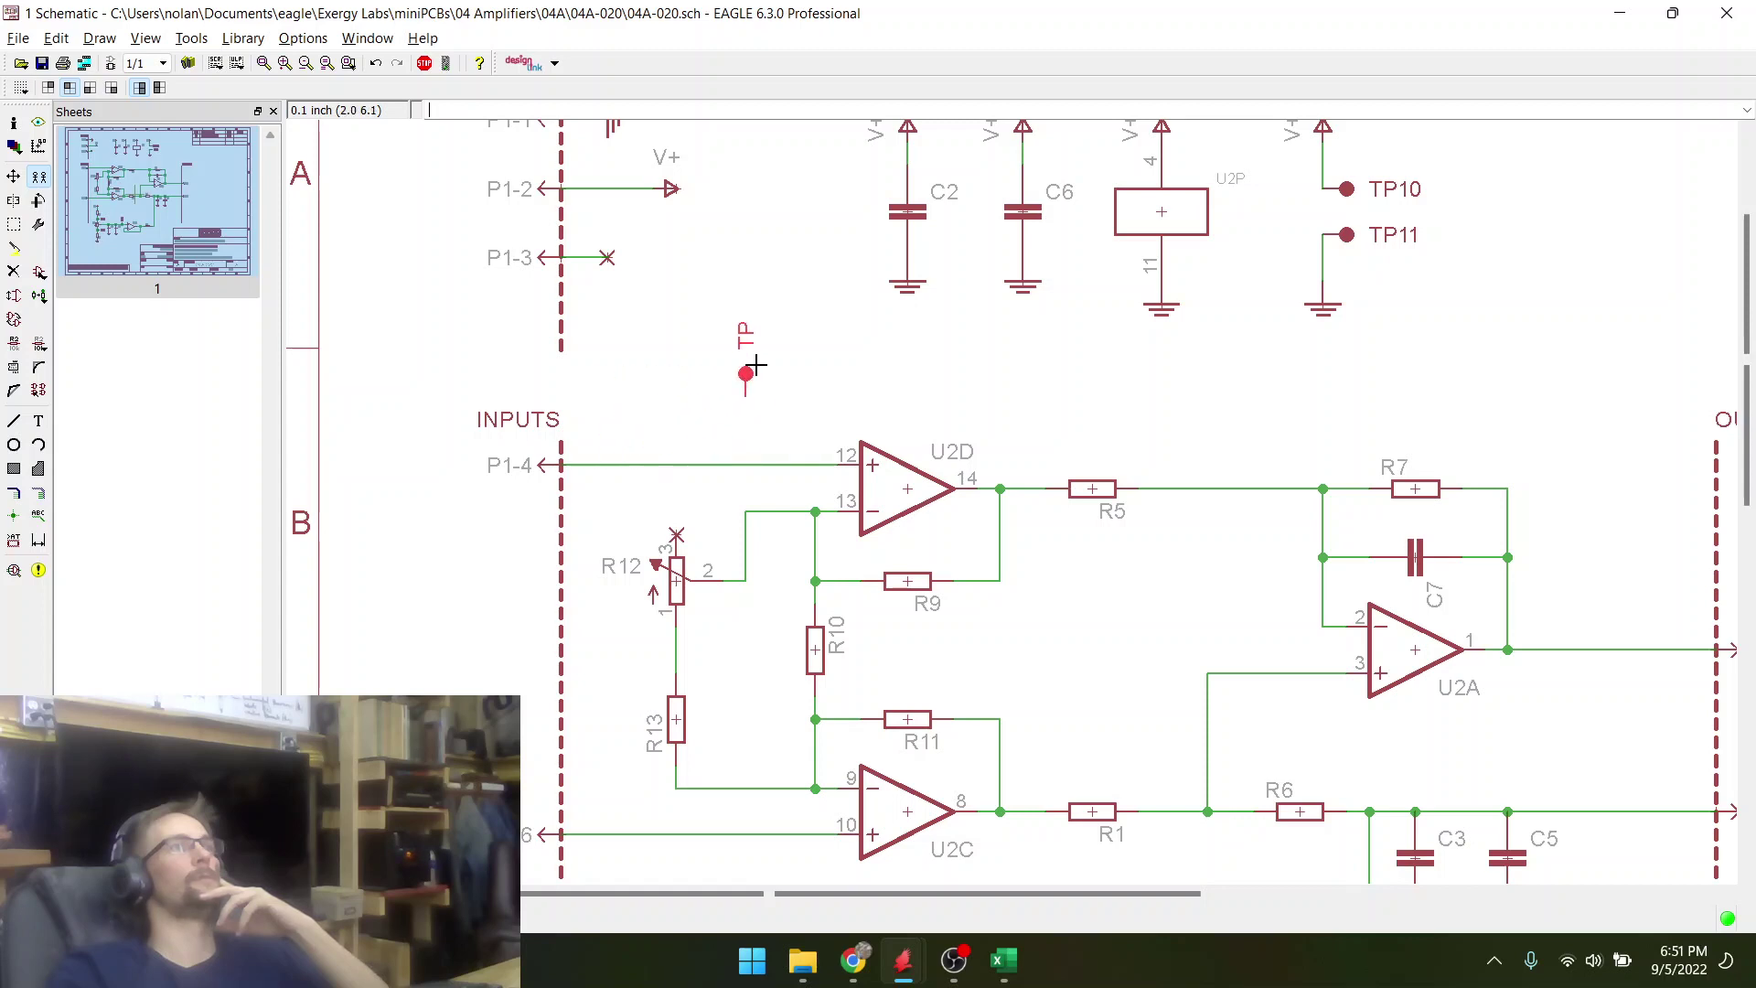
scroll(745, 375, down, 2)
scroll(824, 380, up, 3)
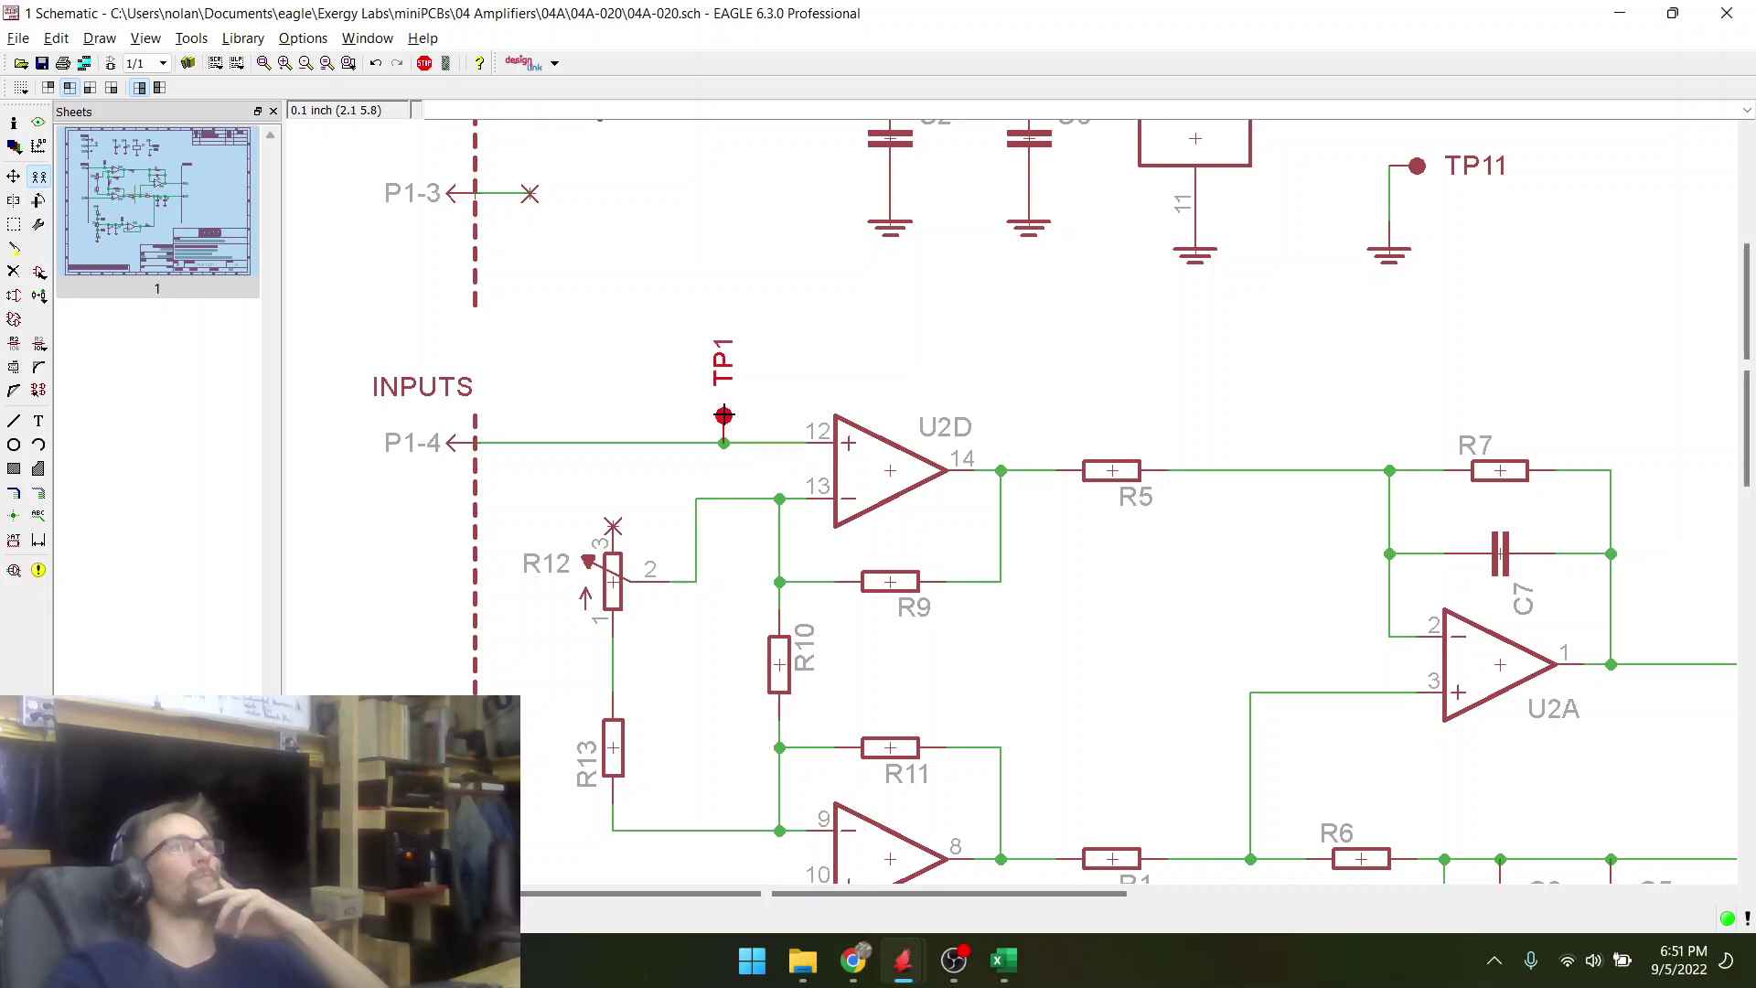
click(724, 415)
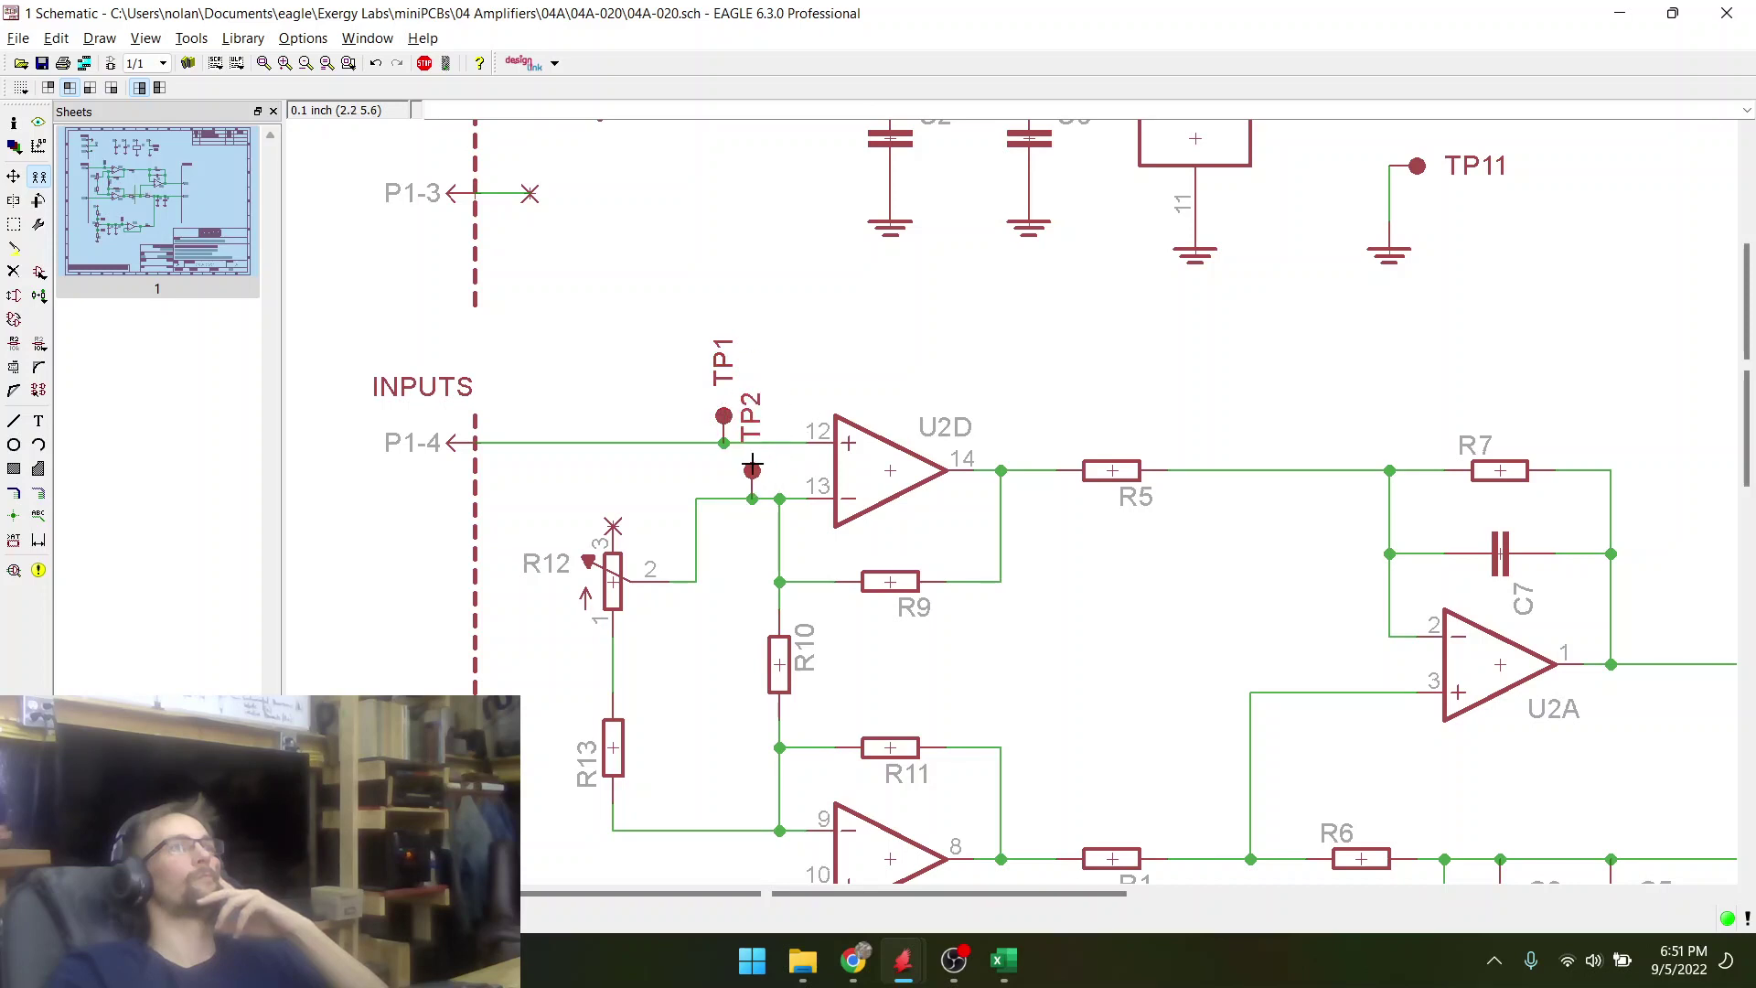
- Place test point copies on the gain network wires leading to U2D pin 13 and U2C pin 9
click(752, 469)
scroll(622, 275, down, 3)
scroll(709, 572, up, 2)
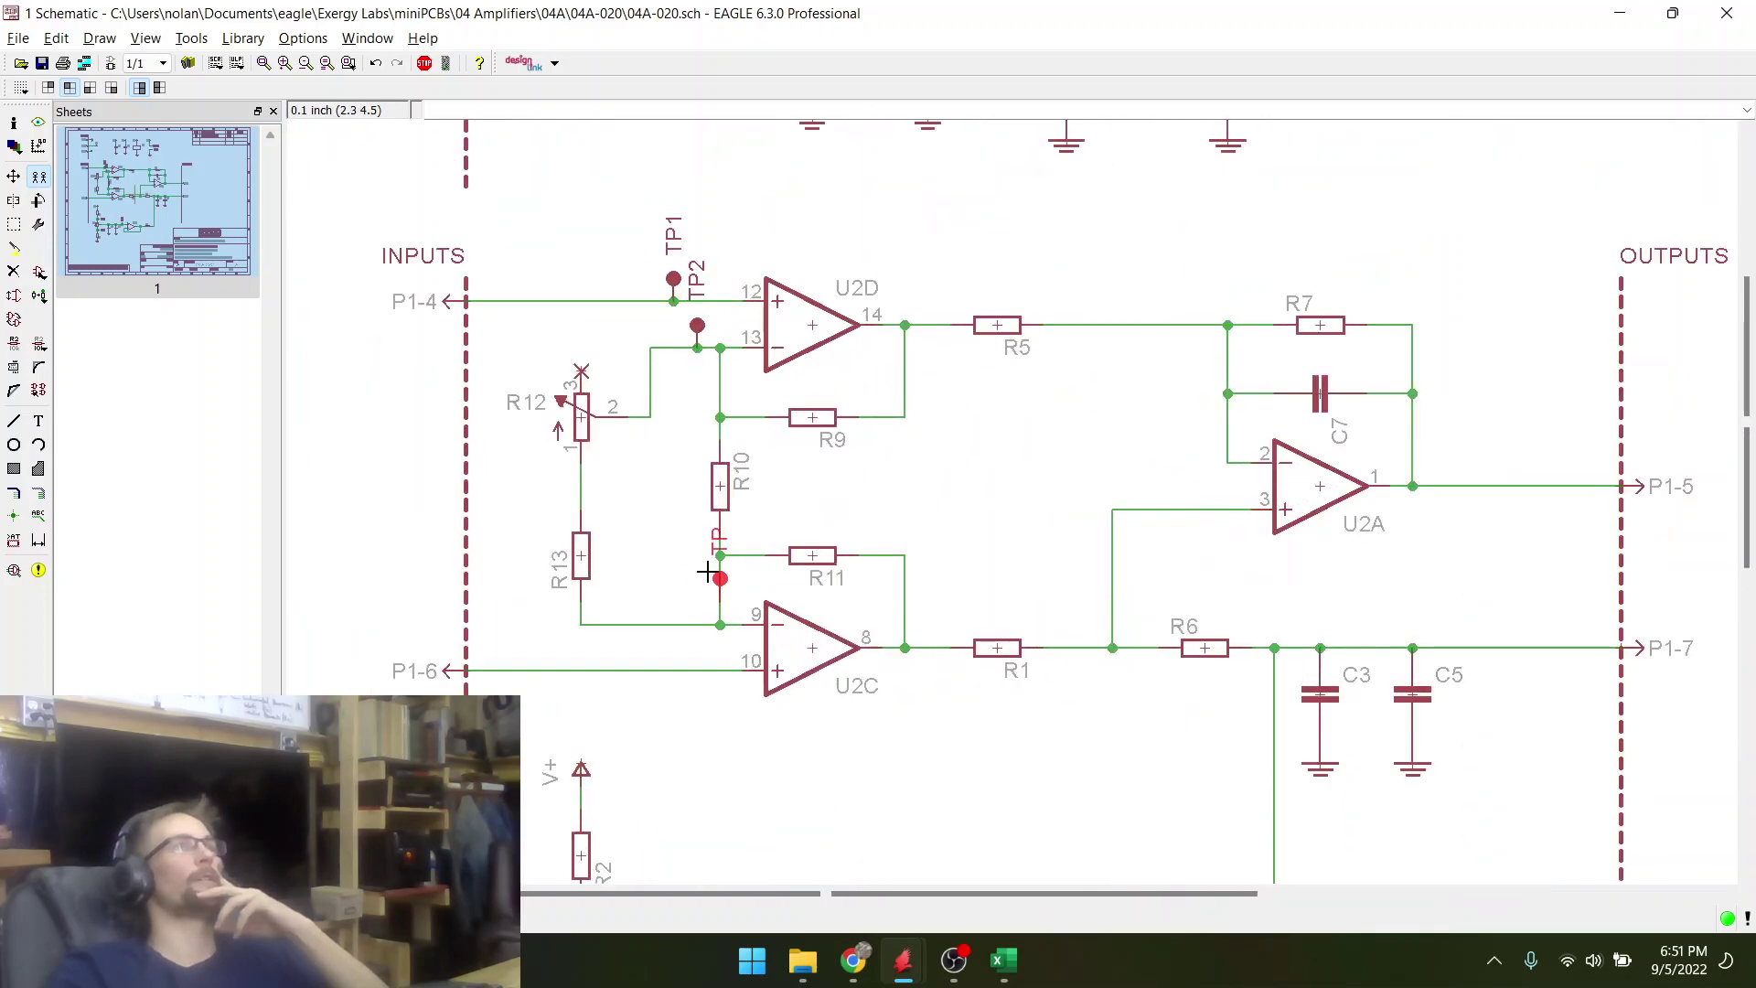
scroll(666, 428, down, 2)
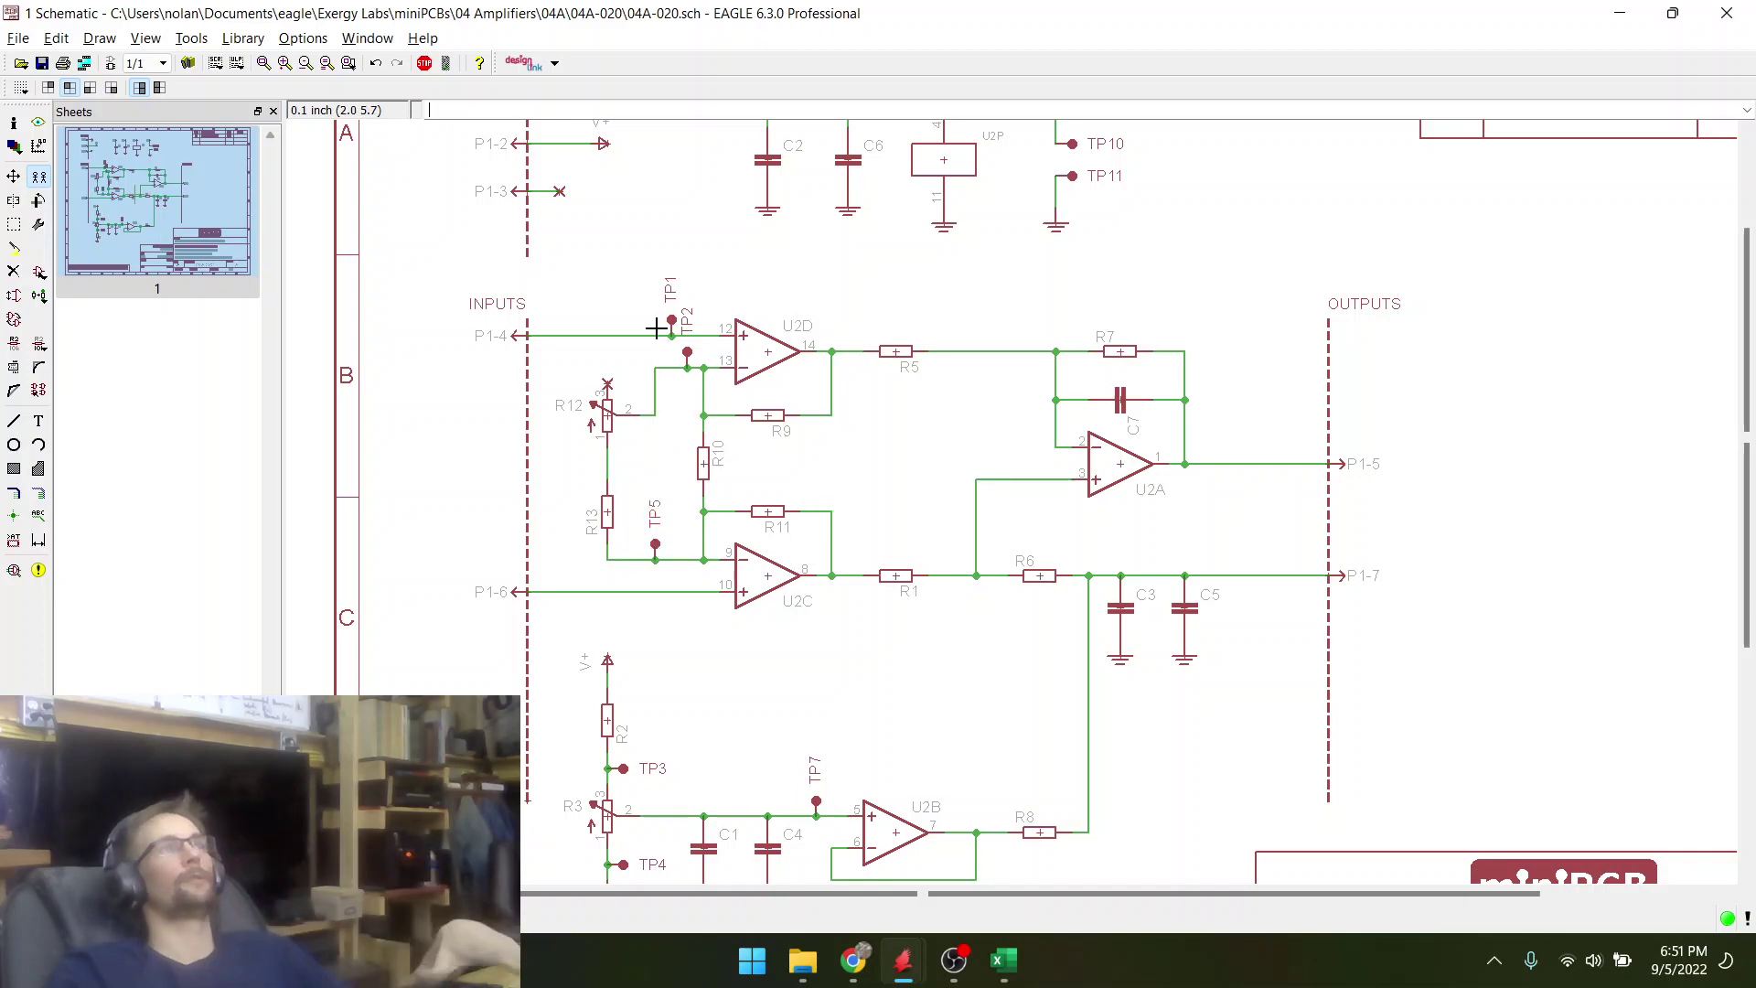
- Copy TP2, rotate it horizontal and place it at the corner where the R12 wiper wire turns toward U2D pin 13
scroll(659, 346, up, 3)
click(723, 375)
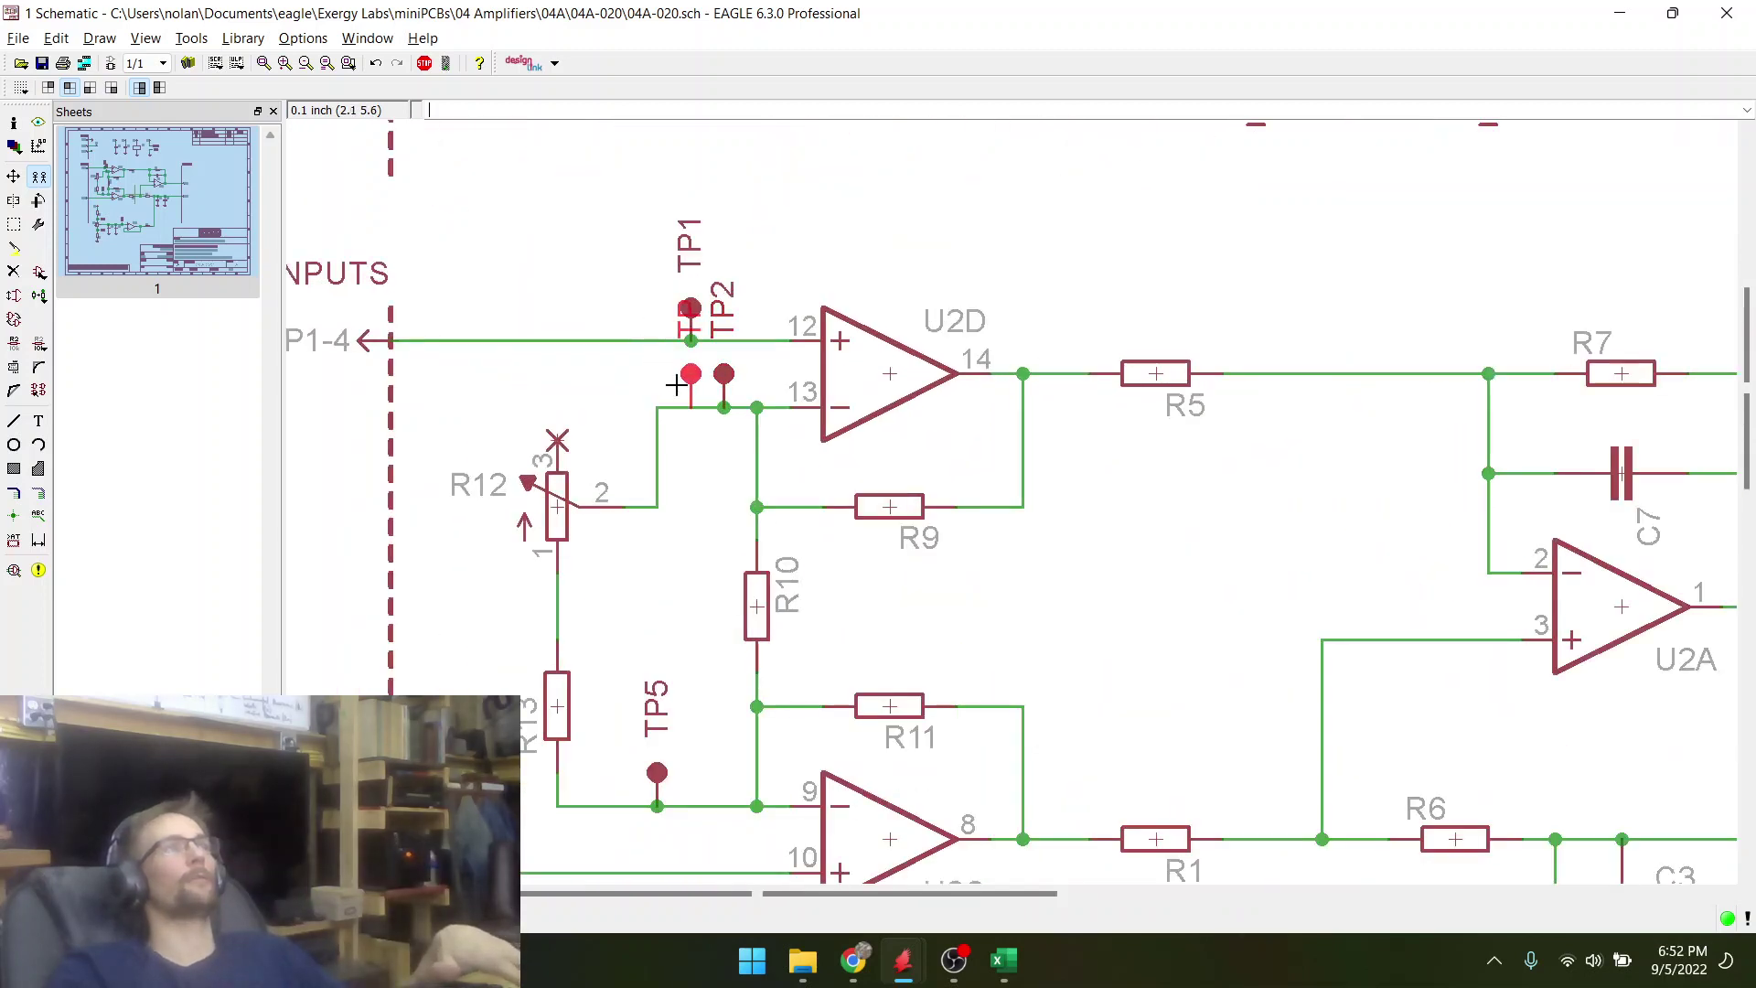
click(38, 177)
click(723, 375)
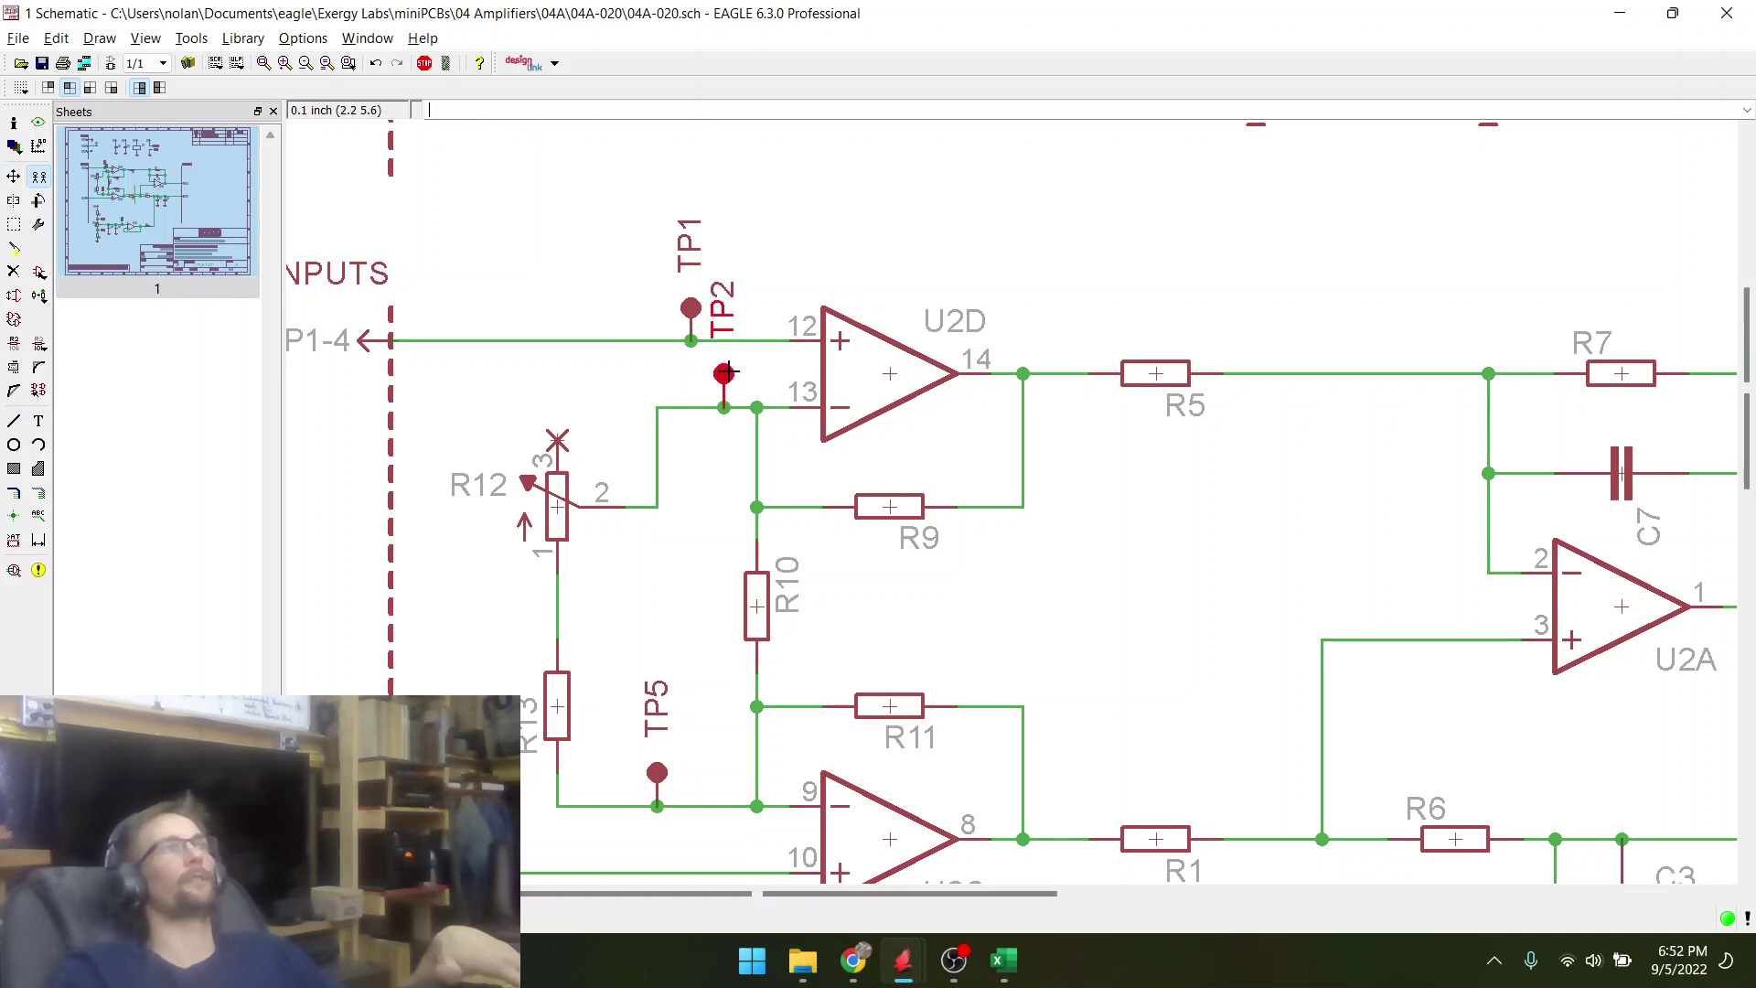
right_click(626, 440)
right_click(631, 439)
right_click(636, 400)
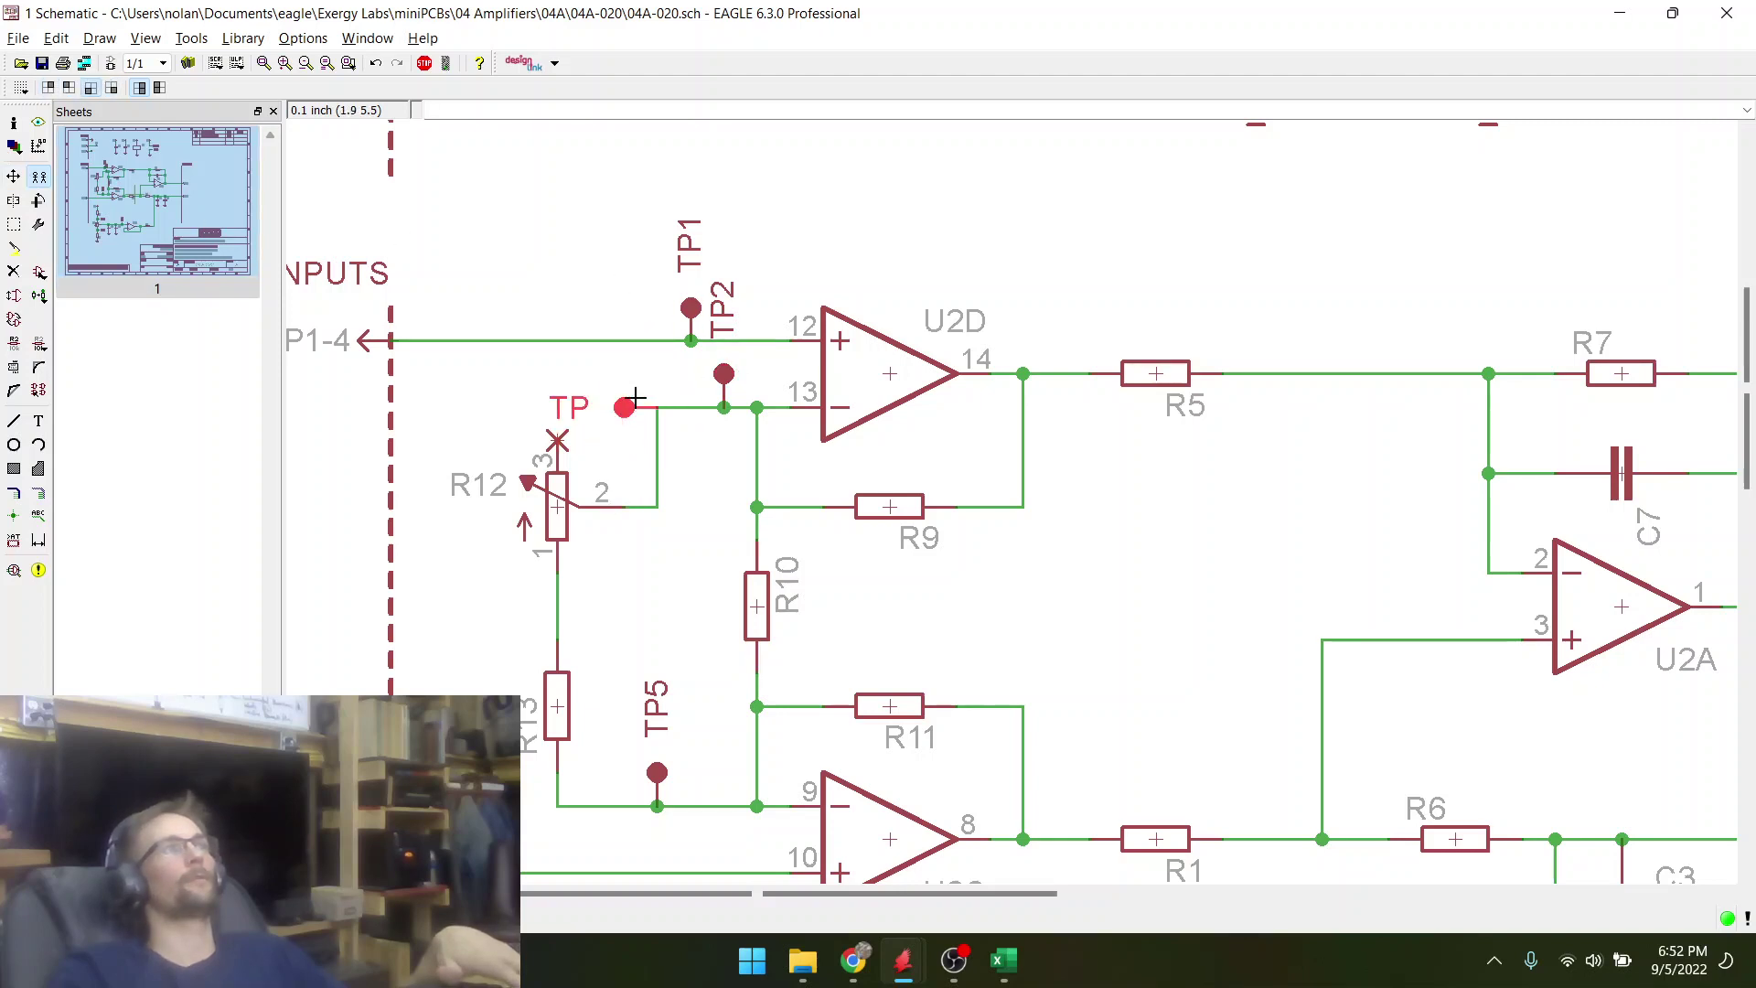
click(636, 400)
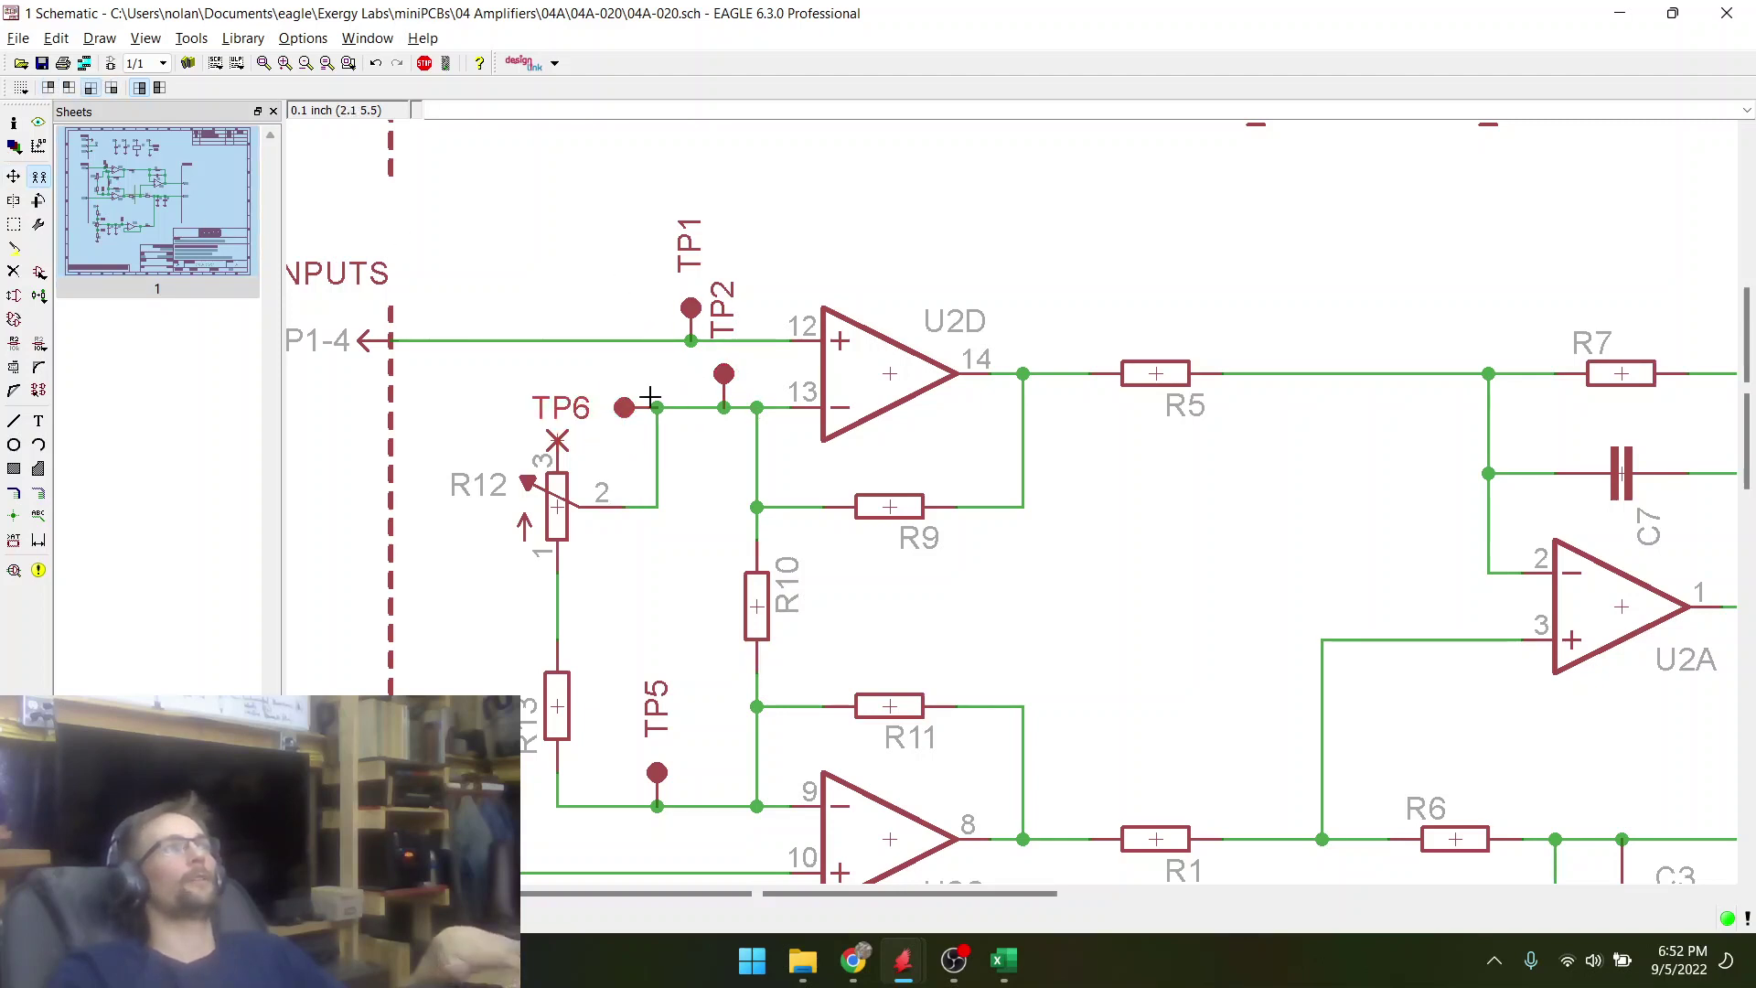
- Move trimmer R12 down 0.1 inch, away from the TP6 label
click(14, 224)
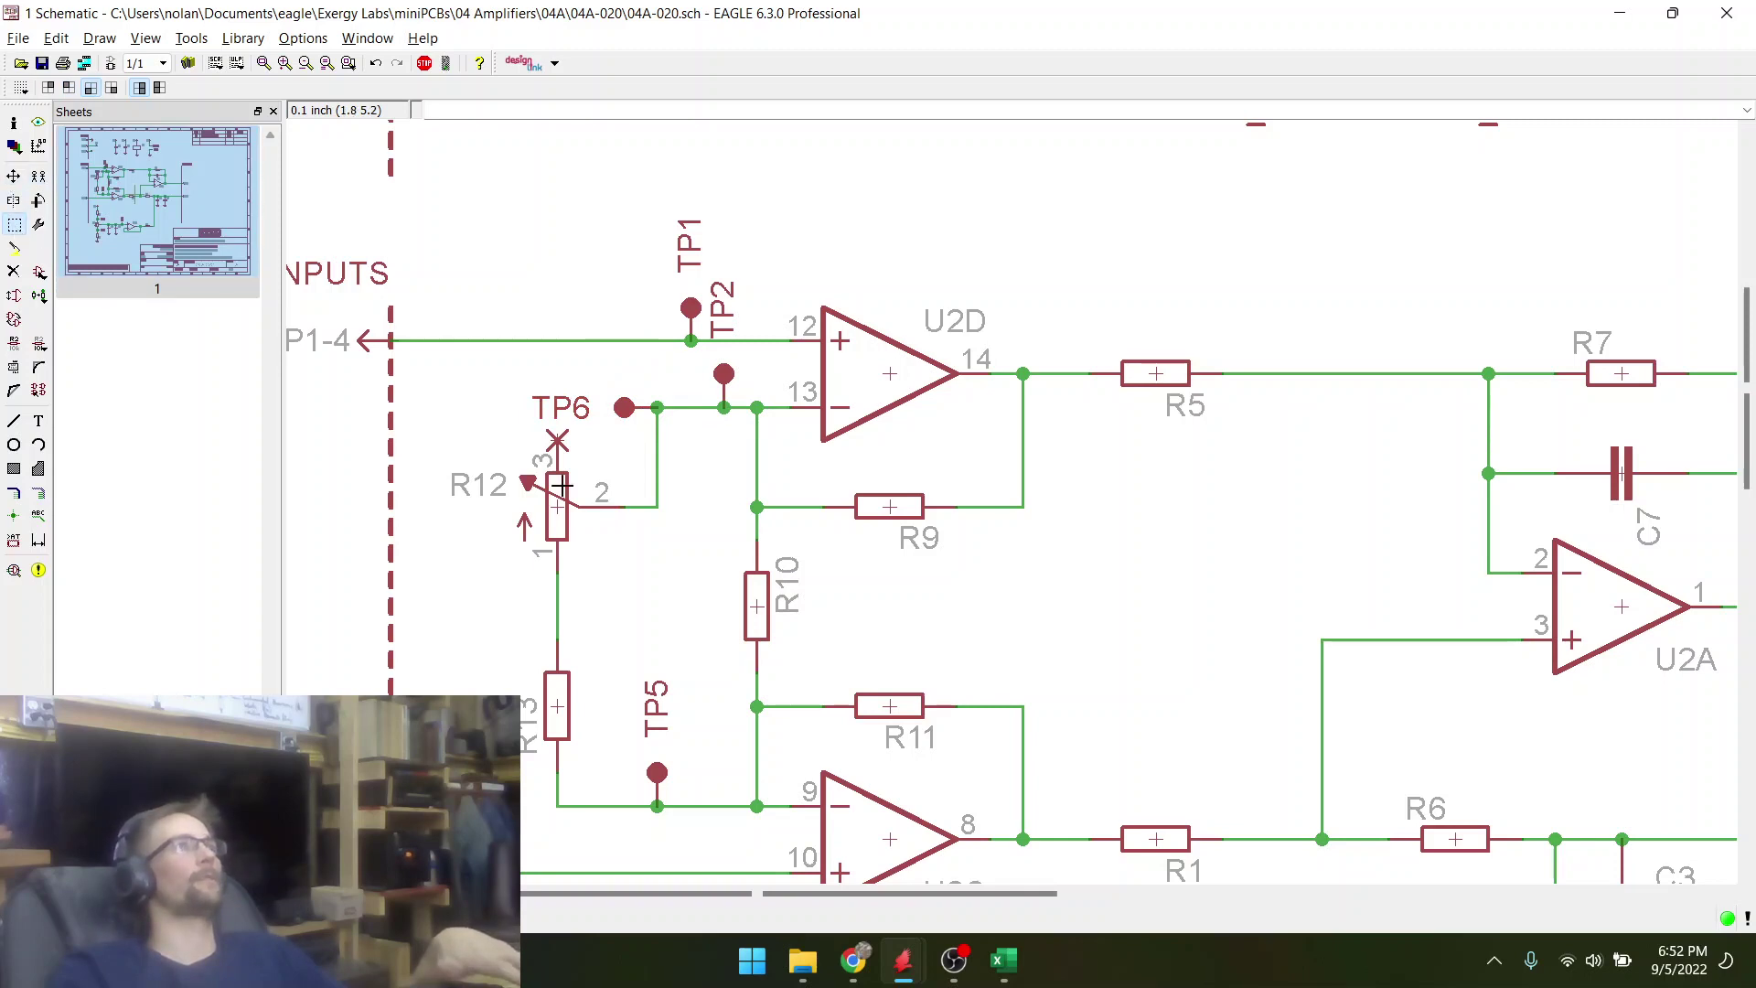
drag(475, 429, 601, 567)
right_click(585, 562)
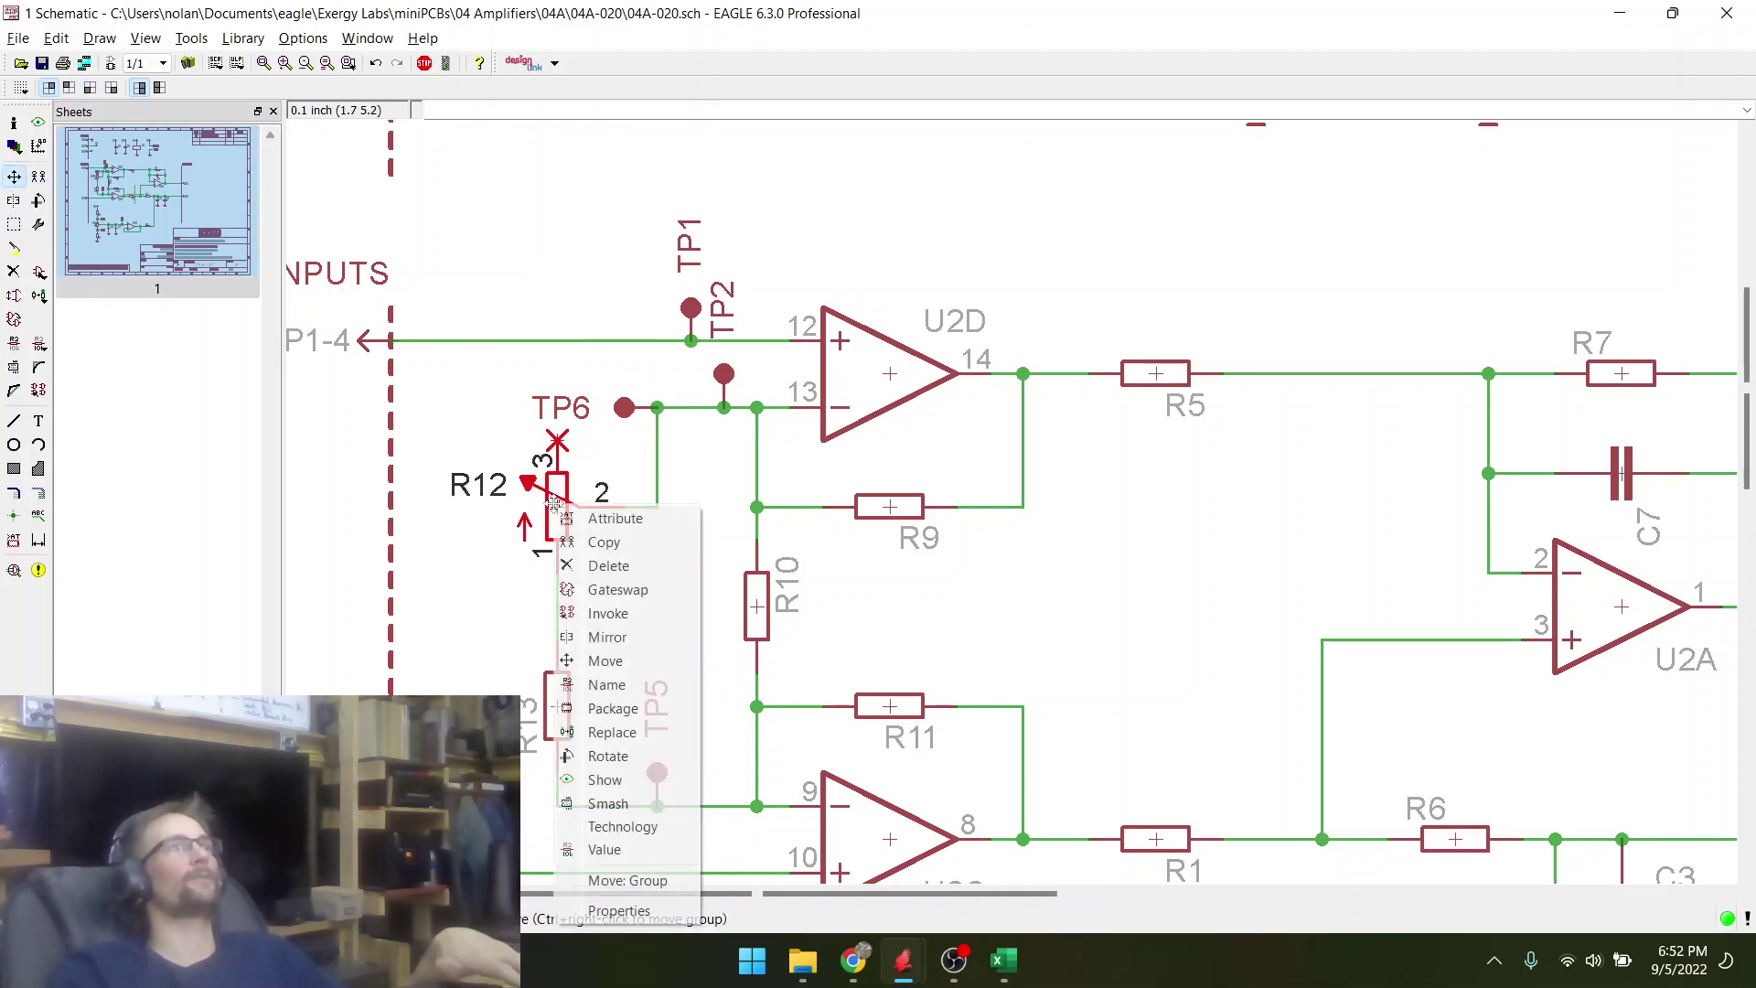
click(625, 878)
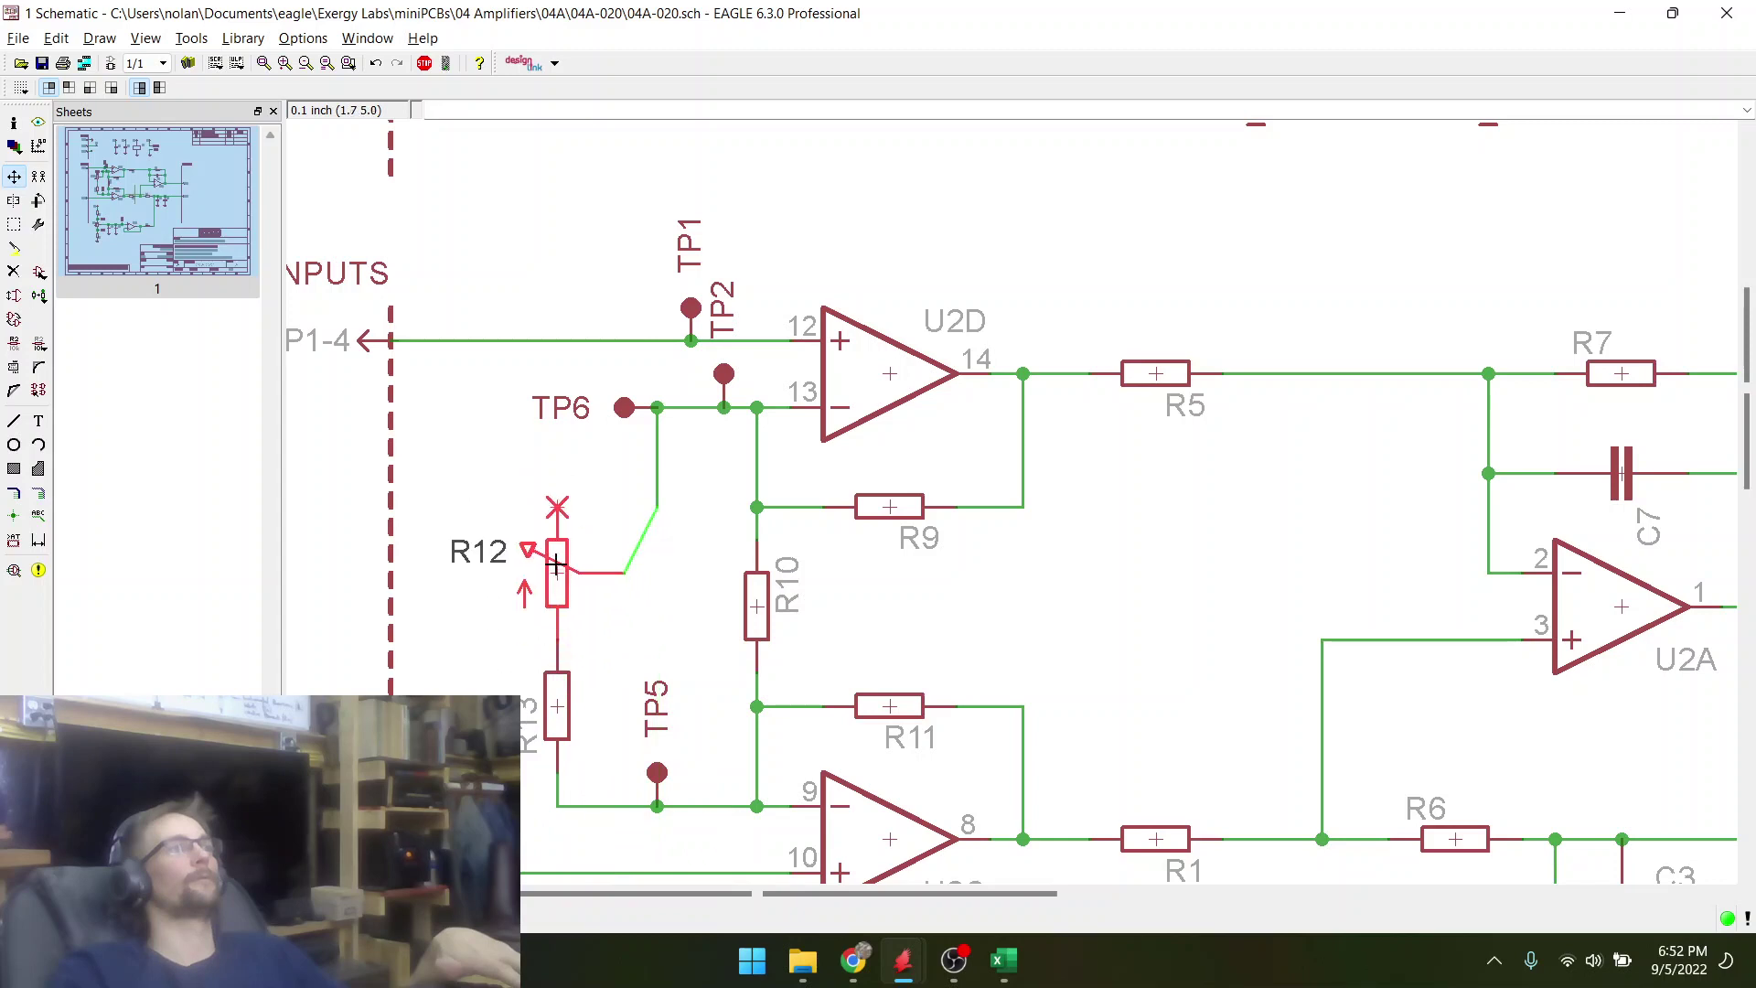
click(556, 546)
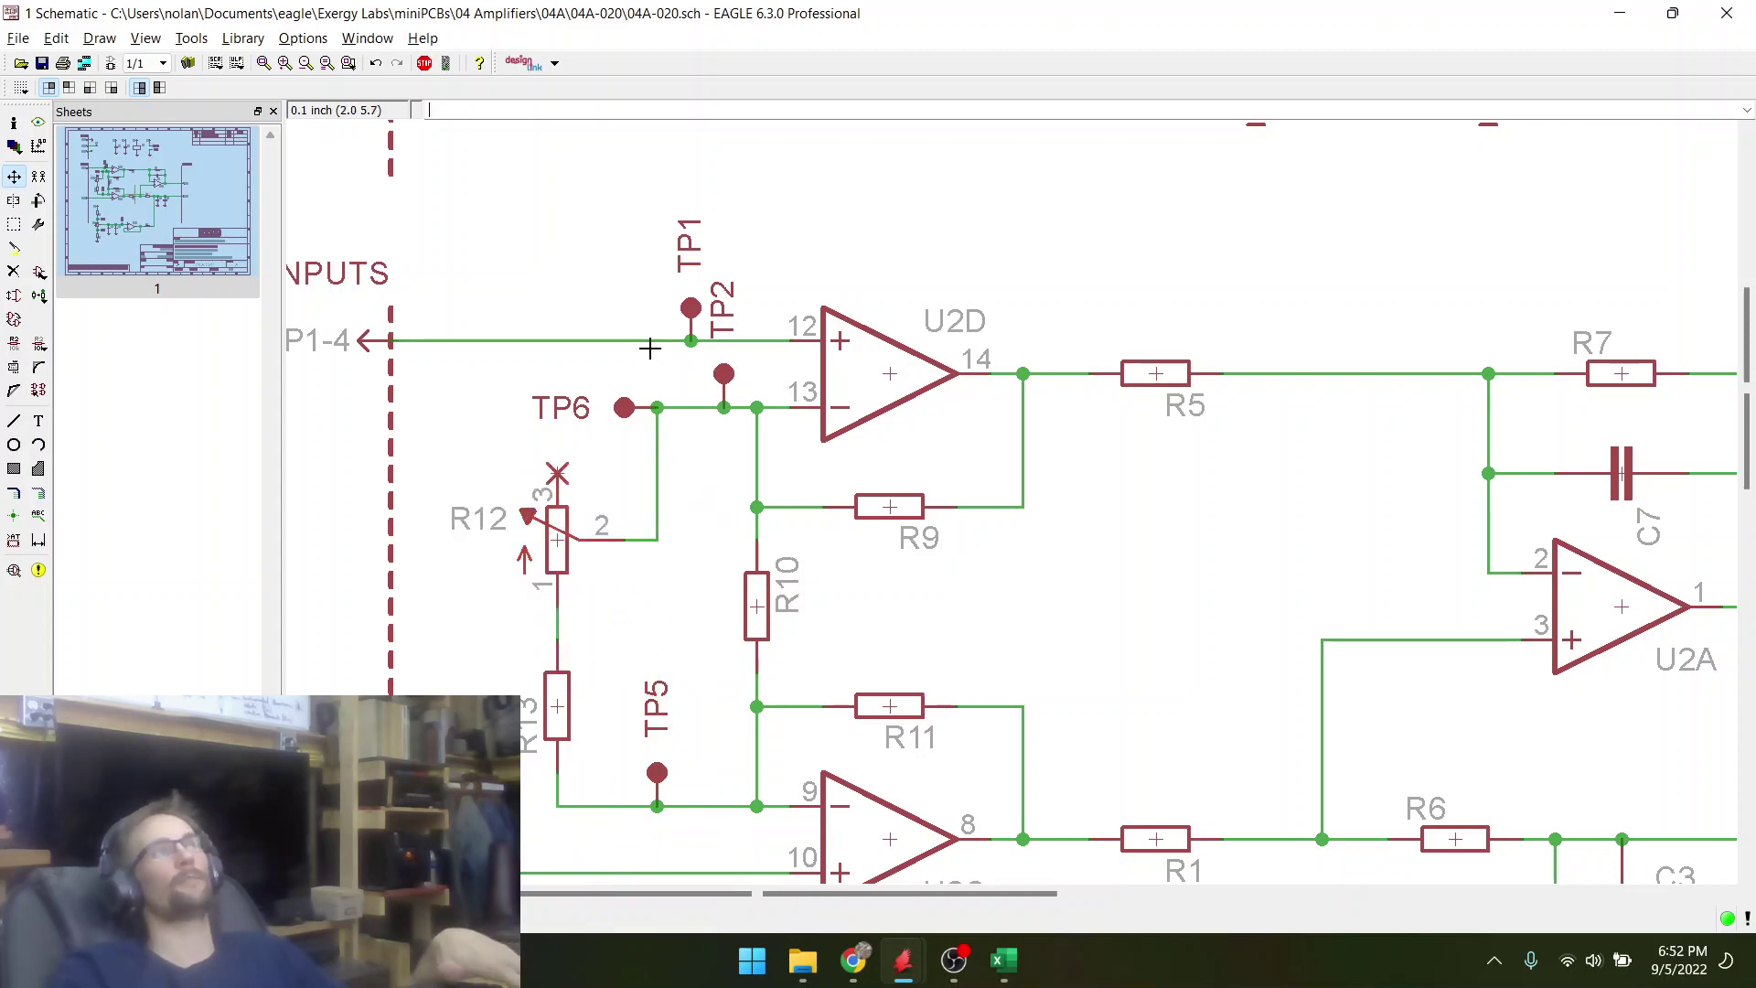
- Move TP1 along its wire closer to P1-4 and delete TP2 from the U2D pin 13 wire
click(682, 301)
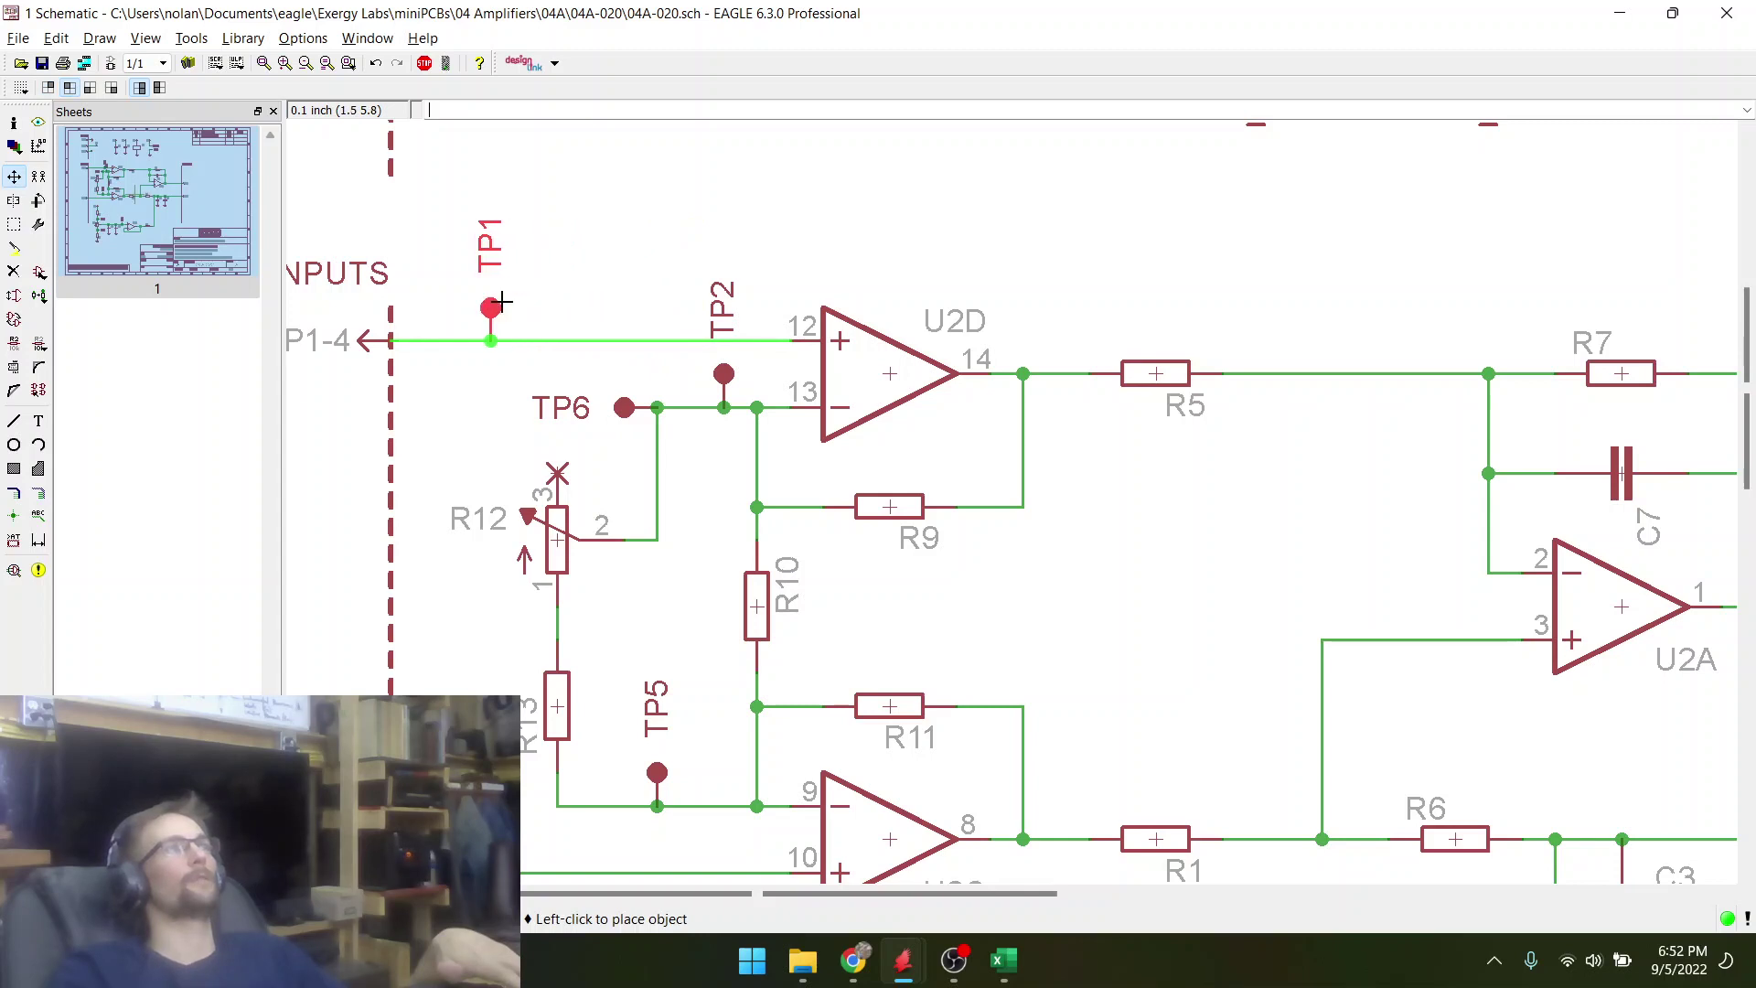
click(475, 301)
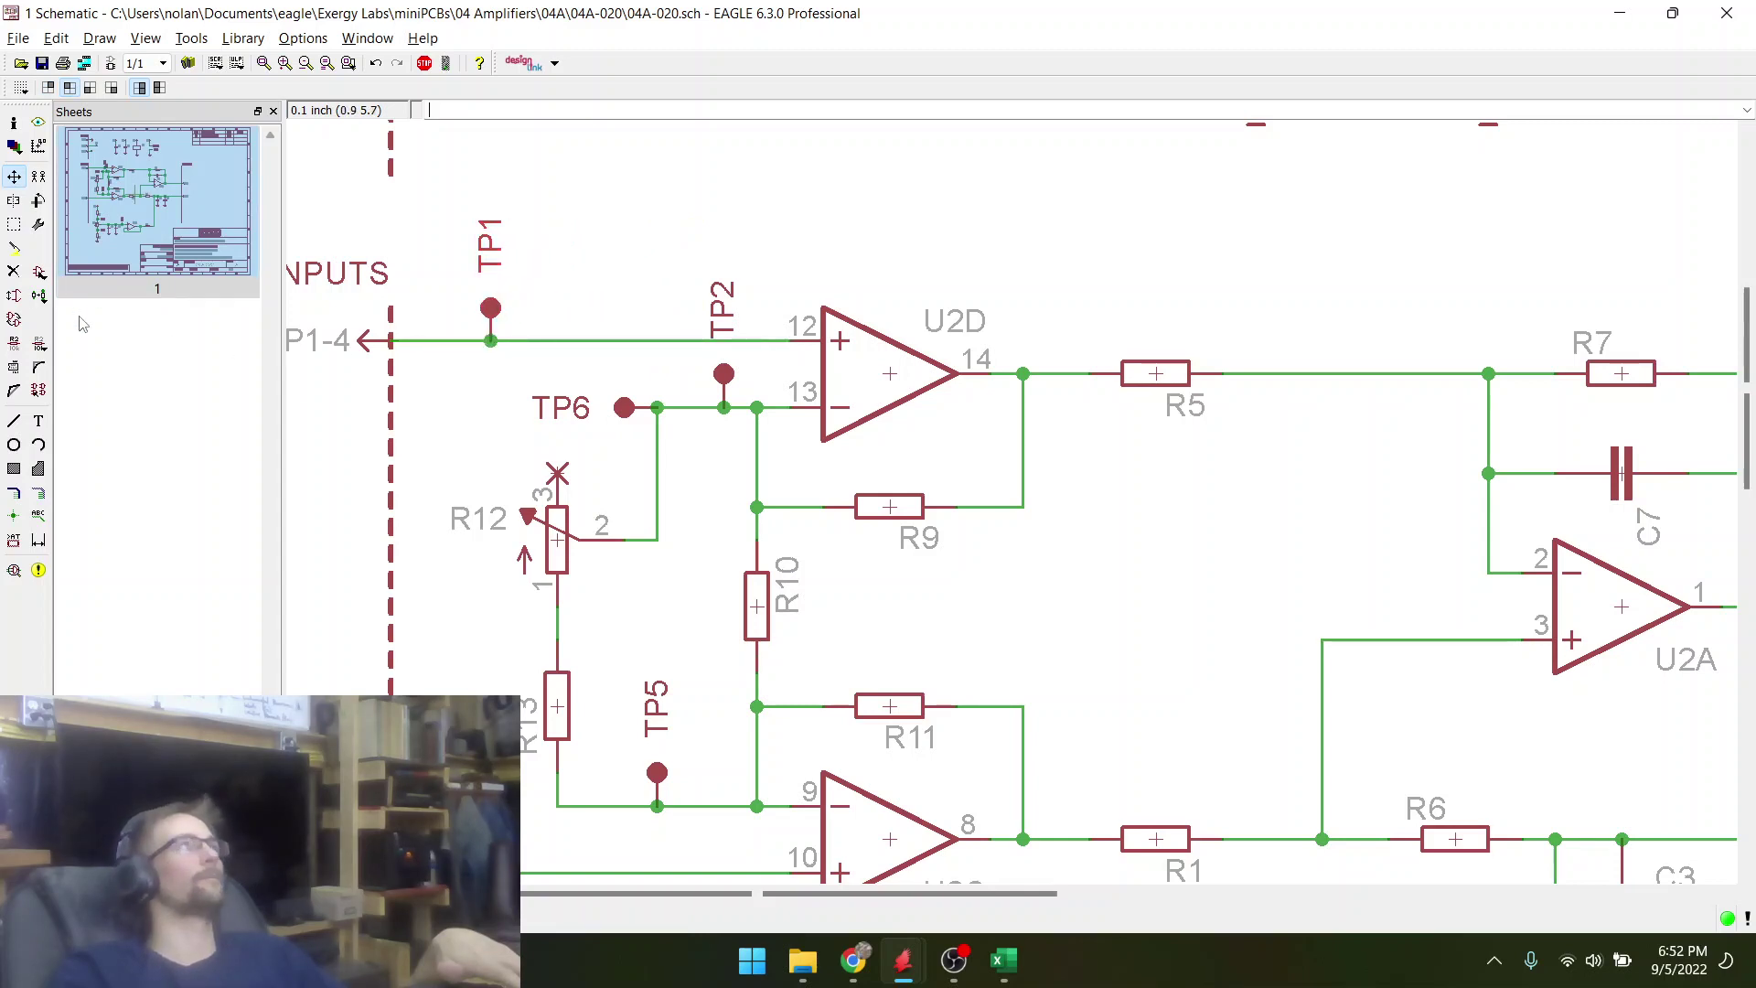
click(14, 272)
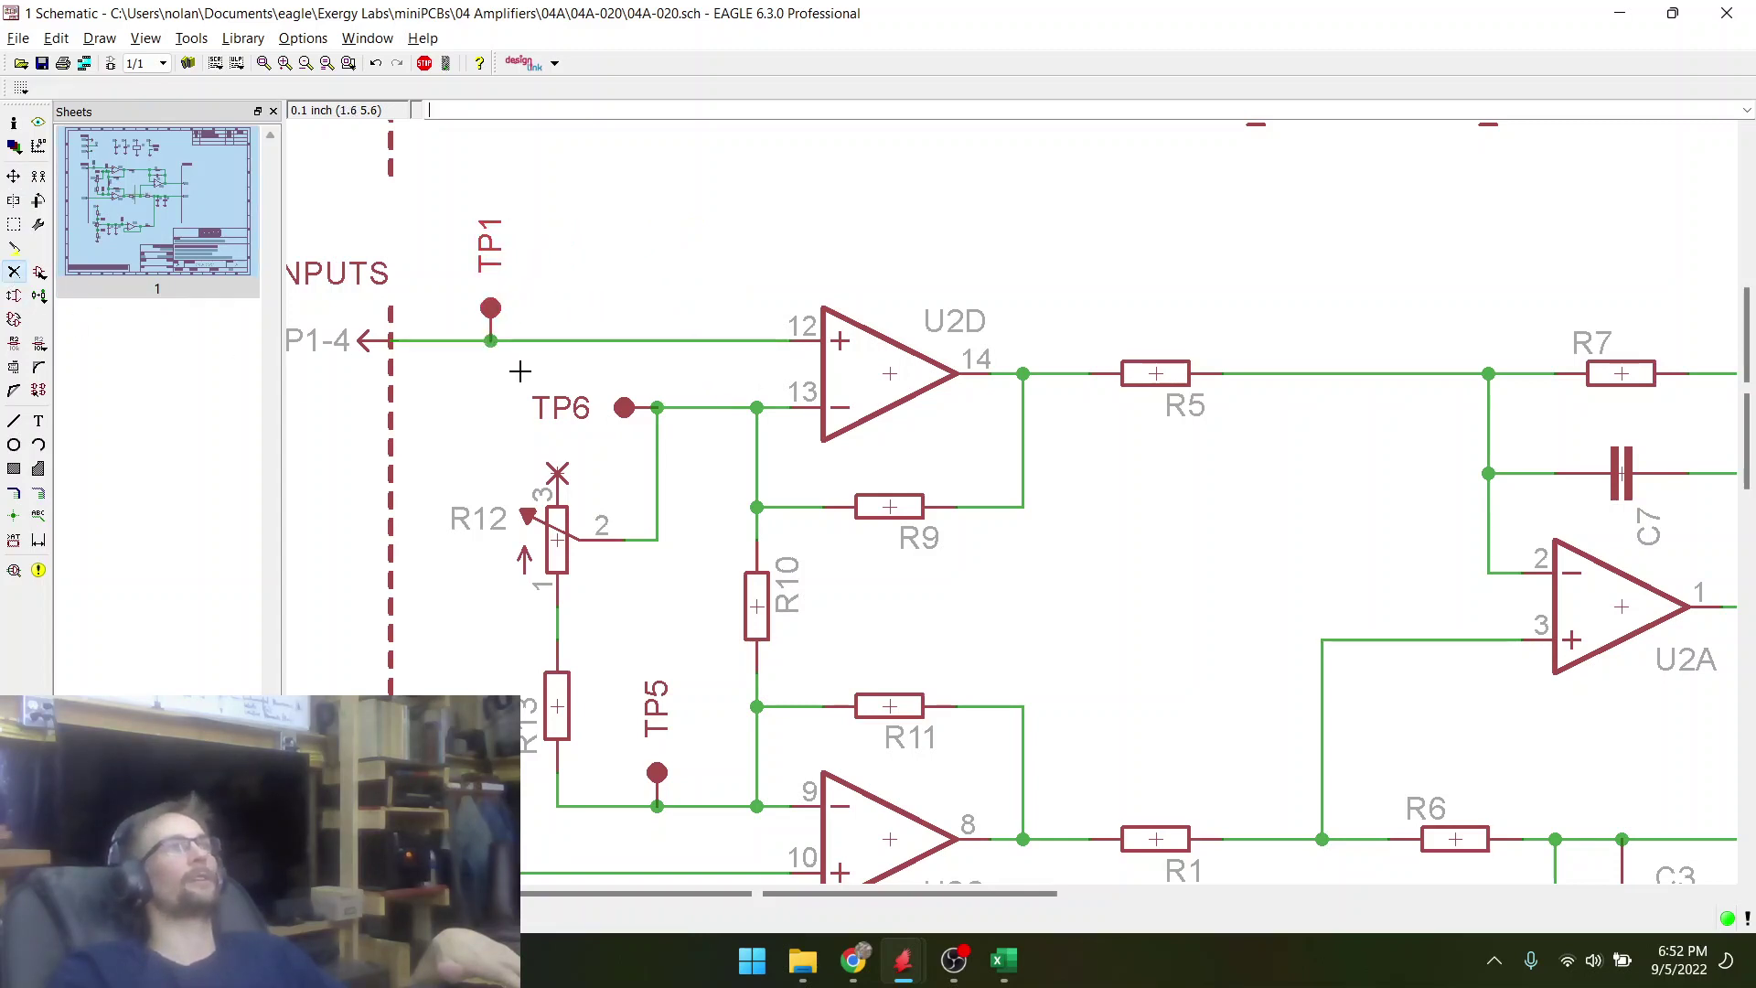
- Copy TP5, rotate it horizontal and place copies at the output-side corners of feedback resistors R11 and R9
scroll(498, 388, down, 2)
click(39, 177)
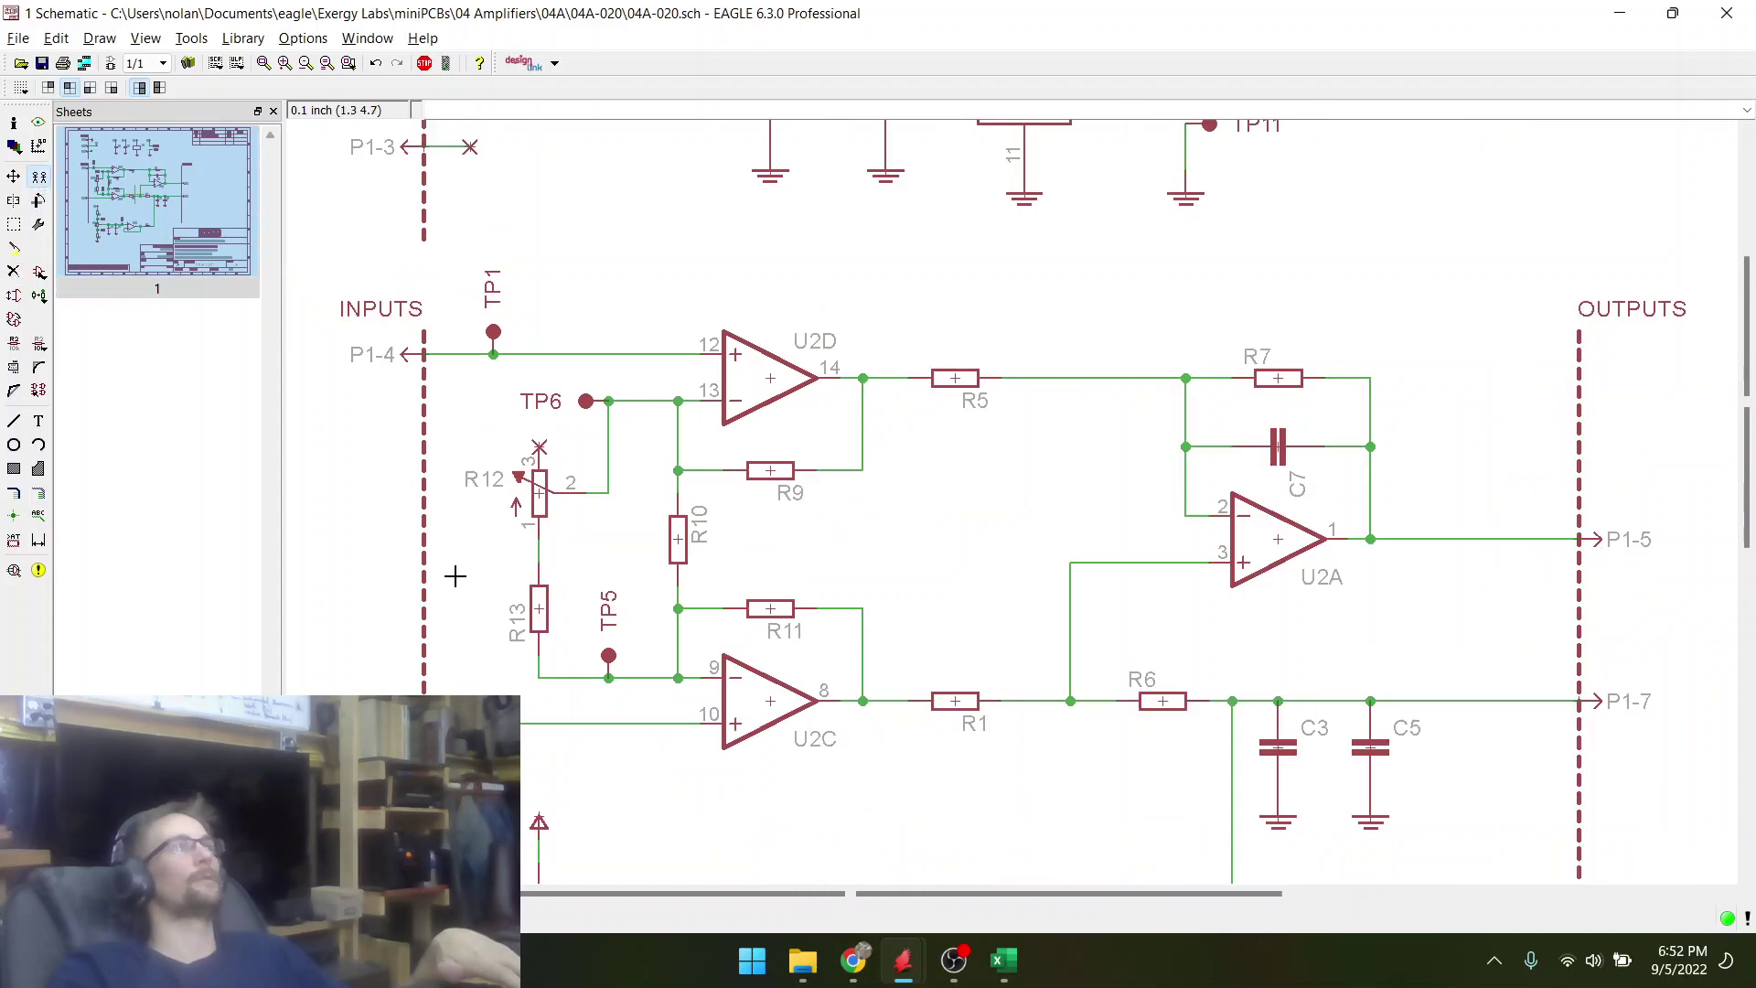
click(601, 671)
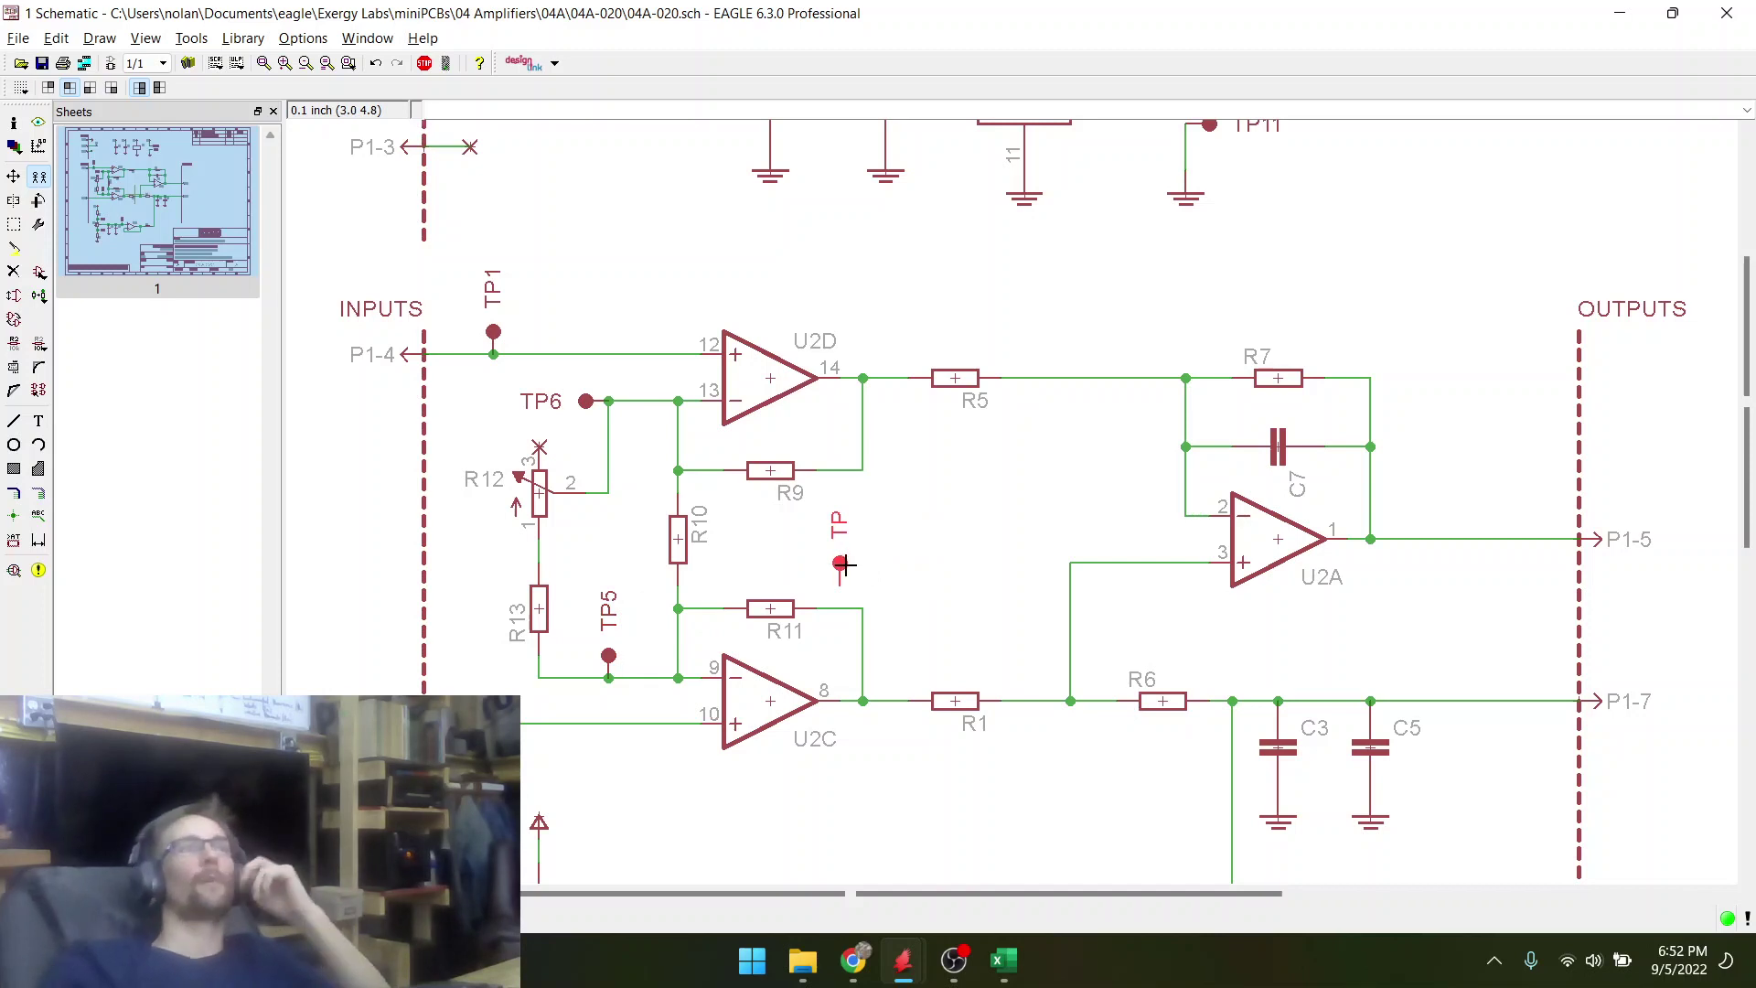
right_click(867, 588)
right_click(867, 588)
right_click(867, 588)
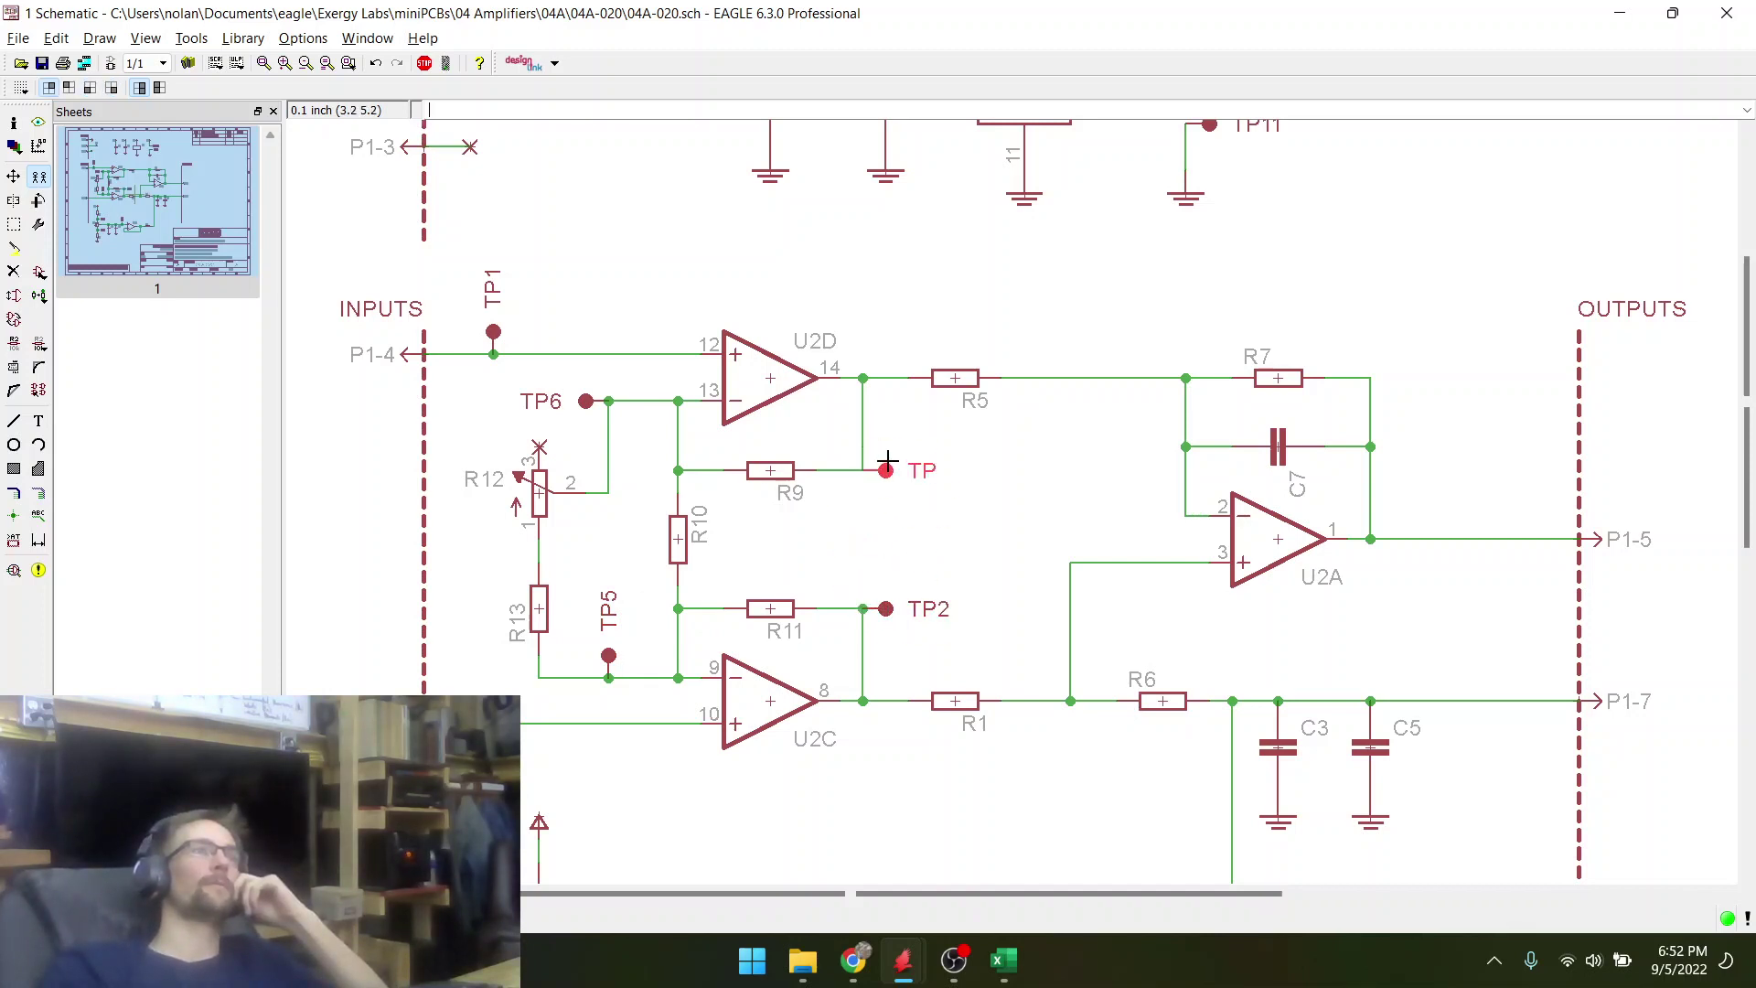
- Place vertical test points on the wire between R5 and R7 and at the corner leading to U2A pin 3
right_click(1132, 357)
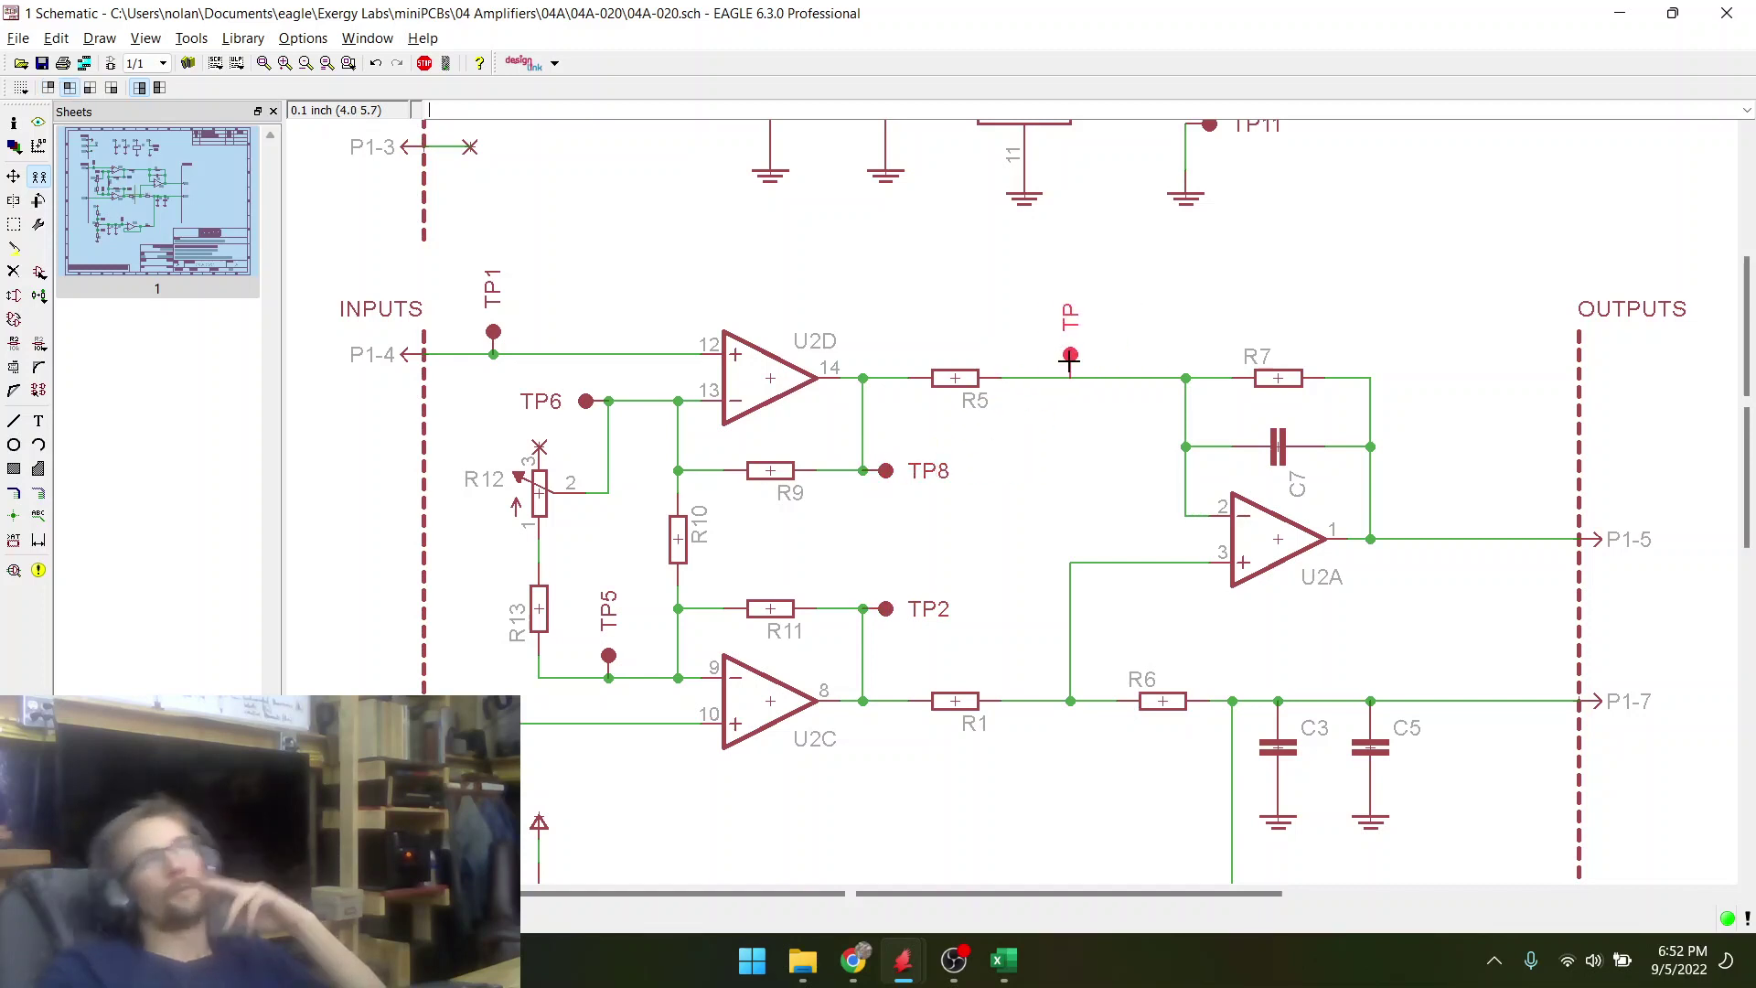
click(1071, 356)
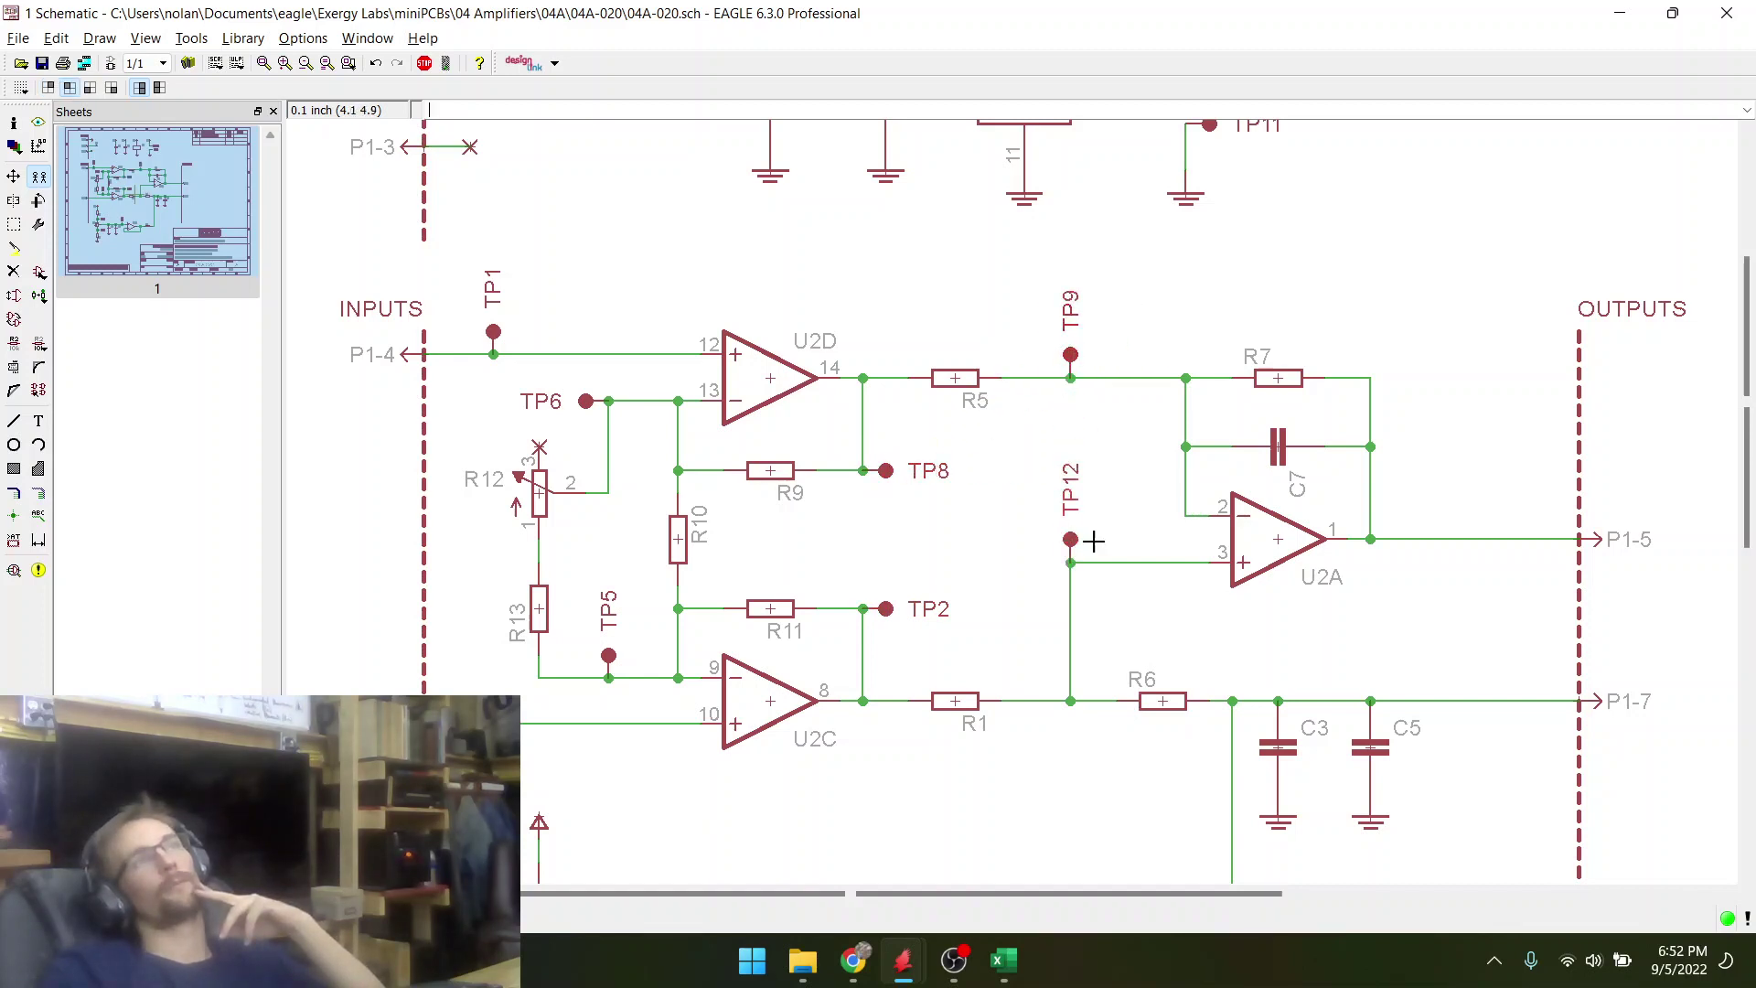
click(1071, 539)
- Place test points on the output wires running to P1-5 and P1-7
scroll(1366, 357, down, 3)
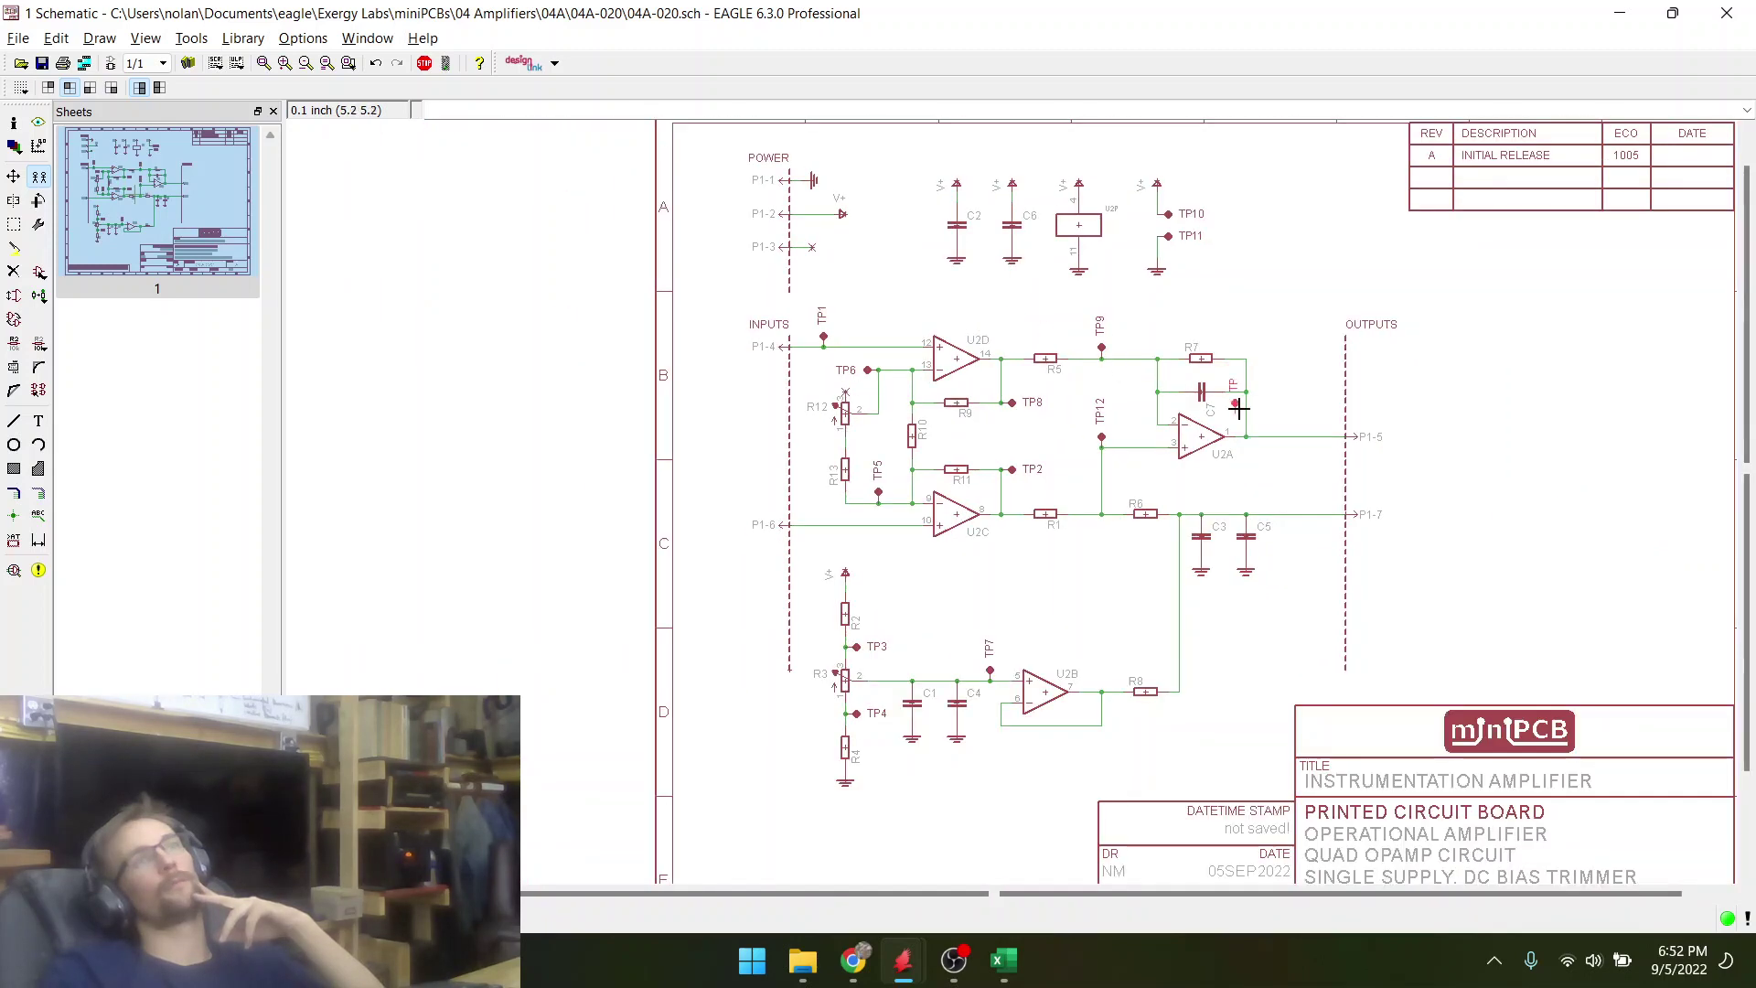
scroll(1239, 393, up, 4)
click(1363, 460)
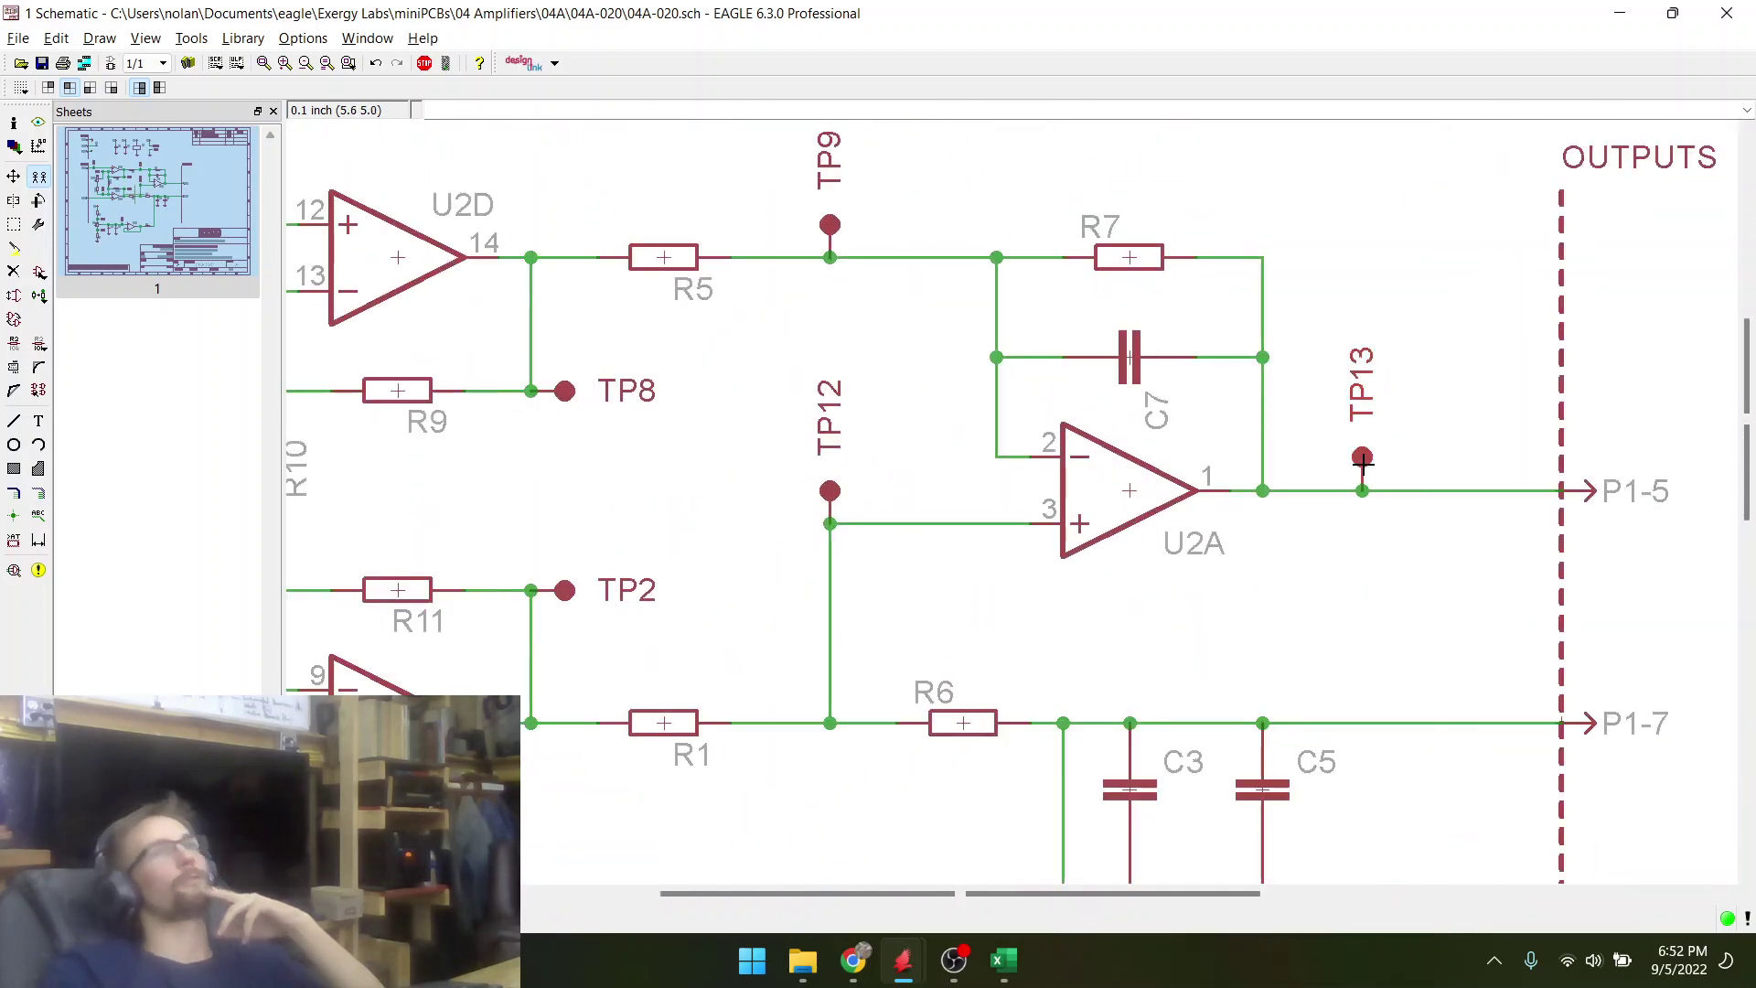
scroll(1356, 459, down, 4)
scroll(1254, 497, up, 3)
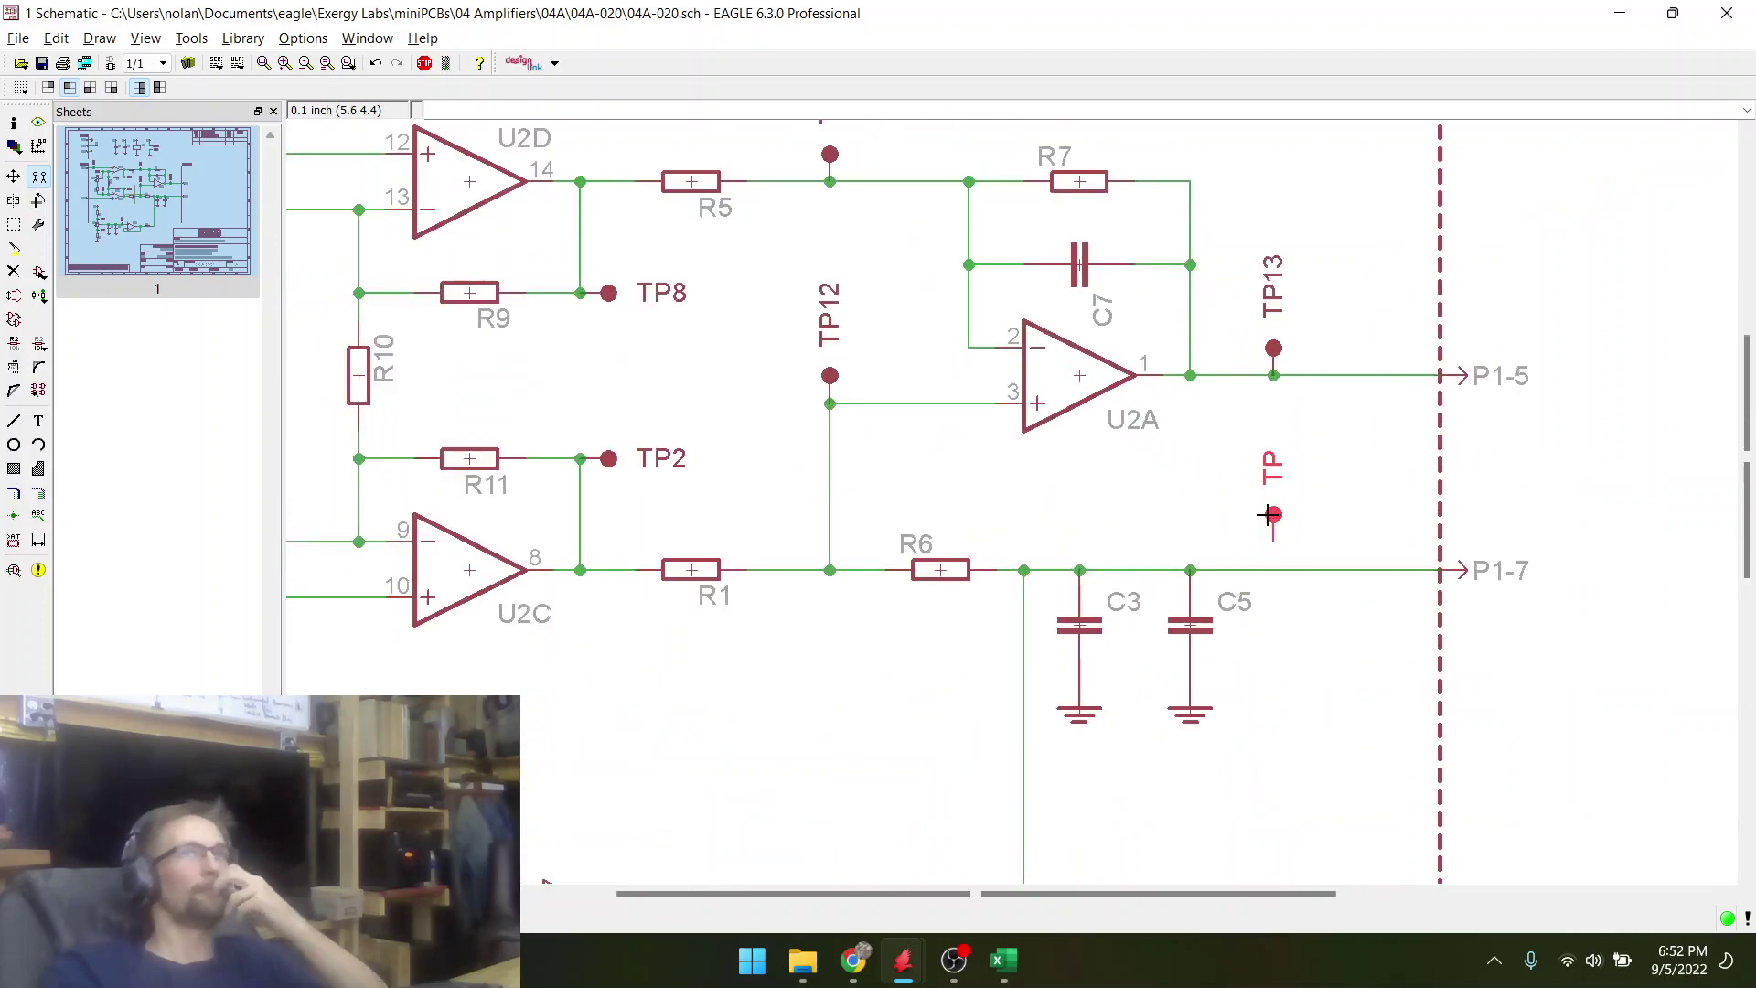
click(1275, 533)
- Place a vertical test point on the wire between U2B's output pin 7 and R8
scroll(1271, 539, down, 4)
scroll(957, 474, up, 3)
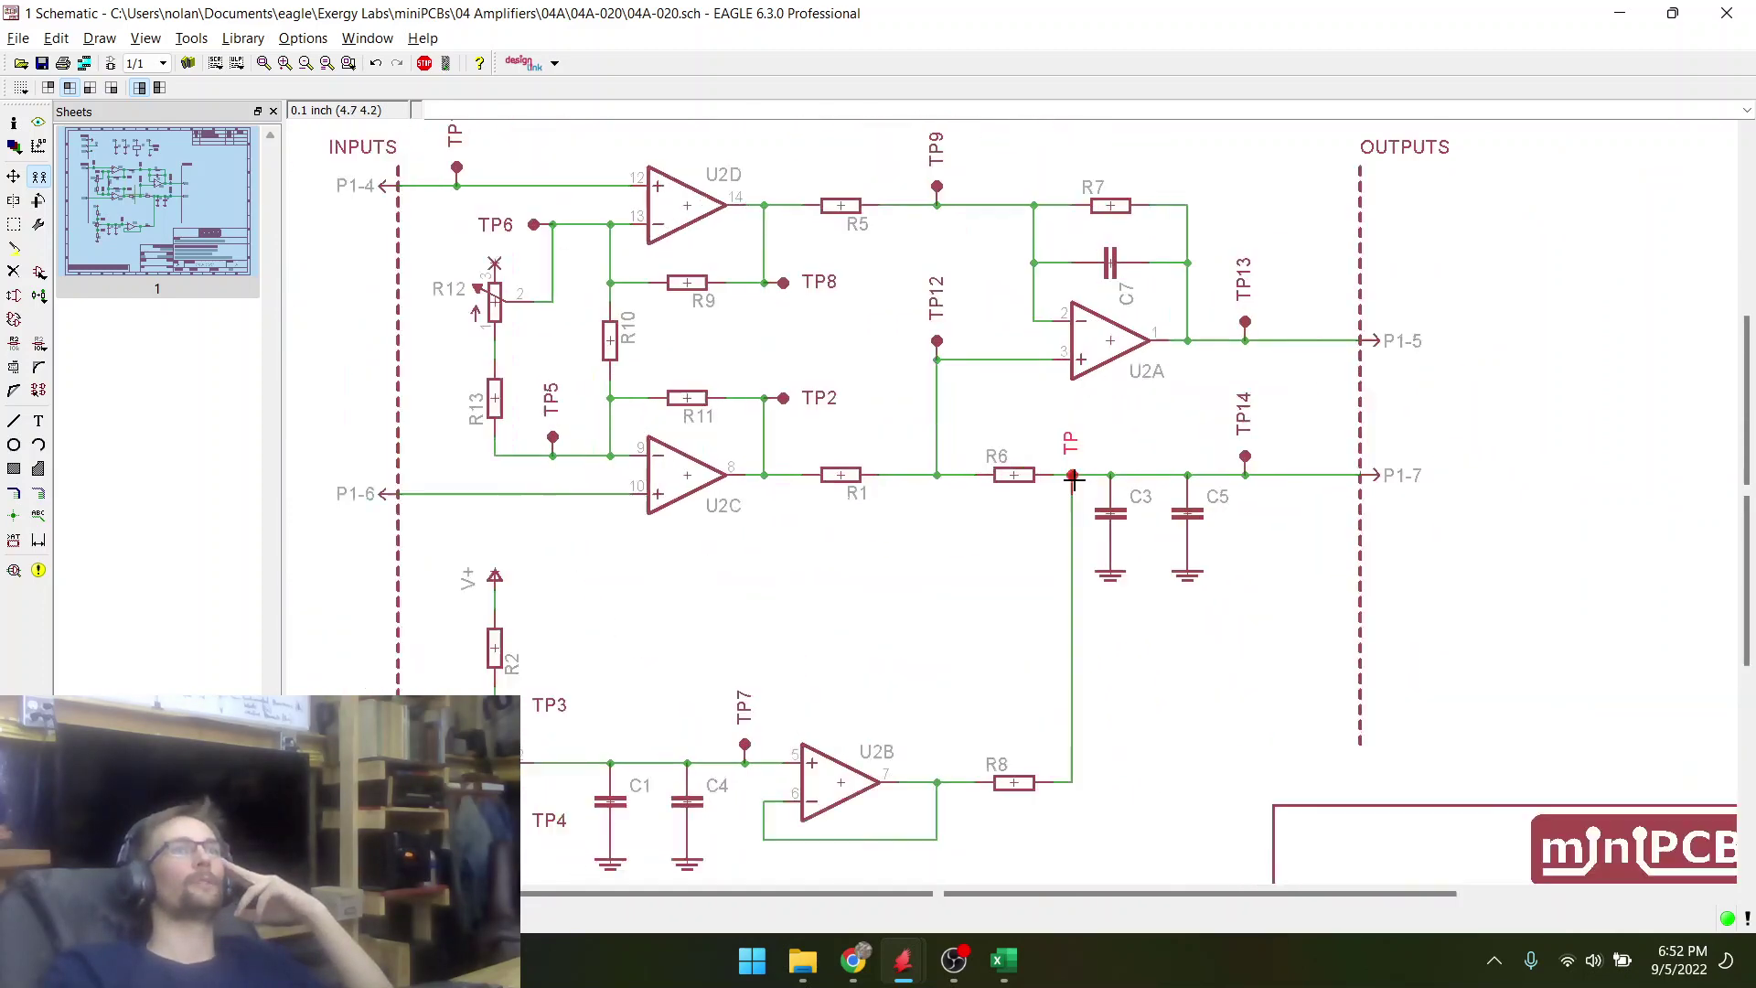
scroll(933, 620, down, 4)
scroll(933, 621, up, 3)
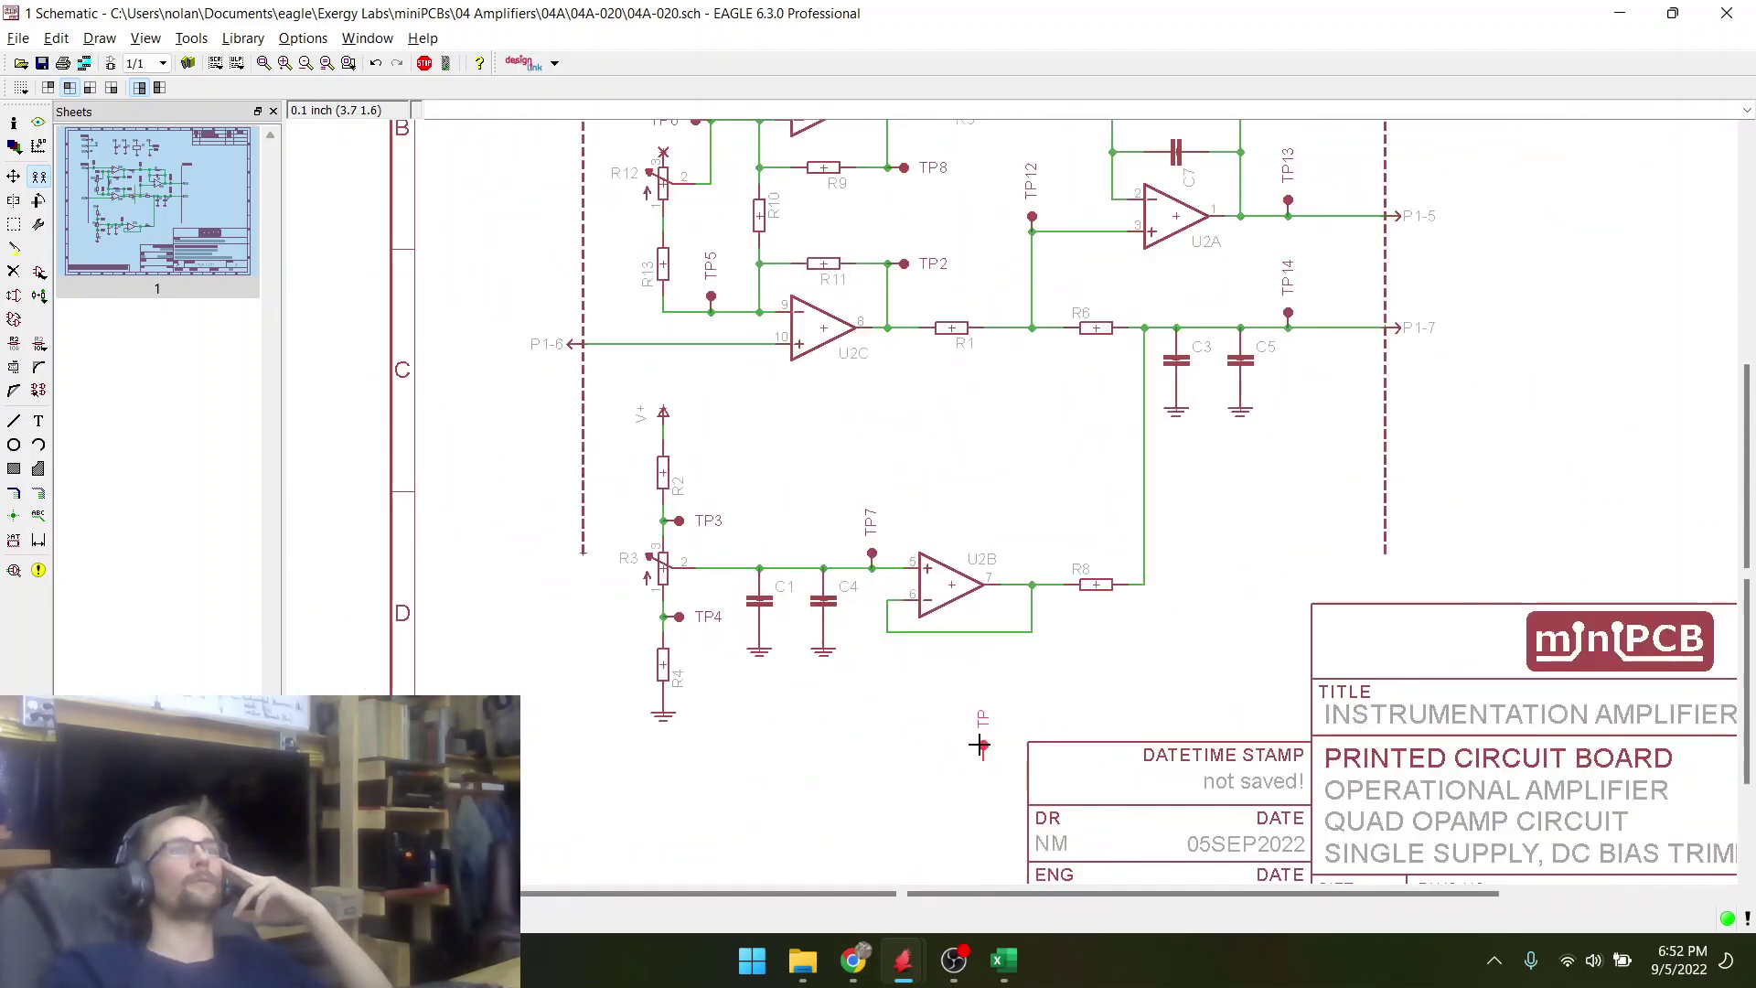
scroll(1022, 568, up, 1)
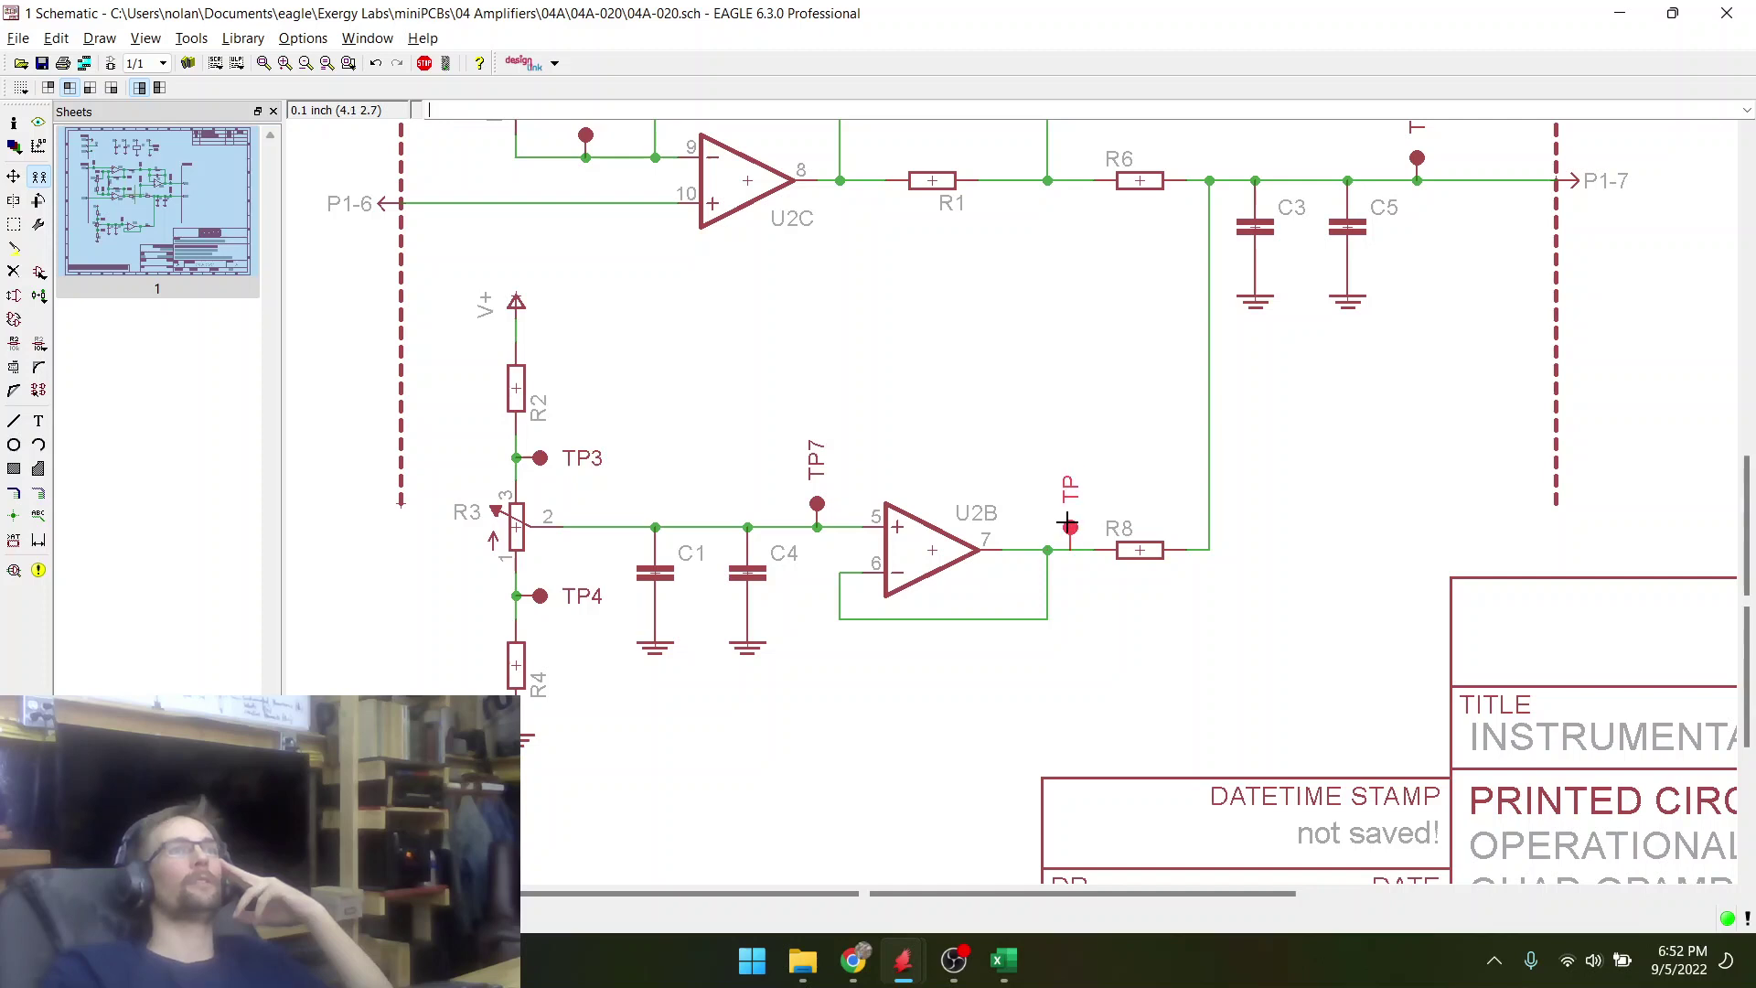
scroll(981, 599, down, 4)
scroll(947, 530, up, 3)
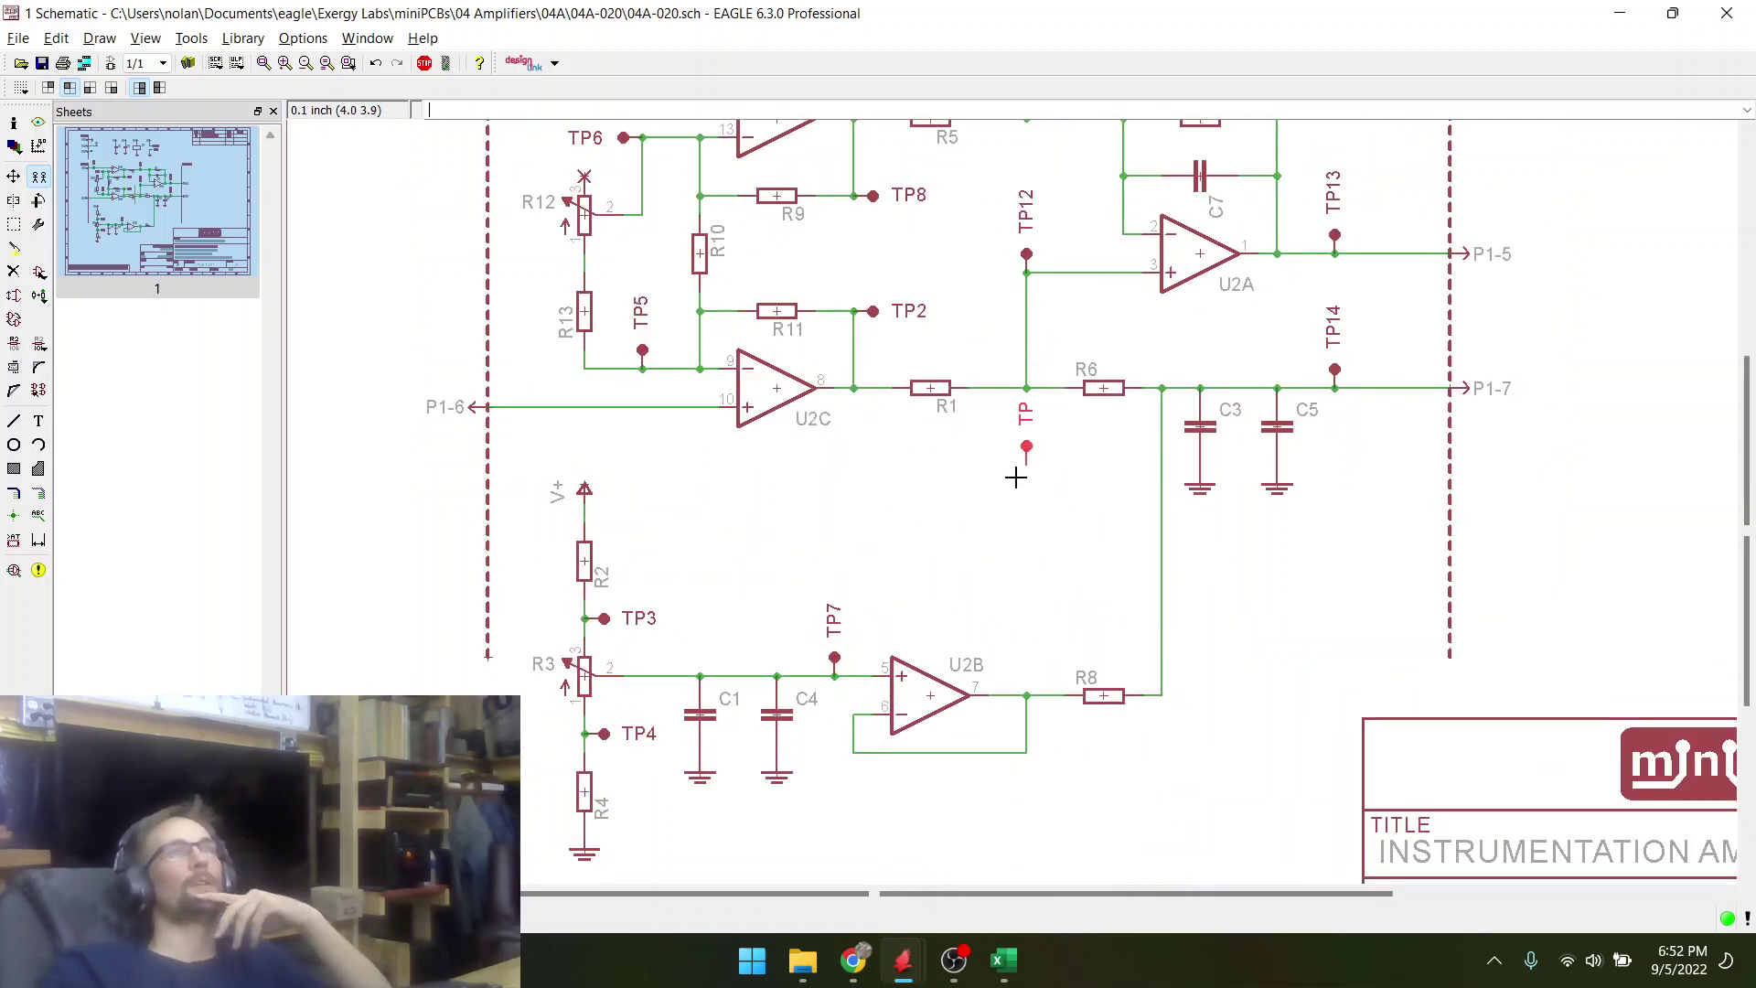
scroll(980, 710, down, 2)
scroll(981, 710, up, 3)
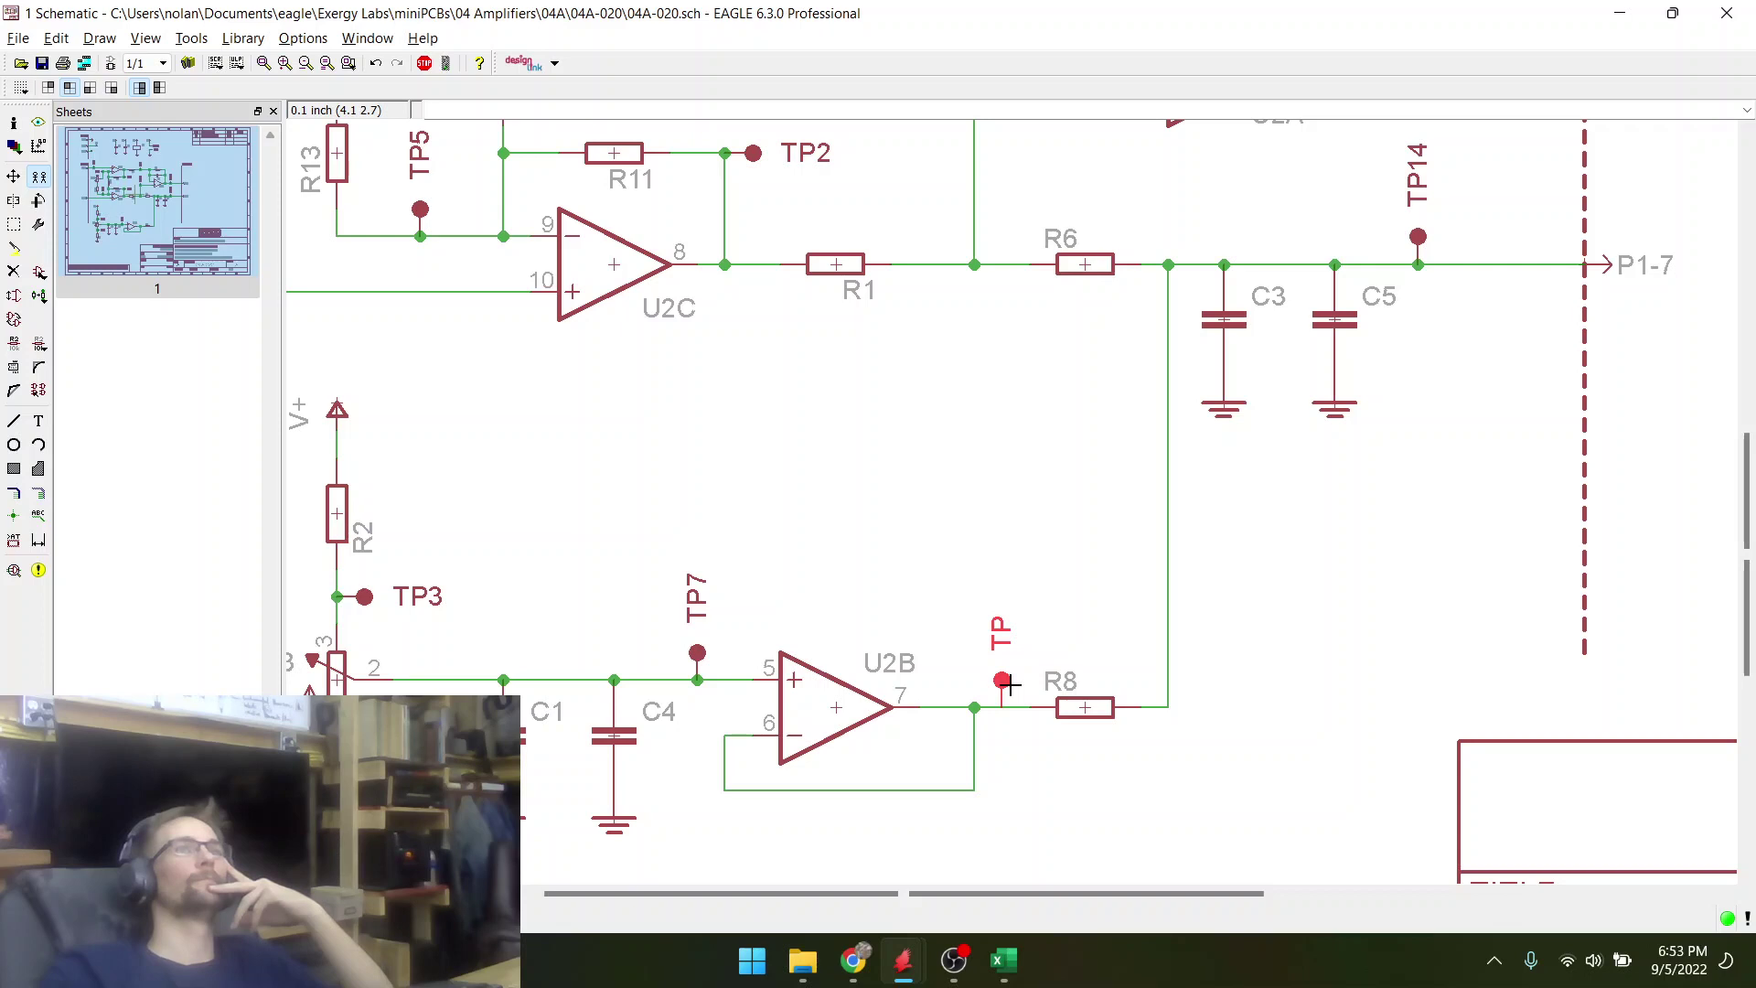
click(1010, 682)
scroll(1129, 588, down, 3)
scroll(1052, 382, up, 3)
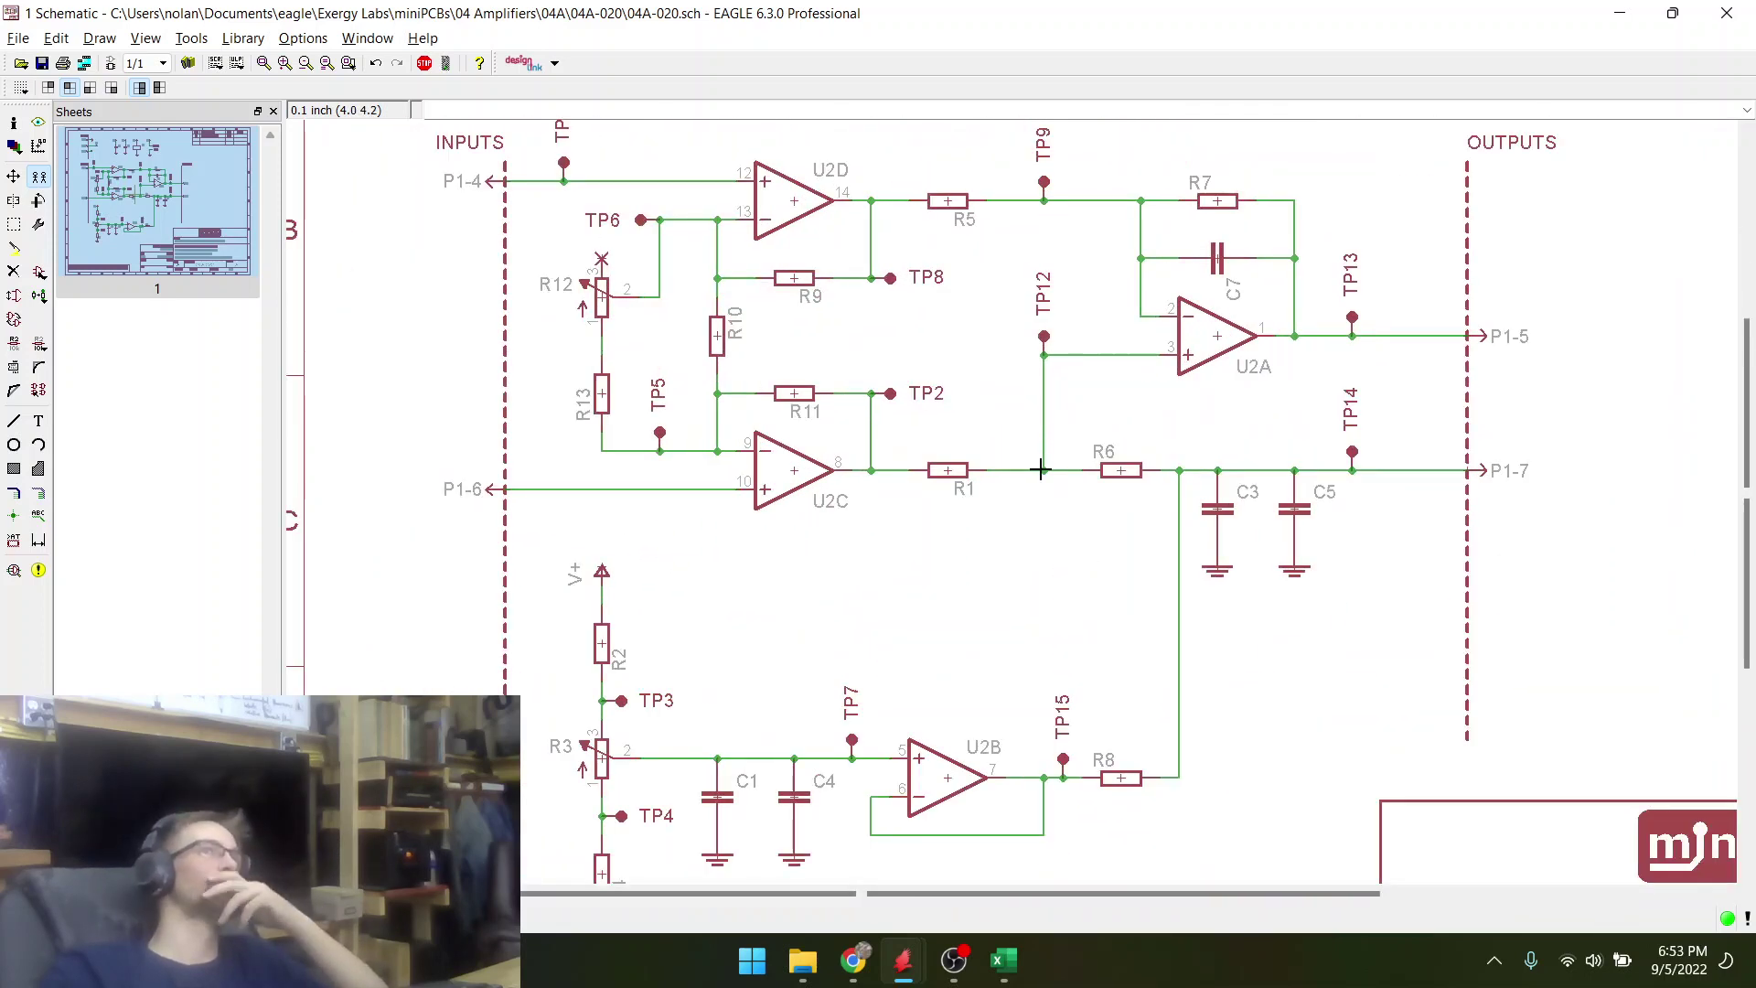
- Copy TP1 and place the copy on the P1-6 input wire, aligned vertically with TP1
scroll(1041, 469, down, 1)
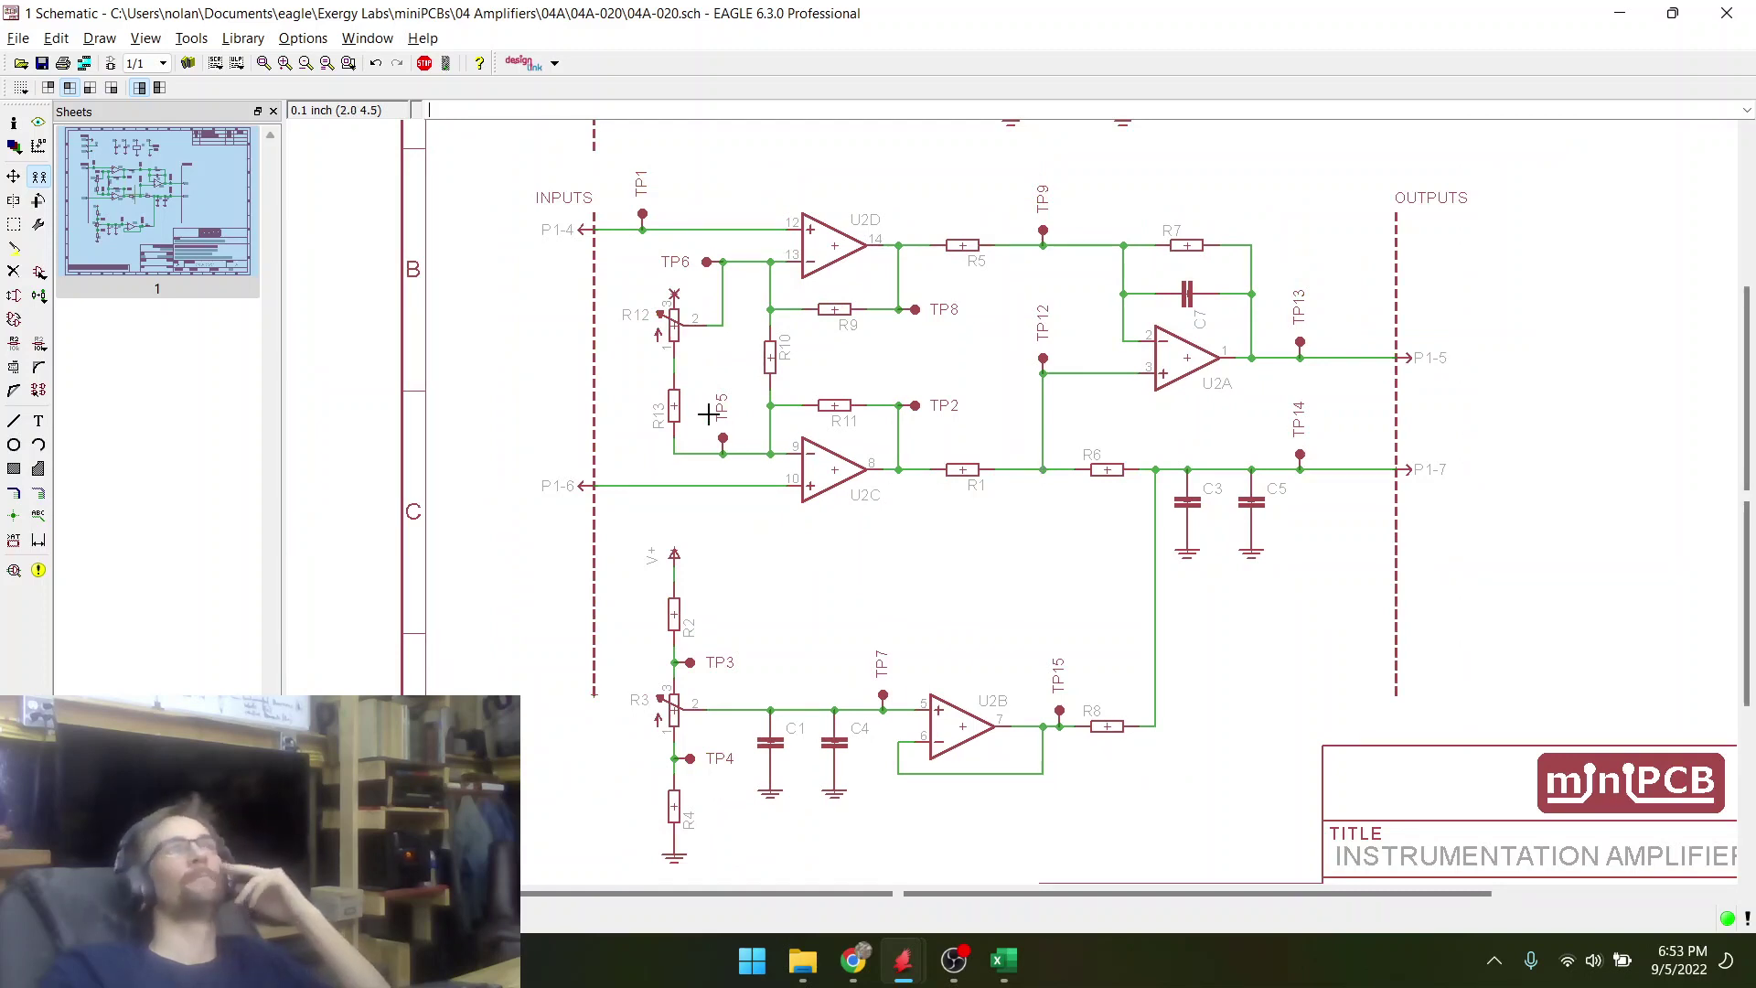
click(643, 224)
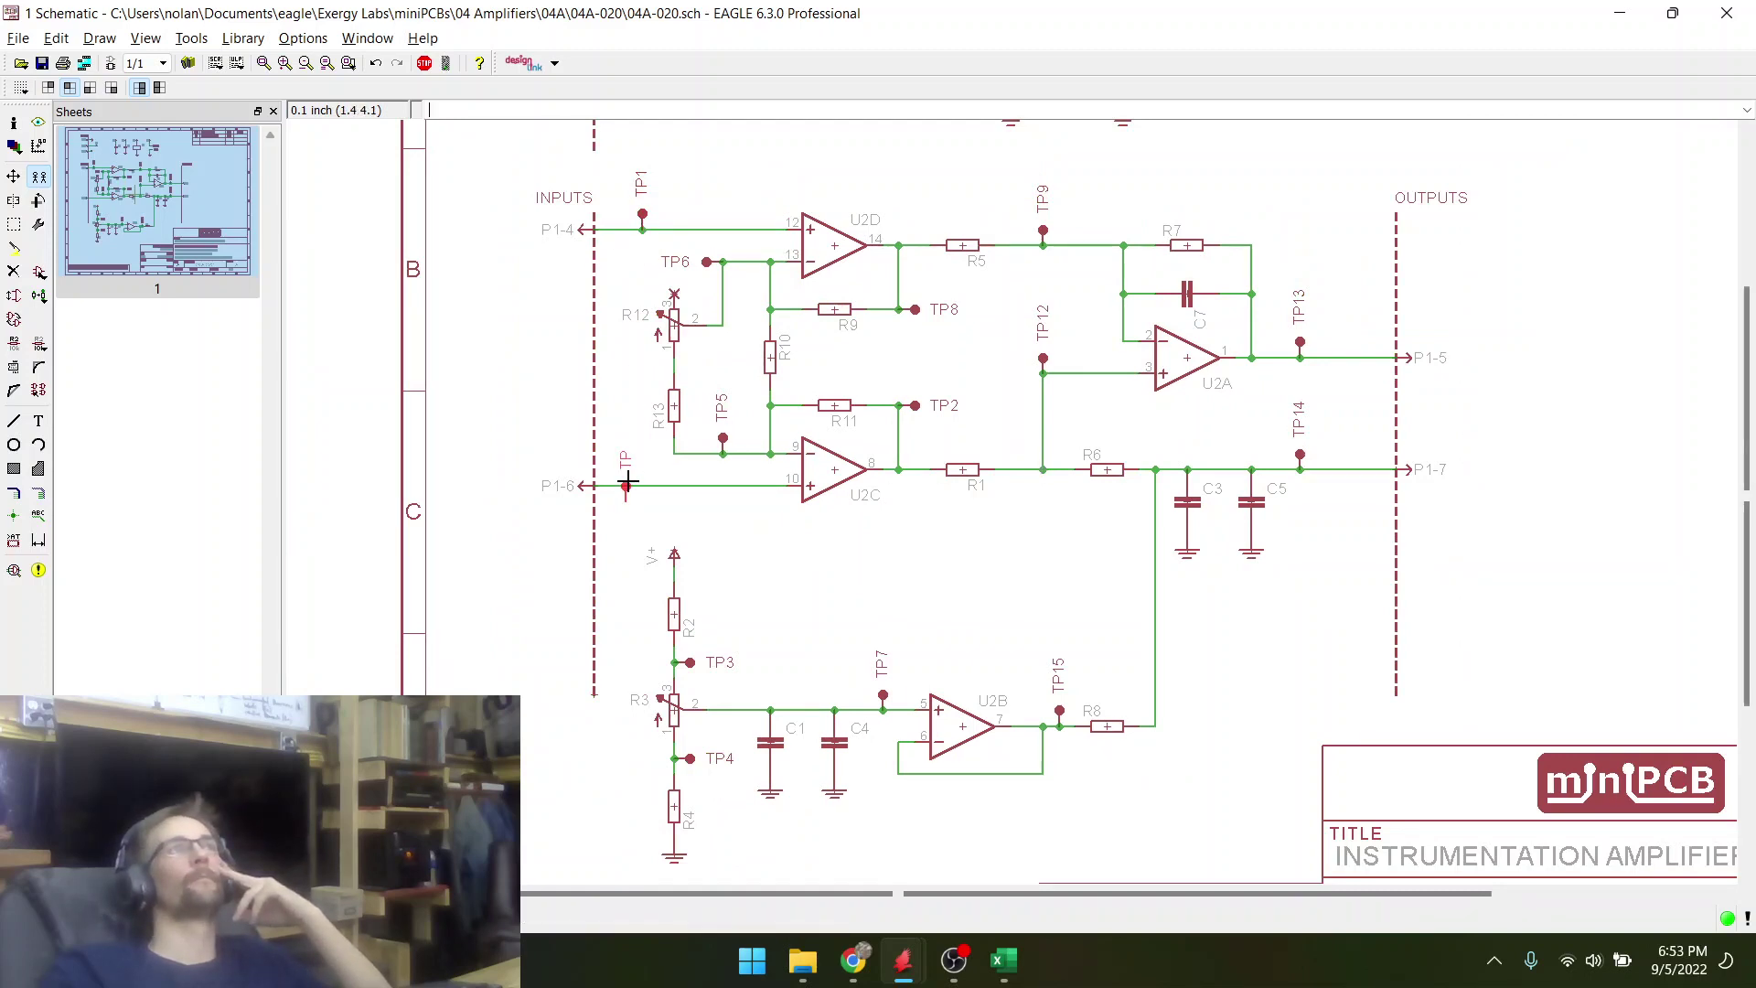
scroll(666, 504, up, 4)
click(619, 425)
scroll(549, 501, down, 5)
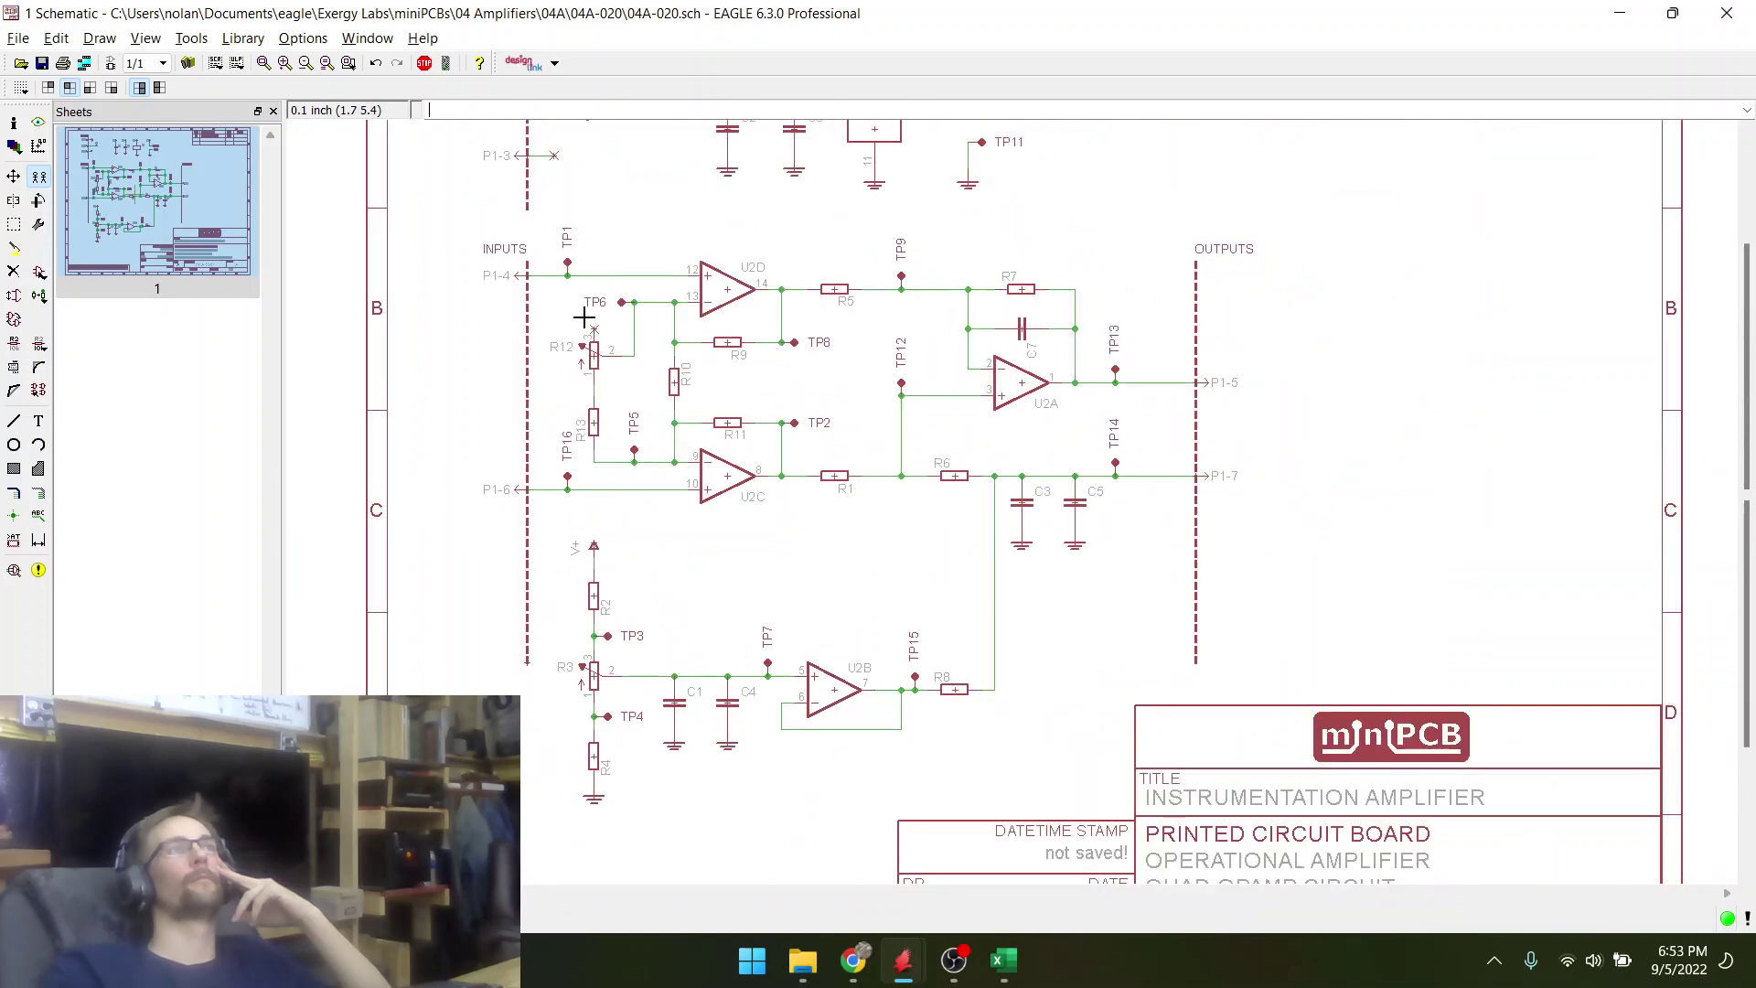
- Move TP16 and TP1 one grid step closer to the dashed inputs line, keeping them vertically aligned
click(14, 176)
scroll(542, 449, up, 4)
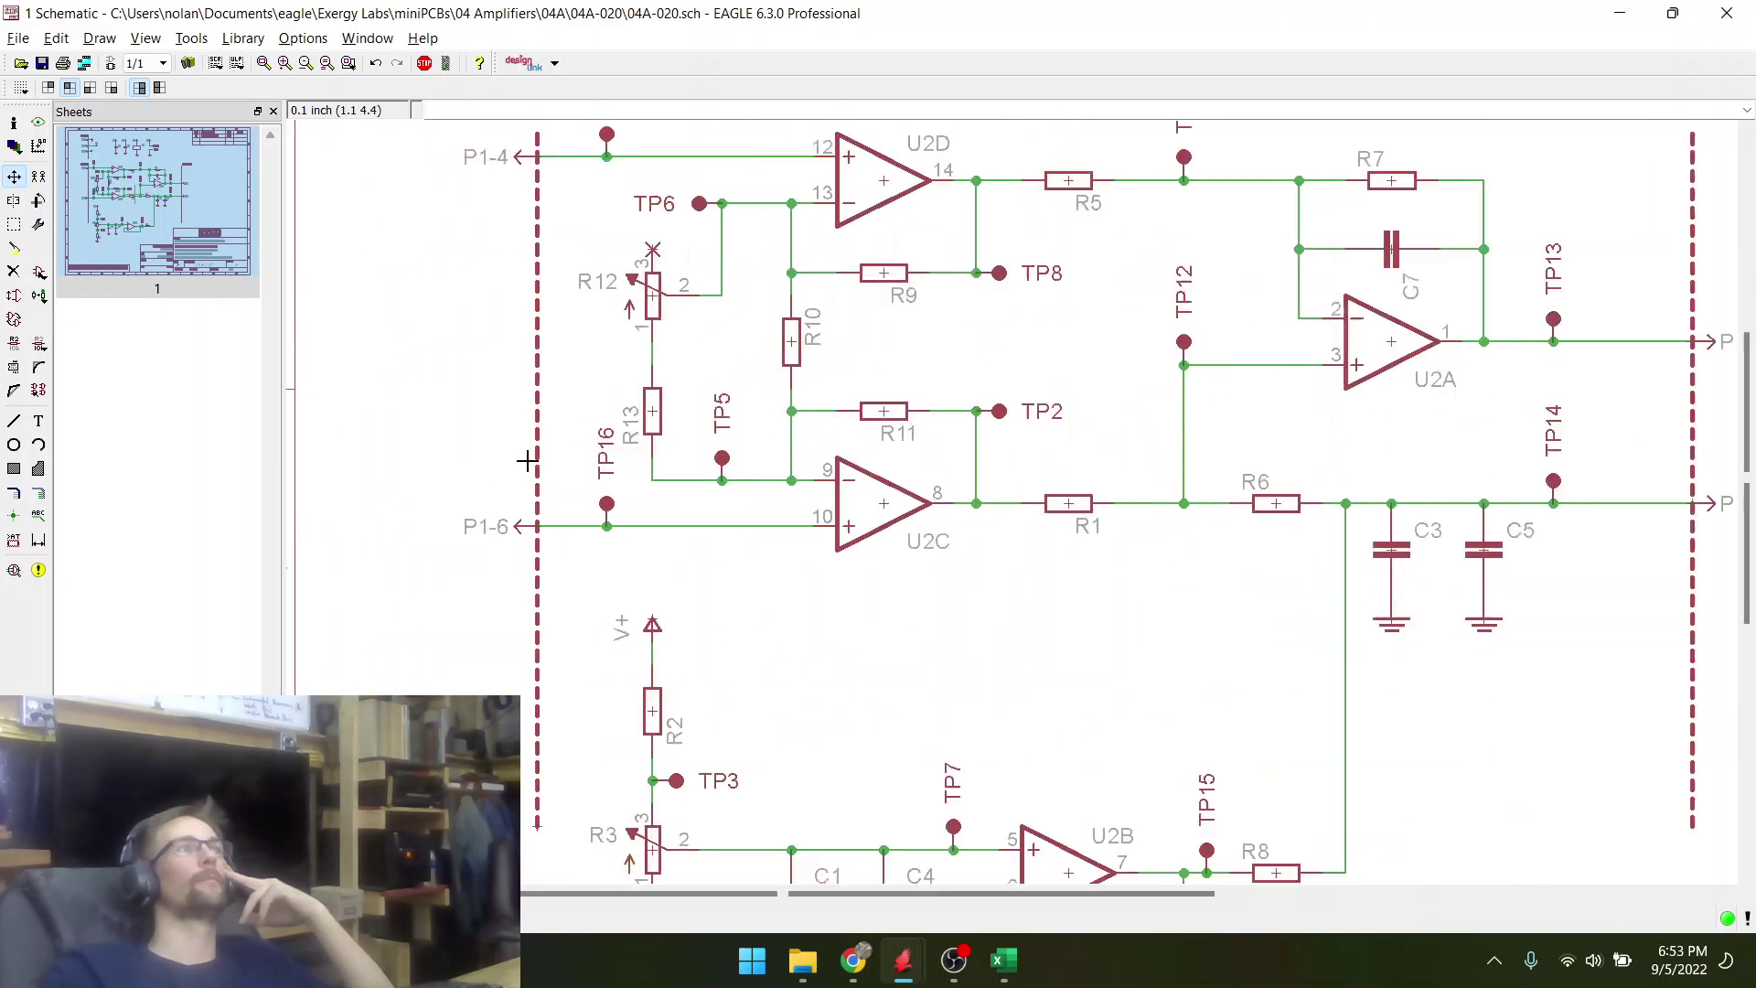
scroll(611, 523, down, 4)
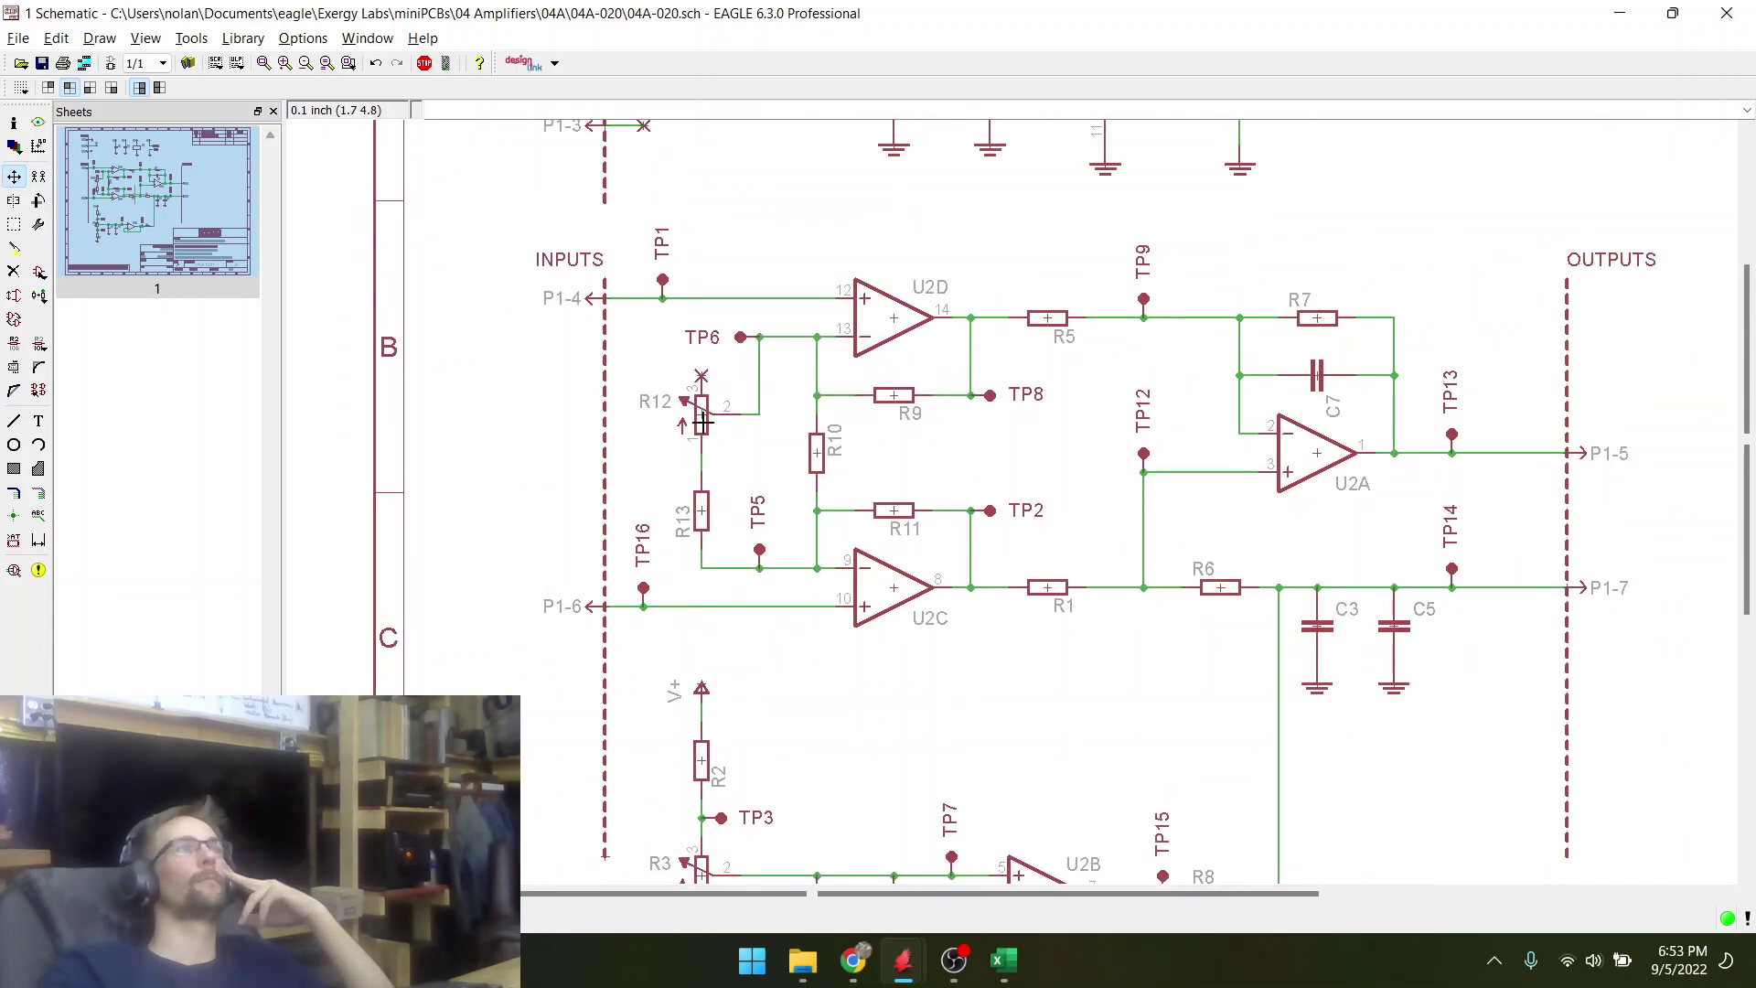
scroll(664, 283, up, 3)
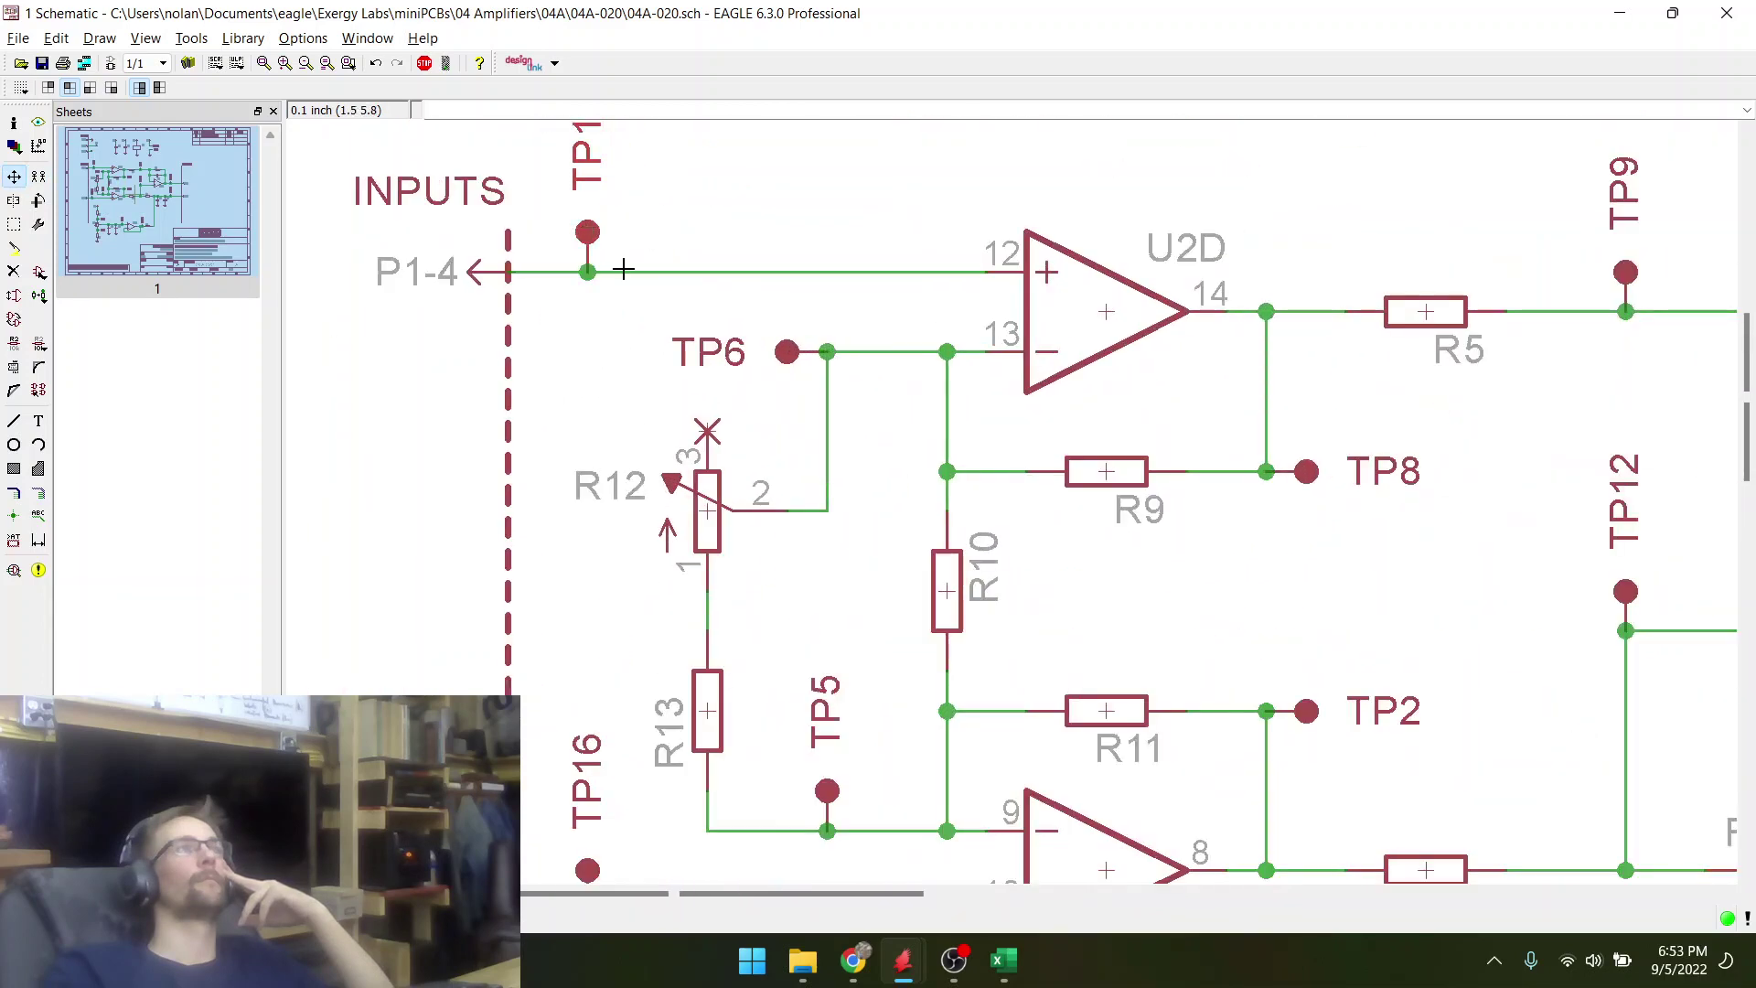
scroll(599, 366, down, 2)
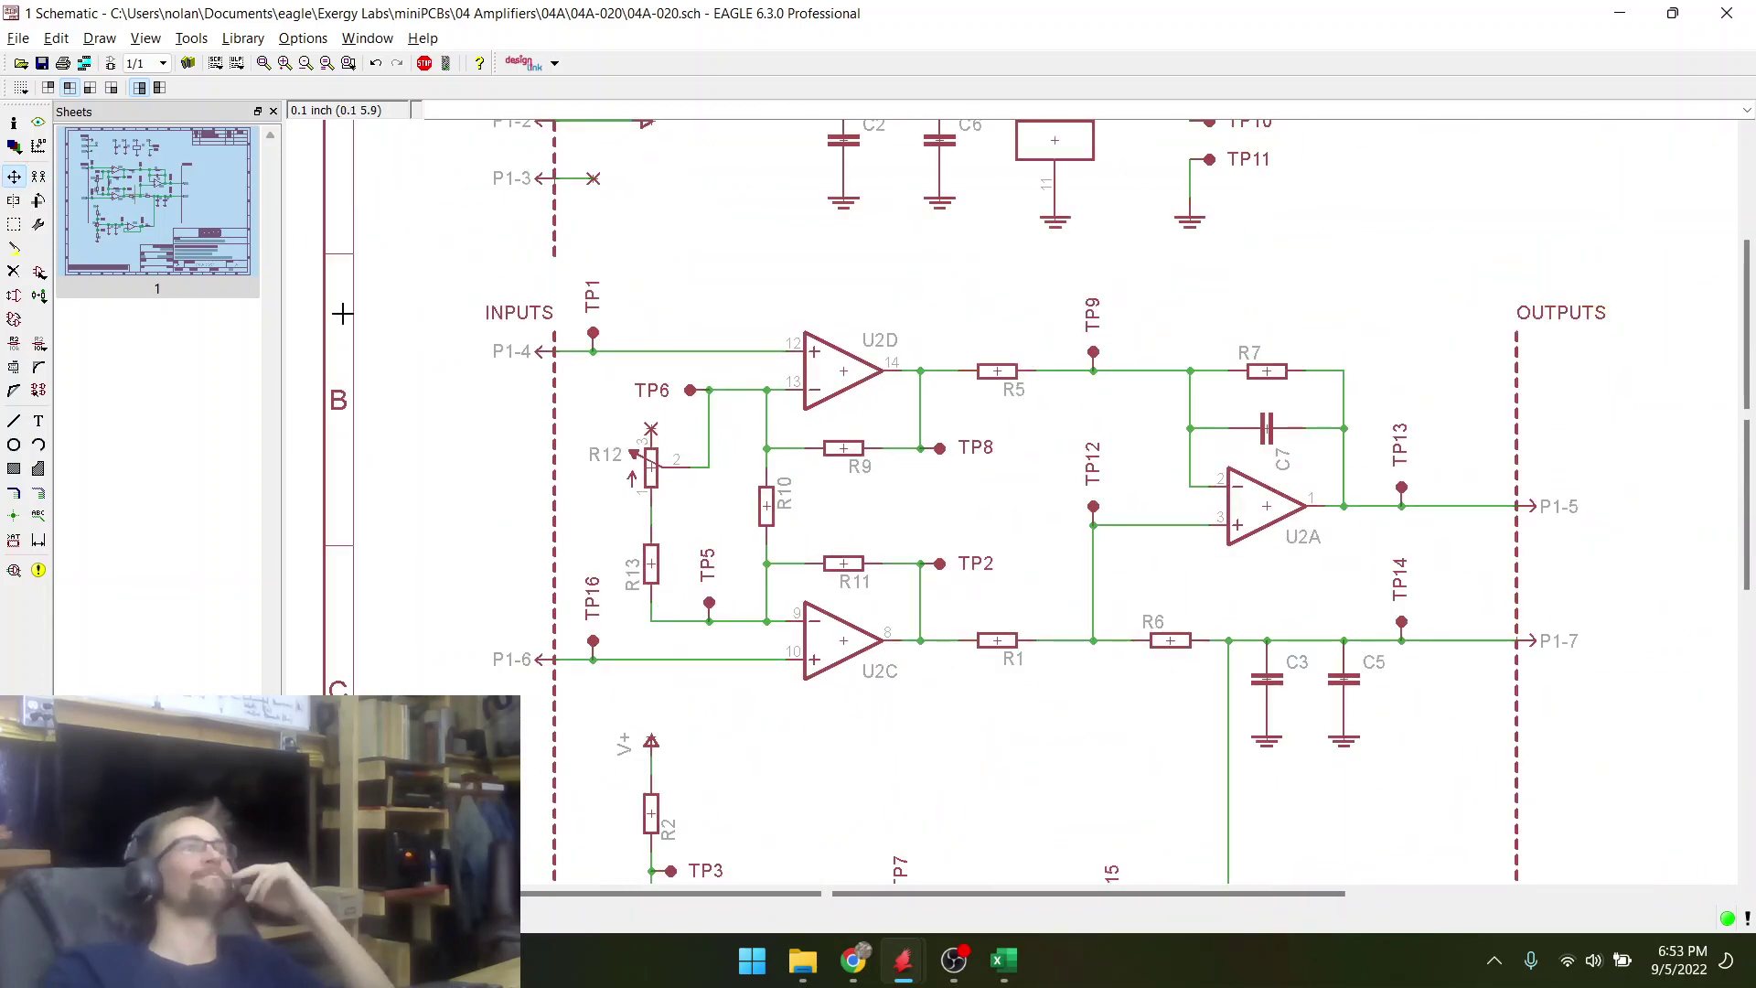
- Save the 04A-020 schematic and board
click(43, 64)
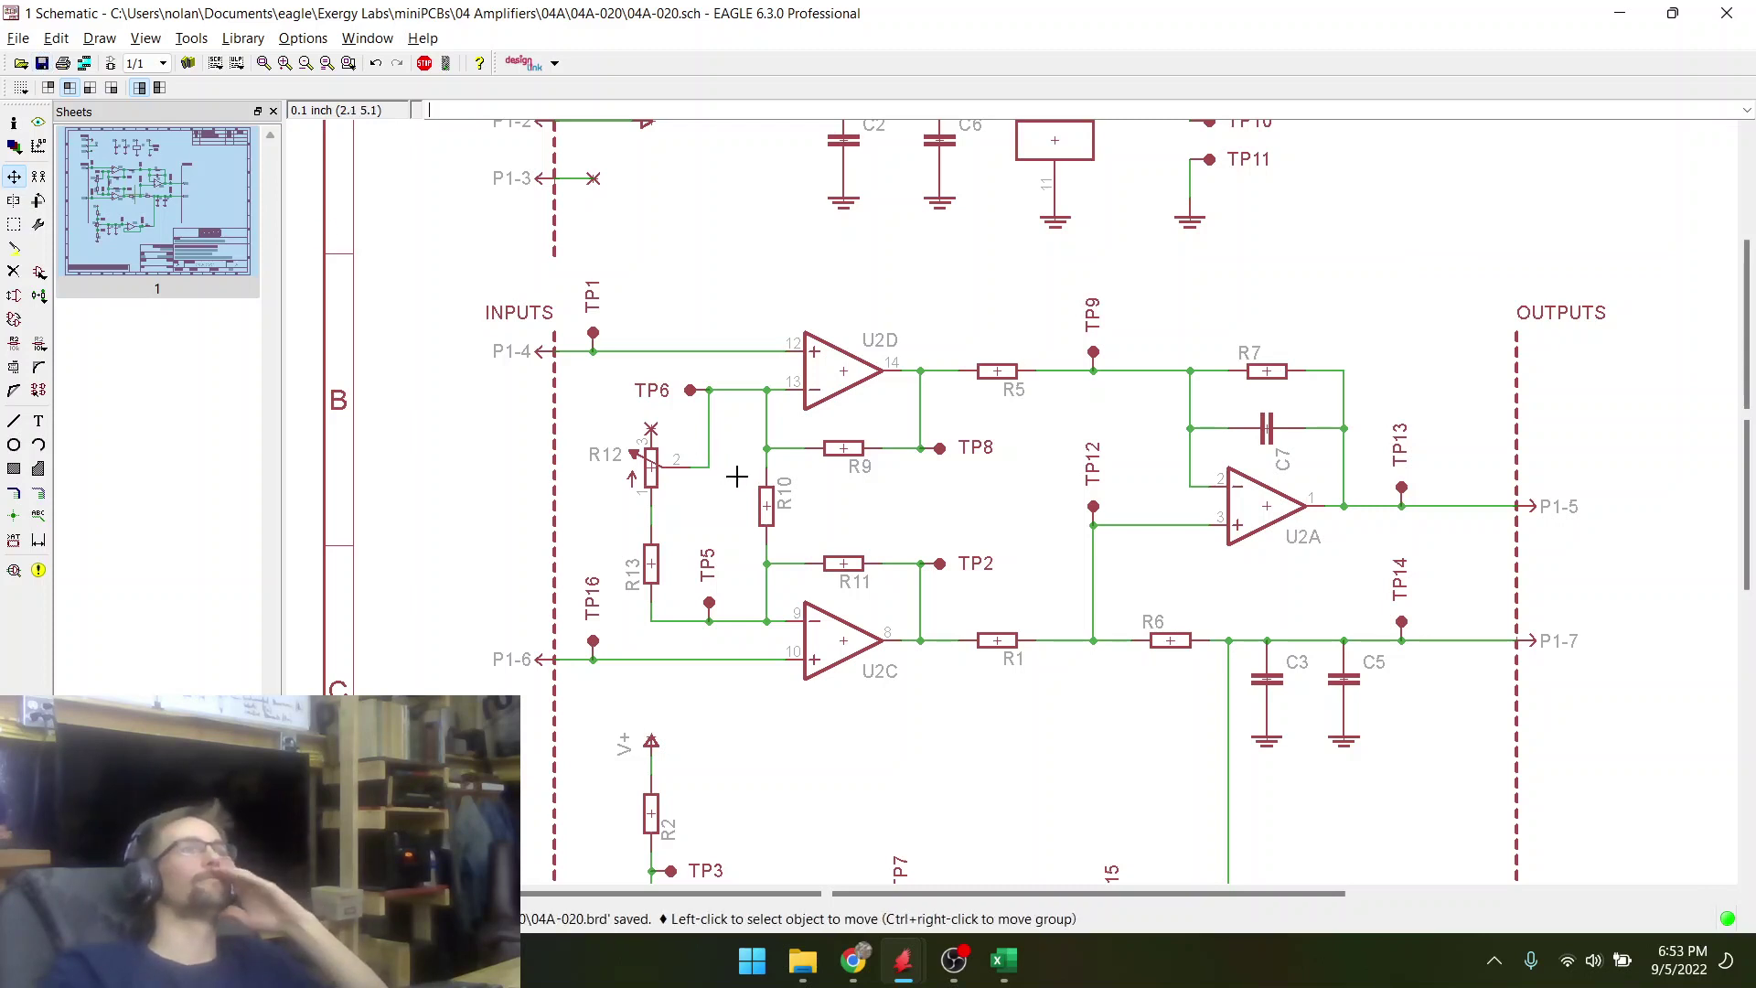
scroll(736, 476, down, 2)
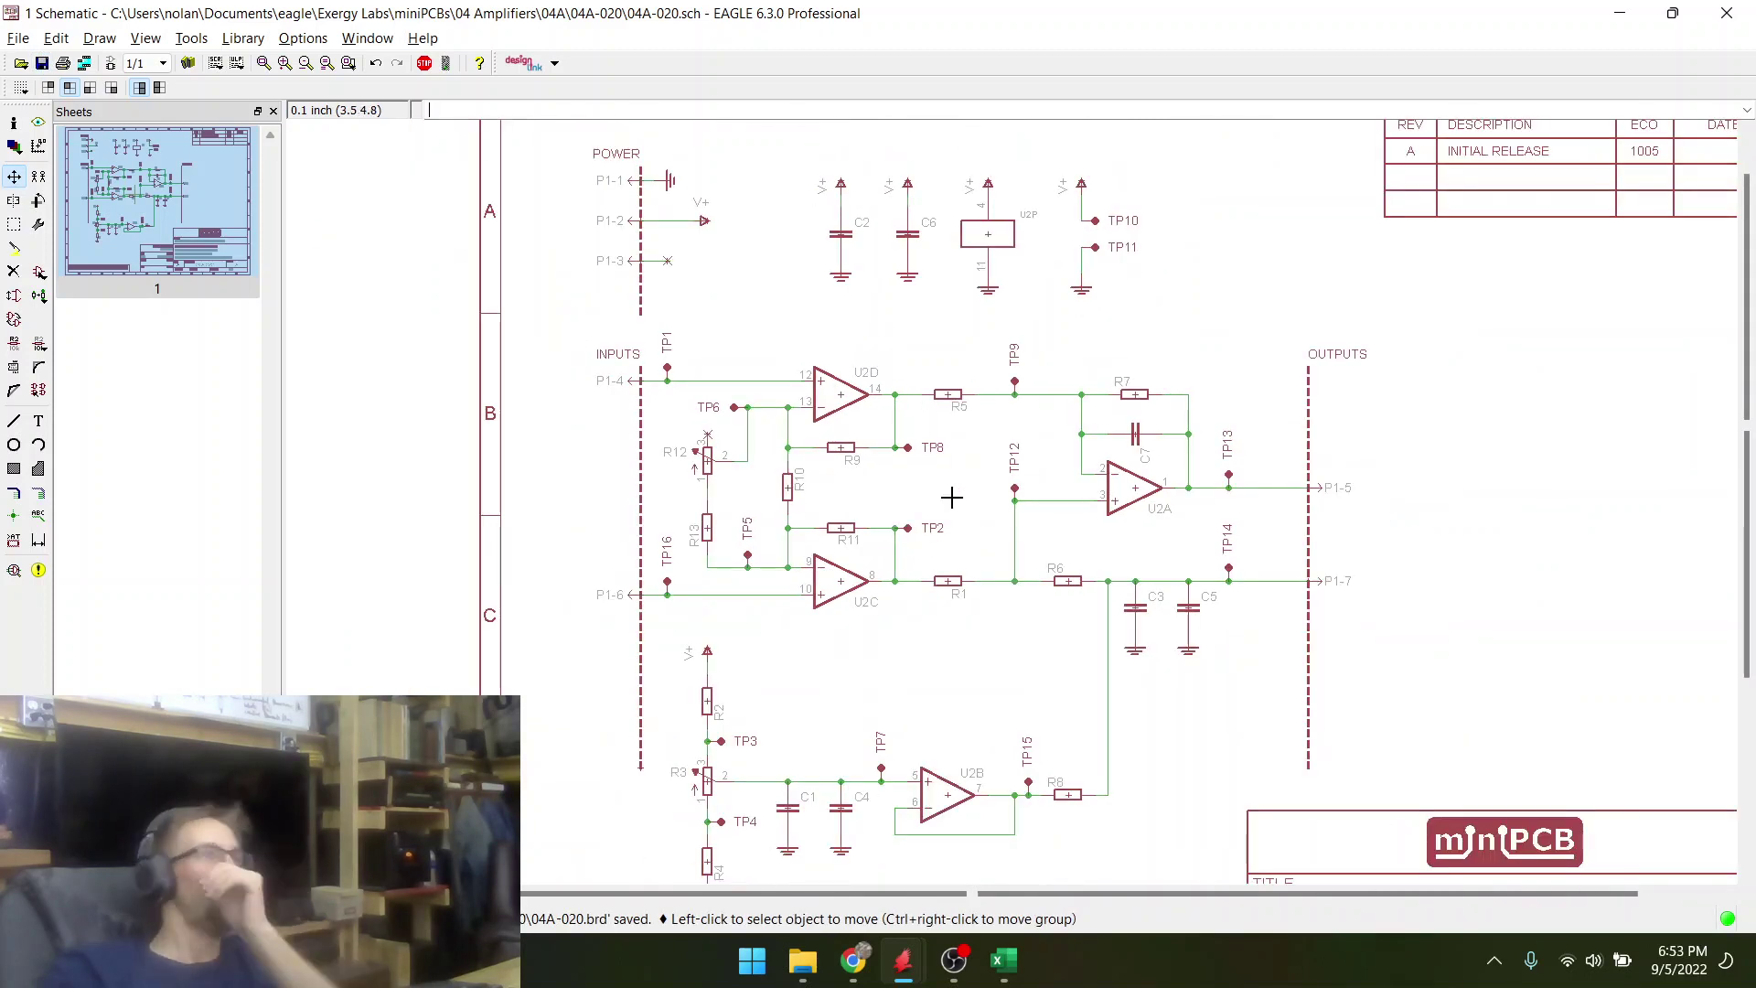
scroll(750, 530, down, 1)
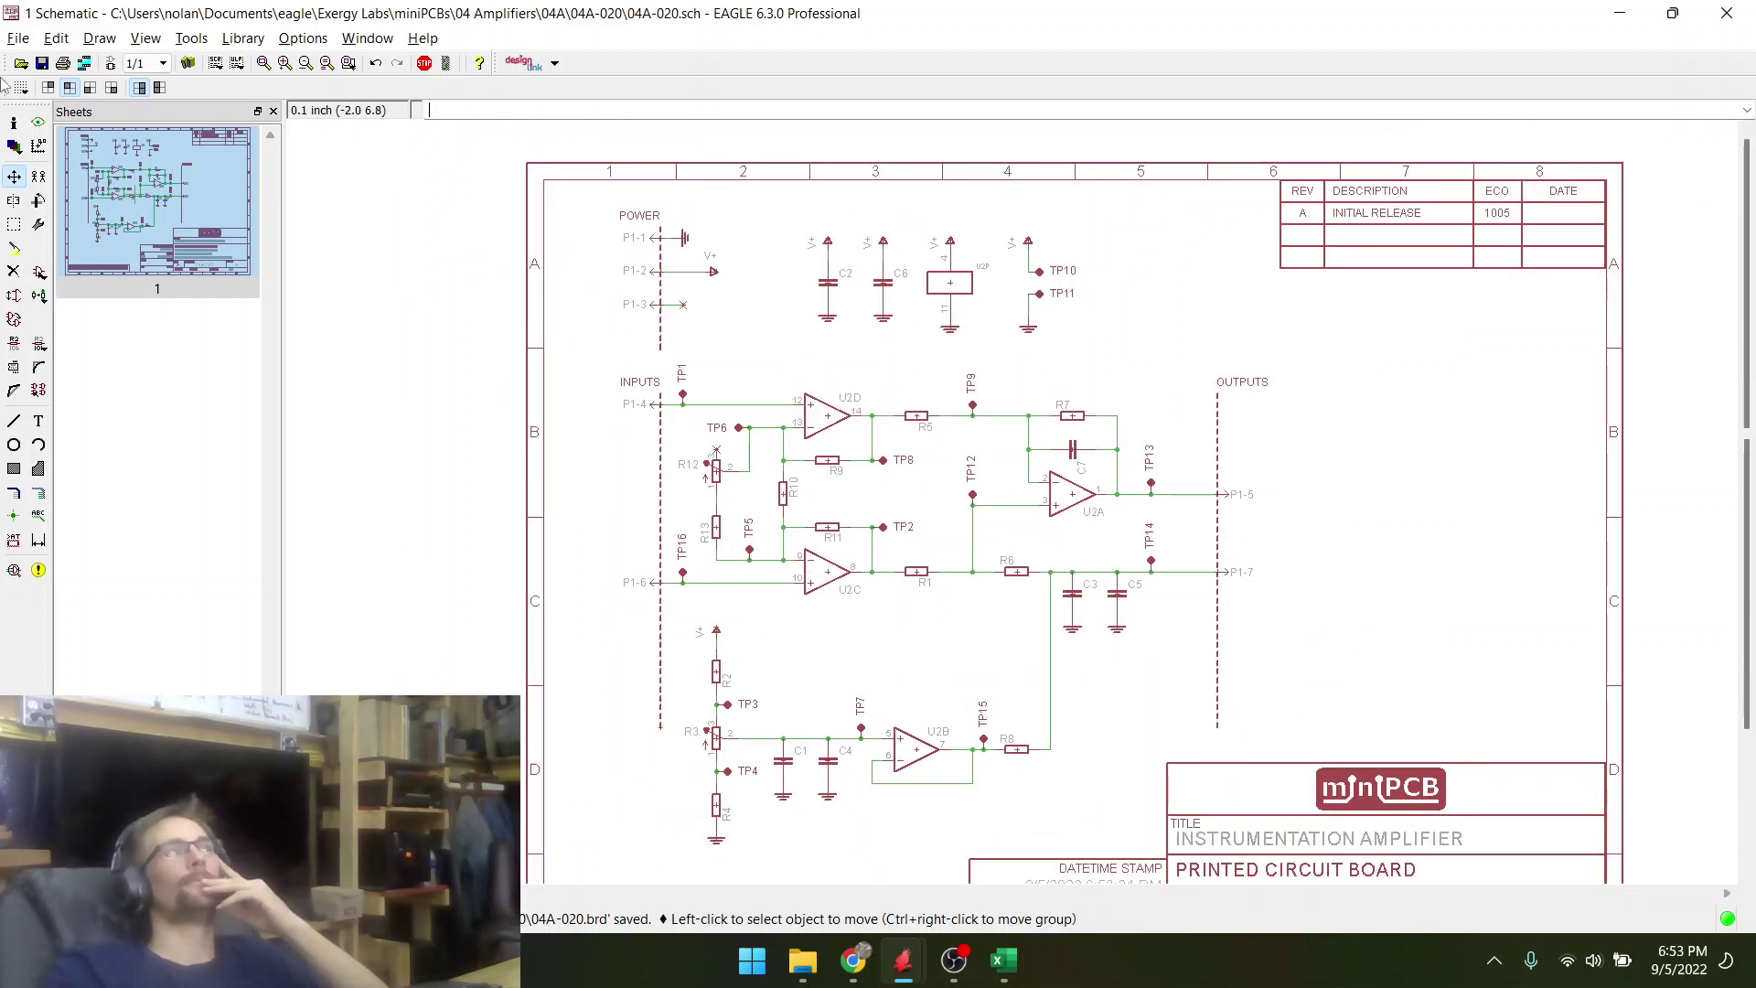
click(41, 63)
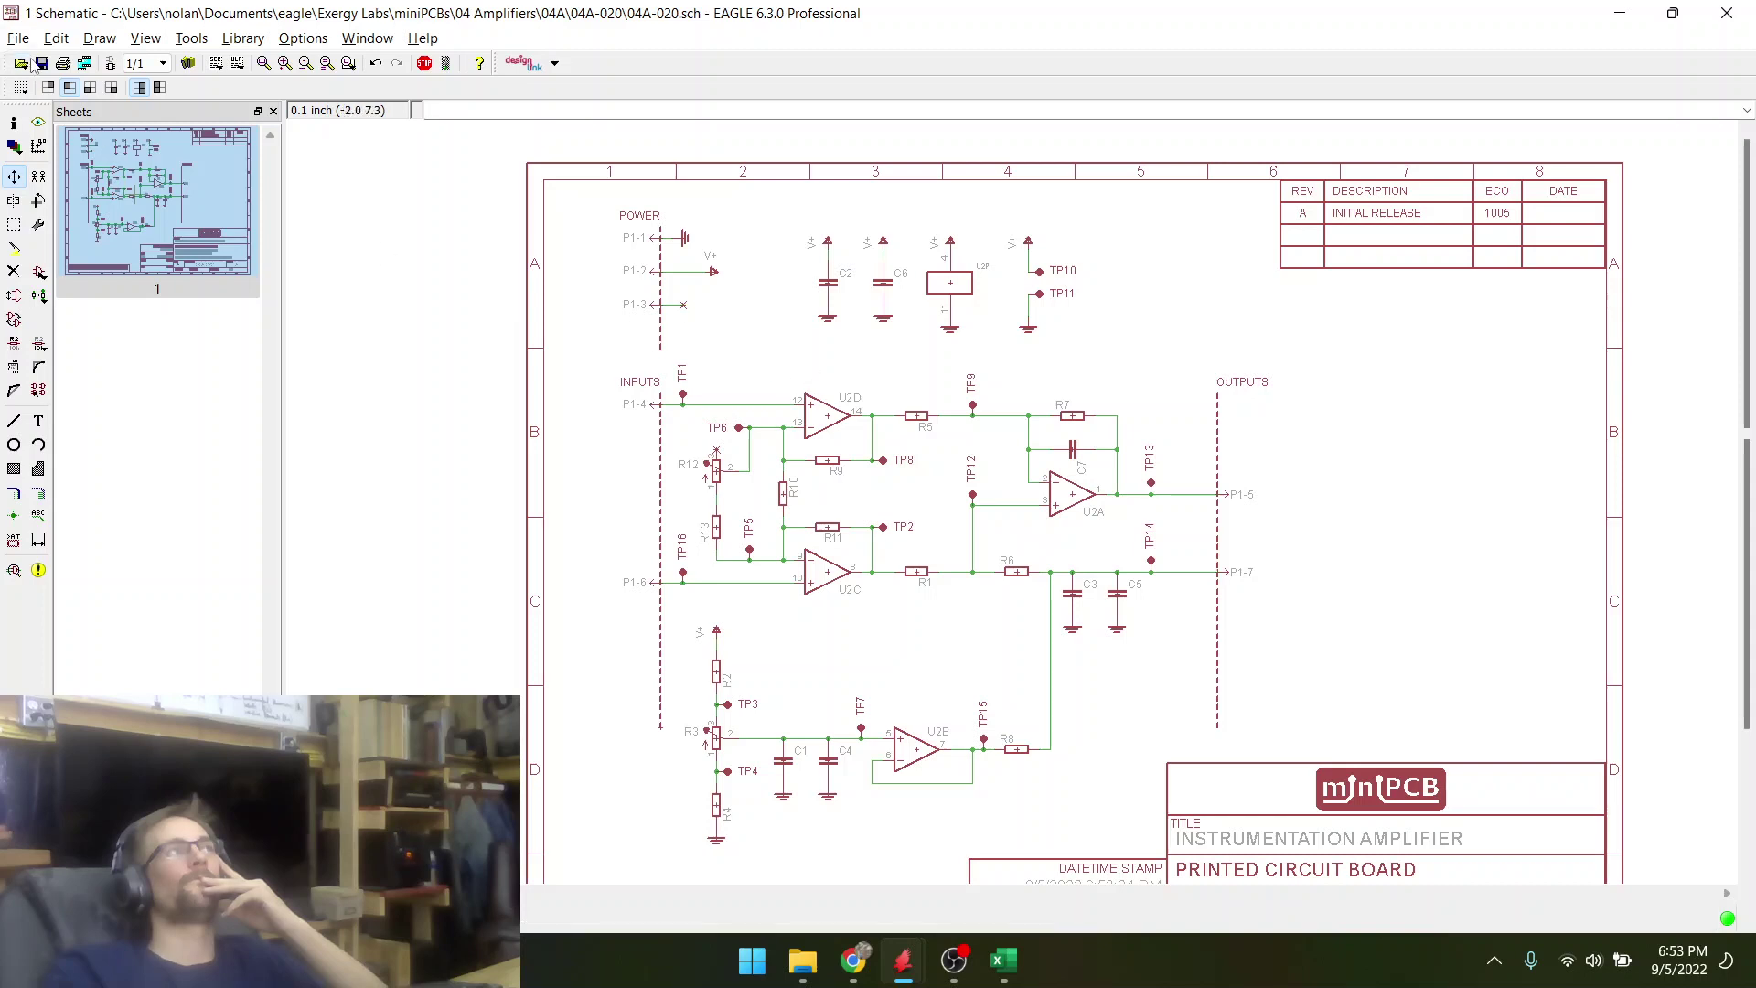
- Group the entire circuit, including connectors and dashed lines, and move it one grid step down and right within the frame
click(14, 224)
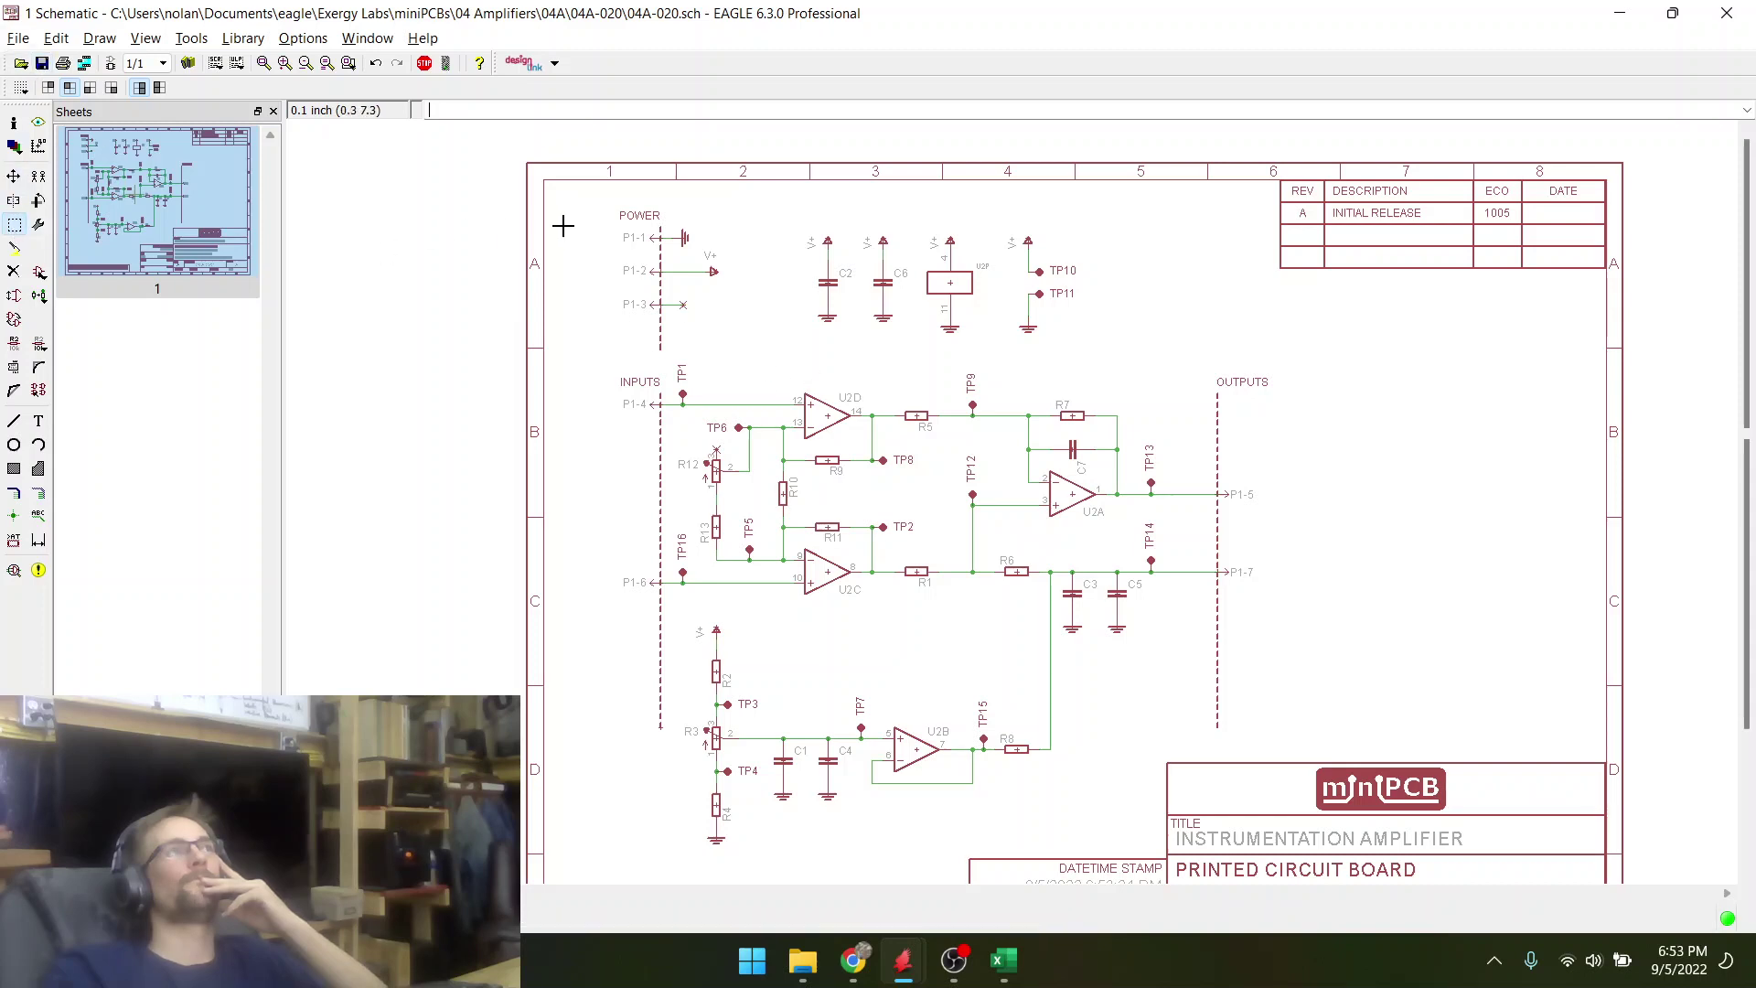
drag(587, 206, 1240, 838)
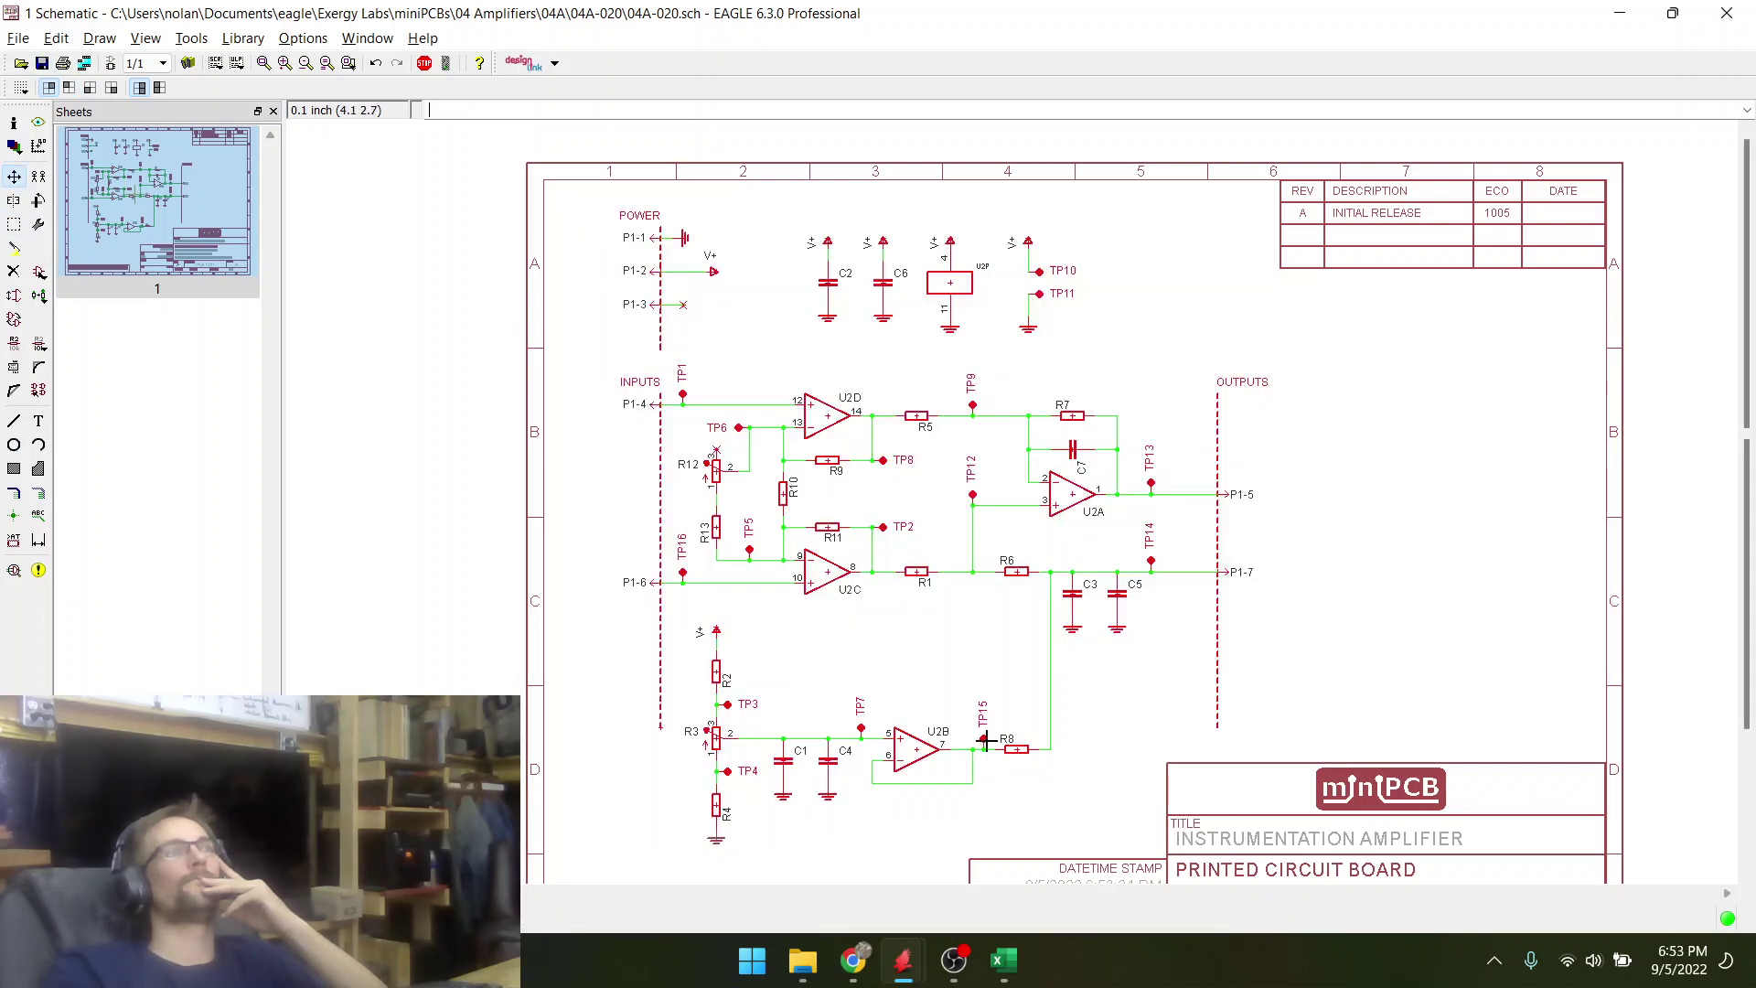
click(11, 224)
drag(601, 197, 1309, 838)
right_click(753, 571)
click(815, 855)
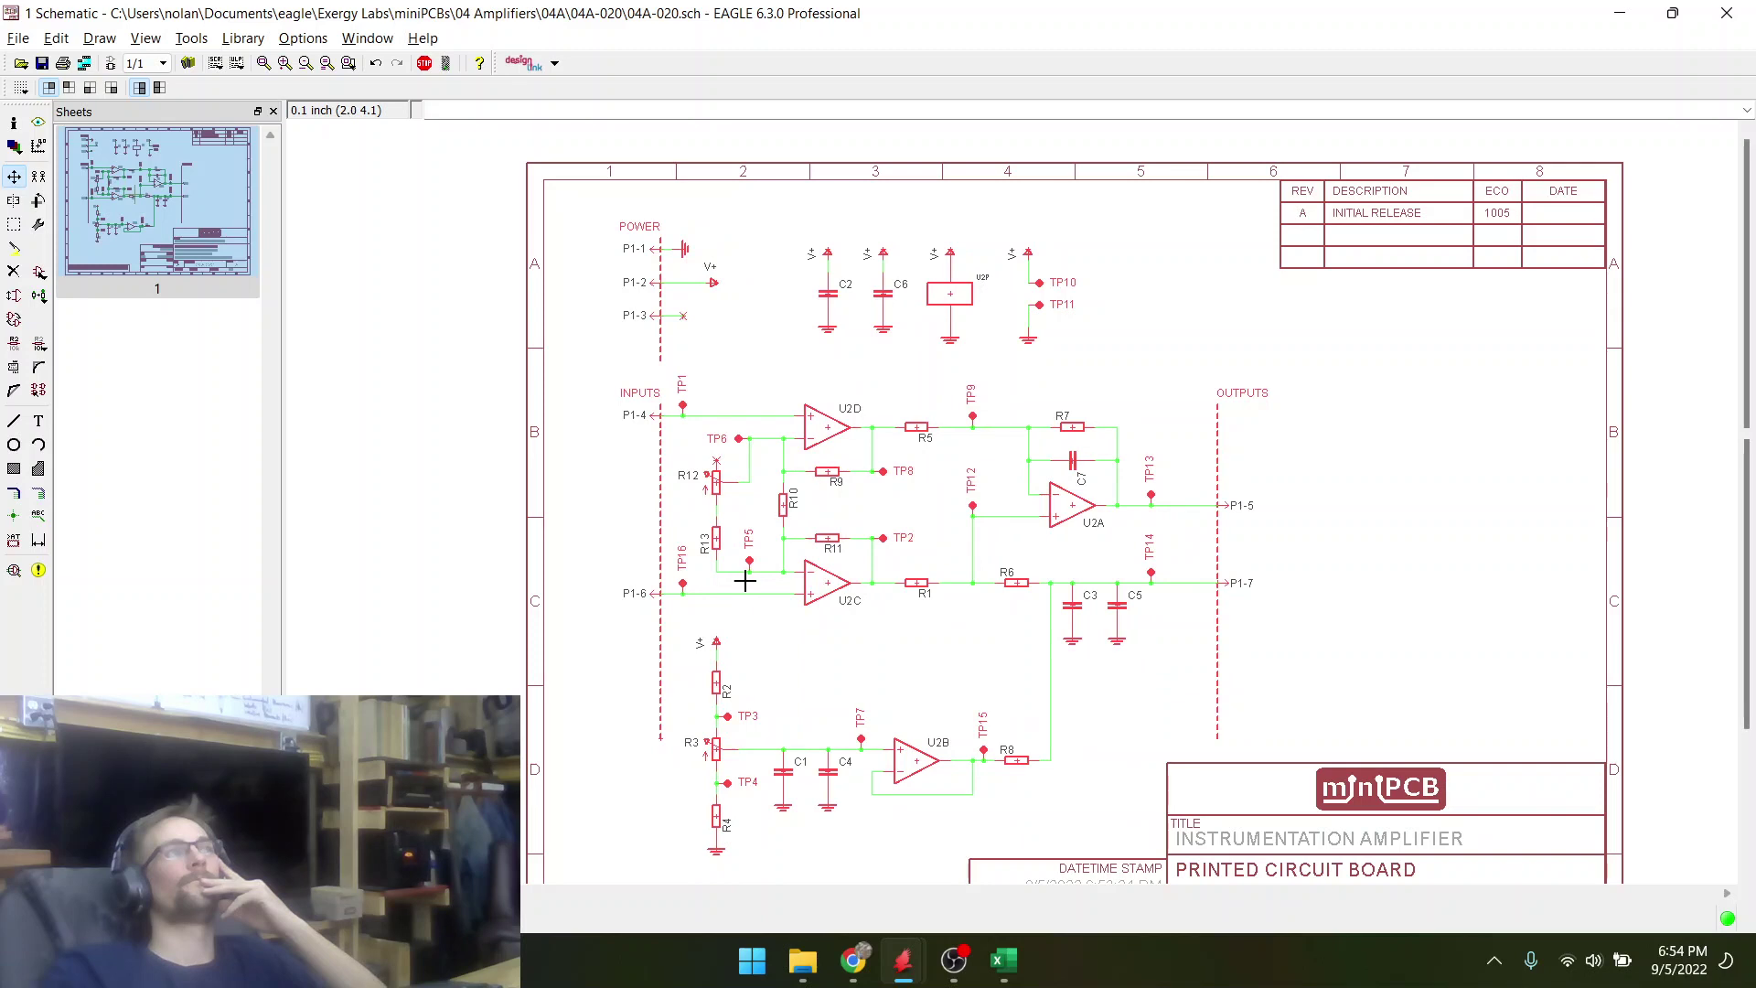
click(760, 579)
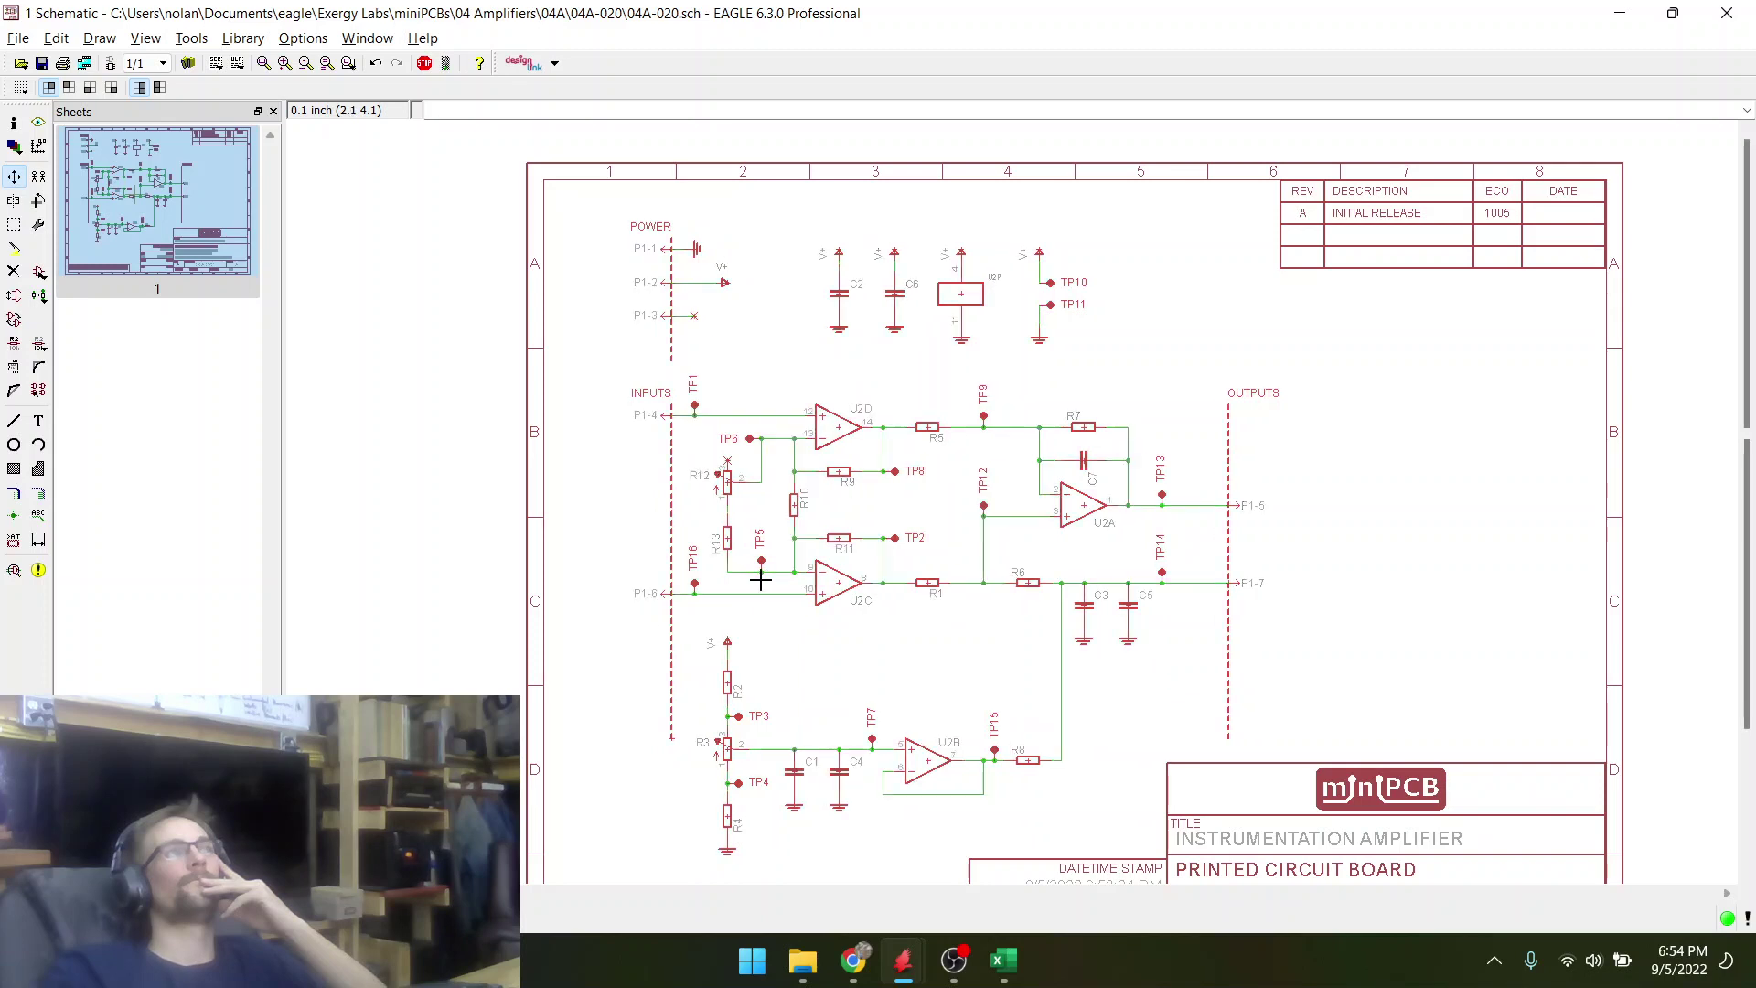
- Check the circuit's placement within the drawing frame and save the schematic
scroll(409, 328, down, 2)
scroll(869, 595, up, 1)
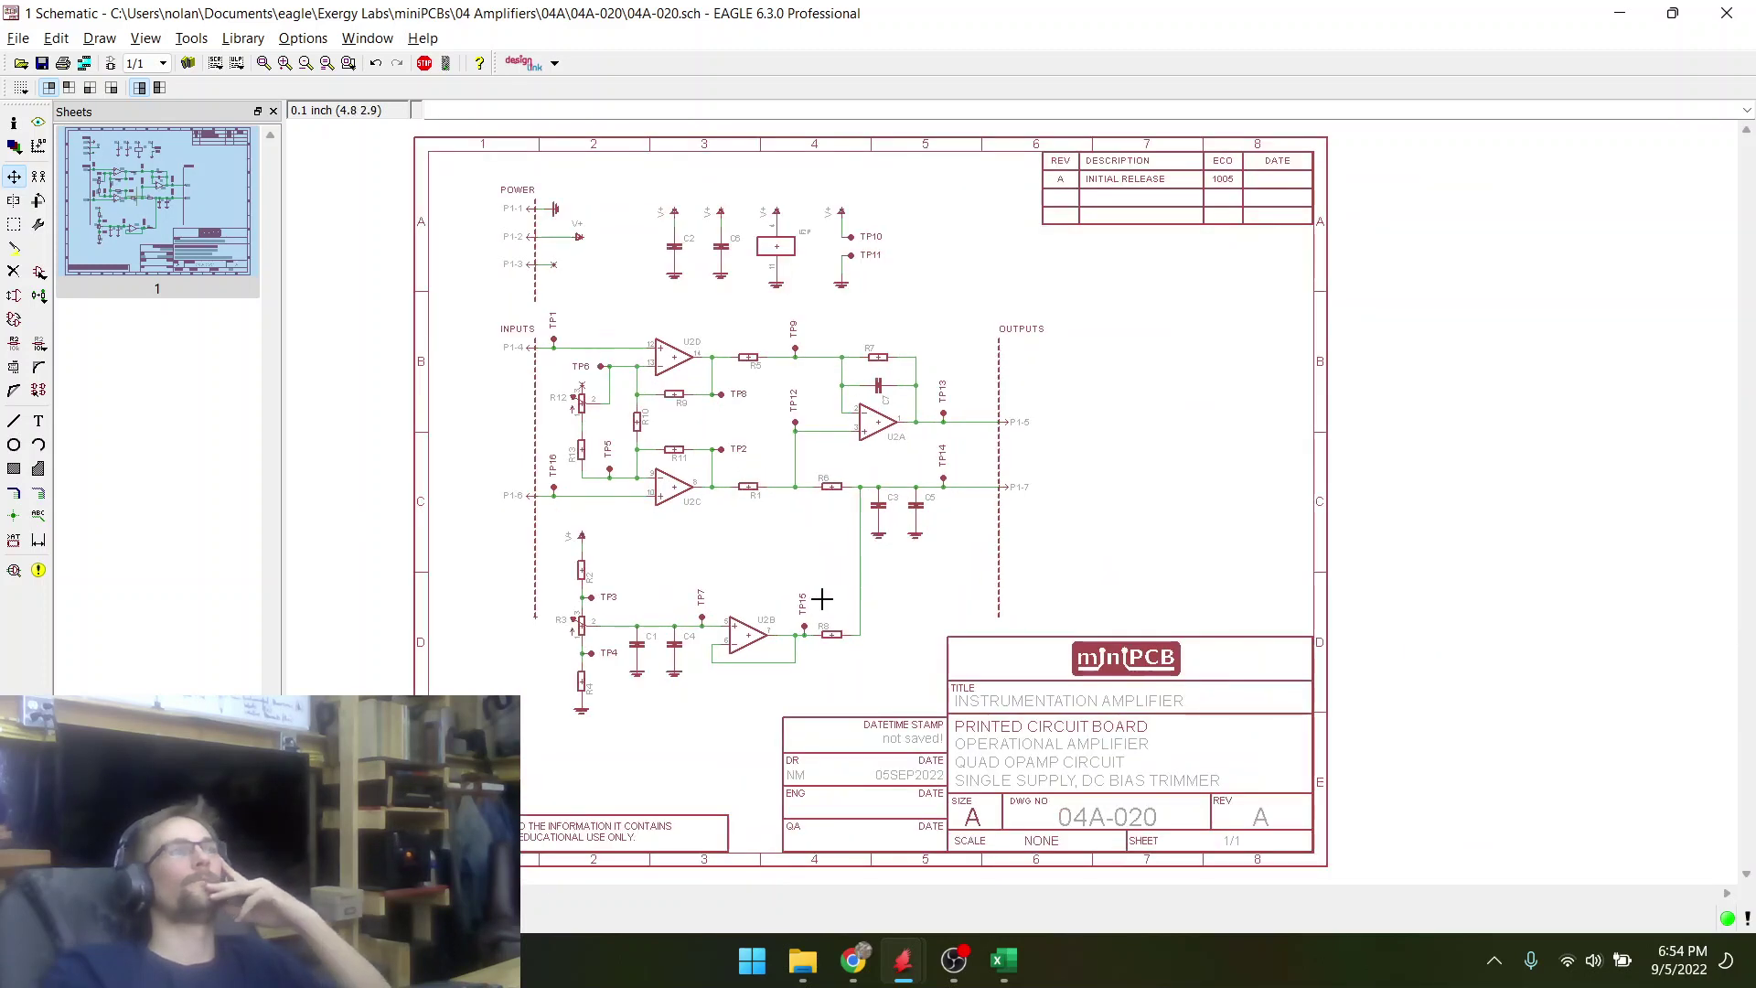
scroll(648, 703, down, 2)
scroll(742, 465, up, 1)
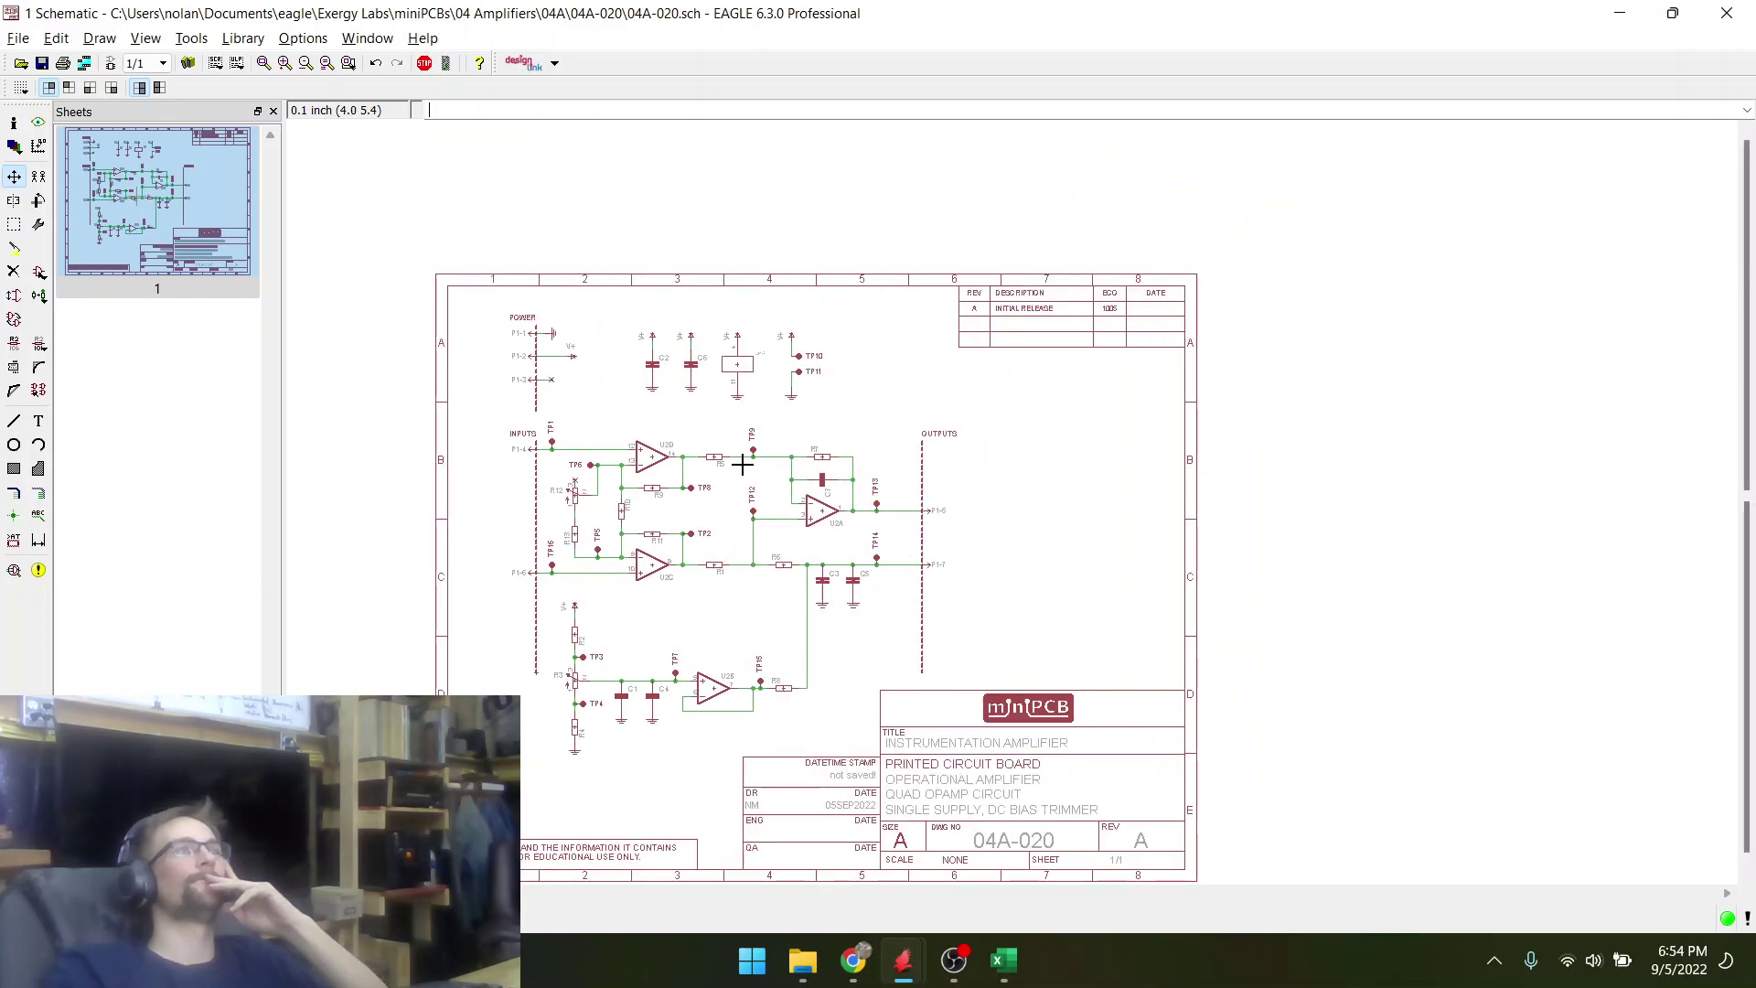
click(42, 65)
scroll(944, 772, up, 1)
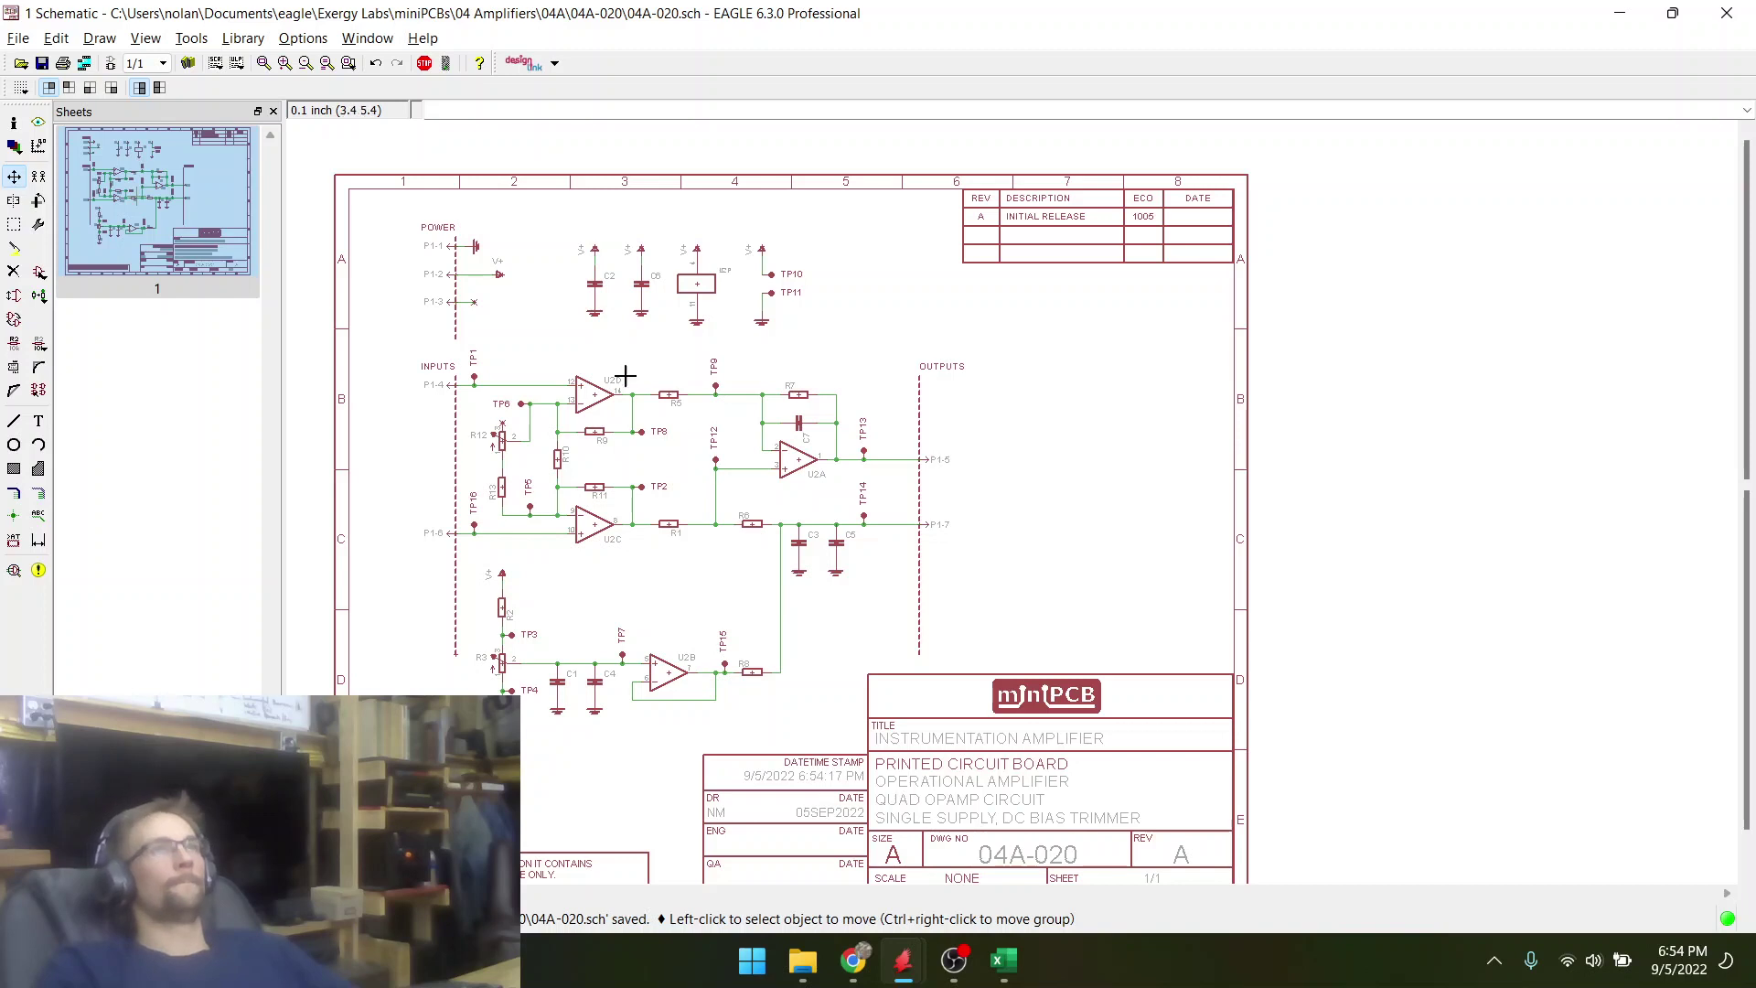
- Run renumber-sheet.ulp and renumber all parts, clearing the TP prefix exclusion so the test points are included
scroll(515, 274, up, 1)
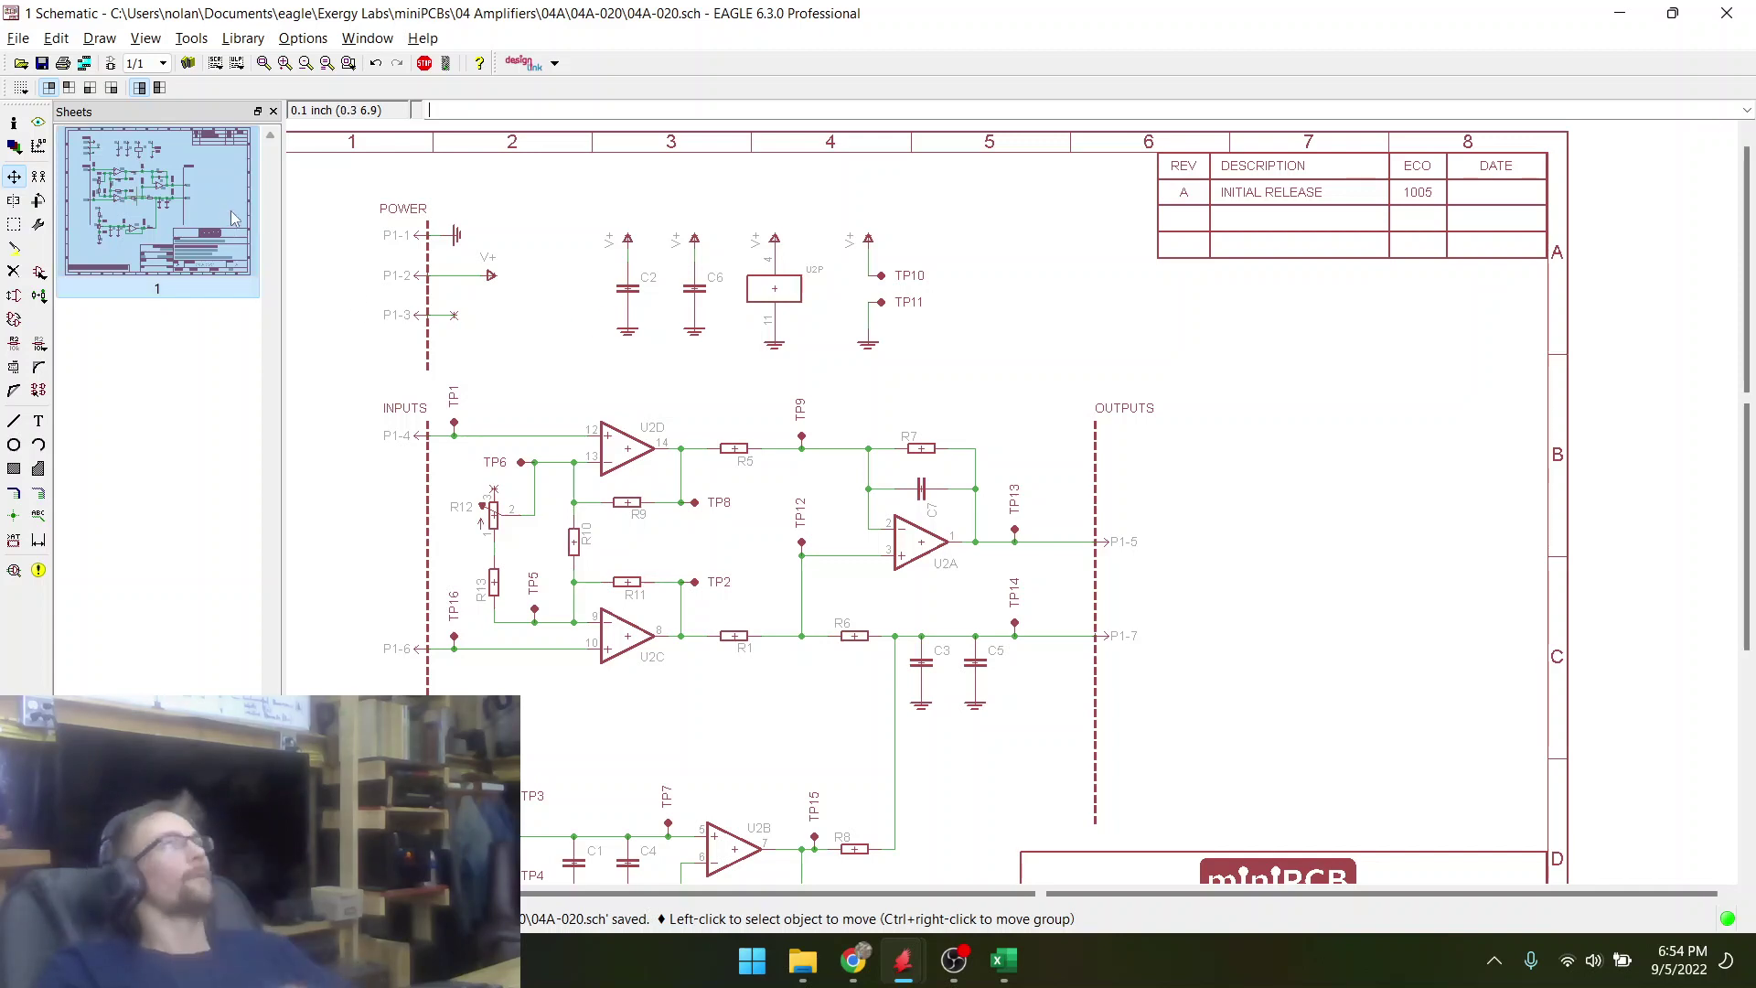
click(237, 64)
click(691, 360)
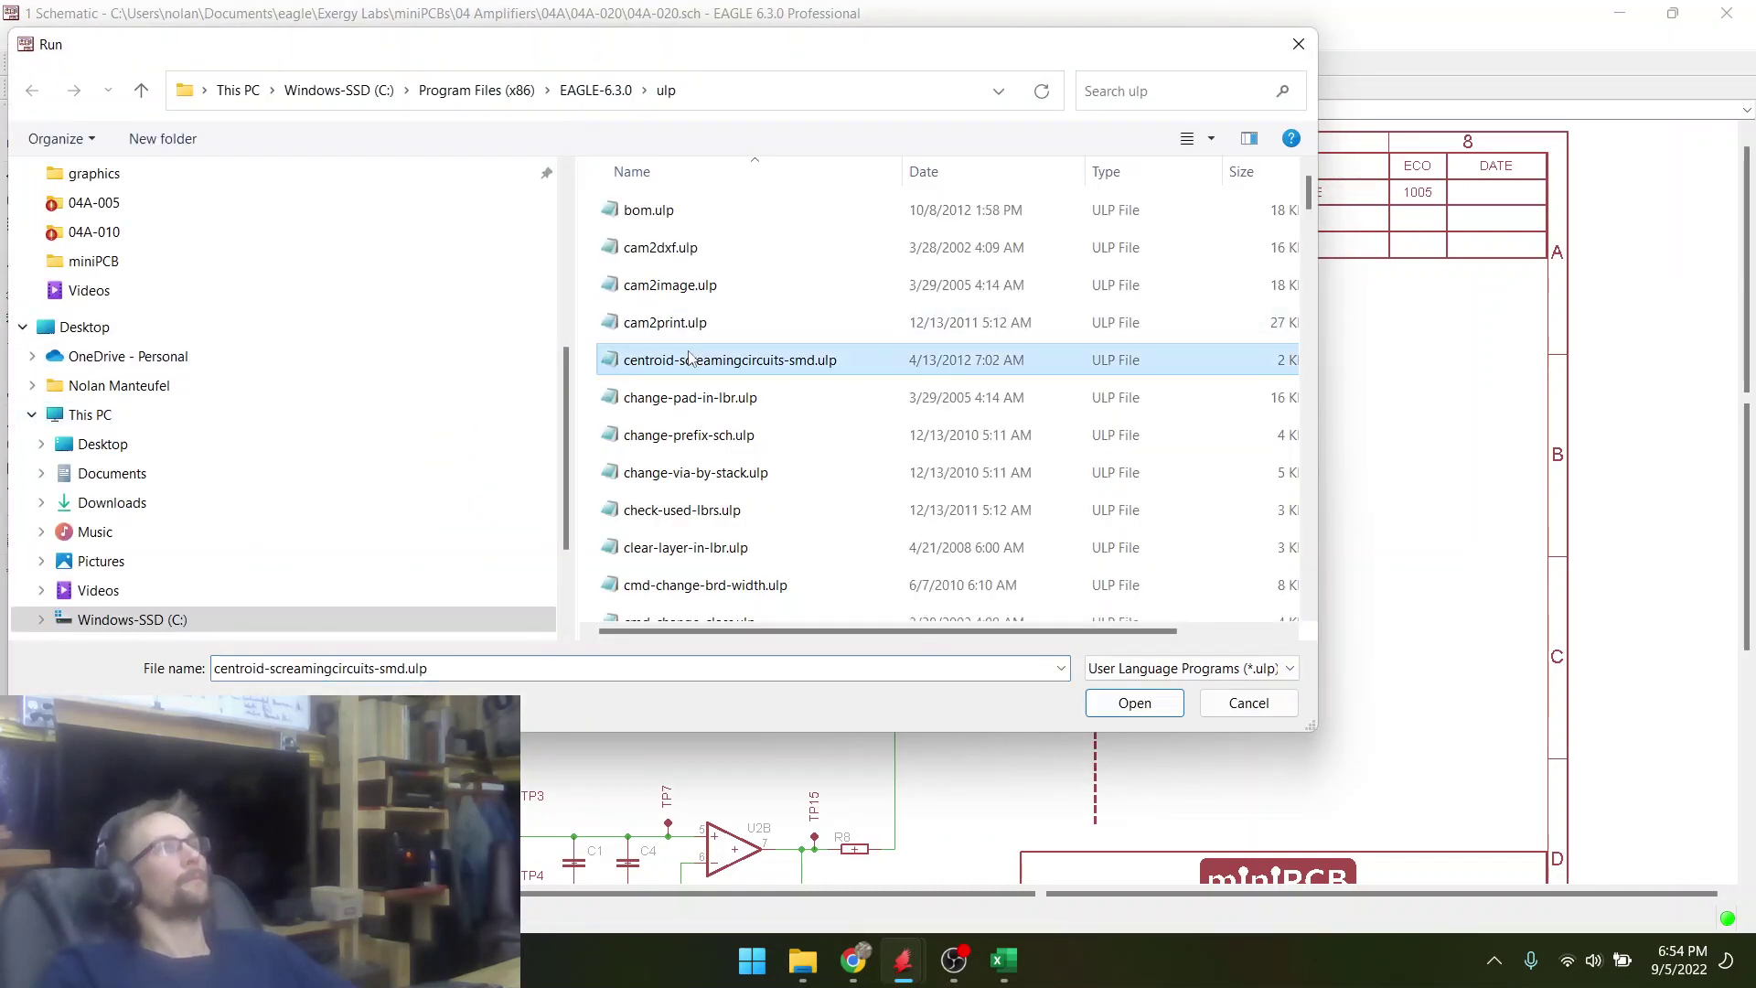
text(ren)
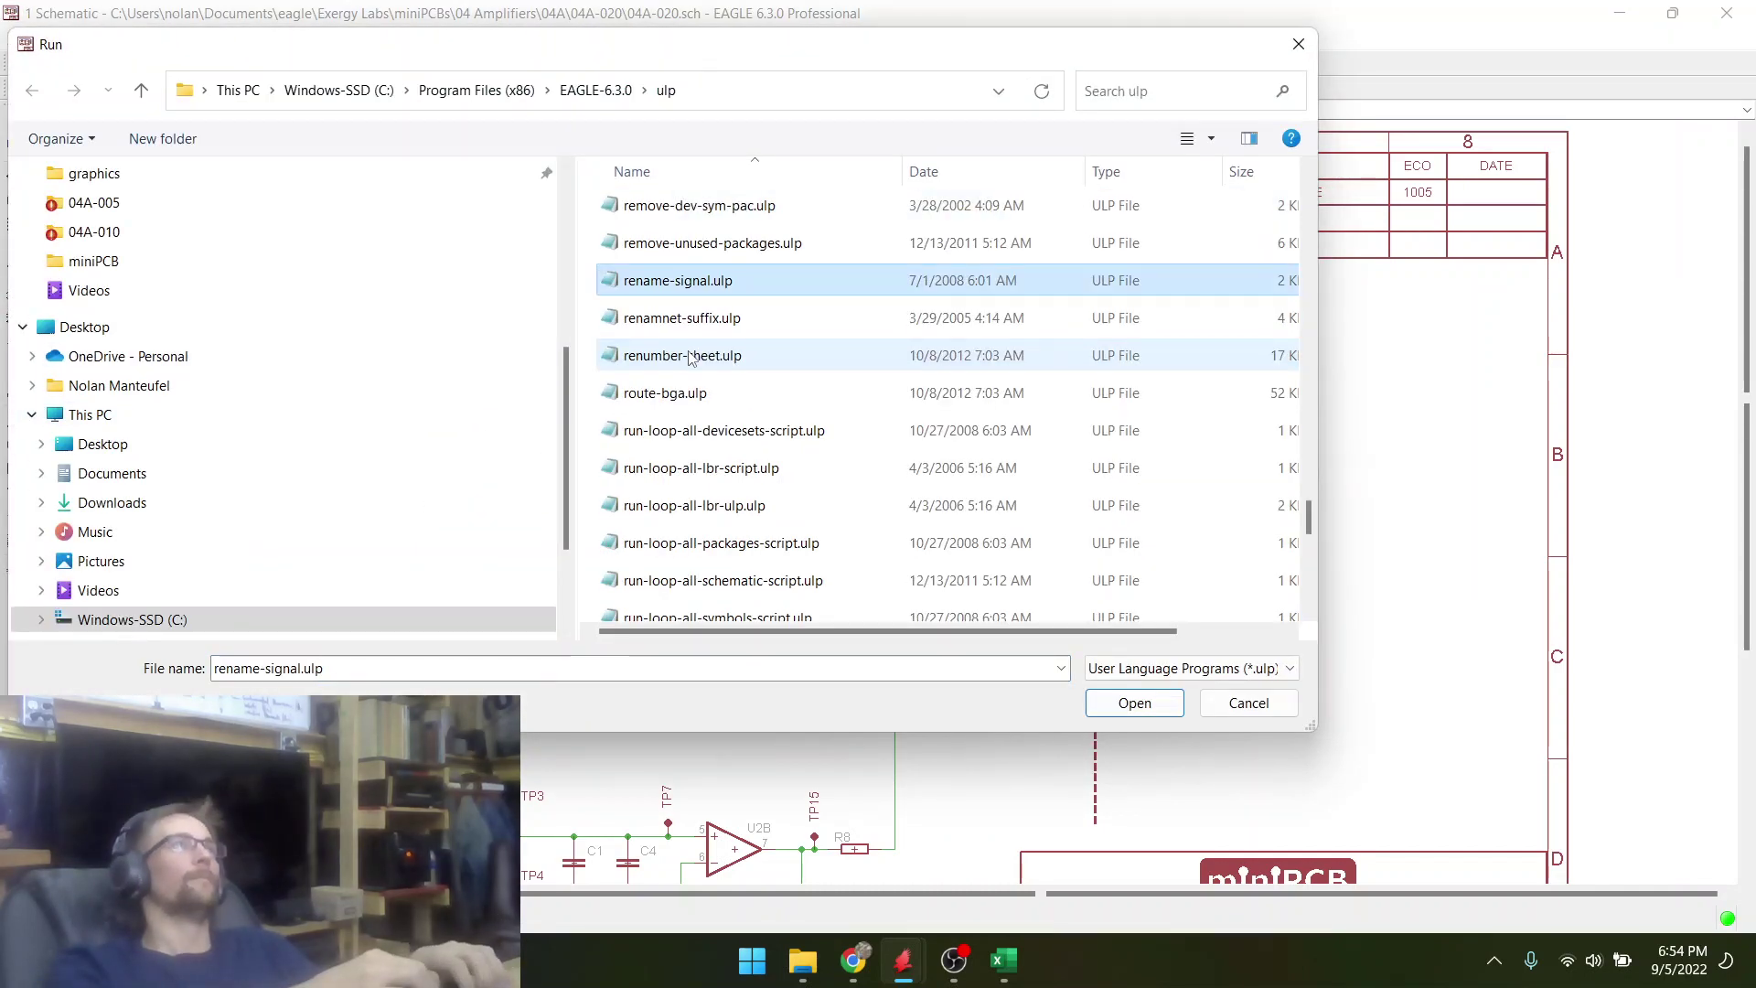
text(umber)
key(Return)
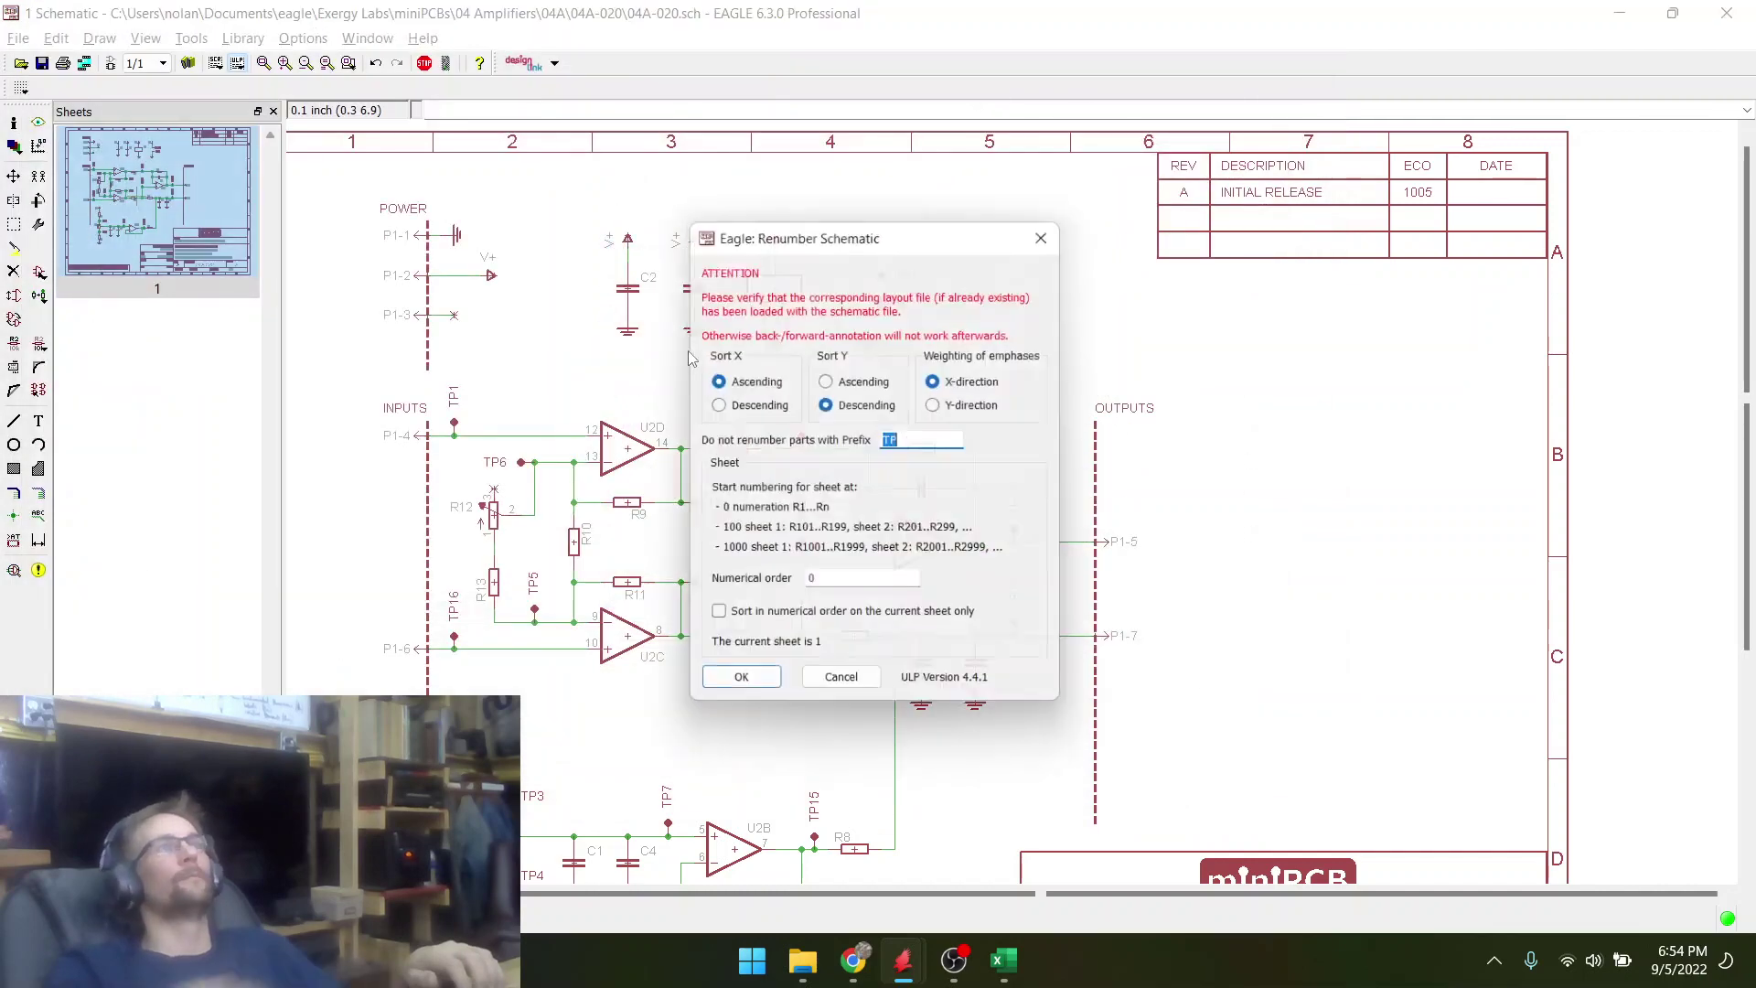
key(BackSpace)
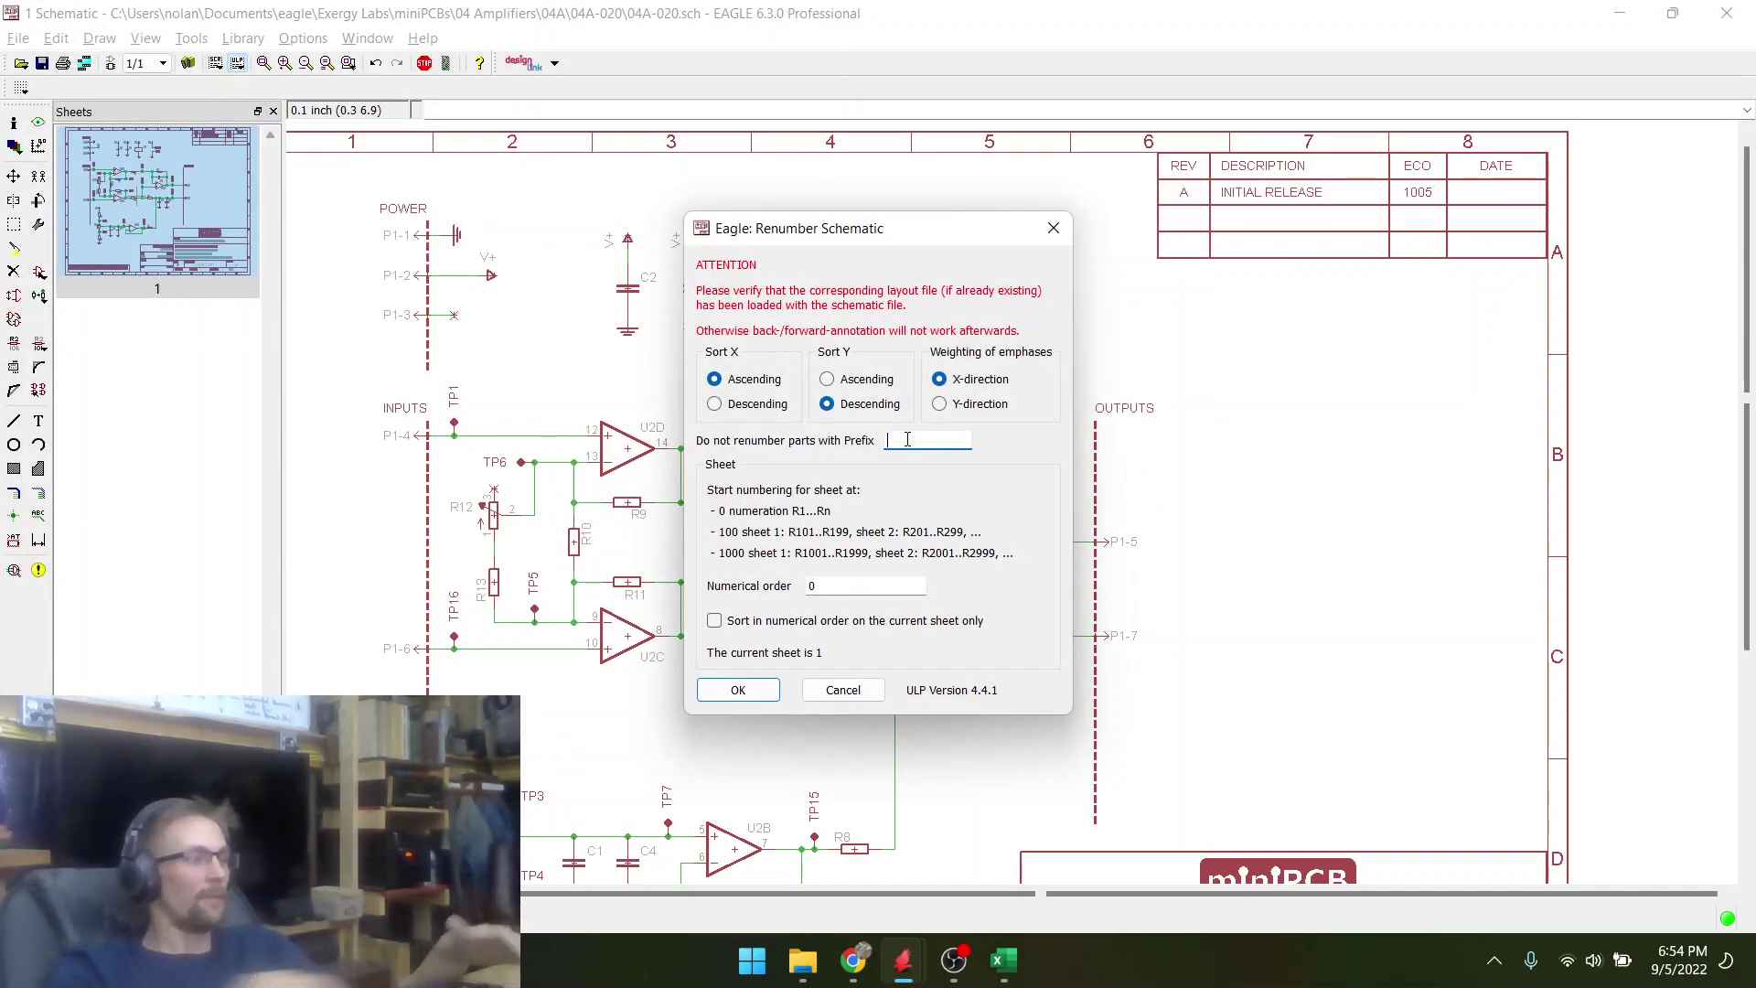
click(765, 697)
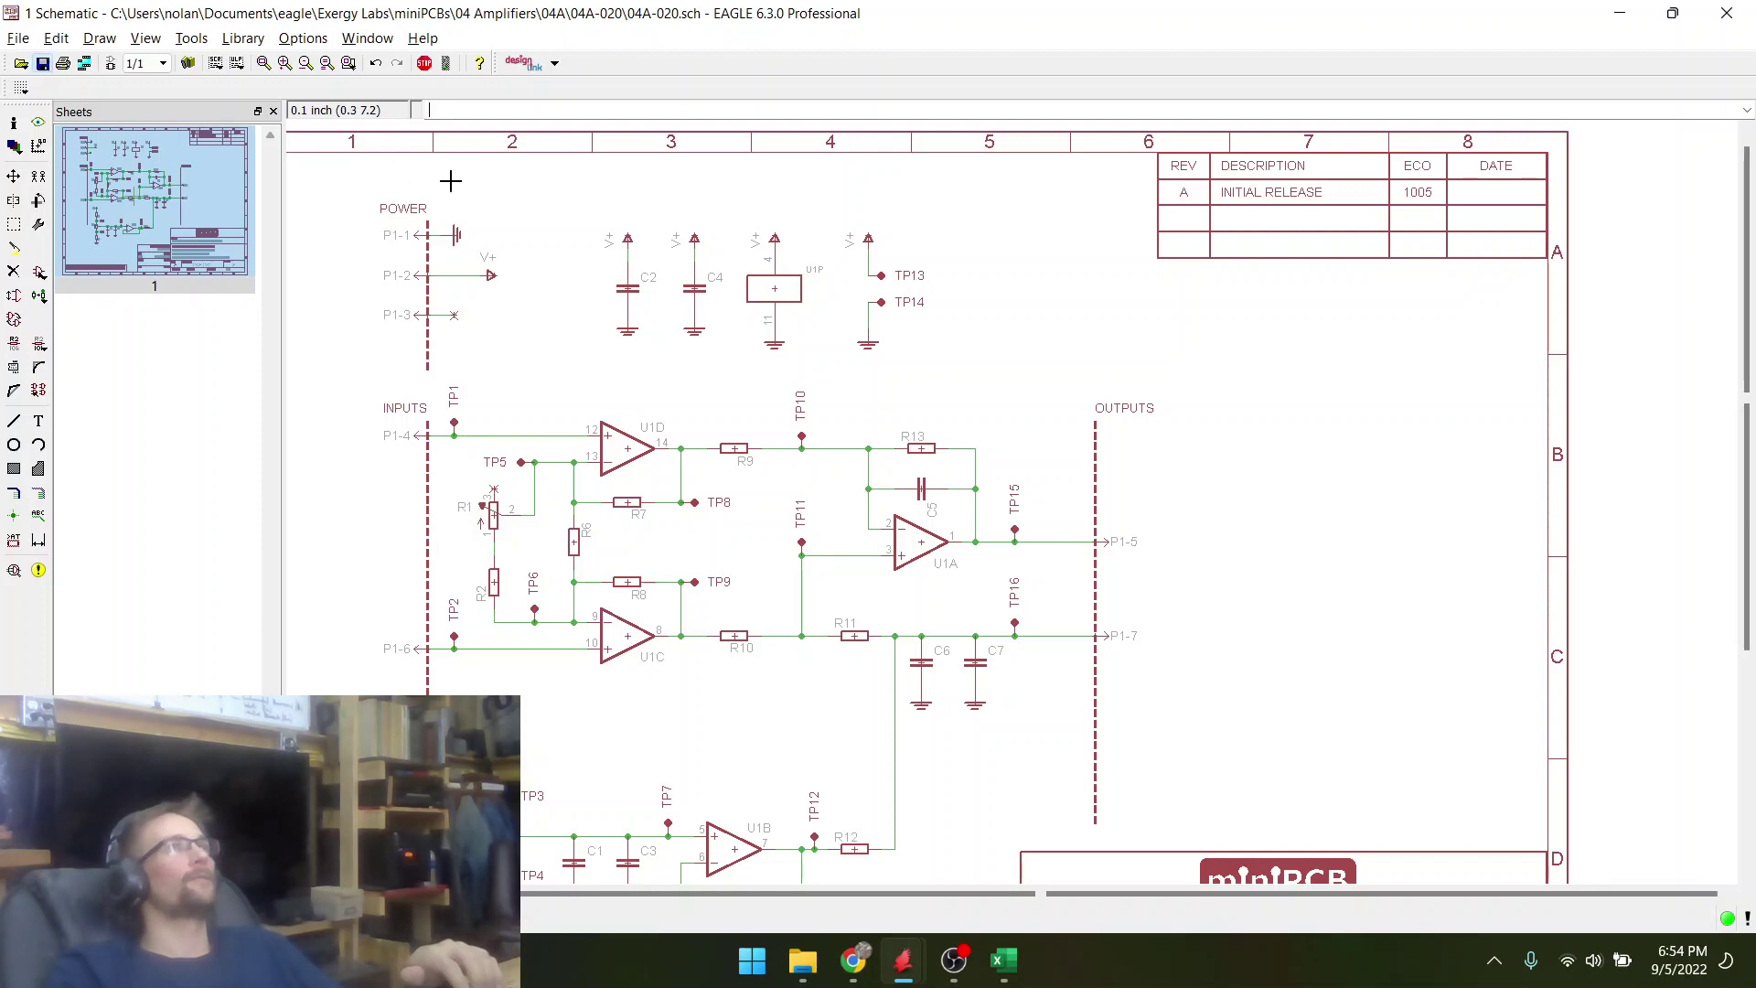
- Save the schematic with its renumbered parts
scroll(466, 275, up, 3)
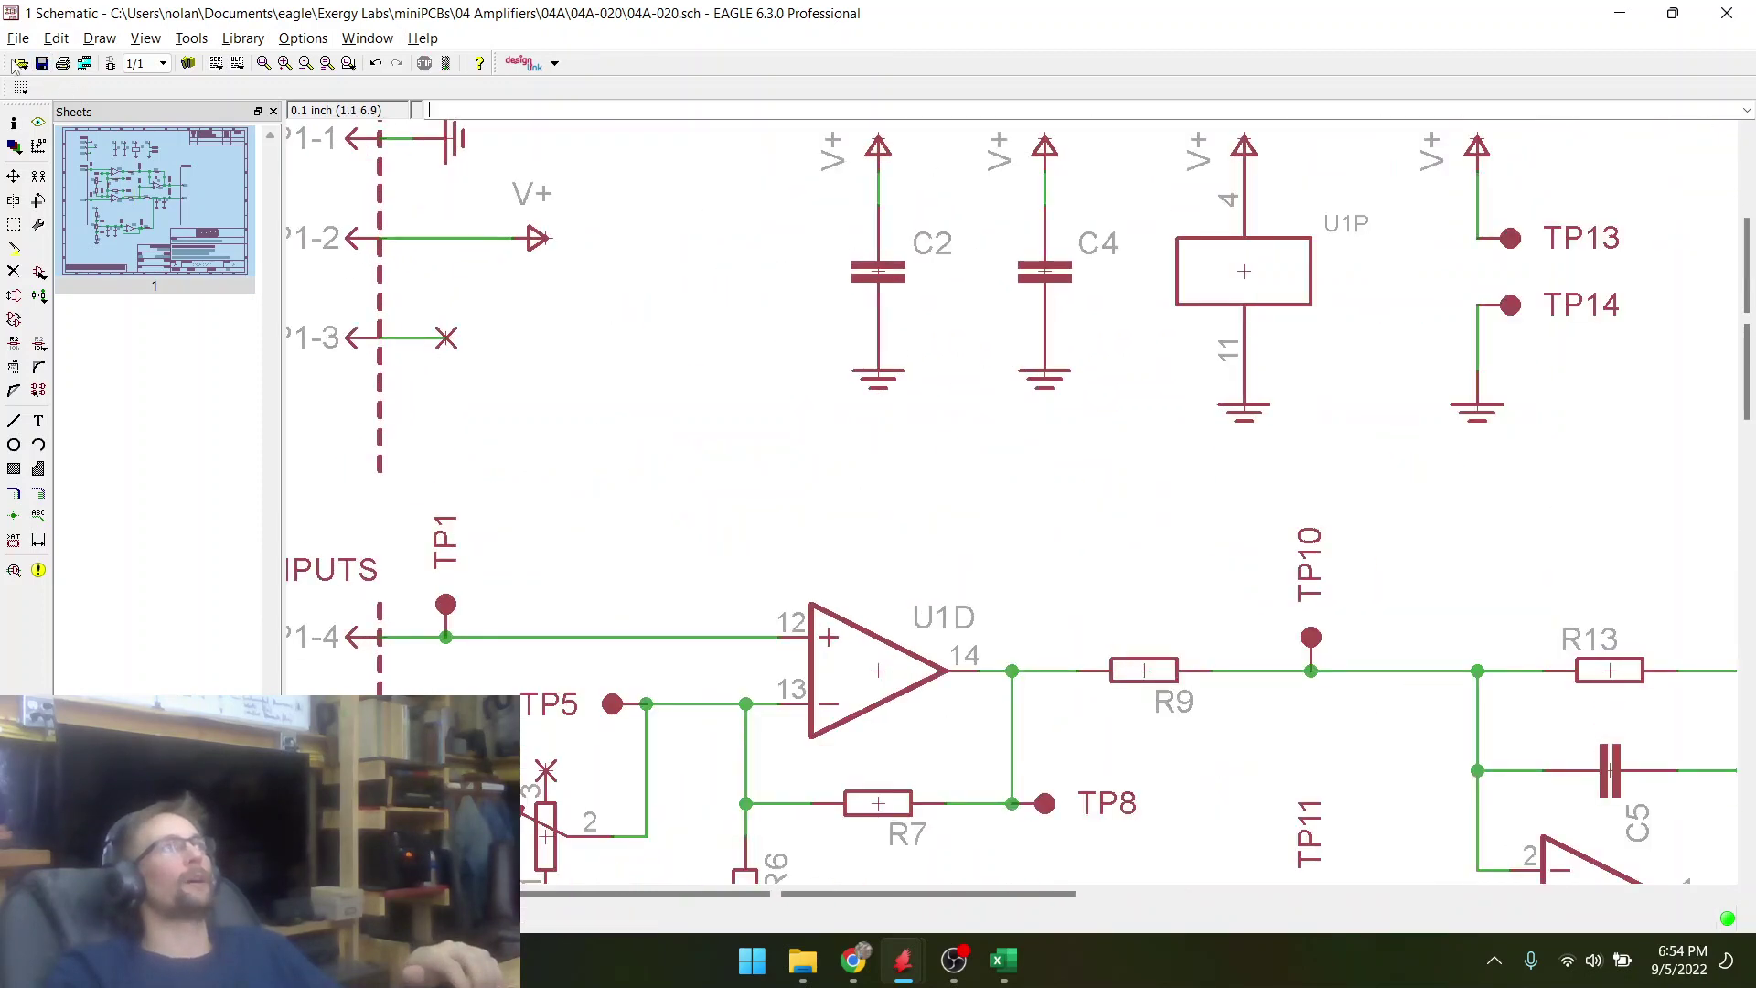
click(42, 64)
scroll(511, 413, down, 3)
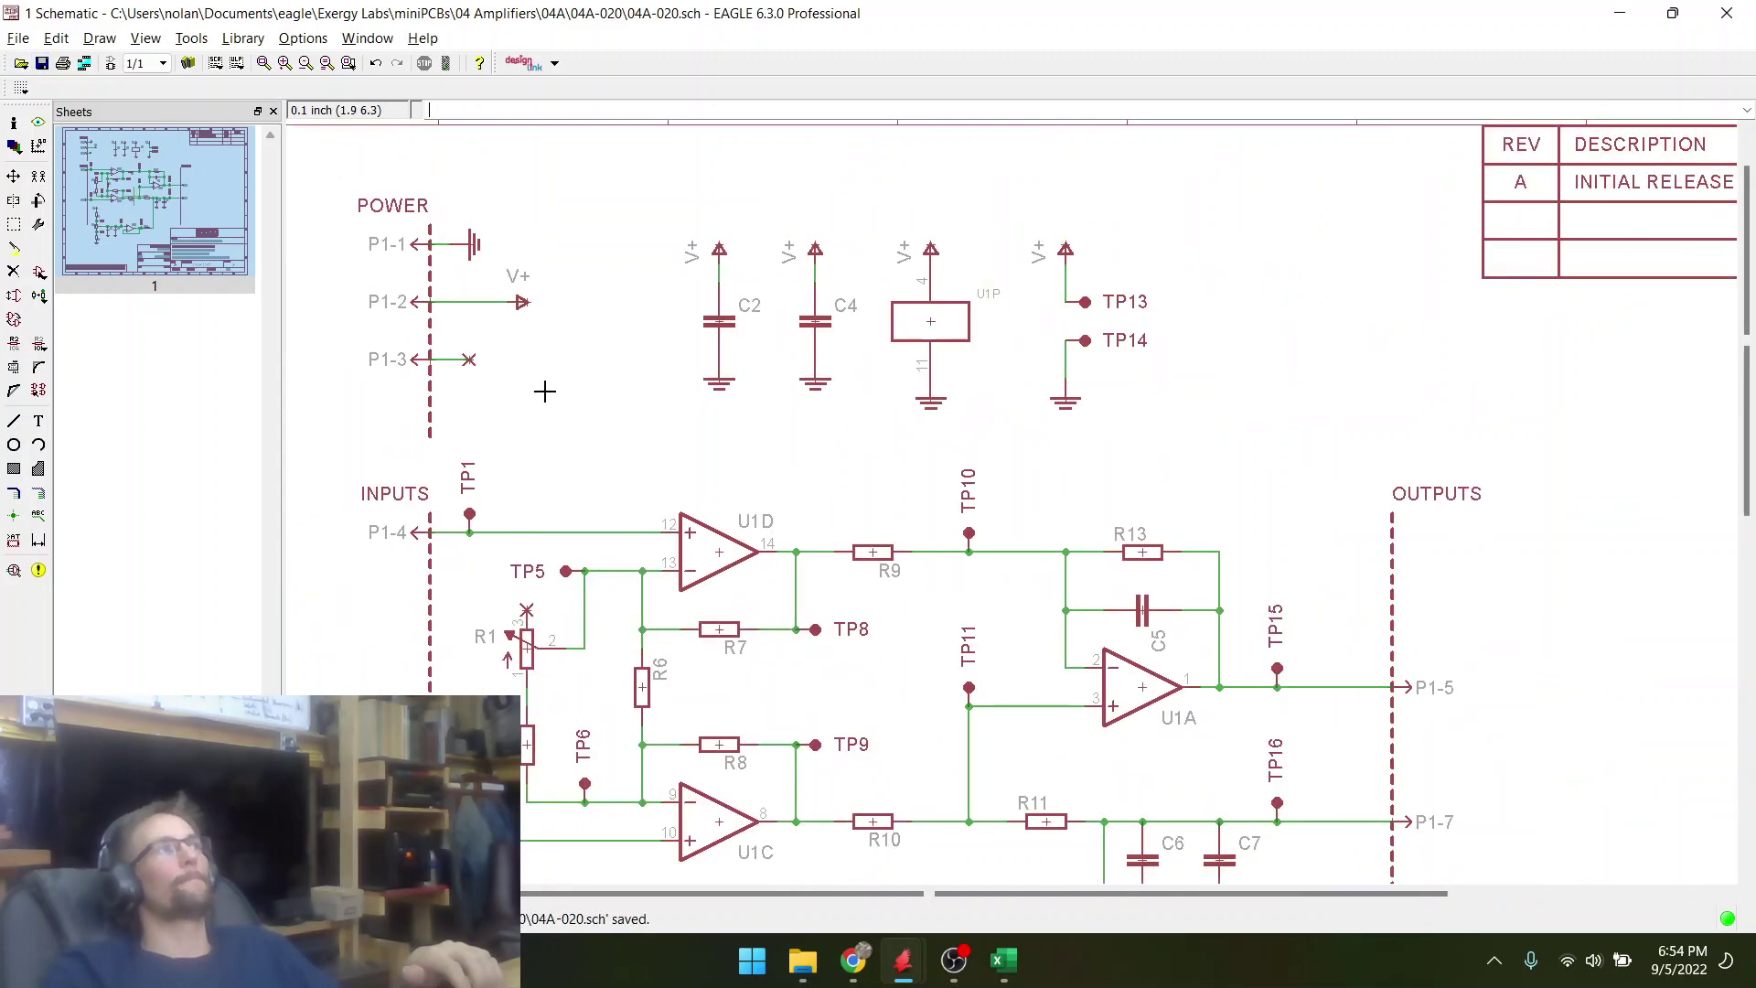
scroll(552, 251, down, 3)
scroll(538, 535, up, 5)
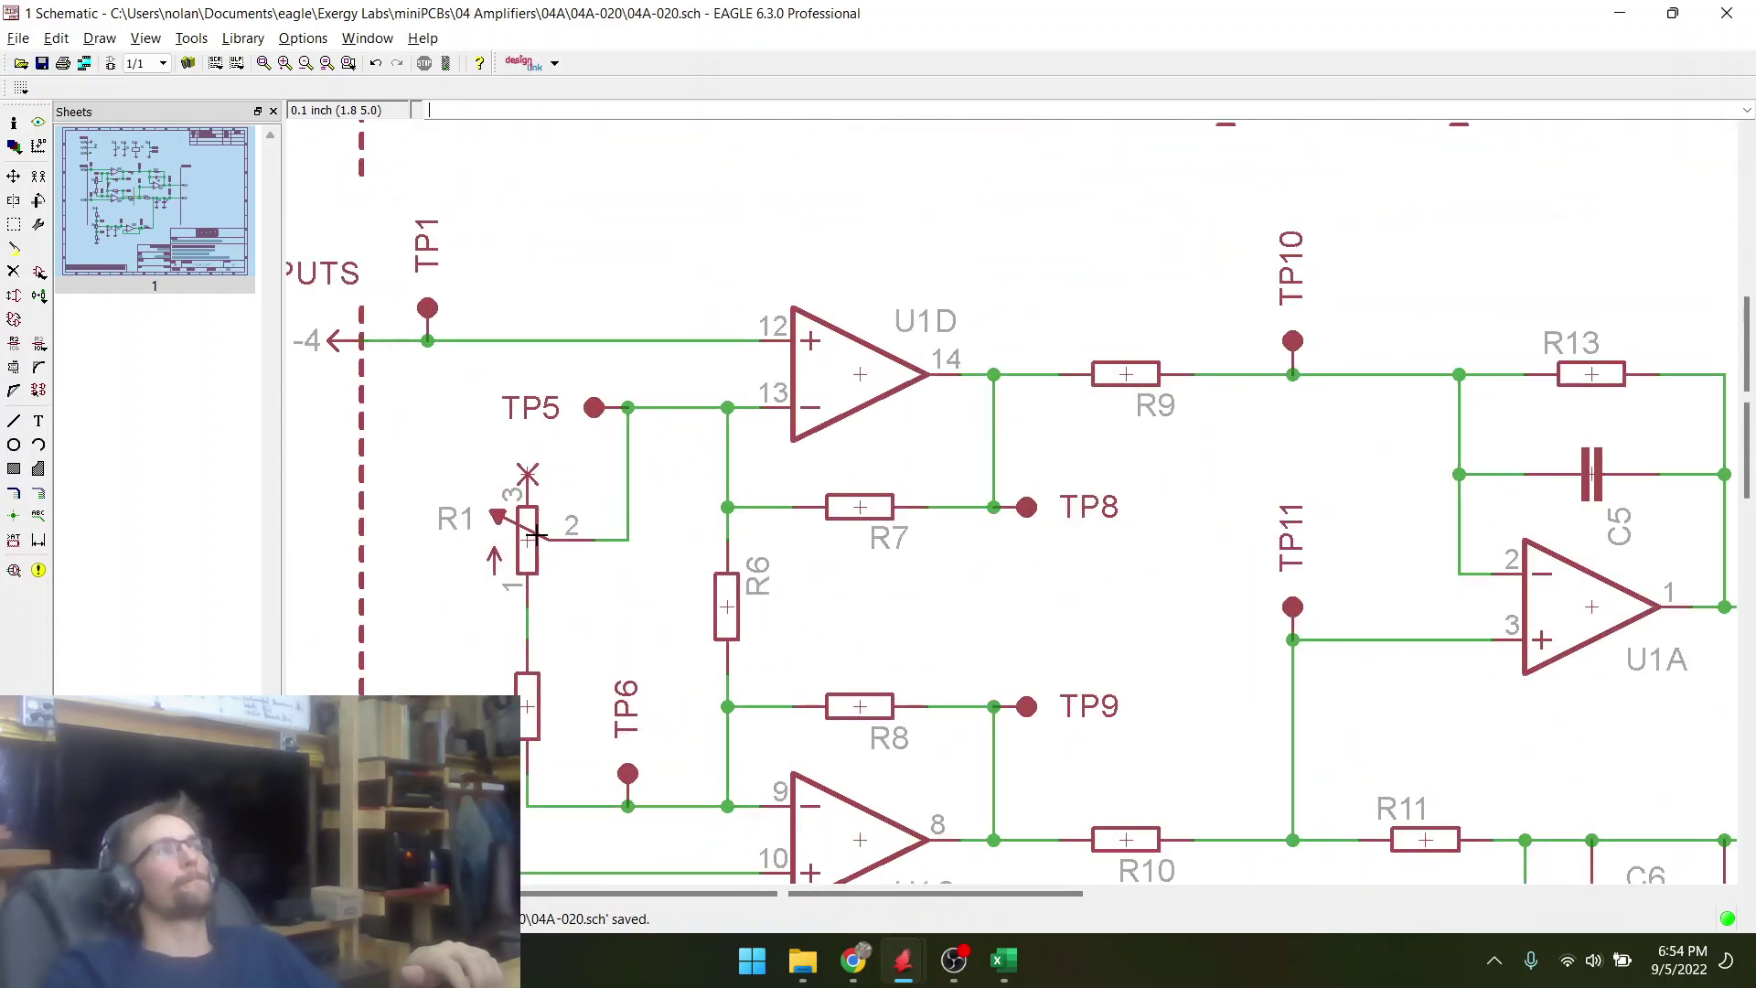
scroll(555, 357, down, 3)
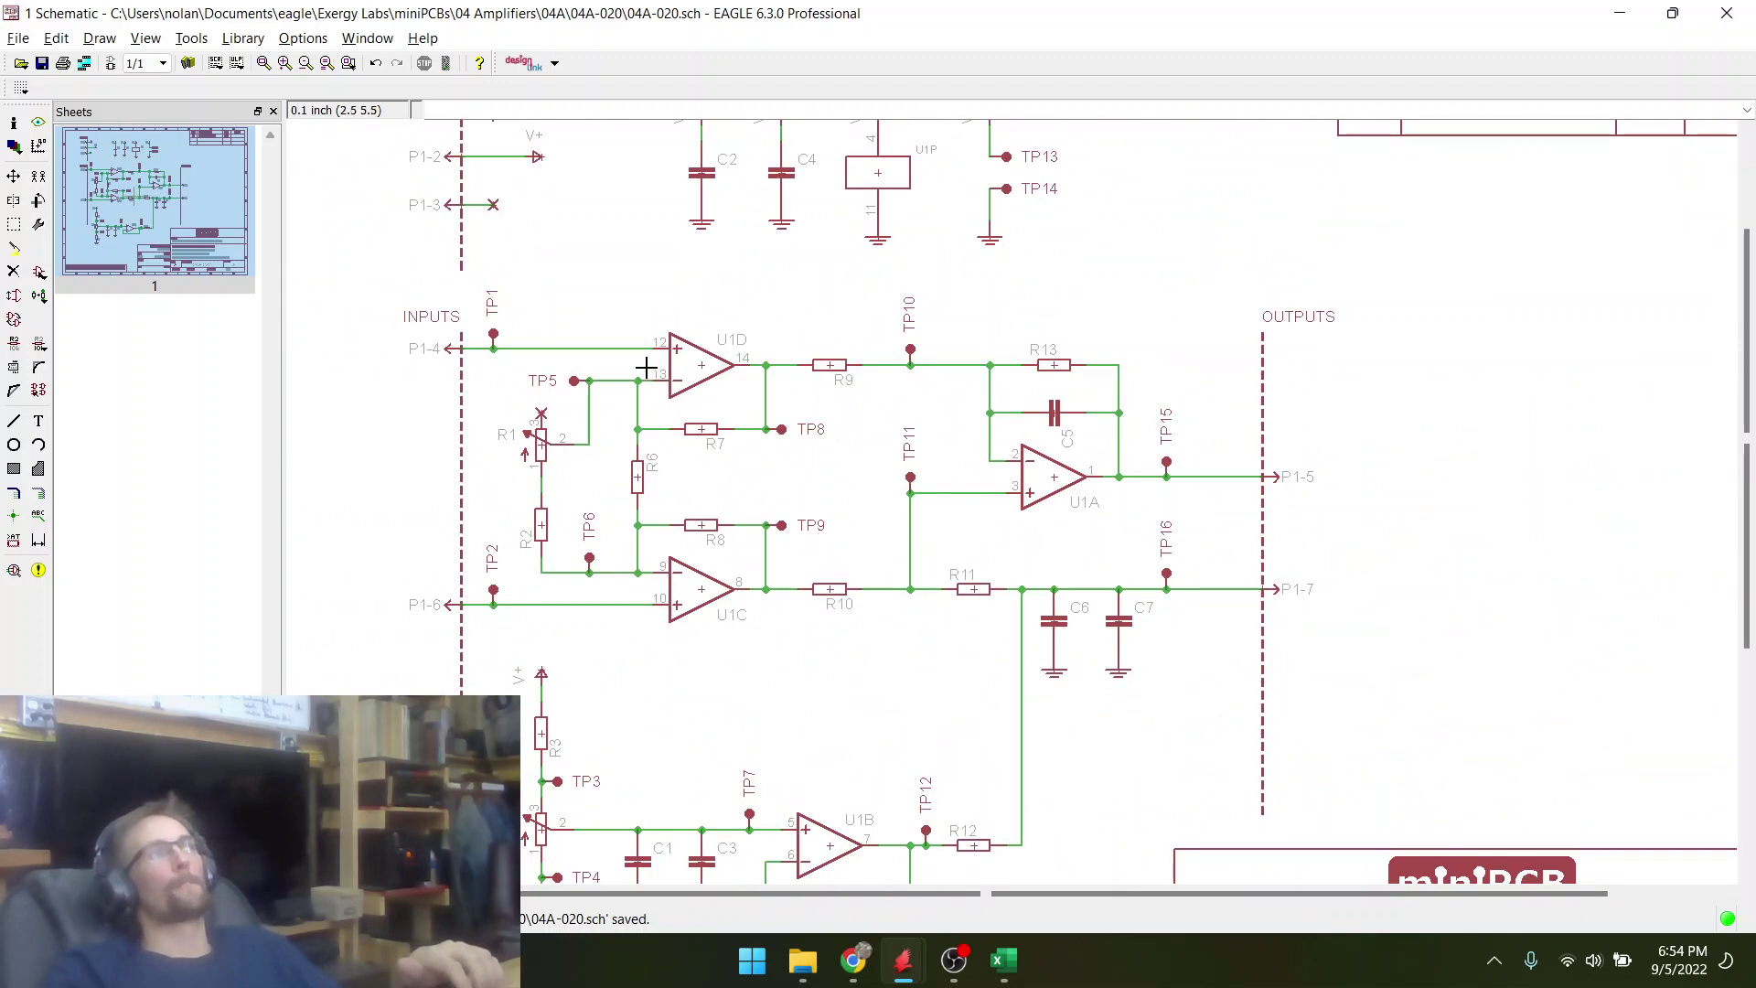
scroll(540, 416, up, 5)
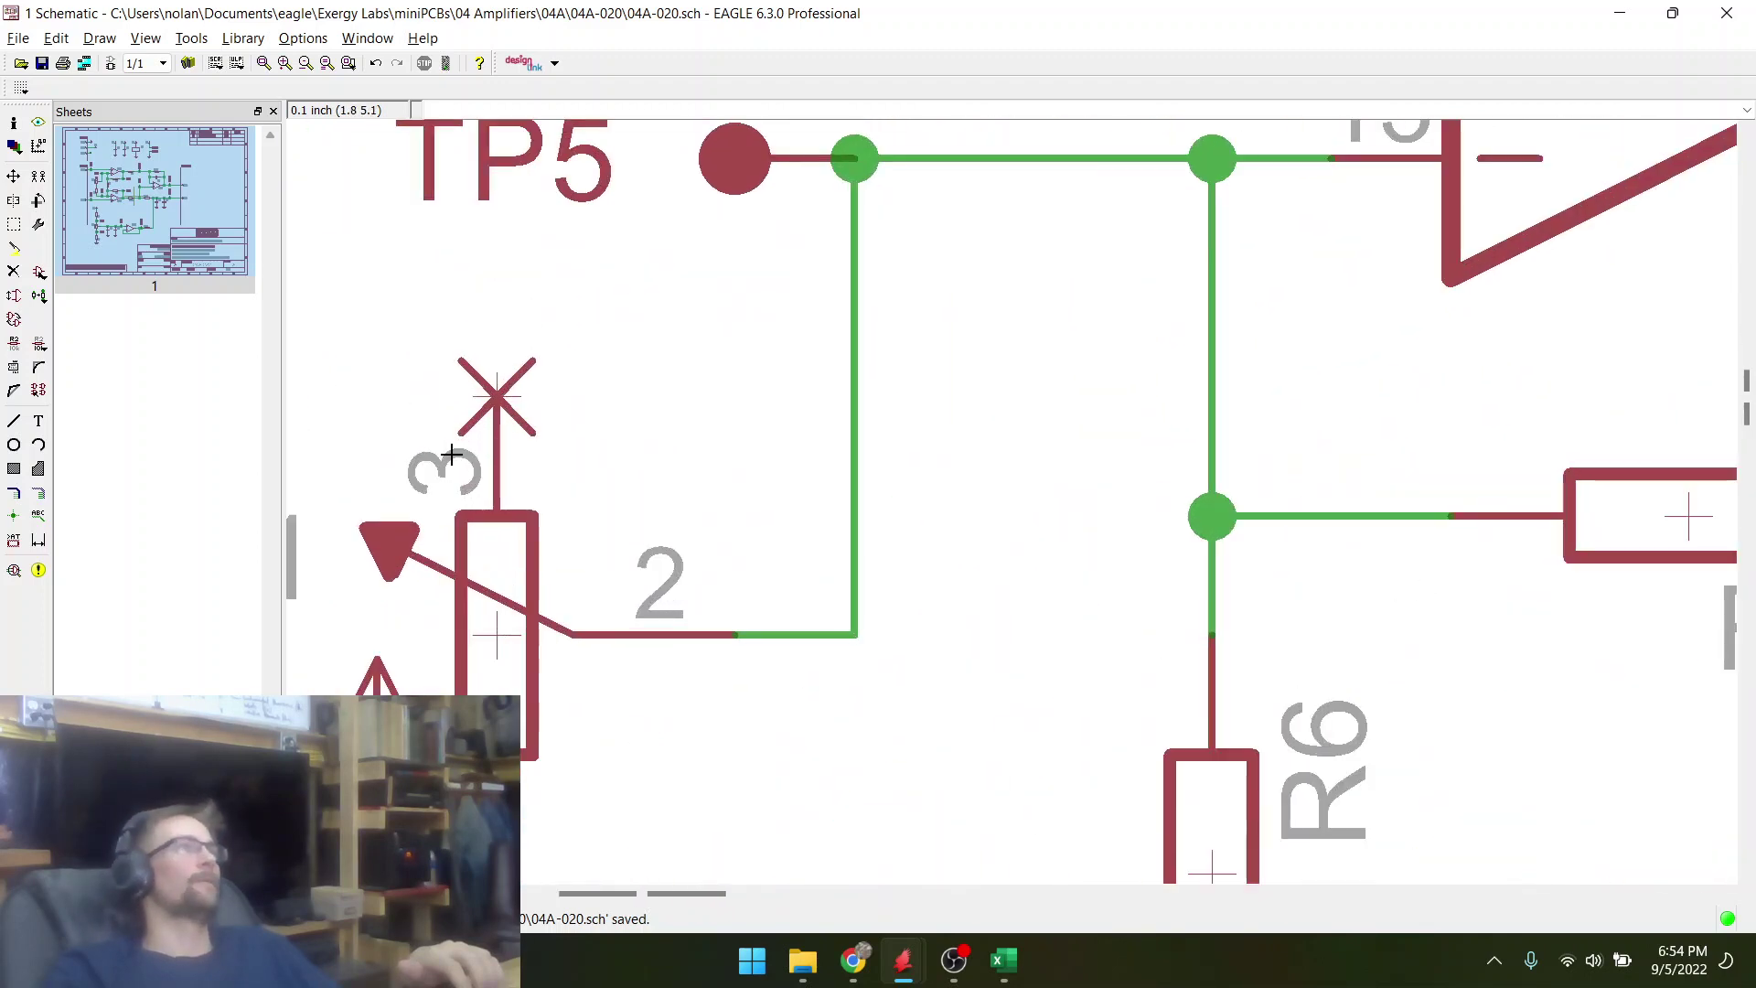
- Review the renumbered parts and test points across the whole schematic sheet and save the schematic
scroll(529, 385, down, 2)
scroll(529, 385, down, 2)
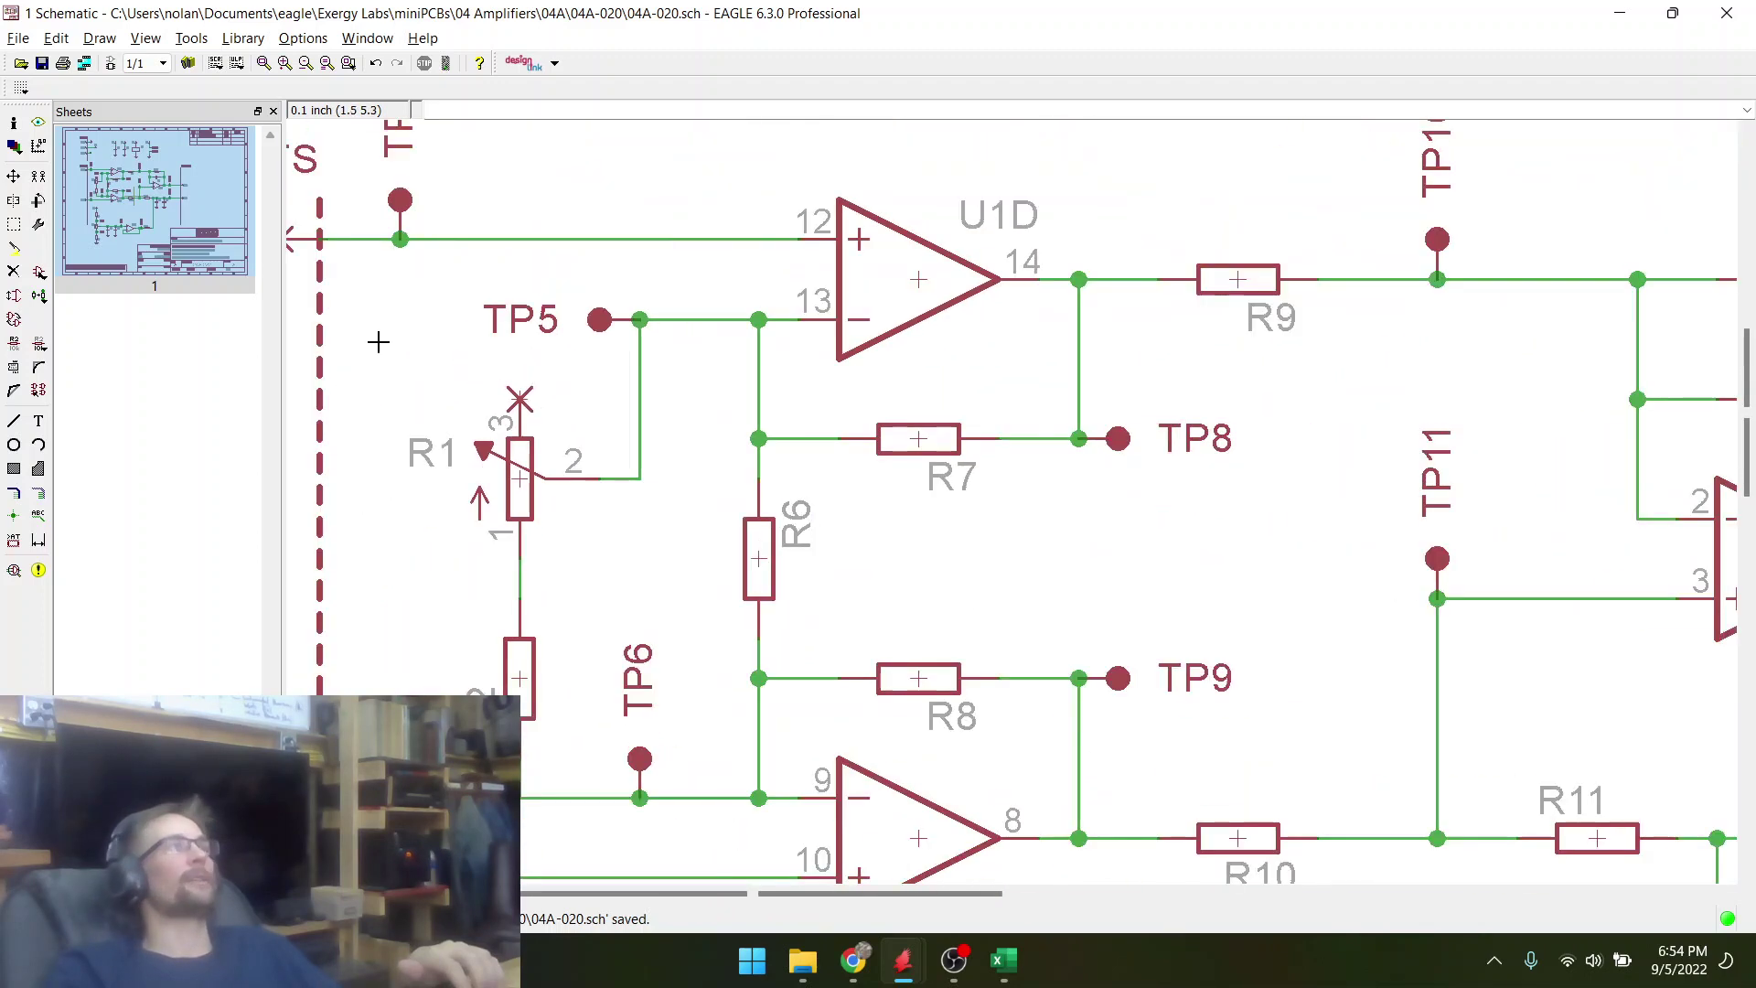
click(42, 63)
scroll(540, 392, down, 4)
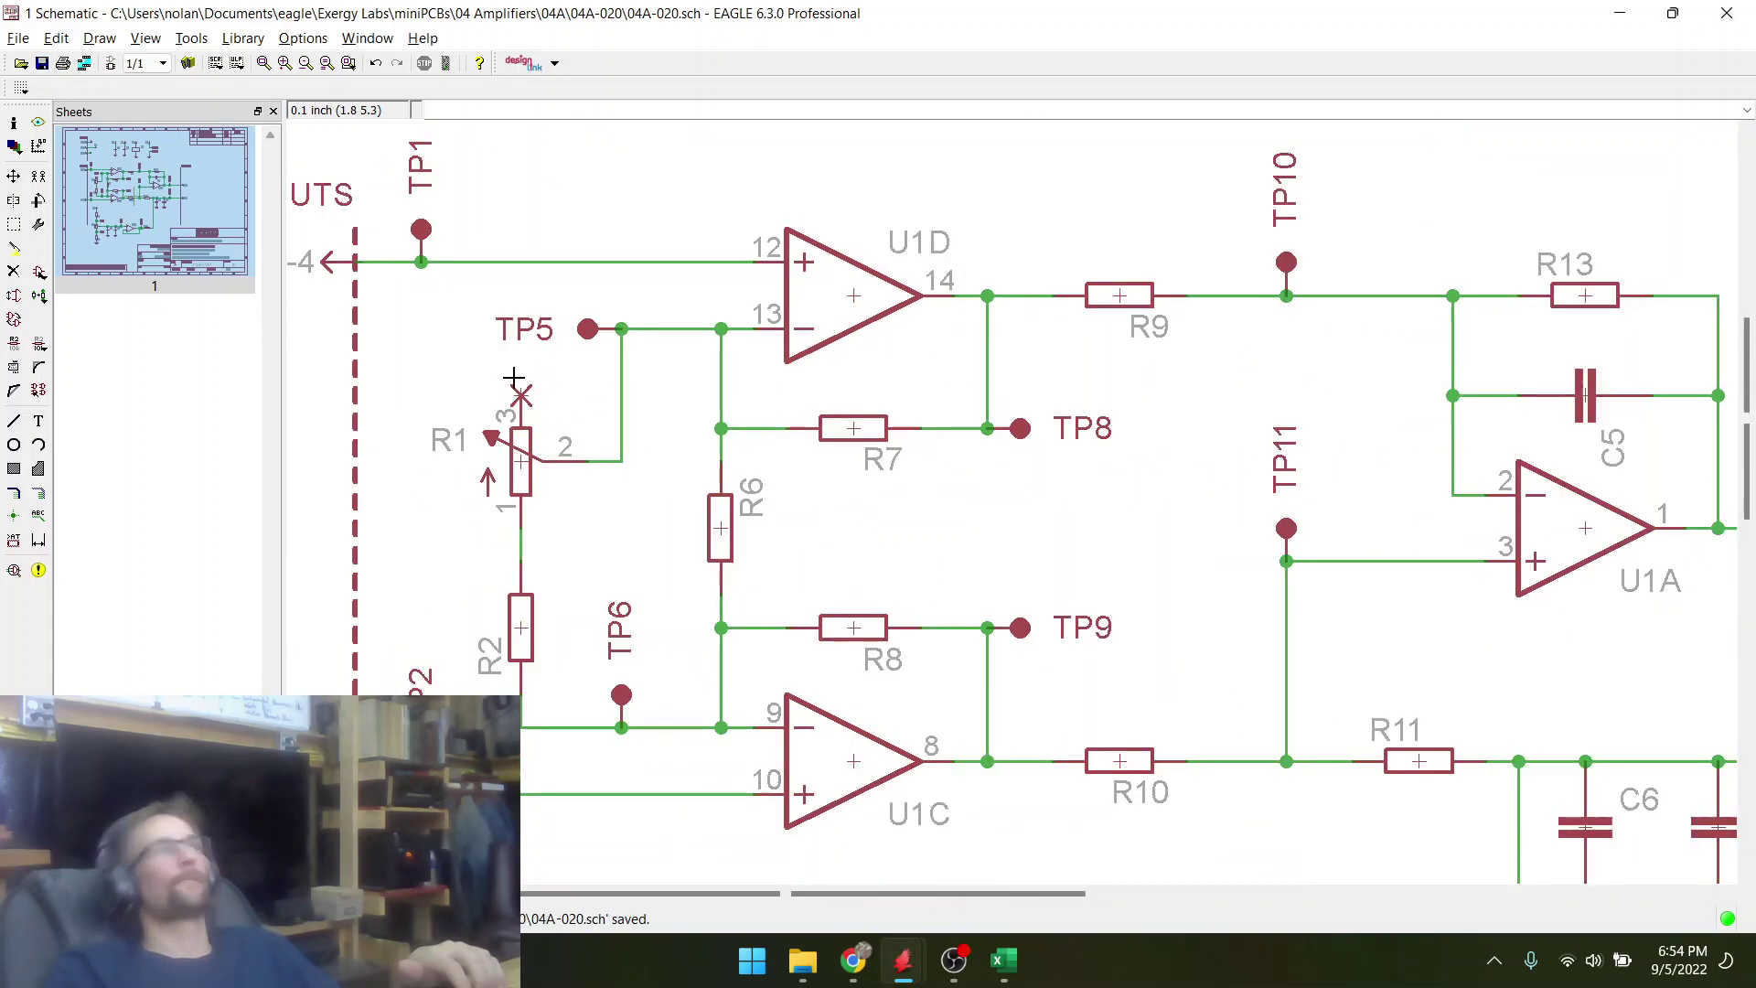
scroll(600, 440, down, 3)
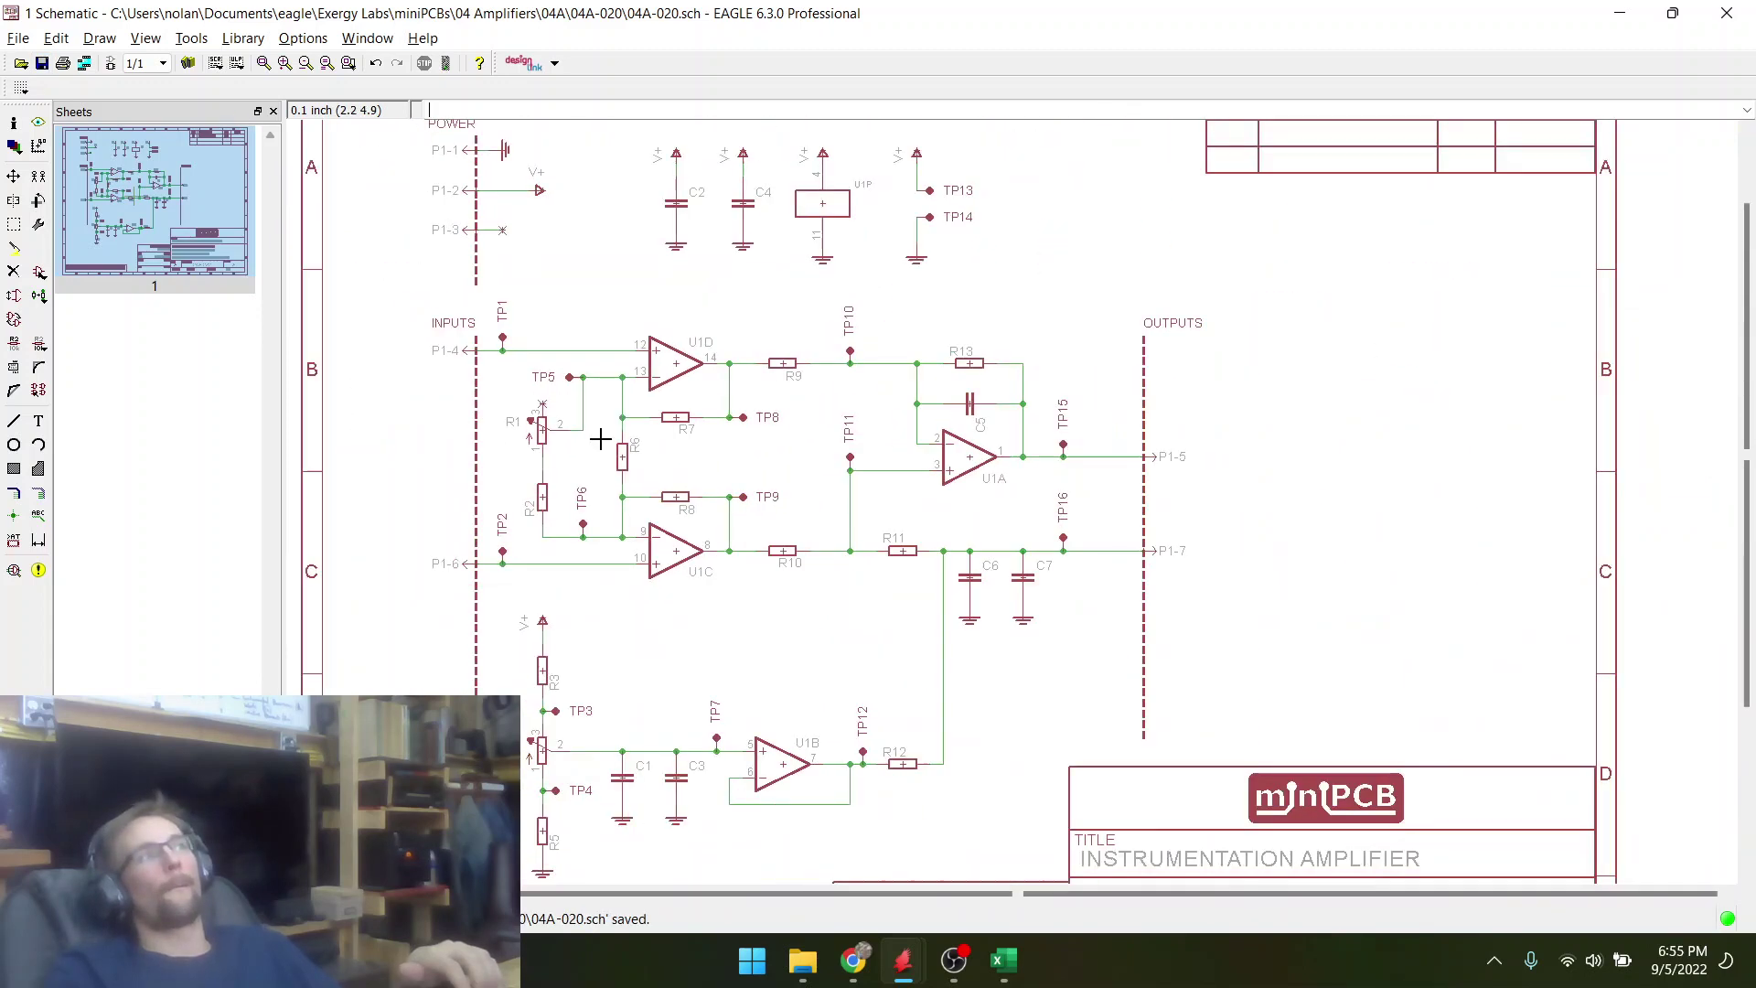
scroll(601, 738, up, 3)
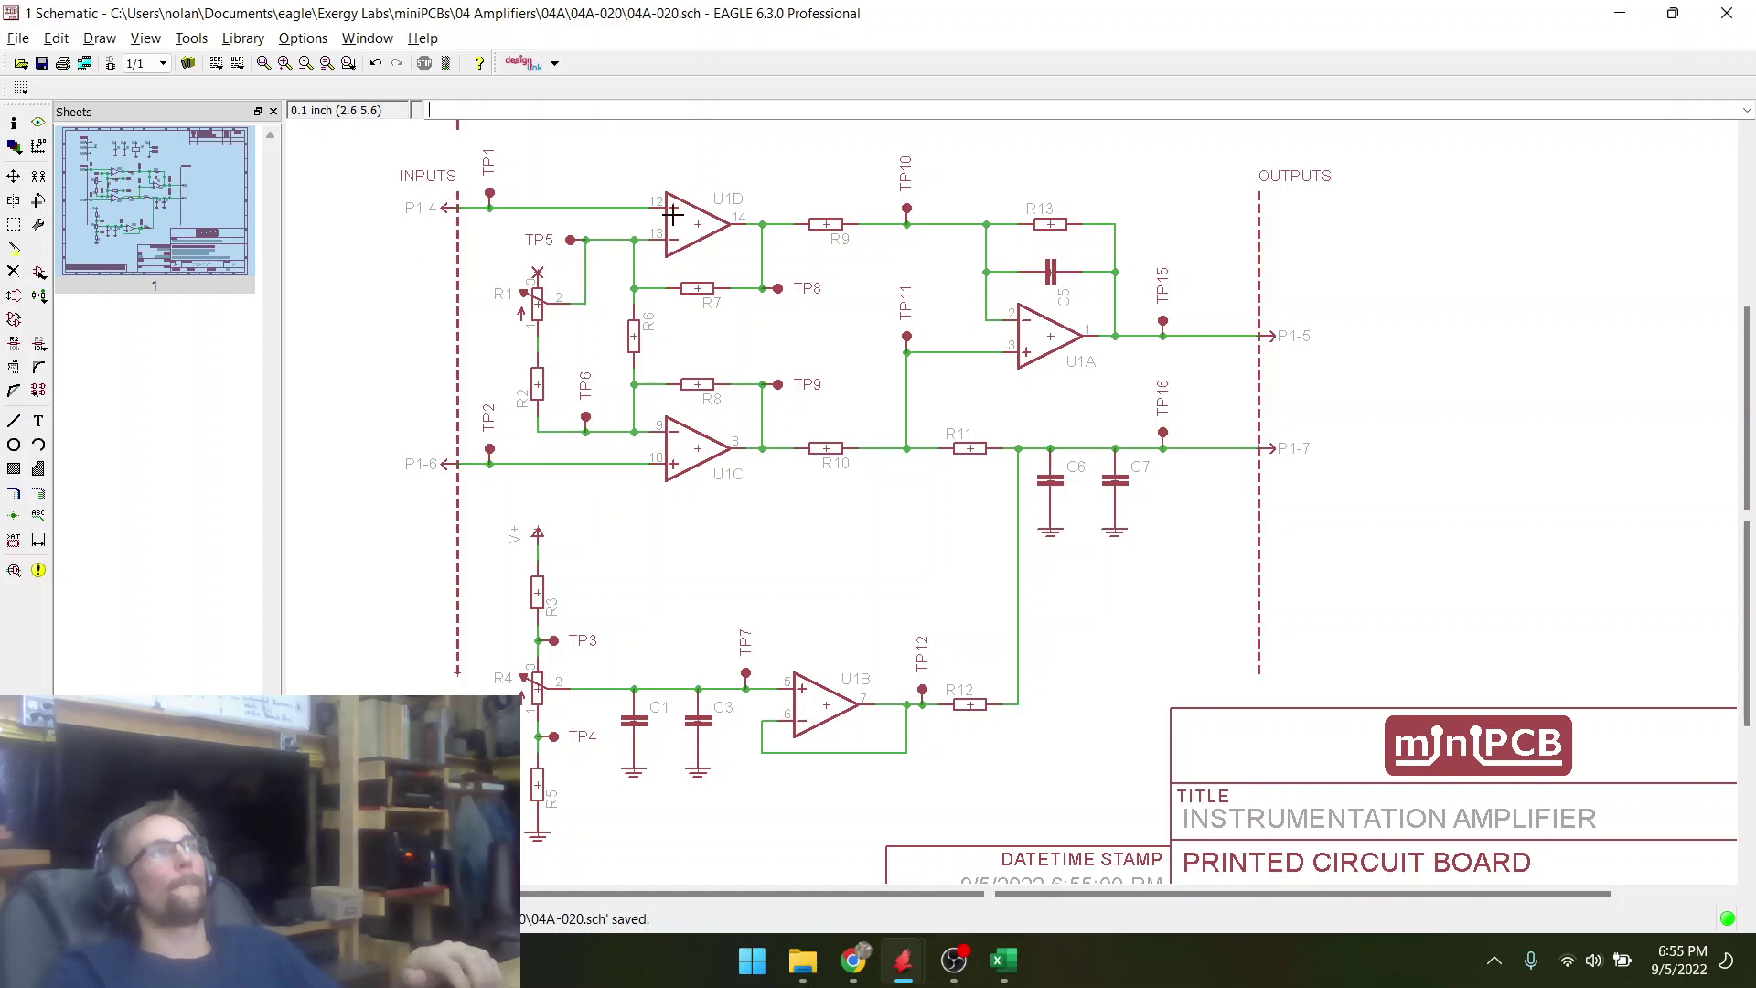
scroll(764, 674, down, 2)
scroll(576, 330, up, 2)
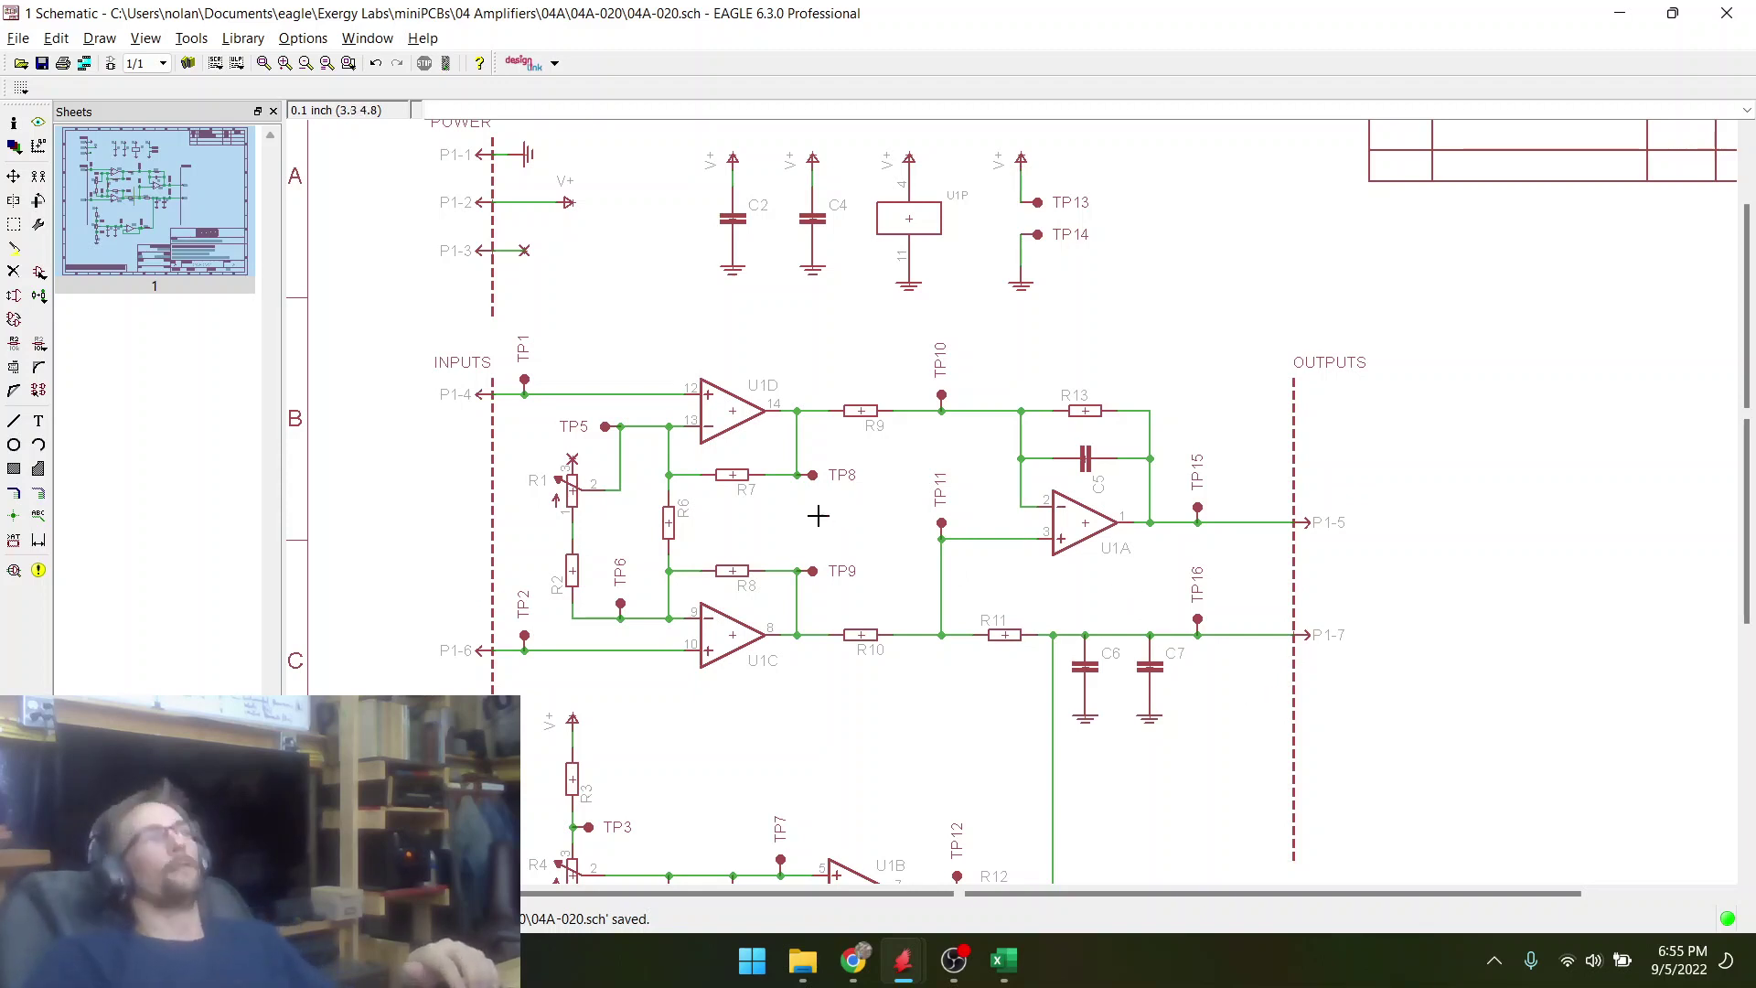
scroll(806, 519, down, 1)
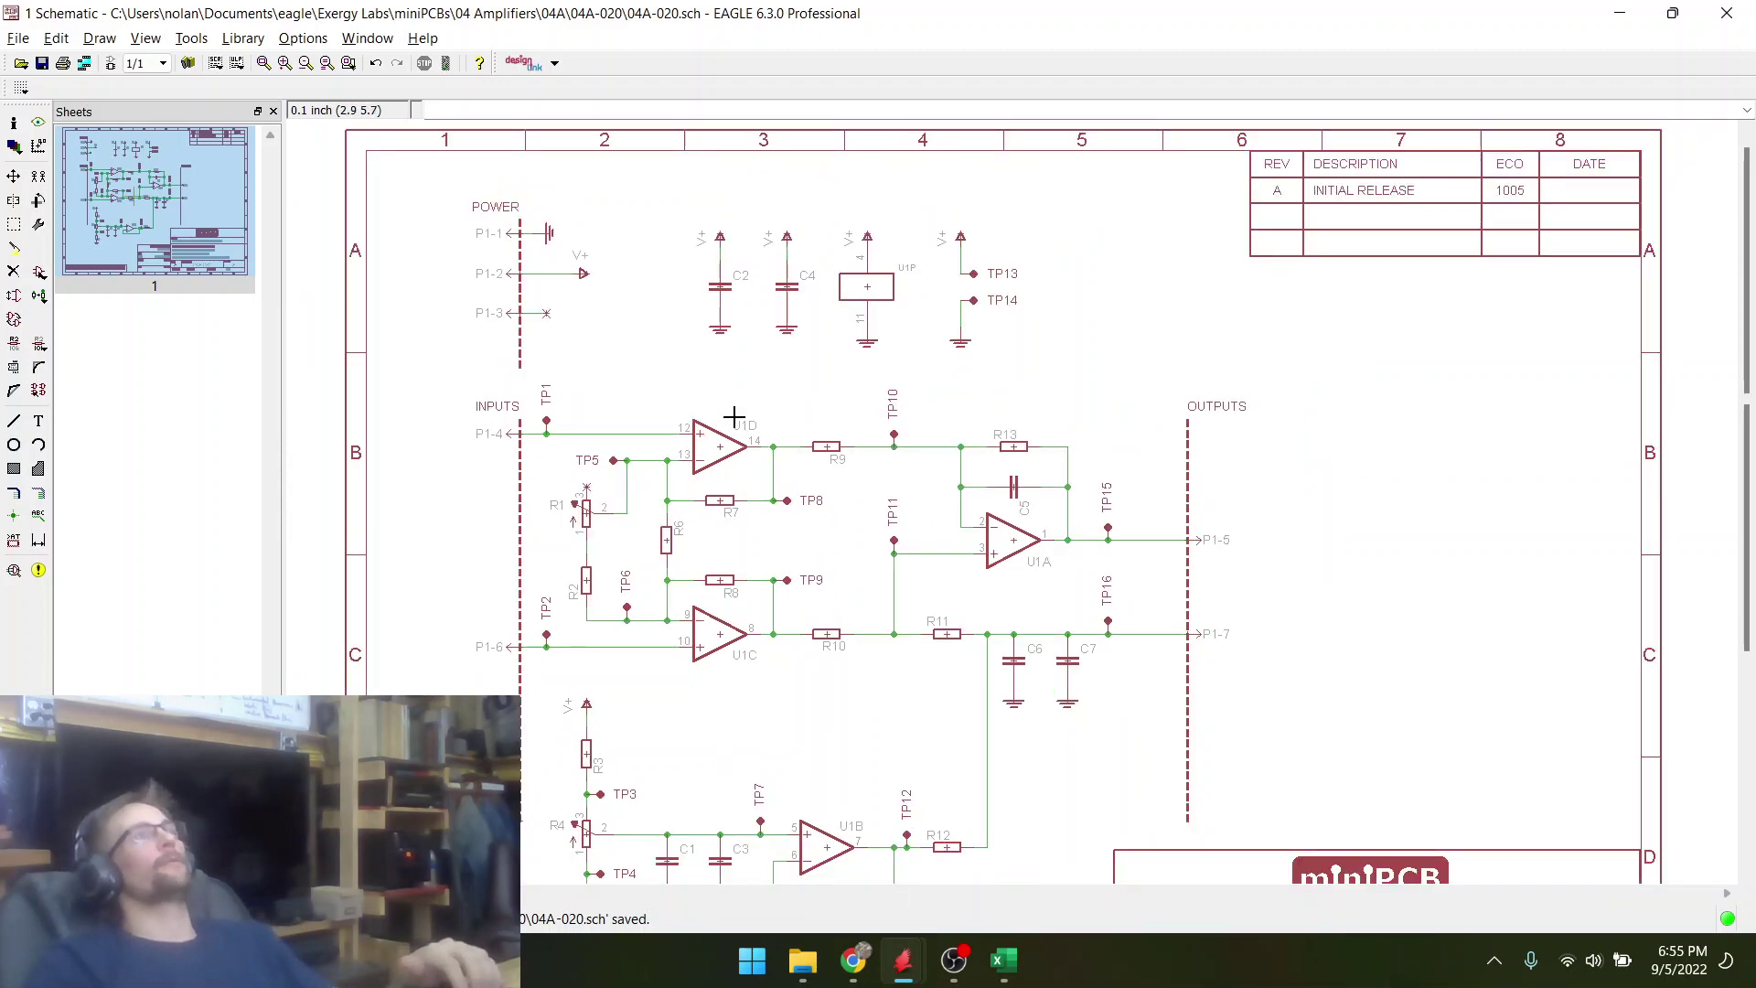
scroll(956, 289, up, 1)
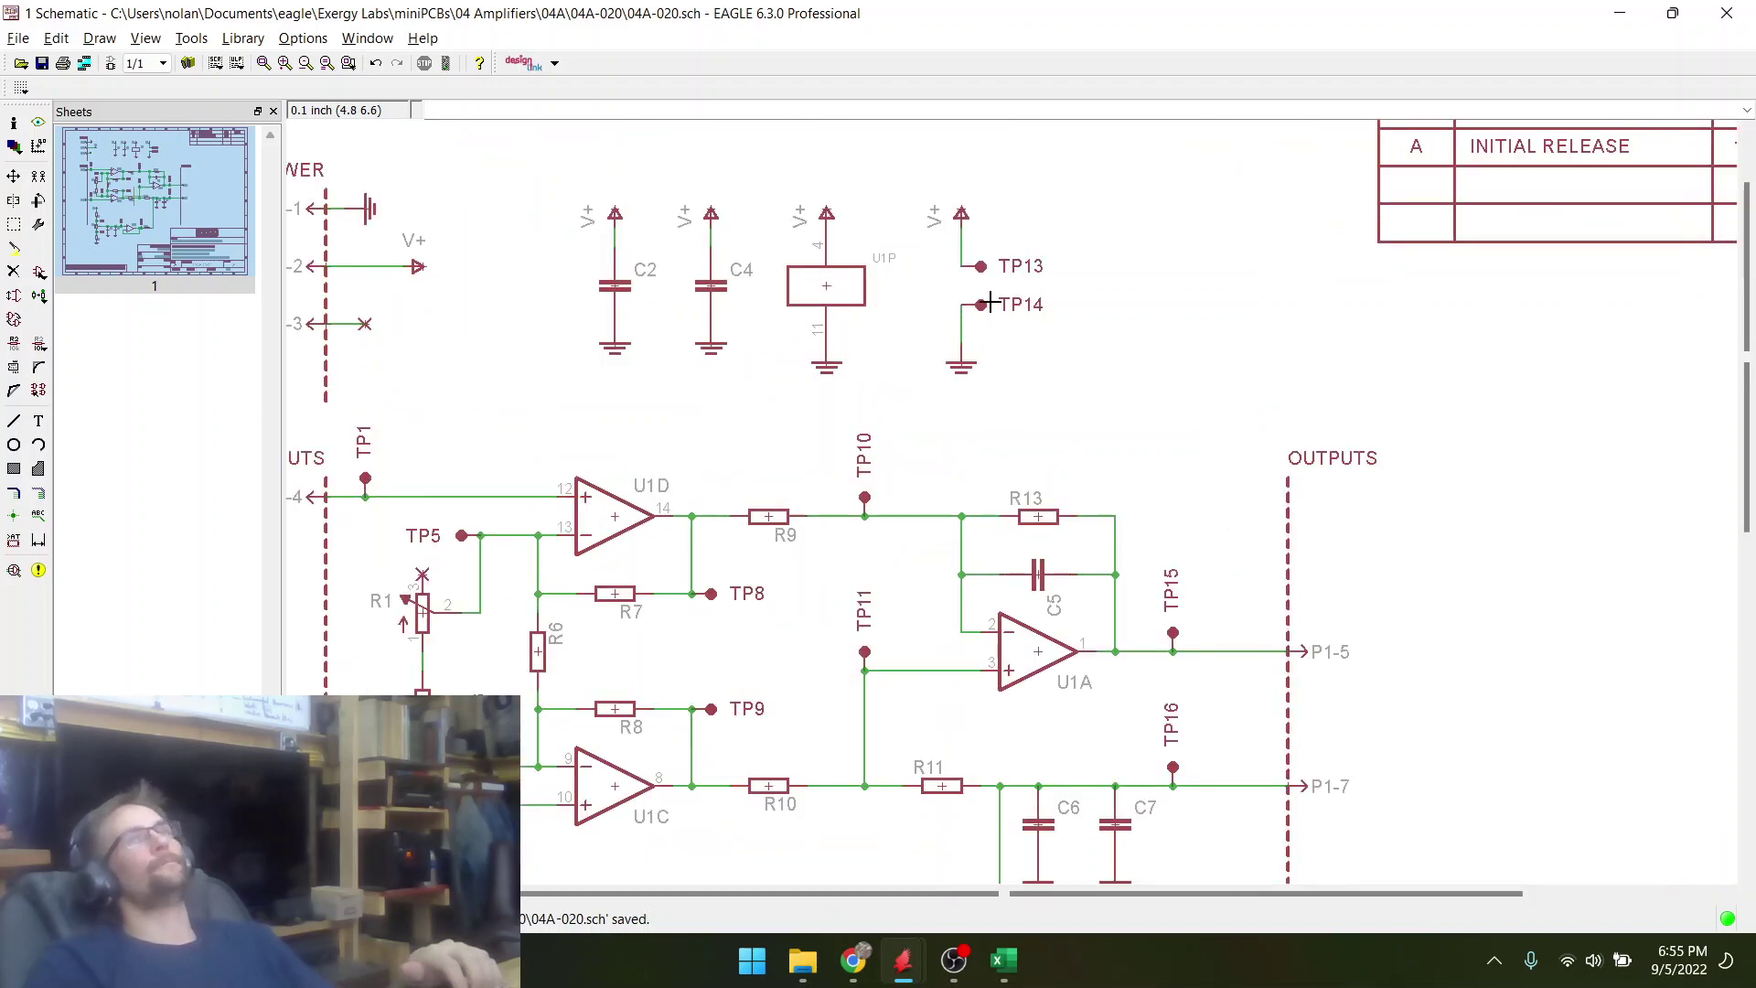
click(42, 63)
scroll(815, 203, down, 3)
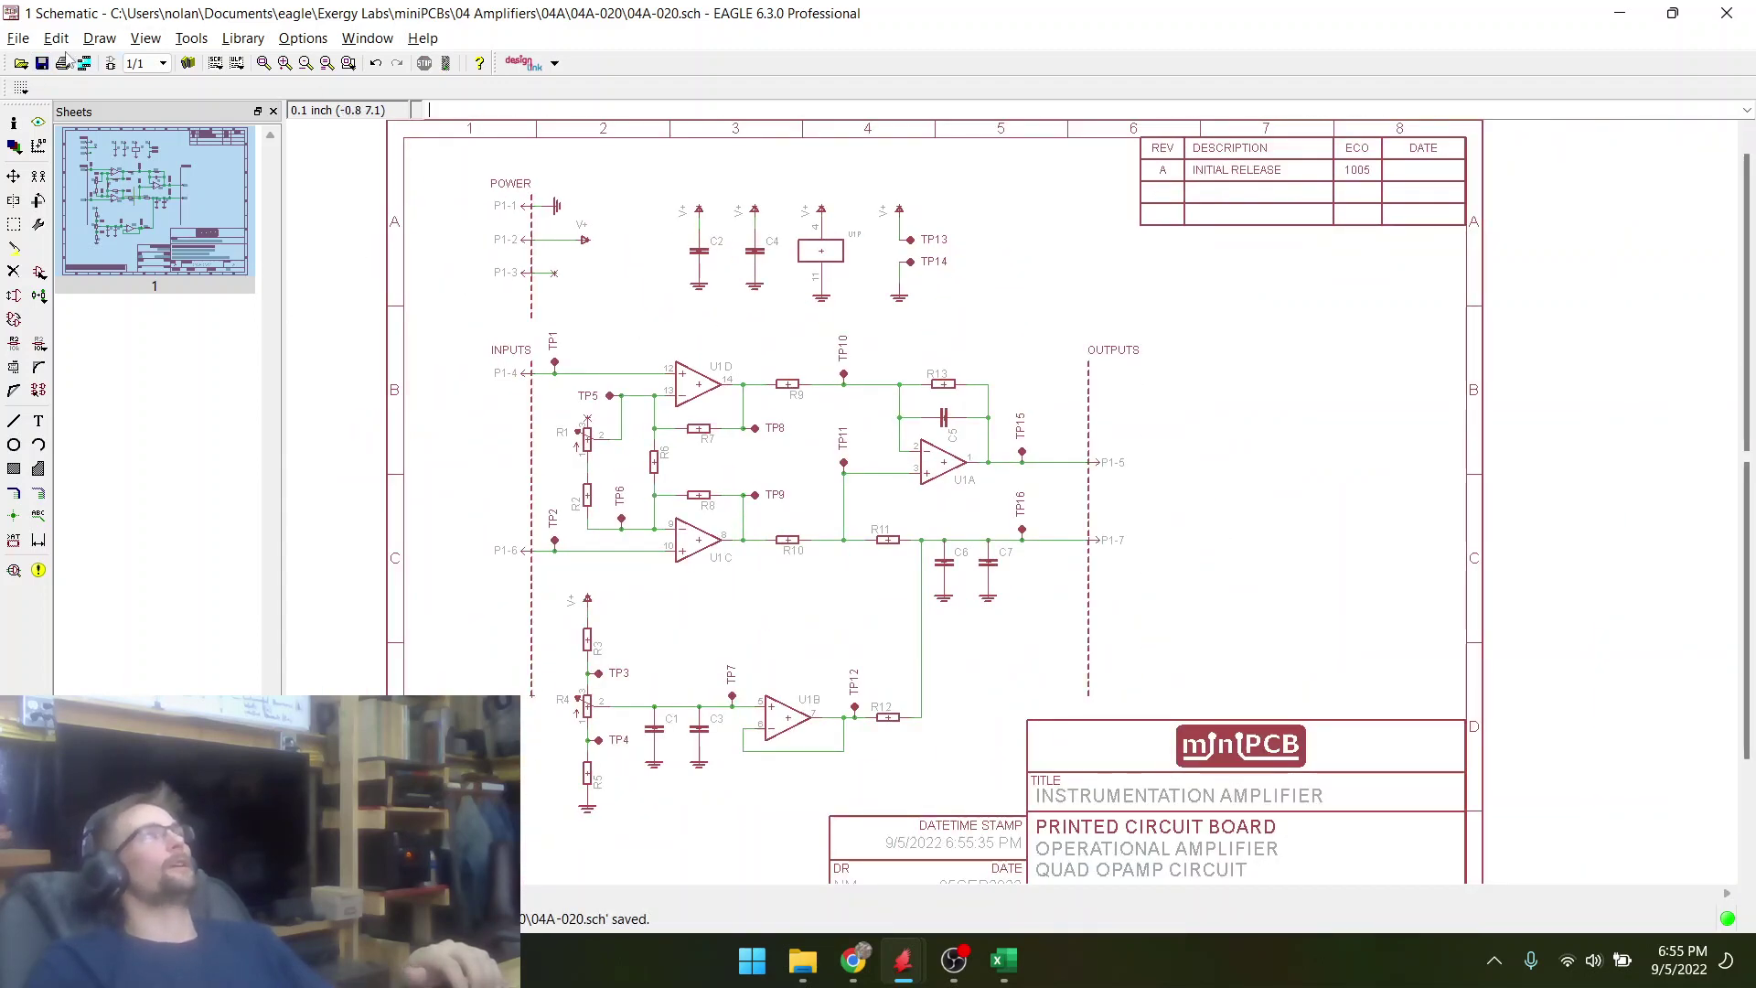
- Switch to the 04A-020 board layout and maximize its window
click(903, 959)
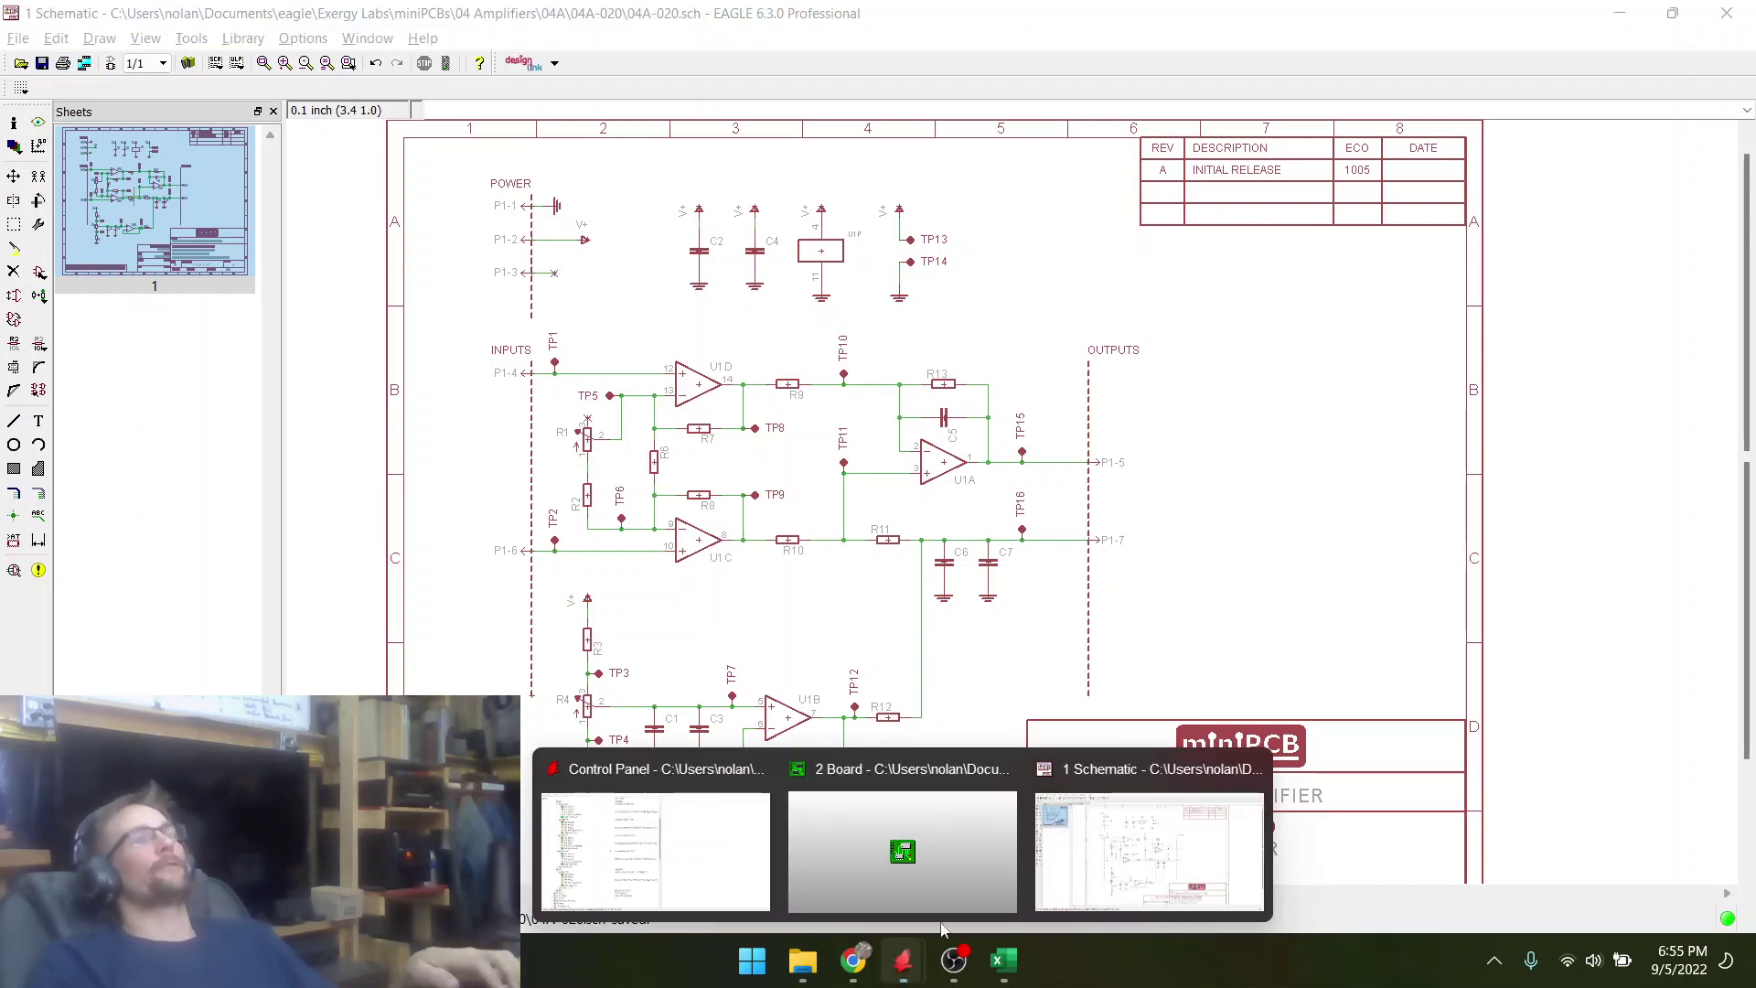
click(933, 869)
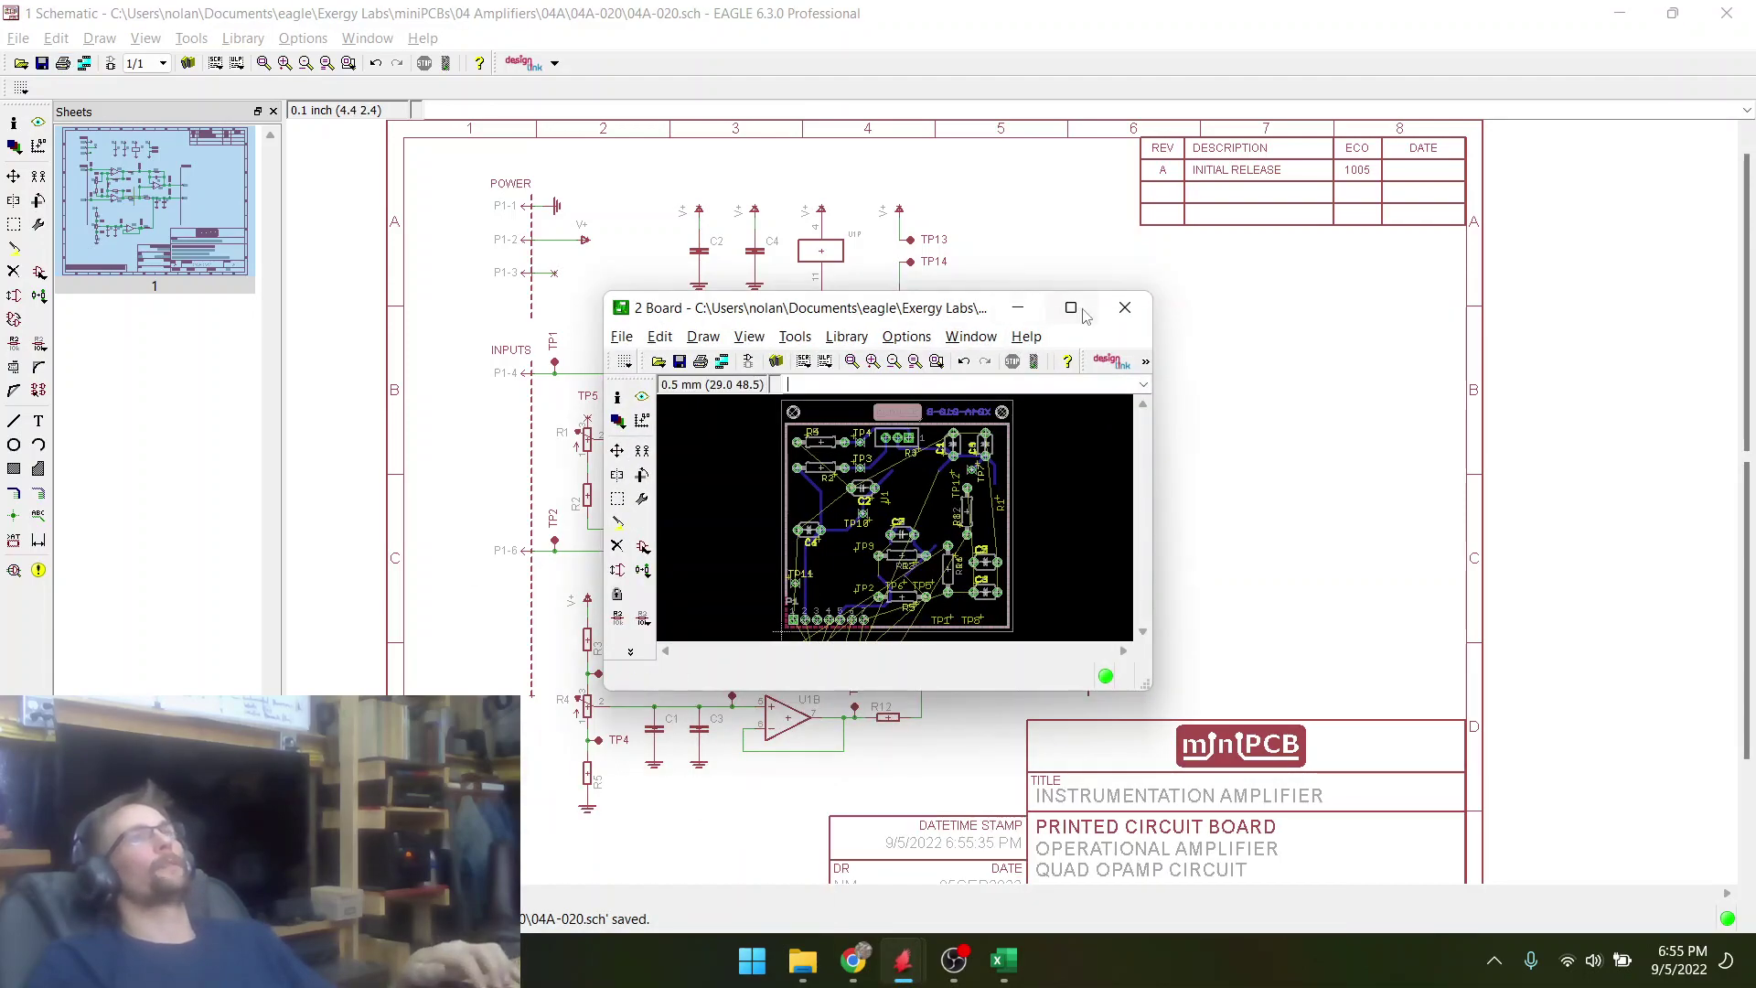
click(1080, 311)
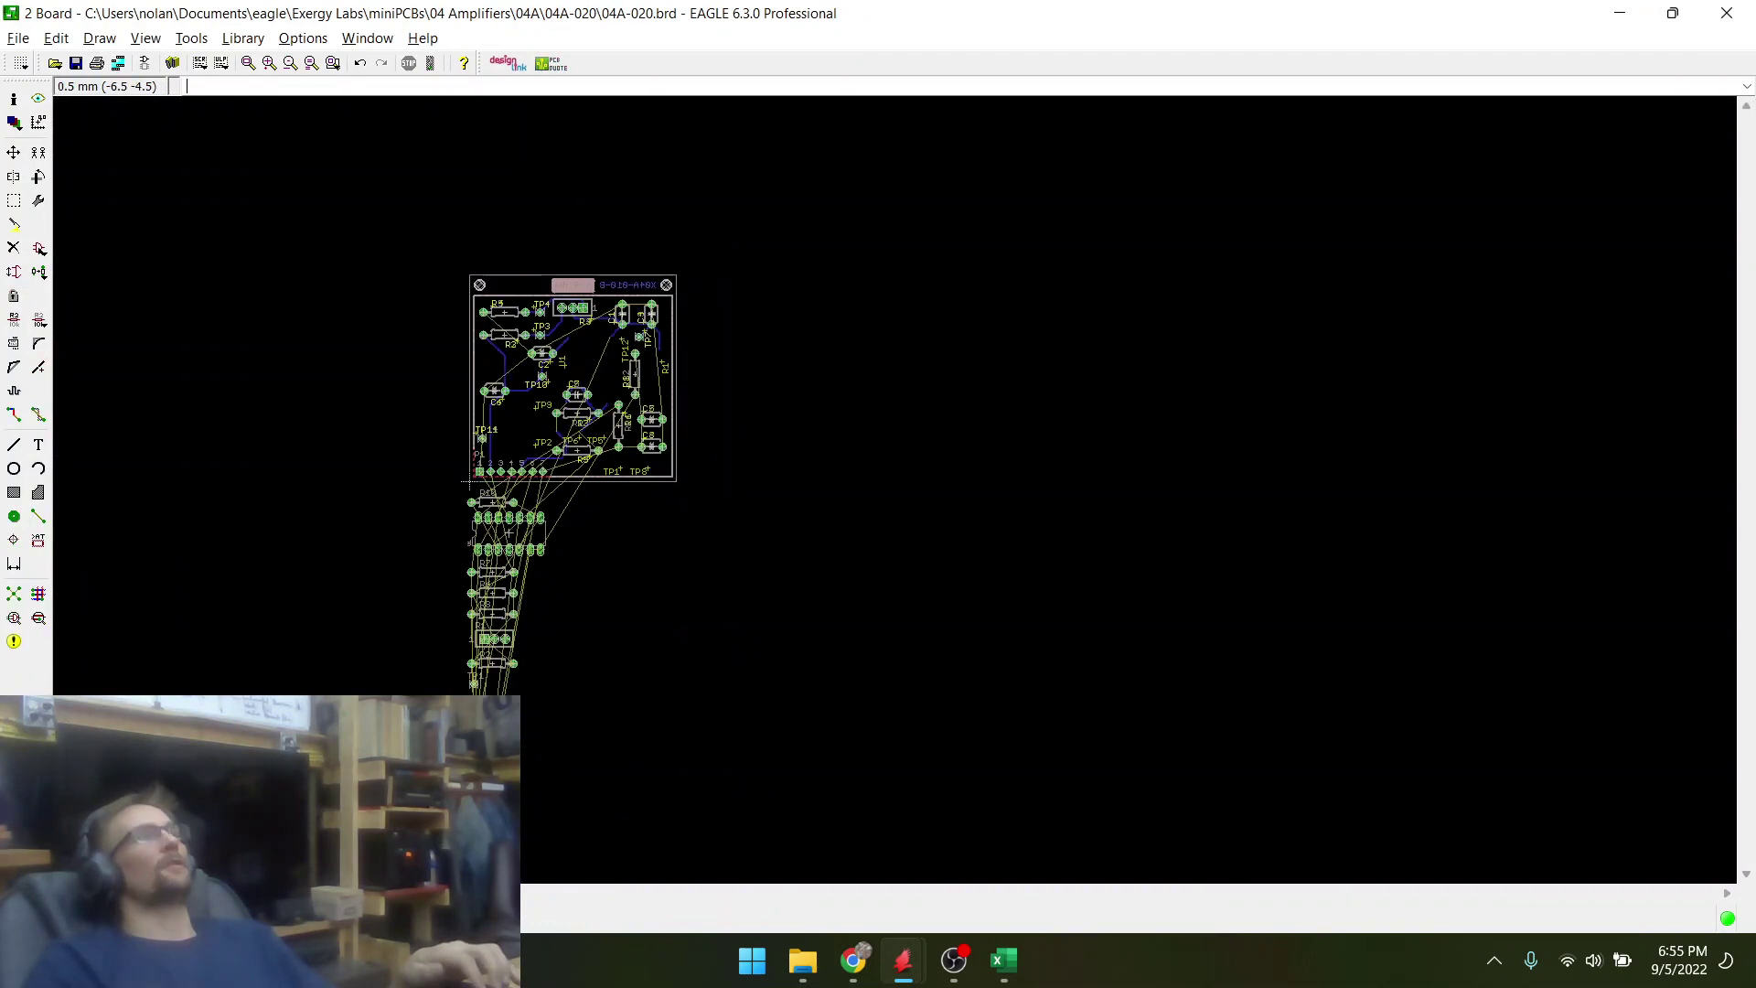
- Group the unplaced components below the board outline and move them to the right of the board
scroll(482, 586, down, 2)
scroll(469, 594, up, 1)
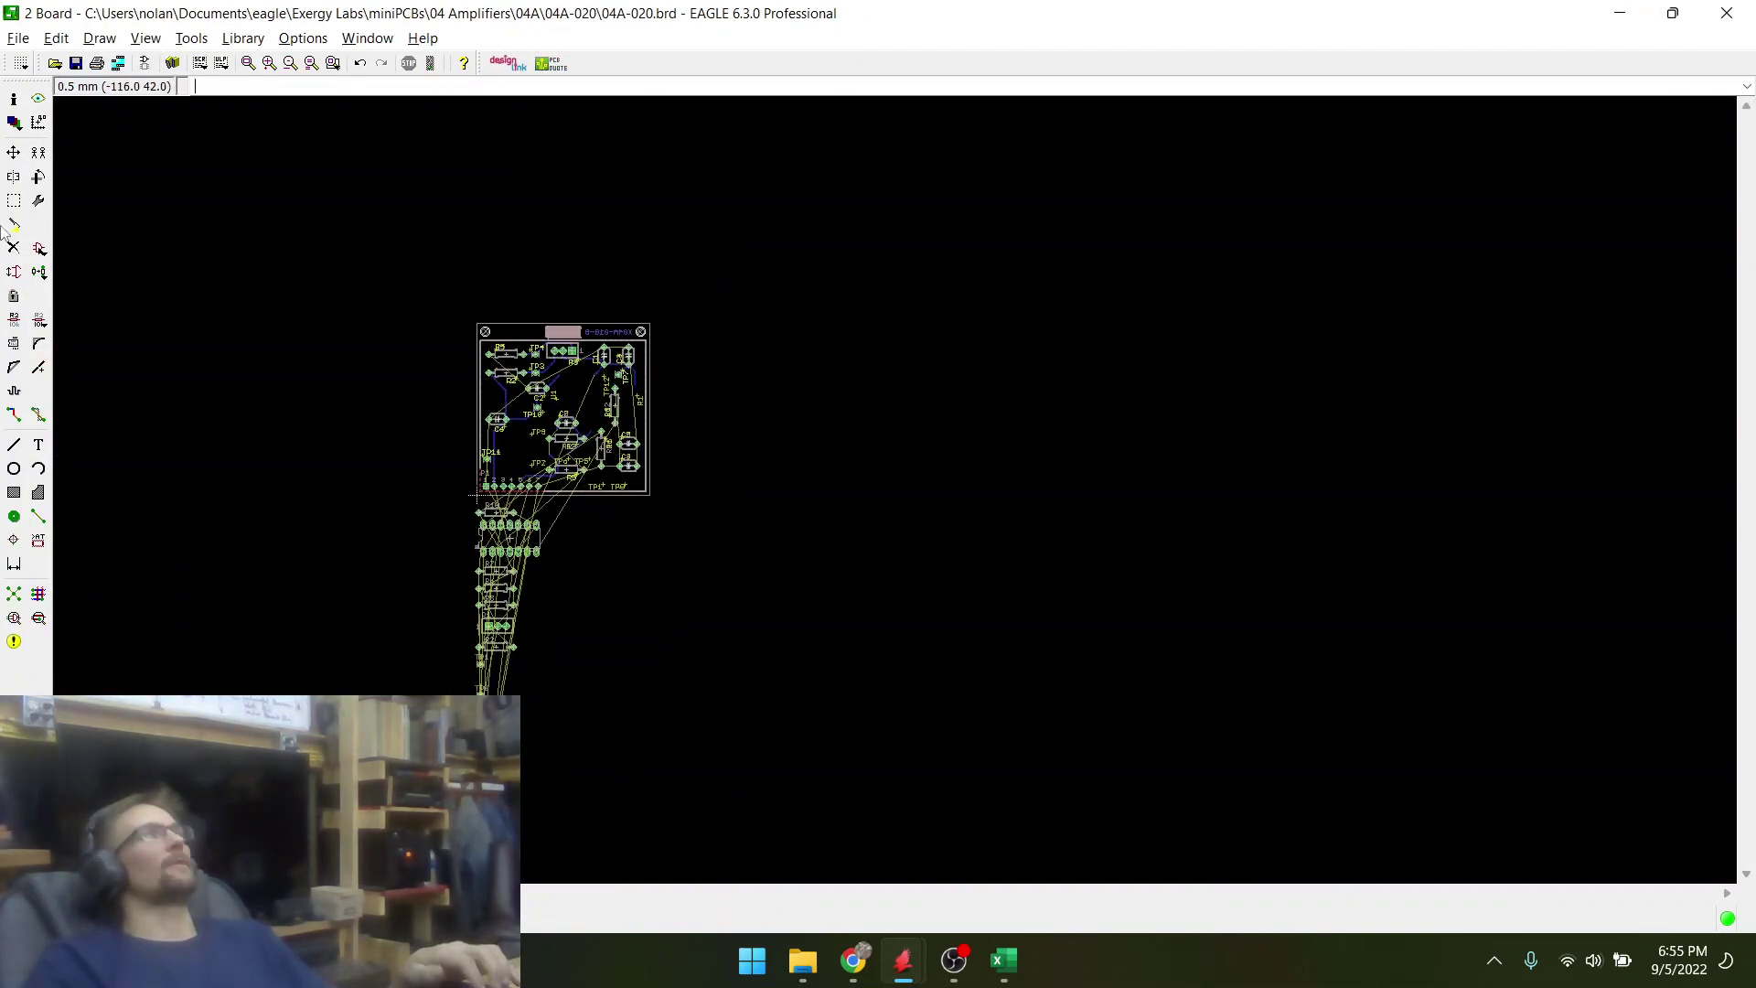
click(14, 152)
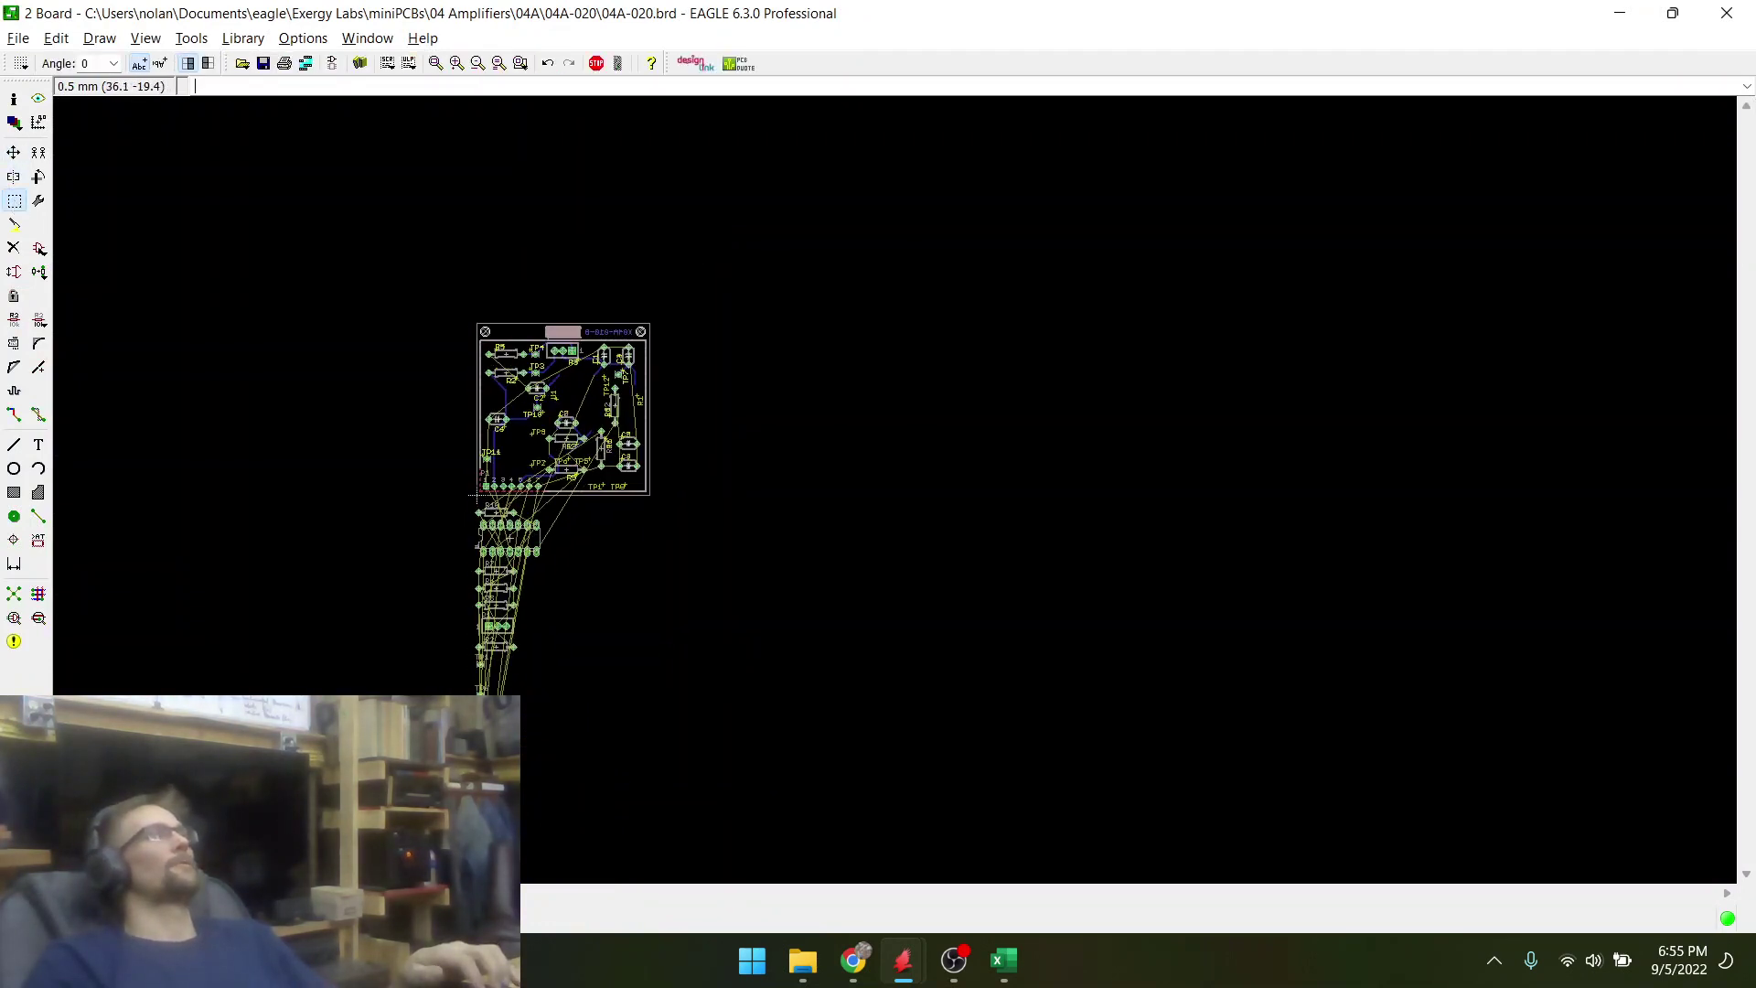
drag(448, 507, 647, 870)
right_click(492, 648)
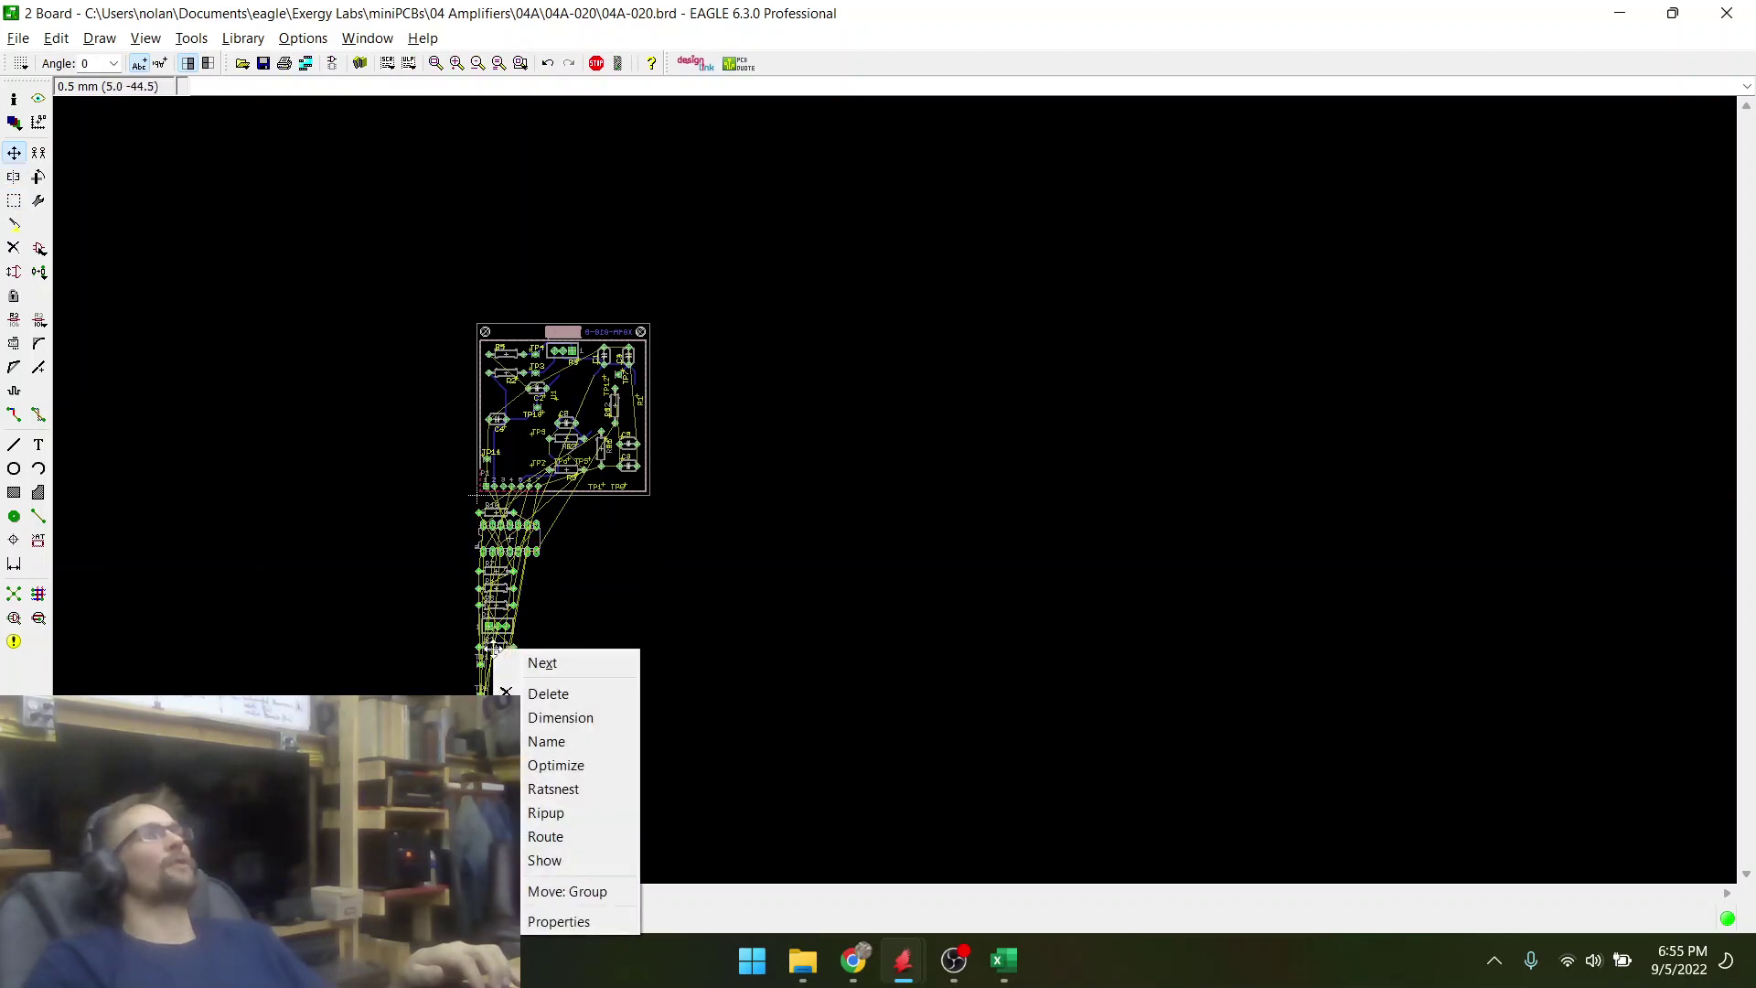
click(567, 891)
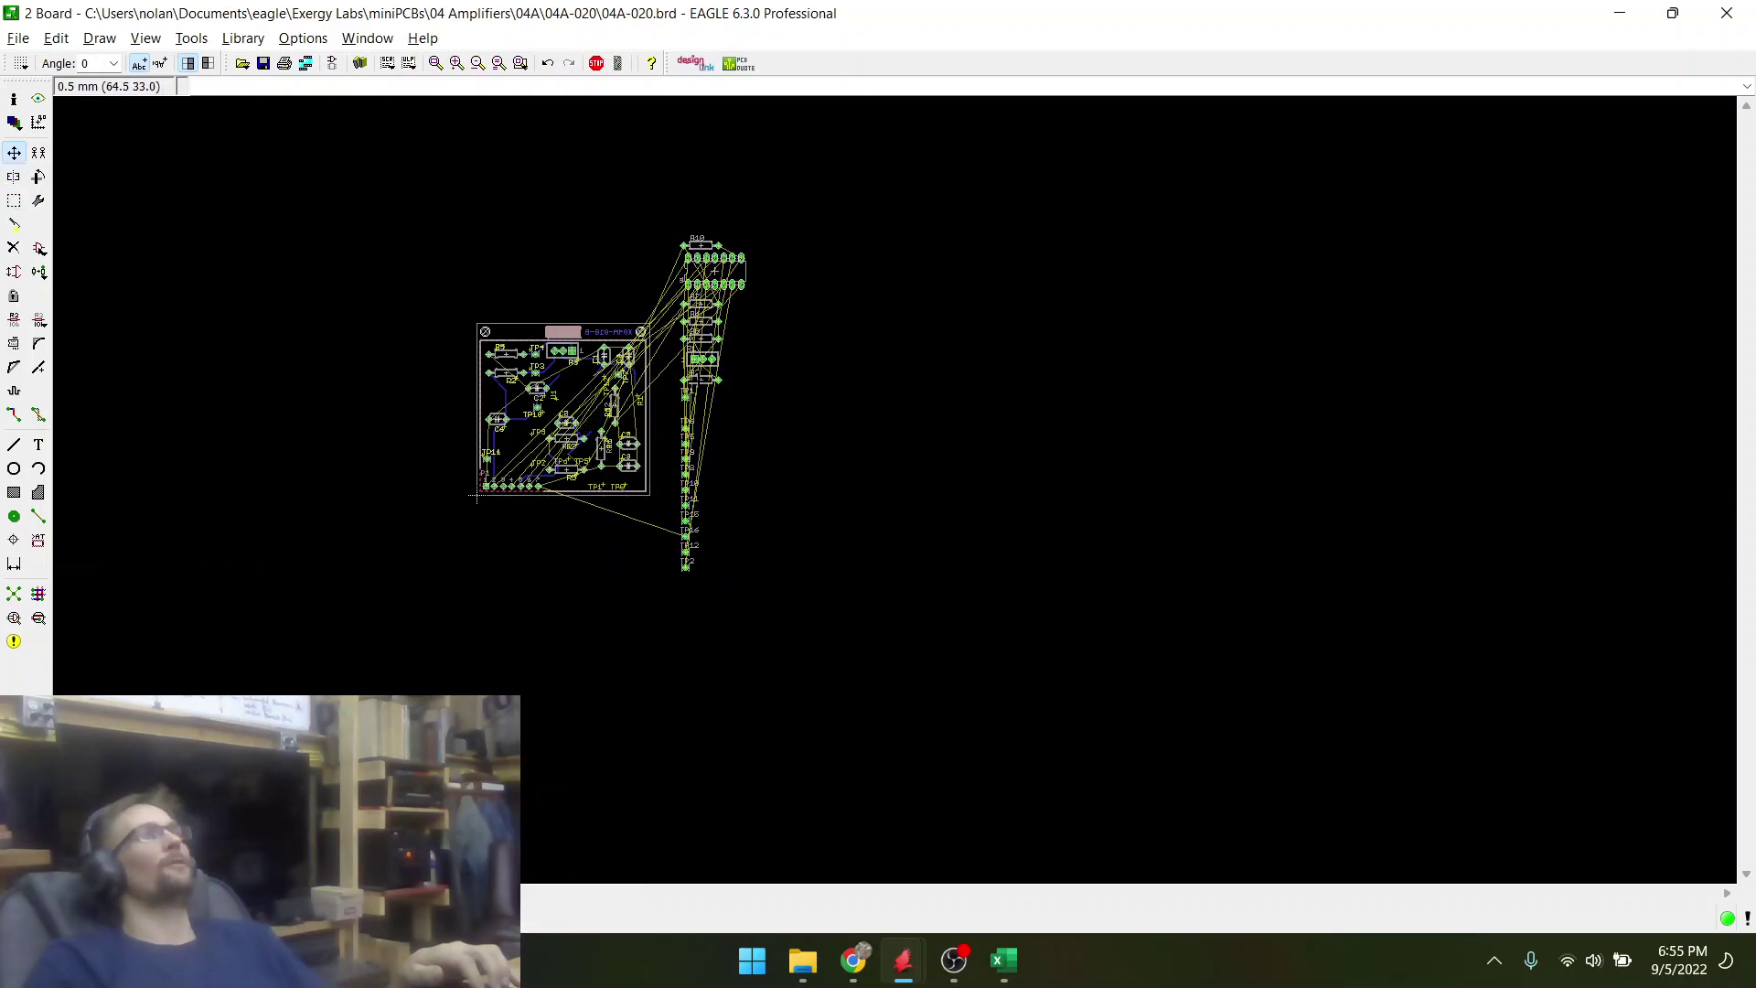
- Group everything inside the board outline and rip up all its routed traces
scroll(627, 274, up, 4)
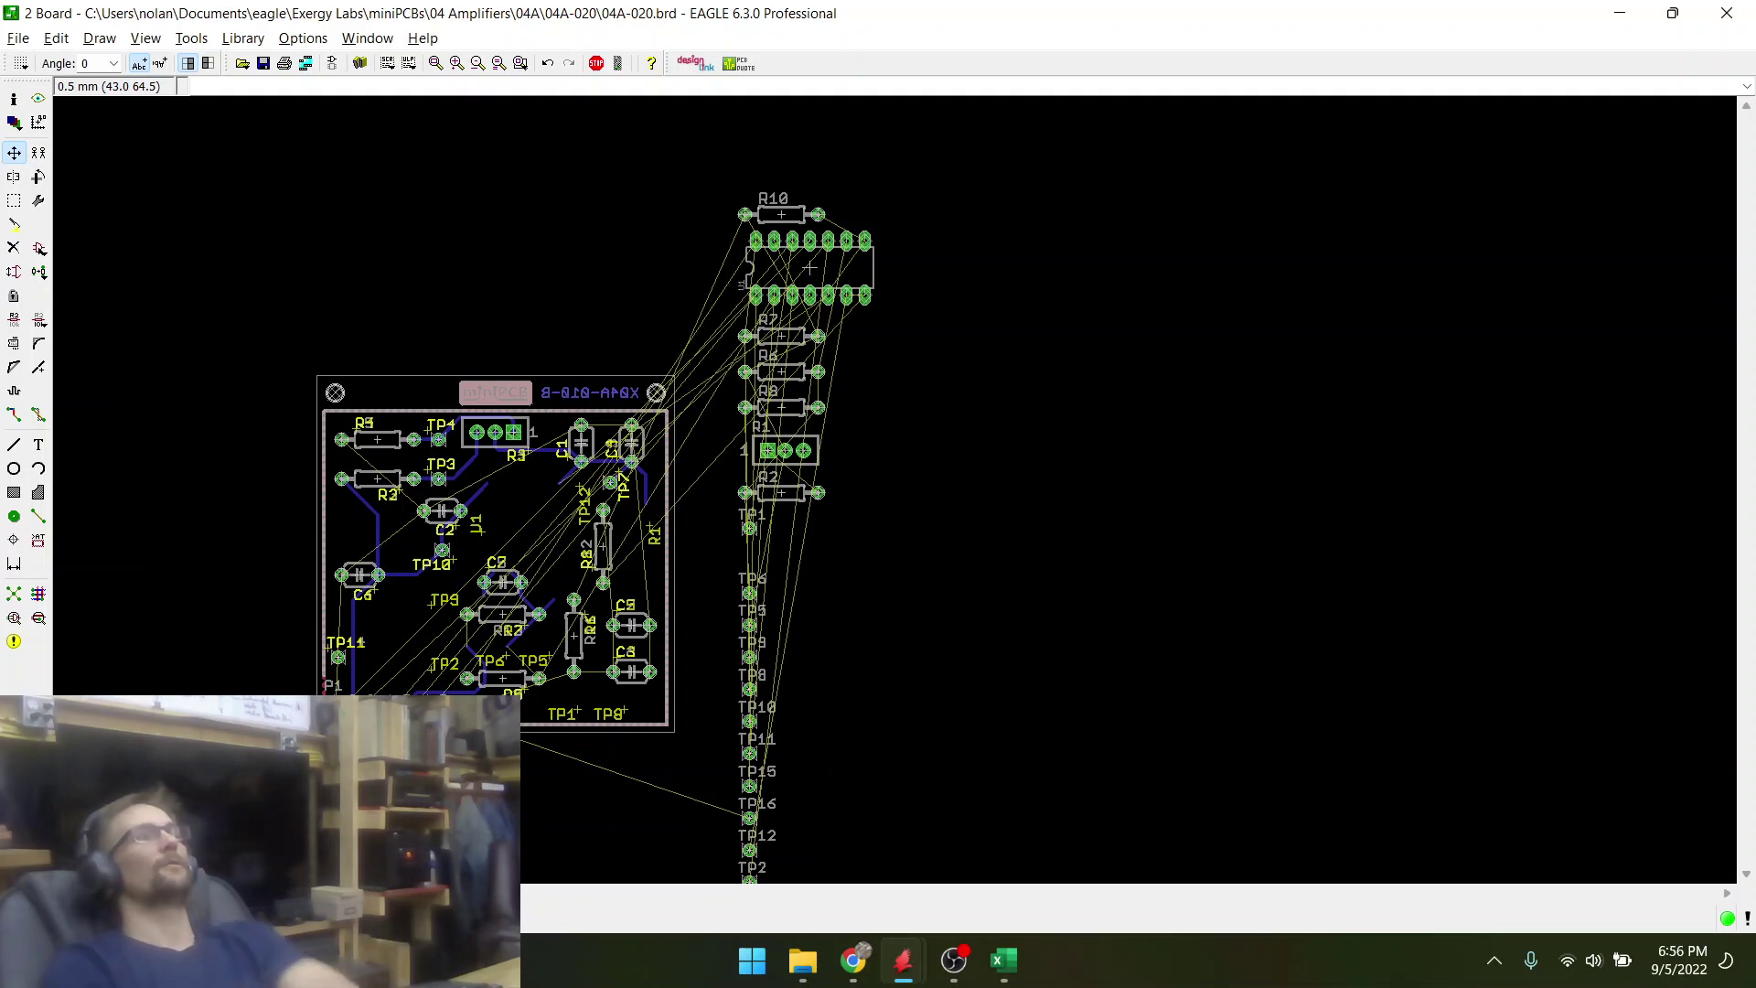
scroll(541, 480, down, 1)
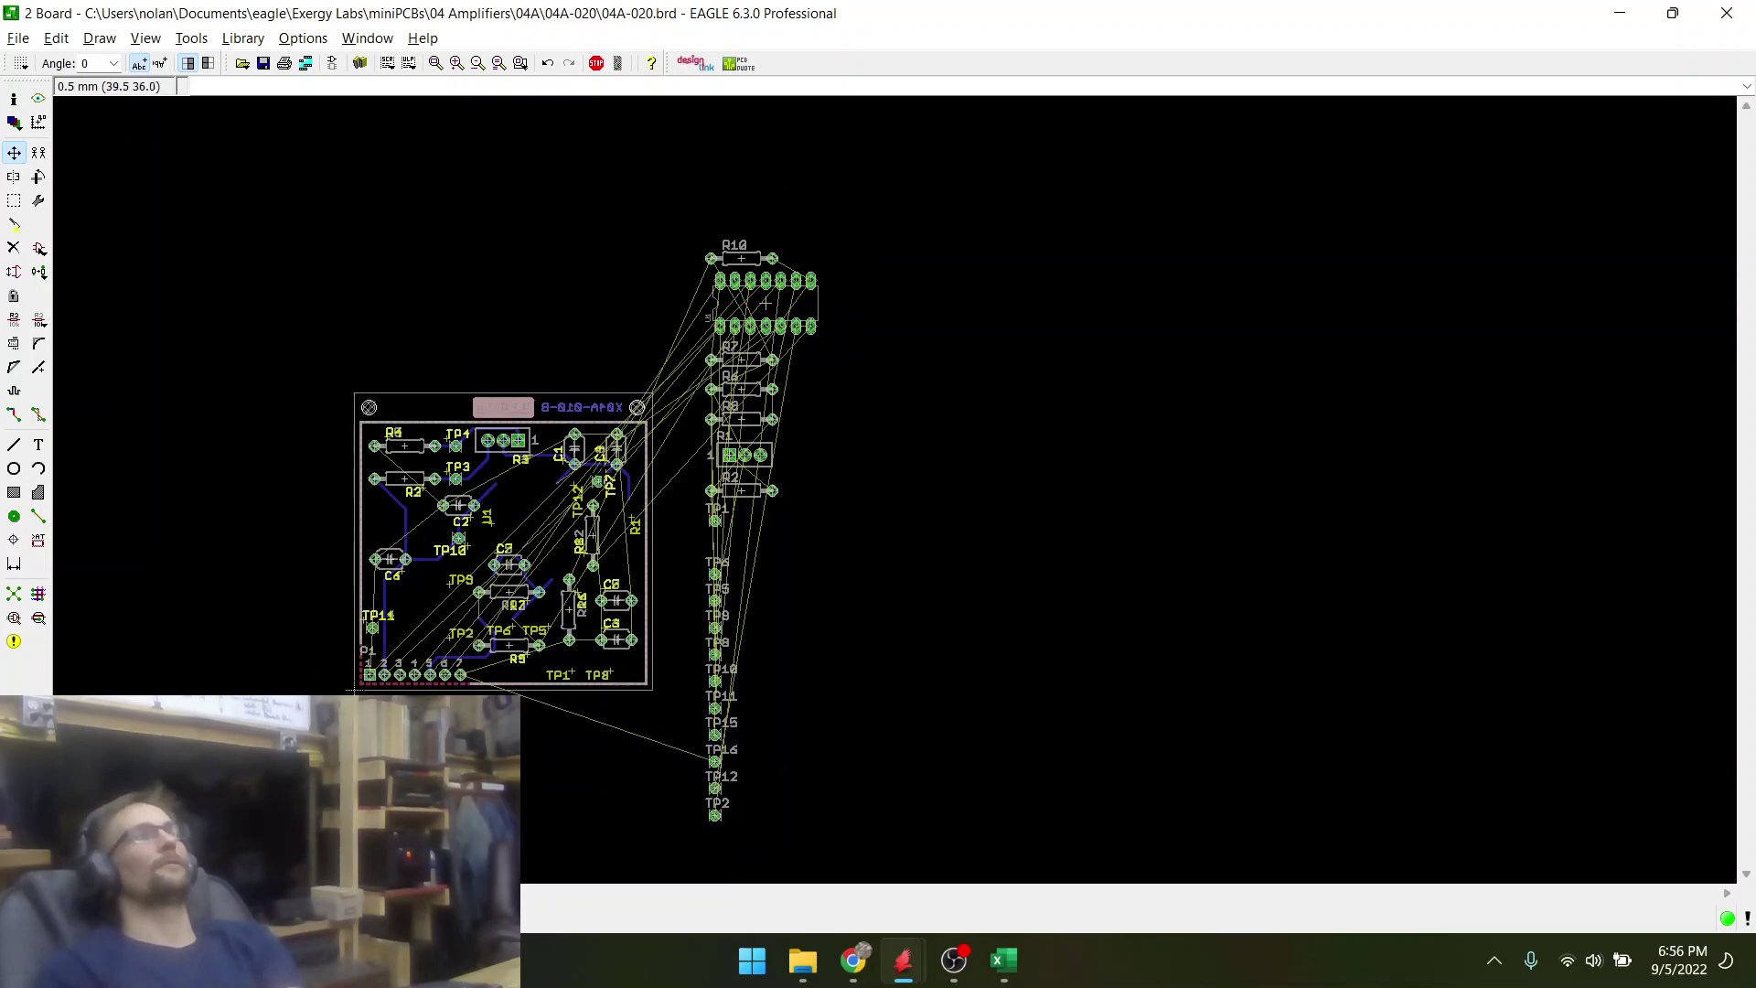
scroll(611, 520, up, 1)
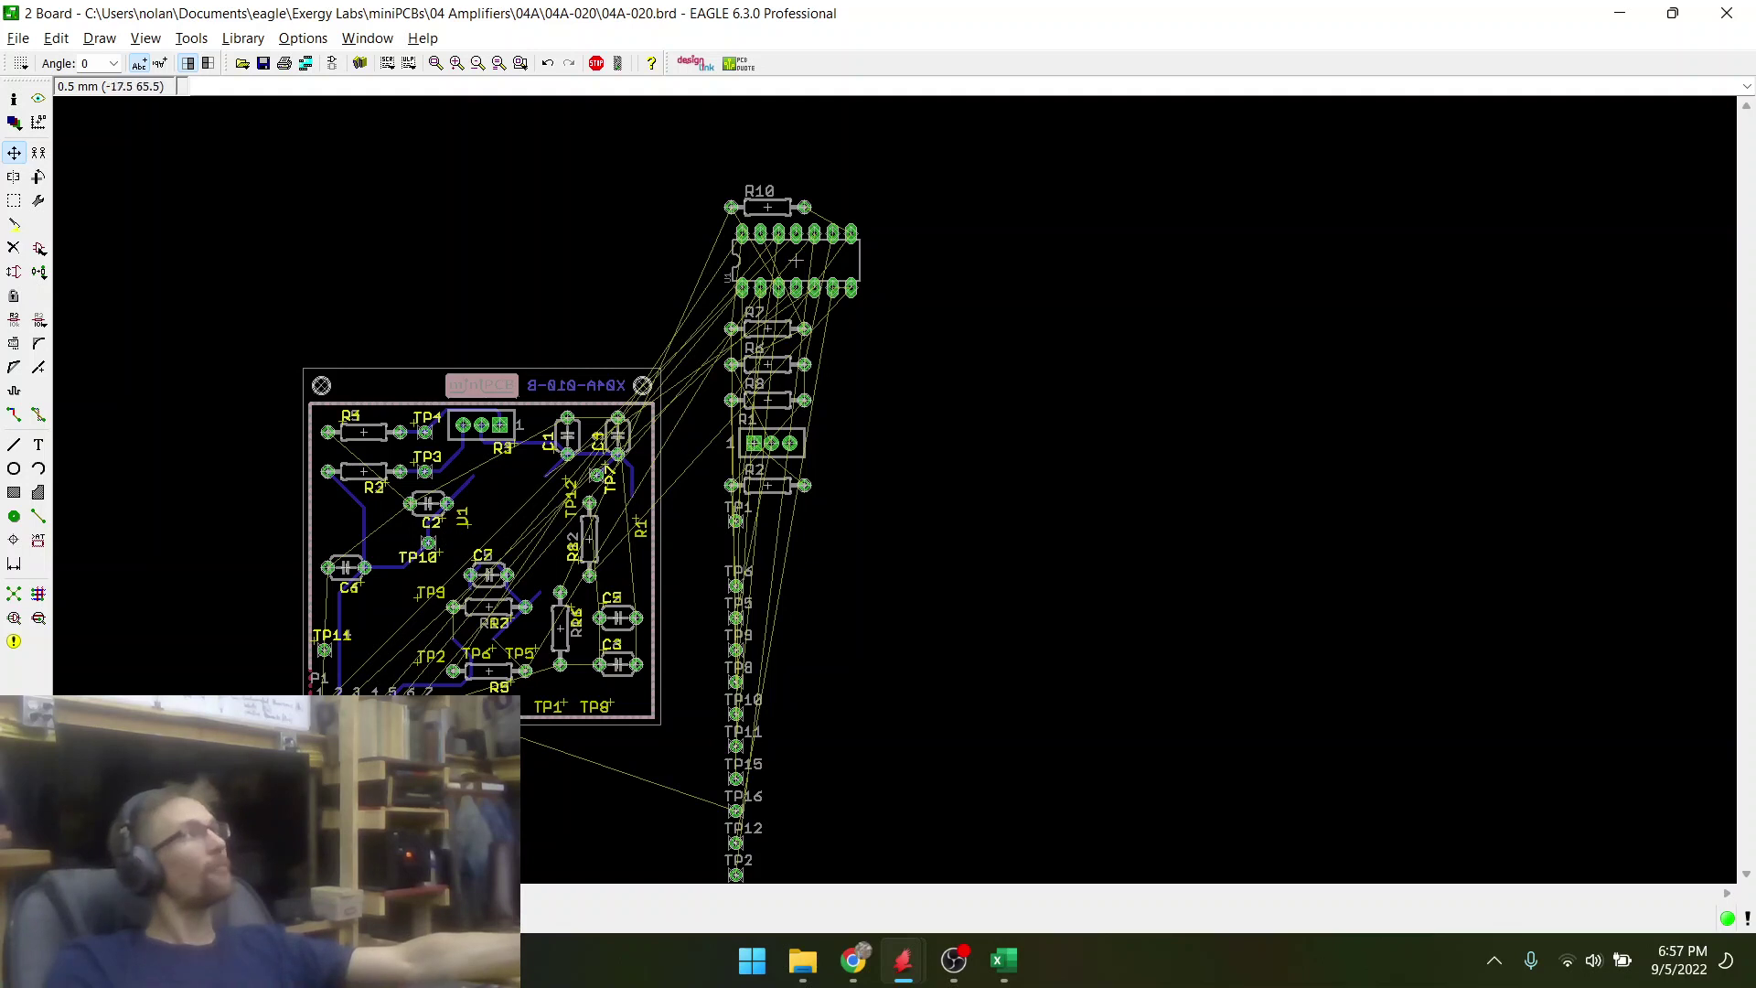
click(13, 200)
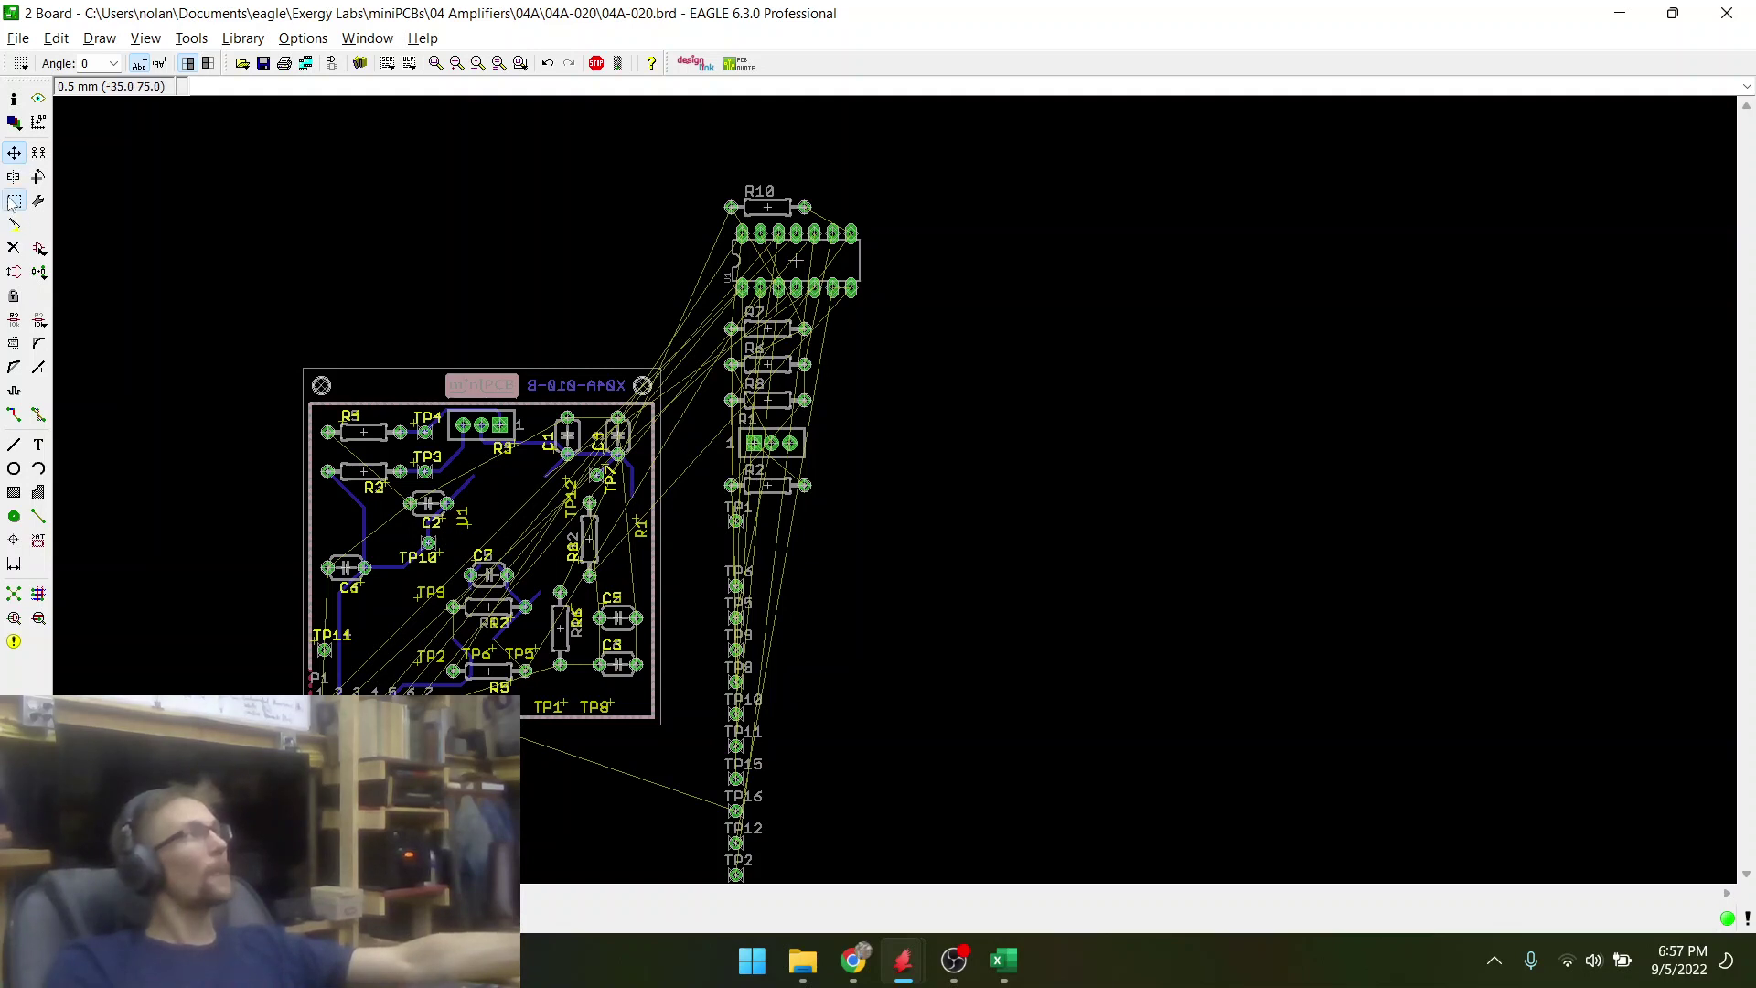
click(37, 416)
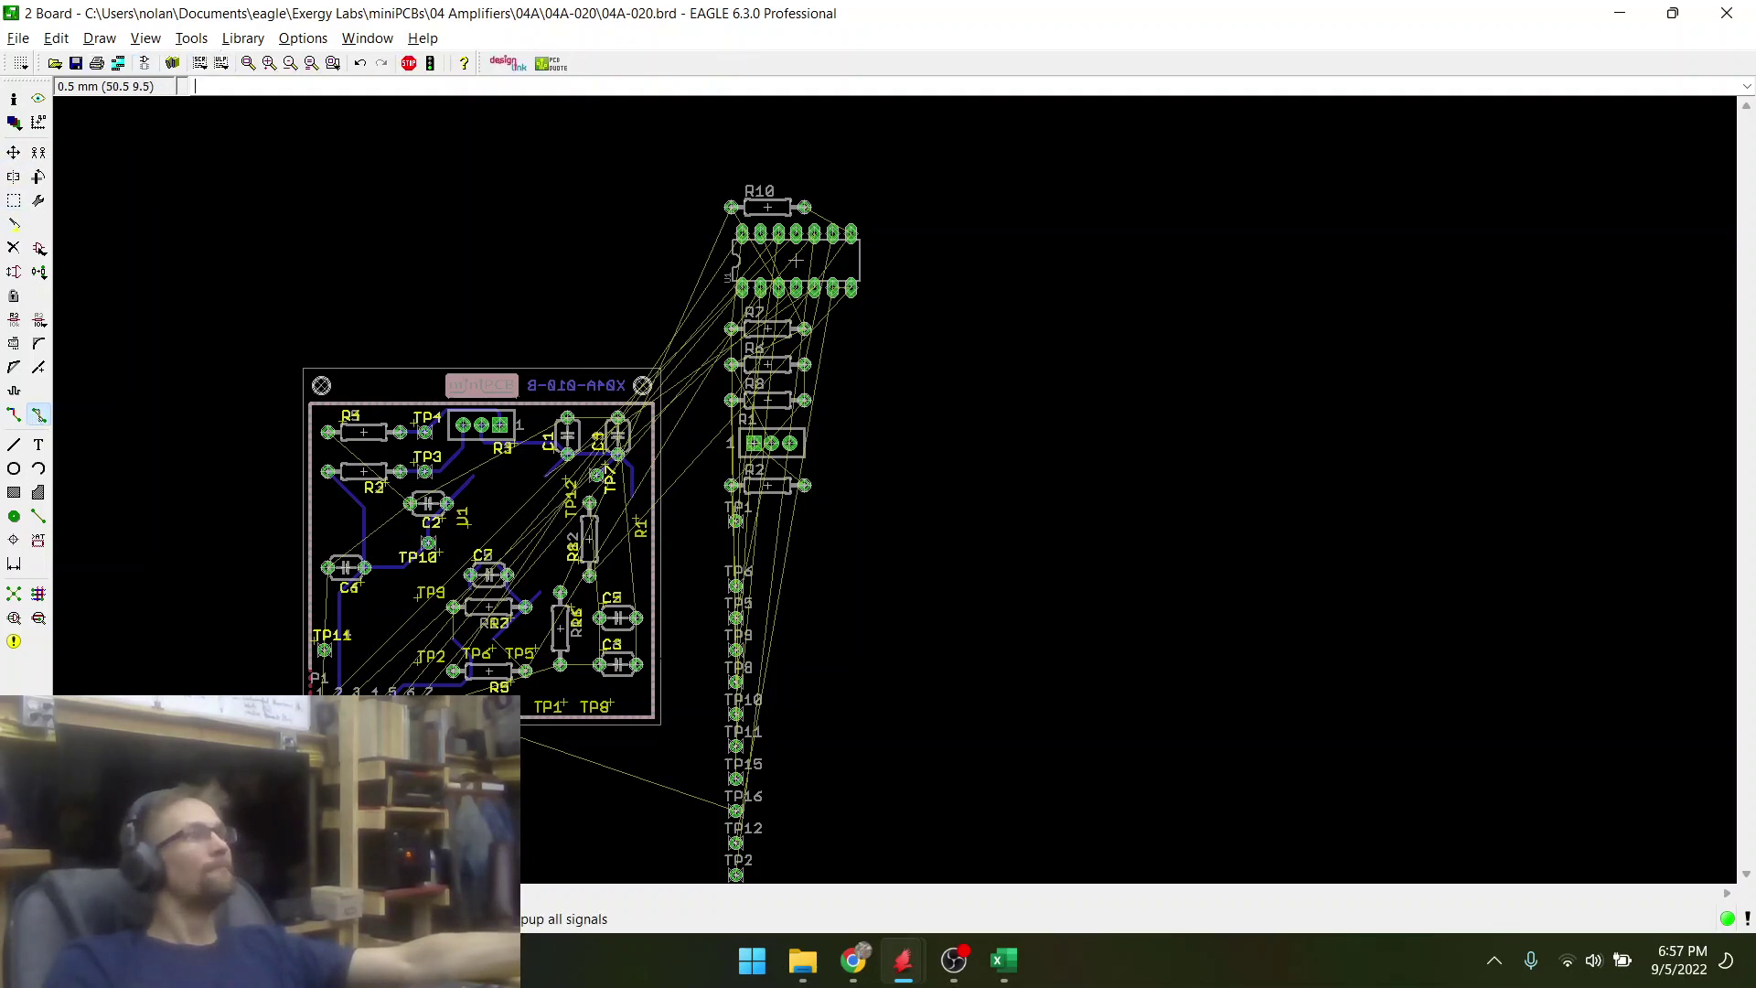
click(15, 201)
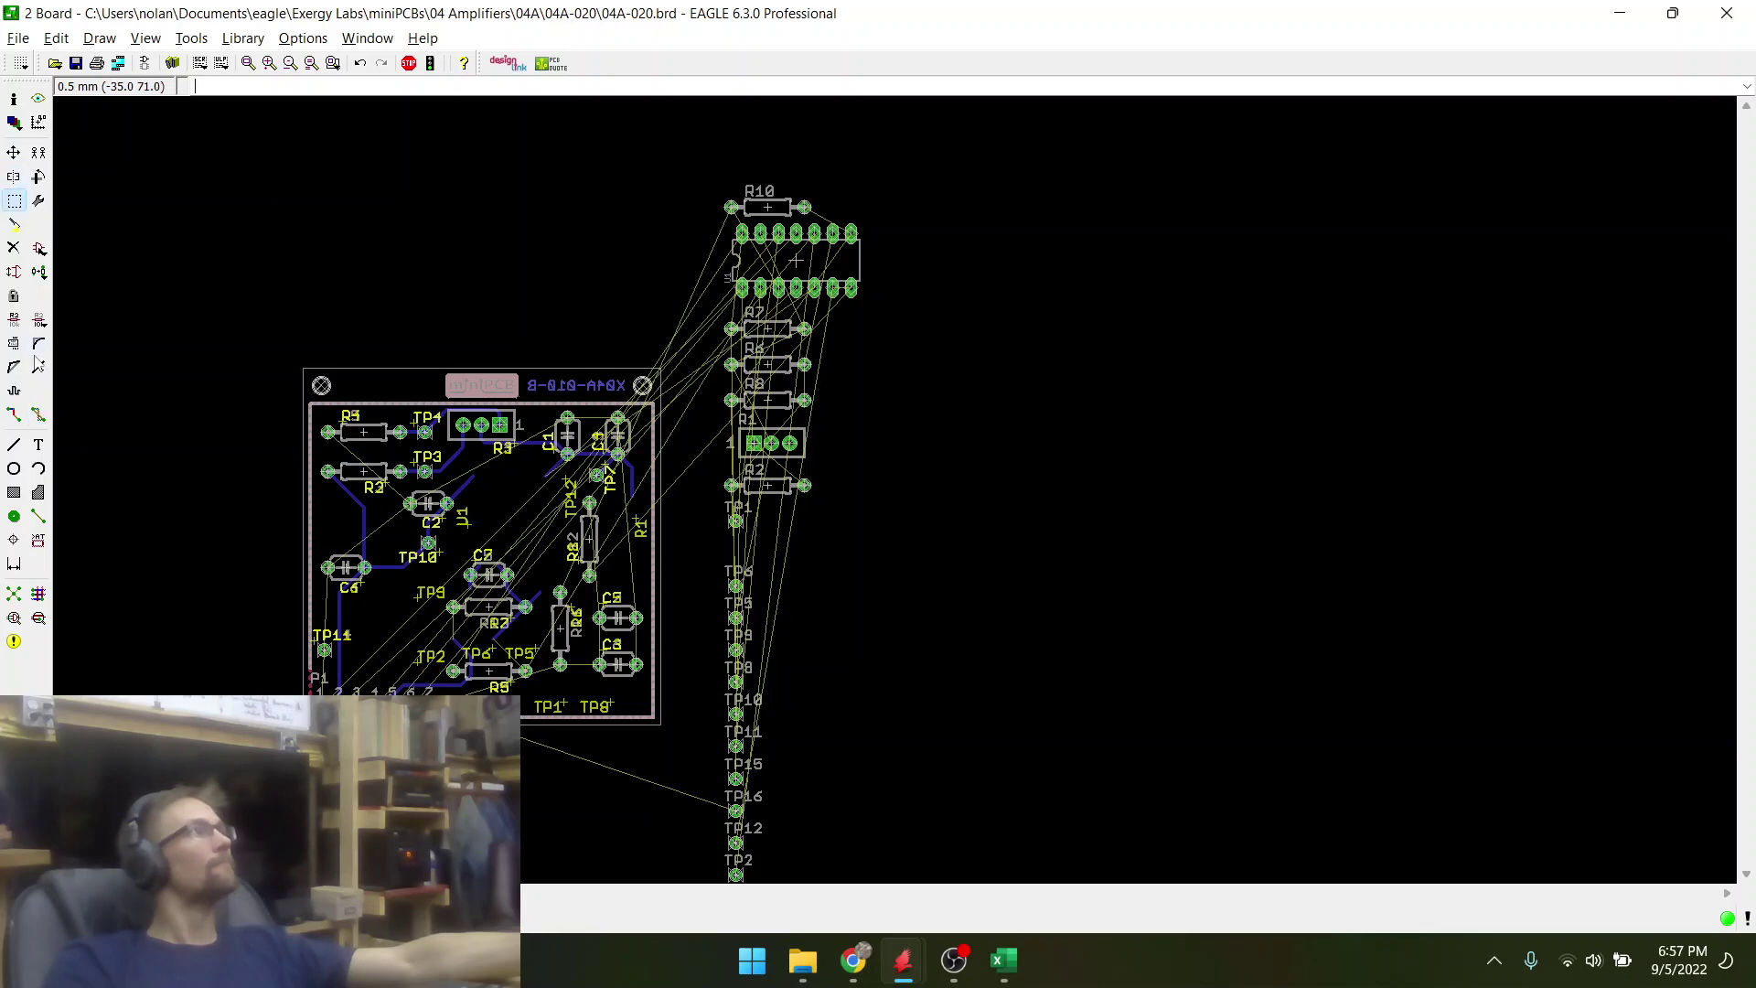
drag(274, 396, 706, 711)
click(38, 414)
right_click(583, 581)
click(637, 824)
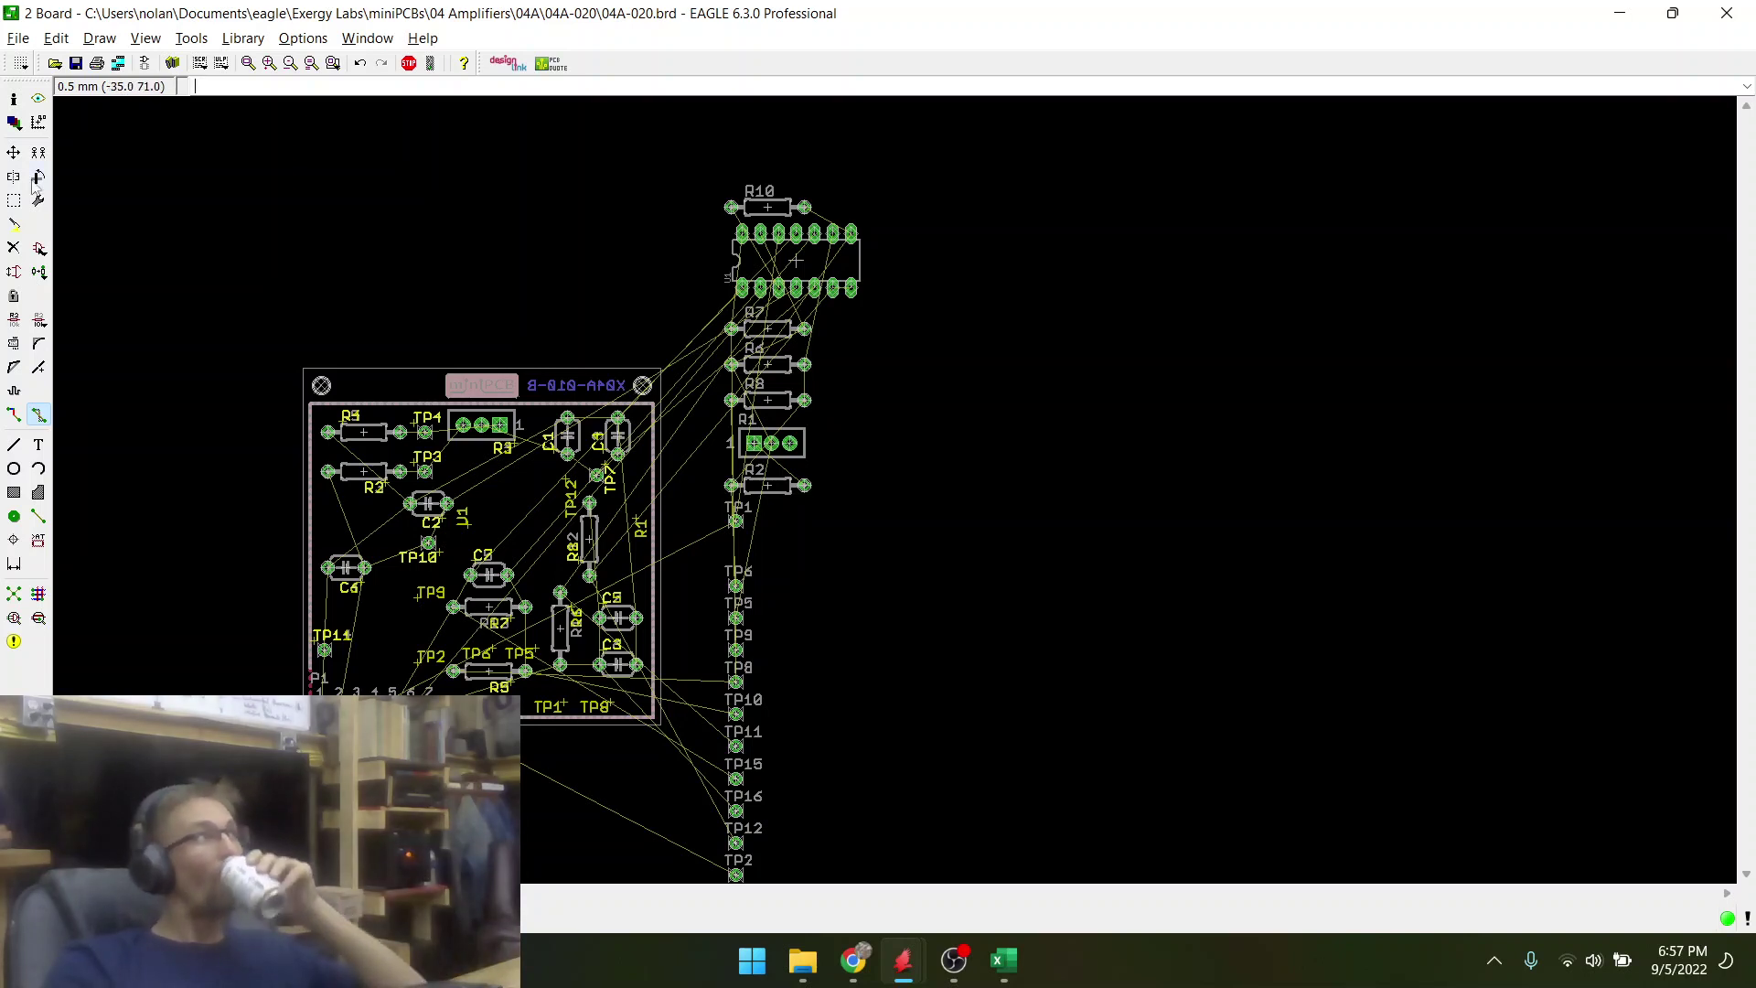
- Hide all board layers except 125 _tNames
click(13, 122)
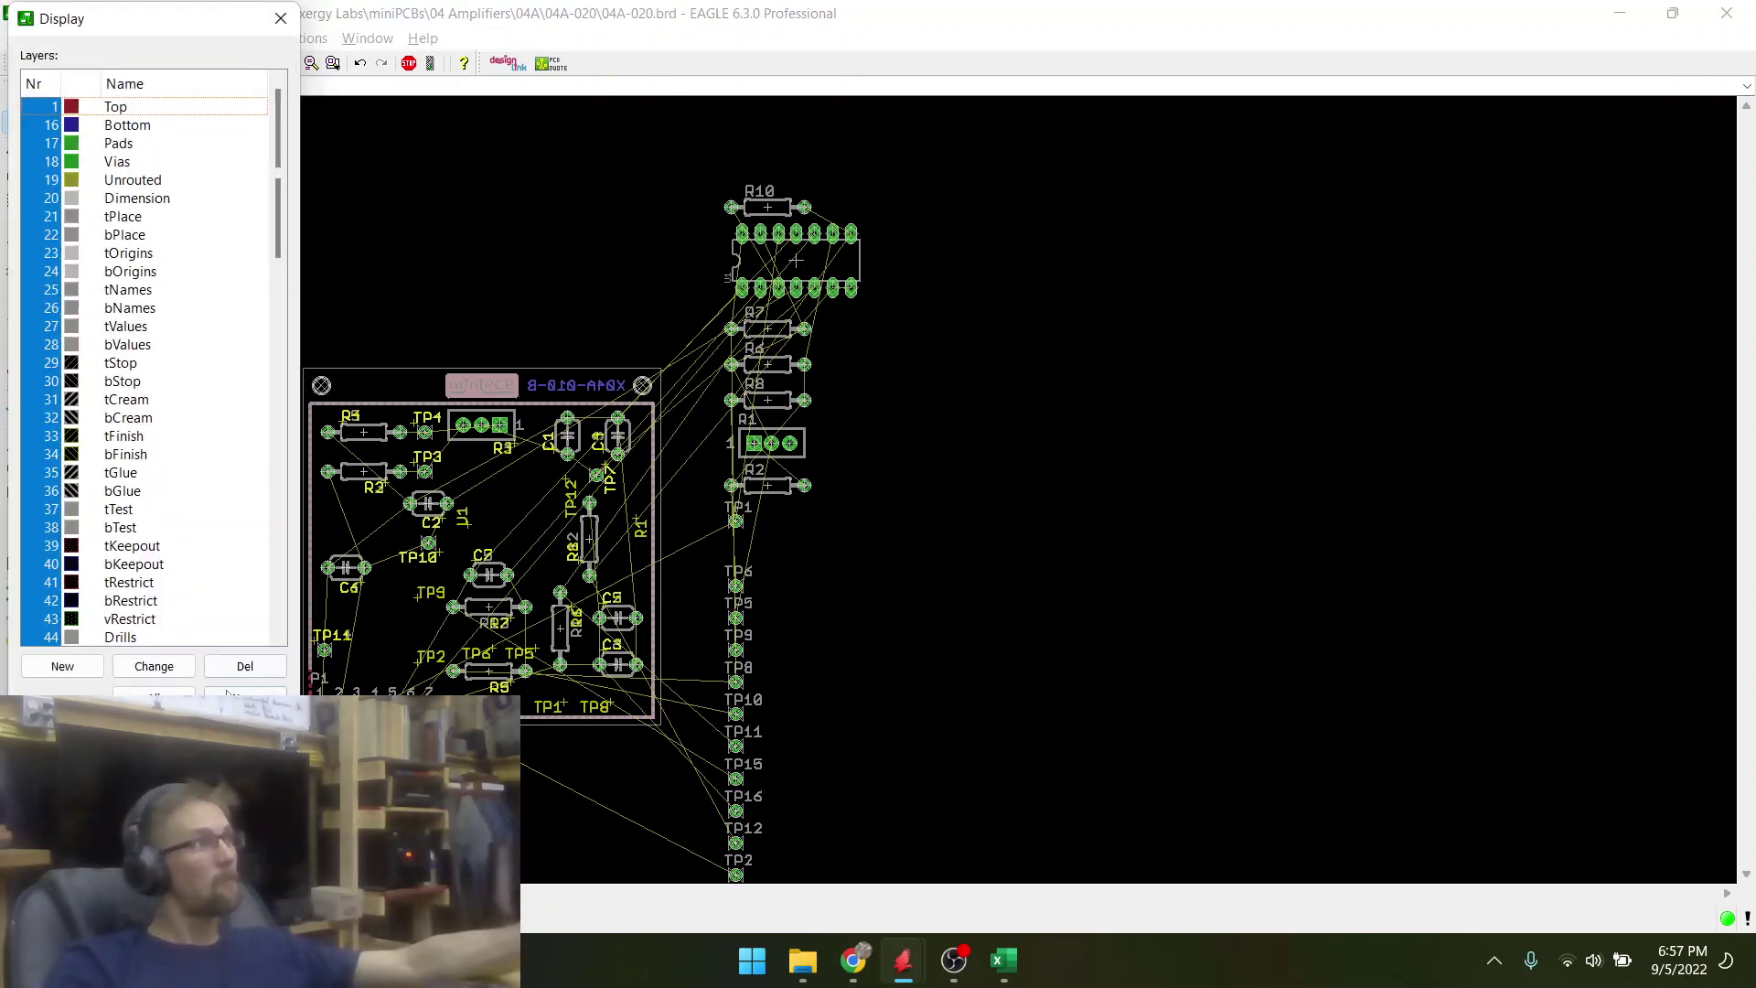
click(229, 694)
scroll(72, 586, down, 14)
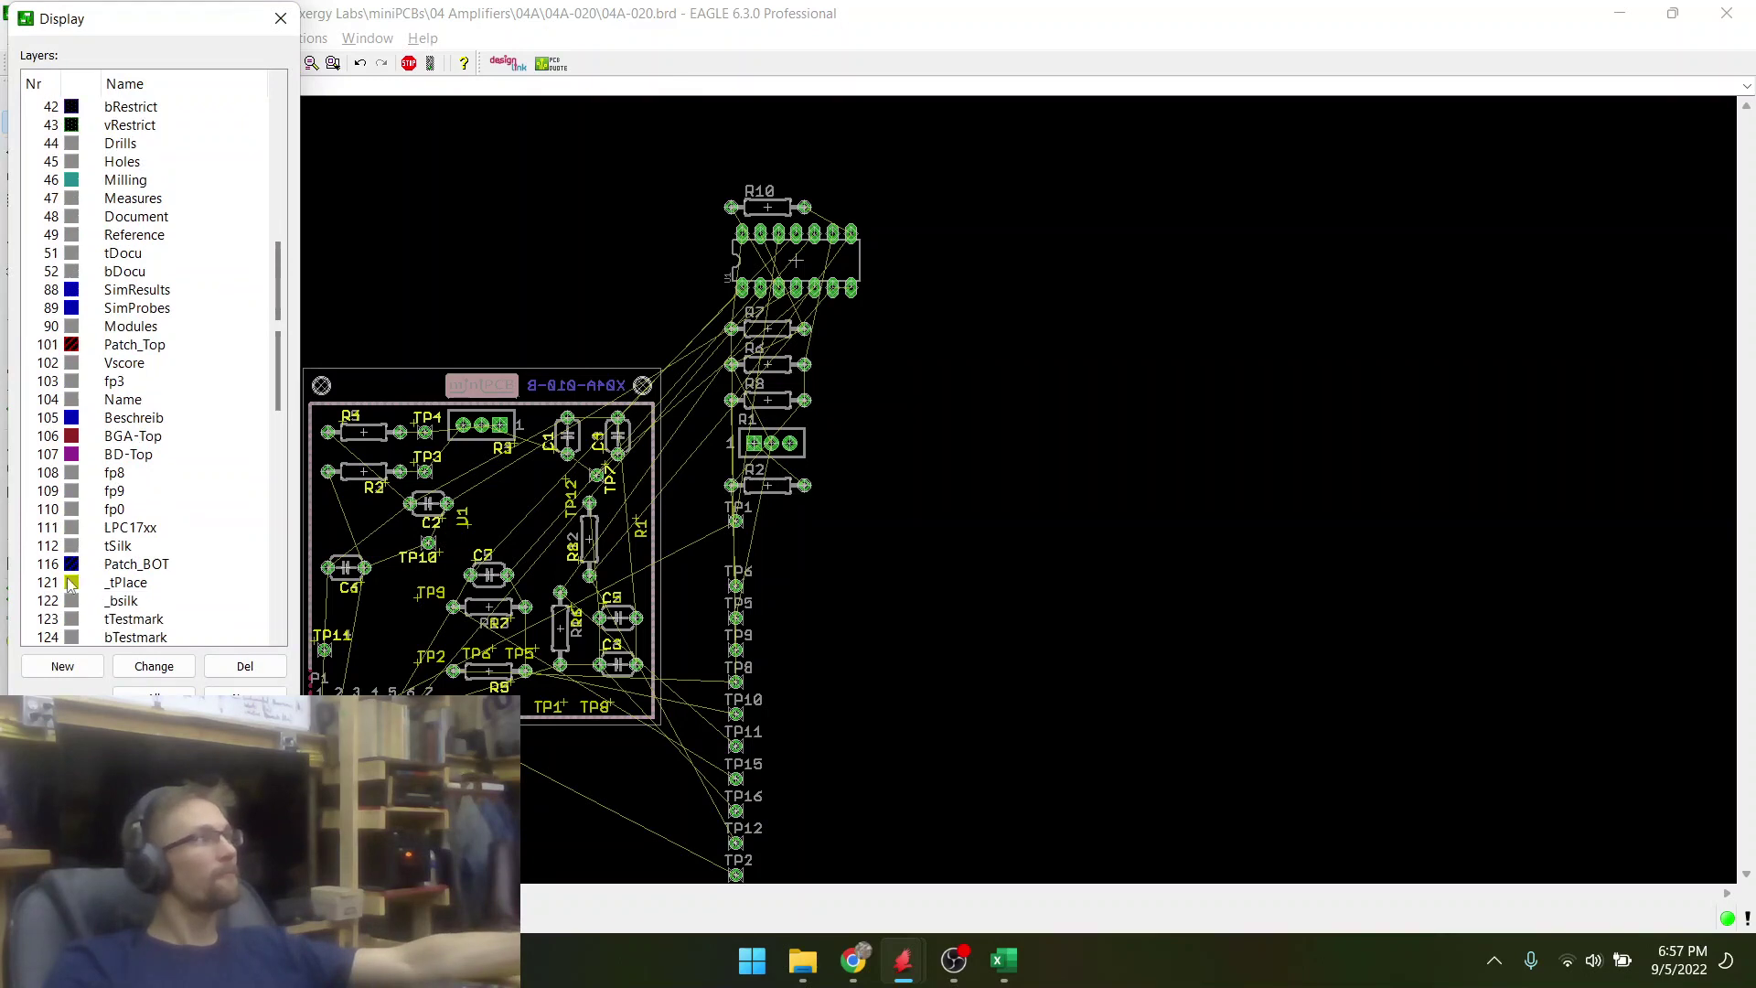
scroll(55, 590, down, 3)
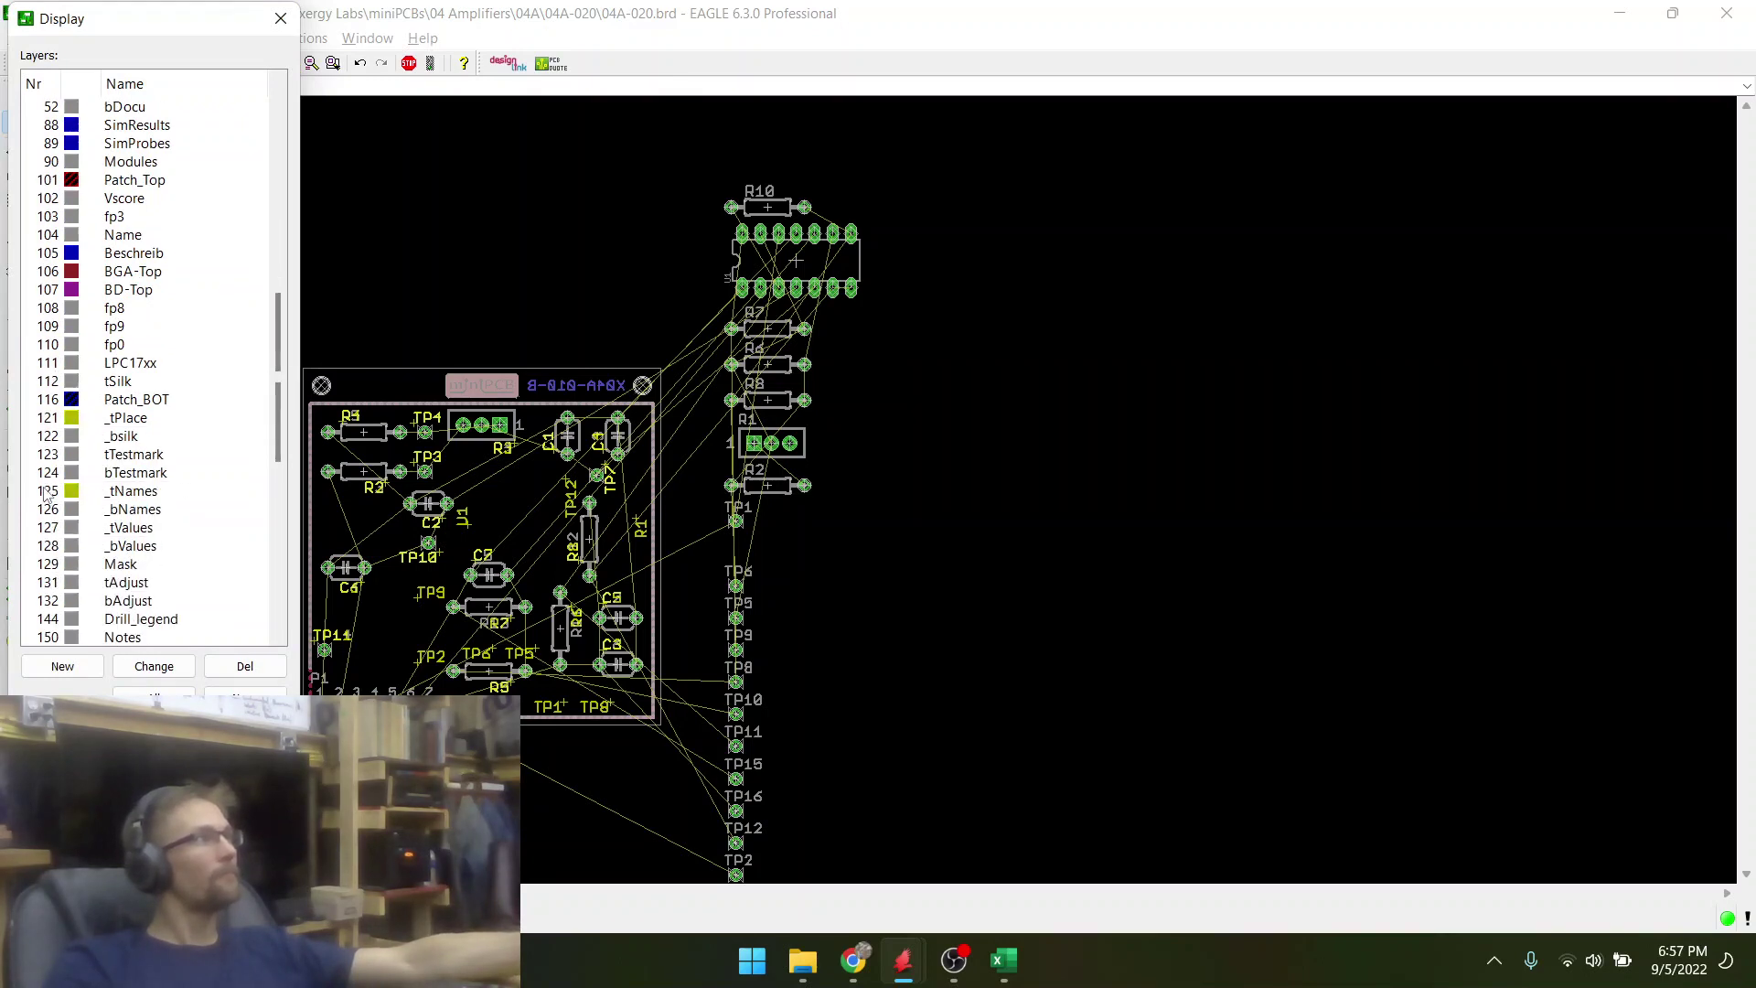
click(47, 492)
click(154, 730)
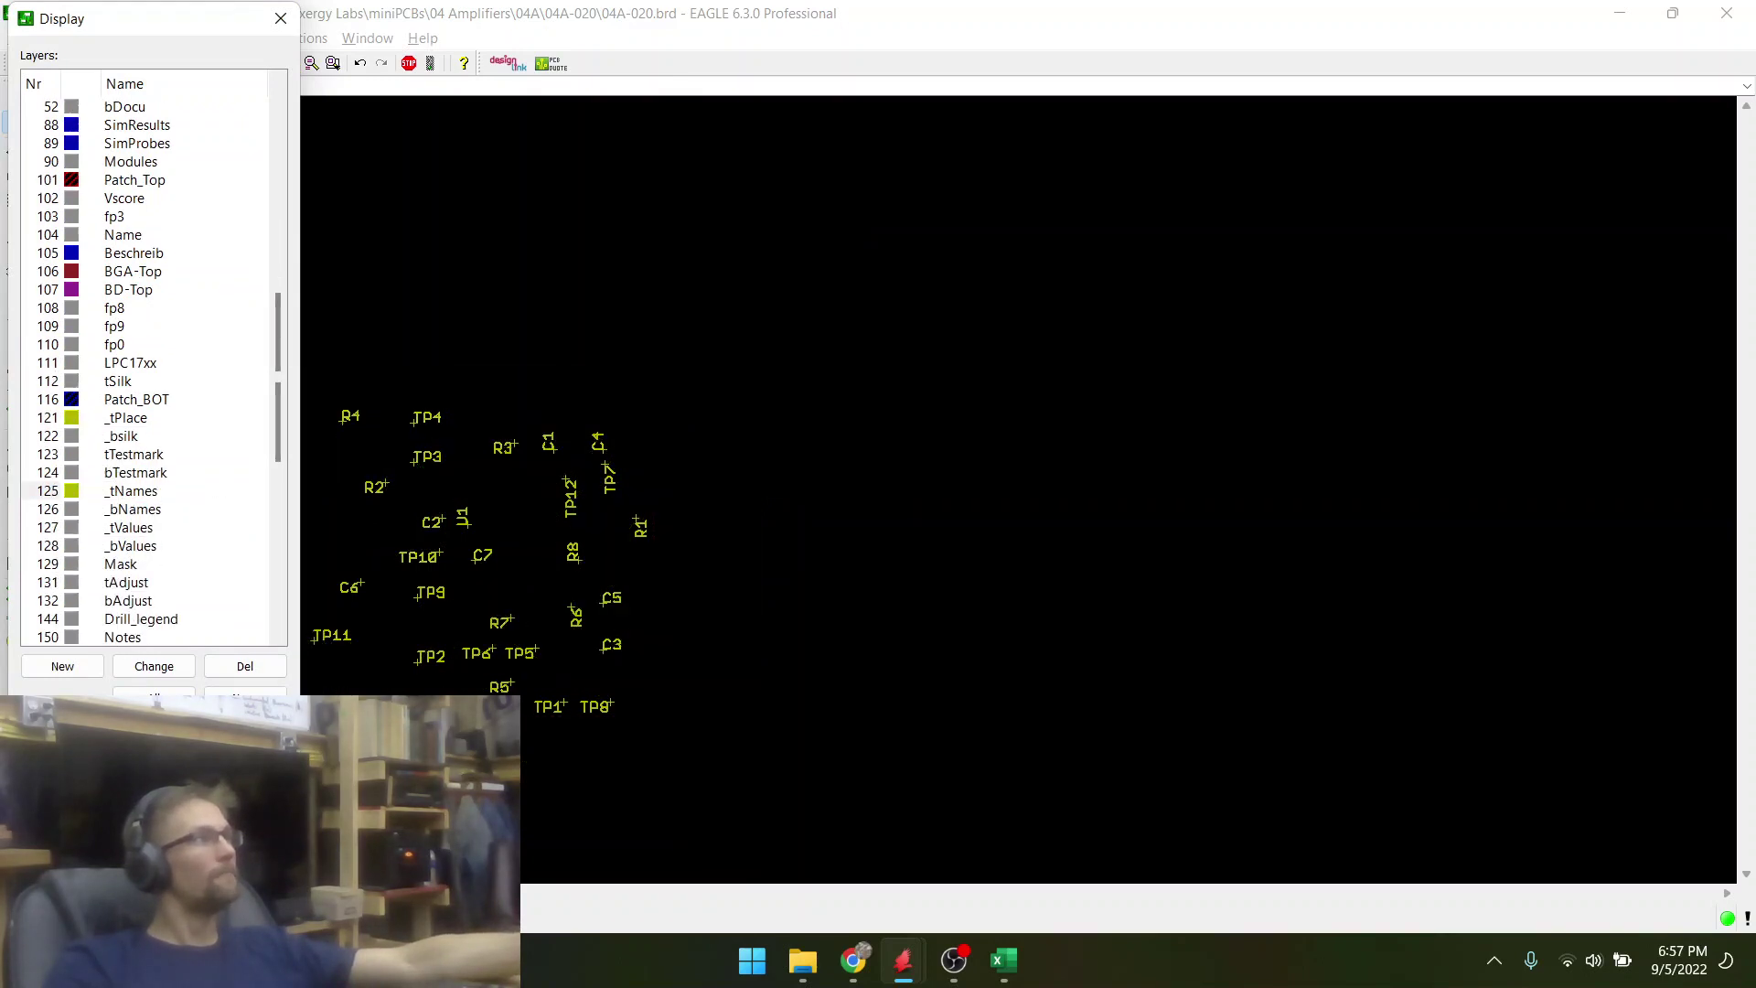
click(64, 730)
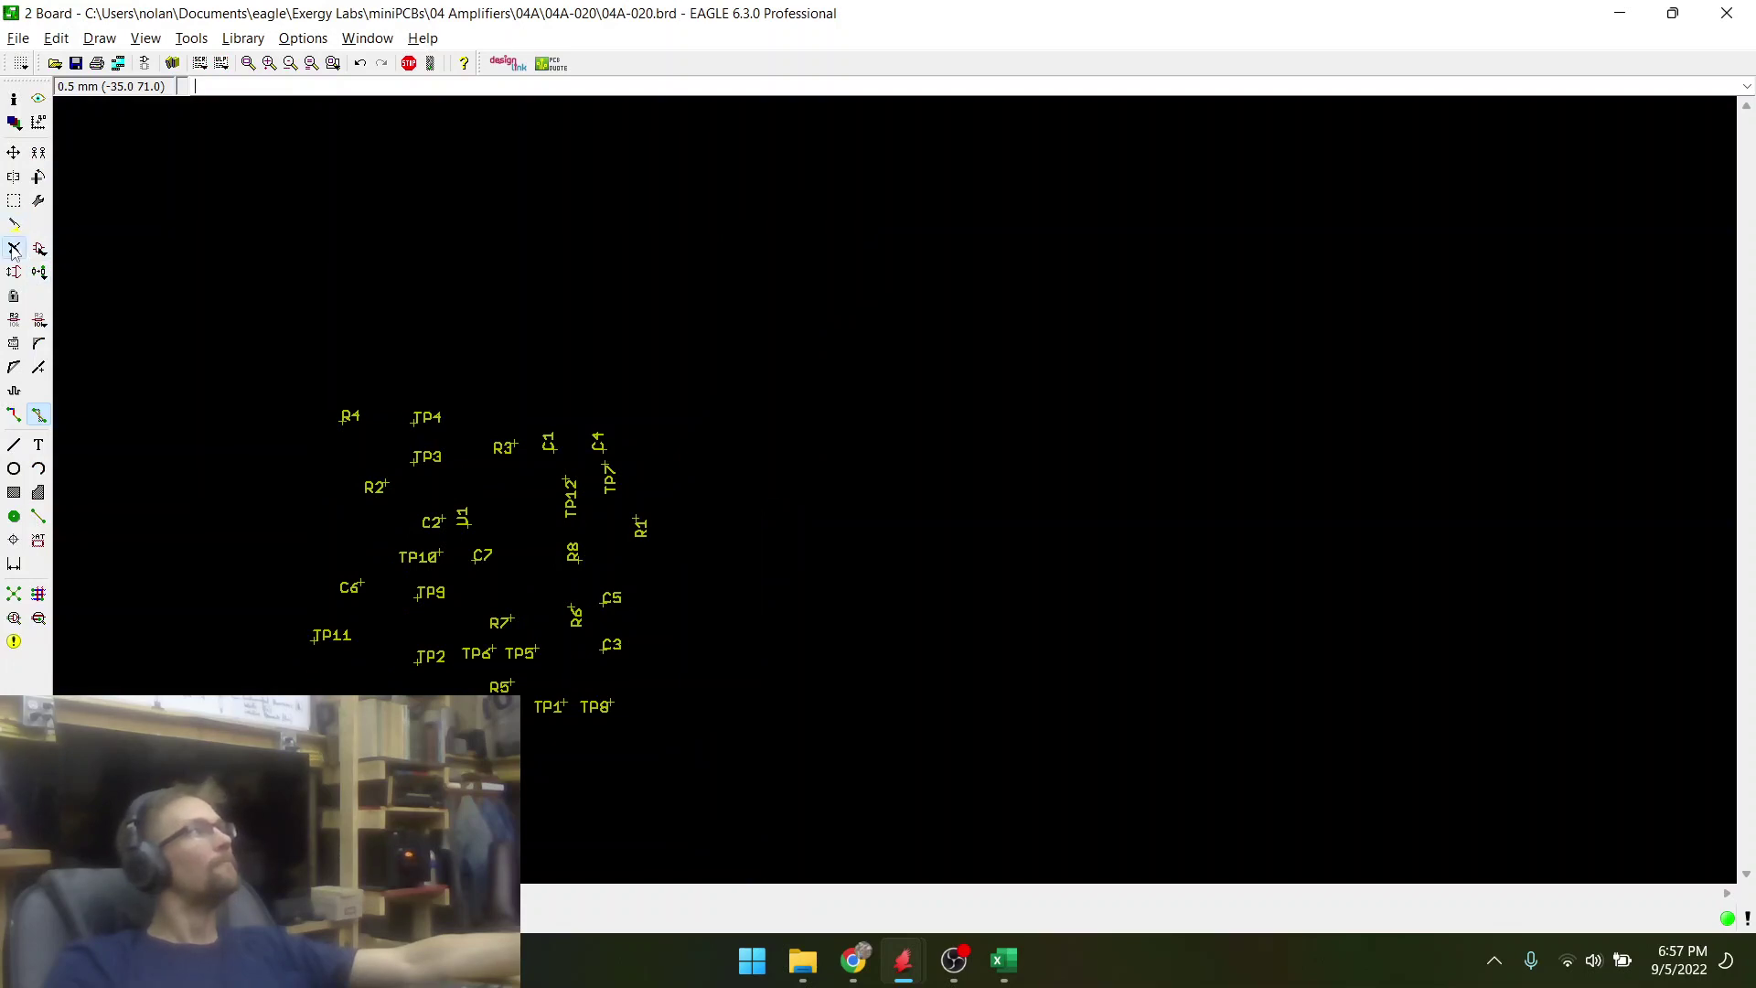
- Group all the old part-name texts on the _tNames layer and delete them
click(14, 200)
drag(259, 369, 805, 829)
click(14, 248)
right_click(598, 602)
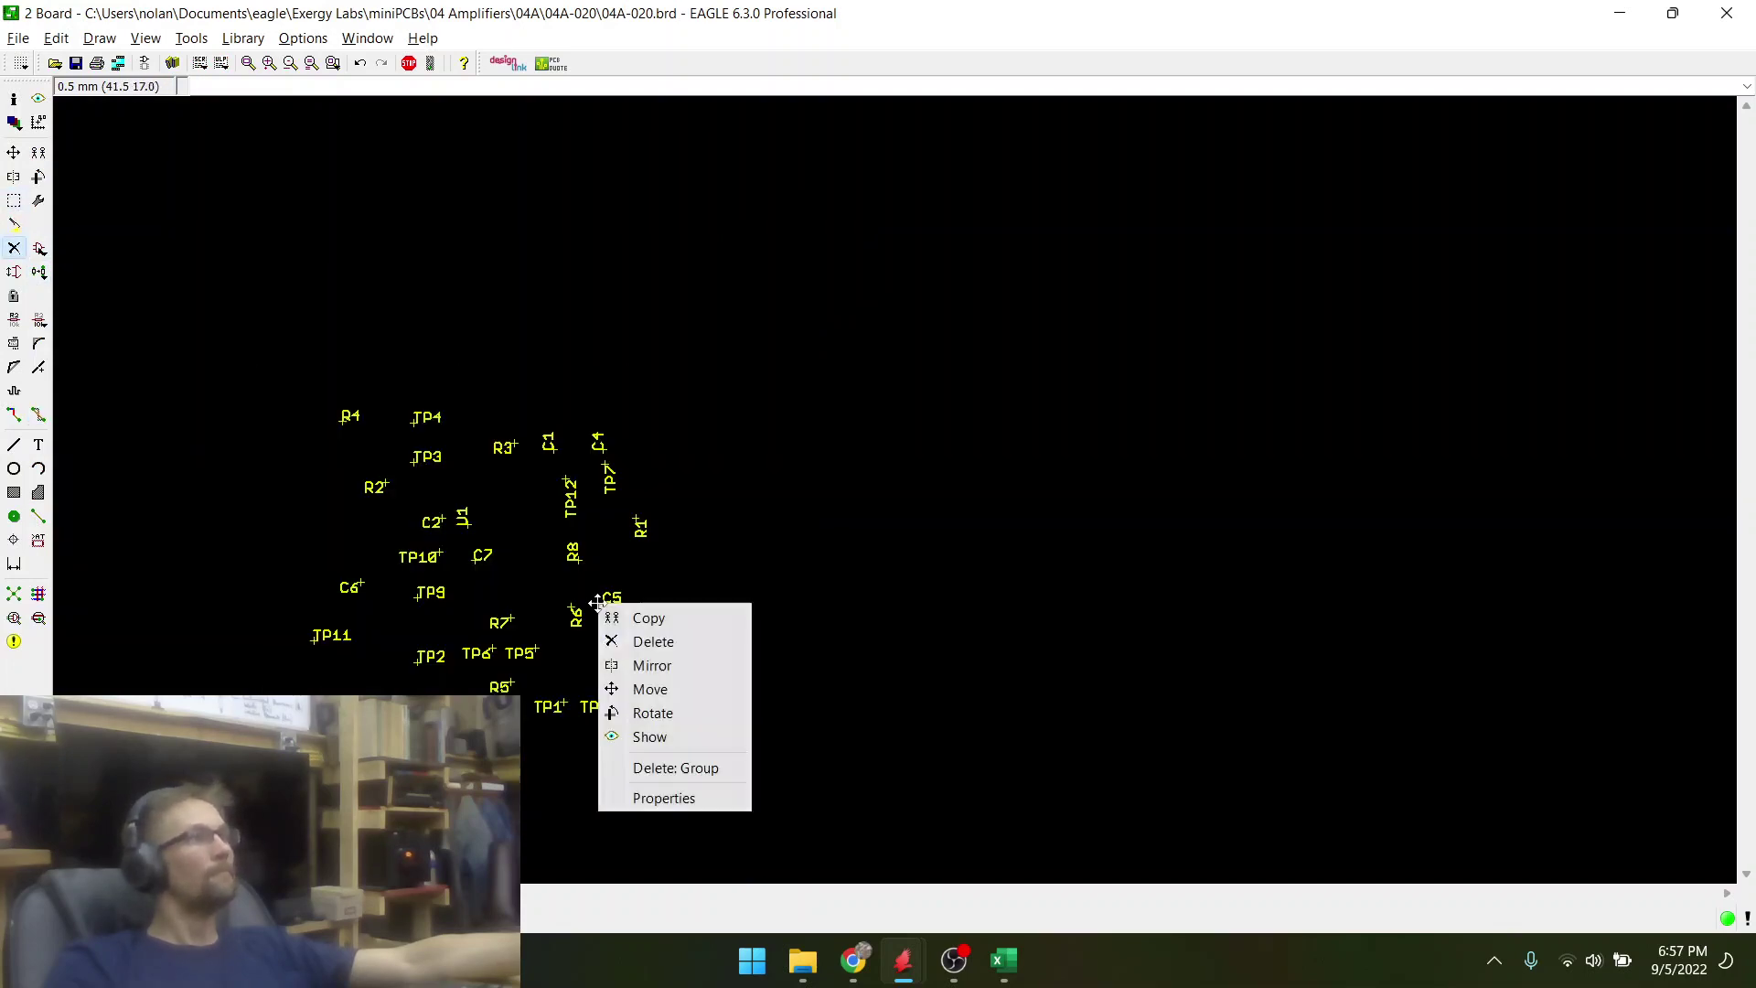
click(714, 771)
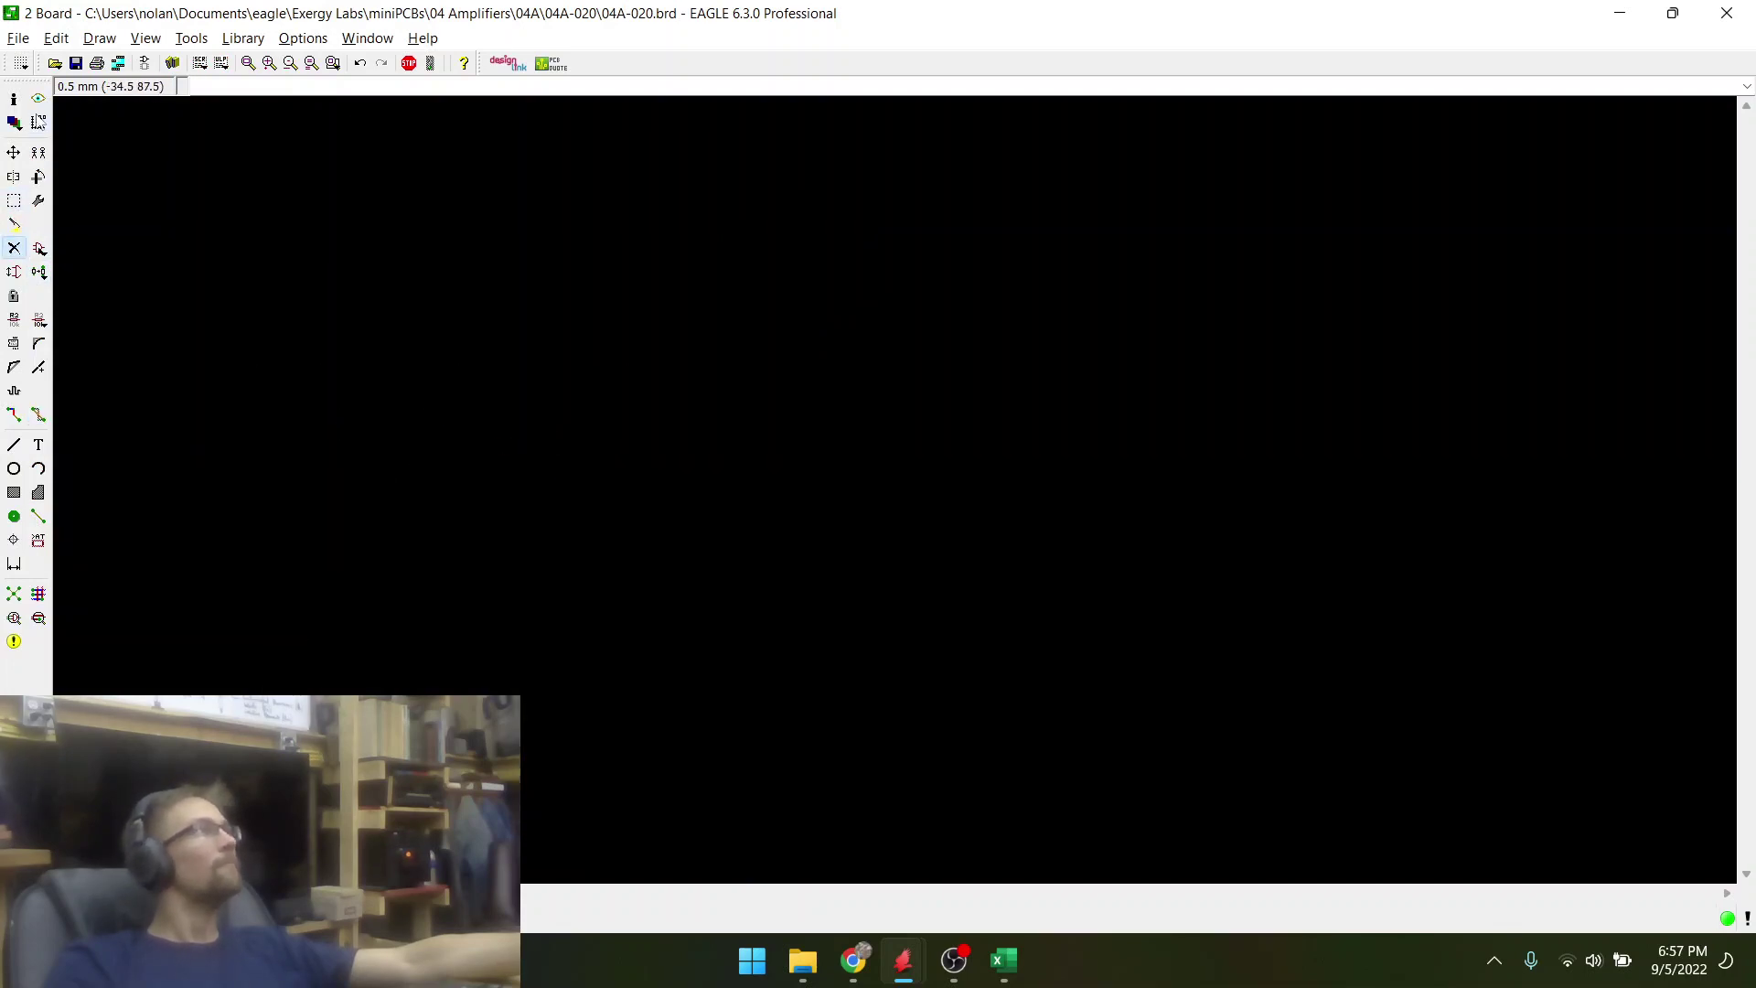
- Turn the display of all board layers back on
click(14, 122)
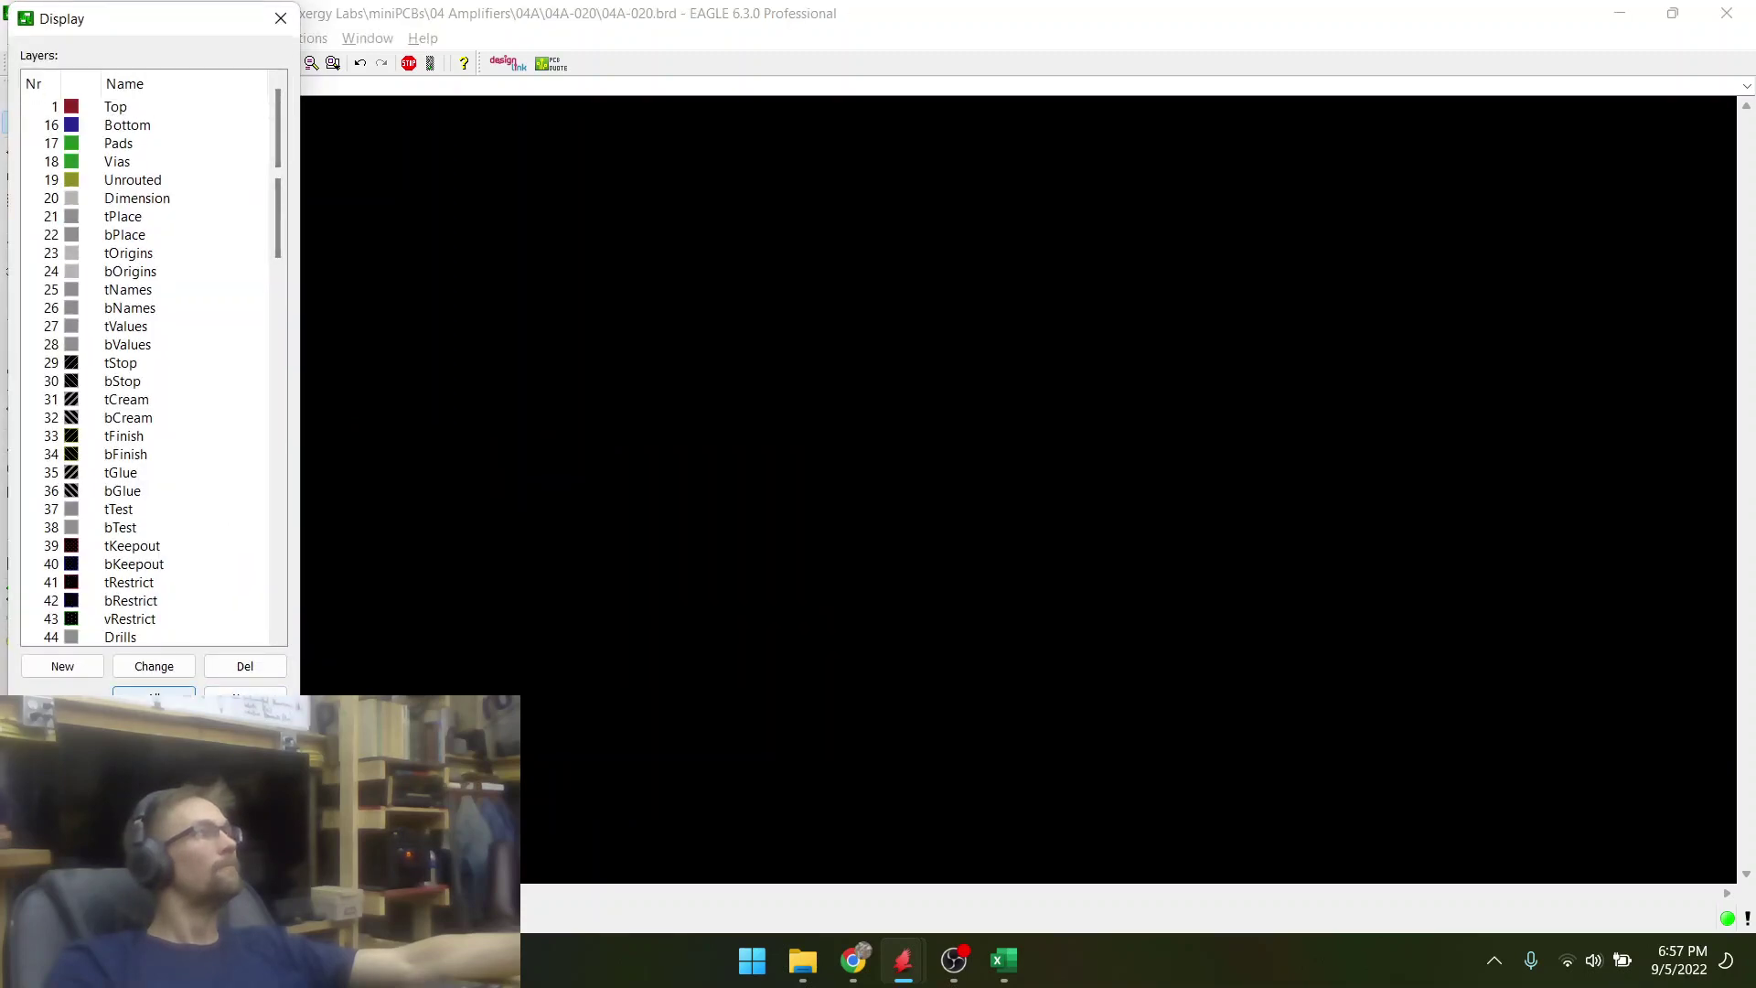
click(154, 698)
click(154, 730)
click(62, 730)
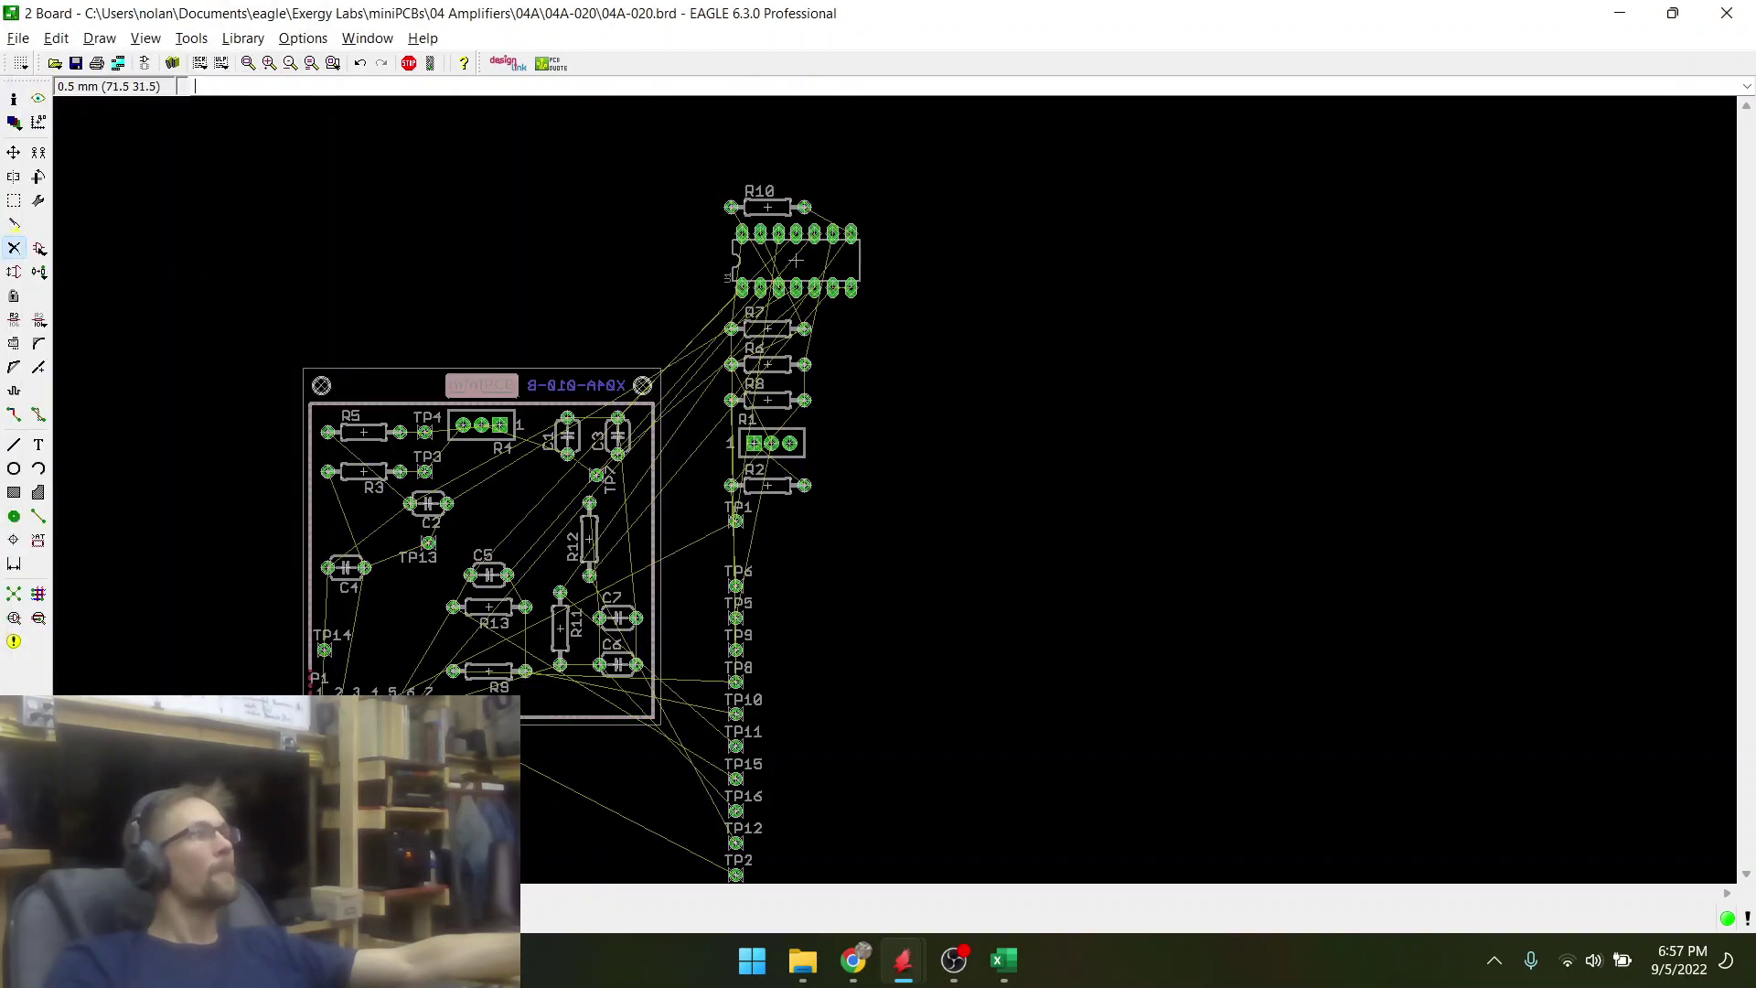
- Change the PART_NUMBER attribute of board frame P1 to X04A-020-B
scroll(760, 484, down, 2)
scroll(497, 528, up, 2)
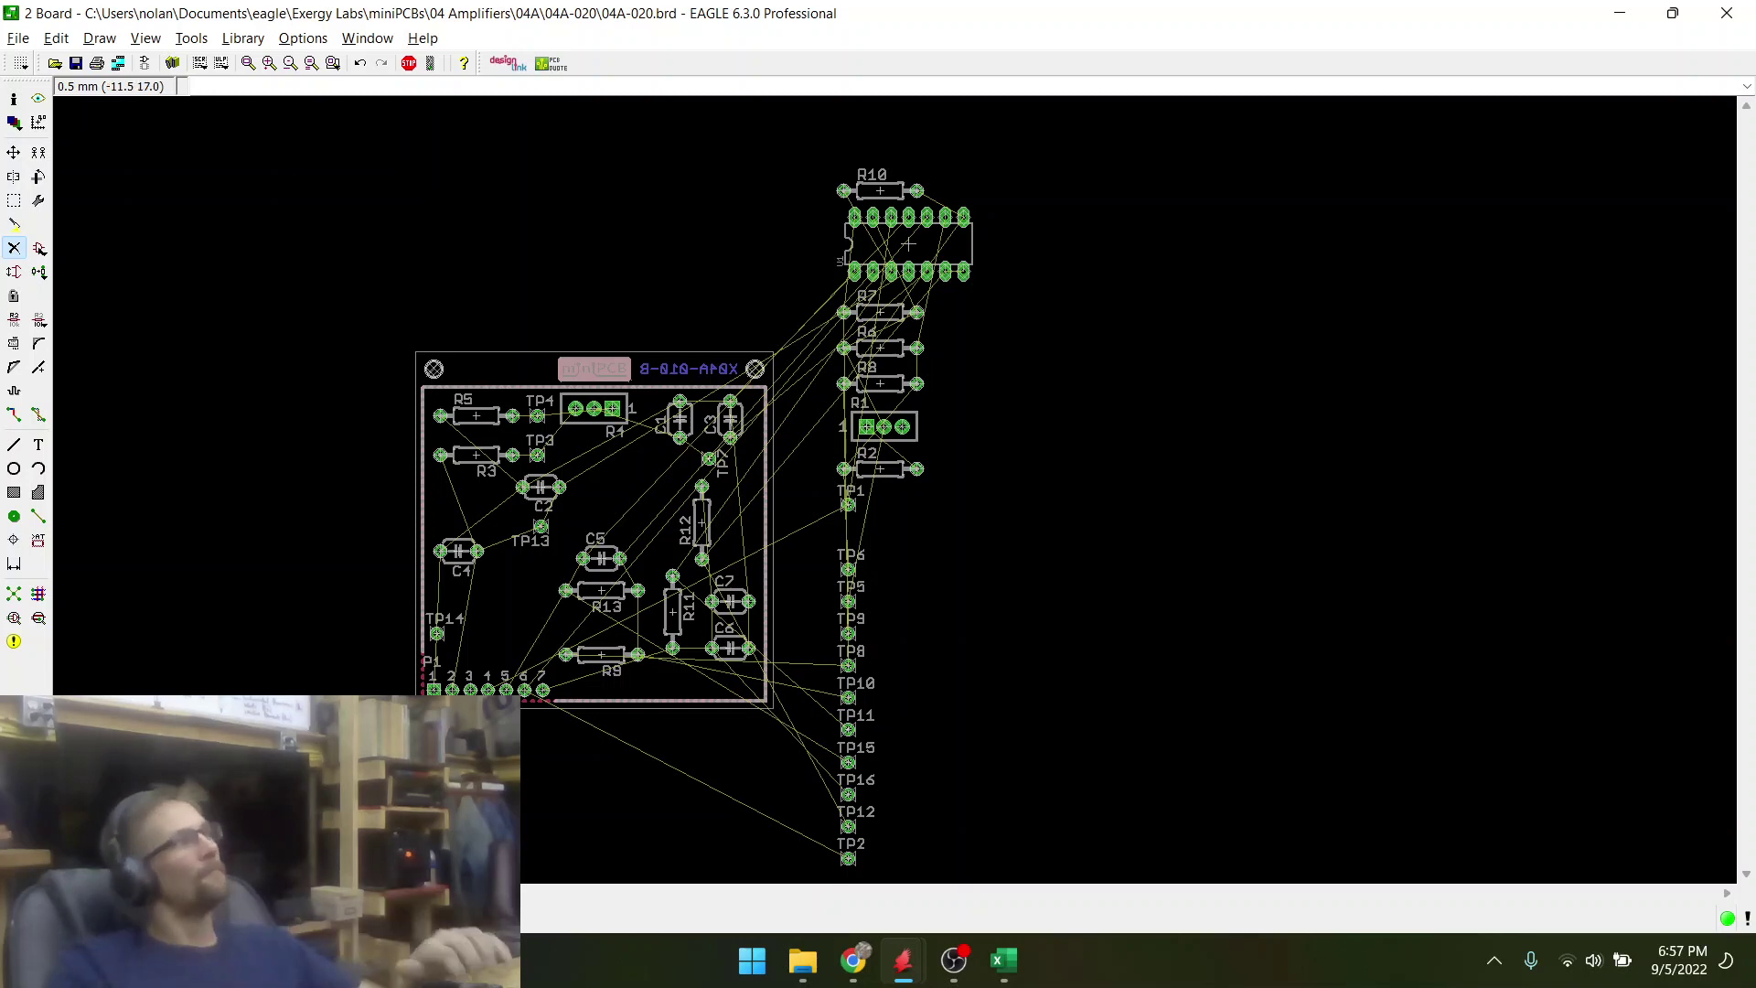
click(37, 539)
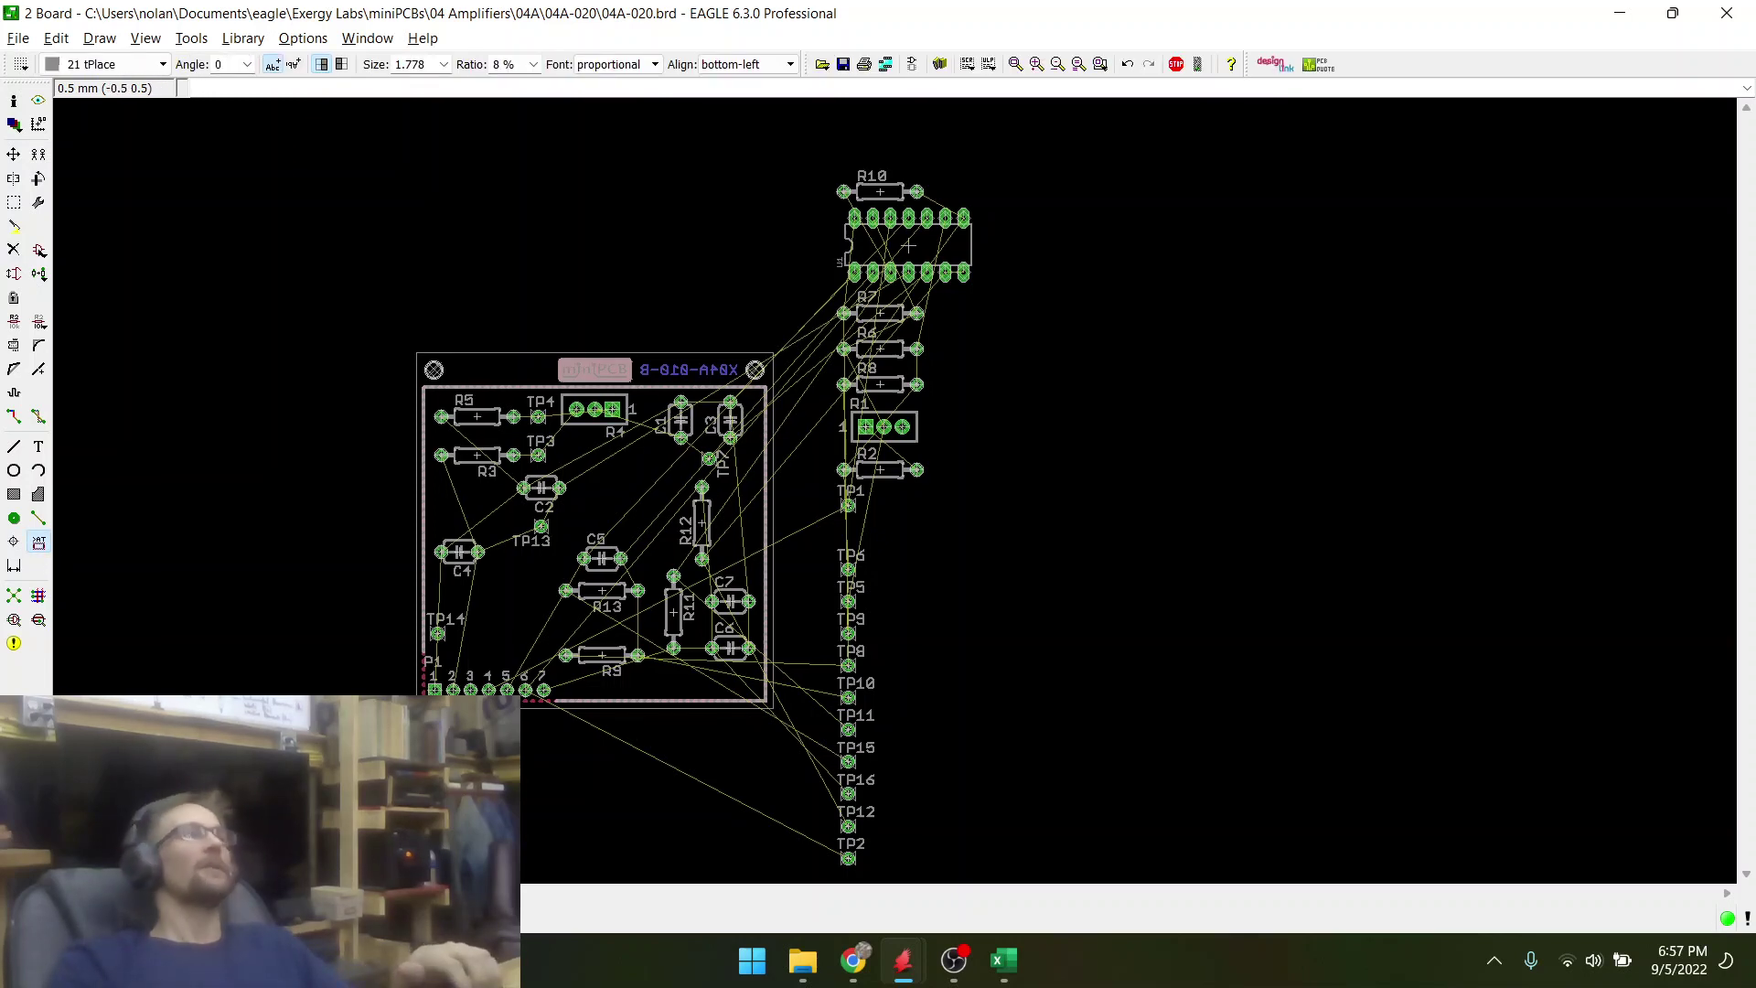
click(448, 691)
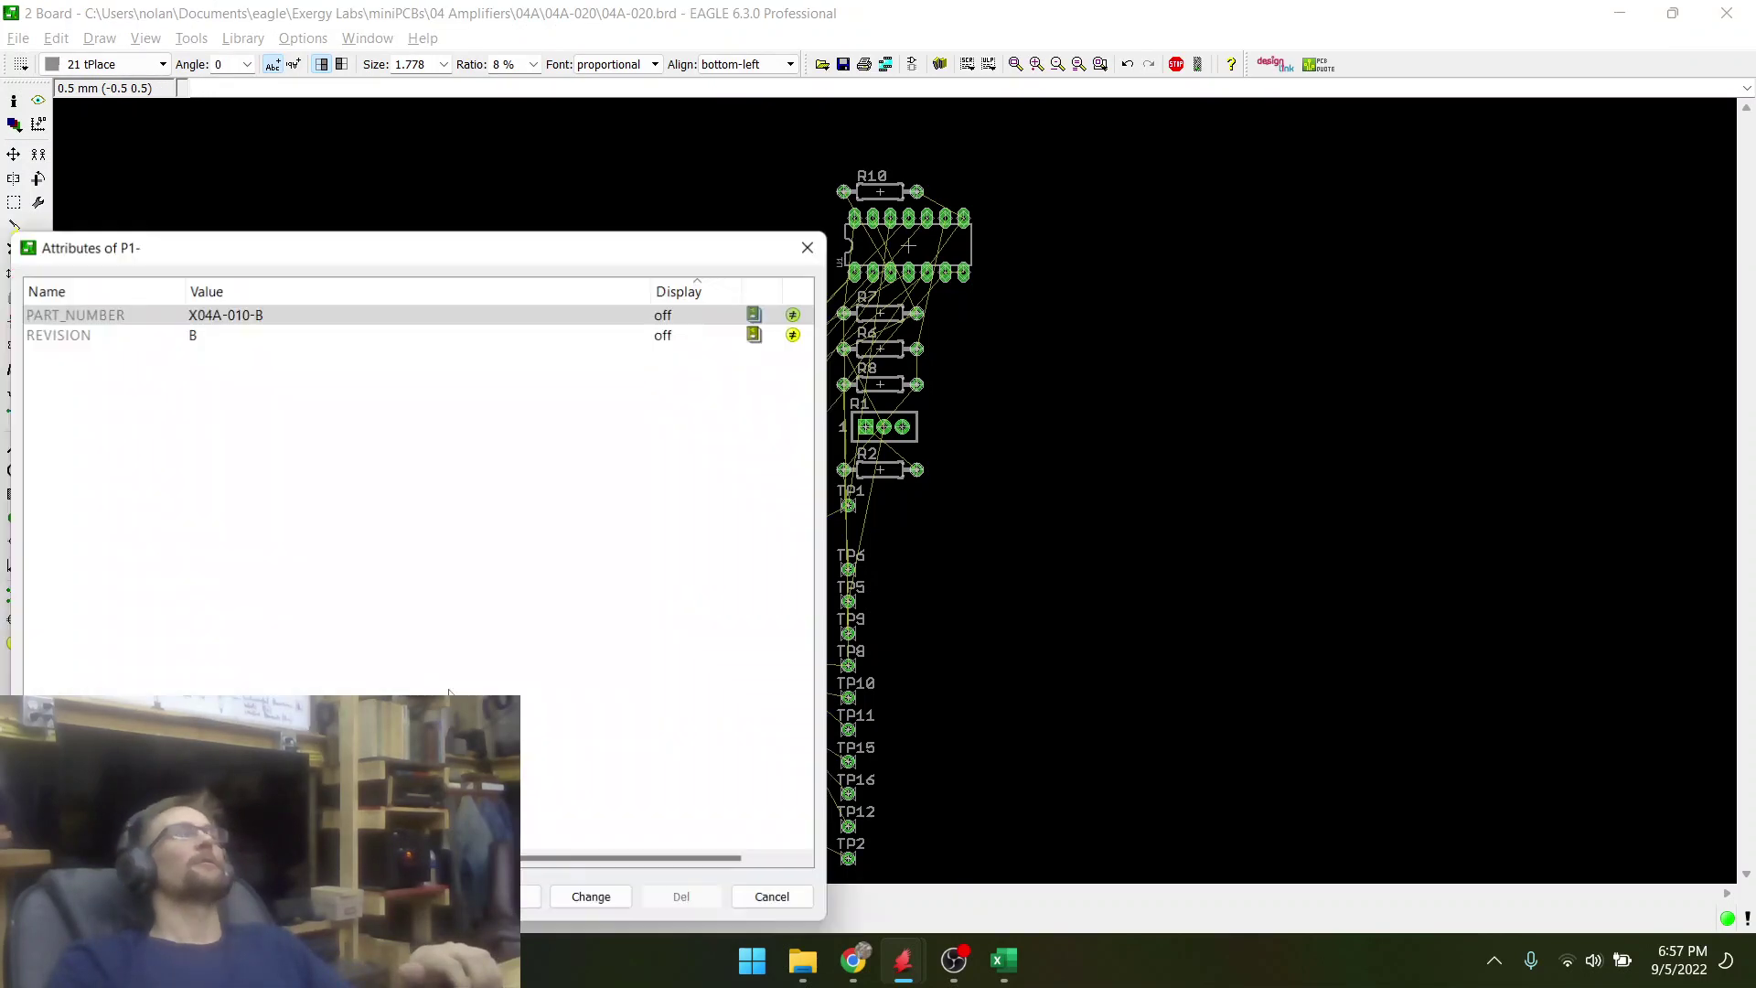
double_click(254, 313)
click(254, 313)
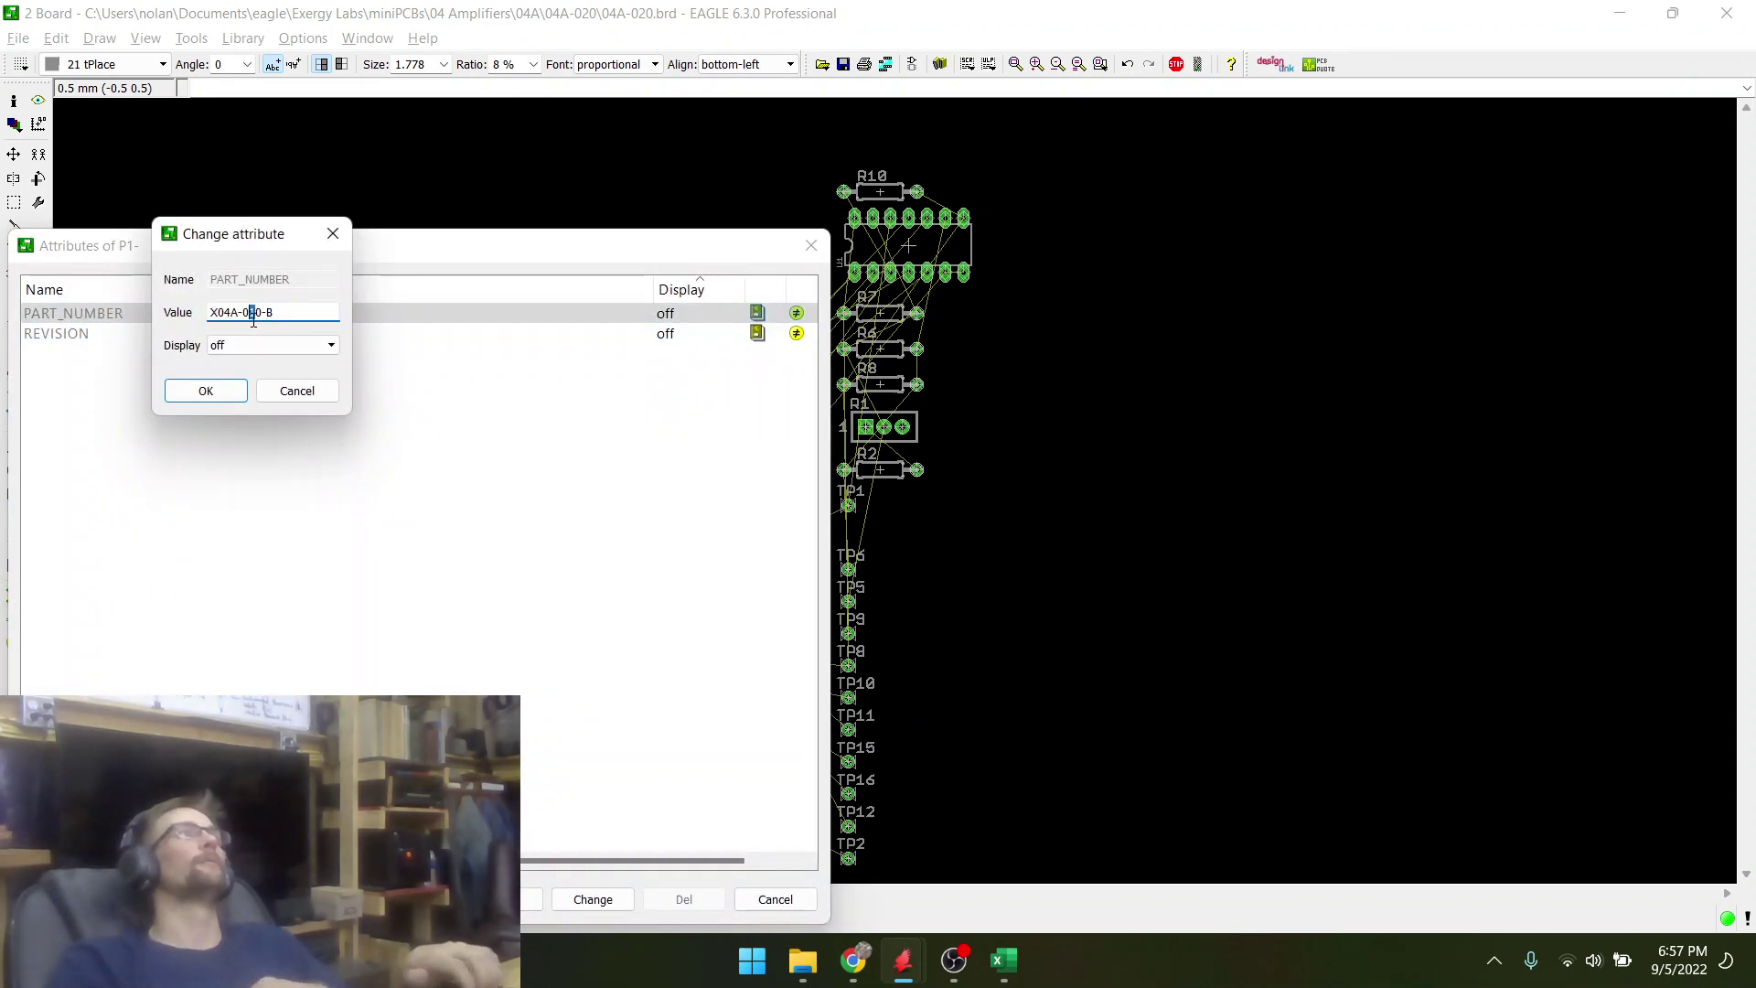
key(BackSpace)
text(2)
key(Return)
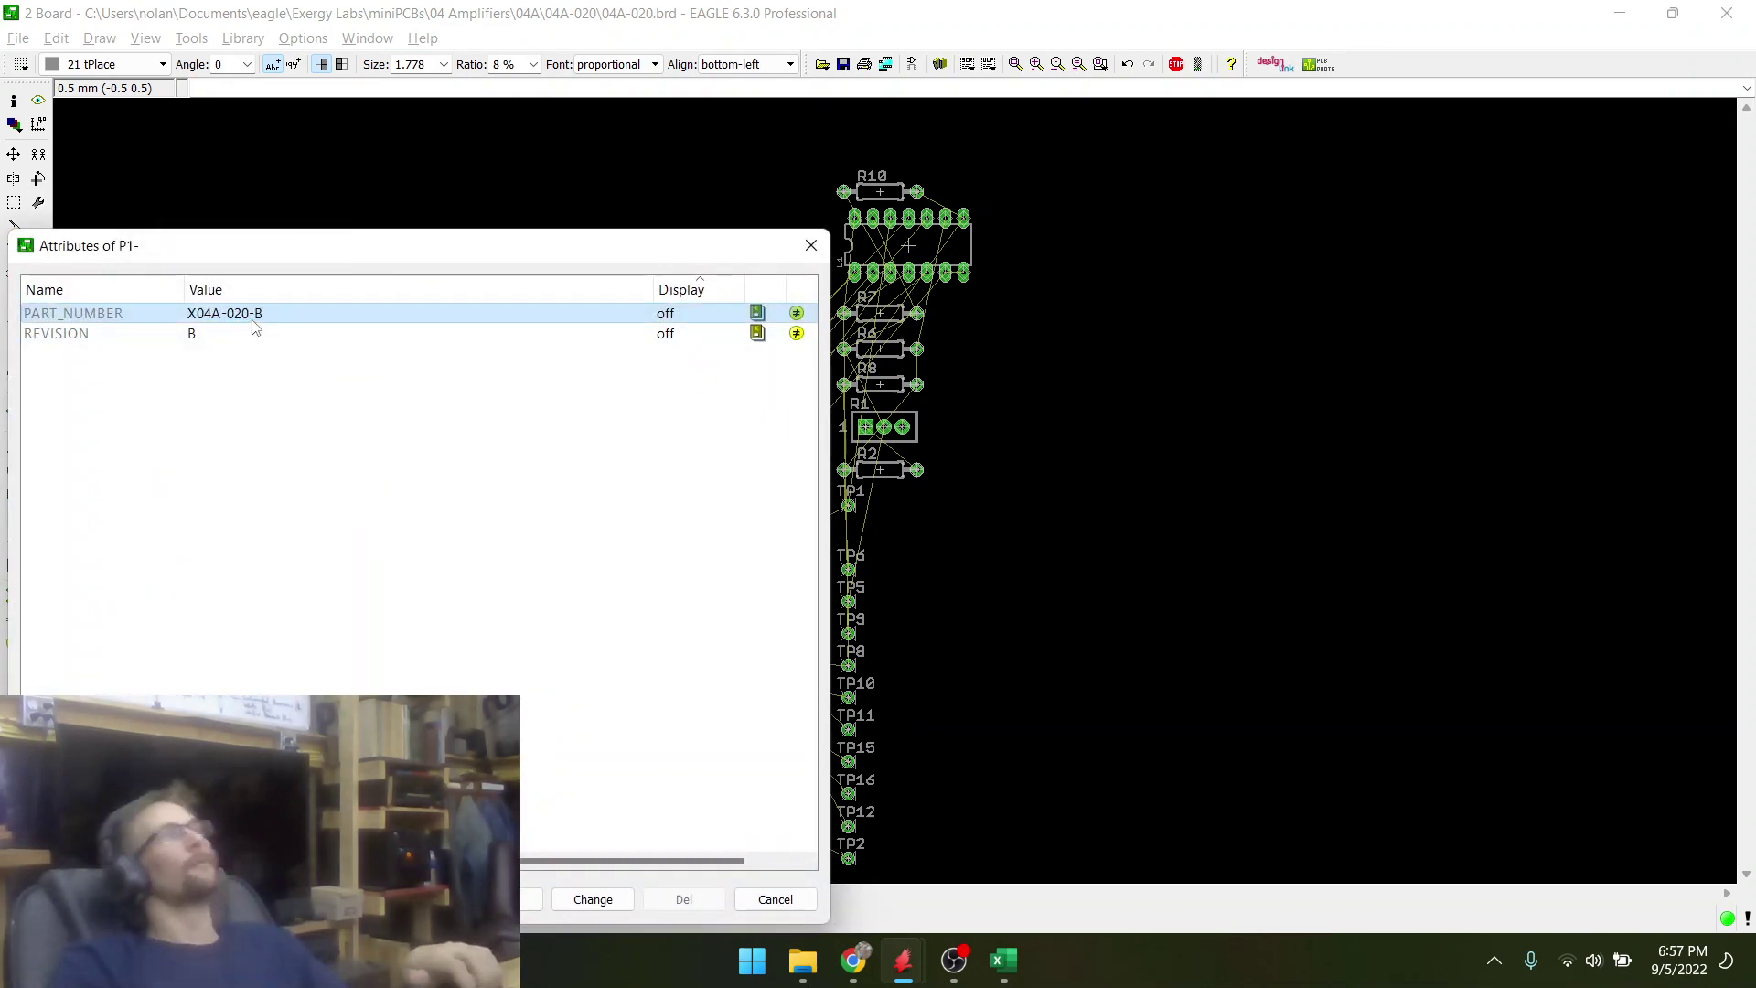
key(Return)
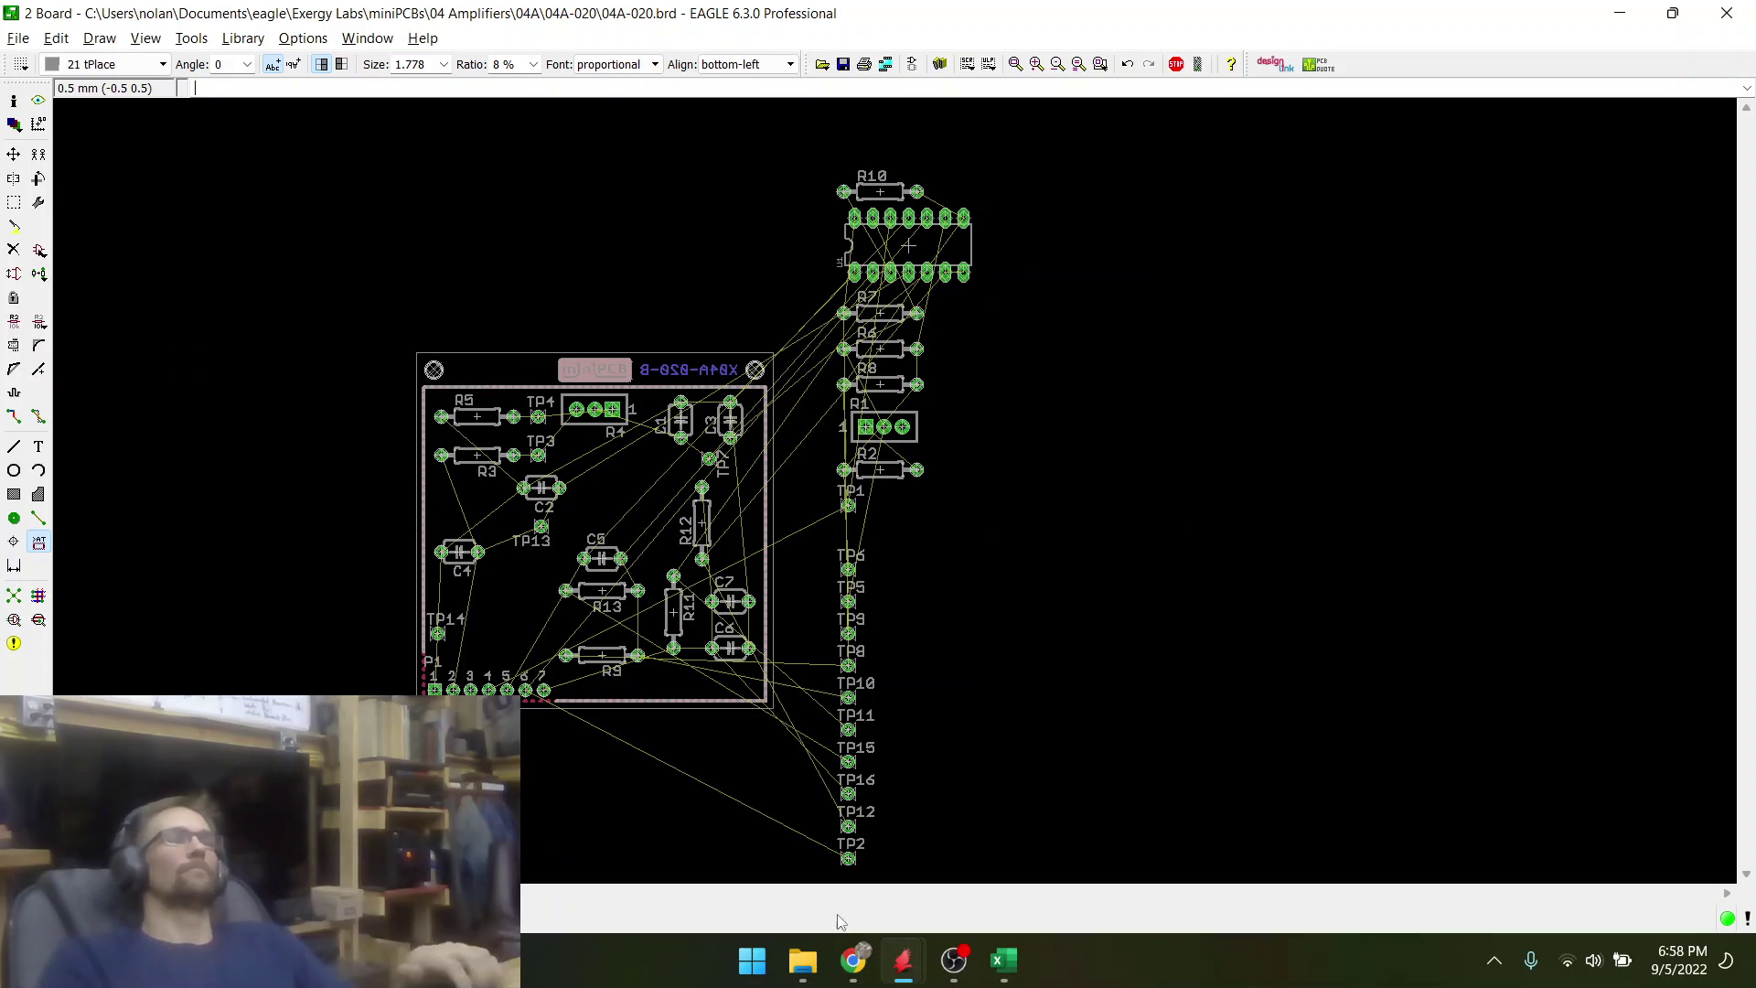
- Switch to the Control Panel and open minipcb.lbr from the BBrepo_libraries folder in a maximized library editor
click(903, 959)
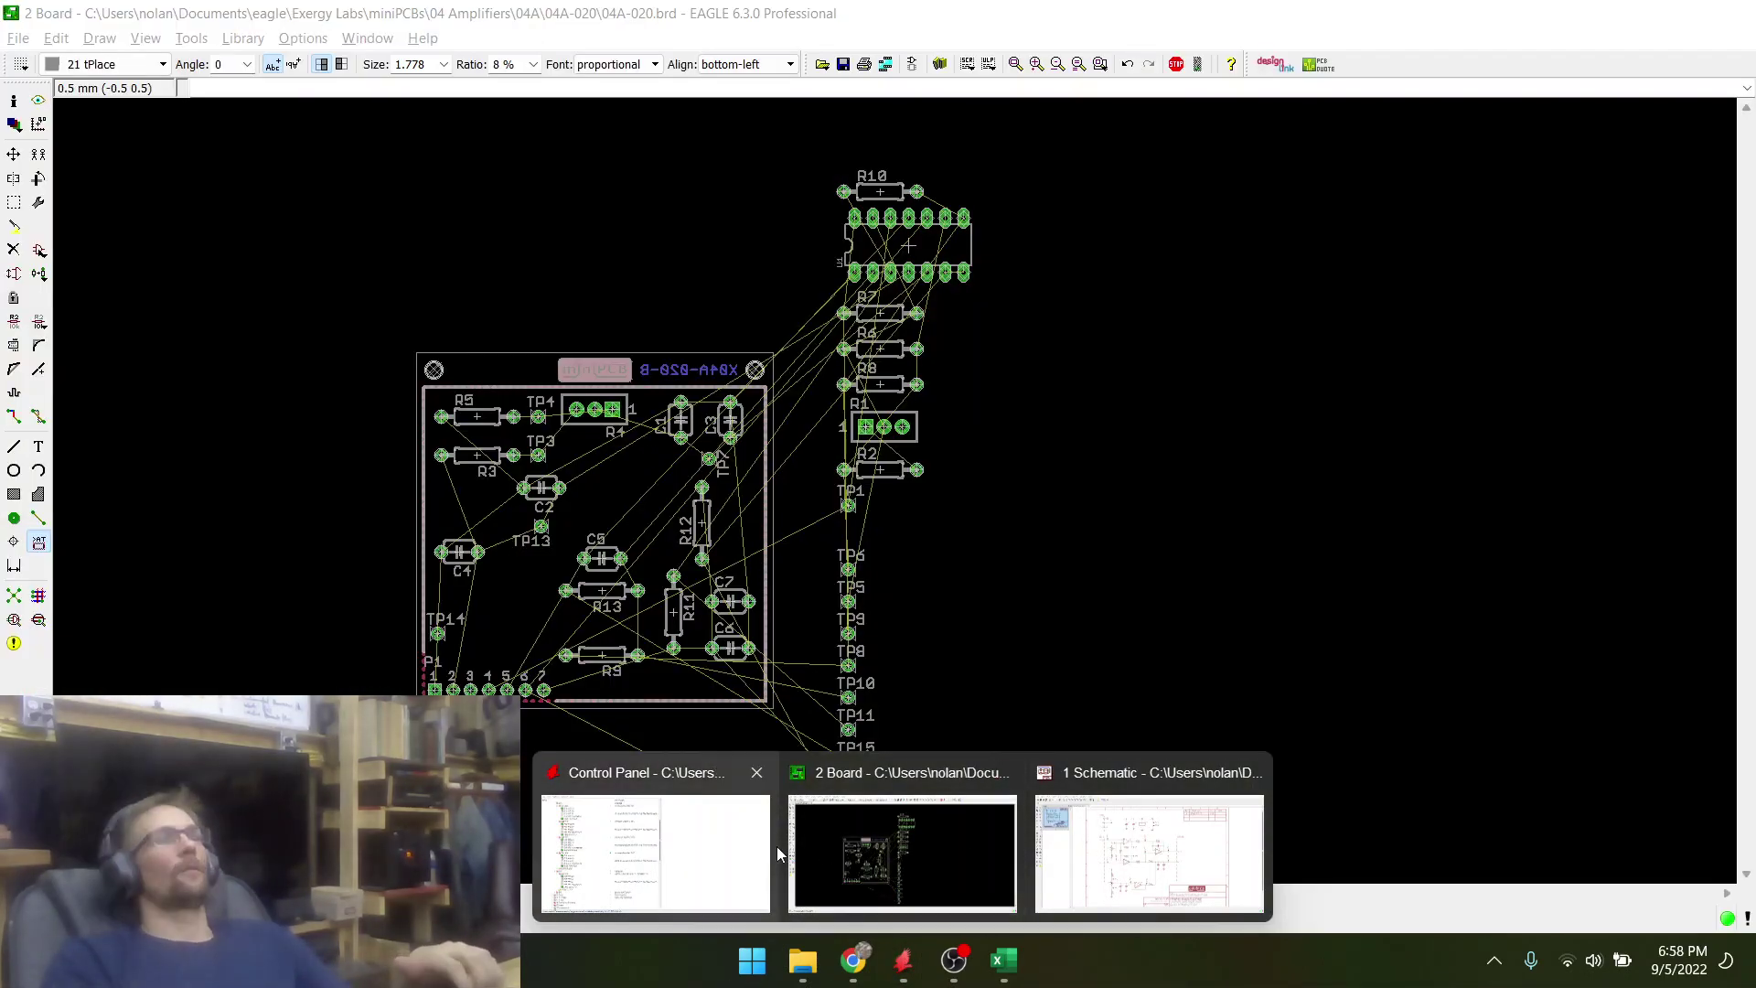
click(752, 851)
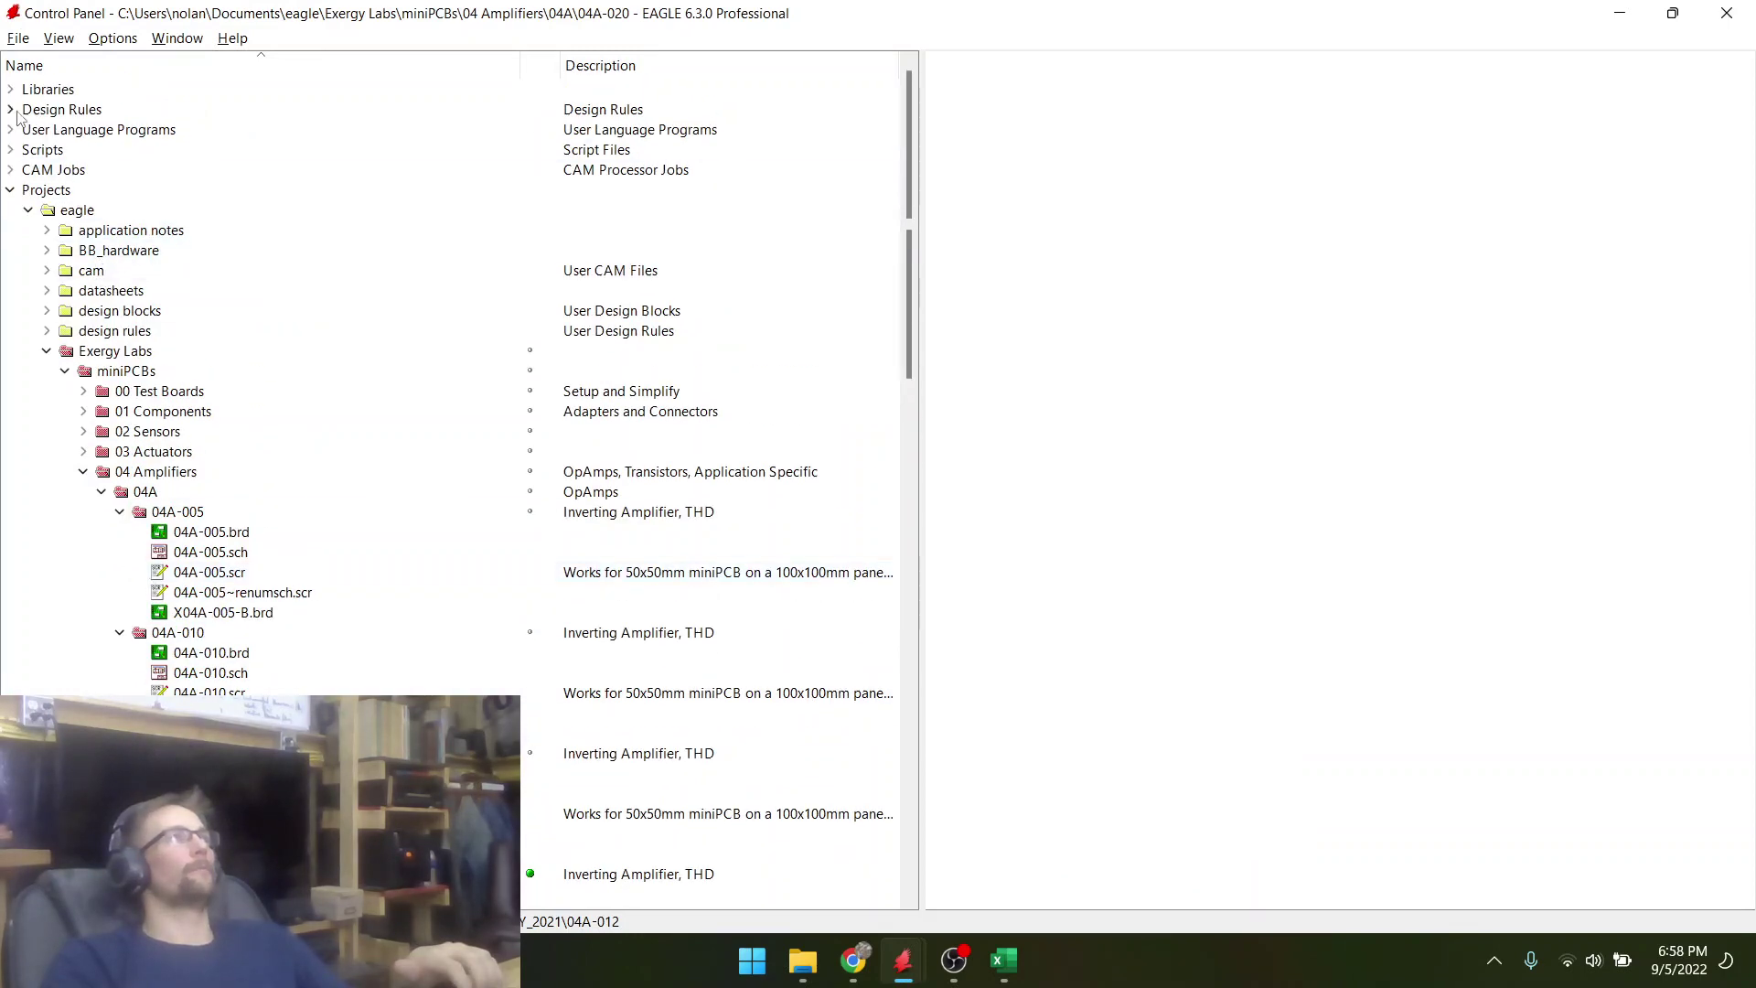
click(10, 89)
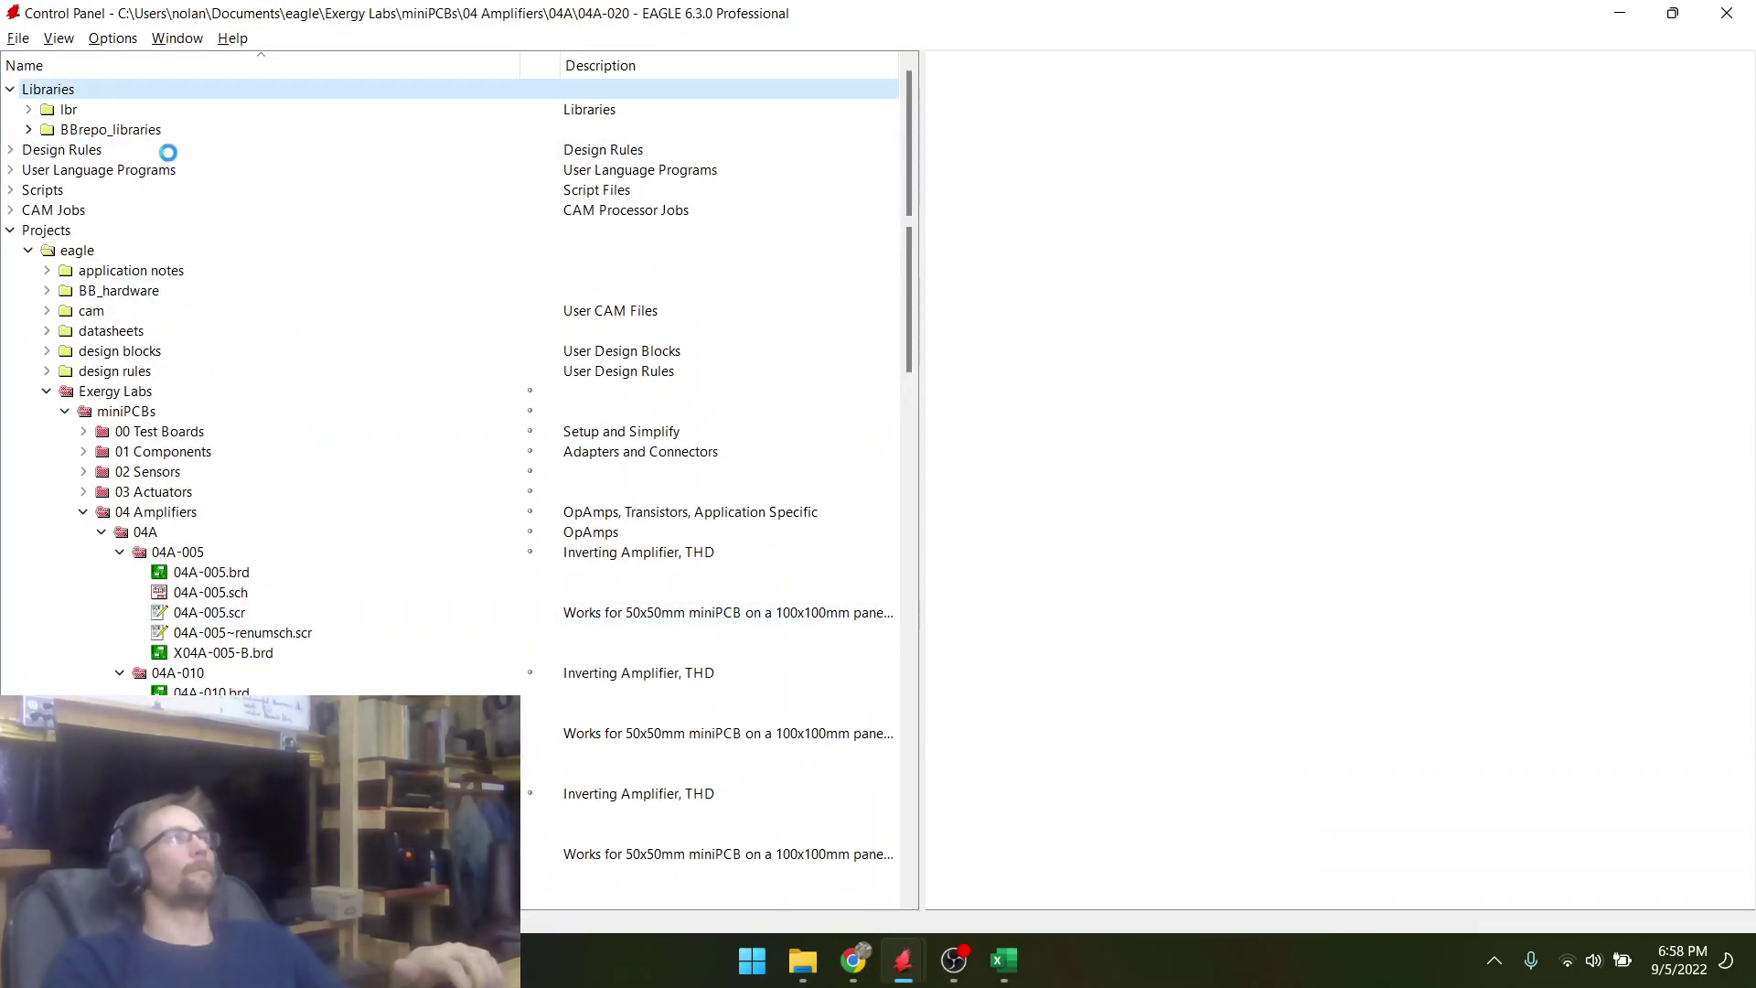
double_click(110, 129)
click(119, 188)
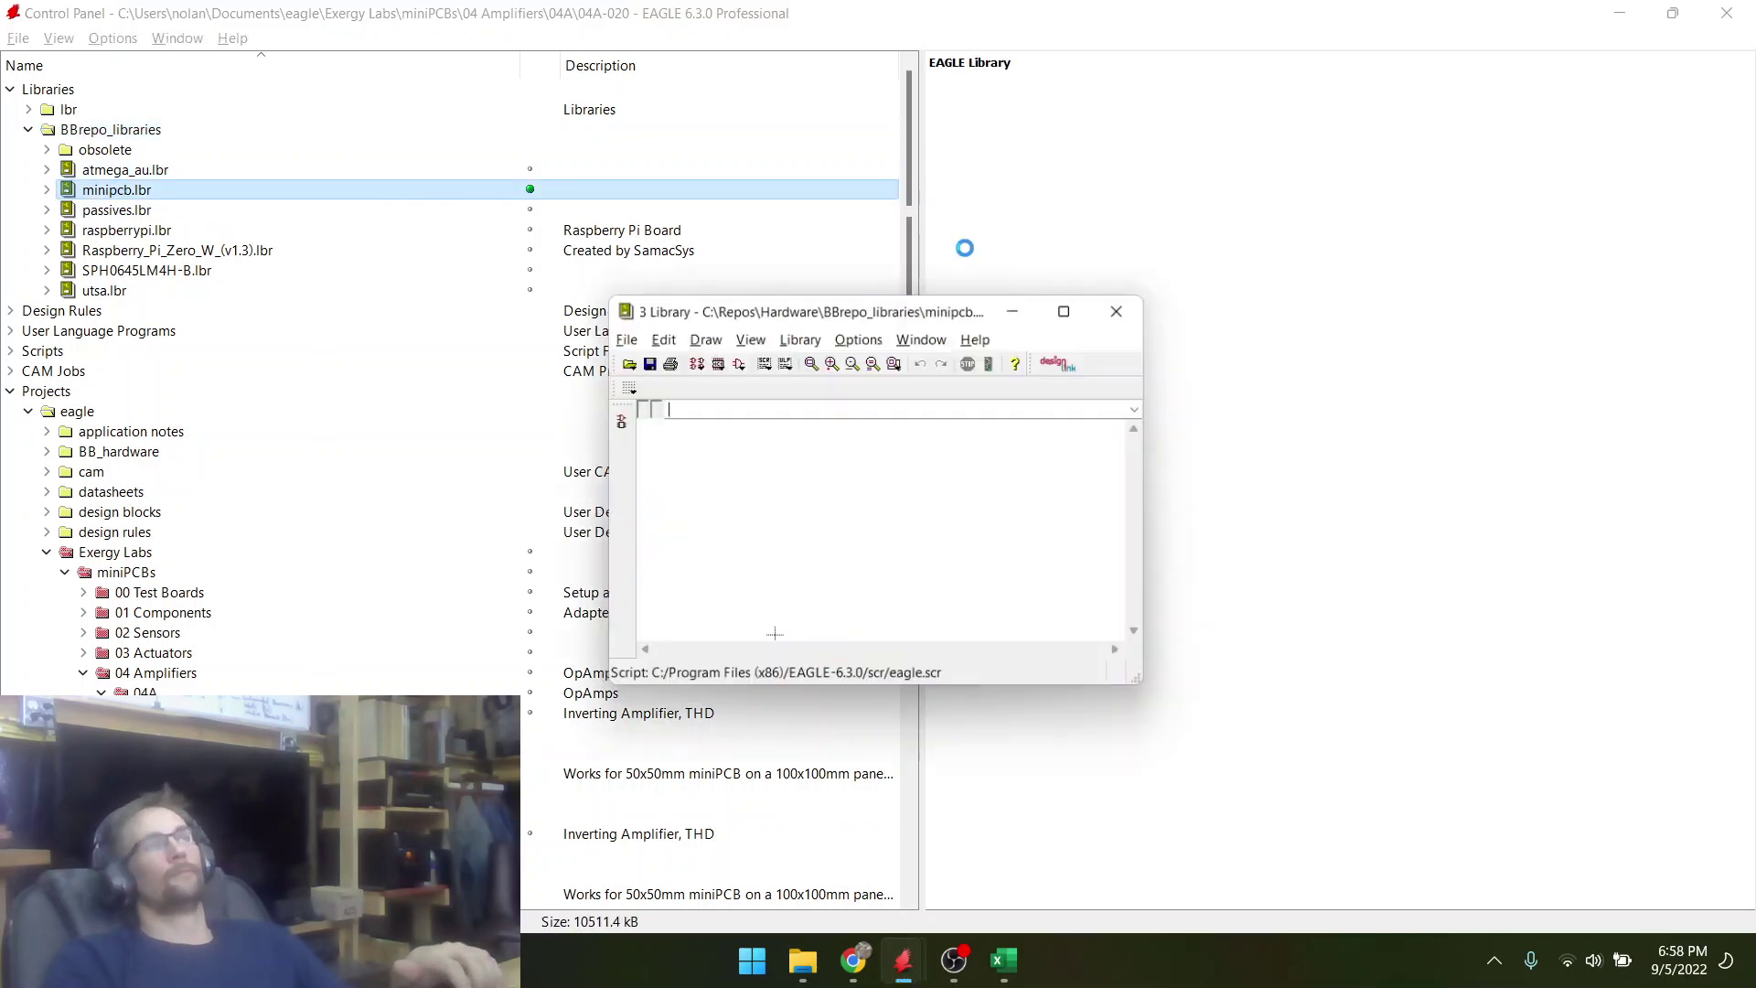
click(1069, 307)
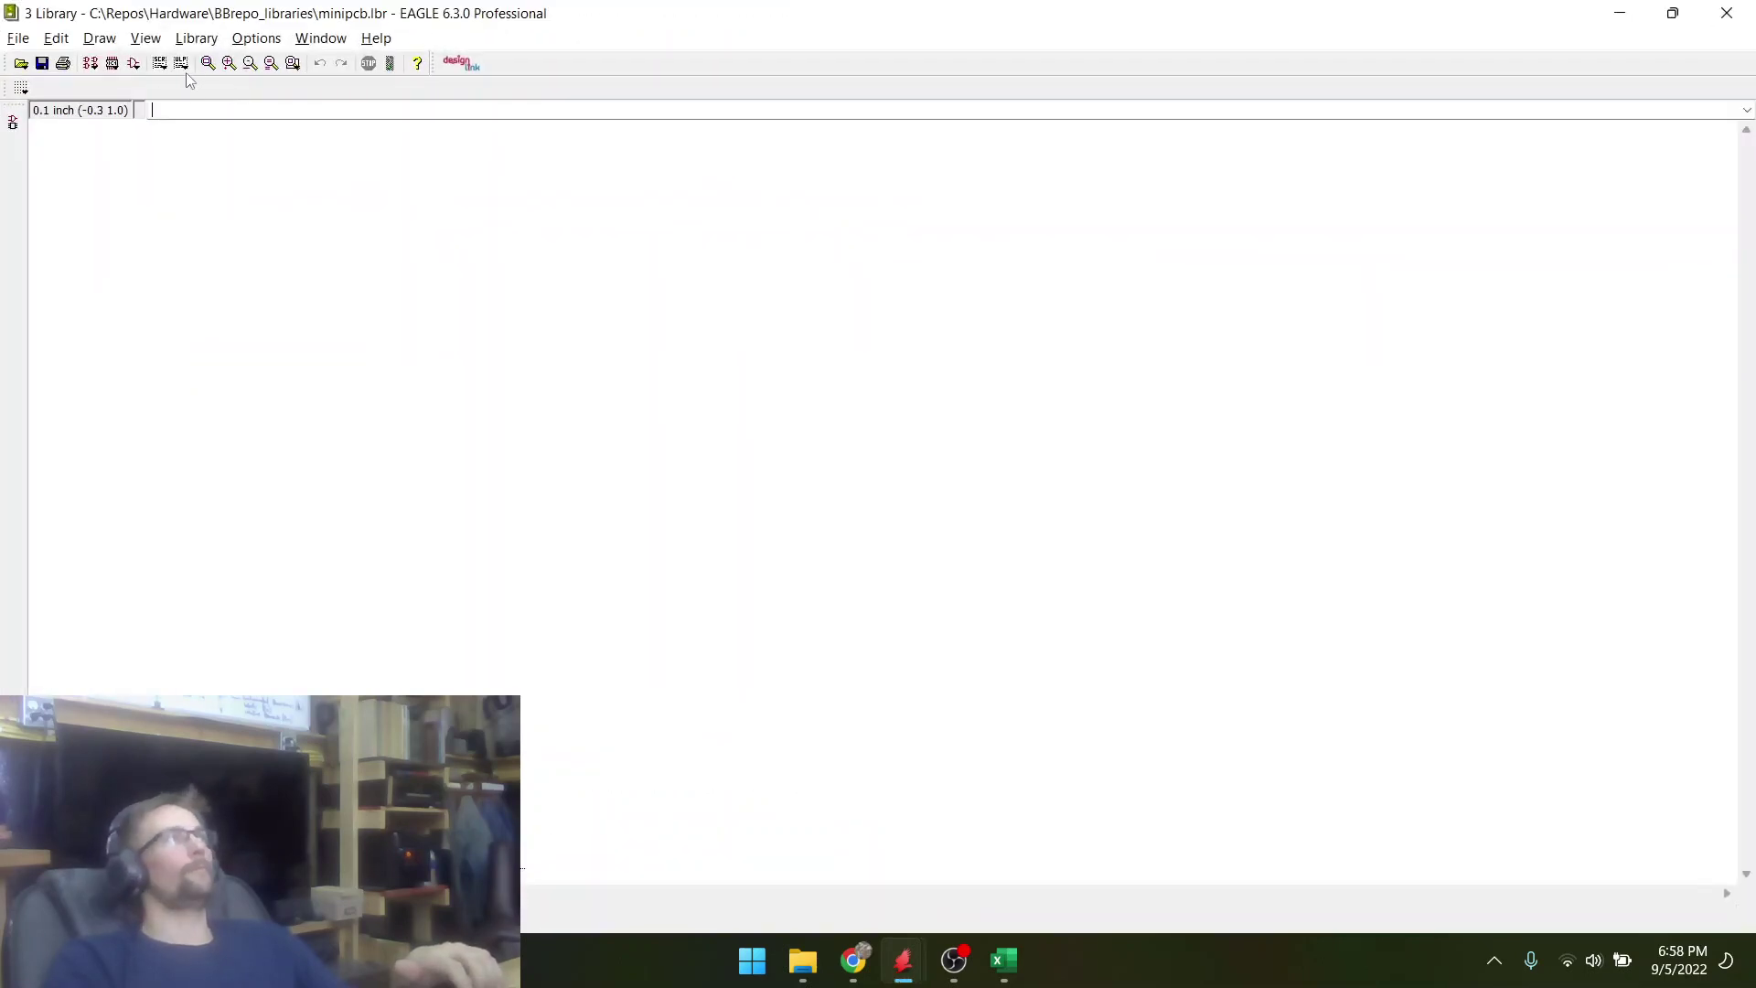
- Open the MINIPCB_7P device and bring up its MINIPCB_7P_50X50 package for editing
click(90, 62)
scroll(106, 439, down, 10)
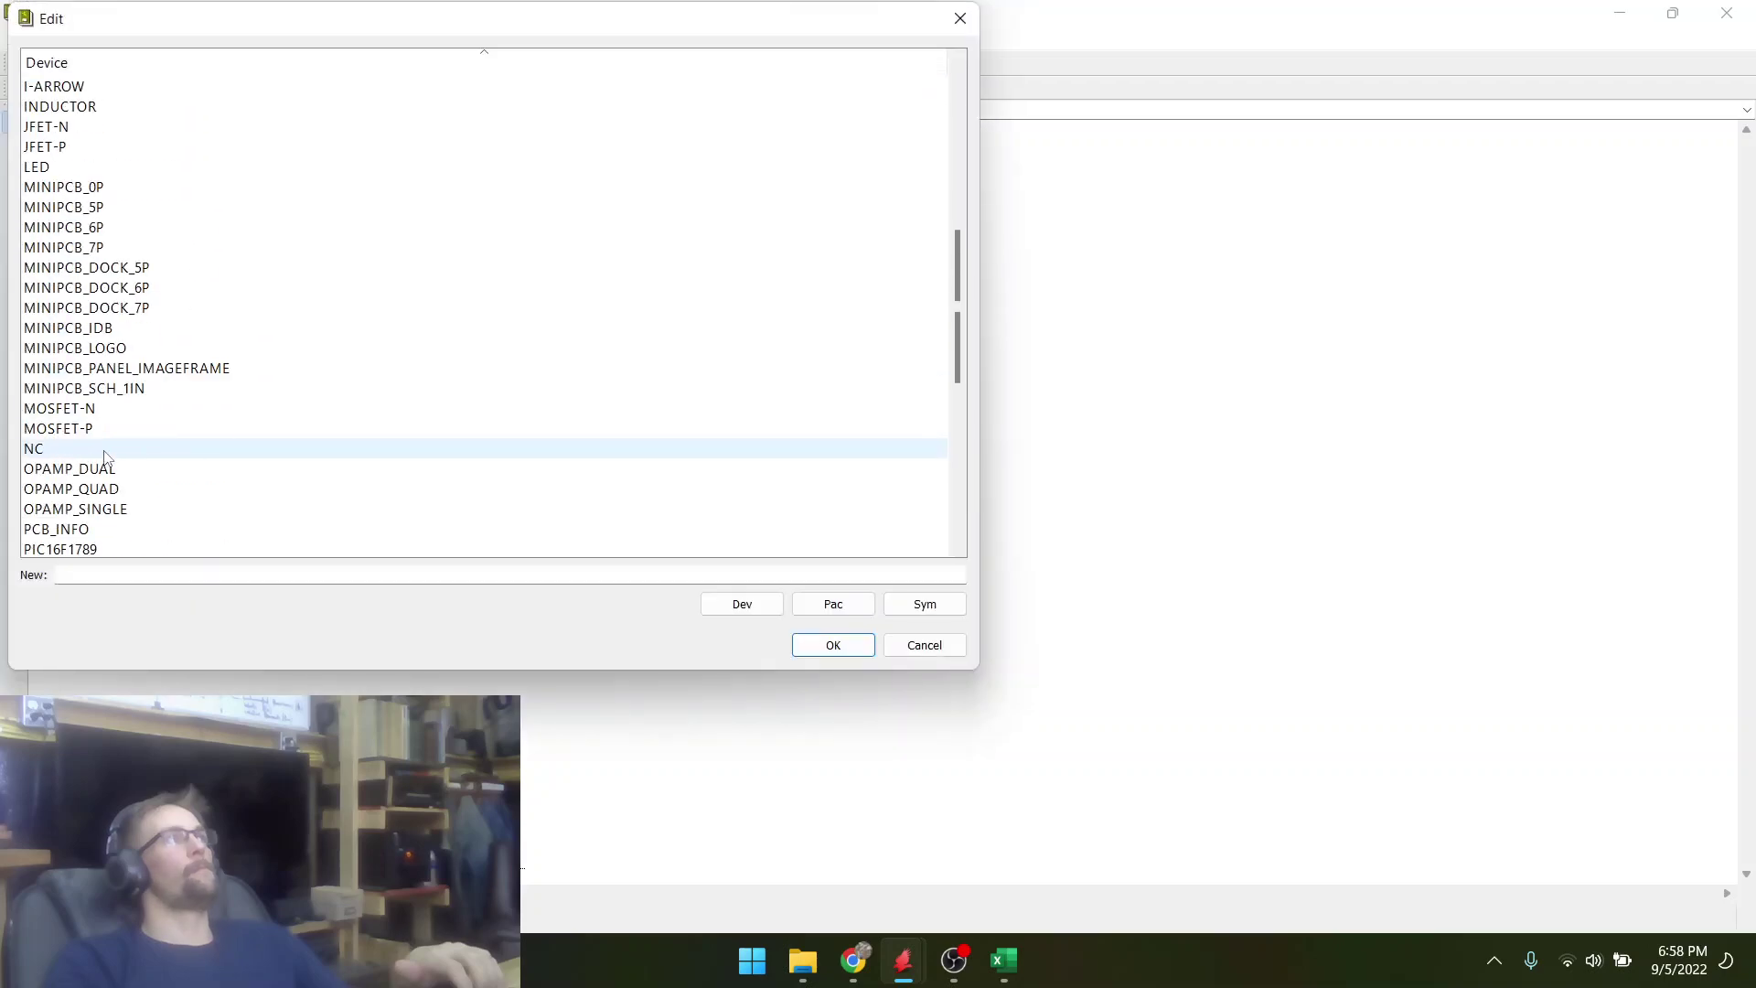
double_click(86, 247)
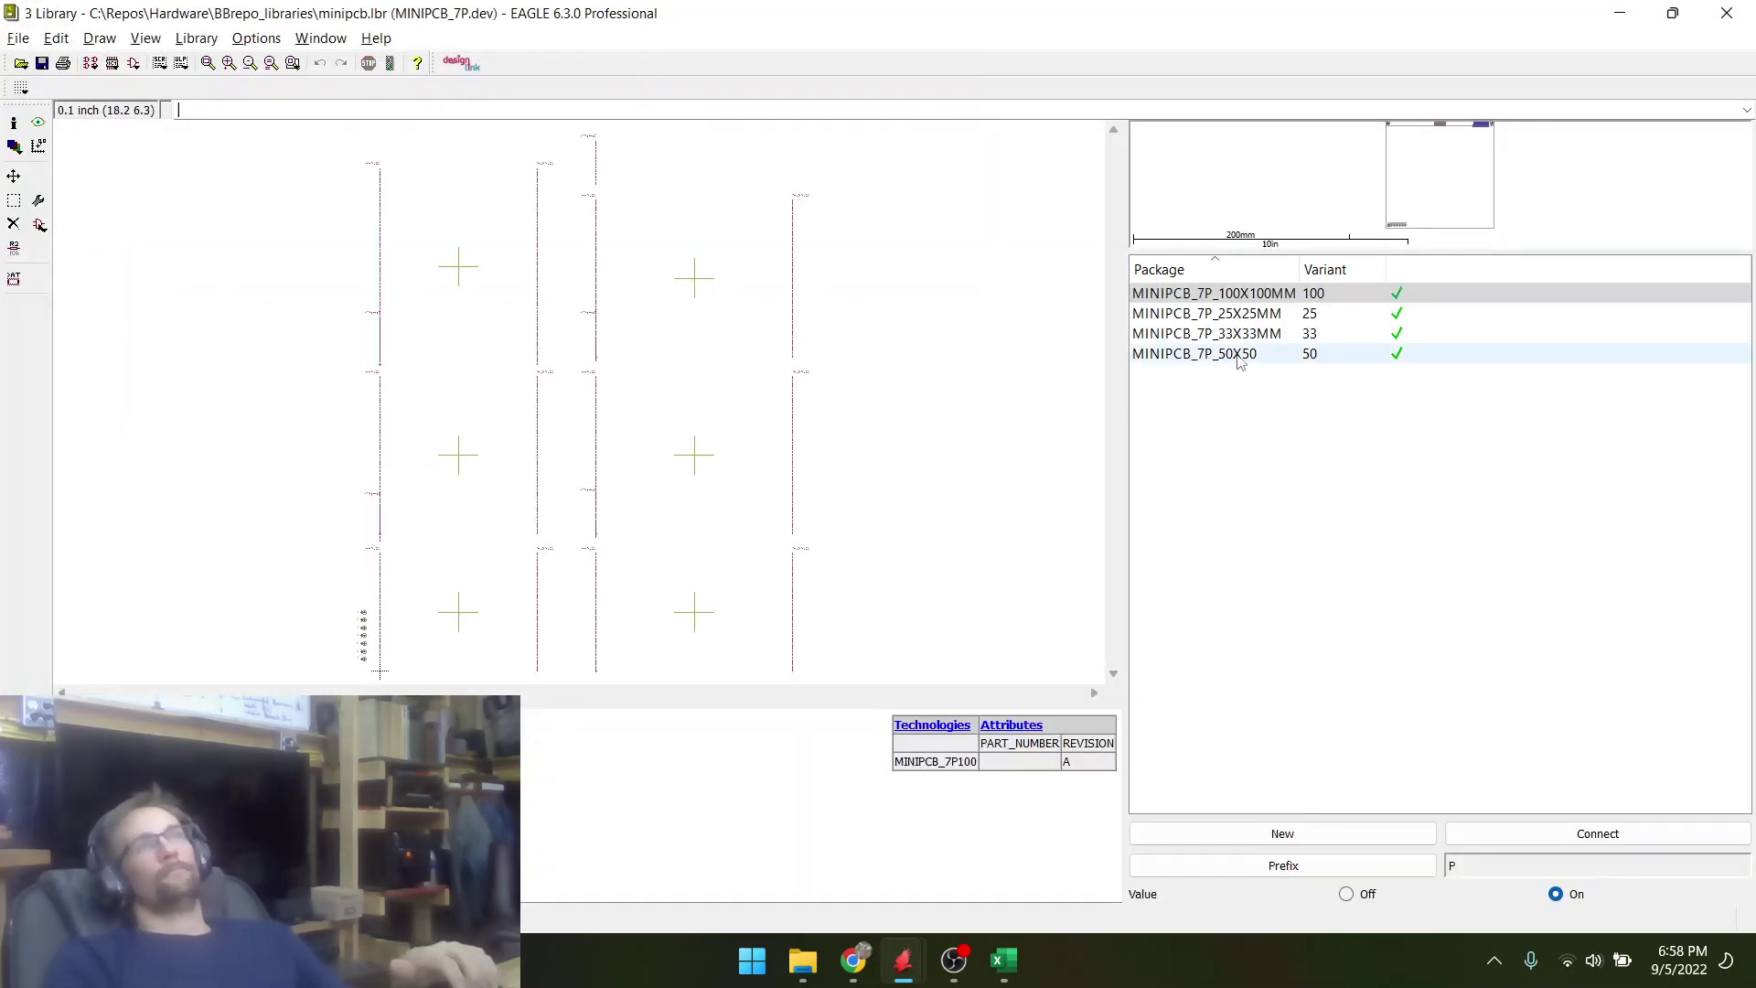
click(1240, 356)
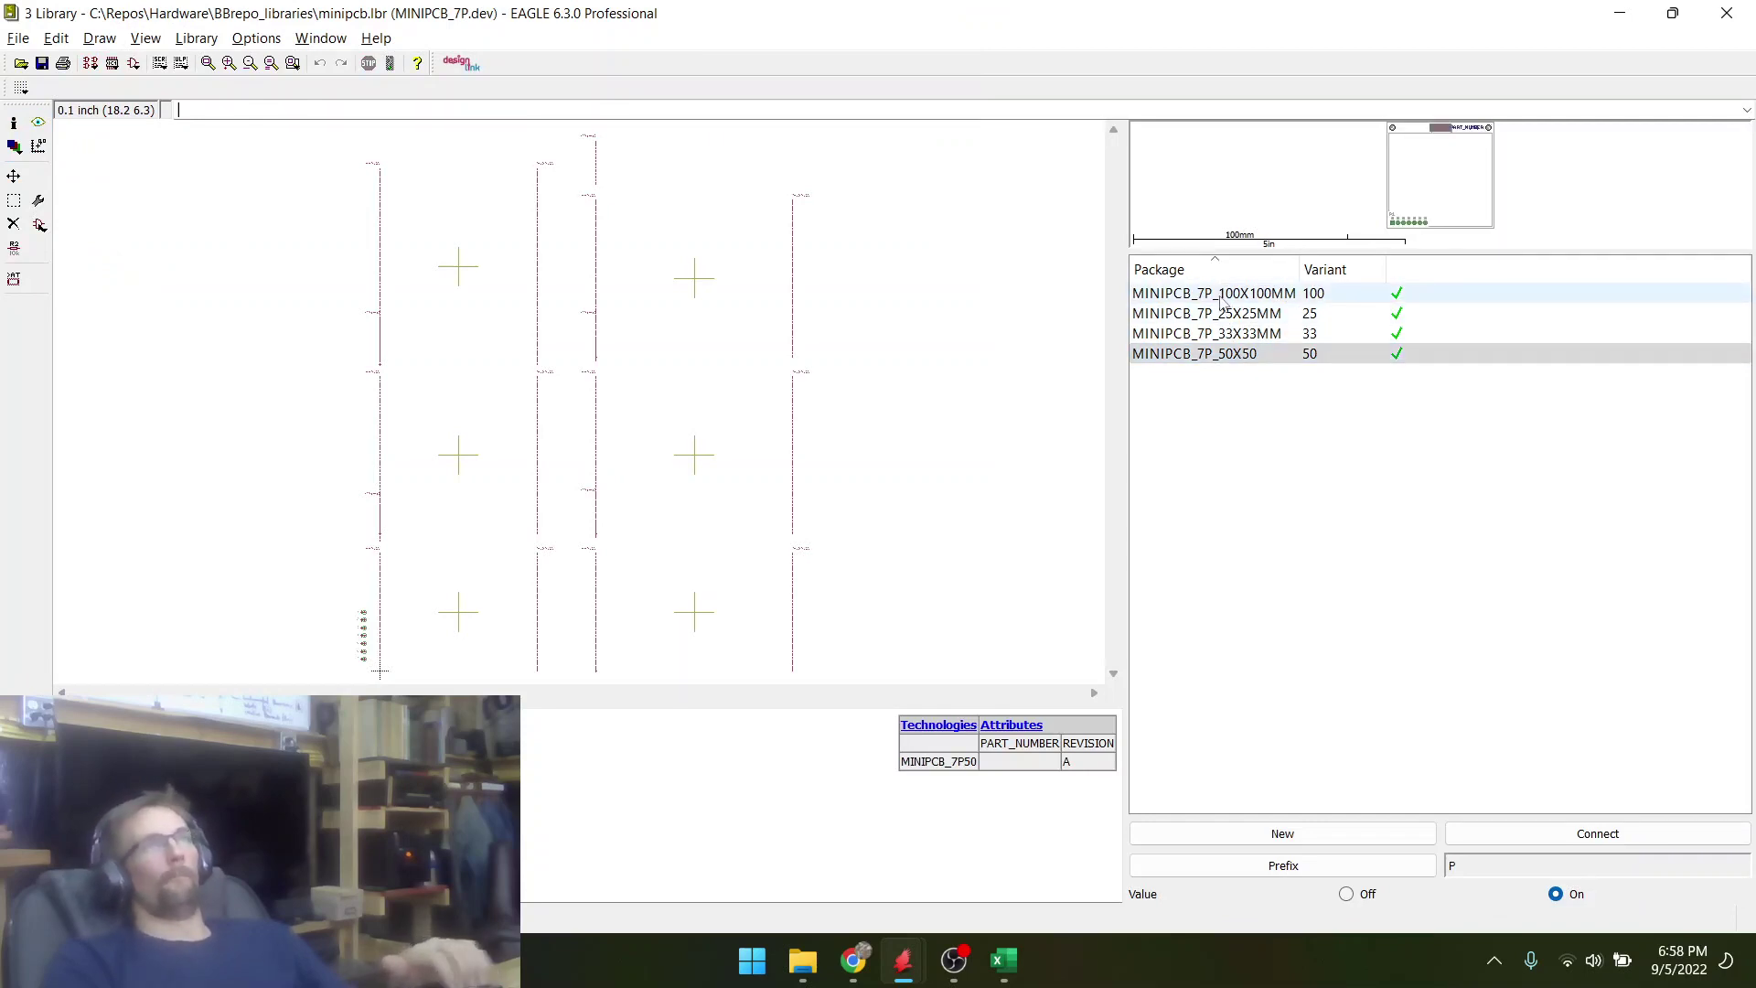
click(1219, 336)
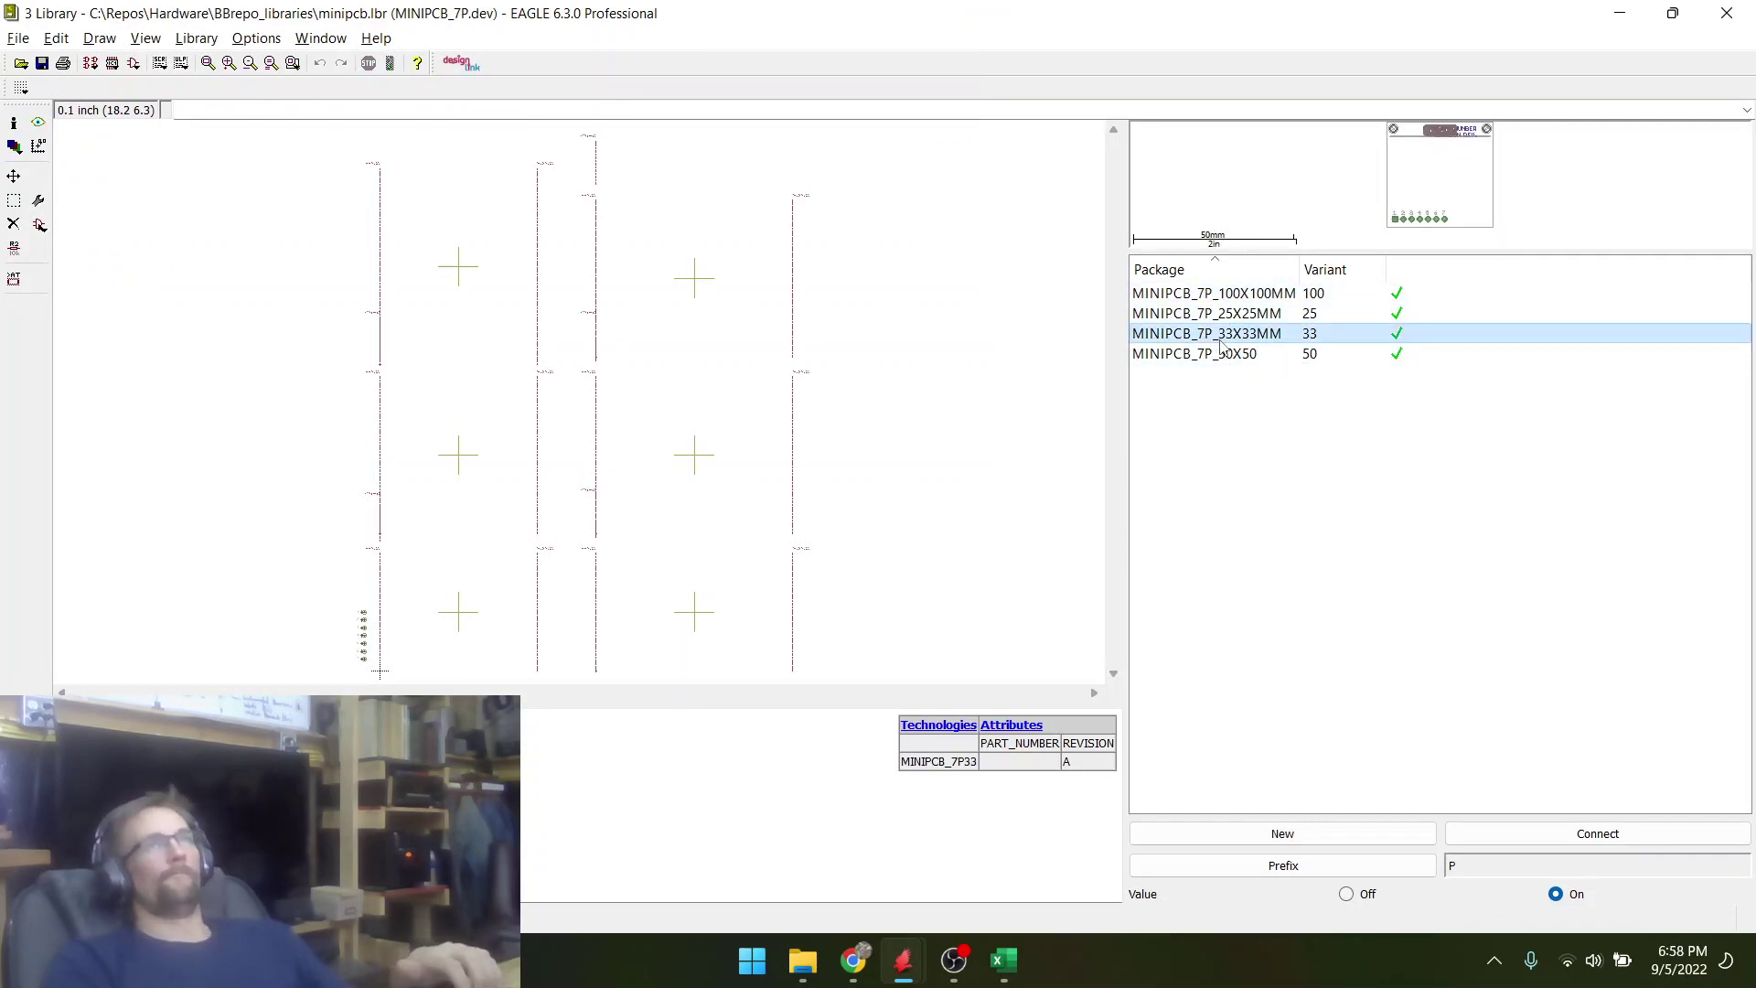
right_click(1221, 344)
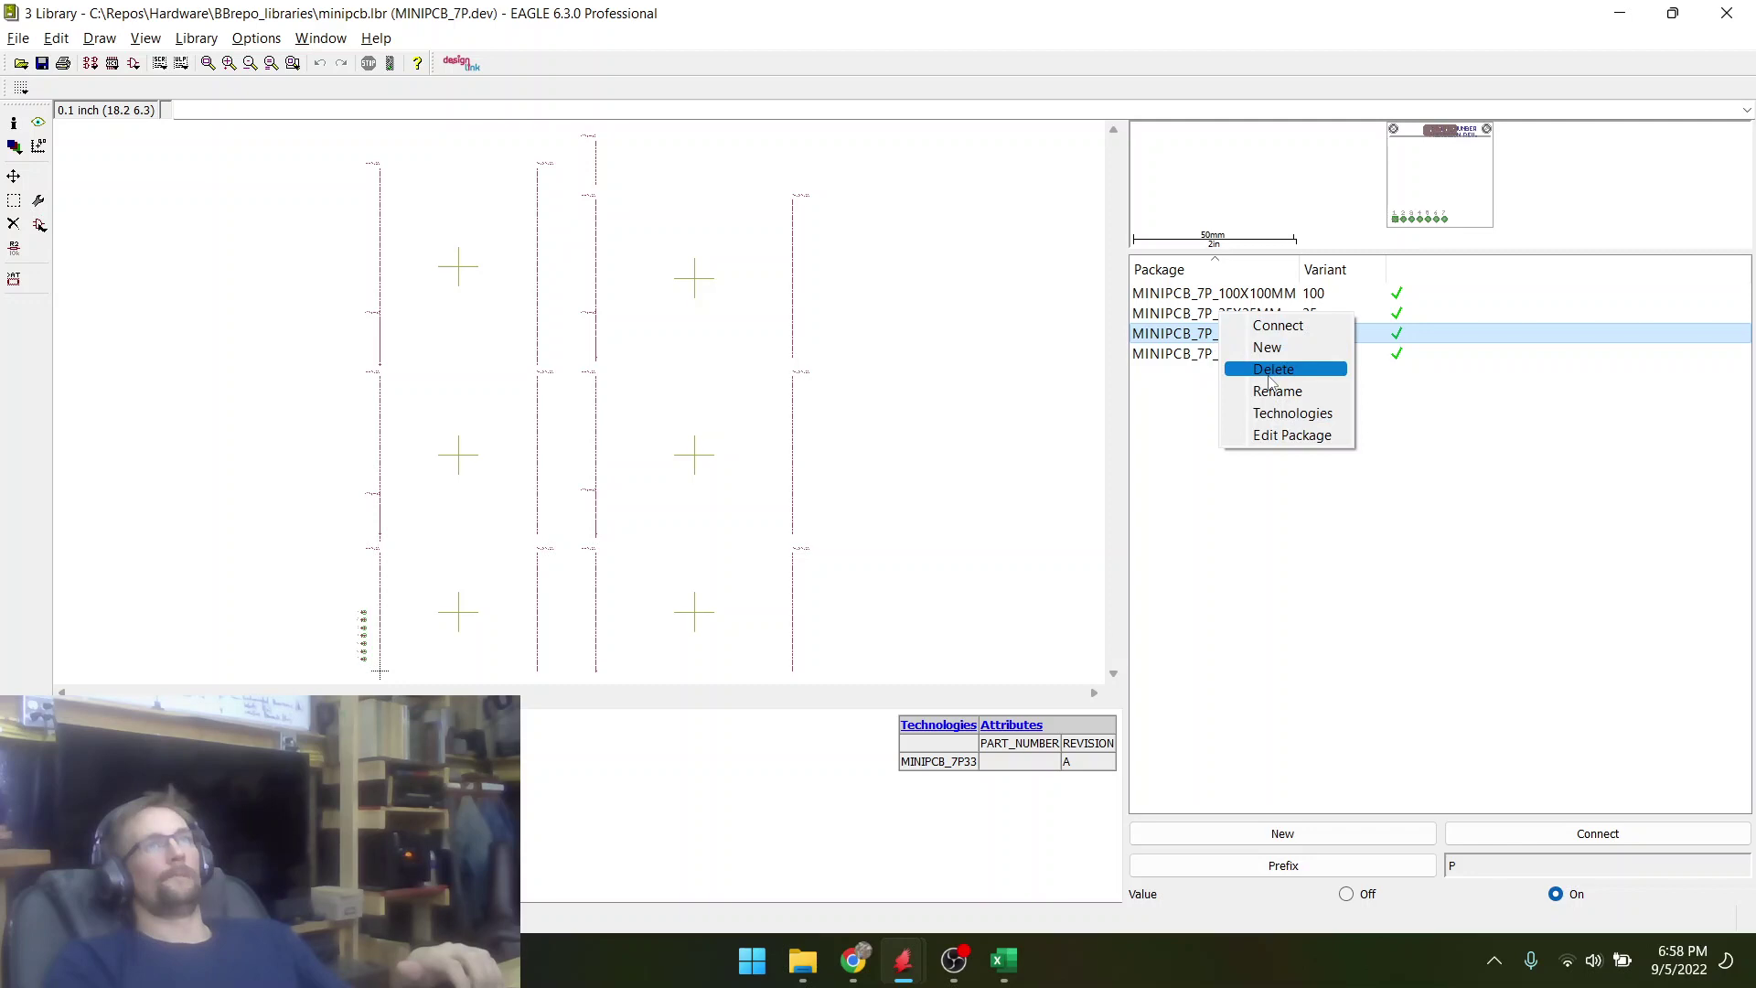
click(1198, 358)
right_click(1199, 365)
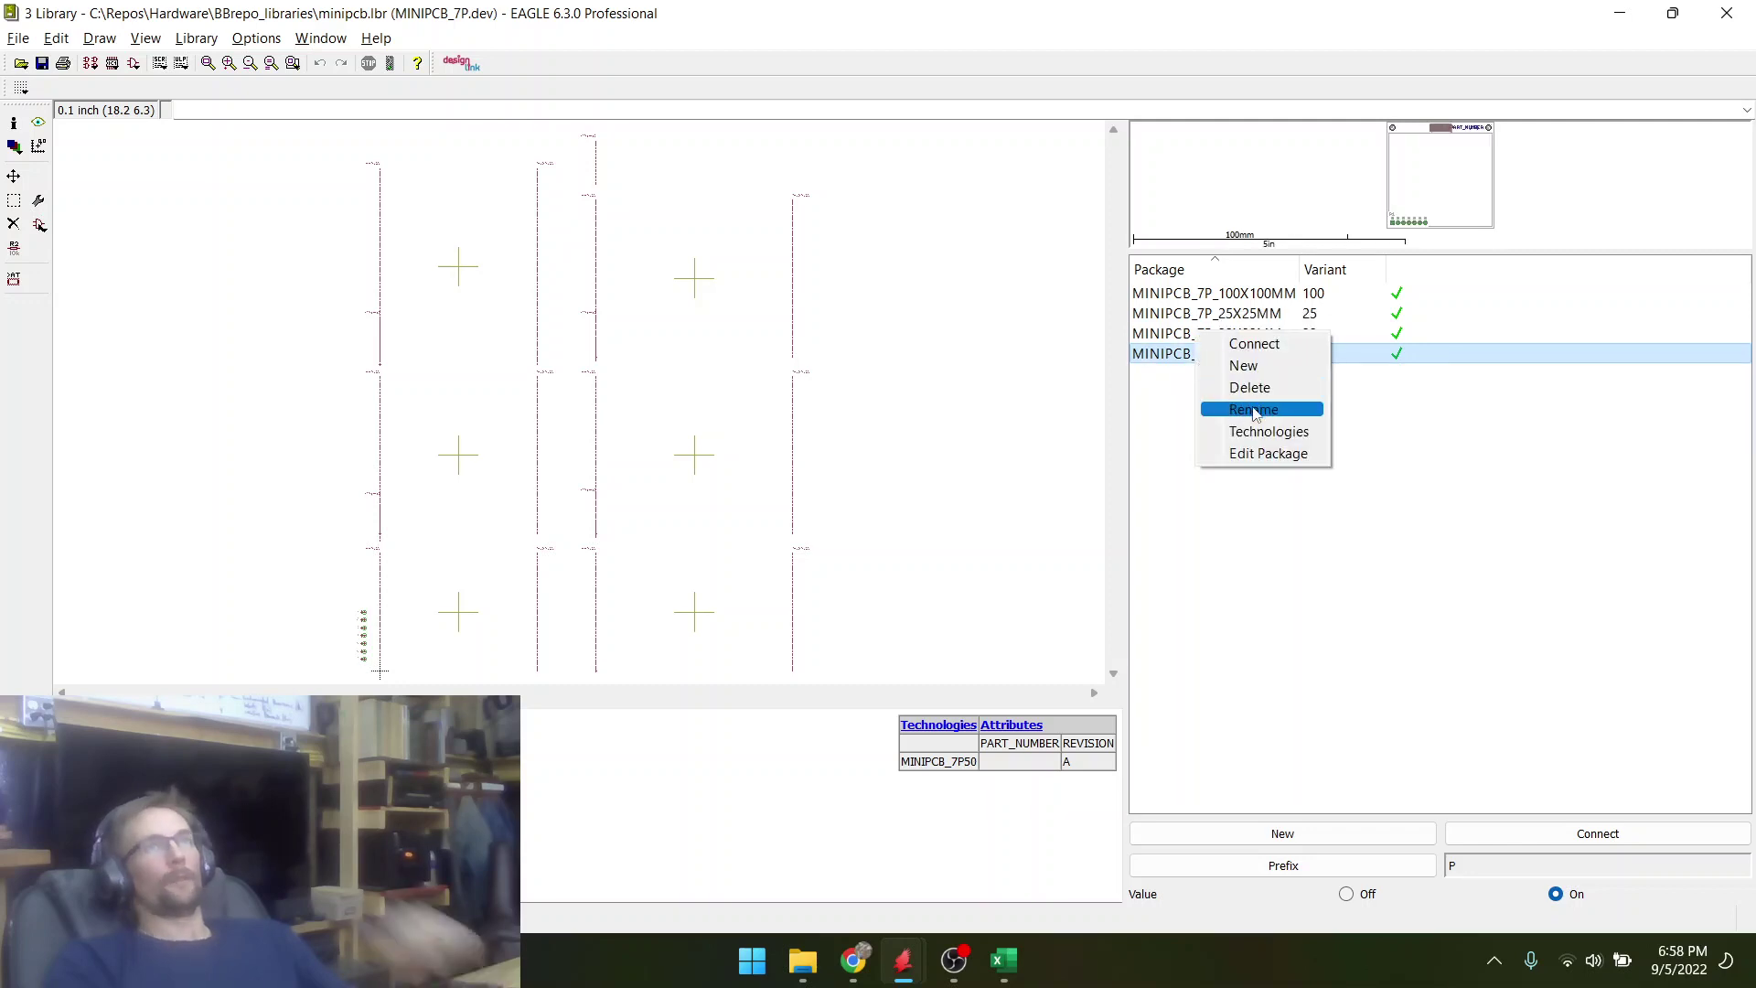
click(1243, 455)
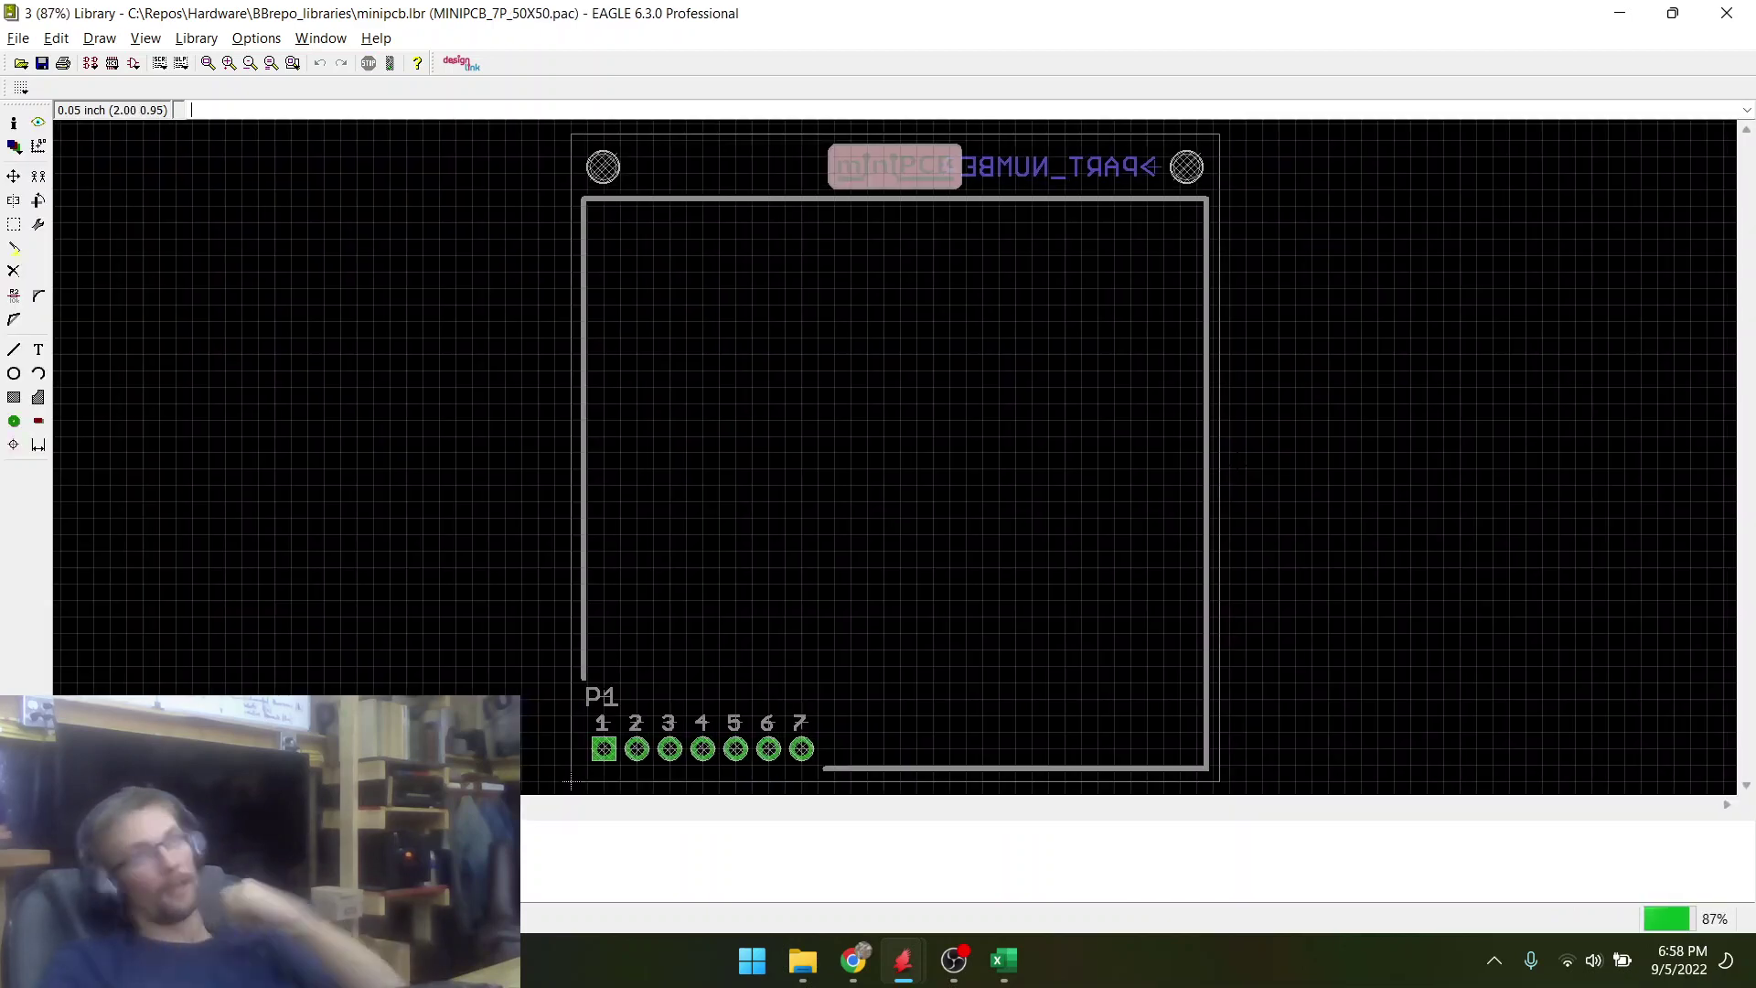
- Hide the Pads and Vias layers in the package view, leaving all other layers displayed
click(38, 177)
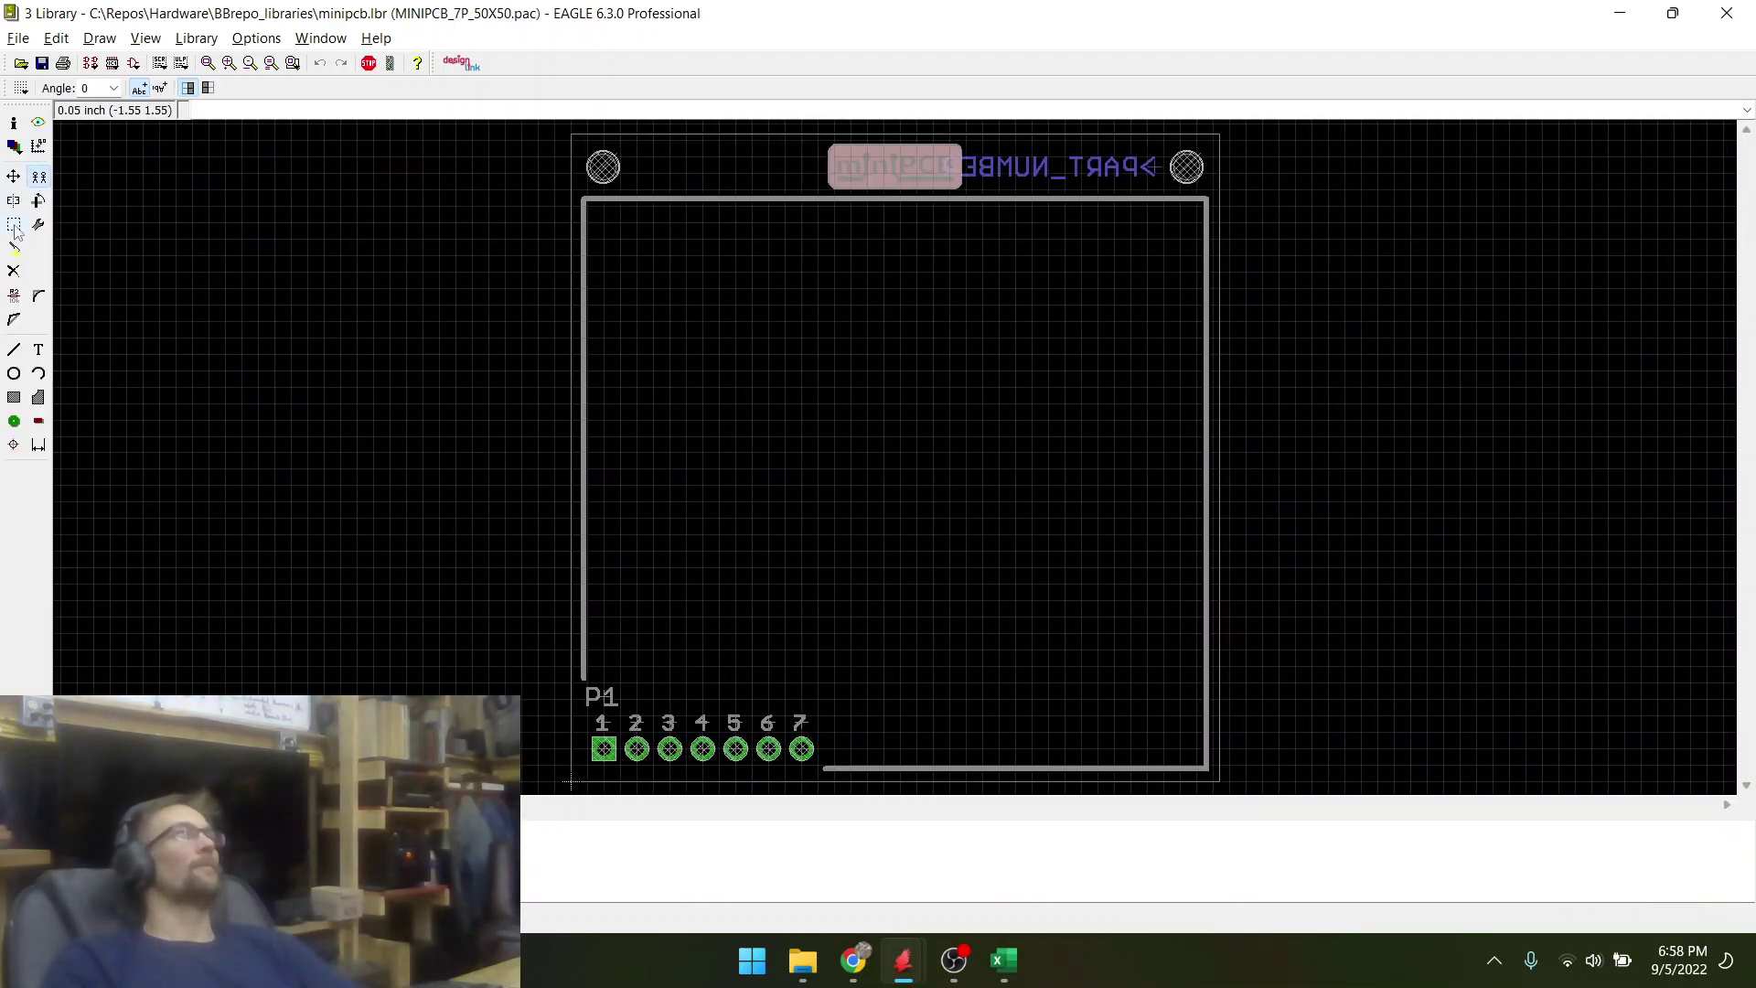
click(14, 147)
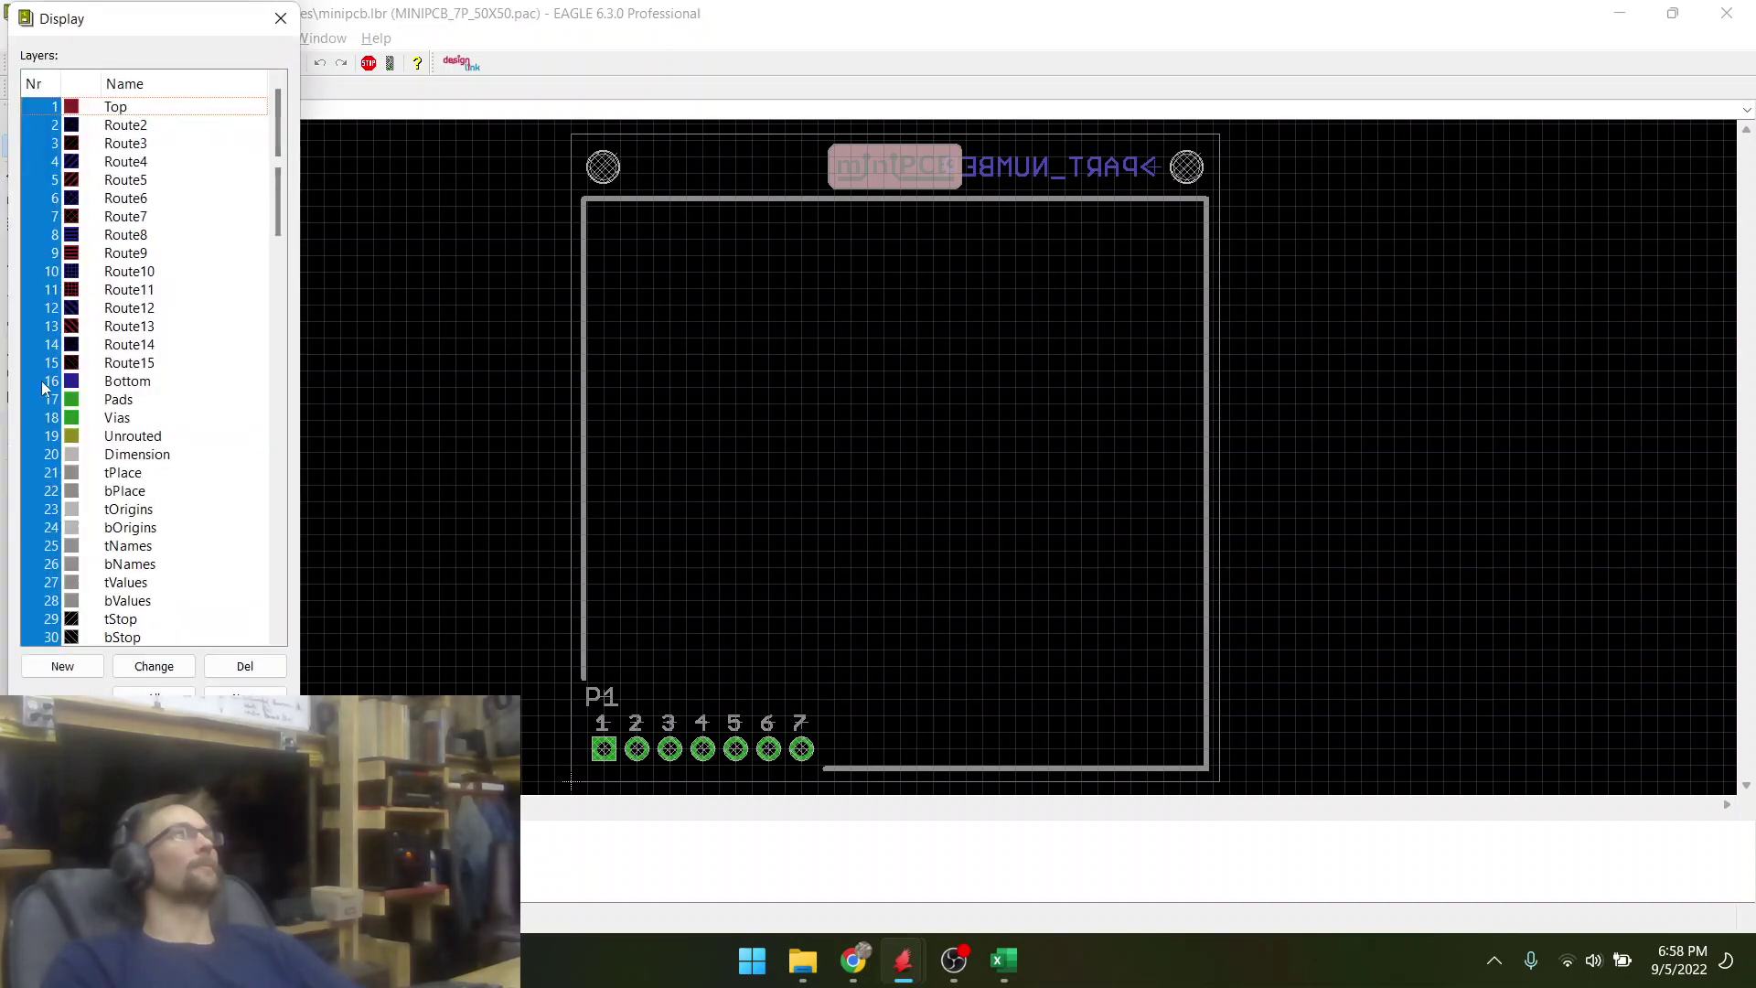
click(46, 399)
click(55, 417)
click(245, 732)
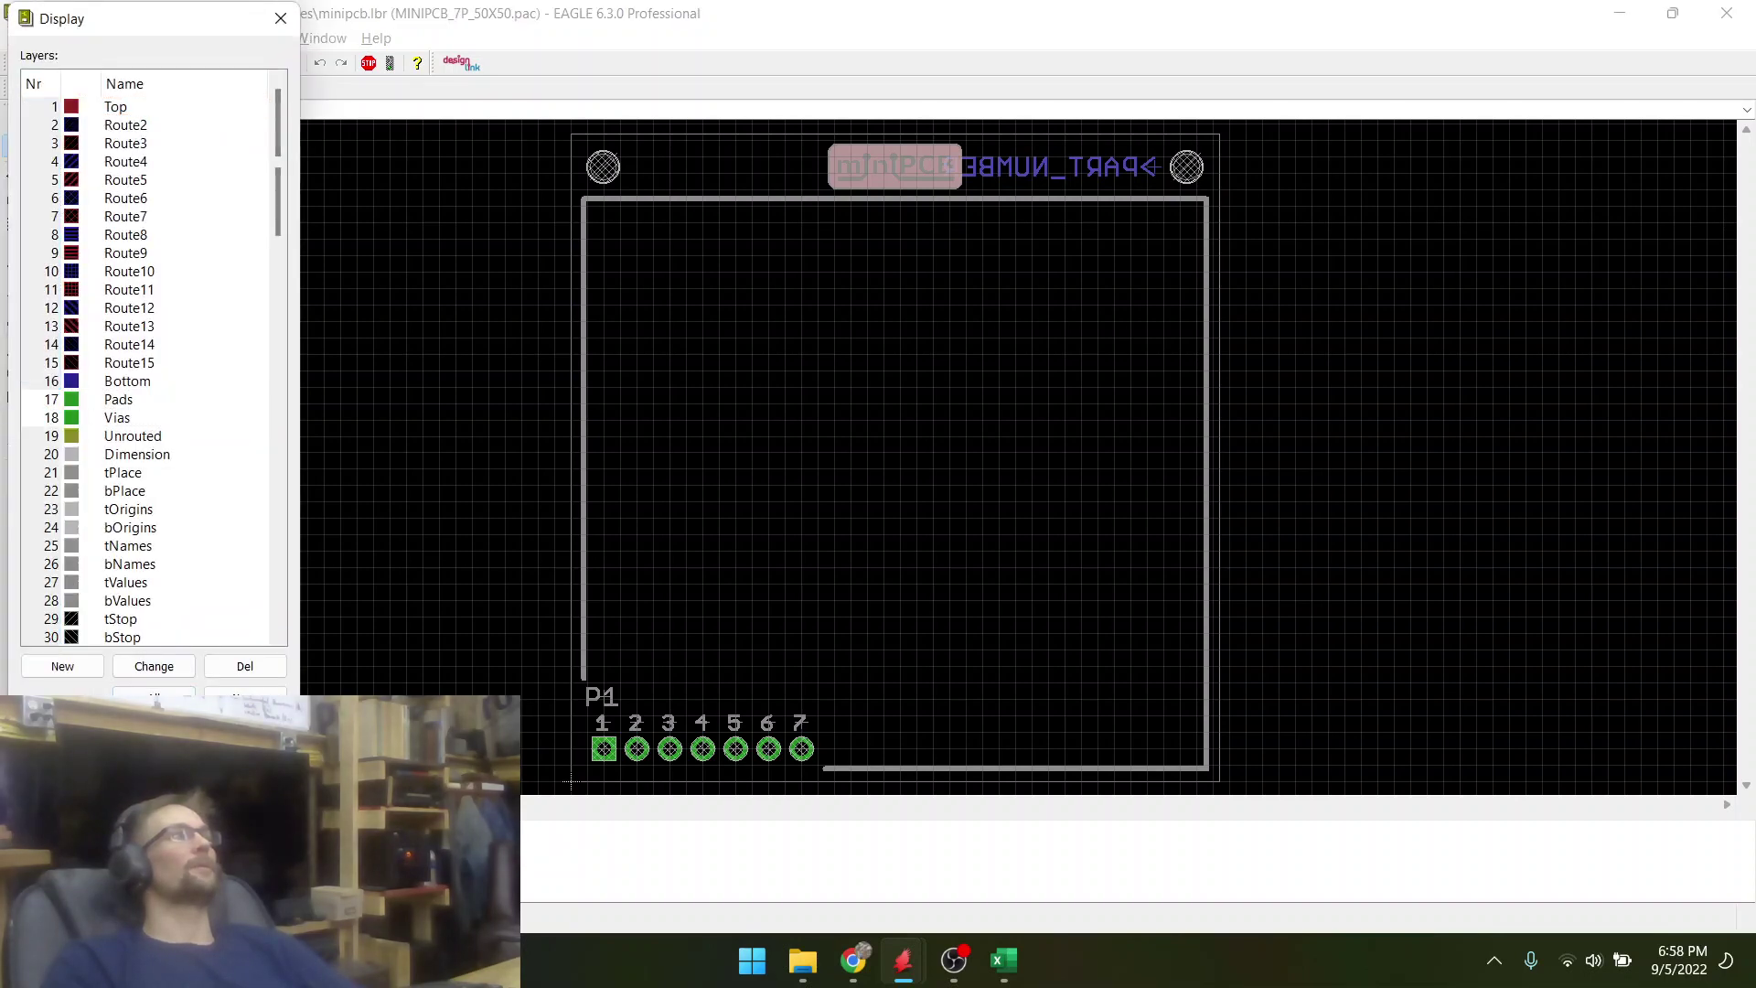
click(62, 731)
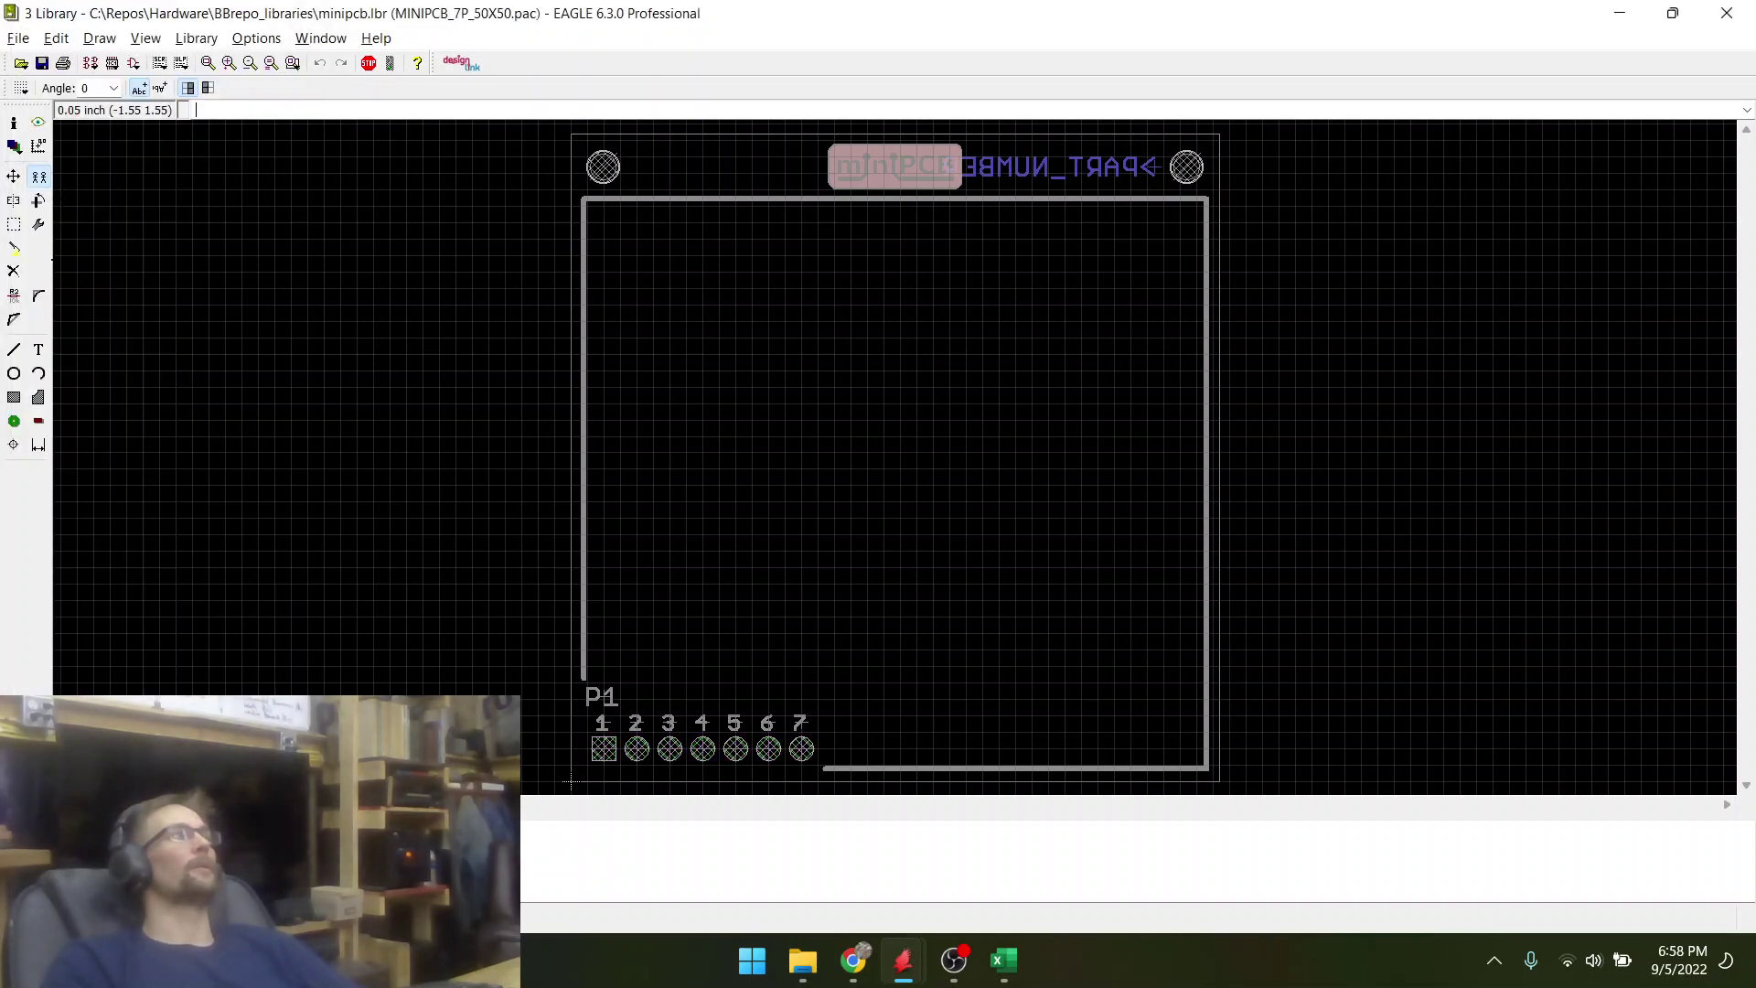
- Group the entire 50X50 package drawing and copy the group using the package origin as reference point
click(15, 225)
scroll(433, 307, down, 2)
drag(476, 177, 1195, 644)
key(ctrl+c)
scroll(514, 648, up, 5)
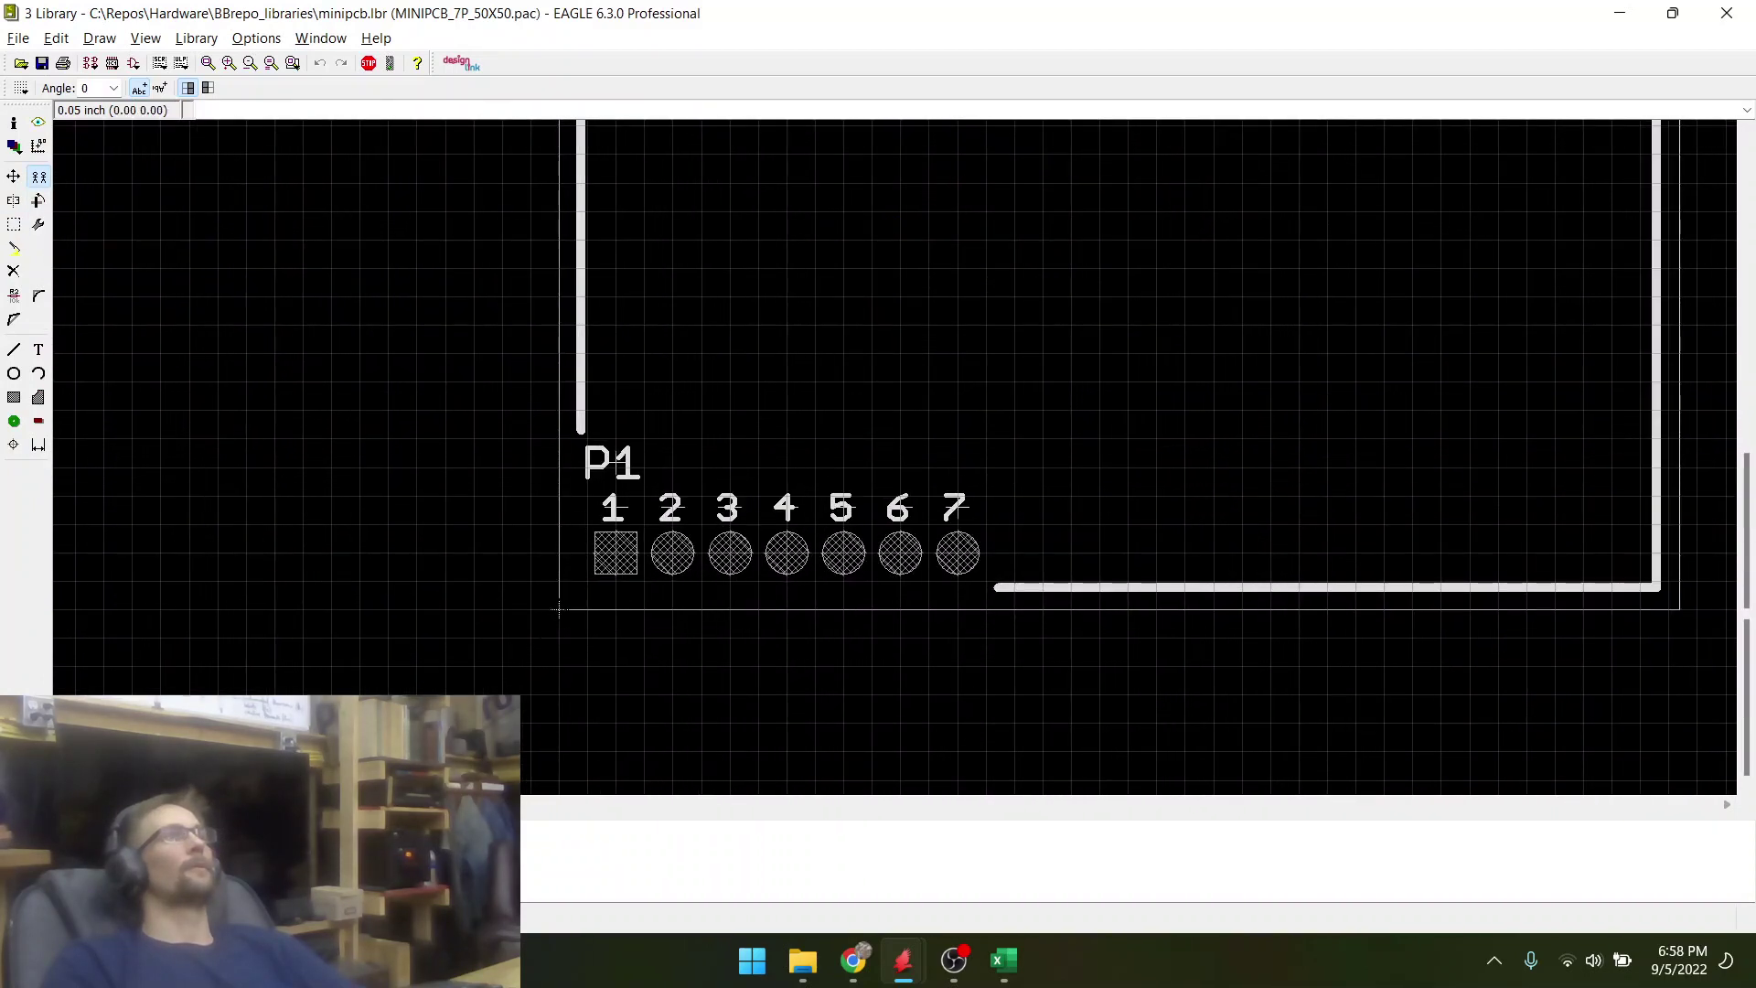
right_click(559, 610)
click(629, 840)
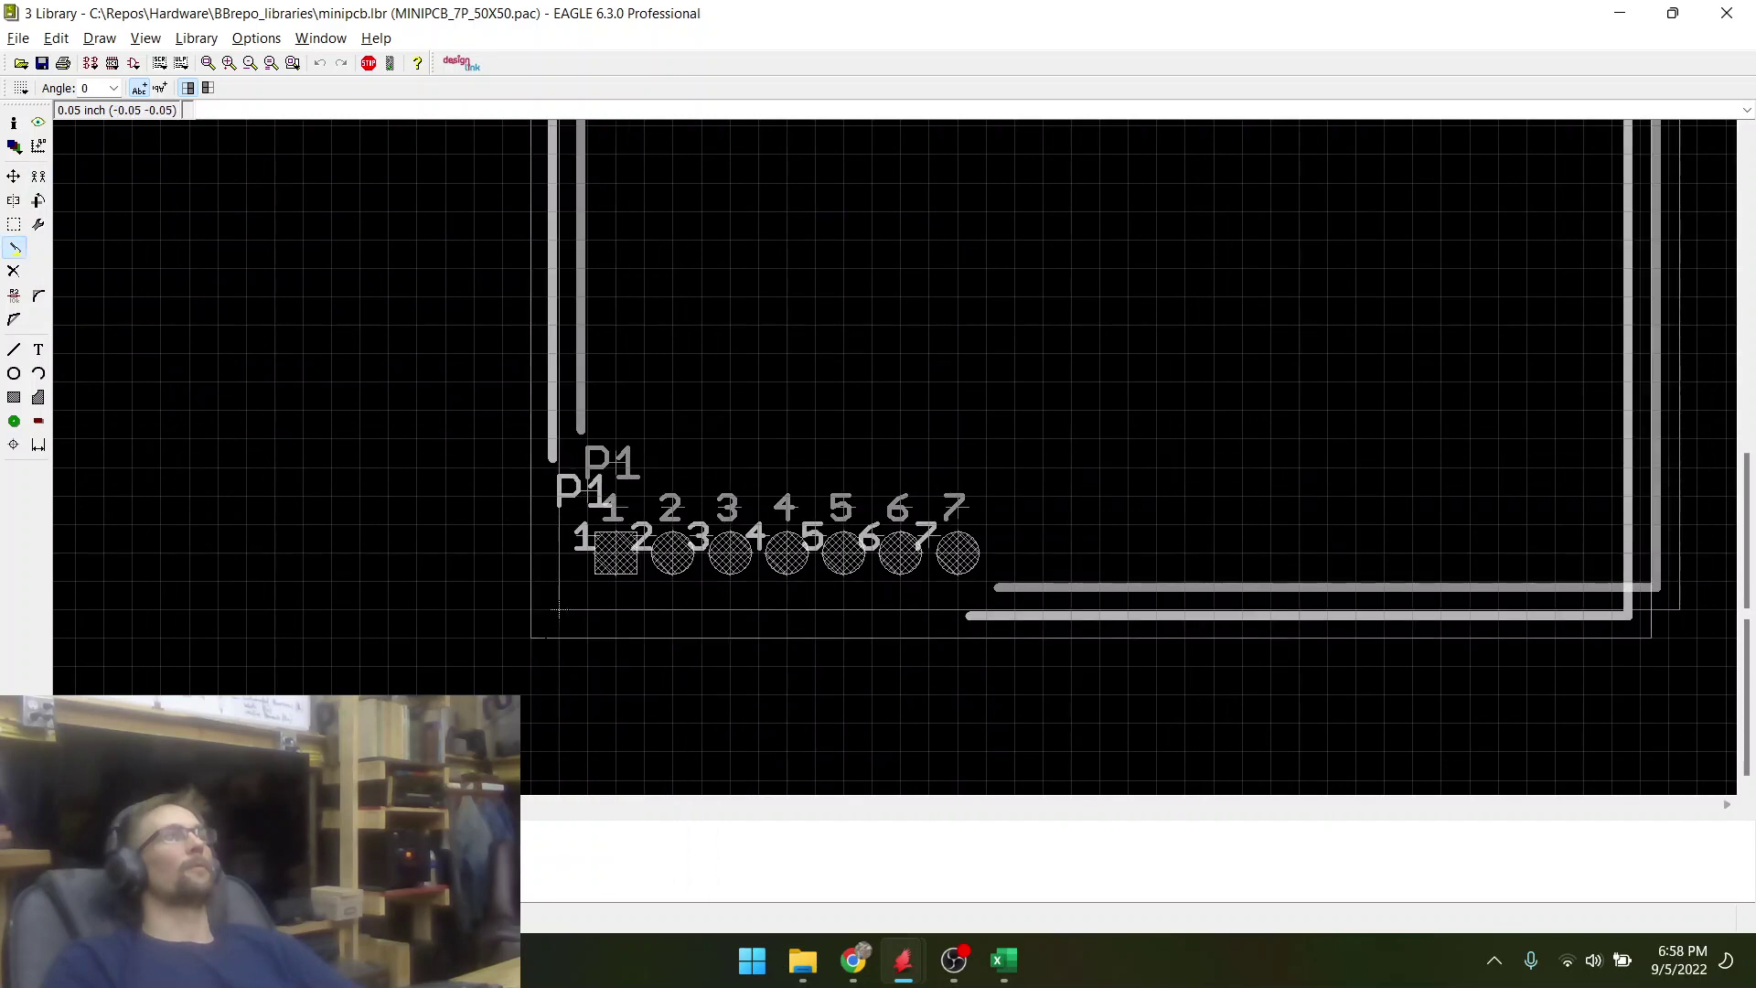
scroll(559, 610, down, 5)
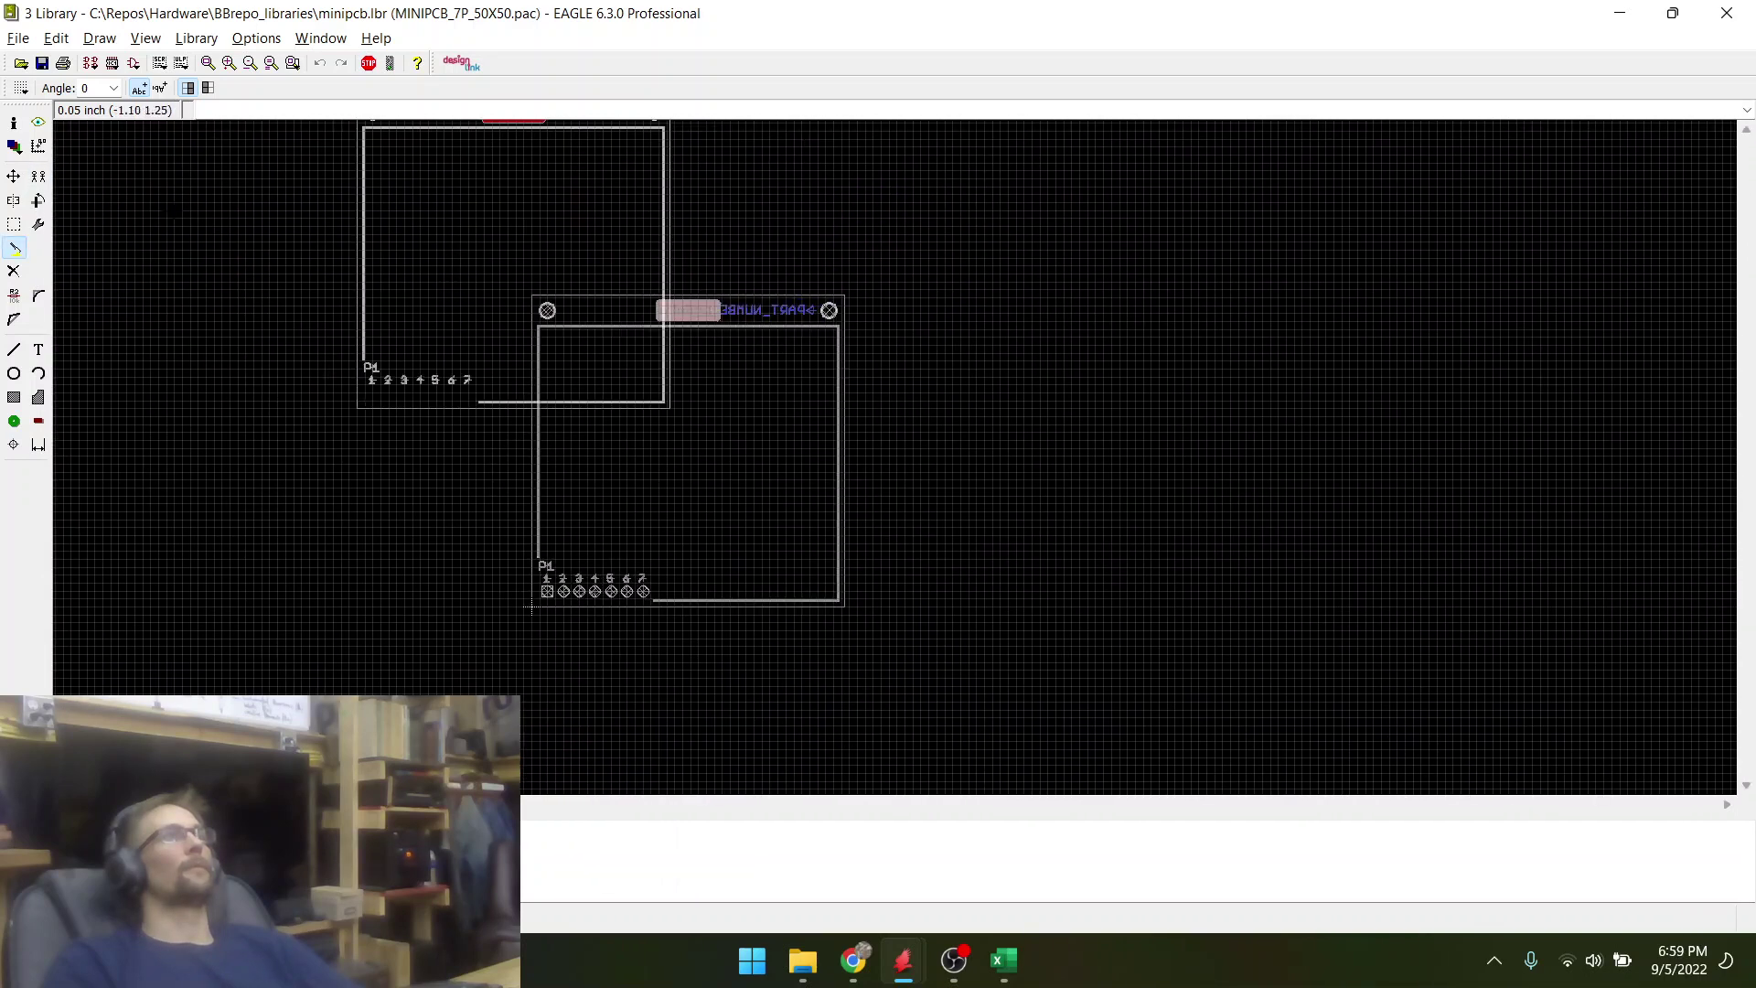
- Create a new package named MINIPCB_7P_33X100 in the minipcb library
click(114, 64)
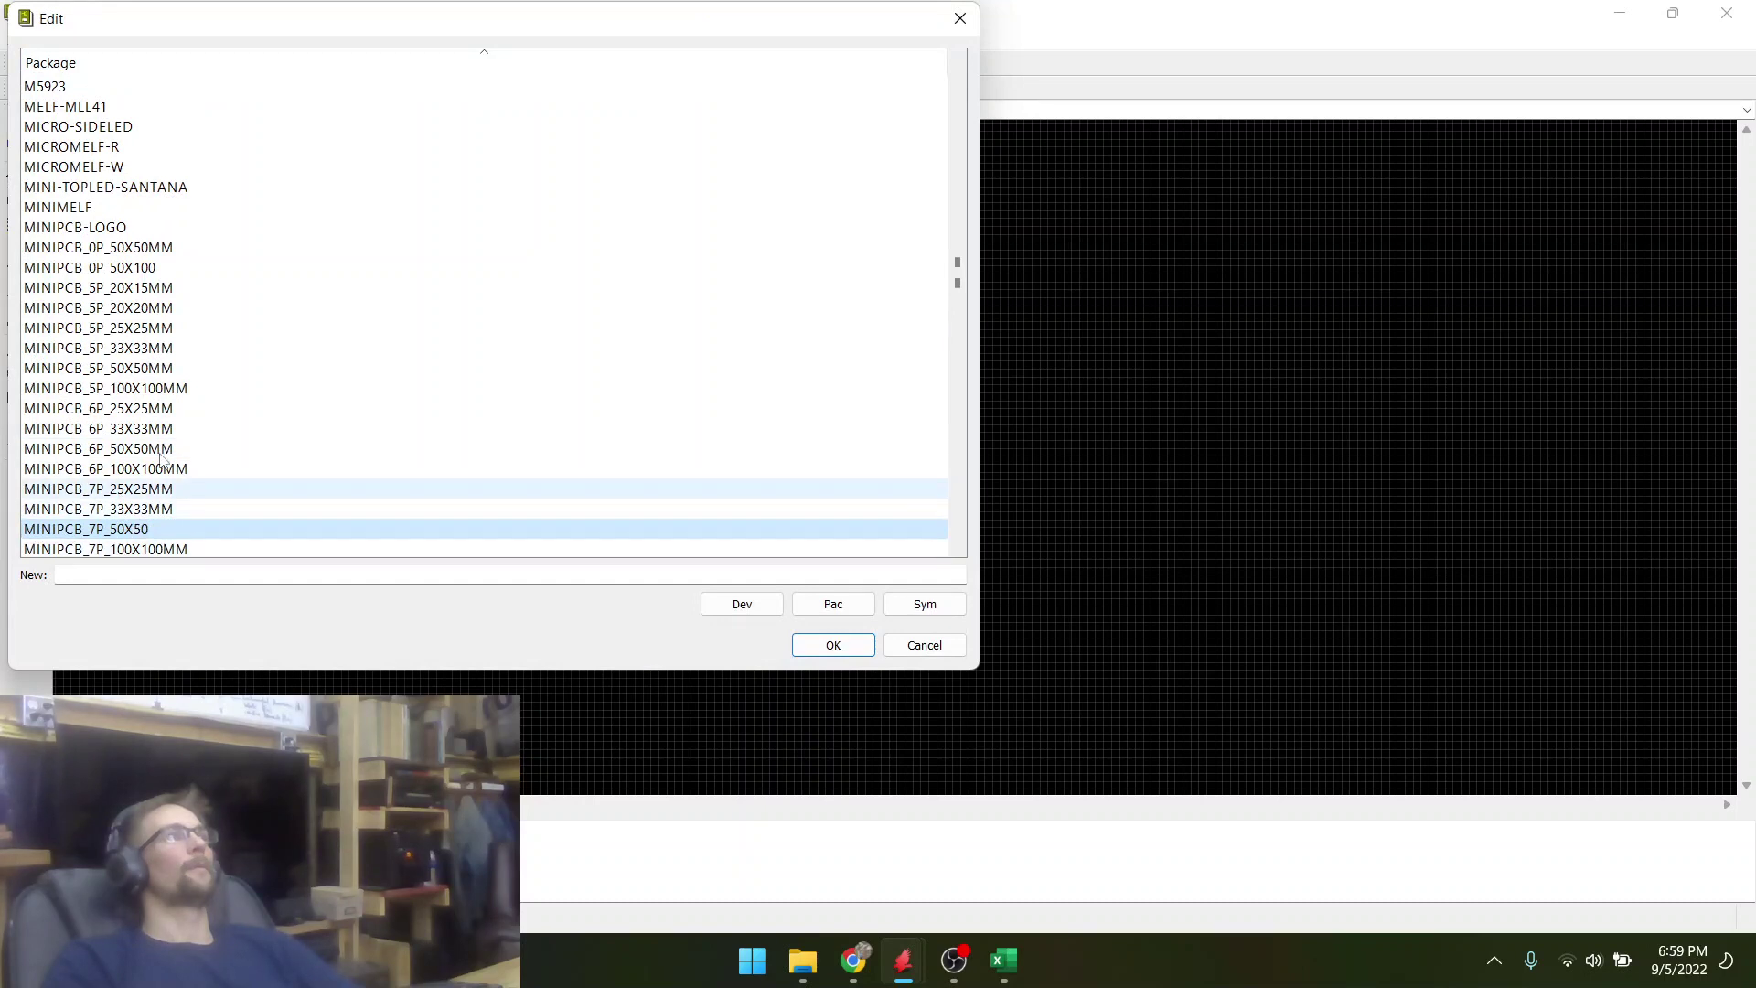
scroll(131, 494, down, 1)
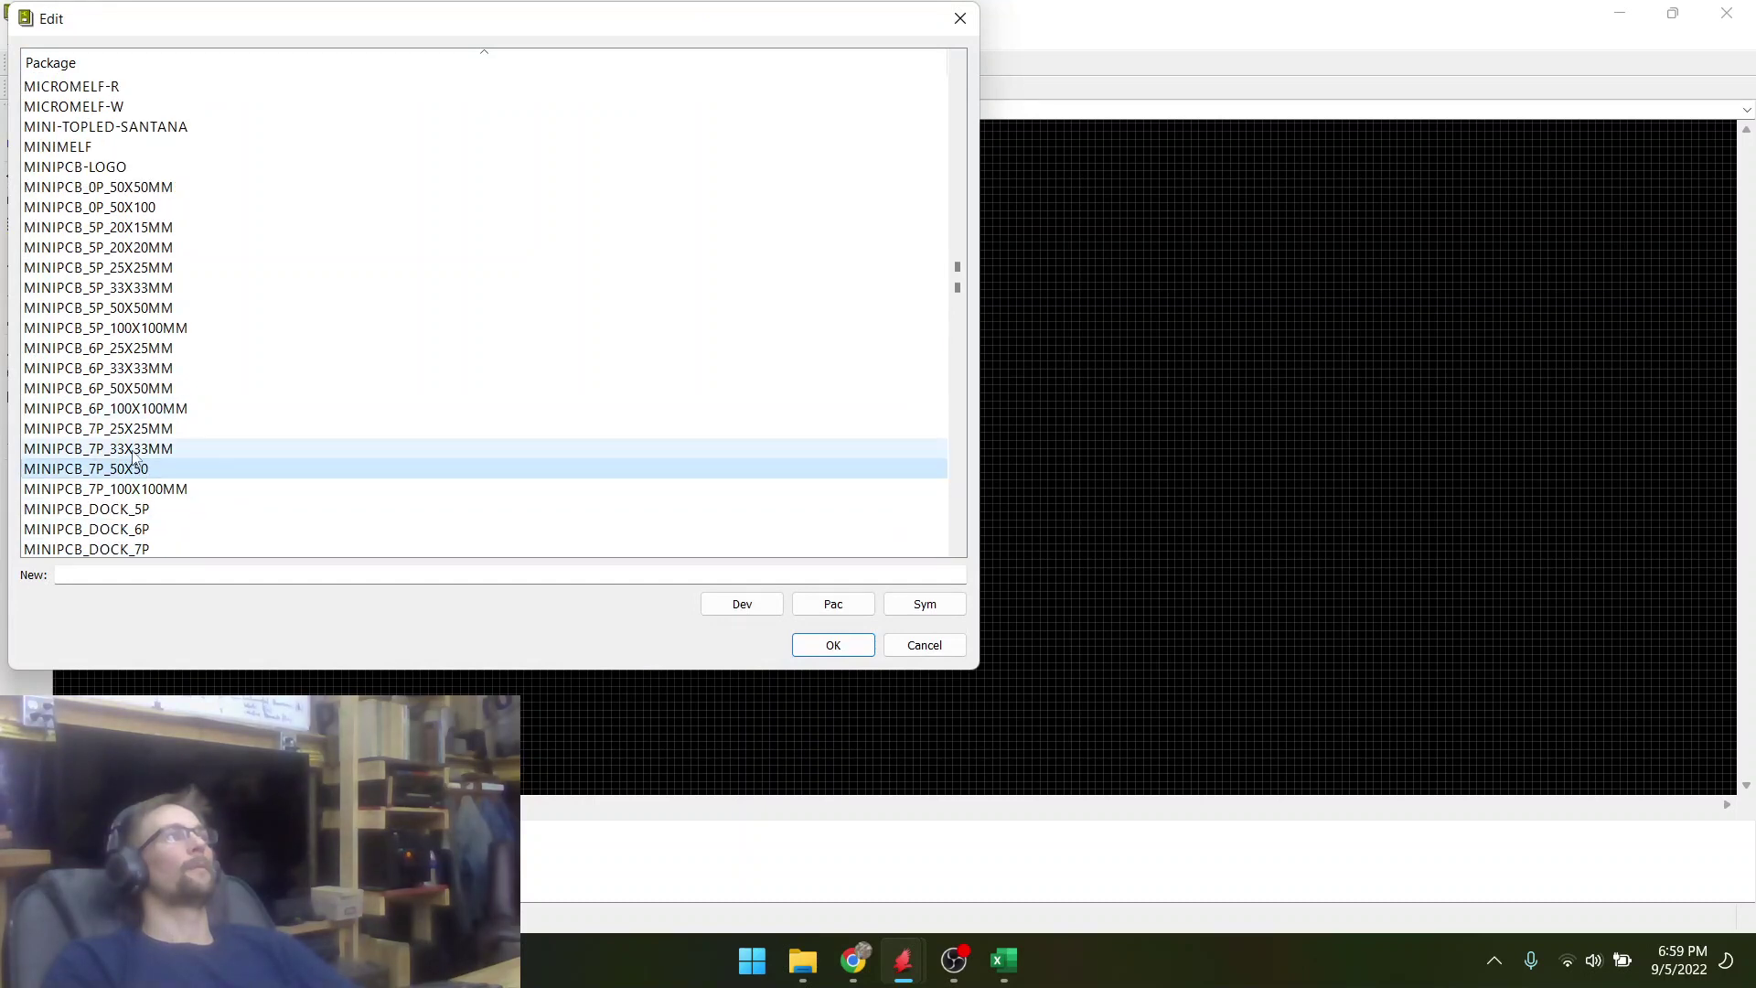
click(111, 574)
text(MINIPCB)
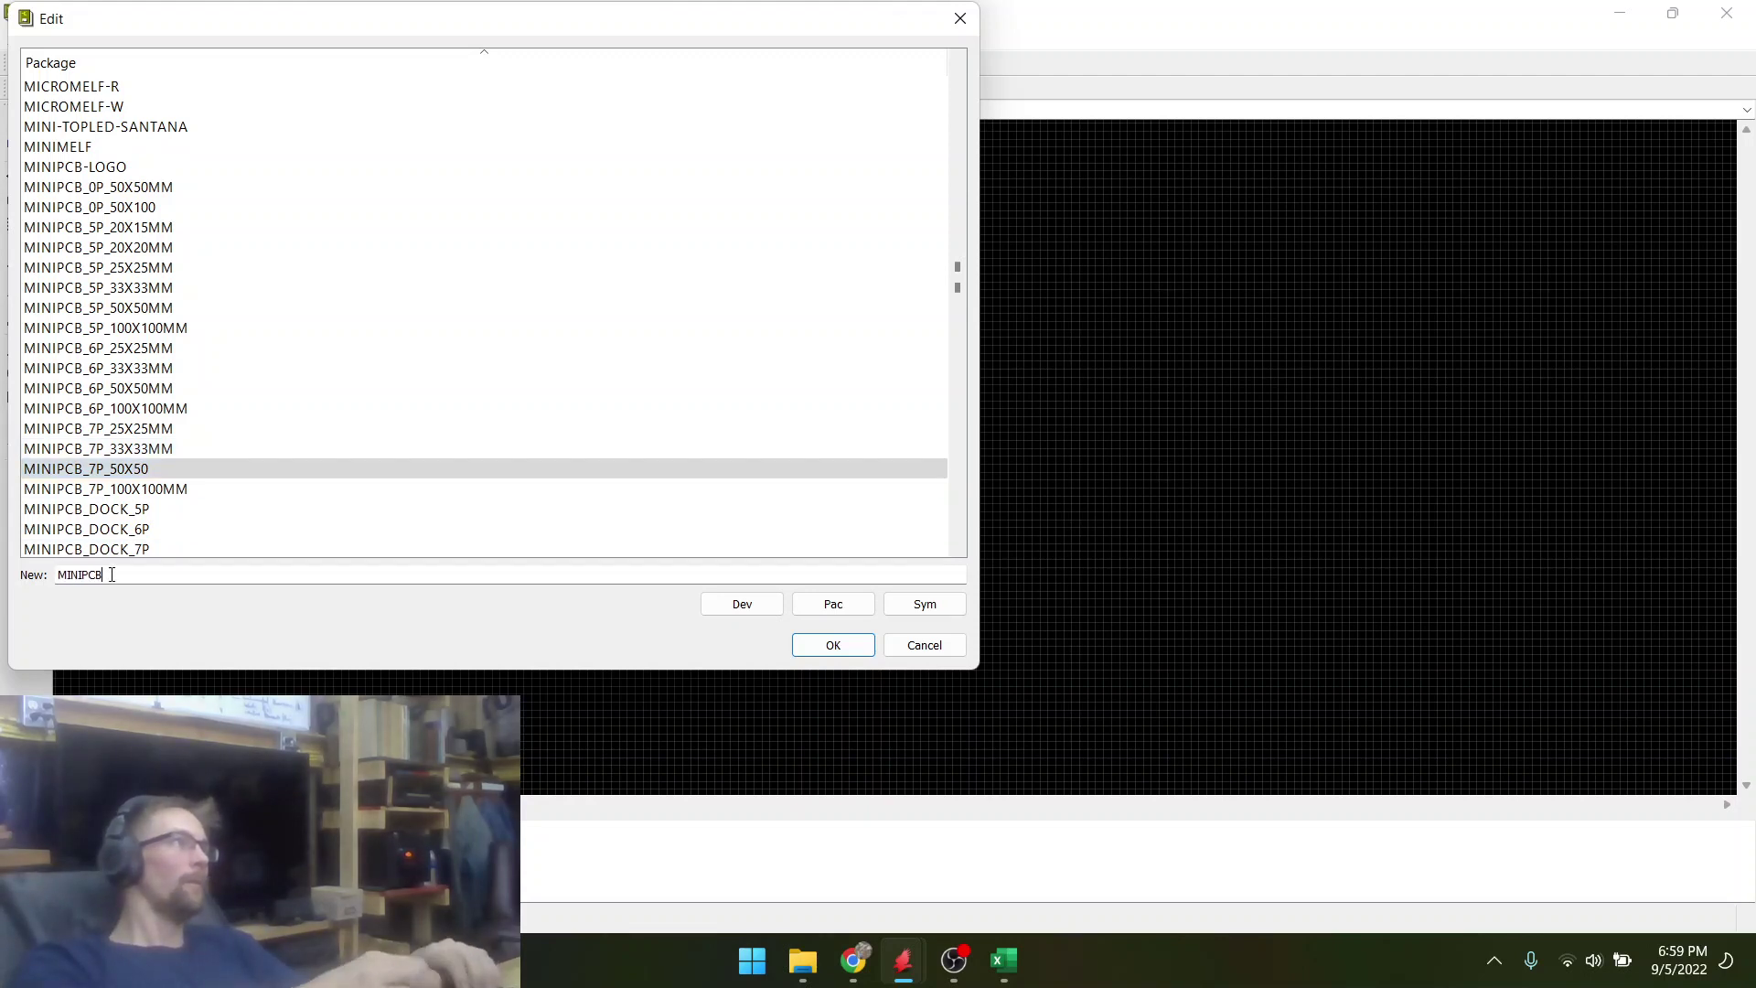
text(_)
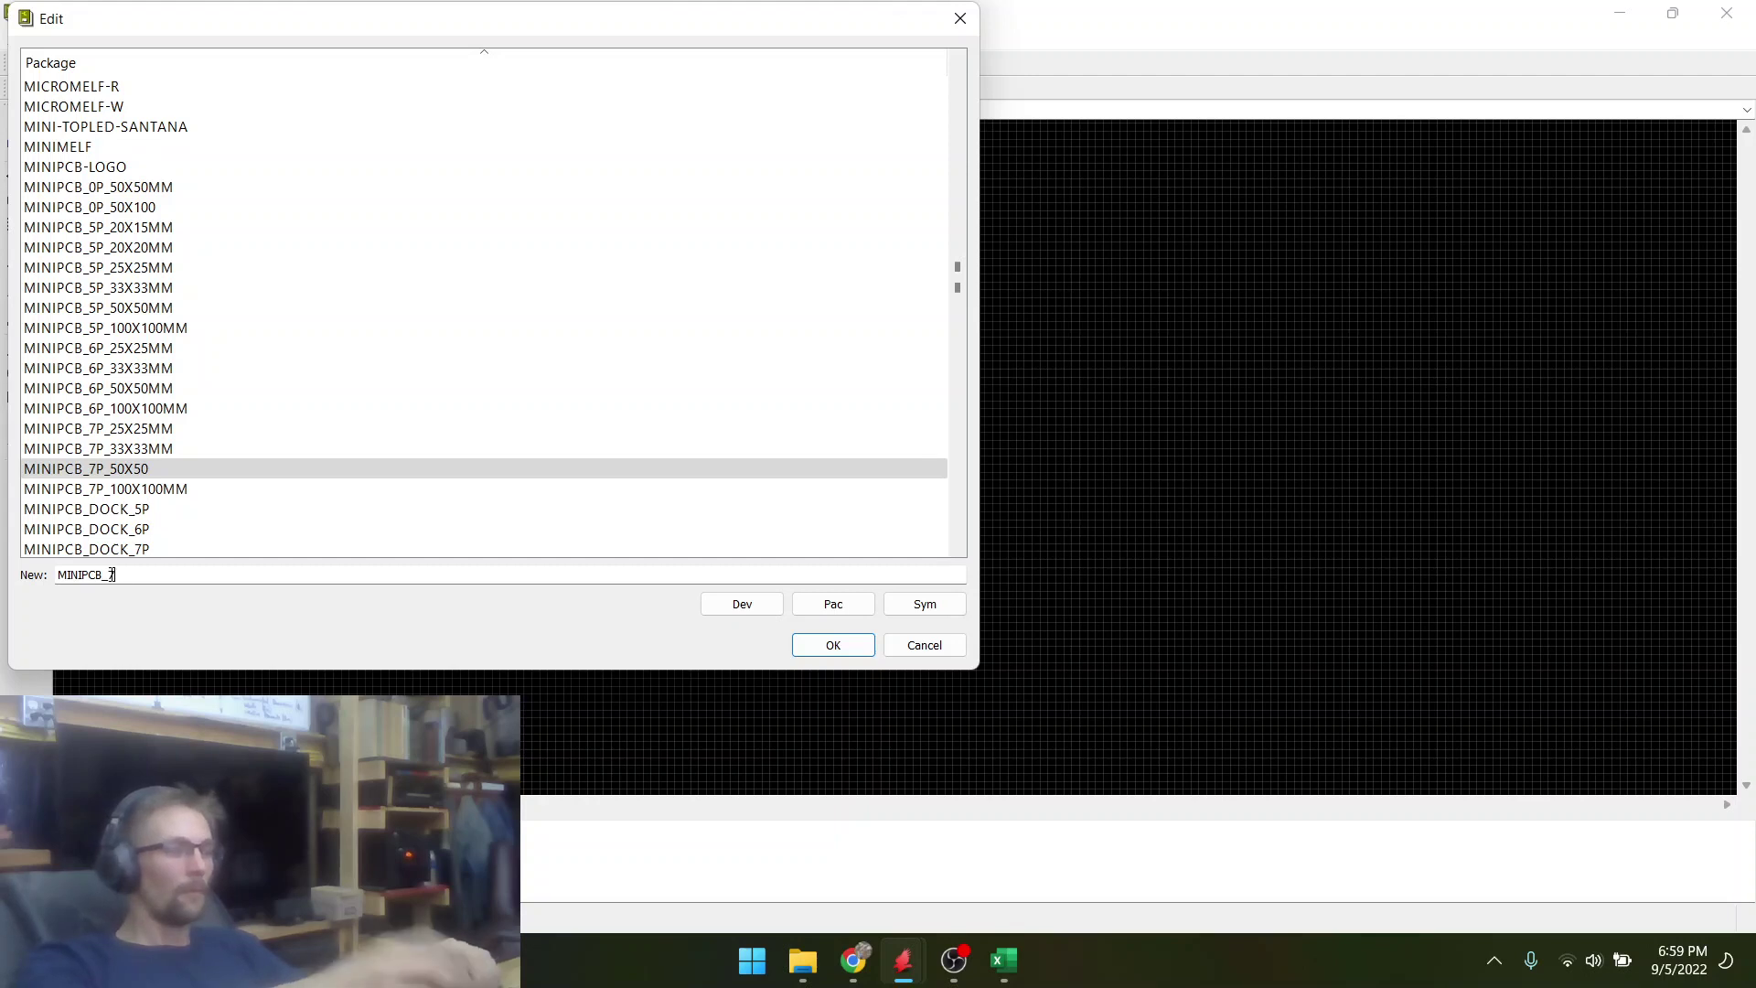
text(7P)
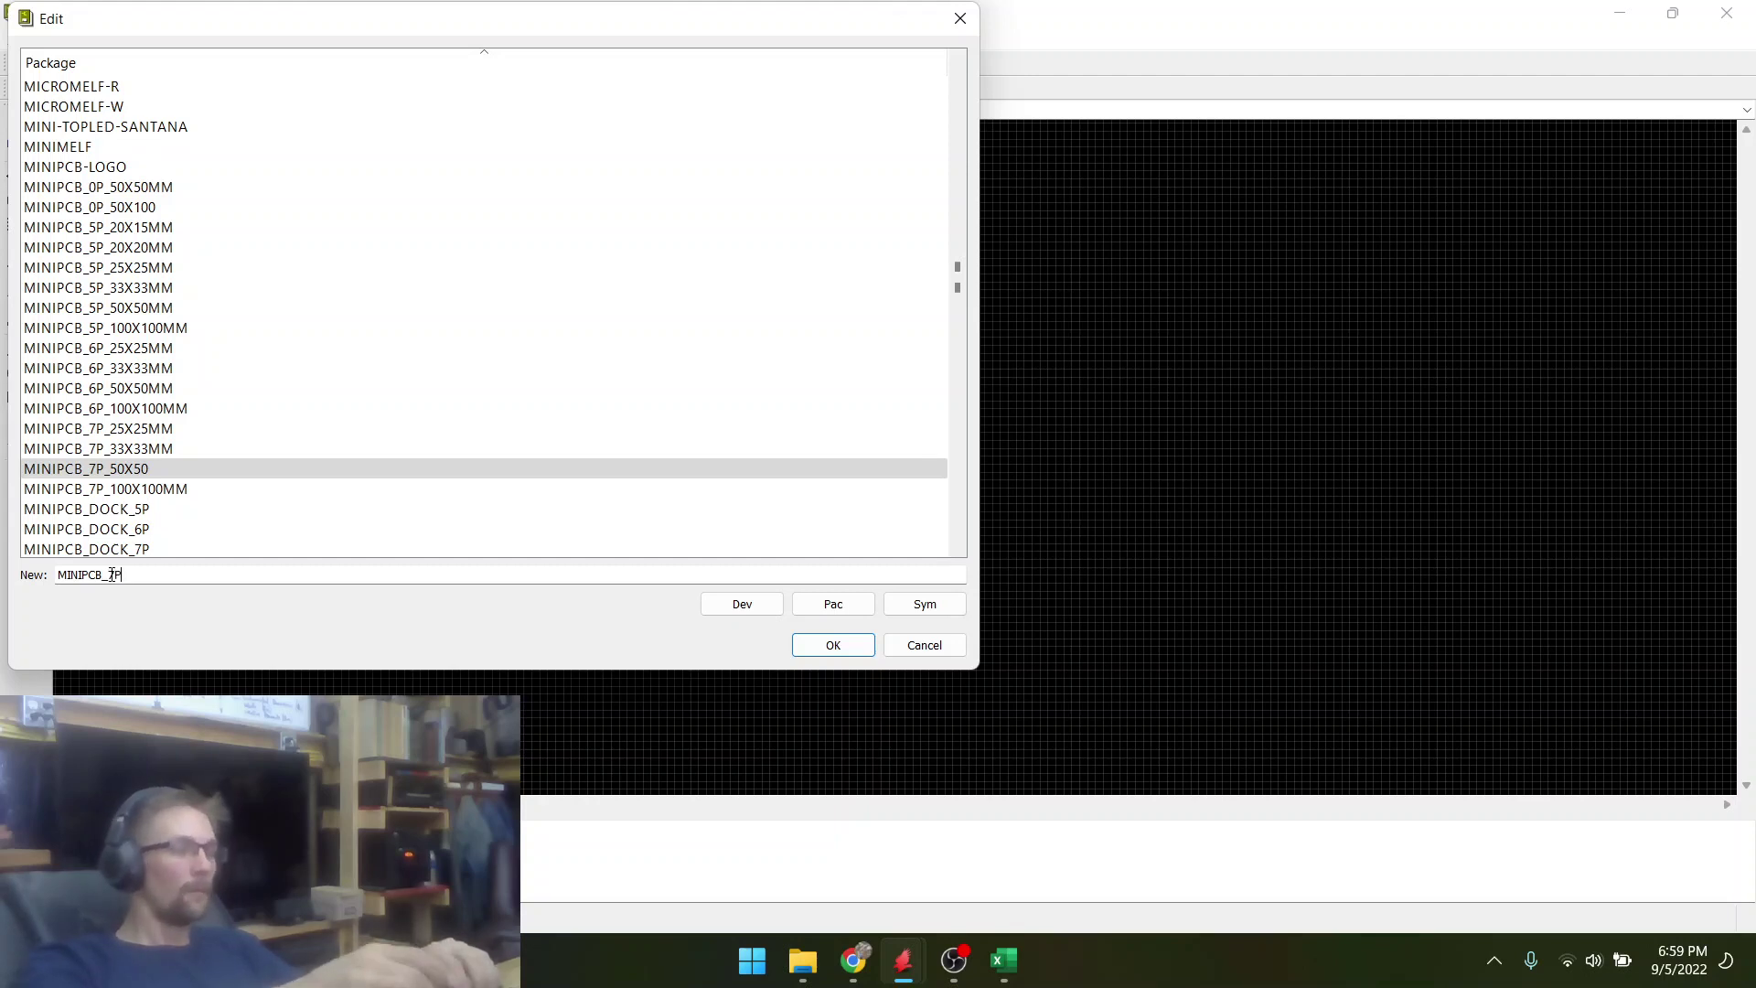
text(_)
text(33)
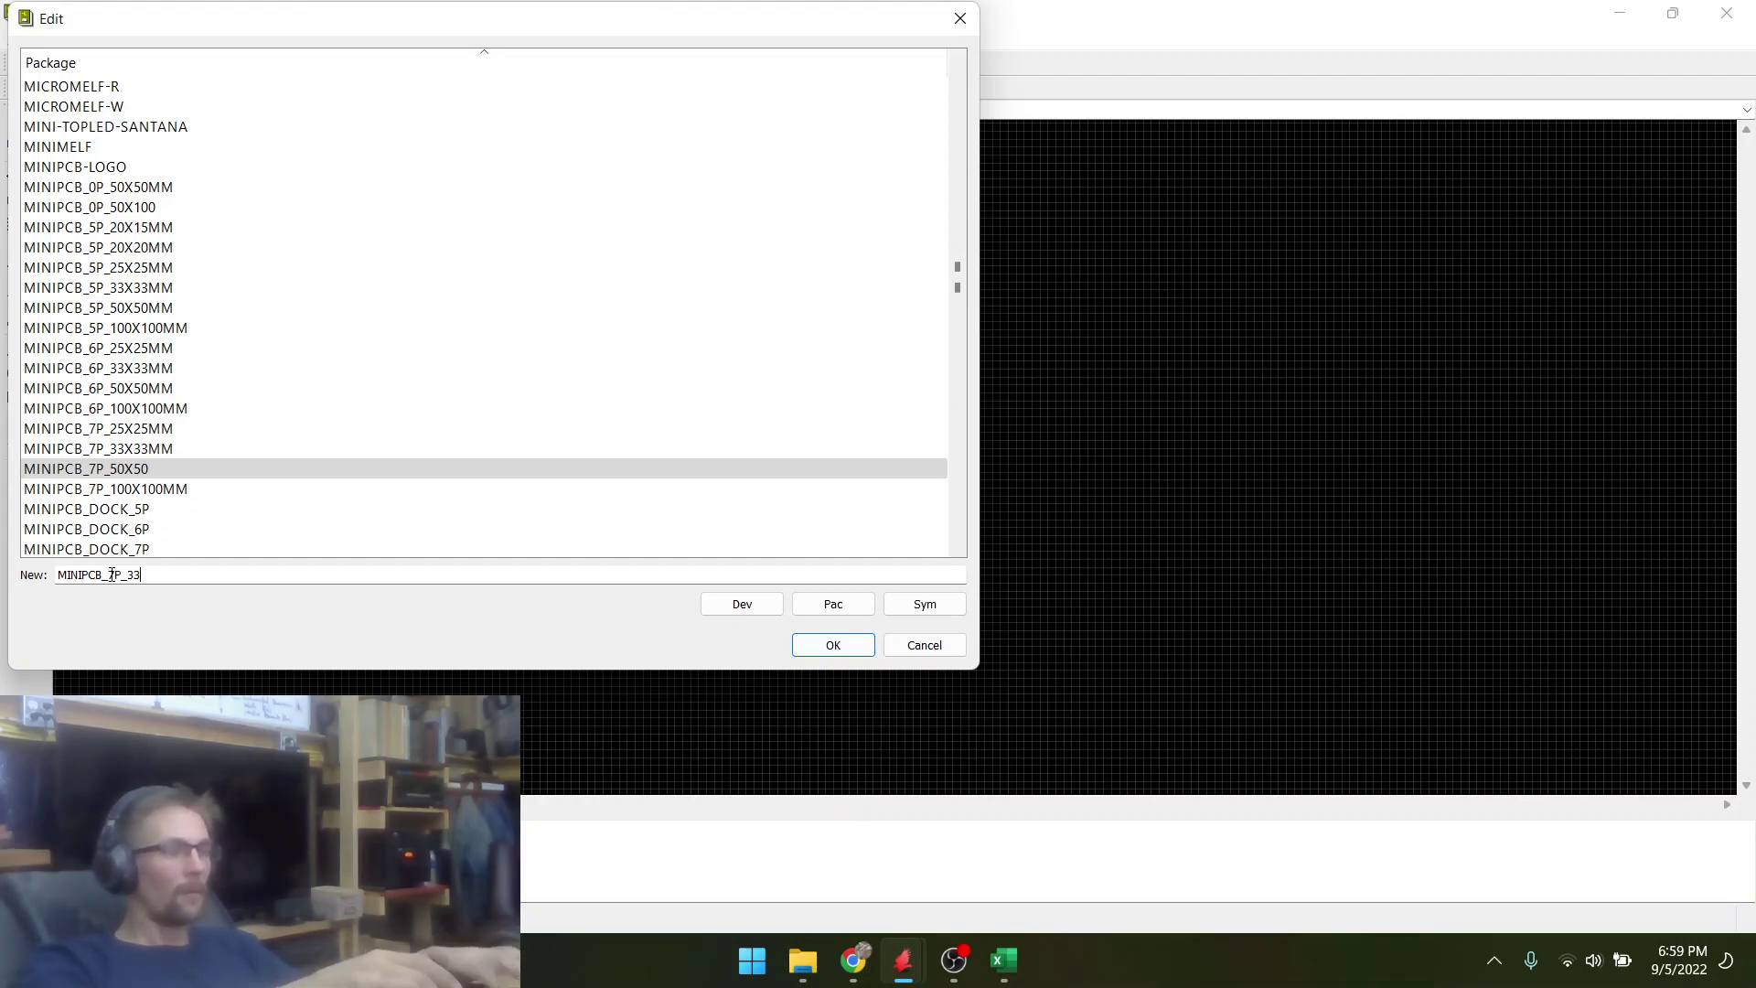
text(X100)
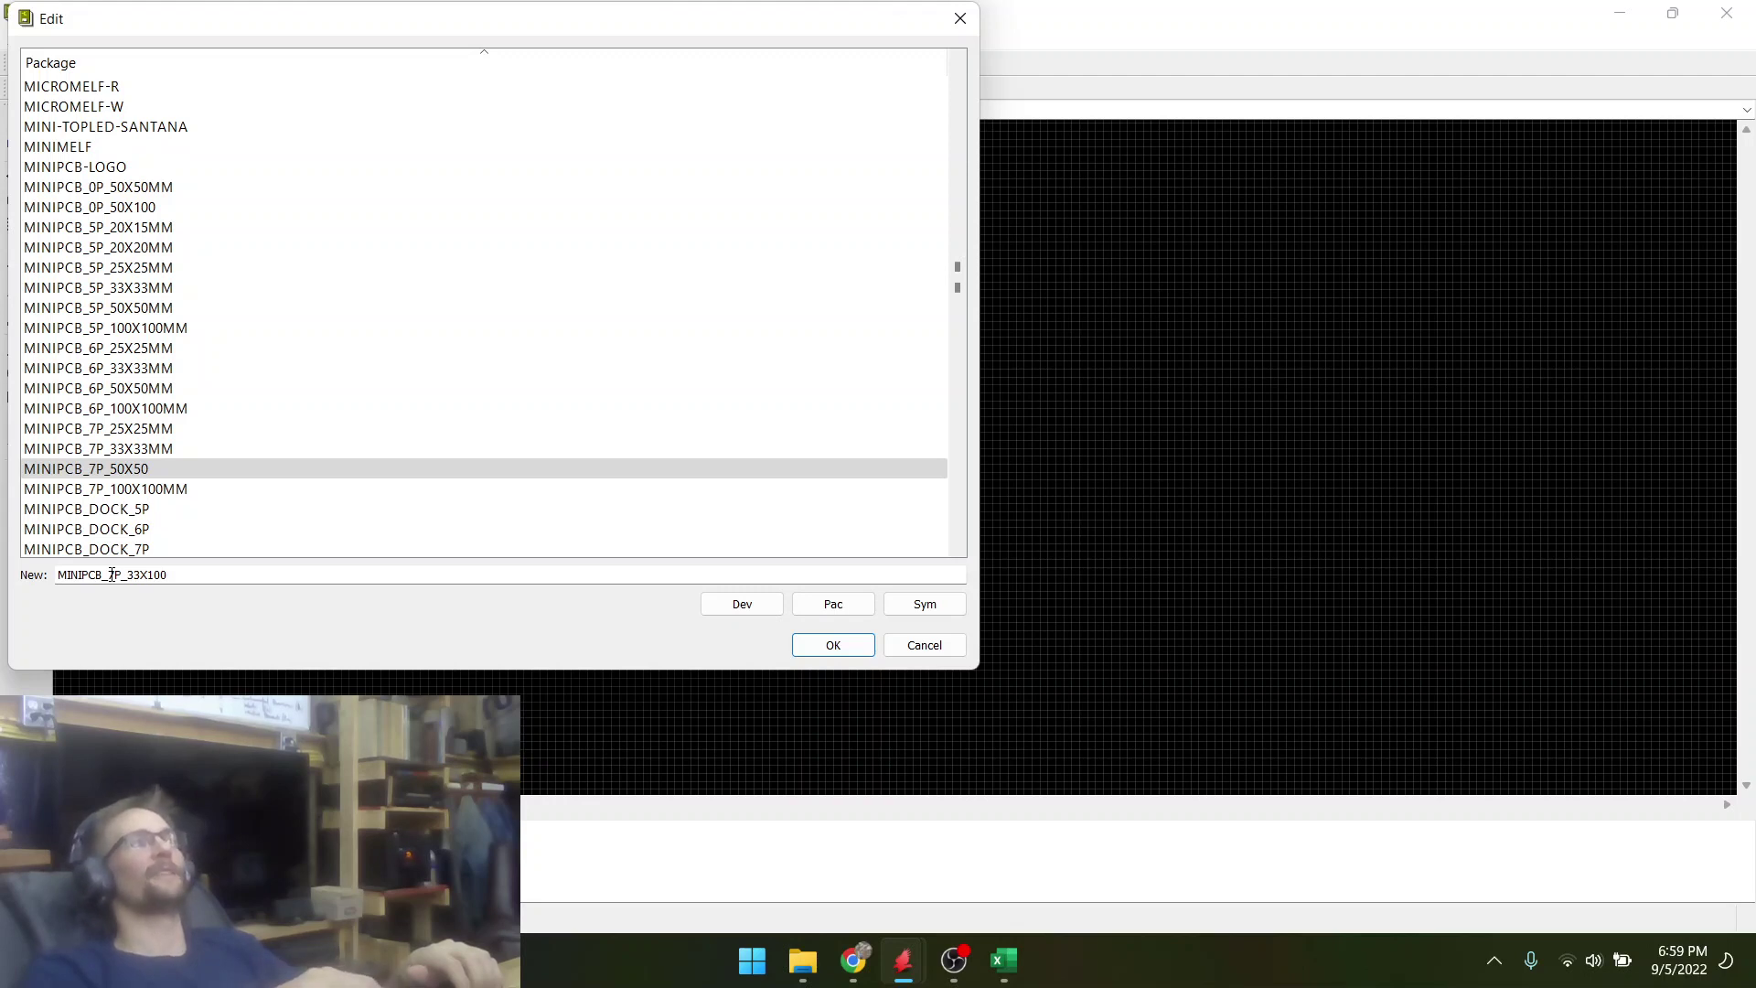
key(Return)
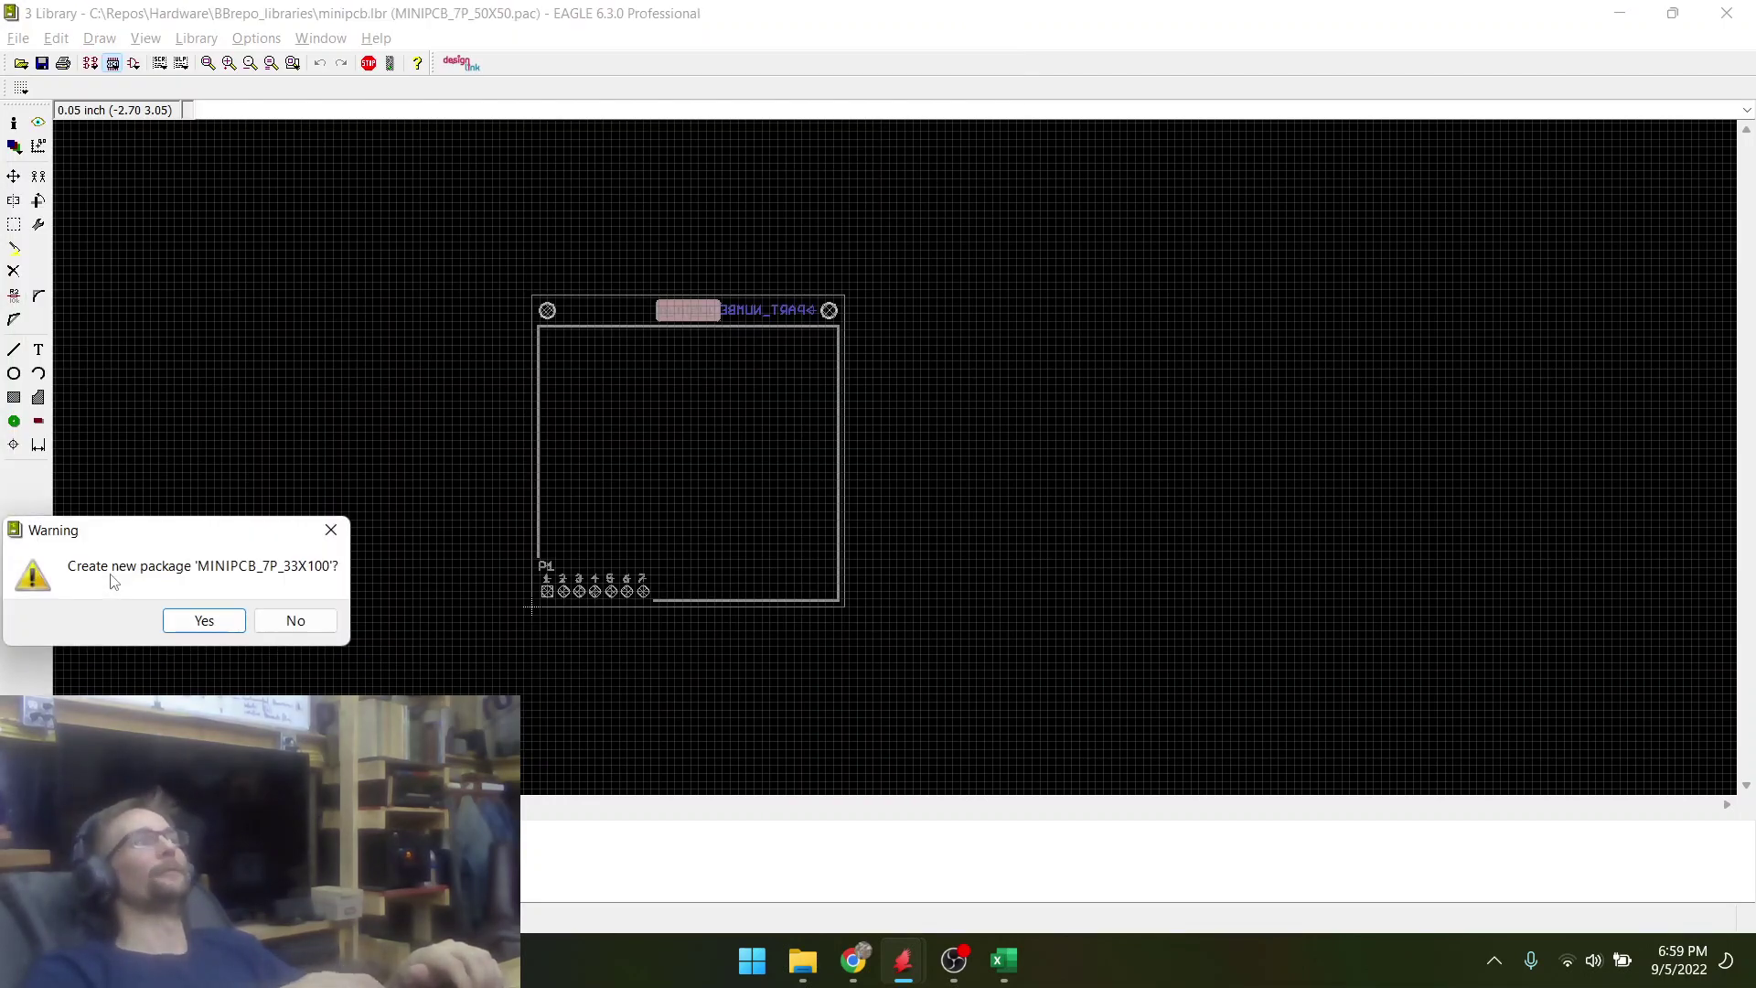
key(Return)
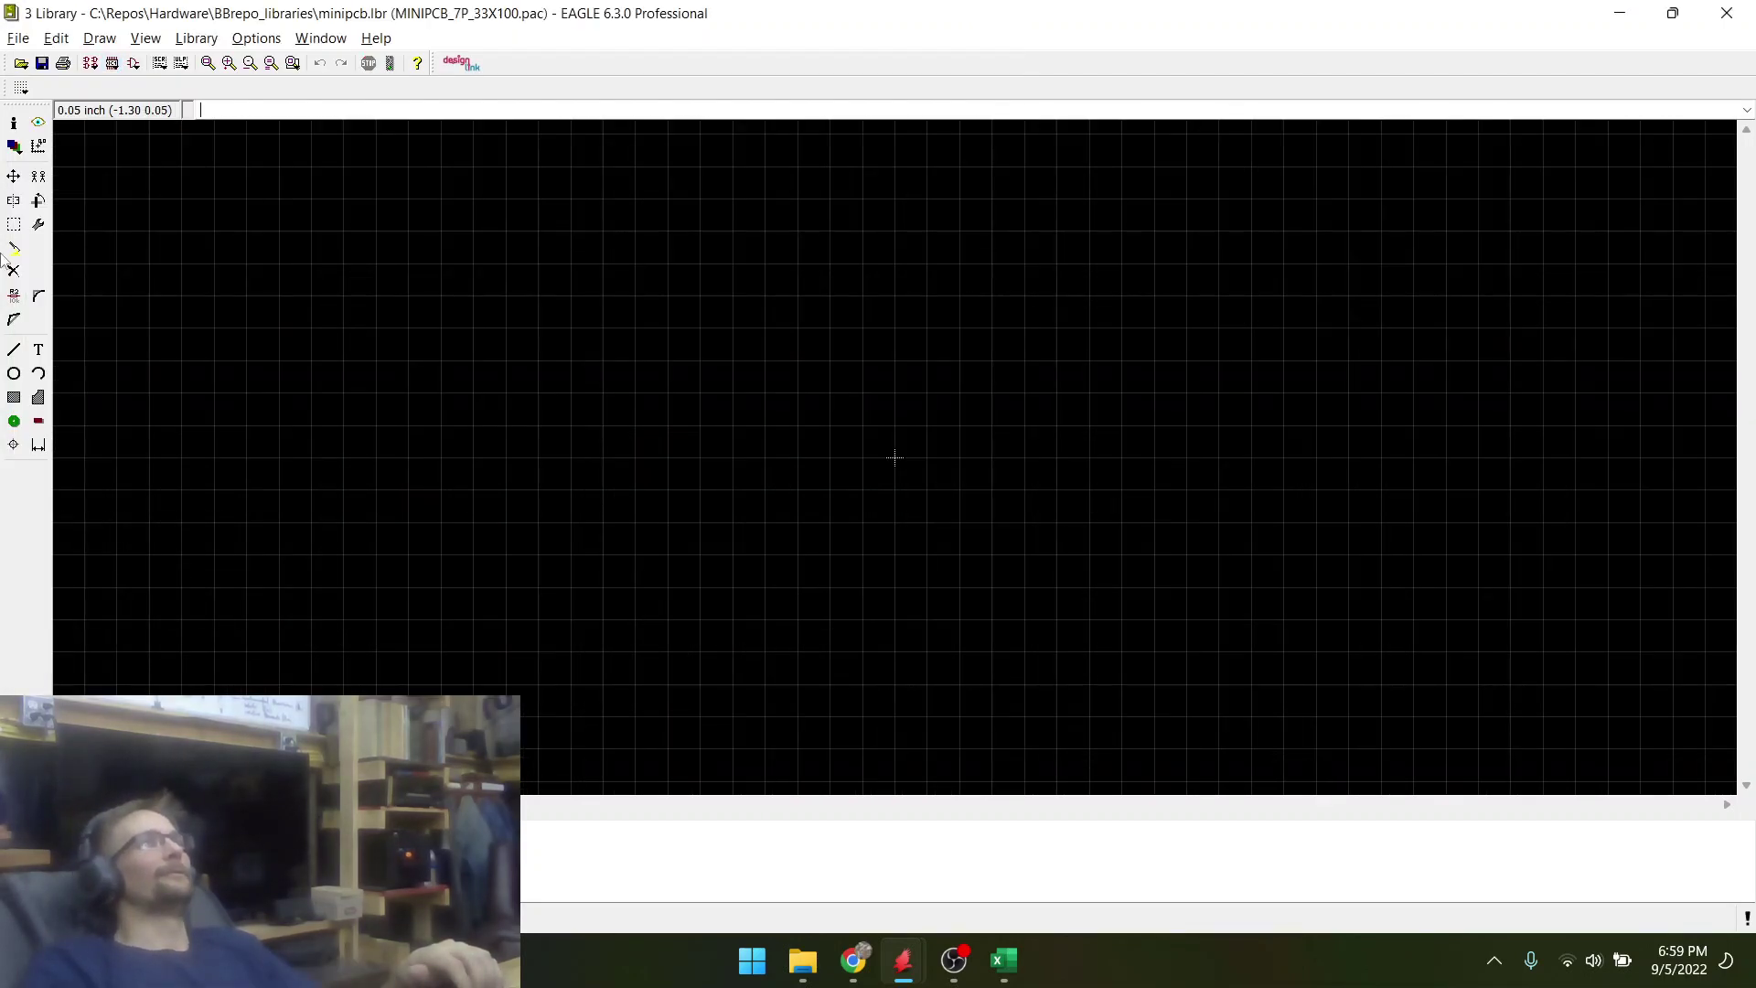
- Paste the copied 50X50 package drawing into the new package at its origin
key(ctrl+v)
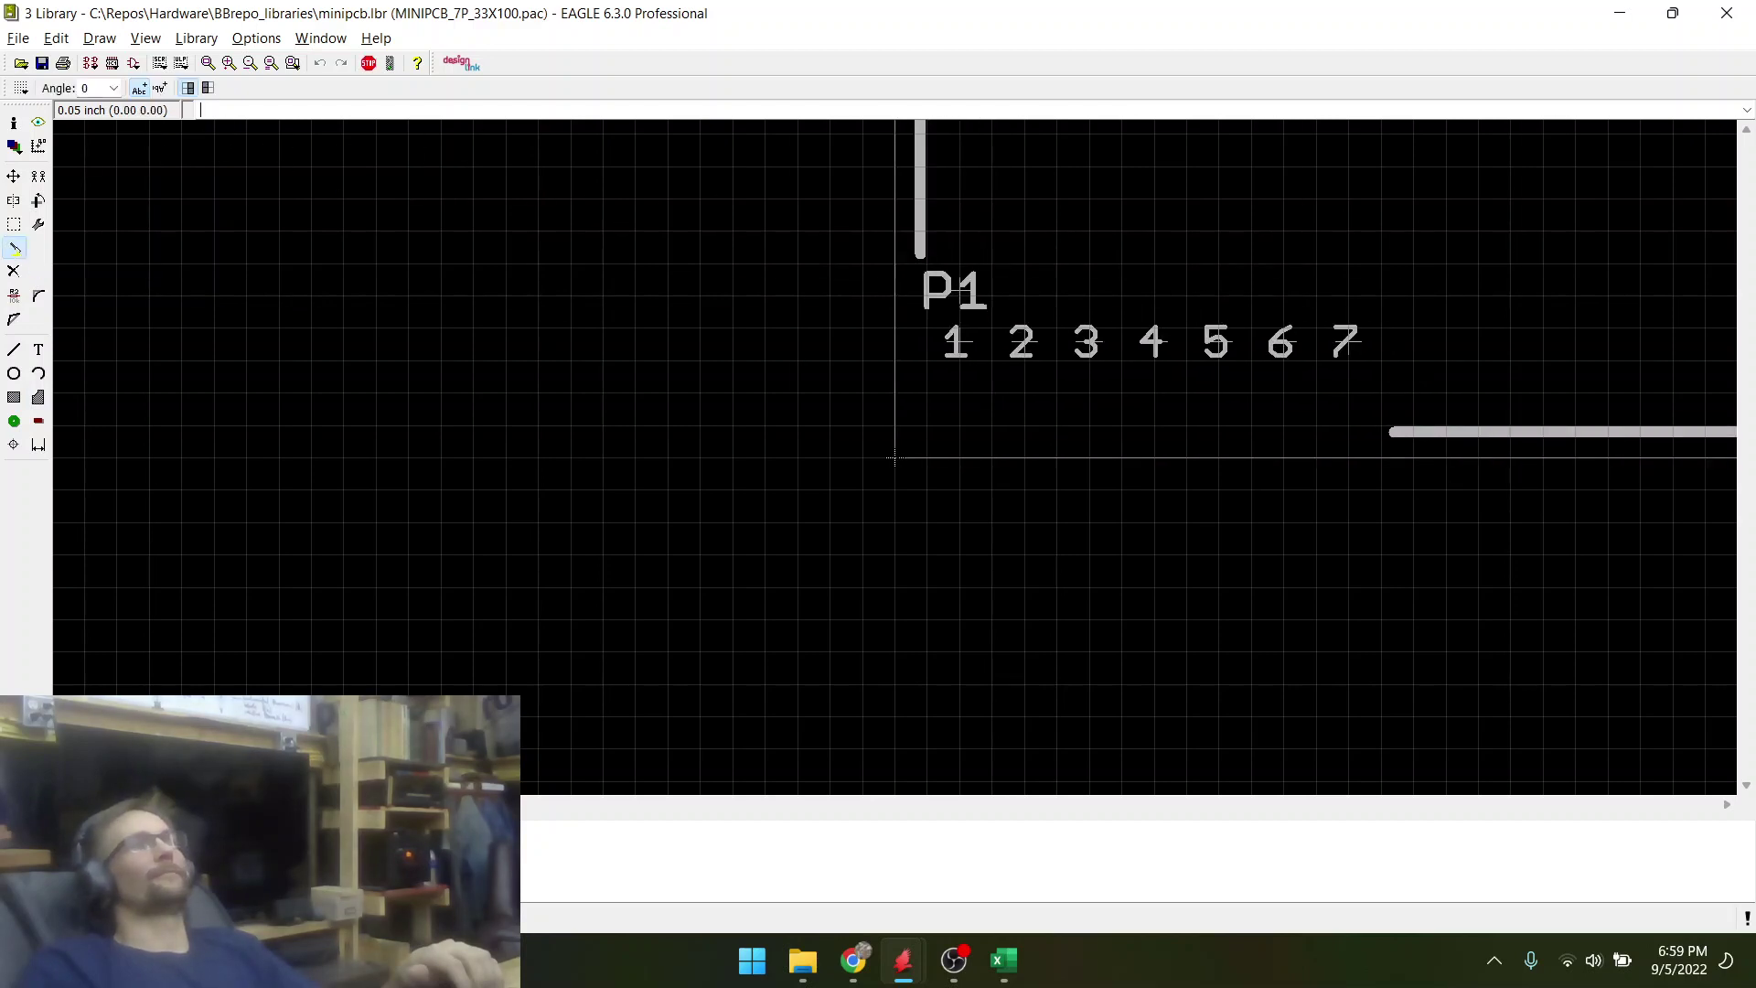
scroll(509, 508, down, 6)
scroll(889, 249, up, 3)
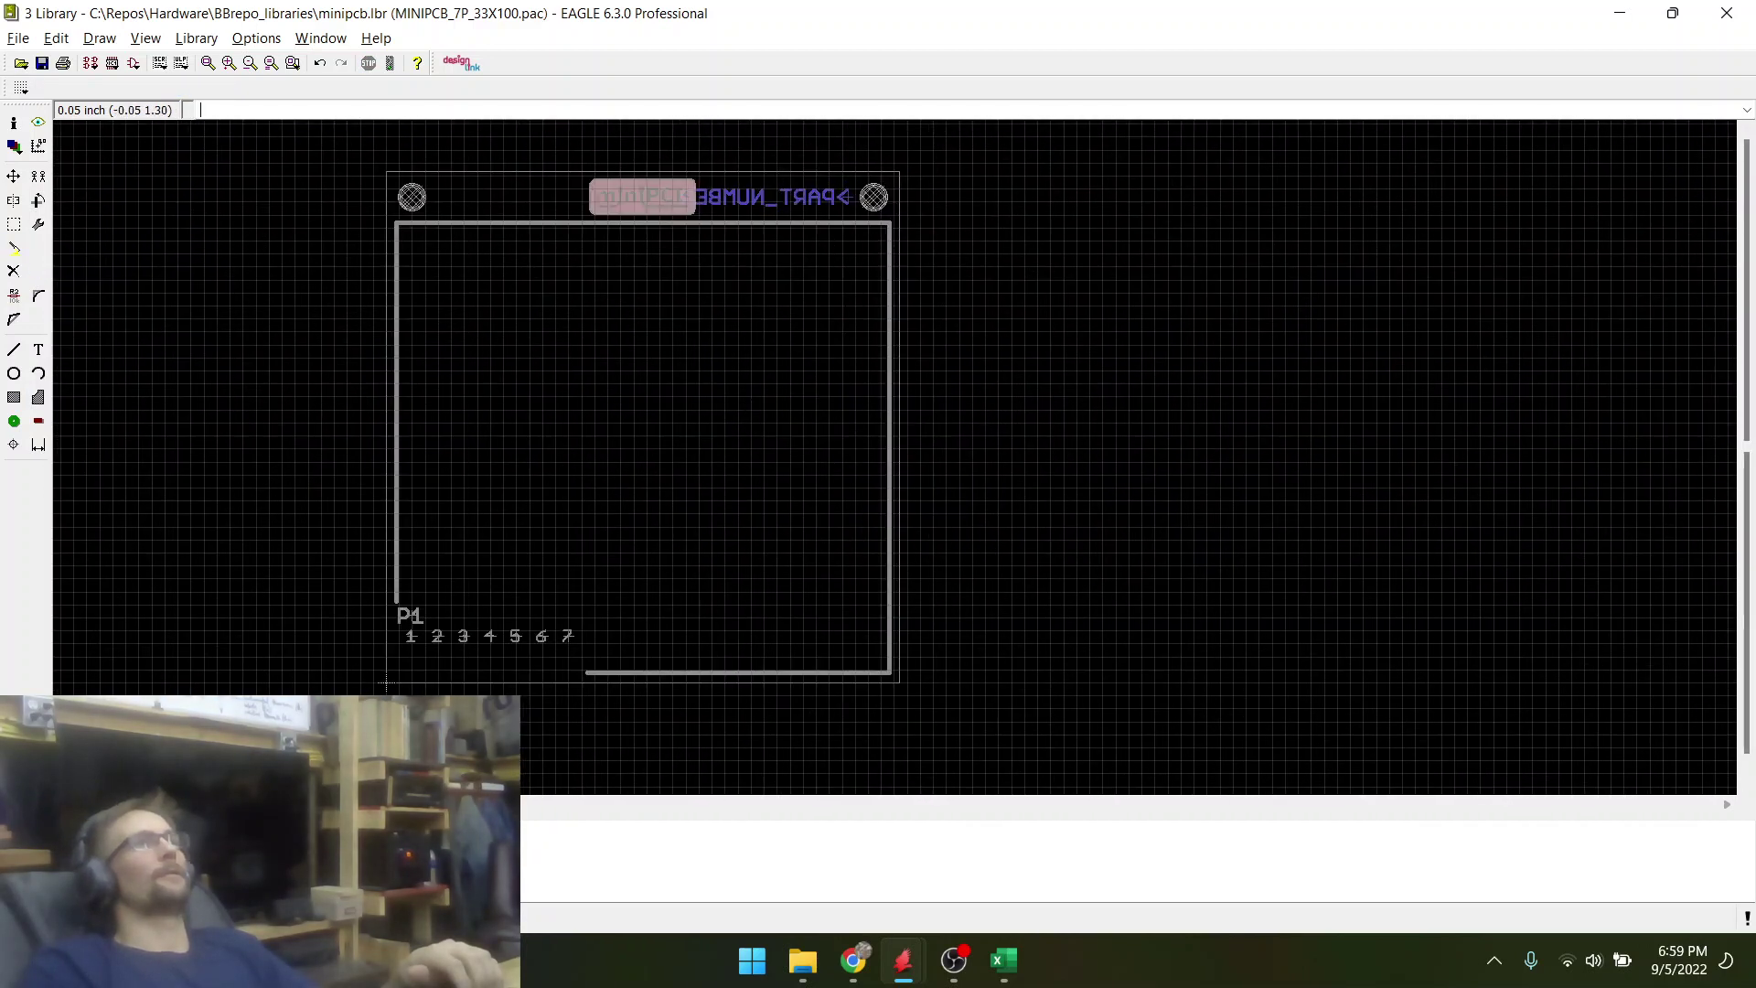
- Using a 50 mm grid, group the outline's right side with its mounting hole and part-number text, and move it 50 mm right
click(20, 88)
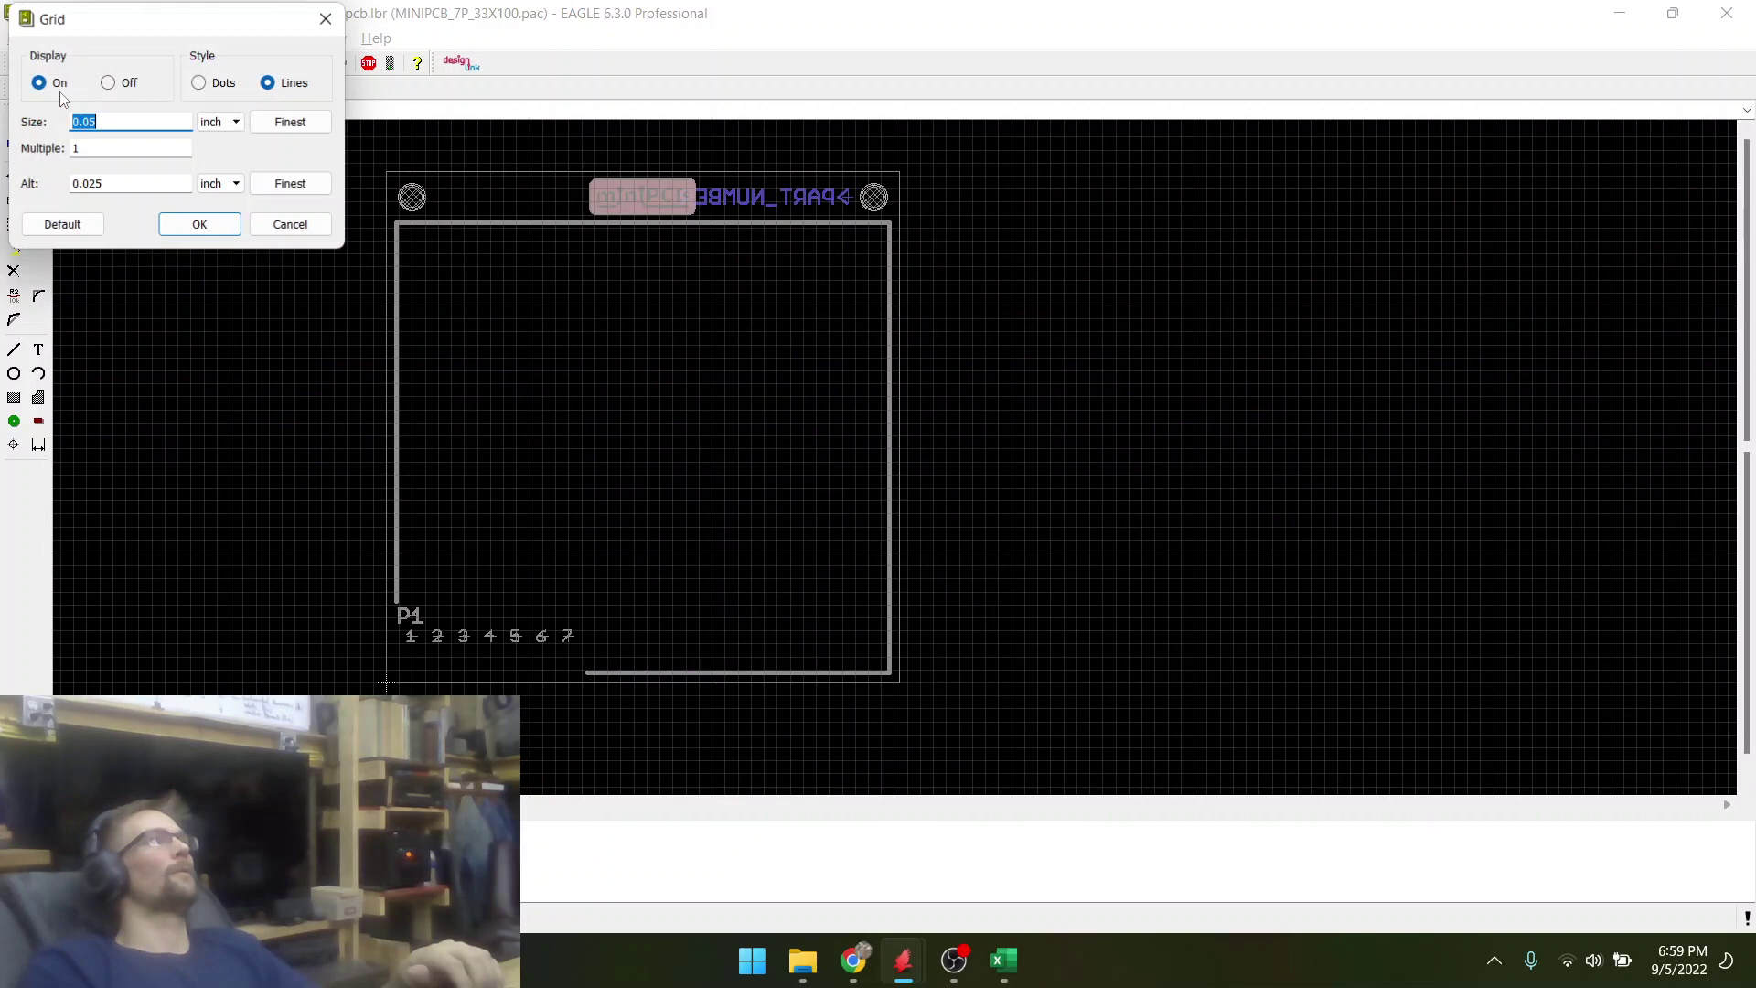
click(222, 122)
click(220, 154)
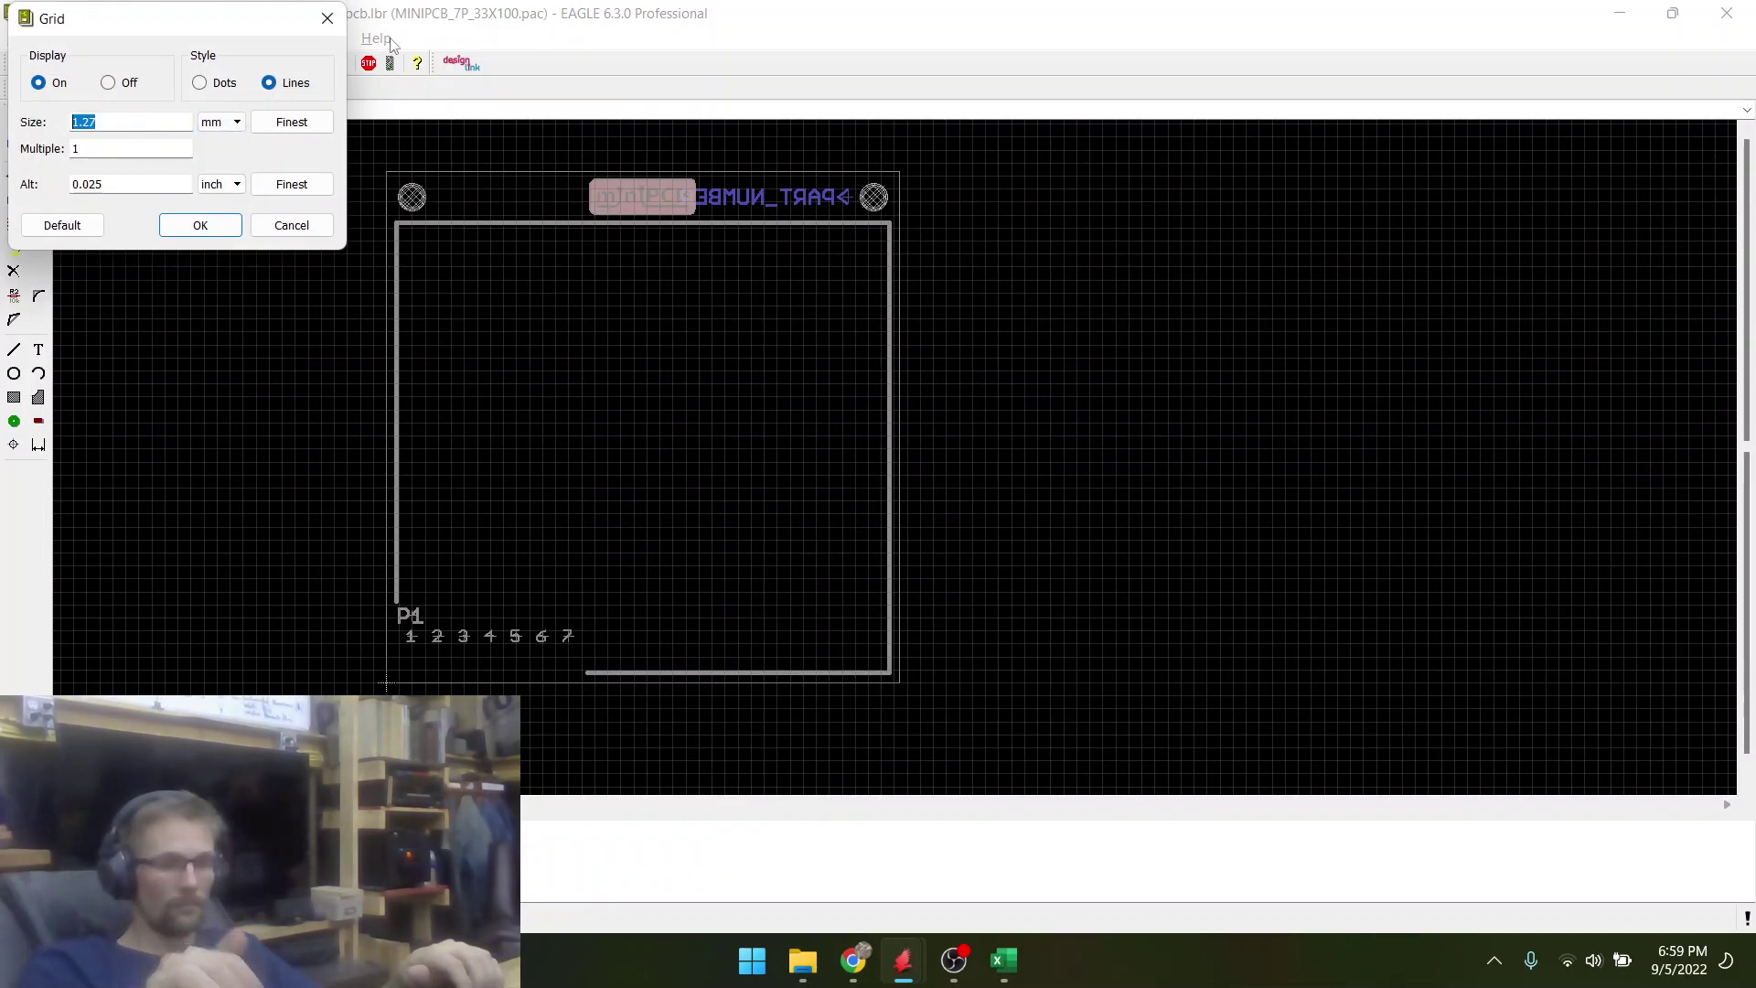
key(Return)
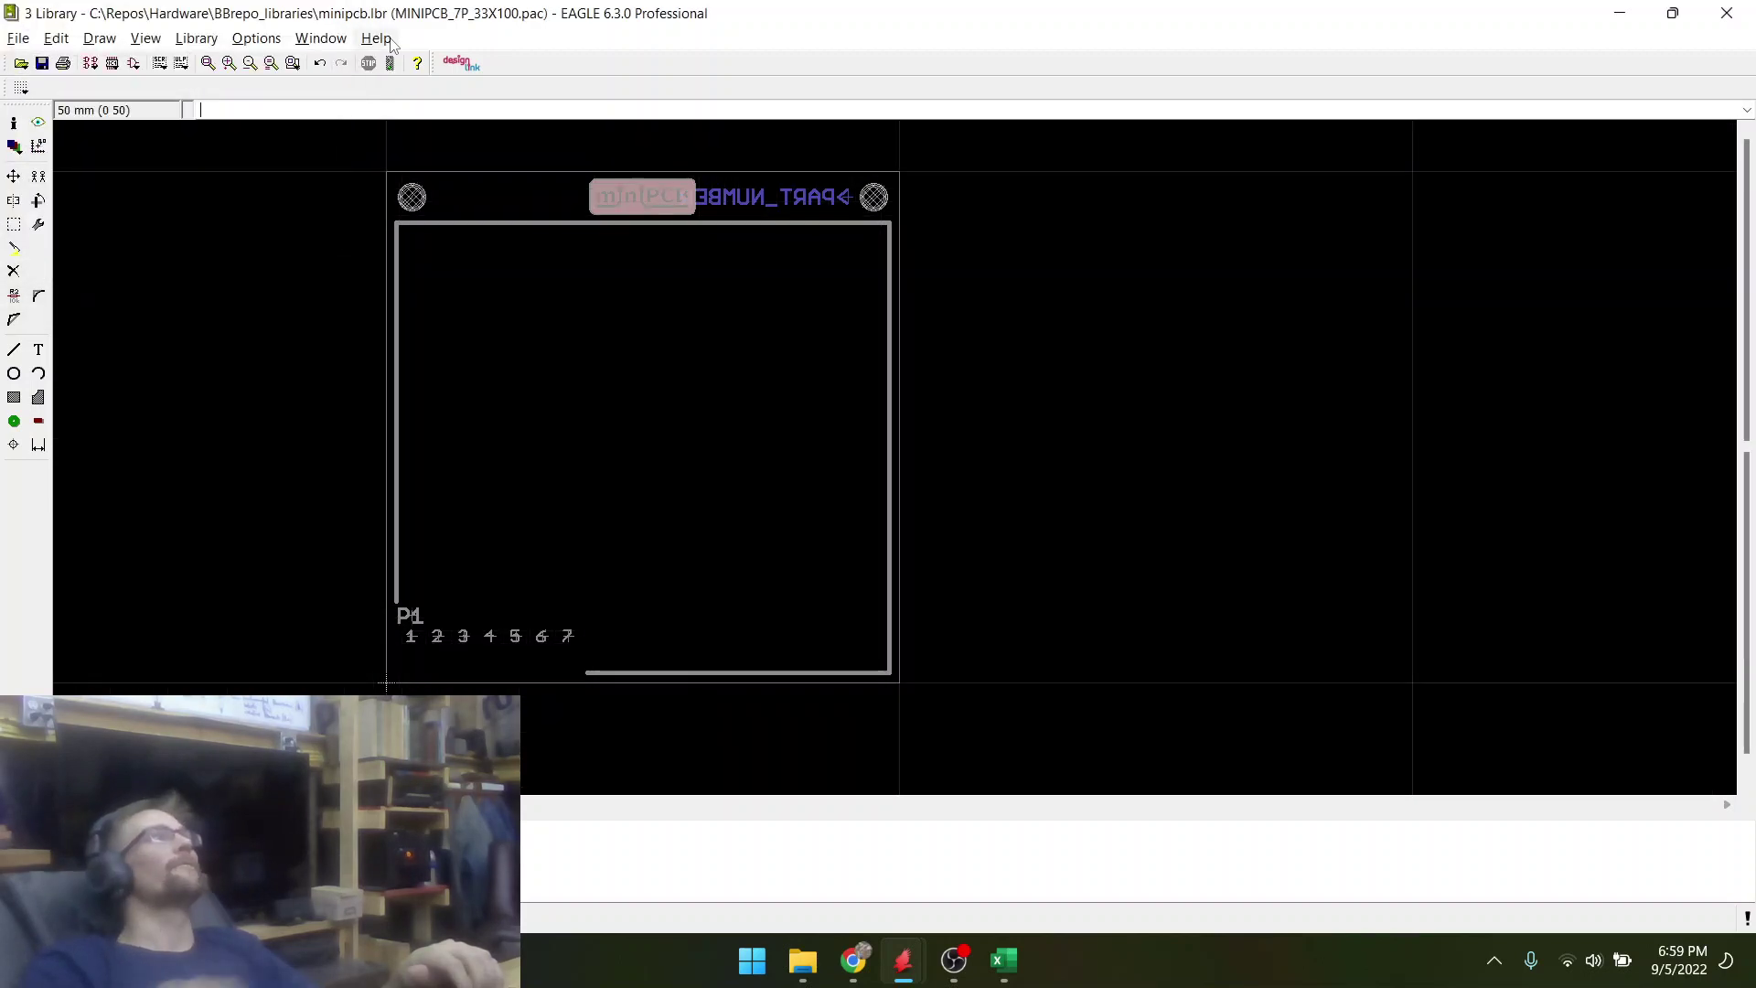
click(15, 177)
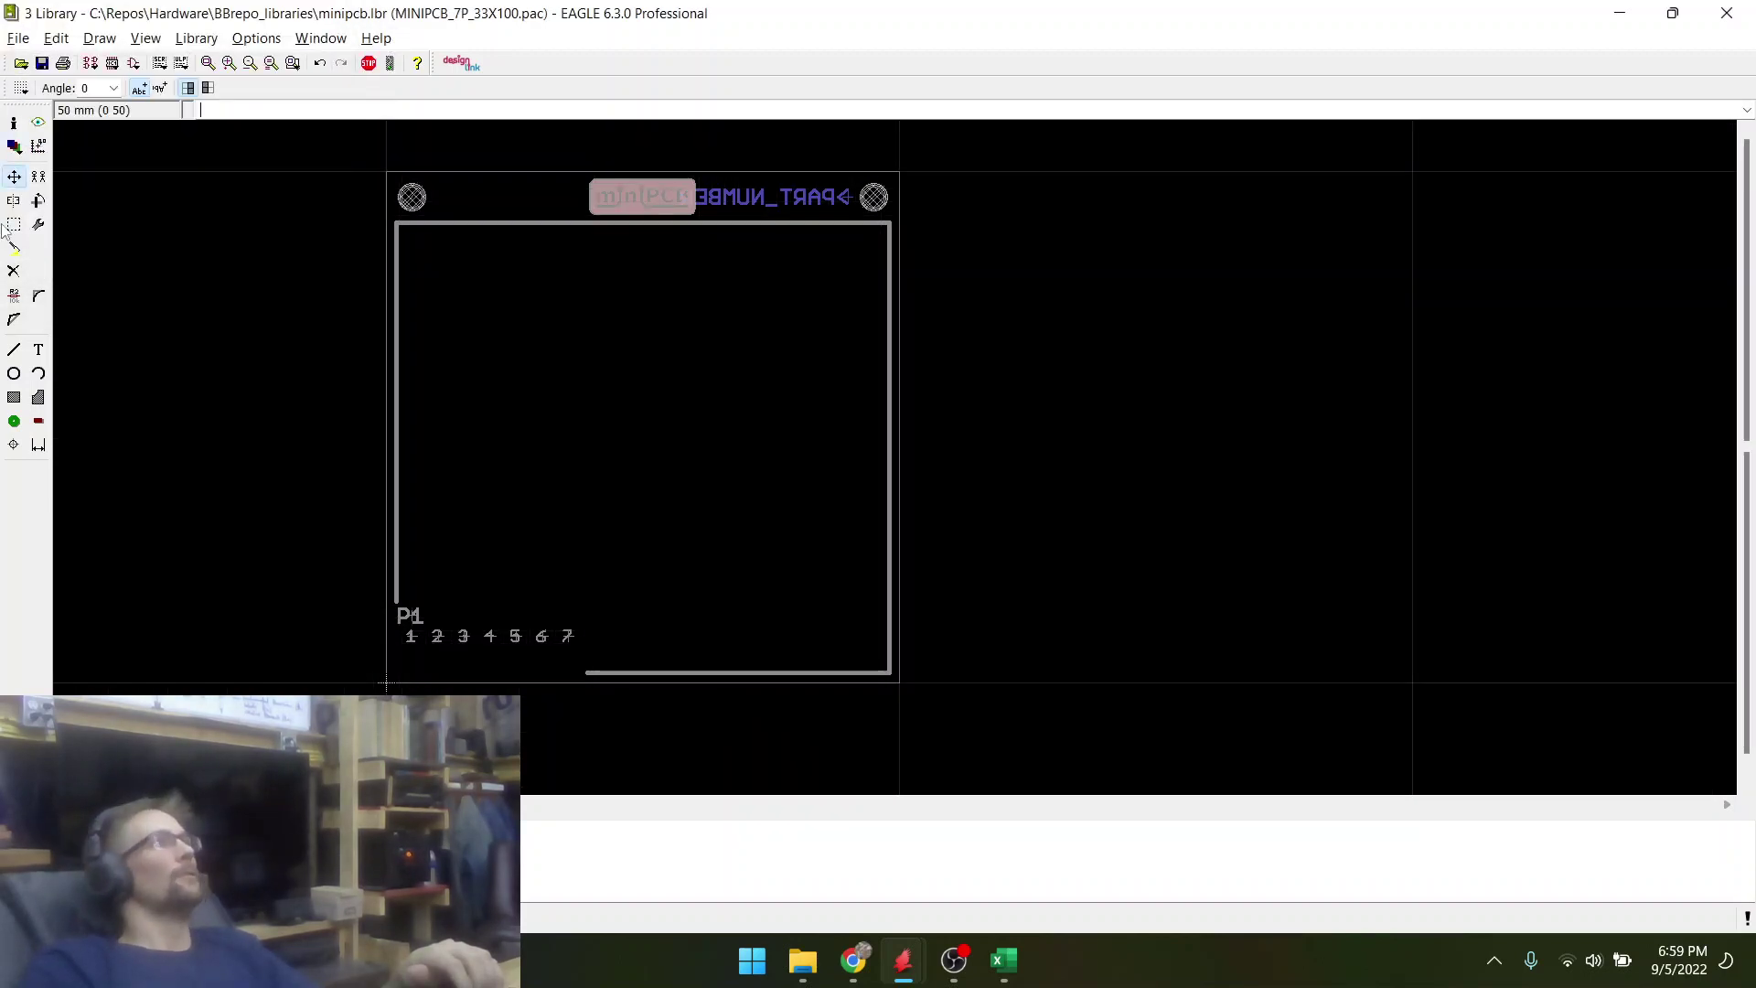
drag(826, 162, 994, 711)
right_click(878, 425)
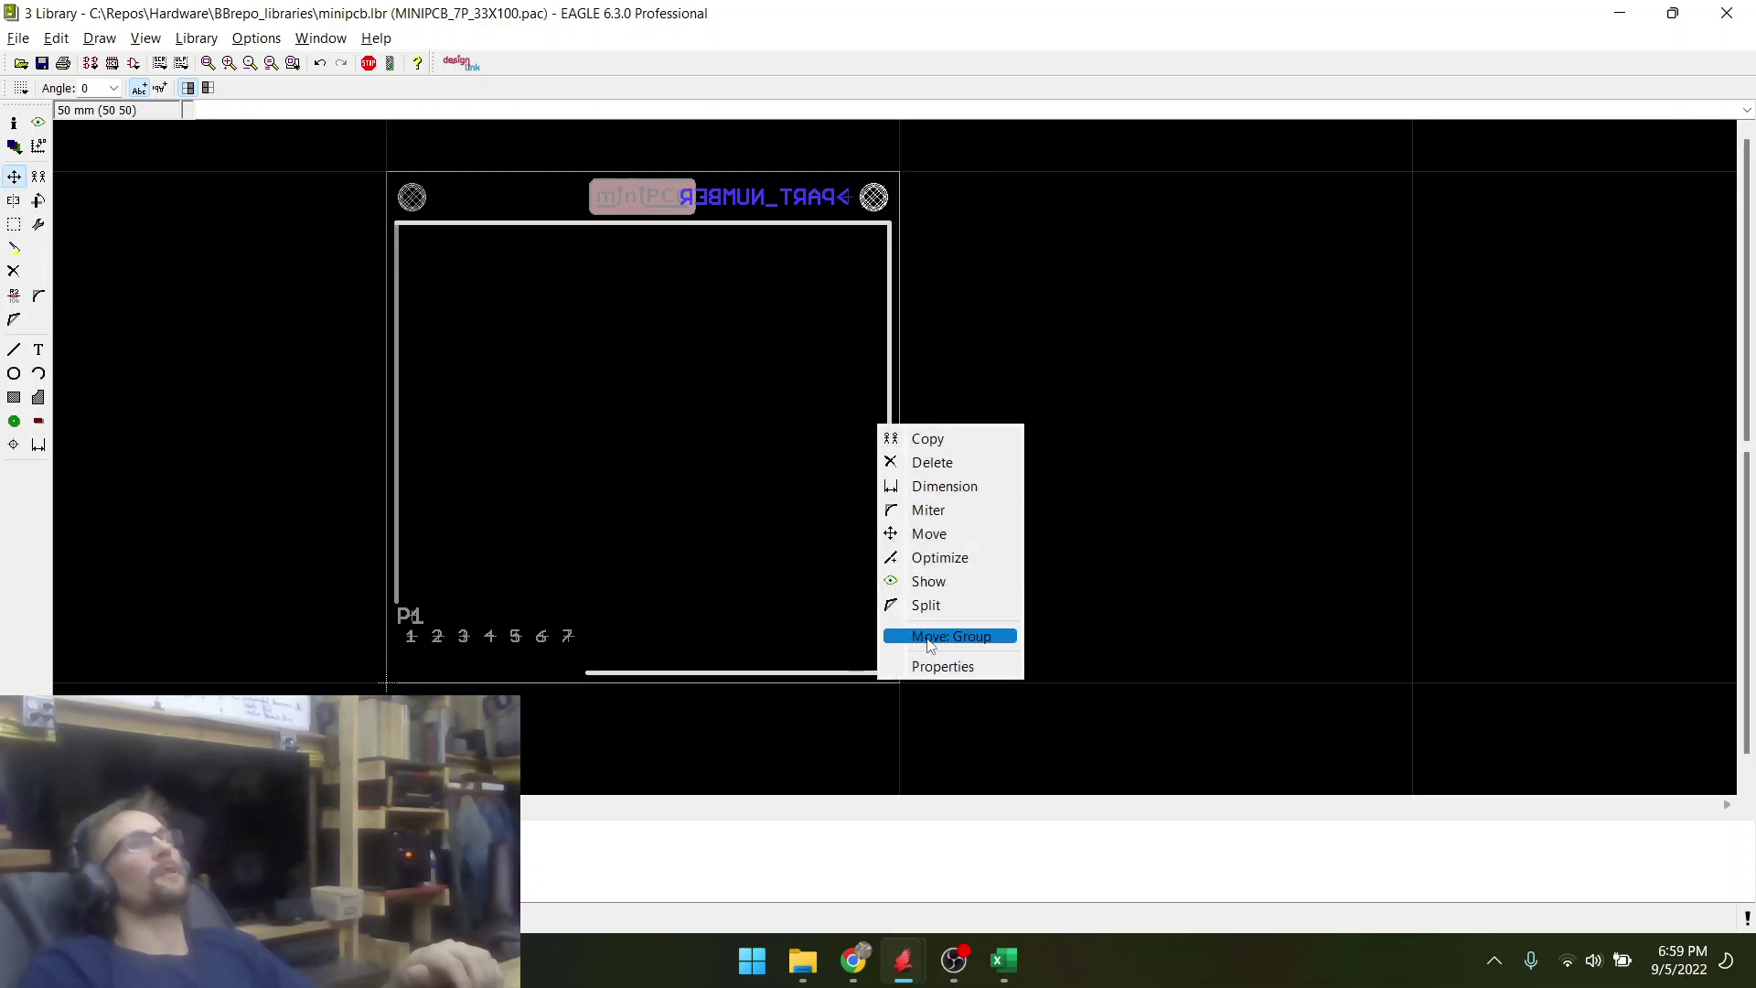
click(930, 638)
click(1262, 366)
scroll(495, 339, down, 4)
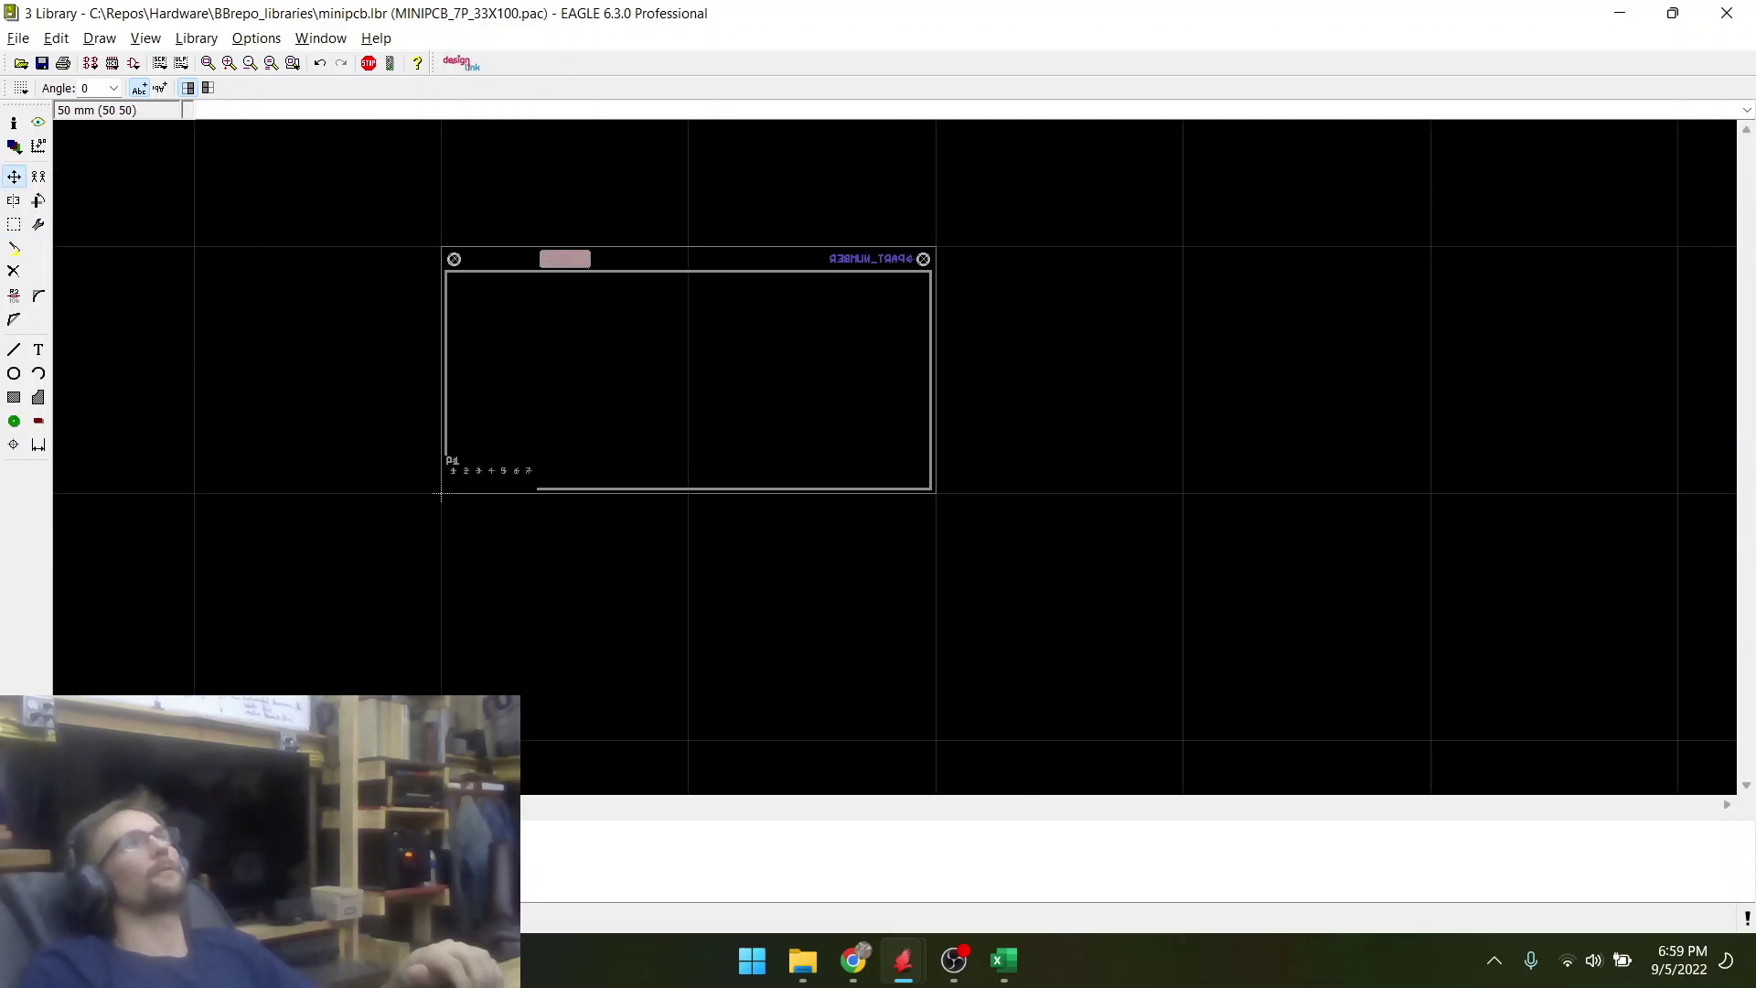
scroll(741, 320, up, 2)
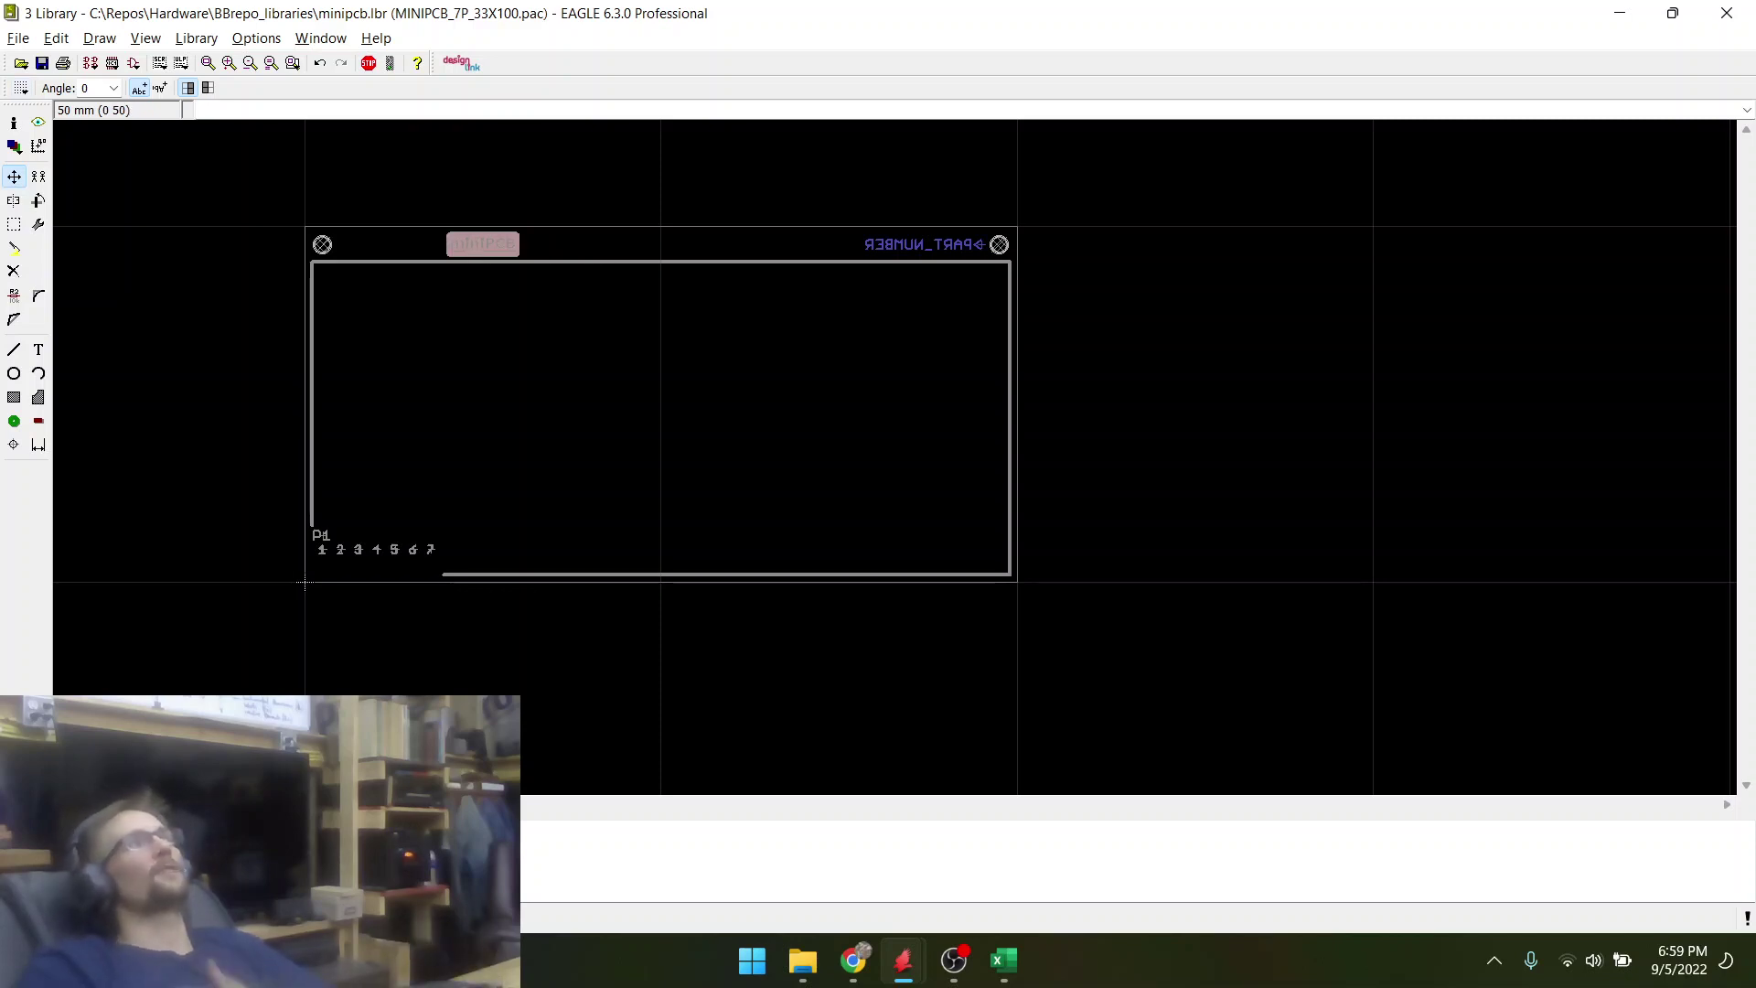
- Using a 25 mm grid, move the miniPCB logo group 25 mm right to the middle of the board's upper edge
click(20, 87)
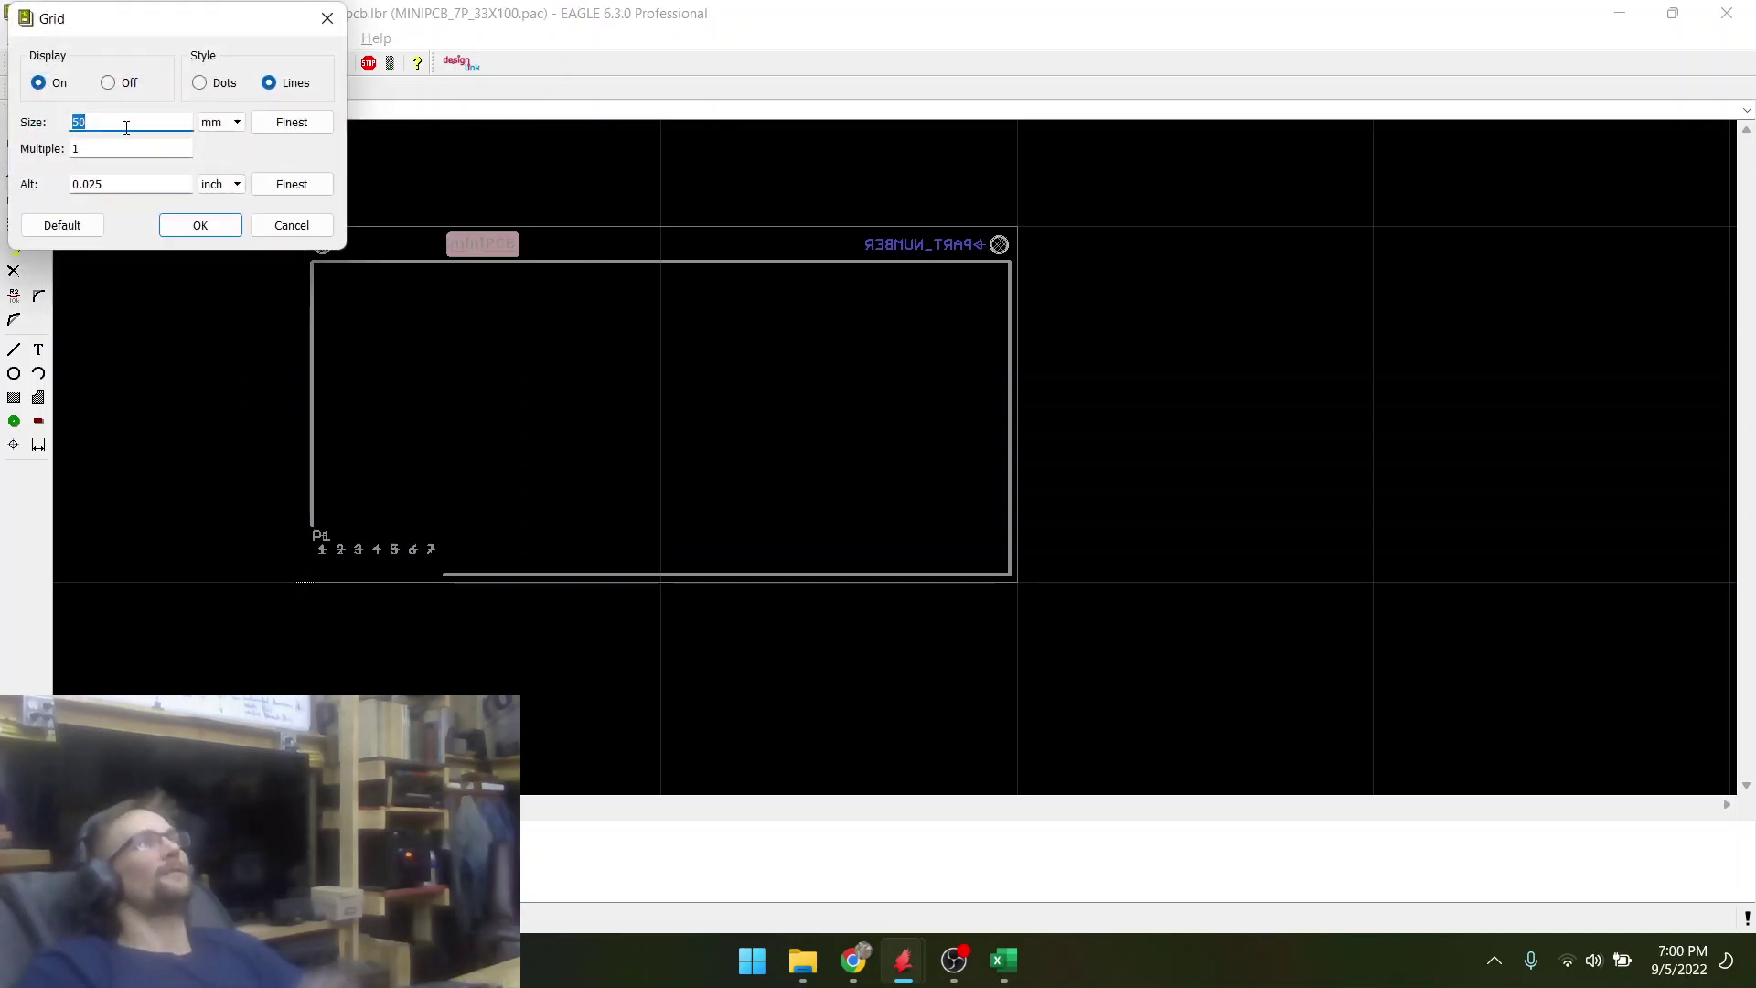
key(Return)
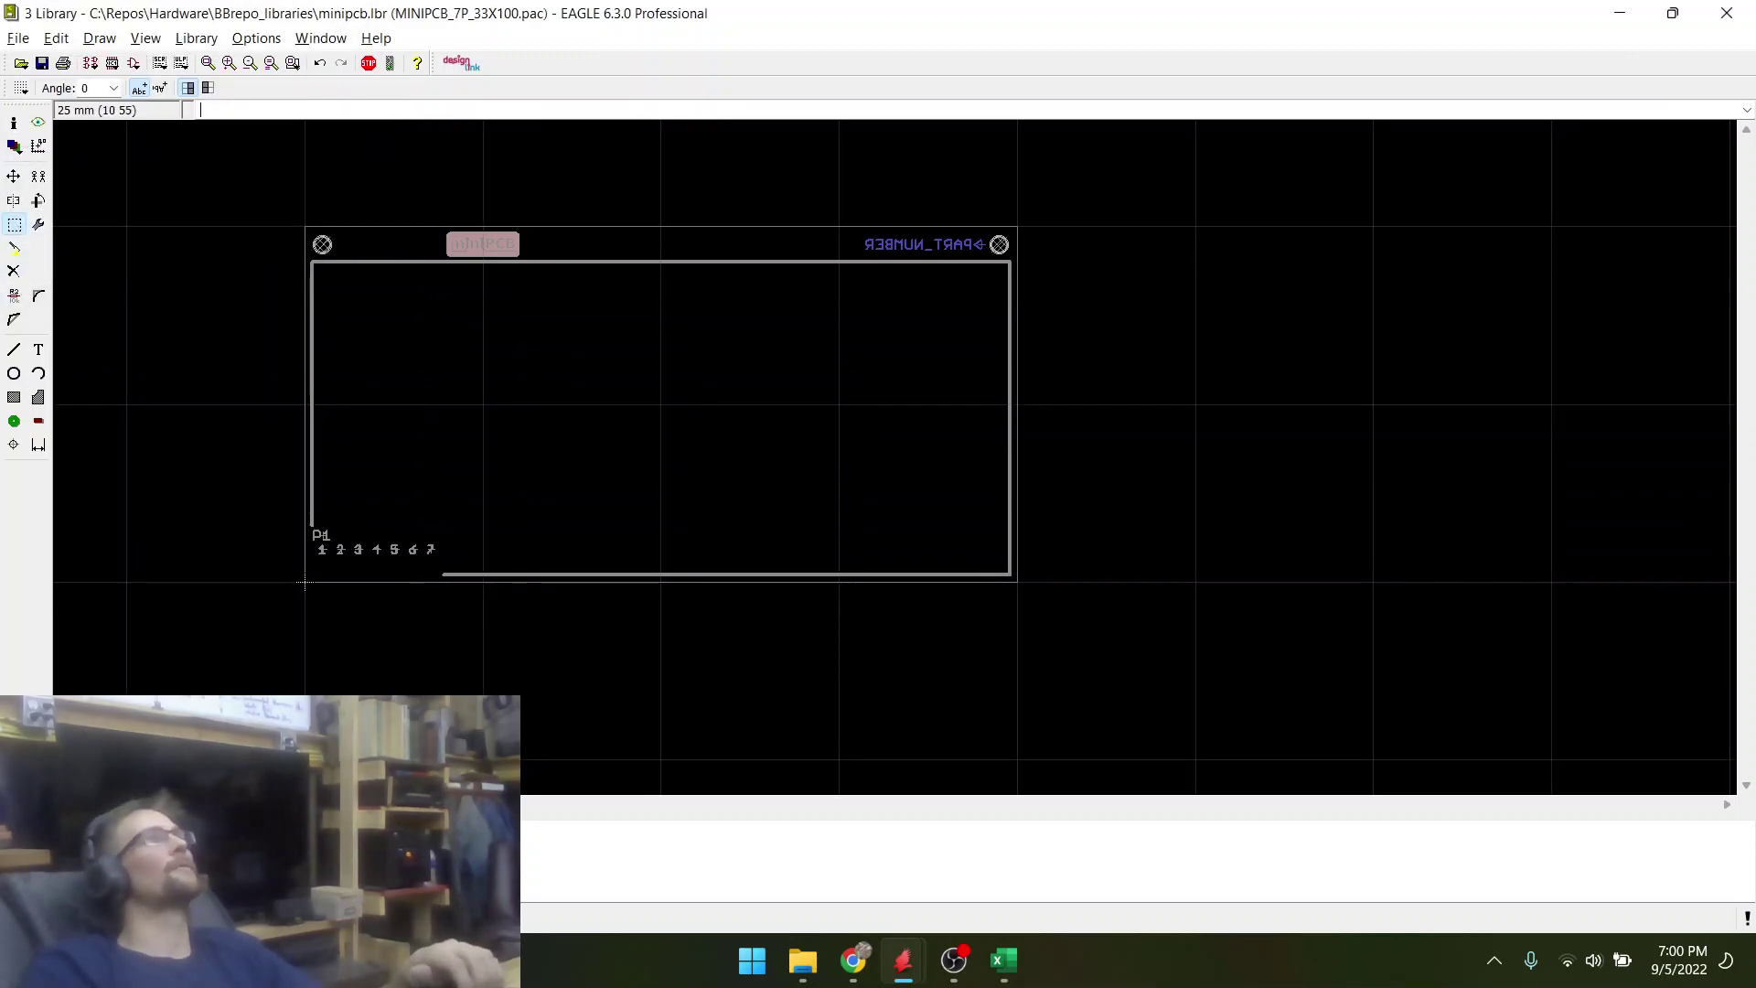
right_click(492, 239)
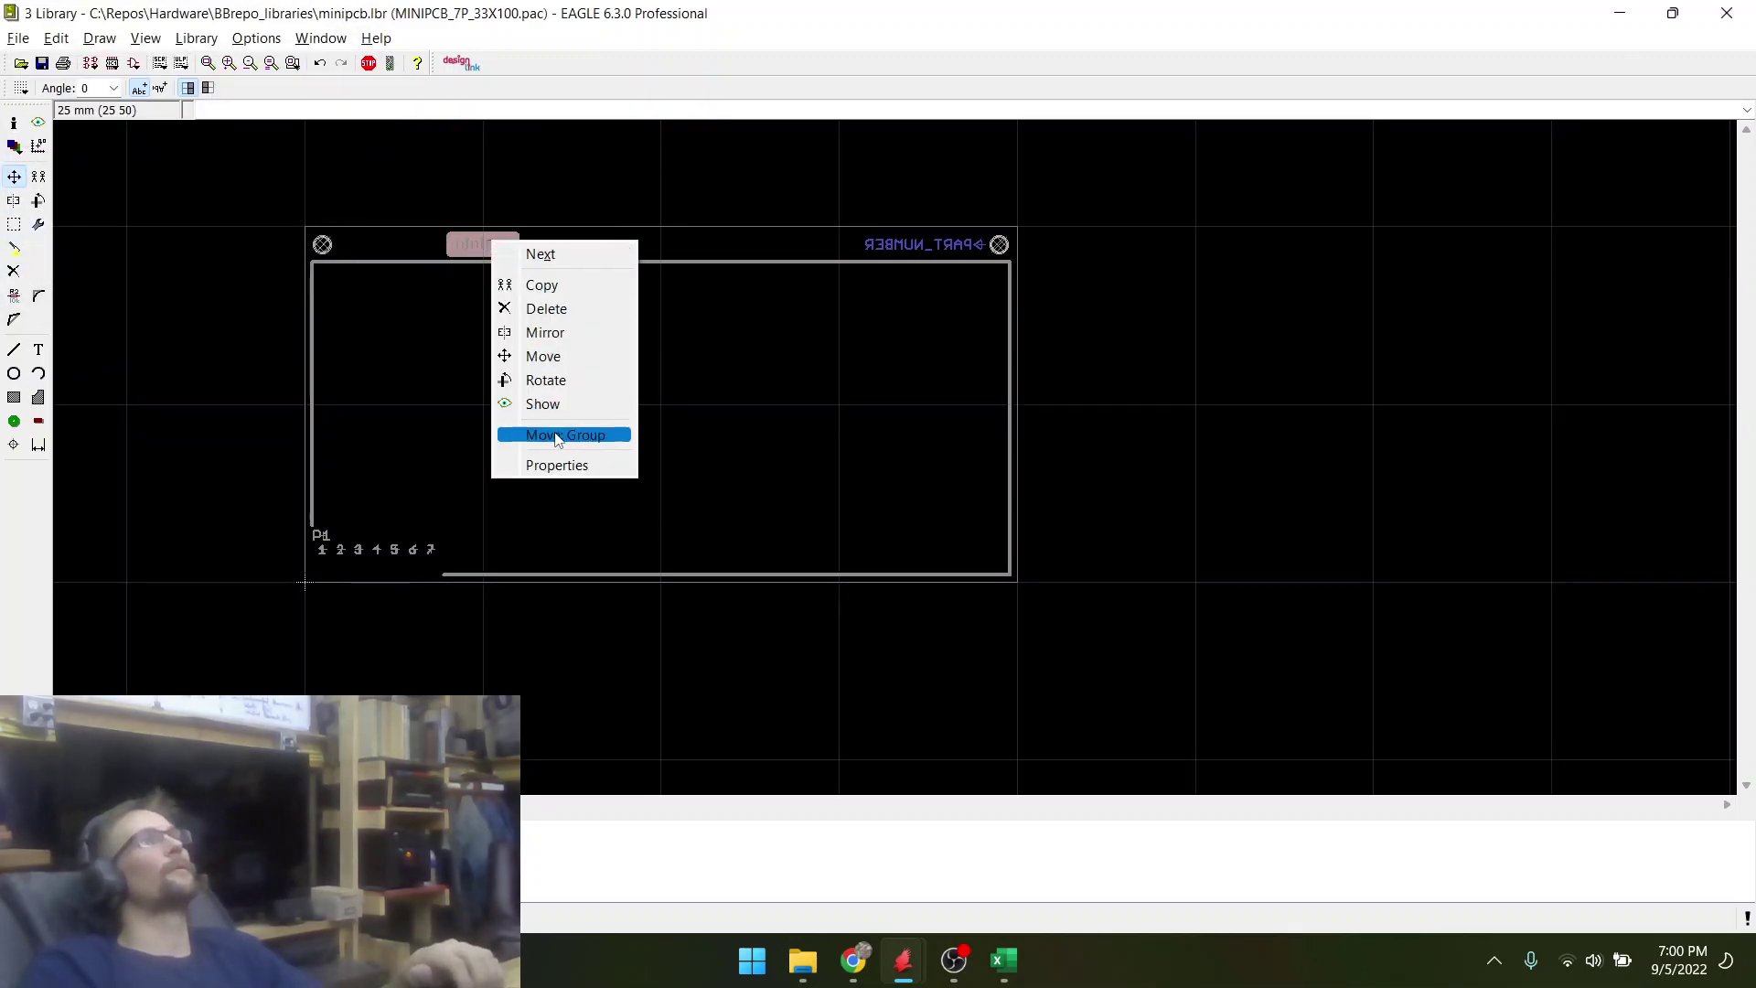
click(566, 435)
click(660, 240)
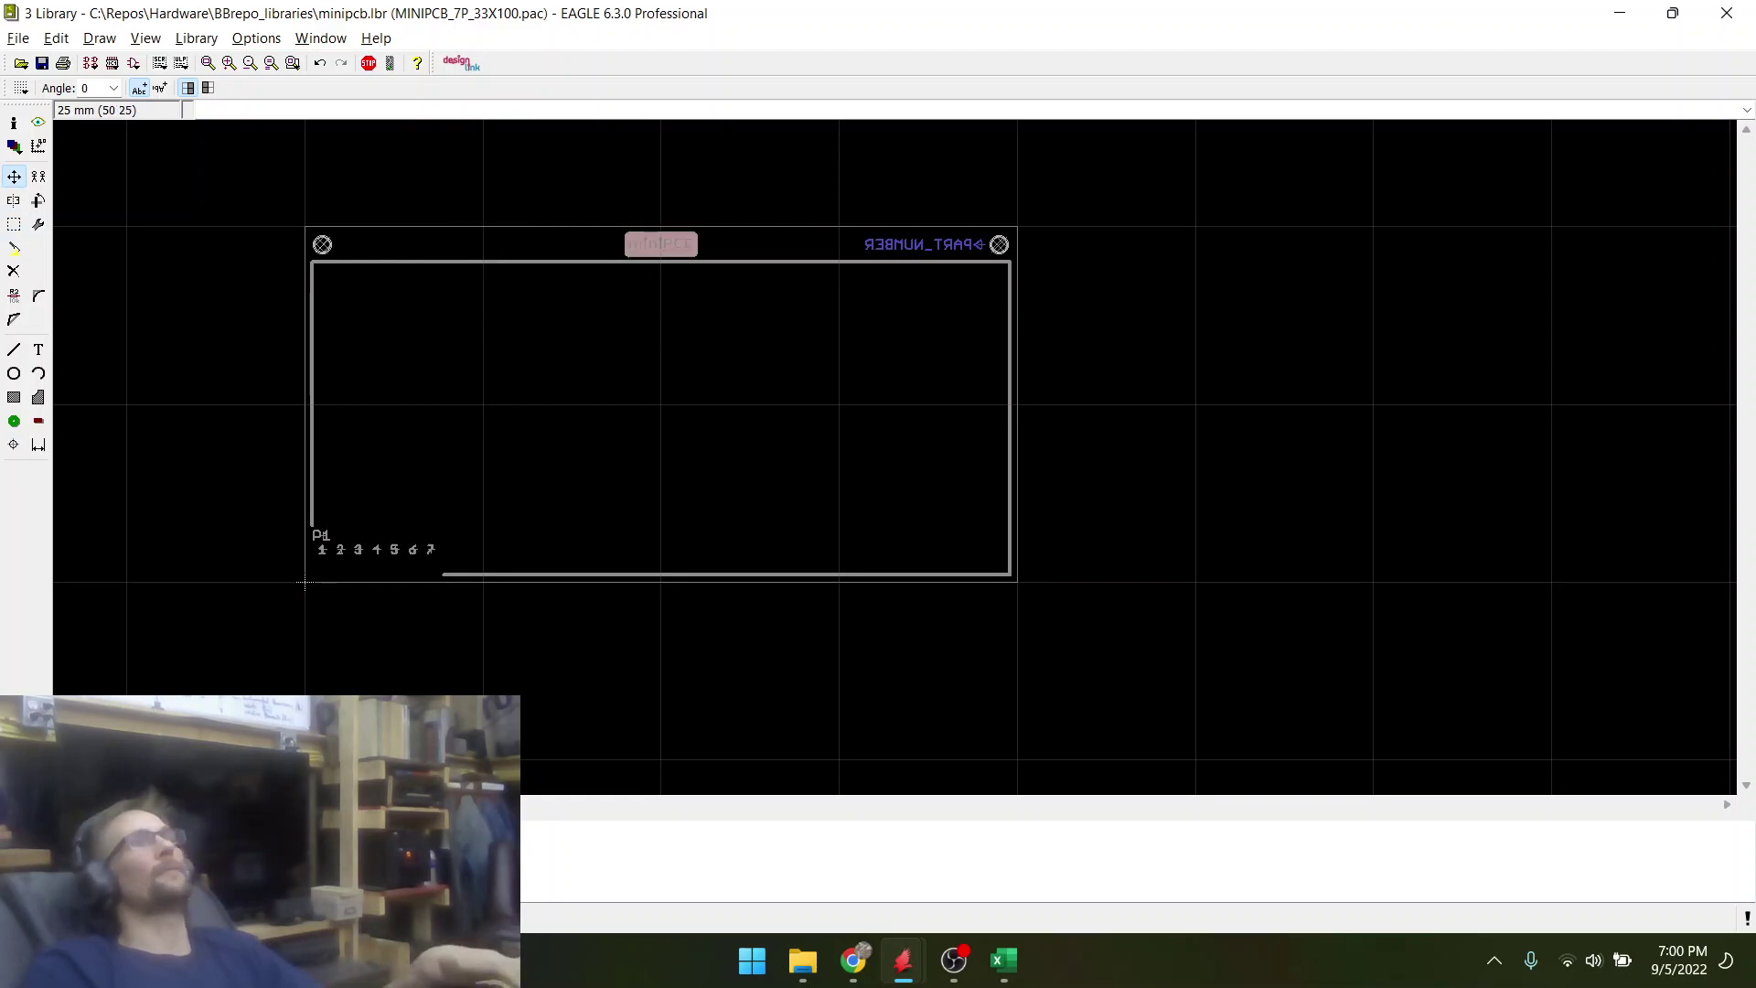
- Using a 0.1 inch grid, place a square pad with a 0.03937008 inch drill below the P1 pin label 1
scroll(306, 583, up, 3)
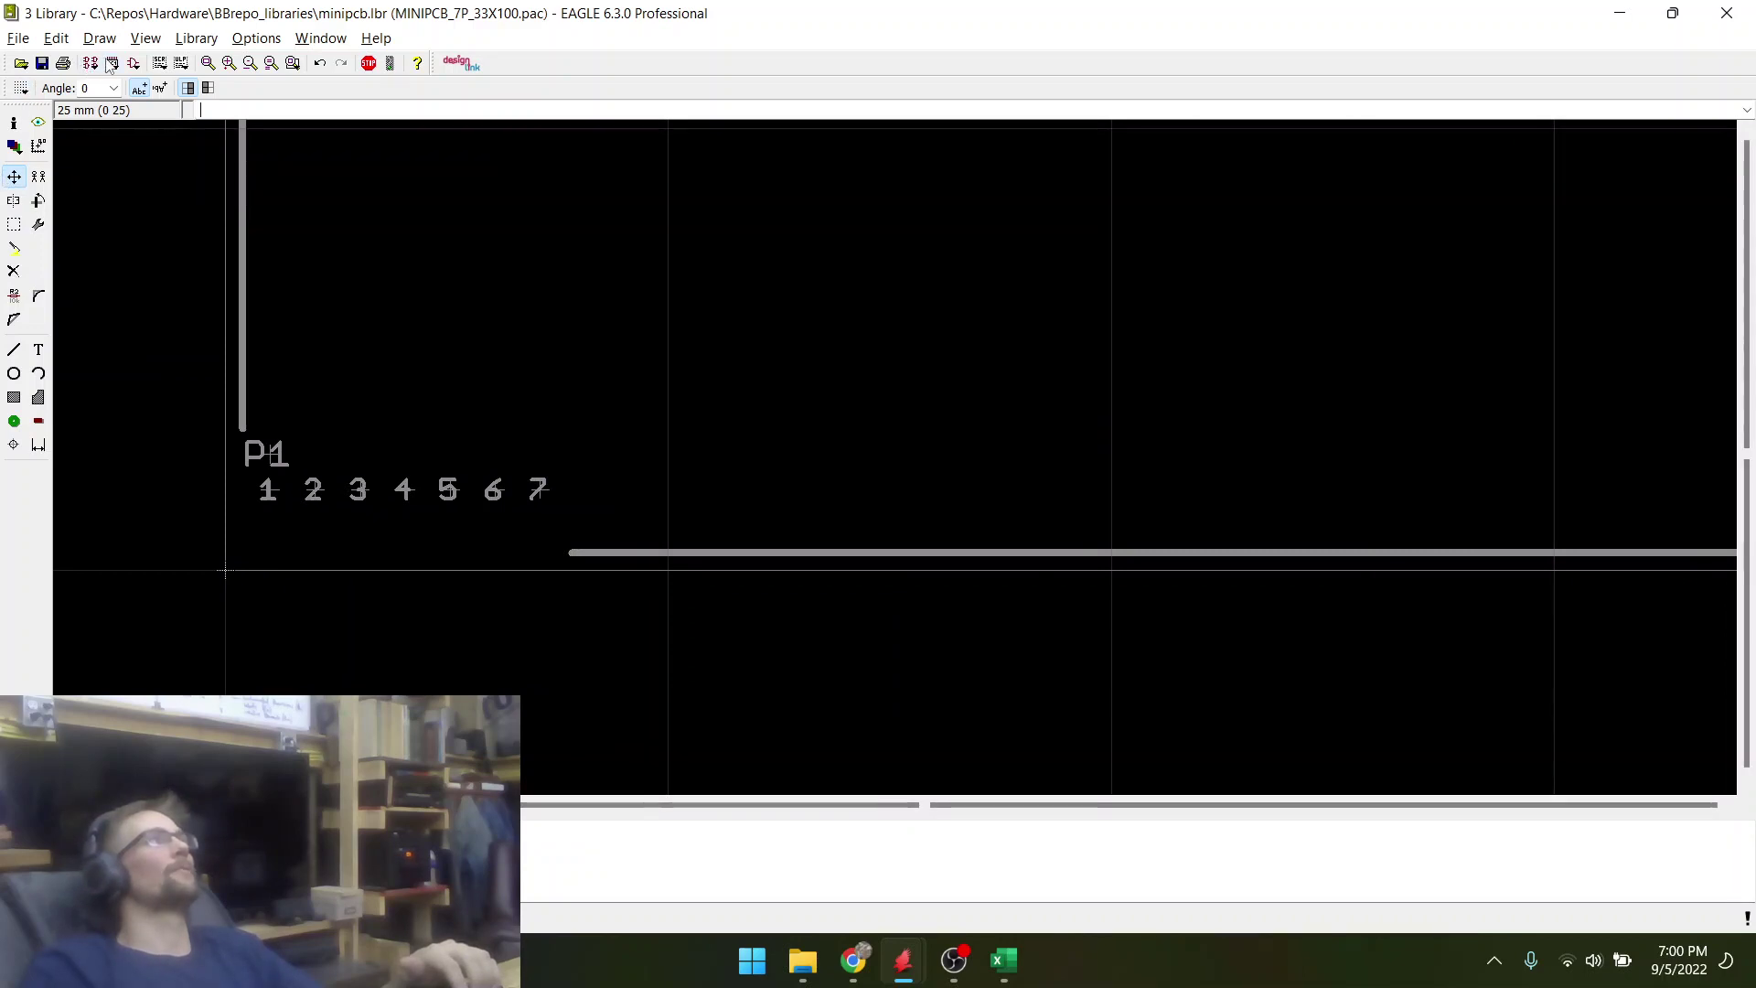
scroll(167, 273, up, 1)
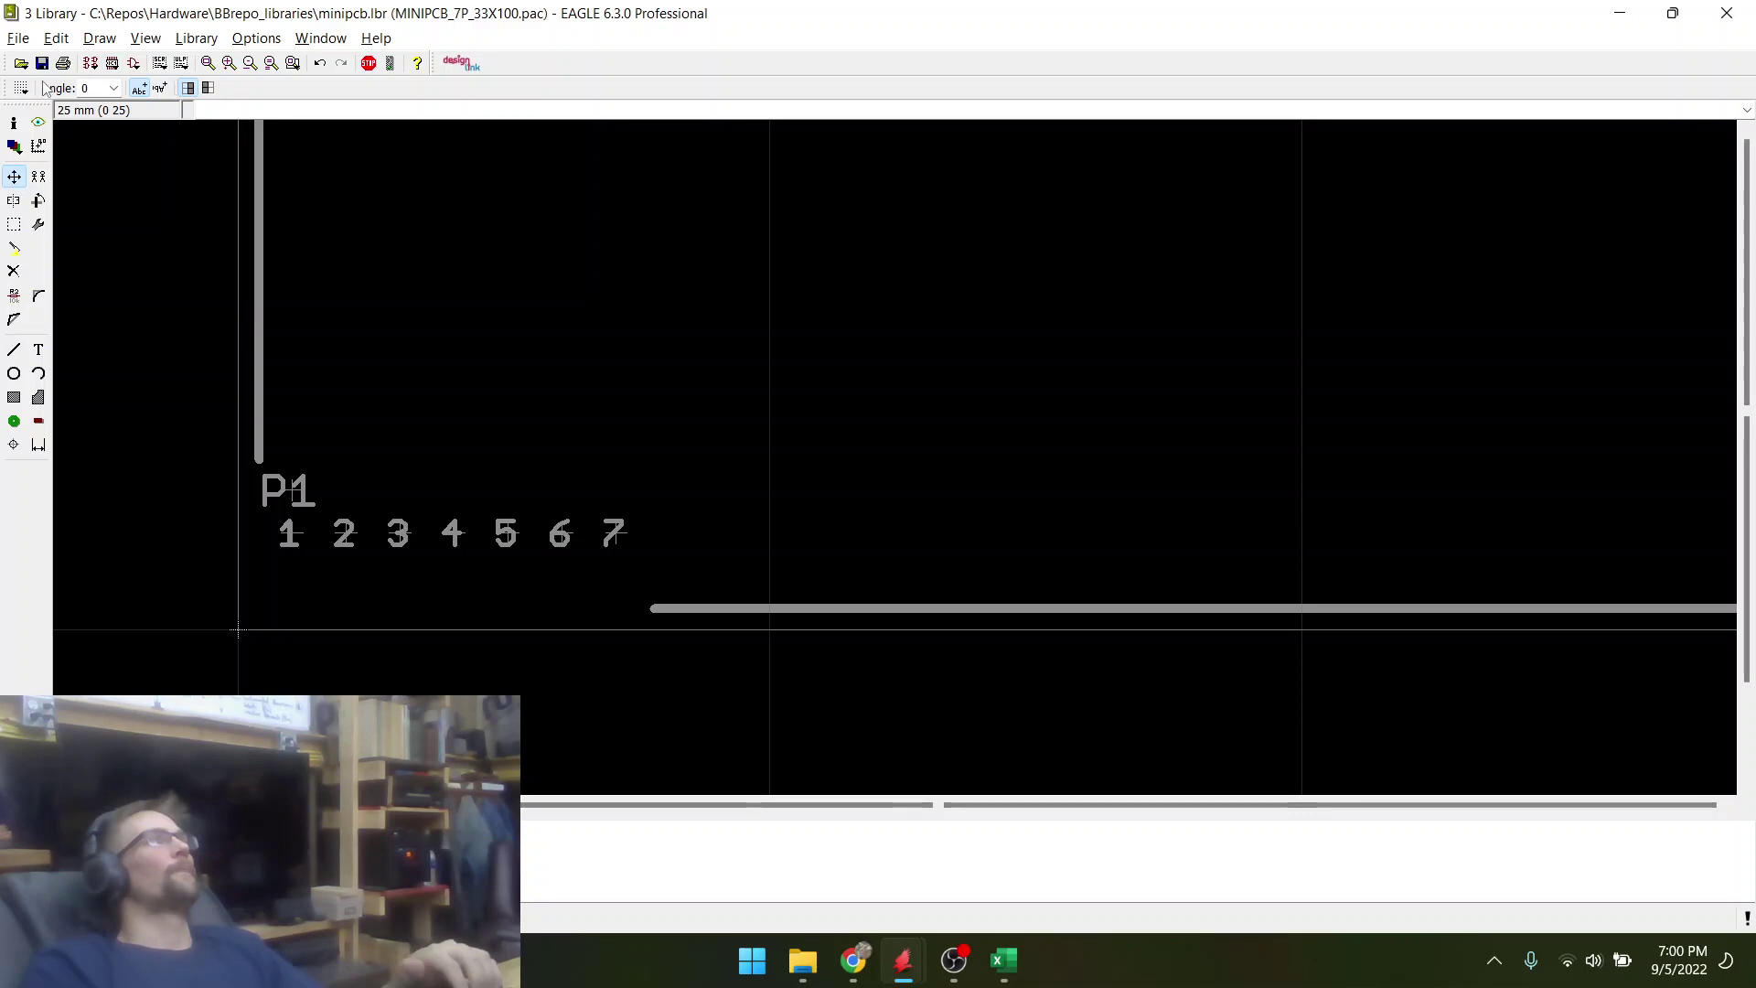
click(20, 88)
click(237, 117)
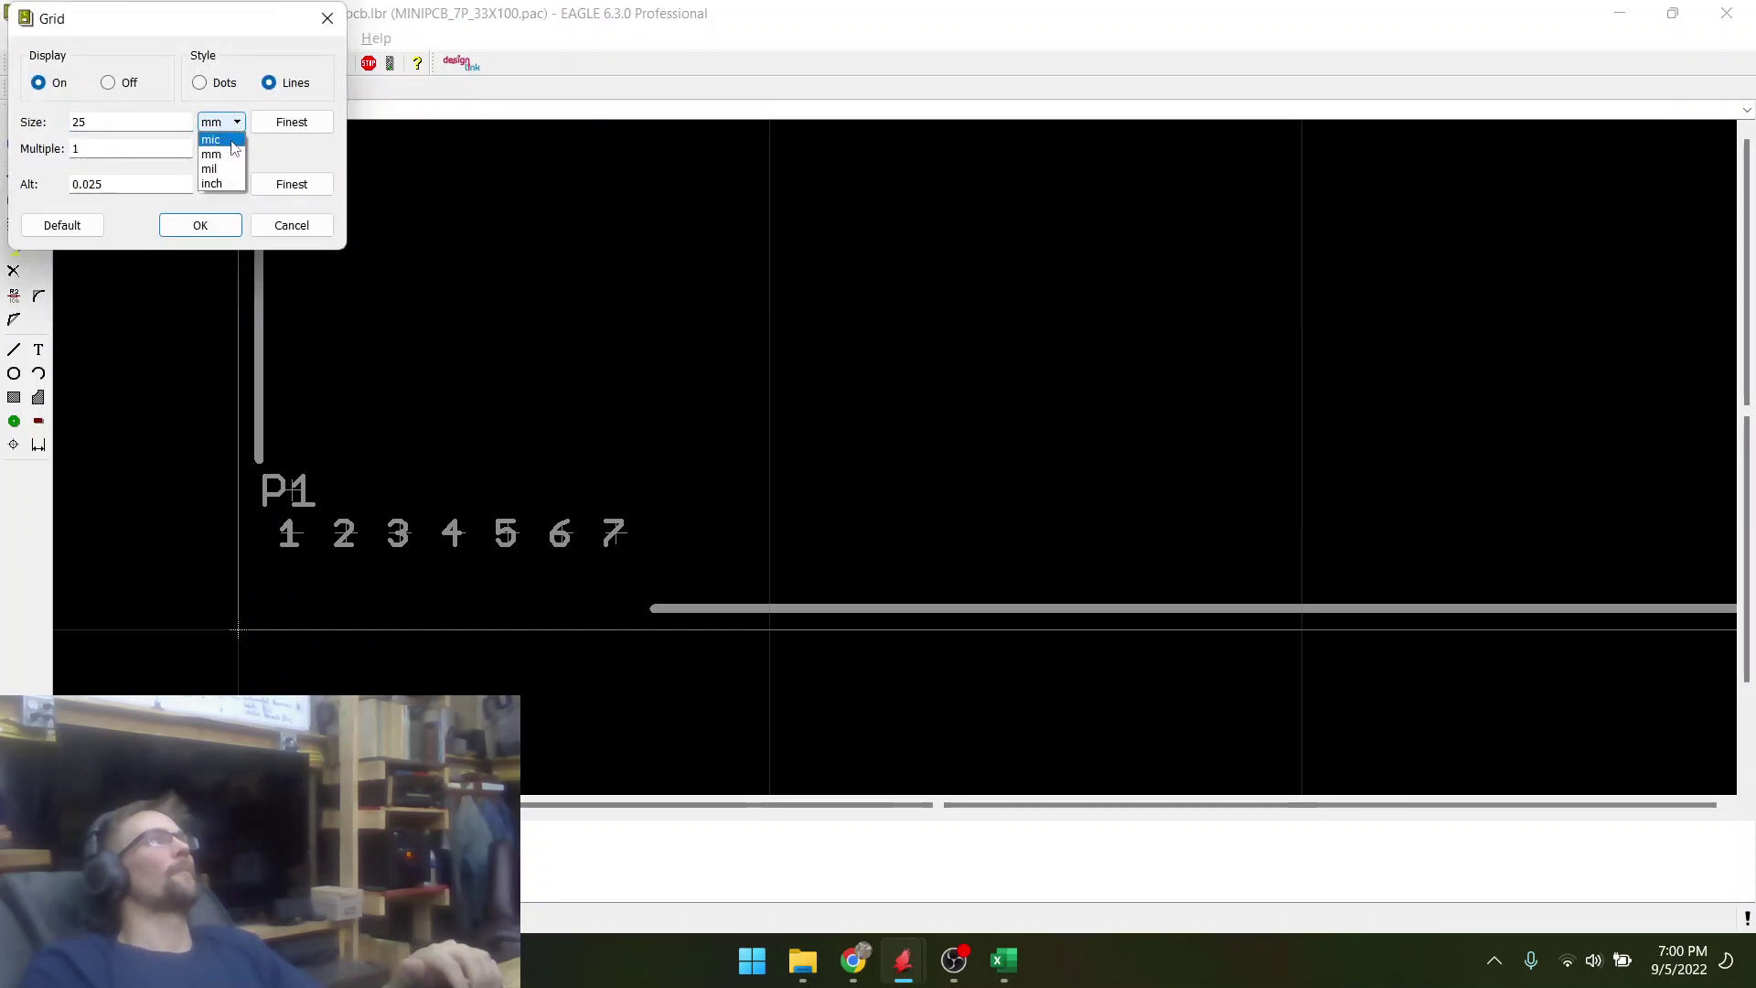
click(204, 177)
double_click(149, 122)
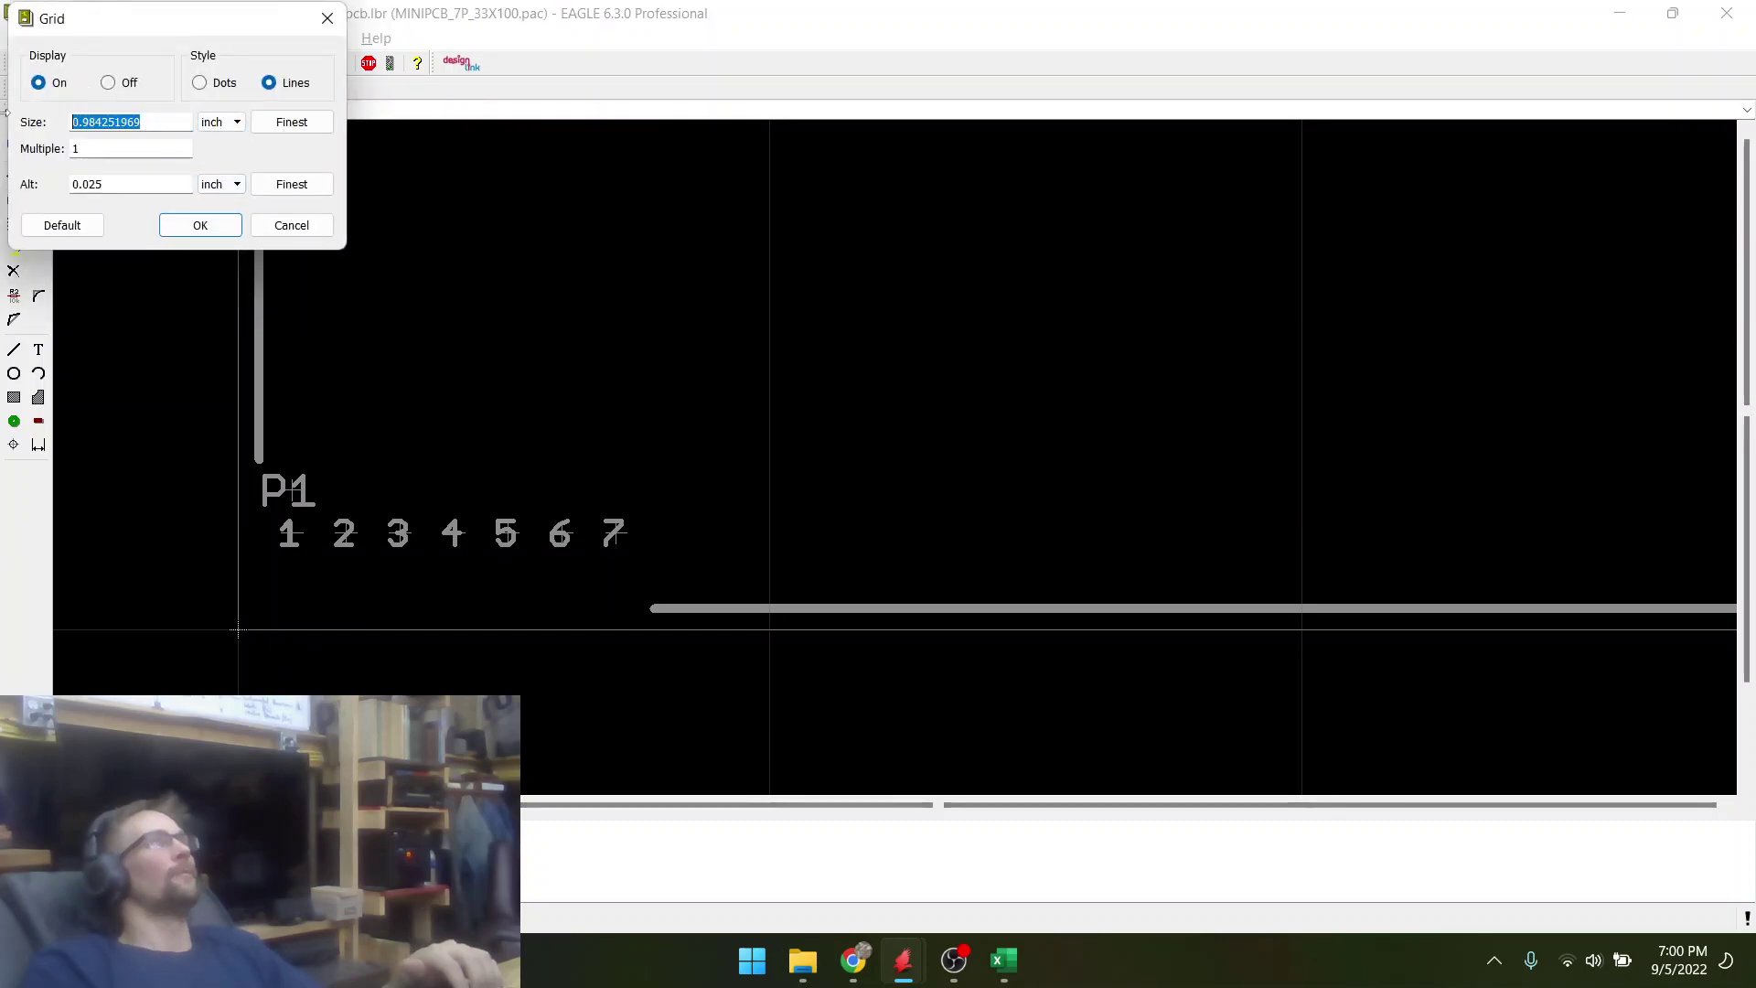
text(0.1)
key(Return)
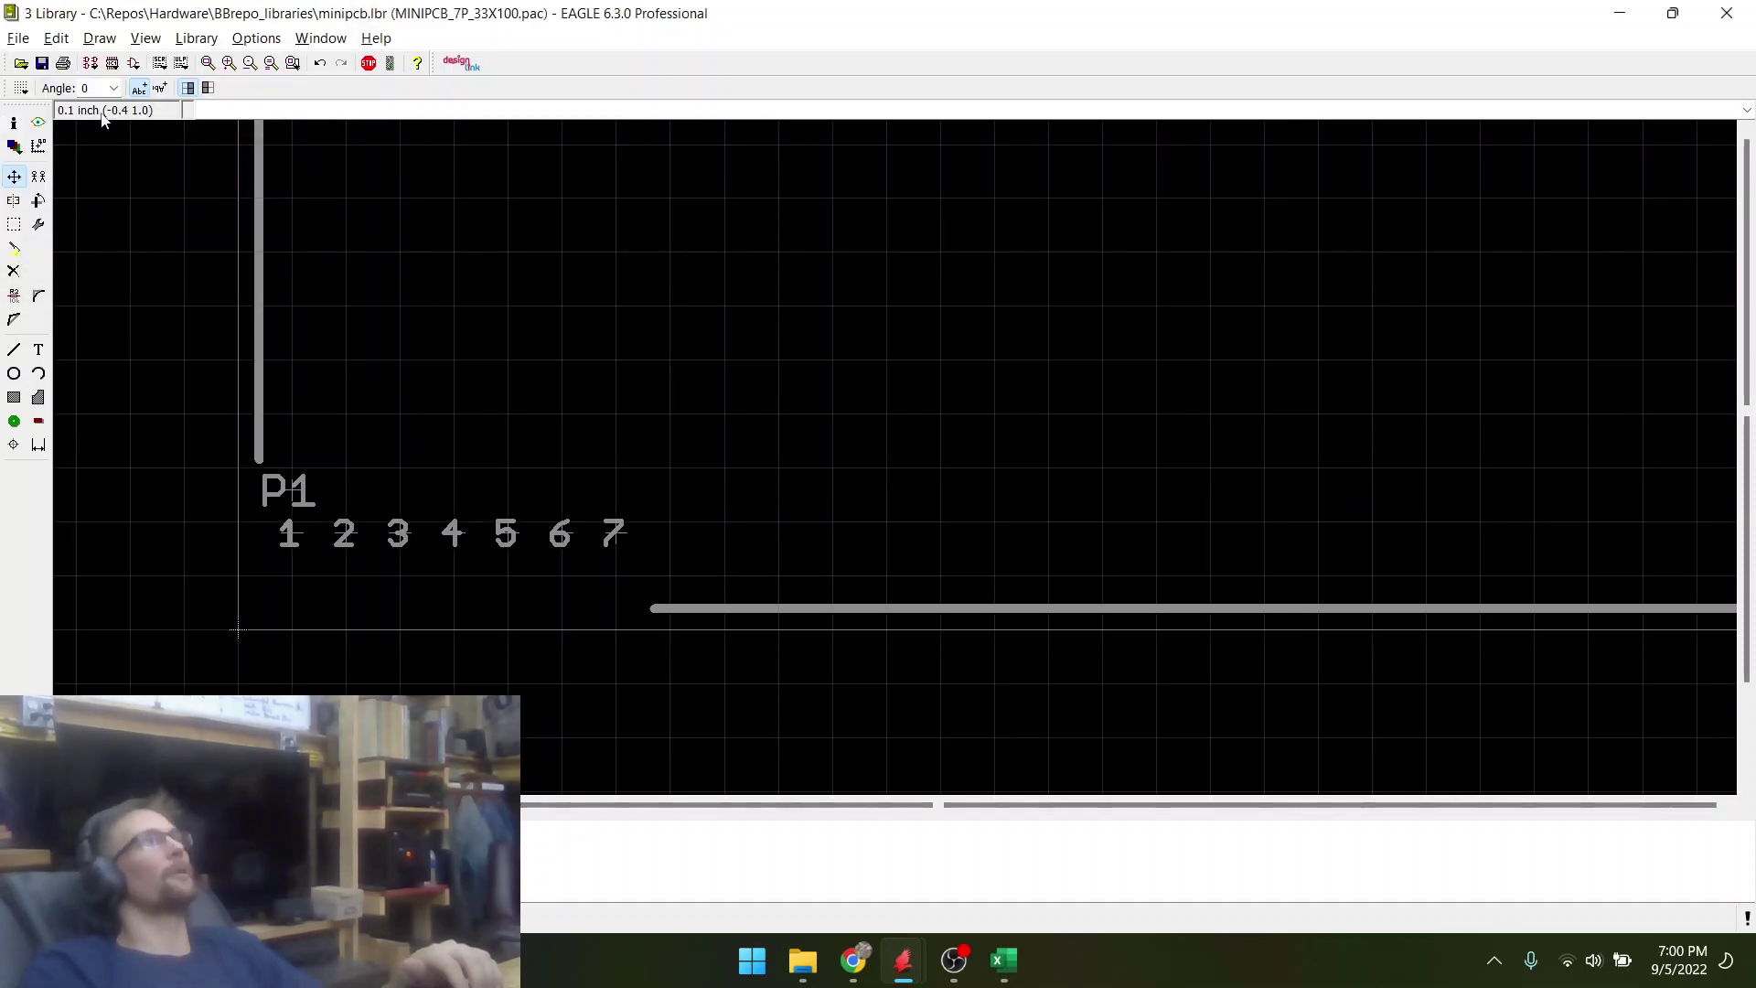
click(13, 423)
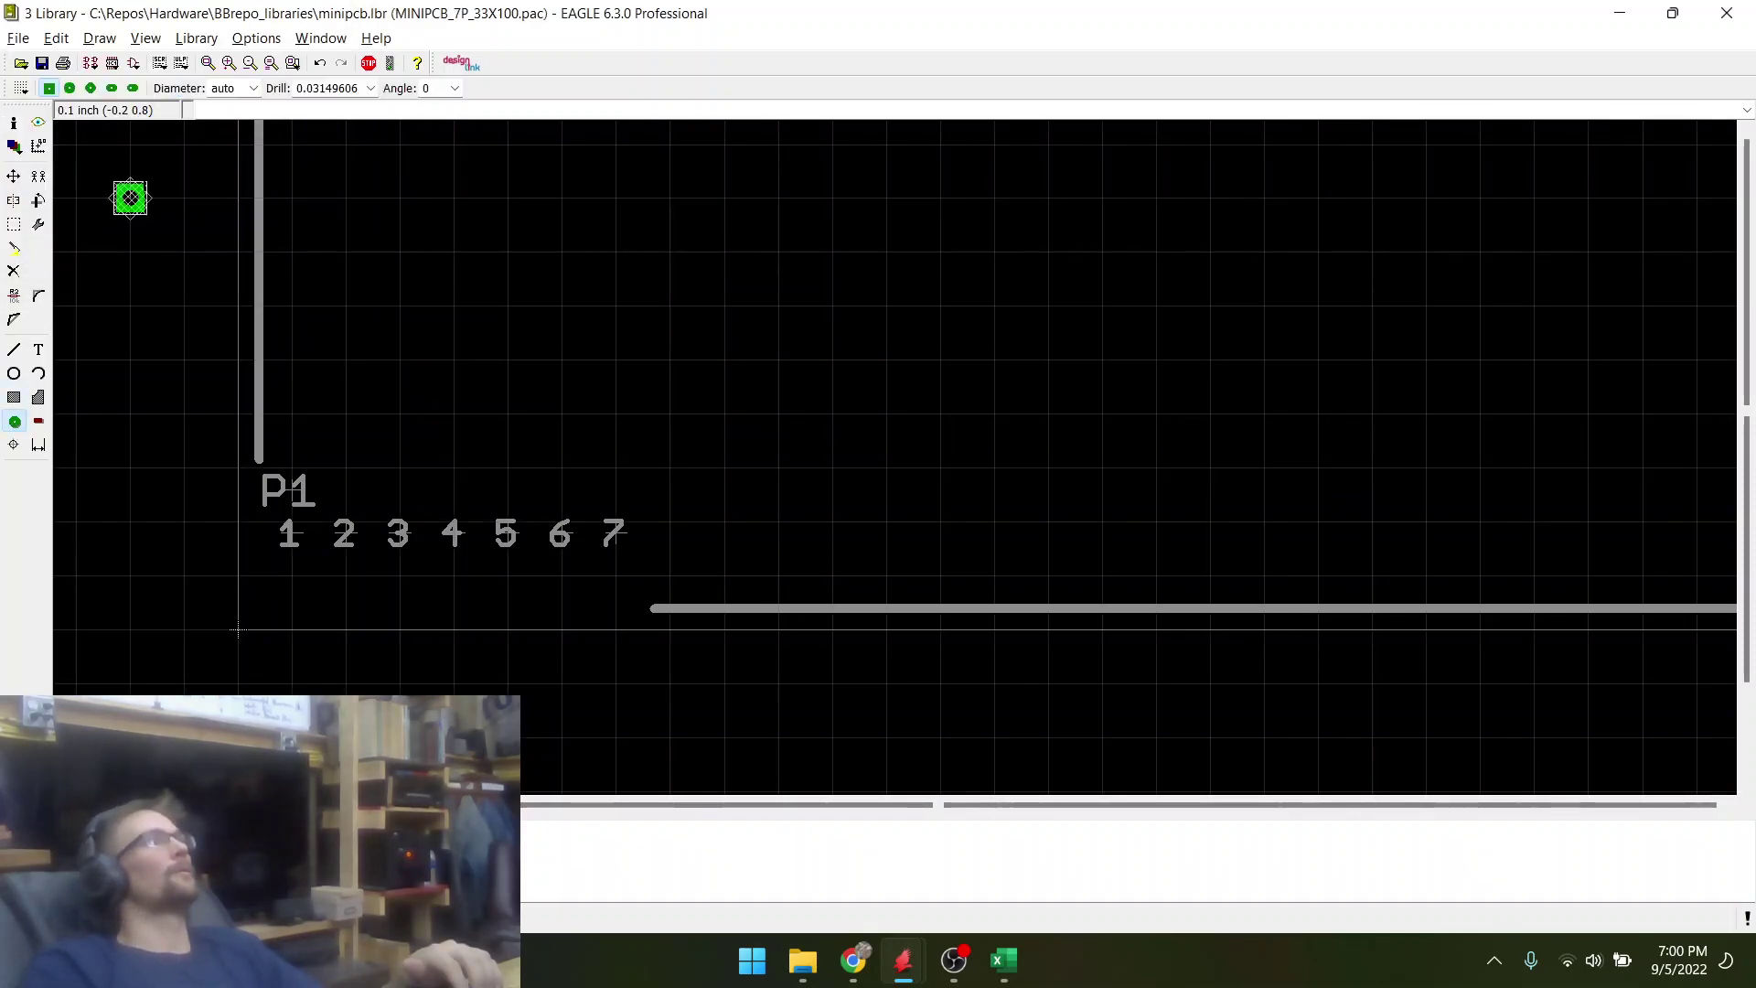
click(371, 88)
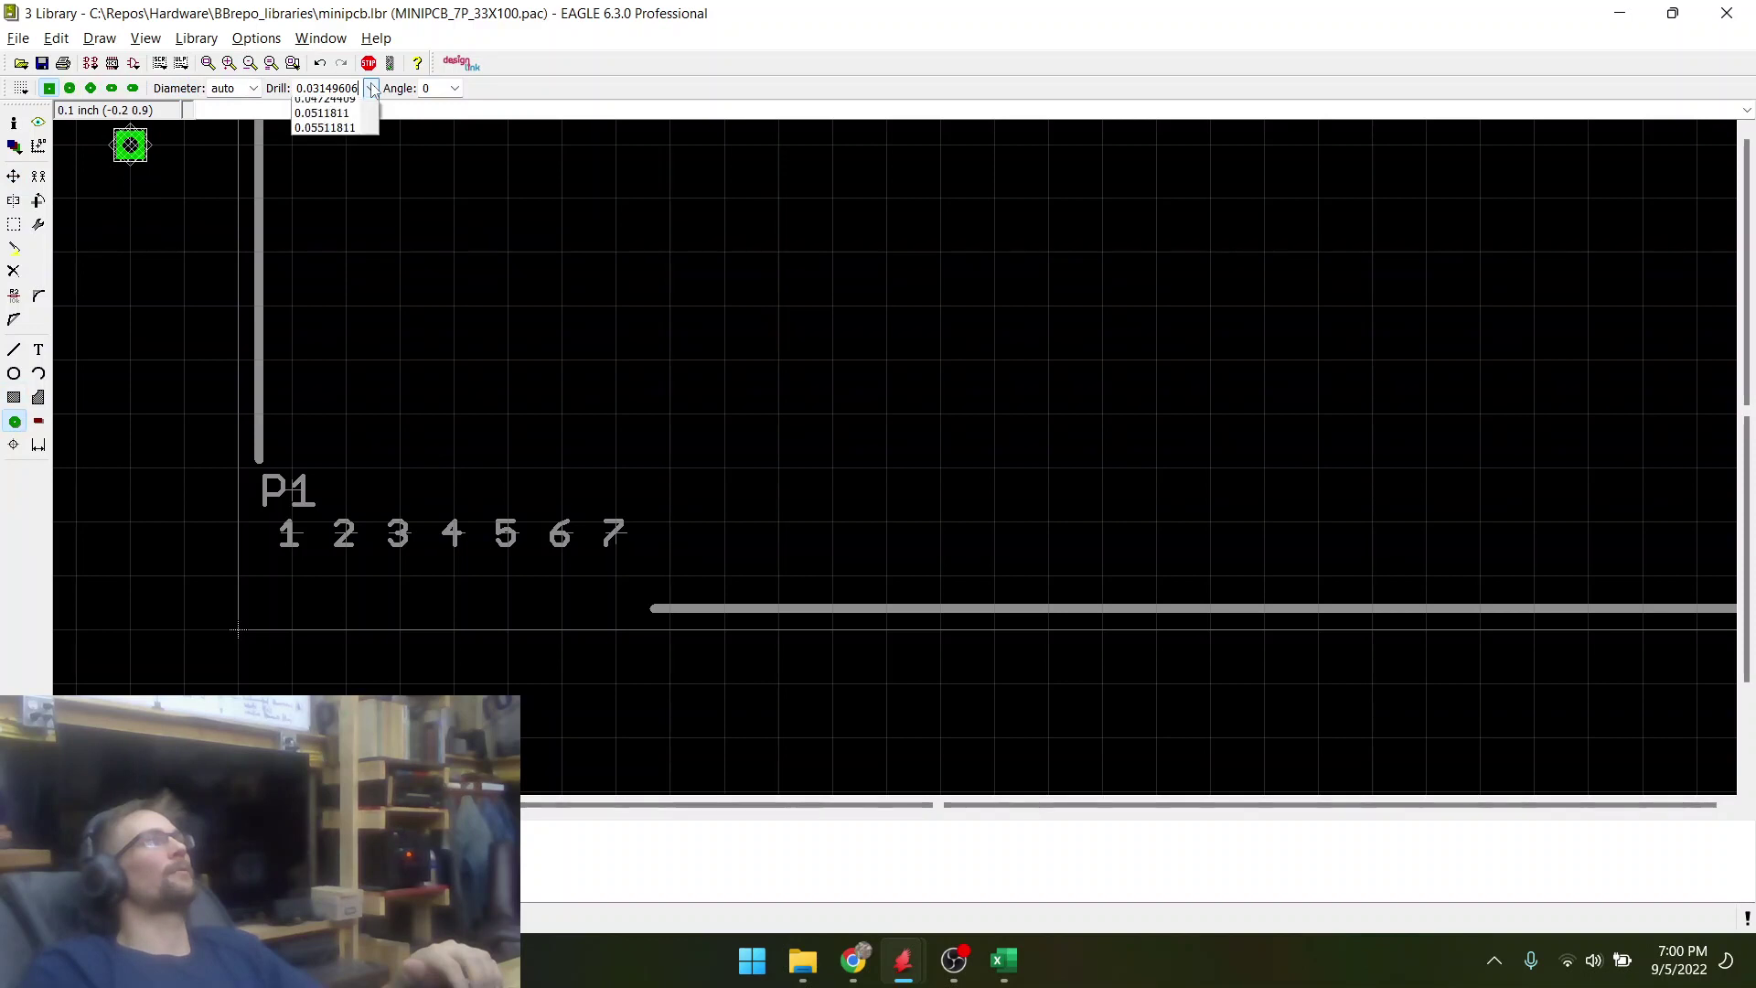
click(325, 181)
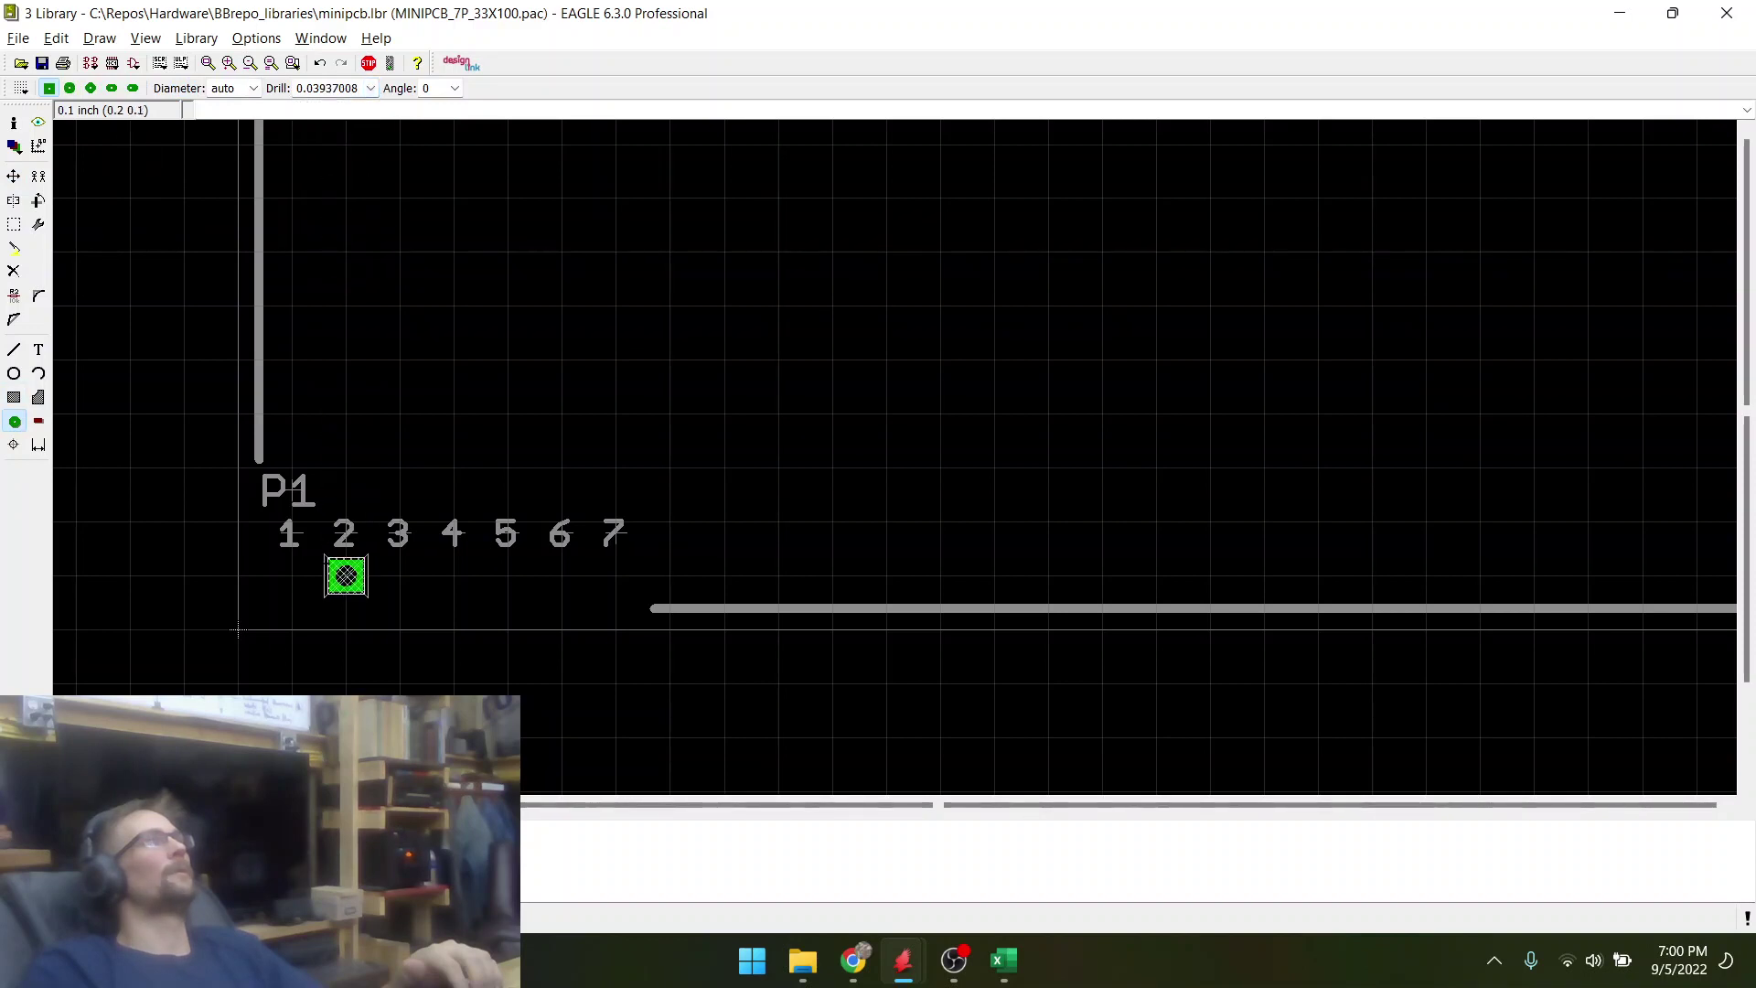
click(292, 575)
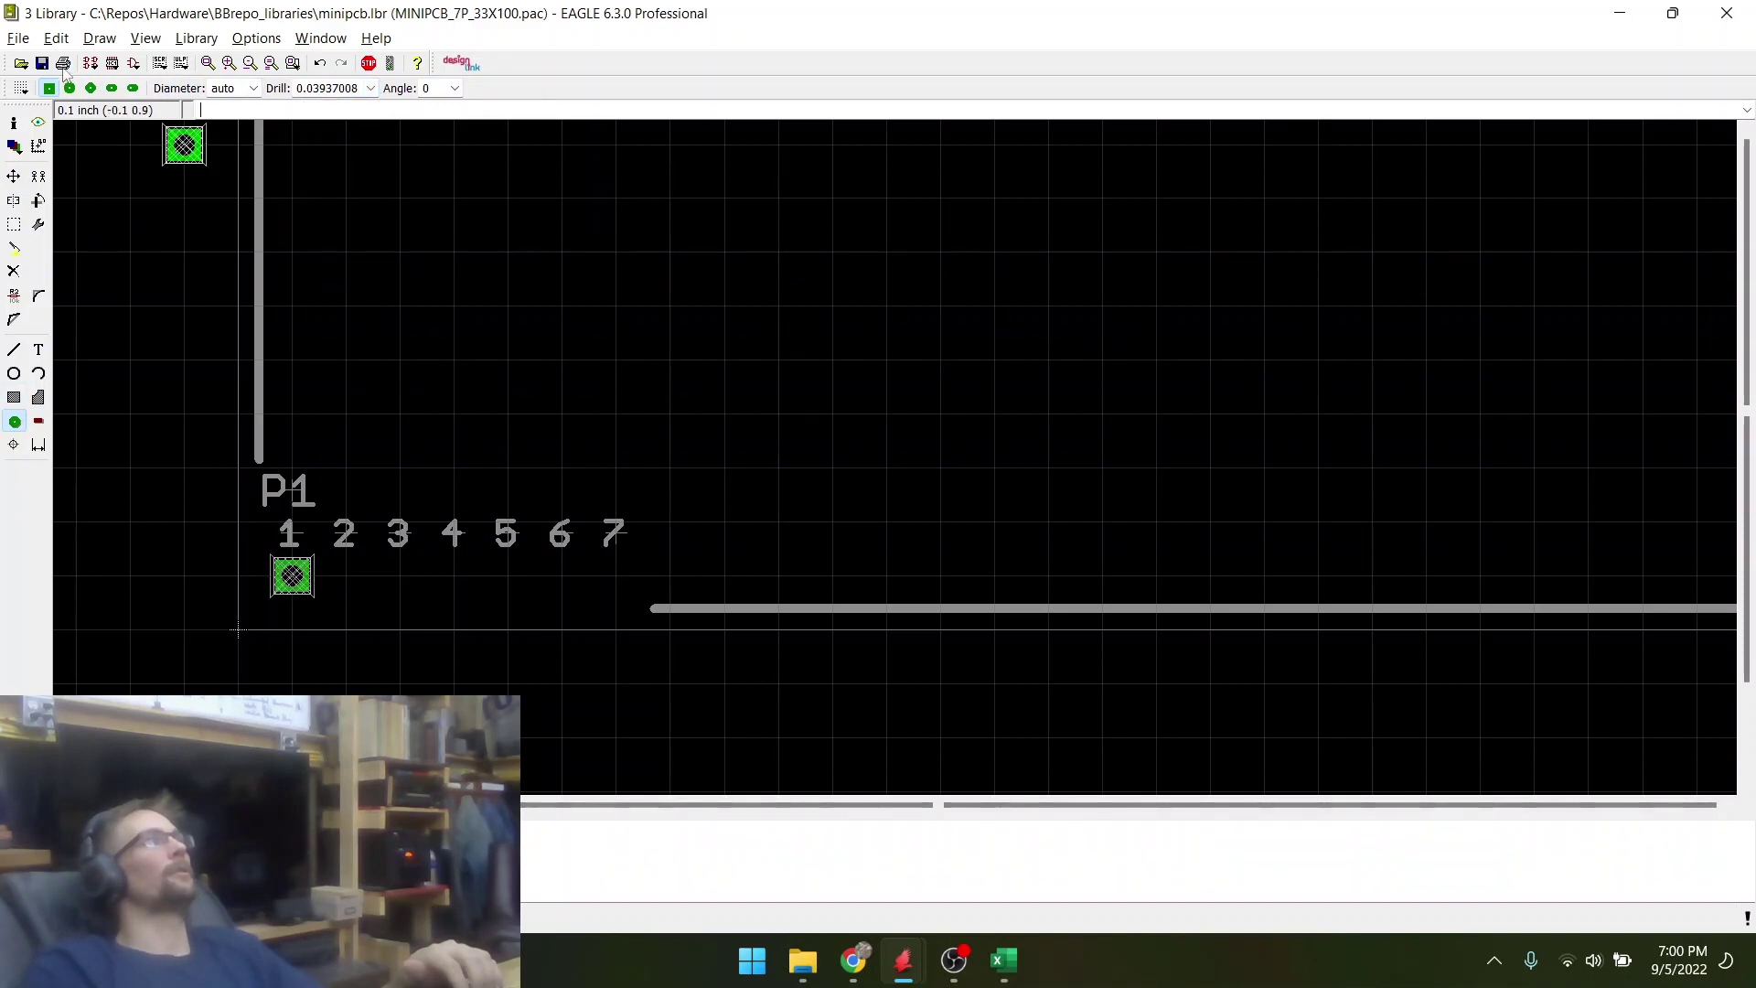
- Place six round pads in a row at 0.1 inch spacing below the P1 pin labels 2 to 7
click(71, 88)
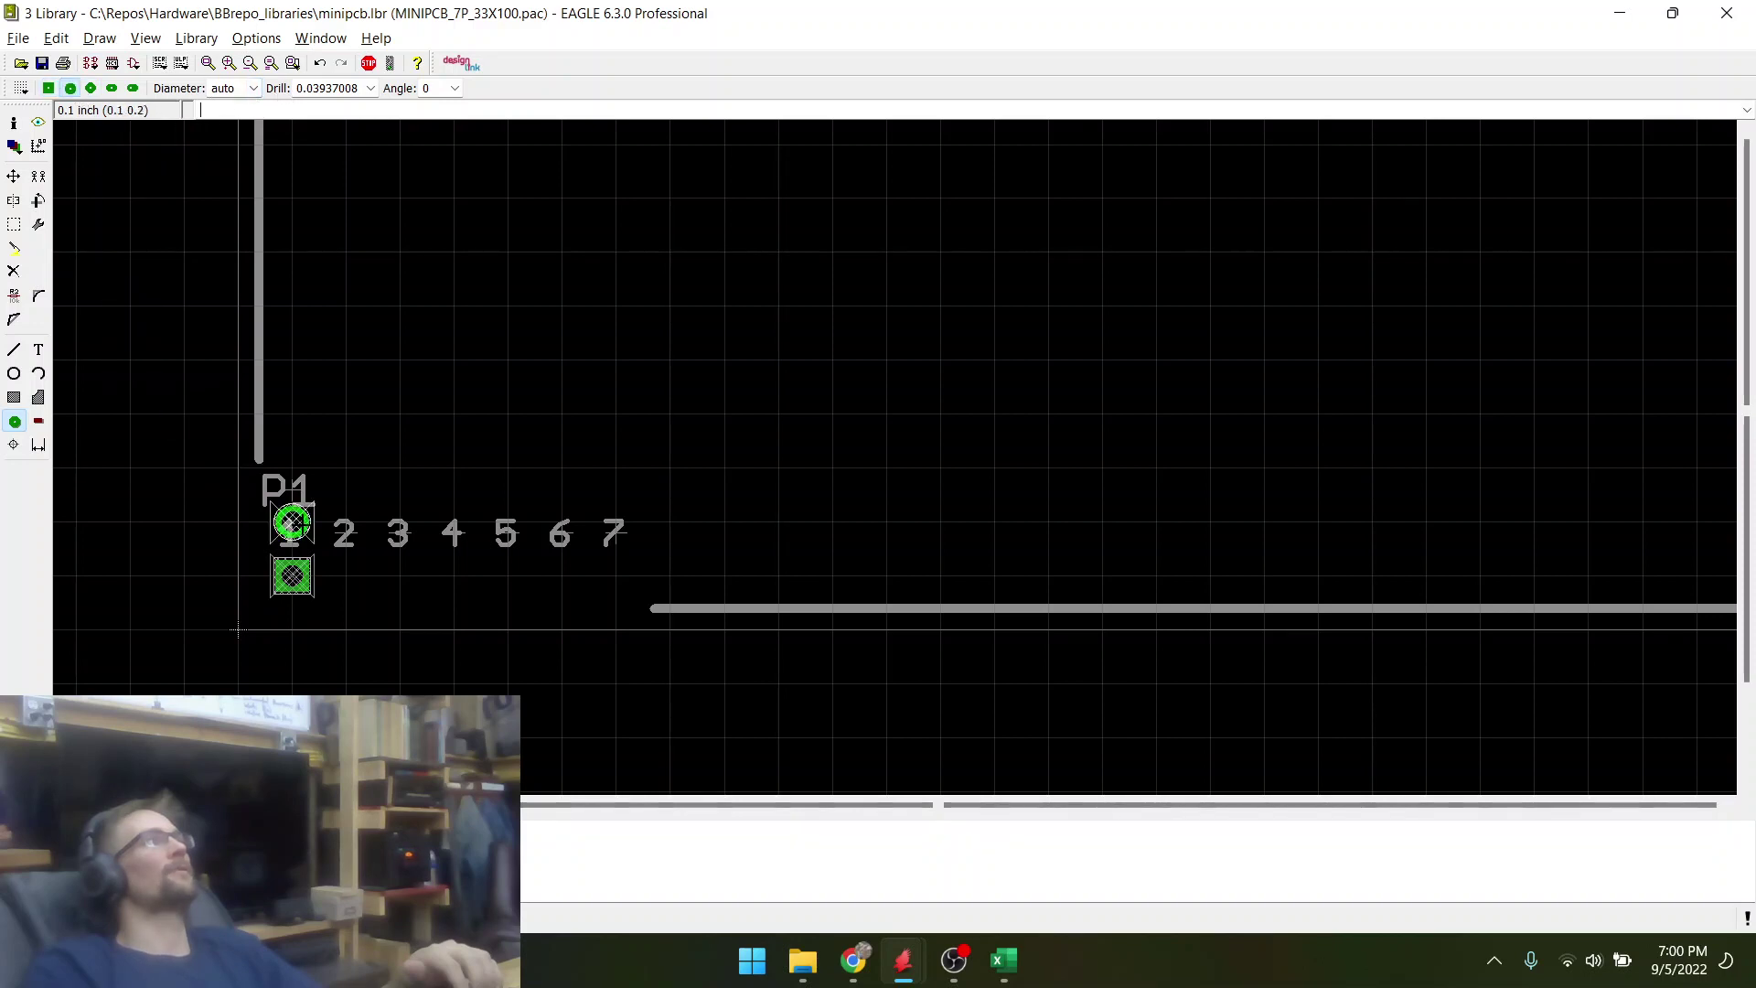
click(345, 576)
click(400, 575)
click(454, 576)
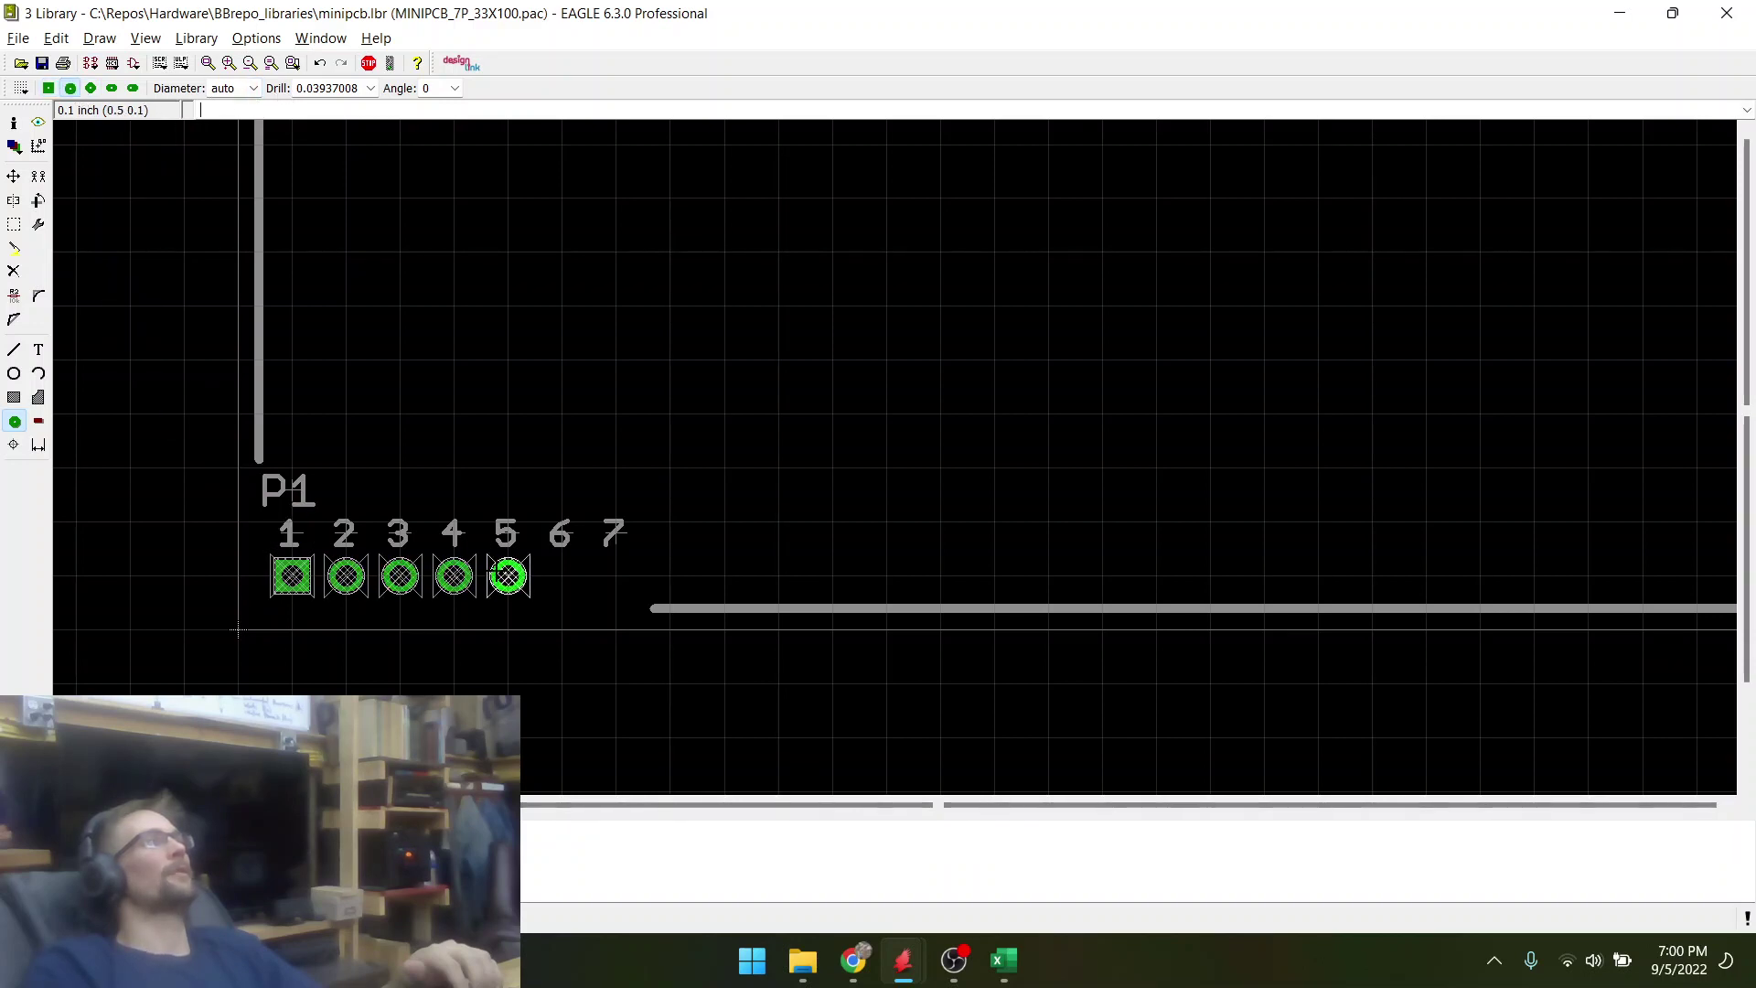
click(508, 575)
click(561, 576)
click(615, 575)
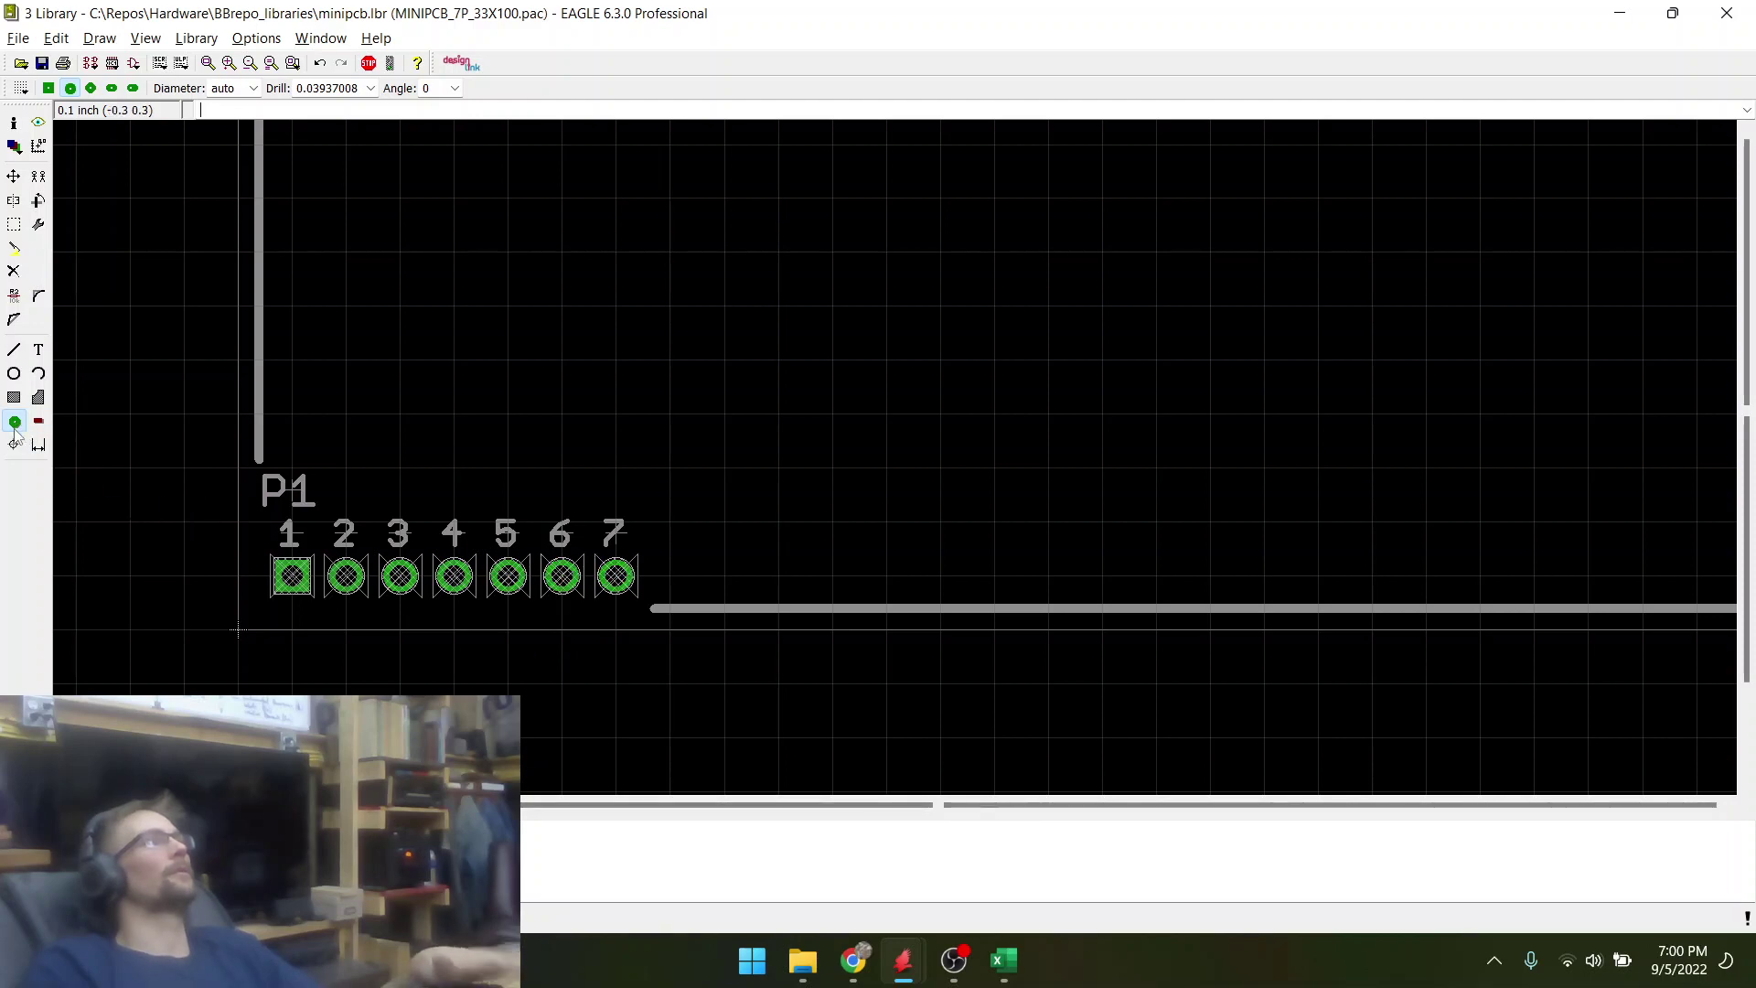
- Name the seven P1 pads 1 to 7, matching the pin labels above them
click(14, 295)
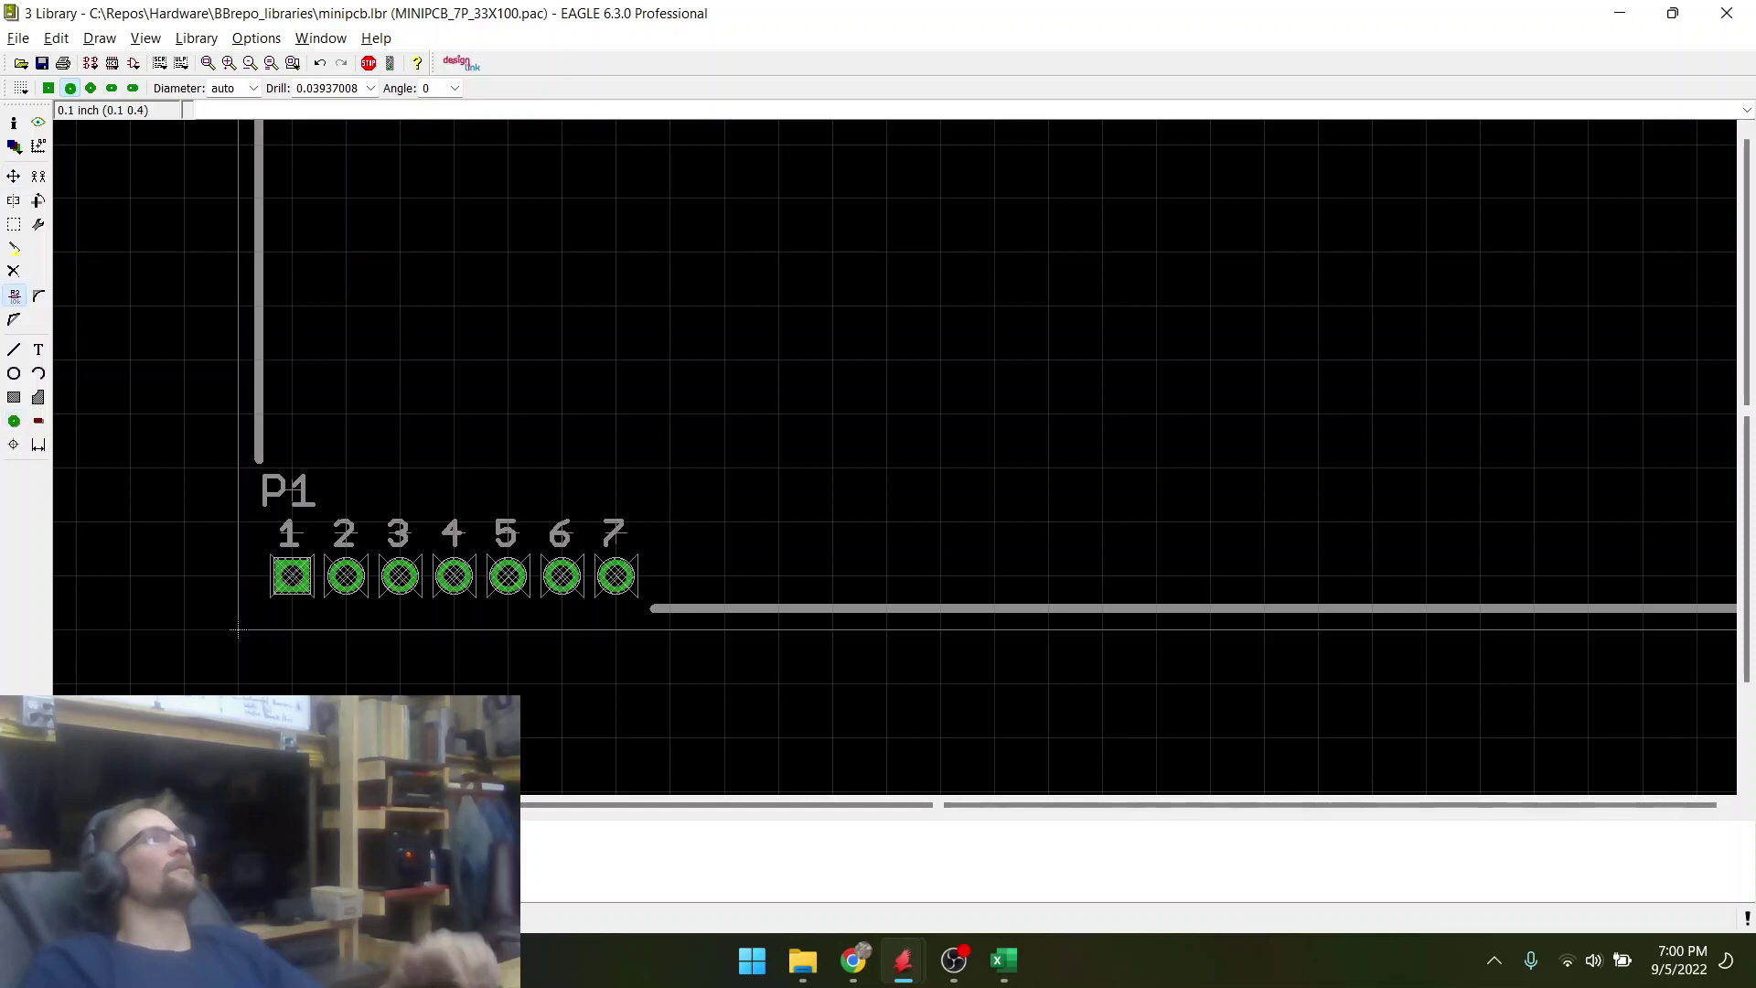
click(286, 593)
text(1)
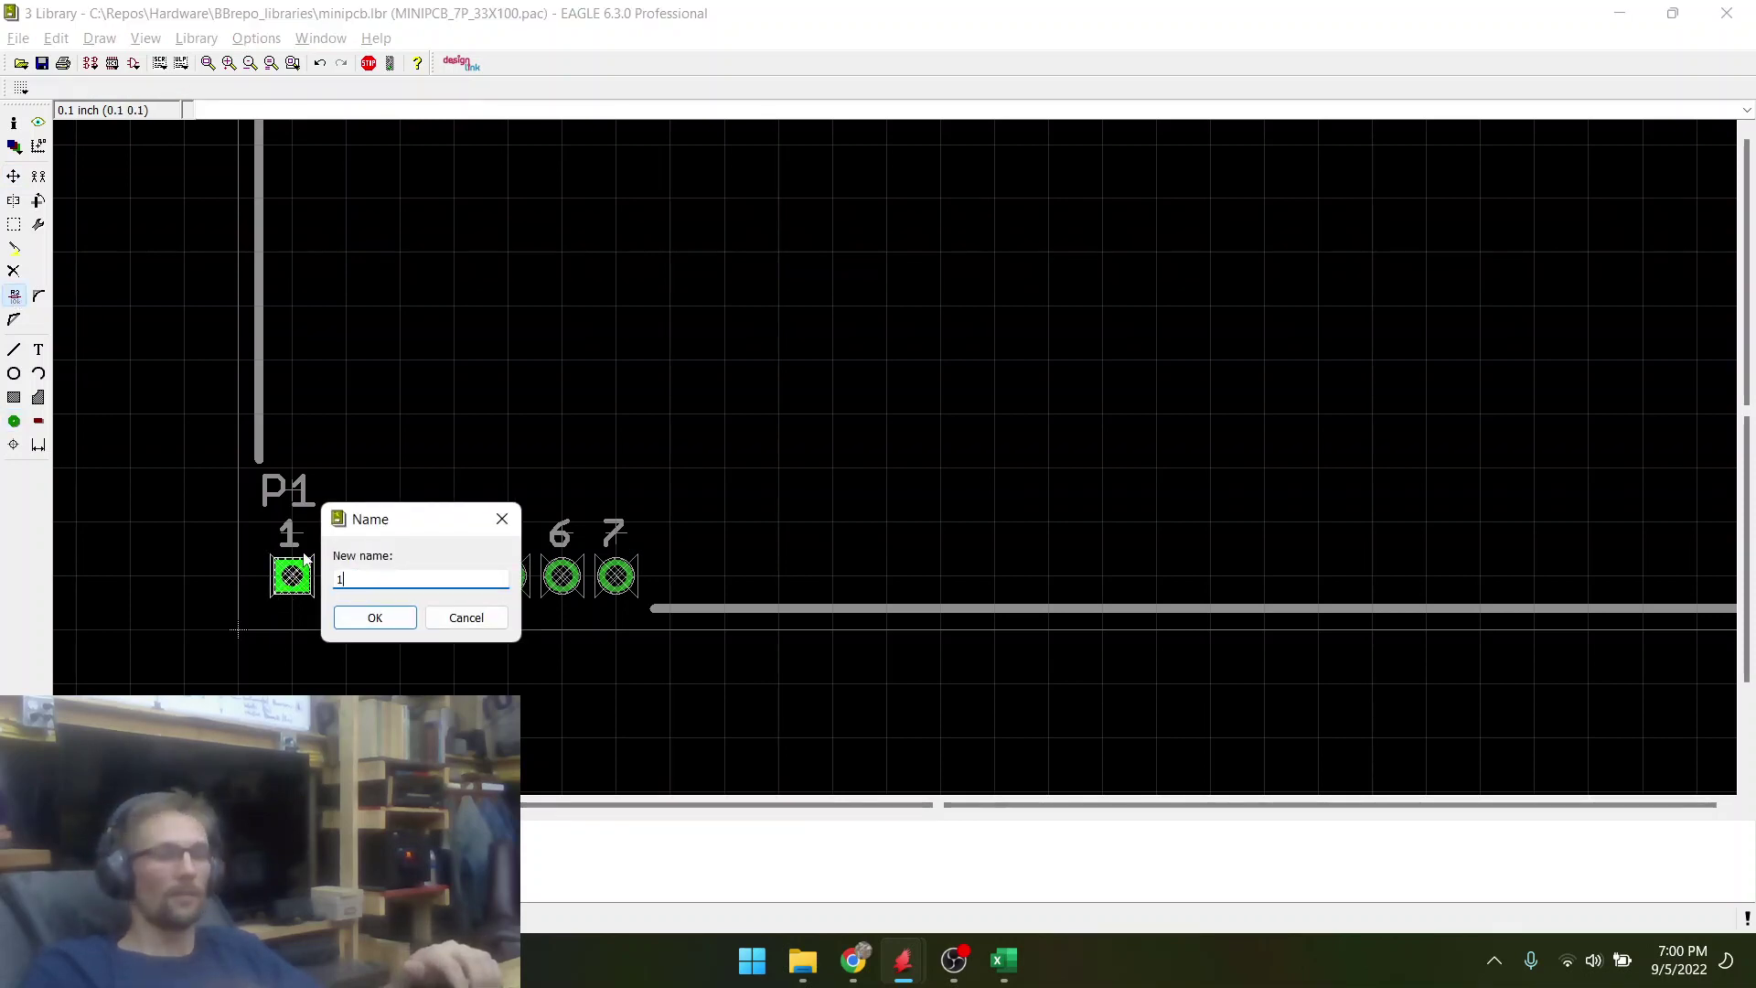
key(Return)
click(345, 575)
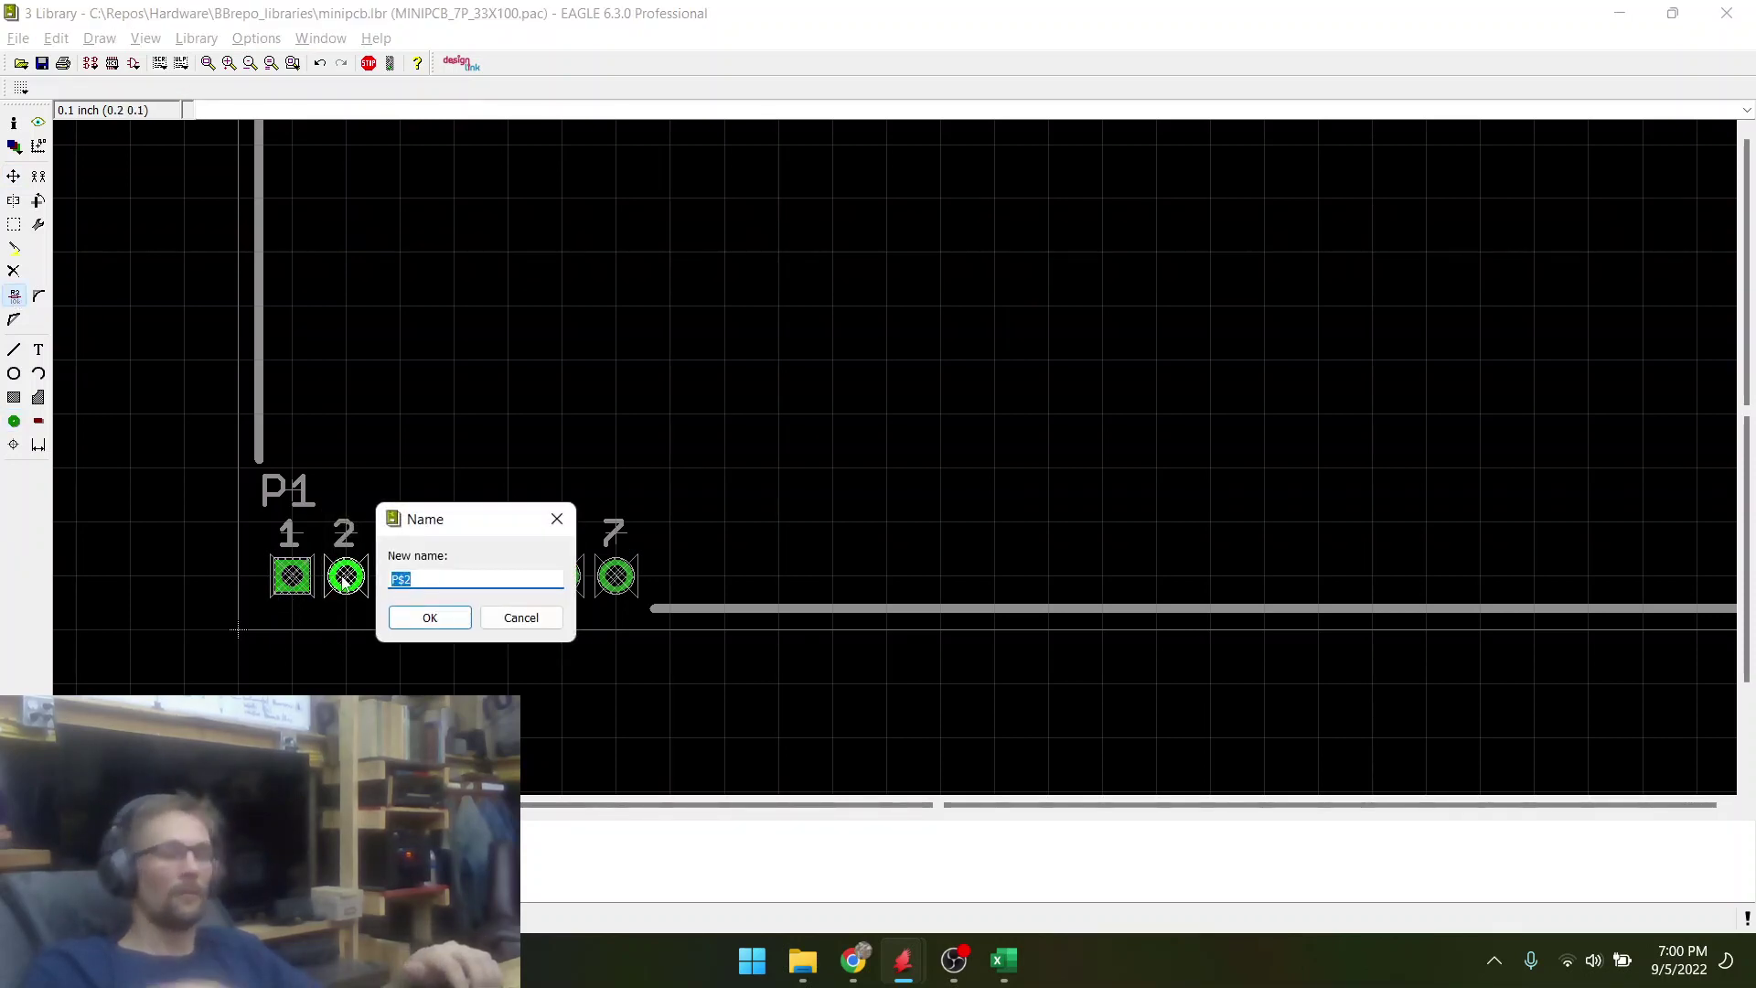
text(2)
key(Return)
click(401, 576)
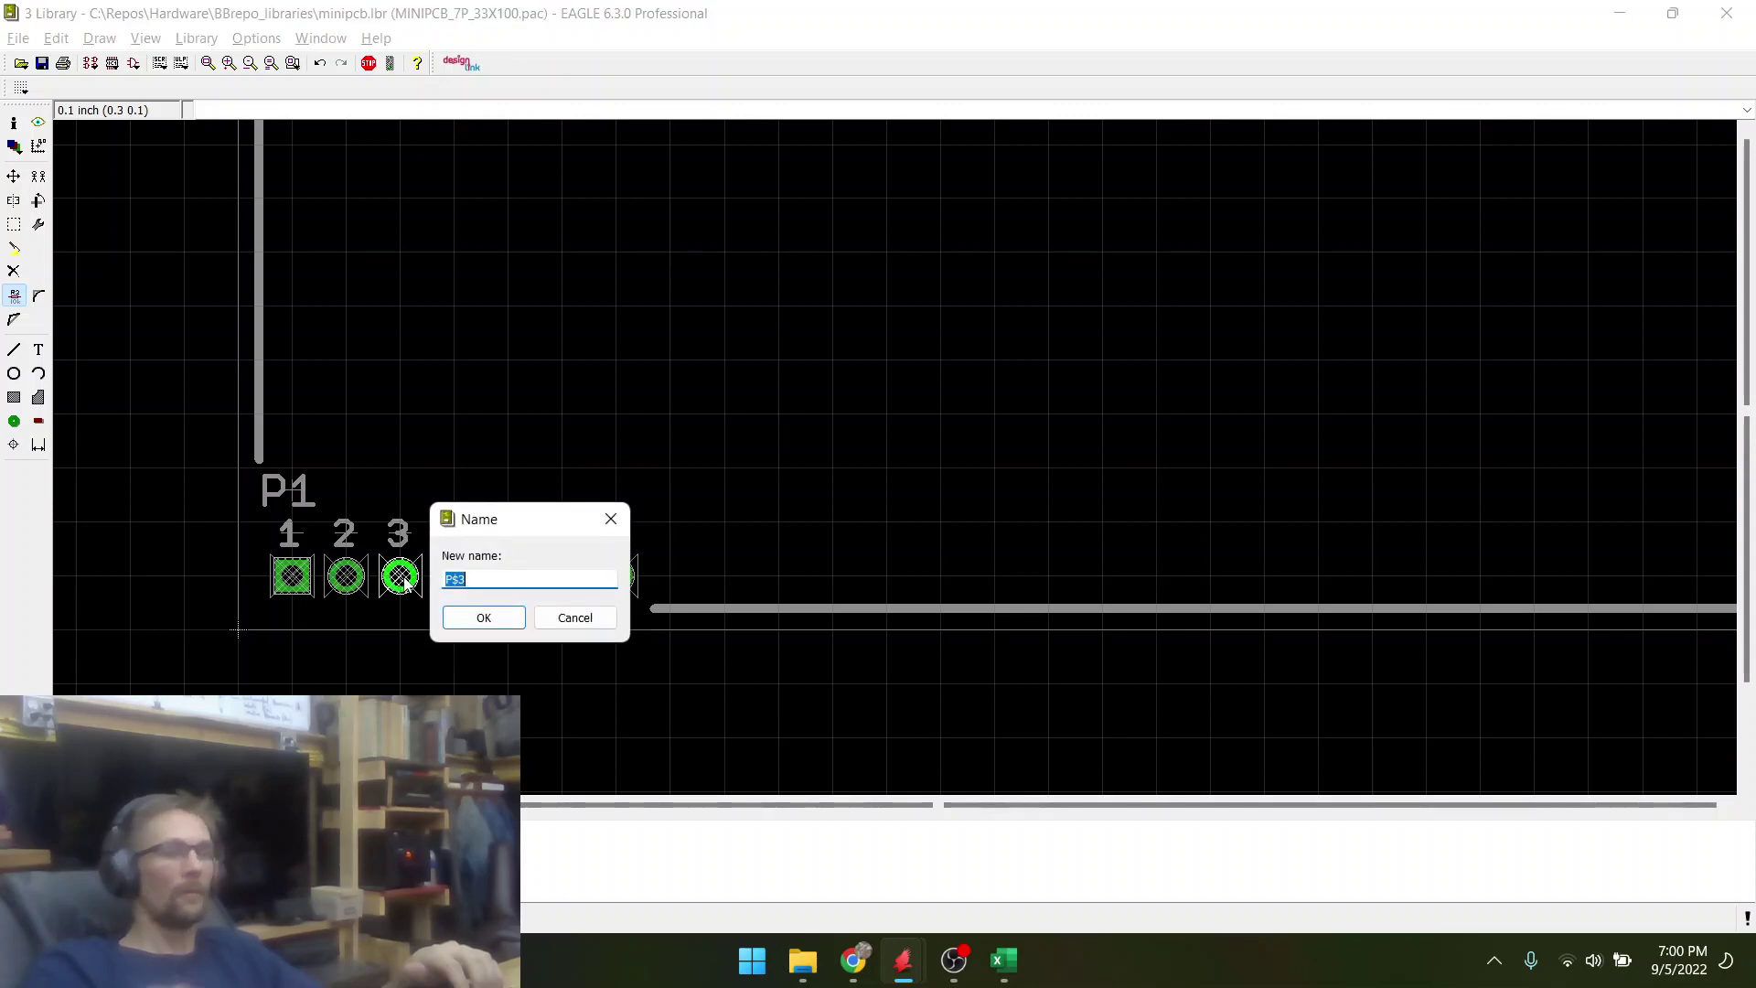
key(Return)
click(453, 575)
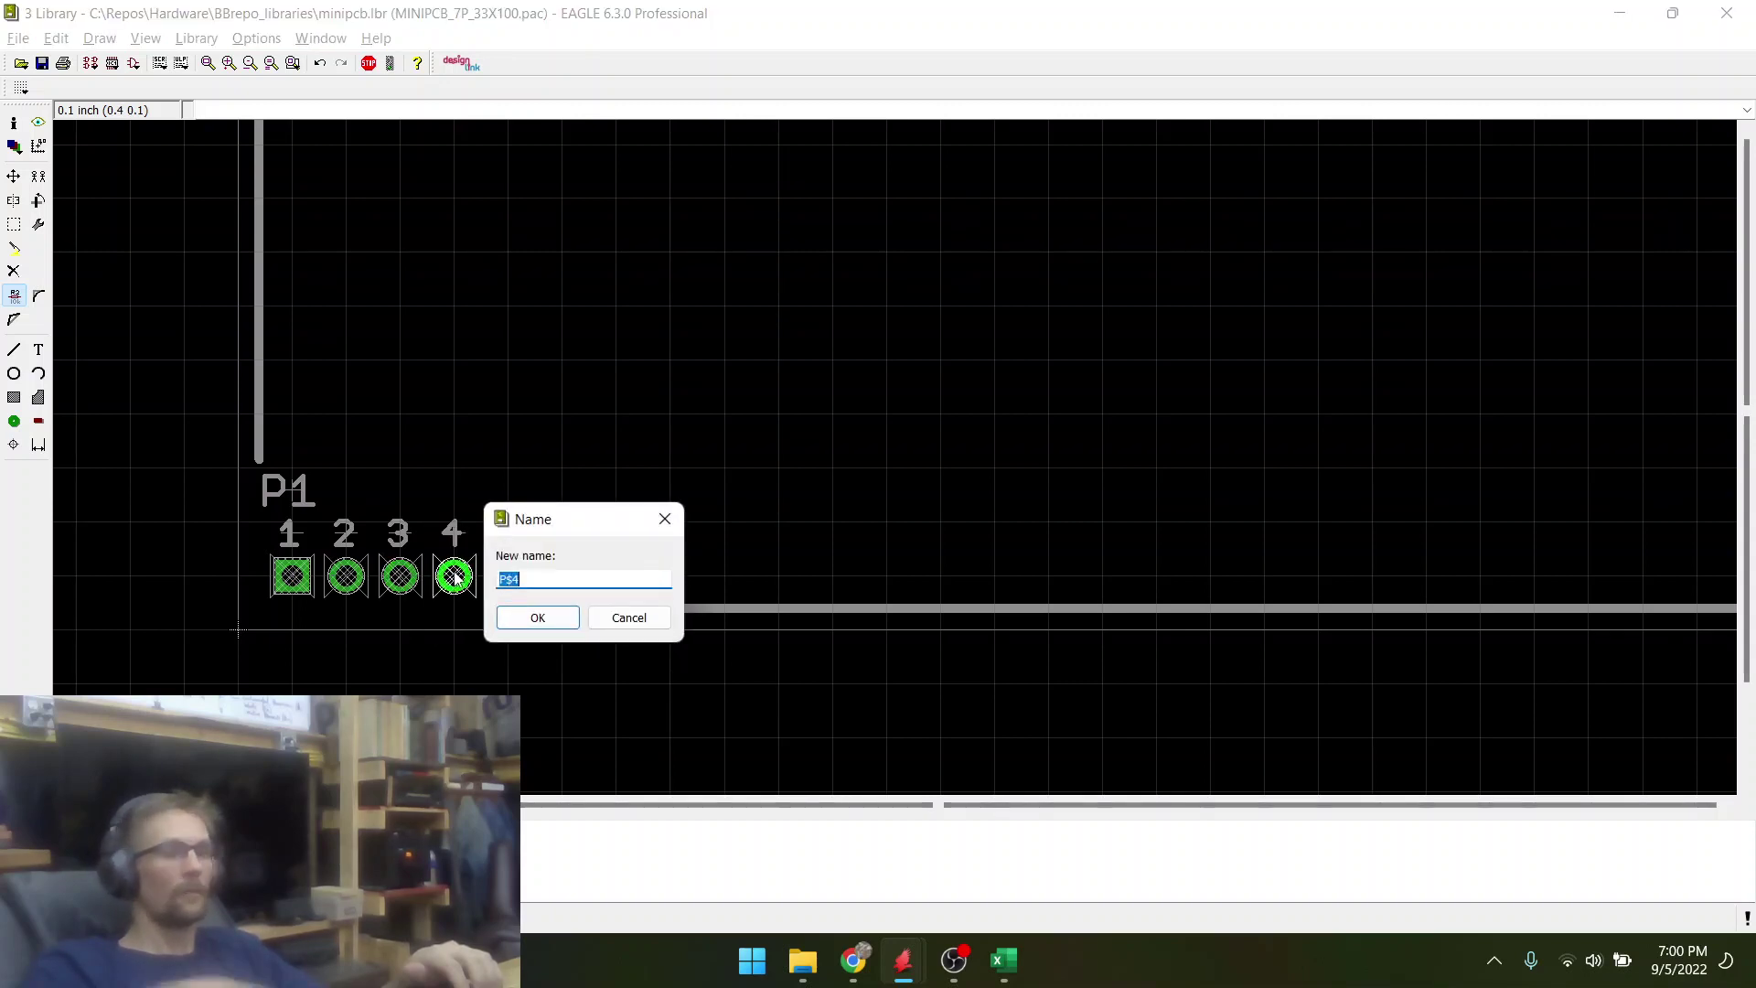
text(4)
key(Return)
click(507, 577)
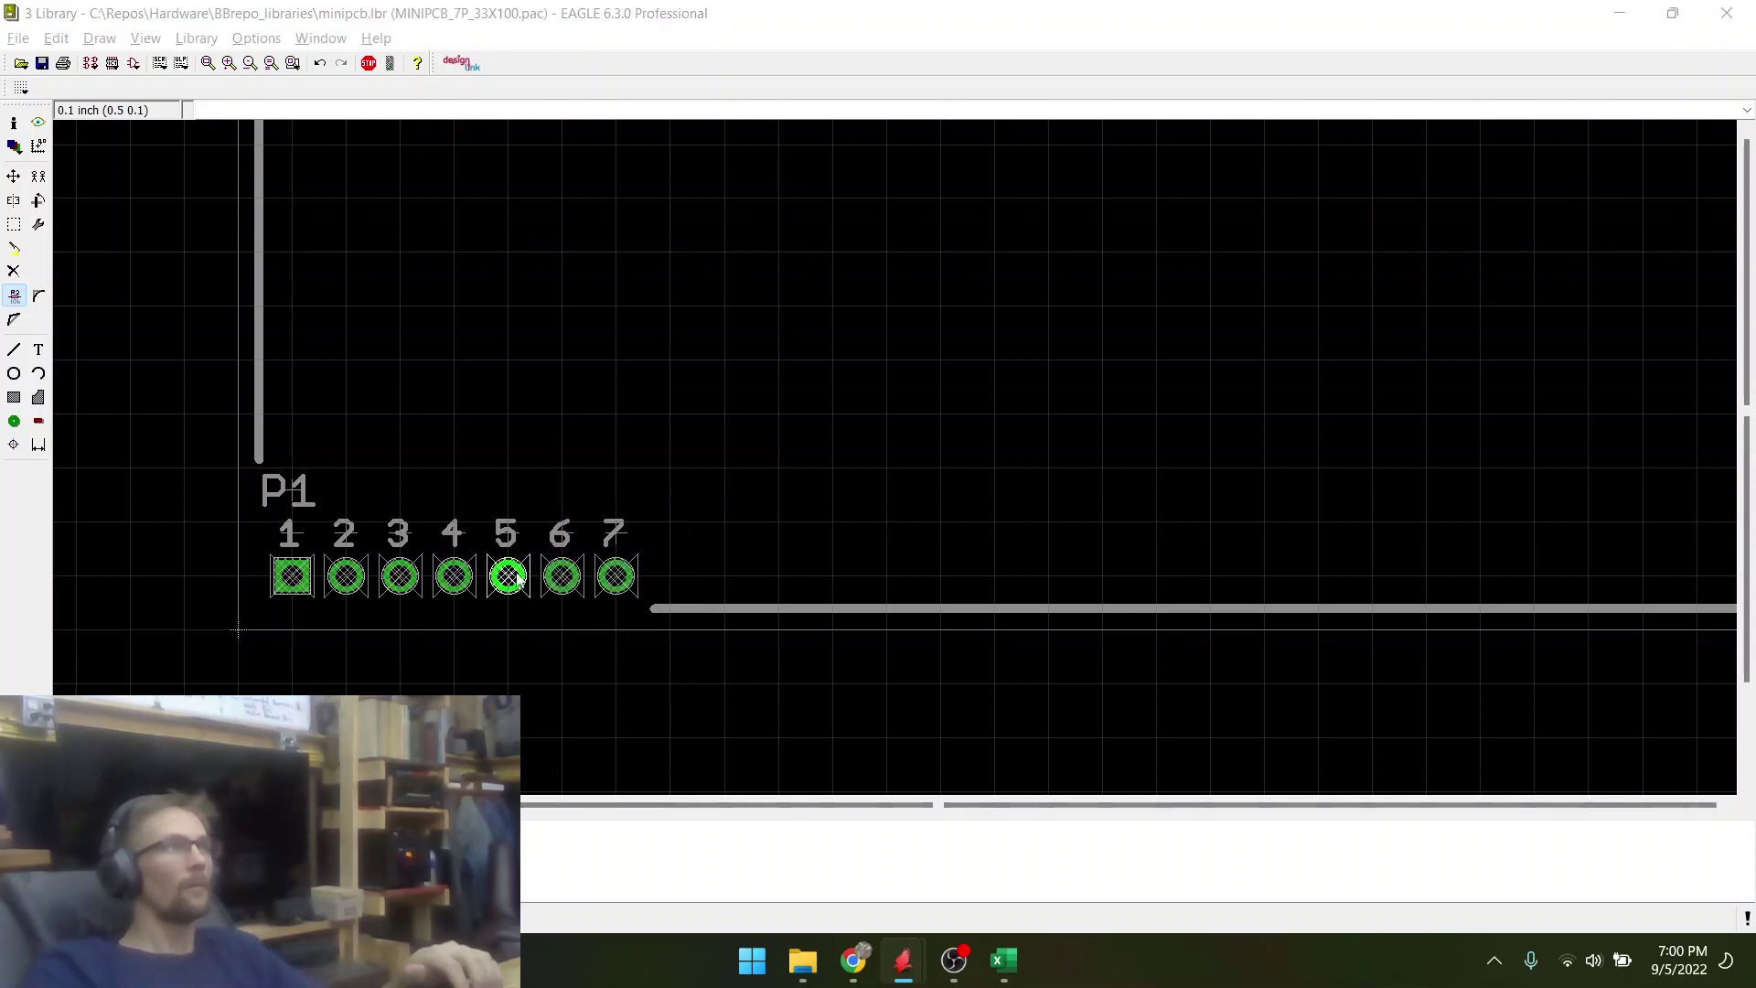
text(5)
key(Return)
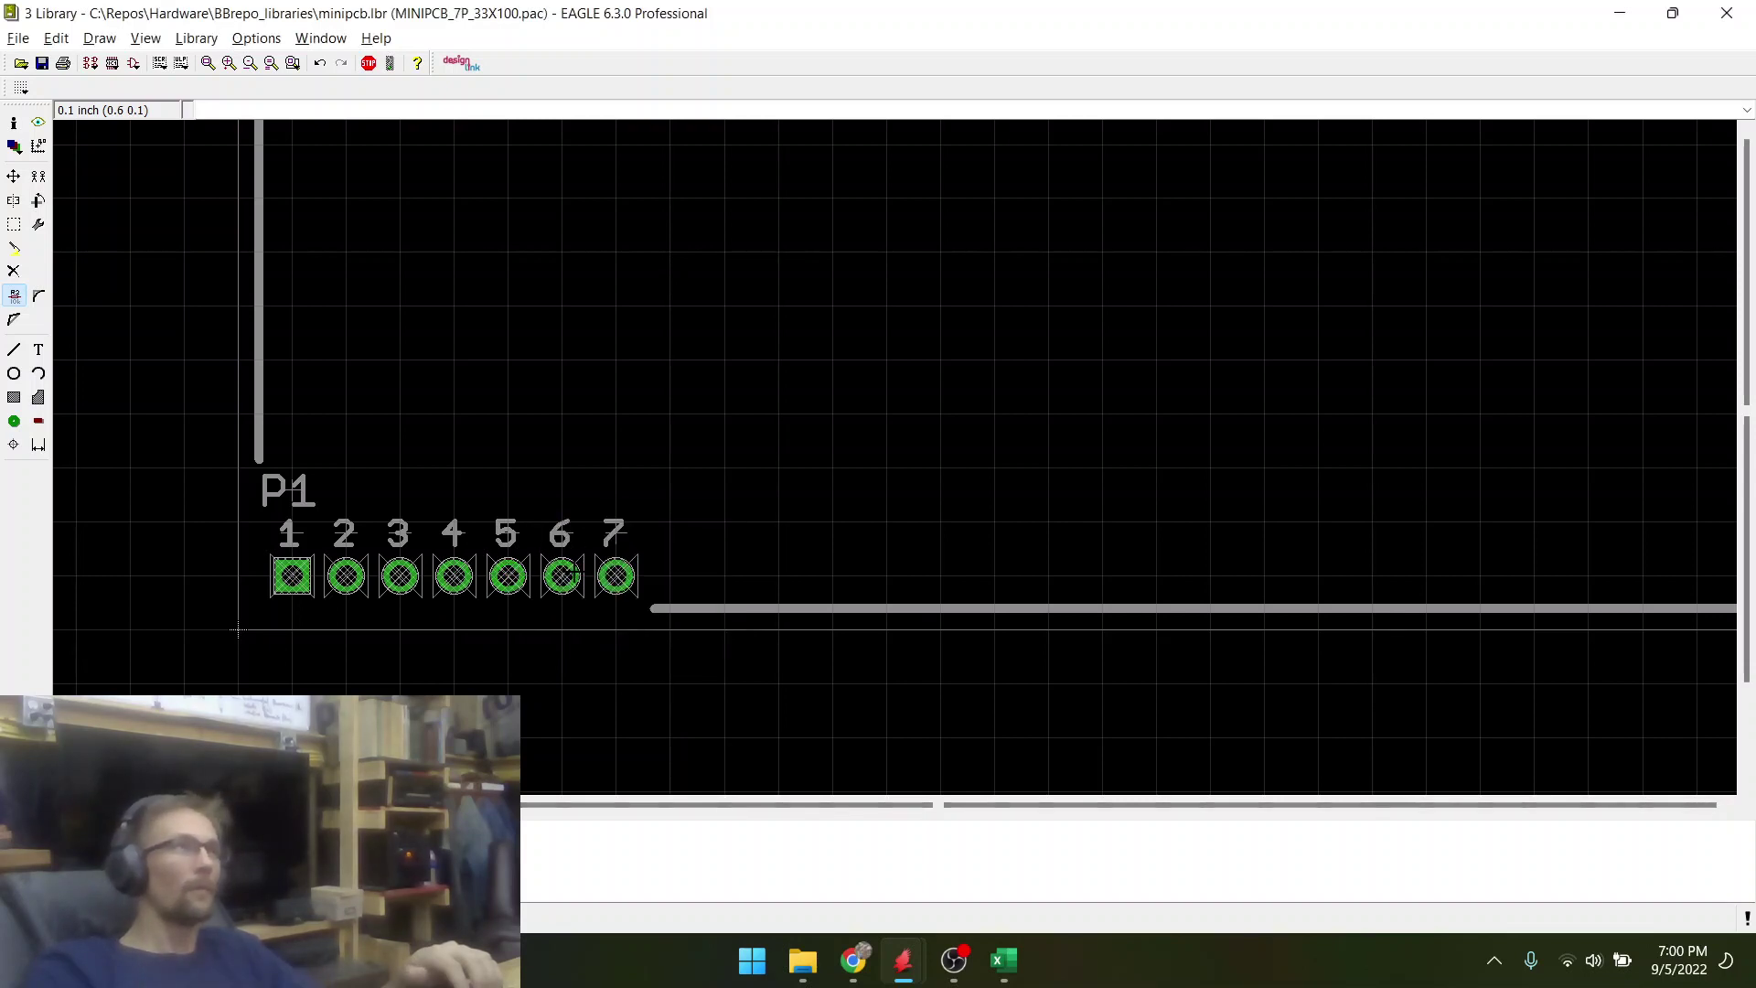
click(564, 575)
key(Return)
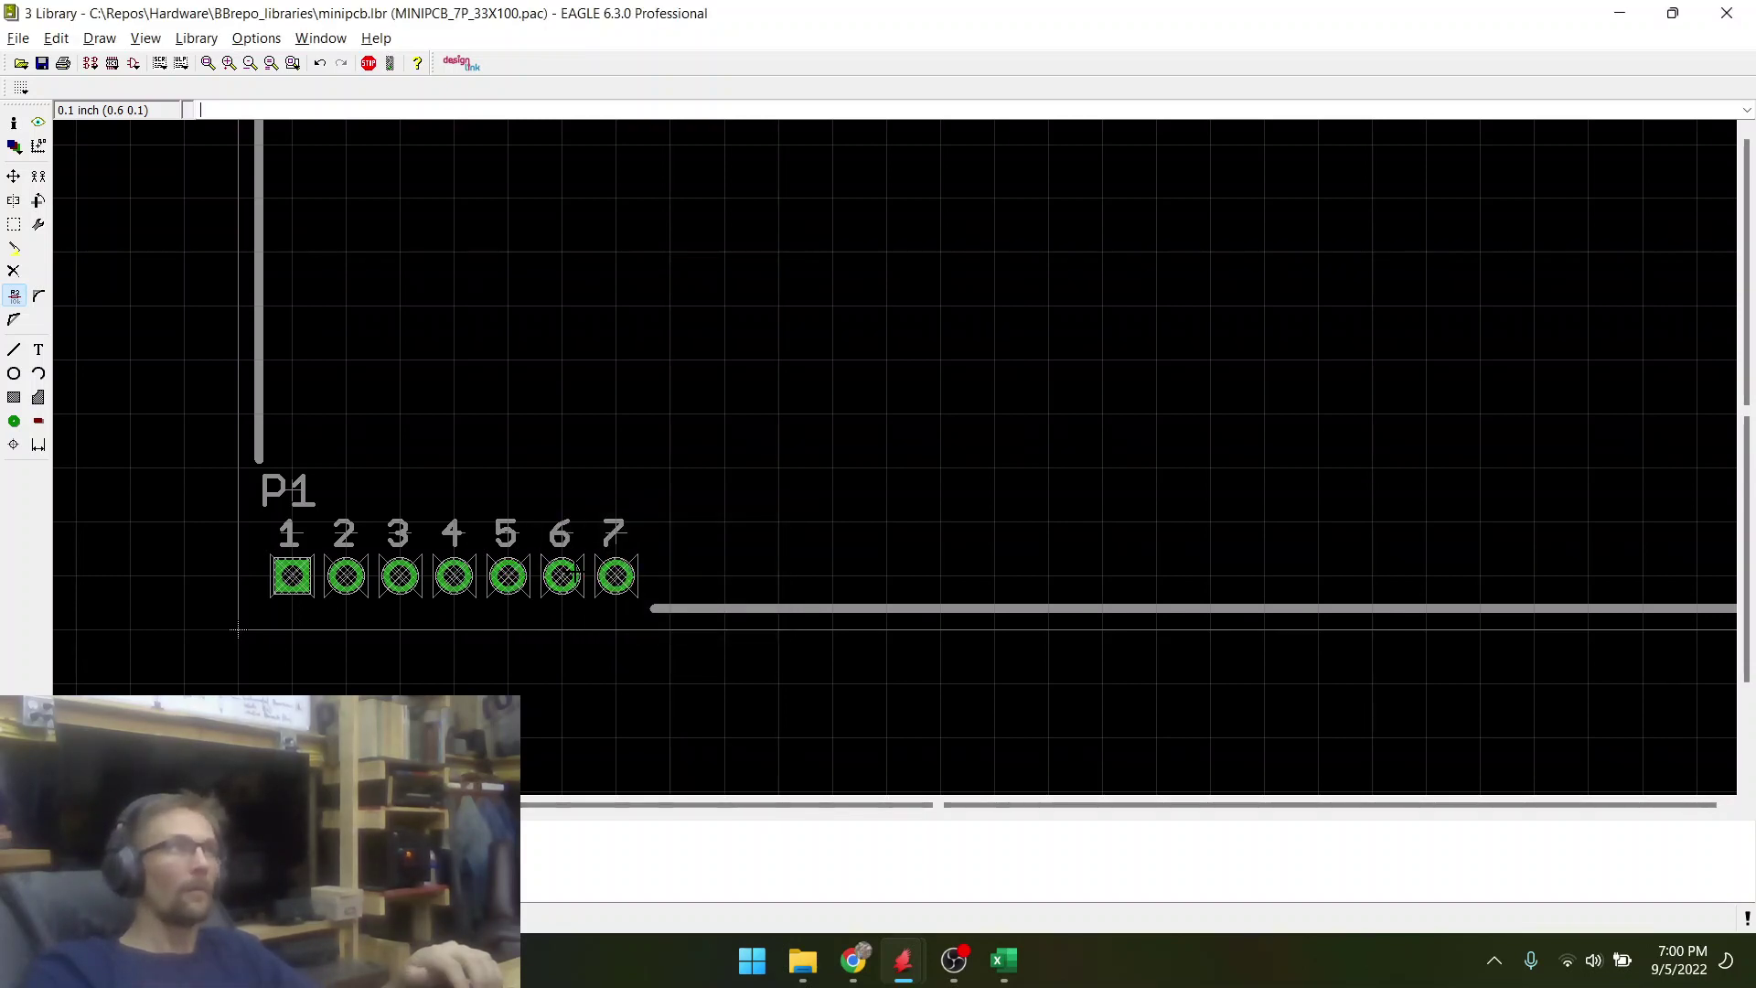
click(628, 584)
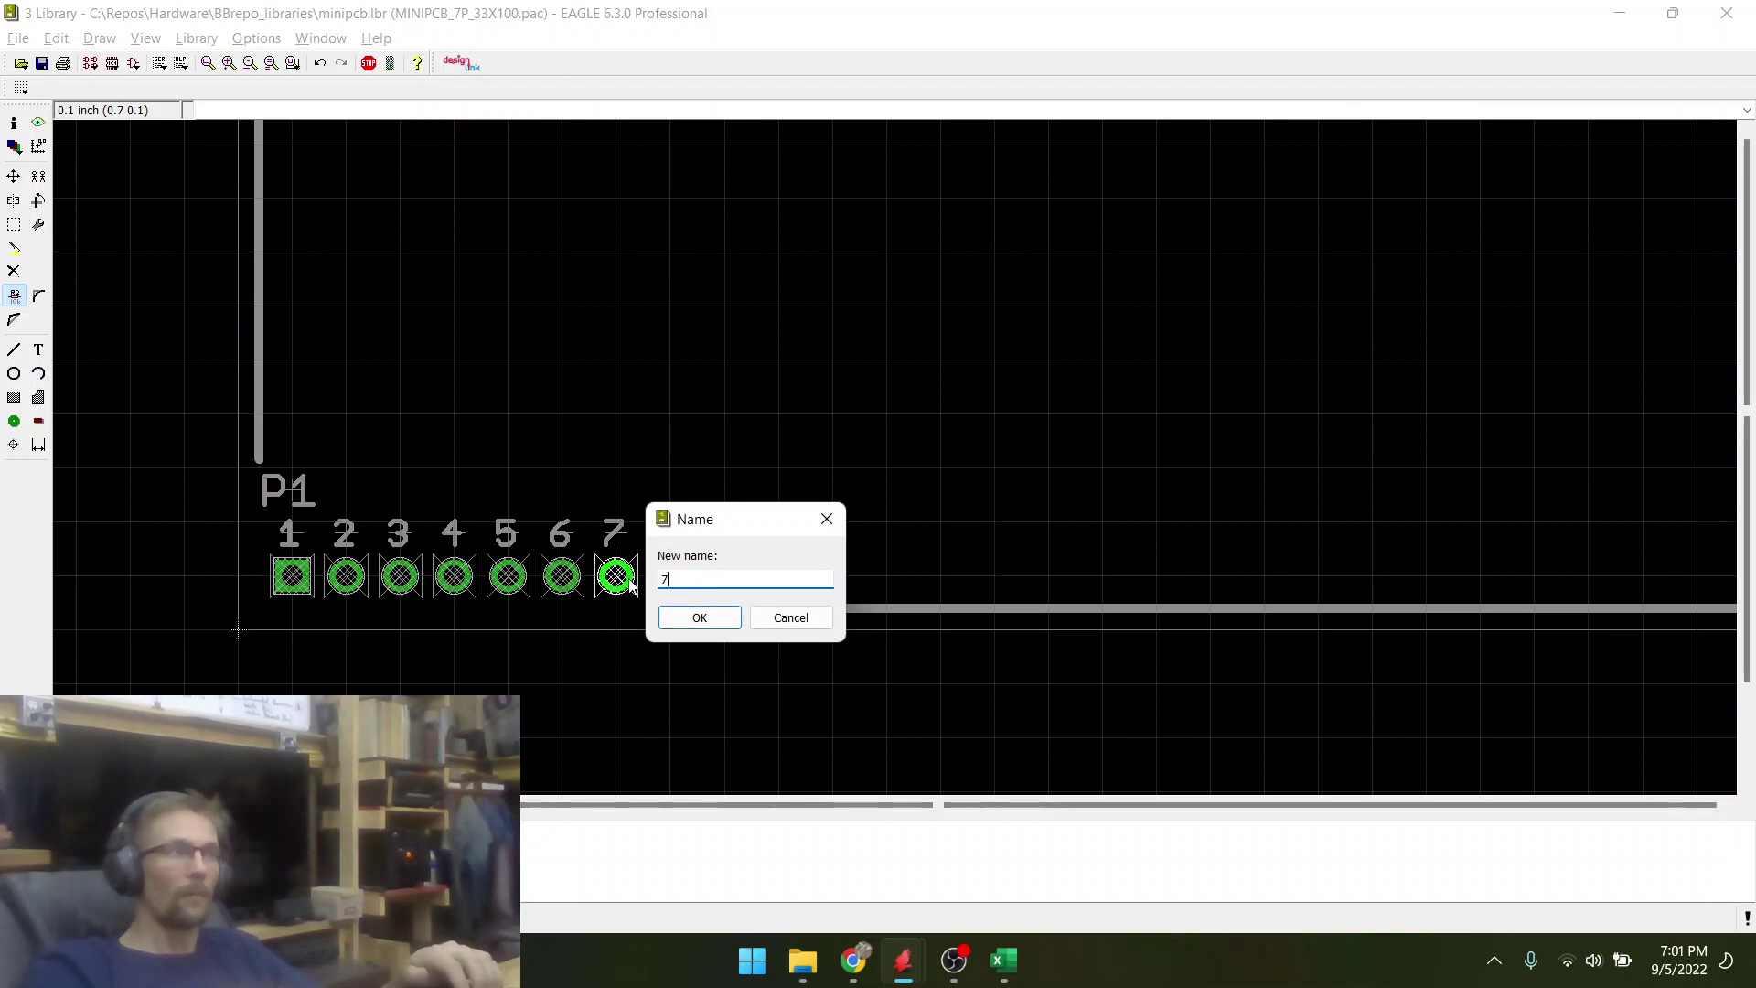
key(Return)
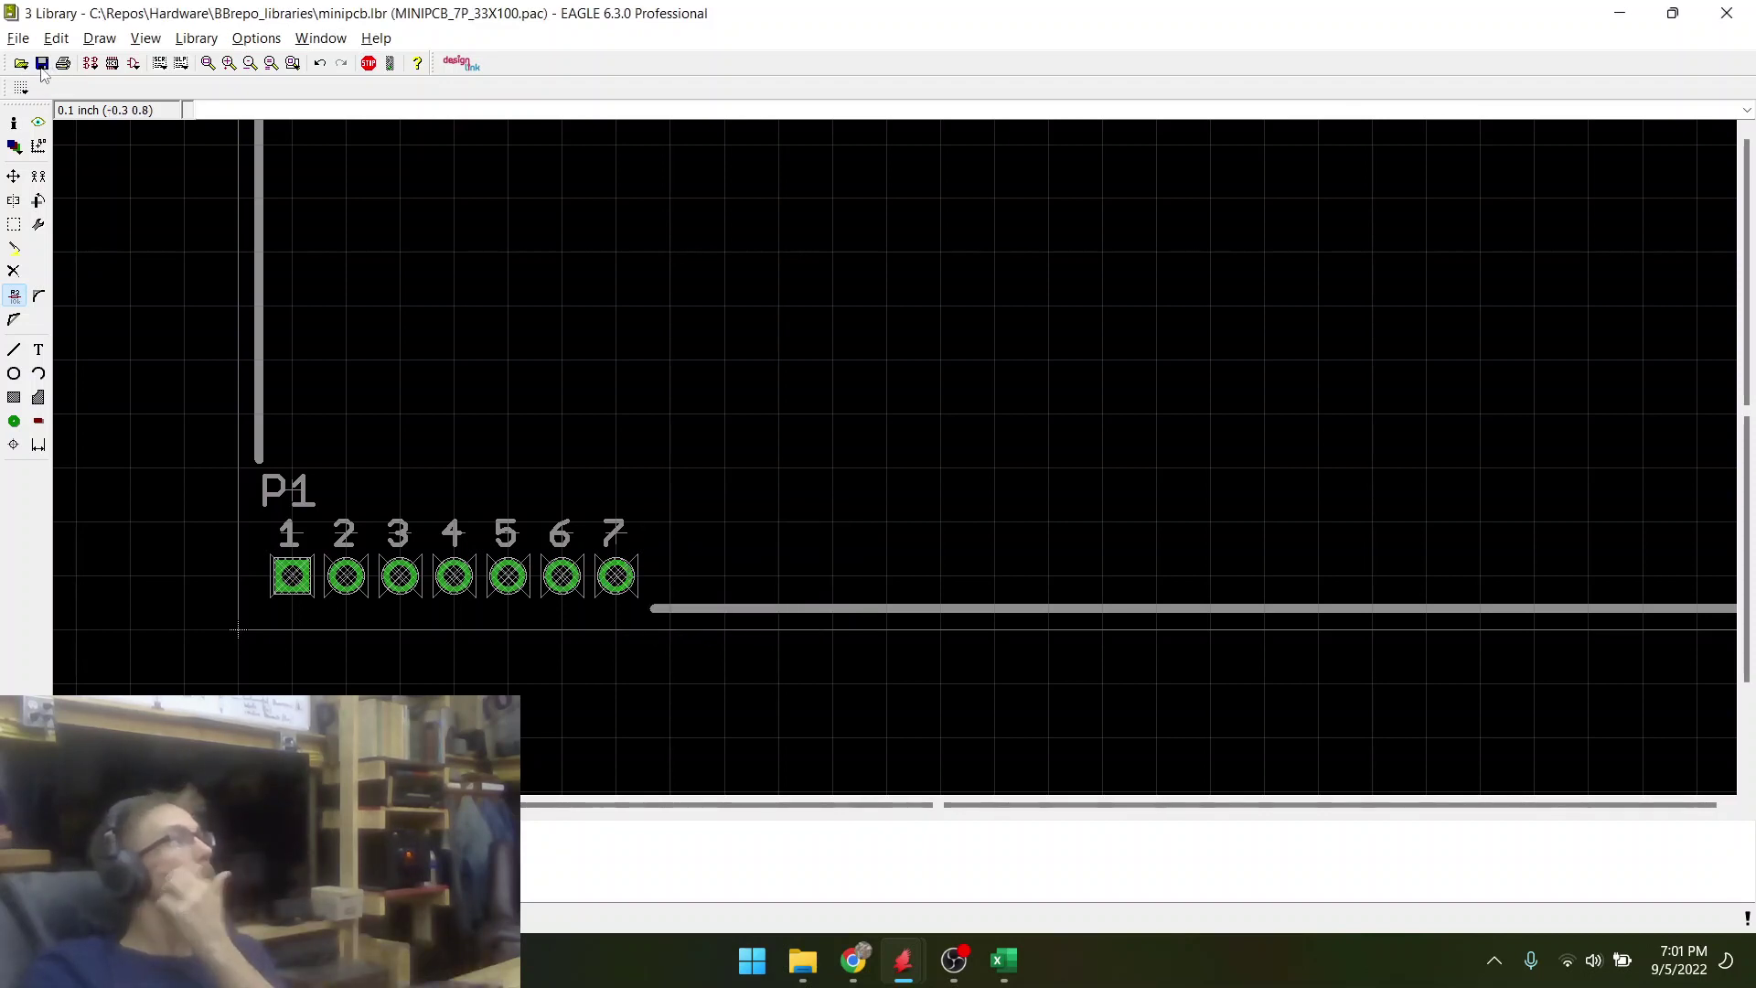
- Save the minipcb library with the new seven-pin package
scroll(302, 623, down, 3)
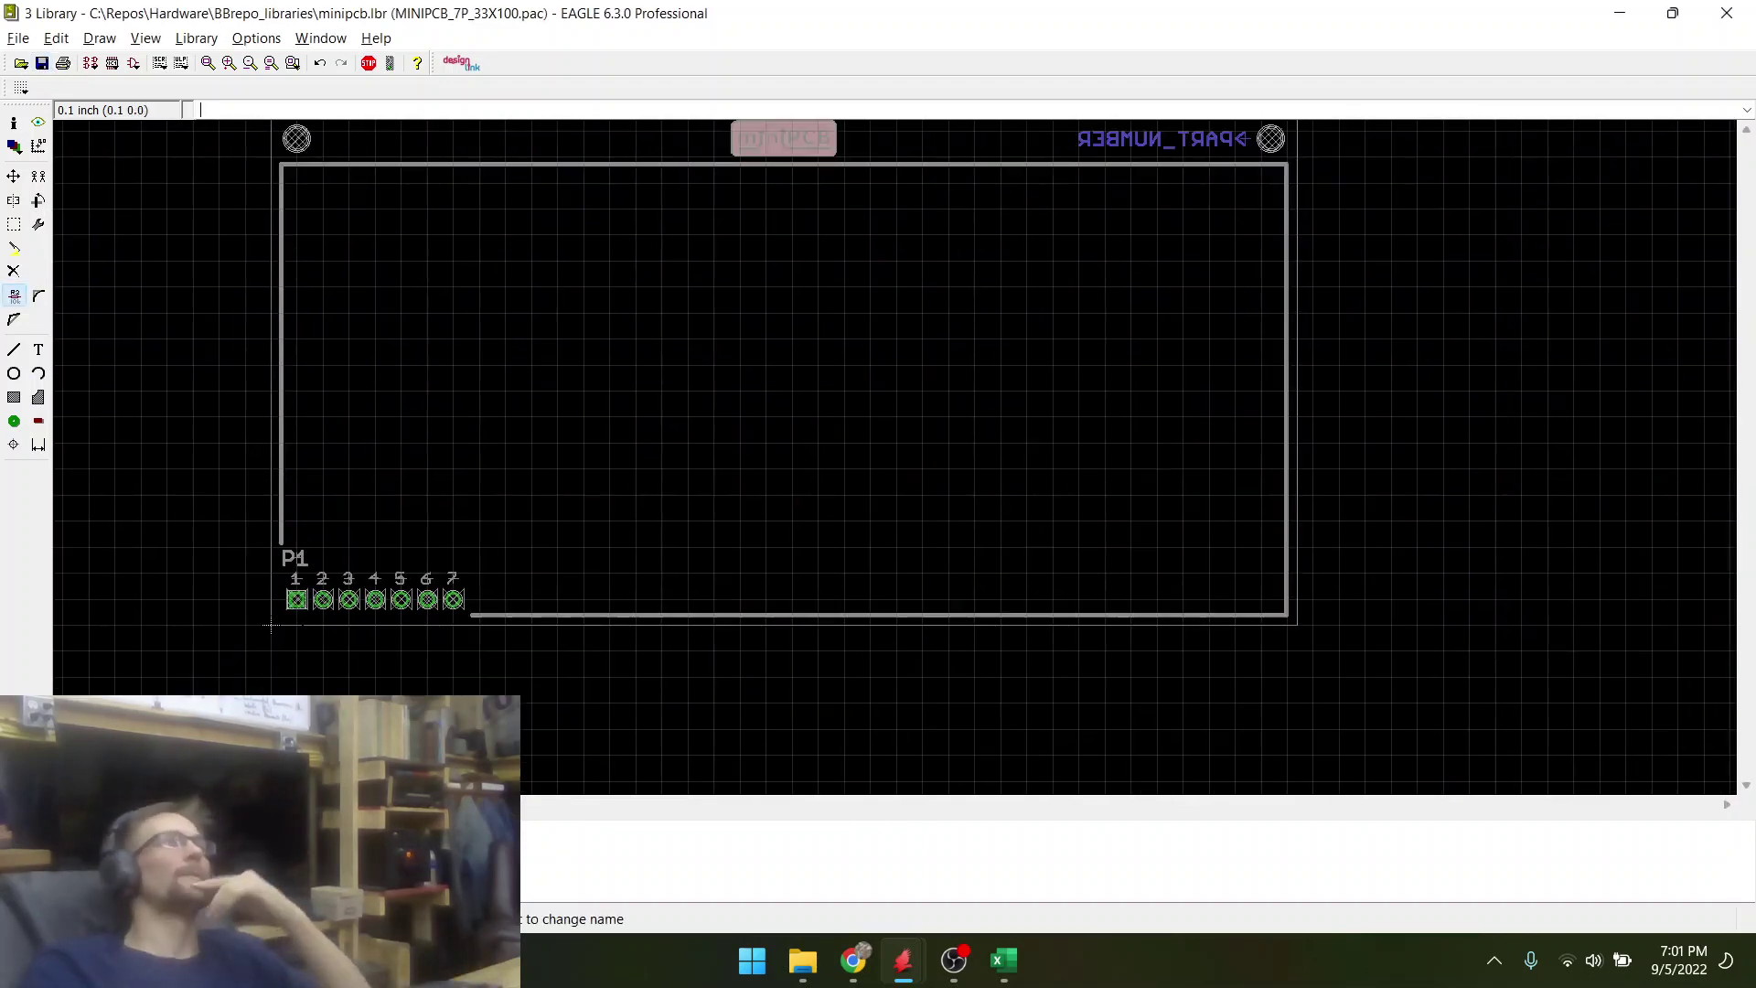
scroll(271, 628, down, 1)
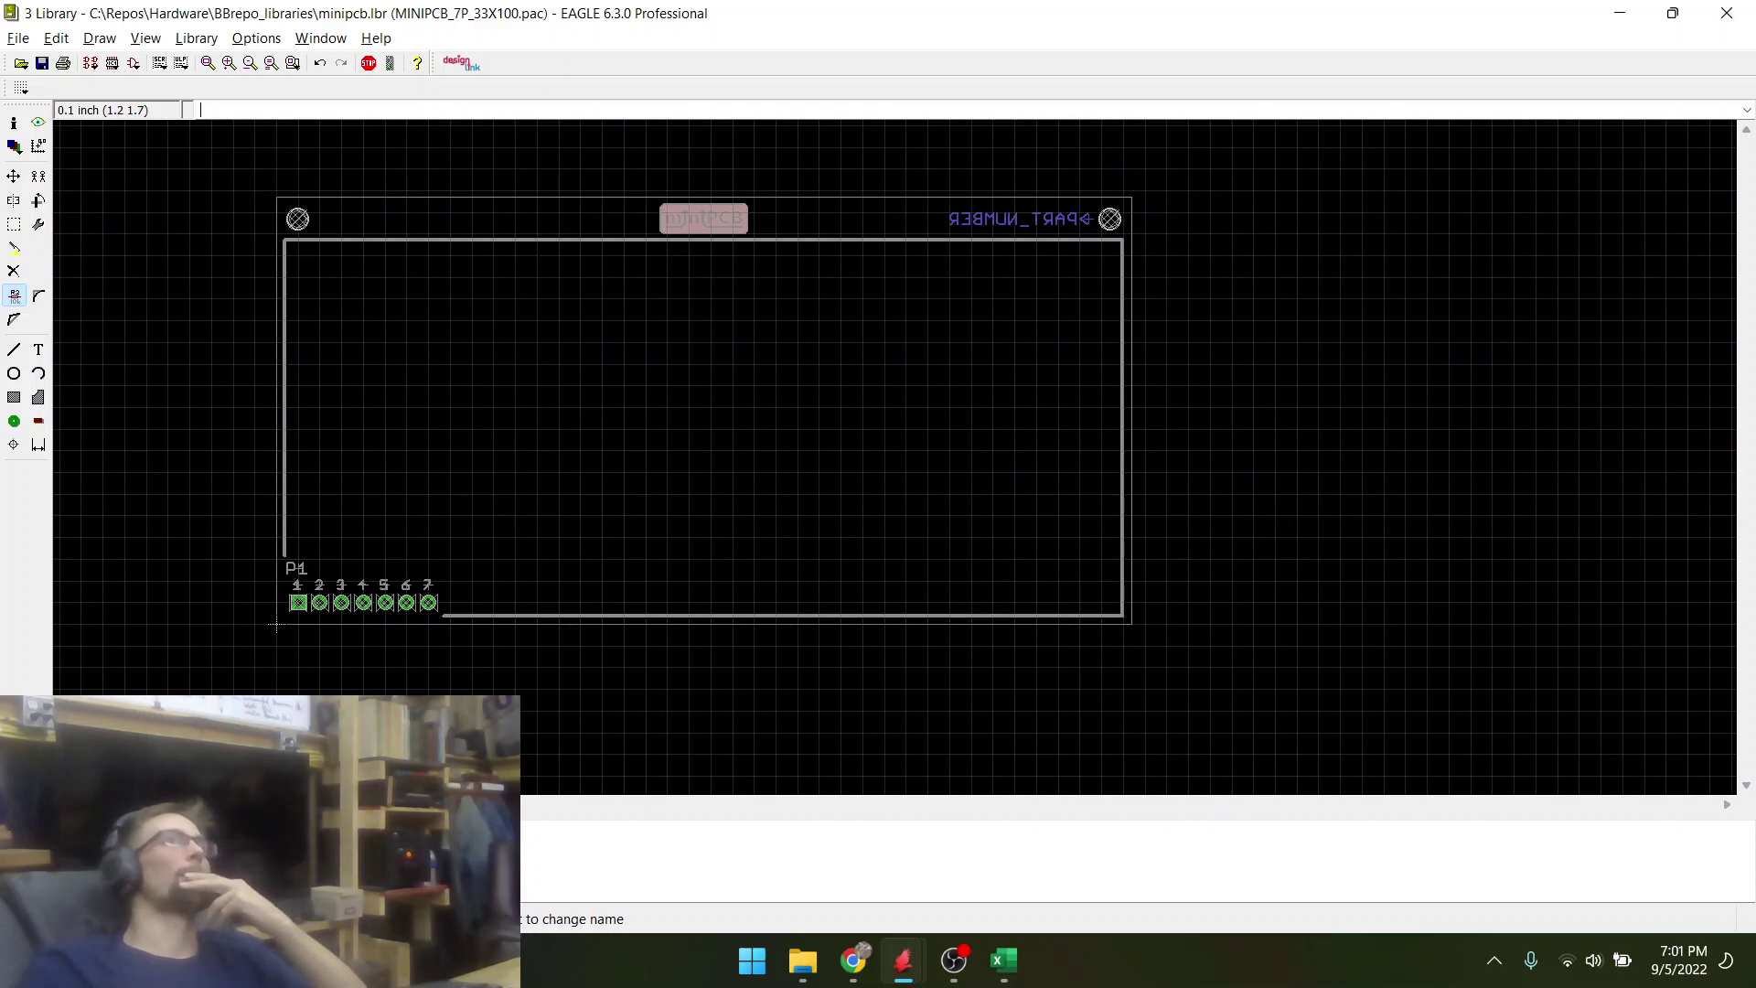
click(43, 64)
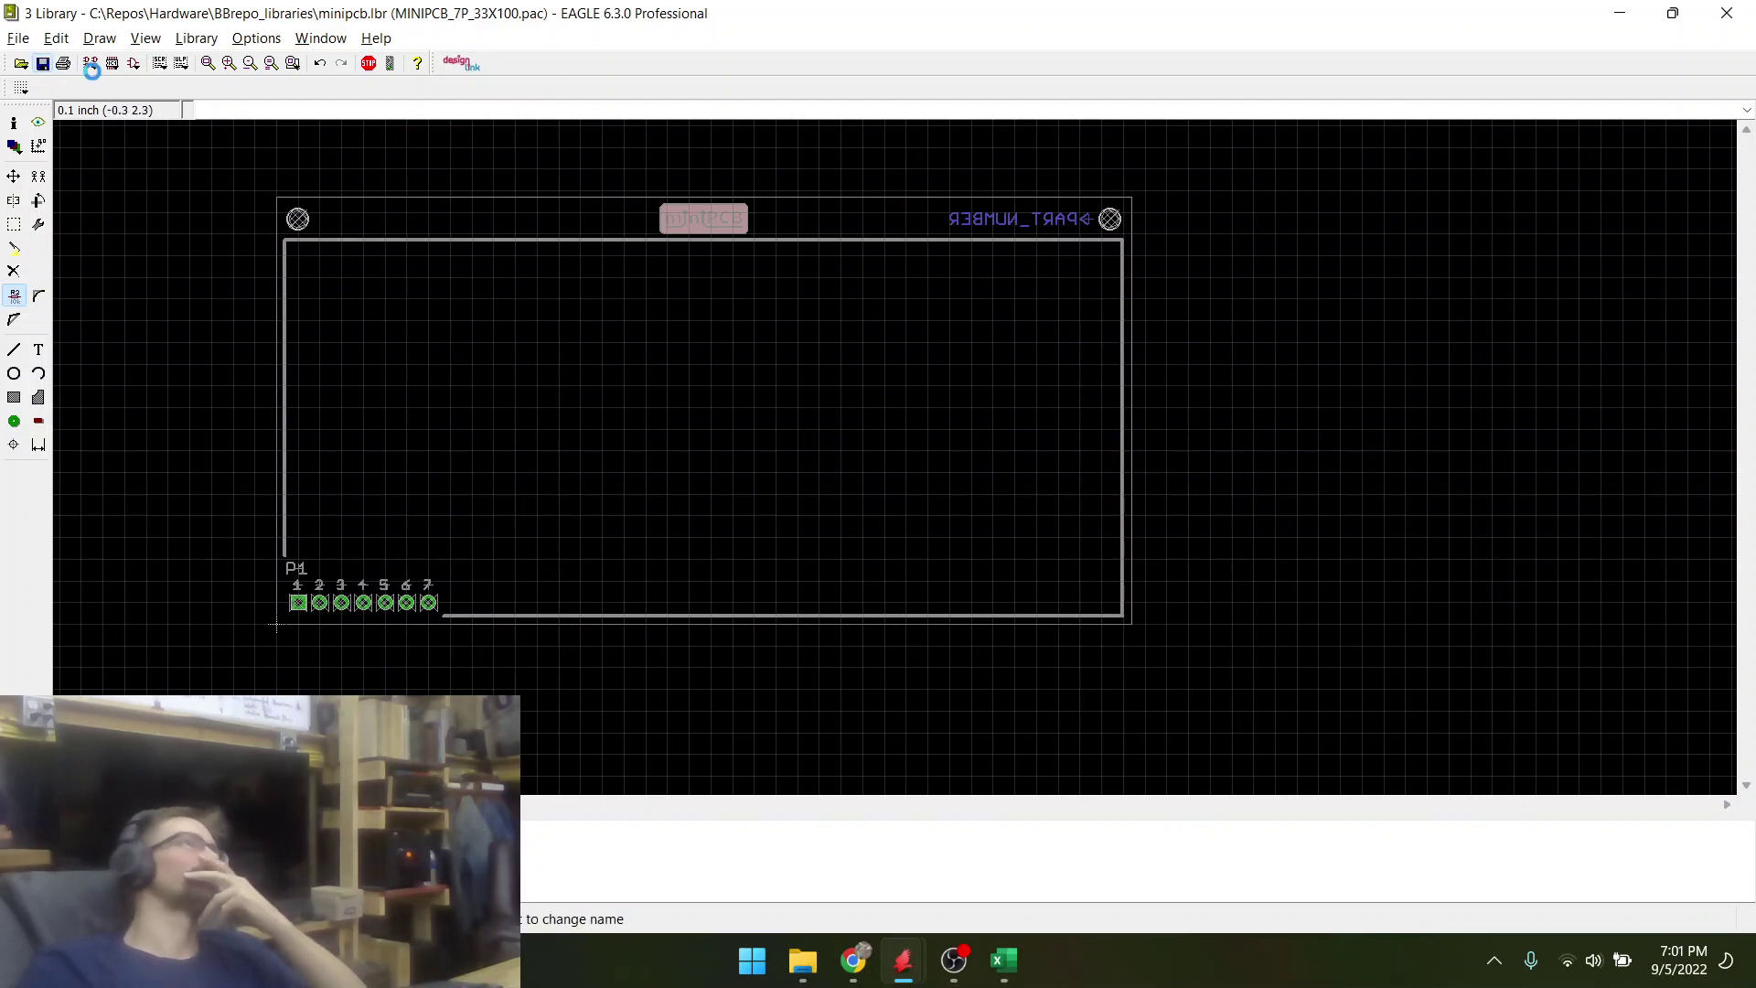
scroll(429, 158, up, 2)
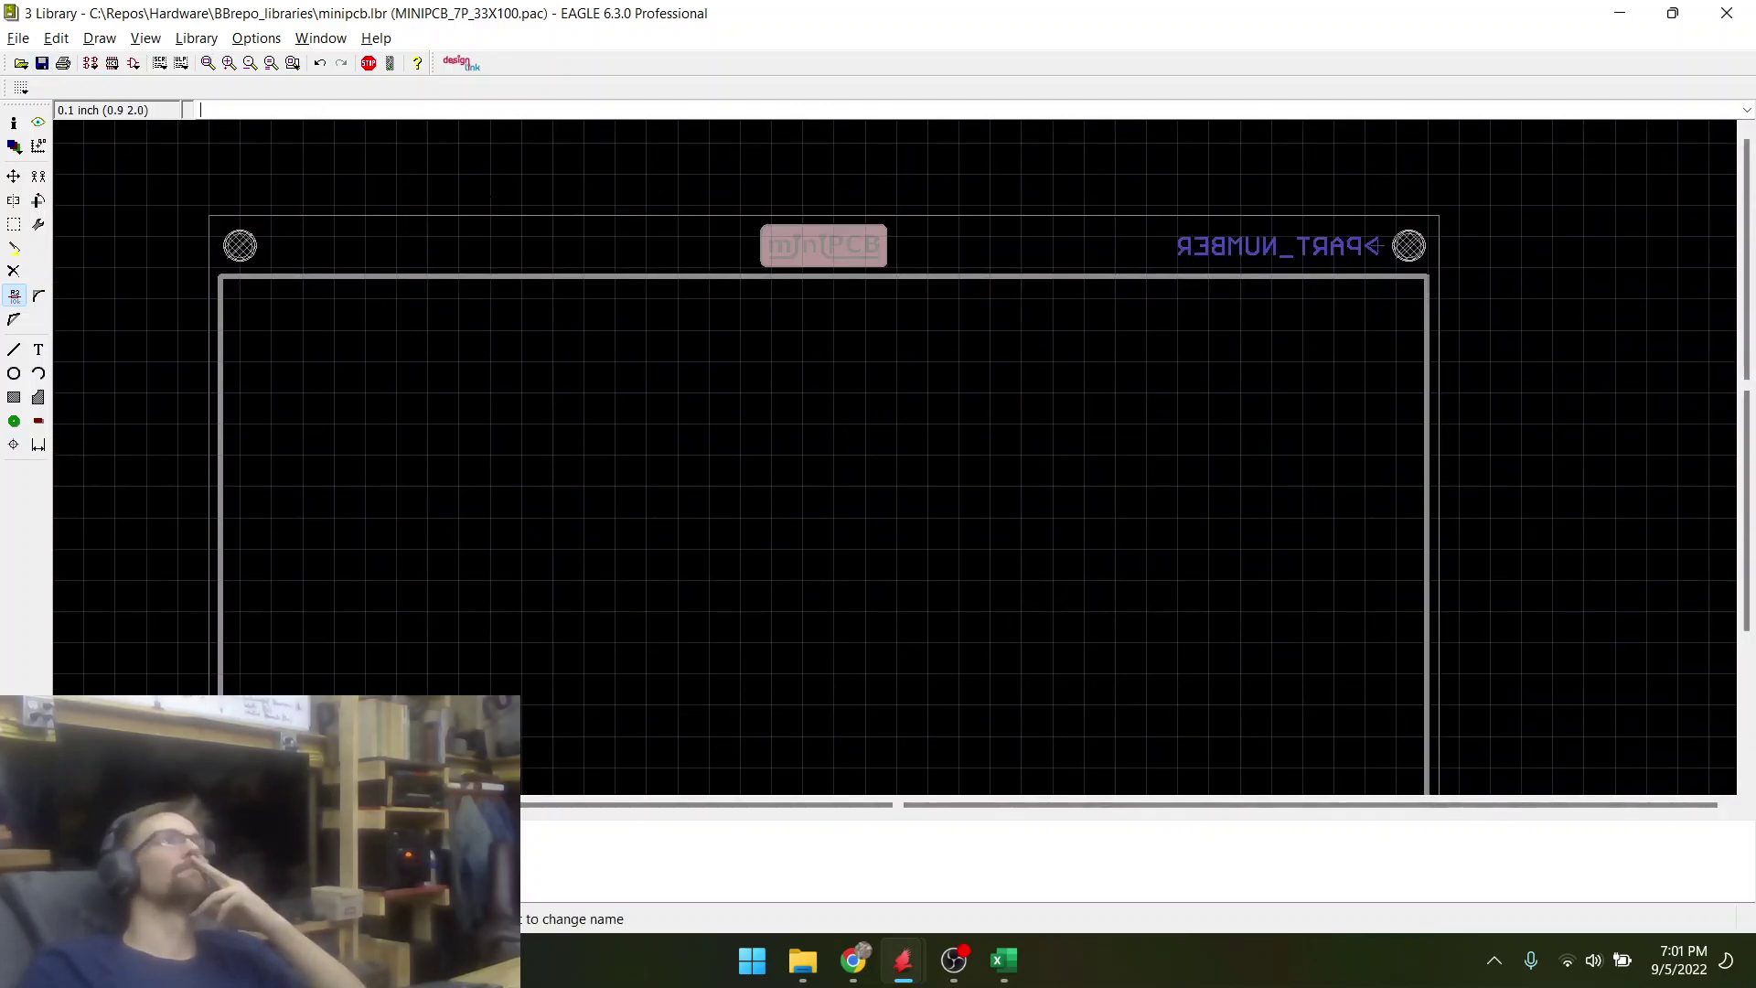
scroll(502, 202, down, 1)
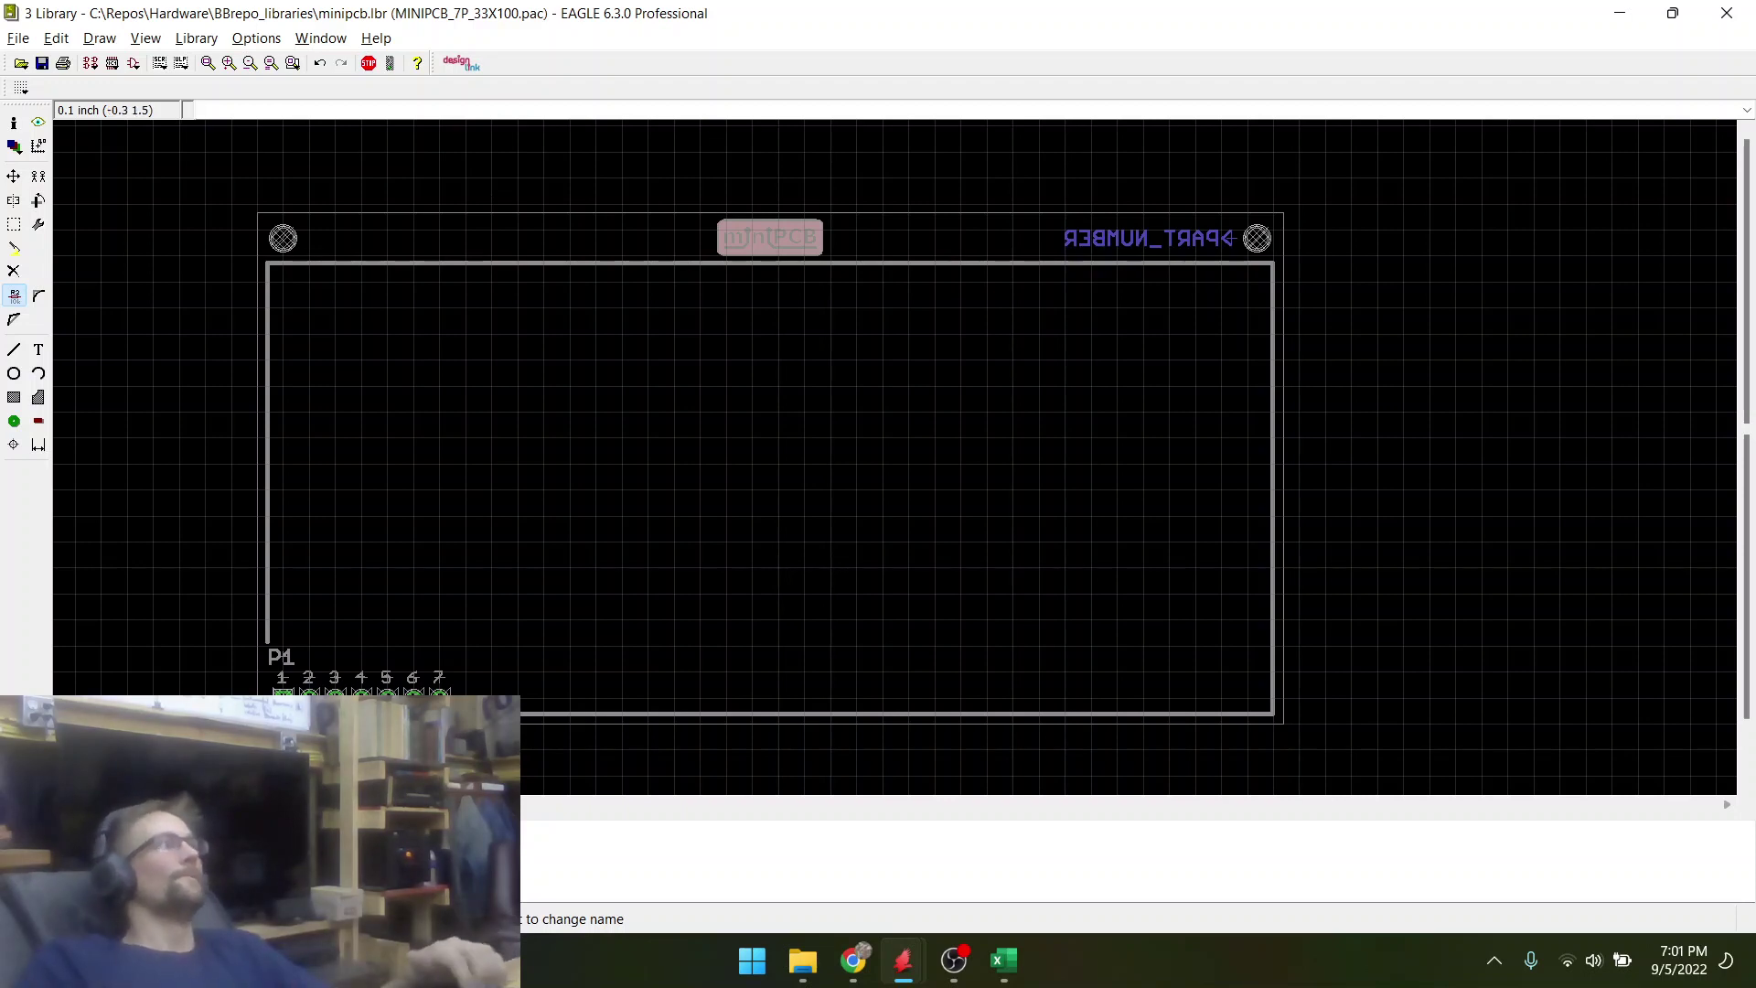
- Switch the grid to millimetres with a size of 0.5 mm
click(21, 87)
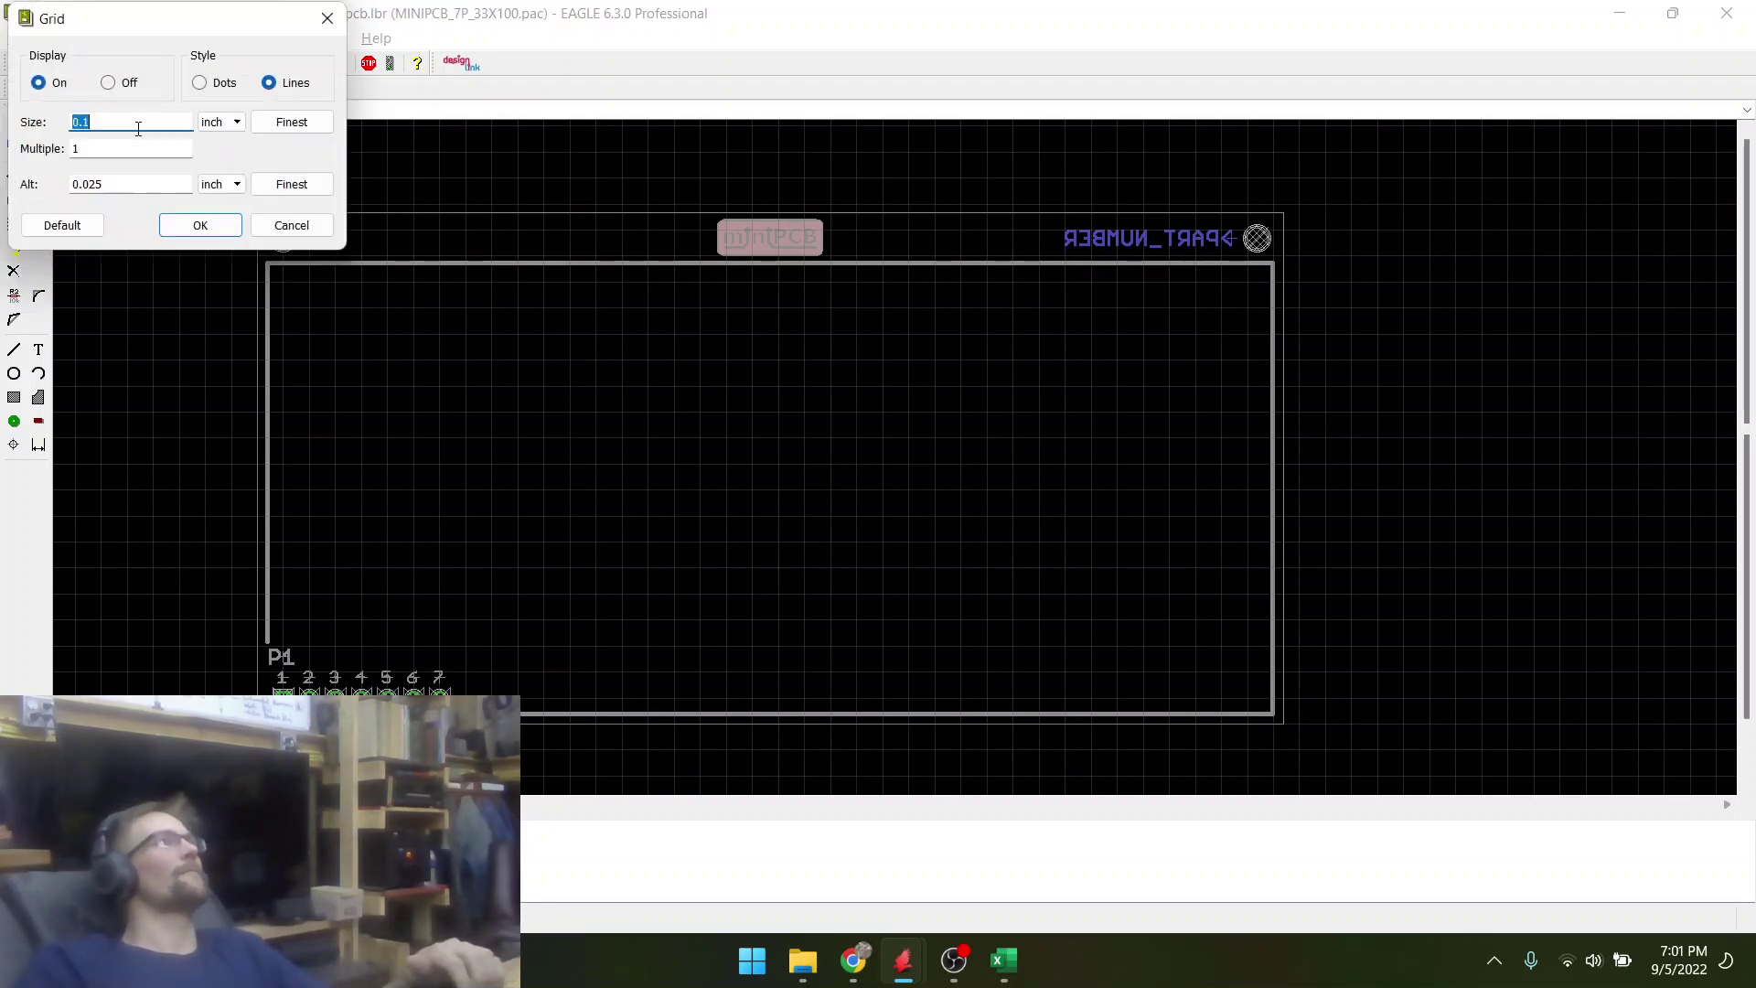
click(213, 126)
click(218, 153)
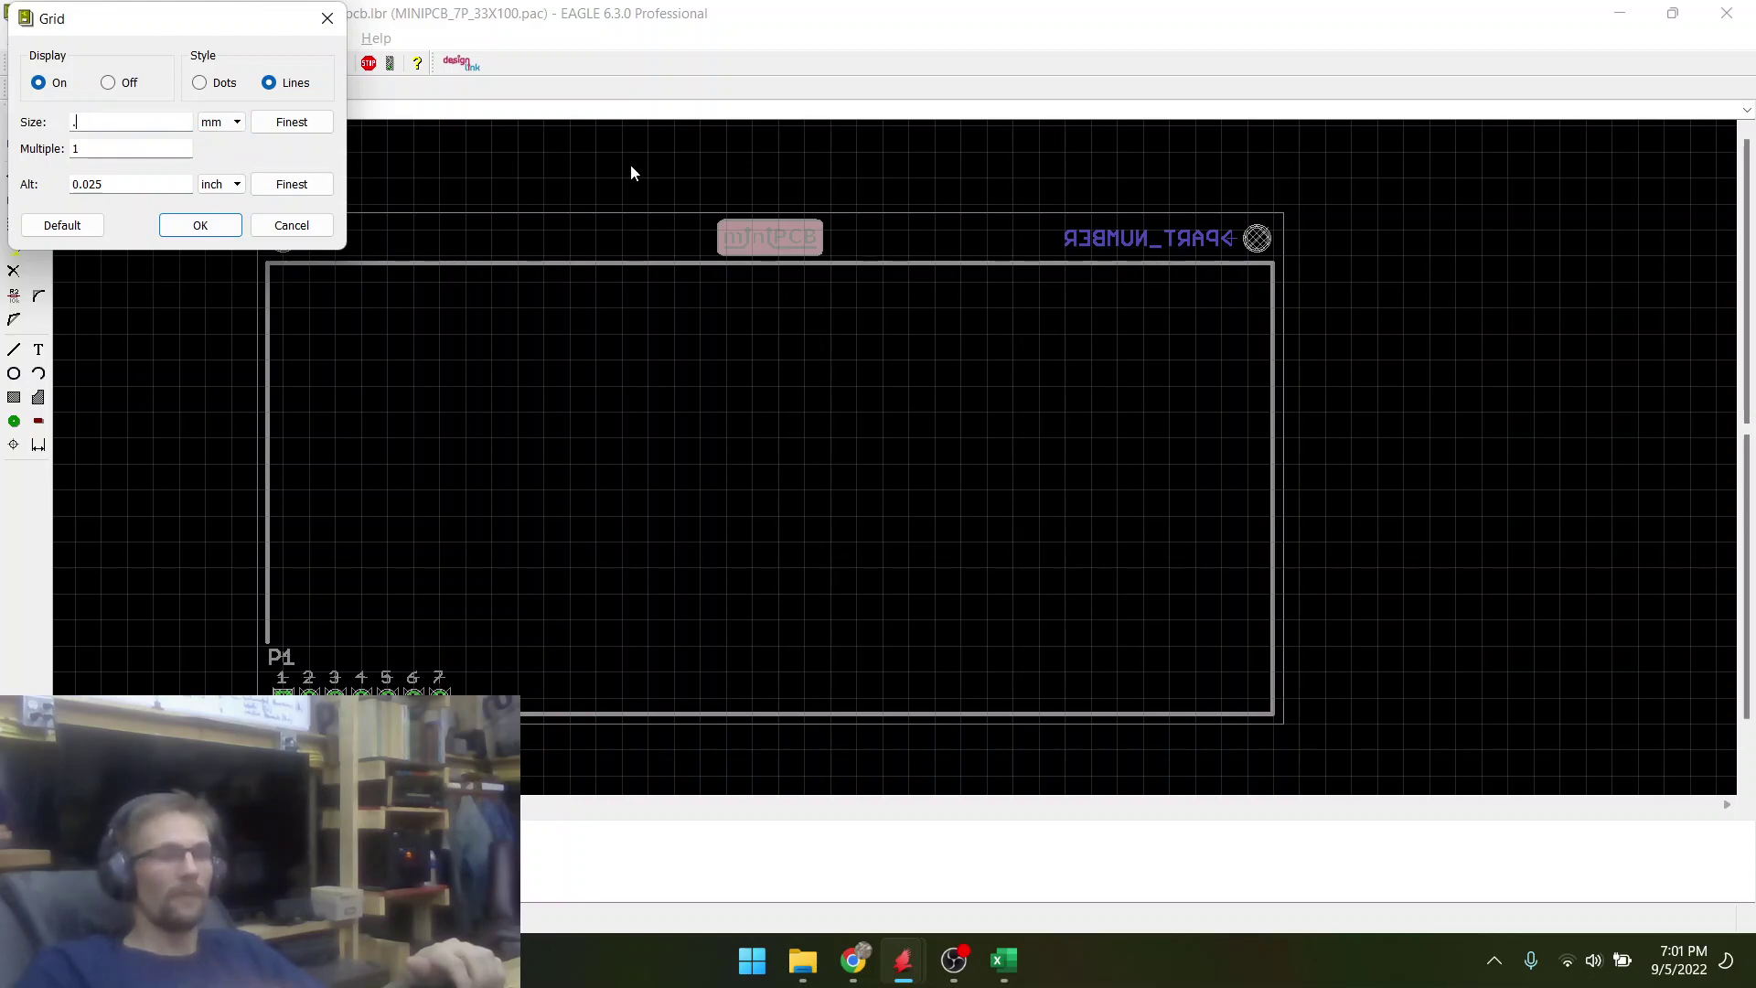
text(.5)
key(Return)
scroll(188, 280, up, 4)
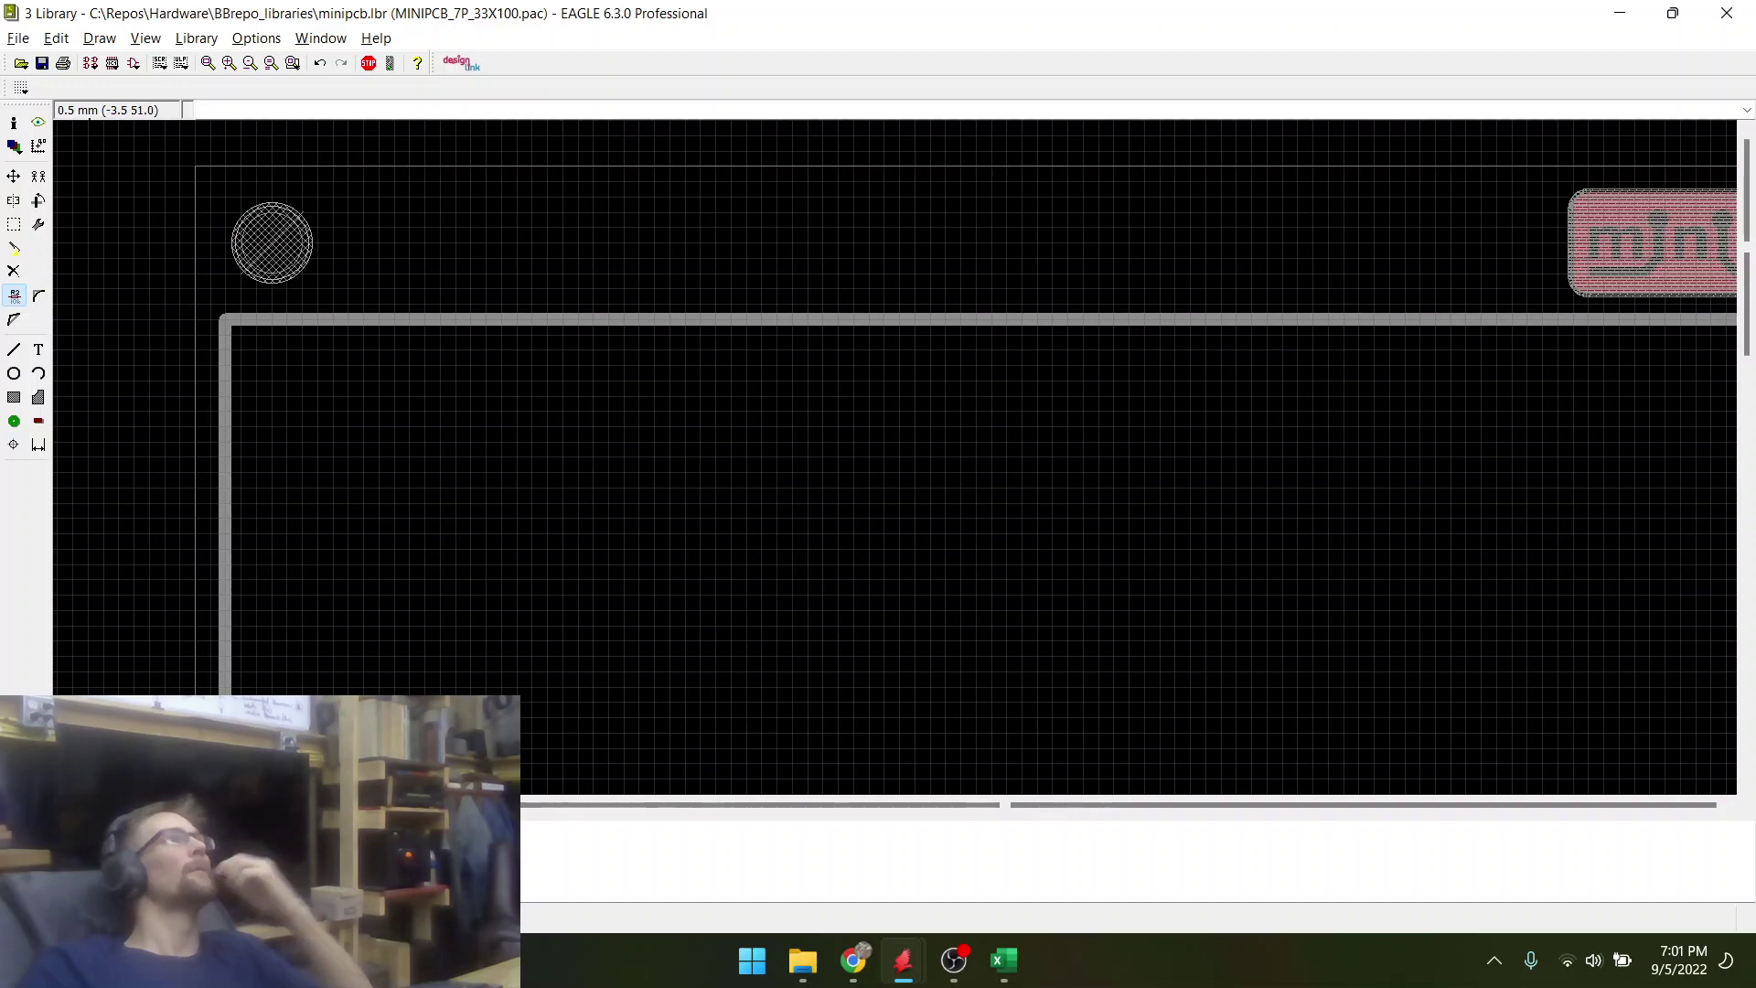
- Set the grid size to 1 mm and delete the silkscreen outline's upper horizontal line
click(21, 87)
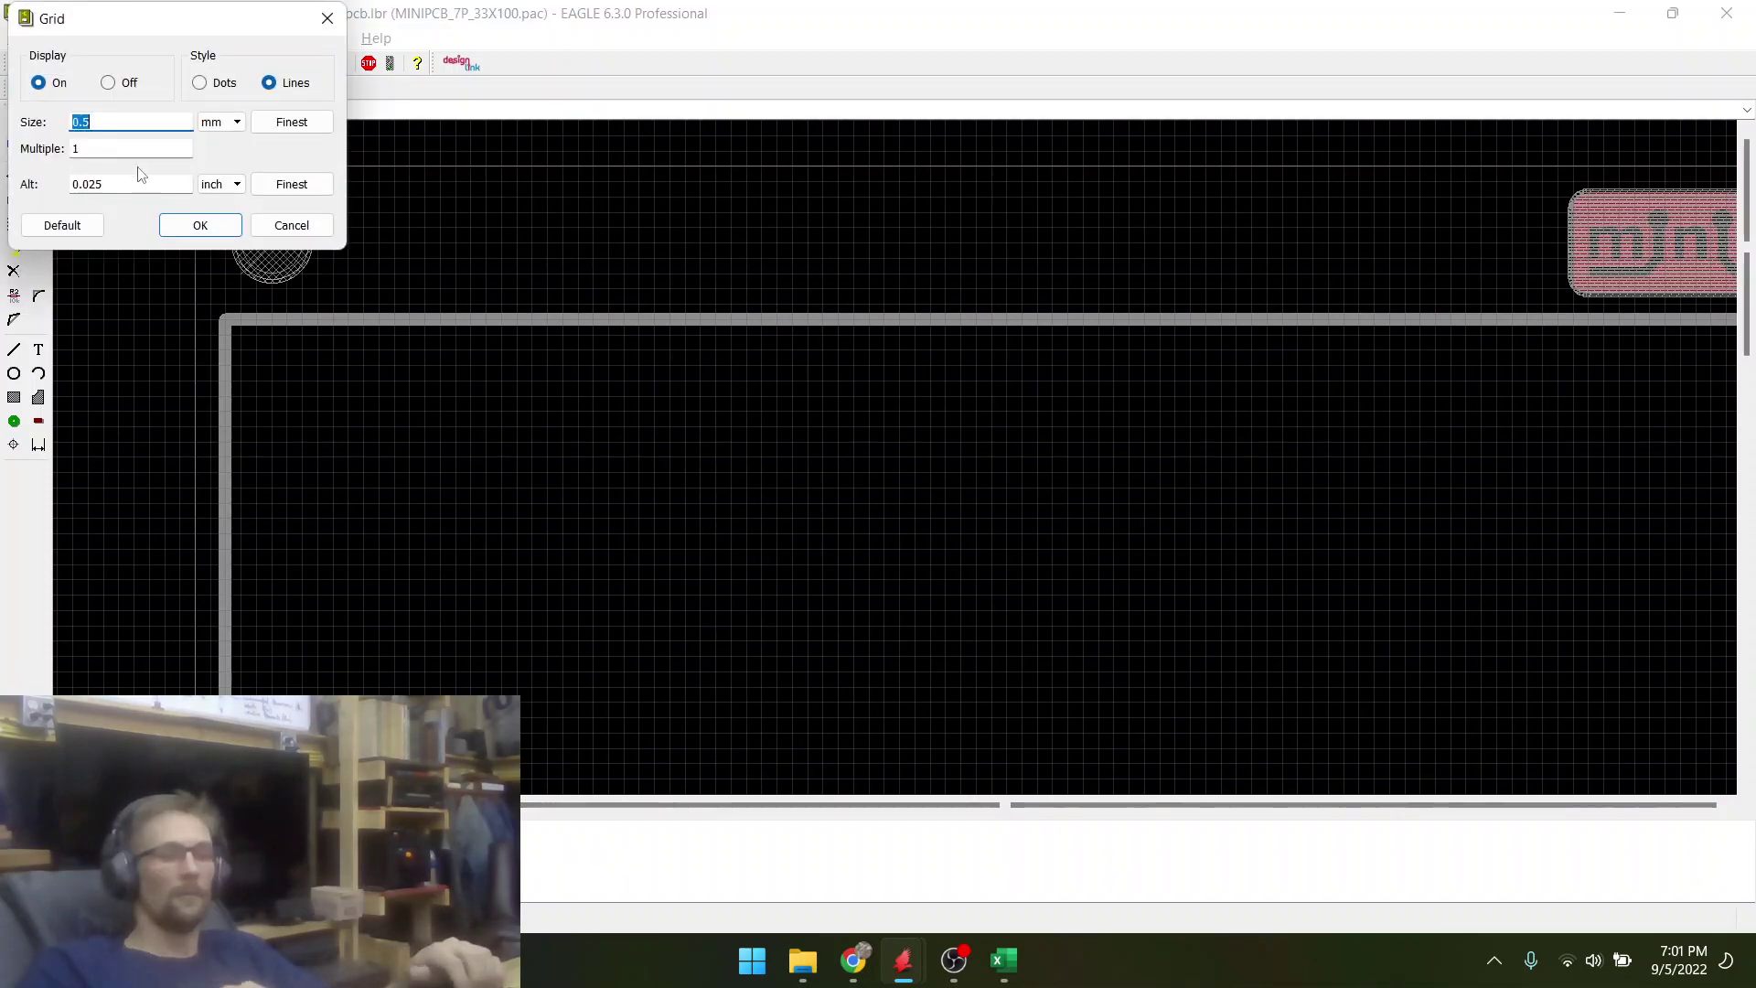
text(1)
key(Return)
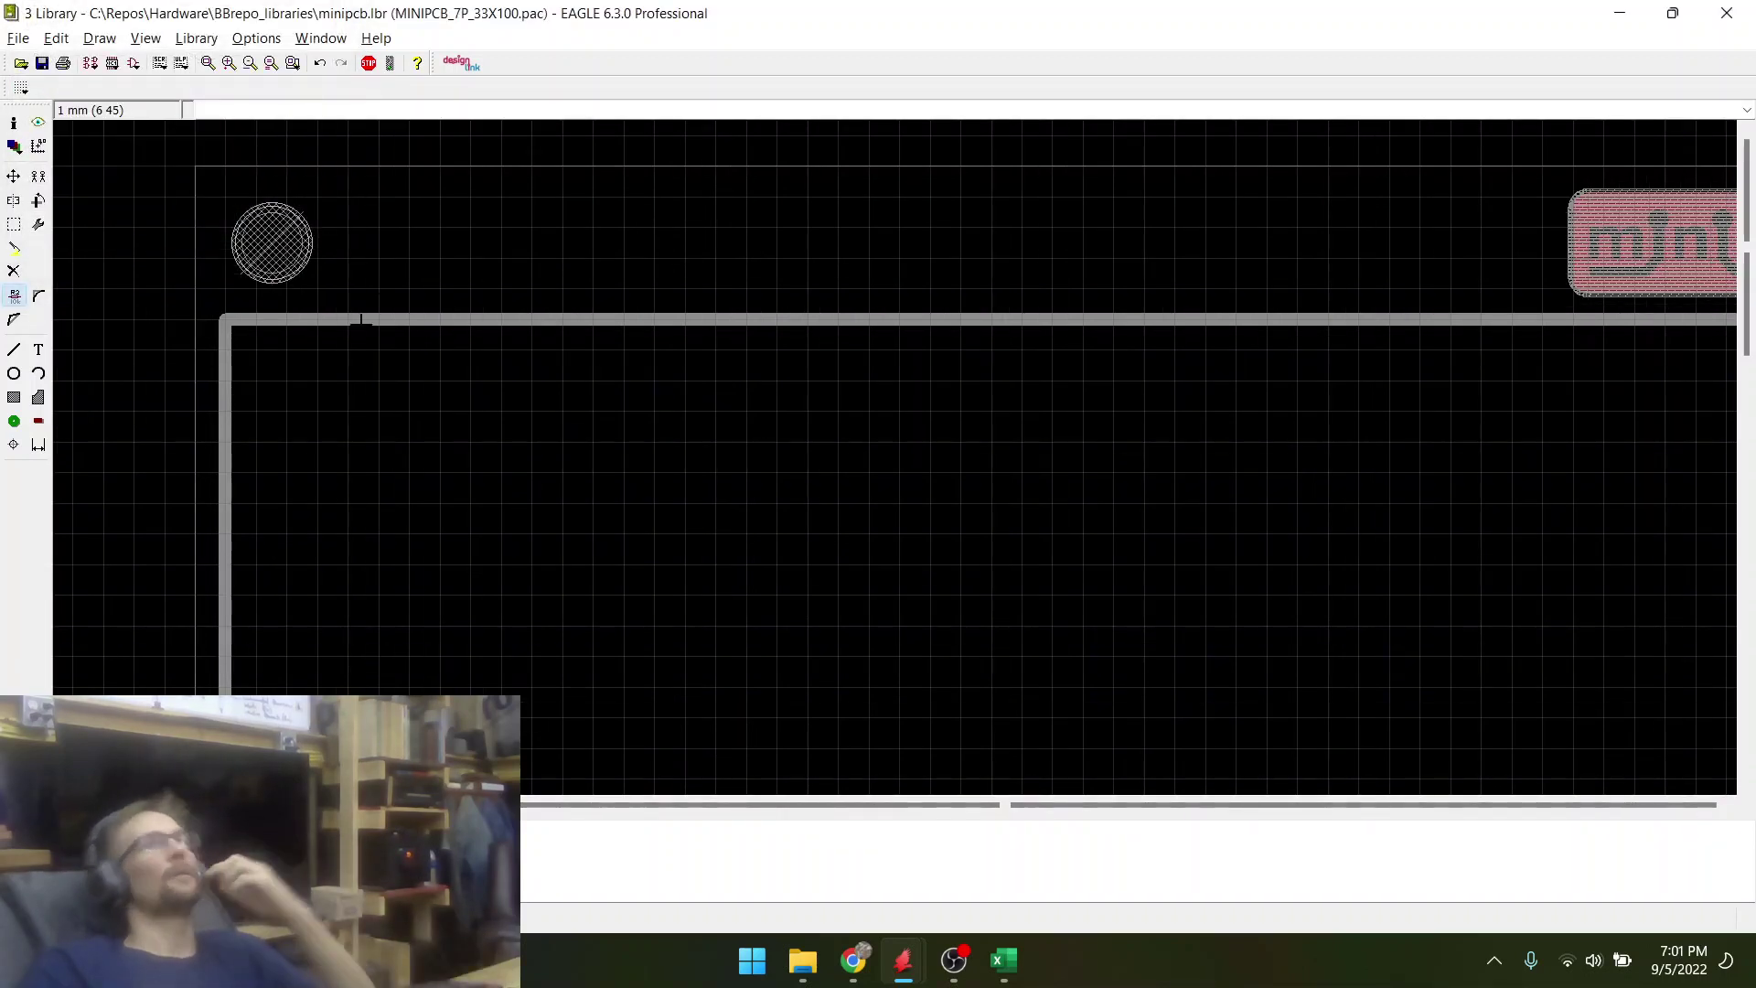
click(13, 271)
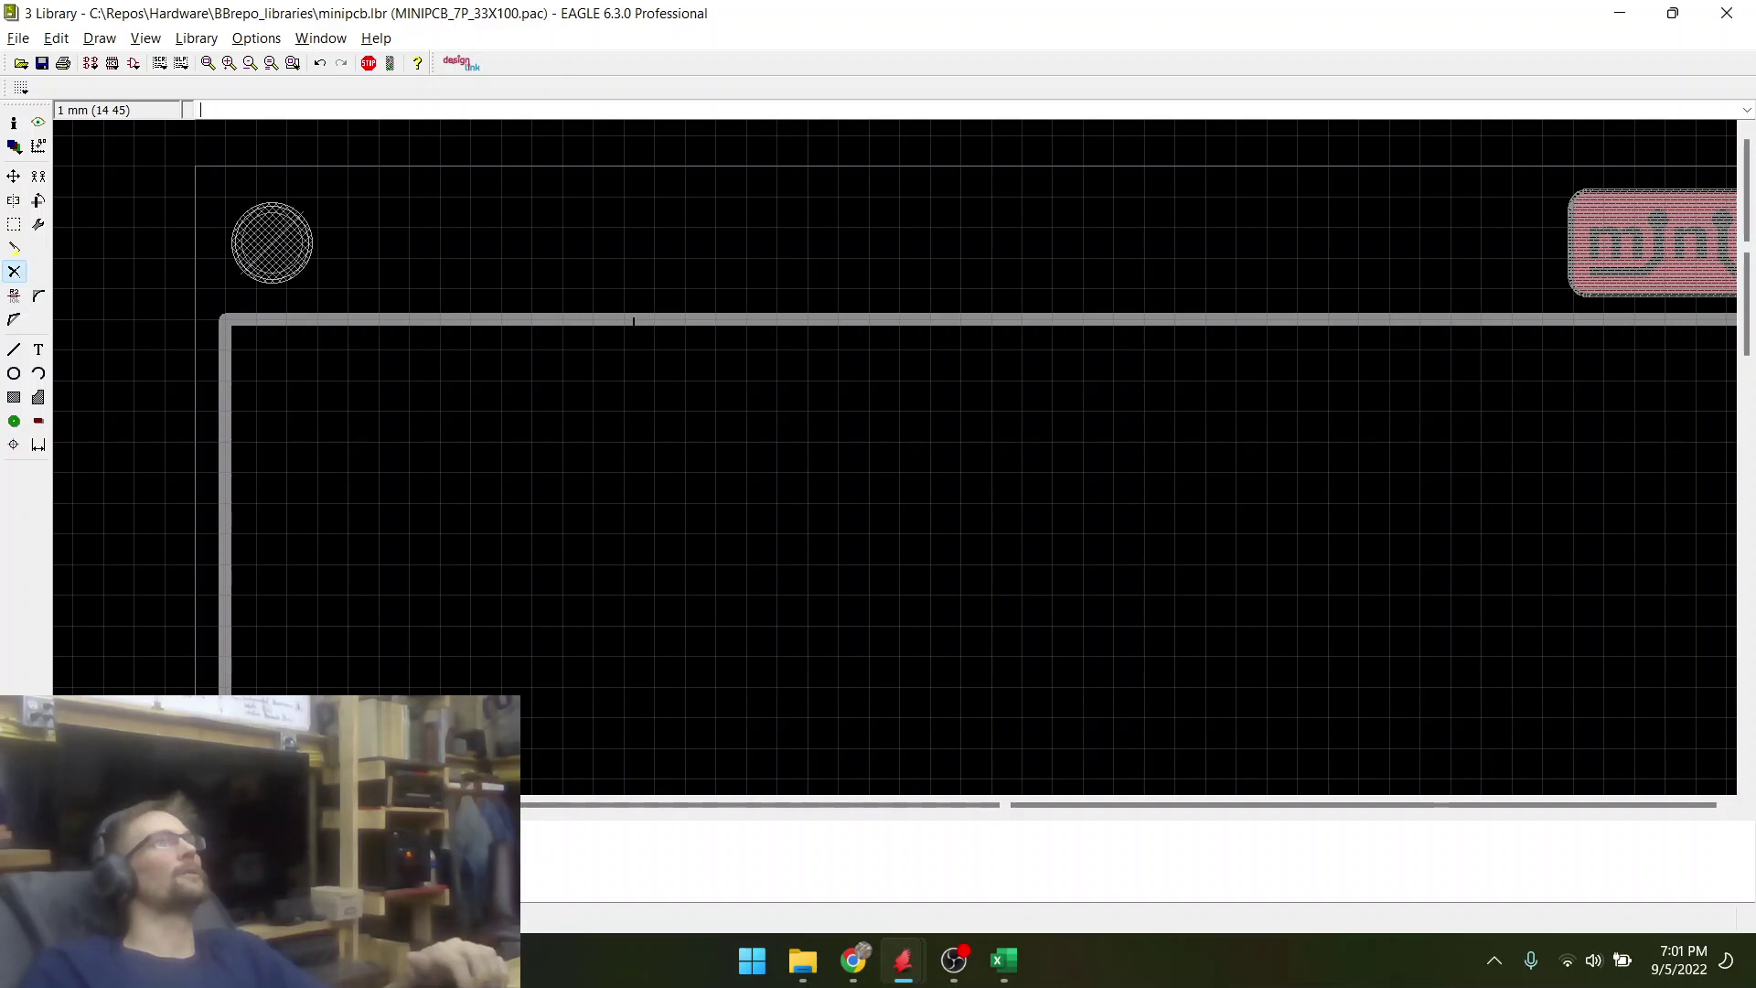
click(634, 319)
- Draw a 0.4064 wide tPlace line from the outline's upper-left corner, curving around the mounting hole to (5 49), and along the upper edge to (41 49)
click(14, 352)
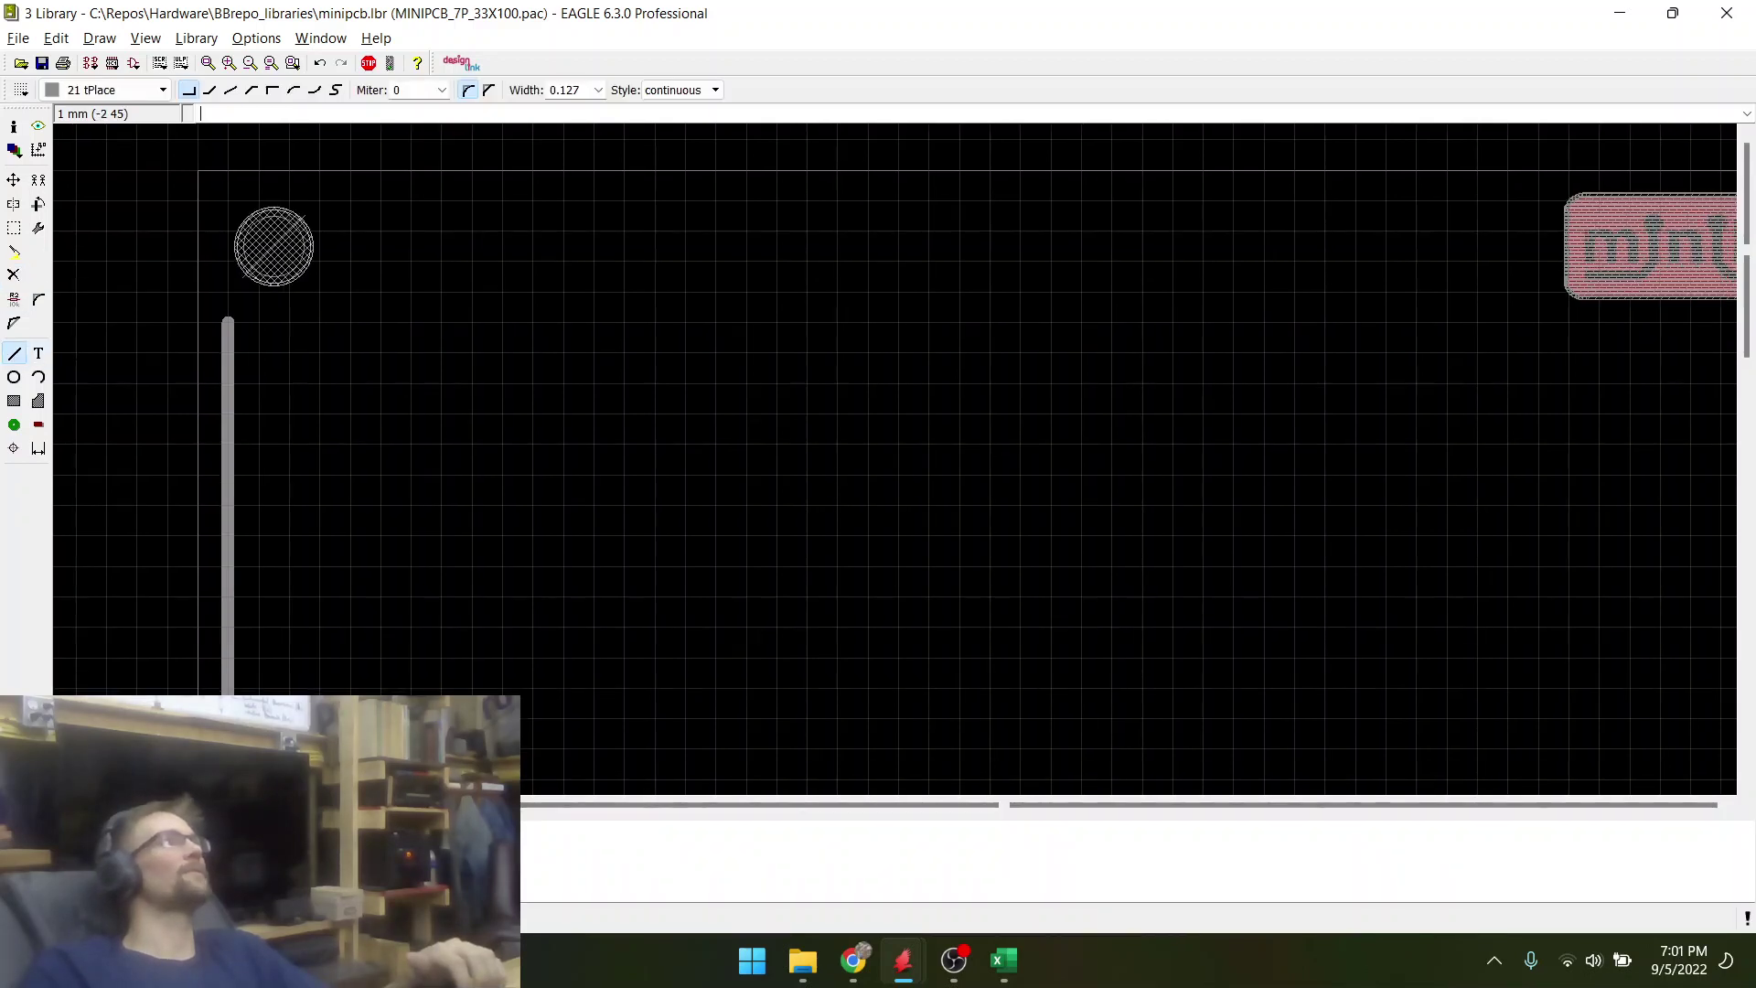
click(228, 321)
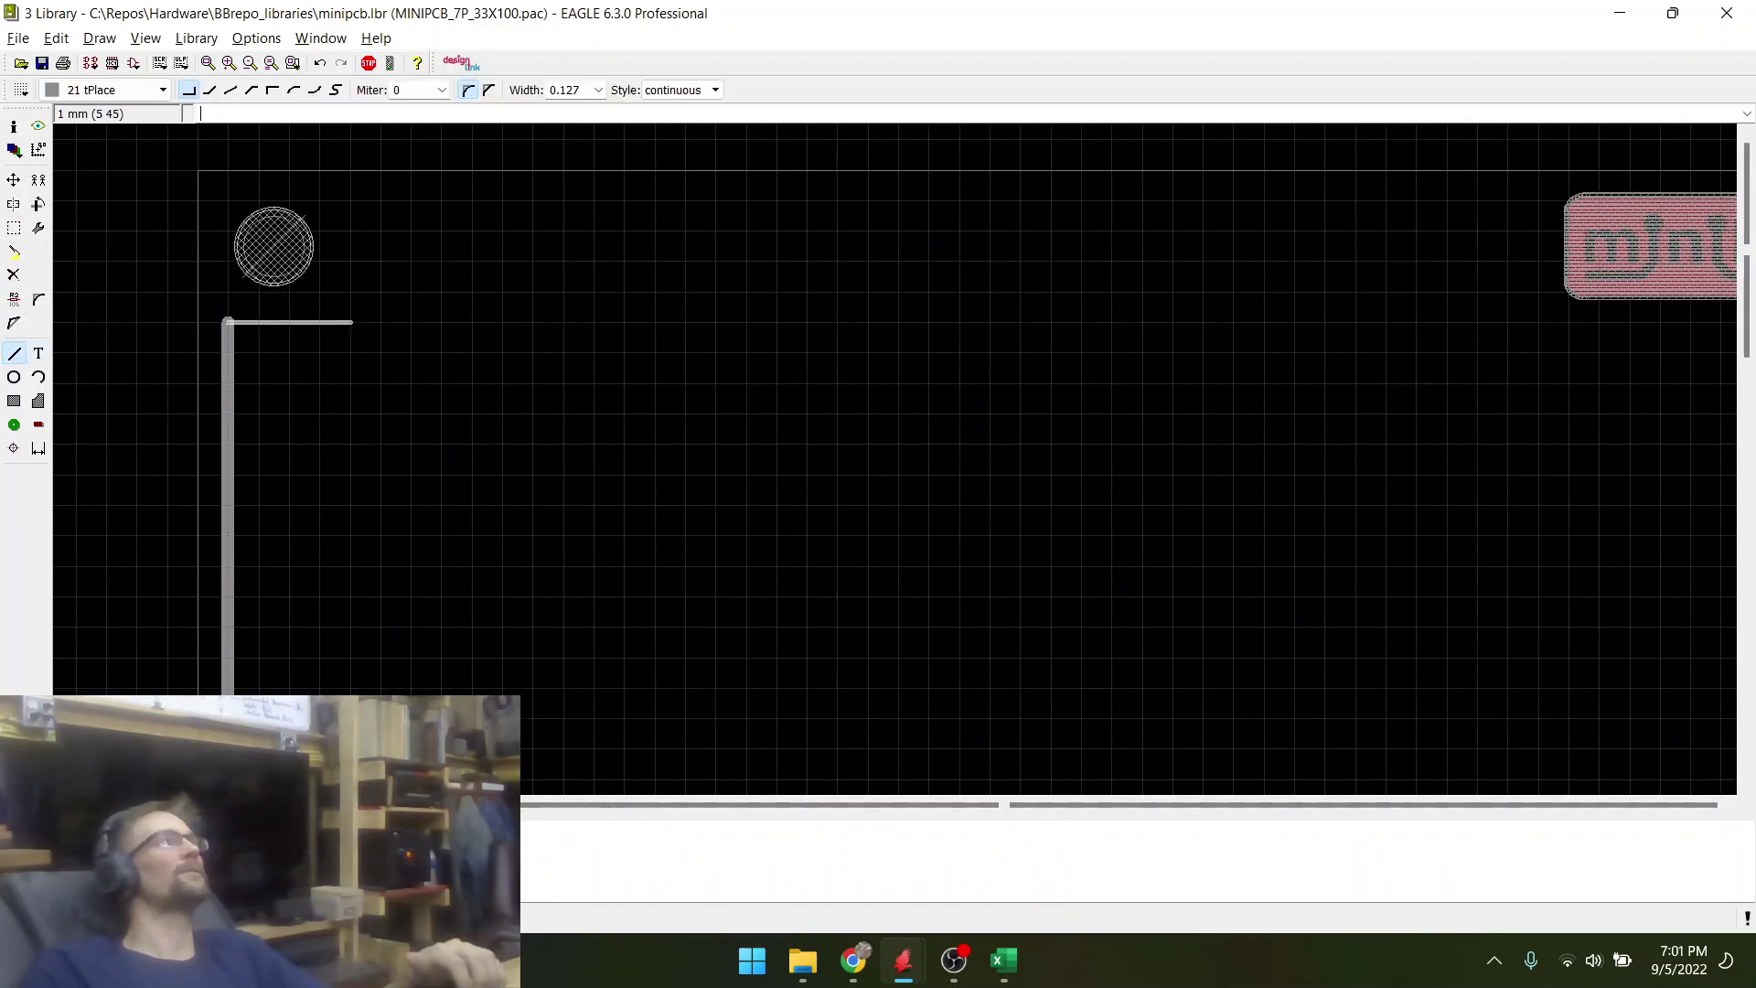
click(599, 90)
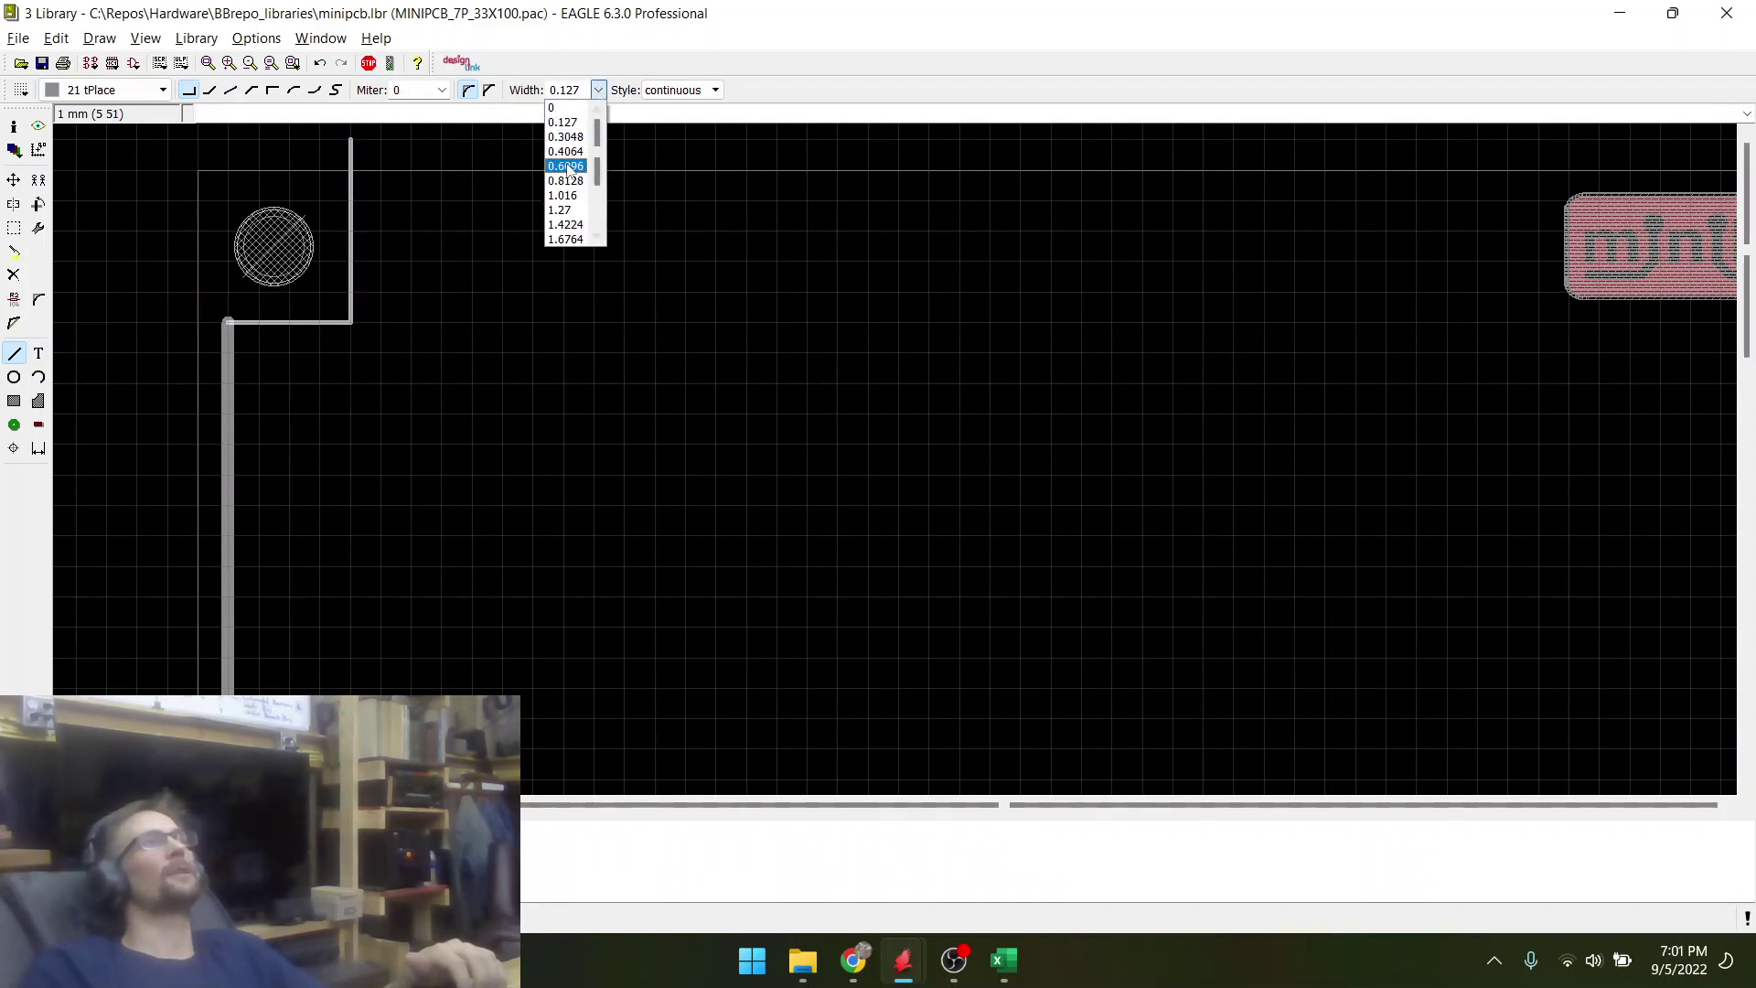
click(562, 152)
right_click(411, 260)
right_click(411, 261)
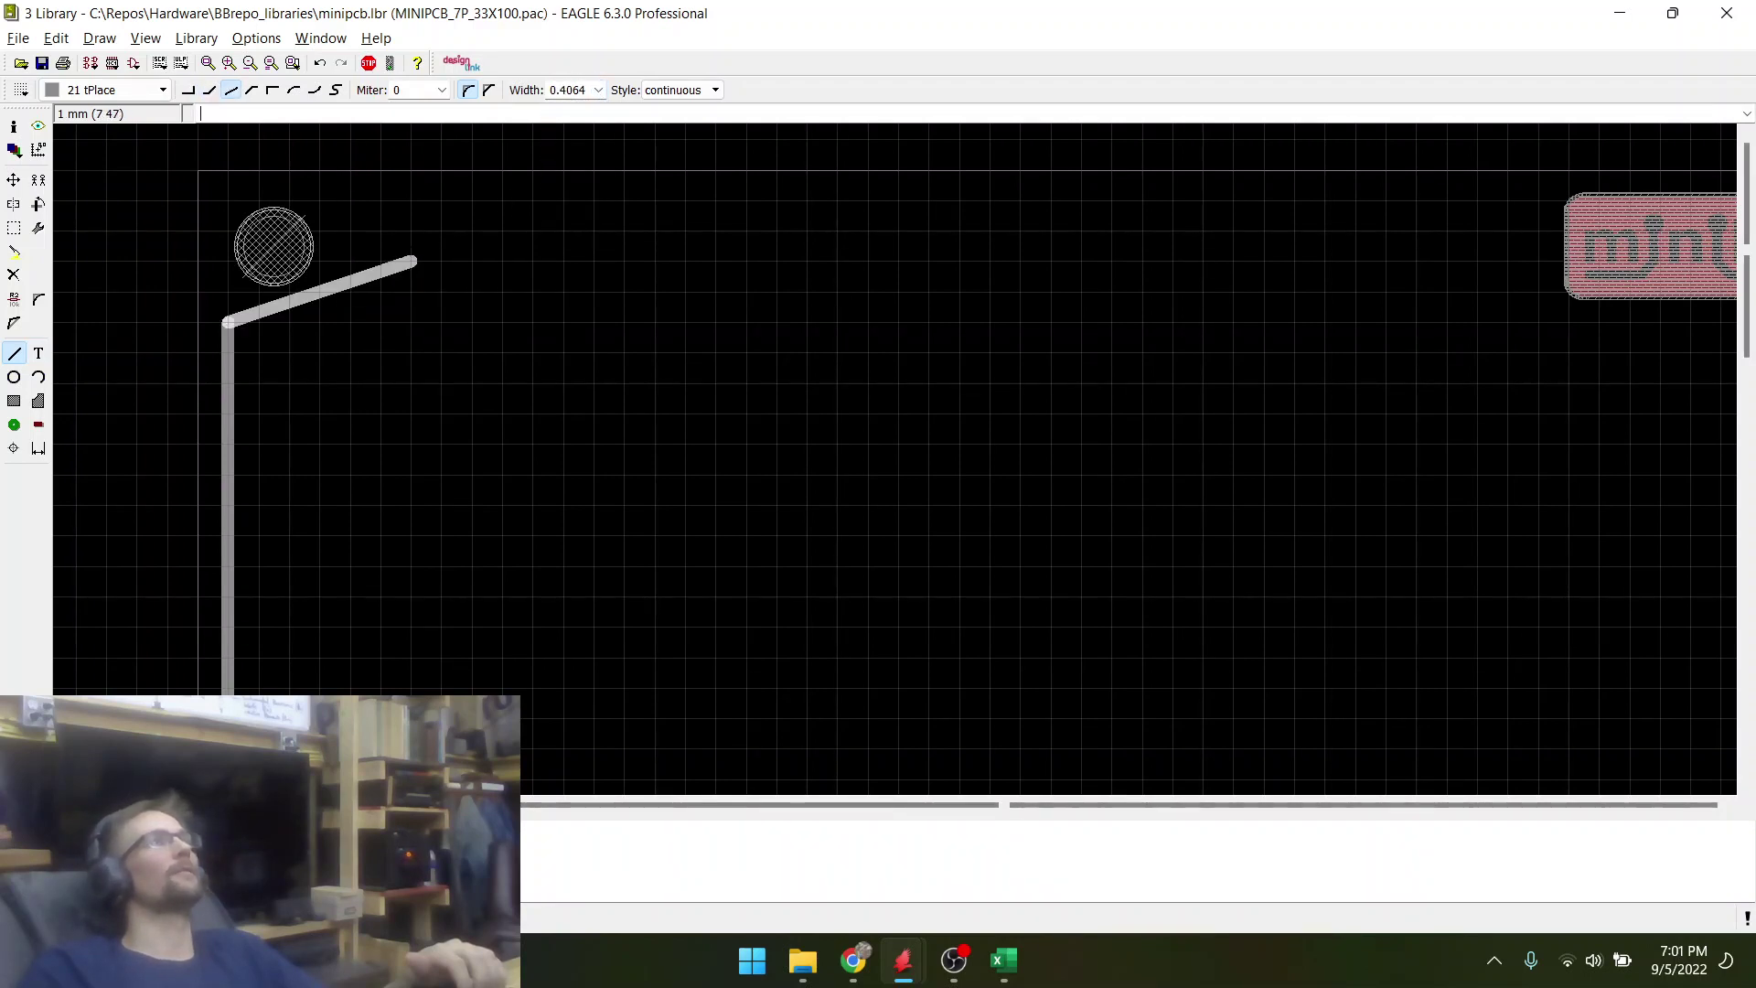
right_click(411, 261)
right_click(385, 261)
right_click(384, 260)
right_click(383, 260)
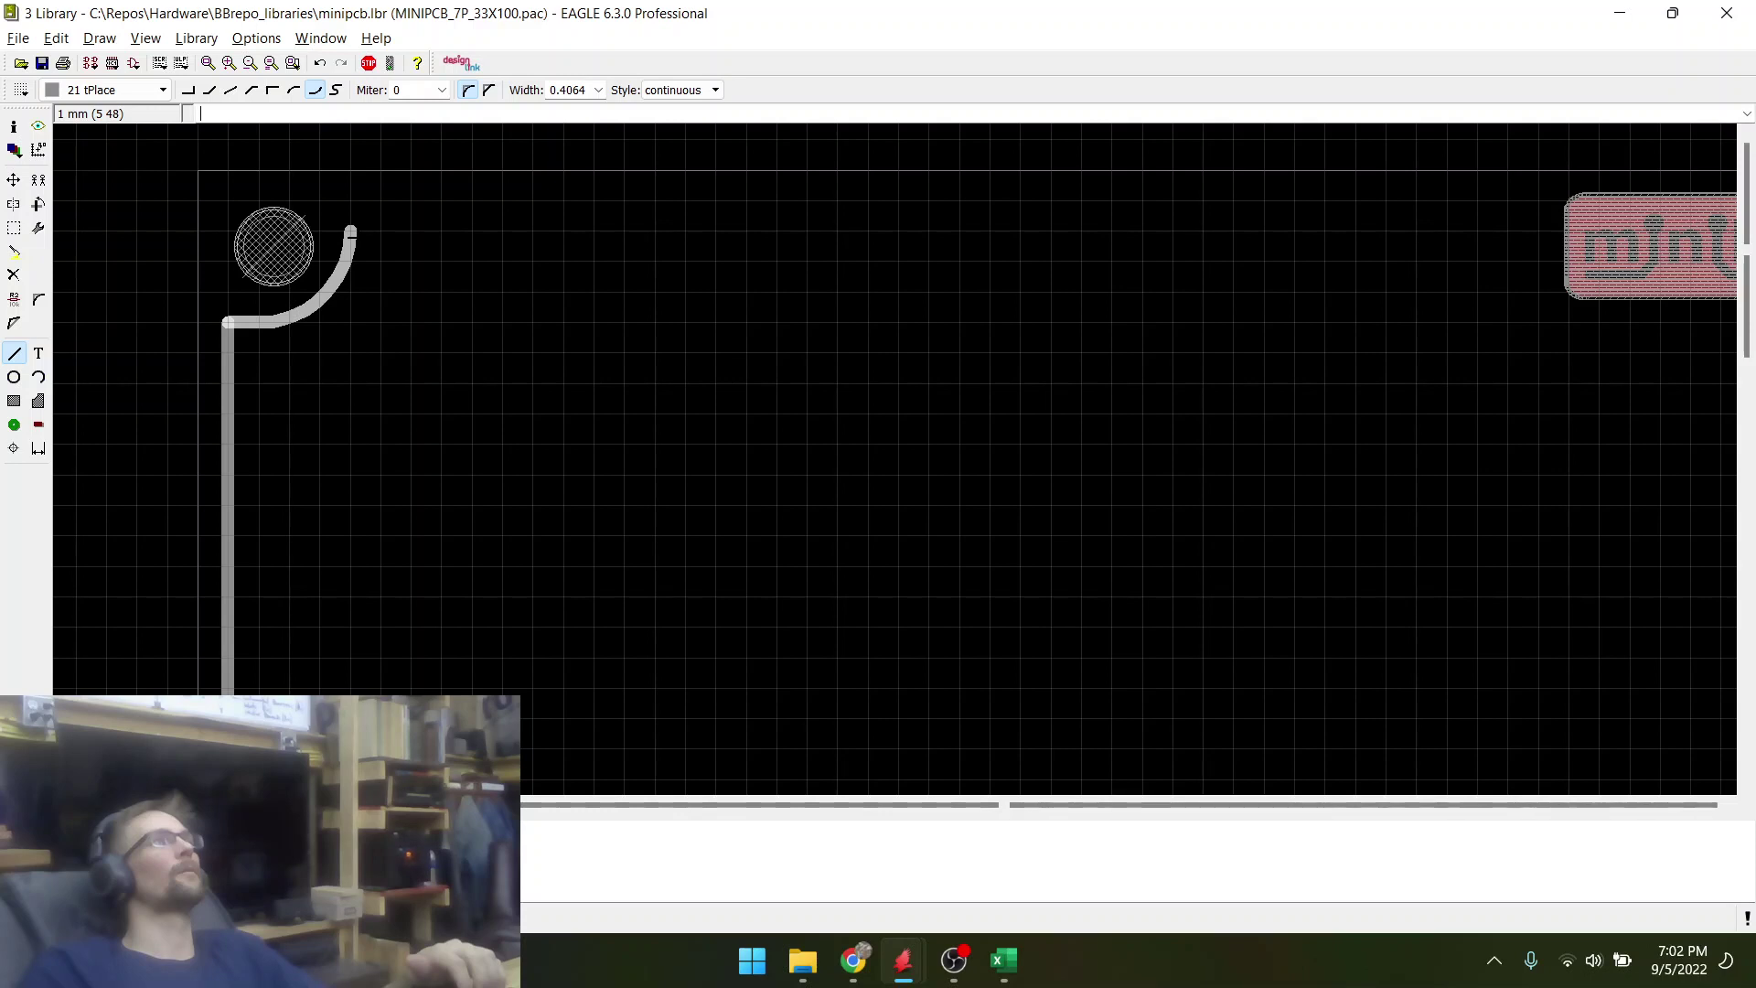
click(352, 238)
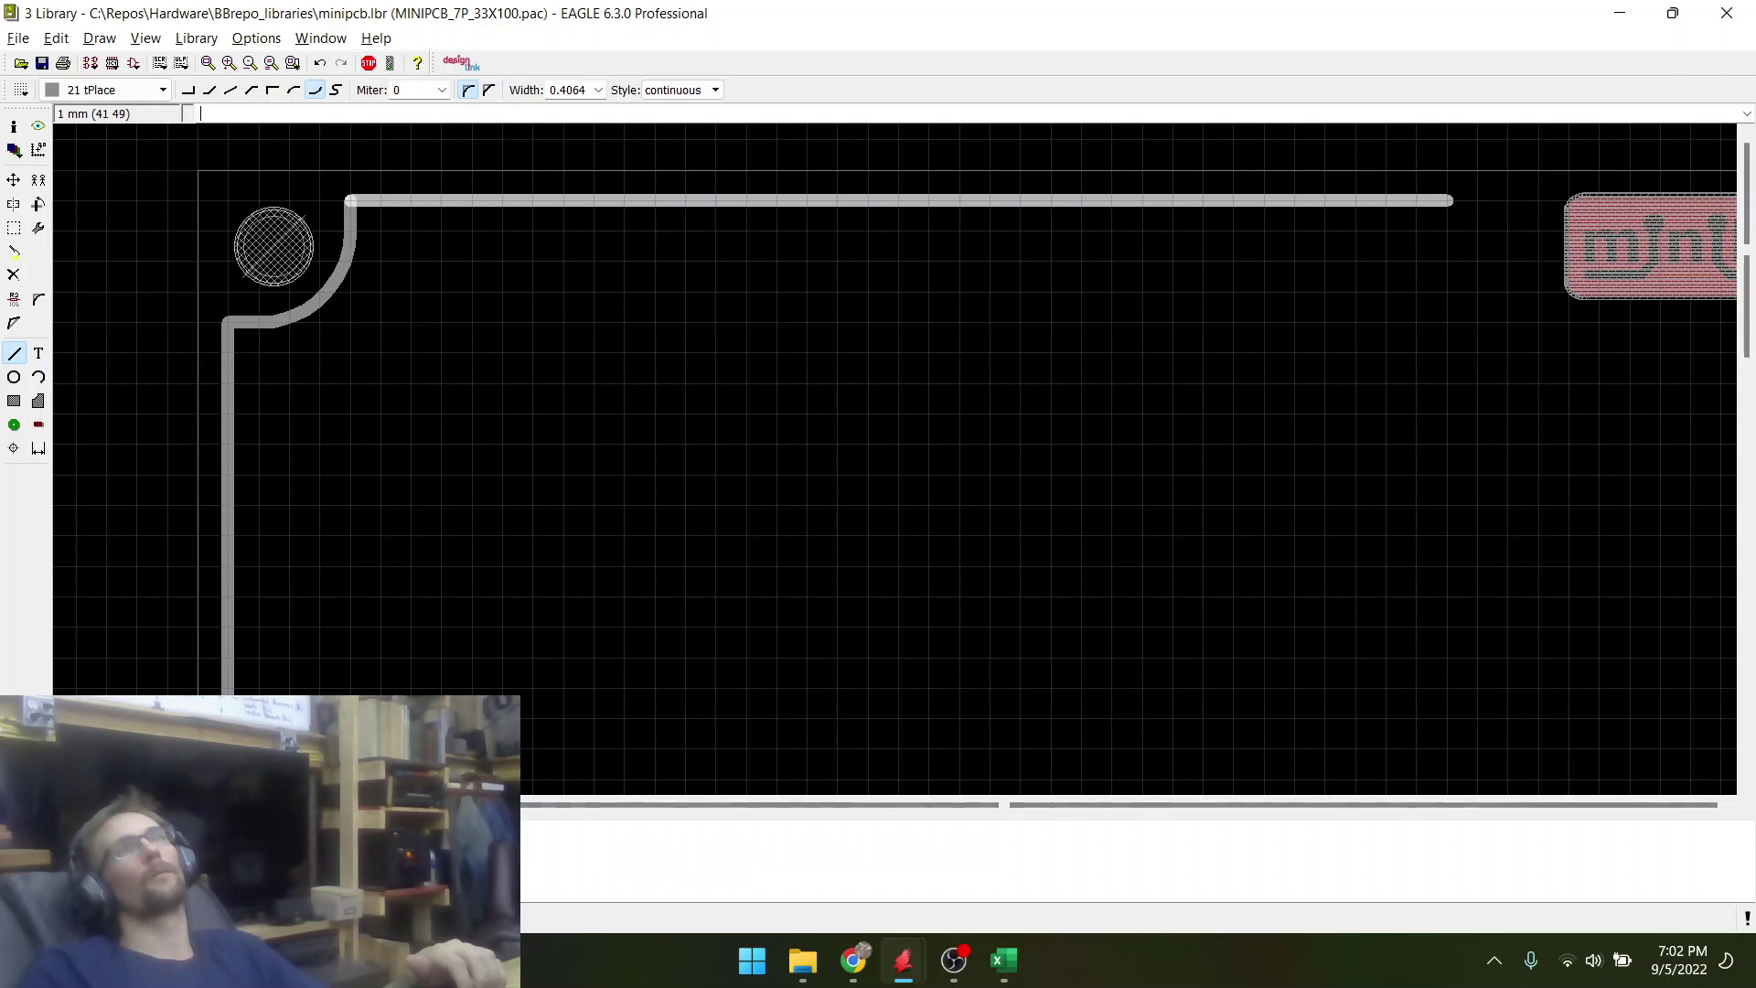
click(1448, 200)
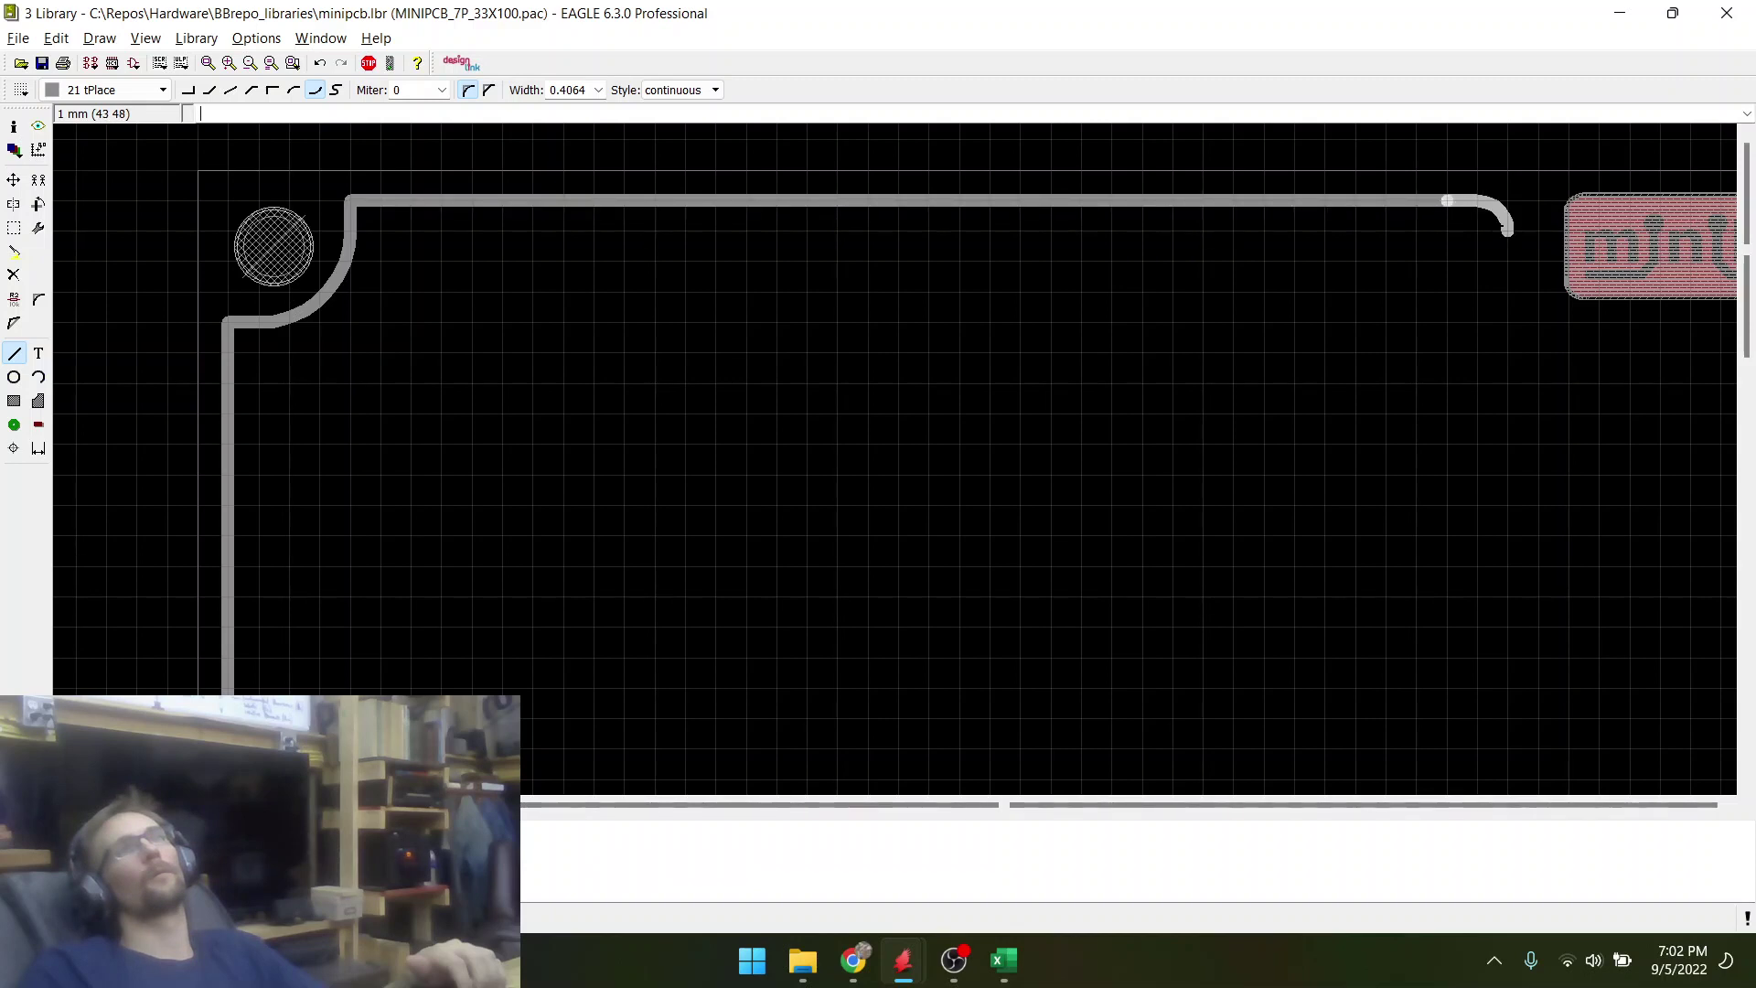
- Extend the outline's upper edge to (42 49) and curve it down to (43 48) beside the logo
scroll(1015, 283, up, 5)
scroll(647, 512, down, 12)
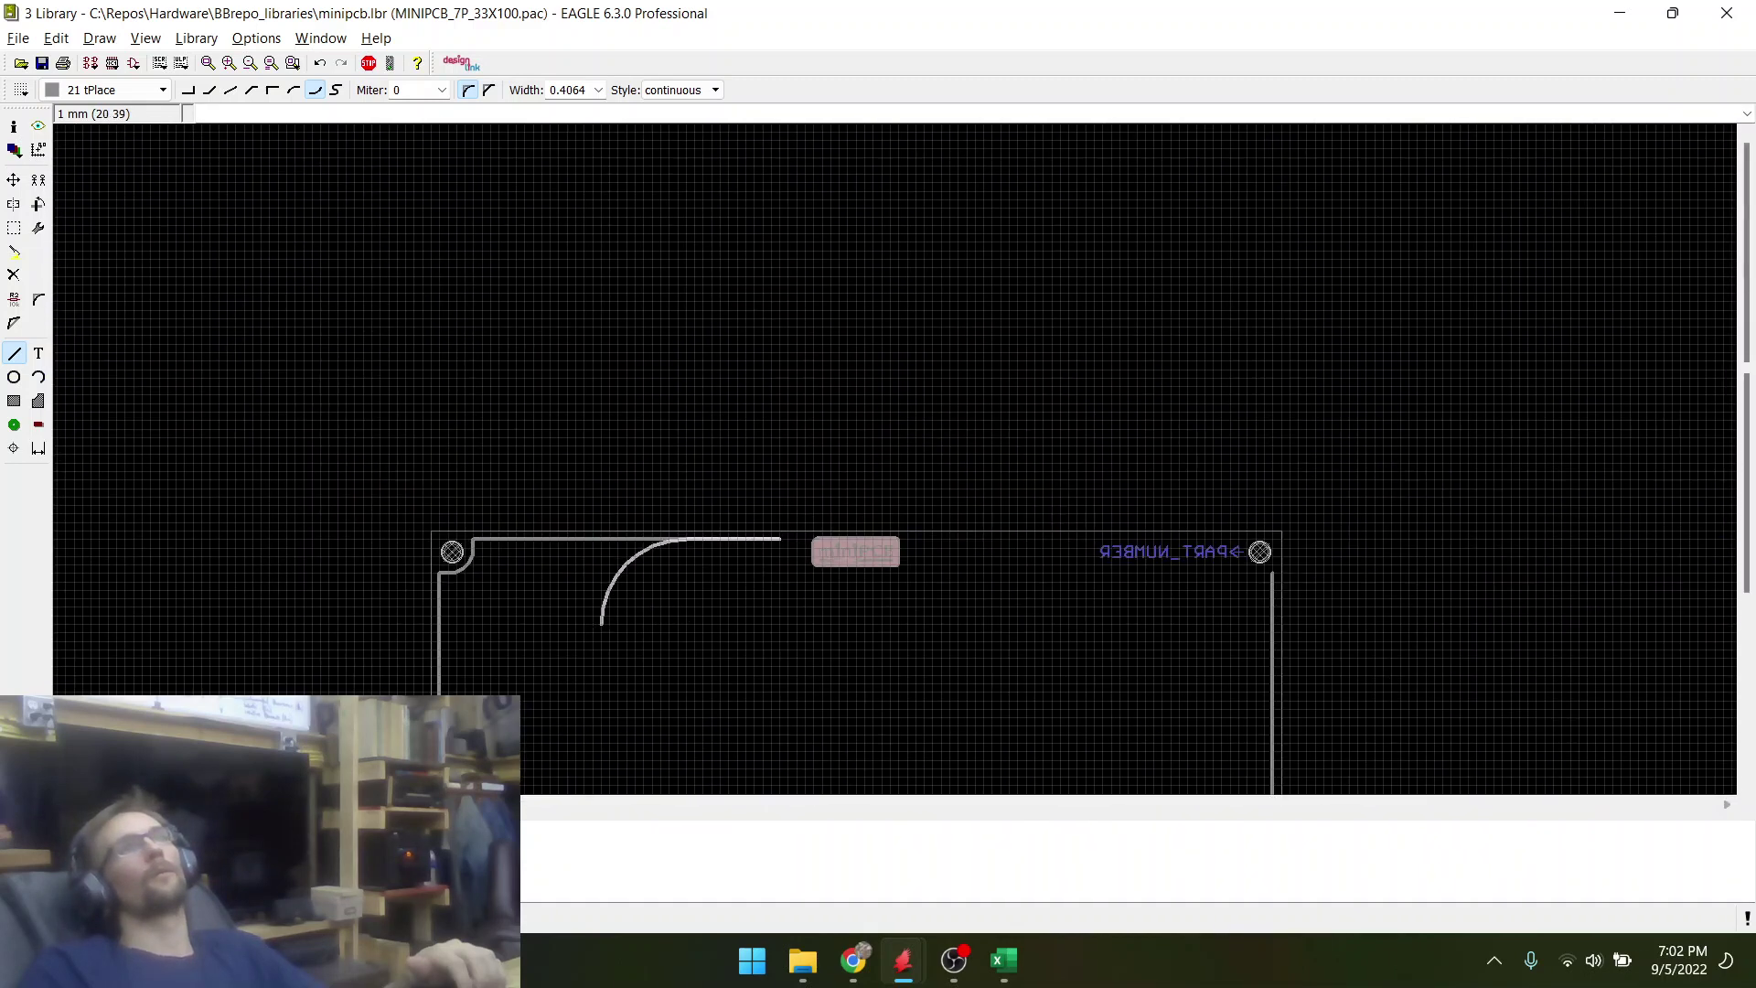
scroll(865, 616, up, 4)
scroll(877, 617, up, 5)
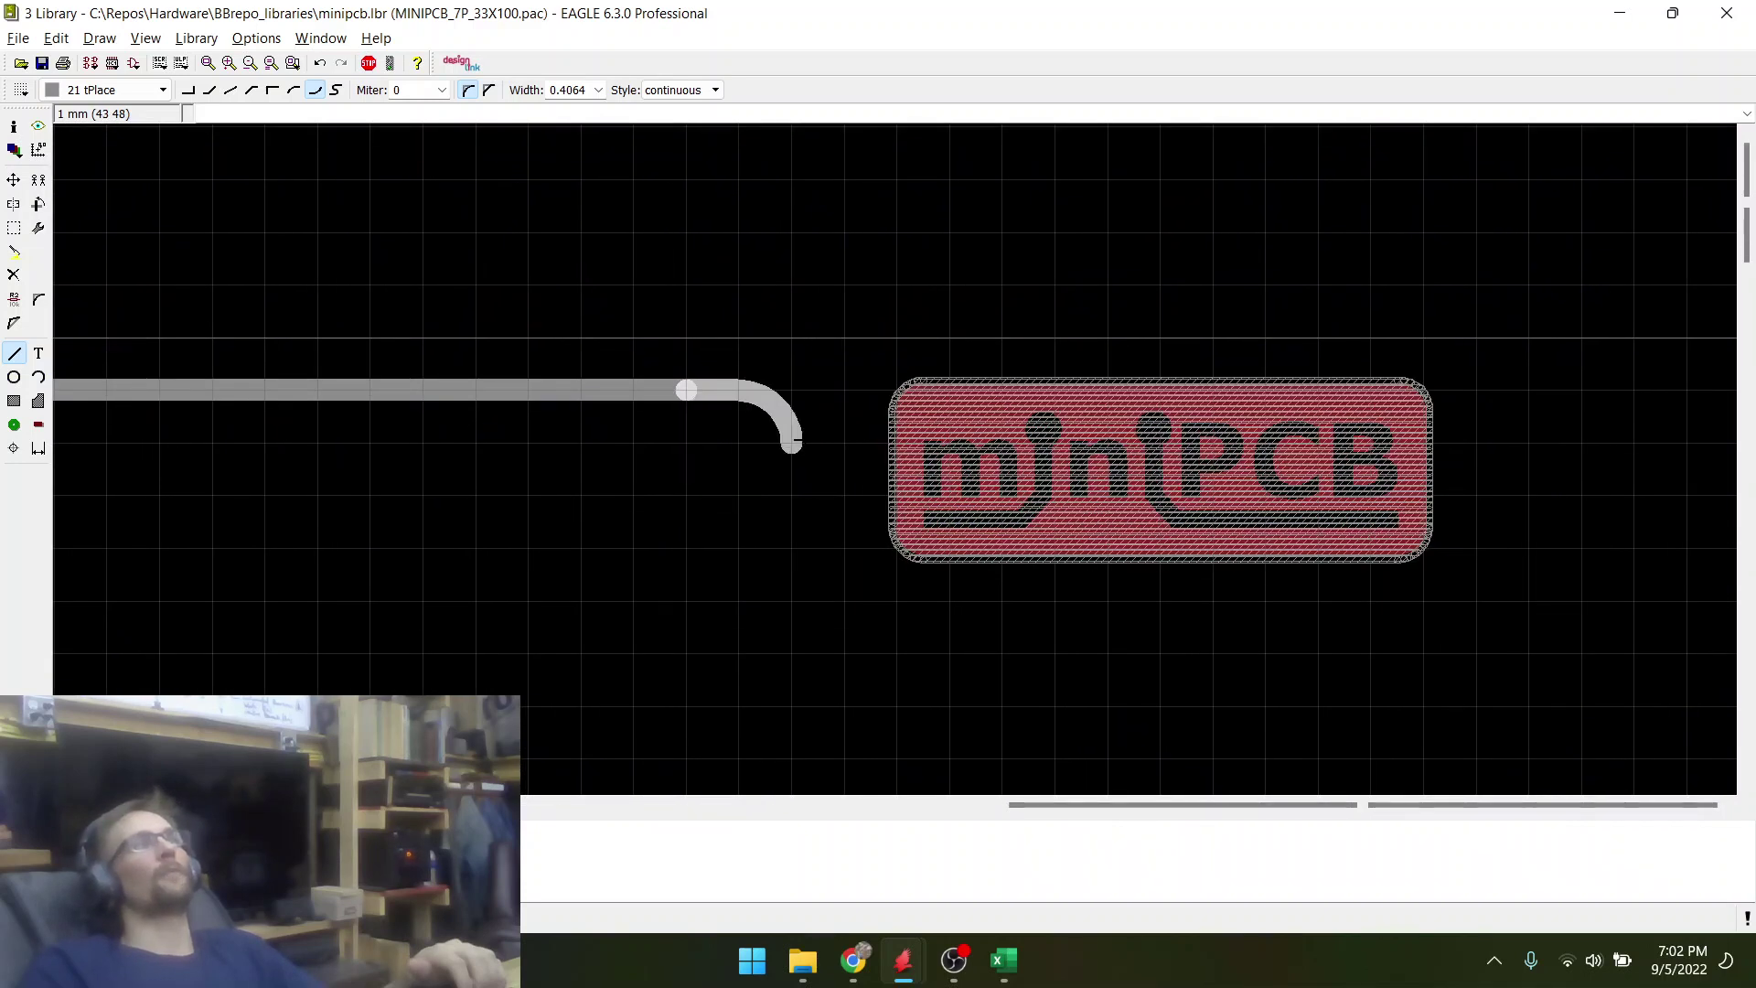
right_click(792, 483)
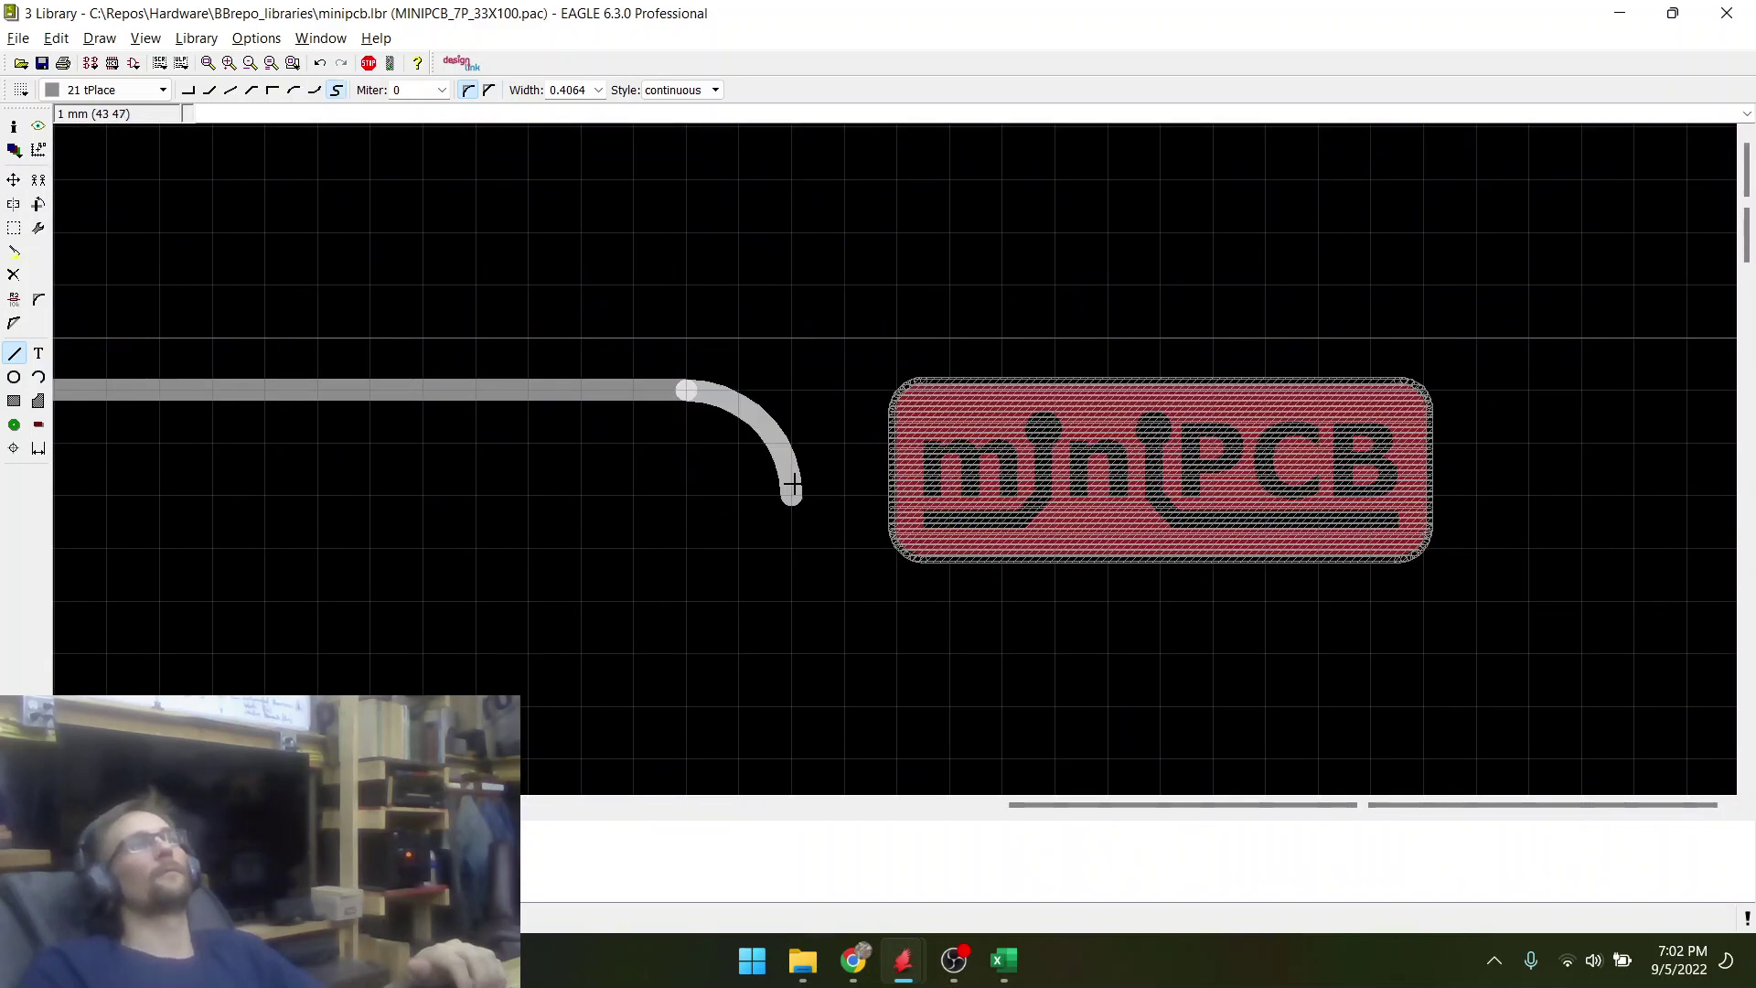
right_click(792, 448)
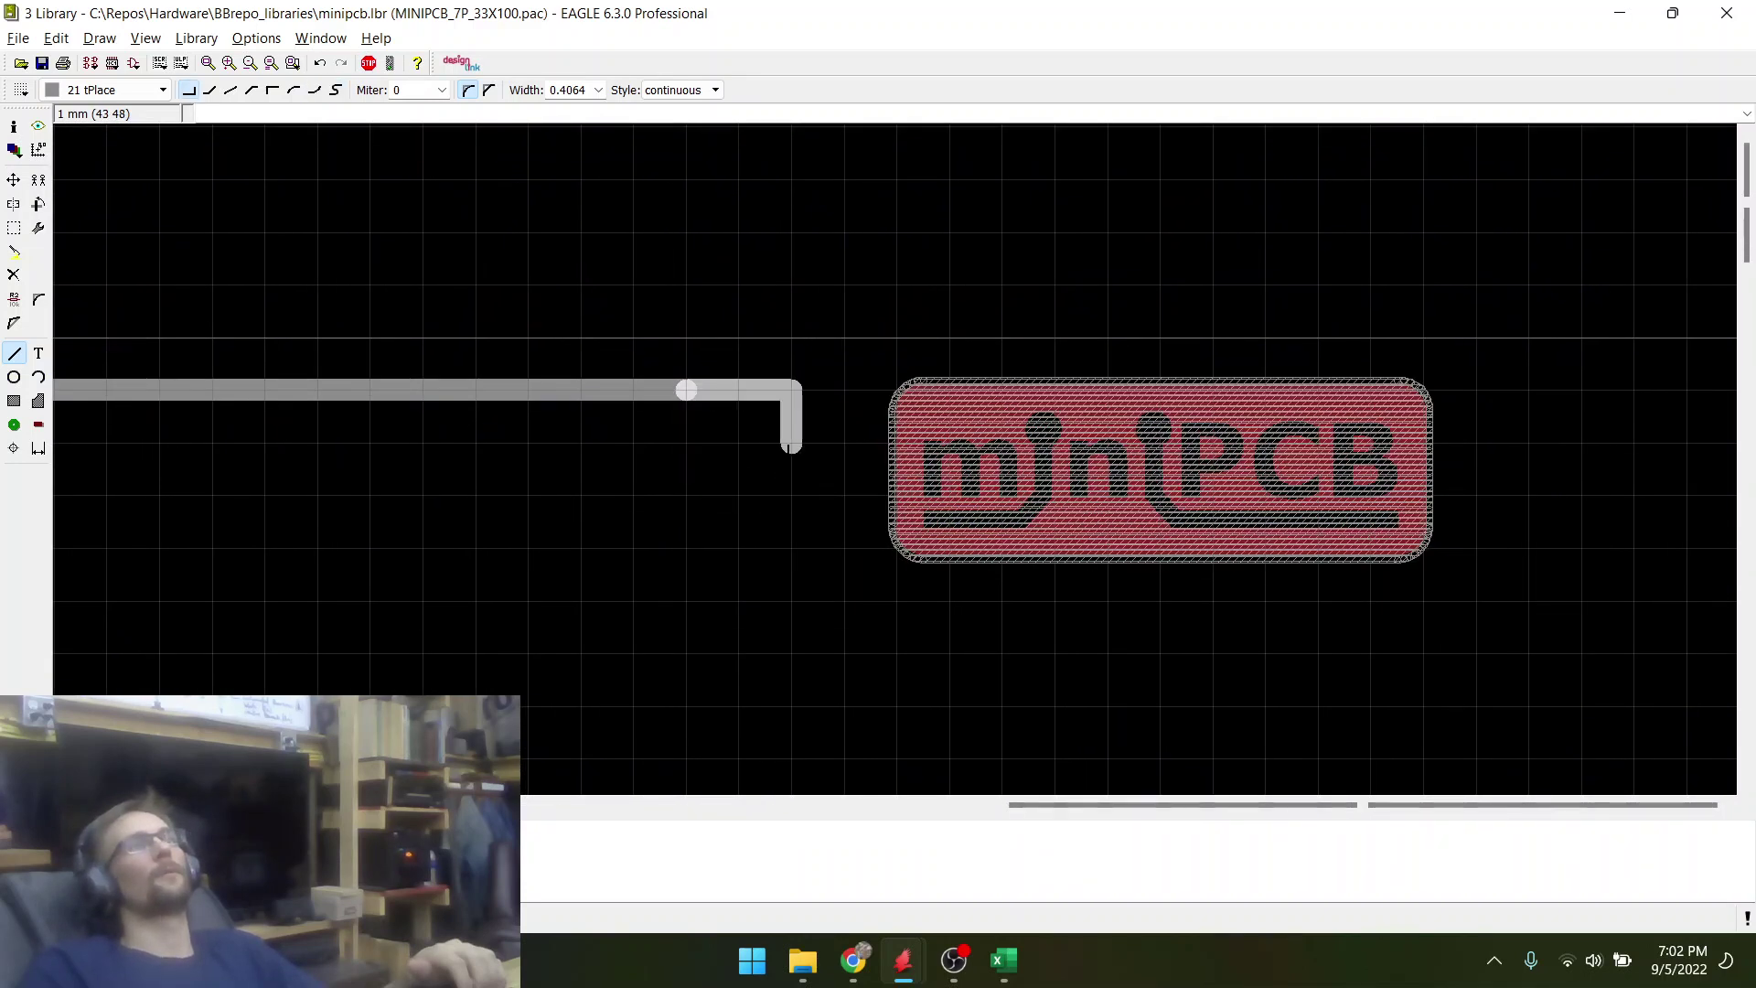
right_click(792, 448)
right_click(792, 448)
right_click(793, 448)
right_click(792, 448)
right_click(792, 449)
right_click(791, 446)
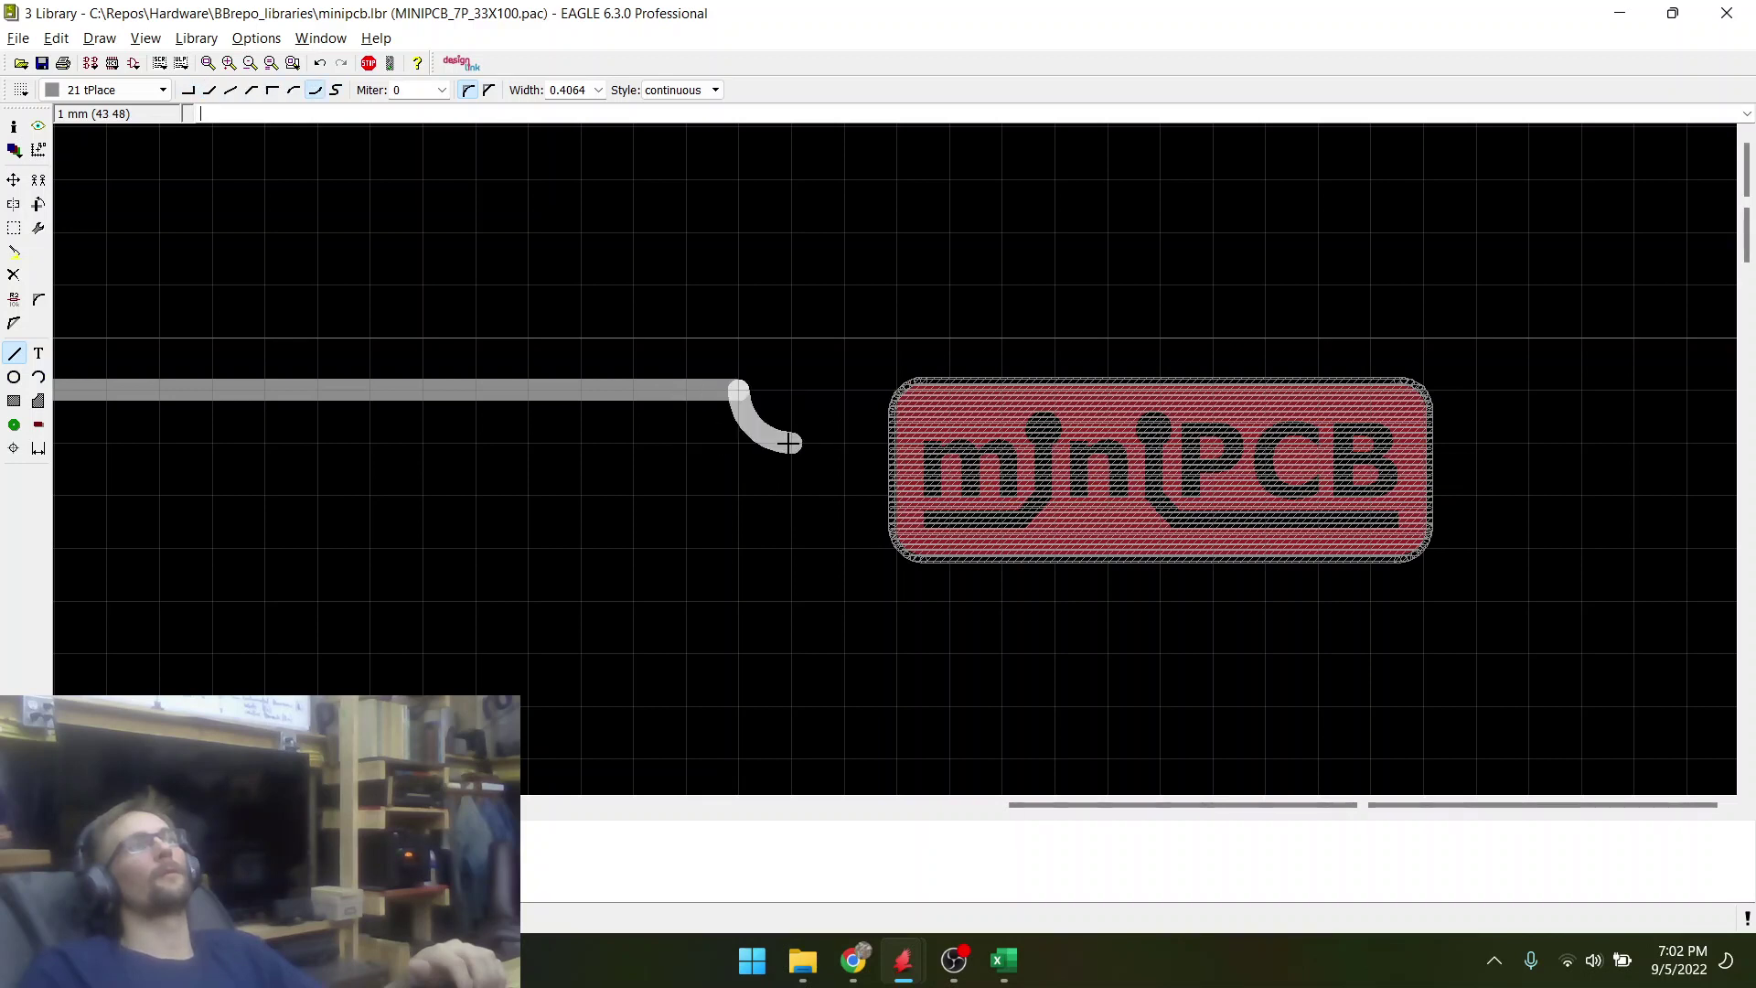
right_click(791, 443)
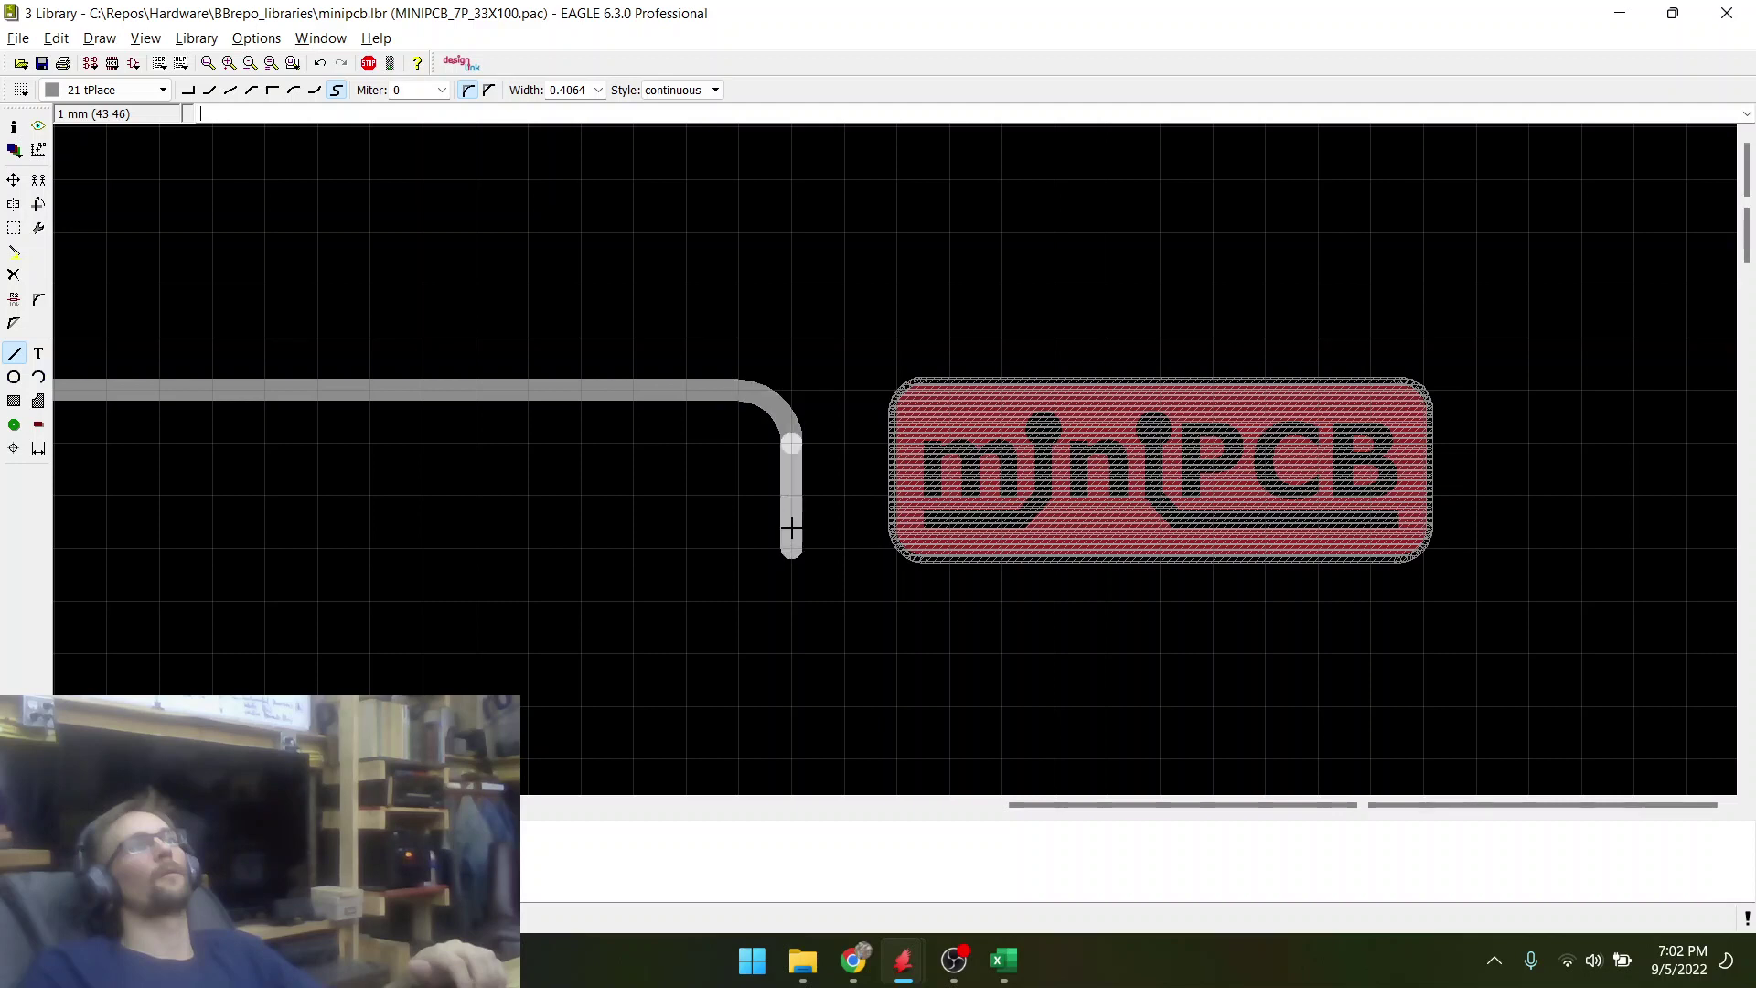
- Draw the silkscreen line around the underside of the logo with rounded corners through (44 45) and (56 46), ending at (57 49)
click(791, 495)
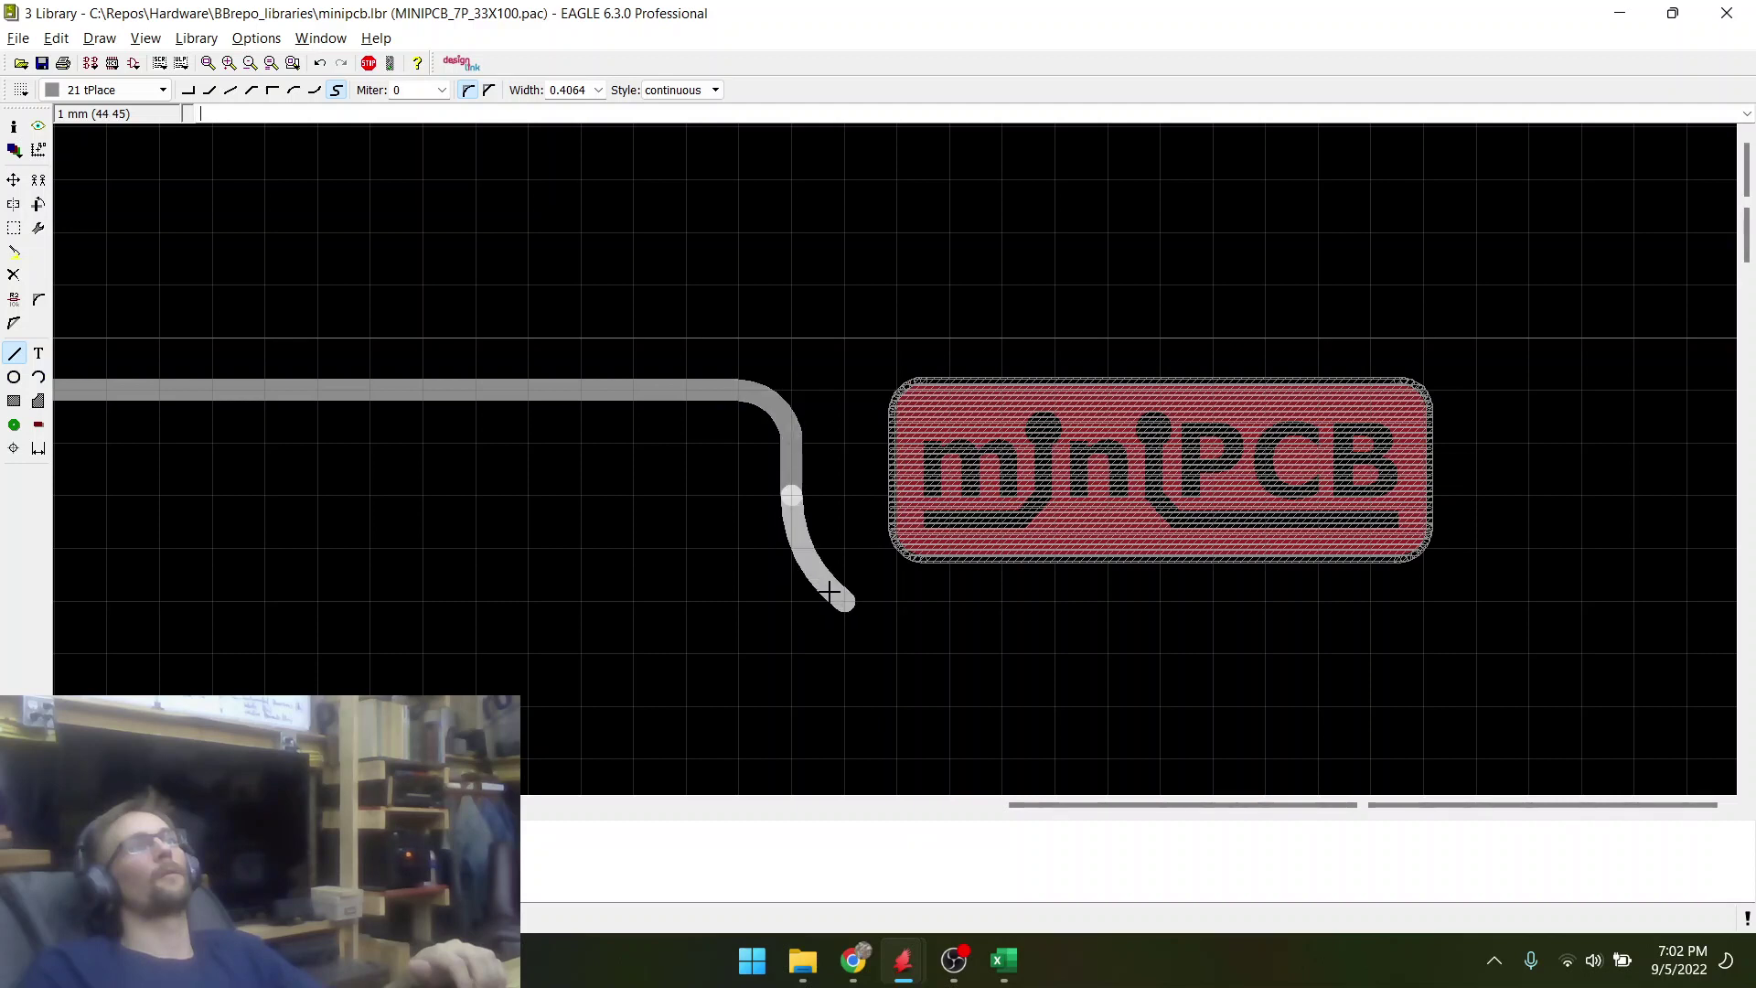
click(791, 549)
click(843, 601)
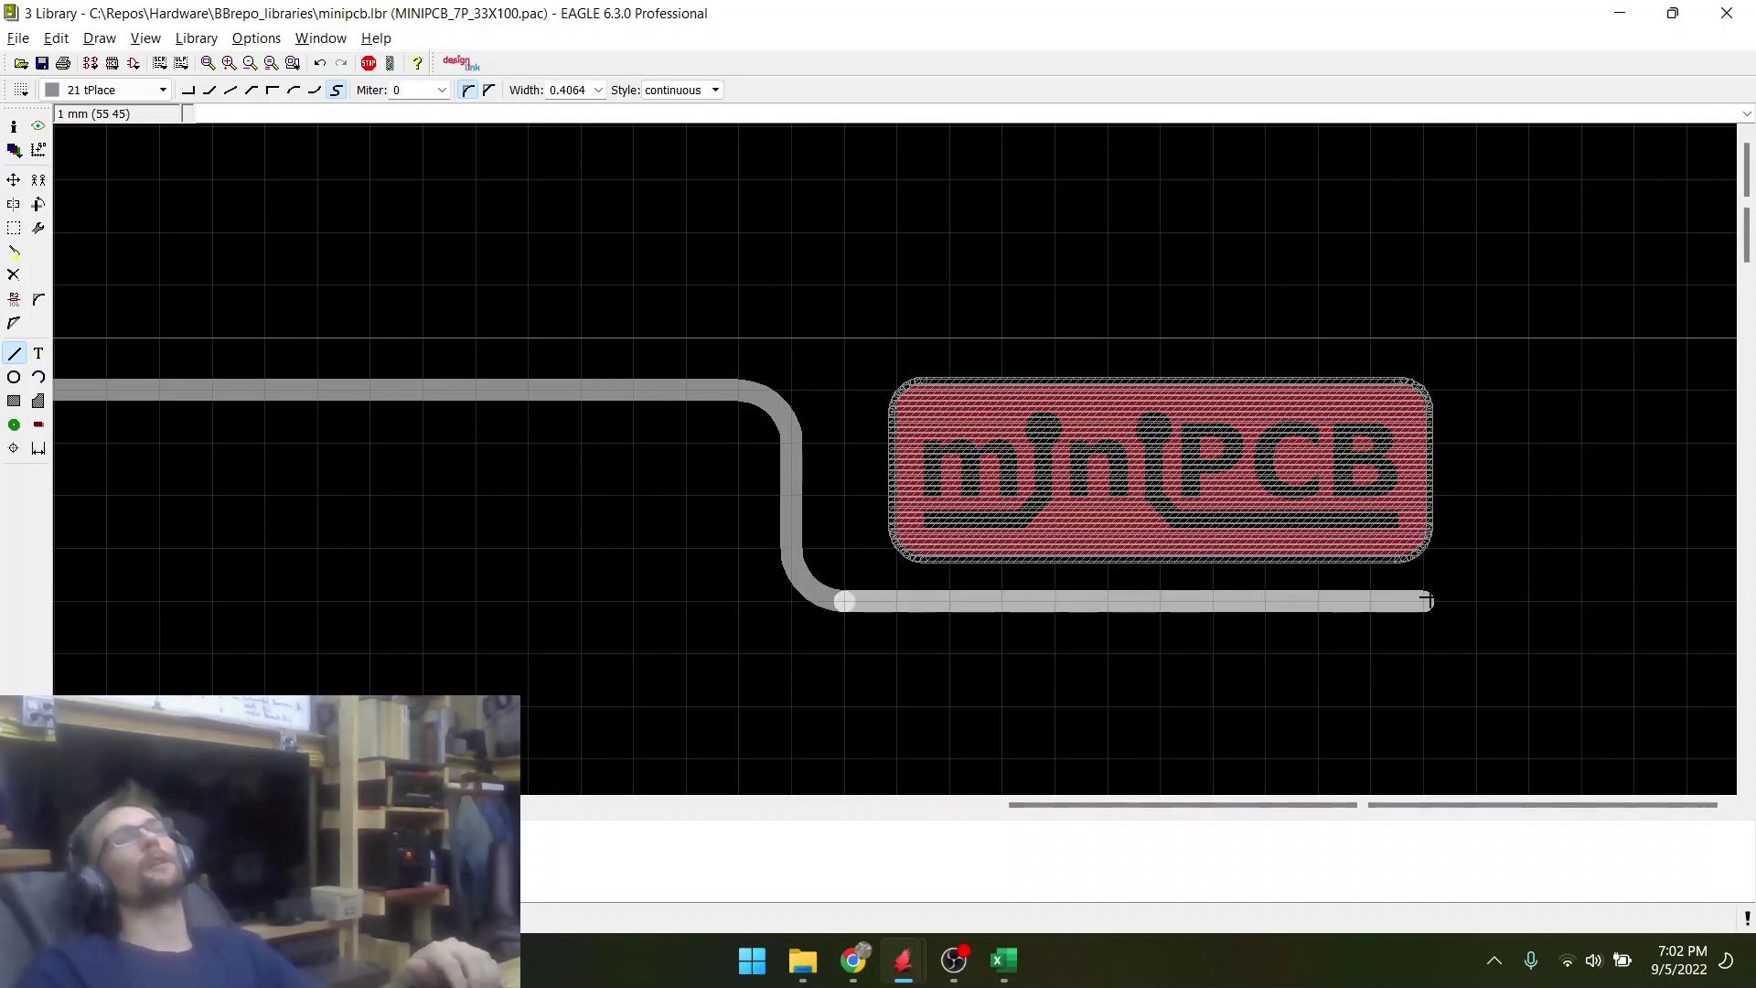
click(1477, 549)
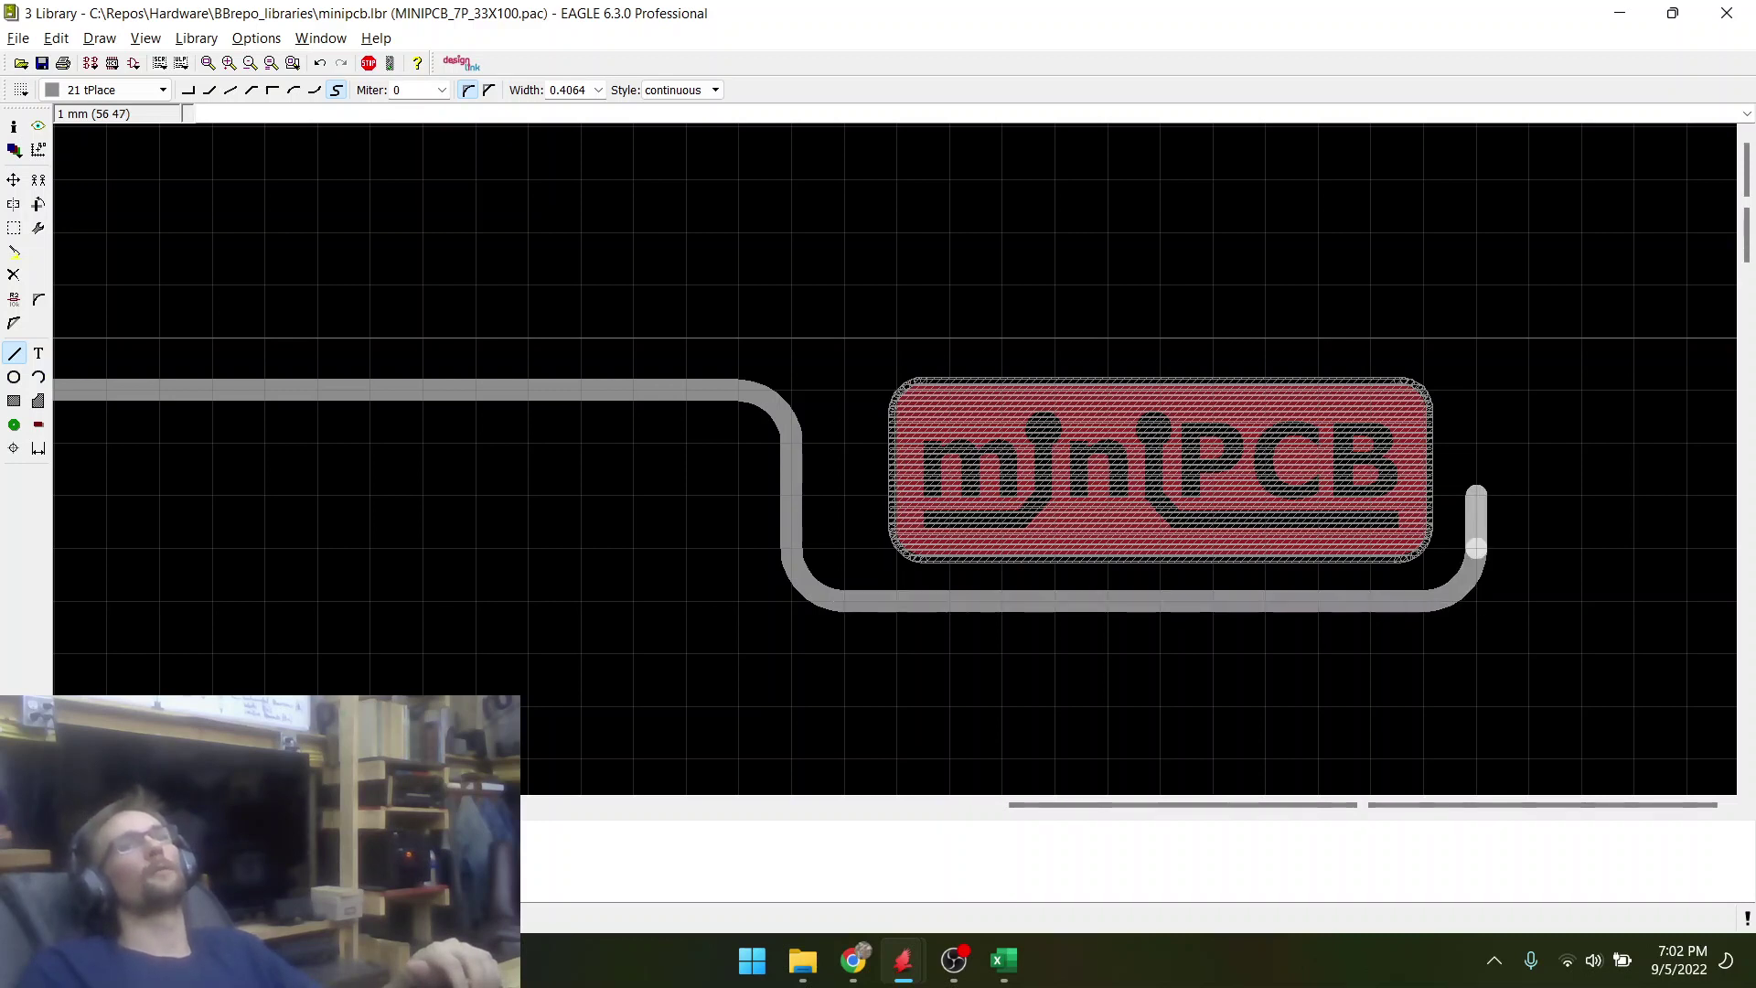
click(1477, 445)
click(1531, 392)
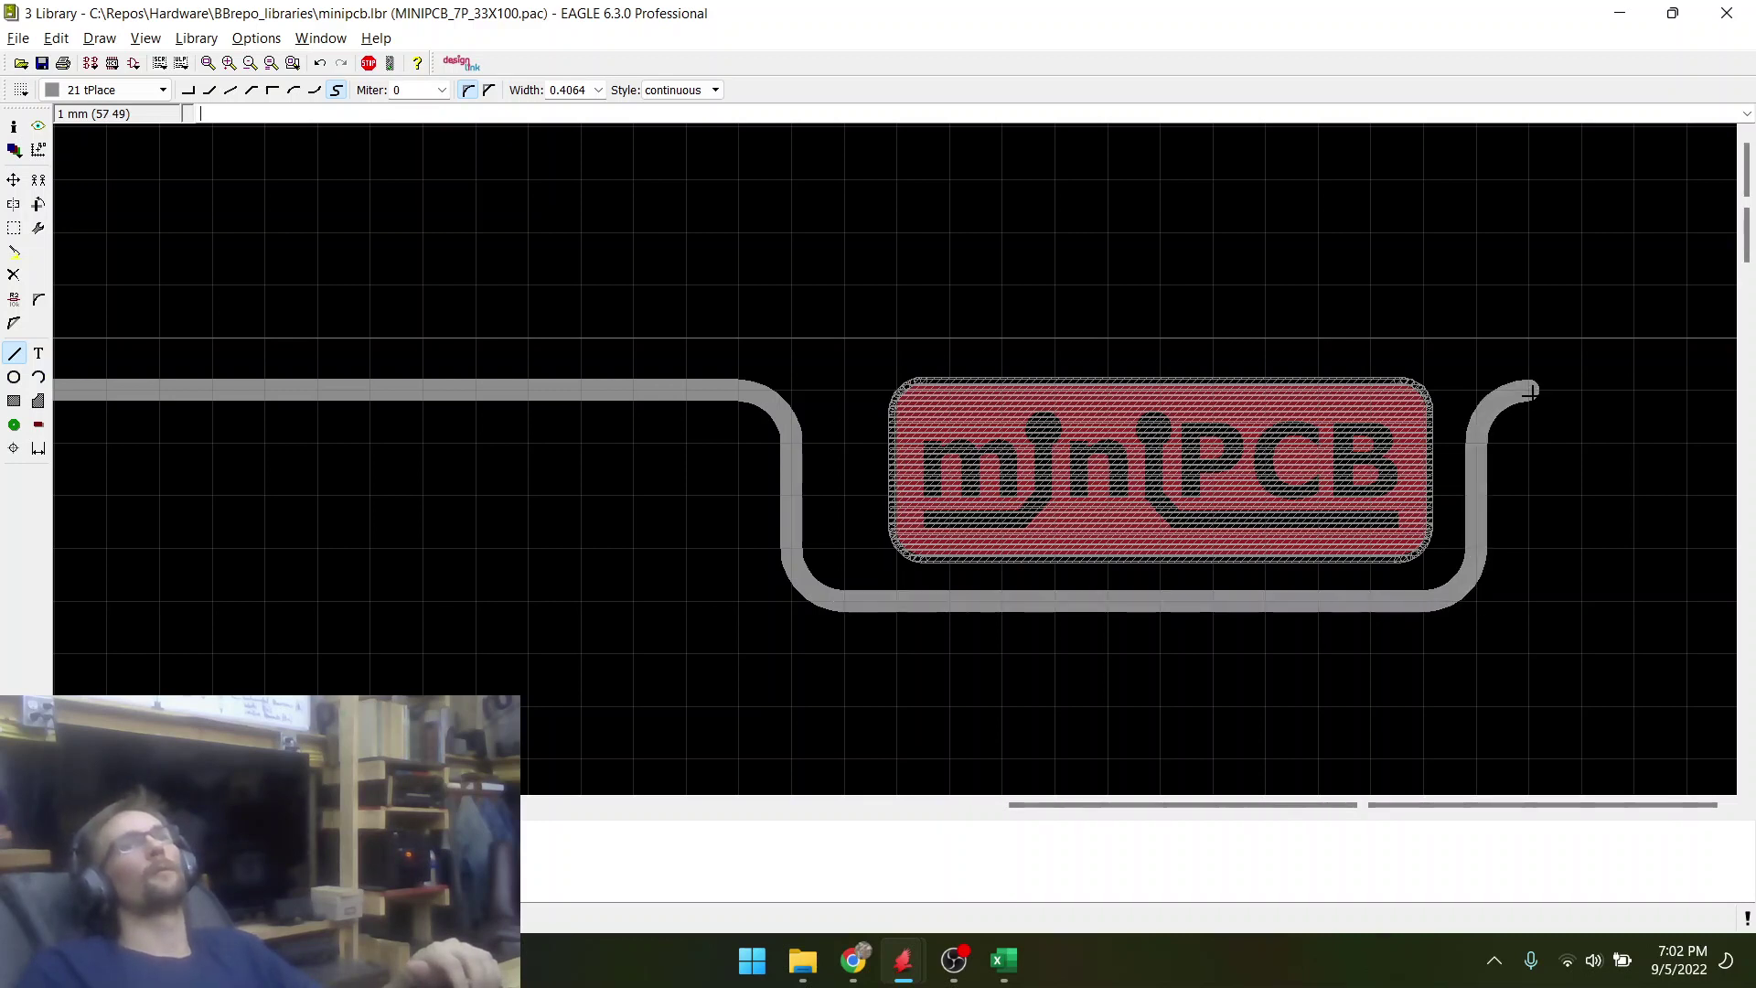
- Continue the silkscreen line along the upper edge from (57 49) to (95 49), beside the right mounting hole
scroll(741, 516, down, 9)
scroll(942, 519, up, 5)
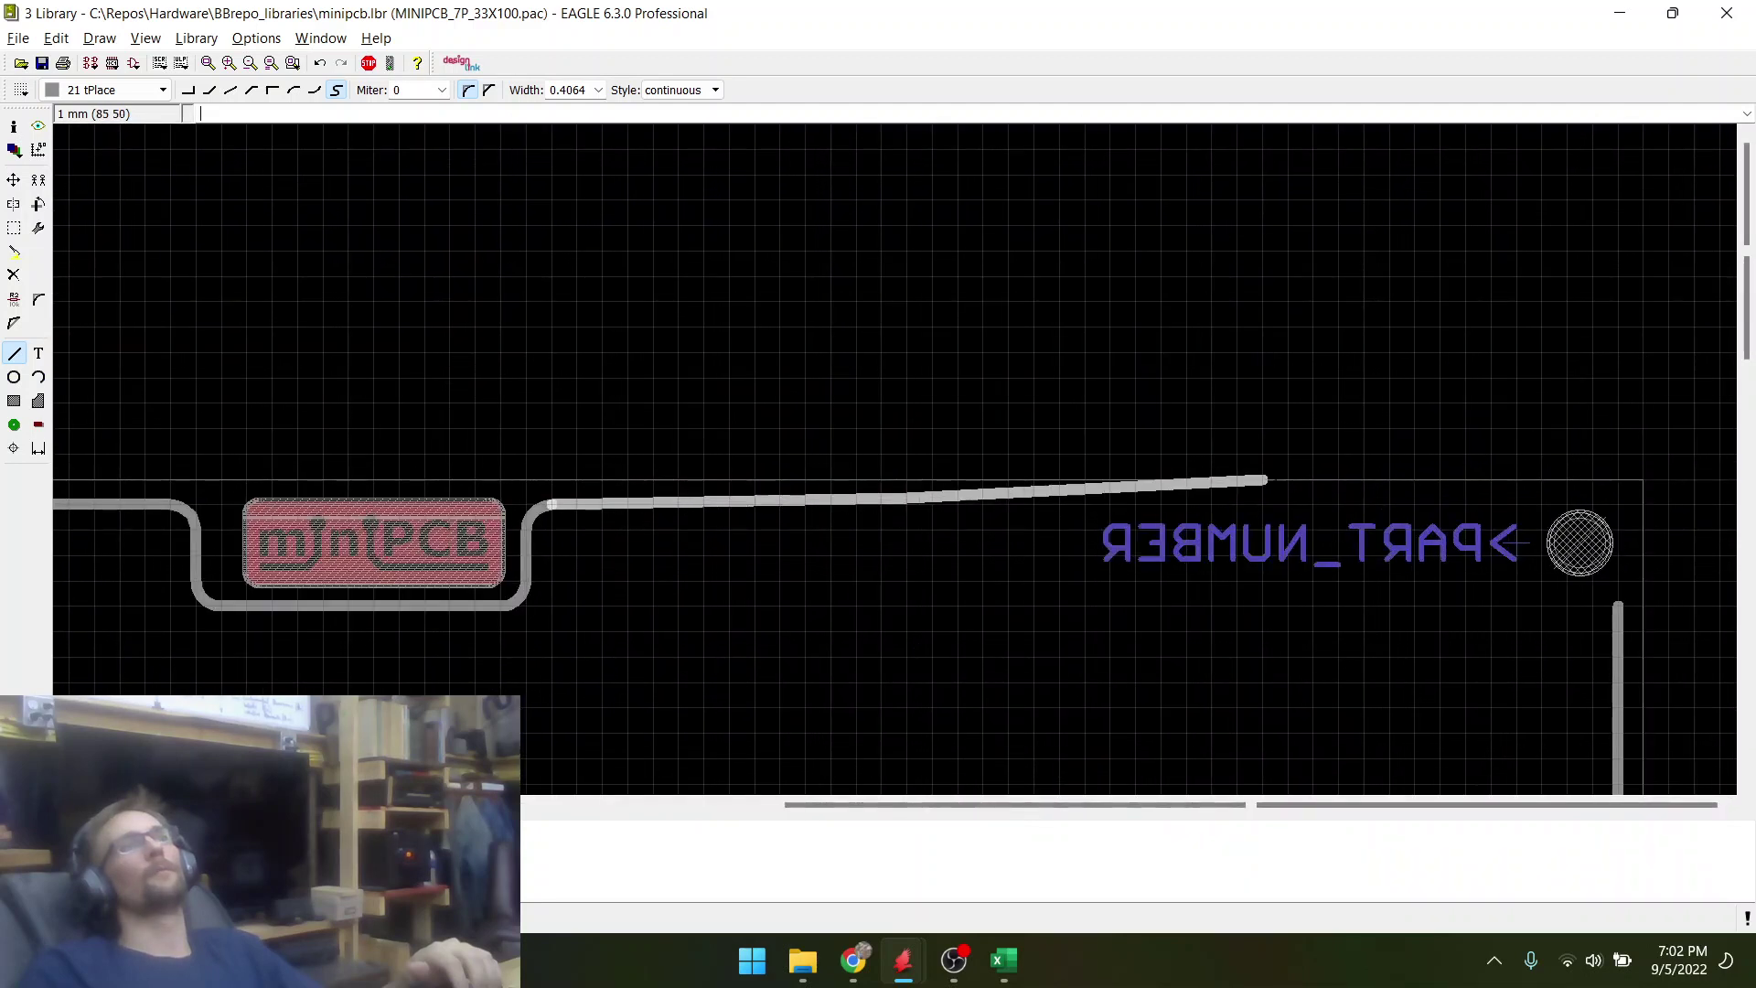
scroll(1486, 504, down, 3)
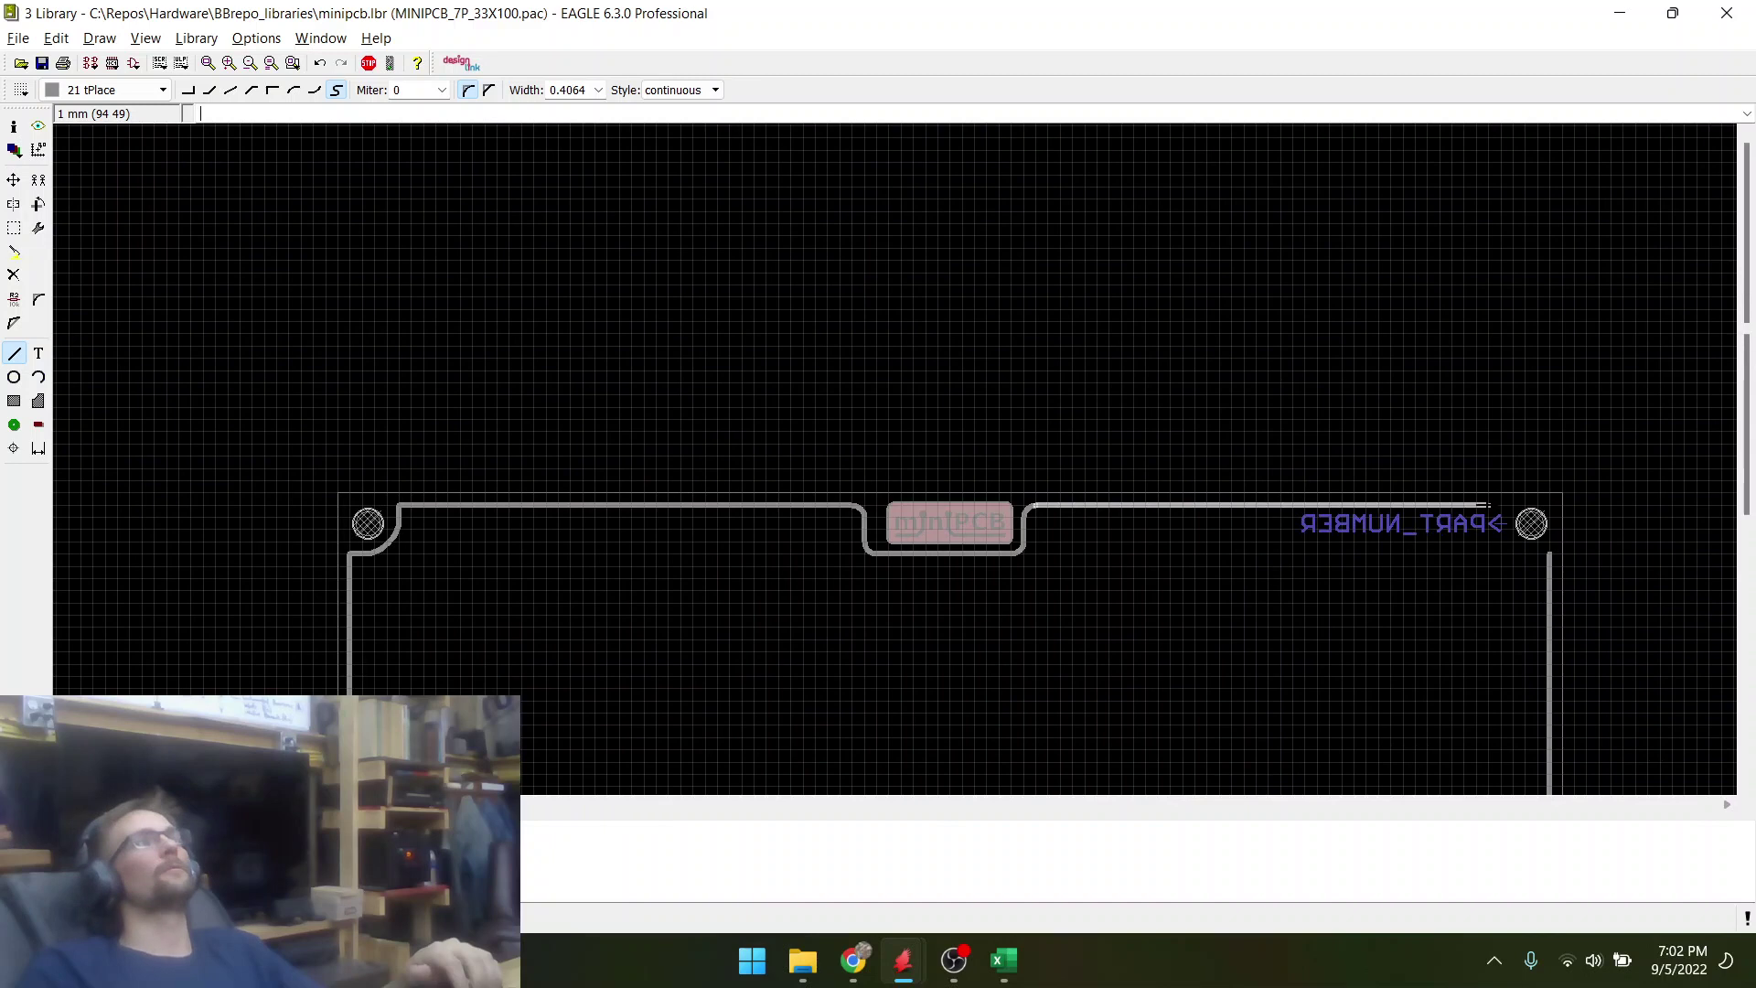
scroll(1487, 504, up, 4)
click(1501, 504)
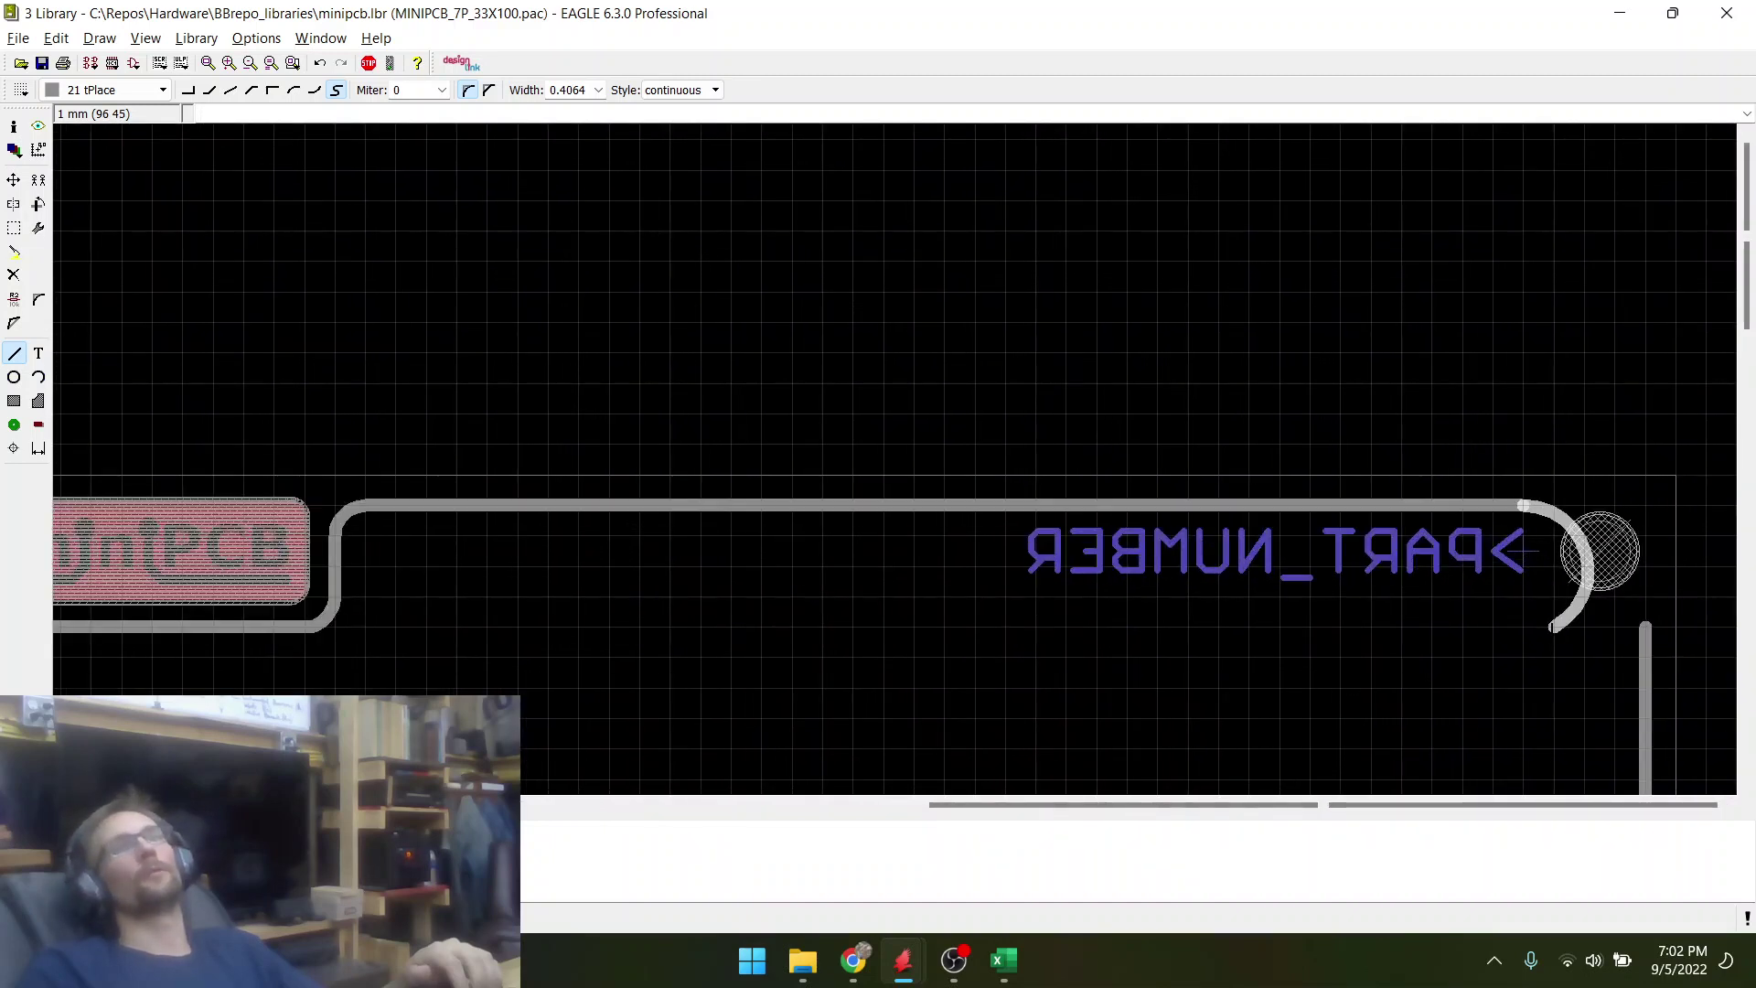
- Curve the outline around the right mounting hole from (95 48) to (98 45) and join it to the side line at (99 45)
right_click(1564, 641)
right_click(1584, 653)
right_click(1584, 657)
right_click(1584, 657)
right_click(1584, 656)
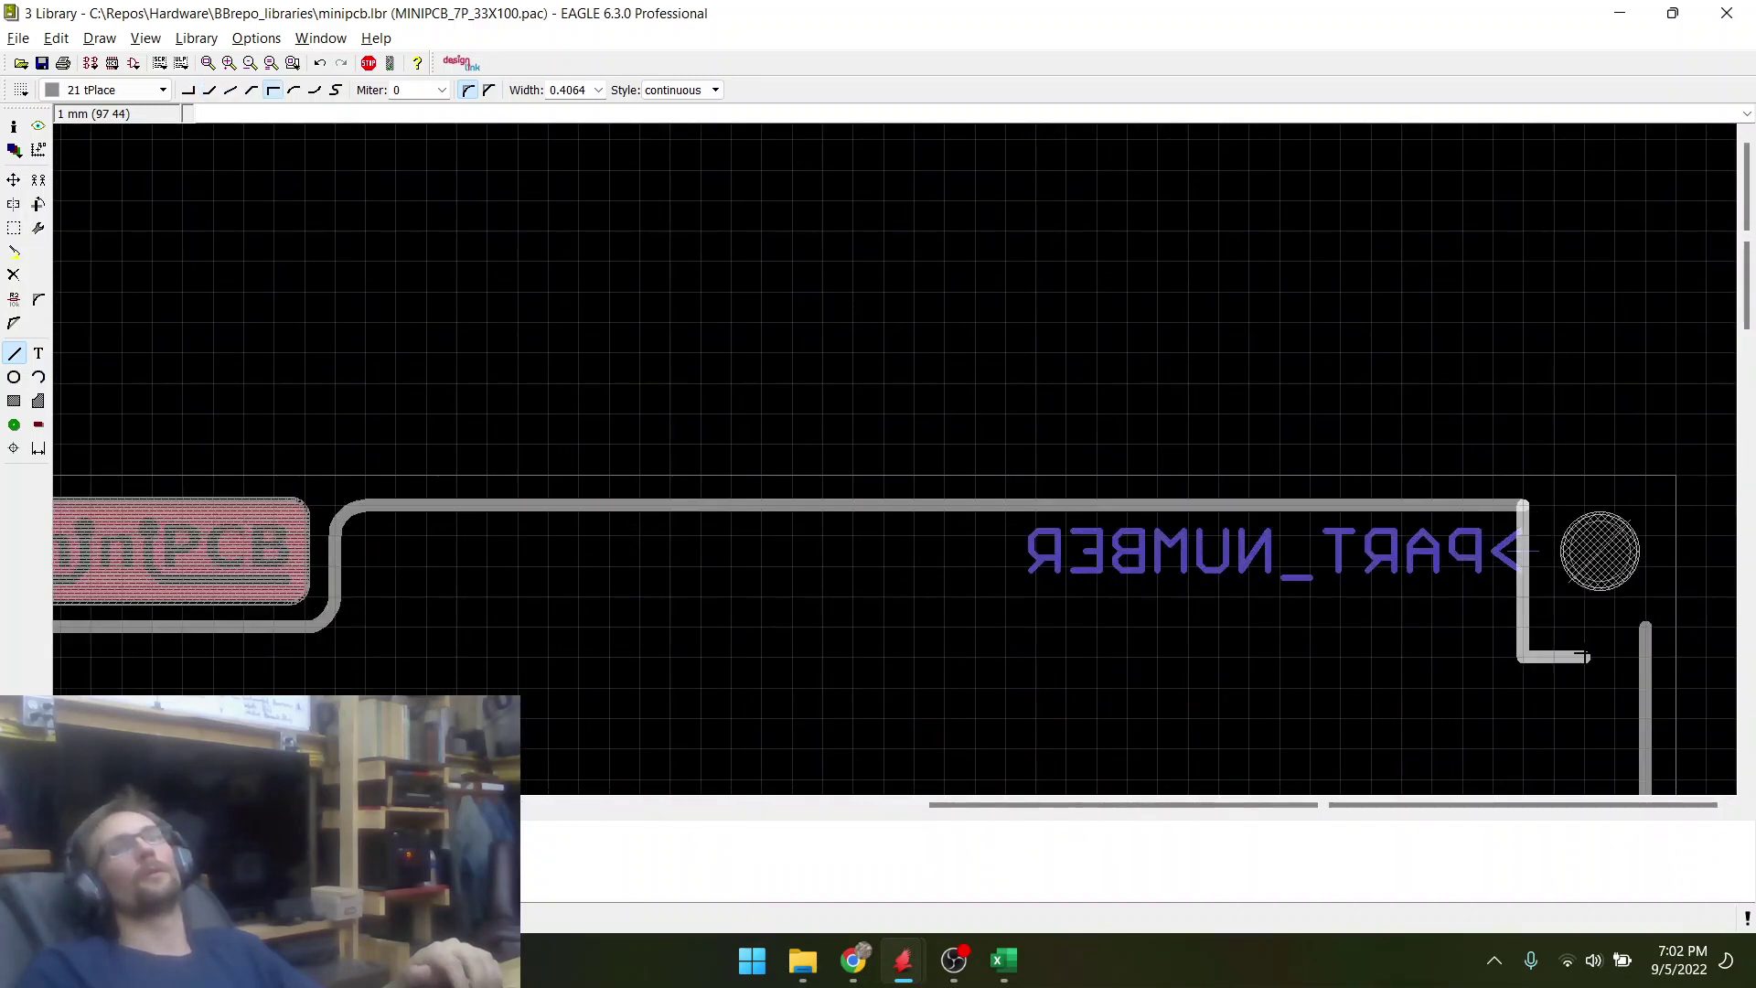
right_click(1585, 628)
right_click(1586, 628)
right_click(1586, 629)
right_click(1585, 628)
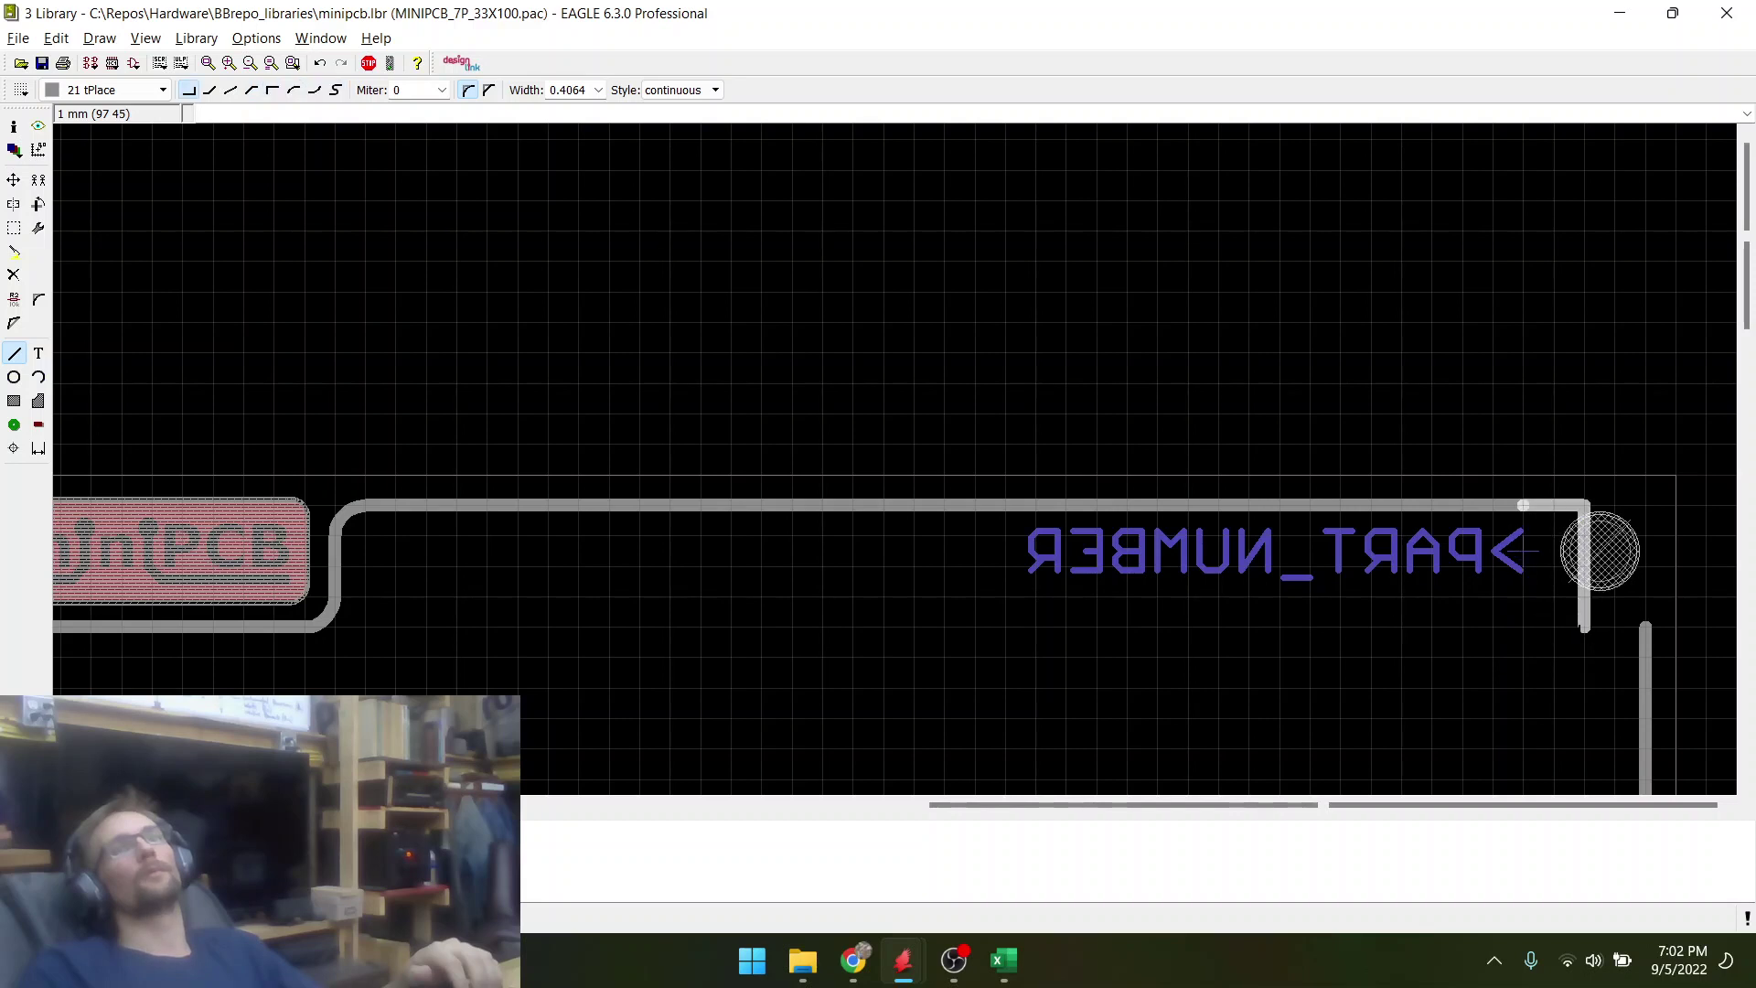
right_click(1585, 629)
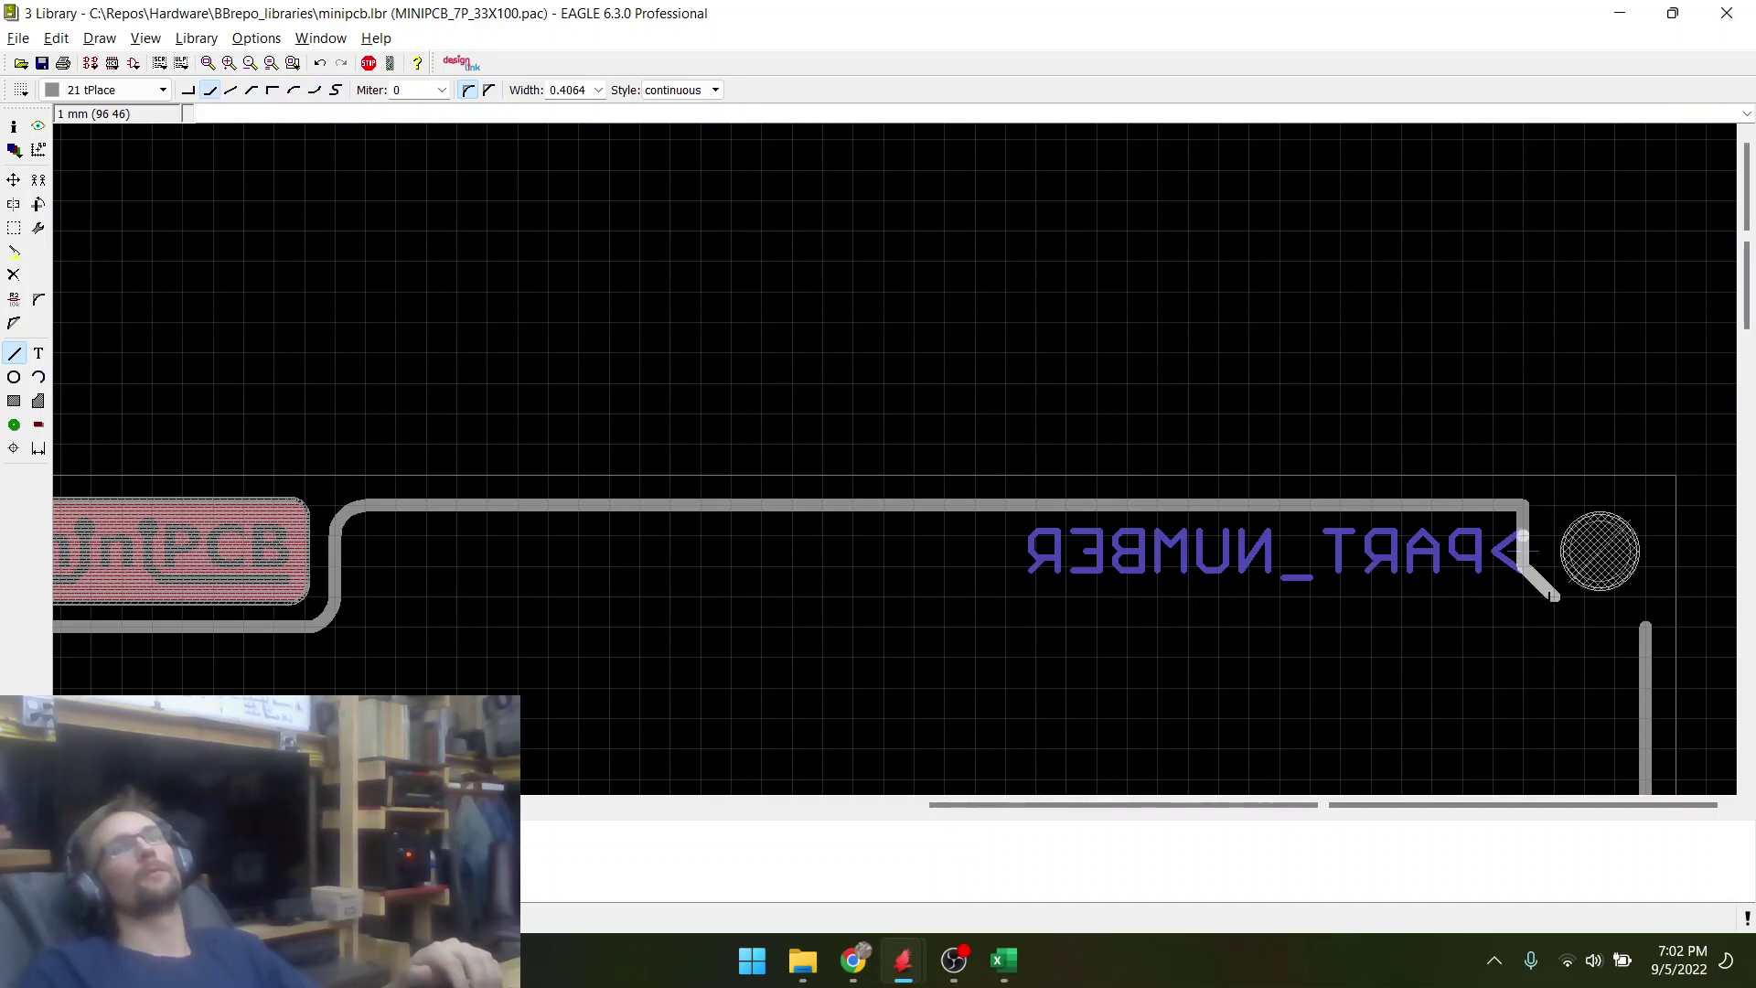
right_click(1583, 627)
right_click(1583, 628)
right_click(1583, 627)
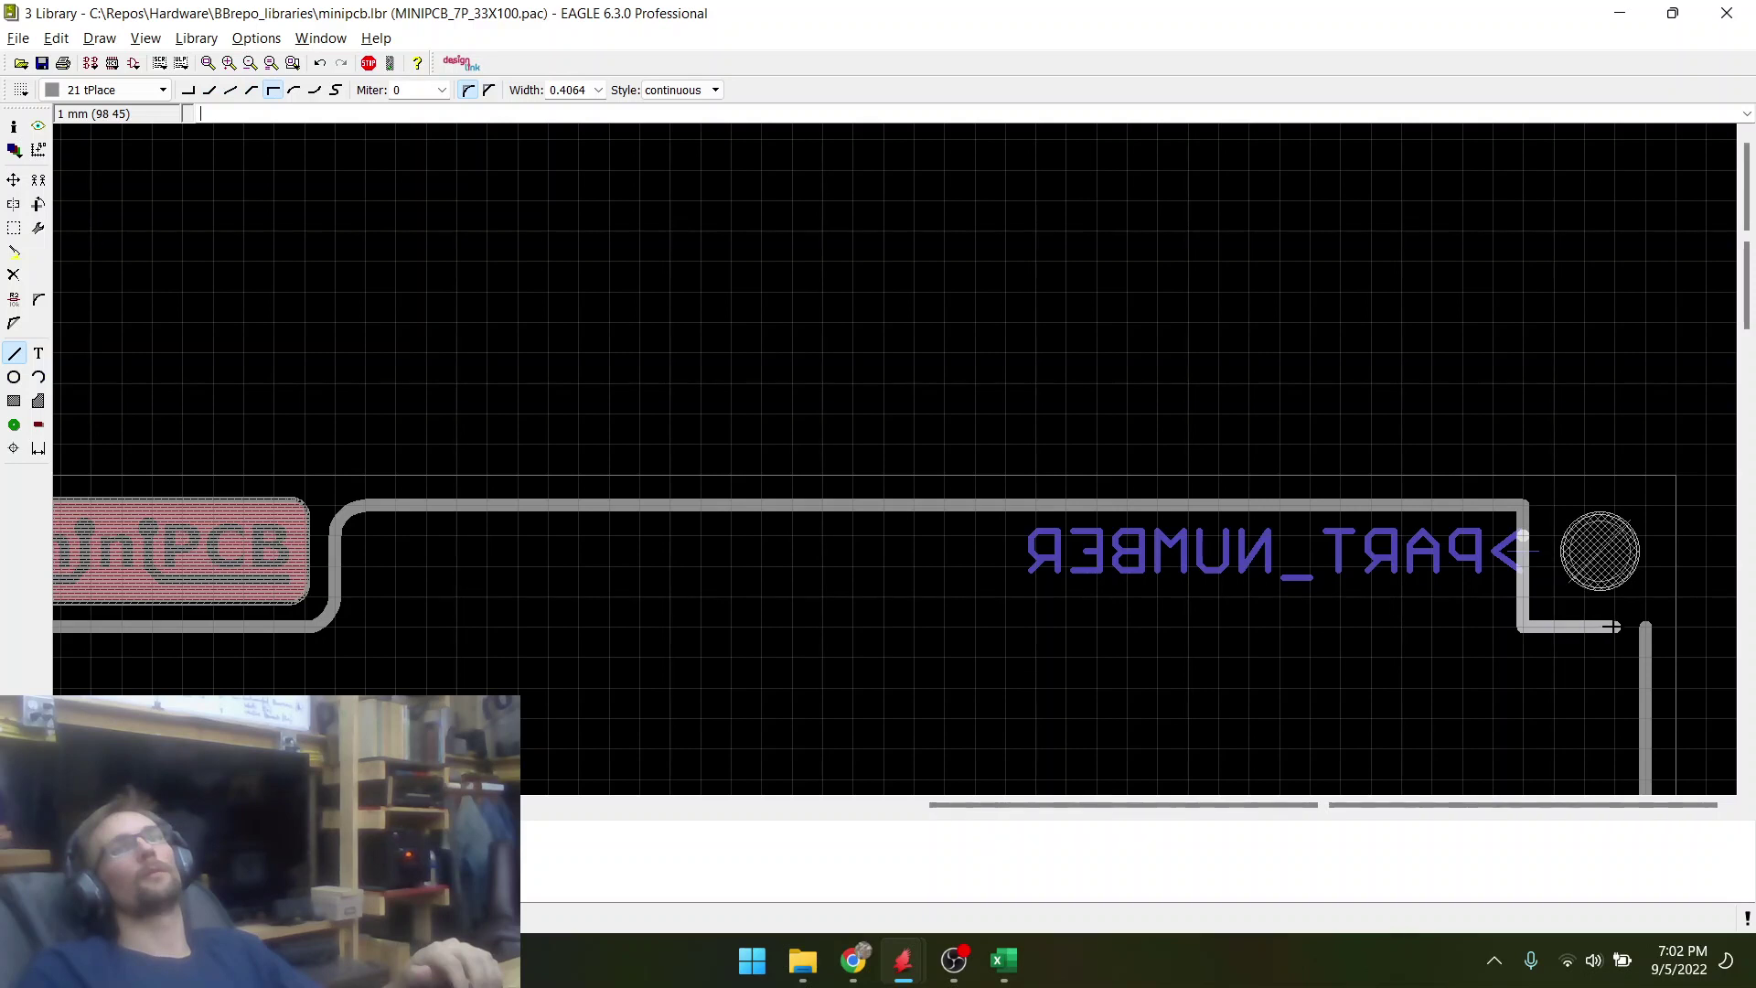
right_click(1612, 627)
right_click(1612, 627)
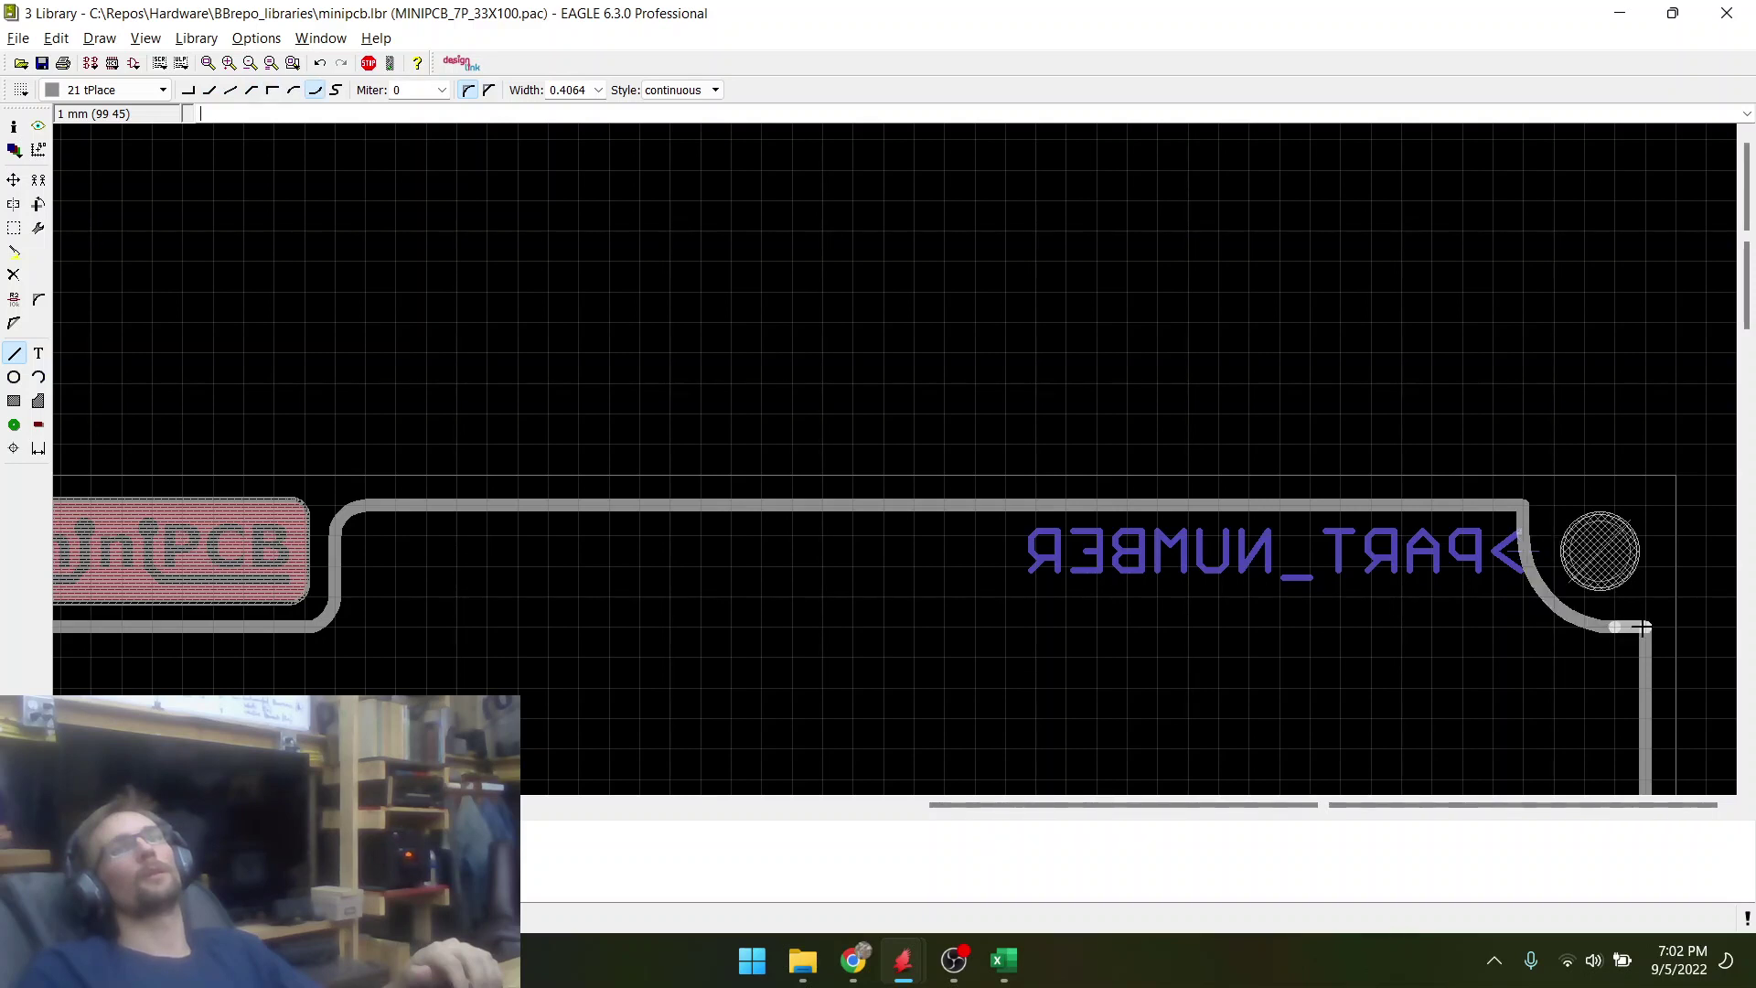
scroll(1454, 595, down, 3)
- Move the left side of the logo notch as a group 1 mm toward the logo
scroll(1007, 592, up, 3)
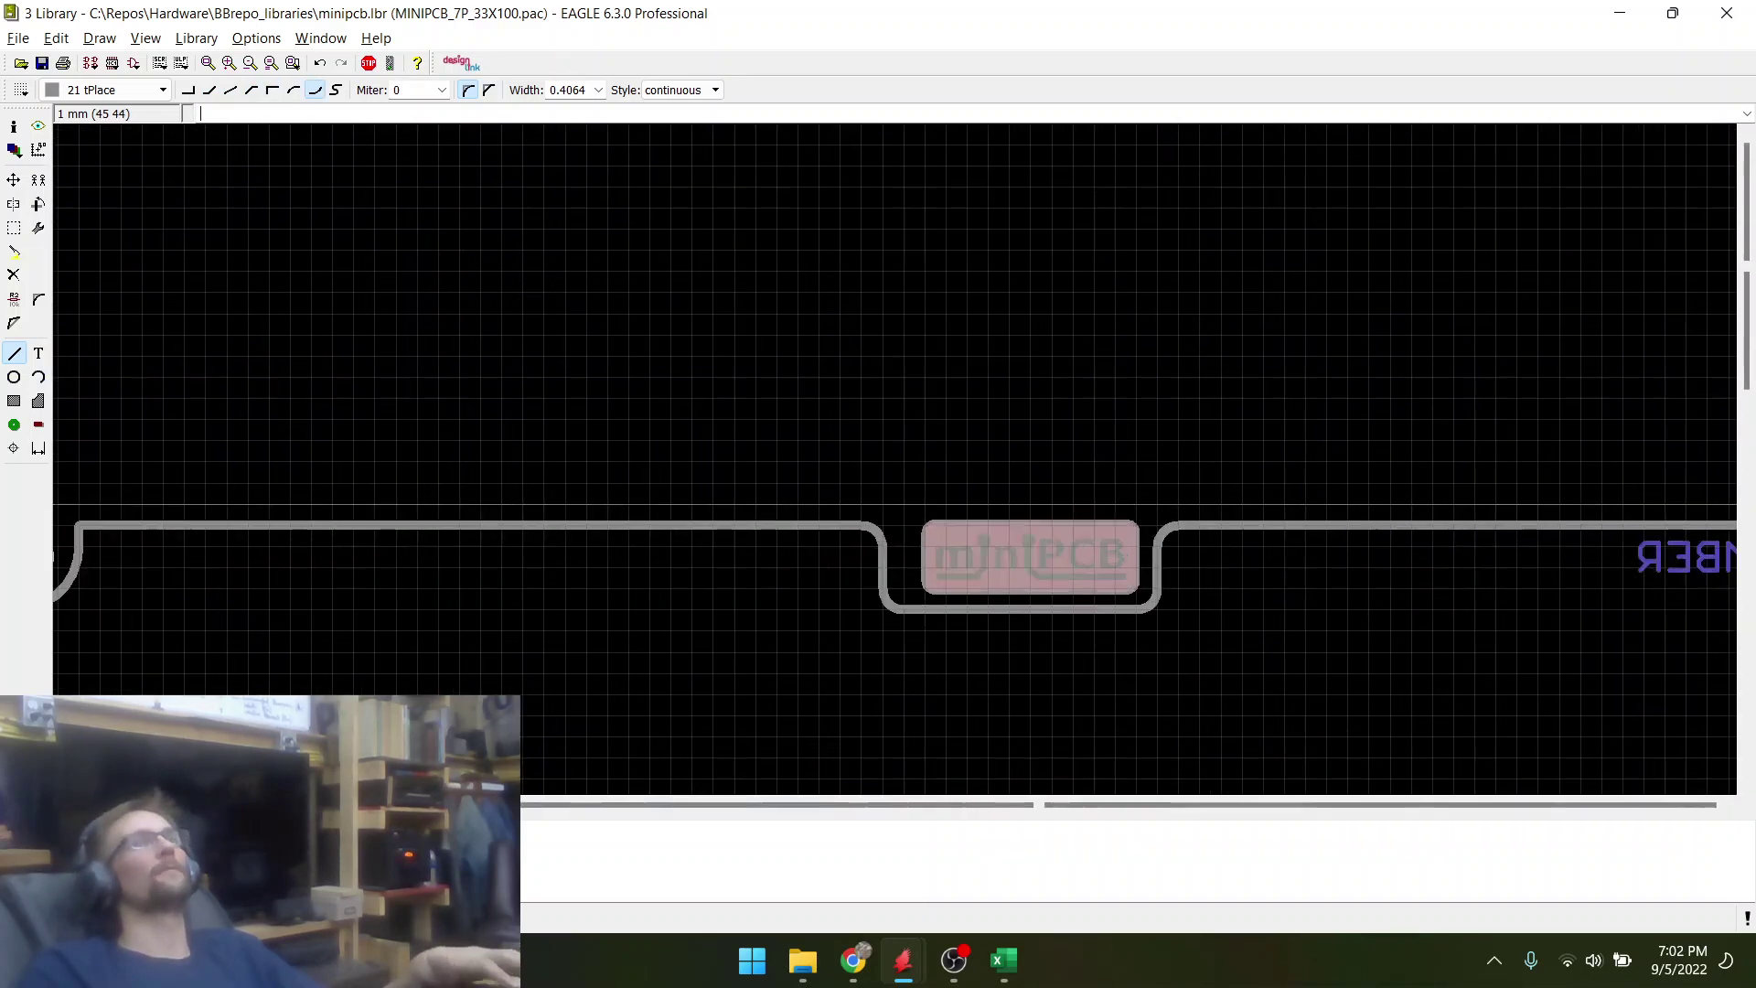
scroll(902, 615, up, 2)
click(14, 179)
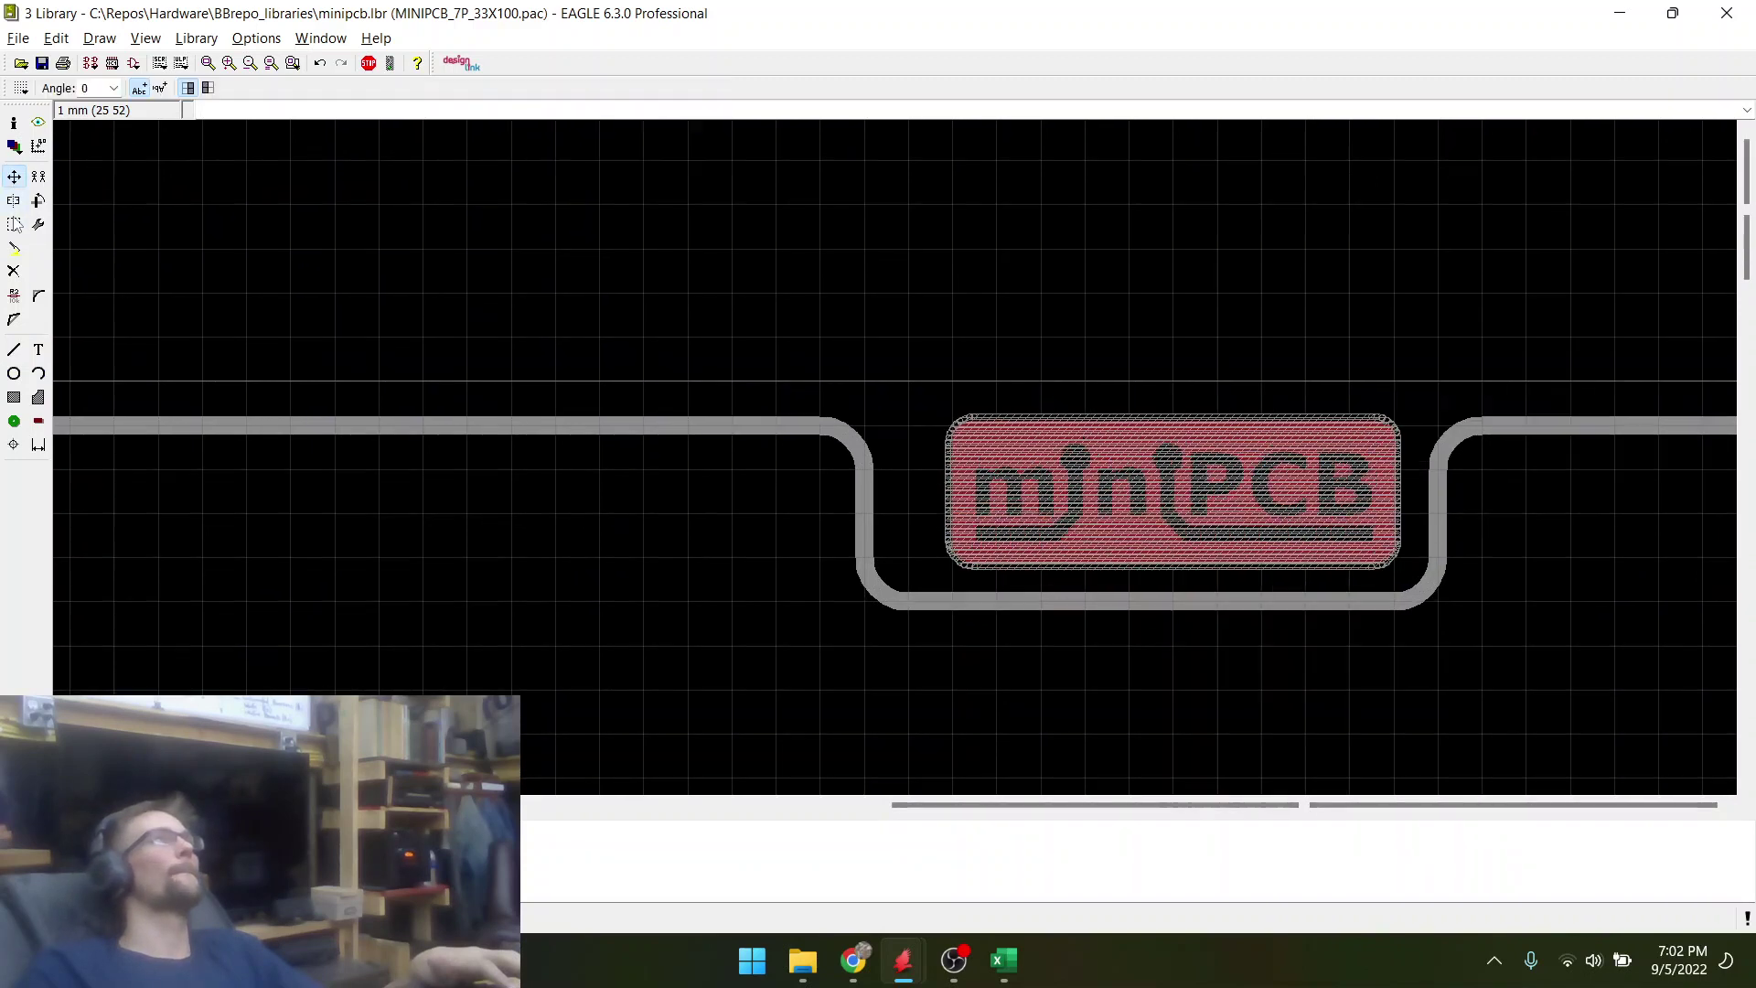
drag(741, 353, 924, 649)
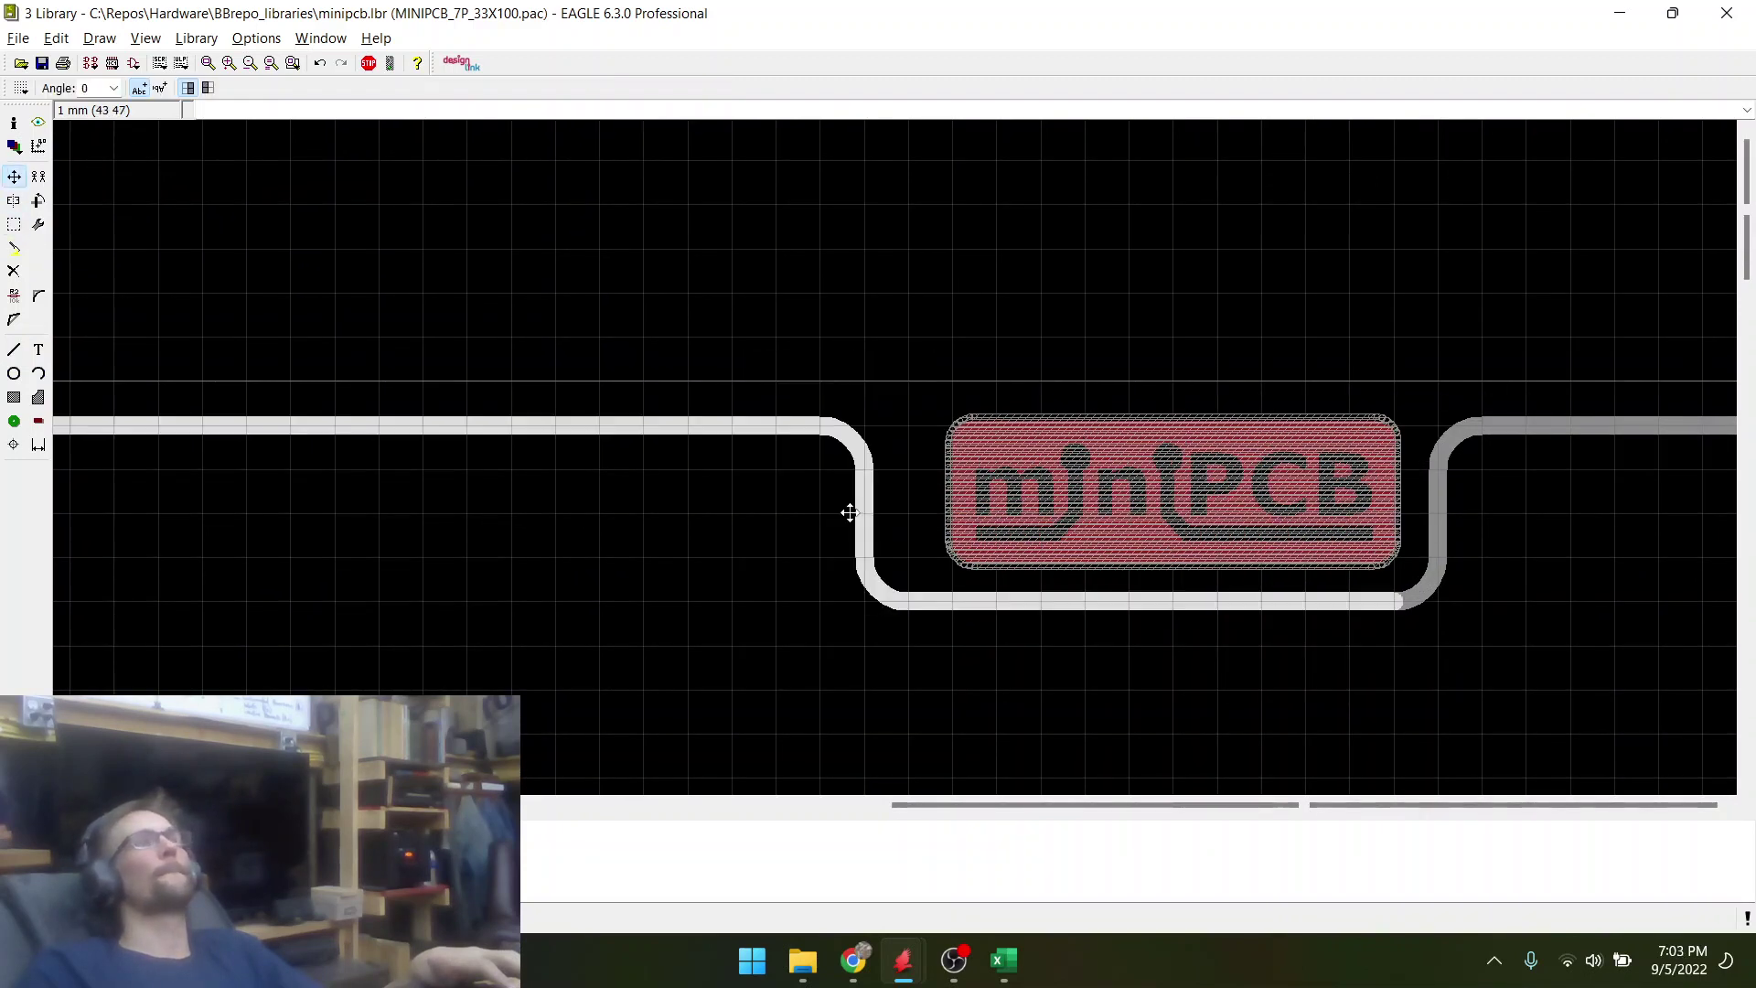
right_click(850, 513)
click(906, 721)
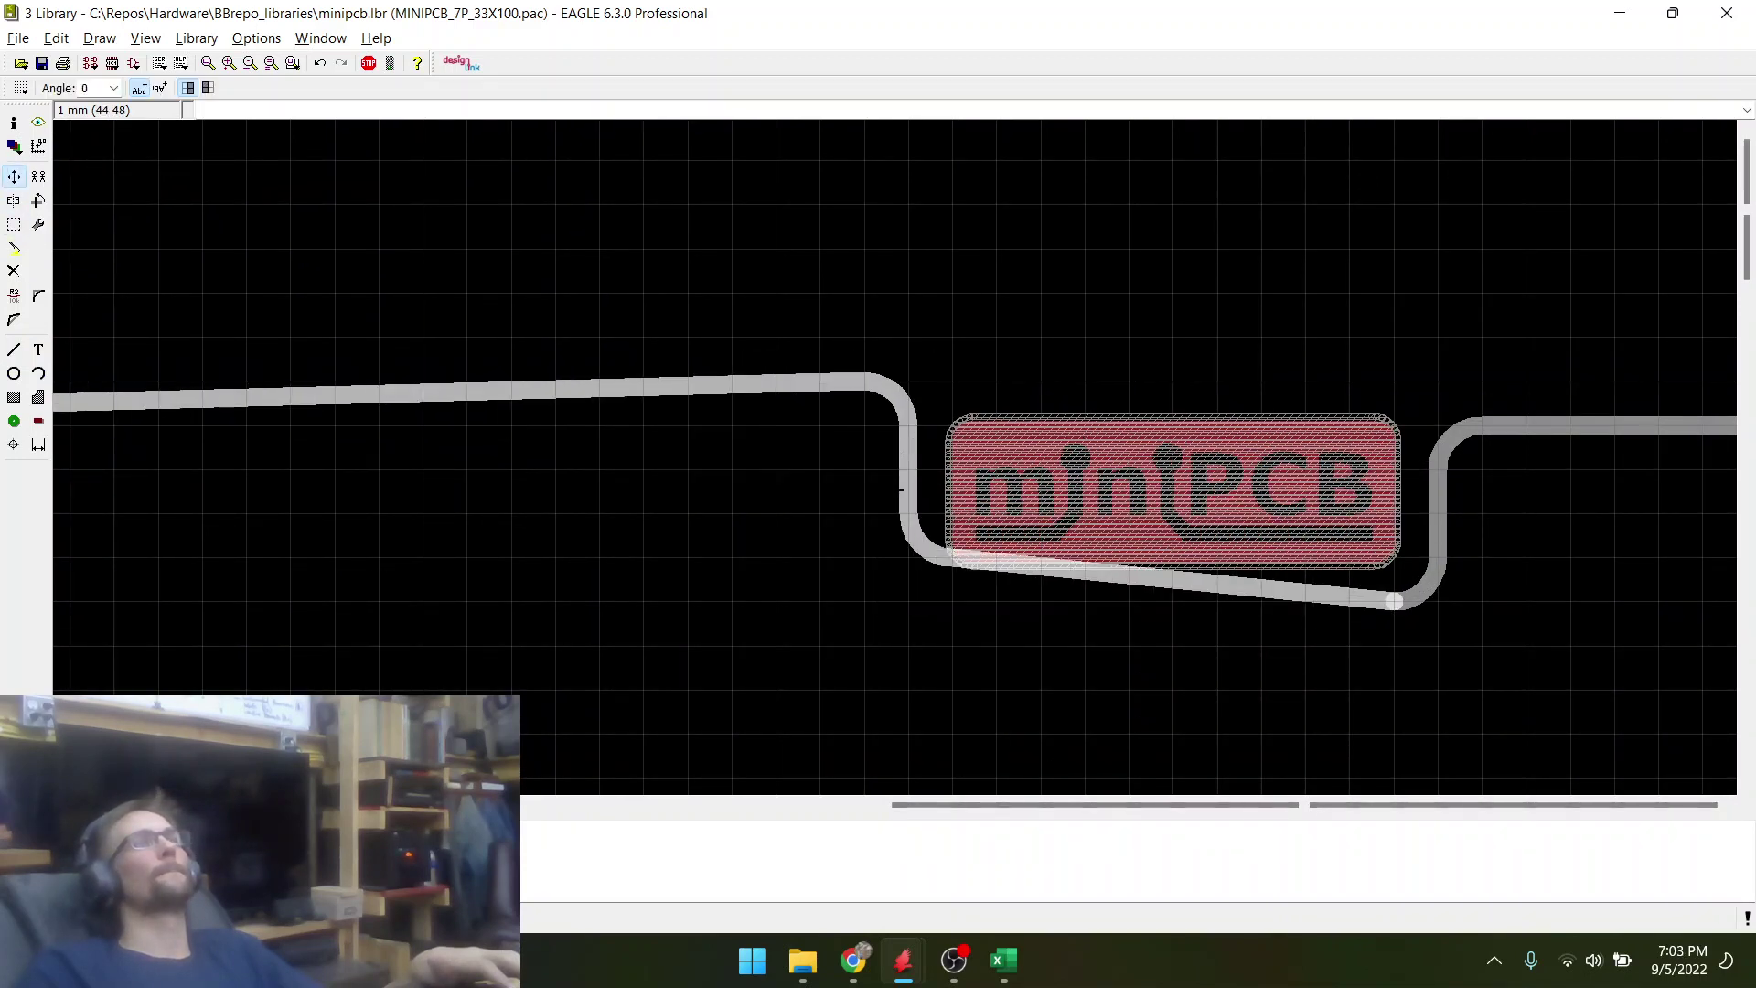
click(901, 514)
- Check the redrawn outline around the logo and board edges, and save the library
scroll(606, 505, down, 10)
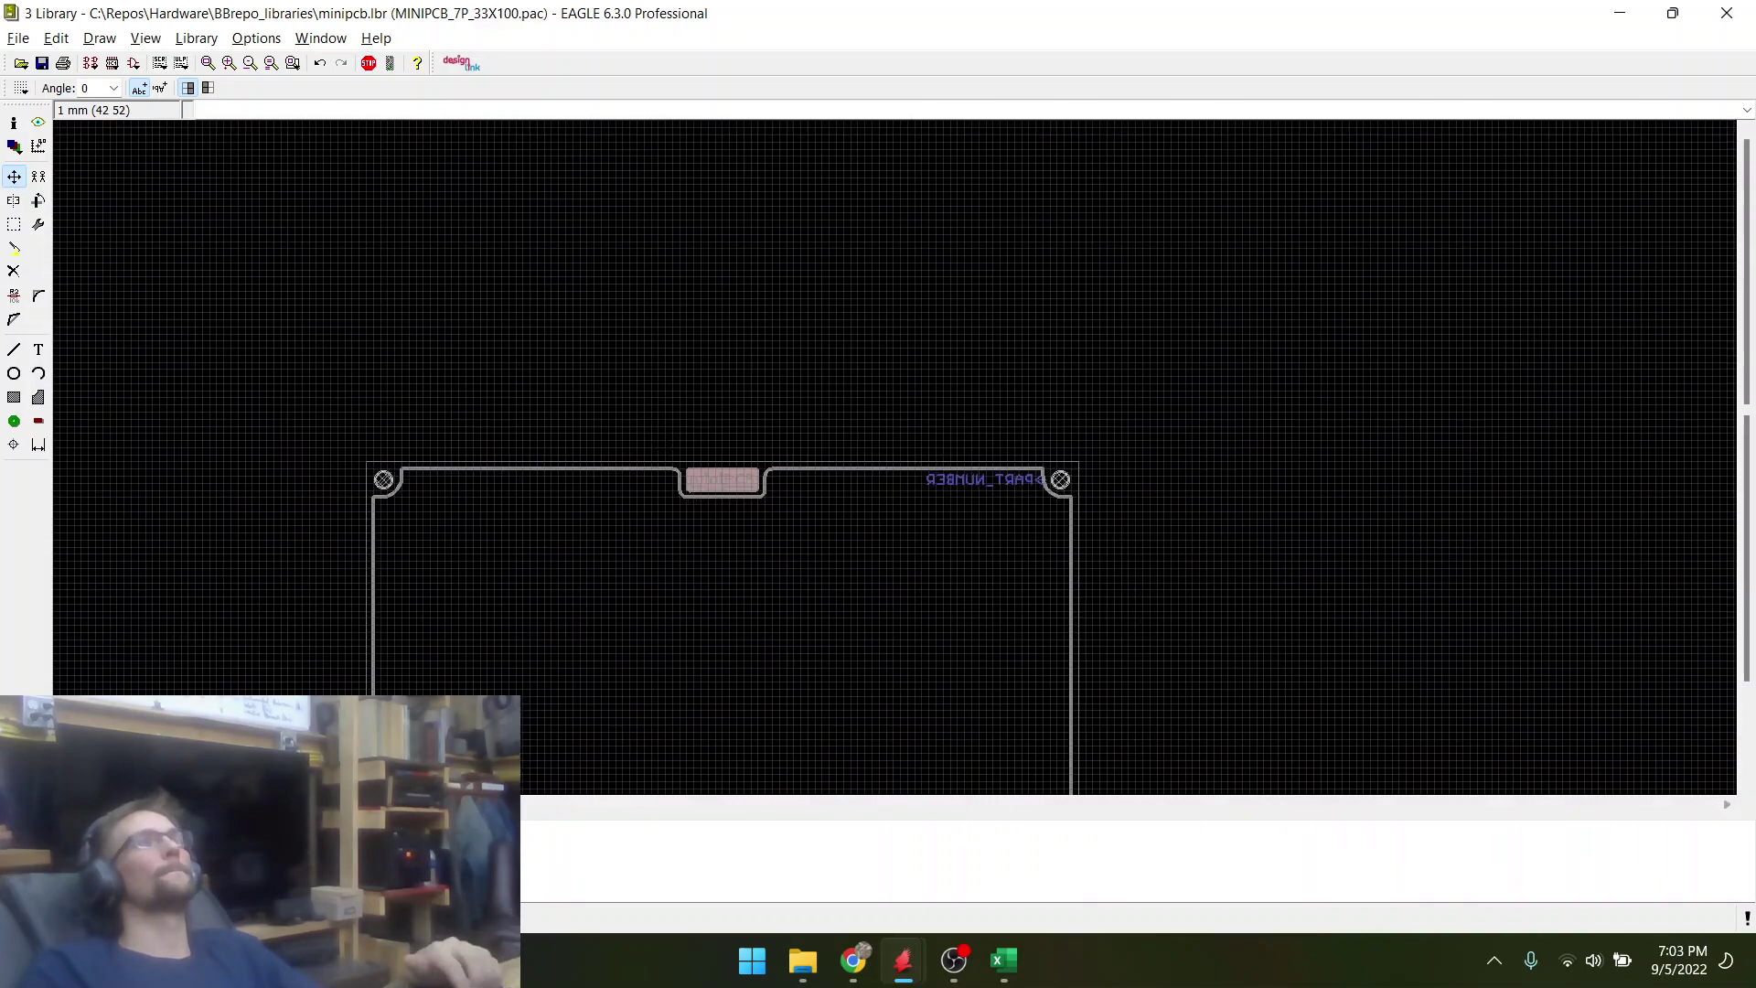
scroll(670, 447, down, 2)
scroll(786, 636, up, 2)
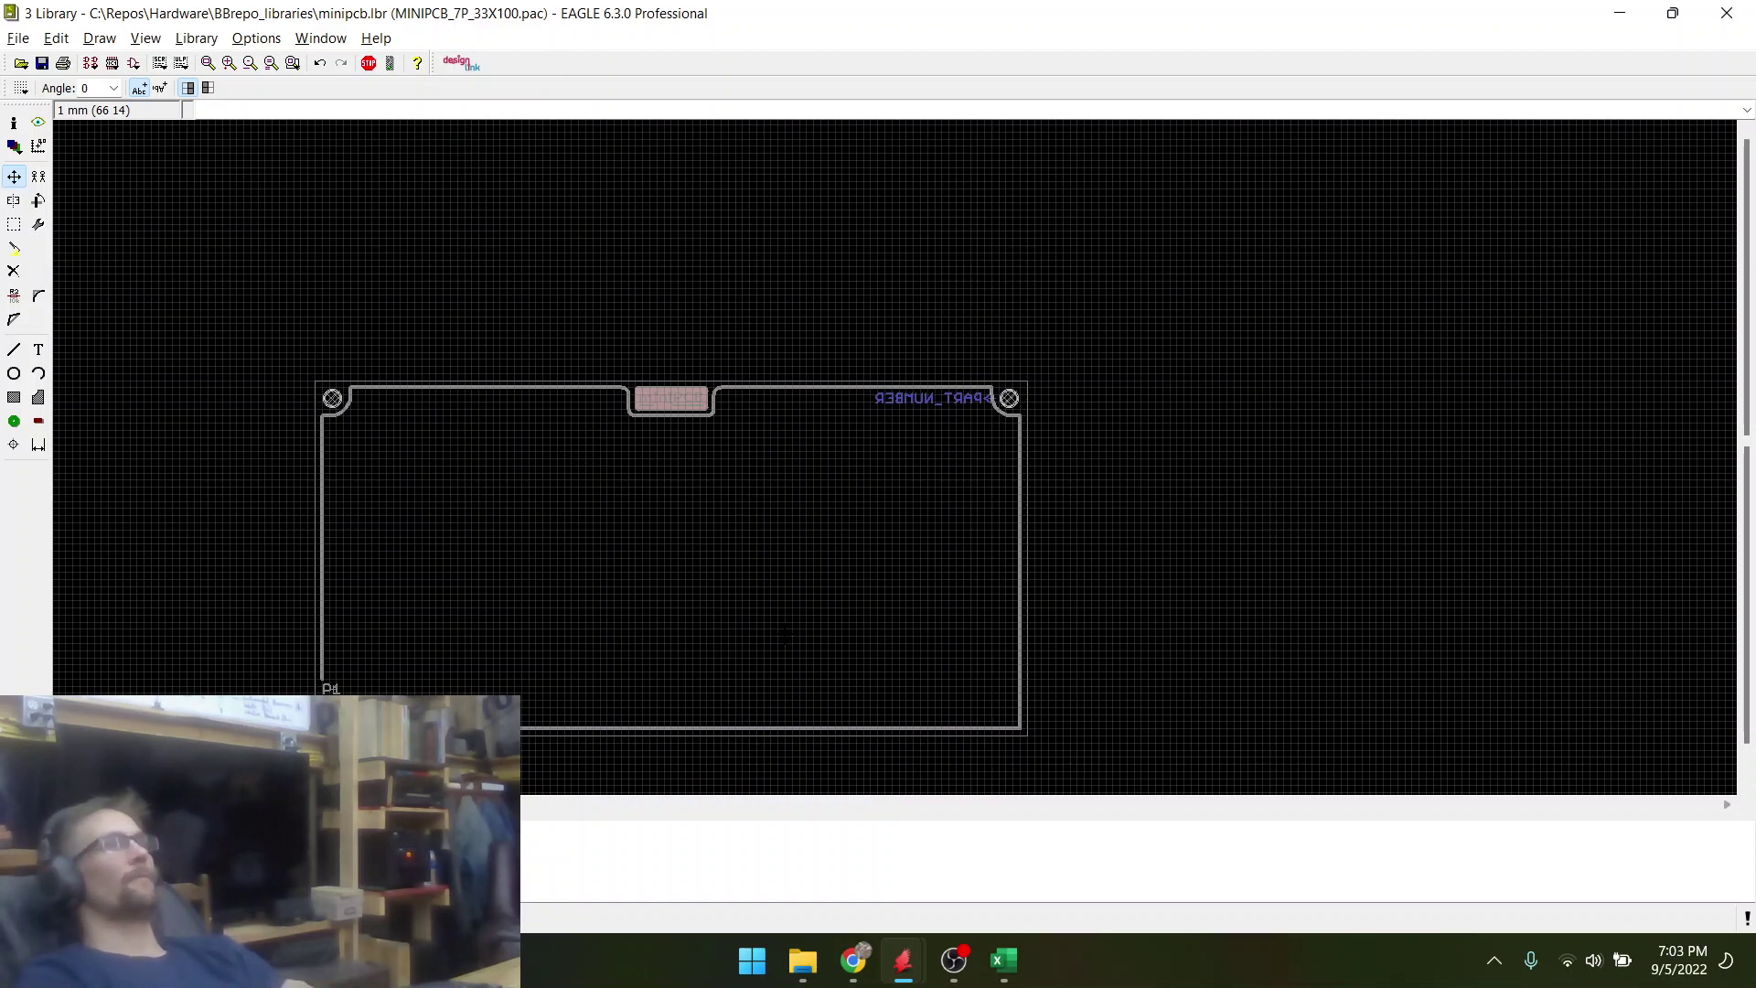
scroll(664, 396, up, 5)
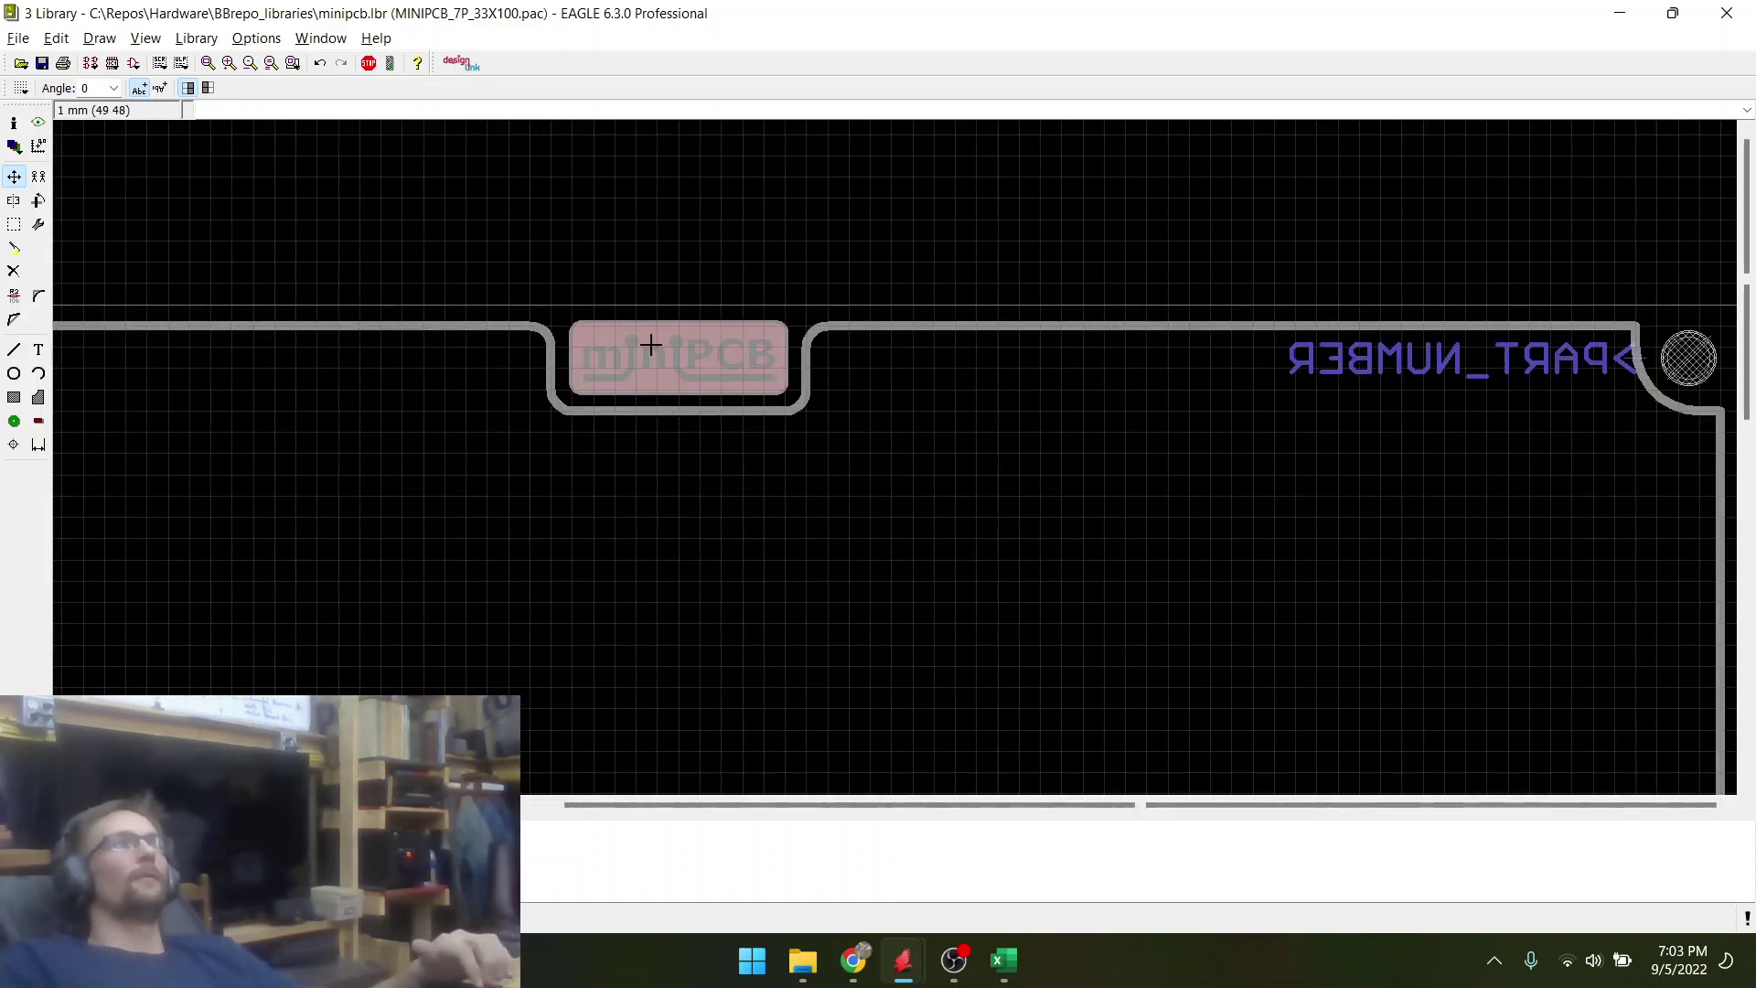
scroll(650, 344, up, 3)
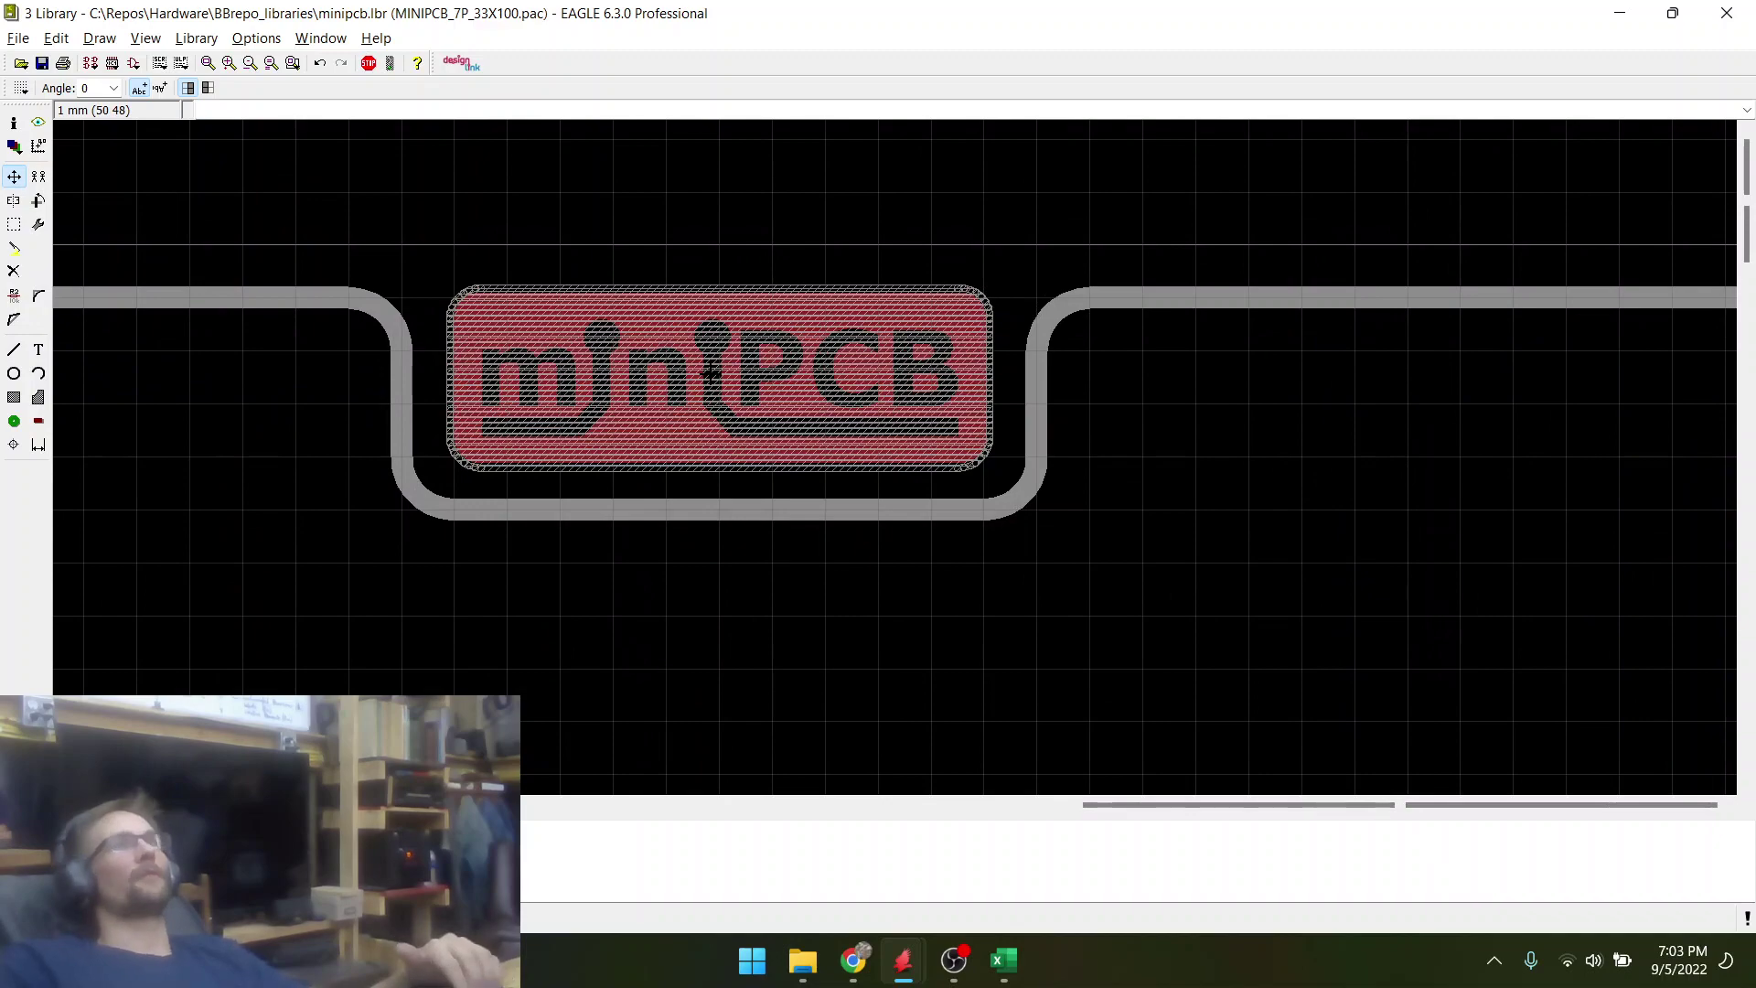
scroll(711, 370, down, 8)
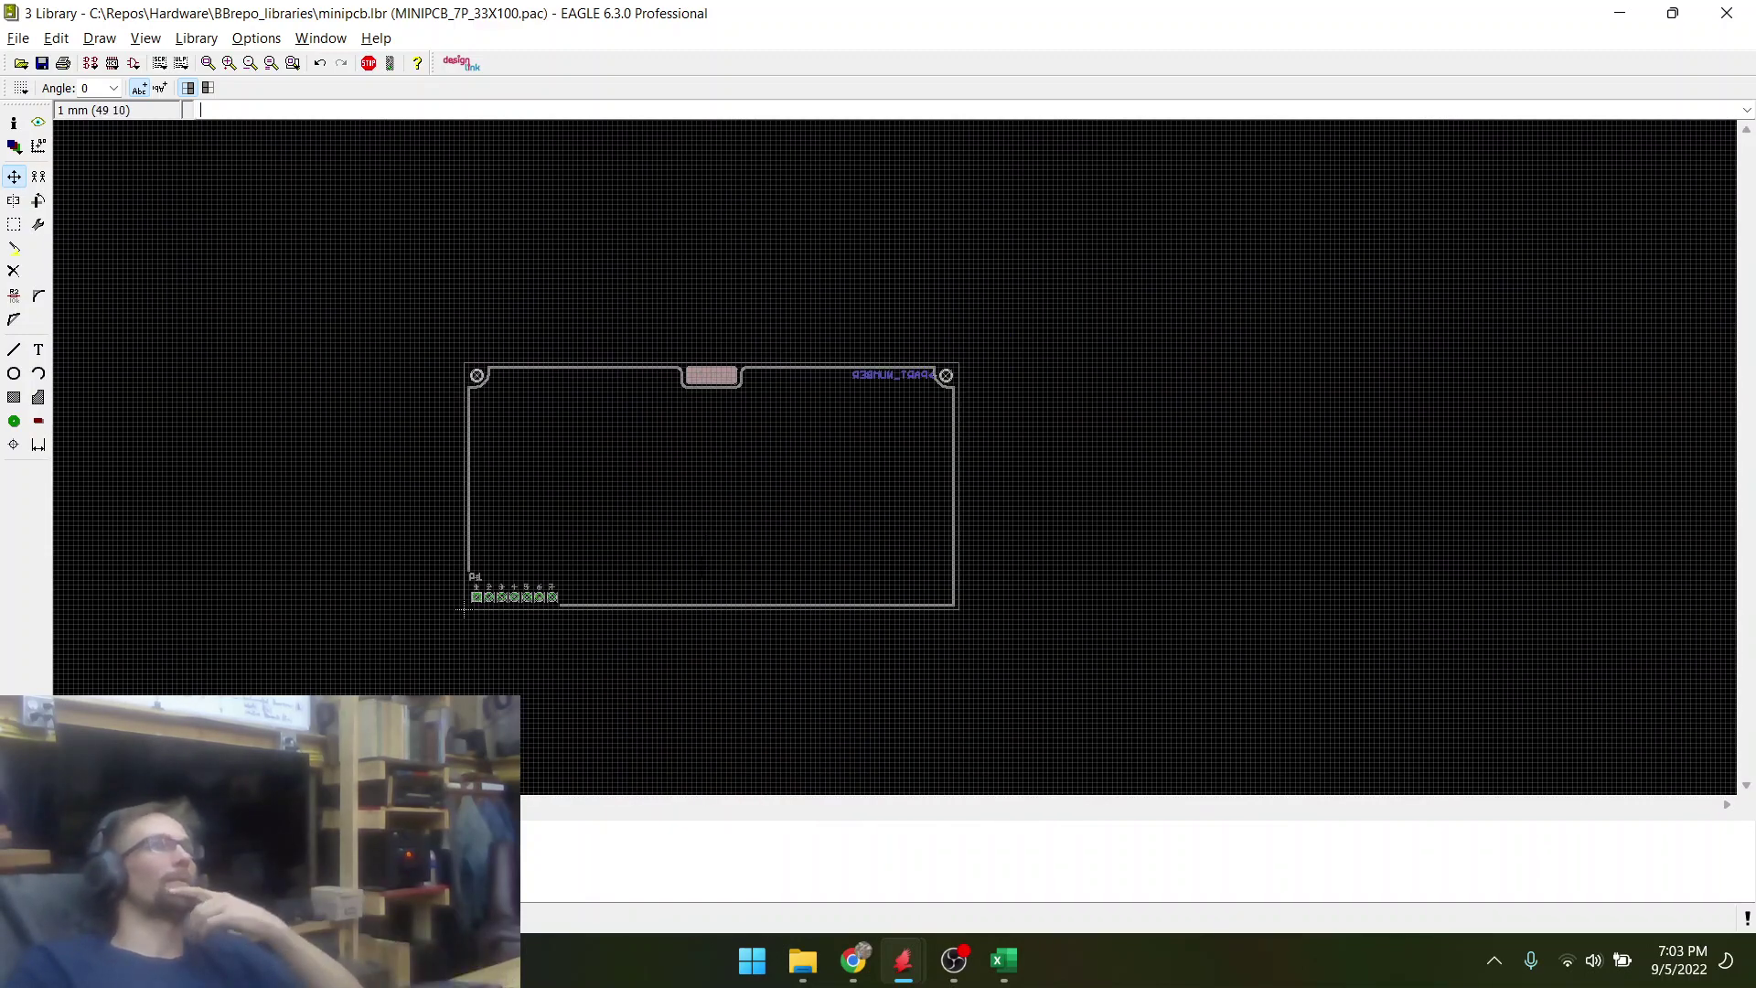
scroll(464, 611, up, 1)
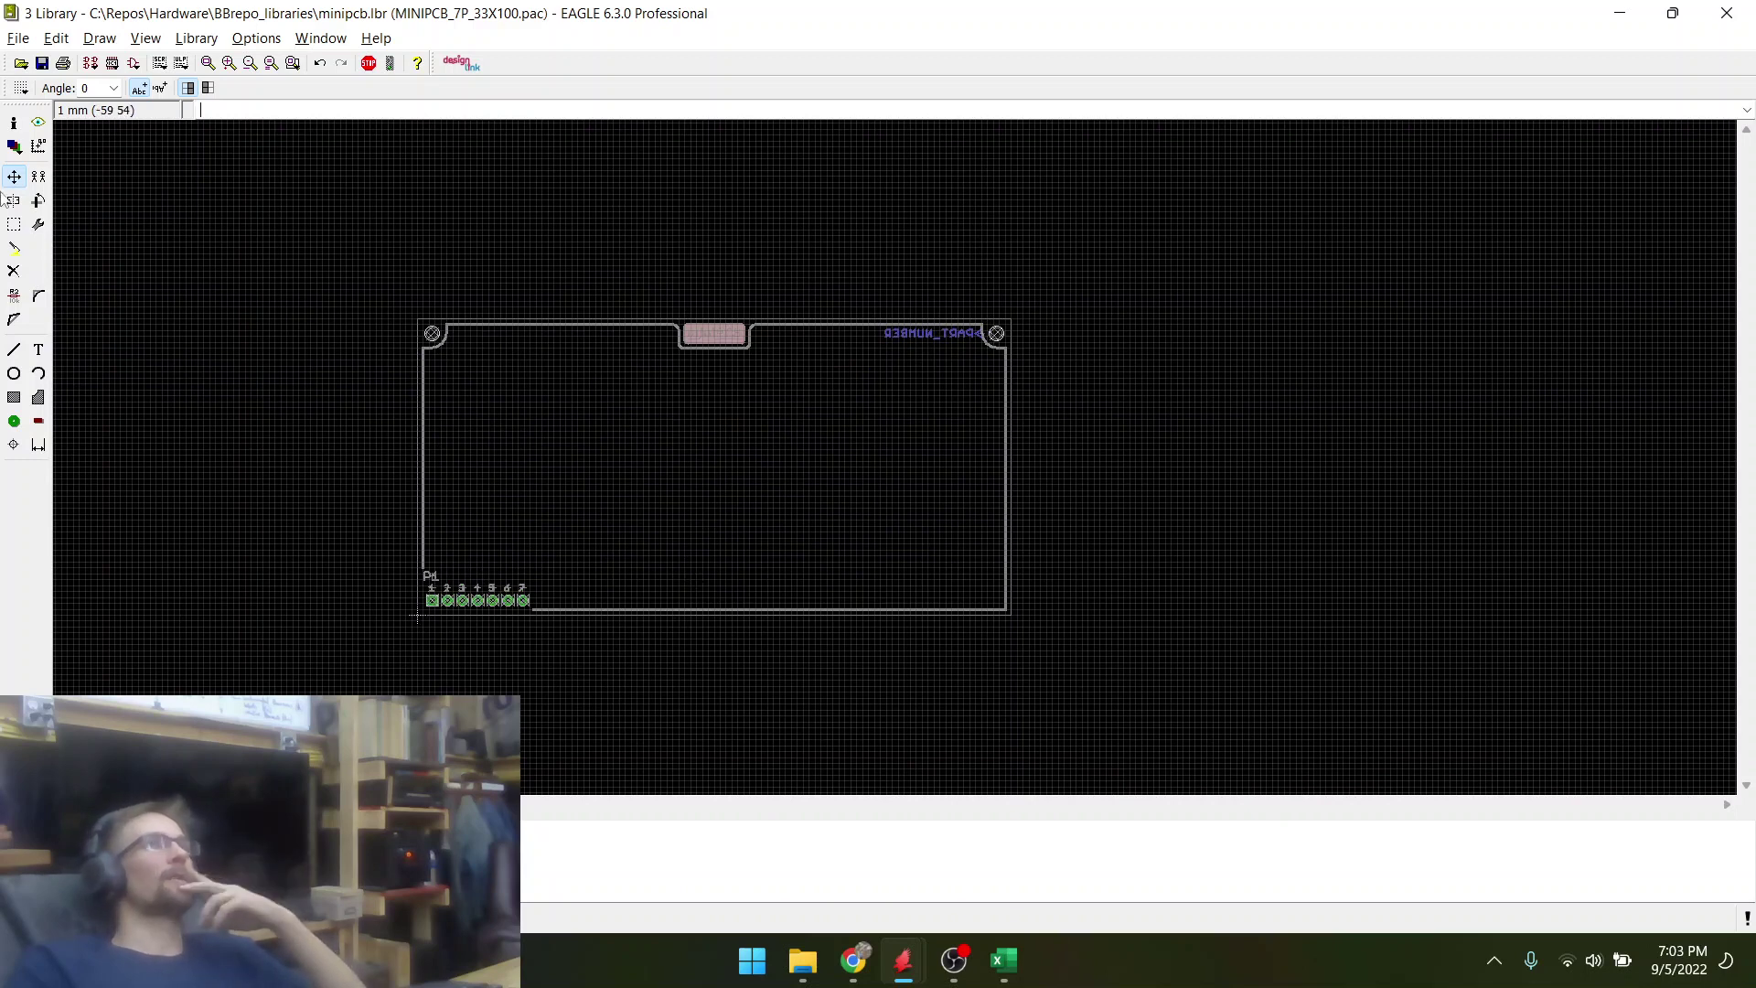
click(41, 62)
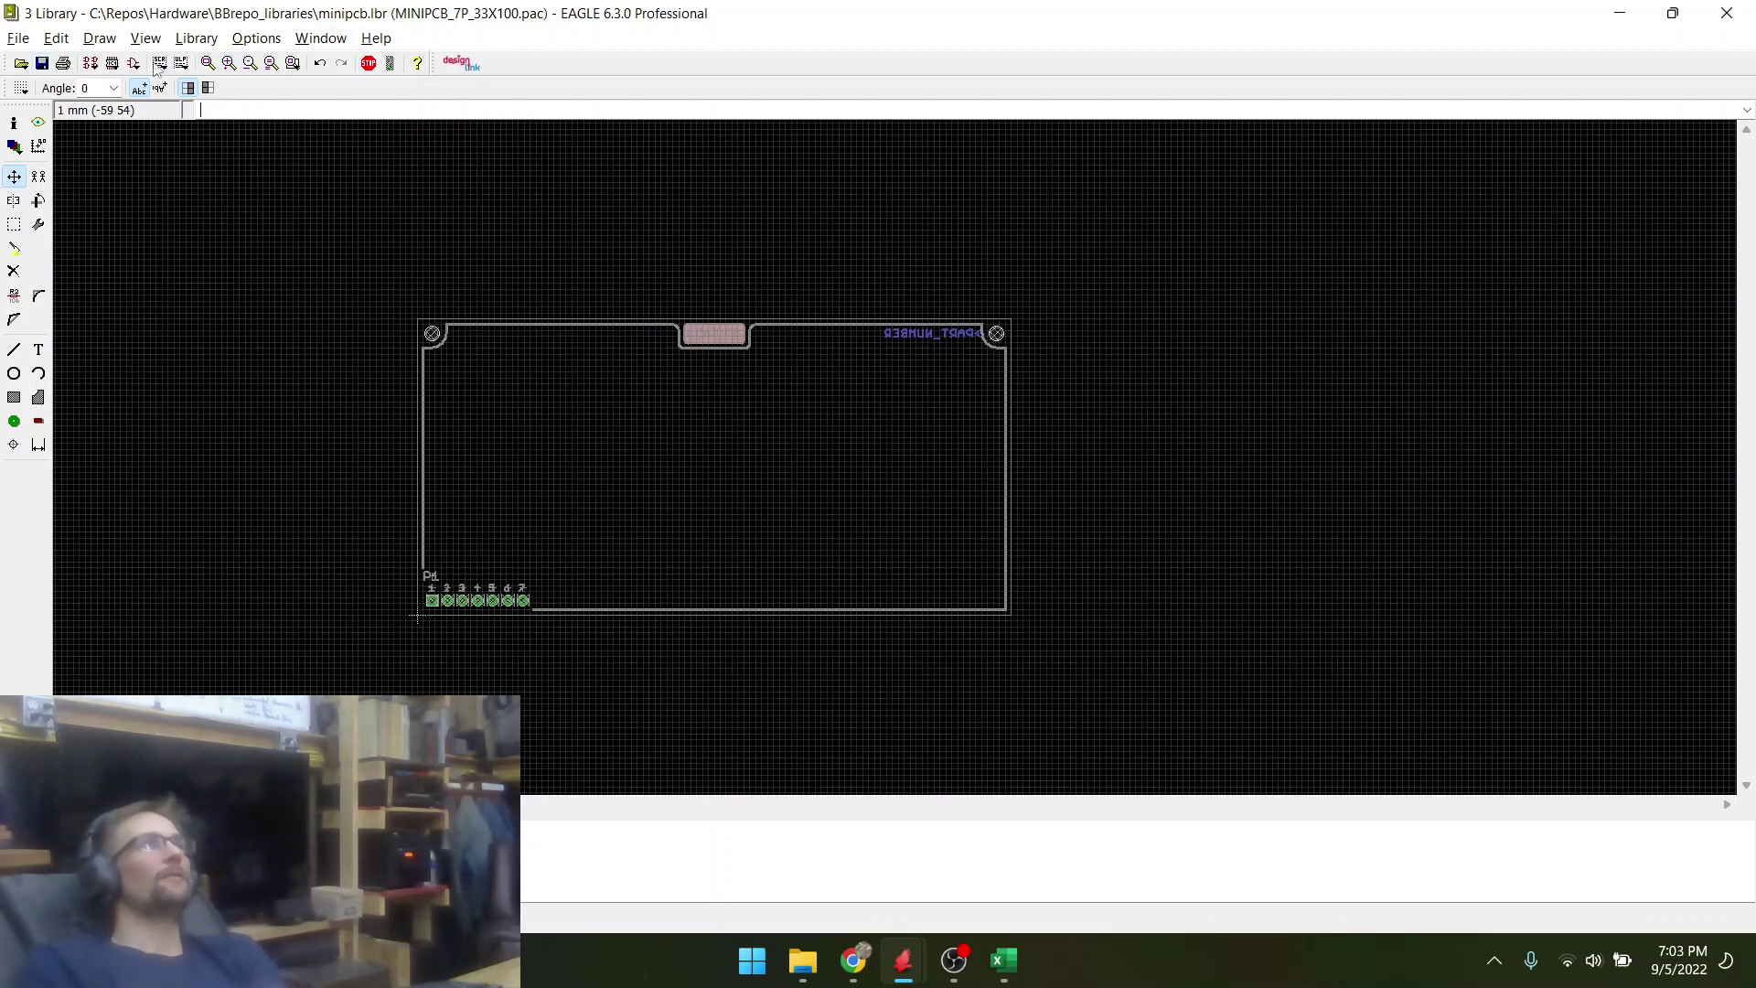
- Set the grid size to 5 mm
click(21, 88)
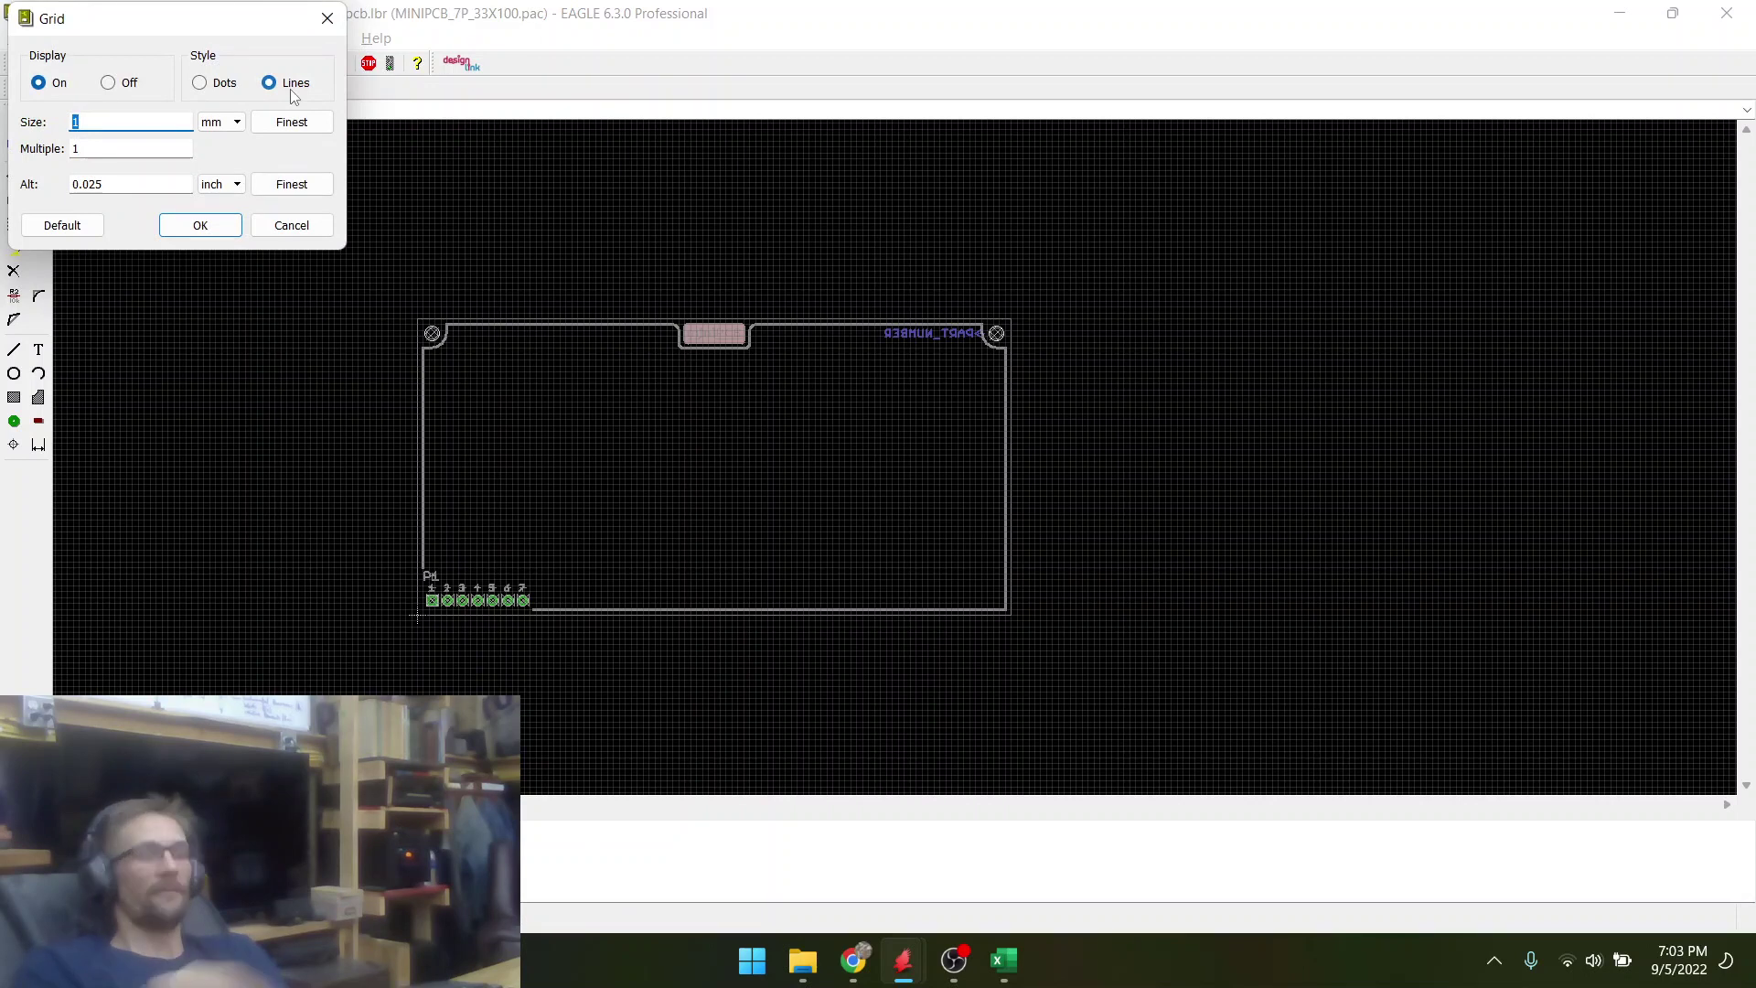
text(5)
key(Return)
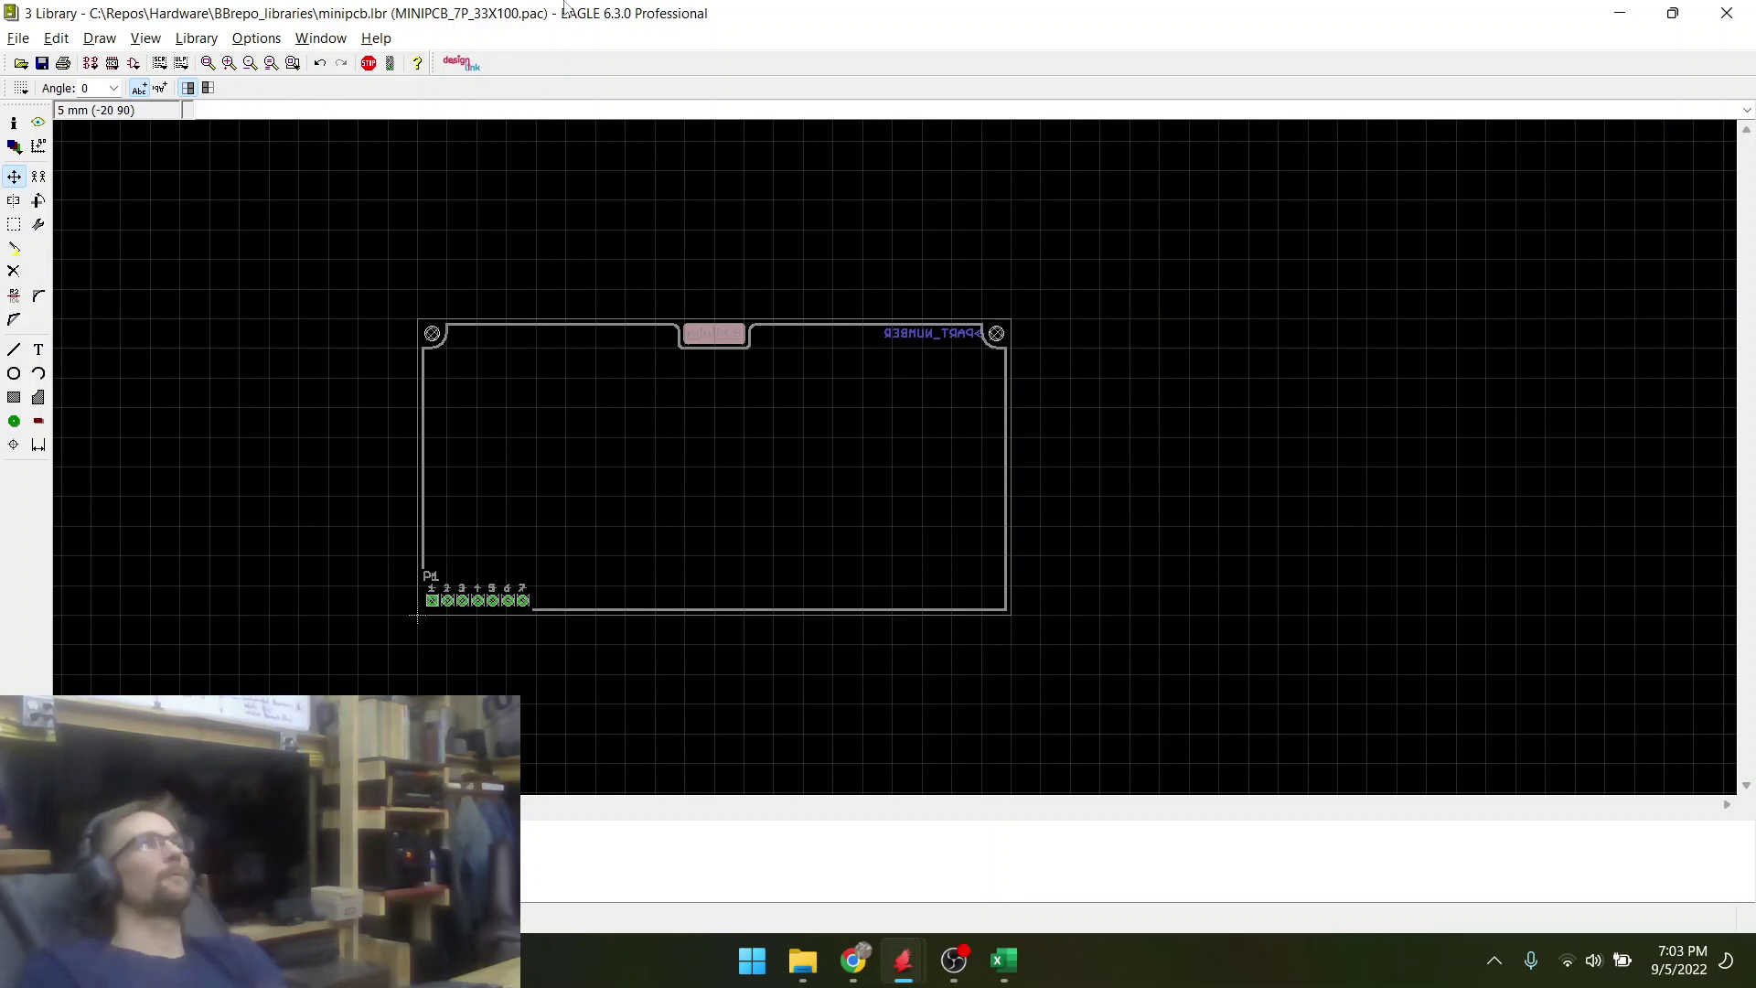
- Group the entire MINIPCB_7P_33X100 package drawing and copy the group with the origin (0 0) as its reference point
click(38, 180)
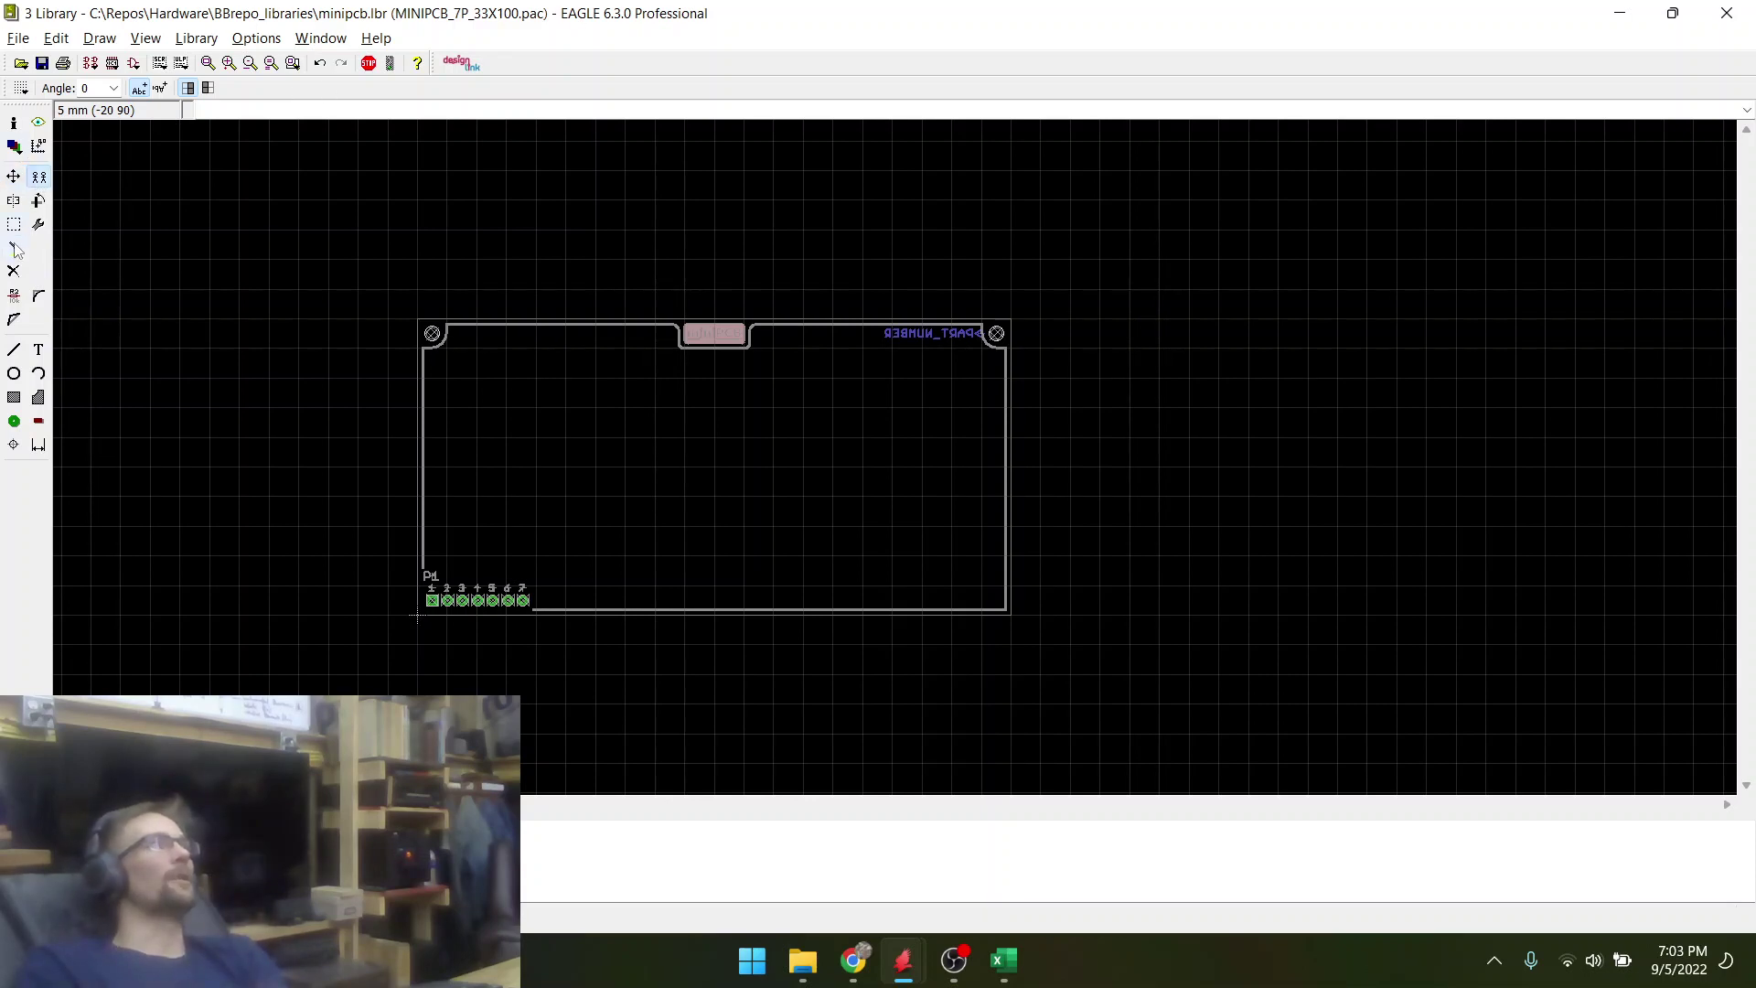
click(13, 232)
drag(379, 297, 1171, 658)
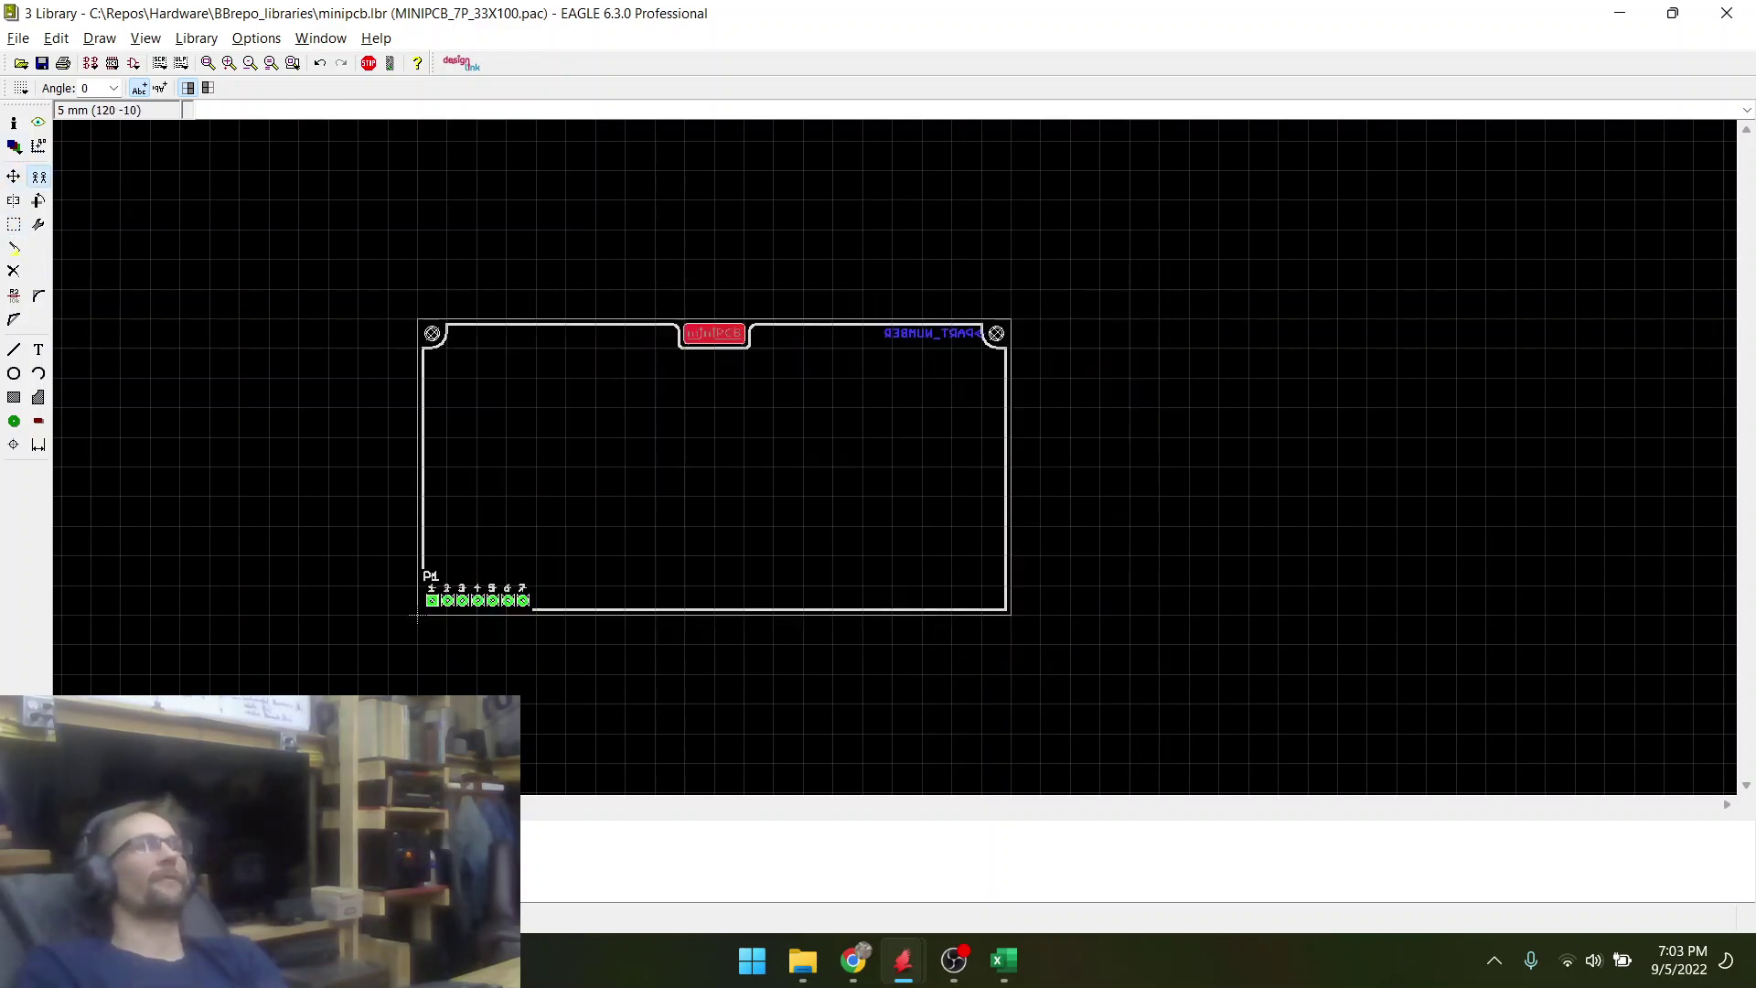
scroll(431, 635, up, 6)
scroll(385, 574, up, 3)
right_click(376, 539)
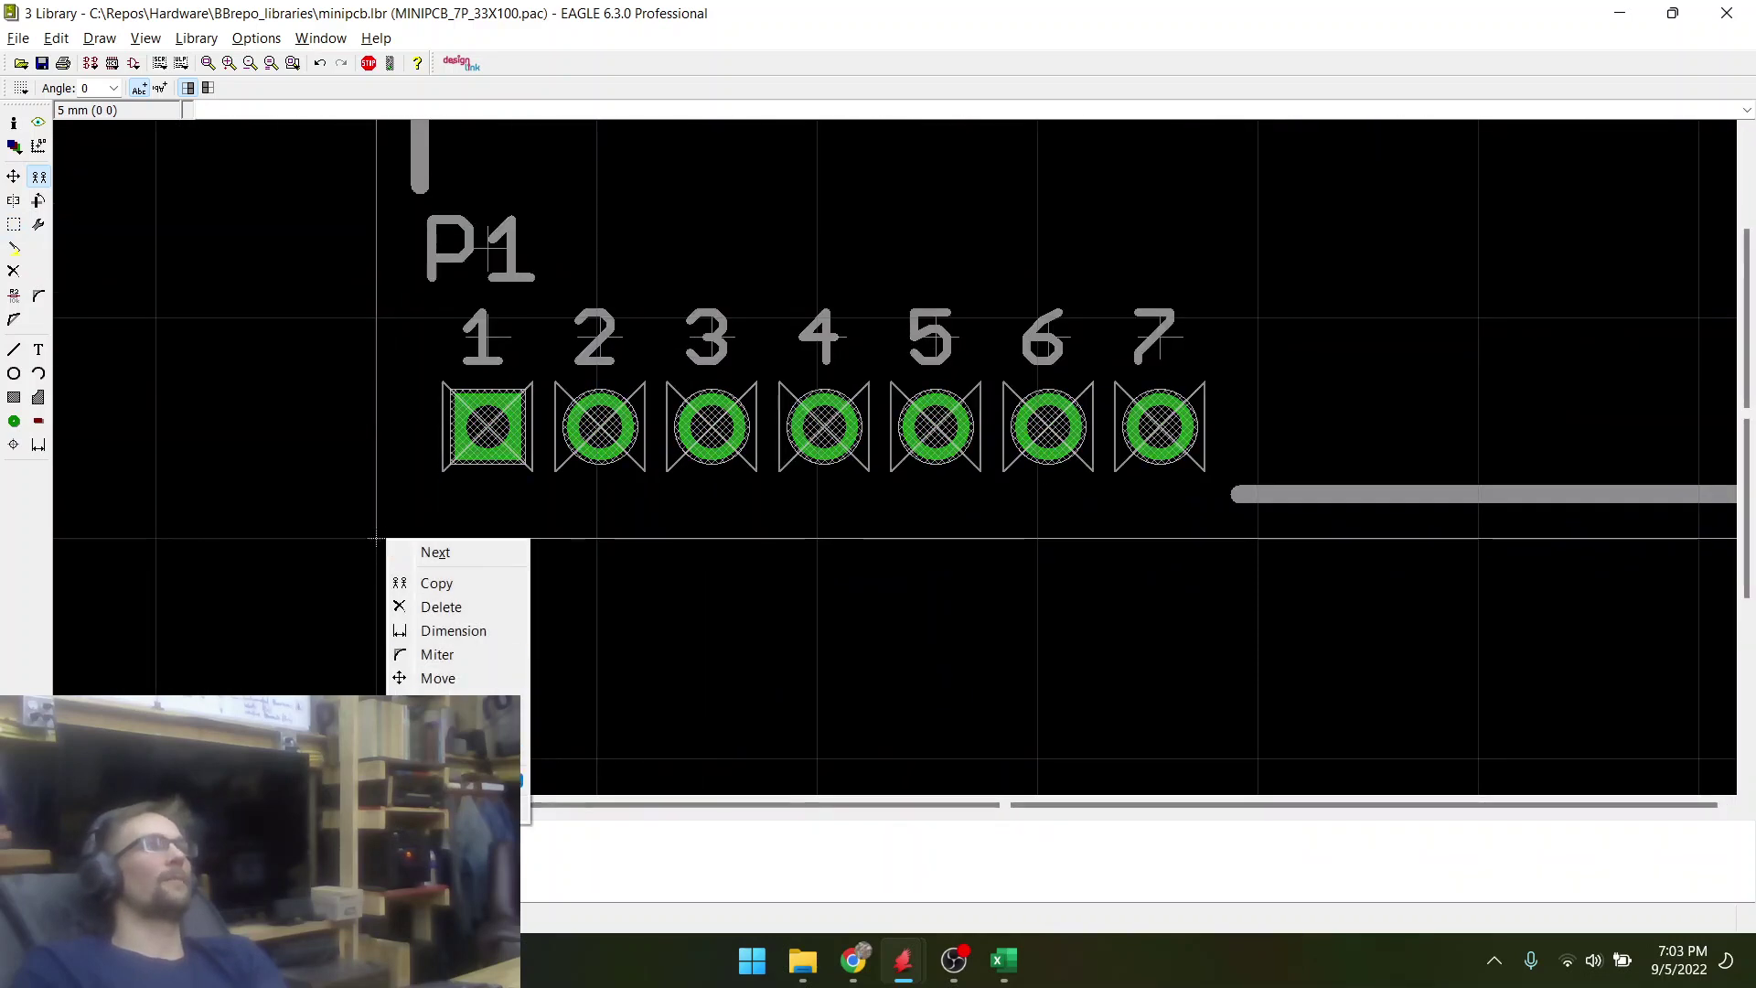
click(455, 781)
- Create a new package named MINIPCB_7P_50X100 in the minipcb library
click(112, 63)
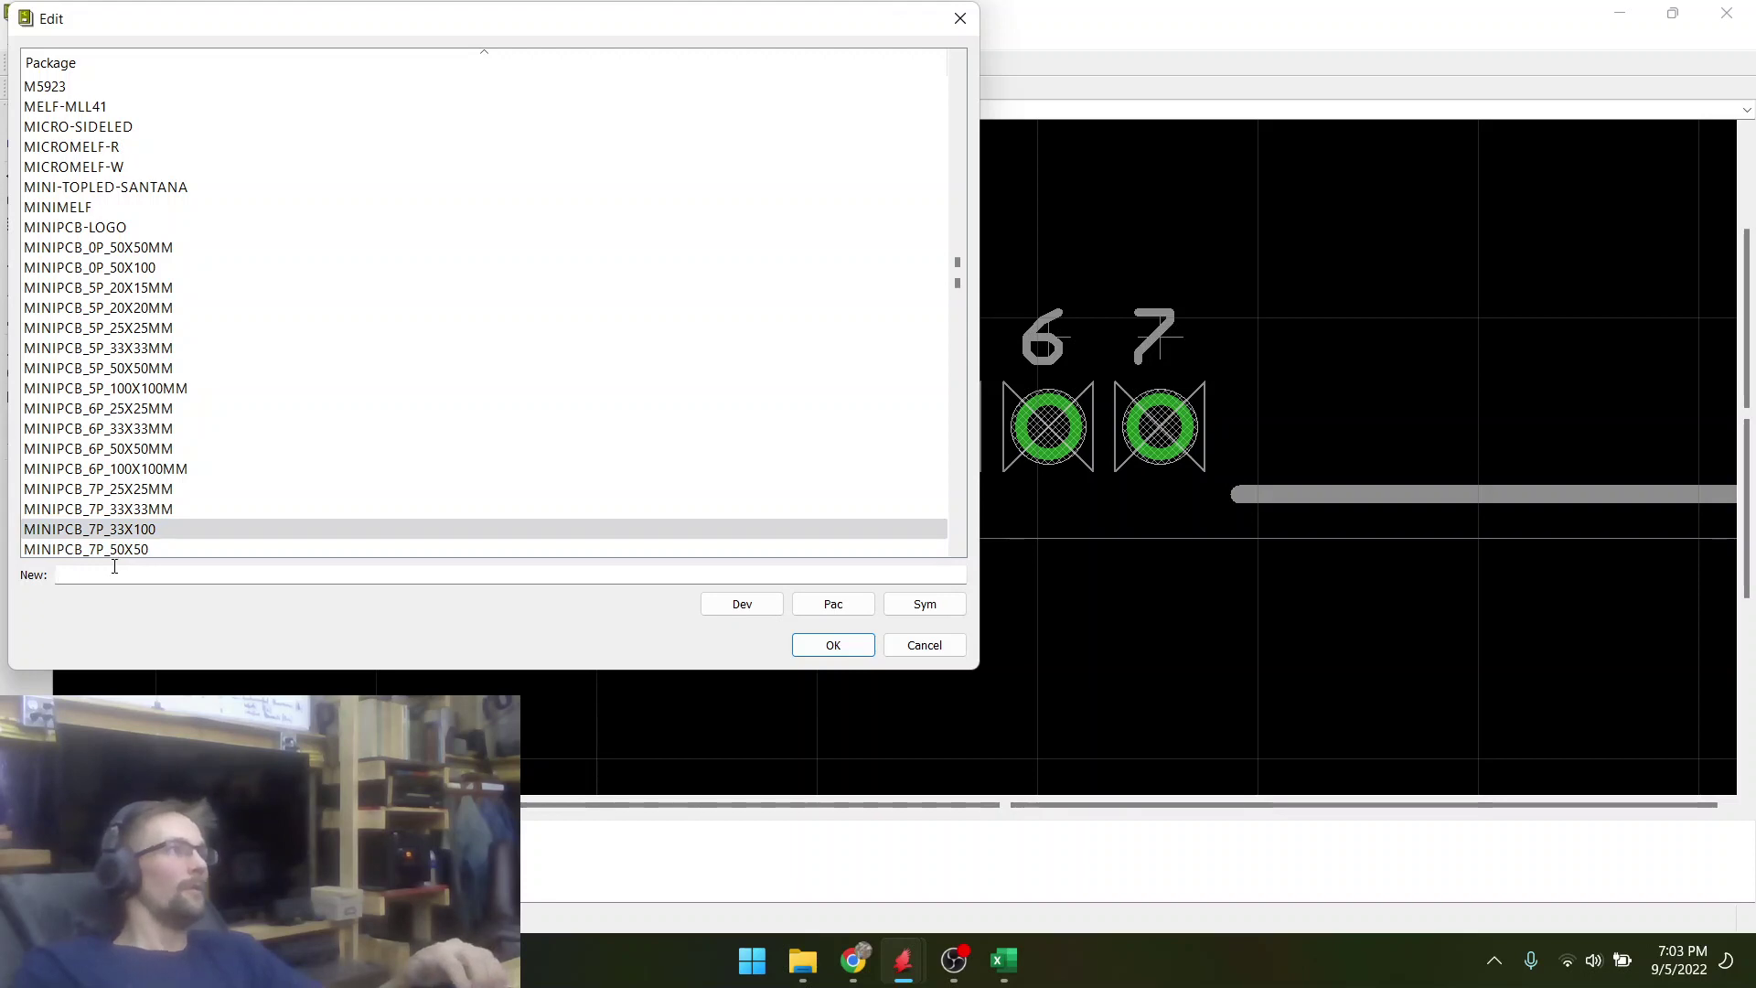
text(MINIPCB_7)
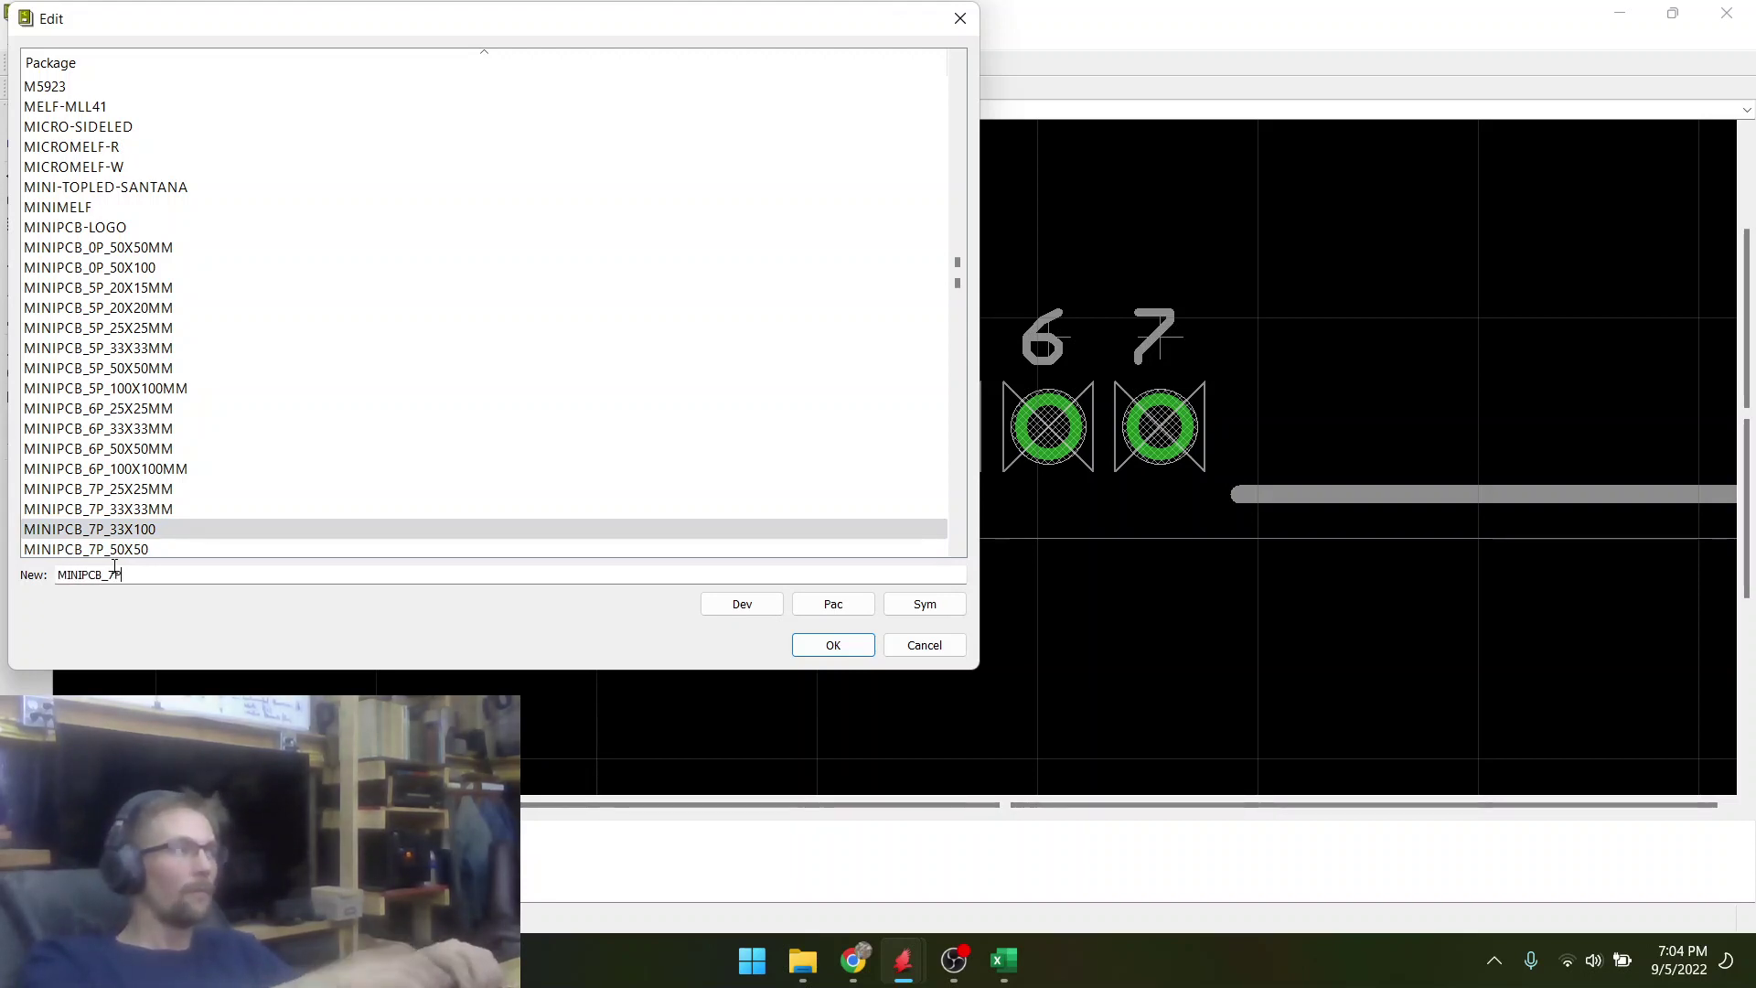
text(P_50X1)
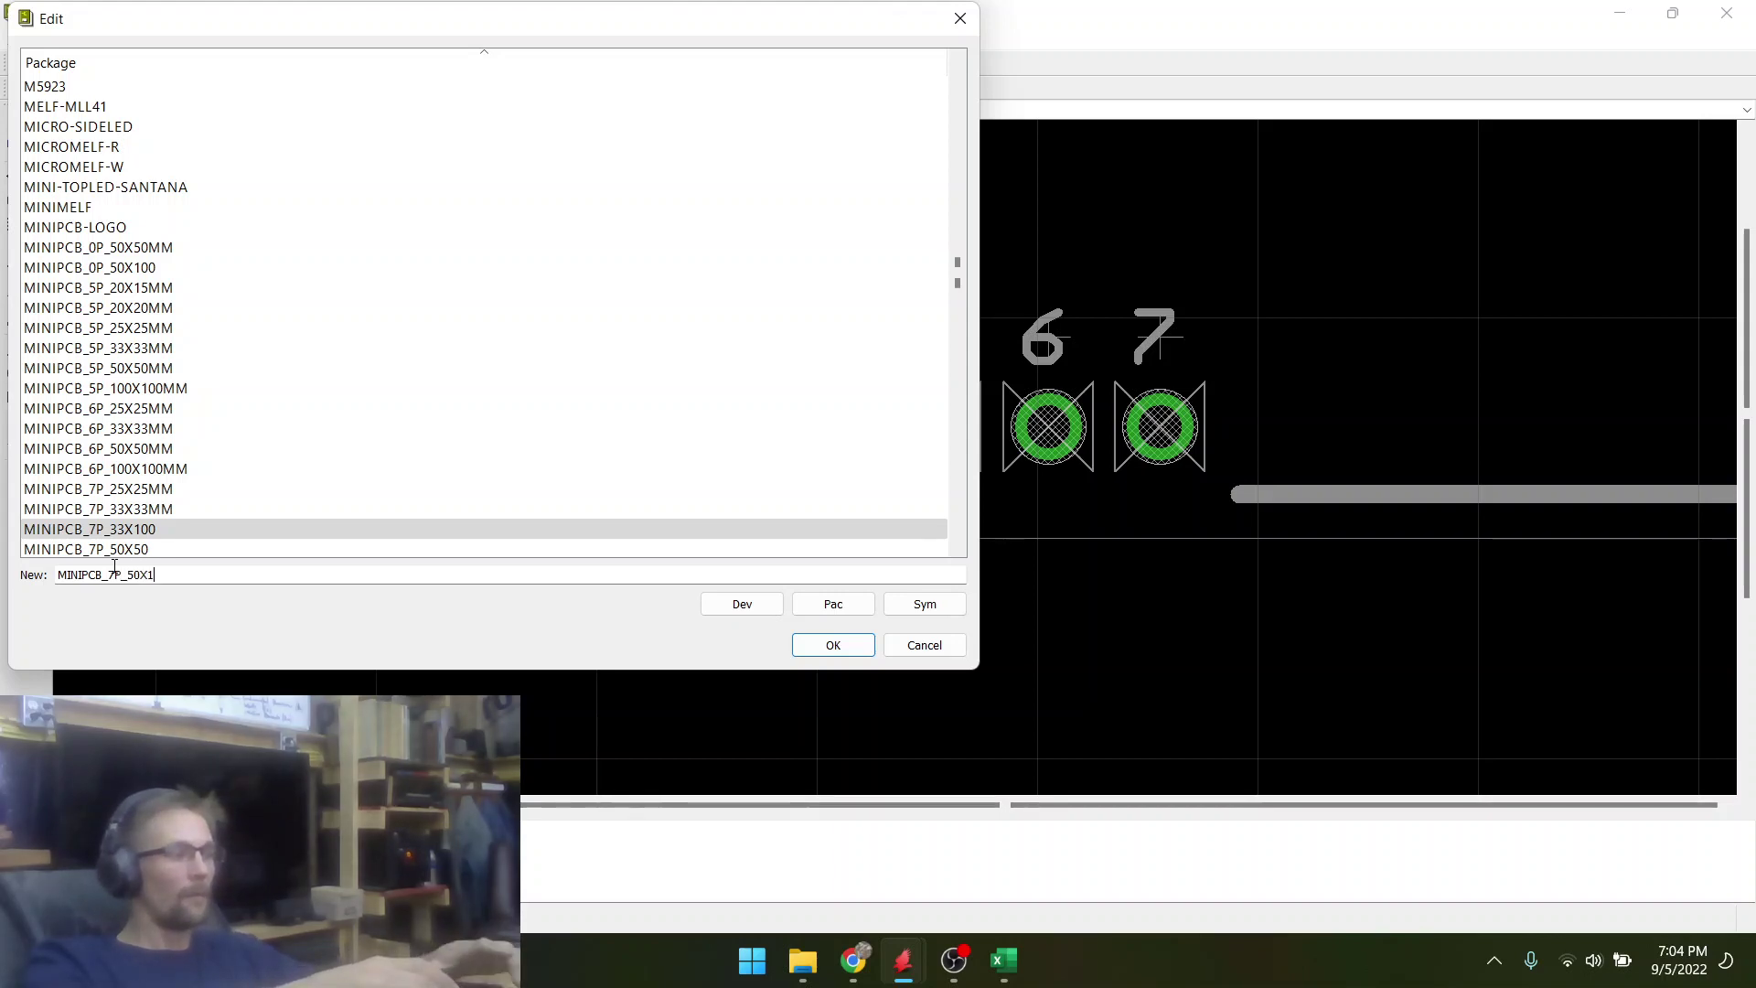
text(00)
key(Return)
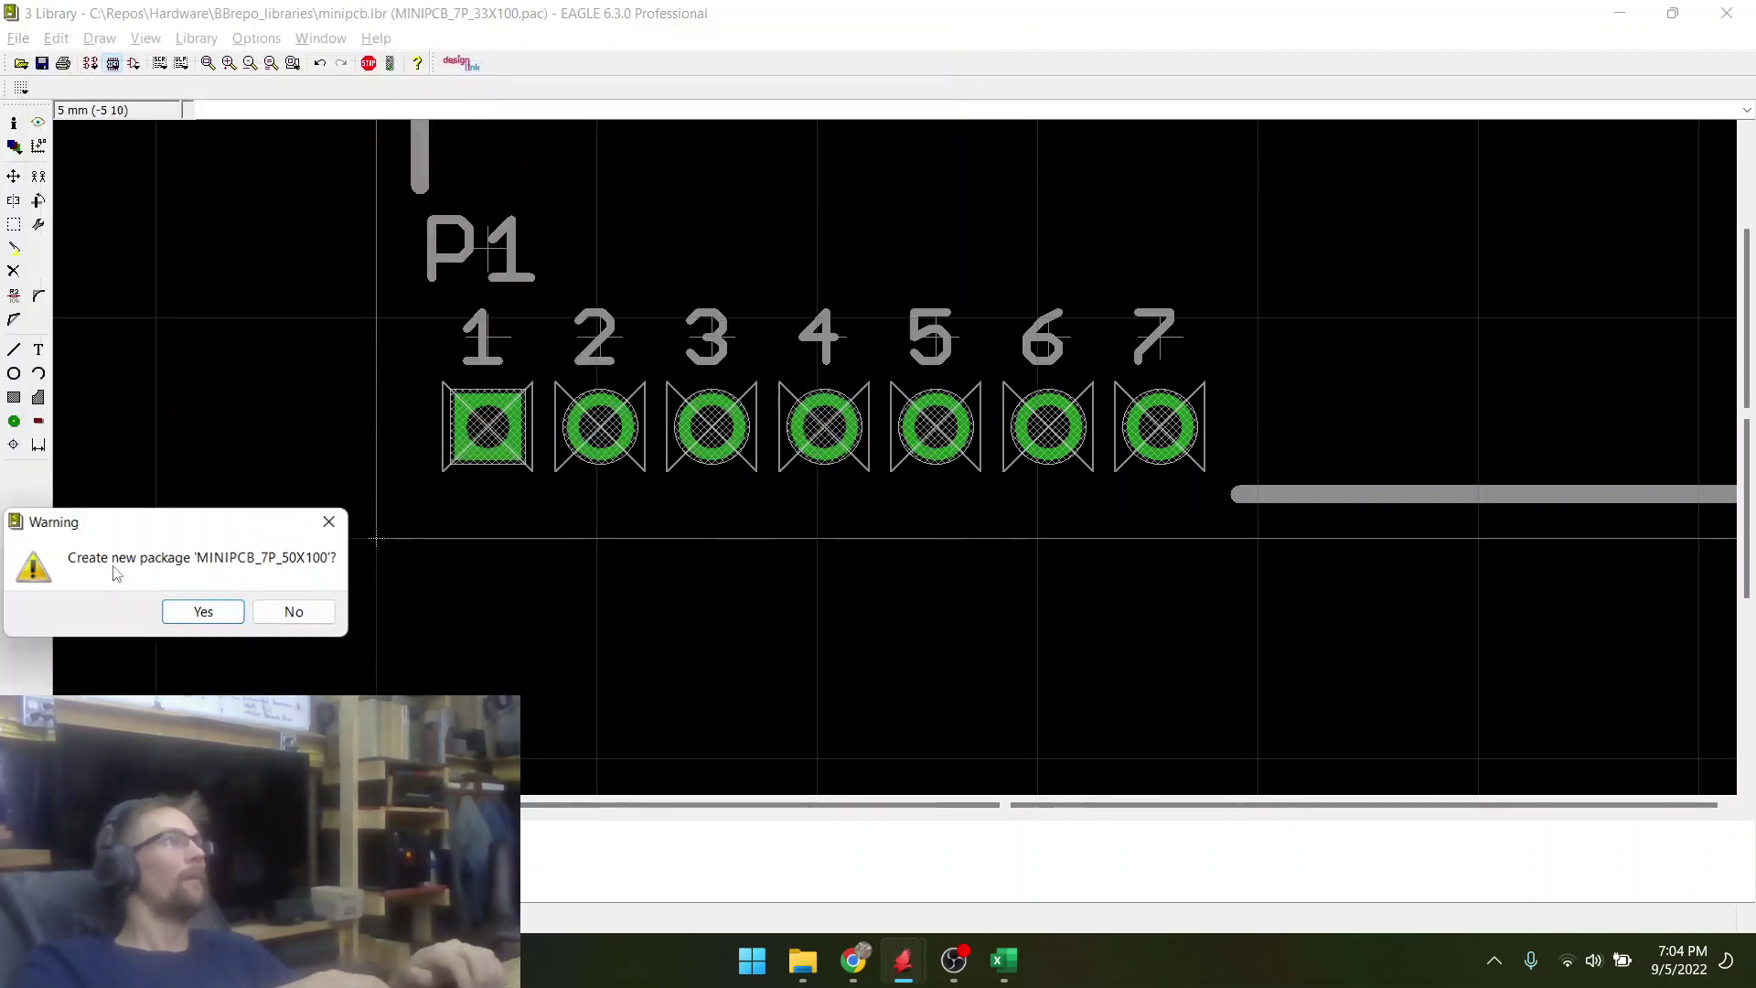
key(Return)
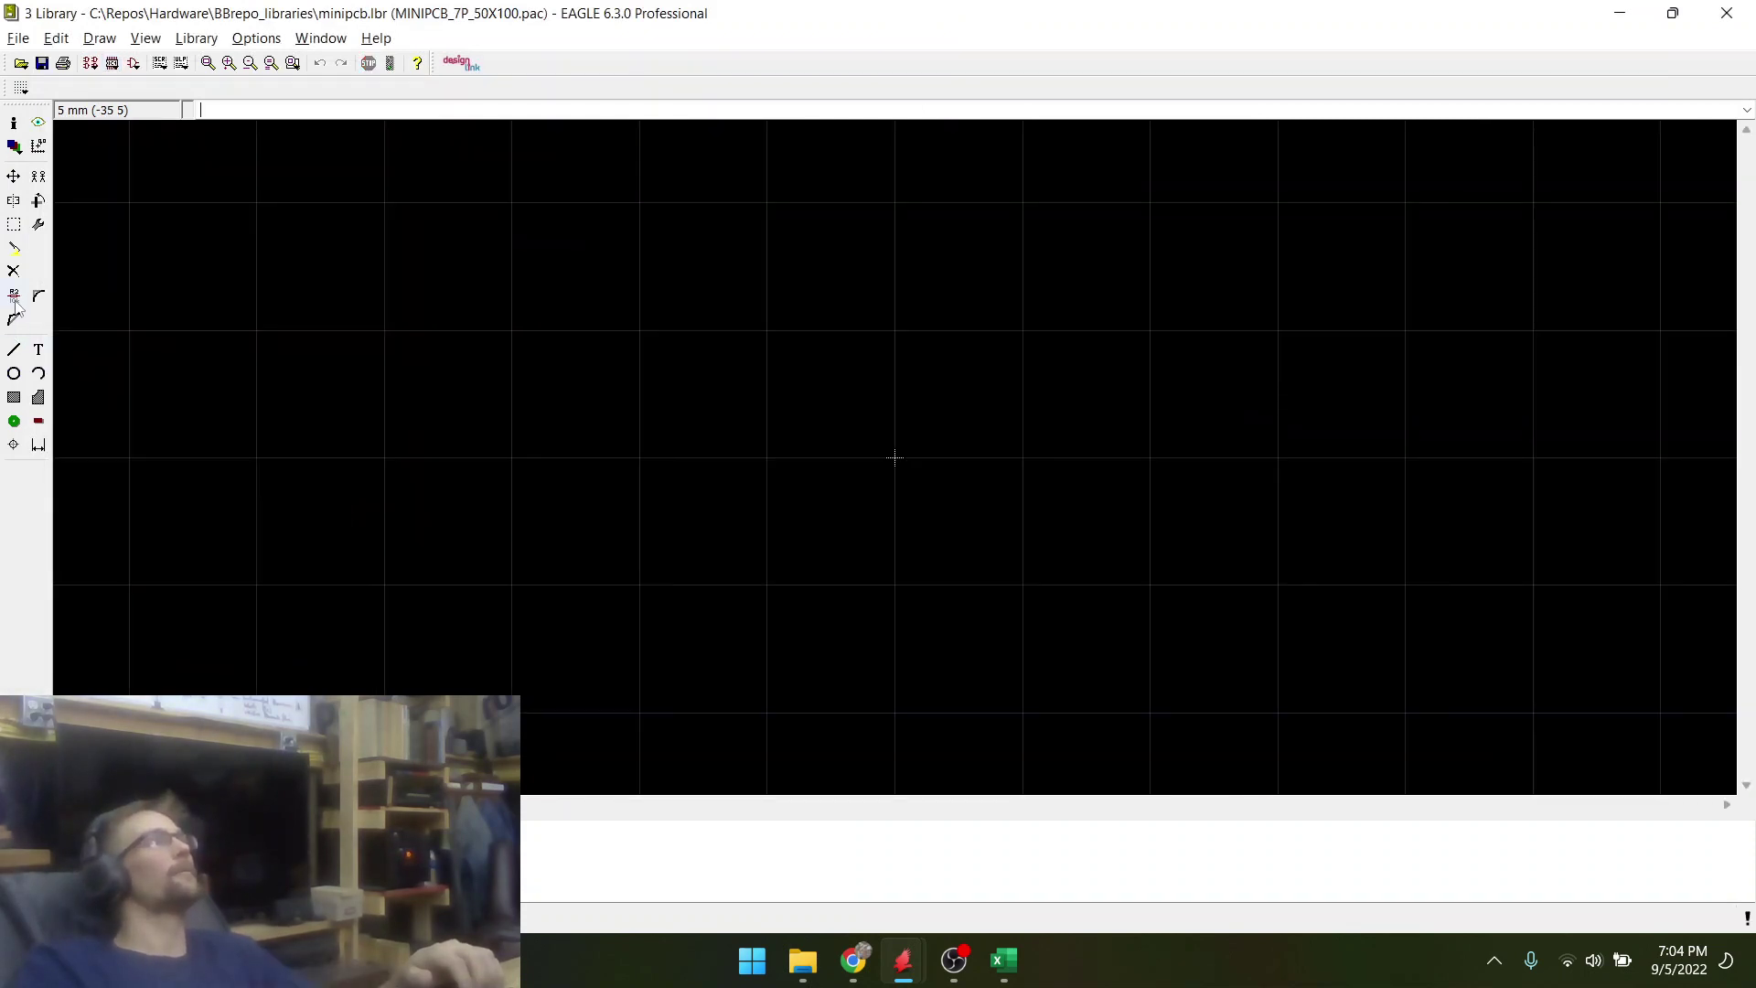
- Paste the copied package drawing into MINIPCB_7P_50X100 with its reference point at the origin (0 0)
click(14, 248)
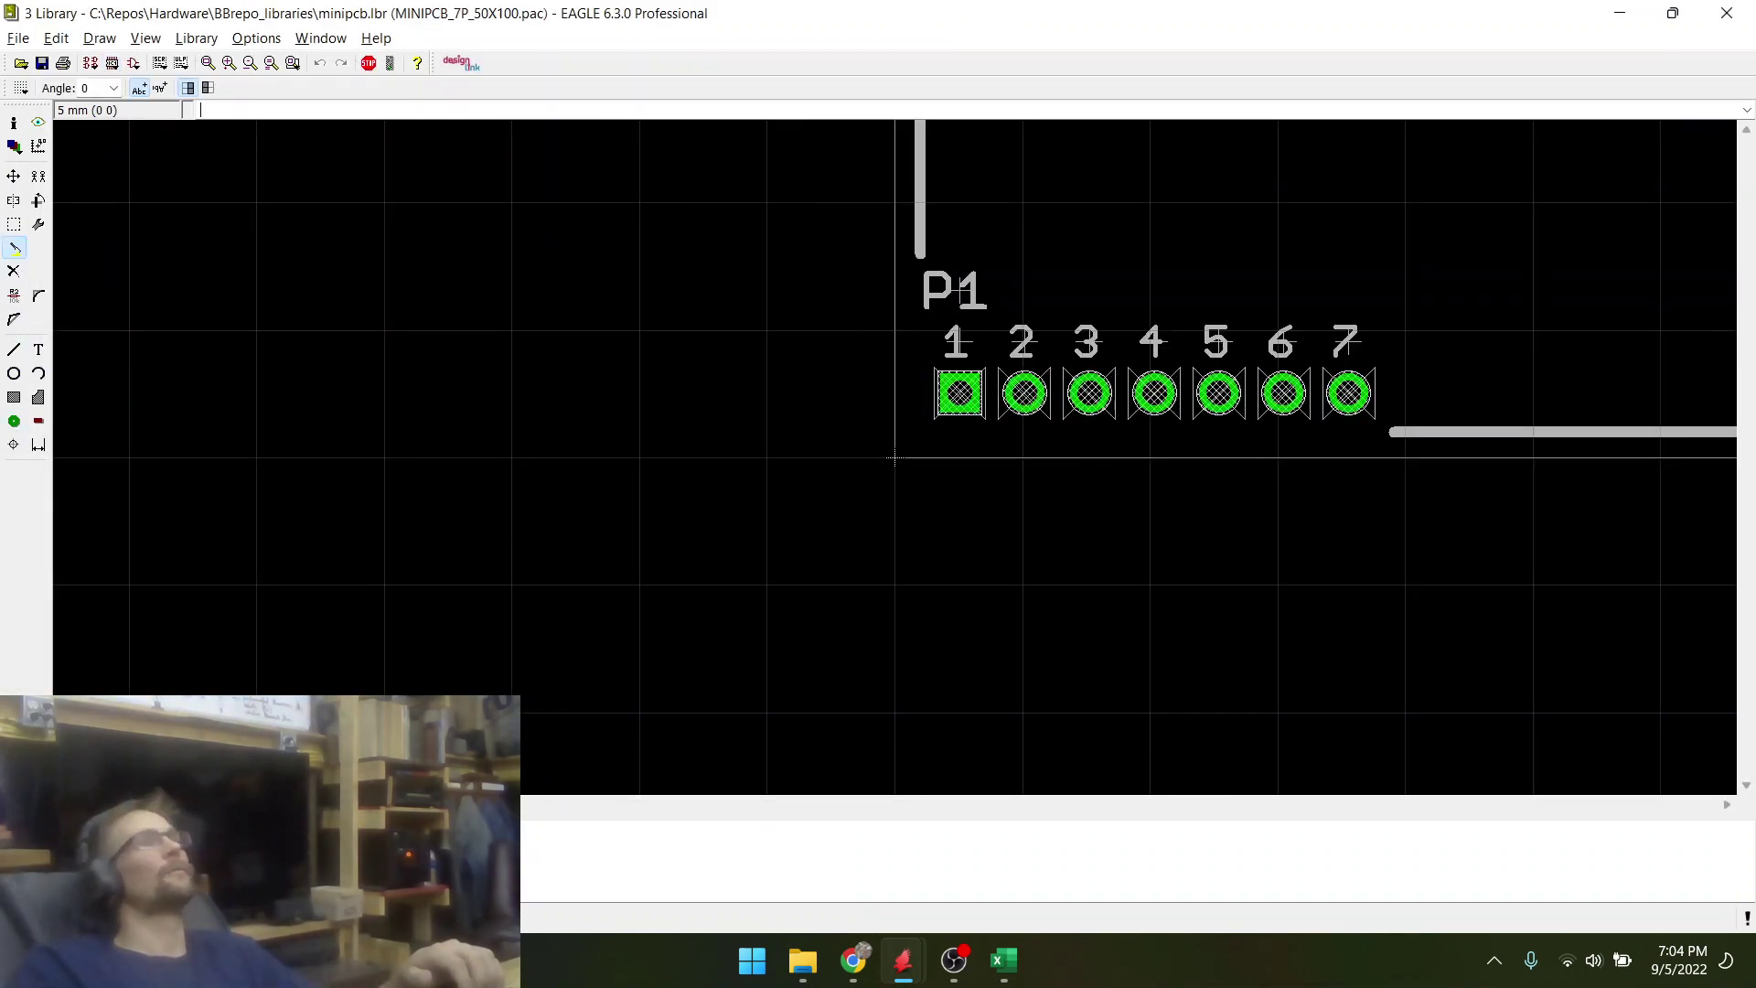
scroll(657, 579, down, 3)
scroll(567, 622, down, 3)
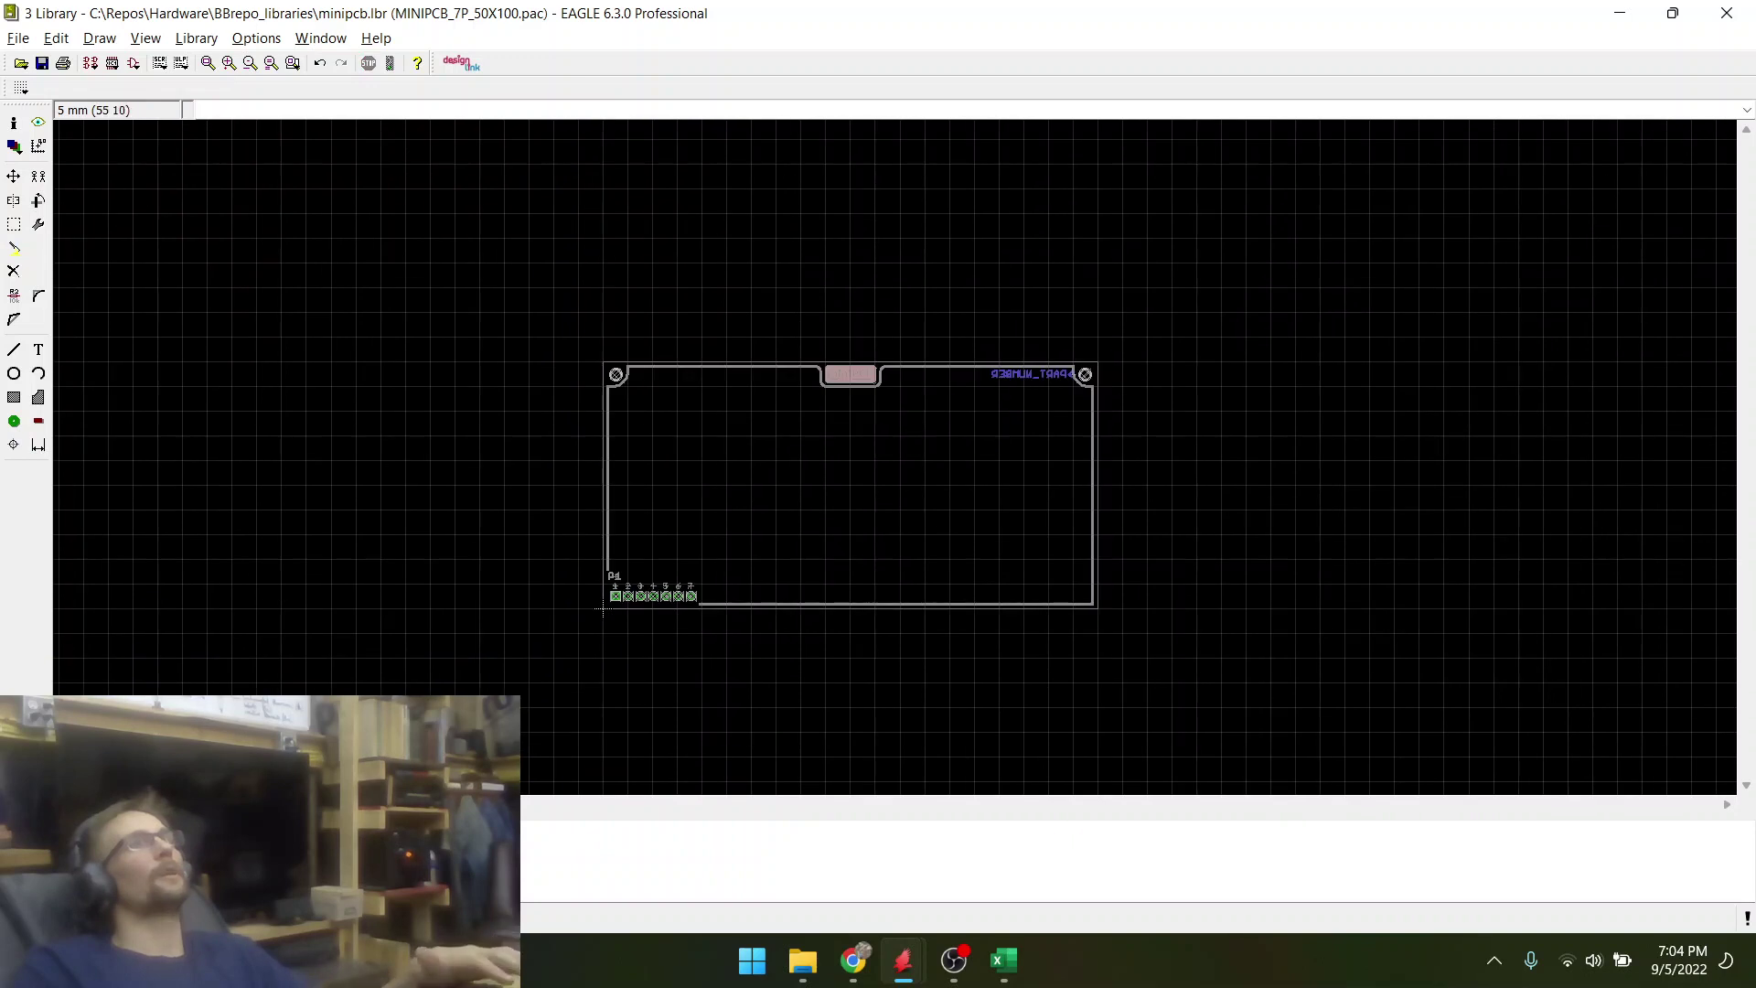
scroll(567, 622, up, 2)
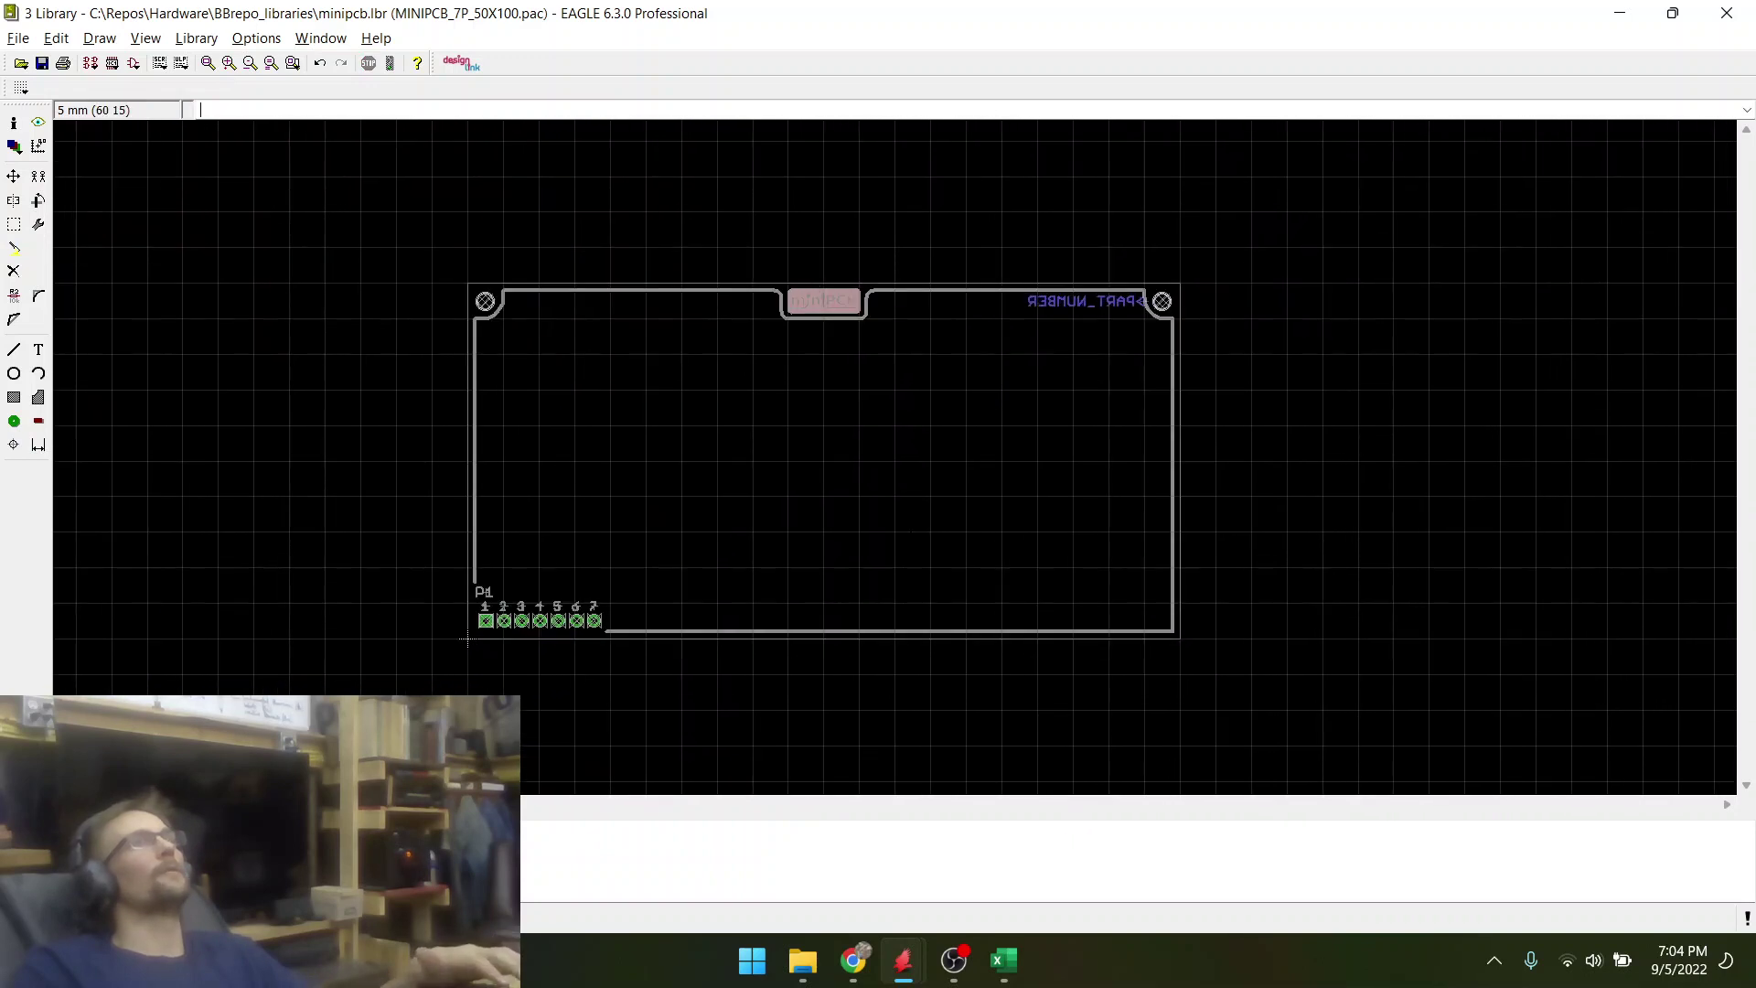
- Reopen the MINIPCB_7P_33X100 package for editing and bring its whole outline into view
click(112, 63)
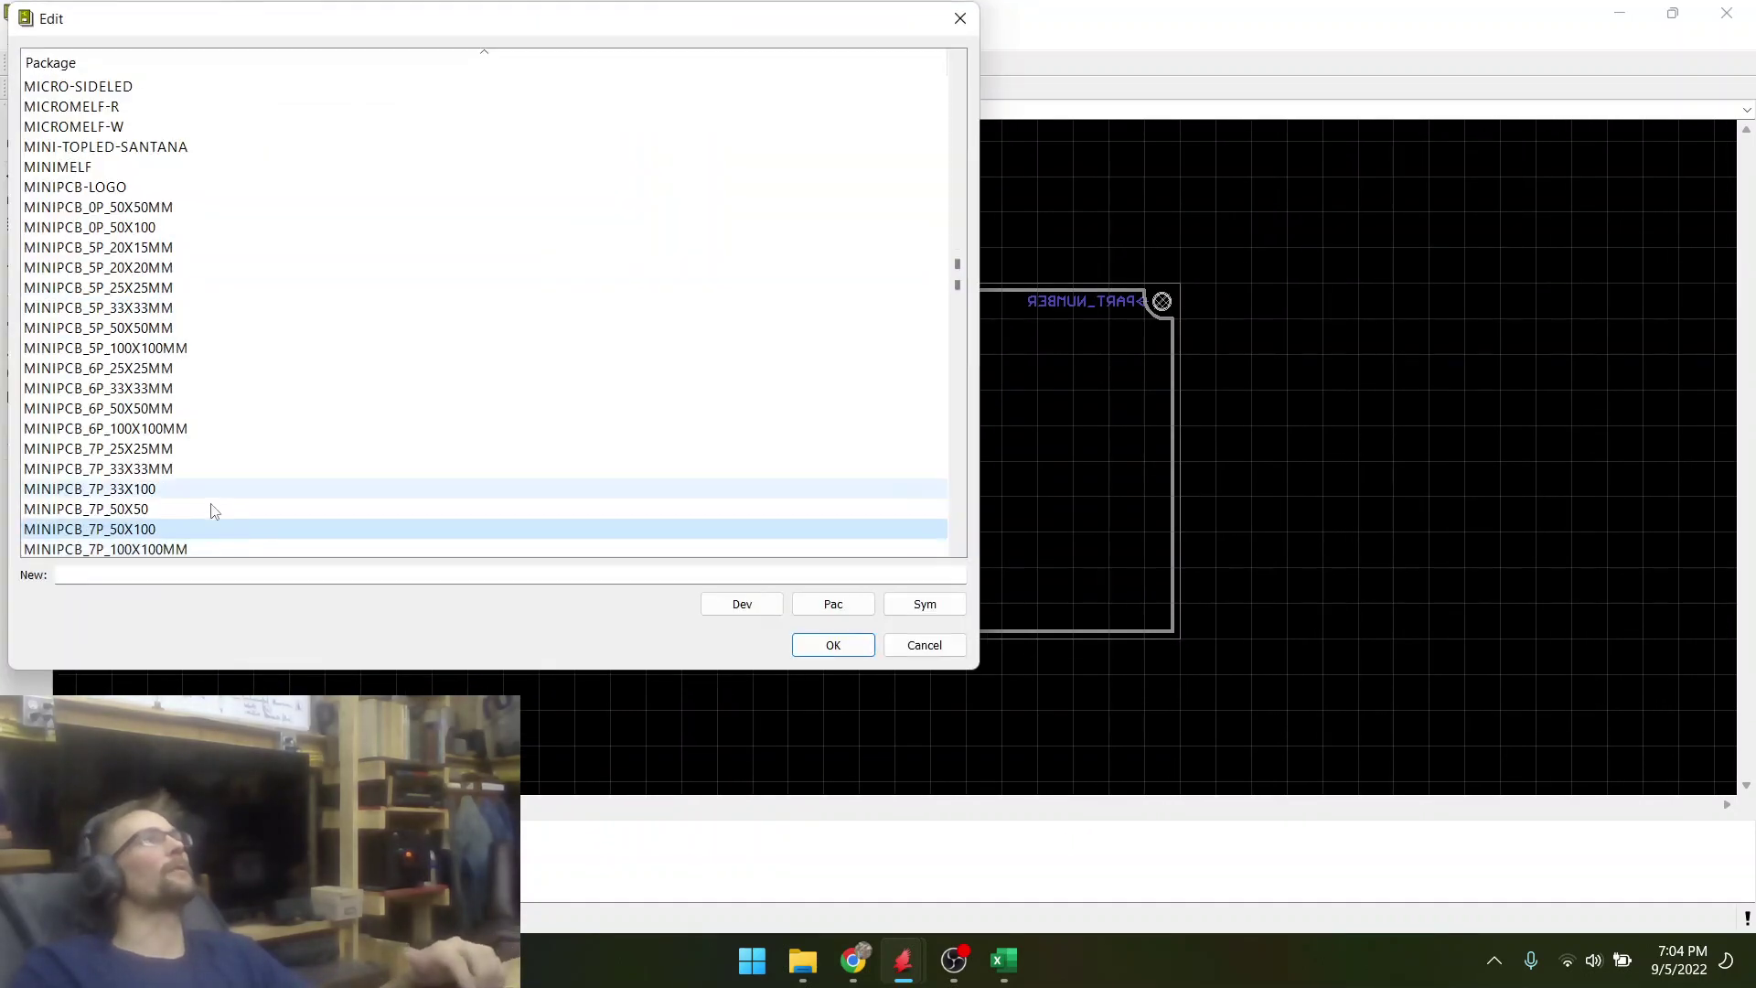
double_click(151, 489)
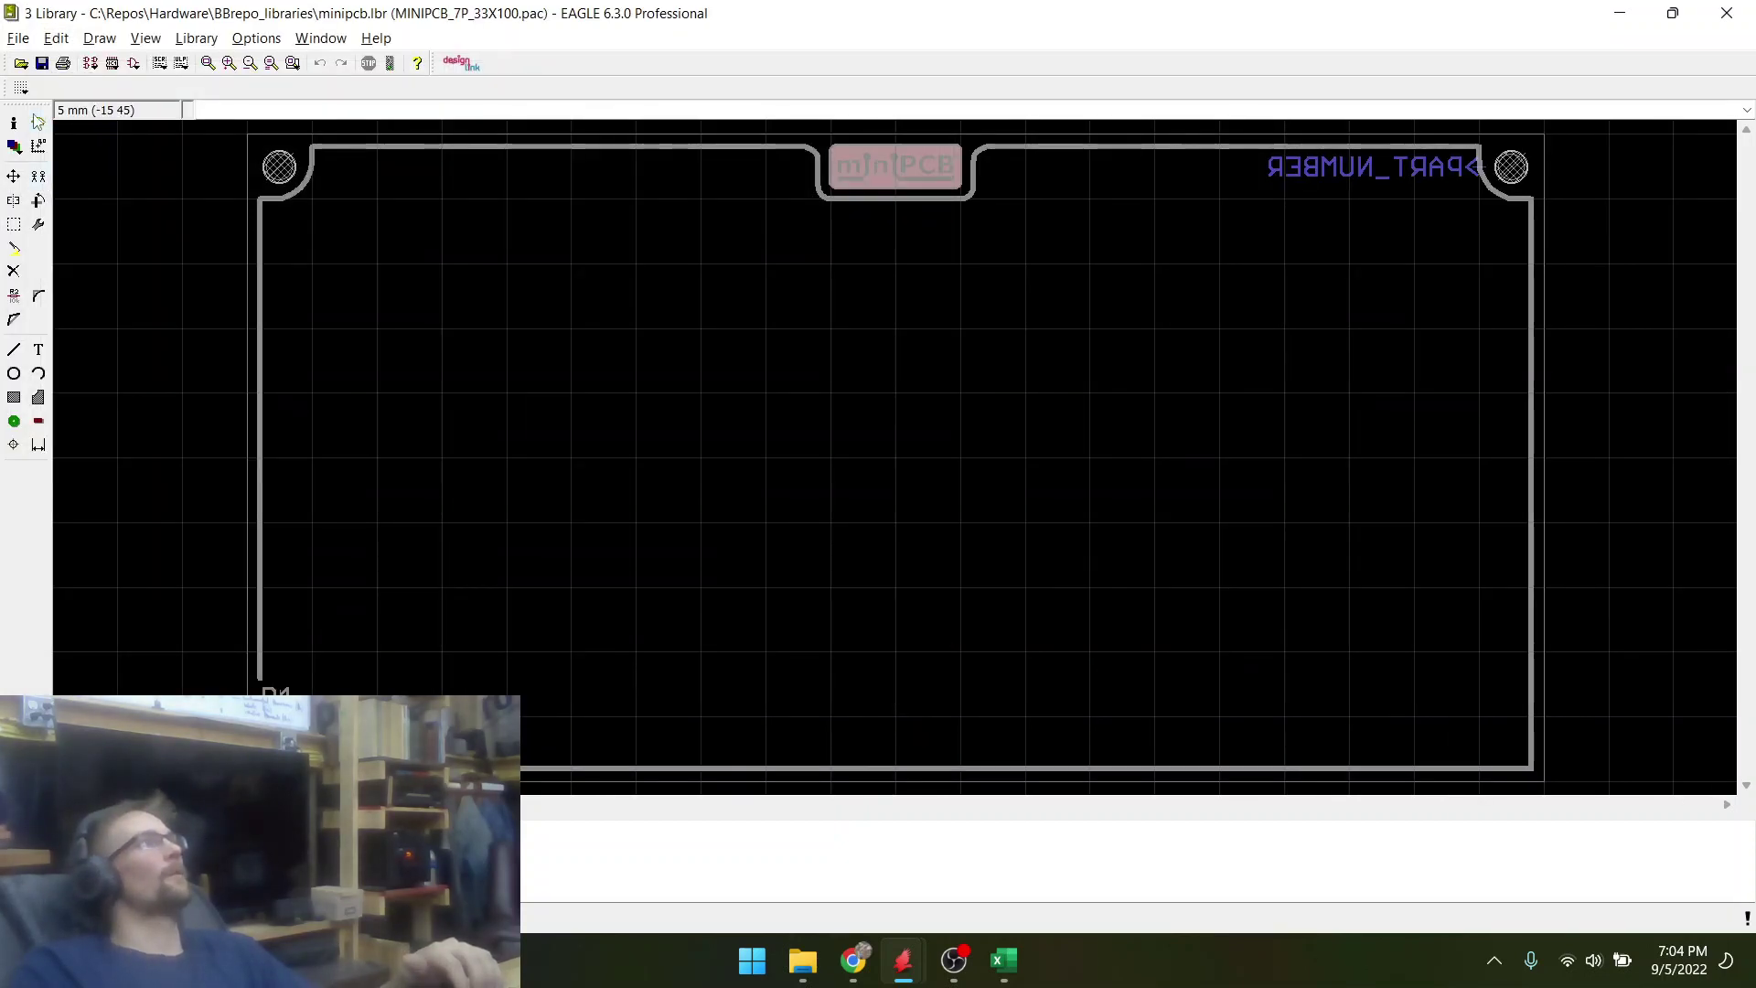
scroll(564, 449, down, 4)
scroll(562, 300, up, 2)
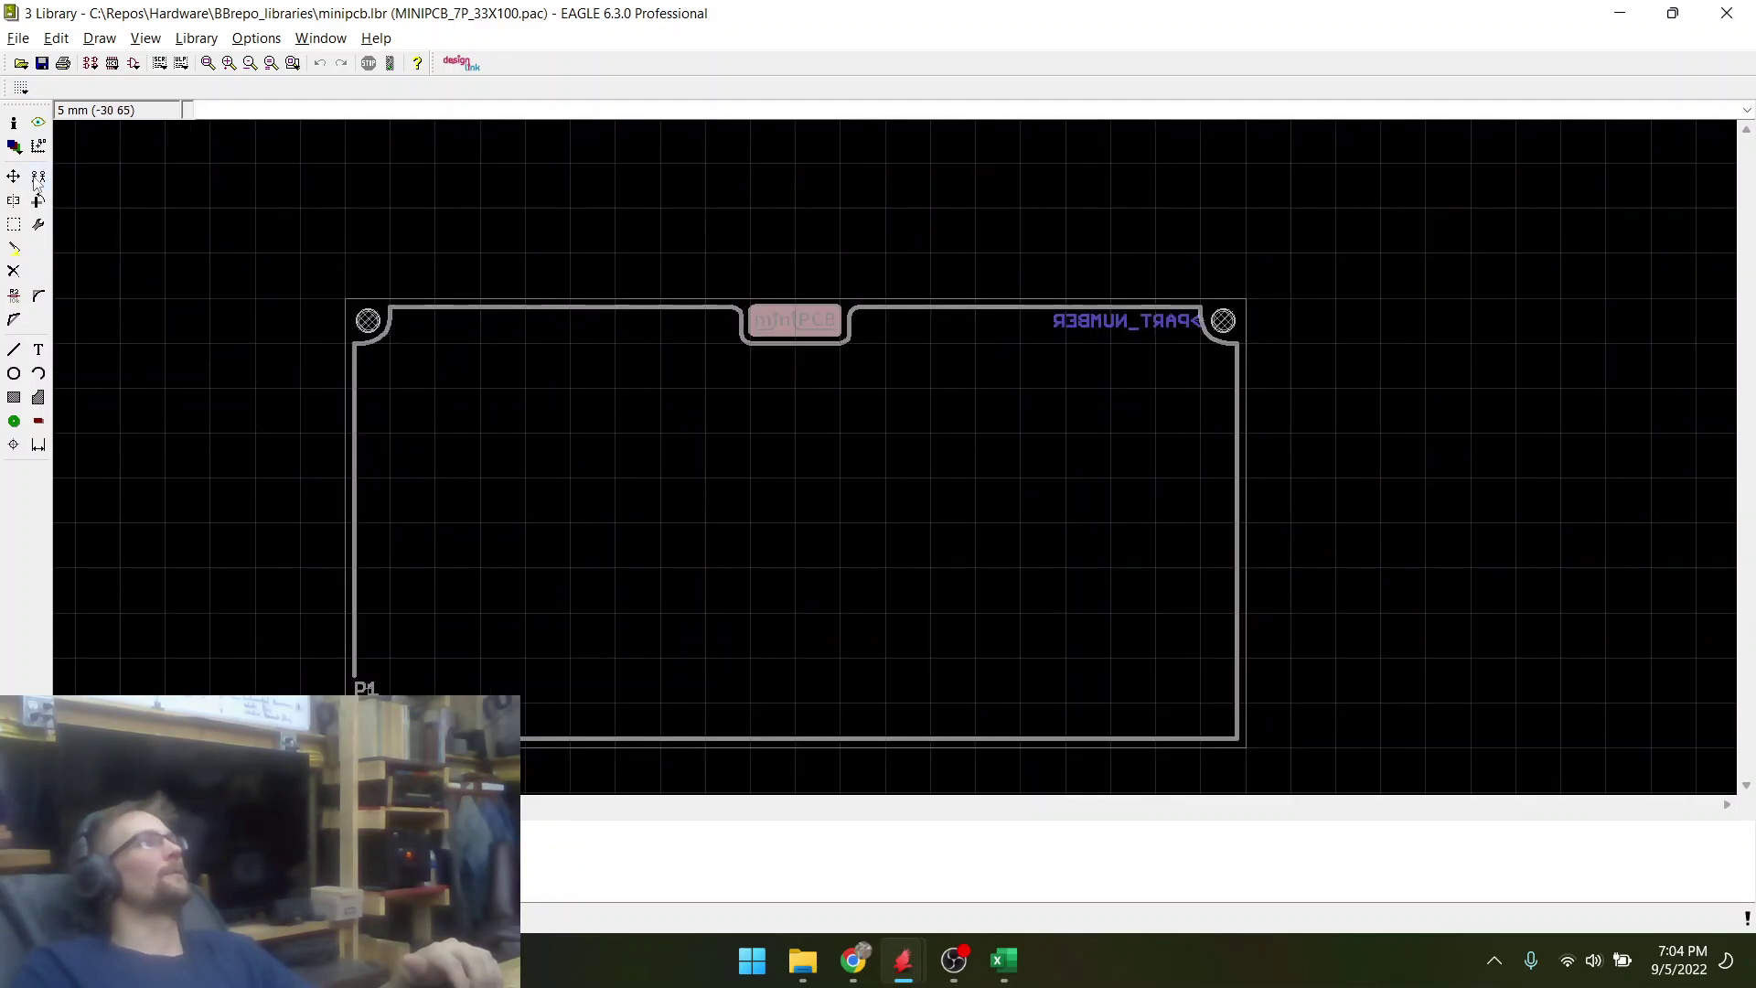
- With a 17 mm grid, group the upper part of the MINIPCB_7P_33X100 outline with the holes, logo and part number, and move it down 17 mm
click(21, 87)
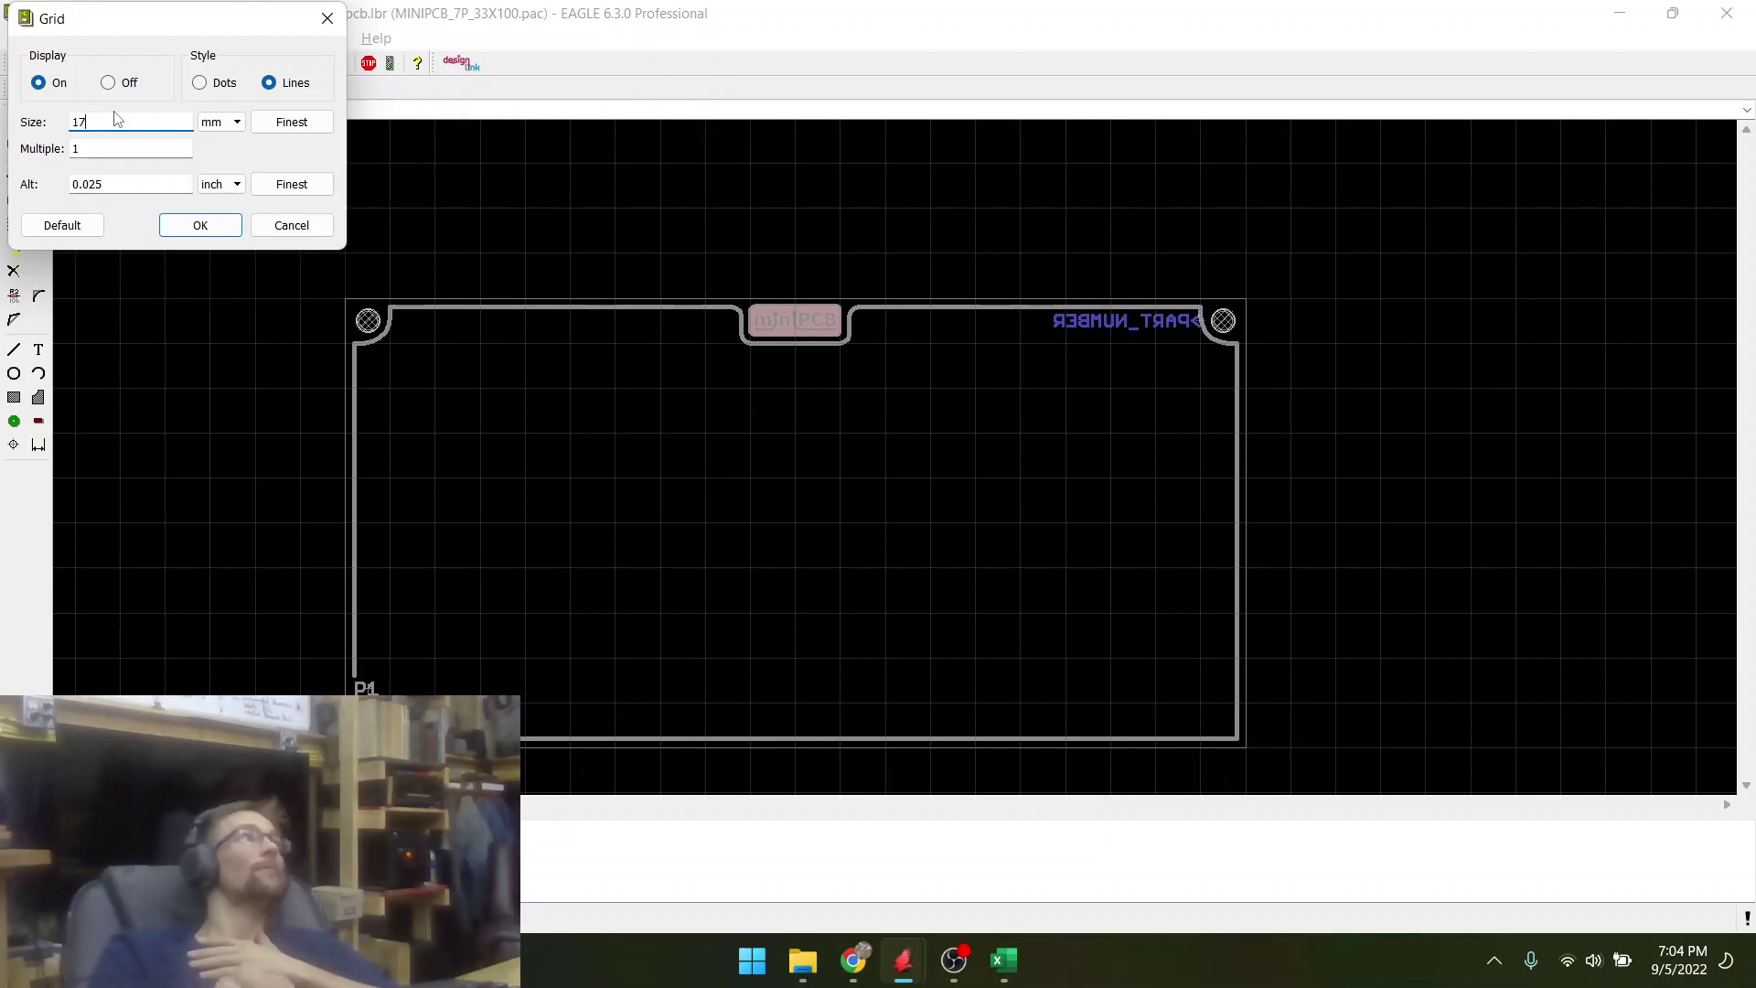
key(Return)
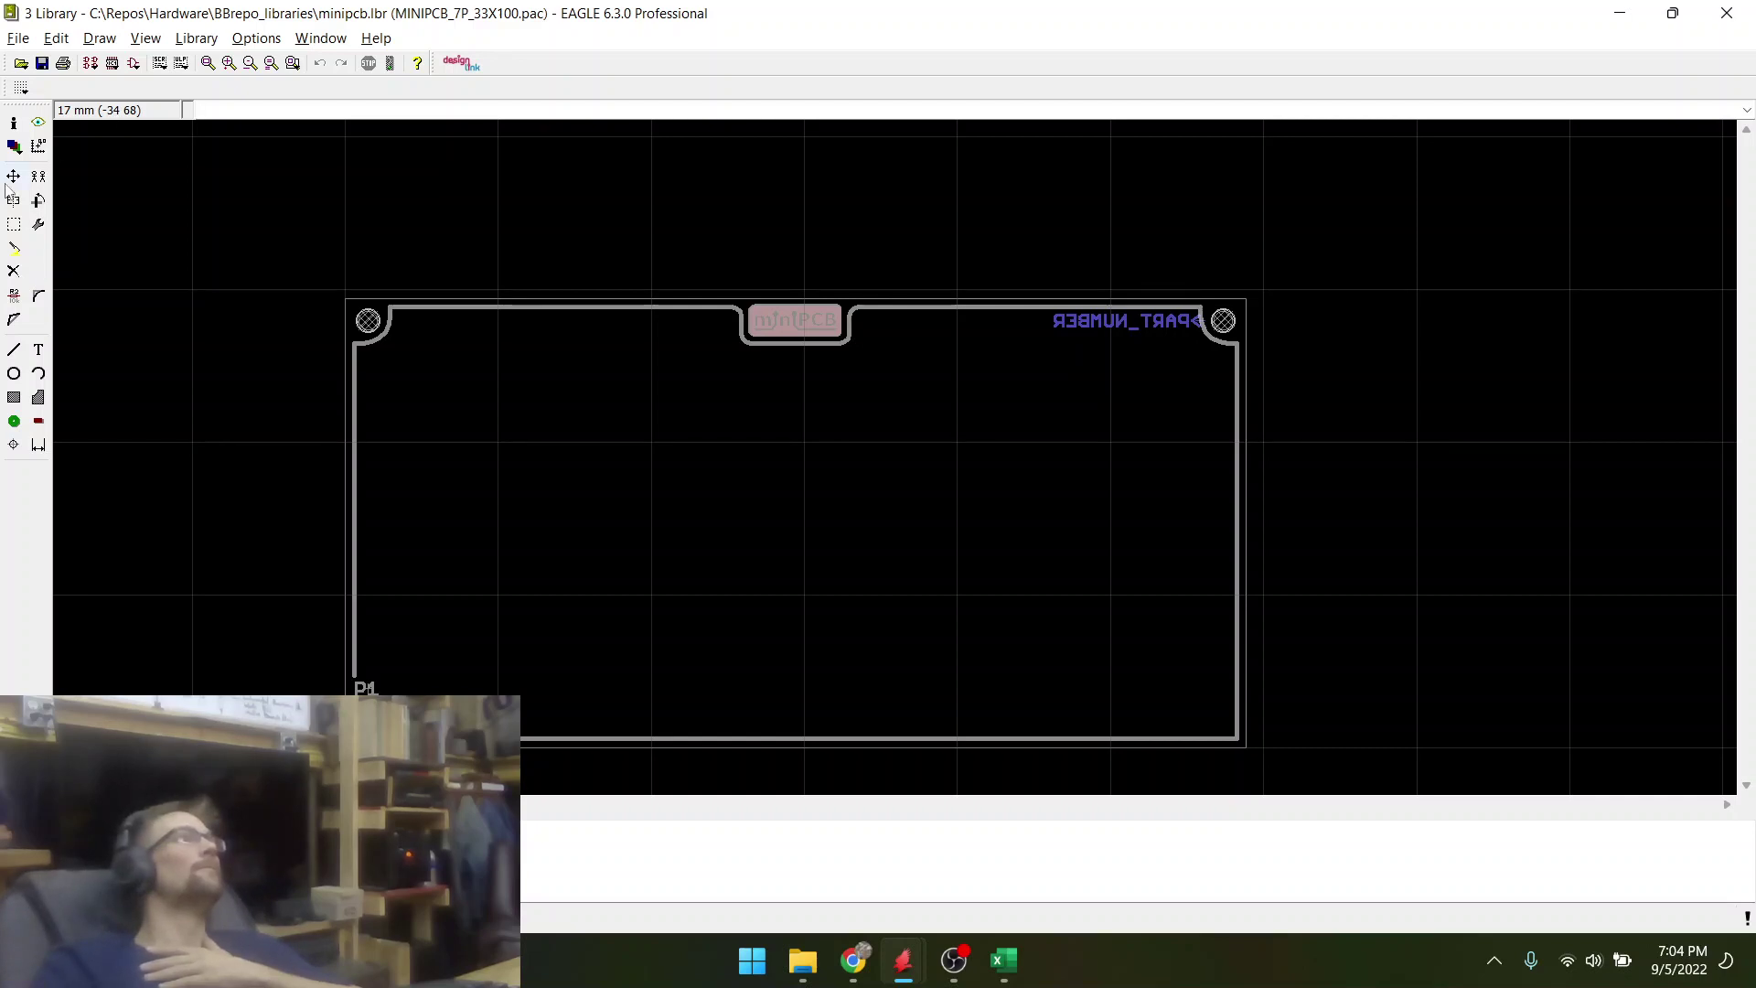
click(13, 223)
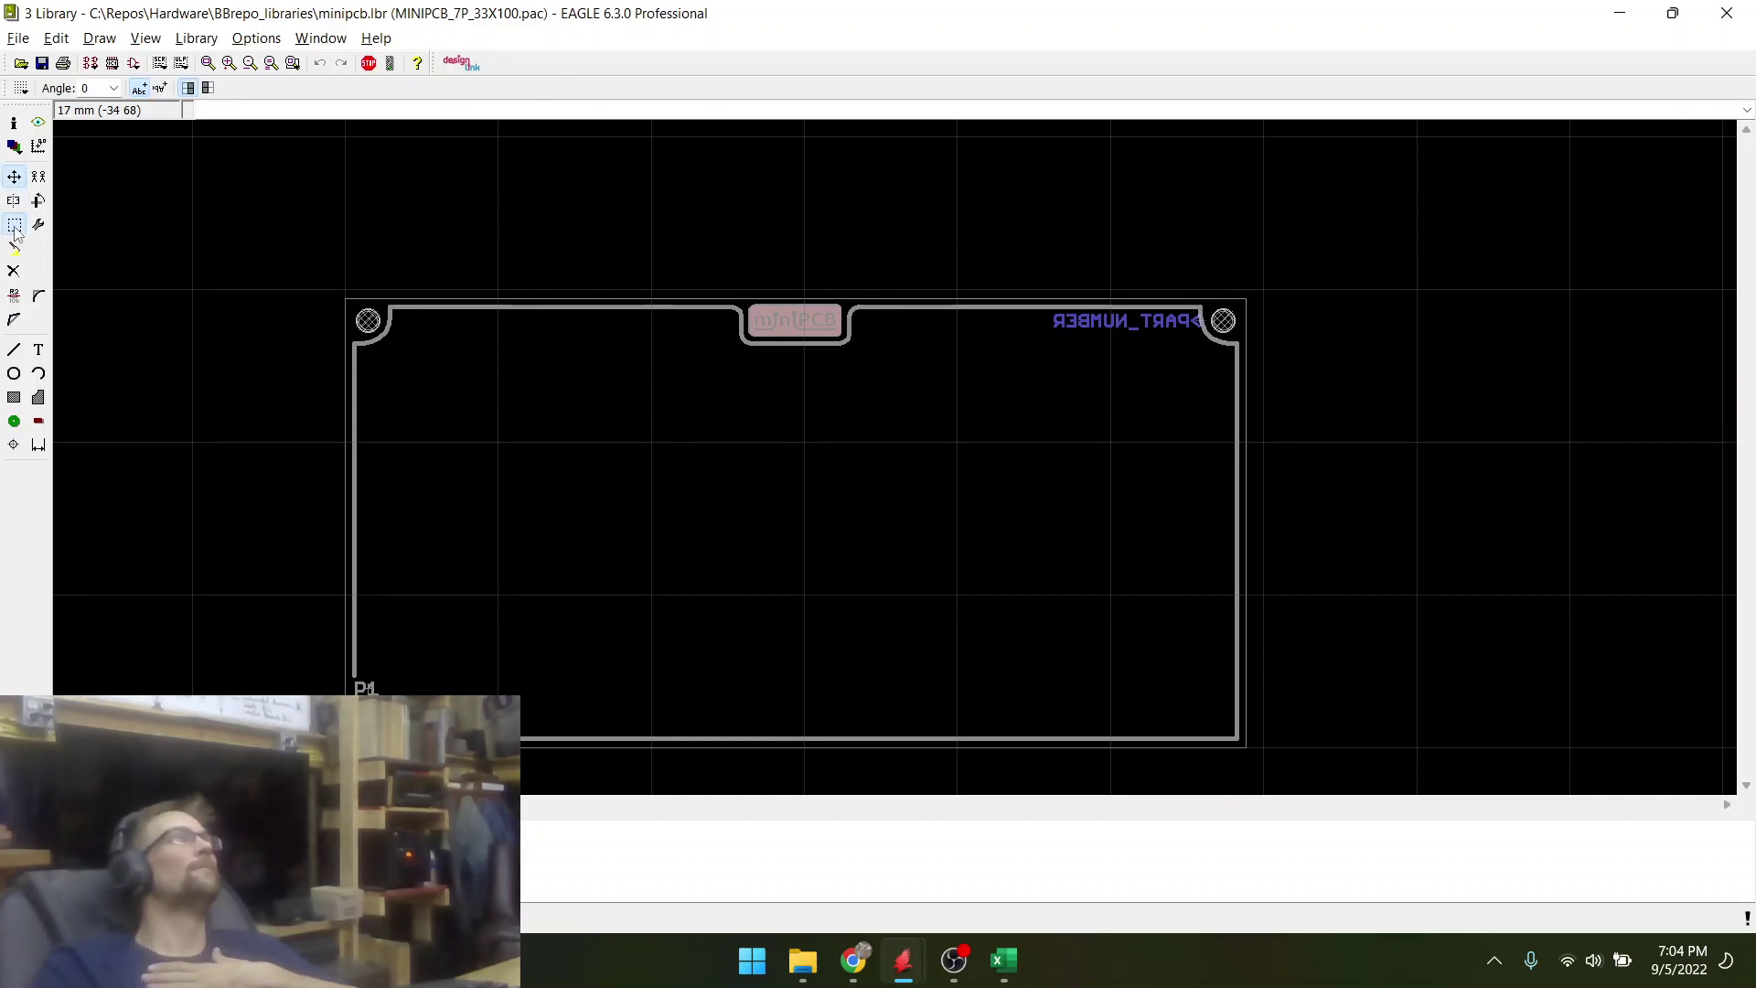
drag(271, 266, 1356, 401)
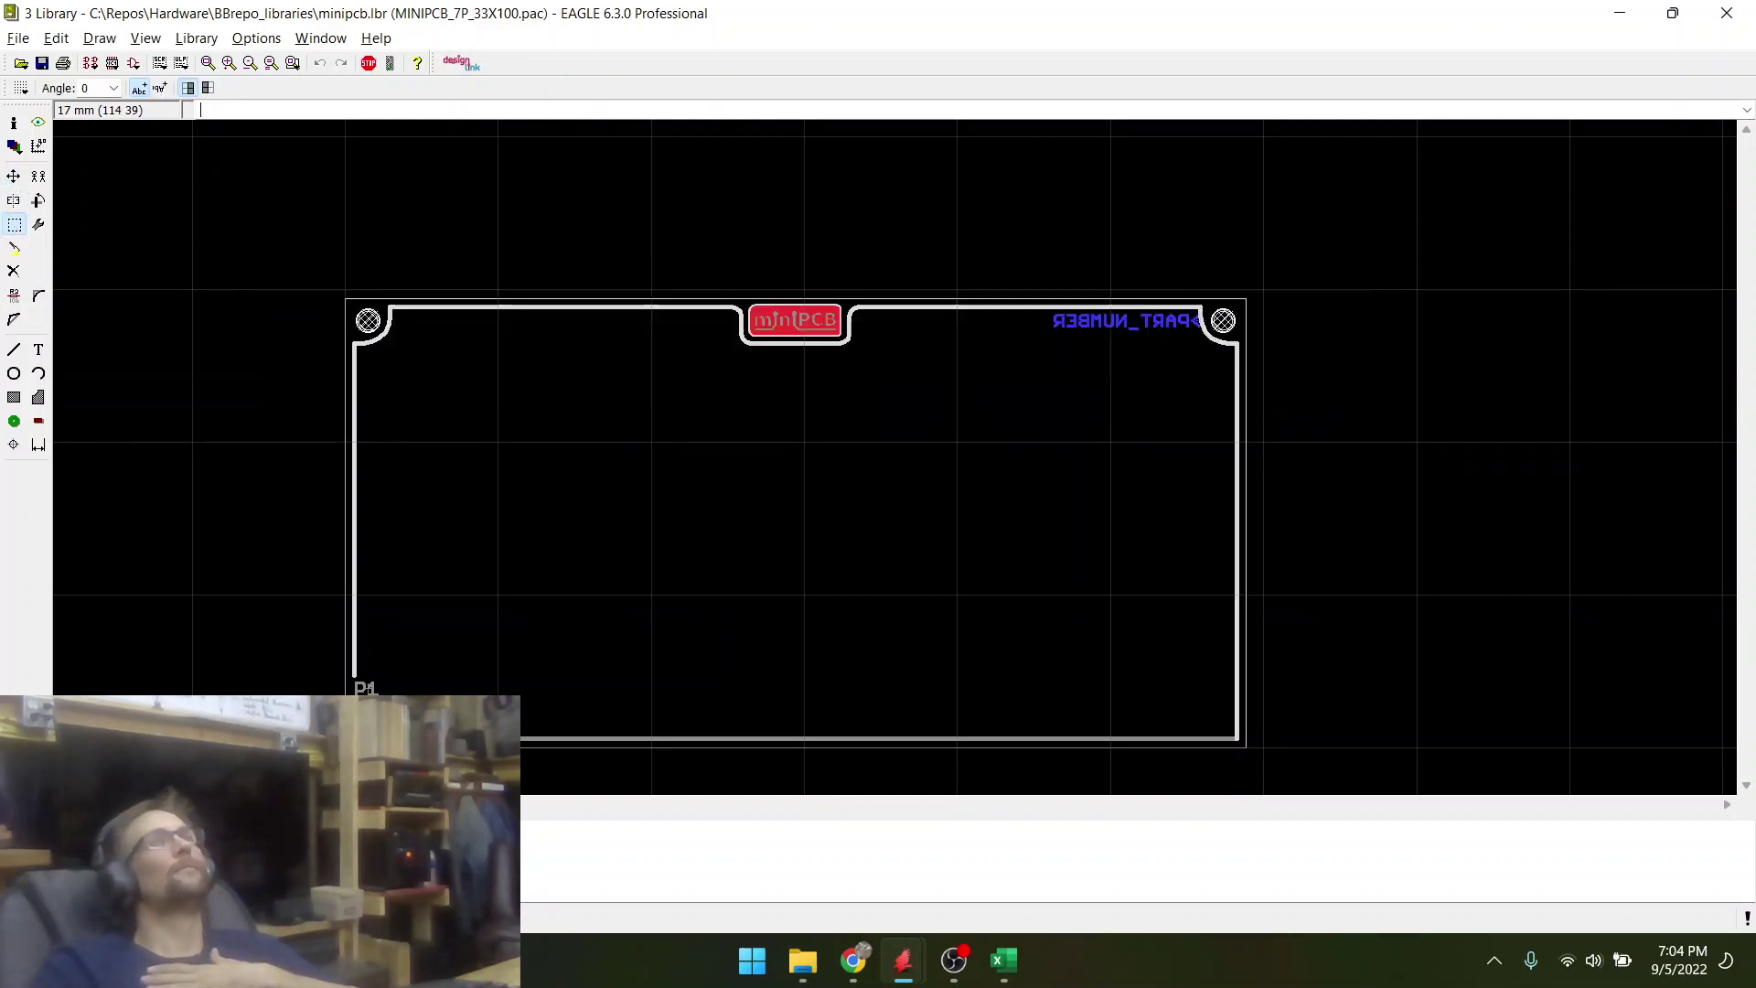
right_click(785, 325)
click(827, 513)
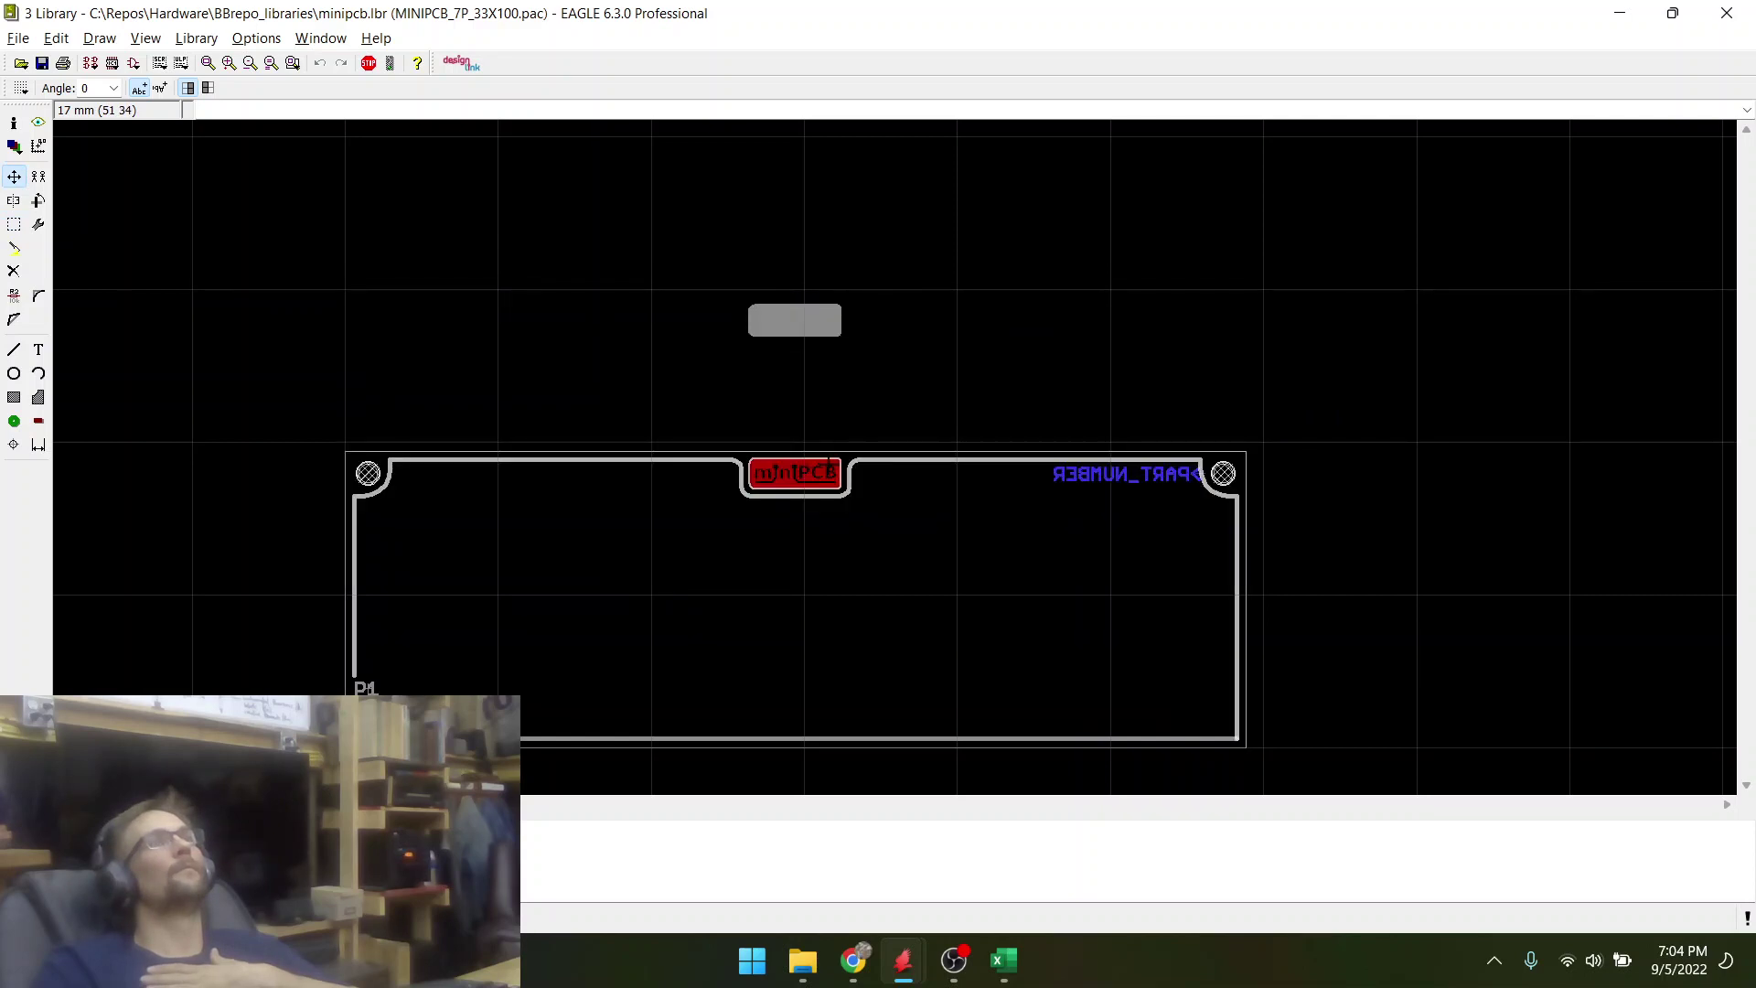
click(828, 468)
- Set the grid size to 33 mm and check the shortened outline's corners against the grid lines
click(20, 88)
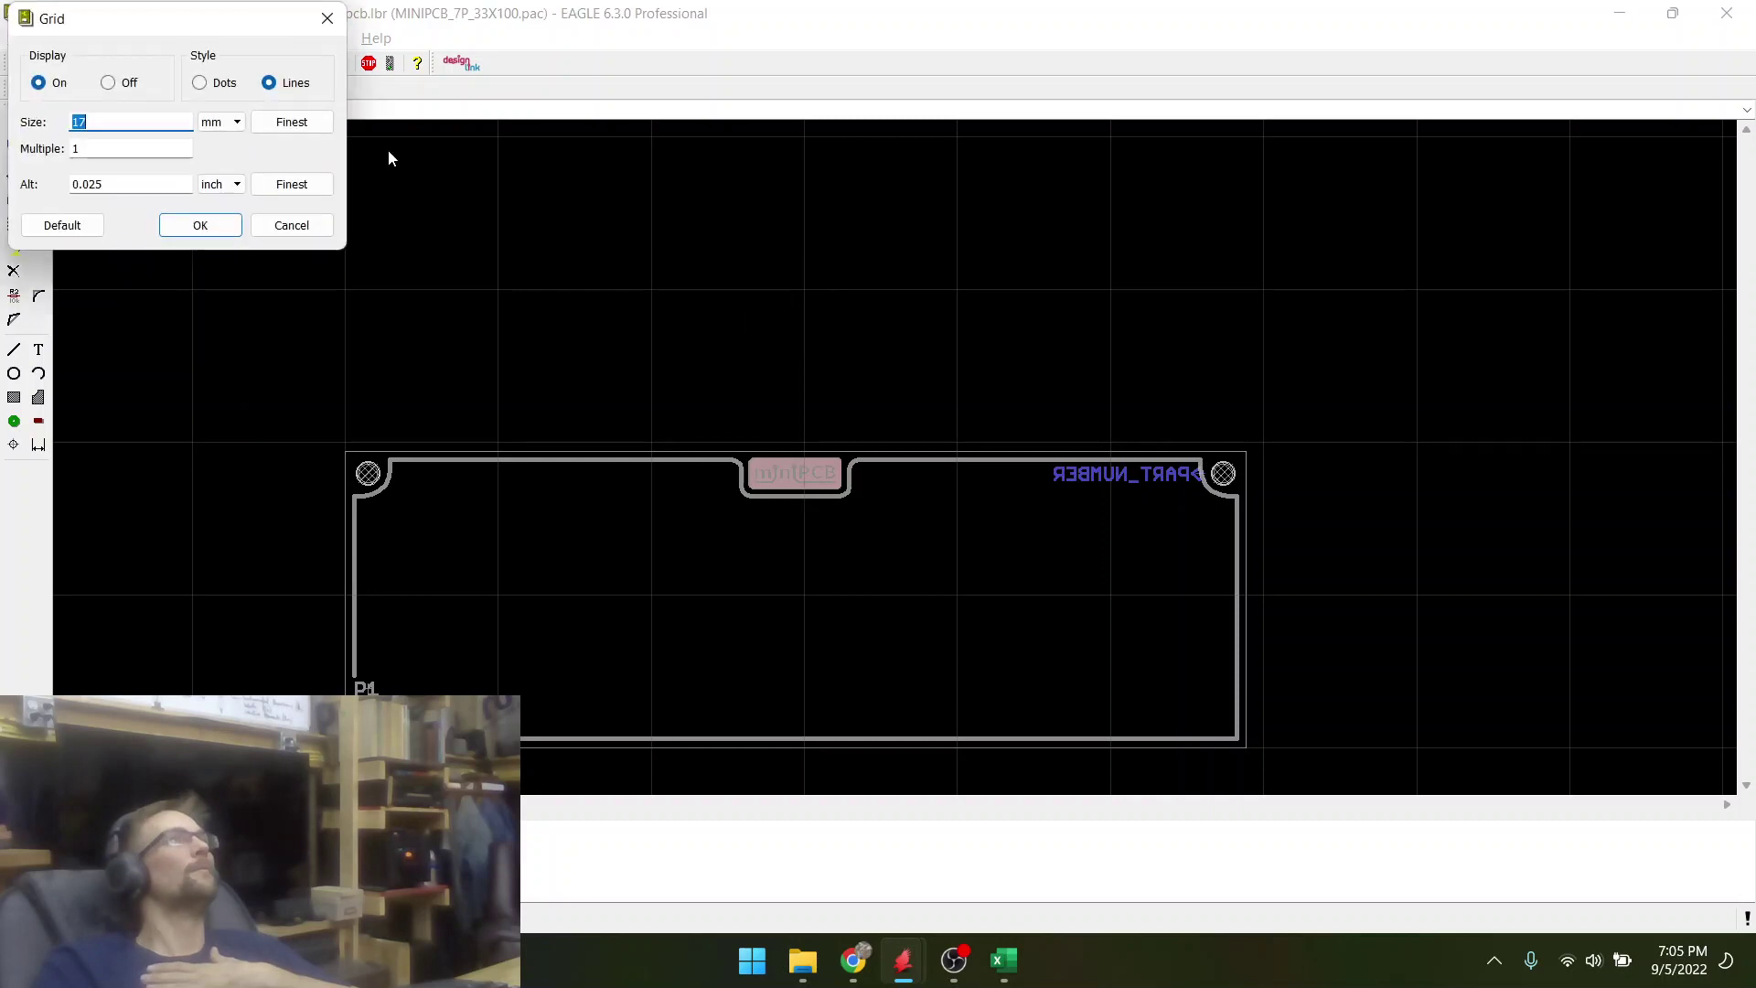
text(33)
key(Return)
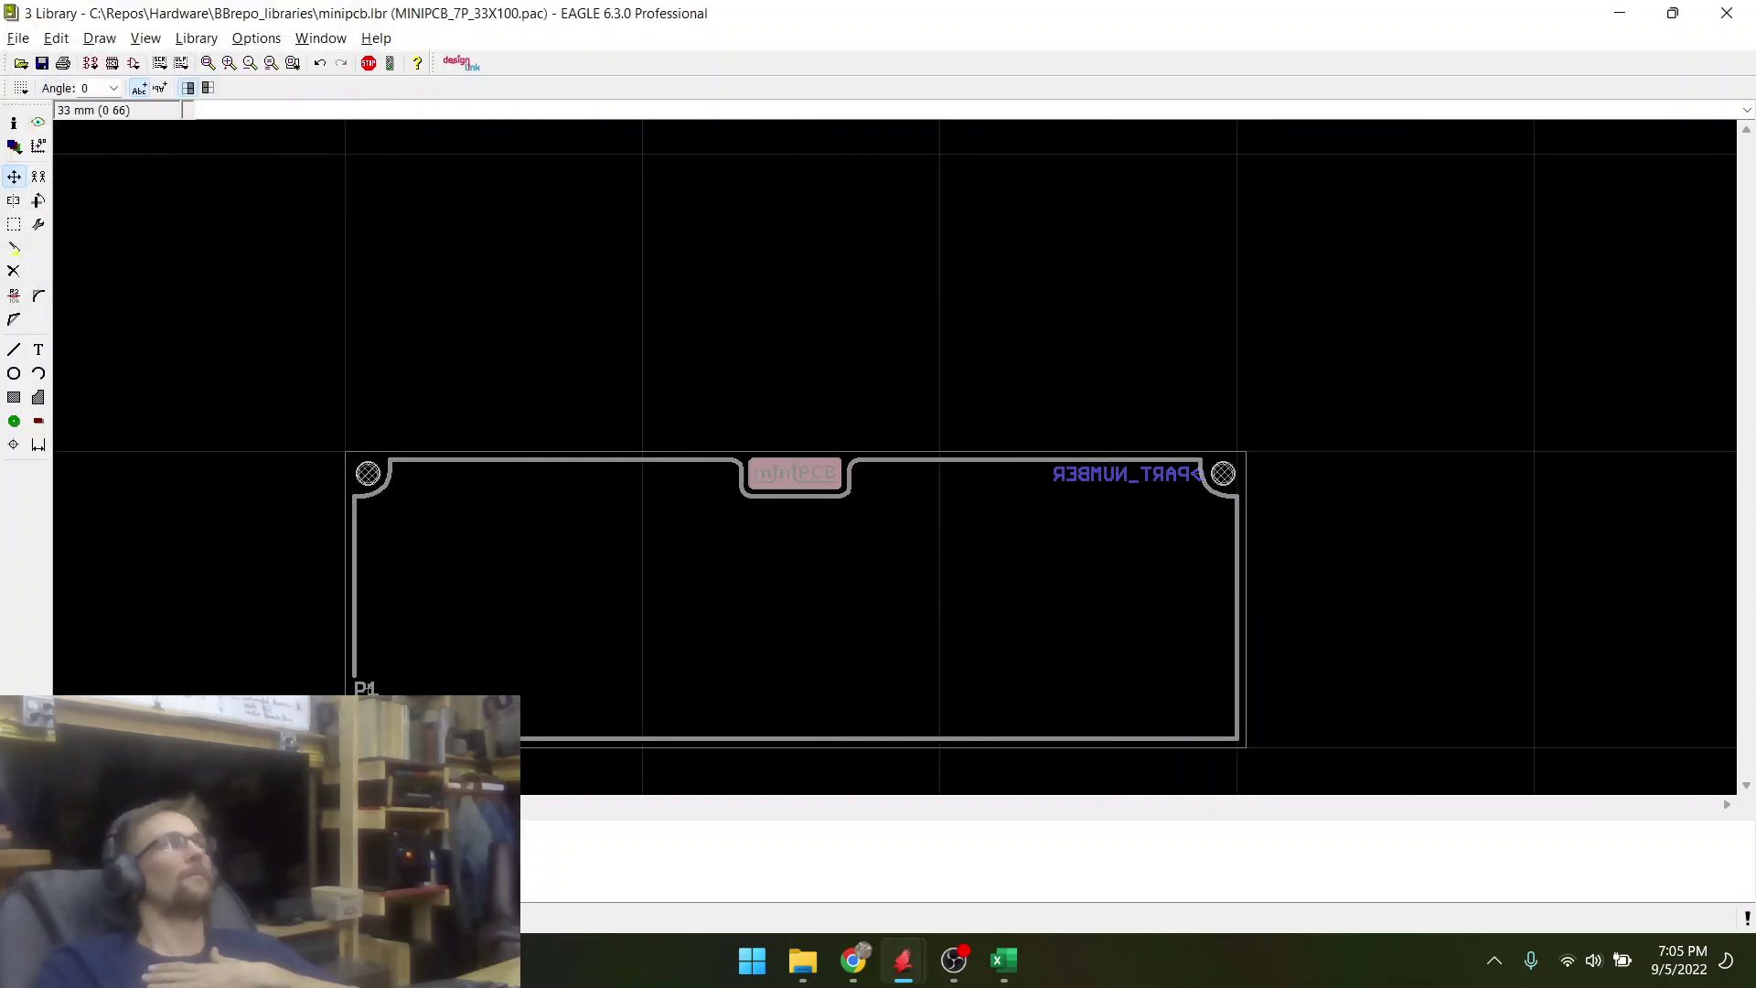
scroll(316, 453, up, 6)
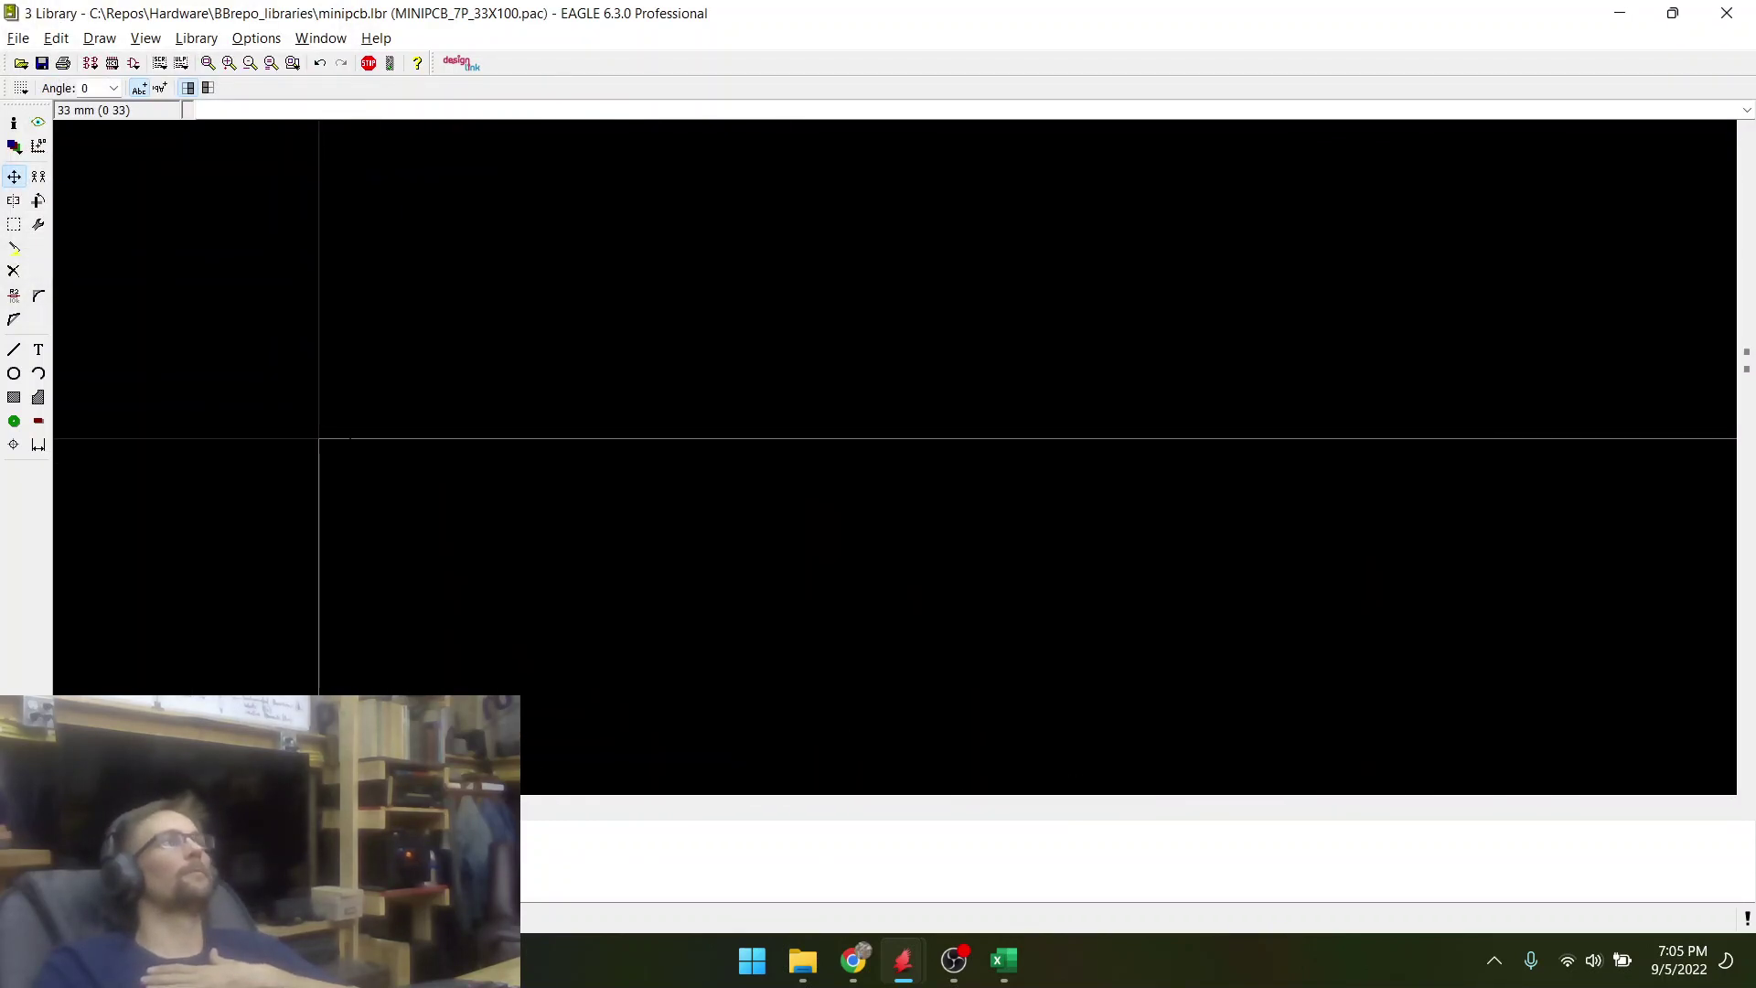
scroll(320, 441, down, 7)
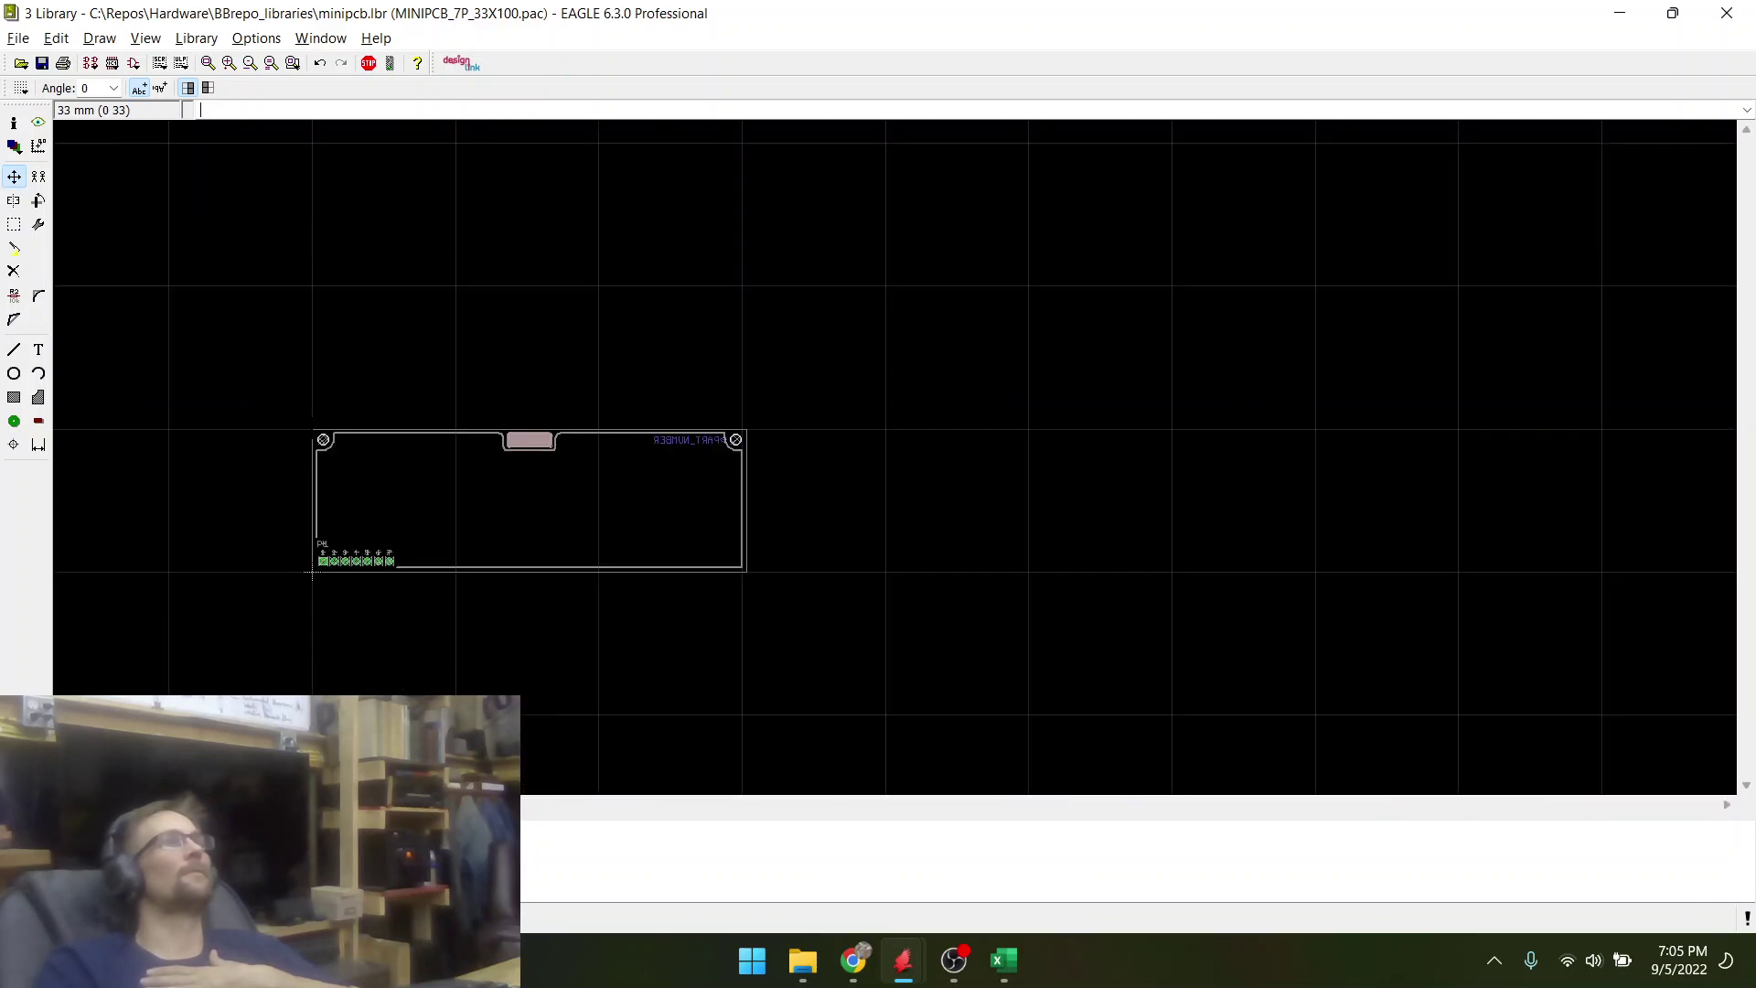
scroll(408, 531, up, 2)
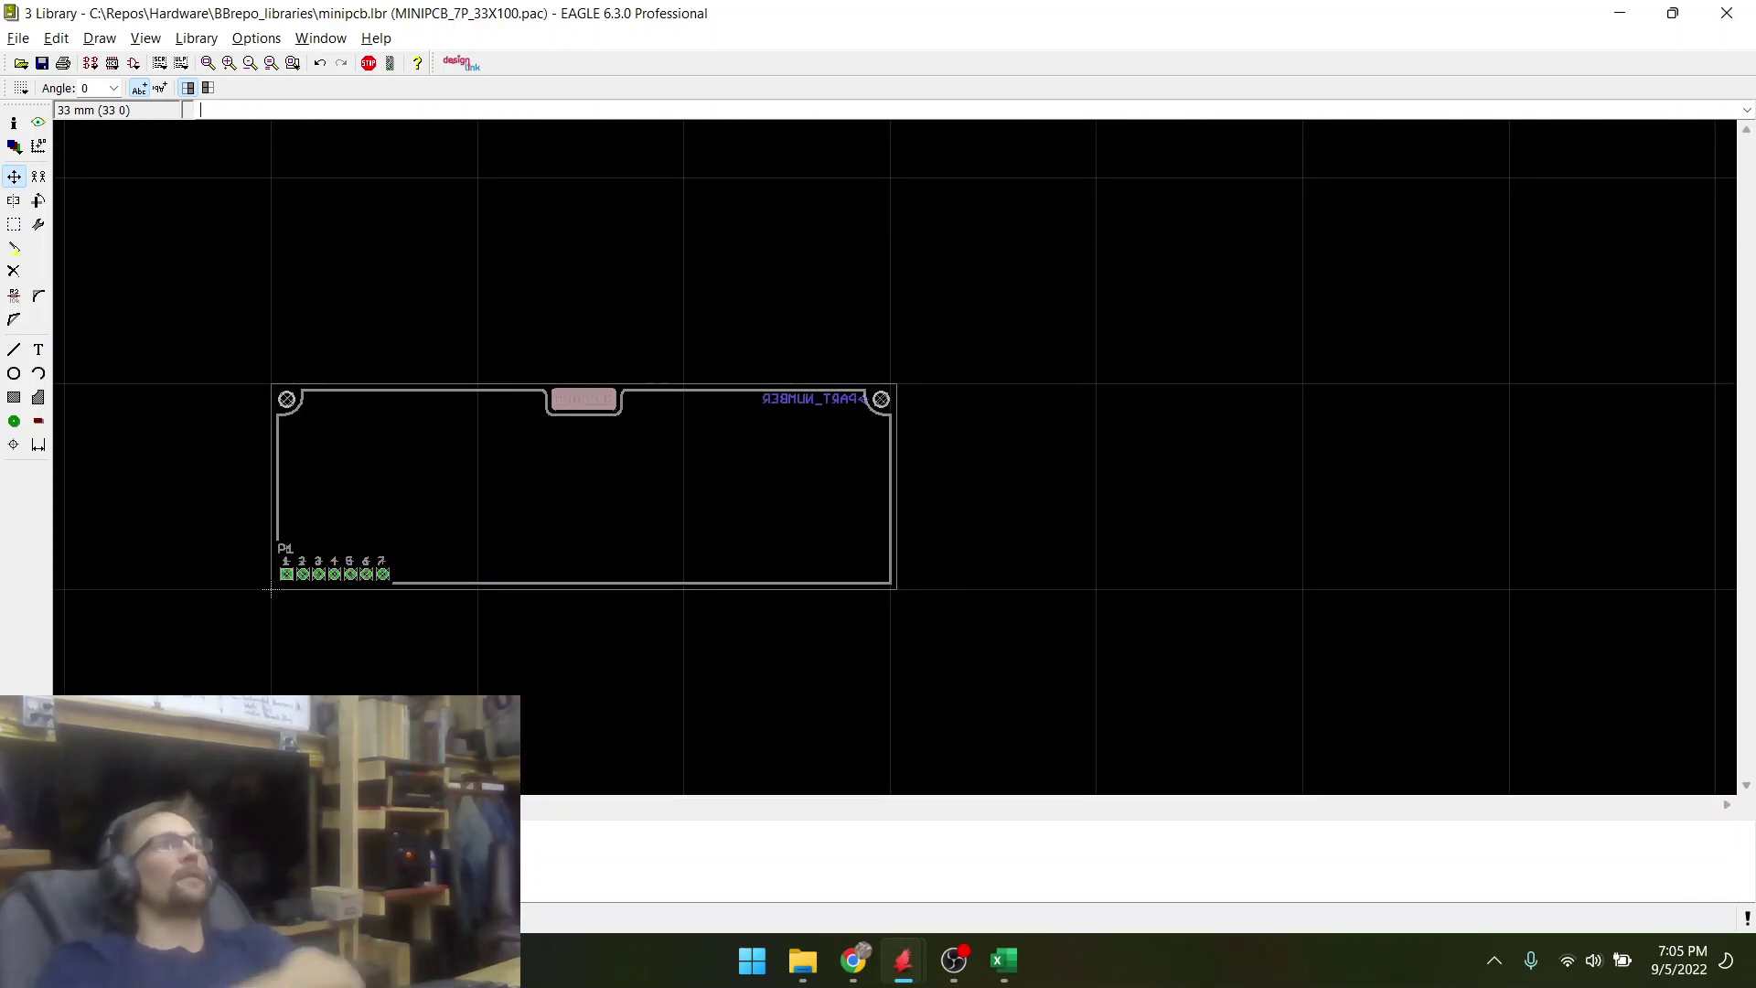
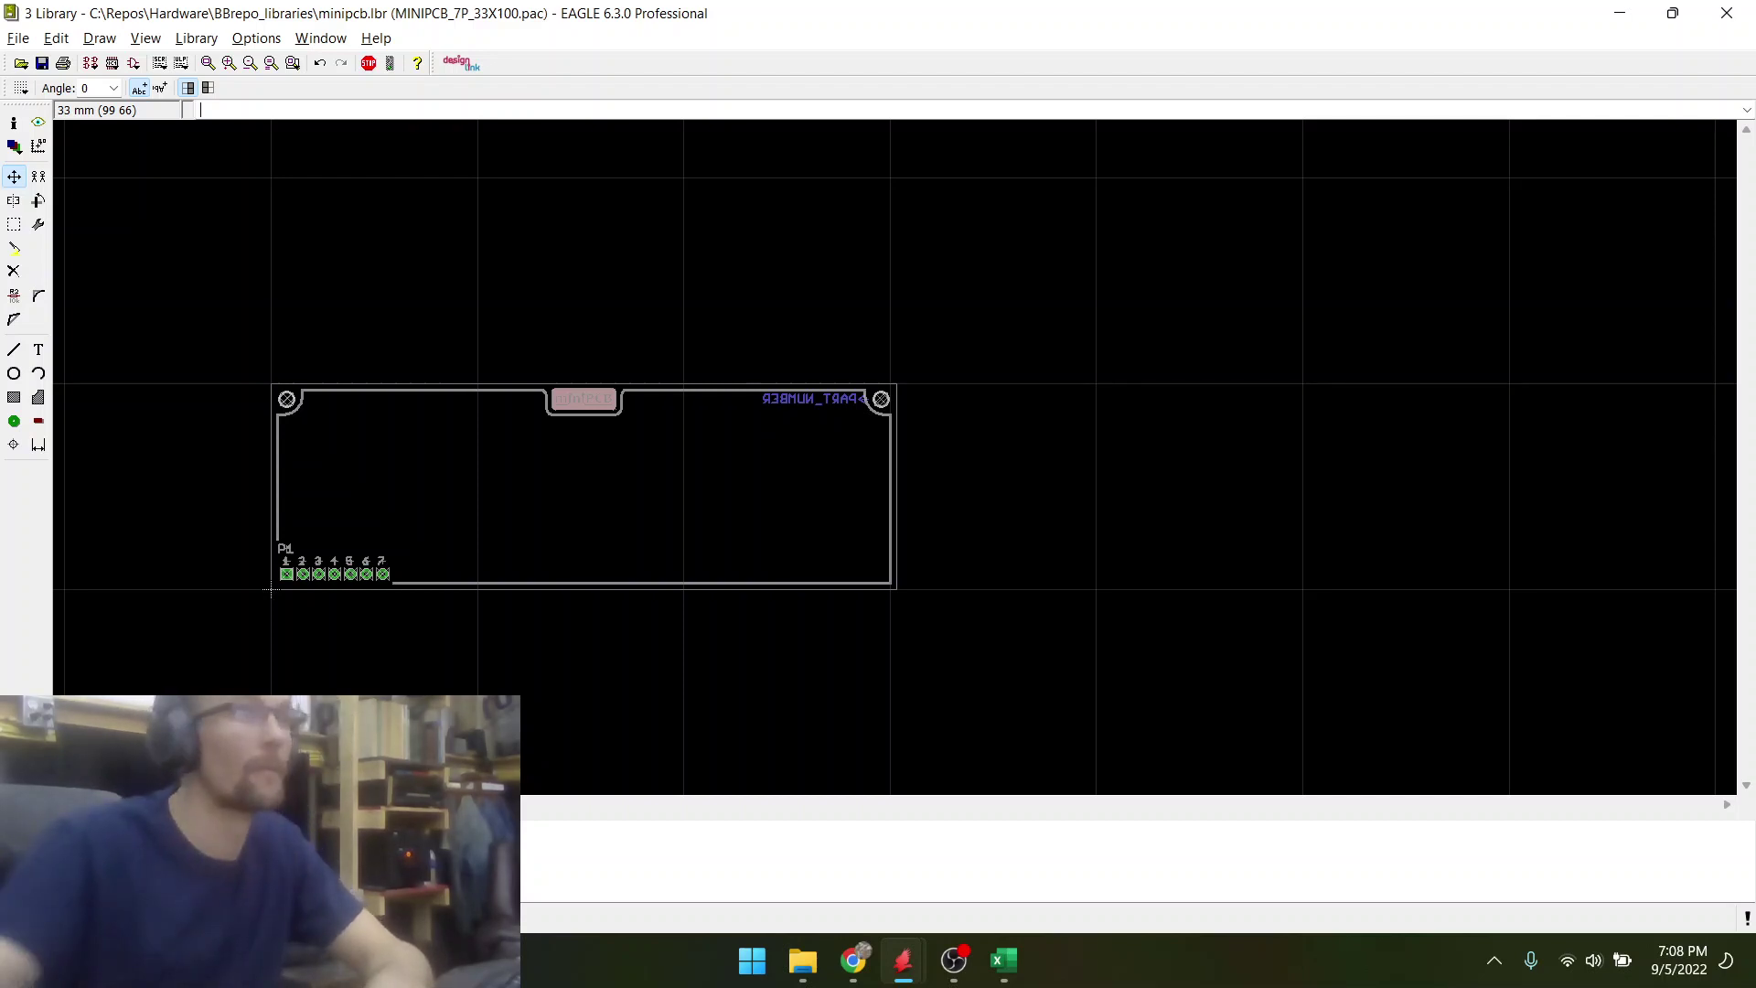
click(951, 965)
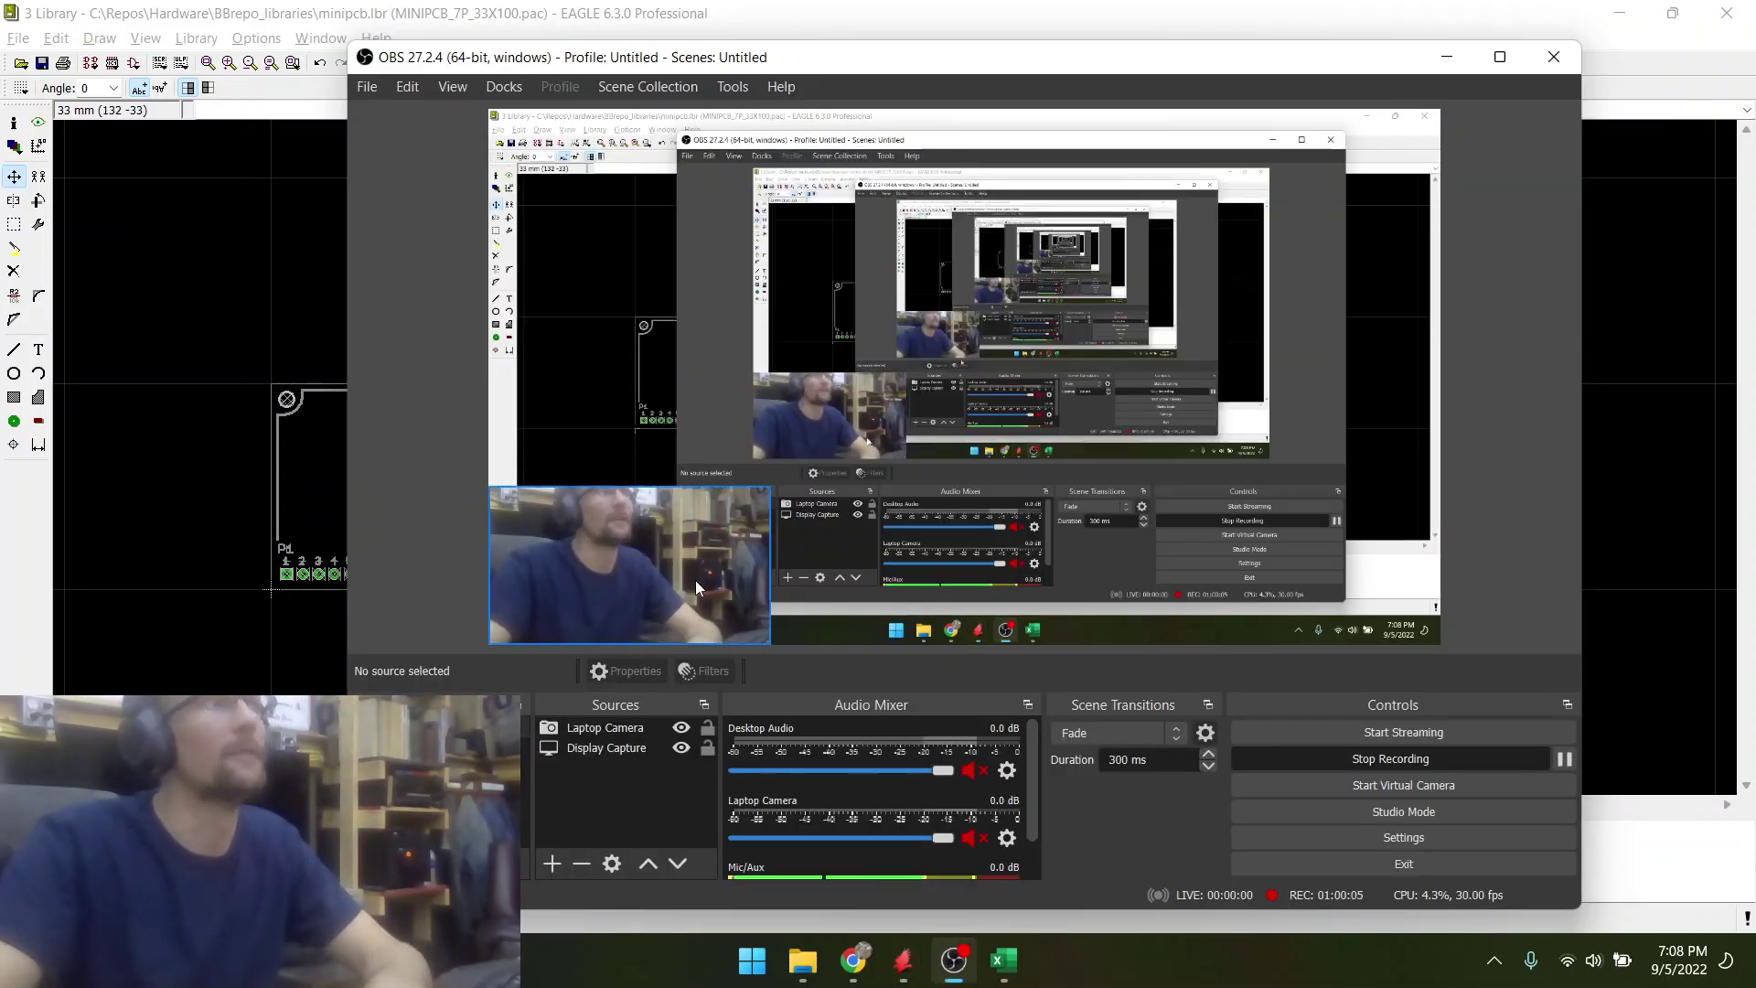
drag(771, 488, 1296, 190)
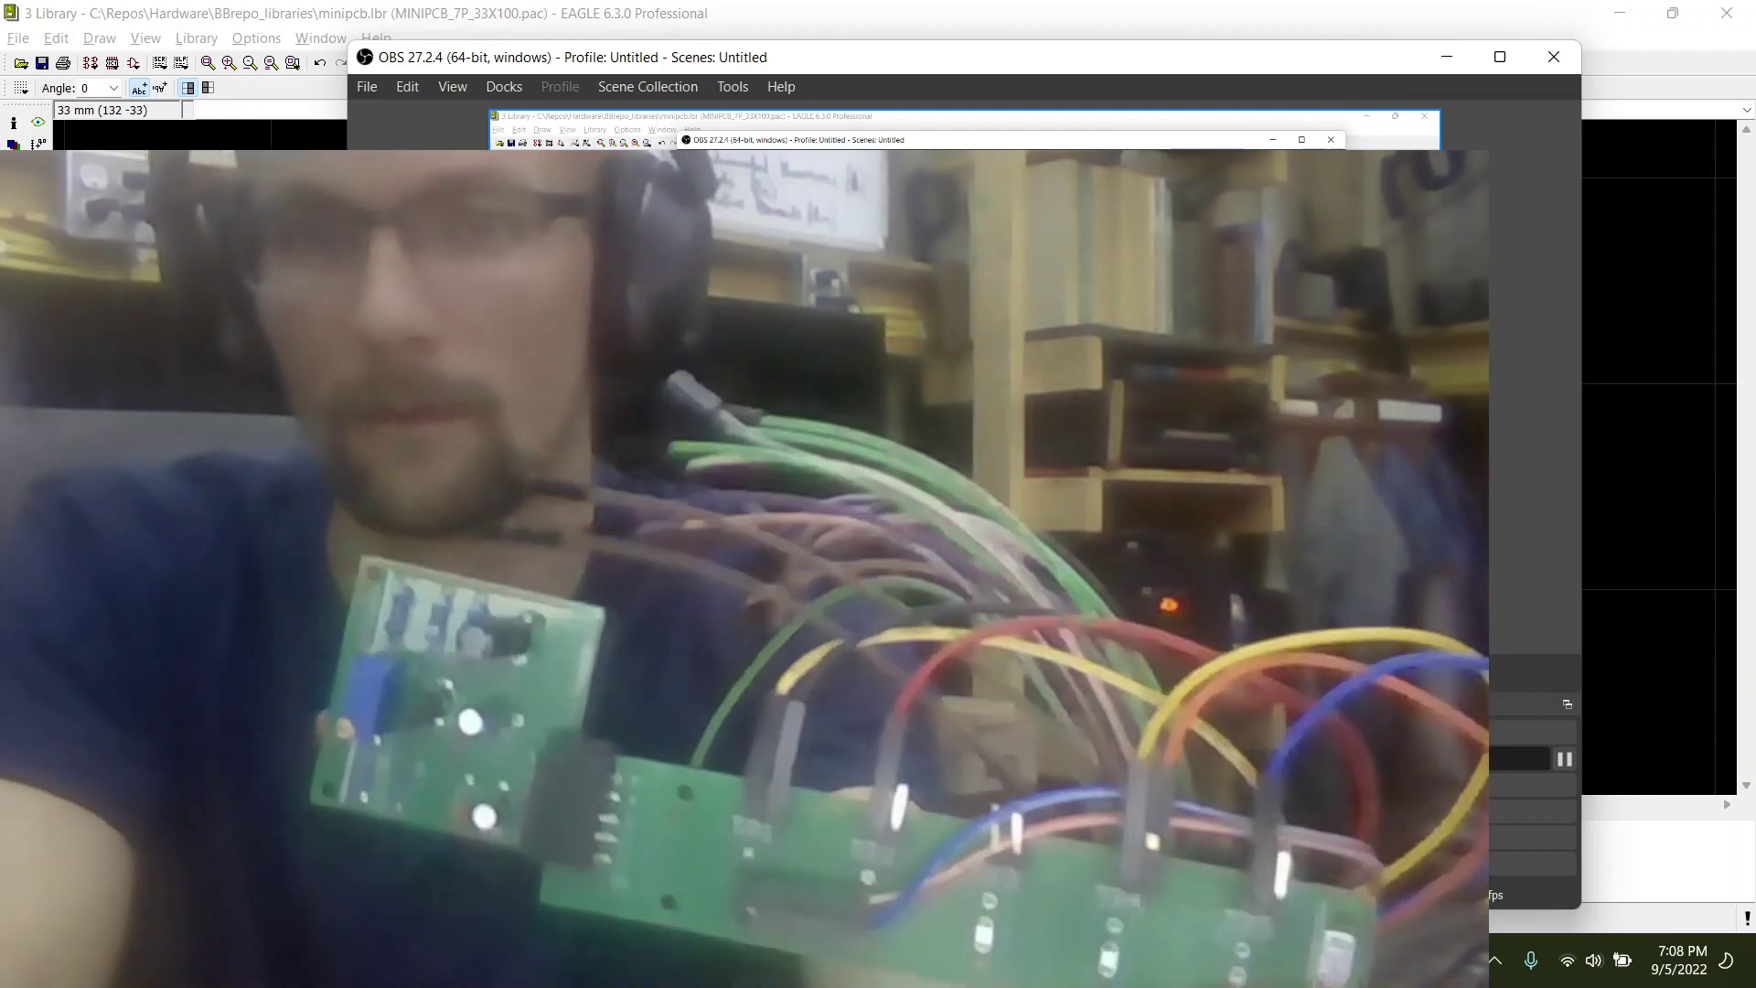
drag(1297, 191, 827, 448)
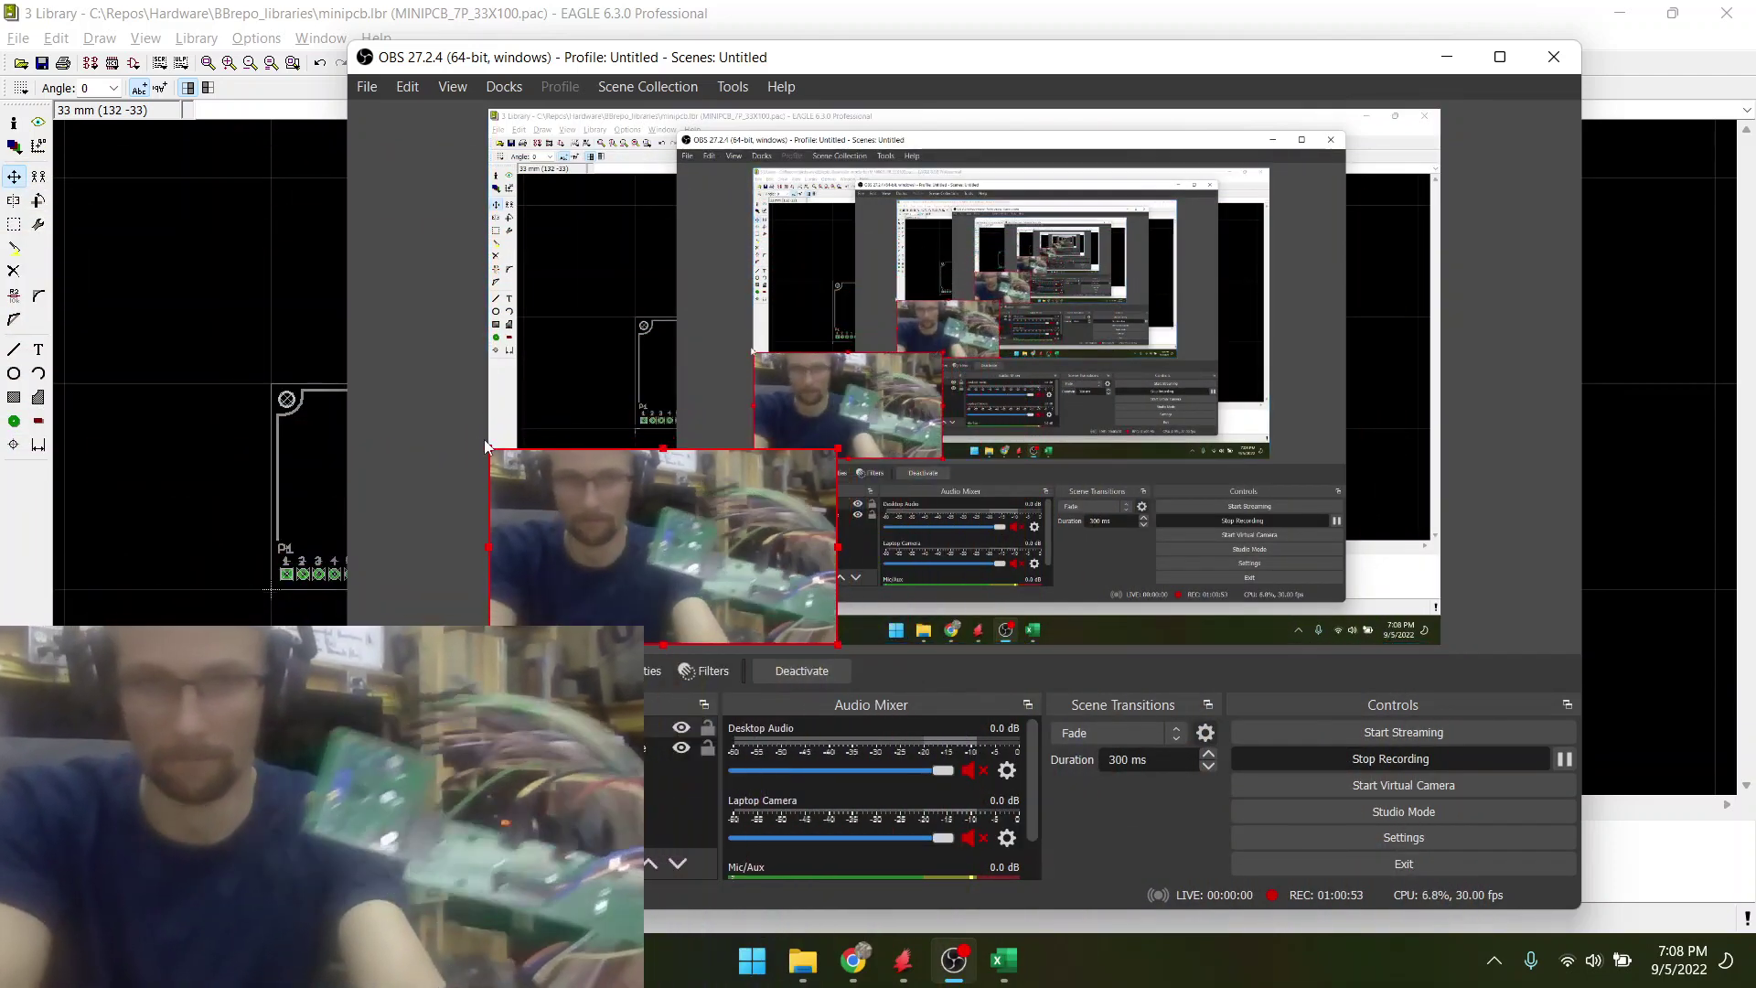
click(275, 384)
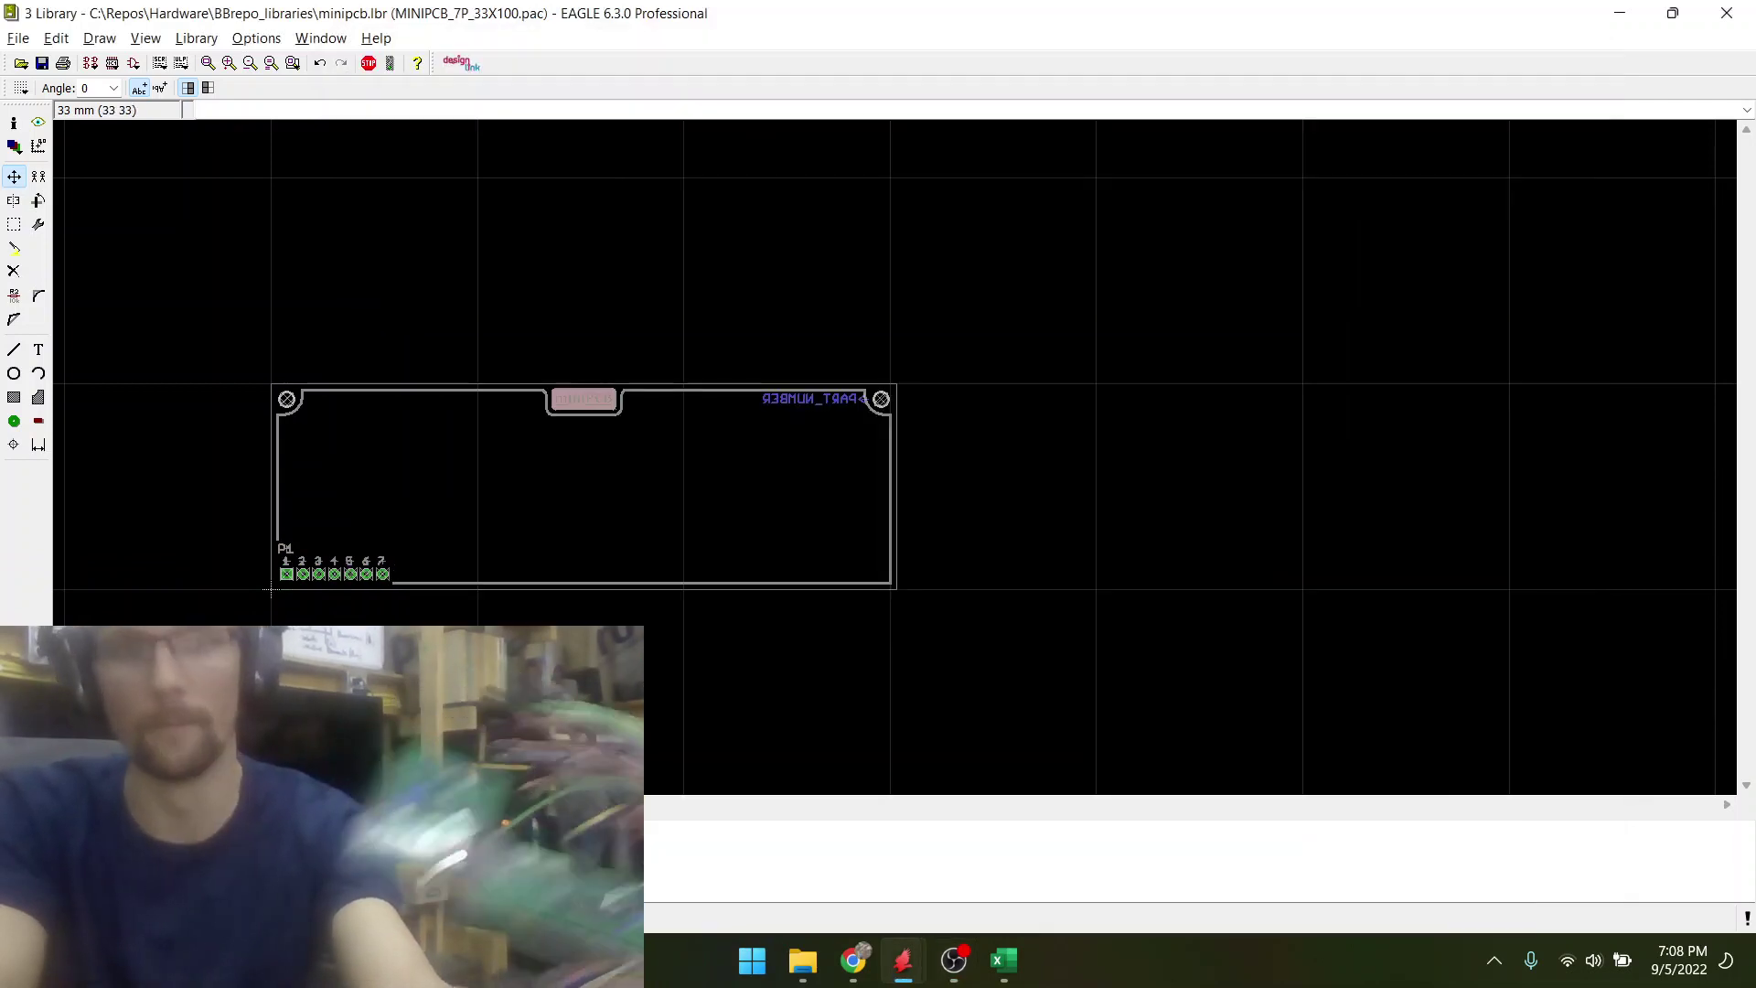
scroll(389, 535, up, 3)
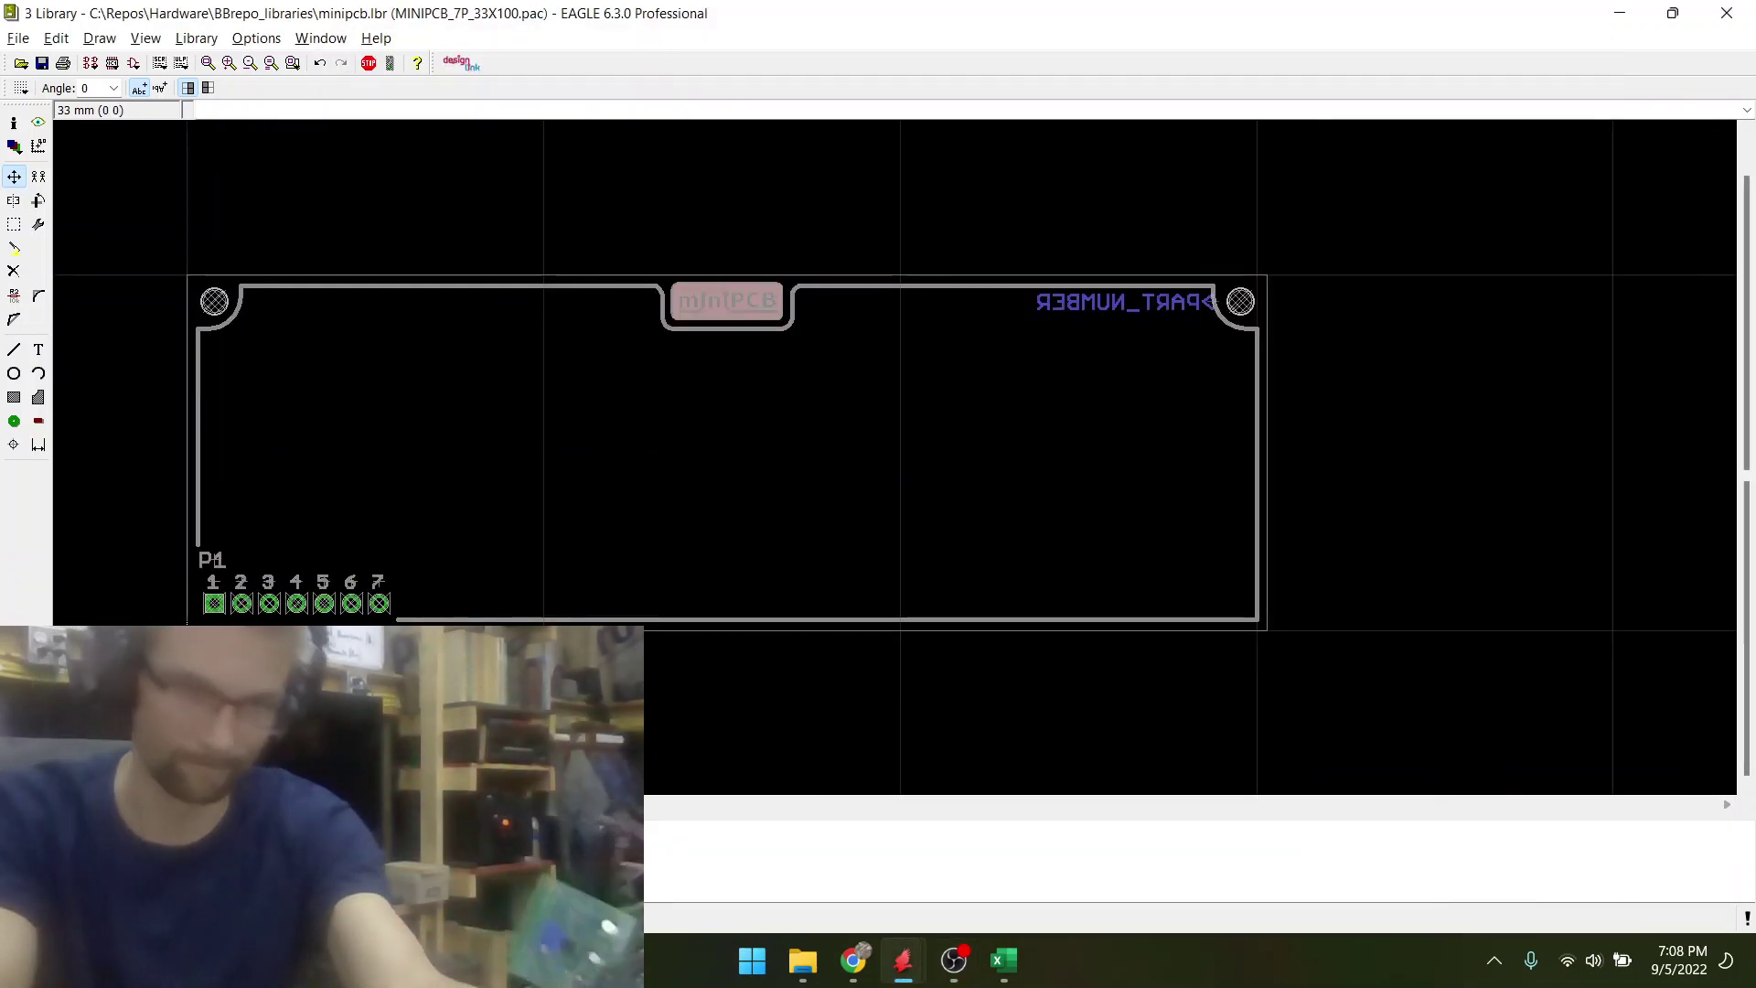
scroll(291, 596, up, 1)
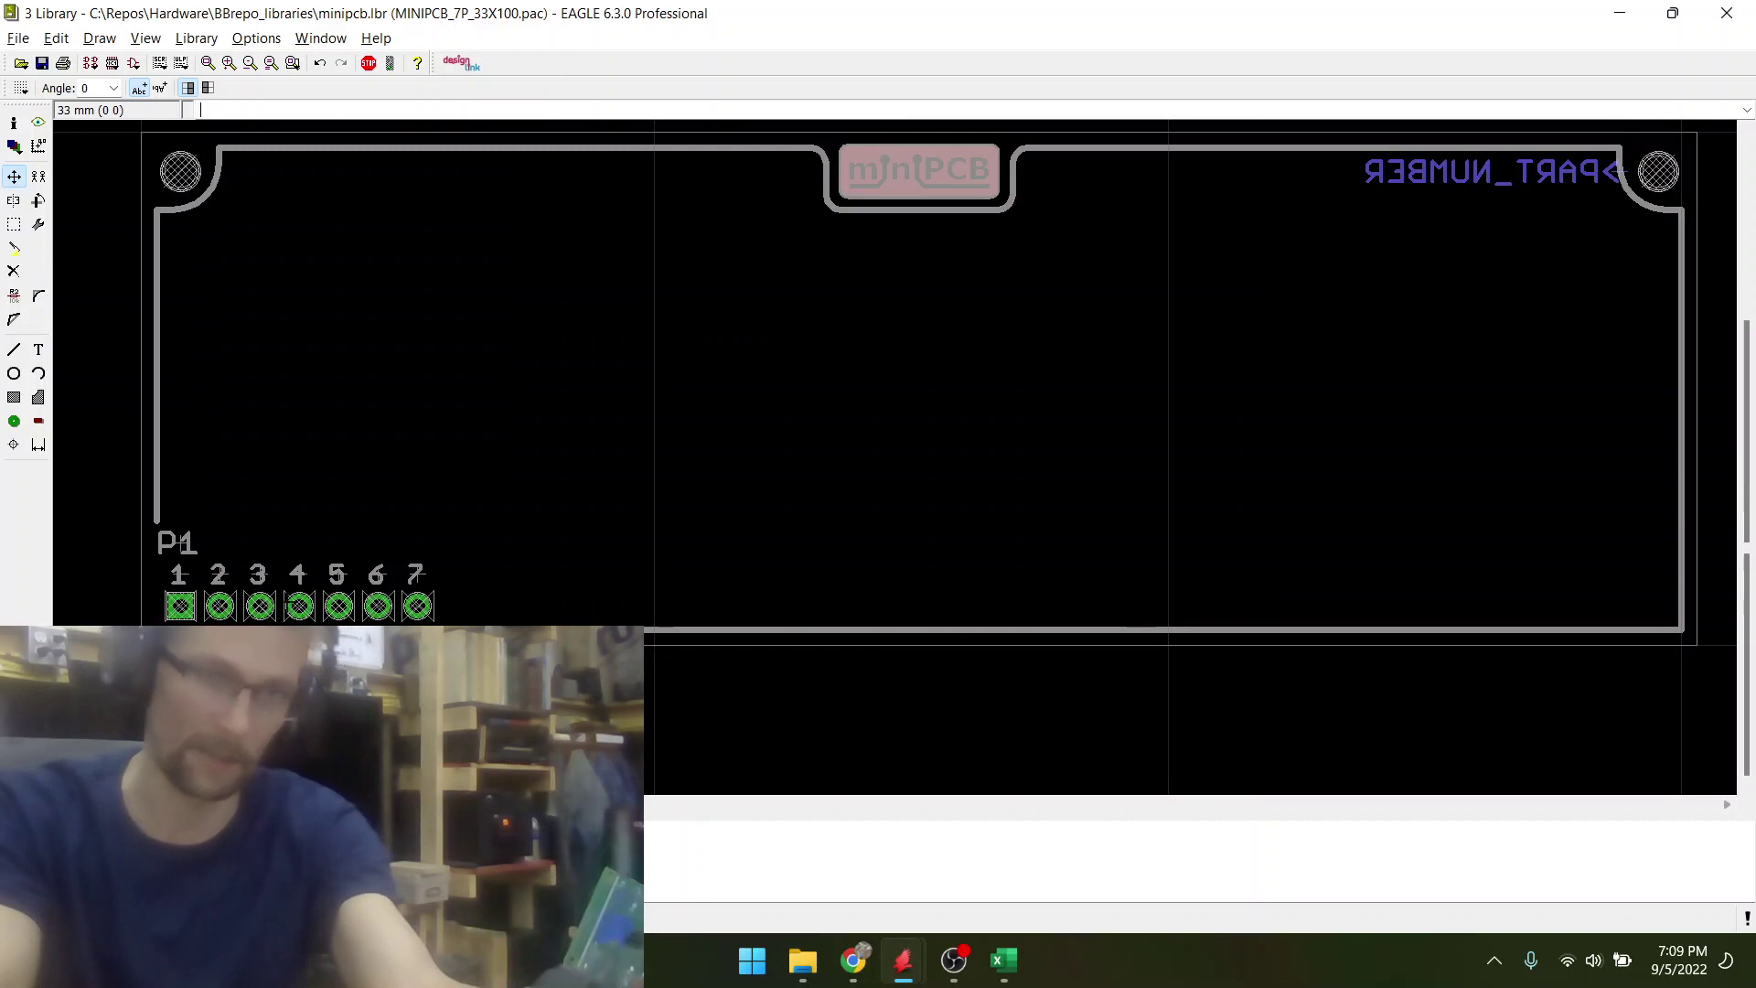
scroll(368, 604, down, 2)
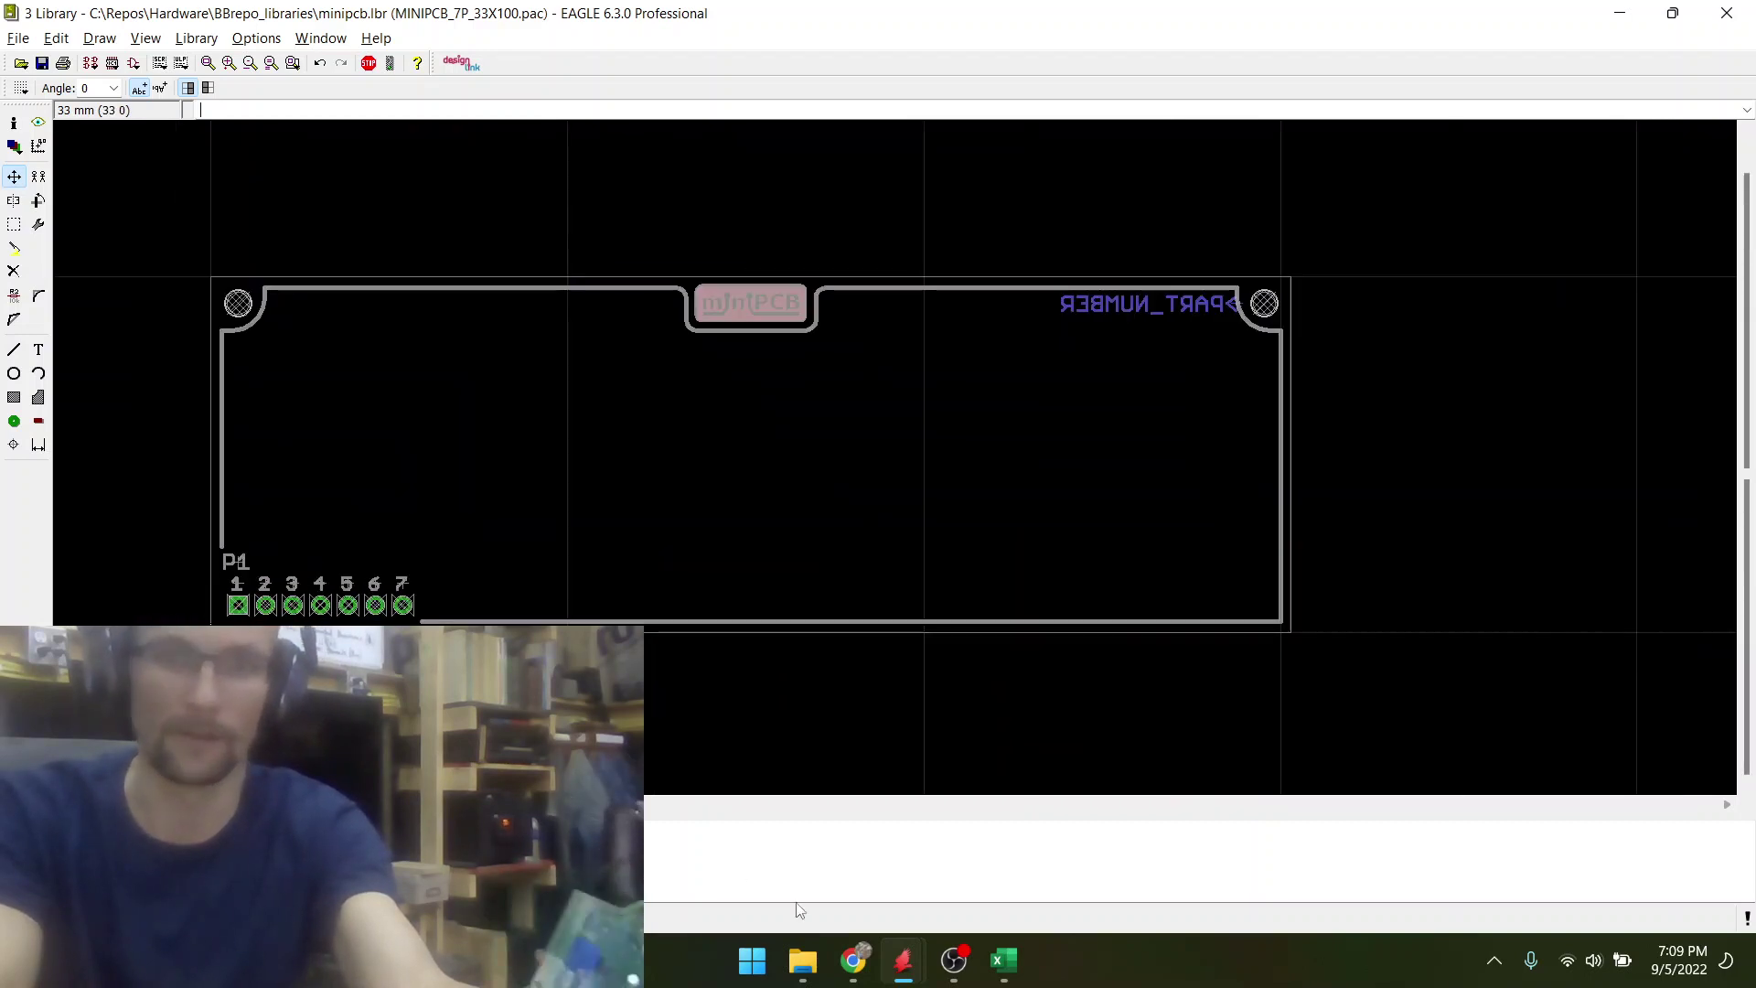
click(951, 960)
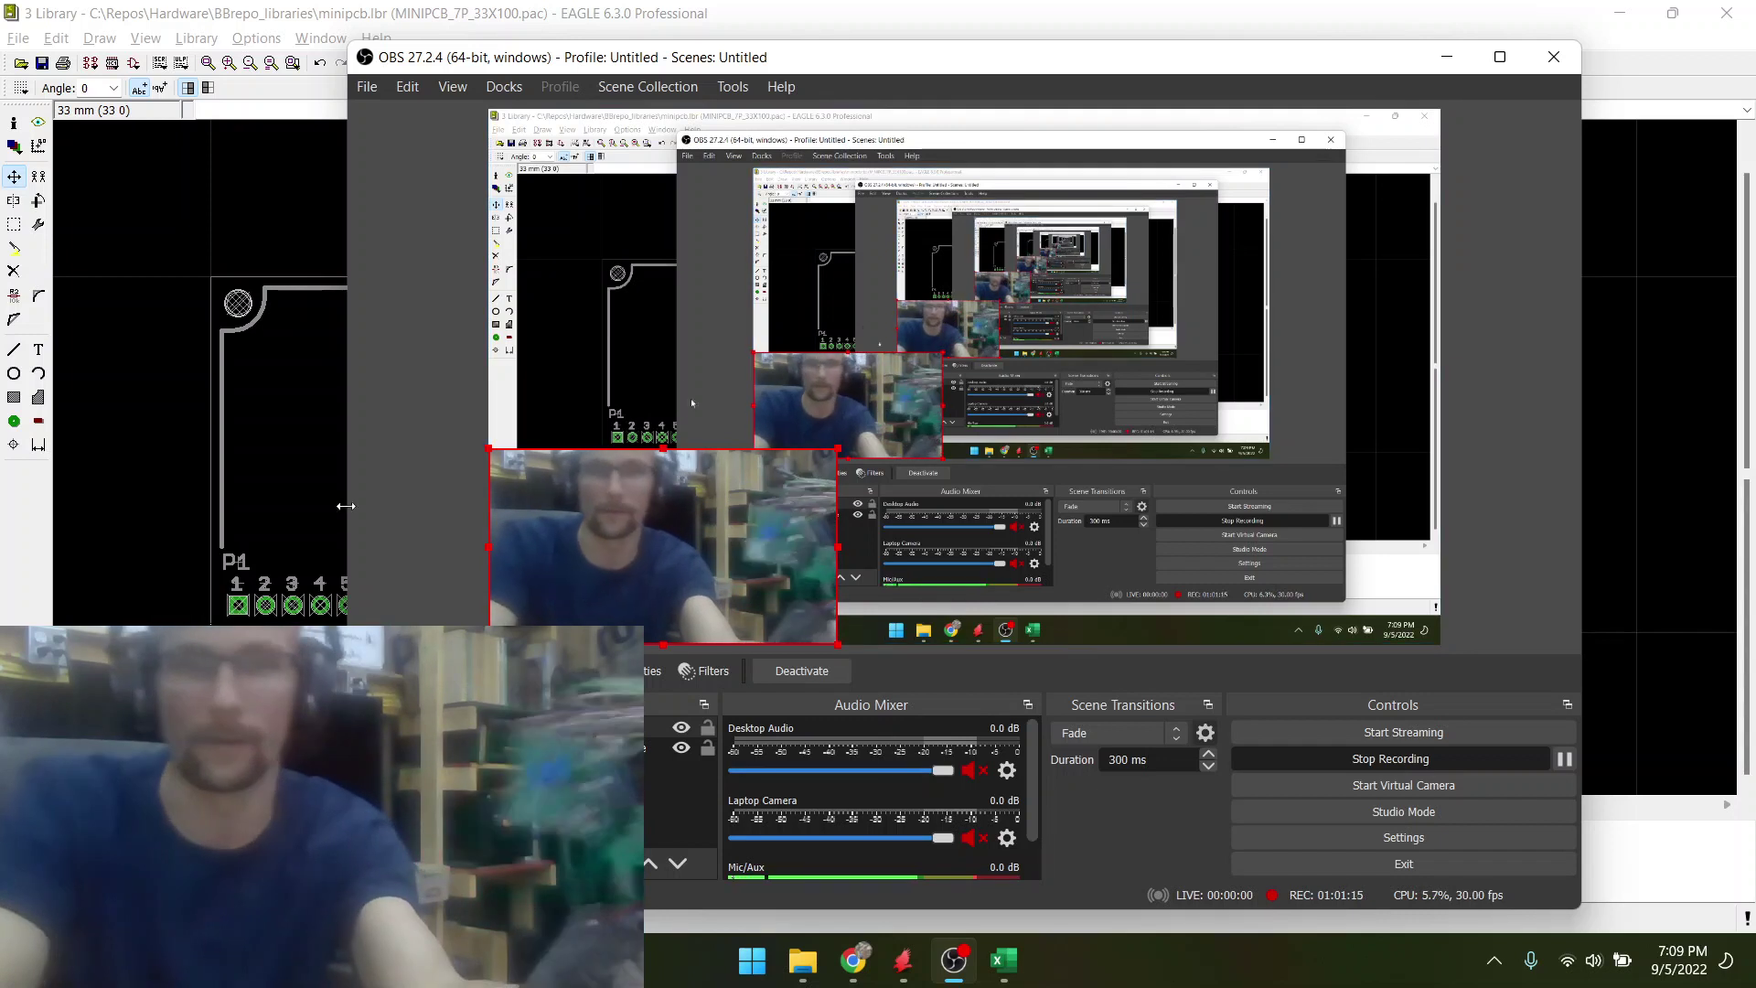
click(300, 429)
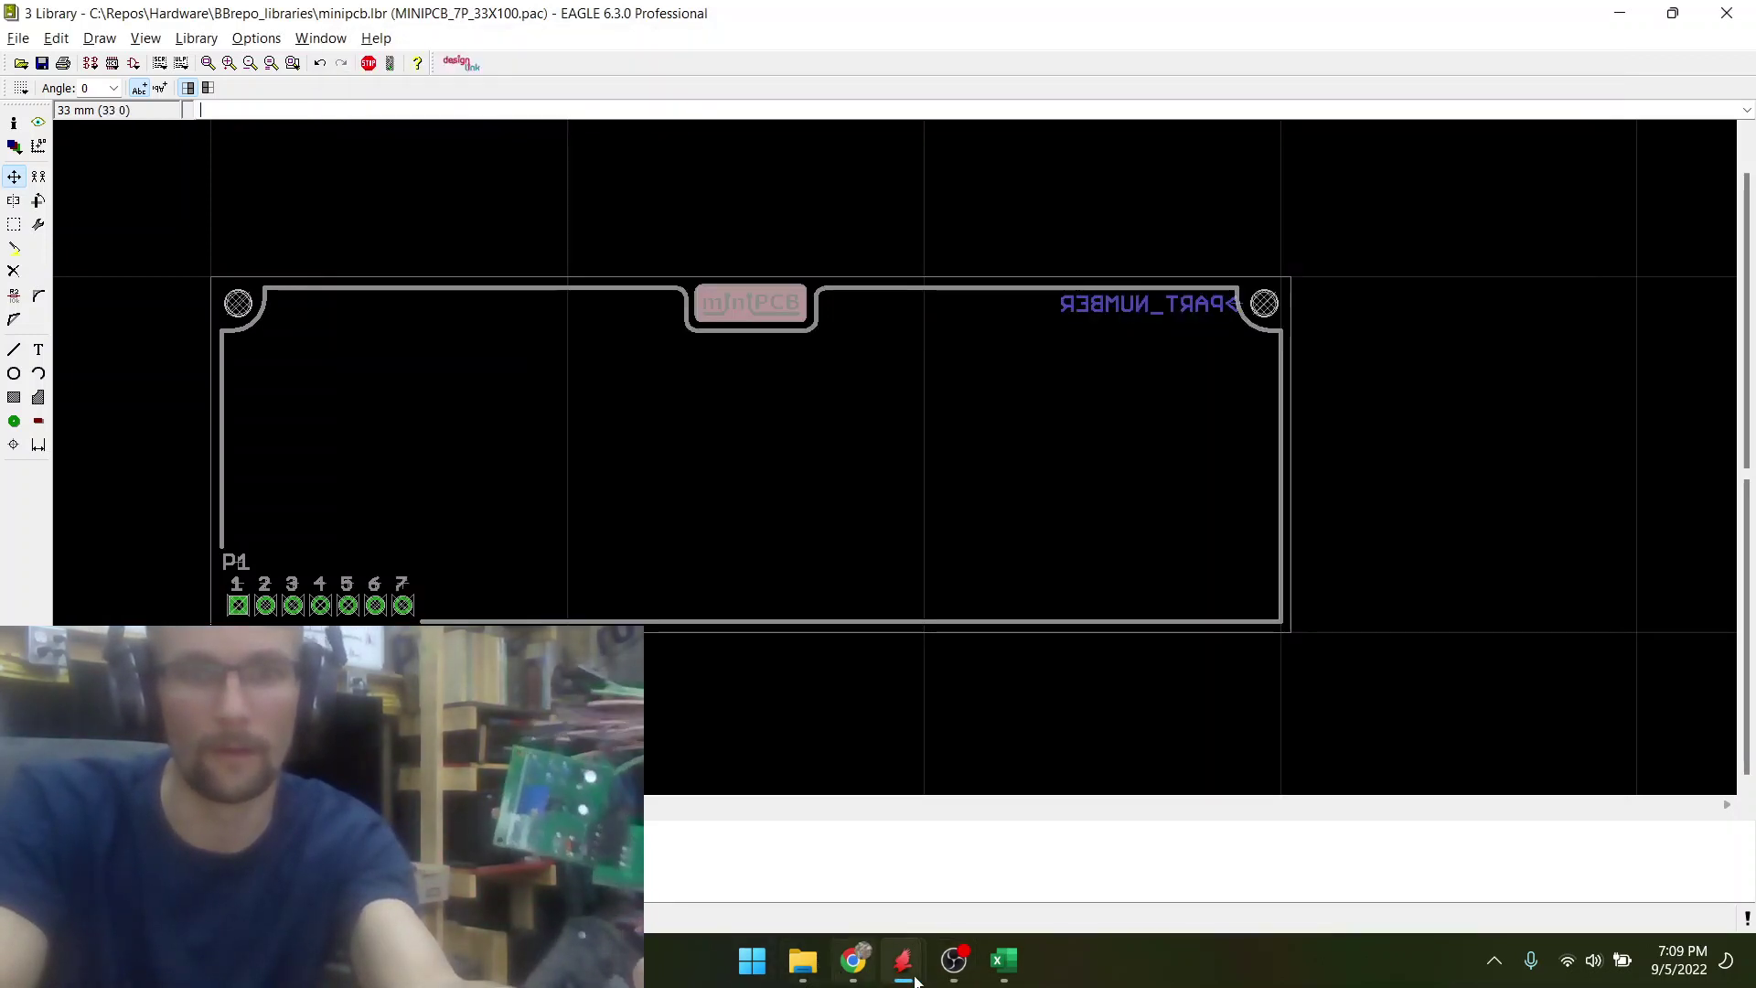
click(952, 964)
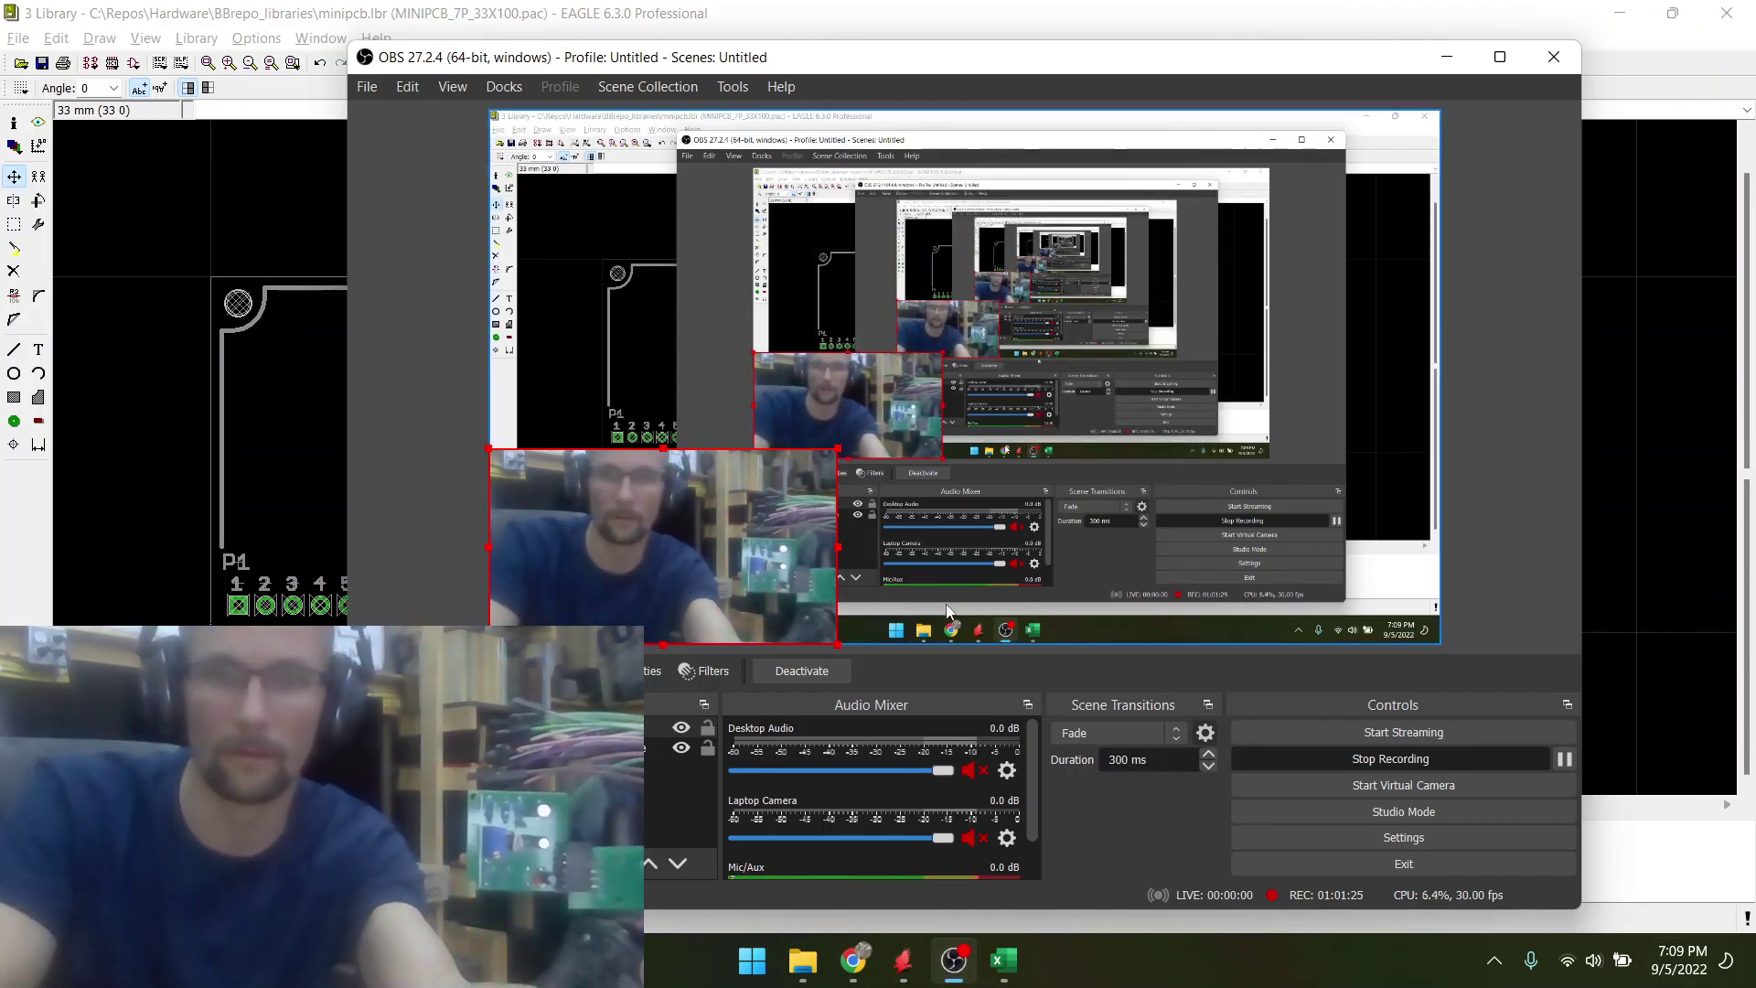
drag(834, 450, 1314, 180)
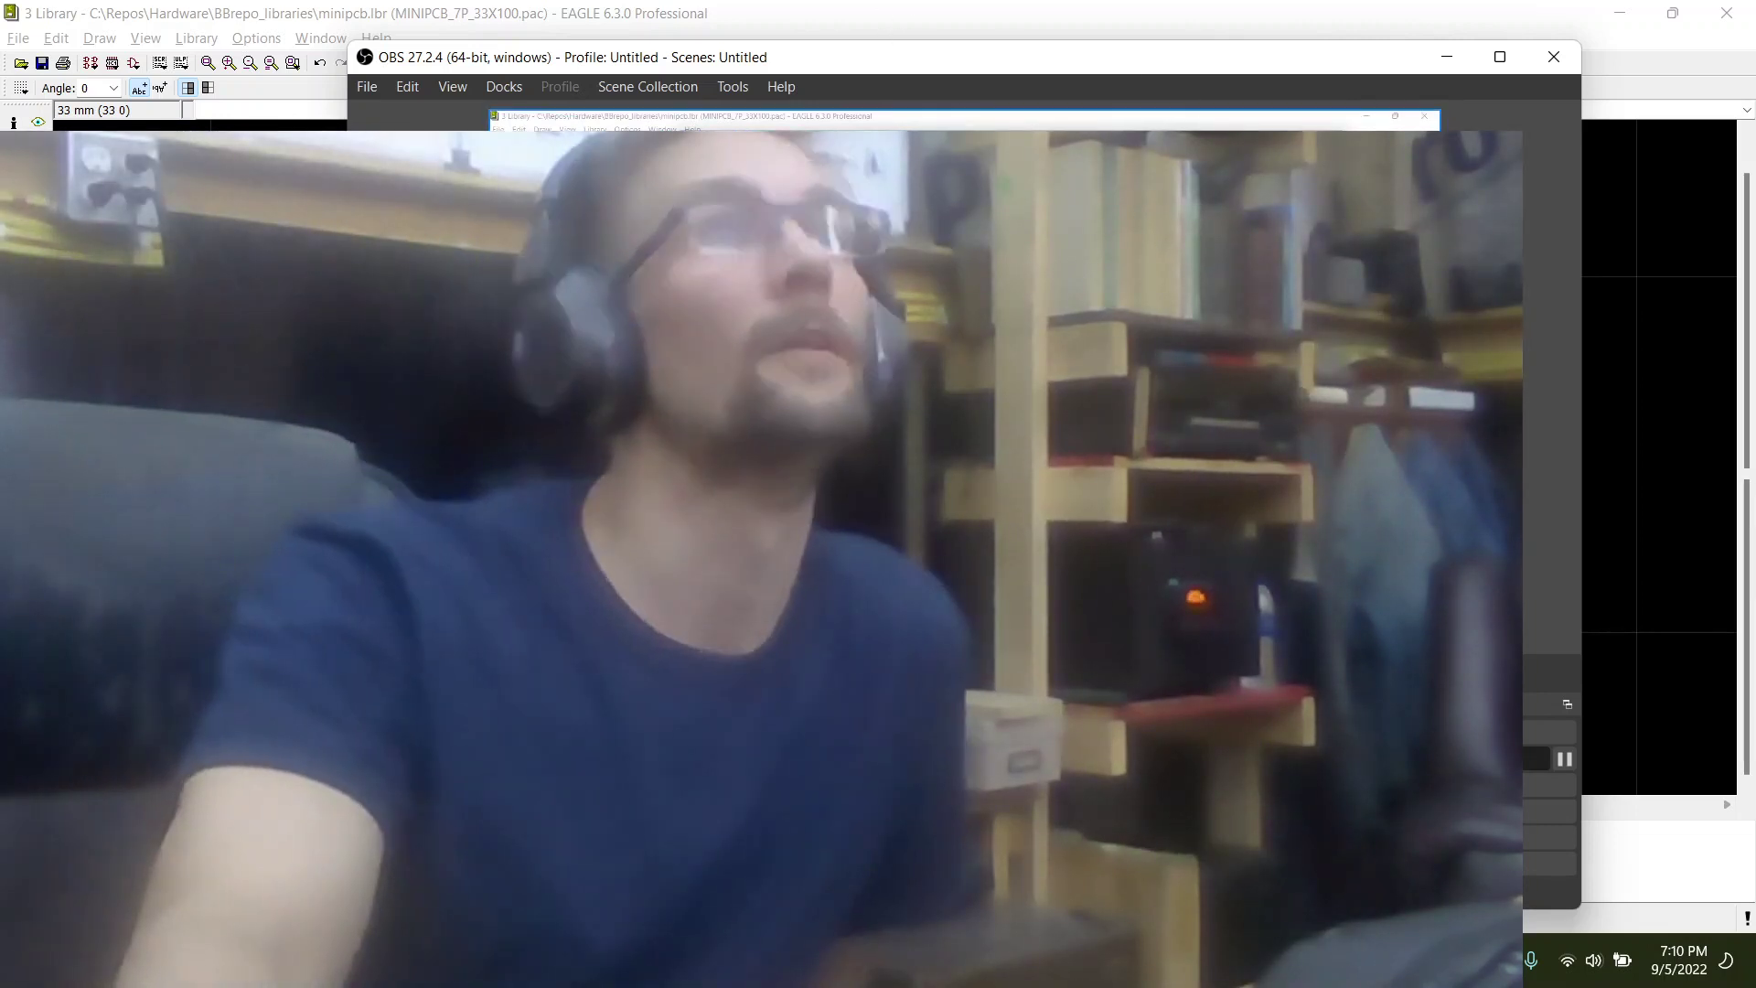
drag(903, 179, 574, 492)
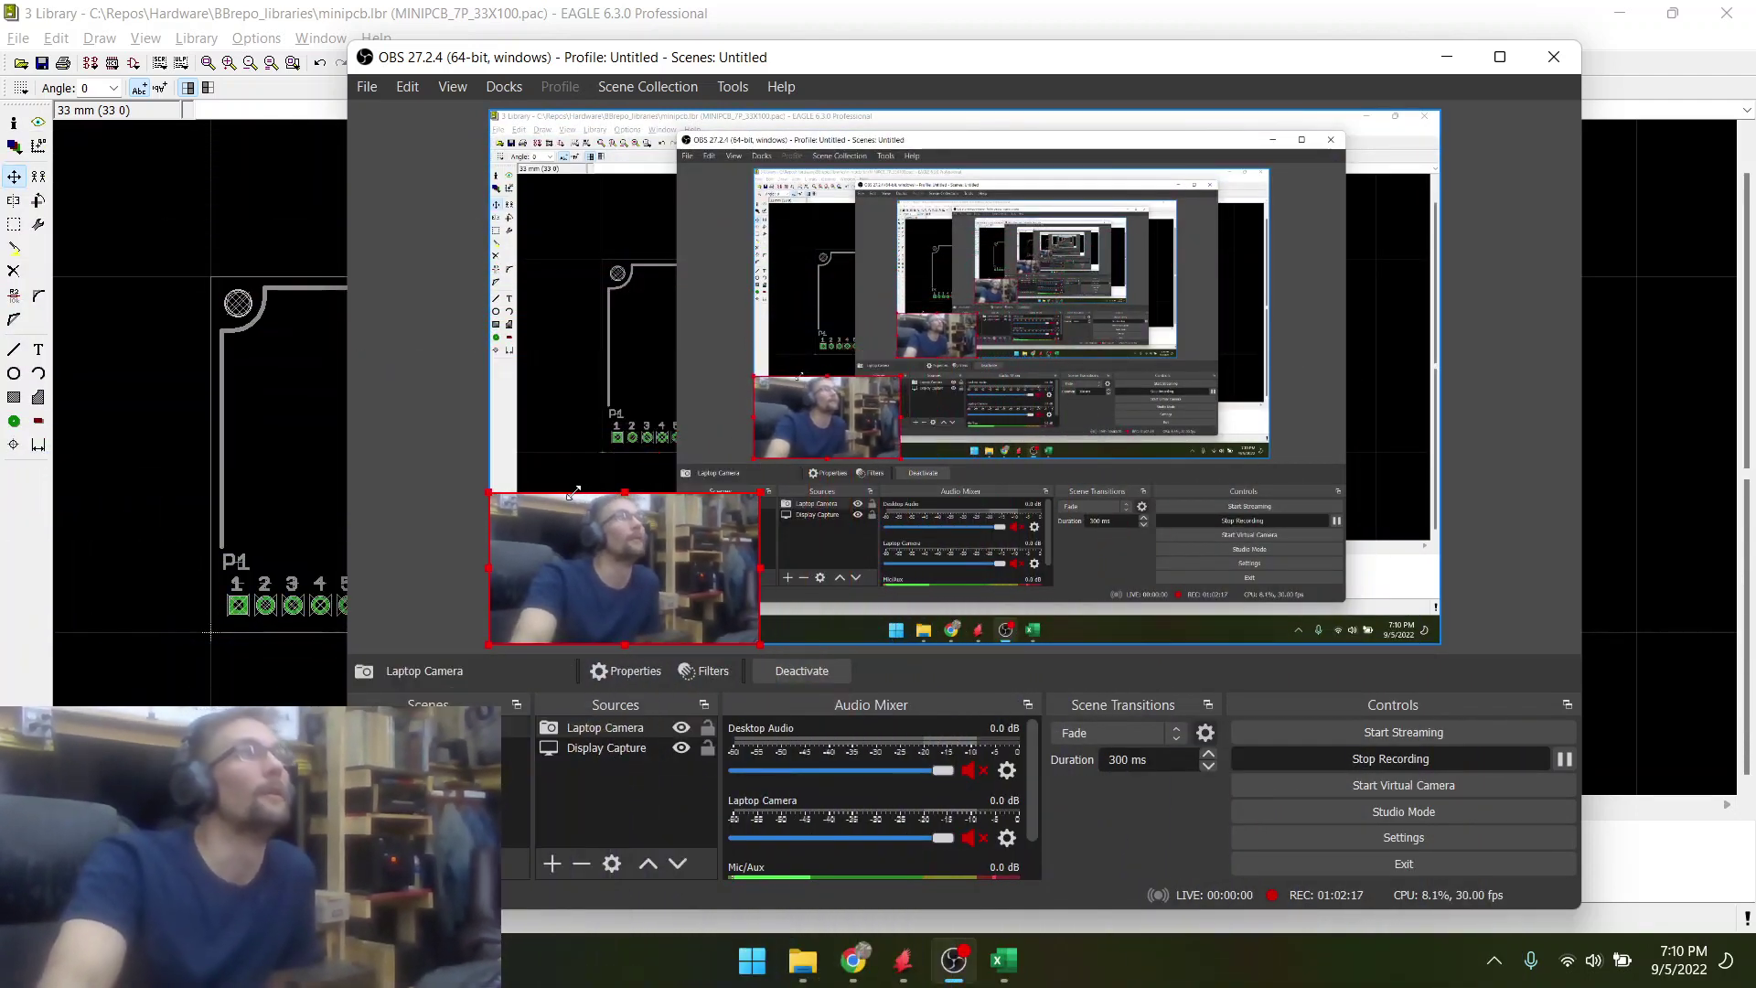
click(228, 210)
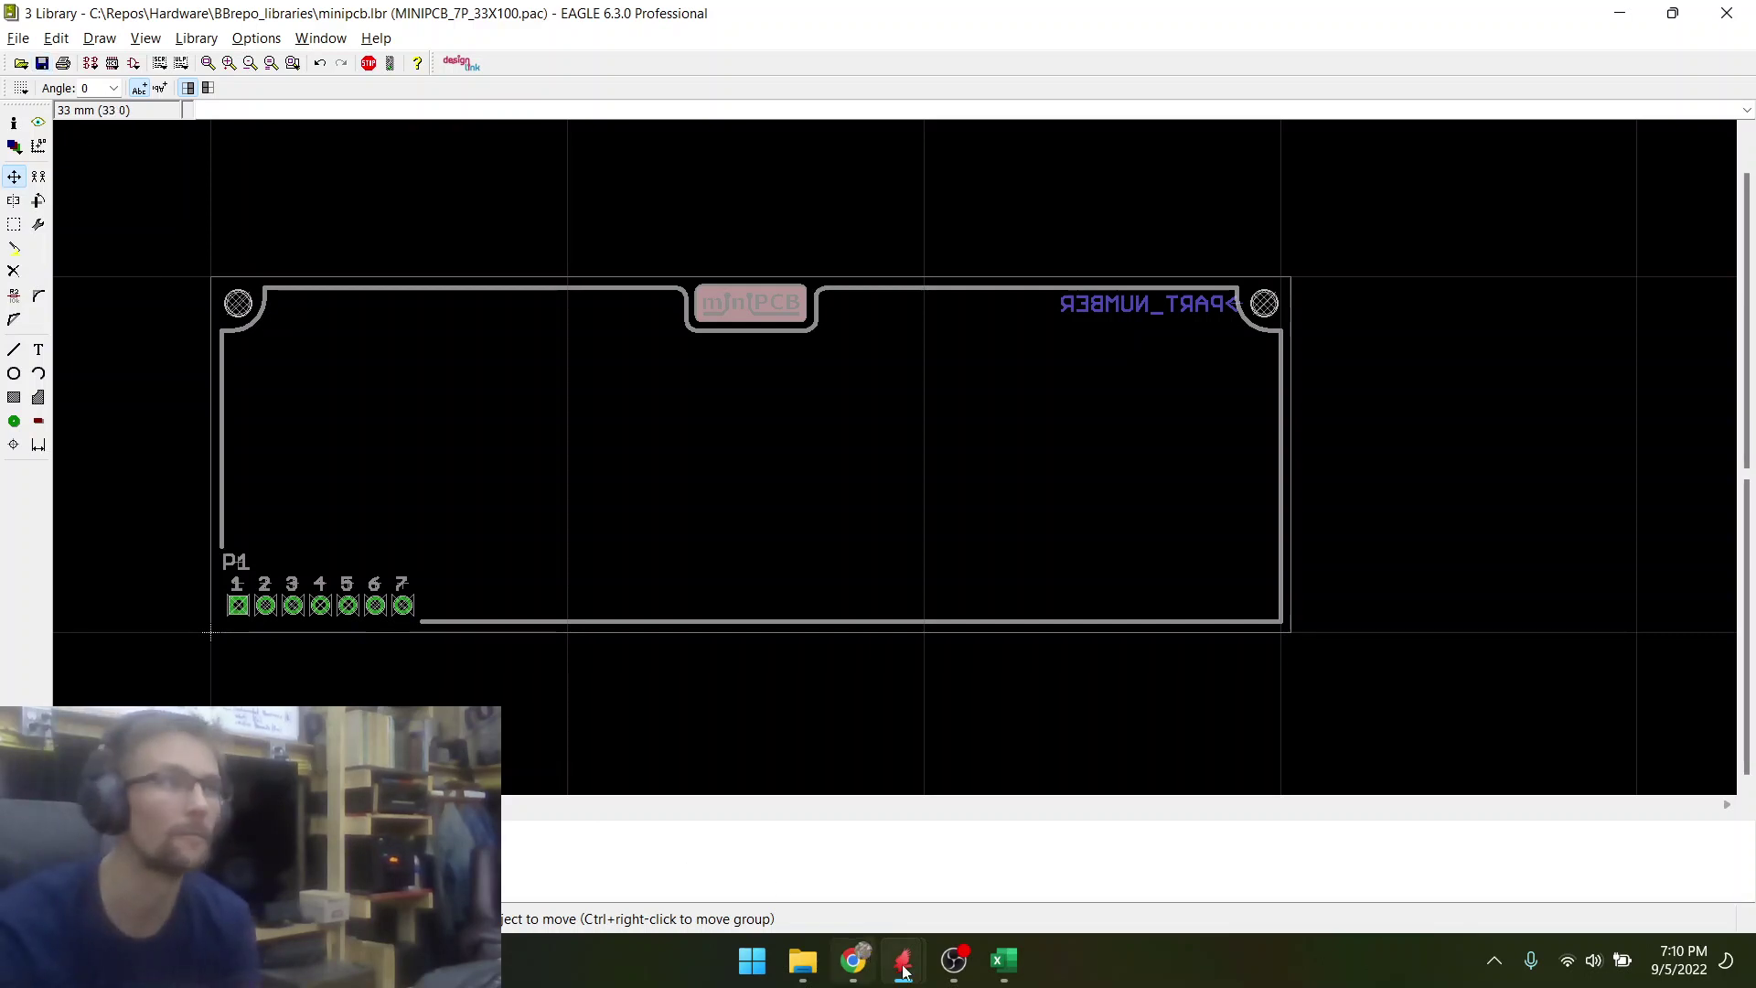
mouse_move(901, 970)
click(990, 869)
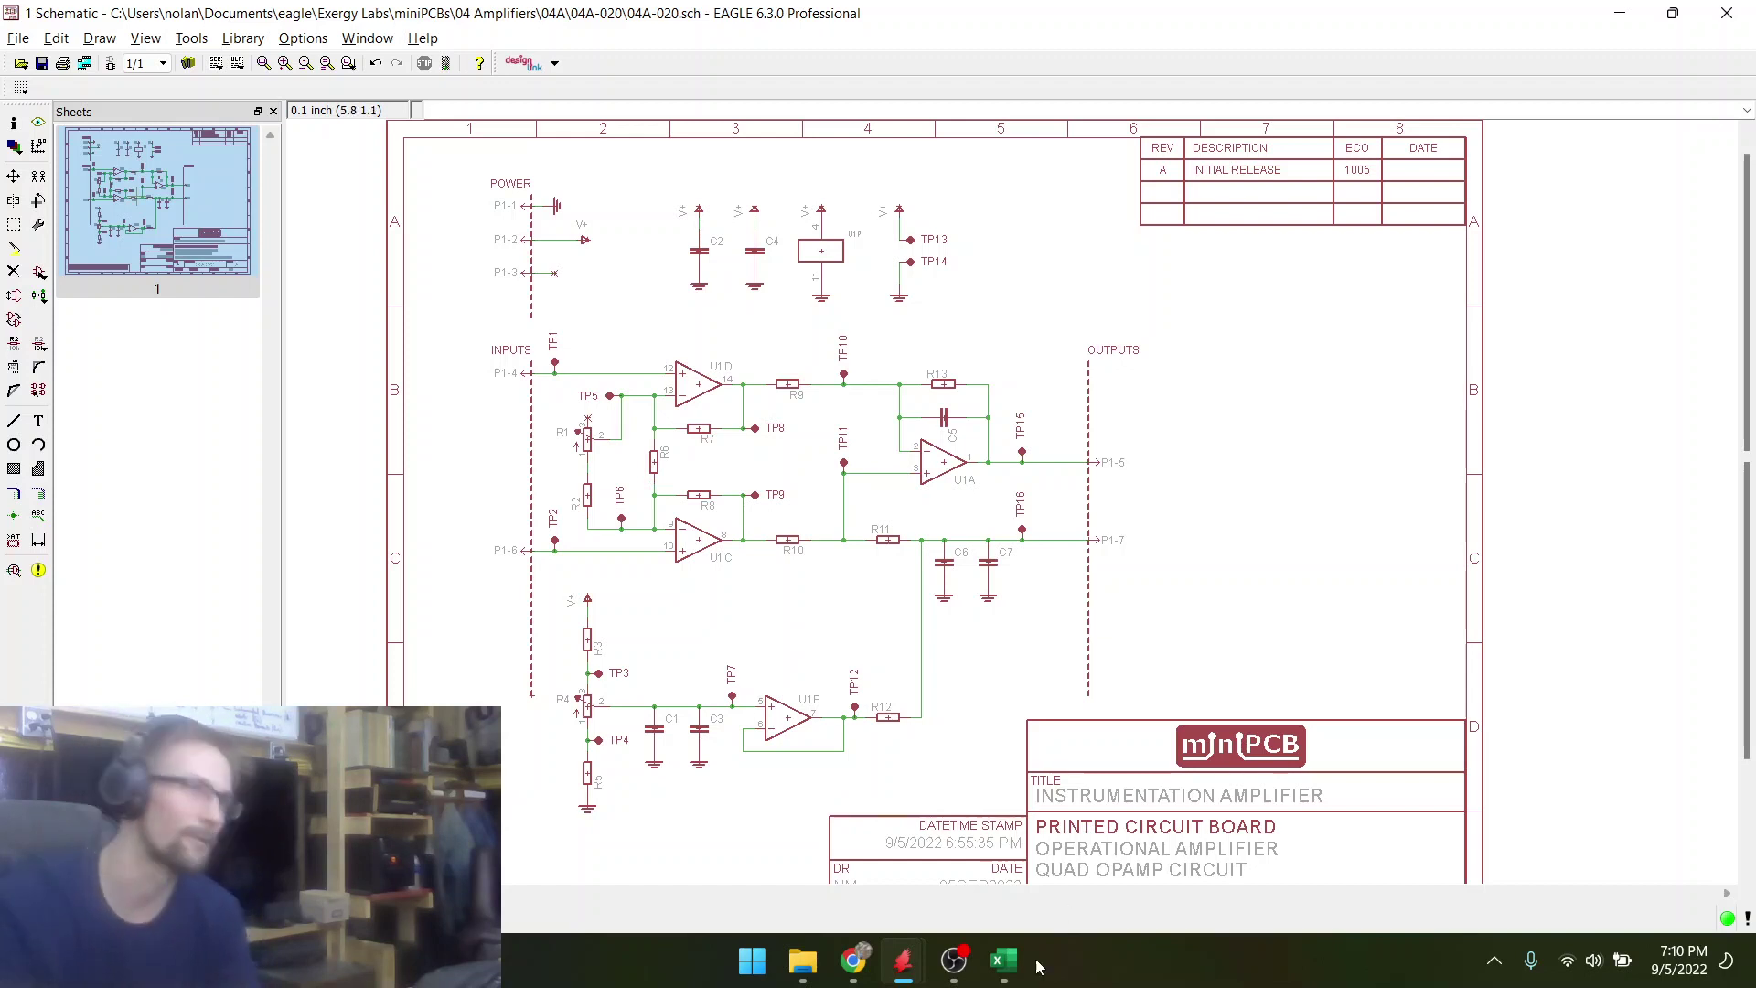
click(954, 961)
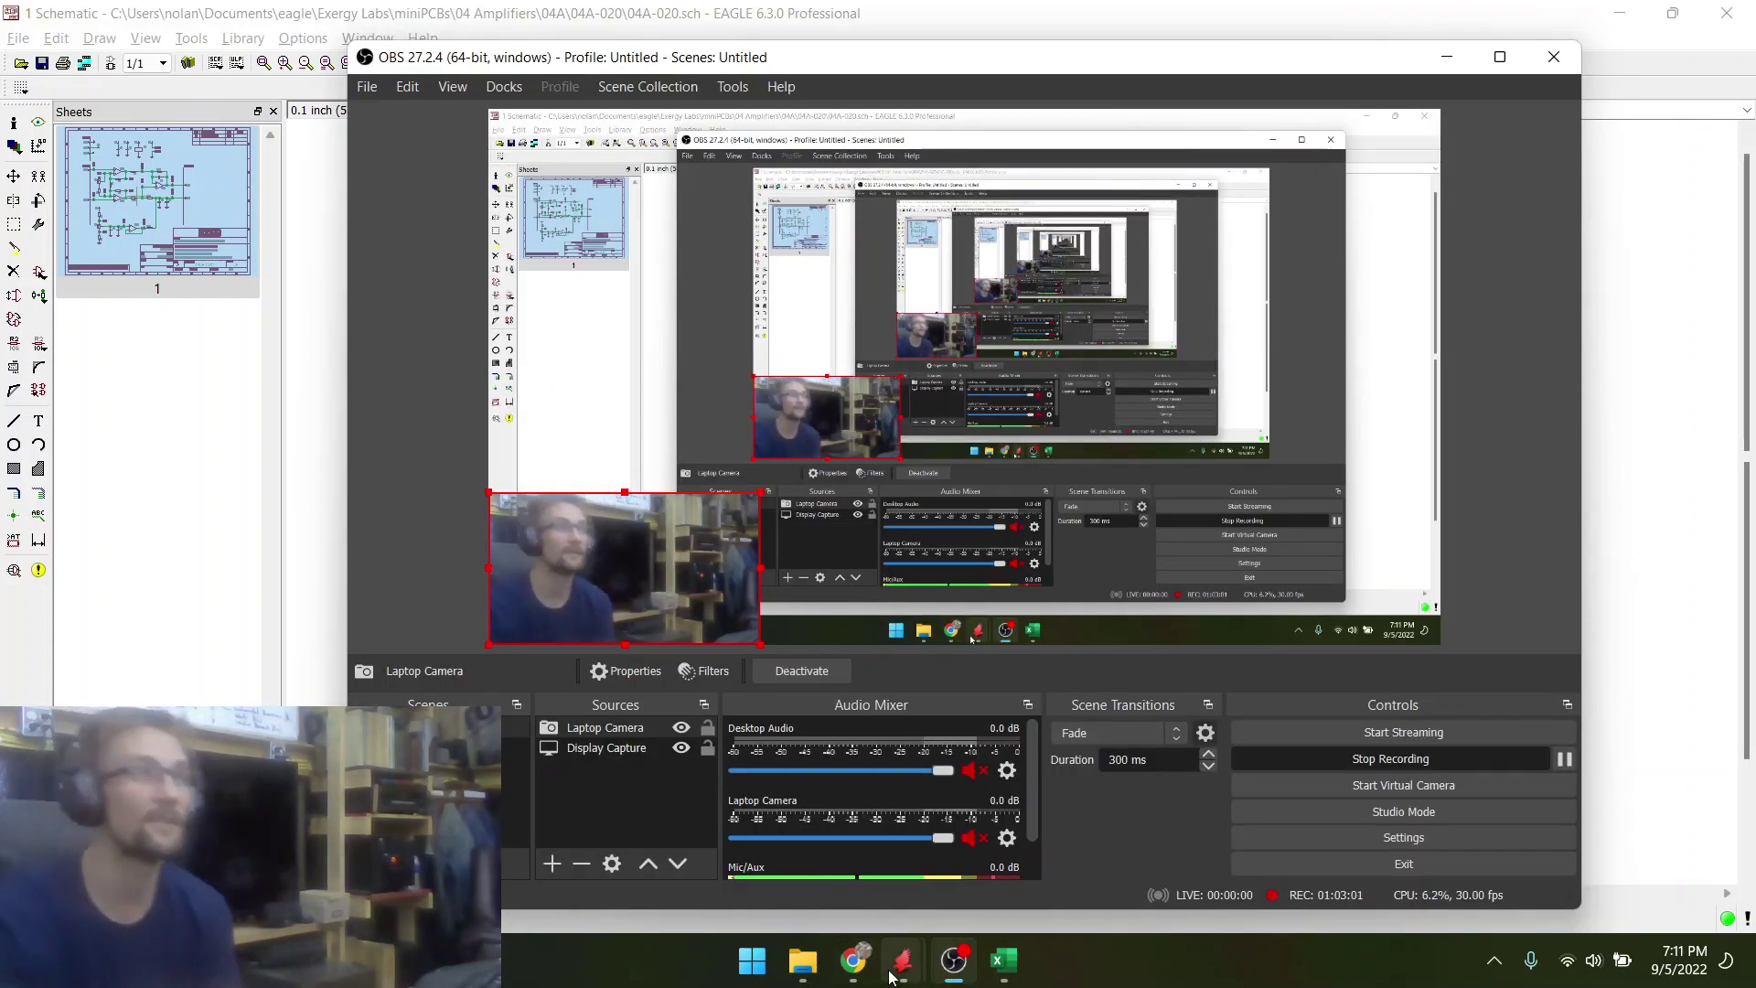
mouse_move(893, 975)
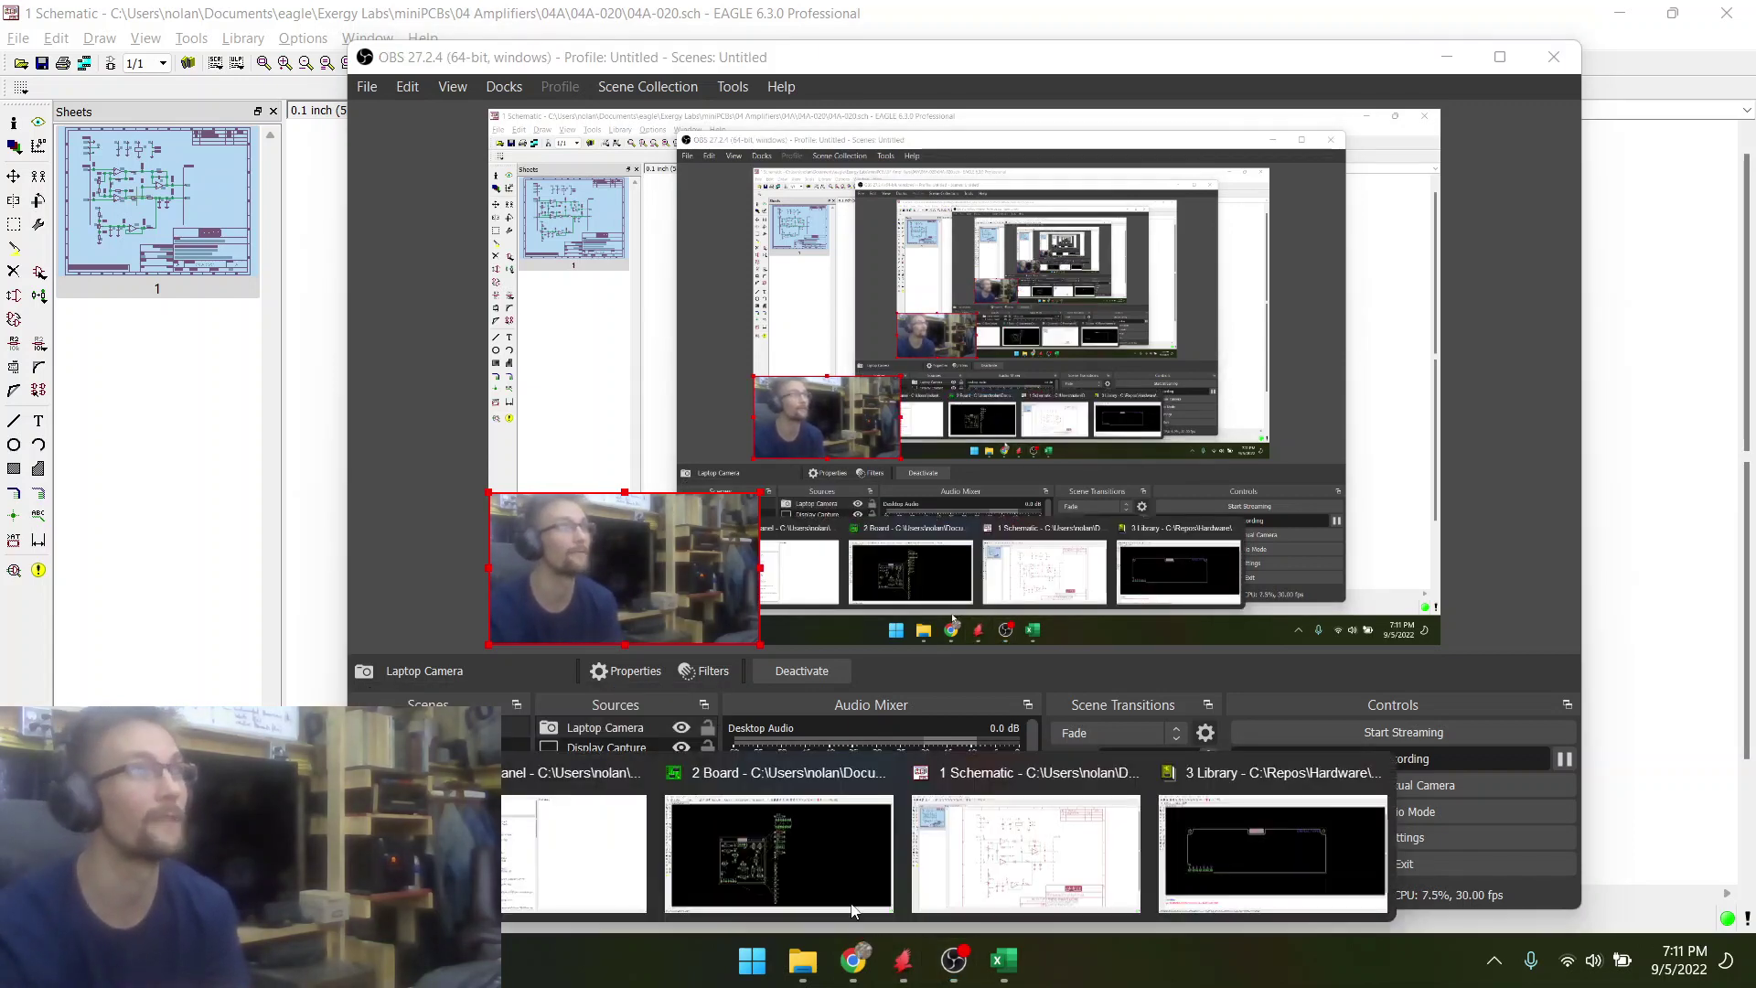
click(853, 905)
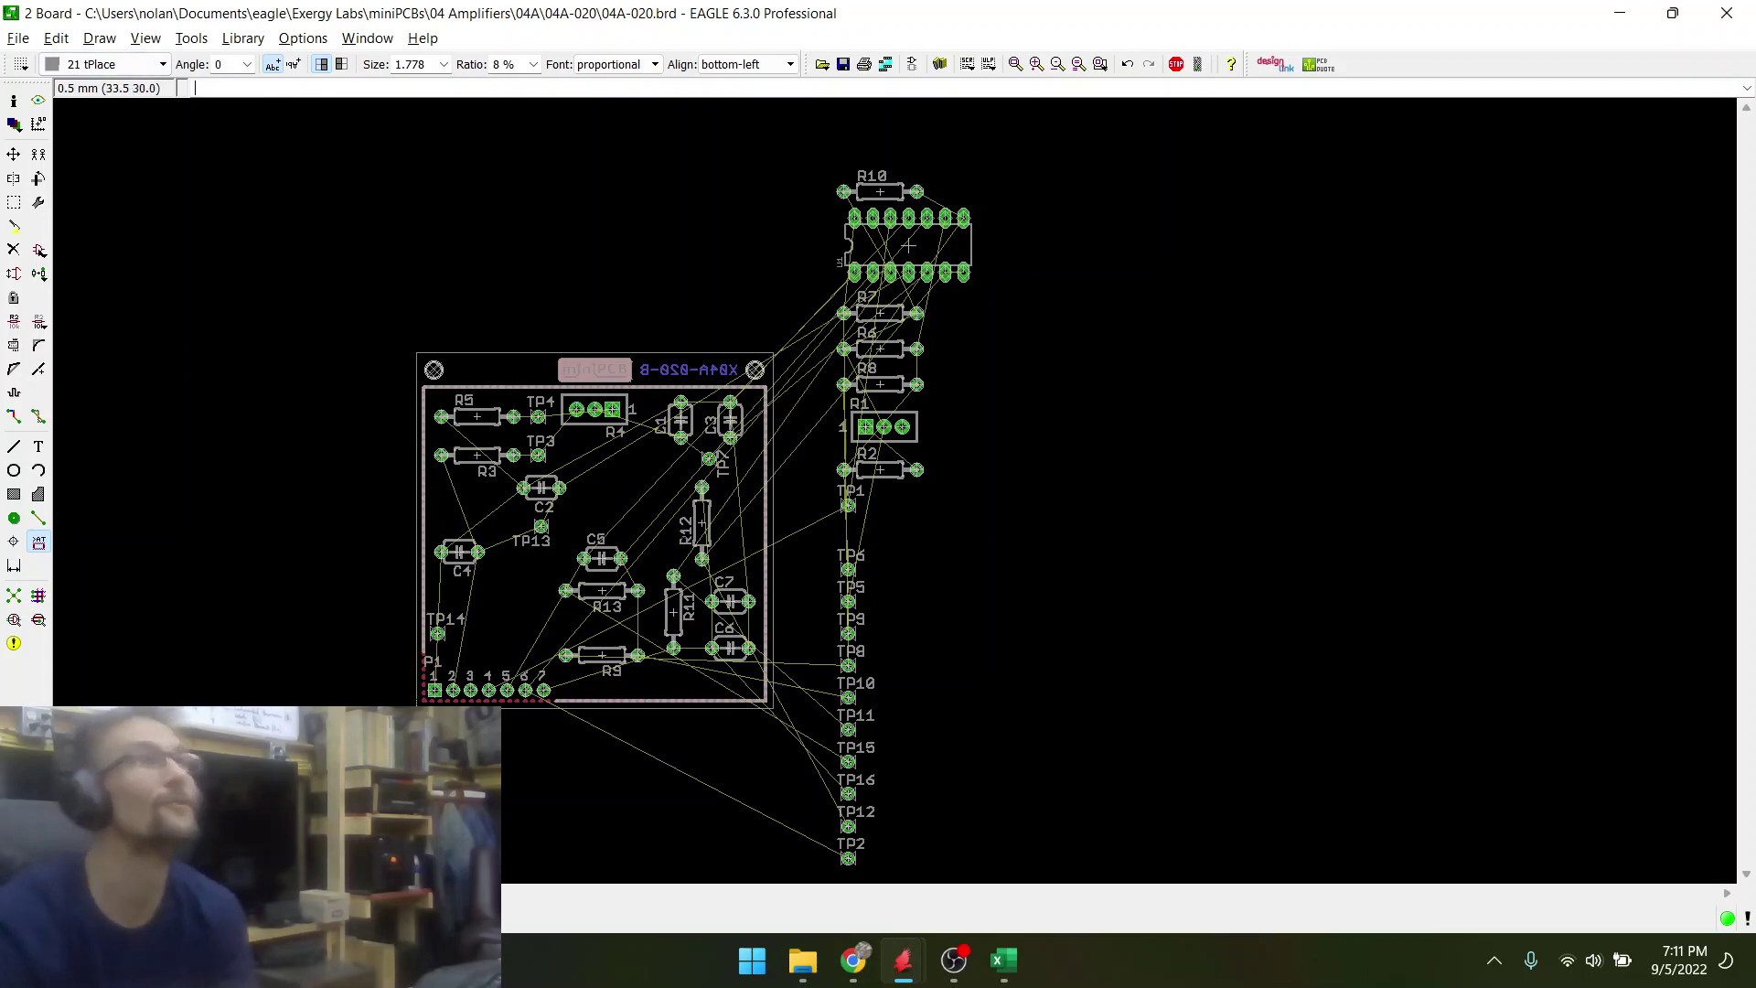
- Return to the minipcb library and open the MINIPCB_7P device for editing
mouse_move(903, 960)
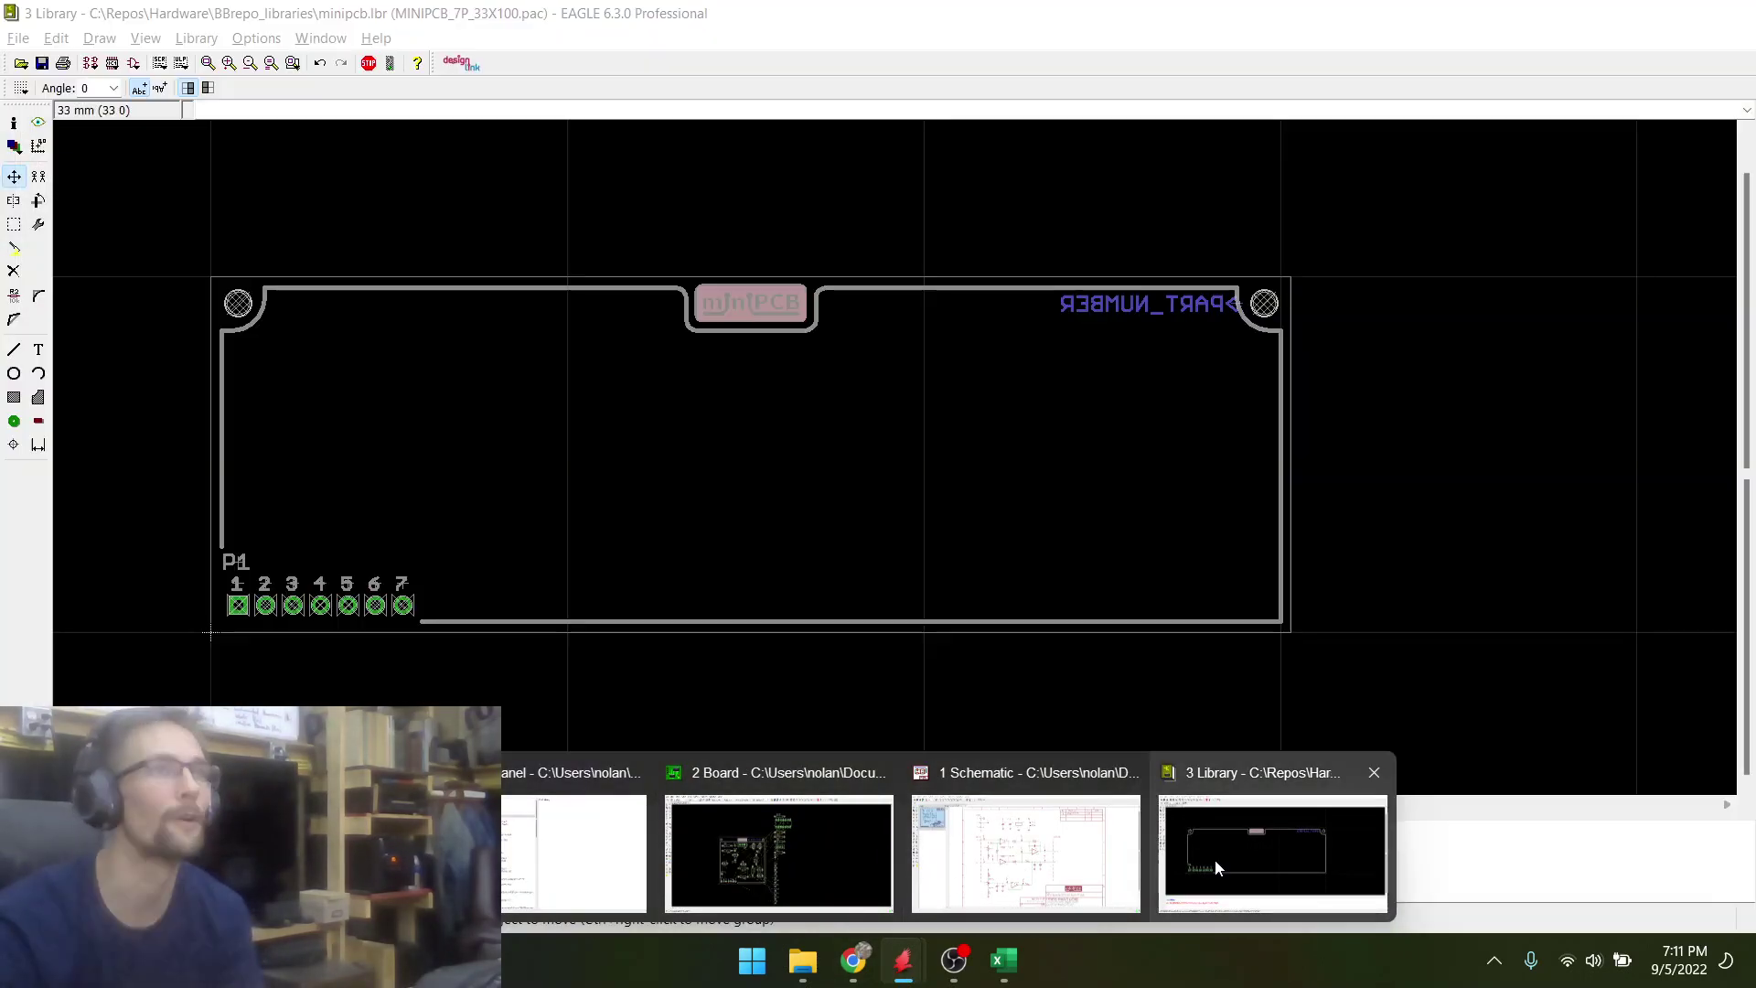
click(1215, 860)
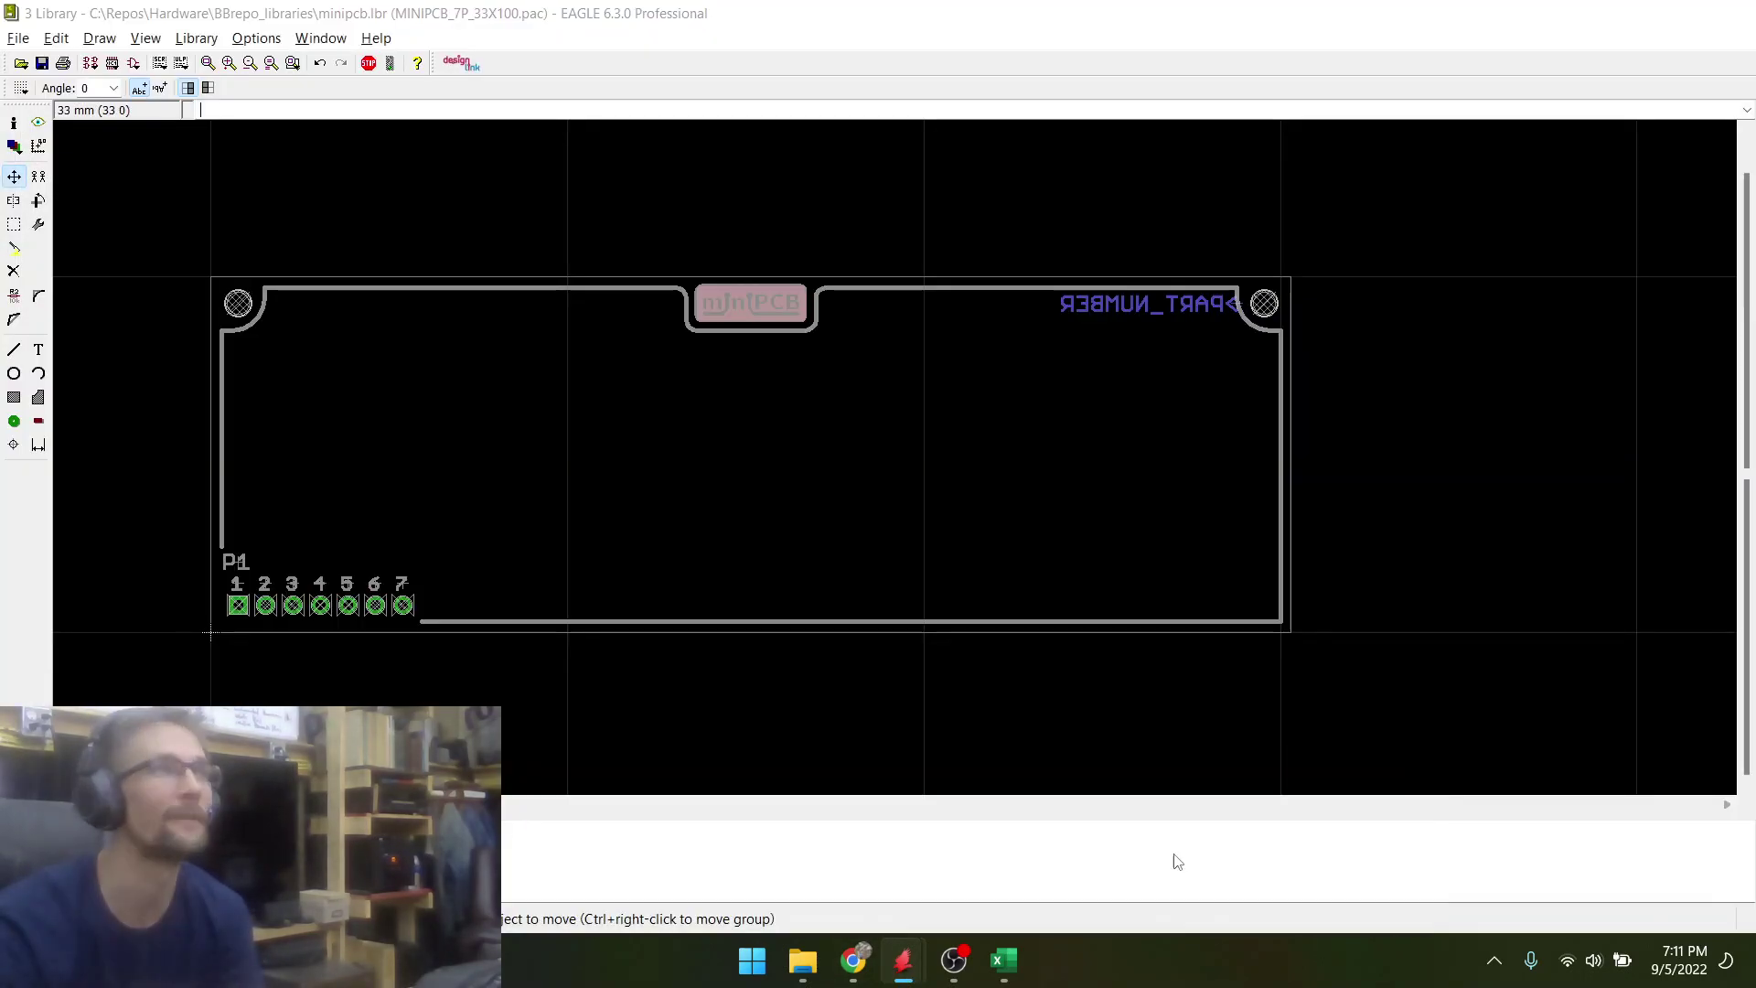
click(90, 64)
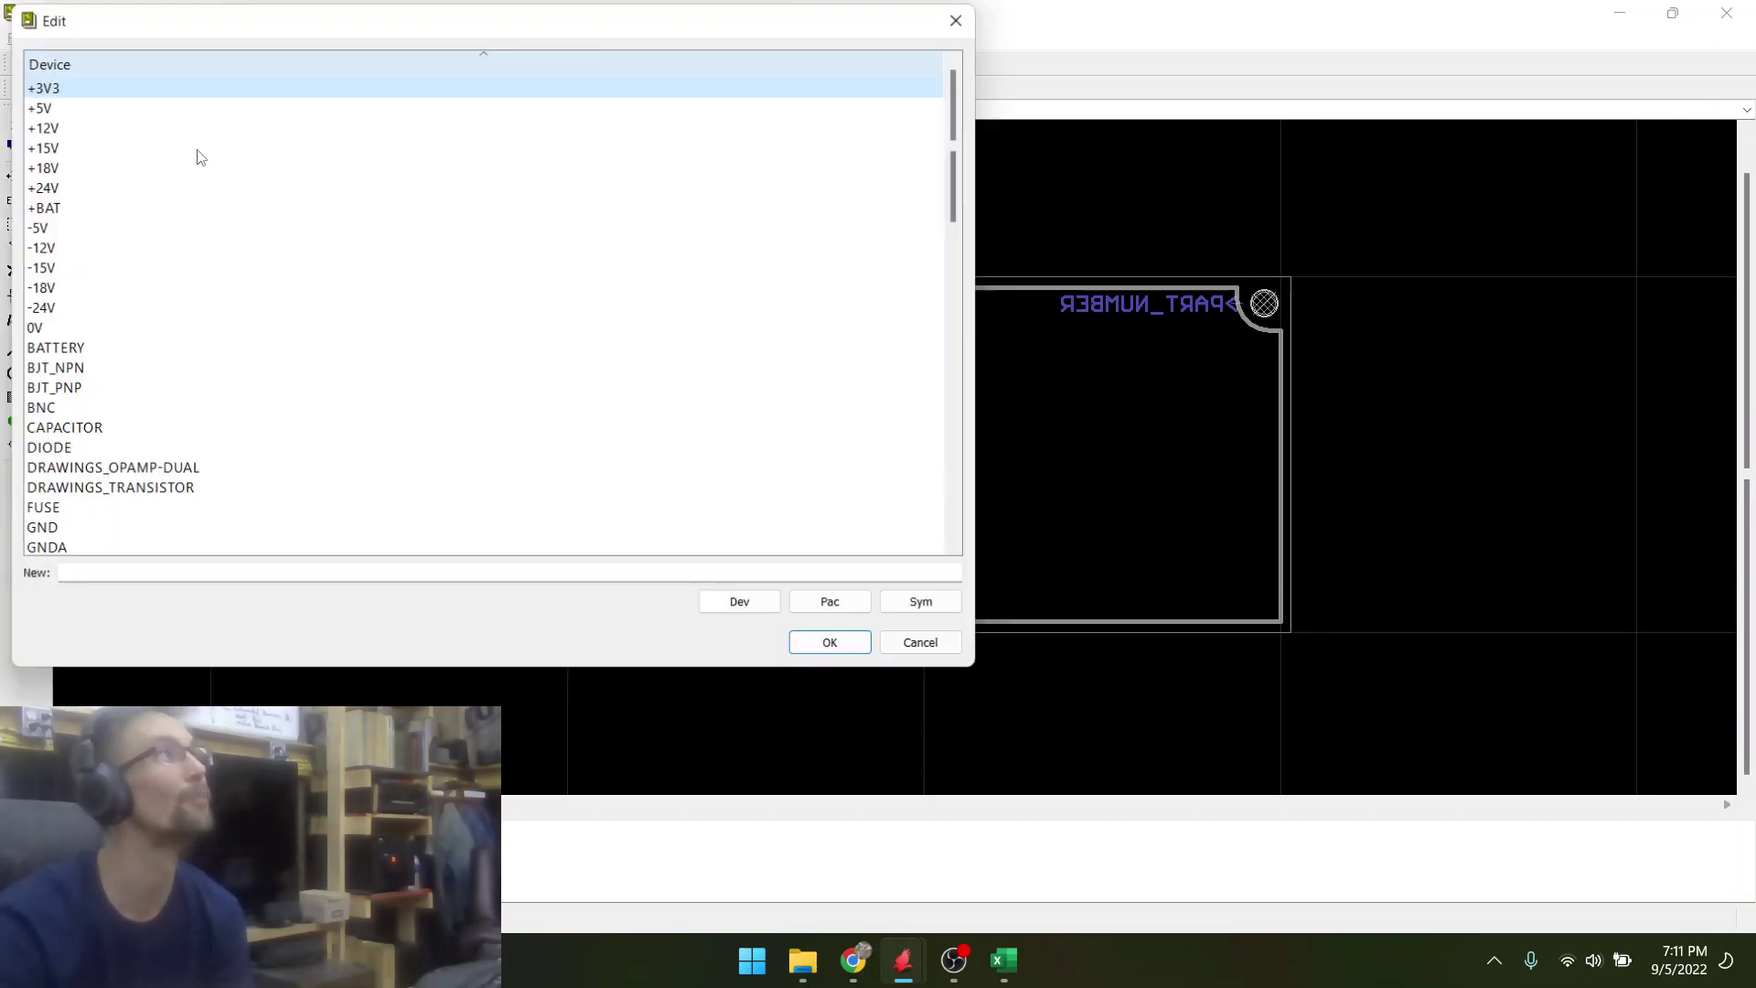
click(157, 455)
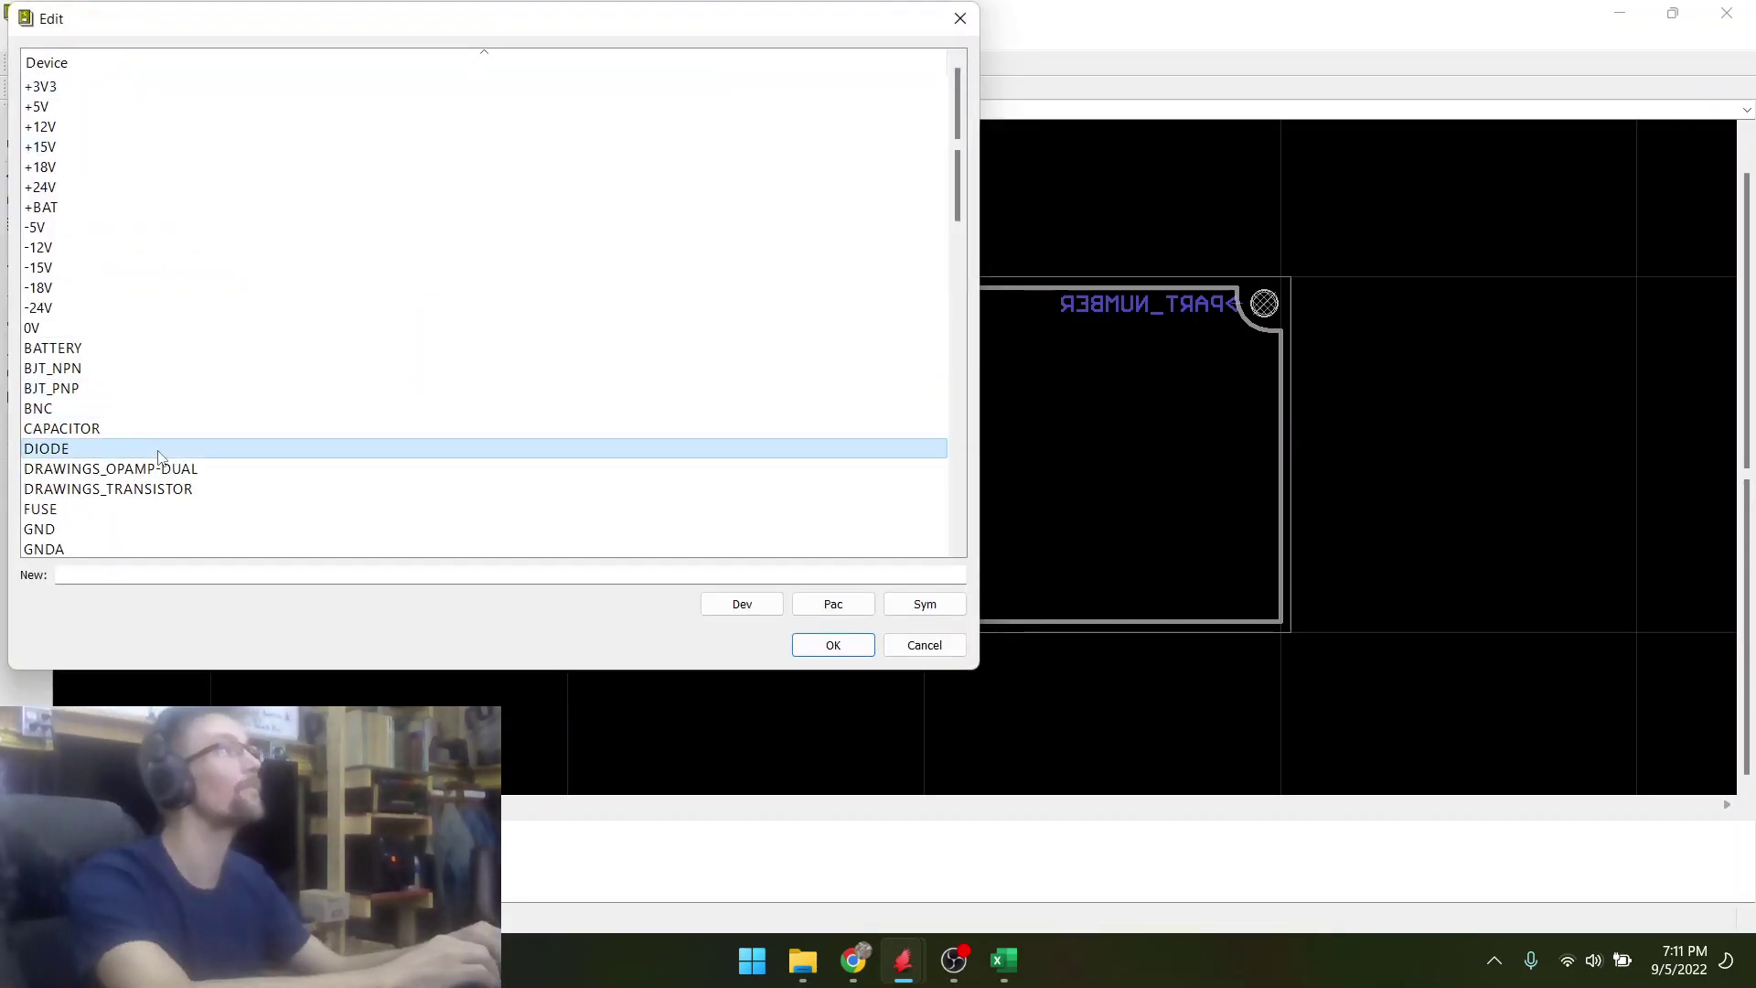
key(m)
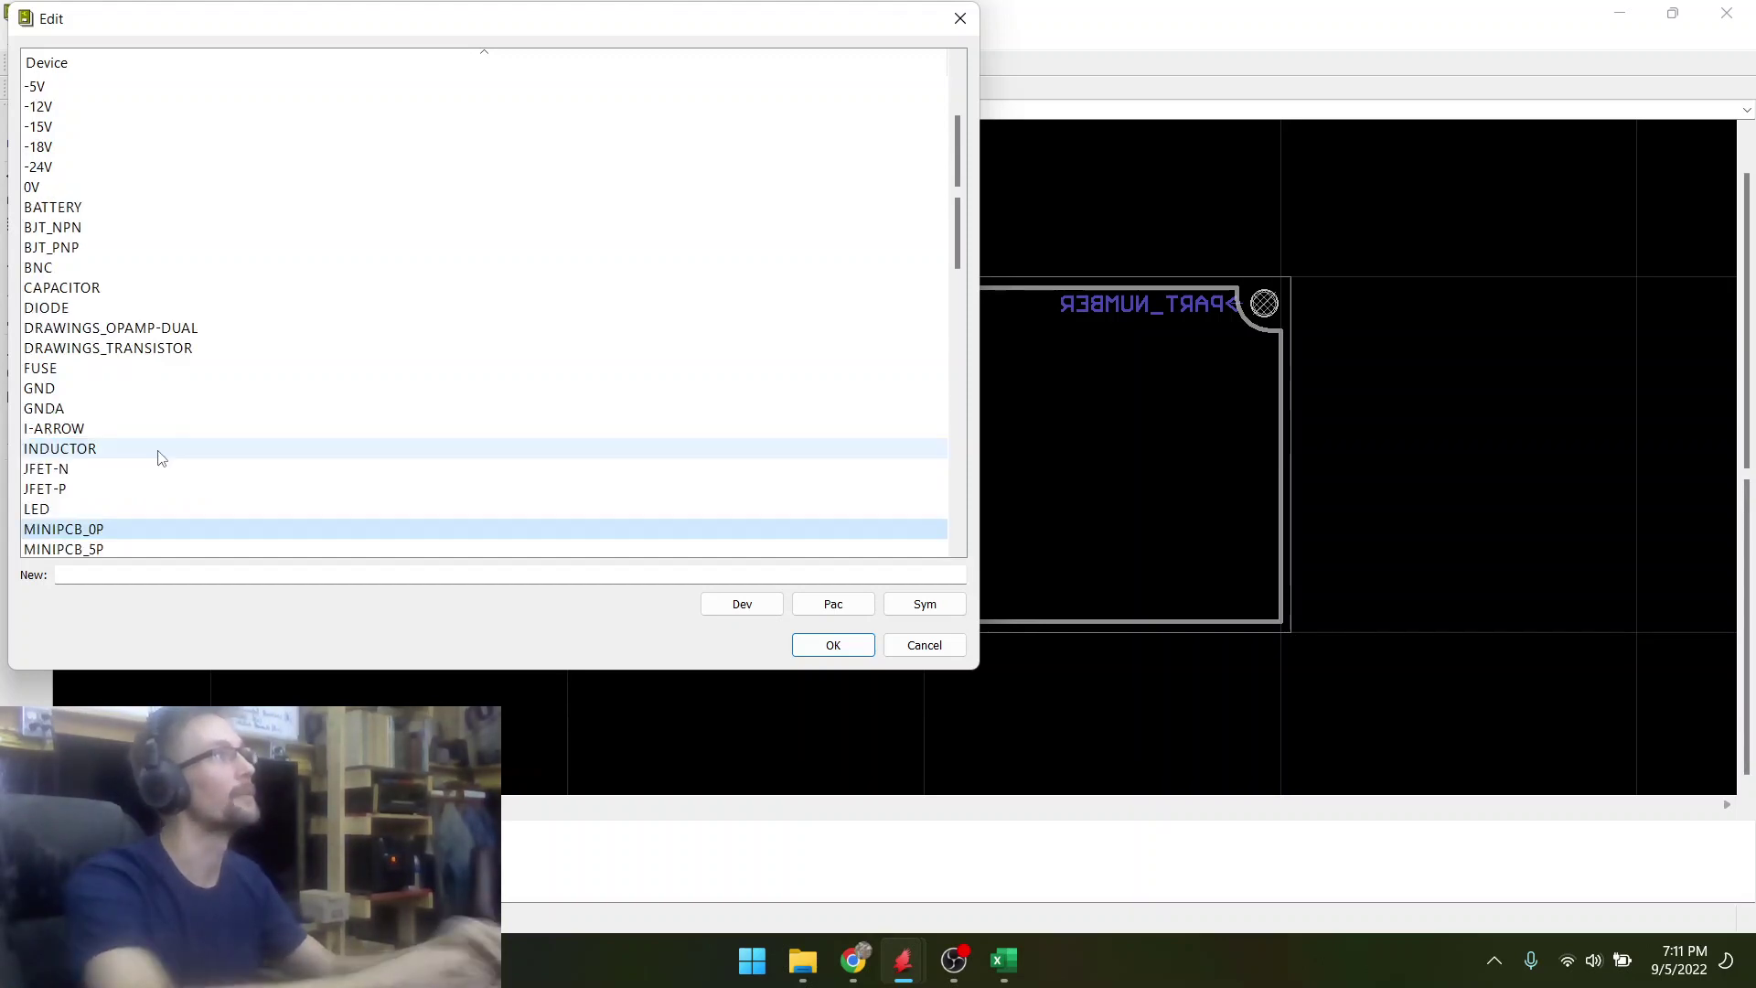
key(Down)
key(Down)
key(Down)
key(Down)
key(Up)
key(Return)
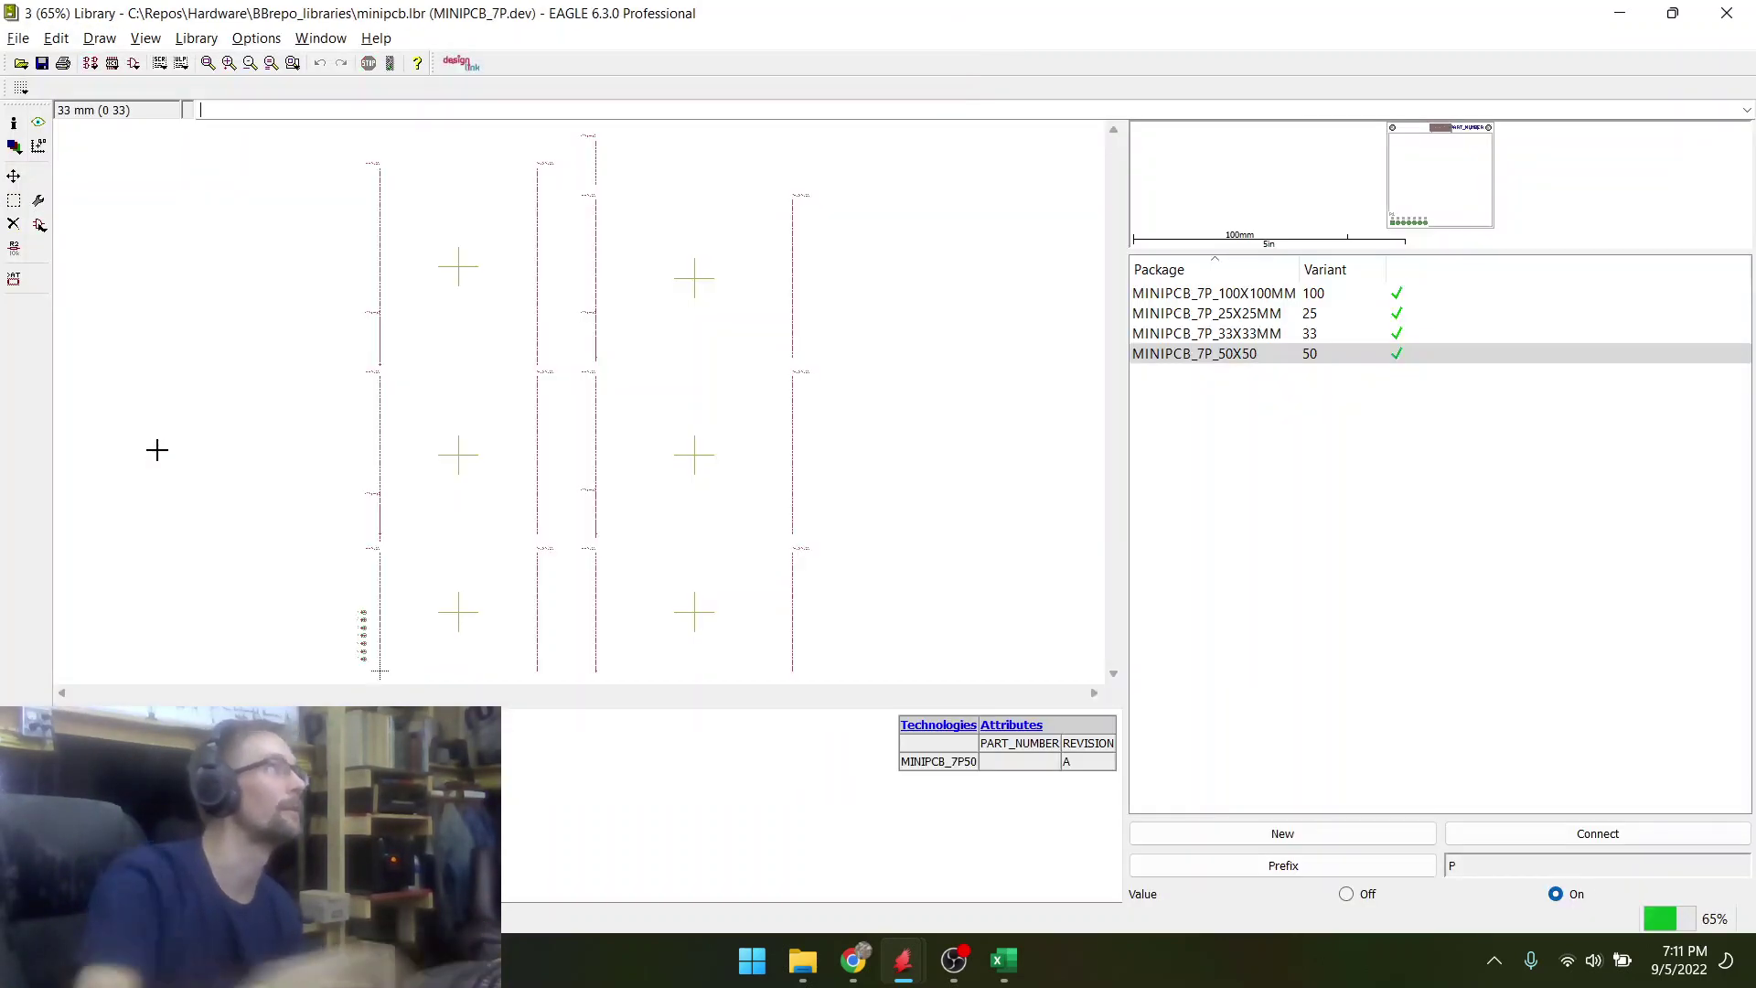
- Add a new package variant to the MINIPCB_7P device using package MINIPCB_7P_33X100
click(1272, 840)
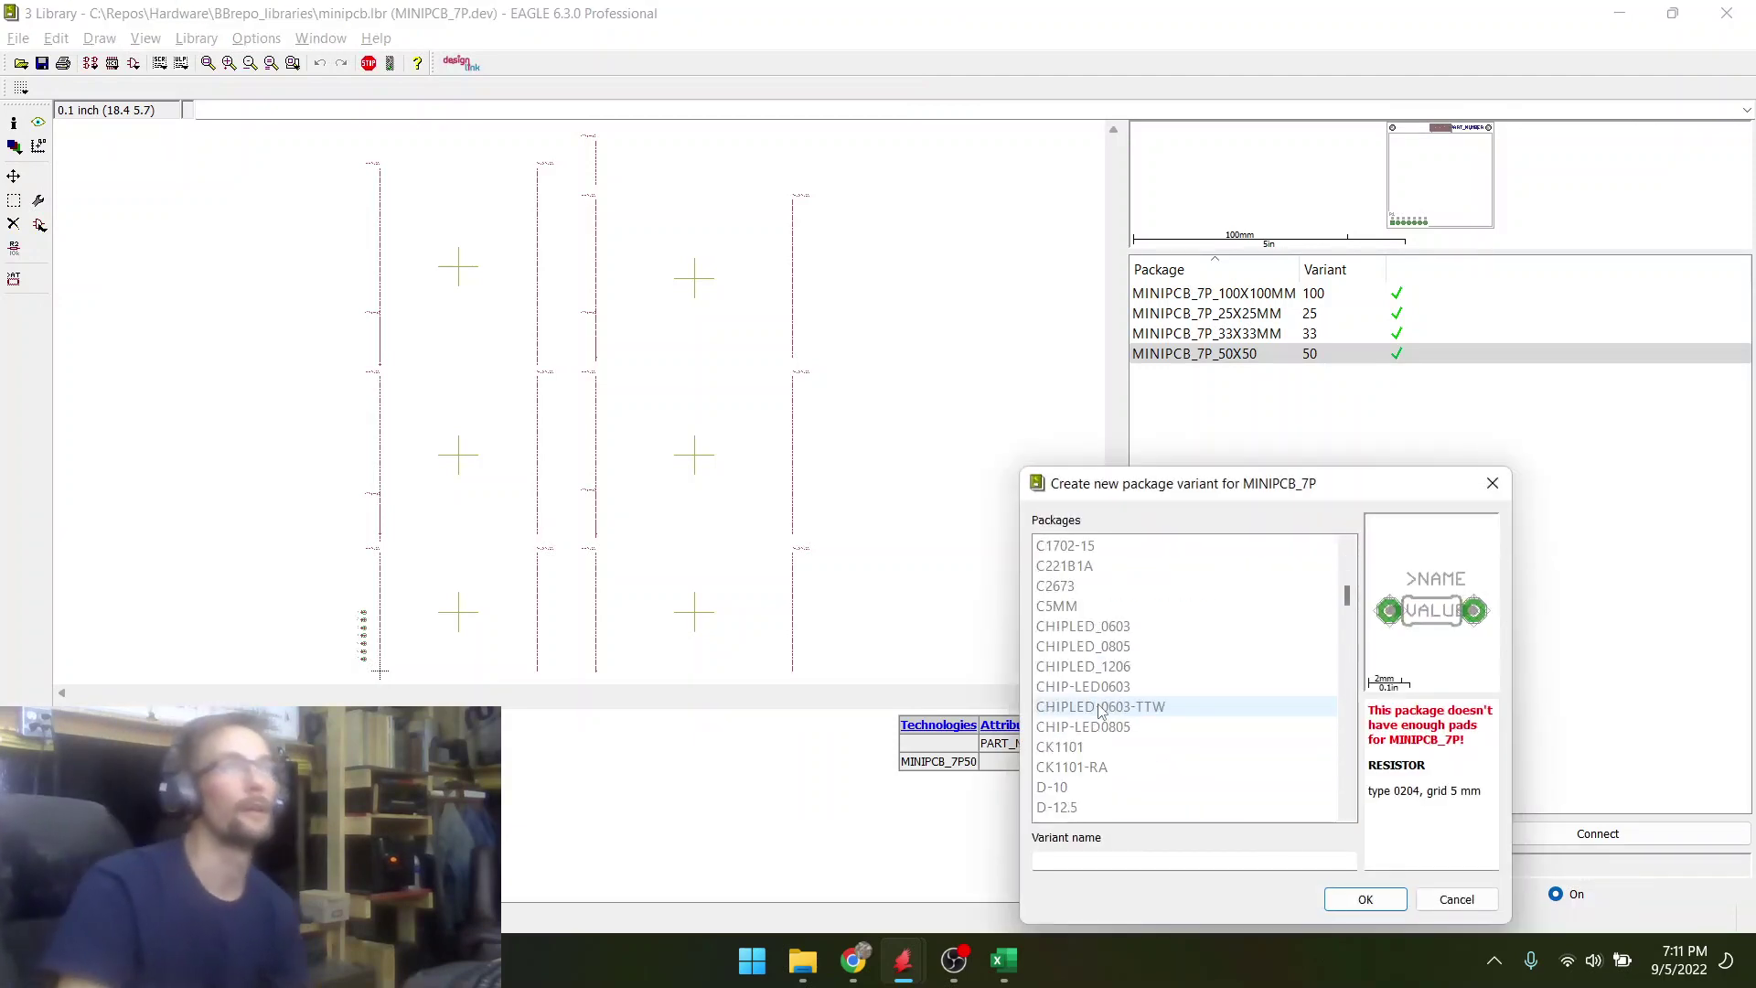
key(m)
key(Down)
key(Down)
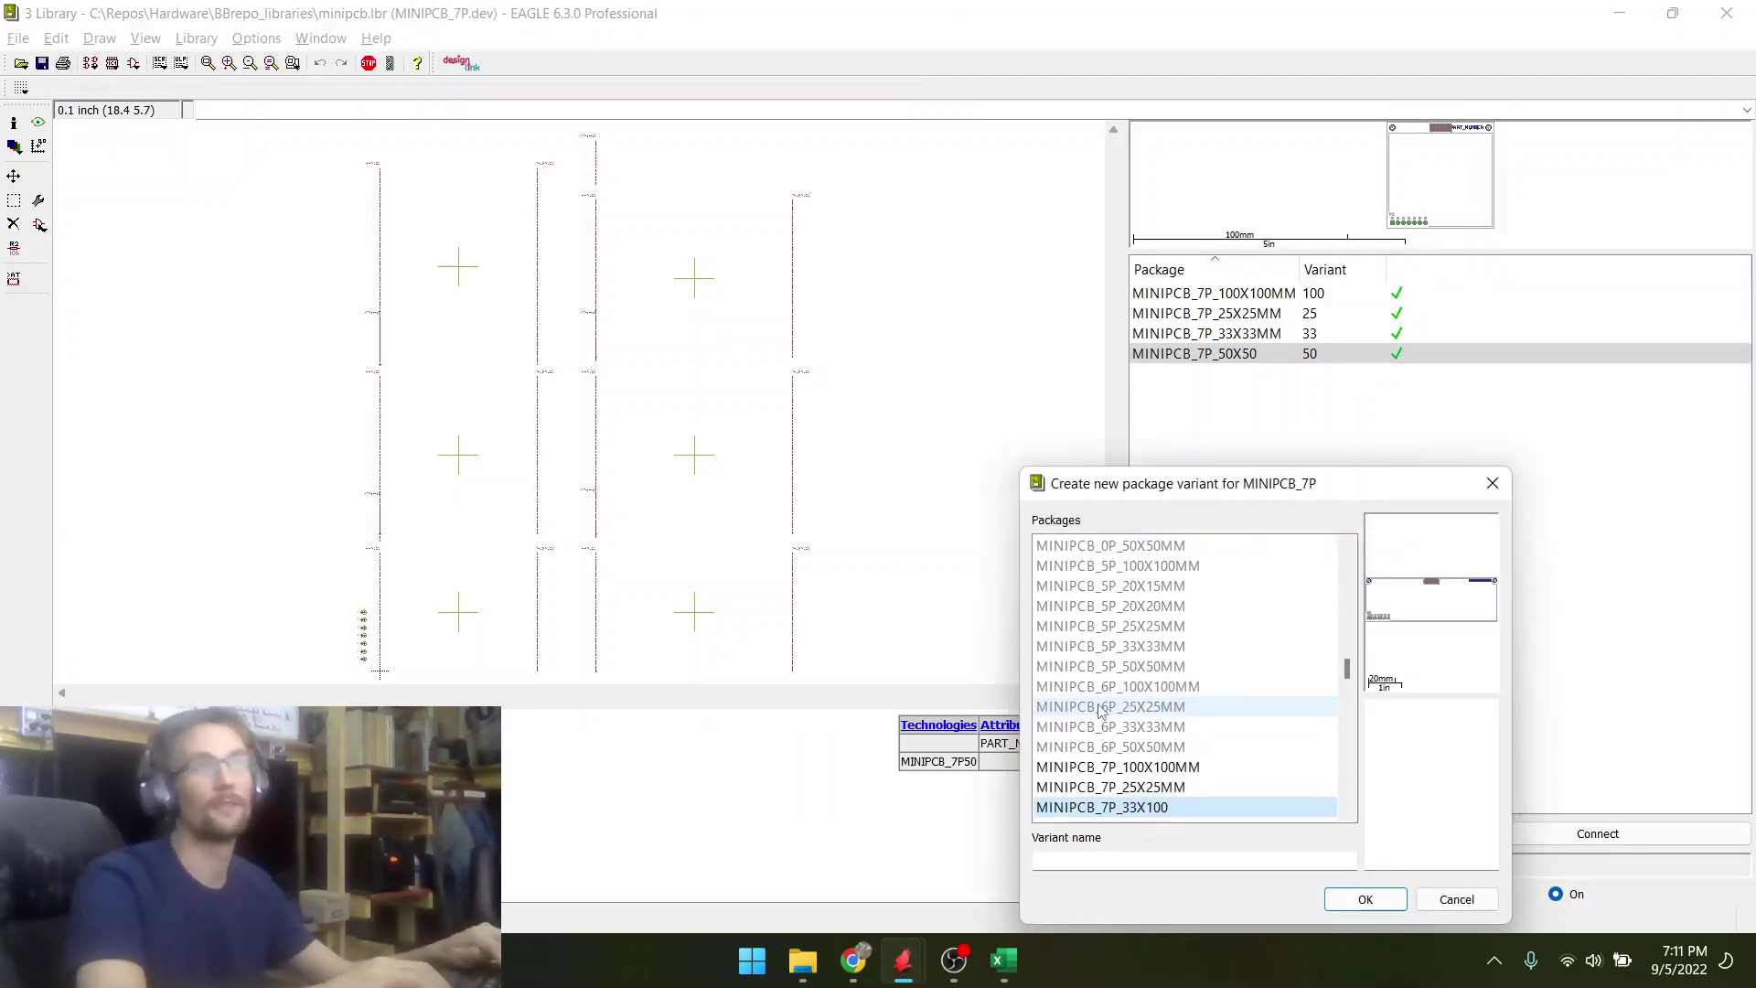
scroll(1101, 711, down, 1)
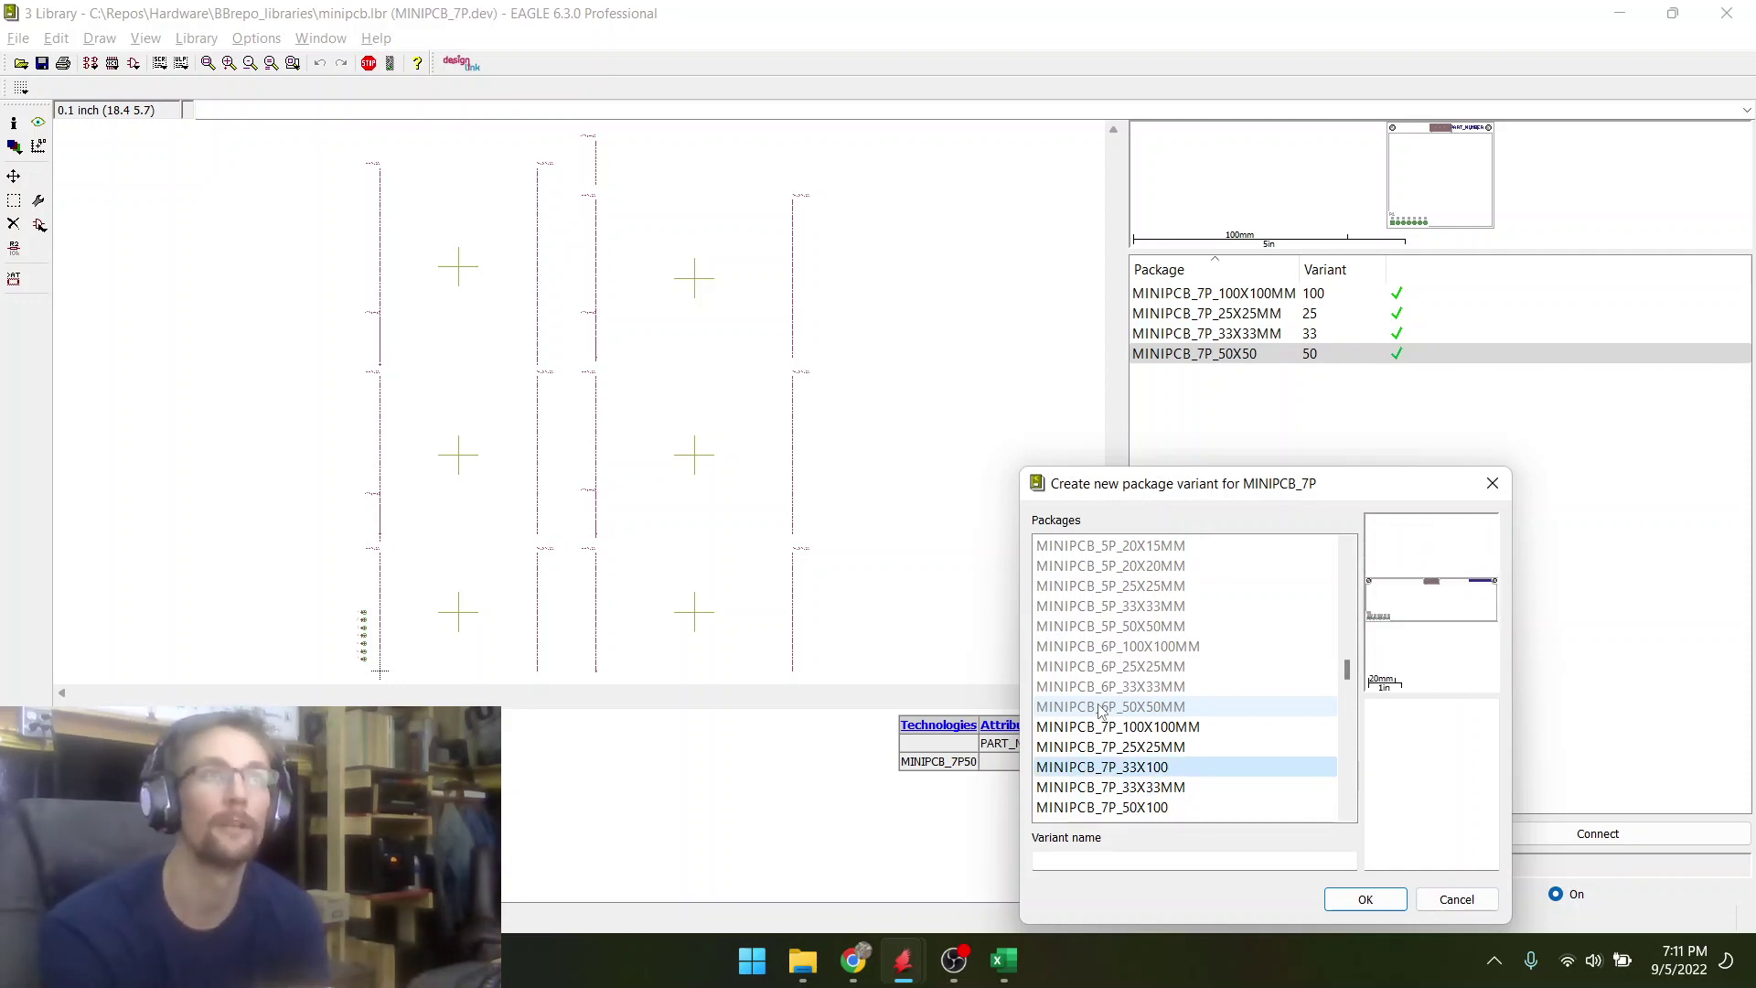
key(Return)
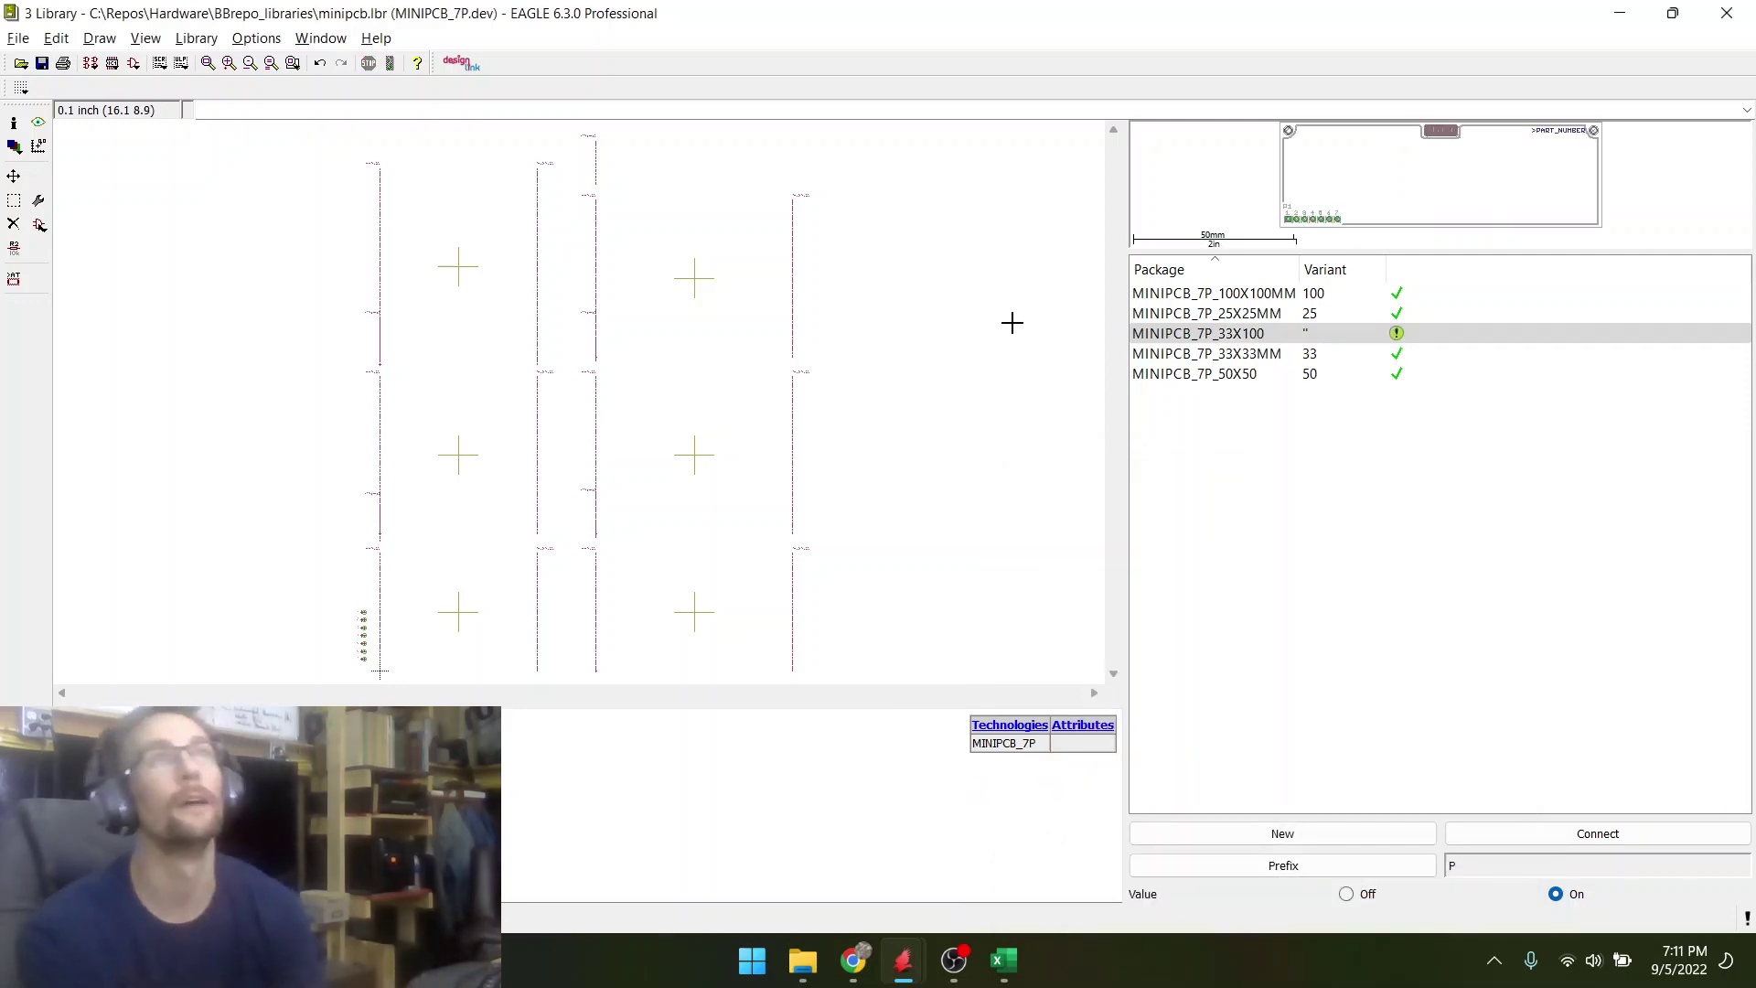
- Rename the unnamed variant of package MINIPCB_7P_33X100 to 33X100
right_click(1343, 335)
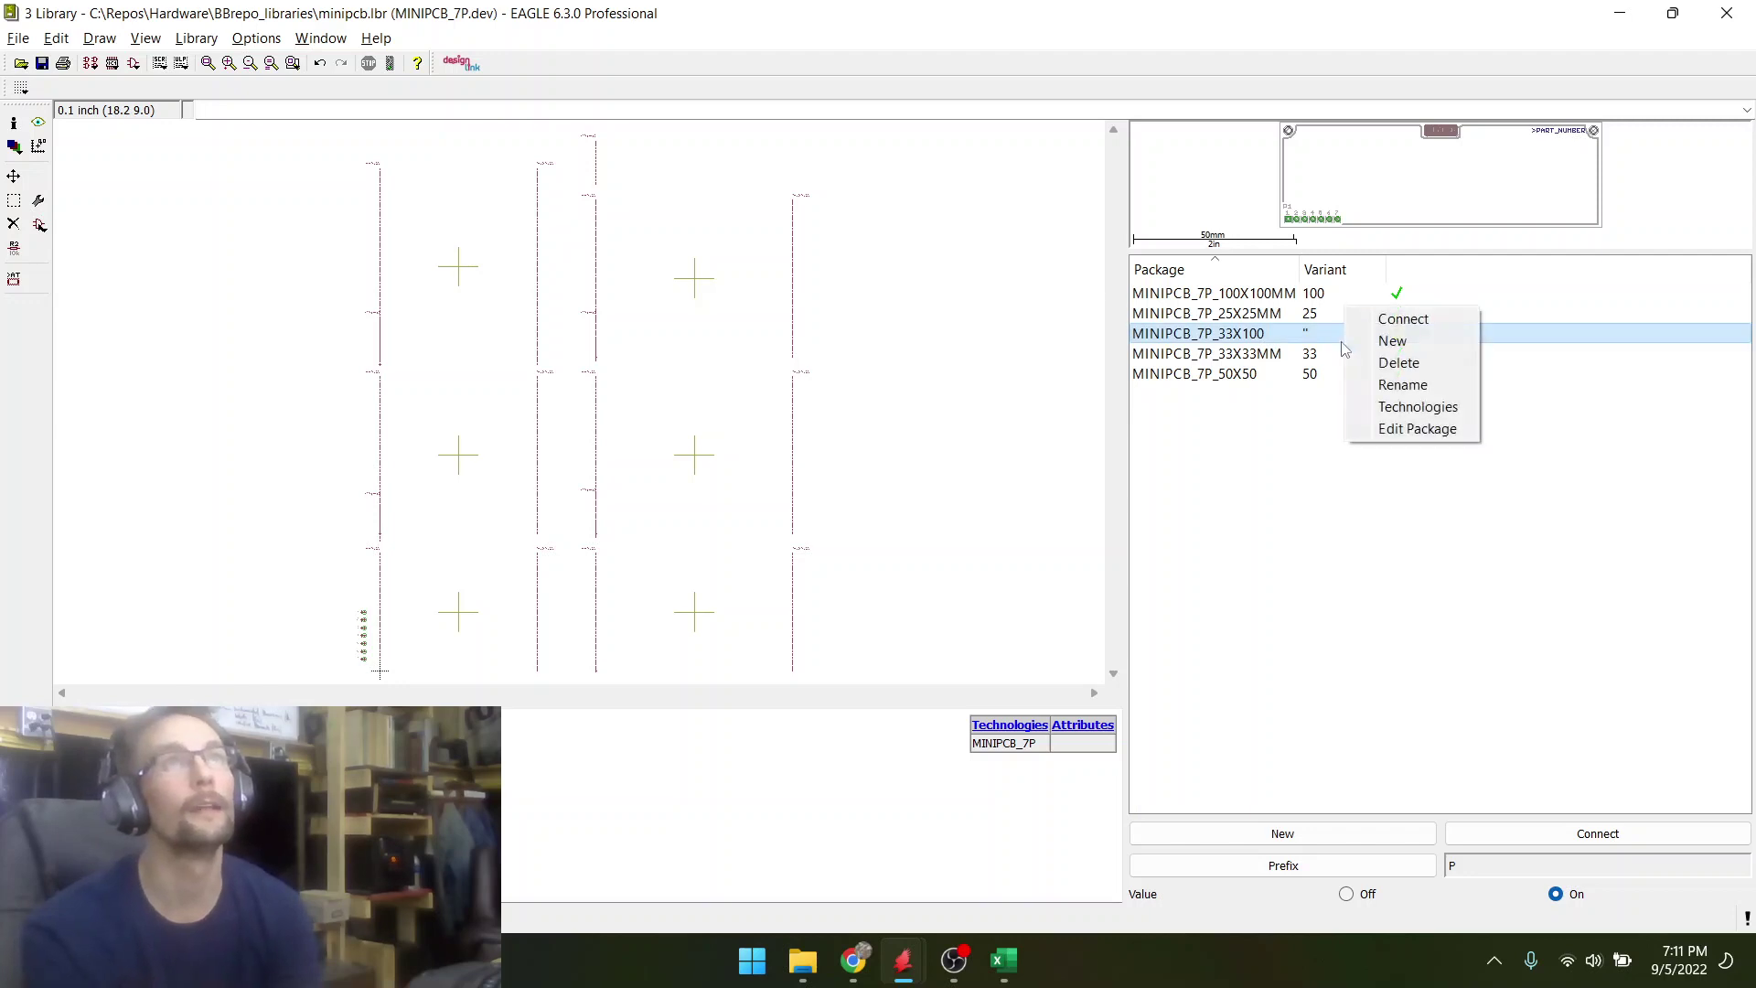
click(1370, 385)
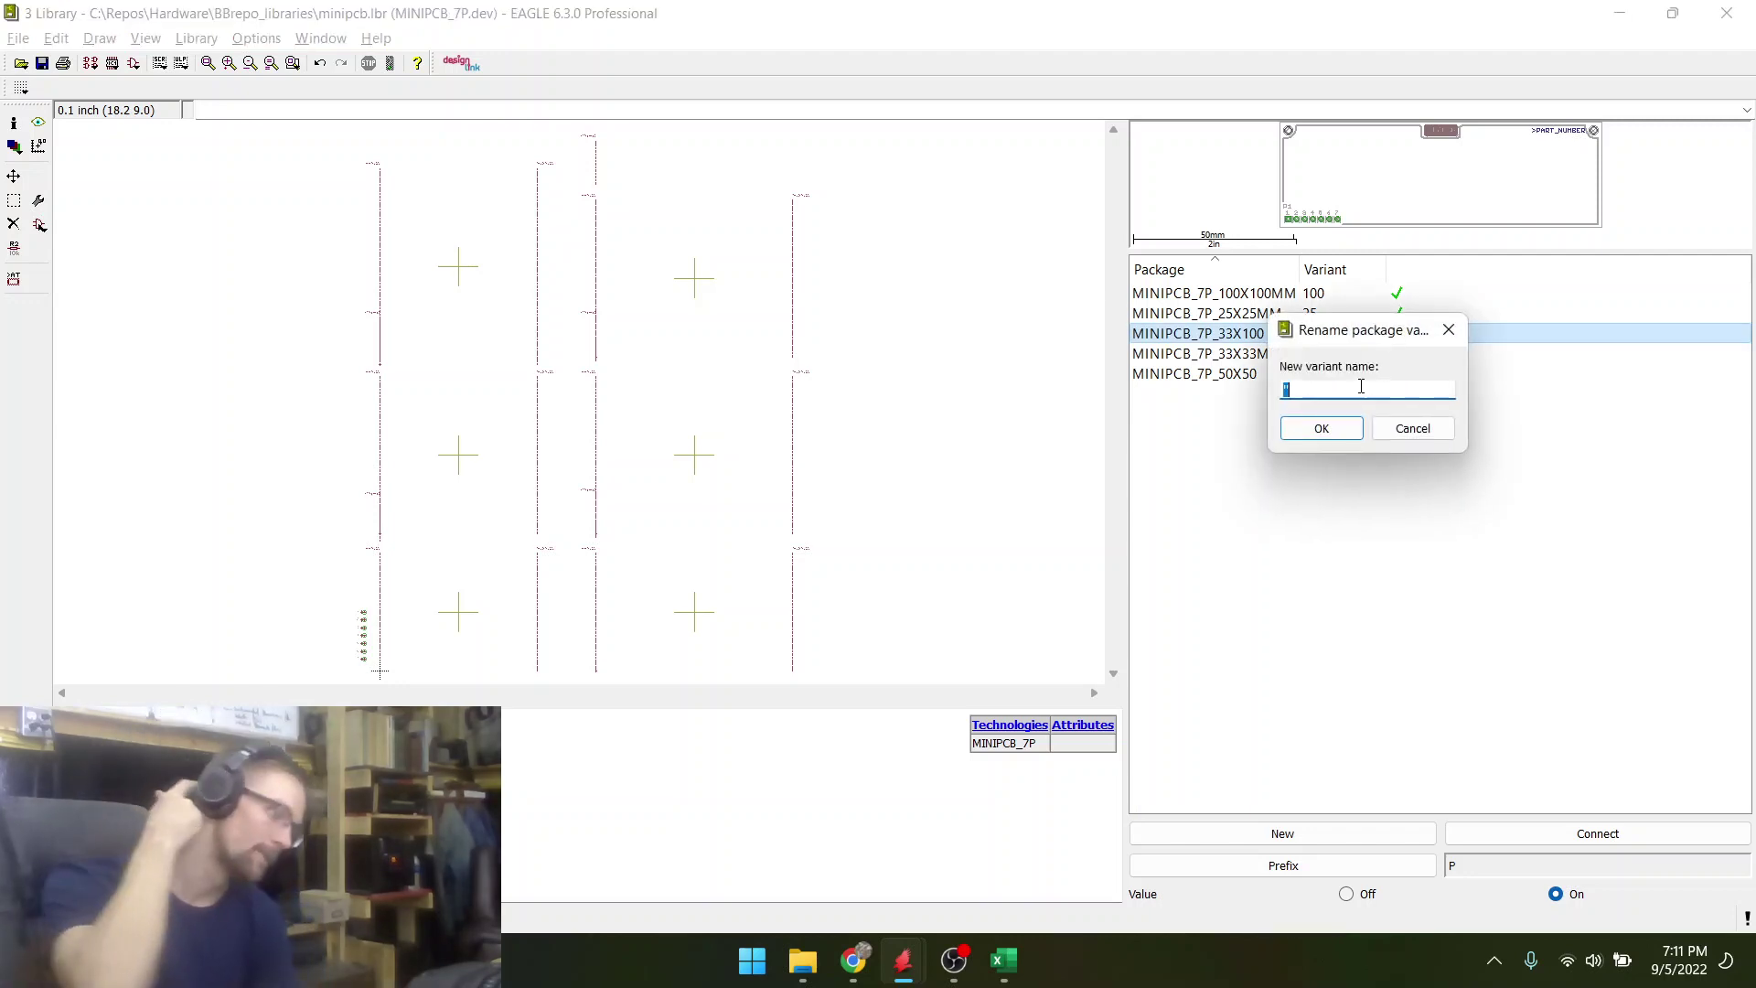
text(33X10)
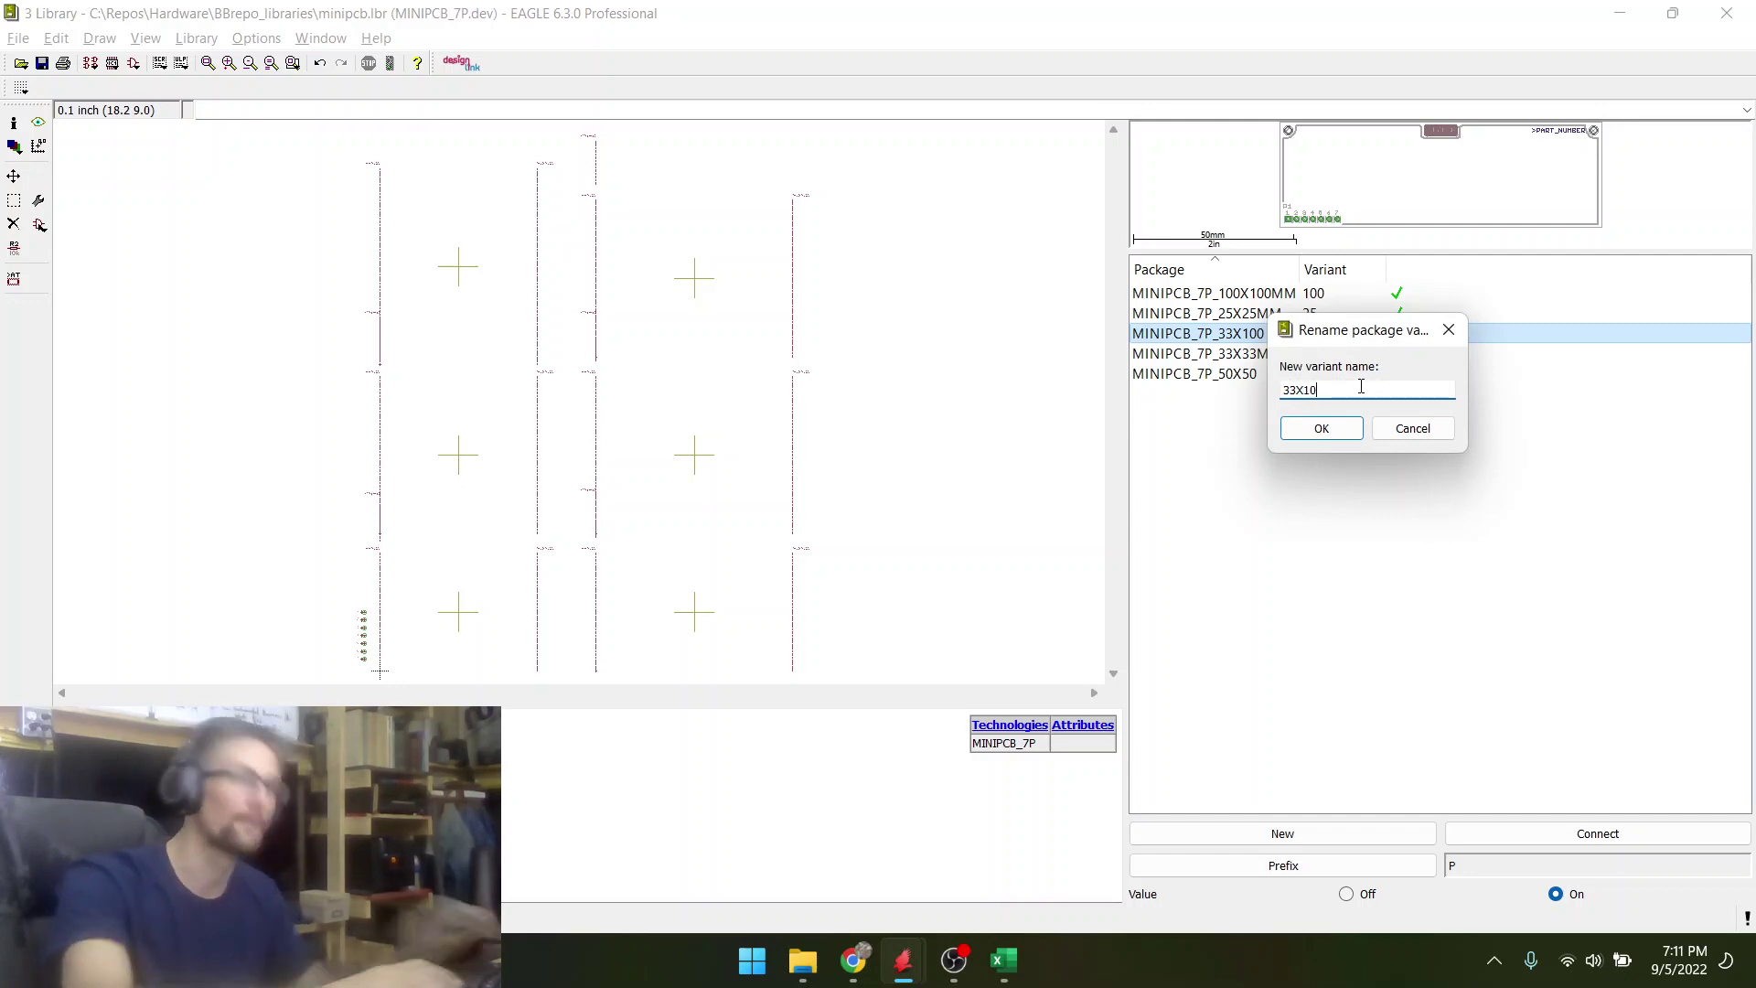
text(0)
key(Return)
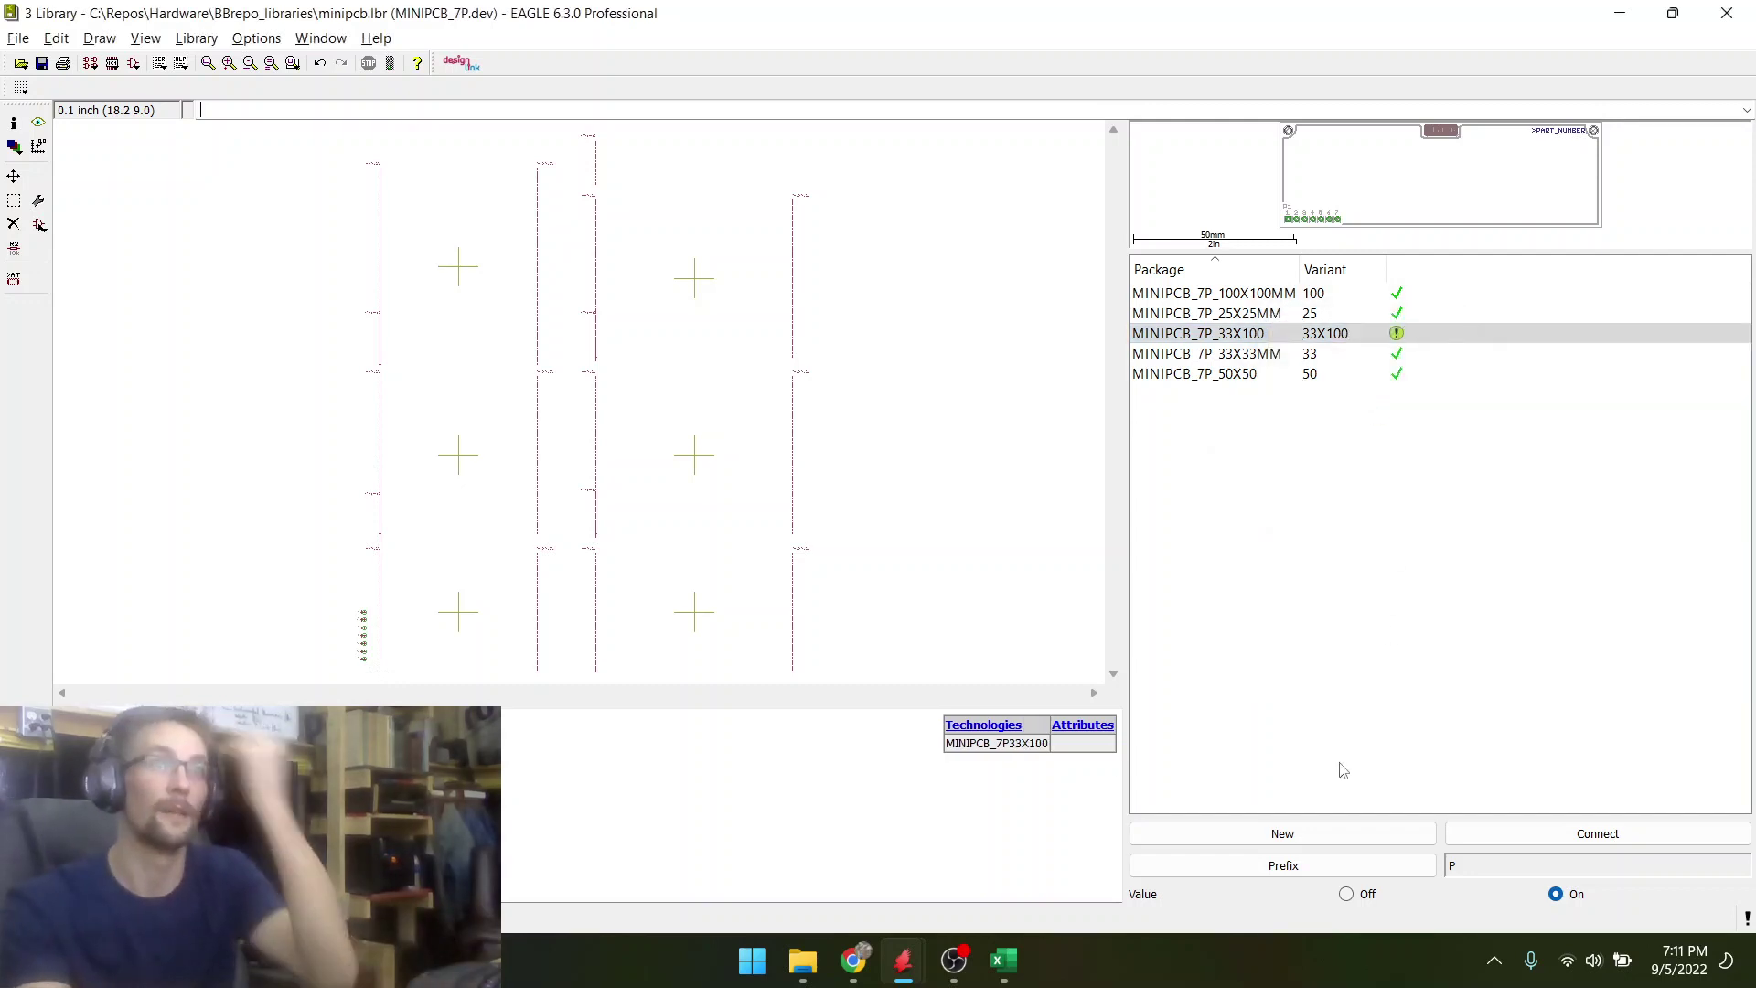
click(1314, 835)
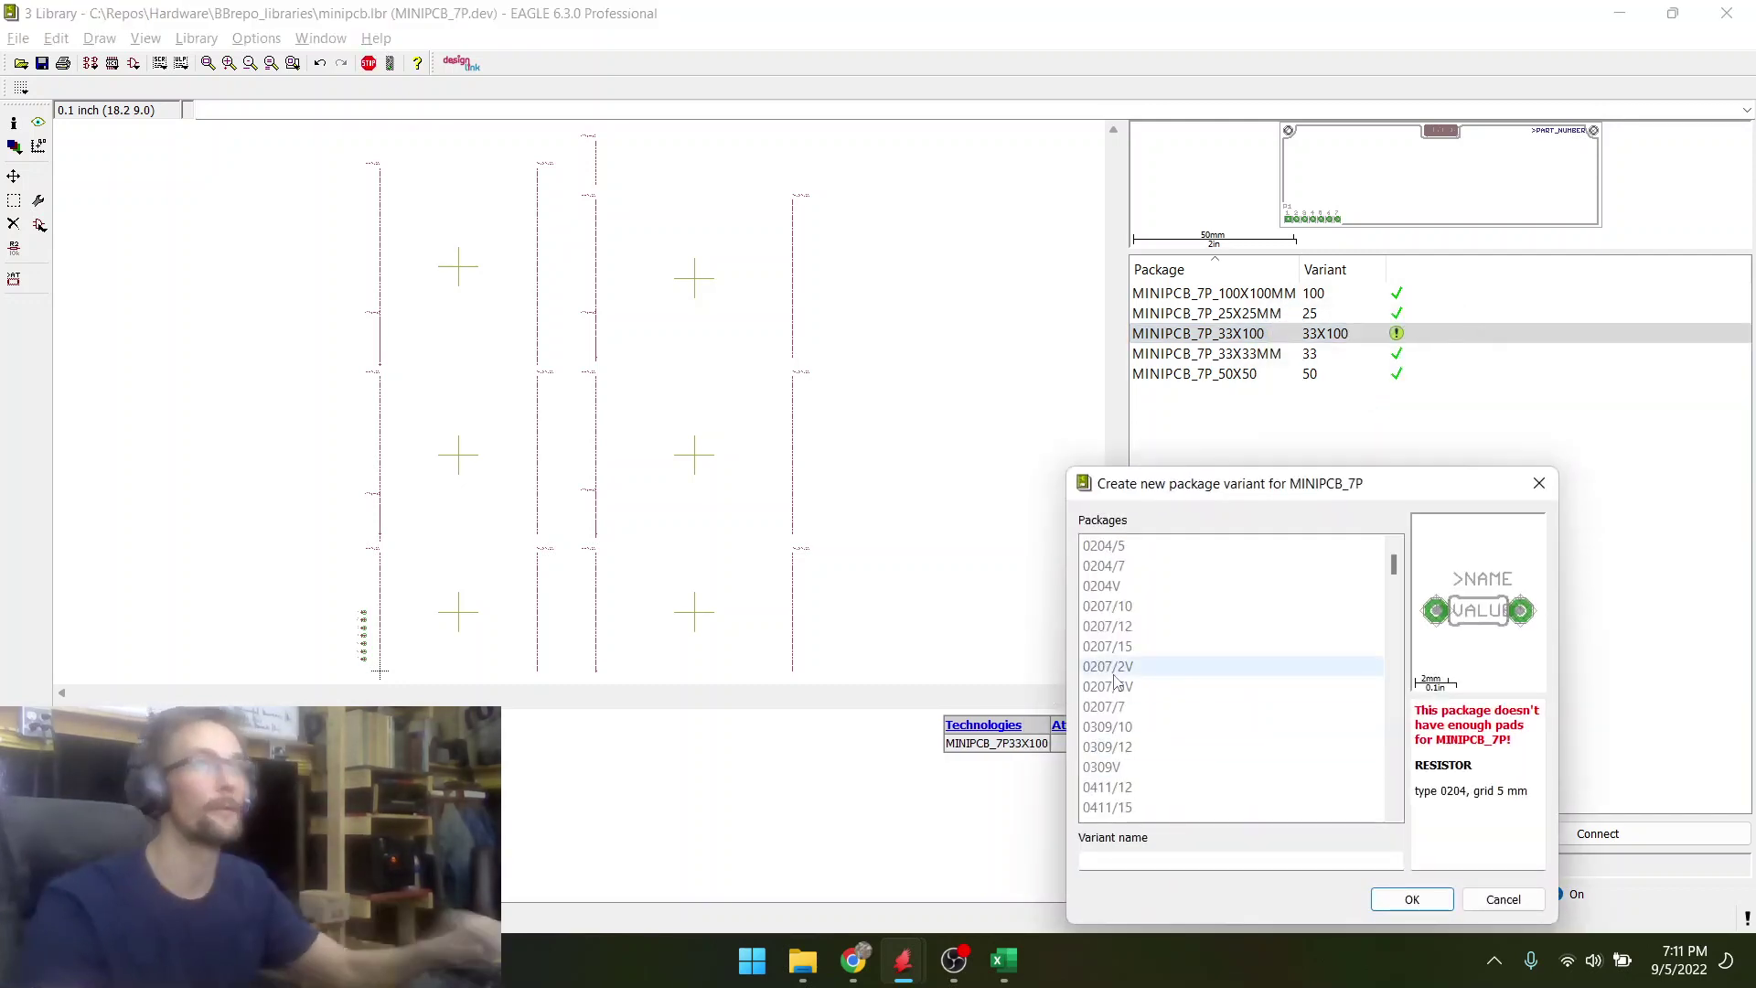
key(m)
key(Down)
key(Down)
key(Down)
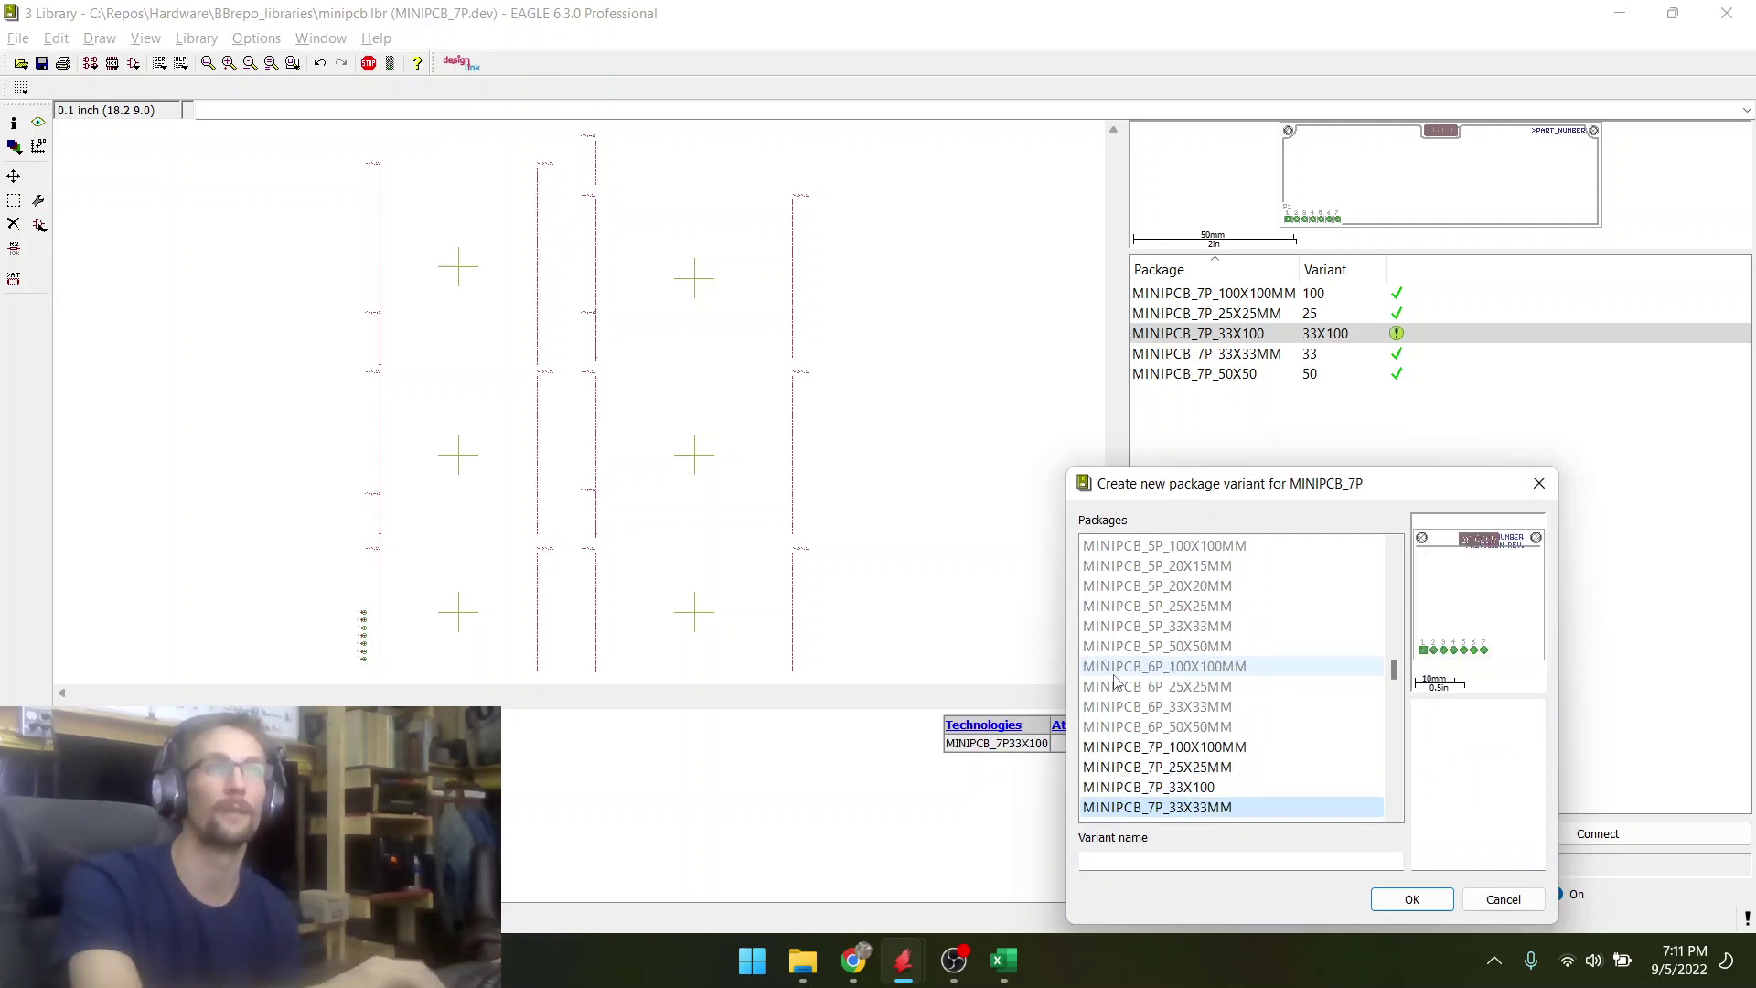
key(Down)
key(Down)
key(Down)
key(Up)
key(Up)
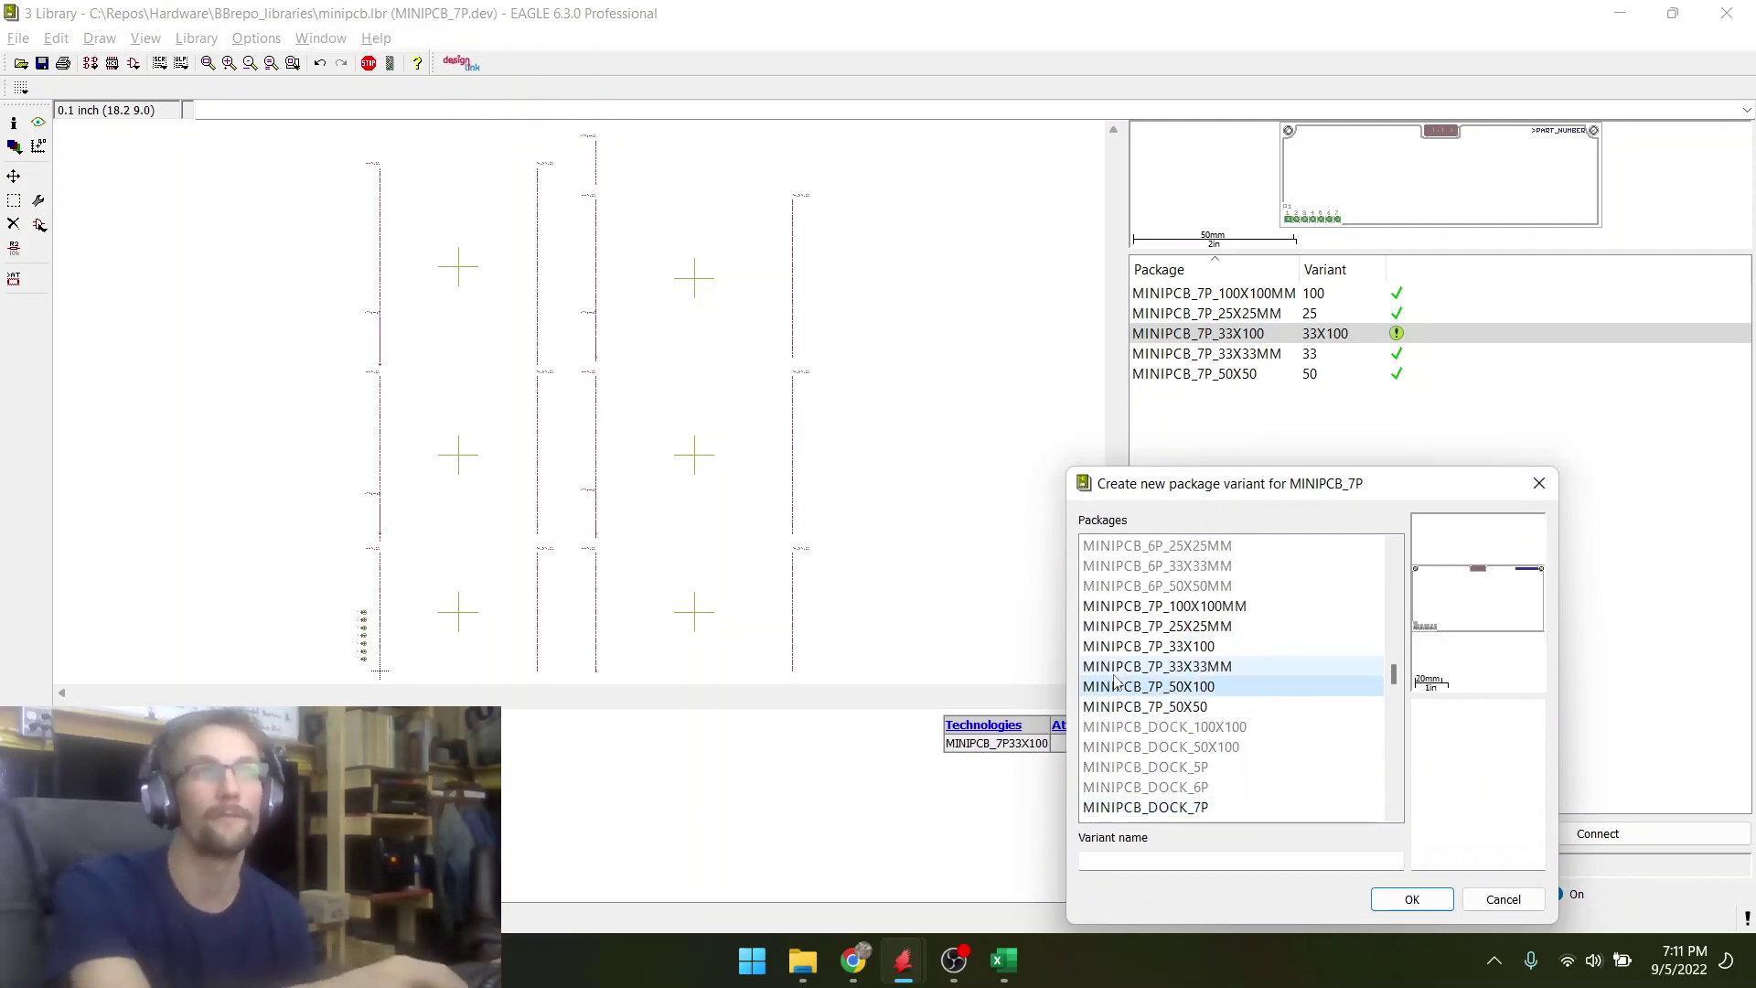
key(Down)
key(Return)
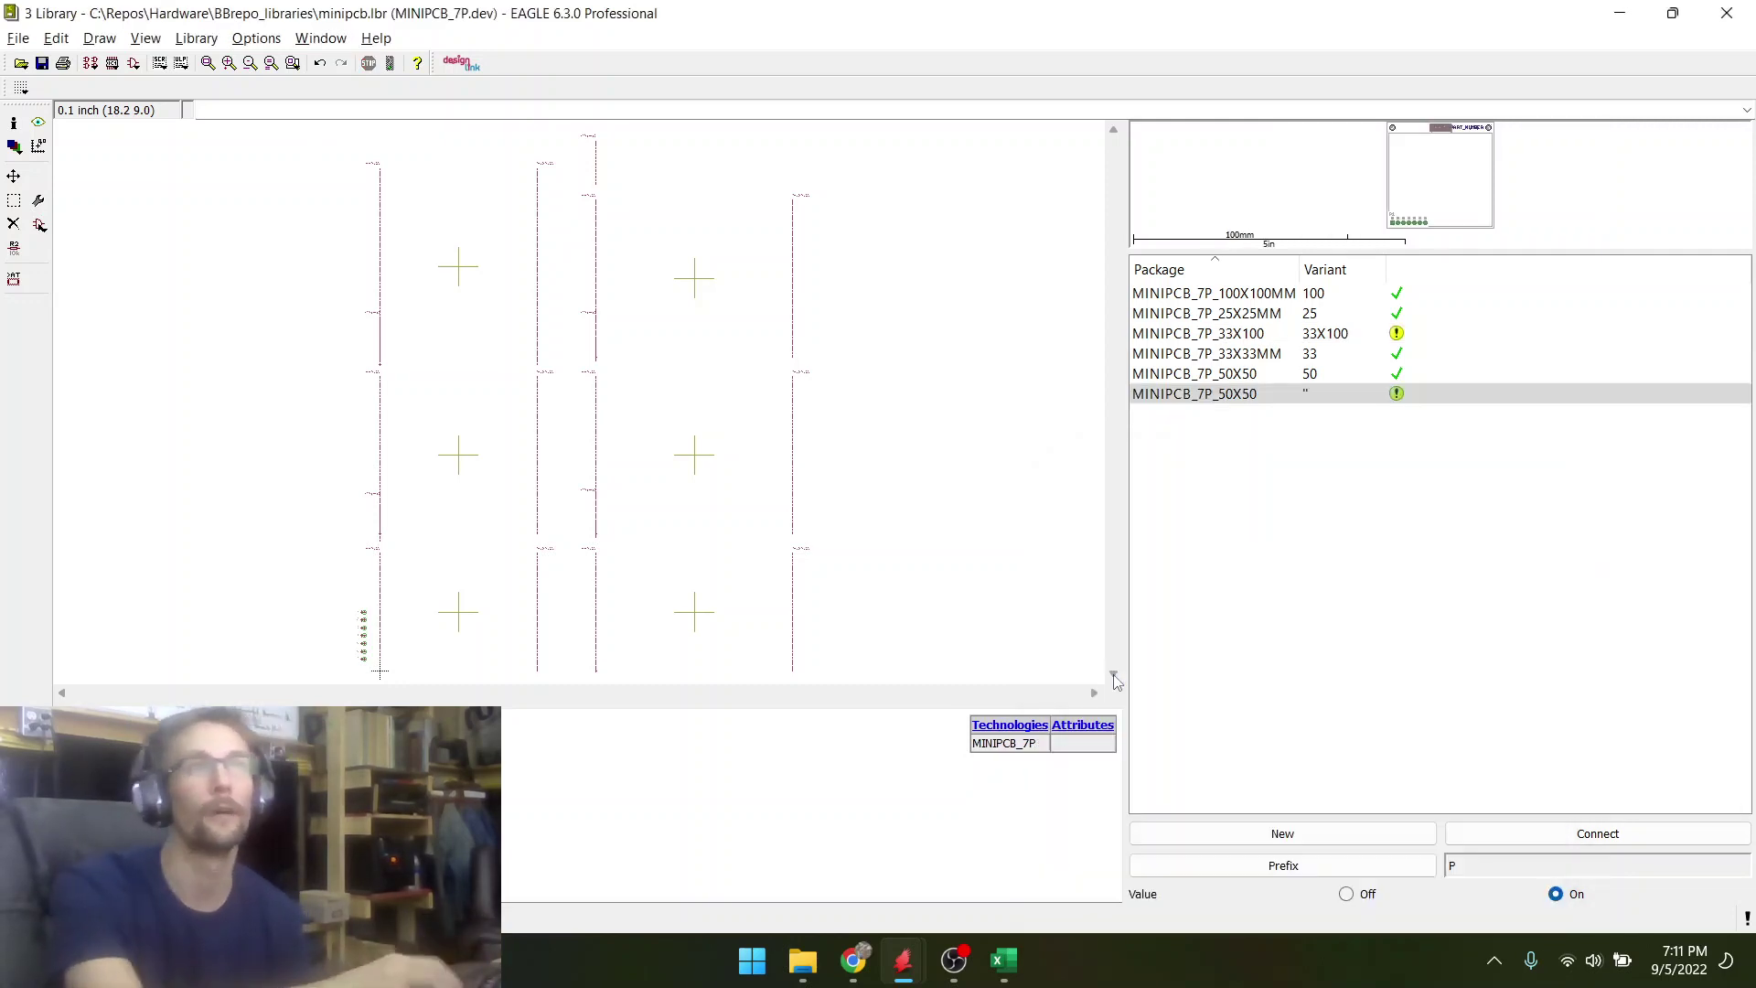
right_click(1305, 400)
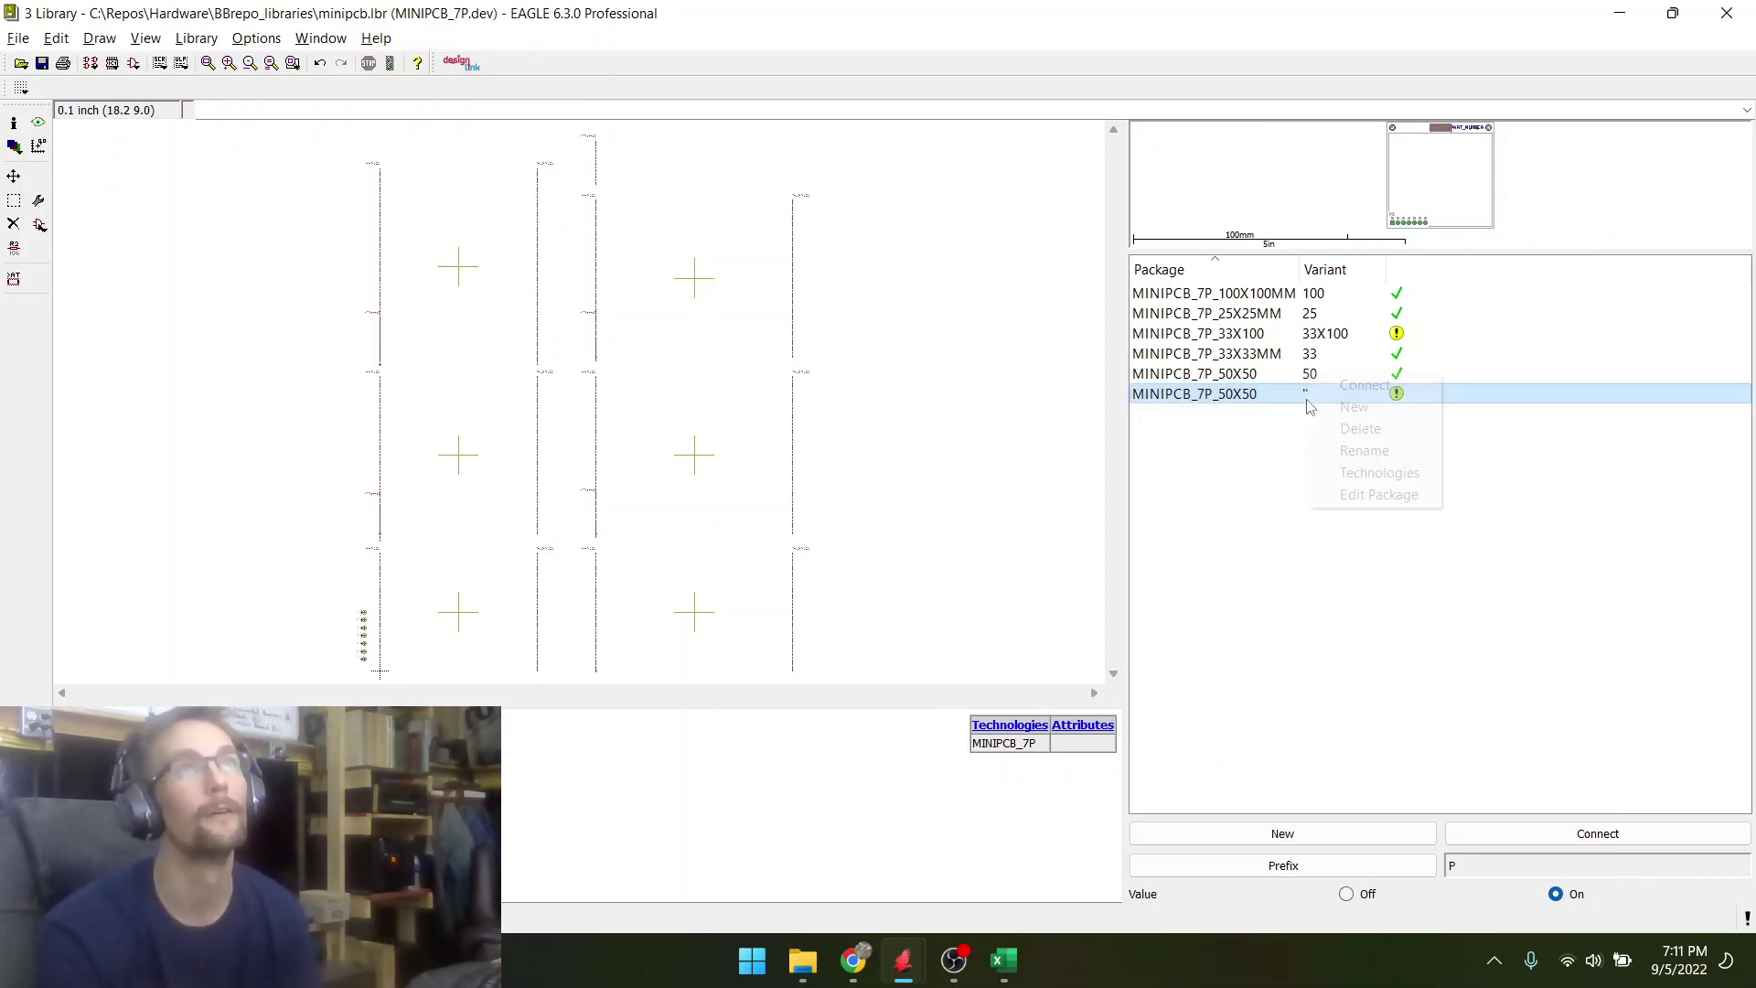
click(1359, 428)
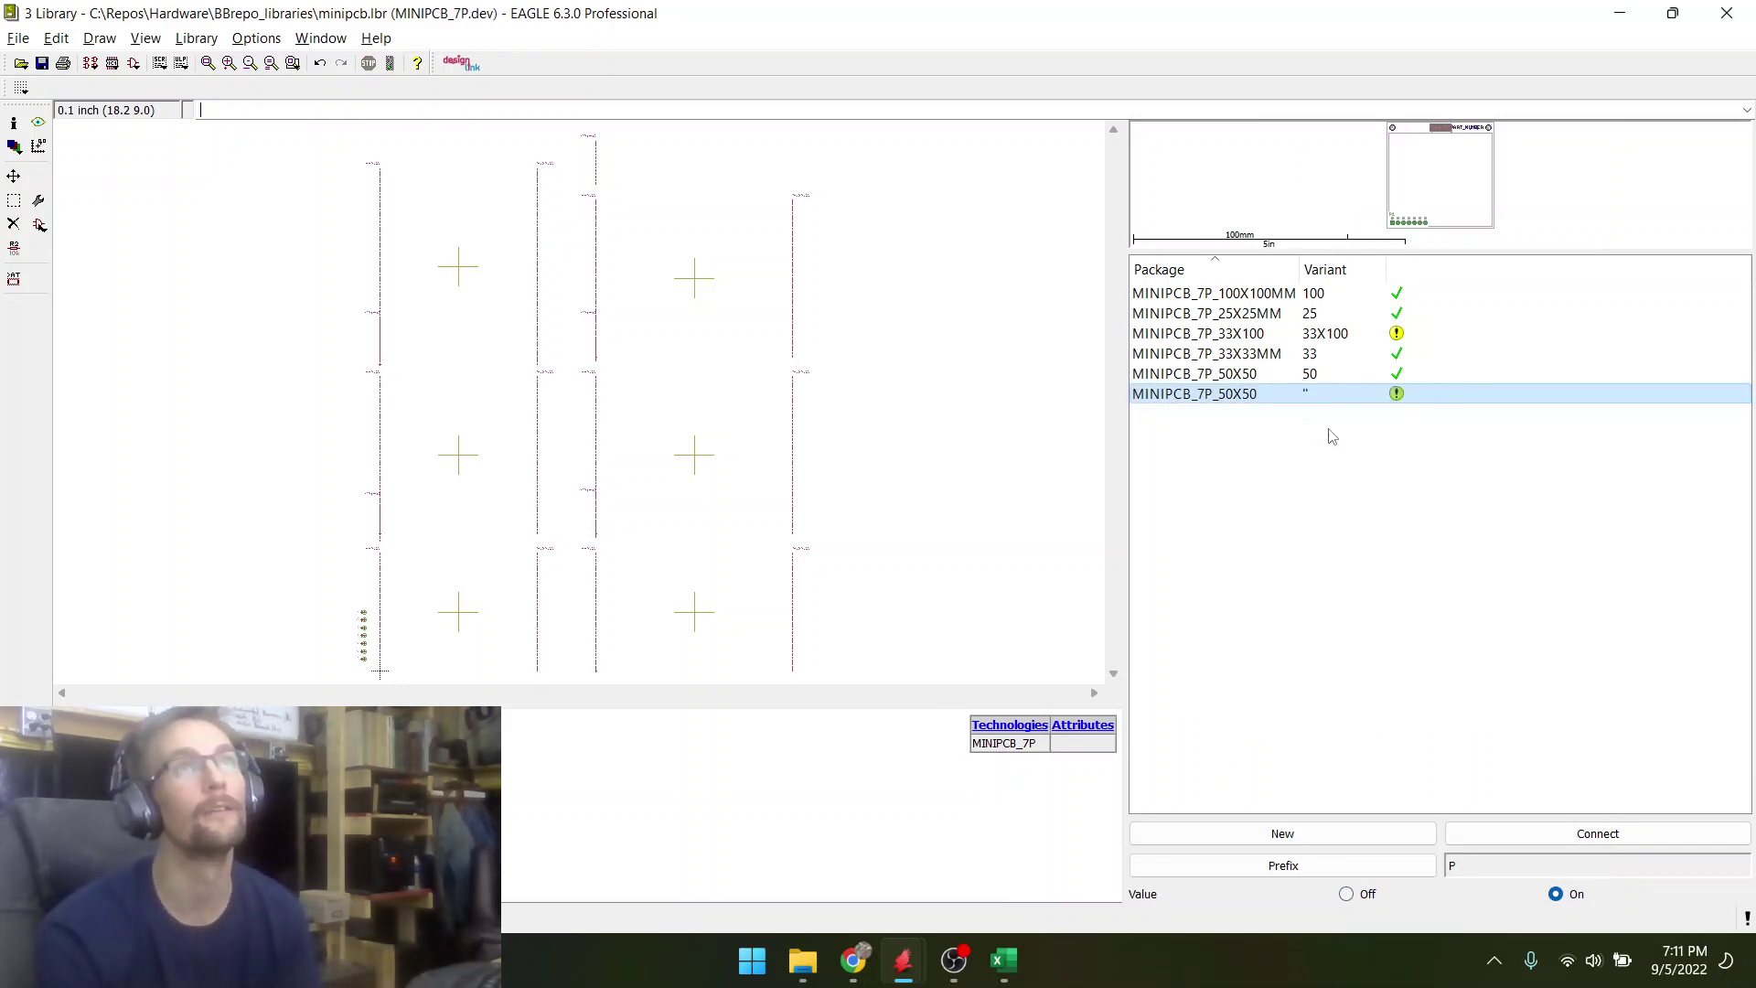
click(1308, 478)
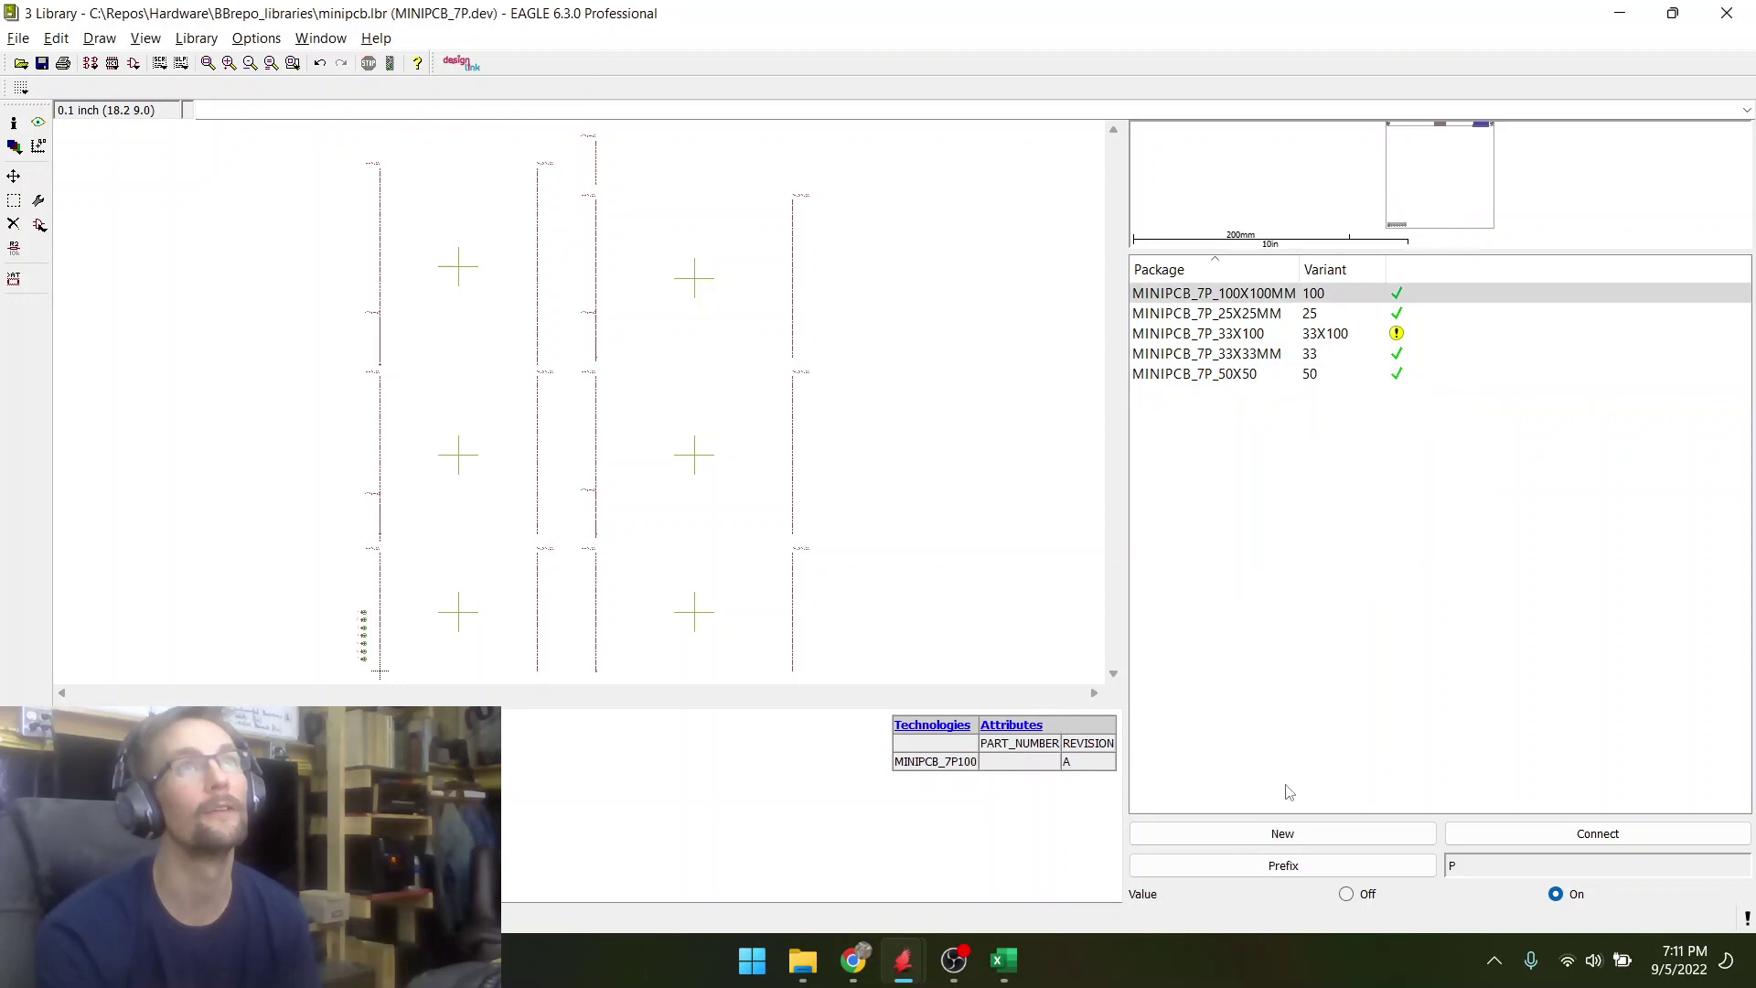
- Add a new package variant to the MINIPCB_7P device using package MINIPCB_7P_50X100
click(1282, 833)
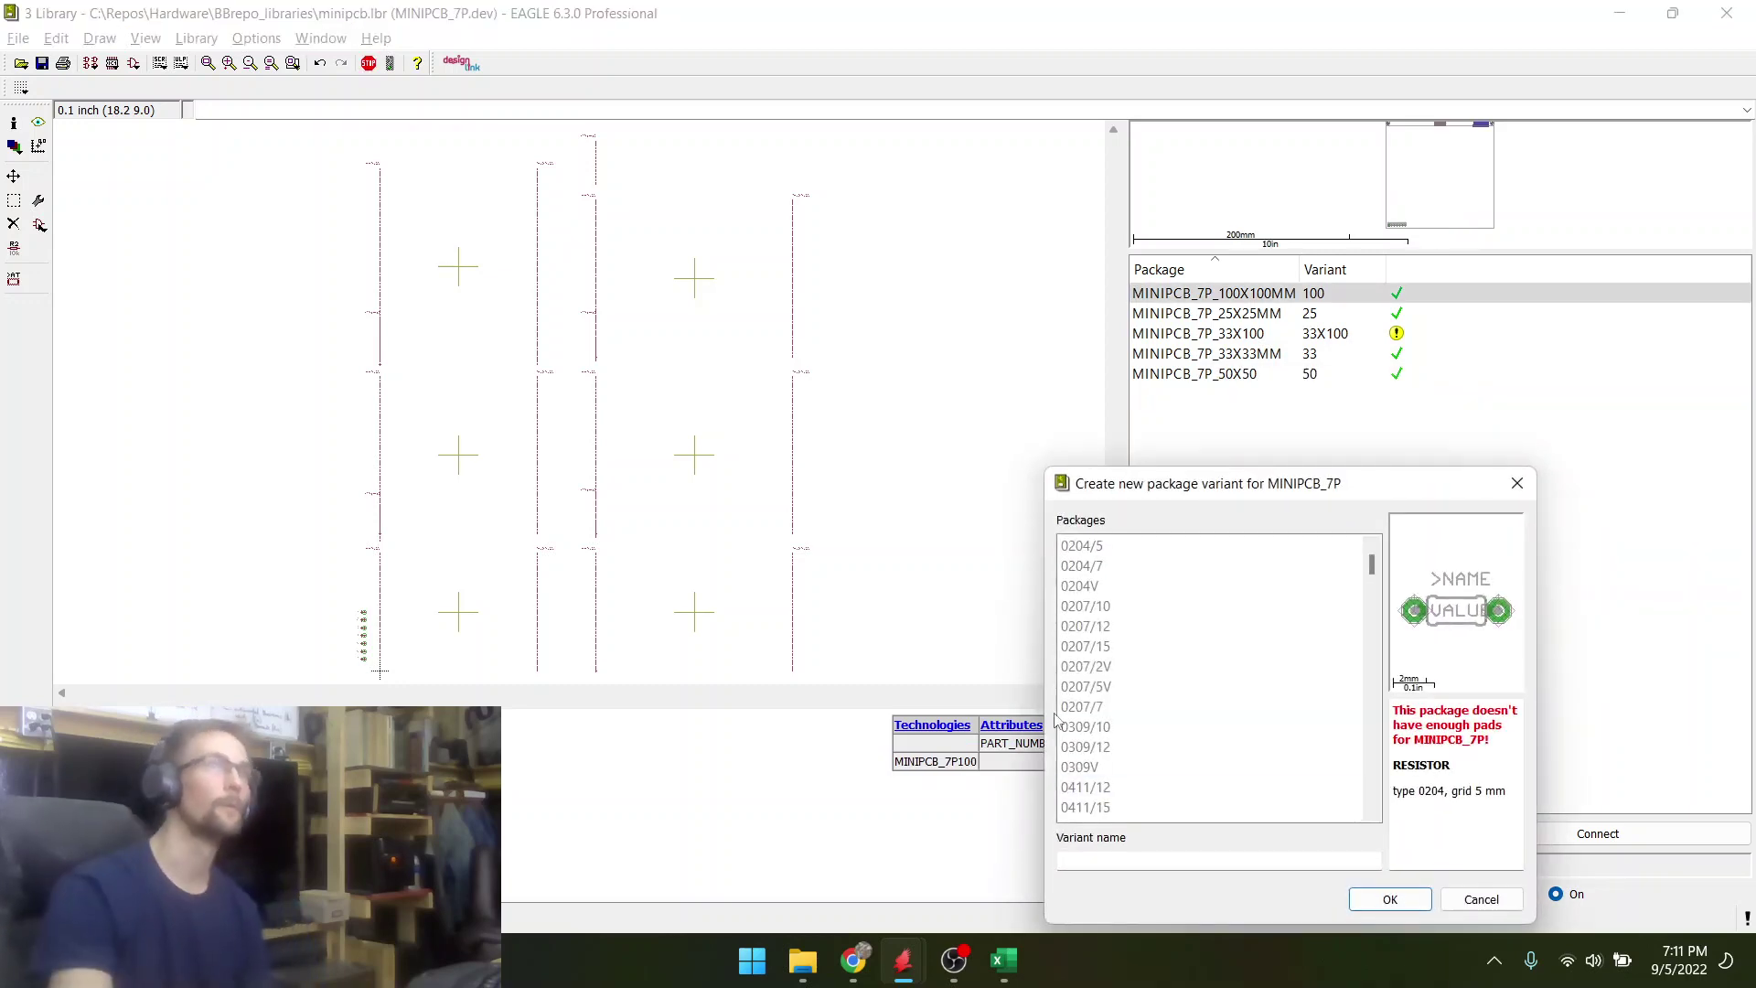
key(m)
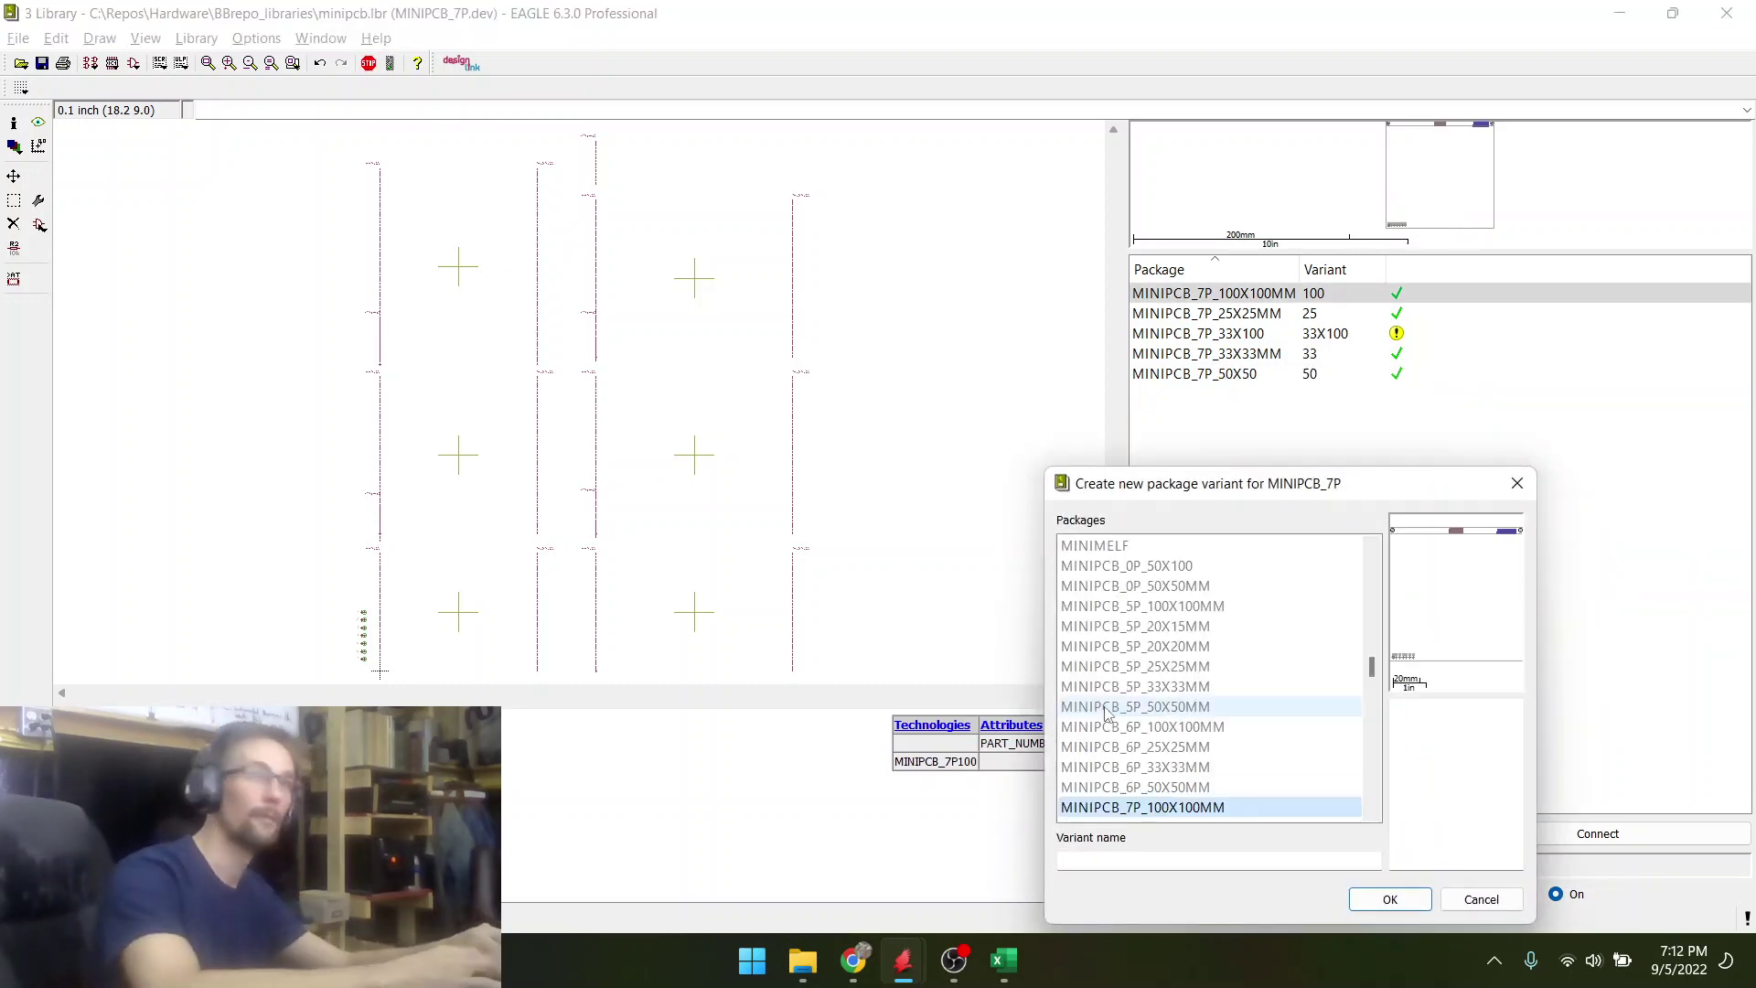
key(Down)
key(Down)
key(Down)
key(Down)
key(Down)
key(Down)
key(Down)
key(Down)
key(Down)
key(Down)
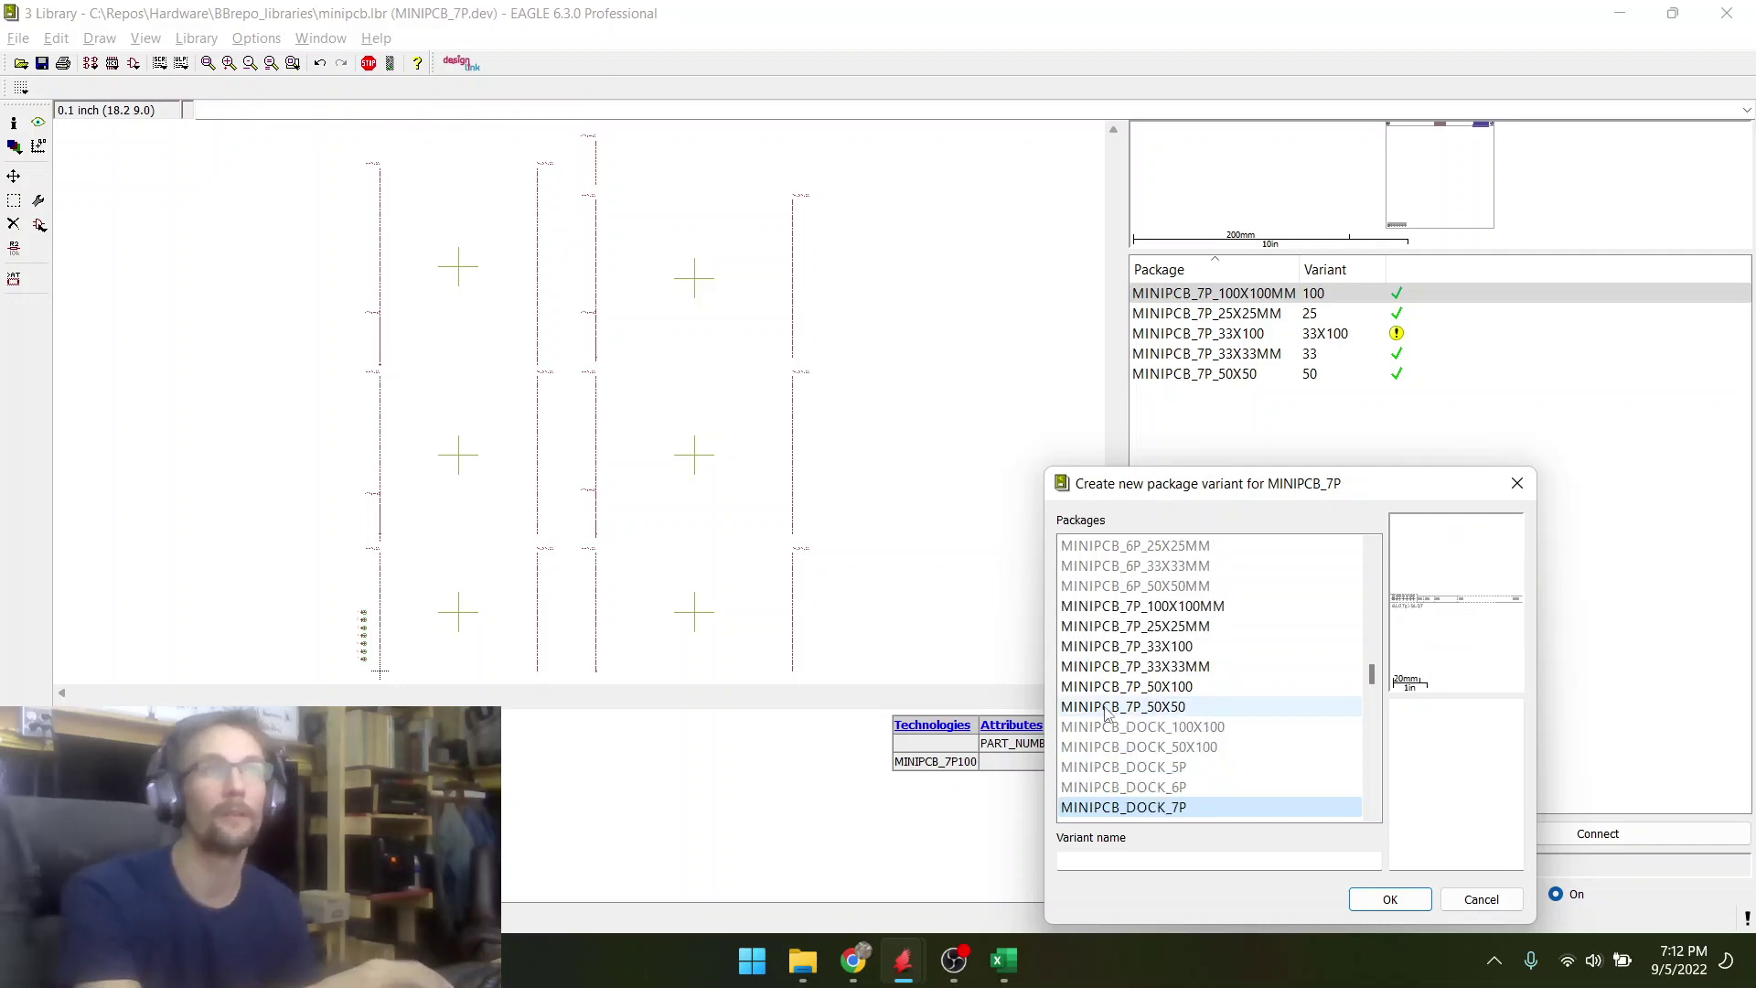
key(Up)
key(Up)
key(Up)
key(Up)
key(Up)
key(Up)
key(Return)
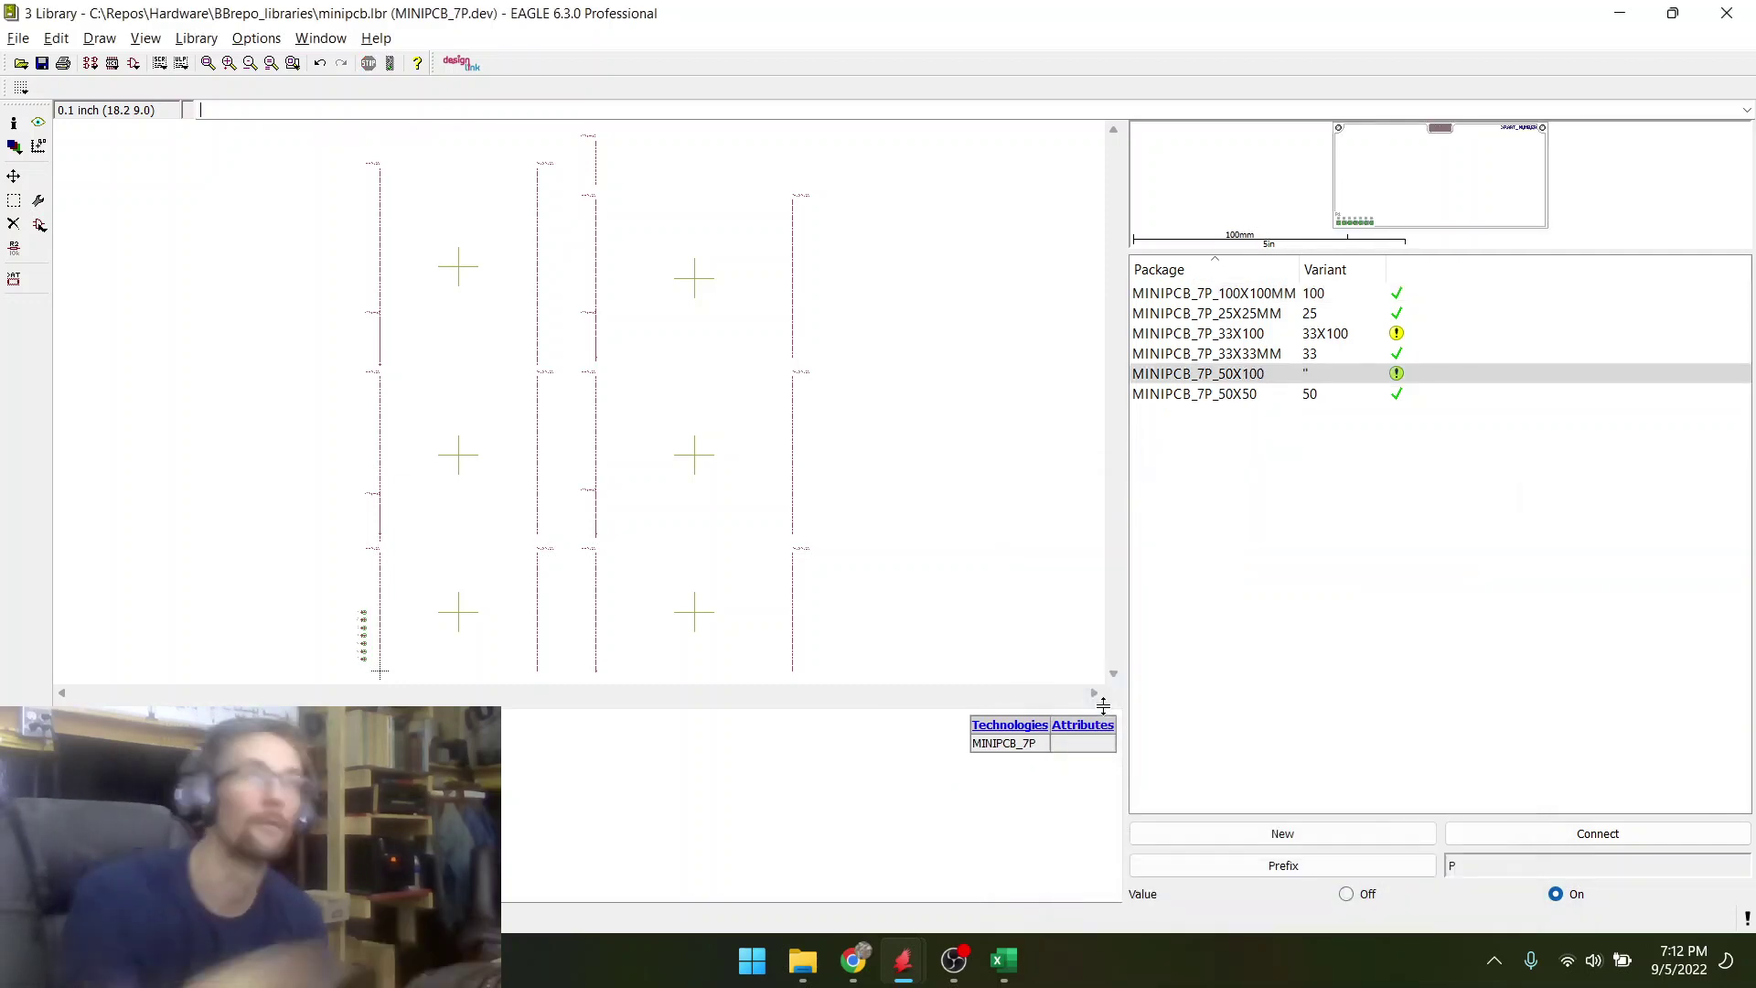
- Rename the unnamed variant of package MINIPCB_7P_50X100 to 50X100
right_click(1322, 370)
click(1354, 421)
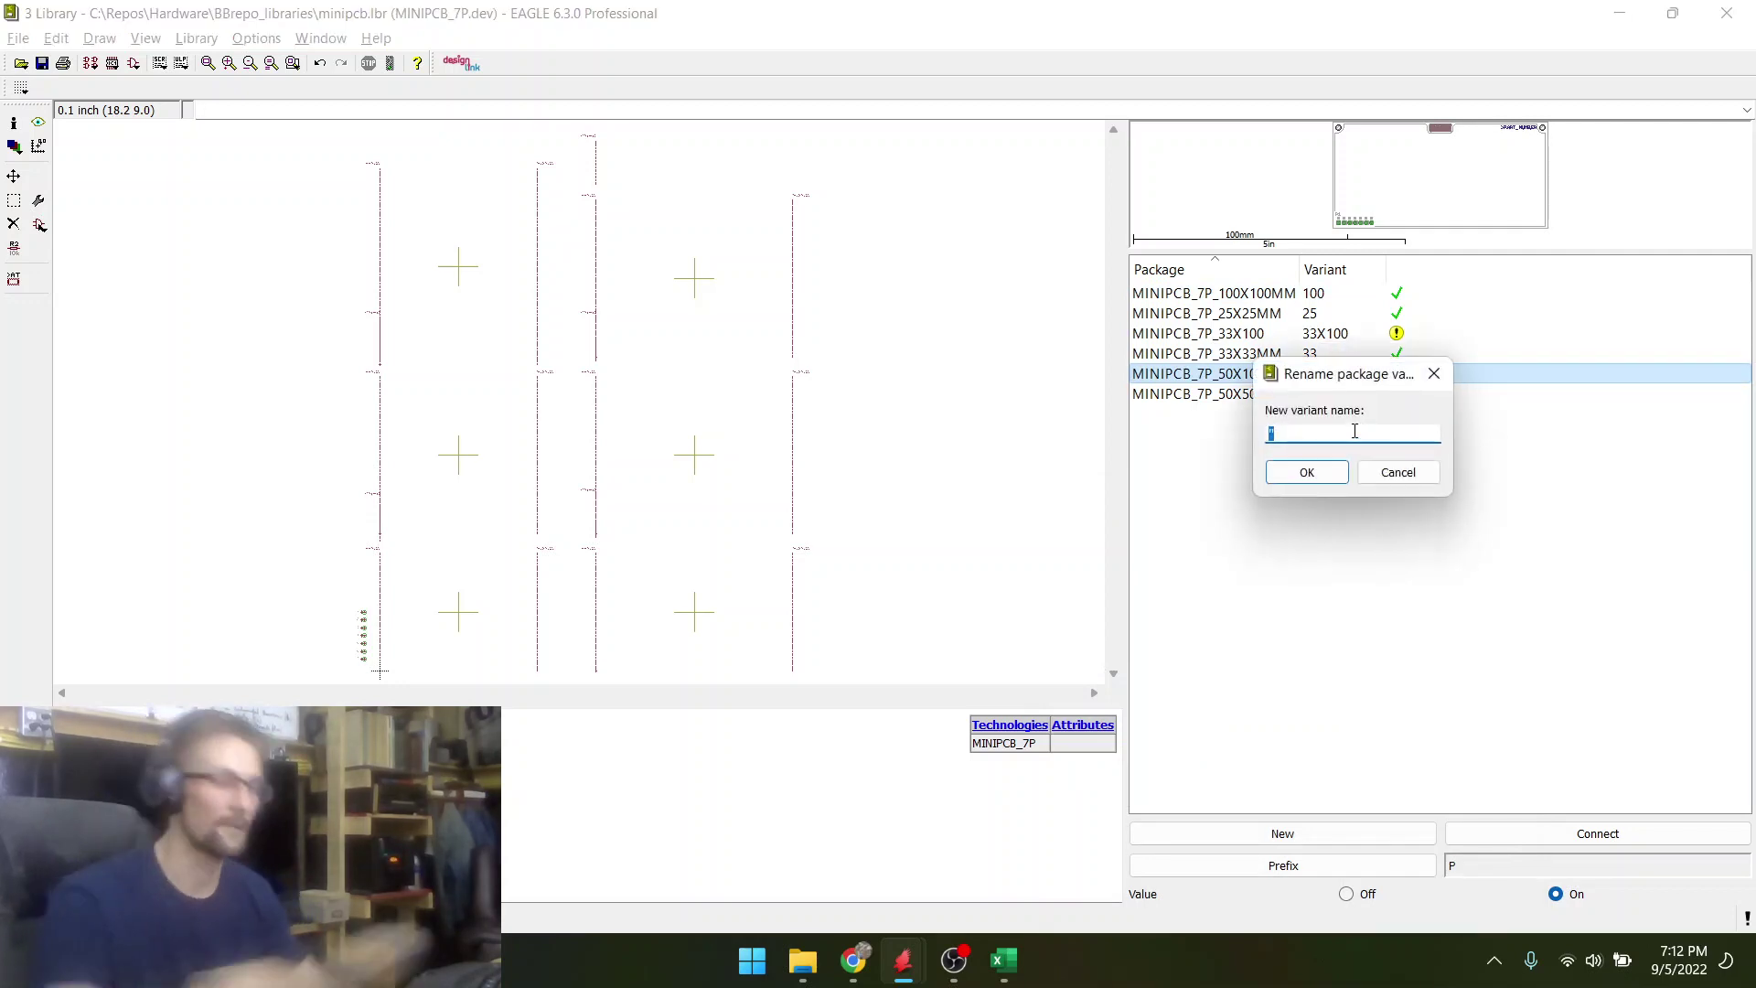
text(50X100)
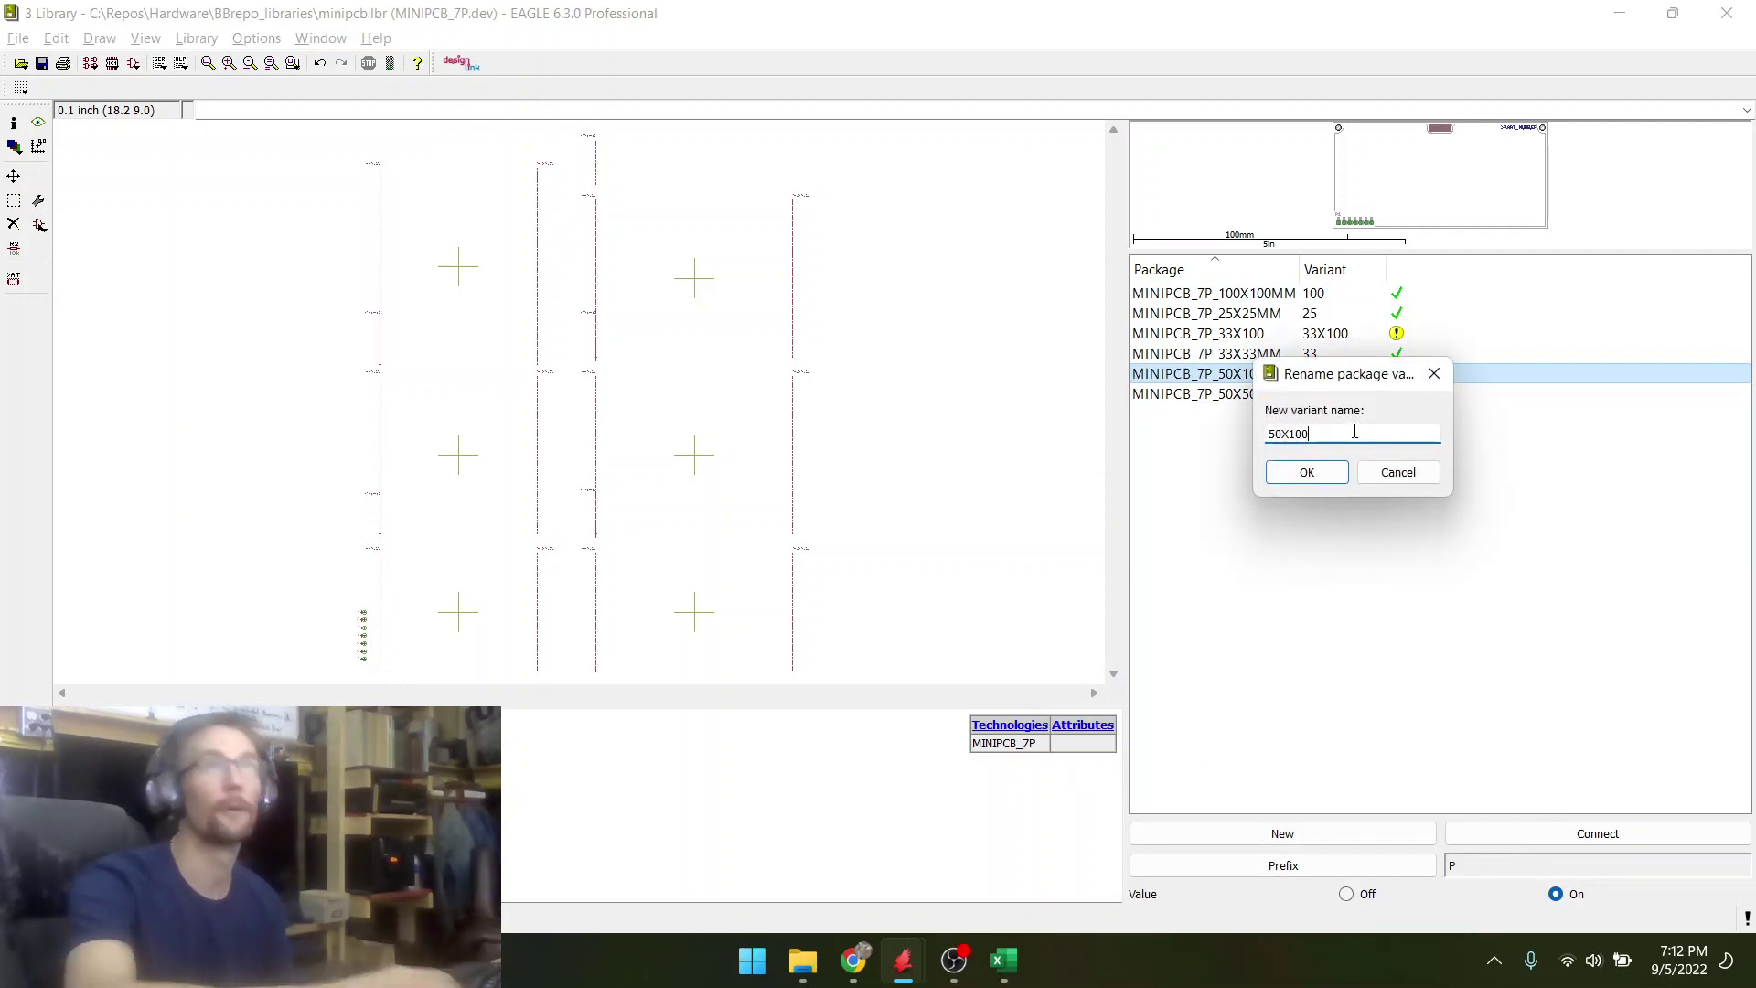
key(Return)
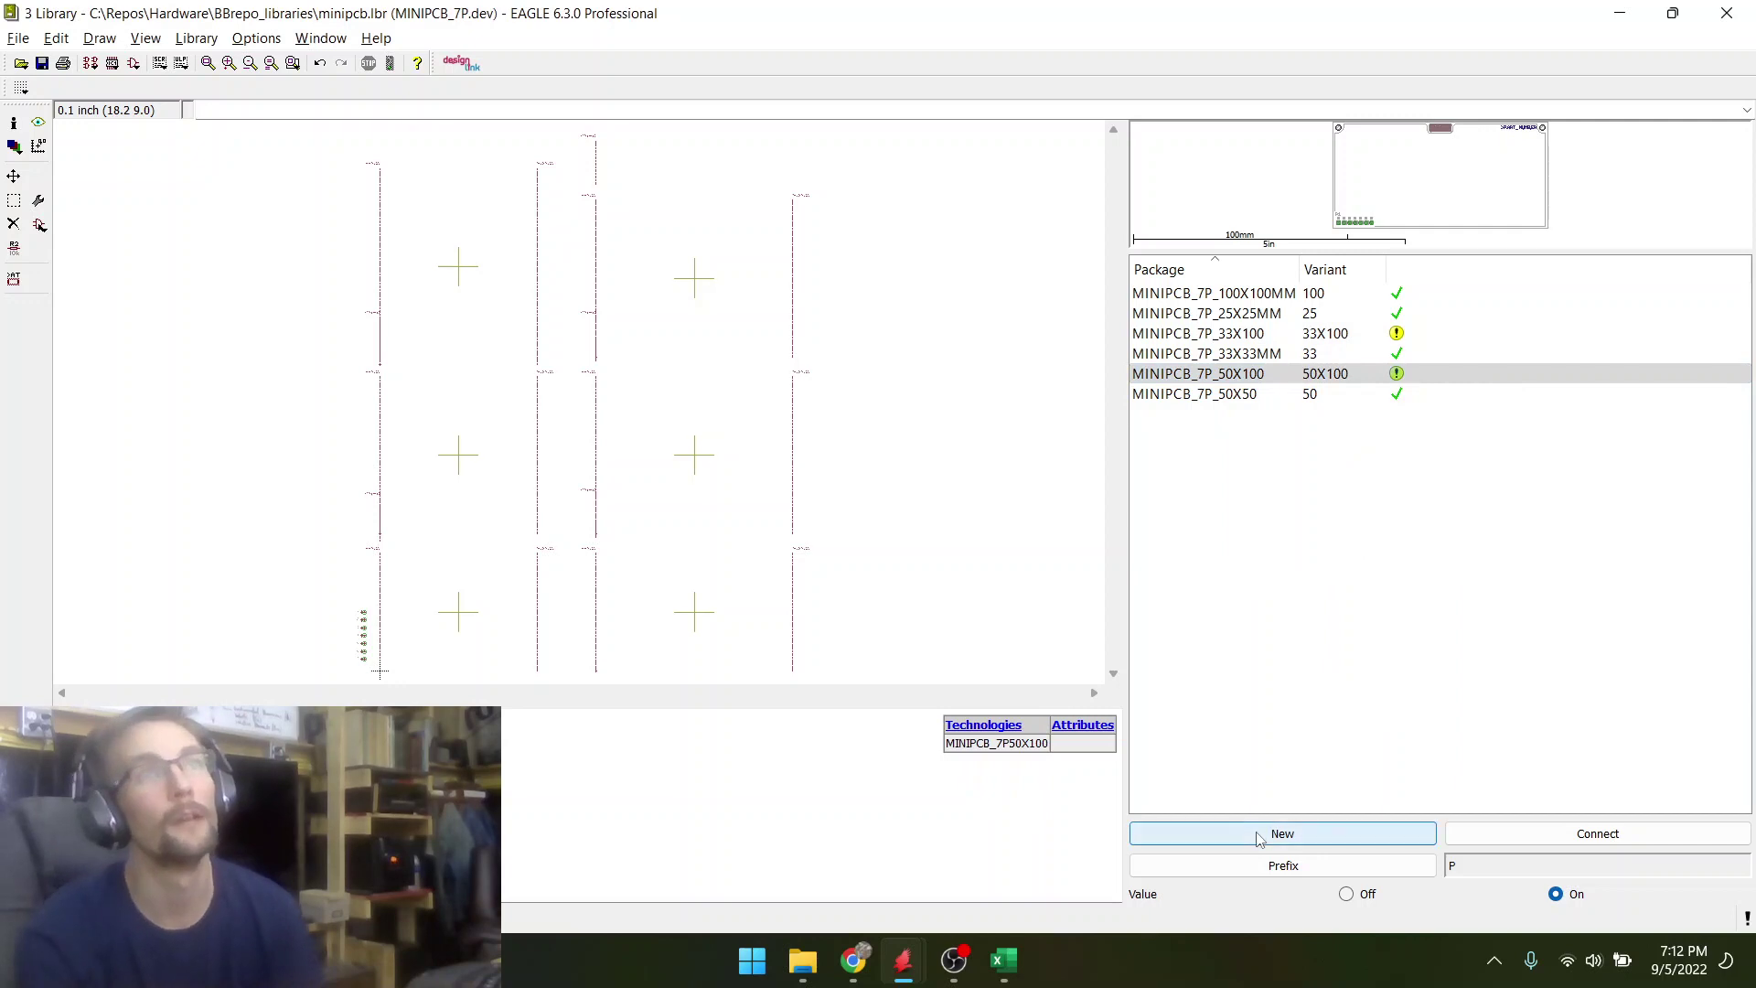
- Connect pins 1.1 through 7.1 to pads 1 through 7 for the 50X100 variant
click(1470, 835)
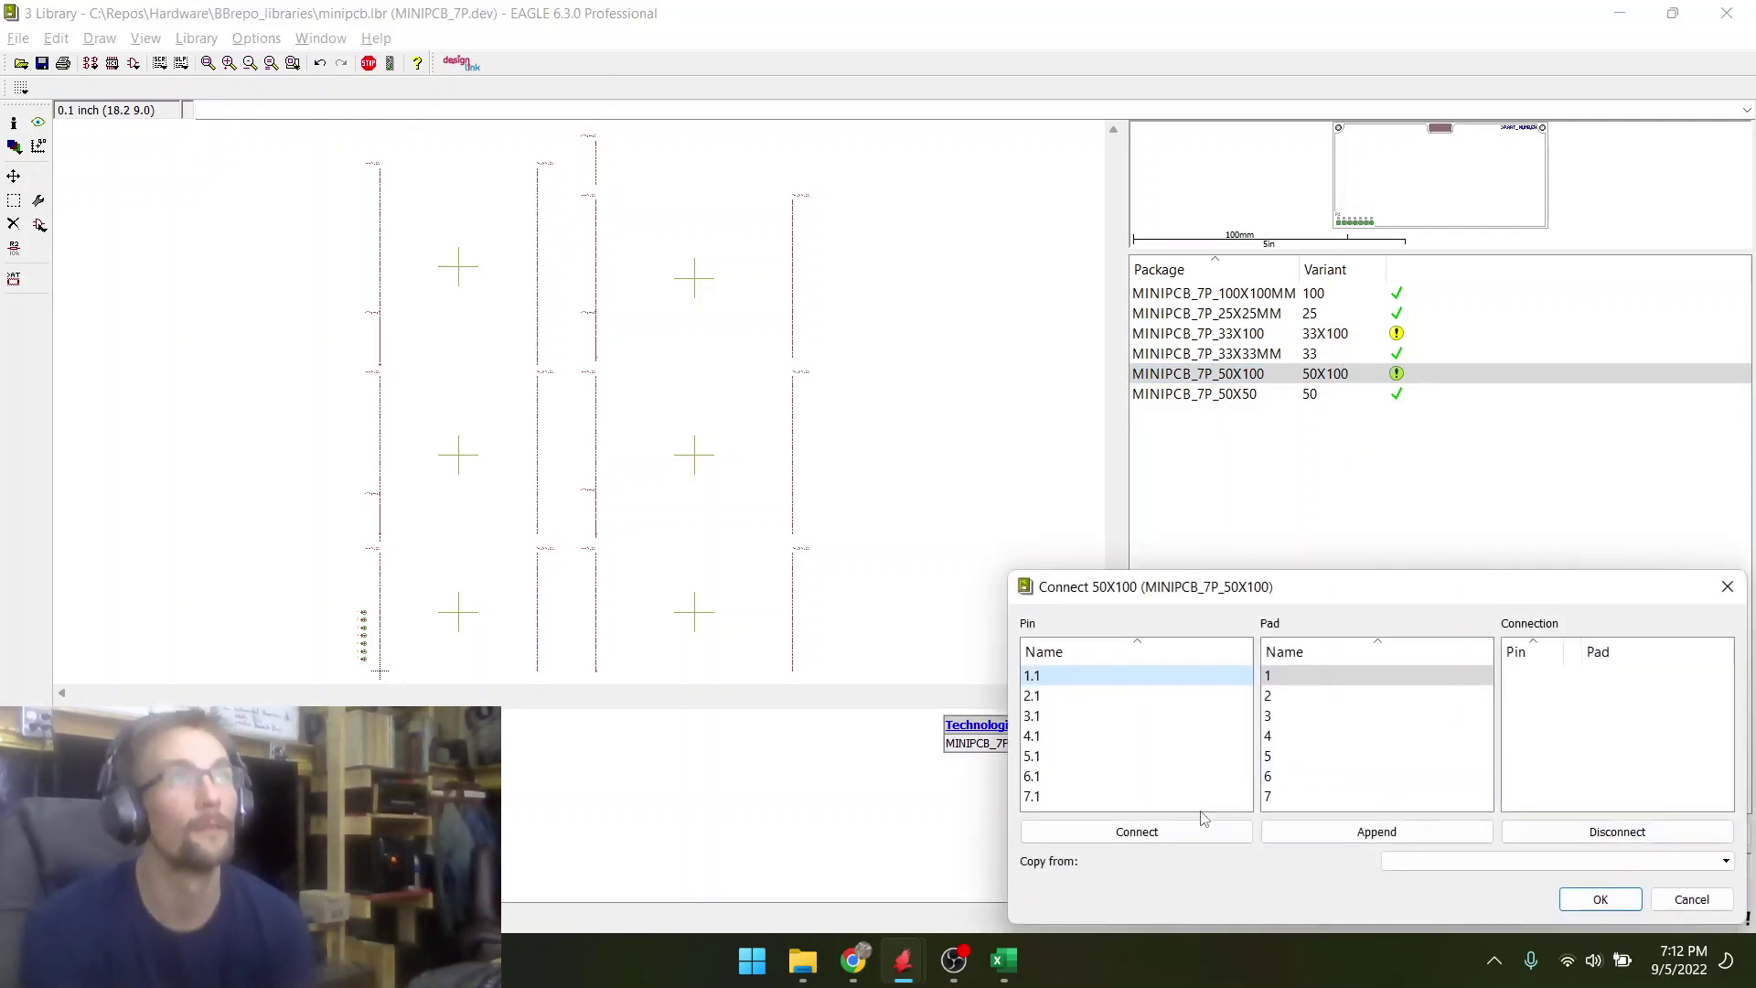
click(1207, 833)
click(1211, 835)
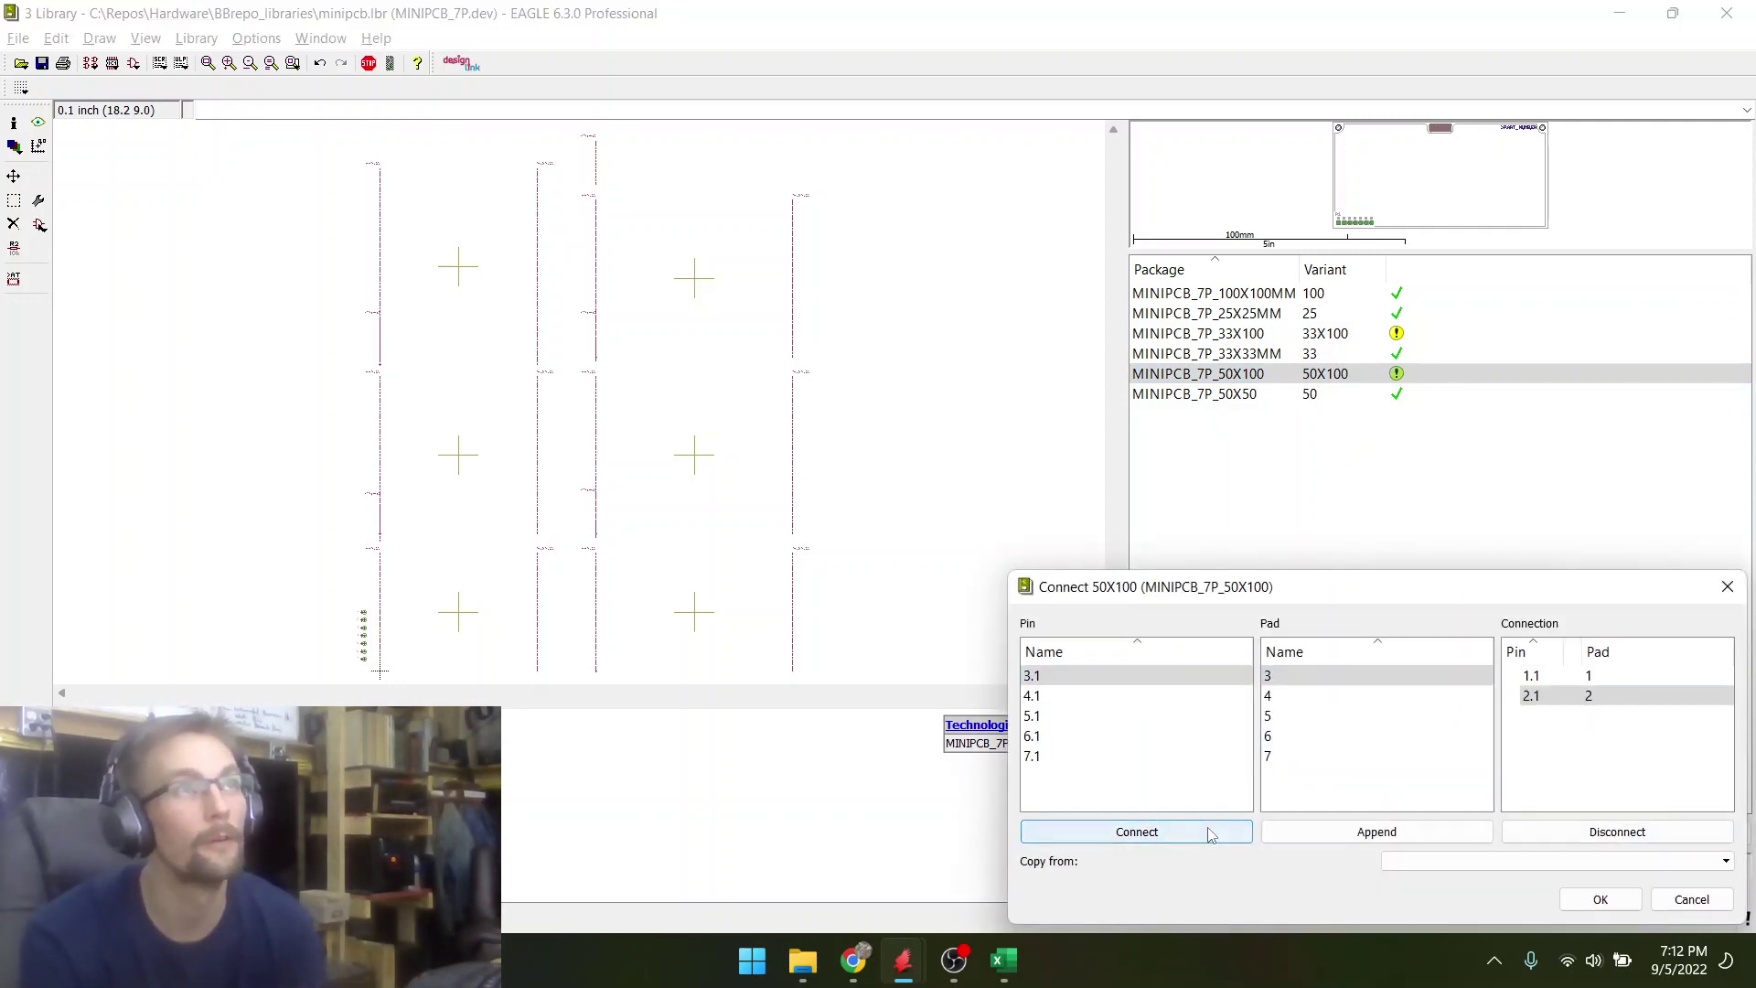
click(1210, 835)
click(1210, 834)
click(1210, 834)
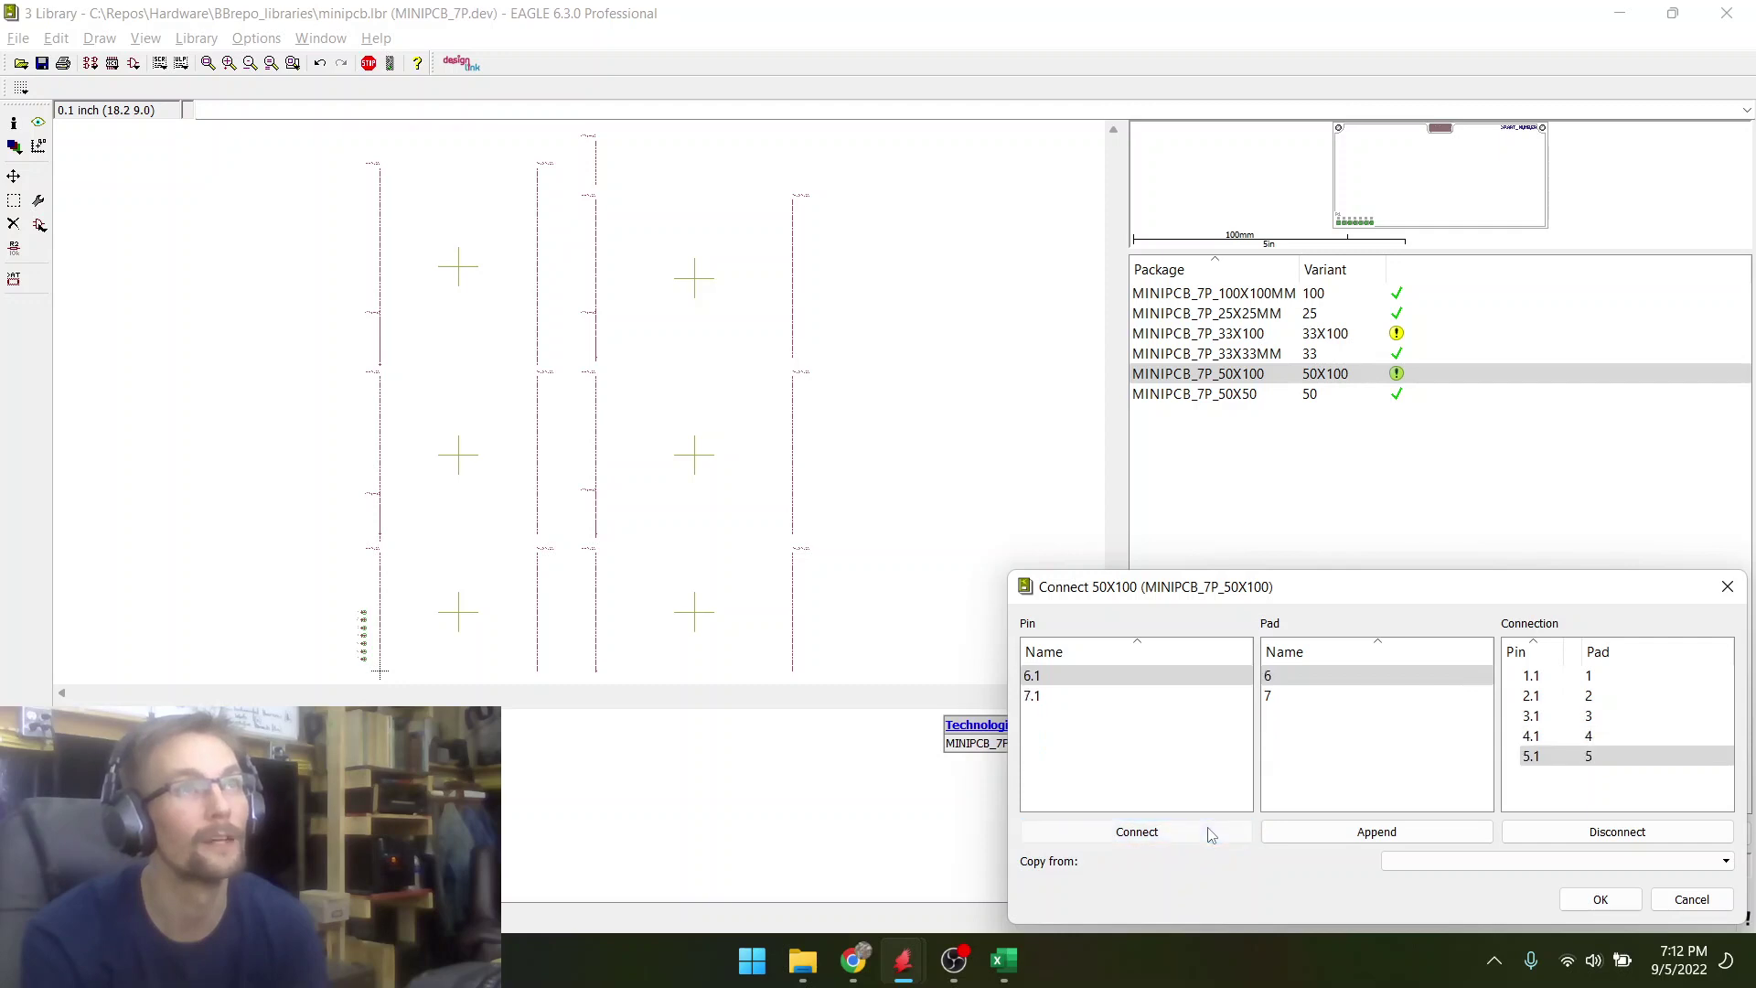
click(1210, 834)
click(1210, 834)
click(1576, 908)
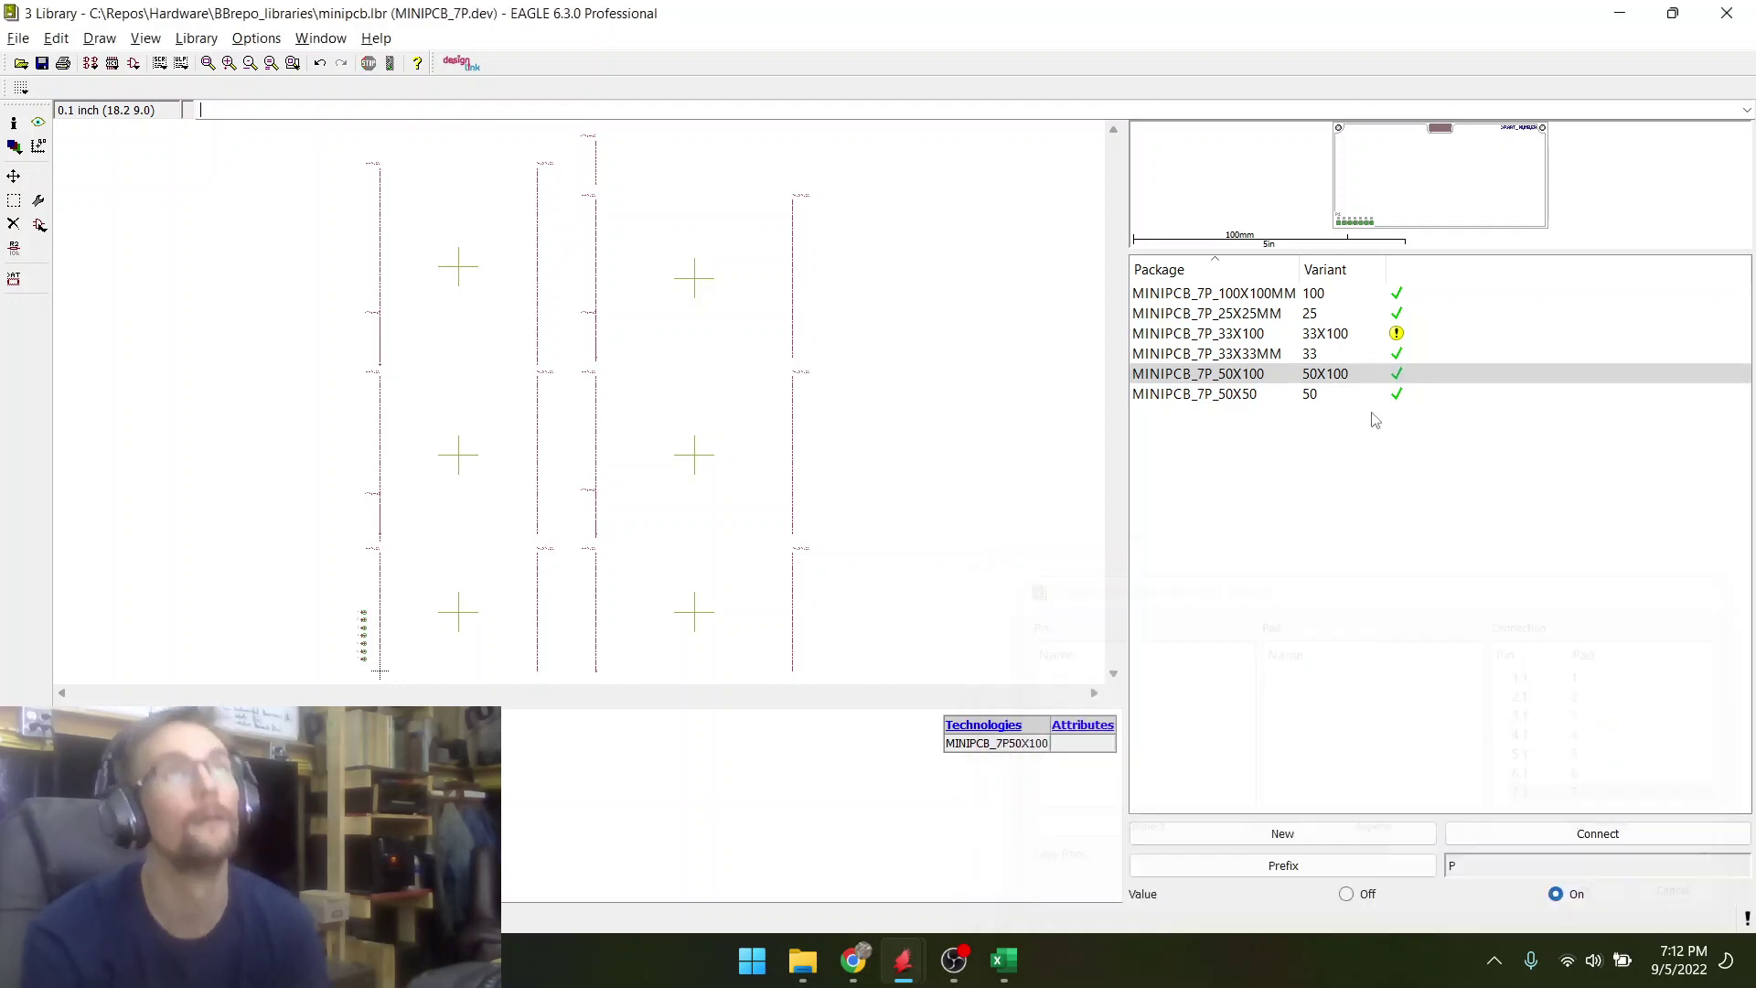
- Connect pins 1.1 through 7.1 to pads 1 through 7 for the 33X100 variant
click(1436, 335)
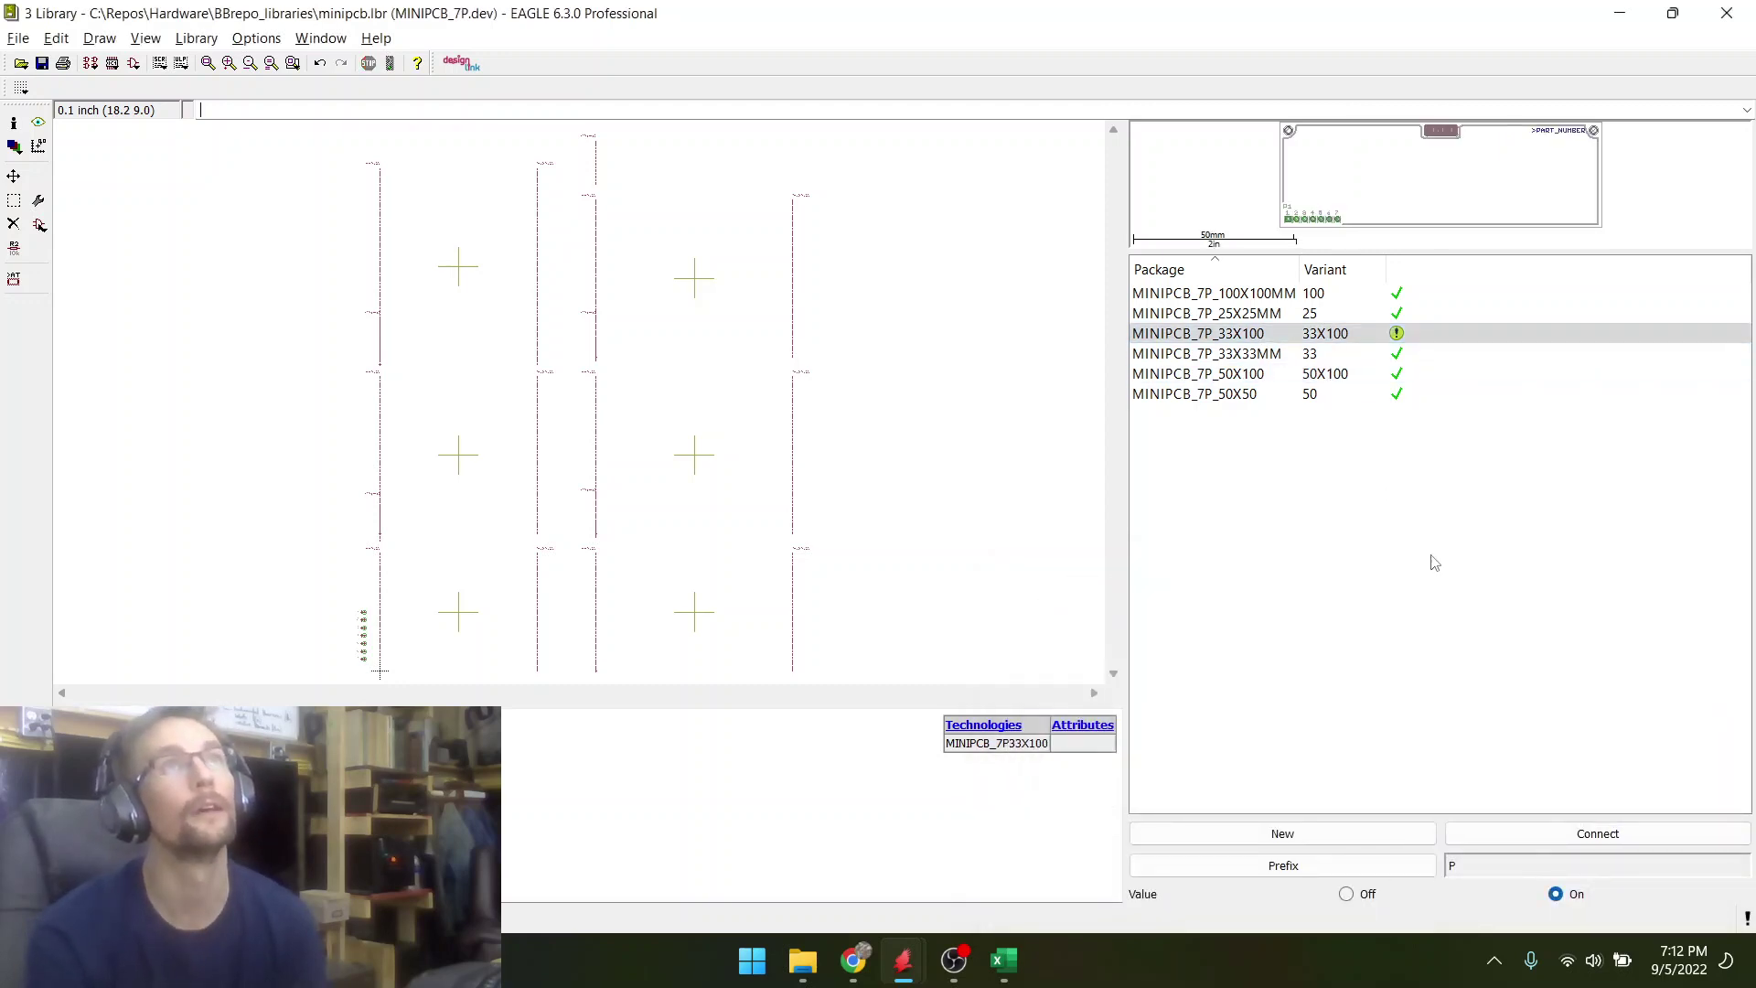
click(1505, 833)
click(1100, 835)
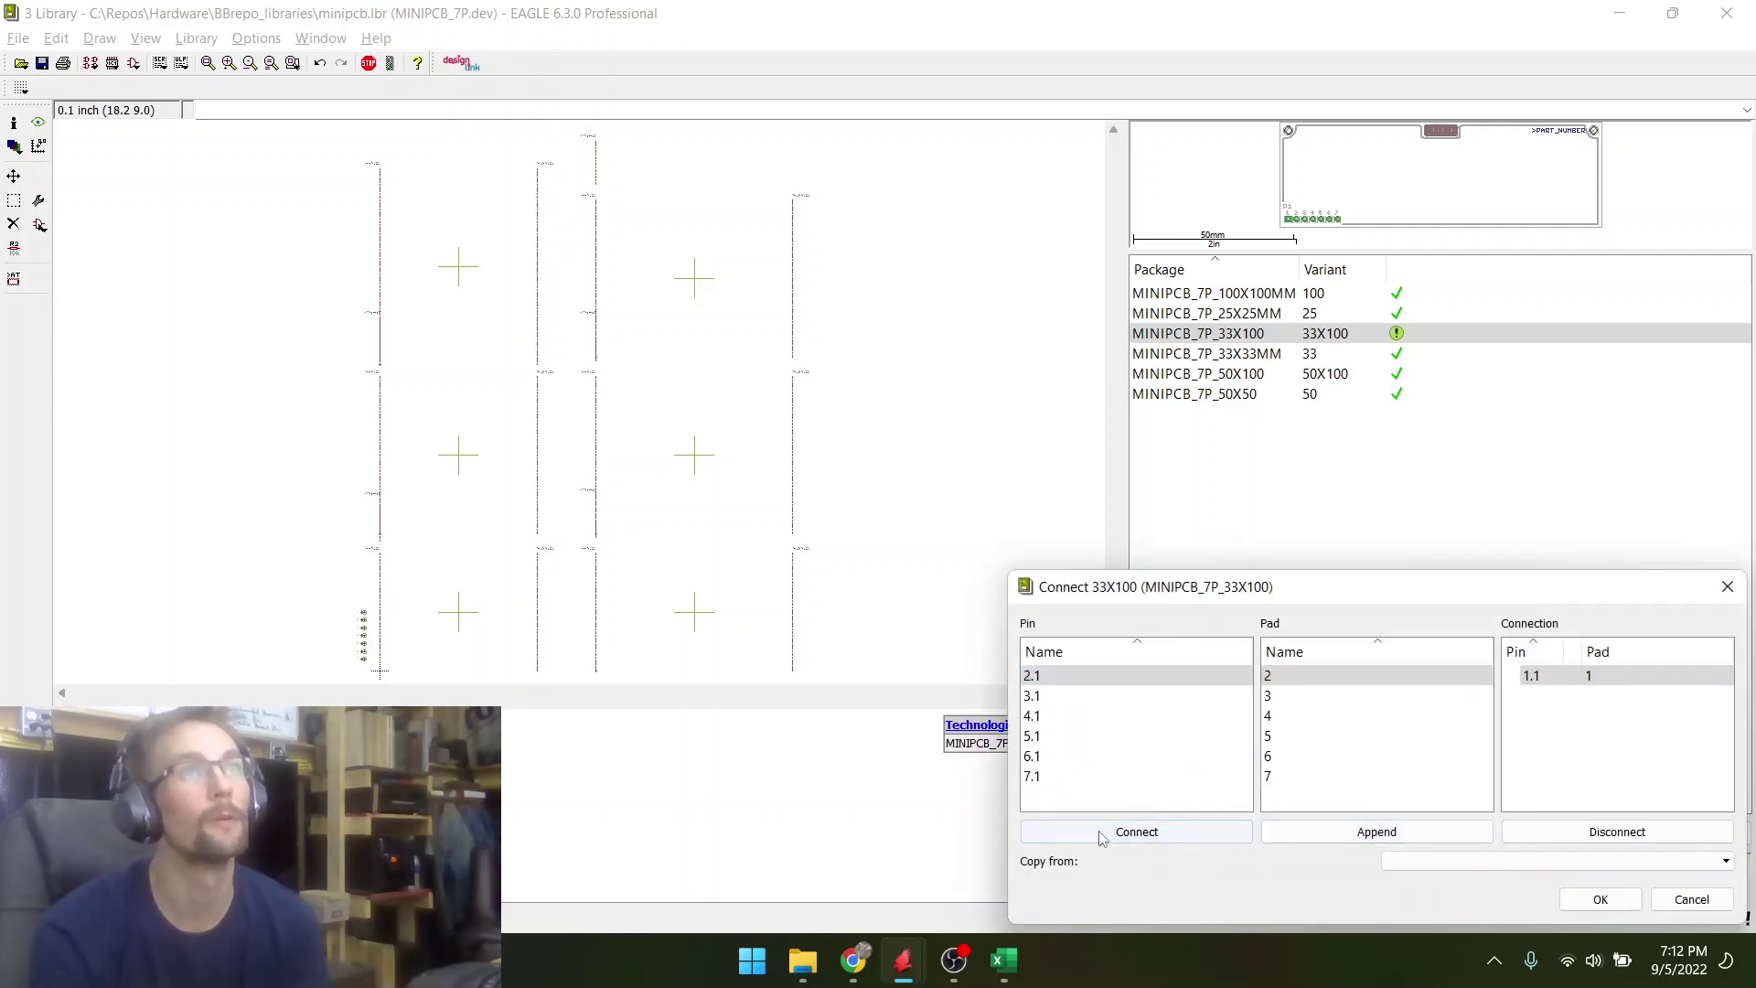
click(1101, 834)
click(1100, 834)
click(1101, 835)
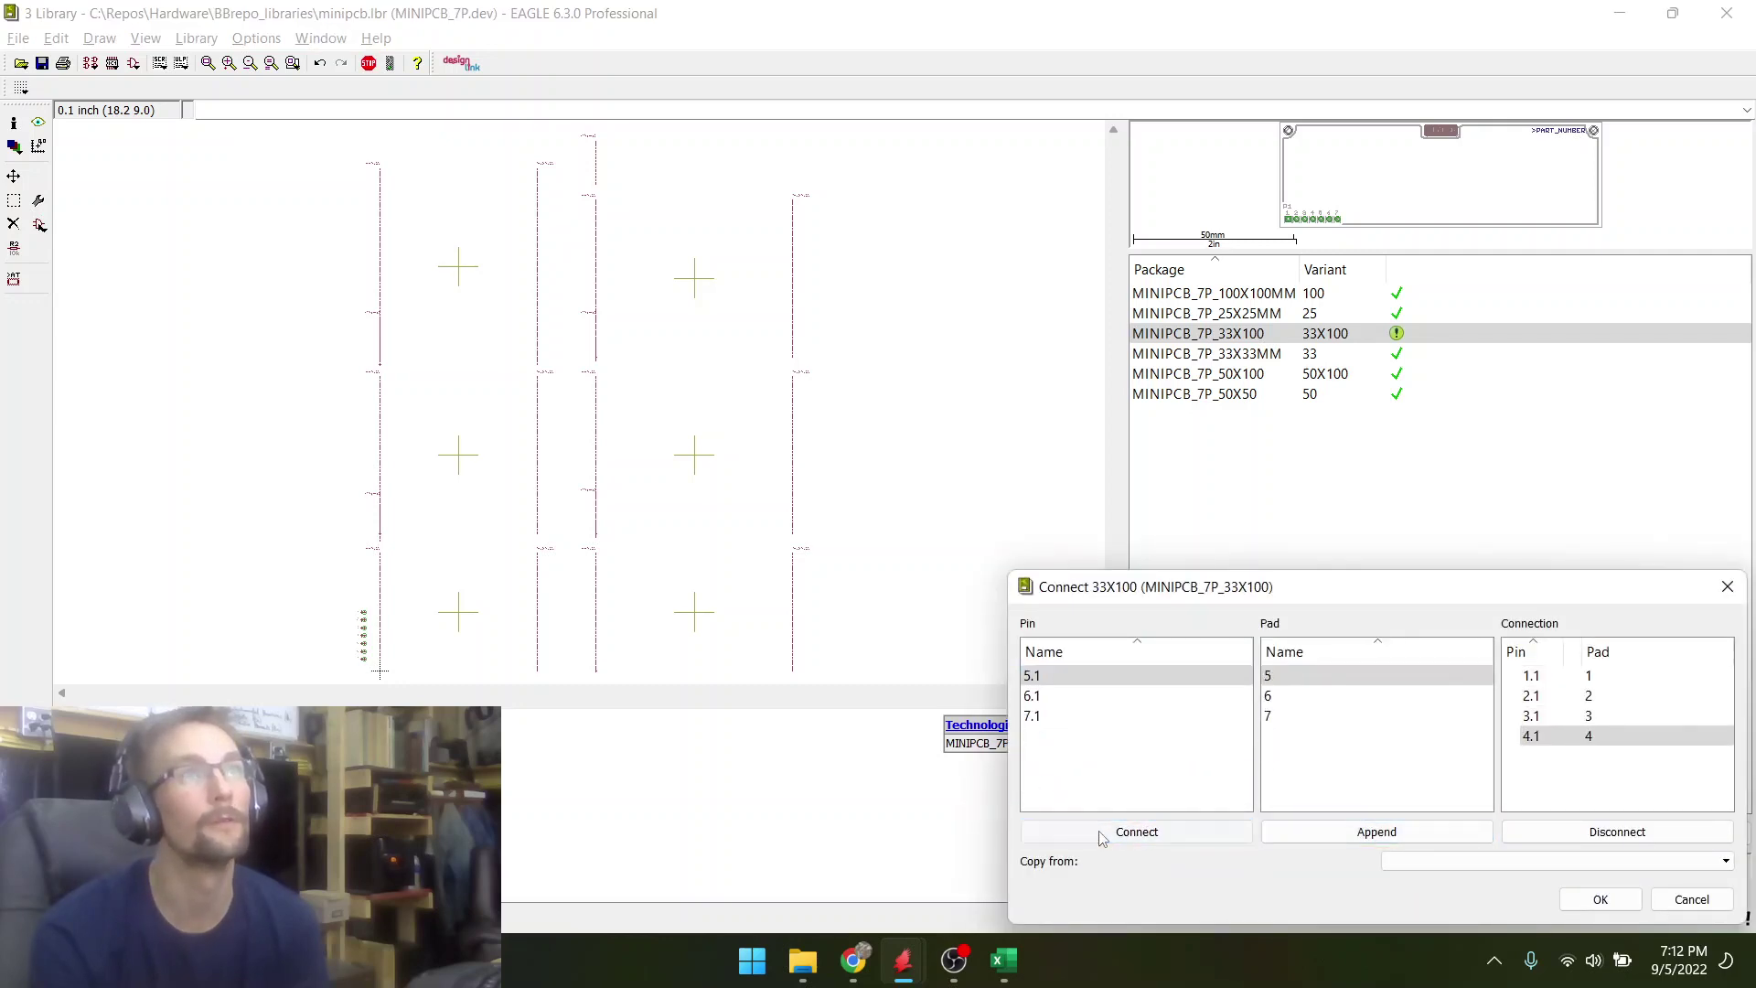
click(1101, 834)
click(1101, 835)
click(1101, 834)
click(1601, 900)
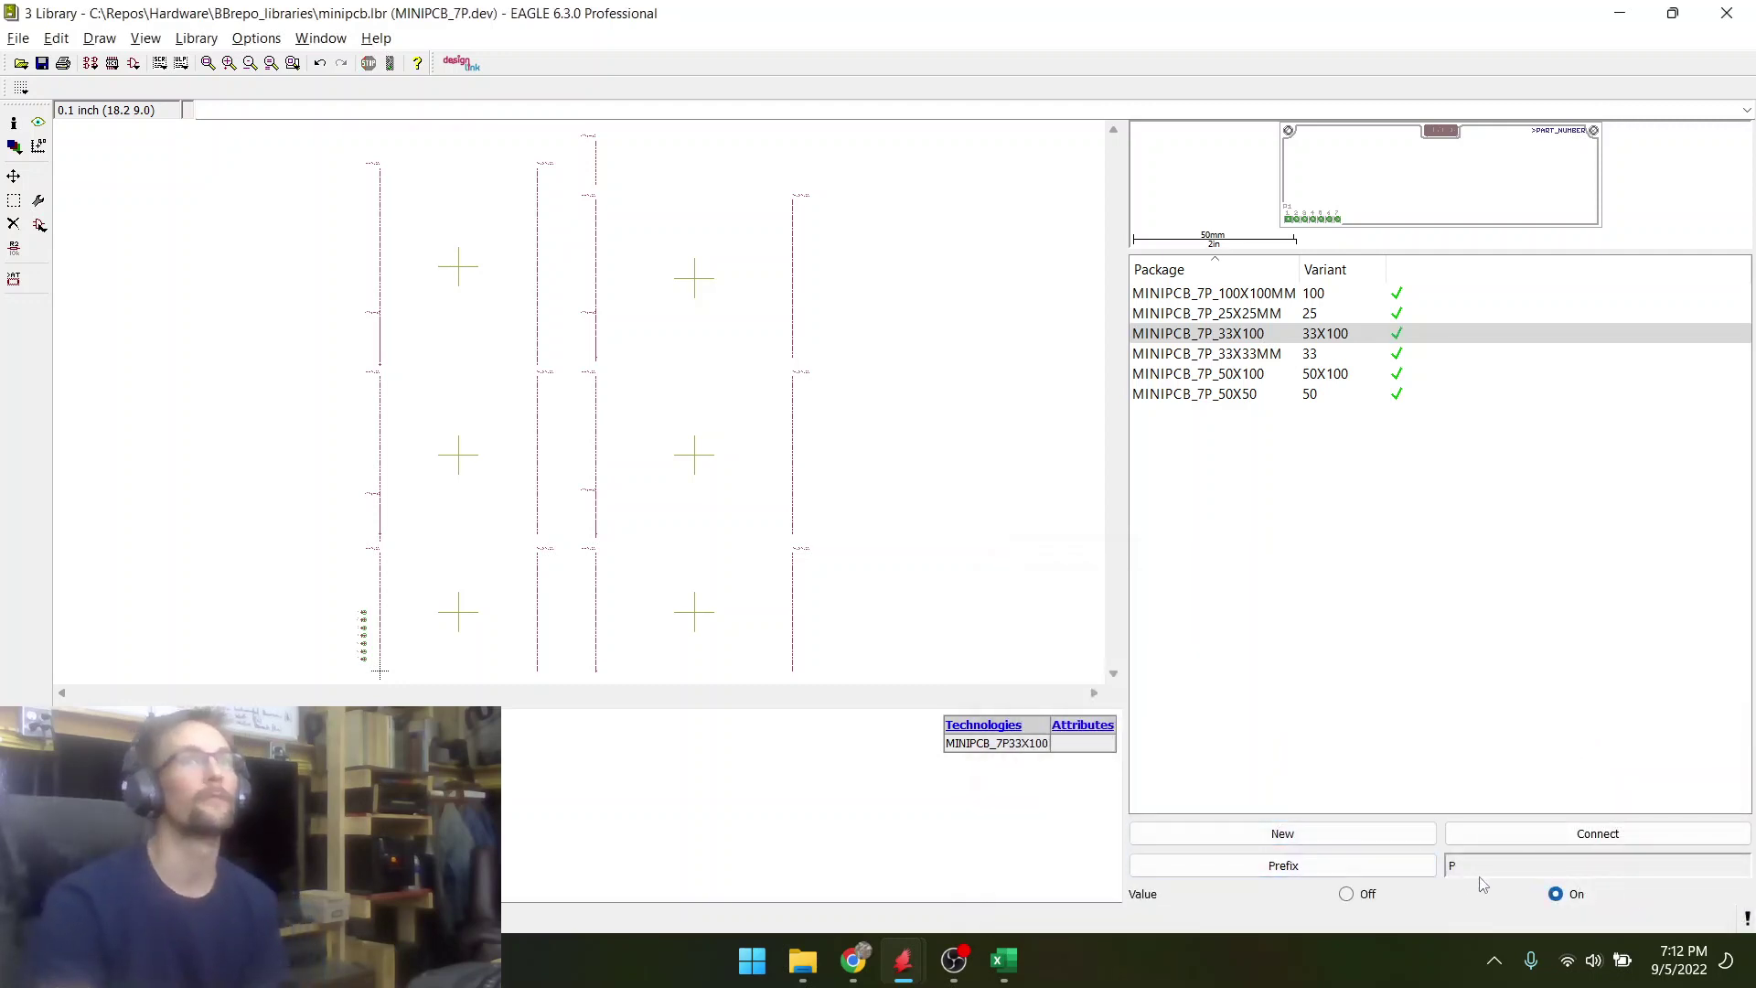
- Save the minipcb library and switch to the 04A-020 board
click(42, 63)
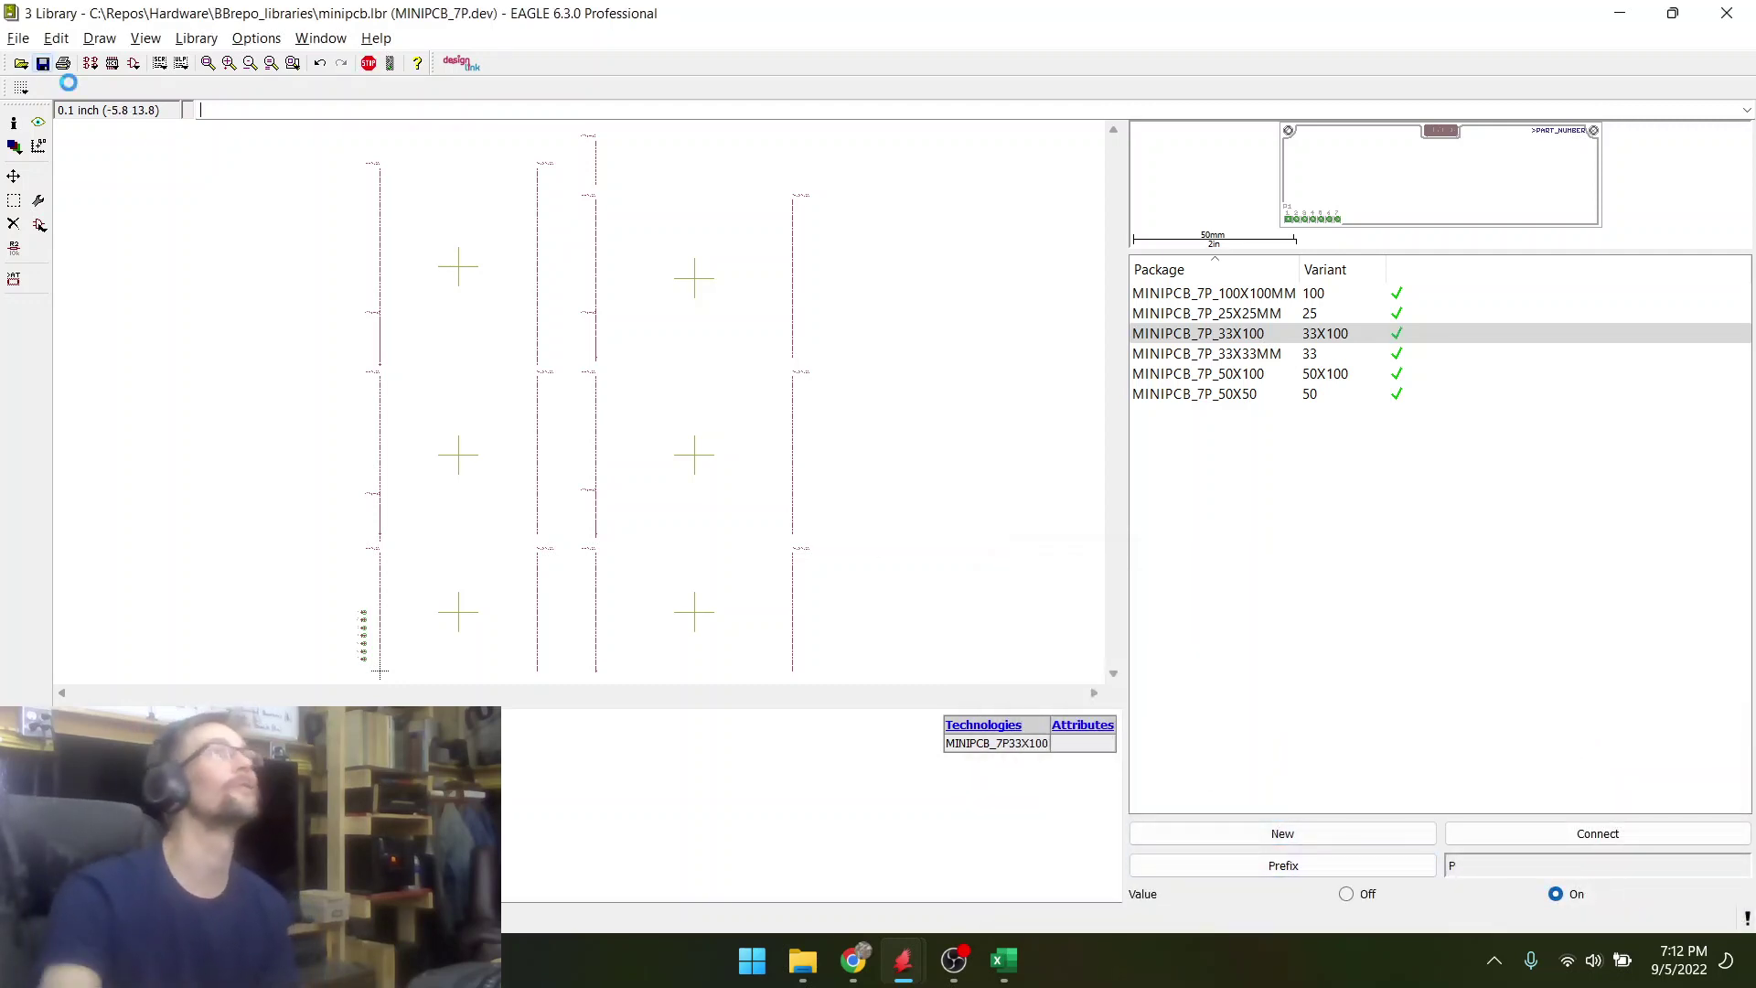
click(903, 961)
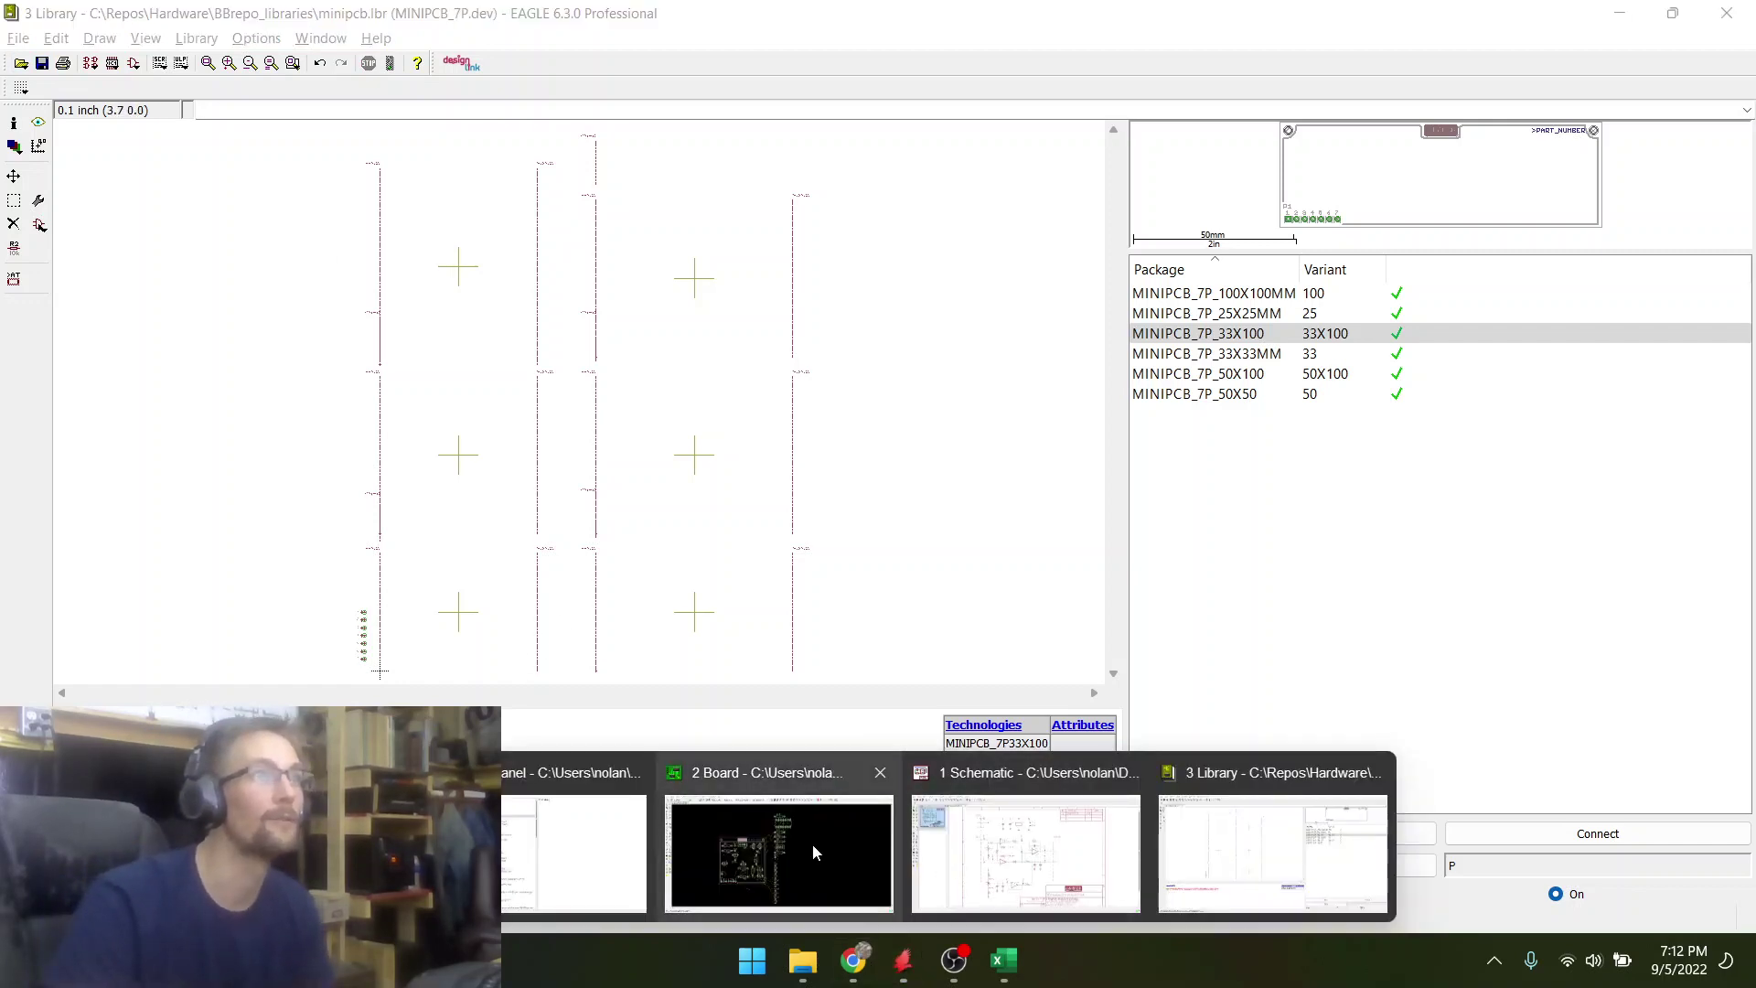
click(779, 853)
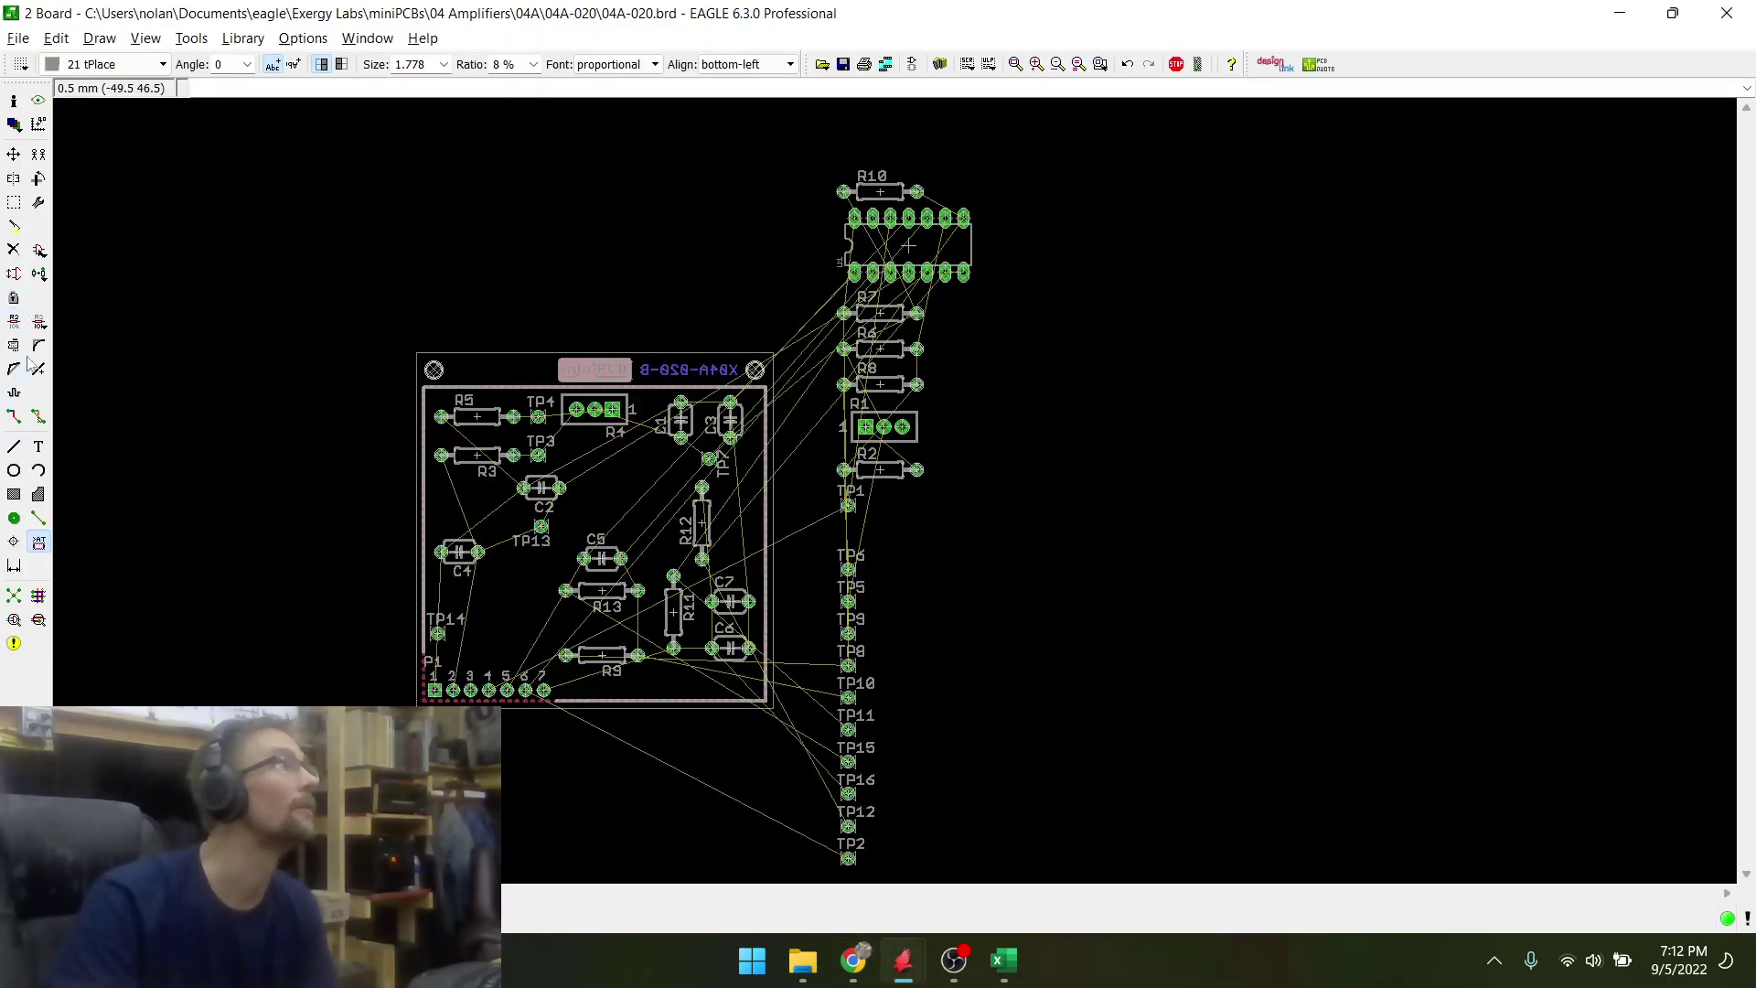
right_click(423, 320)
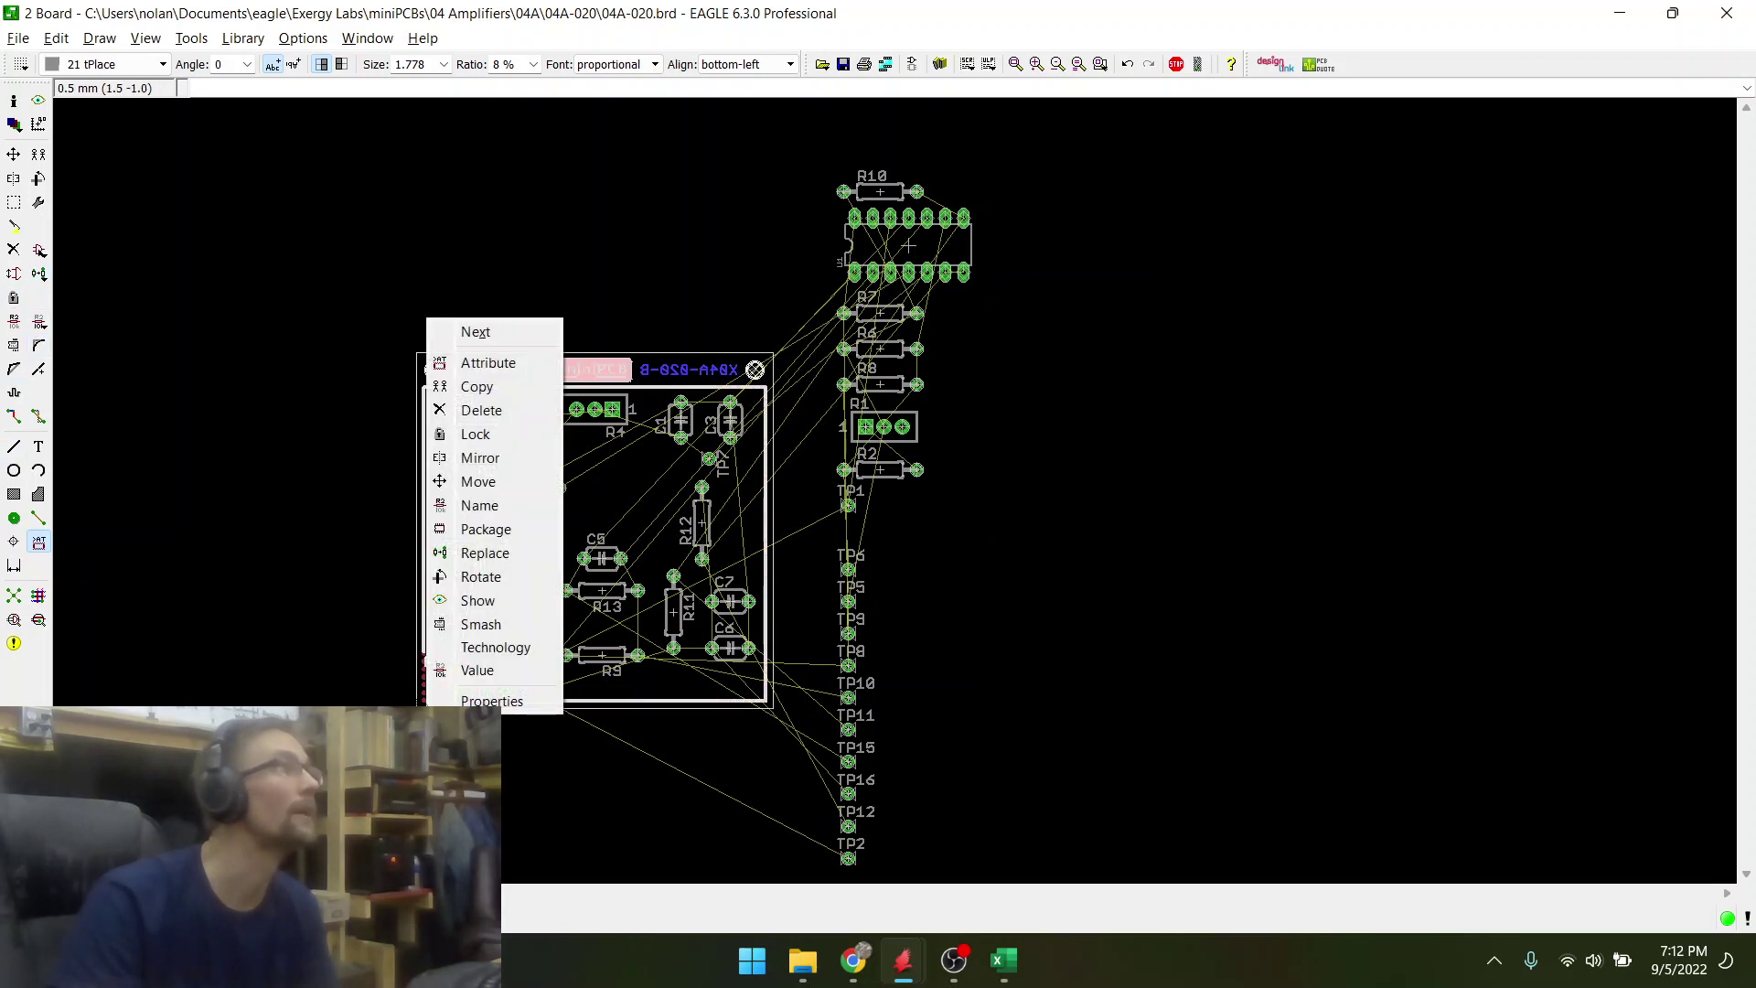
click(512, 518)
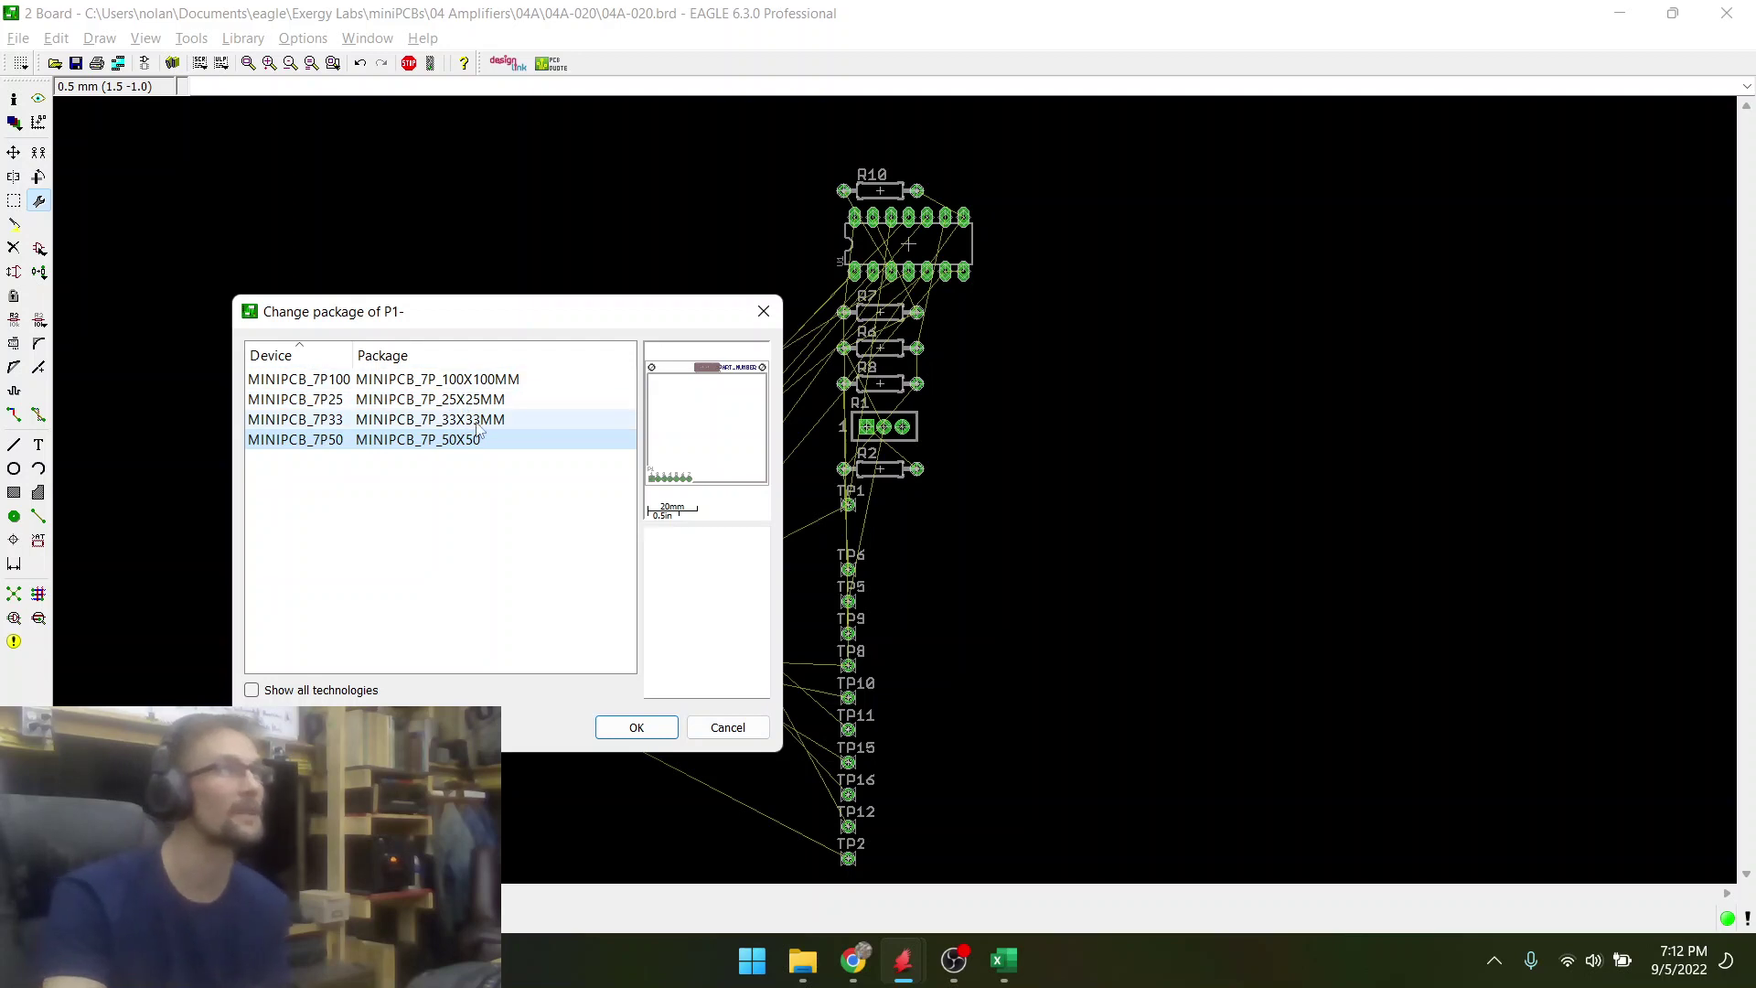
click(733, 735)
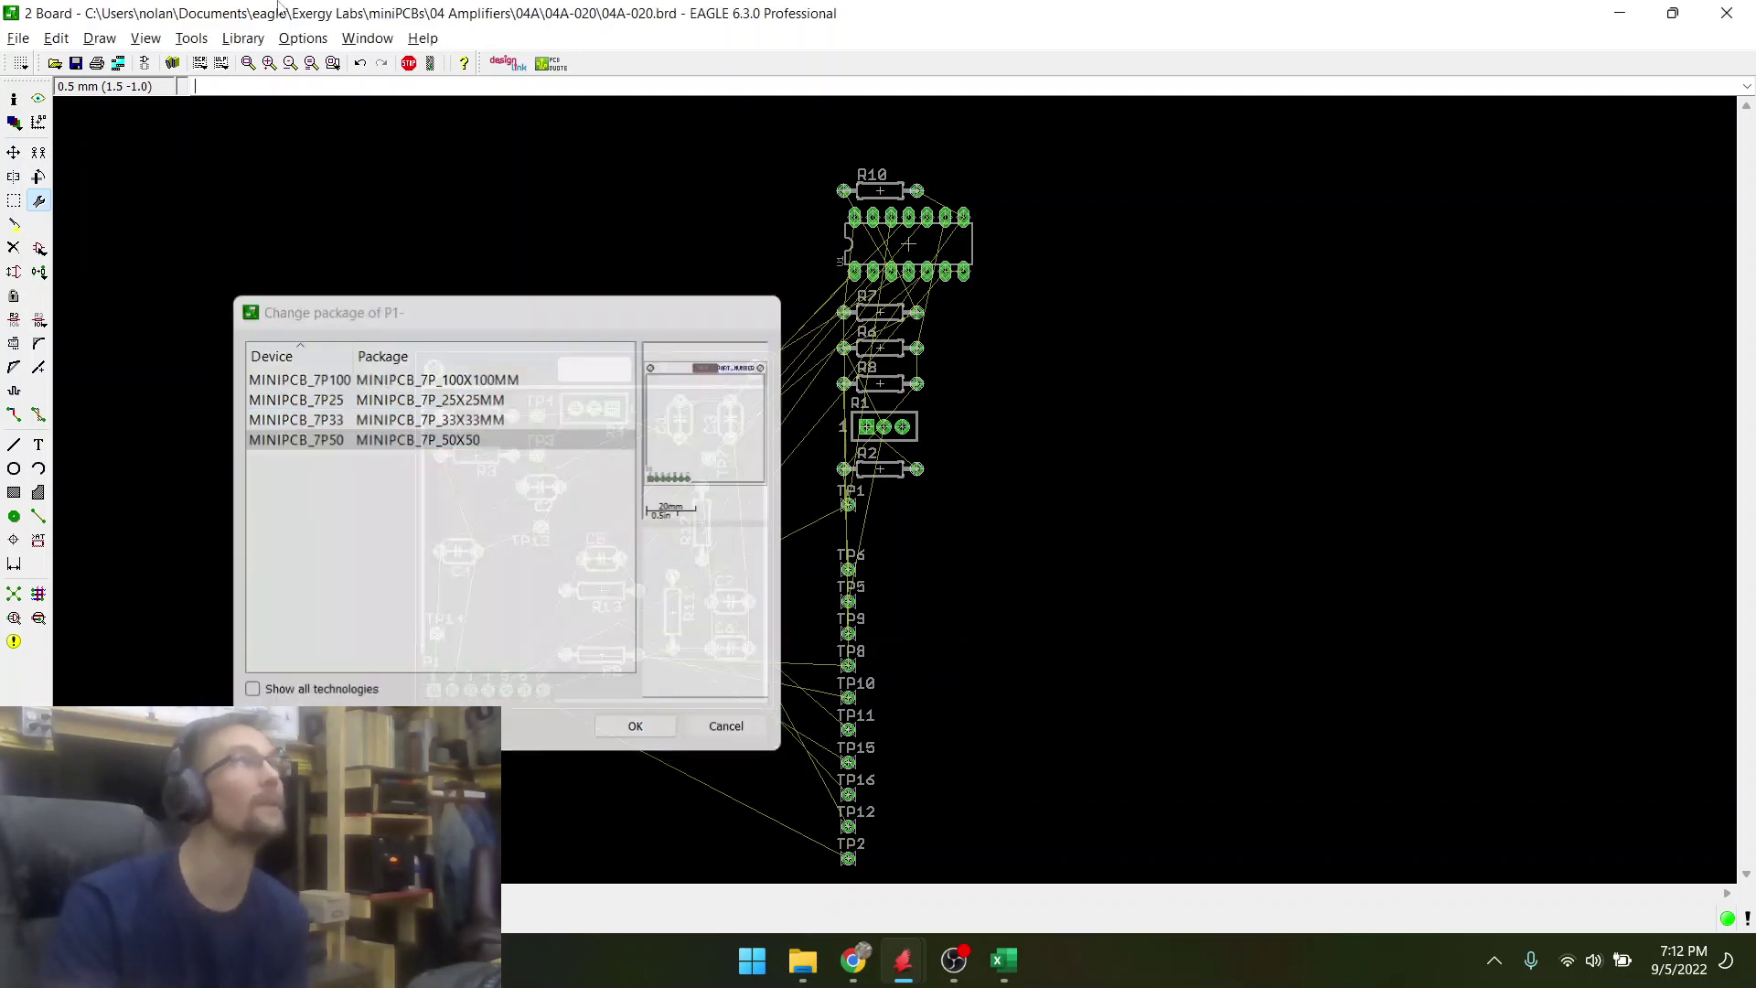
- Update the board's parts from the modified library
click(233, 39)
click(249, 136)
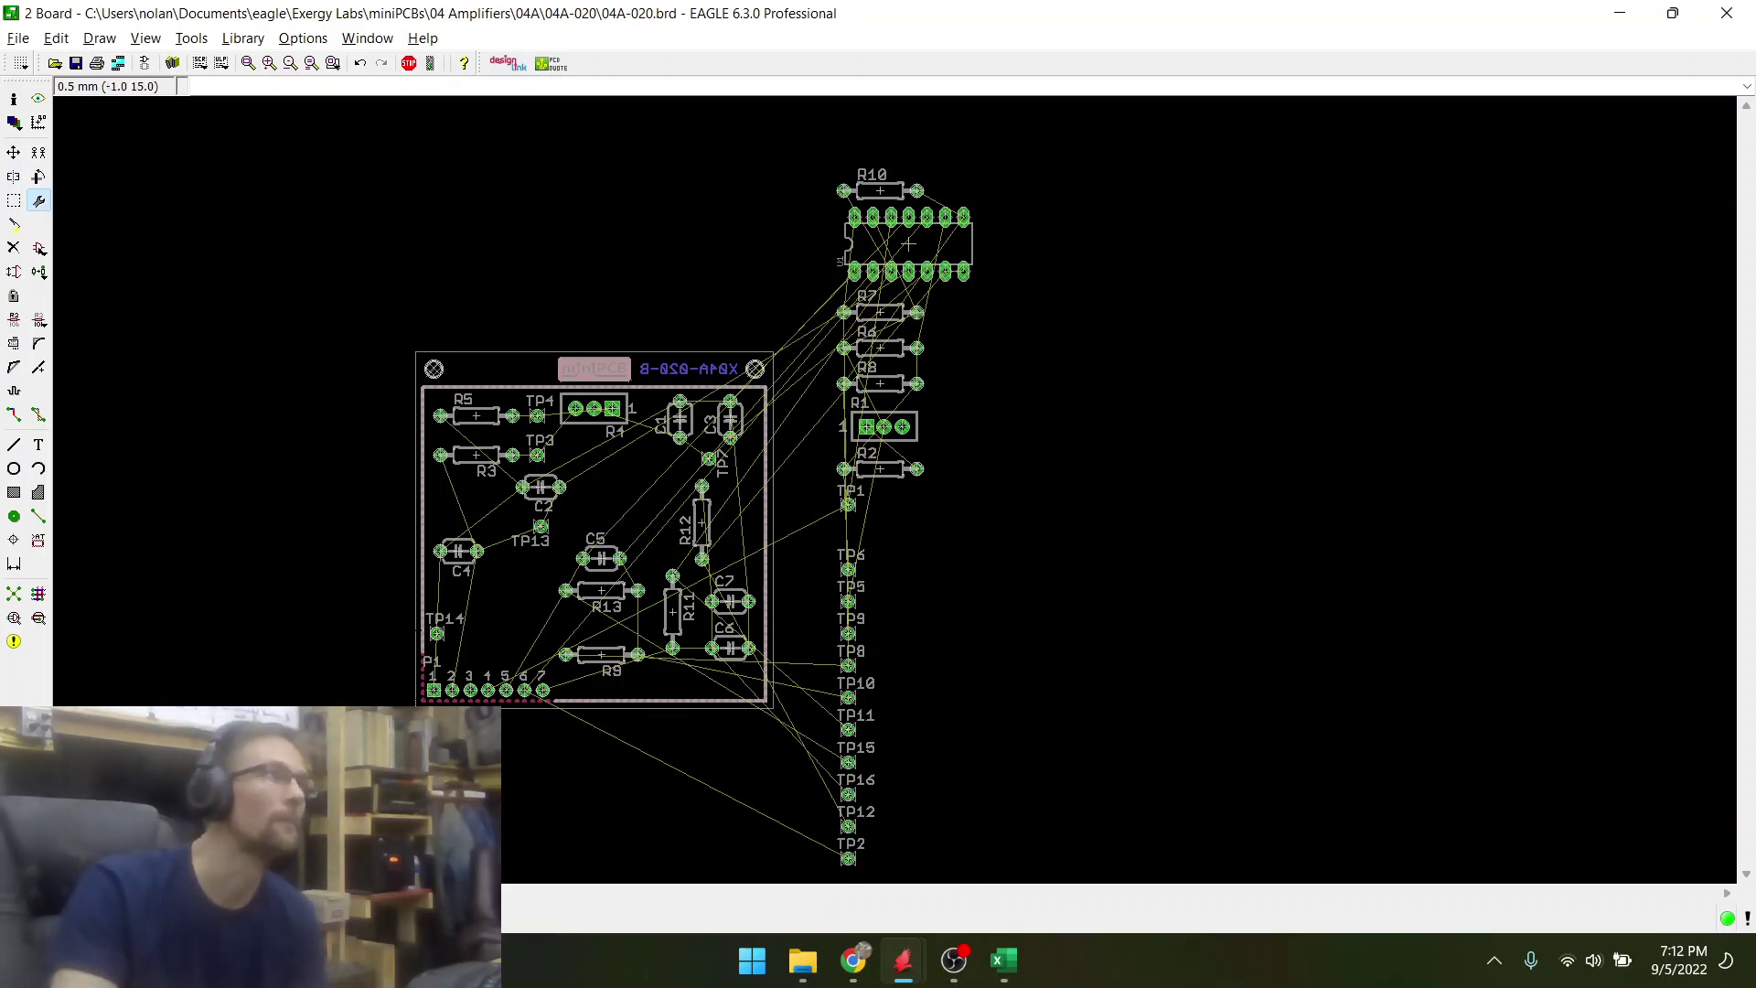
- Change the package of board outline part P1 to MINIPCB_7P_33X100
right_click(430, 693)
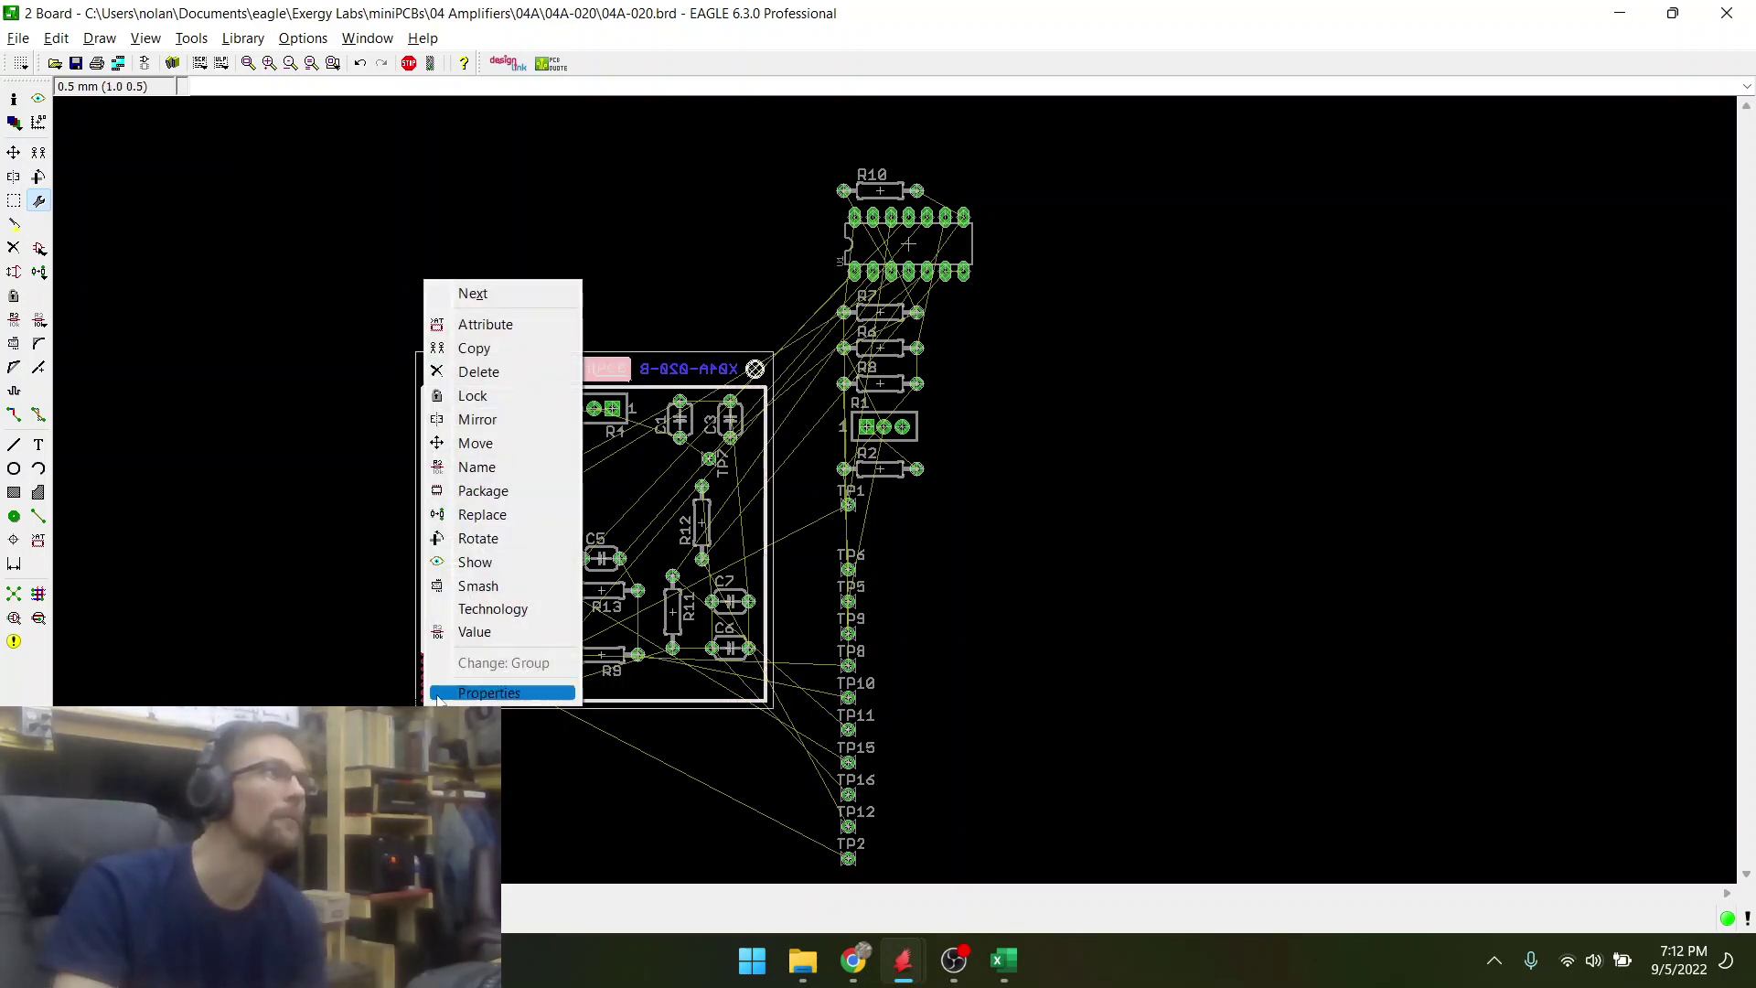
click(480, 486)
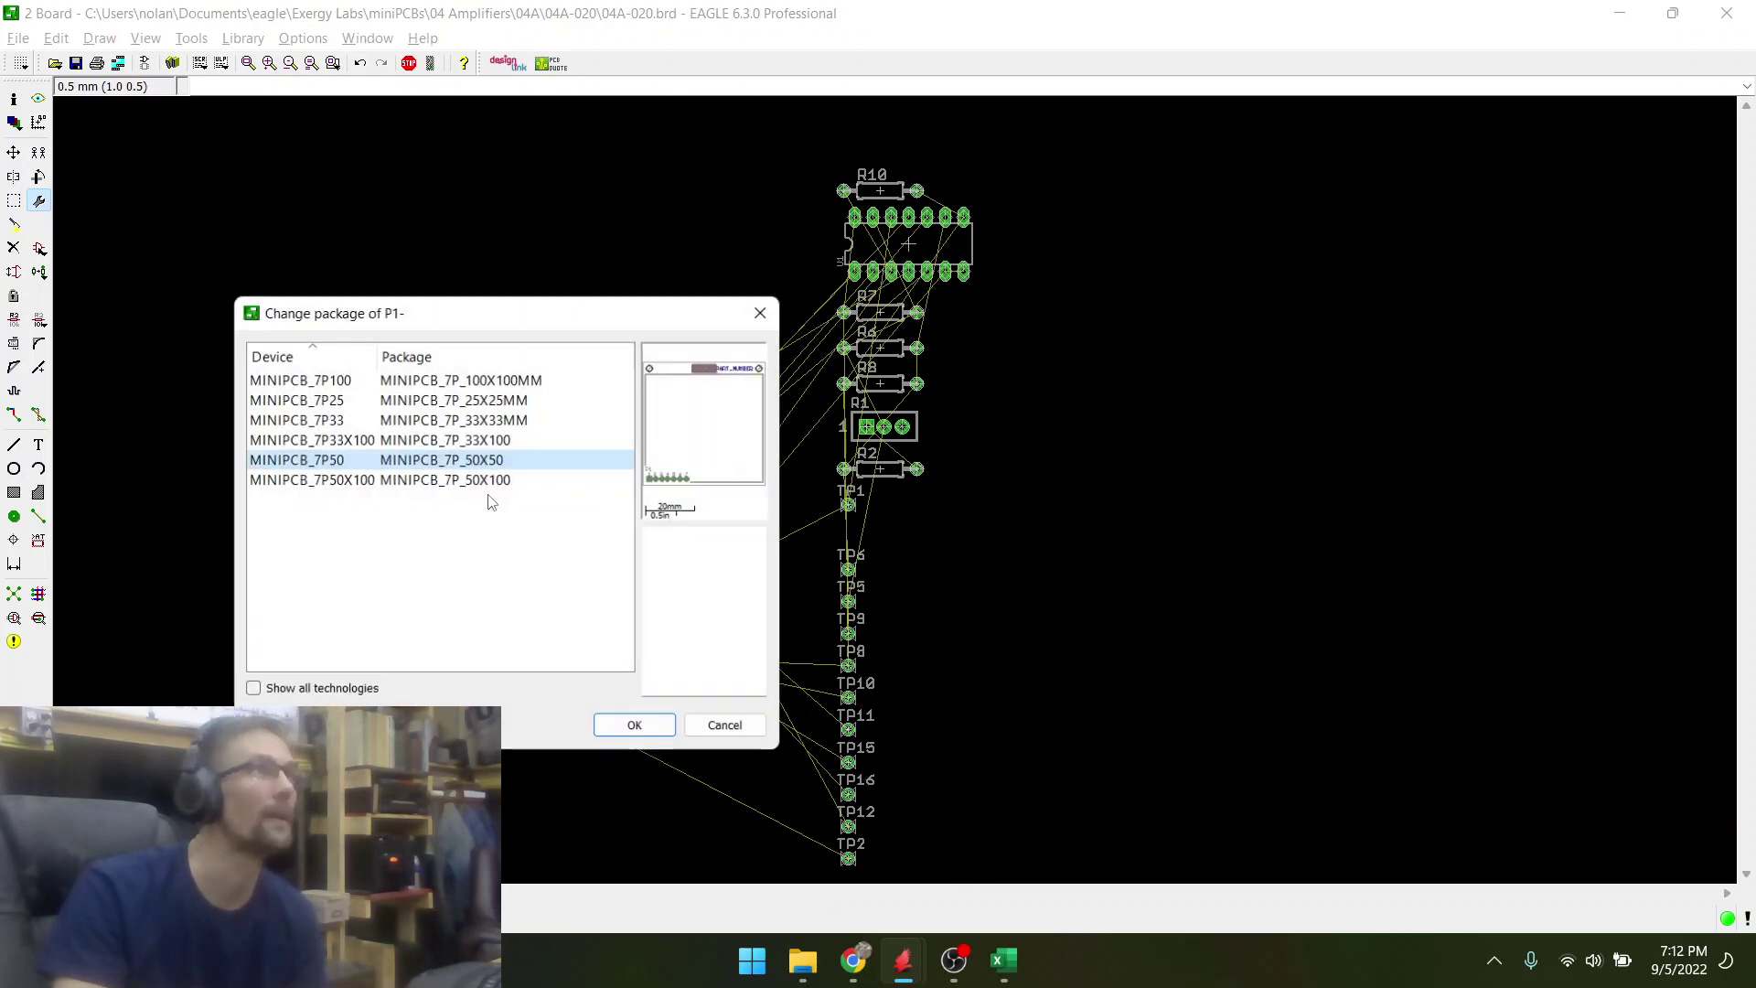
click(482, 441)
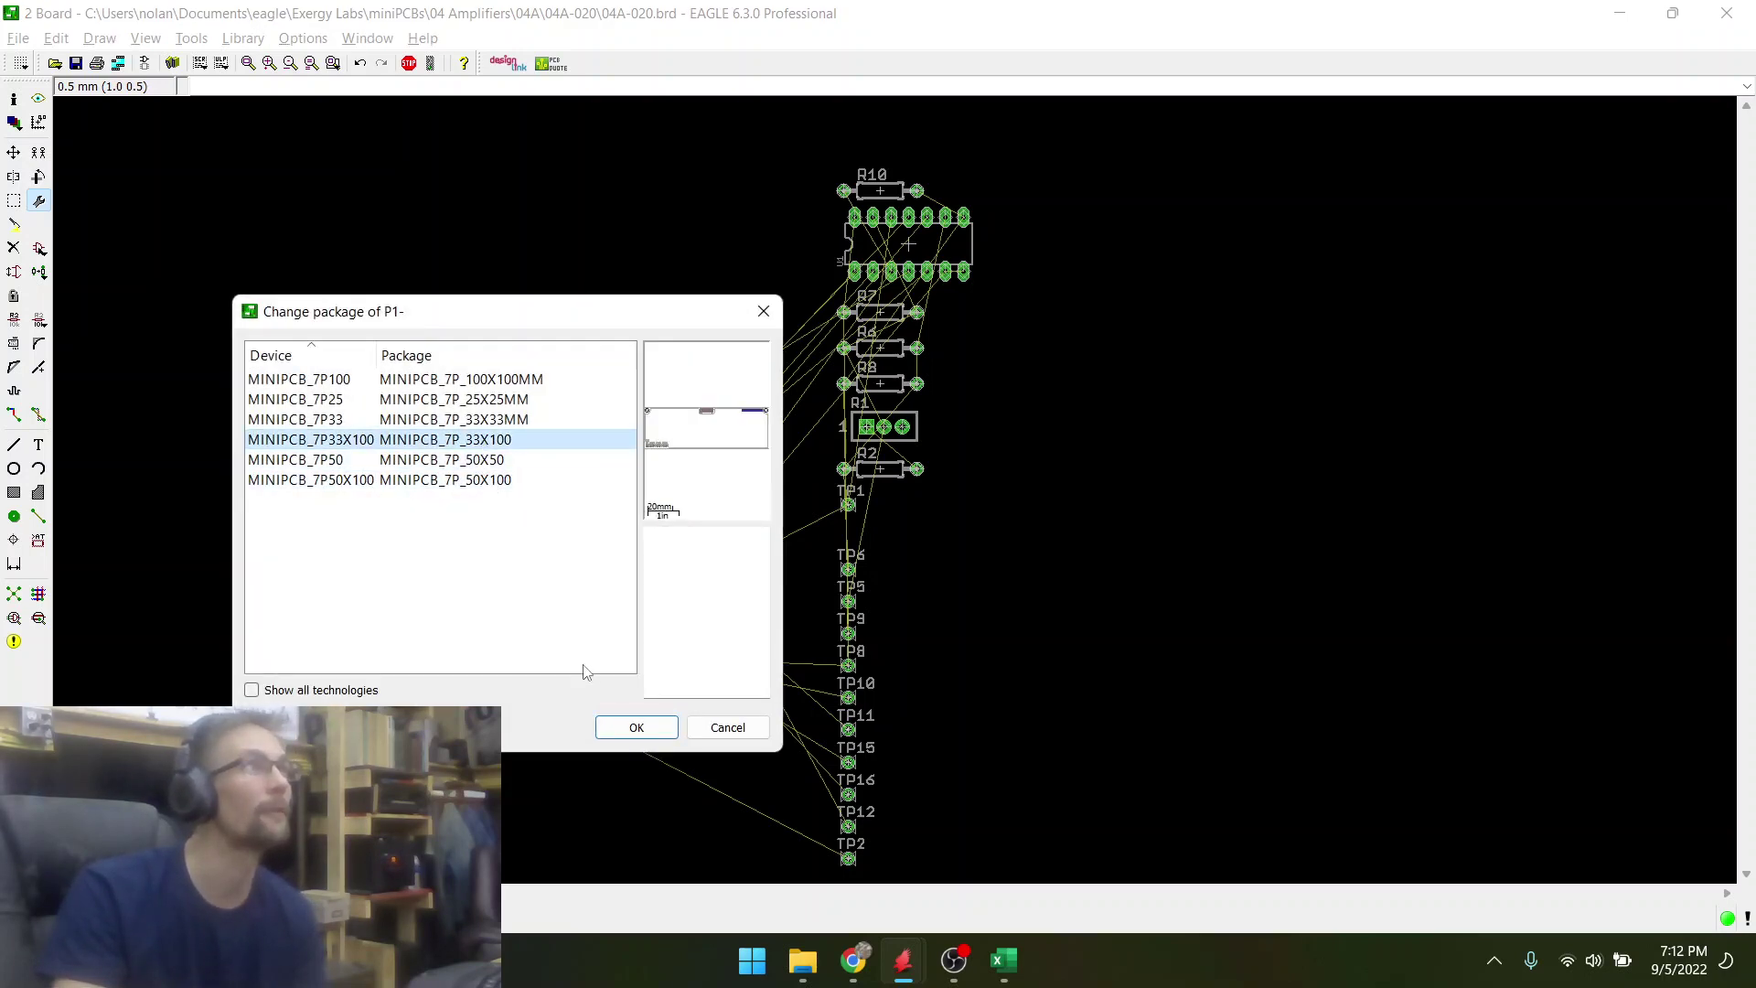
click(621, 729)
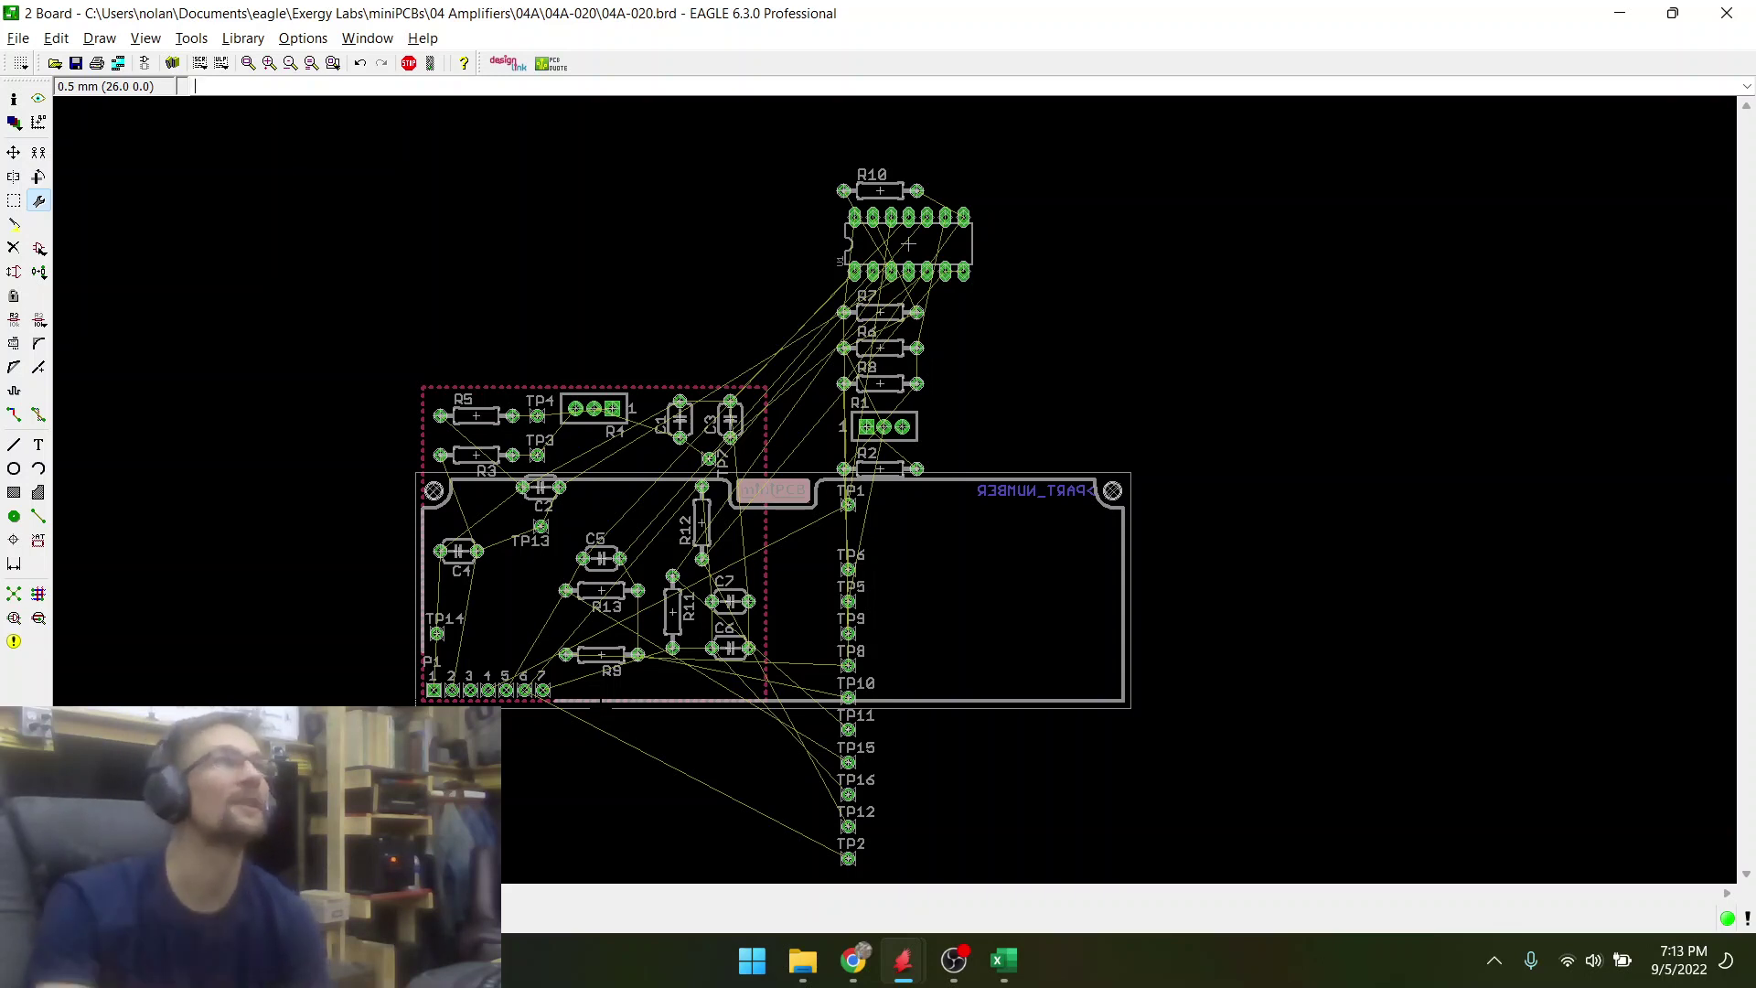
- Move the 14-pin IC from above the board into the right half of the outline, beside the test point column
click(15, 154)
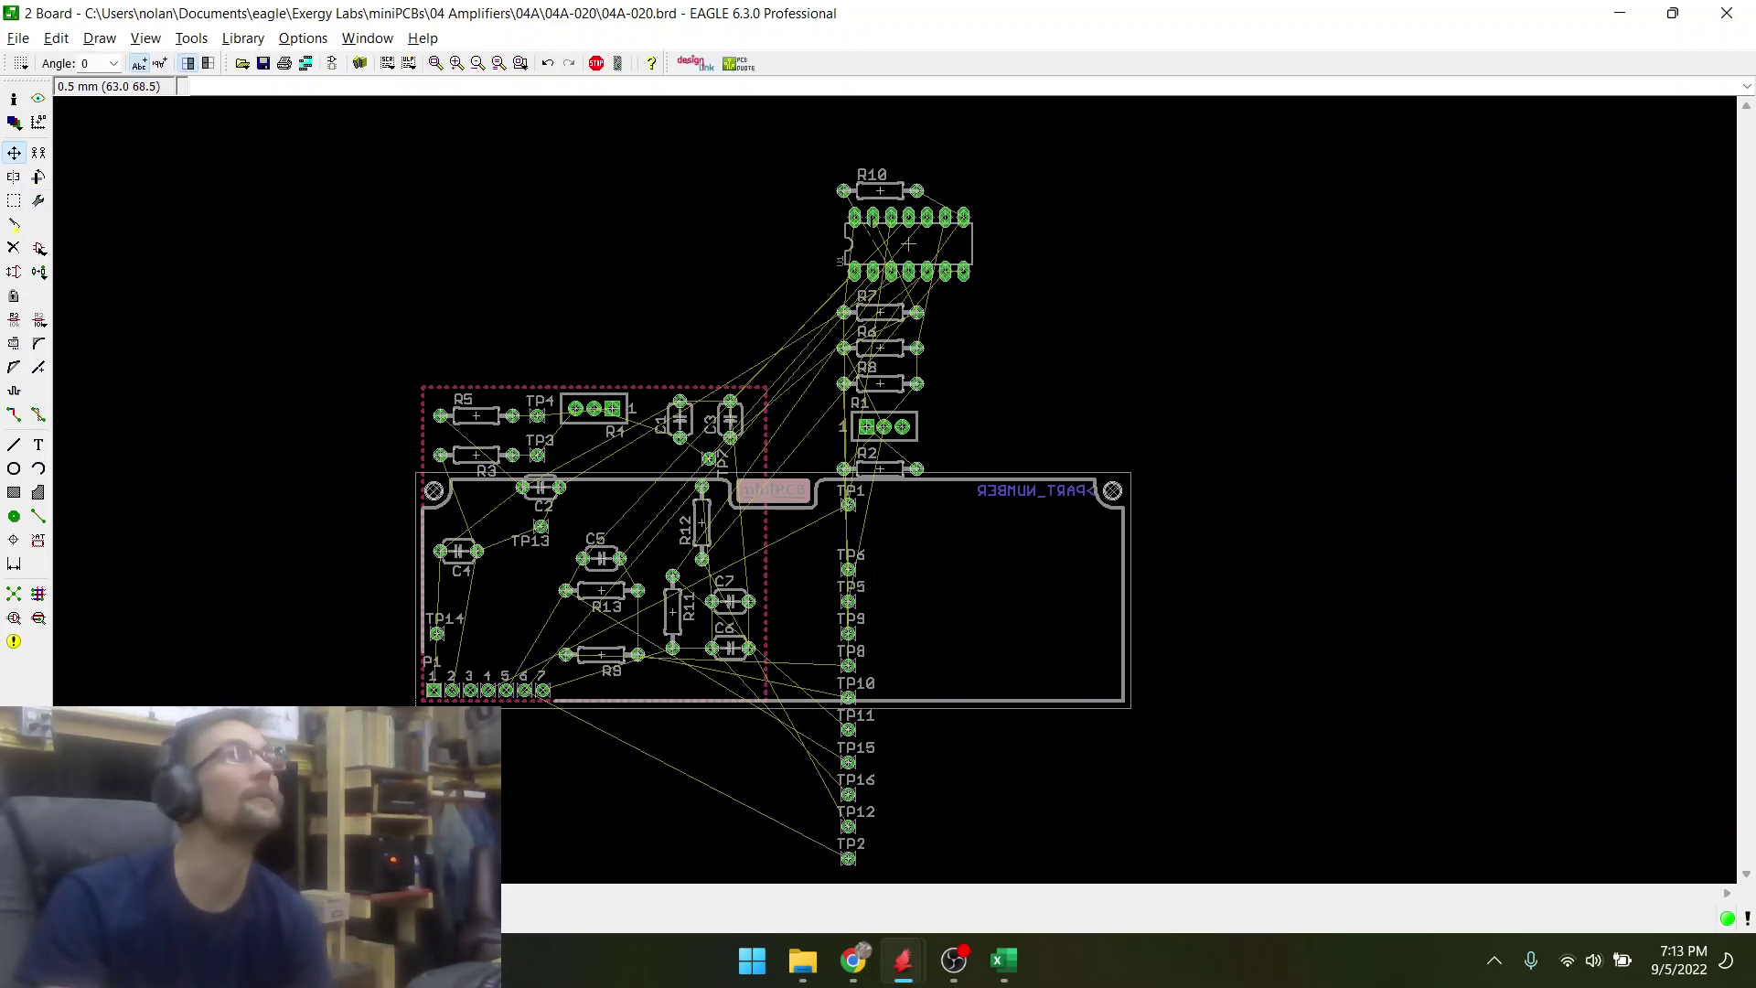
drag(908, 243, 963, 600)
scroll(960, 504, up, 2)
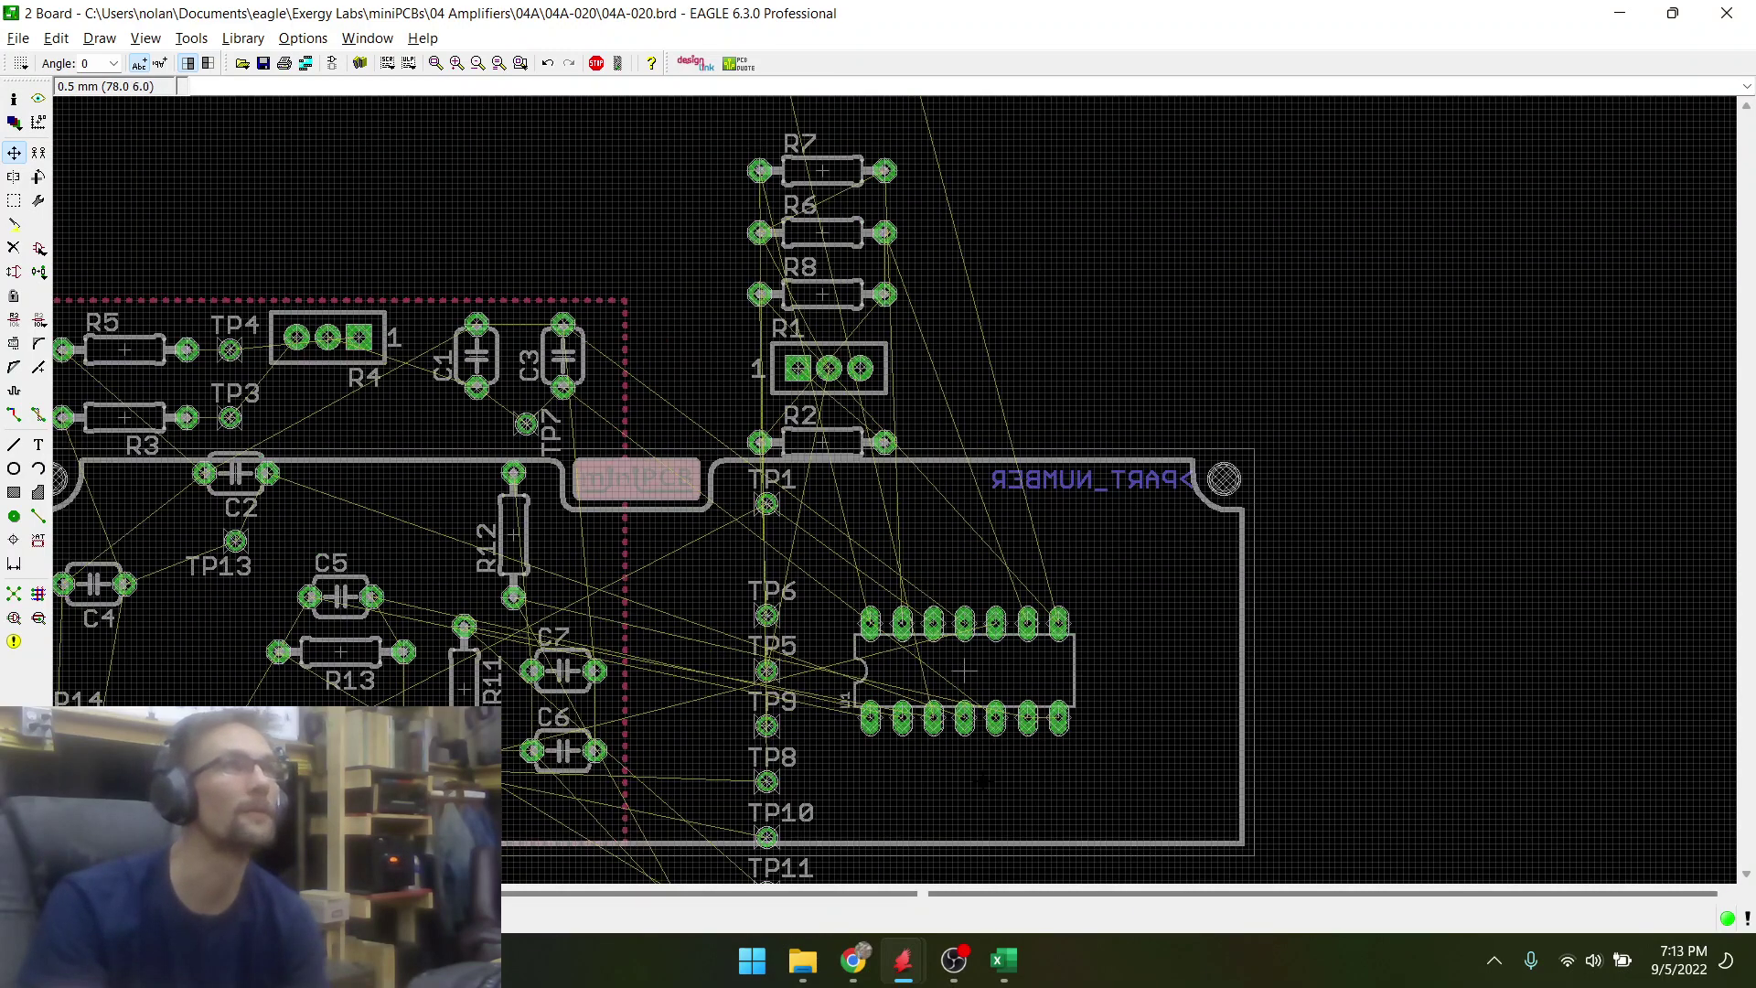
scroll(929, 719, down, 2)
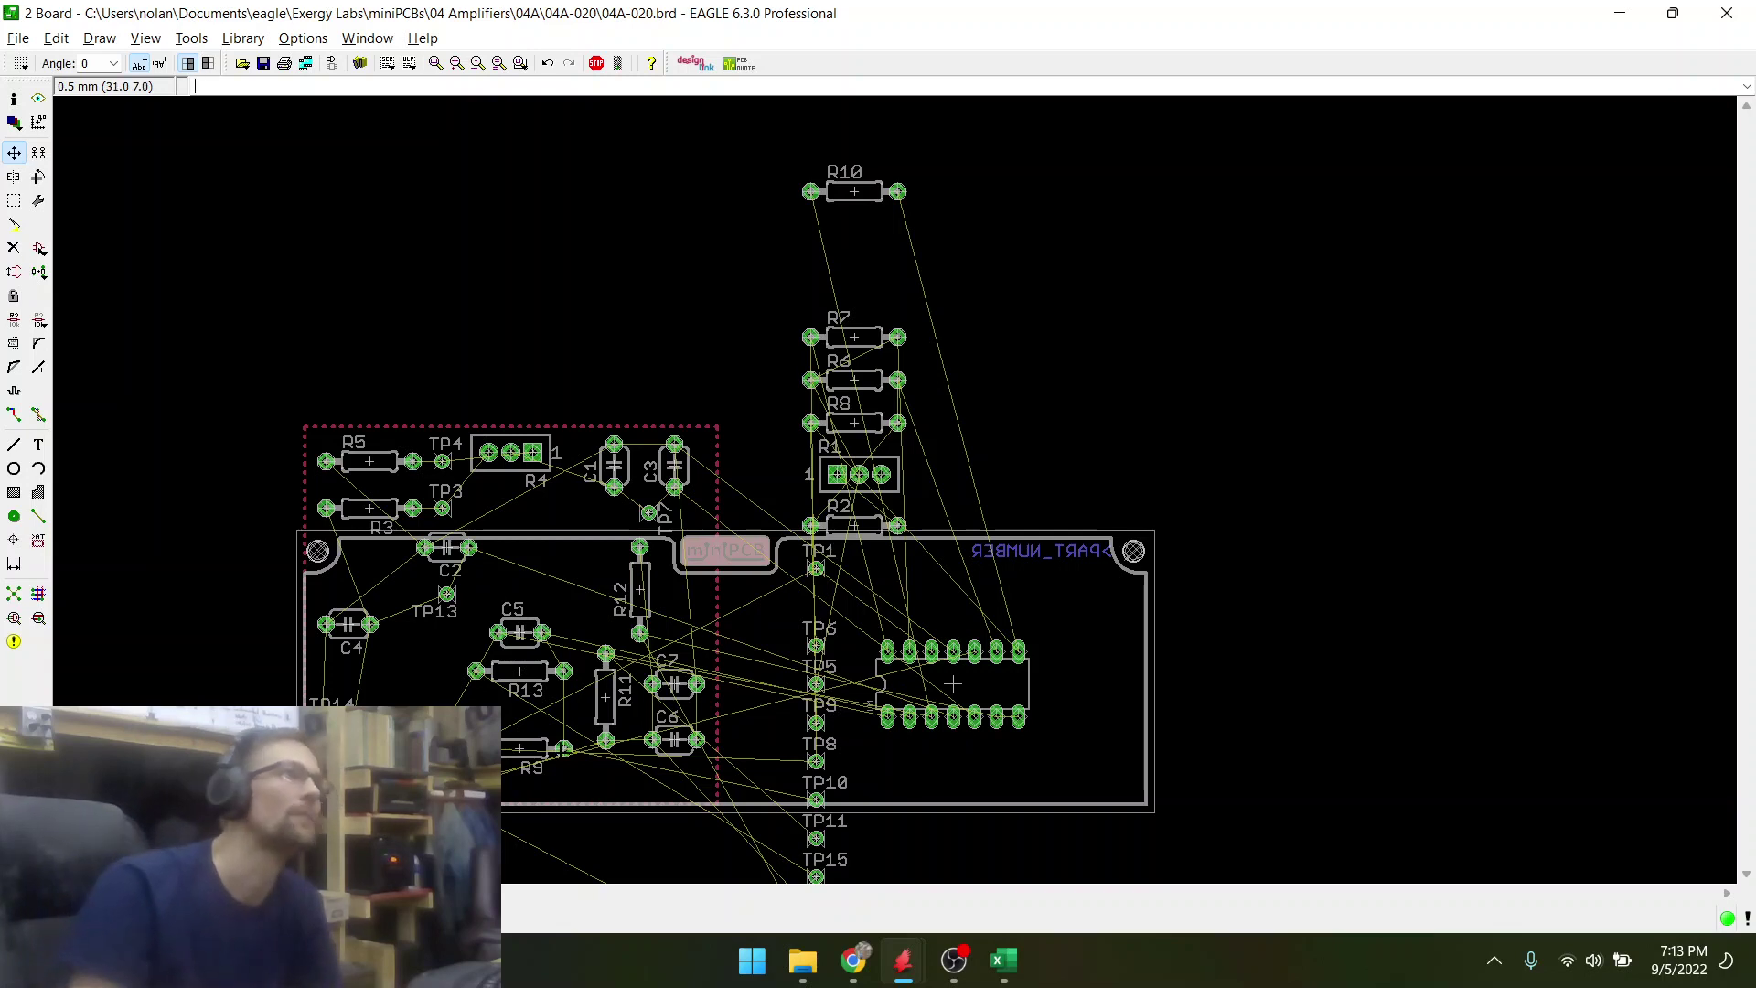
- Change the package of board outline part P1 to MINIPCB_7P_50X100
right_click(293, 419)
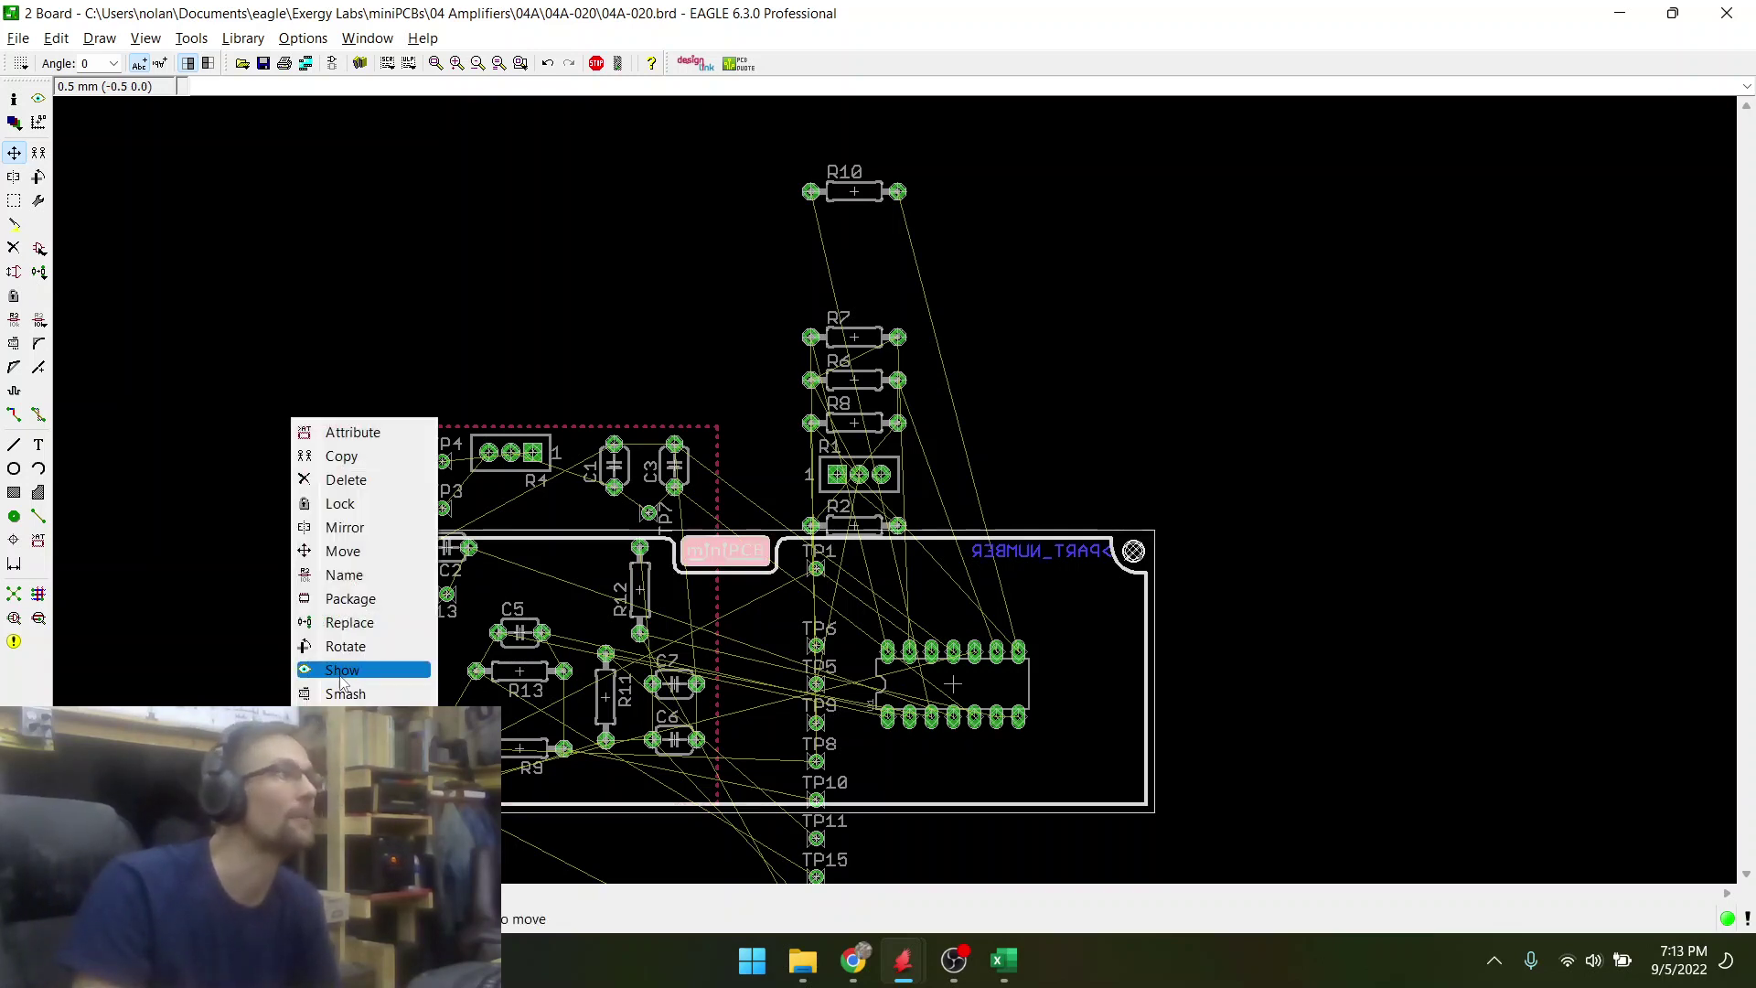
click(353, 599)
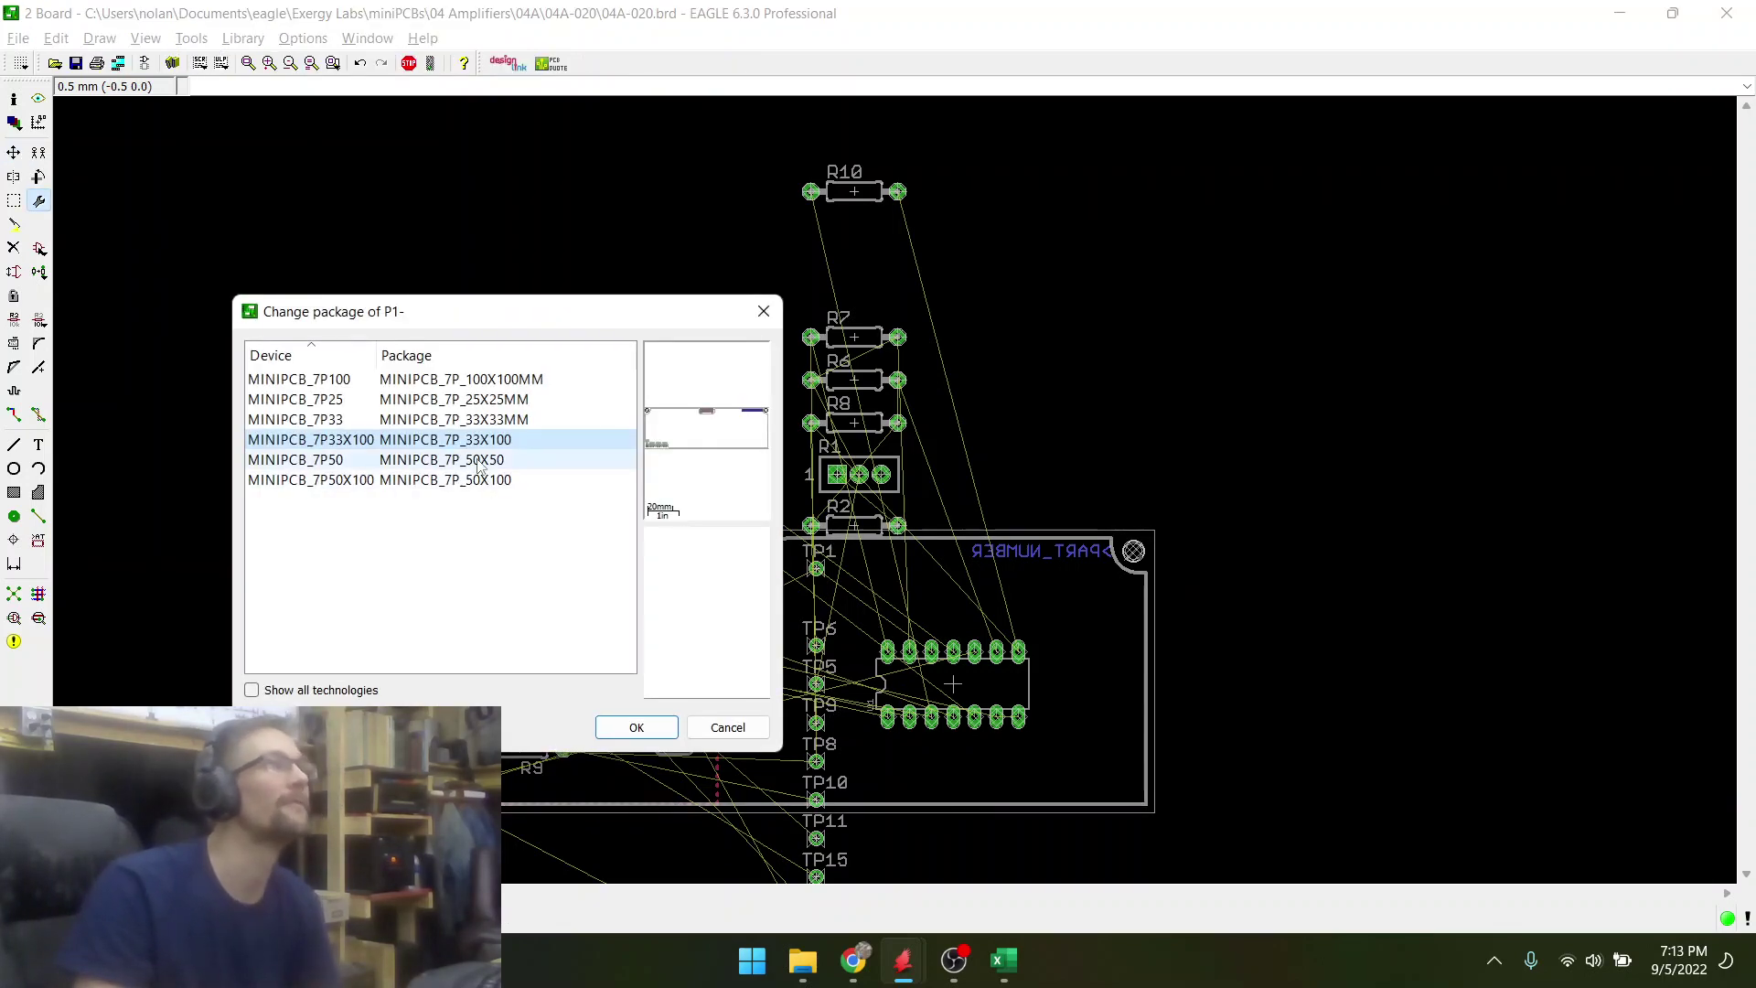
click(475, 479)
click(637, 727)
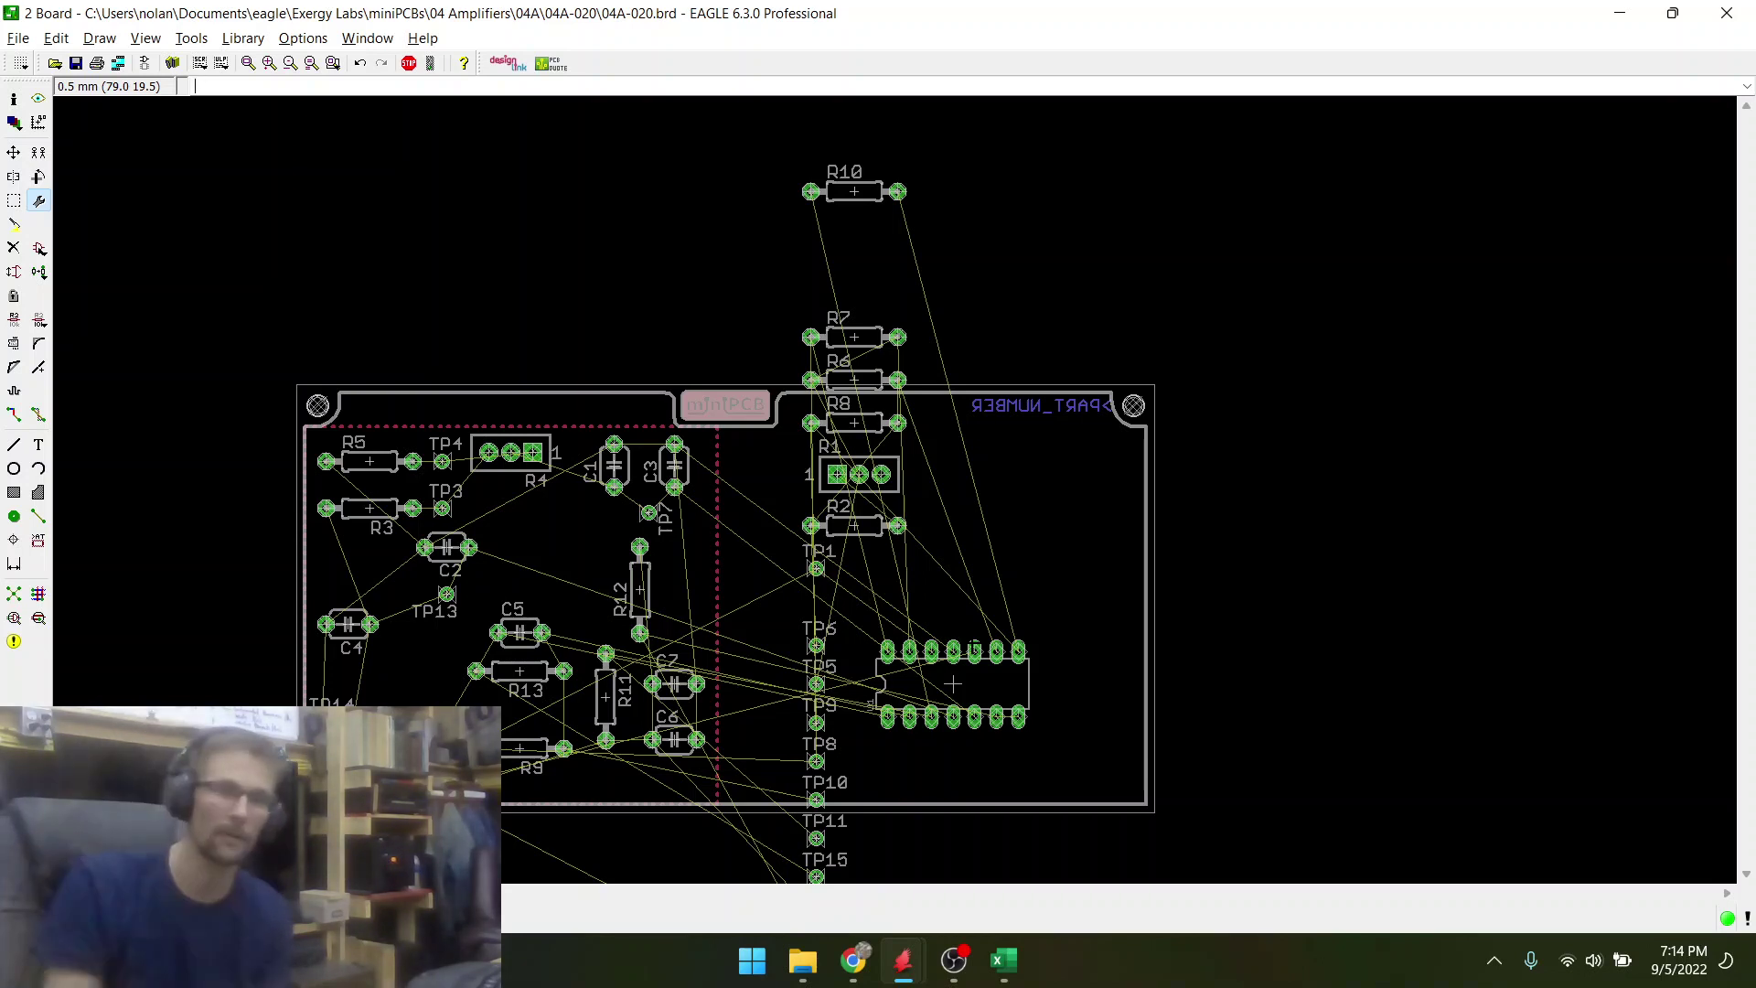
- Switch to the Product Catalog workbook in Excel and look through the part list on the 04A sheet
click(1003, 961)
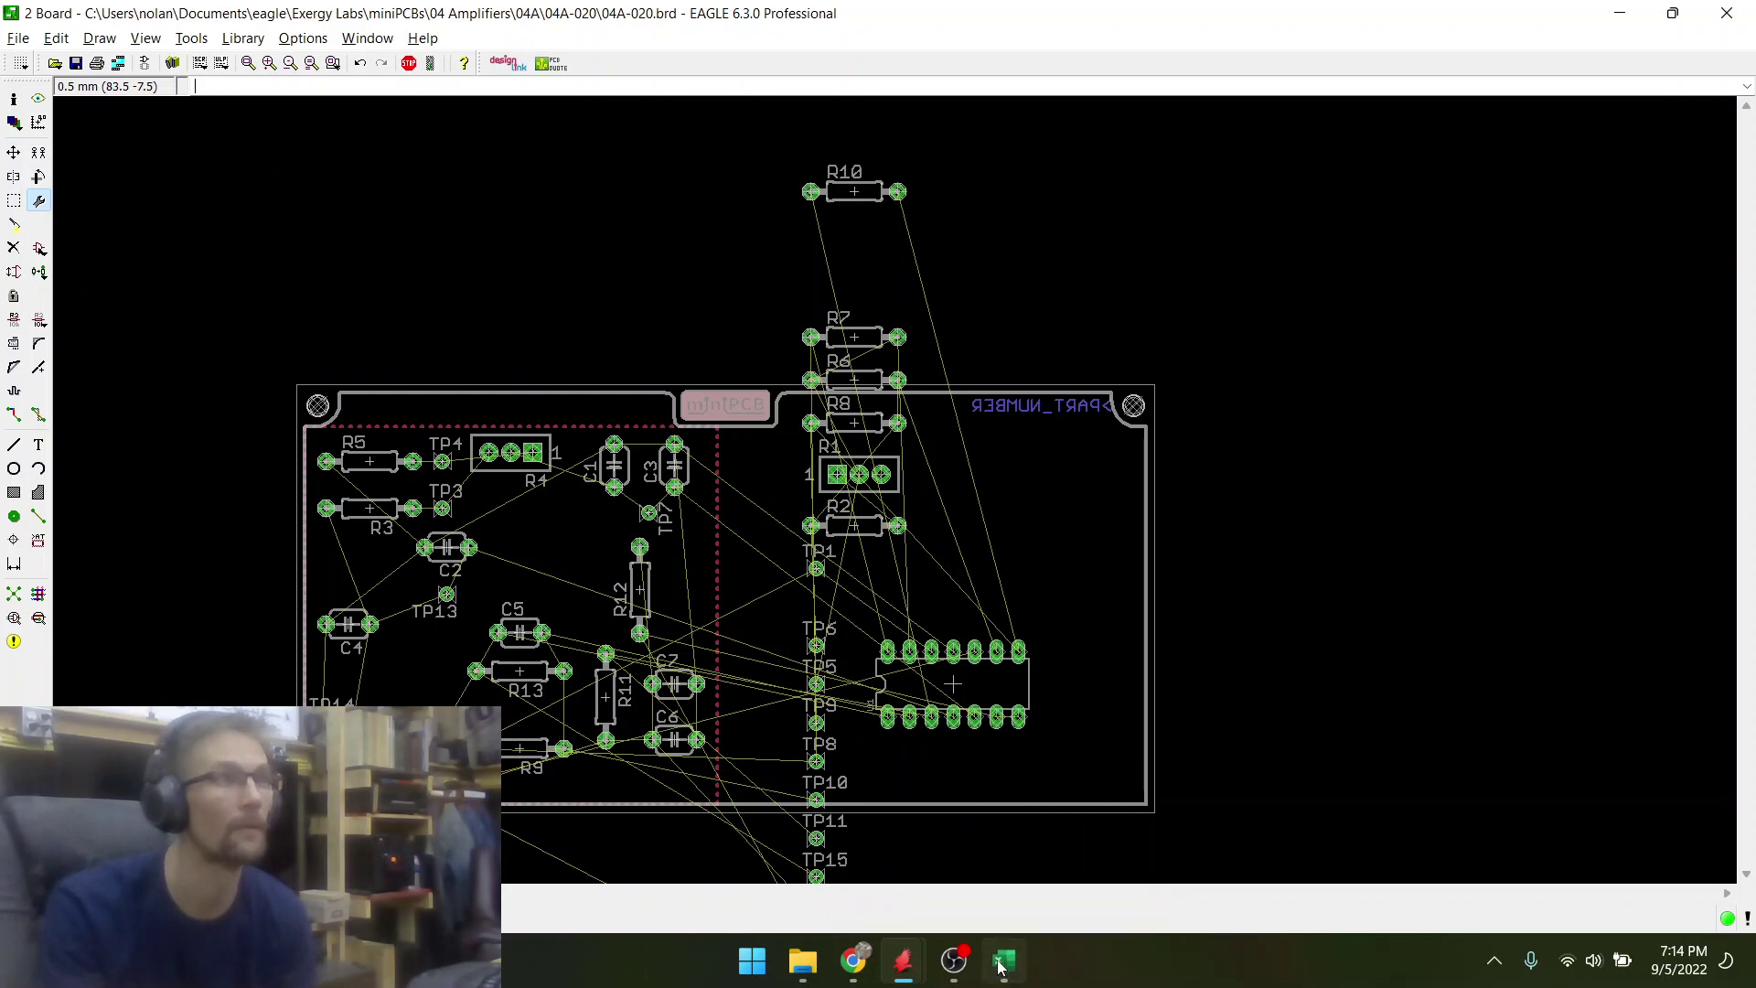
scroll(298, 709, down, 20)
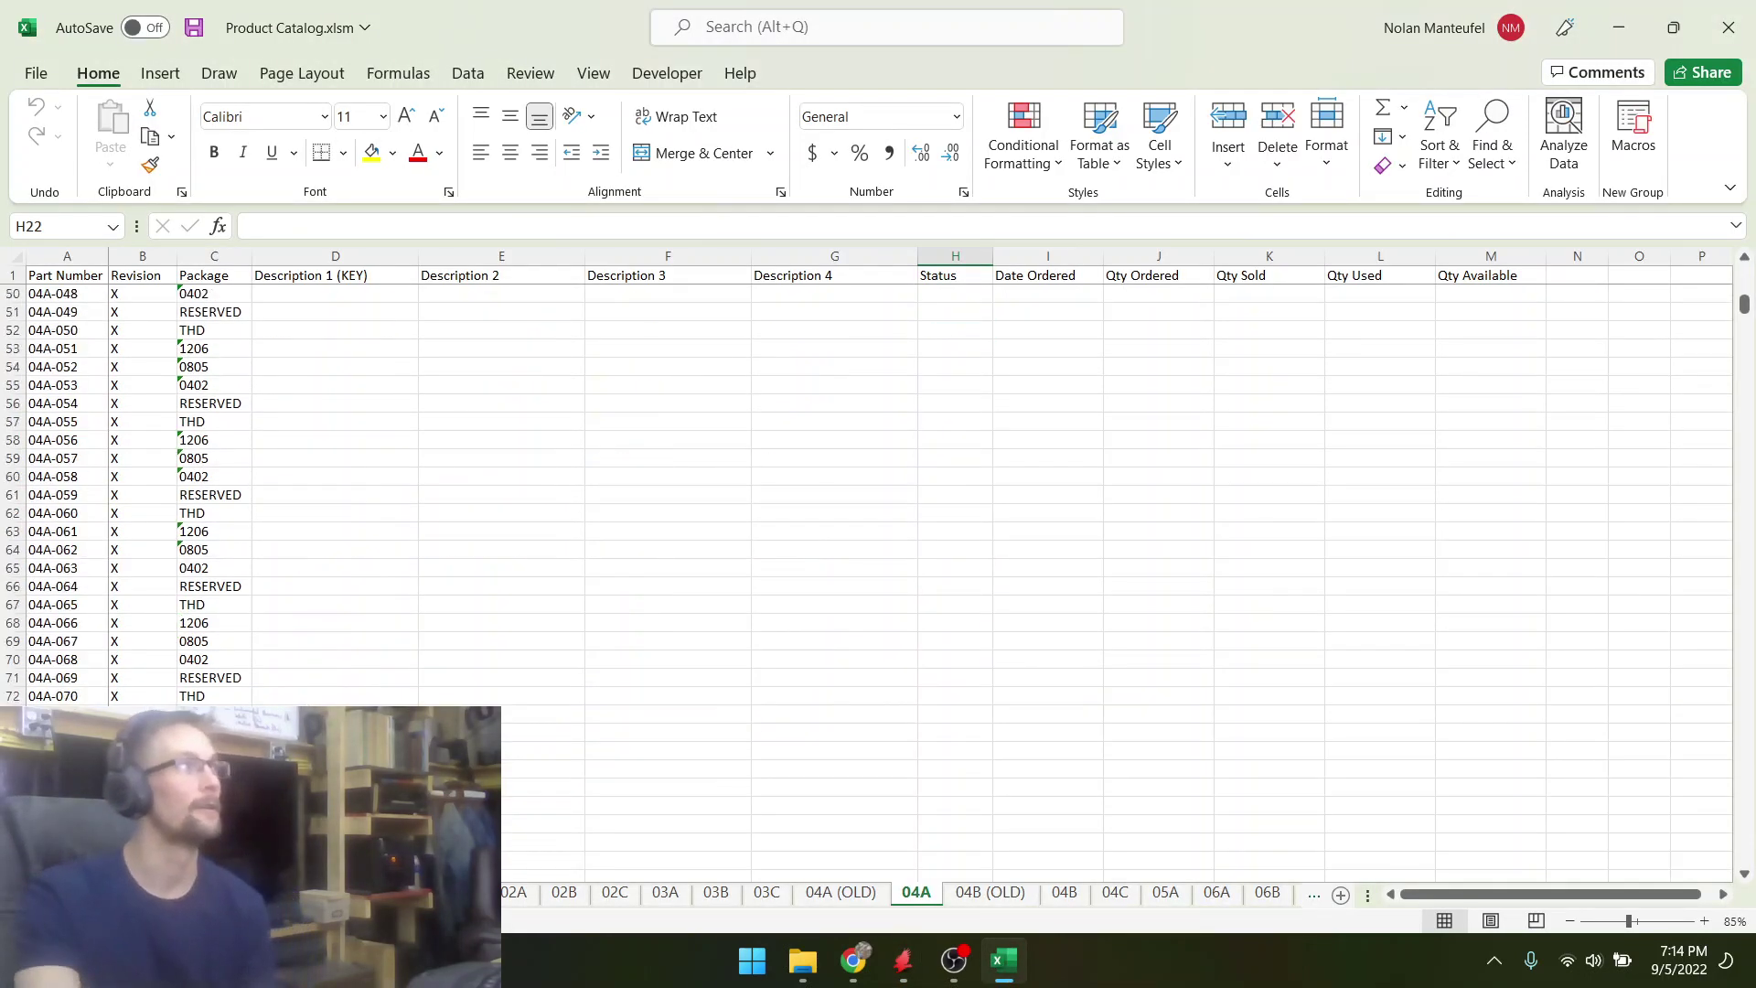
scroll(362, 680, down, 20)
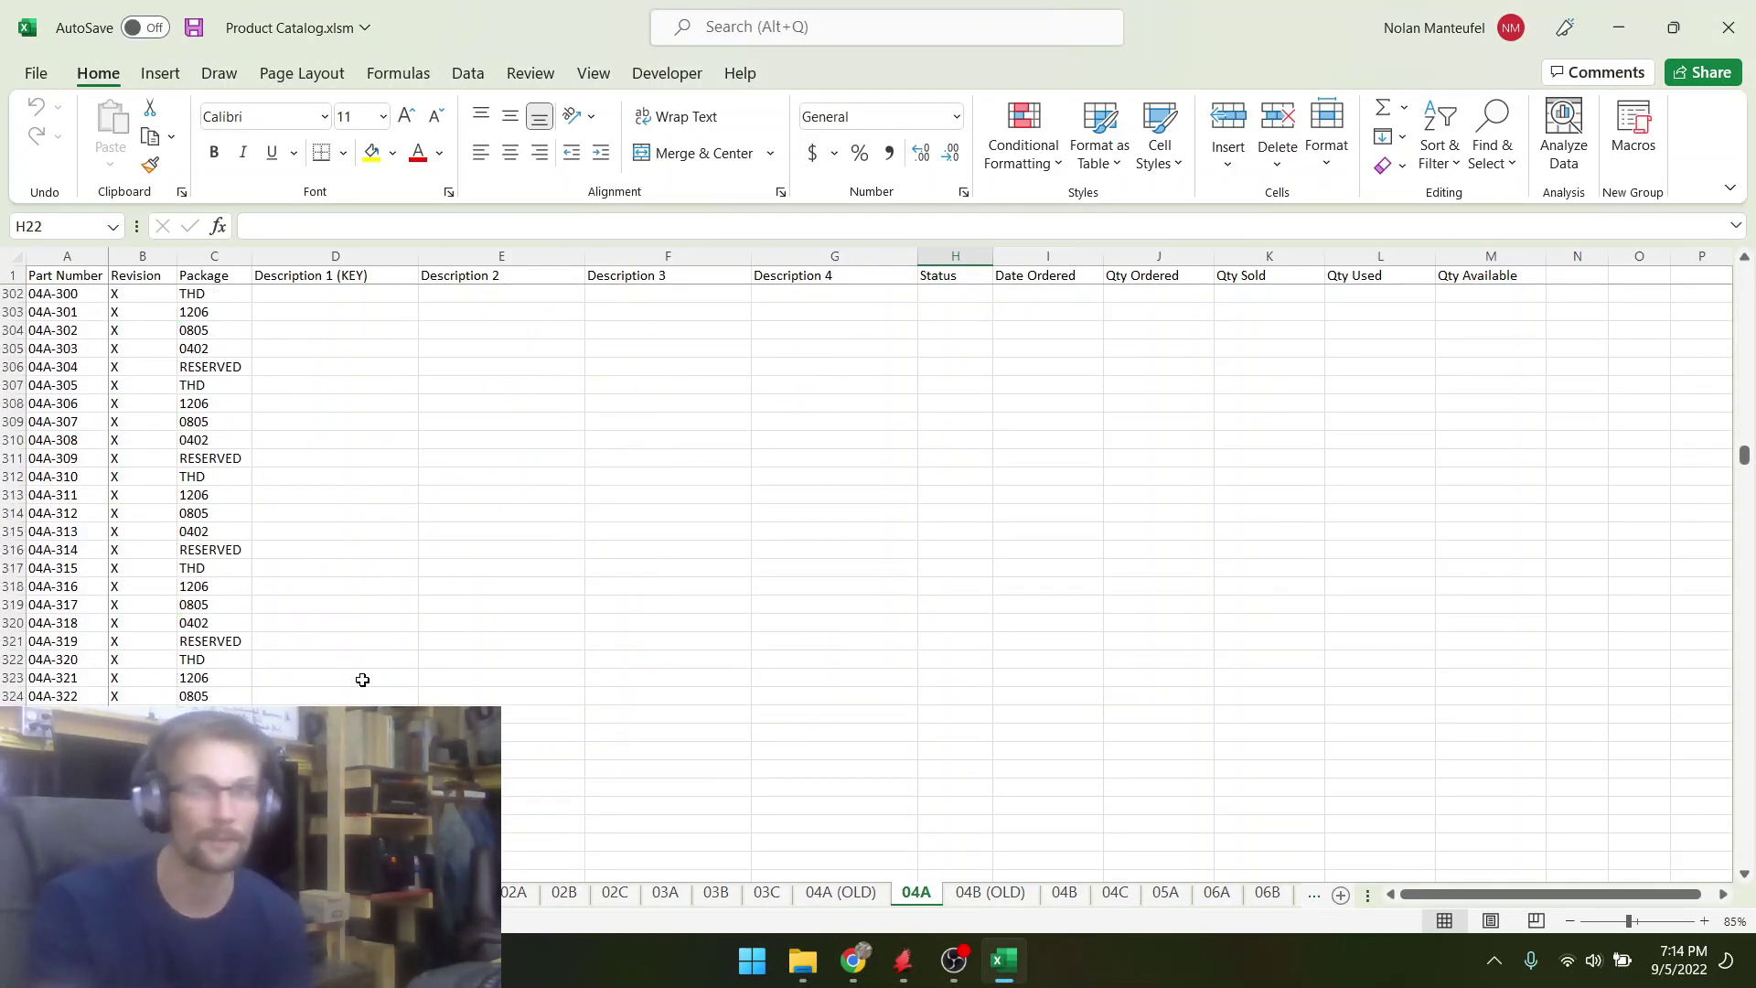
scroll(362, 680, down, 20)
scroll(360, 681, up, 20)
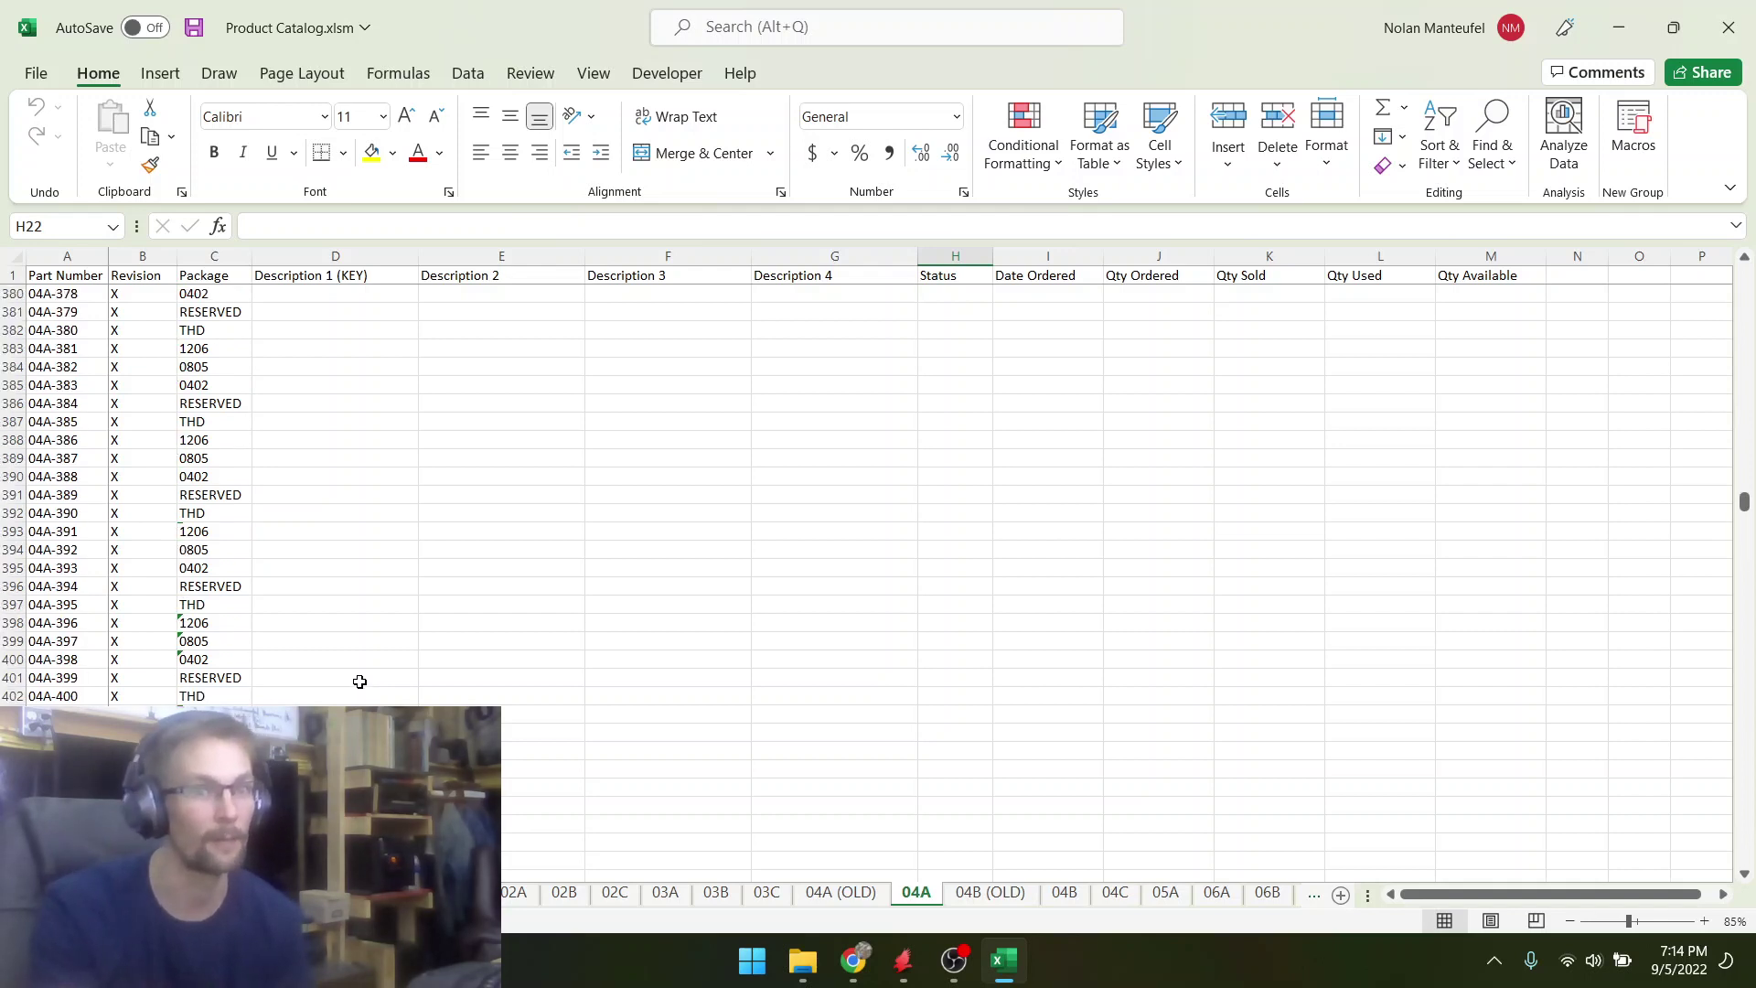
scroll(359, 682, up, 20)
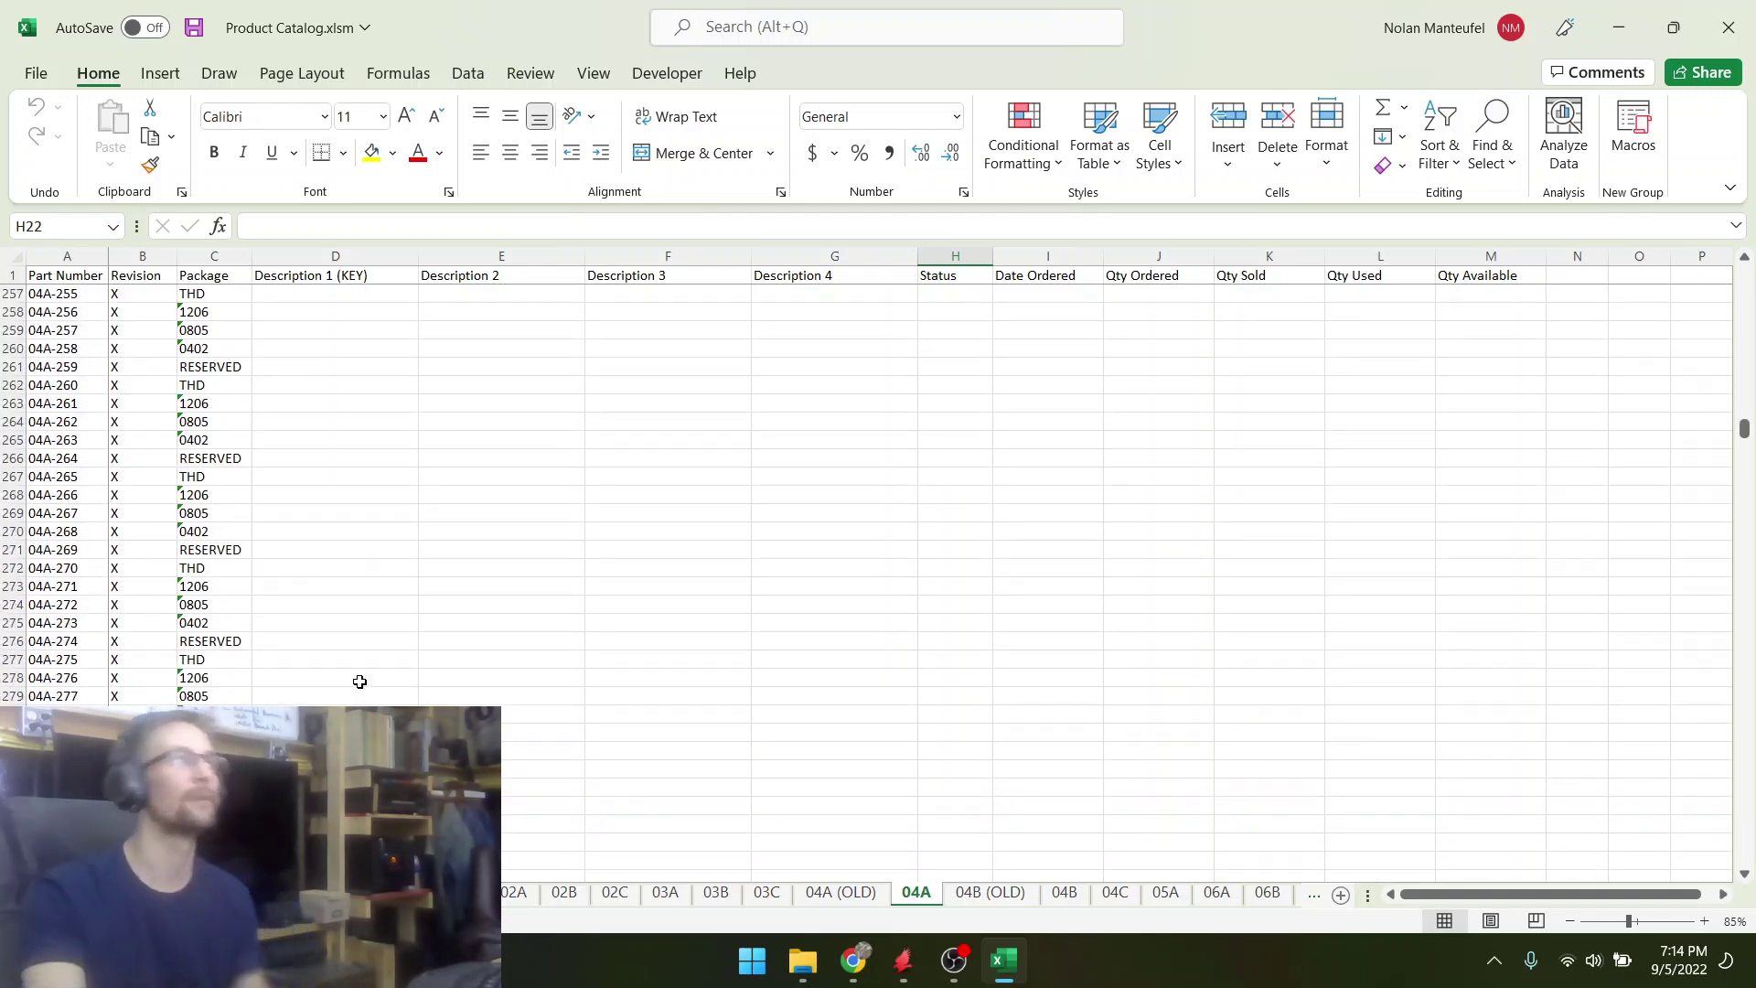
scroll(362, 692, up, 20)
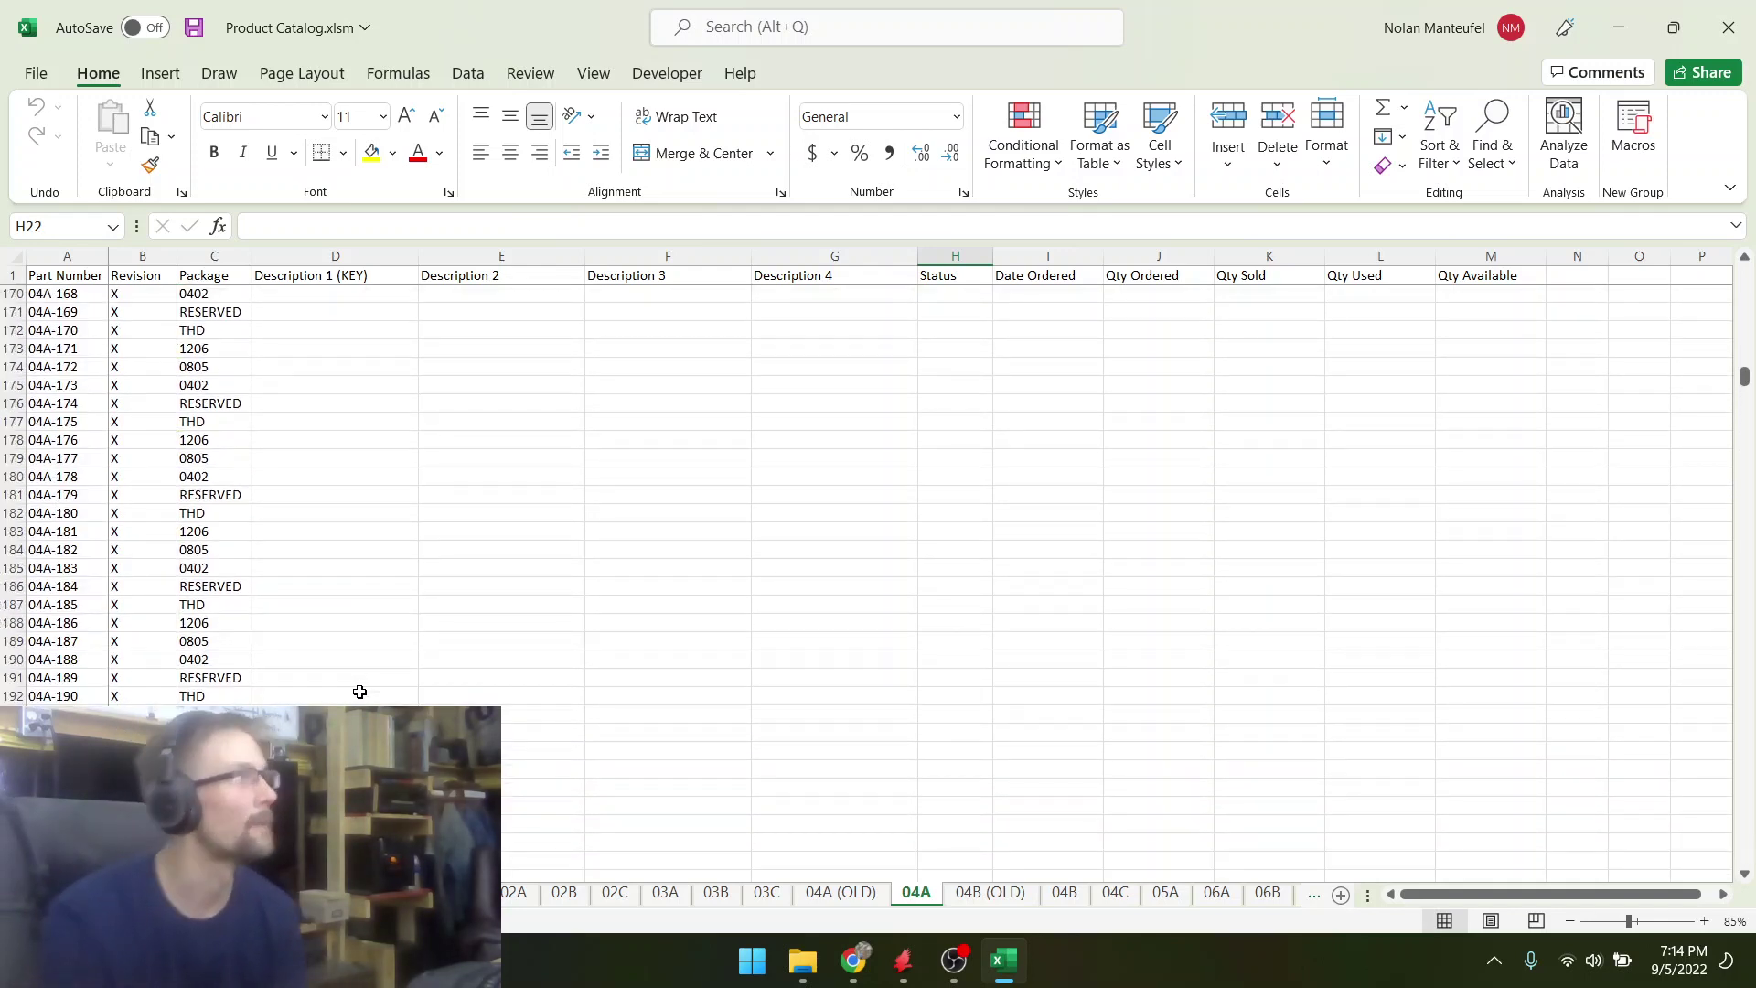
scroll(357, 693, up, 20)
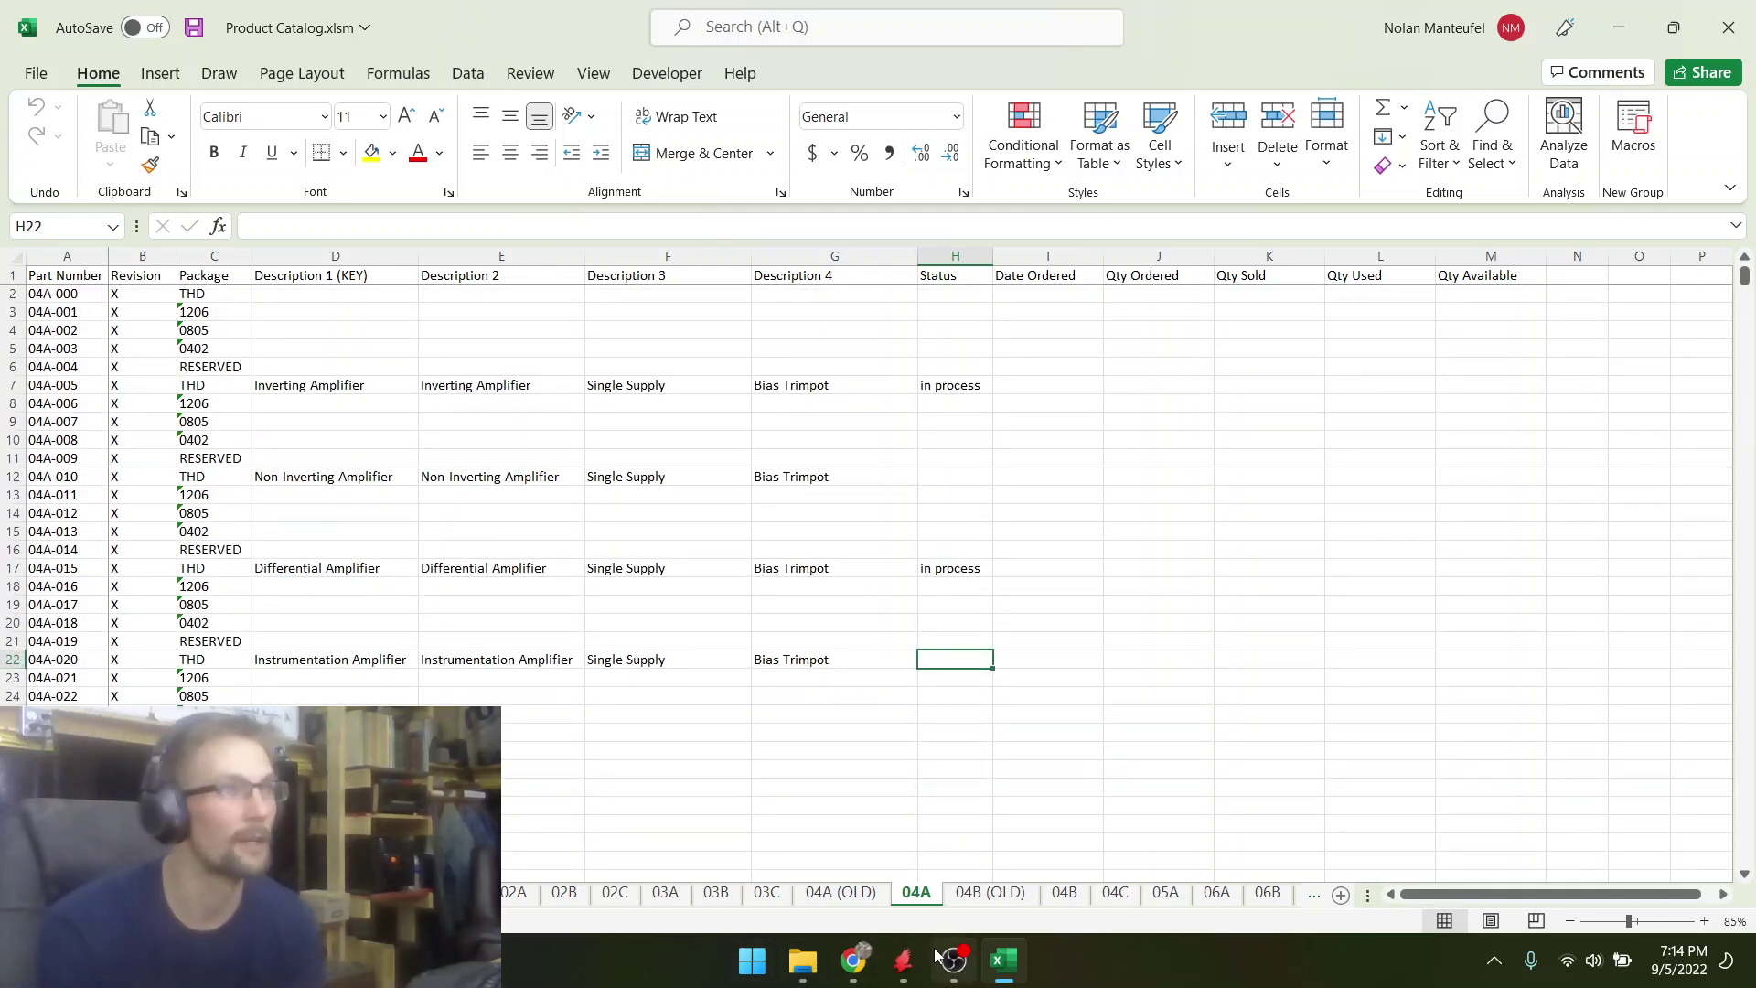
- Switch back to the 04A-020 board in EAGLE and save it
mouse_move(908, 972)
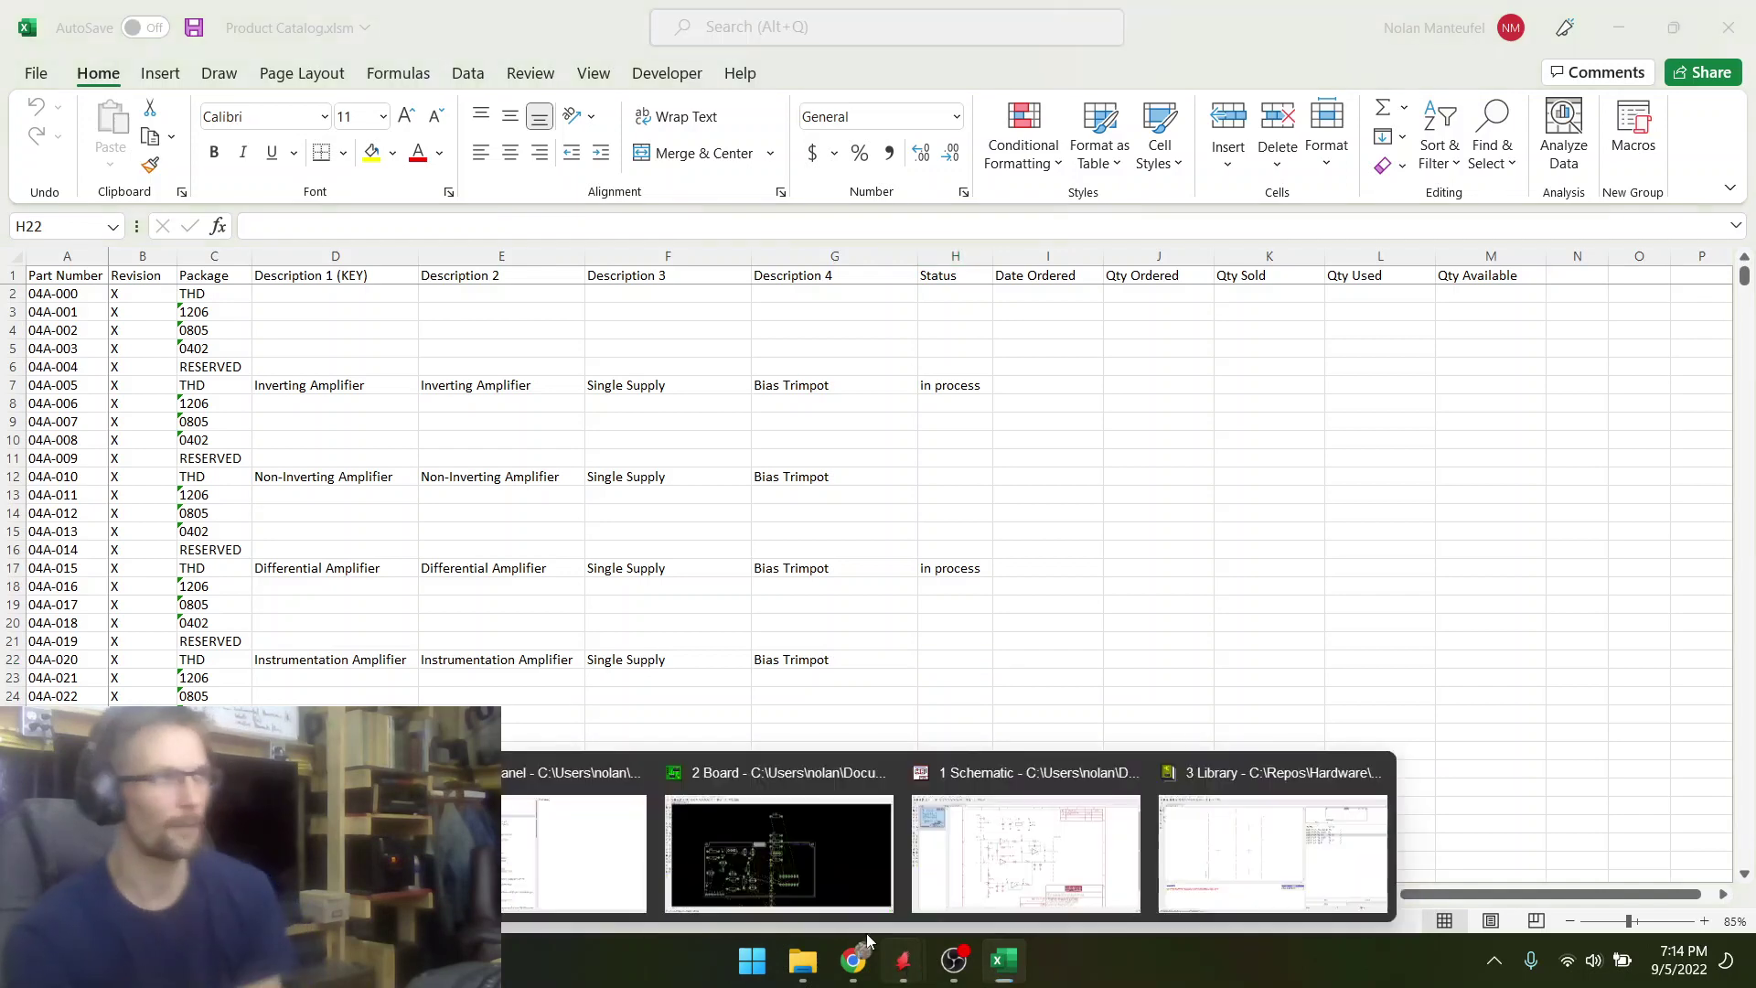
click(831, 848)
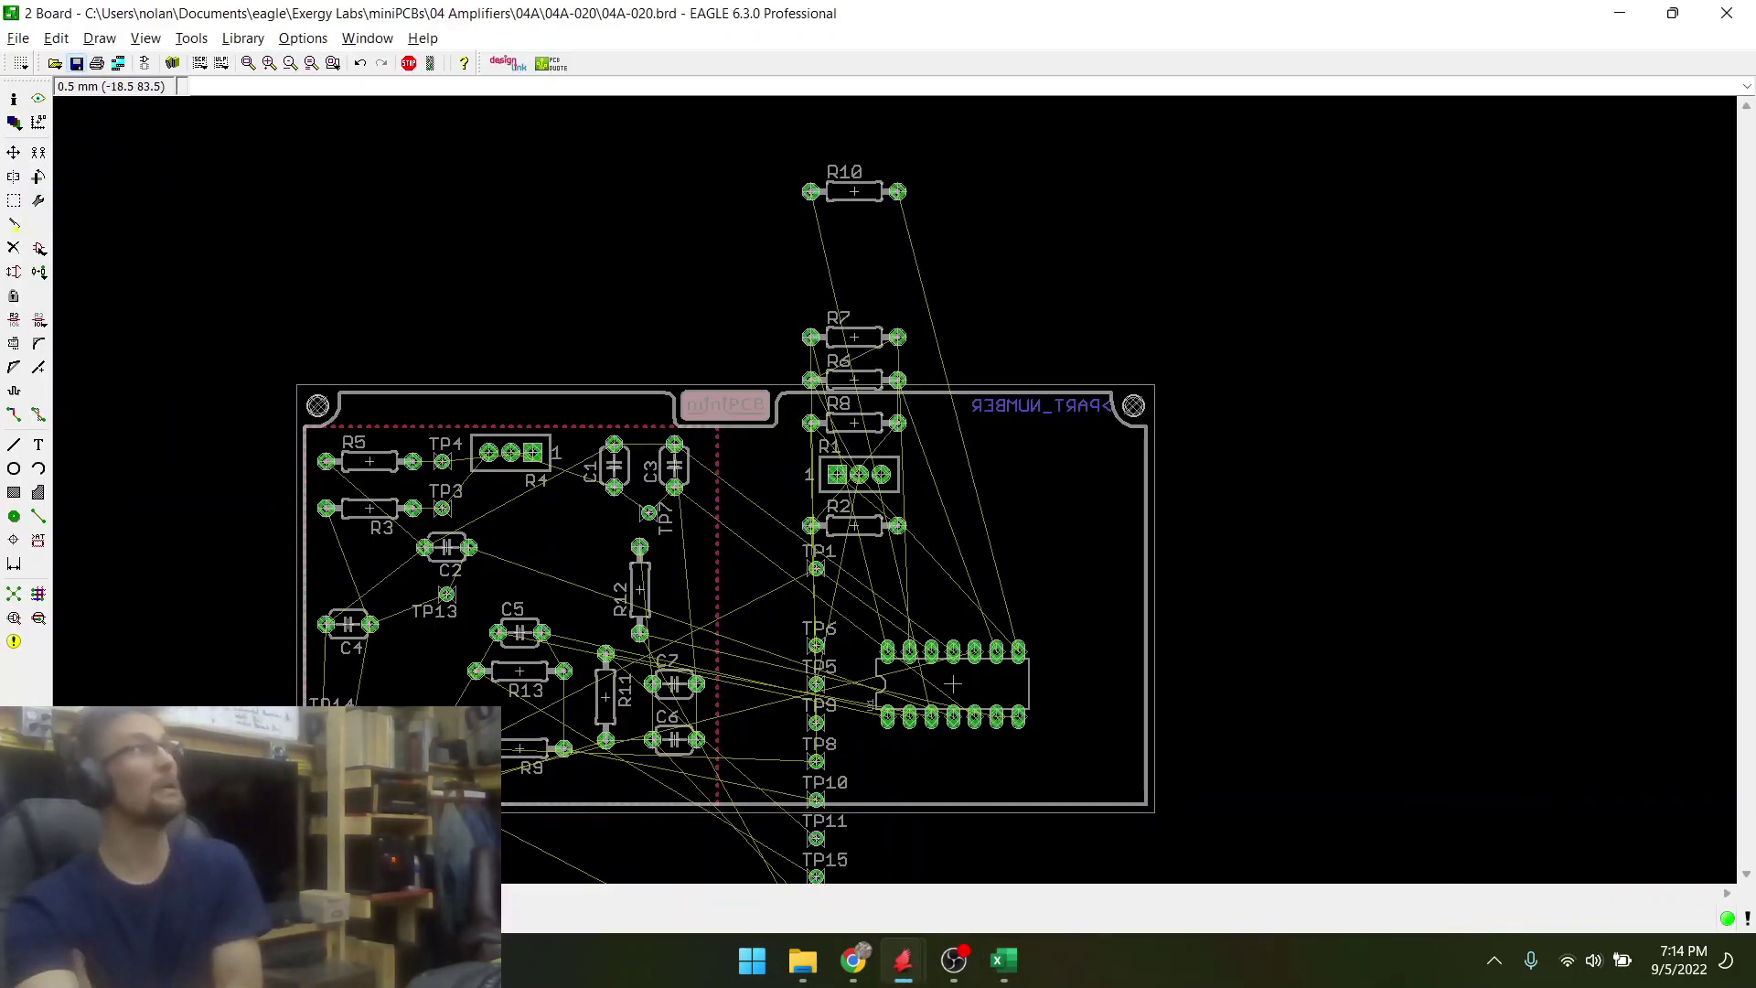
click(76, 63)
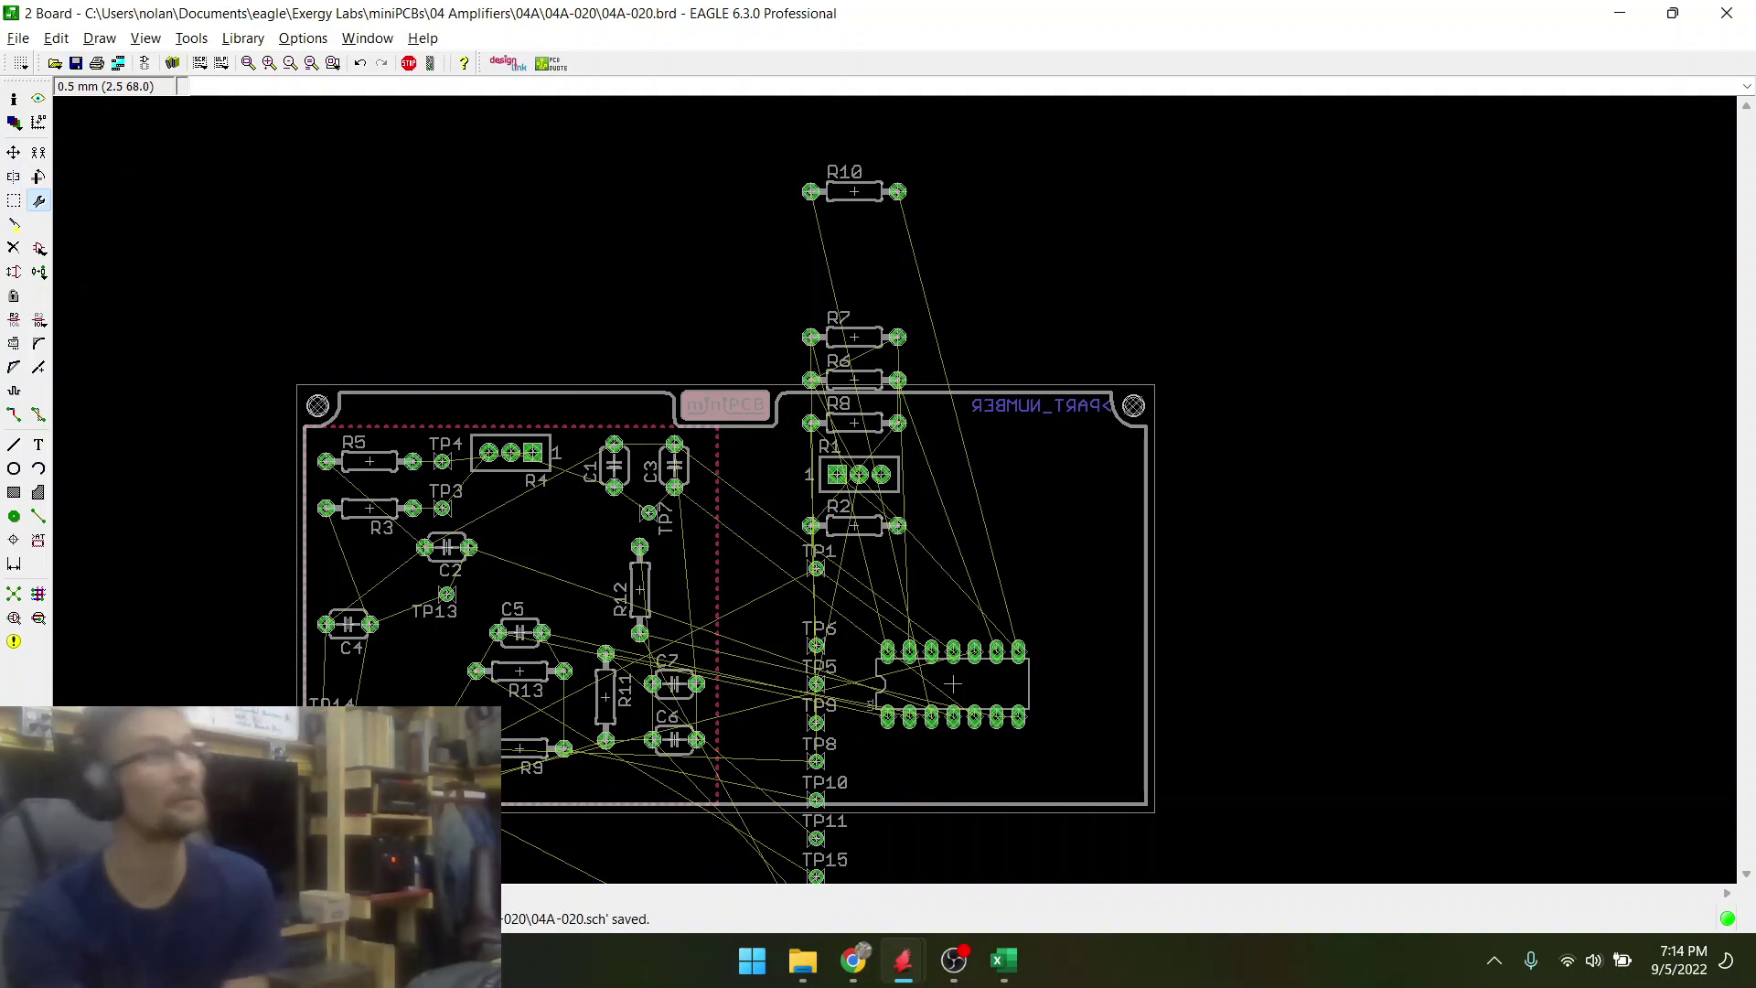
- Save the board and begin splitting the upper edge of the bottom copper polygon near the upper-left mounting hole
click(77, 64)
scroll(180, 176, down, 2)
scroll(180, 175, up, 5)
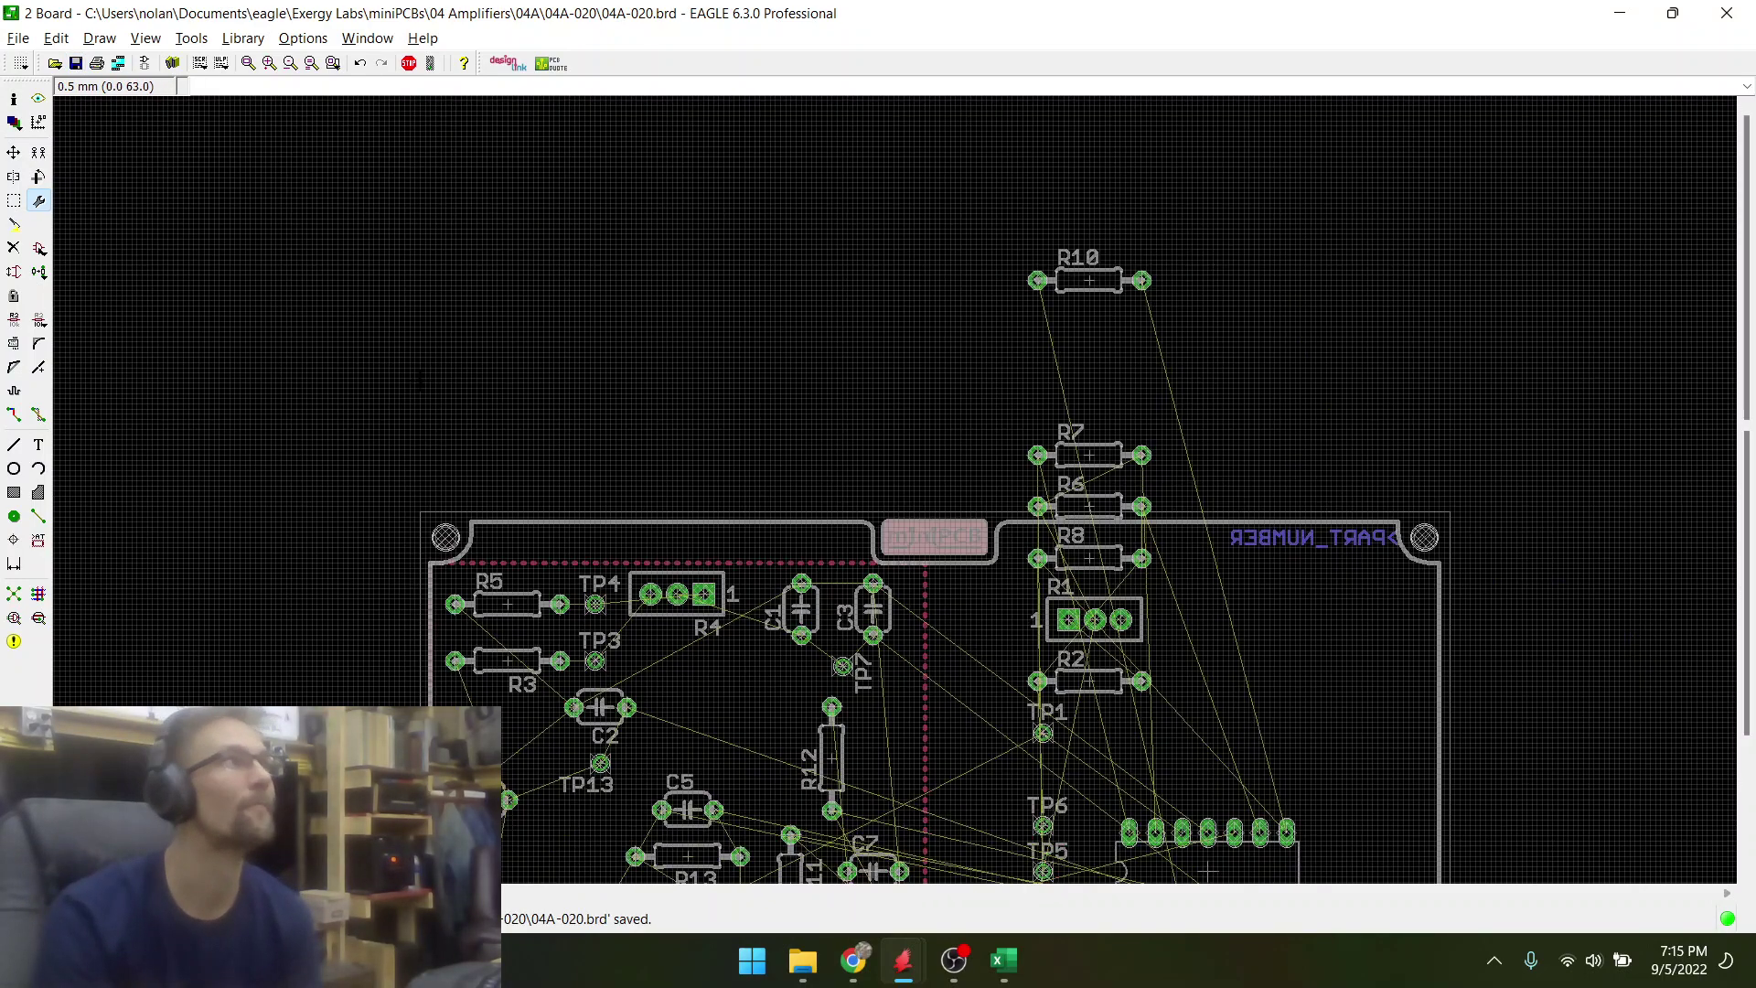
scroll(542, 718, up, 1)
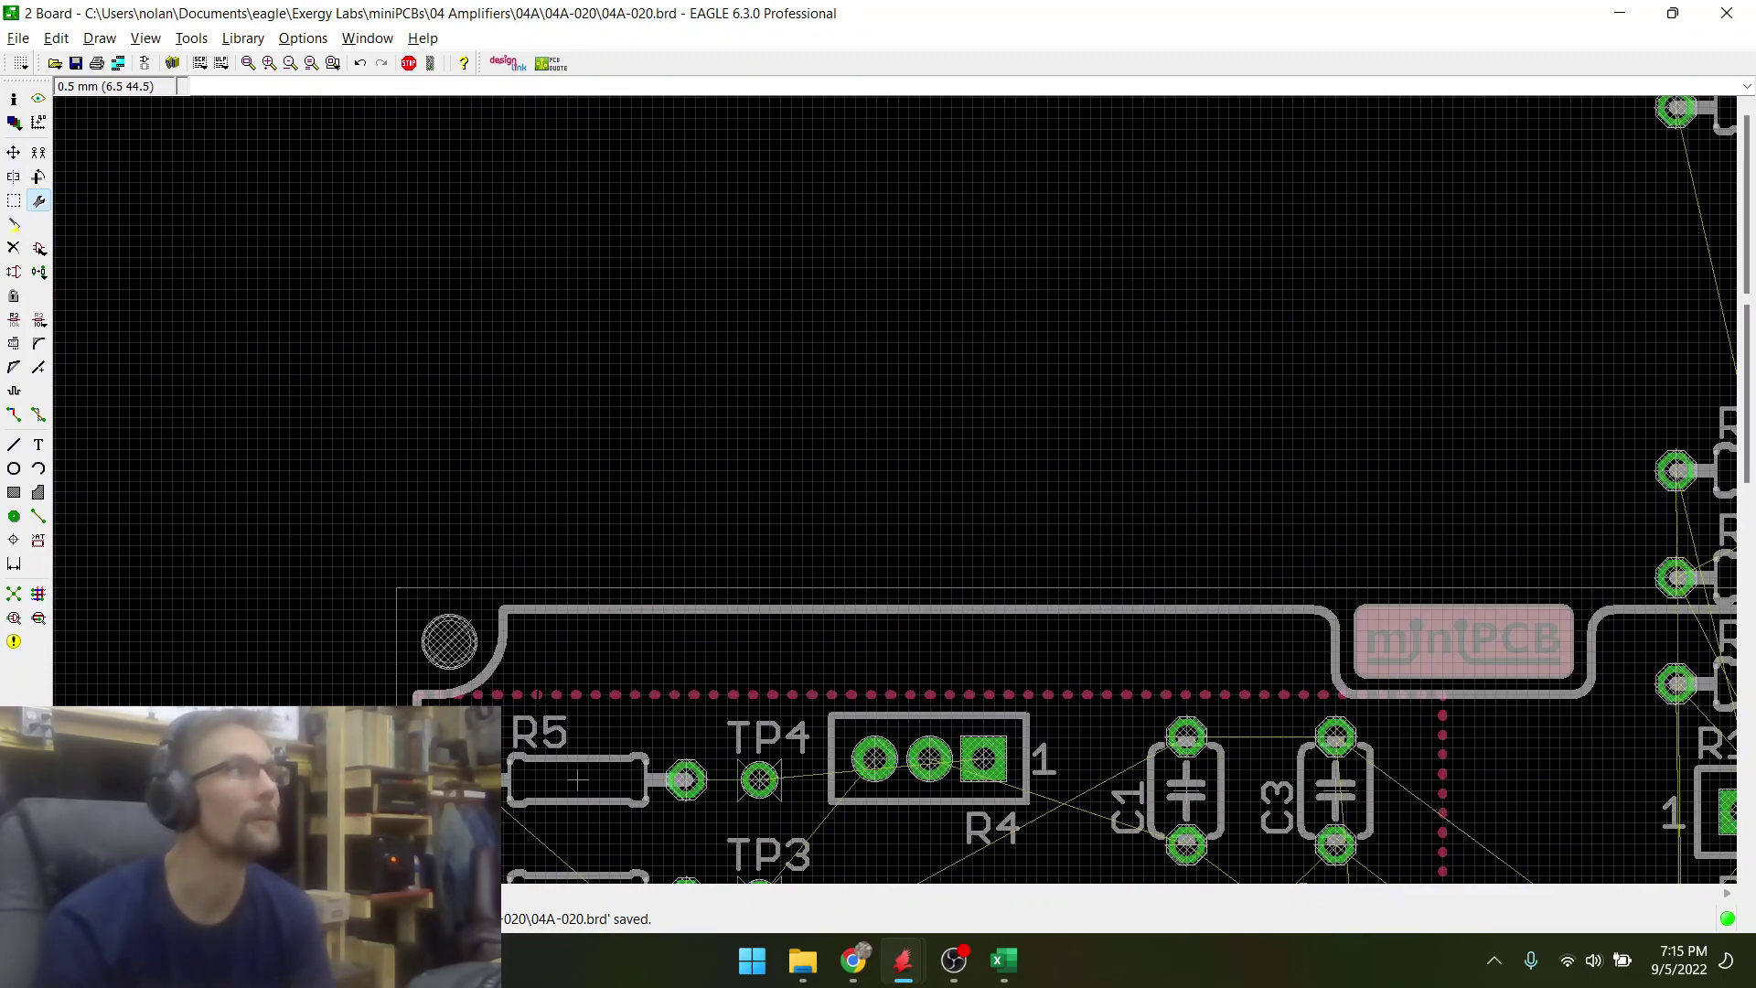
scroll(637, 605, down, 9)
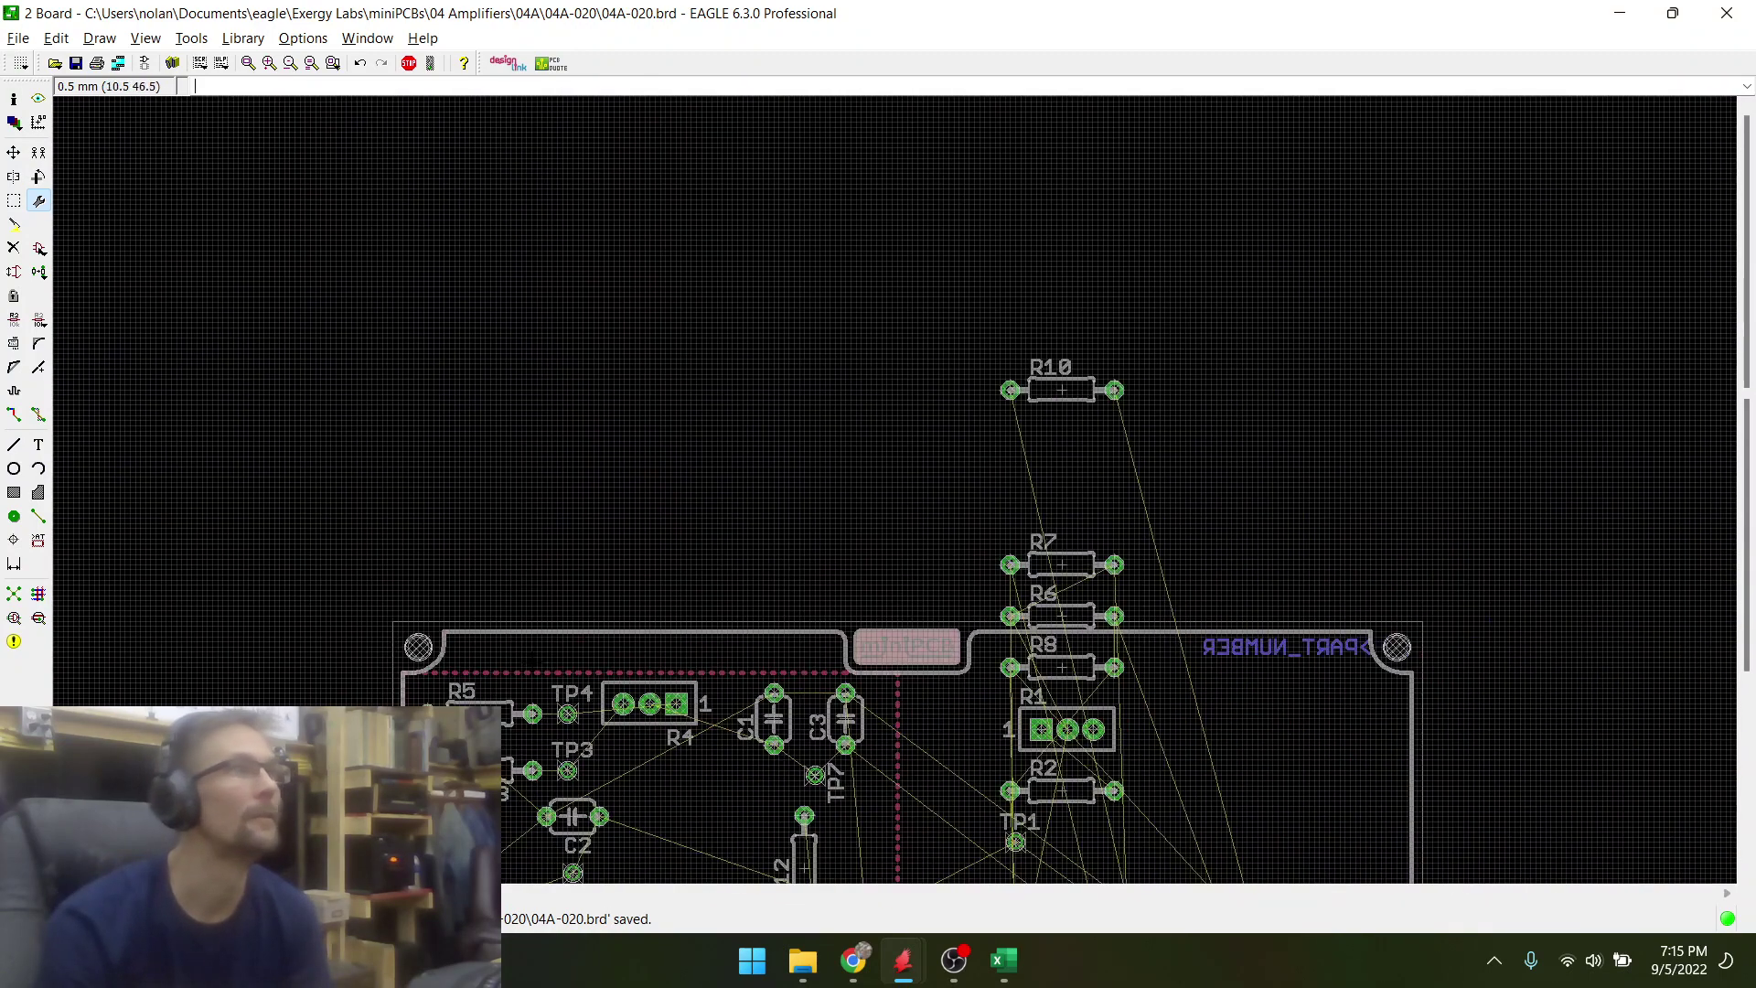
scroll(615, 616, up, 14)
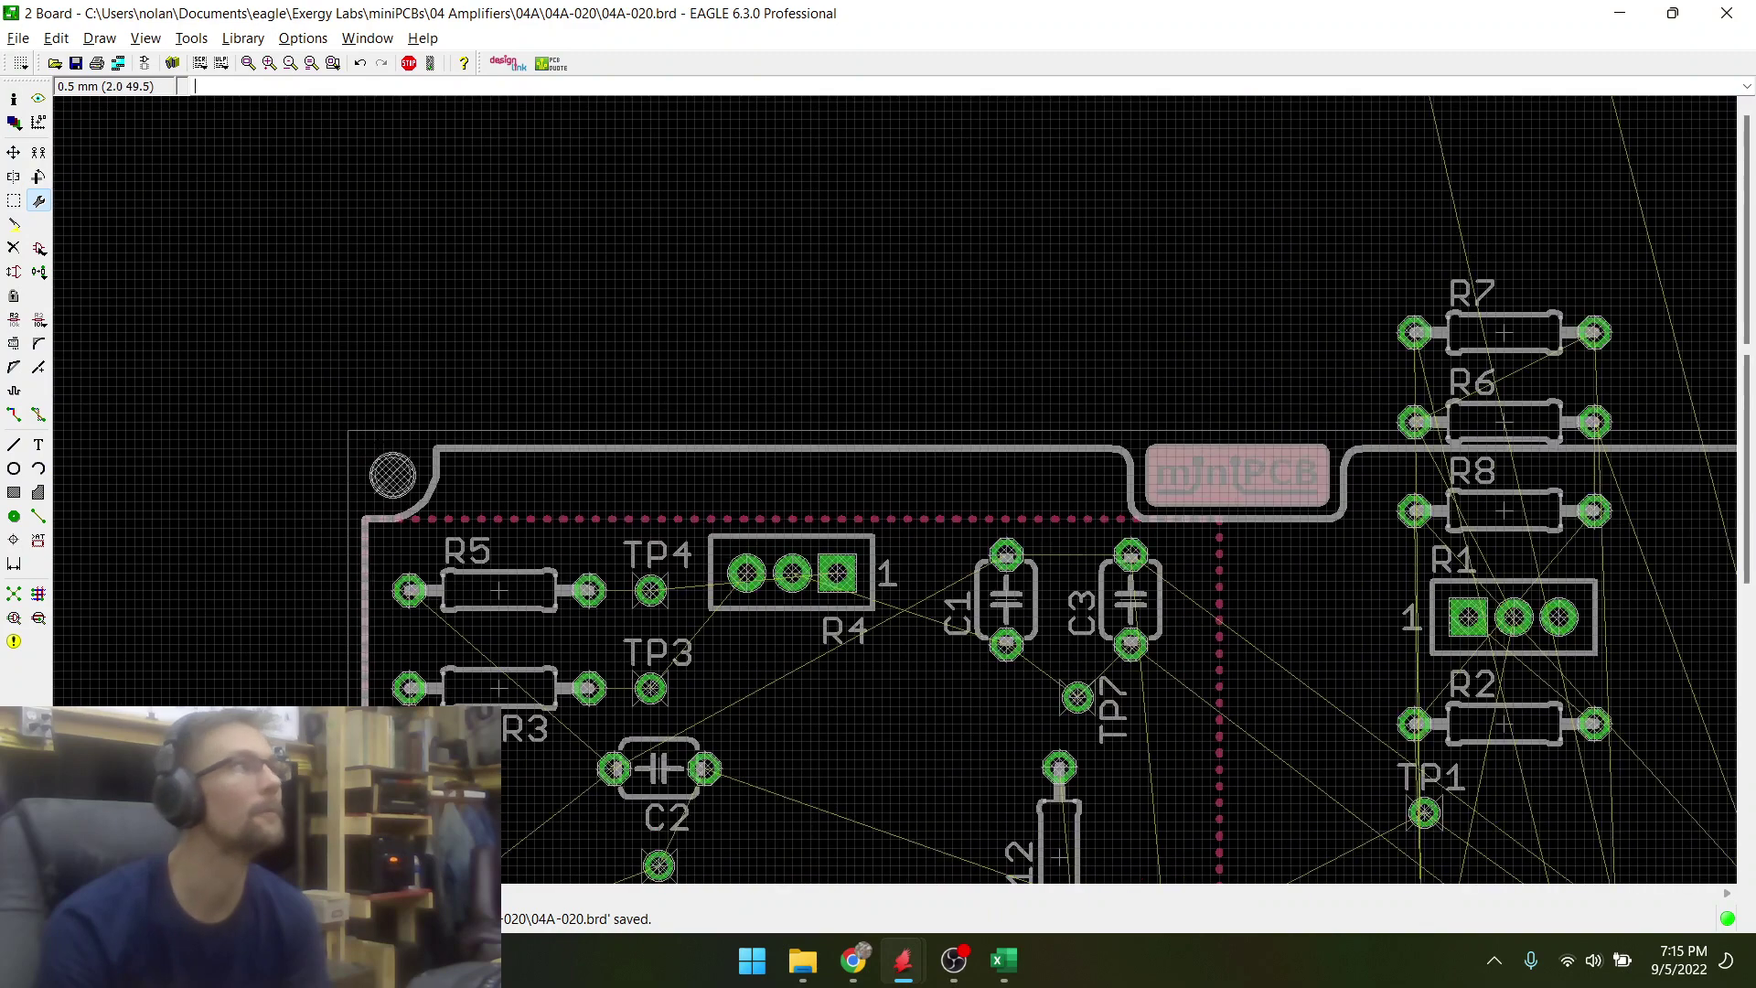
scroll(464, 609, up, 1)
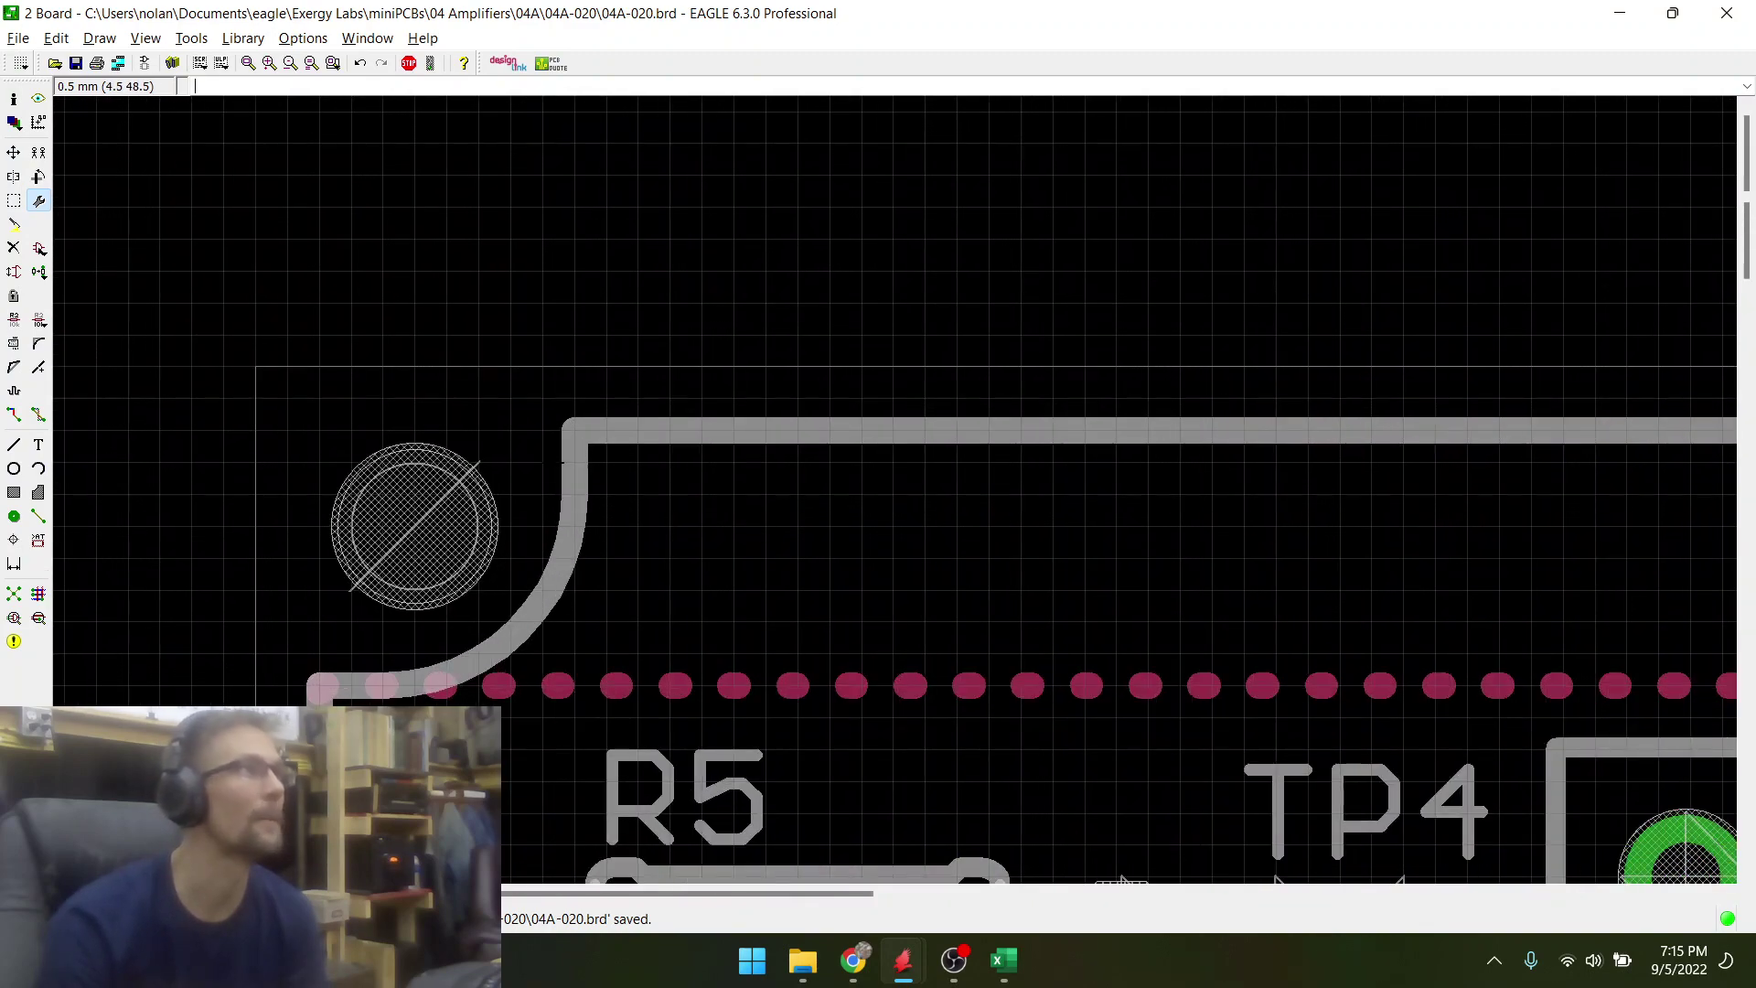
right_click(503, 684)
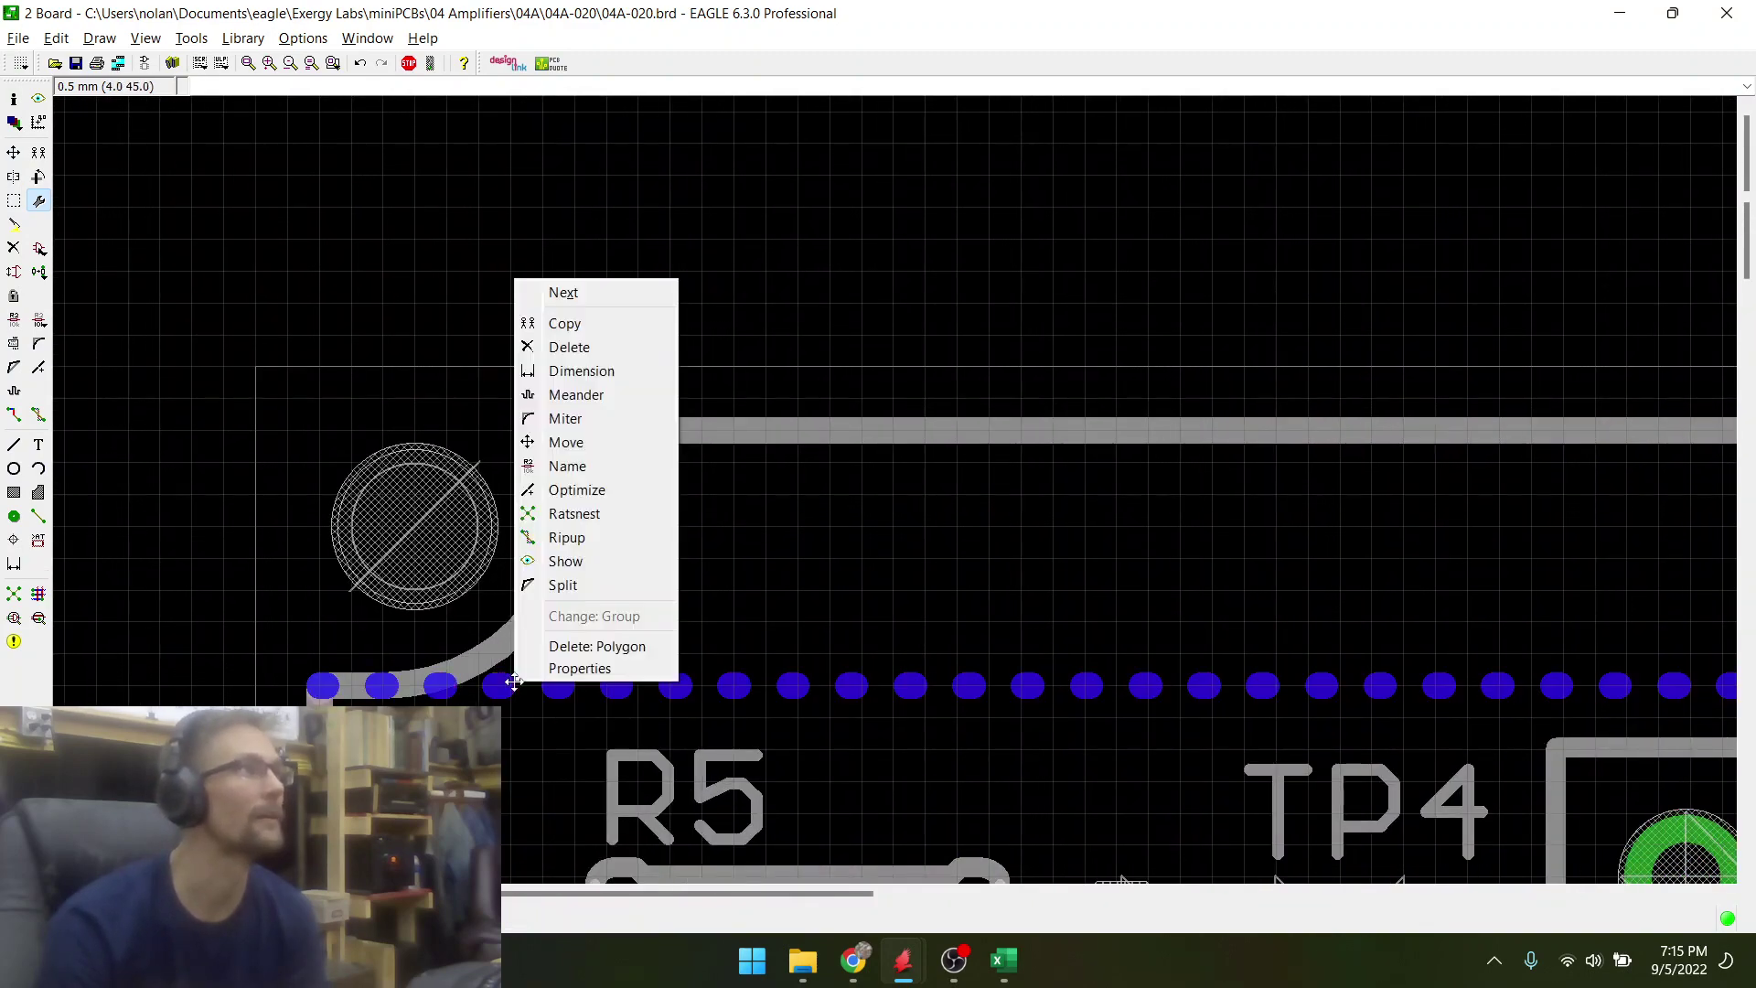
click(551, 617)
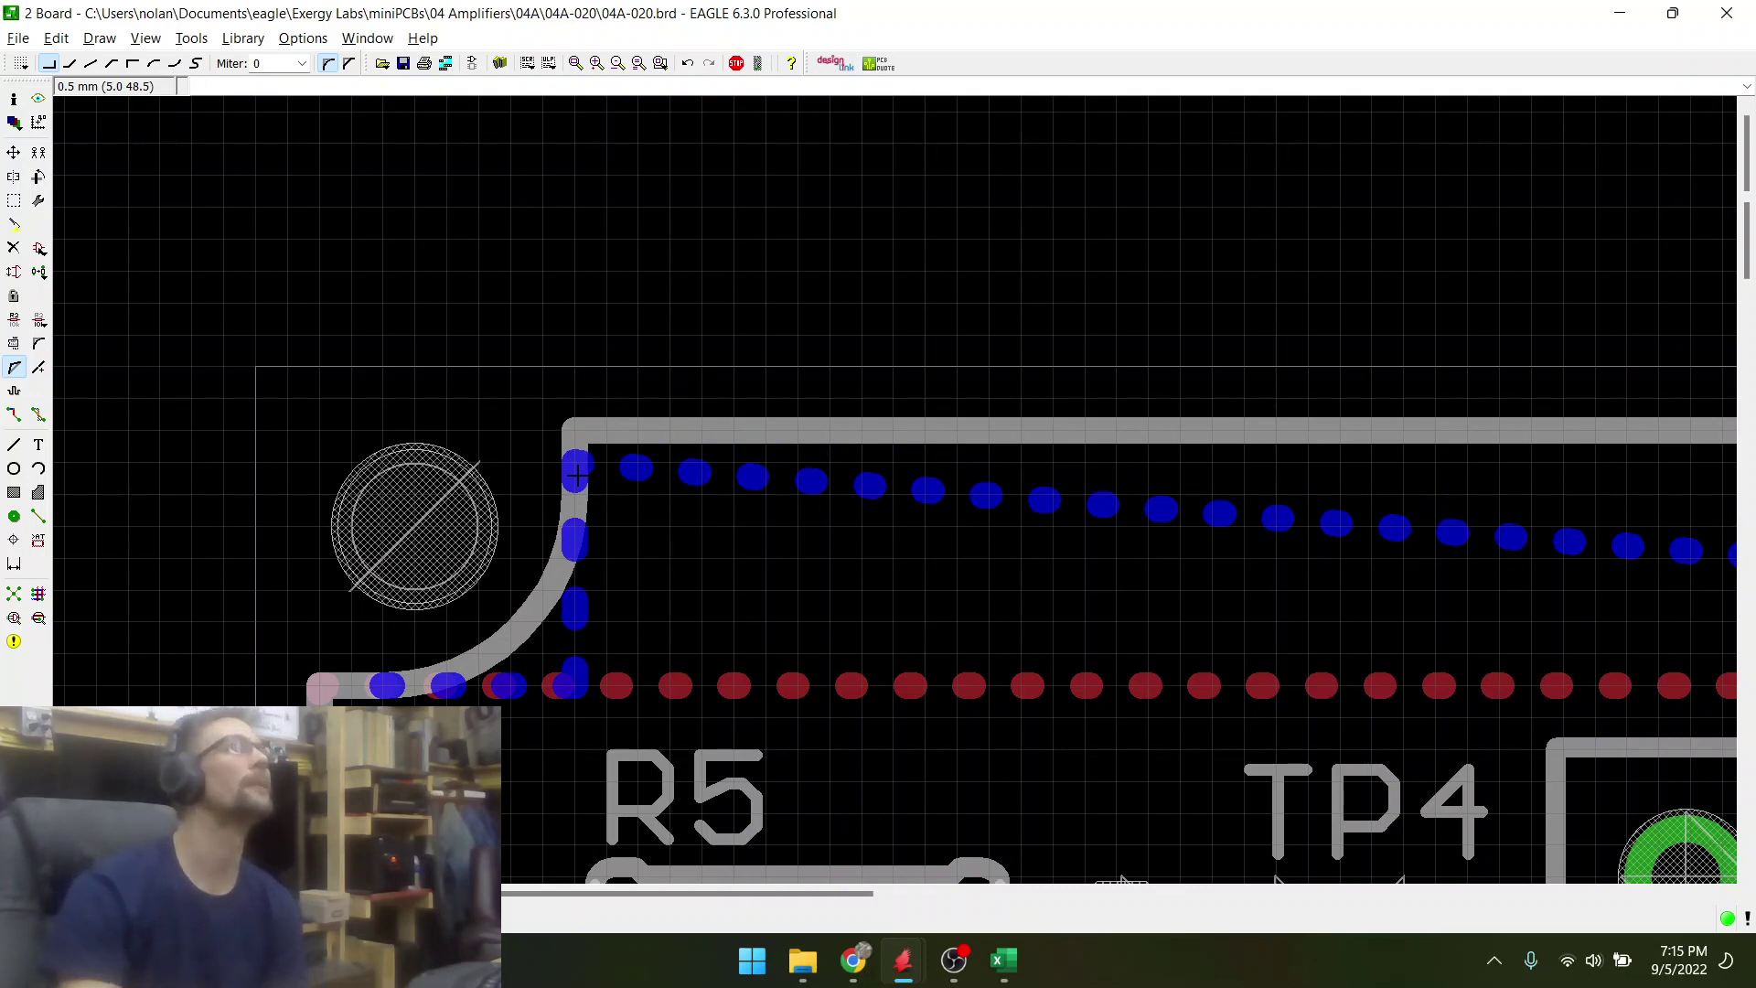
- Set the grid to 1 mm and bend the polygon edge around the upper-left corner cutout, following the board outline's arc
click(19, 63)
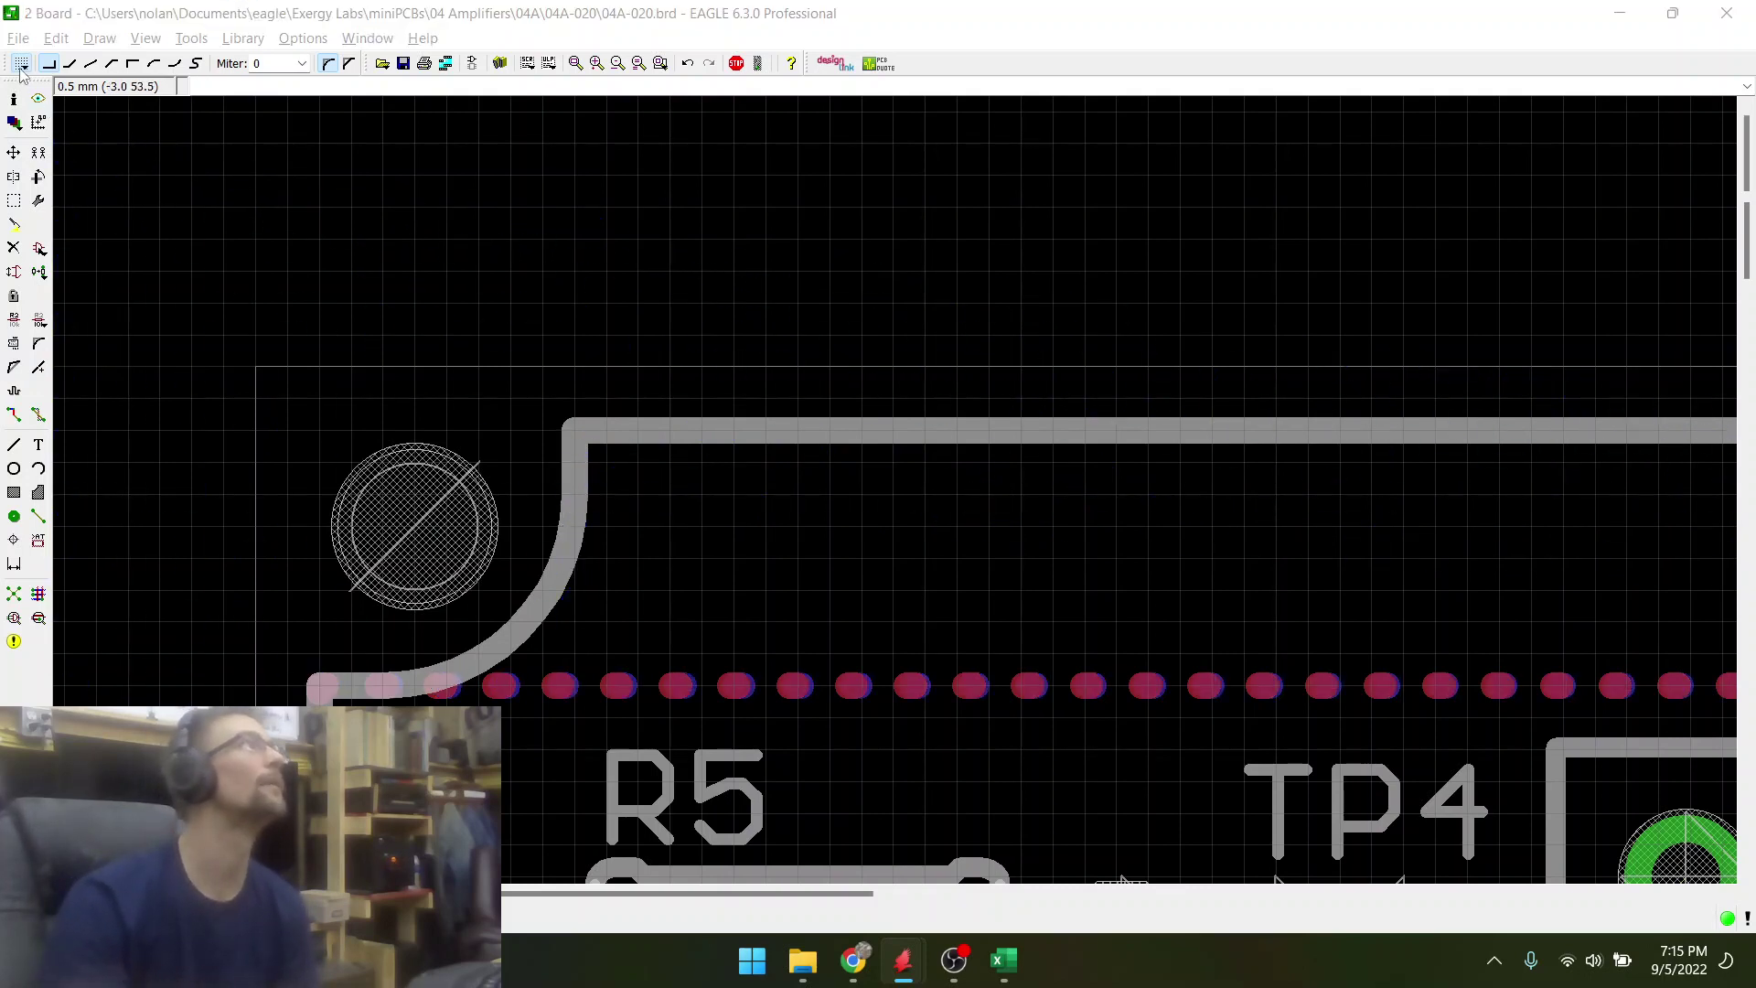
text(1)
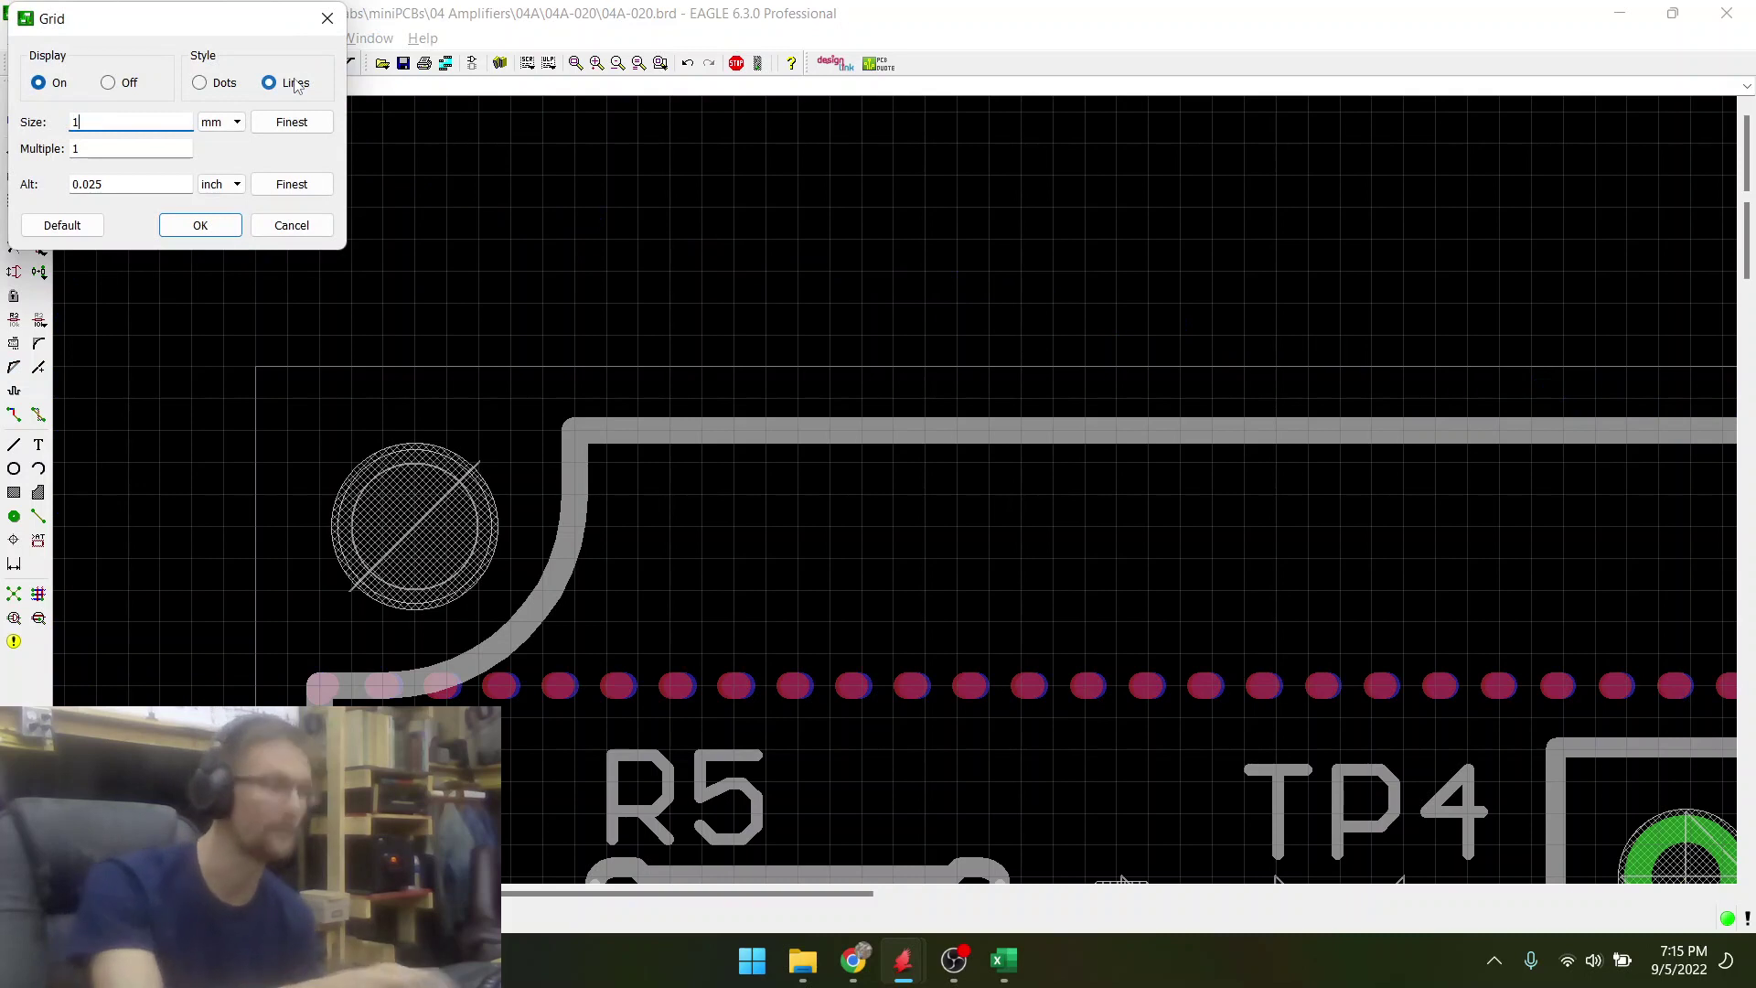
key(Return)
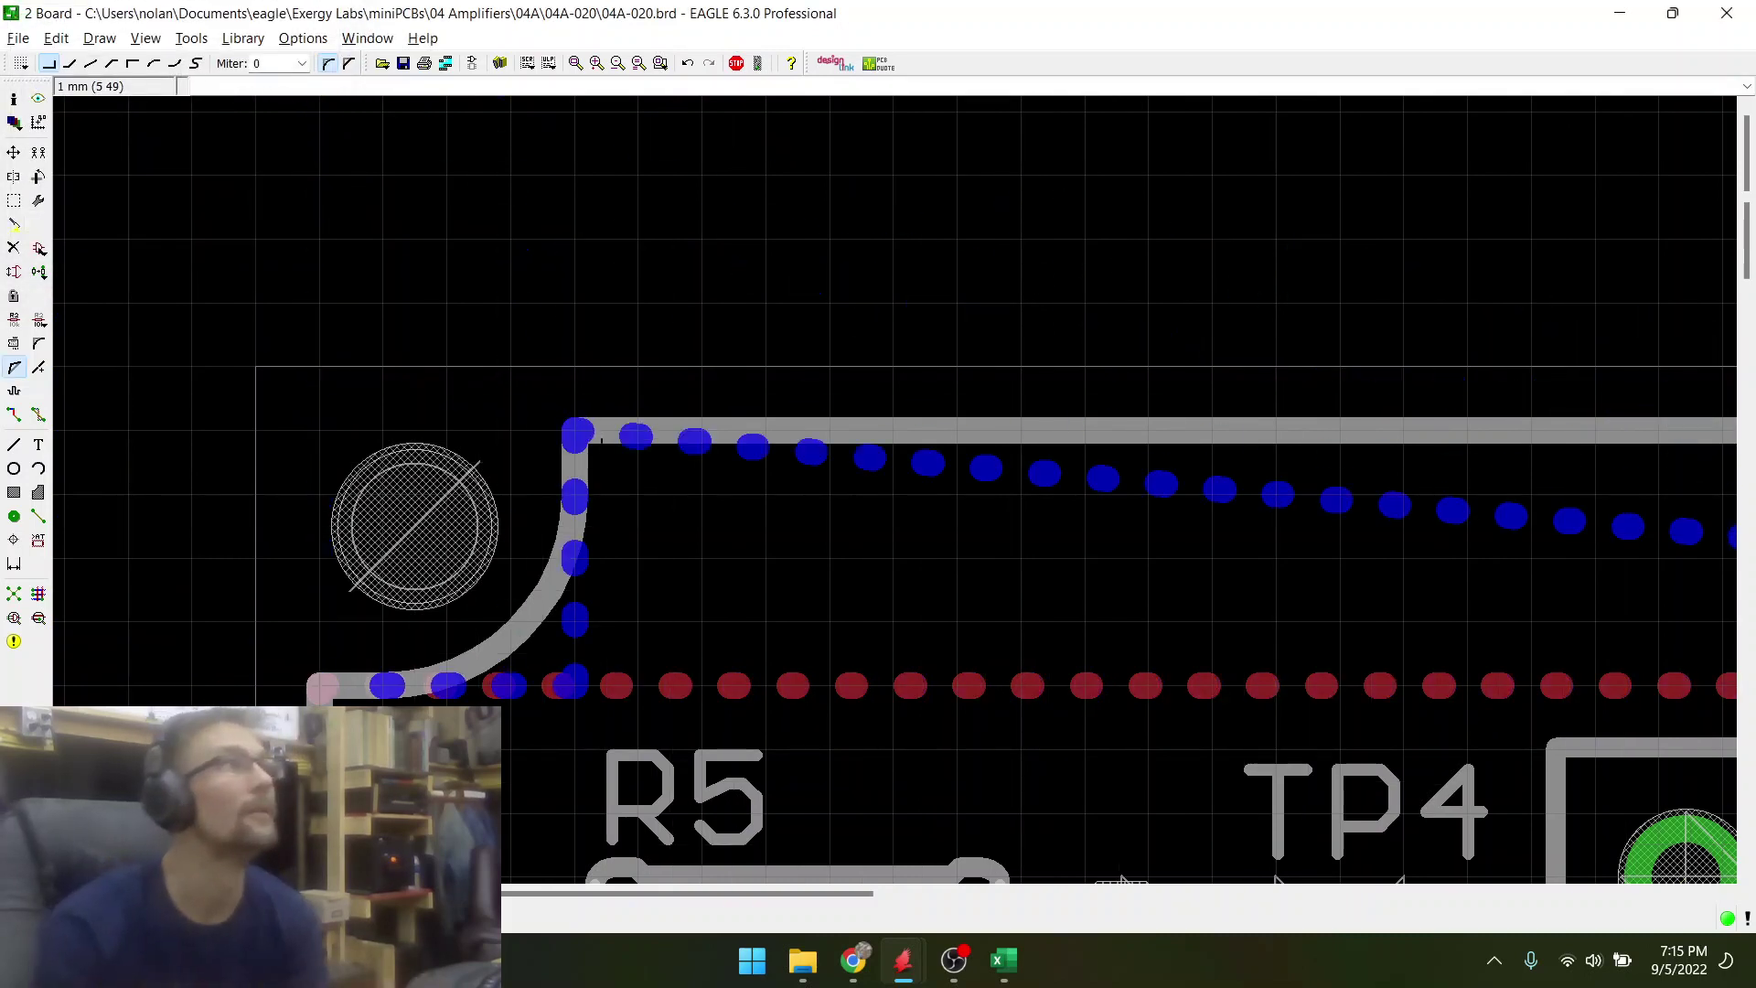
right_click(572, 488)
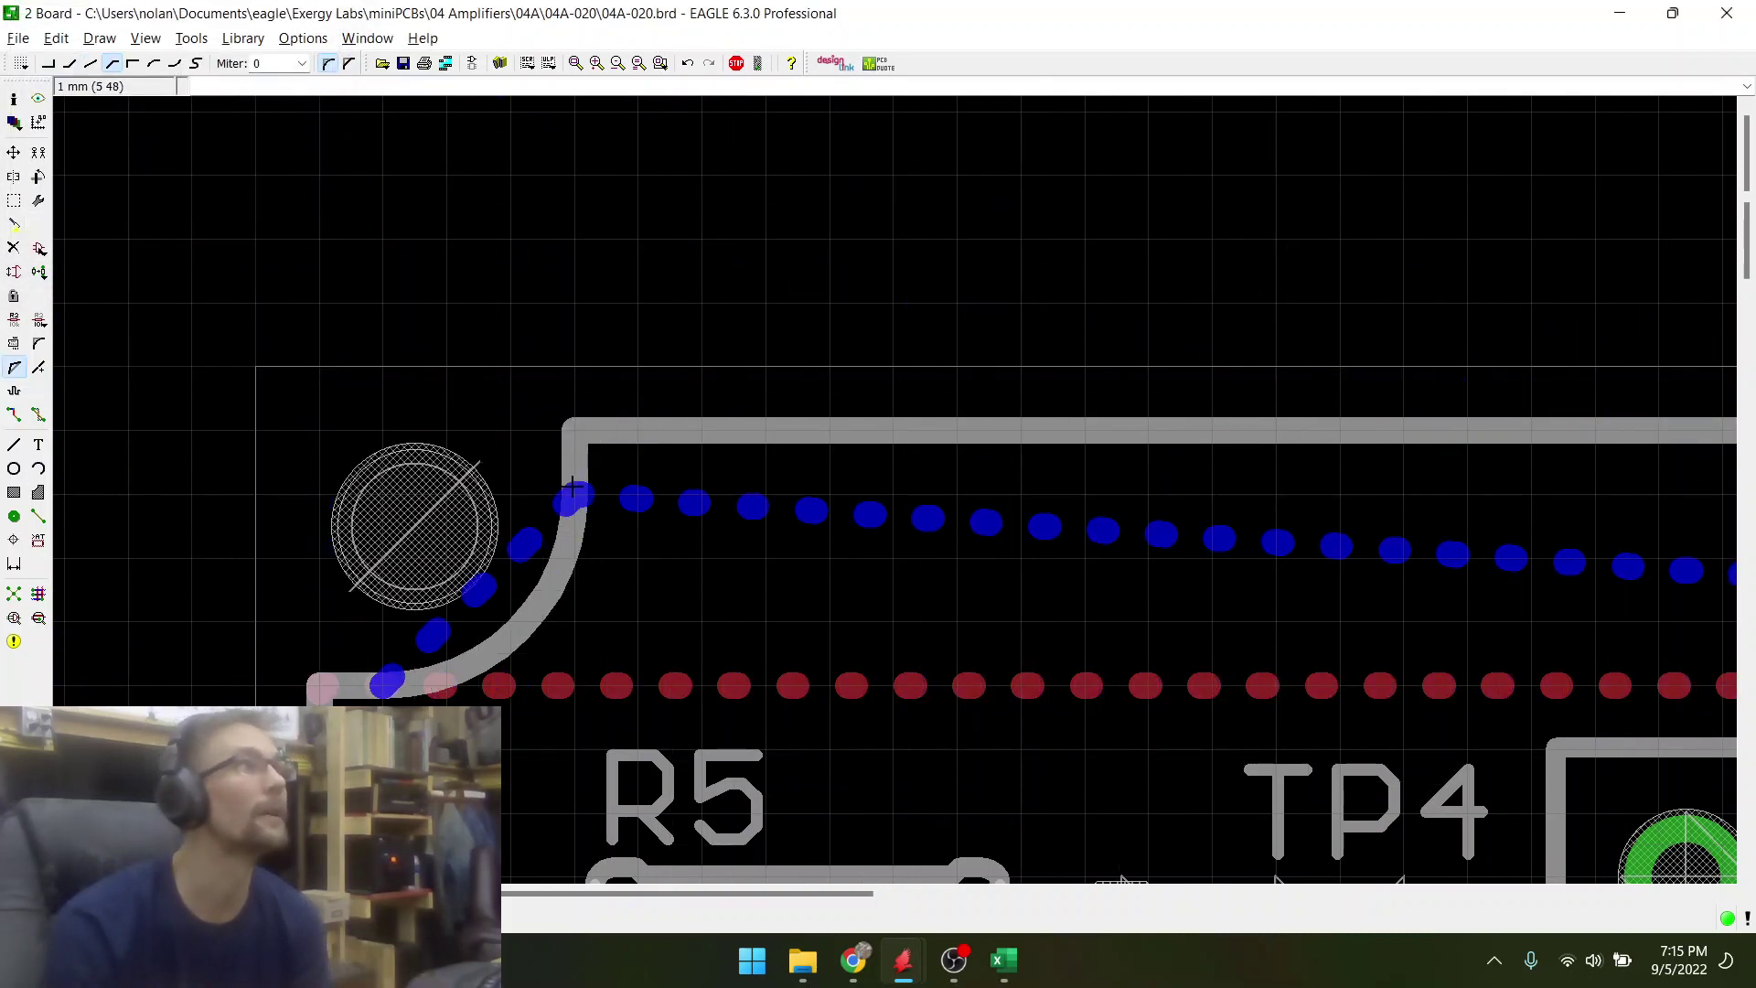
right_click(573, 488)
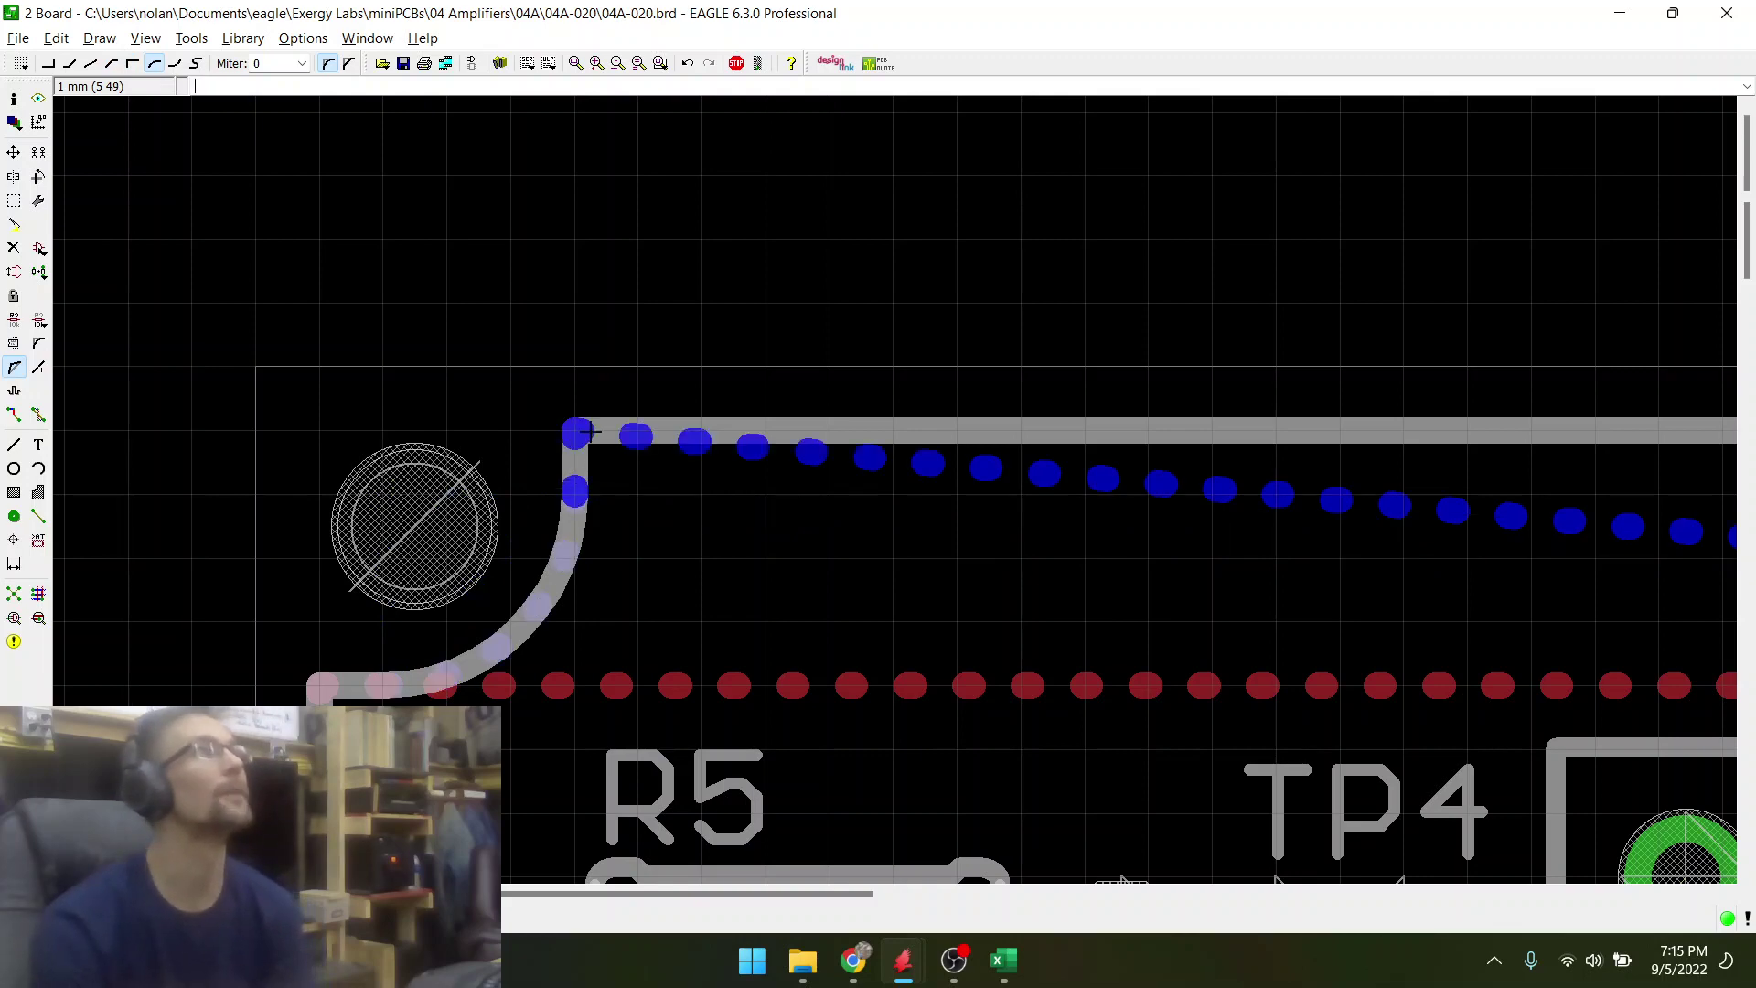
- Continue the polygon edge along the upper board outline and down the left side of the miniPCB logo notch, matching its rounded corners
scroll(589, 431, down, 3)
scroll(1544, 440, up, 4)
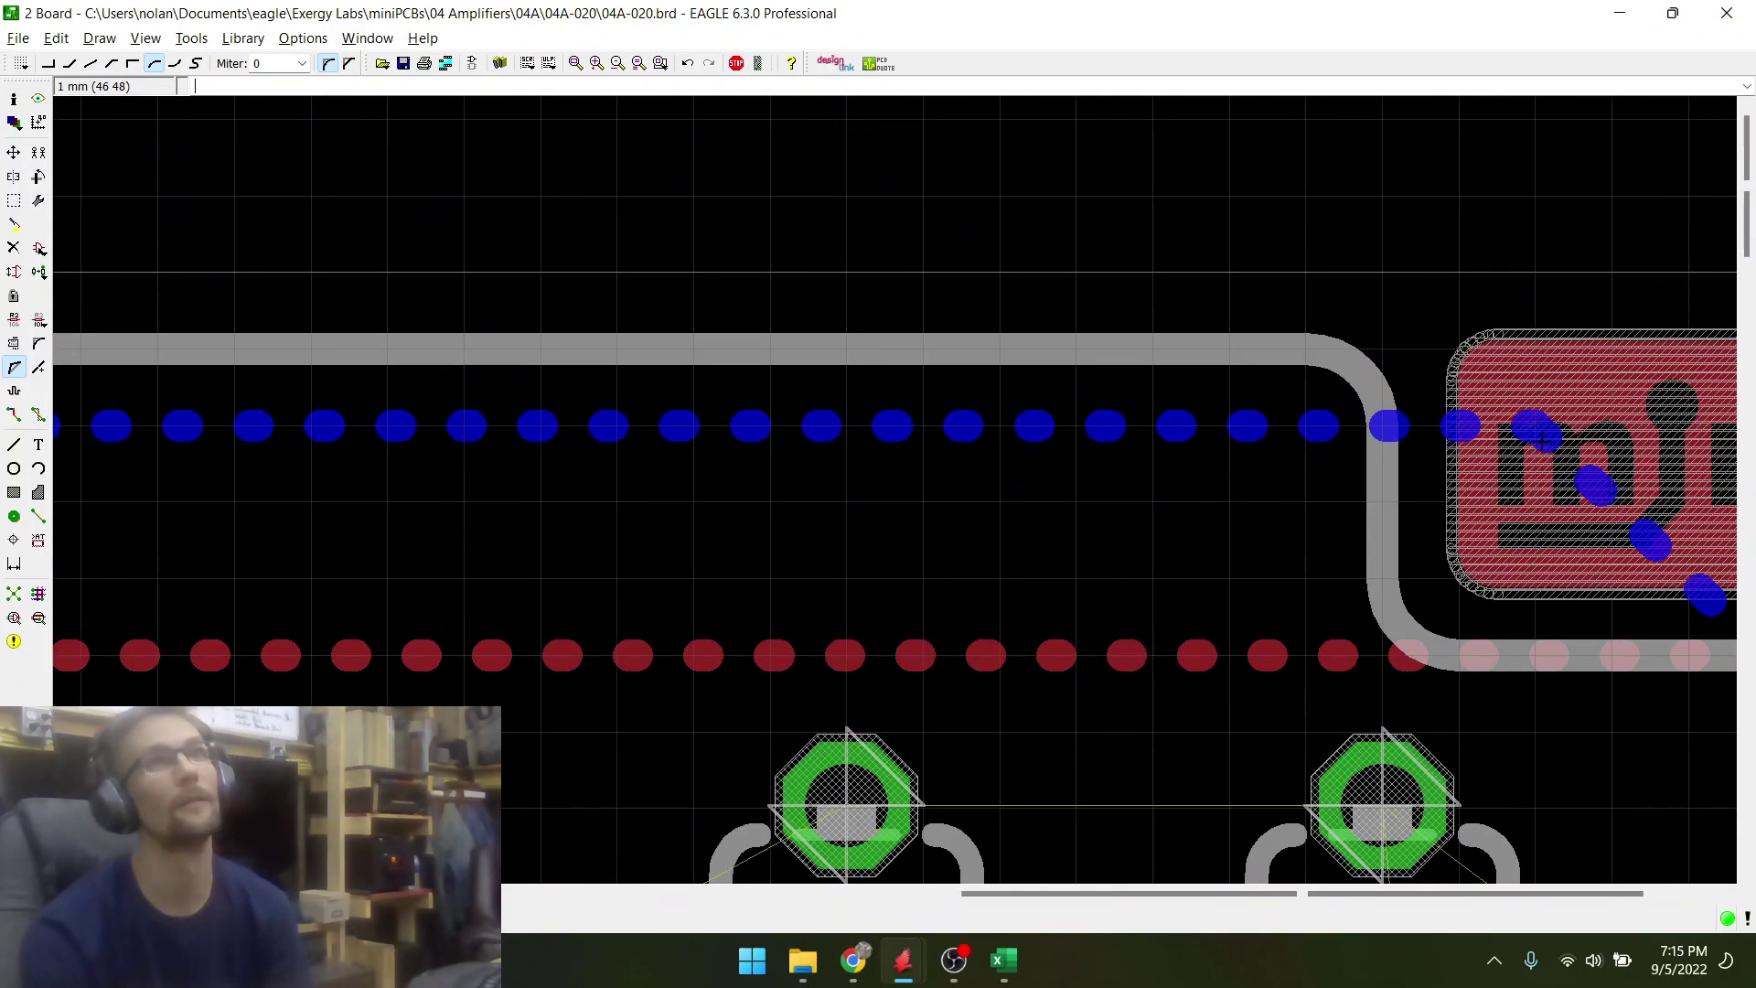
scroll(1544, 440, up, 3)
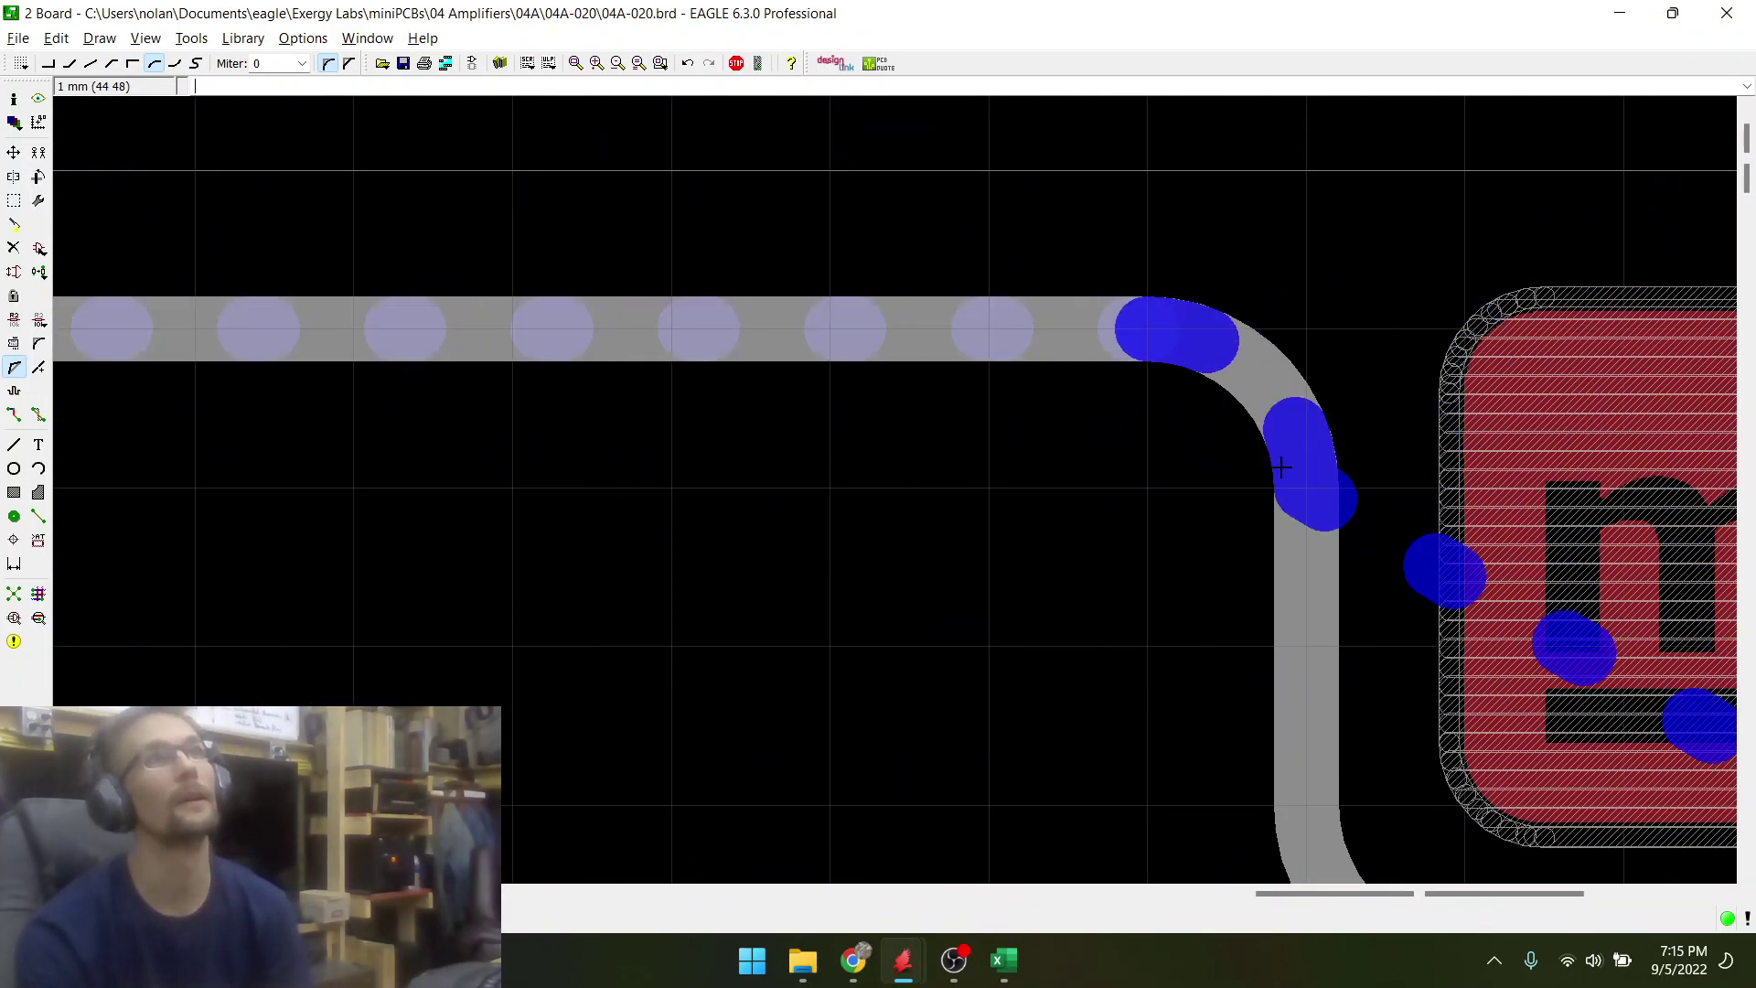
scroll(1315, 486, down, 3)
scroll(1178, 542, up, 3)
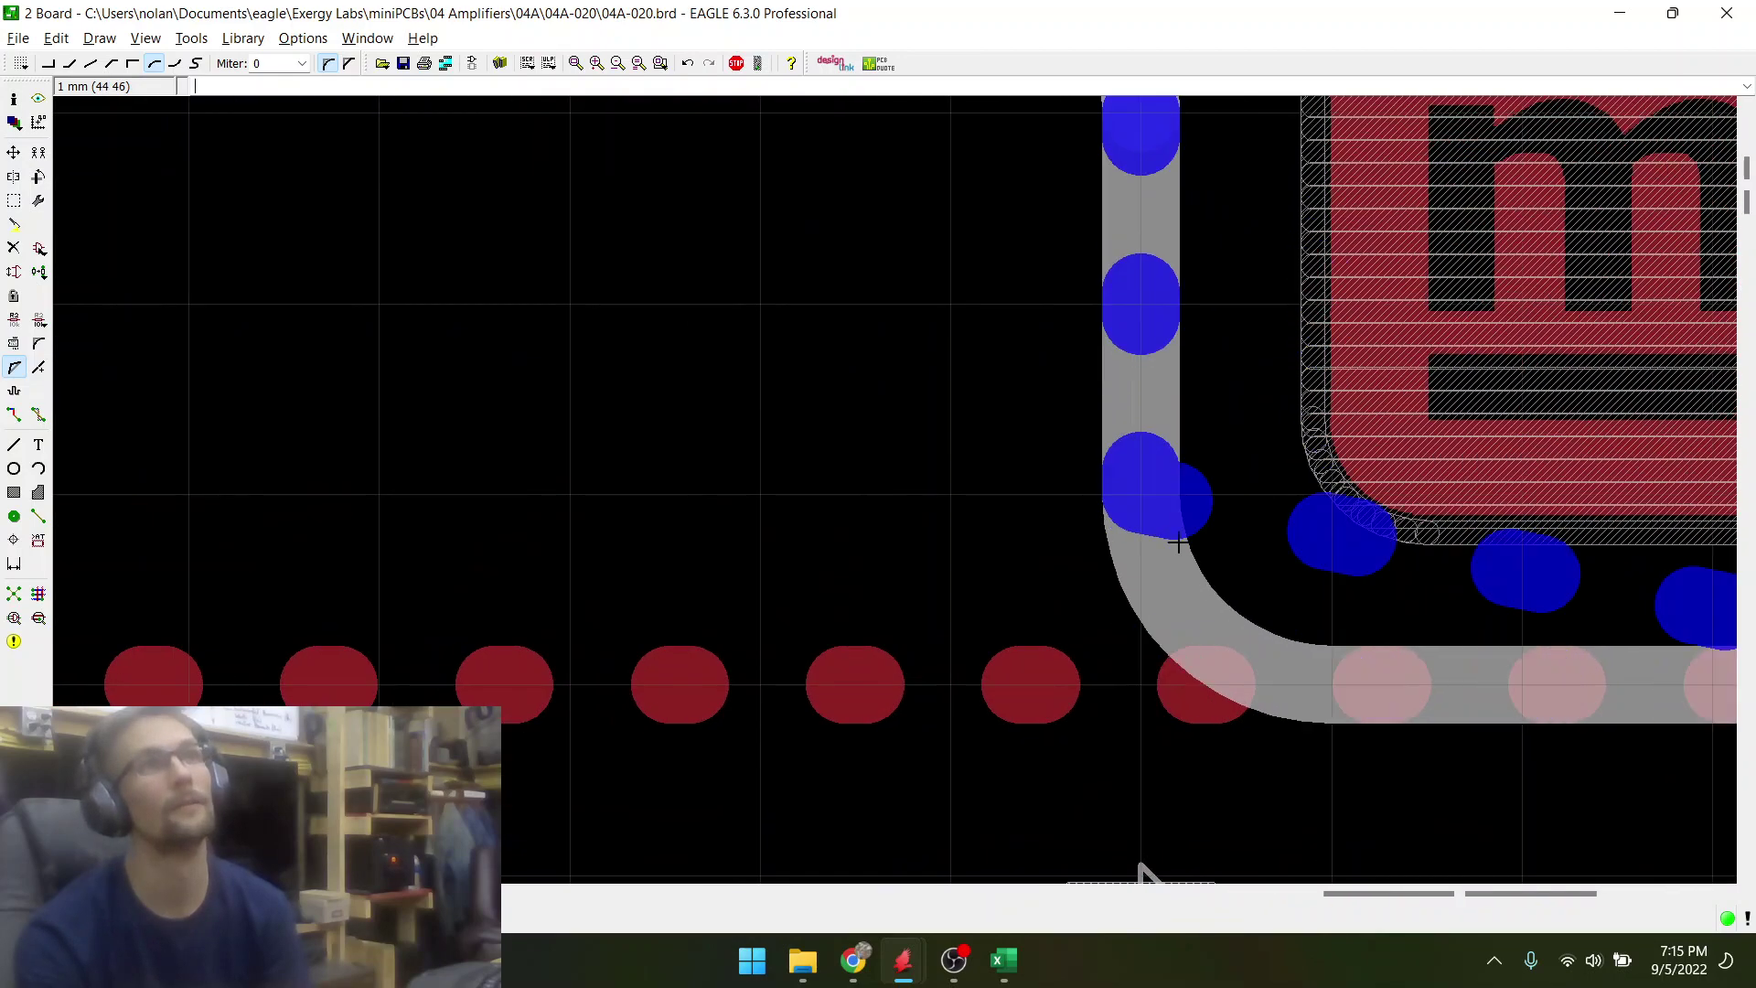
click(1147, 495)
right_click(1350, 679)
click(1349, 679)
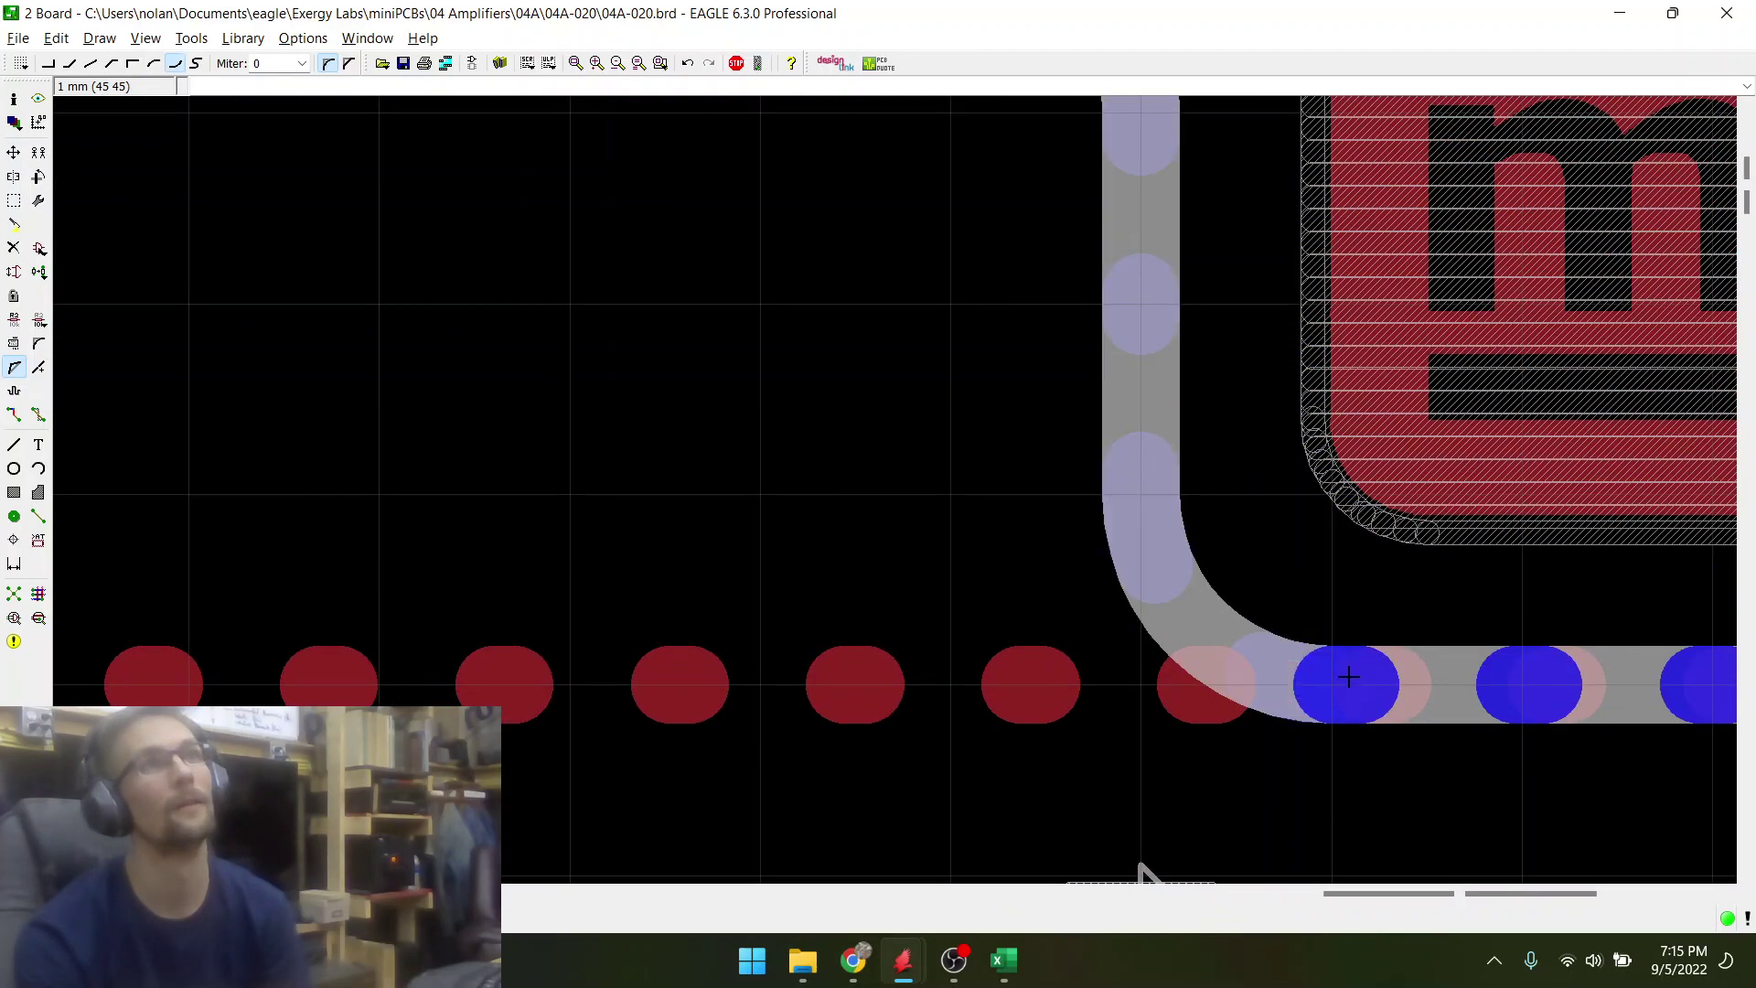
- Run the polygon edge beneath the miniPCB logo and up the right side of its notch, following both rounded corners
scroll(651, 632, down, 5)
scroll(1224, 640, down, 2)
scroll(843, 619, up, 3)
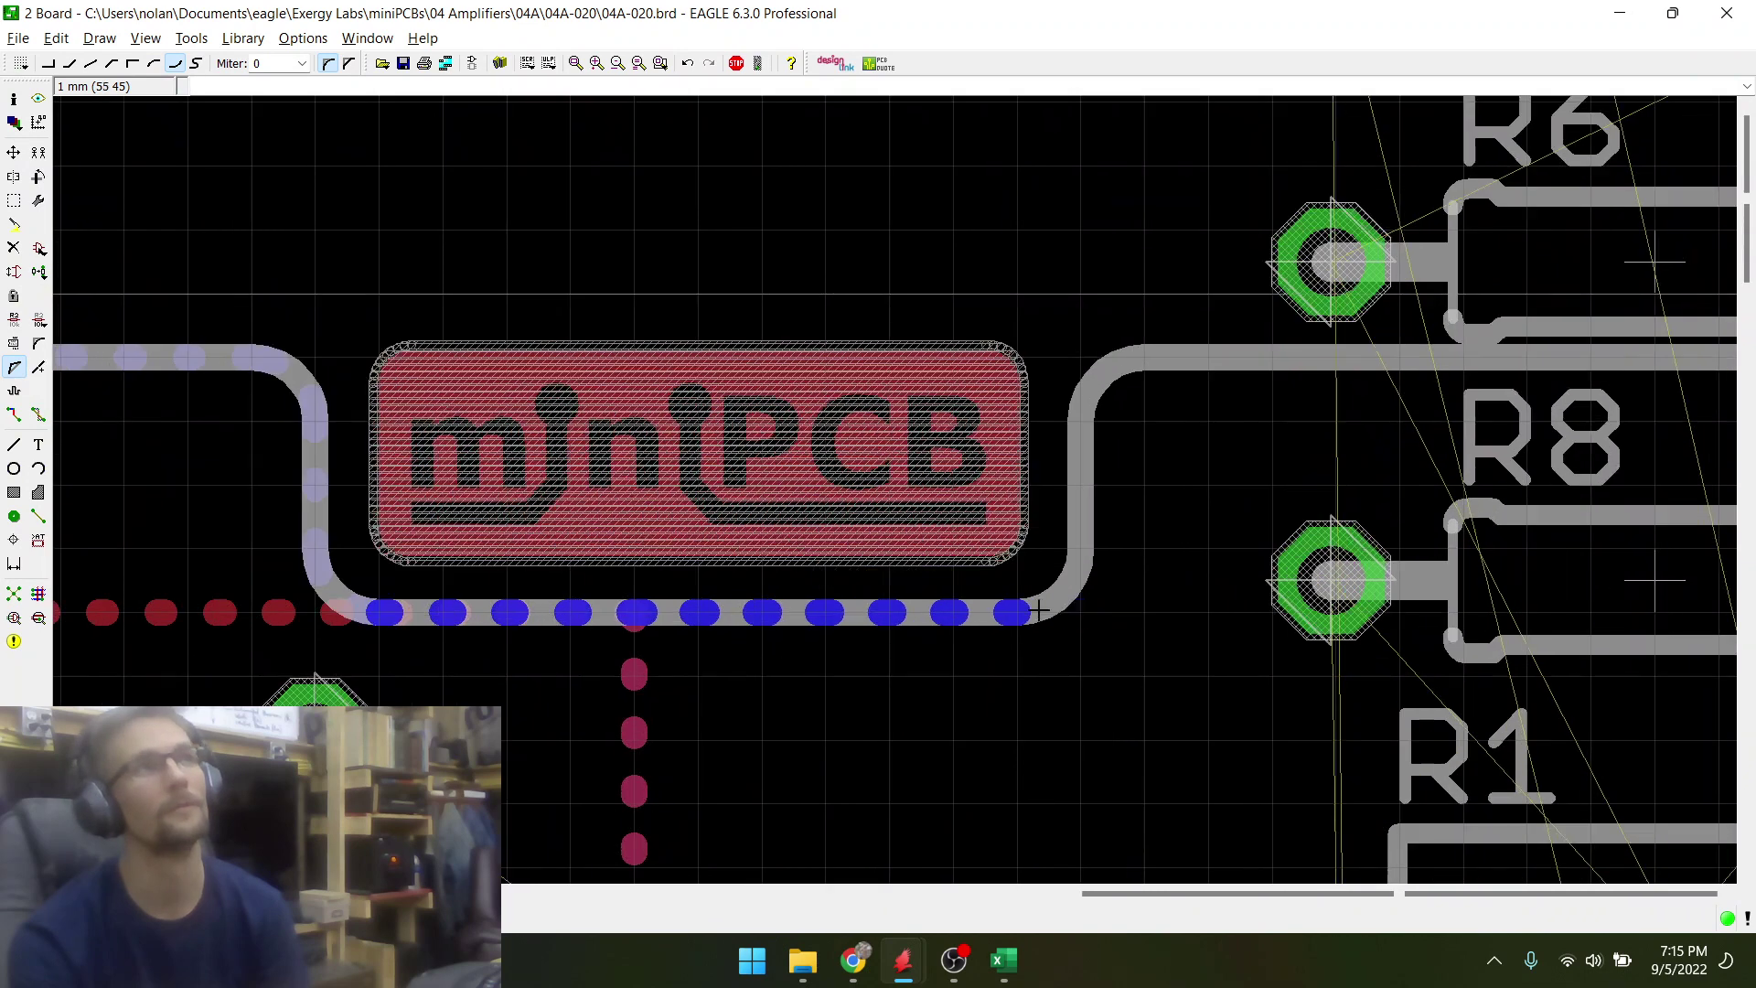
right_click(1079, 546)
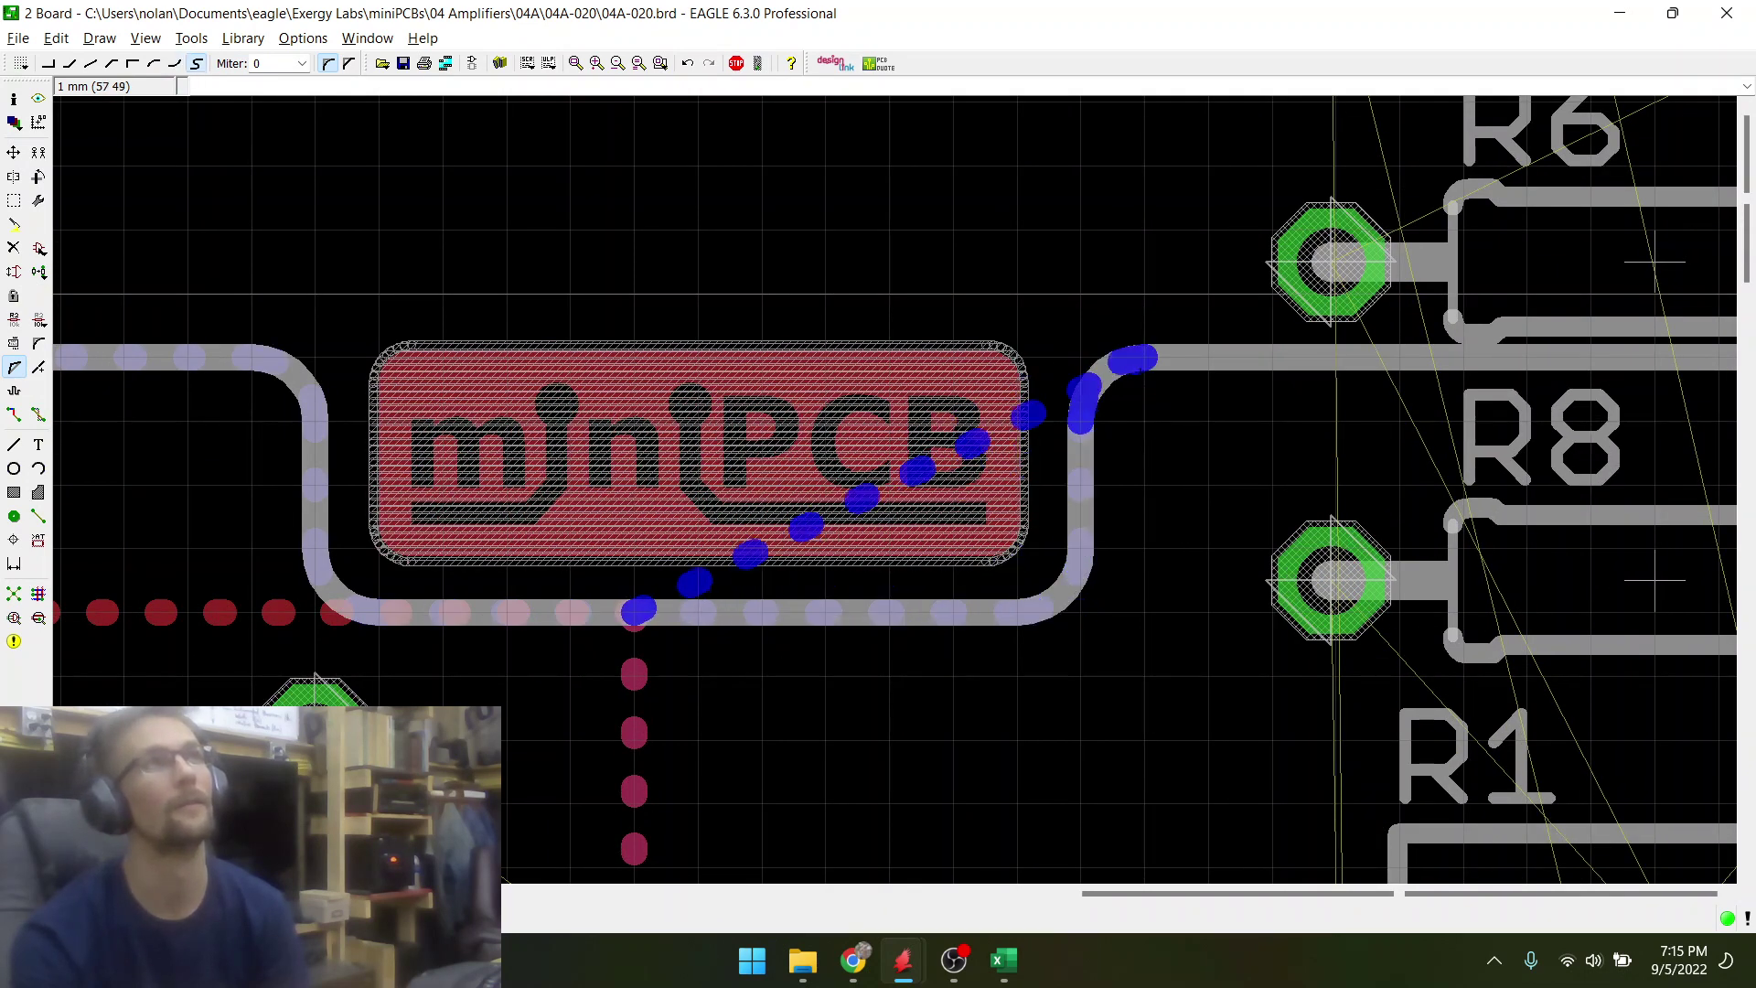
- Extend the polygon edge along the rest of the upper outline and around the curved upper-right corner cutout
scroll(1138, 361, down, 6)
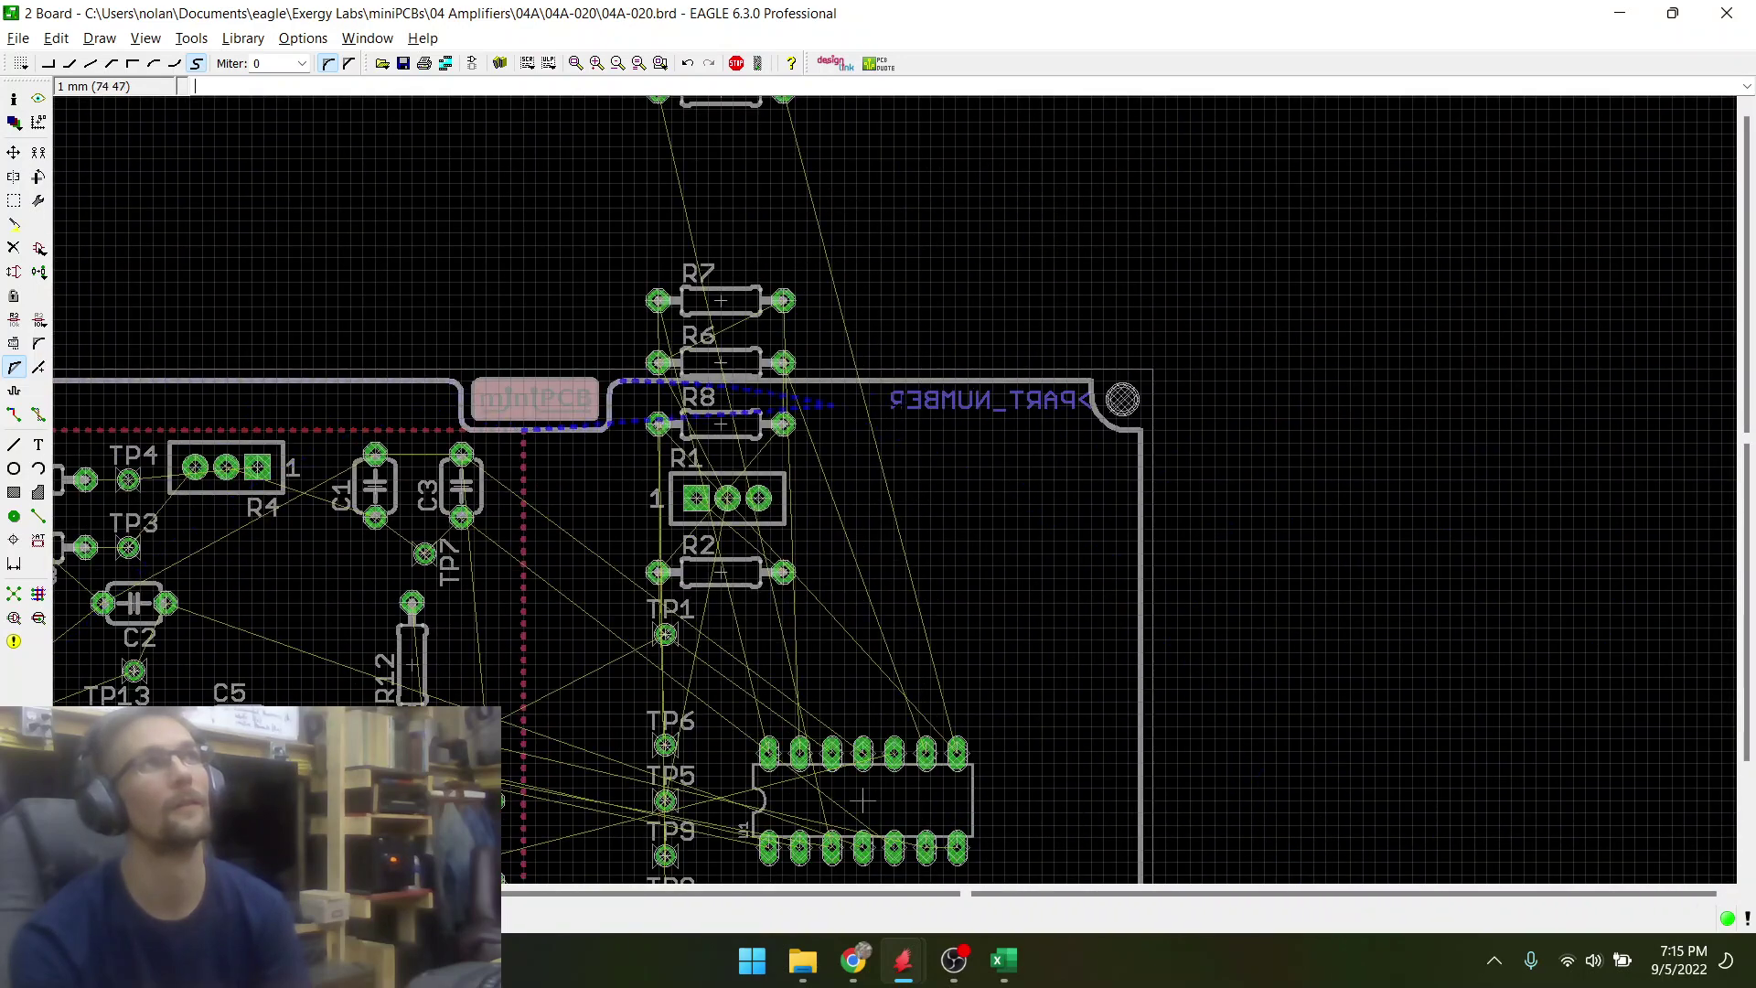
scroll(1112, 395, up, 5)
scroll(1160, 369, up, 3)
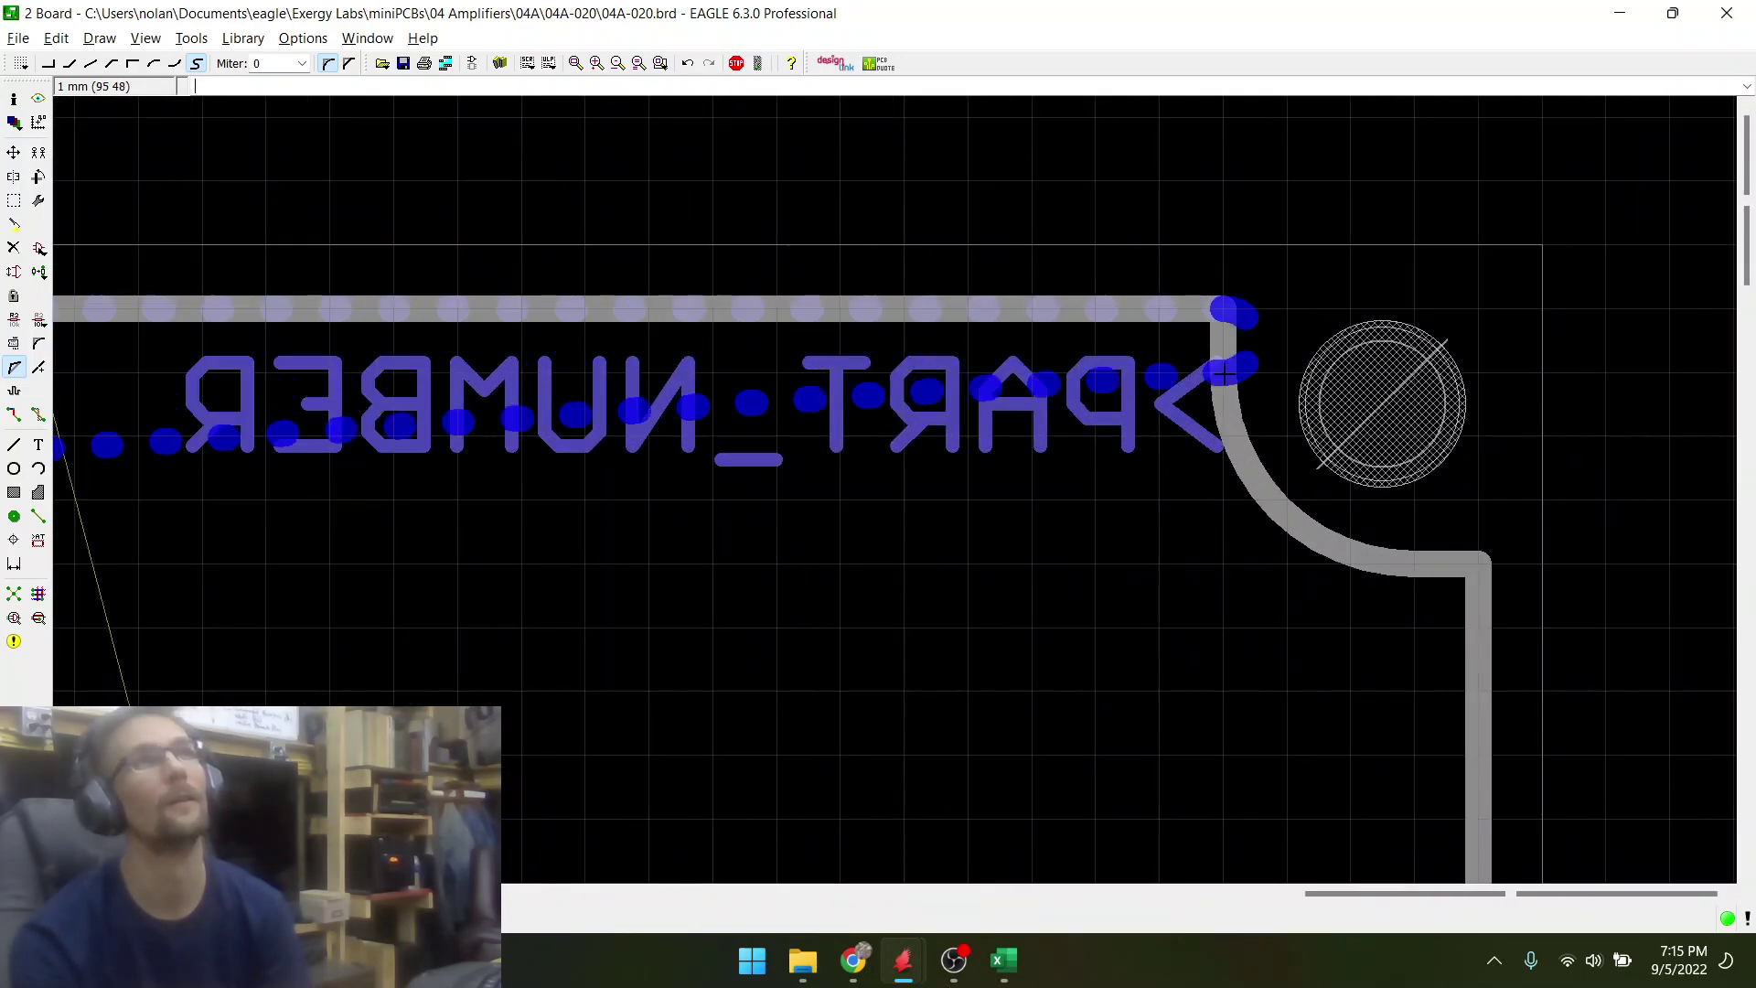
right_click(1223, 375)
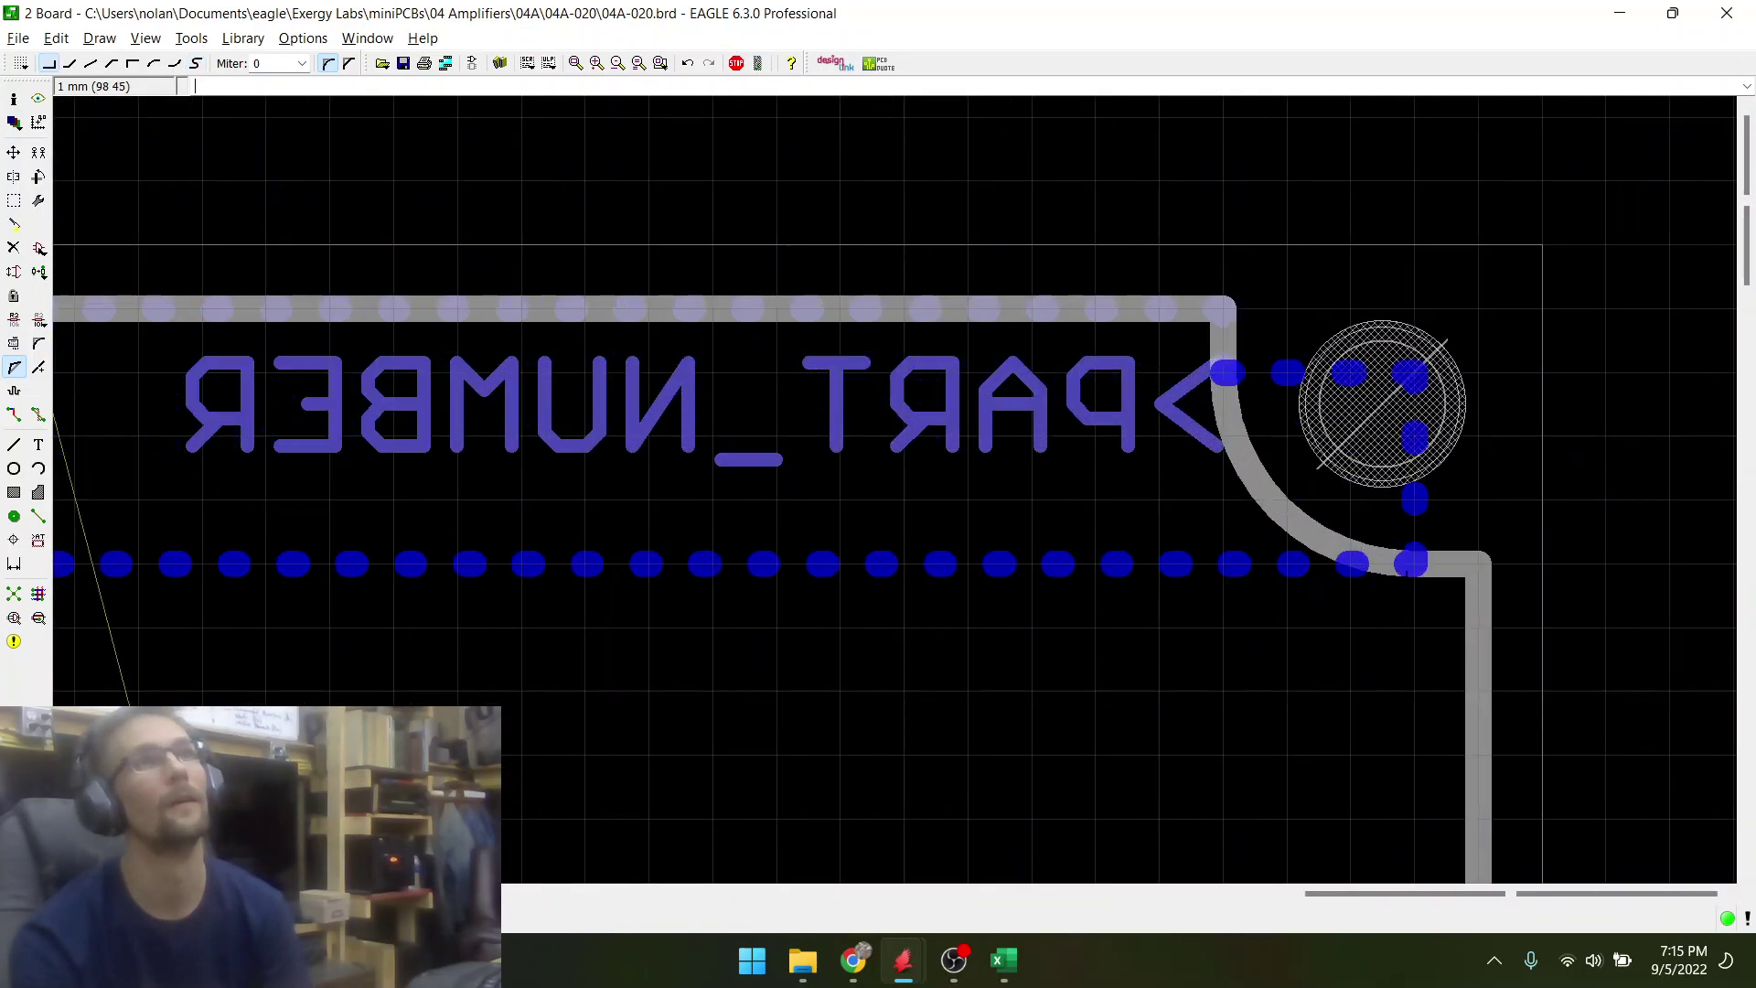
right_click(1423, 570)
right_click(1423, 571)
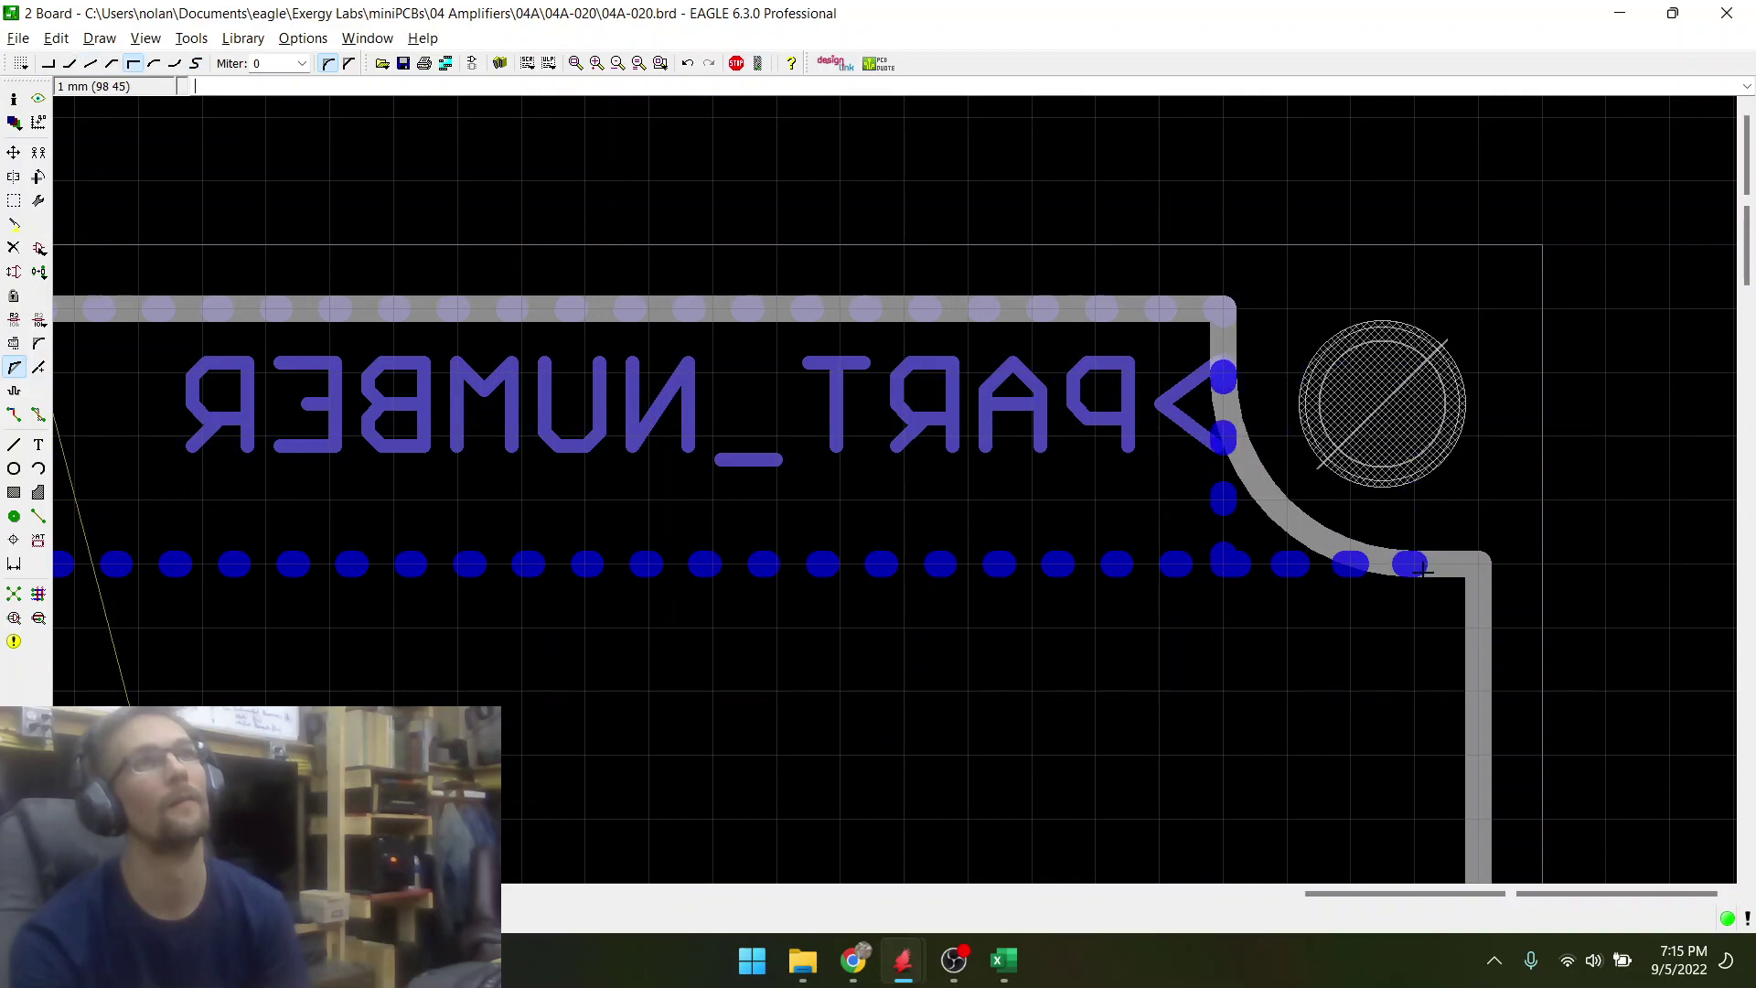
right_click(1423, 571)
right_click(1424, 570)
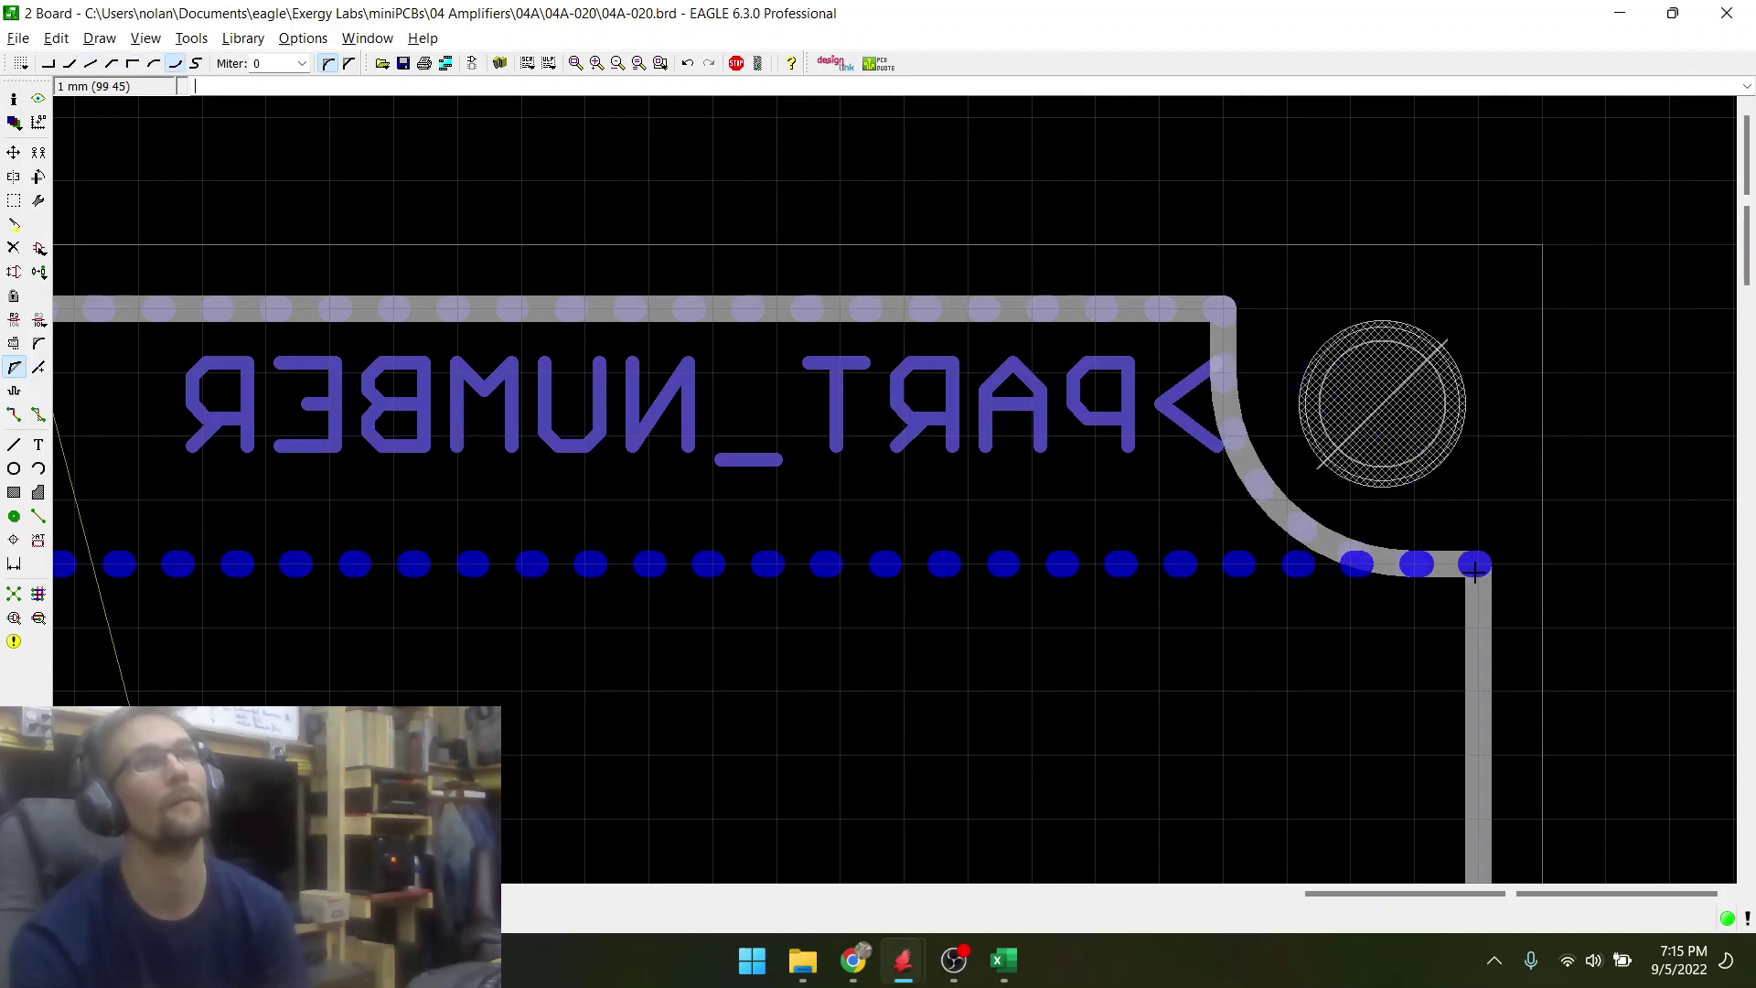
- Extend the polygon edge down the right side of the outline and end it at the board's lower-right corner, at (99 1)
scroll(1007, 393, down, 10)
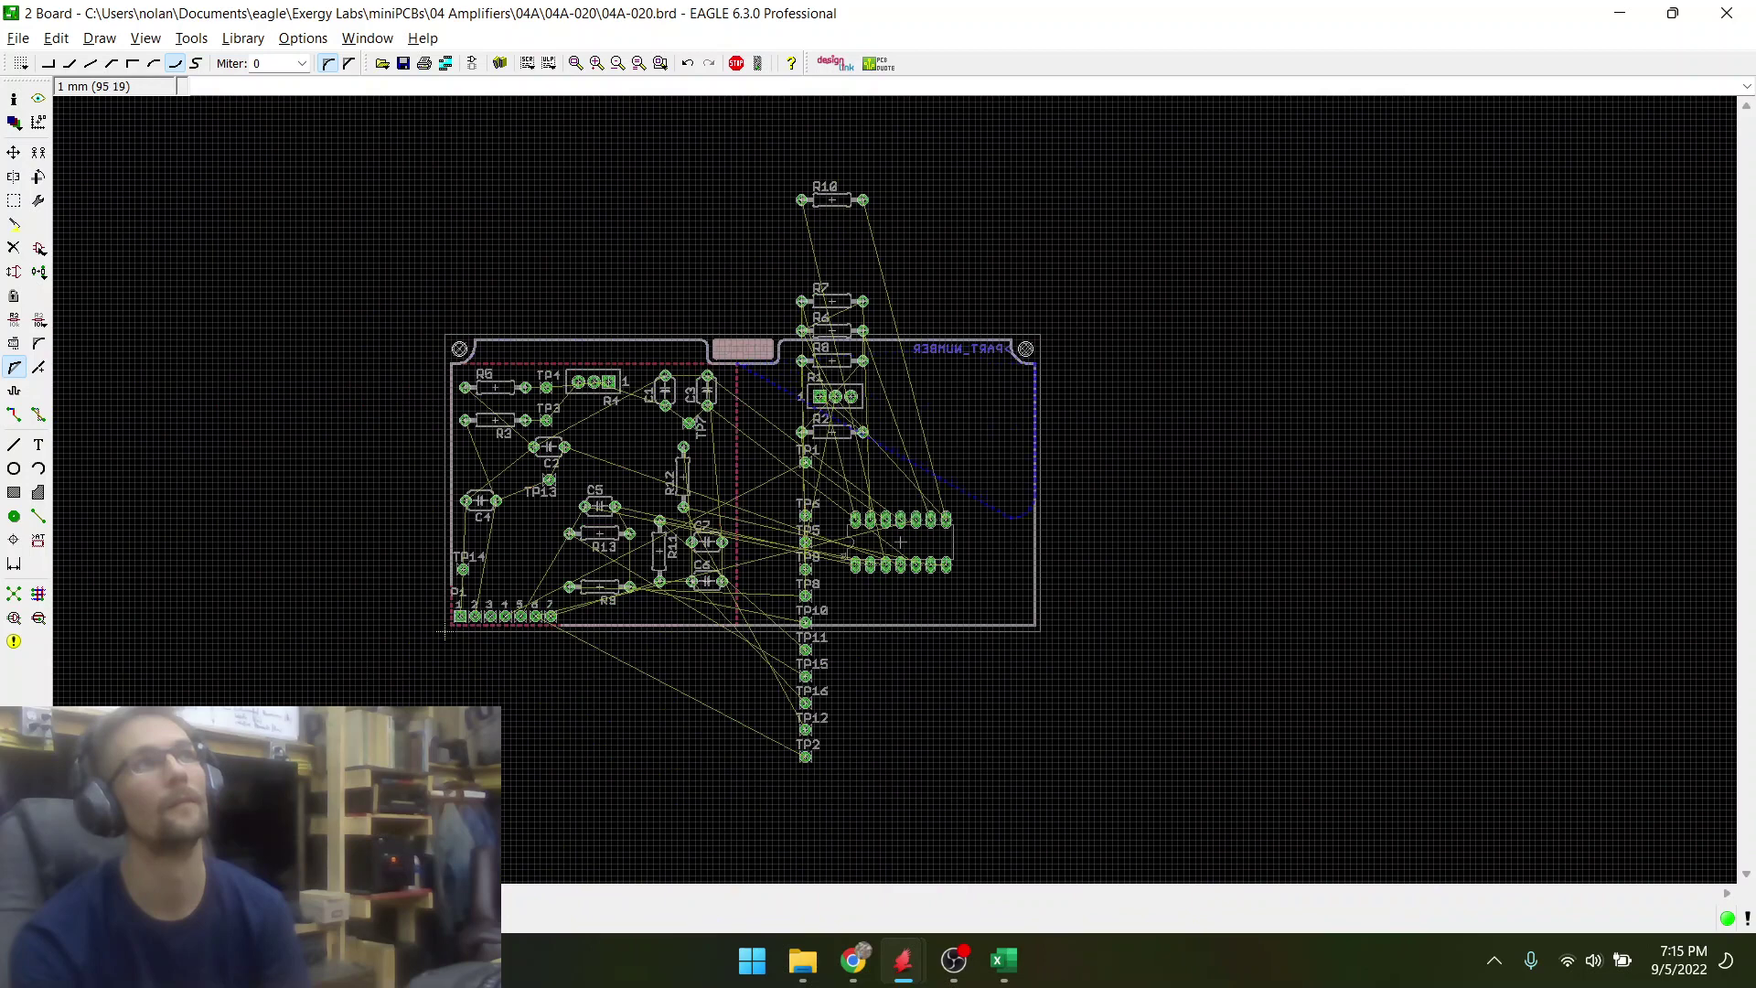
scroll(901, 542, up, 4)
scroll(1050, 711, up, 5)
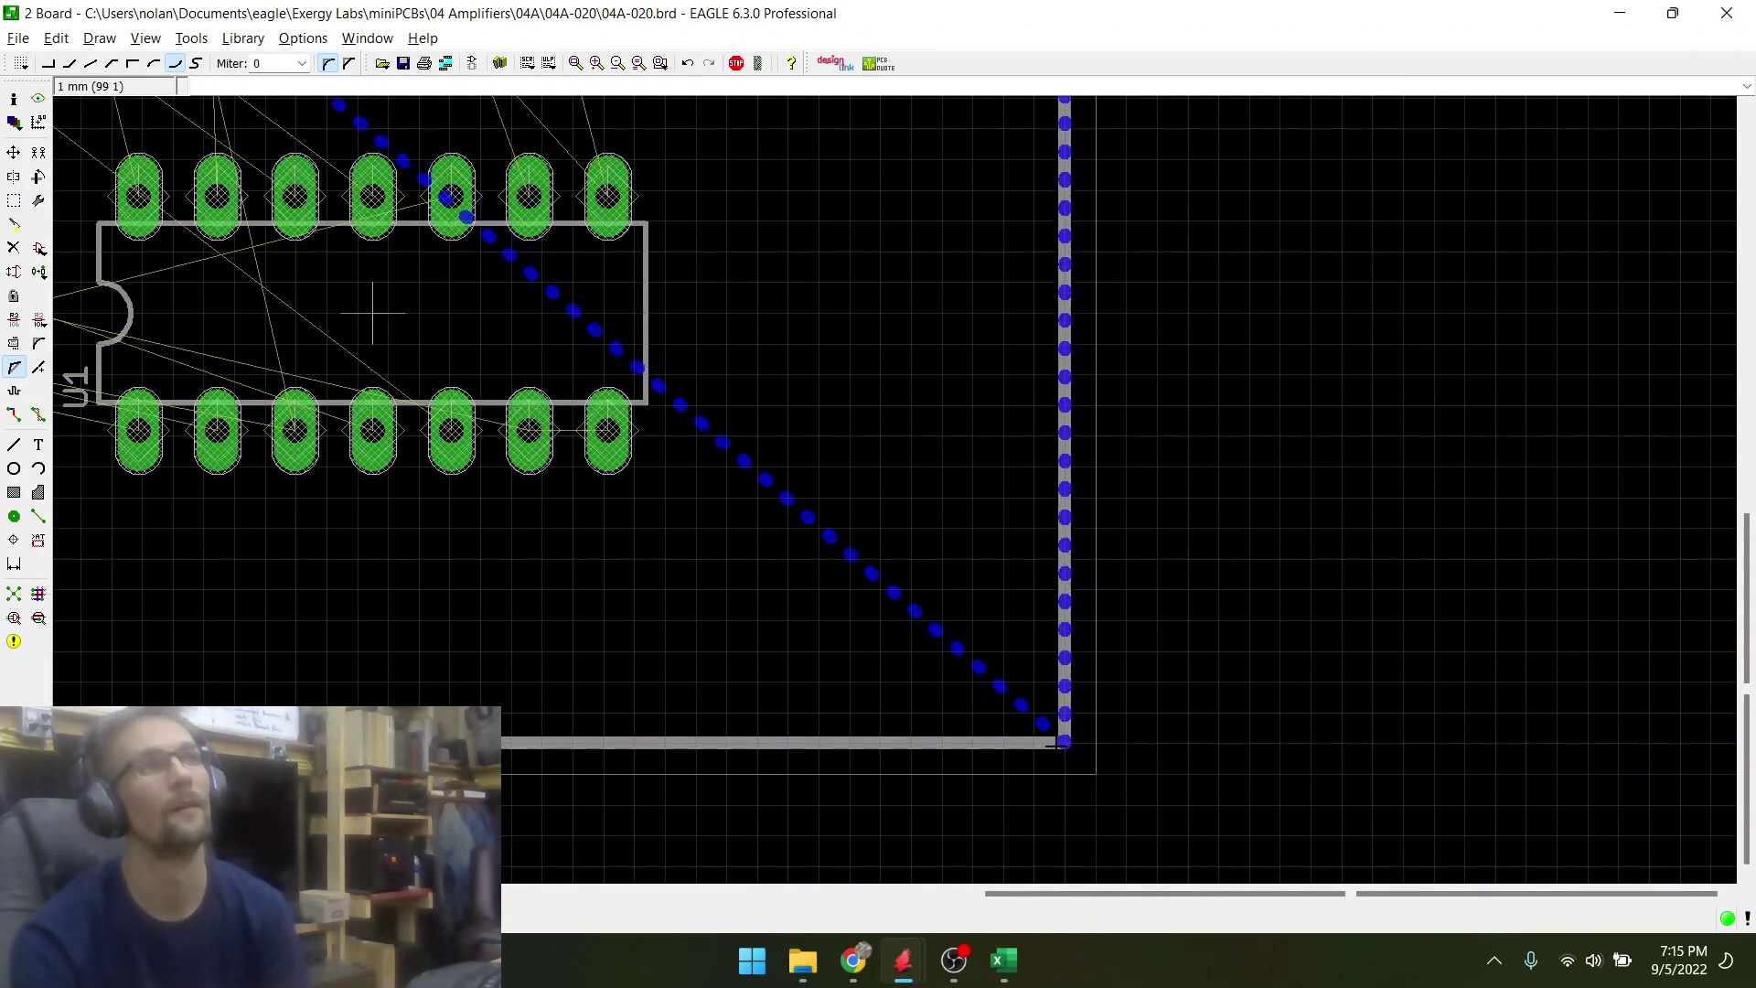
scroll(1060, 745, down, 7)
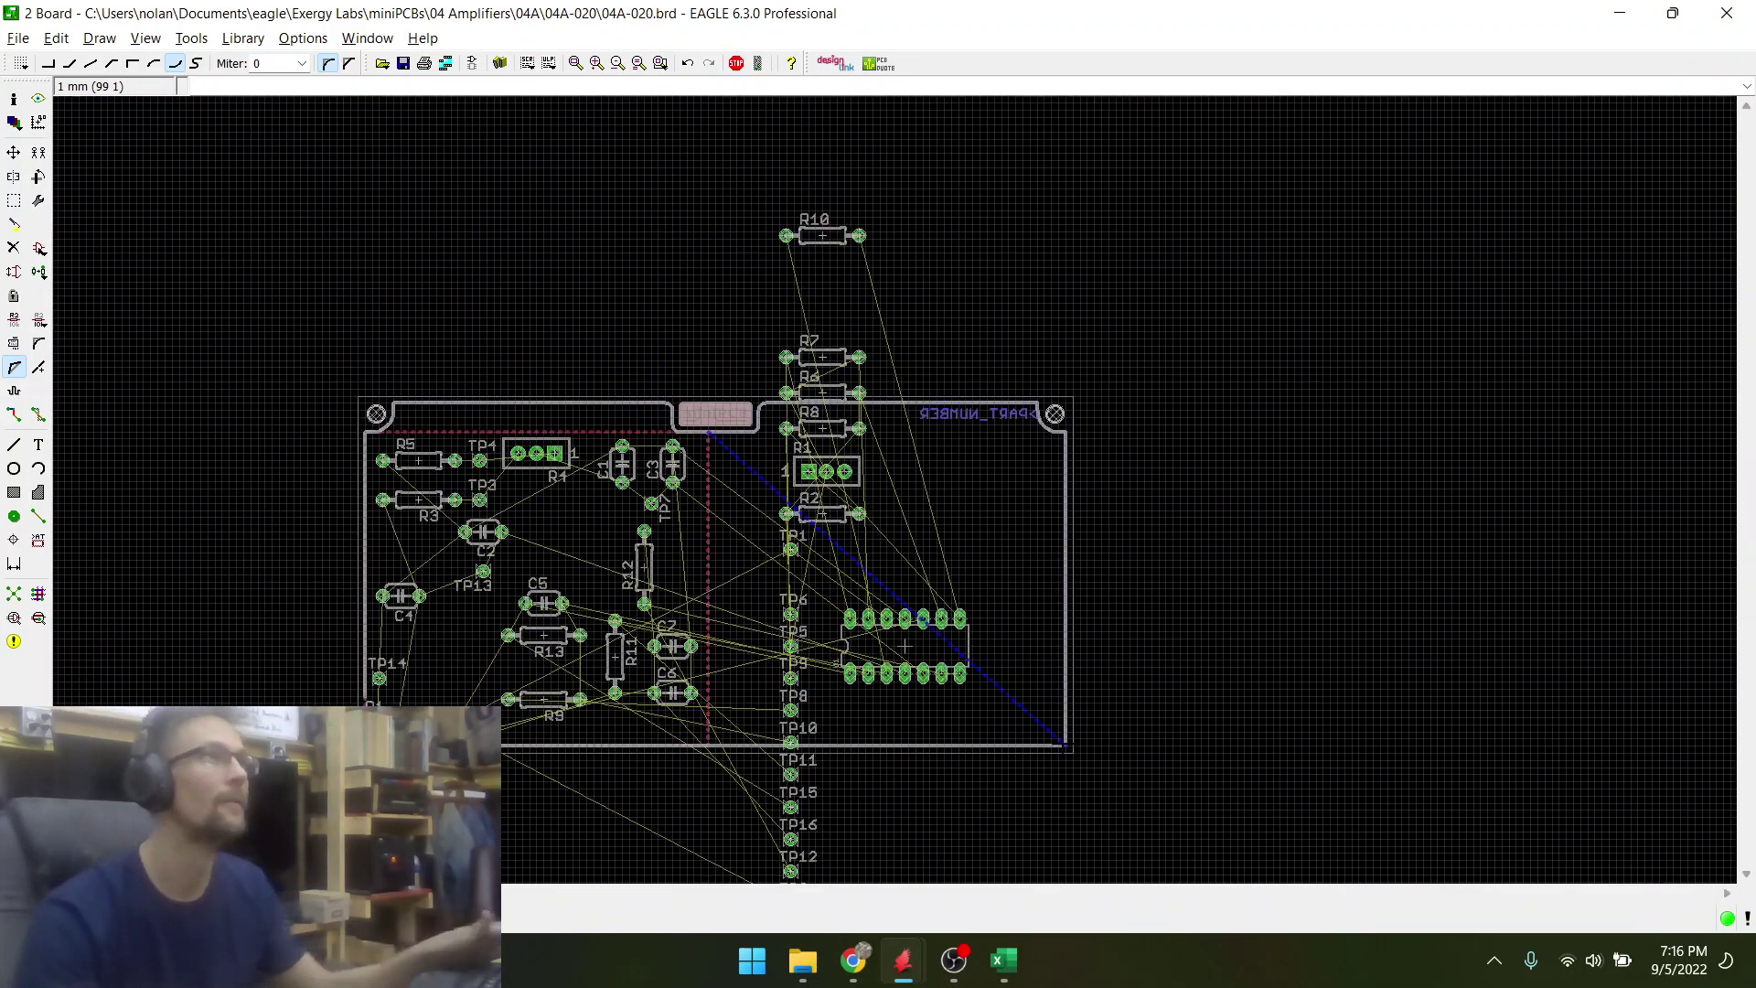
- Move the polygon's leftover vertex below the logo notch onto the lower board edge near the lower-right corner
click(15, 157)
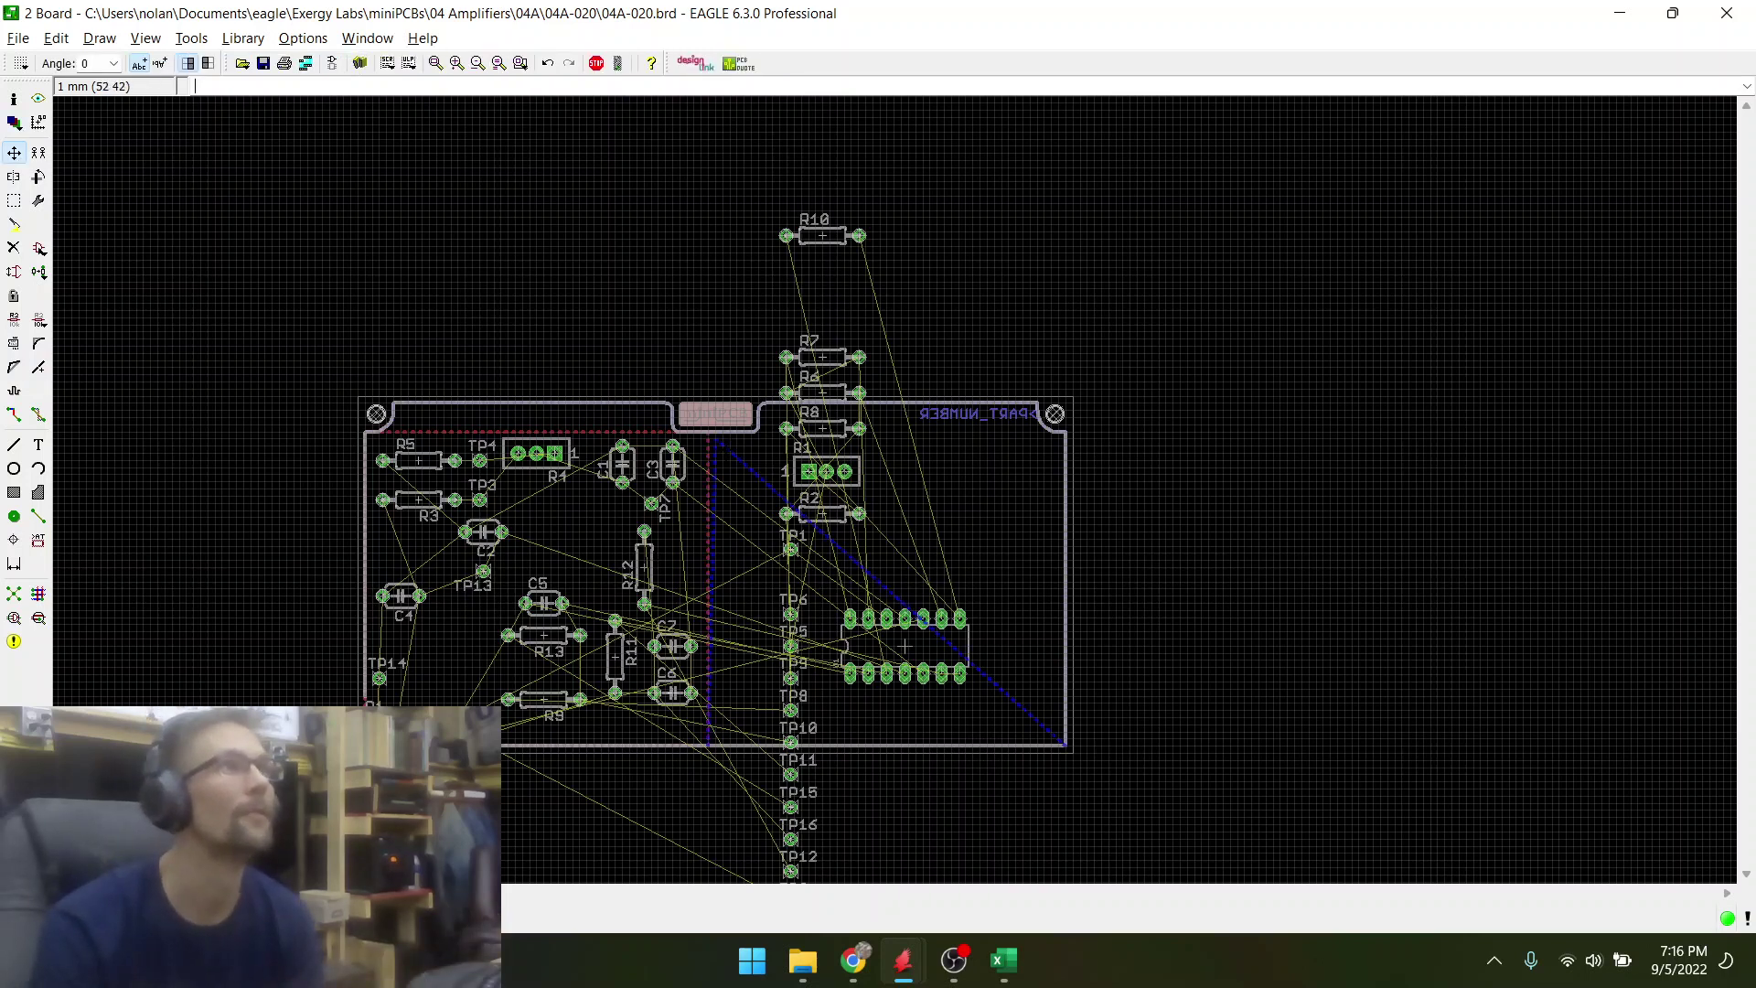
scroll(1059, 722, up, 3)
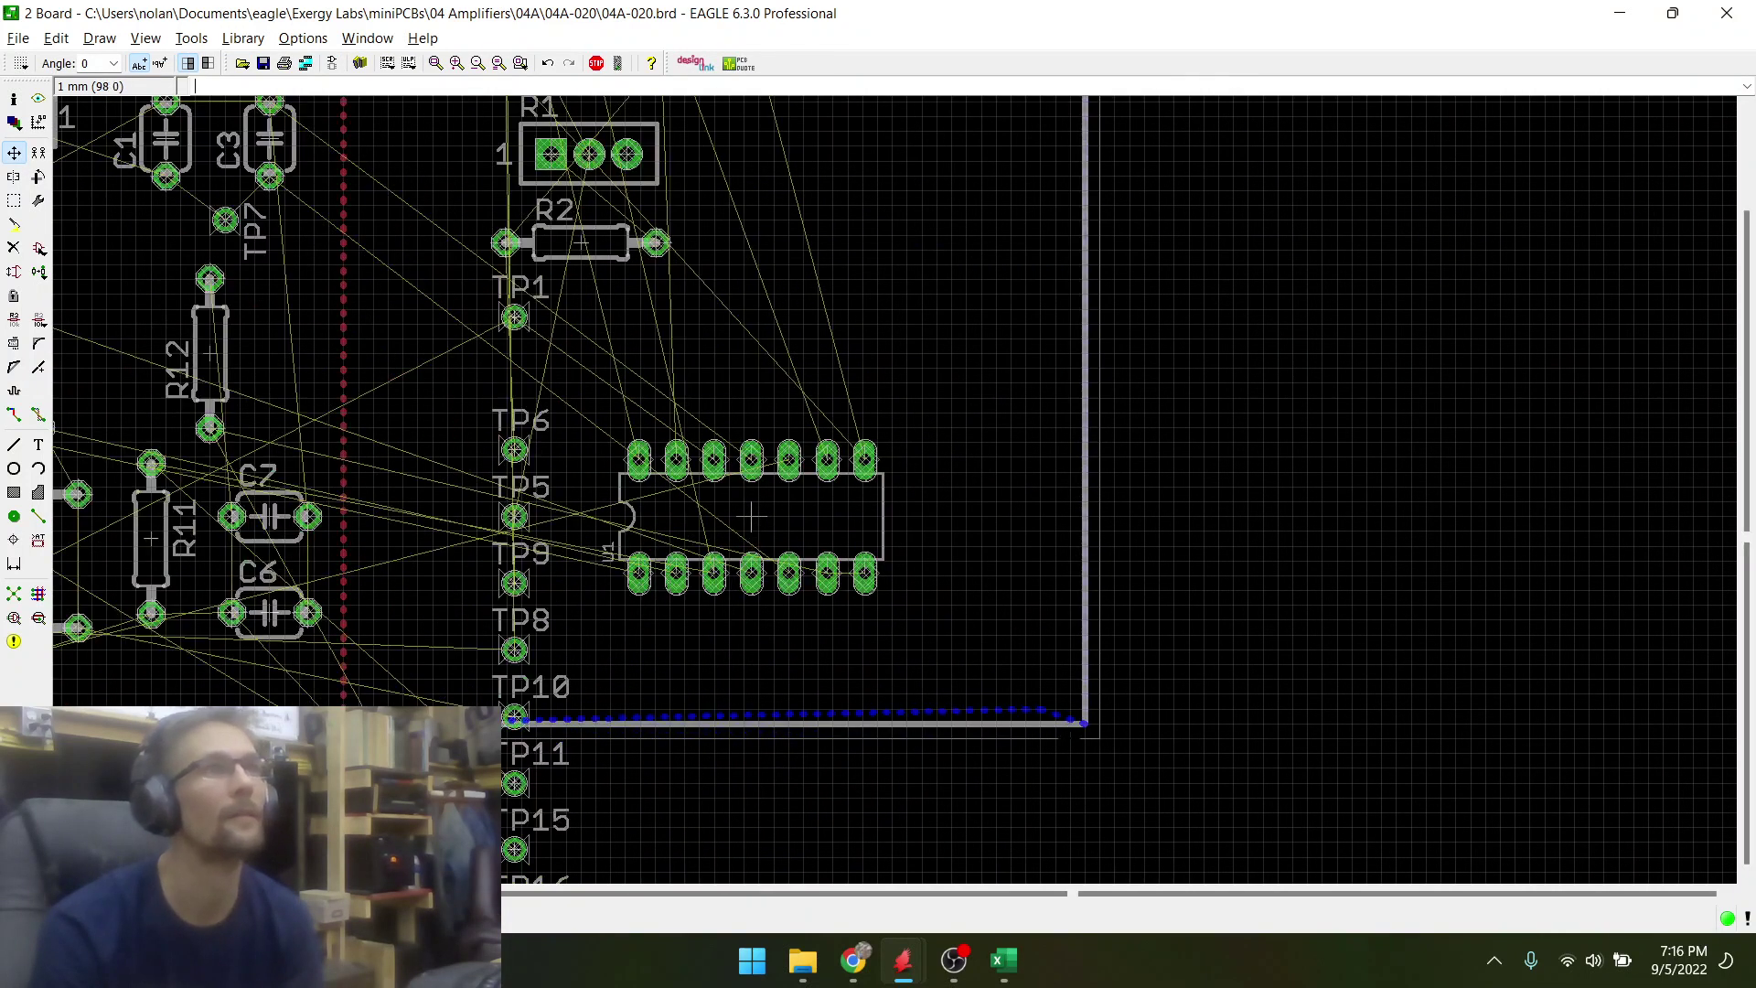
scroll(1061, 732, up, 3)
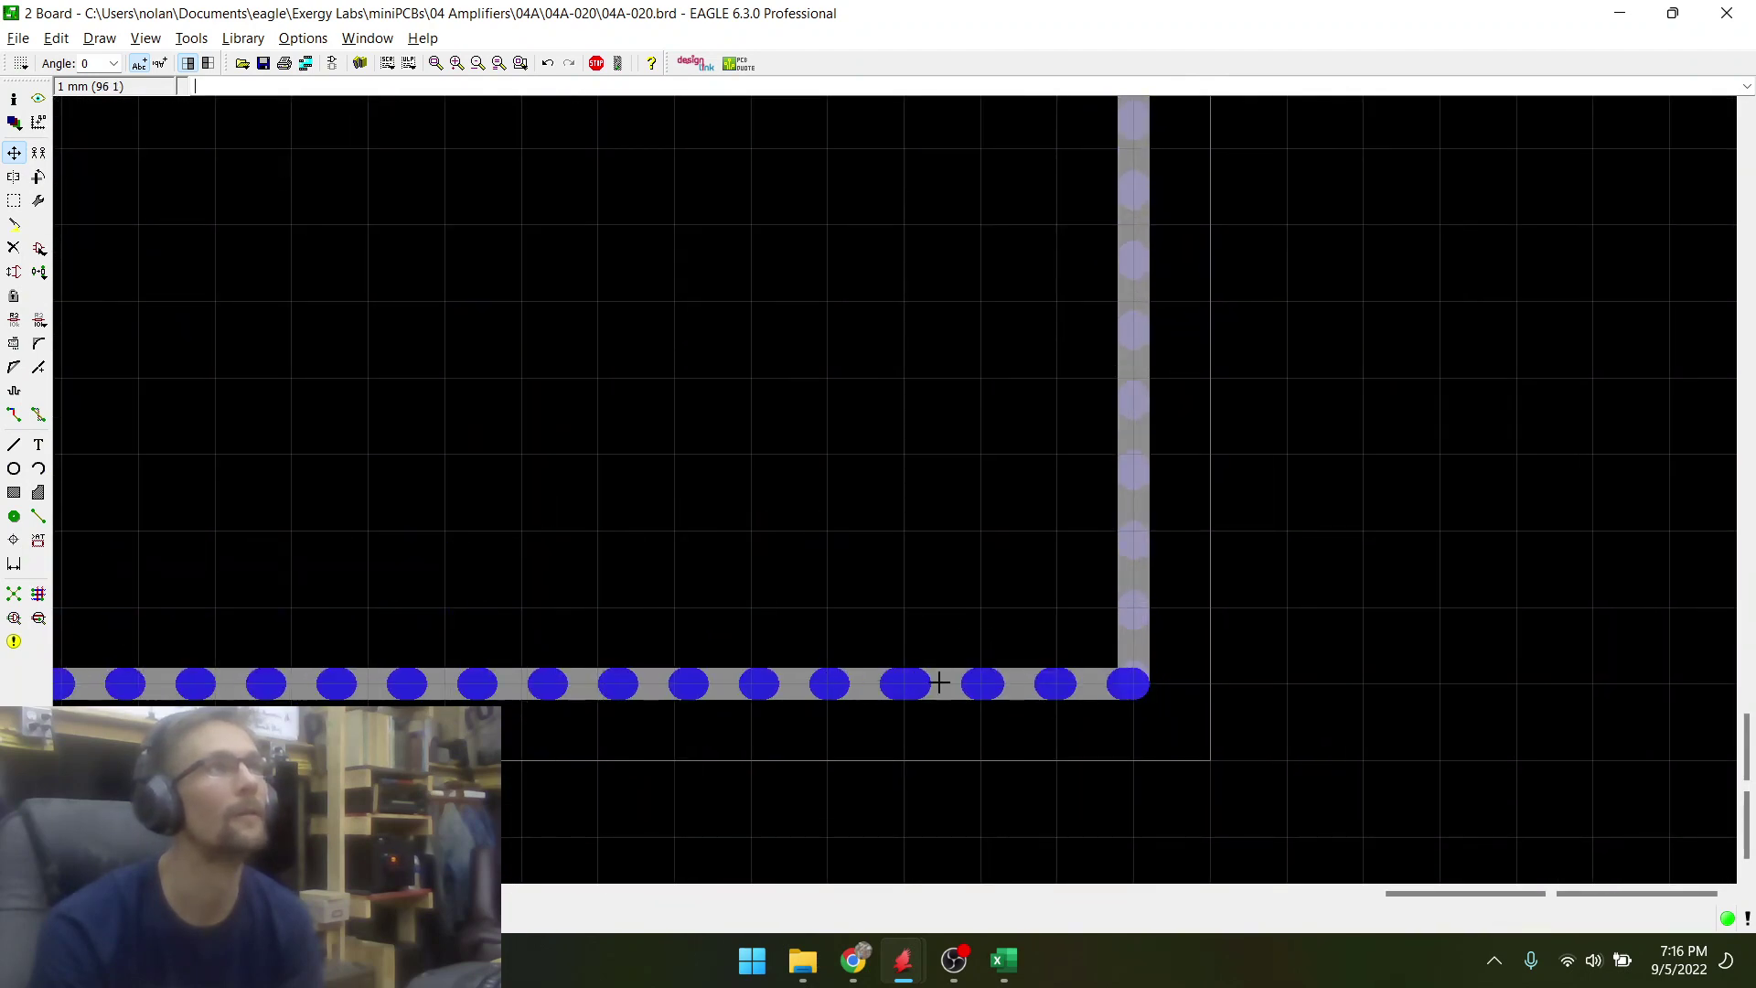
scroll(1133, 684, down, 5)
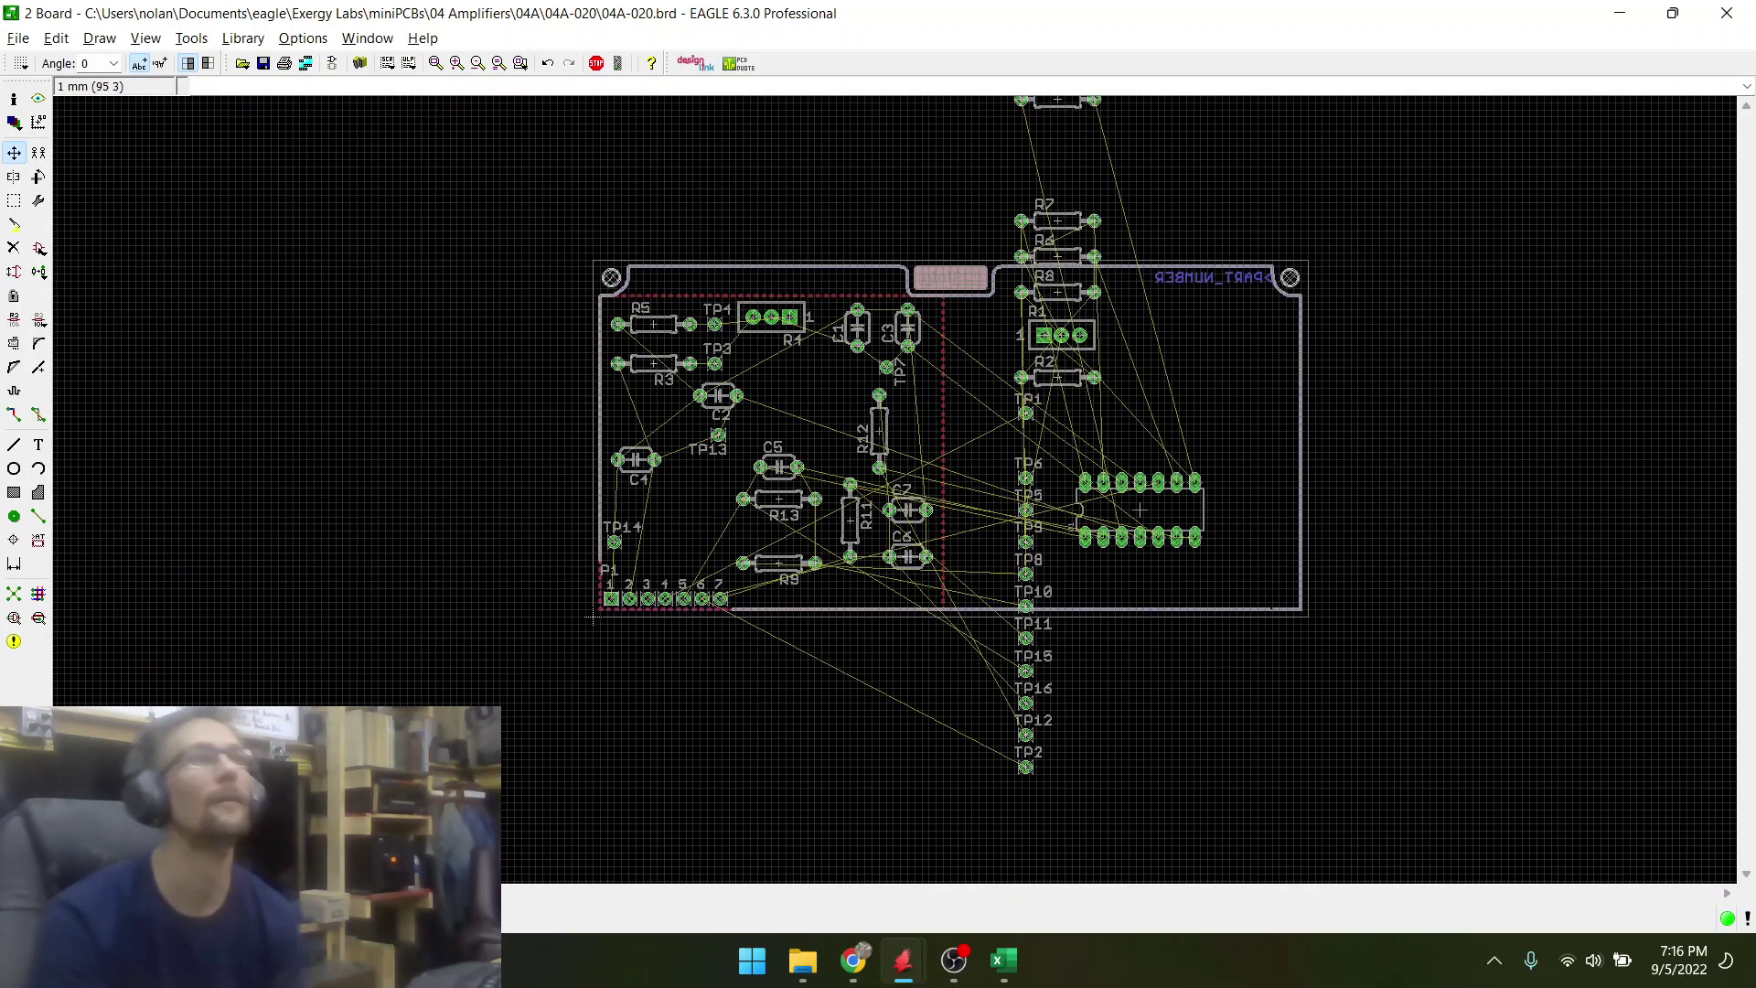
- Delete the old top copper polygon that covers only the left half of the board
click(14, 247)
scroll(820, 274, up, 2)
scroll(821, 265, up, 1)
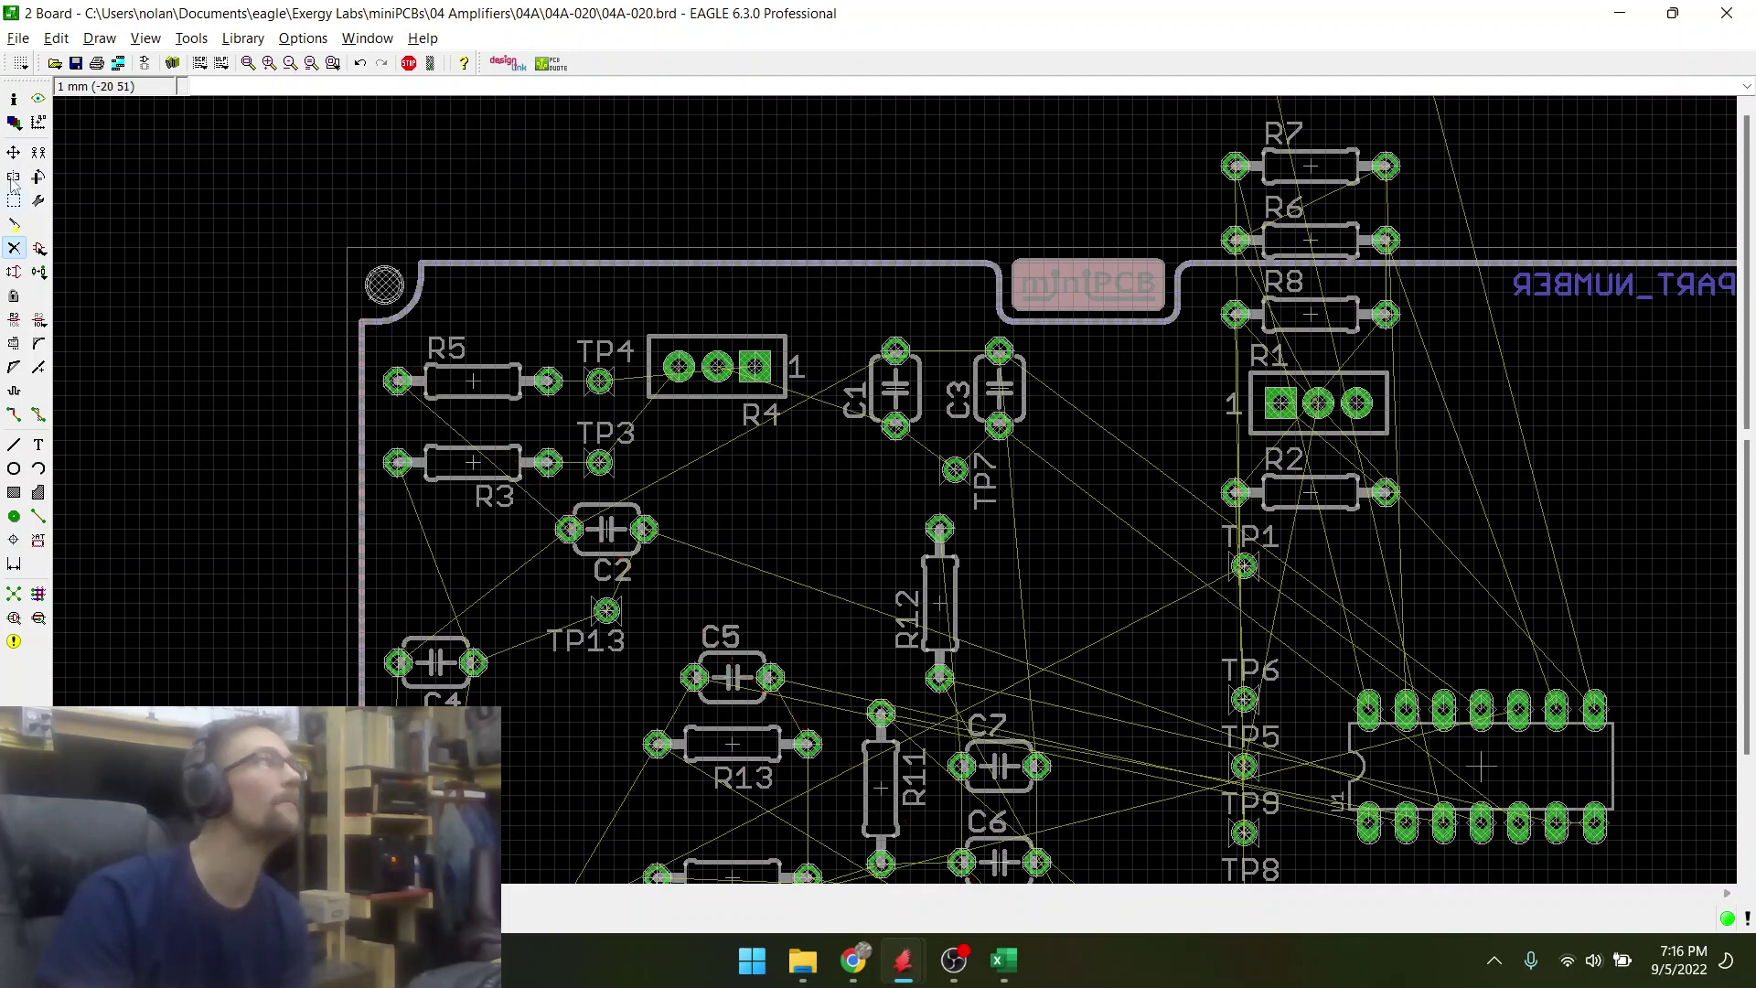
- Copy the reshaped bottom copper polygon and place the duplicate exactly over the original along the board outline
click(34, 159)
scroll(378, 269, down, 5)
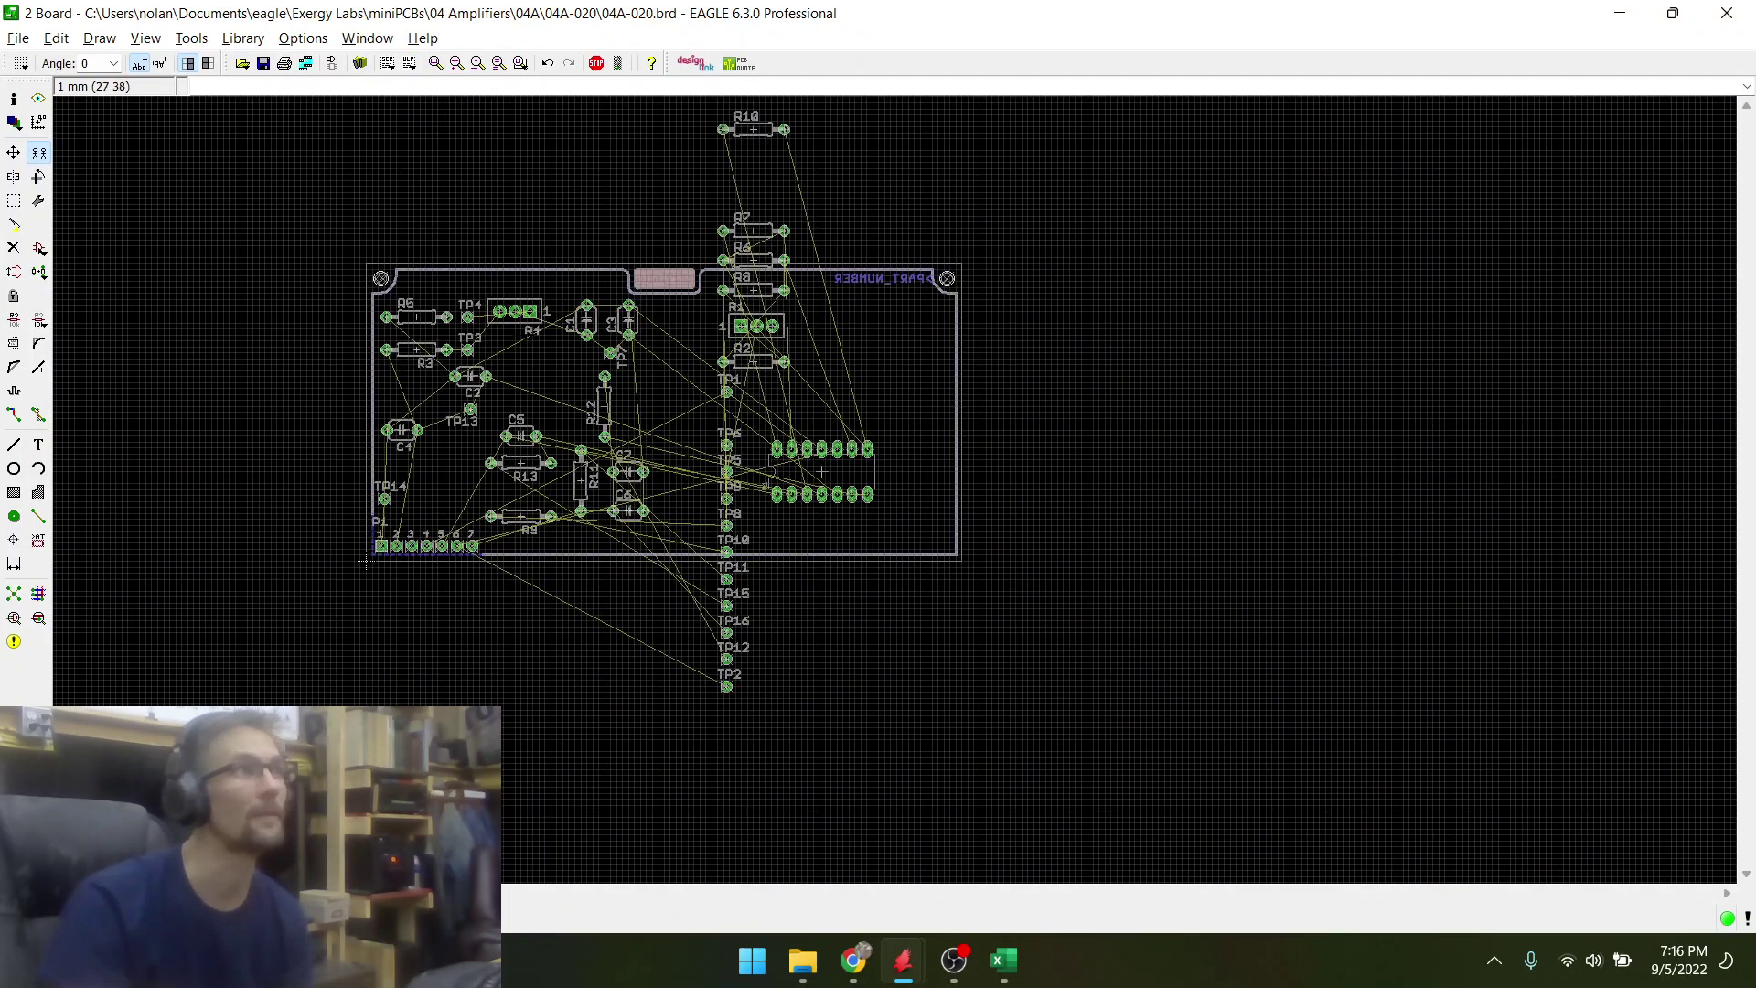
scroll(879, 437, up, 6)
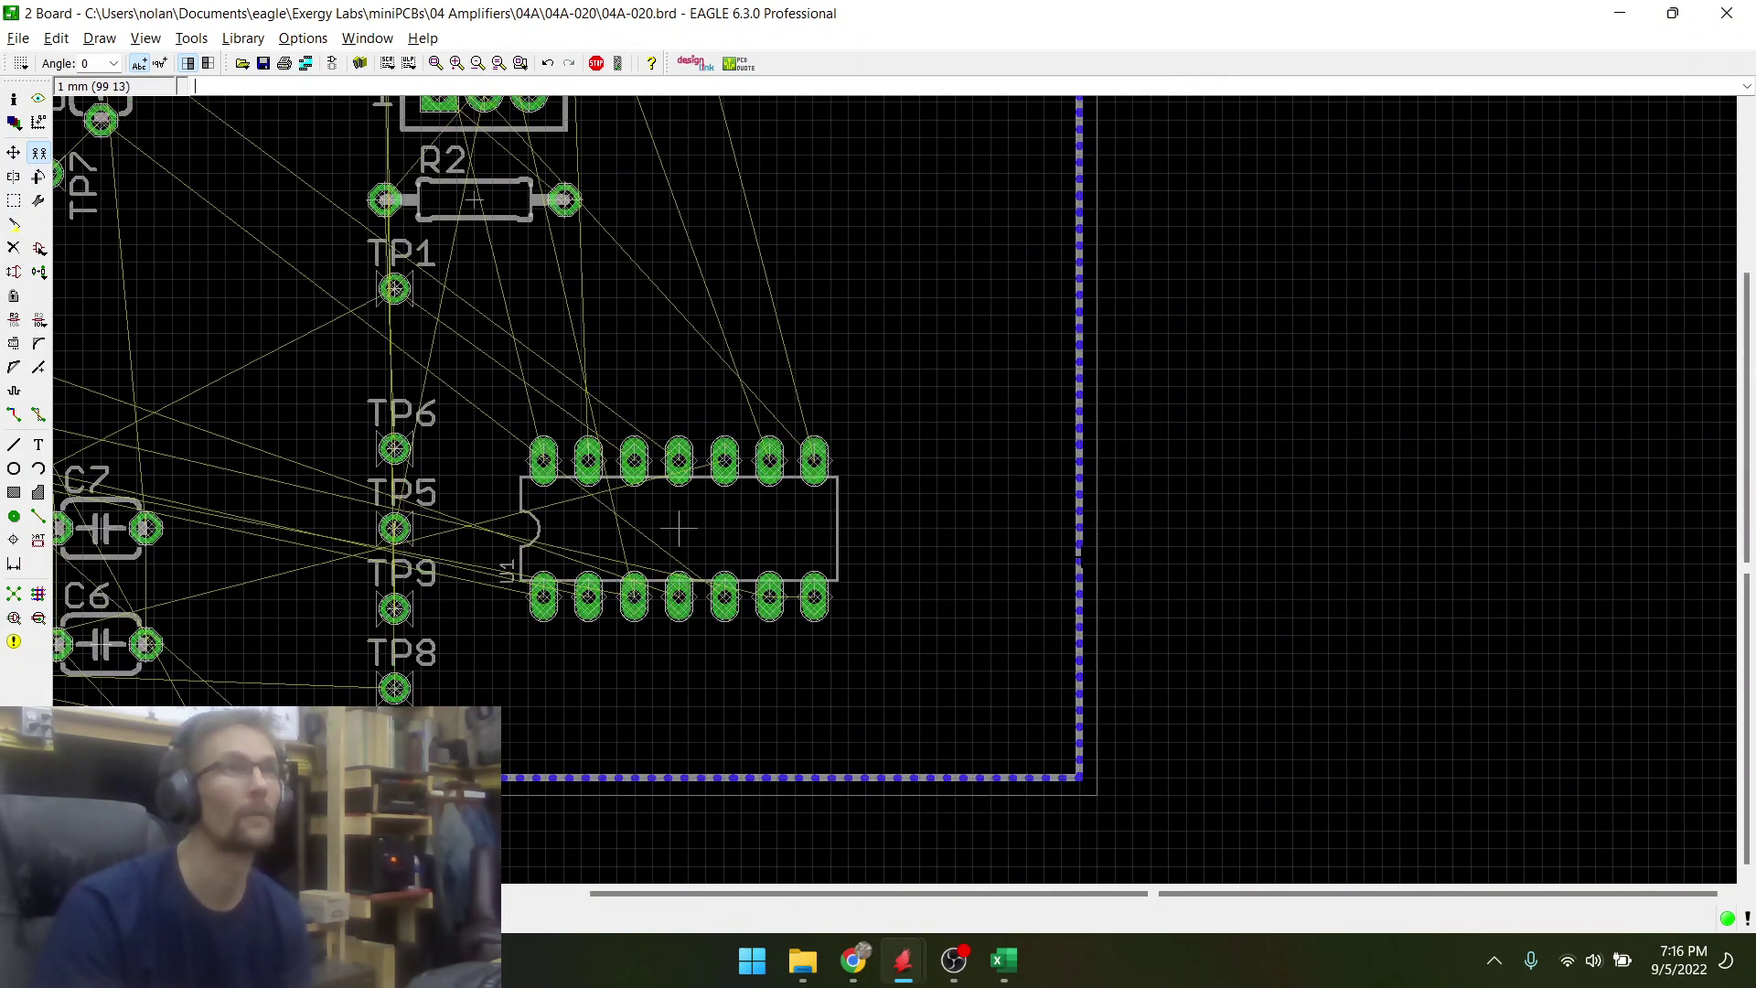
scroll(1080, 554, down, 5)
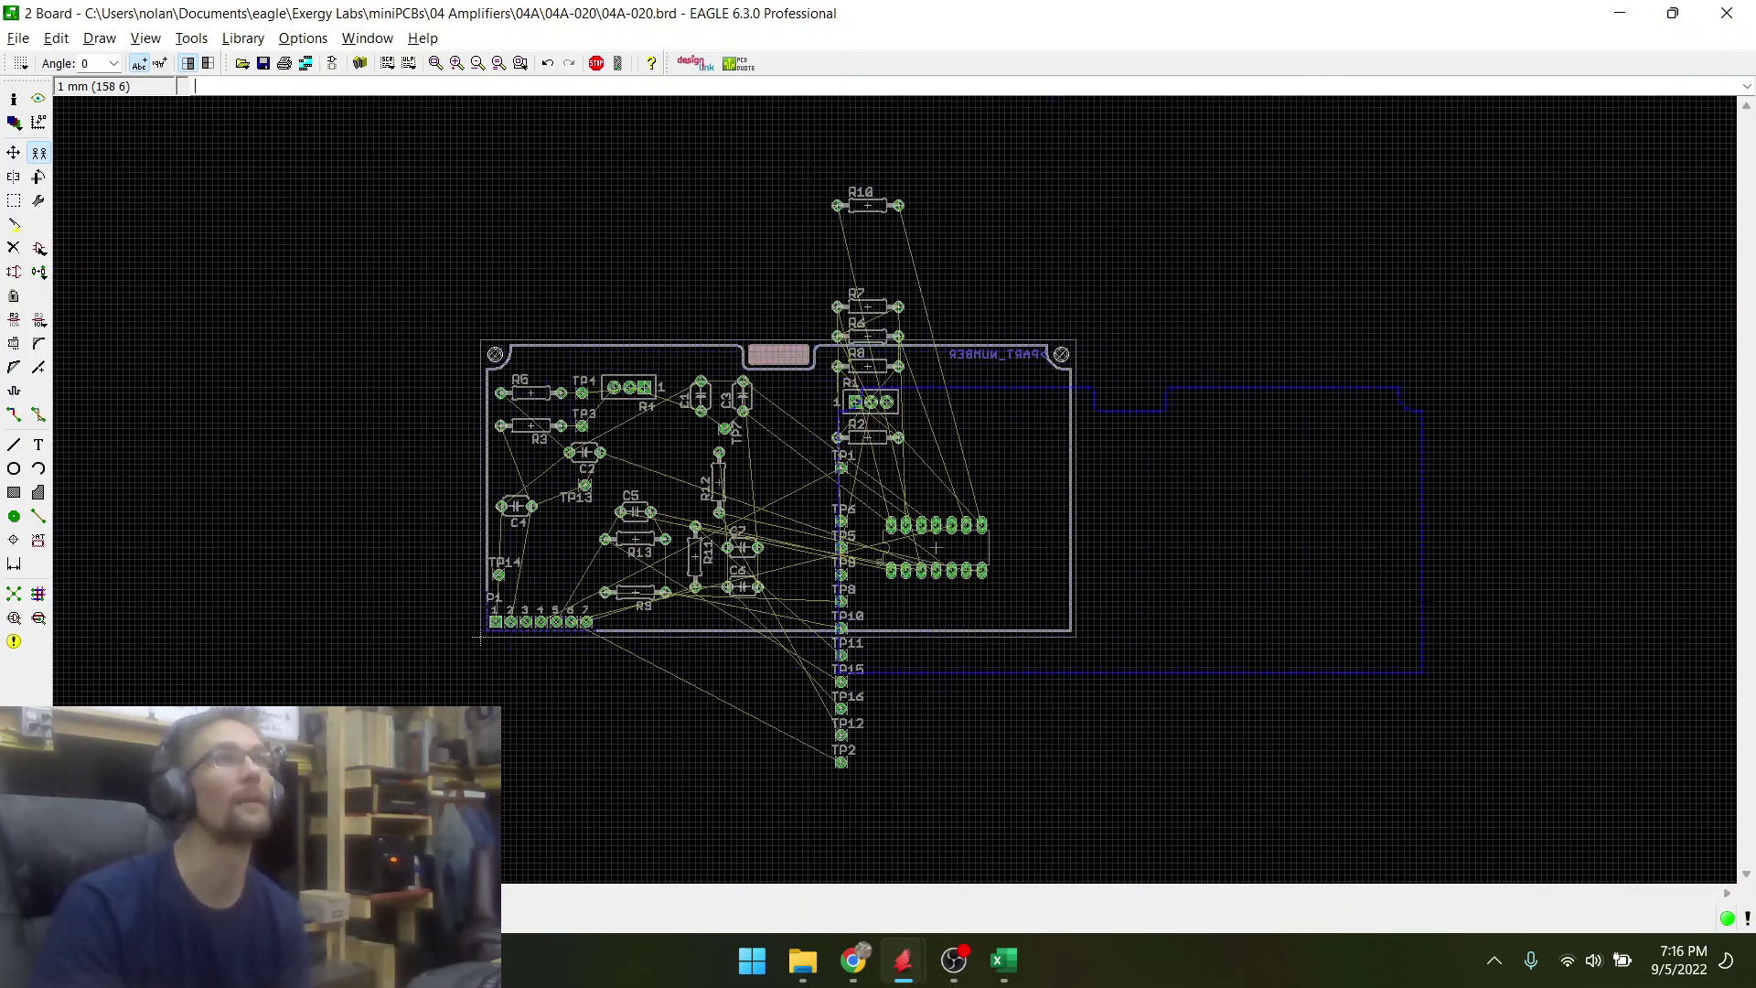
scroll(1056, 512, up, 3)
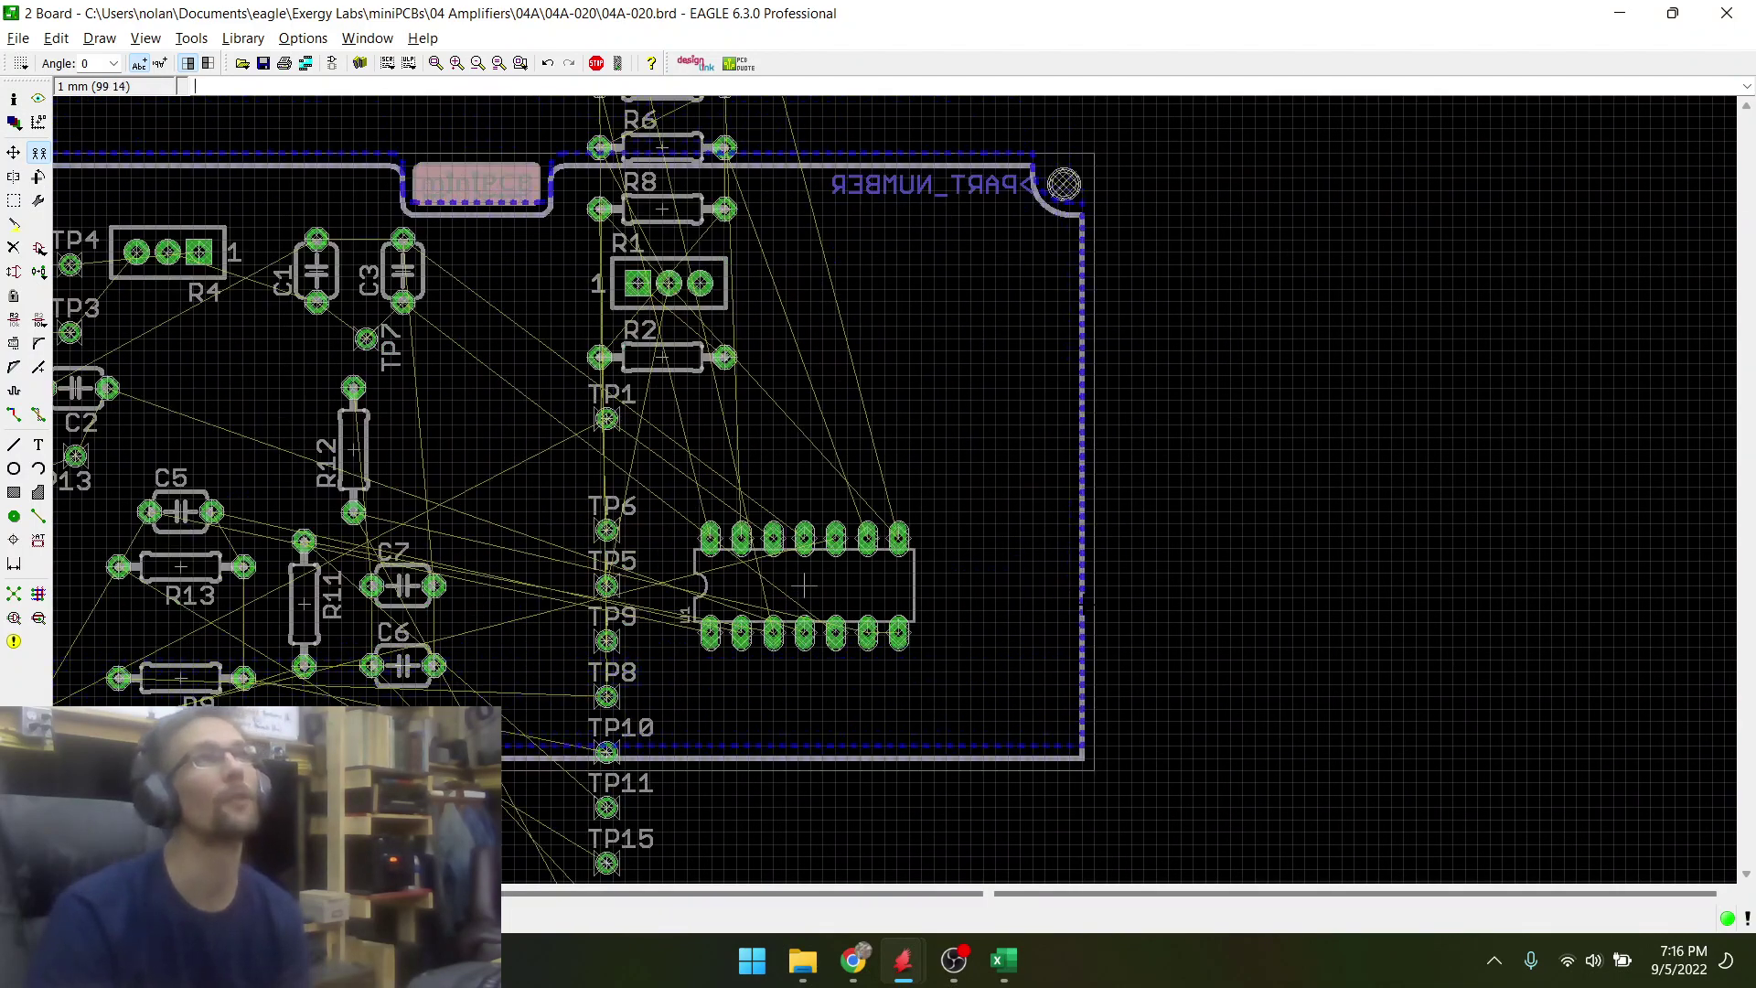
scroll(1083, 599, up, 3)
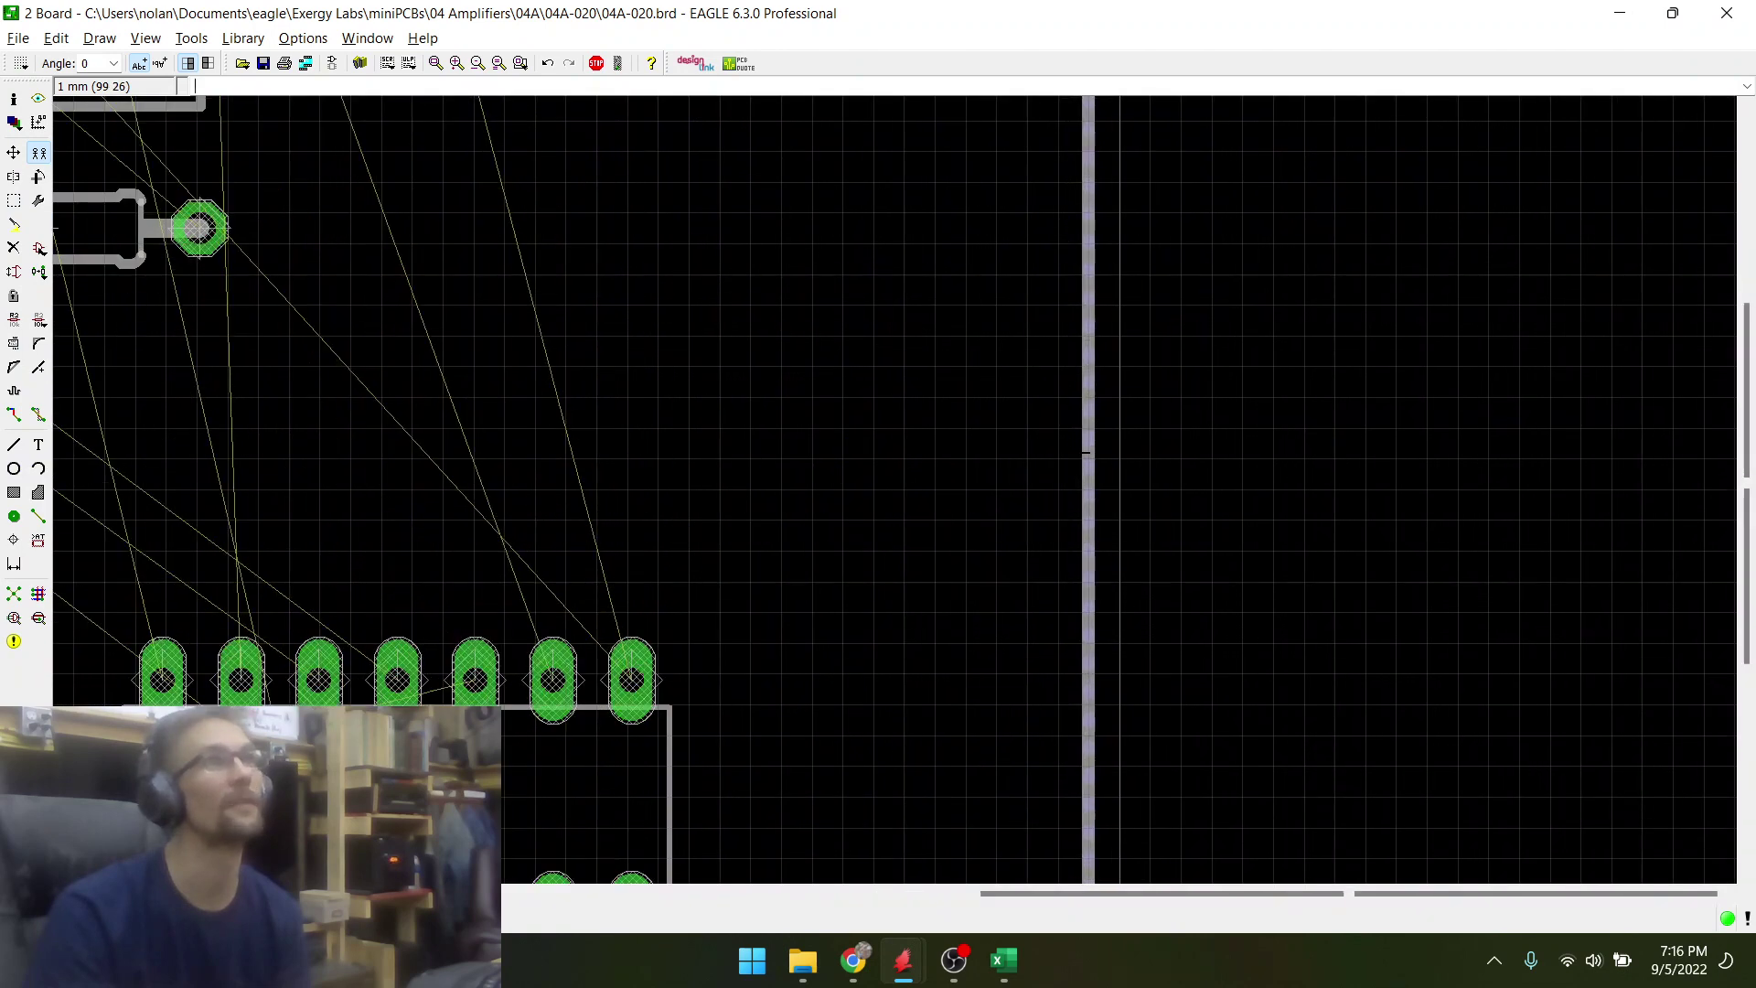
right_click(1088, 461)
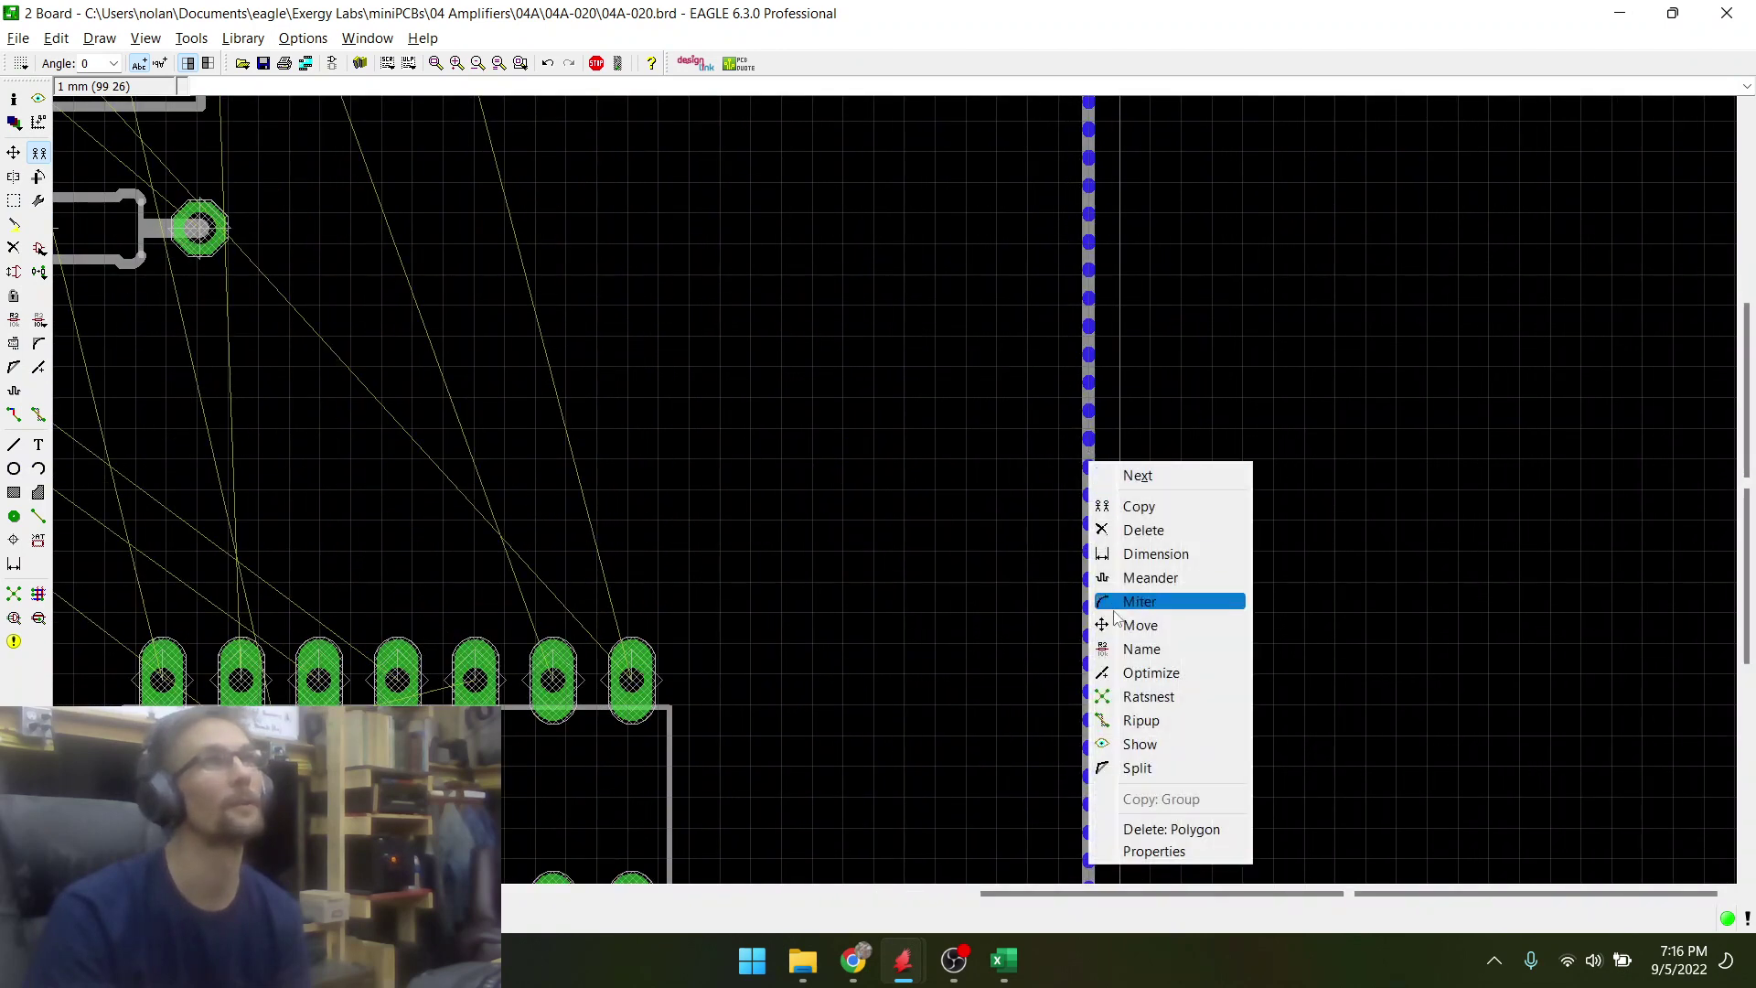
- Set the layer of the GND polygon along the board's right edge to 1 Top
click(1144, 855)
click(849, 421)
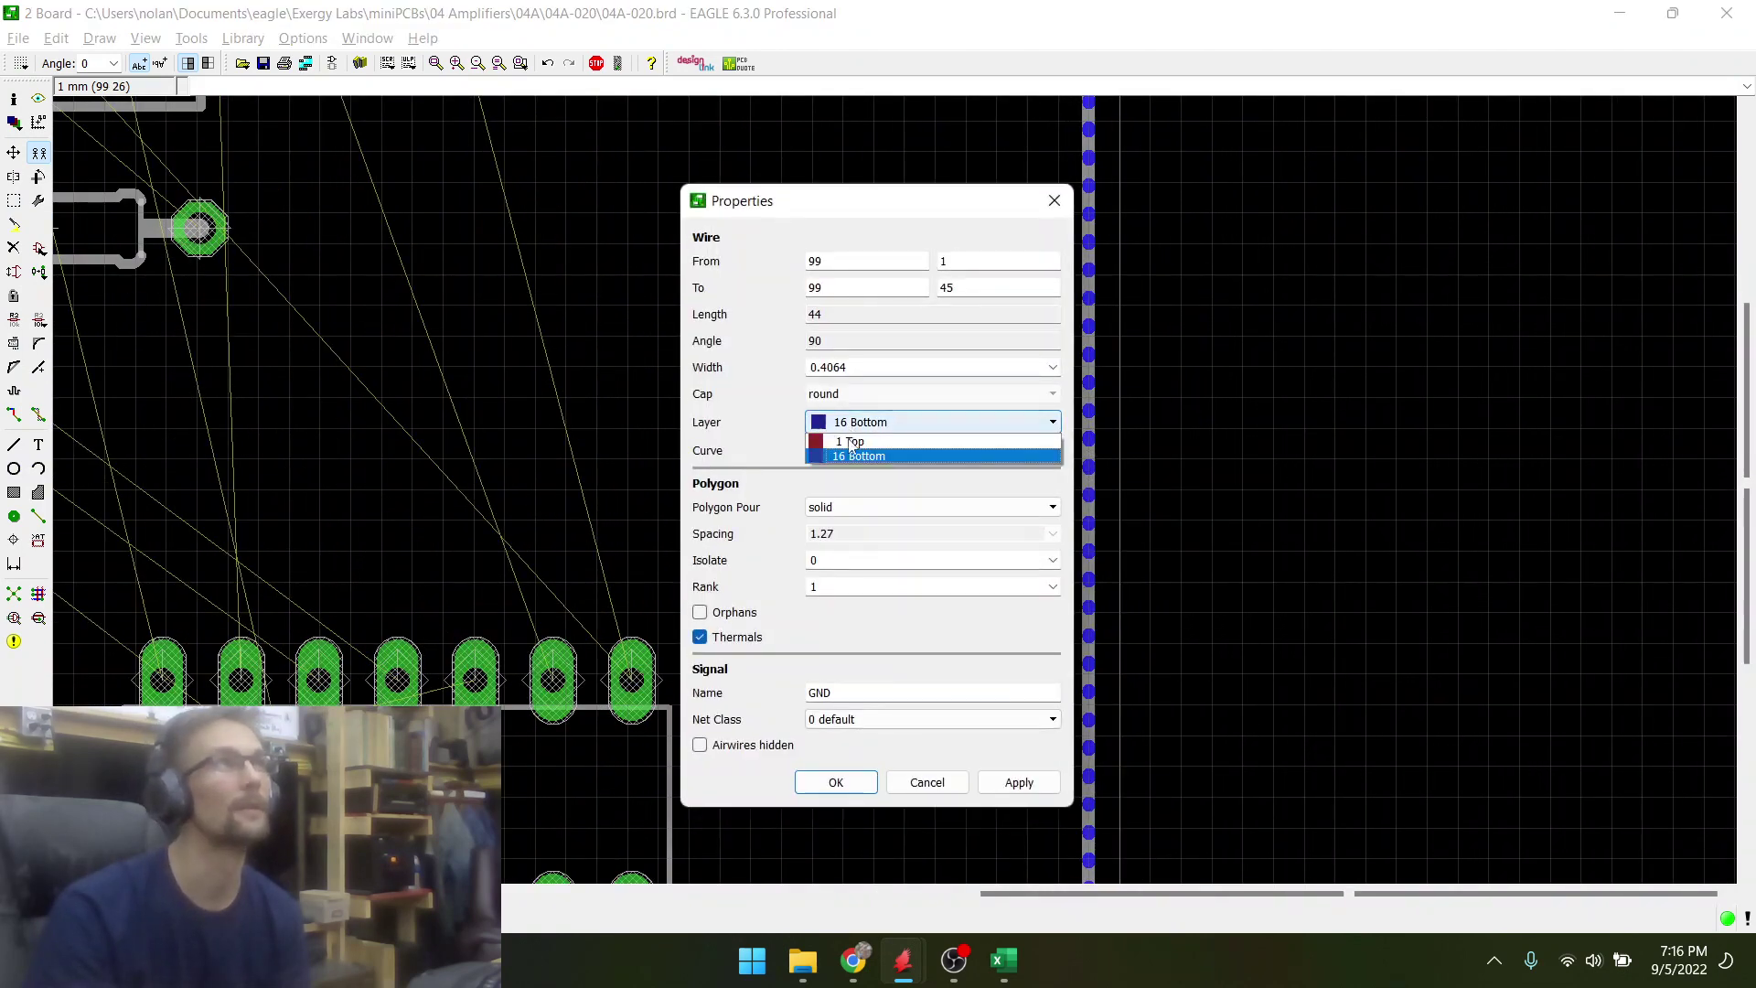
click(850, 443)
click(1017, 782)
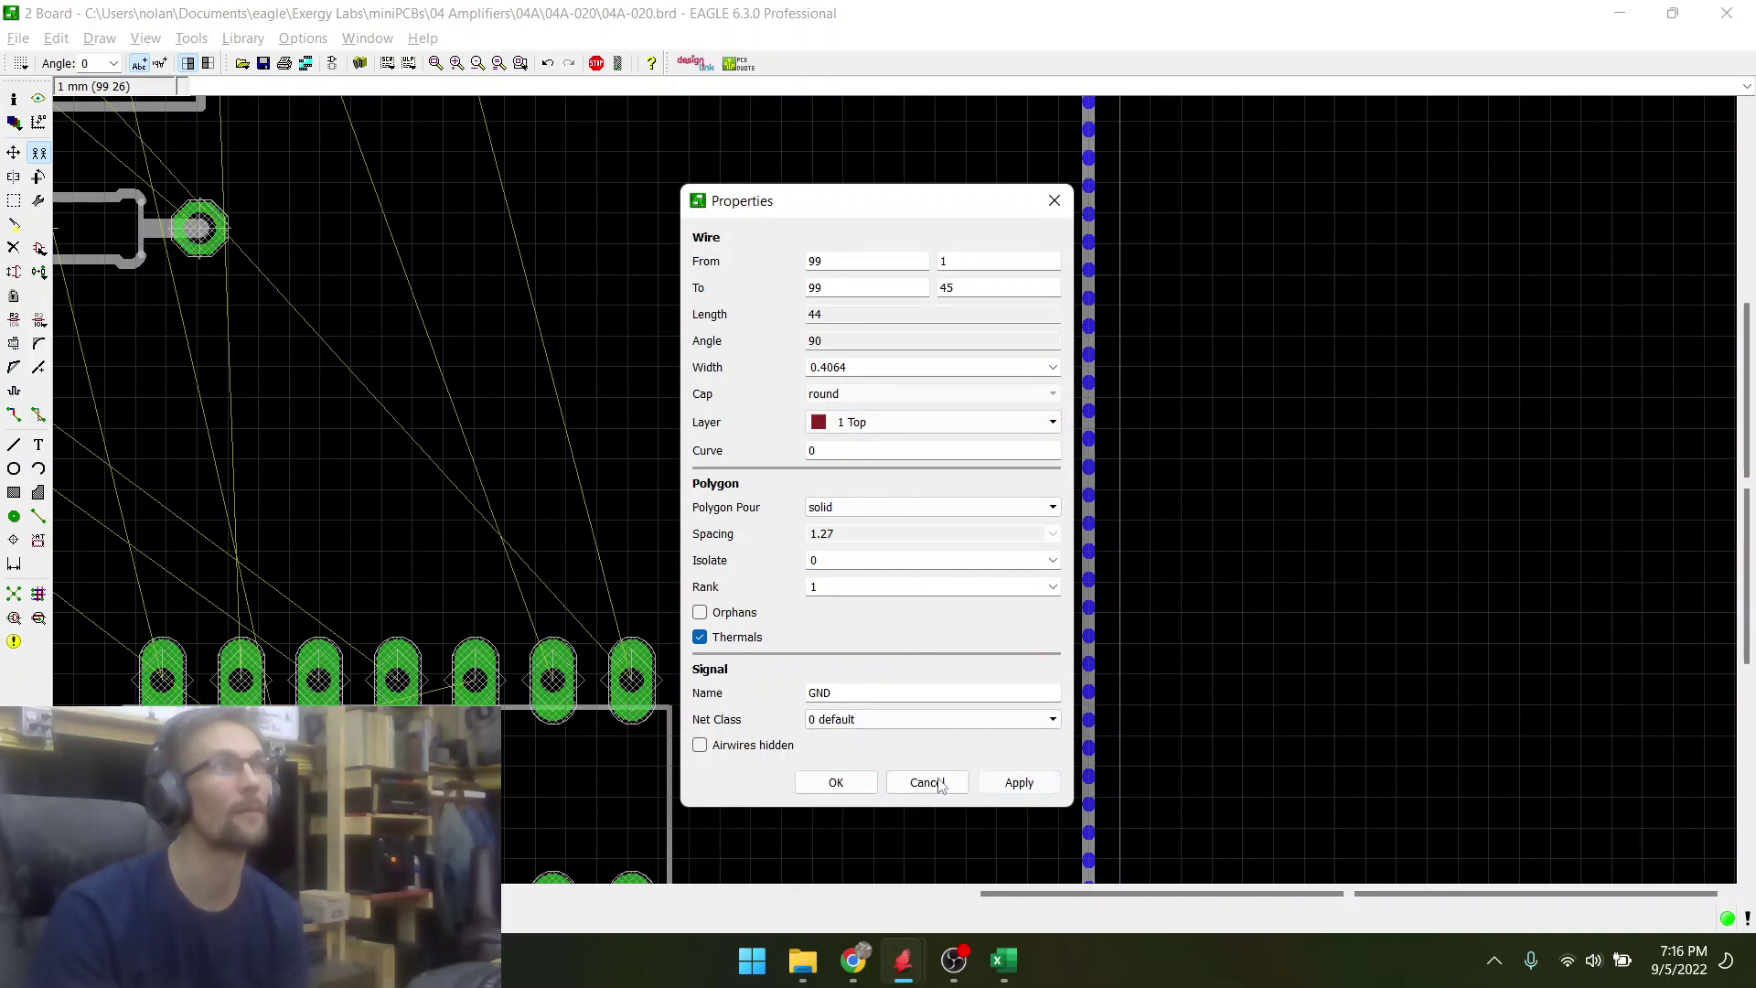
click(836, 782)
- Recalculate the ratsnest to fill the GND polygons across the board
scroll(884, 663, down, 1)
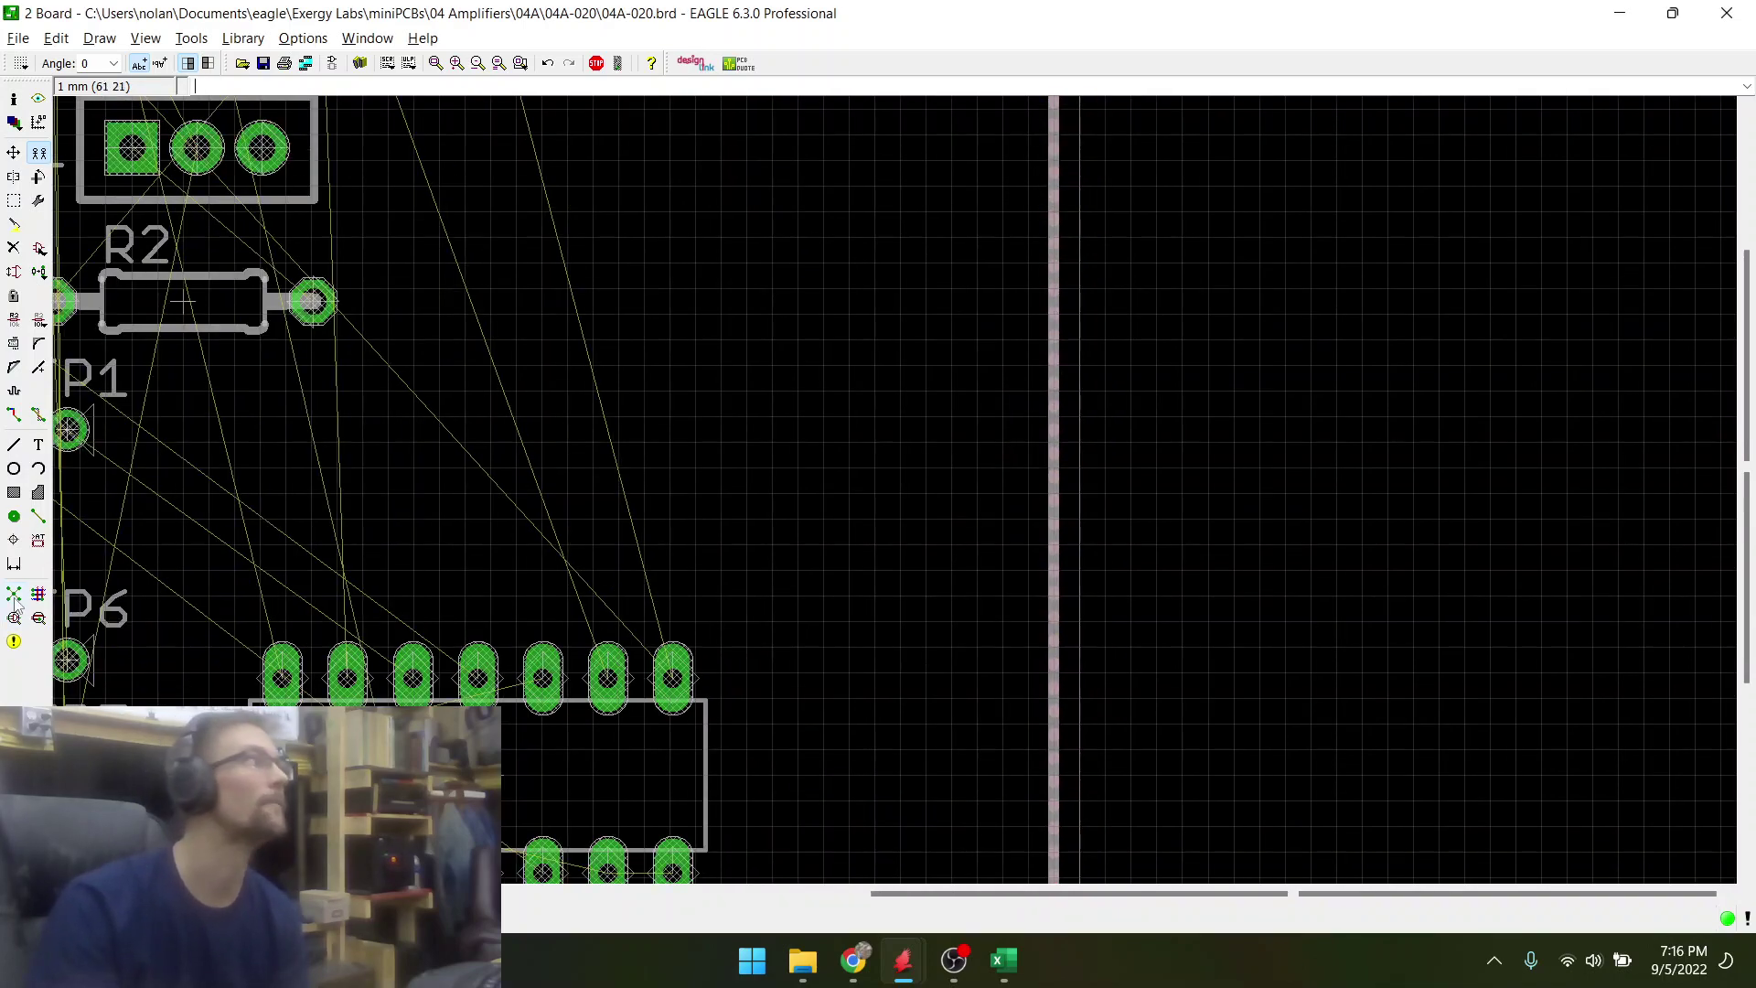
click(14, 595)
scroll(953, 505, down, 2)
scroll(825, 444, up, 1)
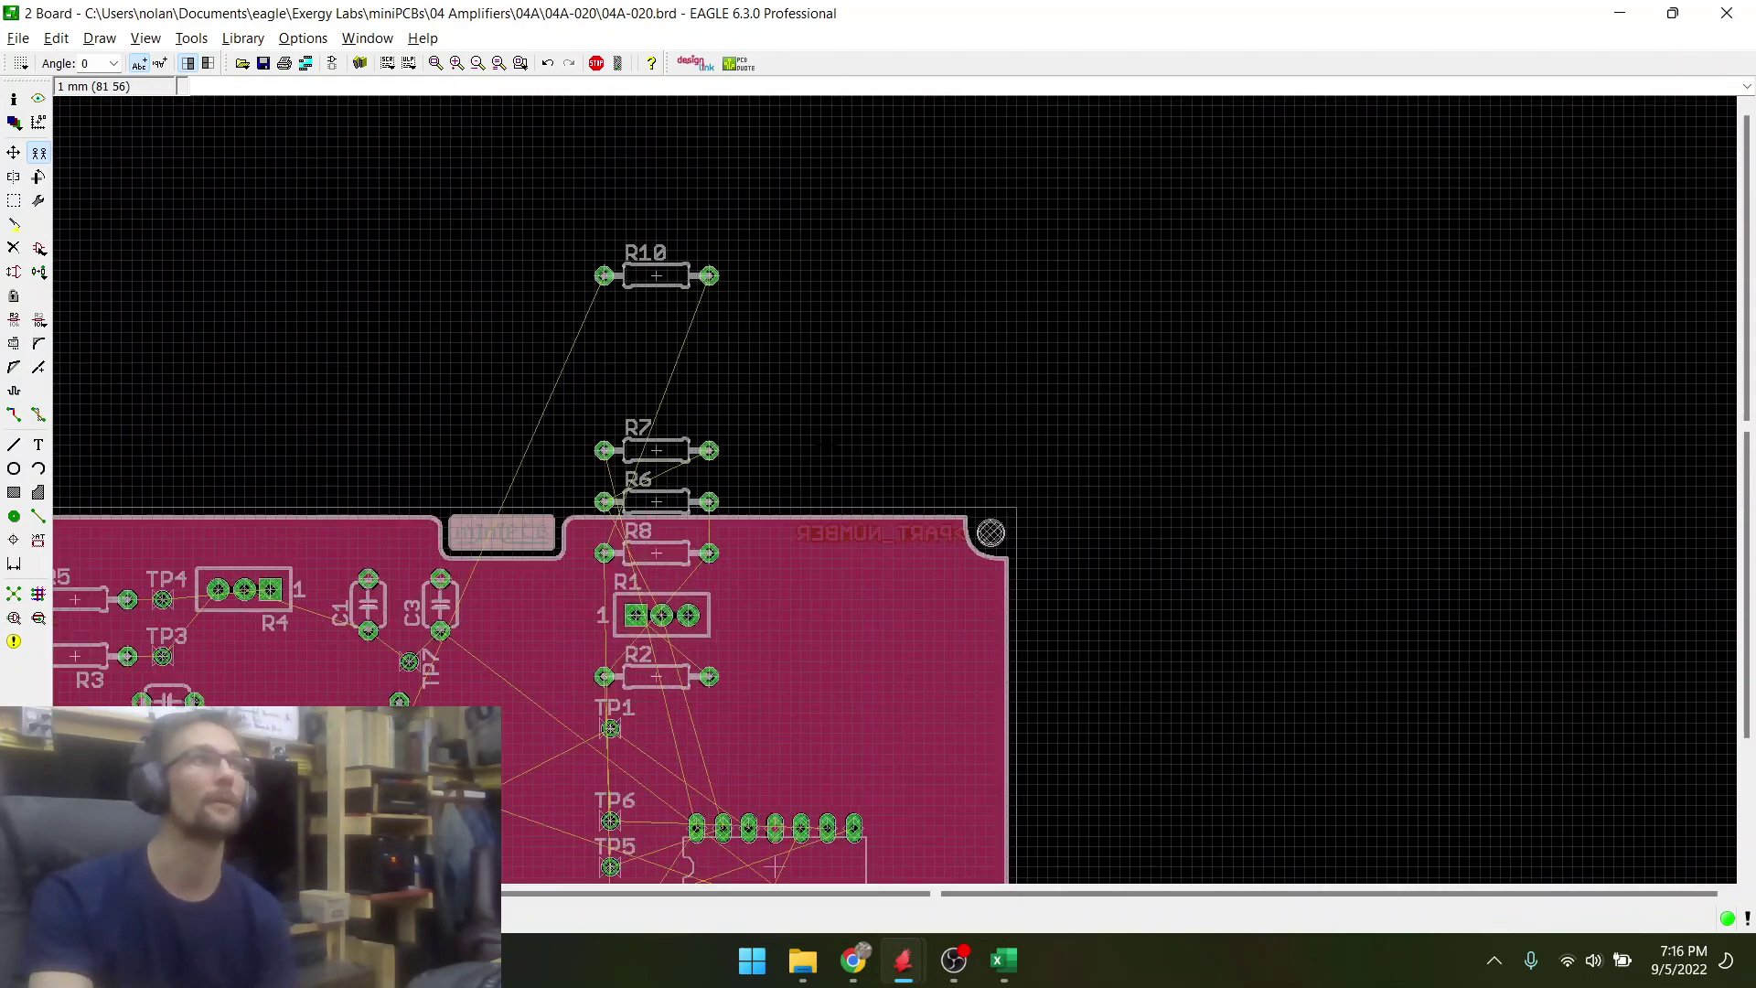
- Examine the filled ground planes around the >PART_NUMBER text, the miniPCB logo cutout and the corner mounting holes
scroll(960, 531, up, 5)
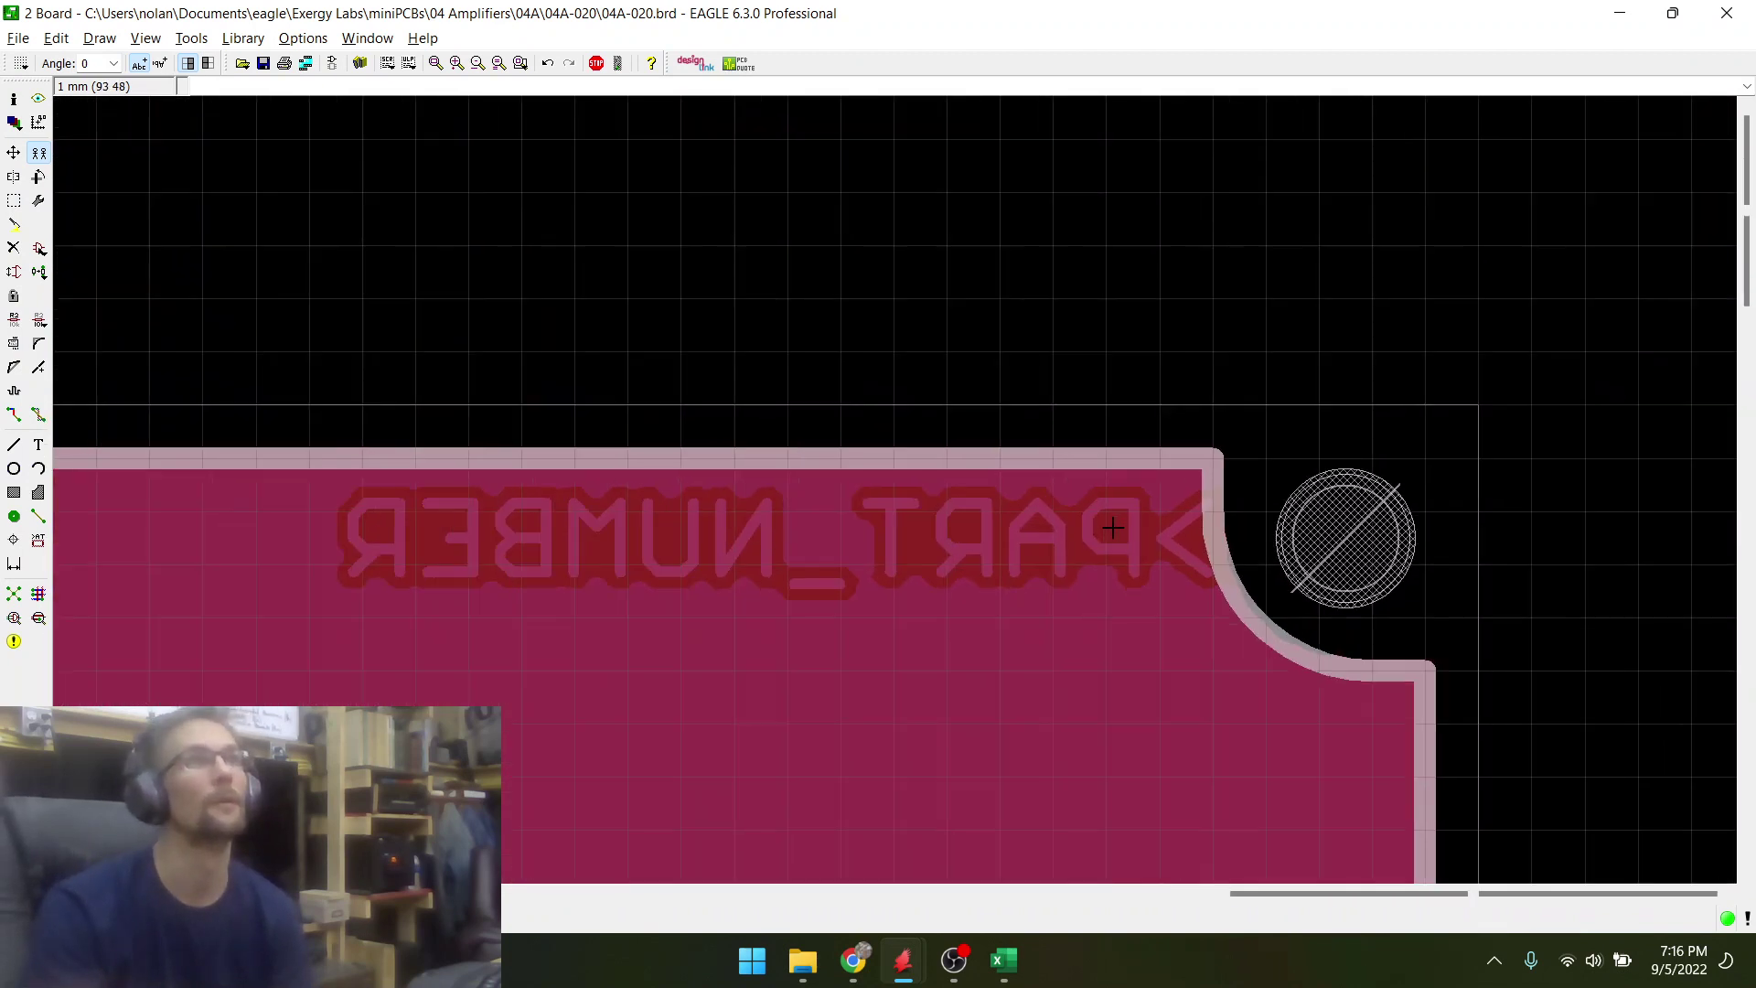
scroll(1109, 528, down, 1)
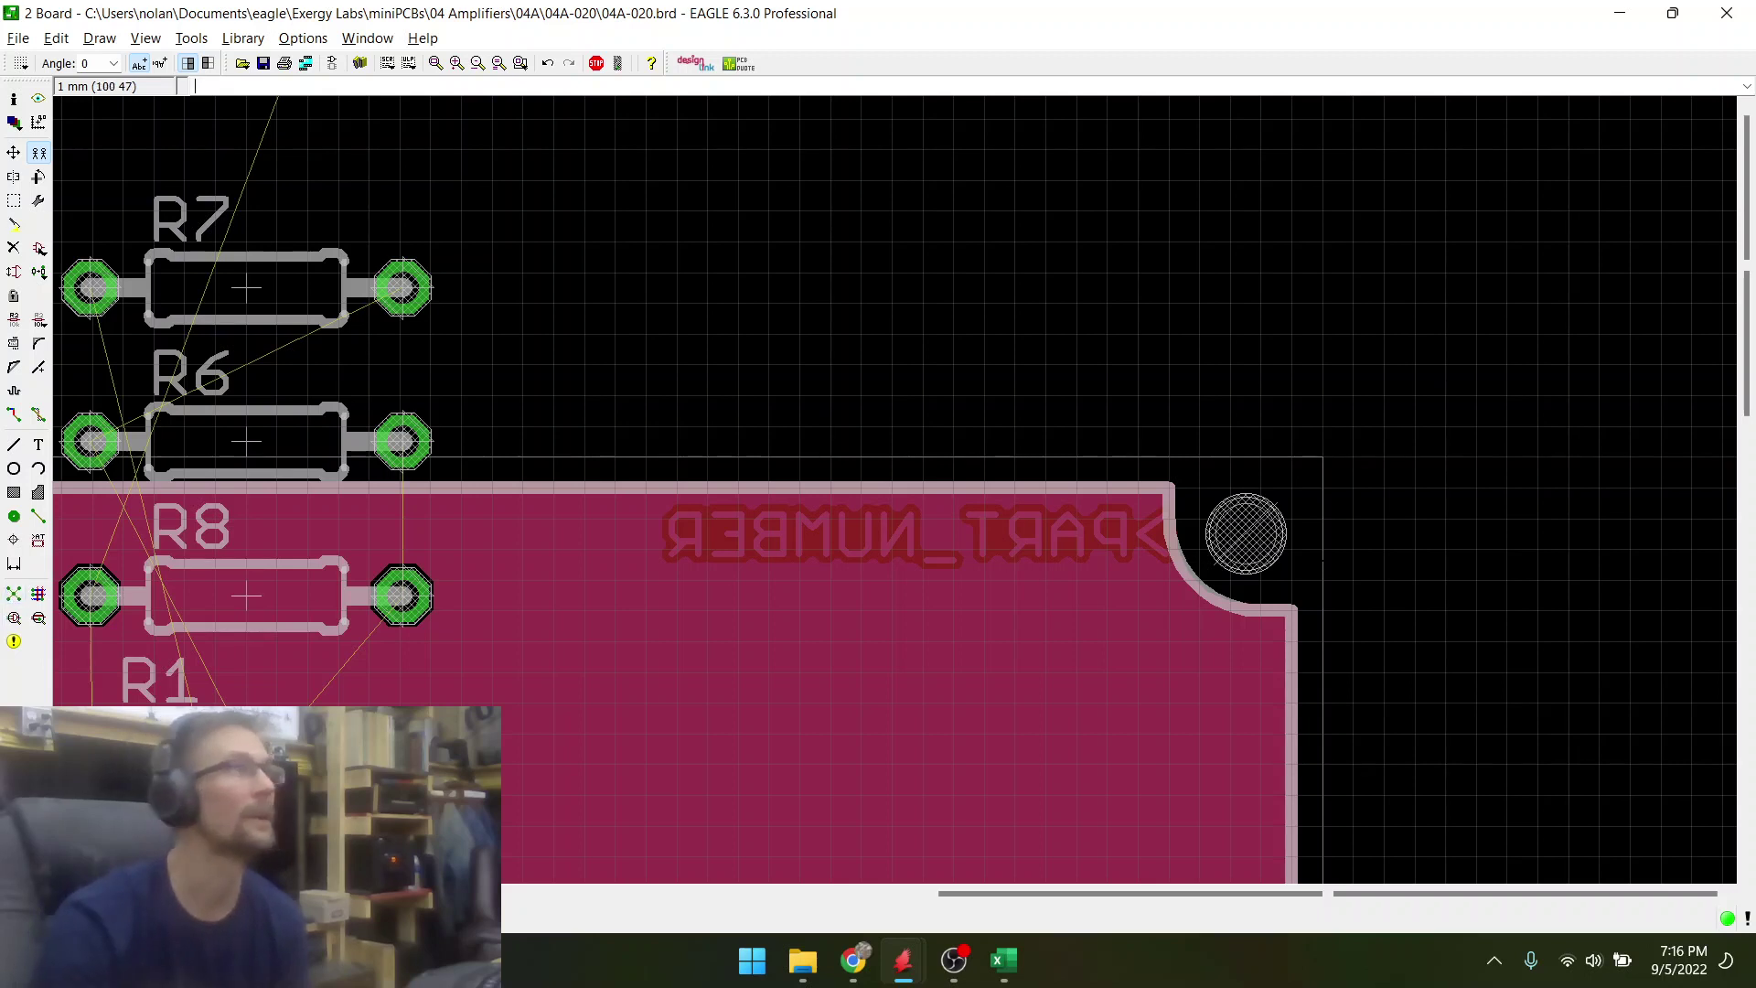
scroll(1187, 553, down, 3)
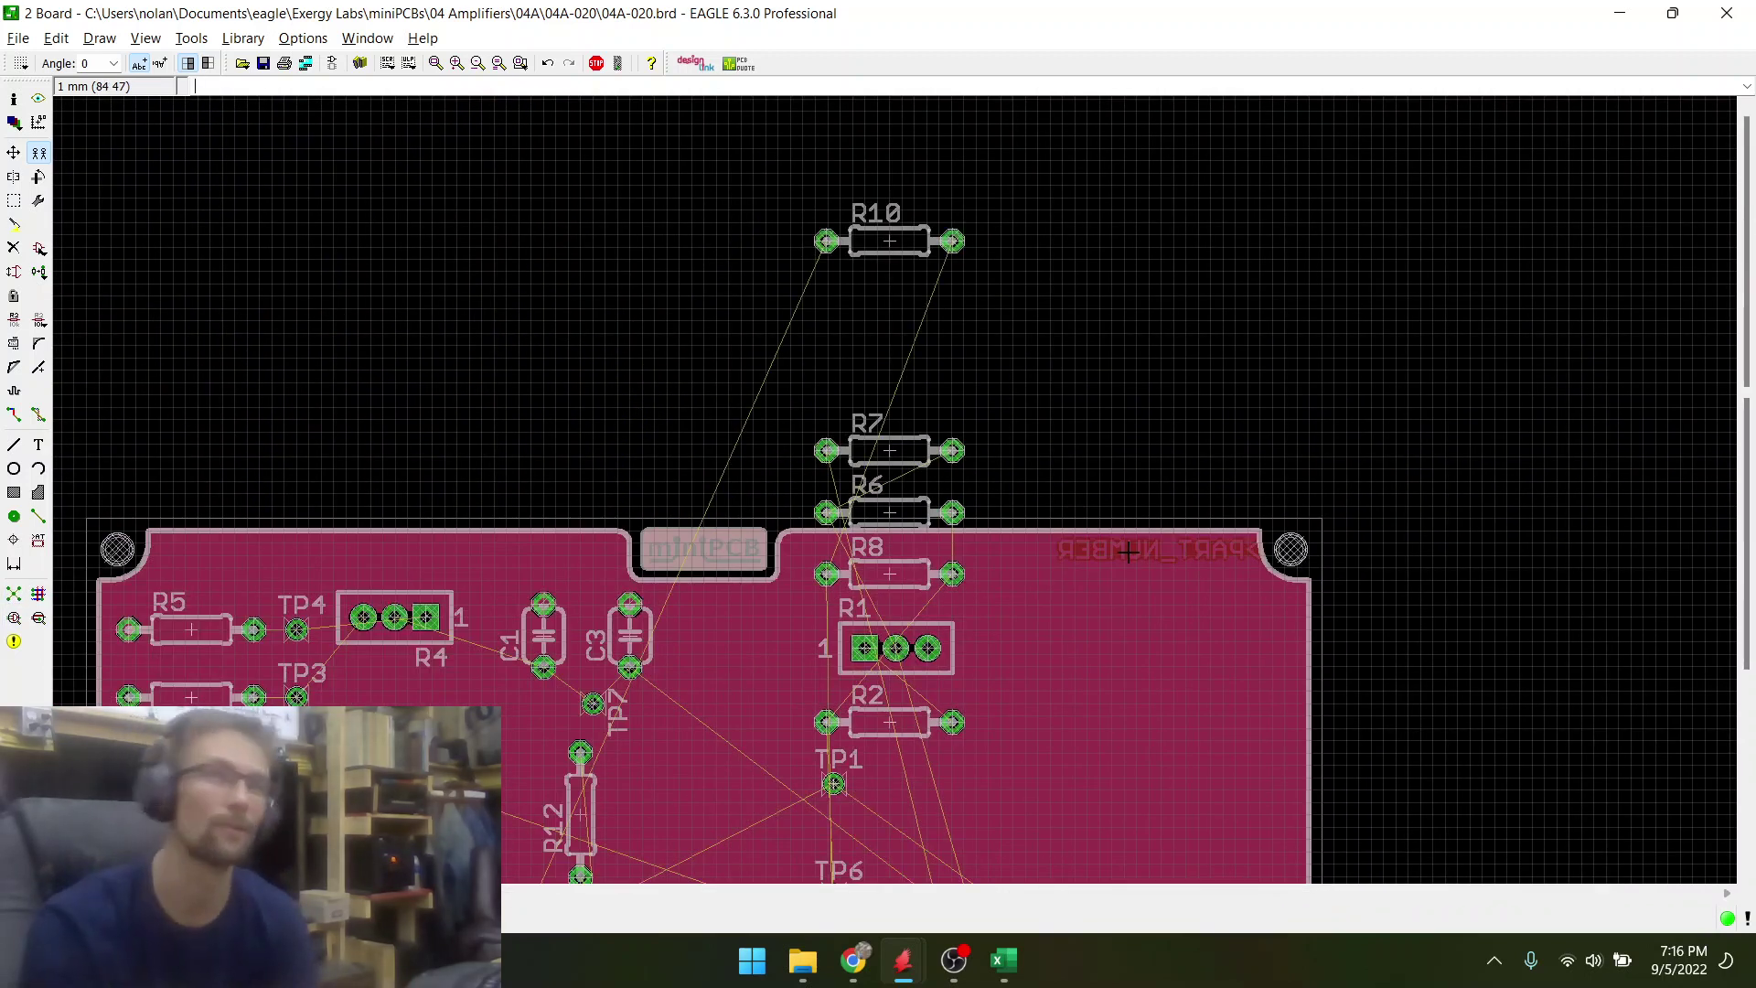
scroll(423, 357, down, 3)
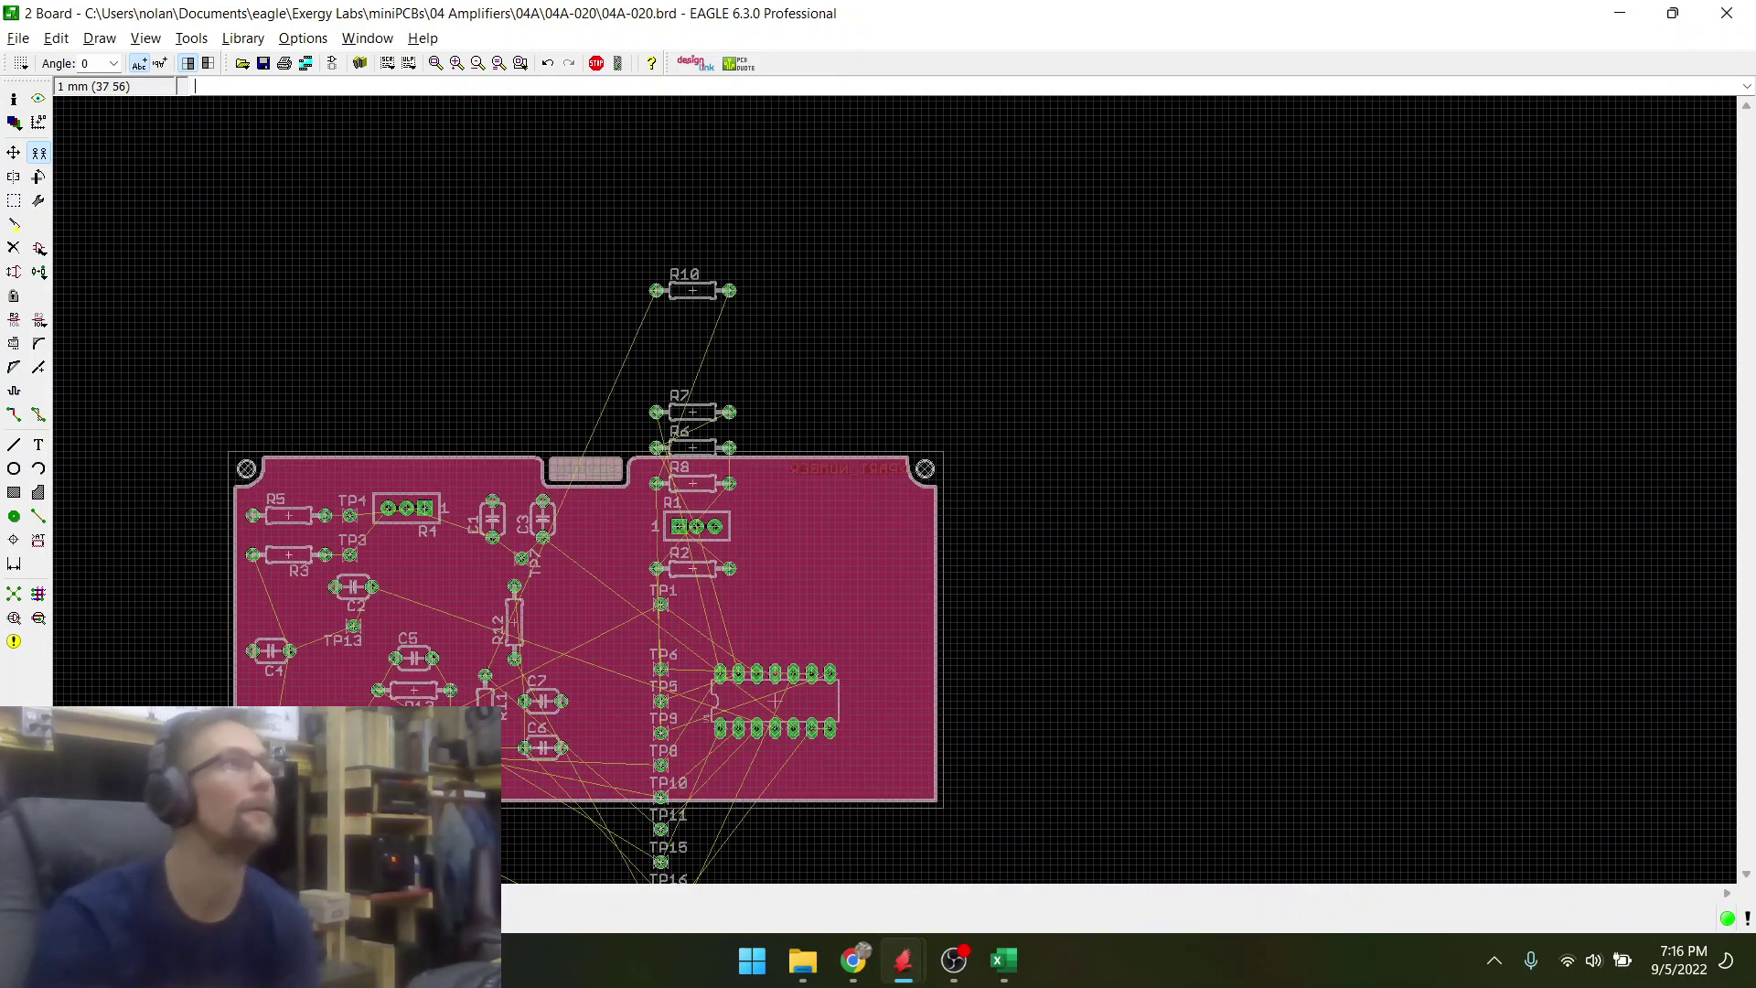
scroll(502, 432, up, 5)
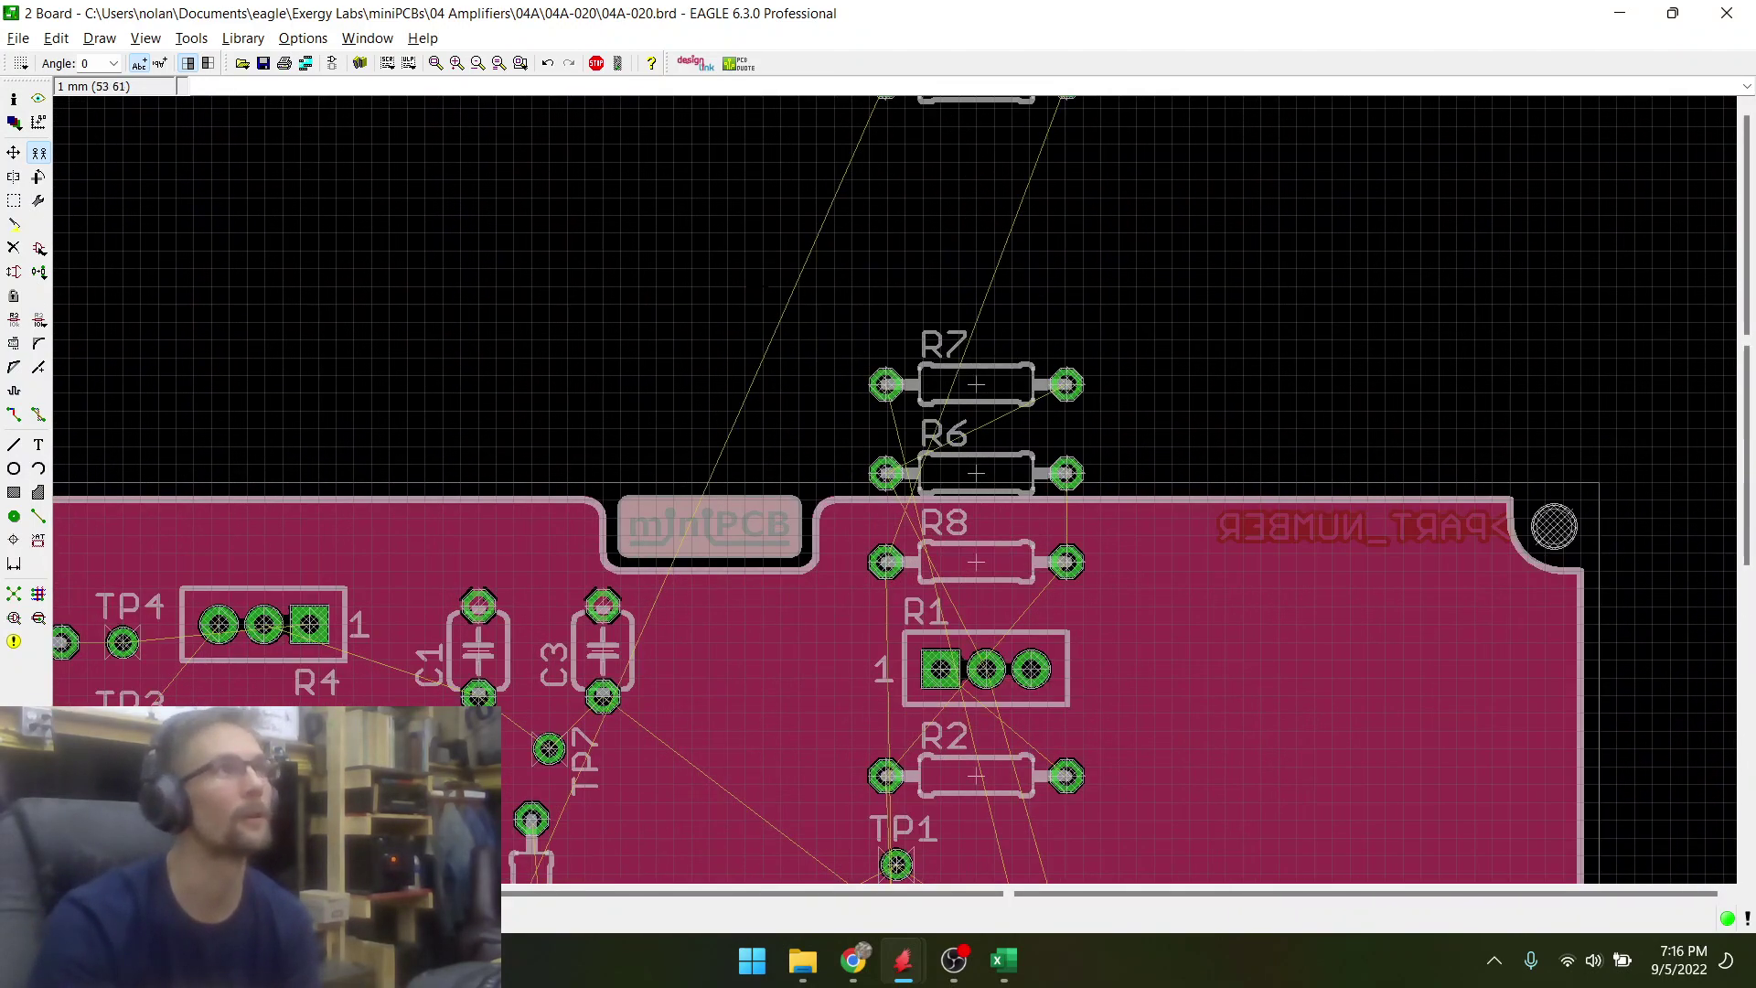
scroll(753, 288, down, 2)
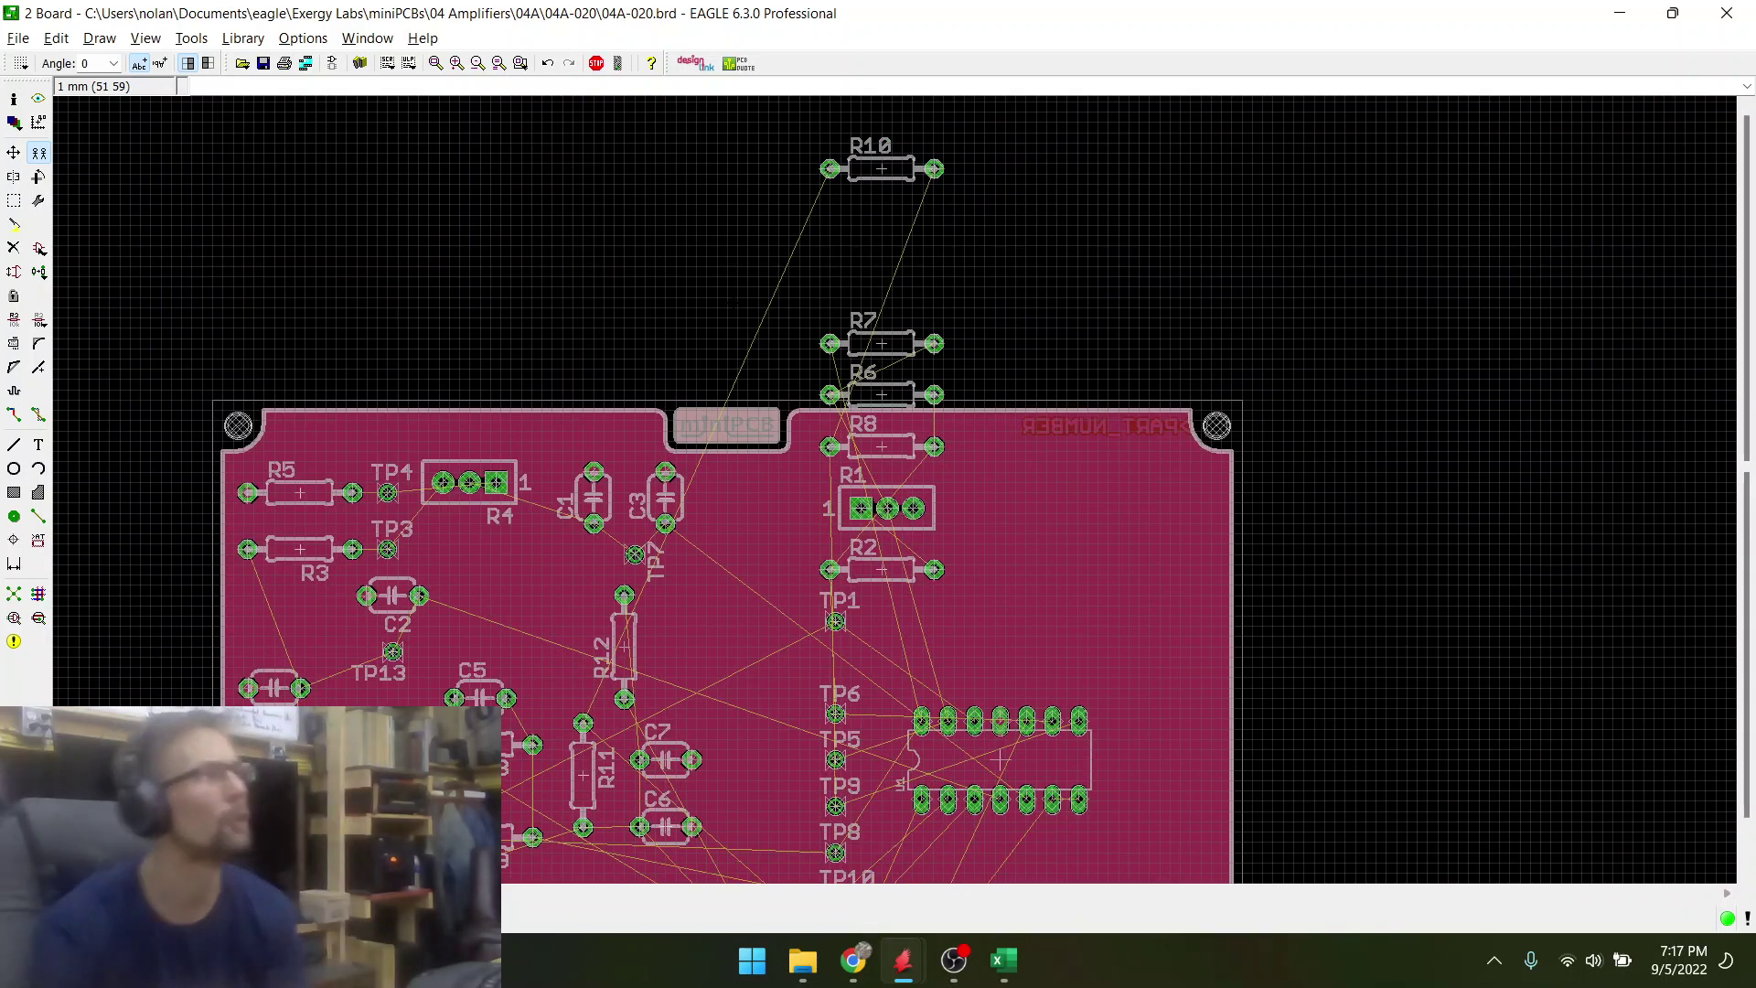
scroll(370, 435, down, 1)
scroll(371, 435, up, 3)
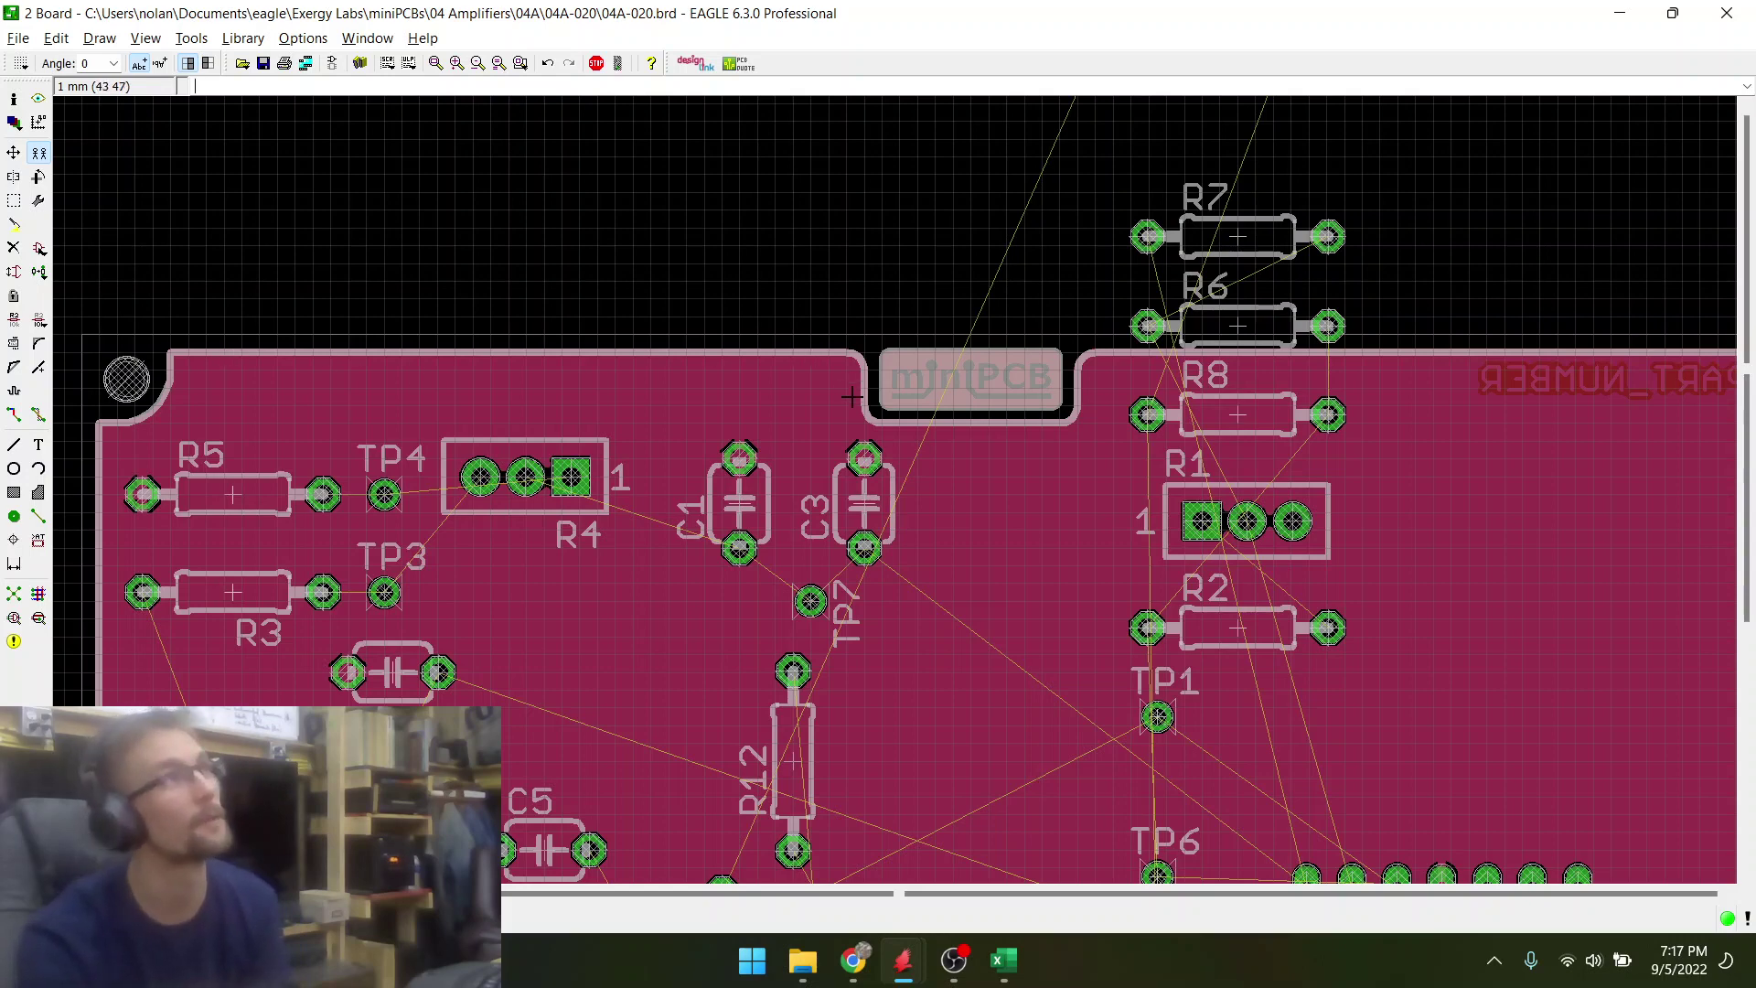
scroll(275, 385, down, 3)
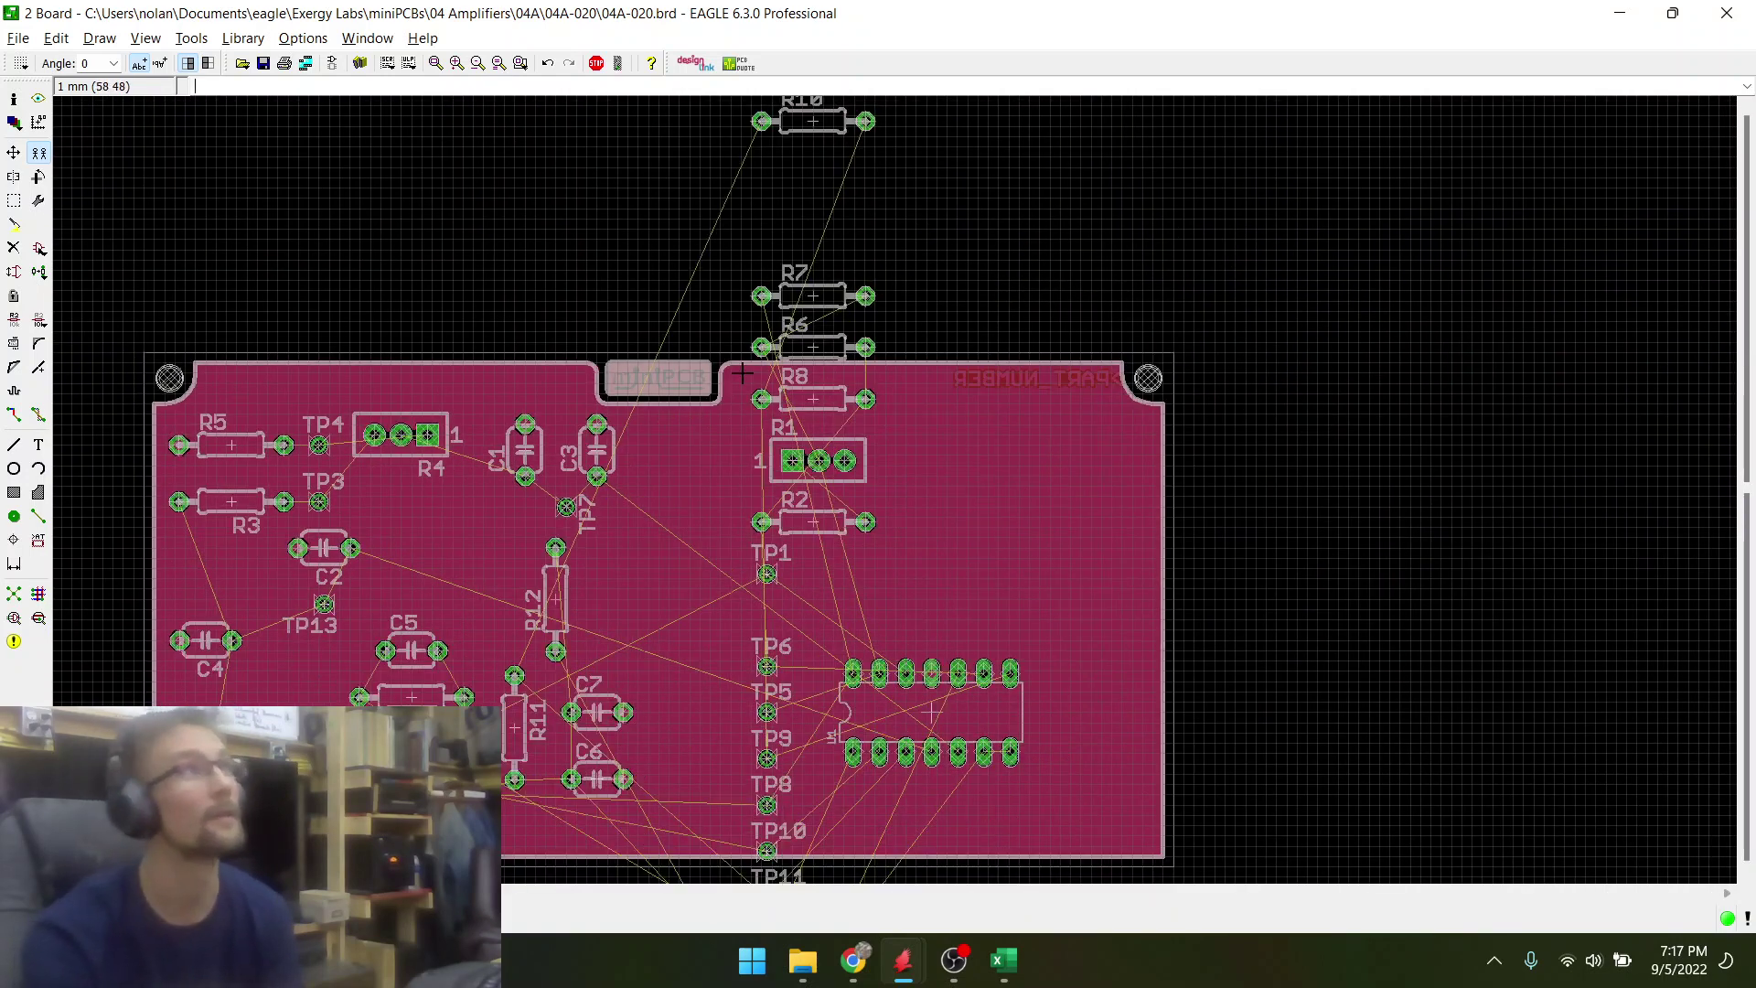
scroll(1011, 375, up, 2)
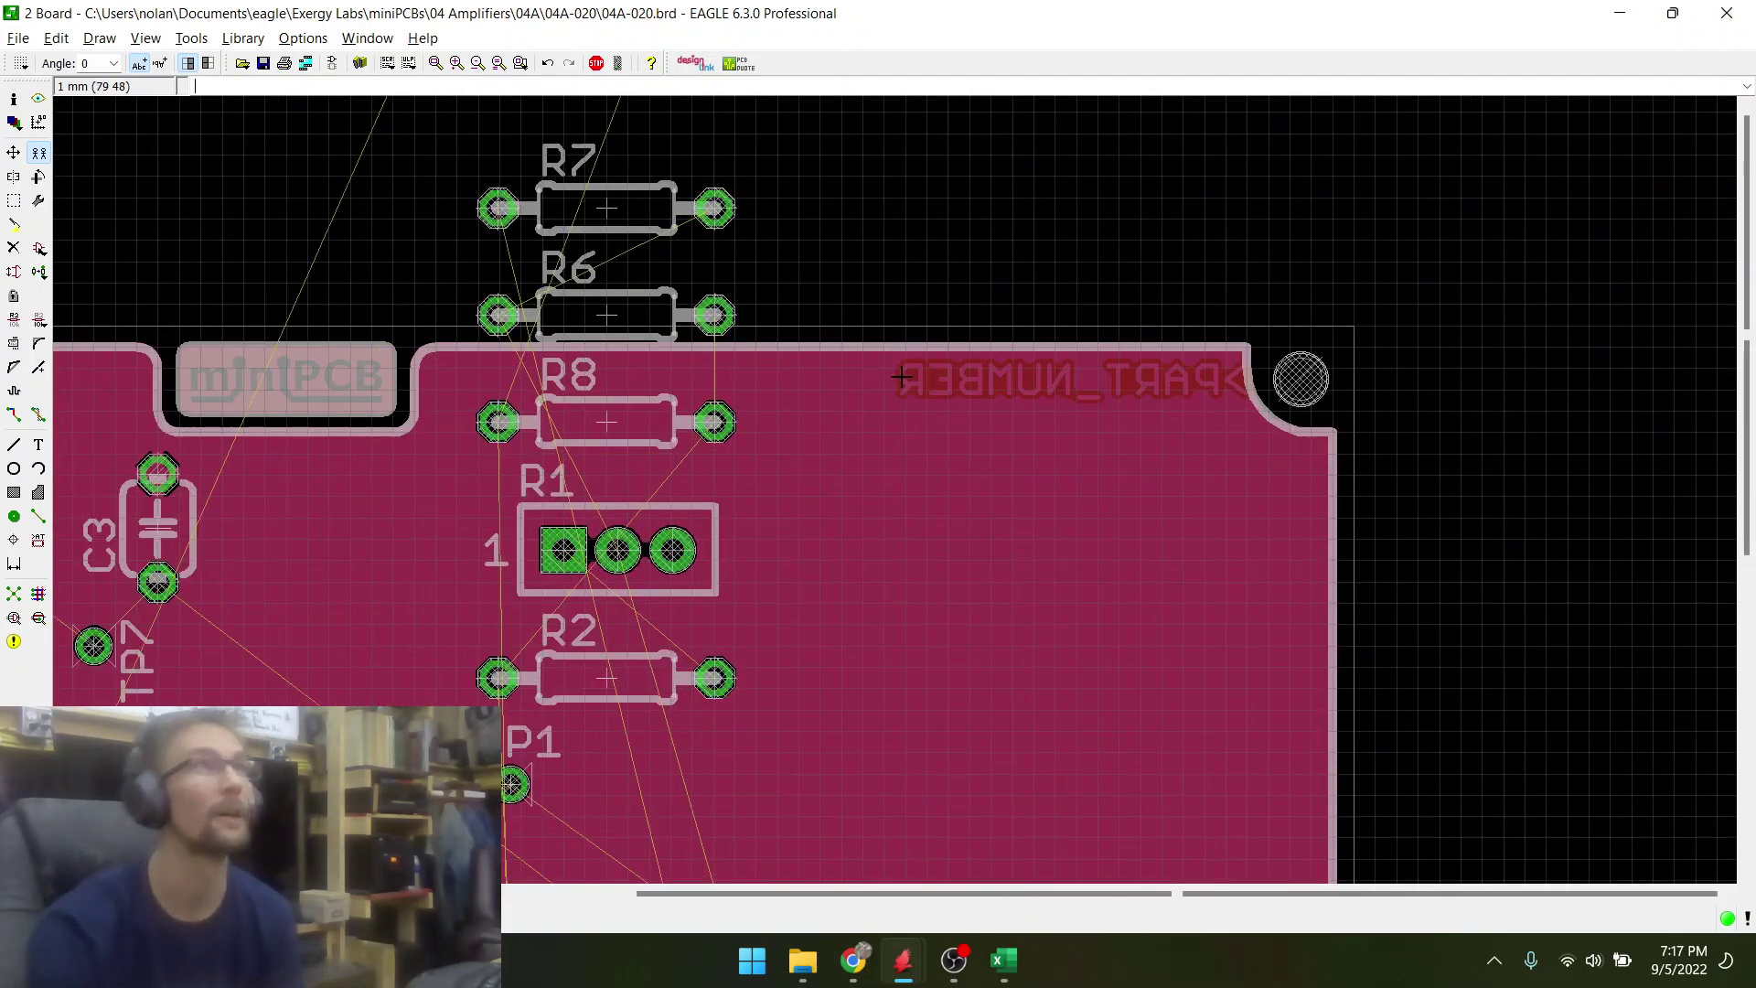
scroll(878, 385, down, 2)
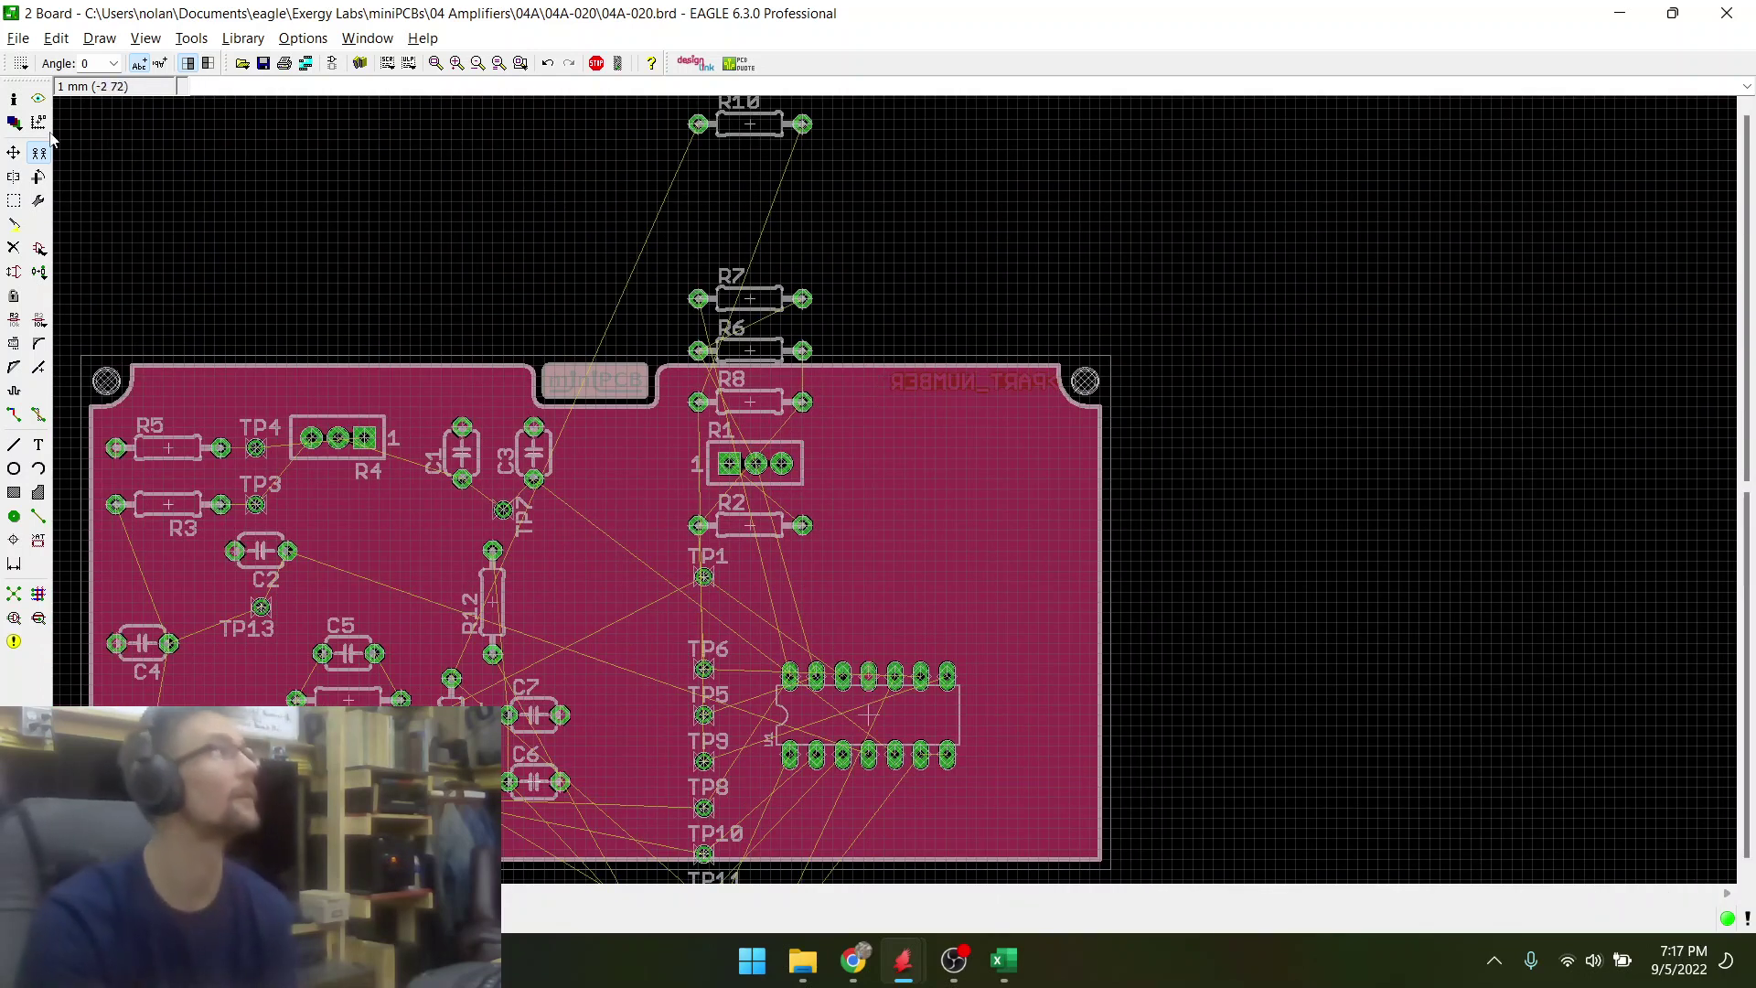
- Group U1 with the resistor and test-point columns around it and move them off the board to its right
scroll(851, 434, down, 3)
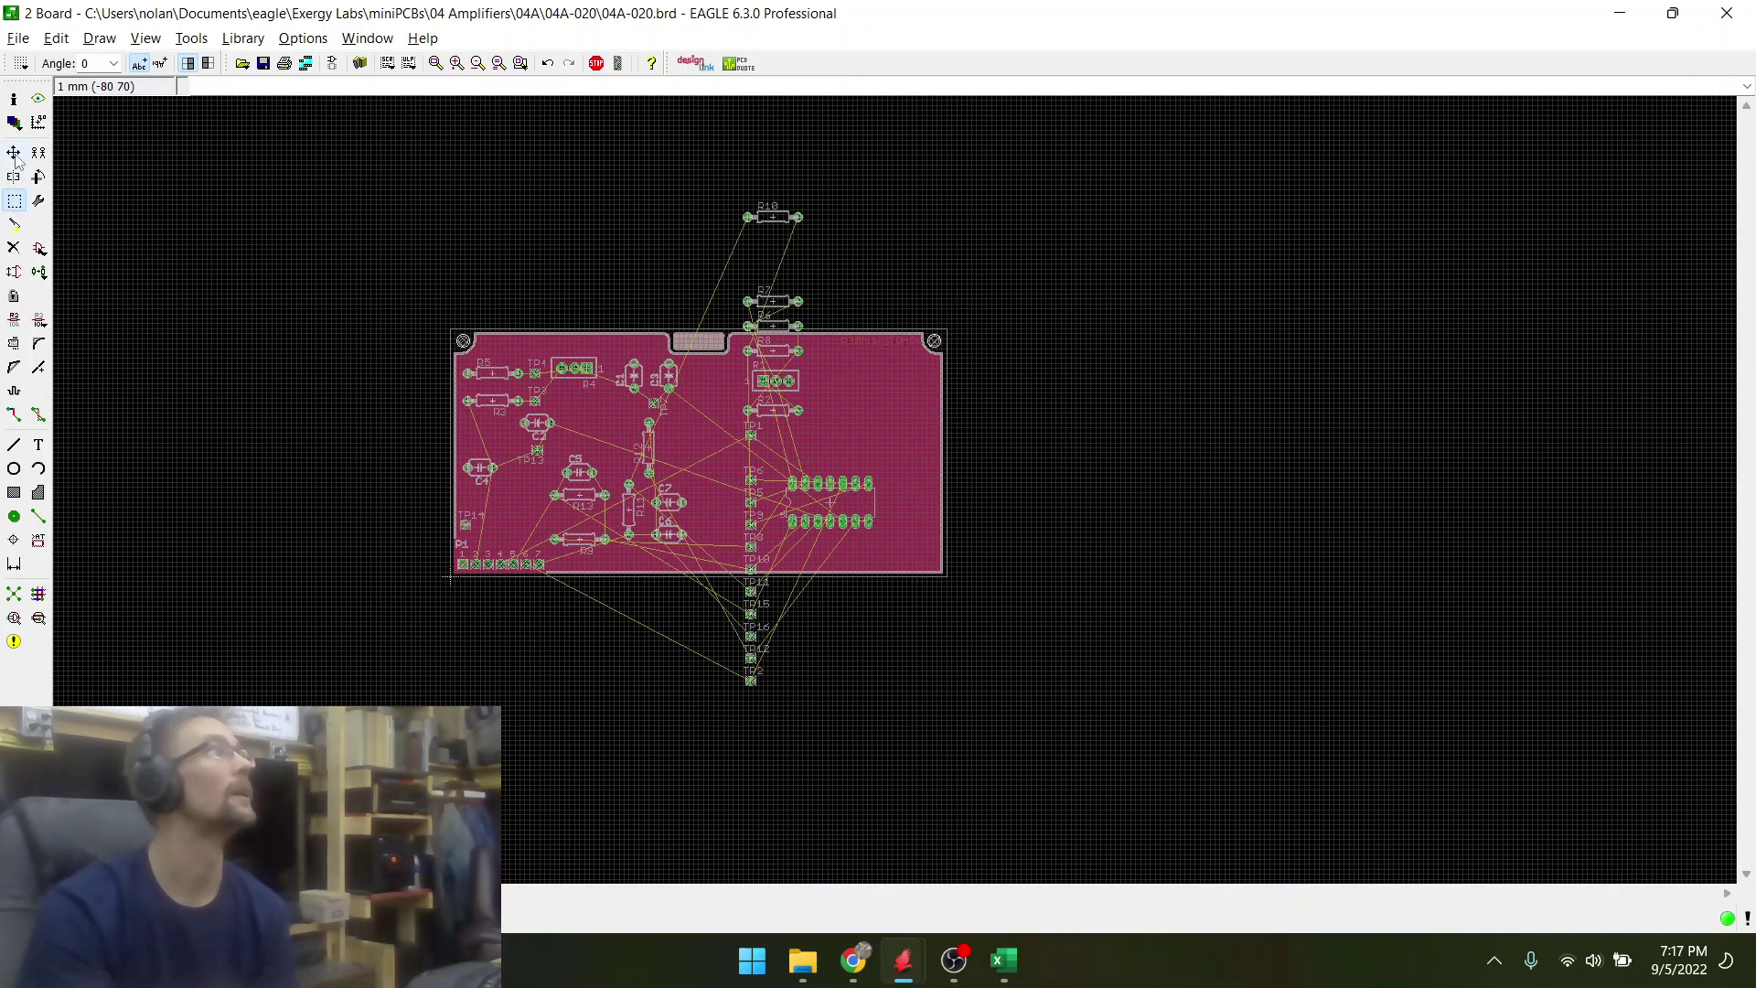
drag(733, 195, 900, 695)
key(F7)
right_click(780, 462)
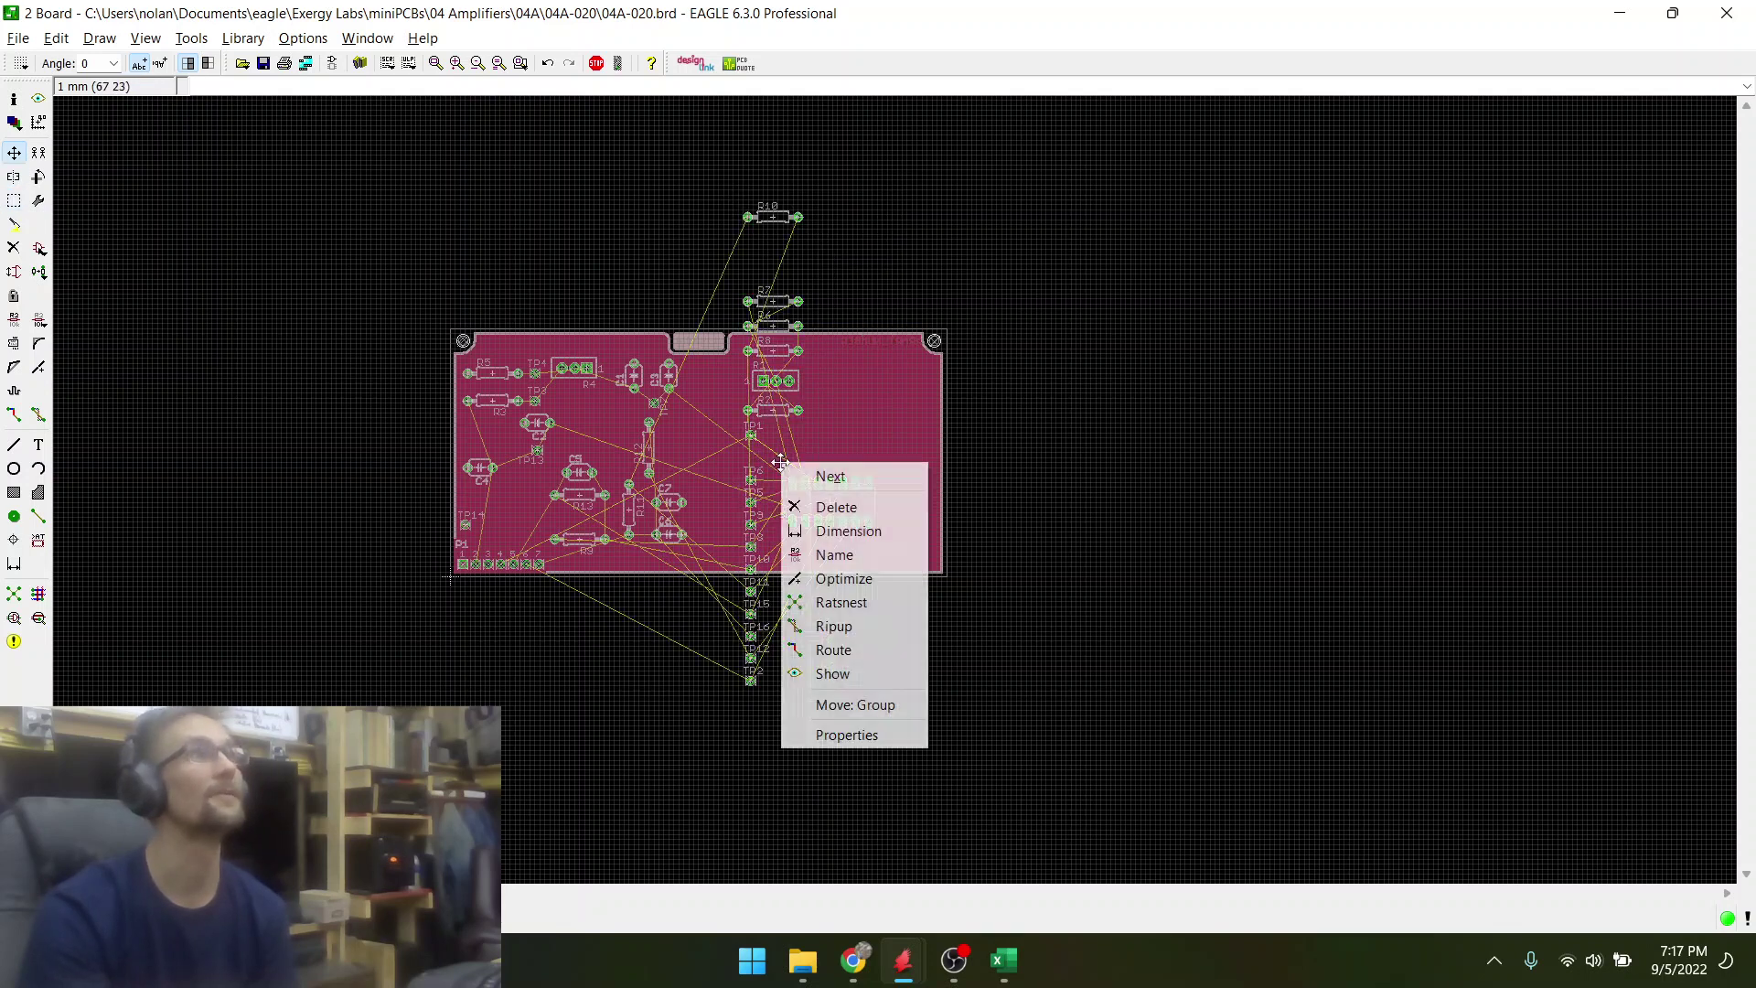
click(858, 709)
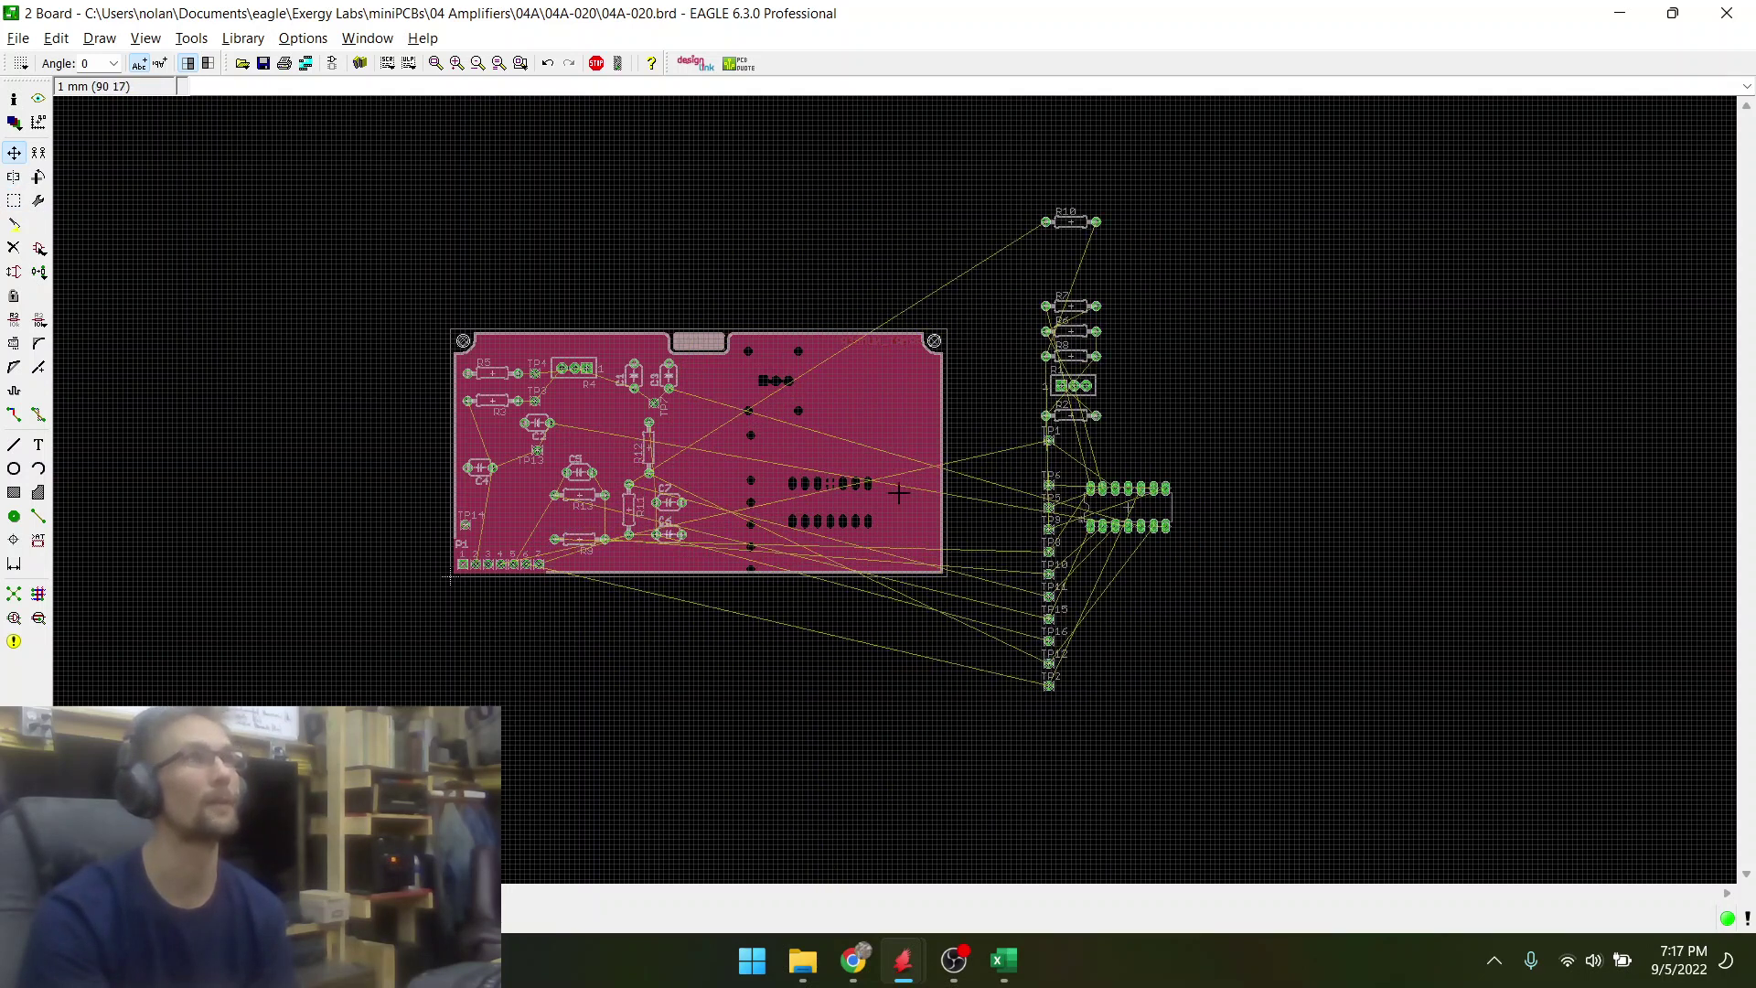
- Set U1's position to X 50 and Y 25 in its properties
scroll(790, 380, up, 8)
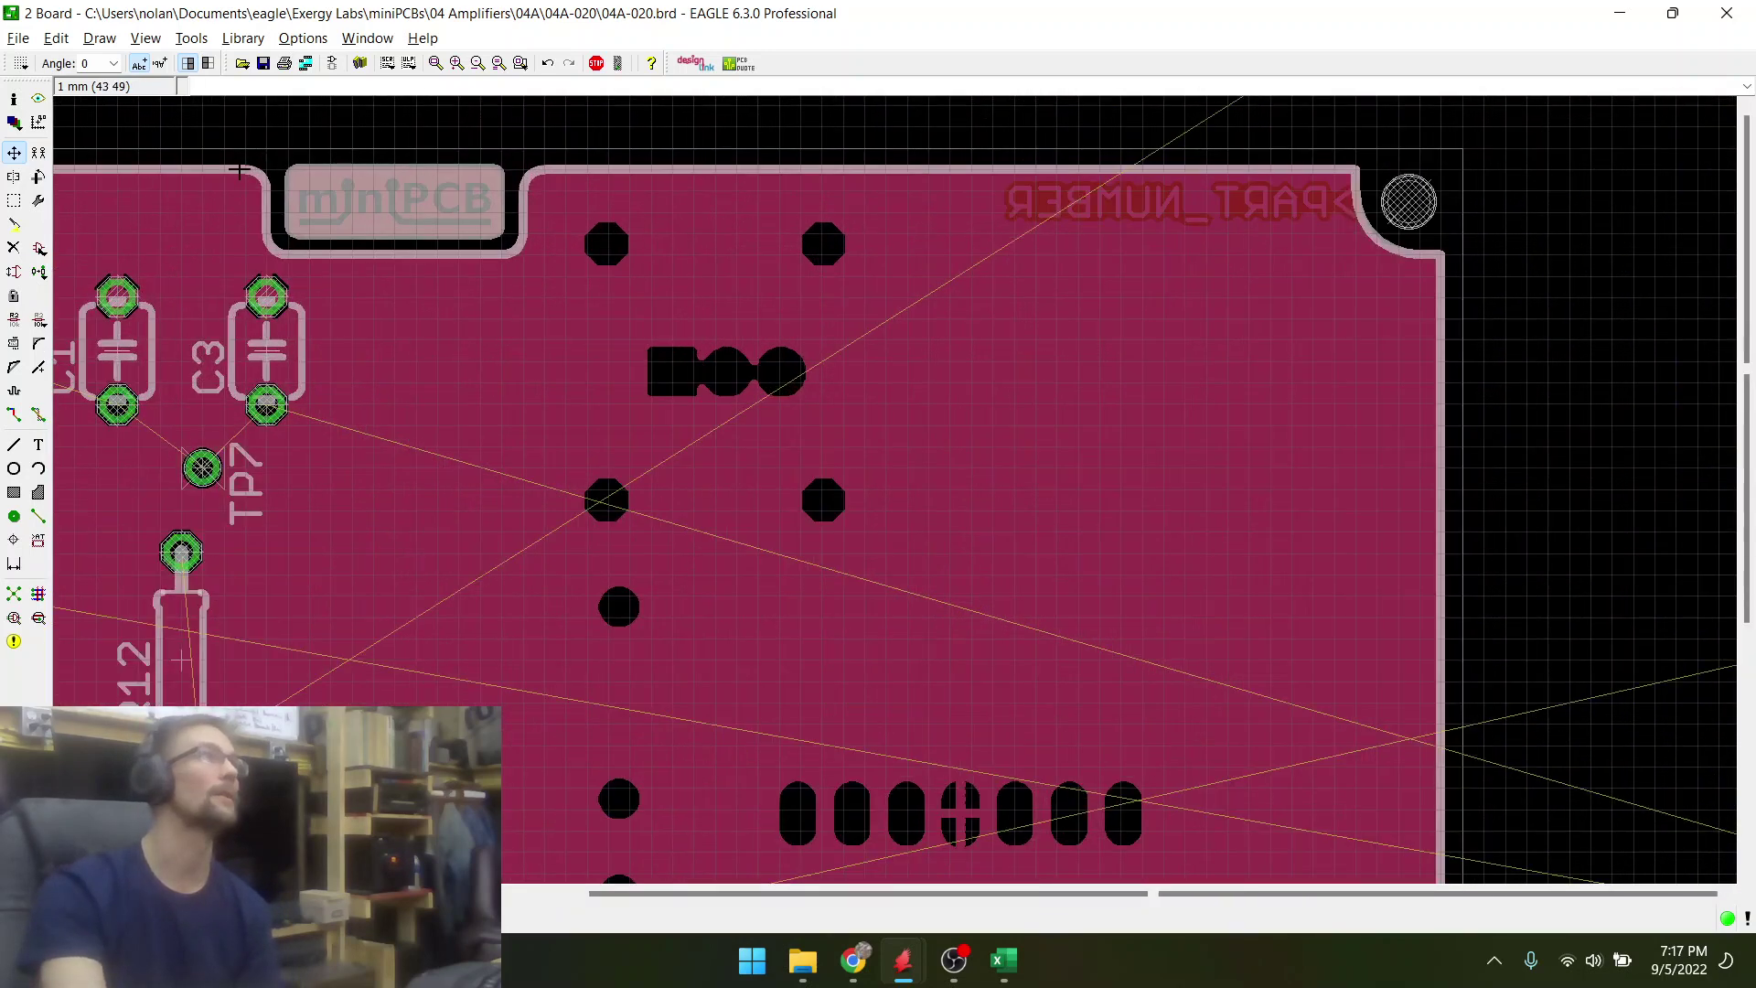
scroll(746, 306, down, 4)
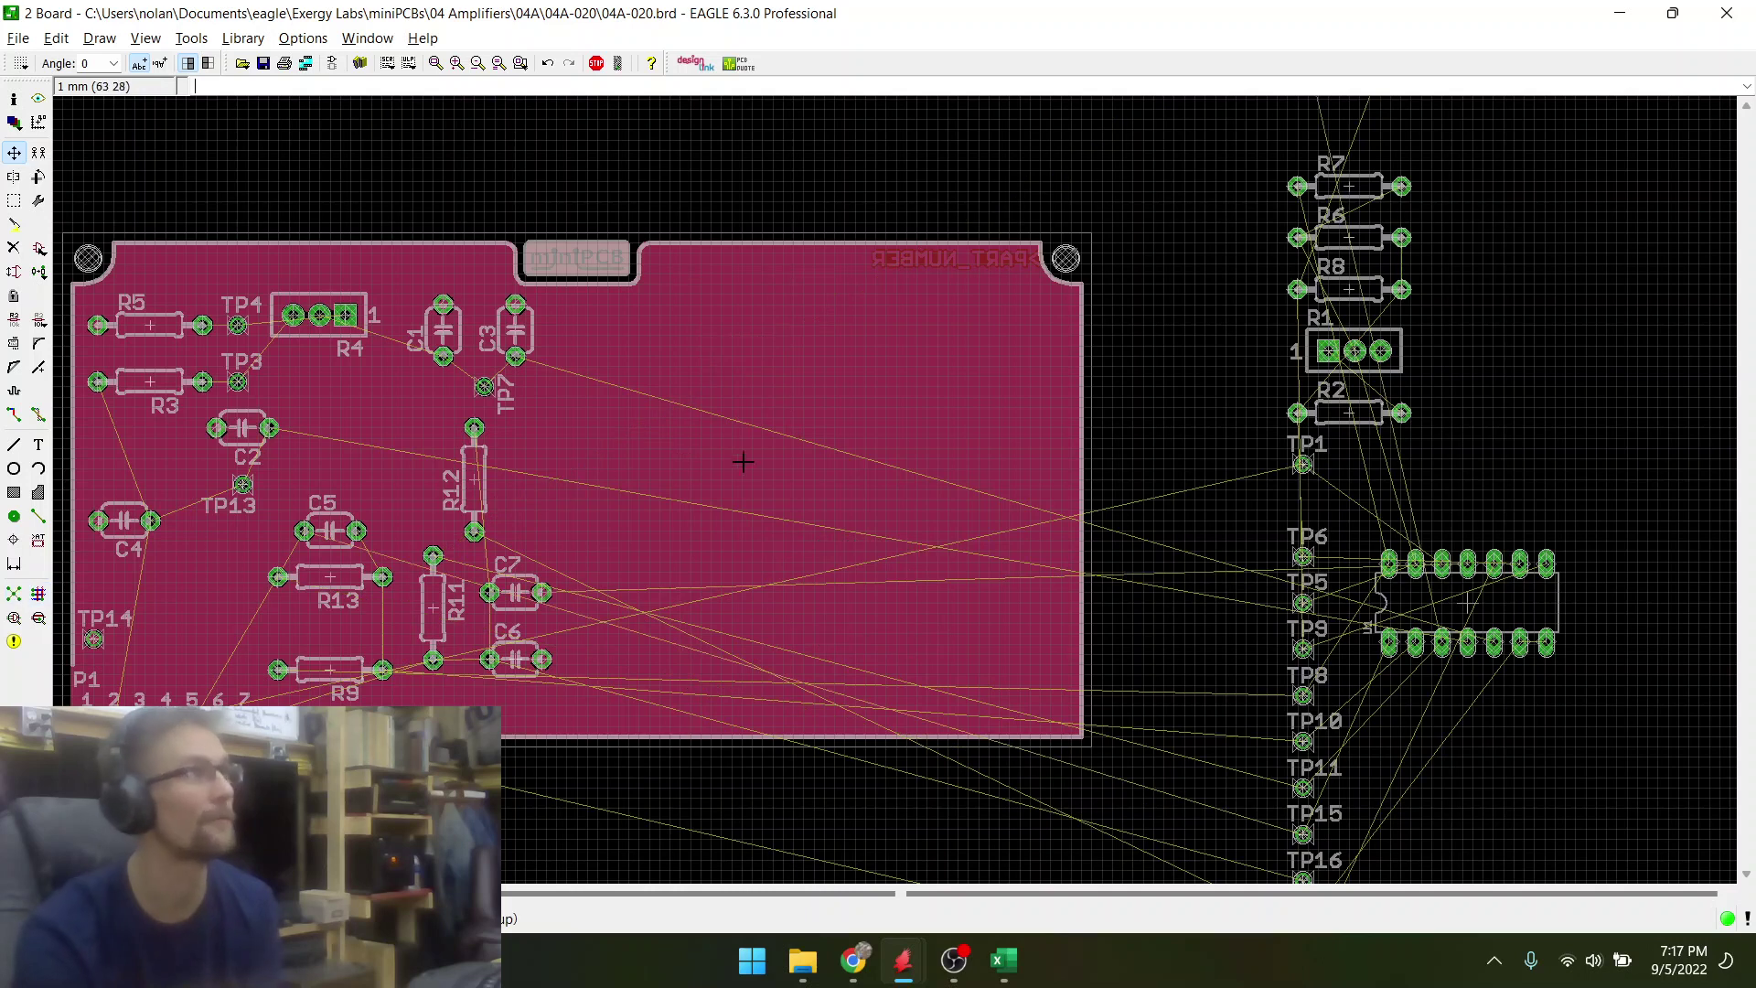
right_click(1441, 601)
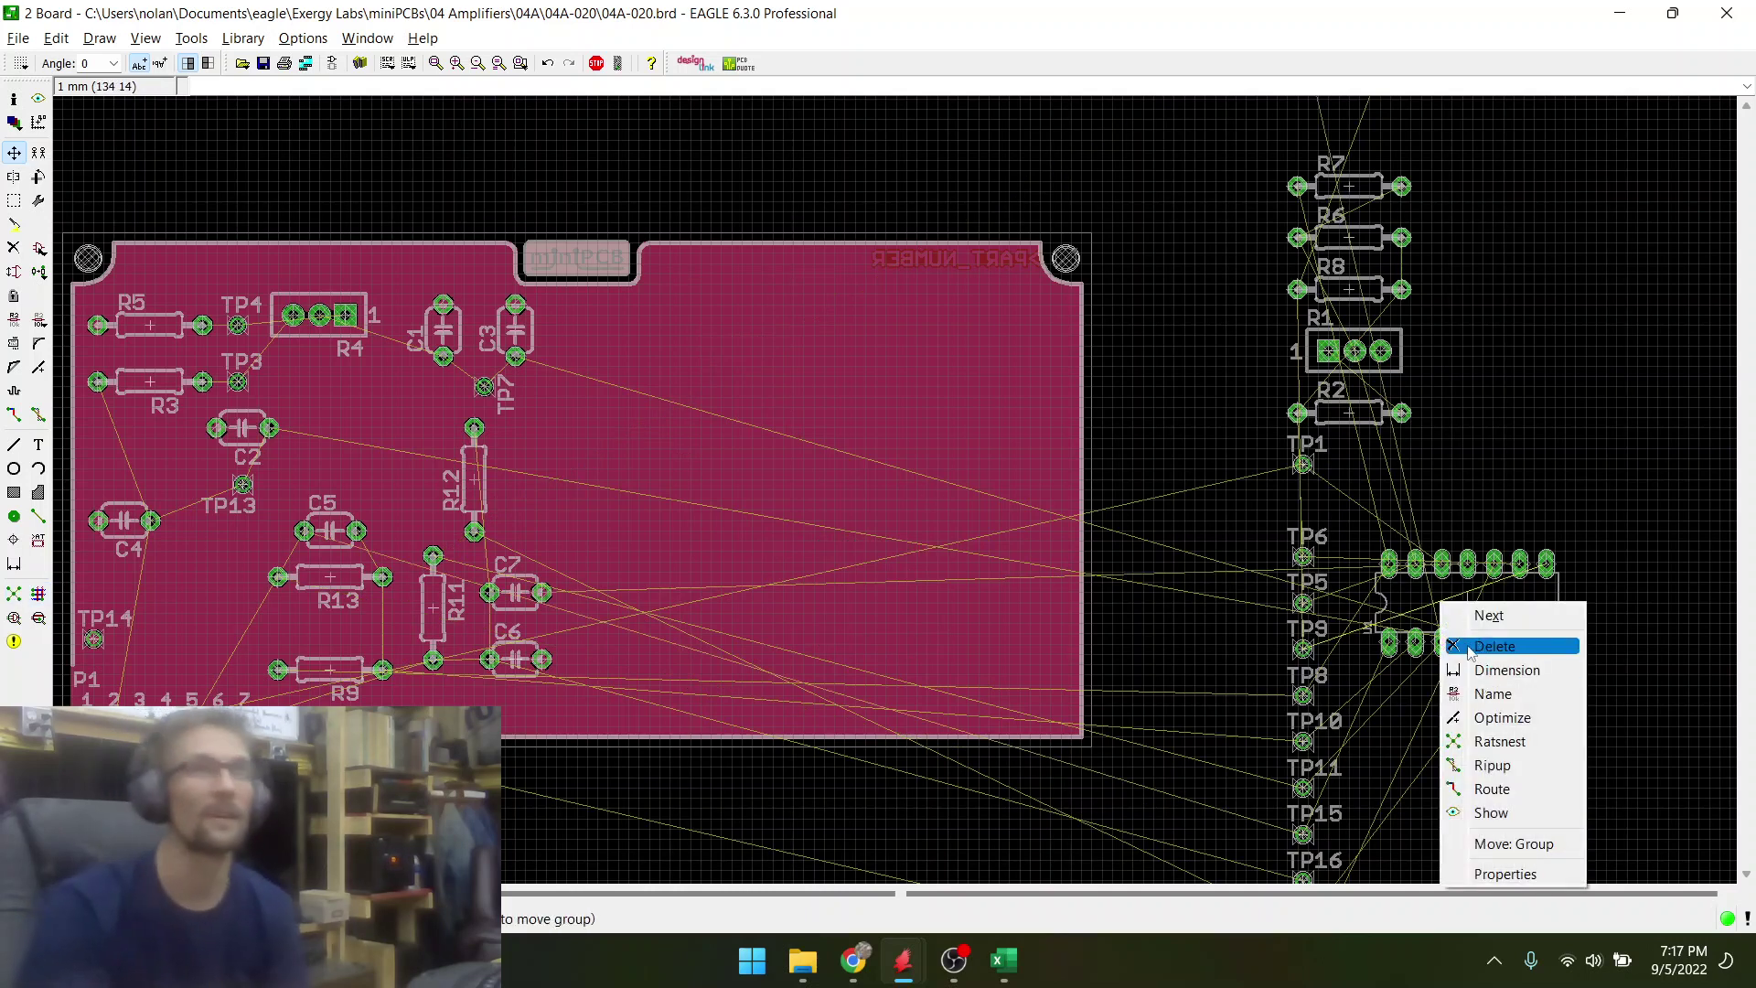
right_click(1456, 600)
right_click(1472, 593)
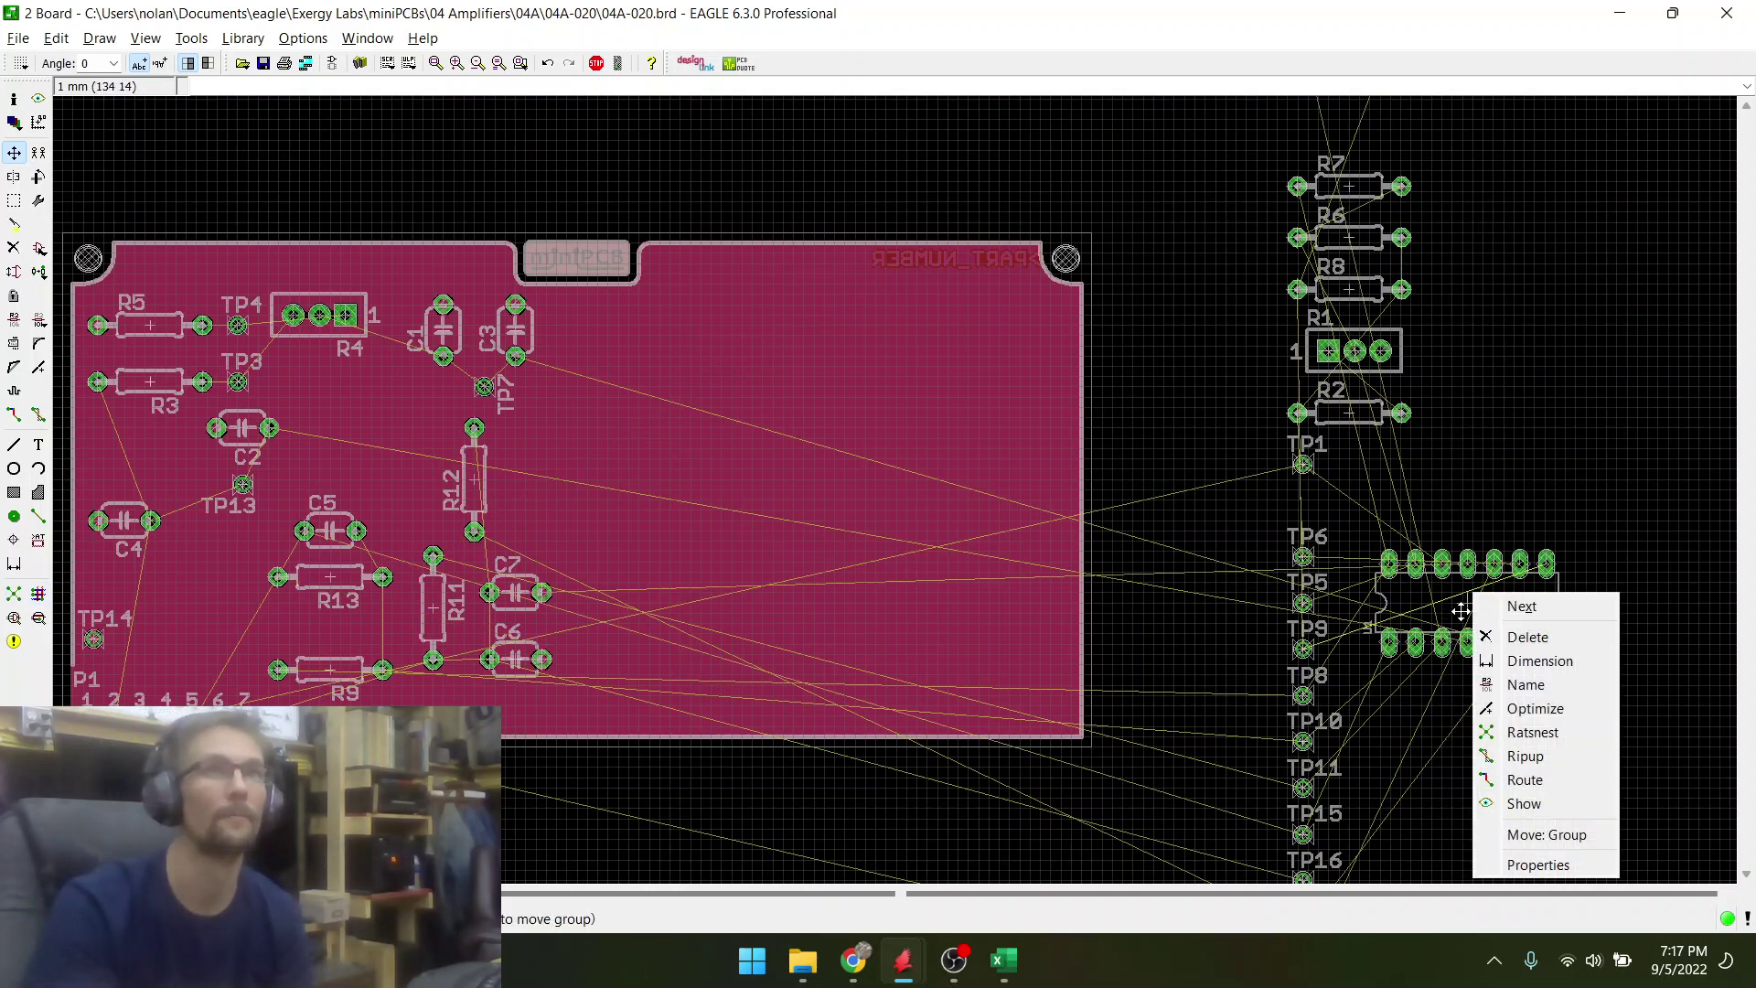
right_click(1462, 609)
click(1488, 599)
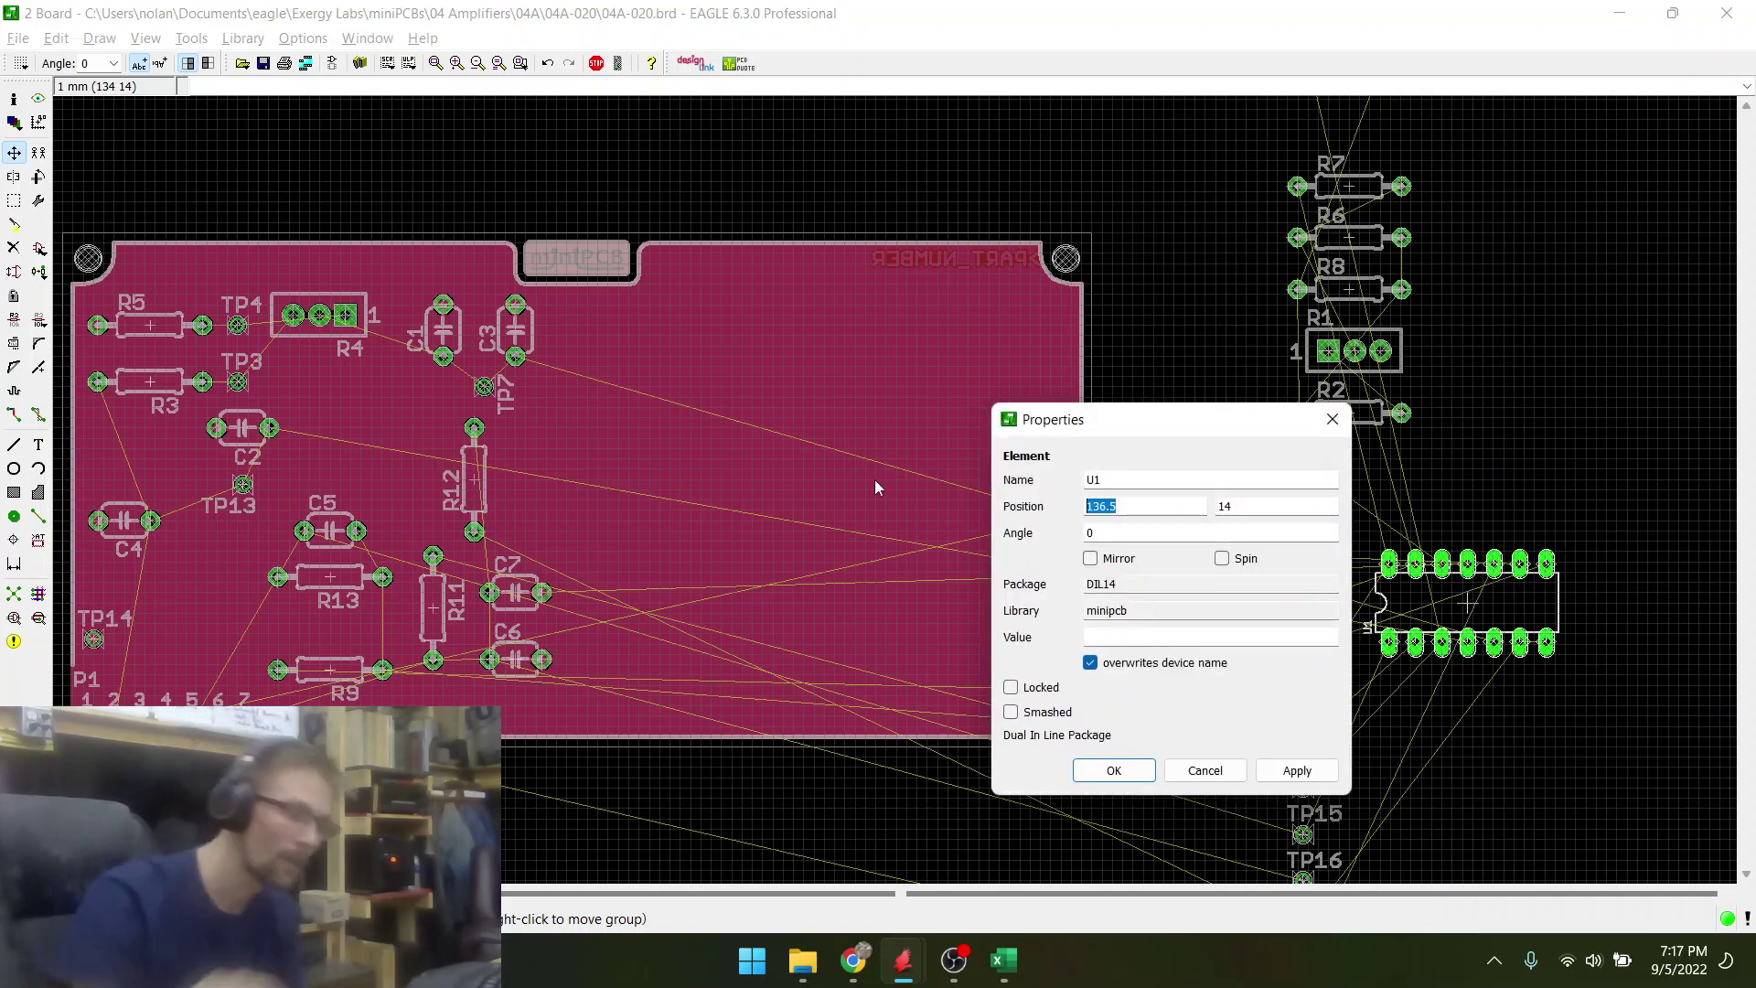
text(50)
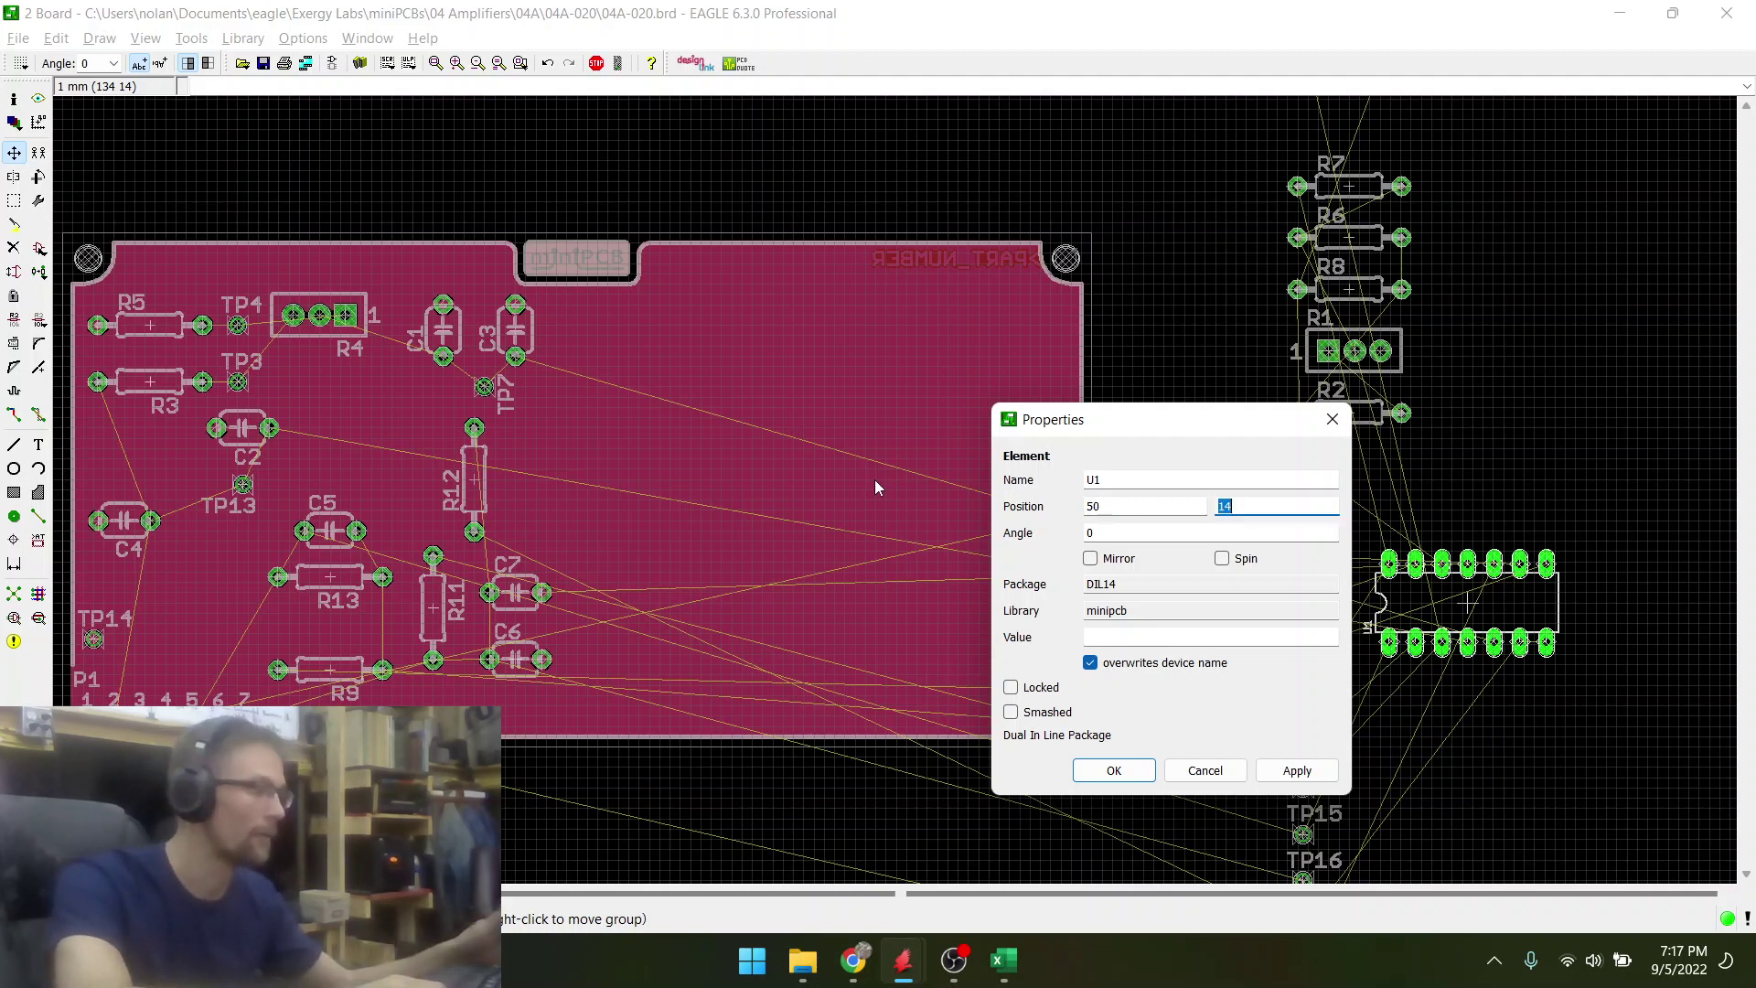
text(23)
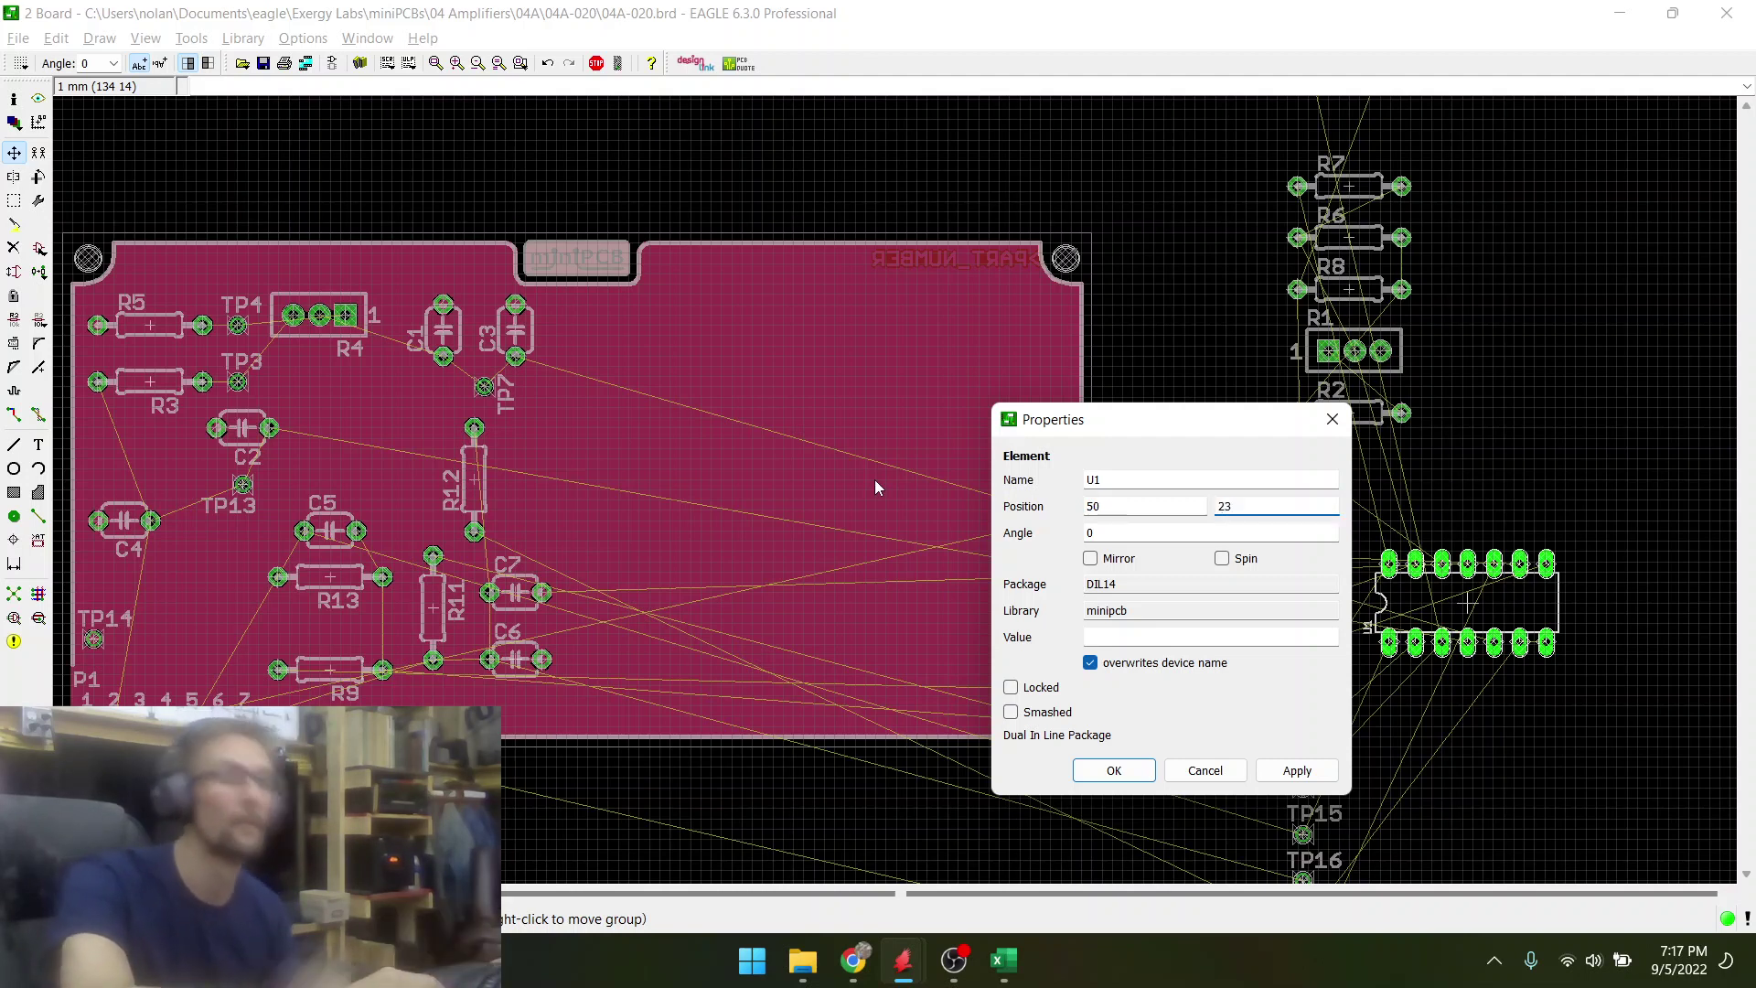
key(BackSpace)
text(5)
key(Return)
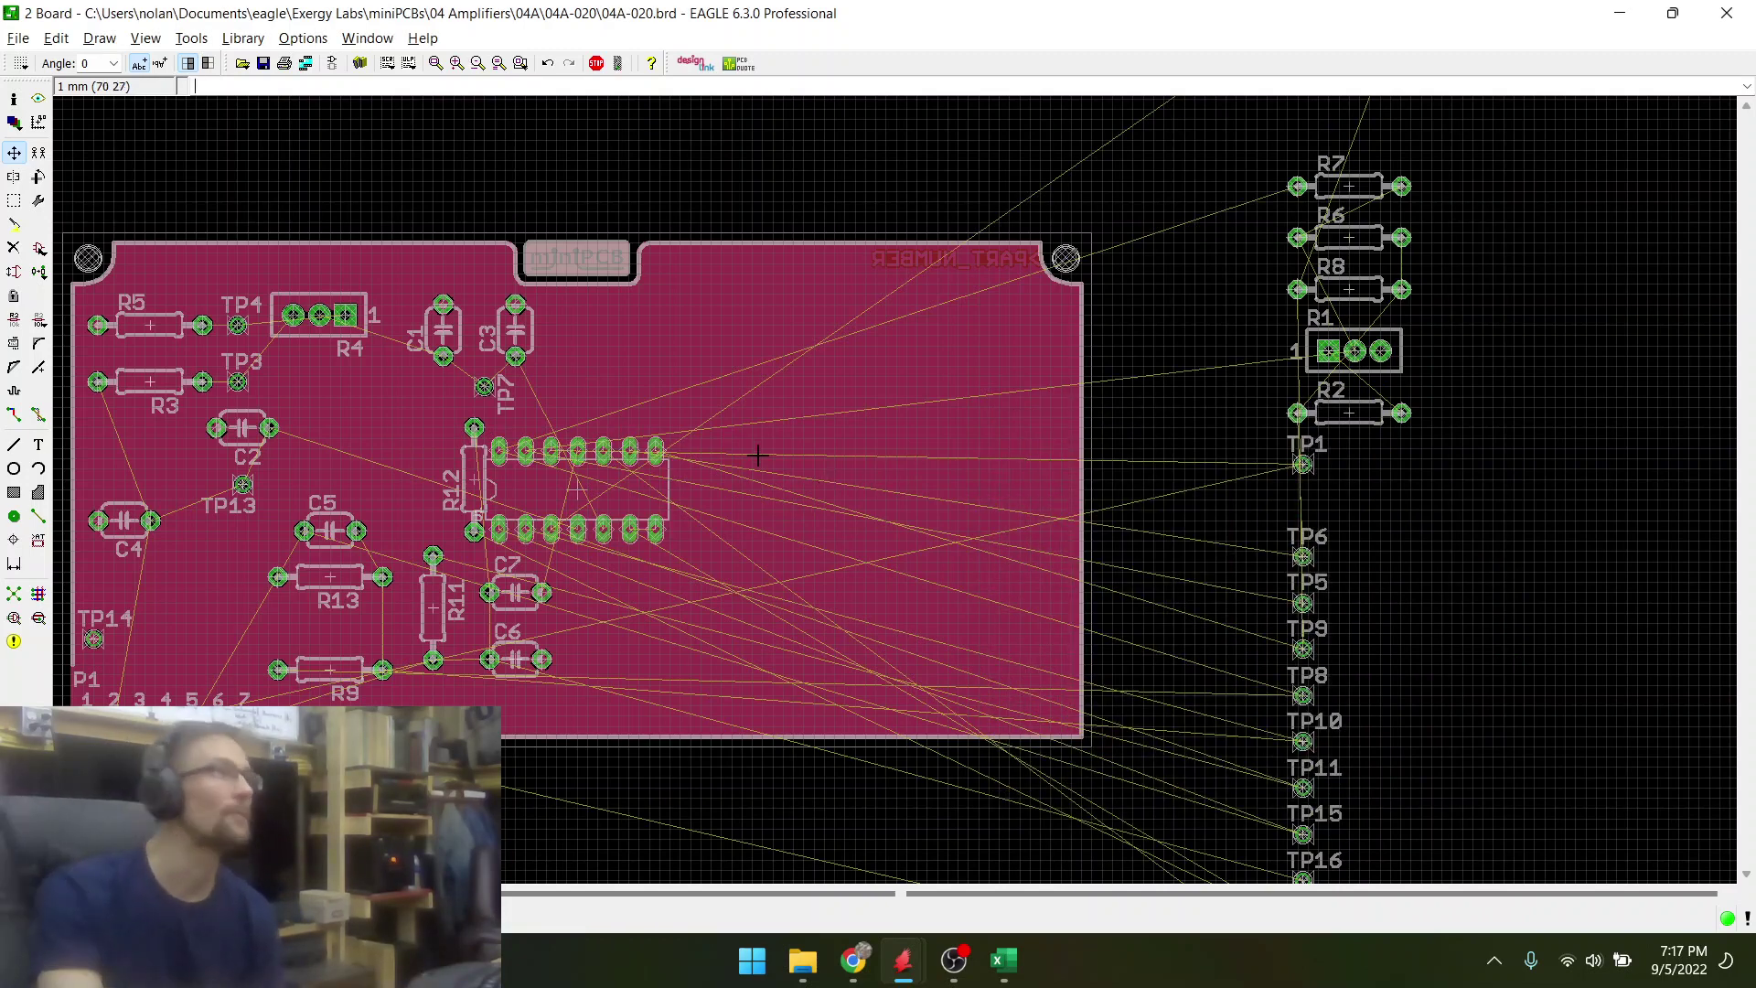
- Move resistor R12 away from U1 to the free area near the board's right edge
click(461, 482)
click(1019, 501)
scroll(641, 604, up, 1)
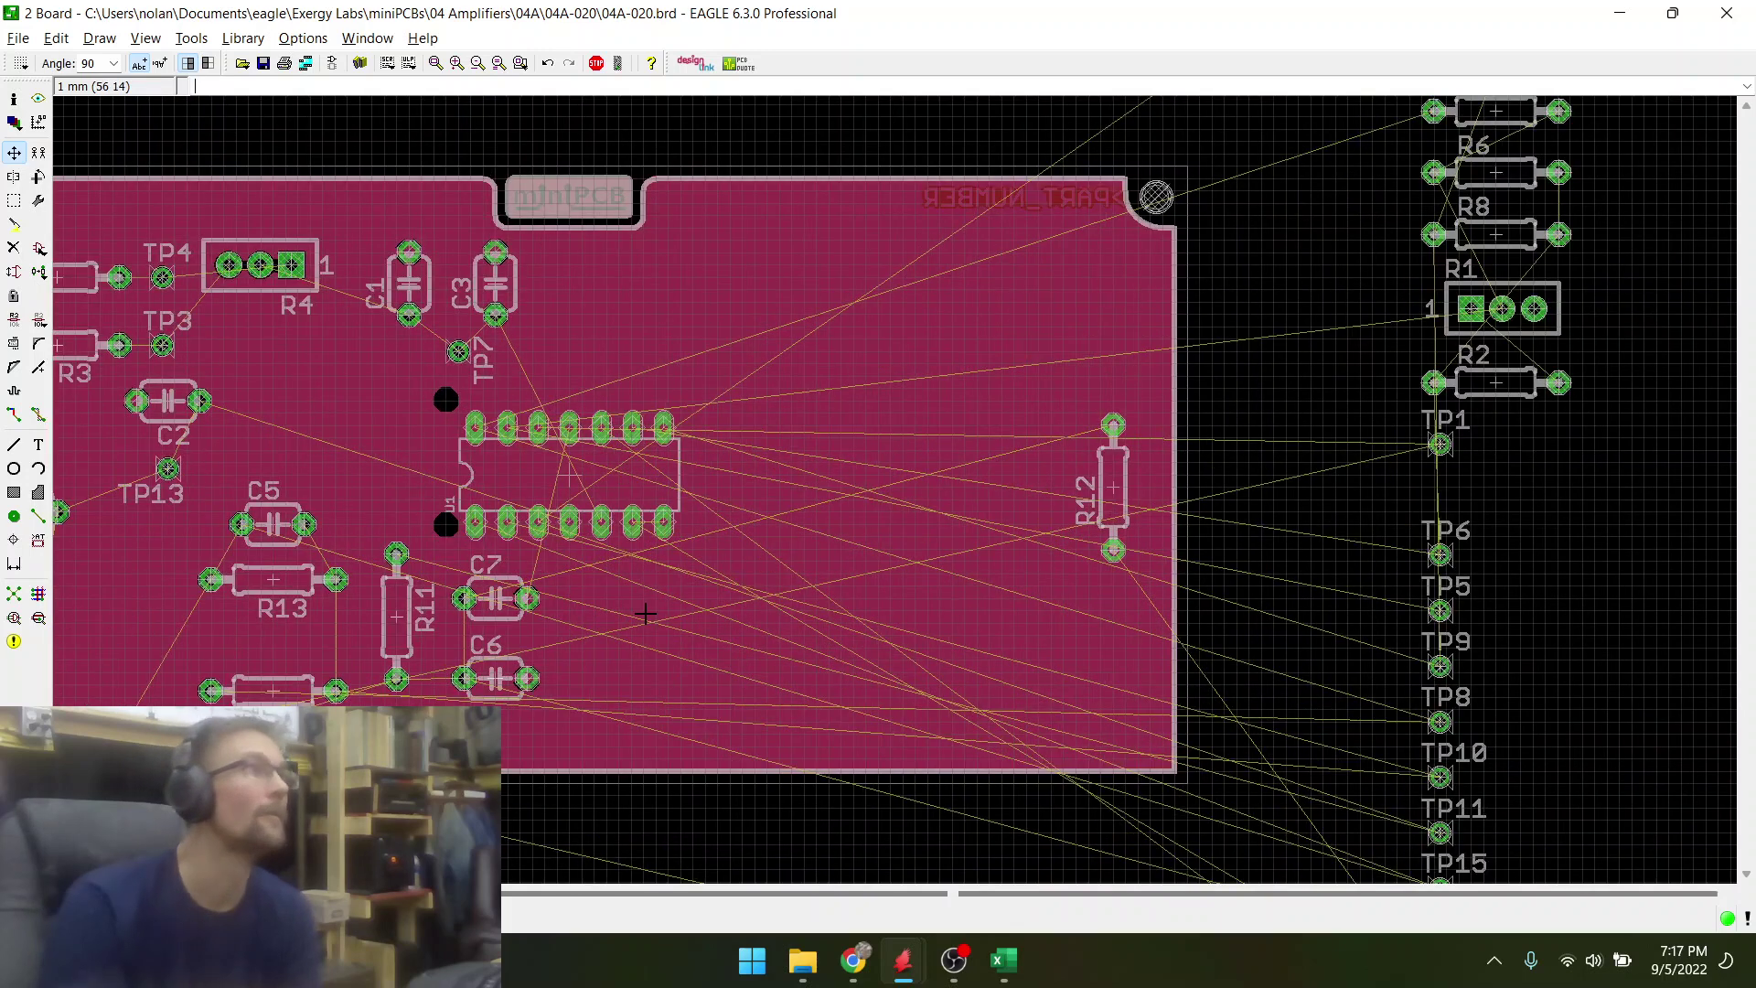
scroll(640, 607, down, 1)
scroll(503, 614, up, 1)
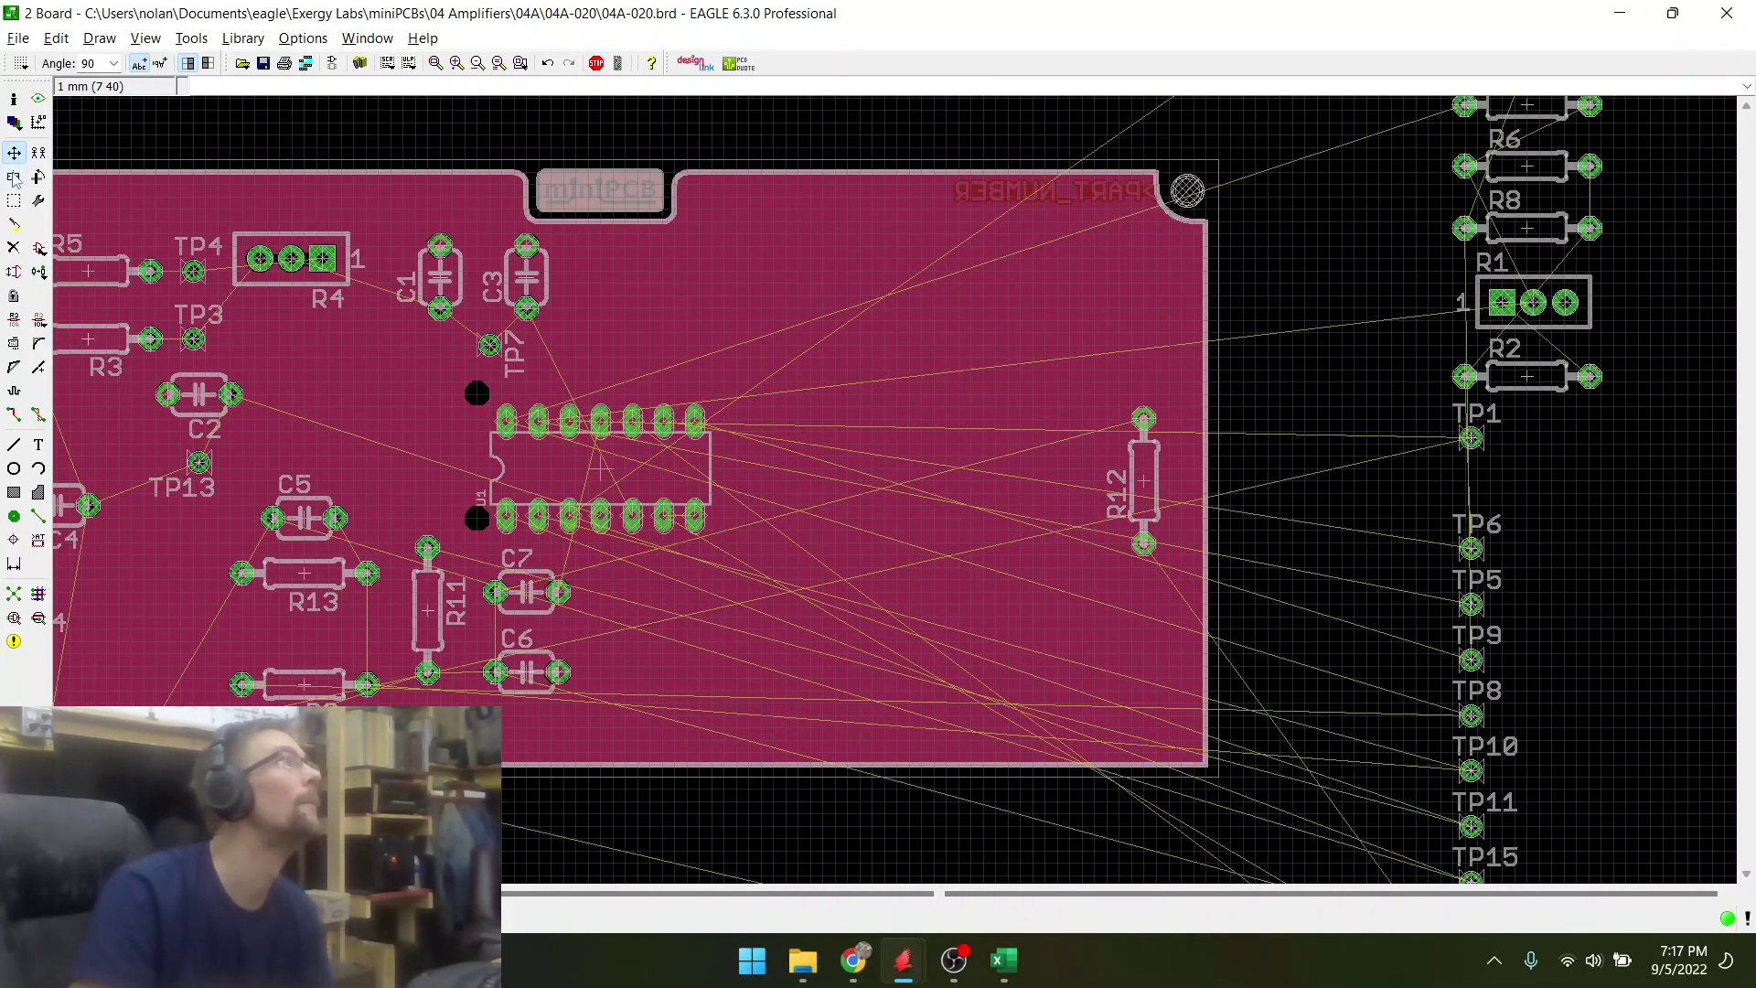
- Move capacitors C6 and C7 as a group to above U1, rotated upright with C6 on the left, and recalculate the ratsnest
right_click(528, 595)
click(601, 556)
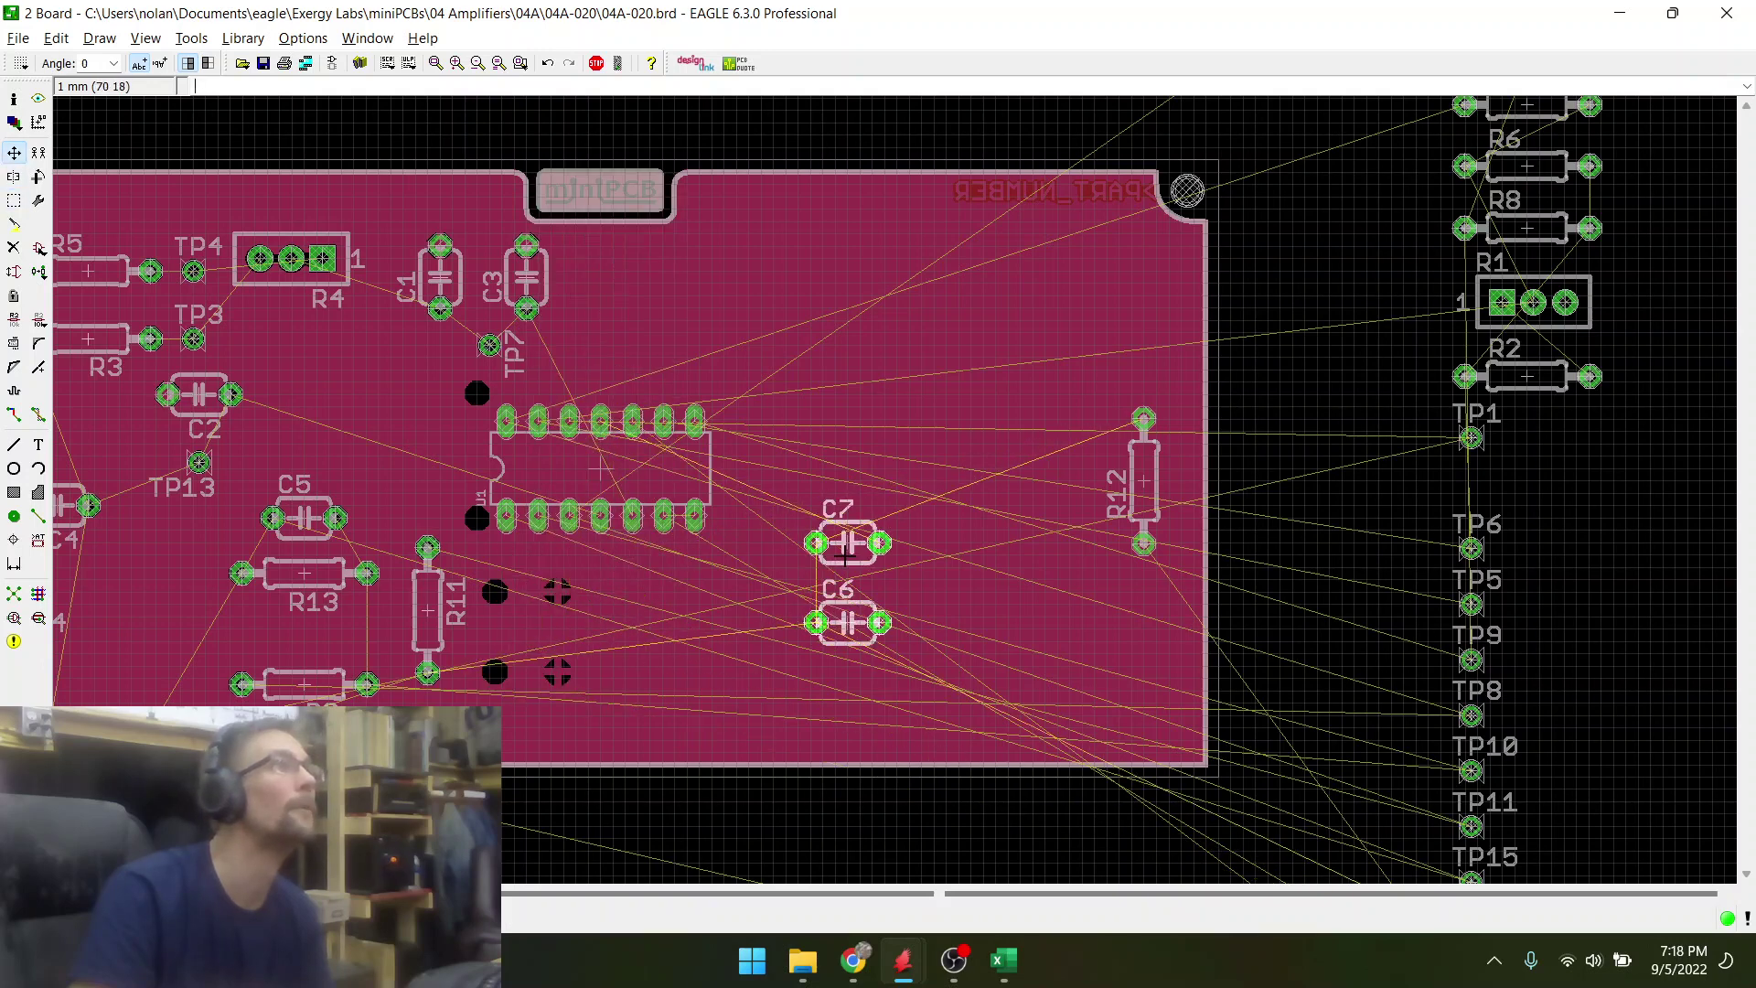
scroll(690, 218, up, 2)
right_click(587, 356)
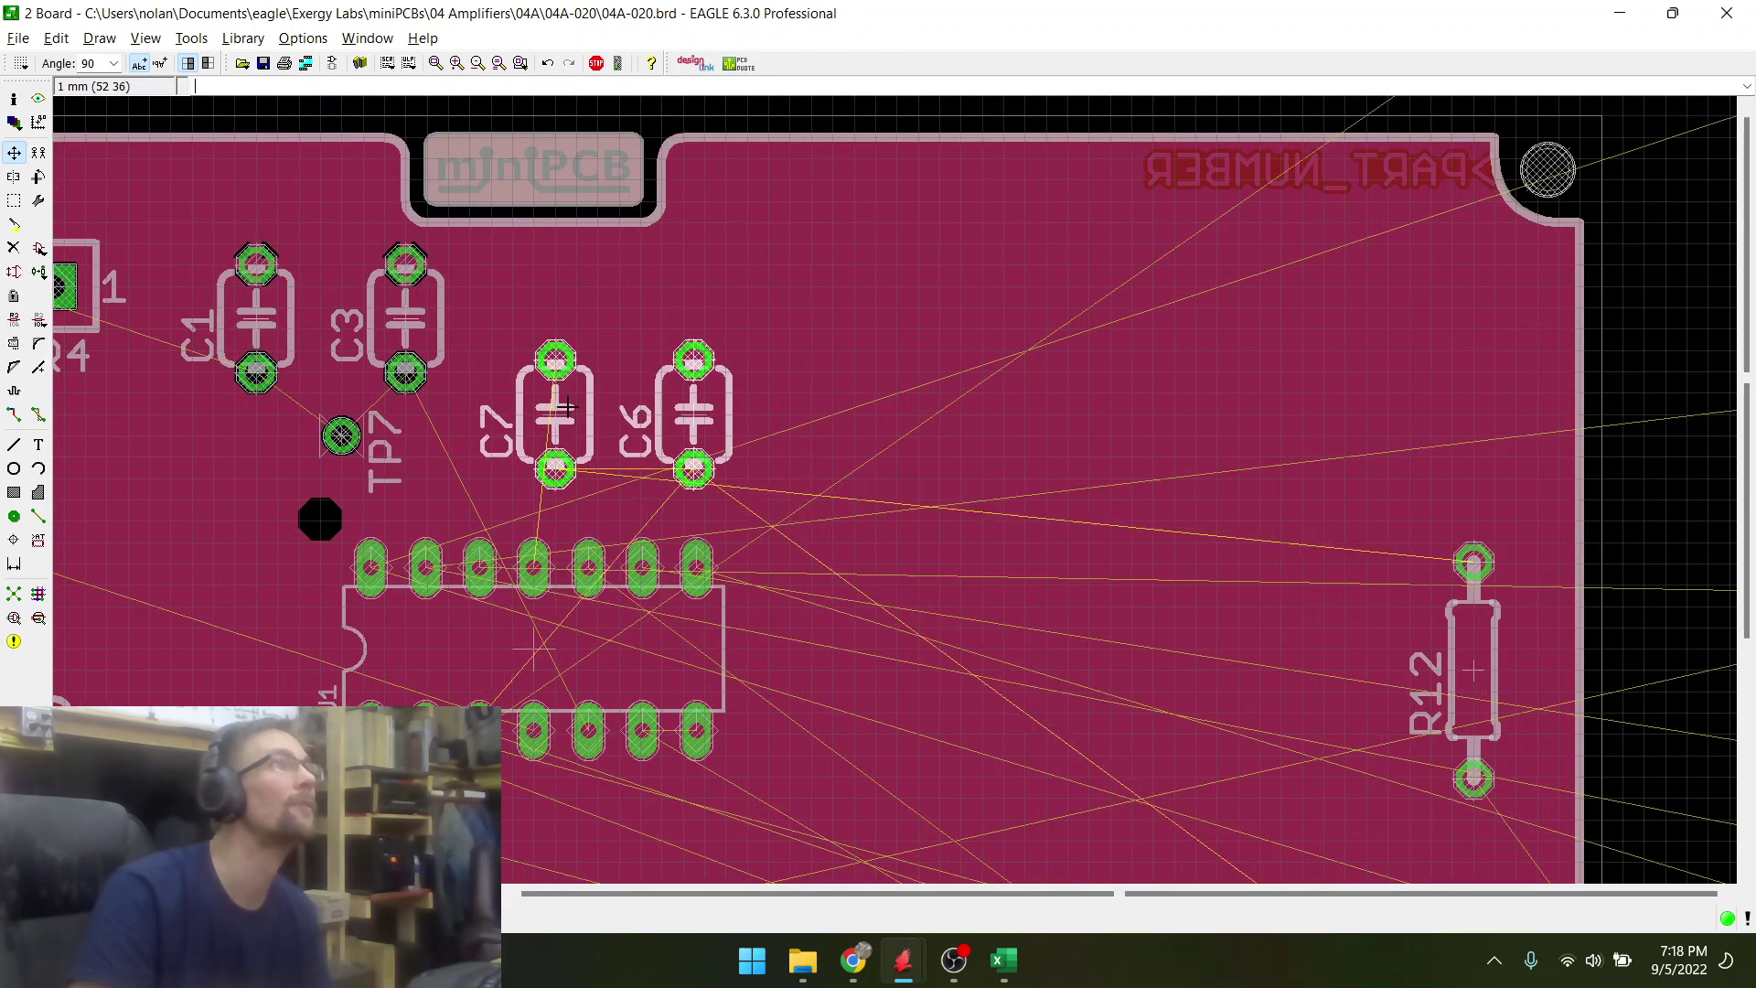
right_click(578, 408)
right_click(608, 395)
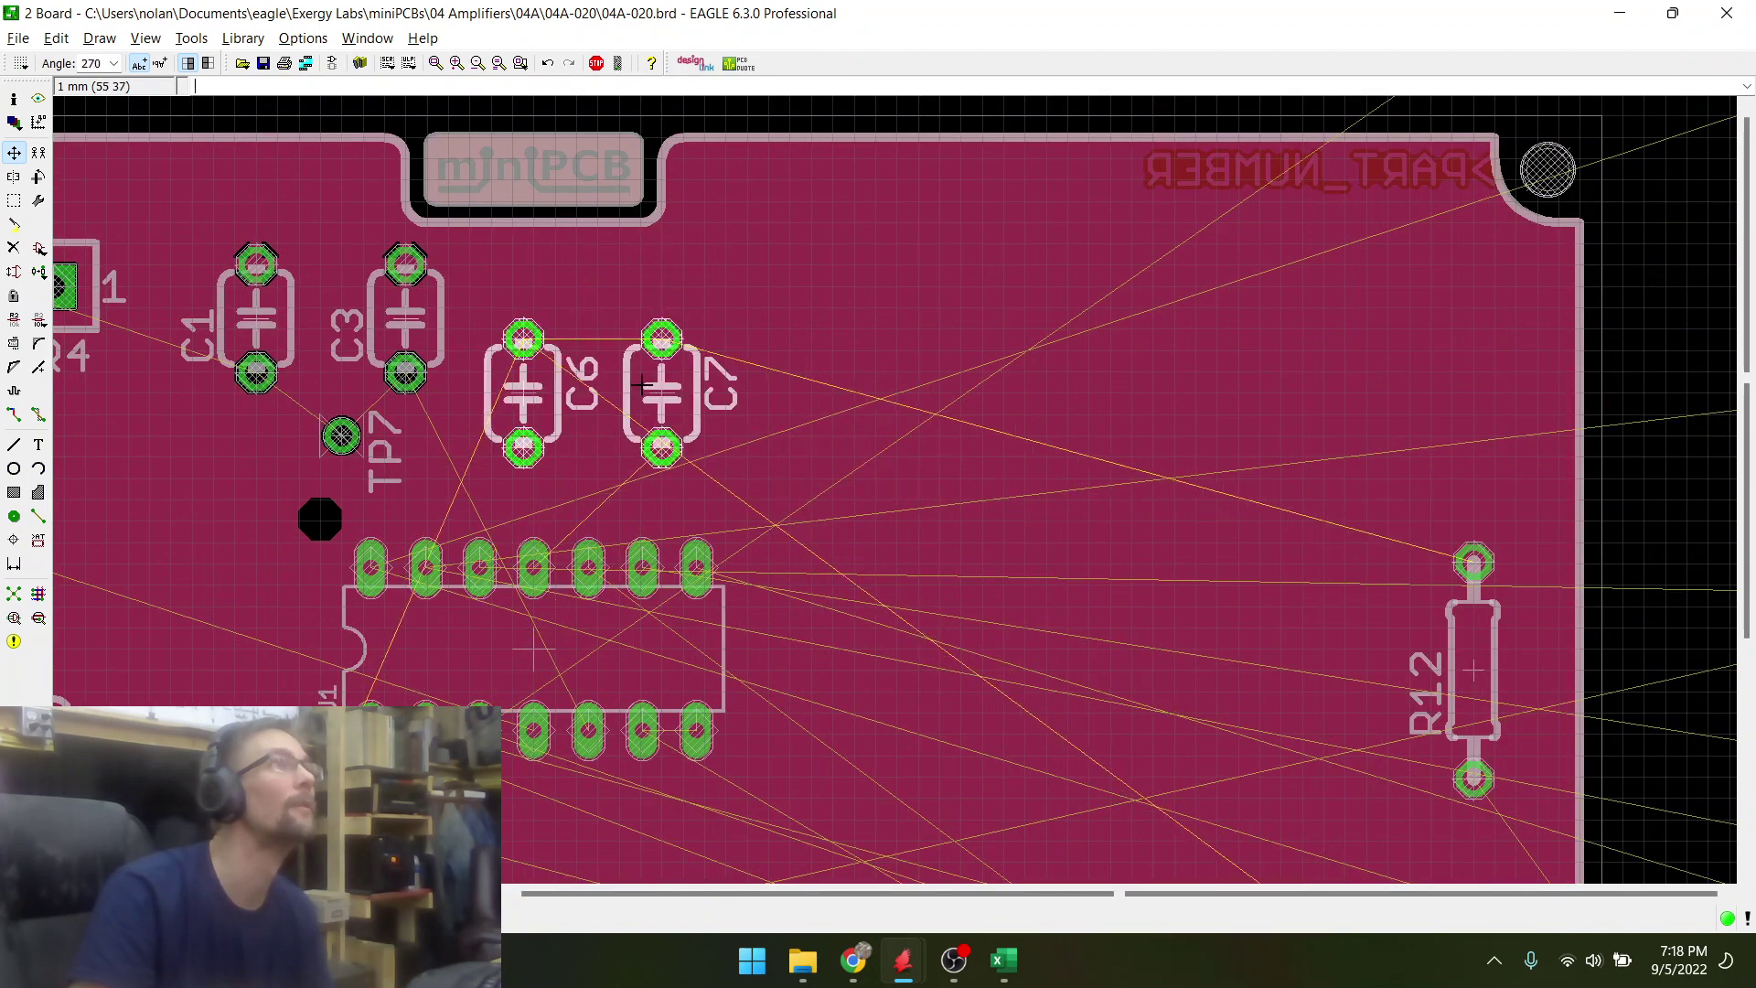
click(673, 382)
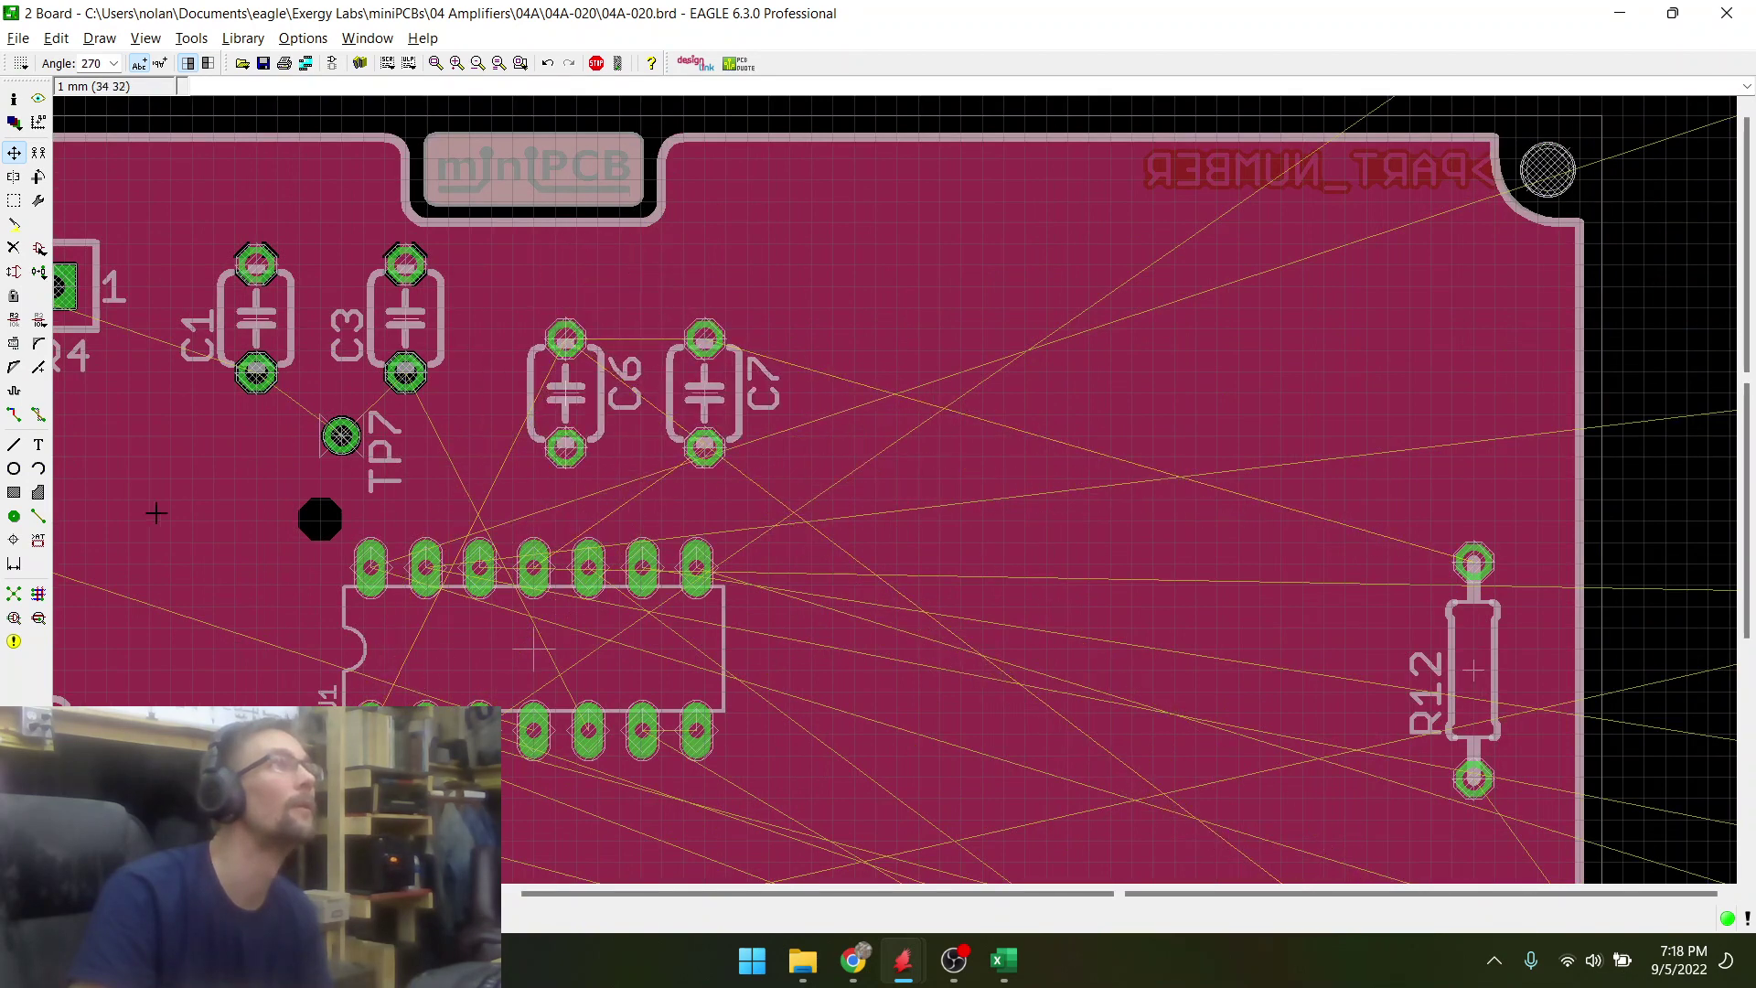
click(15, 594)
- Rotate the C6 and C7 group half a turn above U1, placing C7 on the left, and recalculate the ratsnest
right_click(560, 402)
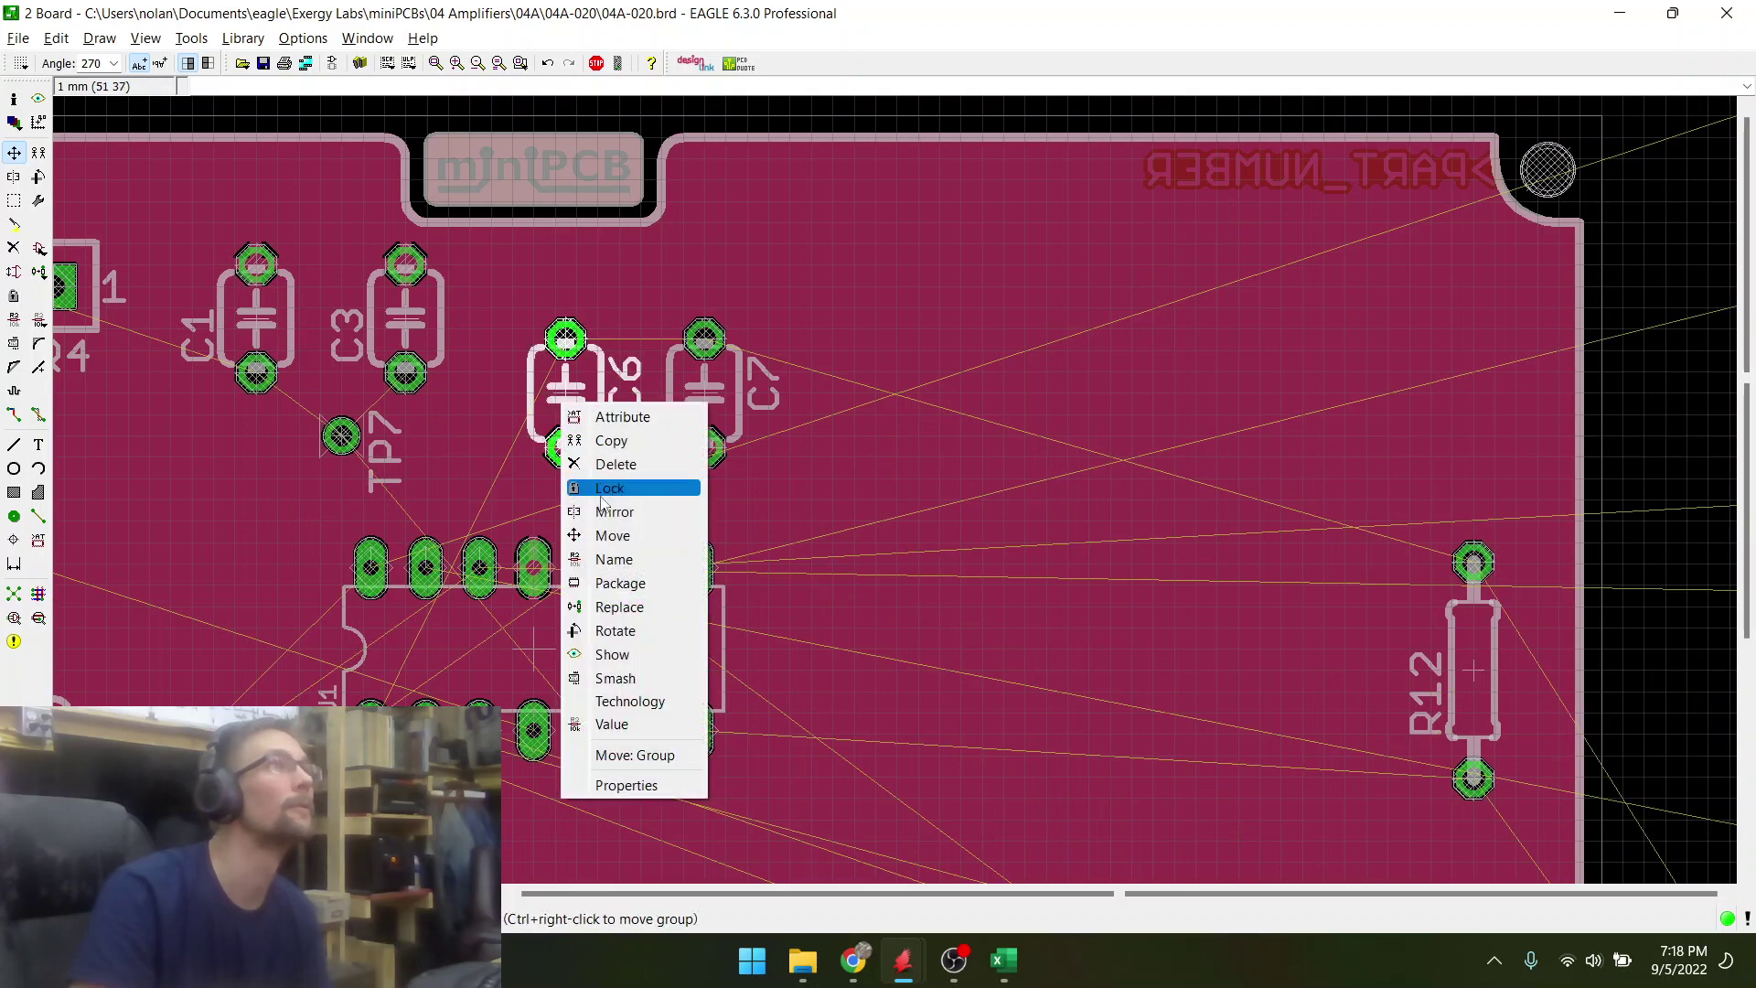
click(601, 755)
right_click(638, 439)
drag(656, 445, 712, 393)
click(14, 594)
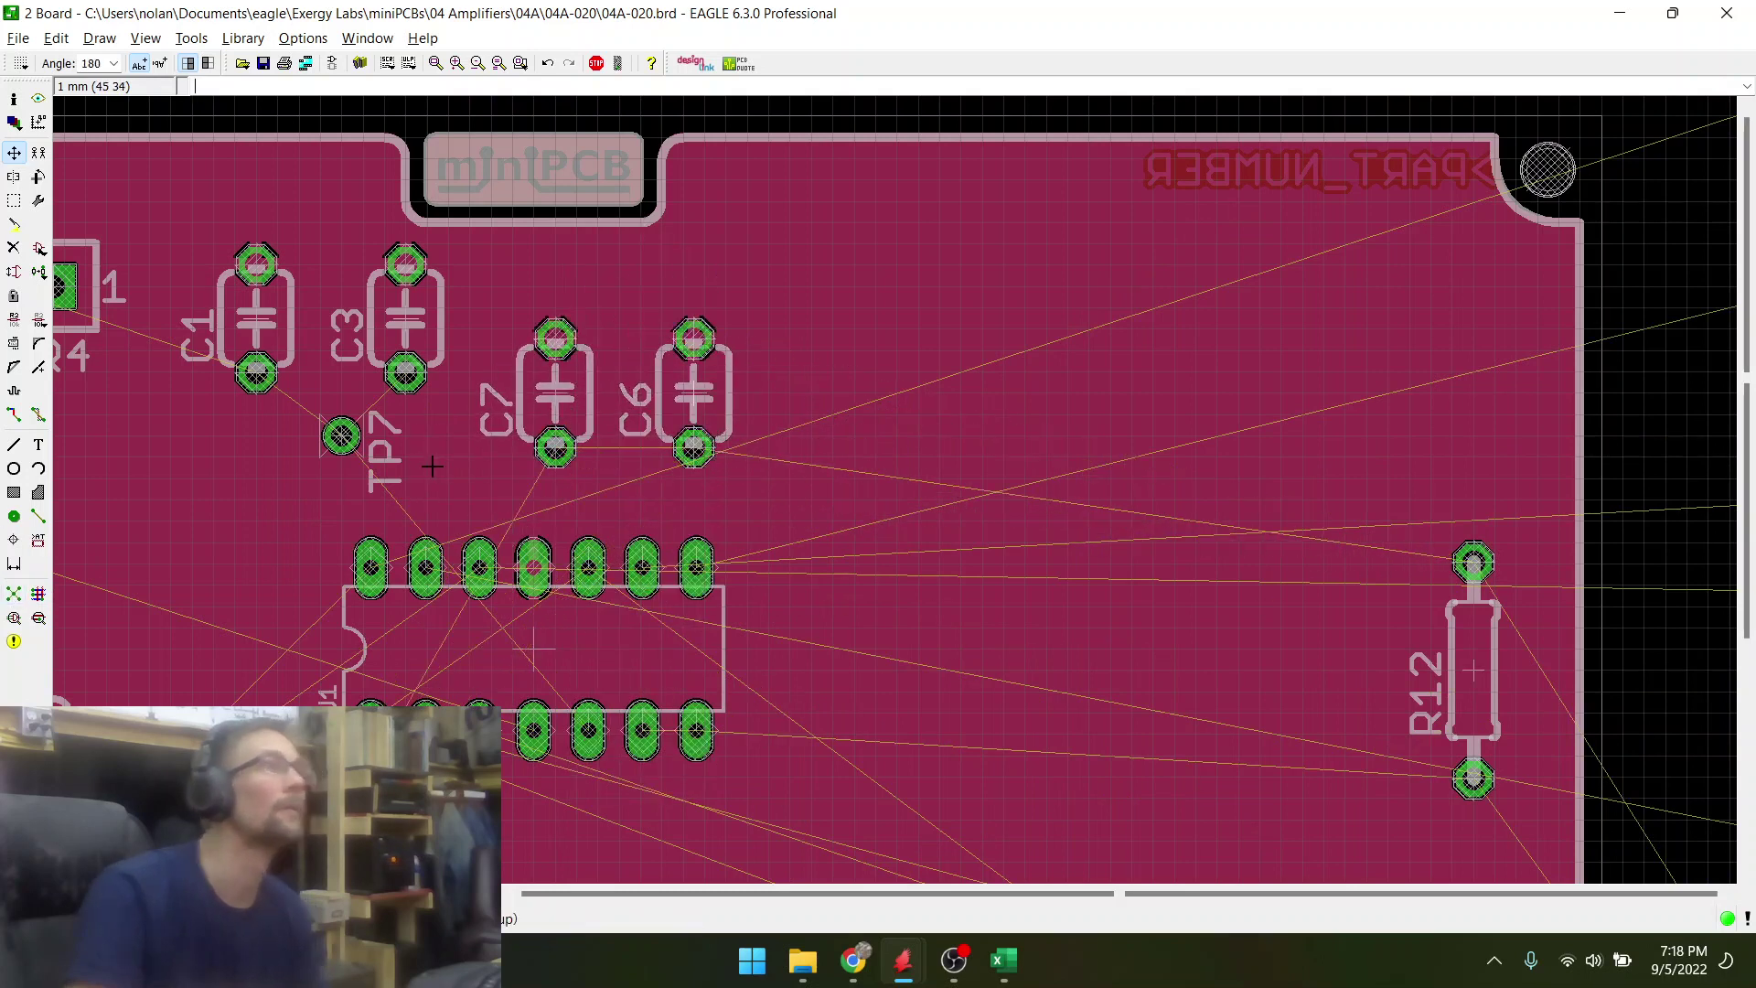
- Move resistor R11 to just below the right-hand end of U1, keeping it upright
scroll(874, 457, down, 3)
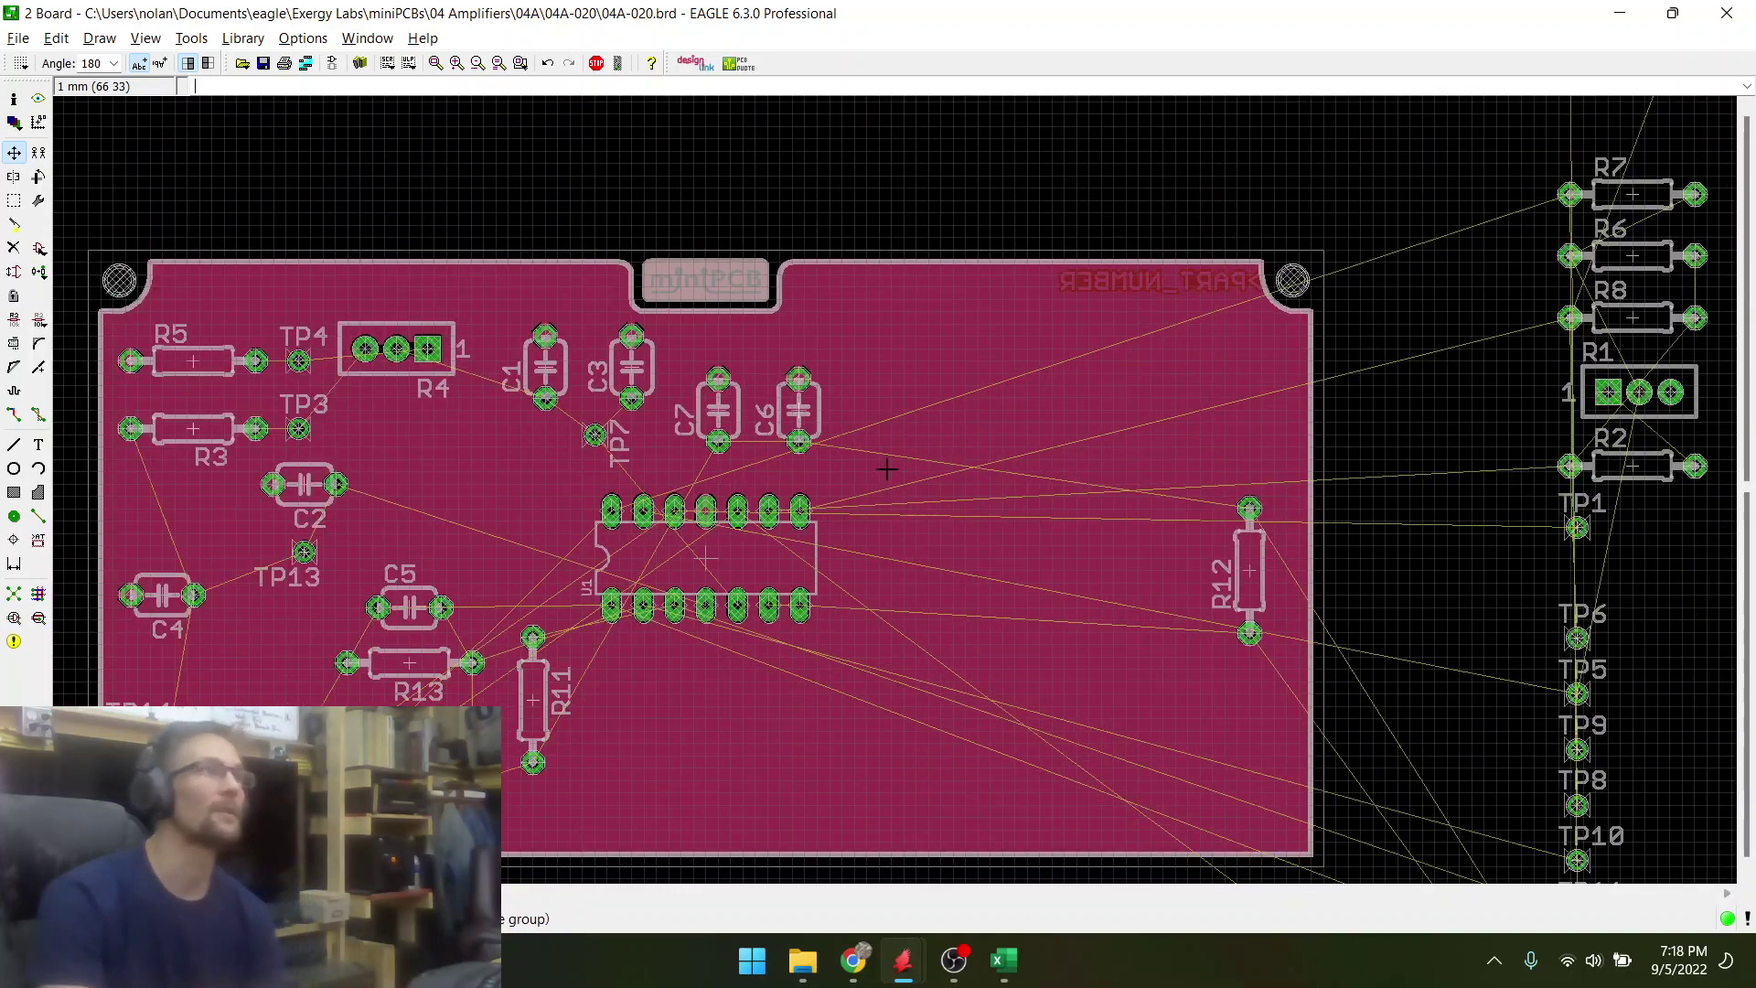
click(532, 700)
scroll(823, 722, down, 1)
scroll(767, 723, up, 4)
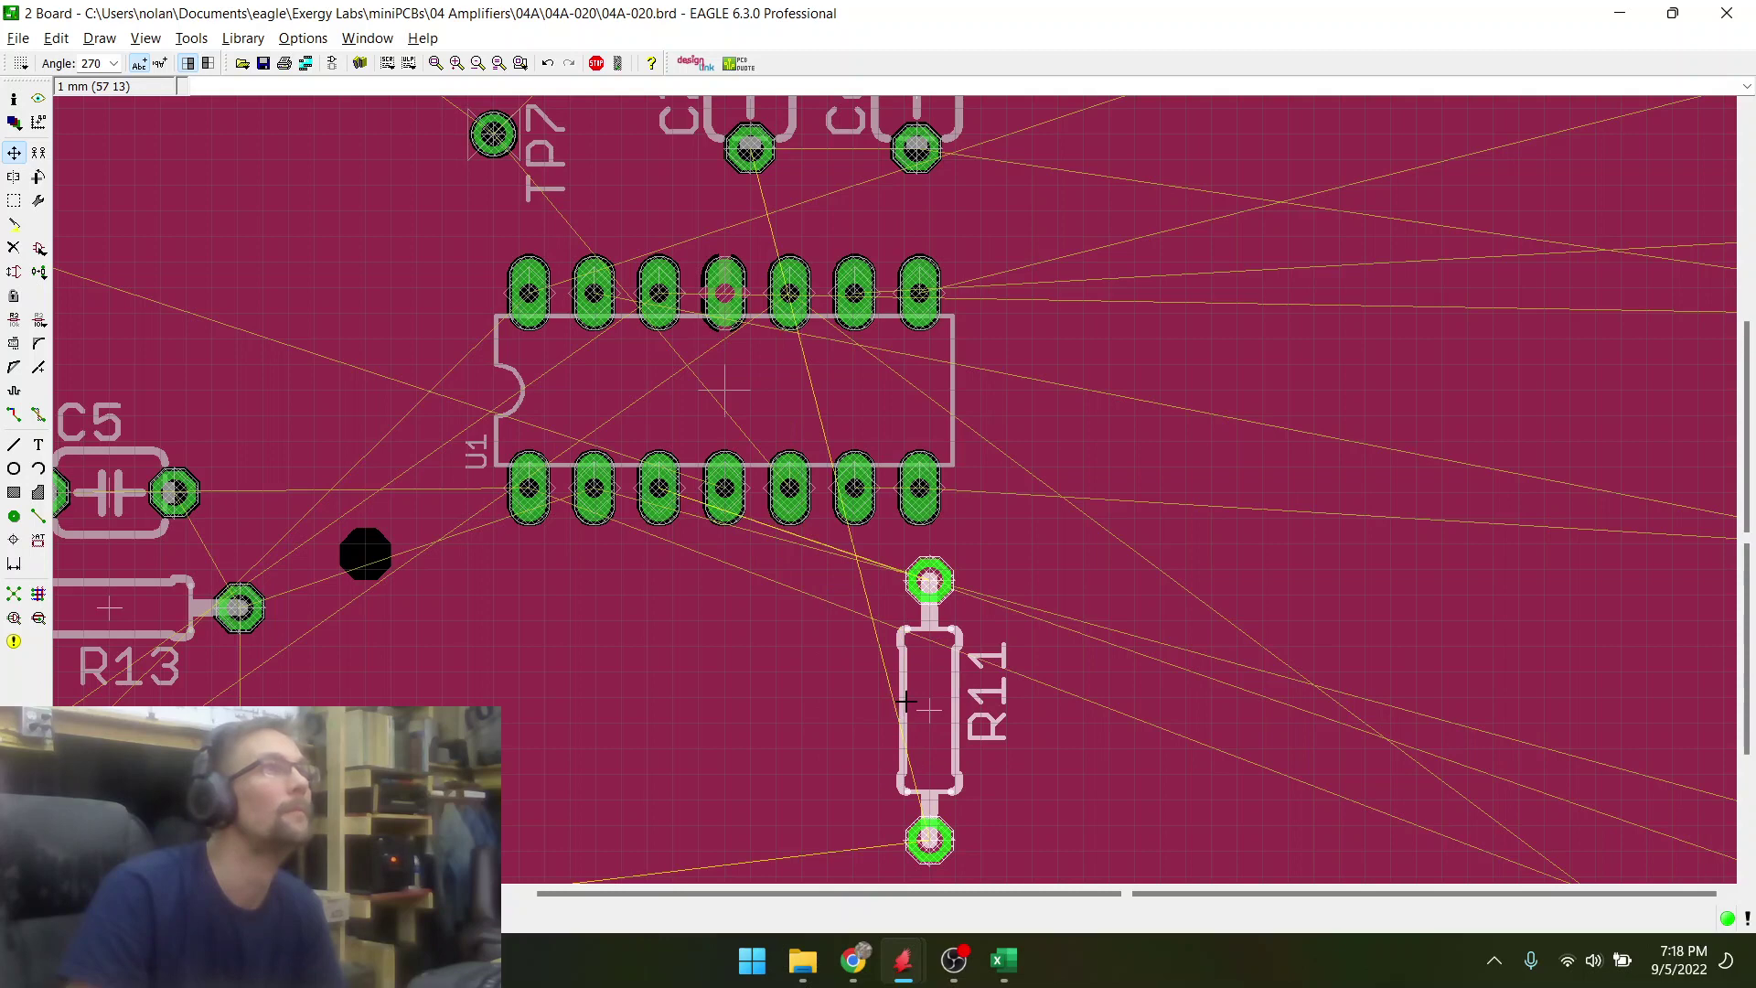
click(906, 700)
scroll(1105, 665, down, 2)
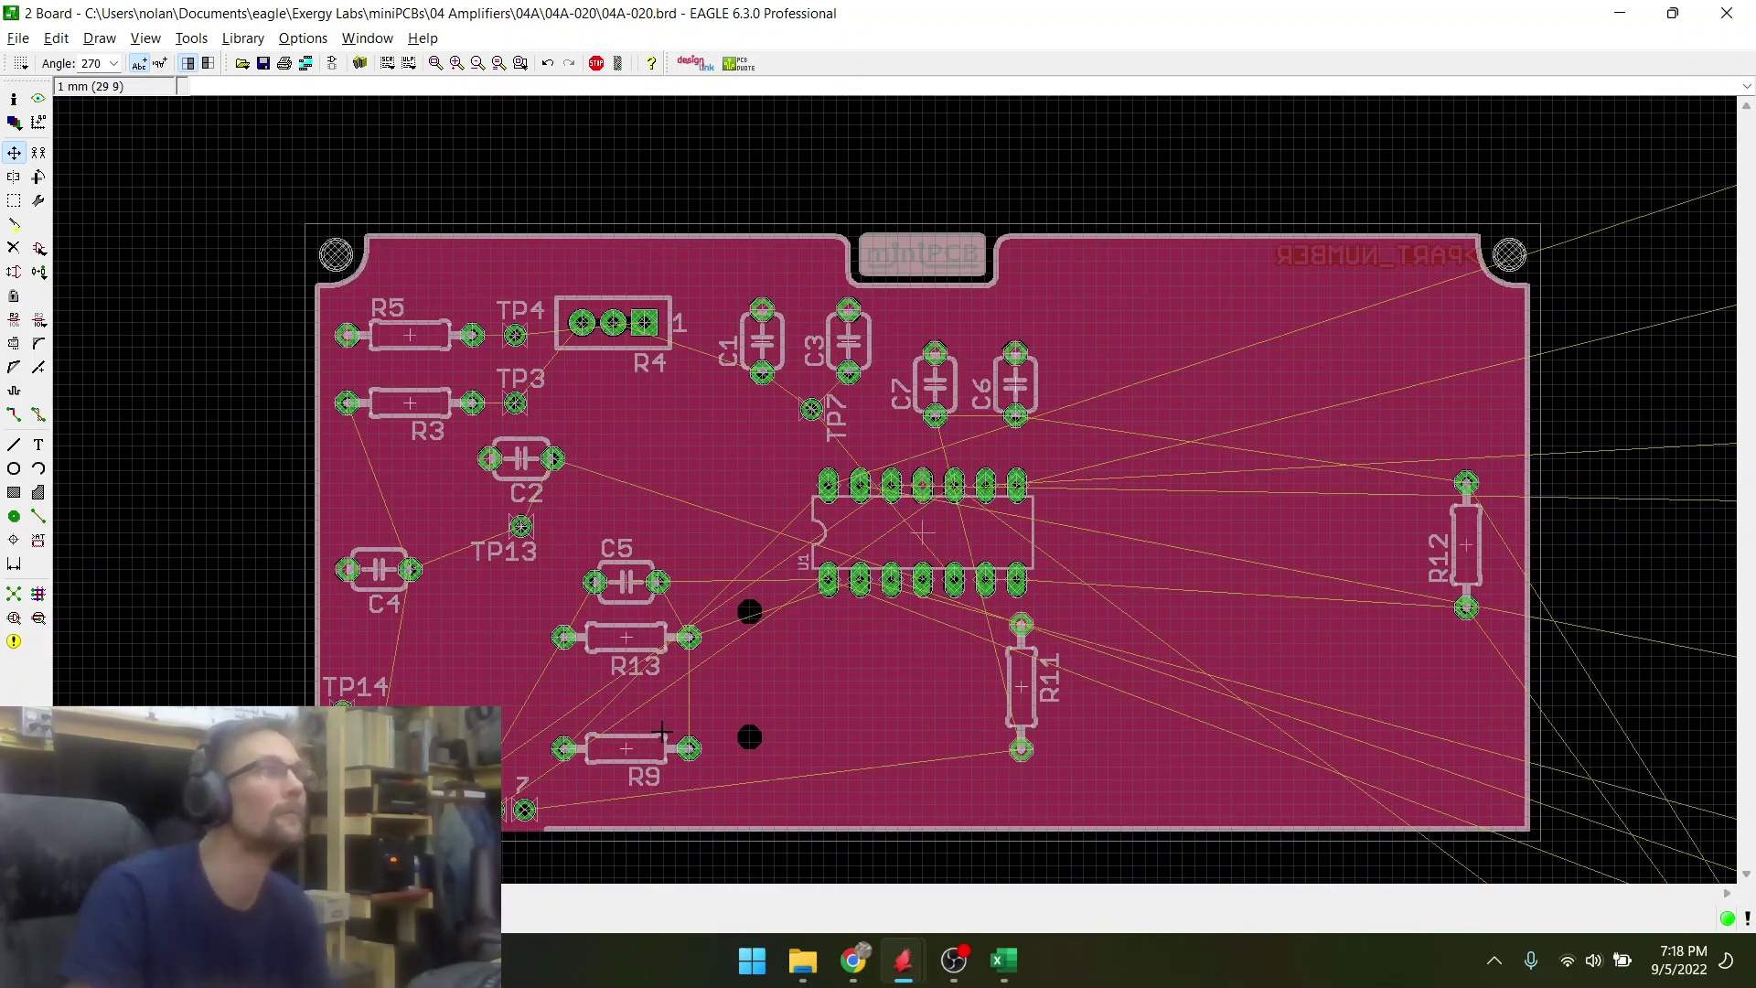
- Switch to the 04A-020 schematic and examine the input, output and feedback connections around the U1 op-amp gates
key(alt+Tab)
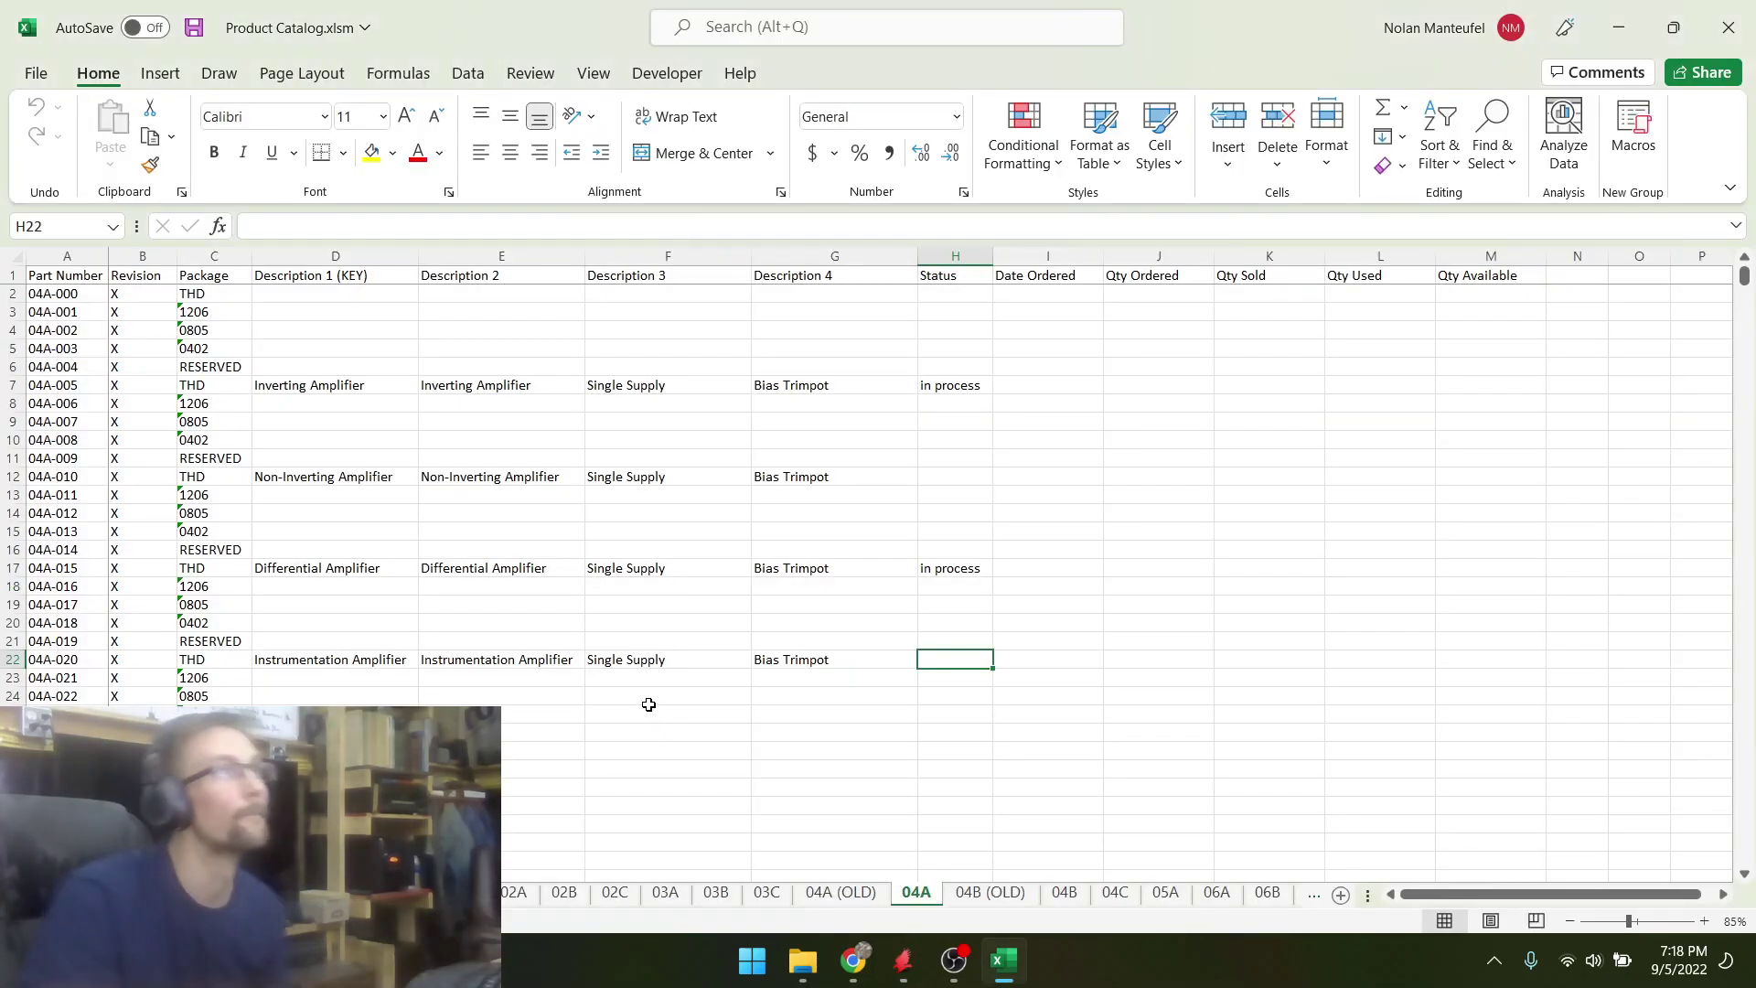
key(alt+Tab)
key(alt+Tab)
key(Tab)
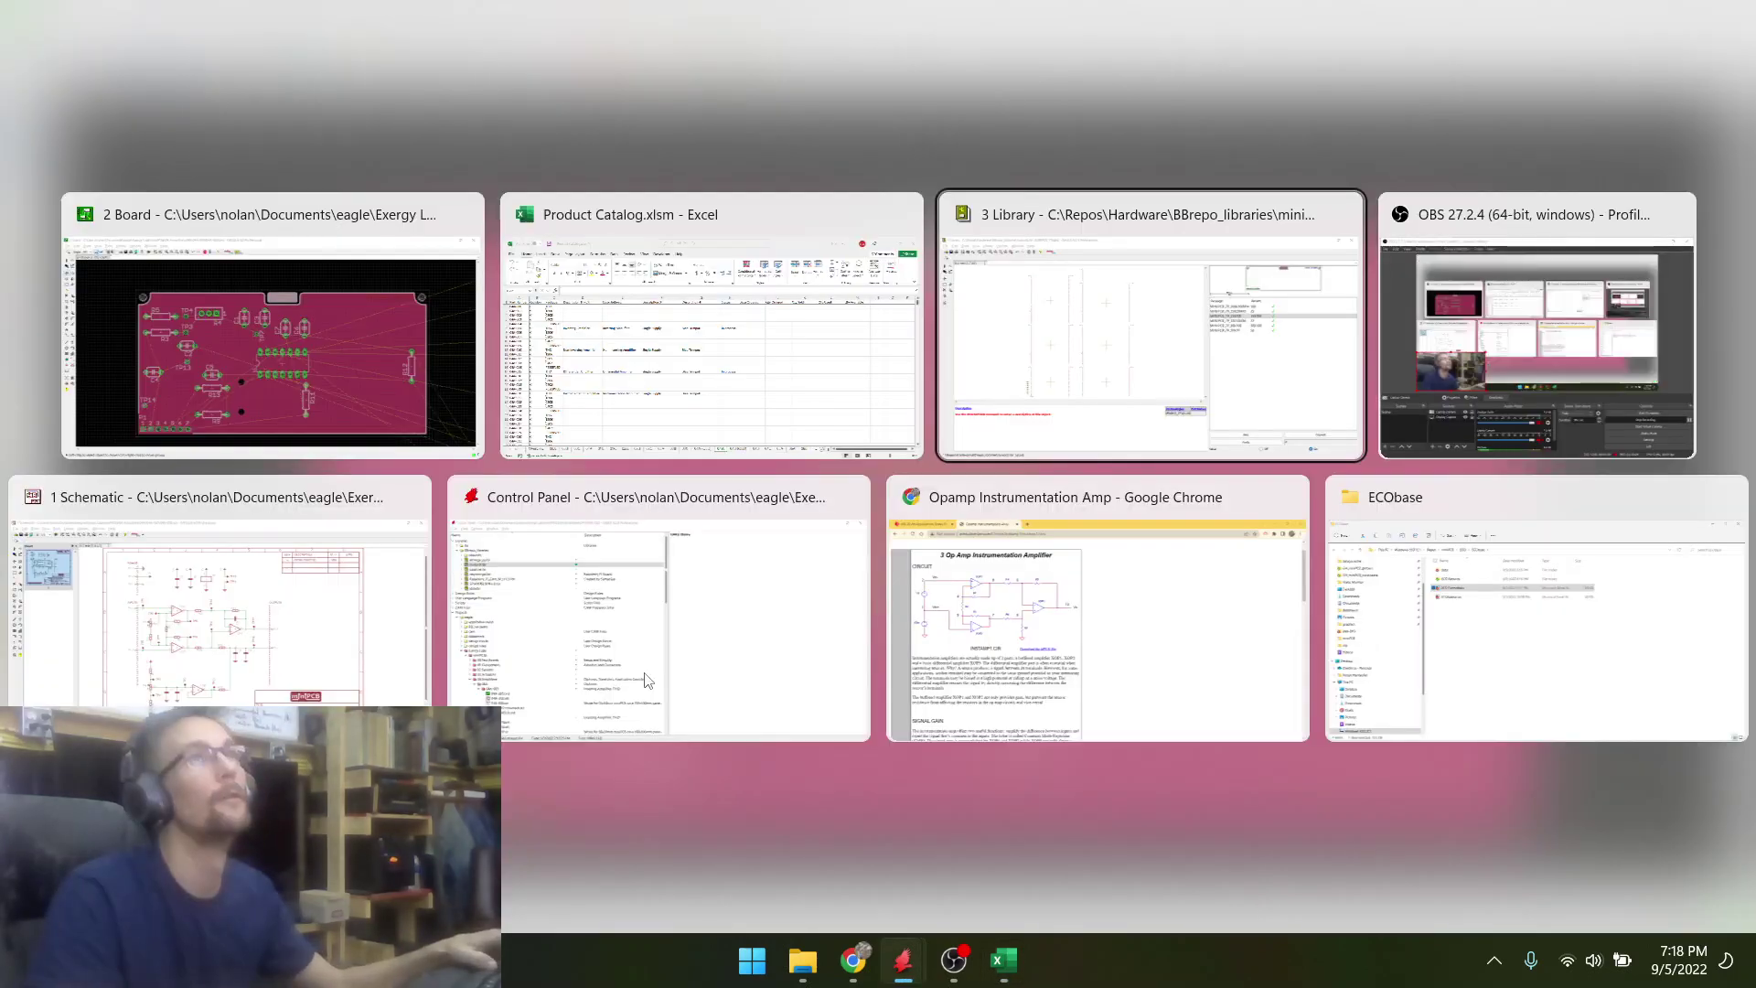
click(363, 629)
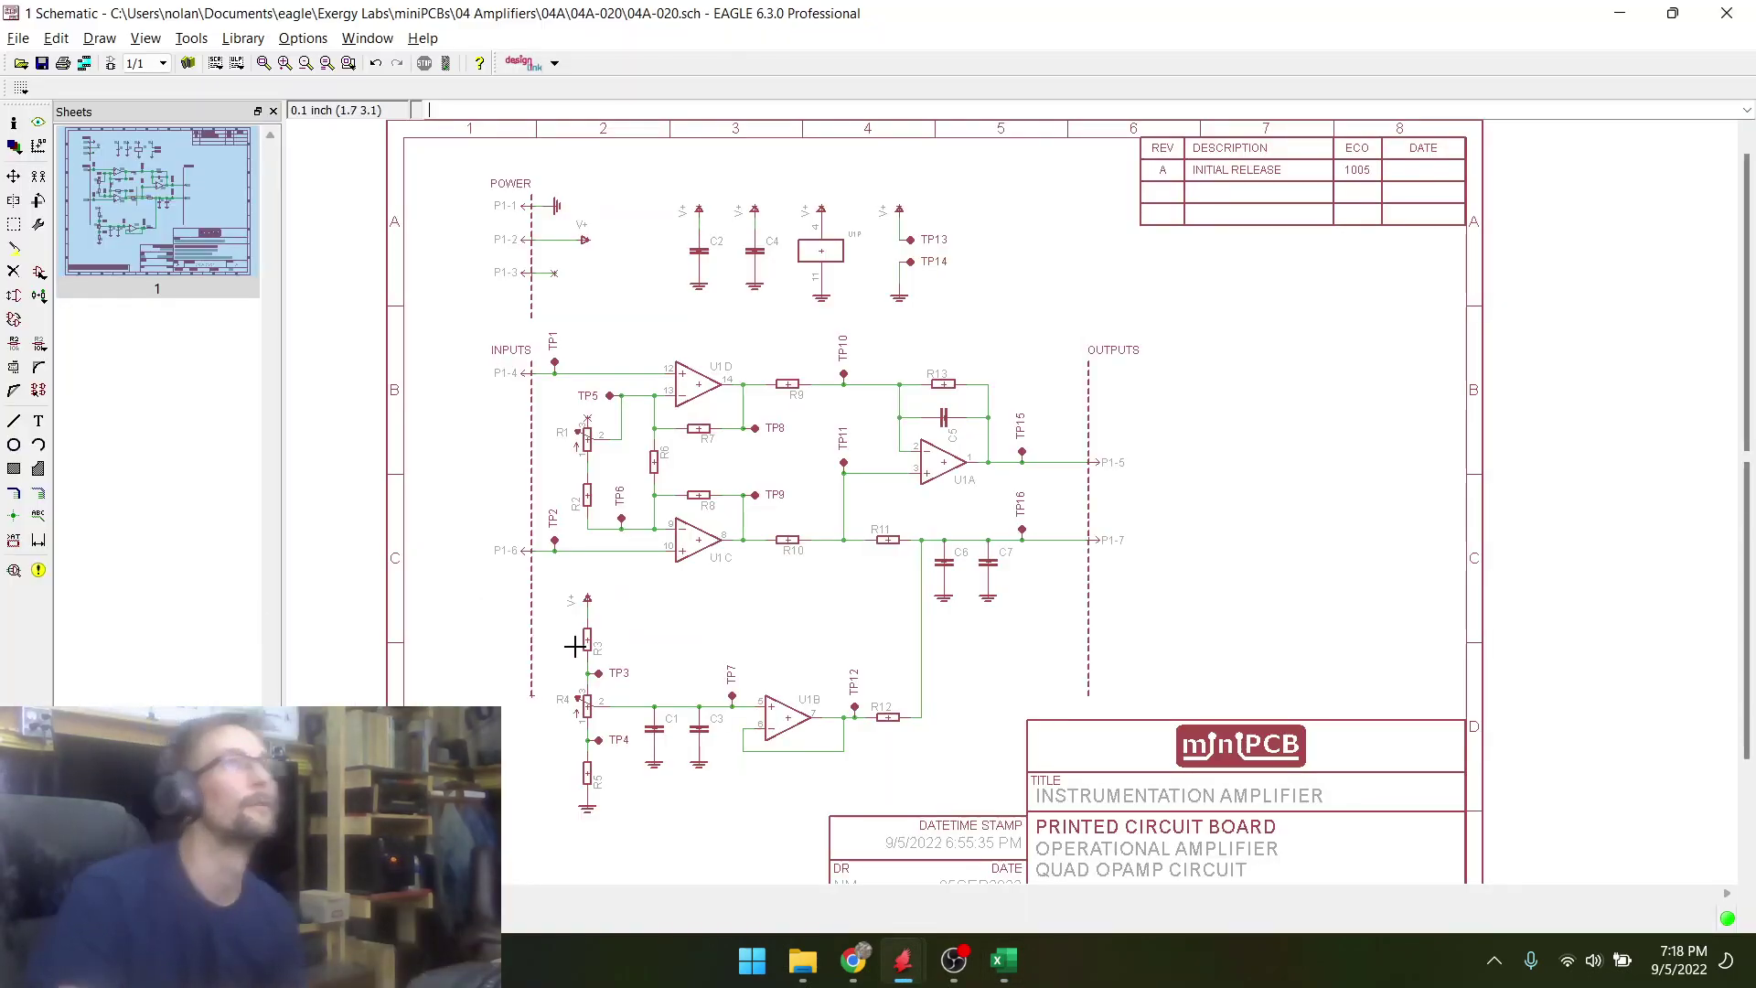
scroll(581, 417, up, 4)
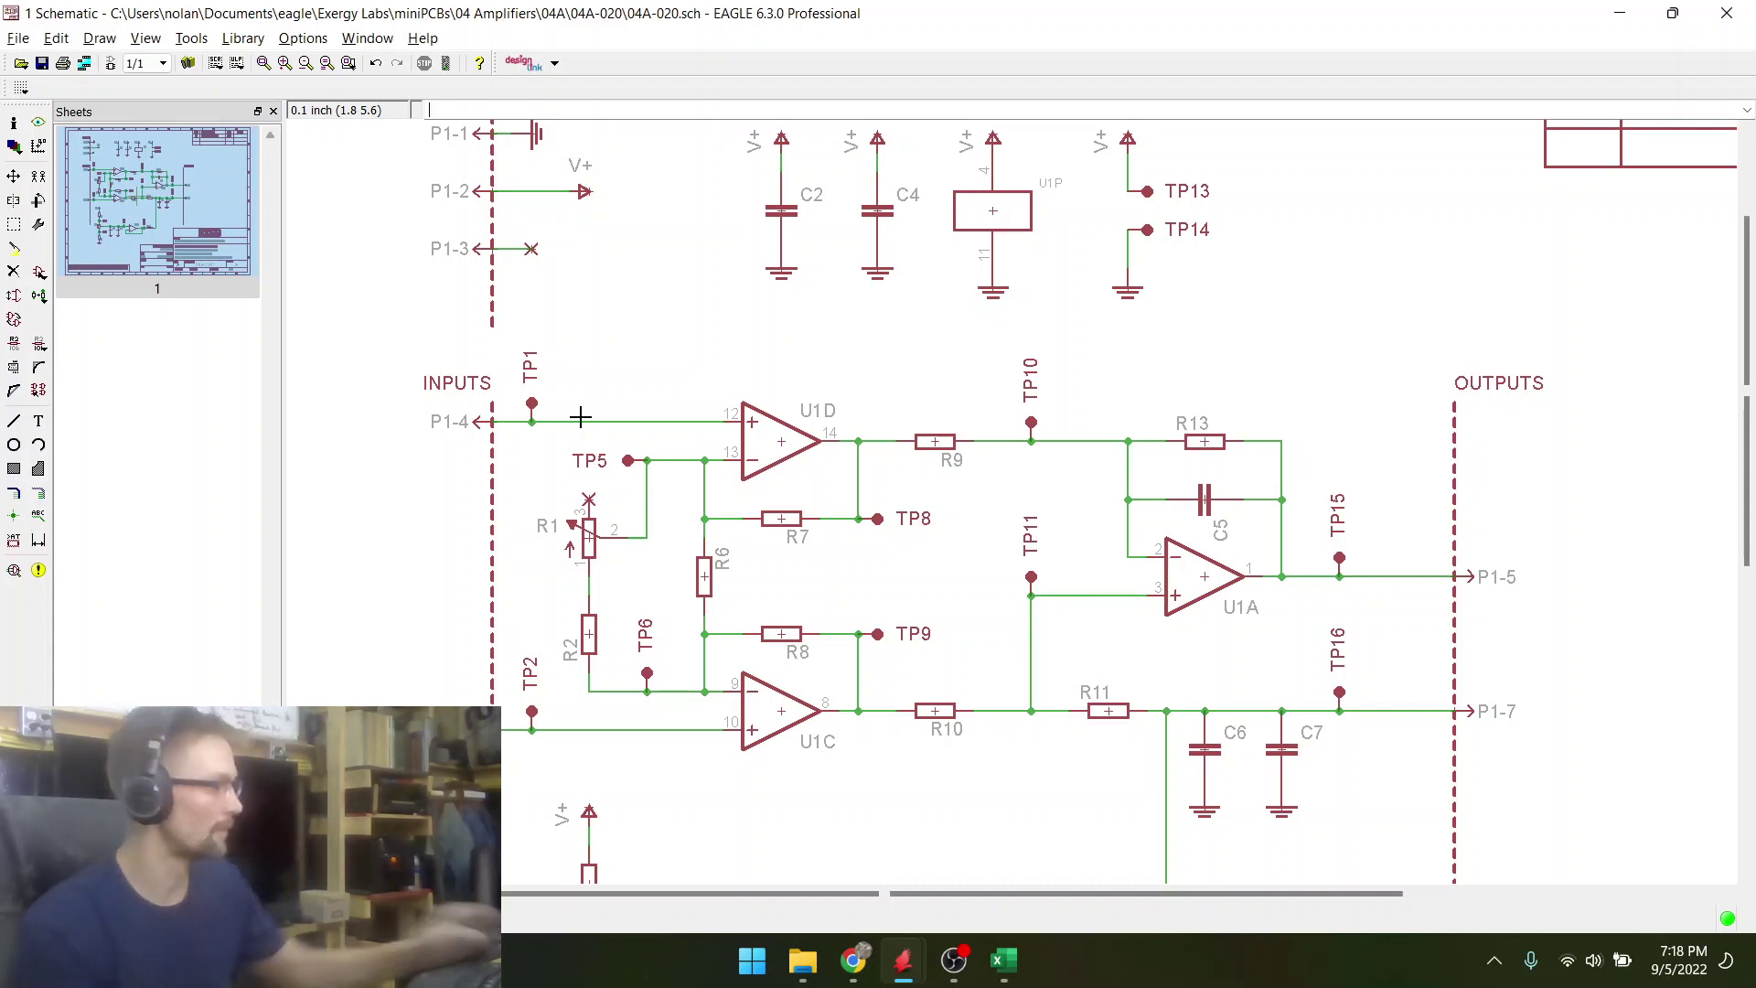
- Compare U1's pin positions and airwires on the board with the op-amp gate assignments in the schematic
key(alt+2)
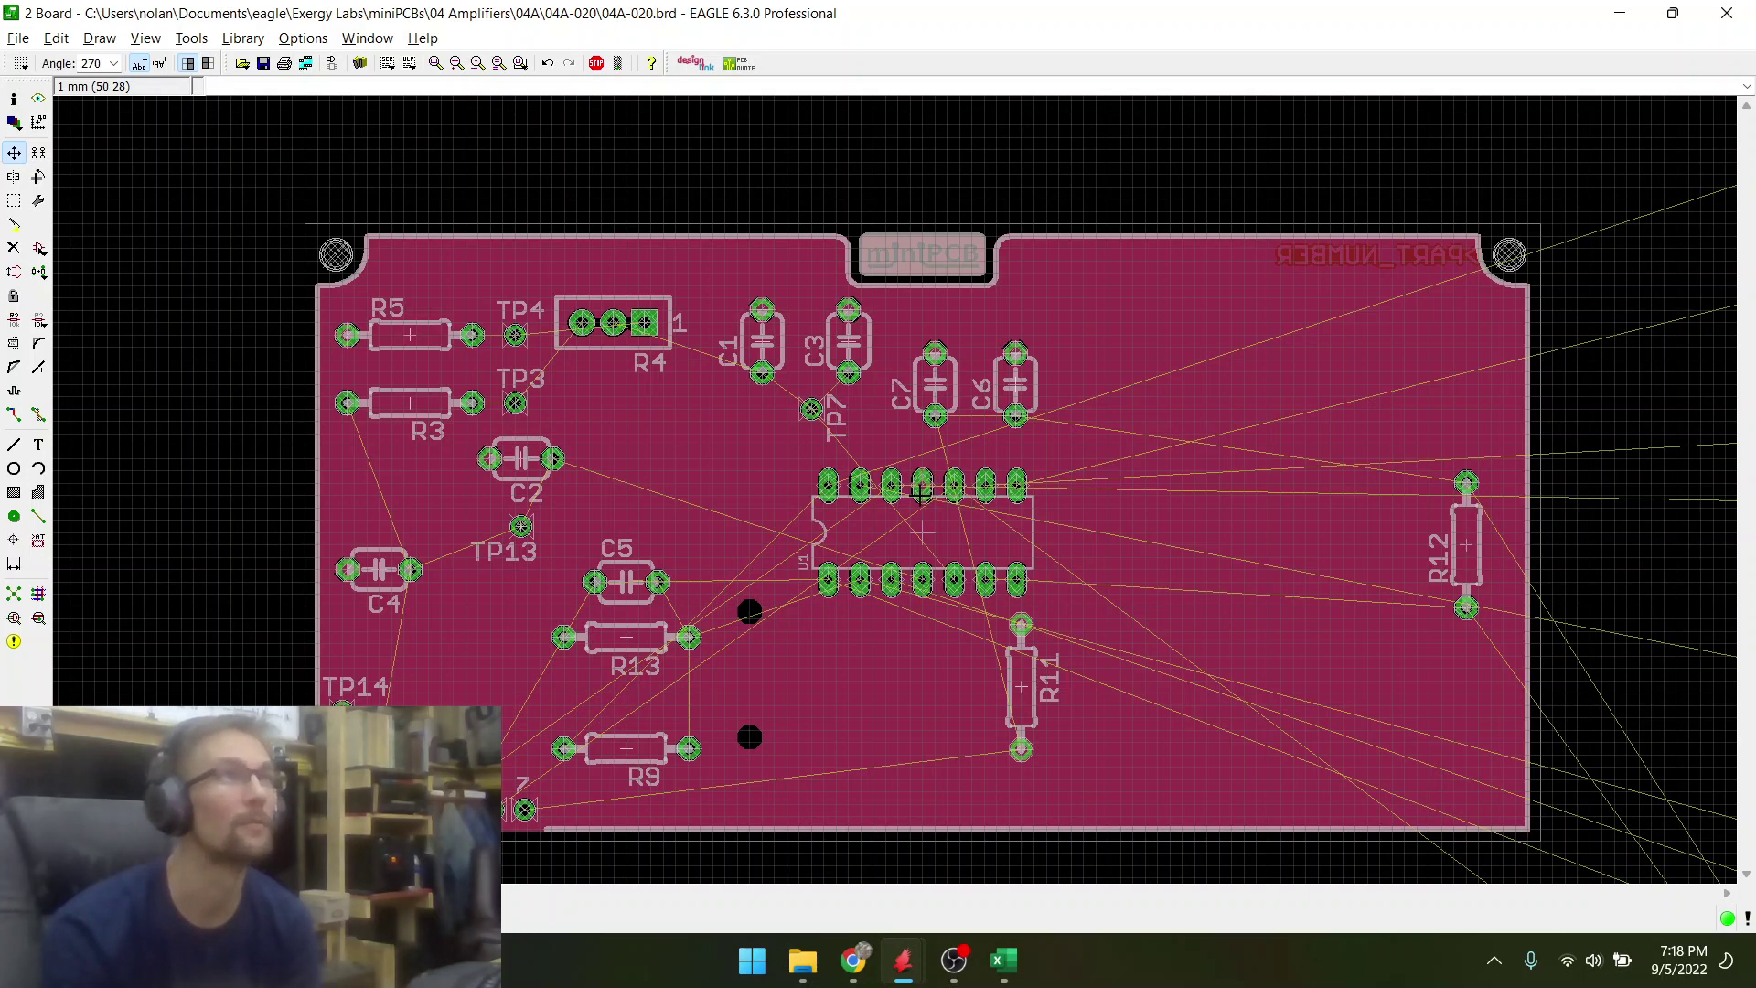
scroll(921, 494, up, 3)
scroll(921, 493, up, 1)
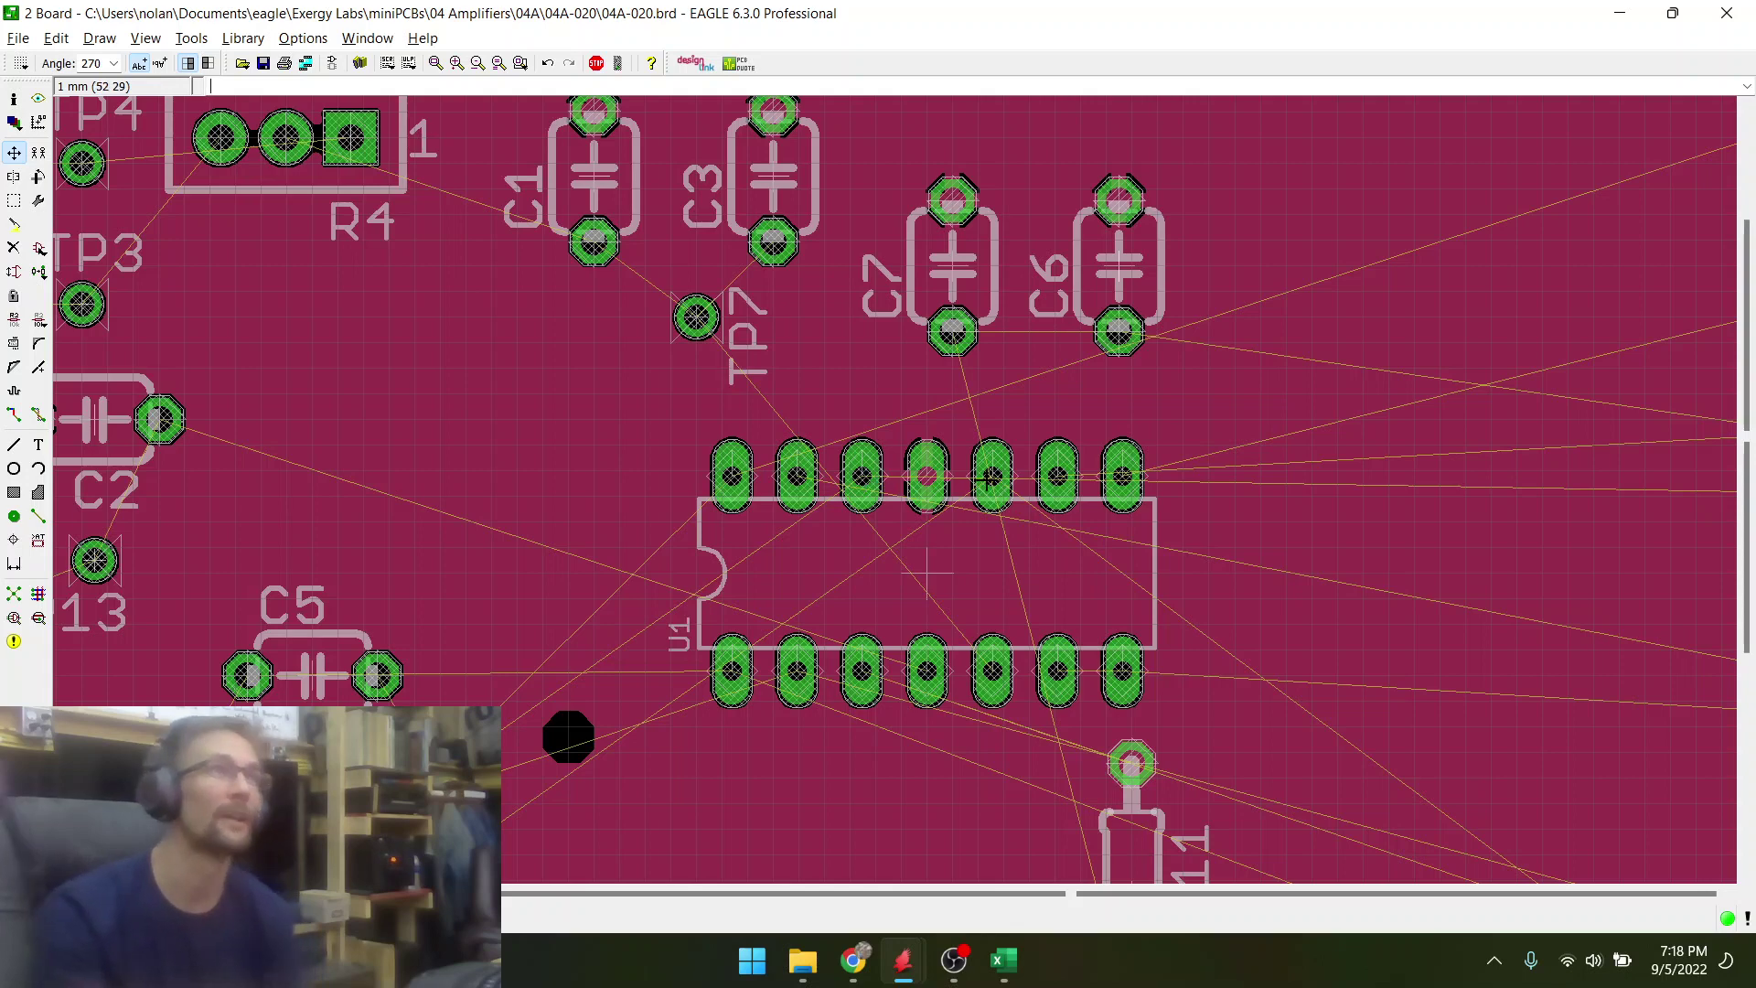
key(alt+1)
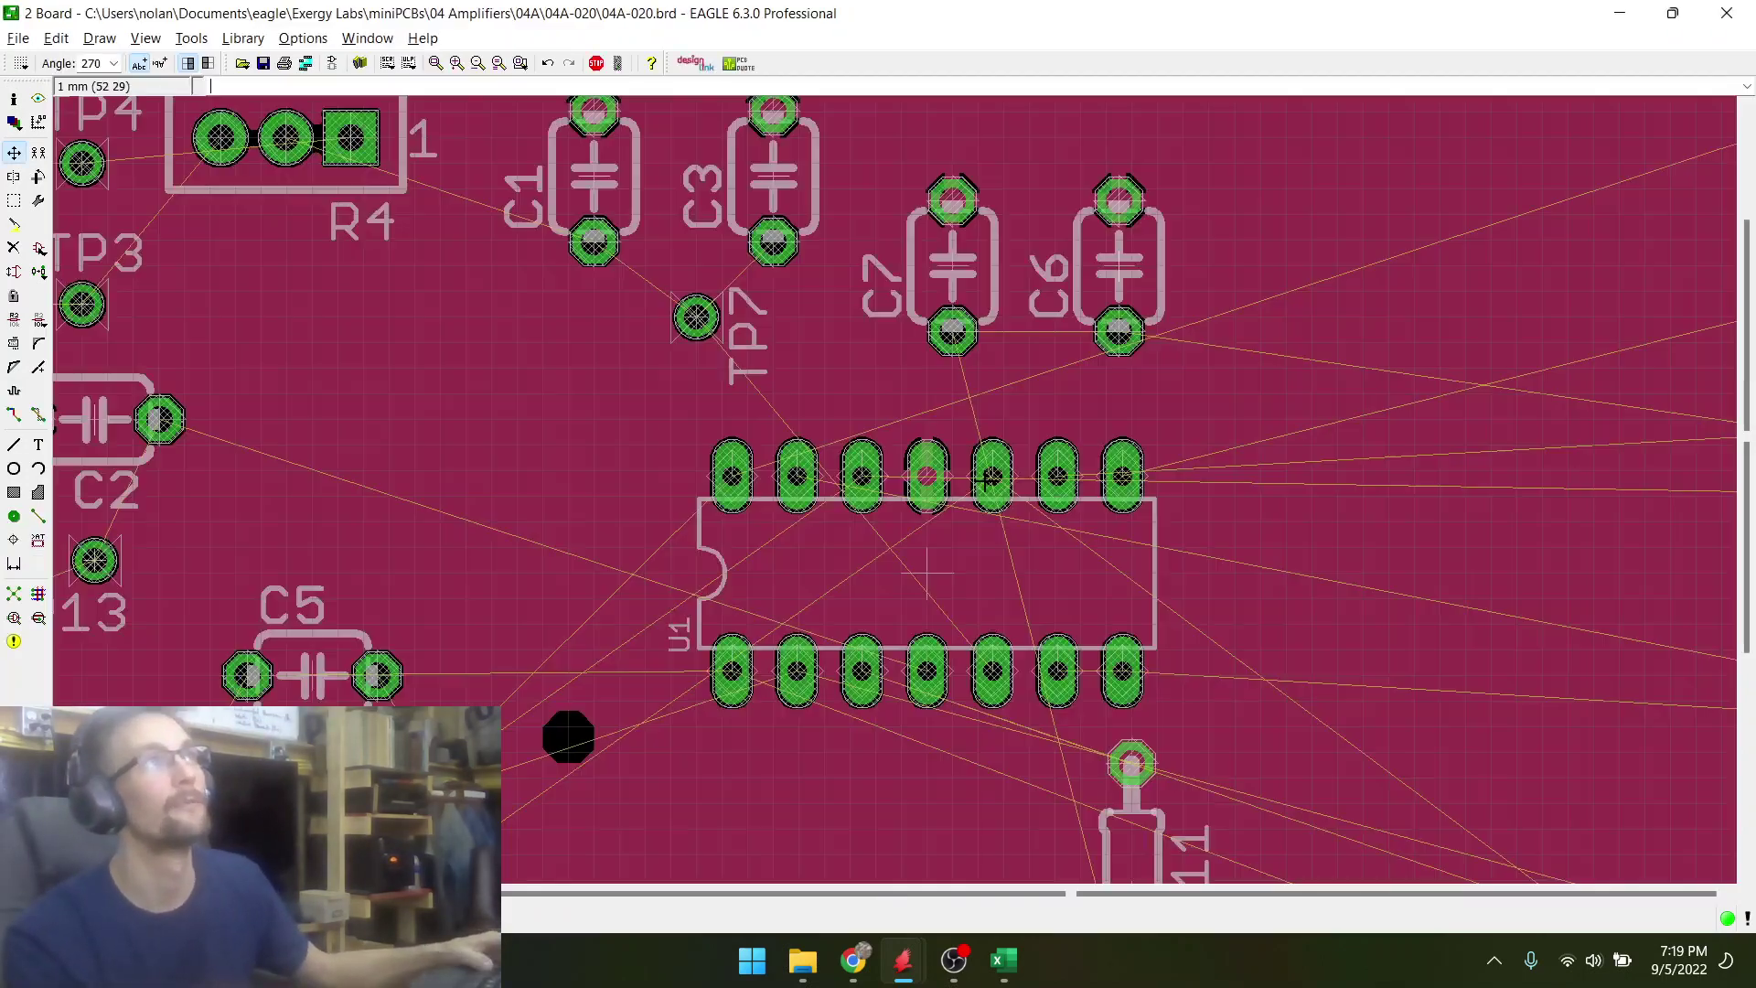
key(alt+2)
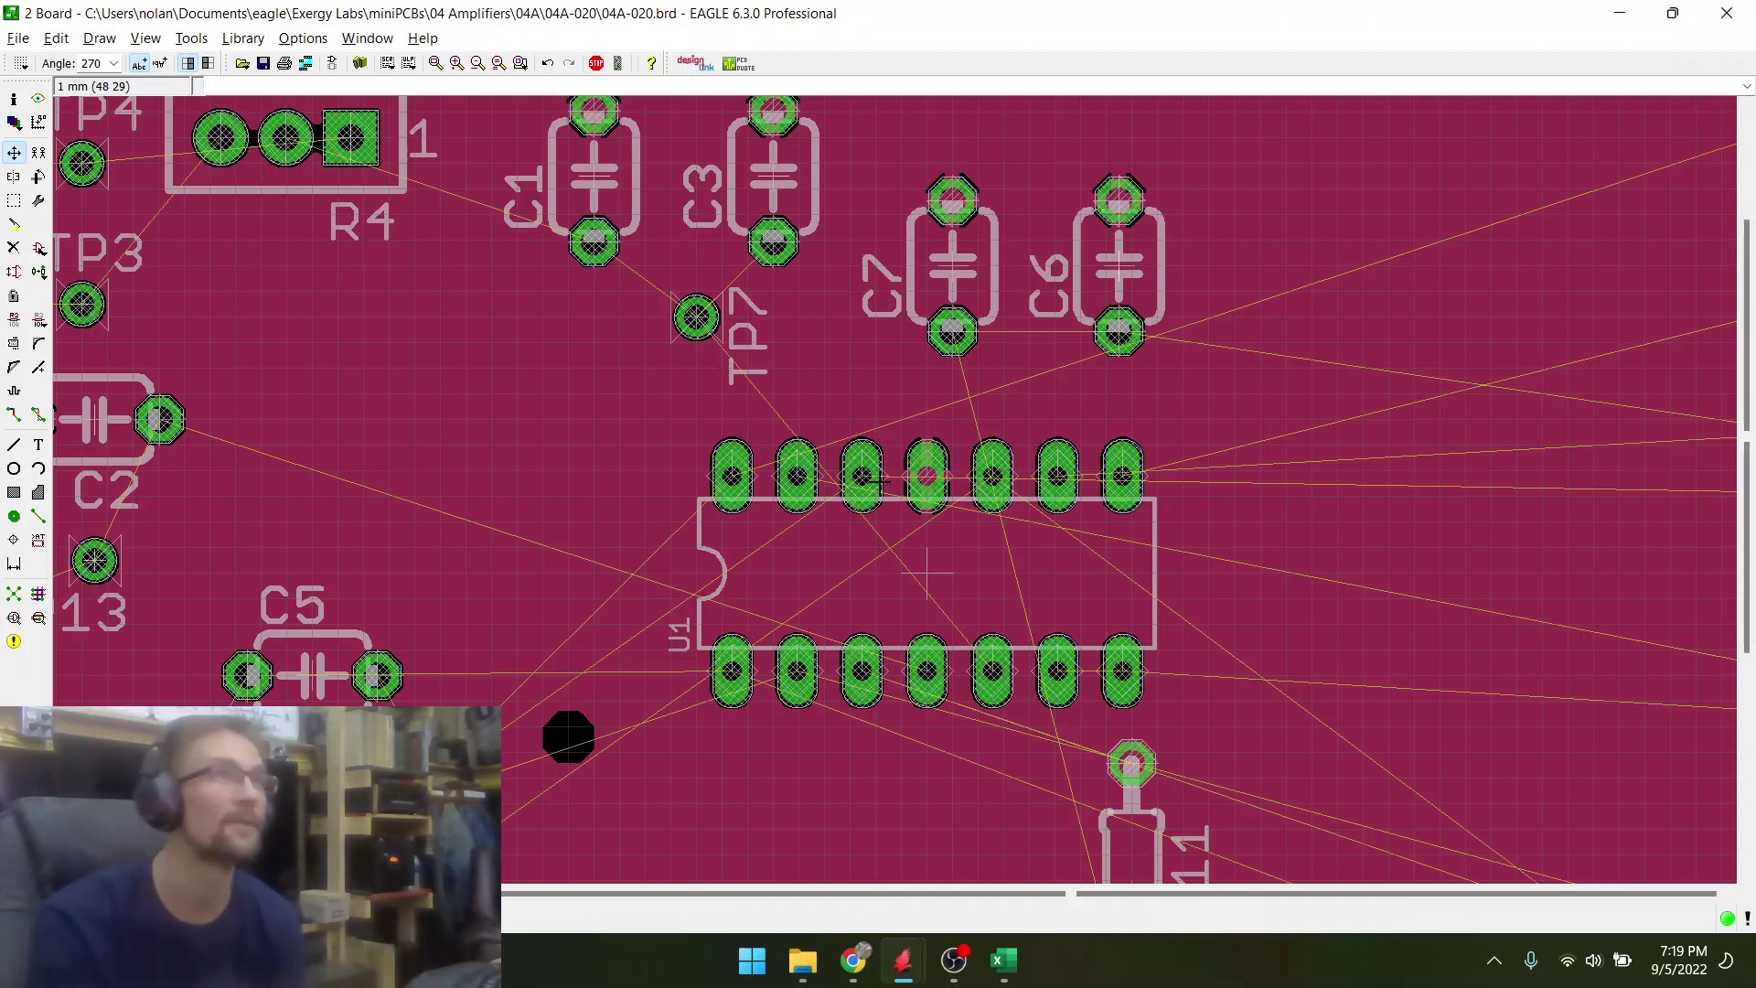
scroll(738, 420, down, 3)
scroll(947, 544, up, 2)
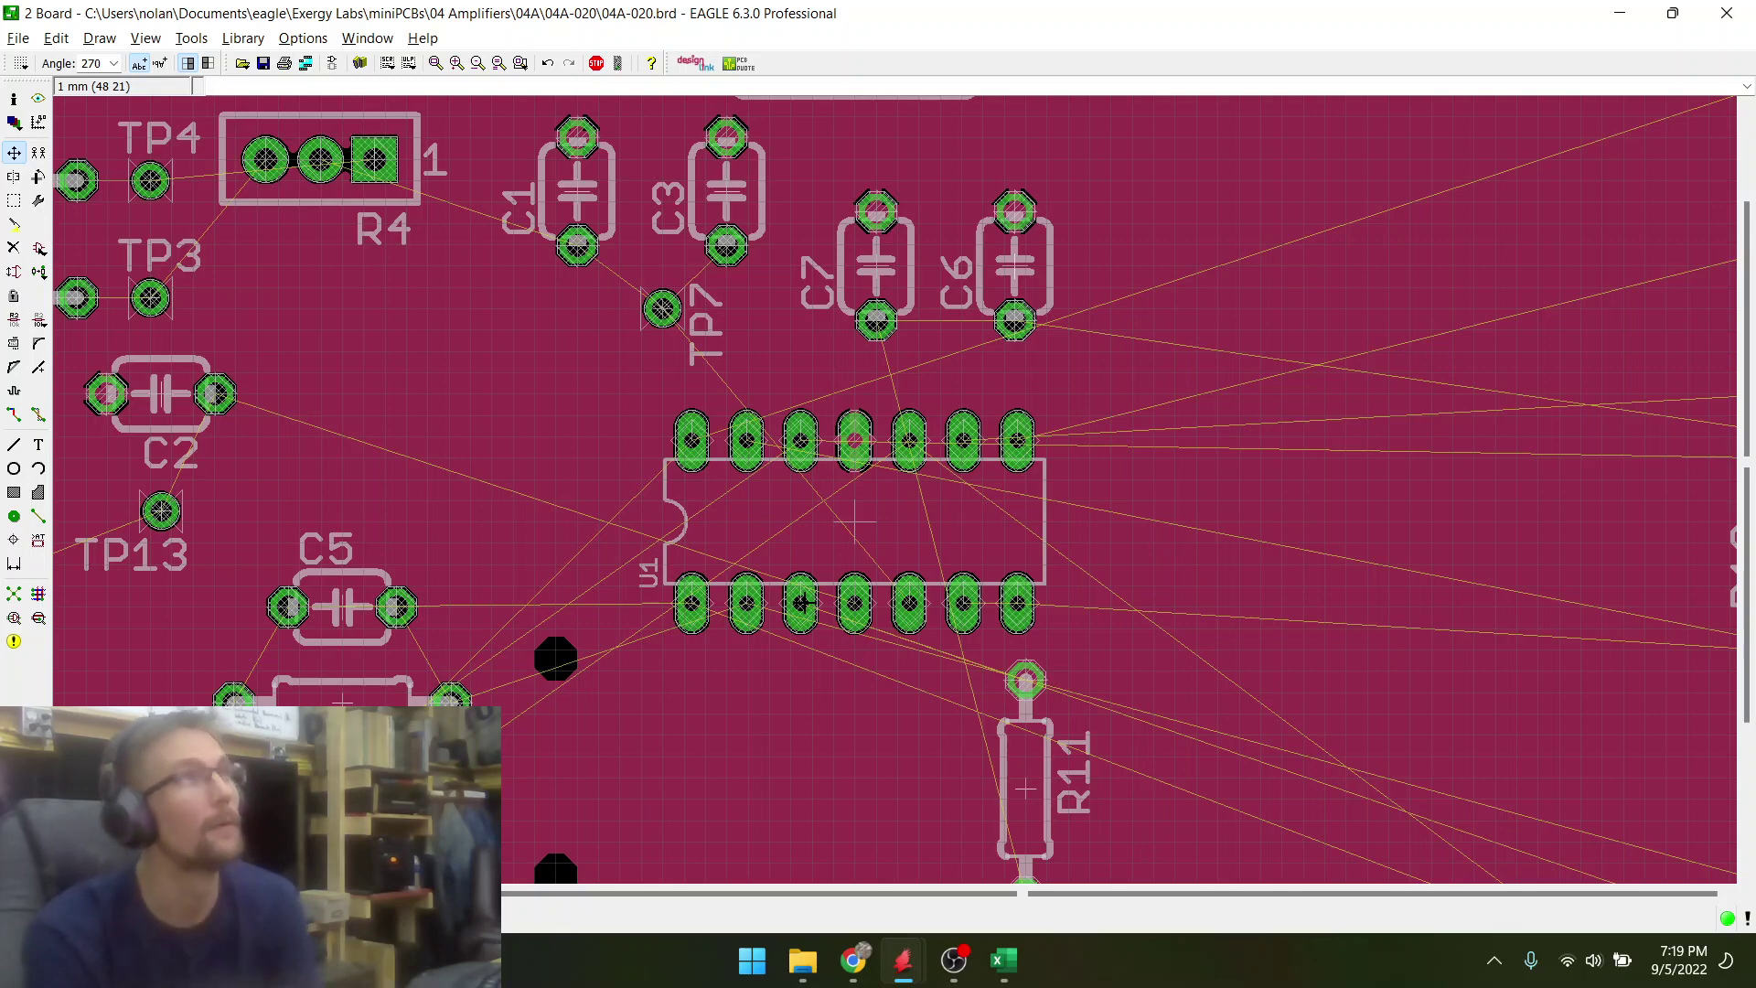
scroll(776, 541, down, 2)
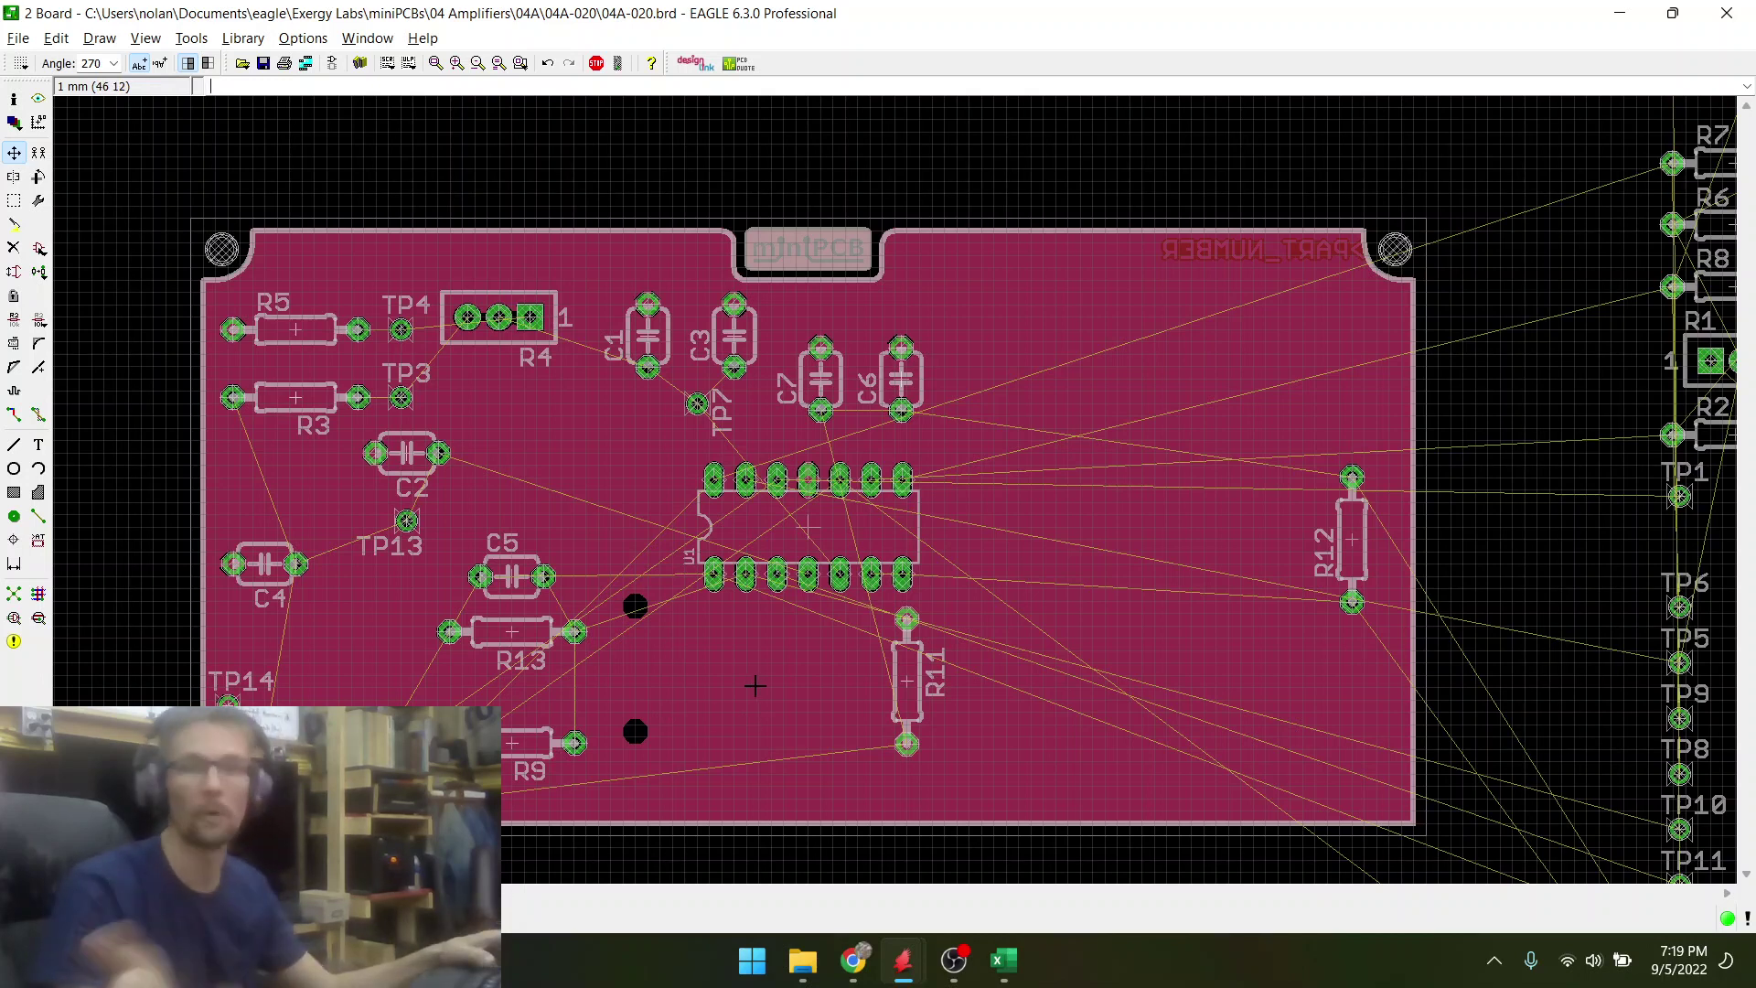
key(alt+Tab)
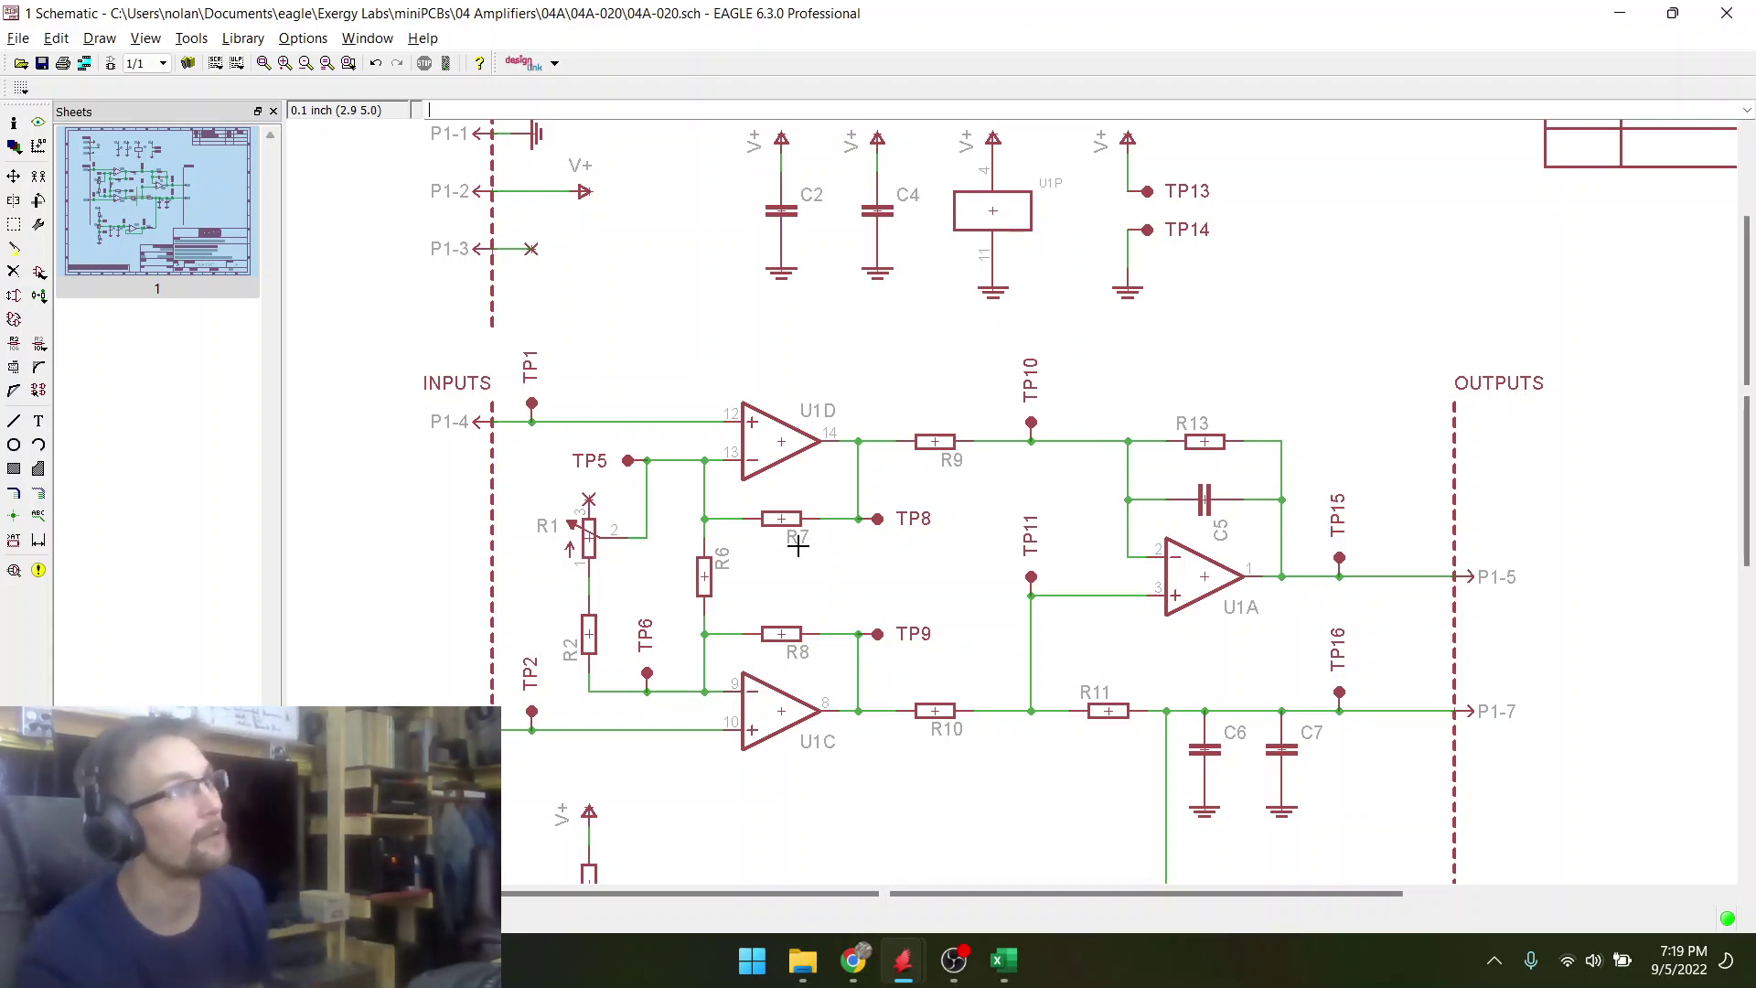
key(alt+Tab)
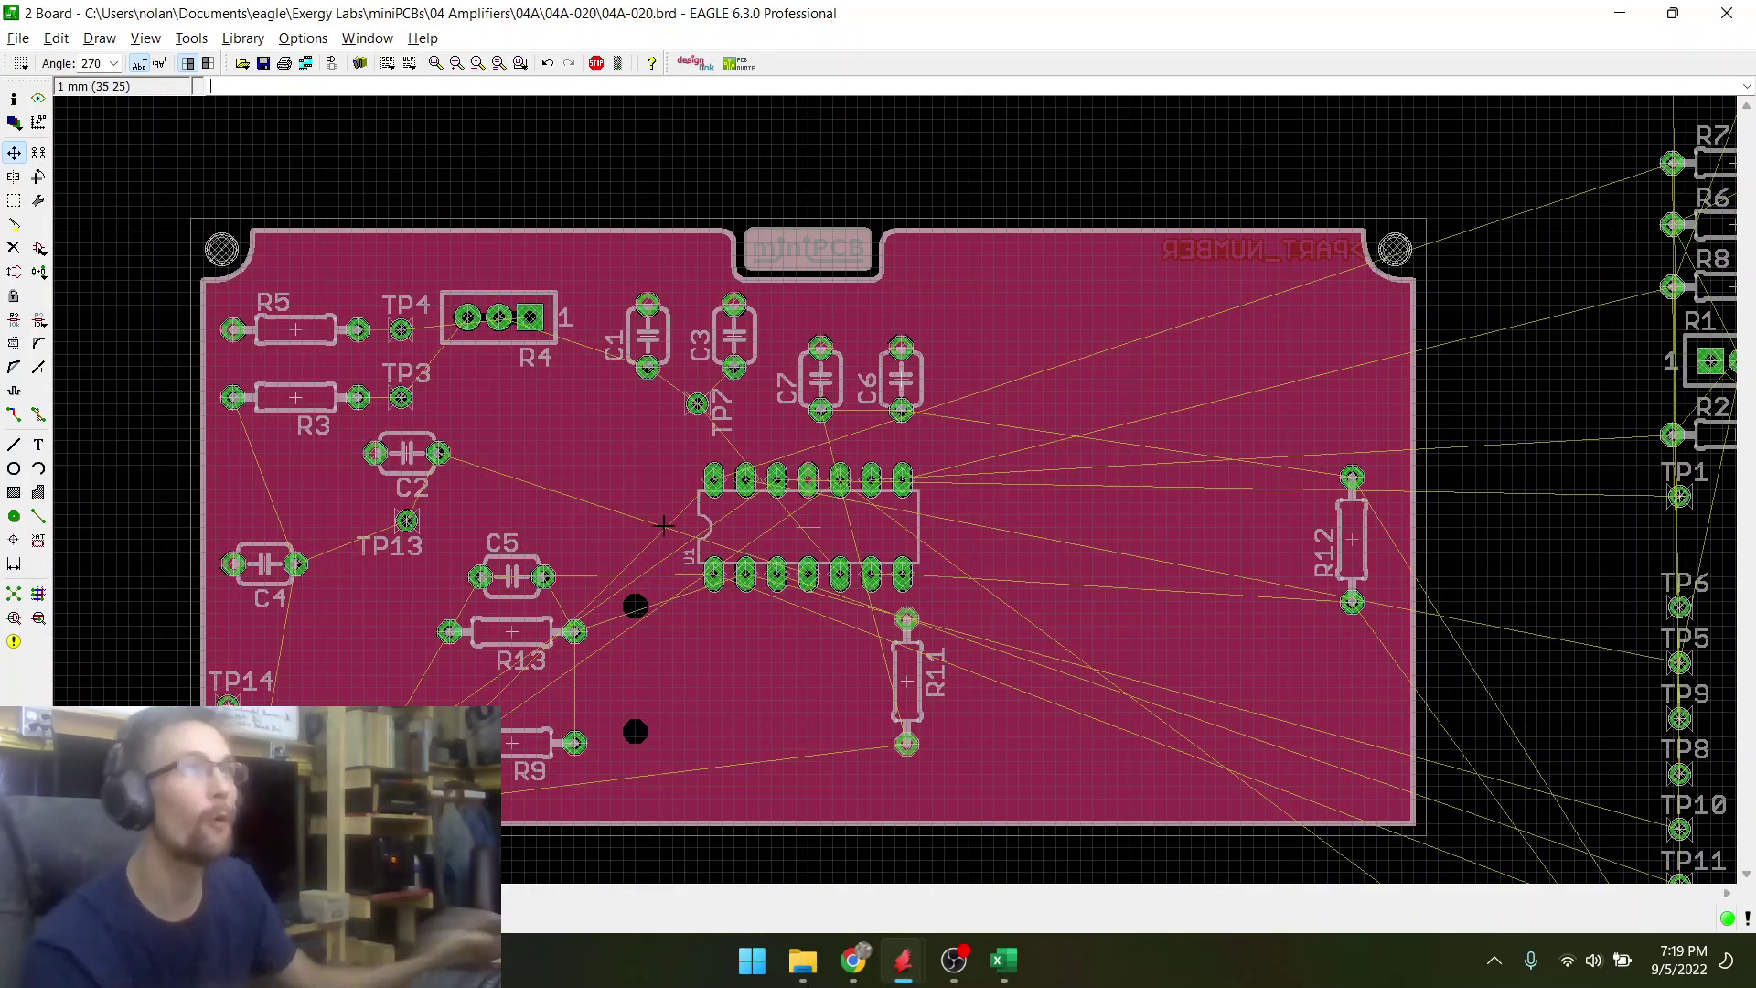
scroll(787, 583, up, 3)
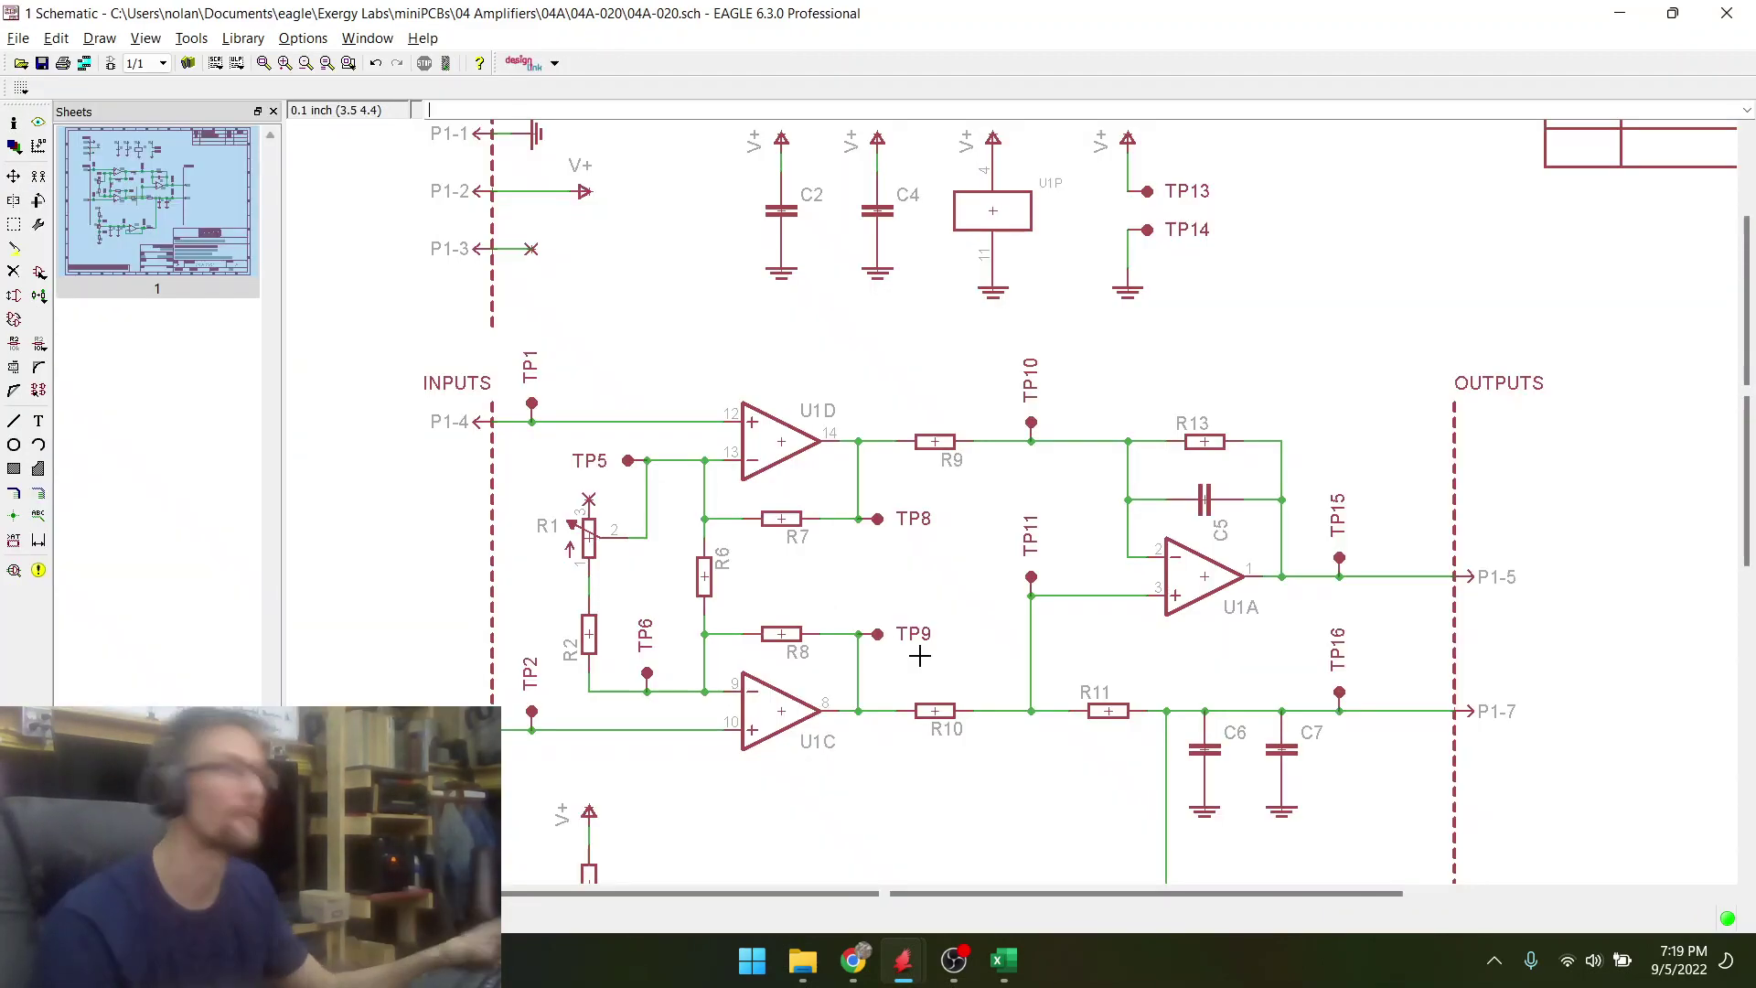
key(alt+Tab)
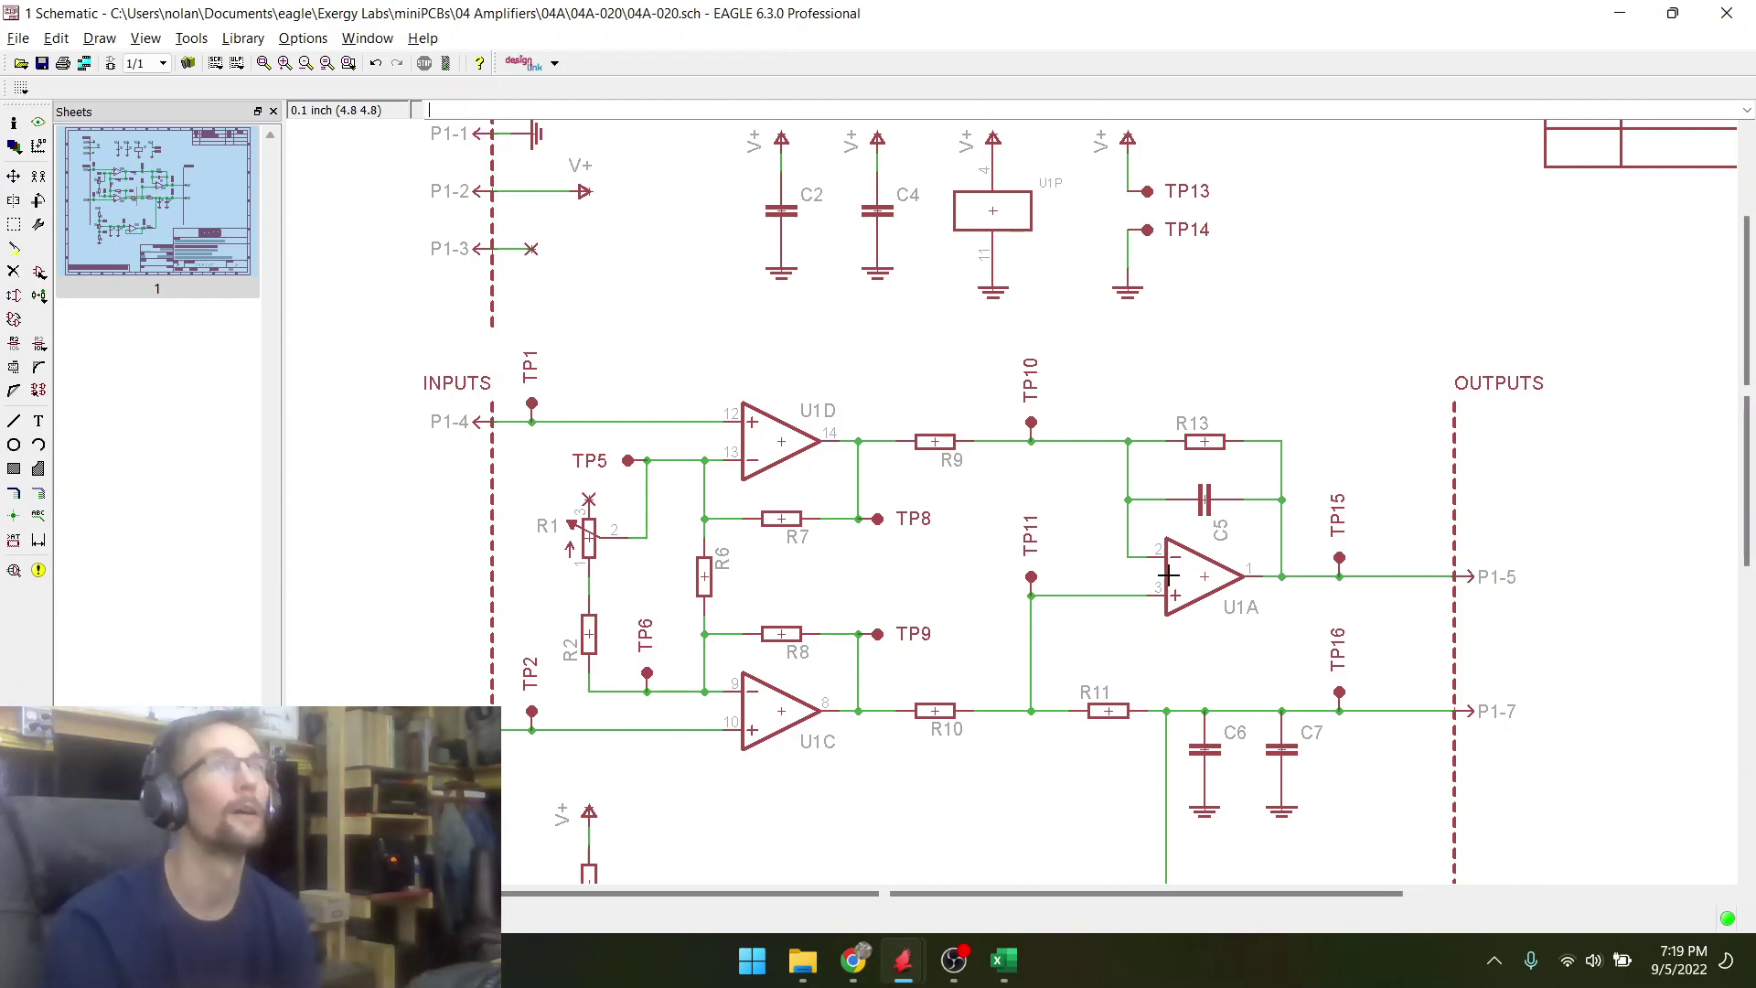
right_click(798, 460)
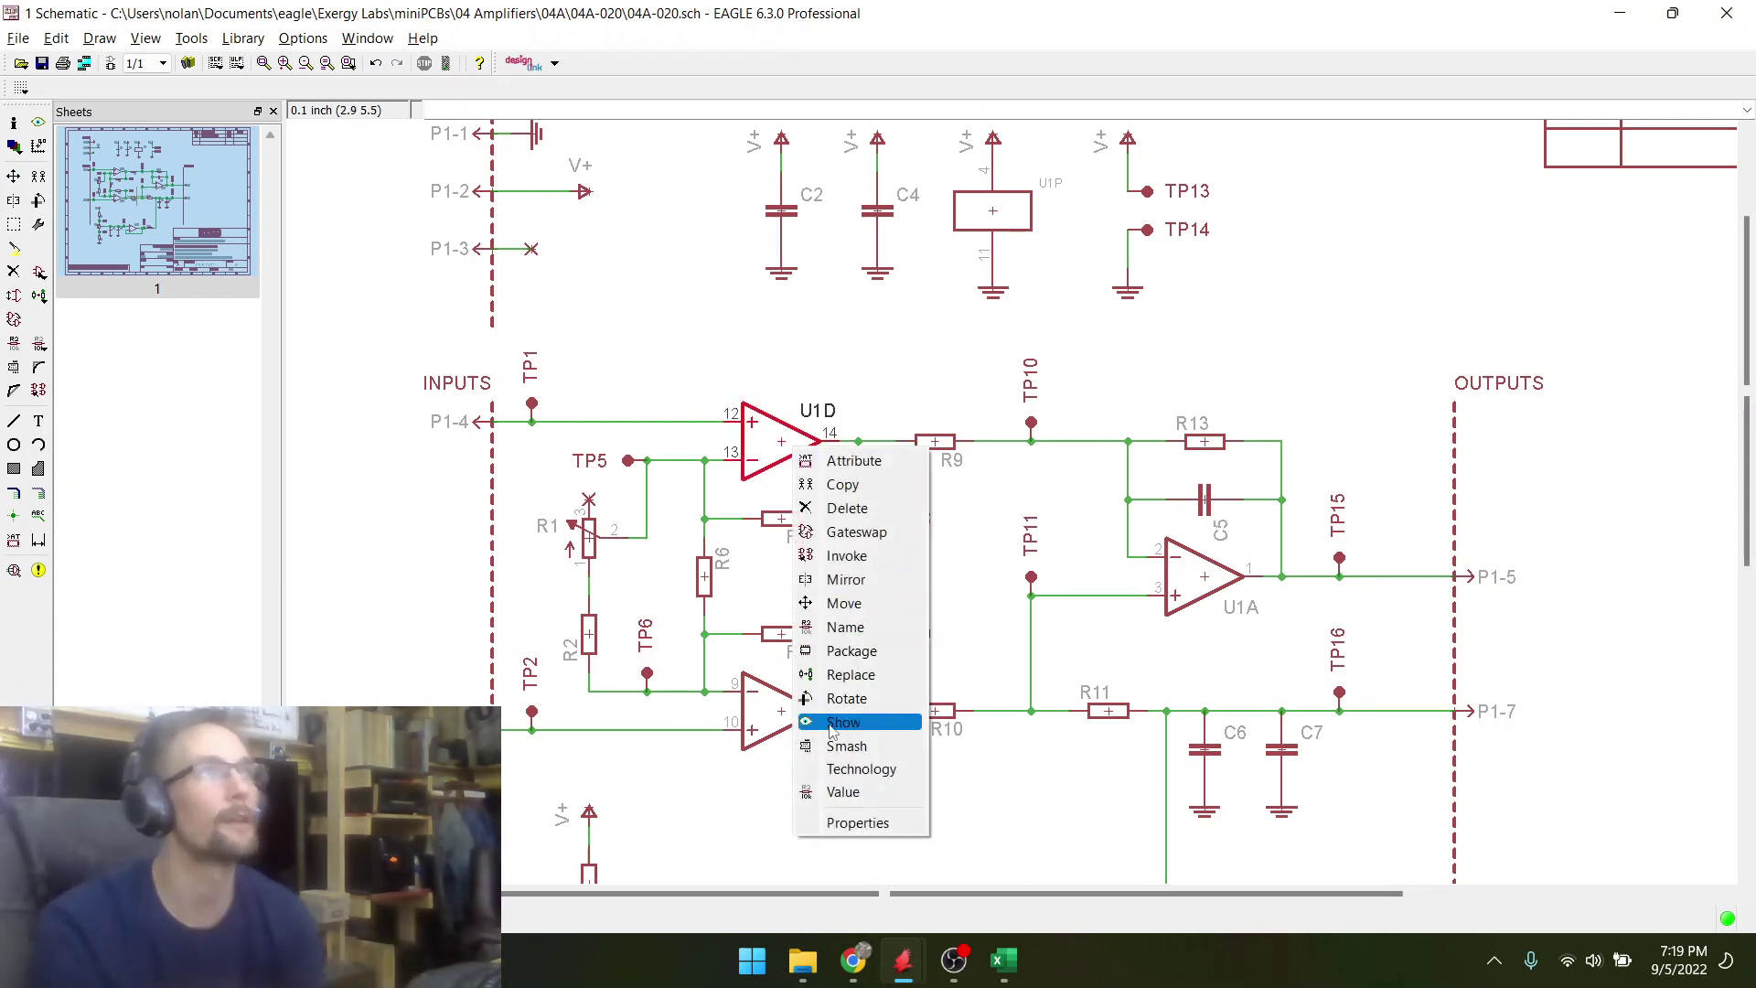
click(812, 532)
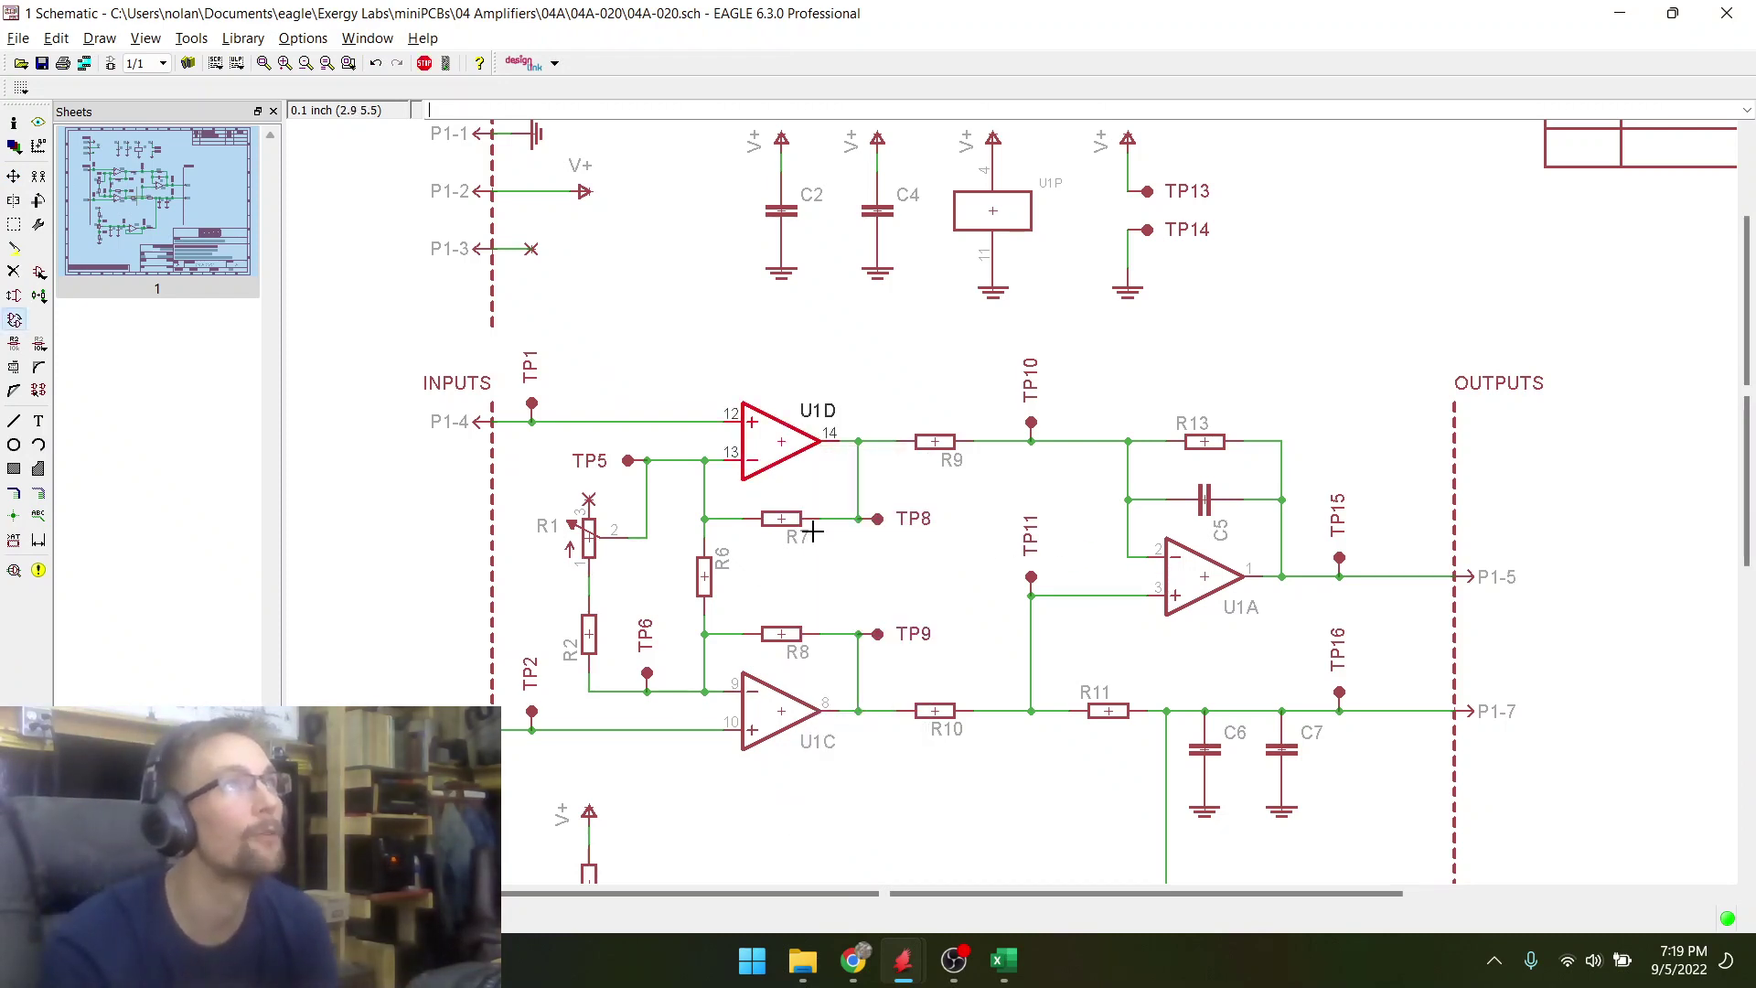
click(779, 446)
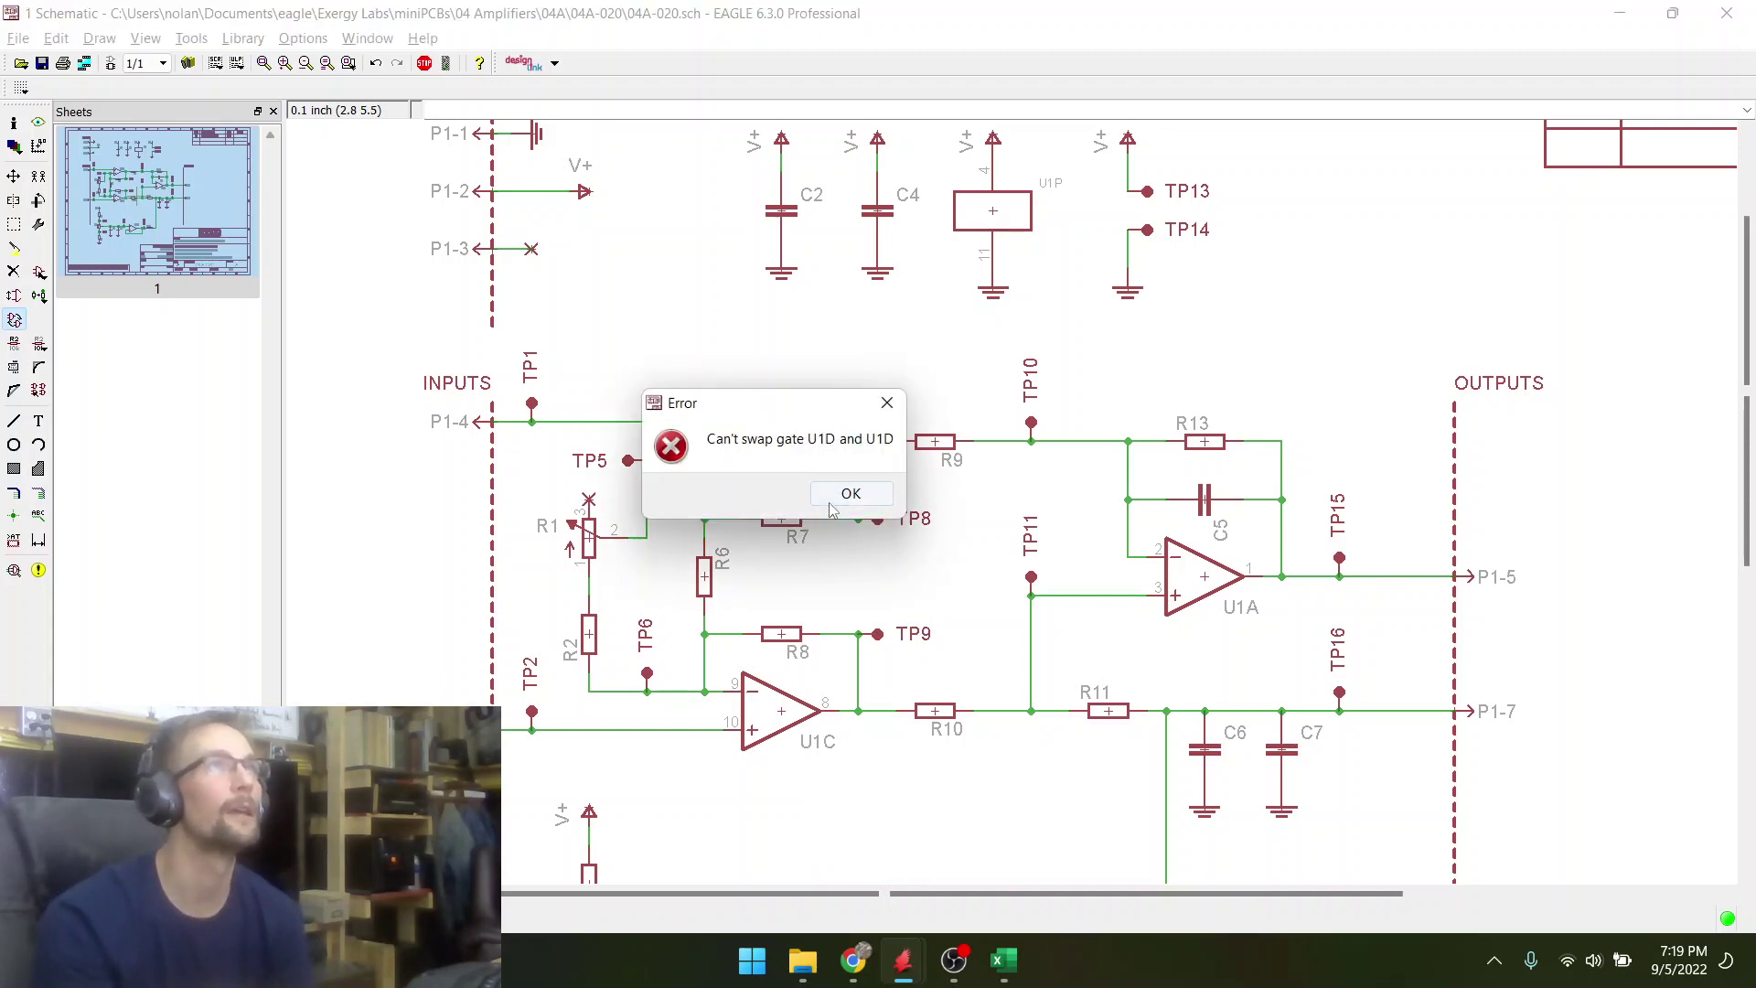
click(840, 498)
- Swap gate U1D at the P1-4 input with output-stage gate U1A in the schematic, and save the design
right_click(792, 452)
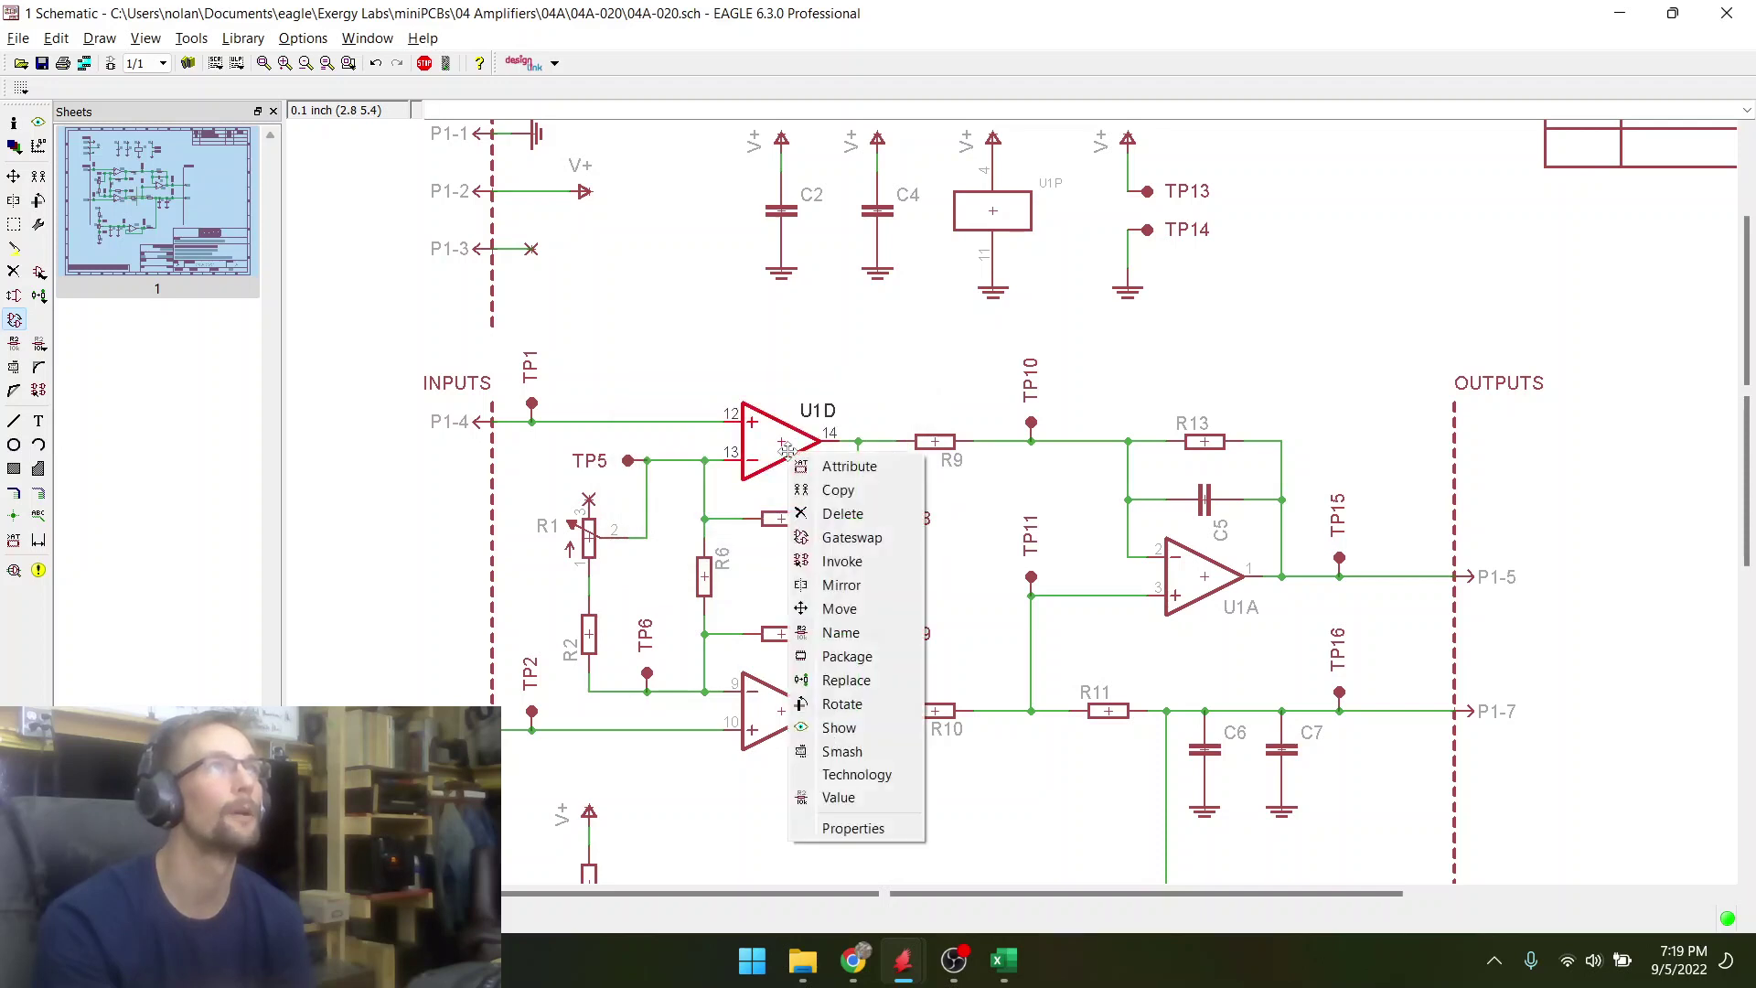
click(847, 540)
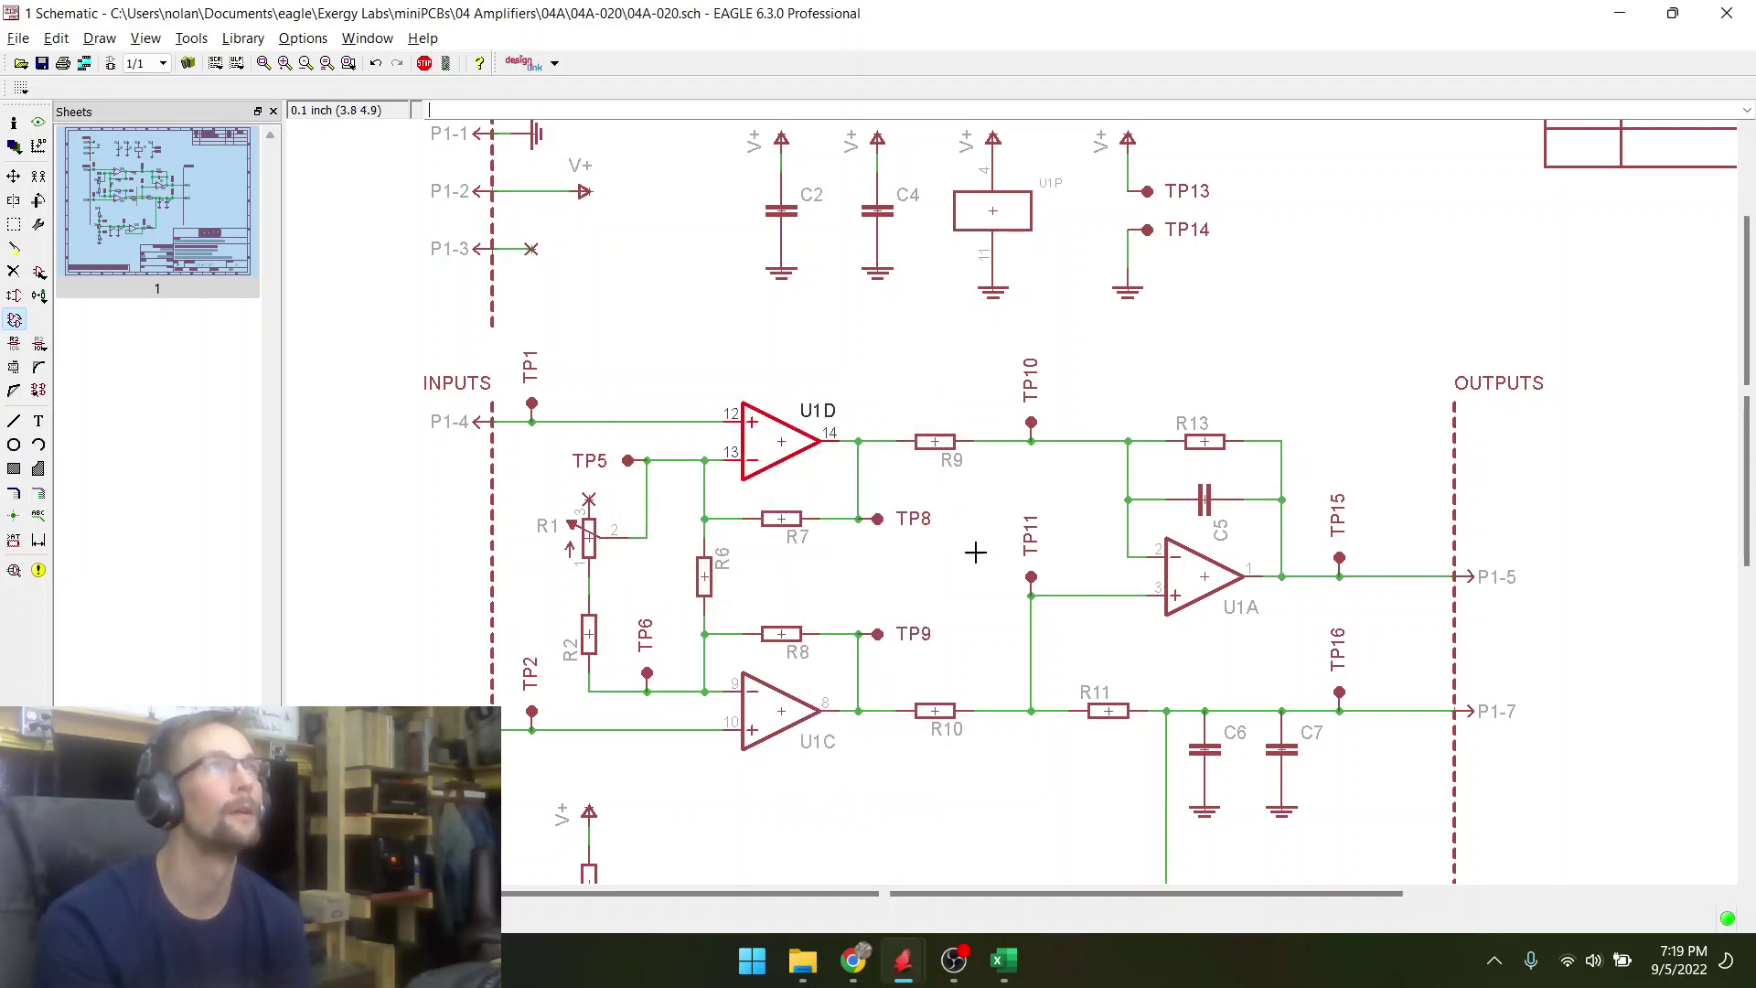
click(1206, 571)
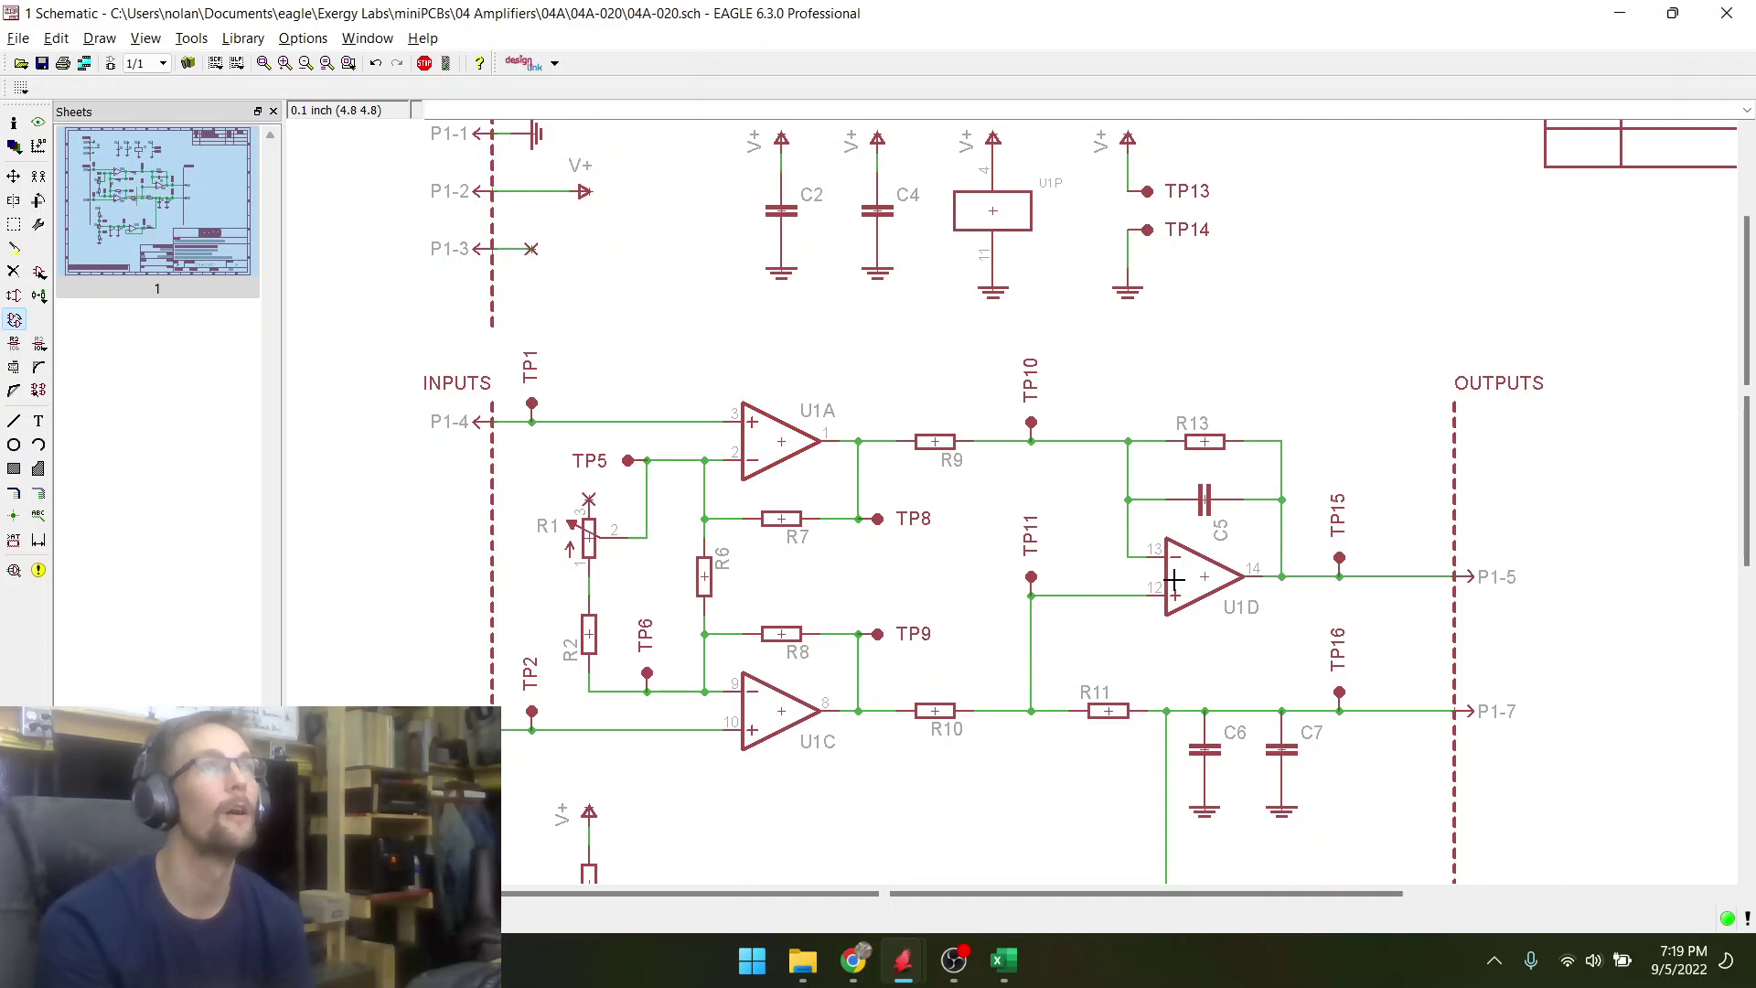
scroll(792, 445, down, 1)
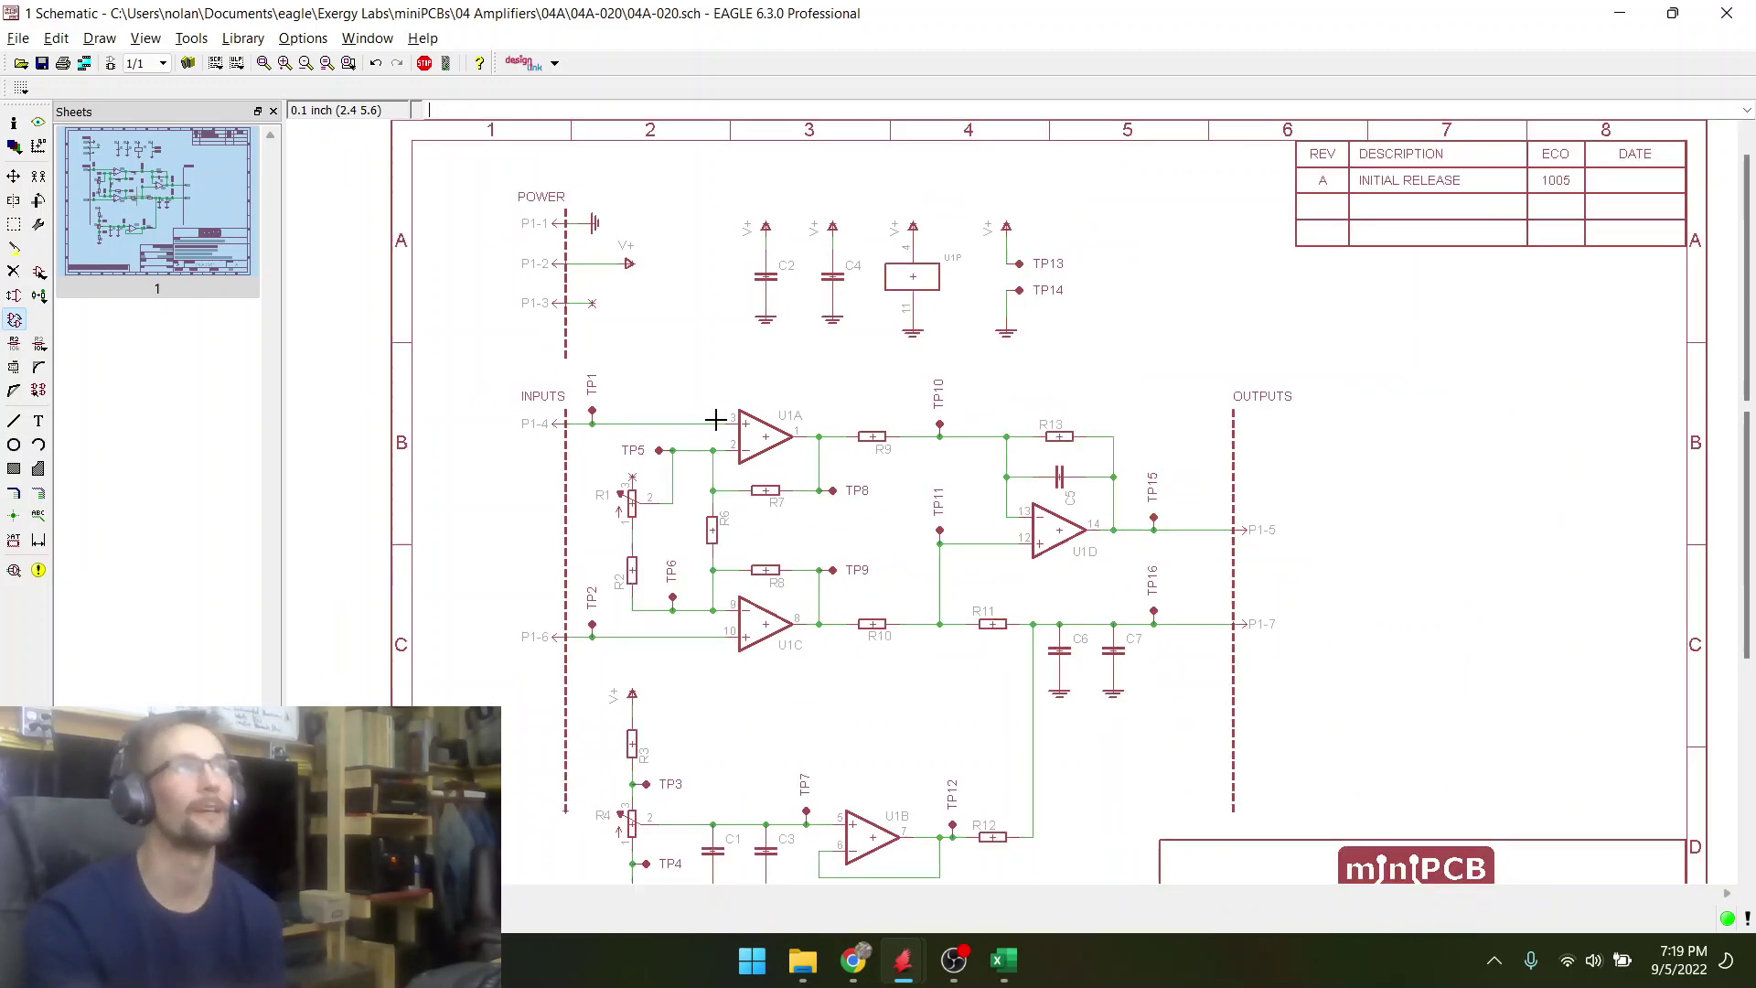
click(42, 63)
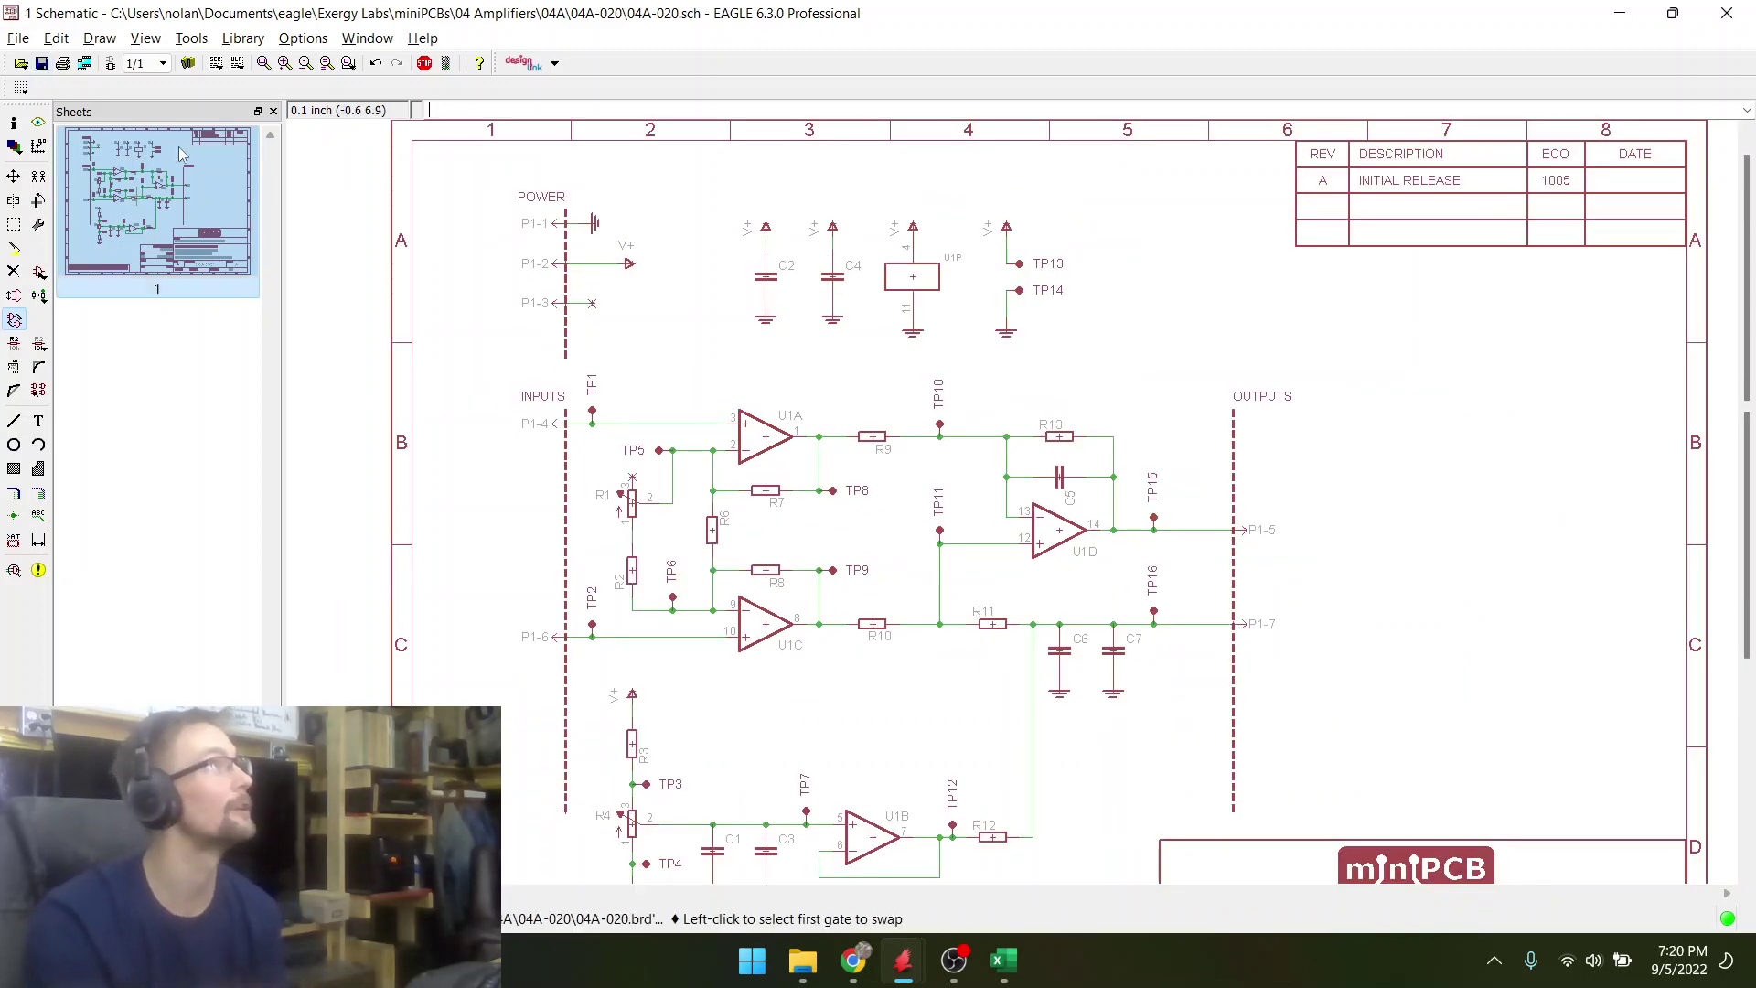
- Swap gate U1C at the P1-6 input with bias buffer gate U1B in the schematic, and recalculate the board's ratsnest
scroll(520, 396, down, 1)
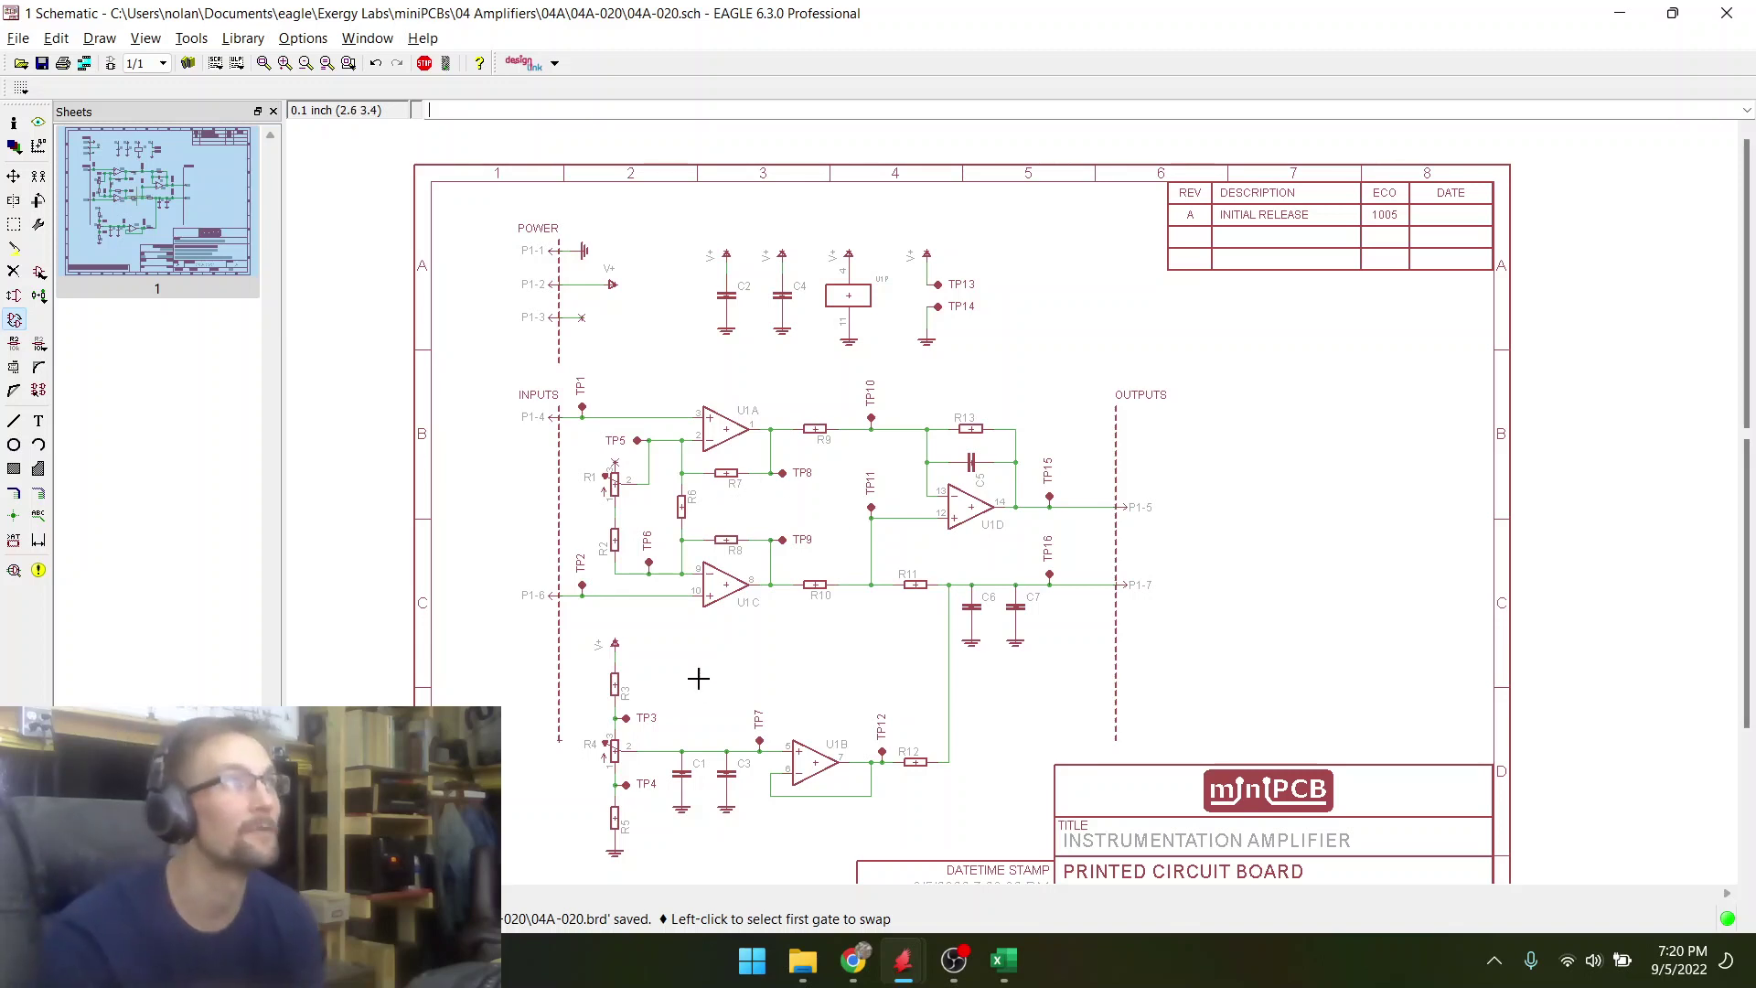
scroll(694, 706, up, 1)
right_click(741, 546)
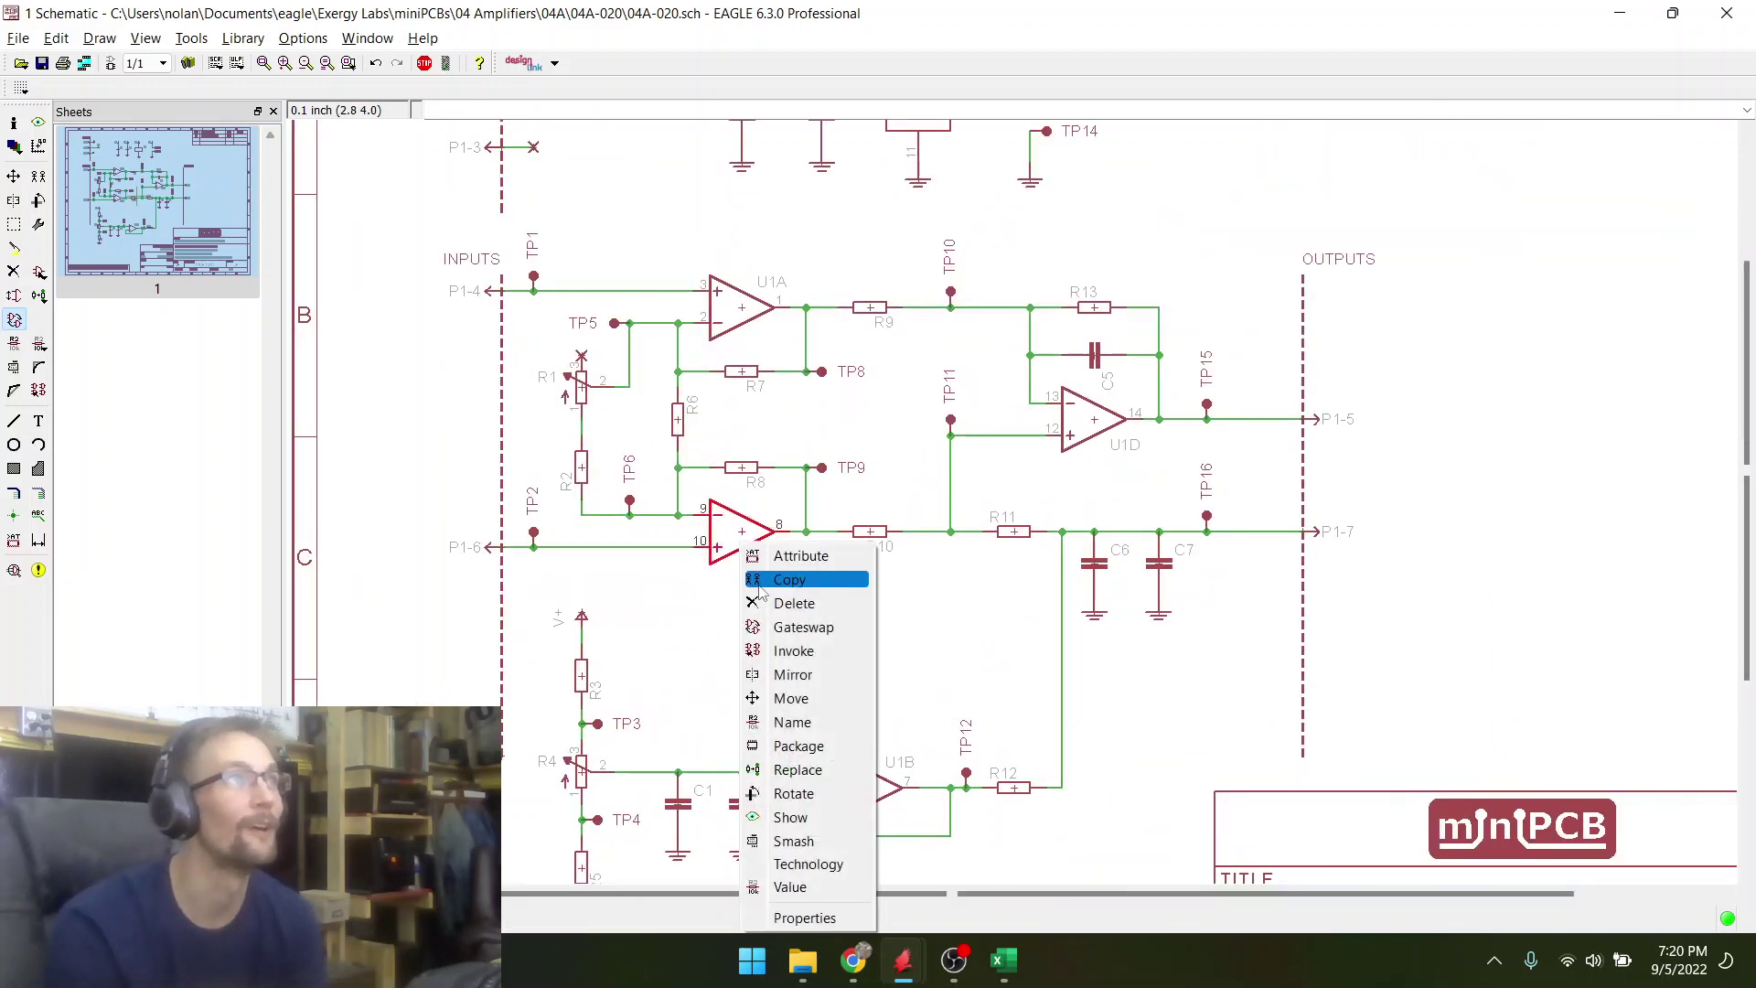
click(780, 629)
click(884, 780)
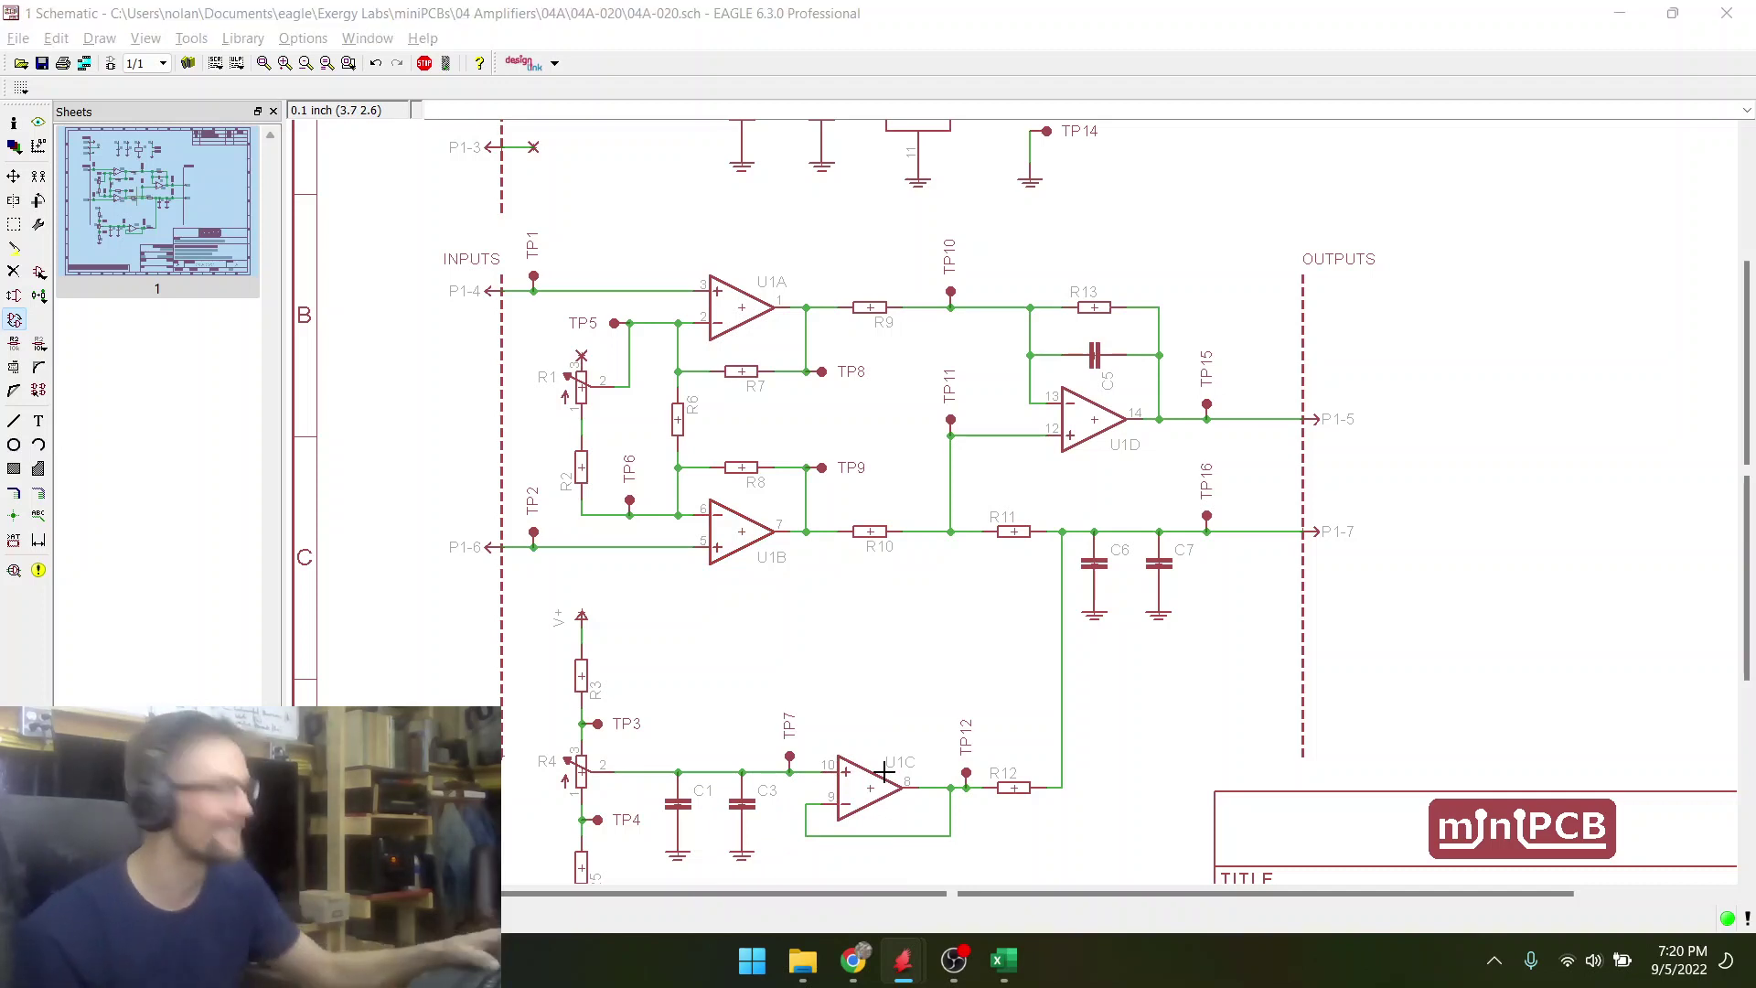
key(alt+2)
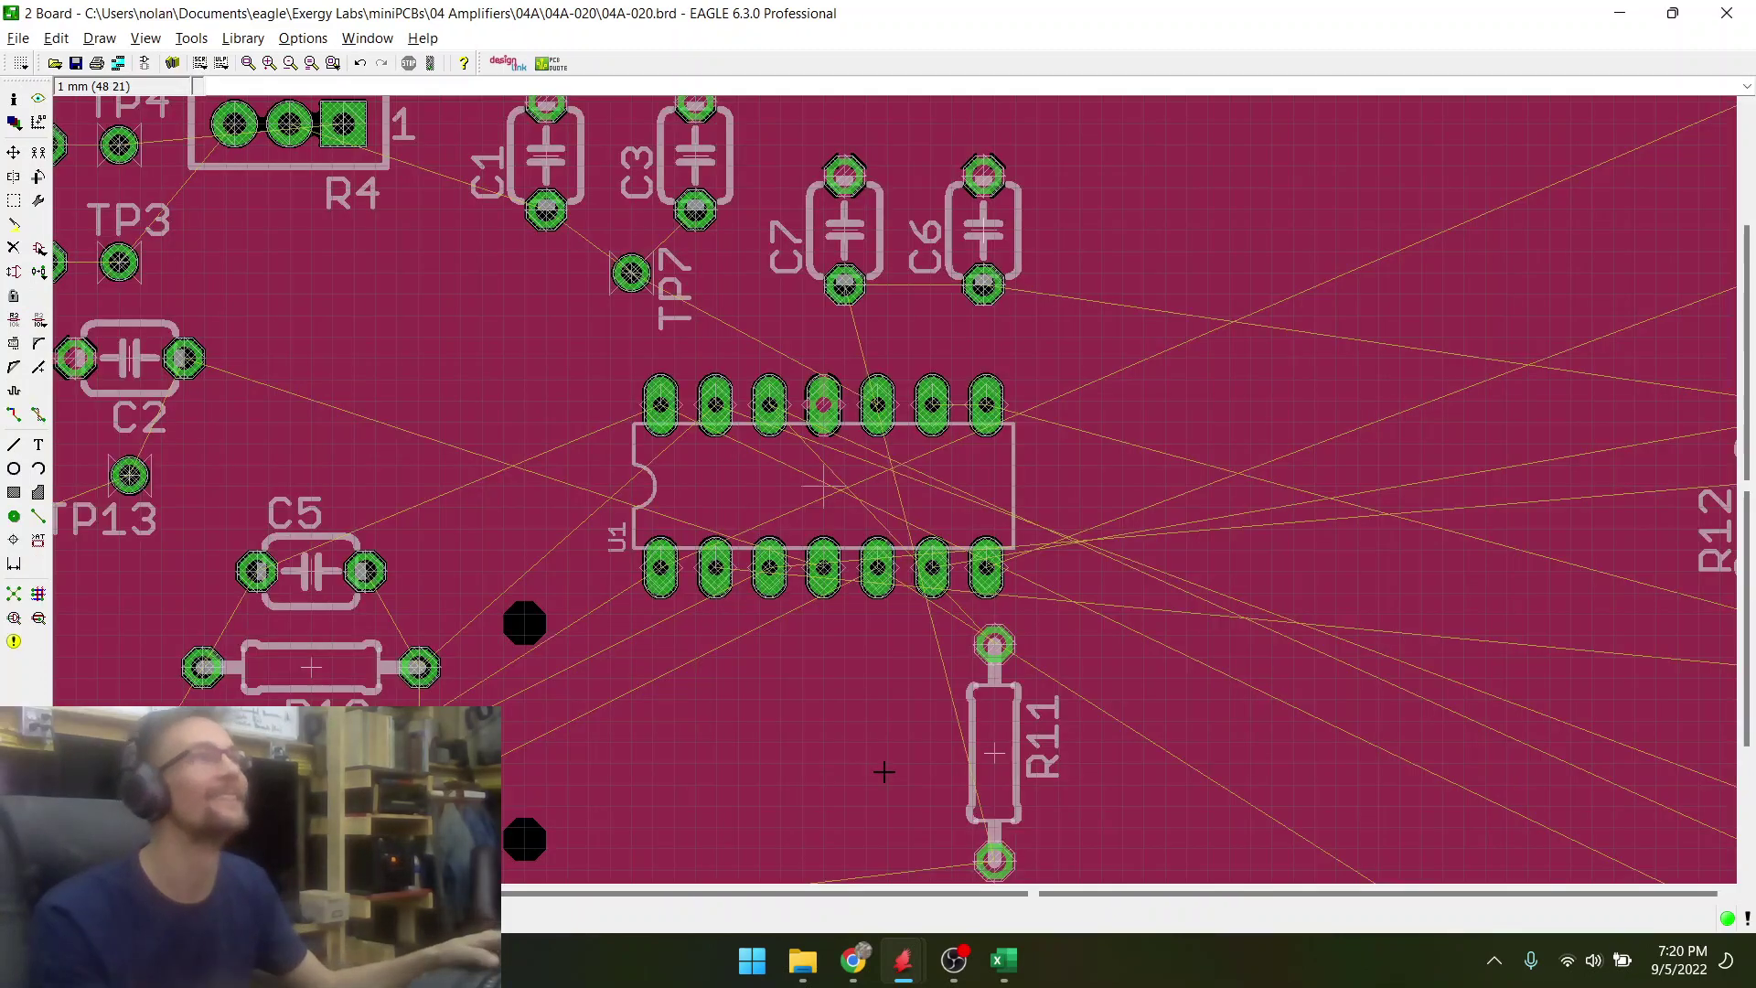
click(14, 593)
- Compare the board's airwires around U1 with the schematic, examining the R6, R7 and R8 connections around gate U1A
scroll(928, 420, down, 3)
scroll(469, 682, up, 3)
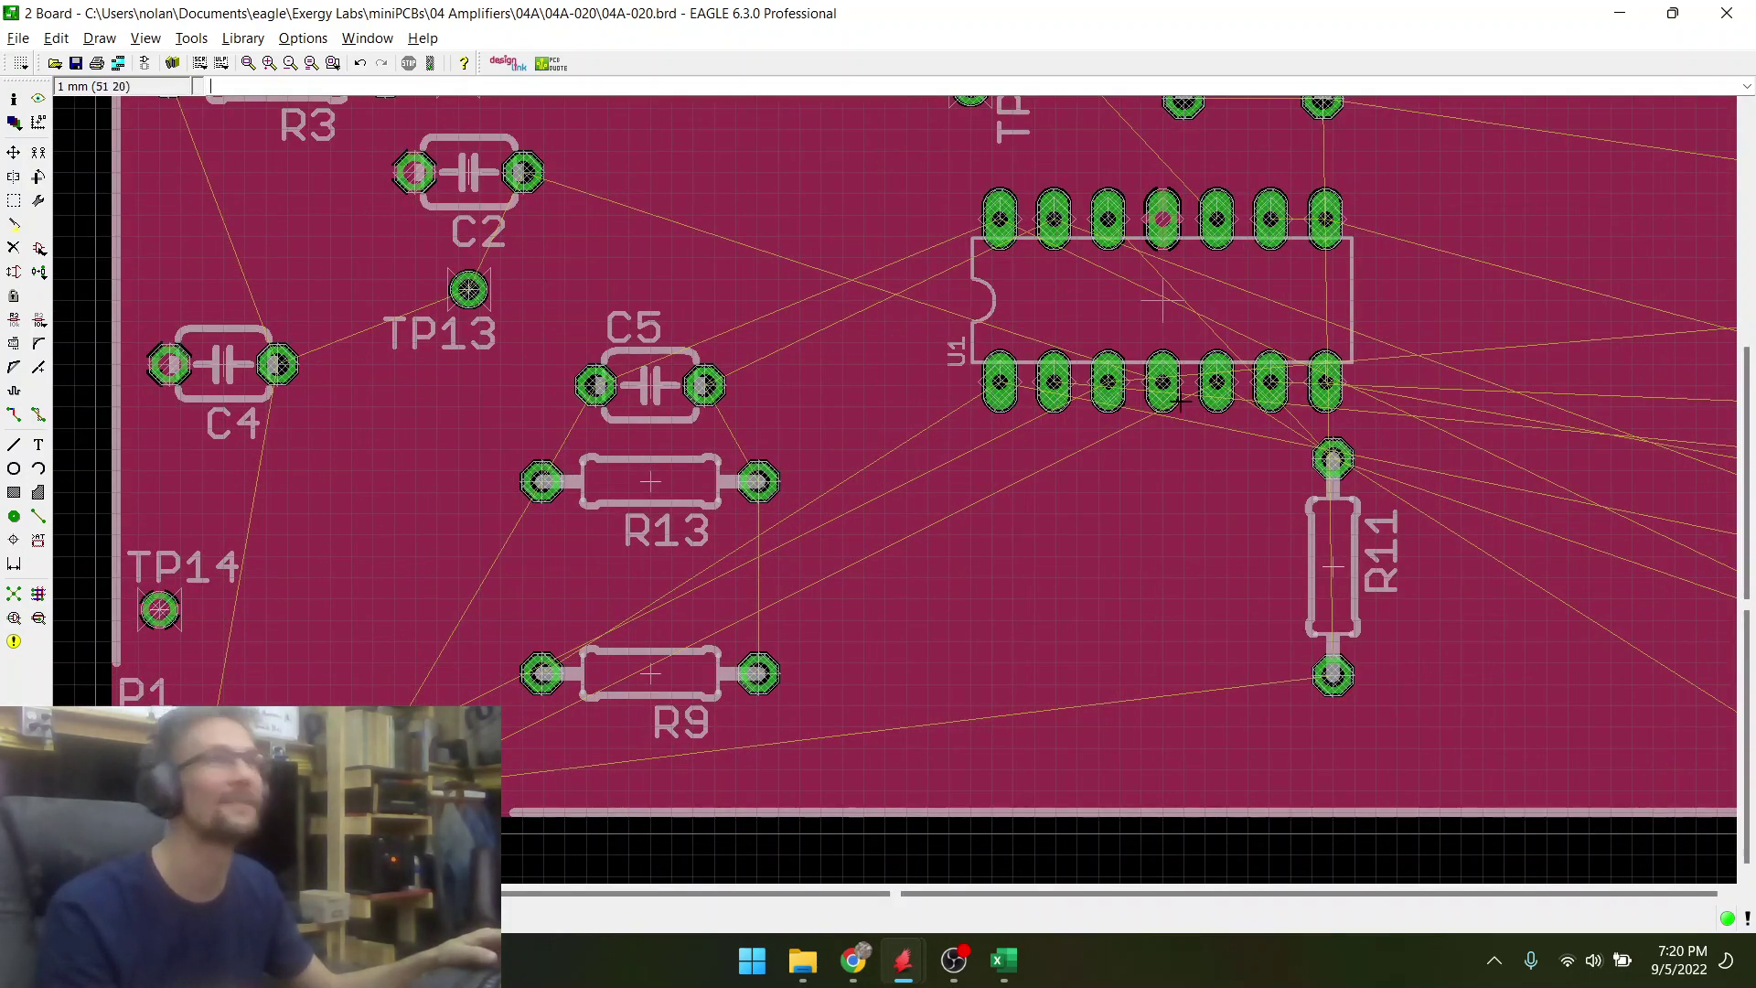
key(alt+Tab)
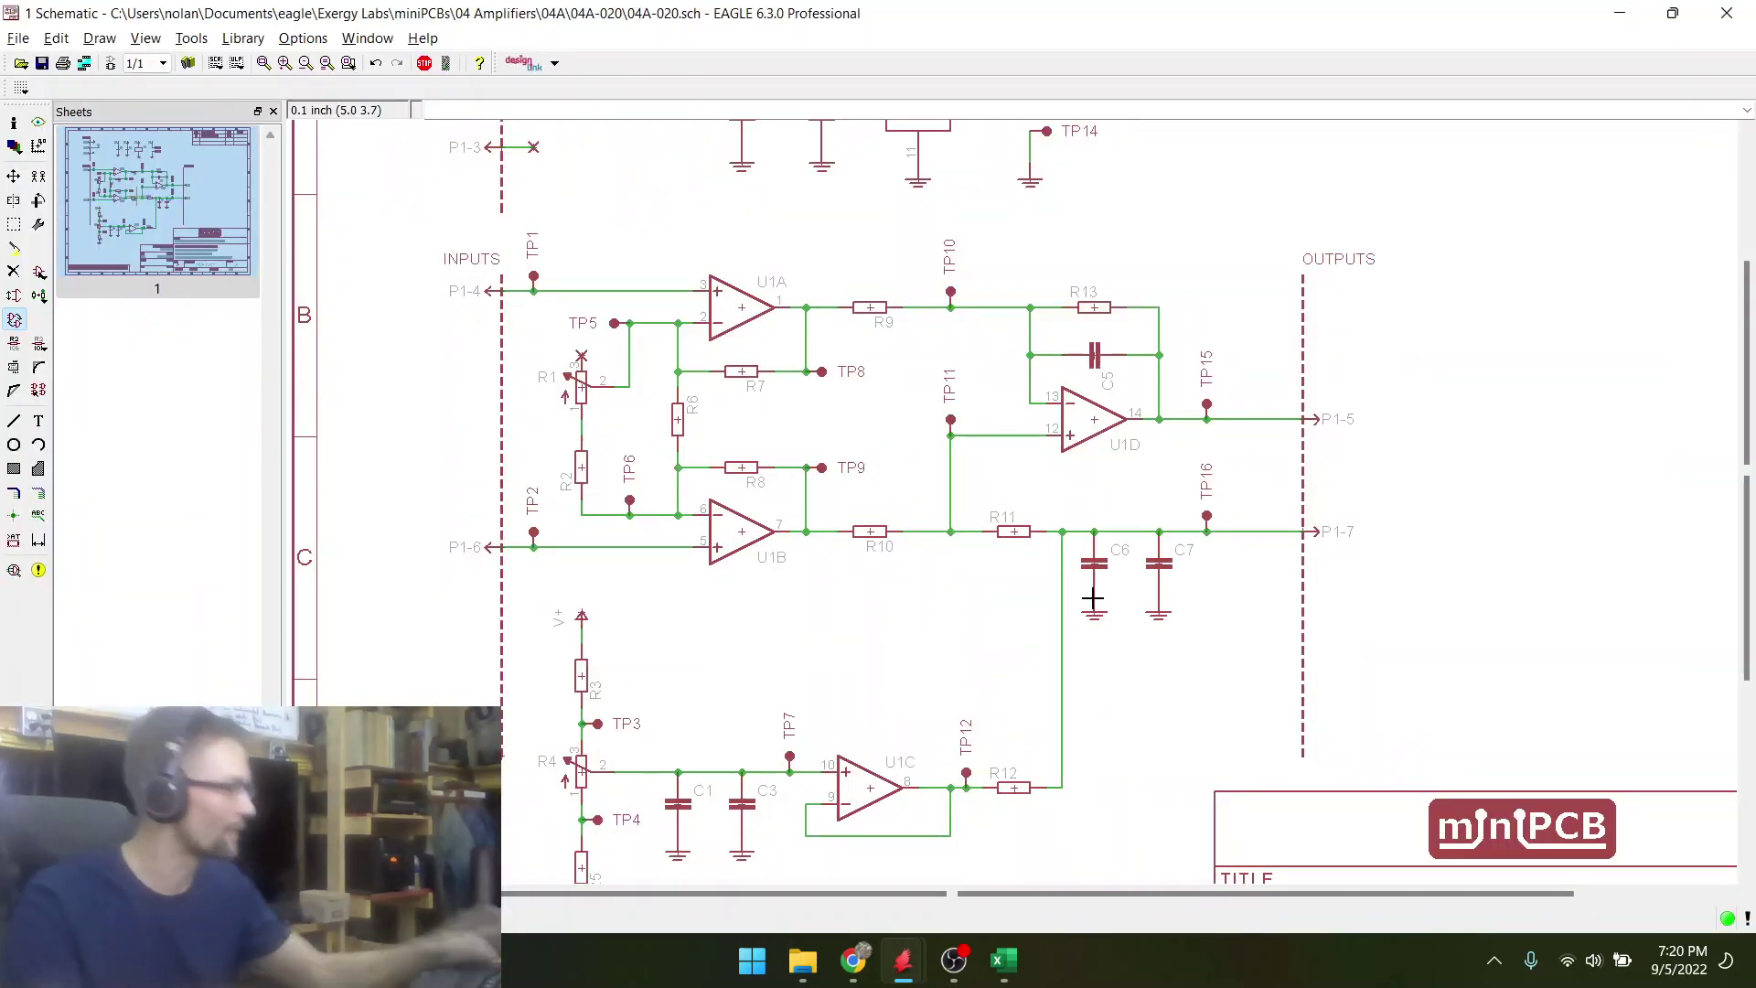
key(alt+Tab)
scroll(777, 613, down, 3)
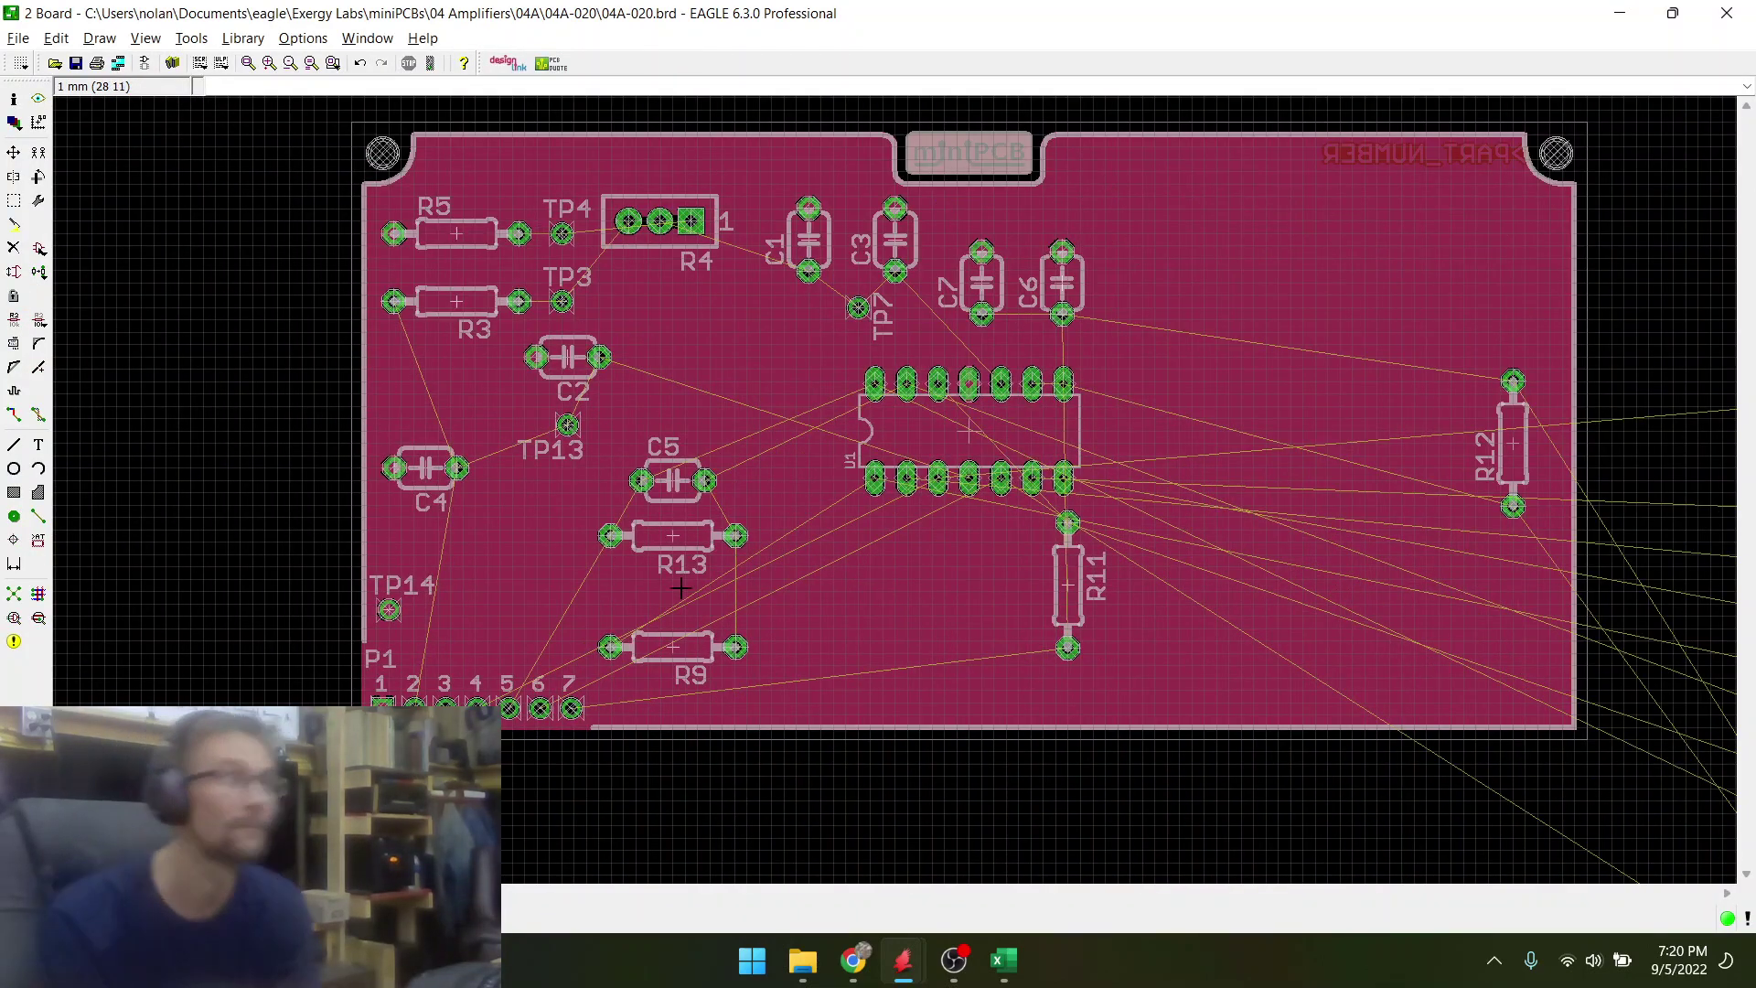
scroll(670, 511, down, 3)
scroll(800, 477, up, 3)
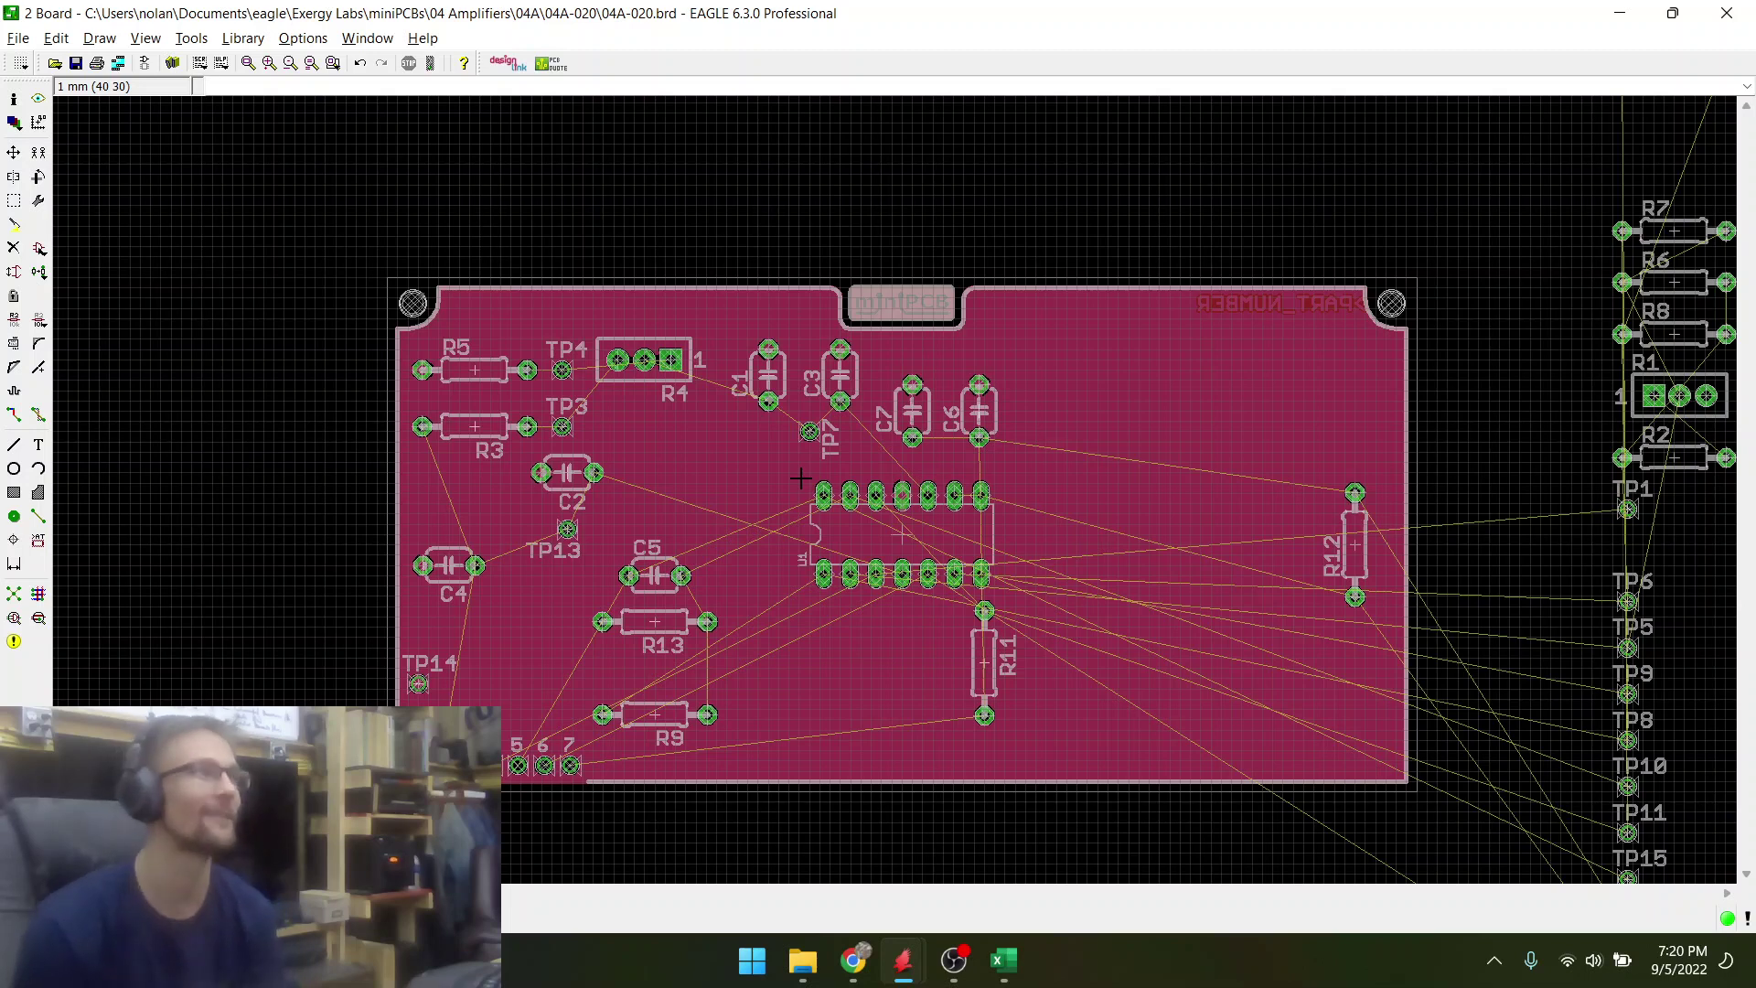
key(alt+Tab)
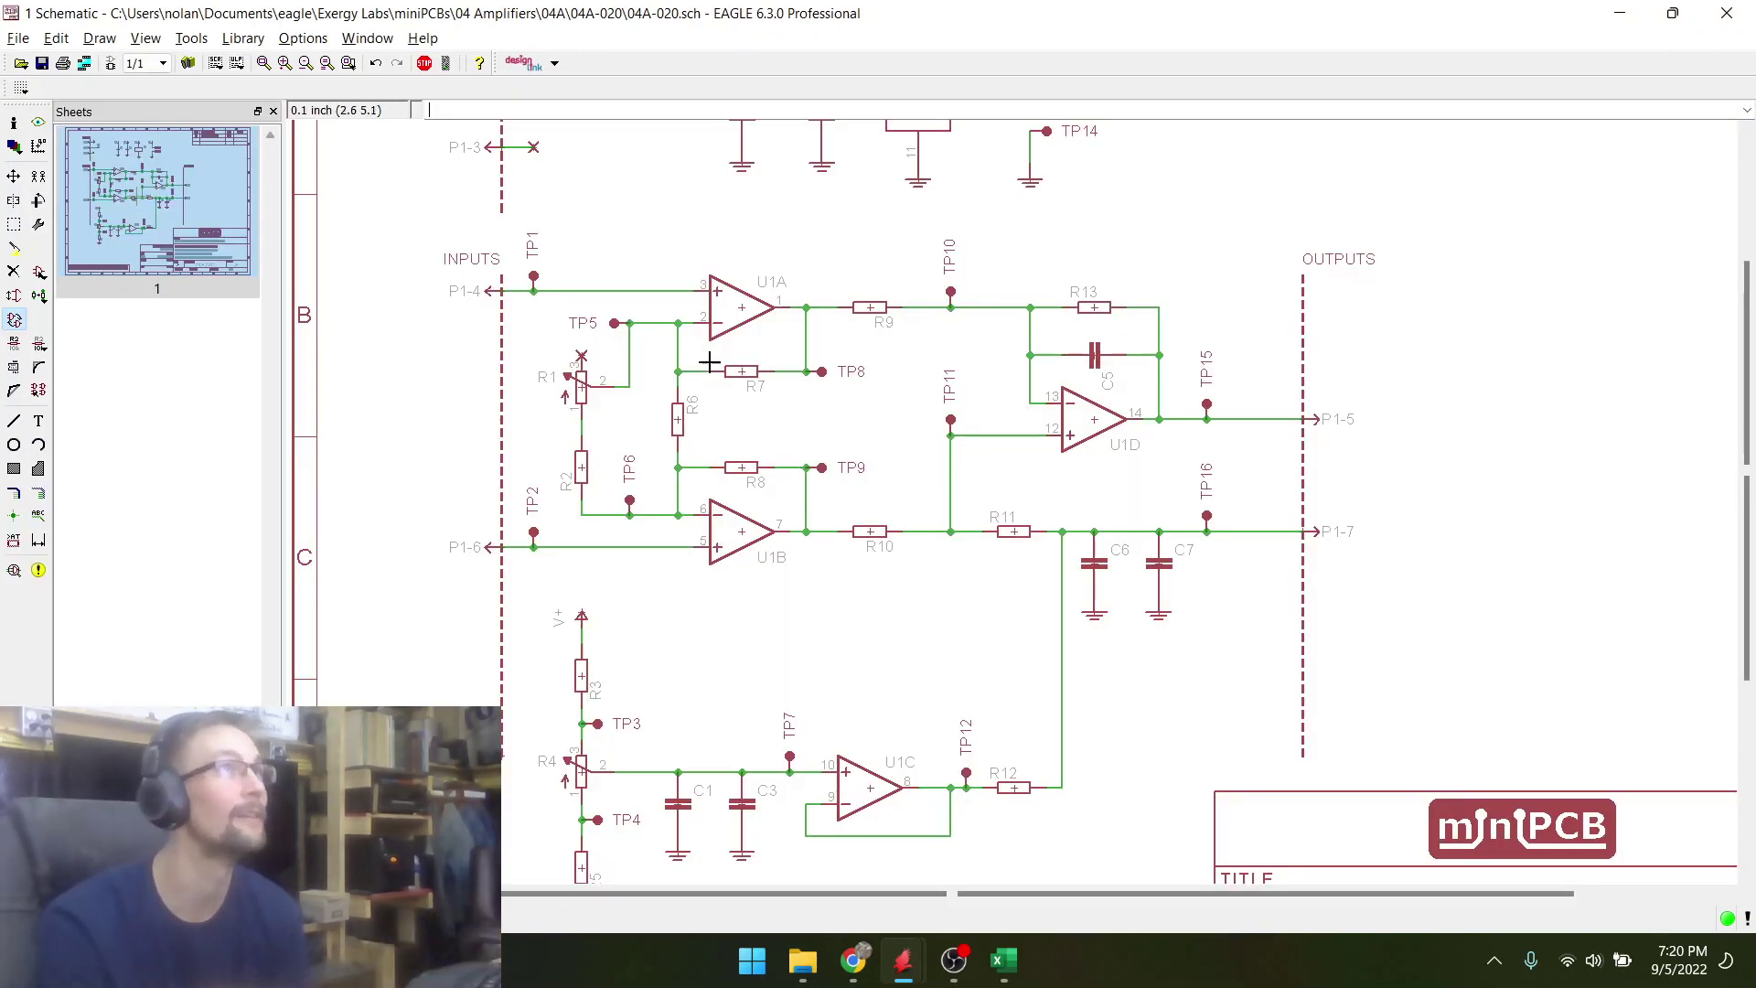
scroll(632, 309, up, 3)
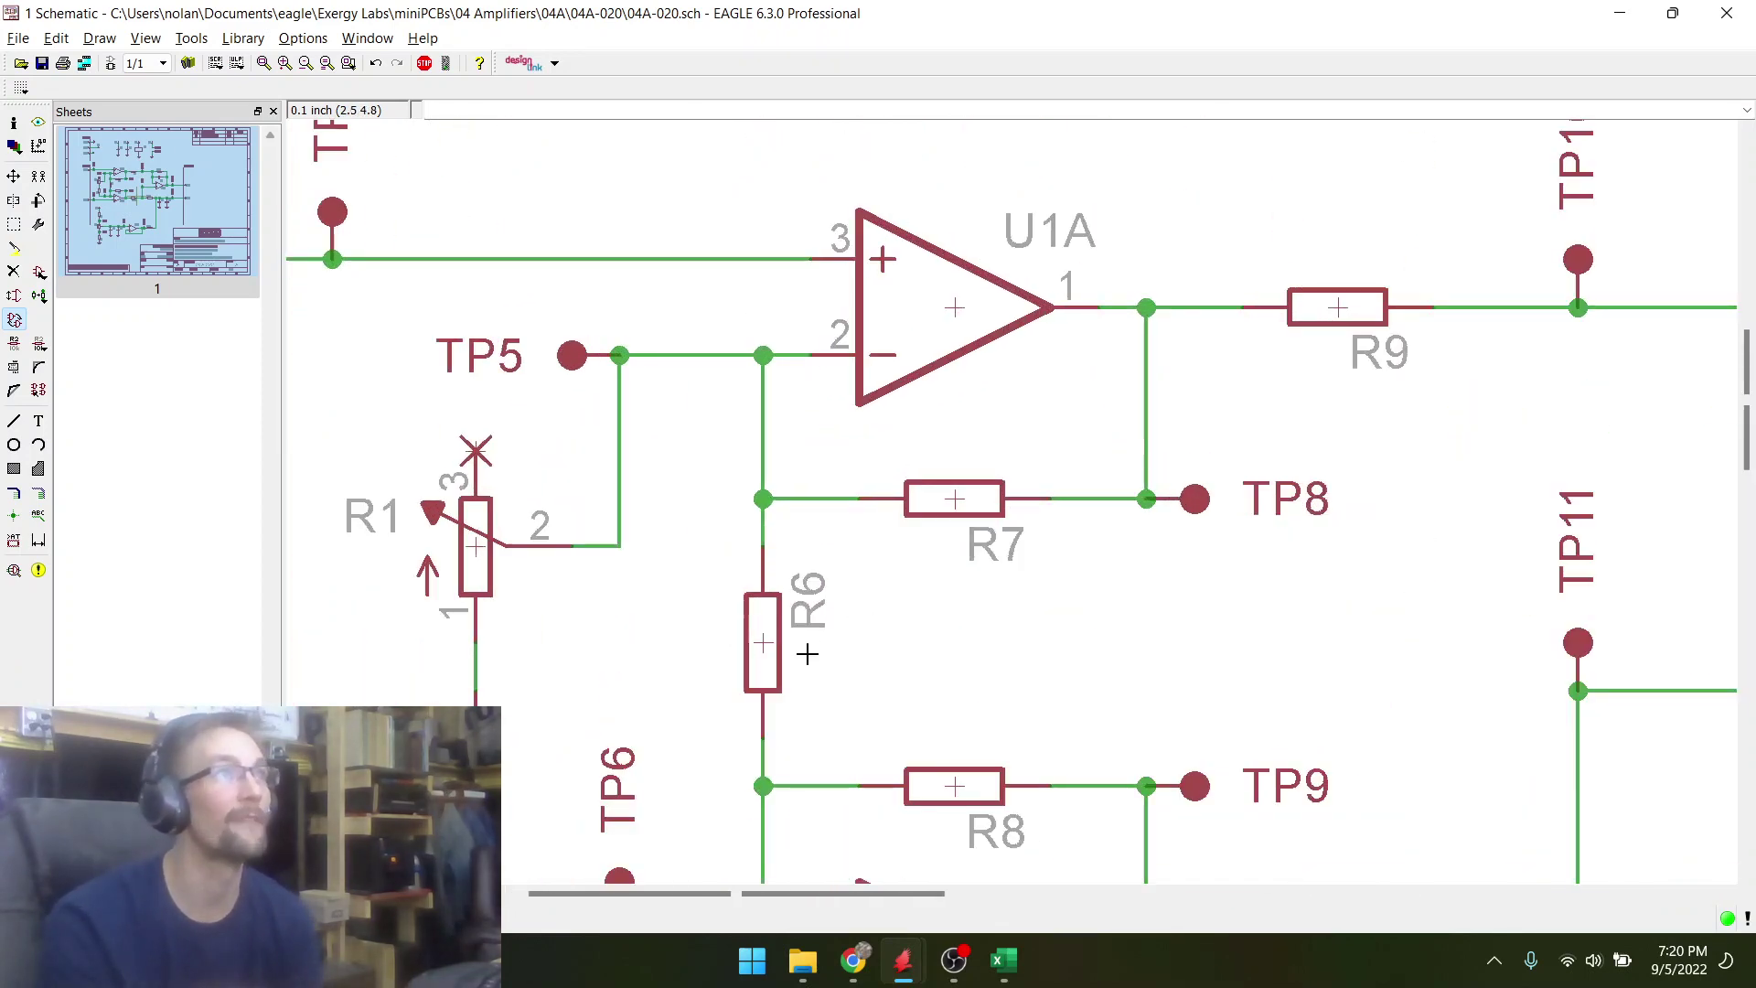
- Compare the schematic connections of U1A, U1B and U1D with the component positions and airwires around U1 on the board
scroll(915, 738, down, 2)
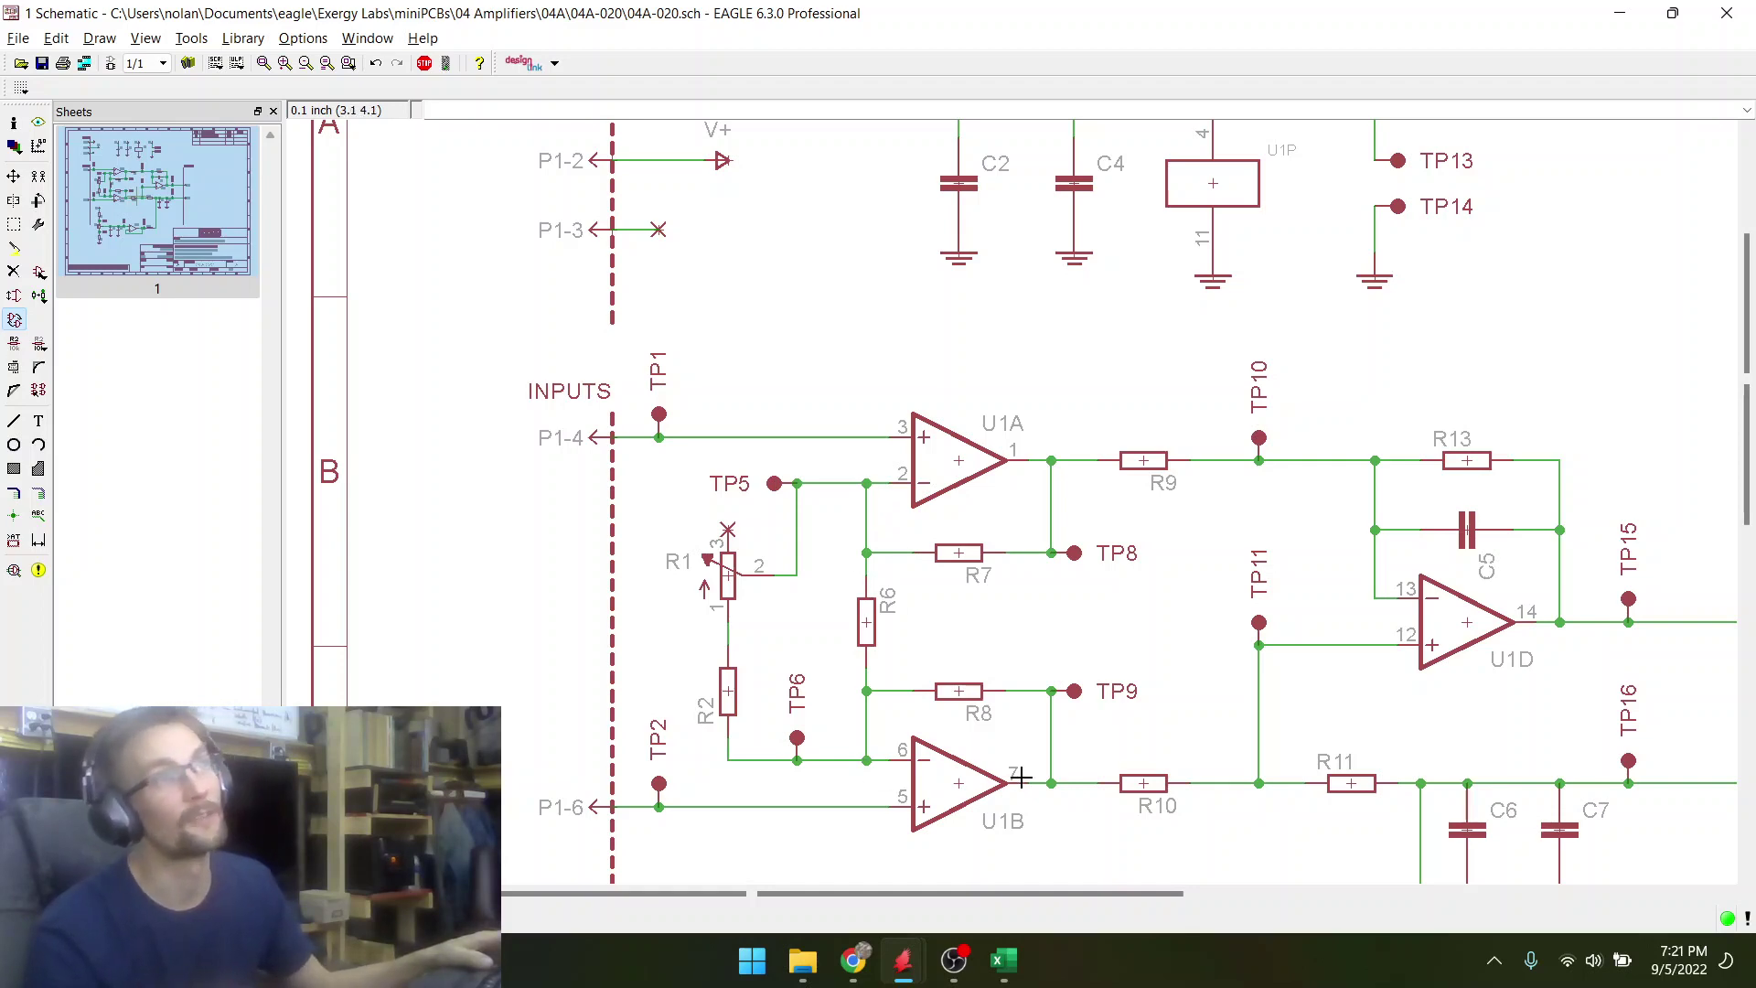
key(alt+Tab)
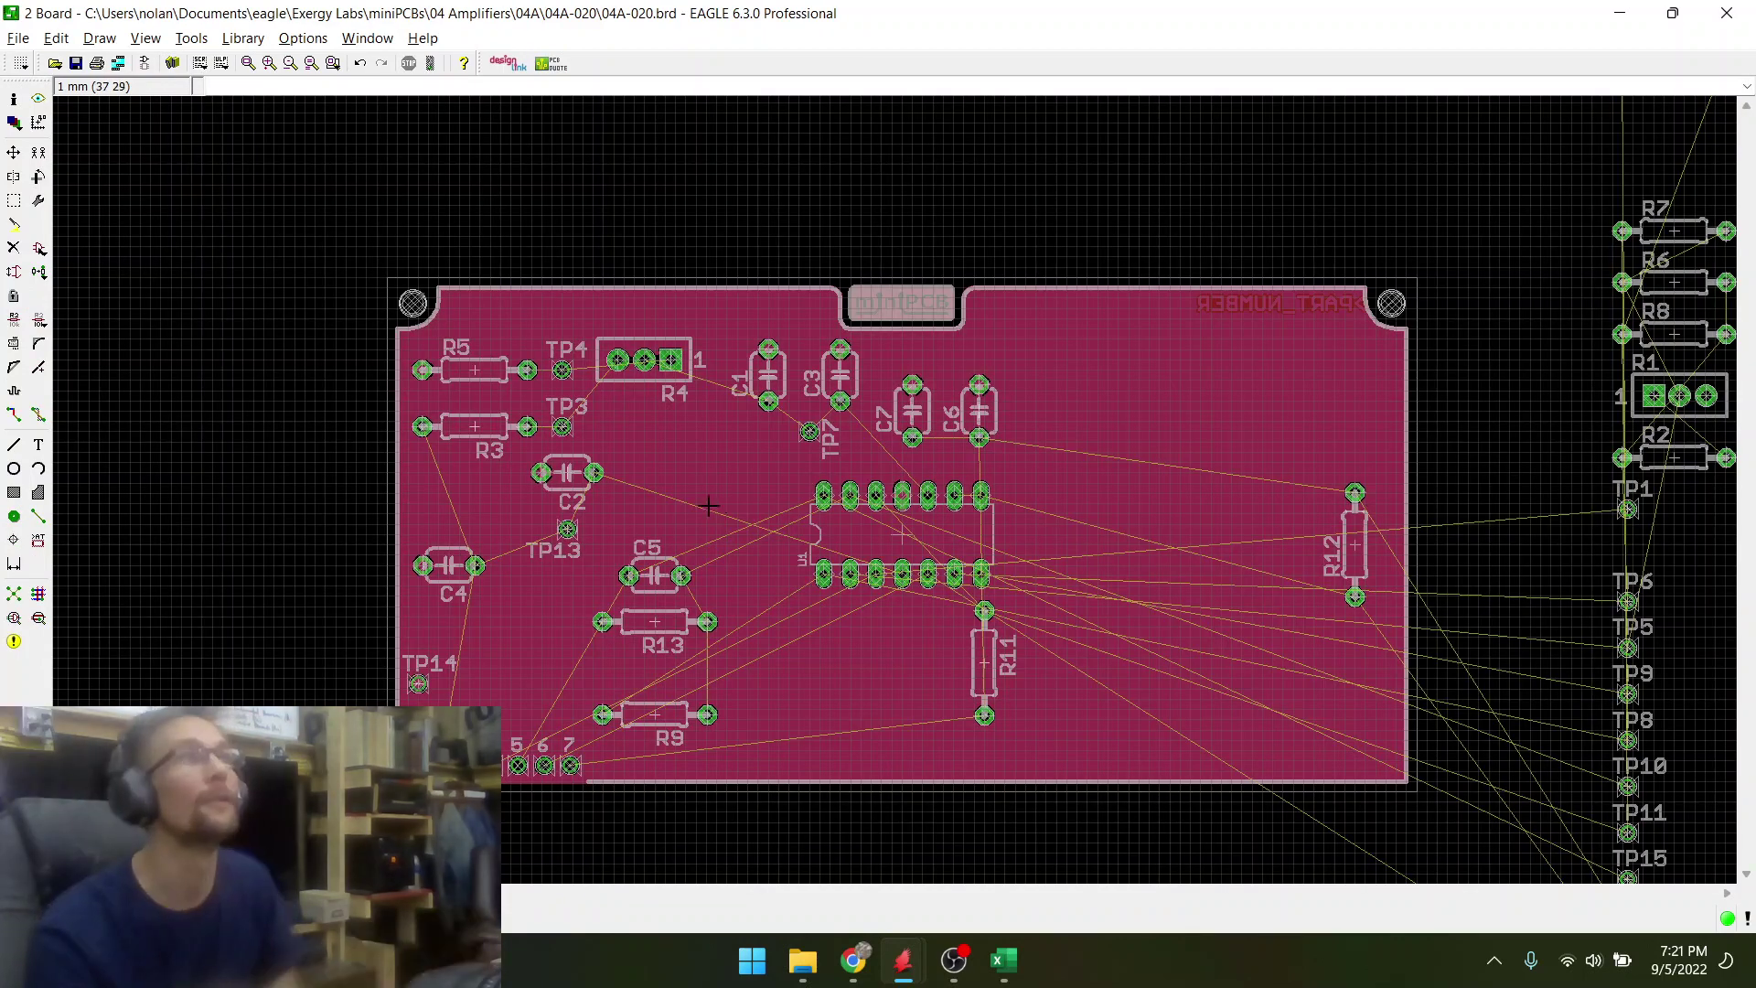
scroll(732, 508, down, 1)
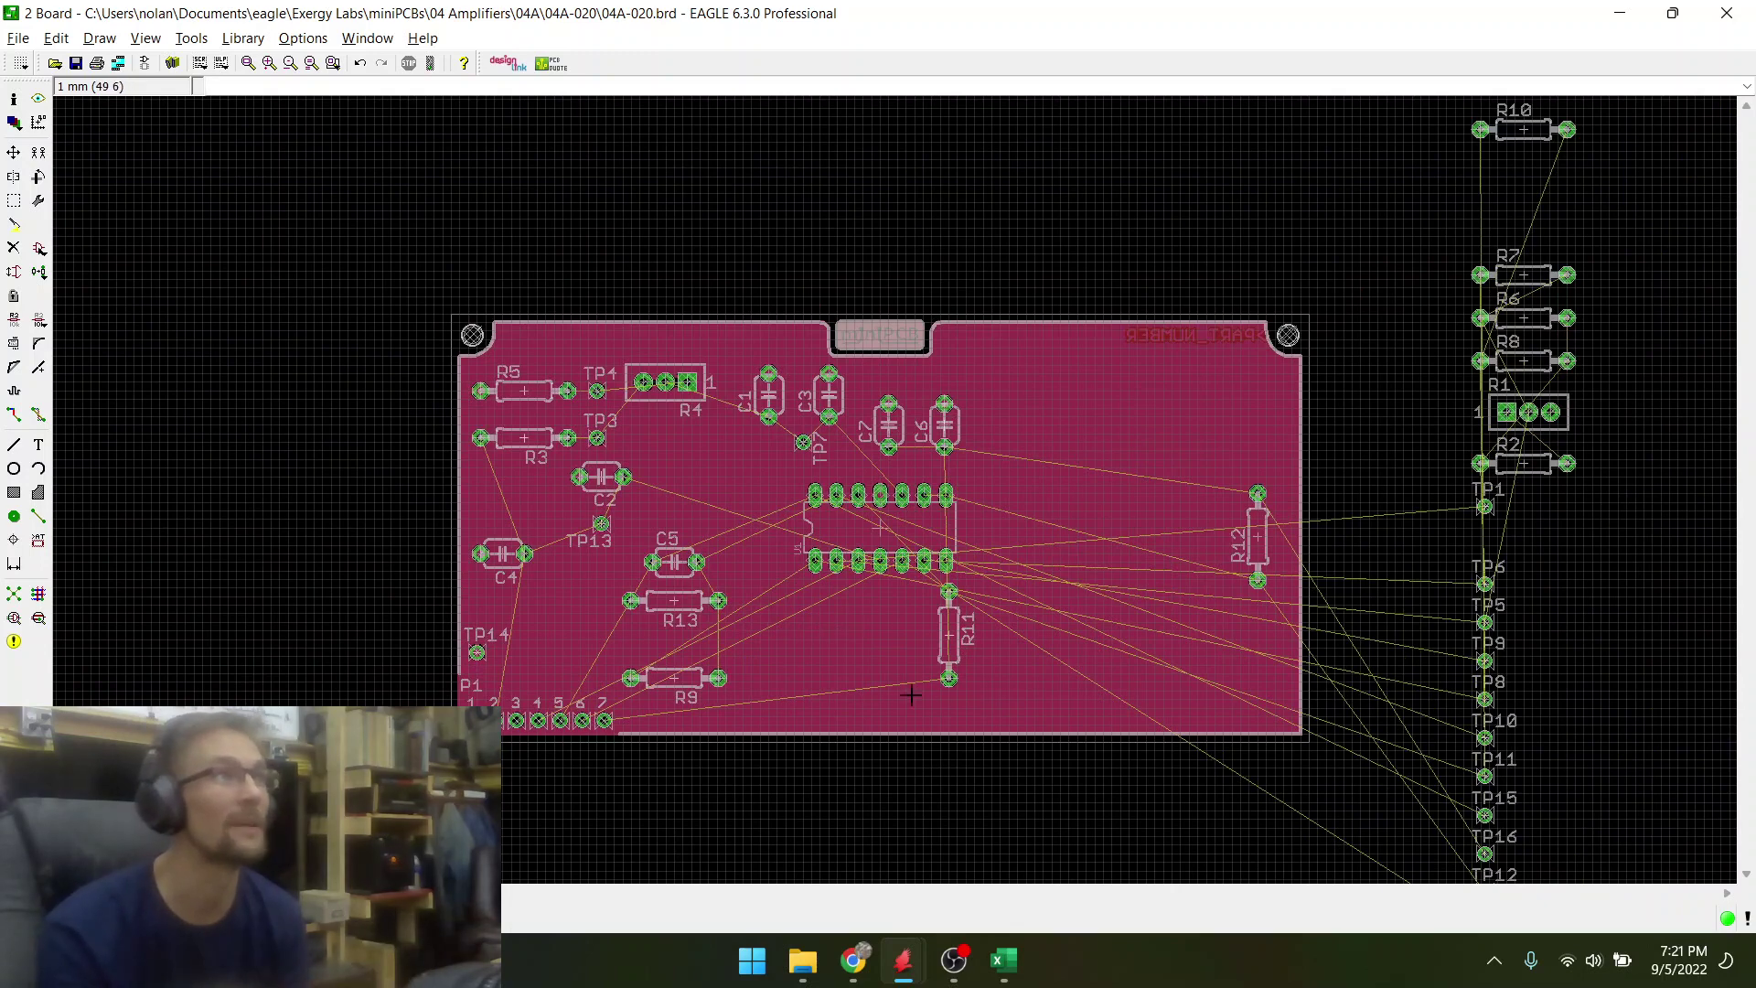
scroll(1171, 459, down, 1)
scroll(1450, 348, up, 4)
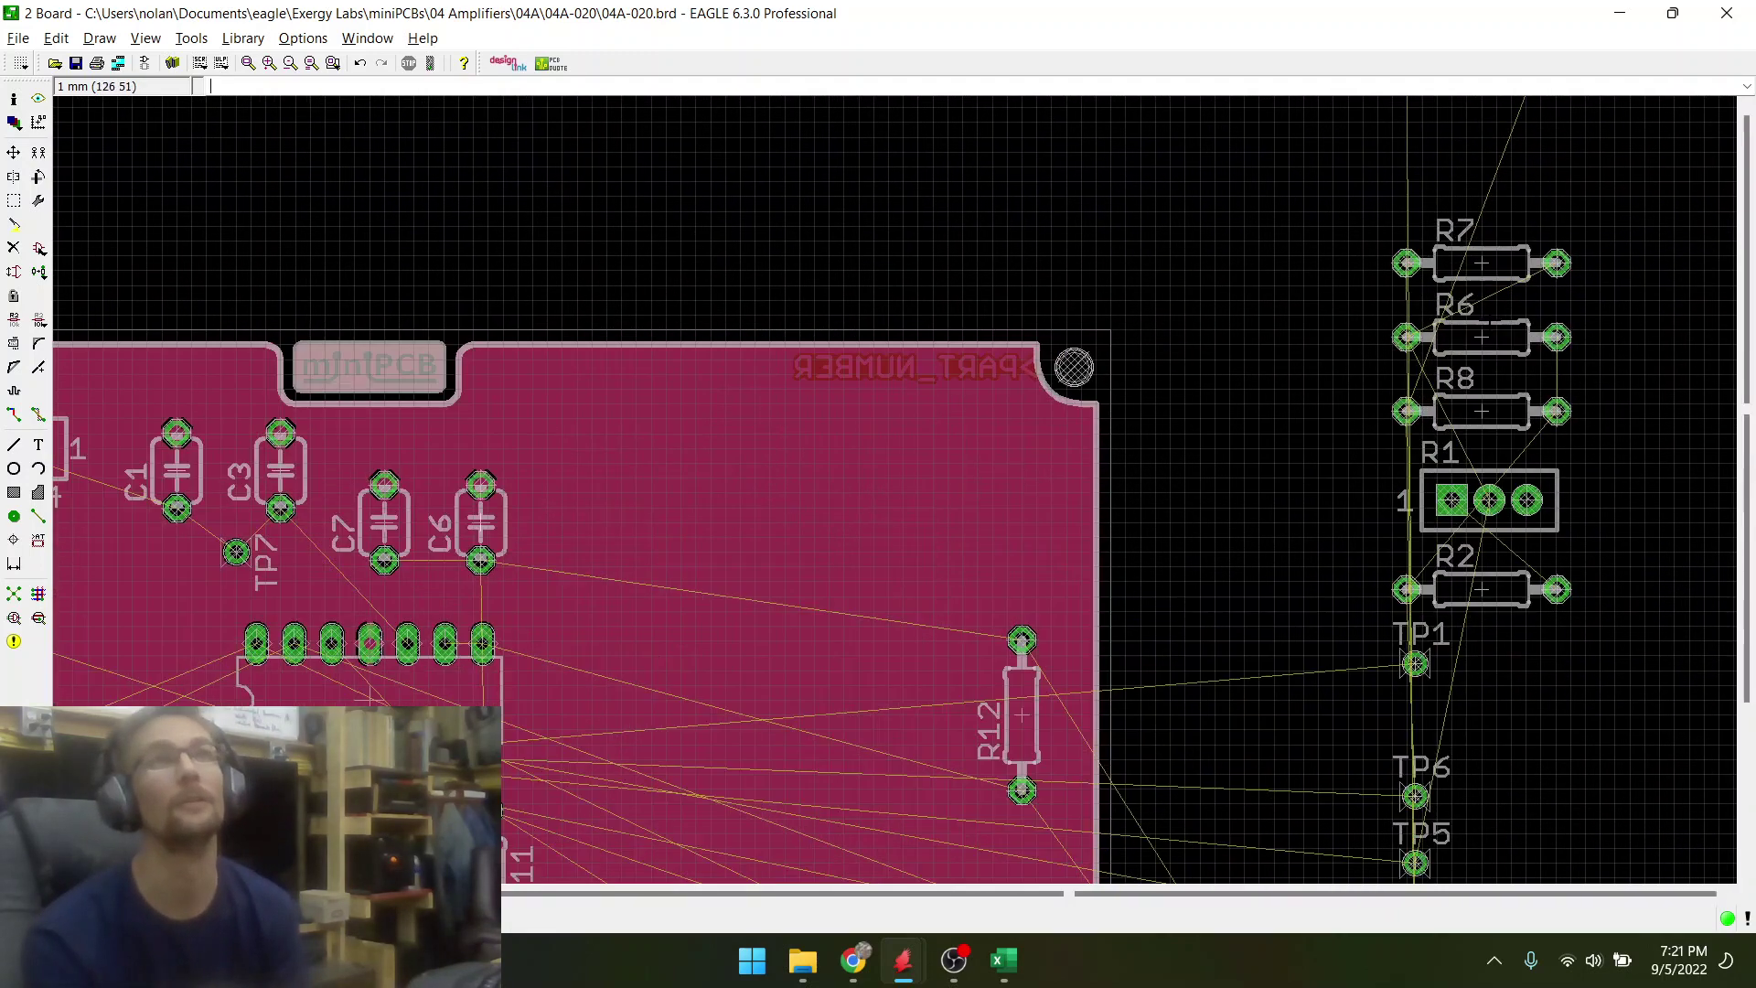
scroll(844, 419, down, 2)
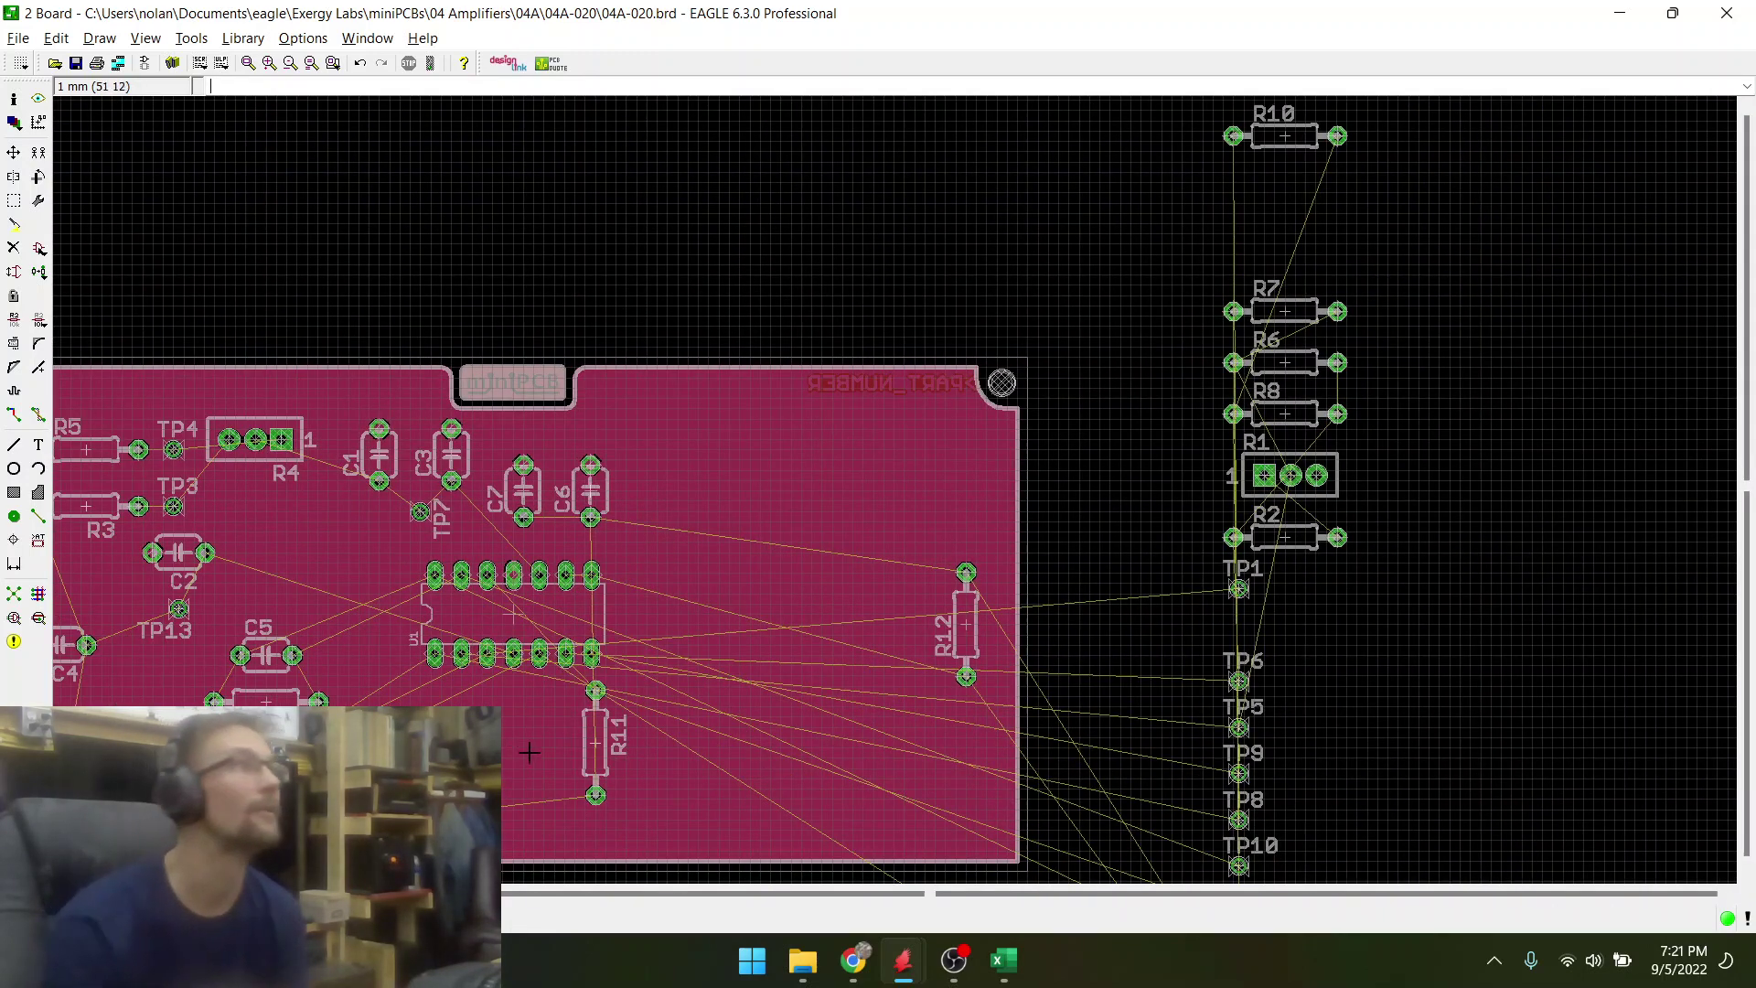
key(alt+Tab)
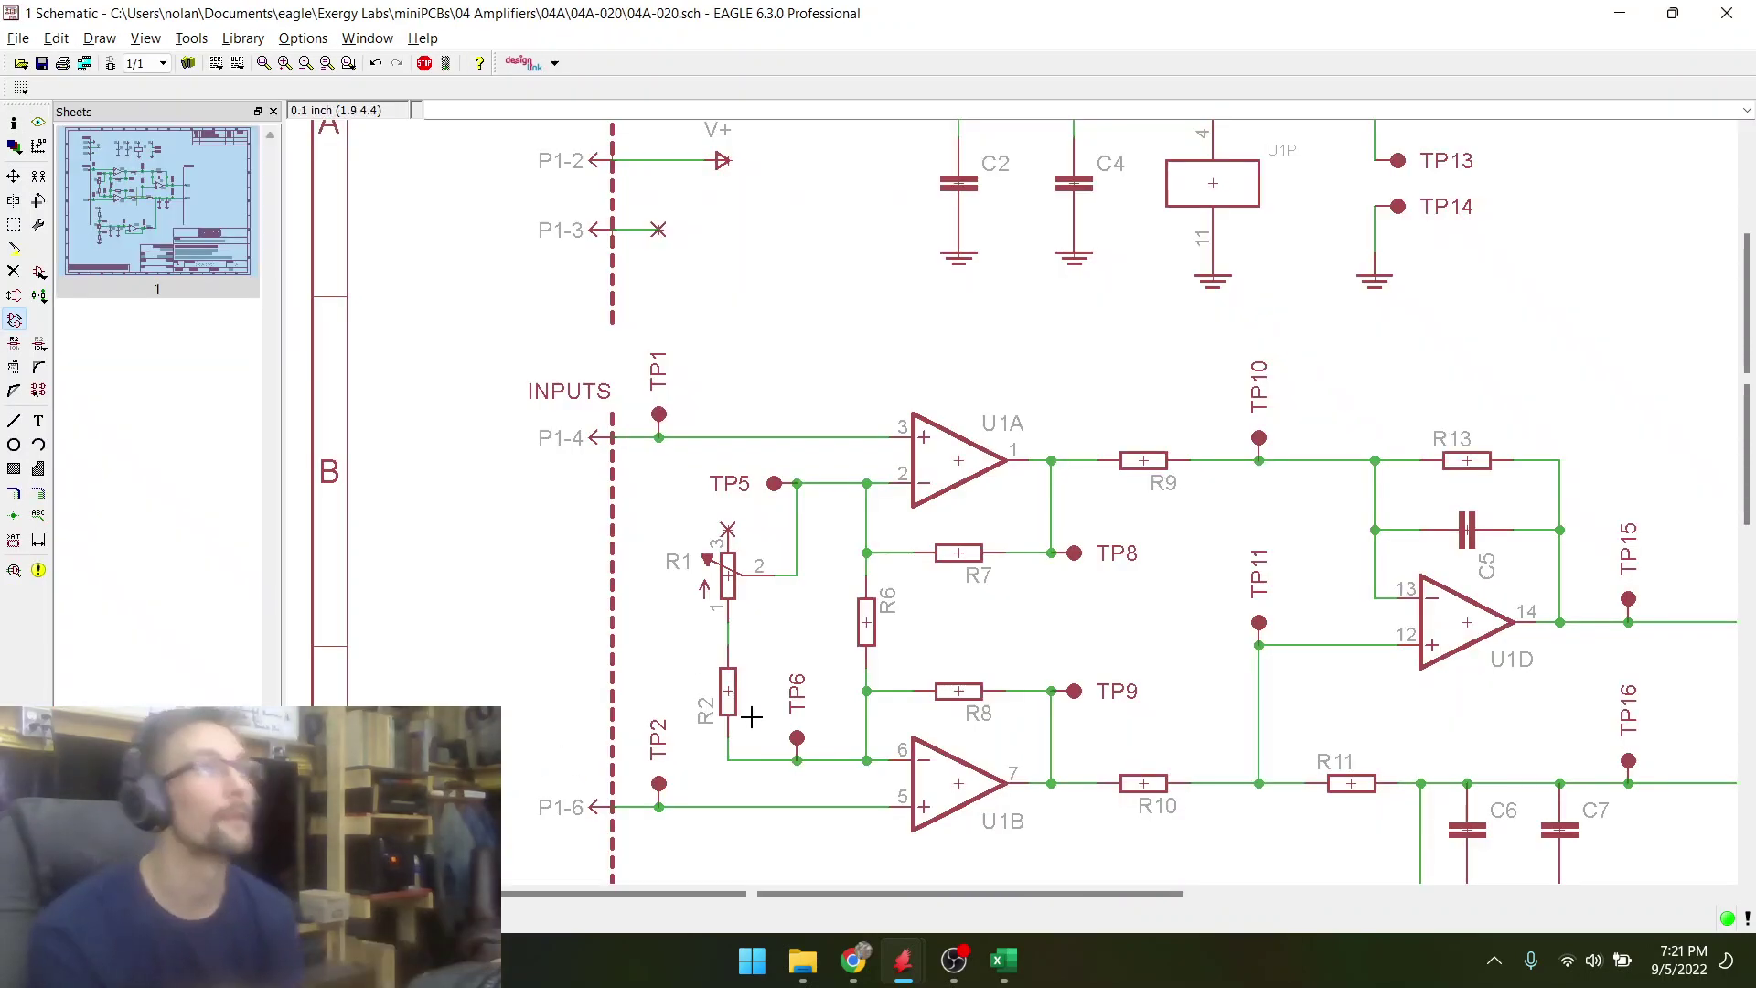
scroll(542, 765, up, 3)
scroll(537, 688, down, 3)
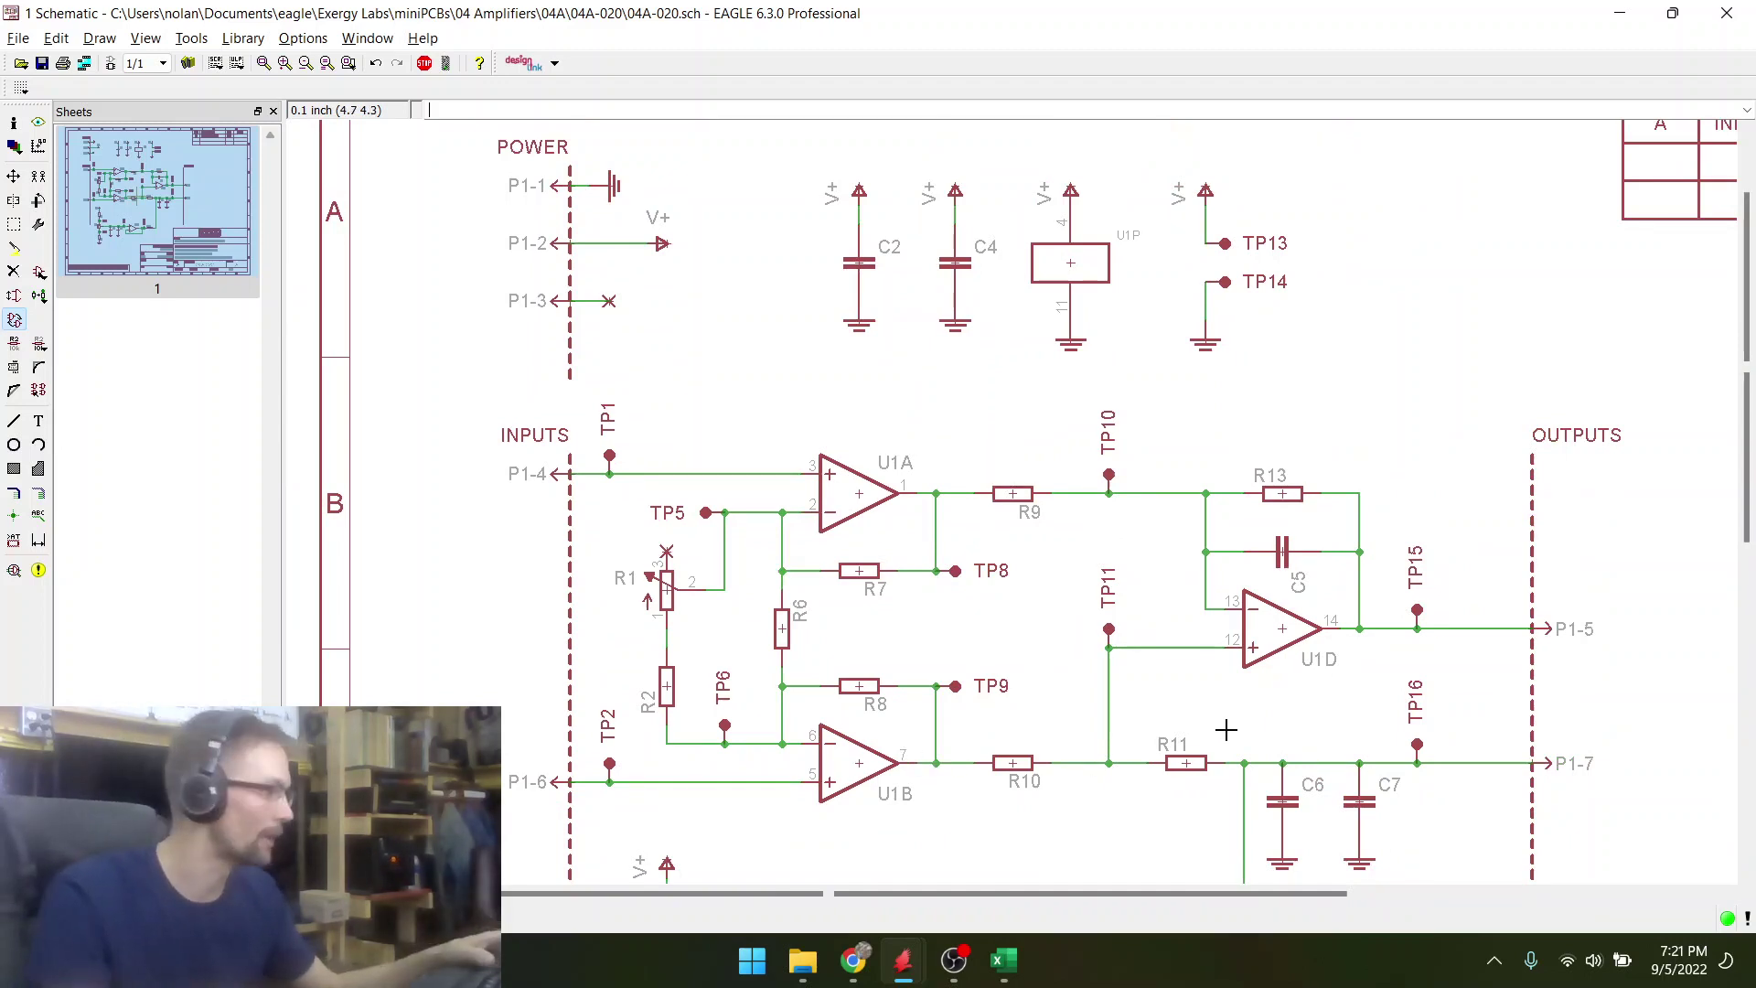
key(alt+Tab)
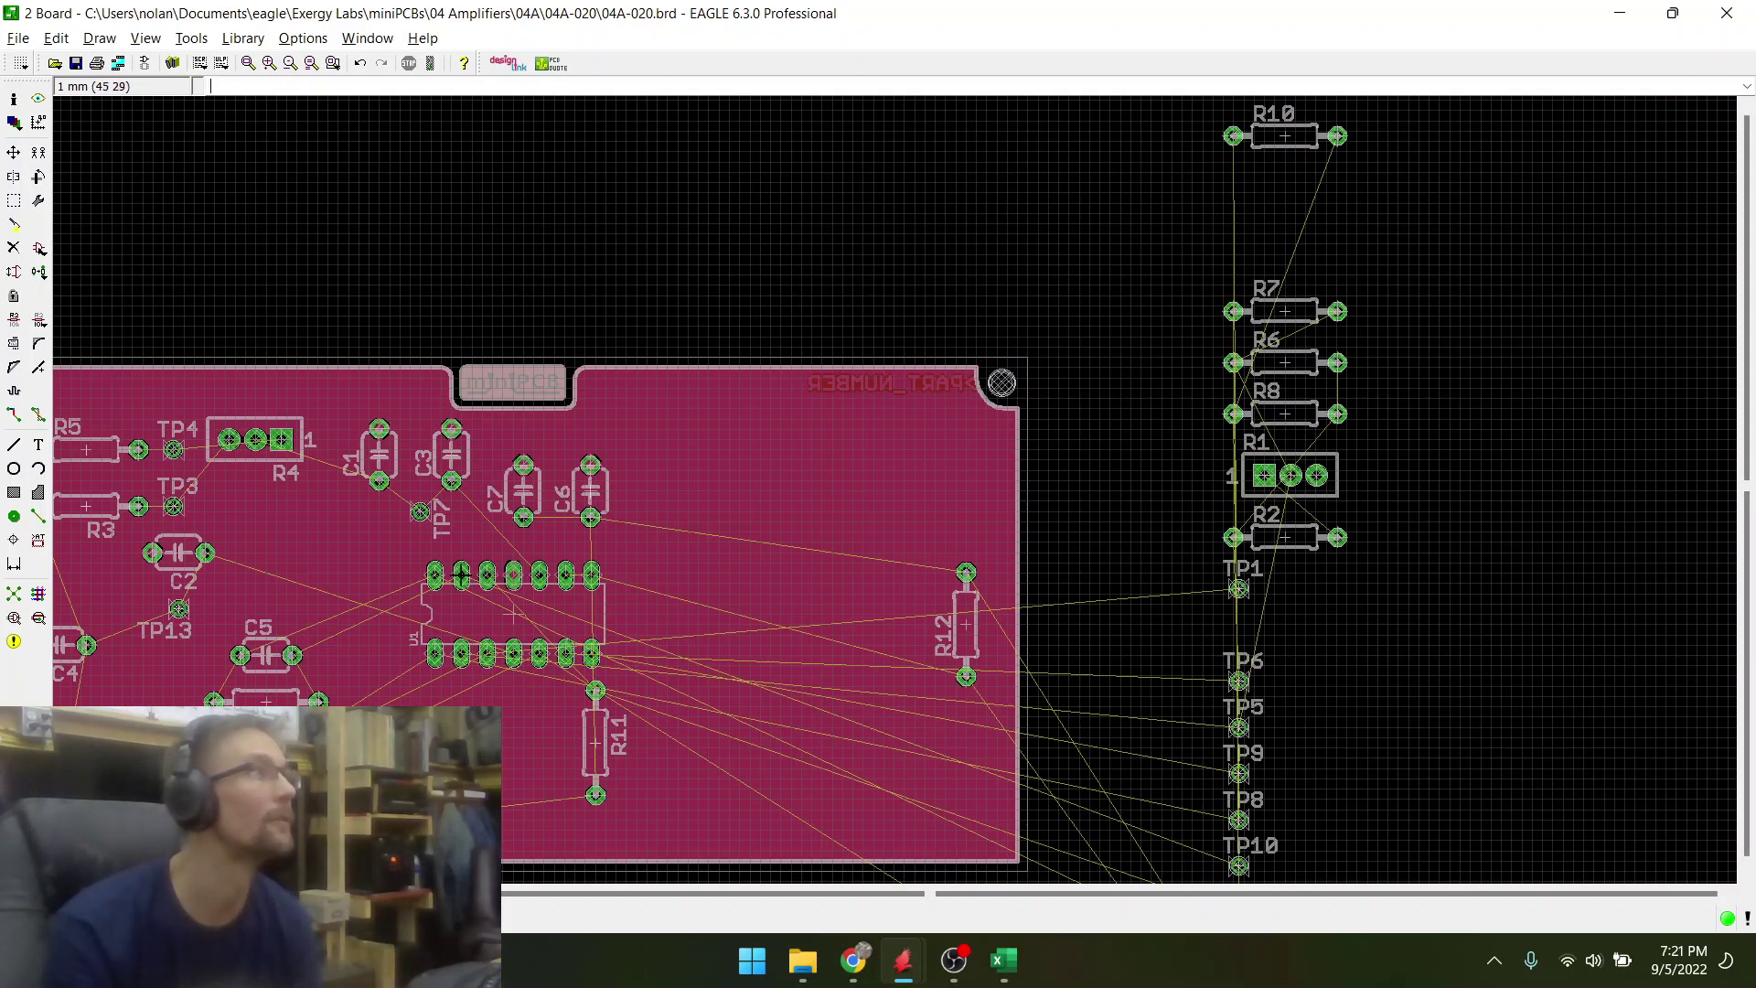
- Move vertical resistor R11 from below U1 to just beyond the end of U1 opposite its notch, roughly centred on the chip
click(13, 152)
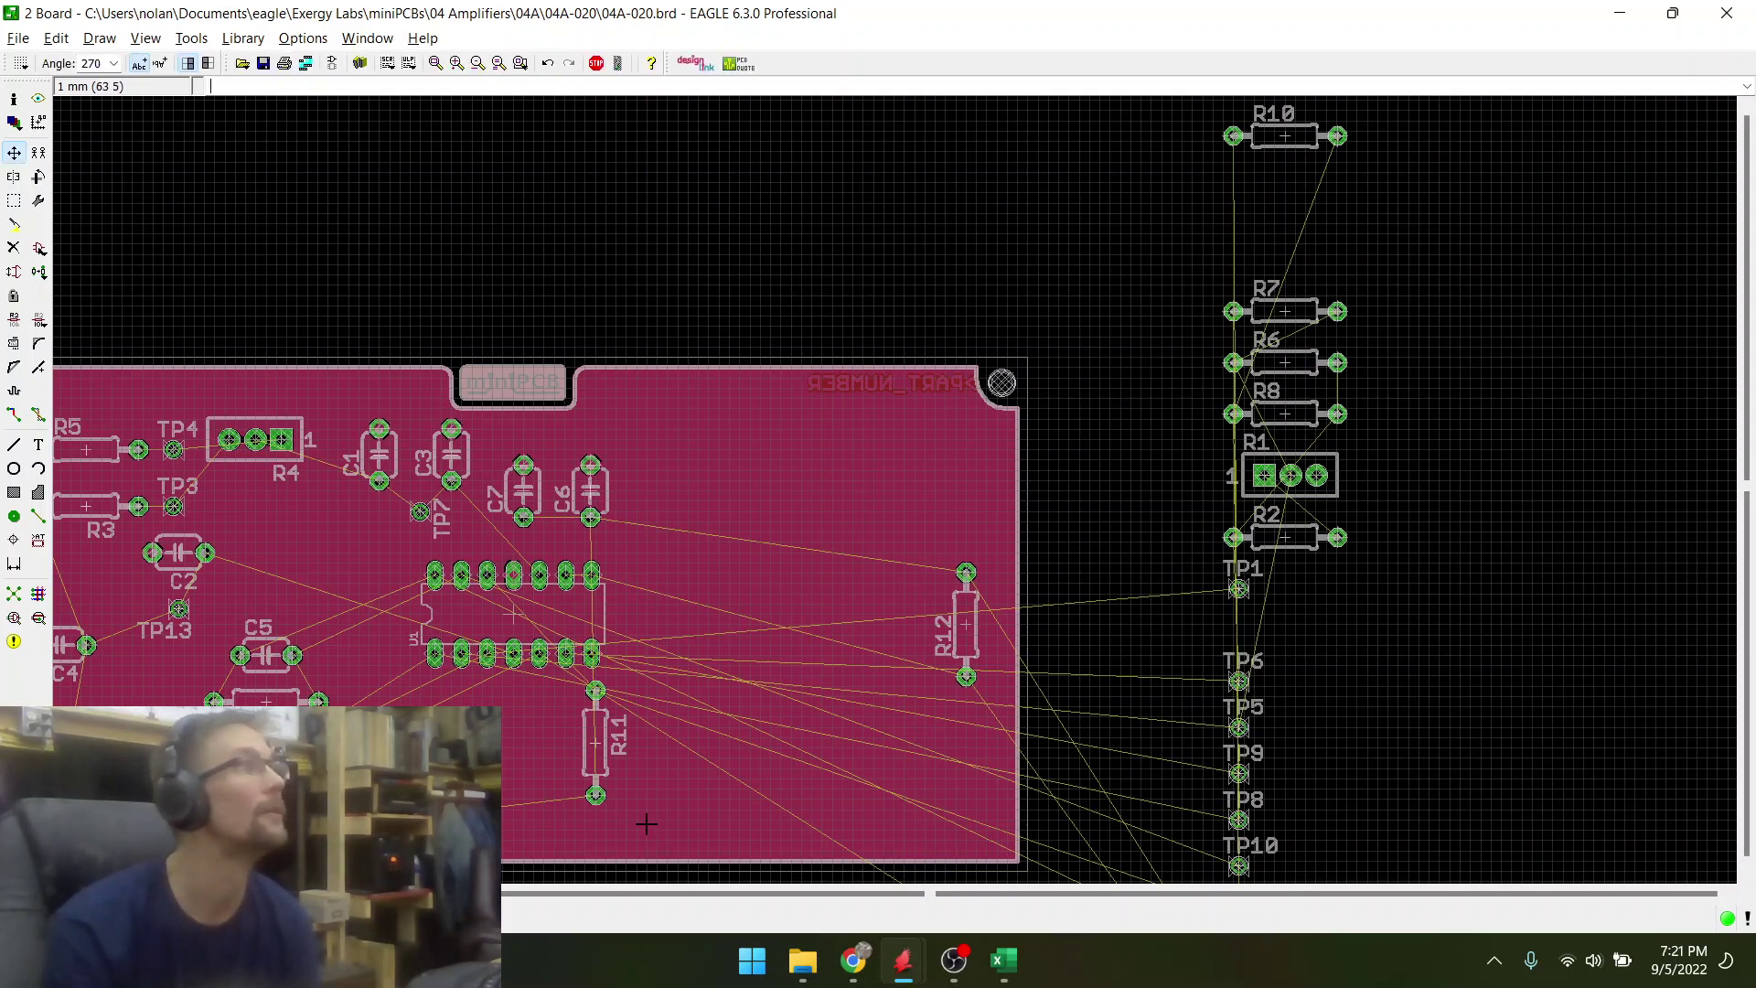
click(595, 742)
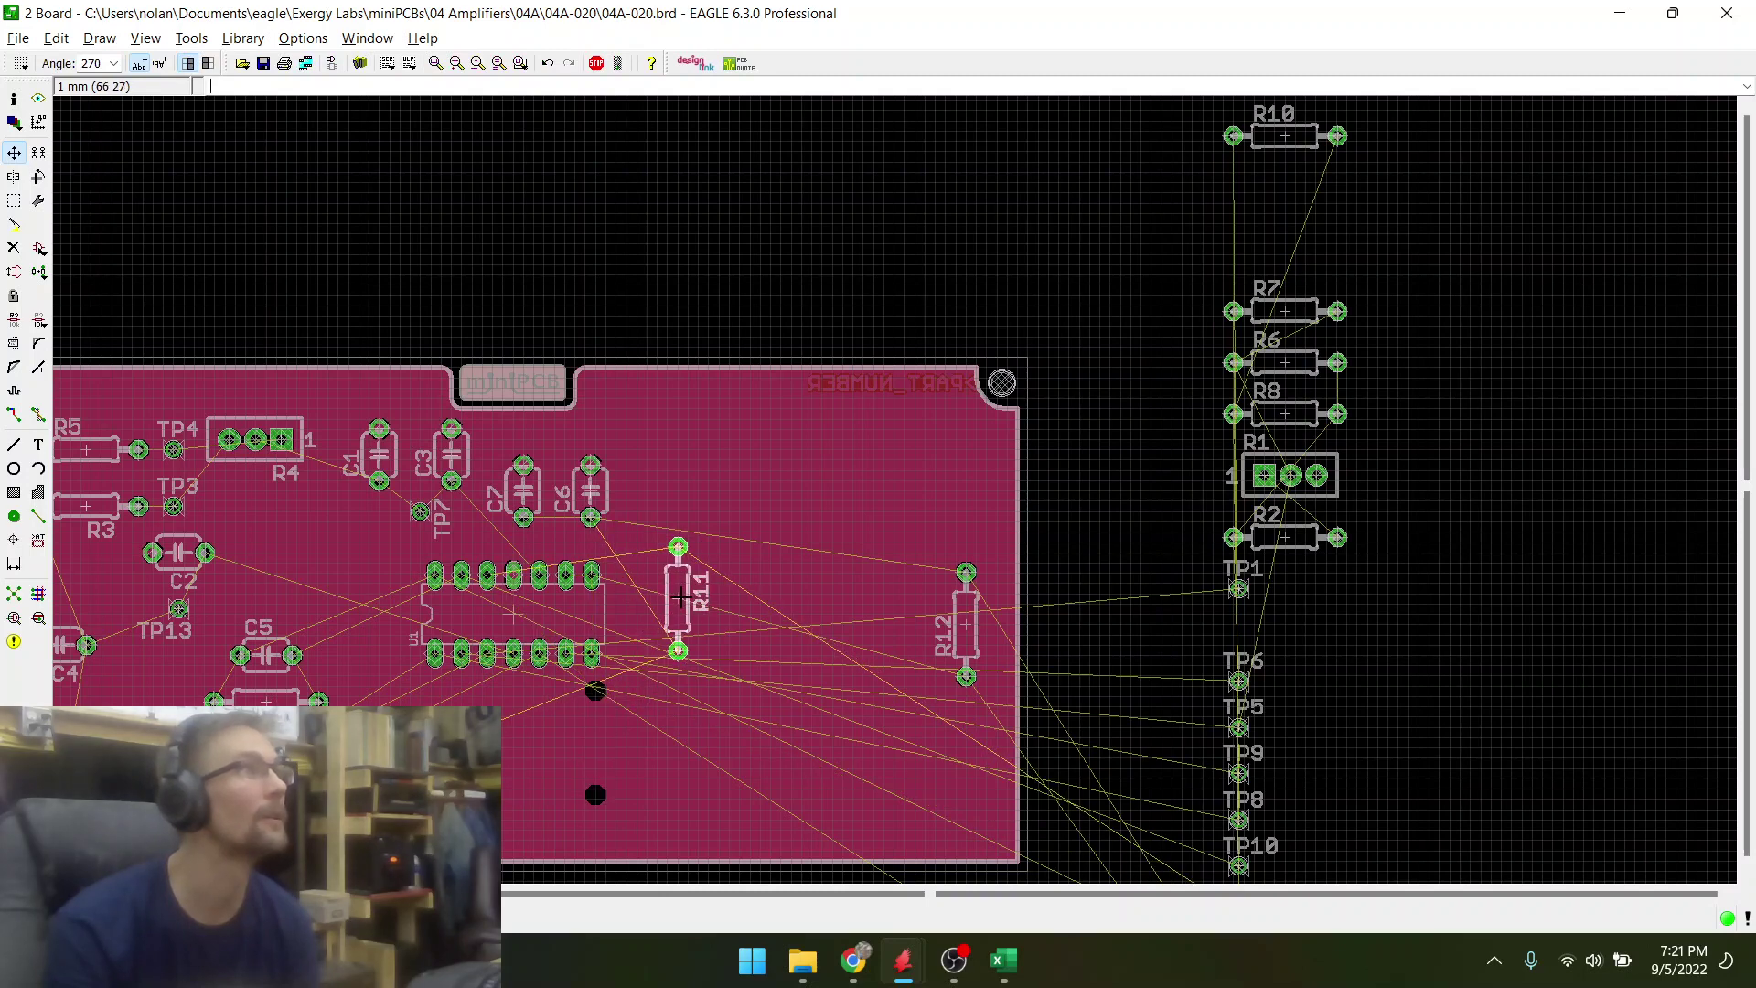
click(677, 600)
scroll(666, 545, up, 1)
scroll(666, 545, up, 1)
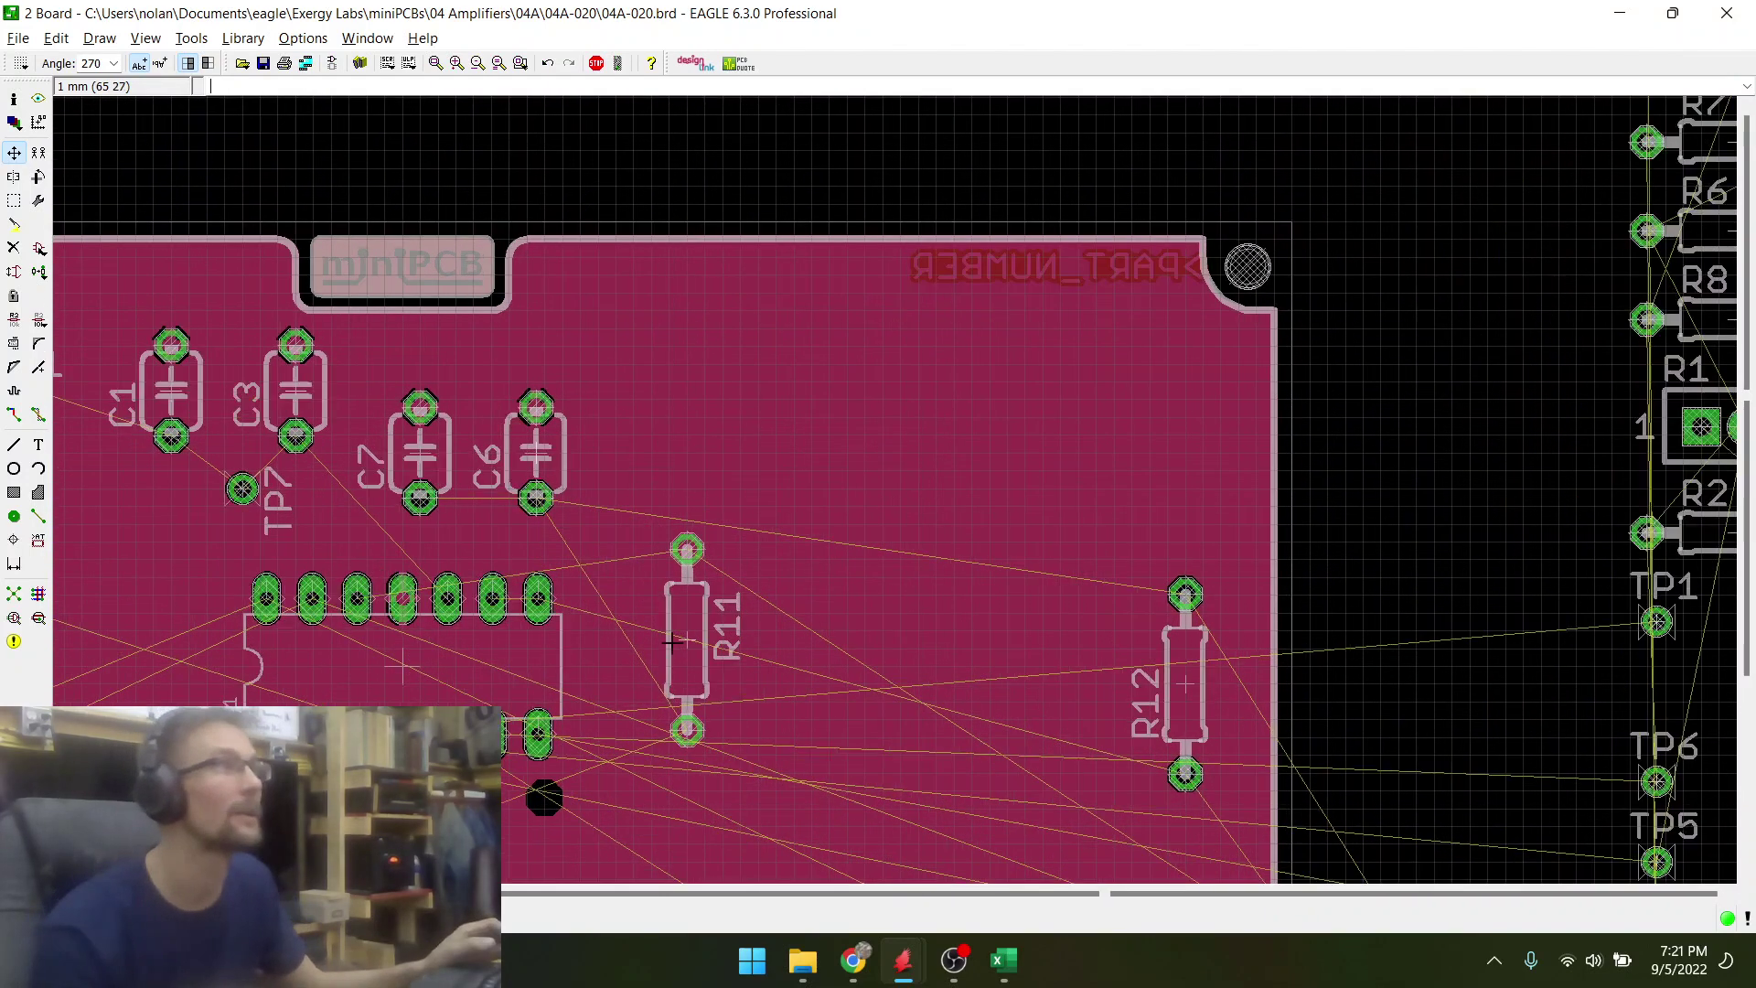
click(678, 641)
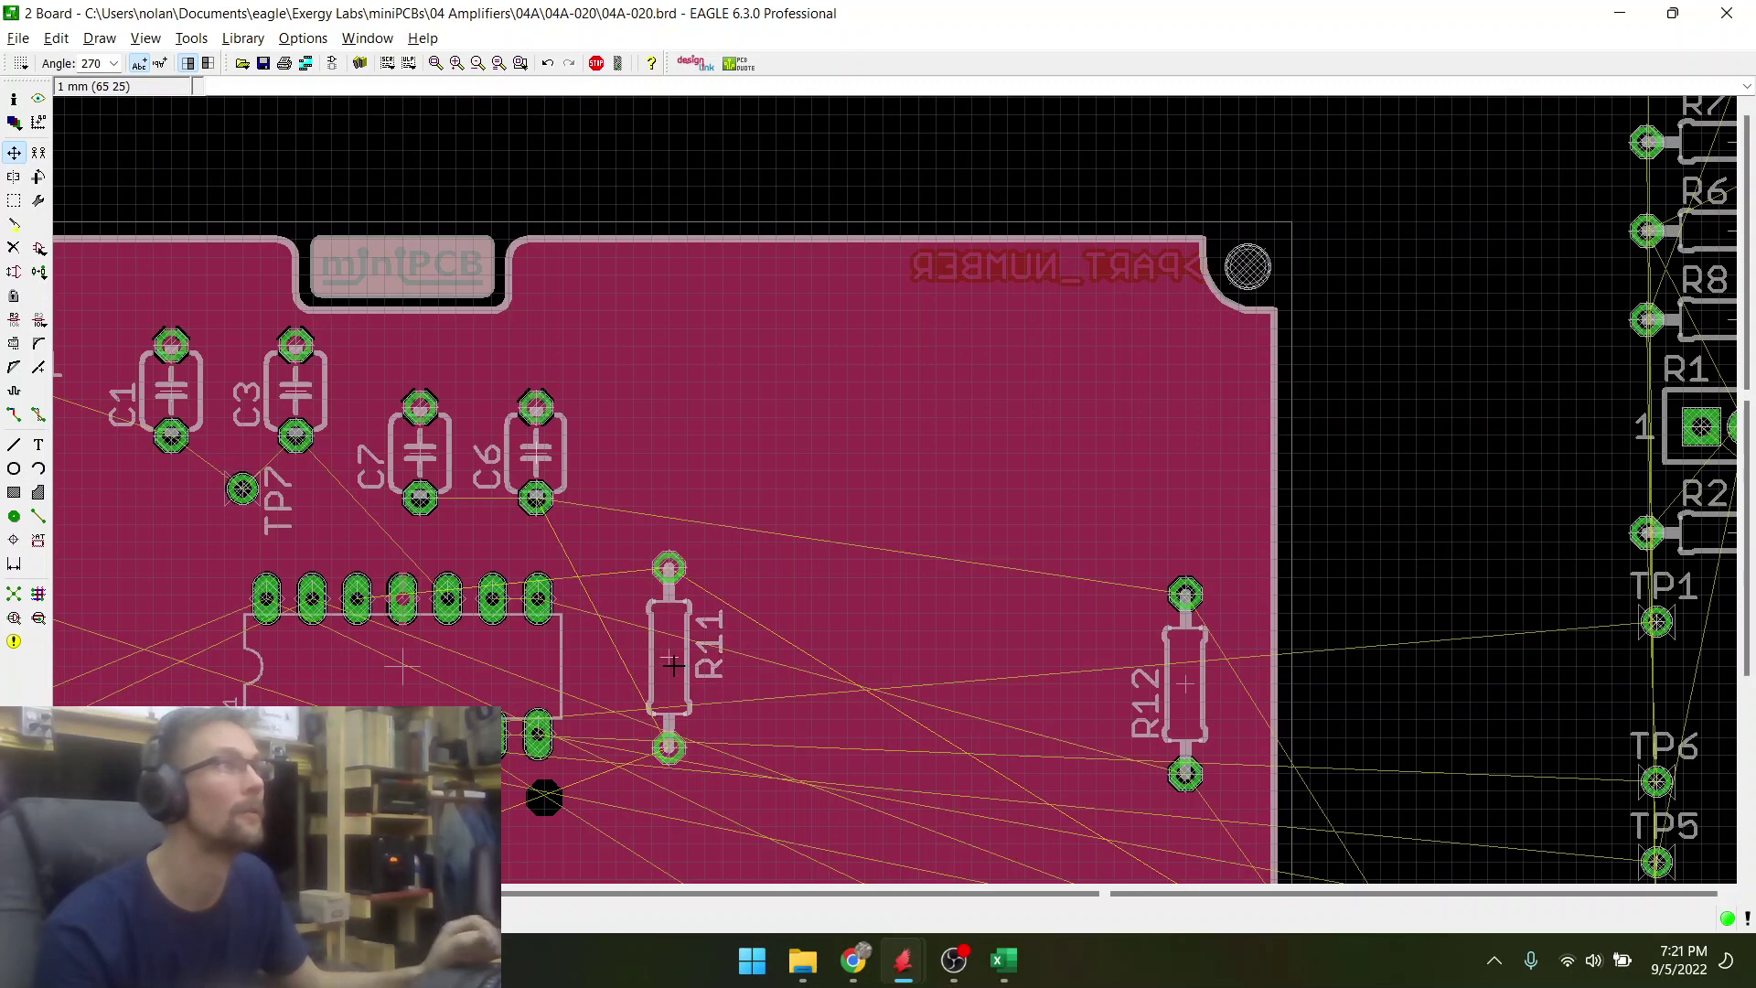
click(672, 662)
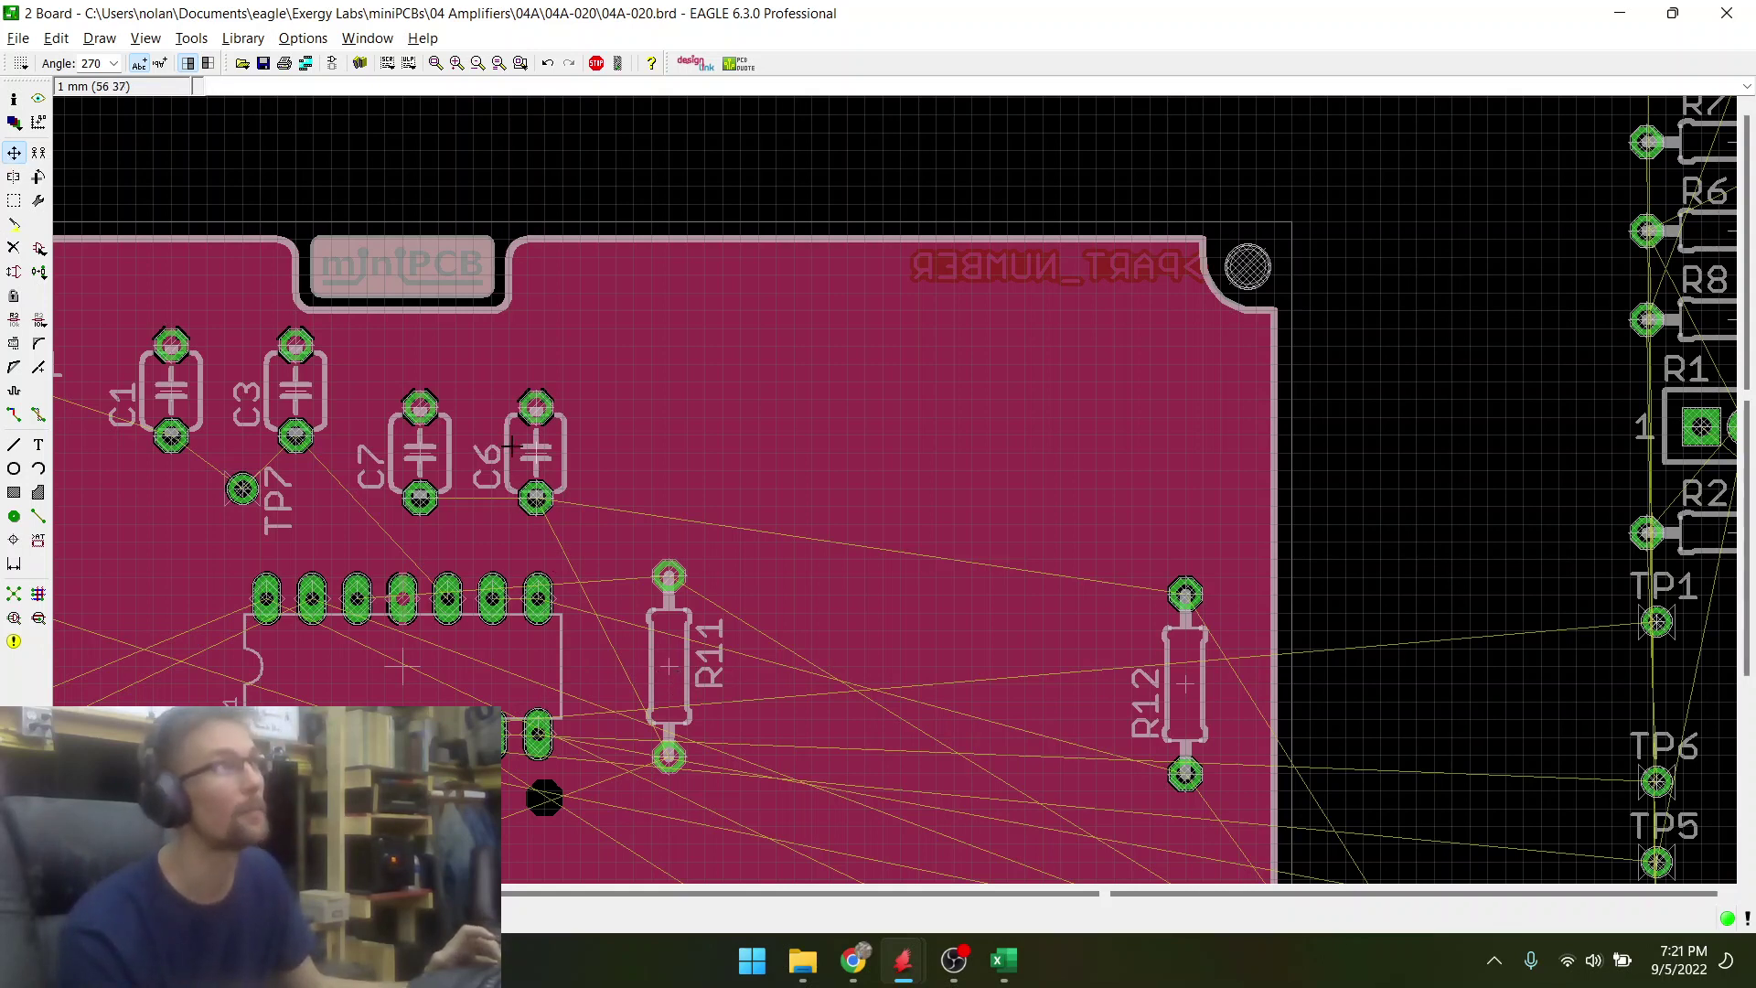
- Try to nudge capacitor C6 sideways on the 1 mm grid above U1's end pin
scroll(510, 445, up, 10)
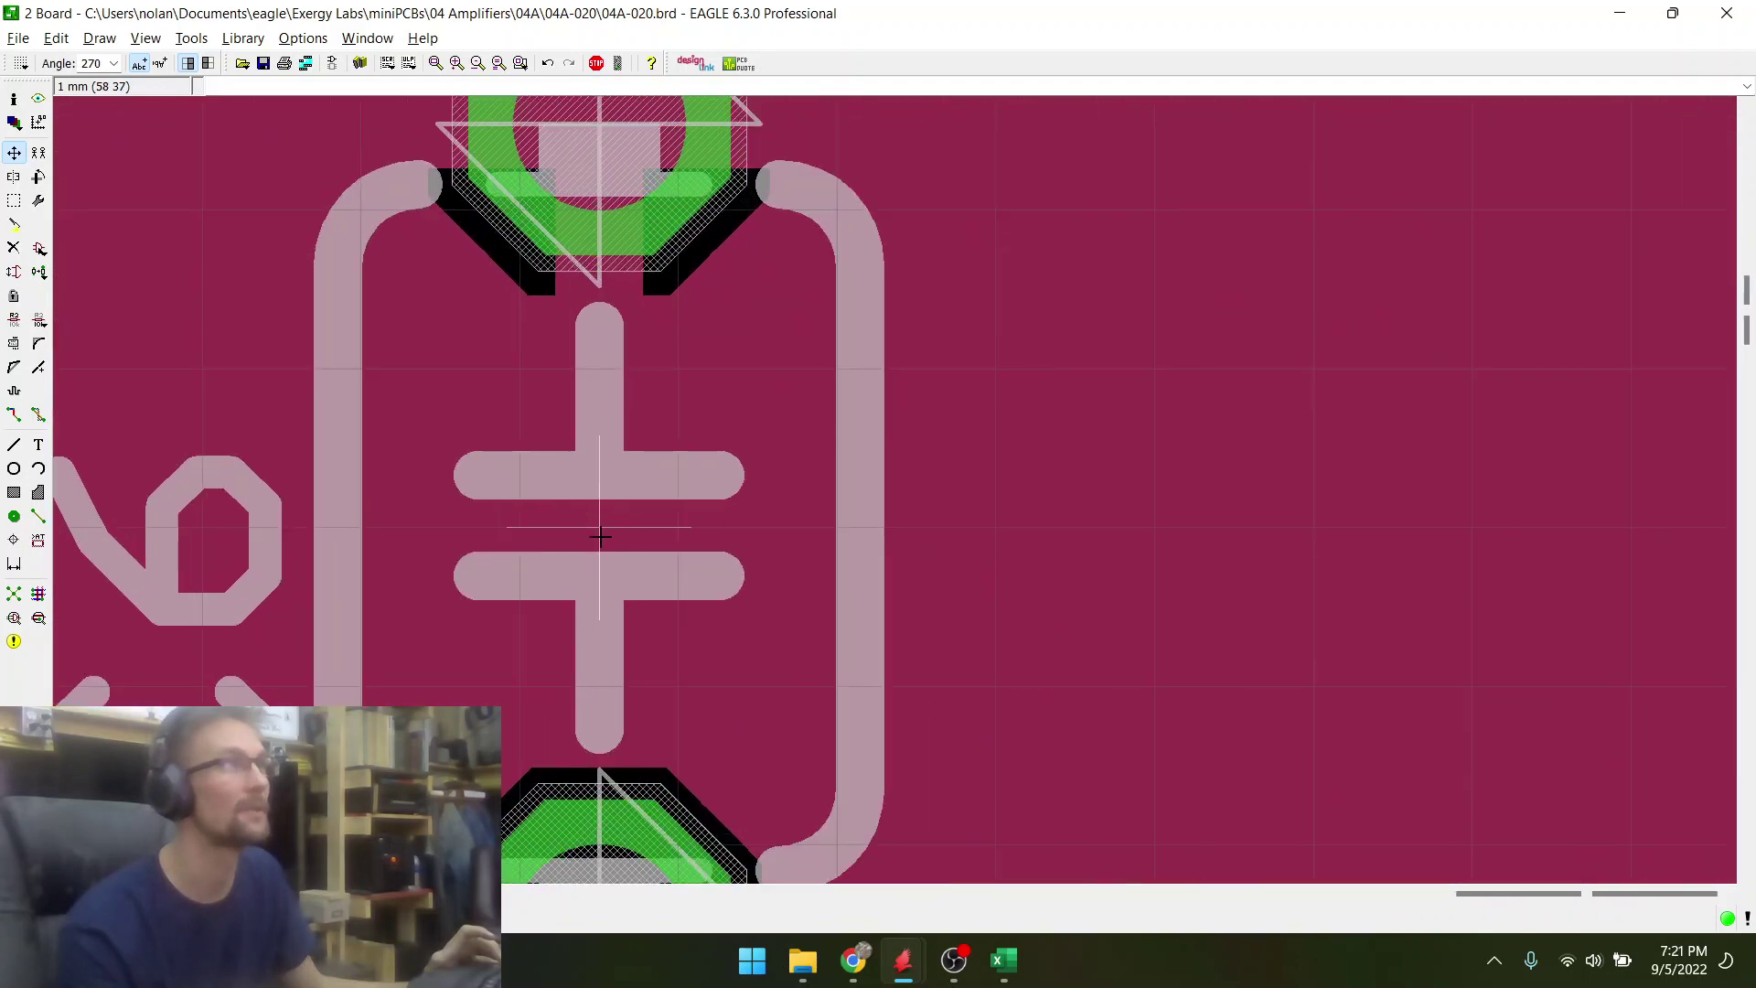
click(618, 532)
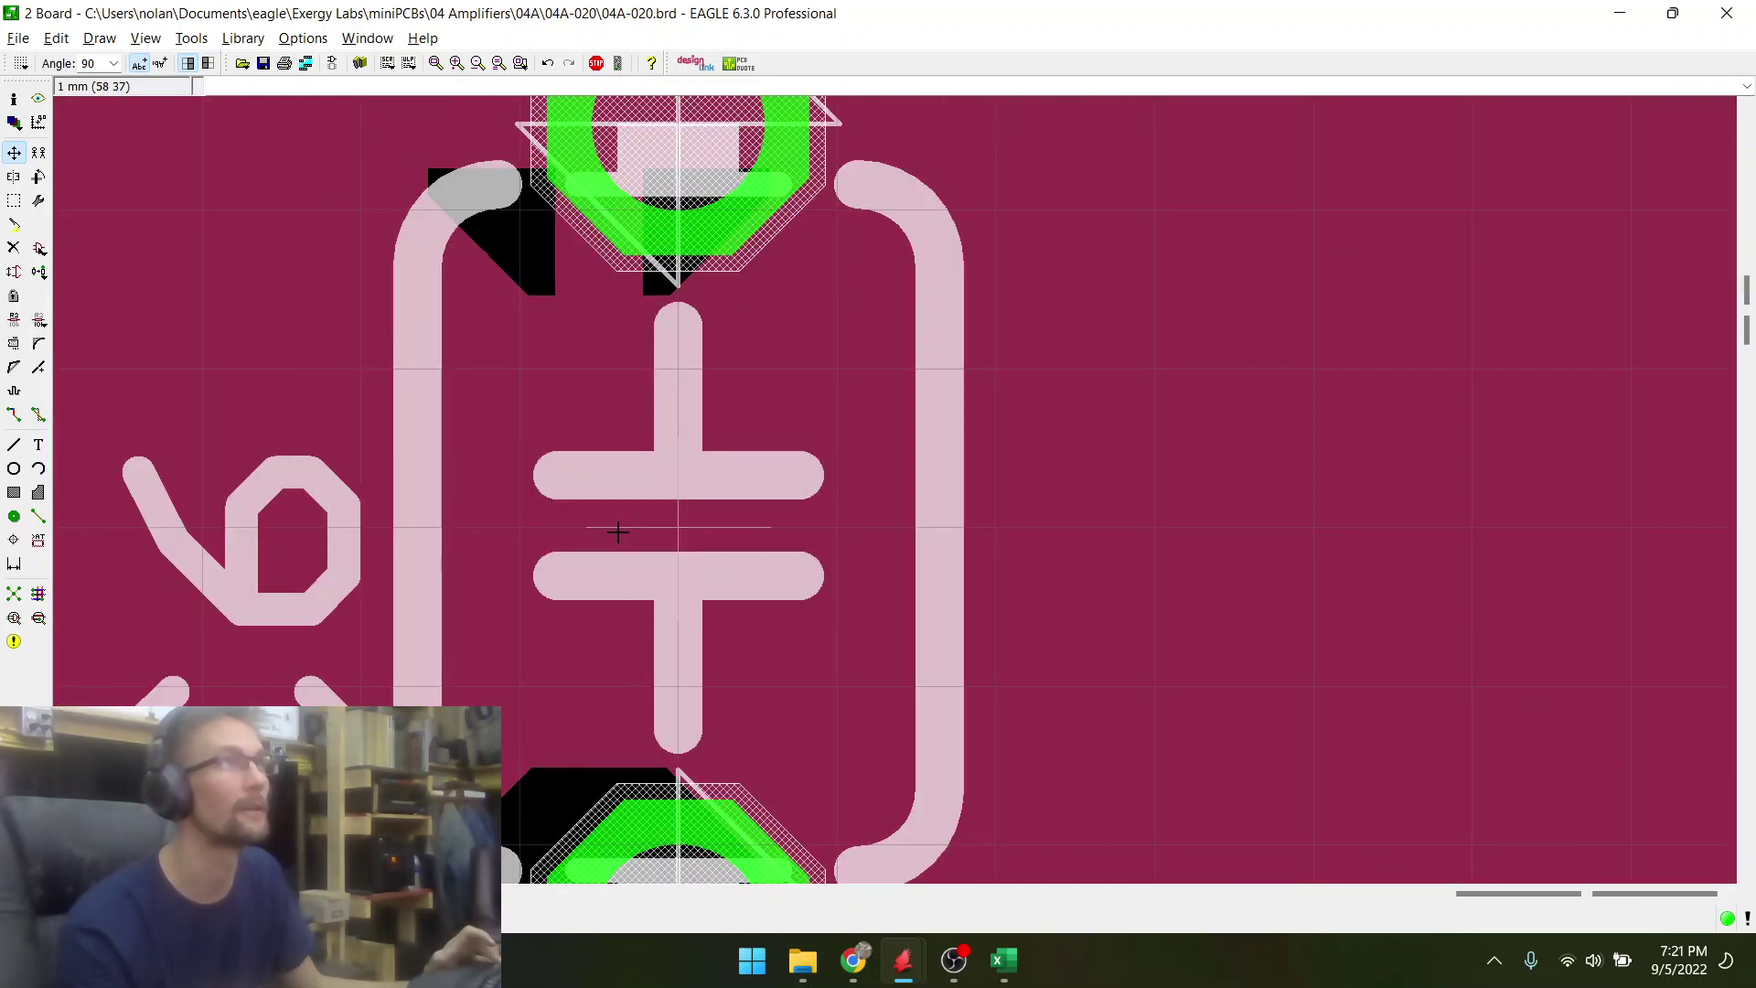
scroll(618, 531, down, 3)
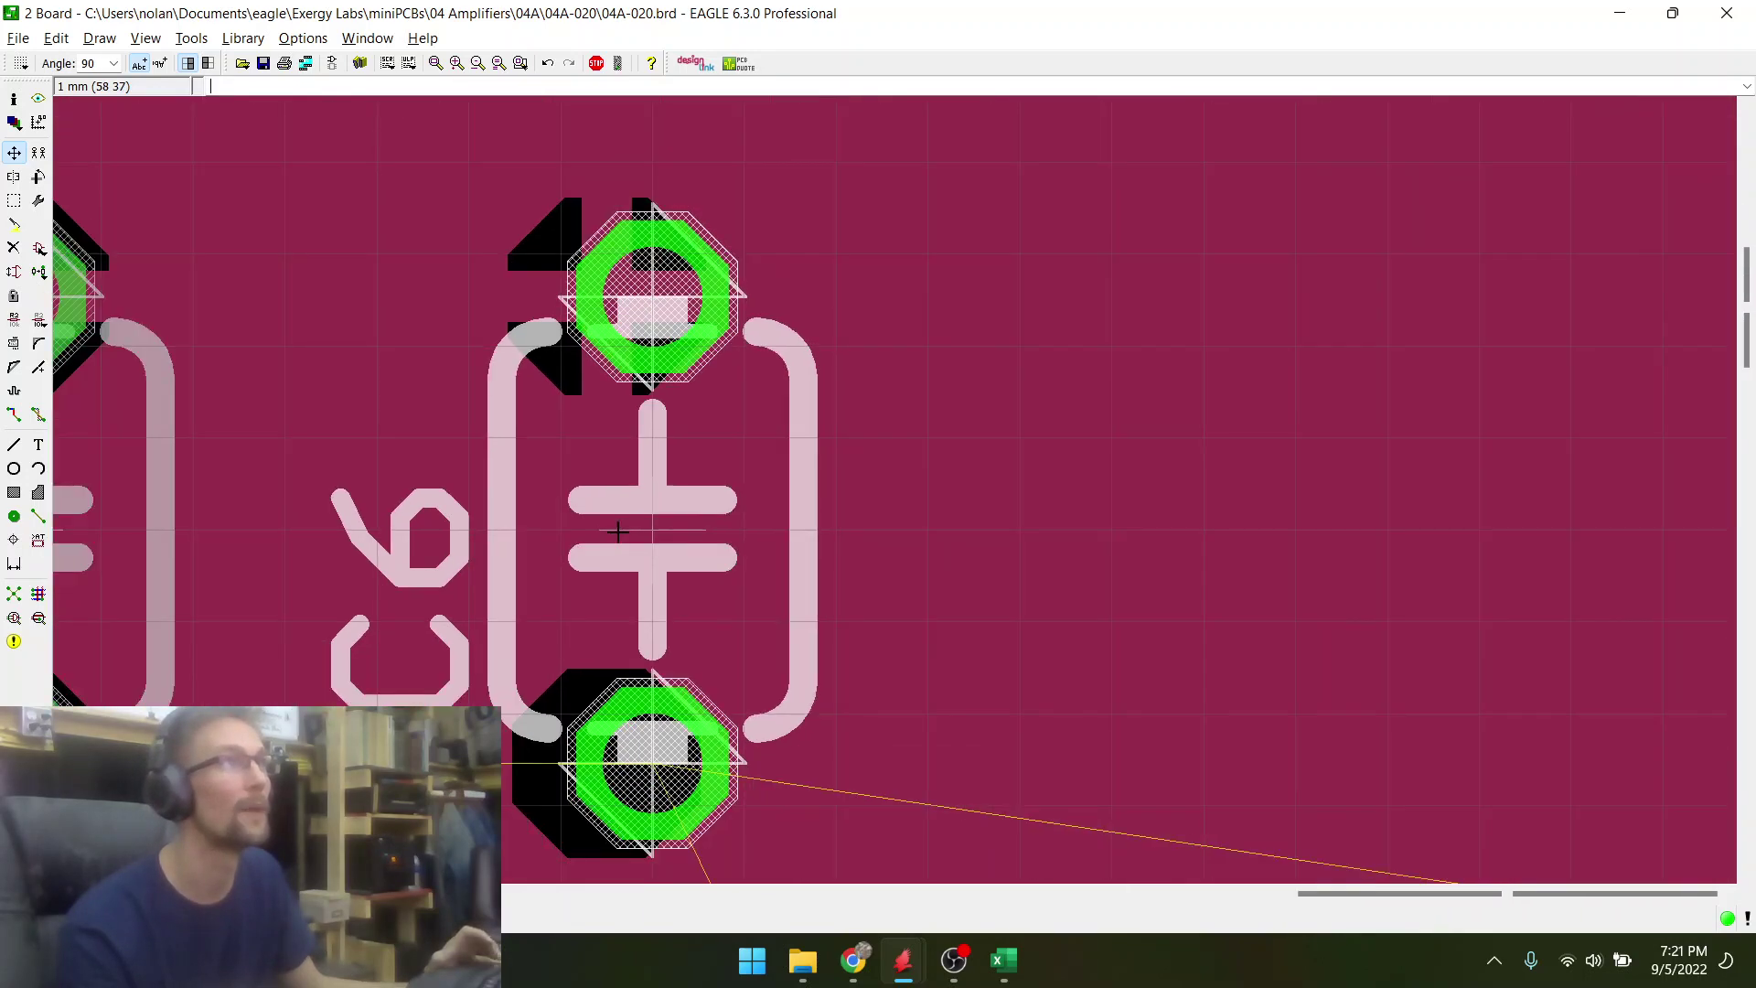
click(619, 531)
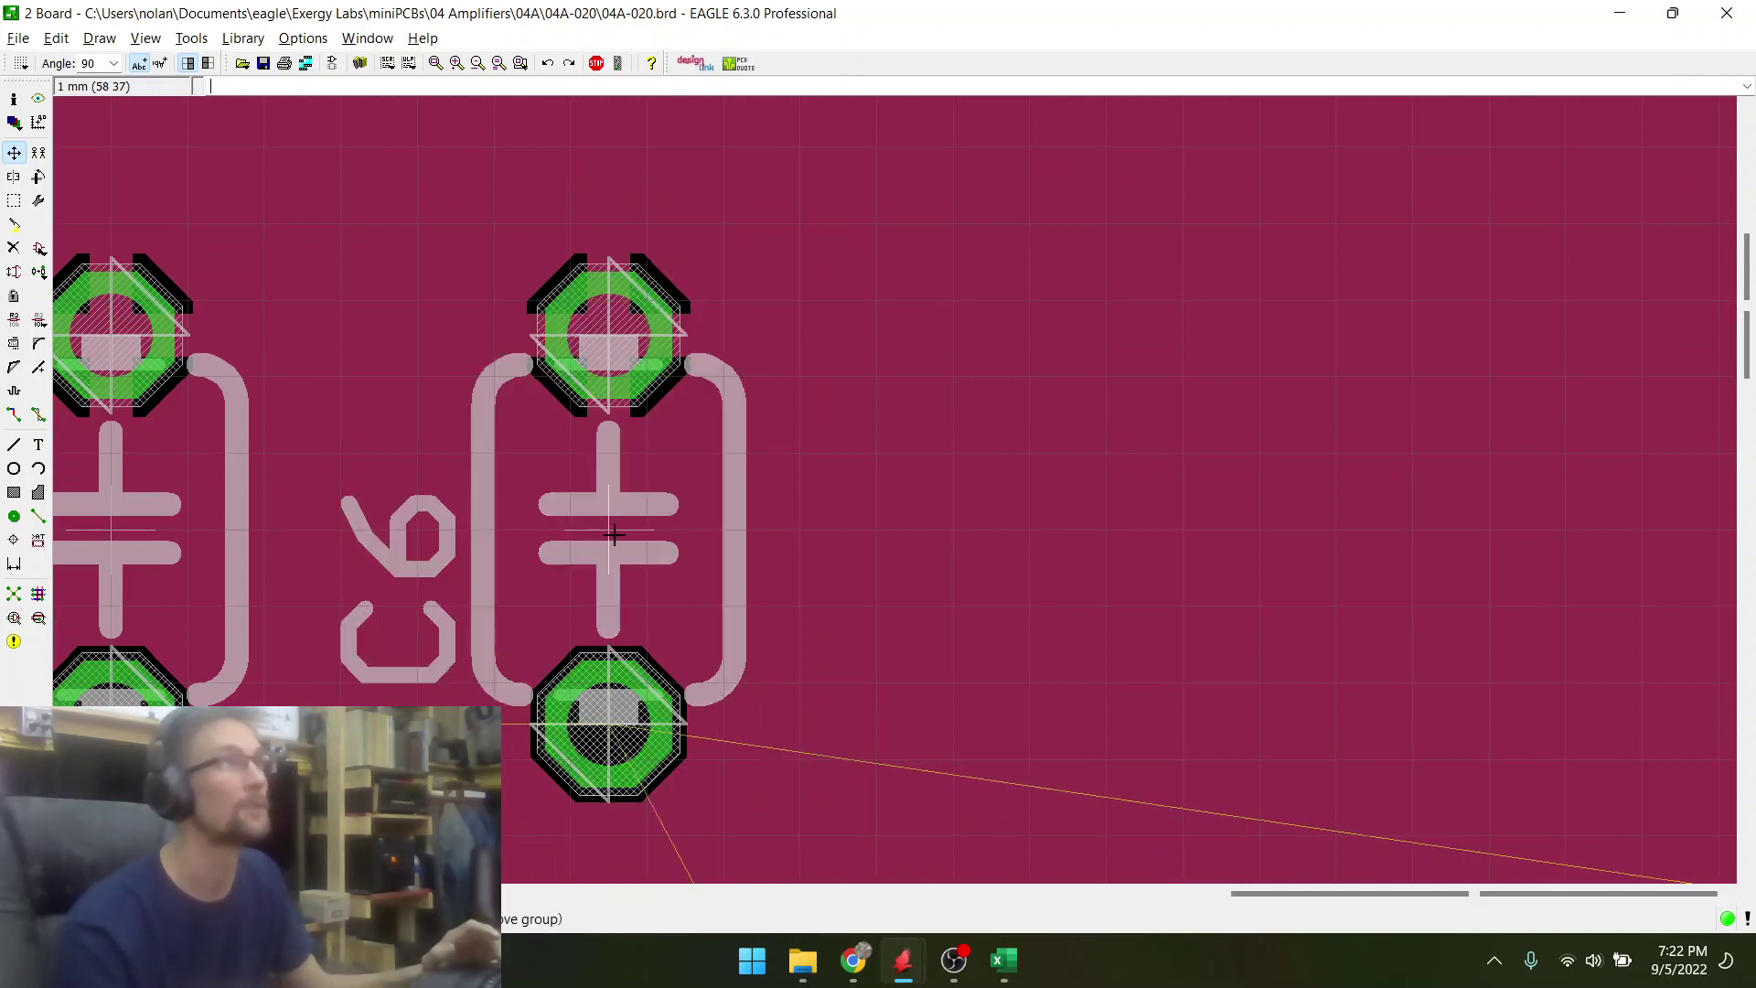
click(646, 532)
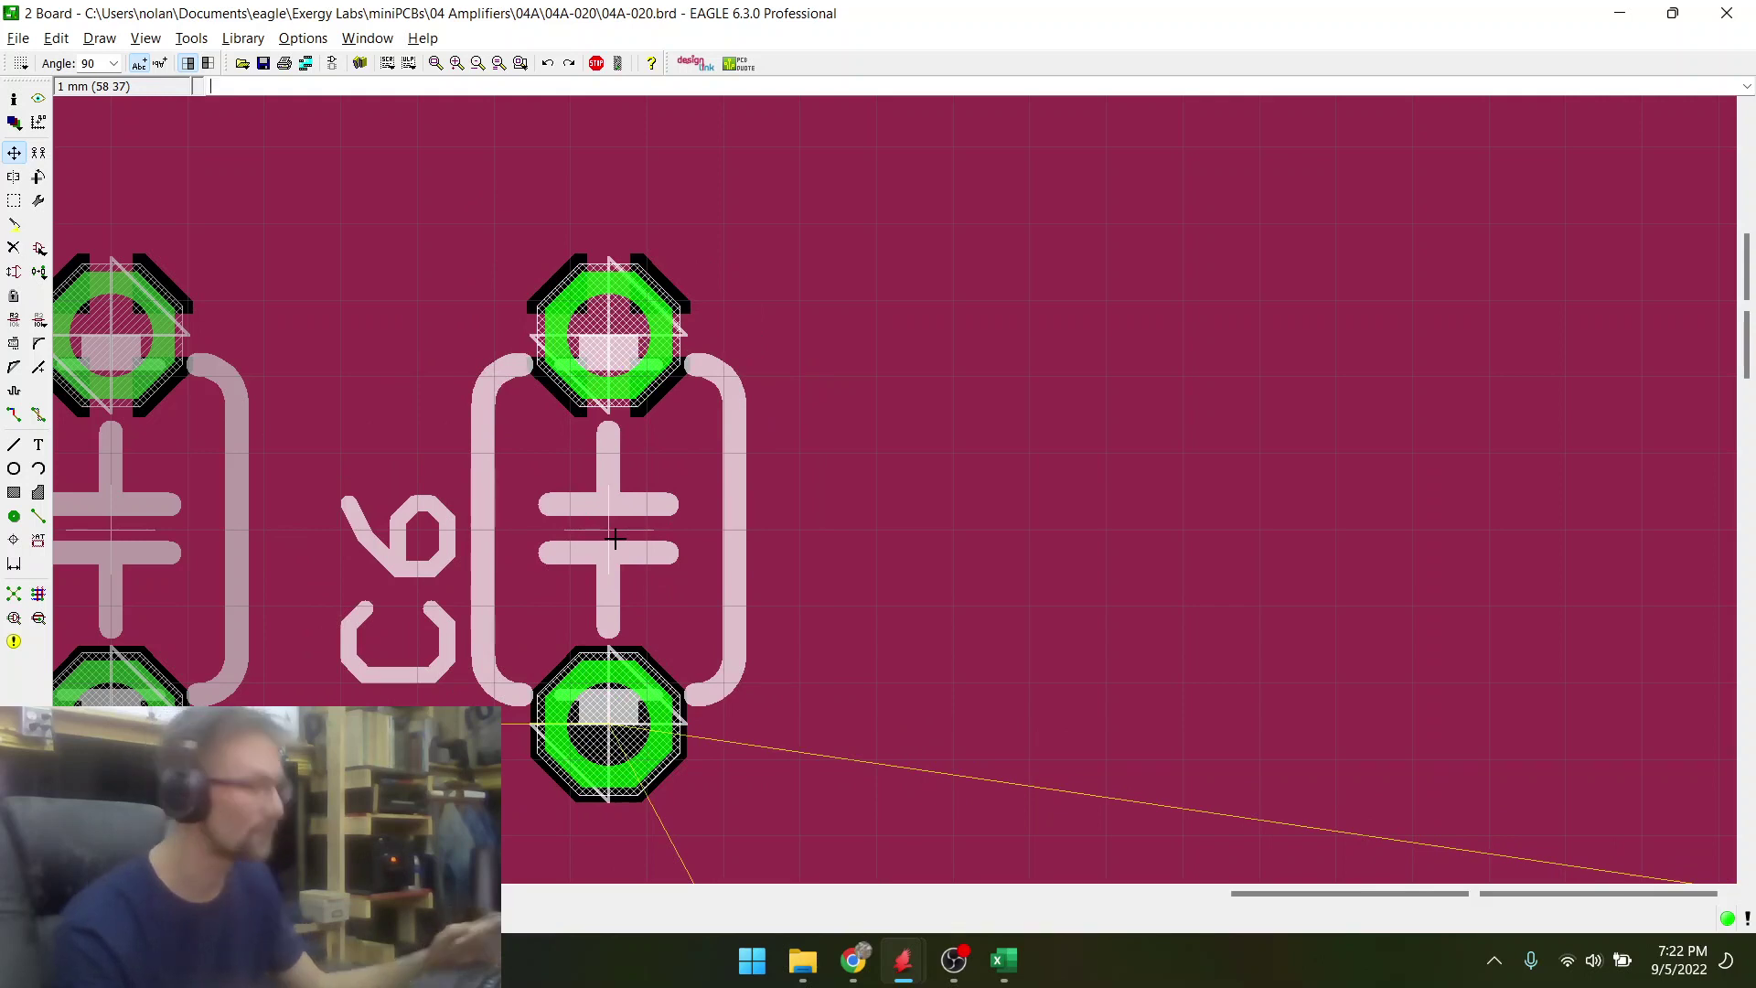
click(611, 539)
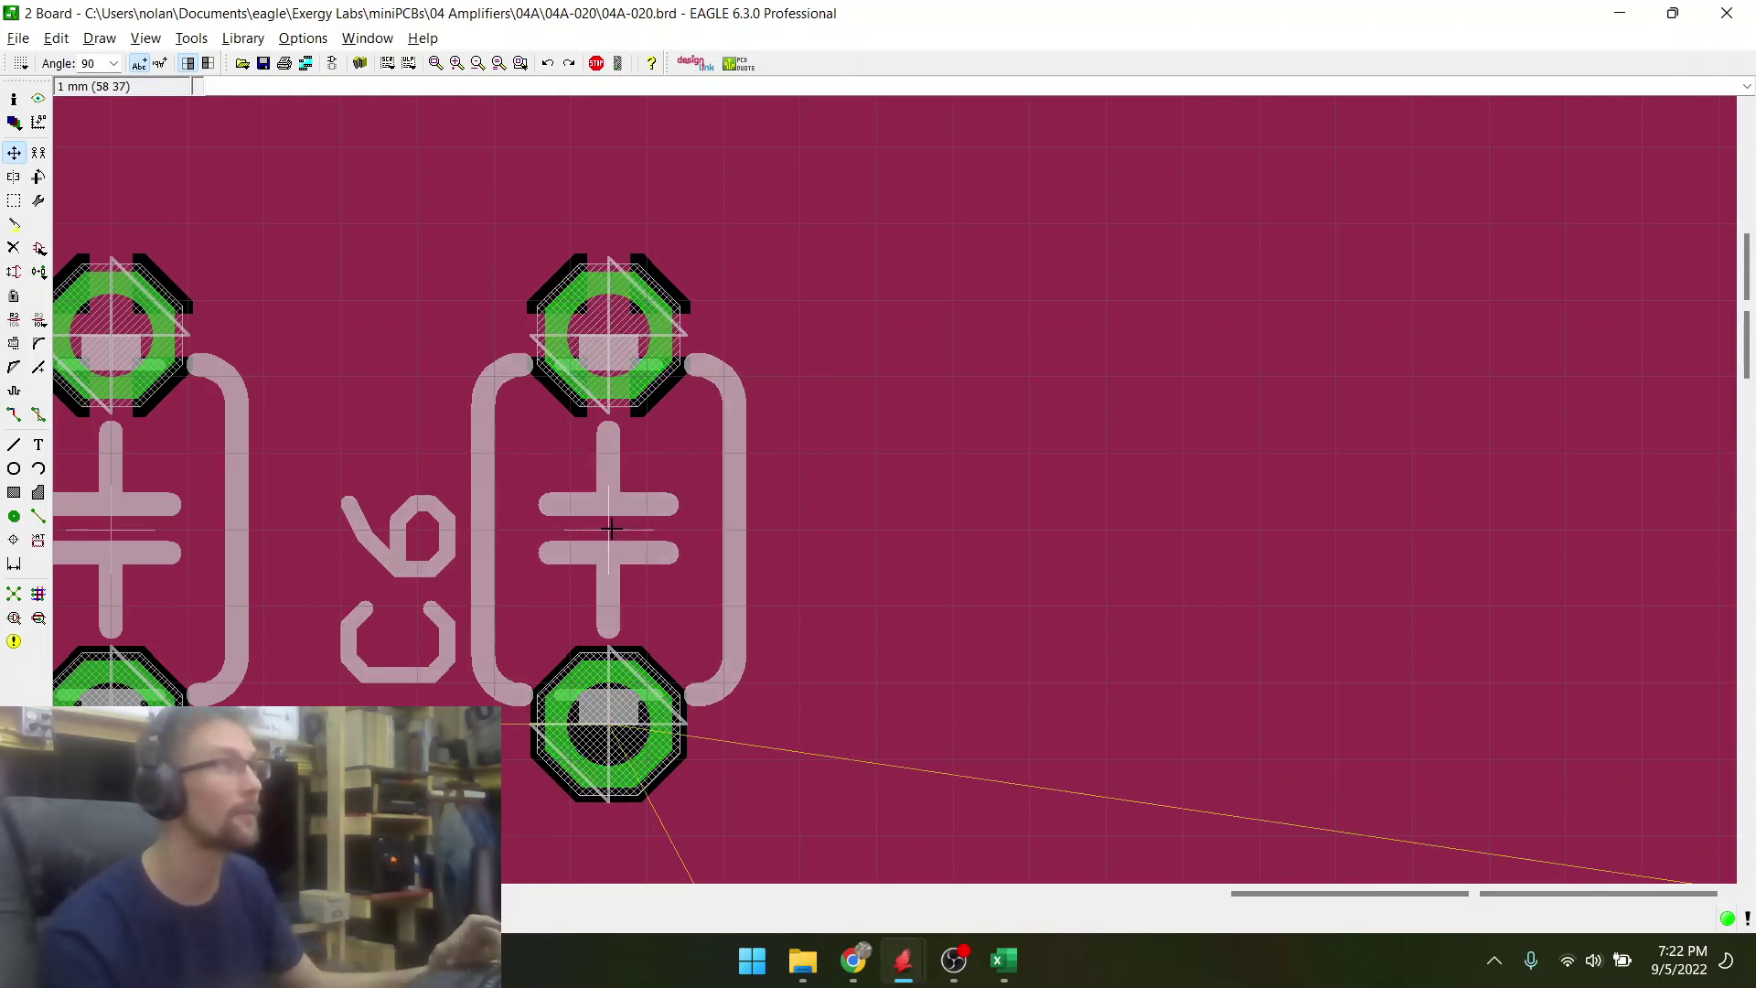
click(611, 529)
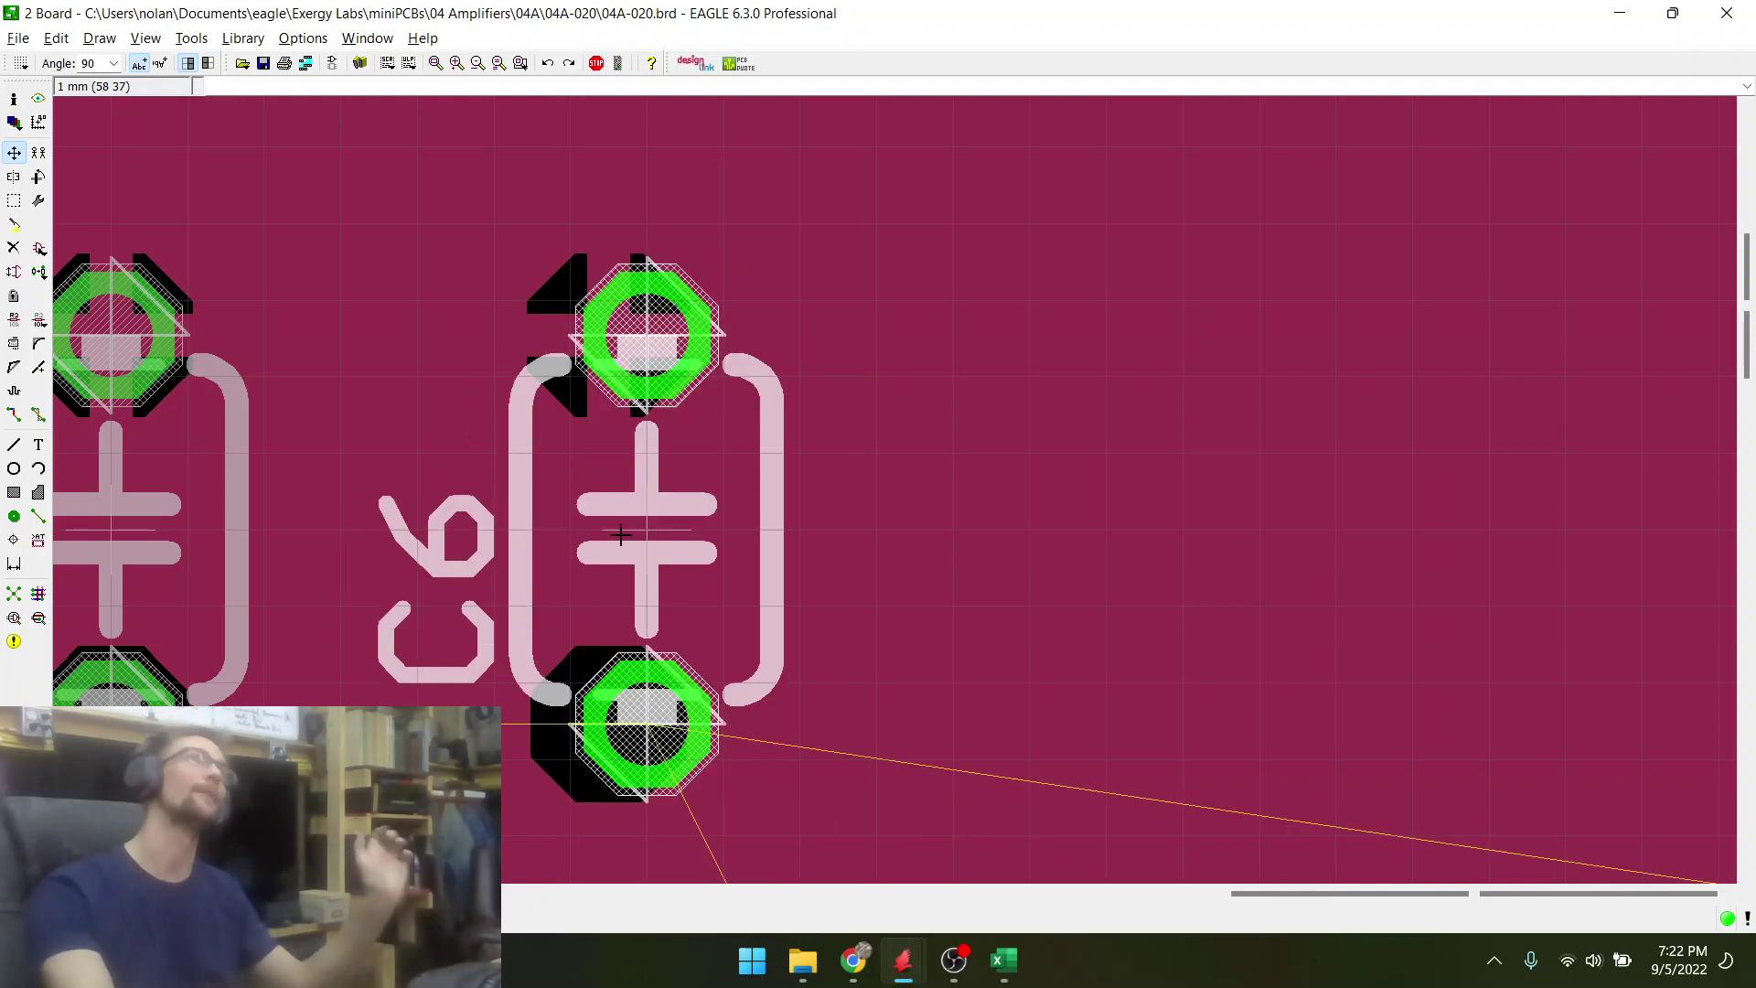
scroll(622, 536, down, 1)
click(624, 540)
scroll(631, 586, down, 3)
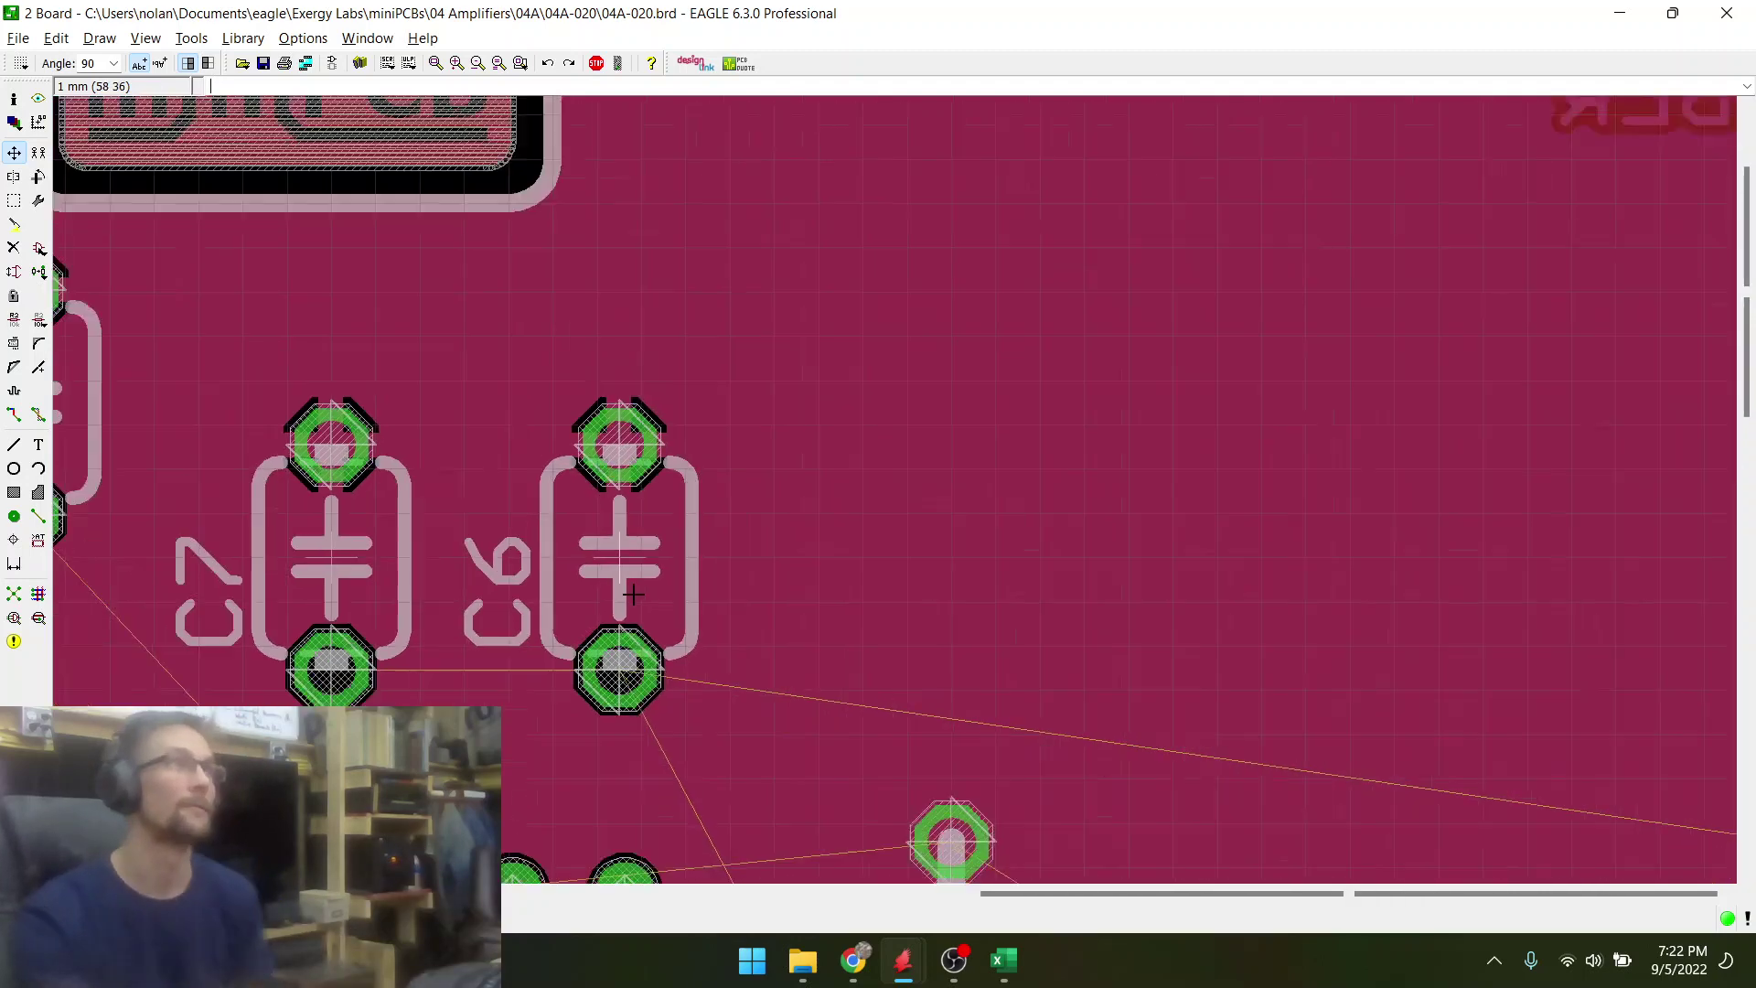
scroll(633, 595, down, 3)
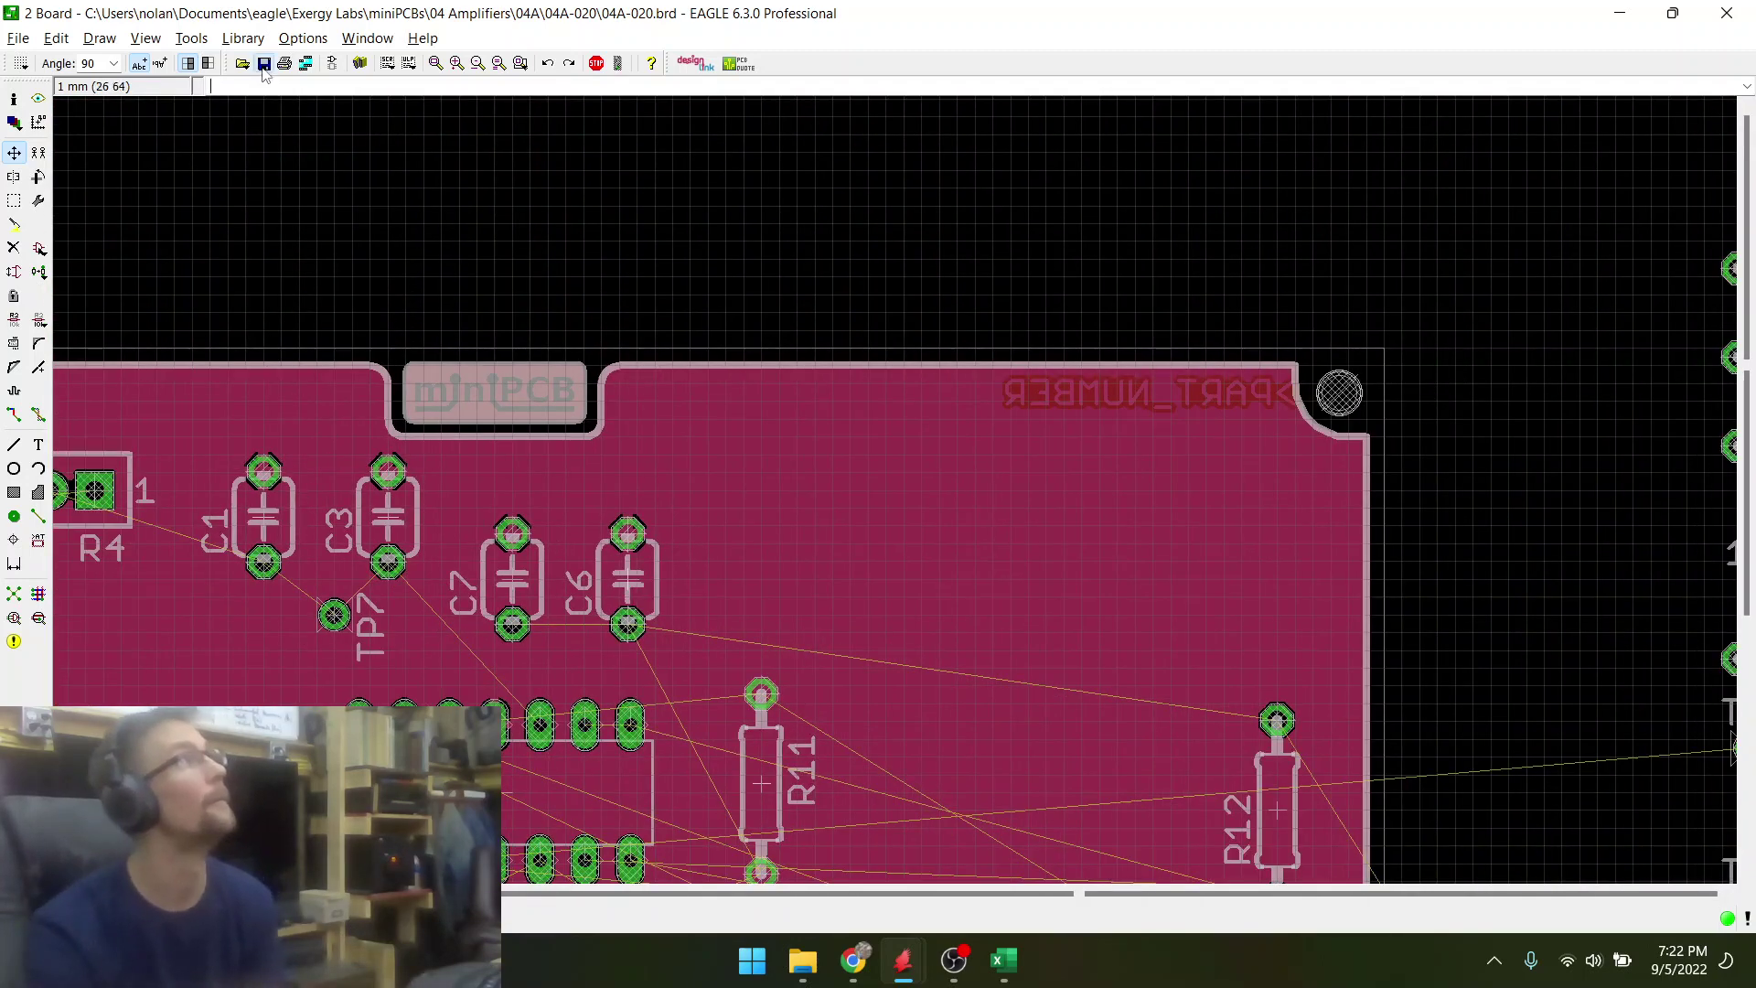
- Save the design and recalculate the board's ratsnest with R11 kept beside U1
click(263, 64)
scroll(690, 815, down, 3)
scroll(757, 723, up, 2)
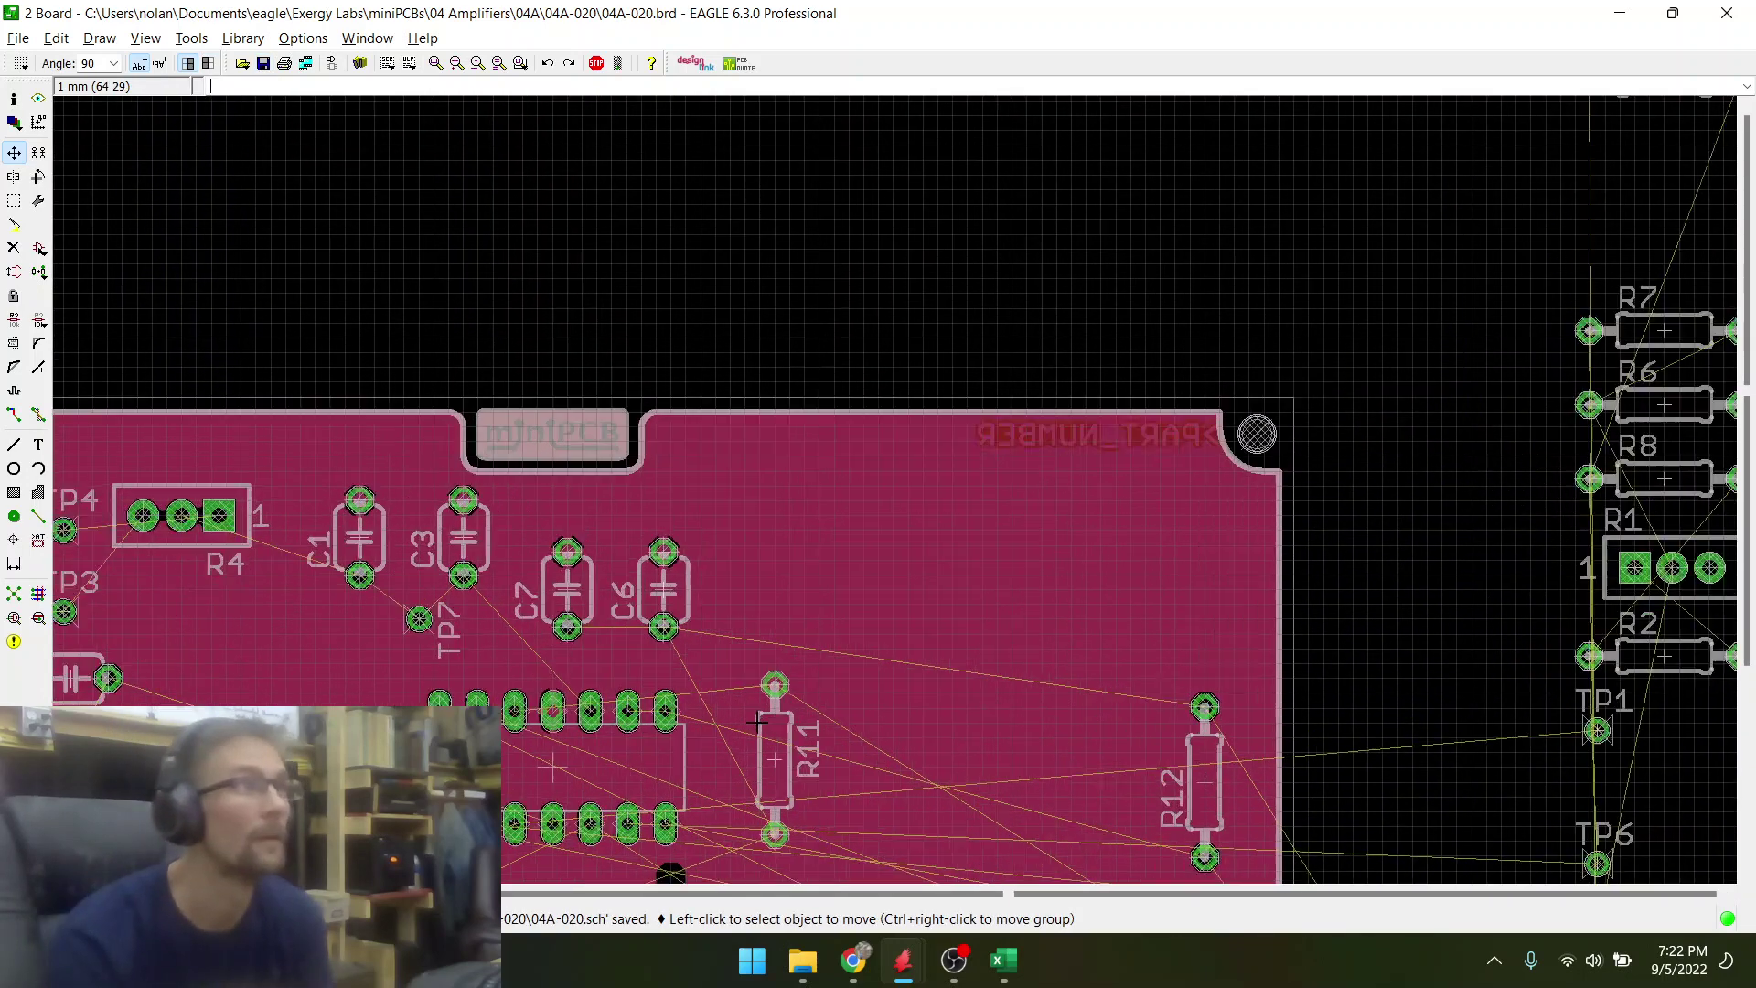
scroll(757, 723, up, 2)
click(782, 777)
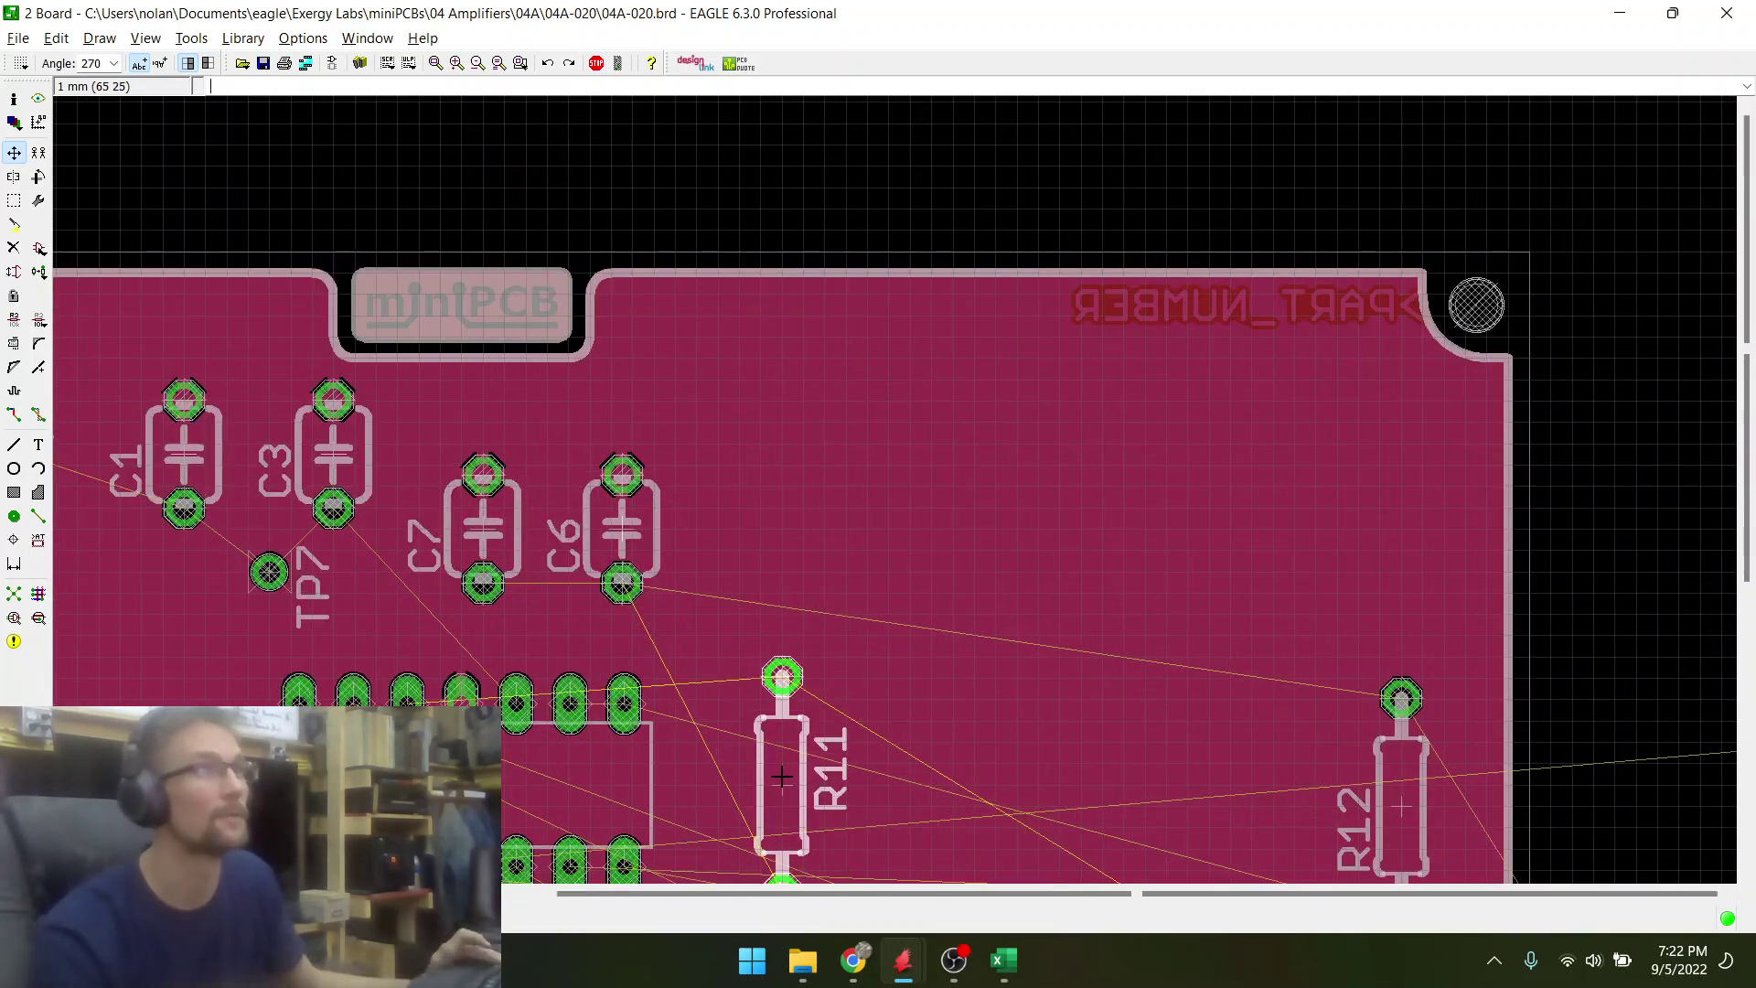
click(782, 777)
scroll(672, 544, down, 3)
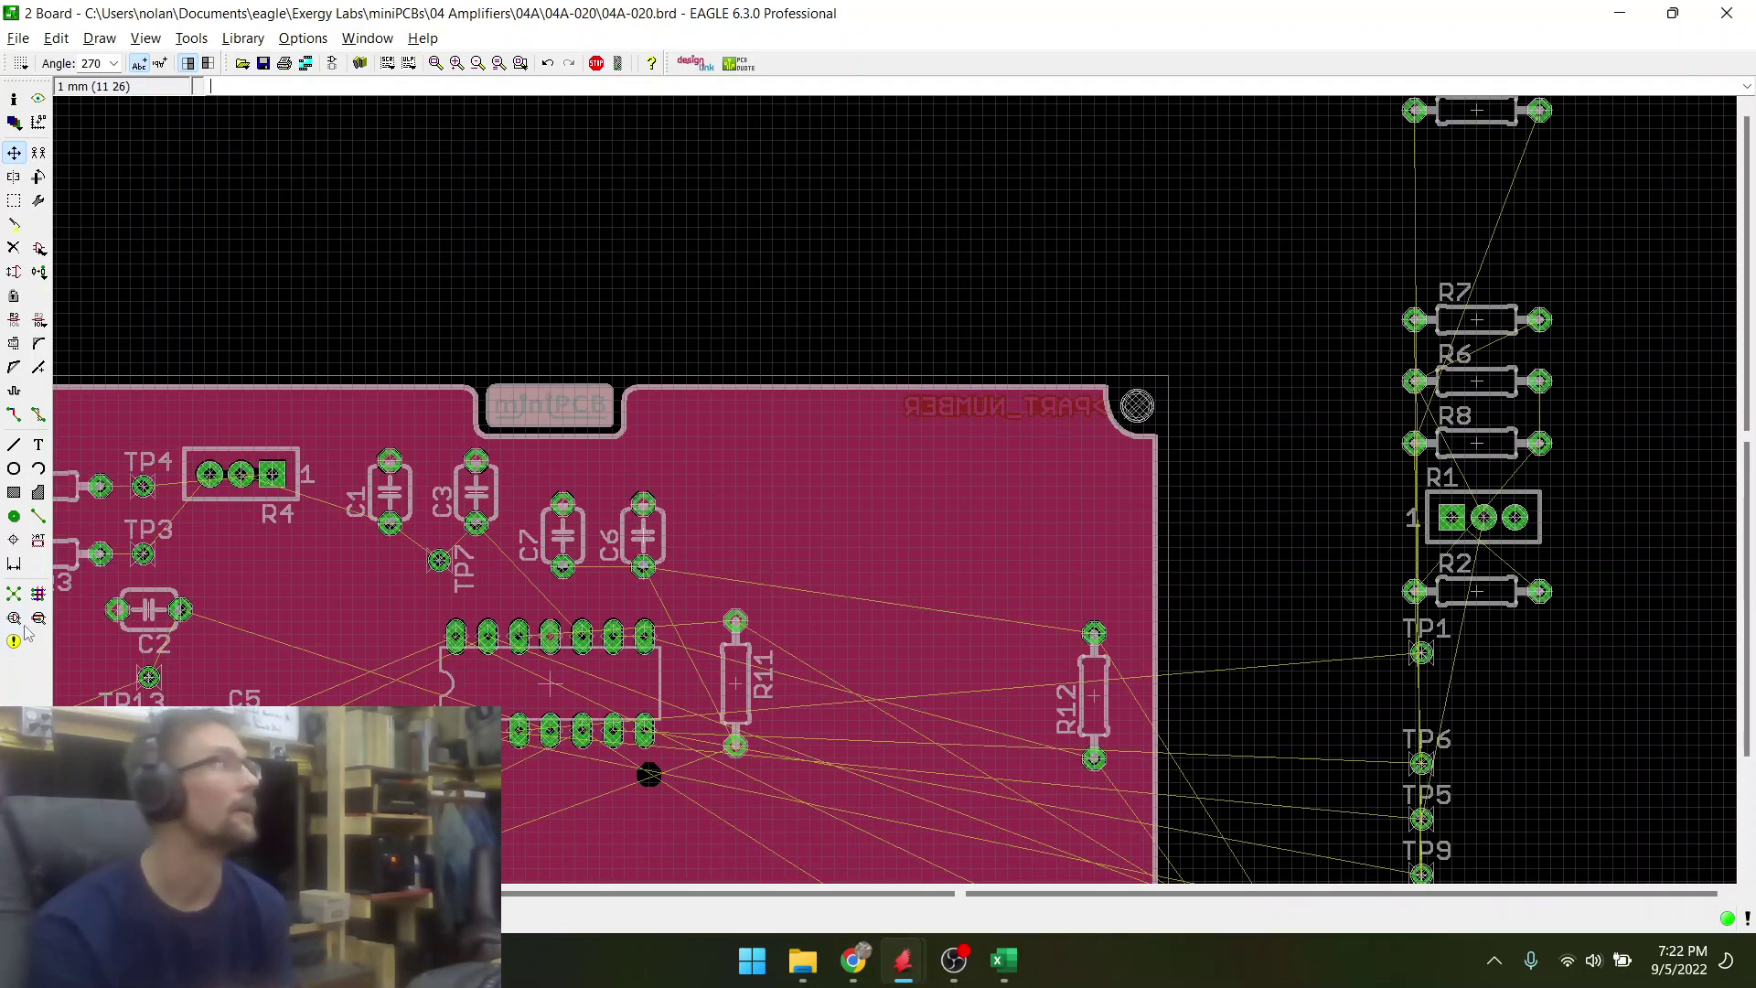
click(14, 596)
scroll(719, 645, down, 2)
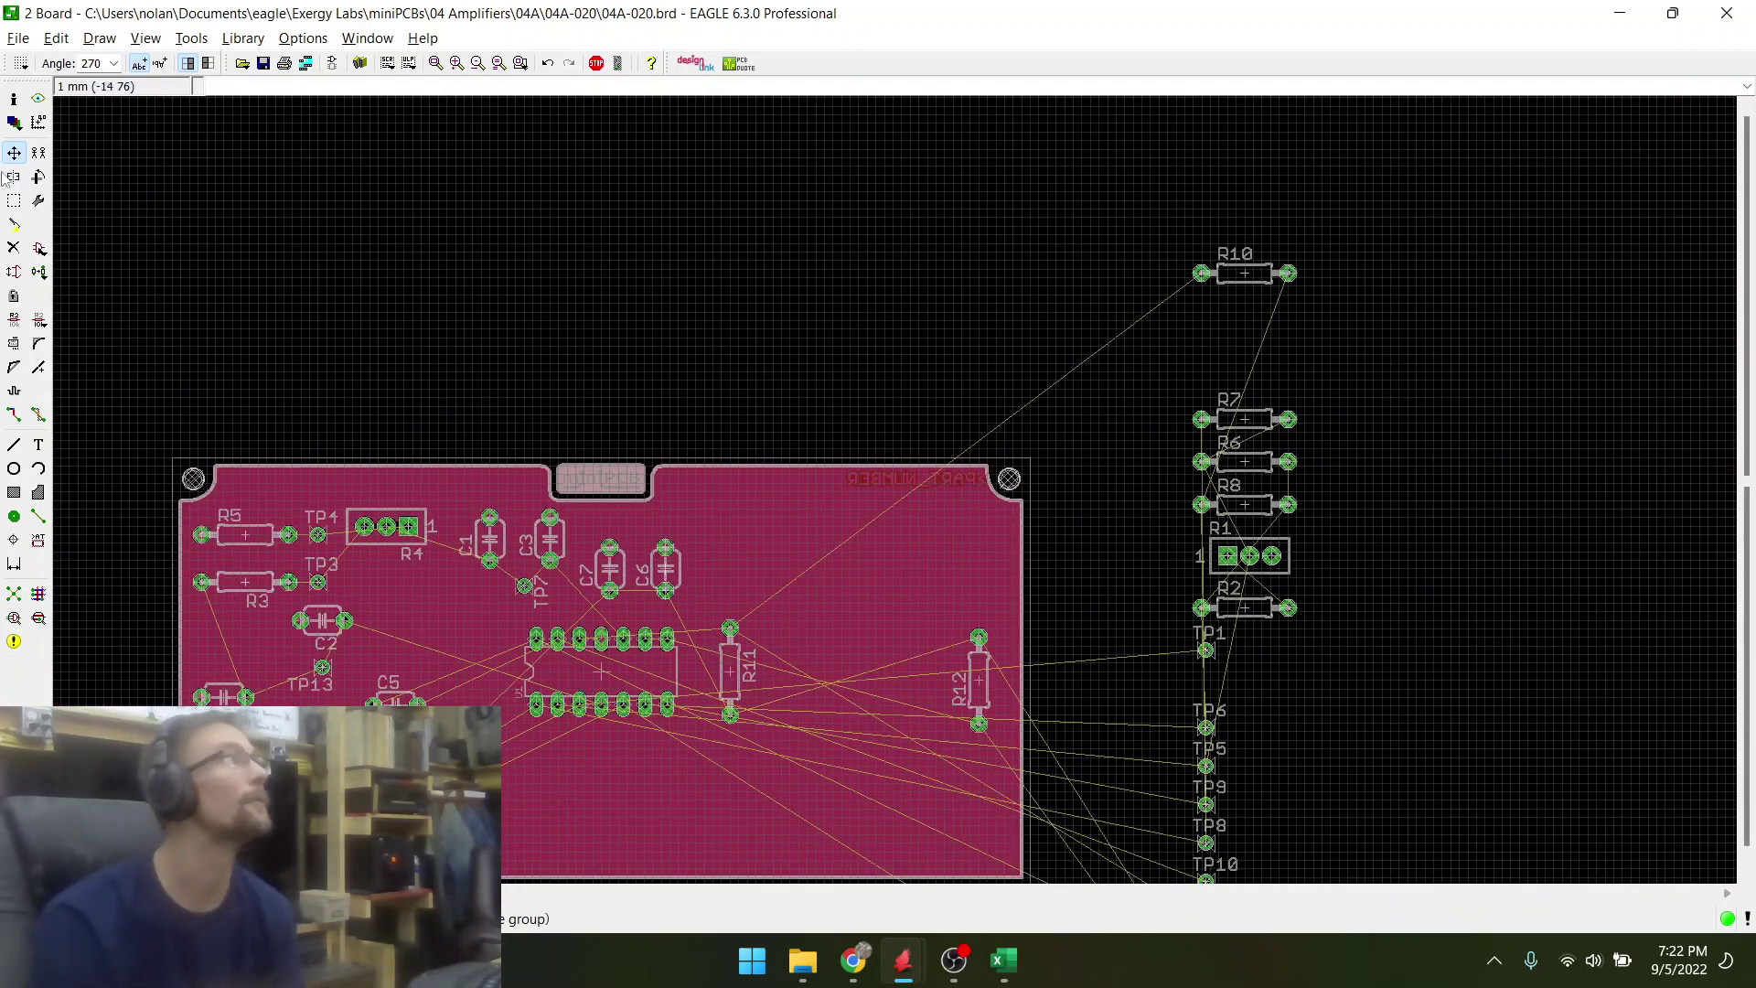
- Move R7, R6, R8, R1 and R2 as a group, rotated 90 degrees, into a row below U1, and recalculate the ratsnest
drag(1191, 384, 1304, 513)
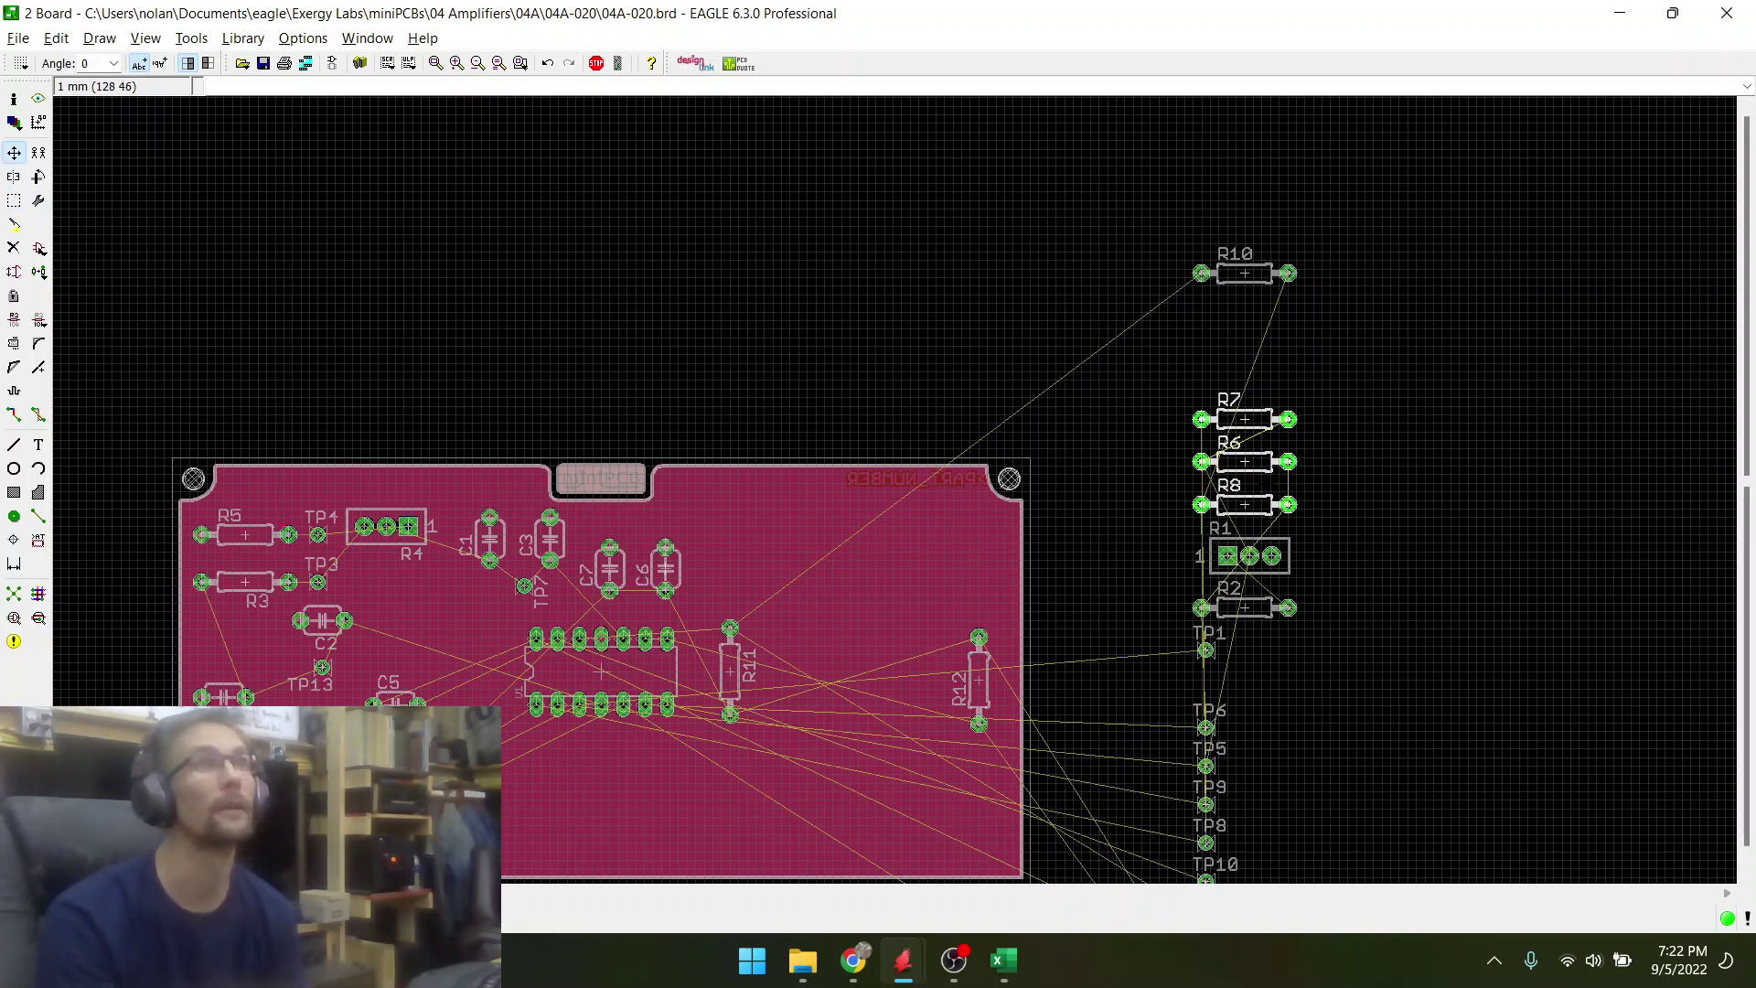
right_click(1263, 475)
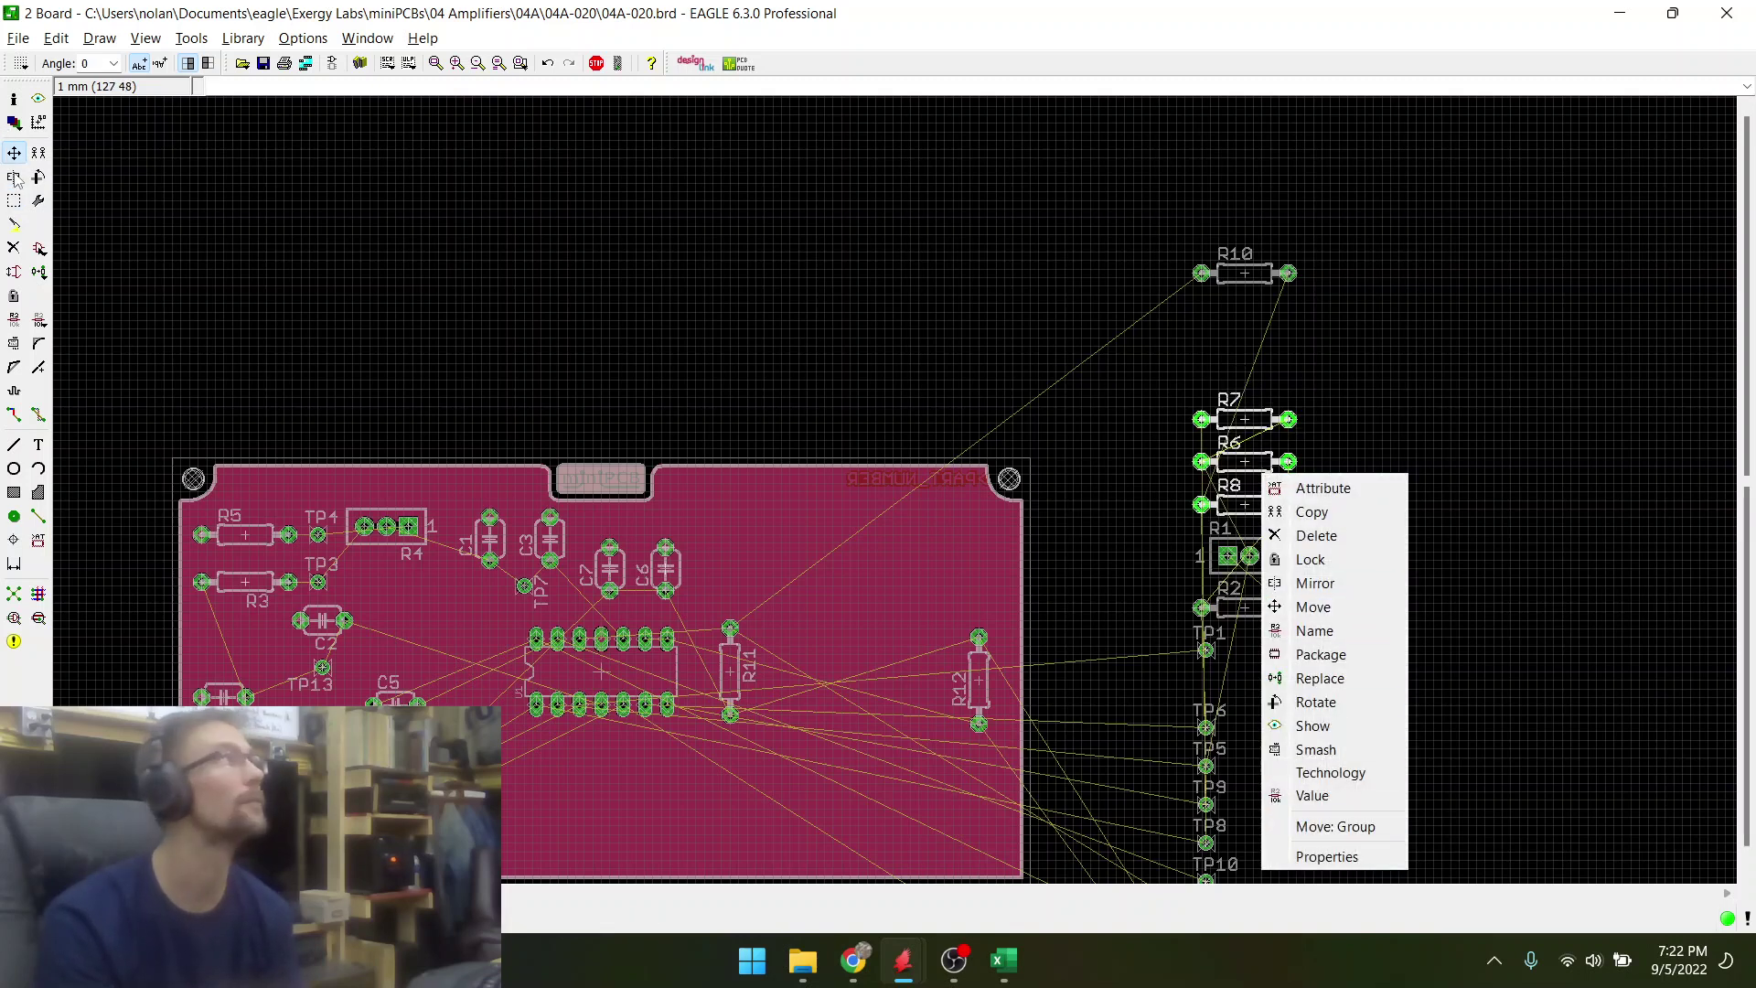
click(15, 203)
drag(1188, 370, 1300, 632)
right_click(1251, 511)
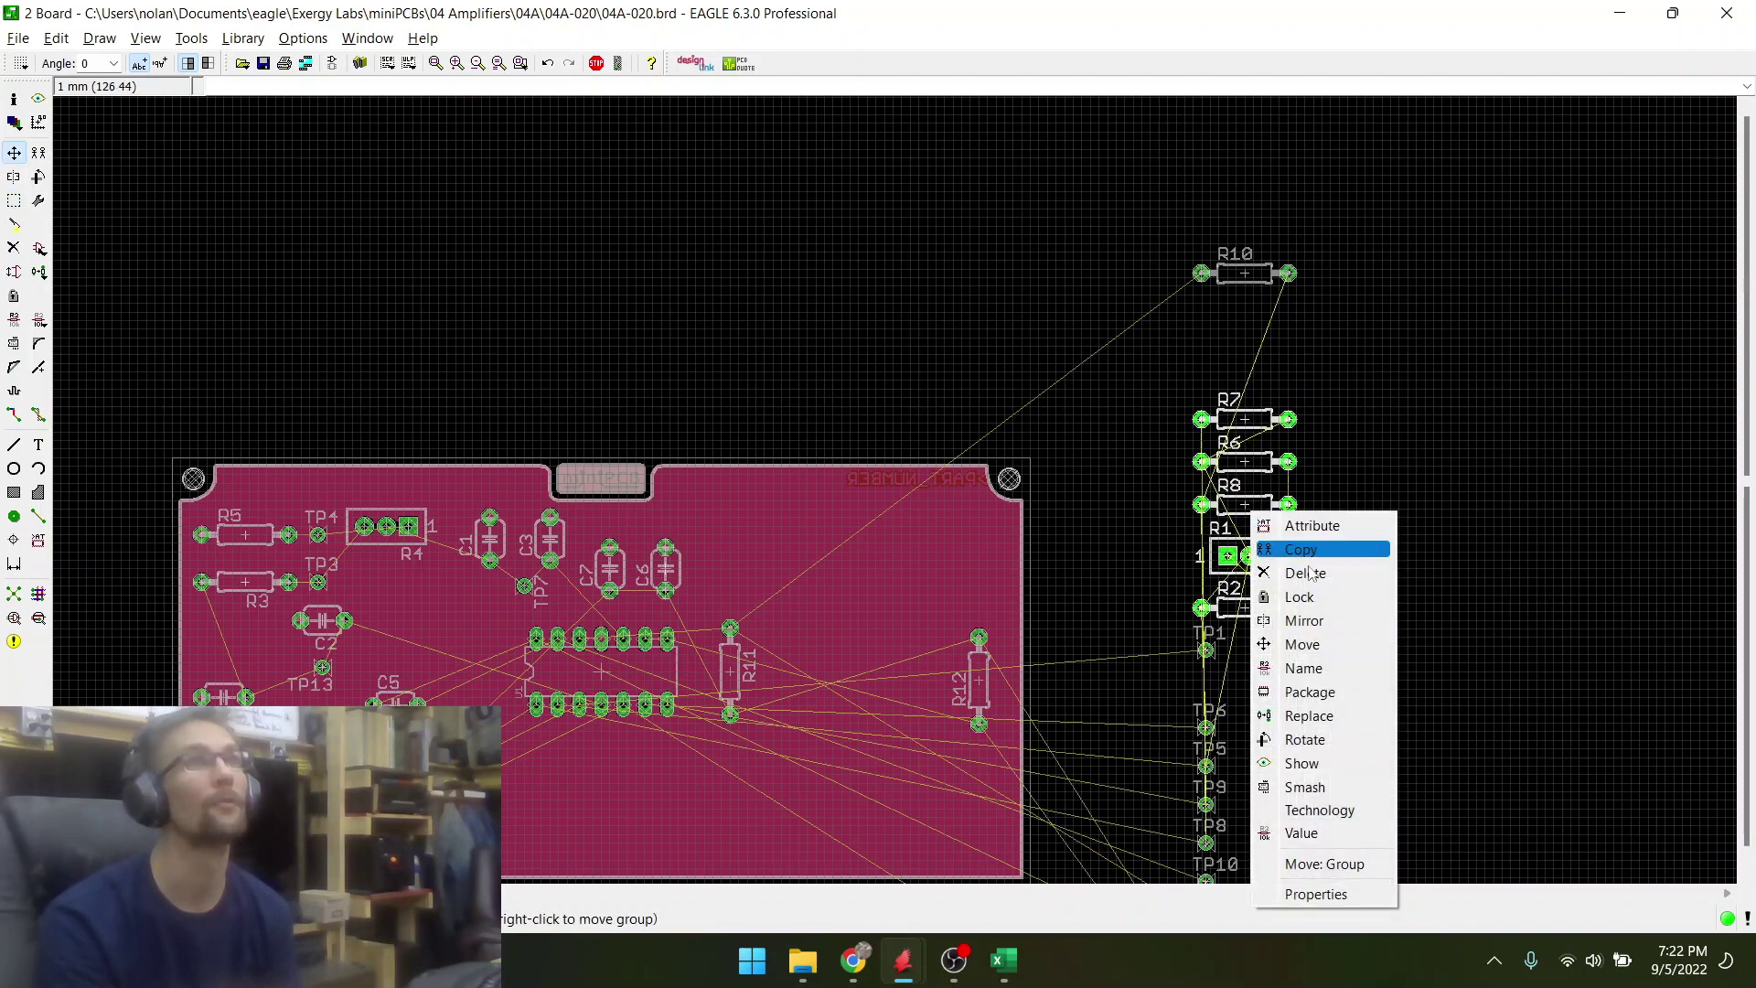
click(1290, 864)
scroll(839, 620, down, 3)
scroll(682, 736, up, 3)
right_click(695, 736)
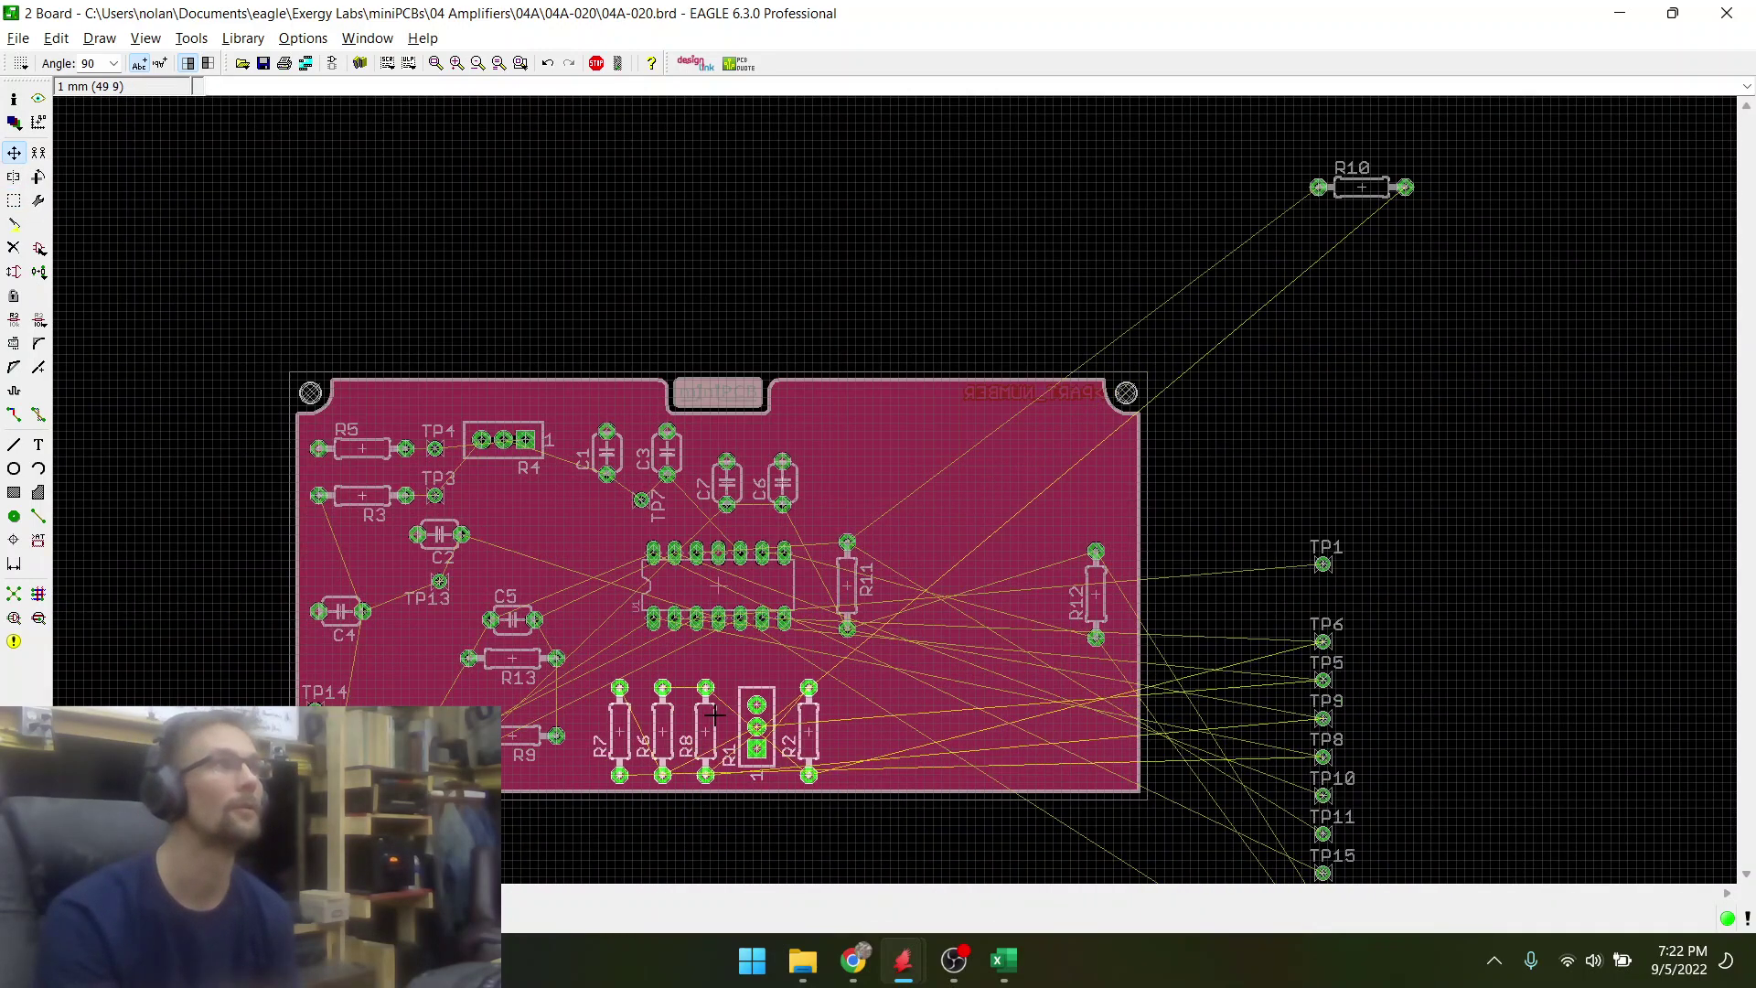
click(714, 695)
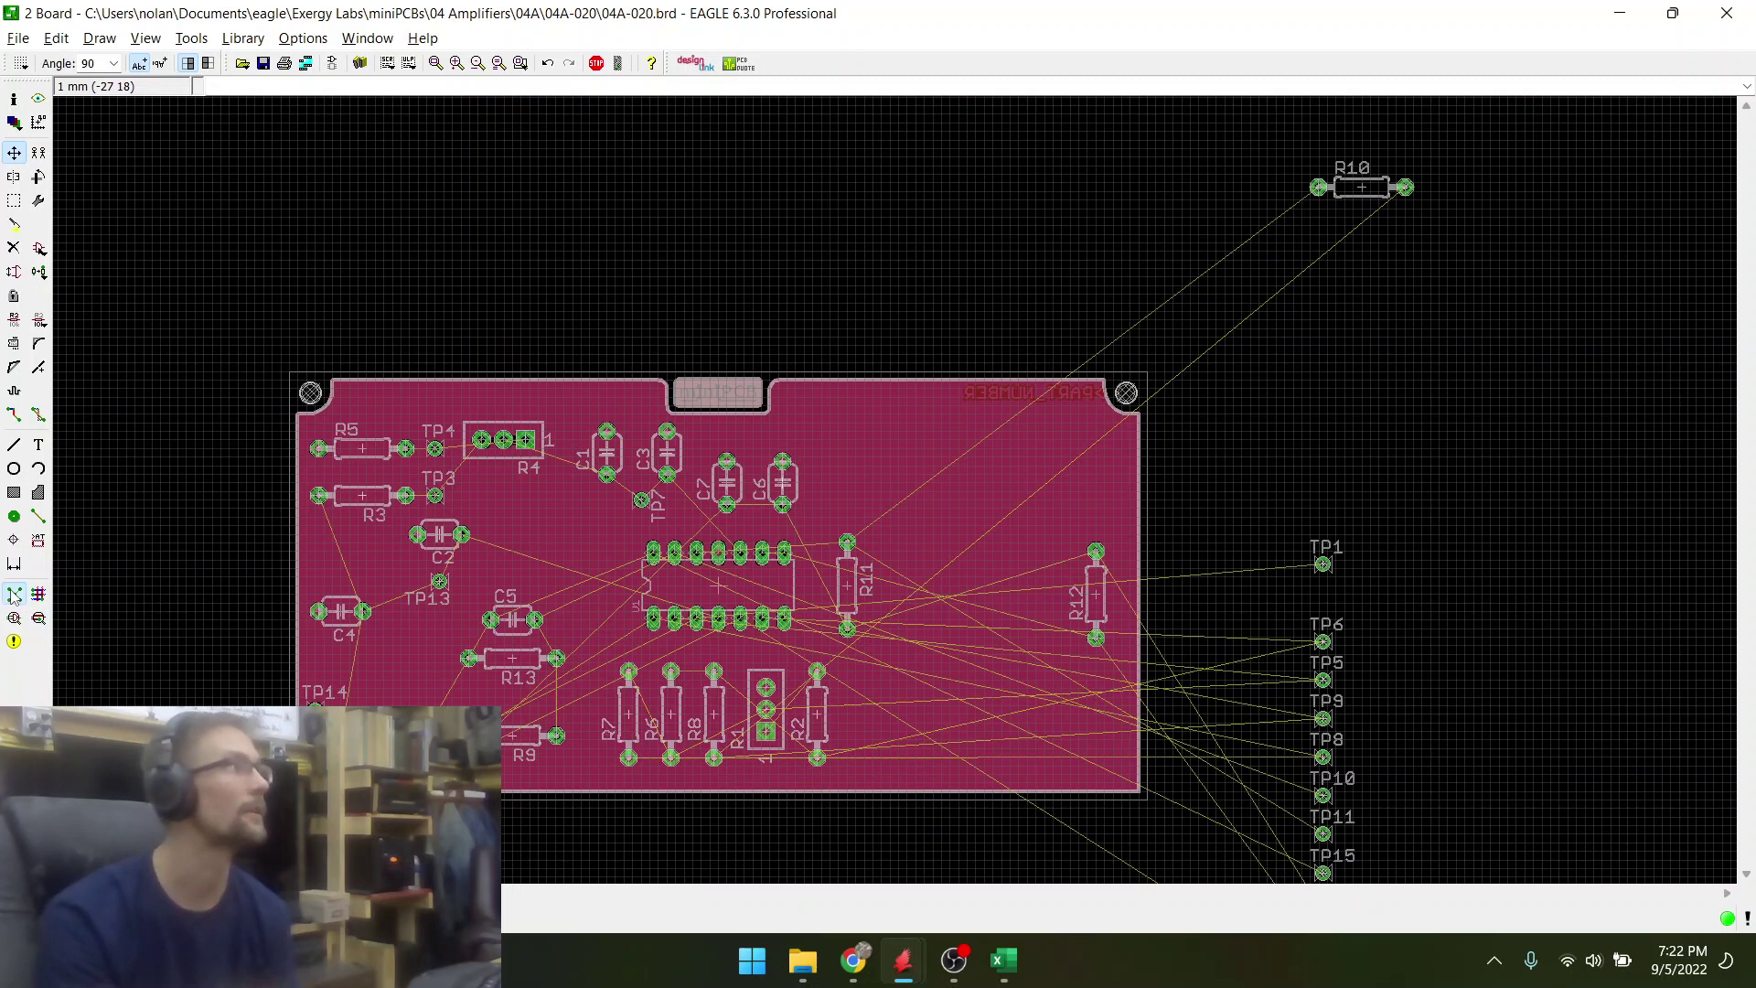
click(14, 595)
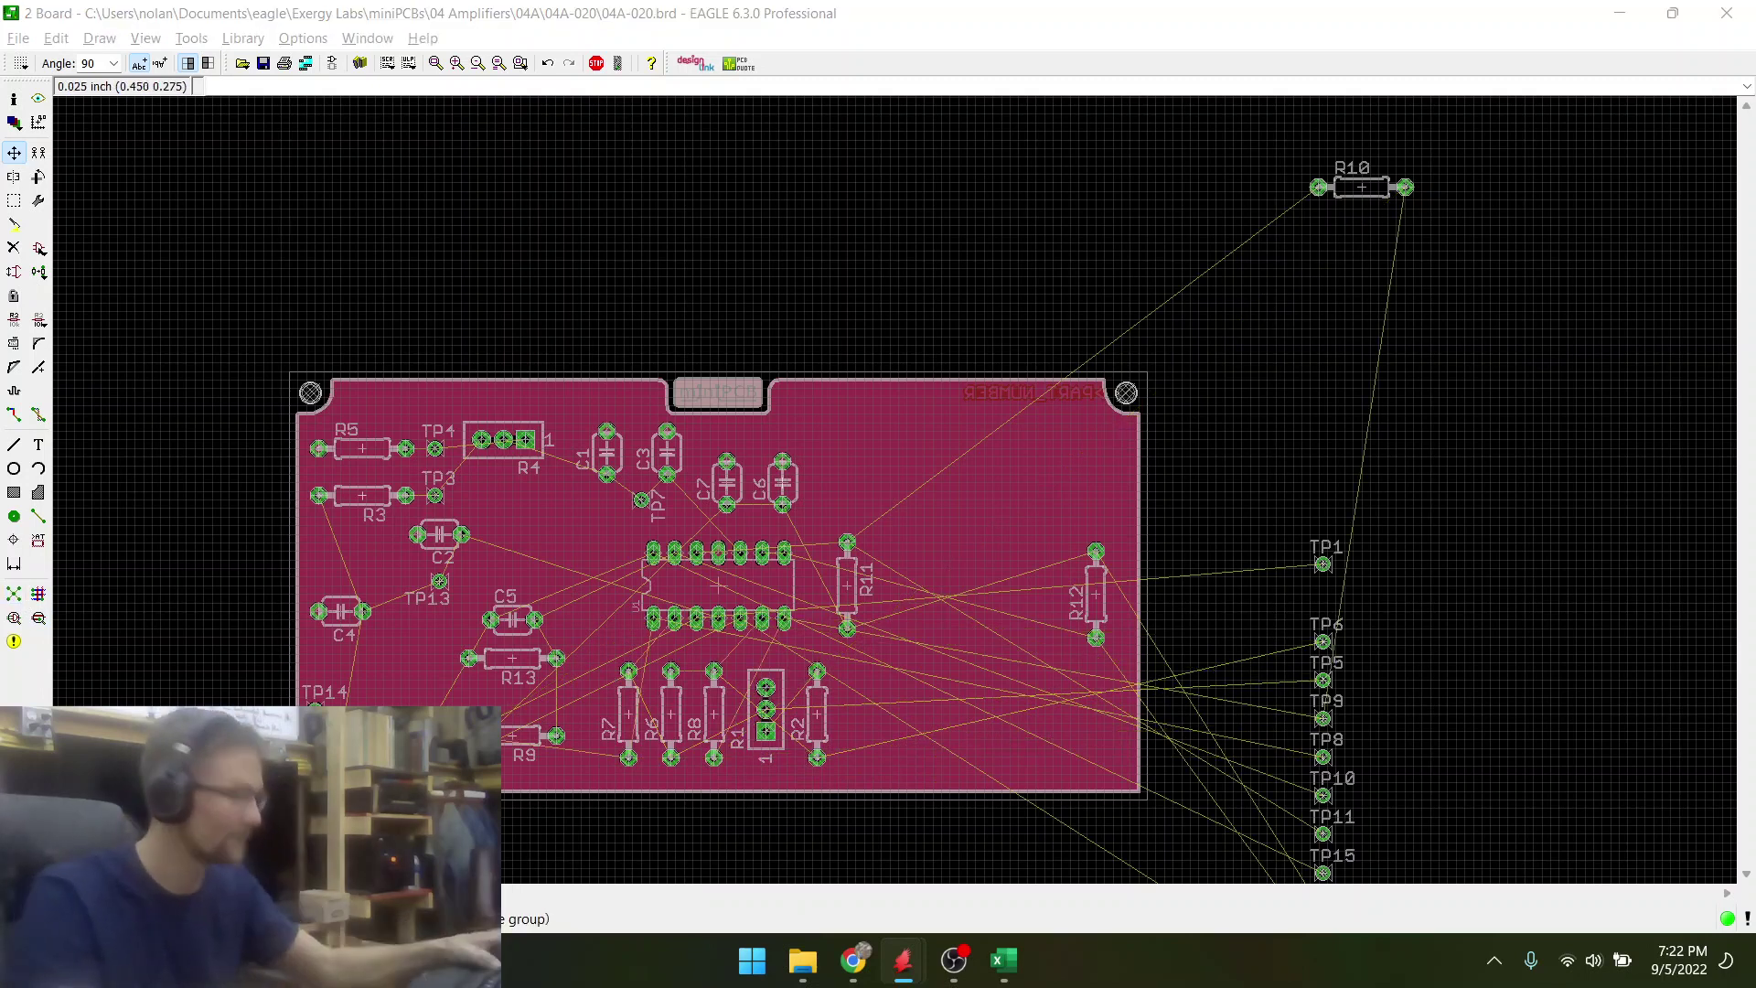
- Compare how R1, R2, R6, R7 and R8 connect to U1A and U1B in the schematic with their placement on the board
key(alt+1)
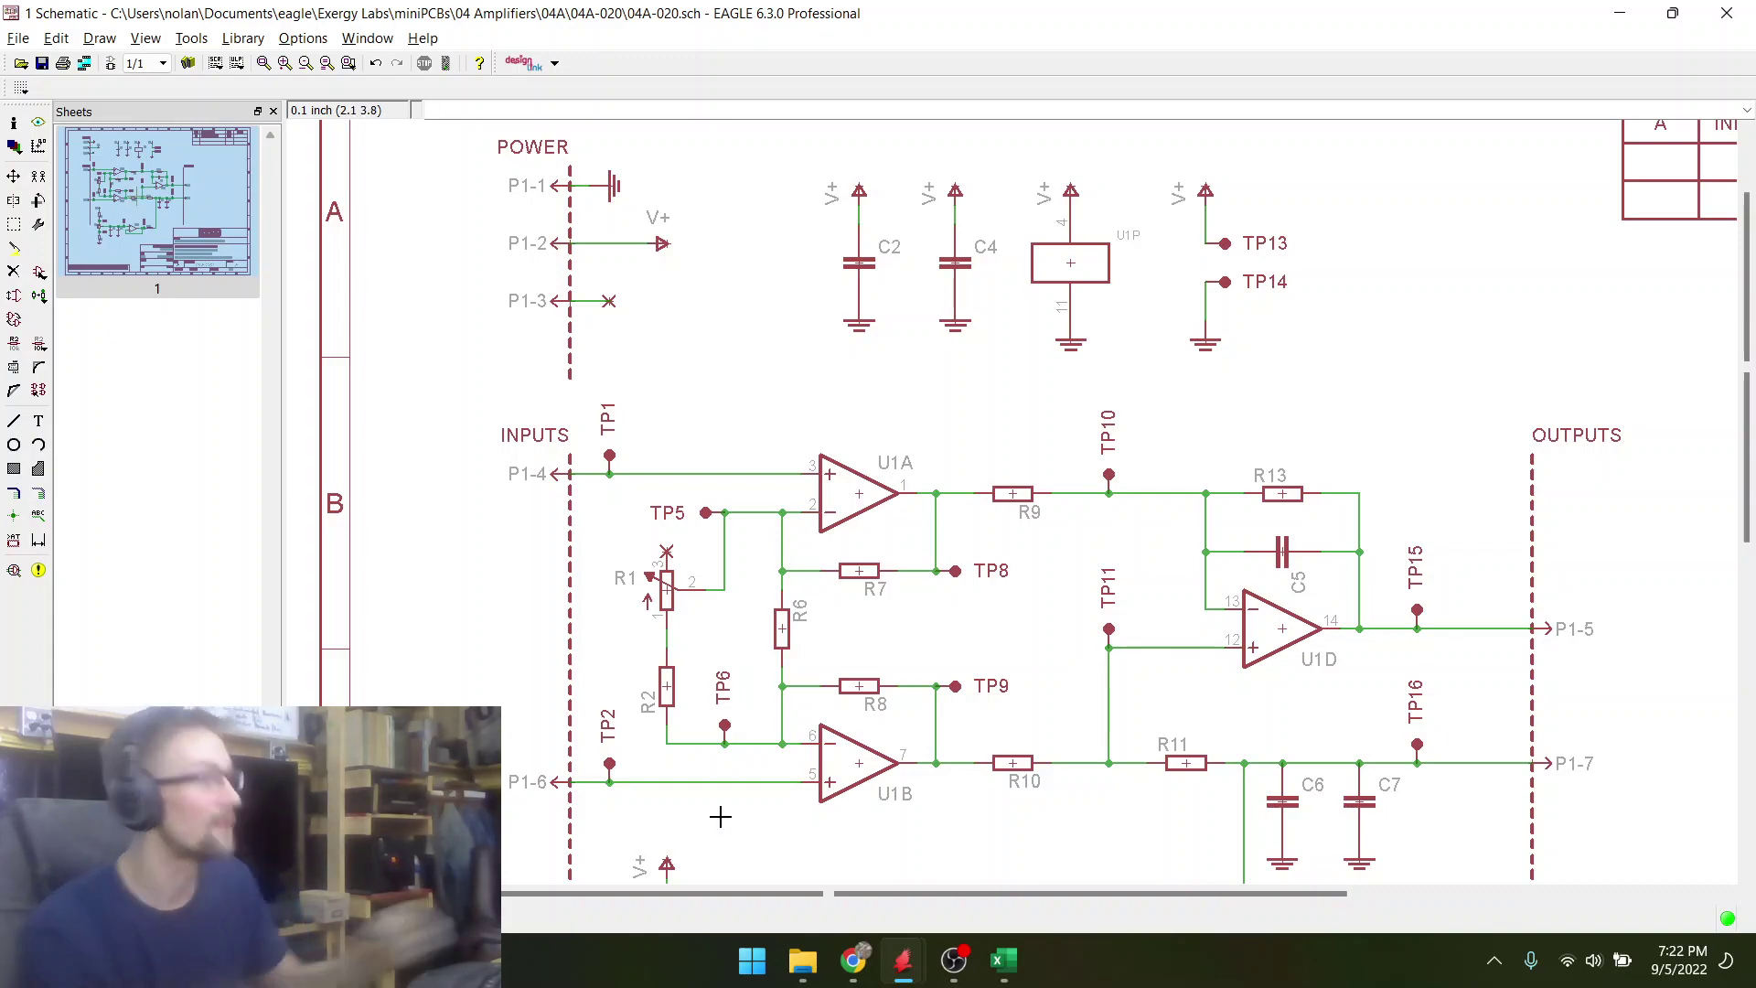
key(alt+2)
scroll(806, 702, up, 3)
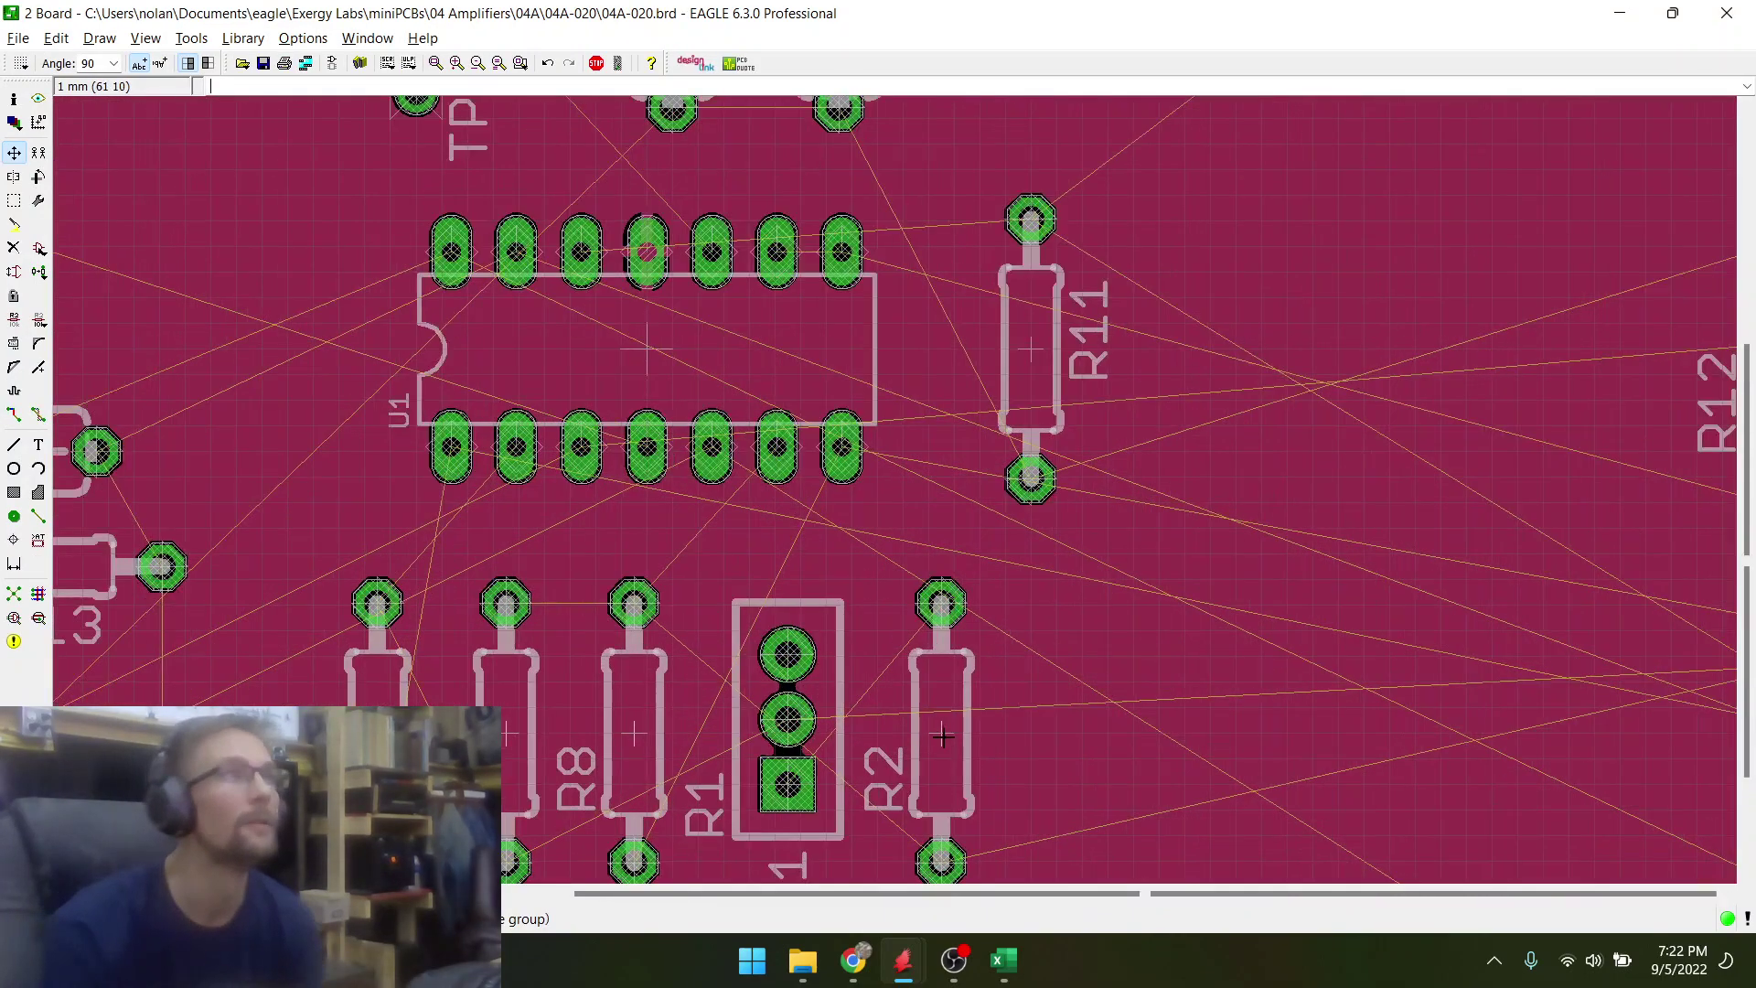
key(alt+1)
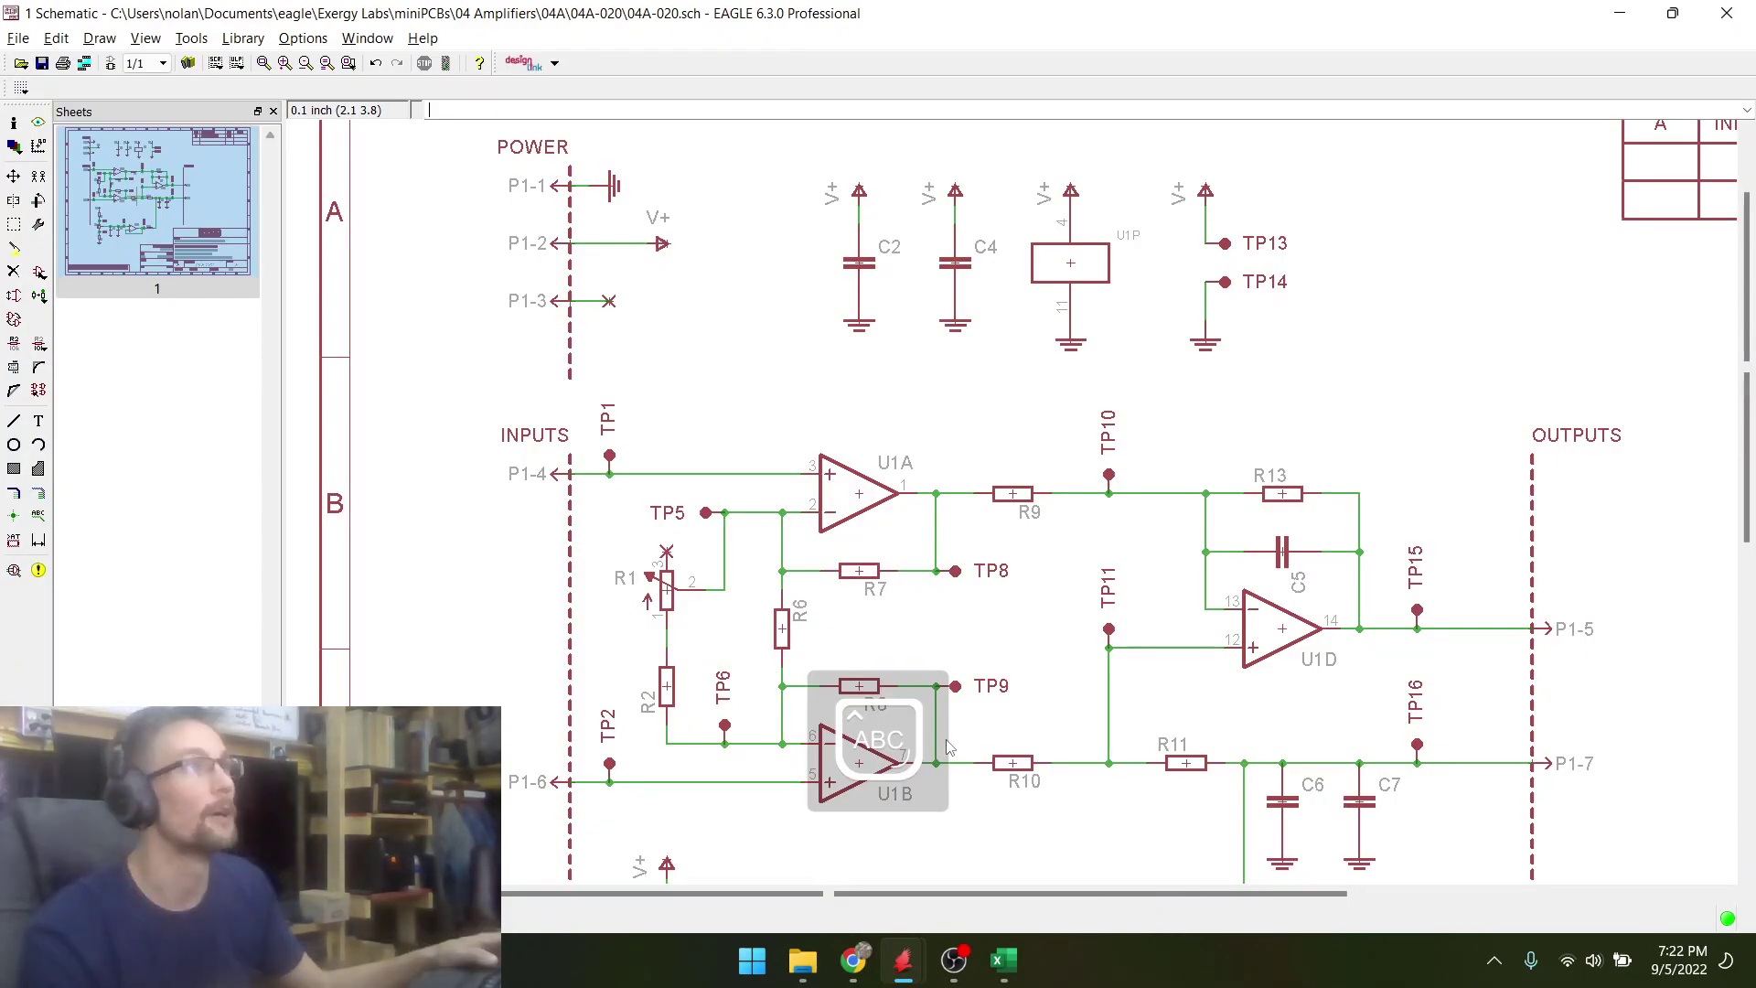
key(alt+2)
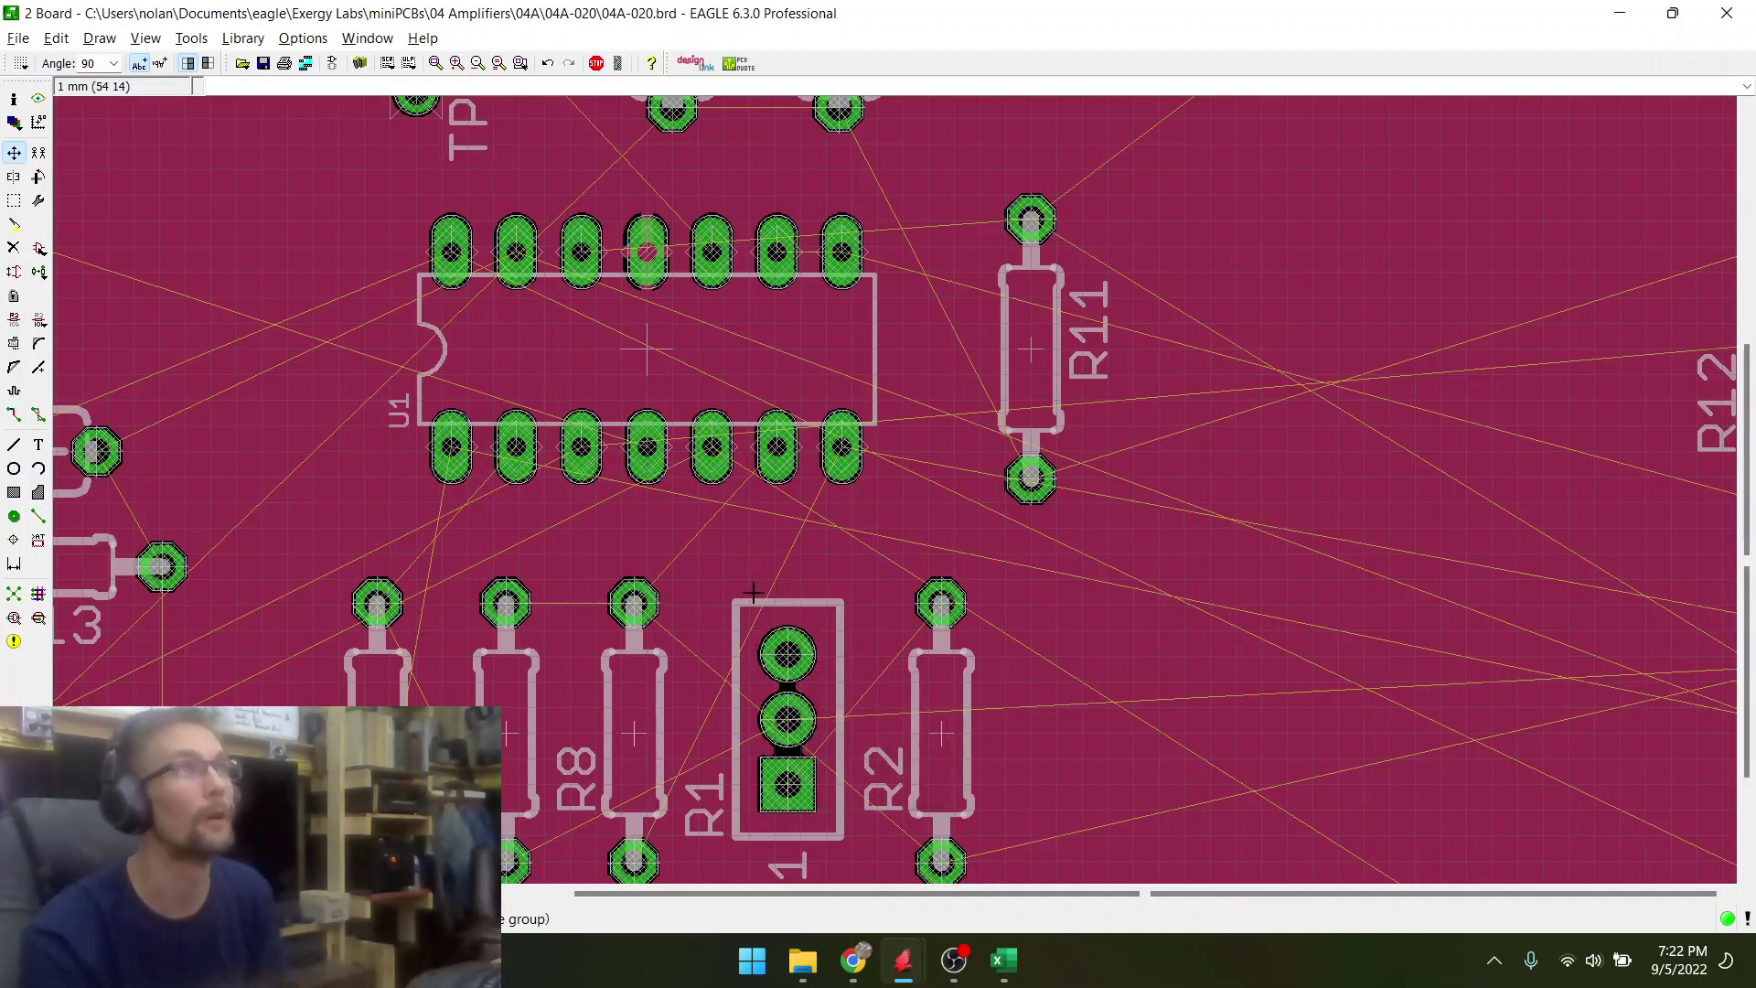
scroll(776, 591, down, 2)
scroll(777, 591, up, 2)
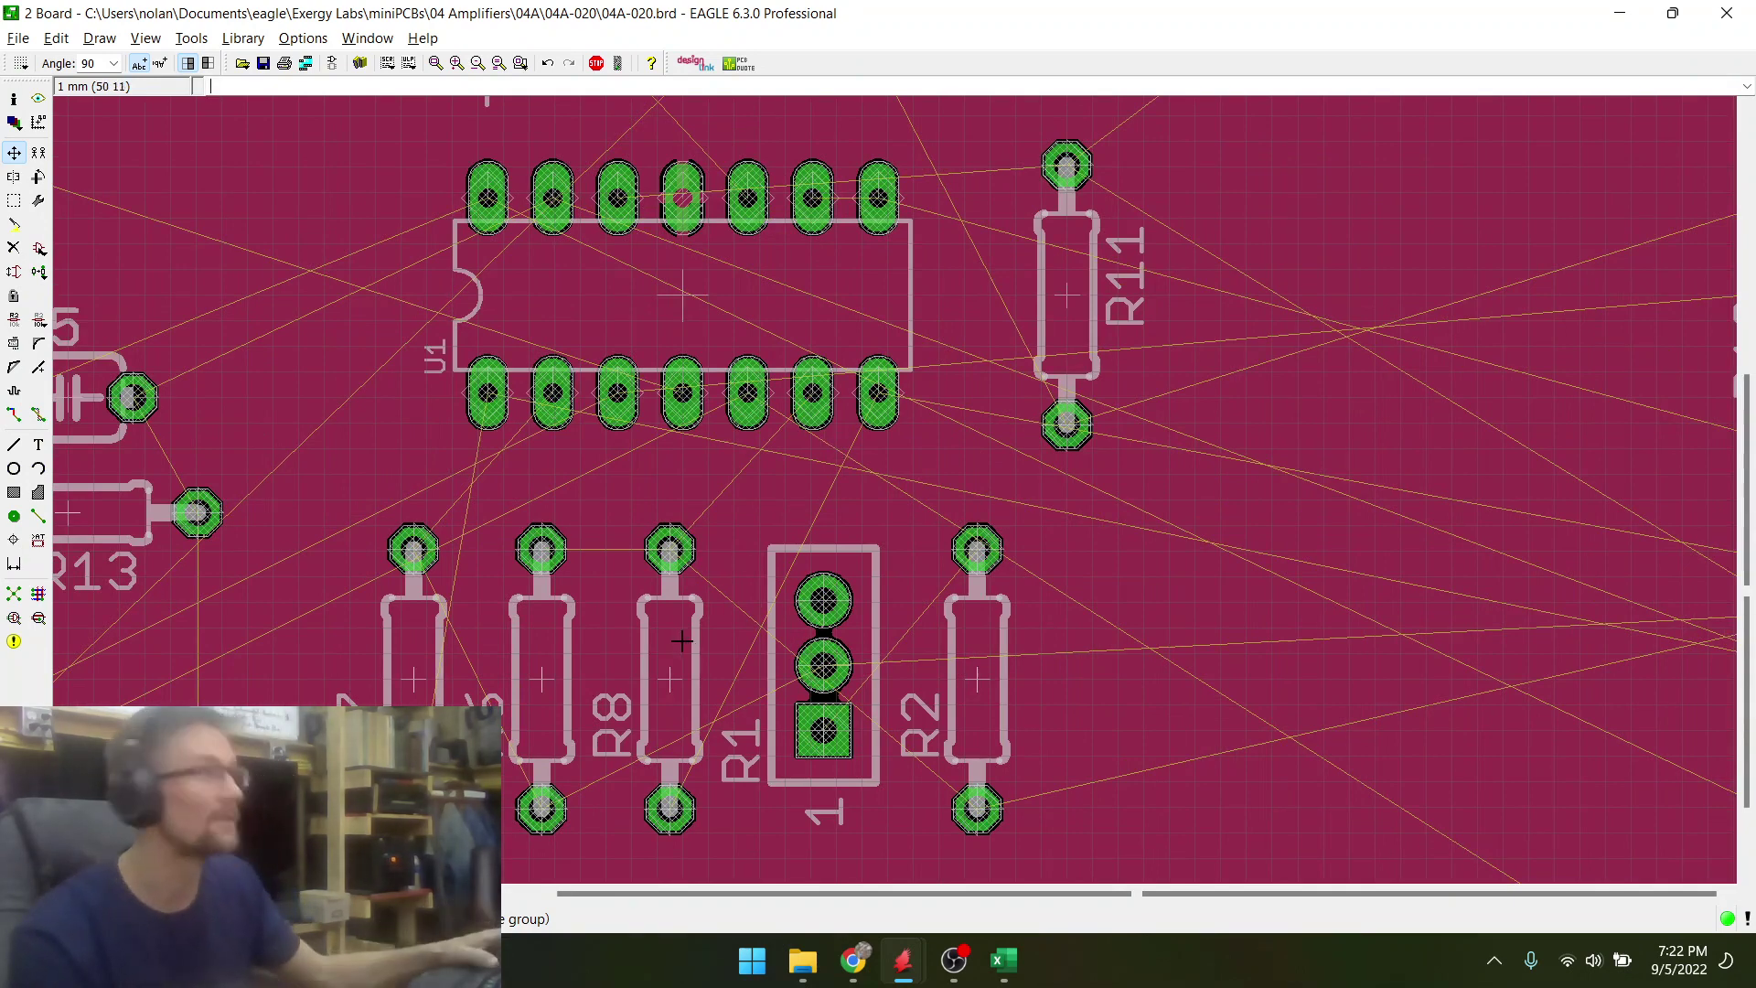
key(alt+1)
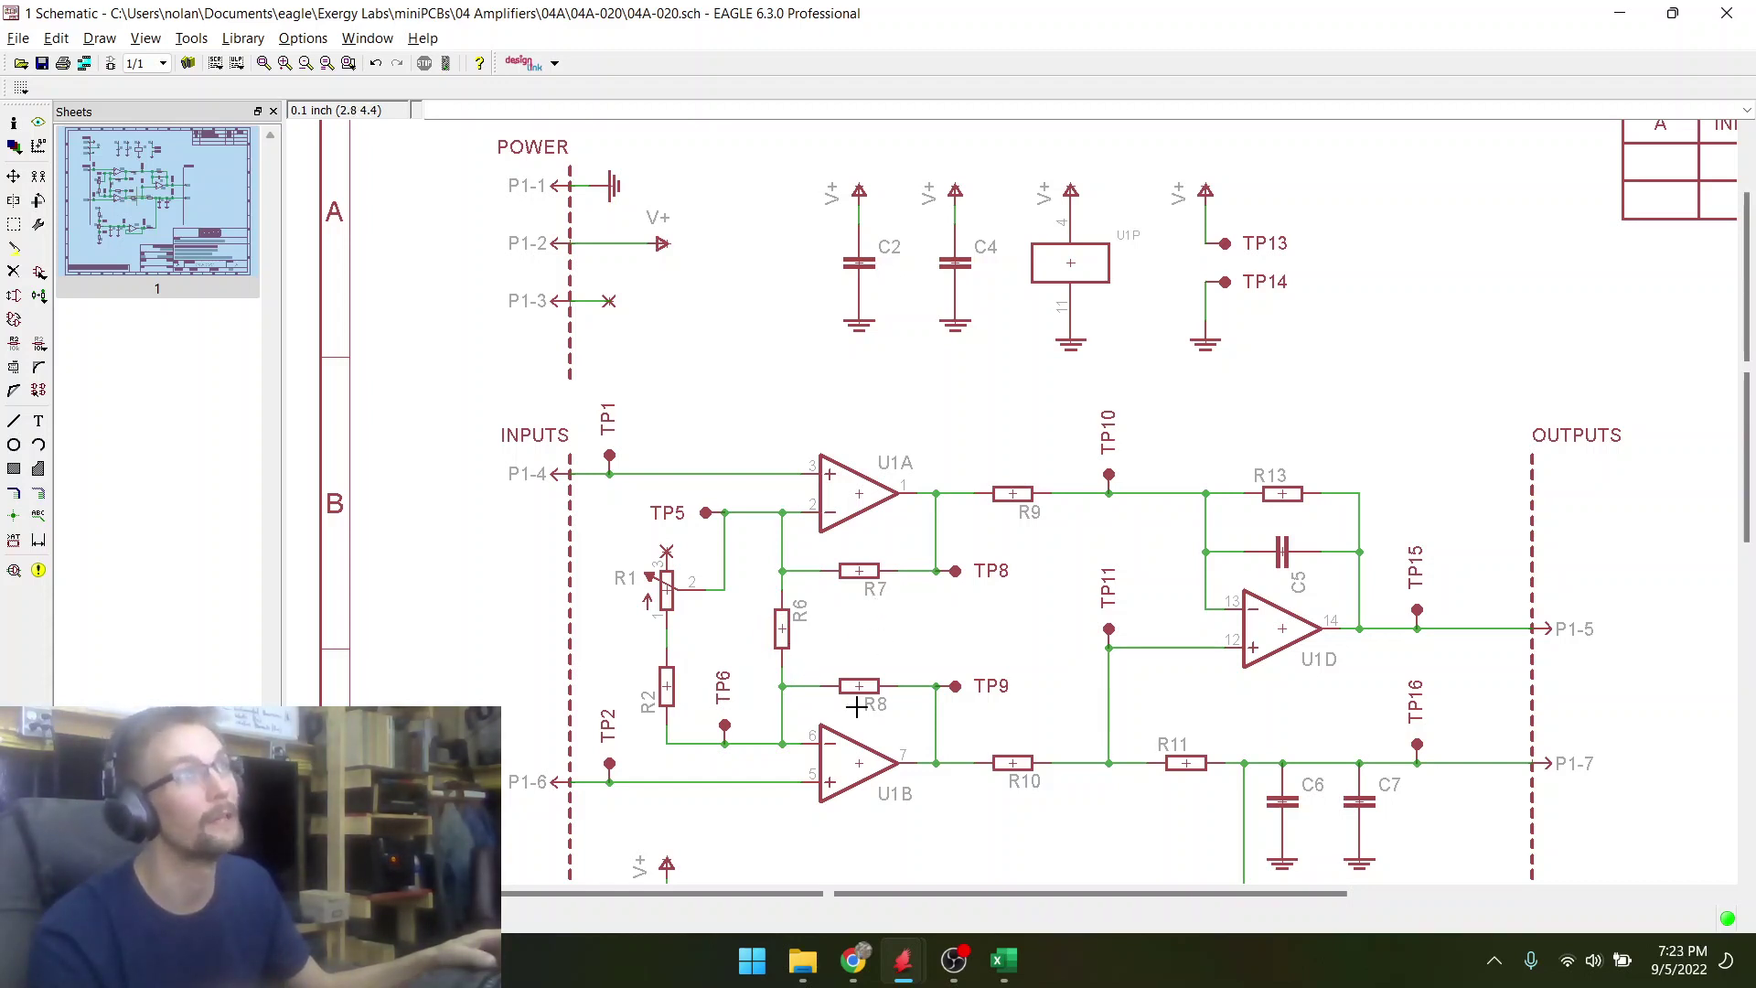
key(alt+2)
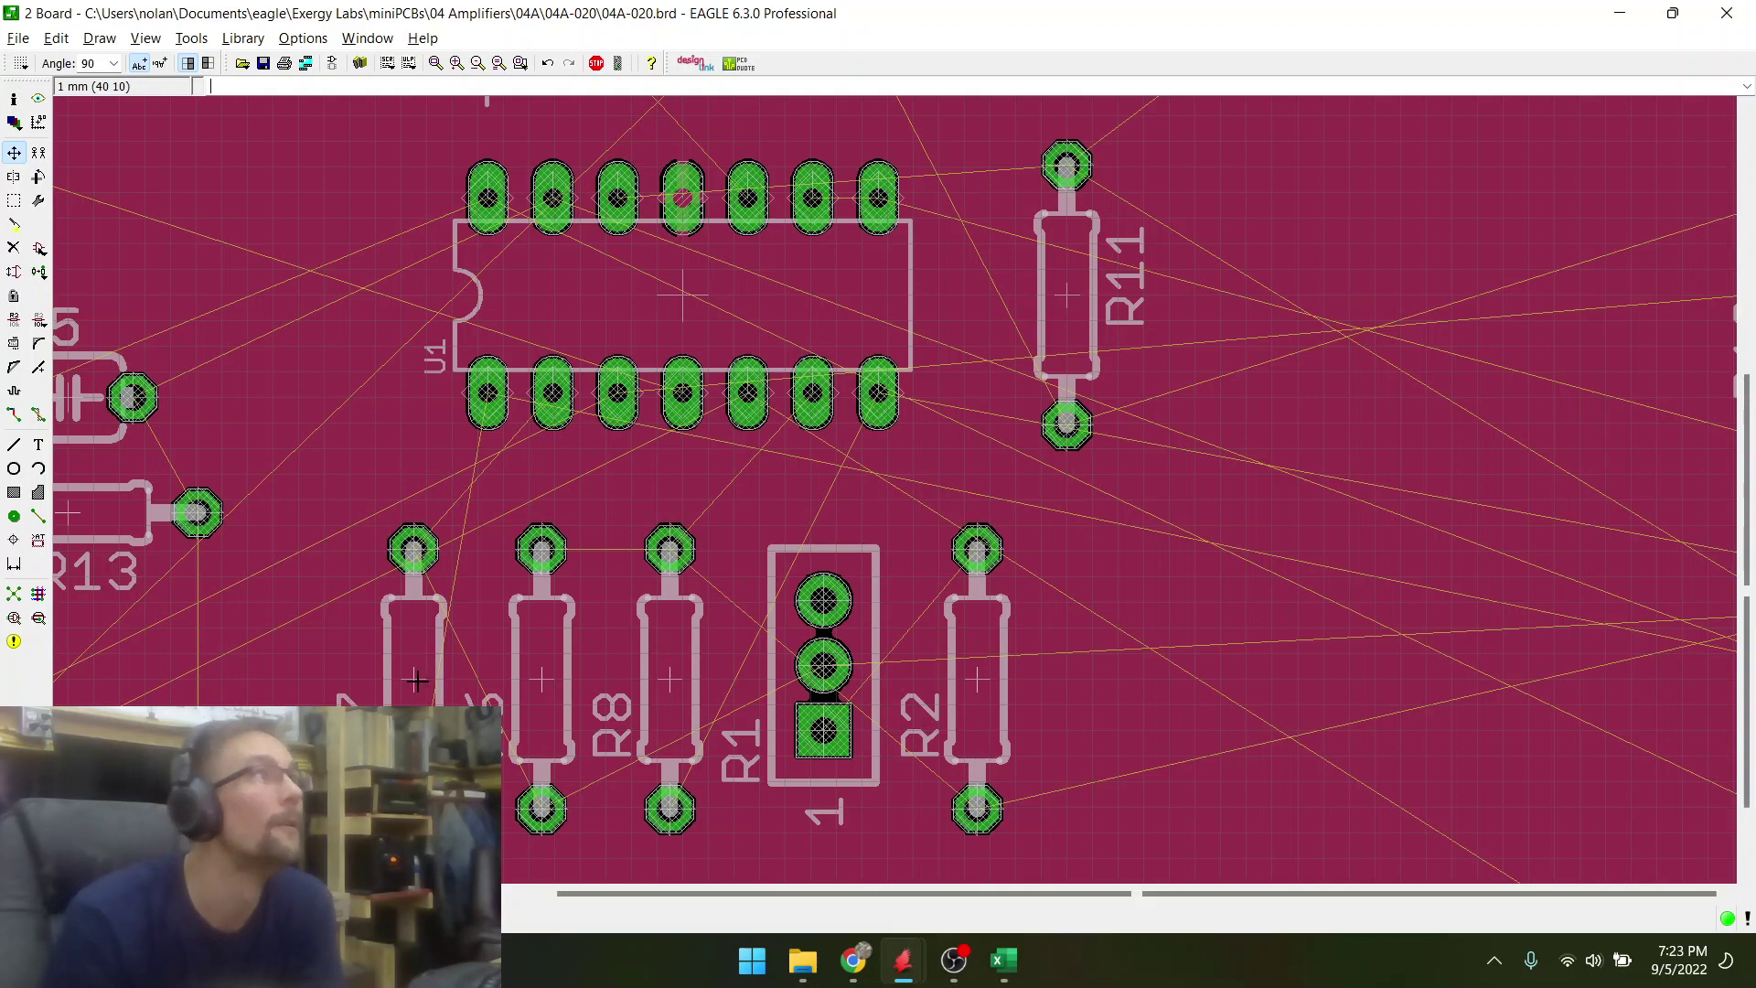
- Rotate R7 180 degrees in place in the row below U1, keeping R6 where it is
click(415, 681)
right_click(410, 681)
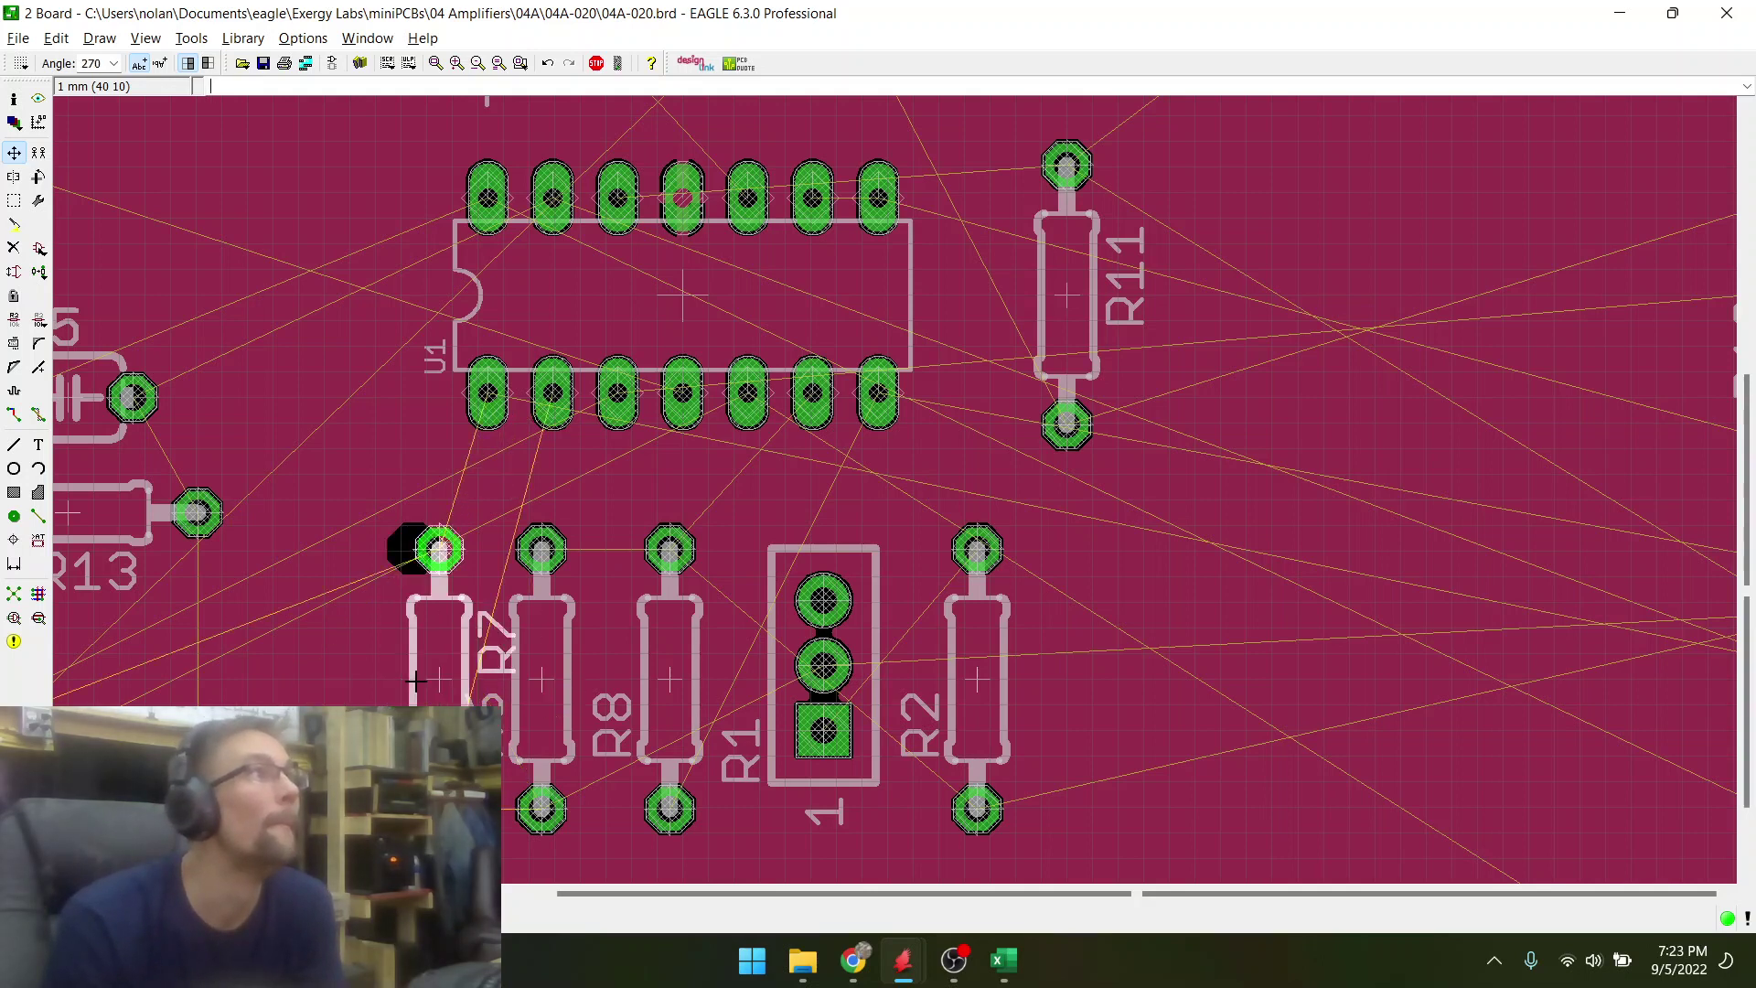
right_click(404, 679)
click(403, 680)
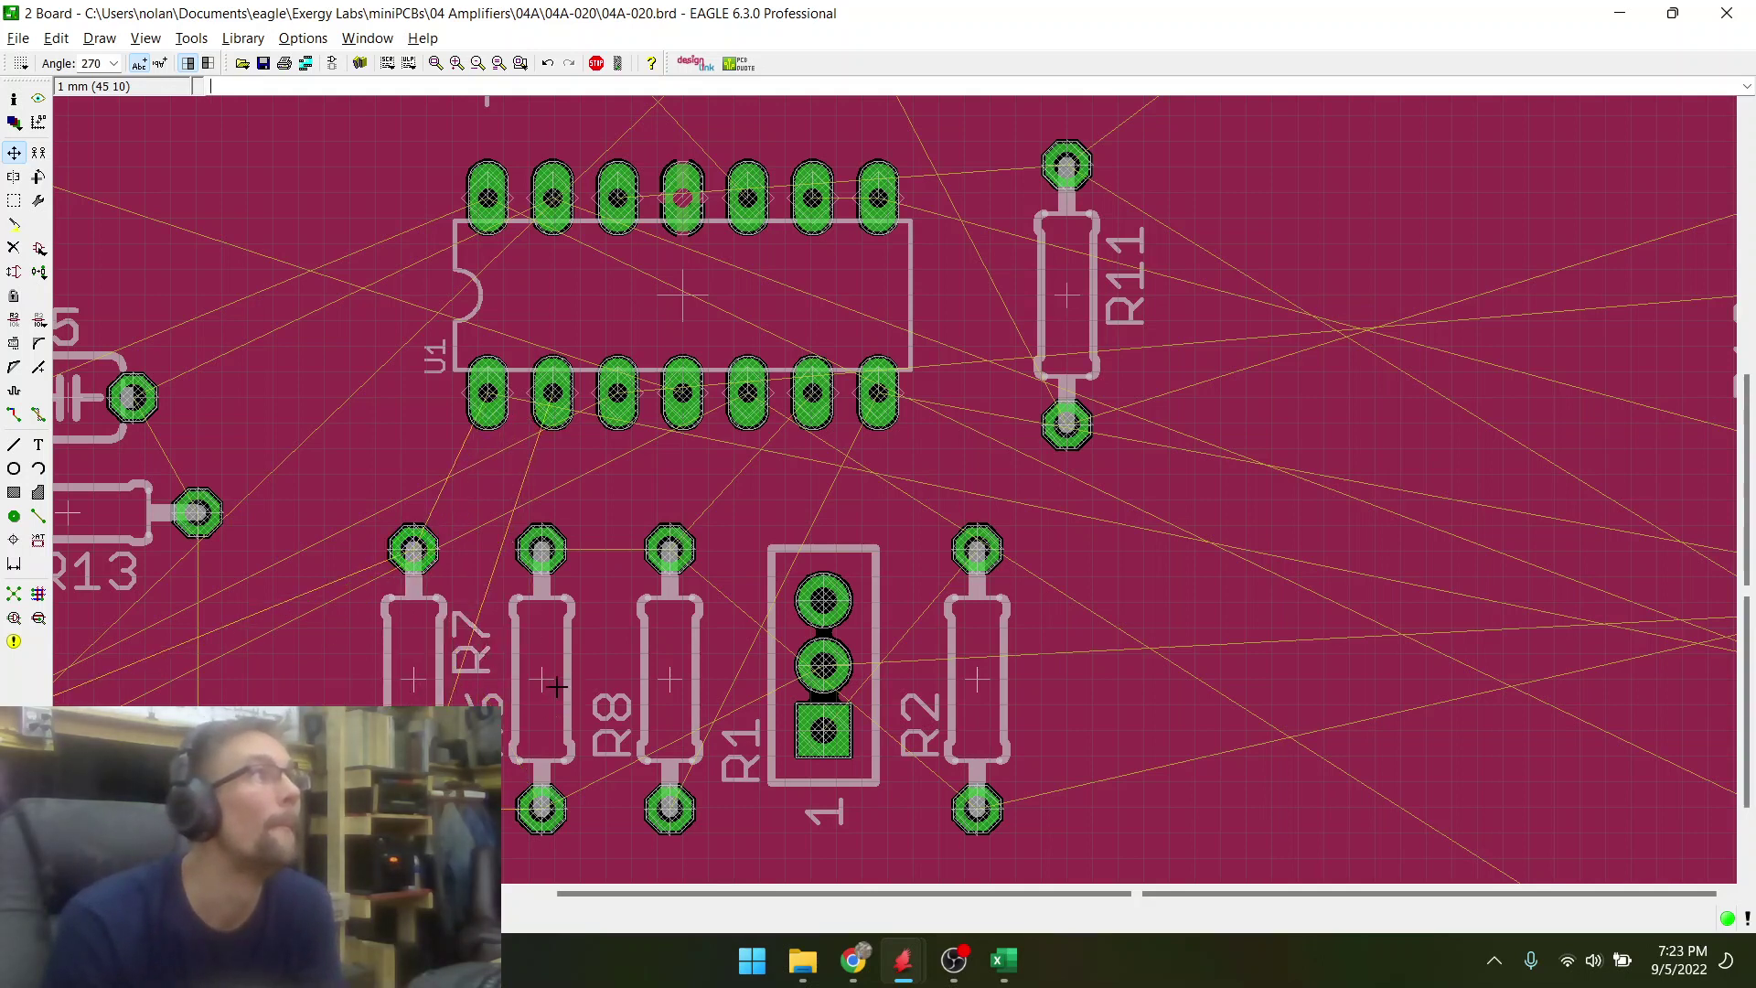
click(549, 678)
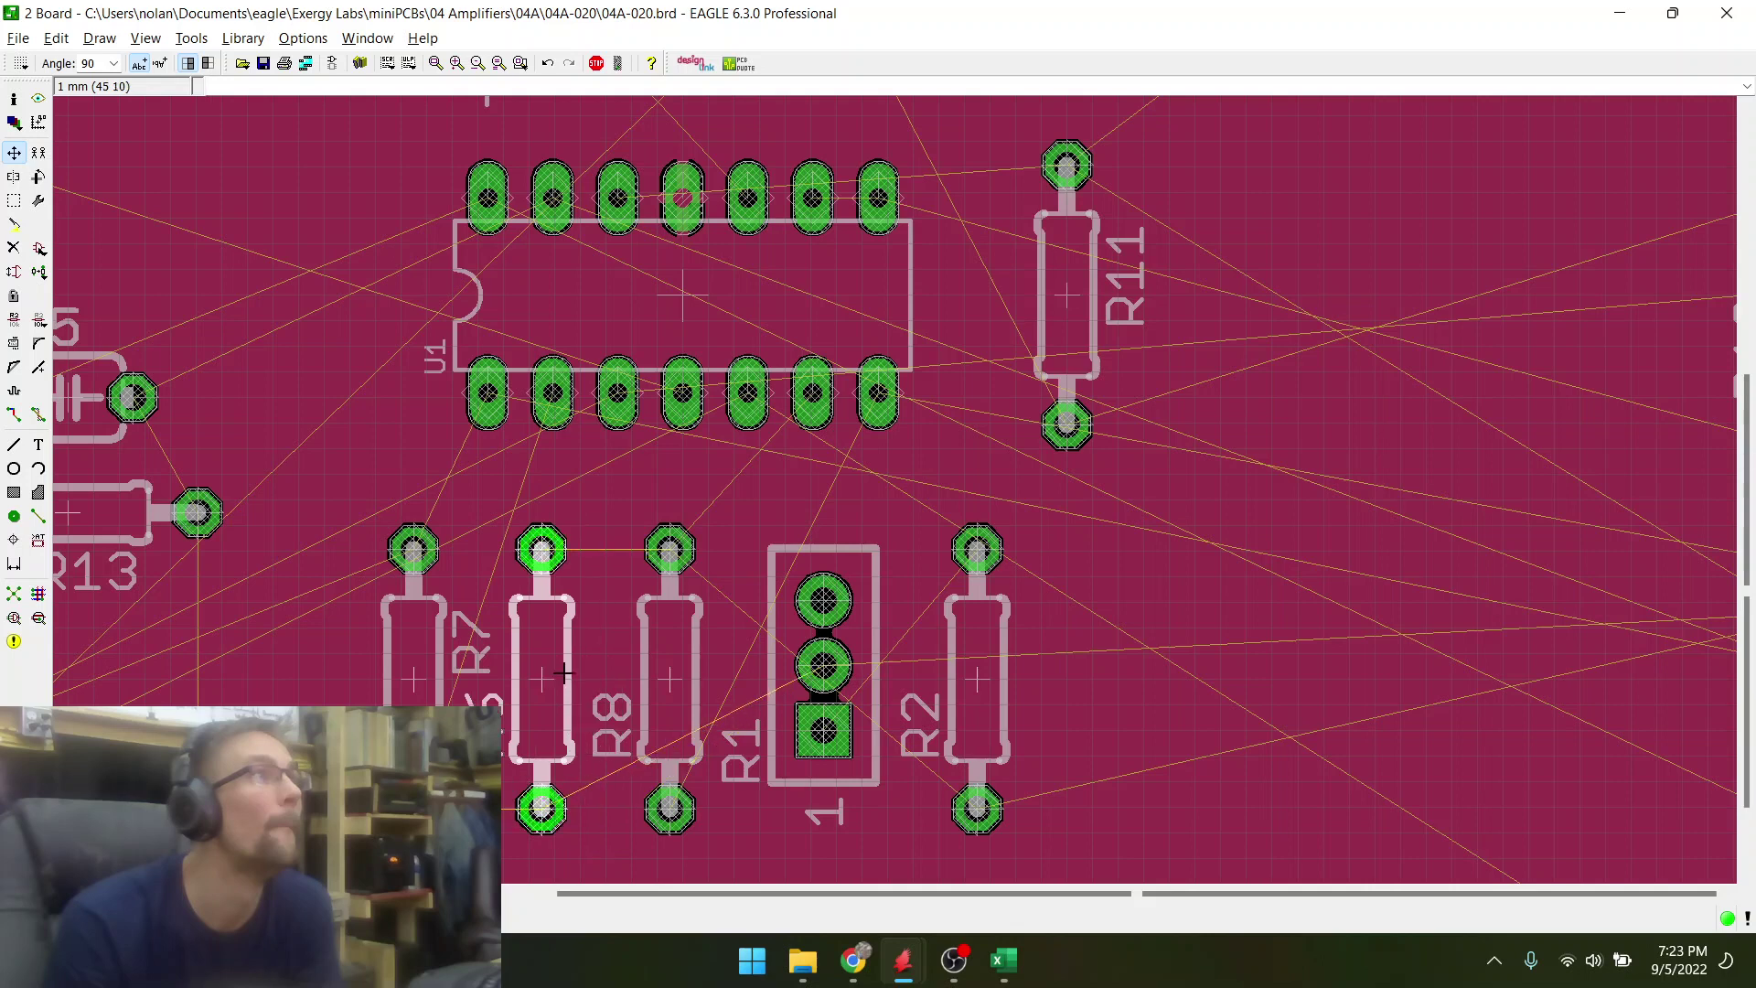
click(551, 671)
- Rearrange the row below U1 to run R7, R6, R1, R2, R8, and save the board
click(710, 655)
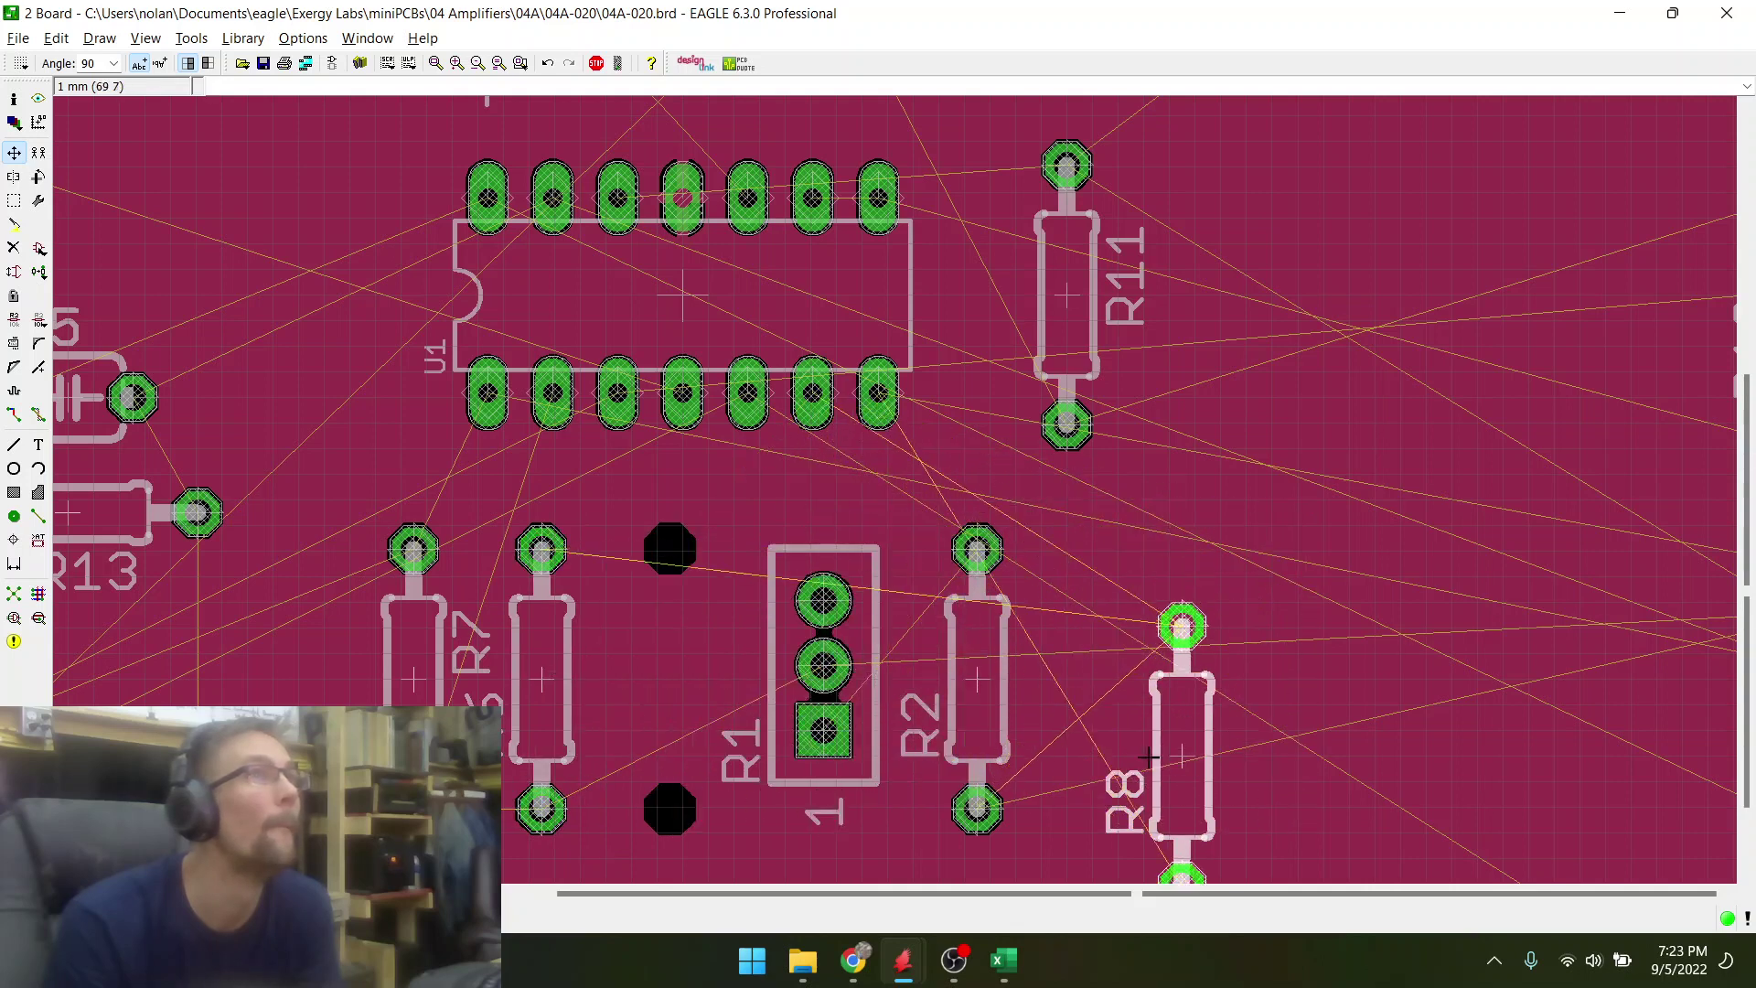
click(1132, 678)
click(824, 650)
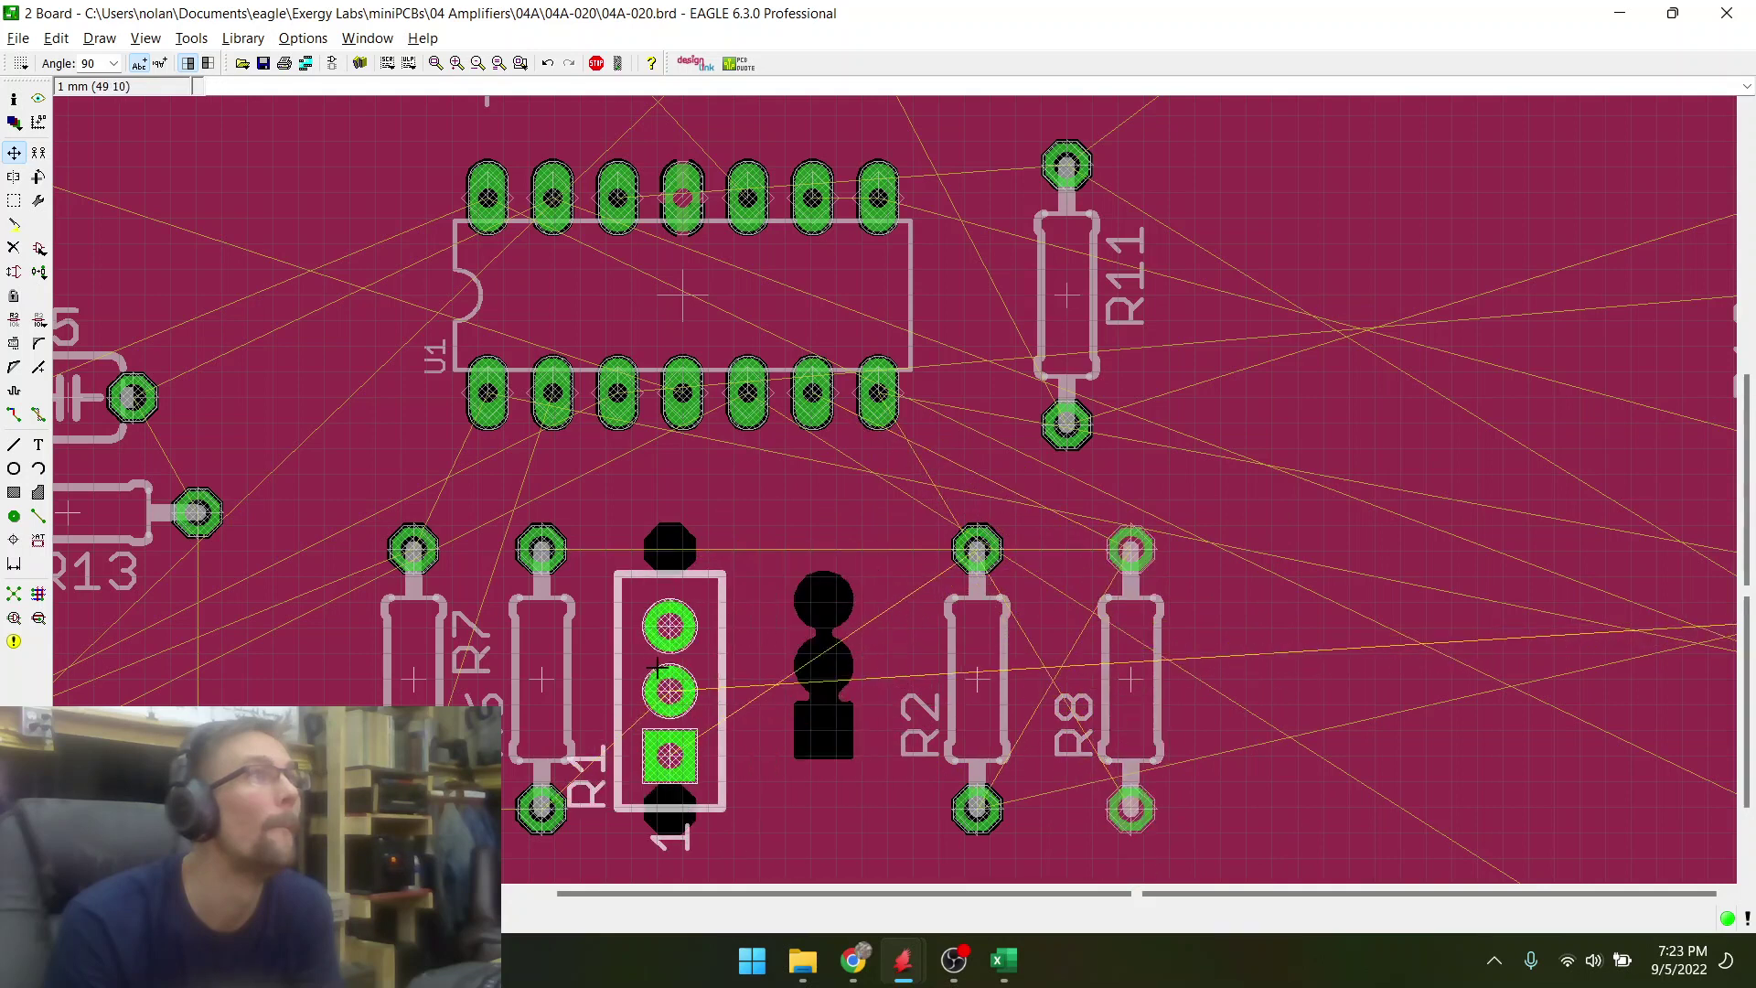
click(695, 645)
click(977, 682)
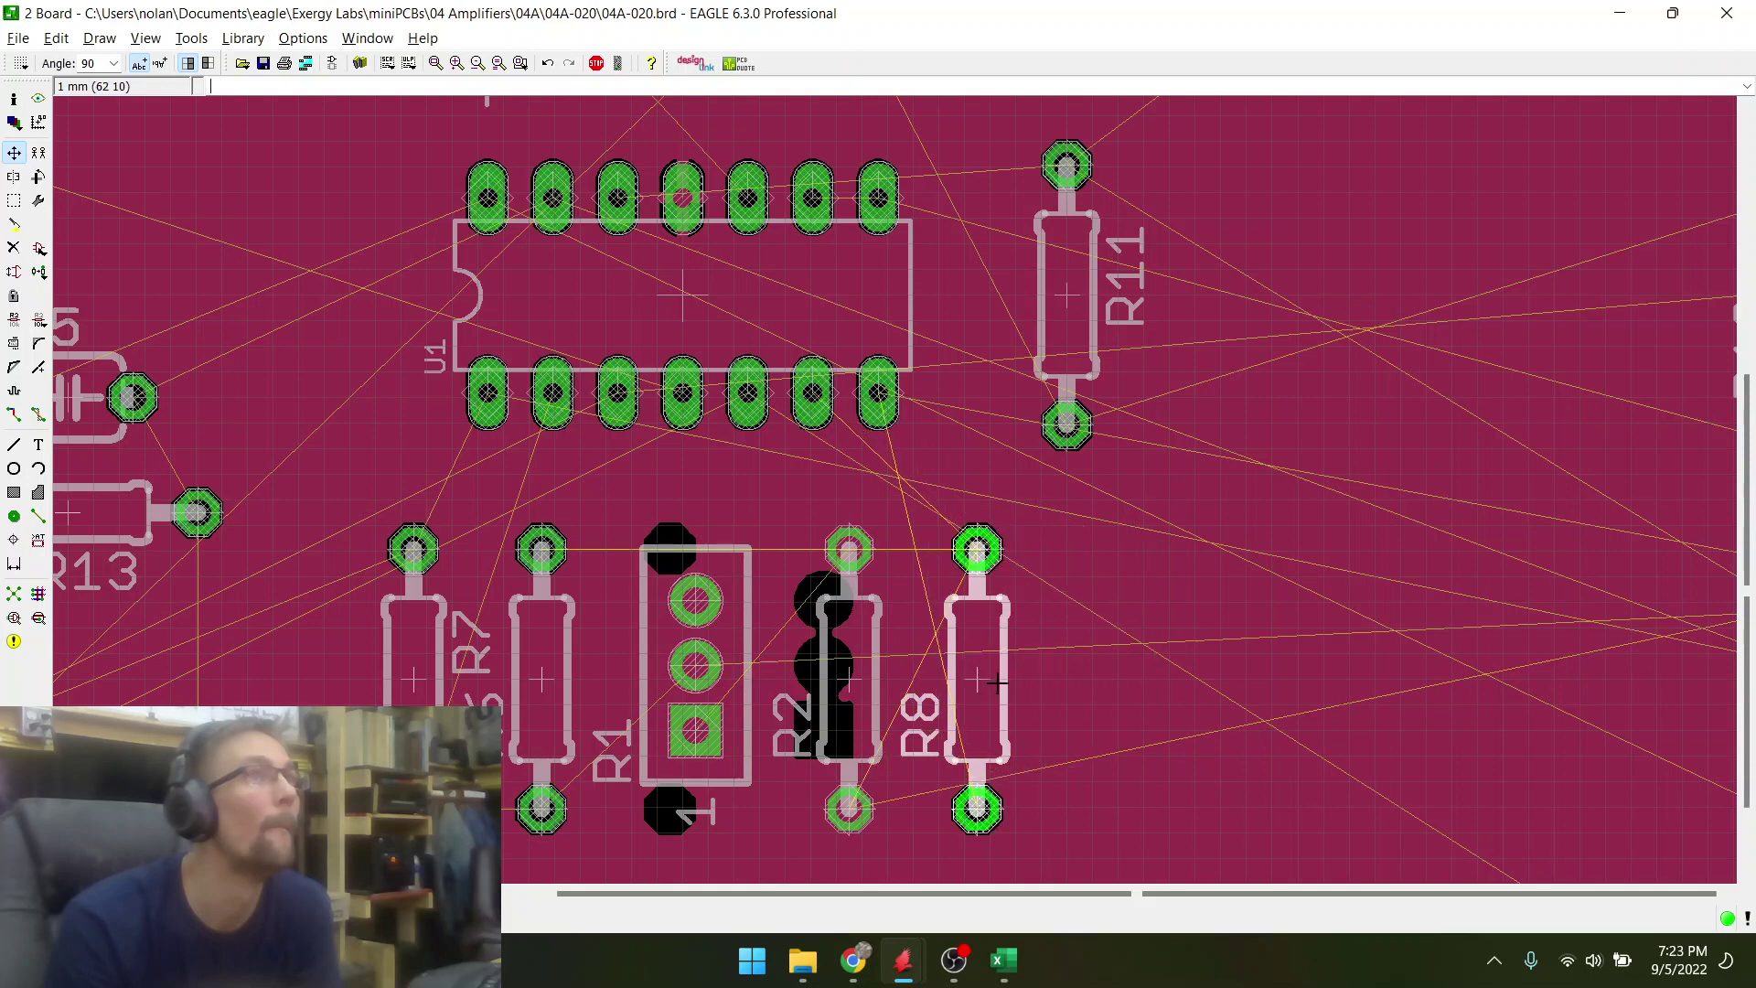
click(1001, 683)
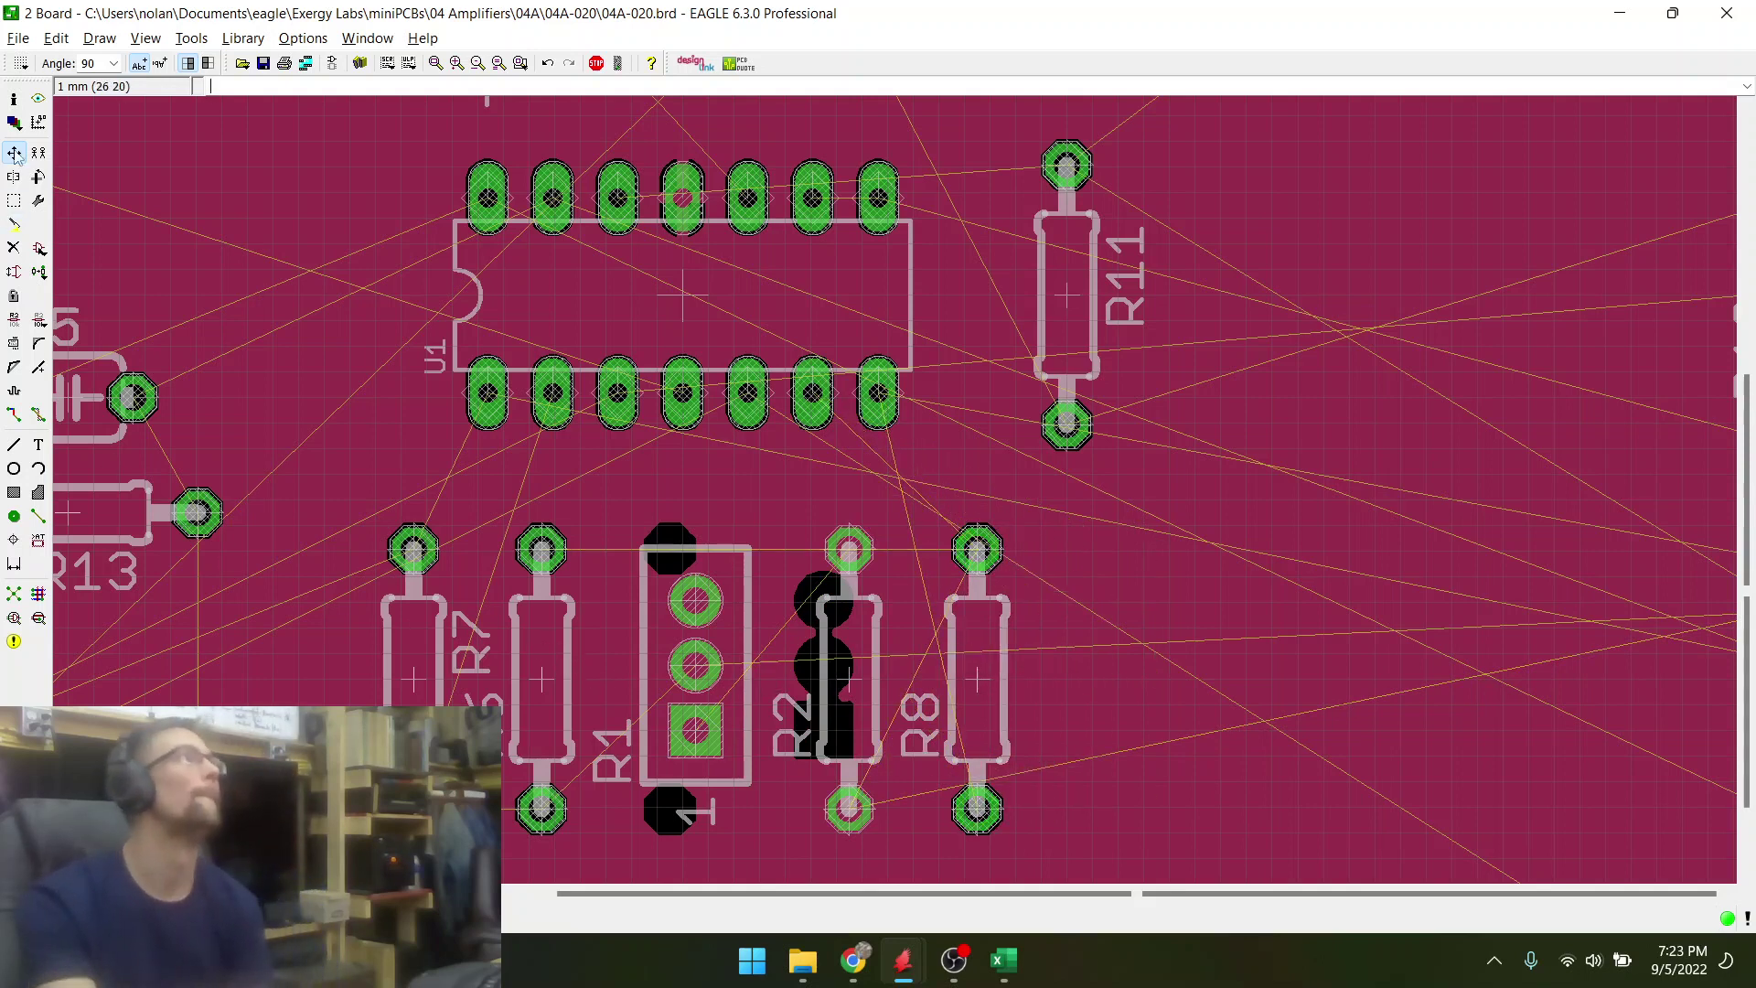
key(ctrl+s)
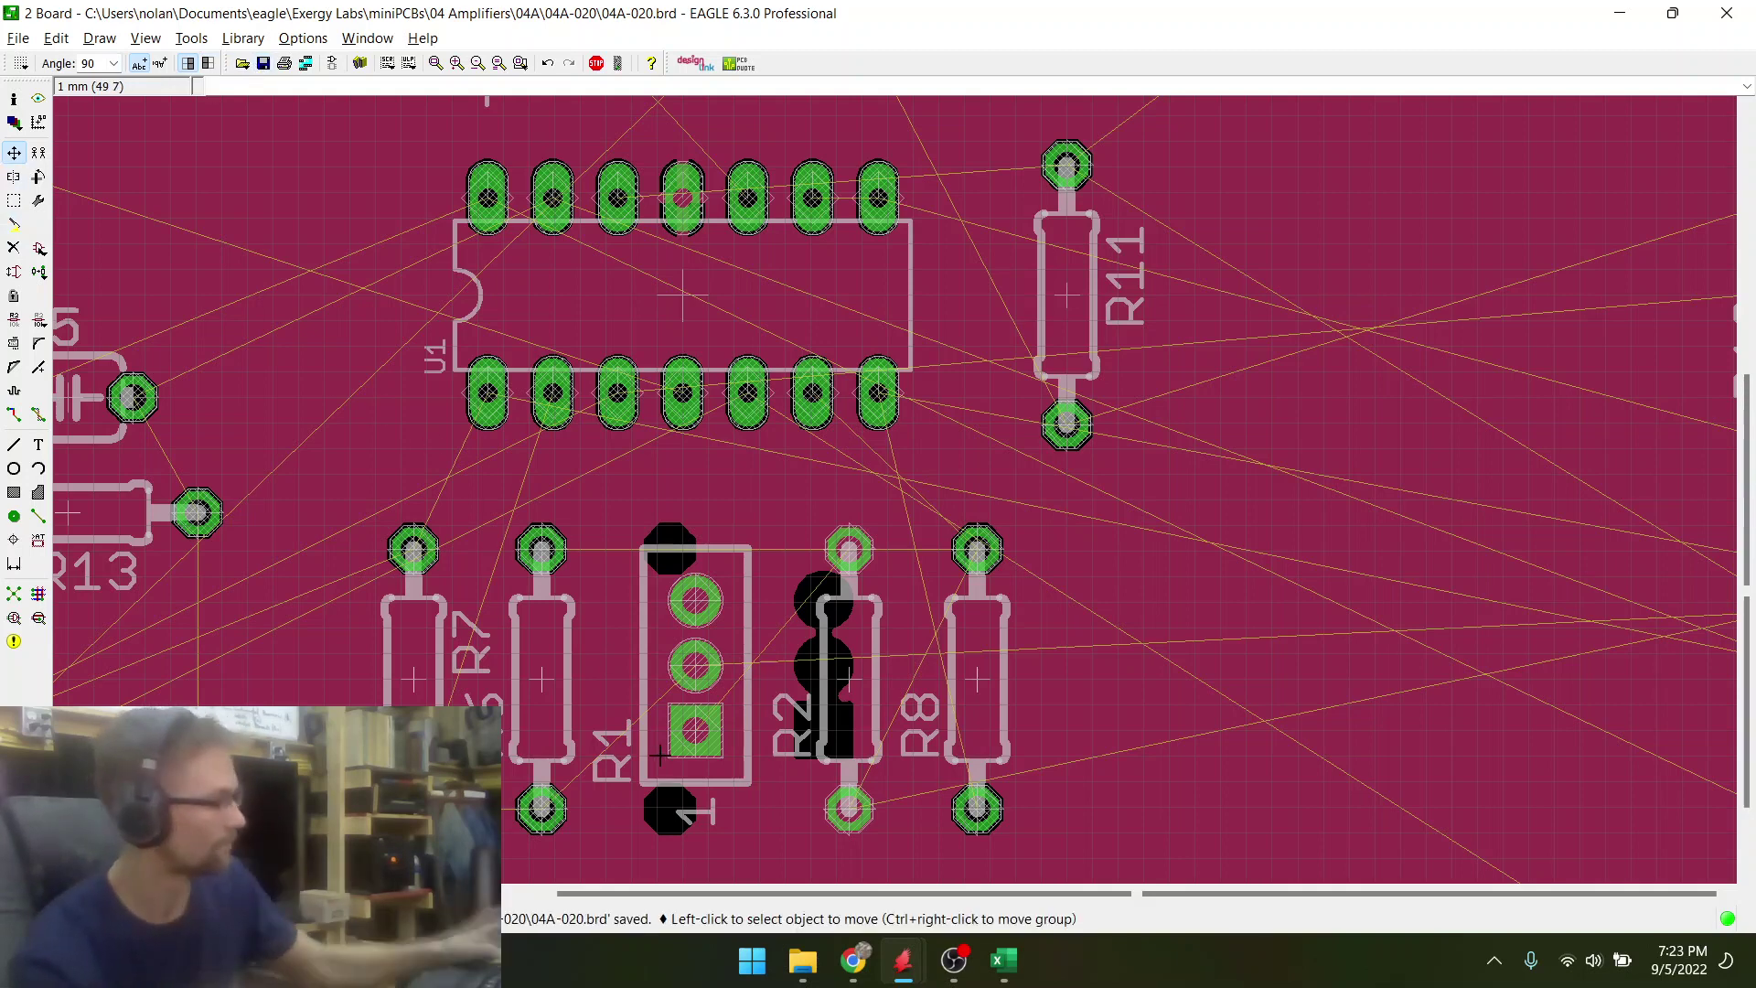
key(alt+Tab)
key(alt+Tab)
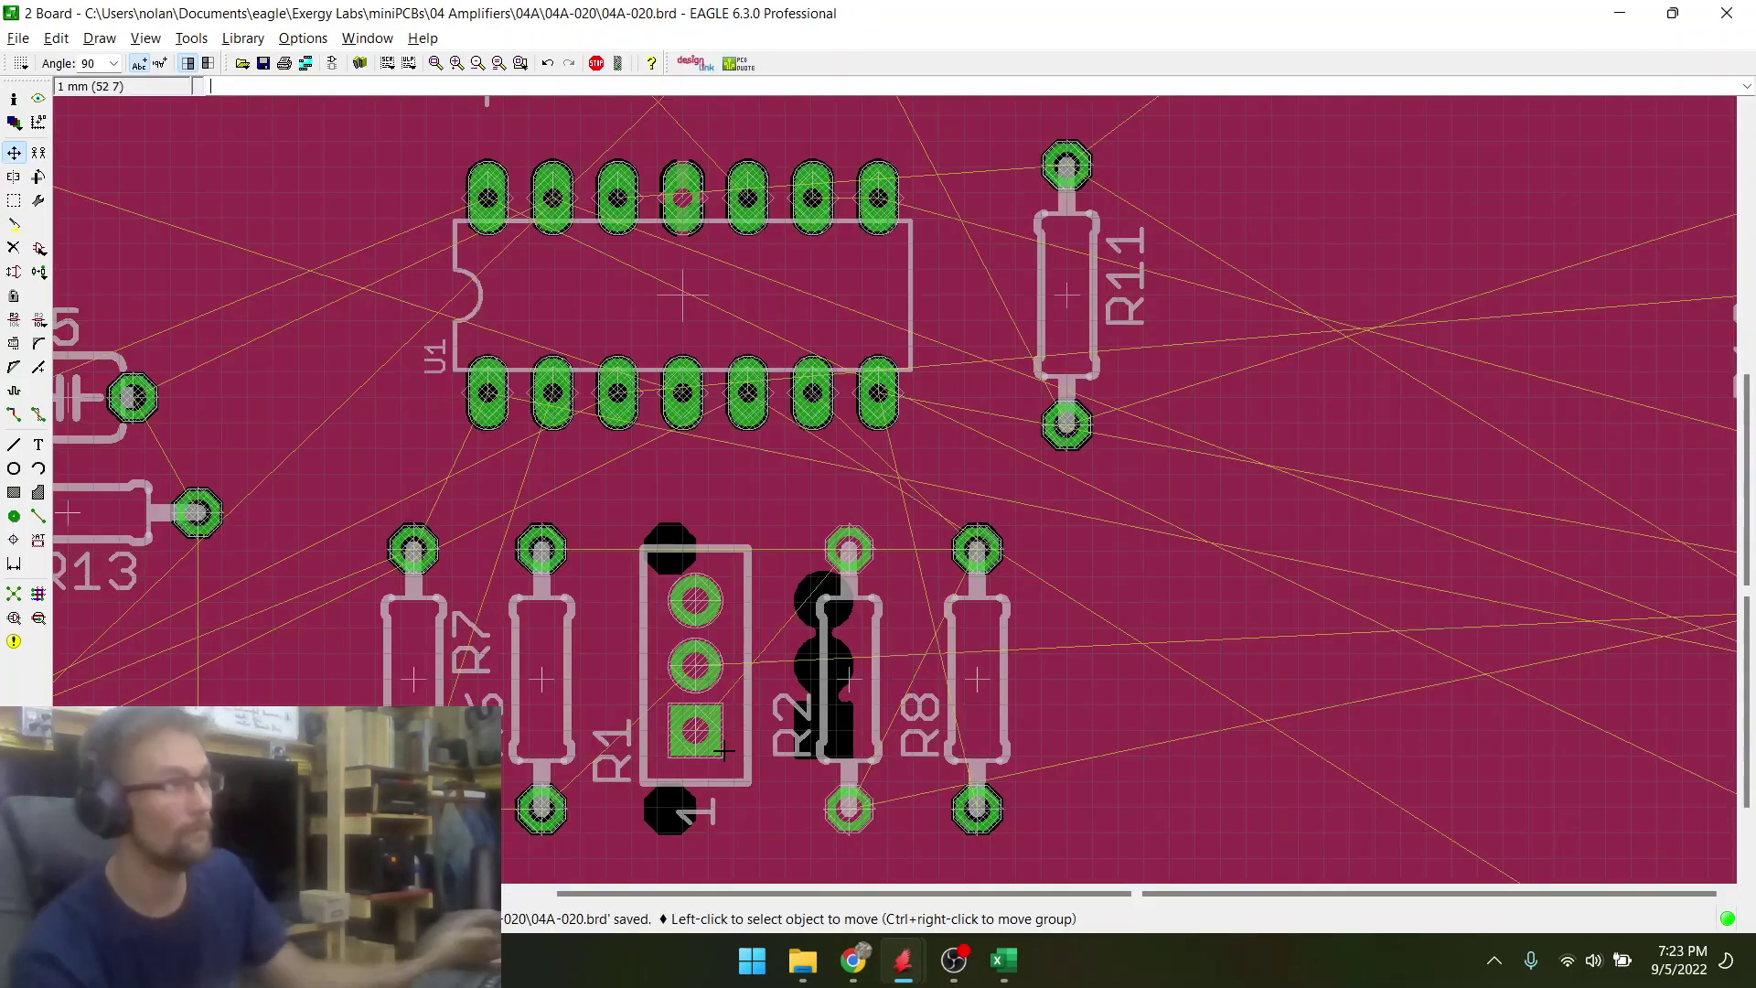
- Nudge R8 aside and rotate R1 180 degrees so its pin 1 faces U1, keeping it between R6 and R2
scroll(737, 602, up, 1)
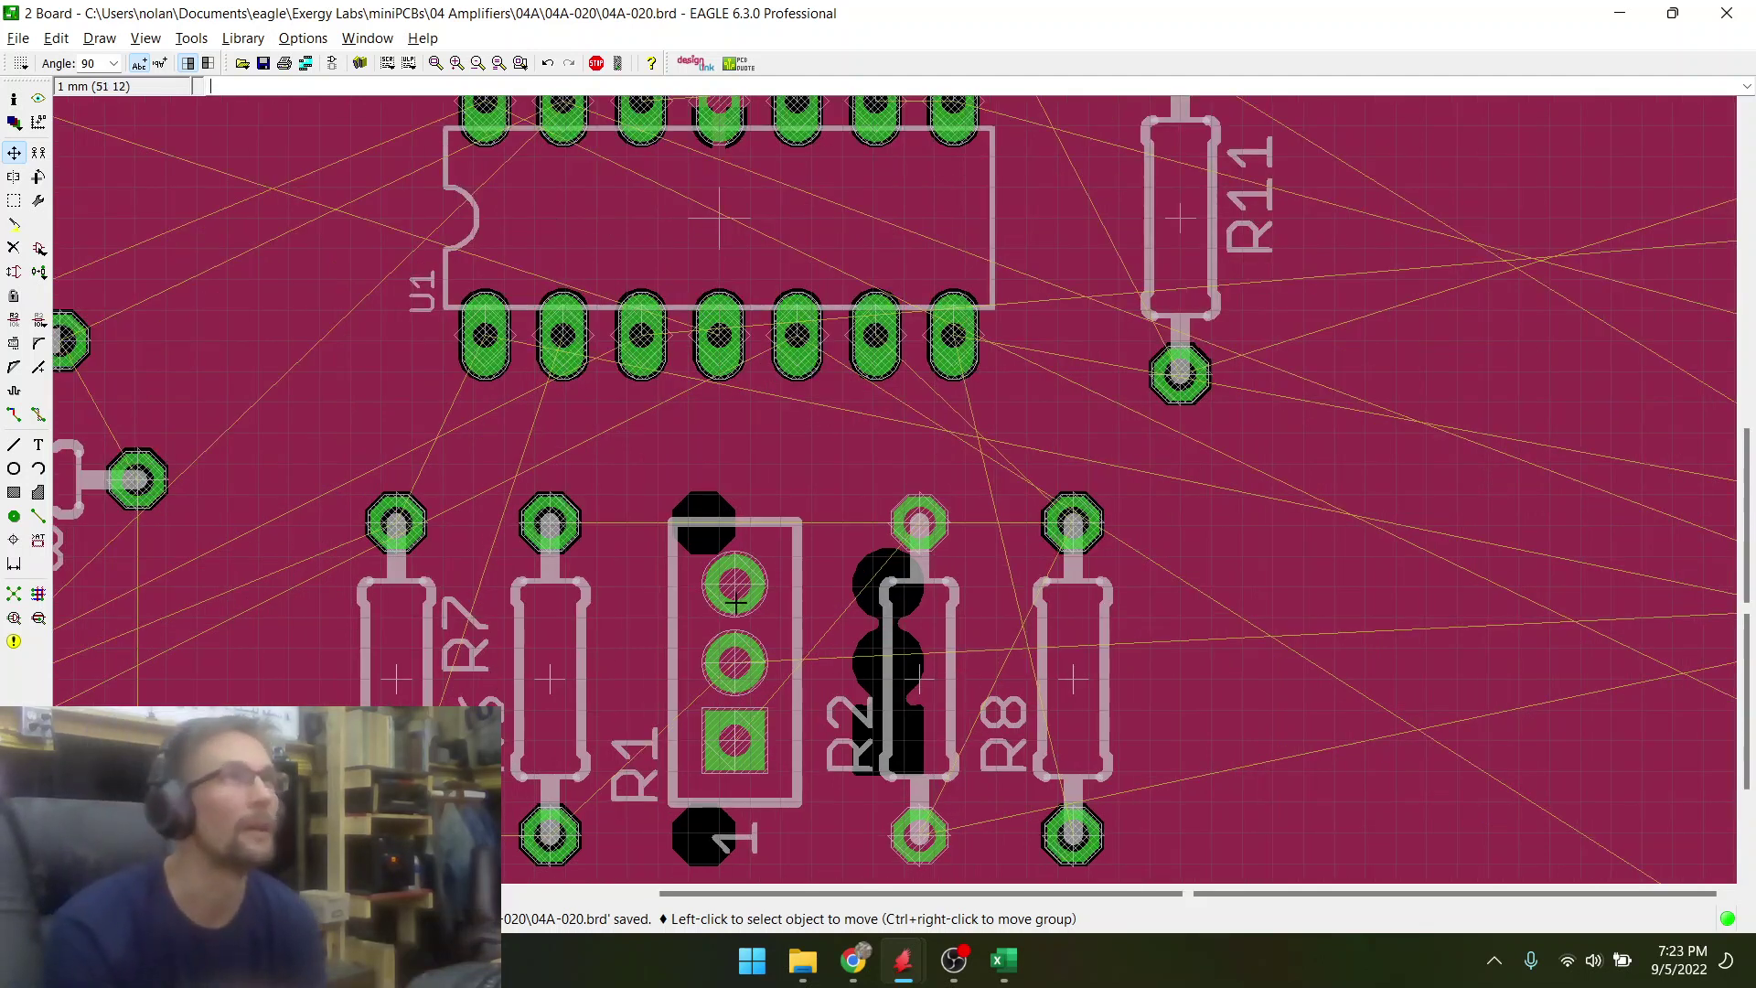
click(1073, 679)
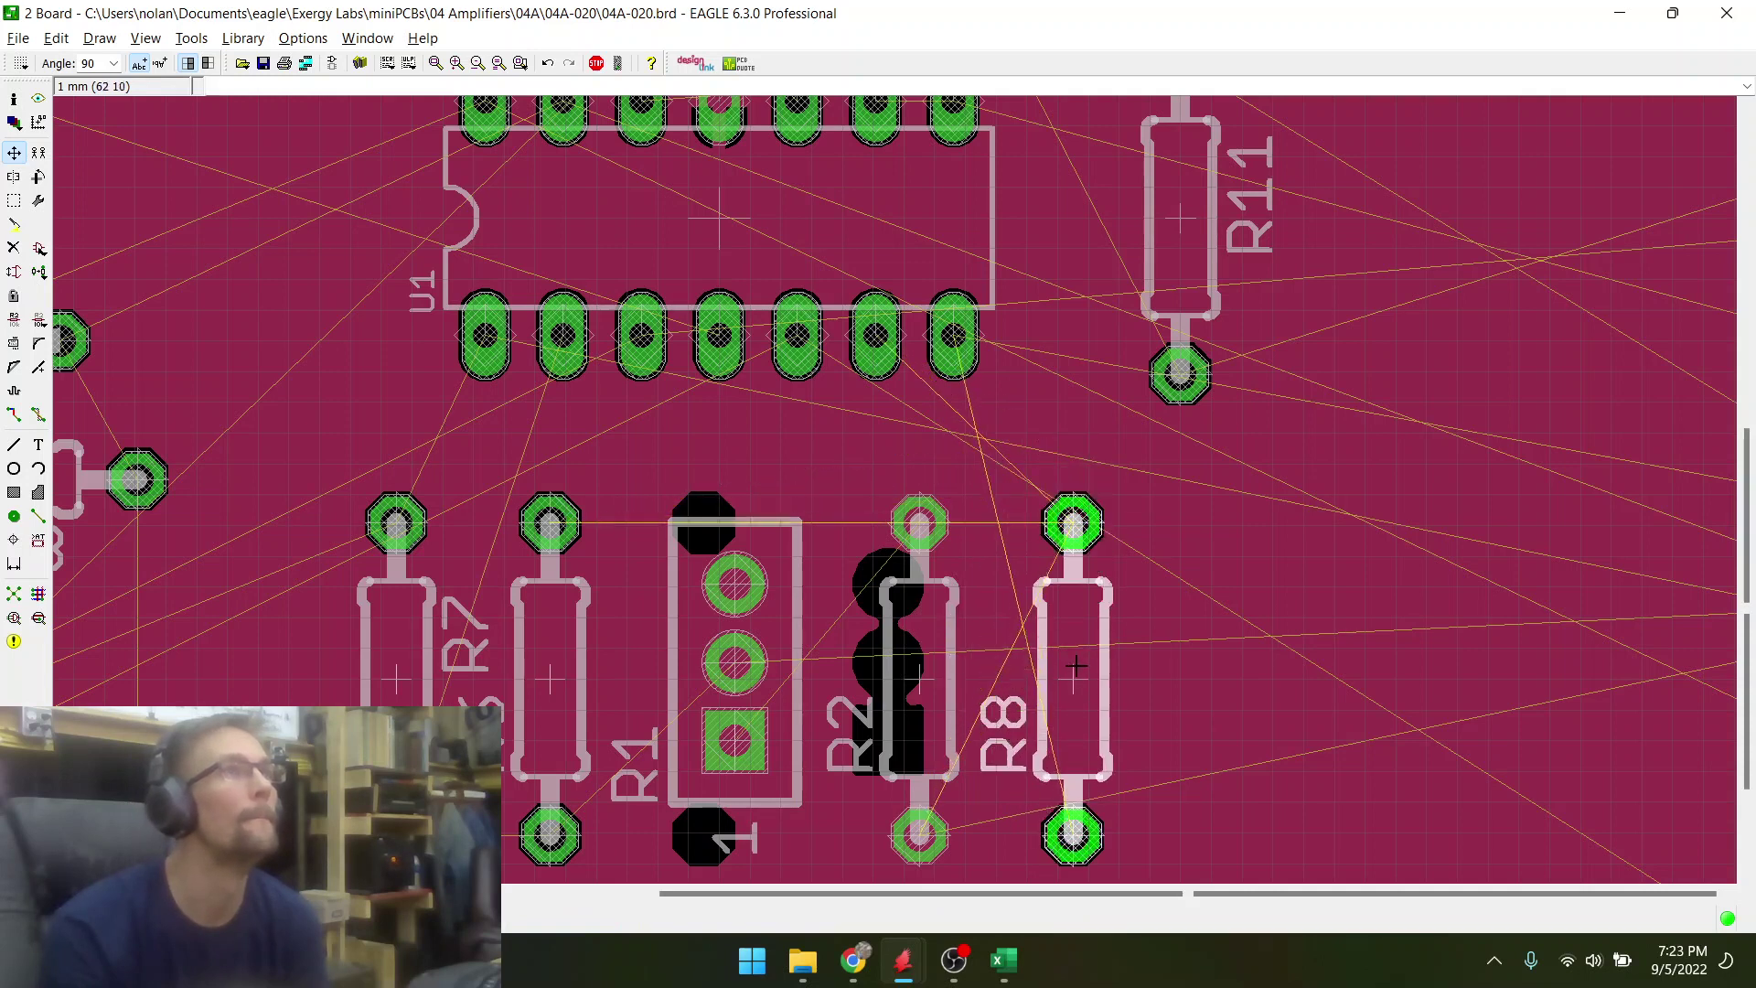
click(1059, 608)
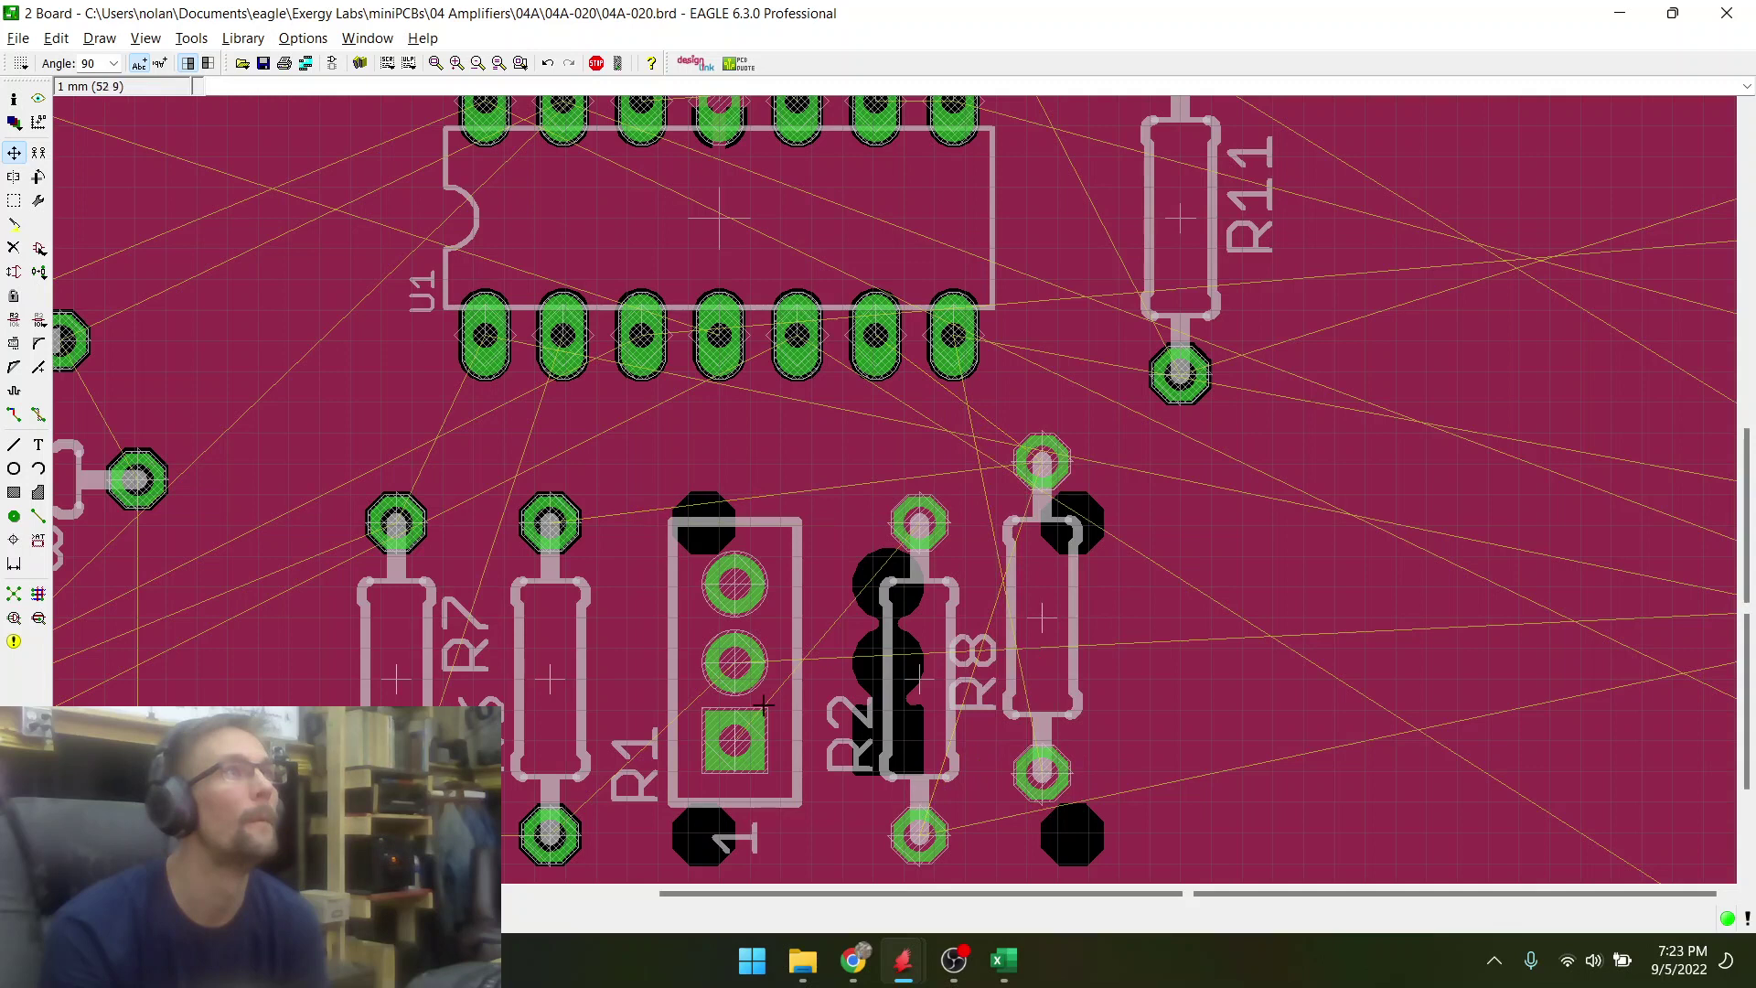
click(725, 743)
right_click(718, 732)
right_click(705, 734)
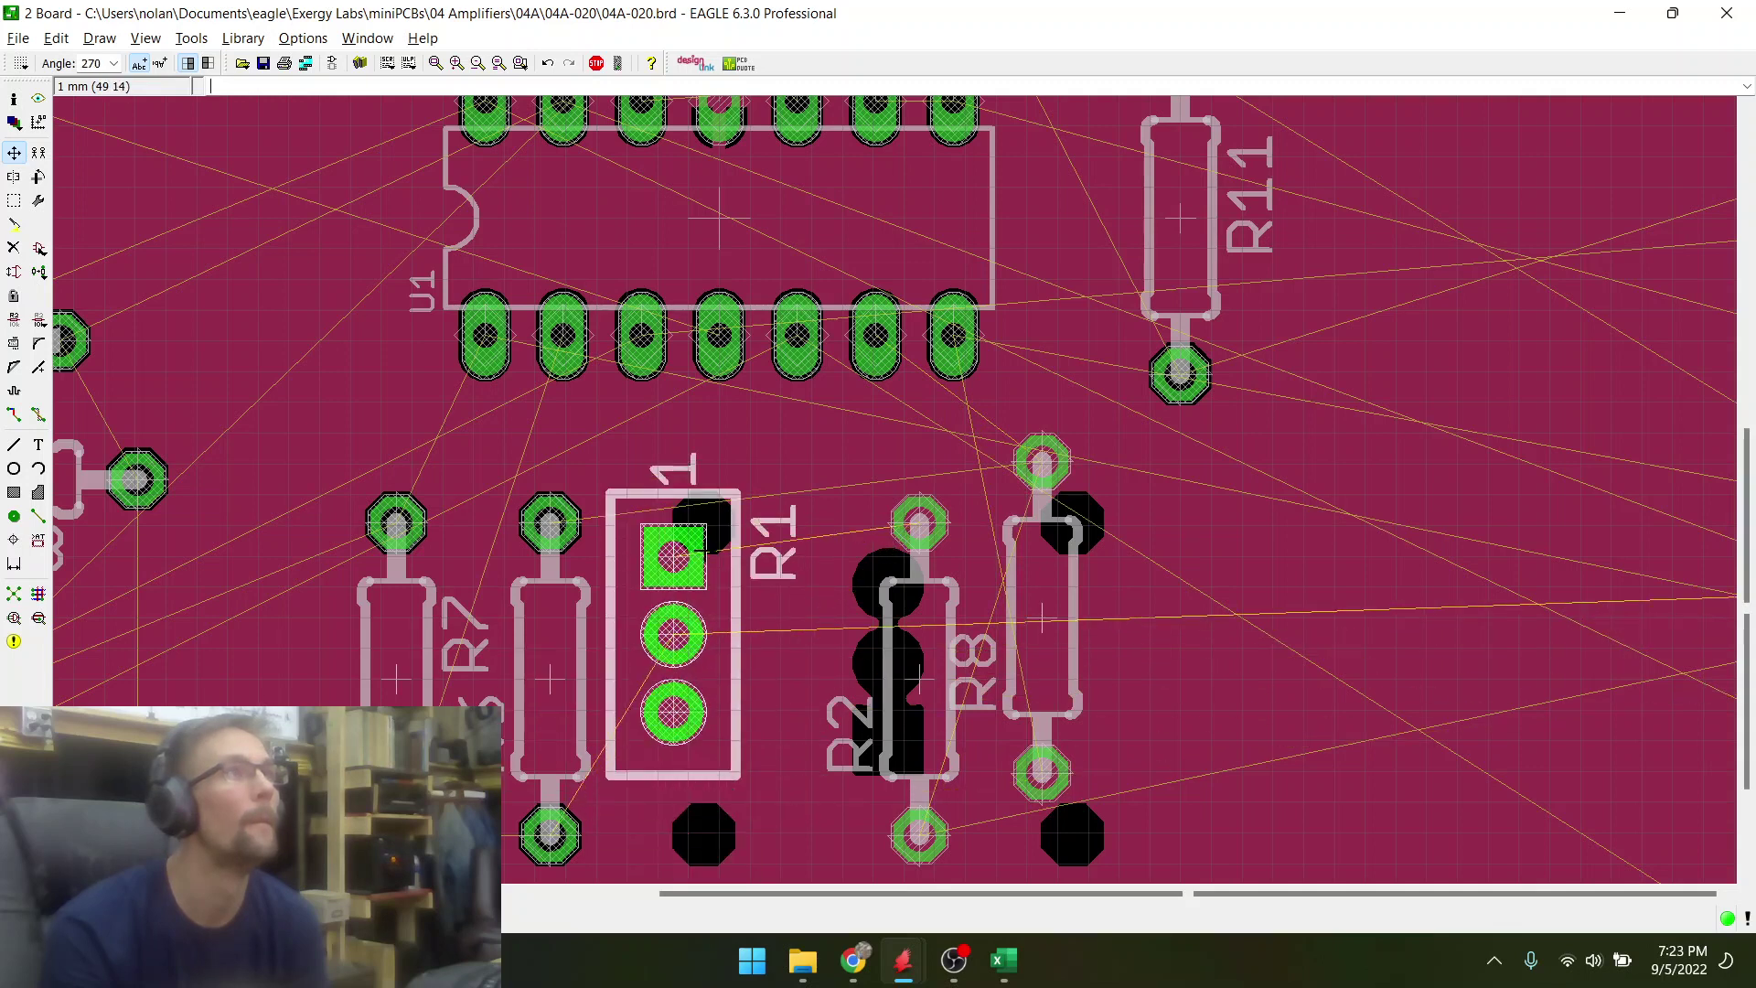
click(711, 585)
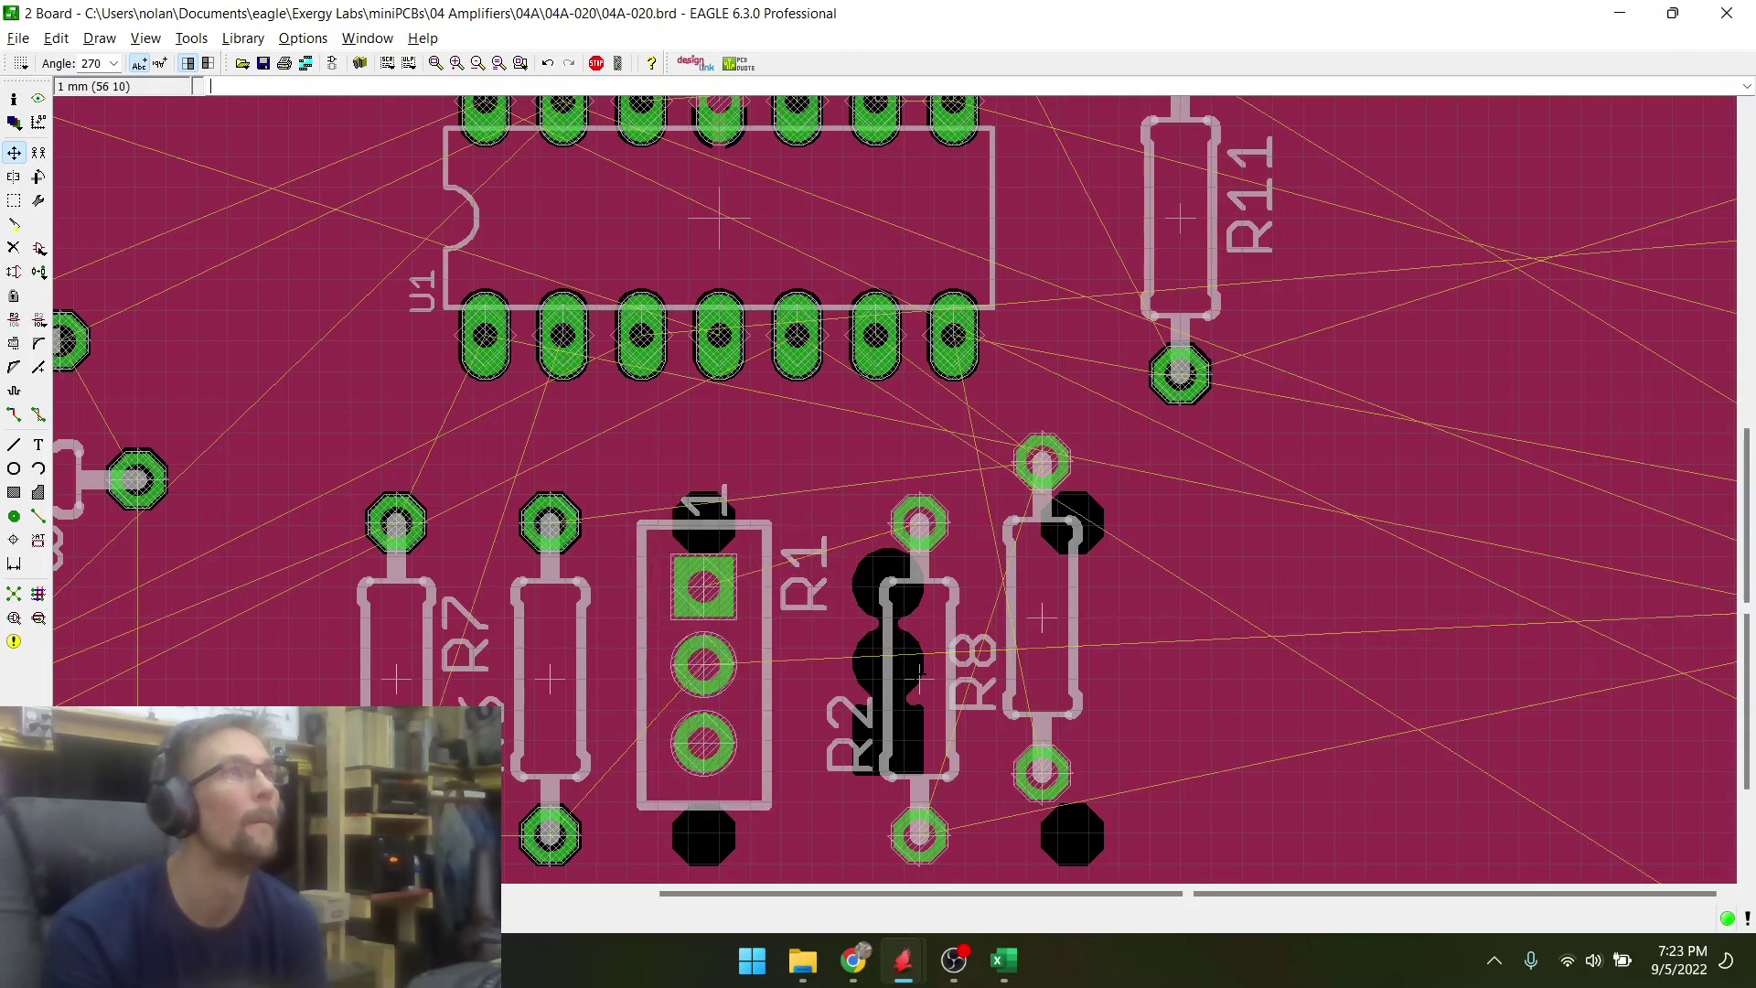
- Try R2 1 mm closer to R1, with R8 rotated 180 degrees beside it at the end of the row
click(920, 672)
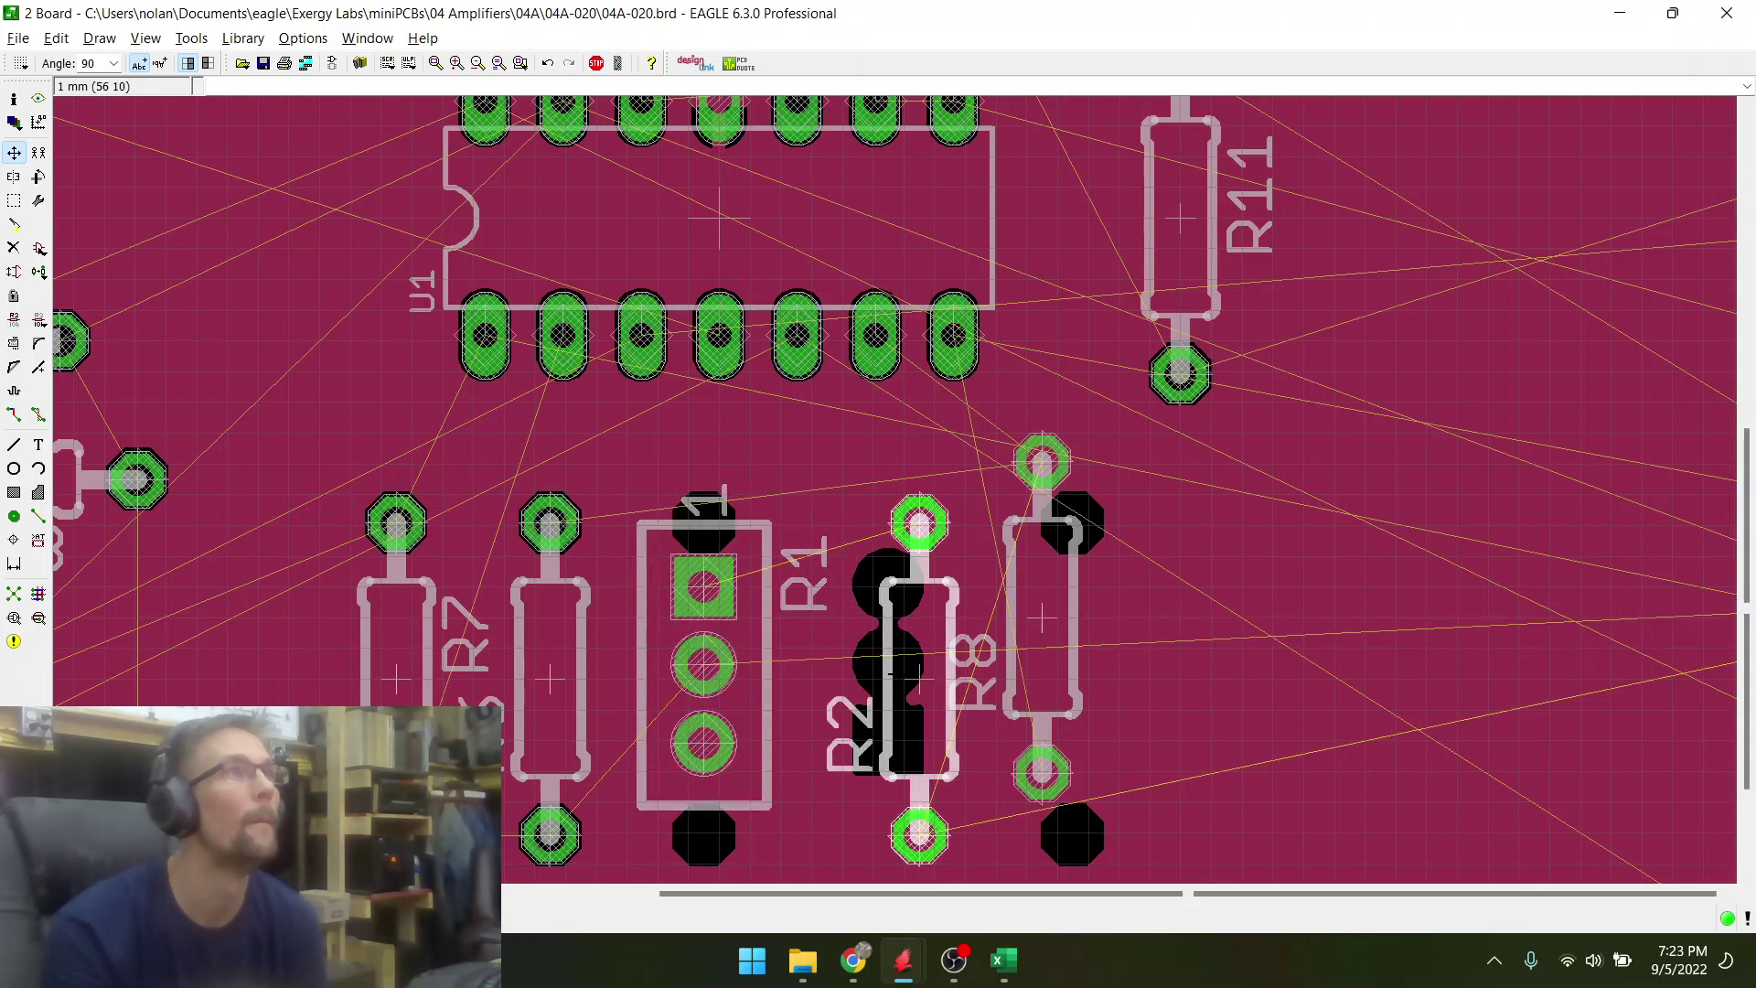
click(1039, 621)
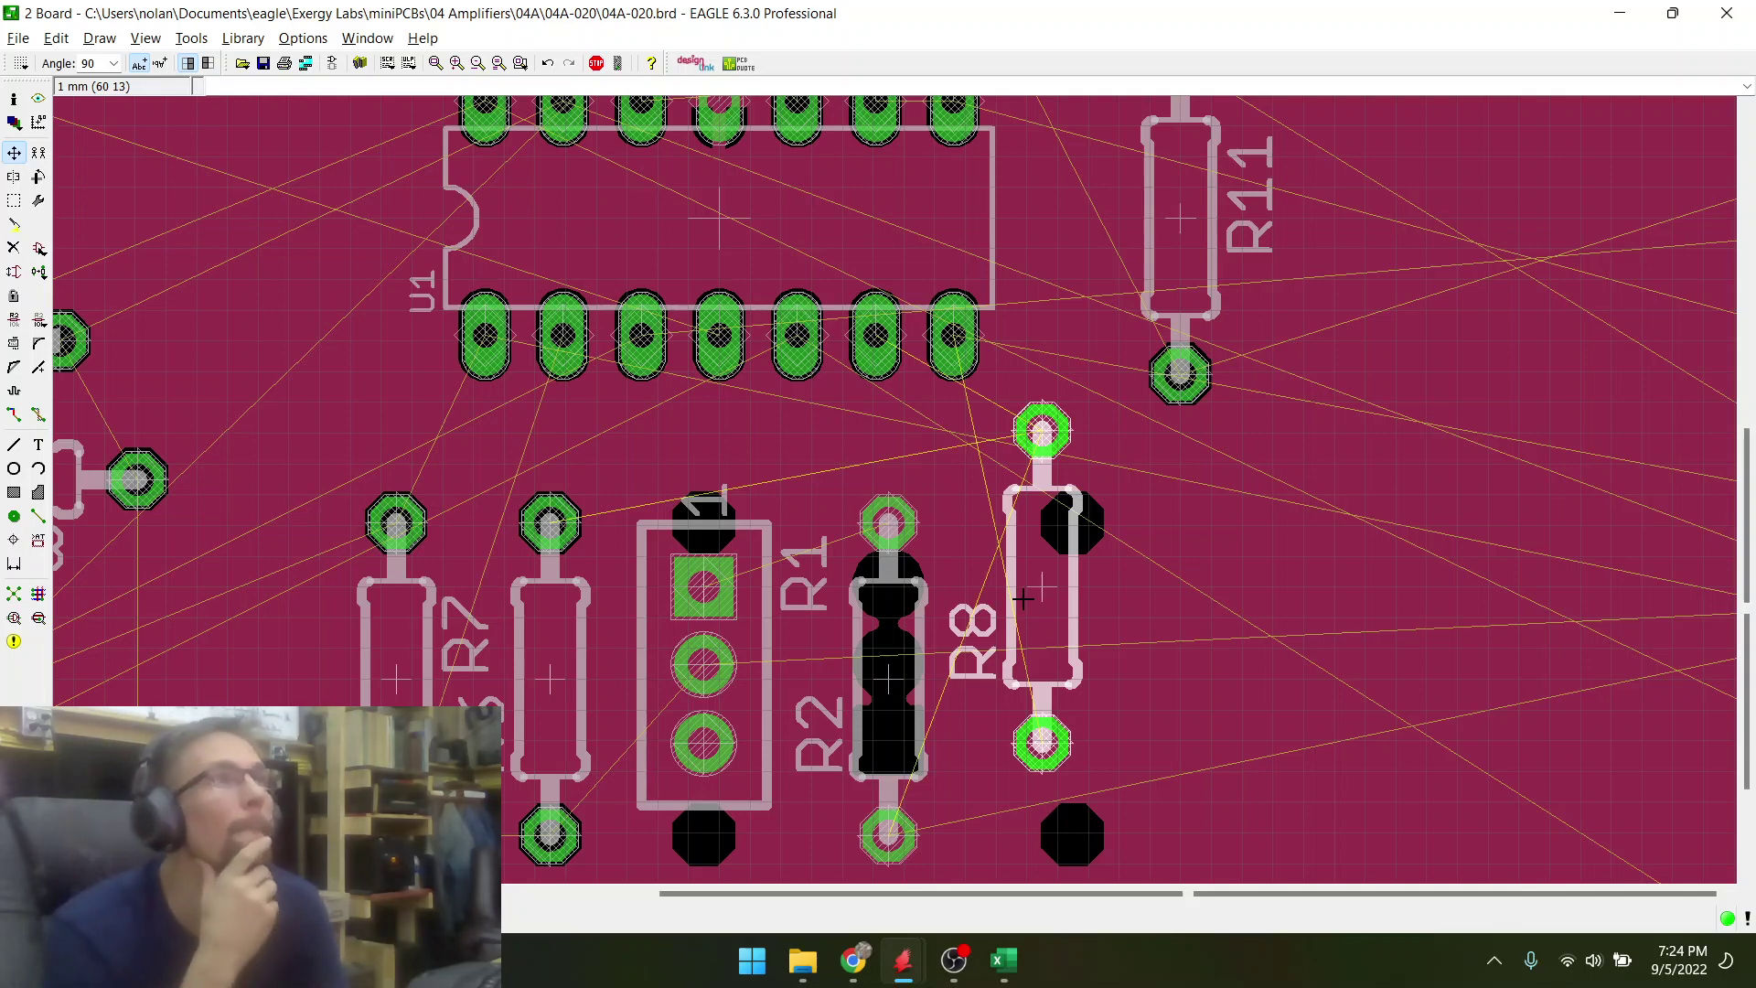
right_click(1023, 598)
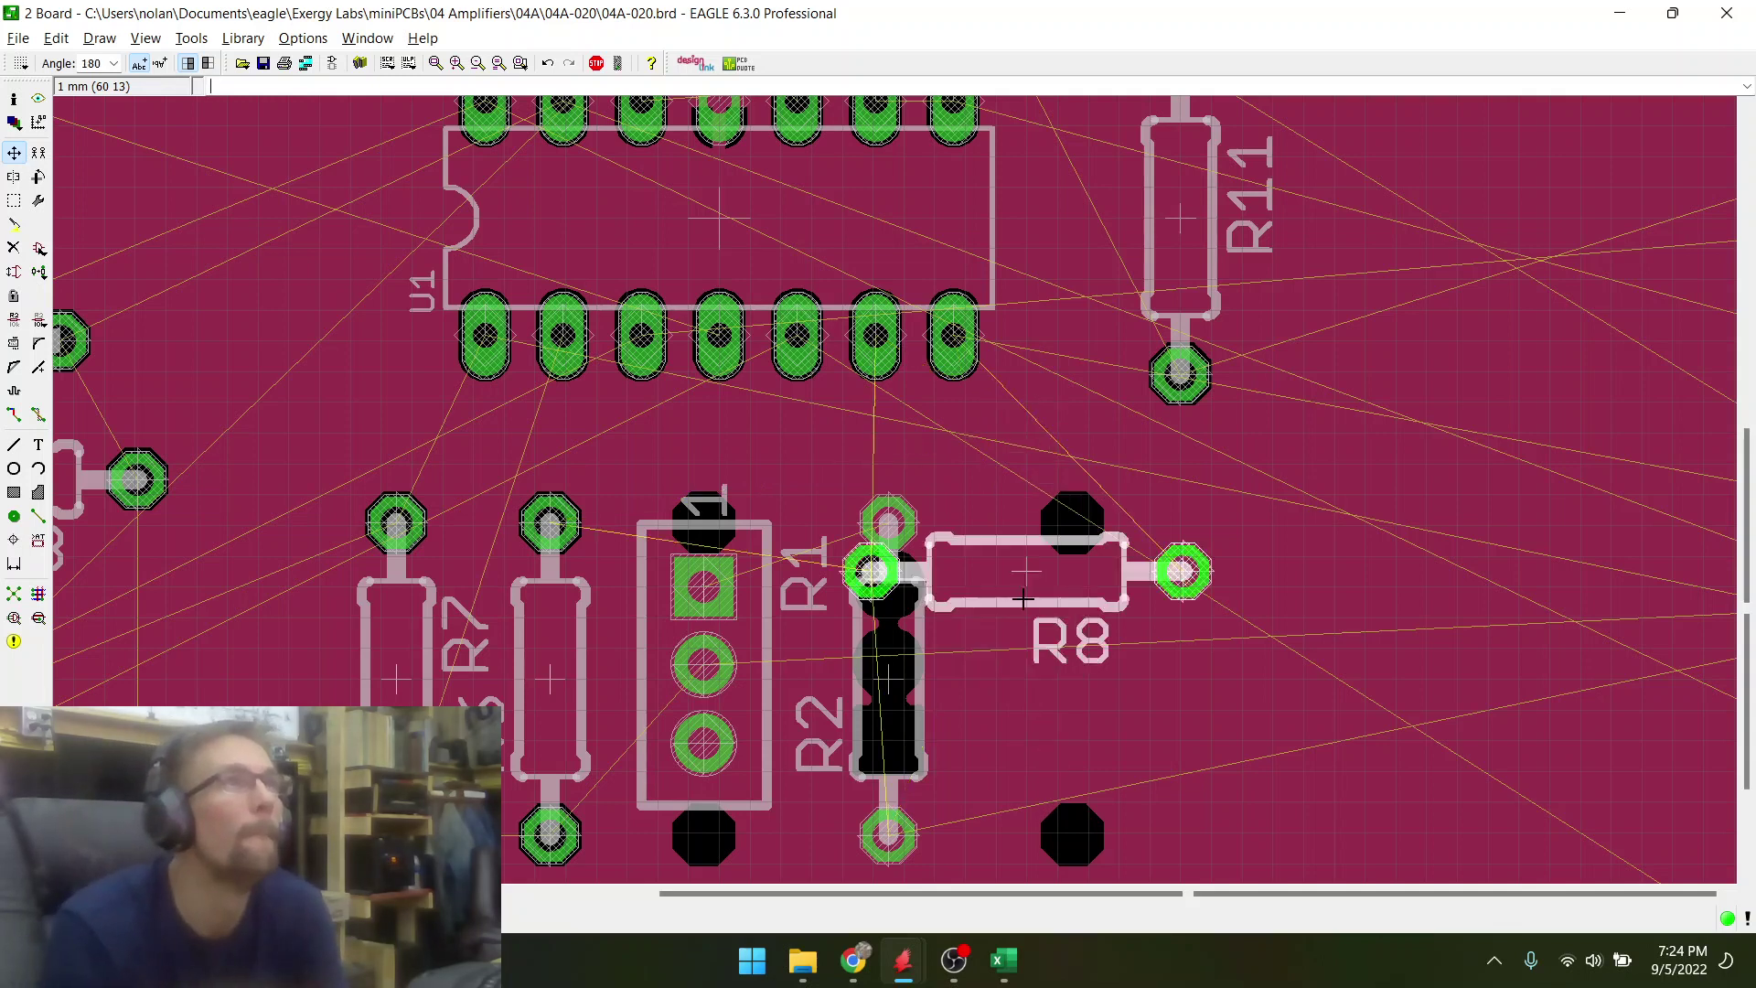
right_click(1023, 598)
click(1038, 706)
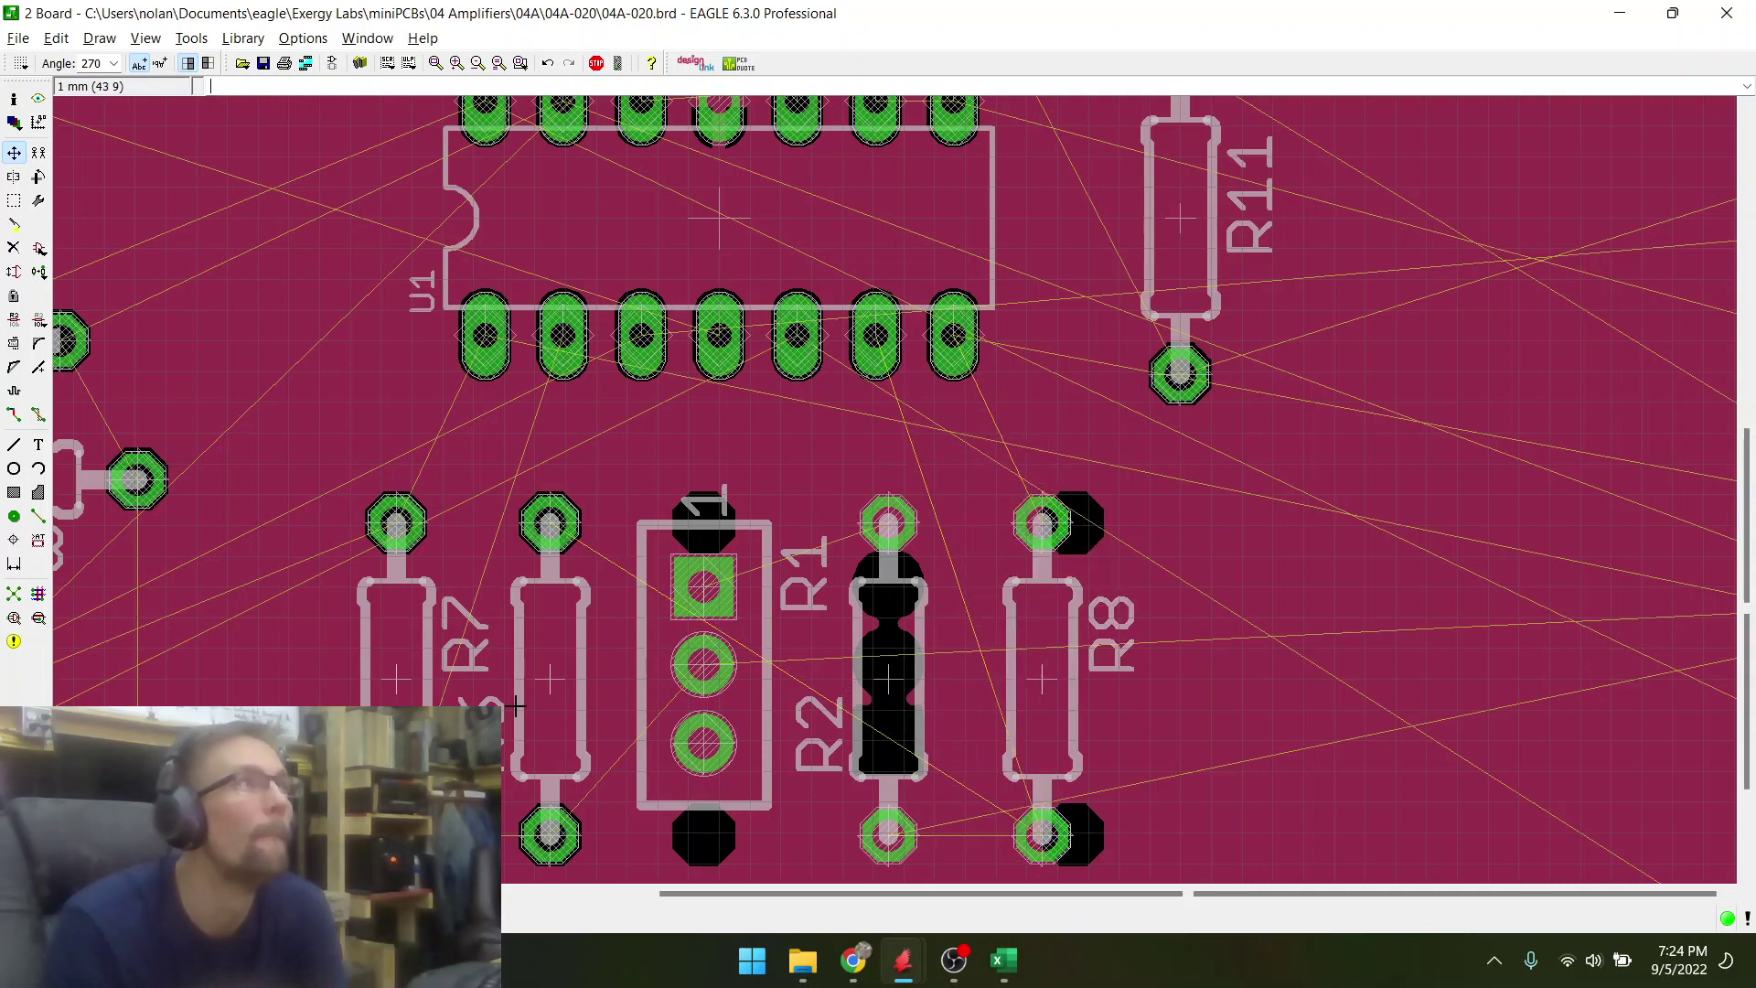
- Swap R1 and R6 in the row, placing R1 next to R7 and R6 between R1 and R2
click(576, 672)
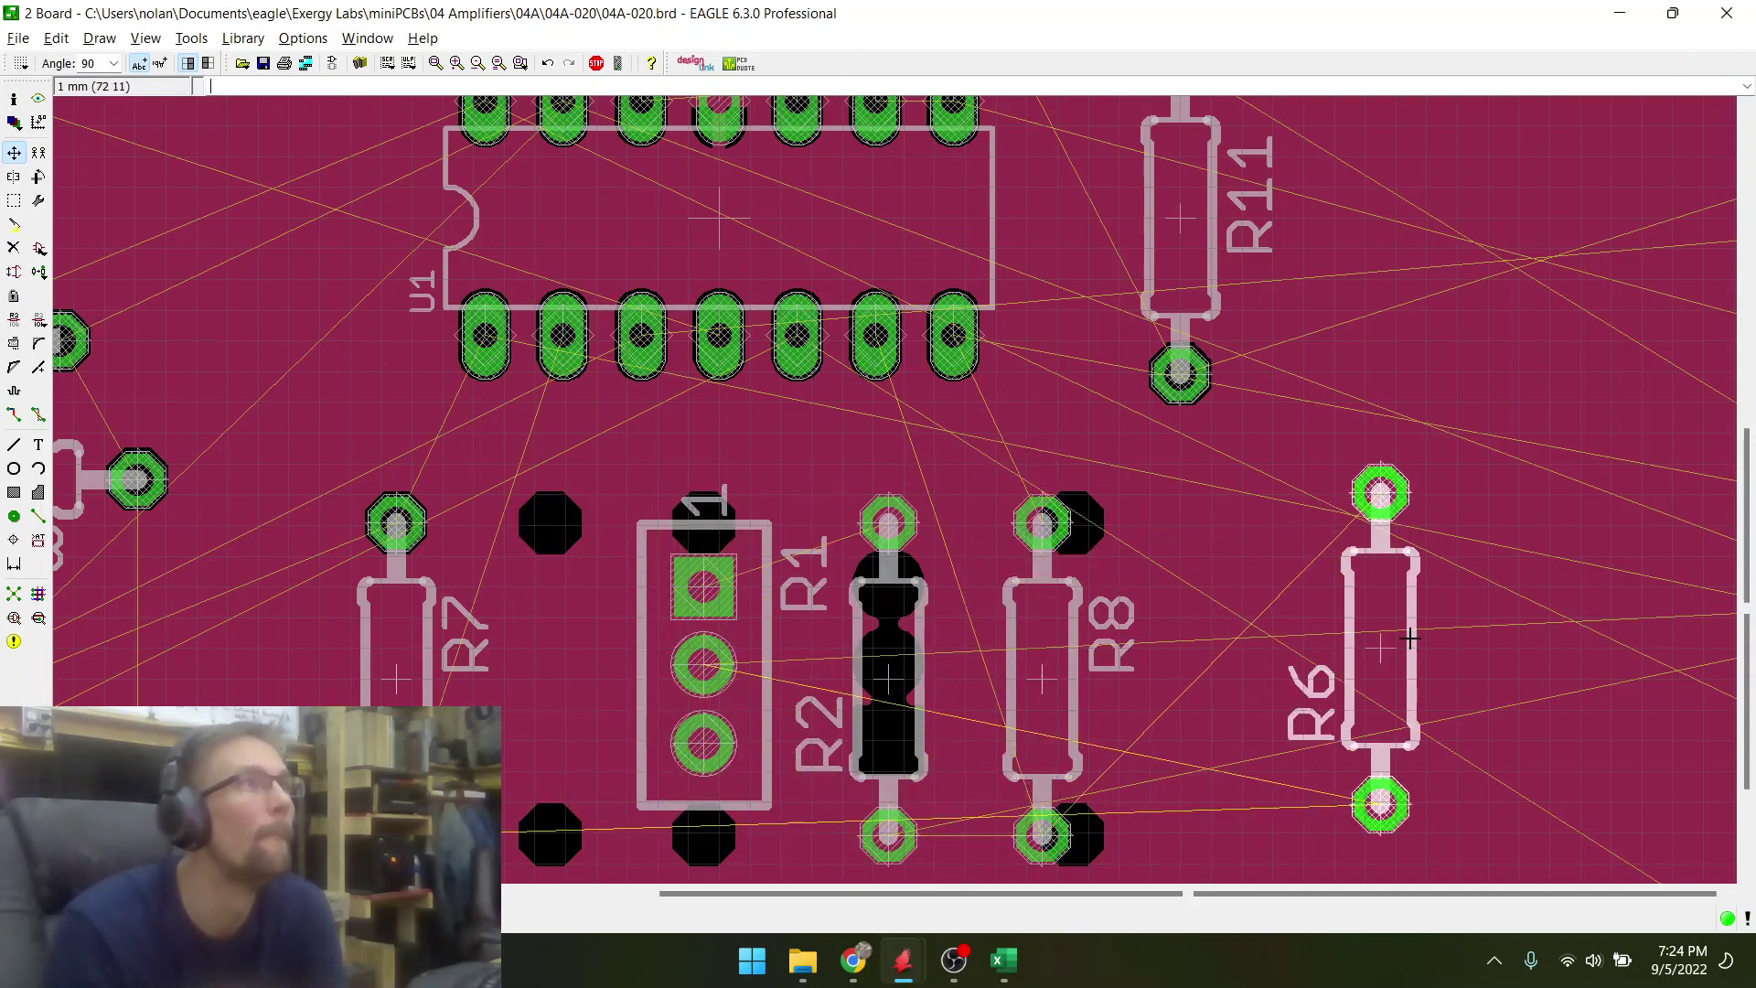
click(1317, 639)
click(703, 585)
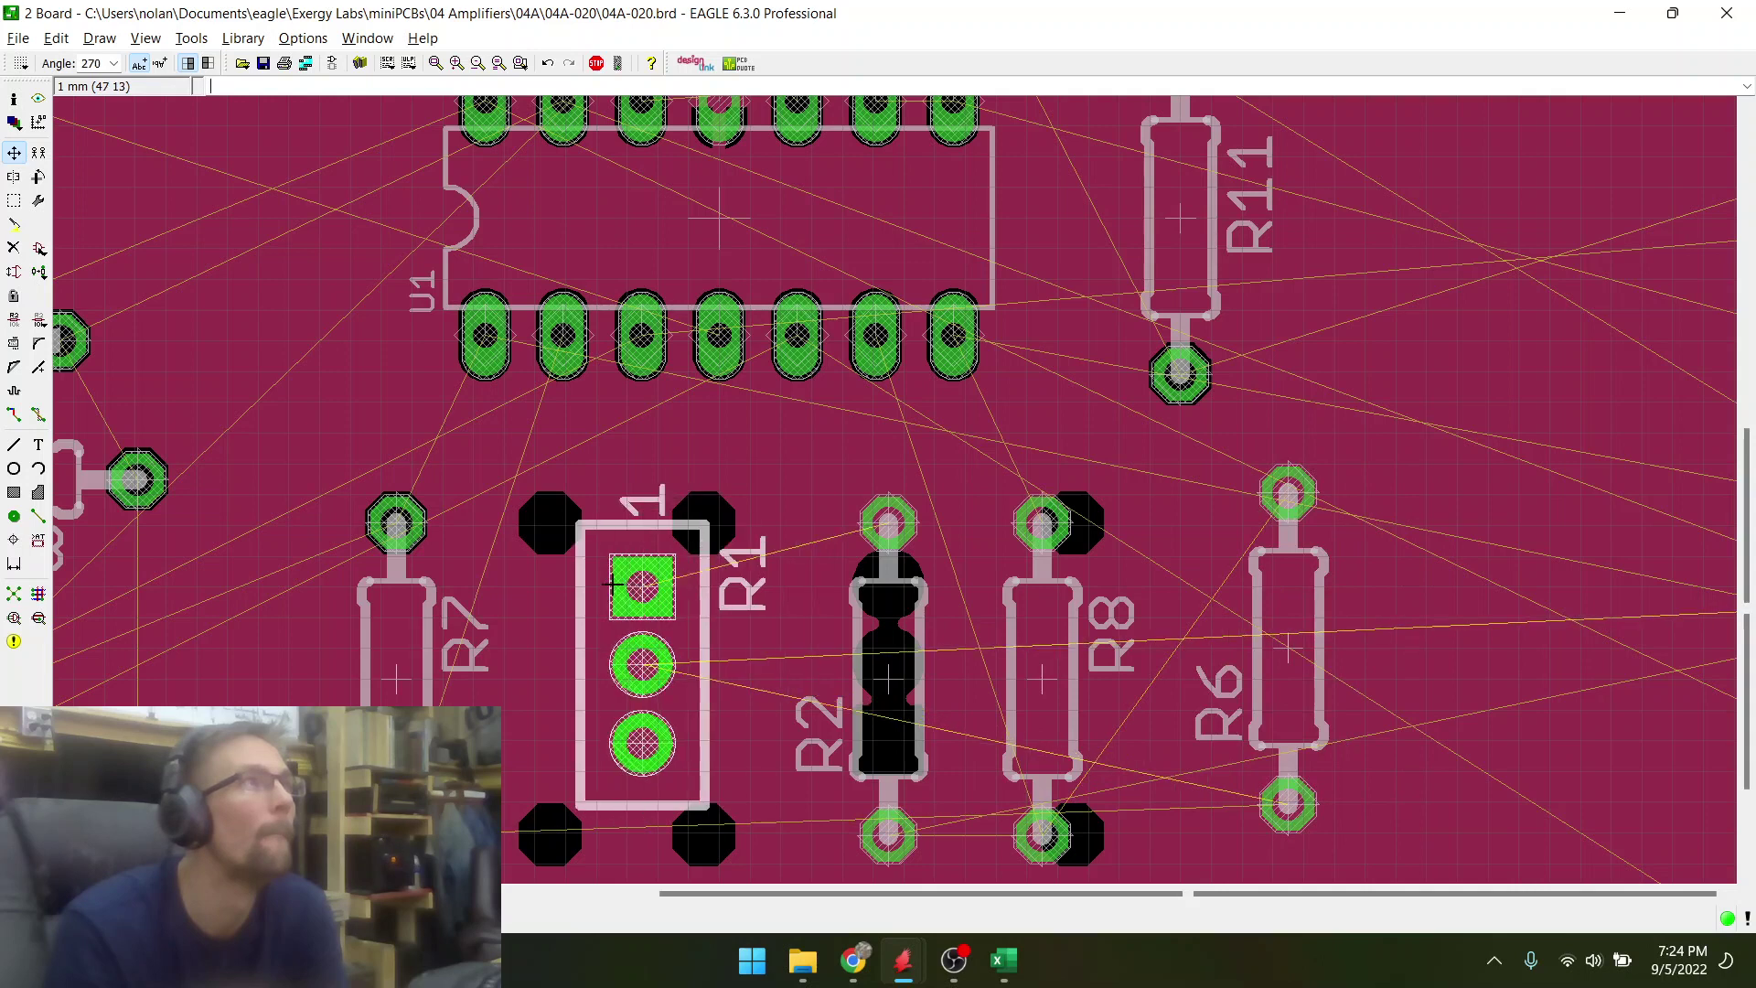
click(550, 586)
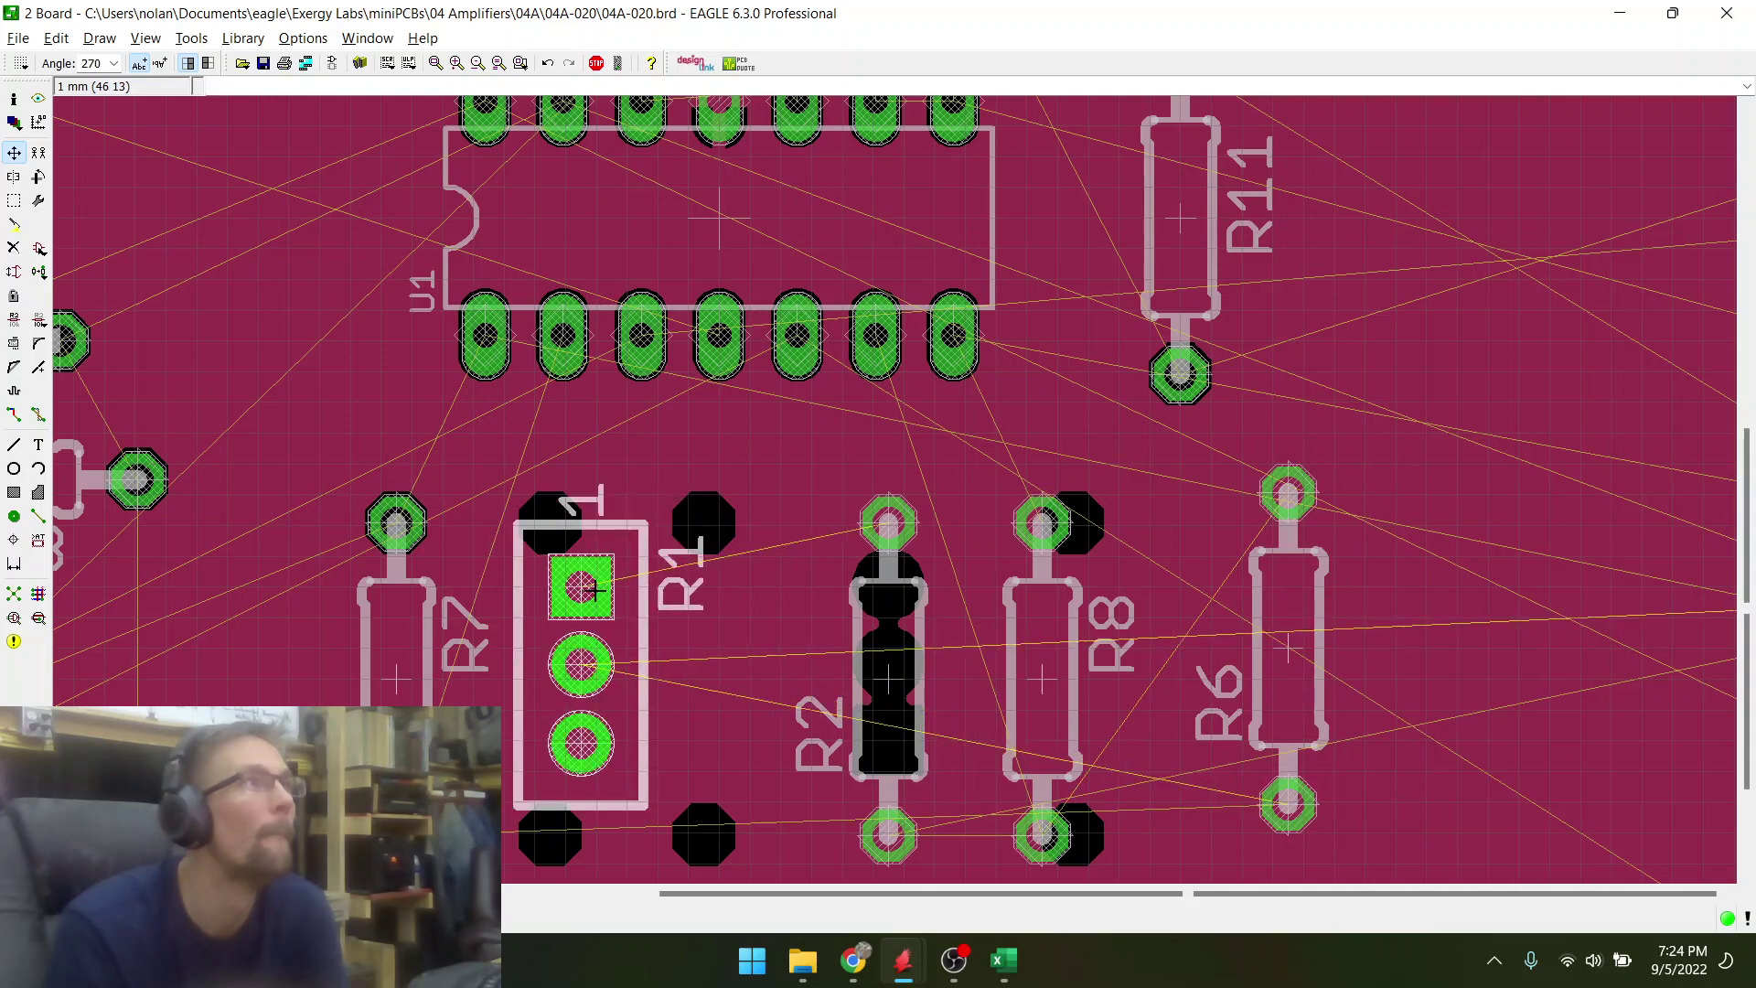
click(593, 590)
click(1299, 654)
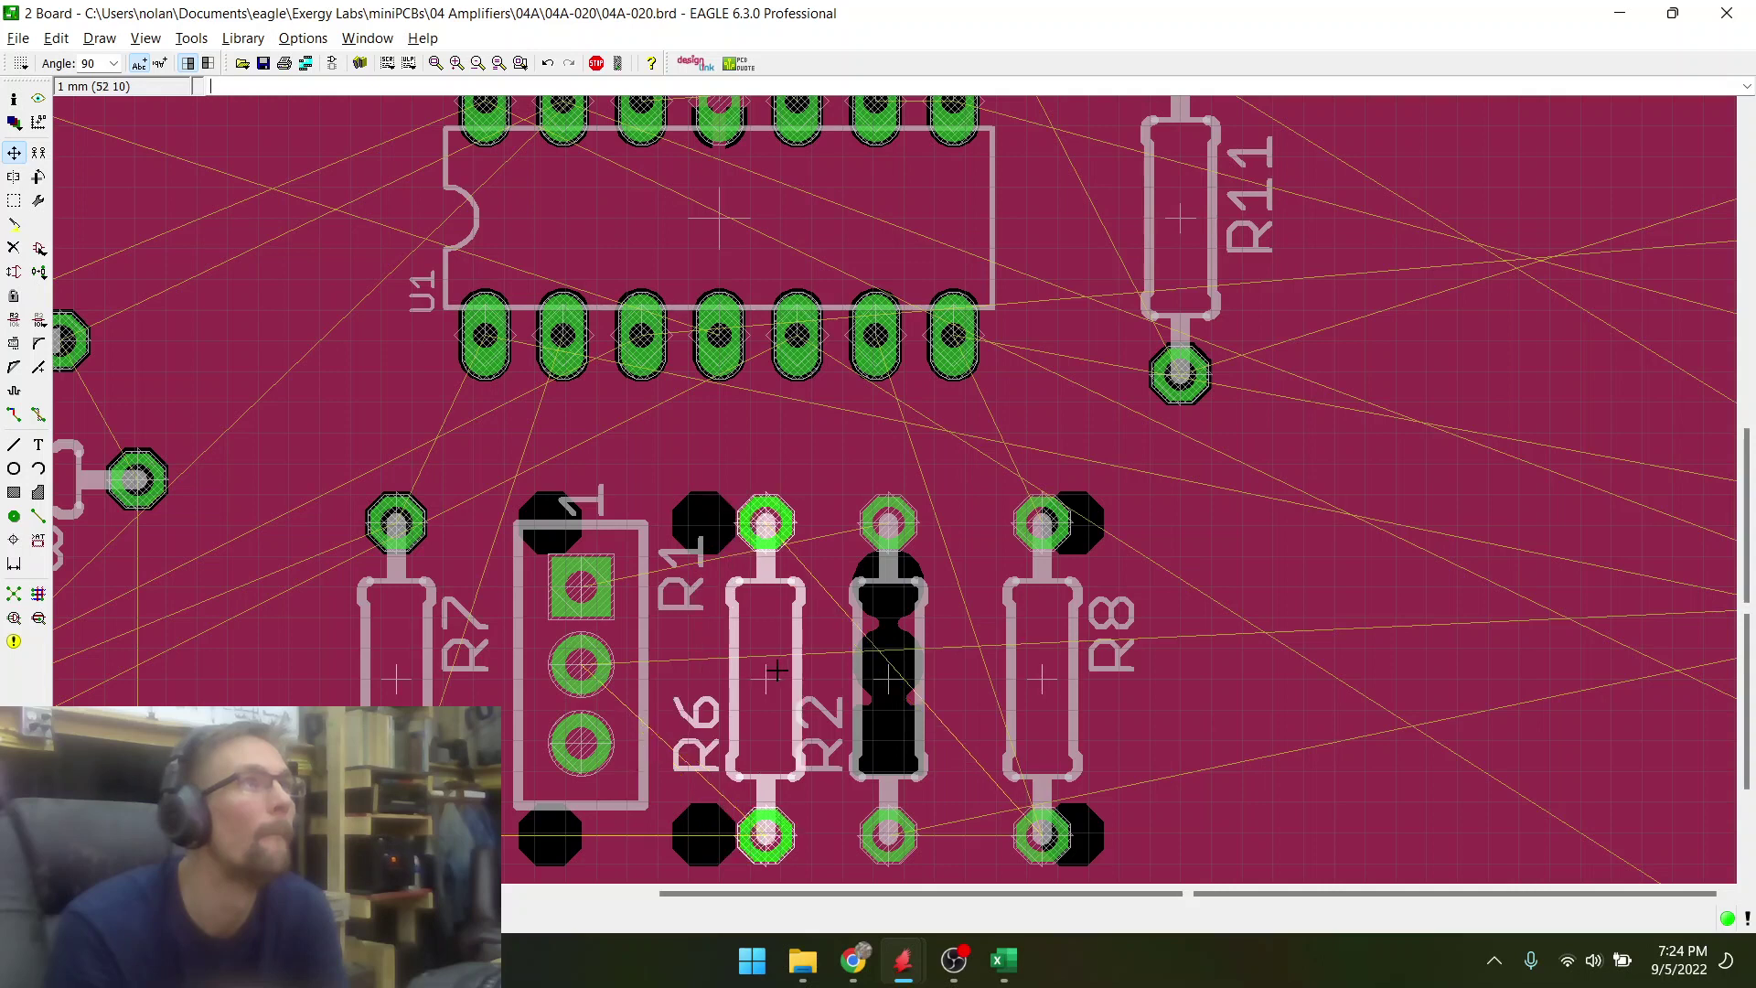
click(775, 671)
- Move R2 1 mm away from R6, rotate R8 180 degrees and space it evenly at the row's end, and recalculate the ratsnest
click(888, 678)
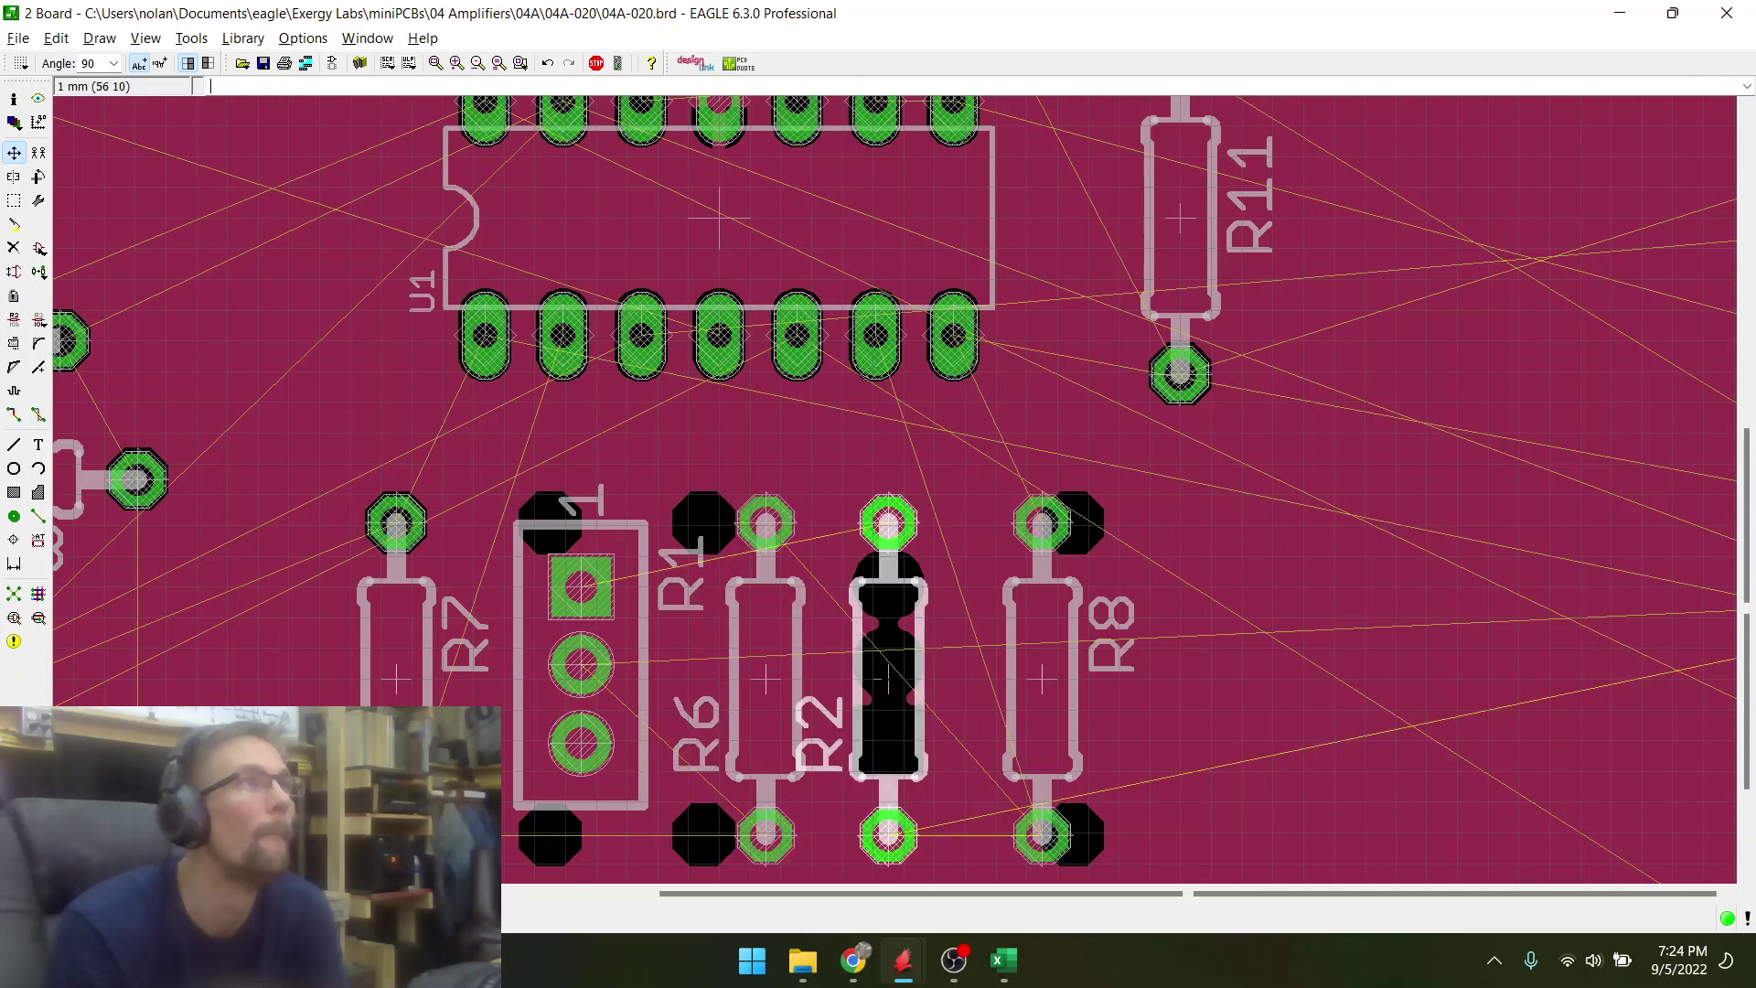
click(947, 682)
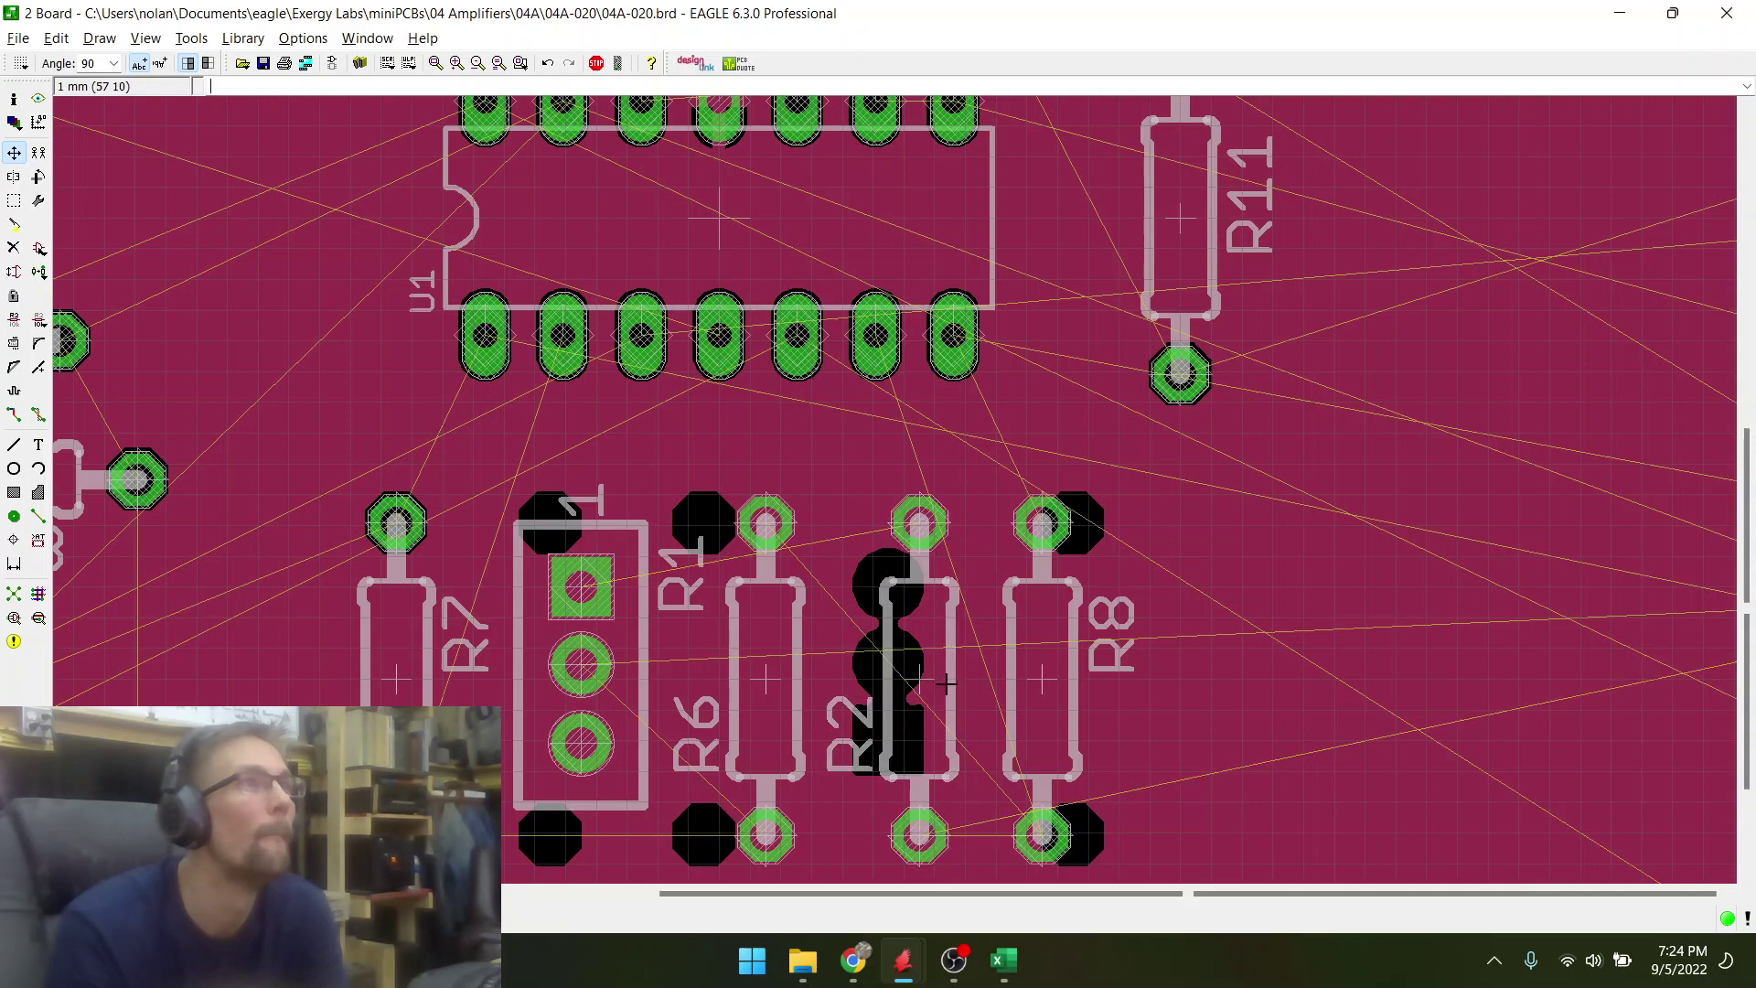
click(1053, 695)
right_click(1043, 686)
right_click(1039, 681)
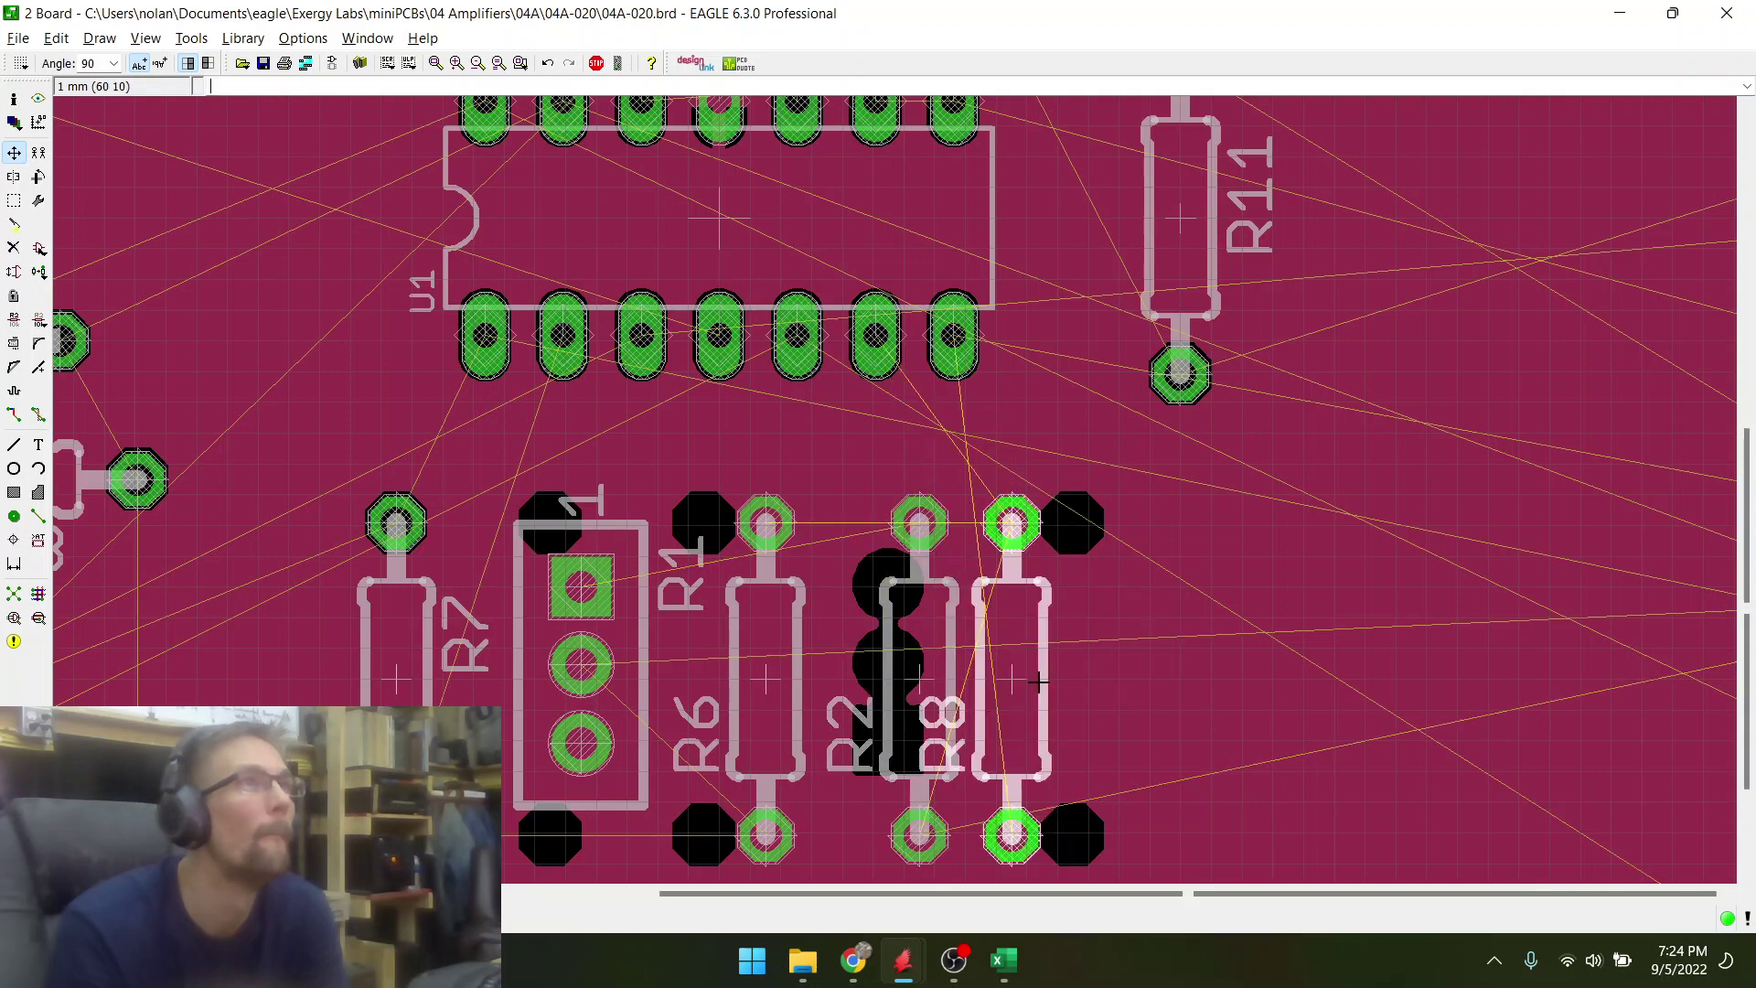
click(1084, 683)
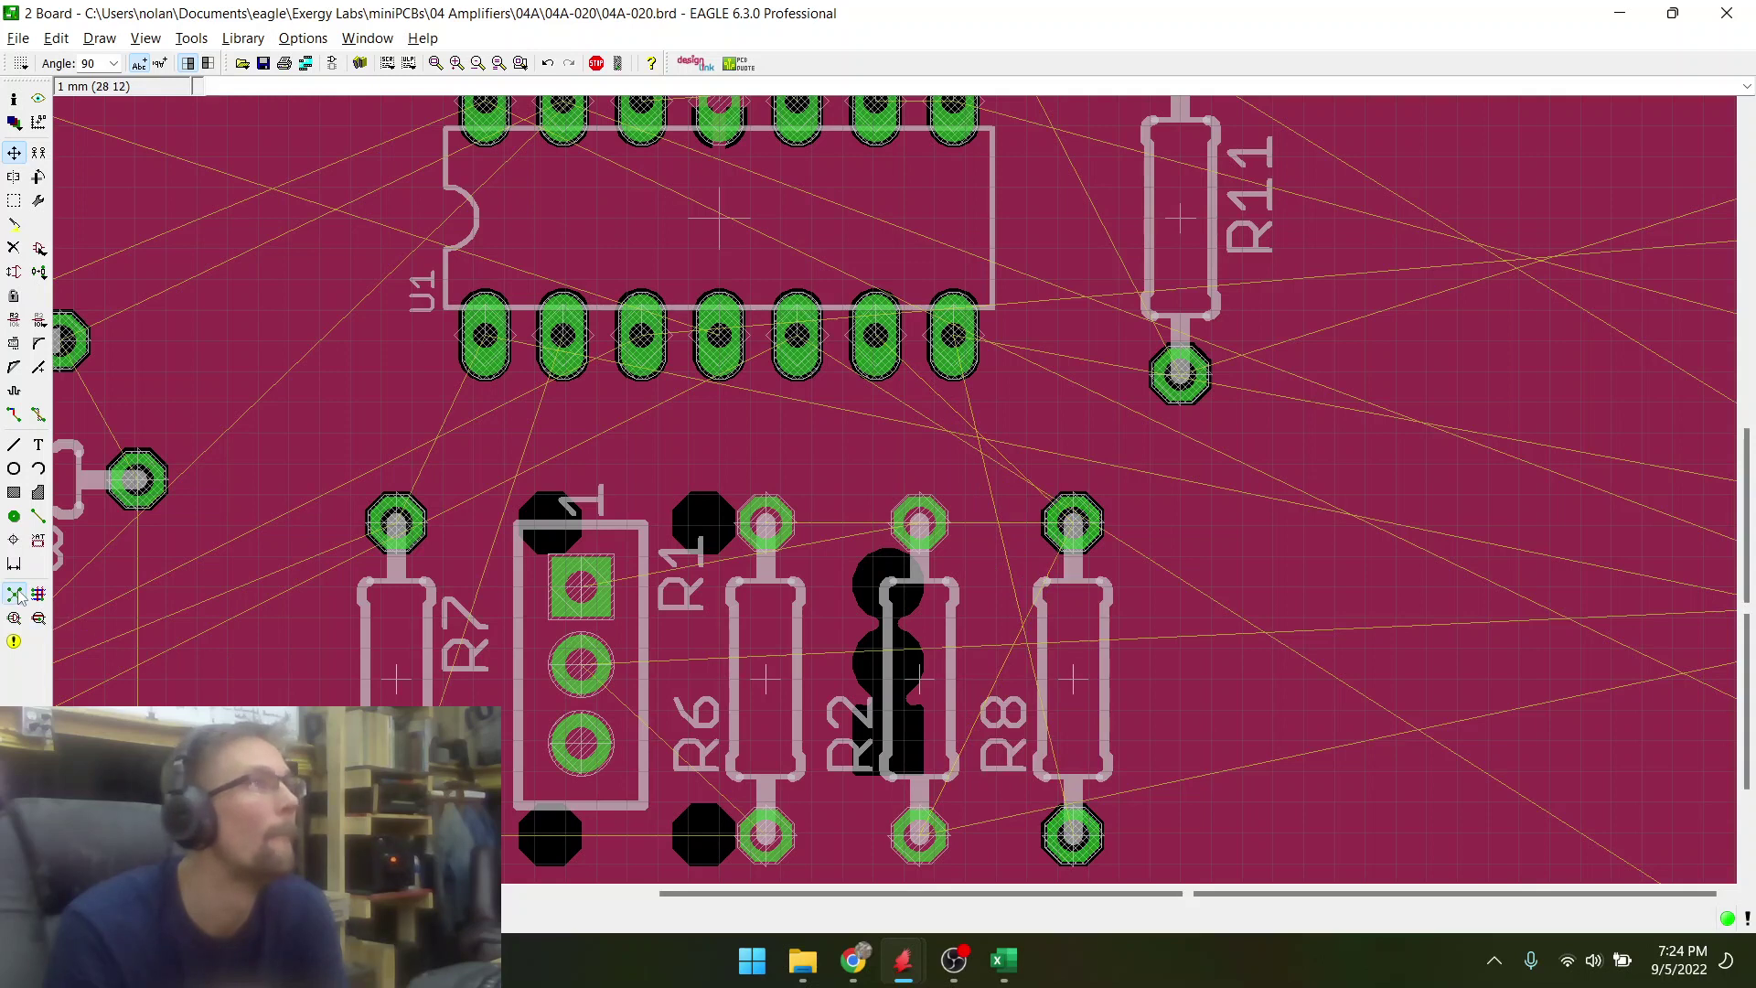
click(15, 595)
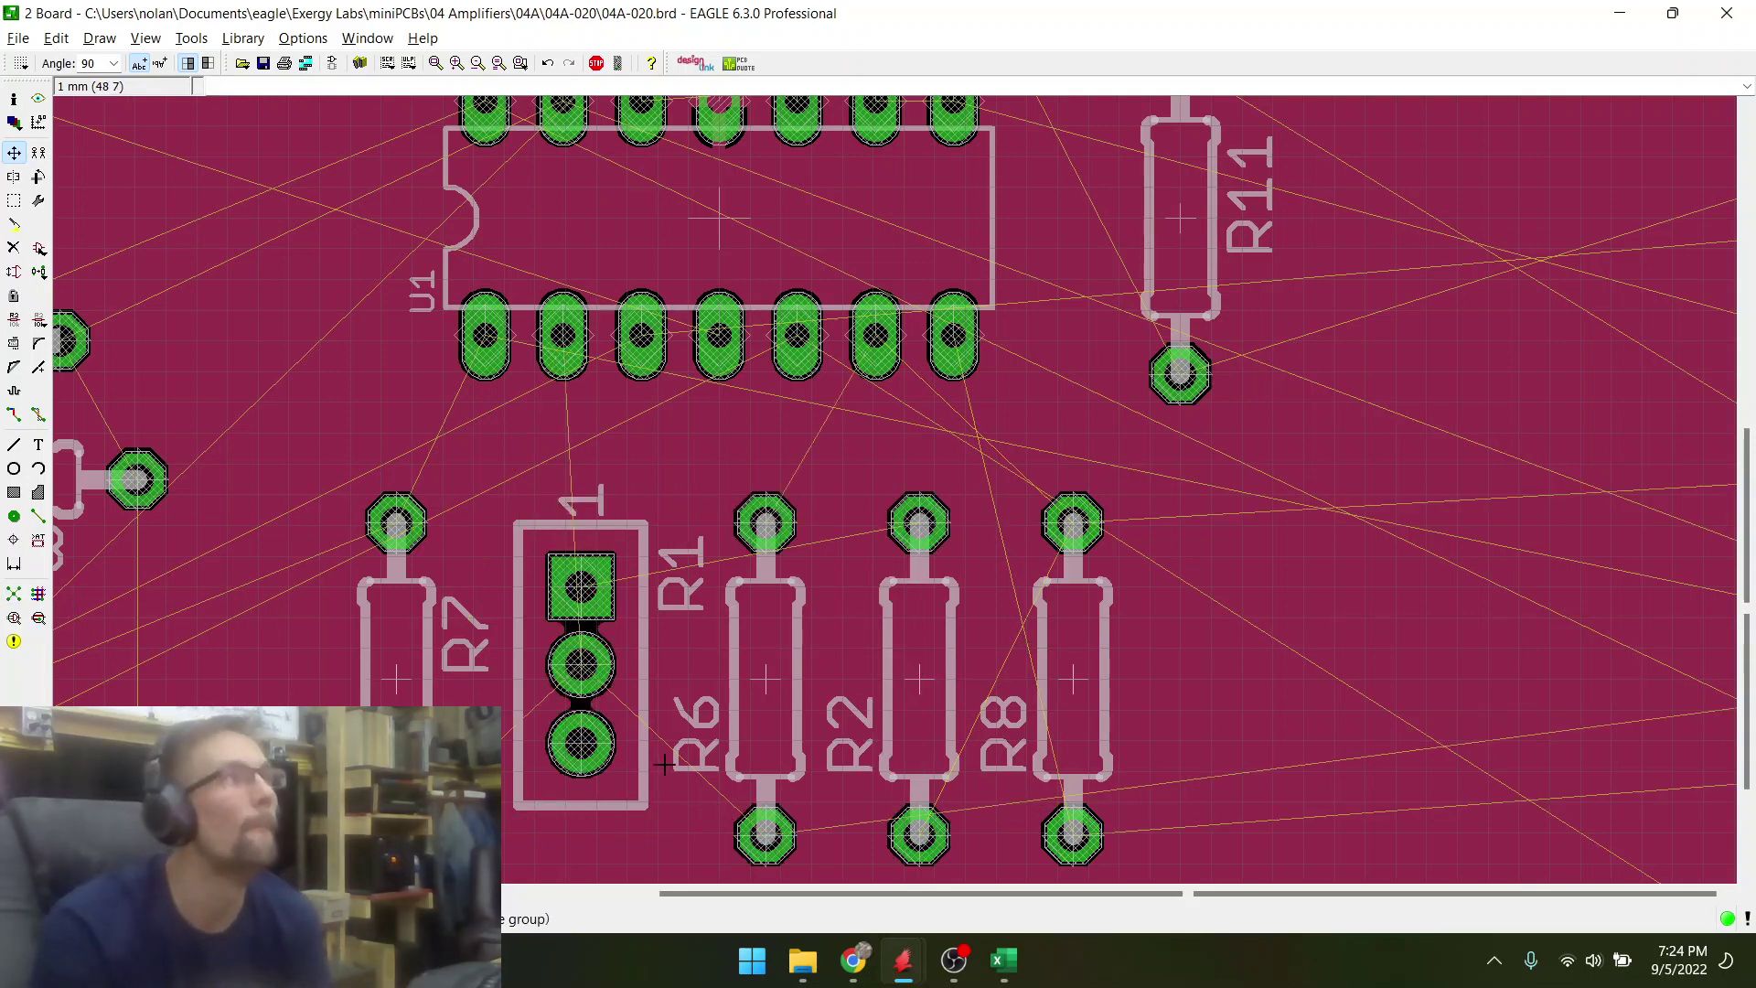
scroll(517, 748, down, 2)
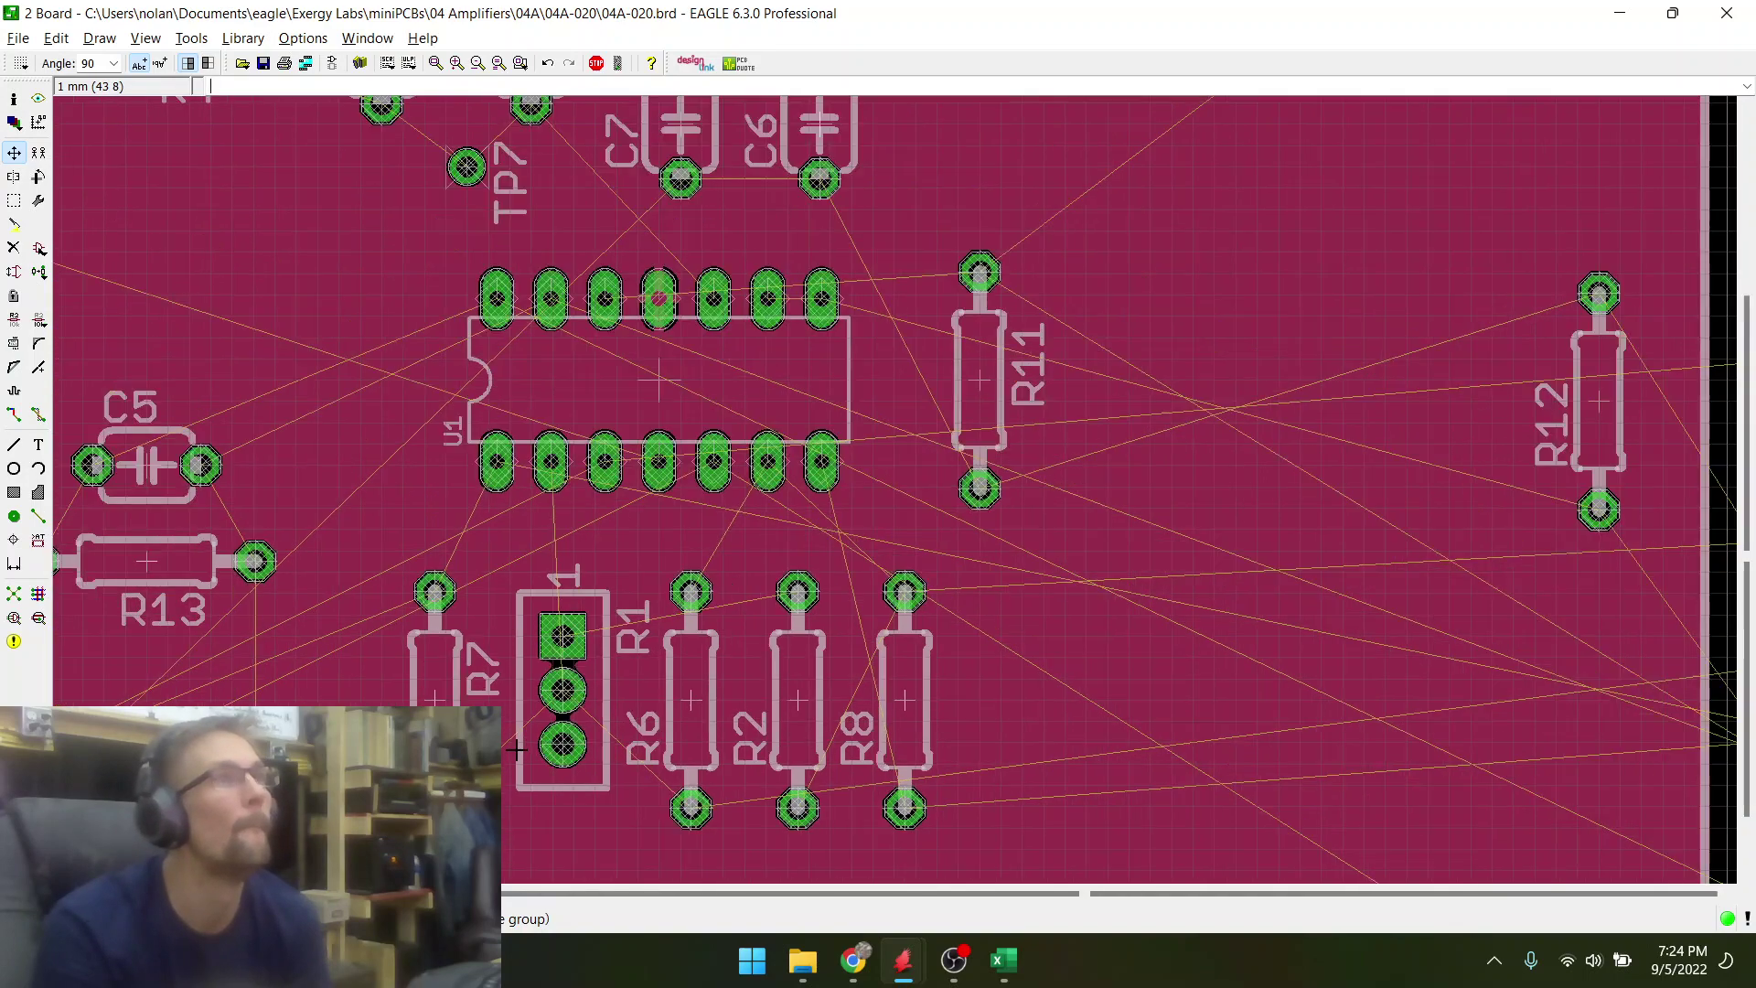
- Move TP5 onto the board directly below R1, rotated 180 degrees, and recalculate the ratsnest
scroll(453, 735, down, 2)
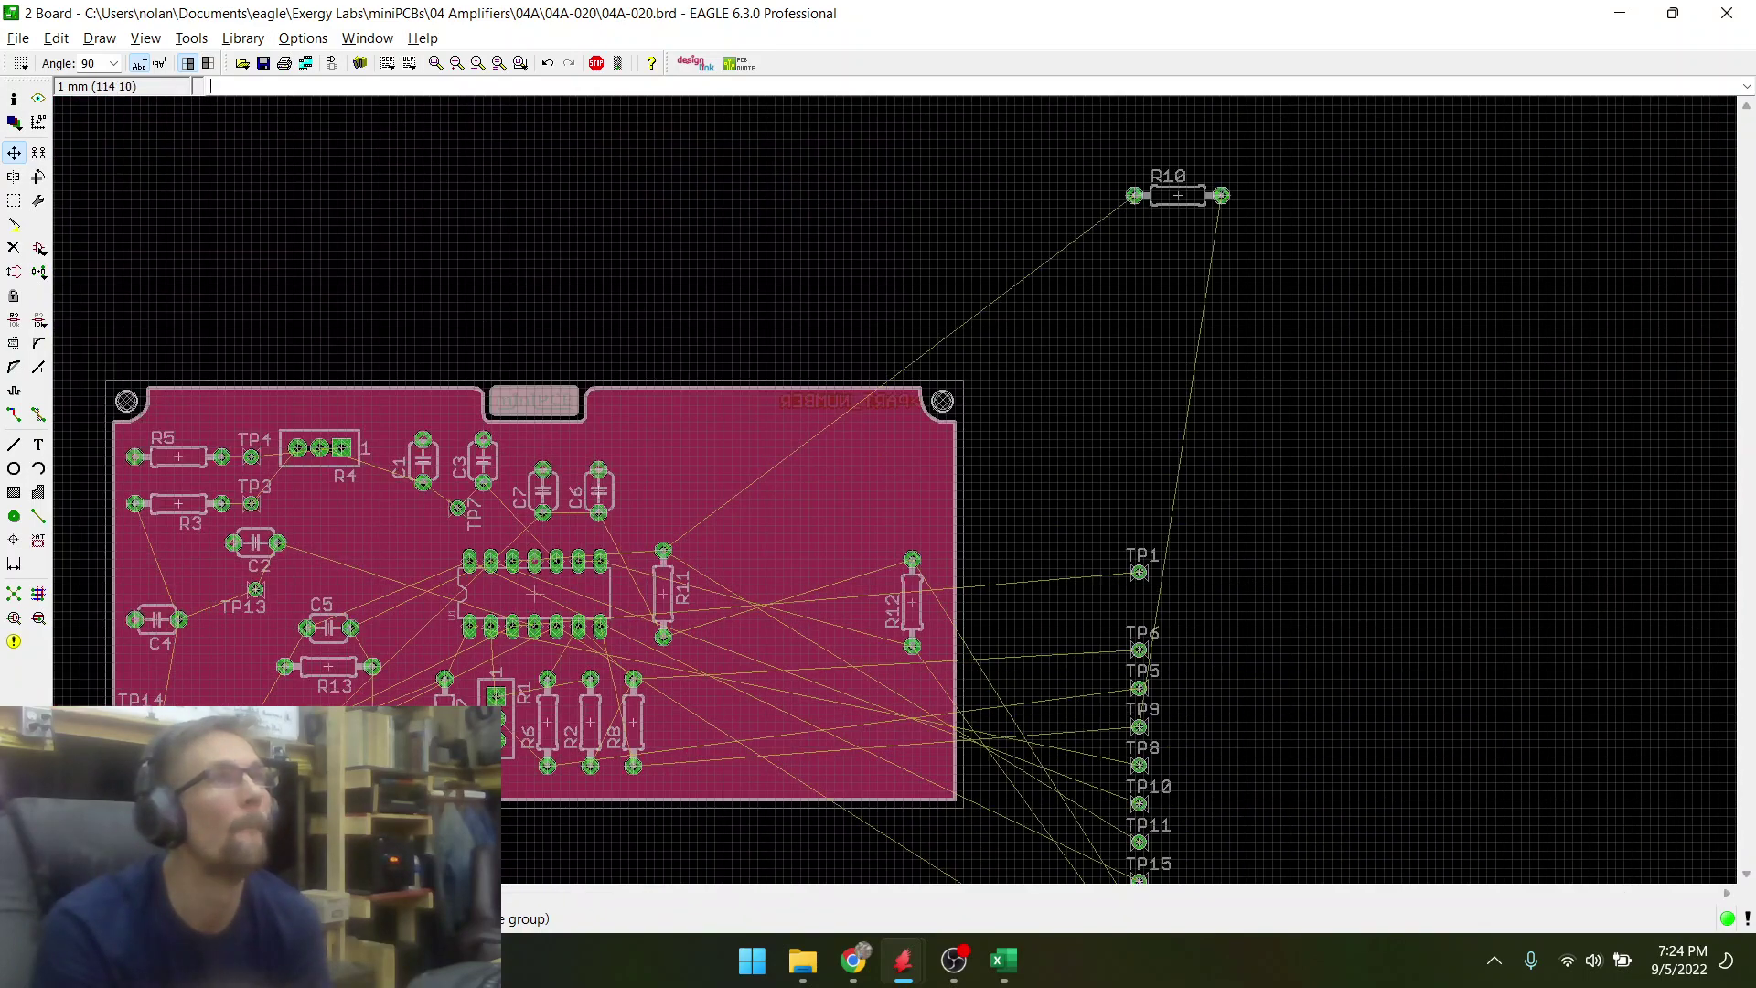
click(1139, 687)
scroll(540, 775, up, 5)
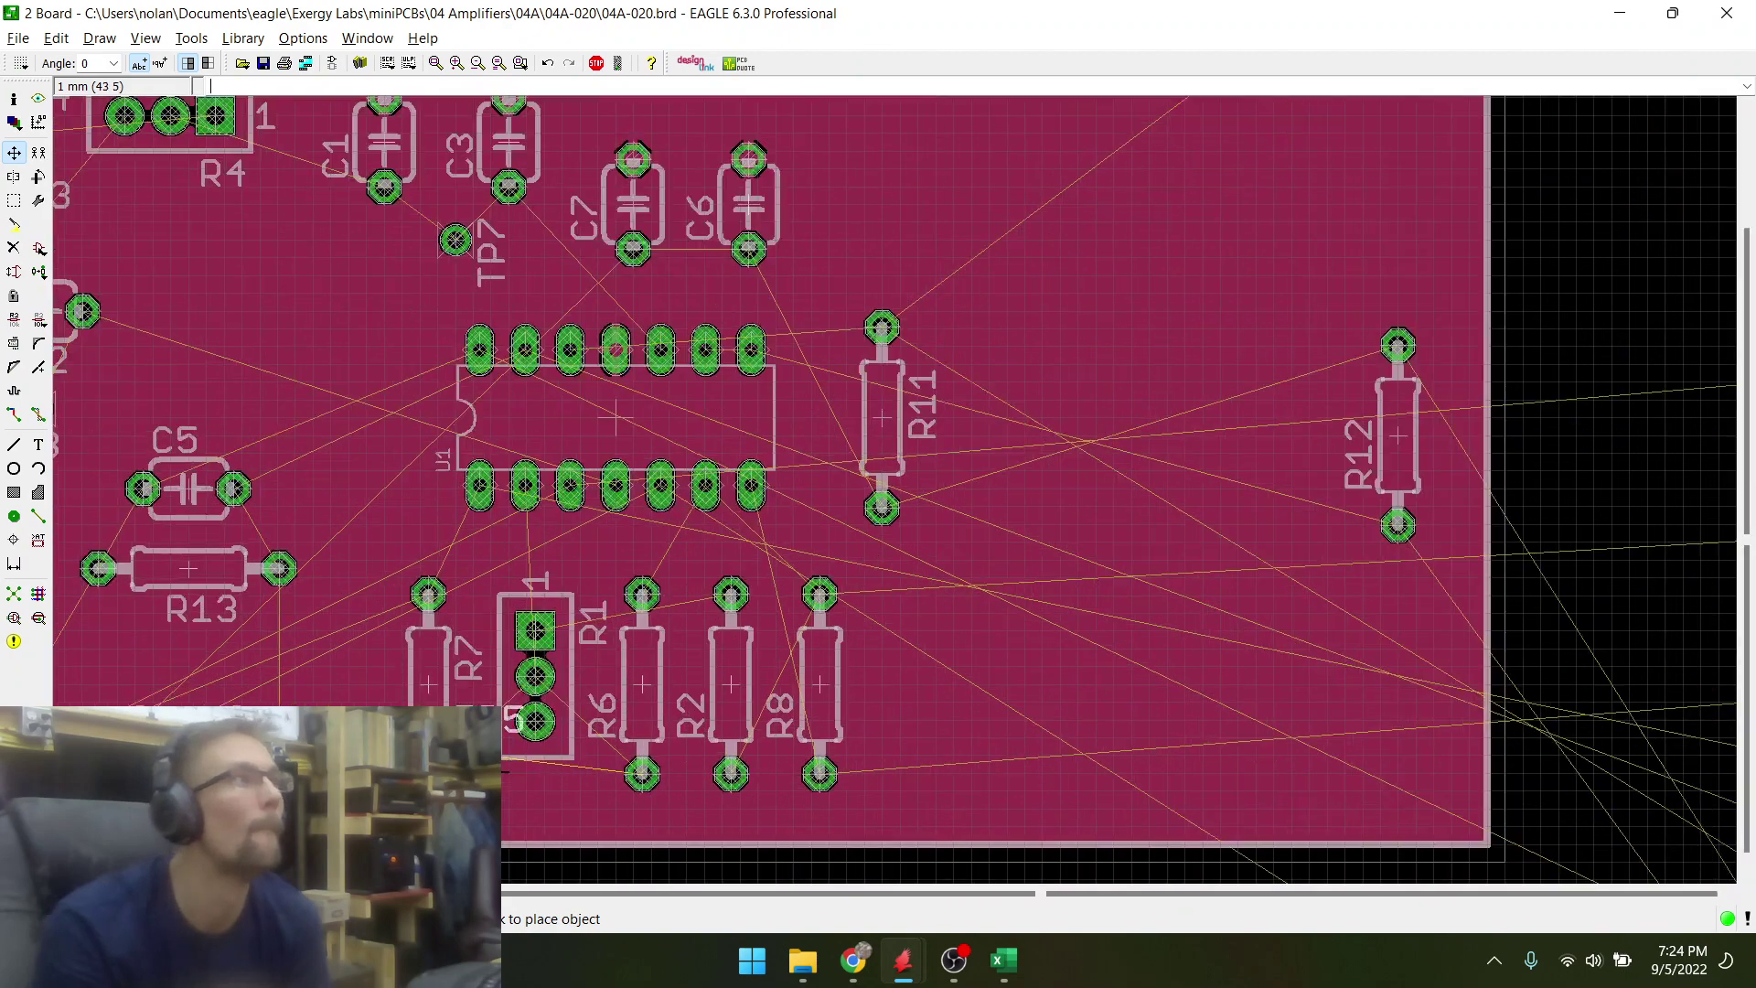
right_click(579, 787)
right_click(579, 787)
scroll(586, 777, down, 2)
scroll(586, 769, up, 2)
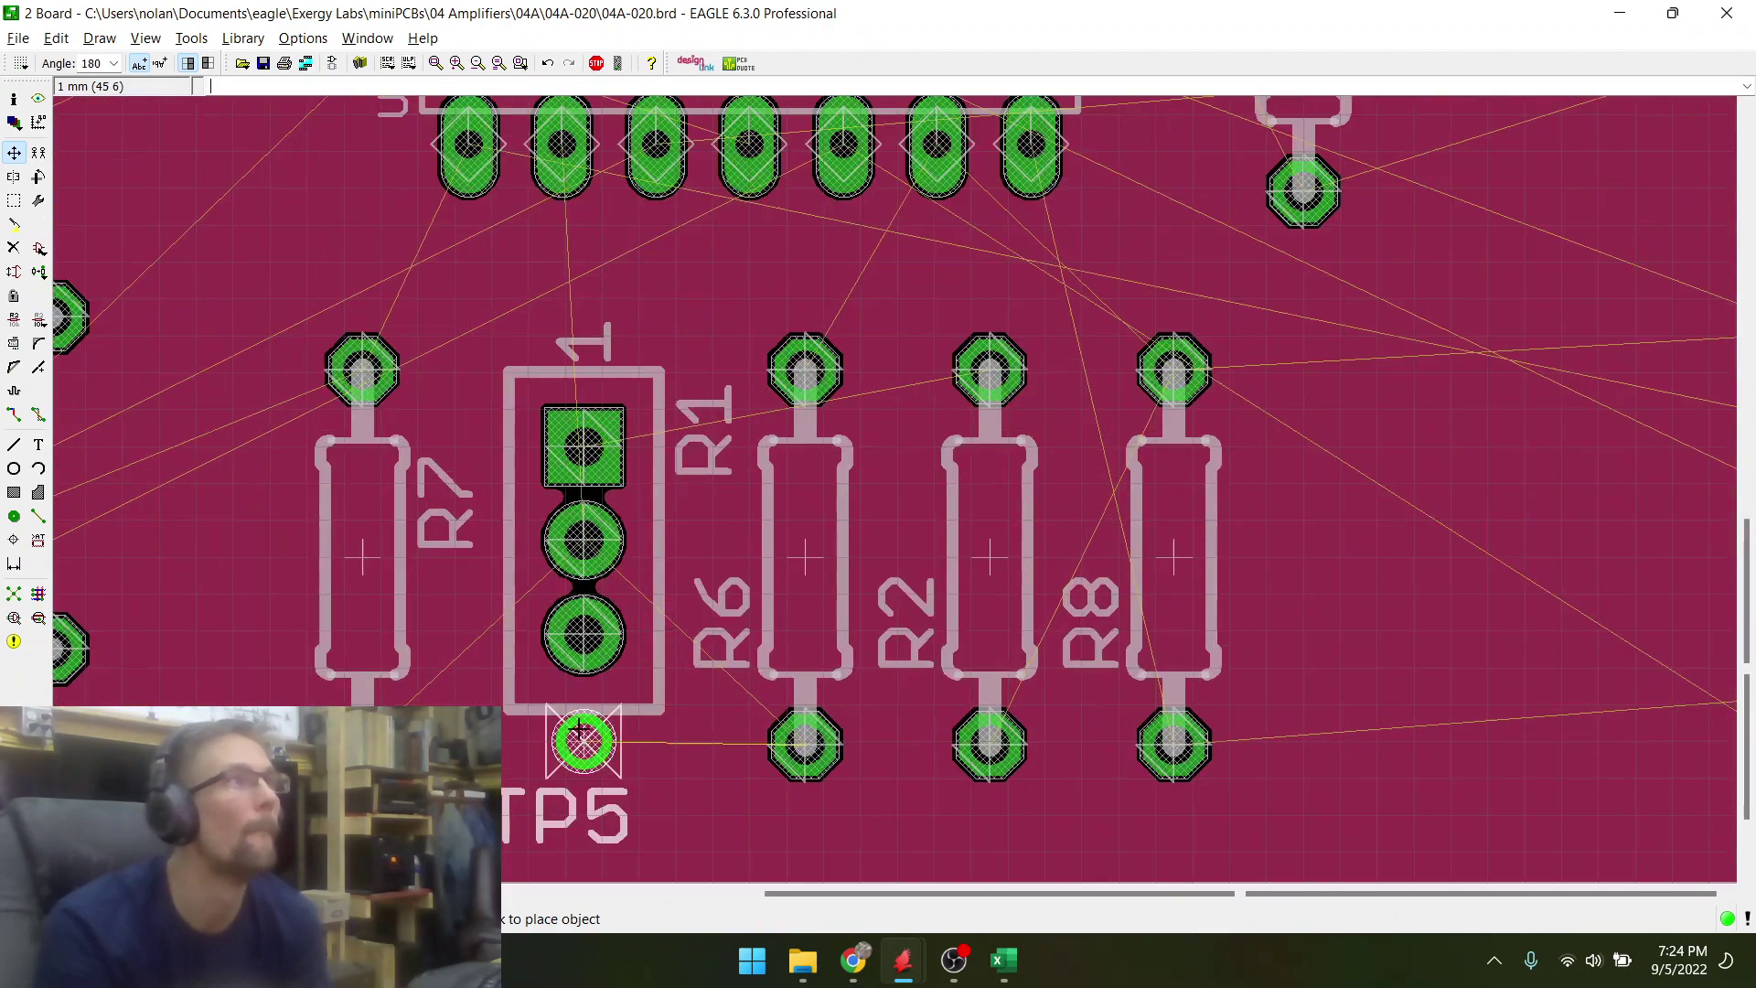
scroll(581, 759, down, 3)
scroll(567, 695, up, 2)
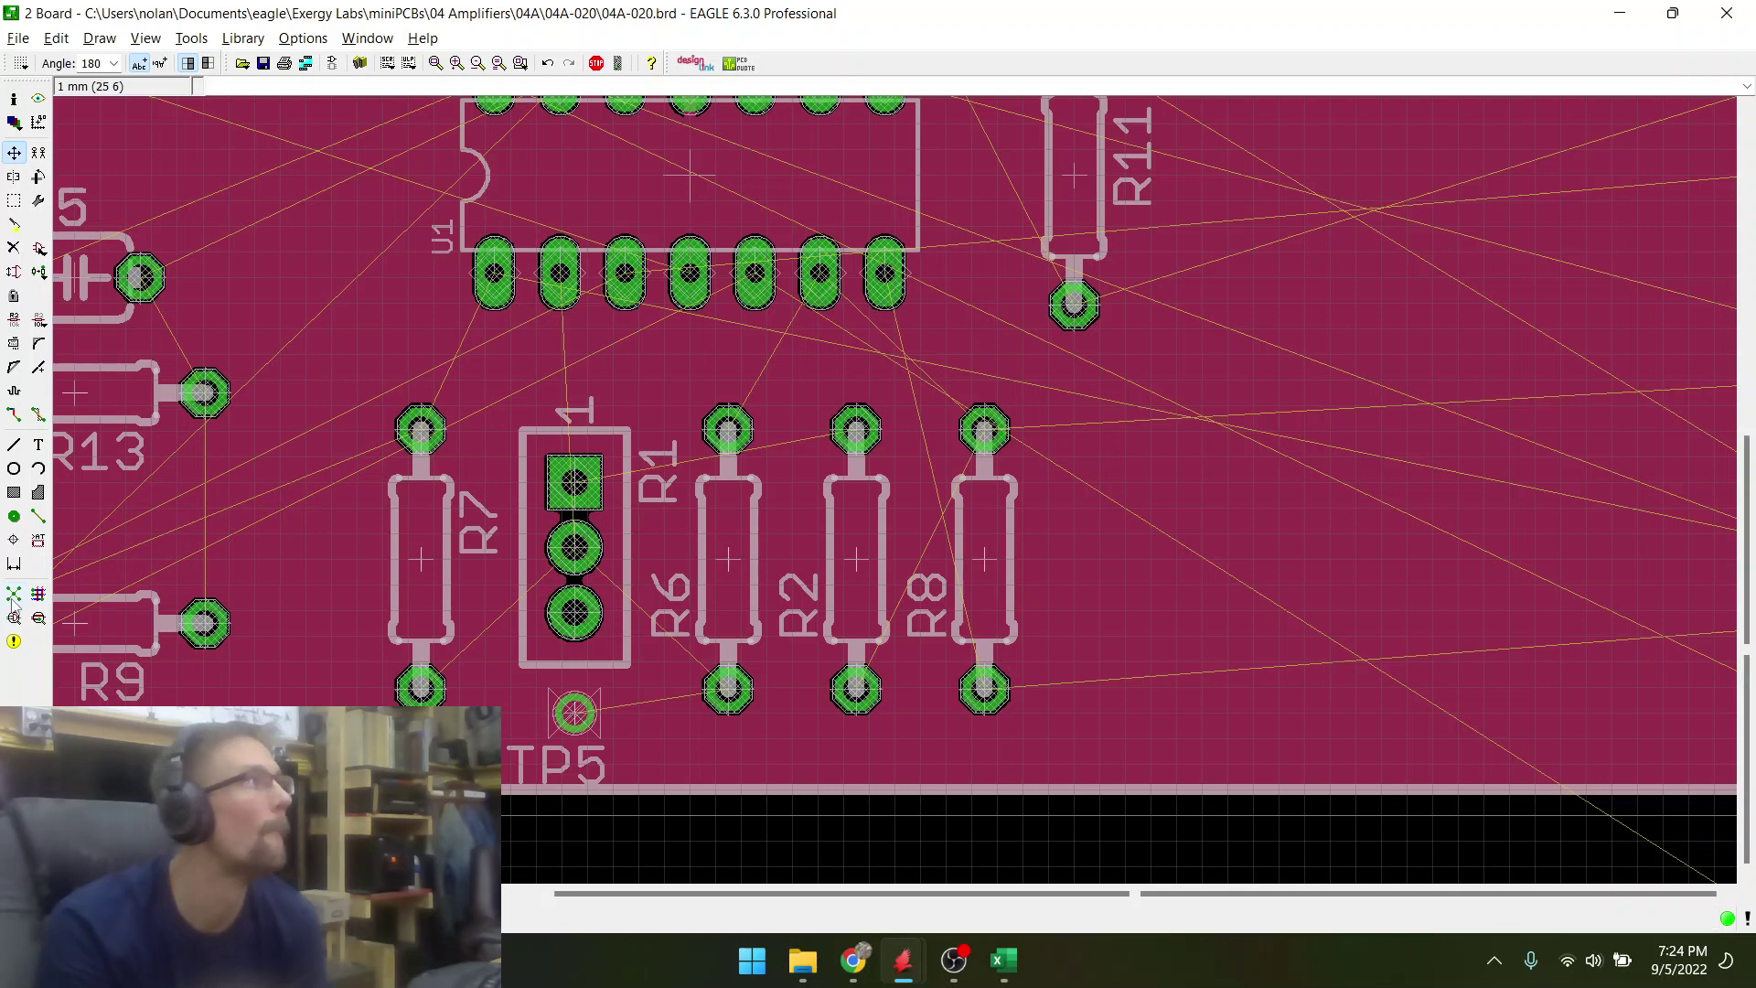
click(14, 595)
scroll(340, 602, up, 1)
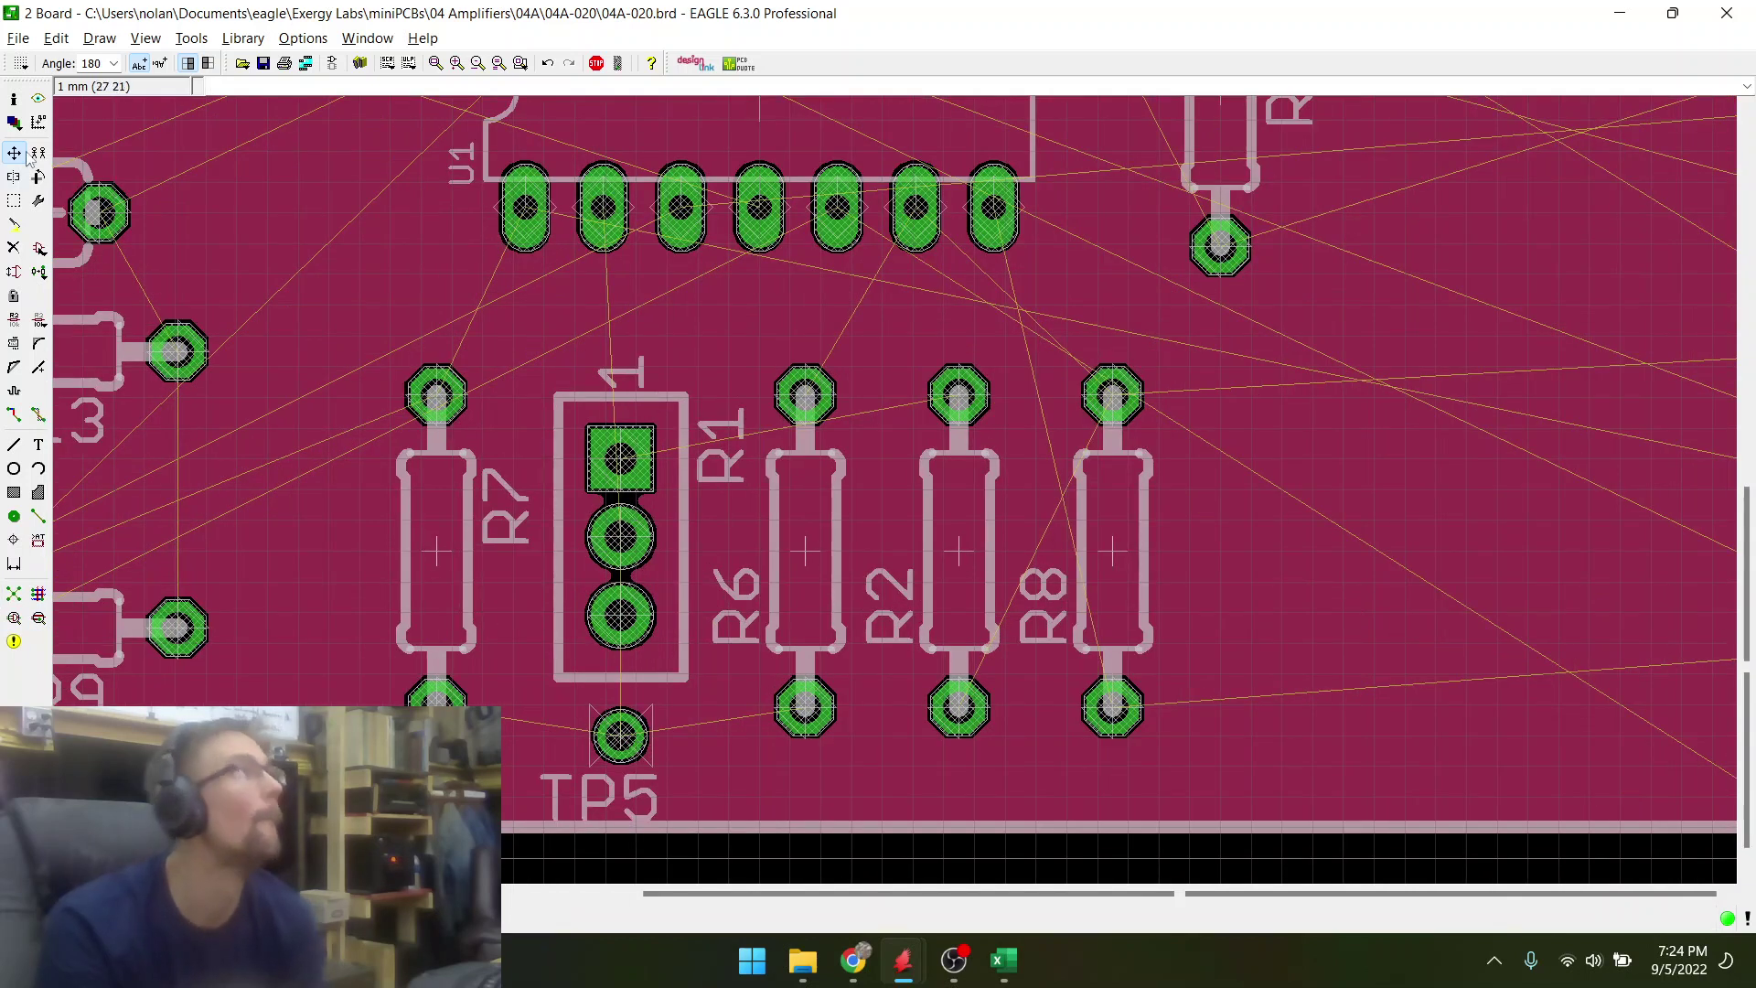
- Set the grid size to 0.5 mm, rotate TP5 back to 0 degrees and place it about 1.5 mm farther below R1
click(19, 62)
text(0.5)
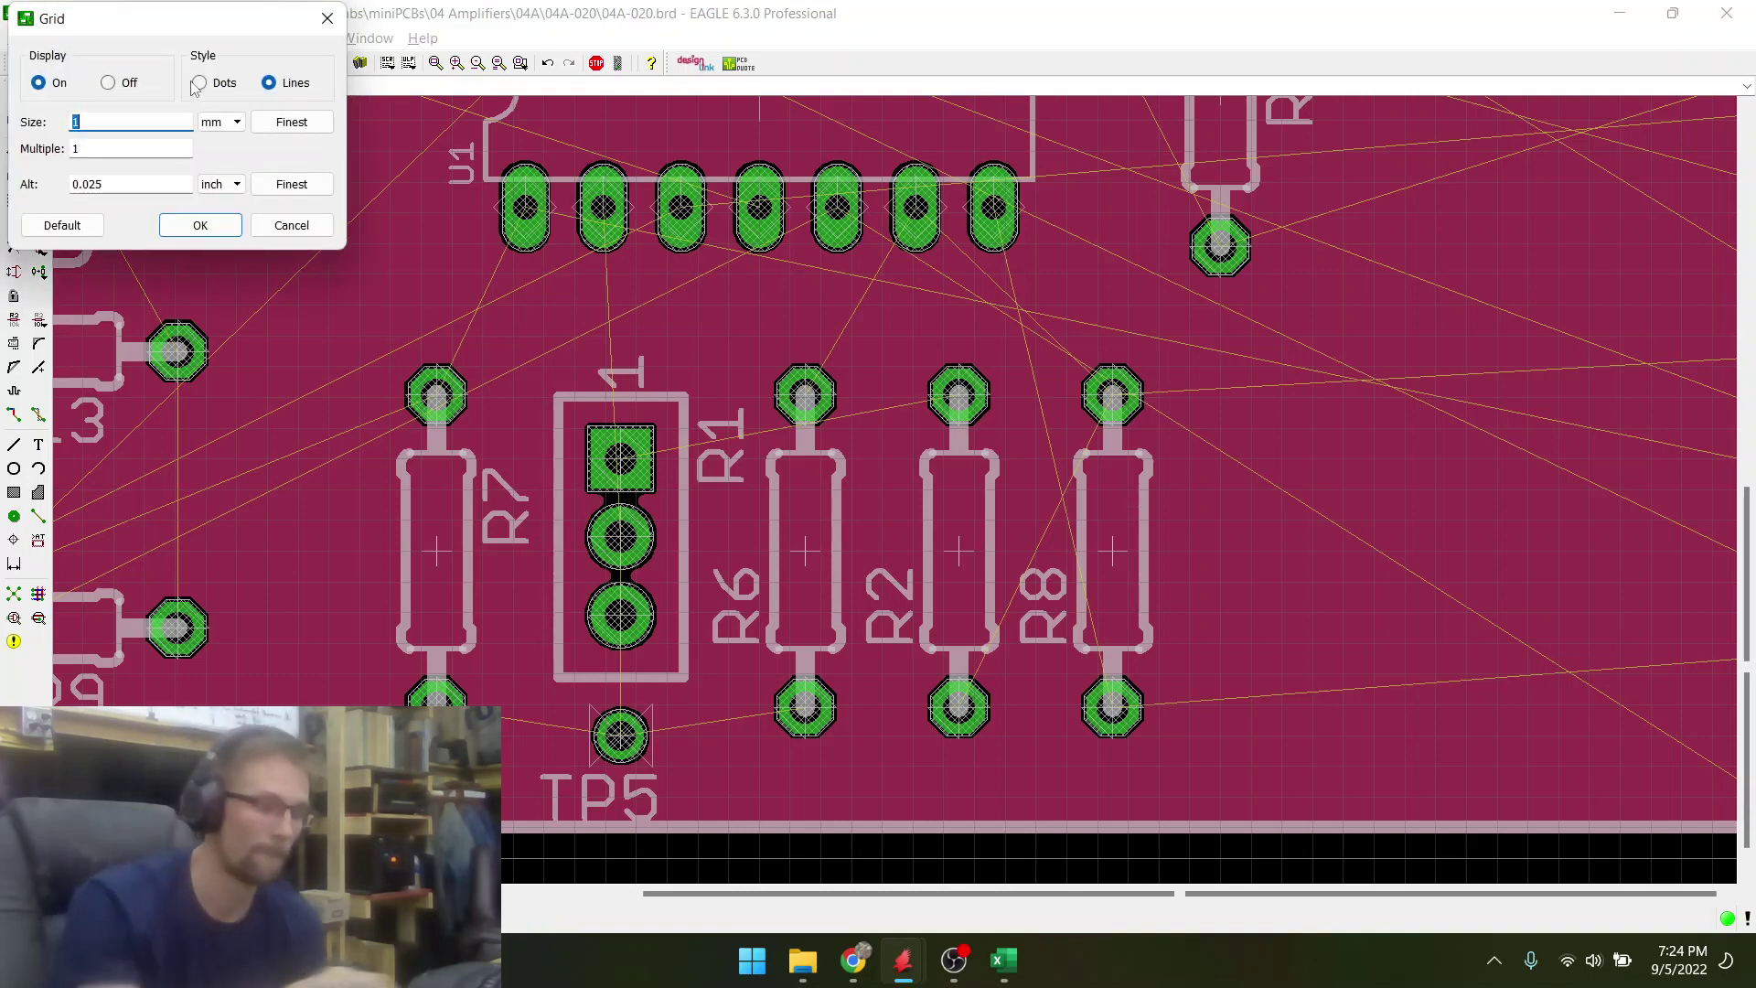
key(Return)
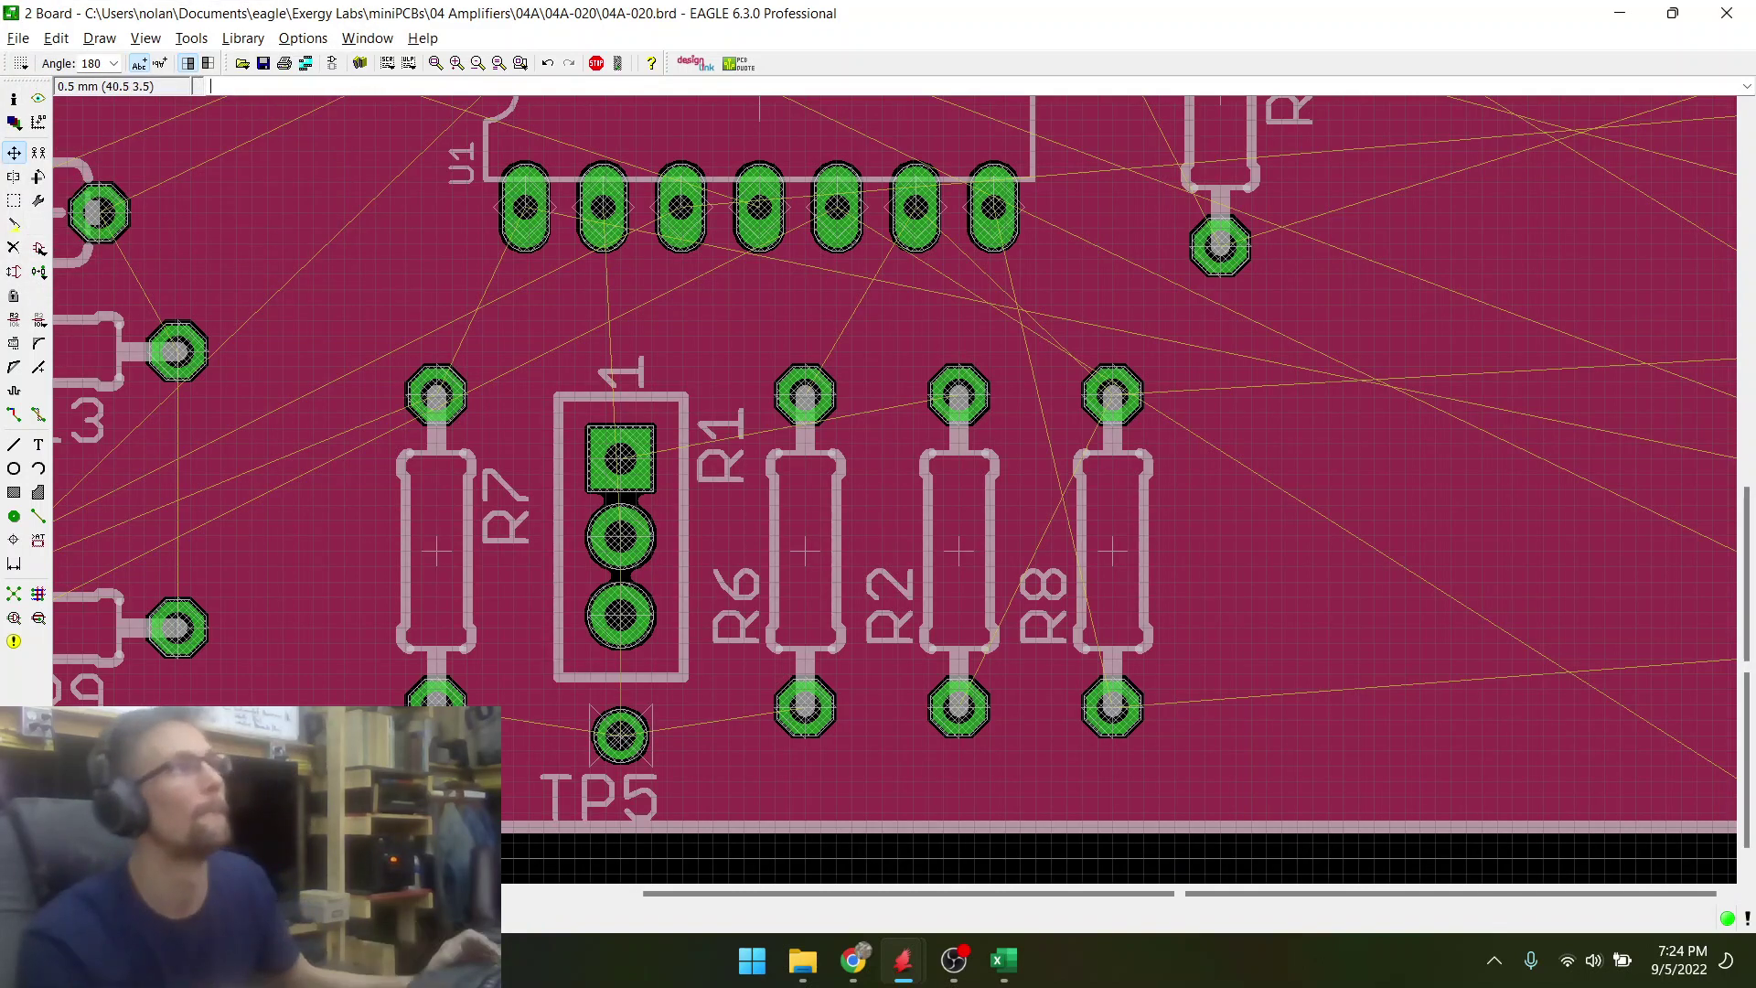
click(621, 736)
right_click(621, 736)
right_click(620, 742)
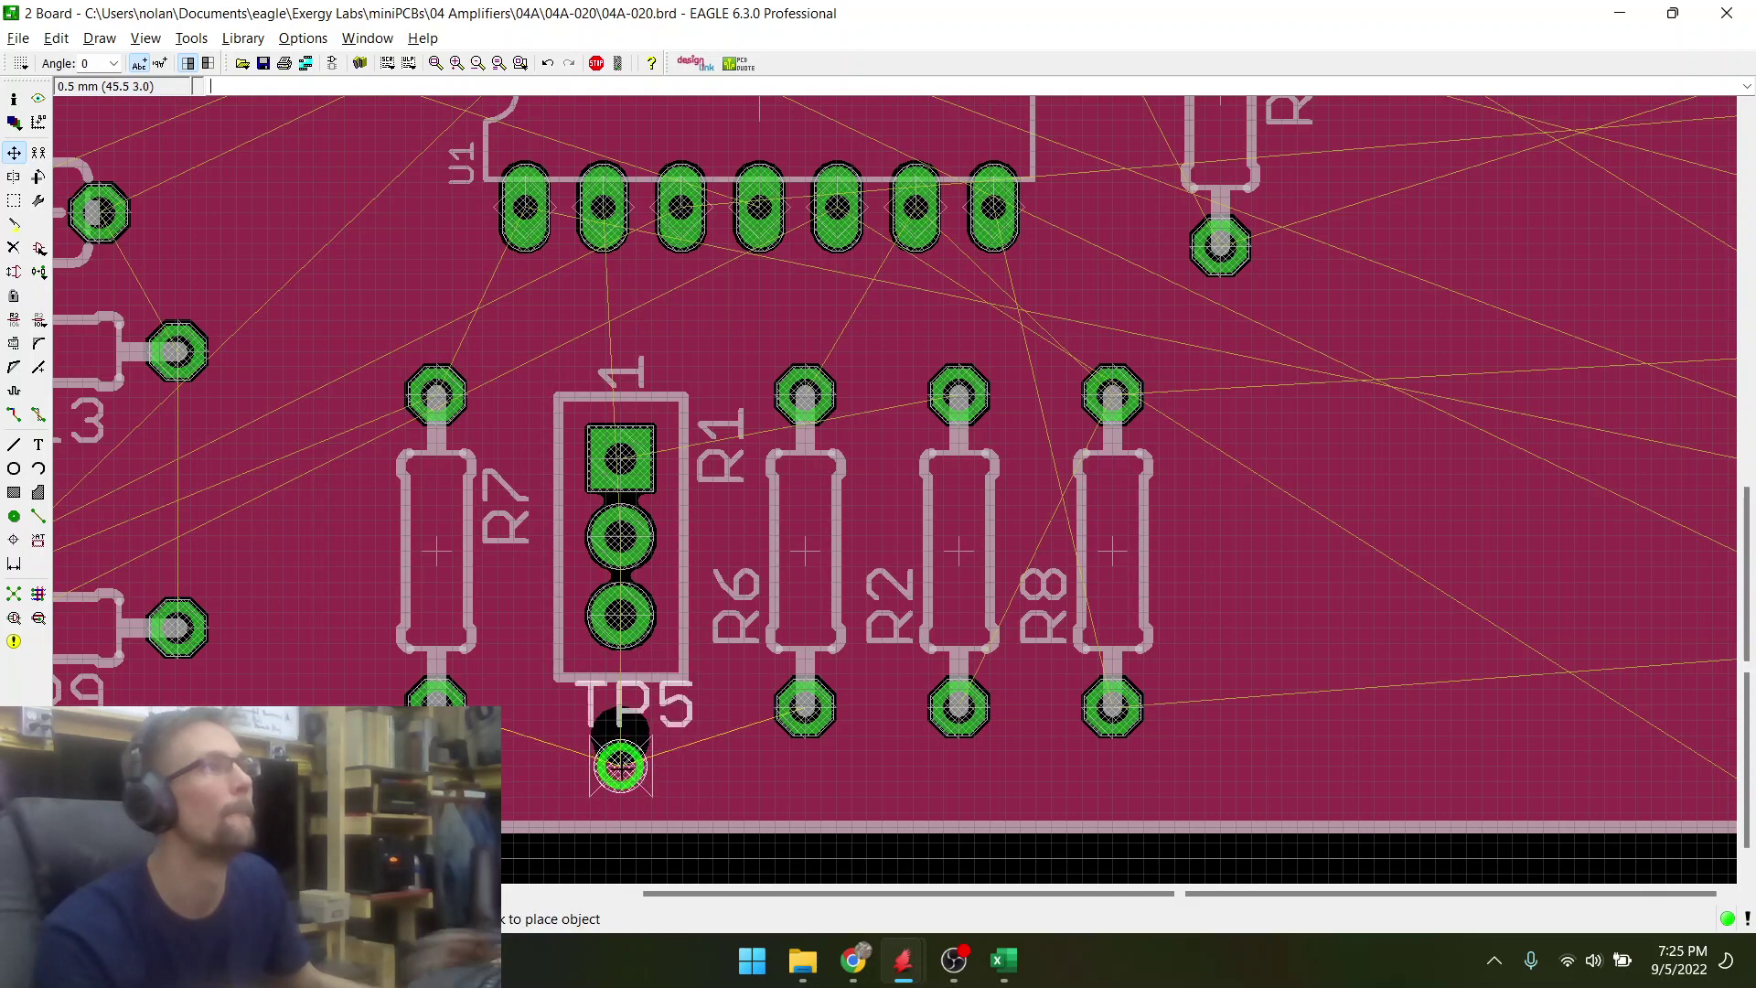
click(621, 782)
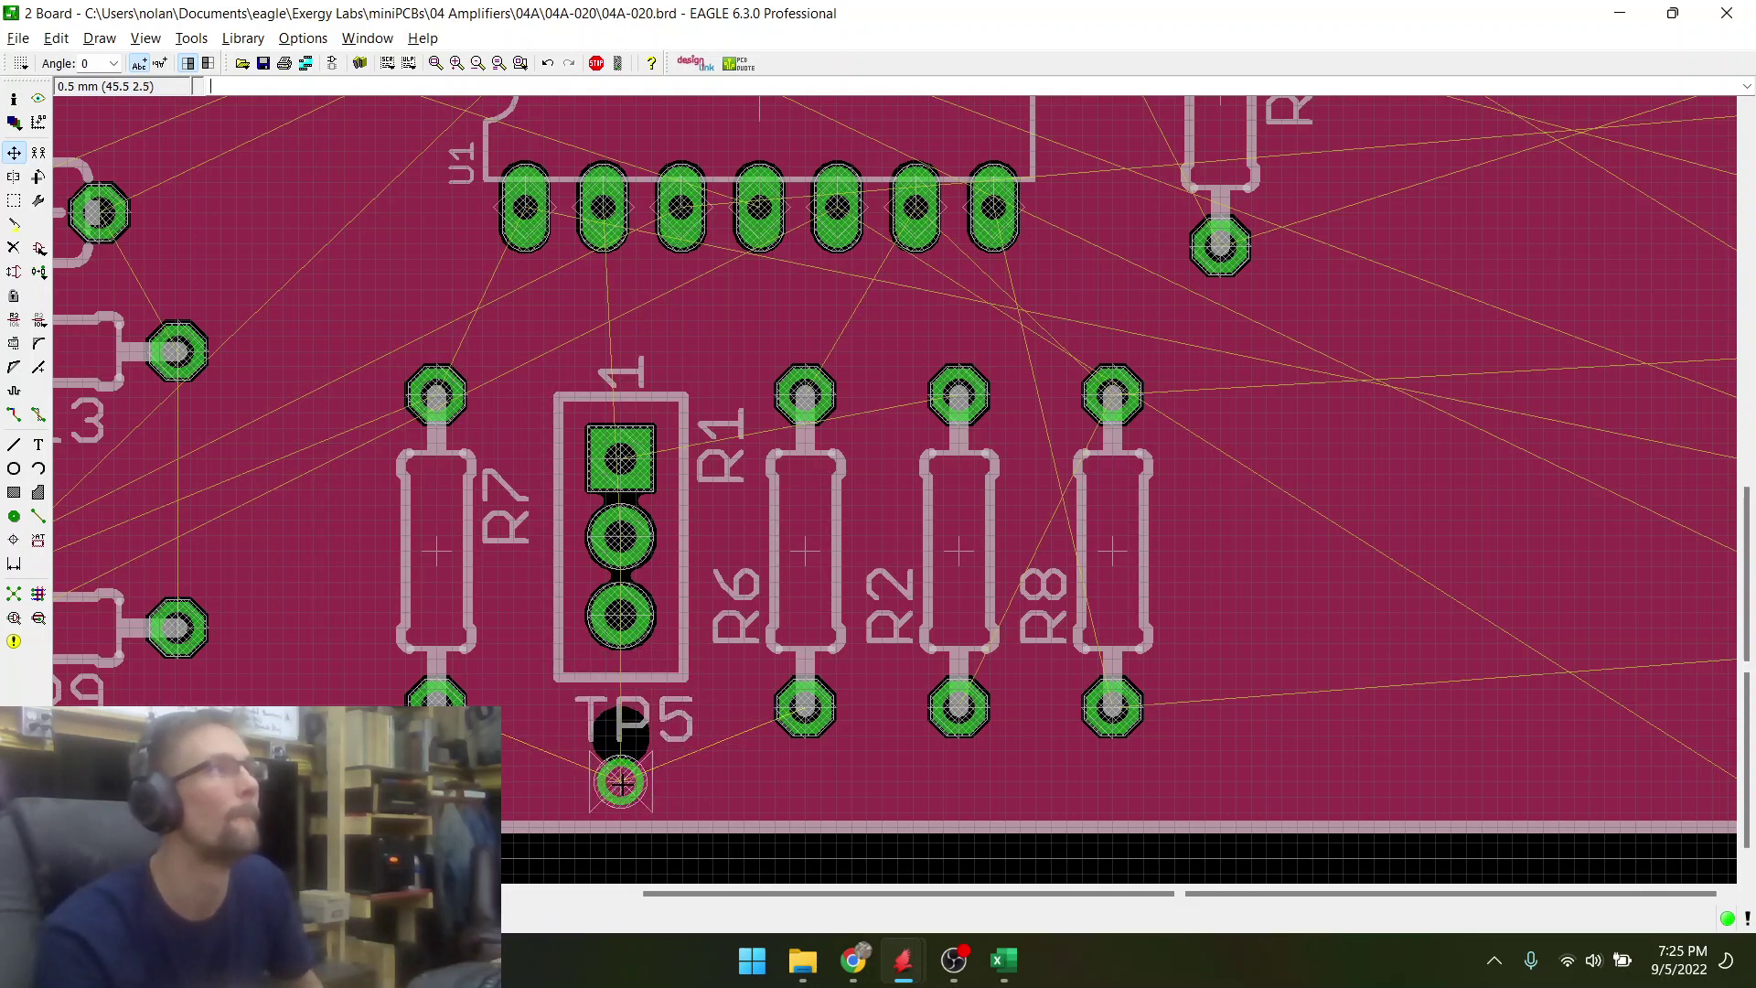
click(22, 599)
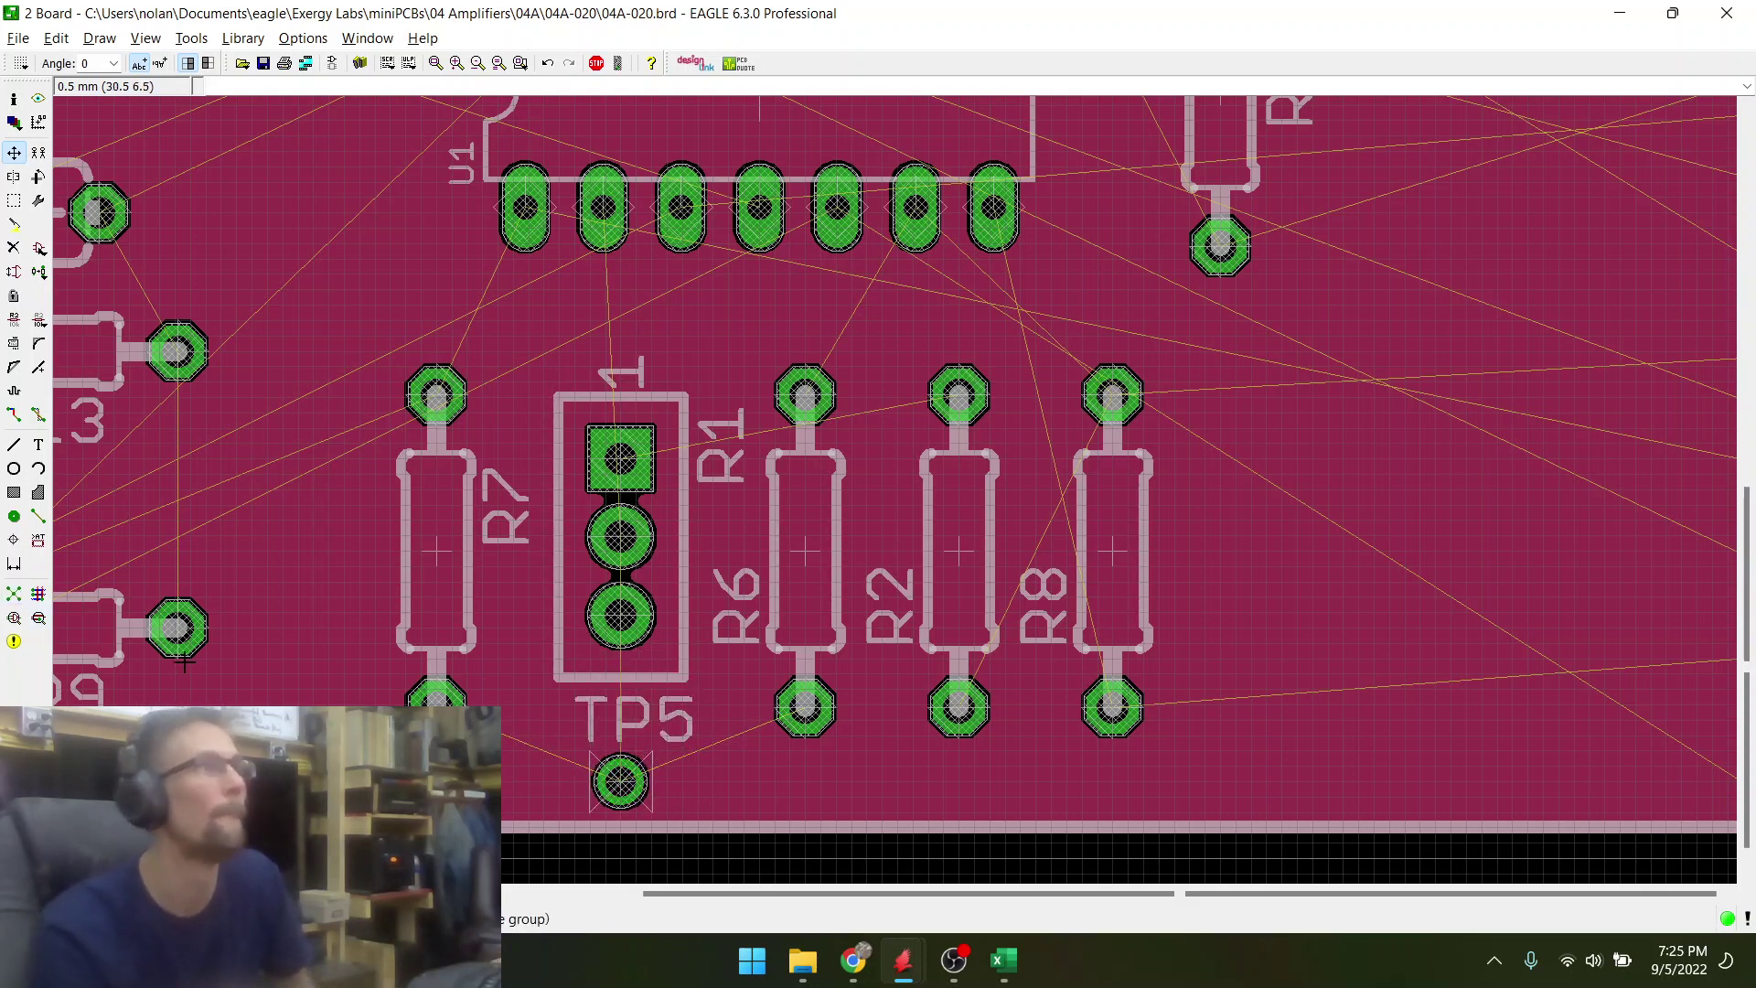
- Move TP9 onto the board diagonally below R8's lower pad near the board edge, and save the board
scroll(668, 732, down, 4)
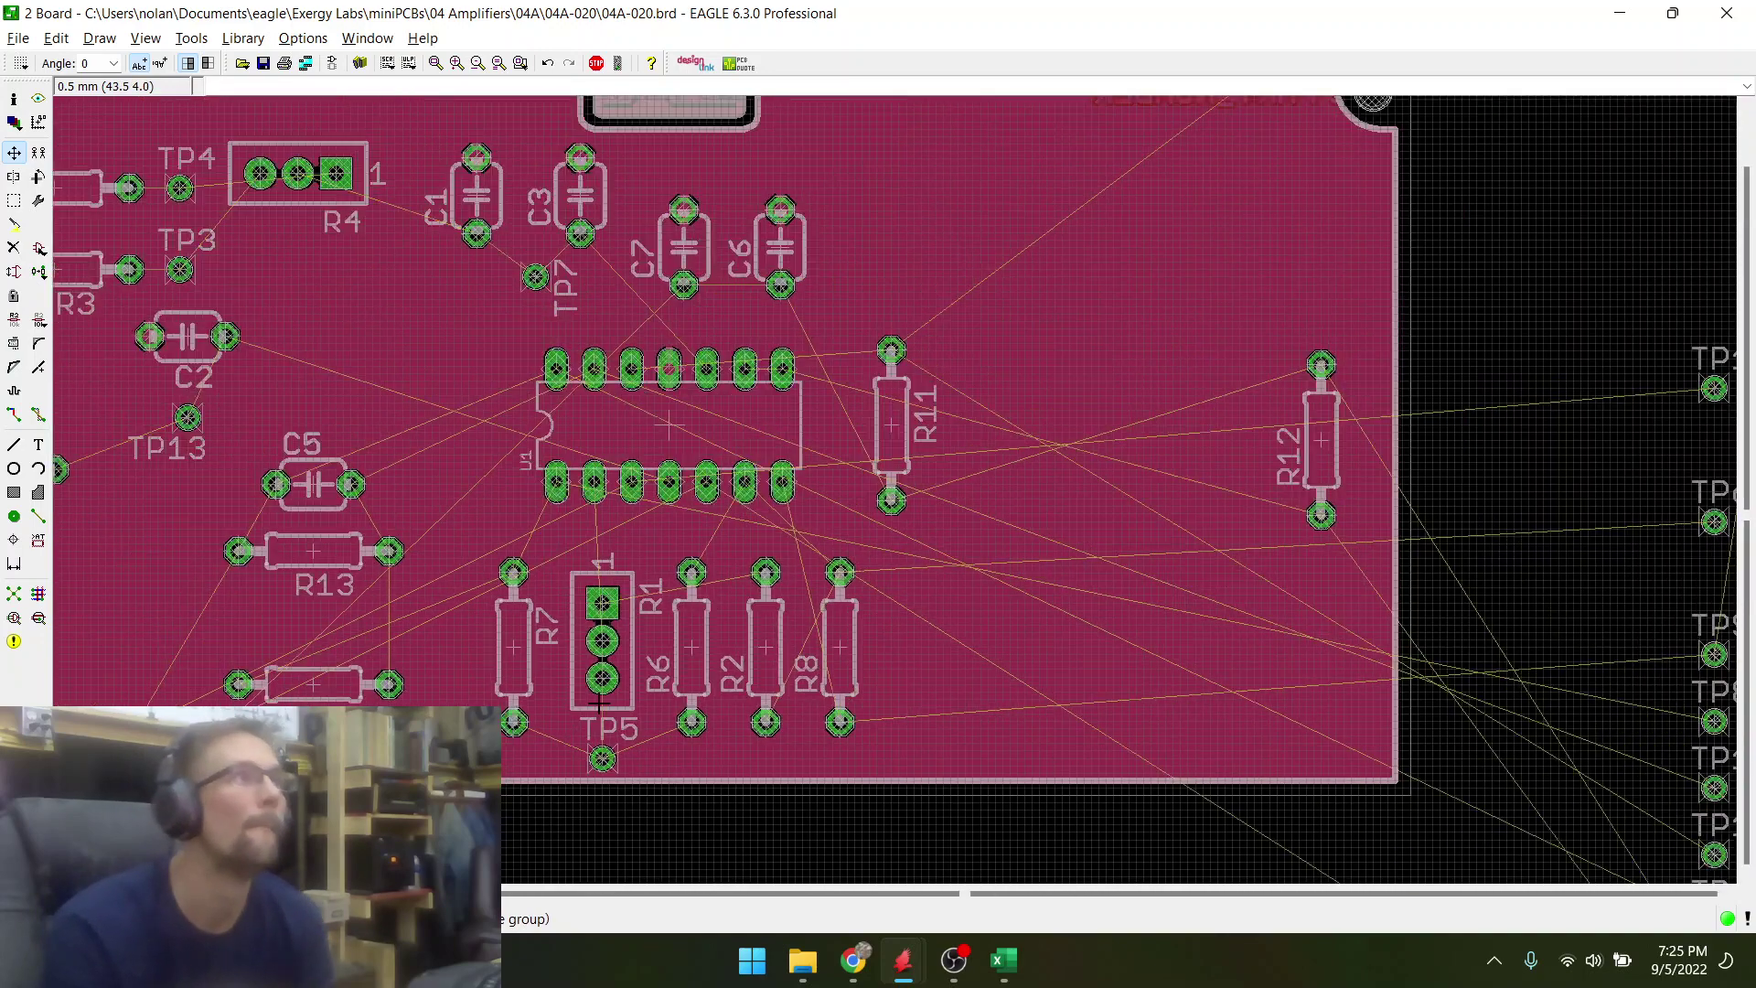
scroll(632, 613, up, 3)
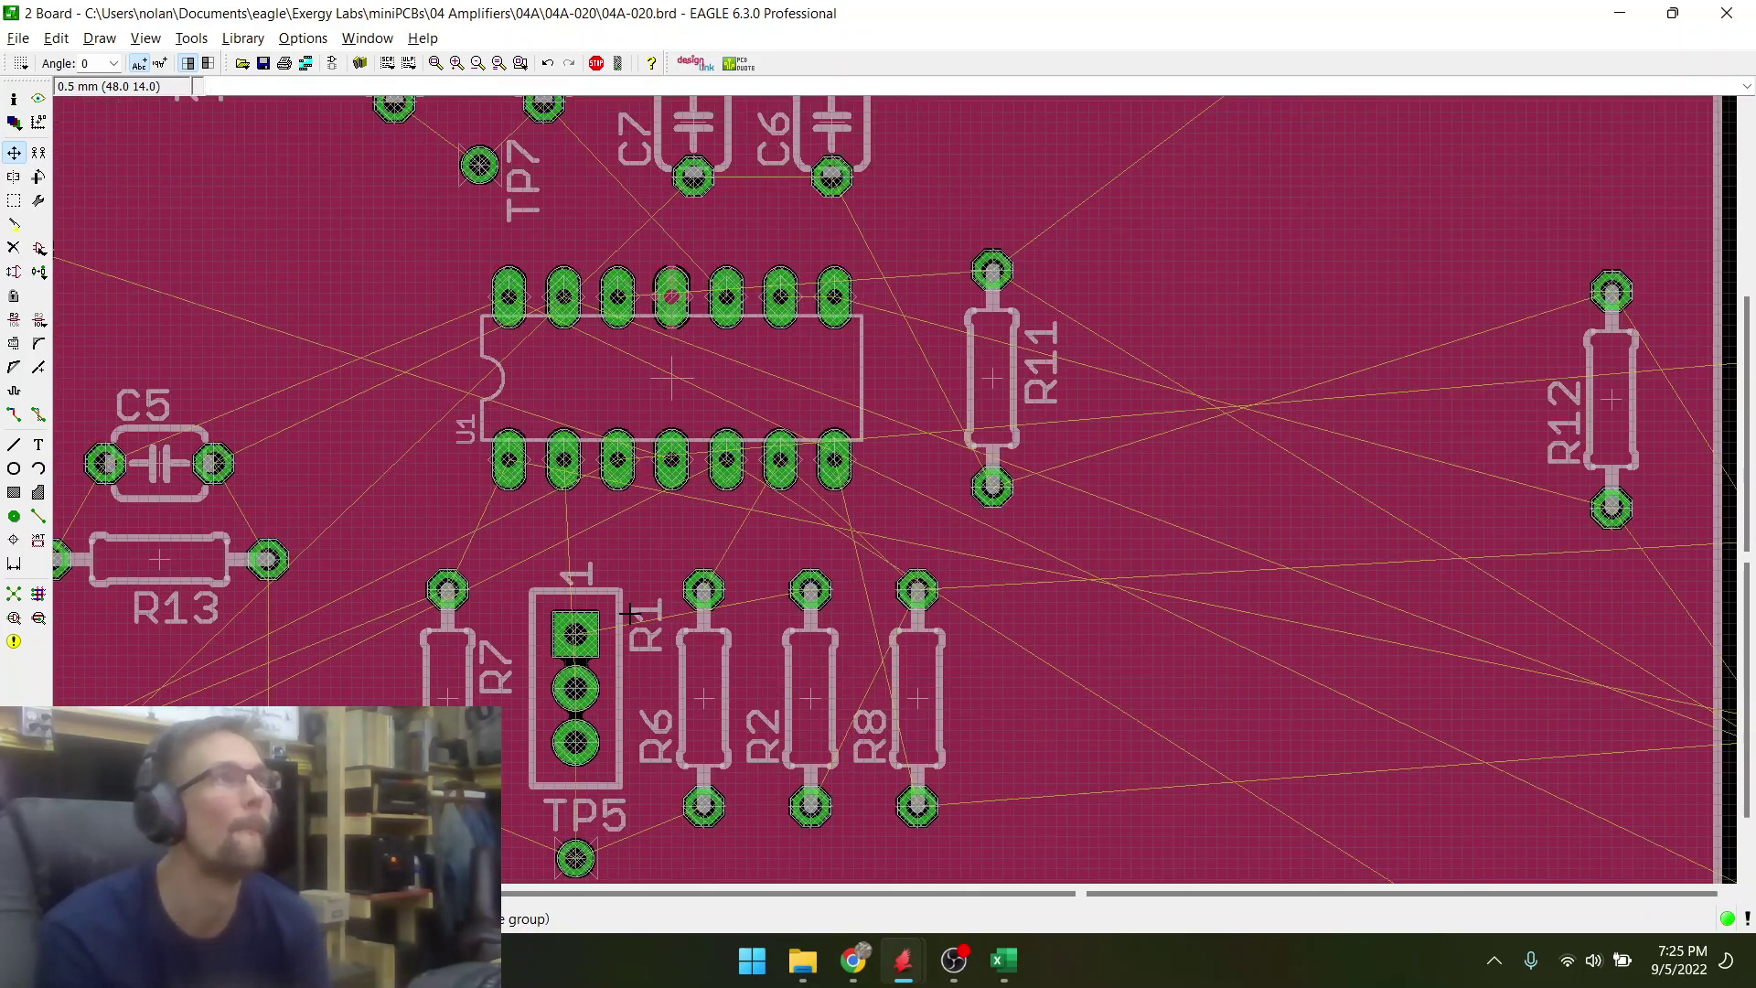
scroll(638, 646, down, 1)
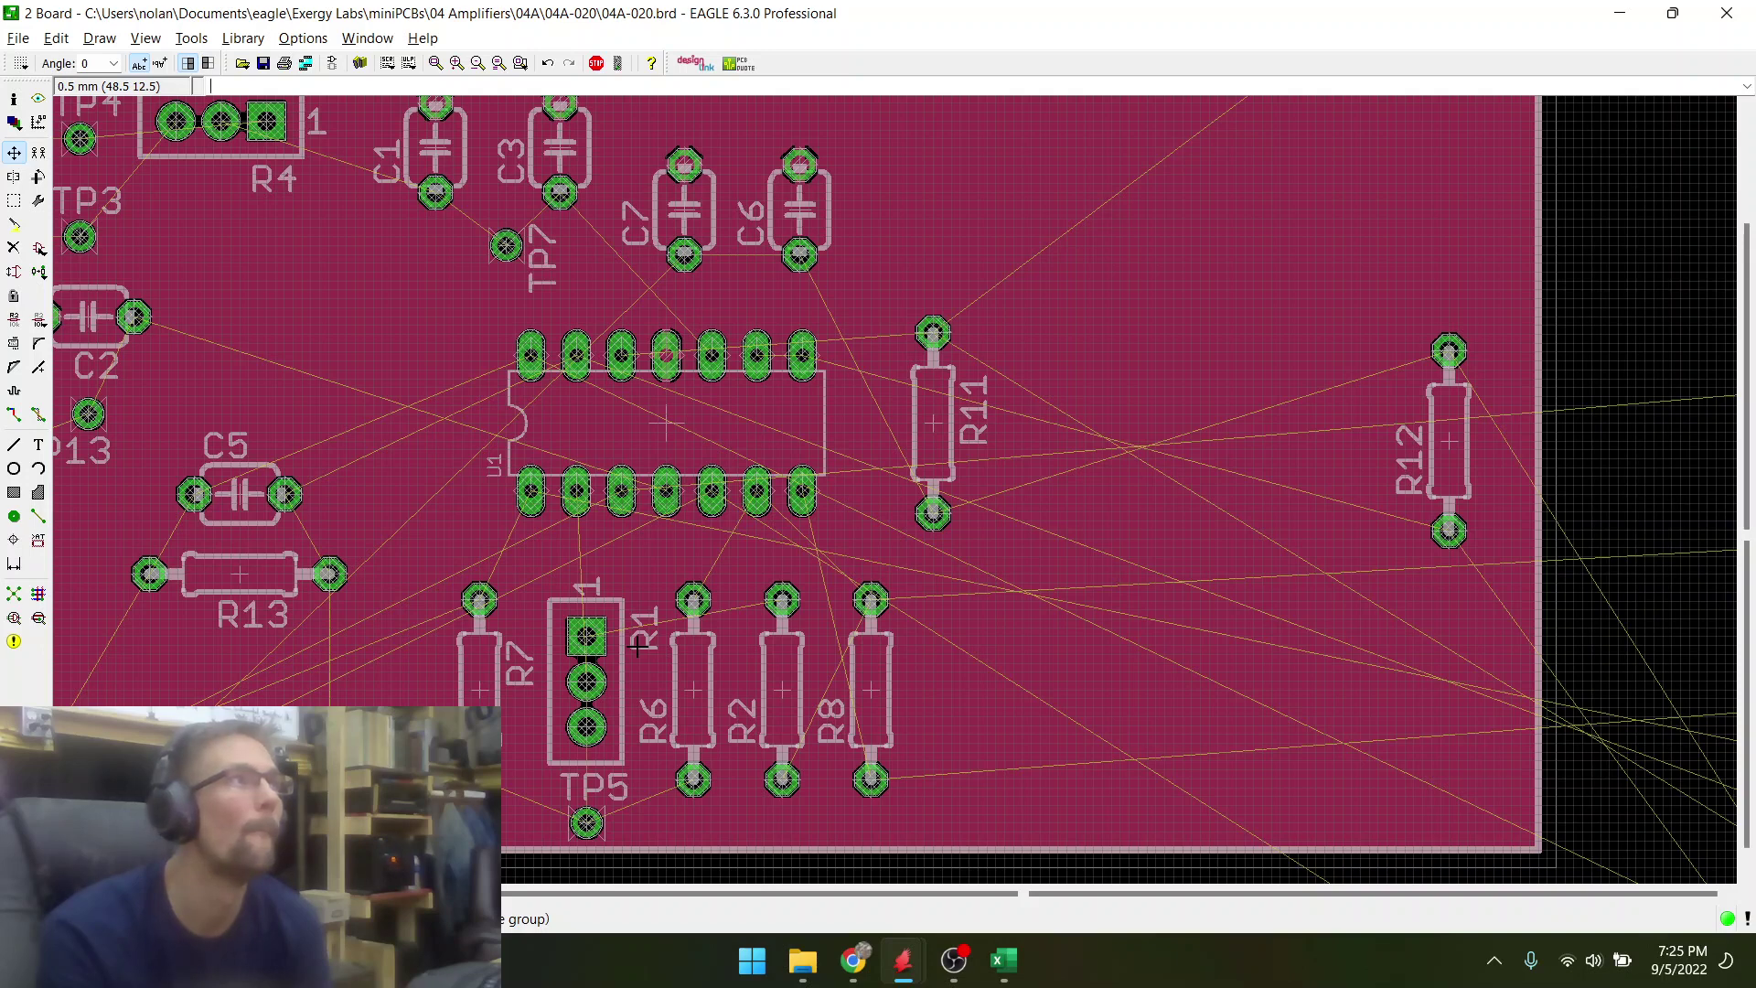
scroll(611, 673, down, 1)
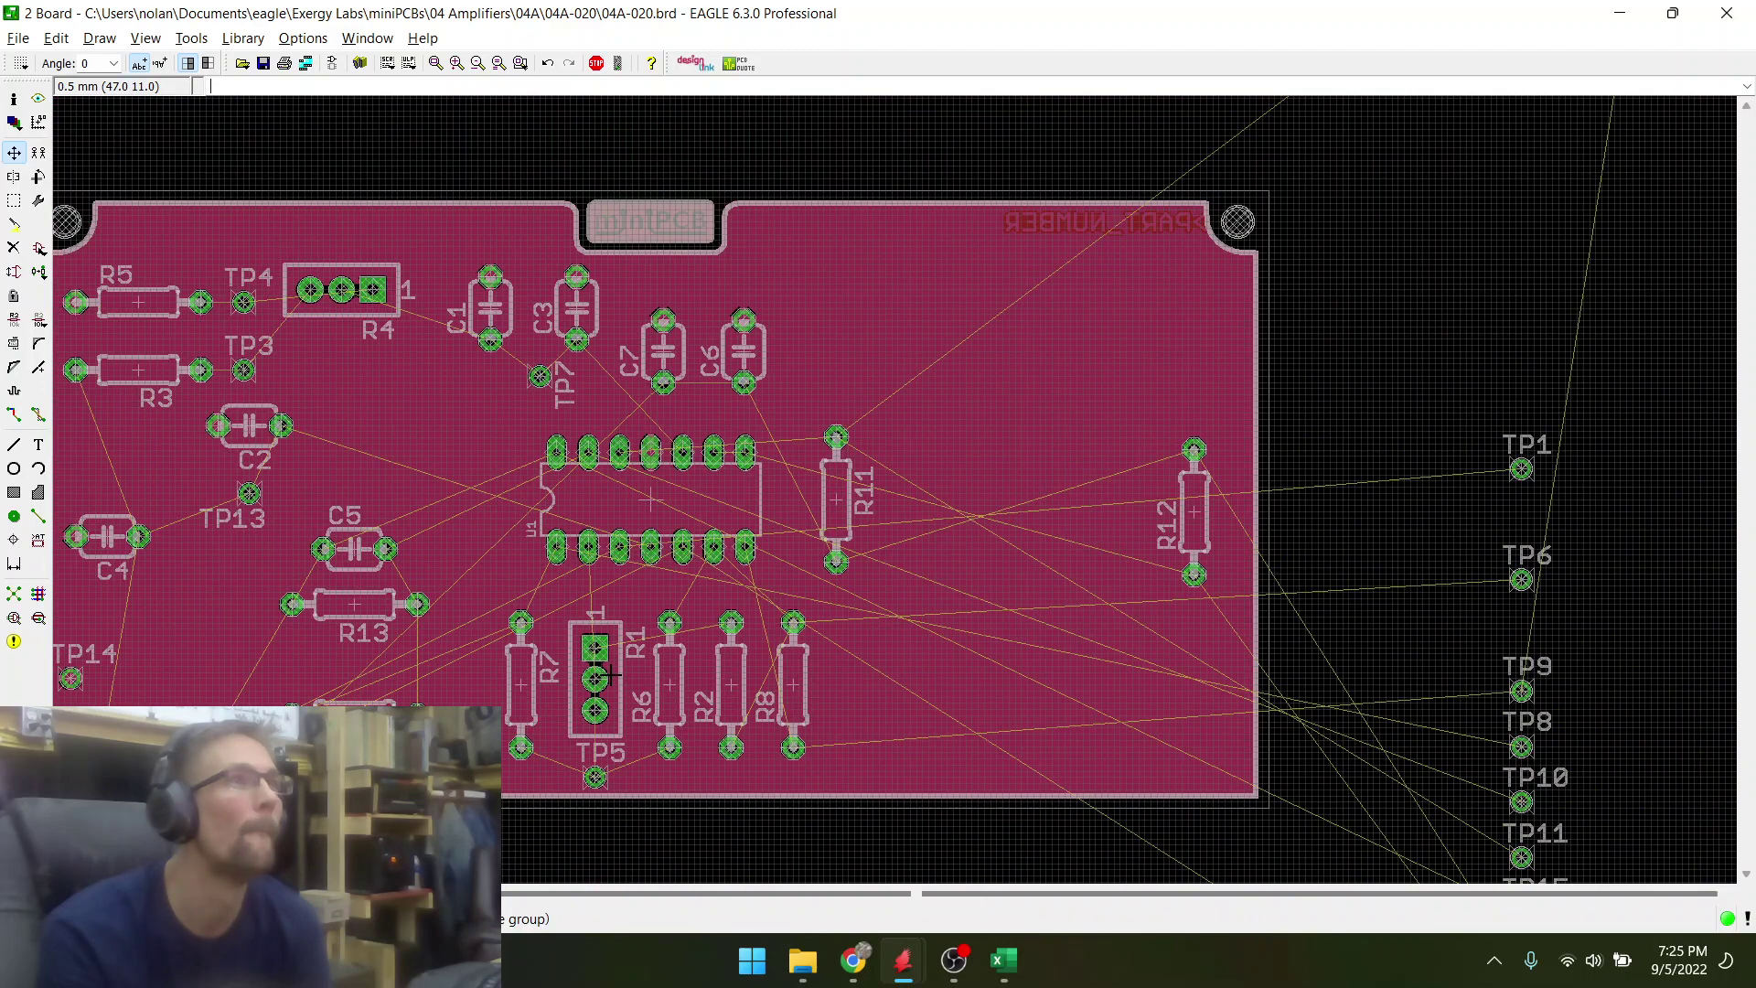
click(1521, 690)
scroll(809, 699, up, 2)
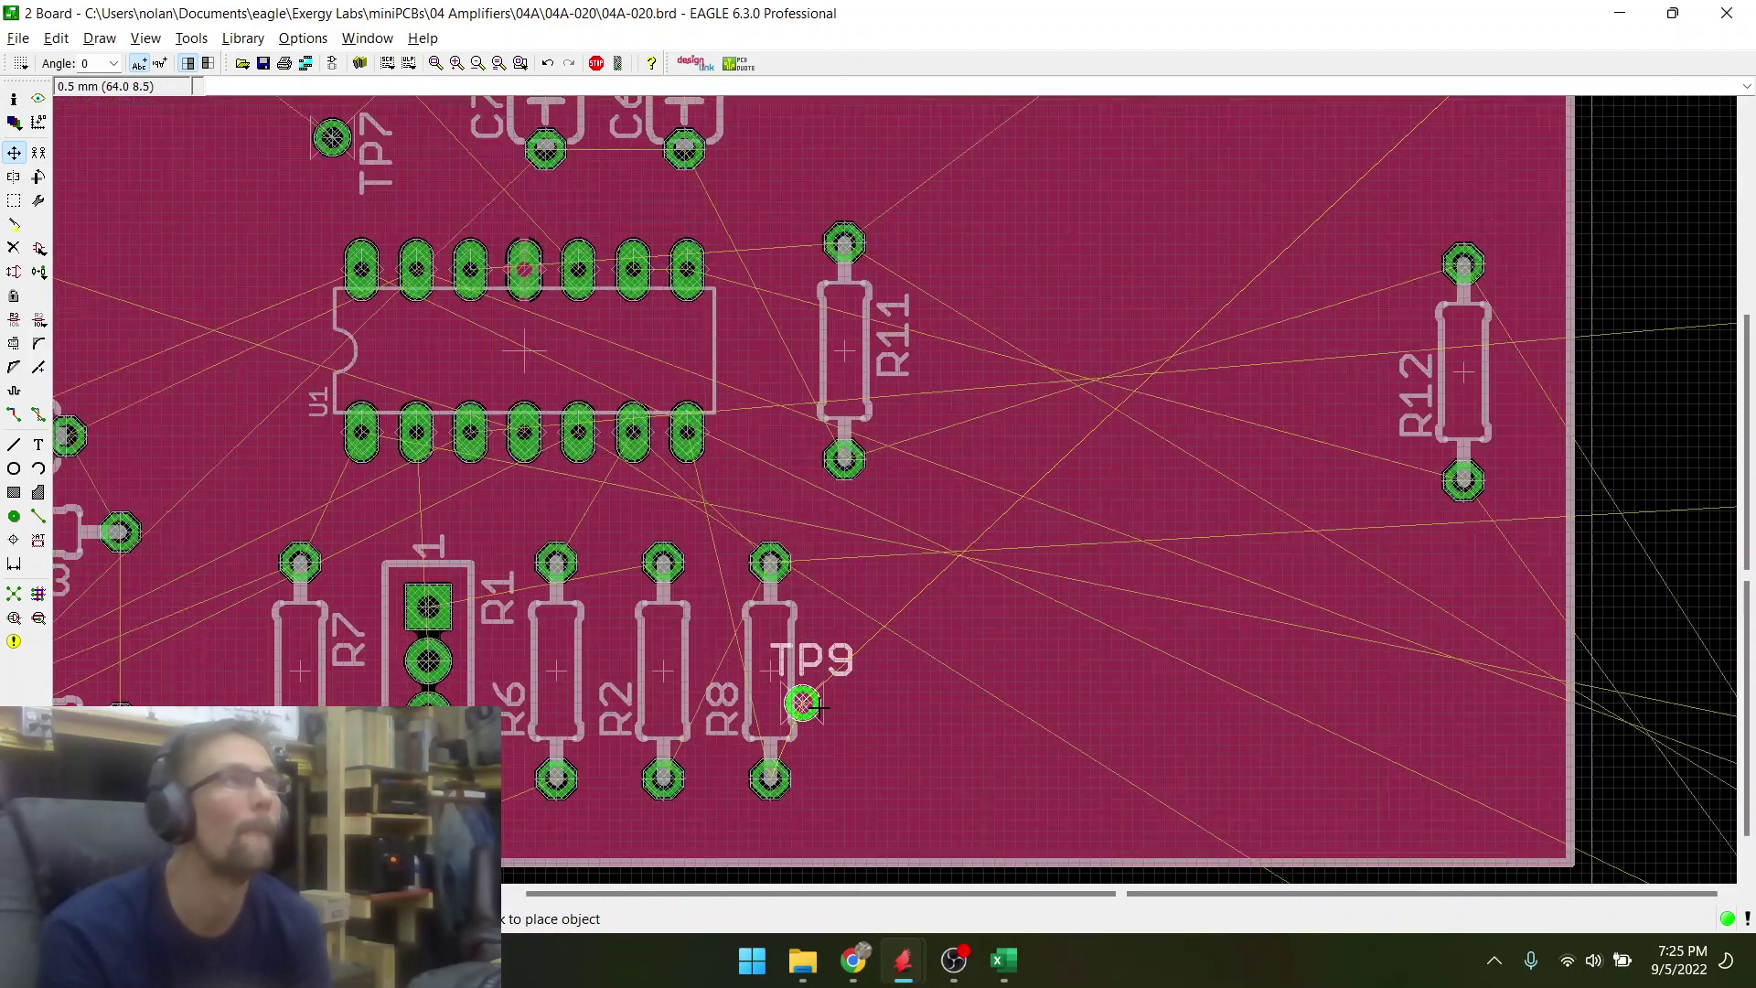
scroll(823, 769, up, 1)
scroll(853, 603, down, 2)
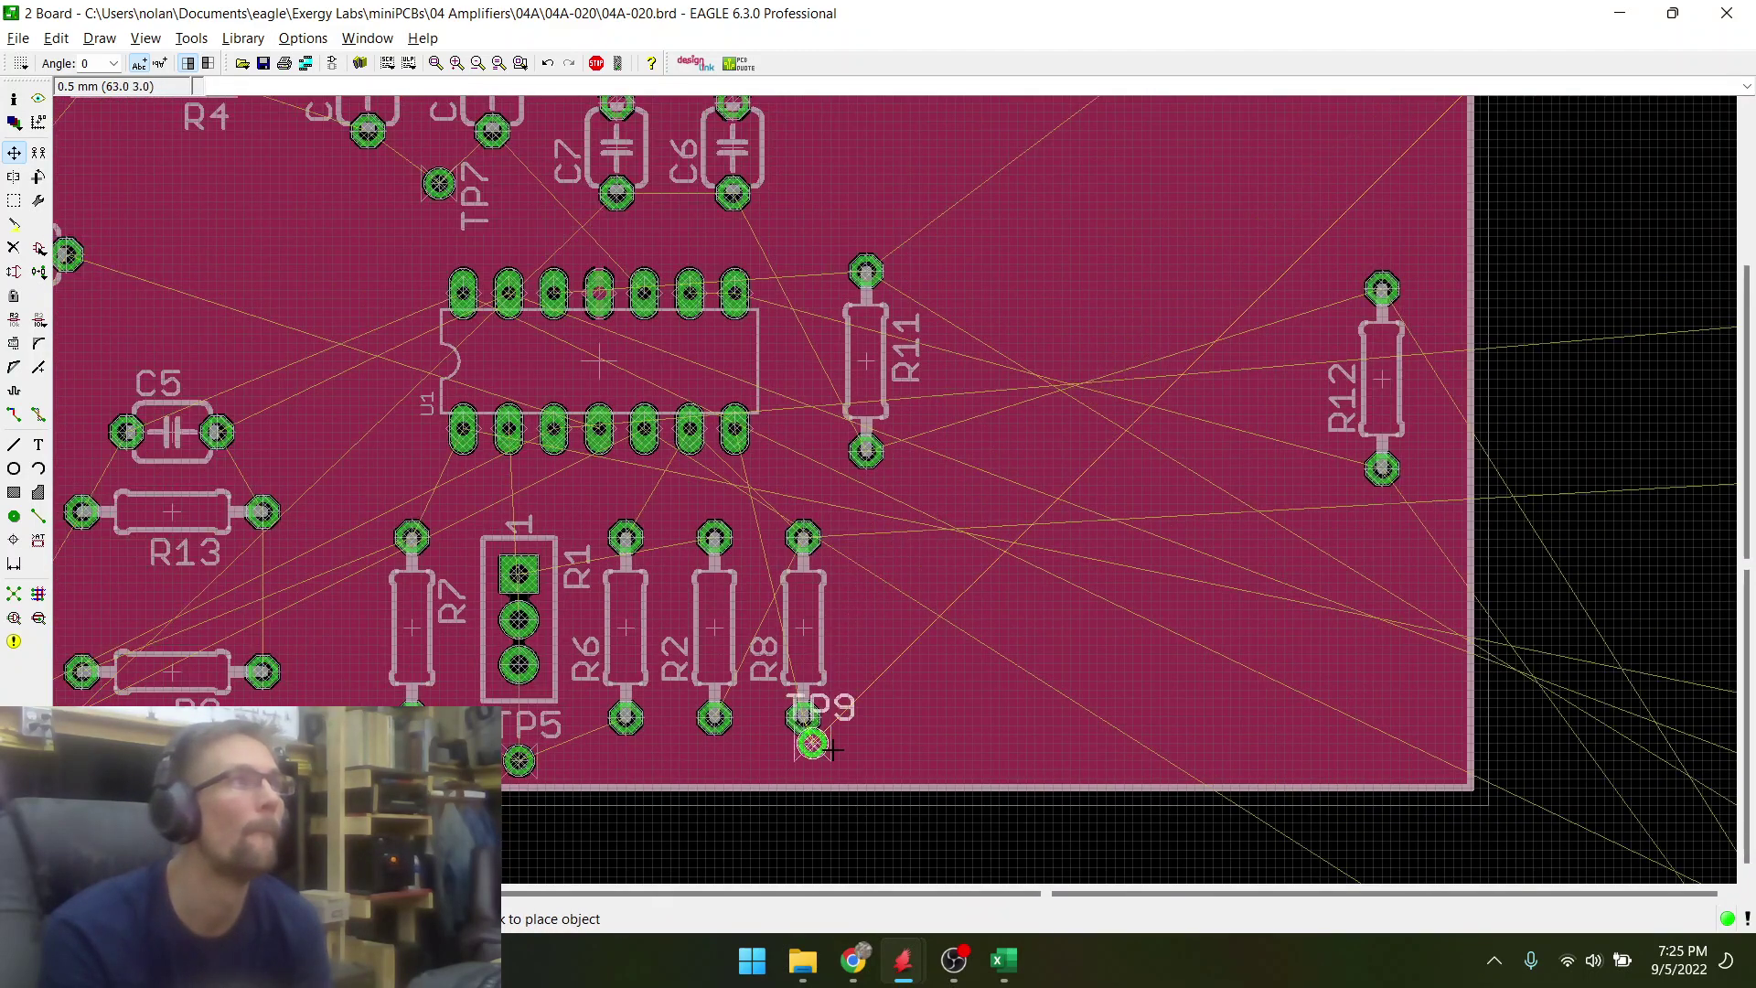
scroll(815, 782, up, 1)
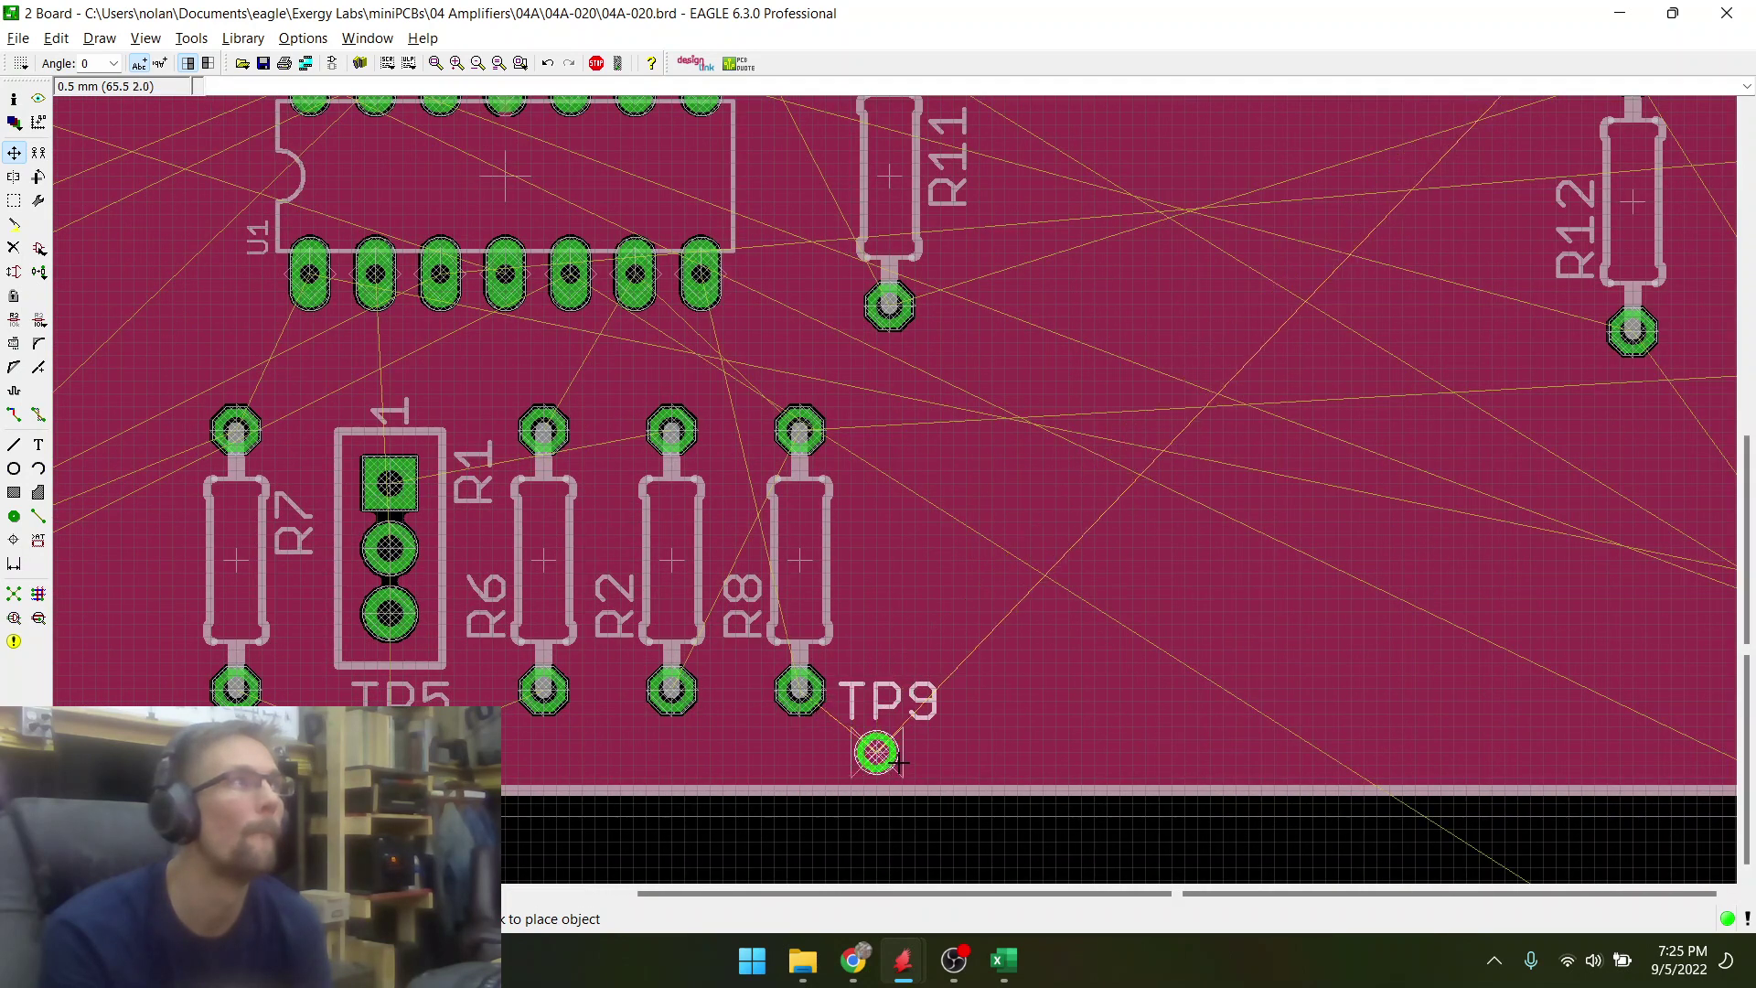
click(897, 761)
scroll(759, 695, down, 3)
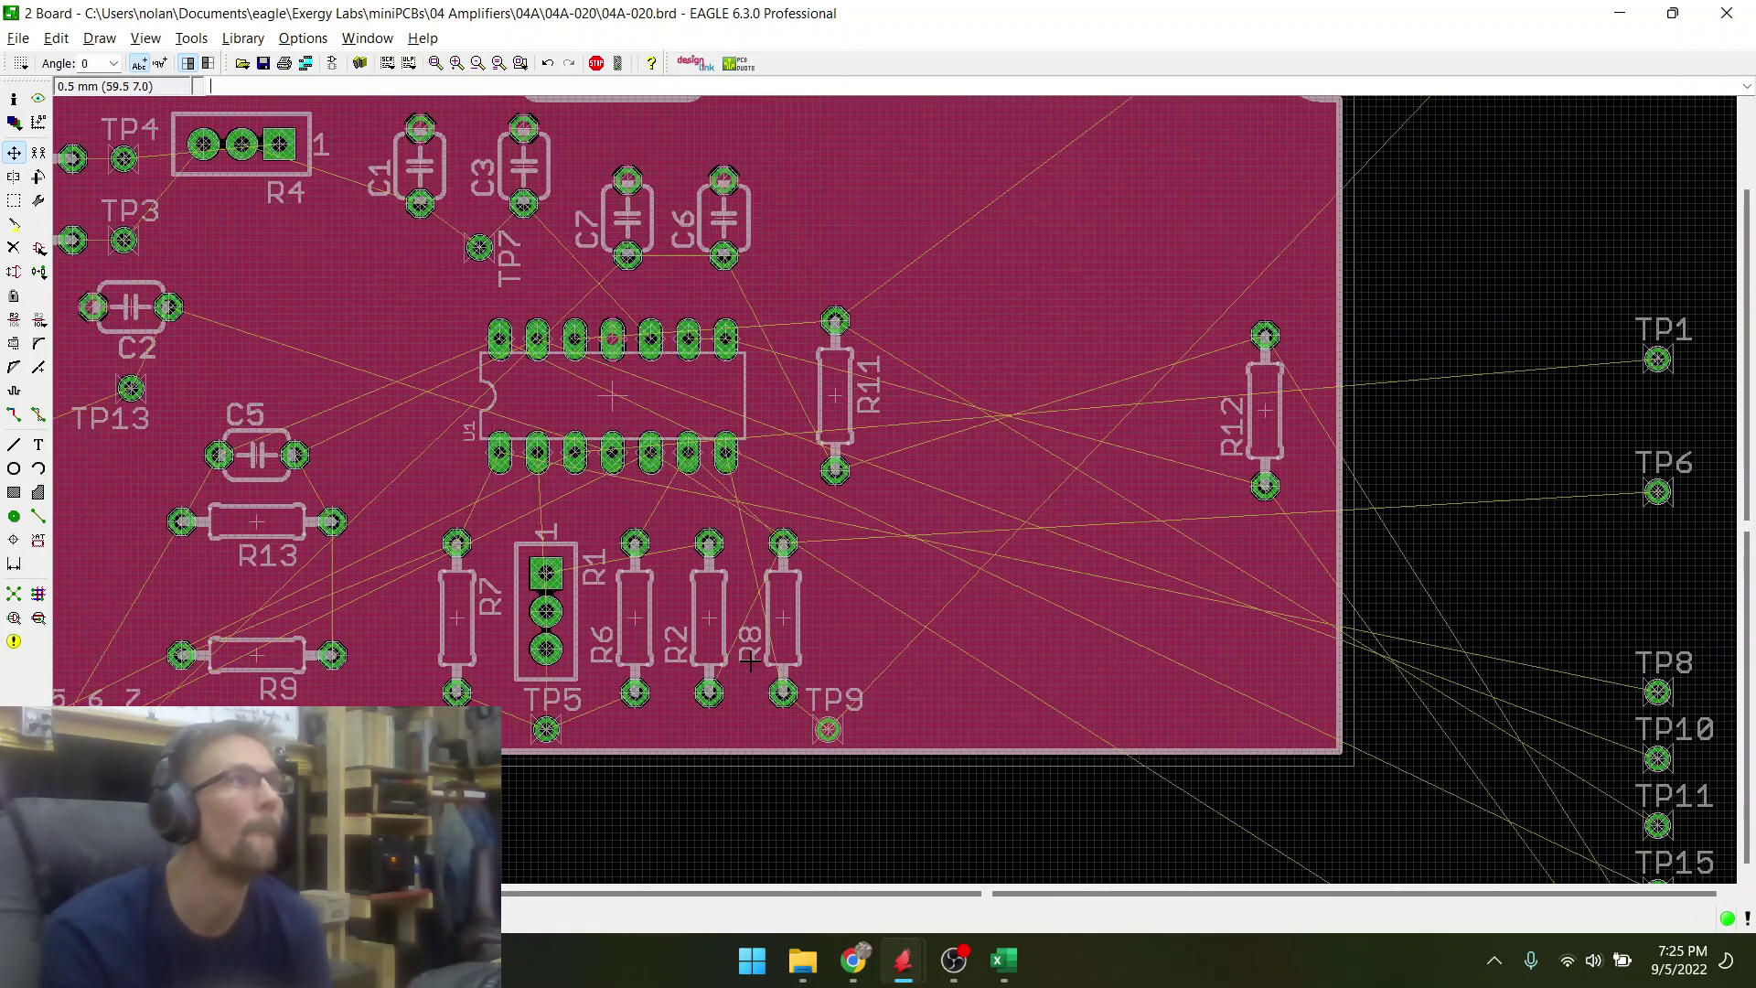
scroll(794, 694, down, 2)
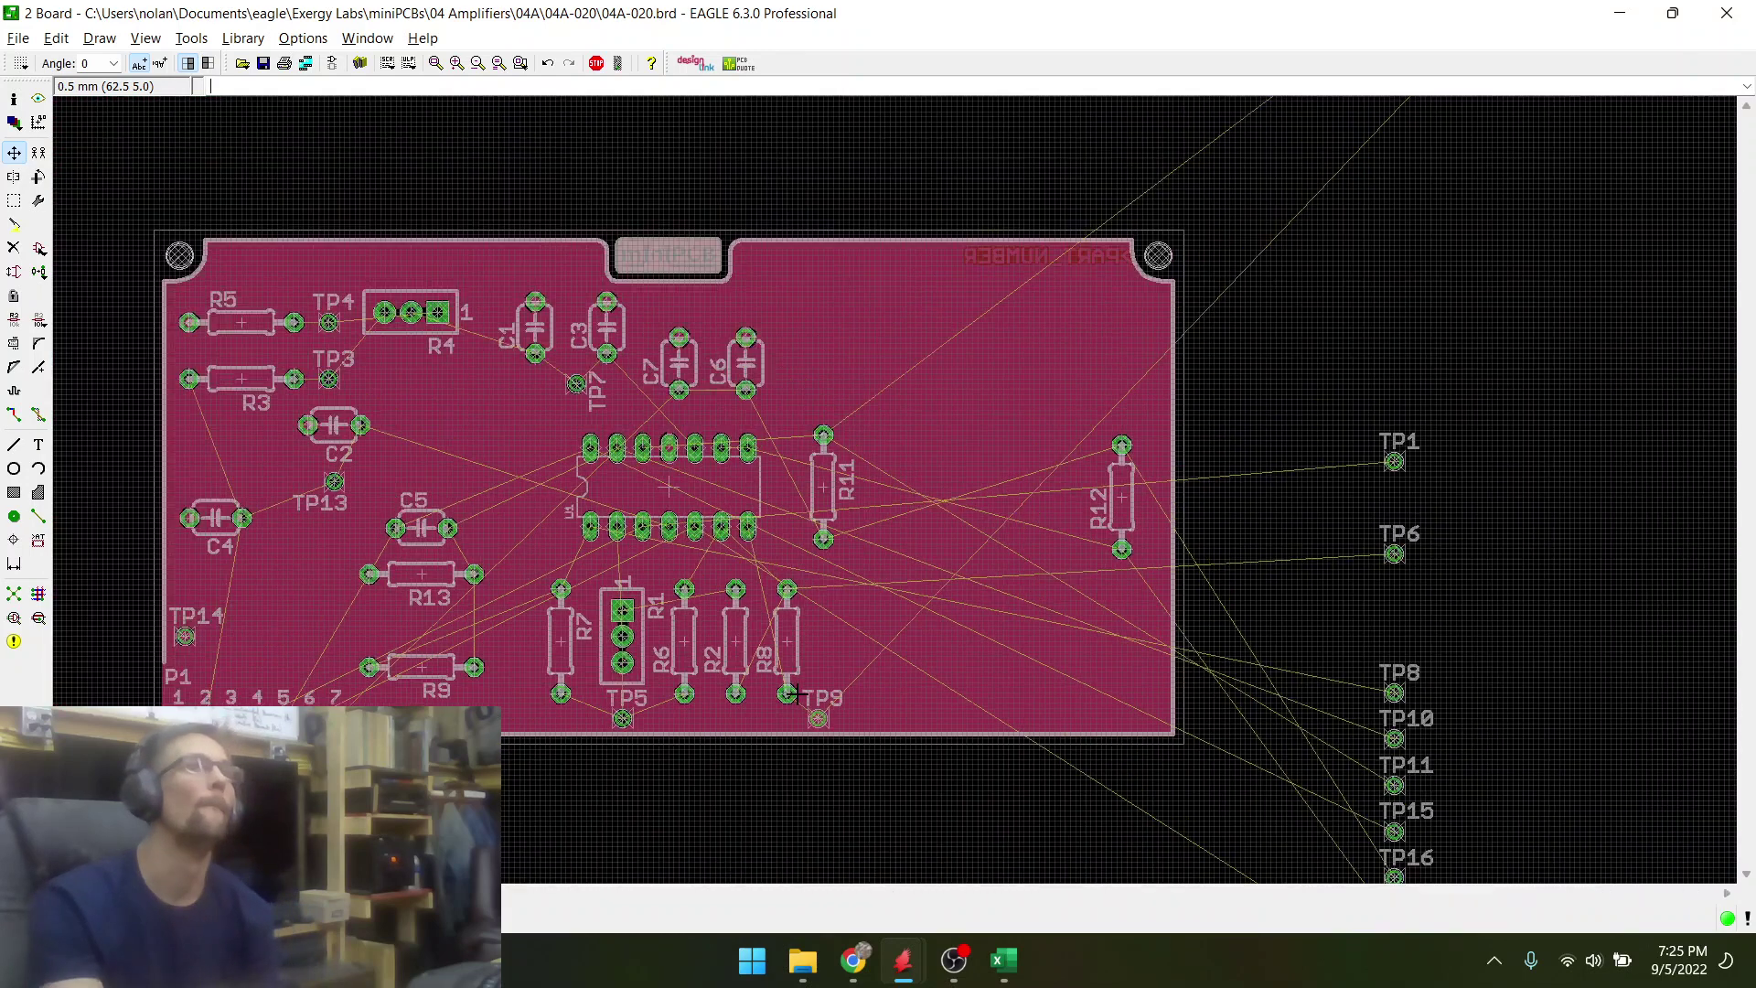
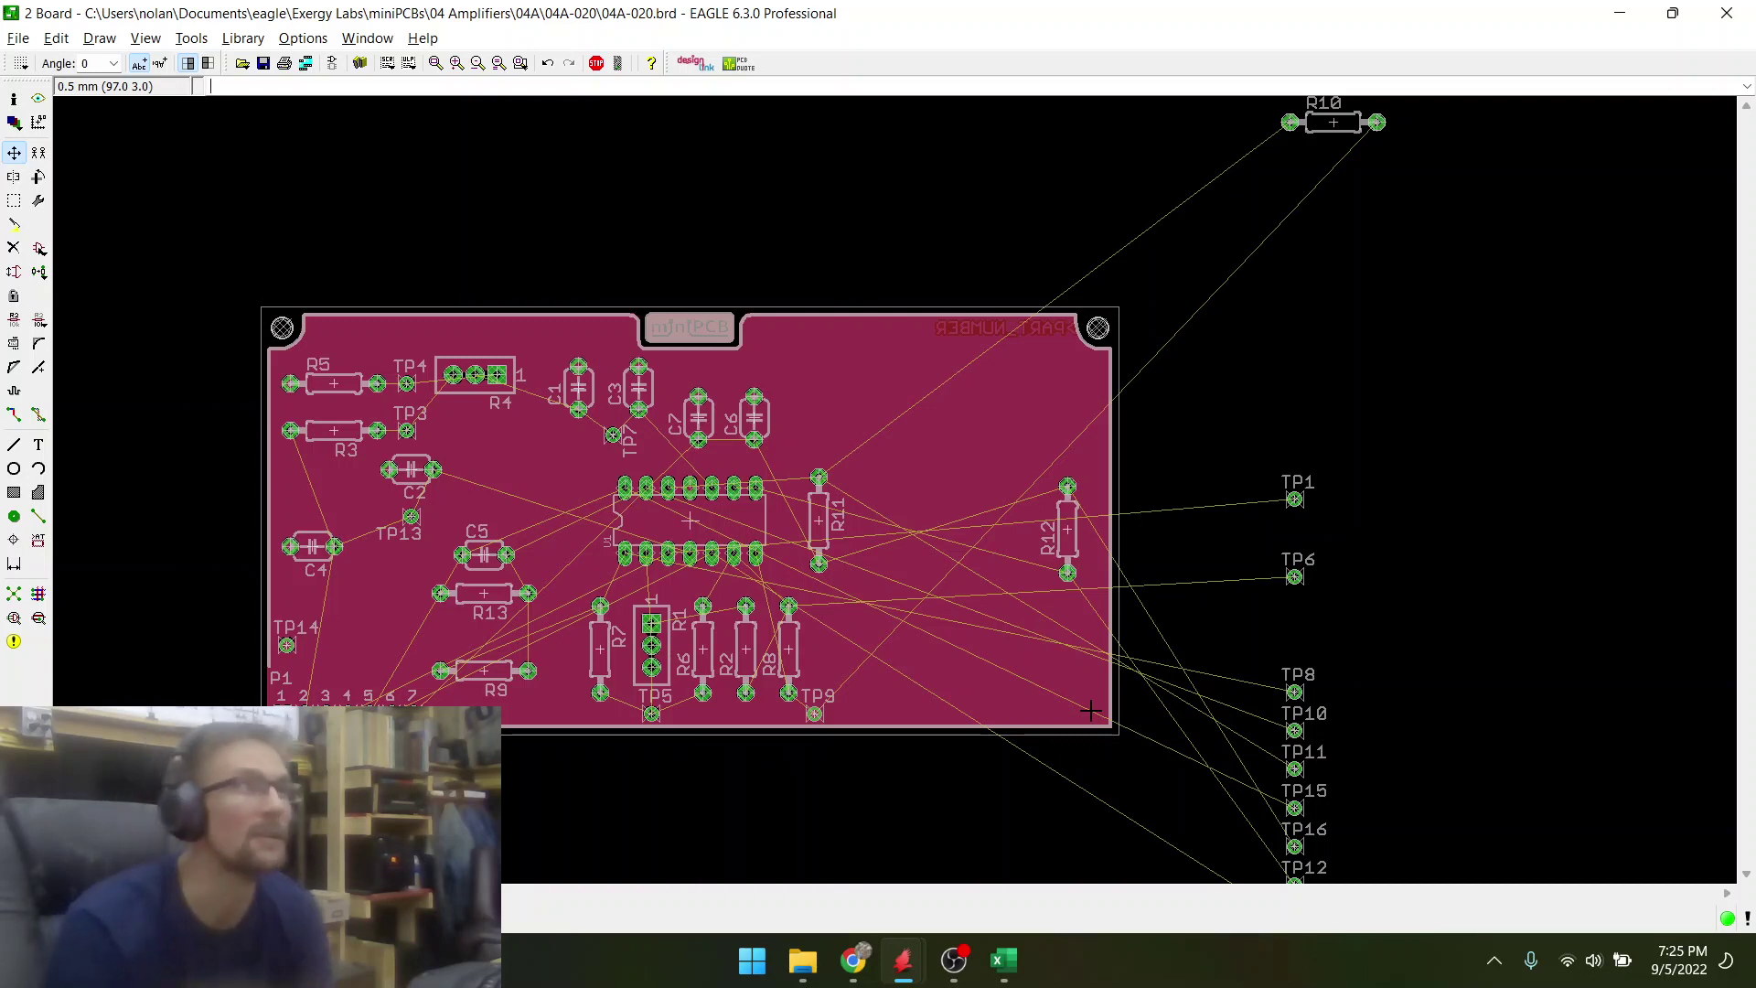
click(262, 63)
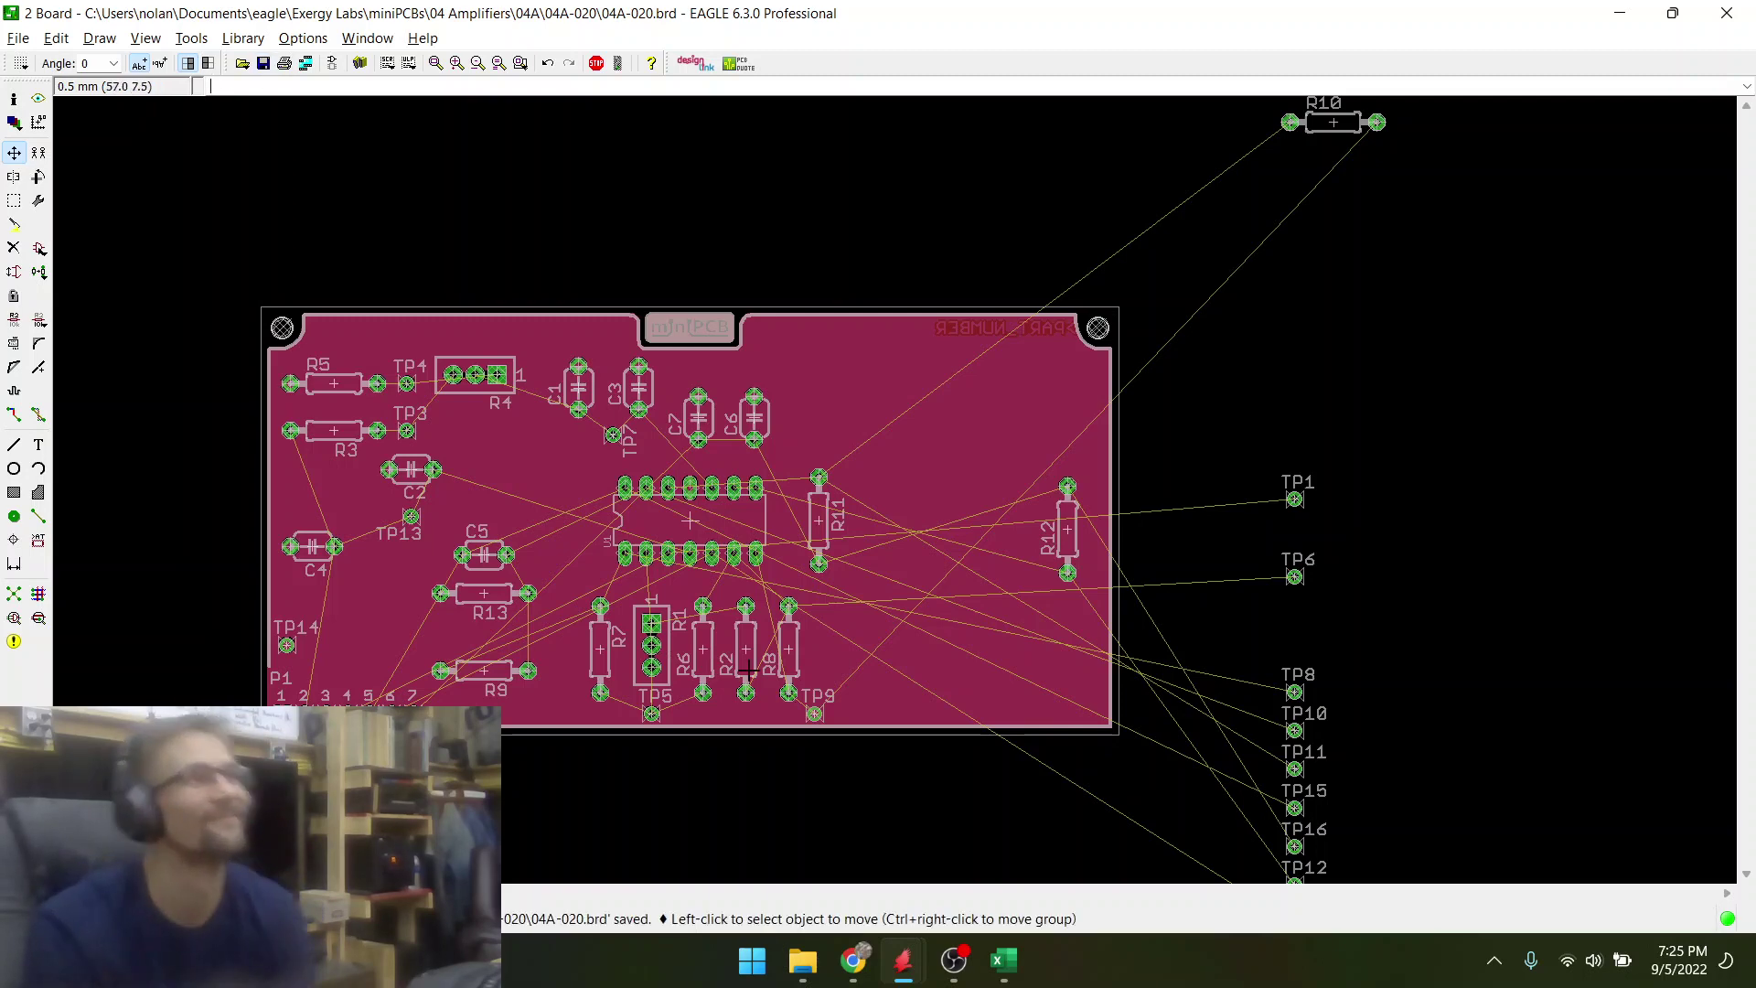
- Bring TP6 from the column of unplaced test points to just outside the board edge, below R6
scroll(748, 671, up, 2)
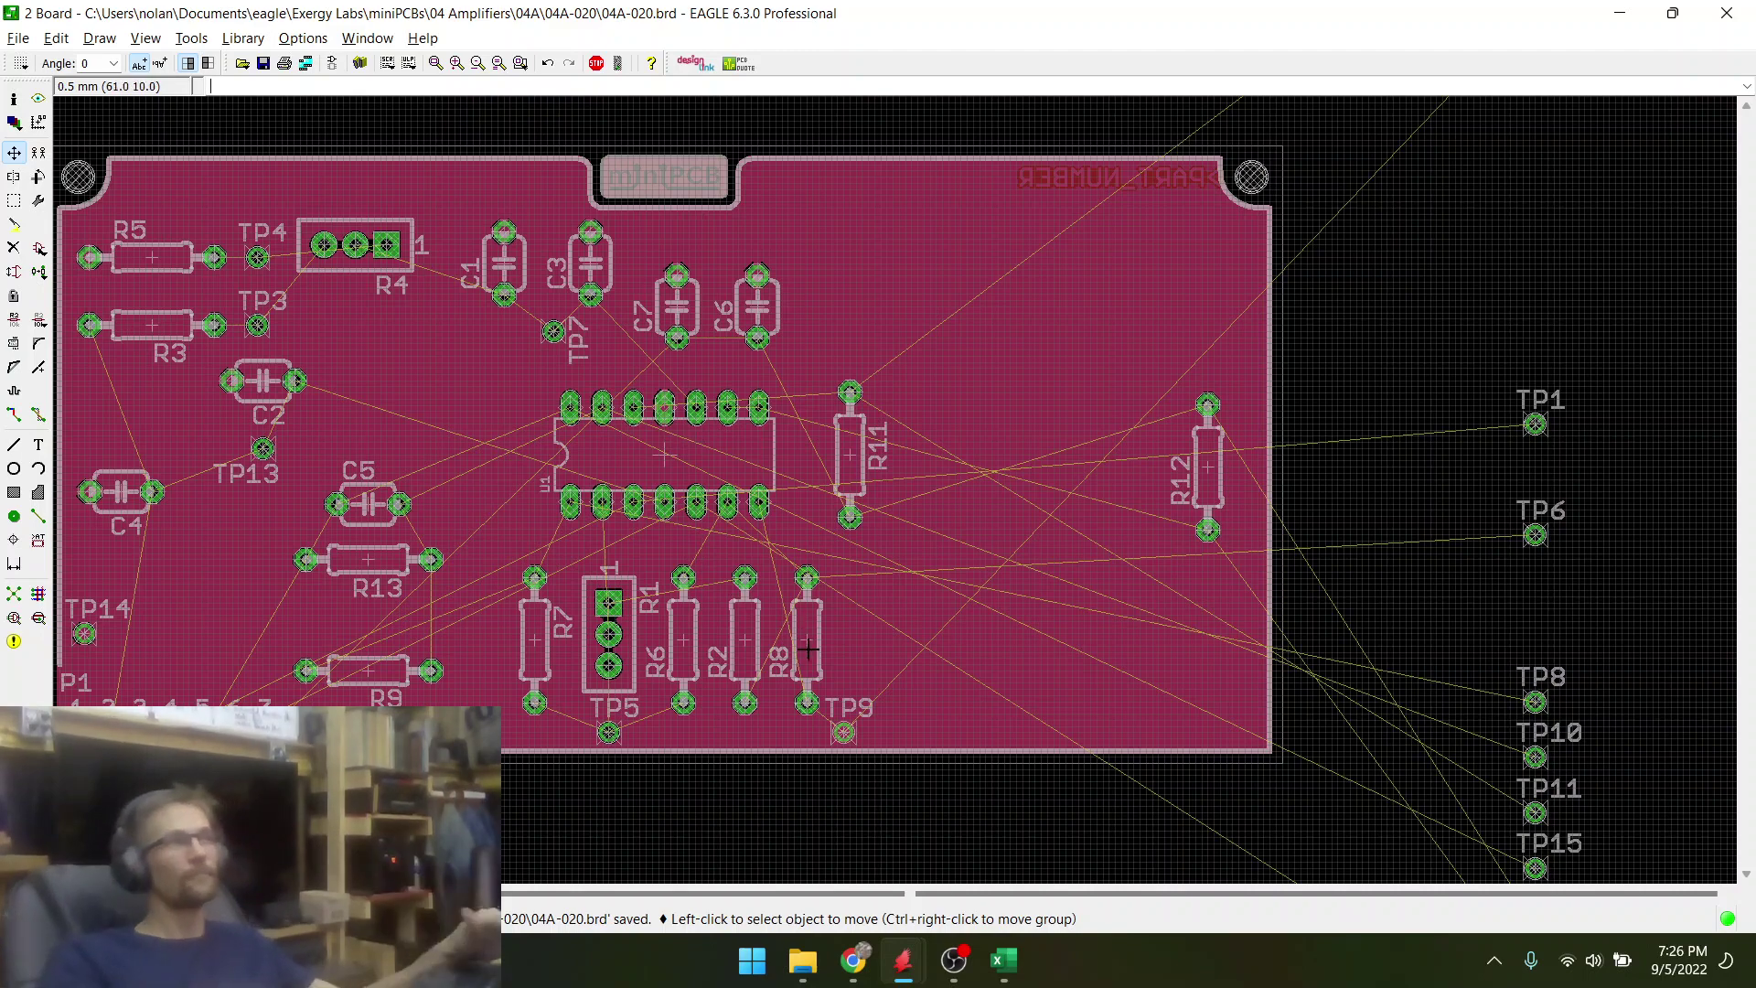
scroll(808, 645, up, 4)
scroll(672, 509, down, 3)
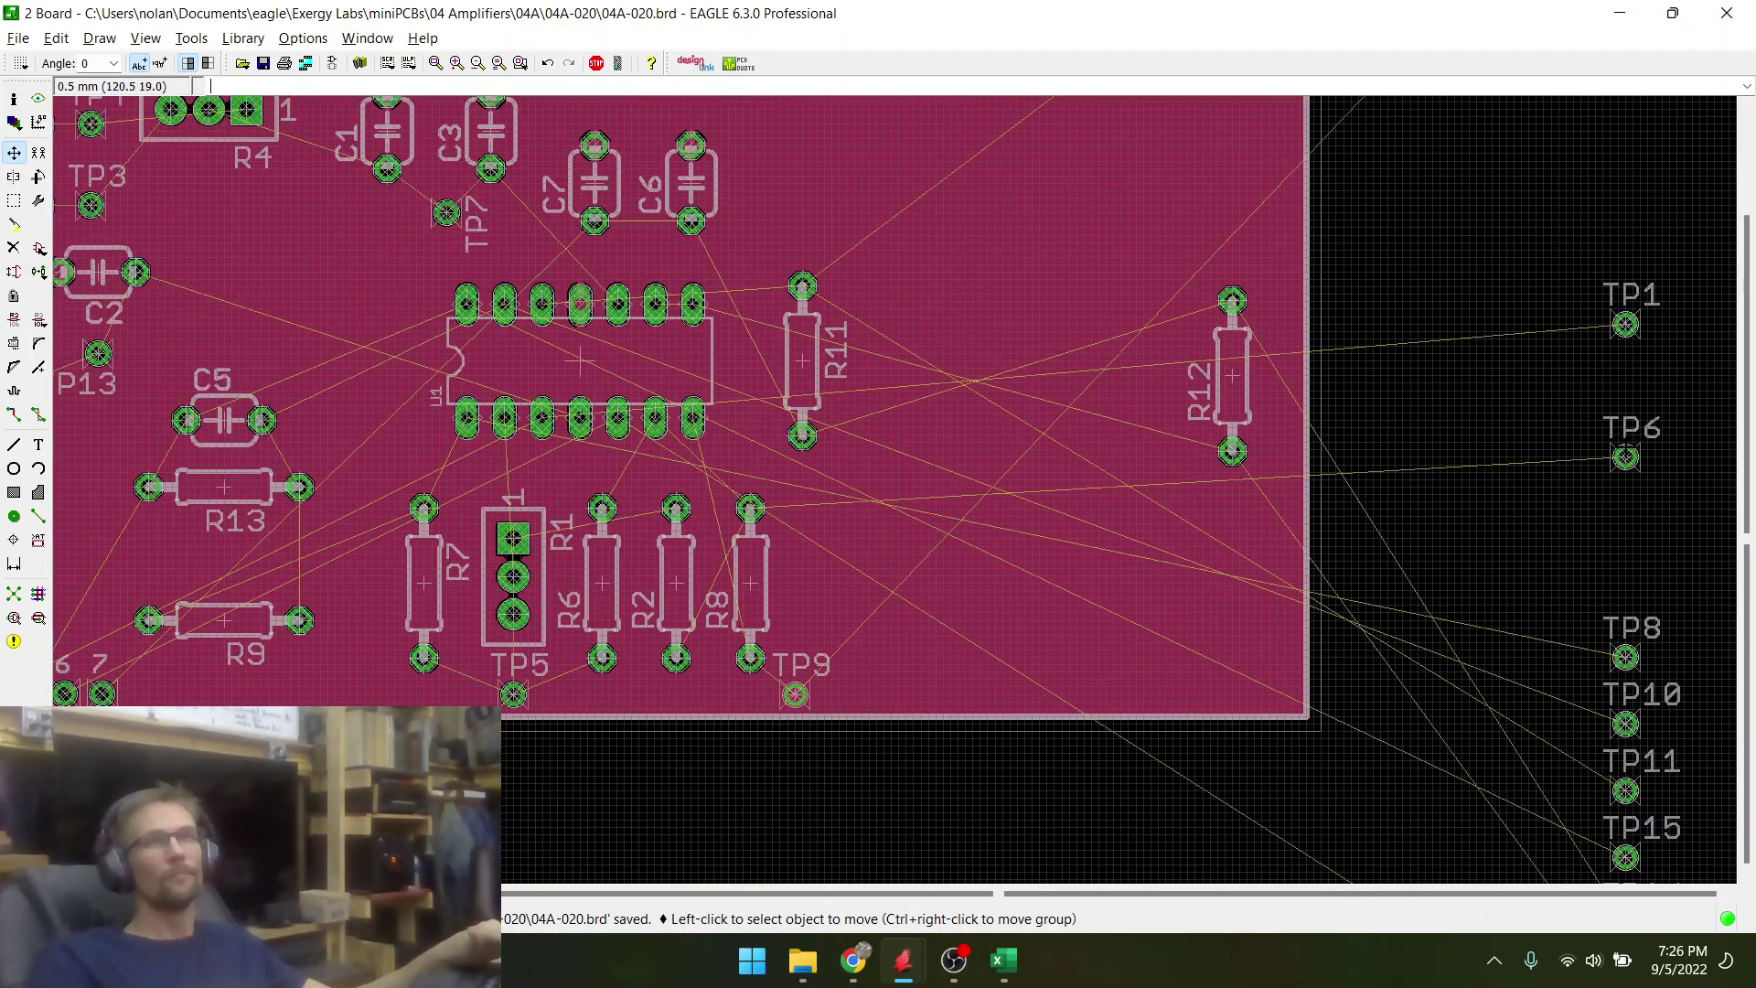
click(1626, 455)
click(625, 798)
scroll(767, 575, up, 3)
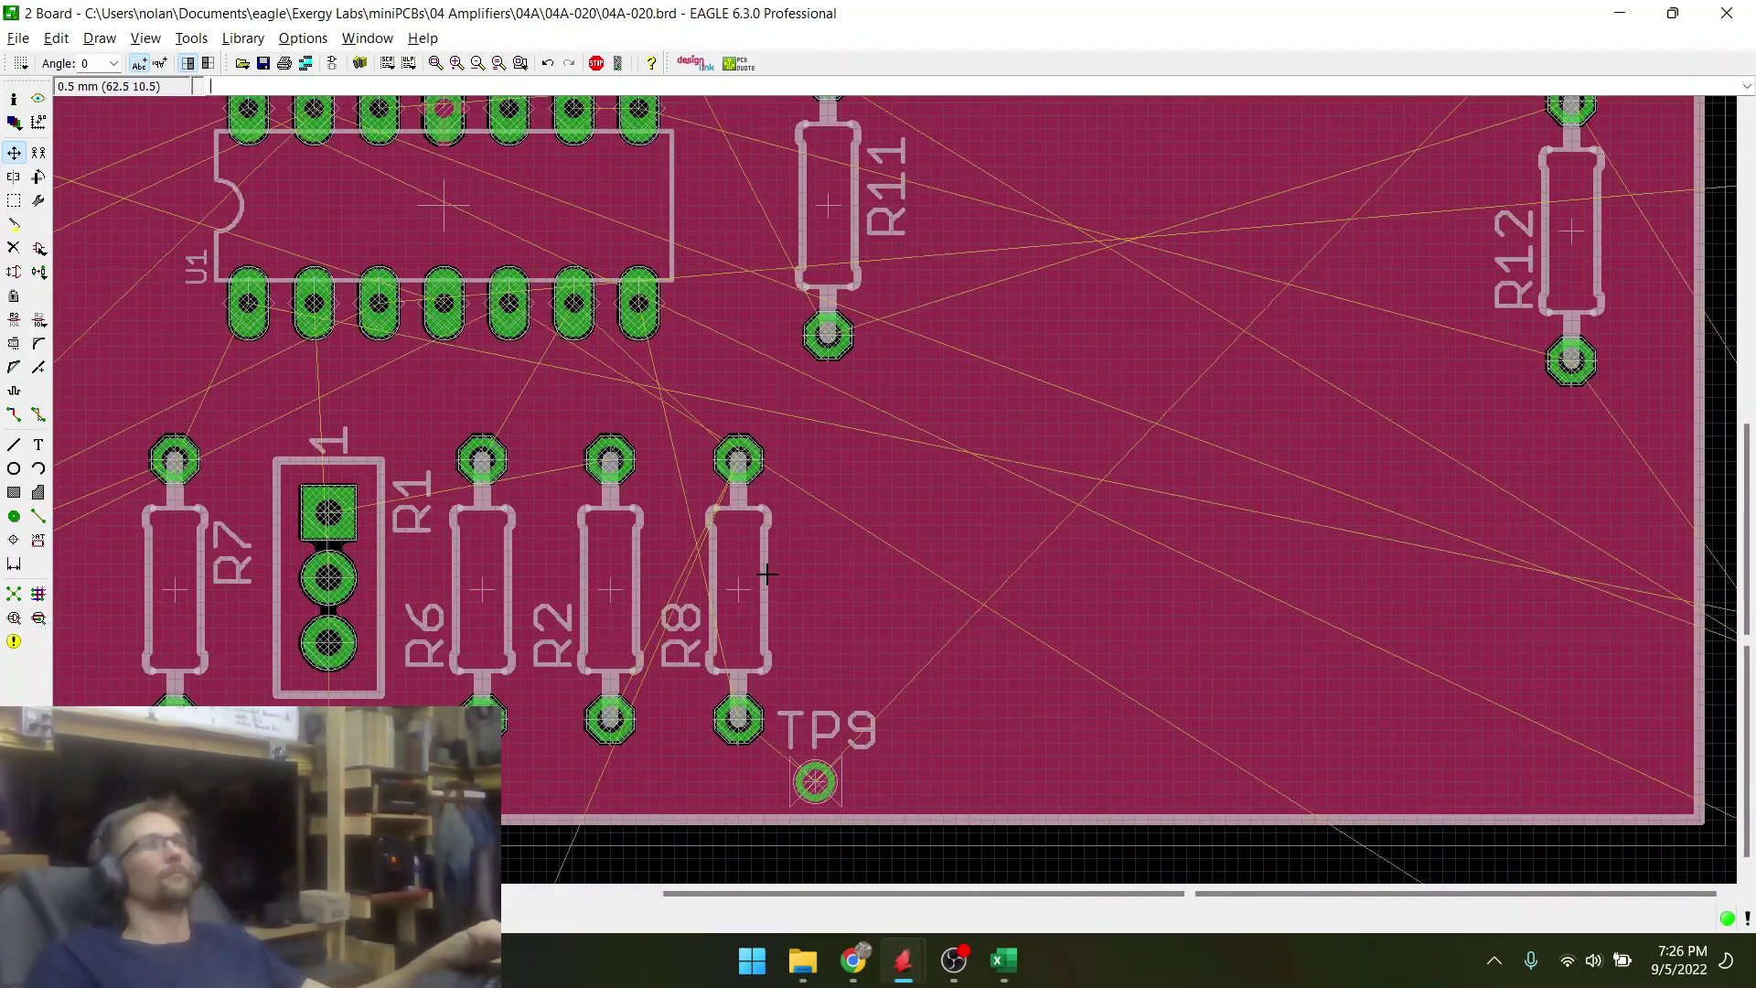
click(734, 576)
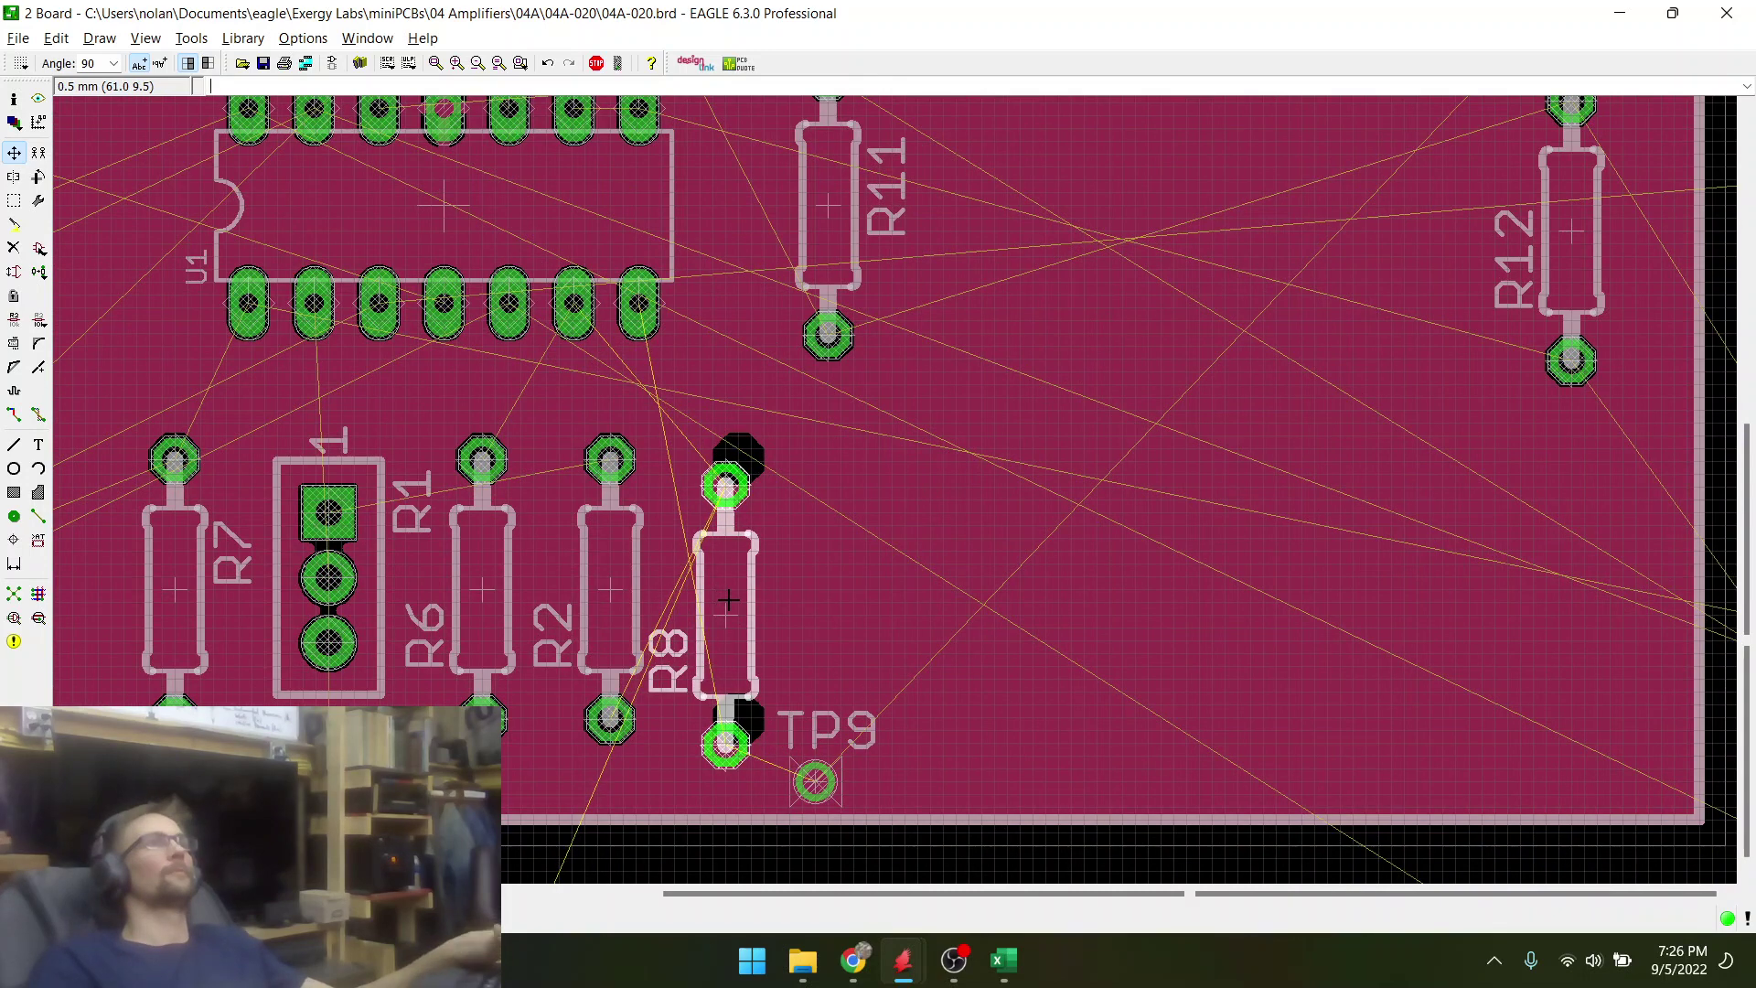
click(734, 578)
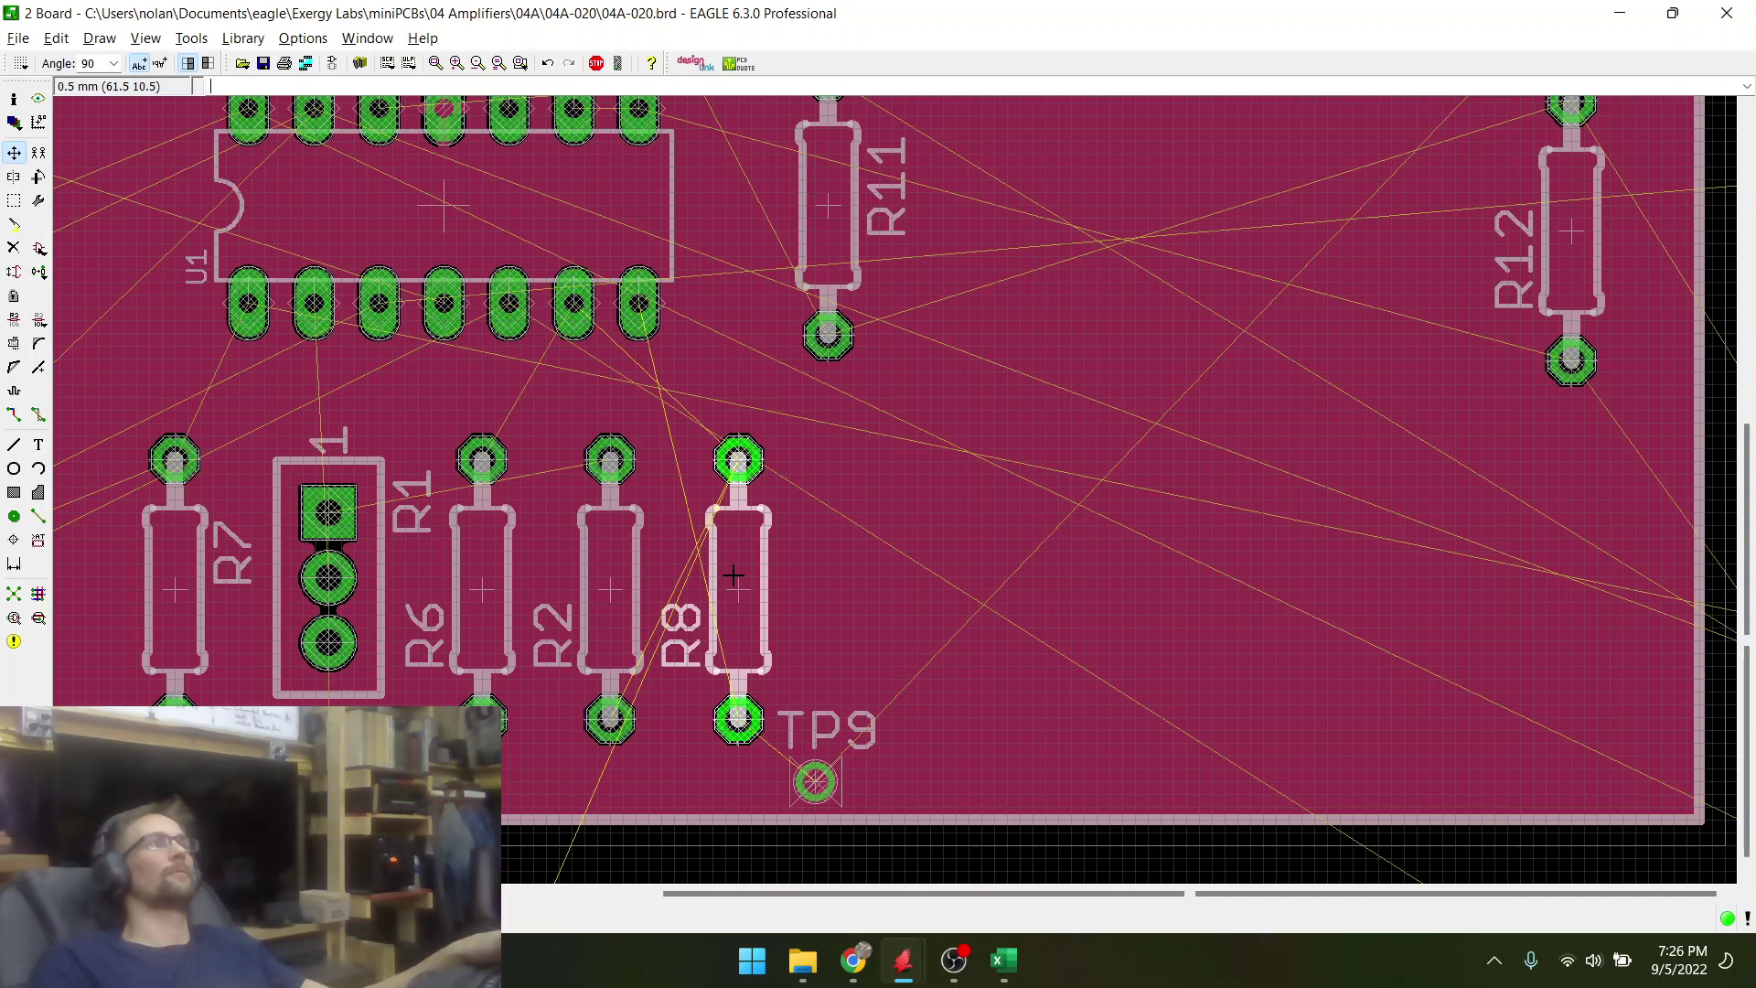
click(733, 576)
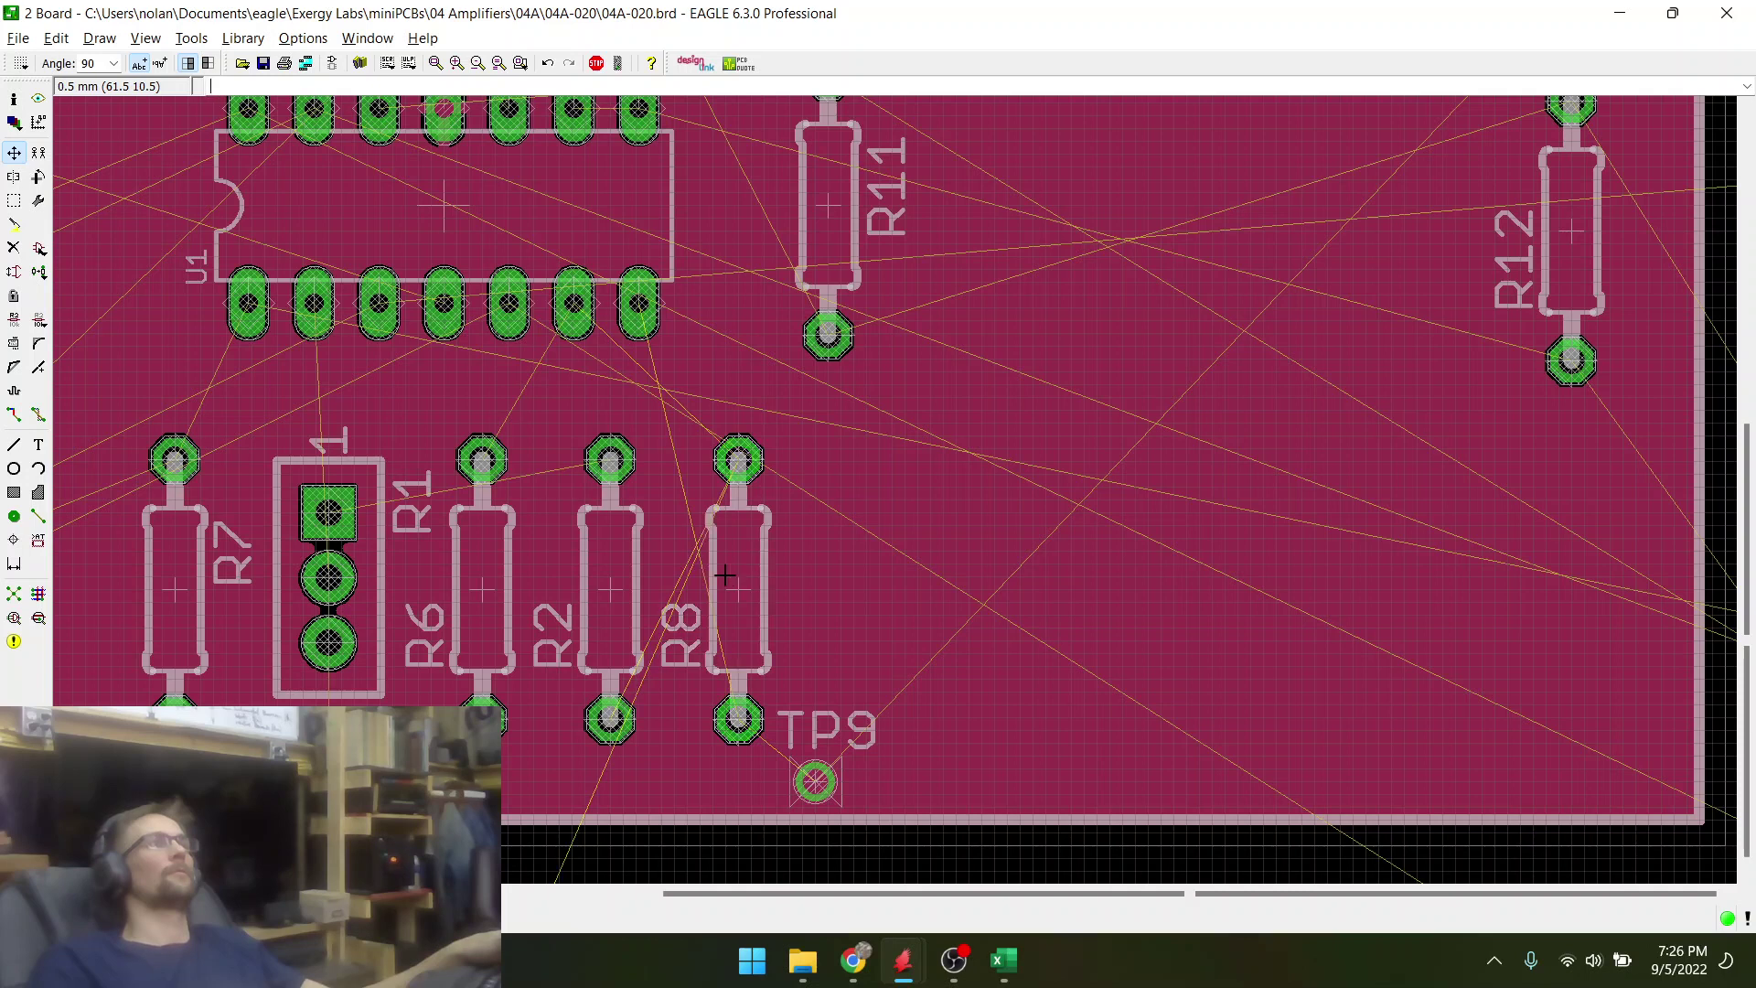
scroll(291, 599, up, 1)
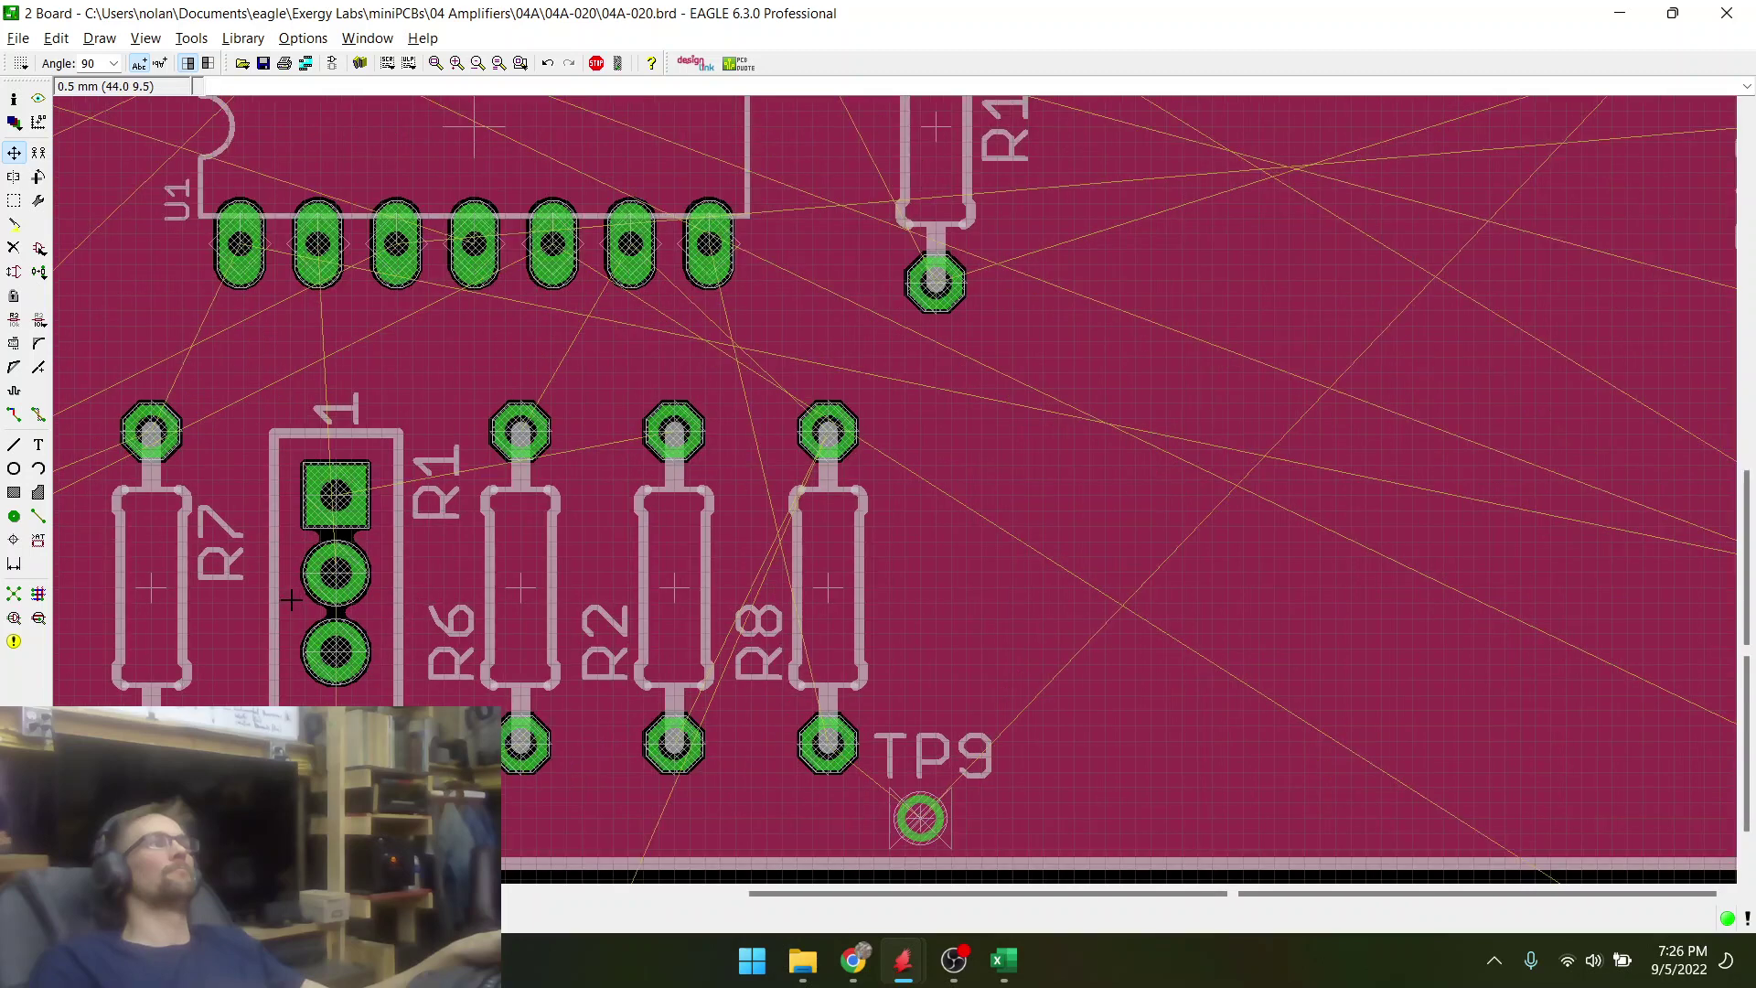
click(363, 573)
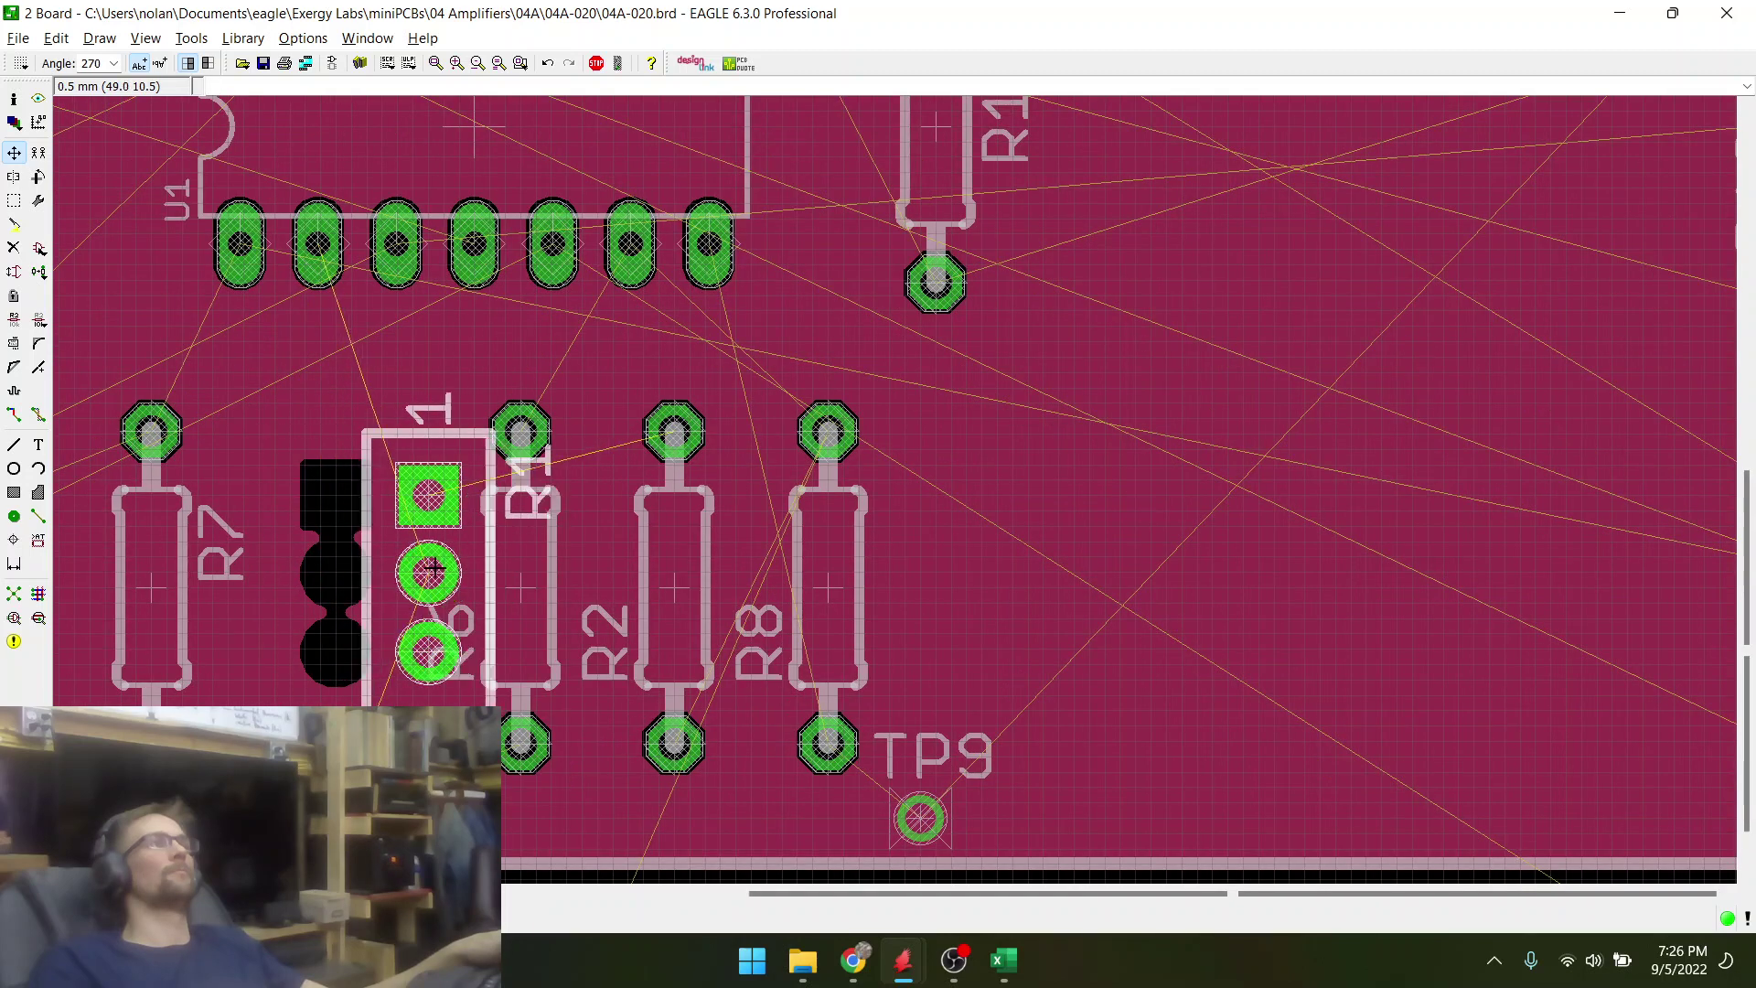
click(336, 572)
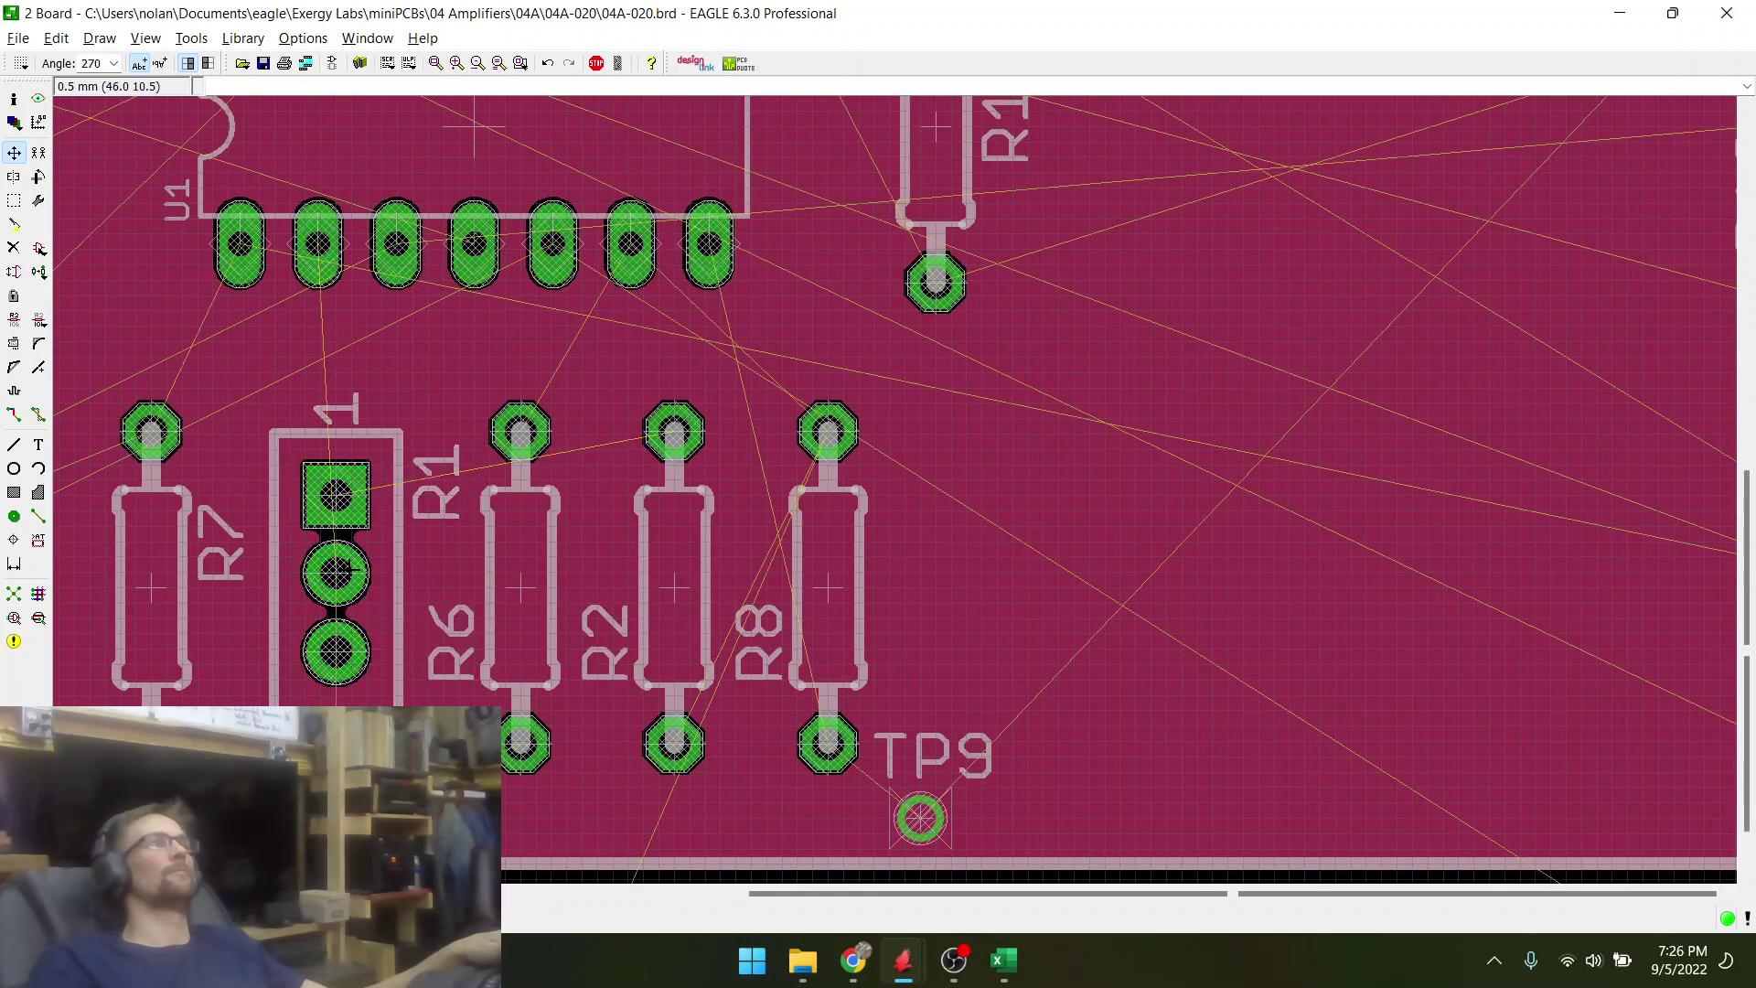
- Swap R6 and R2 in the row, placing R2 next to R1 and R6 between R2 and R8
click(486, 586)
right_click(508, 583)
right_click(507, 582)
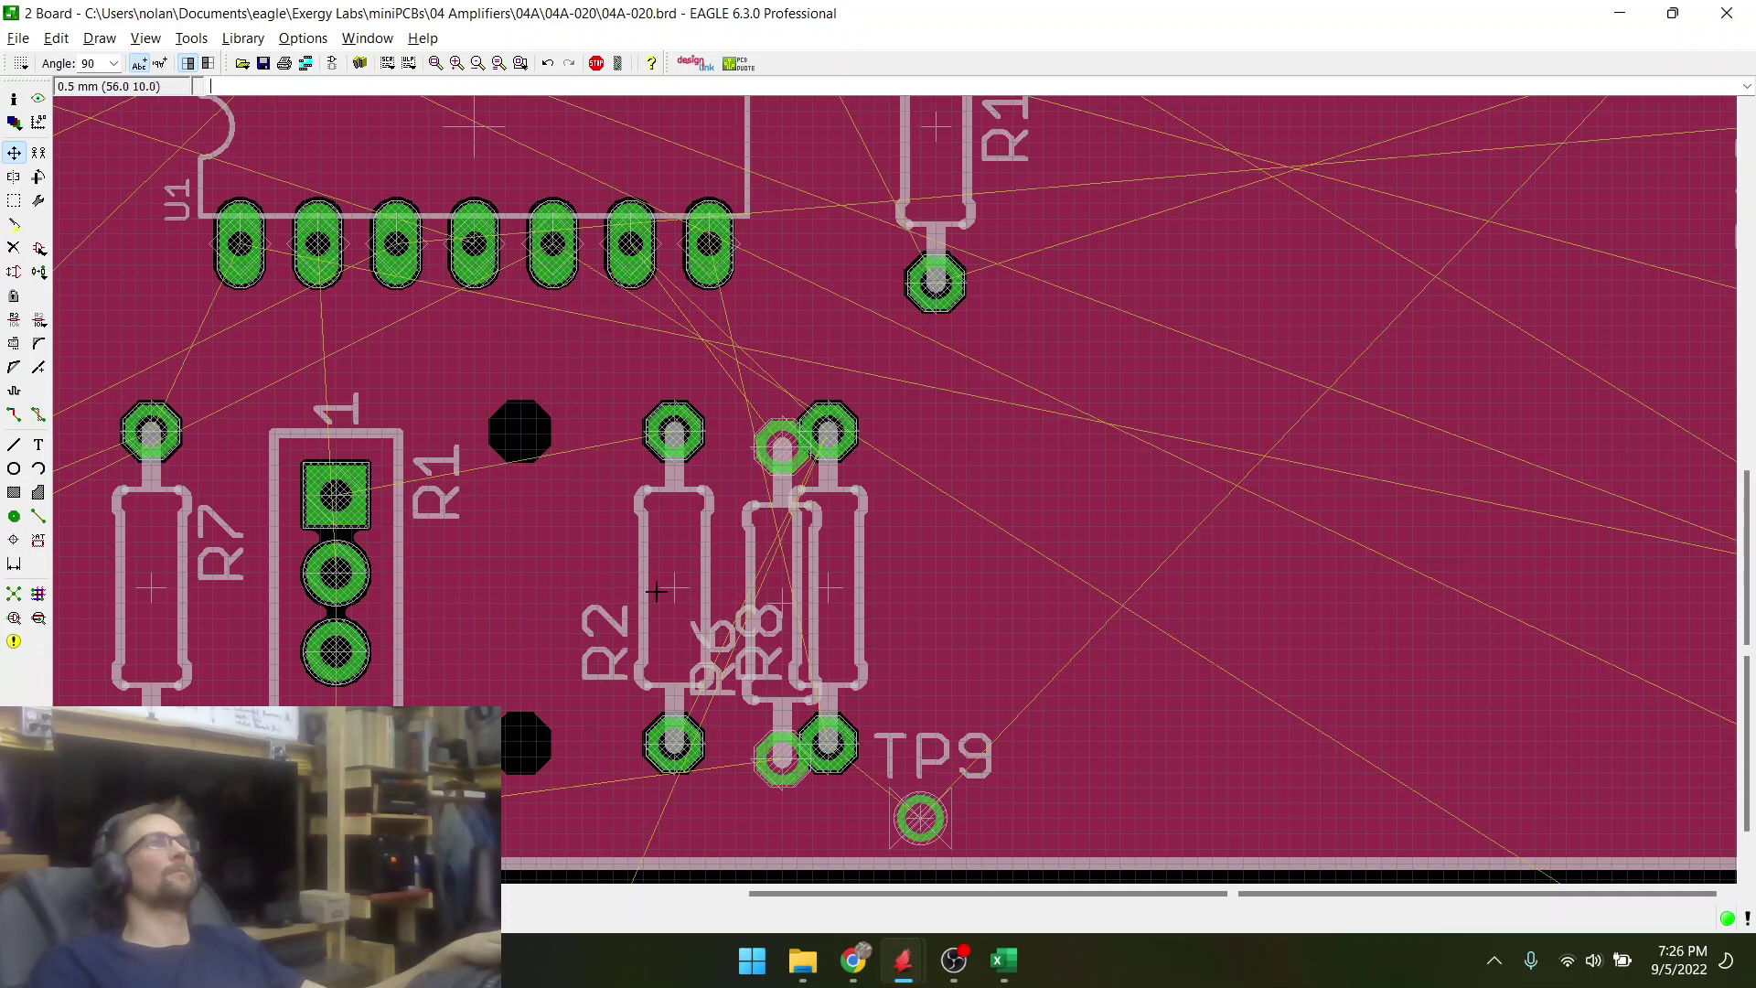
click(503, 588)
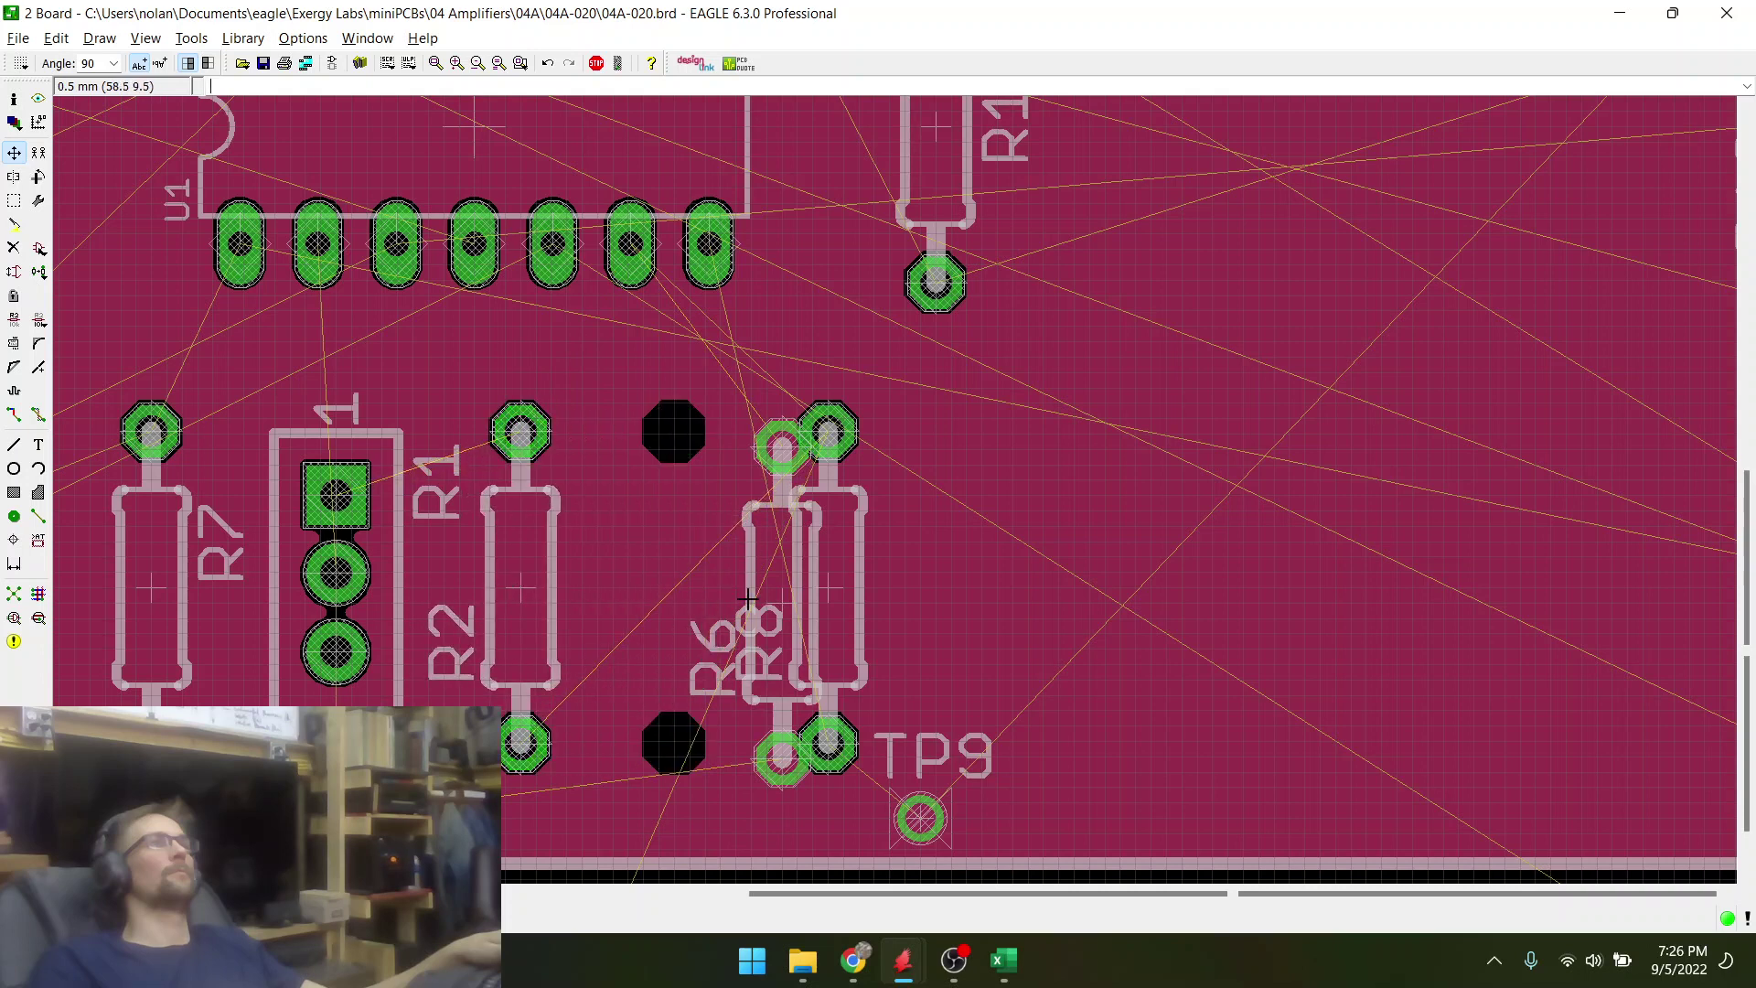
click(674, 584)
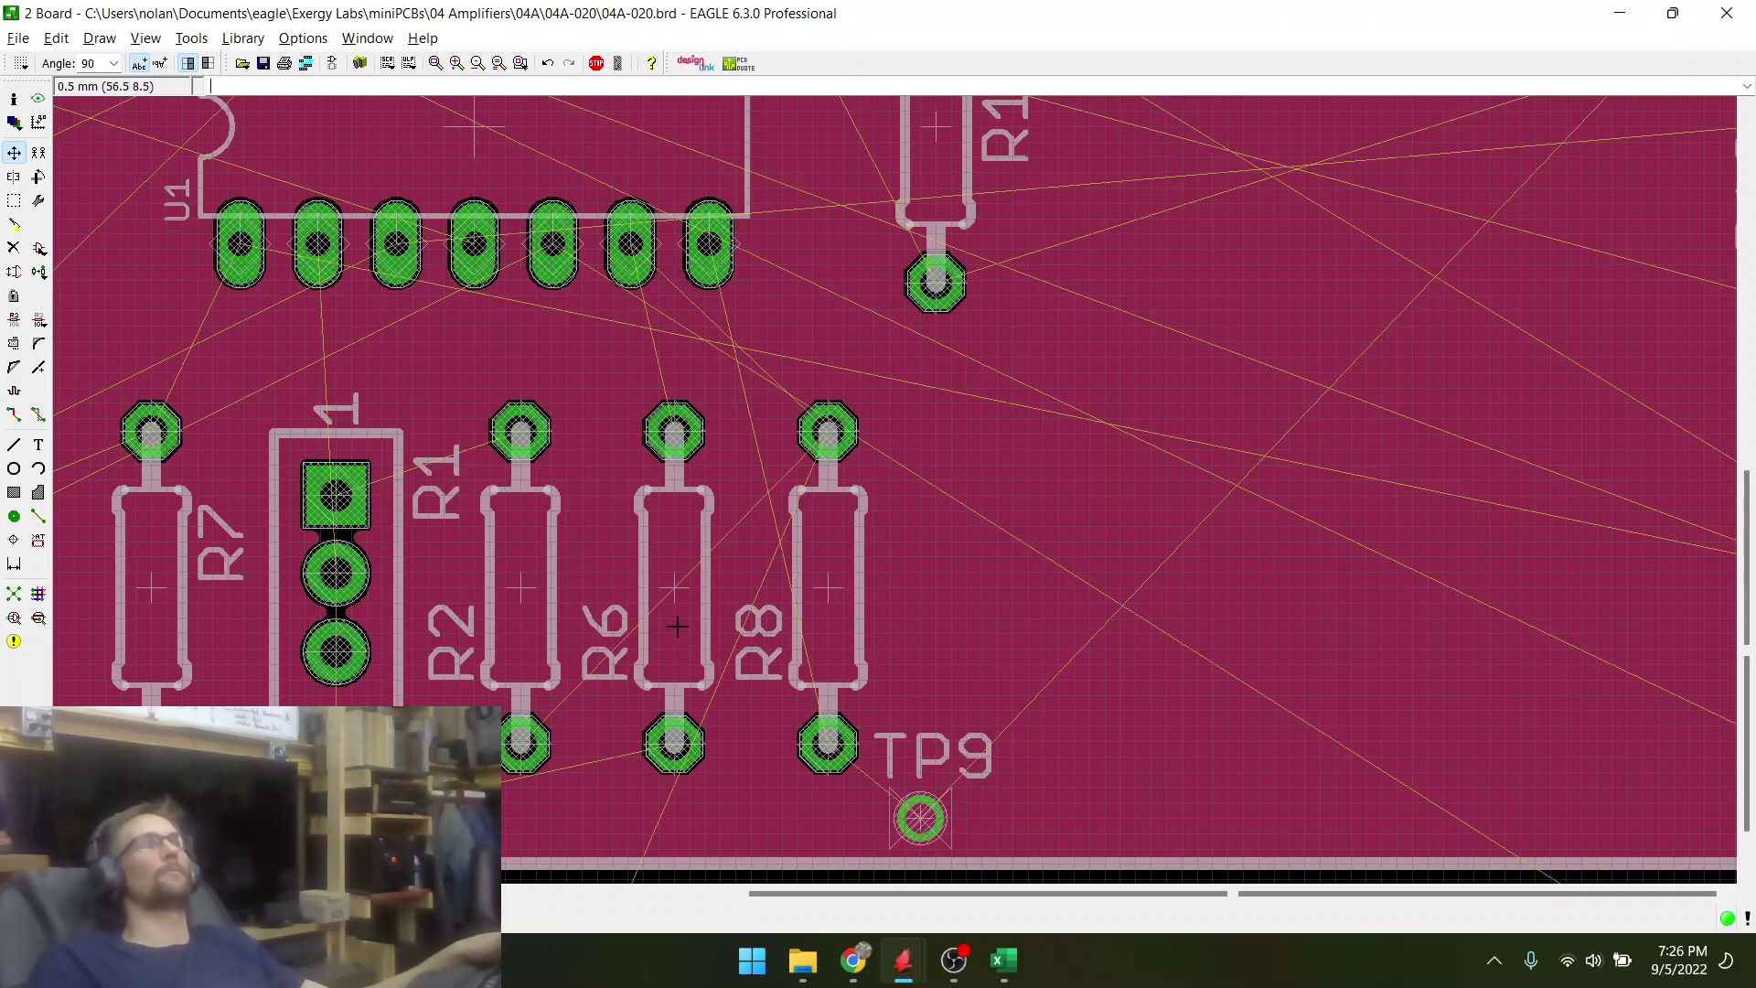
- Rotate R8 to 270 degrees in place and move TP9 level with R8's upper pad, on the side away from R6
scroll(648, 461, down, 1)
click(797, 573)
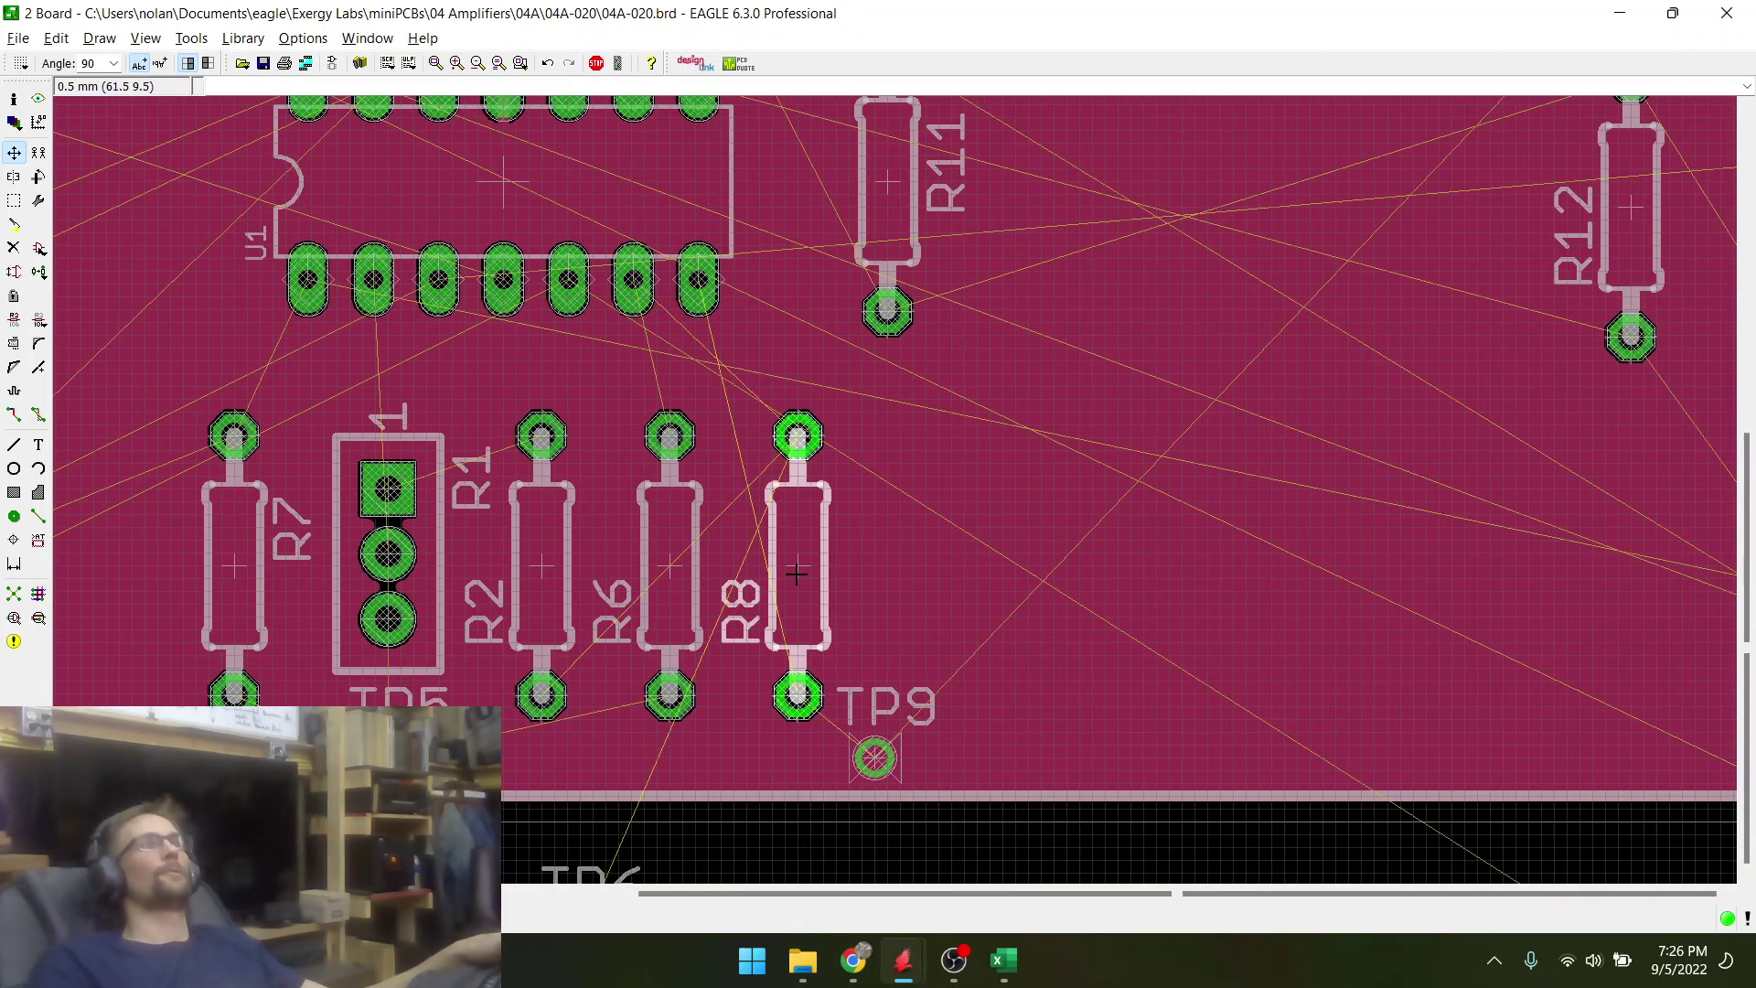
right_click(797, 573)
right_click(797, 573)
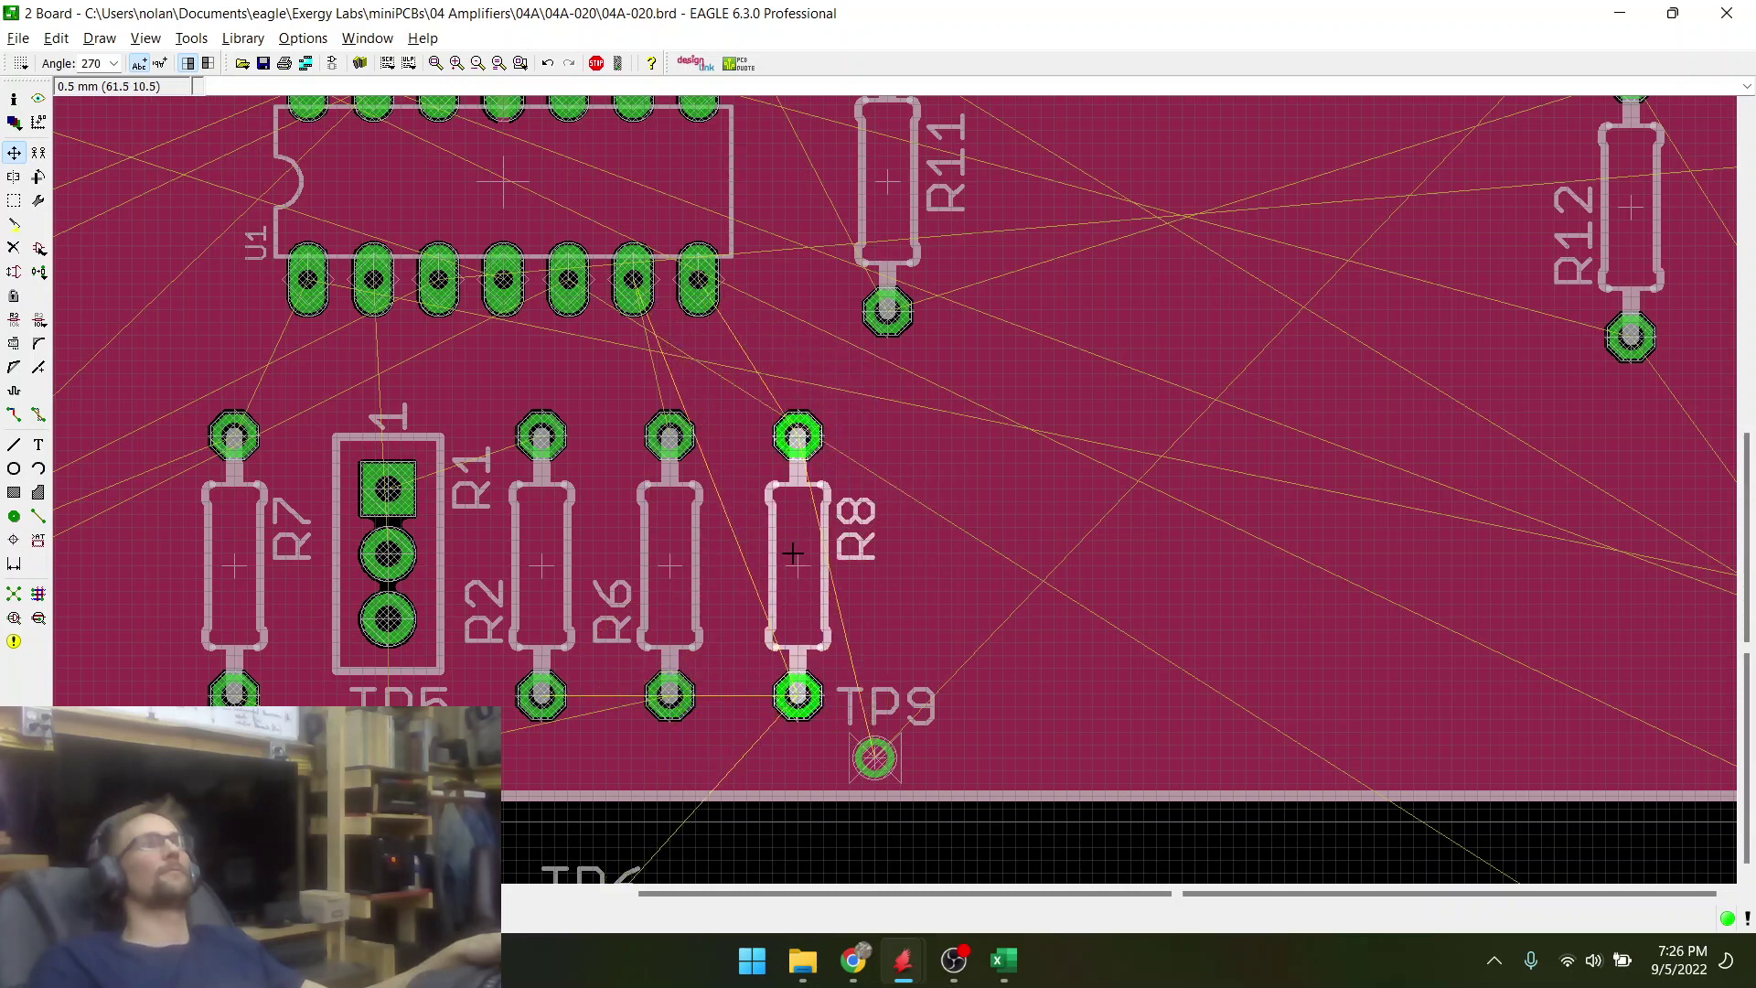
click(793, 552)
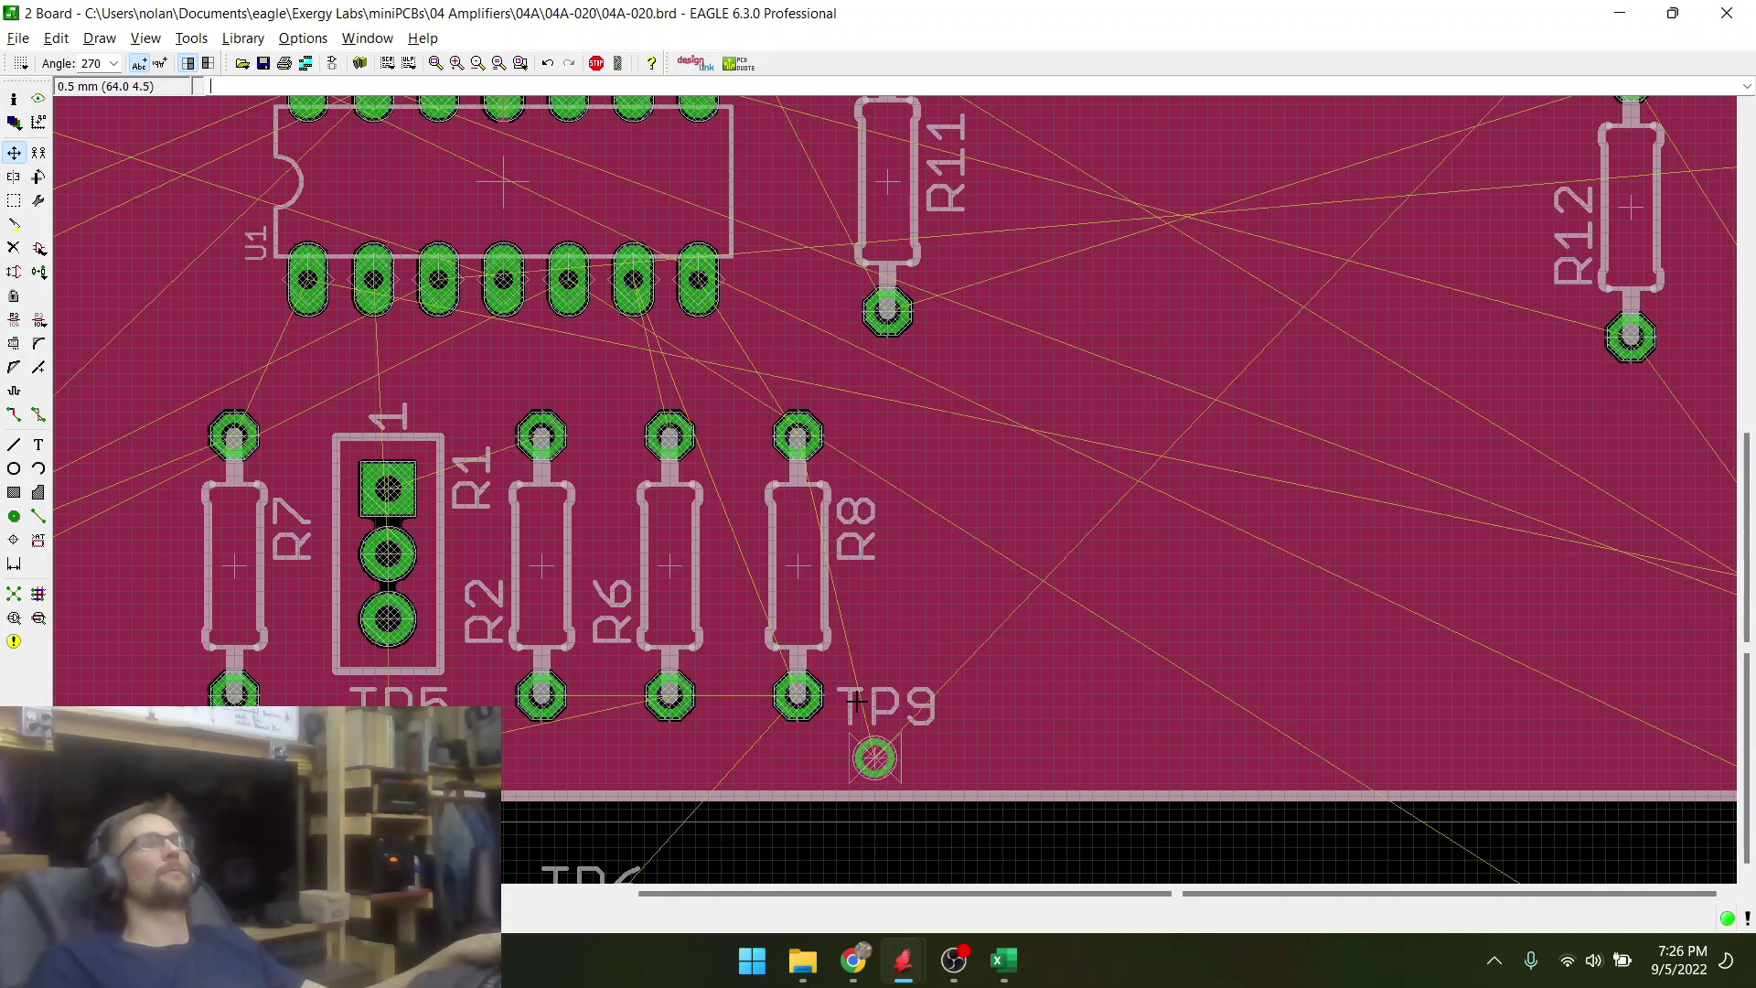
click(871, 759)
click(886, 439)
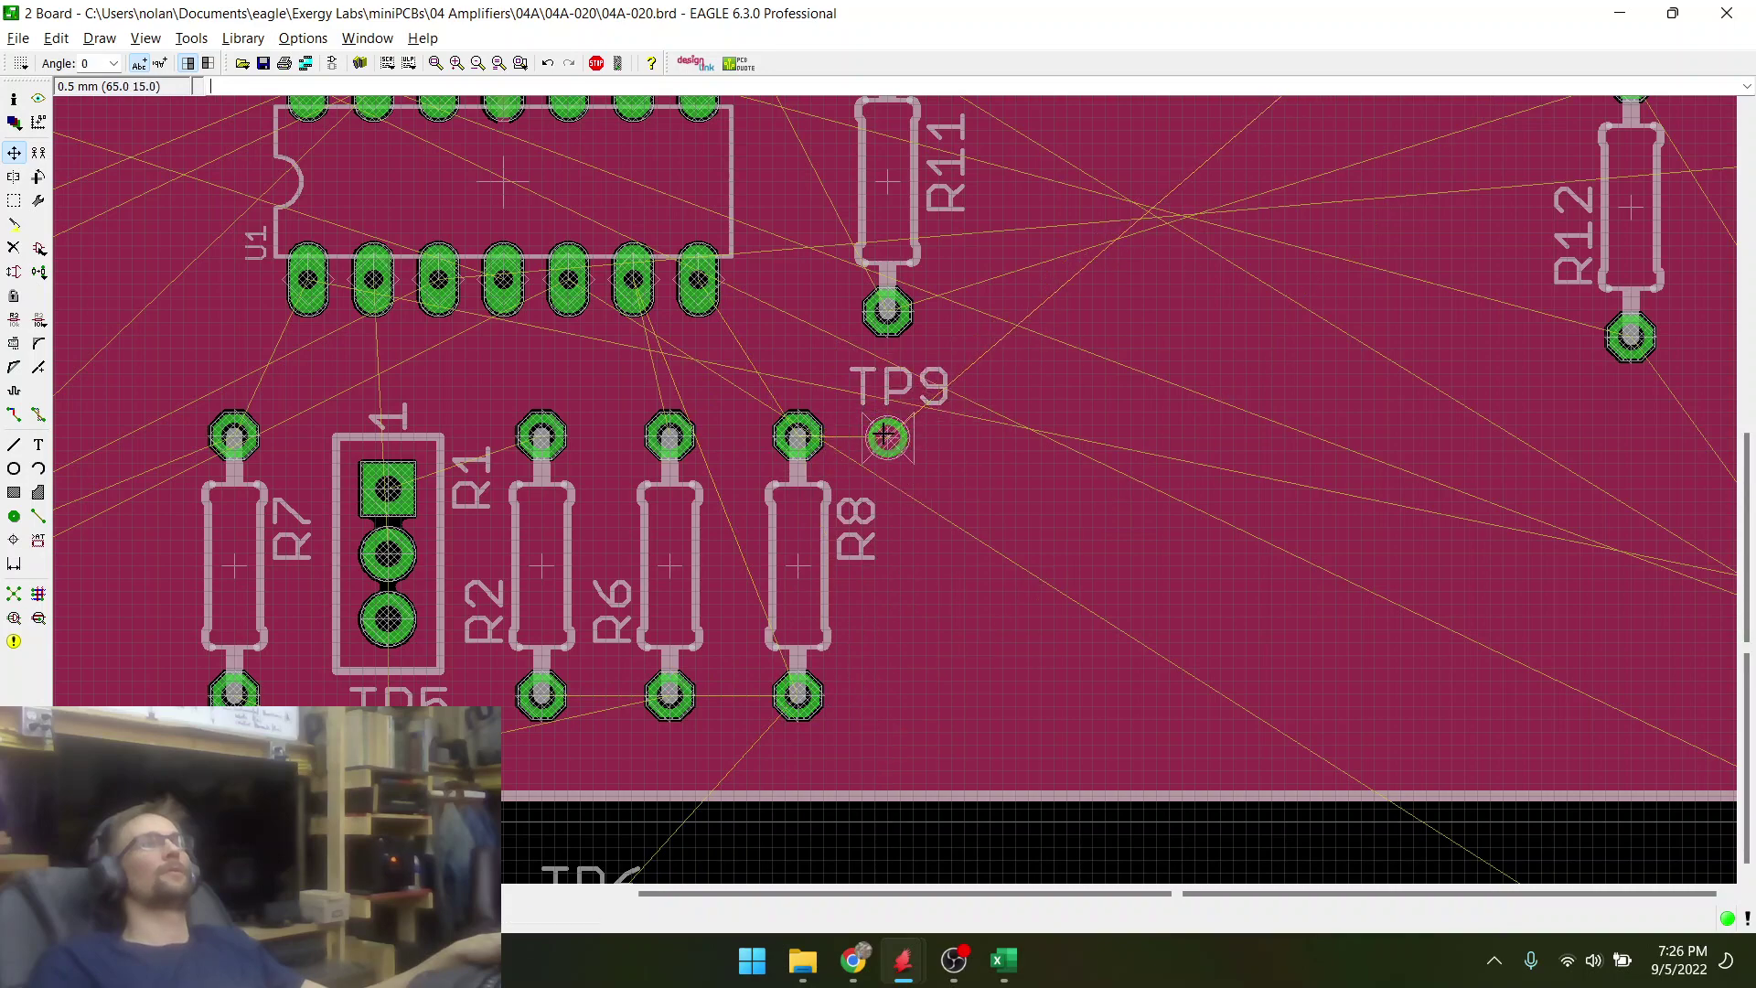
- Bring TP1 from the column of unplaced test points onto the board, between U1's lower pin row and R2
scroll(624, 460, down, 3)
scroll(607, 506, up, 3)
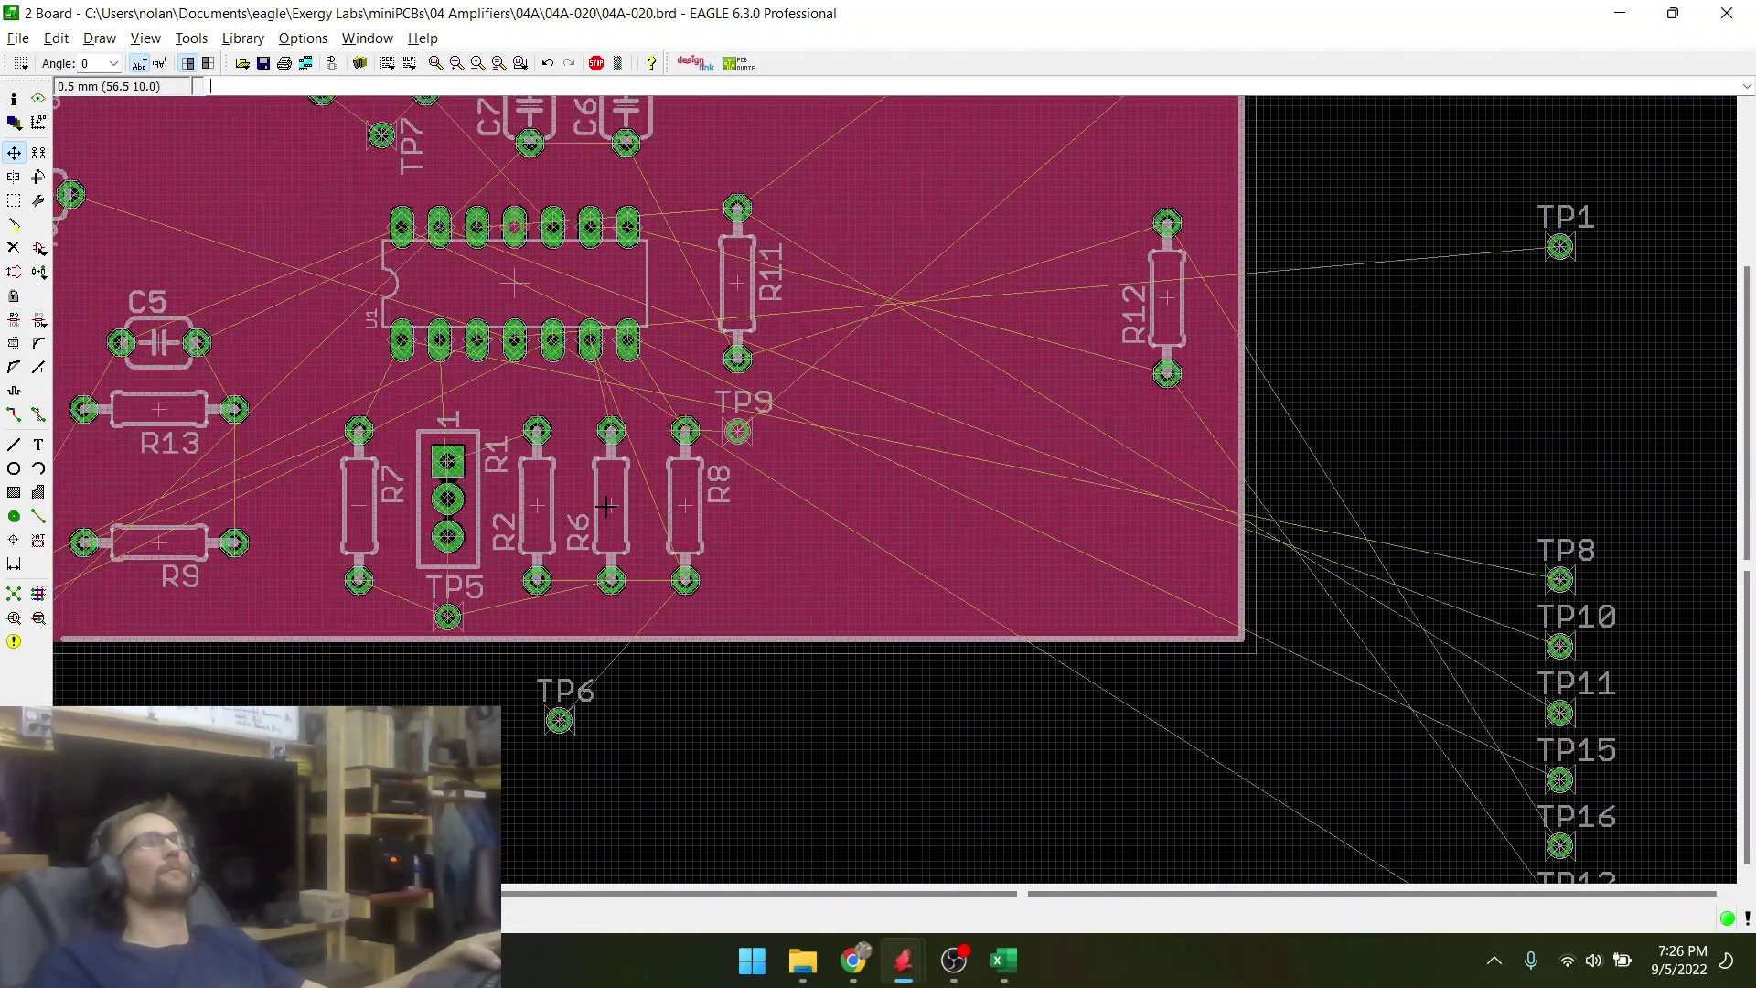
scroll(607, 506, down, 5)
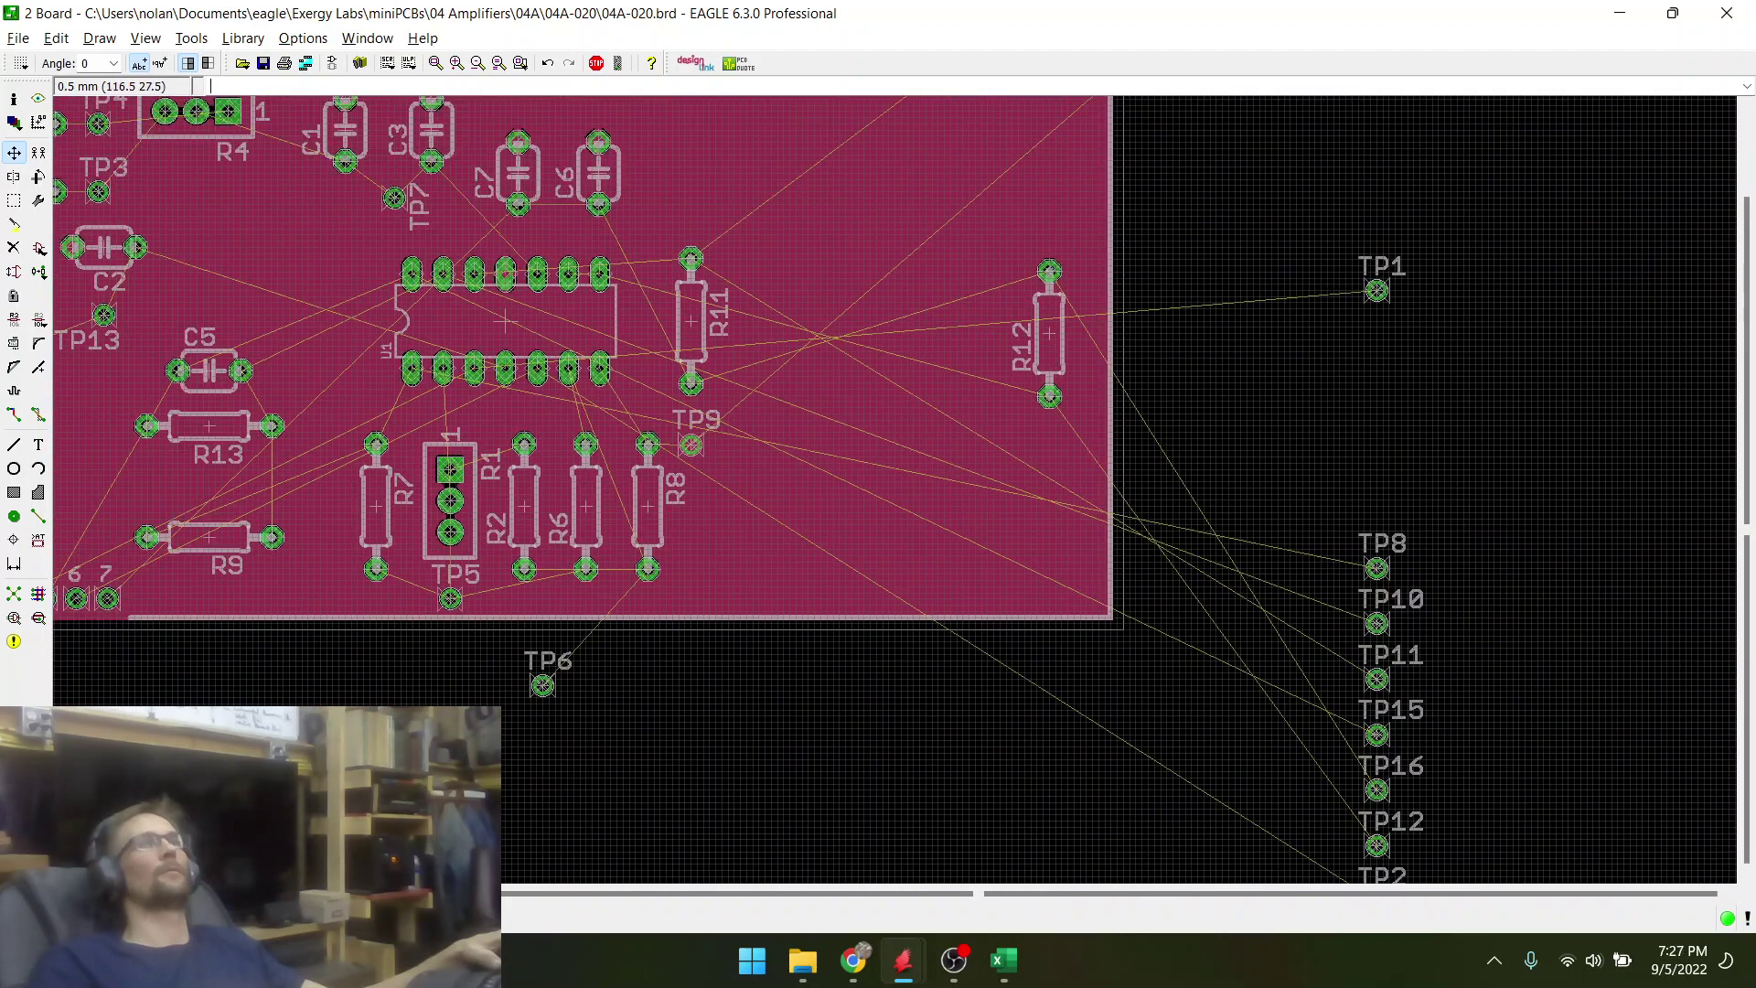
click(1377, 291)
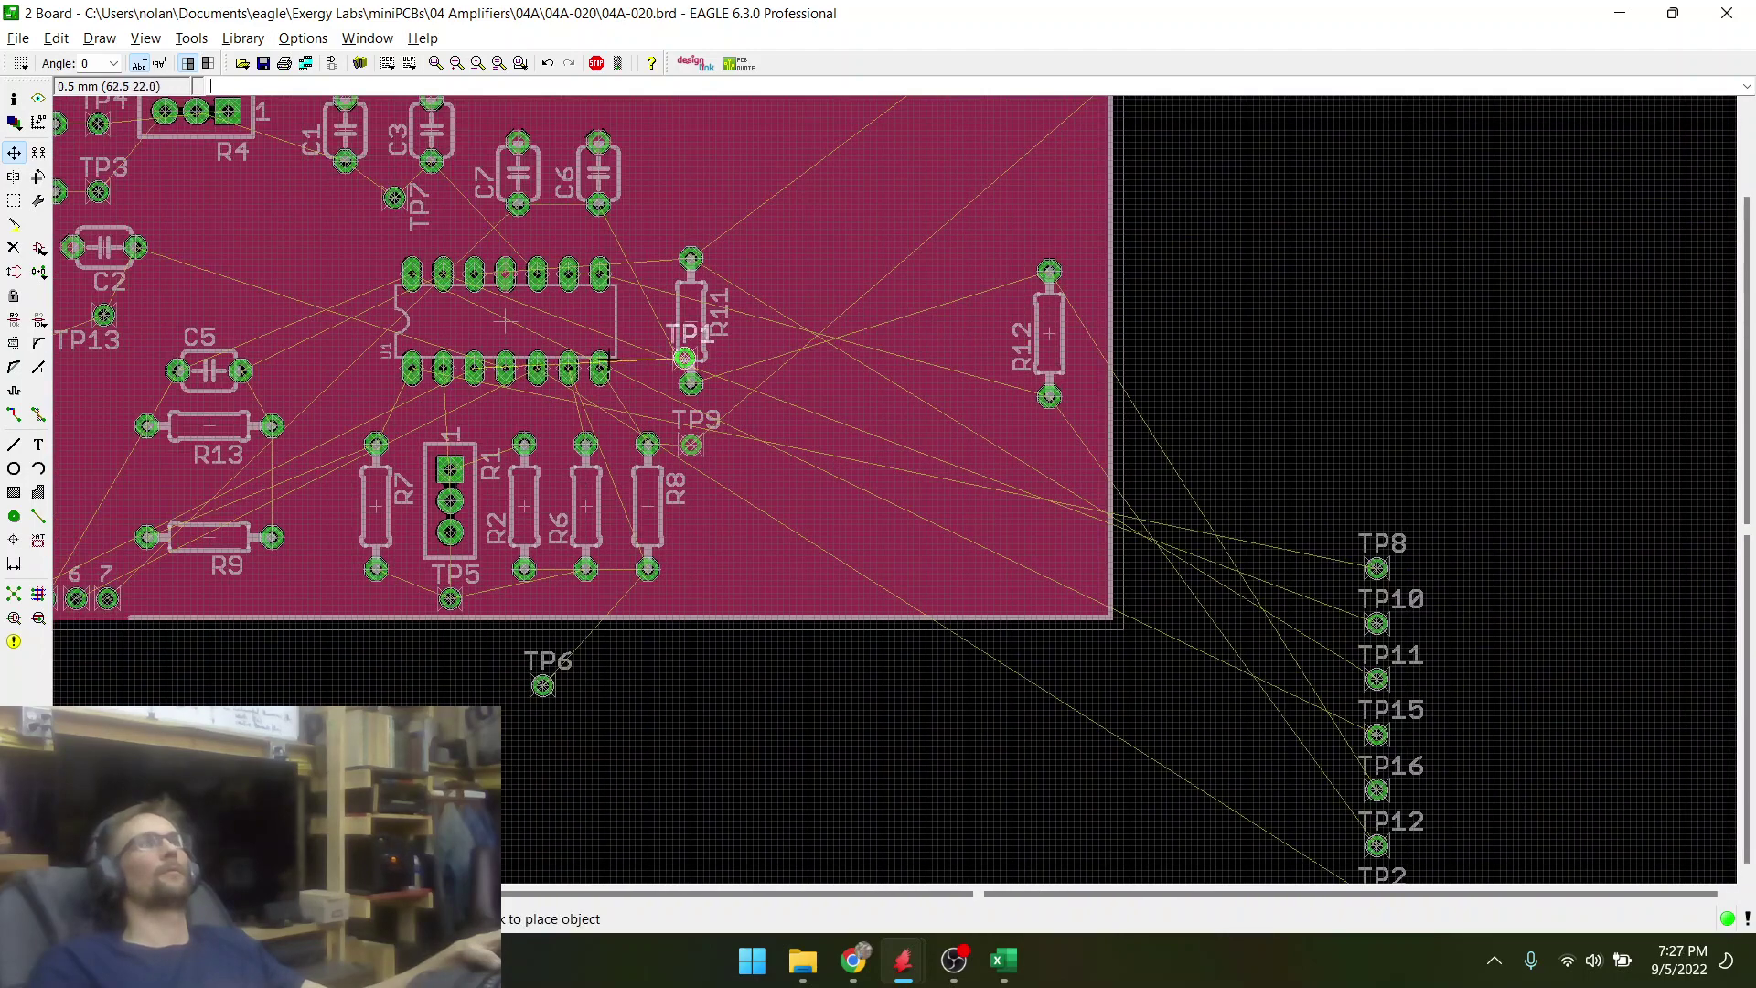
scroll(499, 371, up, 3)
scroll(489, 507, down, 3)
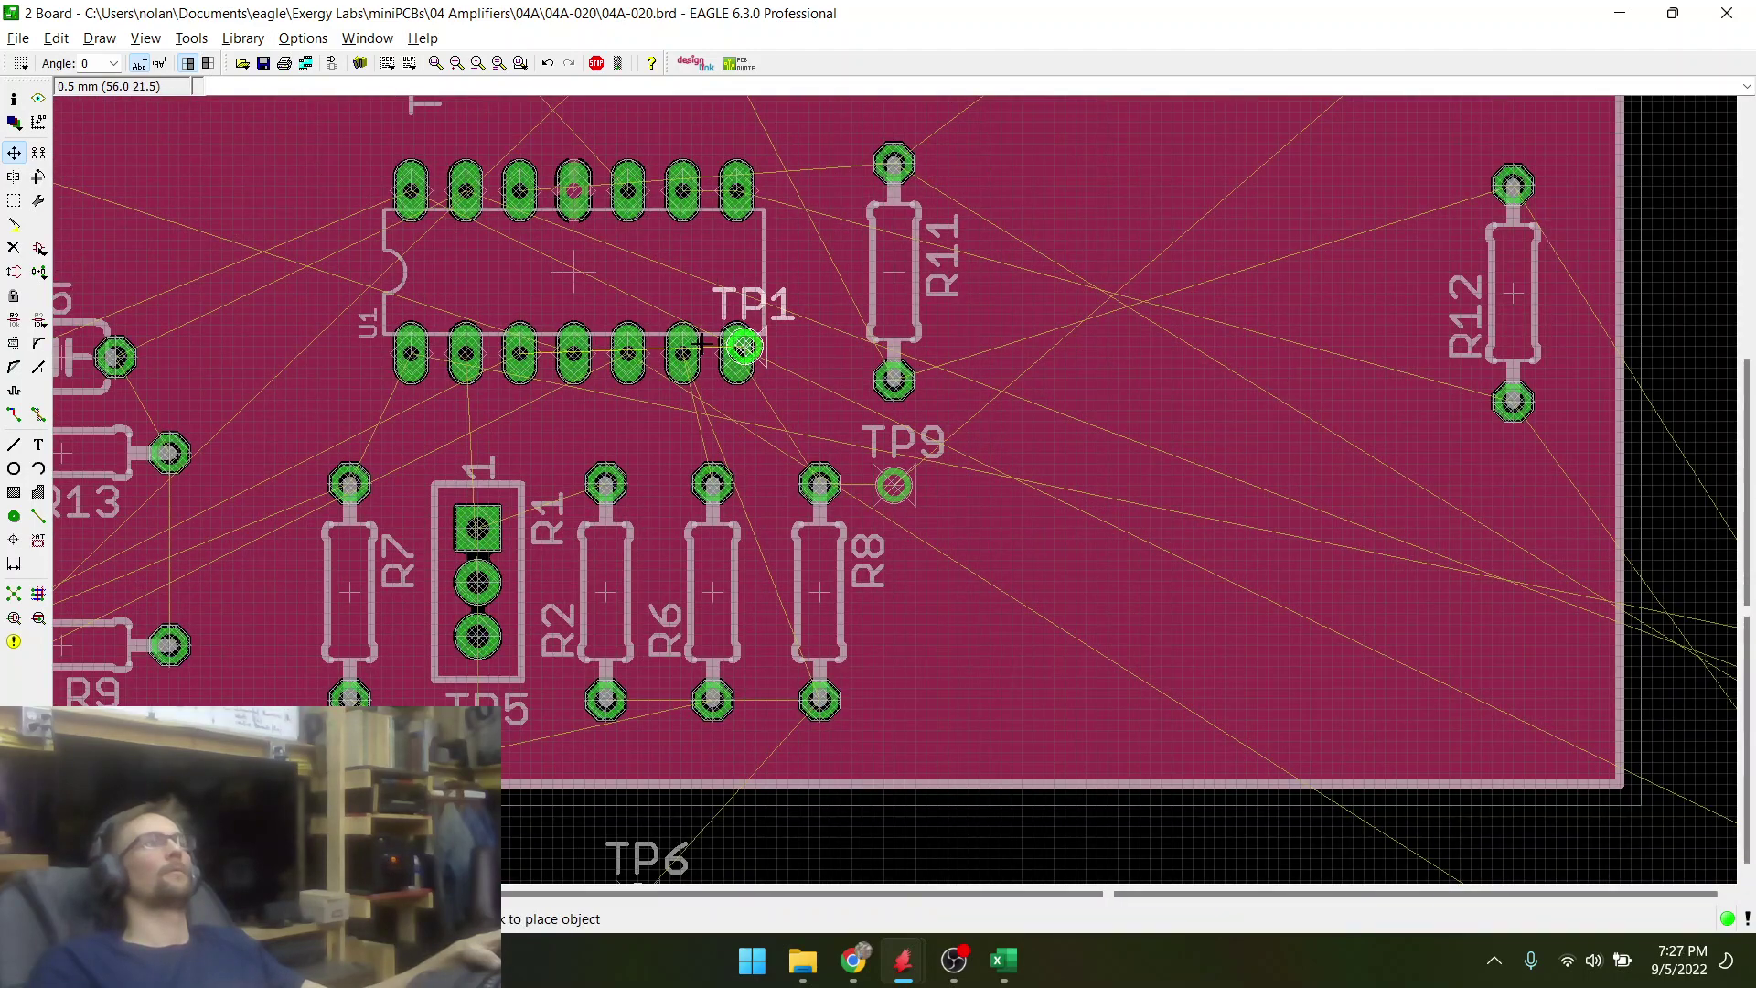
scroll(513, 489, up, 4)
click(469, 486)
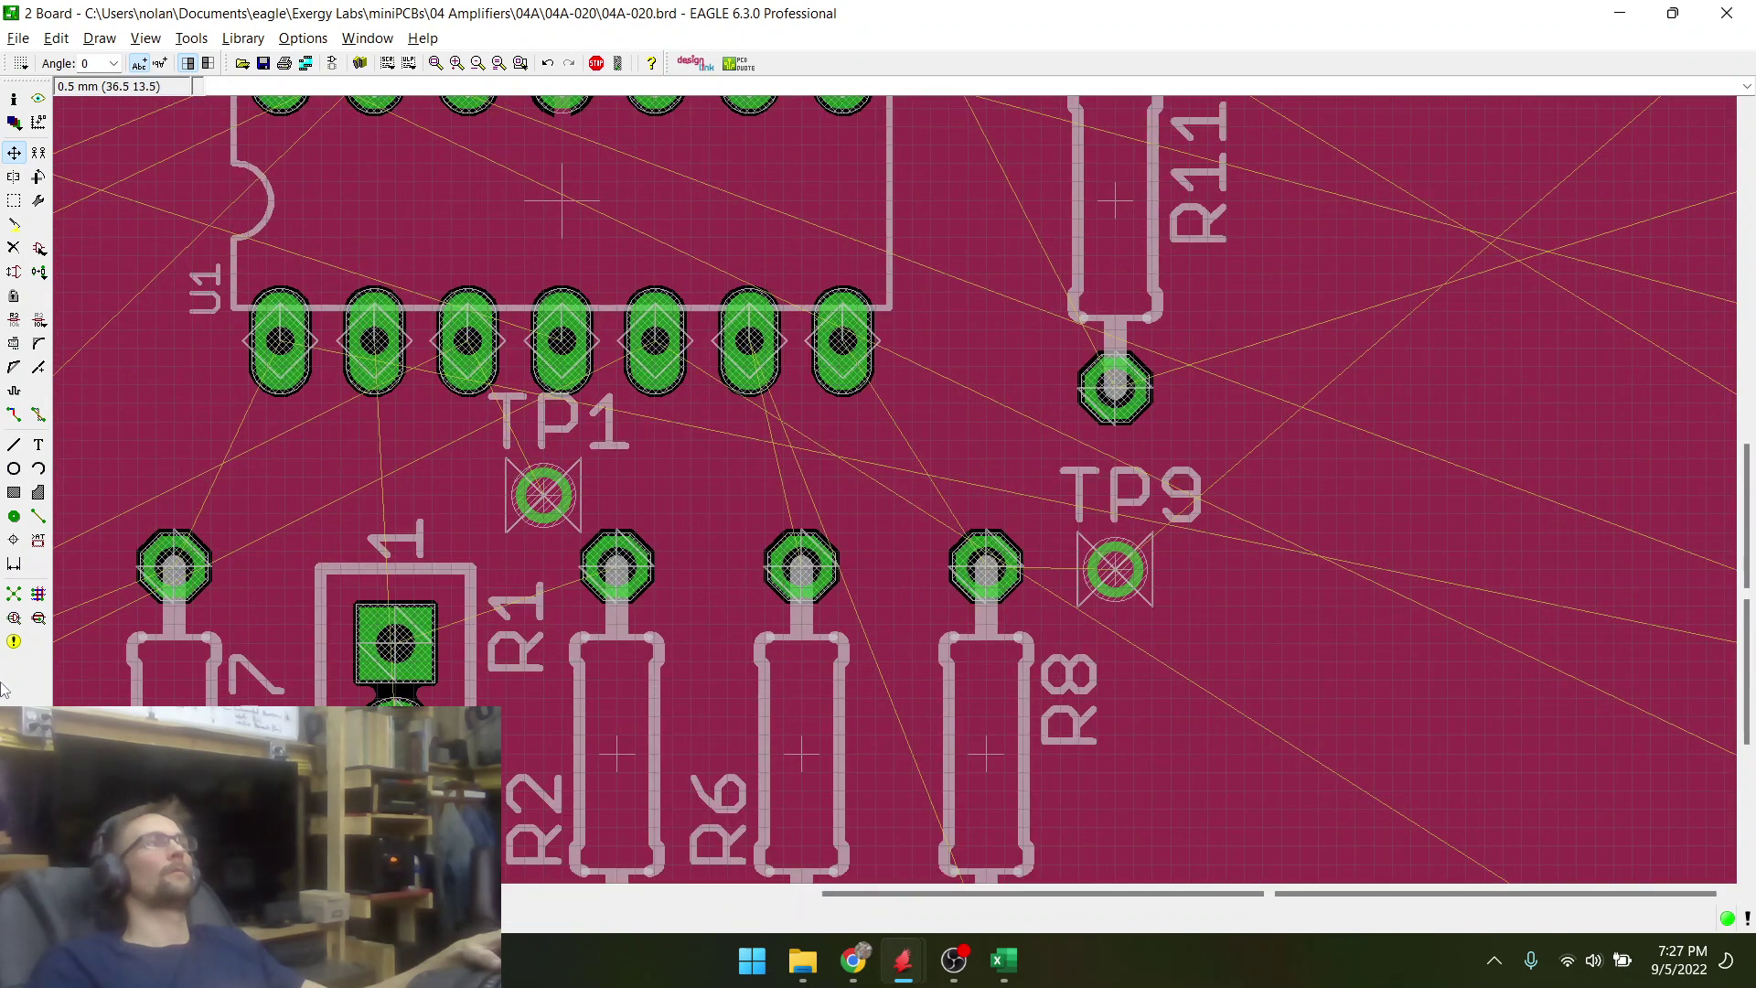
- Reposition TP1 between R1 and R2, just below U1's lower pins, and recalculate the ratsnest
click(543, 495)
scroll(549, 491, down, 3)
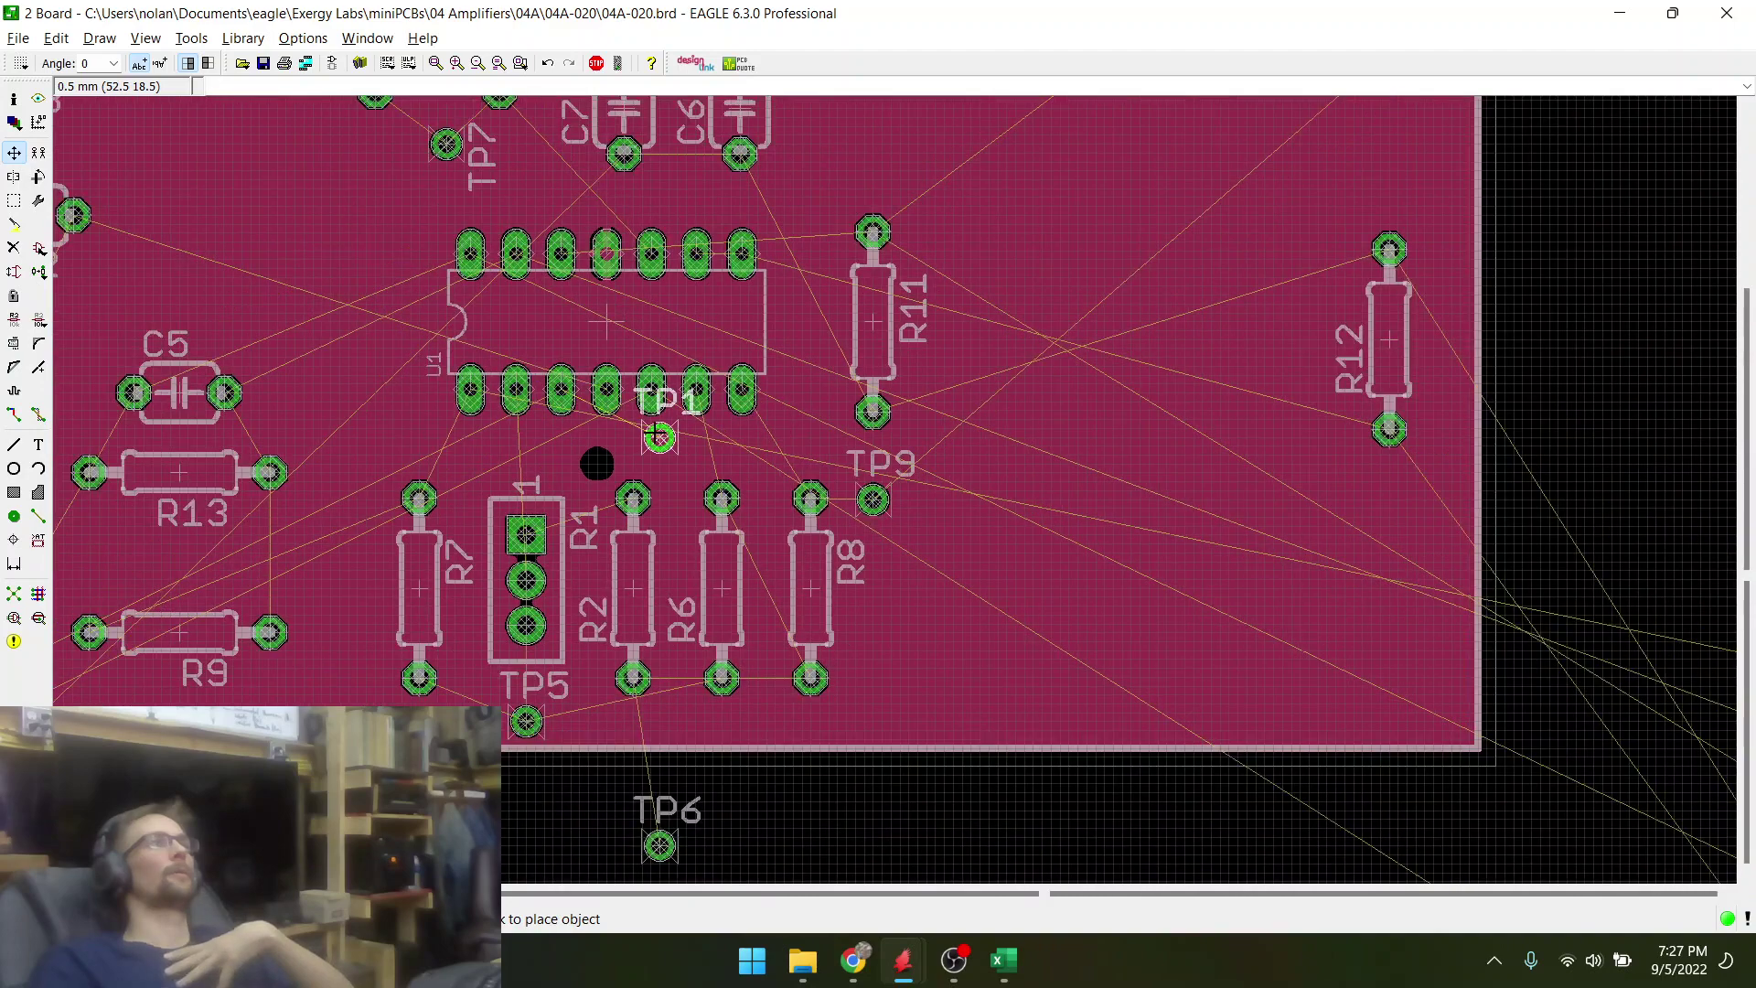
scroll(593, 469, up, 3)
scroll(625, 455, up, 1)
scroll(712, 506, down, 2)
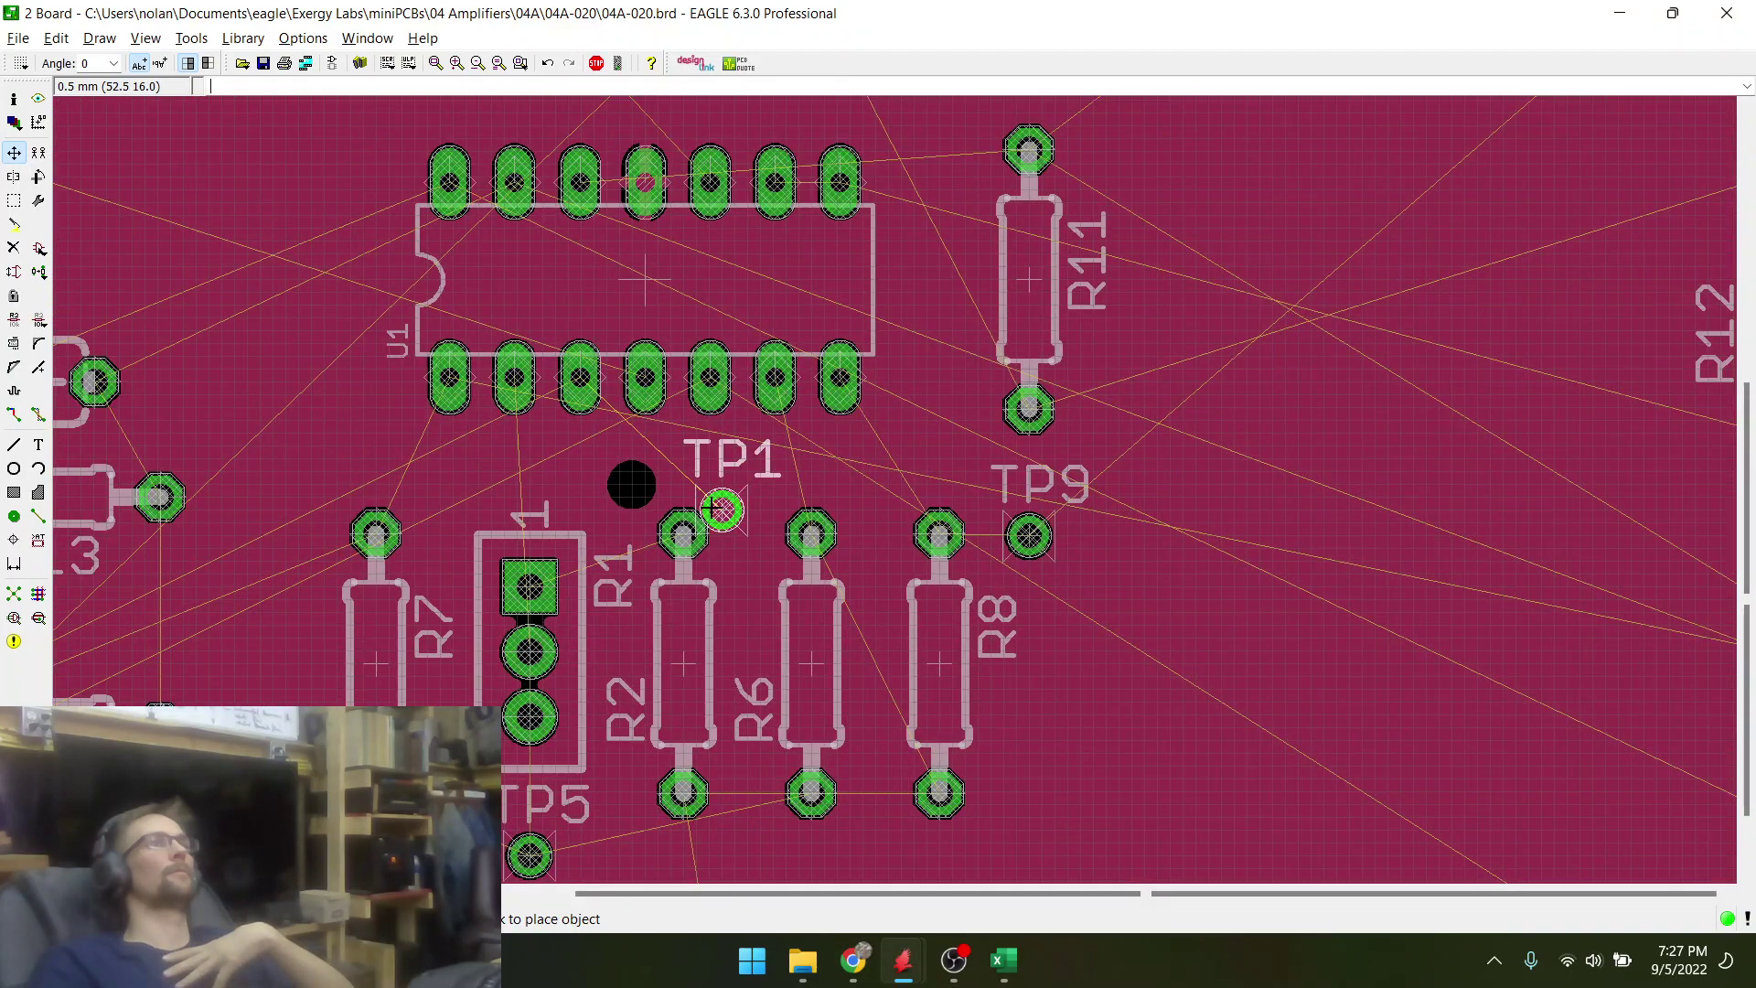
scroll(757, 501, down, 1)
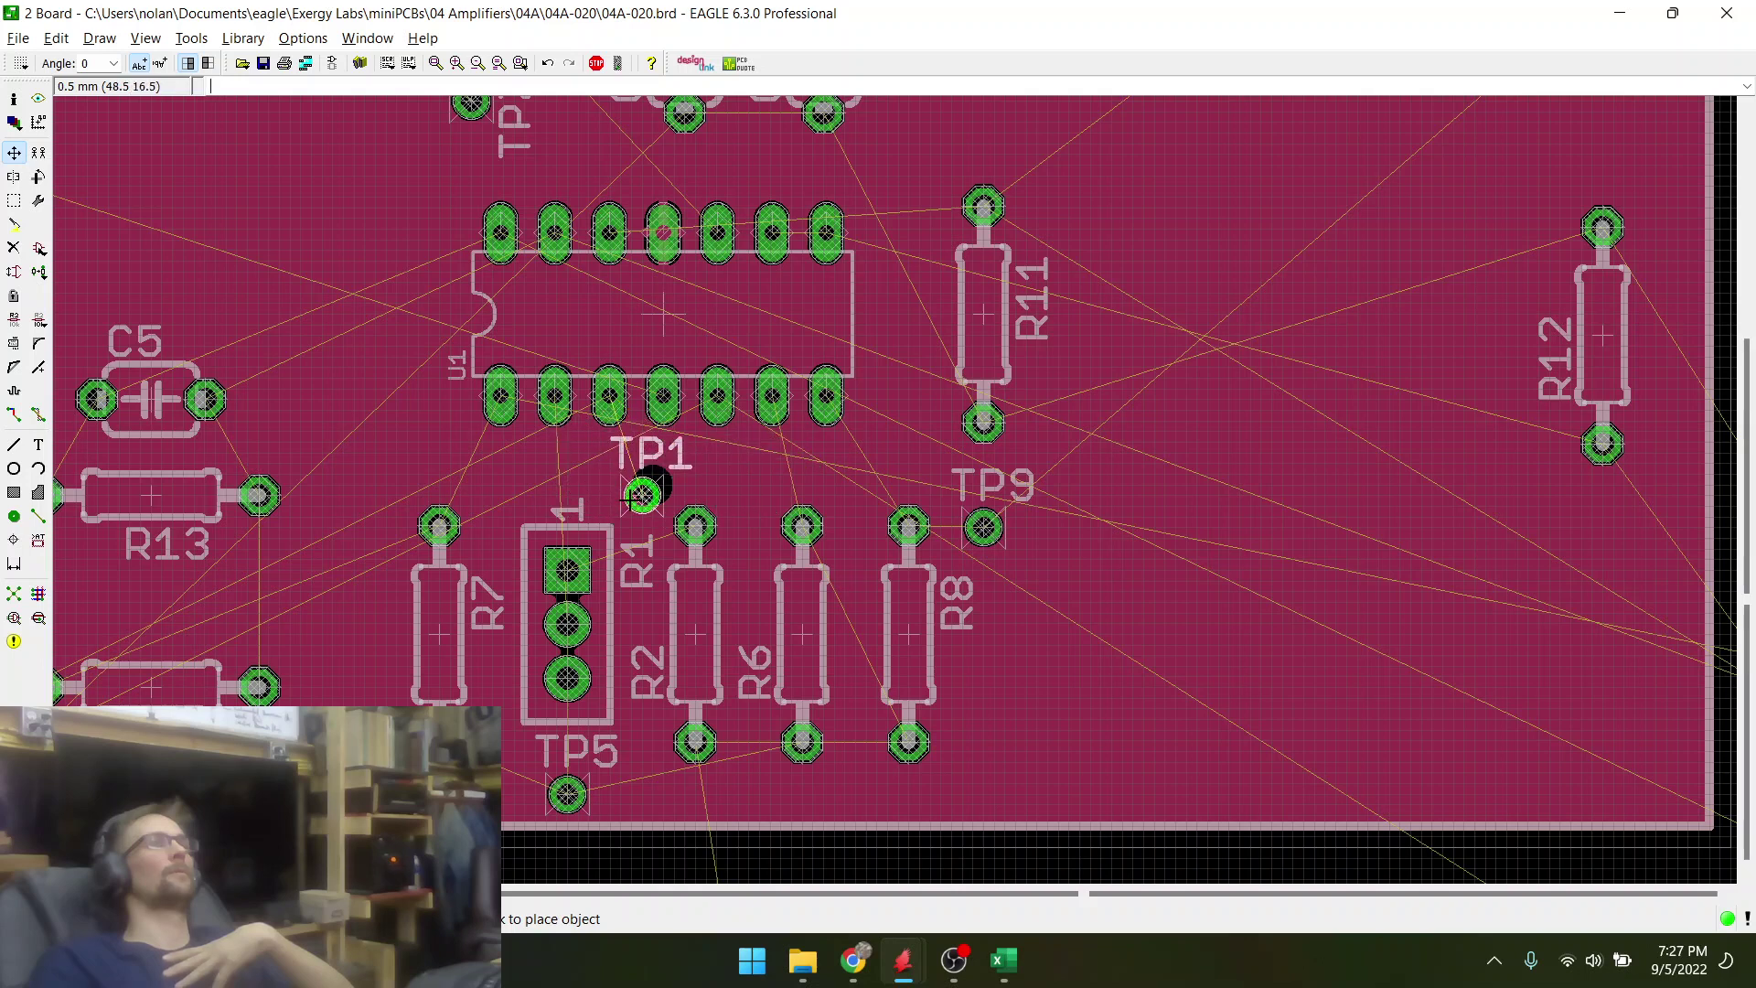
click(633, 497)
click(14, 595)
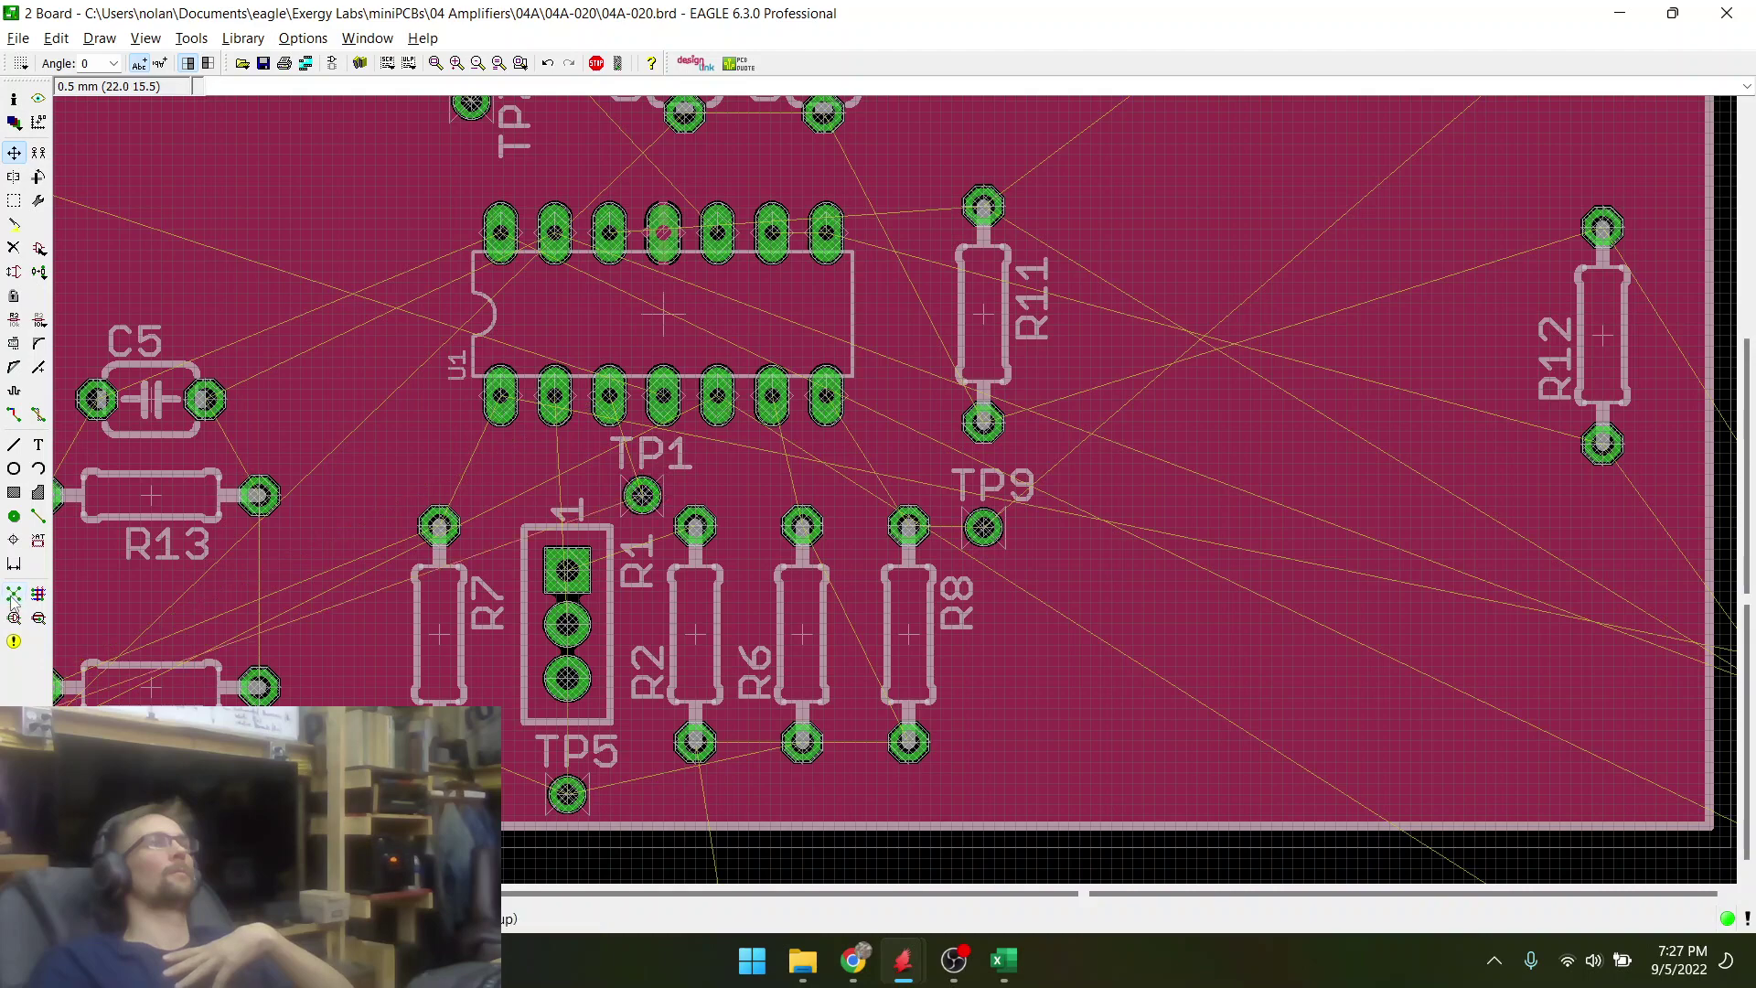
- Move TP1 away from U1 to just above pin 4 of connector P1
scroll(961, 458, down, 3)
scroll(291, 657, up, 3)
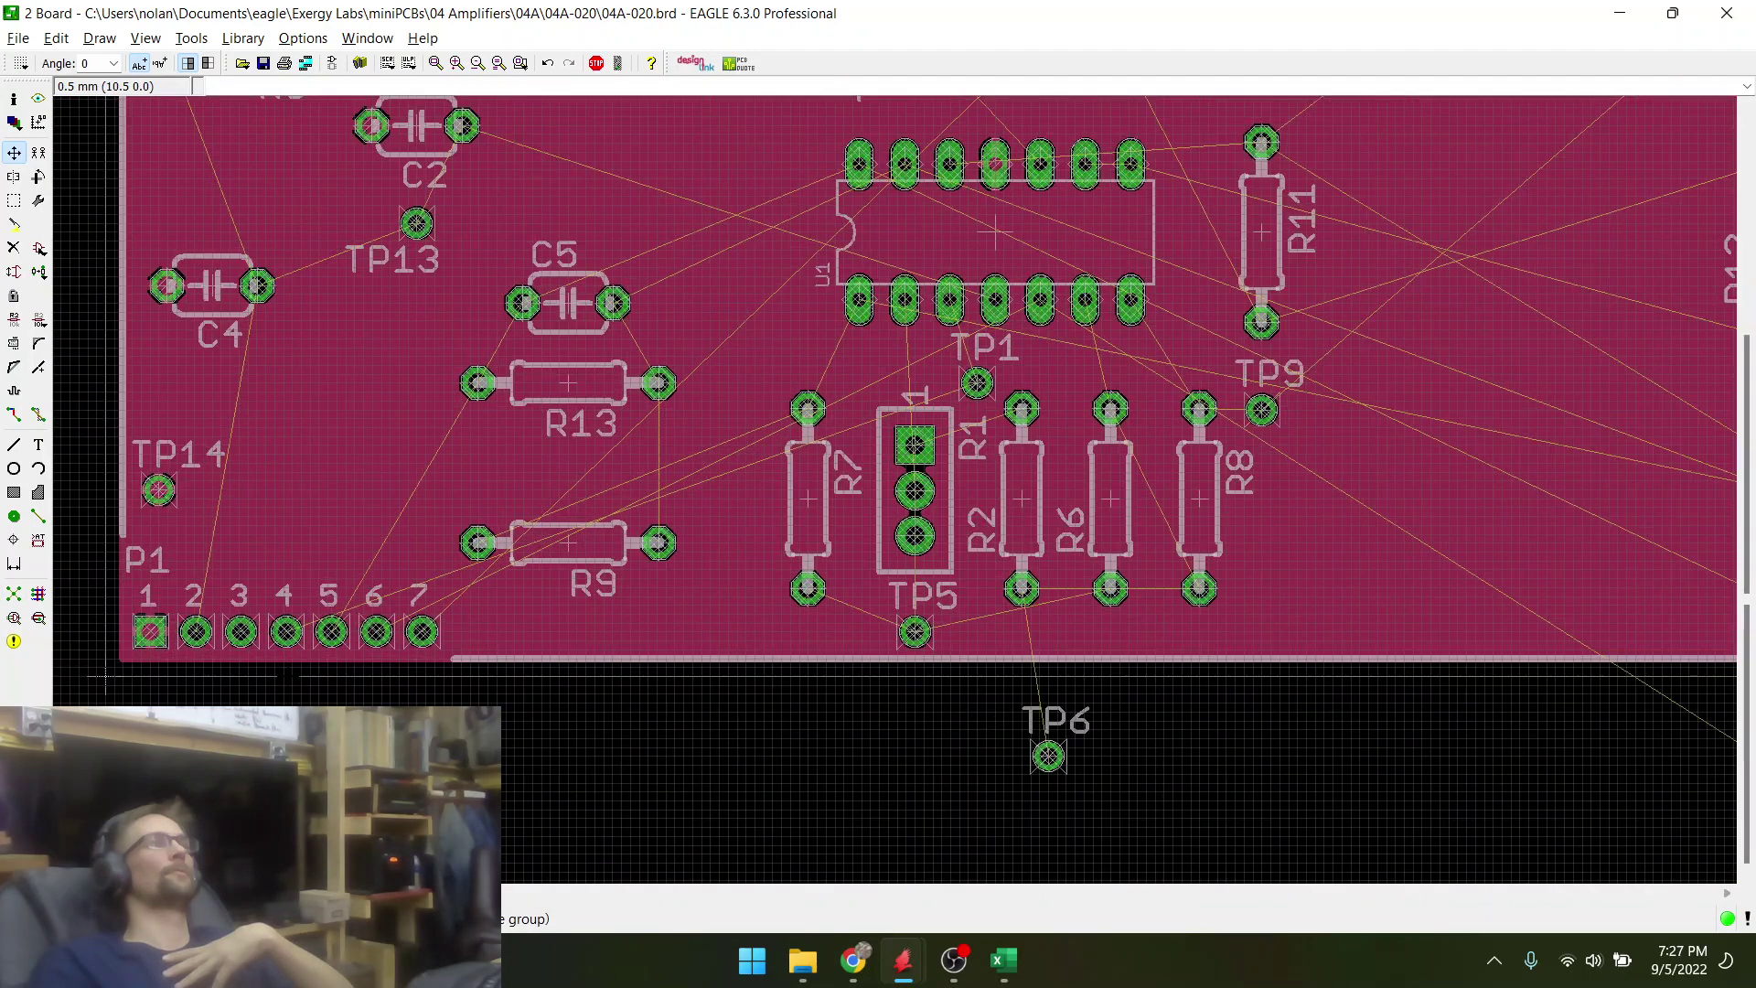
scroll(291, 657, down, 1)
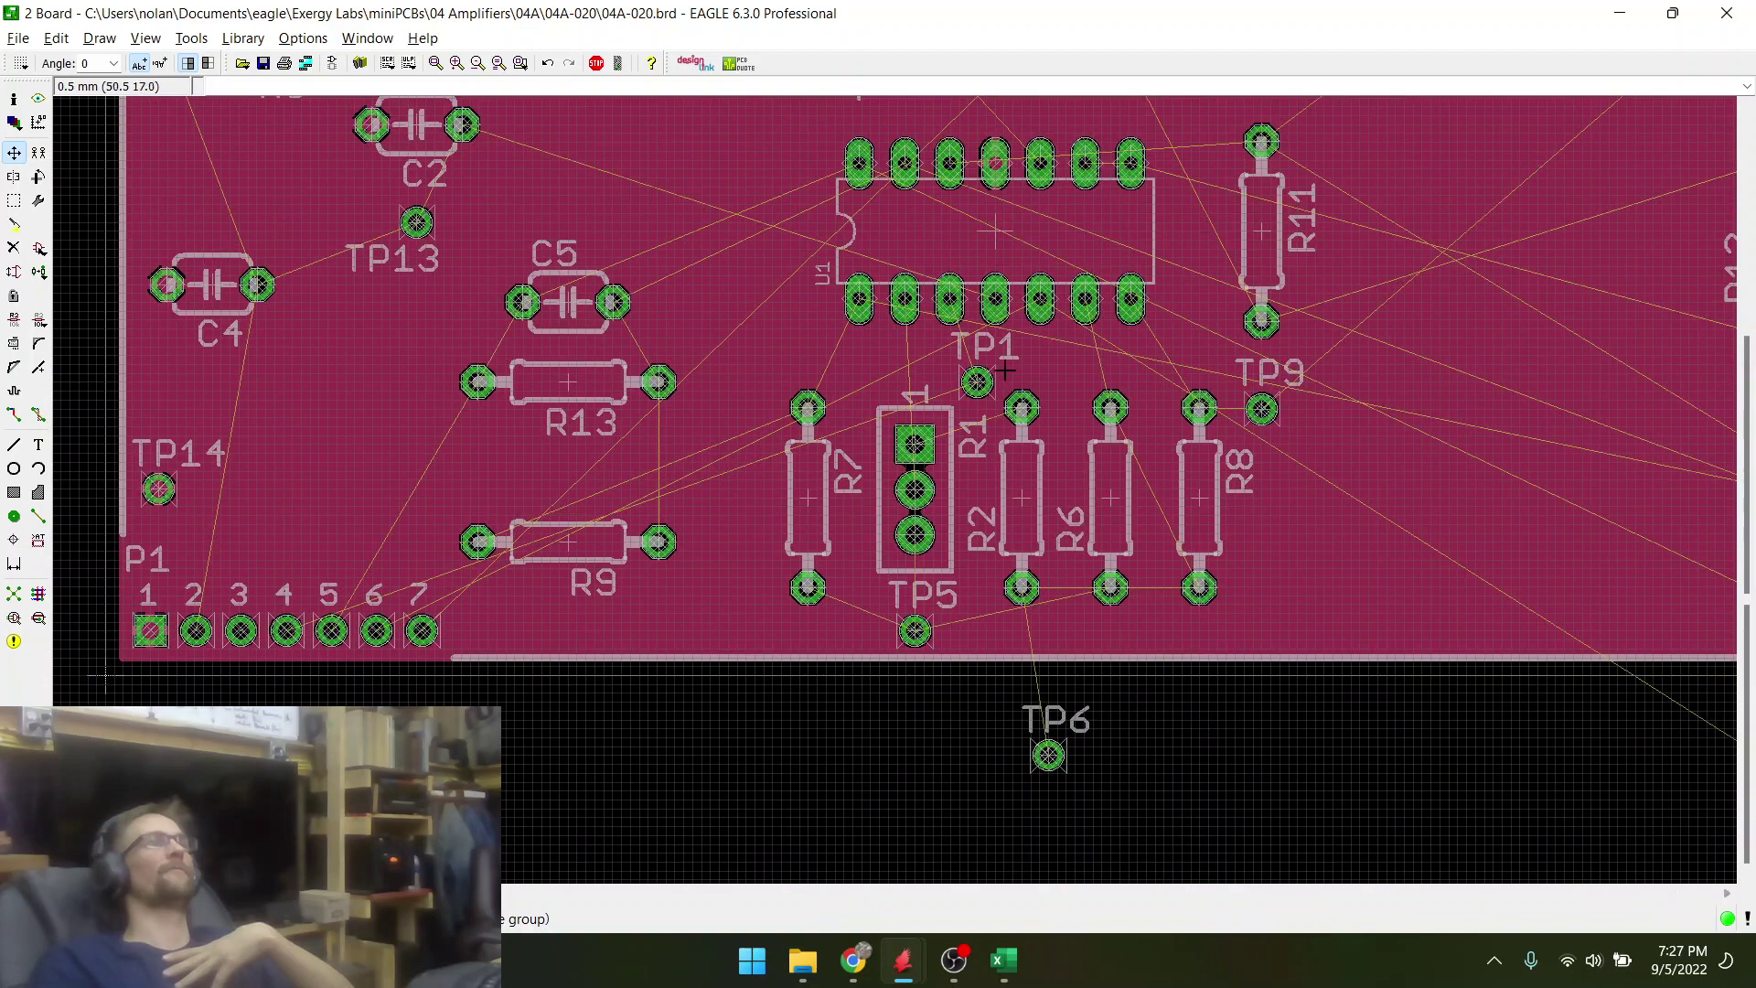
scroll(905, 293, up, 1)
click(1055, 477)
scroll(1215, 321, down, 2)
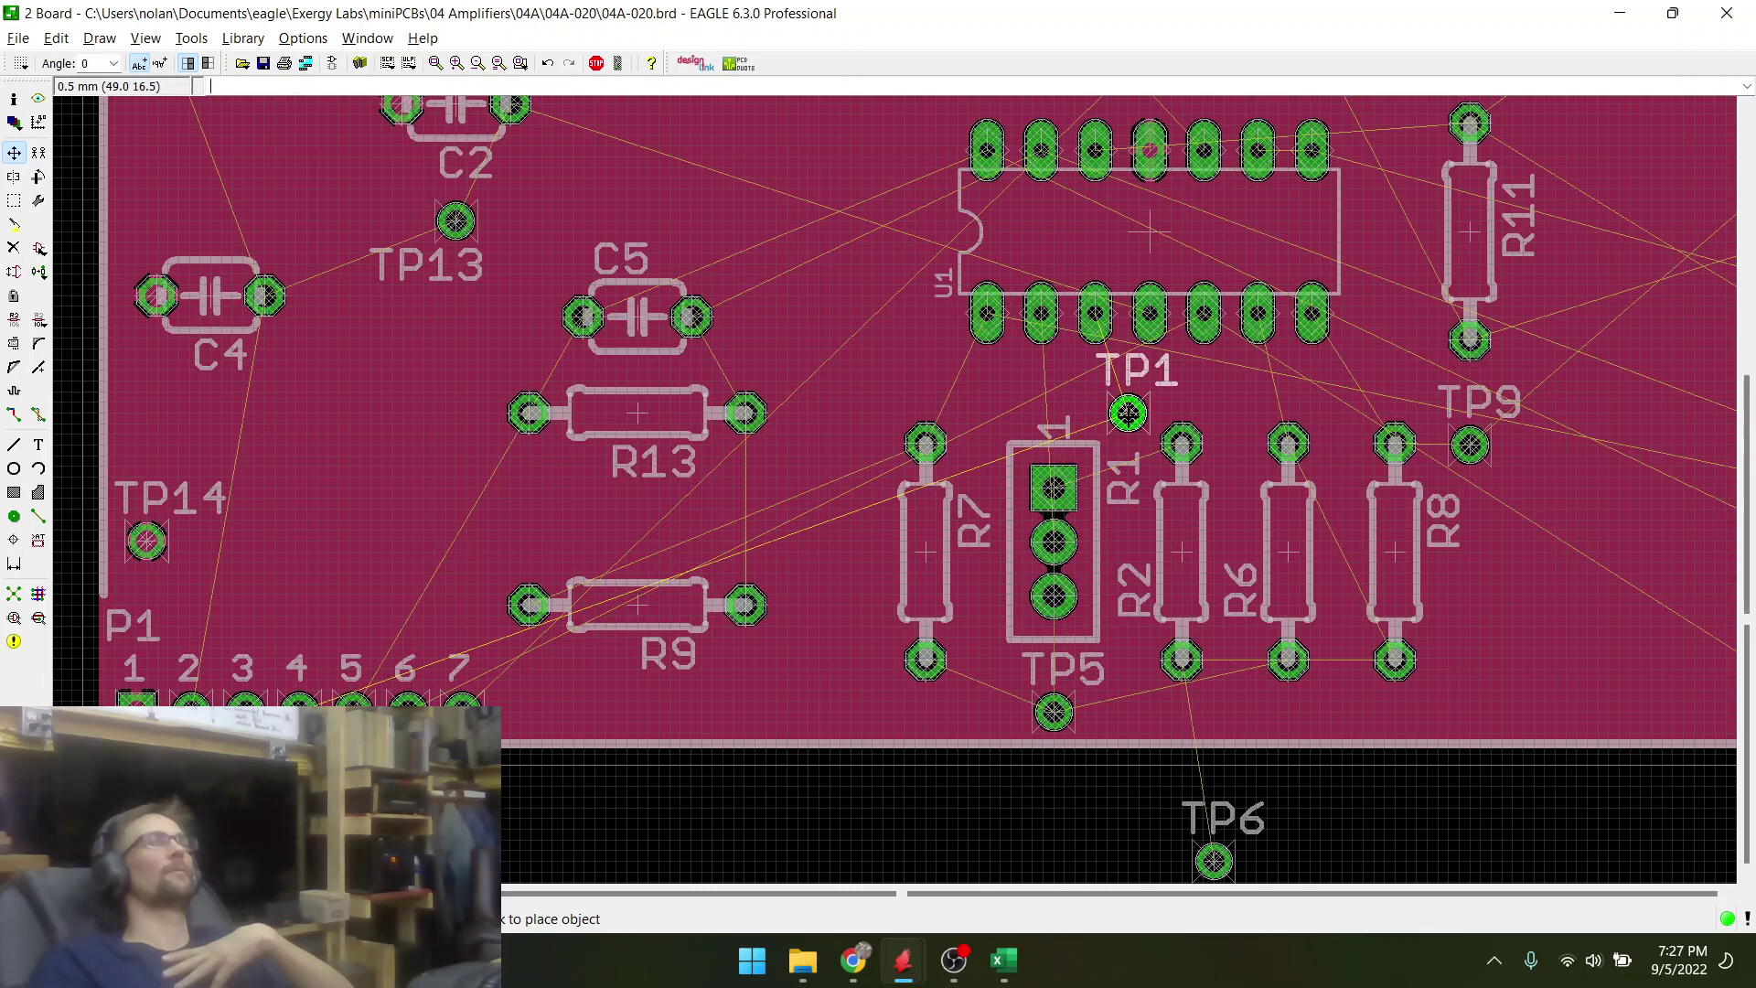
scroll(275, 590, up, 1)
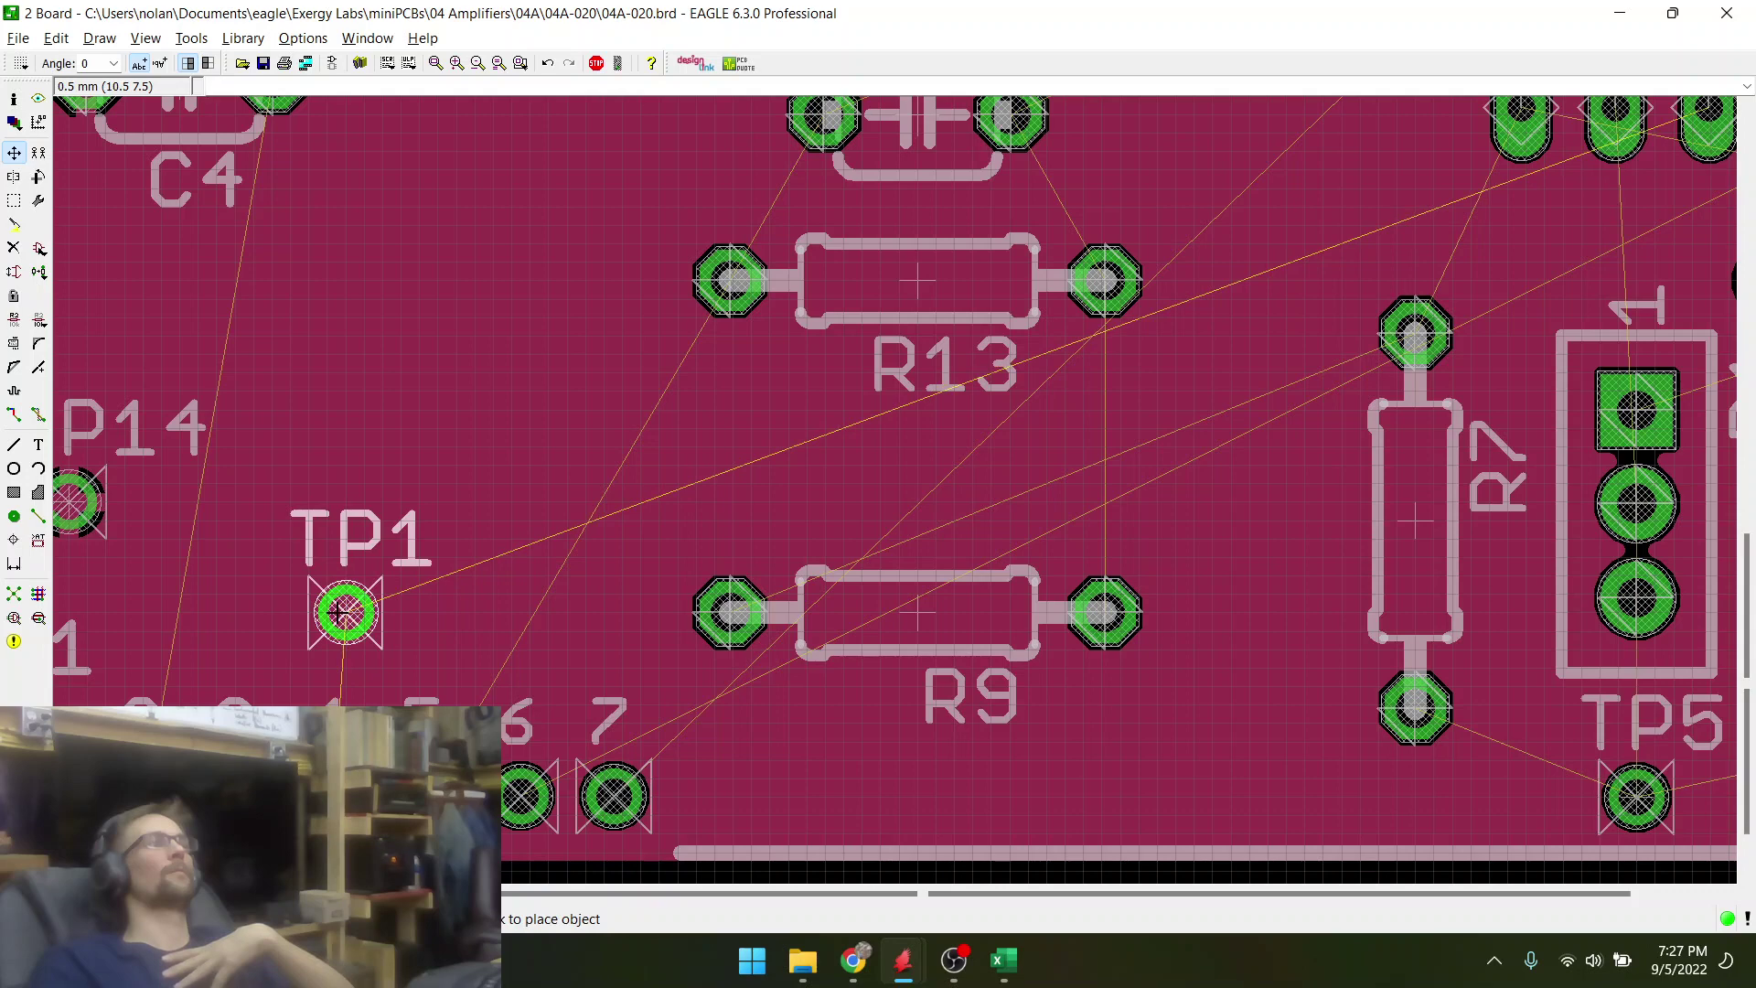
click(343, 613)
- Rotate R9 to 90 degrees and place it upright beside R7, on the P1 side
scroll(265, 529, down, 3)
click(549, 549)
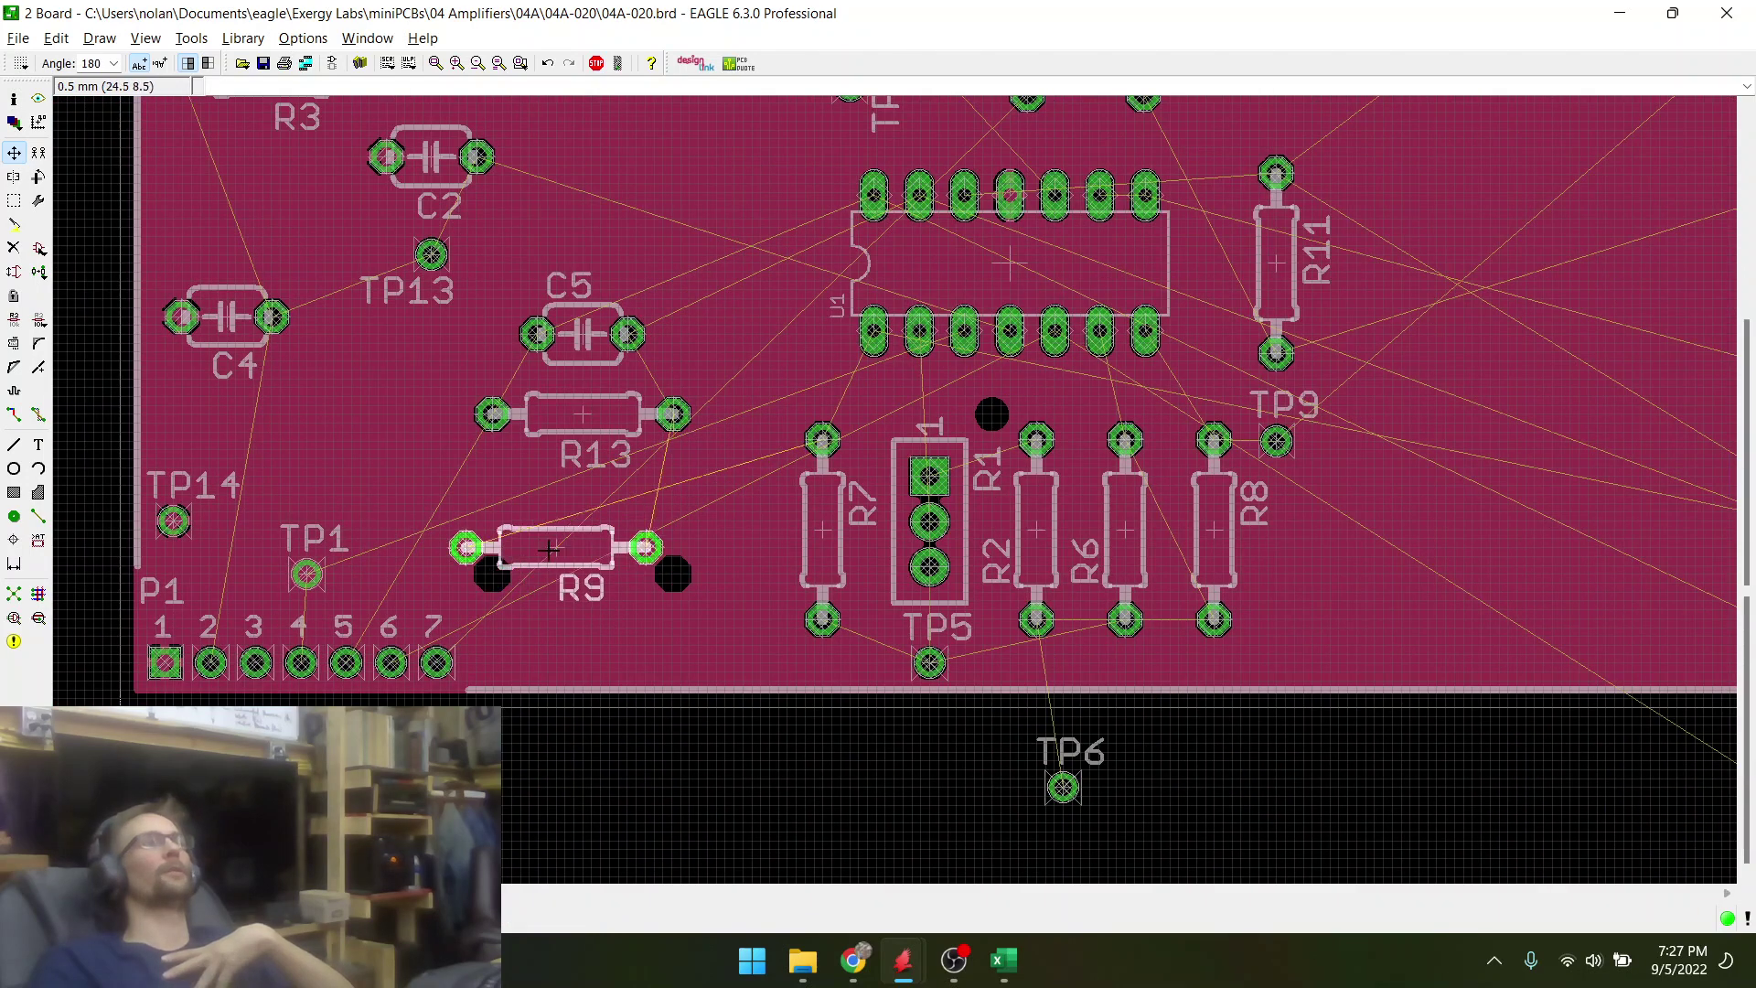
scroll(540, 512, down, 1)
right_click(681, 503)
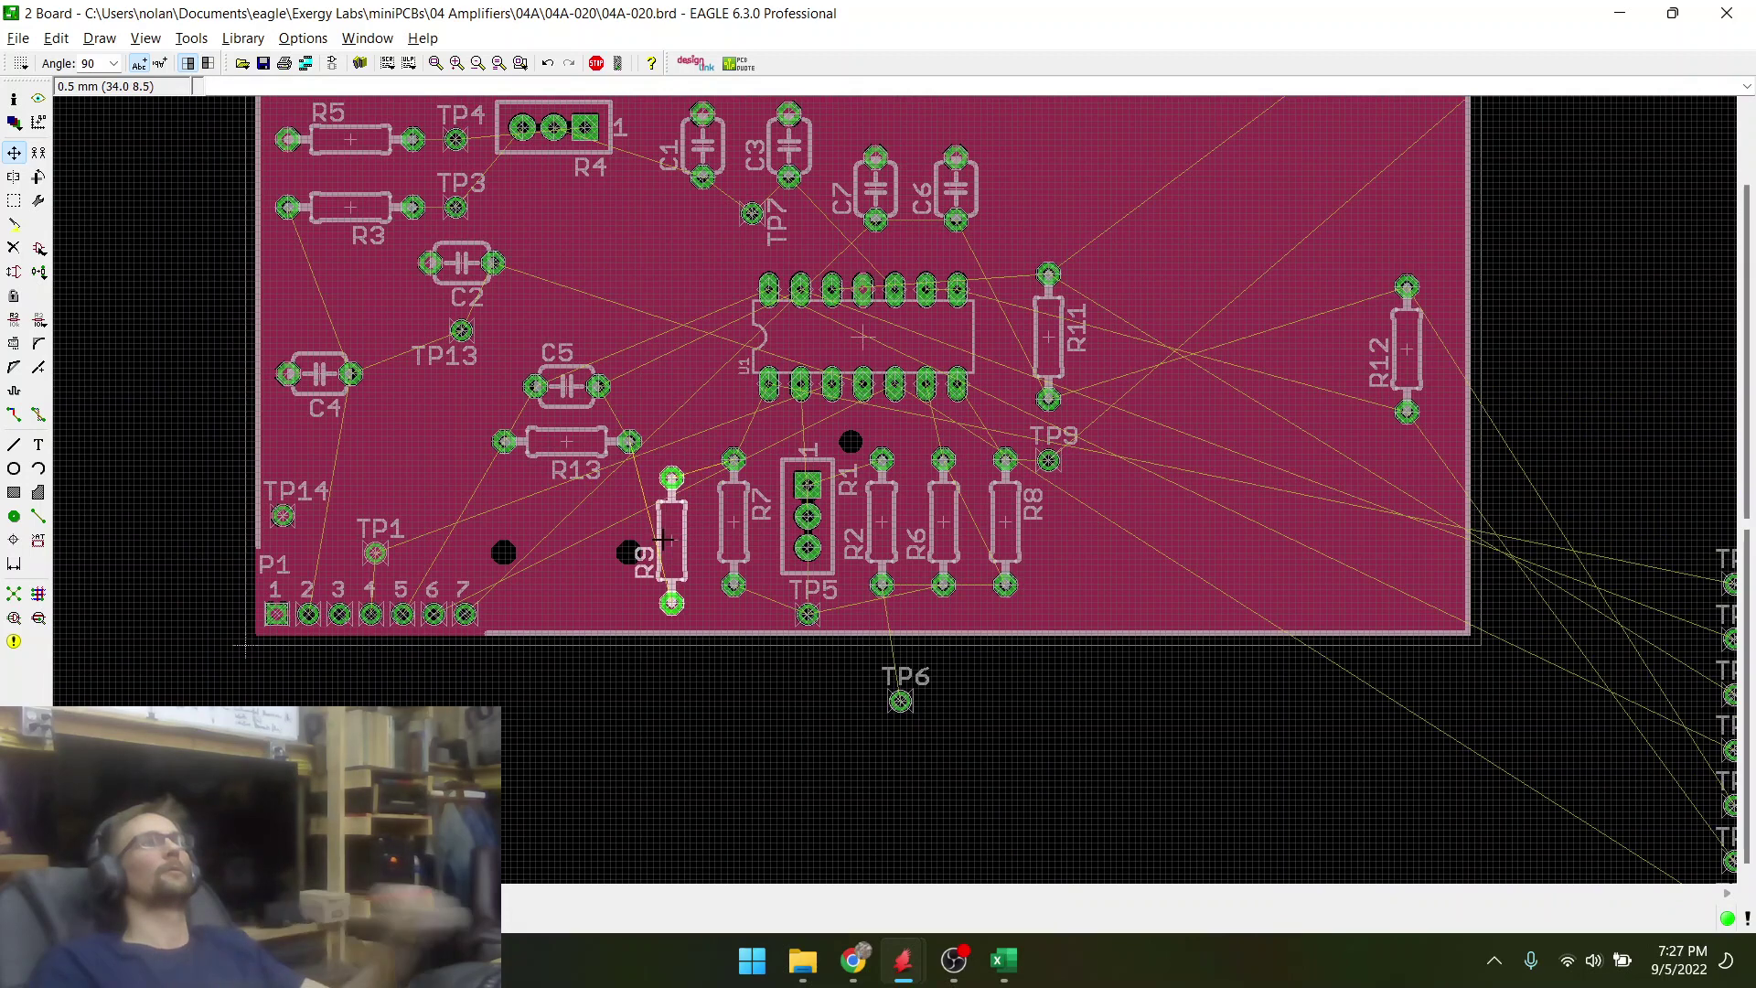
scroll(666, 536, up, 1)
click(661, 519)
- Check R9's connections in the schematic, then rotate R9 to 270 degrees and place it beside U1's notched end
key(alt+Tab)
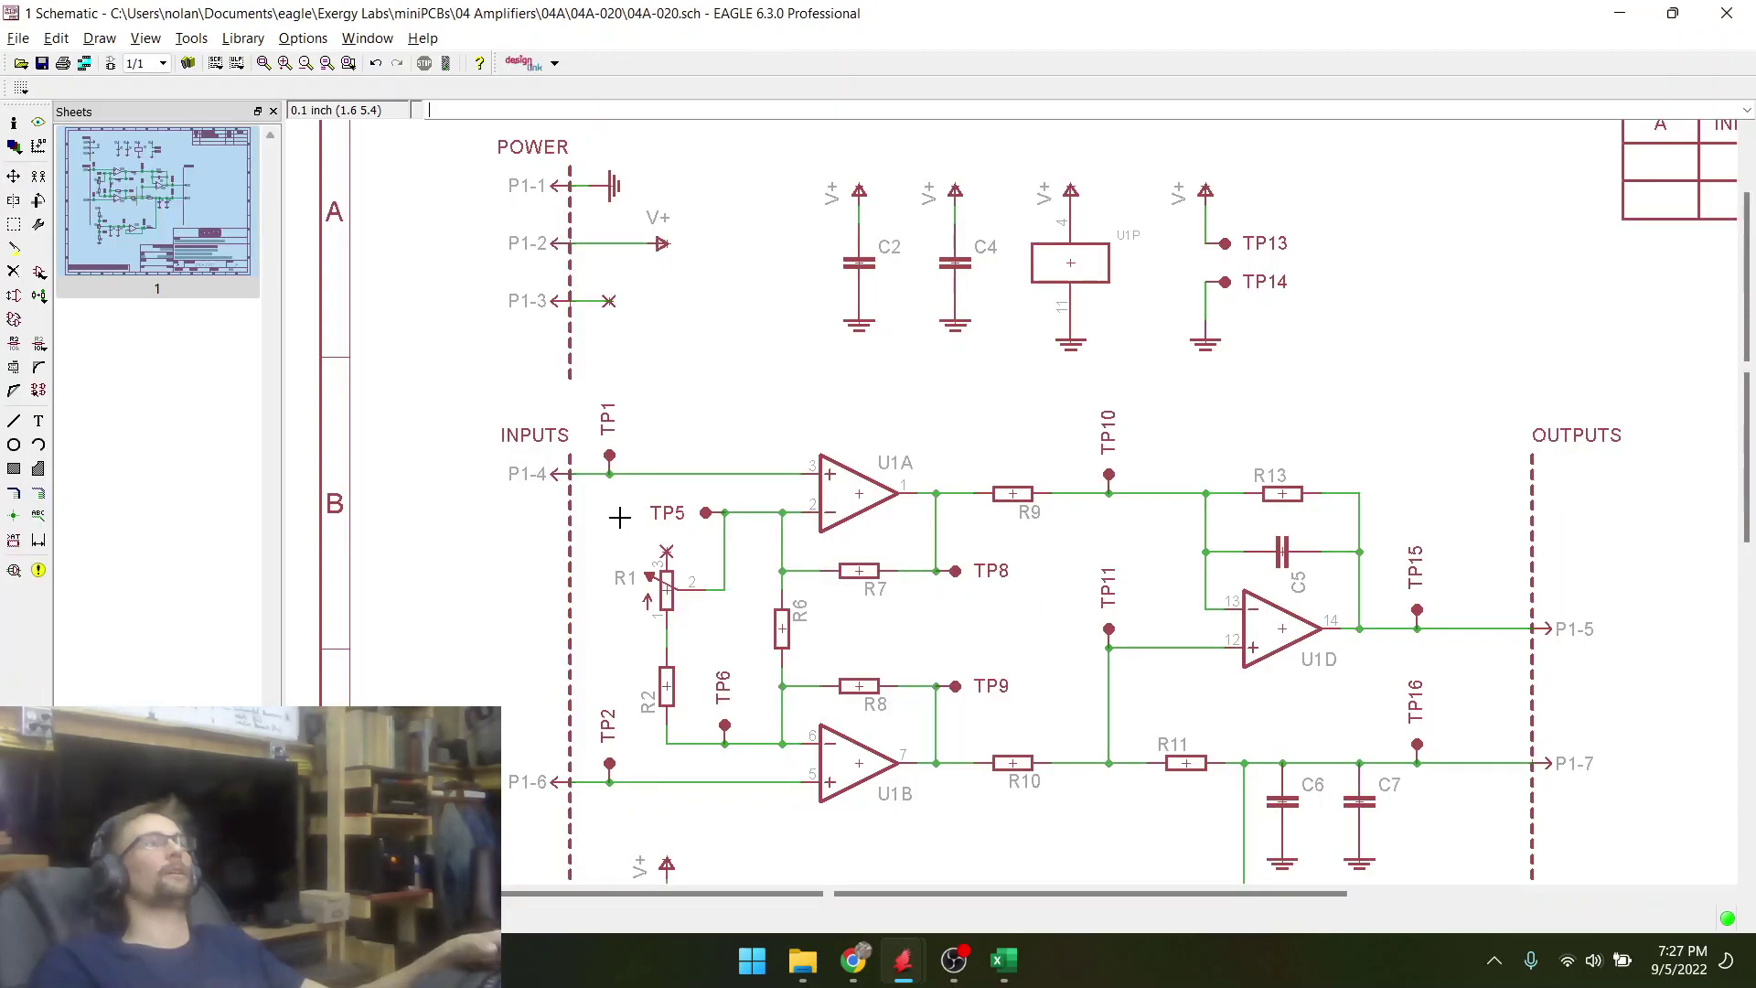
scroll(460, 513, down, 1)
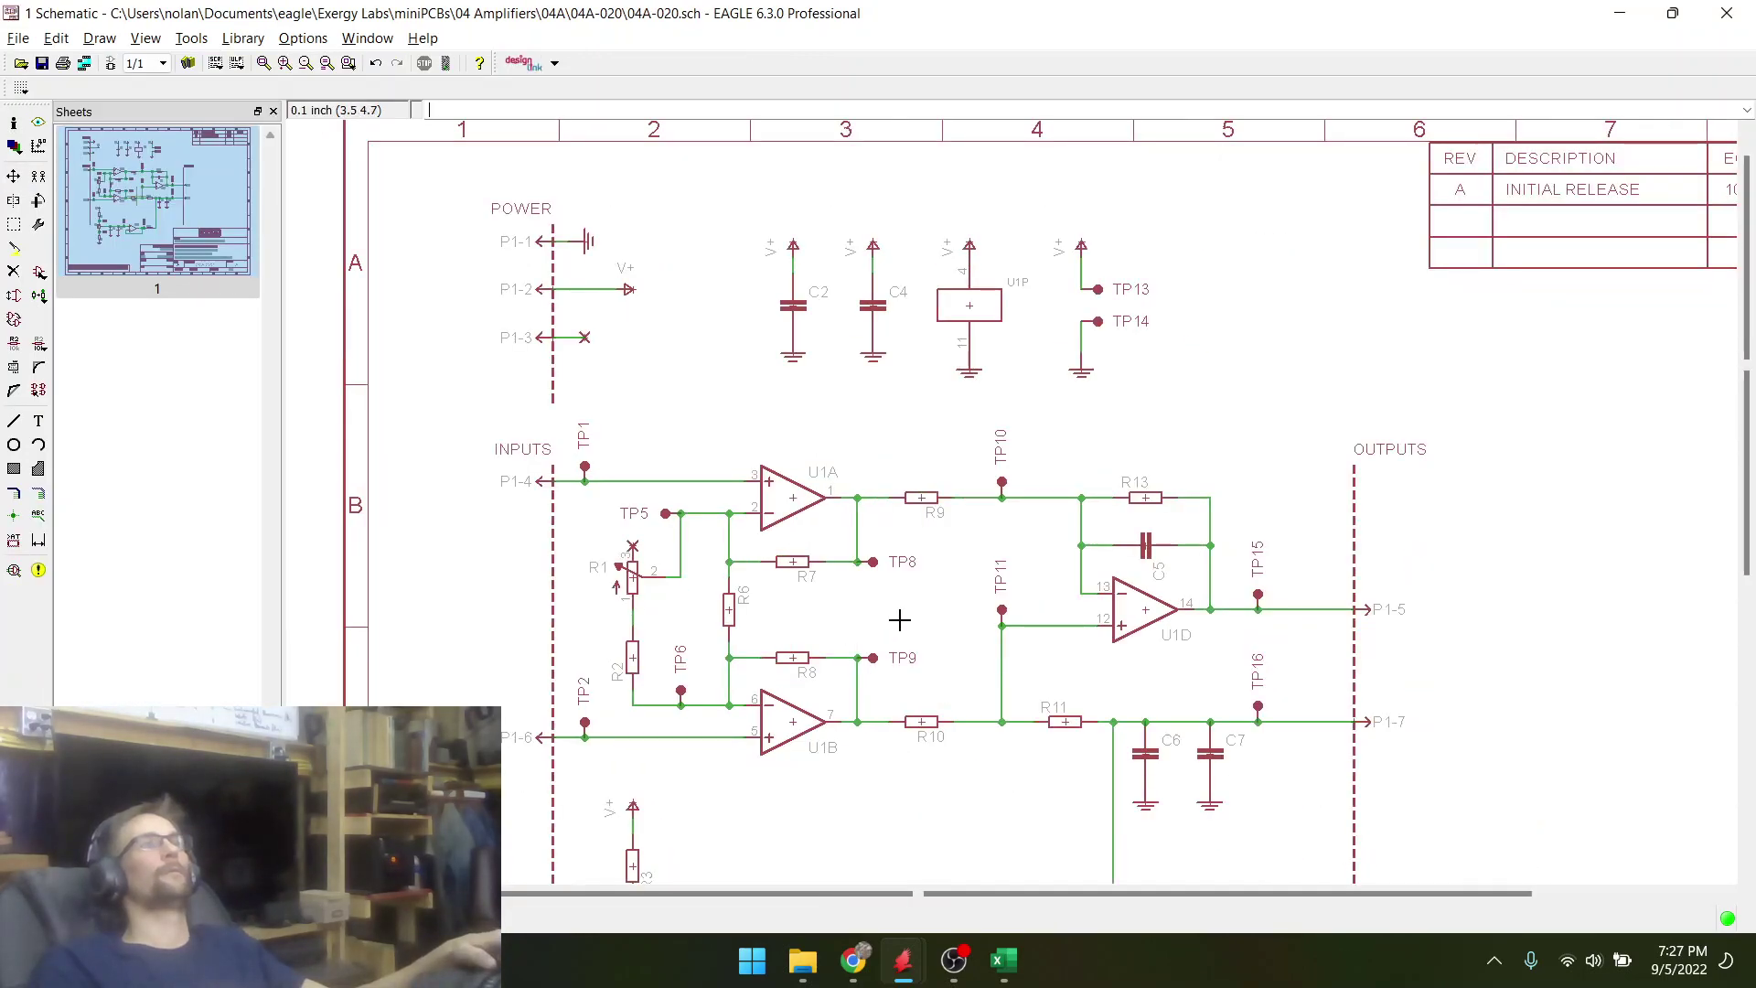
scroll(899, 620, up, 1)
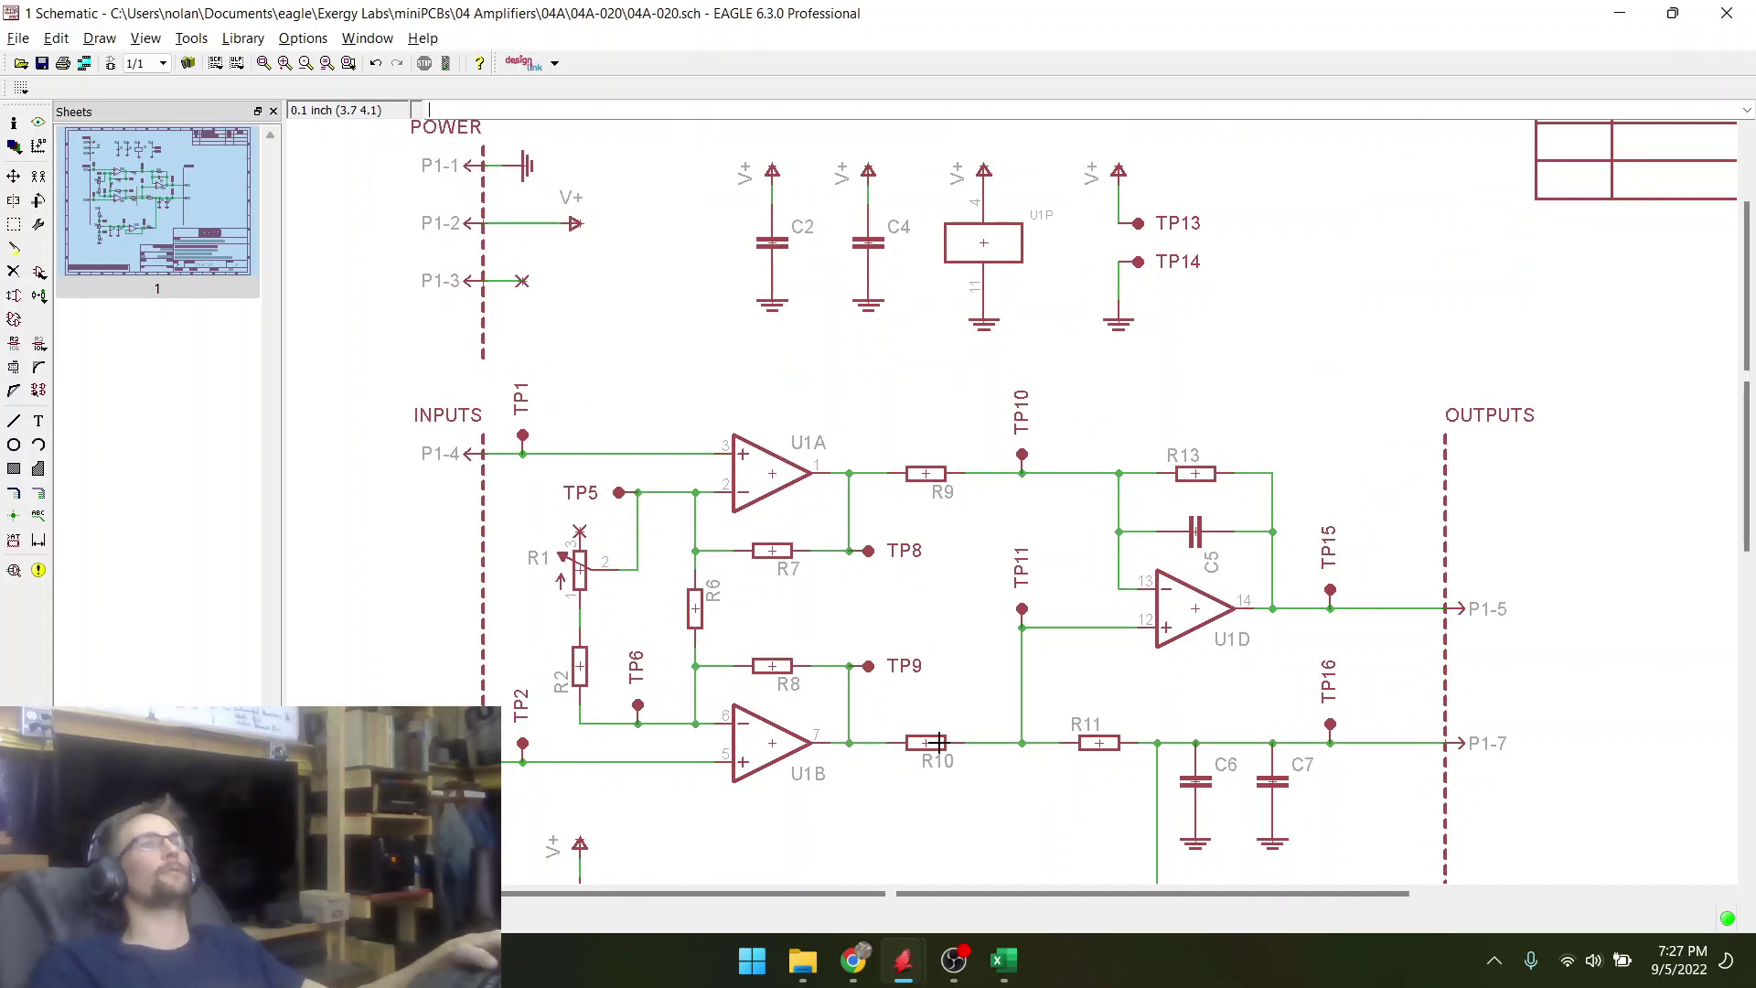
key(alt+Tab)
click(657, 524)
right_click(713, 265)
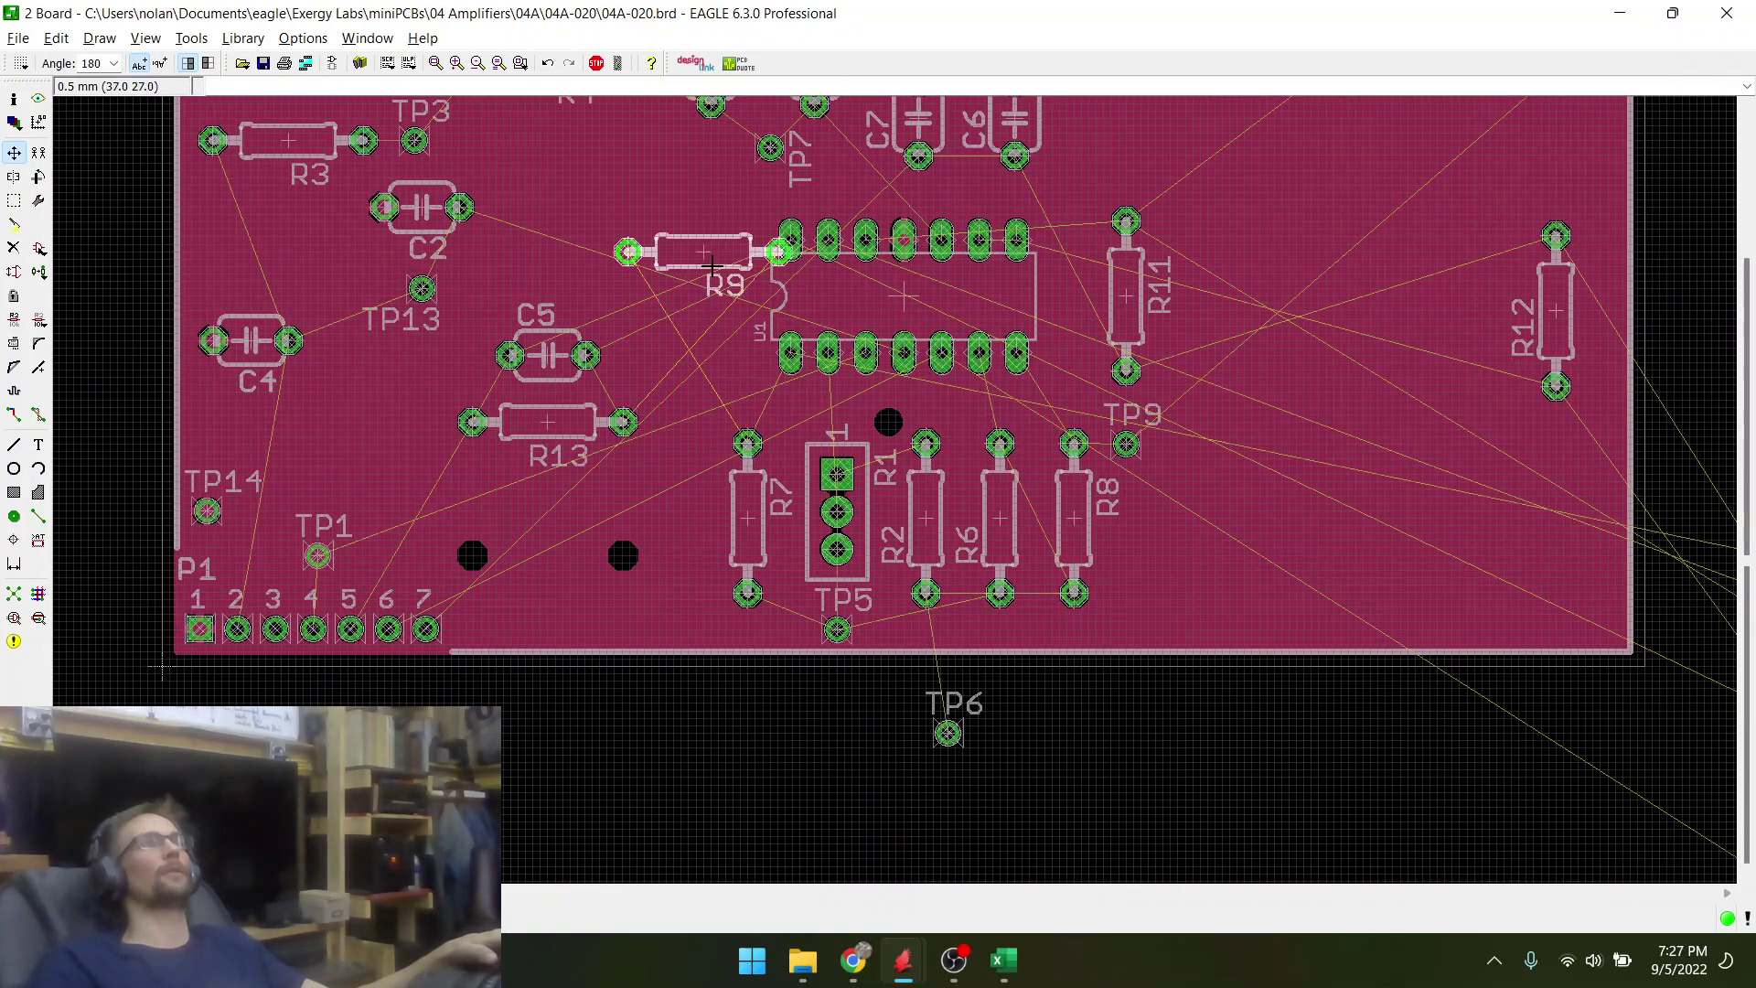
right_click(713, 267)
scroll(711, 284, up, 1)
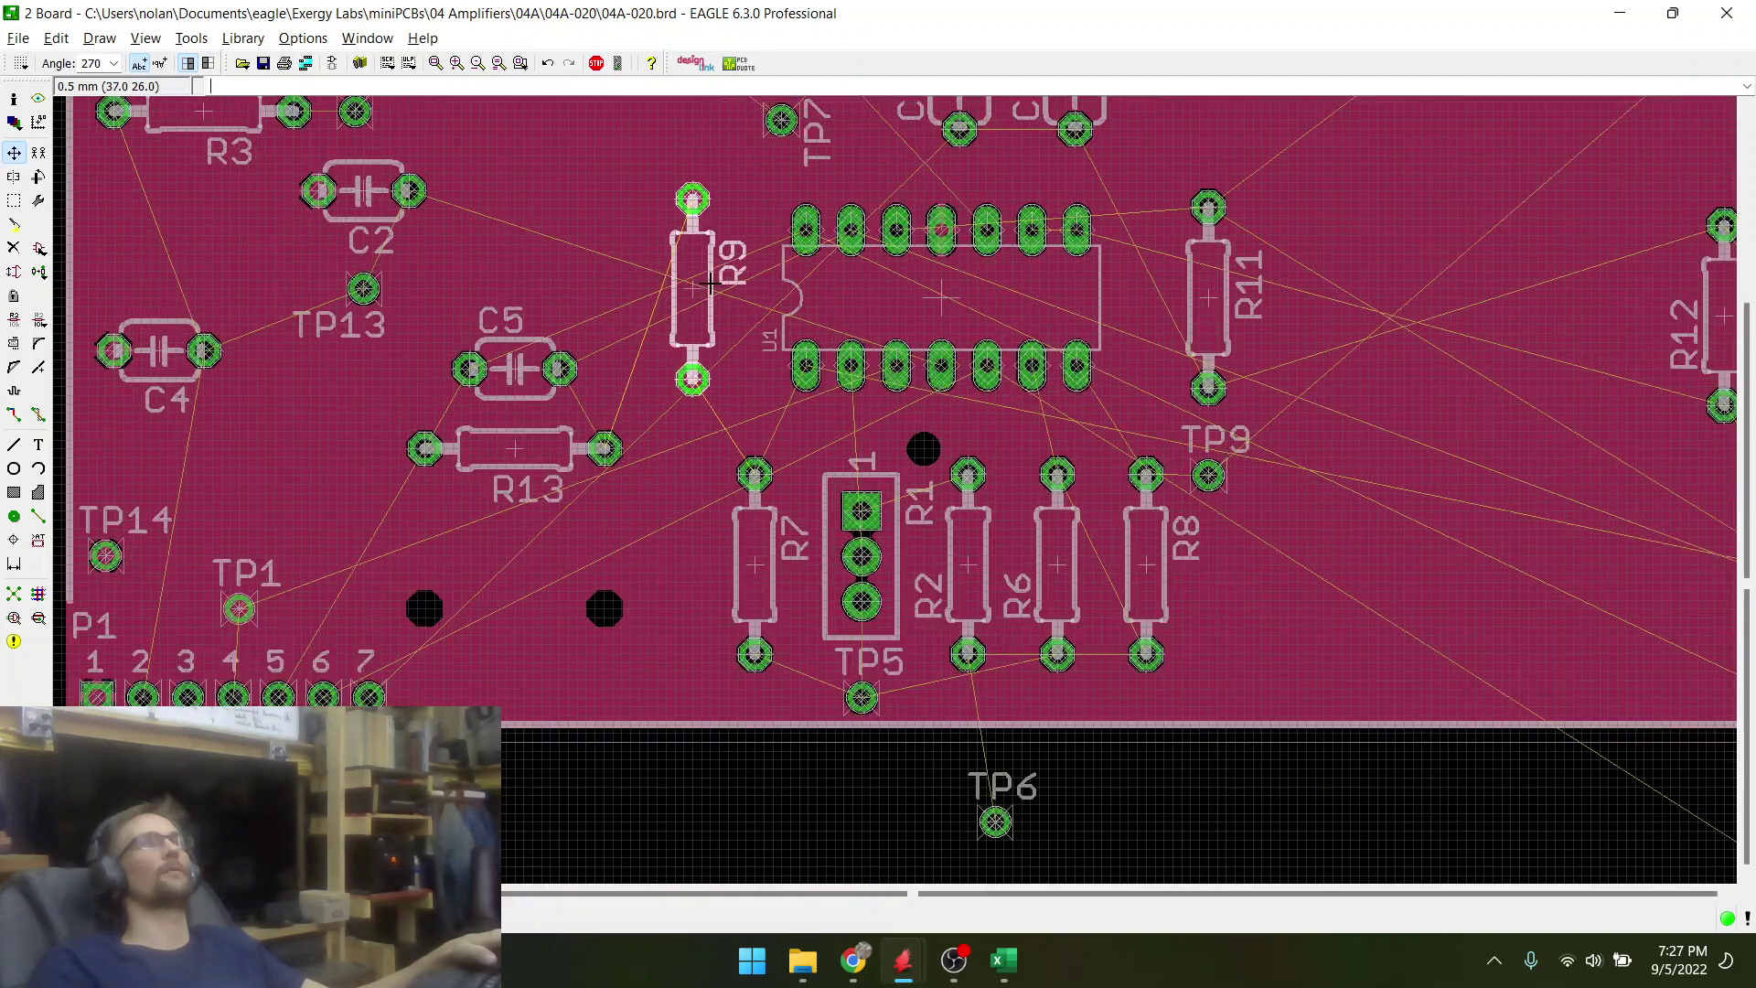
scroll(711, 284, up, 1)
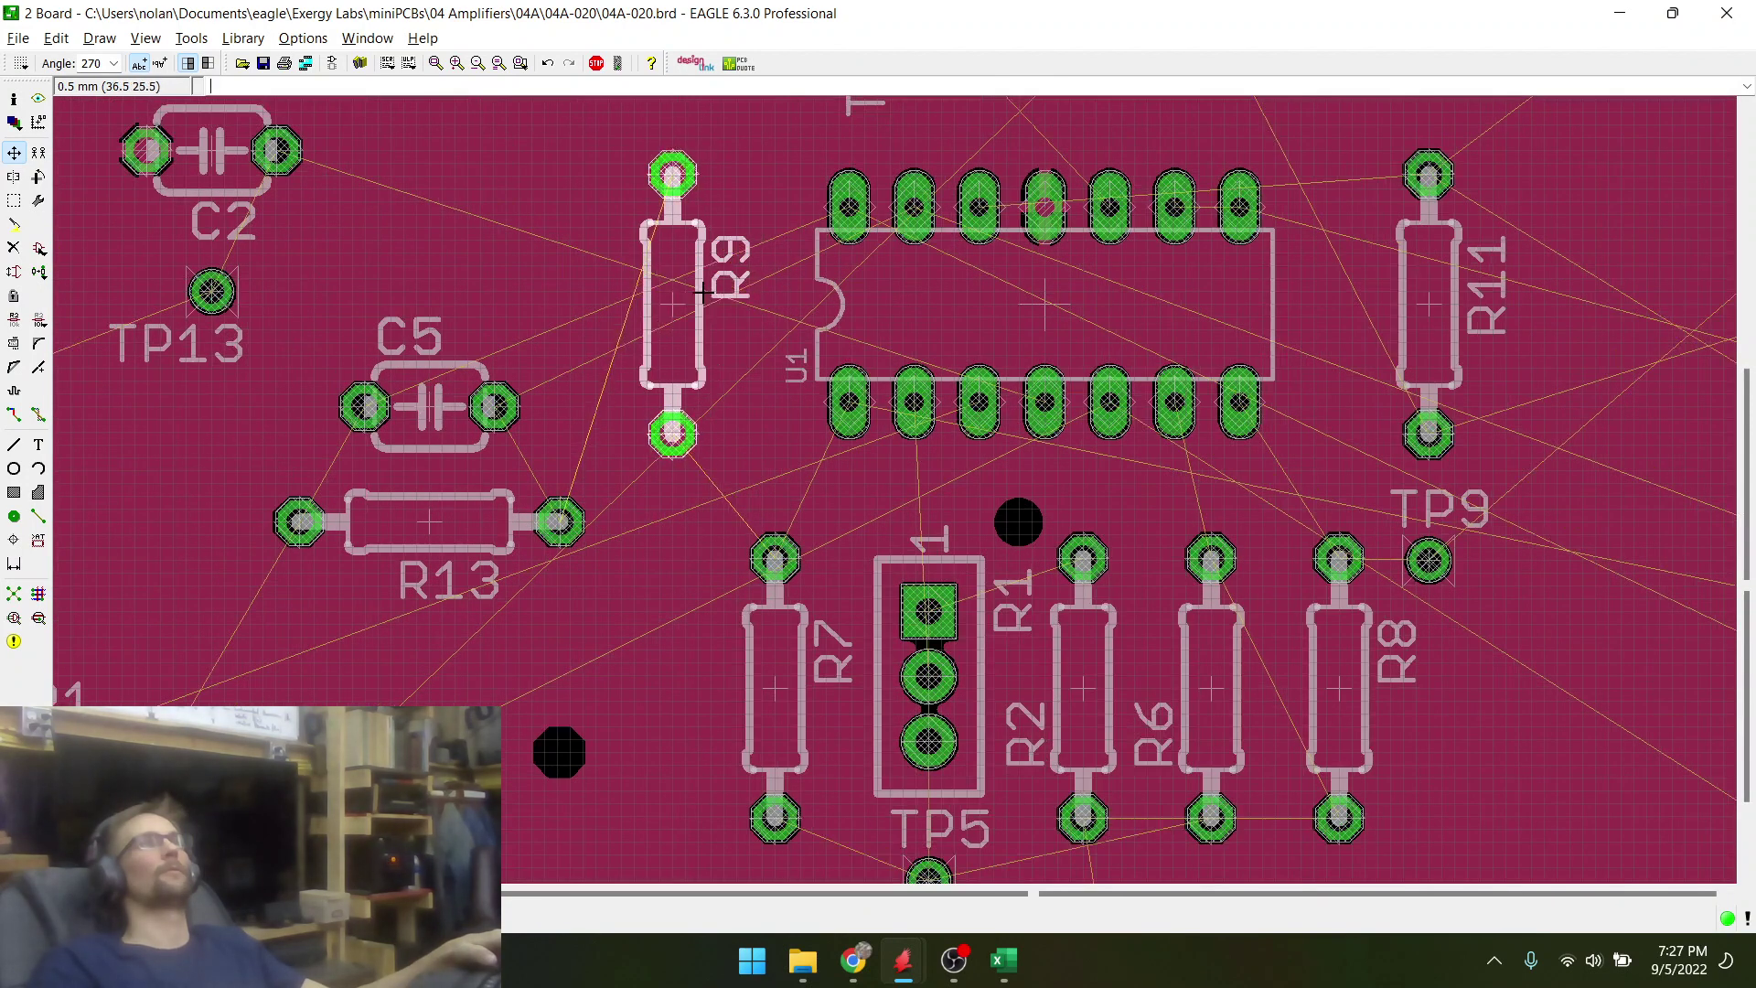
click(703, 291)
- Bring R10 from outside the board, rotate it to 270 degrees and place it parallel to R11, on the R12 side
key(alt+Tab)
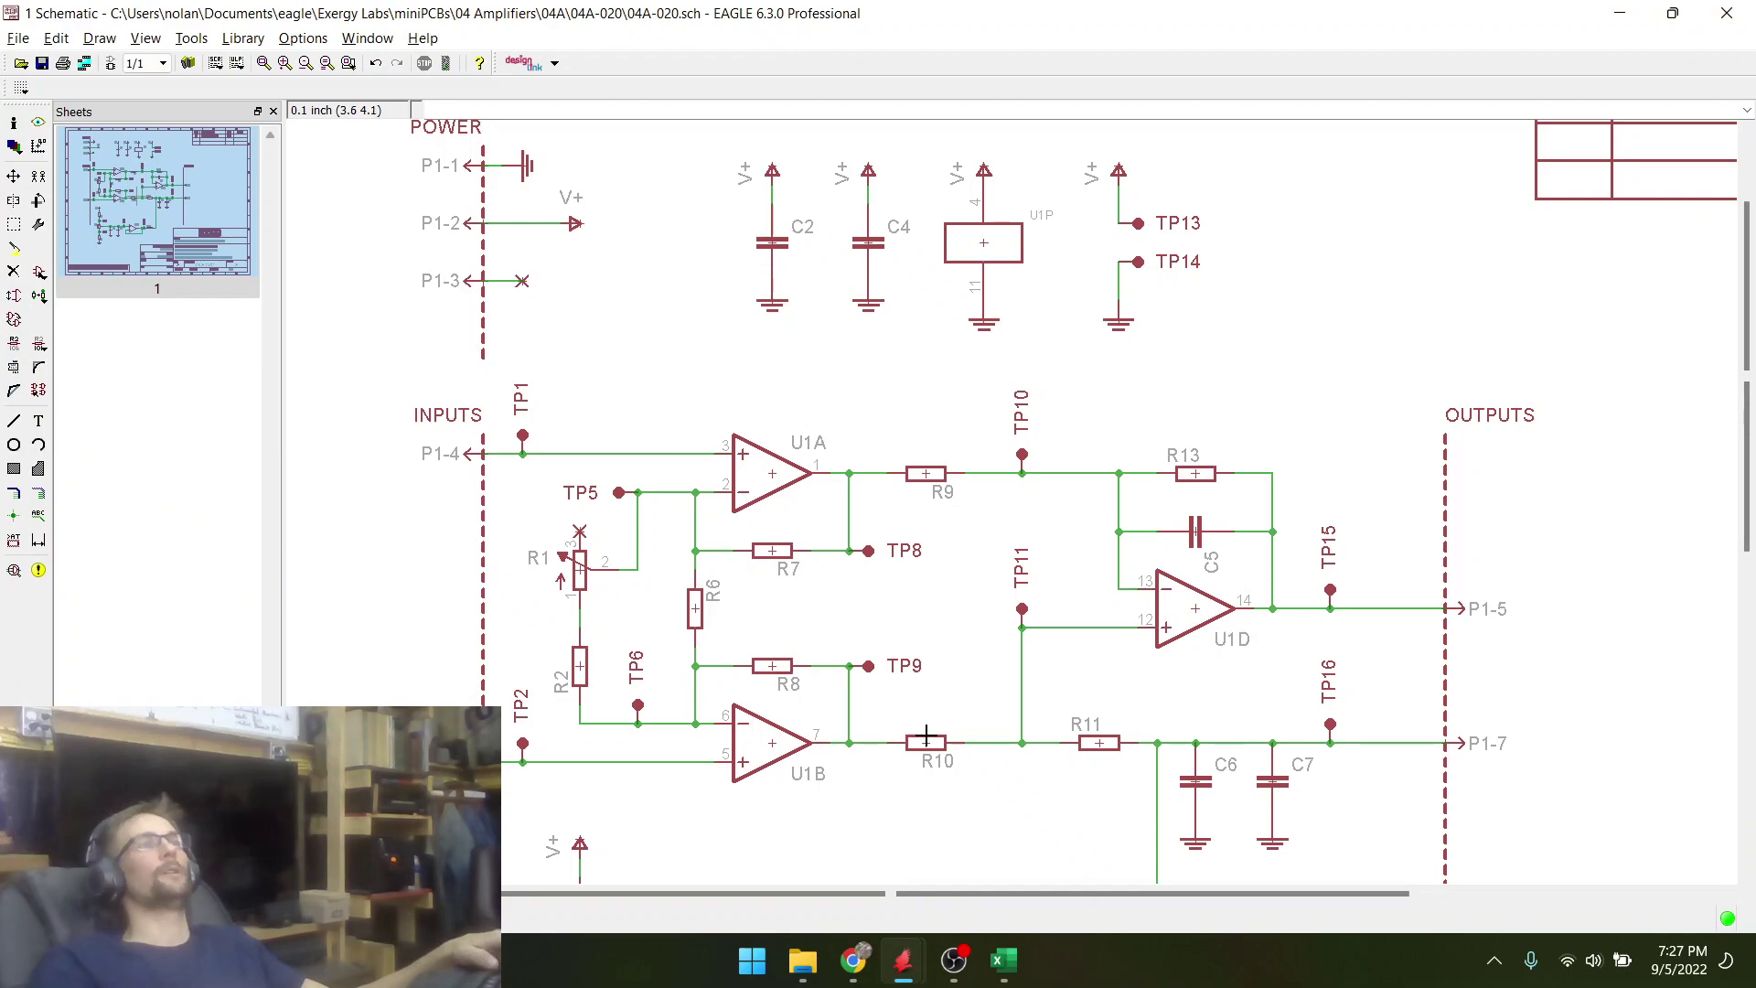
key(alt+Tab)
scroll(623, 560, down, 2)
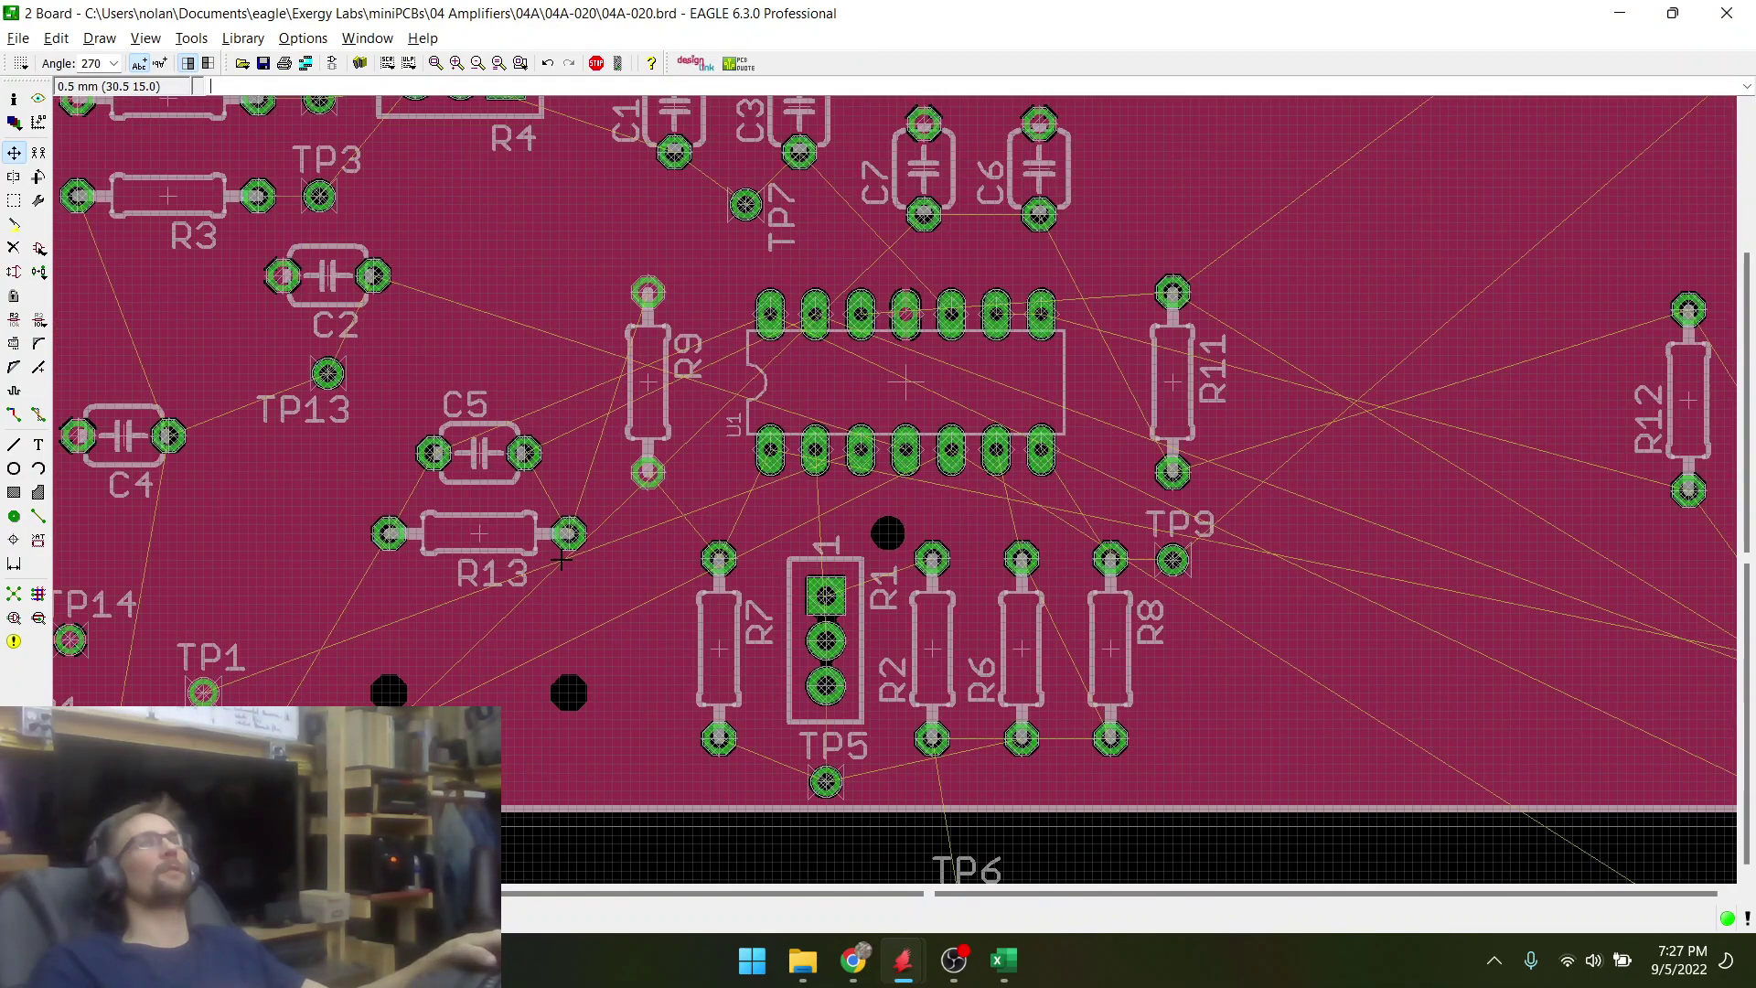
scroll(505, 466, down, 2)
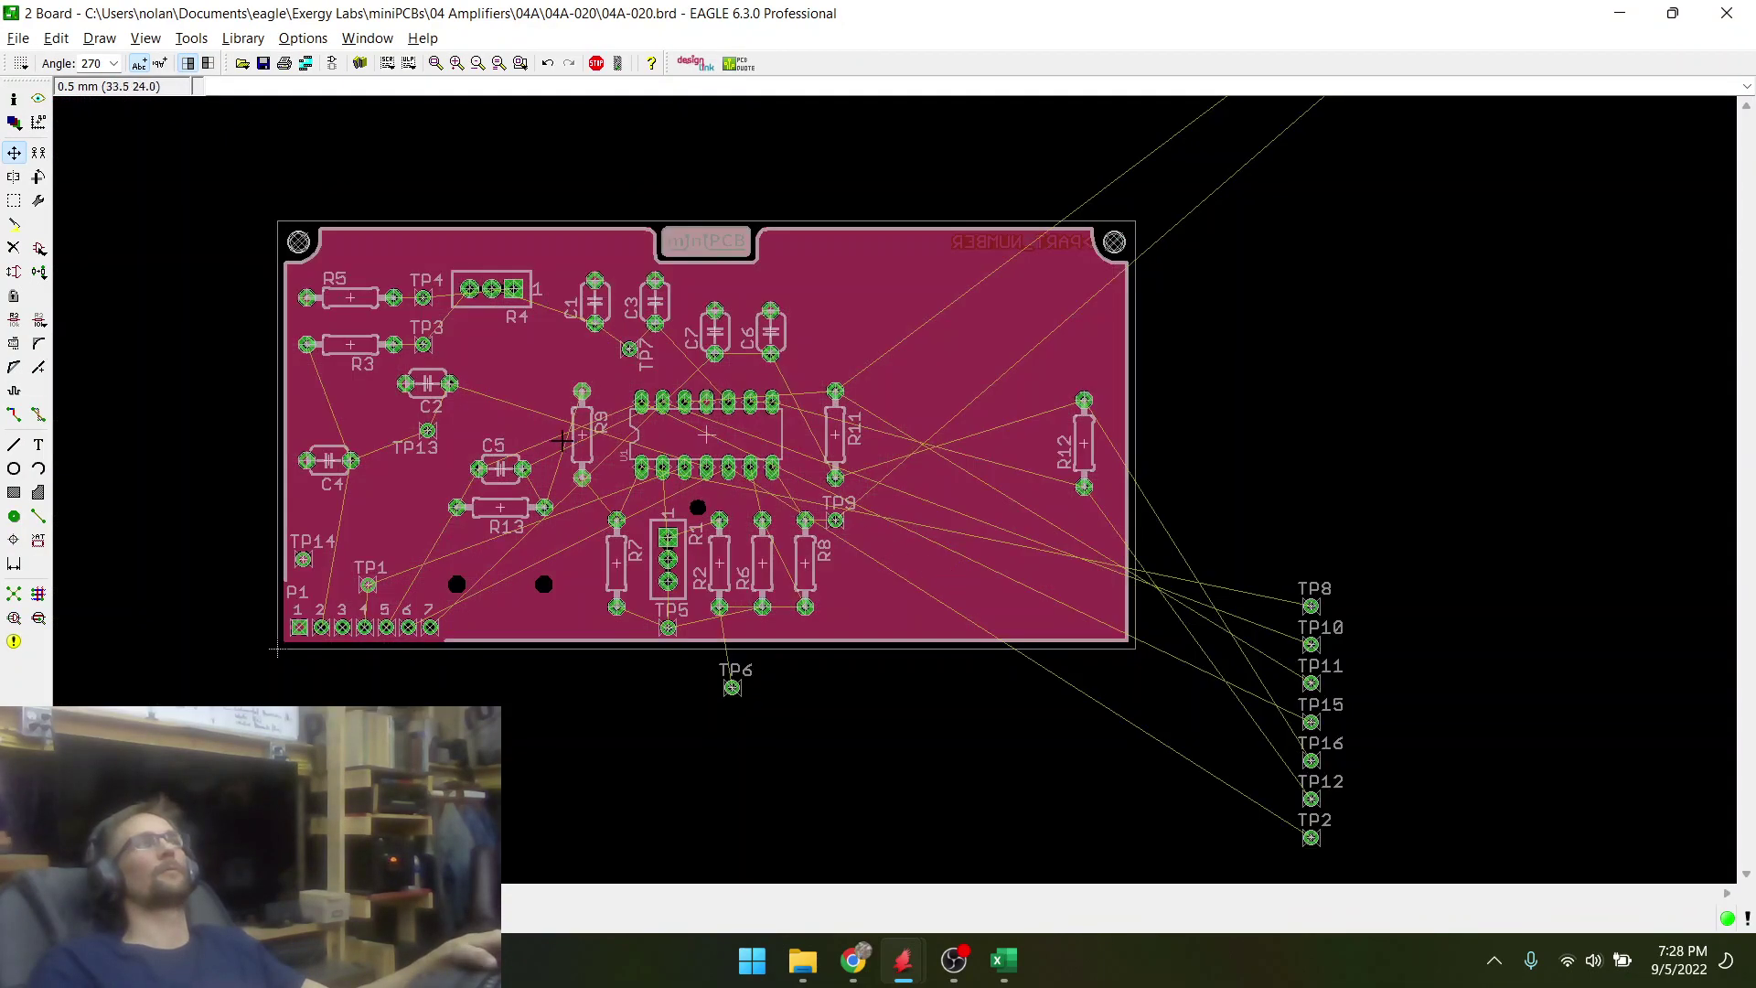
scroll(1144, 590, down, 2)
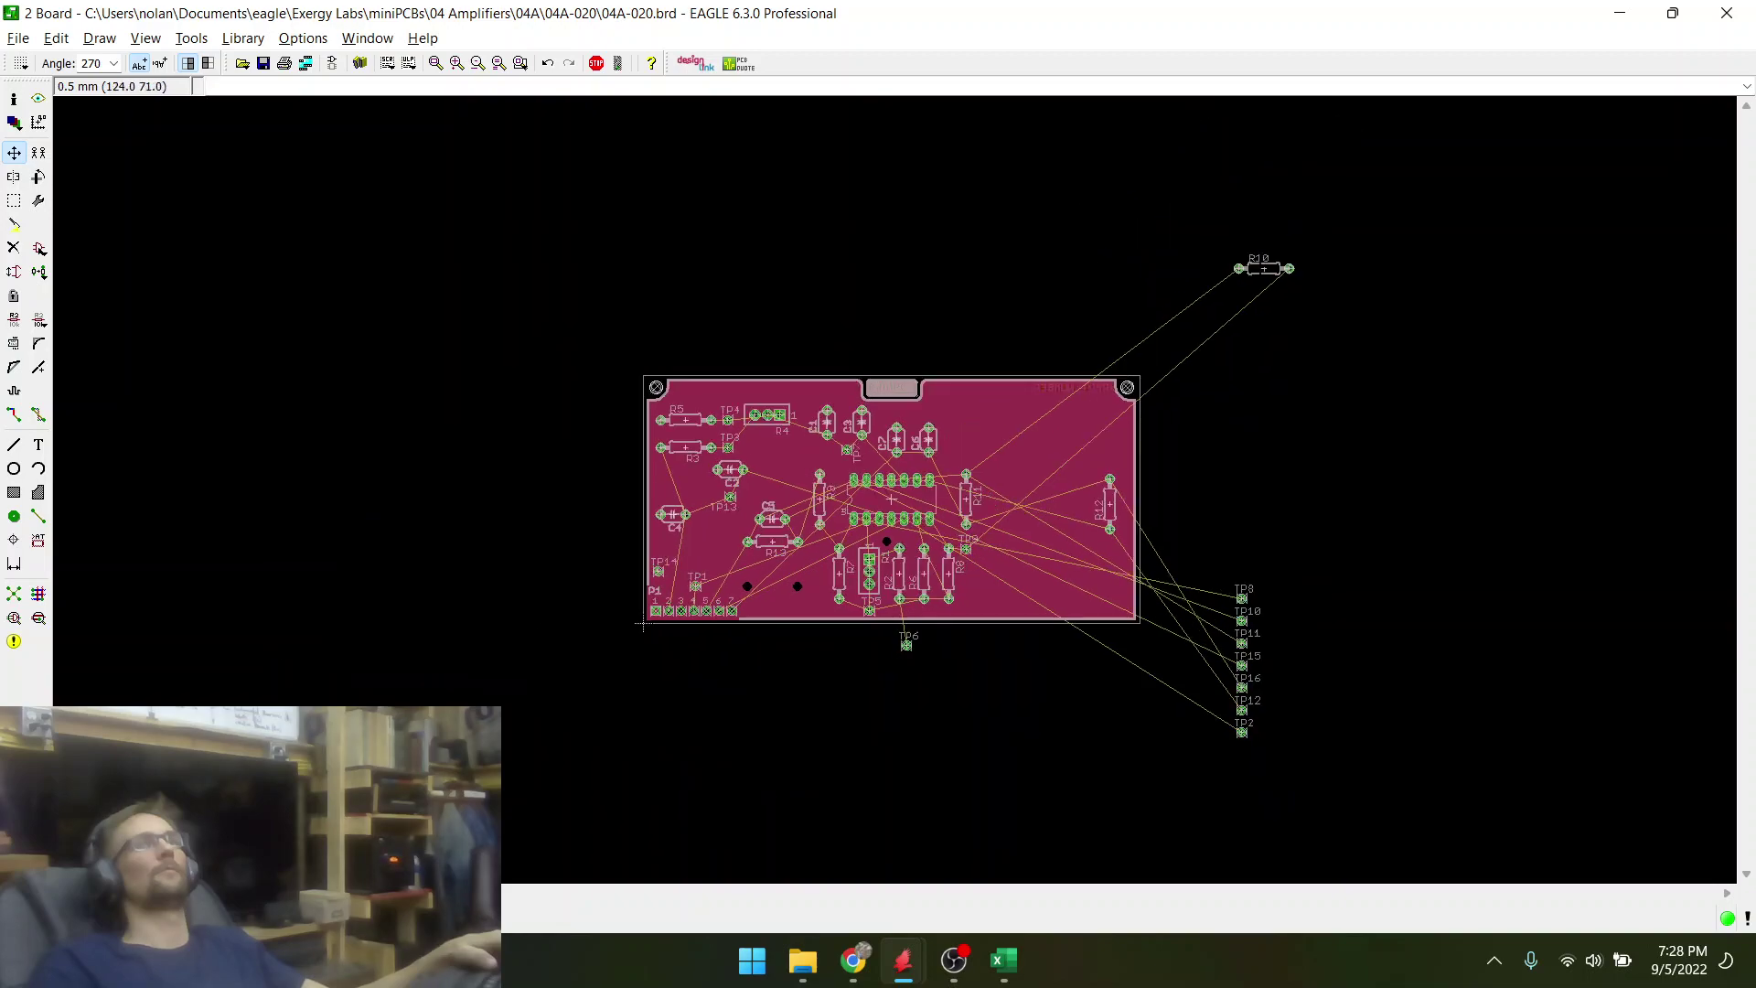
click(1264, 268)
scroll(1042, 416, up, 2)
scroll(968, 539, up, 2)
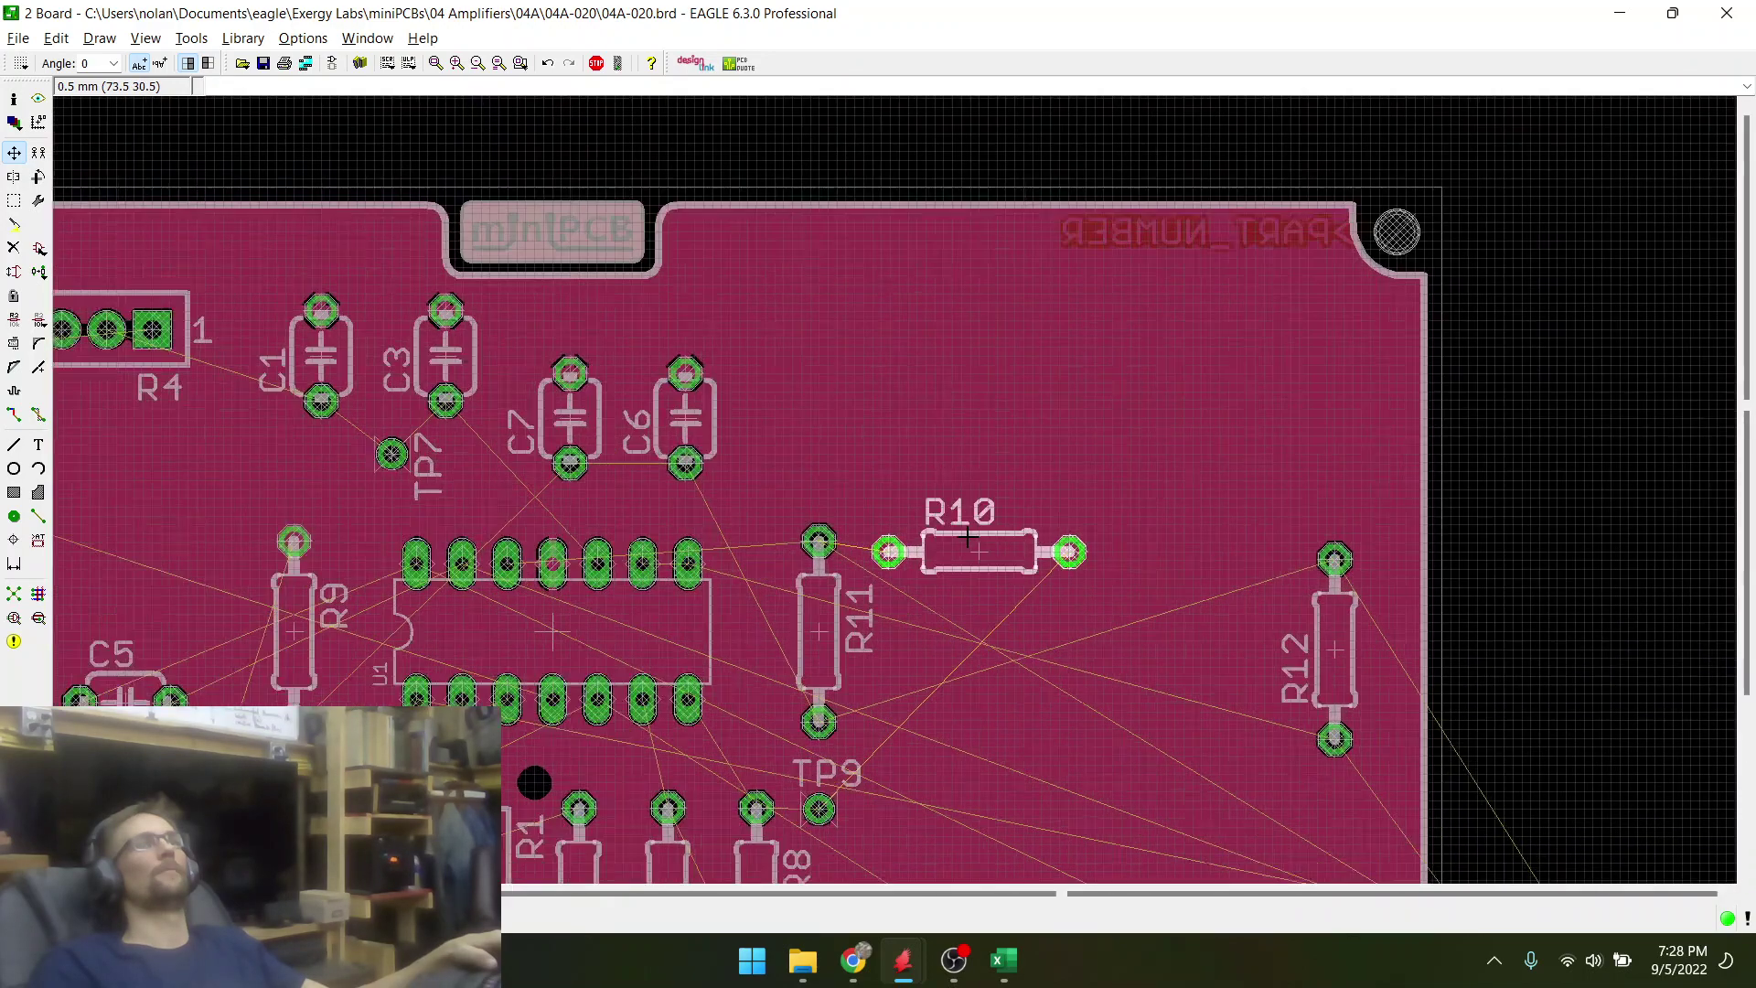
scroll(968, 539, up, 2)
right_click(1038, 526)
right_click(1039, 526)
right_click(1039, 526)
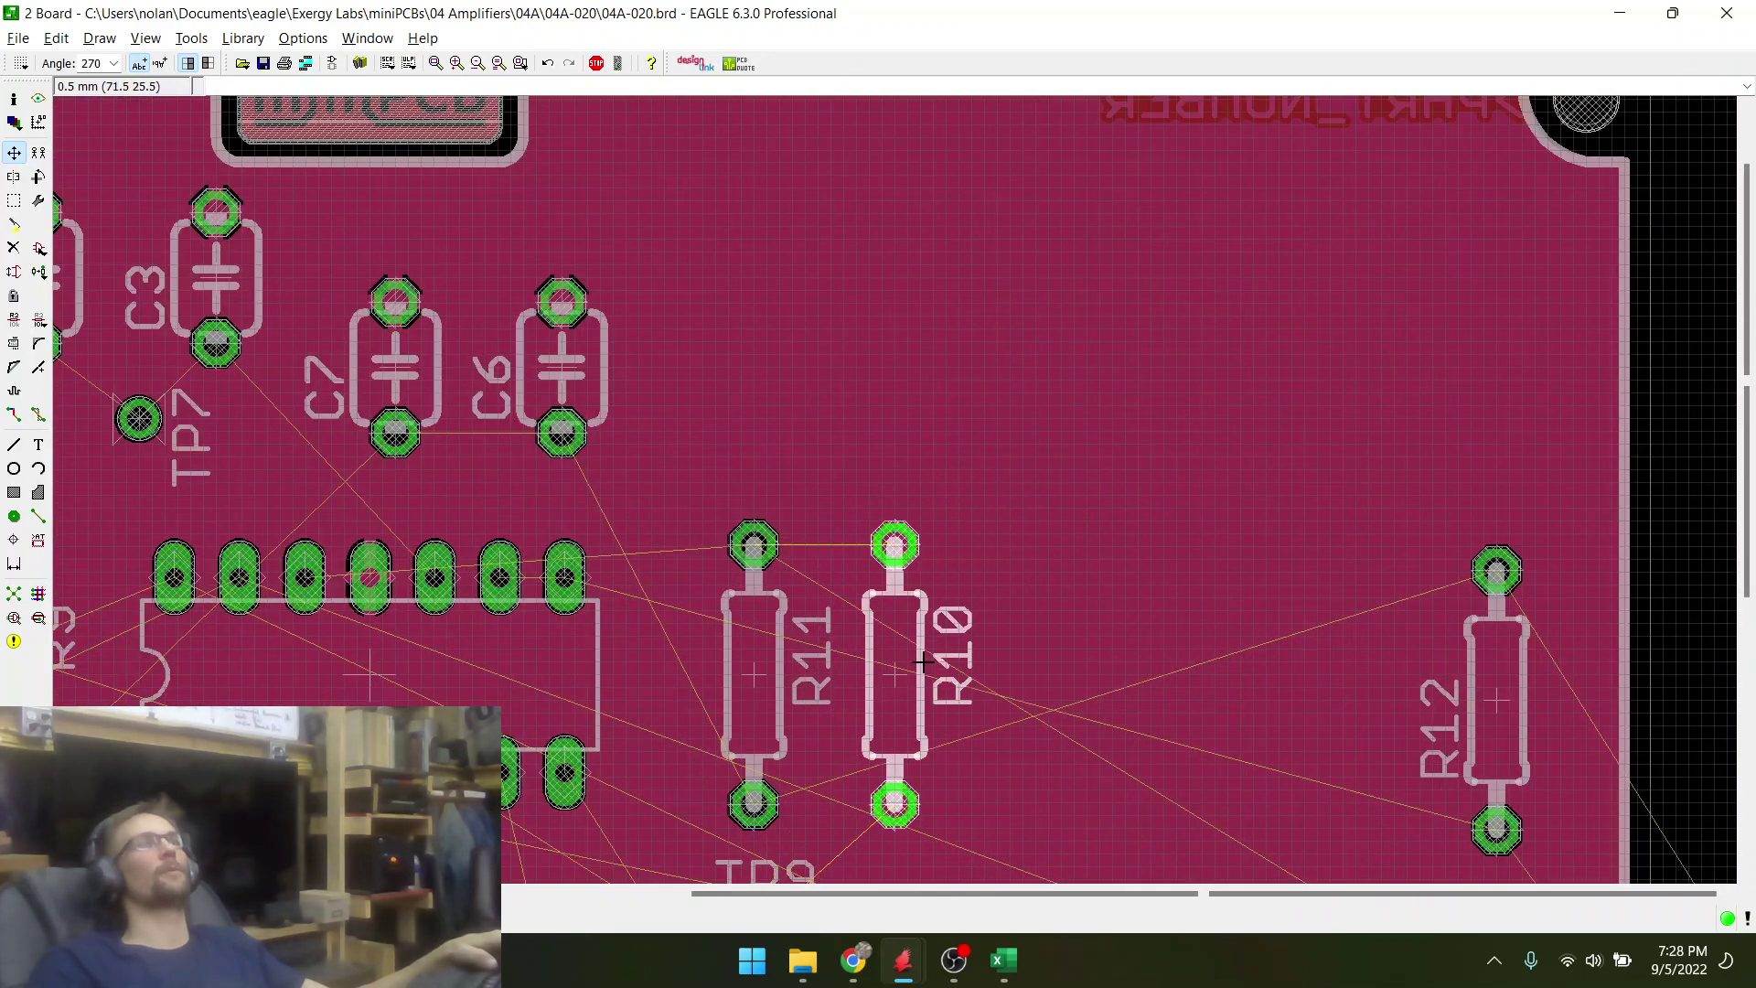
click(921, 660)
- Examine how R10, R11 and R12 connect in the schematic and compare them with their placement on the board
key(alt+Tab)
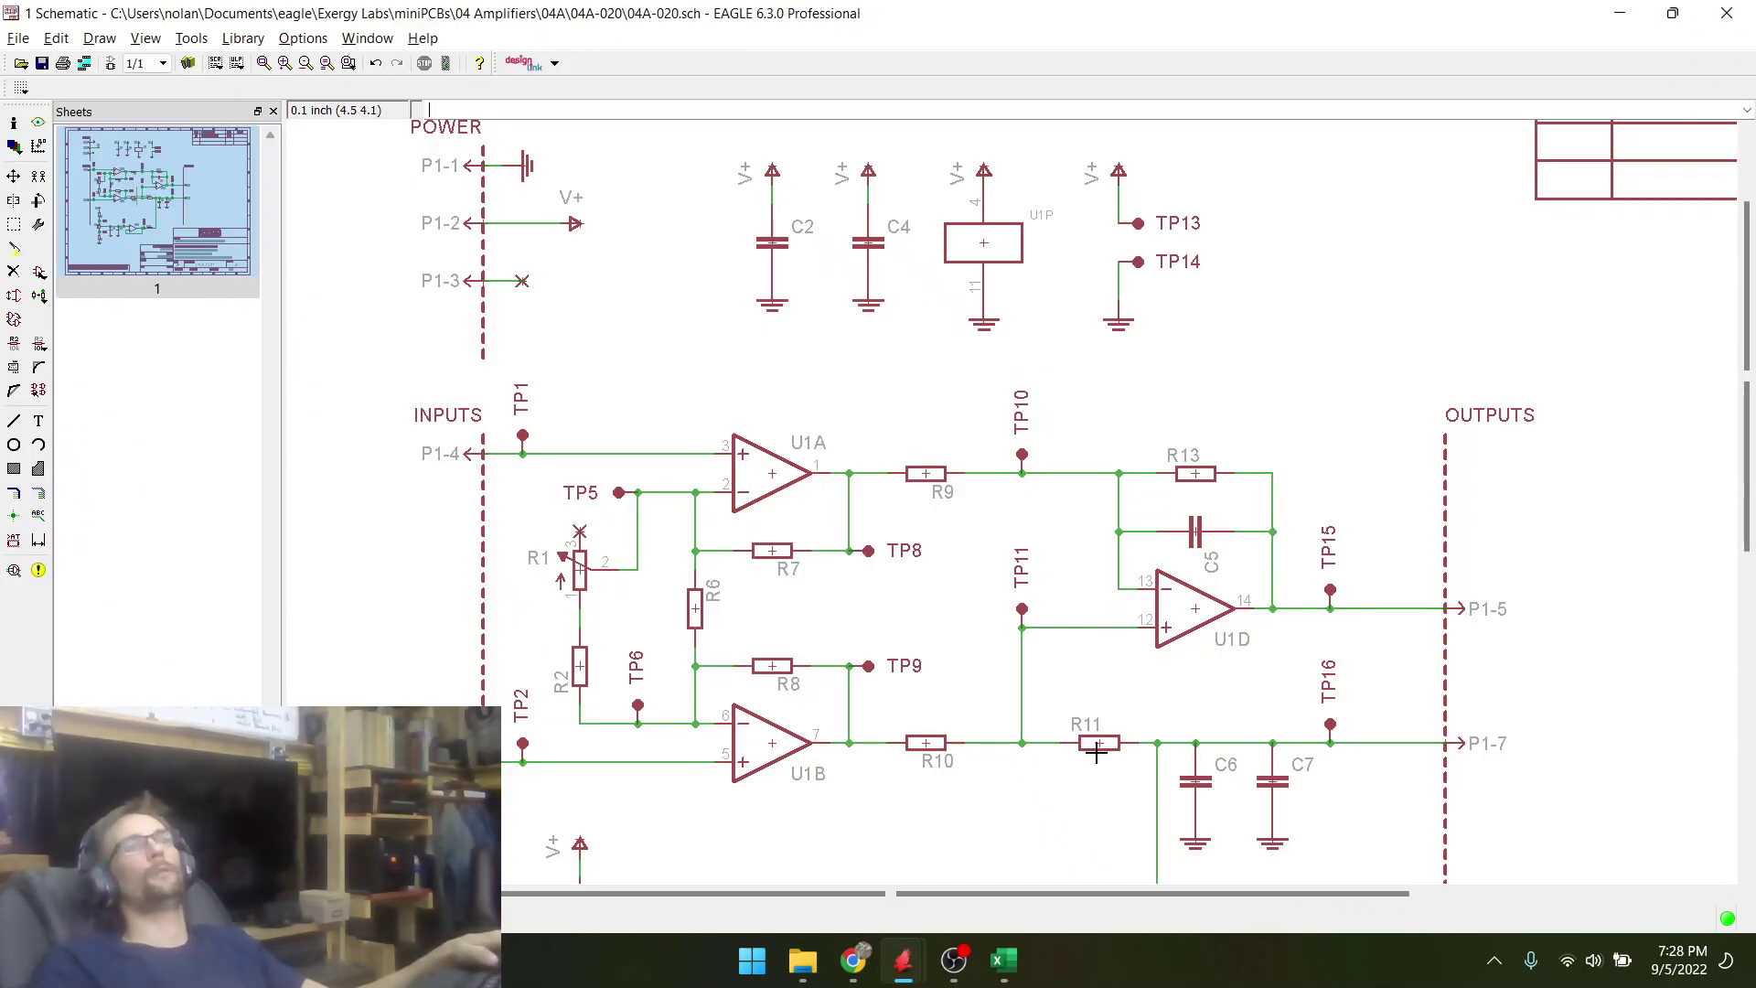
scroll(1037, 692, down, 4)
scroll(937, 560, up, 5)
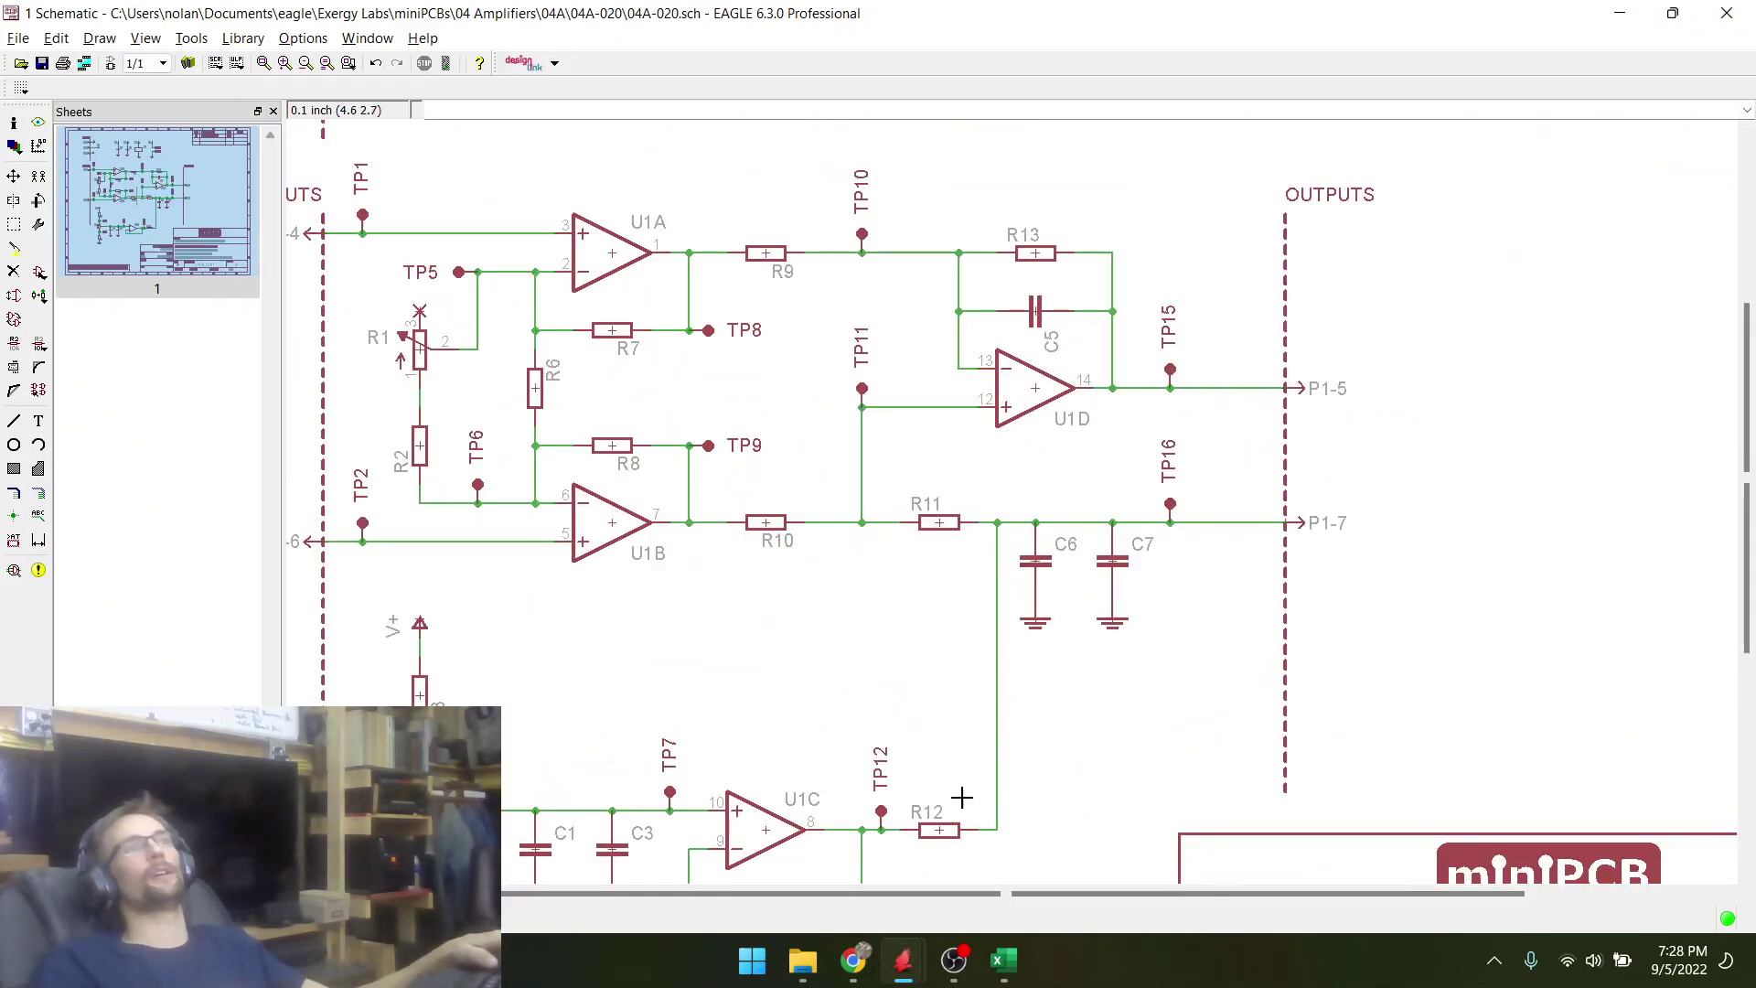
key(alt)
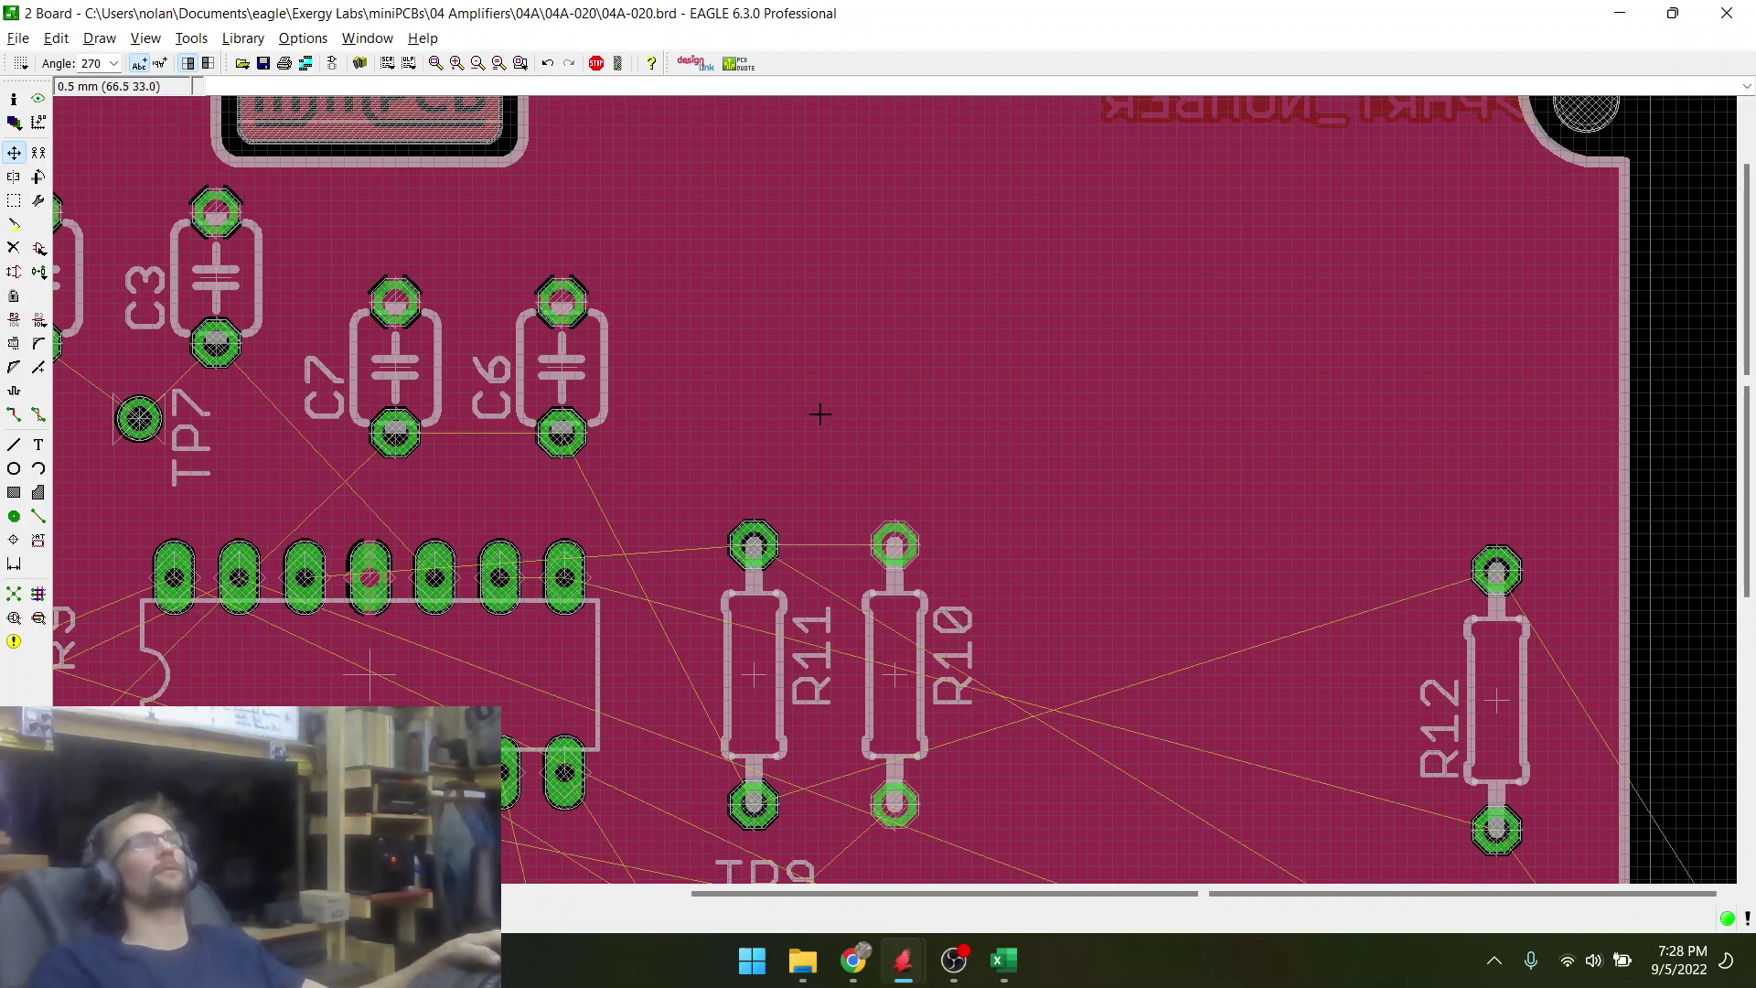
scroll(819, 414, down, 4)
scroll(660, 594, up, 4)
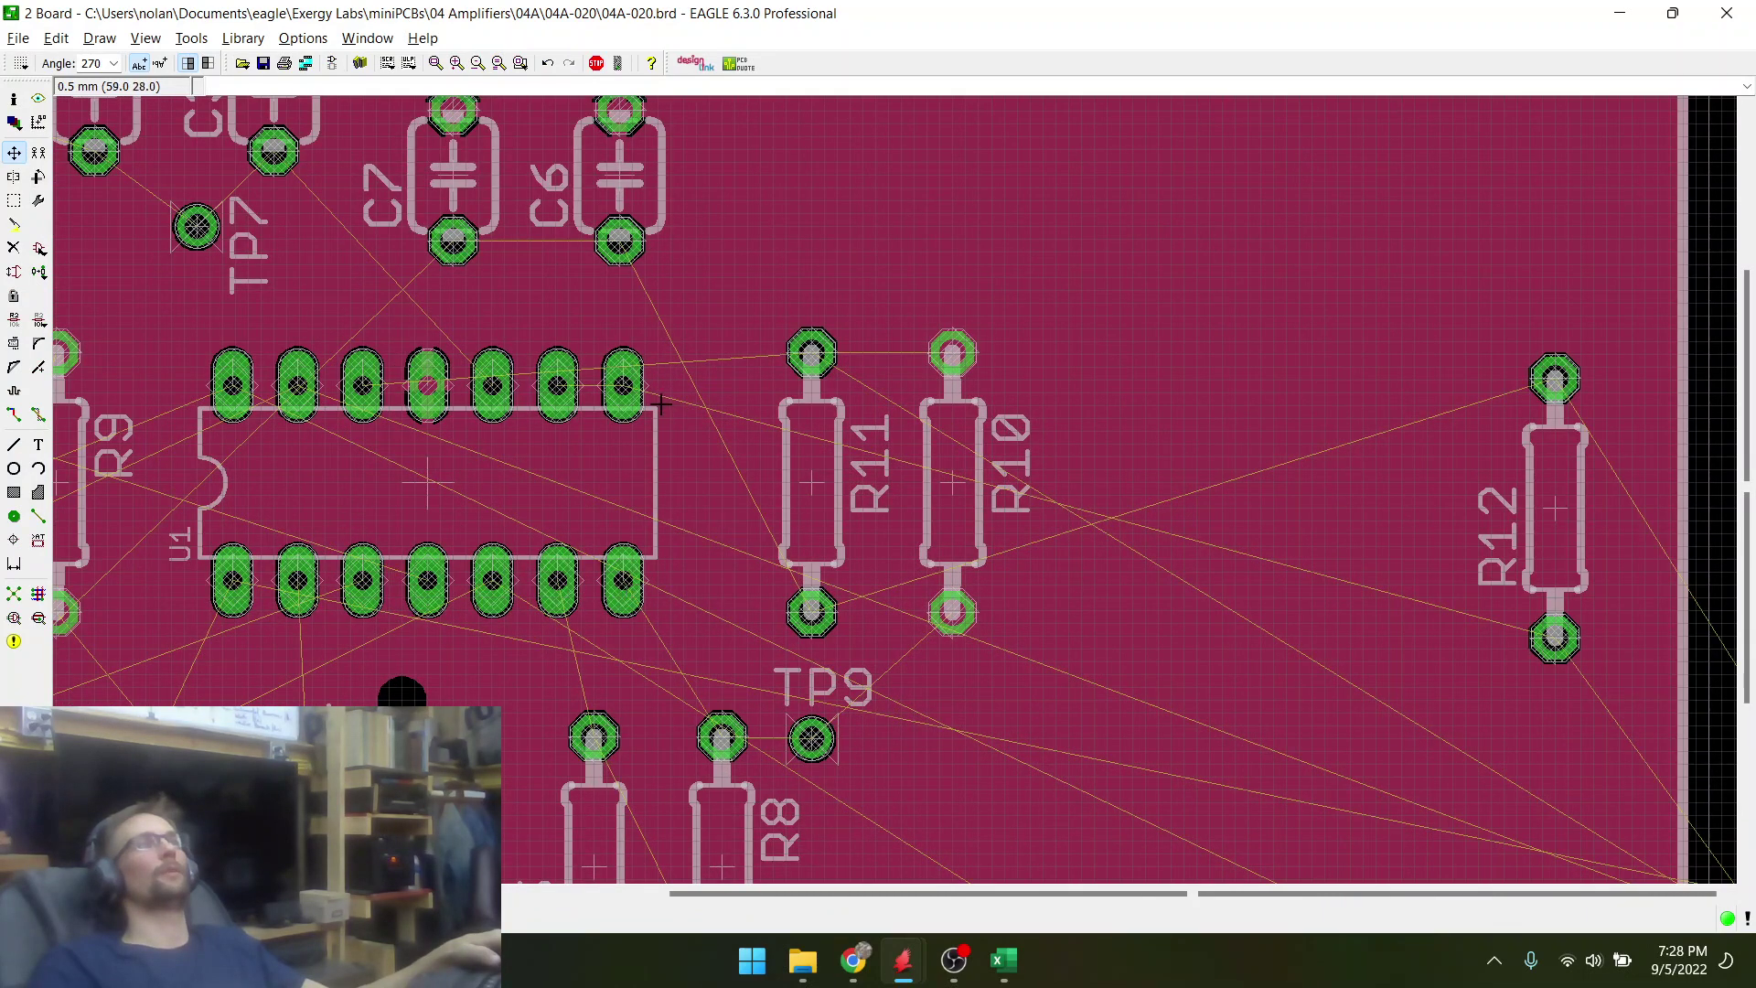
click(815, 485)
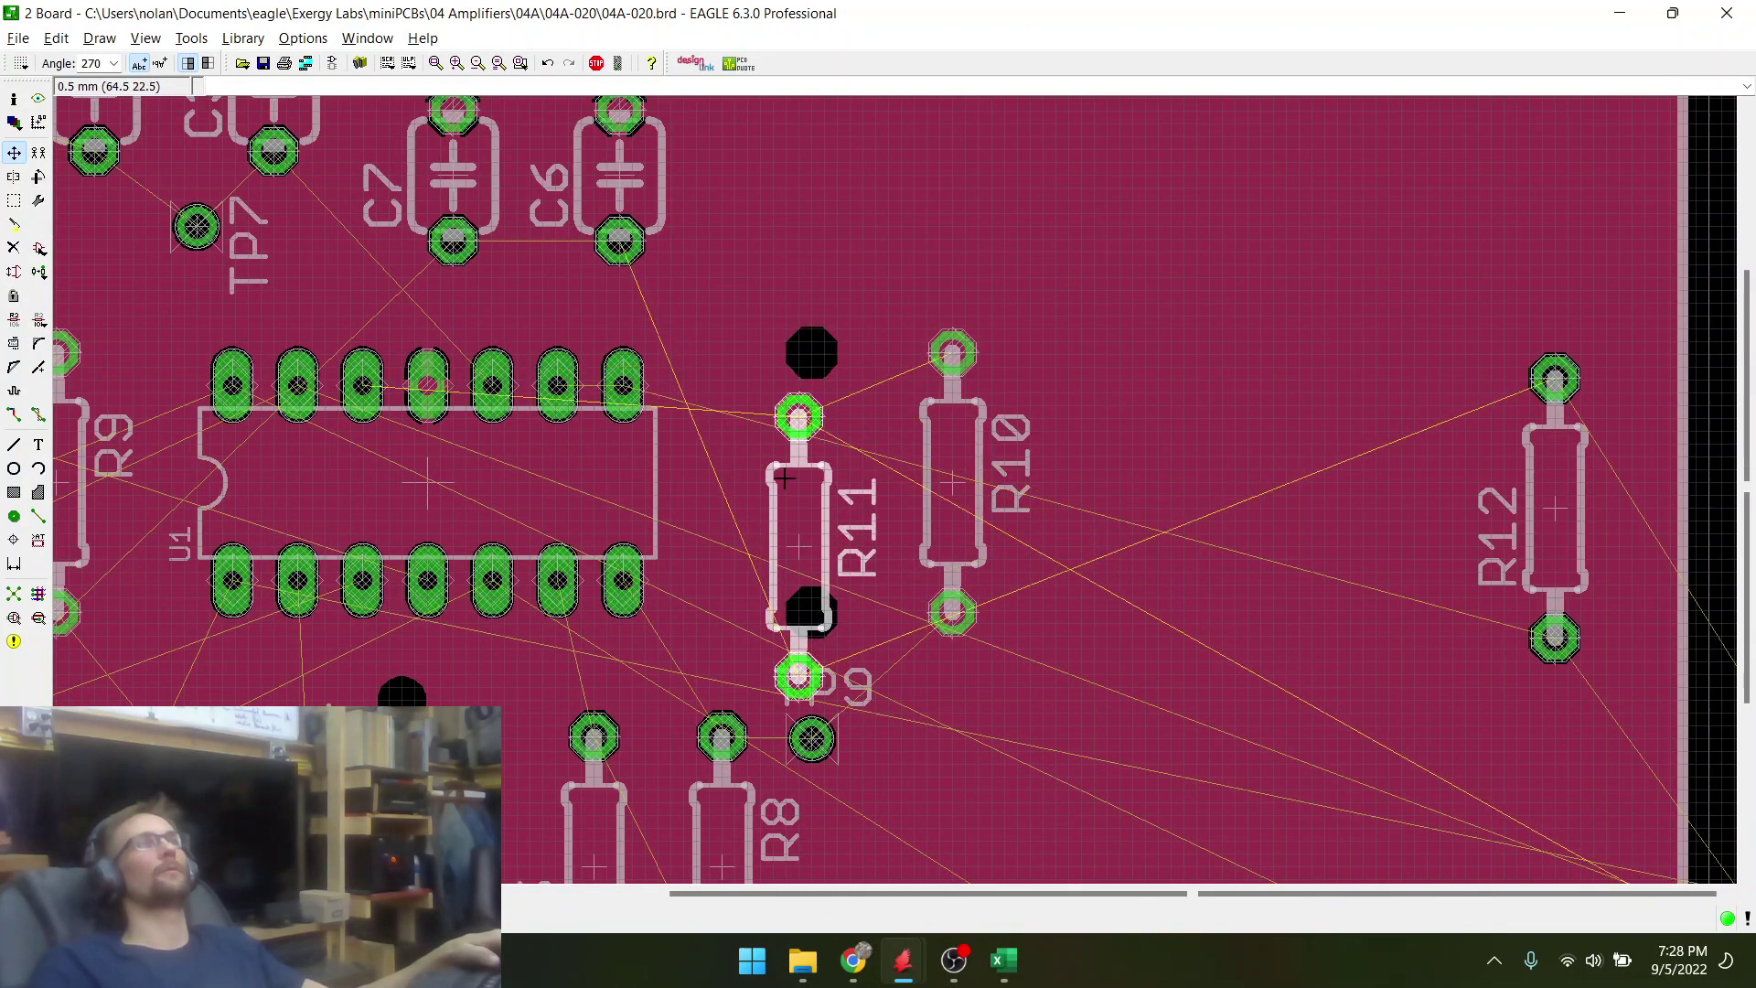
scroll(705, 302, down, 2)
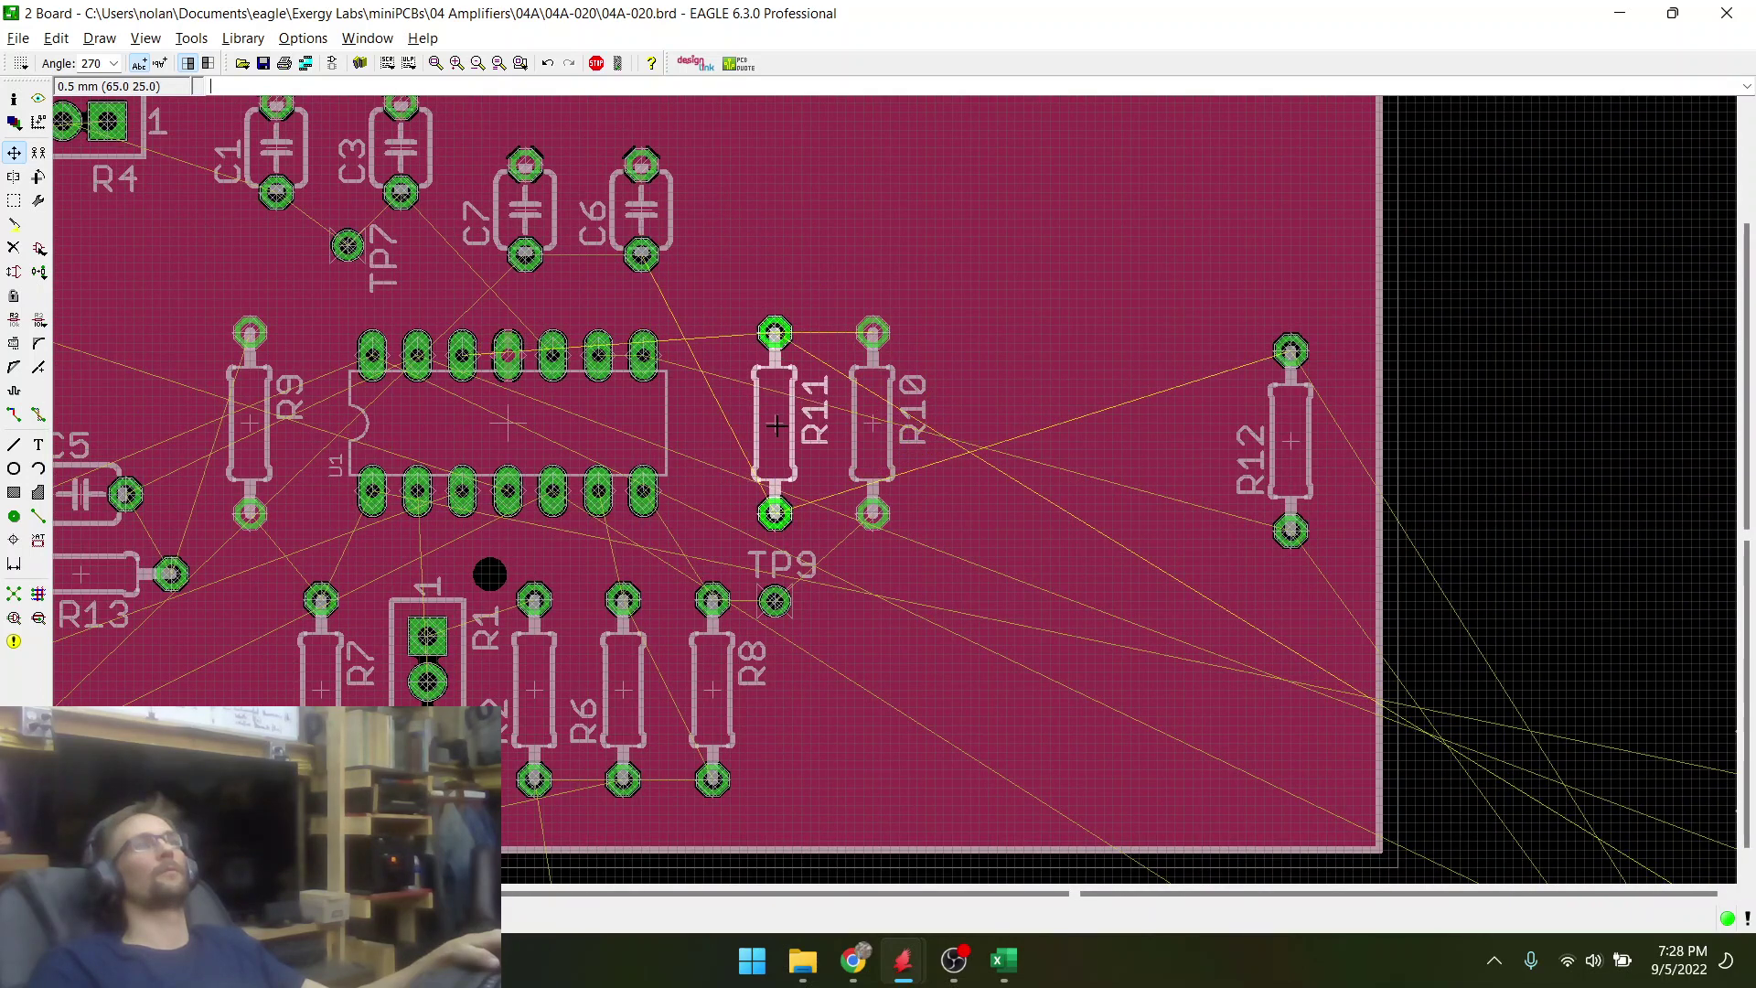
click(776, 425)
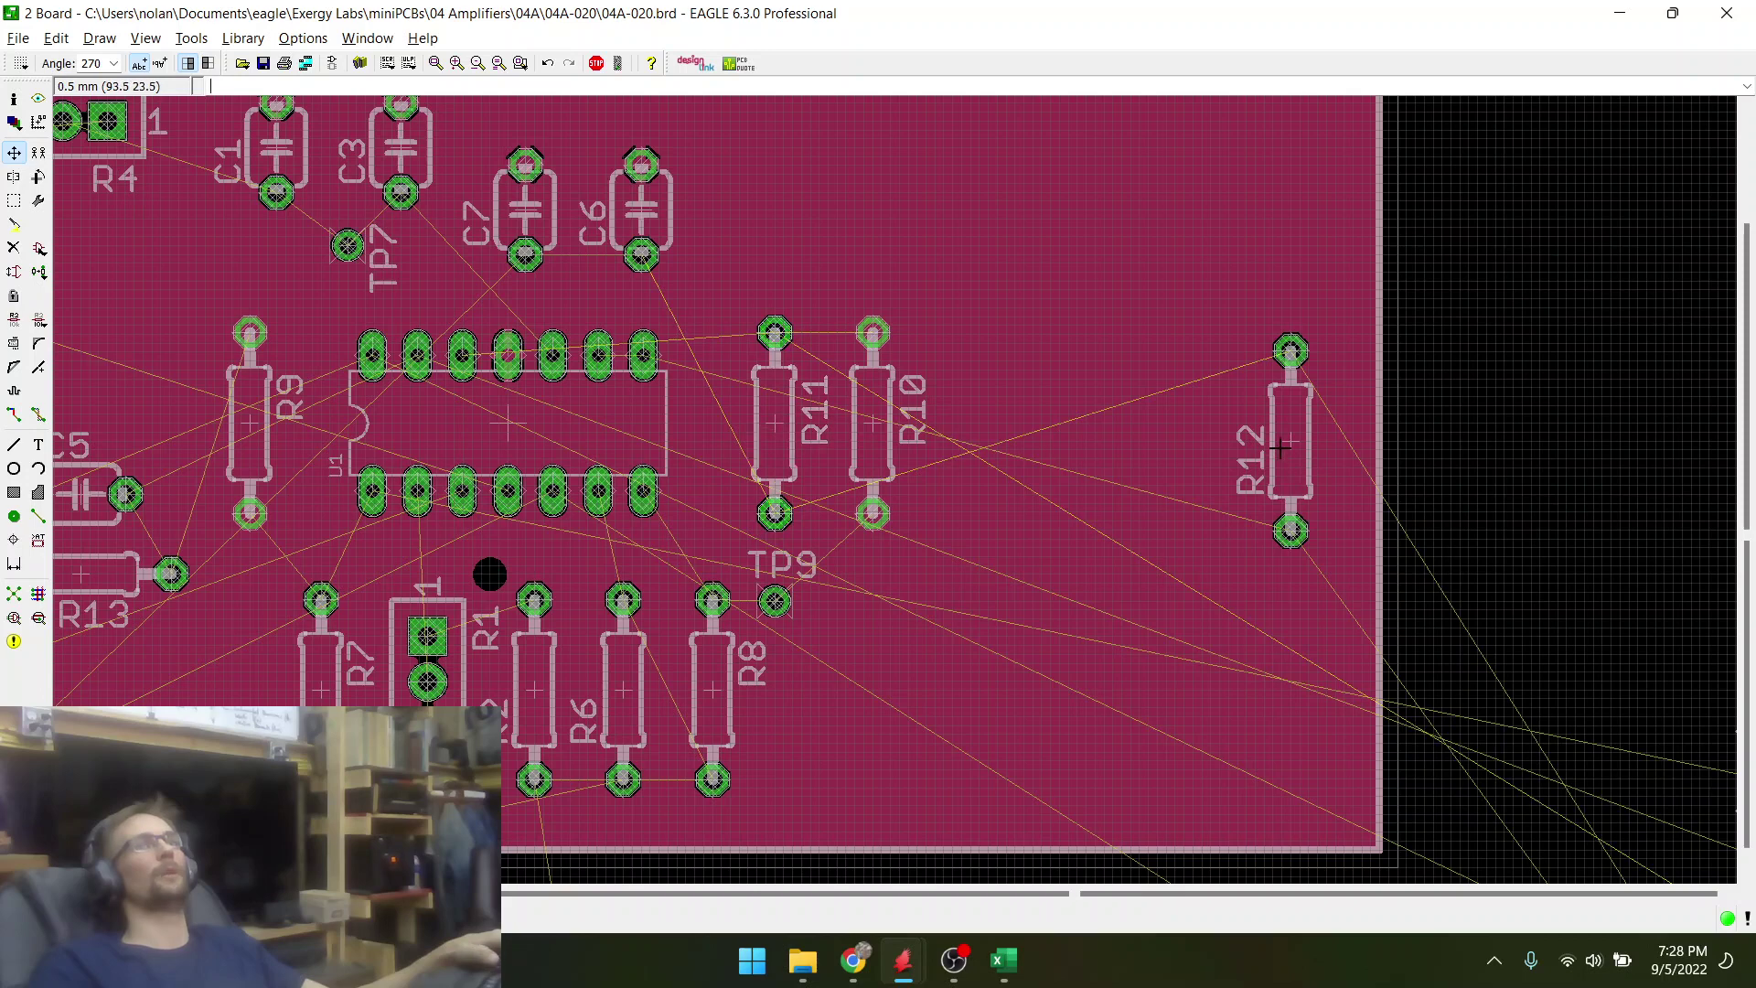
- Check how R11 and R12 connect in the schematic, then move R12 on the board closer to R10
key(alt+Tab)
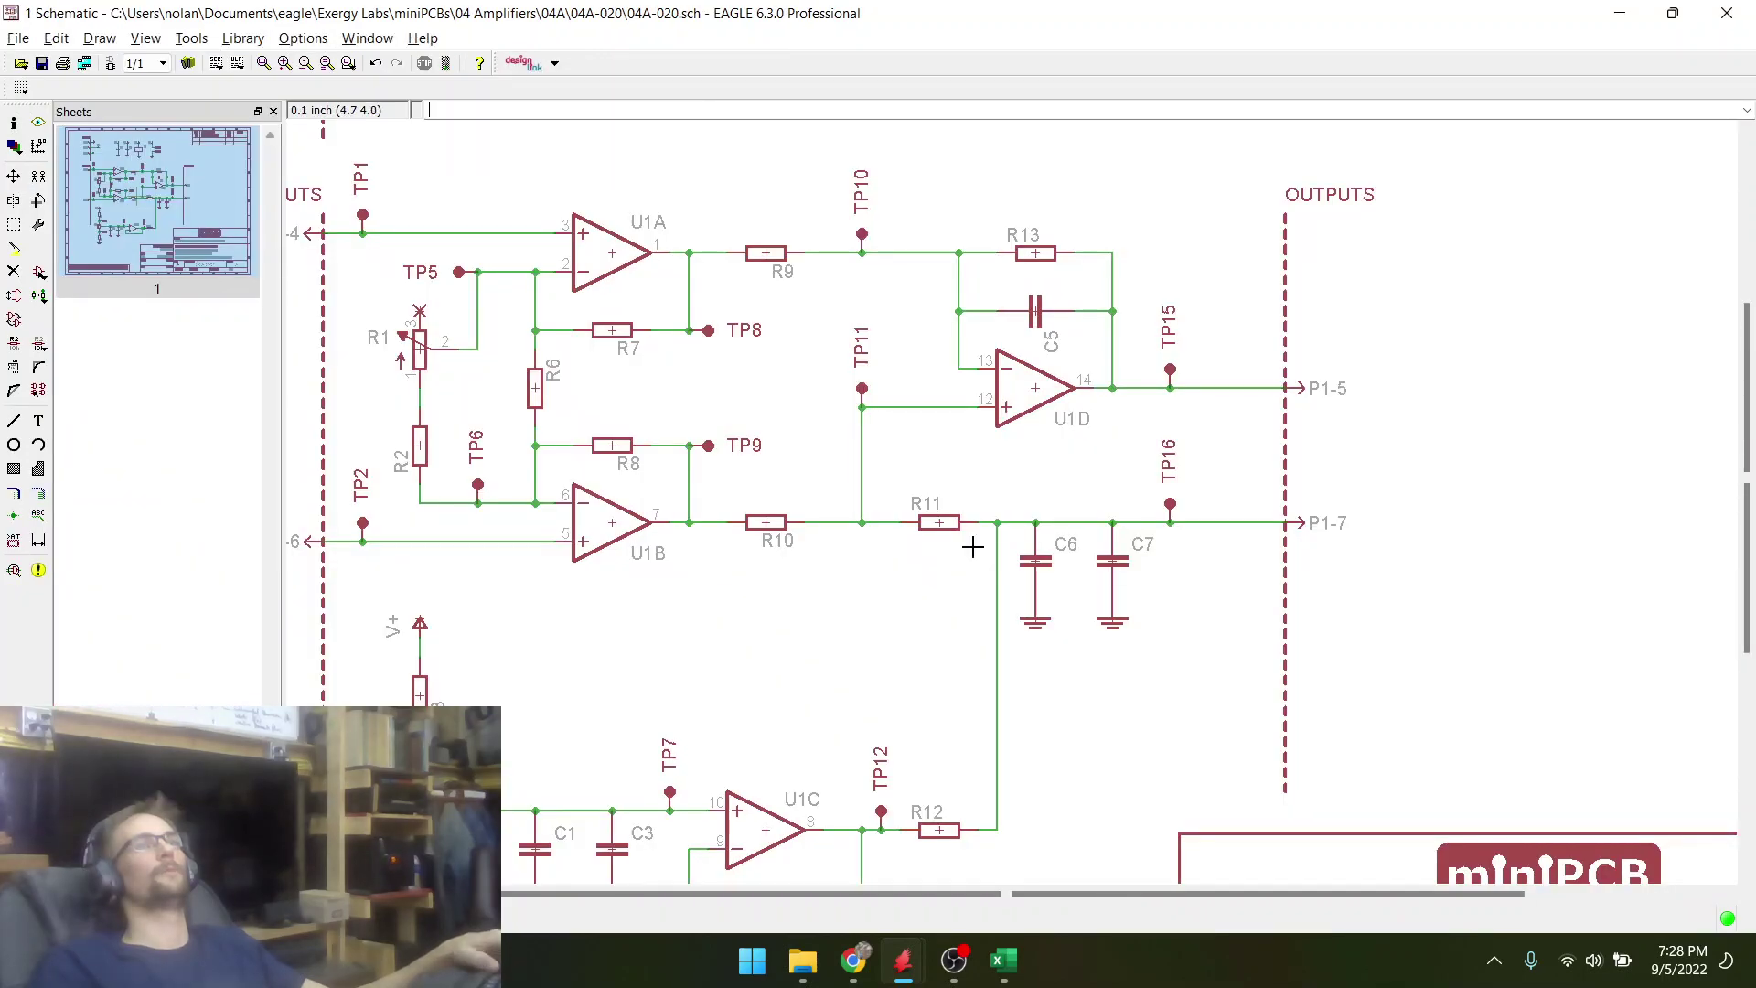
key(alt+Tab)
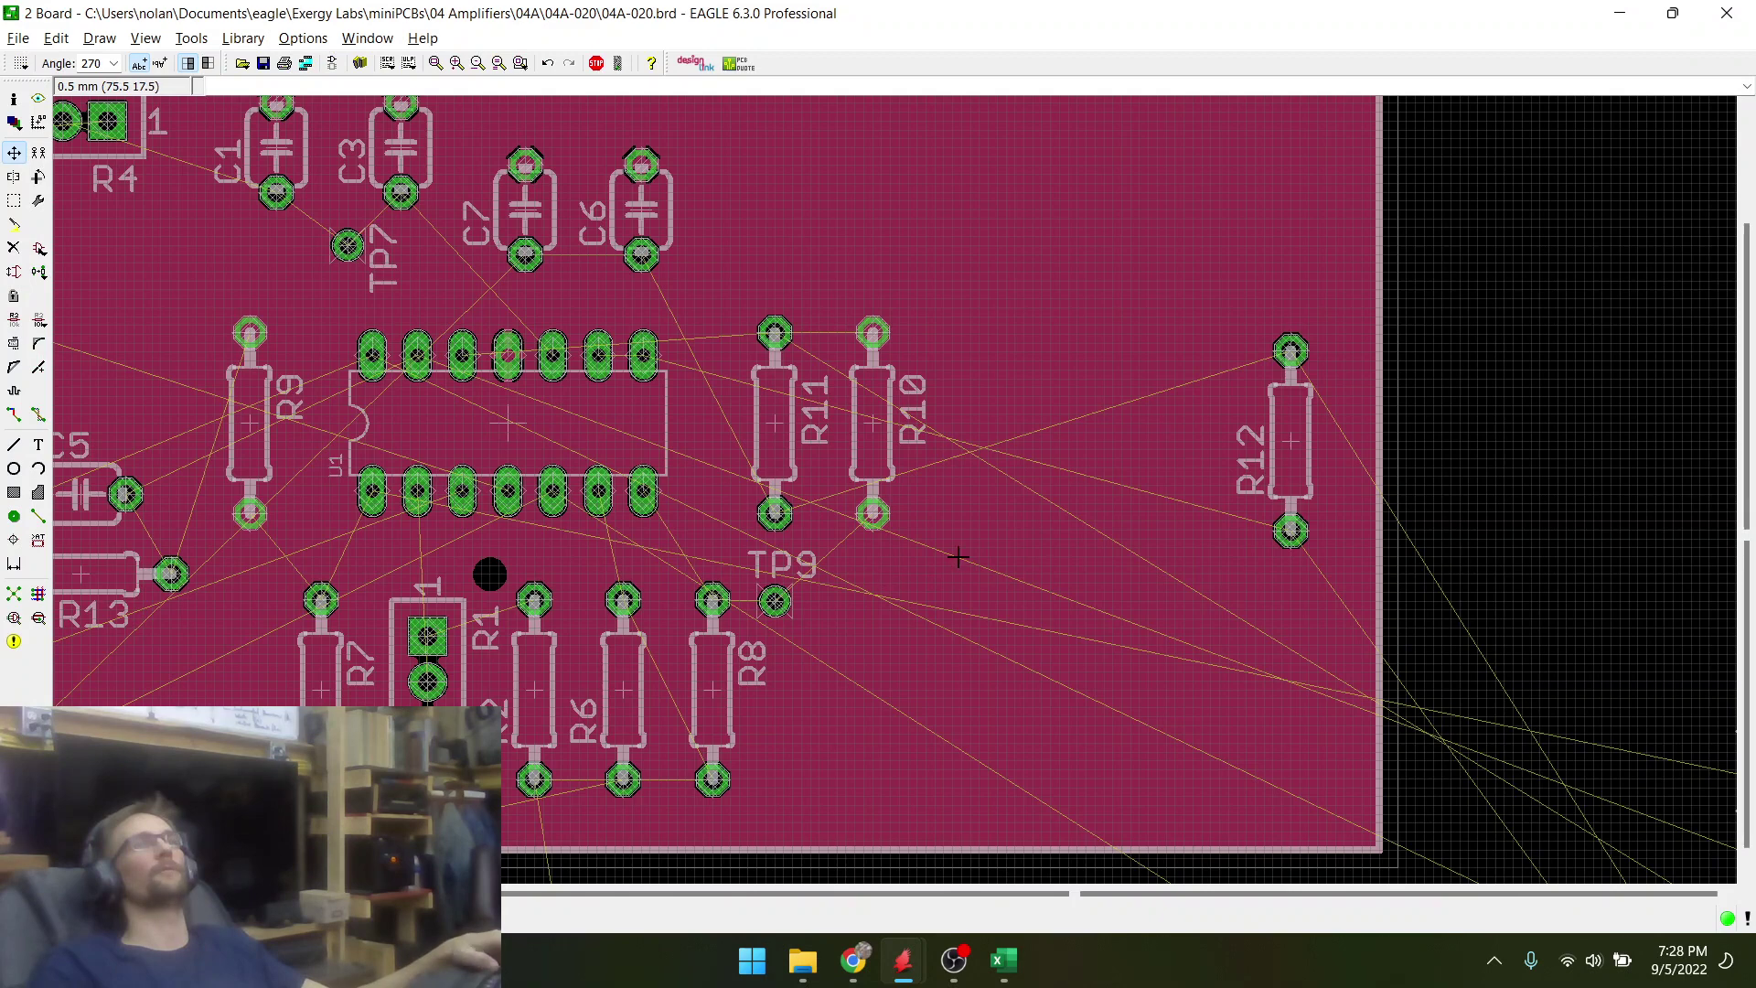
key(alt+Tab)
key(alt+Tab)
click(1287, 439)
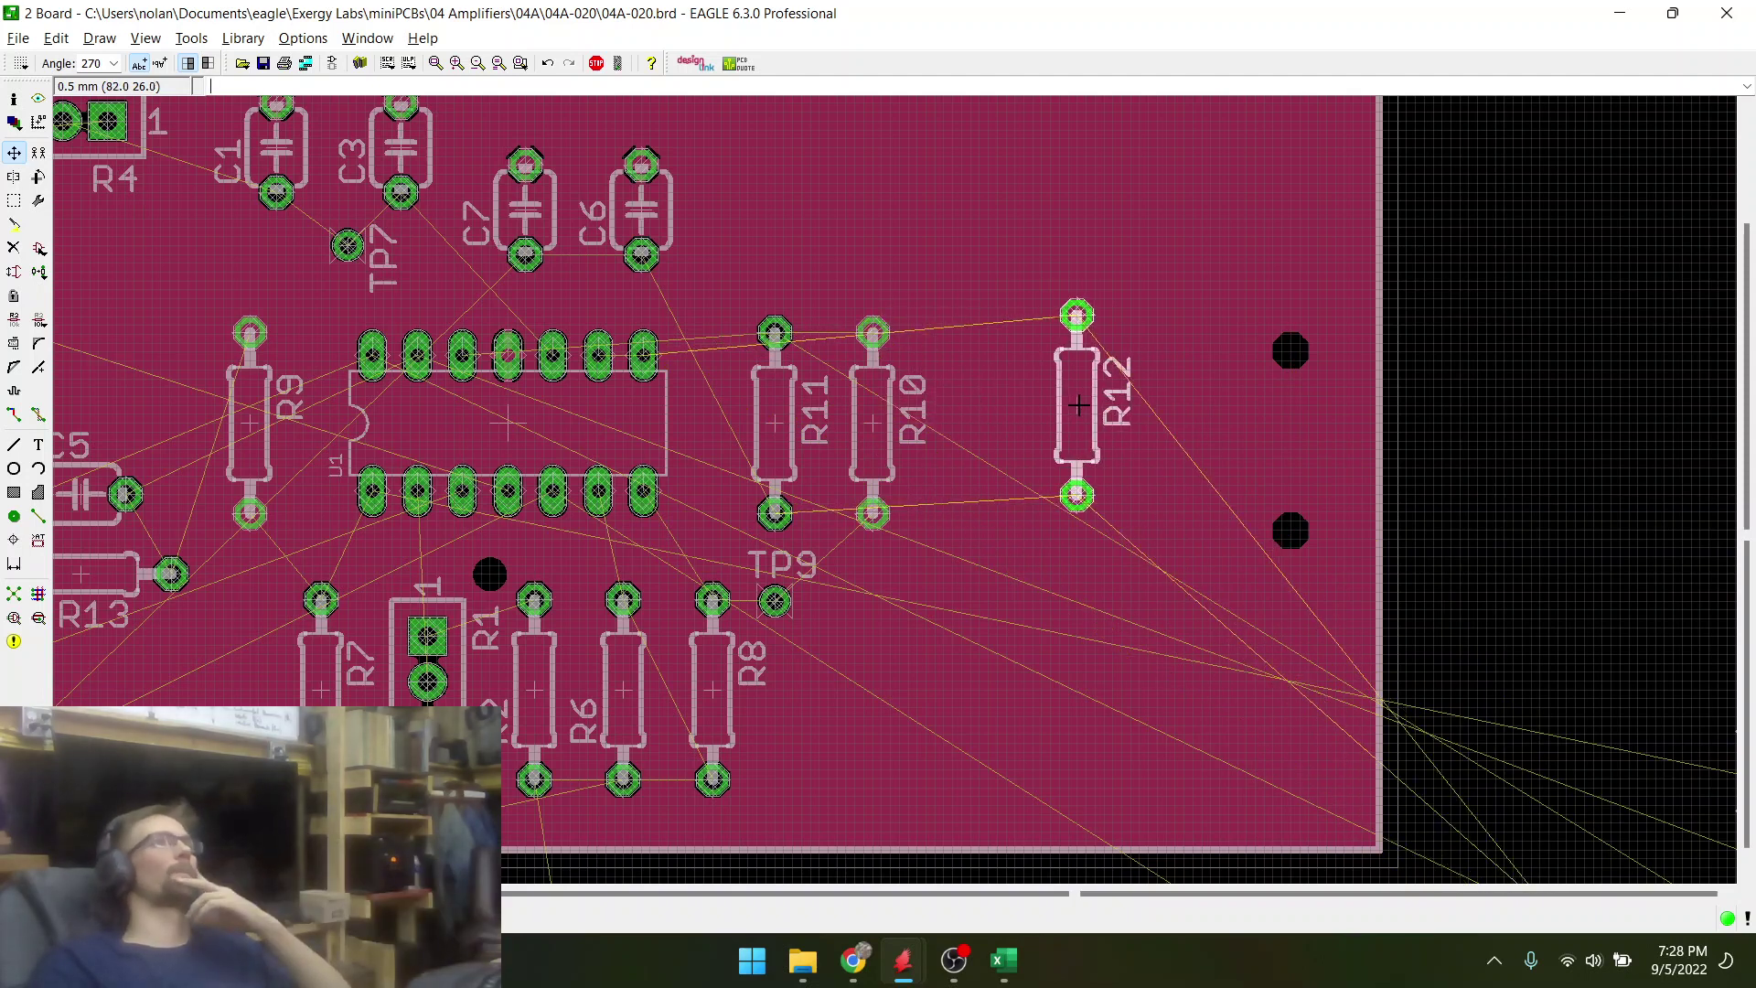
click(1079, 405)
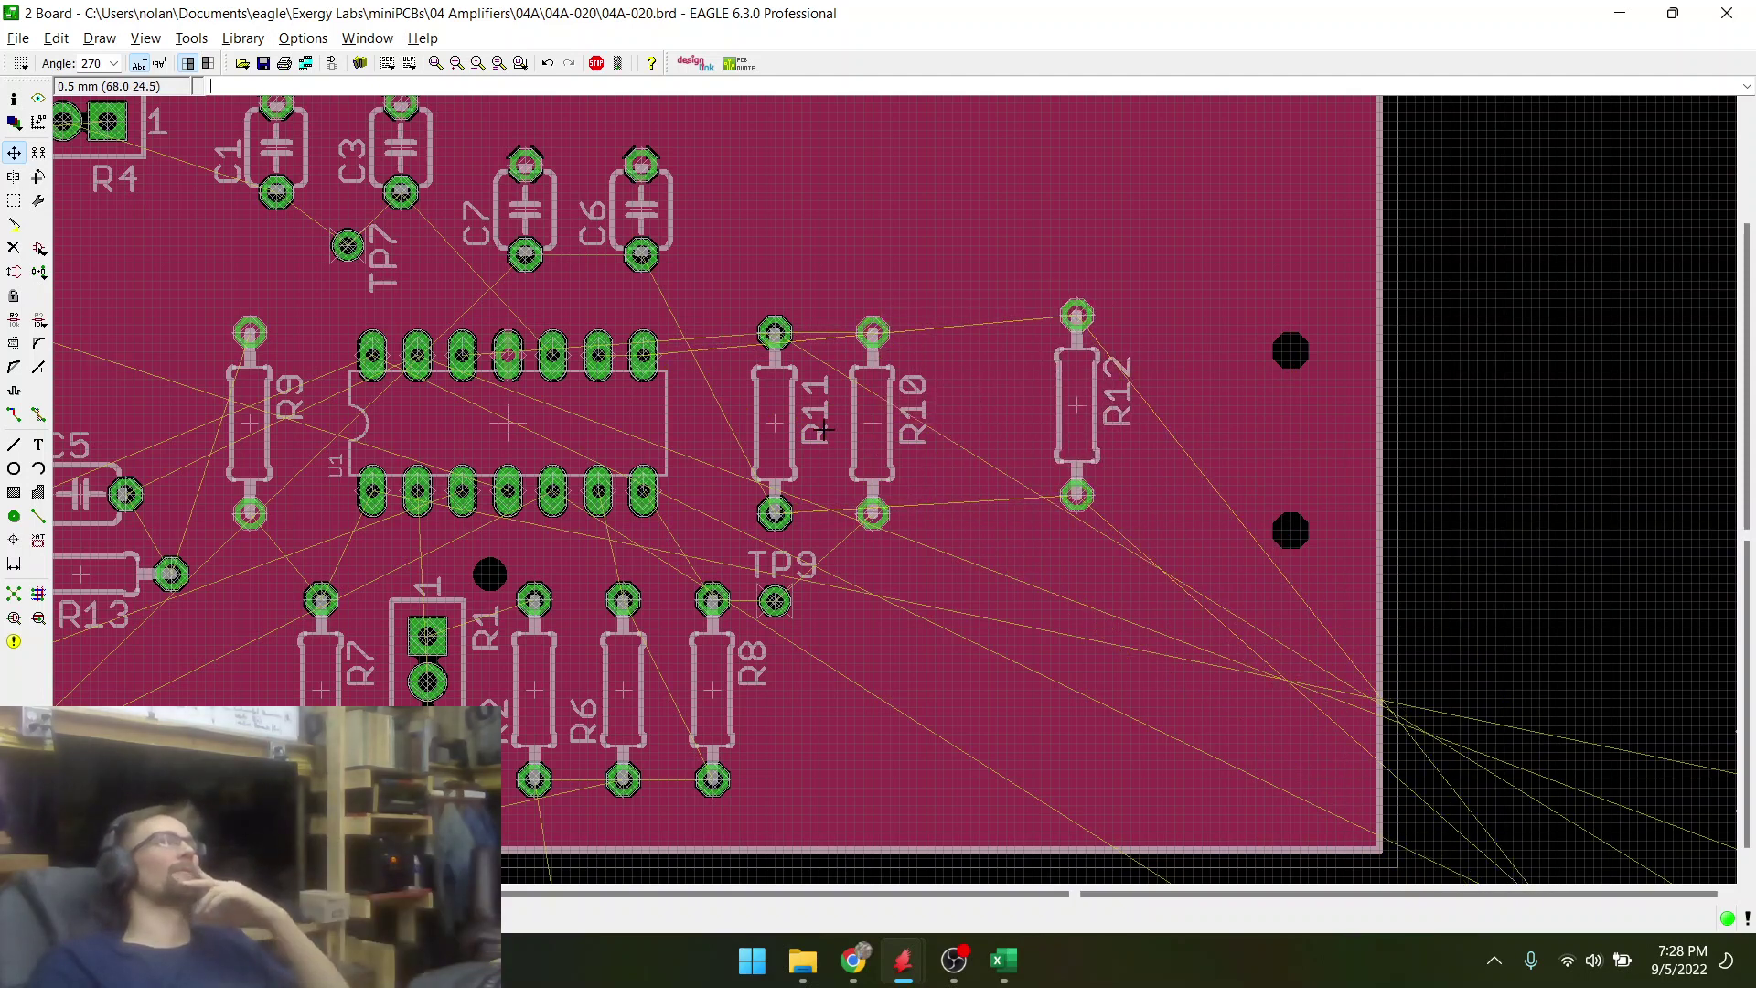
- Swap R10 and R11 so that R10 stands nearest U1 and R11 lies between R10 and R12
click(771, 424)
click(960, 423)
click(875, 423)
click(771, 420)
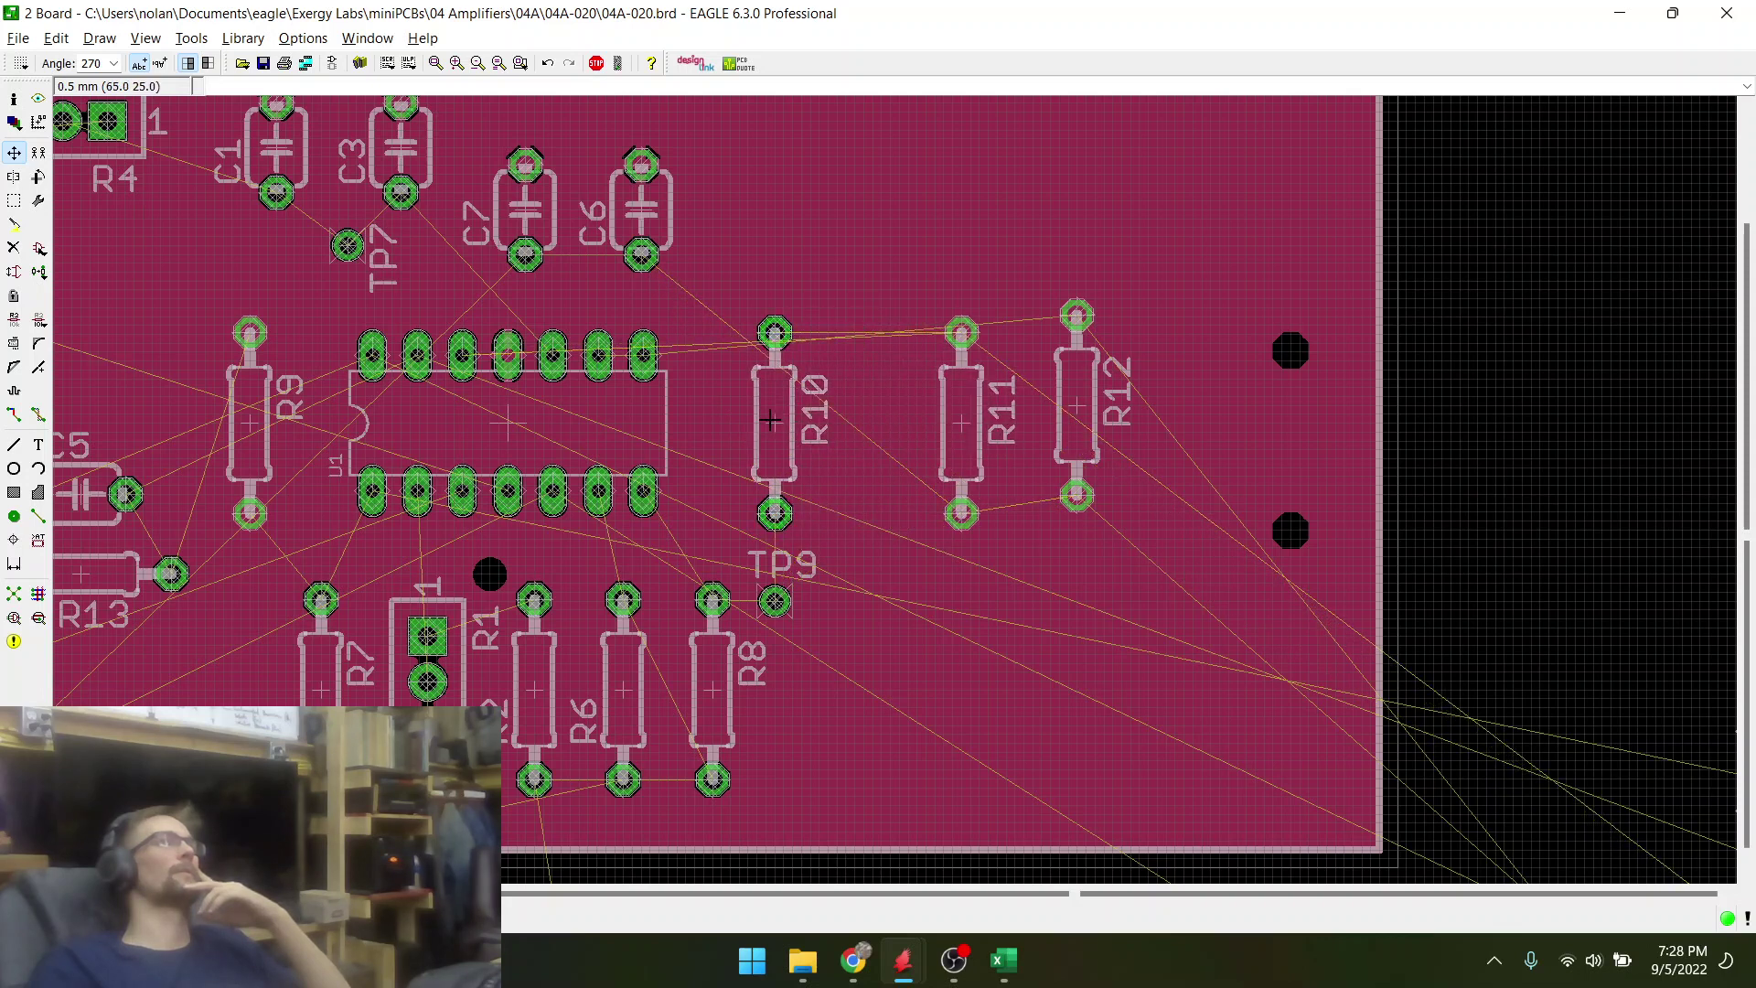
- Place R11 close beside R10 and line R12 up next to it, forming an evenly spaced row
click(968, 423)
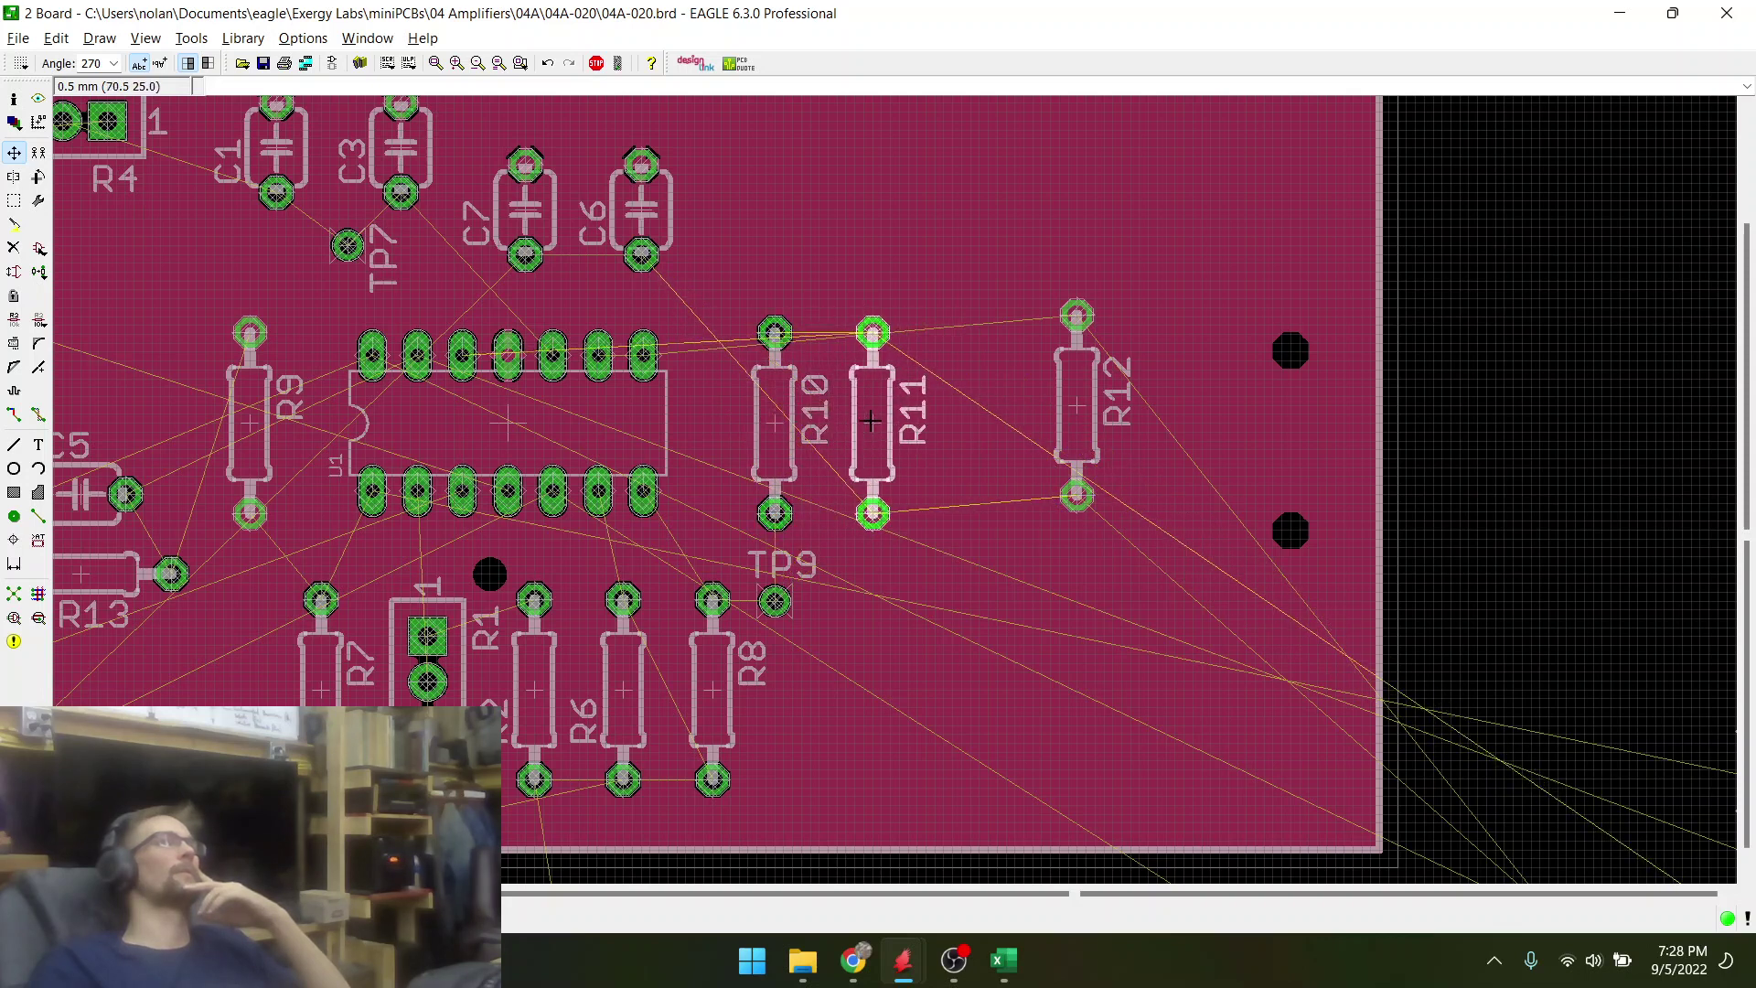
click(864, 424)
click(1078, 405)
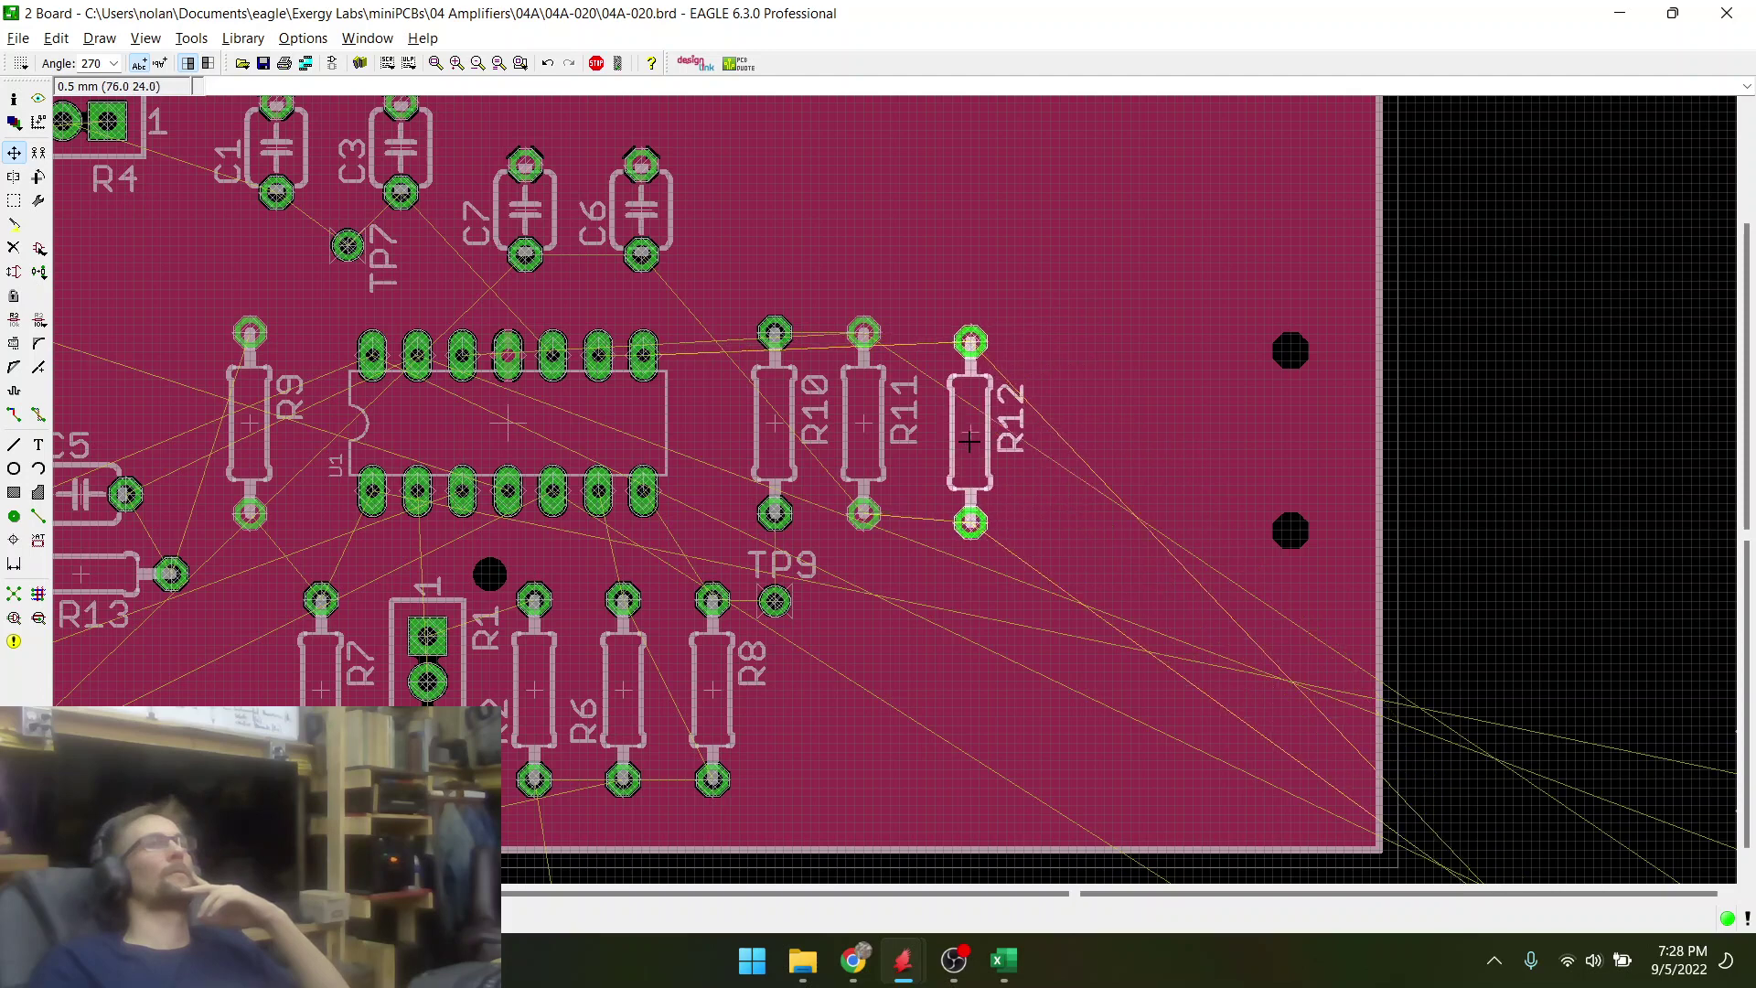
click(953, 425)
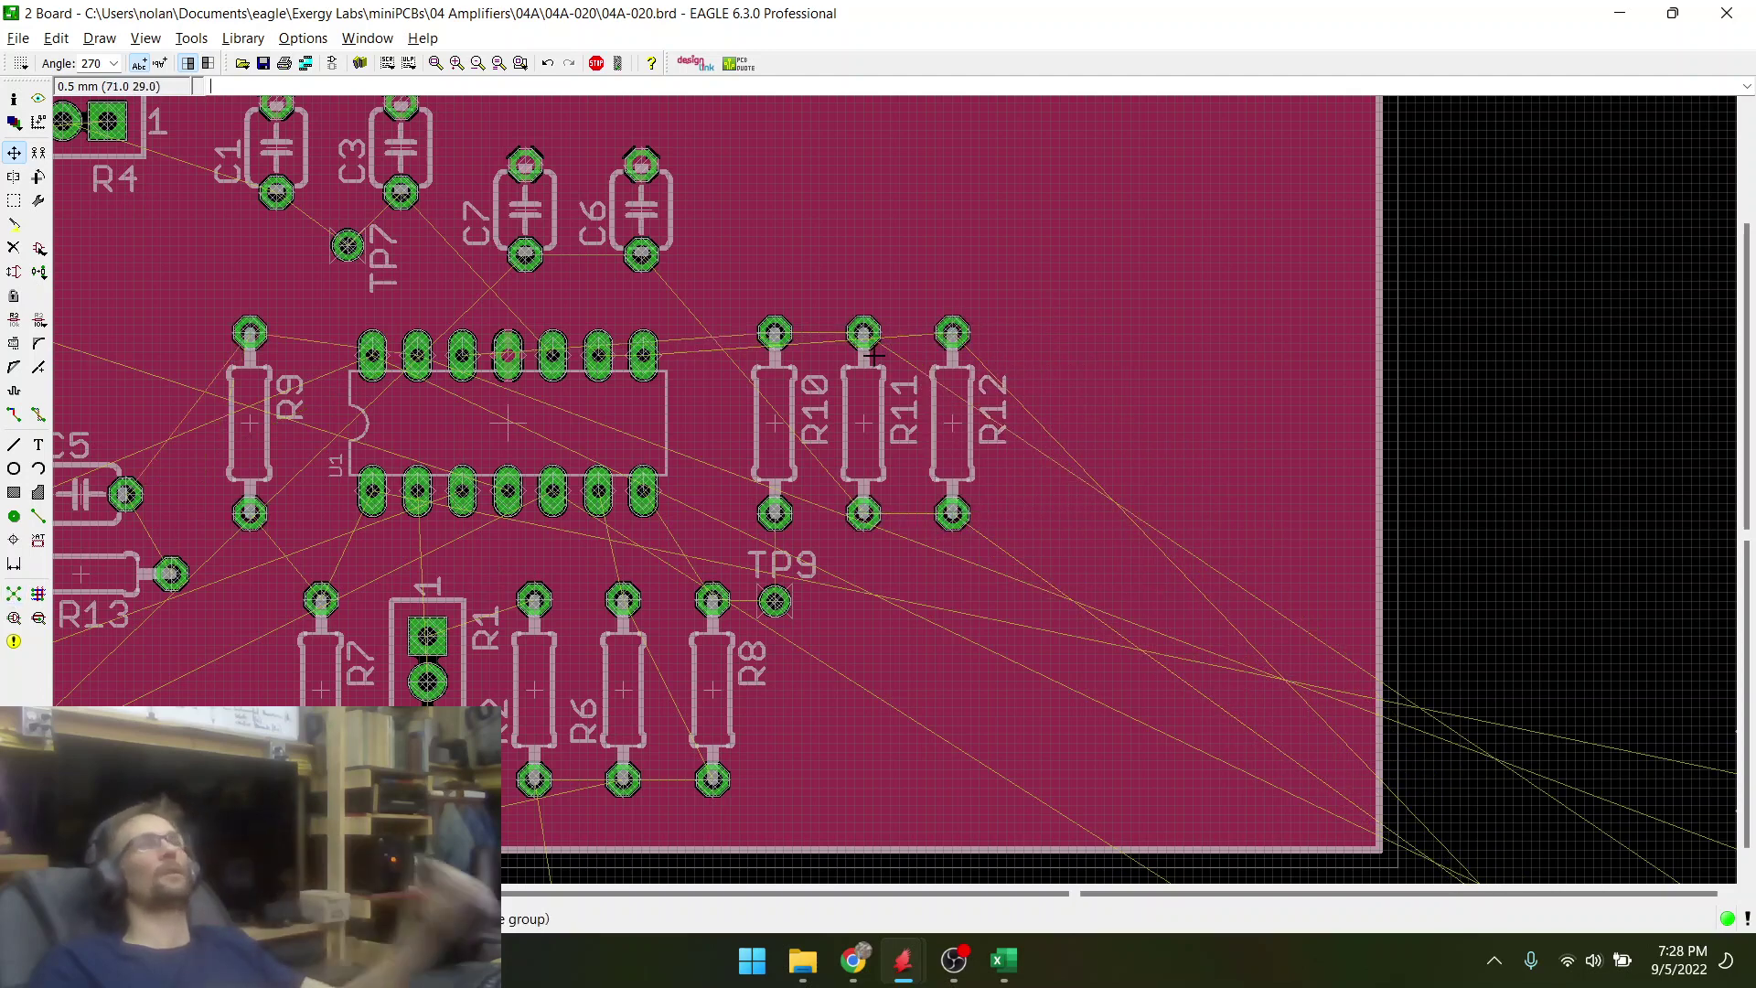
- Trace R12, U1C and the R4 reference network in the schematic and compare them with the board placement
scroll(872, 356, up, 2)
key(alt+Tab)
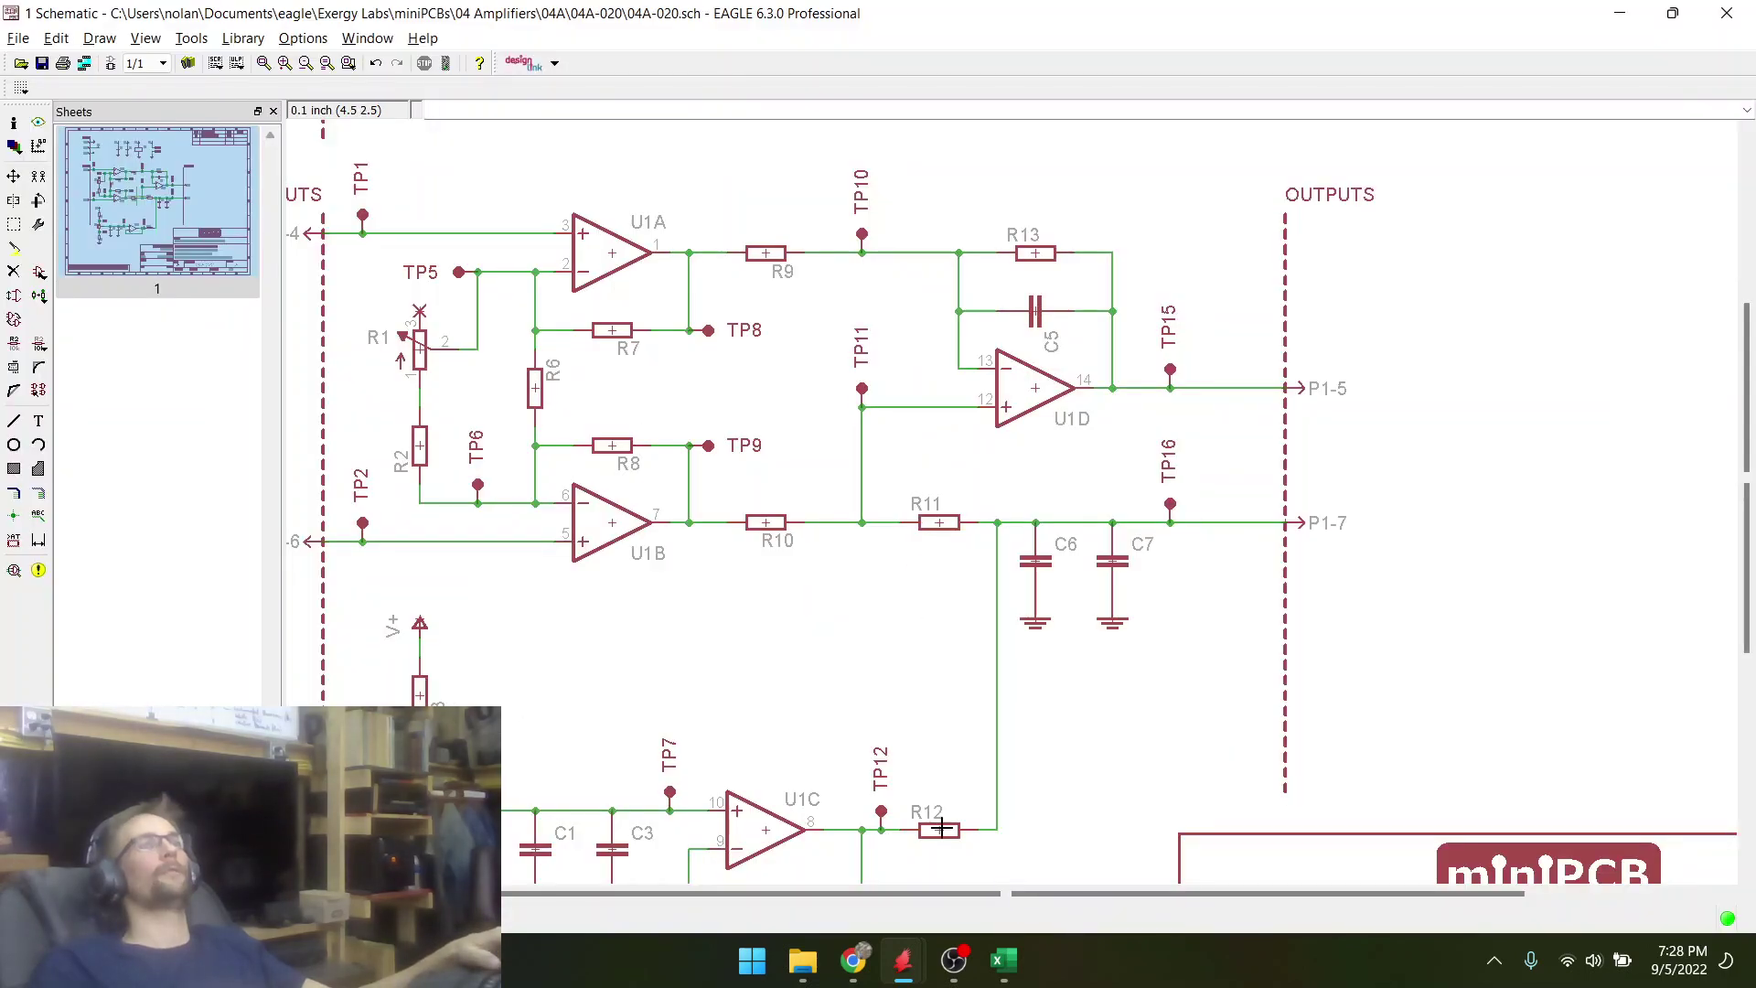
scroll(942, 827, down, 3)
scroll(610, 790, up, 1)
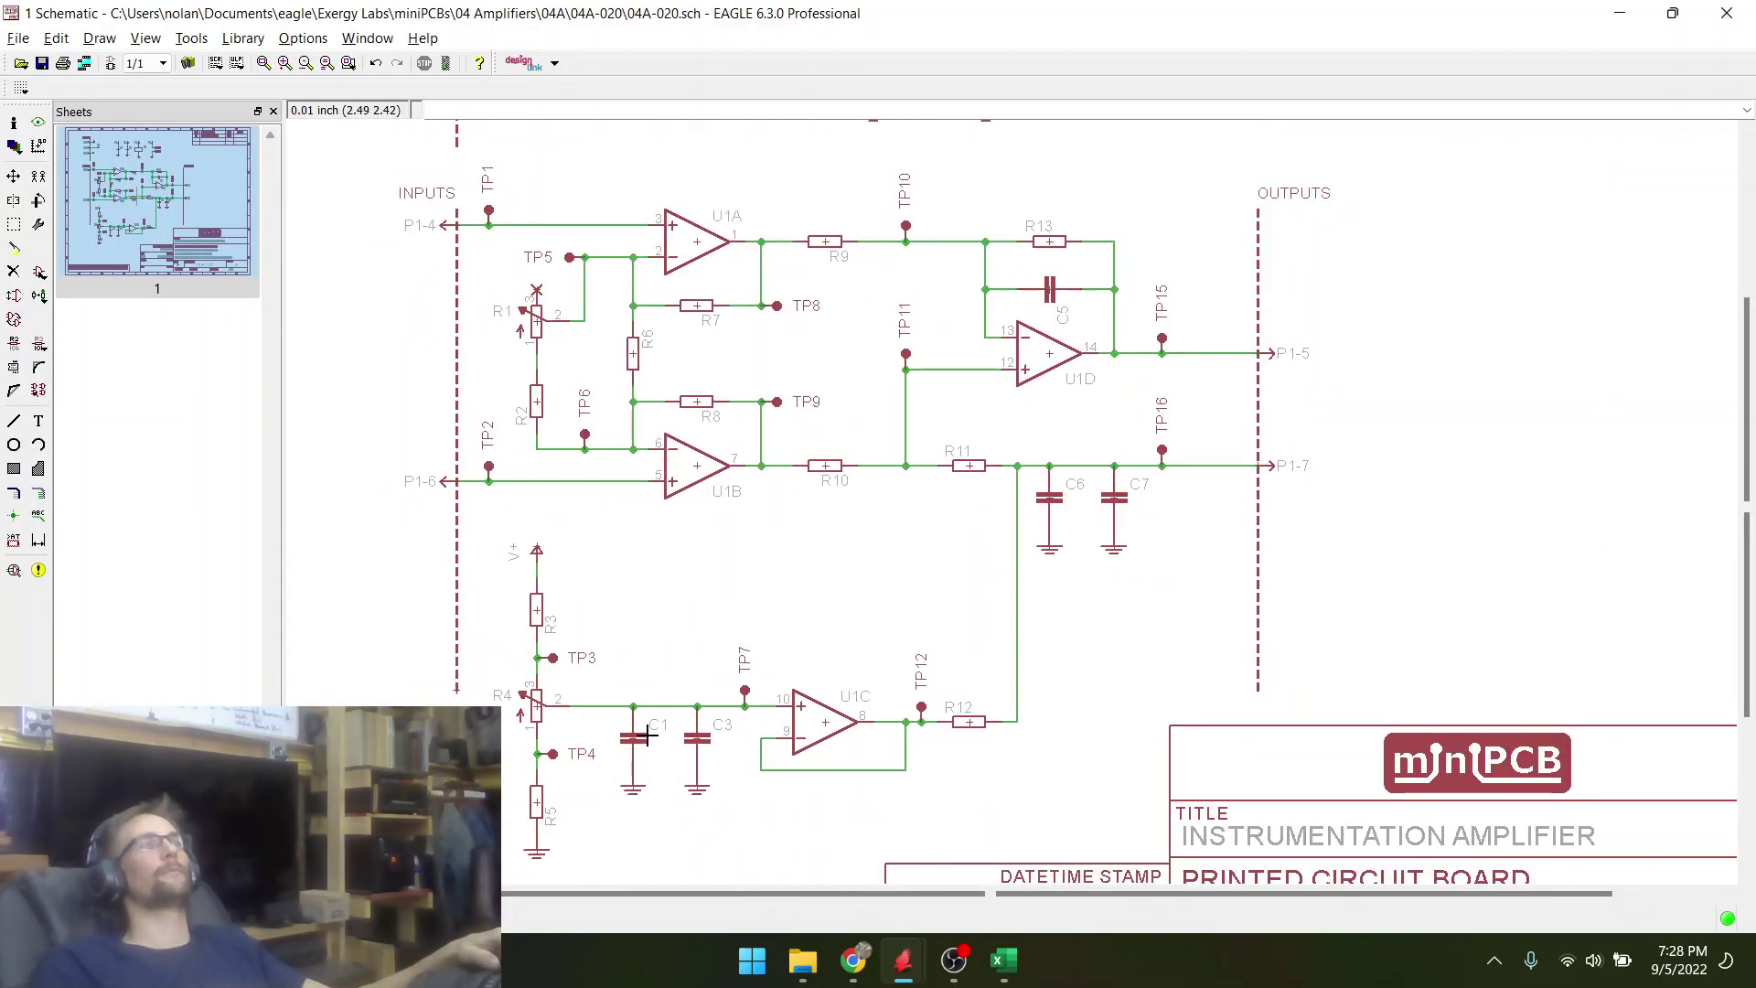
key(alt+Tab)
scroll(516, 748, down, 3)
scroll(517, 749, up, 4)
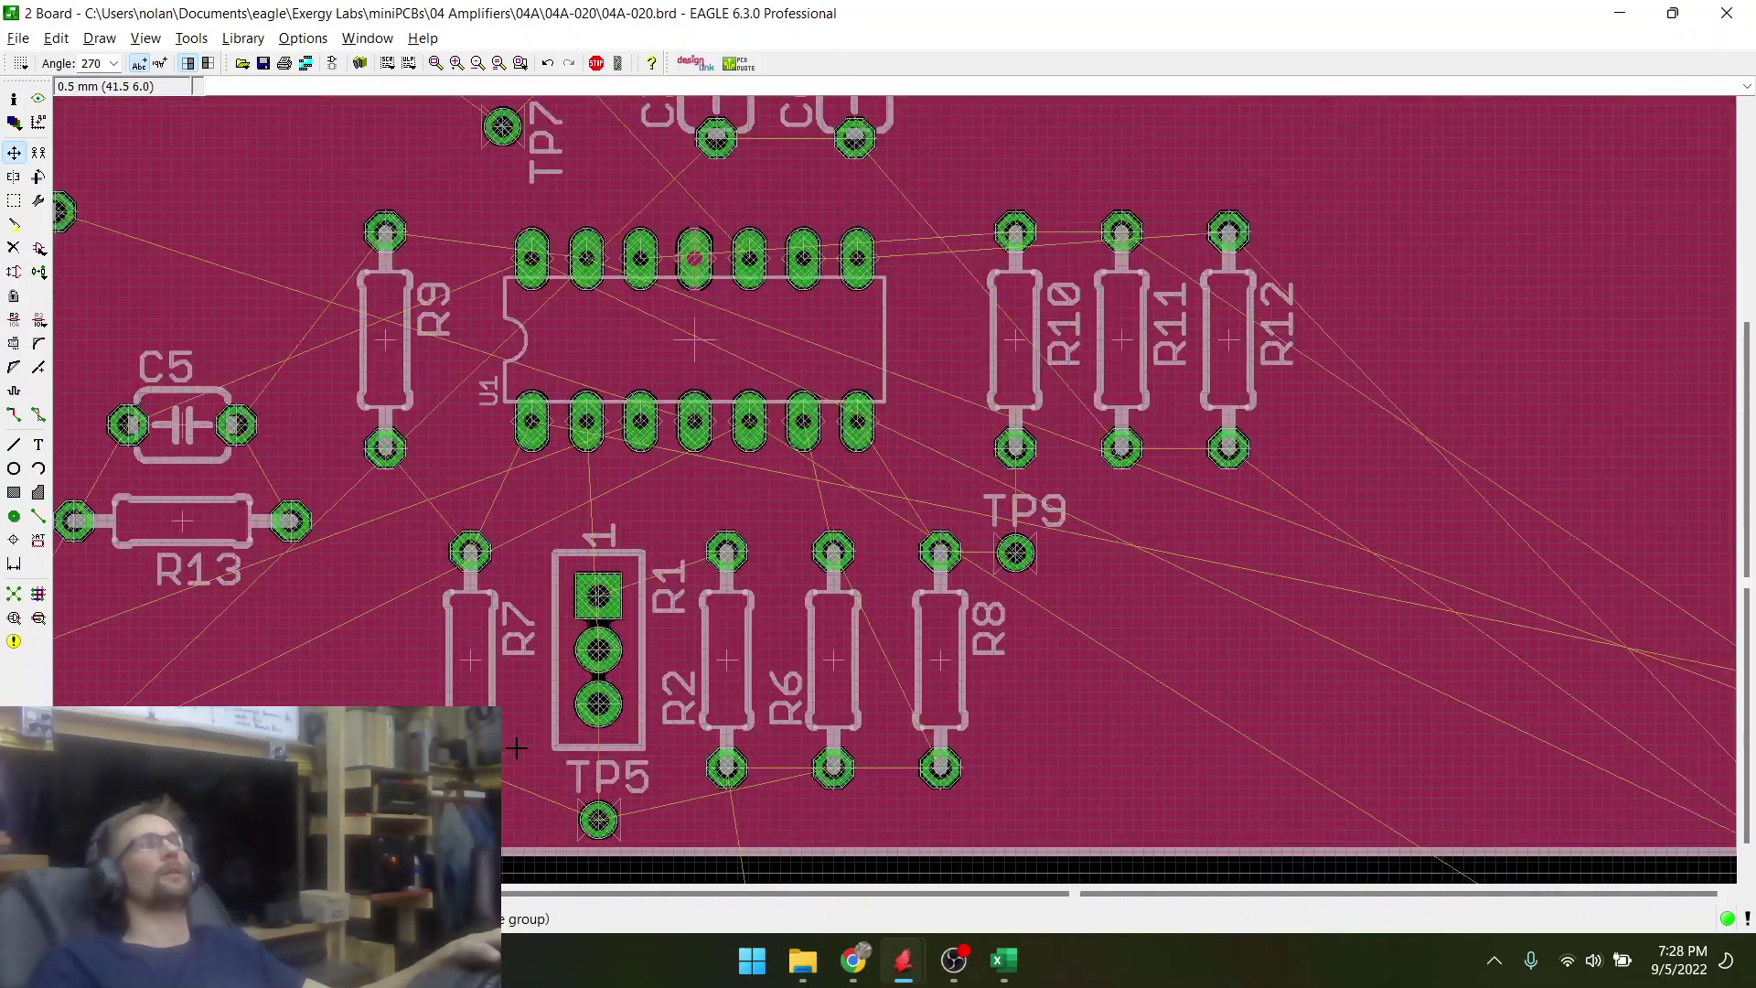
key(alt+Tab)
key(alt+Tab)
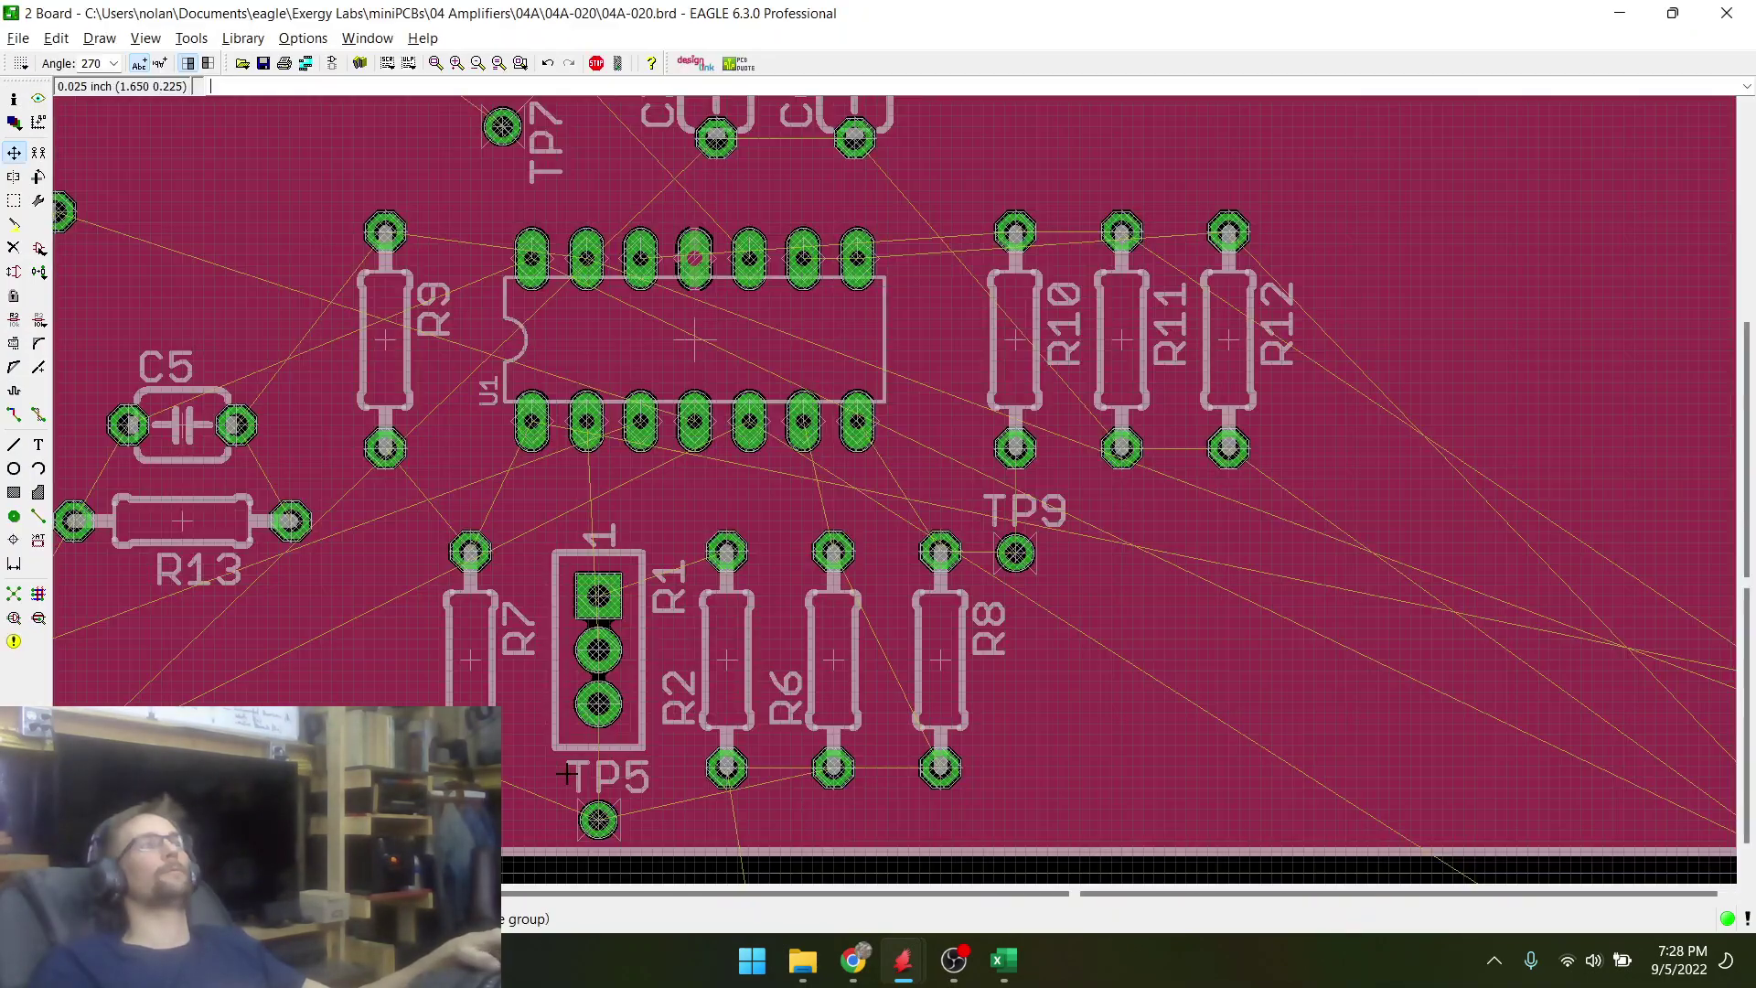
scroll(899, 718, down, 3)
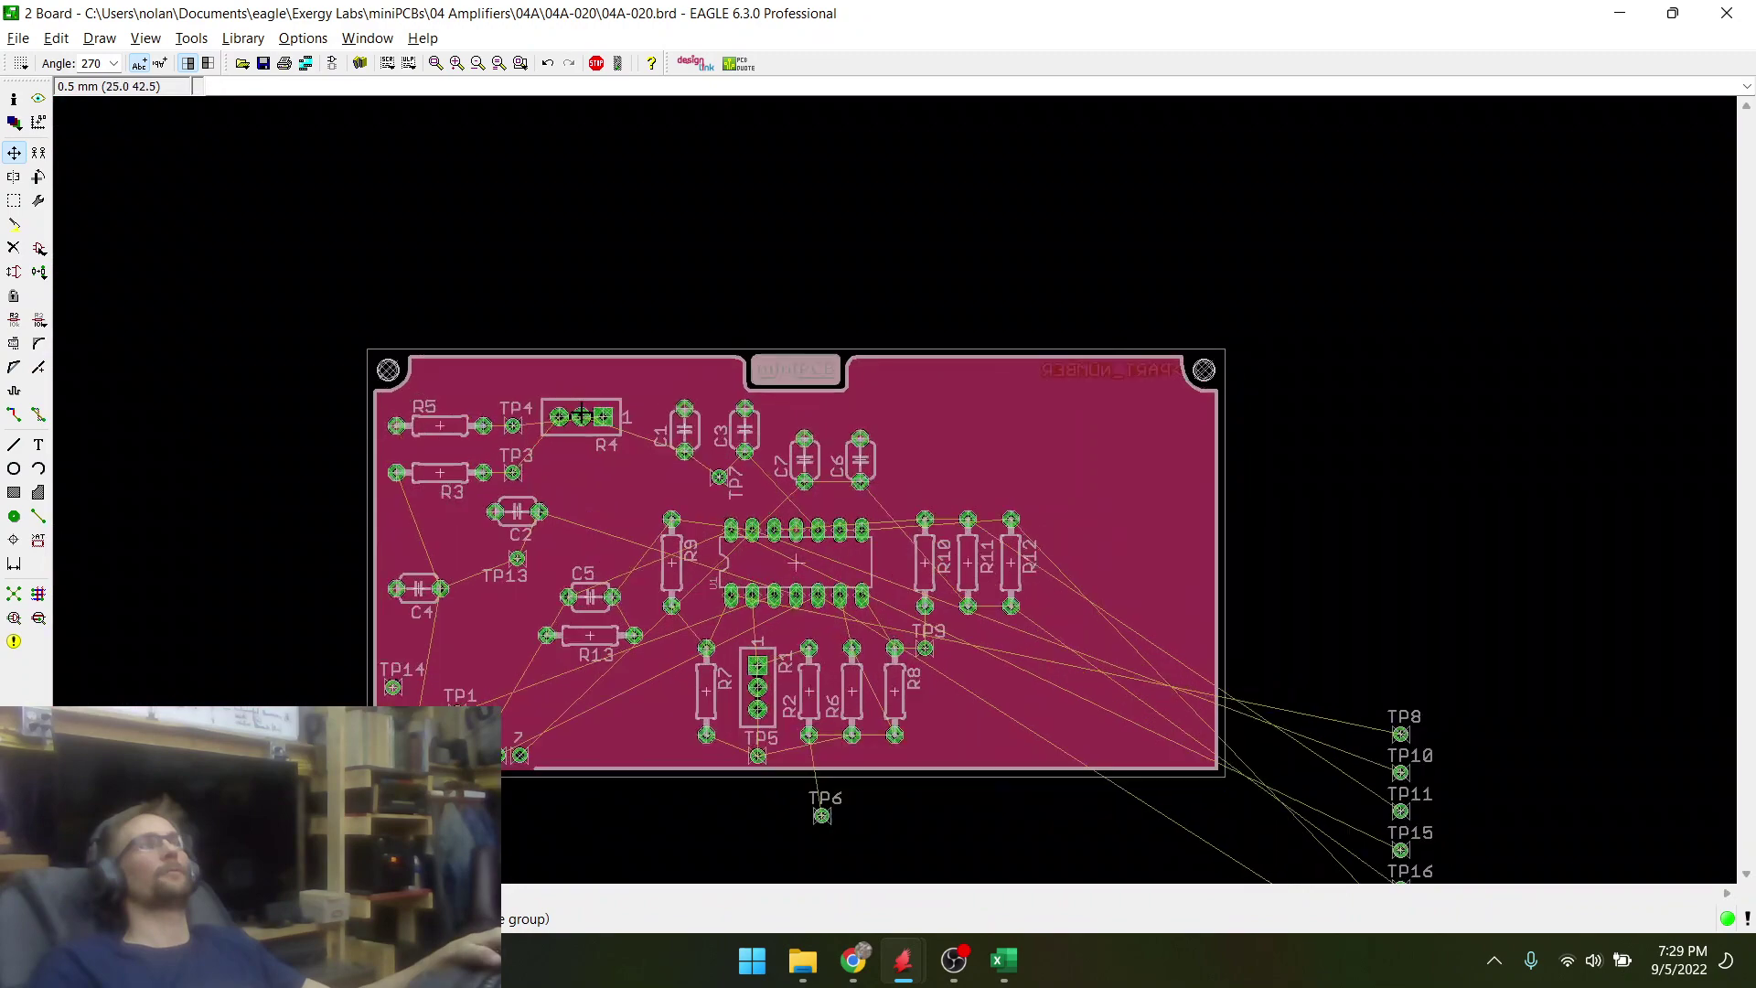
scroll(502, 413, up, 4)
key(alt+Tab)
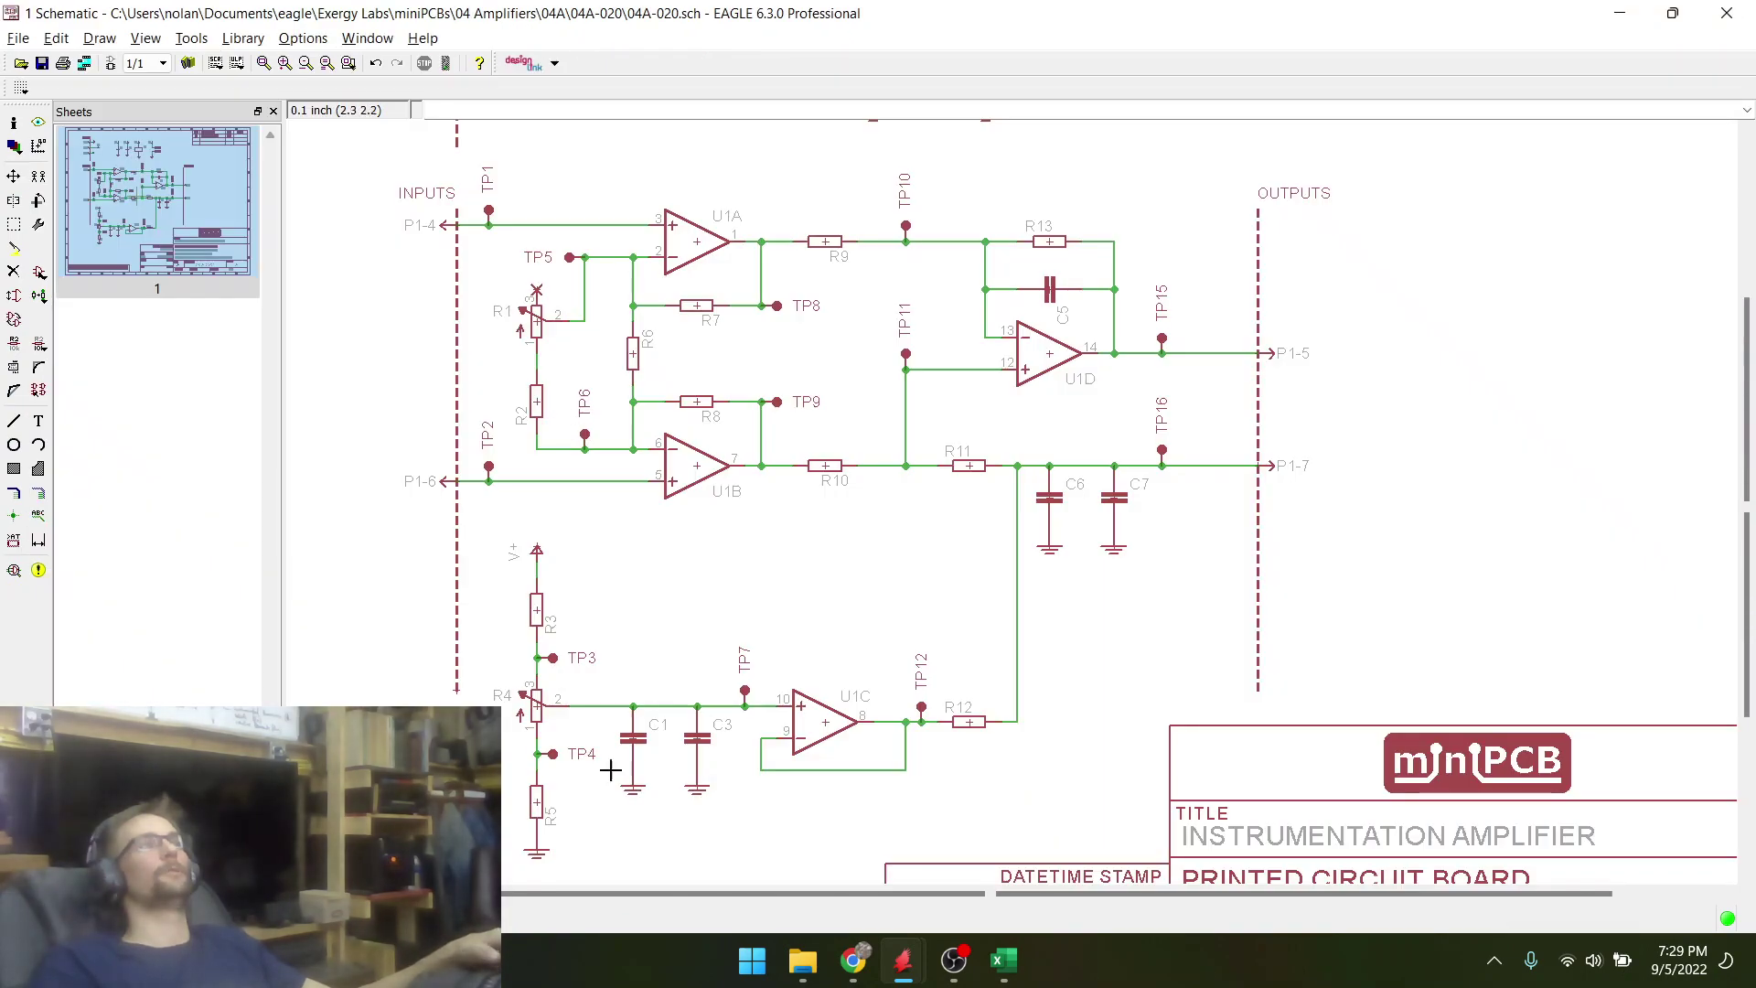
key(alt+Tab)
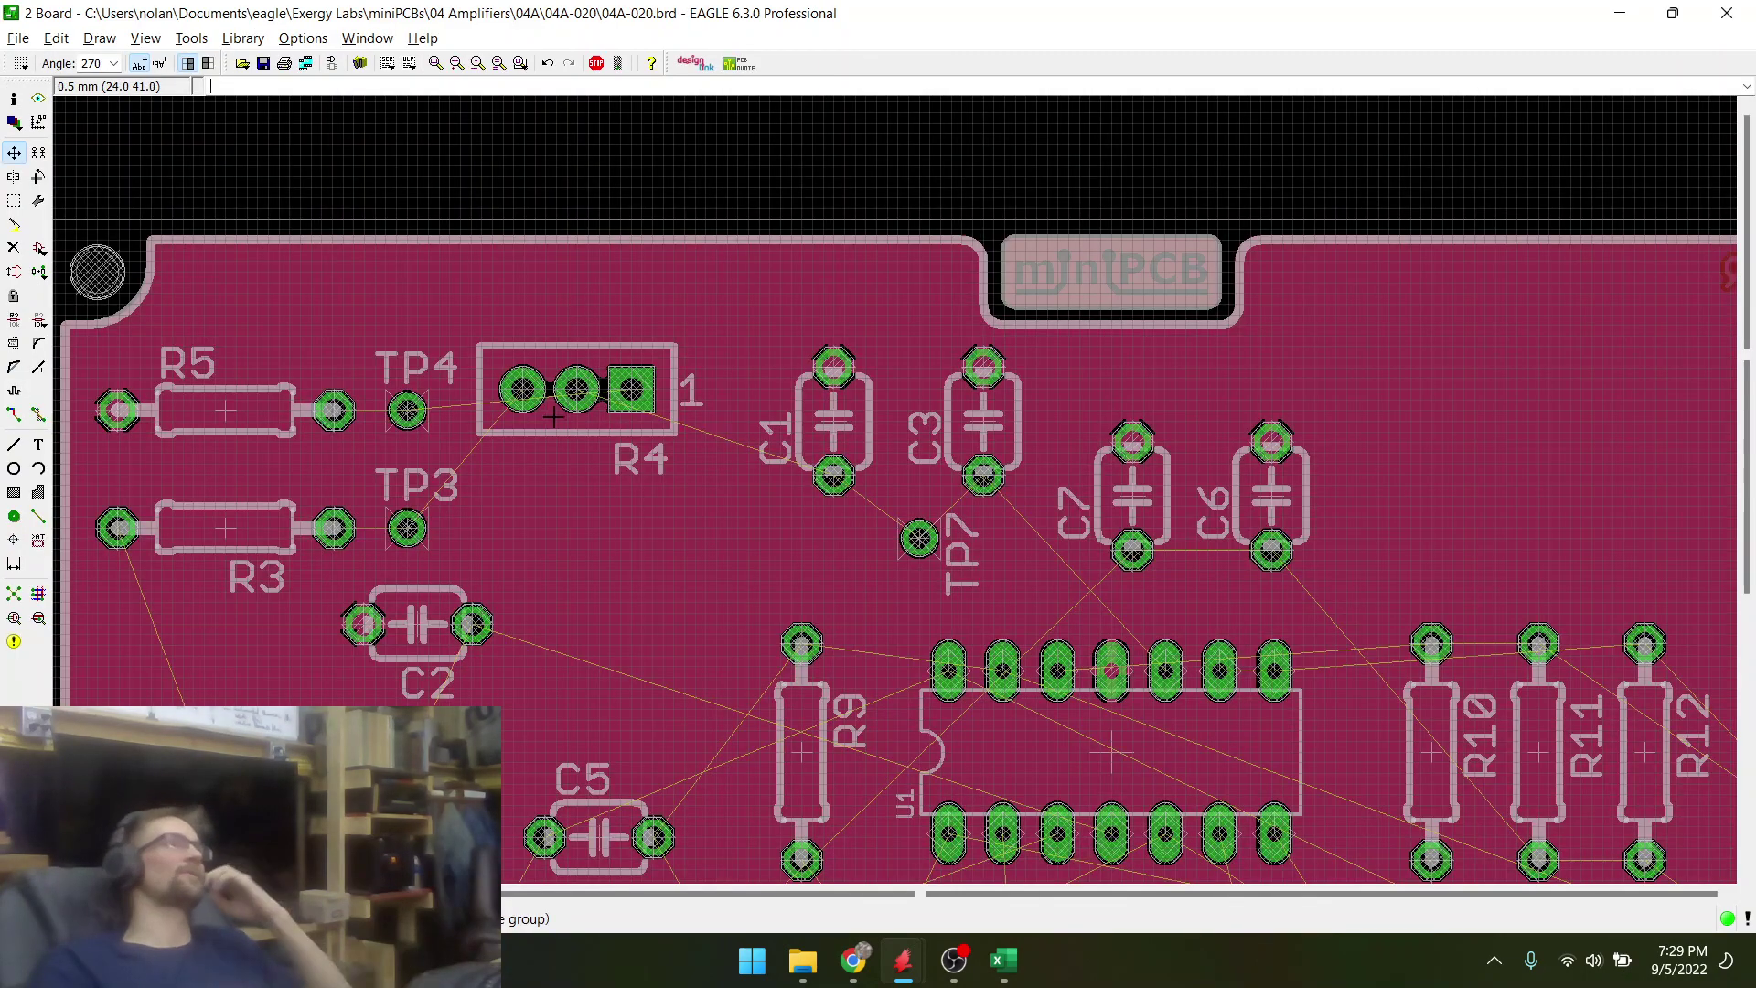
- Review the board placement and airwires of the resistors and capacitors around U1
scroll(526, 430, down, 2)
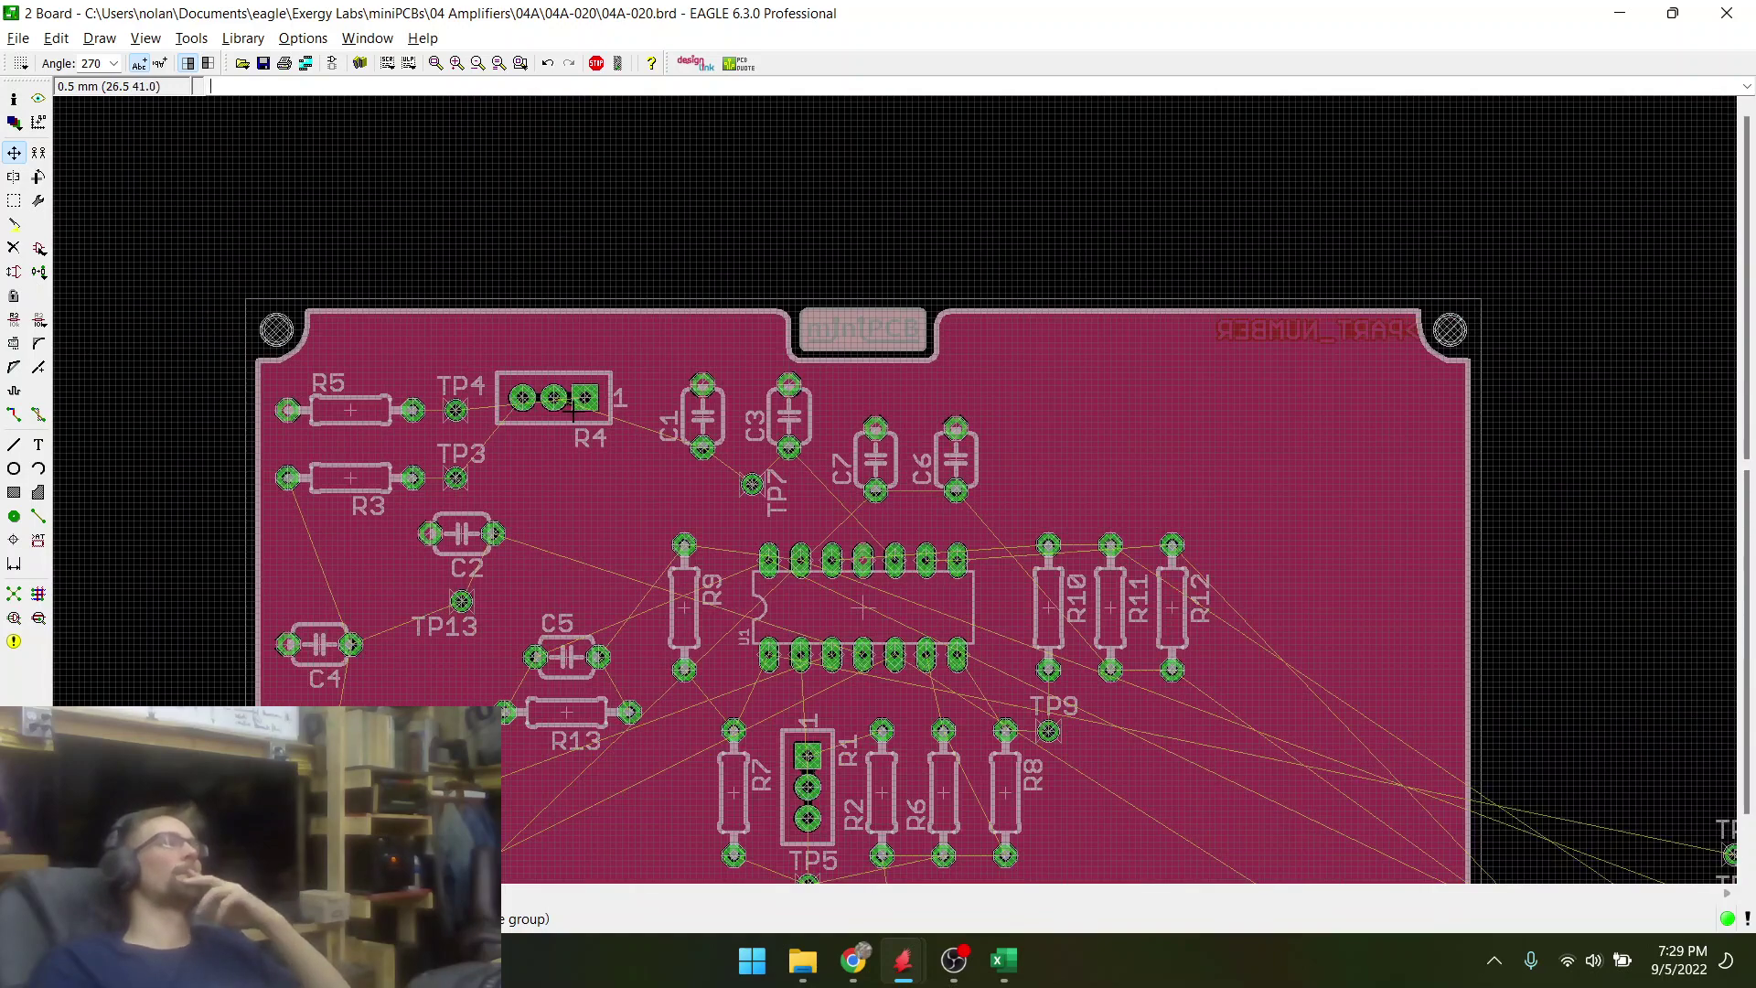
scroll(574, 410, down, 2)
scroll(745, 626, up, 3)
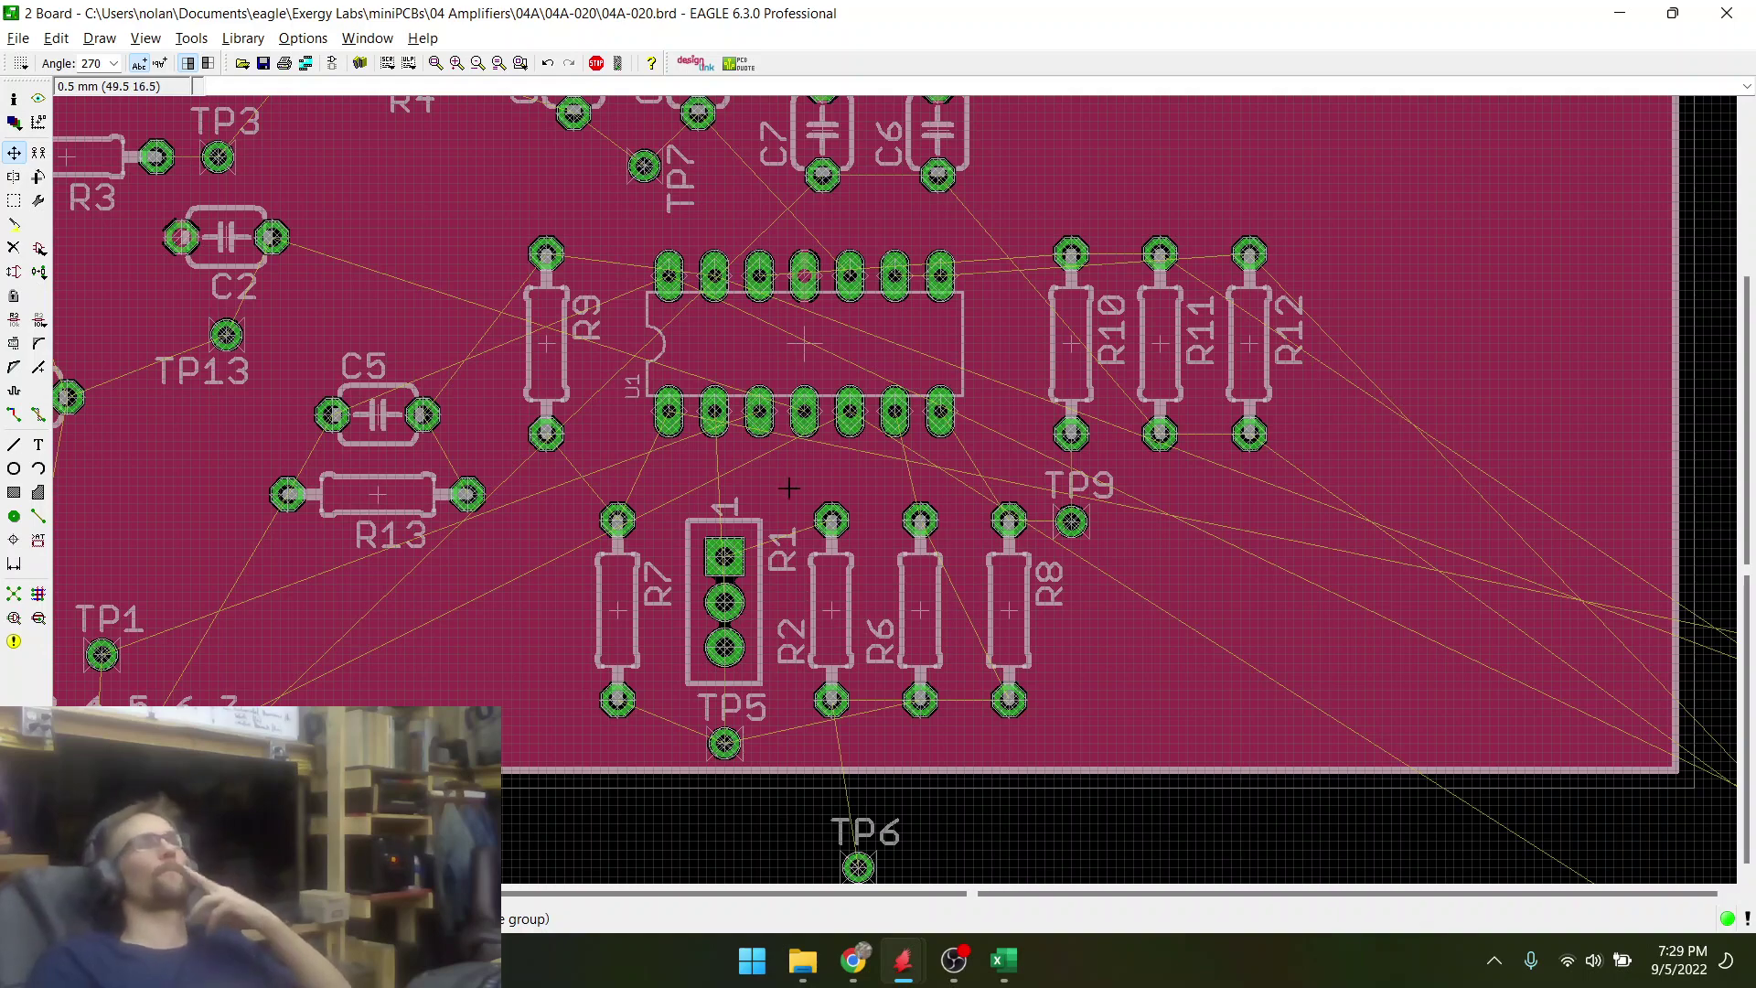
scroll(773, 499, up, 3)
scroll(771, 497, down, 3)
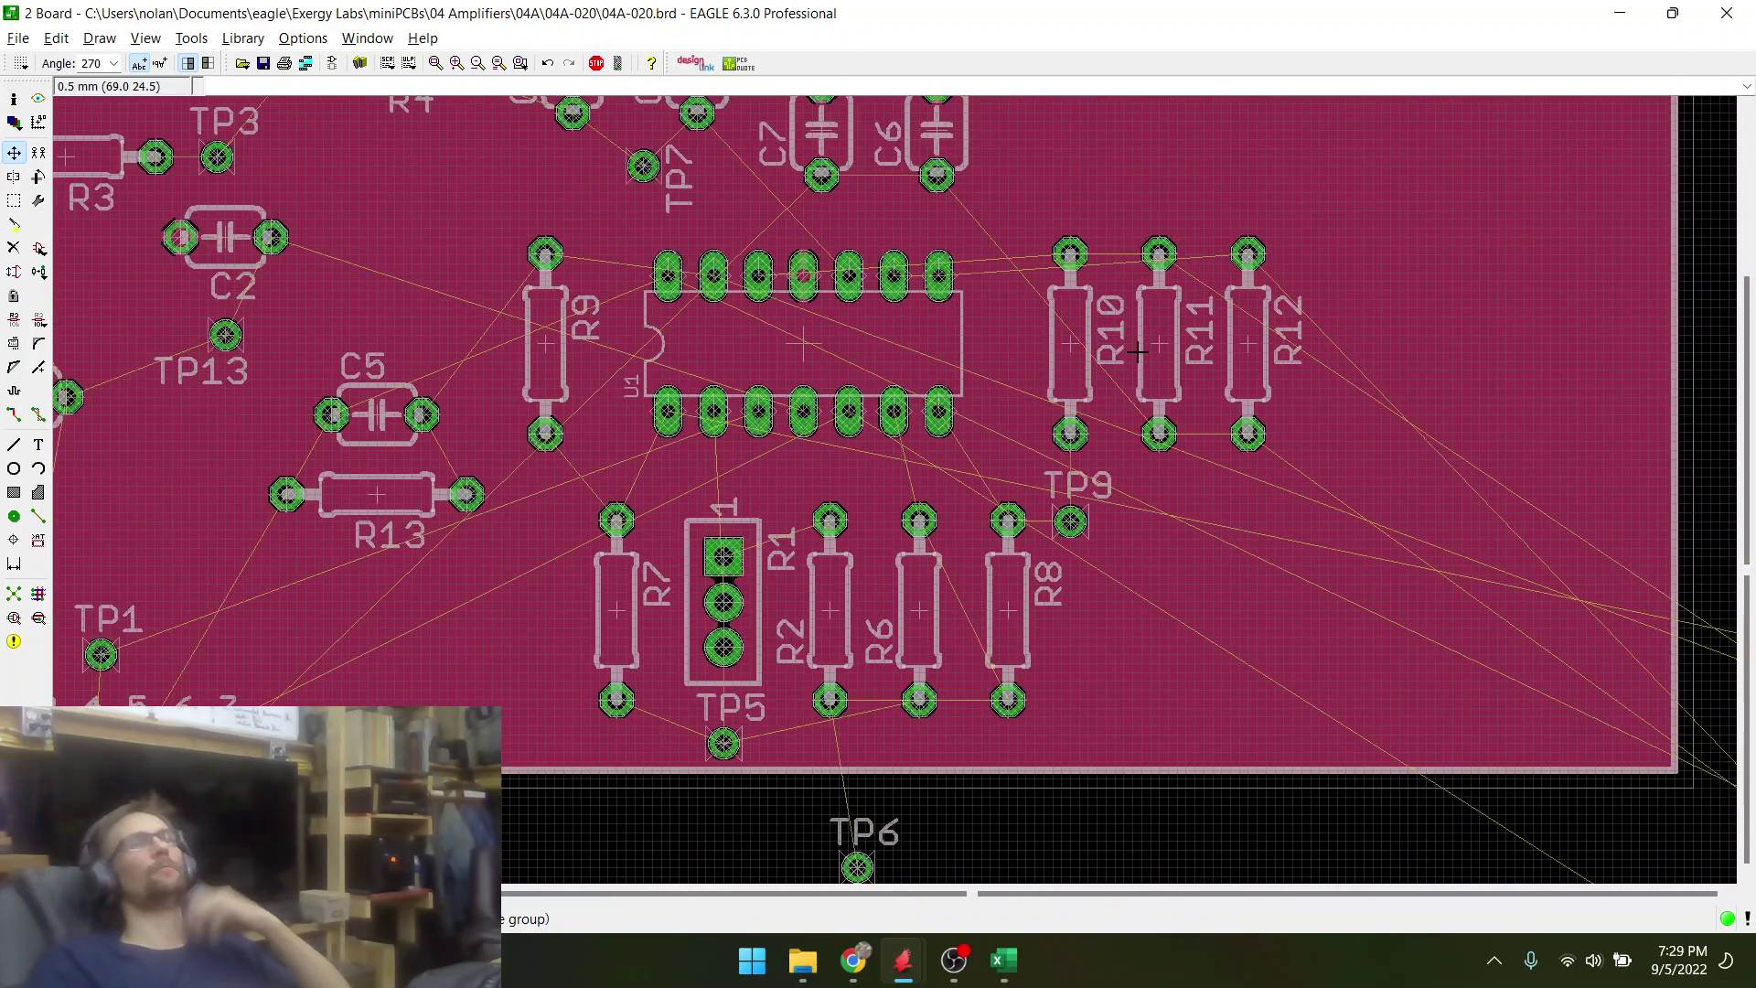
scroll(1131, 343, up, 3)
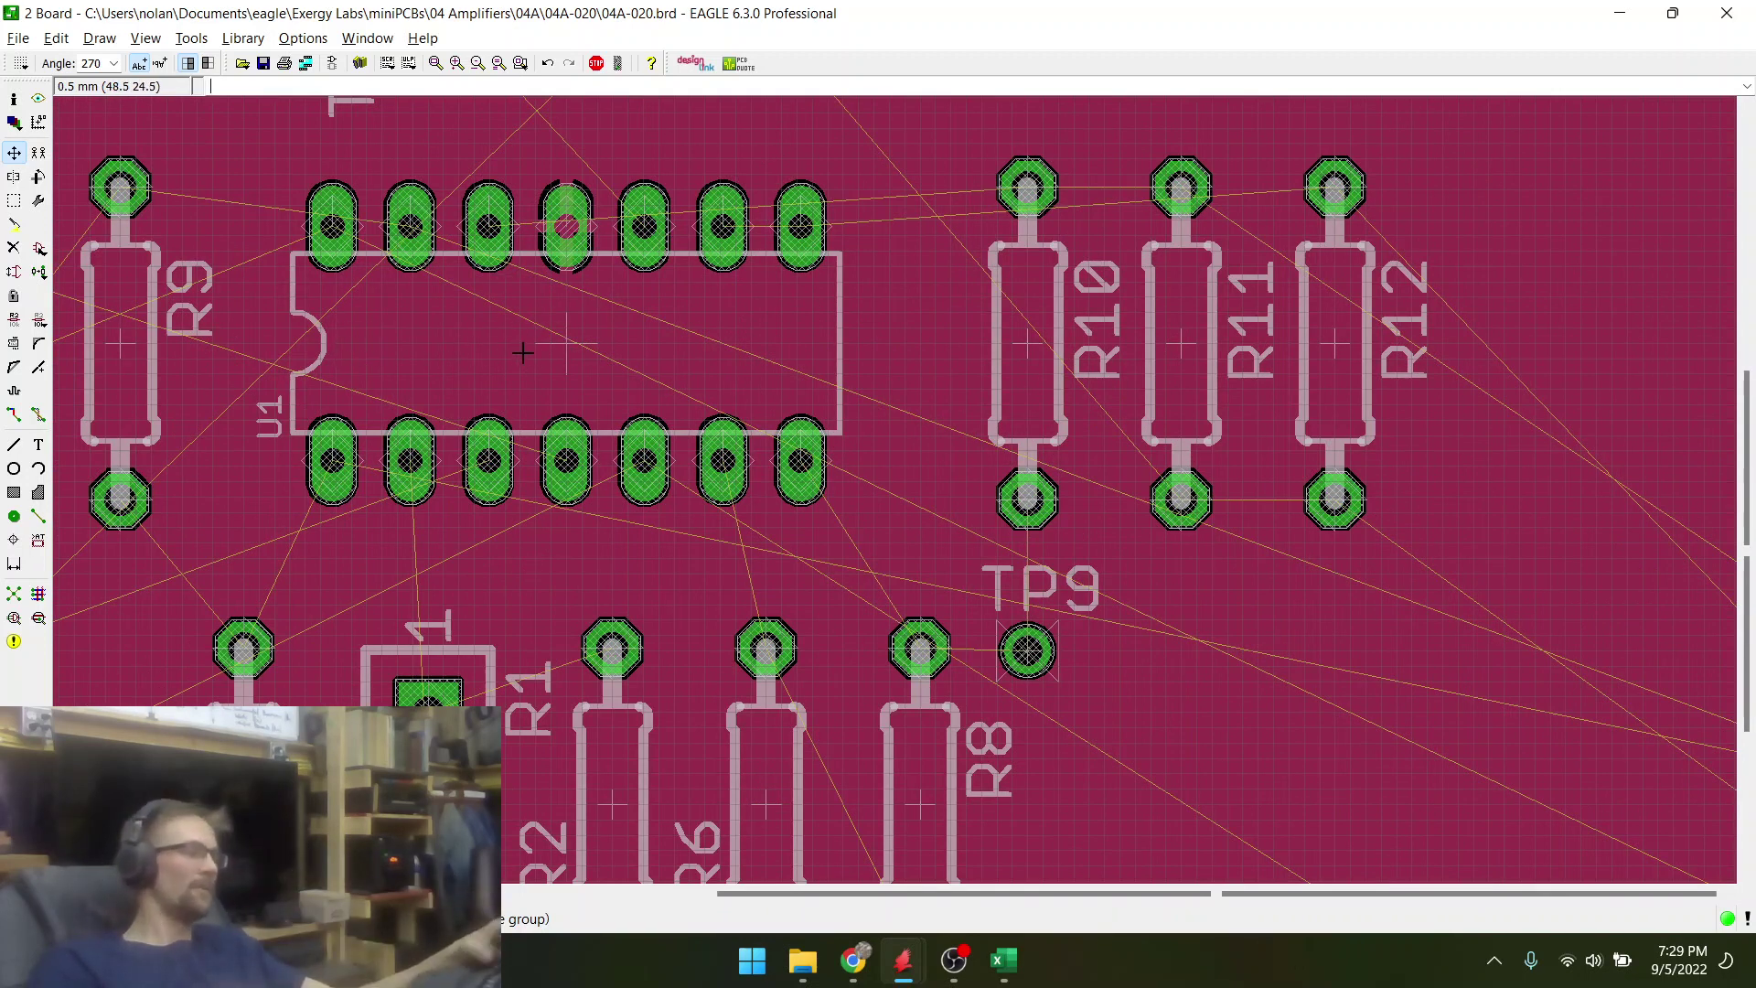
- Switch to the minipcb library and open the DIL14 package for editing
key(alt+Tab)
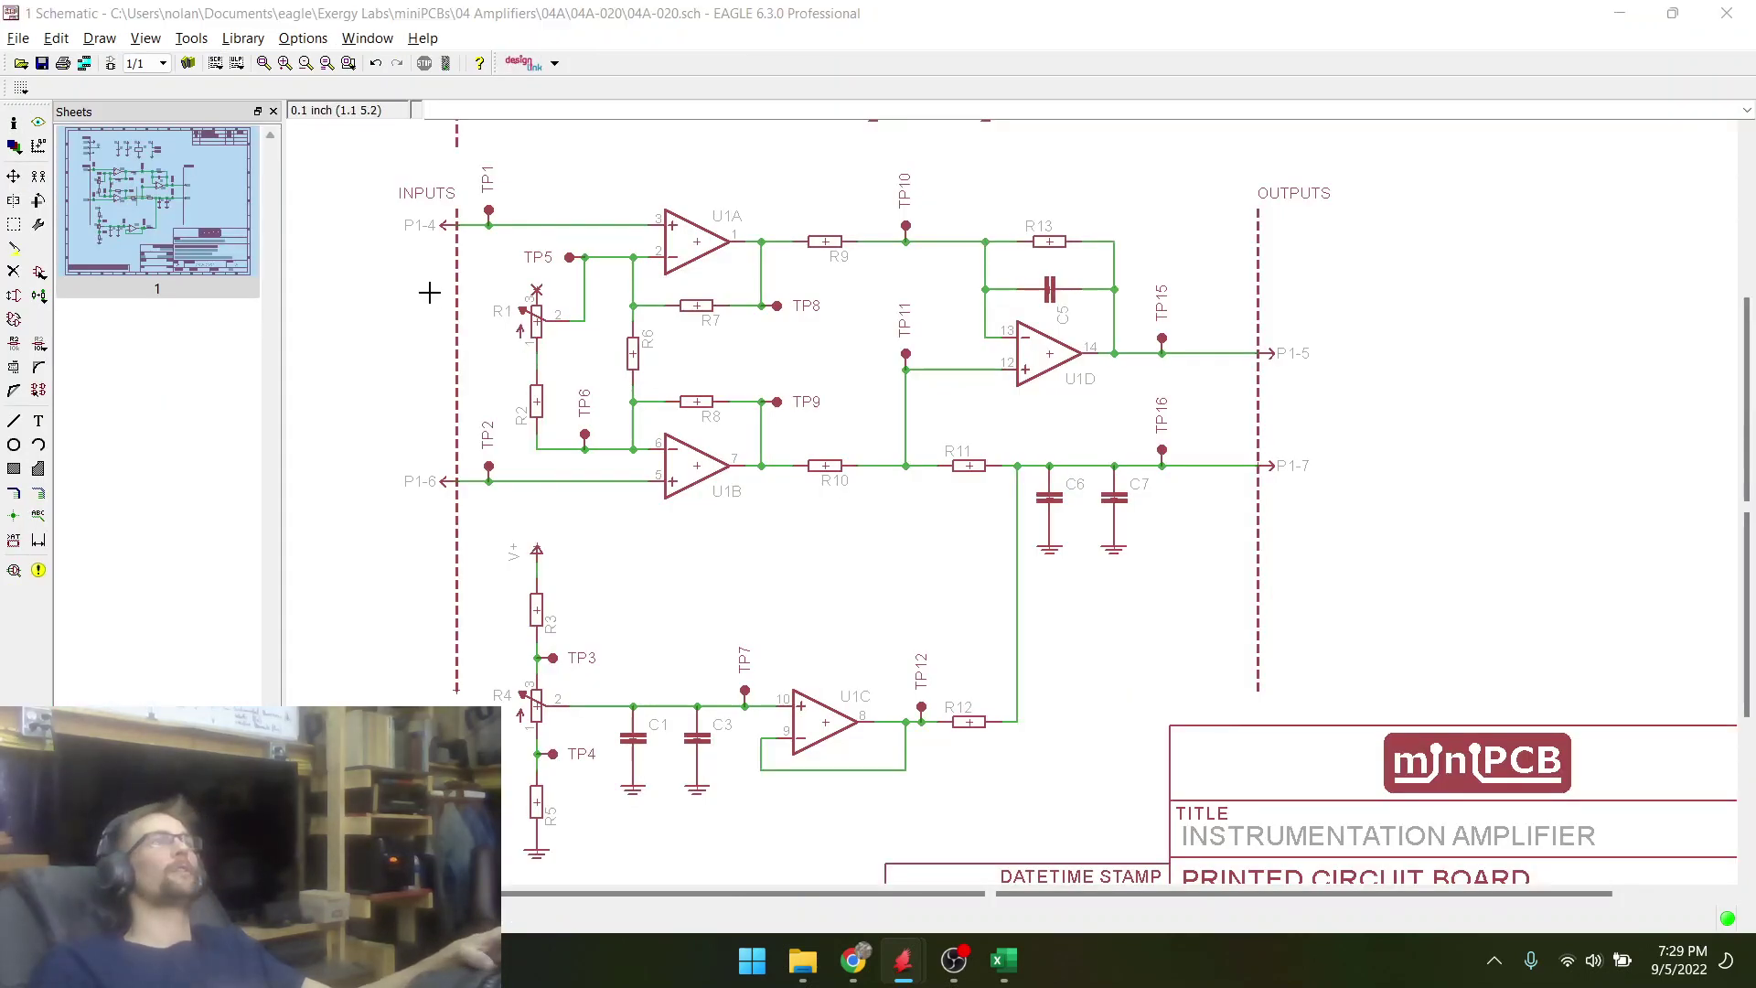
key(alt+Tab)
key(alt+Tab)
key(alt+Tab)
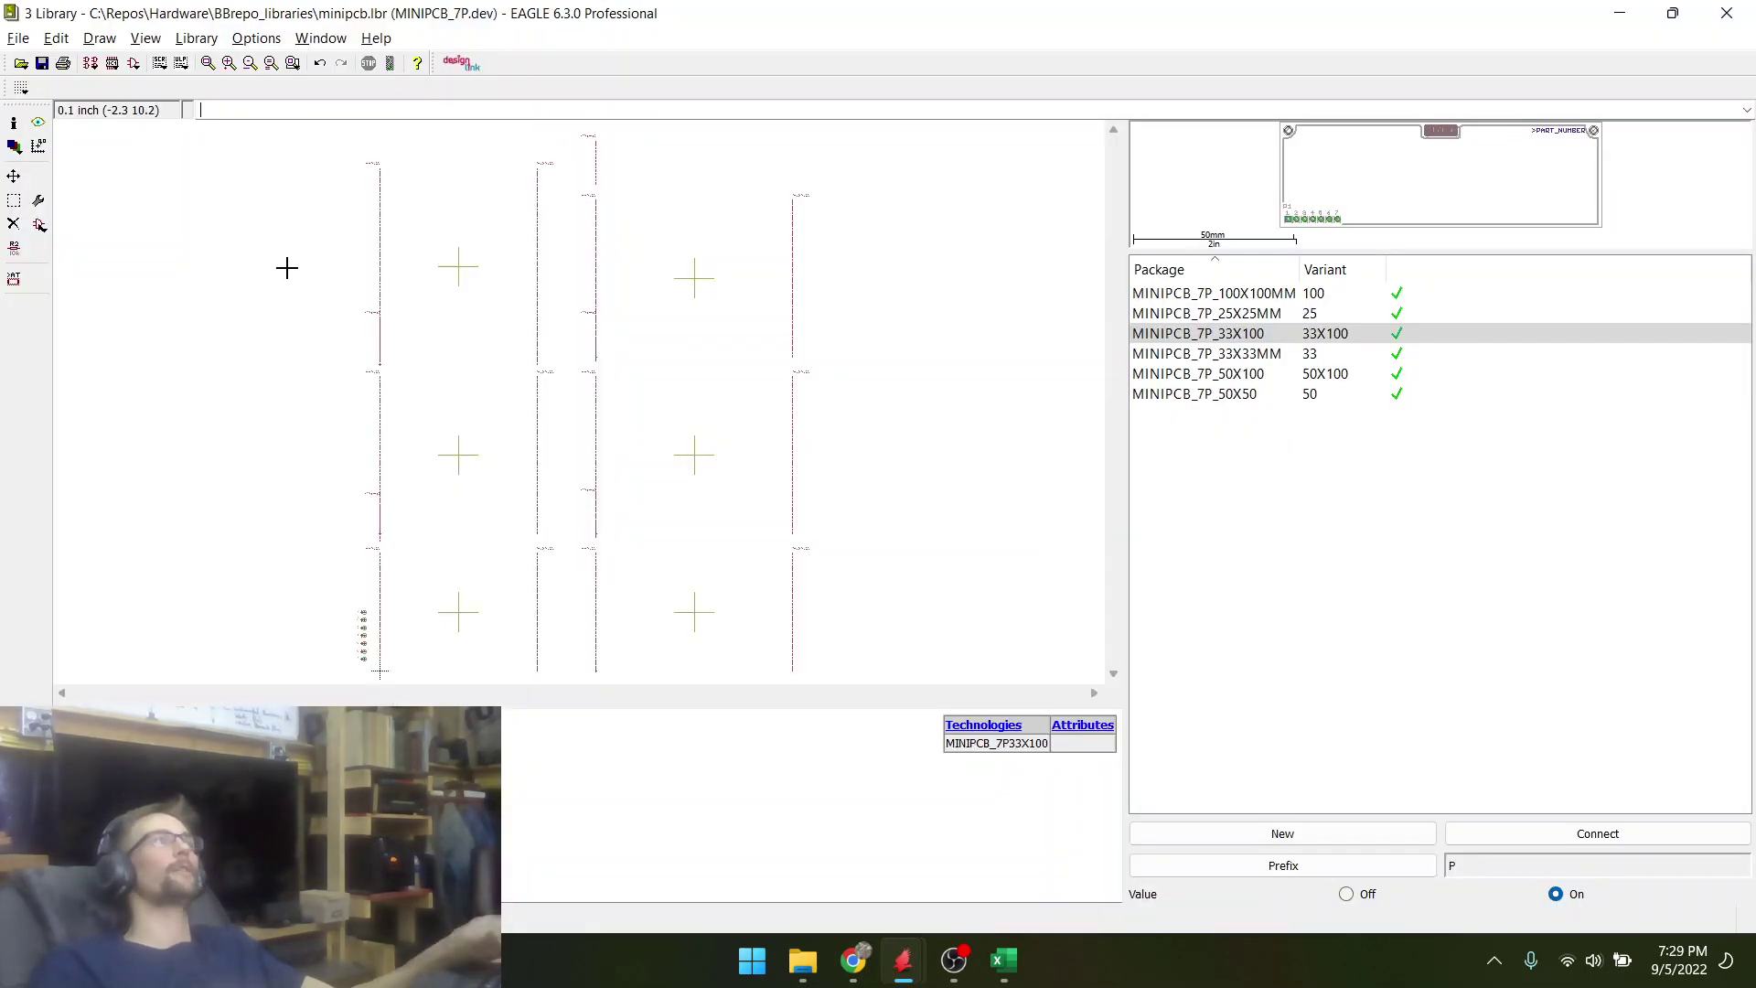
click(112, 63)
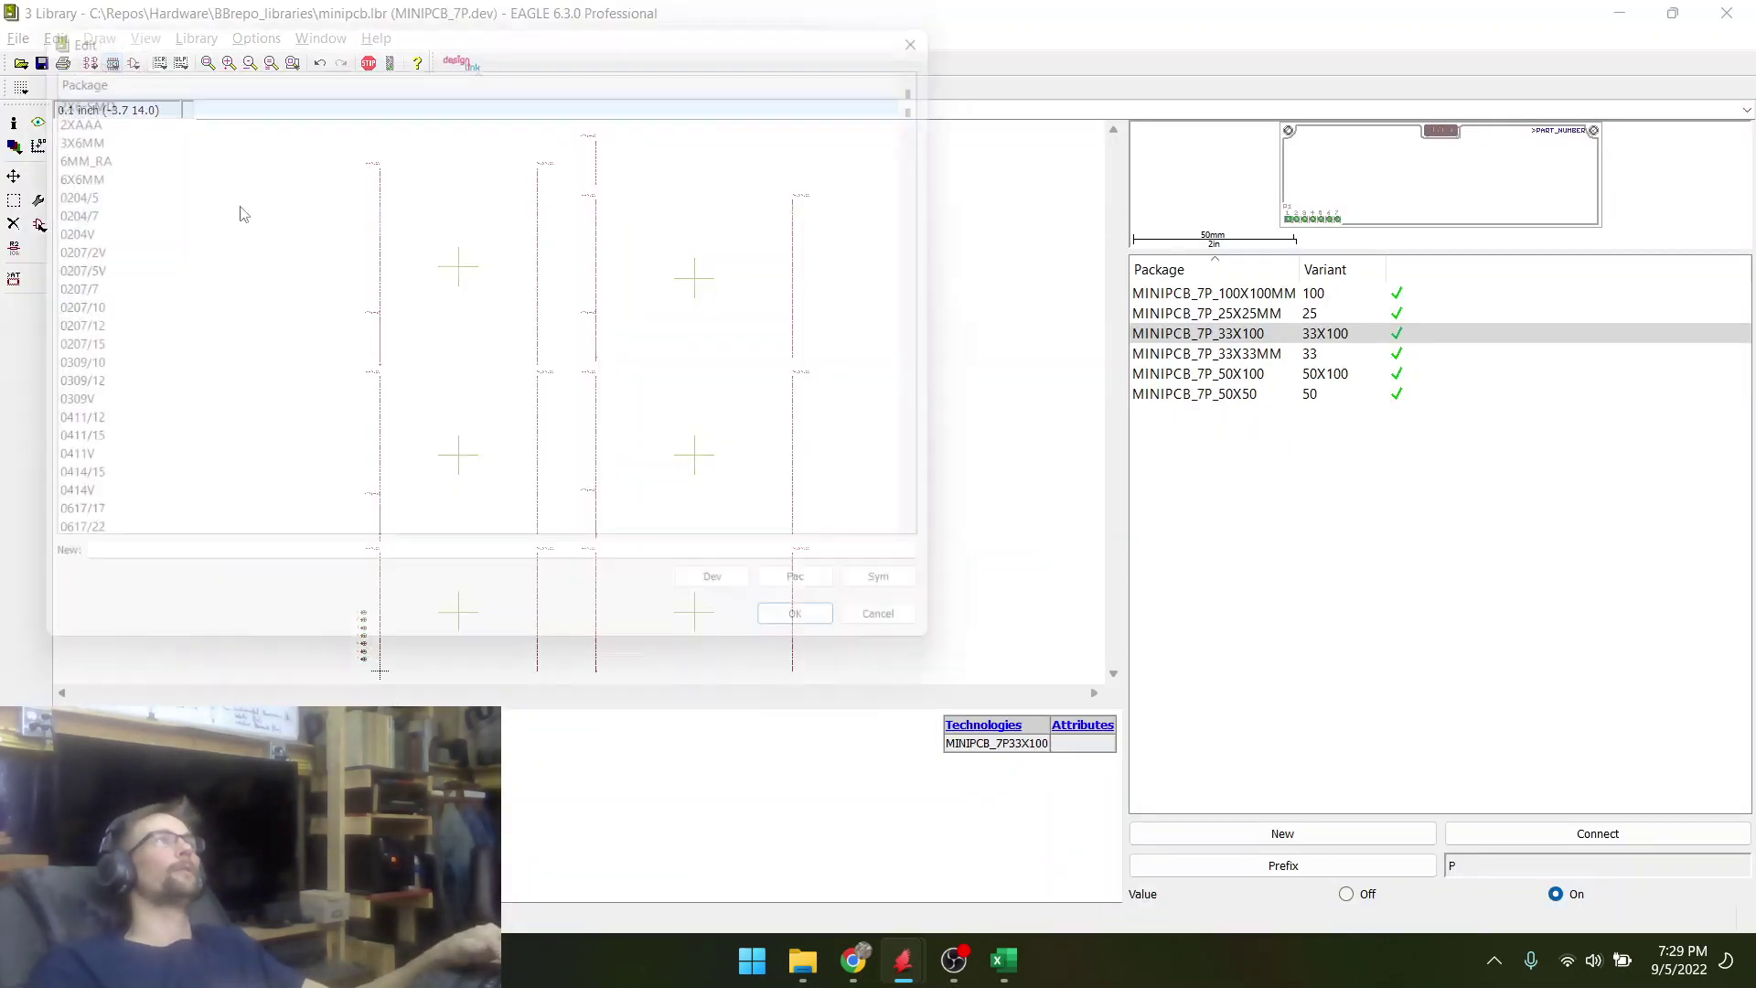
text(dil14)
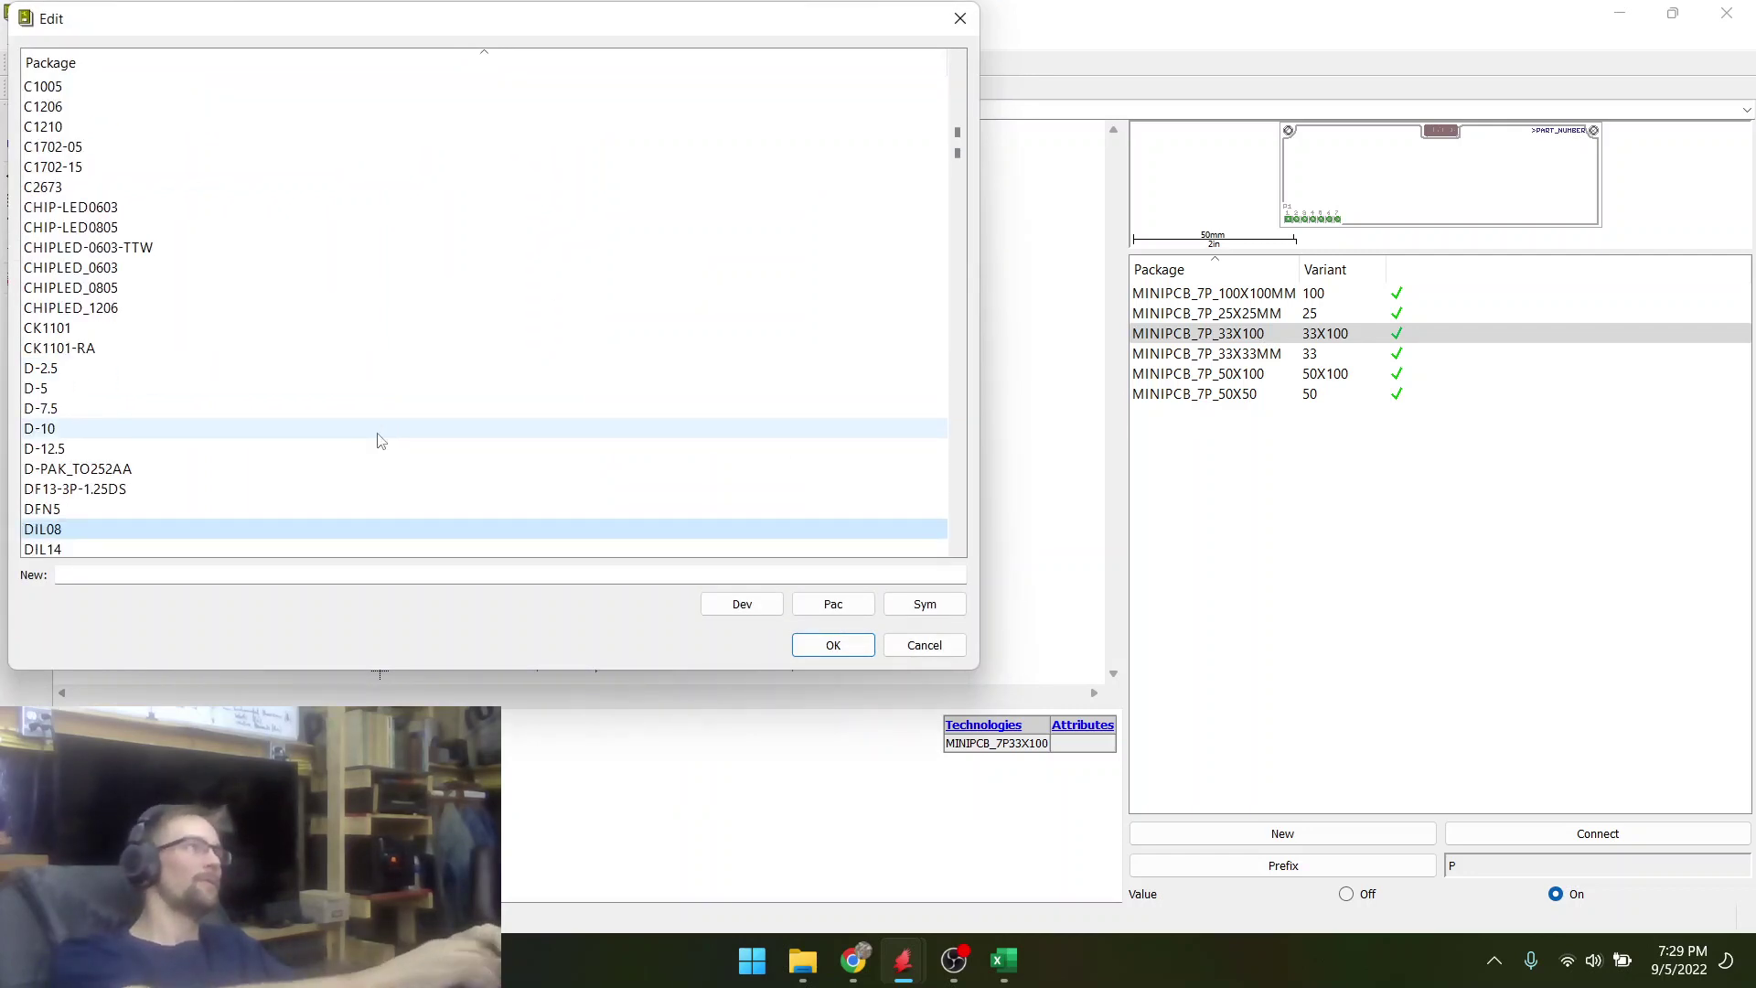
key(Return)
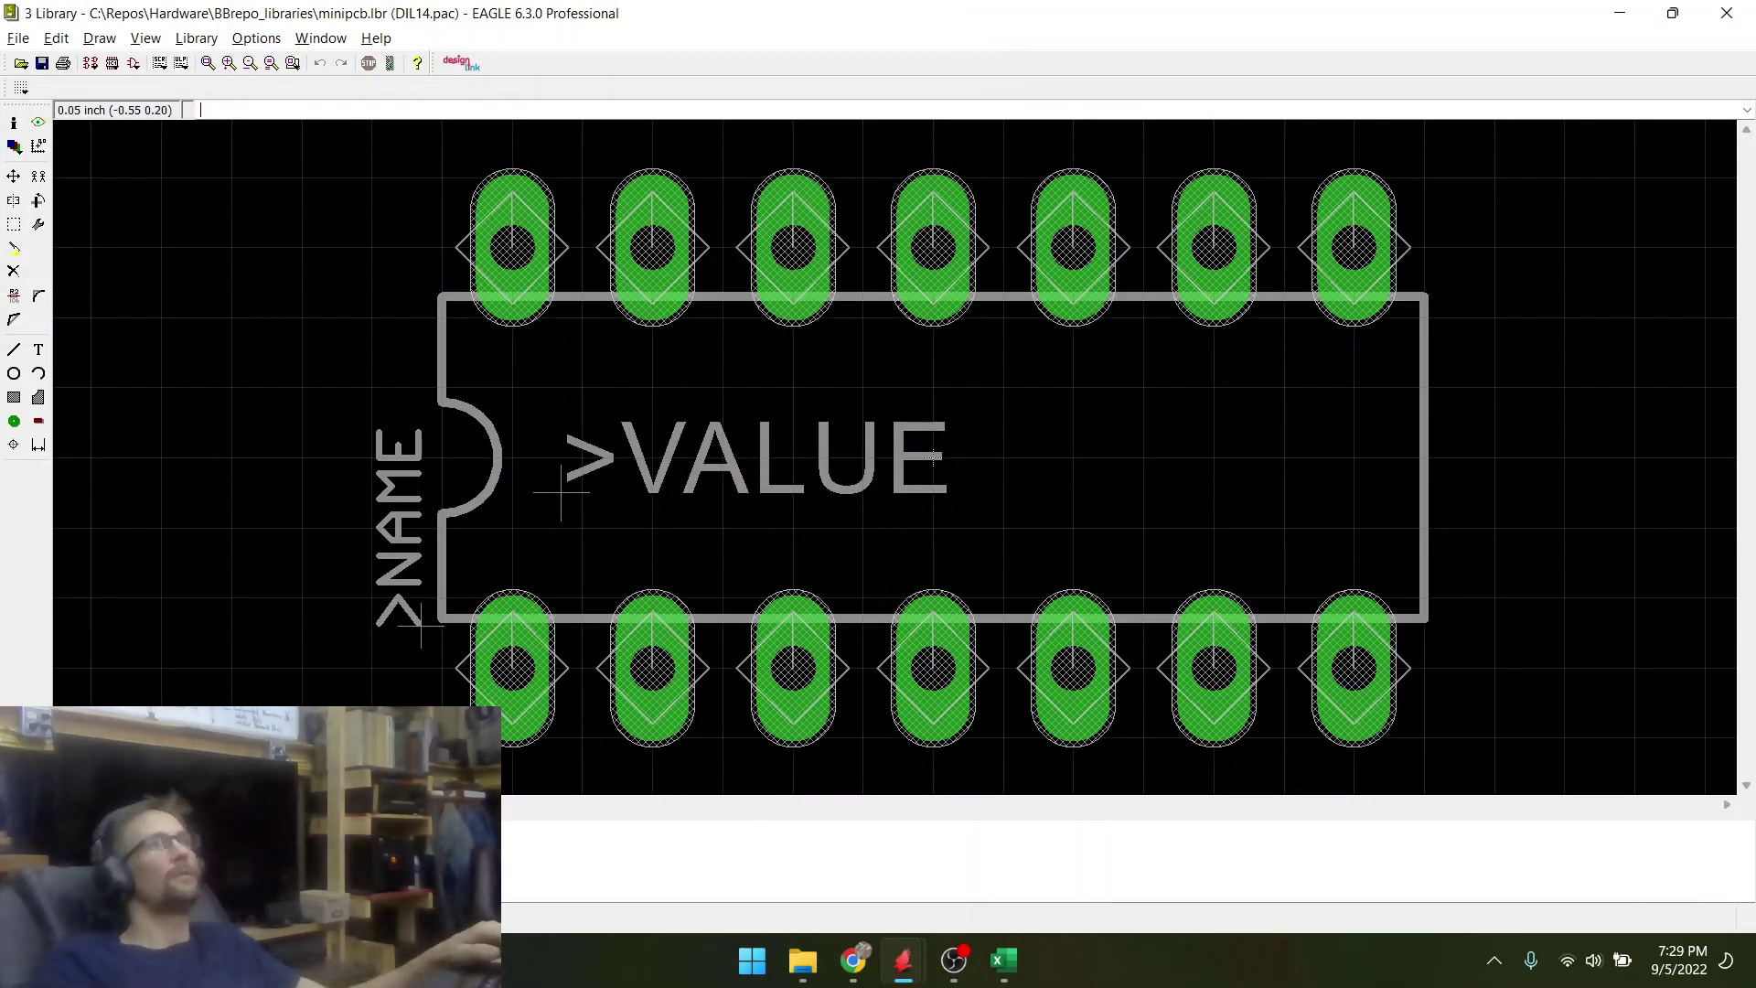
- Set the package editor's grid size to 0.1 mm
click(22, 89)
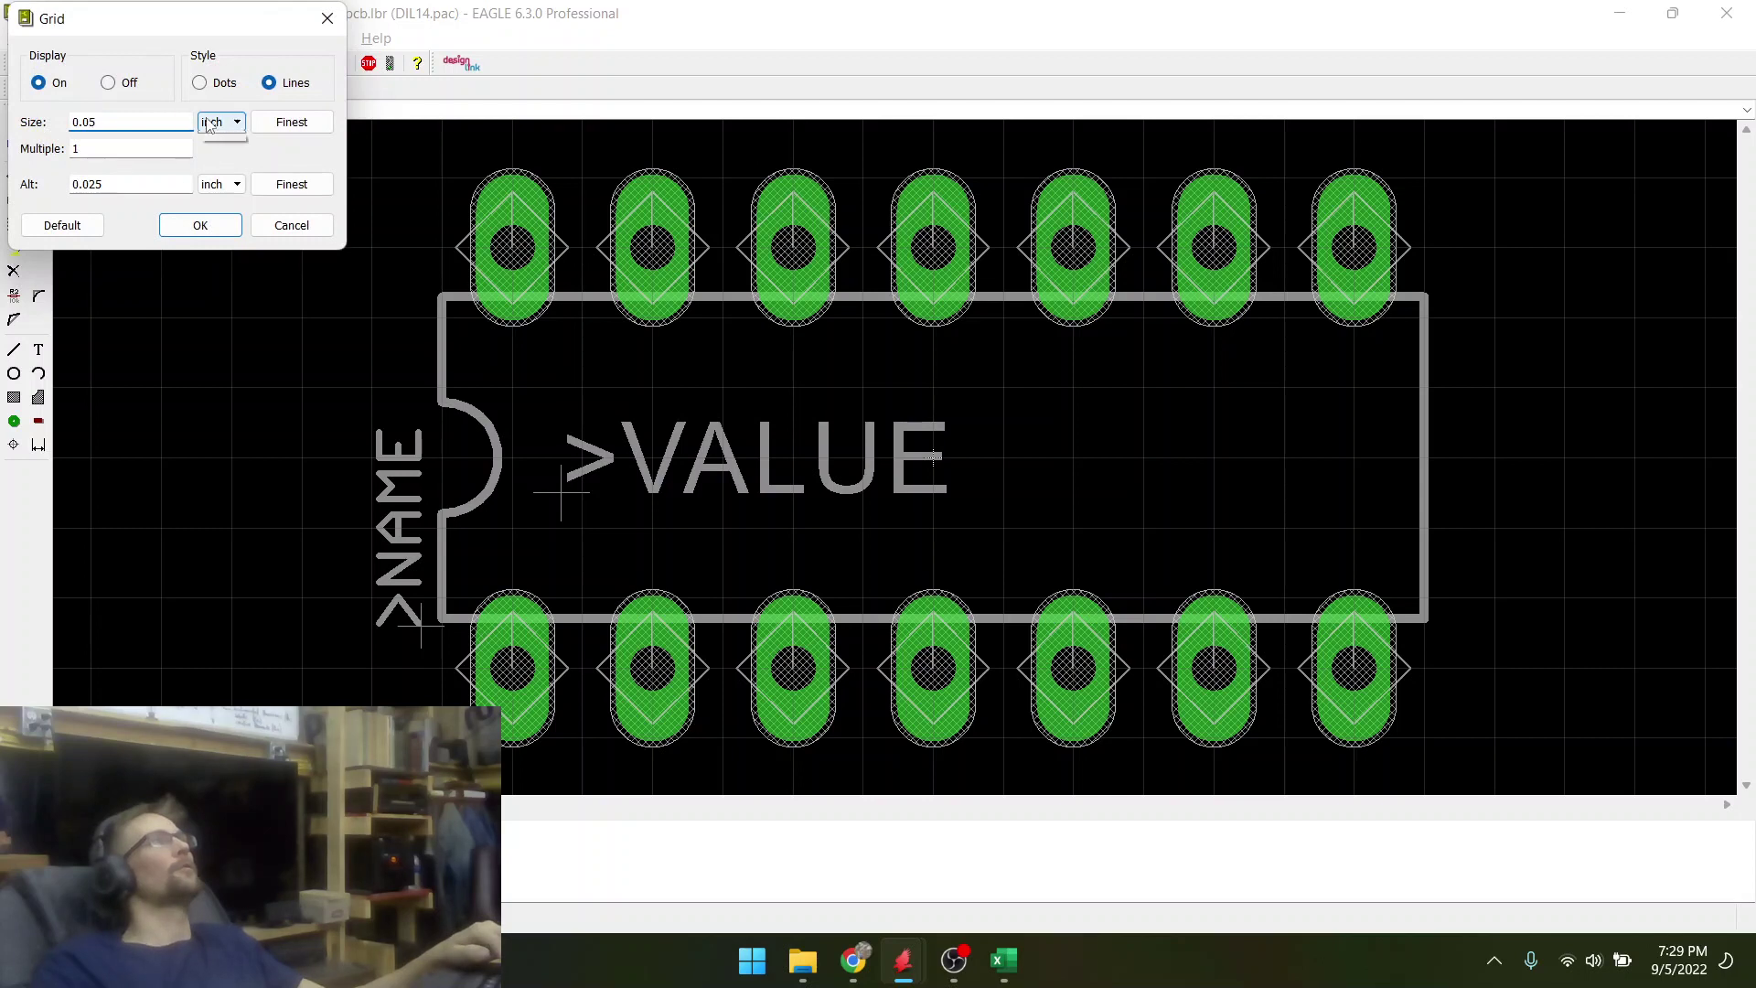
click(214, 160)
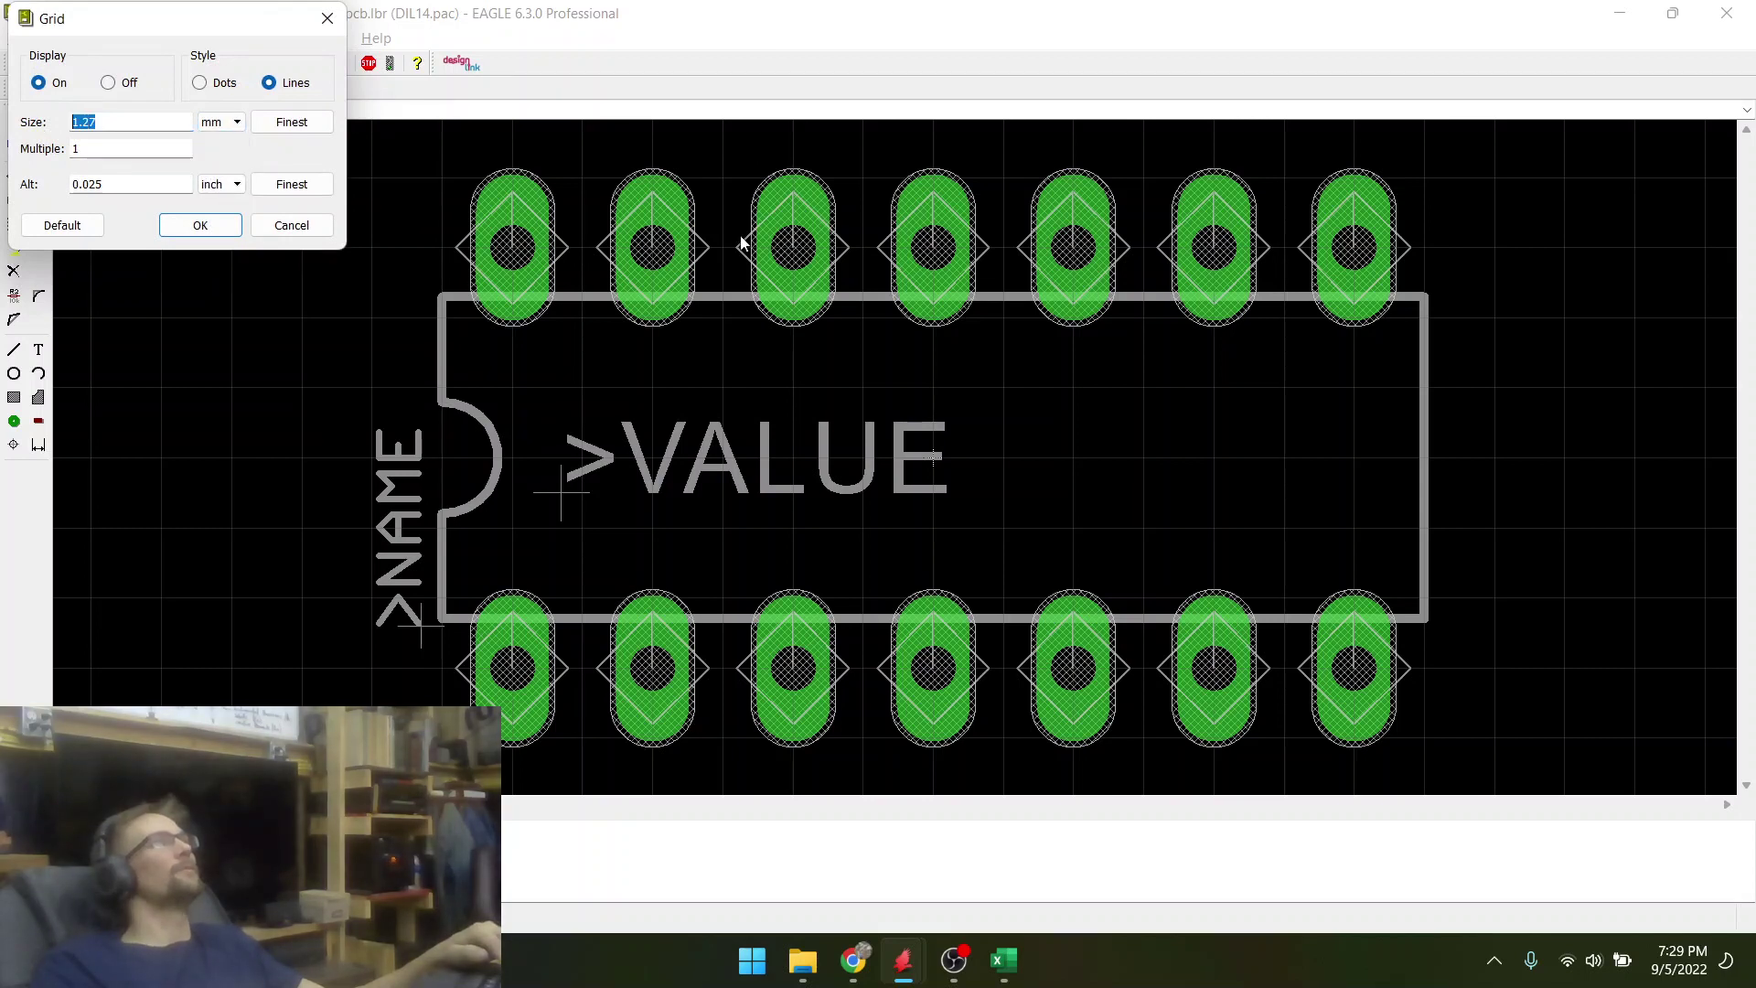
text(0.)
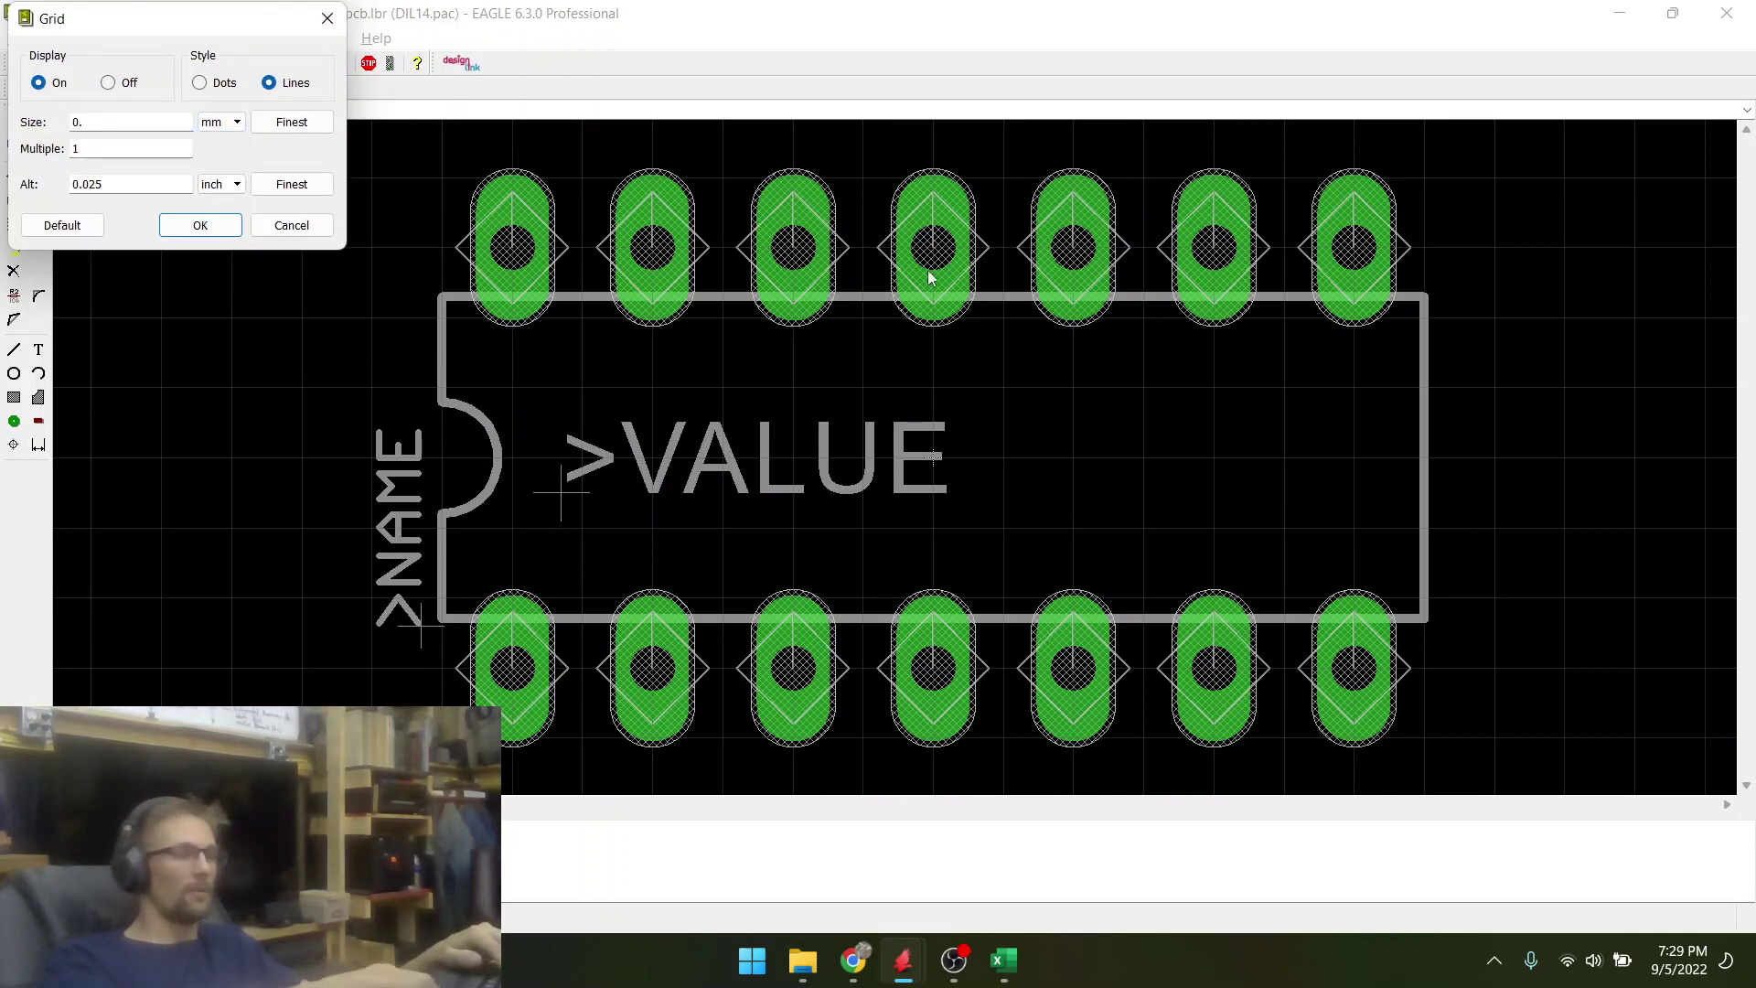
text(1)
key(Return)
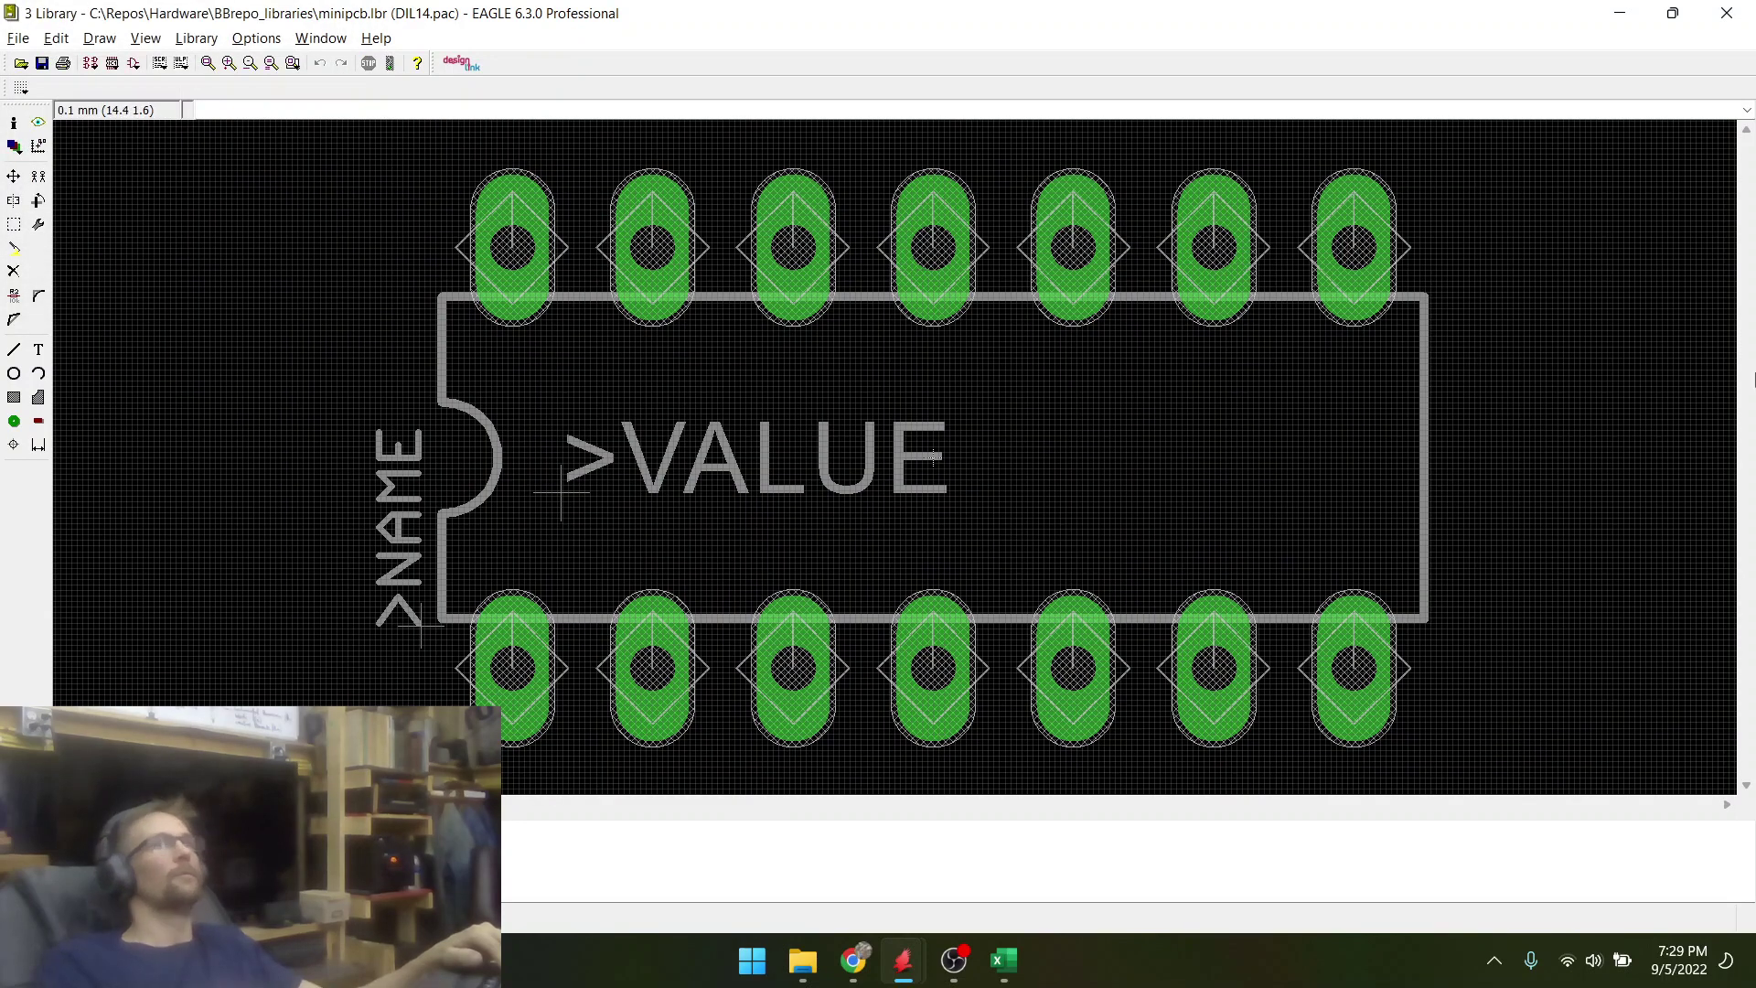
- Move the upper line of the DIL14 outline about 0.6 mm inward, clear of the upper row of pads
click(16, 179)
scroll(741, 260, up, 3)
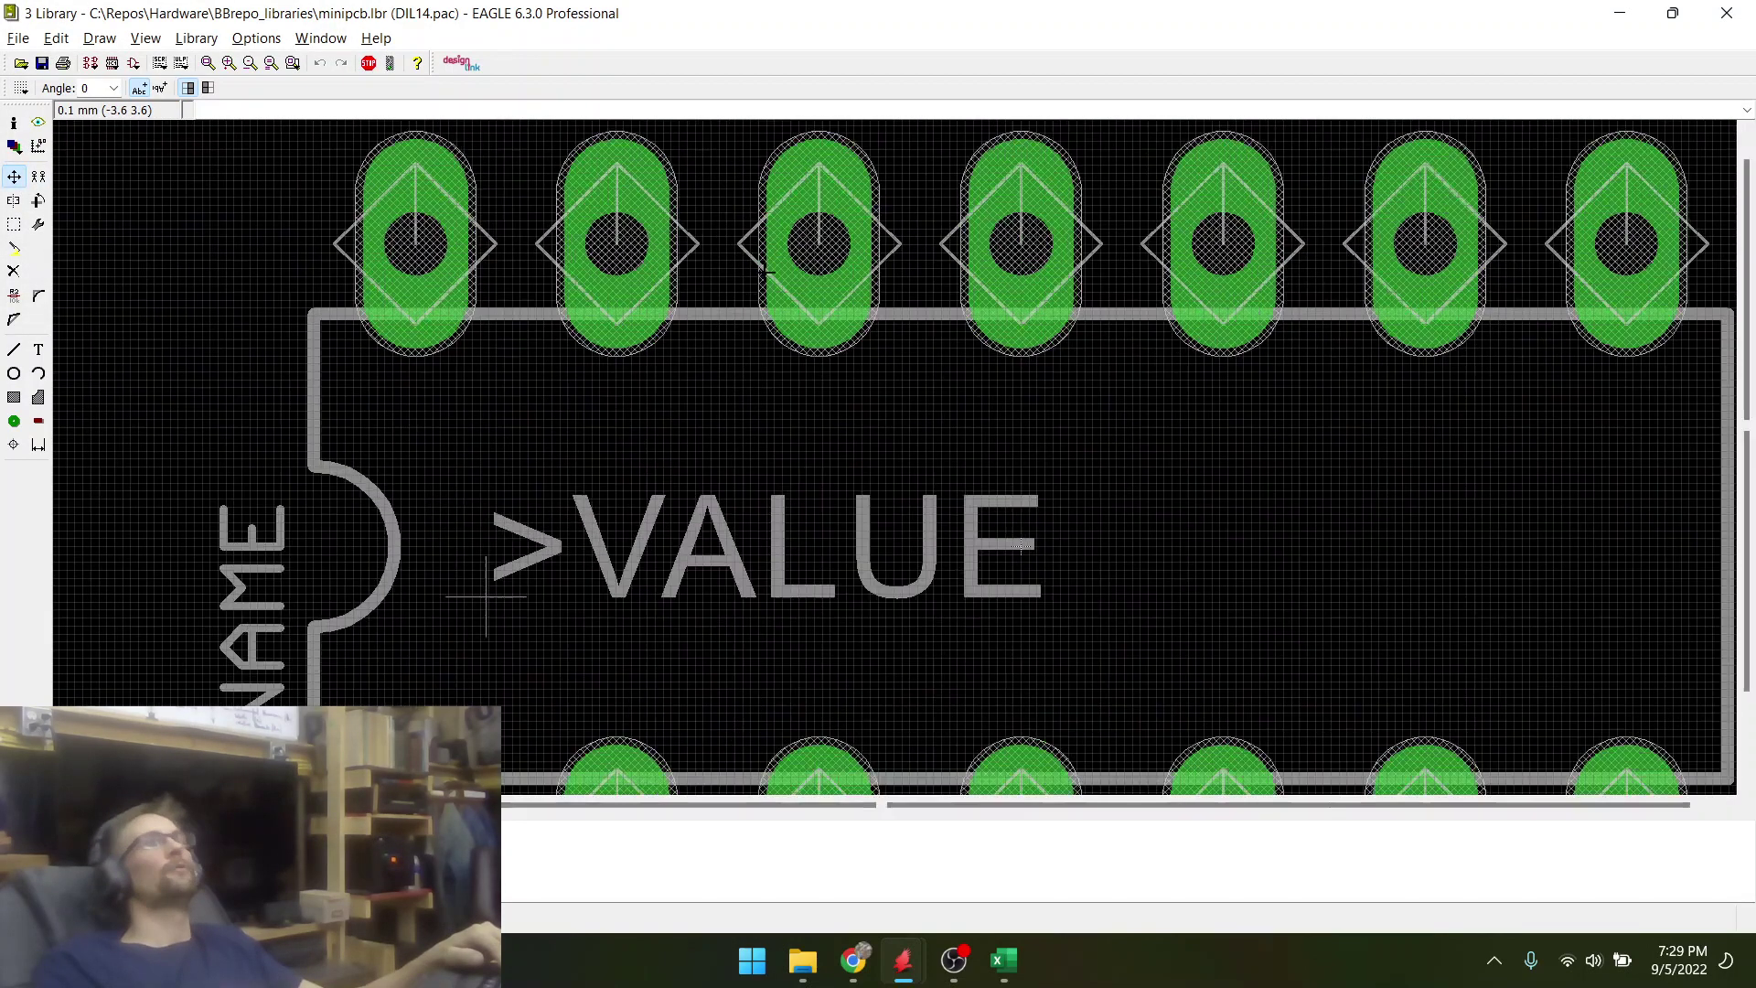
click(972, 323)
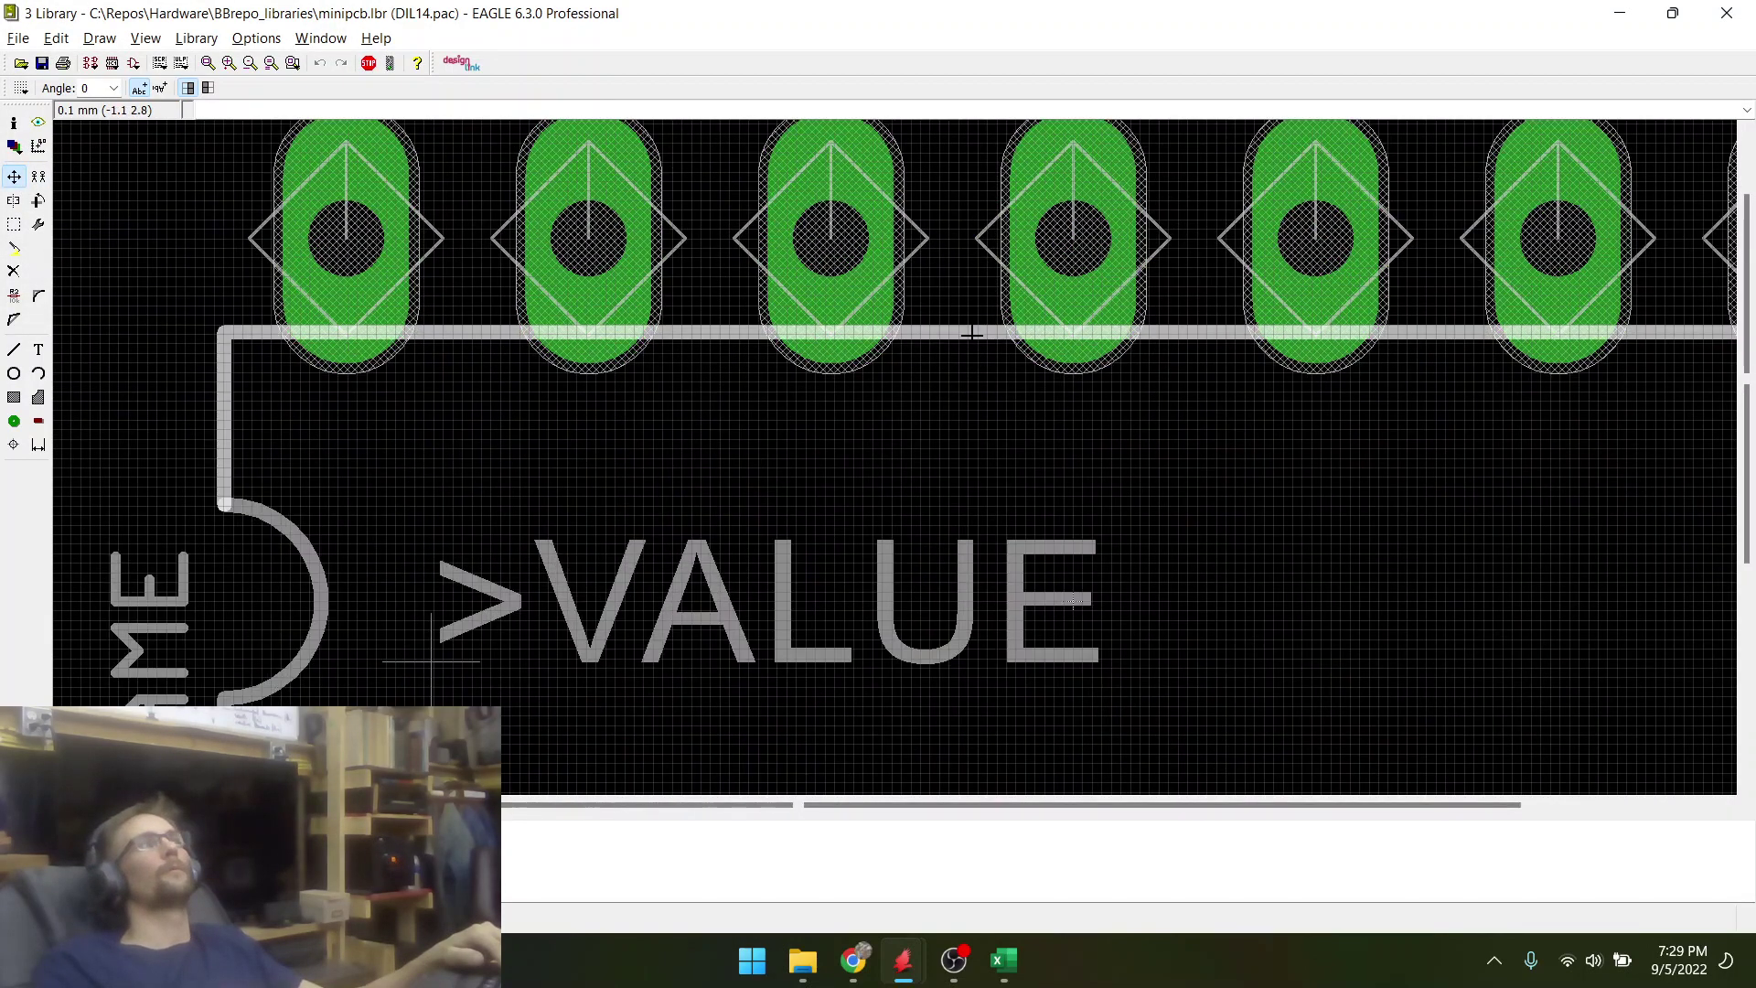
click(972, 391)
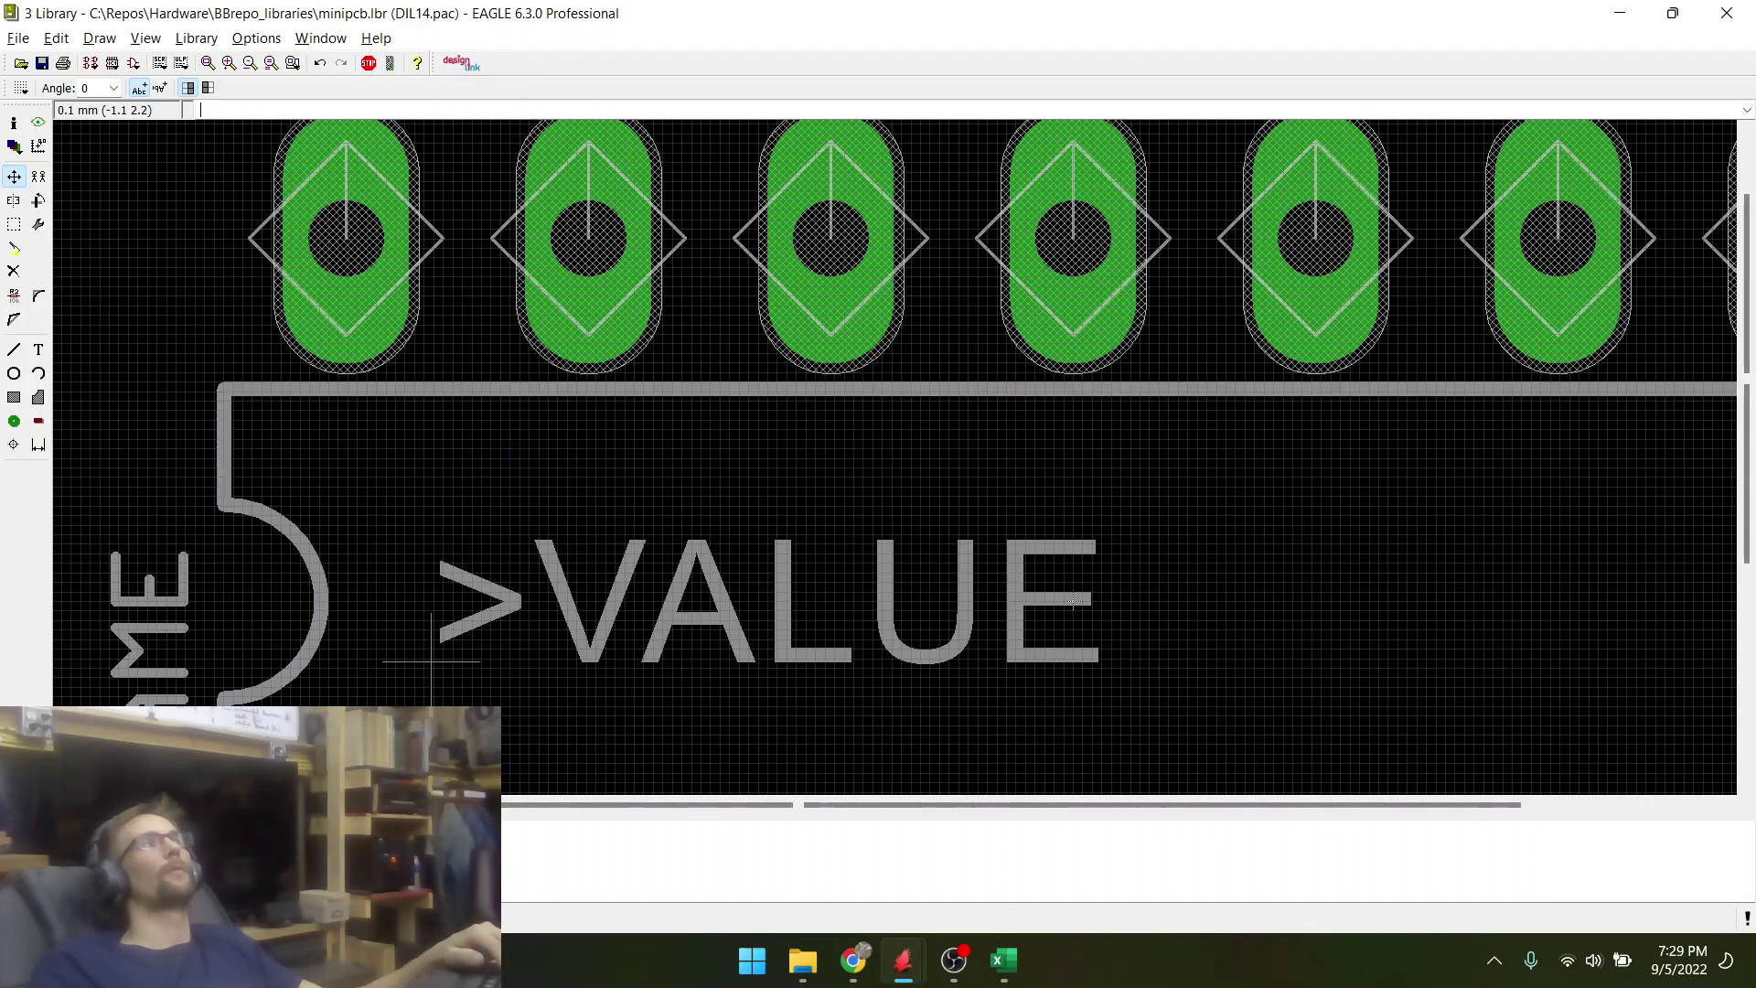
- Move the lower line of the DIL14 outline about 0.7 mm inward, clear of the lower row of pads
scroll(590, 216, down, 4)
scroll(765, 459, up, 3)
scroll(891, 361, up, 2)
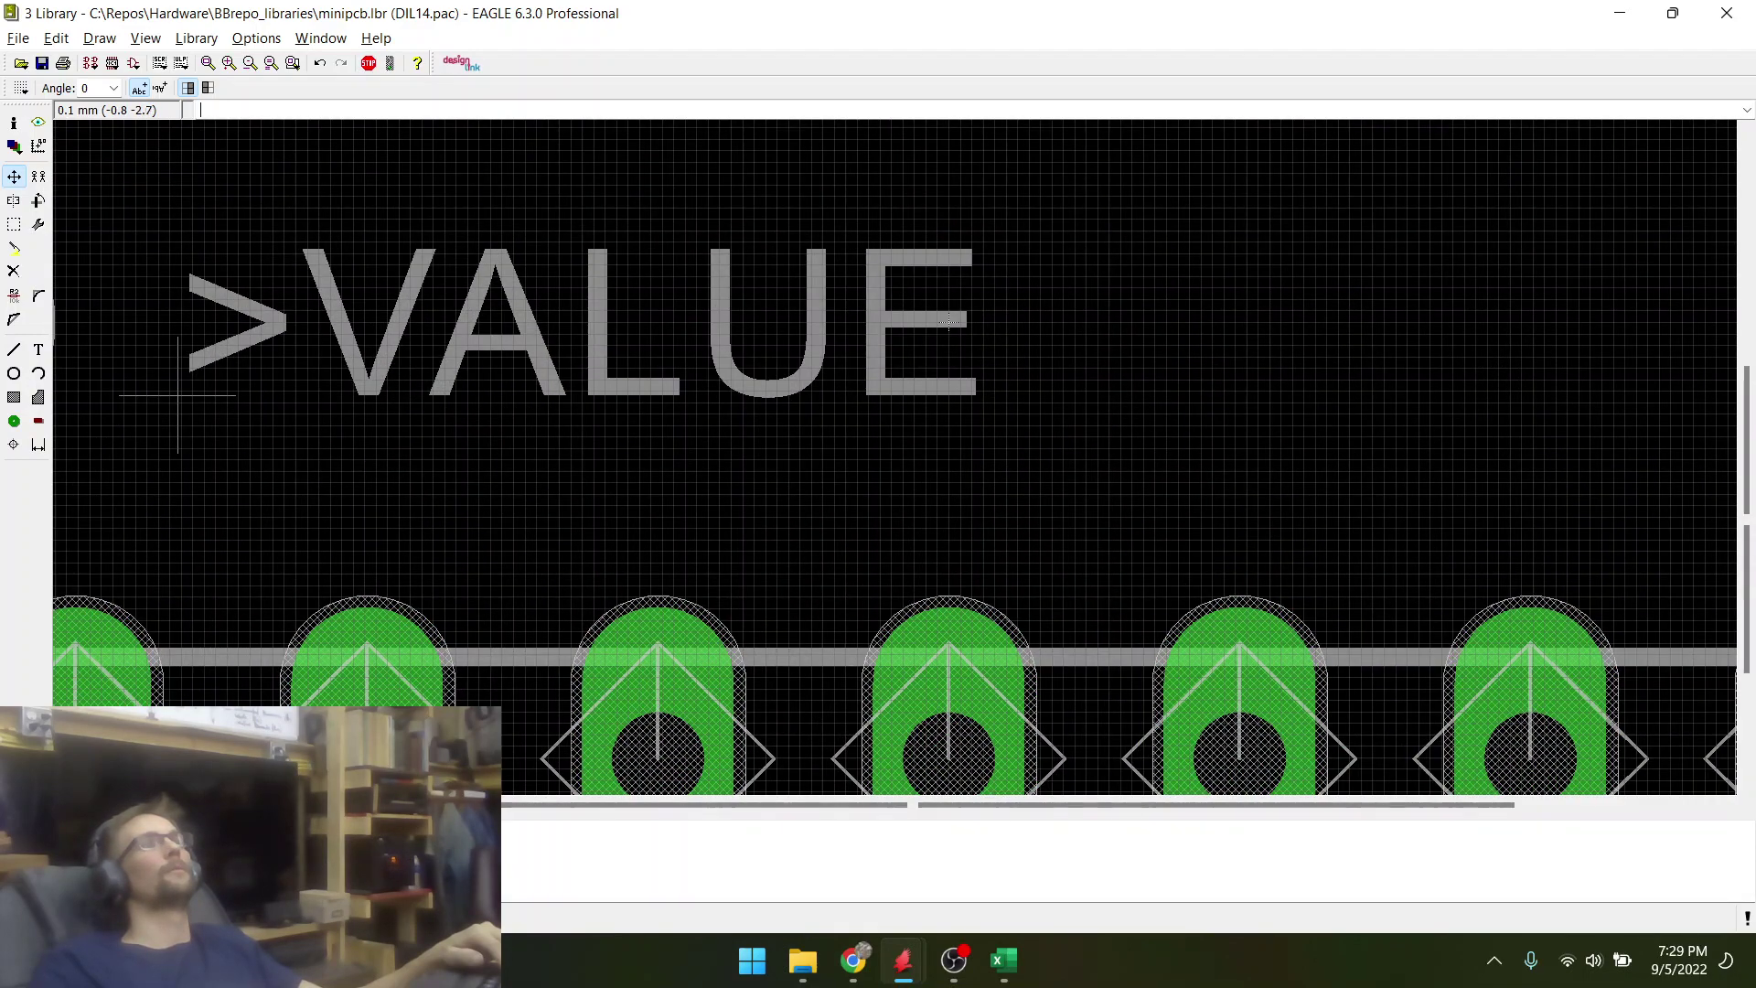
scroll(950, 321, down, 2)
click(914, 626)
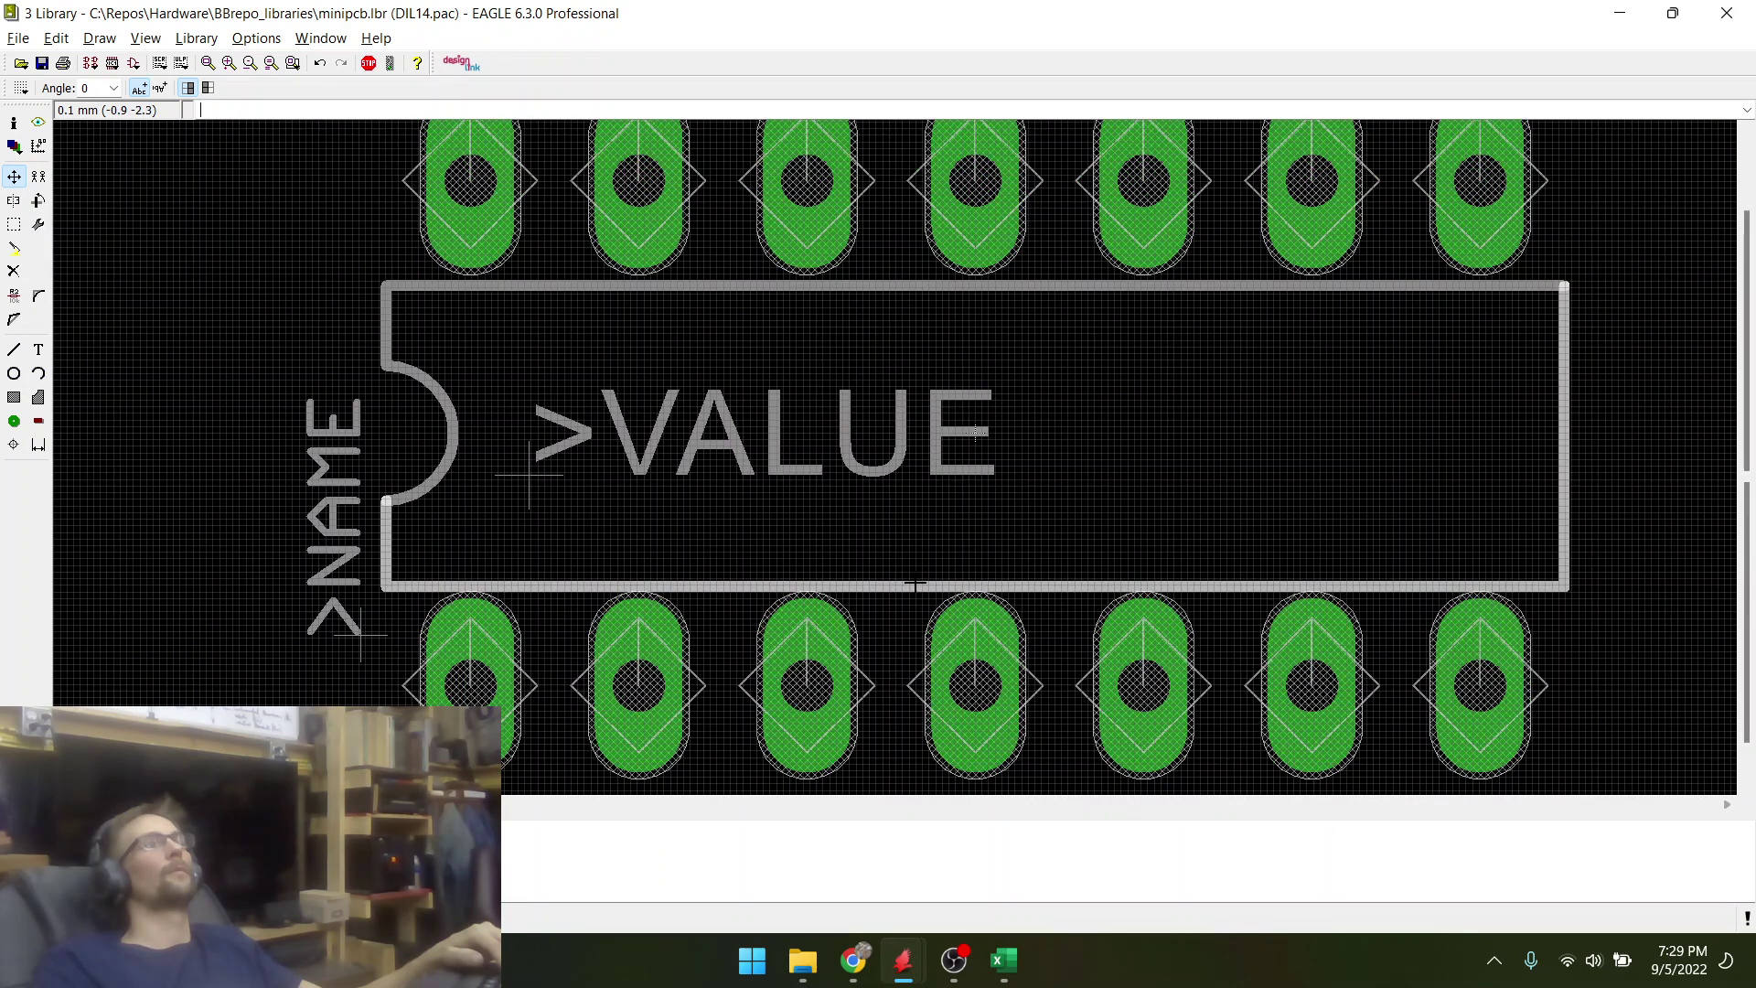
click(912, 581)
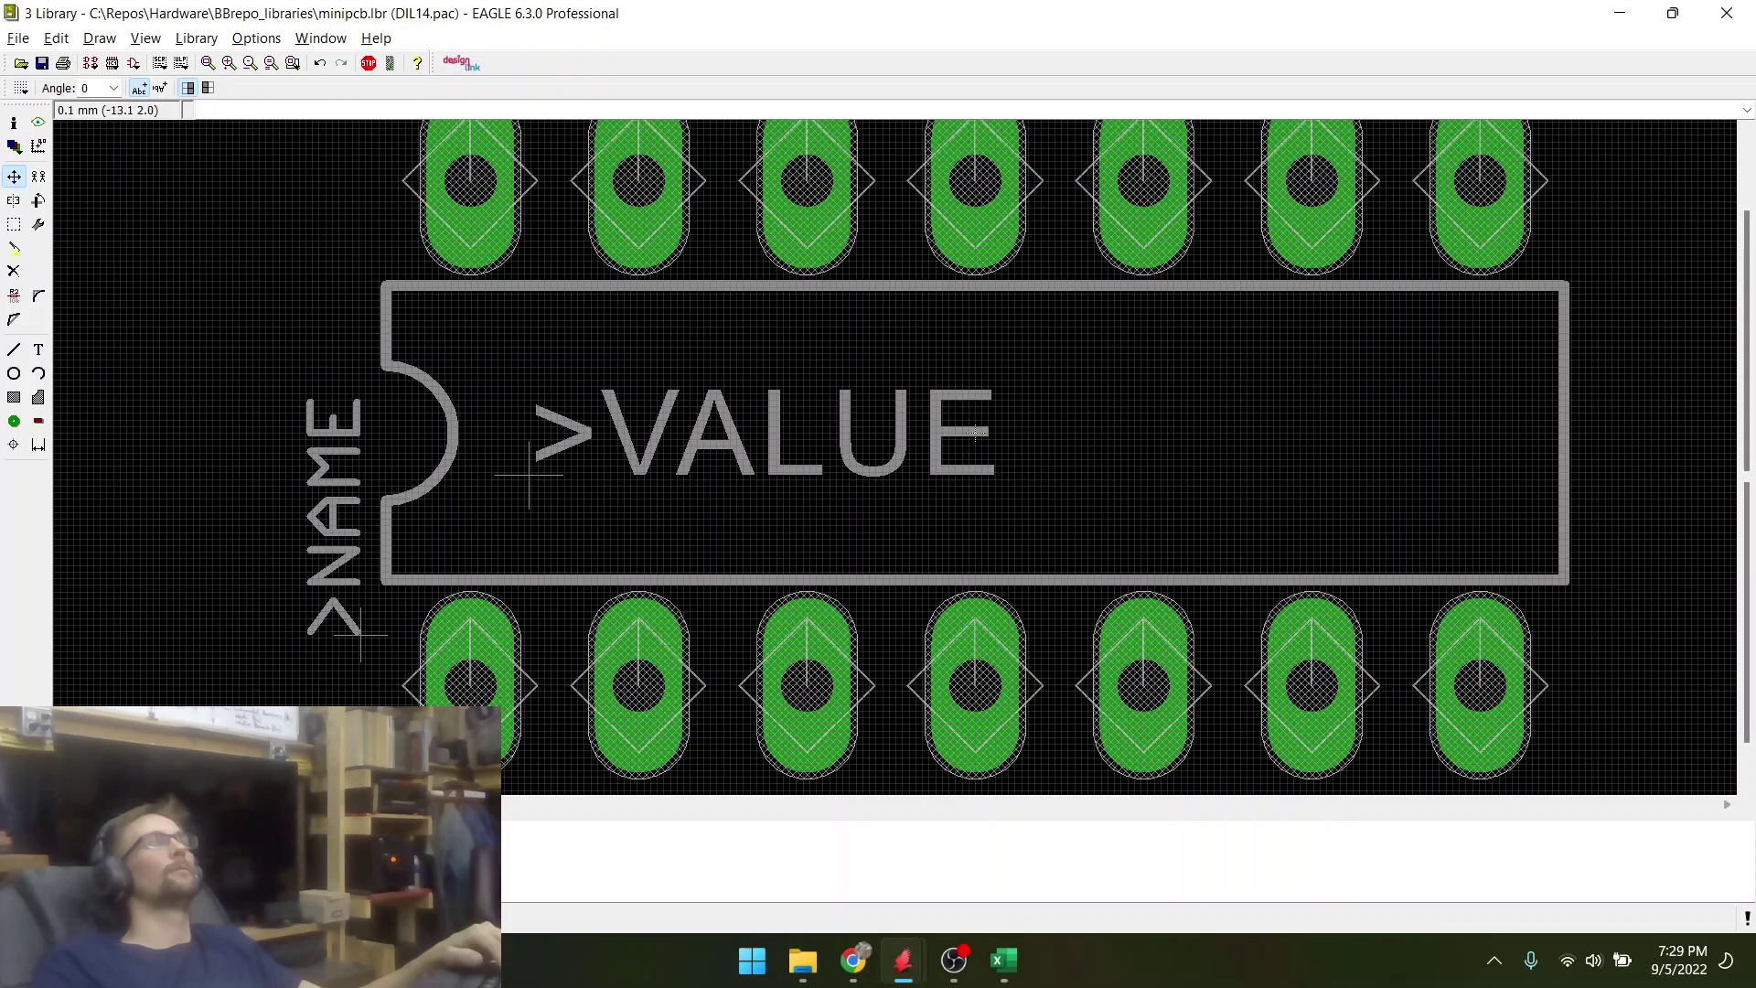
- Apply a larger custom text size to both the >NAME and >VALUE labels of the package
click(37, 225)
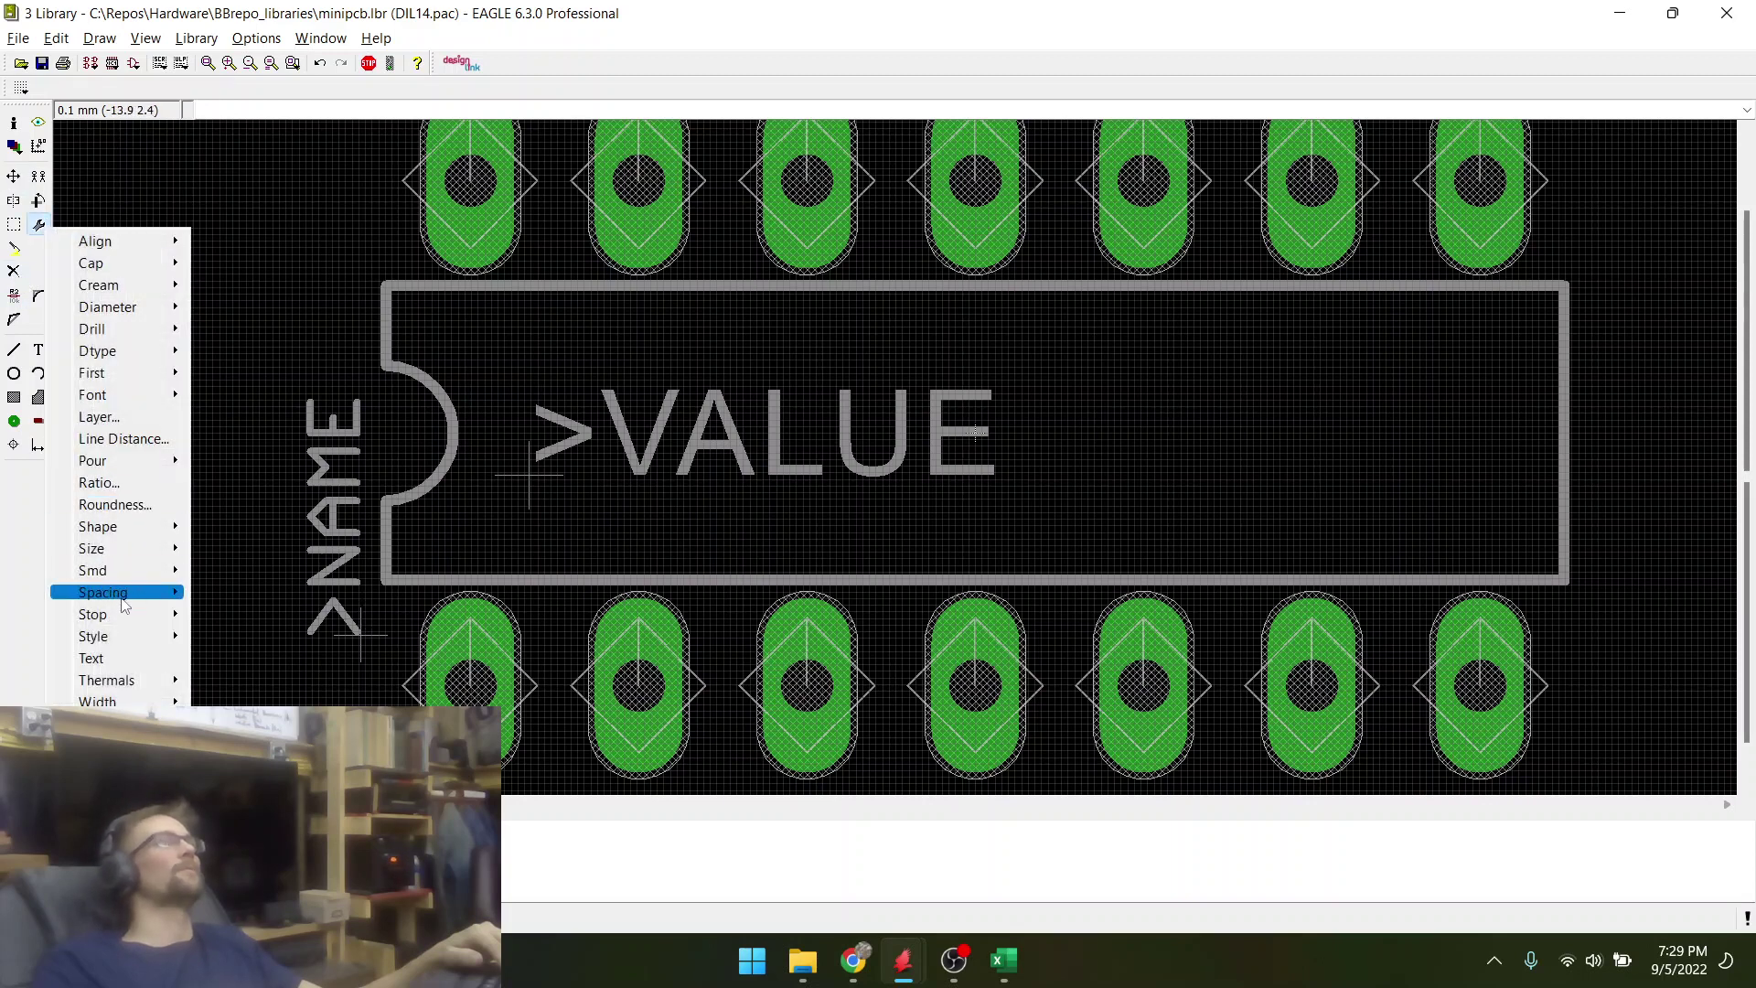
mouse_move(113, 640)
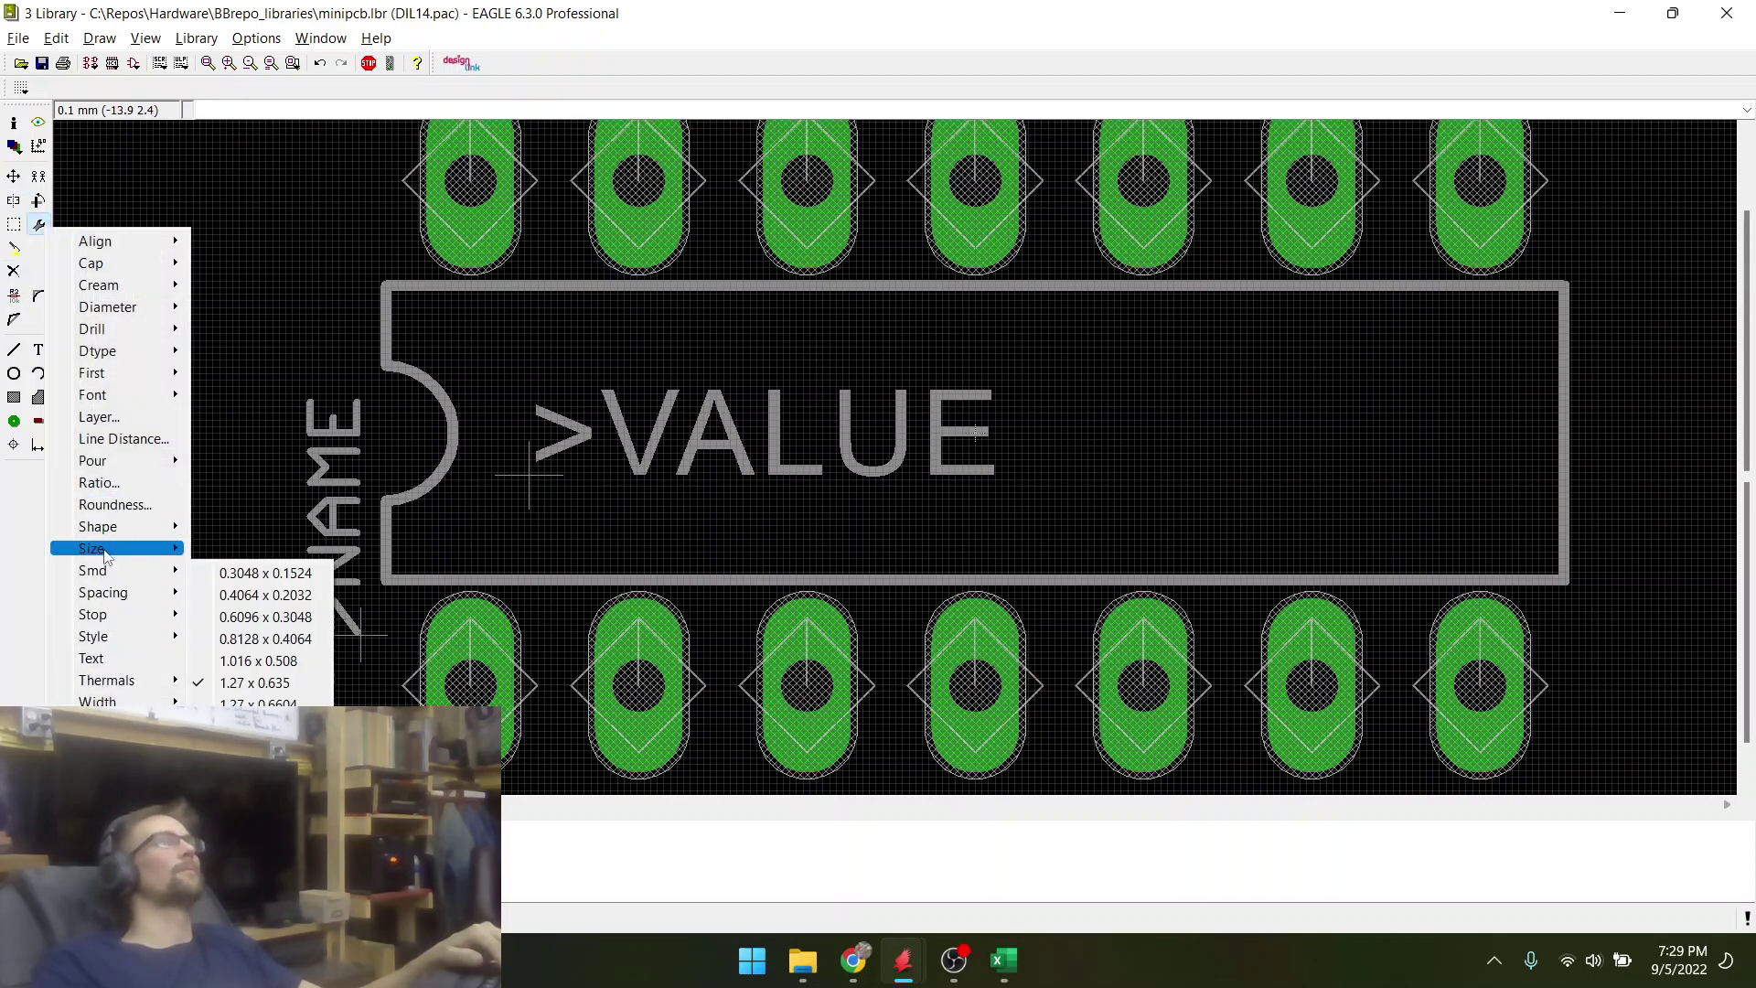
mouse_move(138, 549)
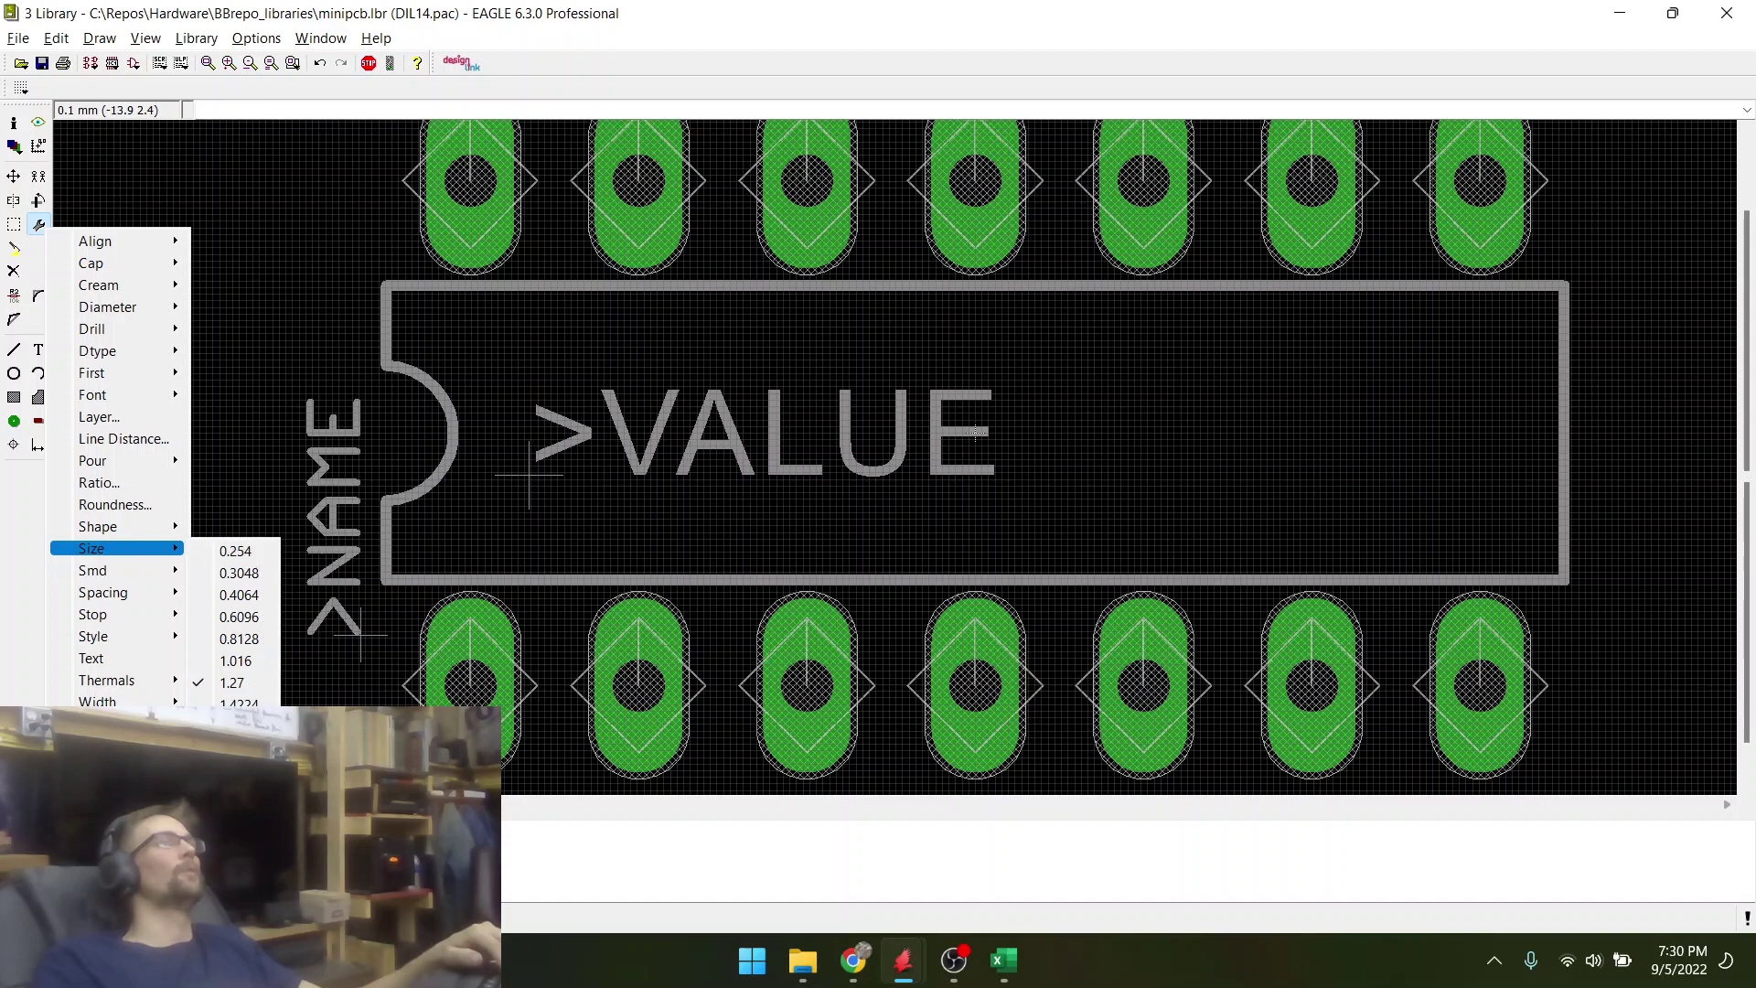
click(240, 895)
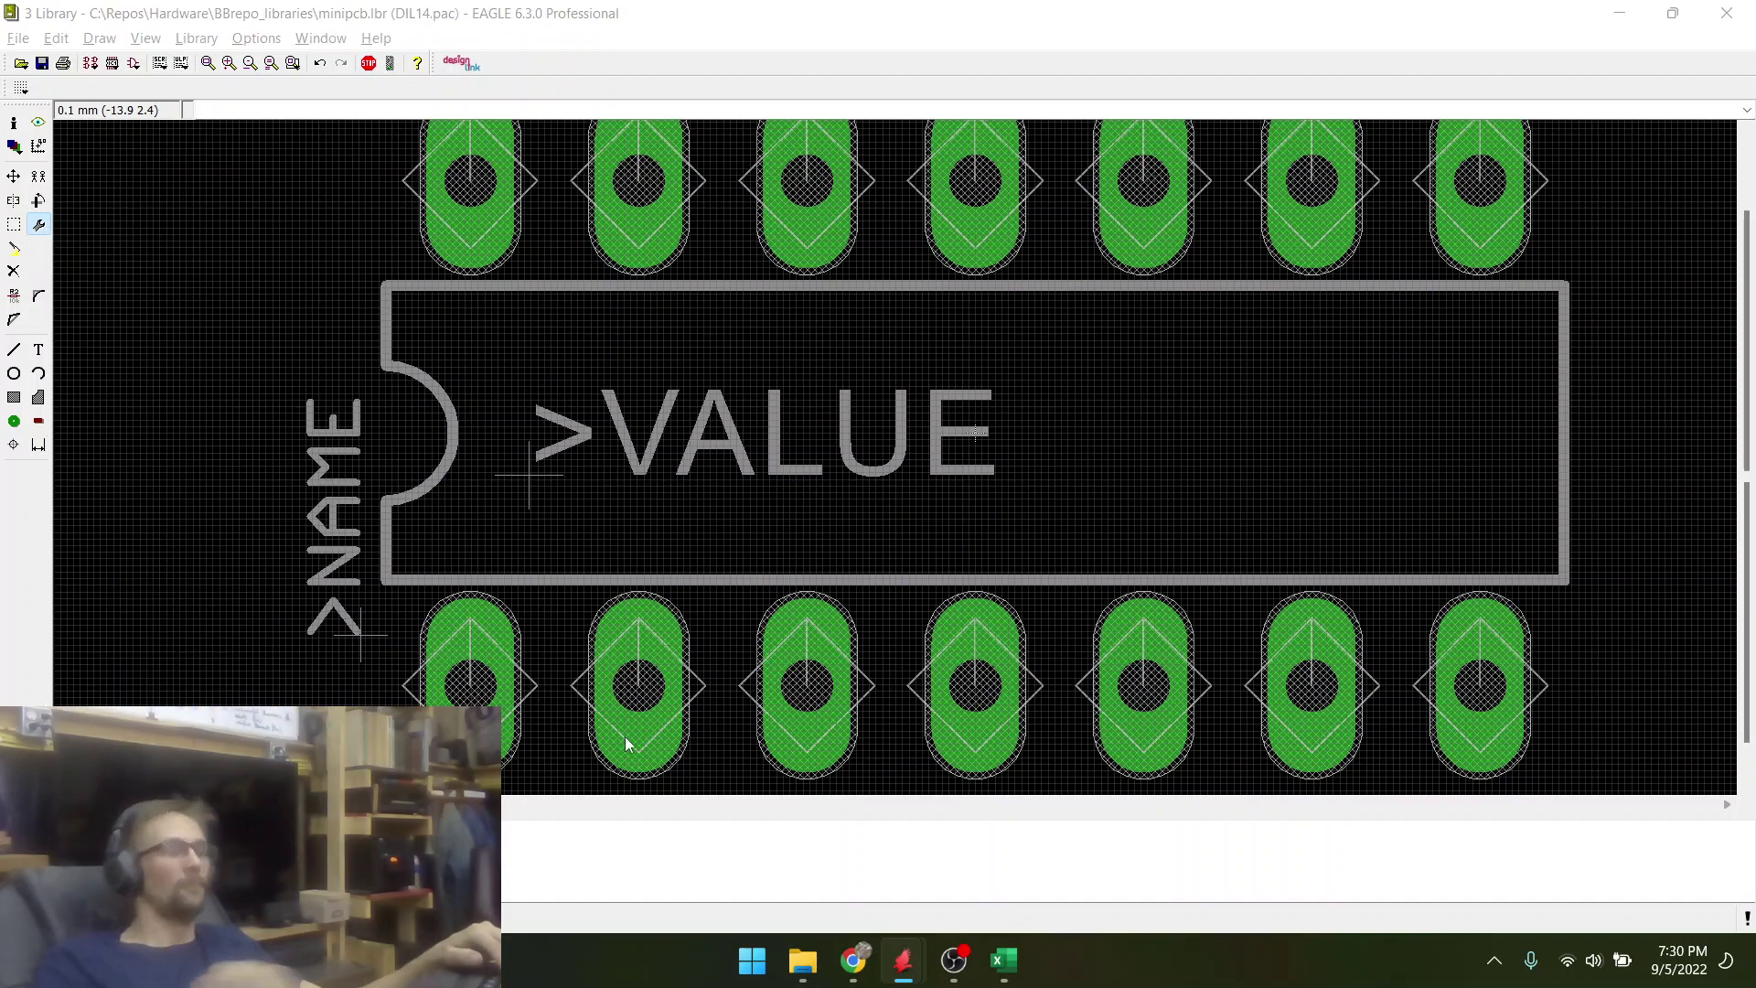
key(Return)
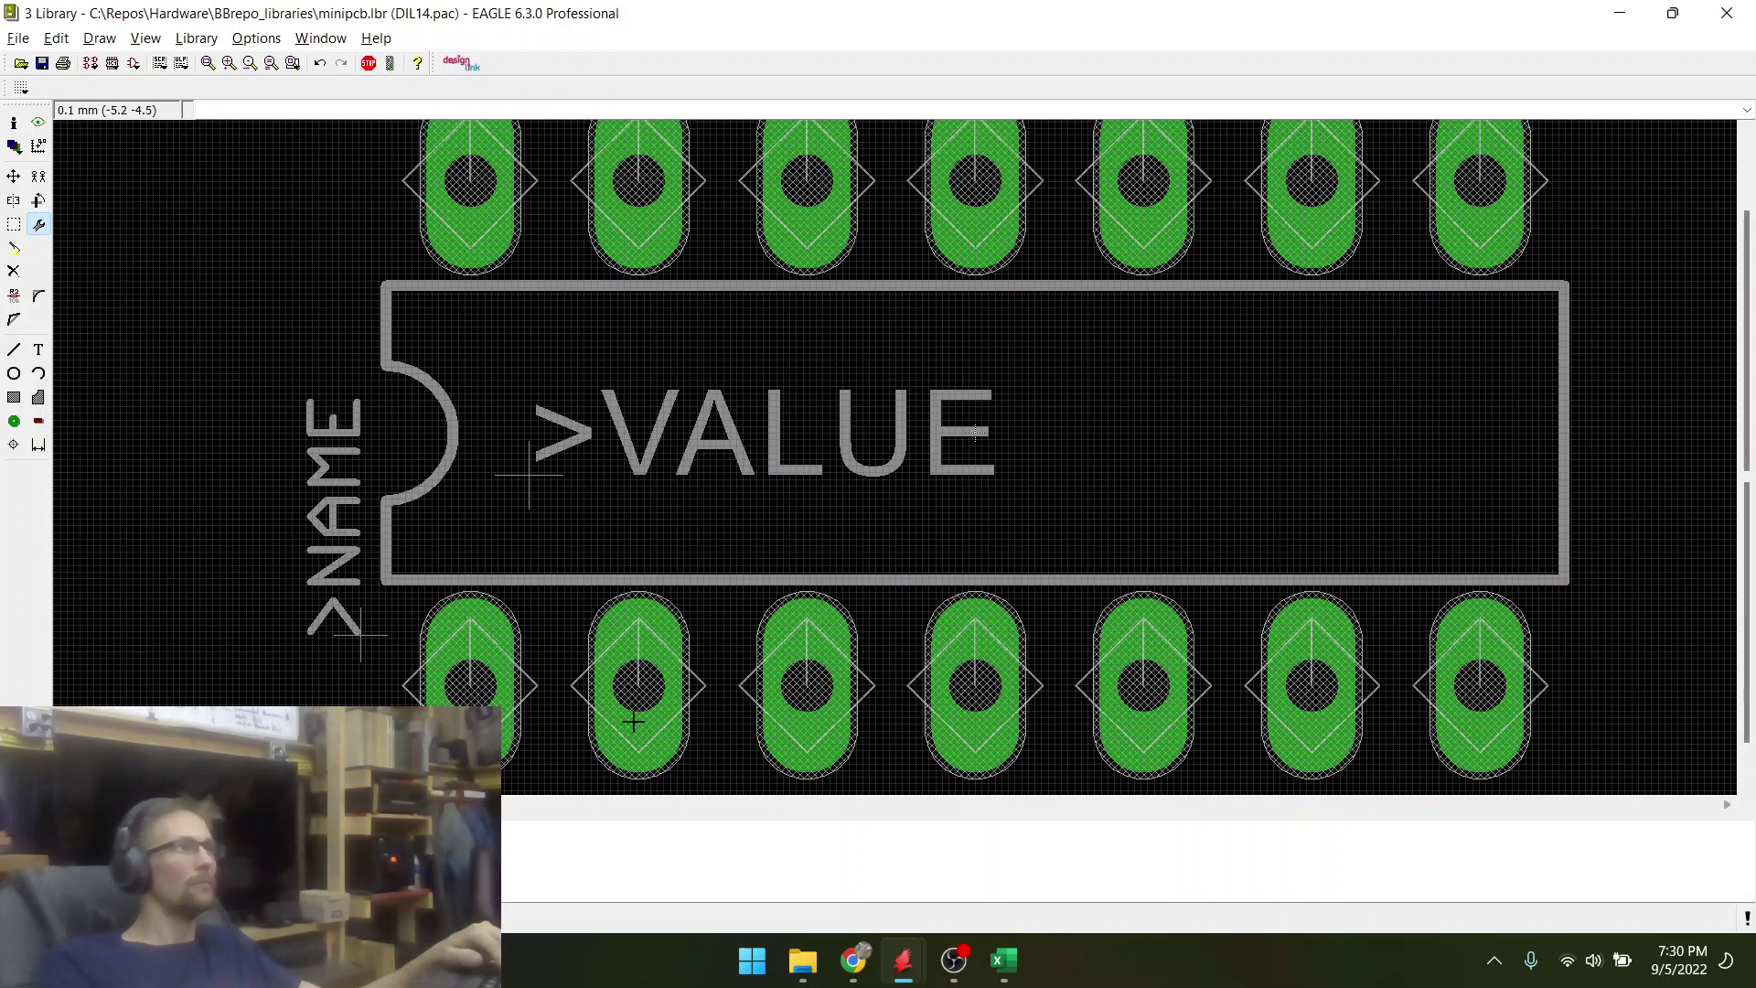
click(362, 631)
click(526, 472)
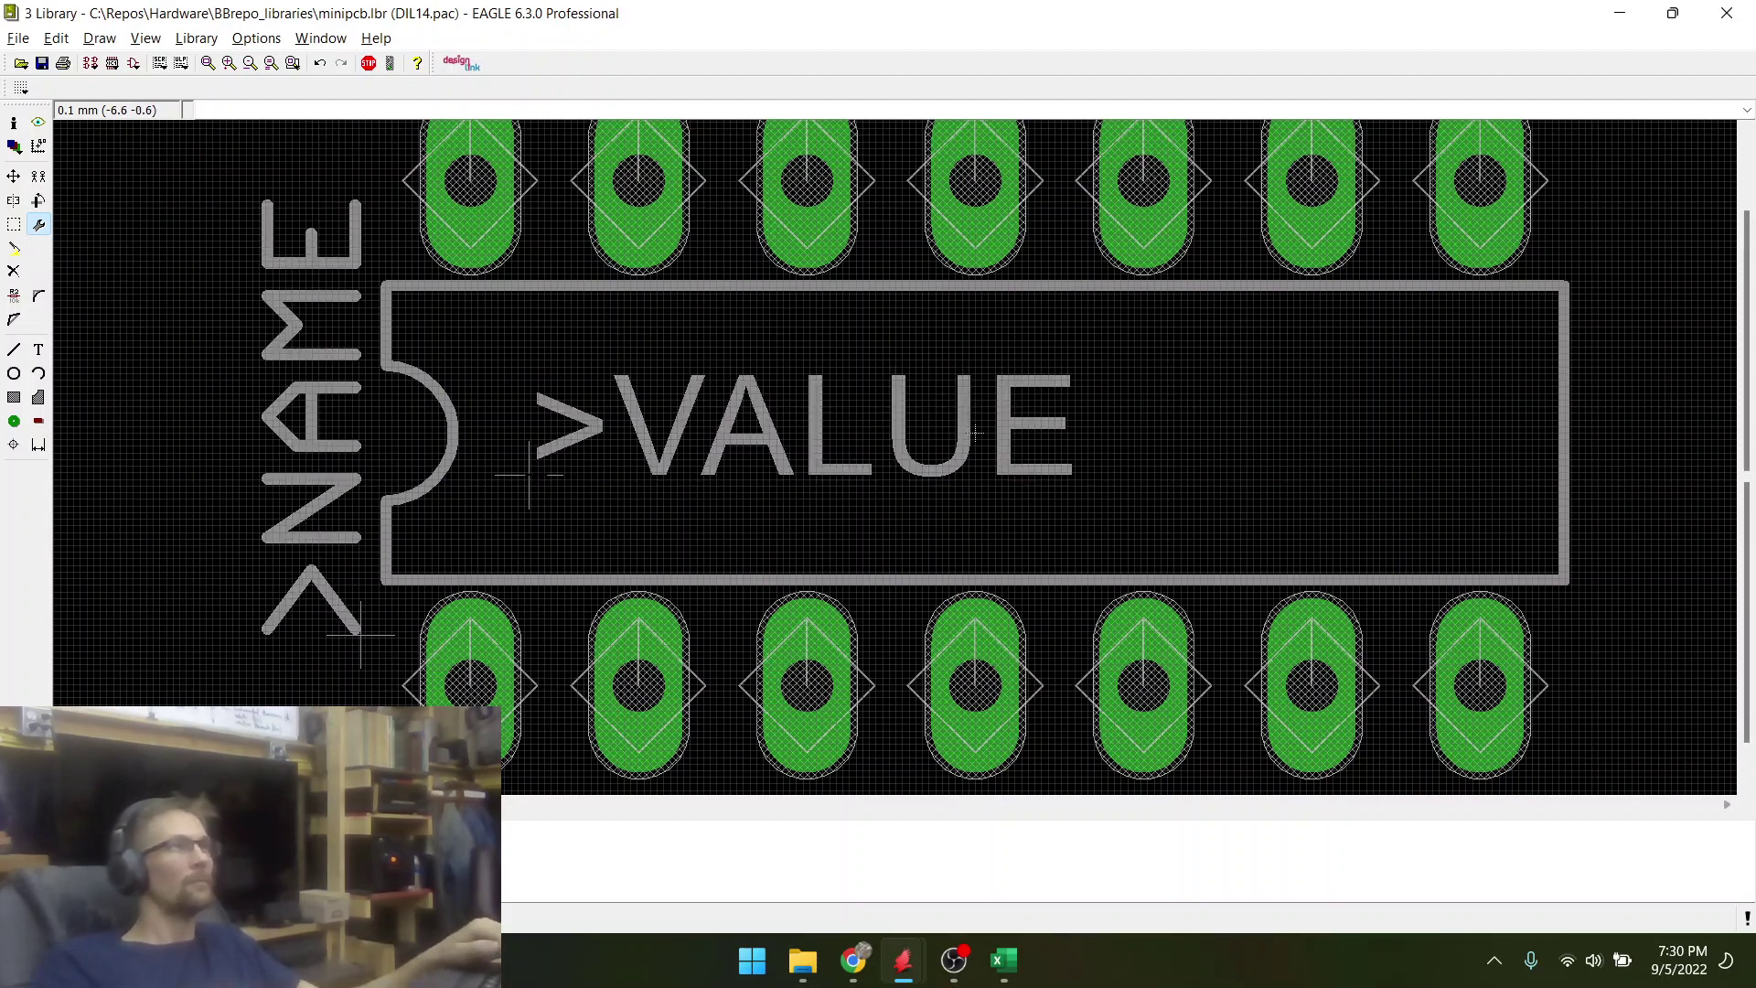
- Change the >VALUE label to the vector font and set the text ratio to 12
click(39, 225)
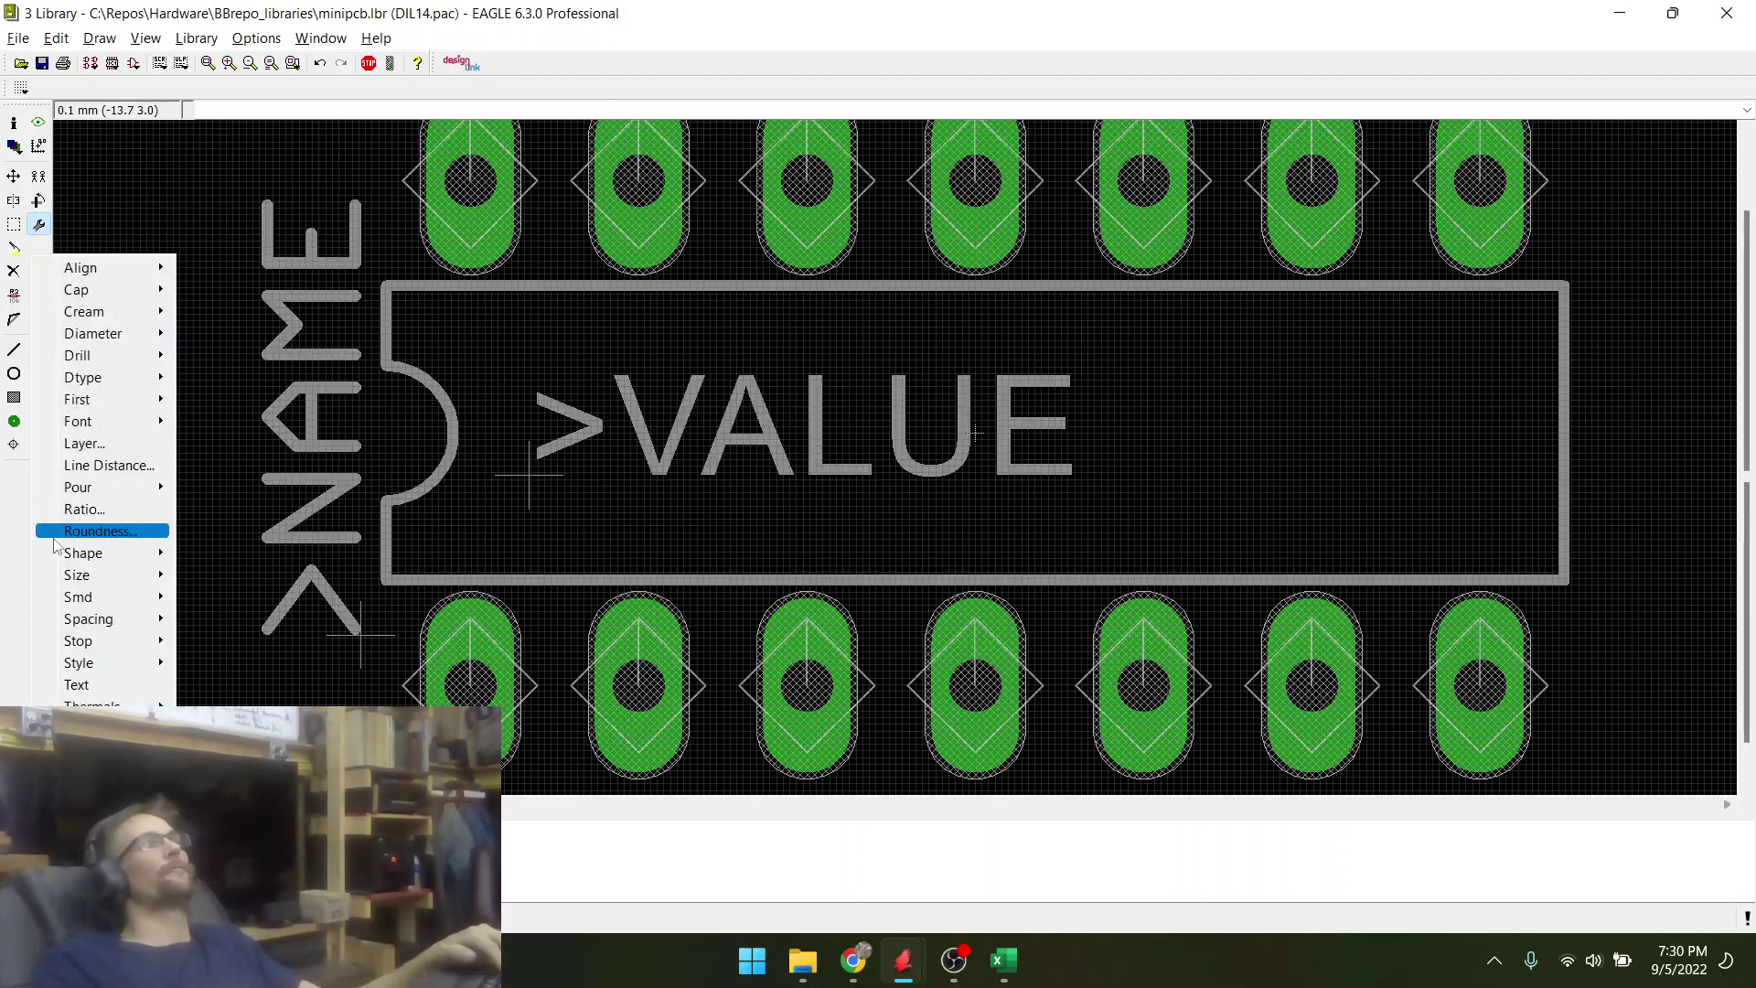
mouse_move(91, 420)
click(225, 421)
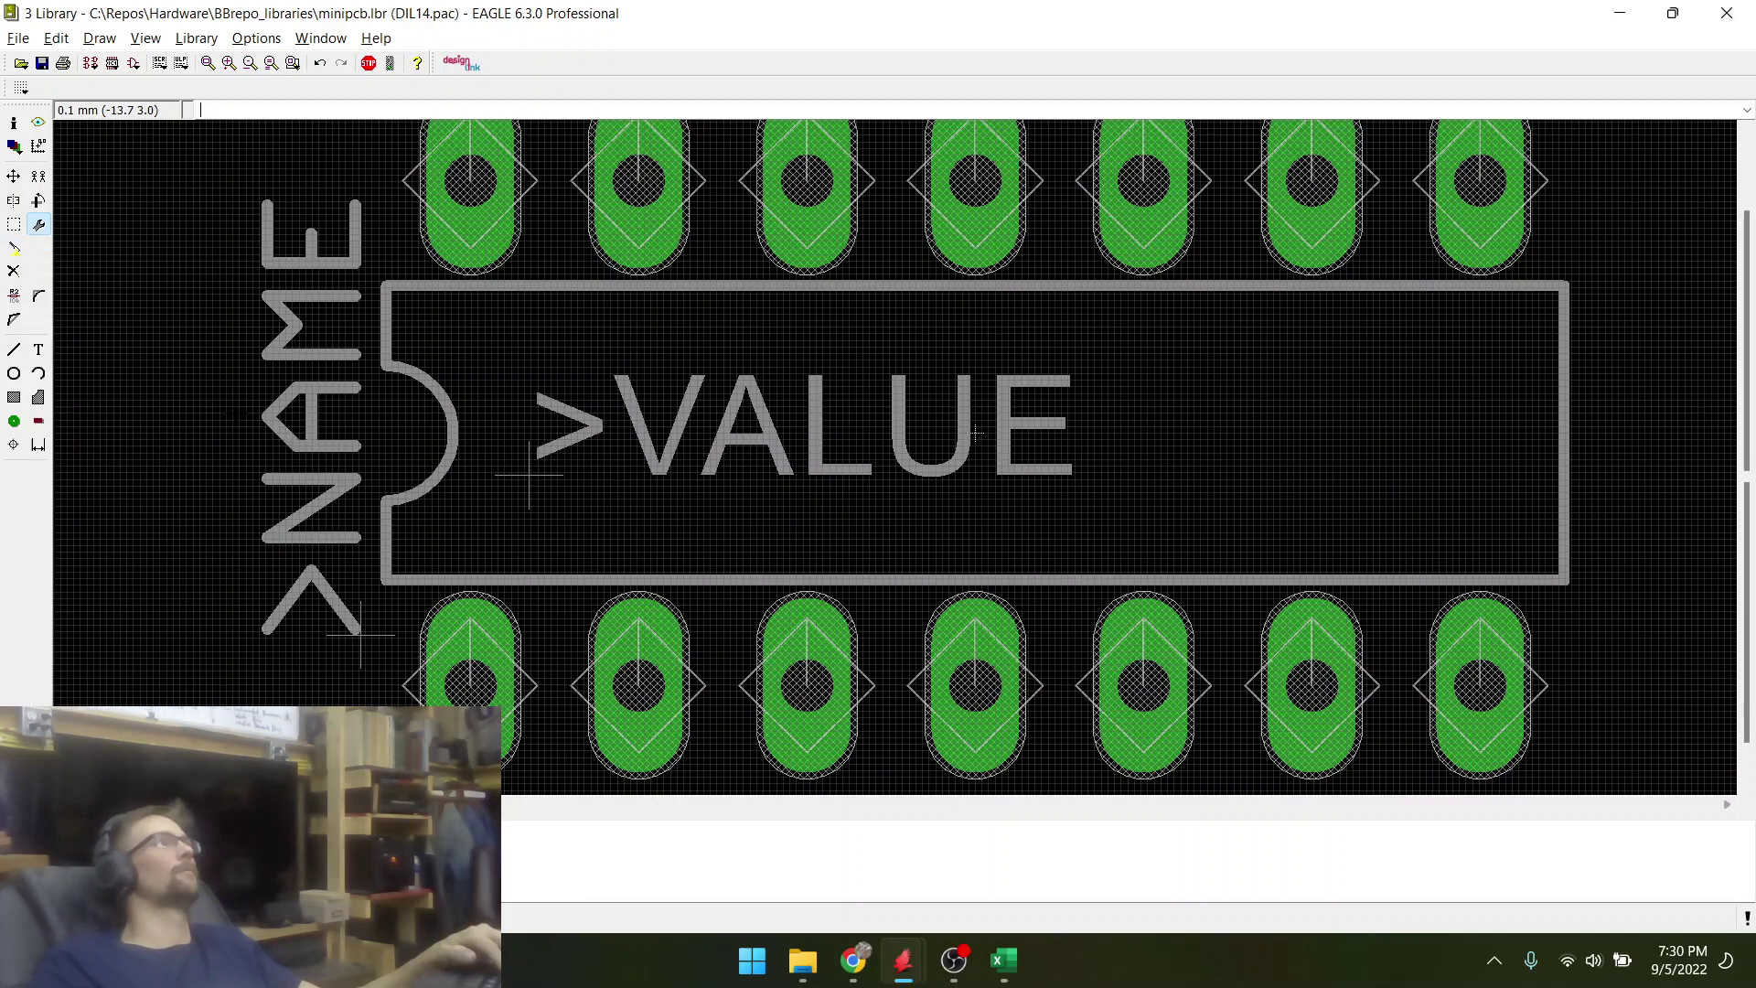
click(494, 530)
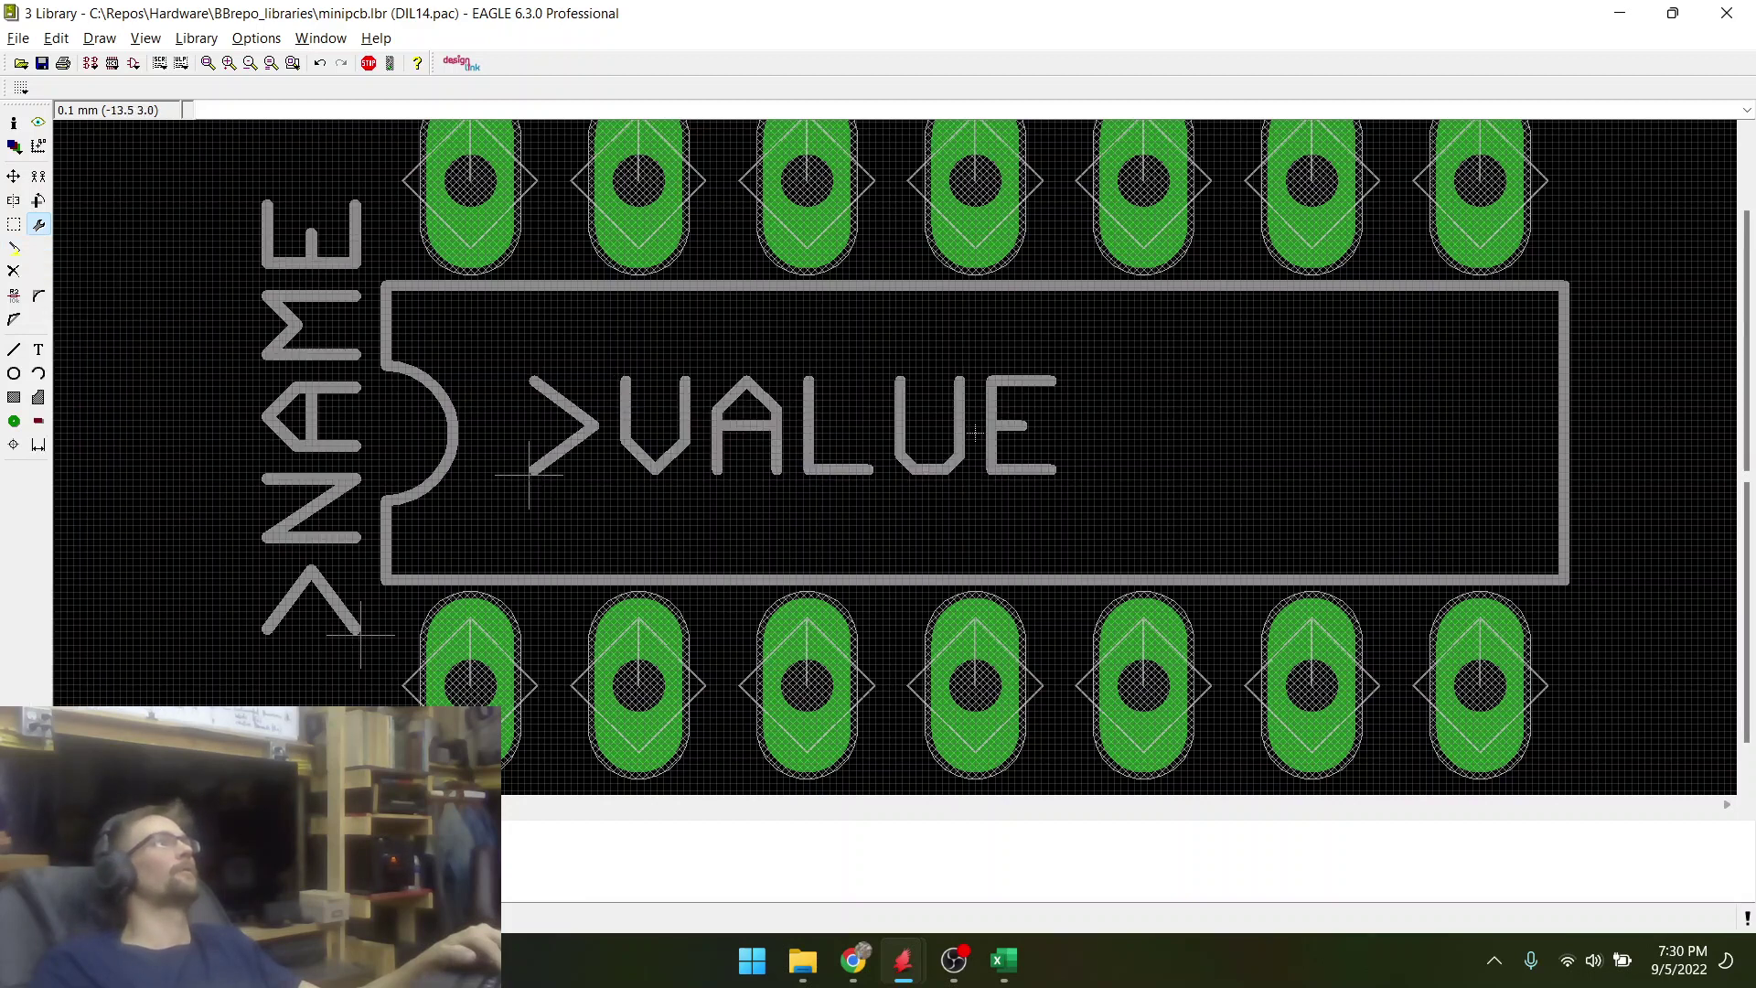
click(39, 225)
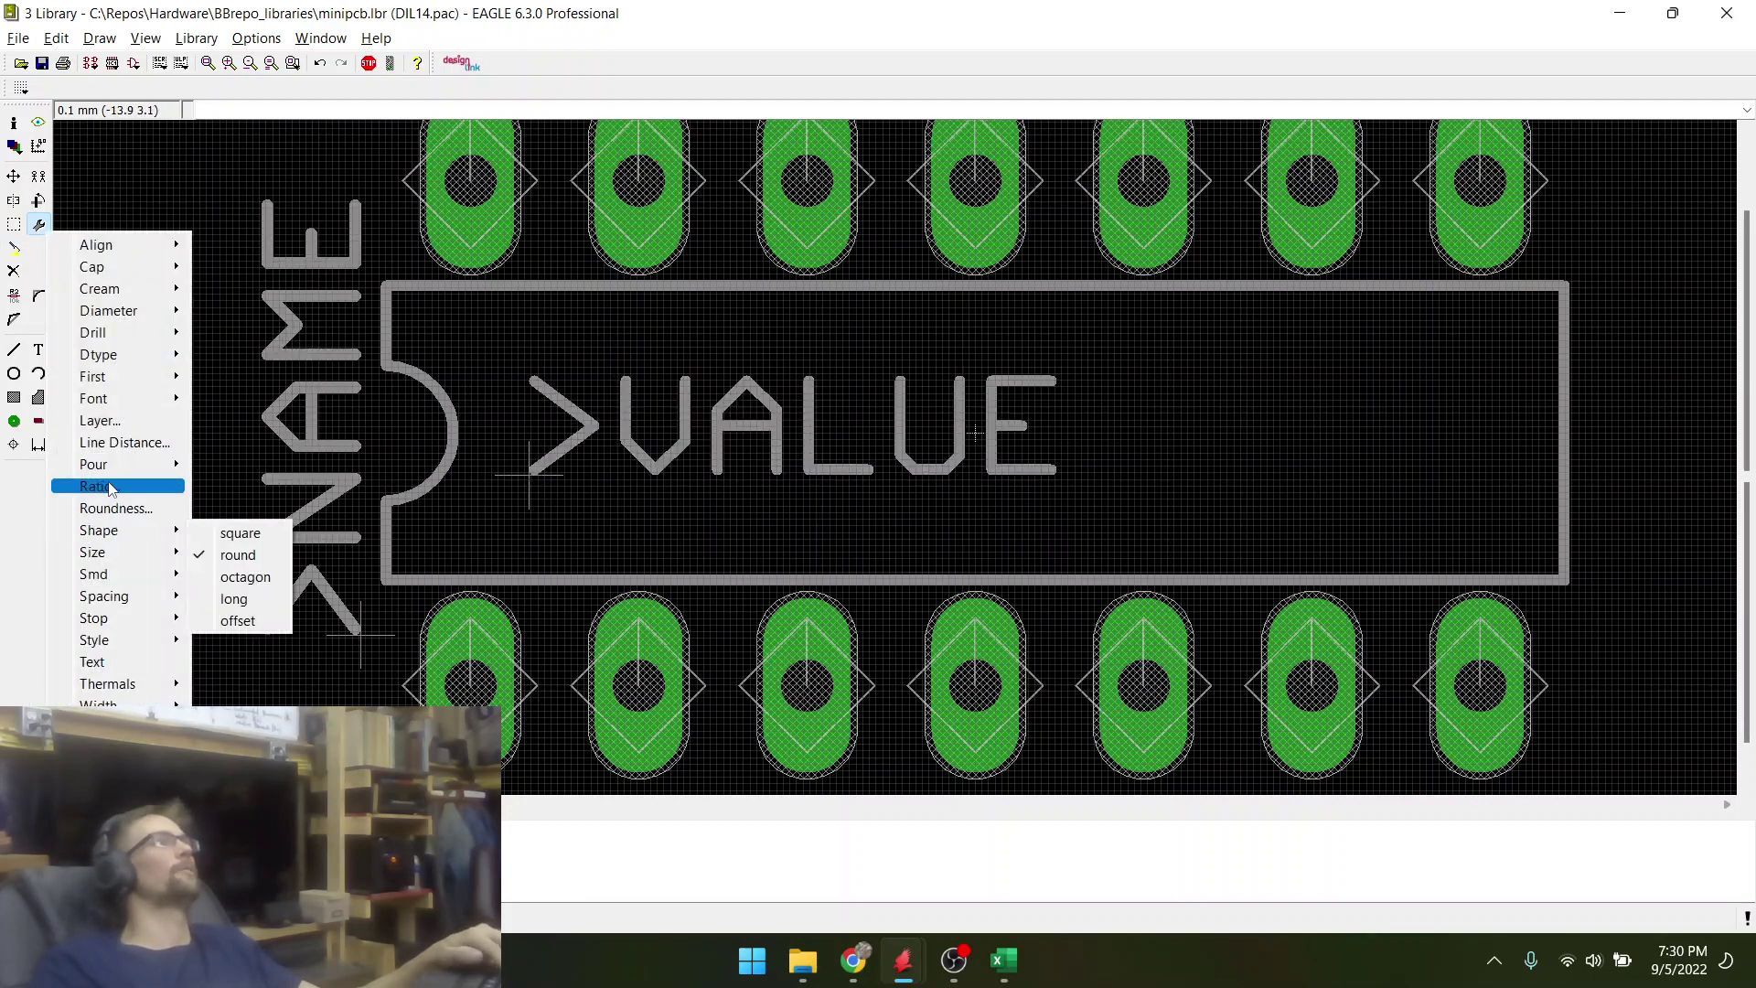
click(96, 488)
text(15)
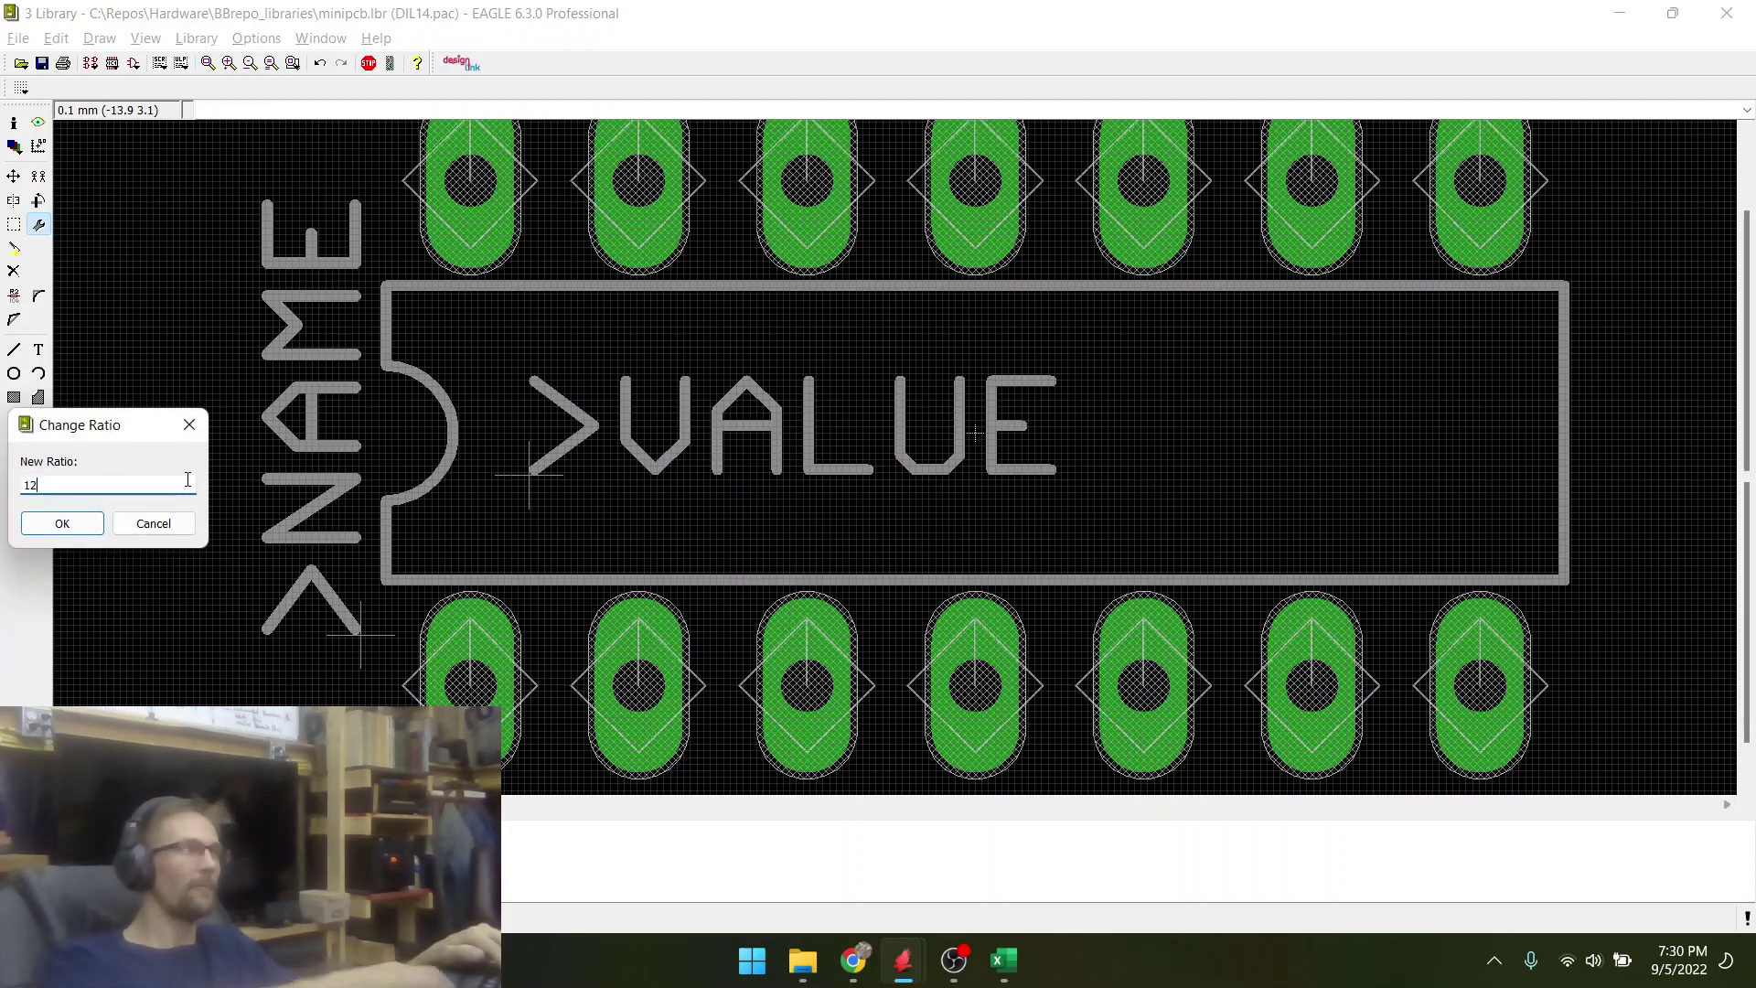
key(Return)
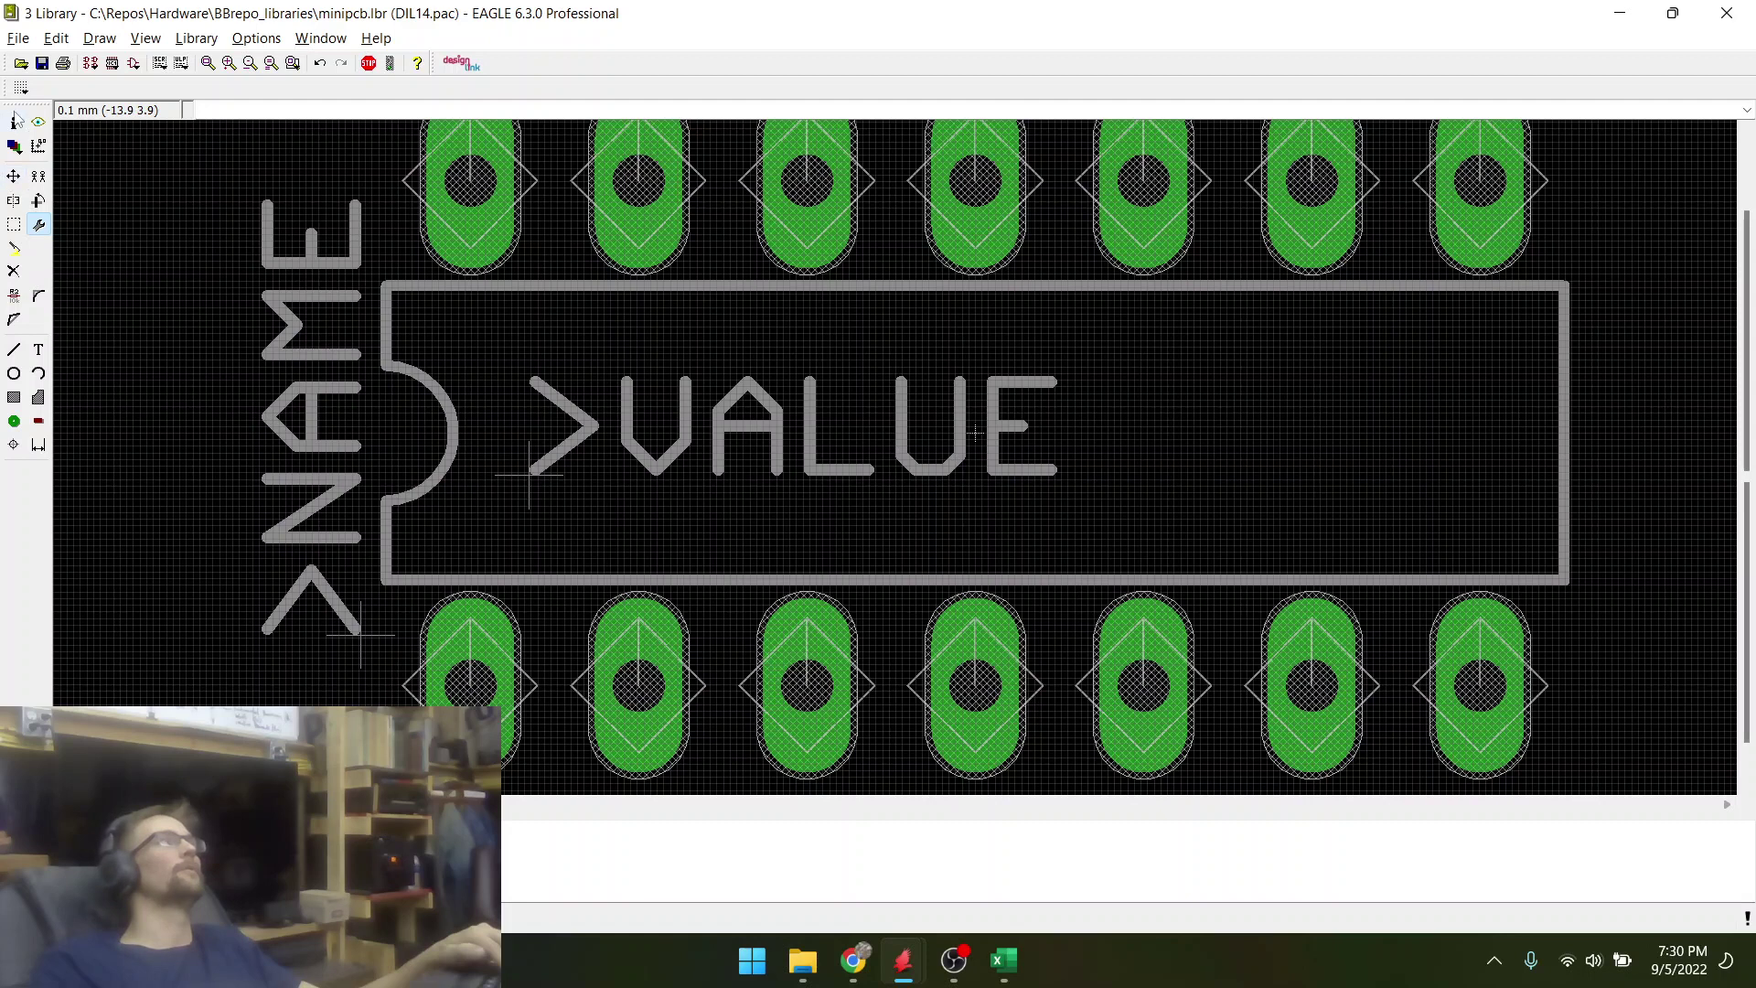
- Set the grid to 0.5 mm, then move the >VALUE label outside the outline end opposite the notch, rotated to 270 degrees
click(20, 87)
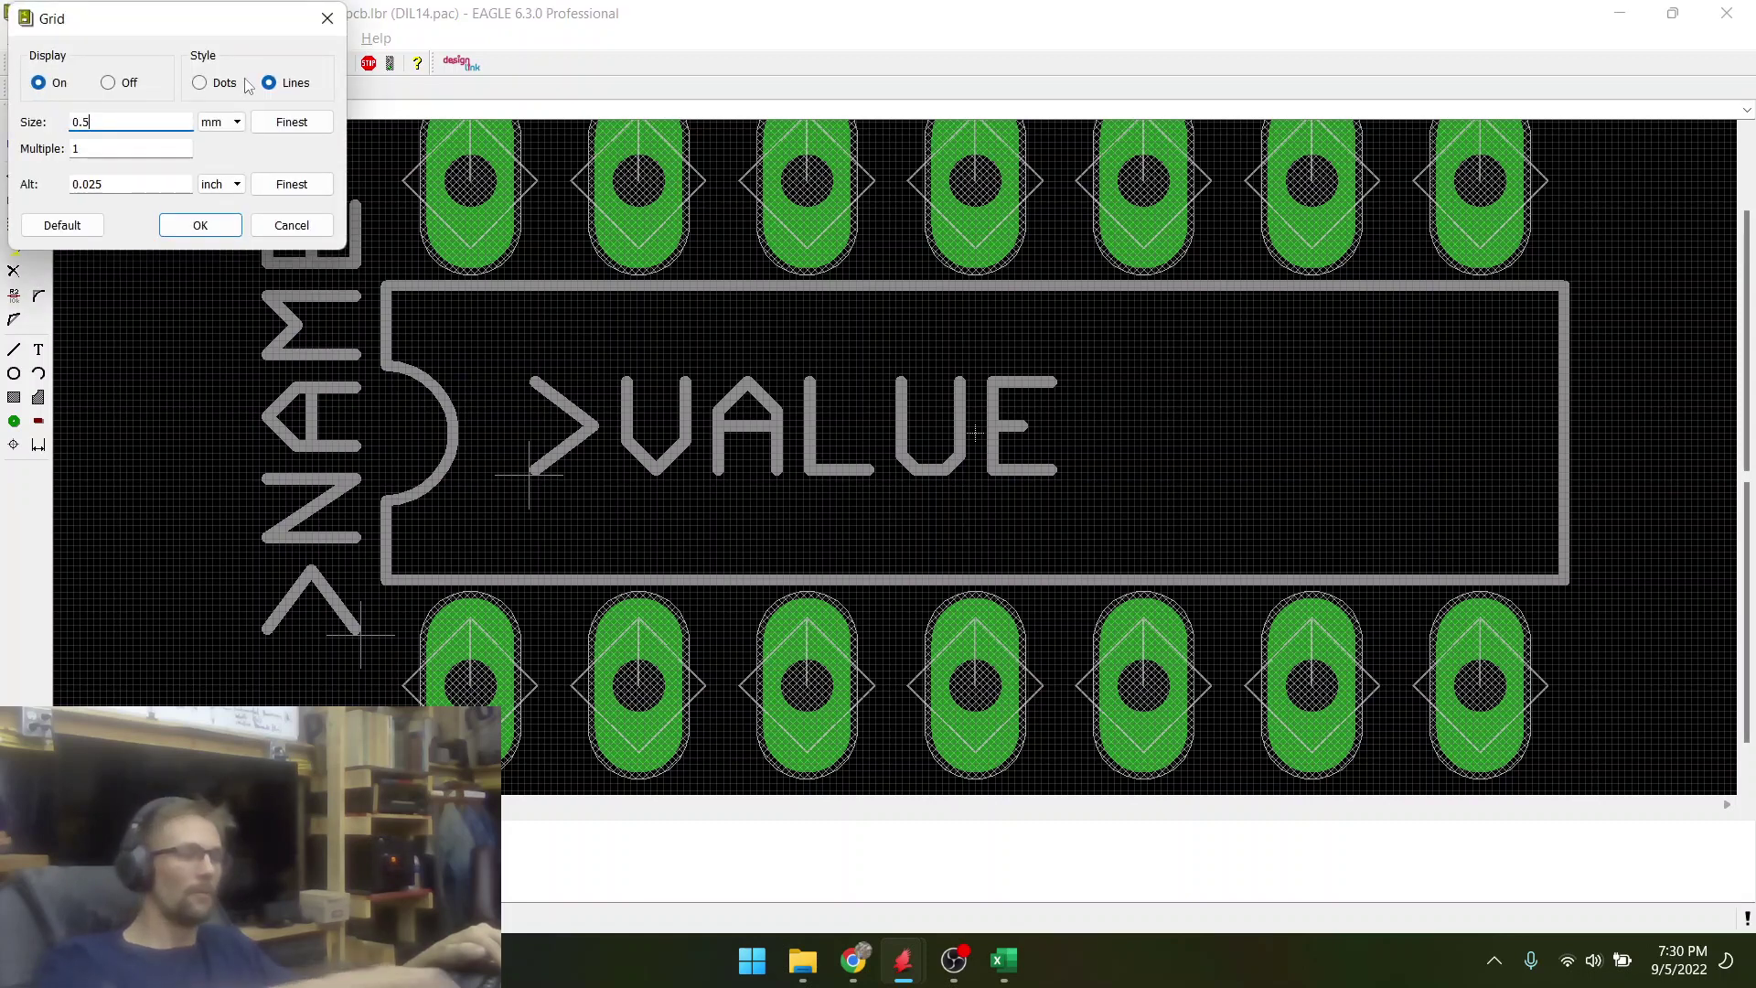
text(0.5)
key(Return)
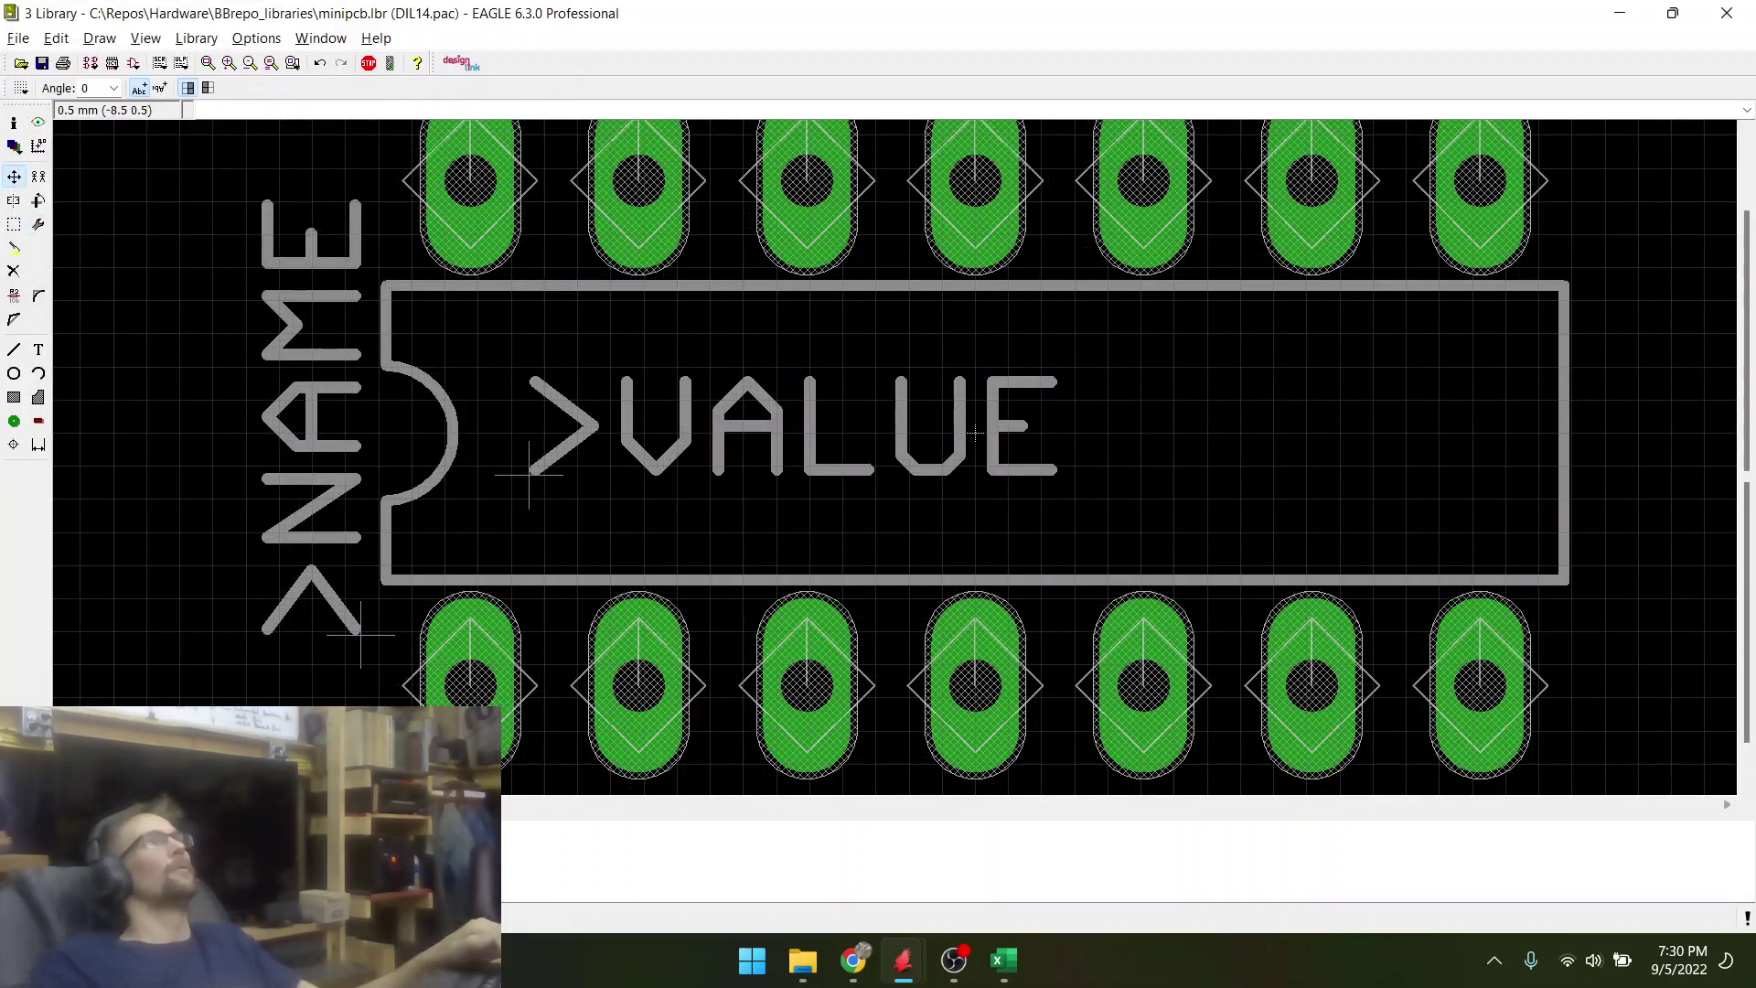
click(536, 474)
scroll(537, 474, down, 6)
right_click(894, 460)
right_click(895, 460)
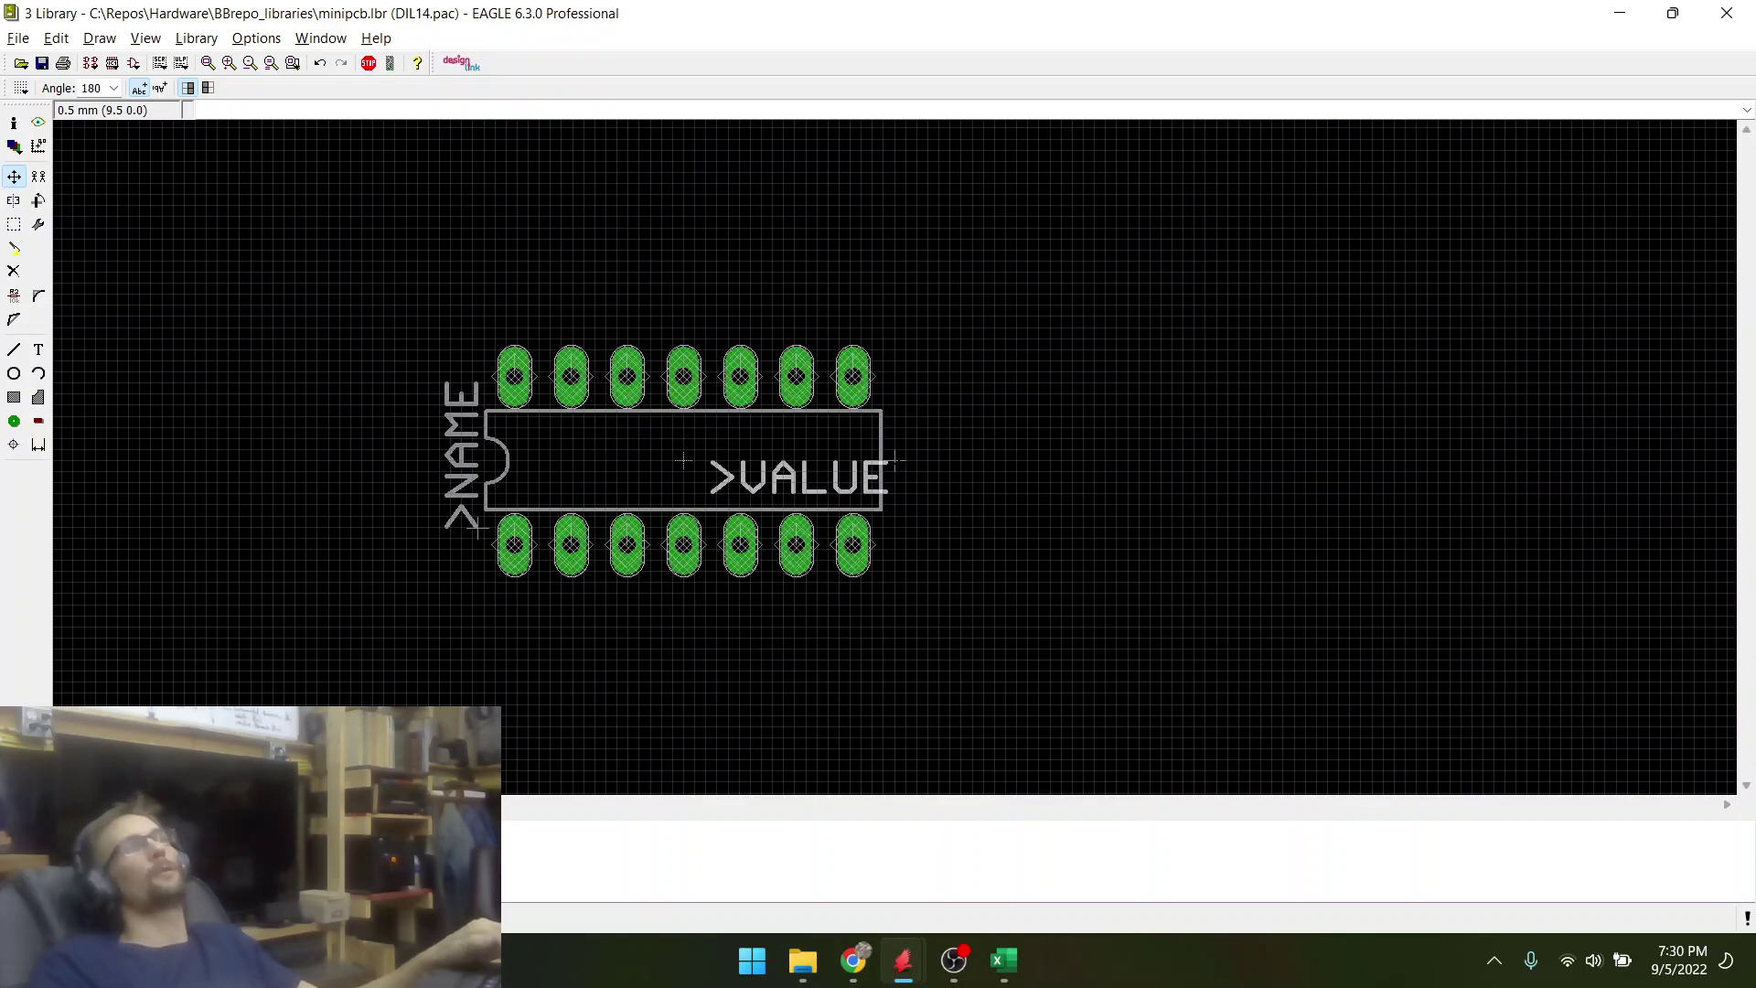
right_click(895, 460)
scroll(898, 458, up, 4)
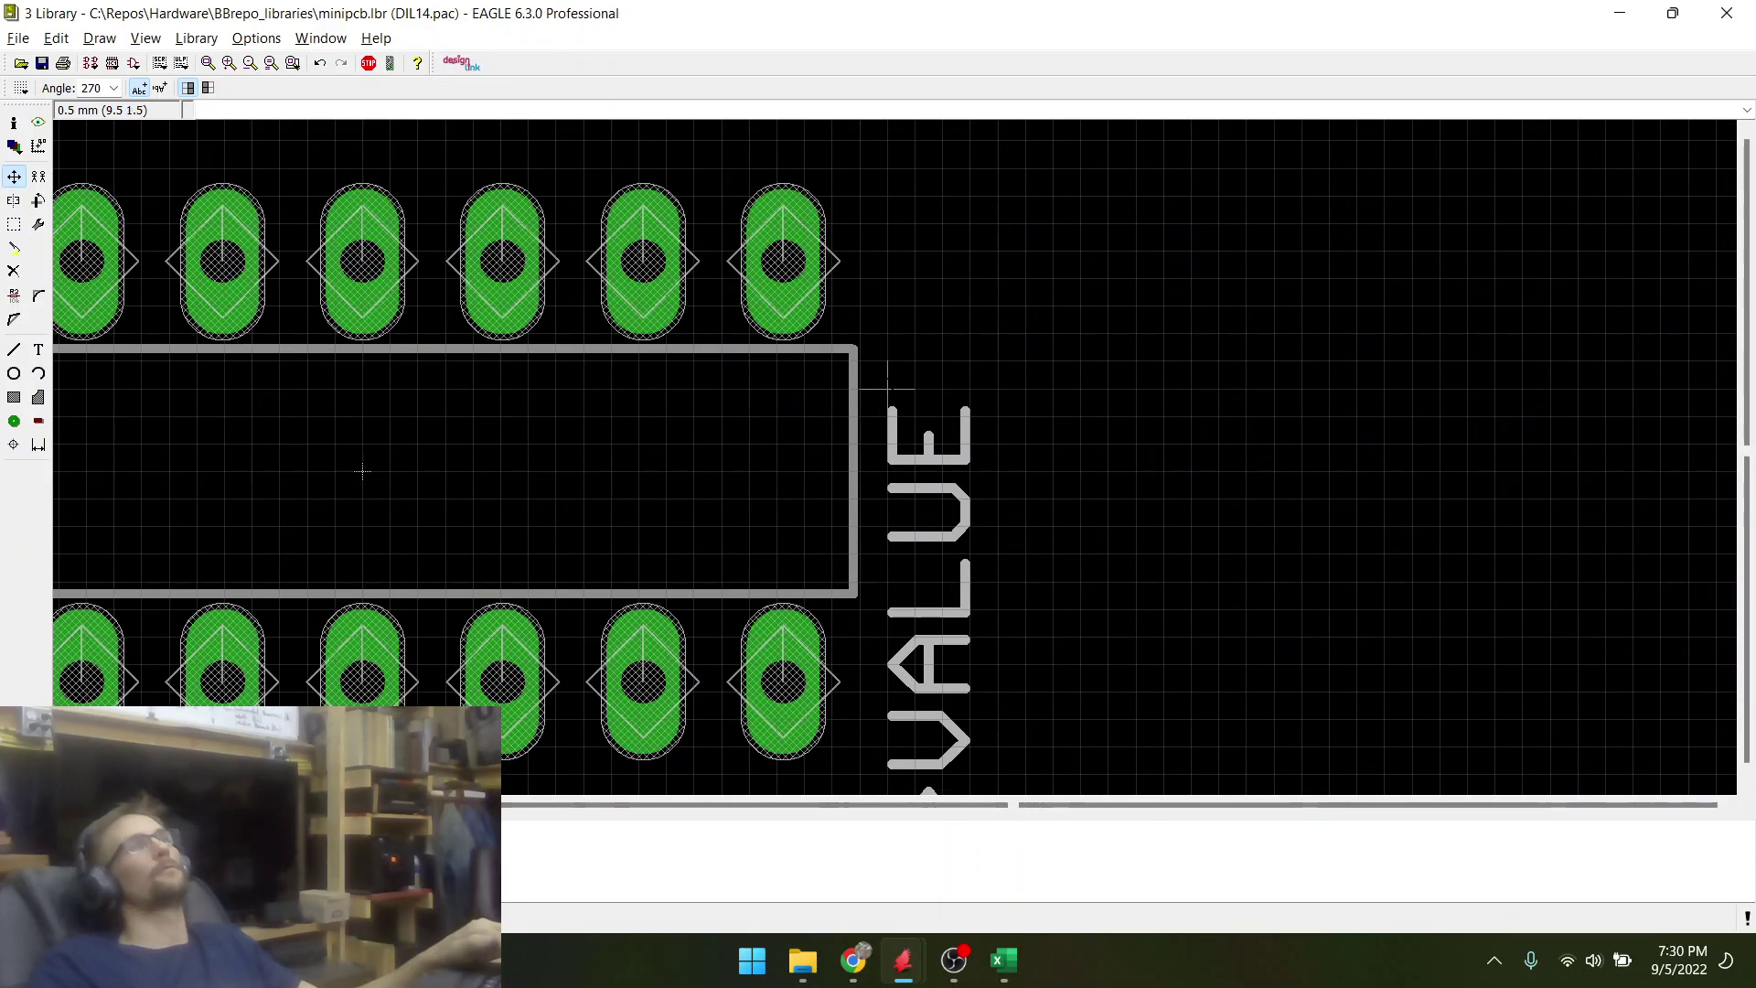
click(888, 333)
- Realign the >NAME label to the 0.5 mm grid at (-9.5, -3), outside the notched end of the outline
scroll(888, 333, down, 4)
scroll(680, 476, up, 5)
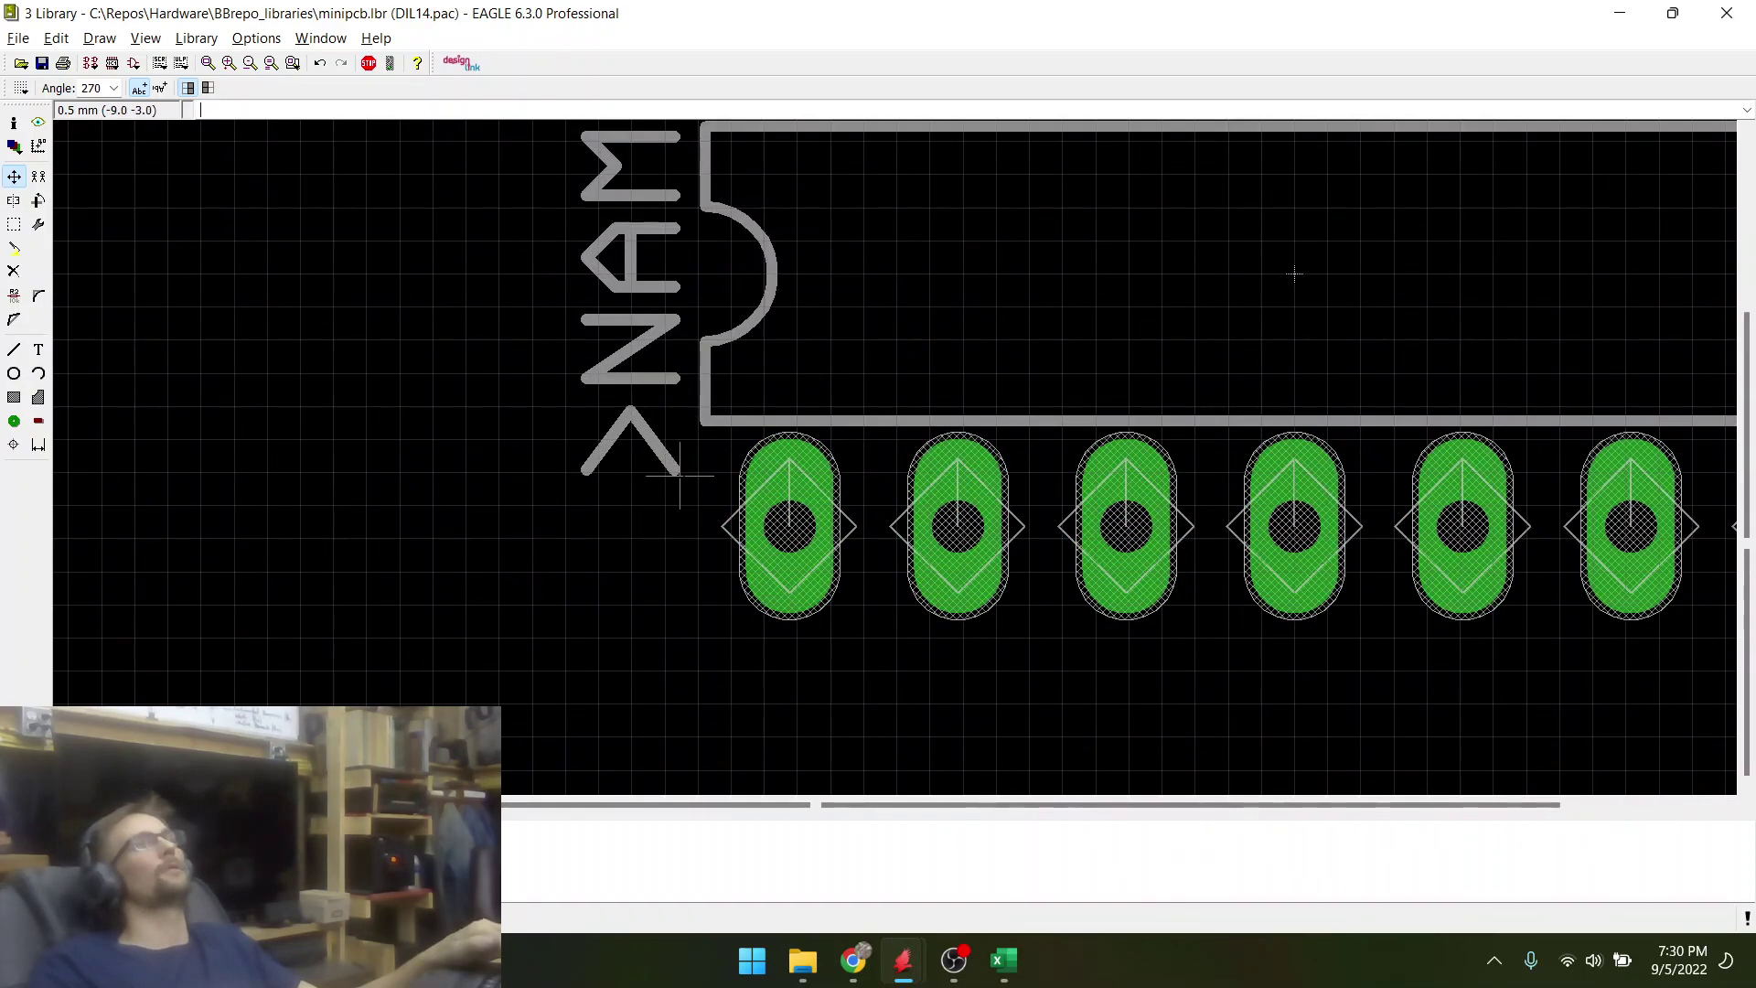
click(683, 476)
click(665, 475)
scroll(663, 480, down, 6)
scroll(660, 497, up, 5)
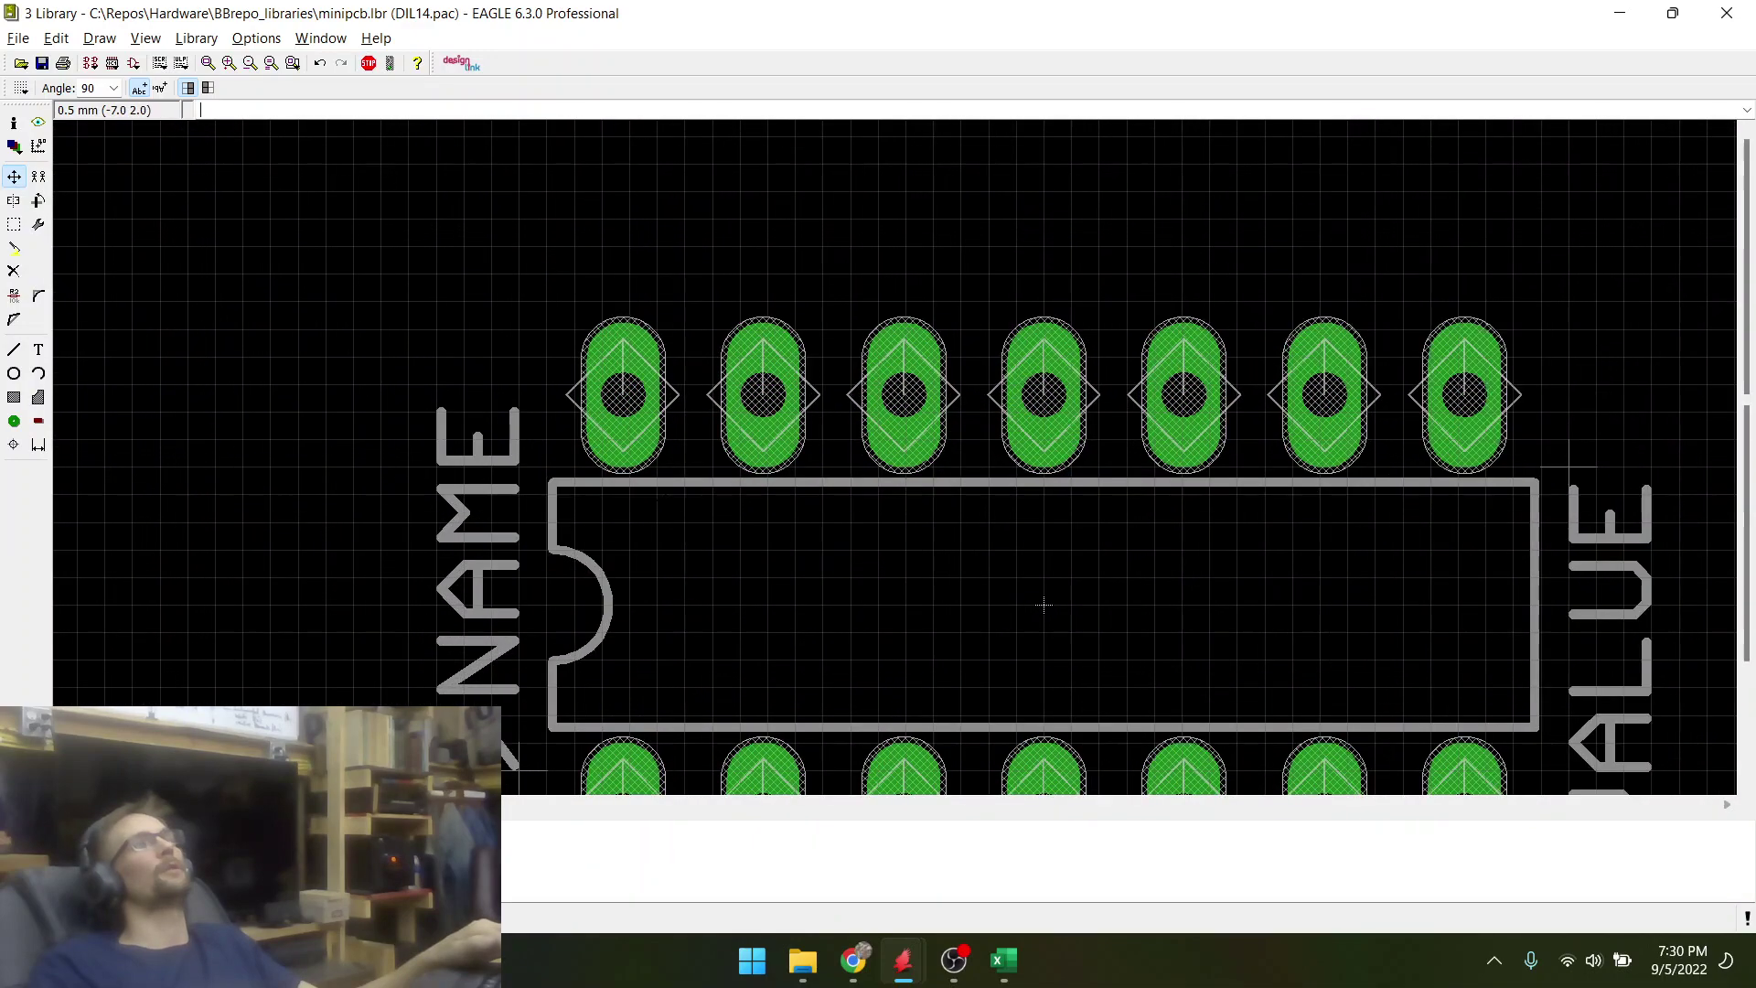
scroll(1012, 557, down, 3)
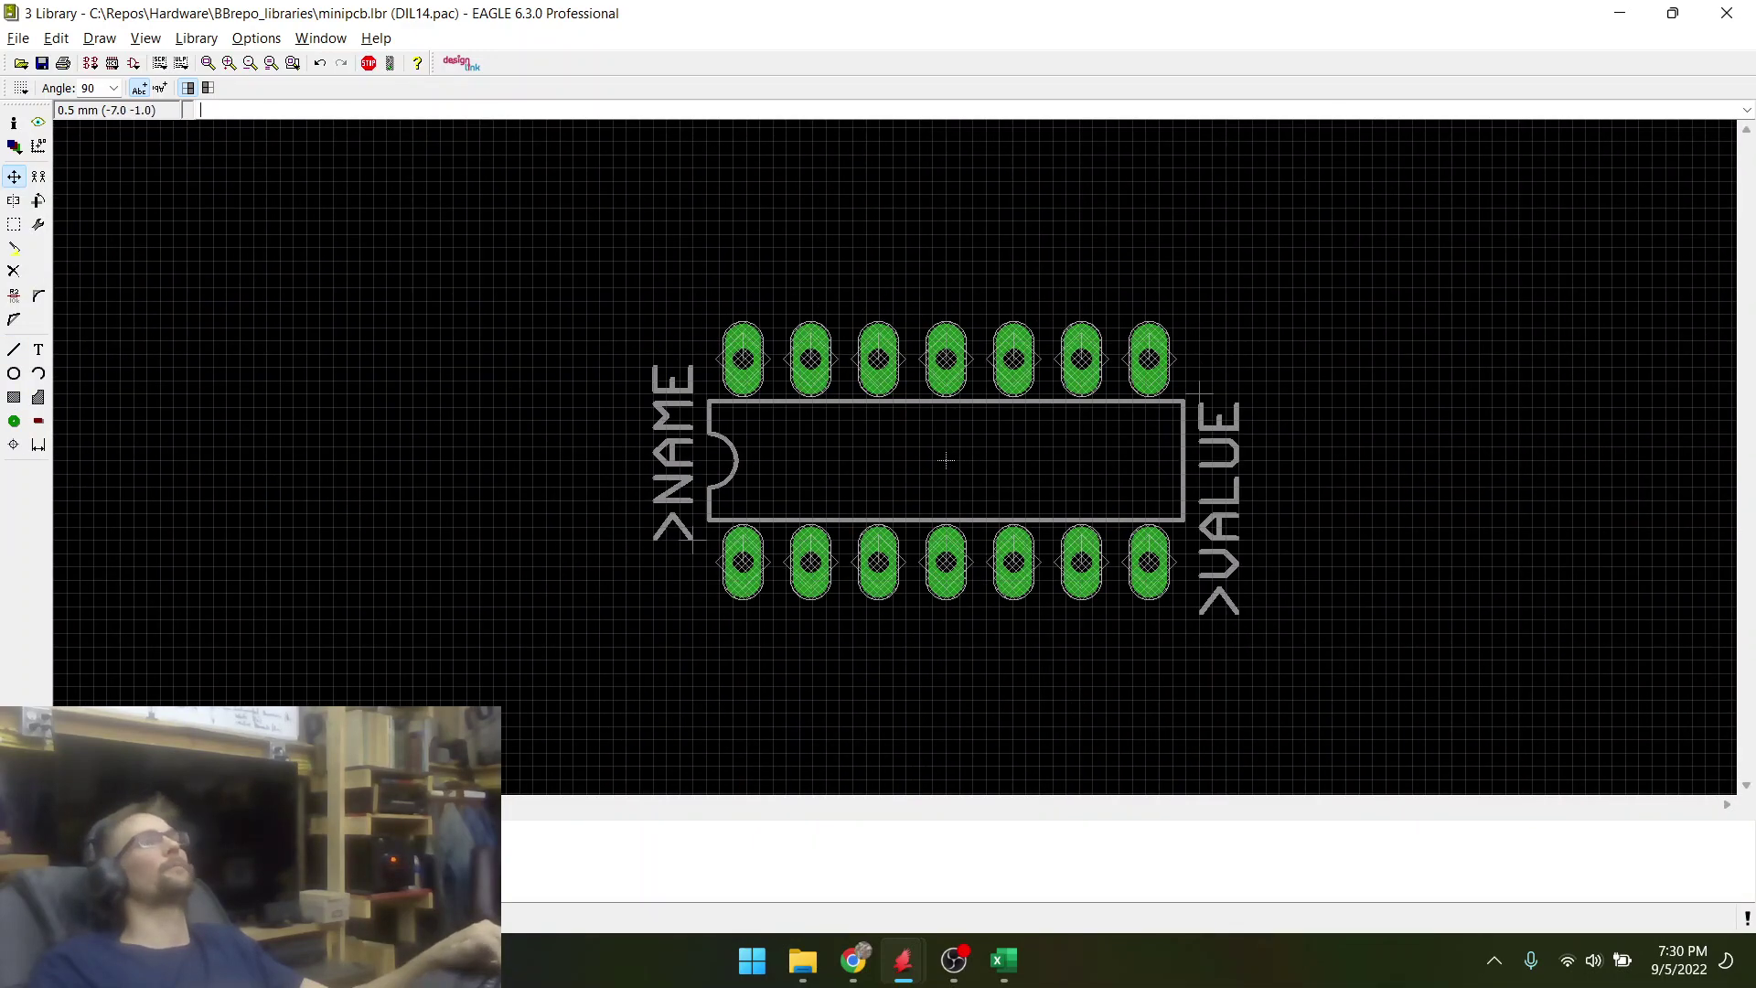
- Set the grid to 0.2 mm and draw a tPlace circle about 0.22 mm in radius at (-9.5, -4), beside the first lower pad
scroll(1230, 381, up, 4)
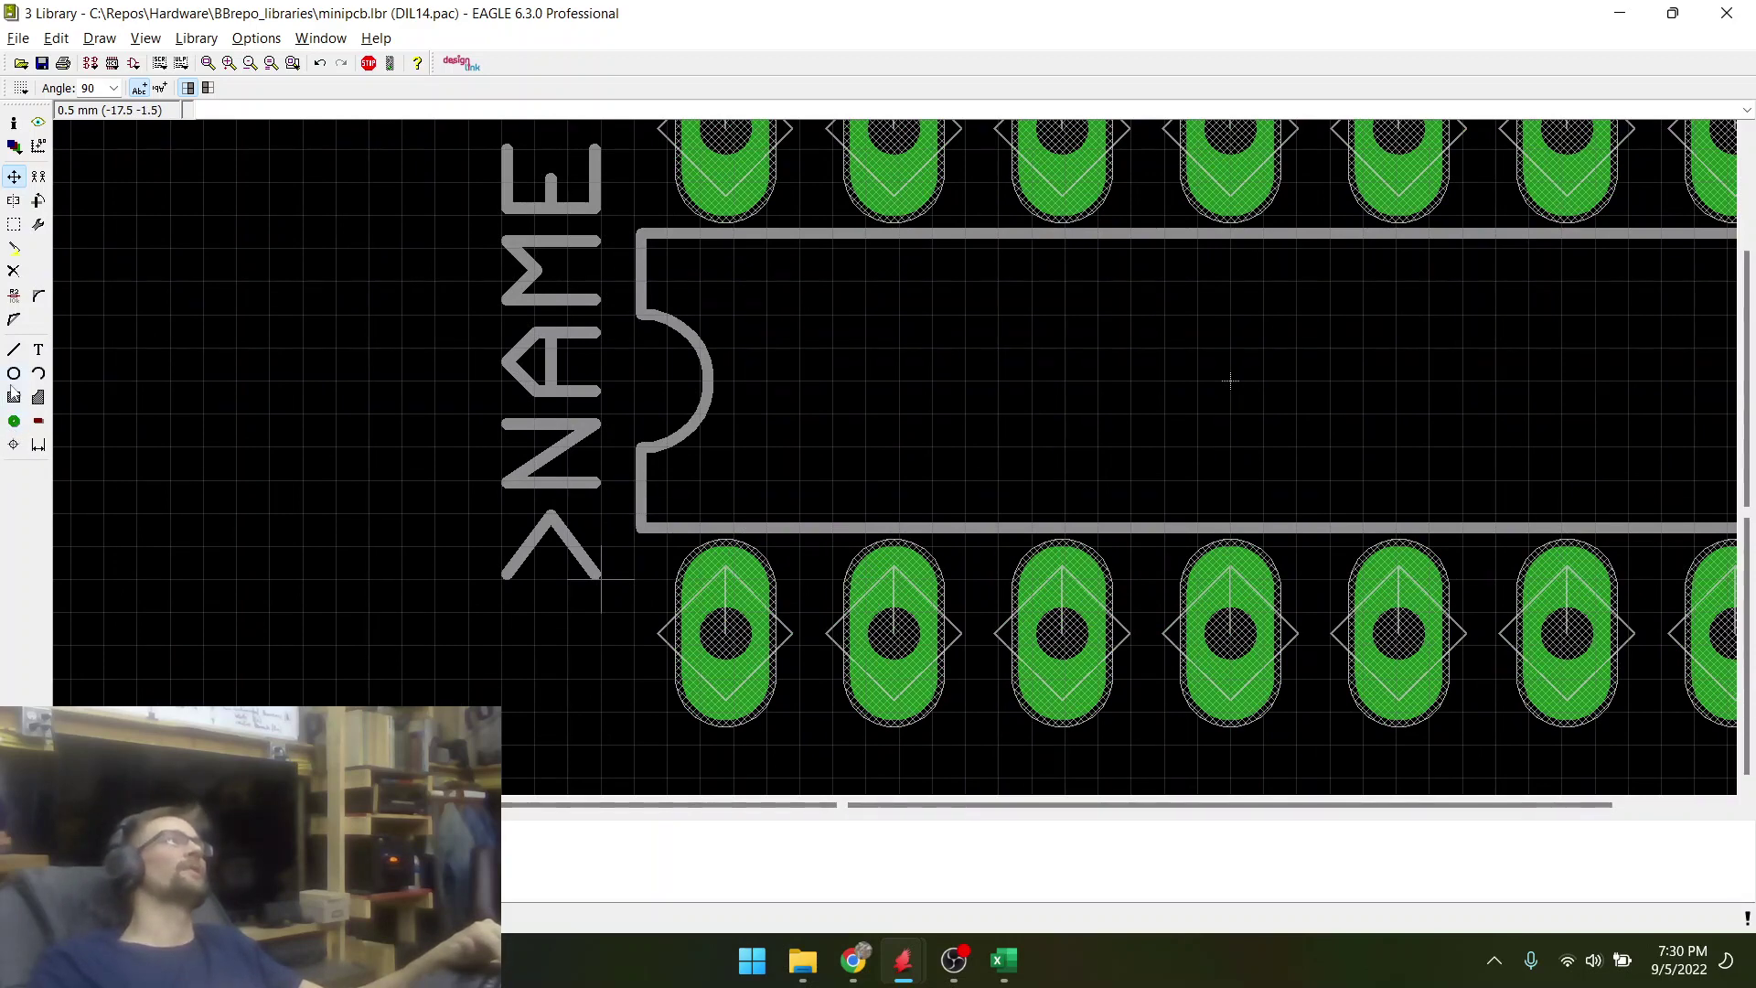
scroll(1230, 381, up, 2)
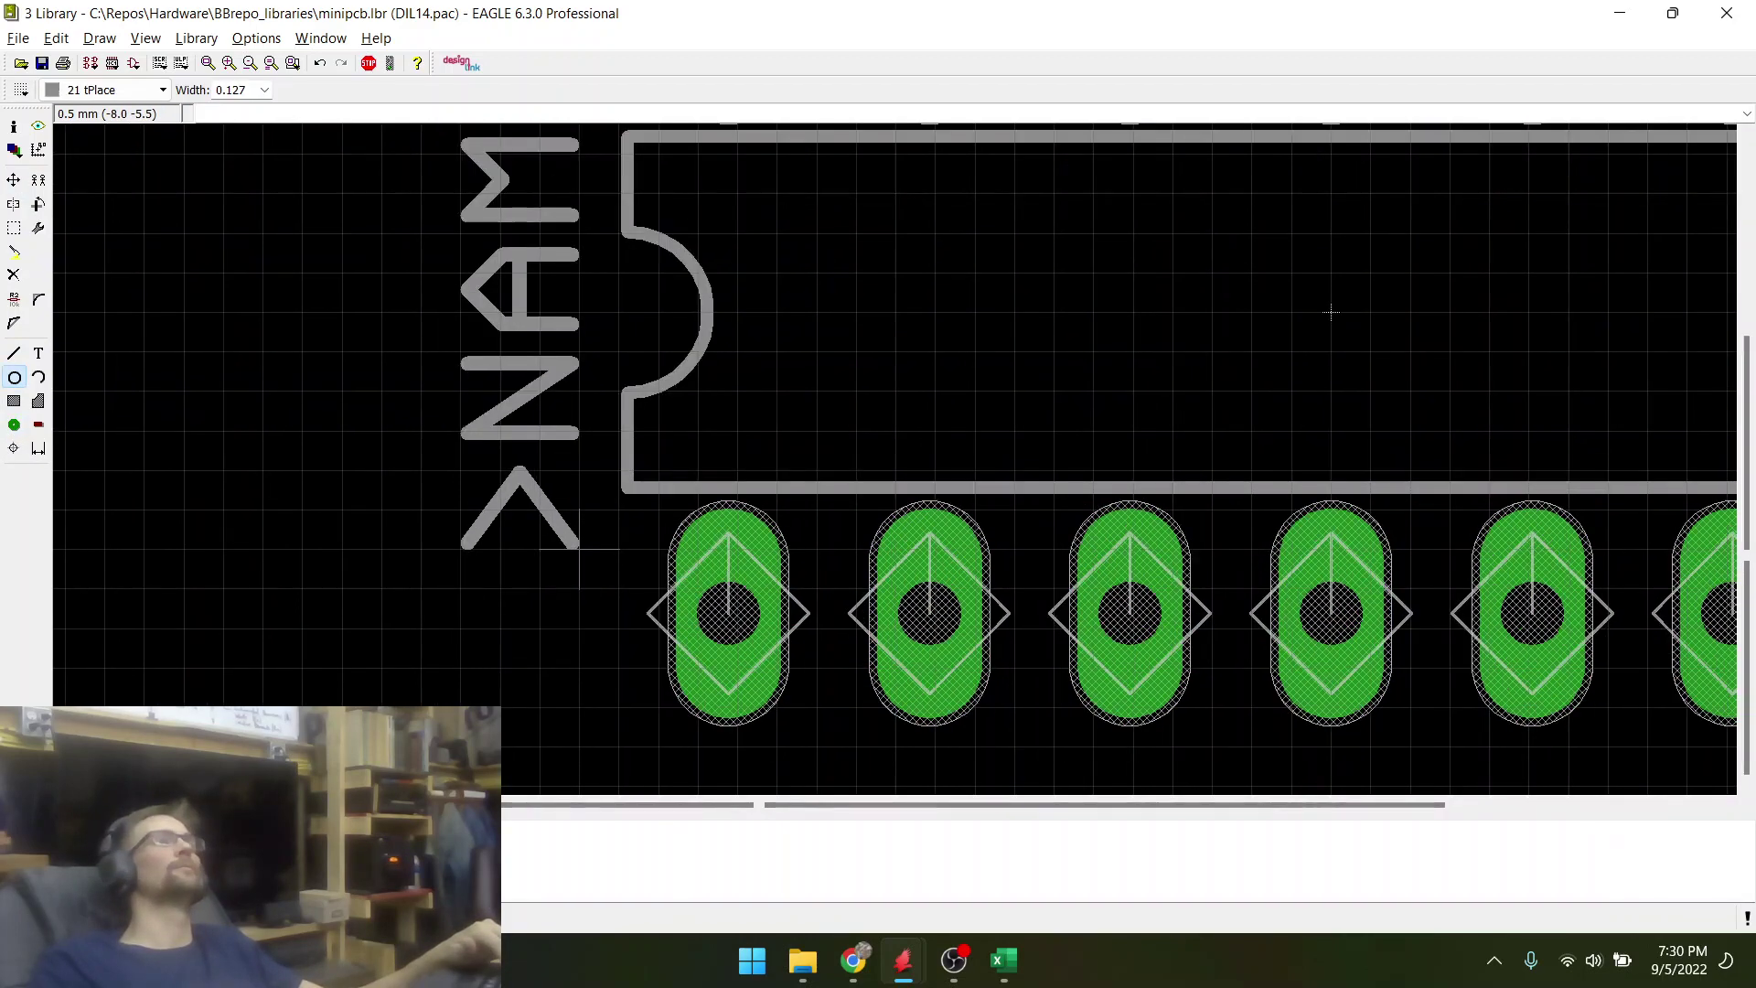
click(553, 607)
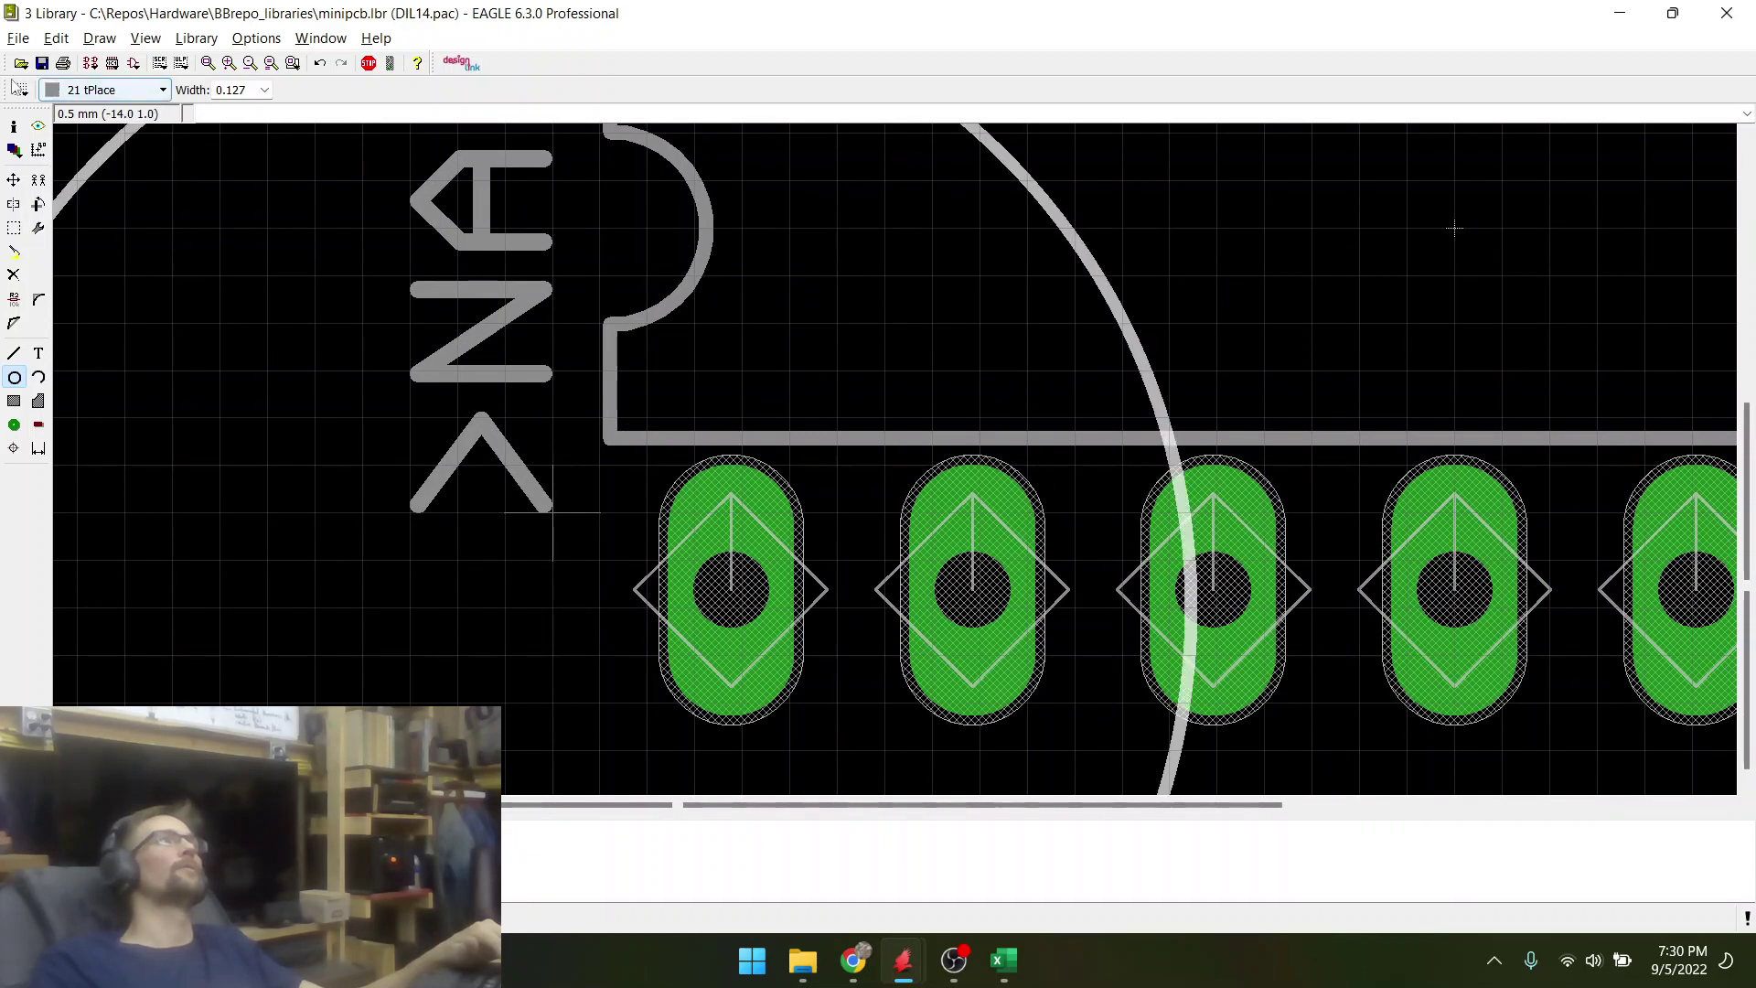
click(18, 89)
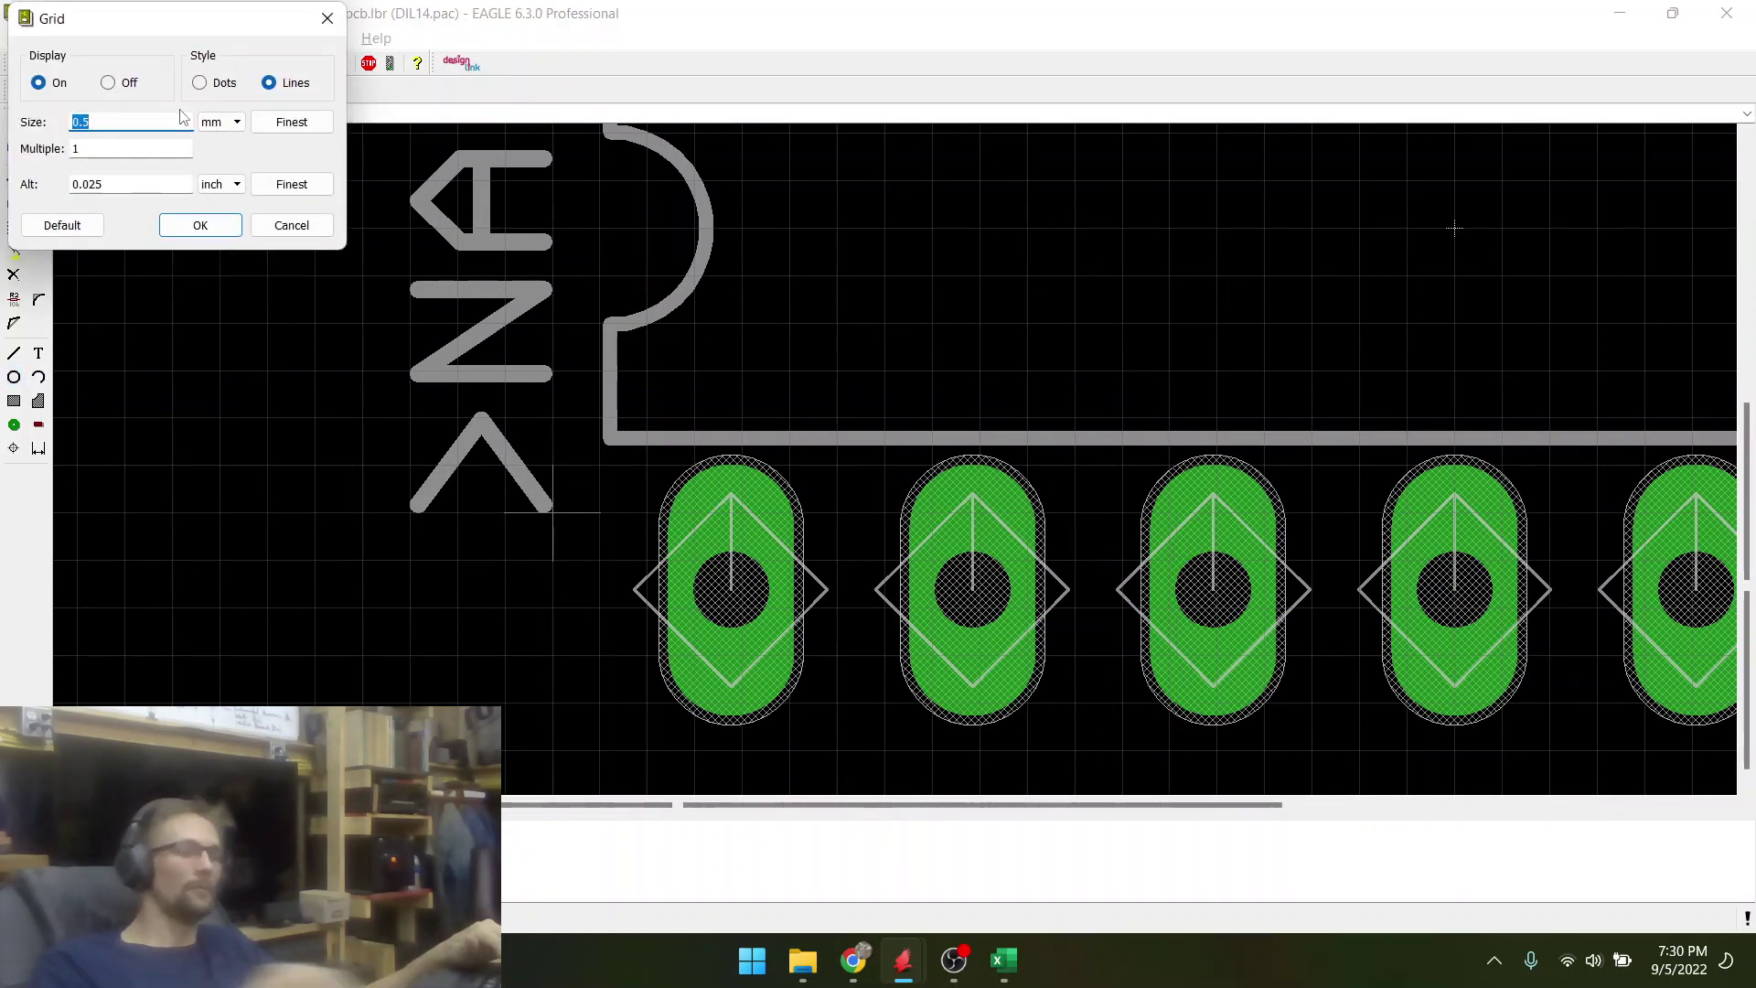
text(0.12)
key(Return)
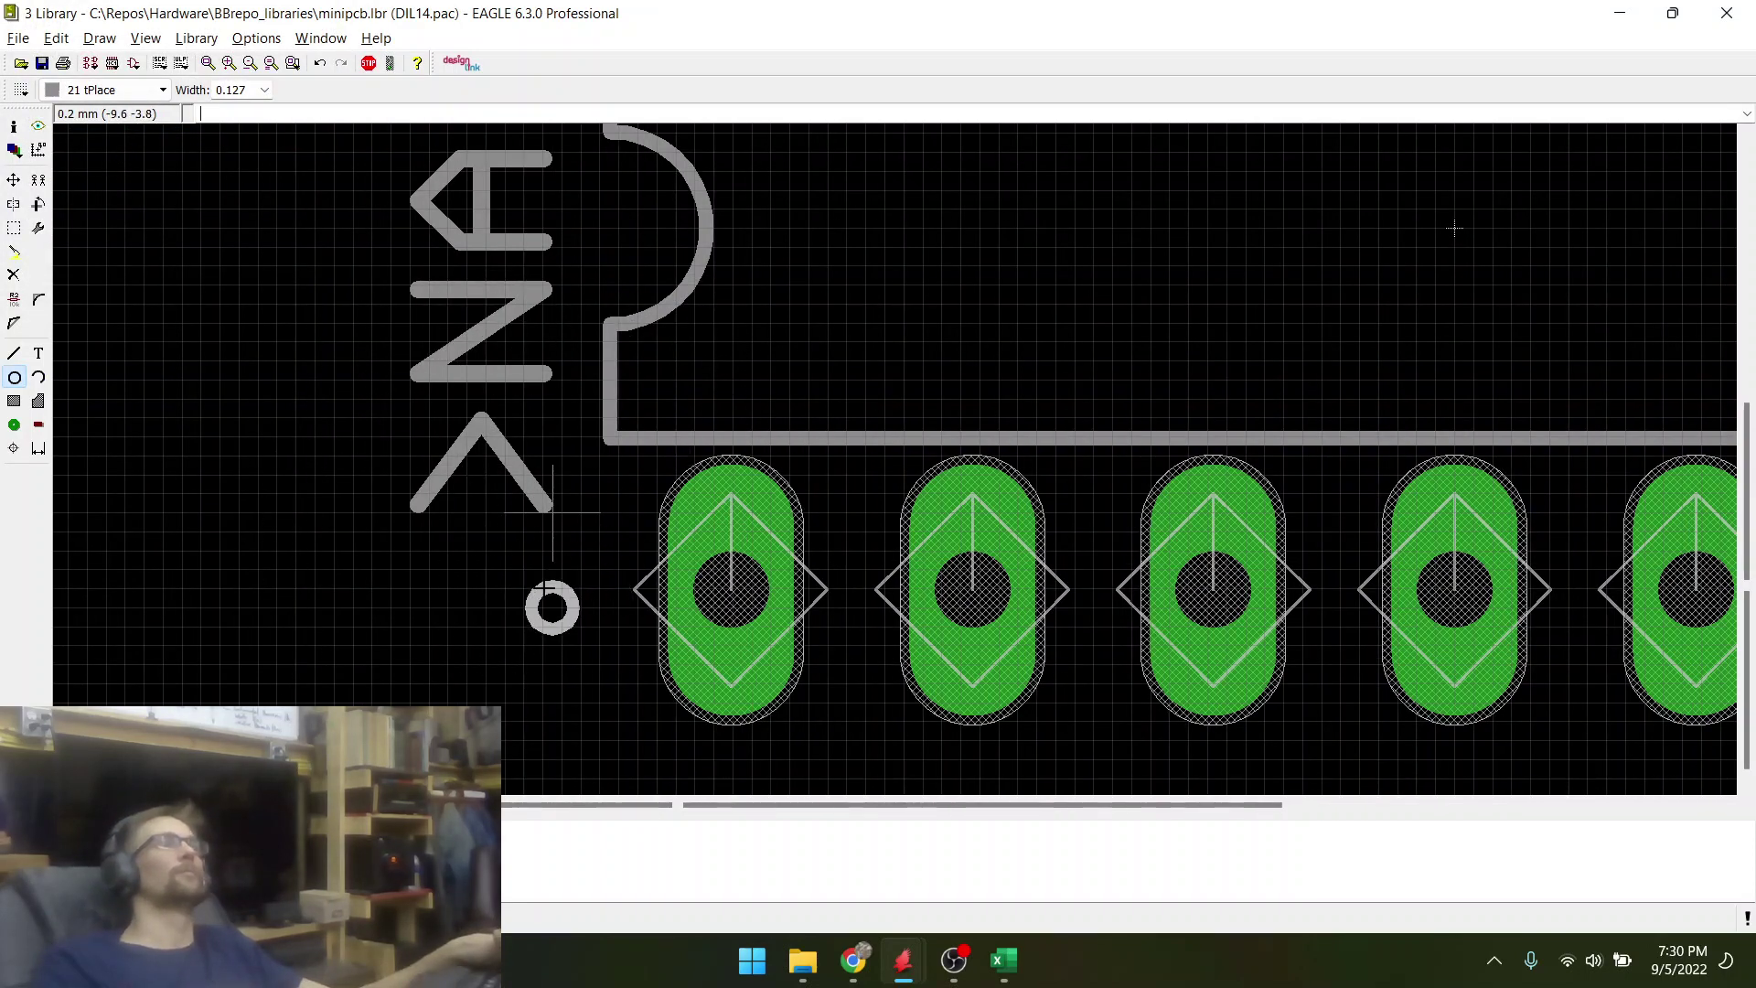
- Set the width of the new circle to 0 so that it becomes a filled dot
right_click(553, 583)
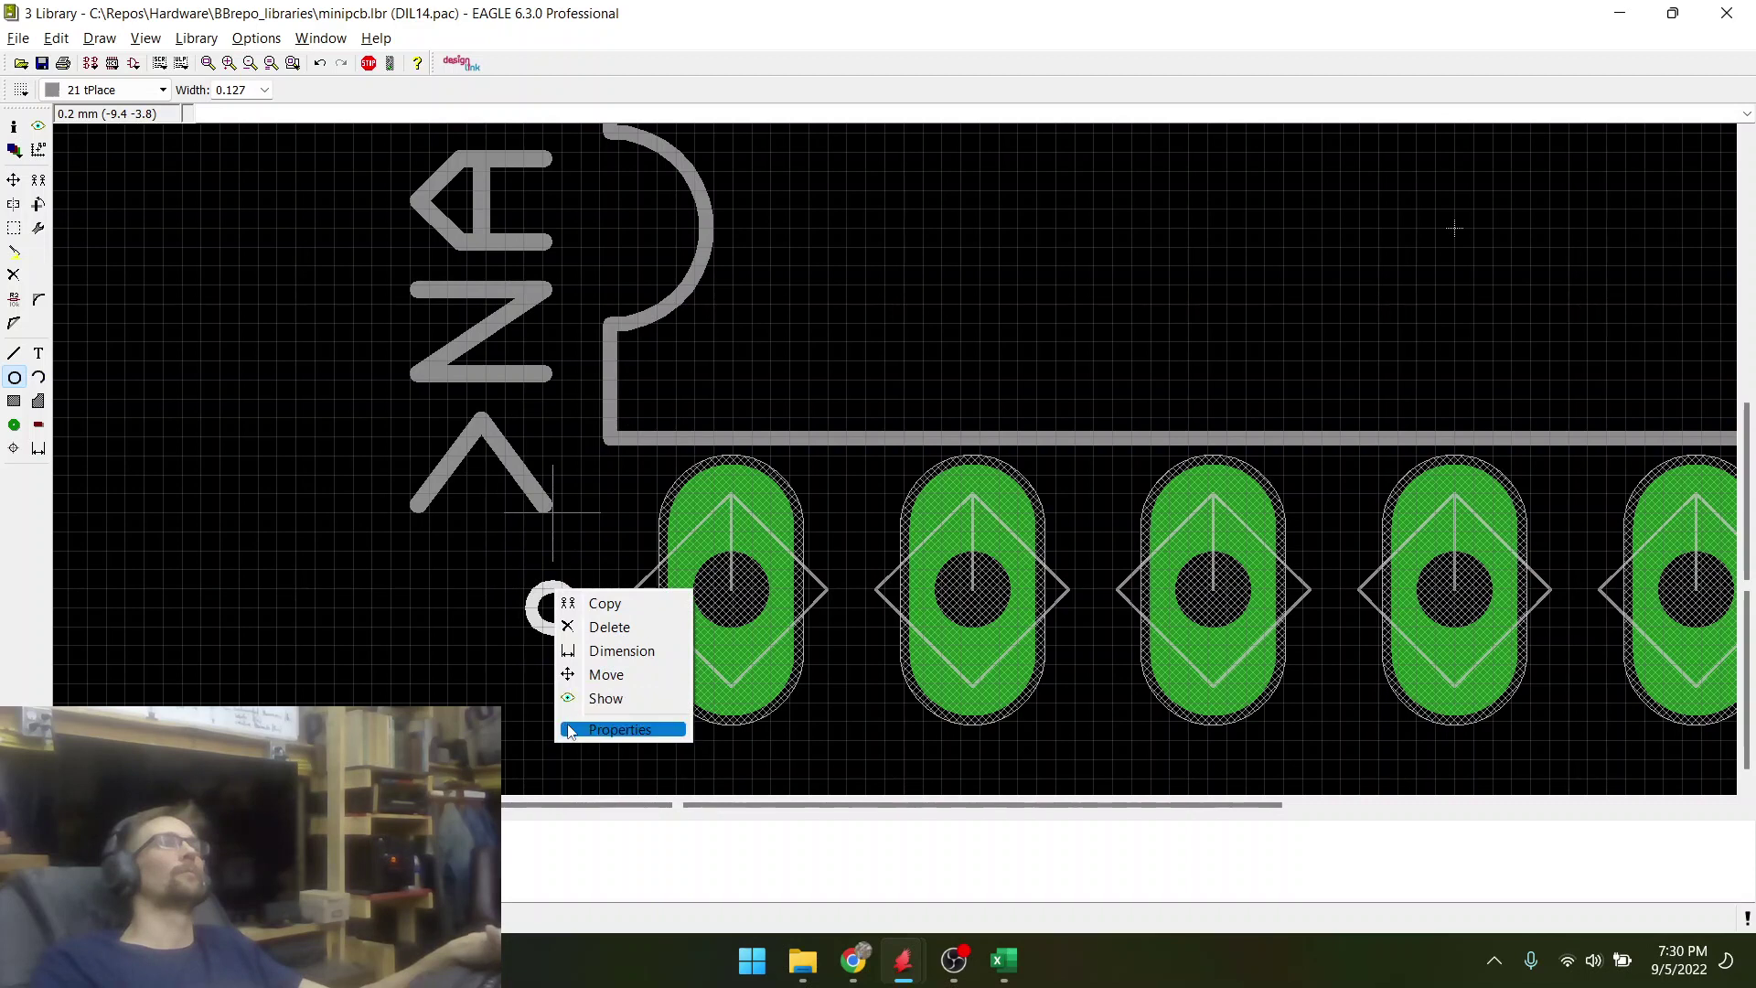
click(608, 728)
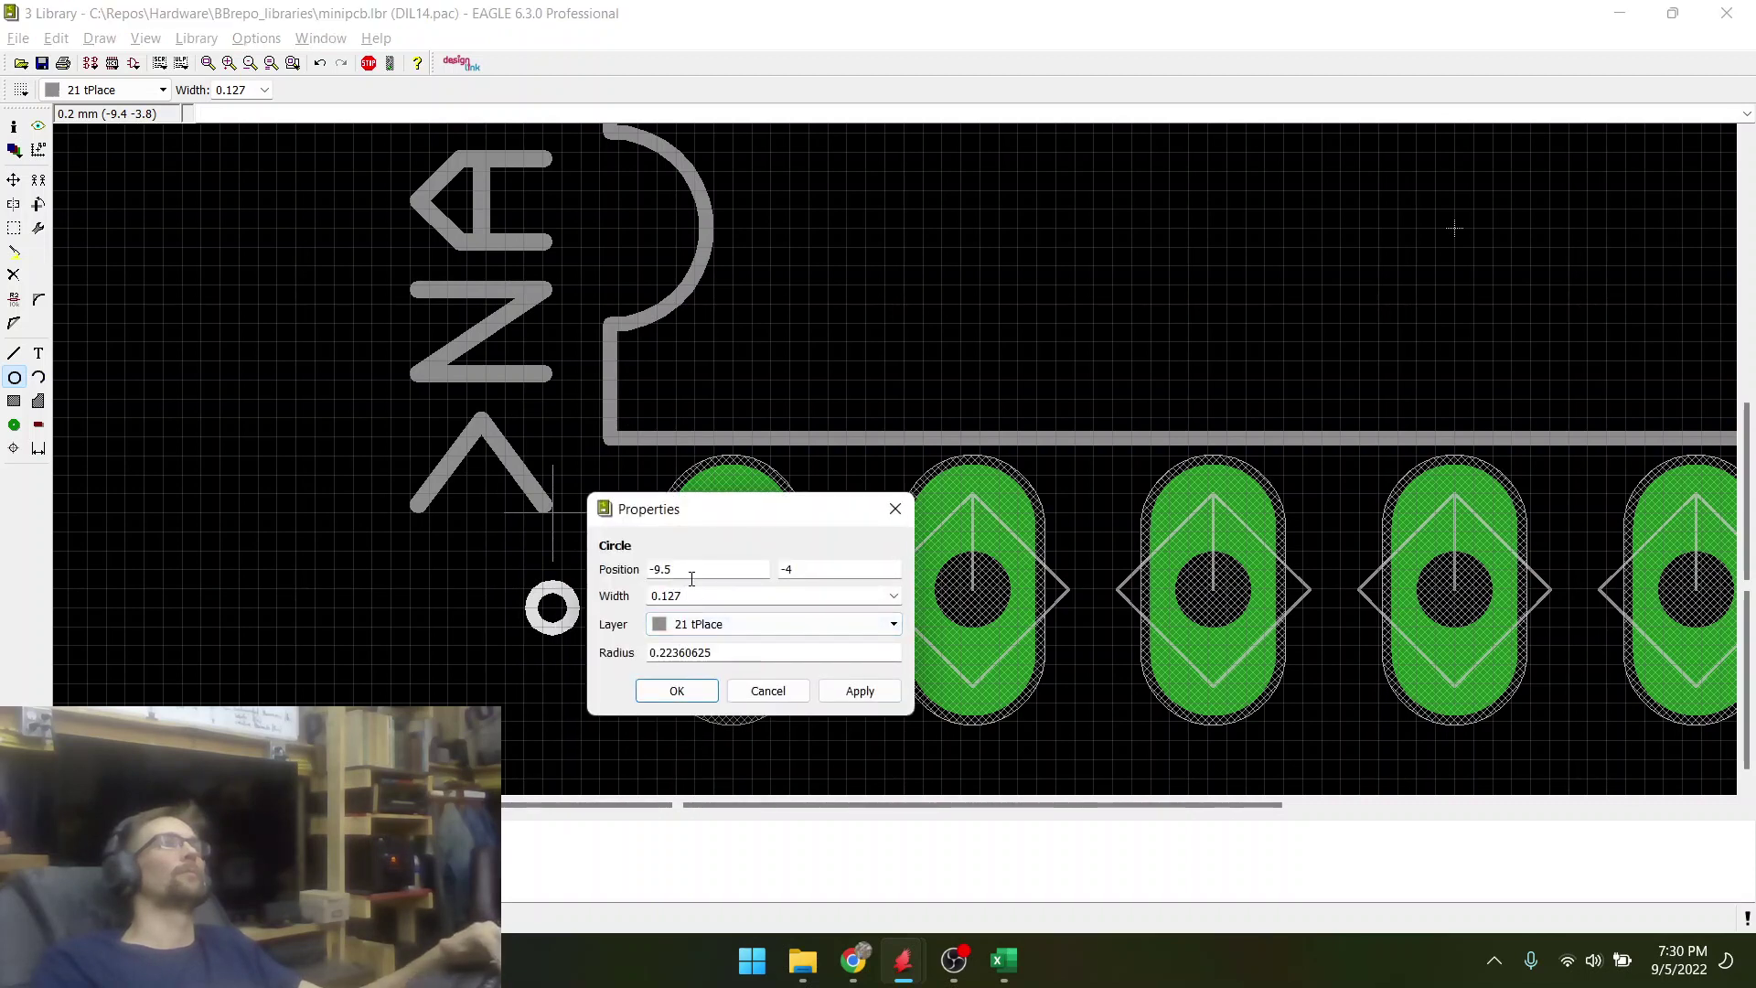
text(0)
key(Return)
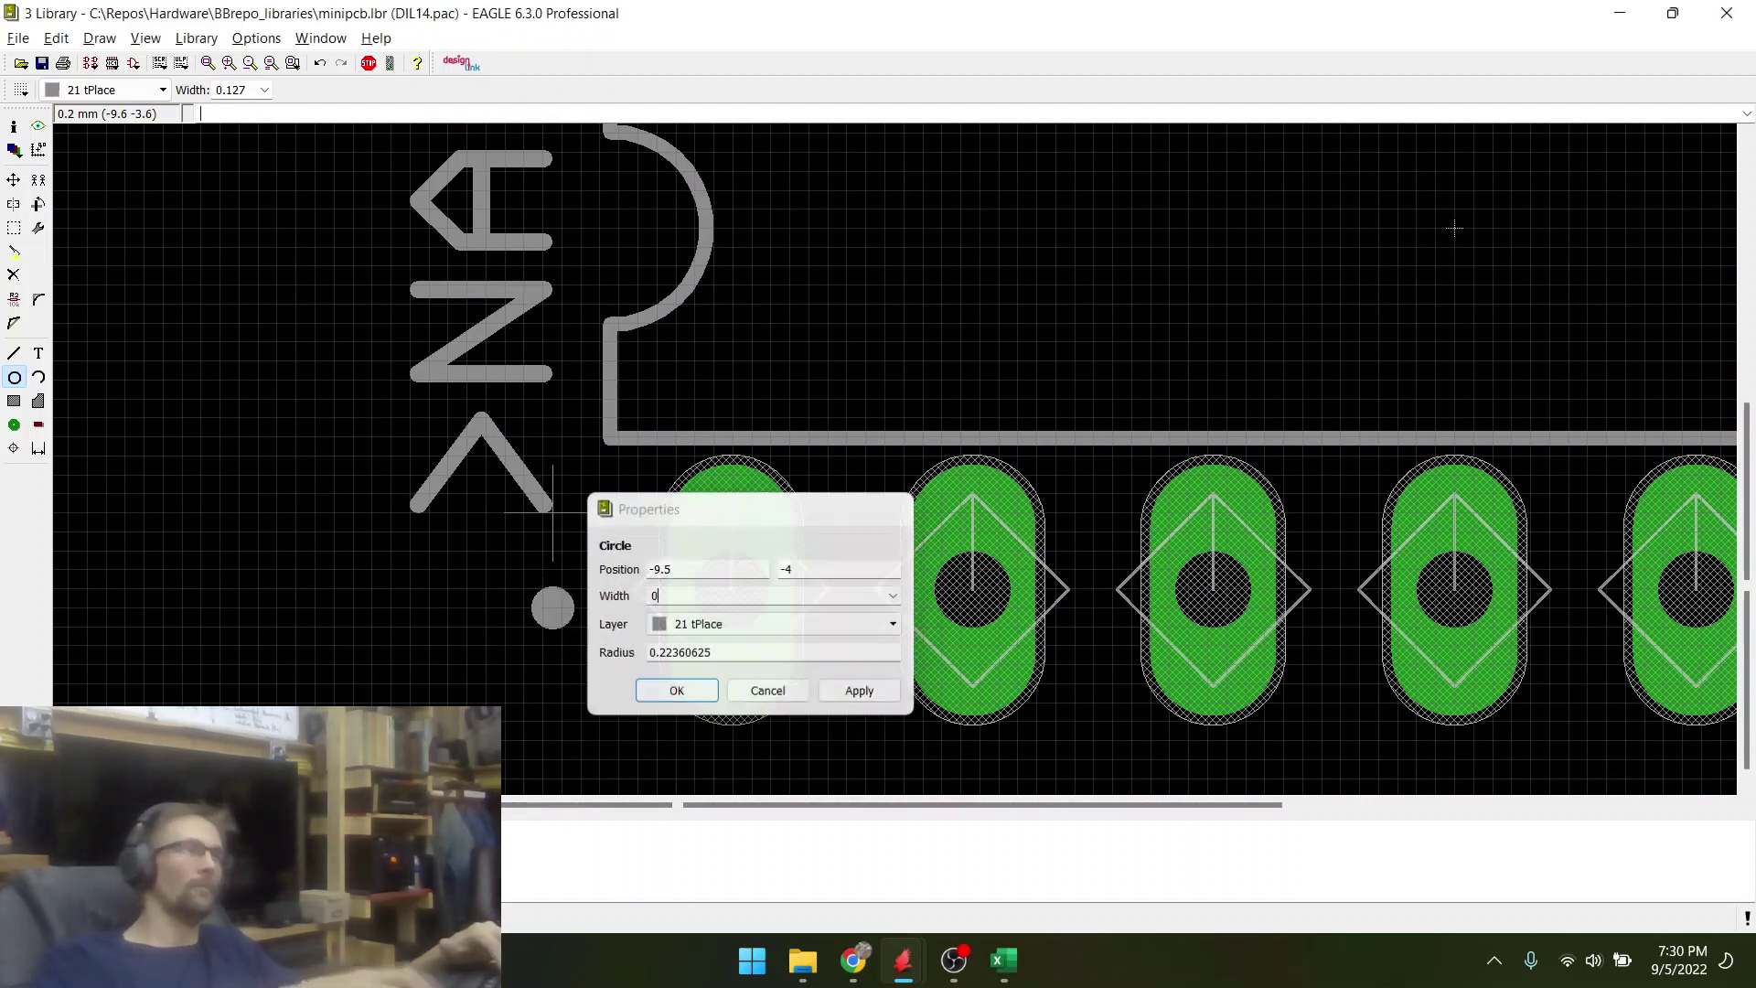
- Set the radius of the filled pin-one dot to 0.4 mm and save the library
right_click(552, 607)
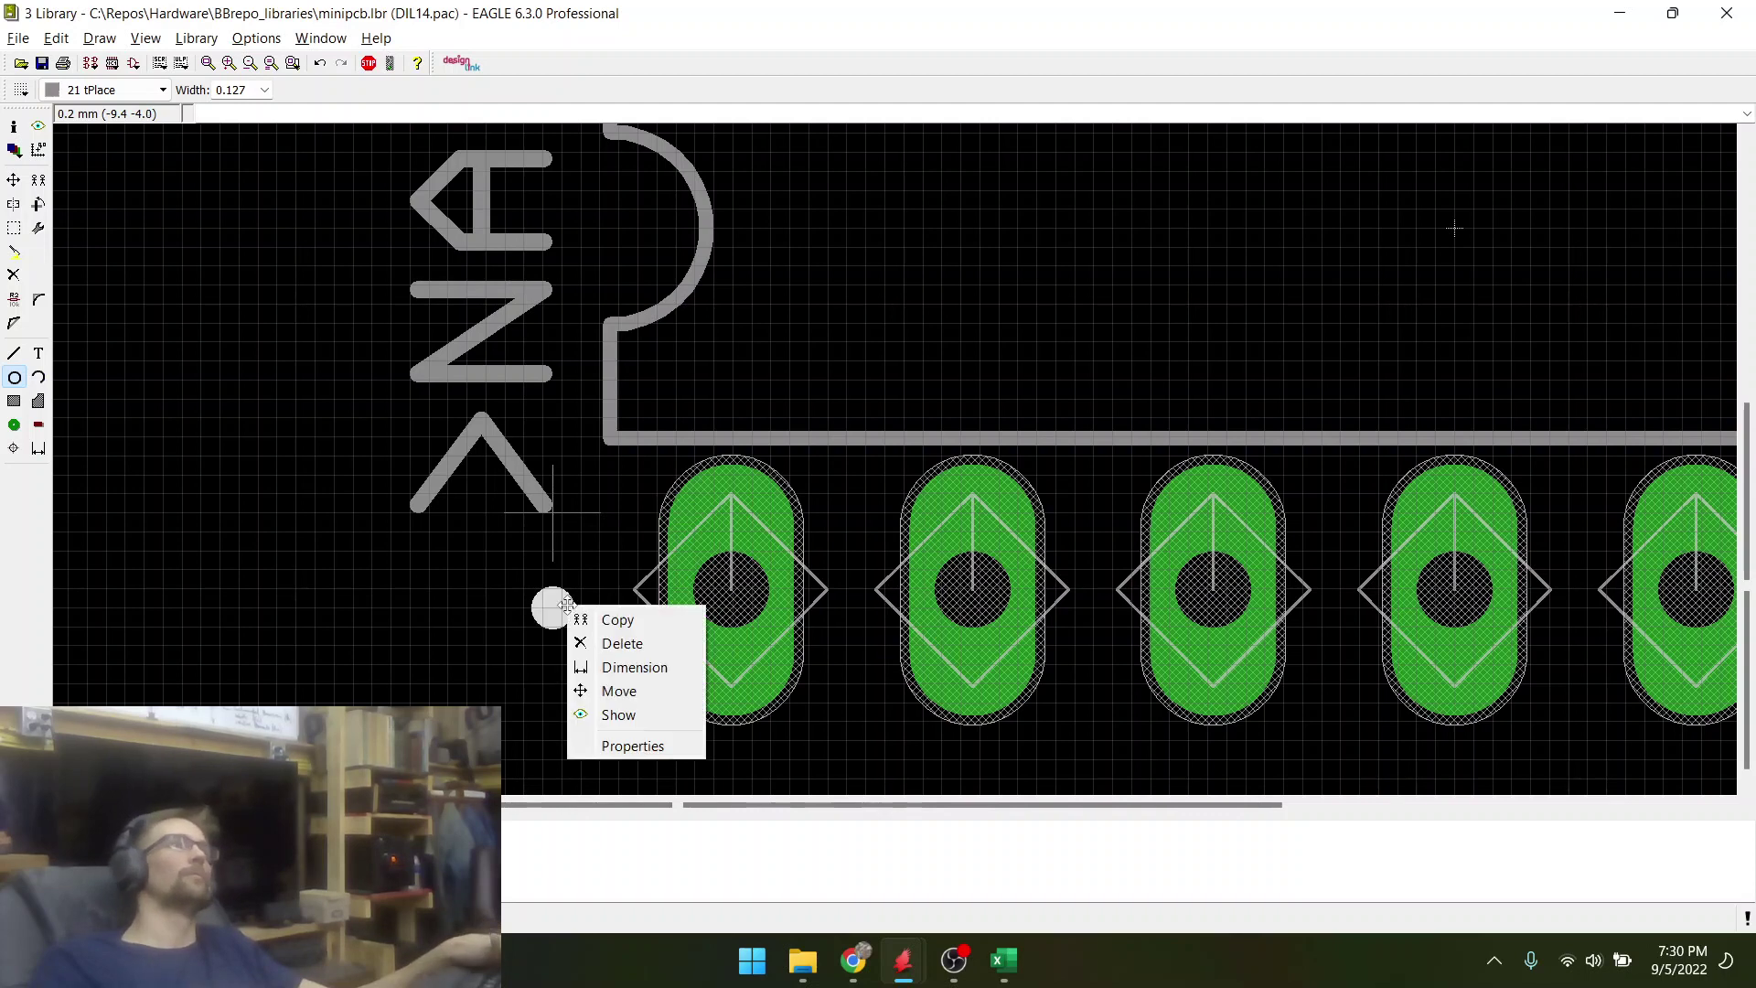
click(608, 743)
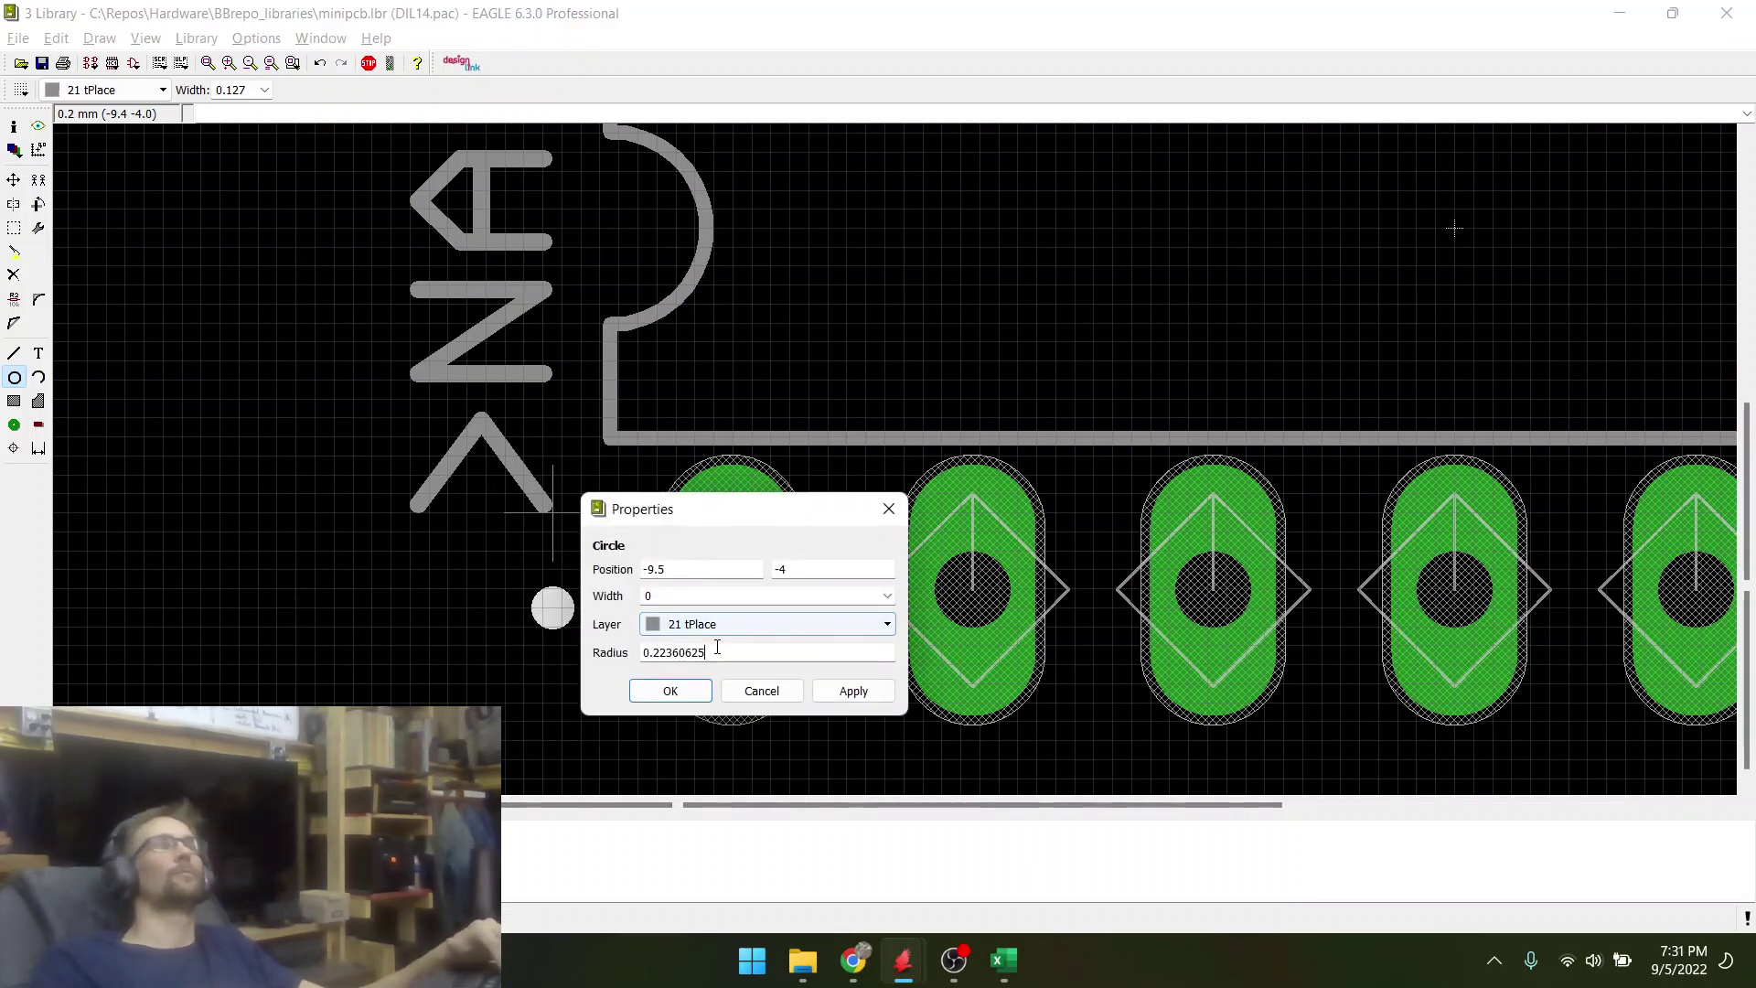
text(0.)
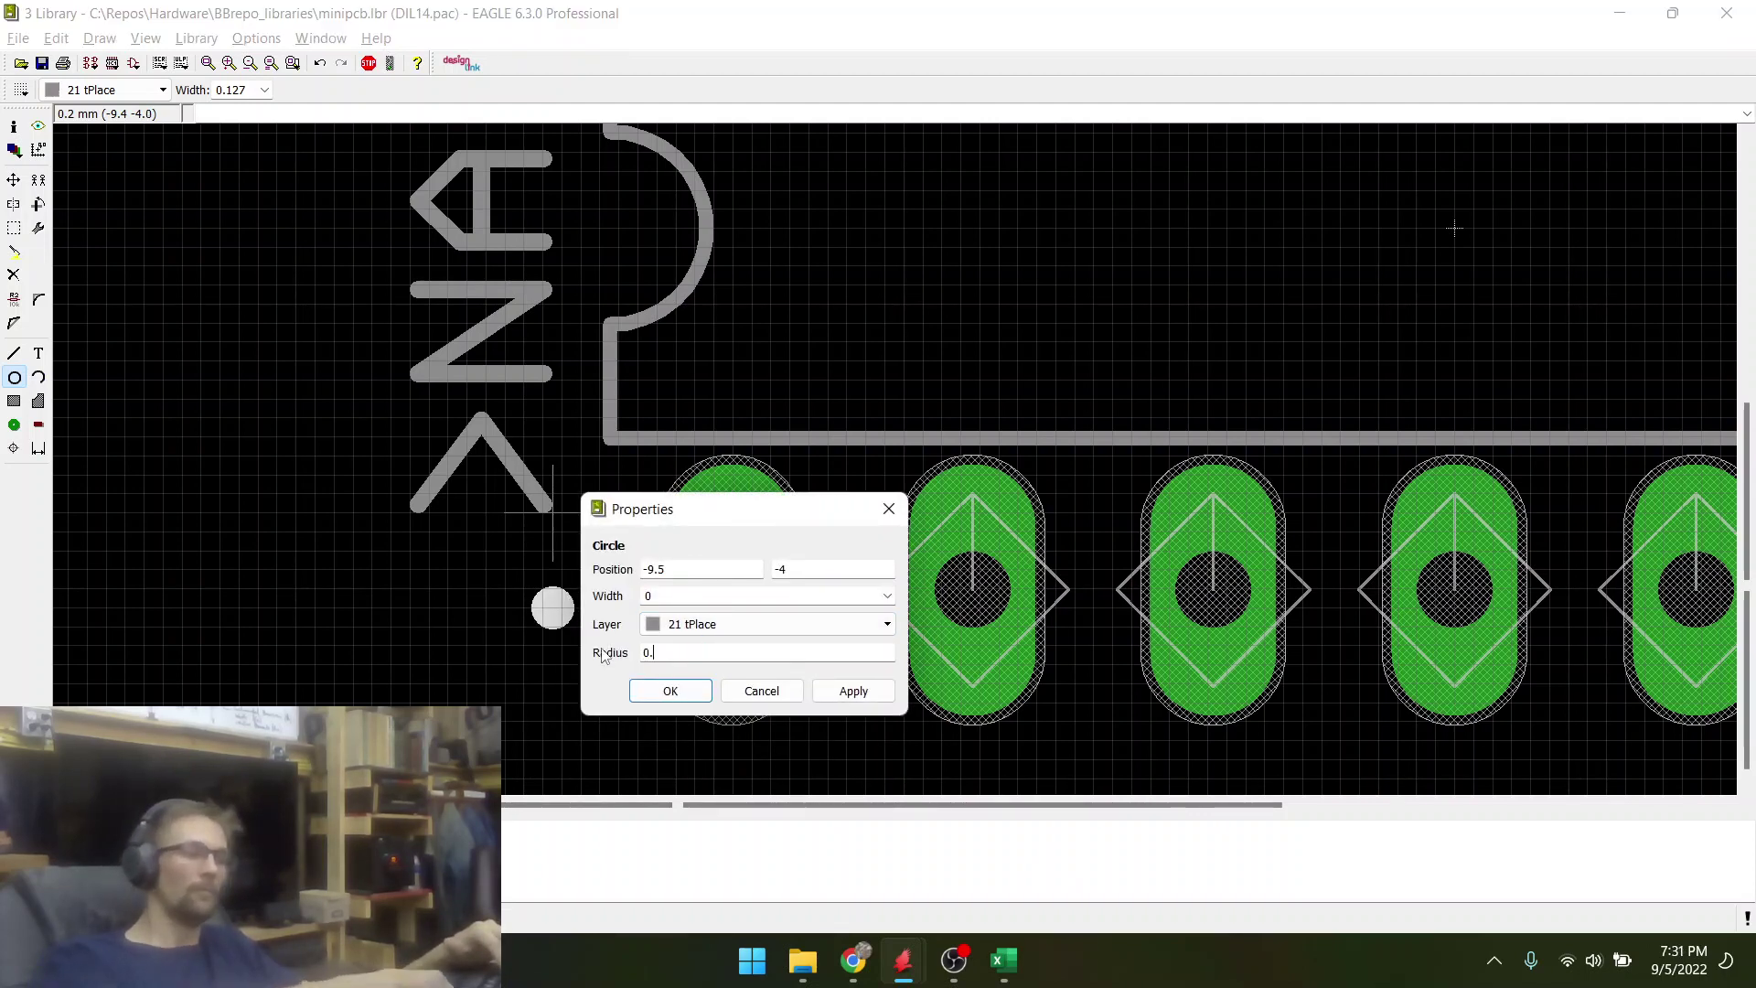
text(4)
key(Return)
key(alt+F2)
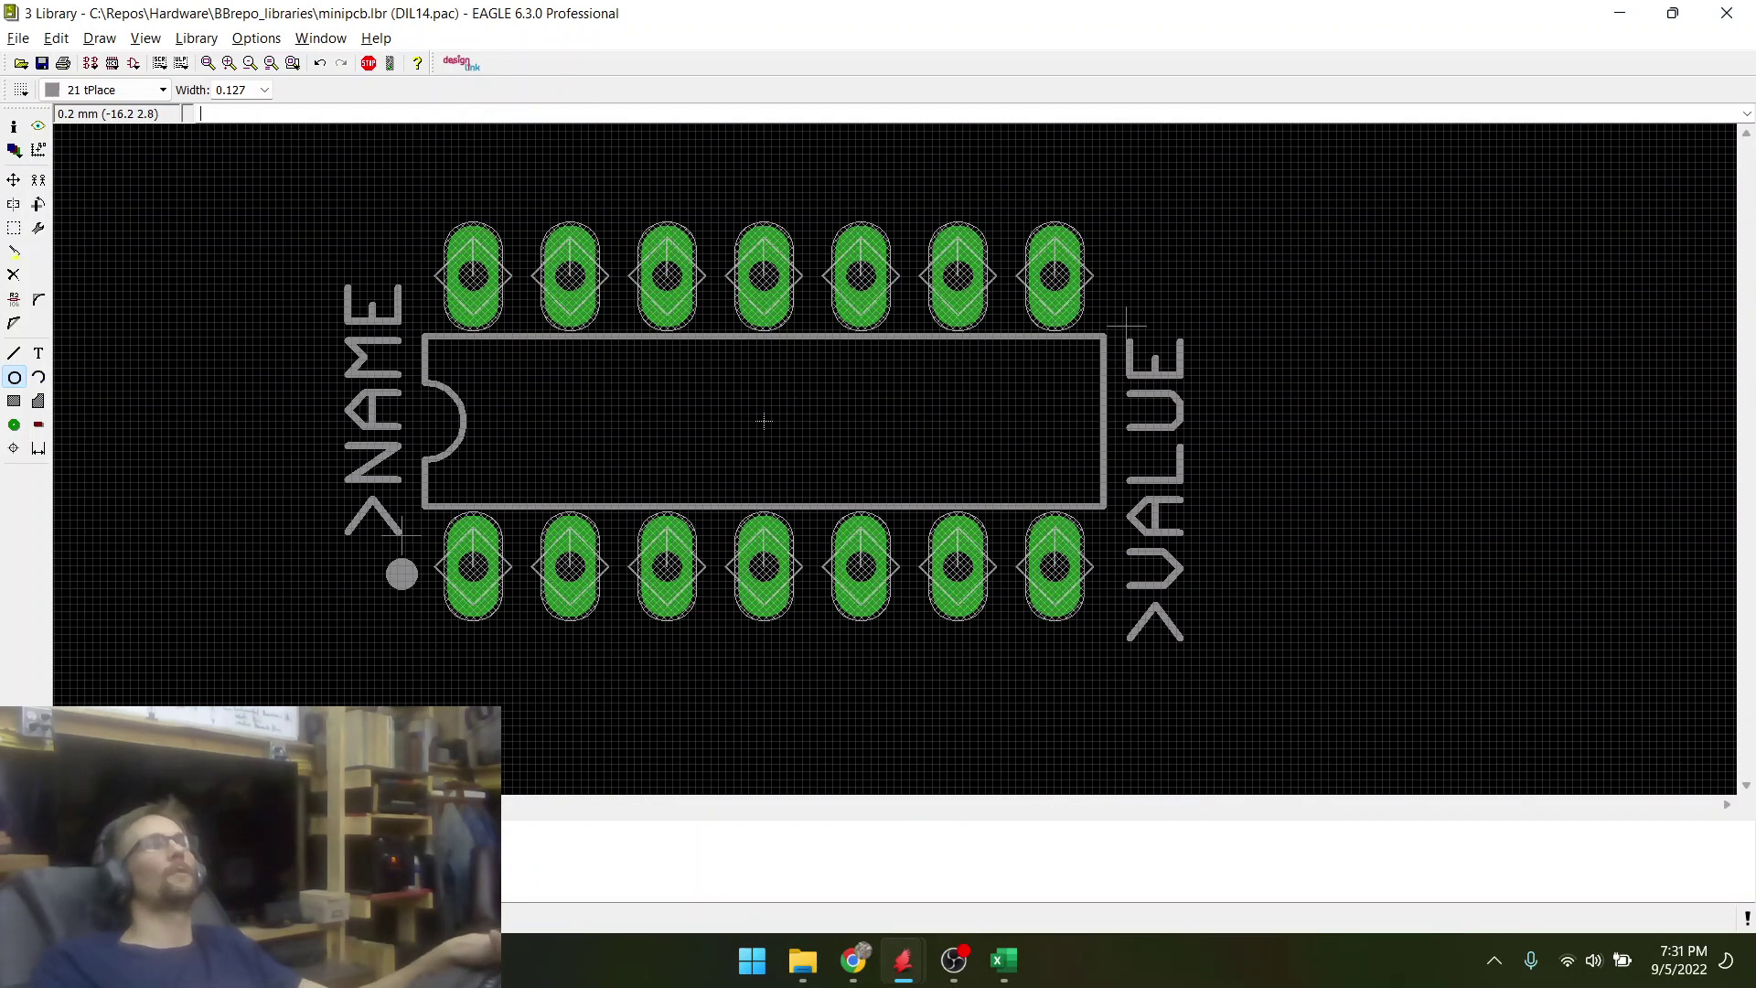
click(42, 63)
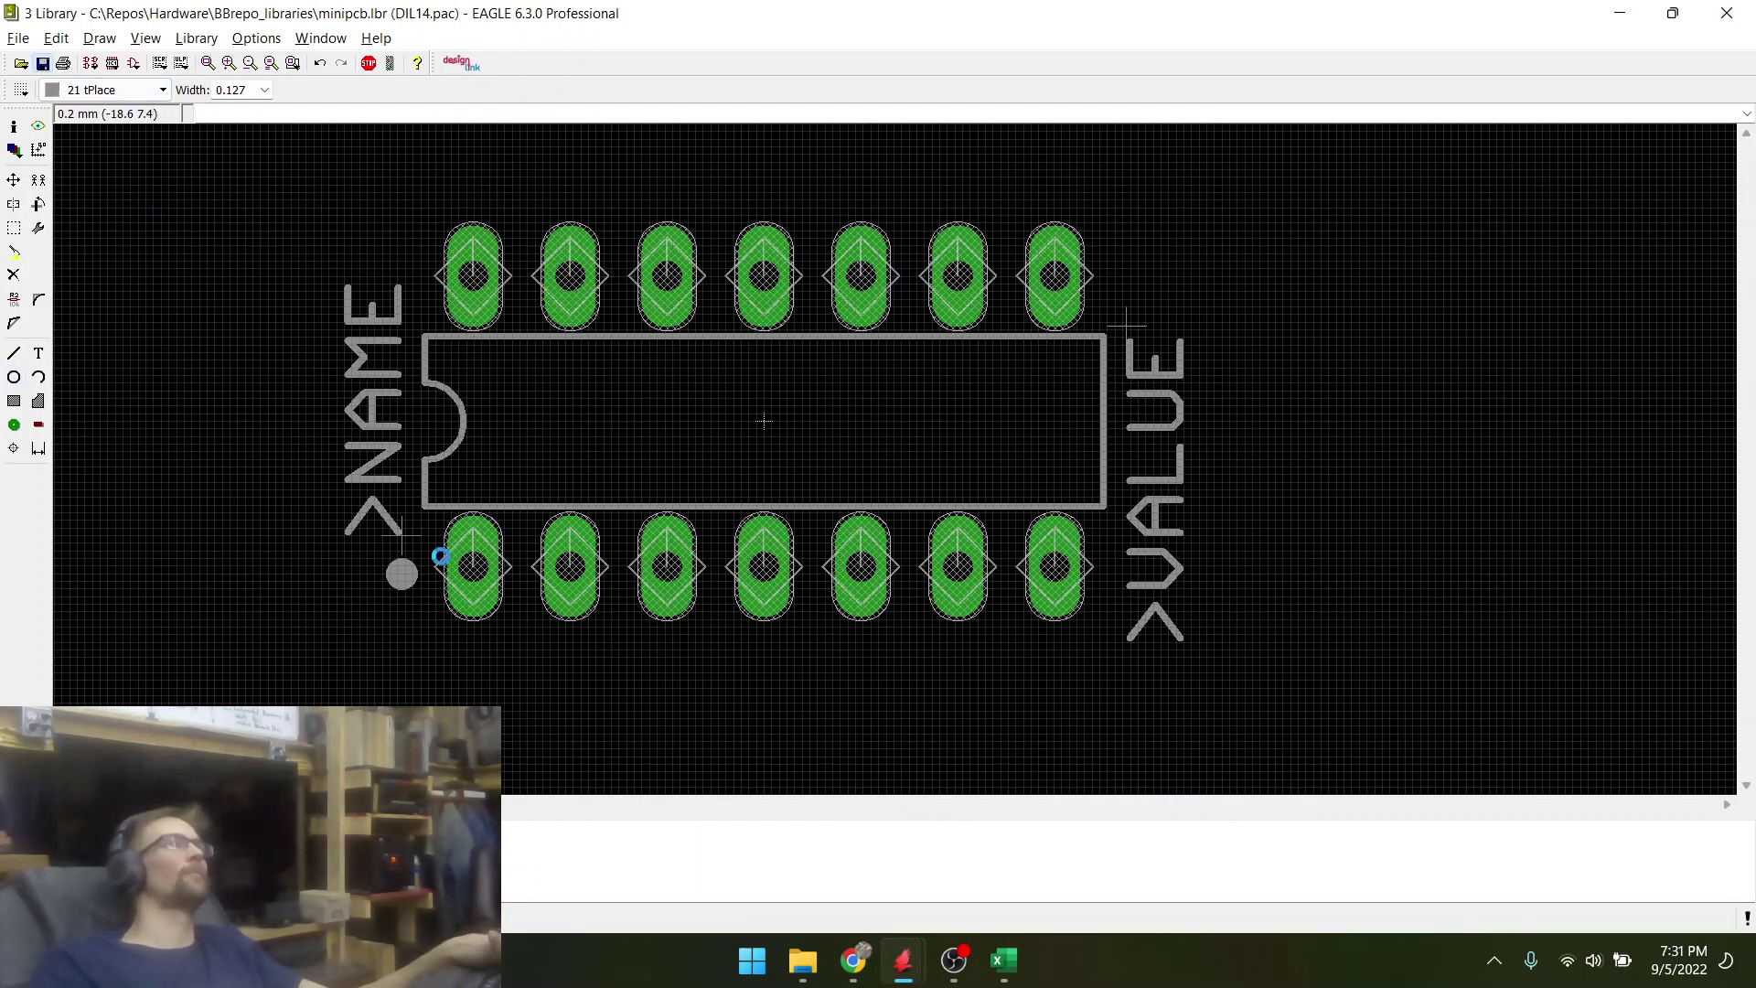
- Check the names of the seven lower-row DIL14 pads in order, starting beside the pin-one dot, keeping each name
scroll(440, 556, up, 1)
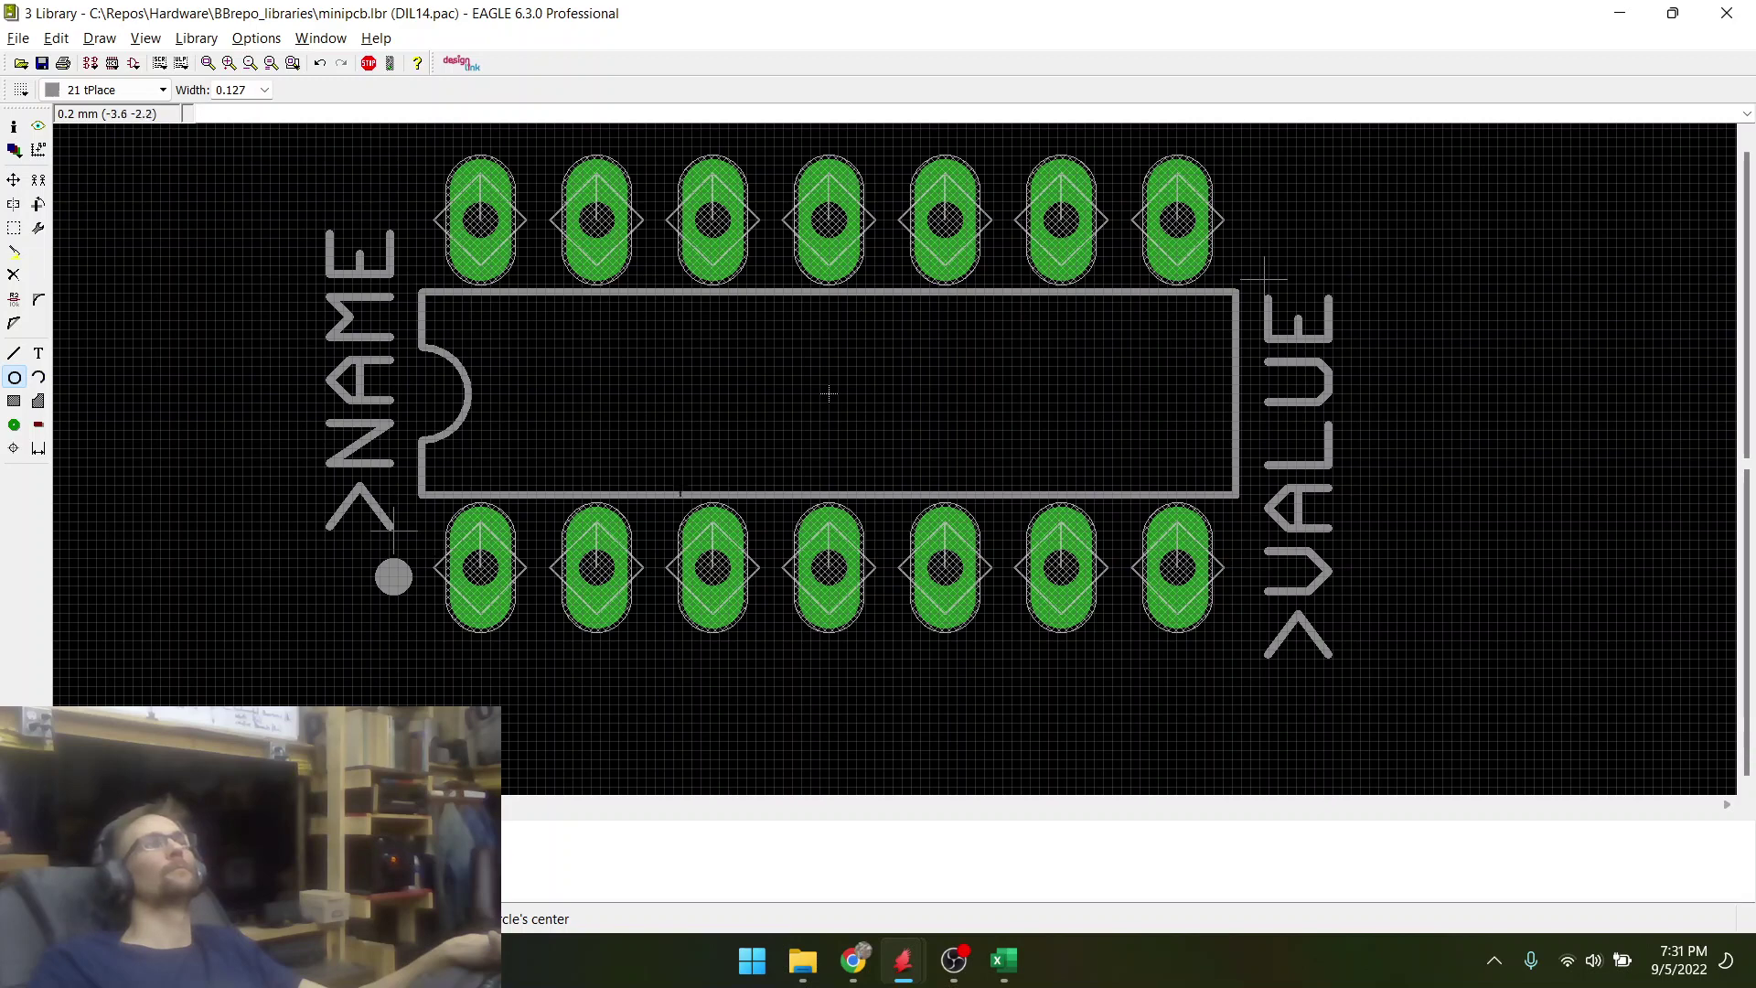
scroll(803, 457, down, 1)
scroll(803, 457, up, 1)
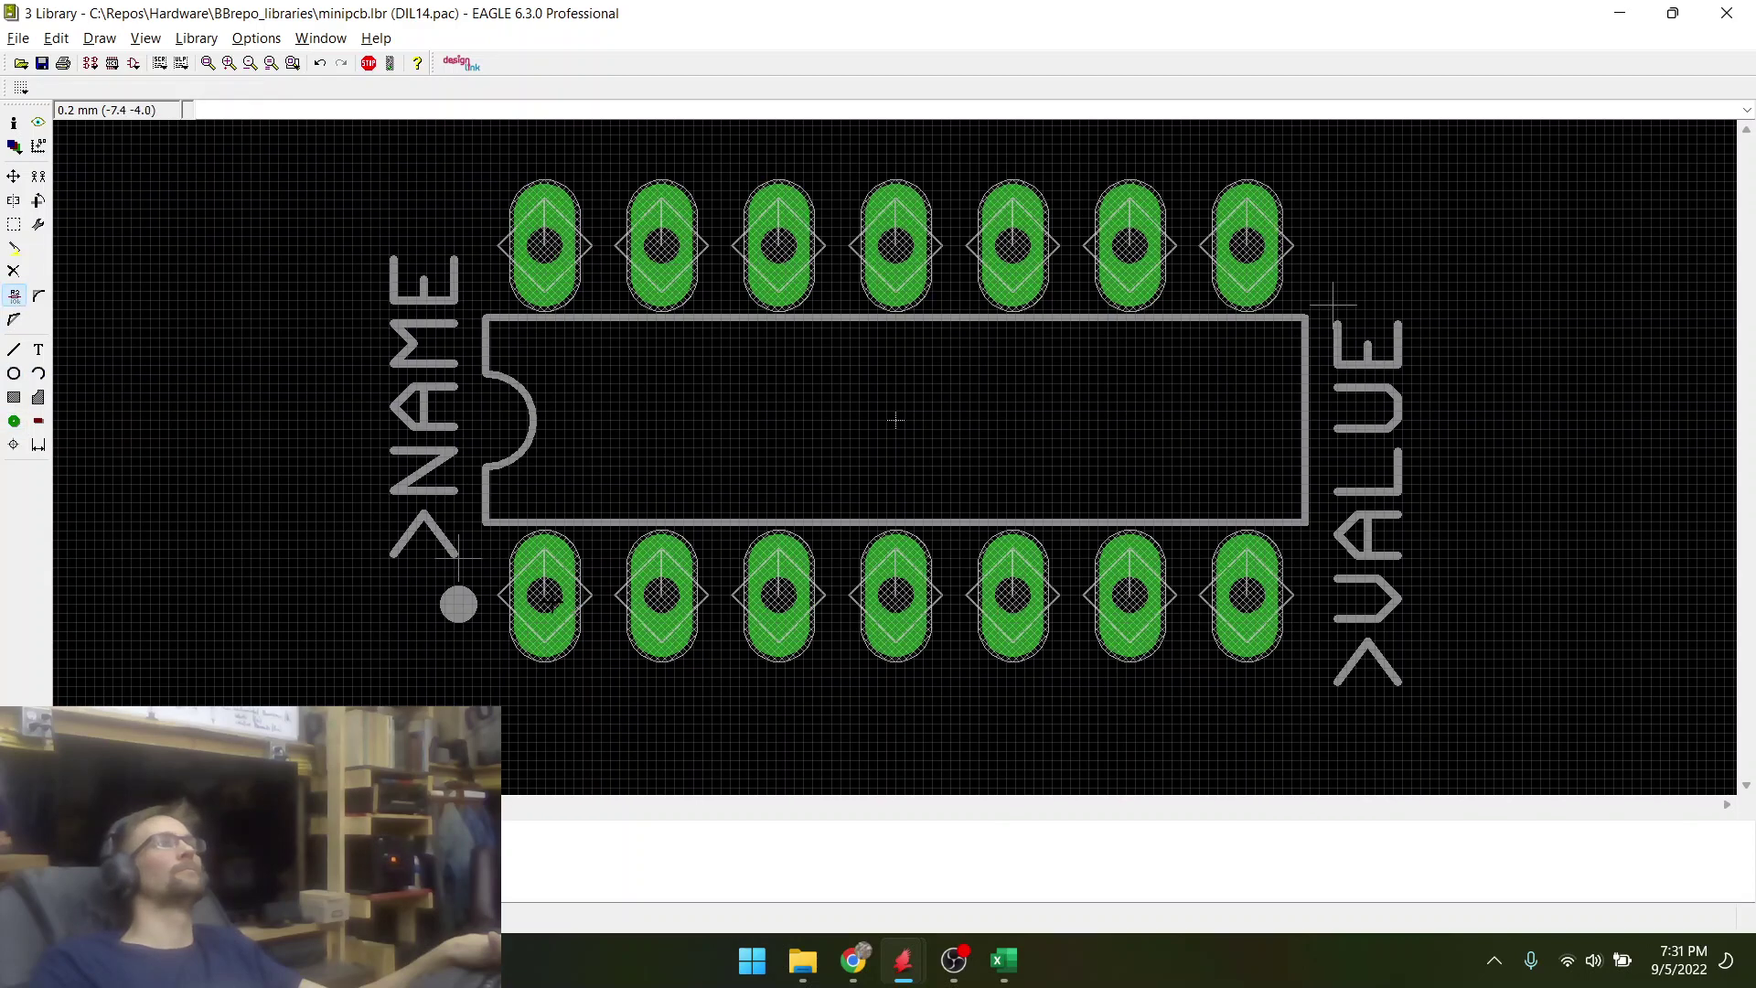
click(563, 619)
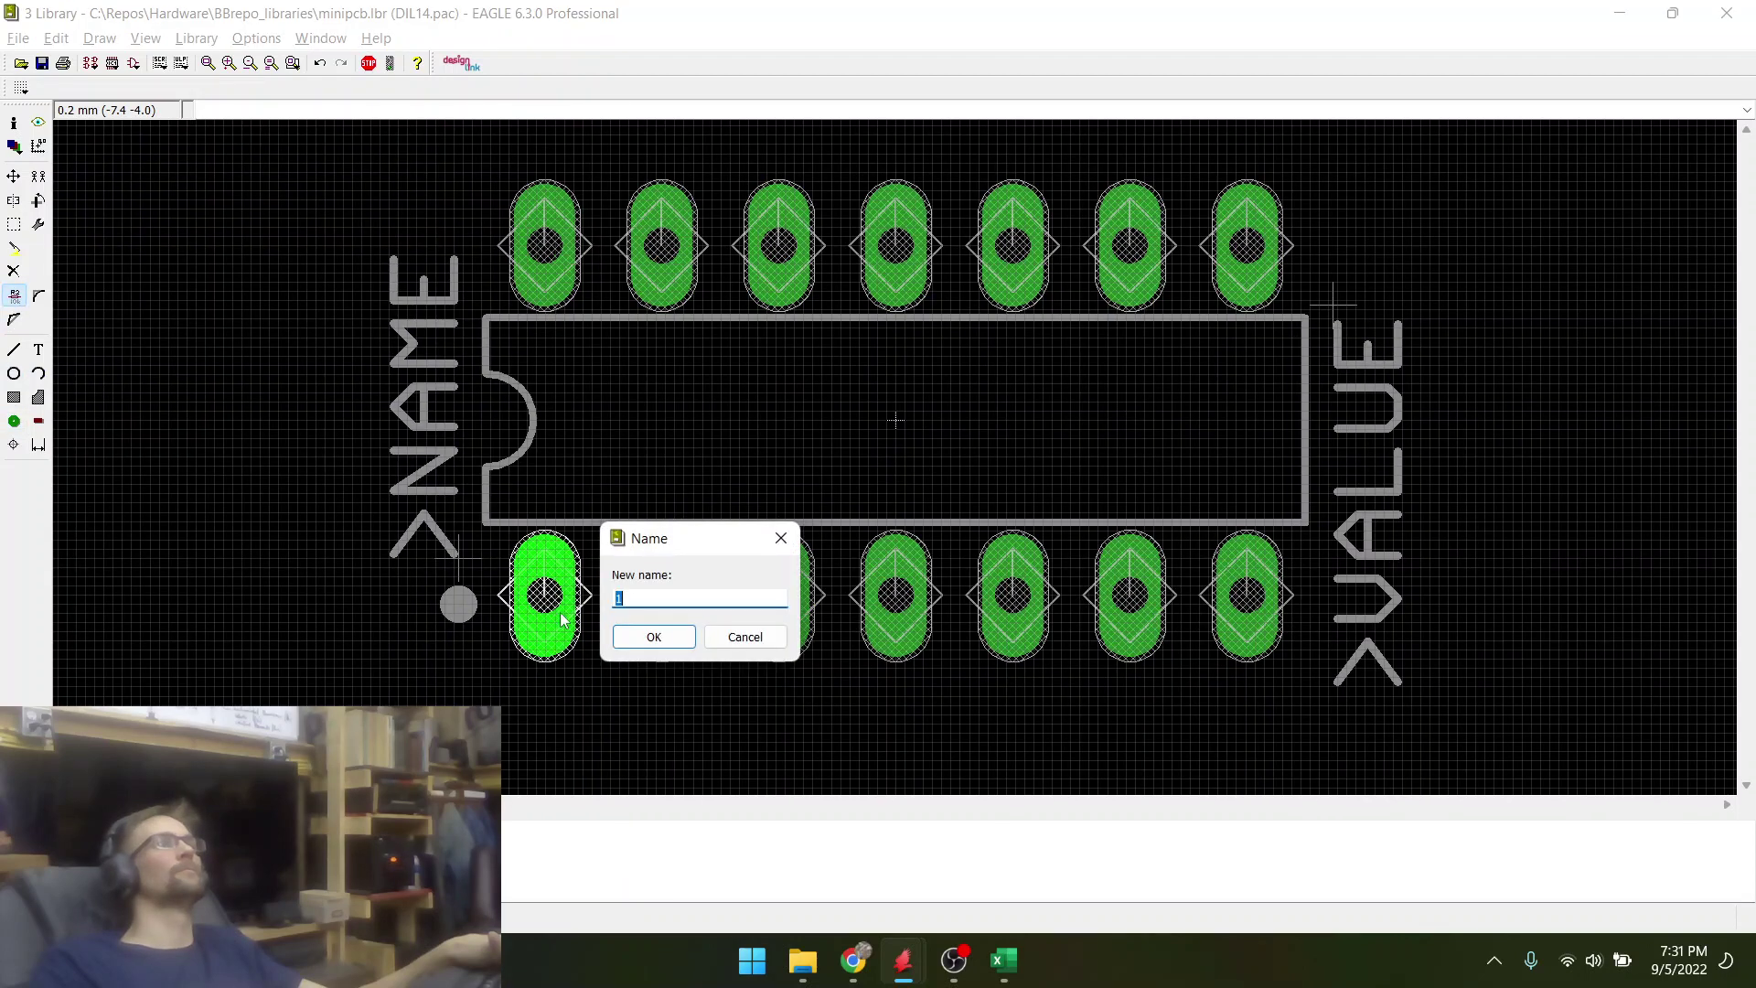
click(653, 638)
click(679, 641)
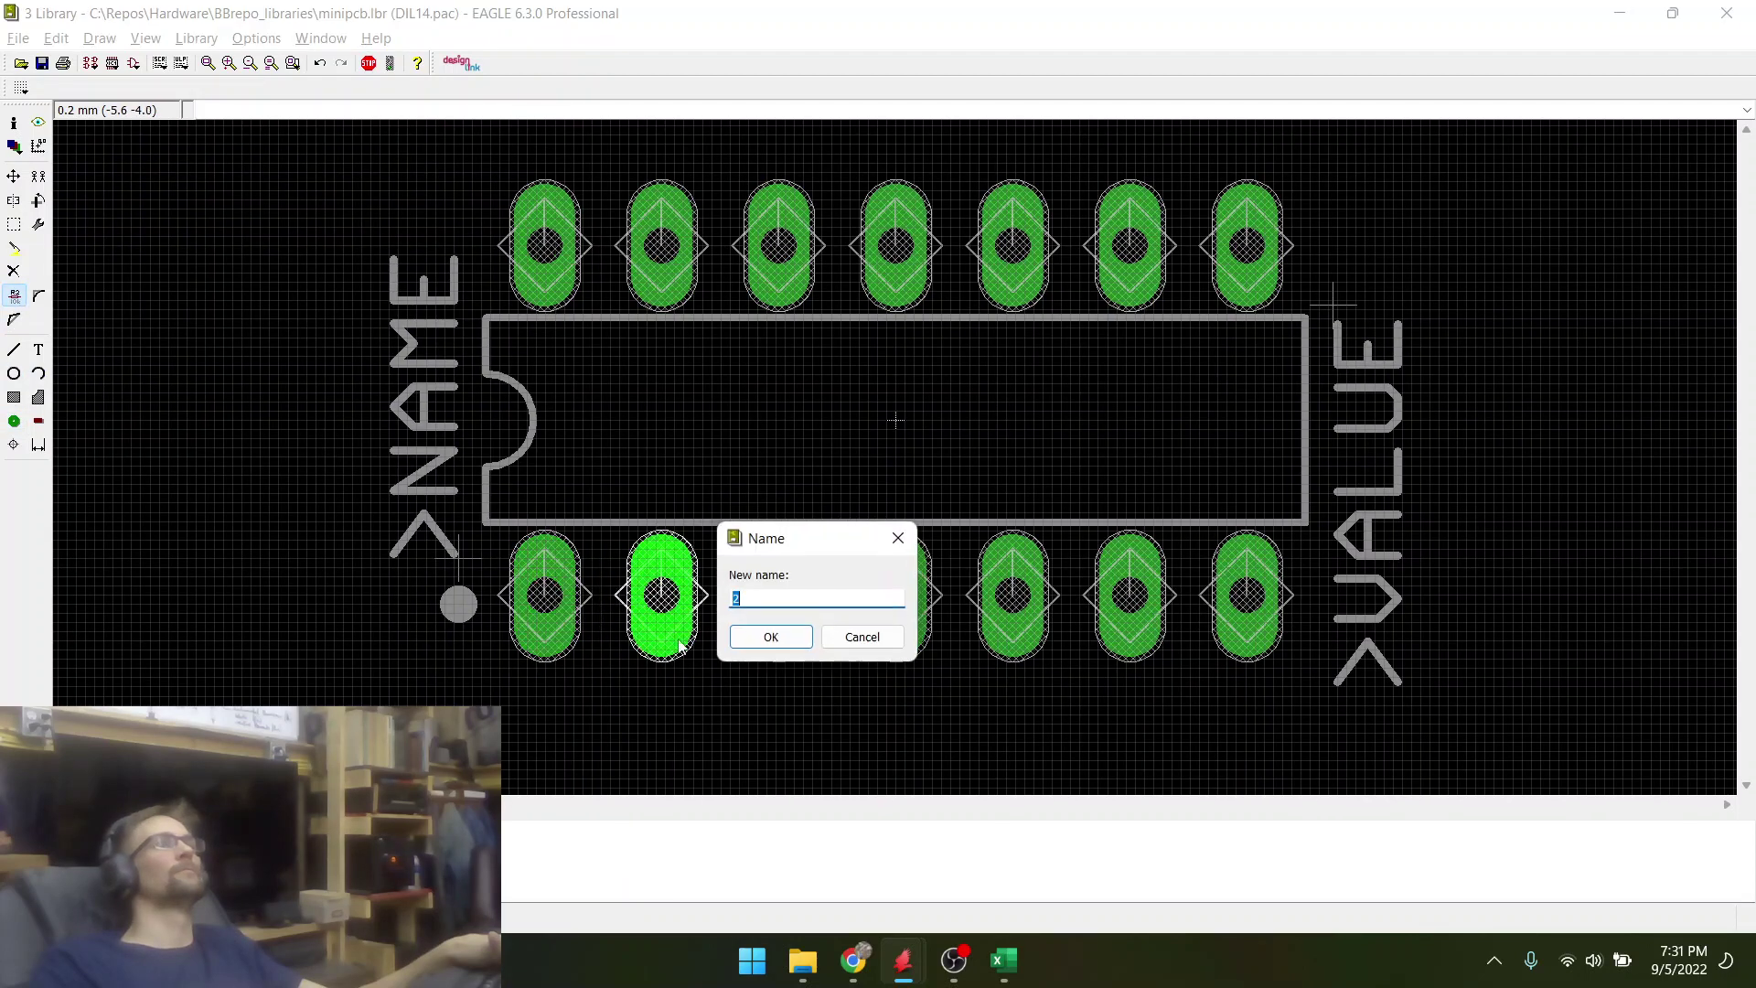
click(772, 638)
click(815, 623)
click(874, 639)
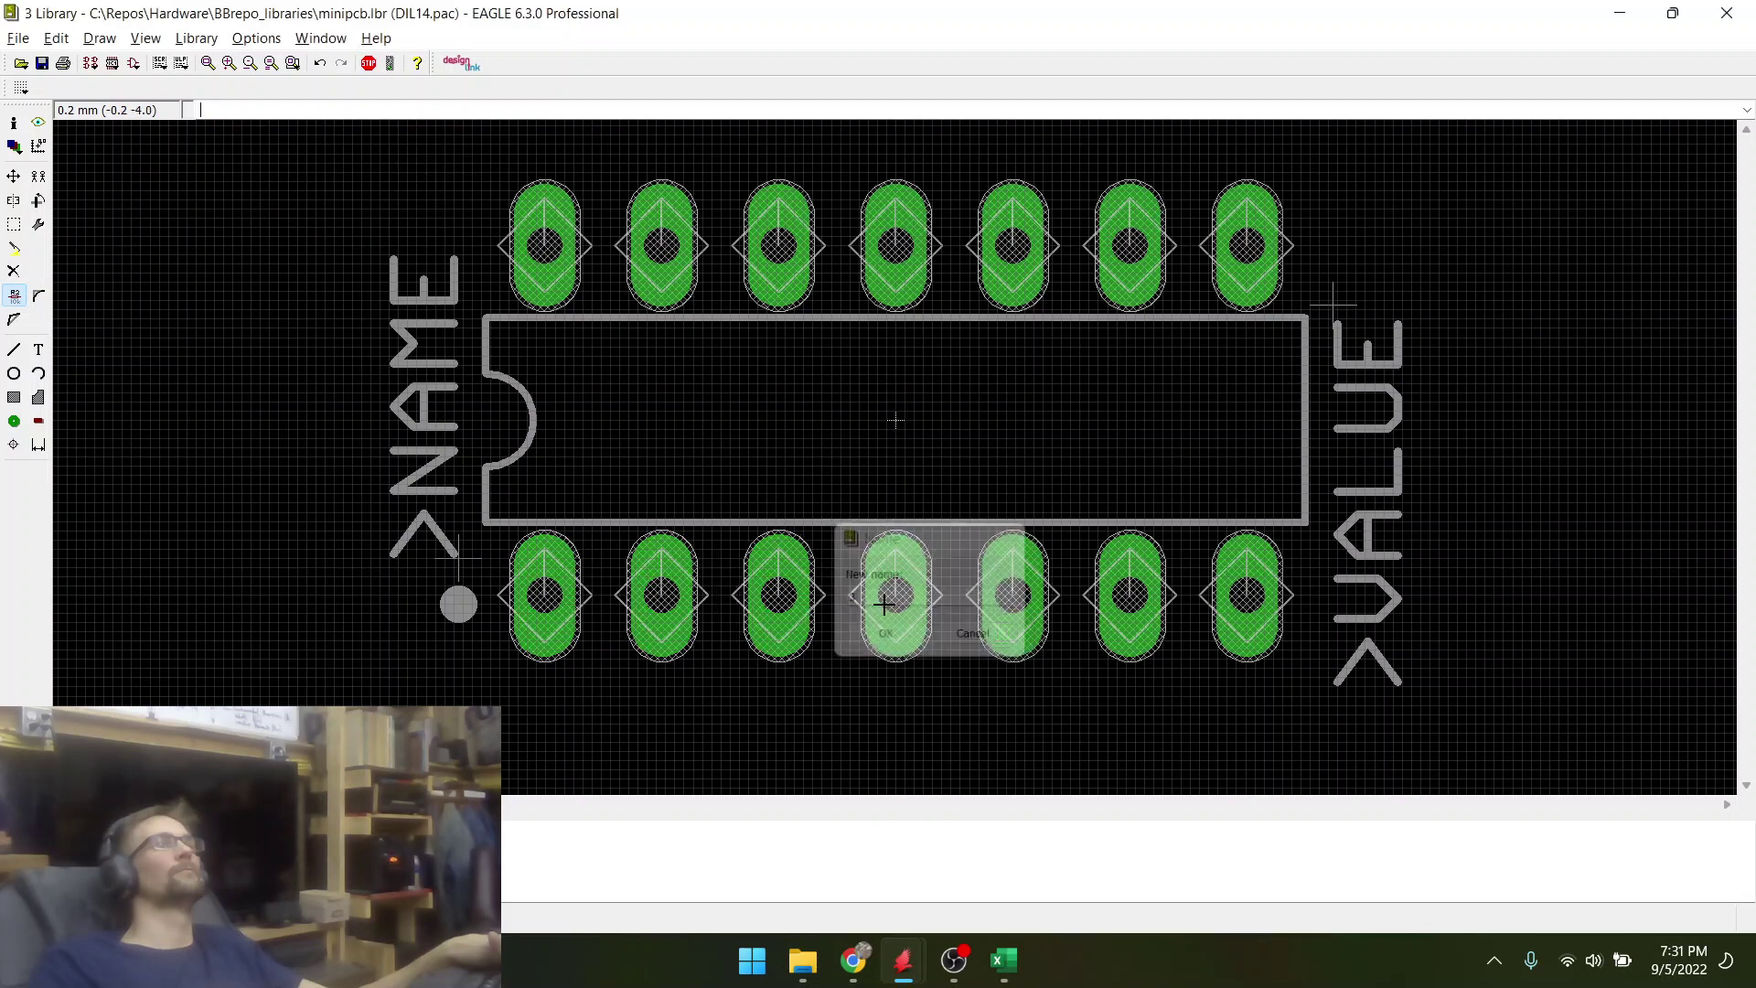
click(914, 645)
click(693, 637)
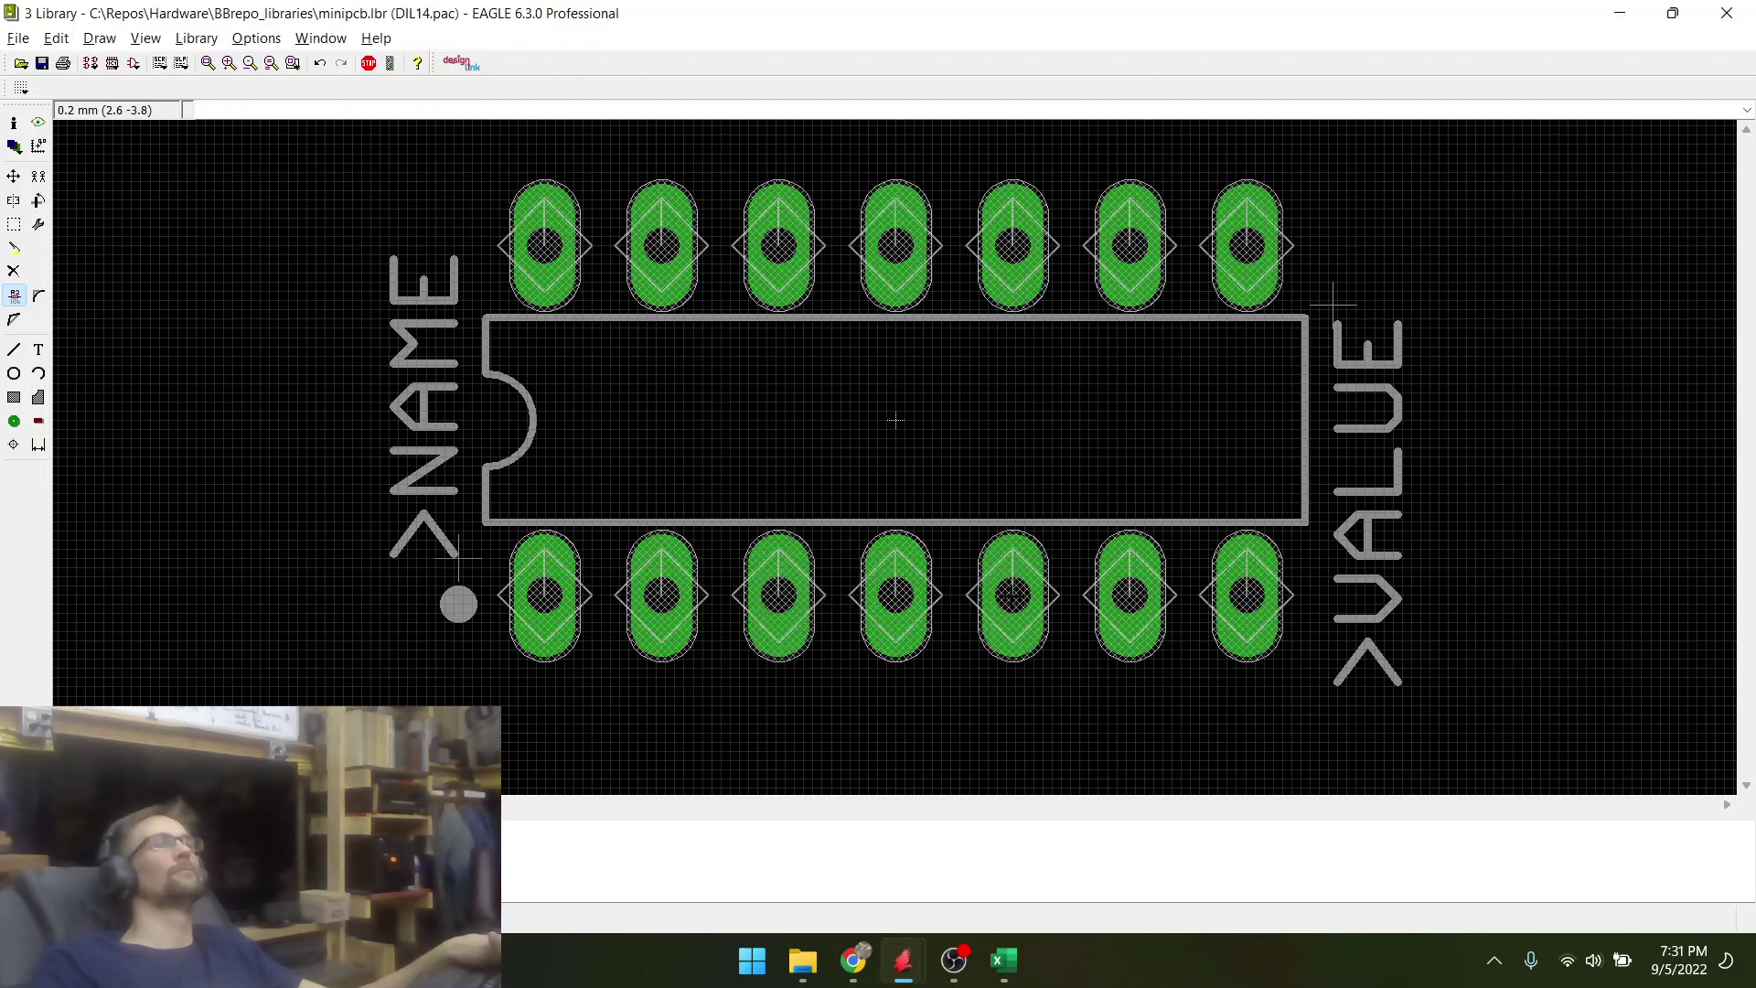
click(1027, 640)
click(811, 638)
click(1151, 608)
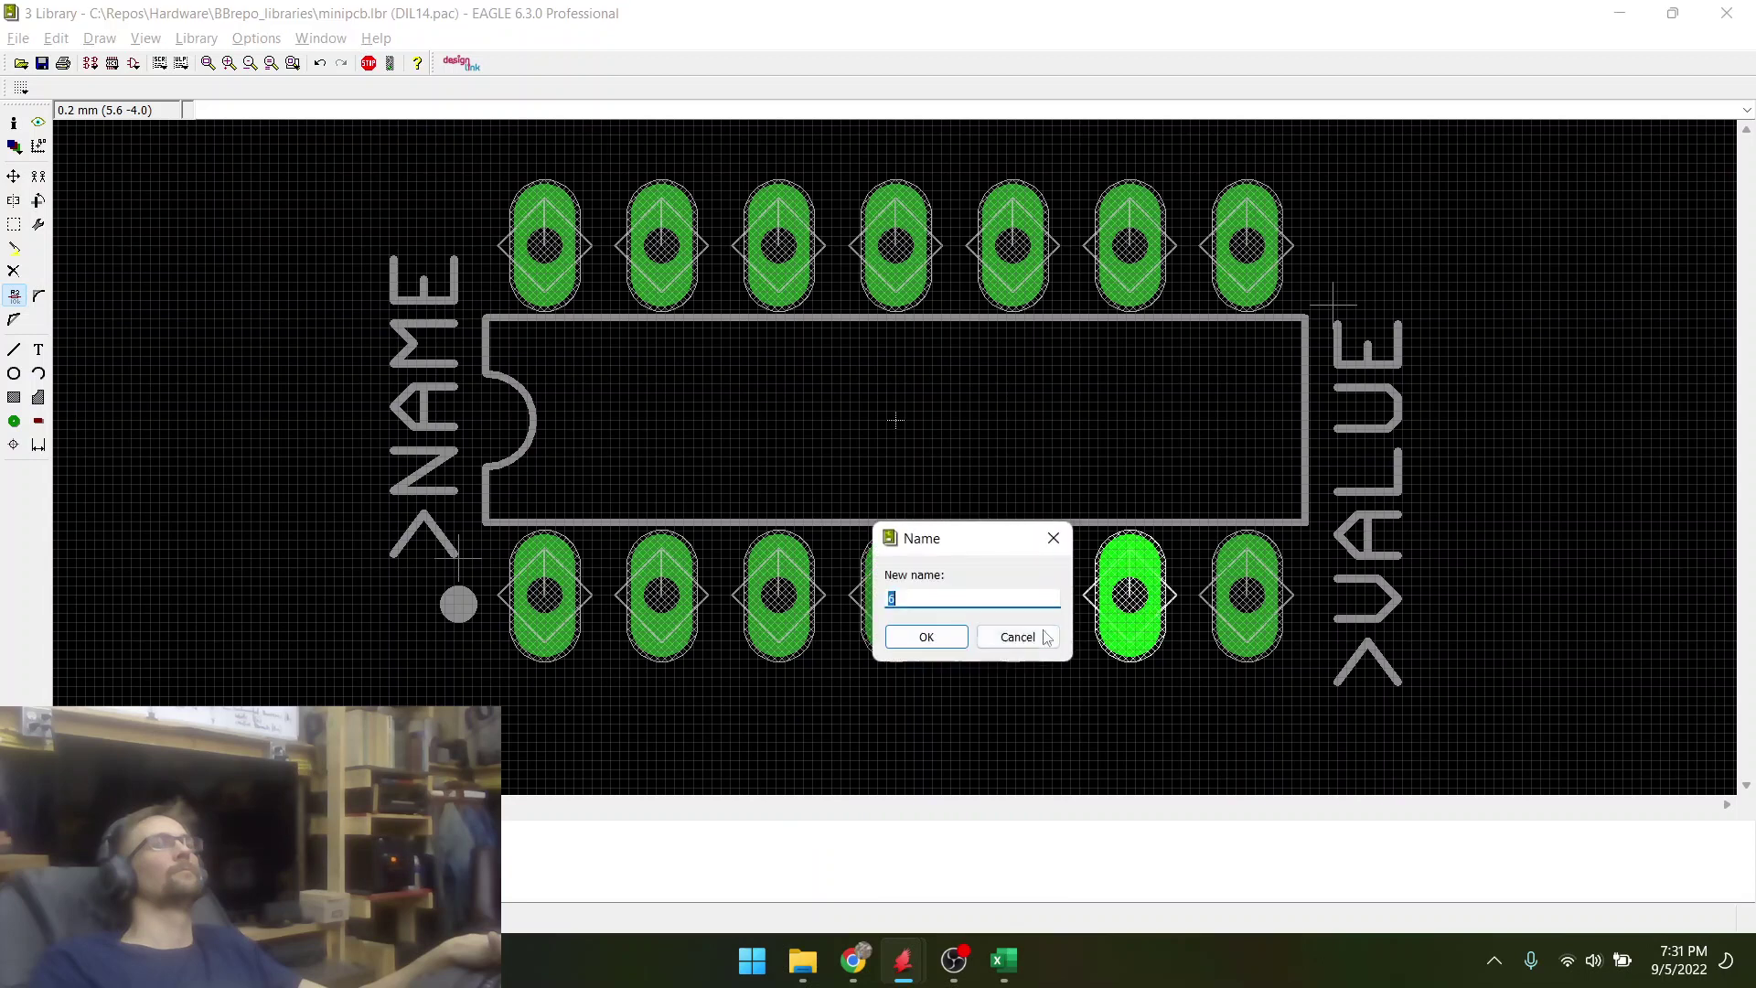
click(919, 634)
click(1222, 628)
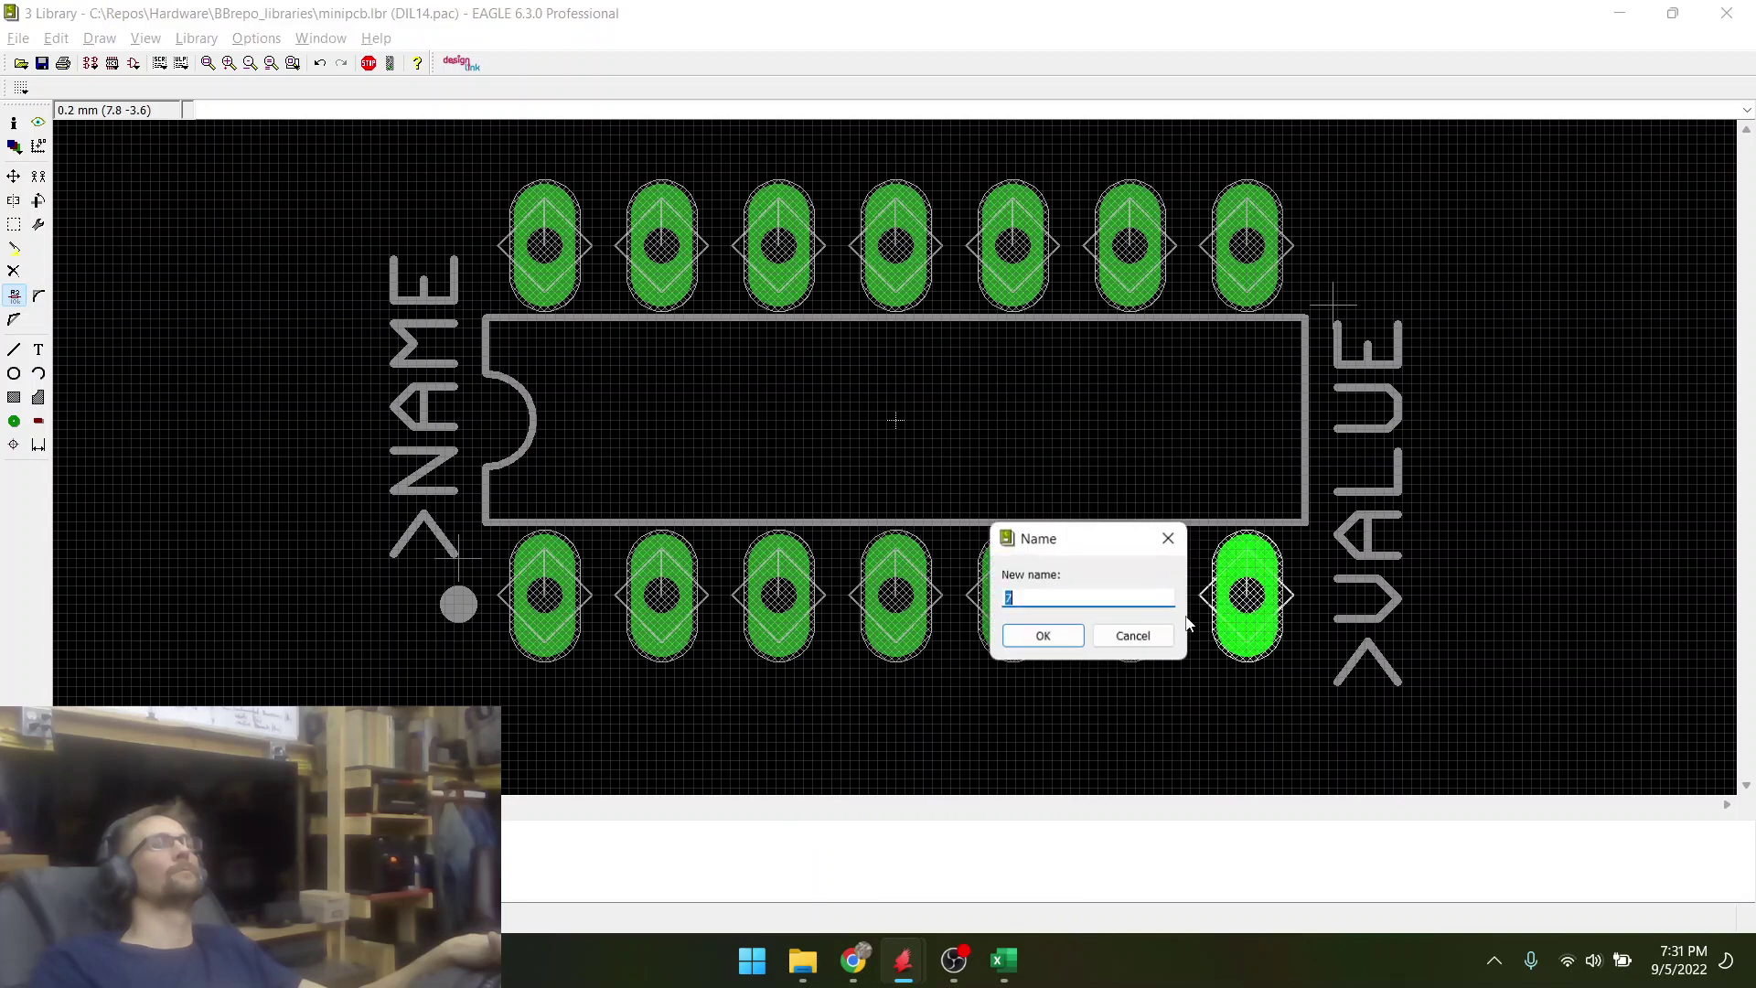
click(1045, 635)
- Check the names of the seven upper-row pads in order, from the >VALUE end back to the notched end
click(1250, 243)
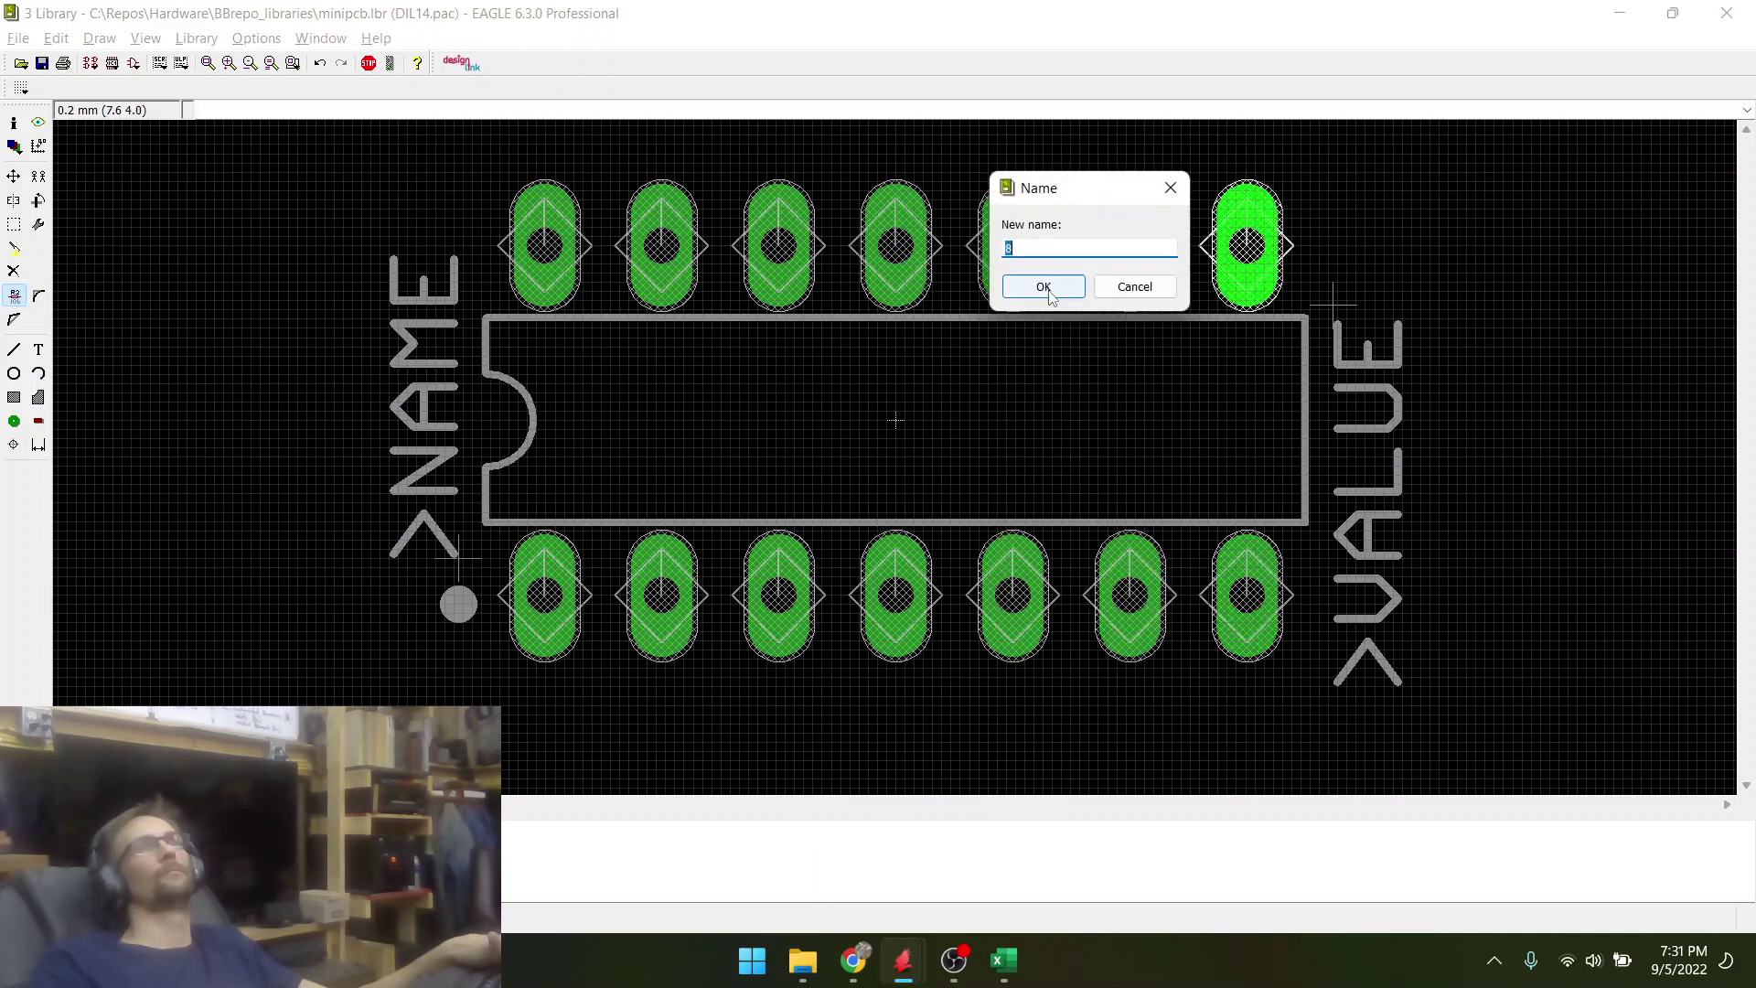
click(1043, 286)
click(1139, 257)
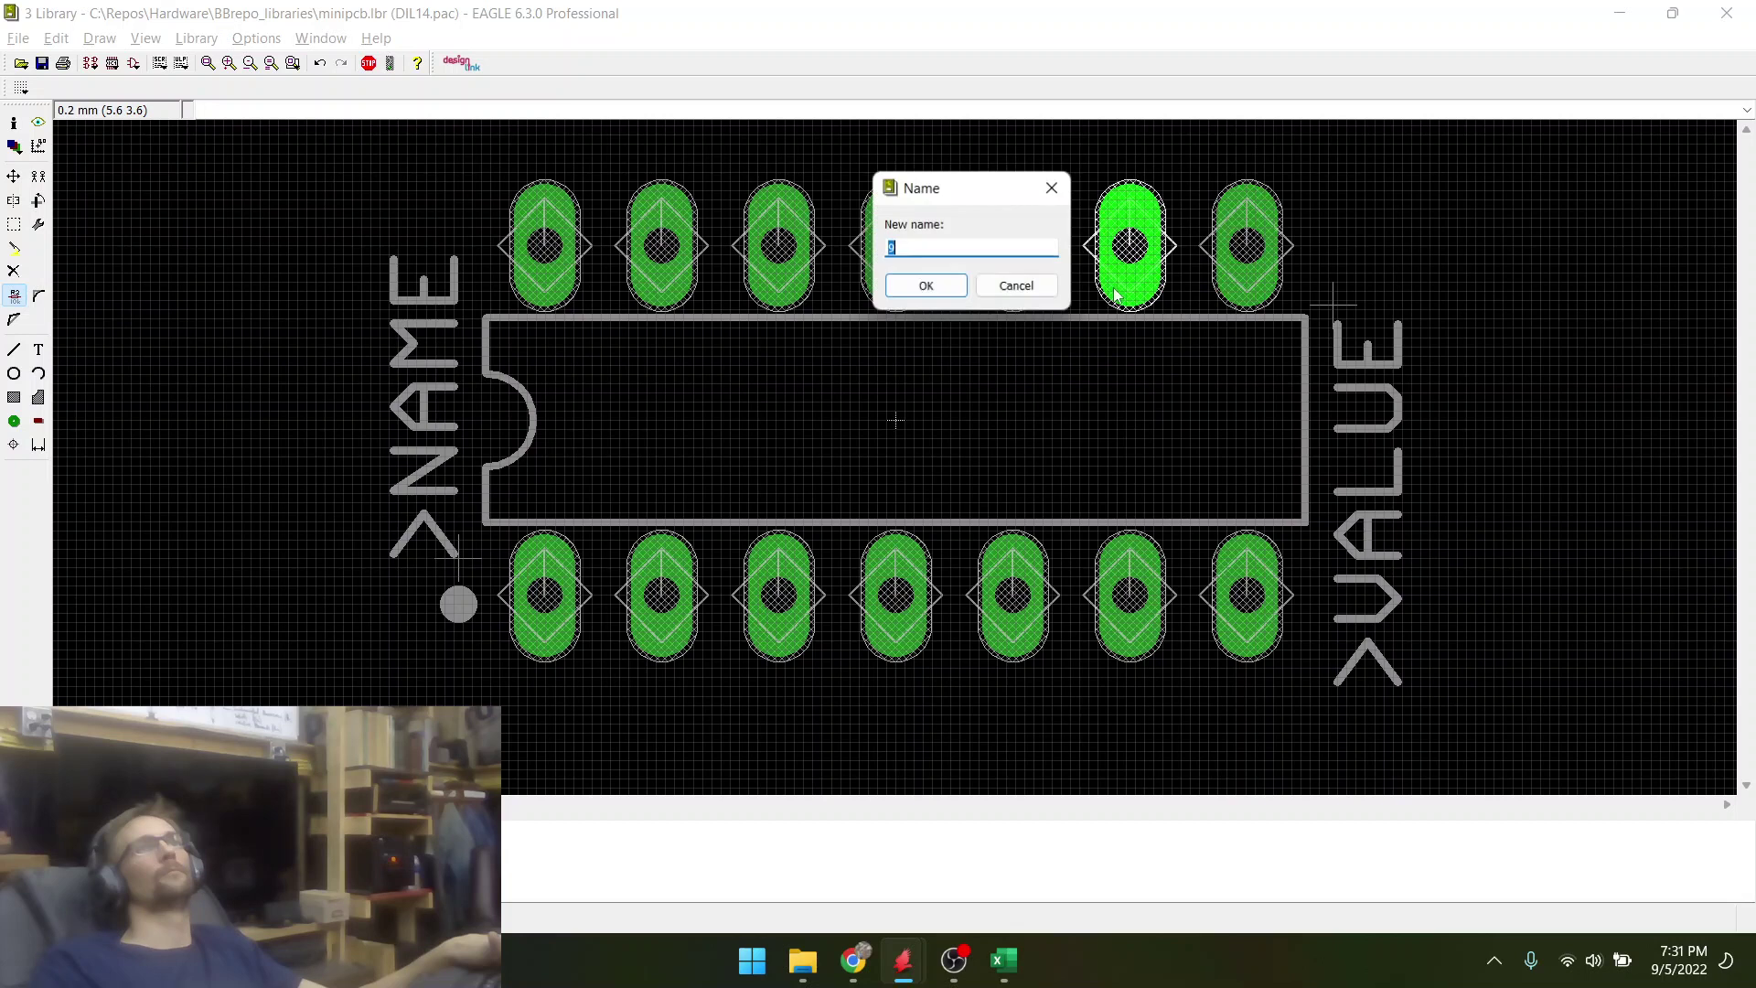
click(959, 295)
click(993, 302)
click(810, 286)
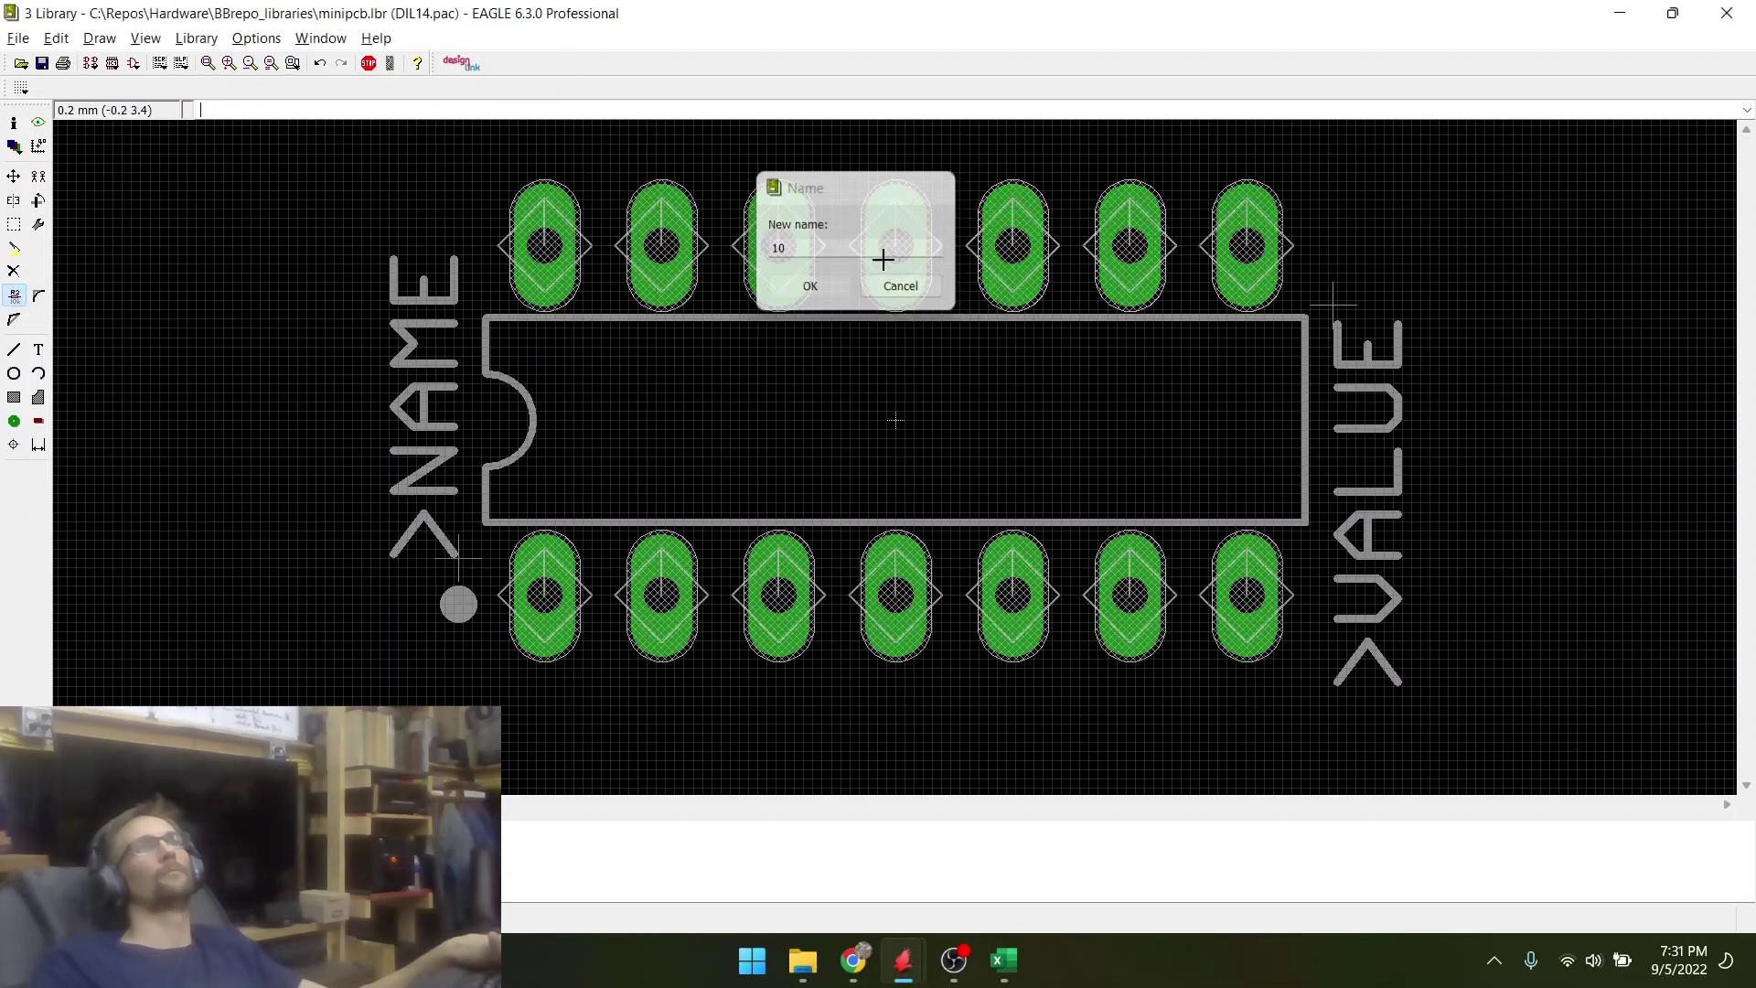
click(895, 246)
text(11)
click(694, 286)
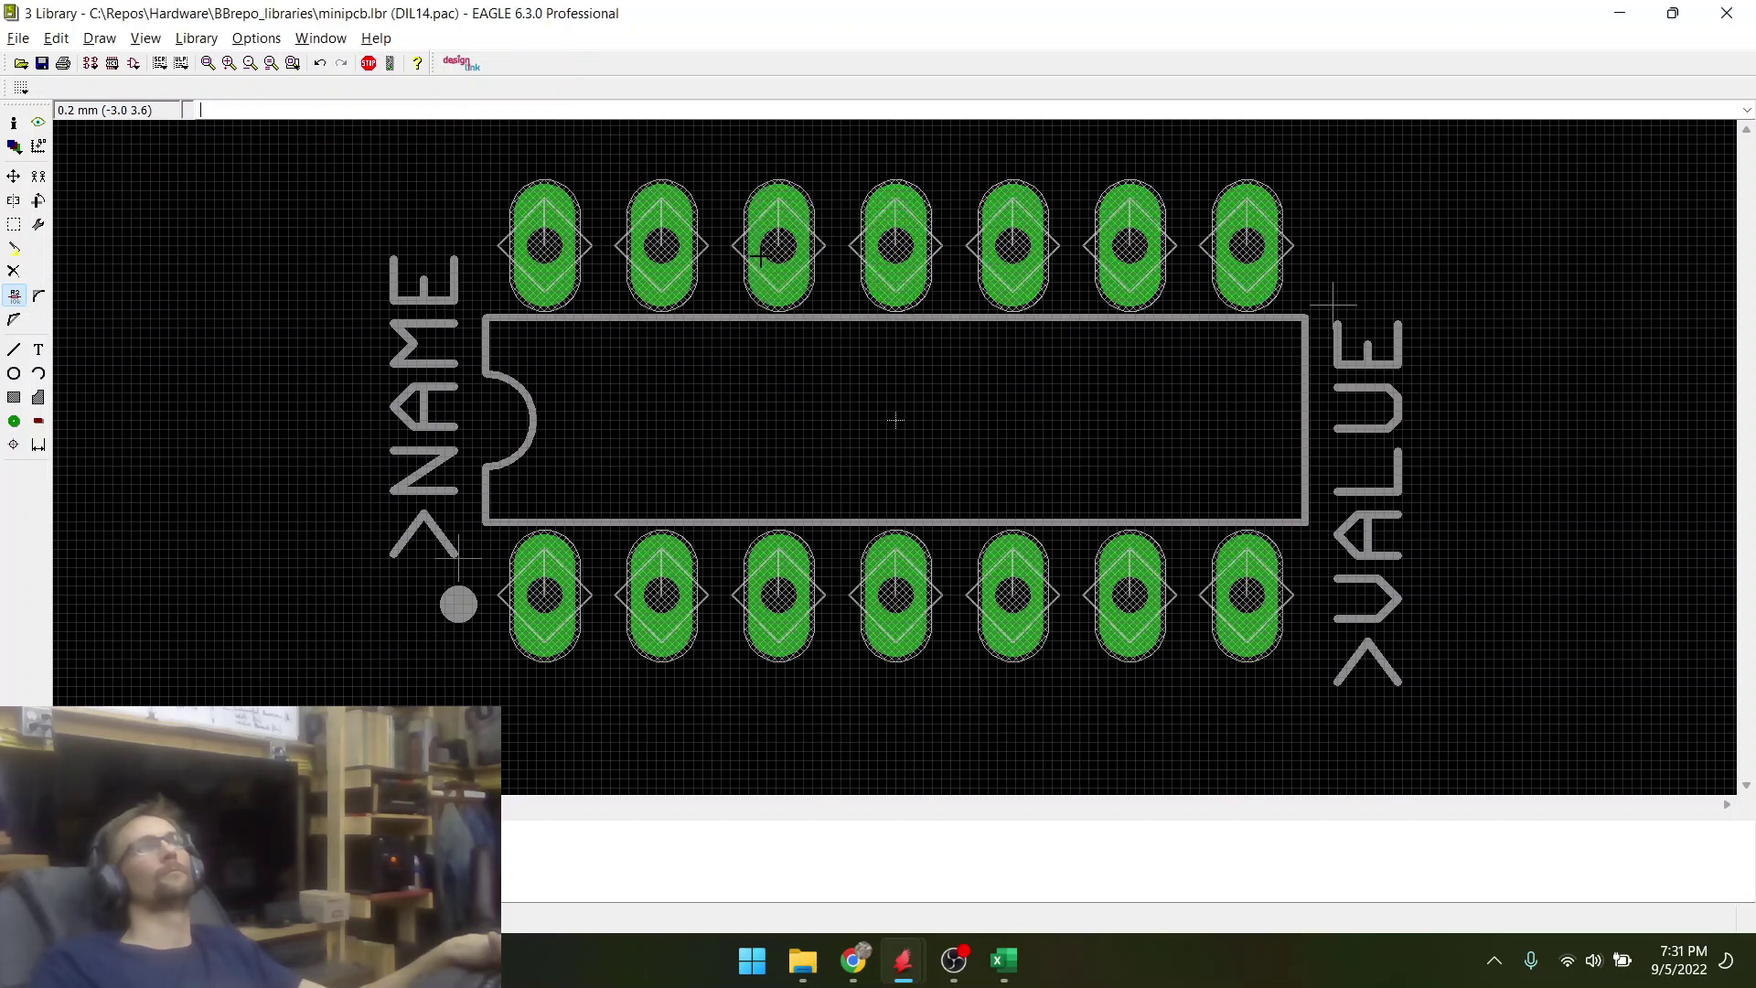
click(778, 245)
click(885, 294)
click(661, 245)
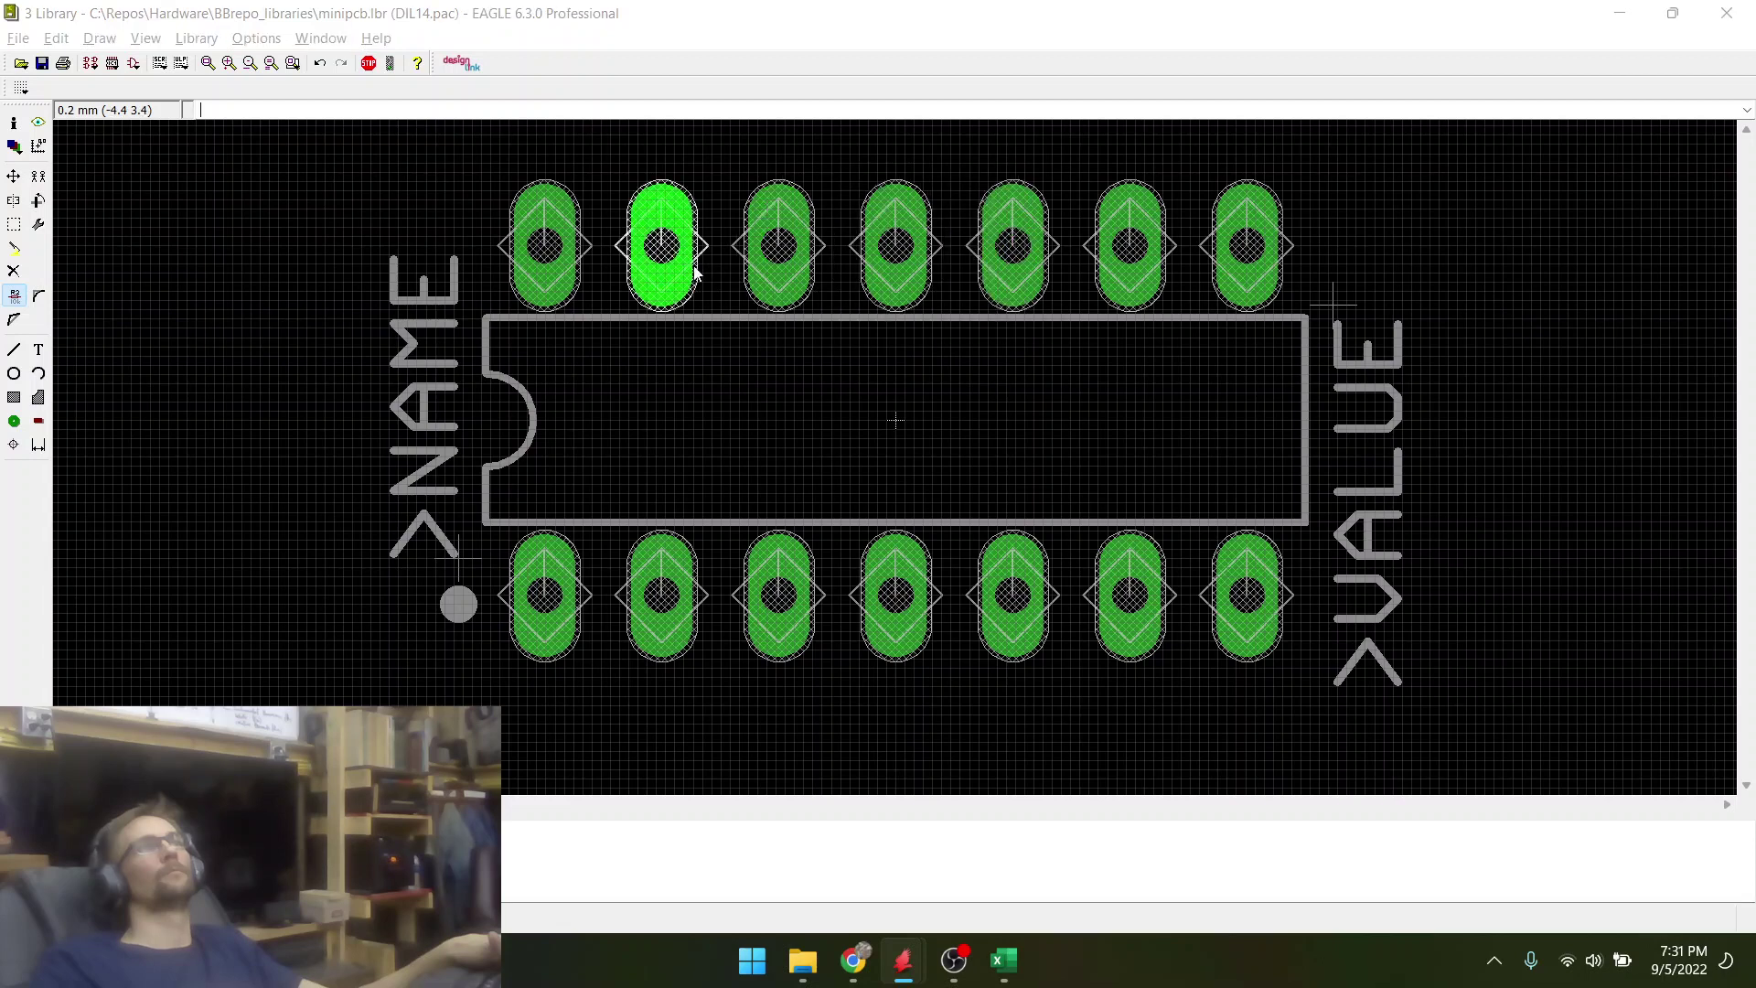
text(13)
key(Return)
click(544, 245)
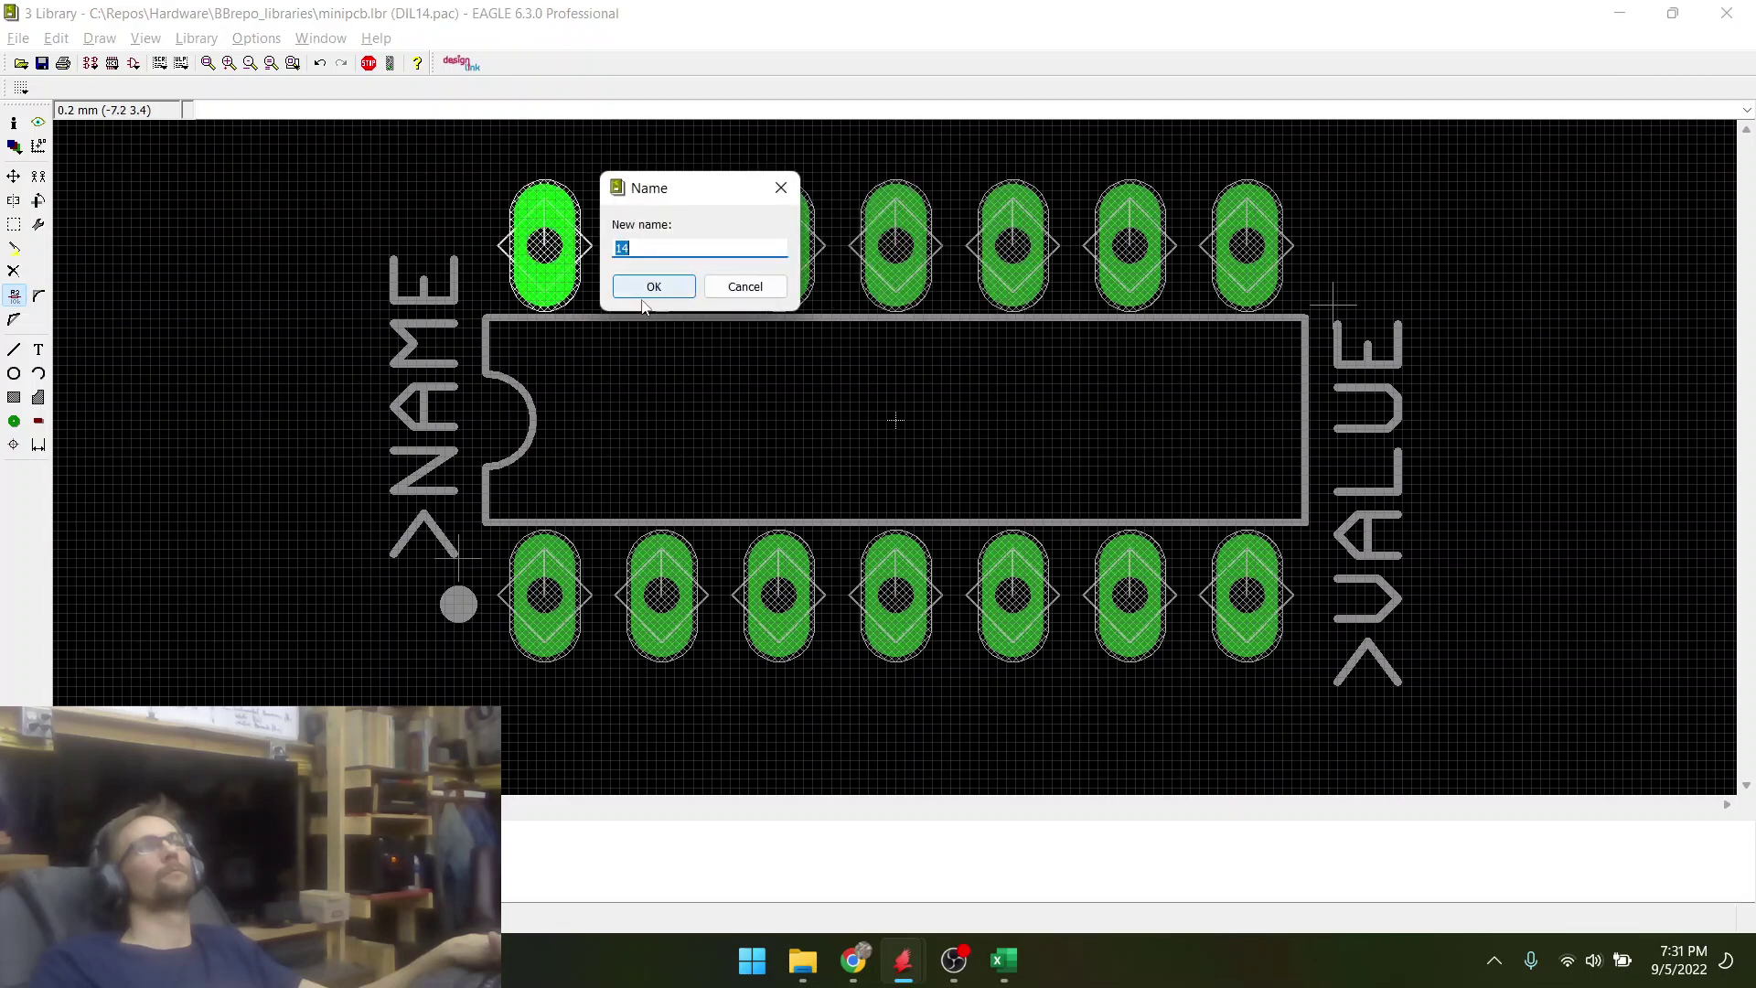
text(14)
key(Return)
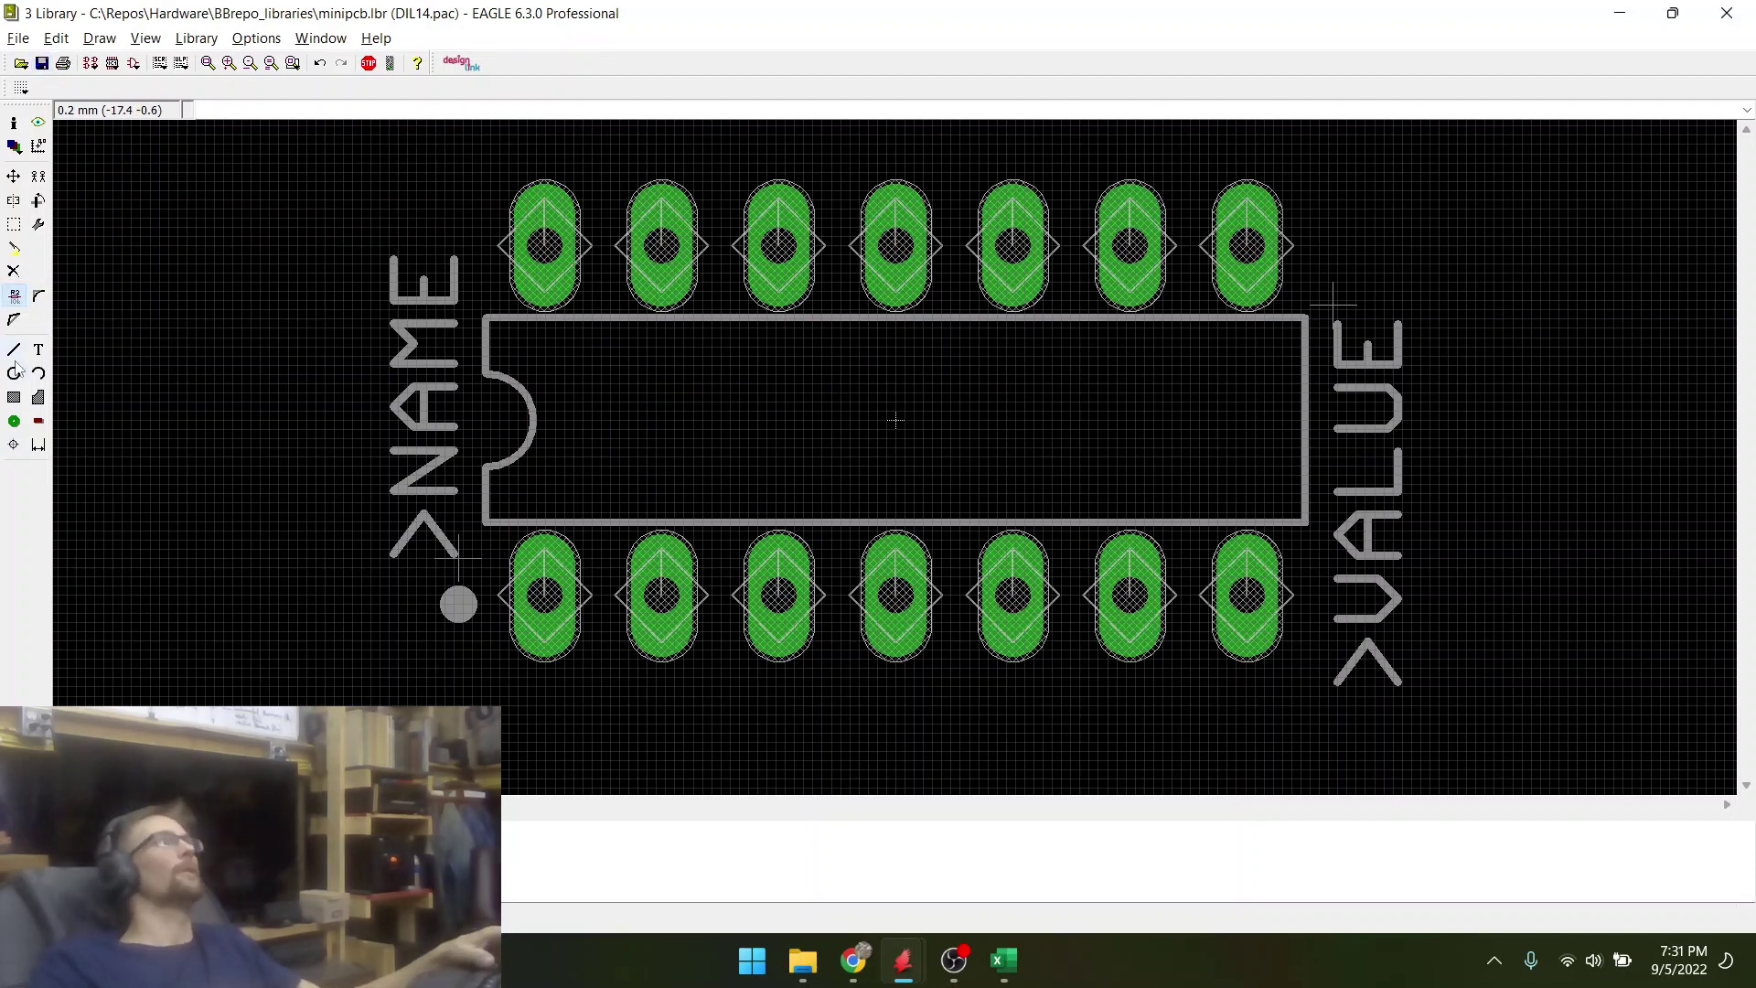
- Set the width of all DIL14 outline segments, including the notch arc, to 0.4064 mm
click(39, 225)
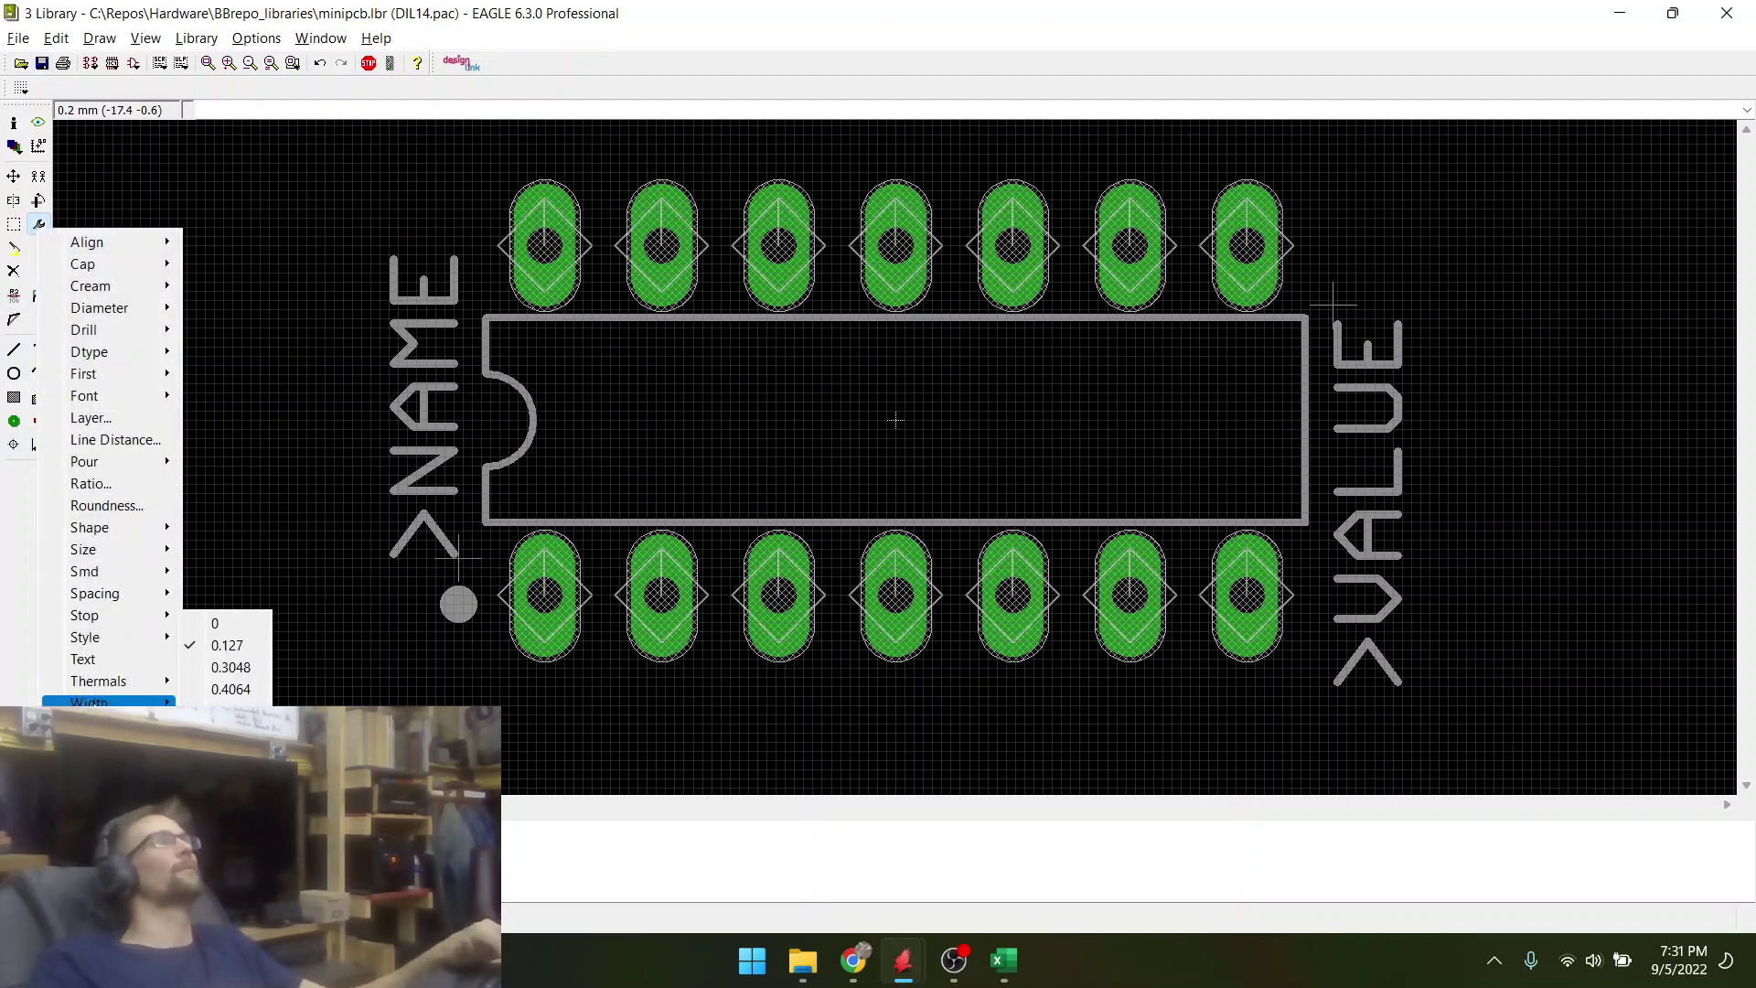
mouse_move(119, 682)
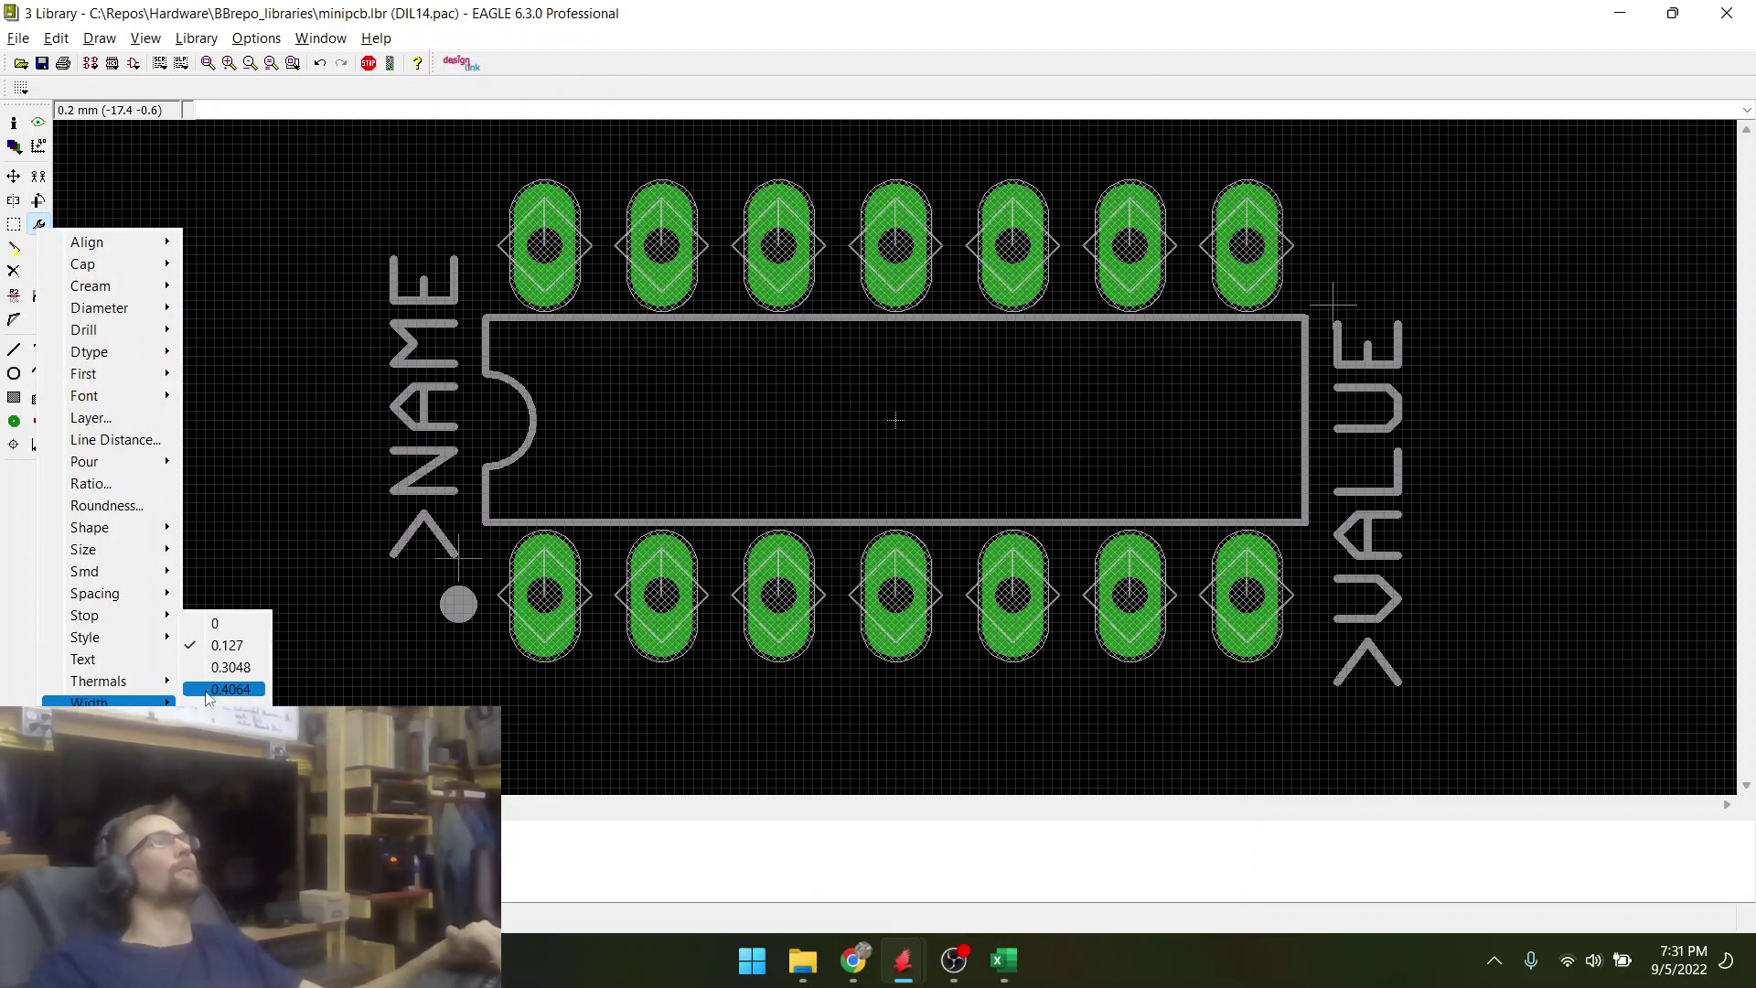
click(208, 698)
click(514, 522)
click(499, 465)
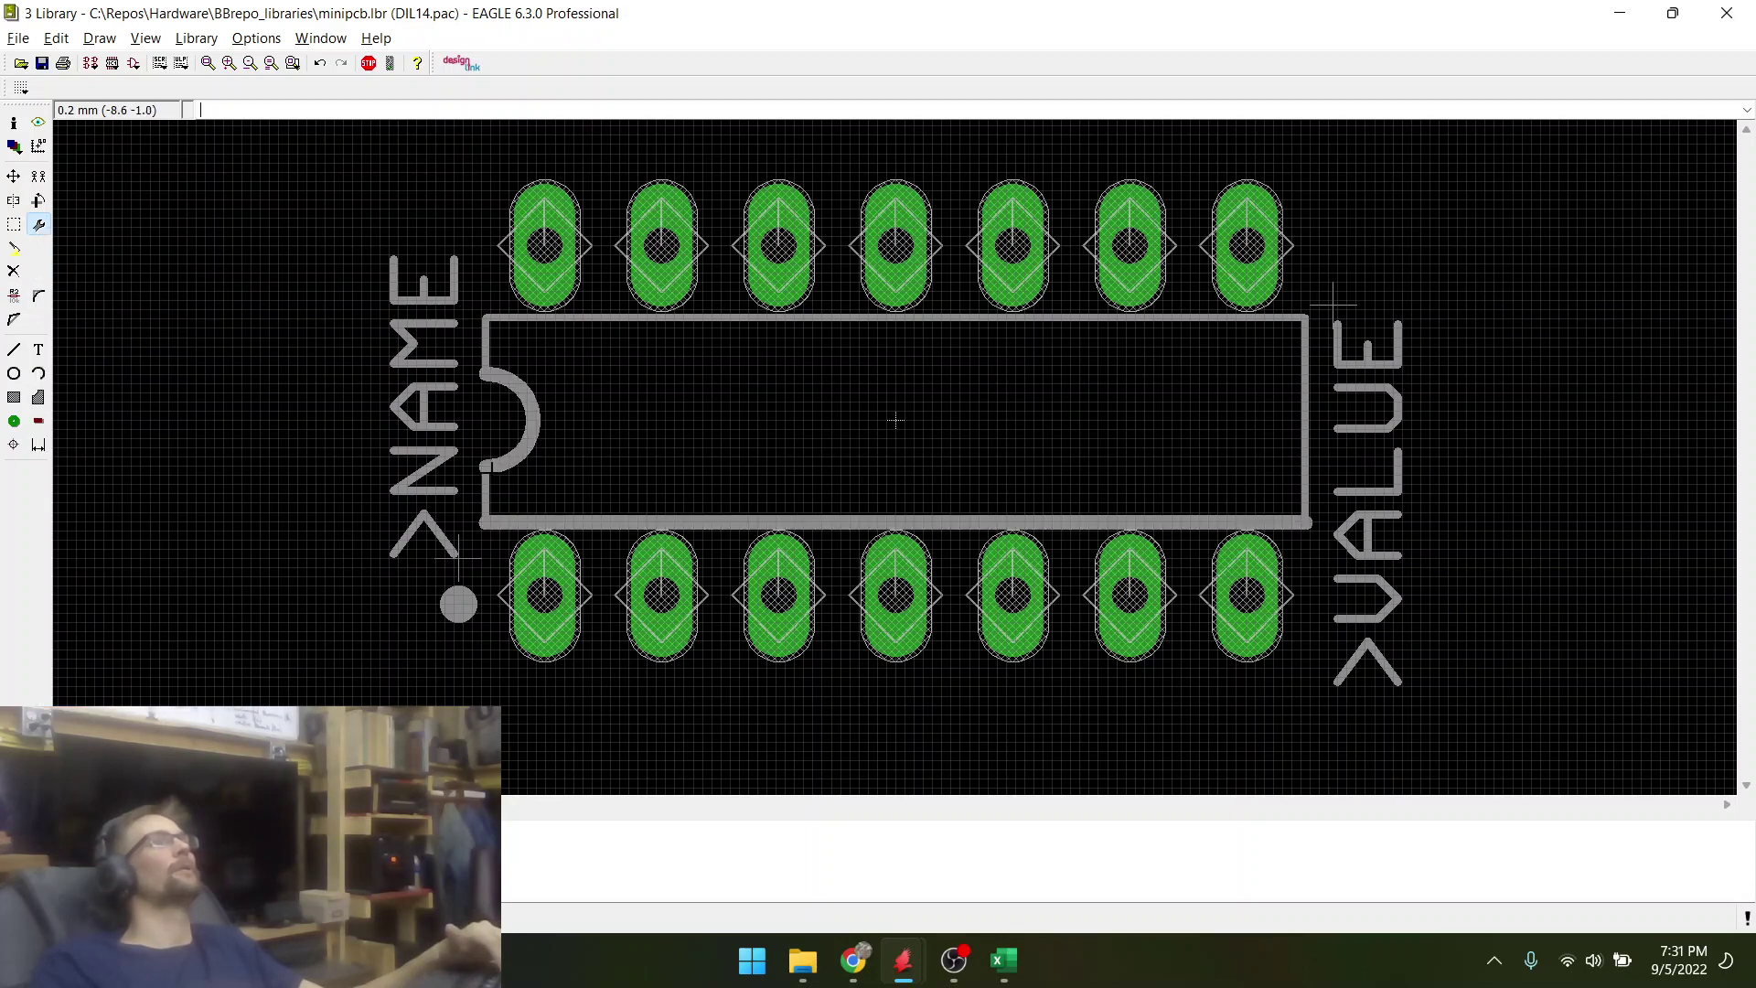
click(522, 317)
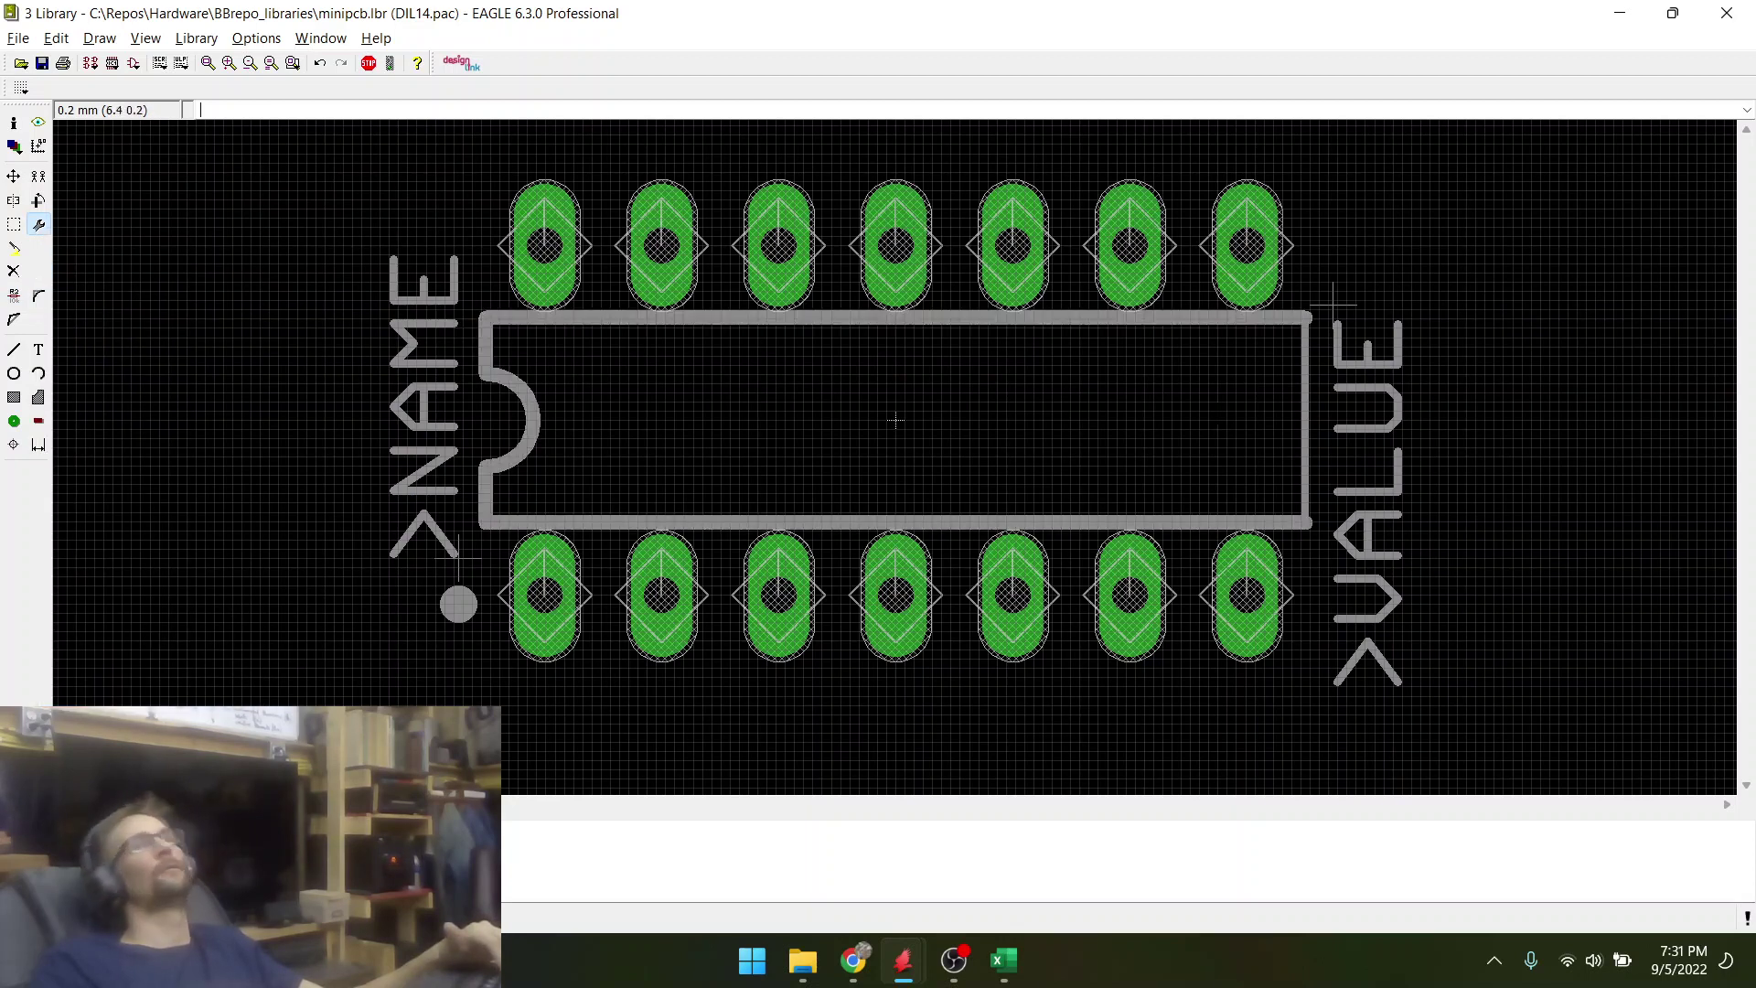
click(1306, 420)
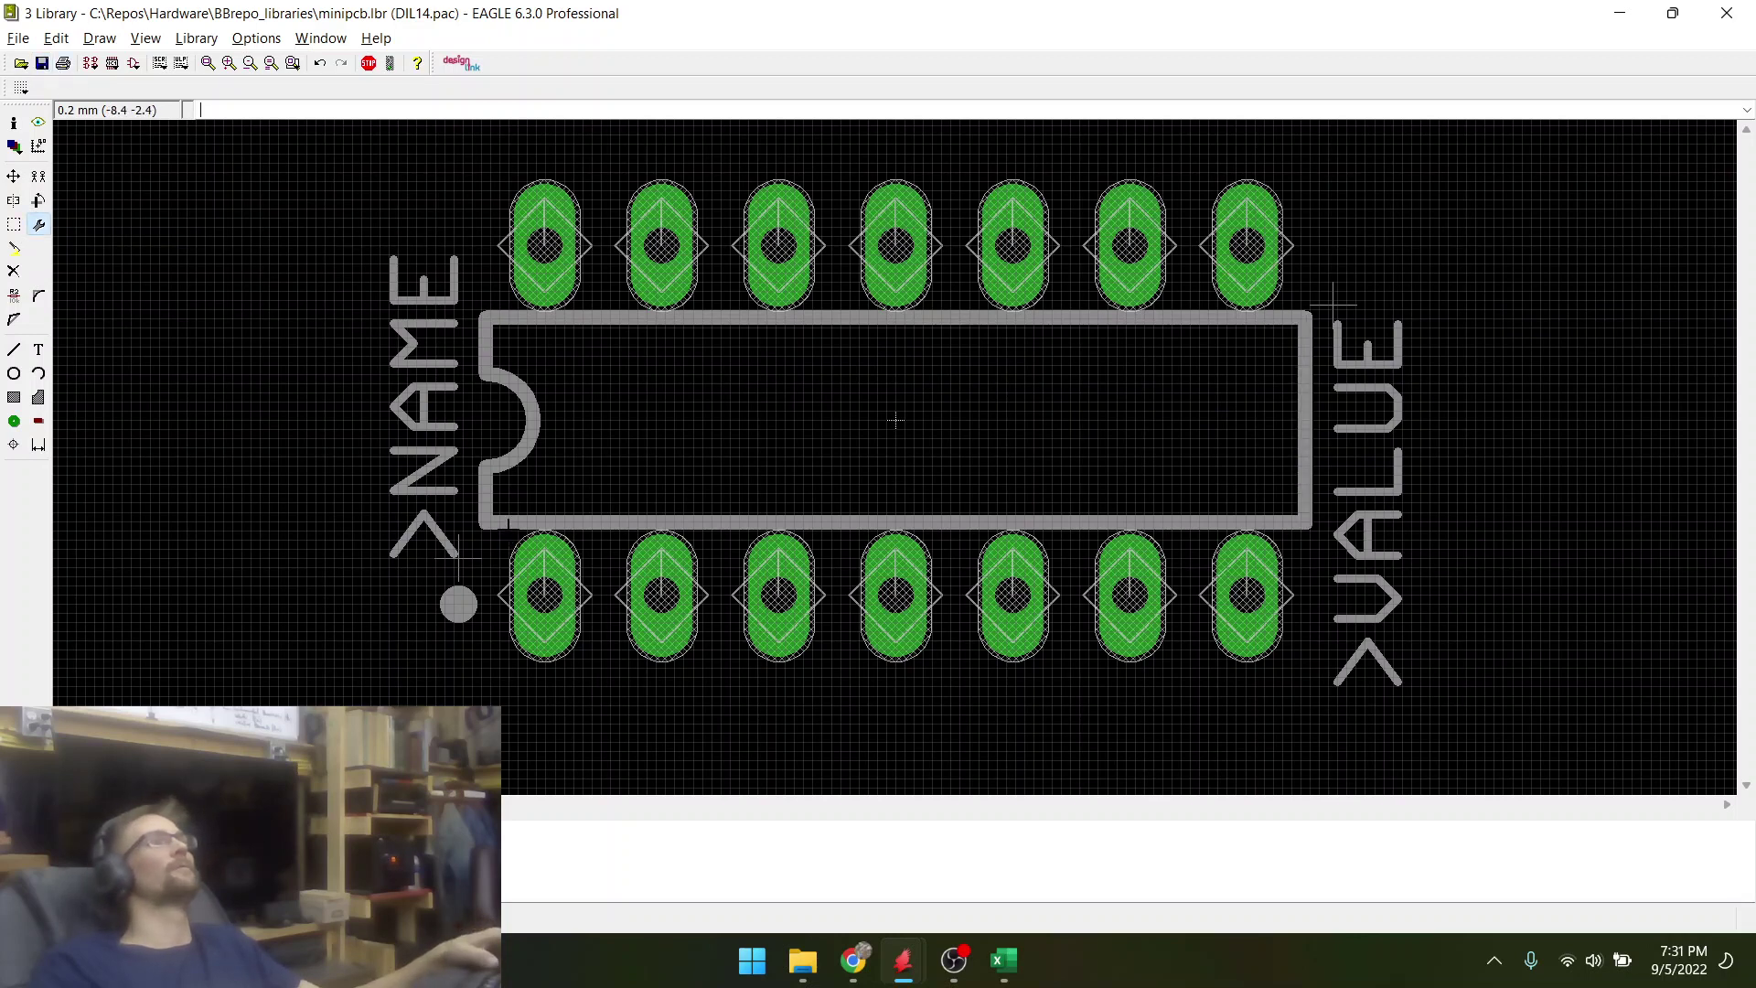
- Switch to the 04A-020 board and update all libraries, checking U1's new outline against its upper pads
key(alt+Tab)
key(alt+Tab)
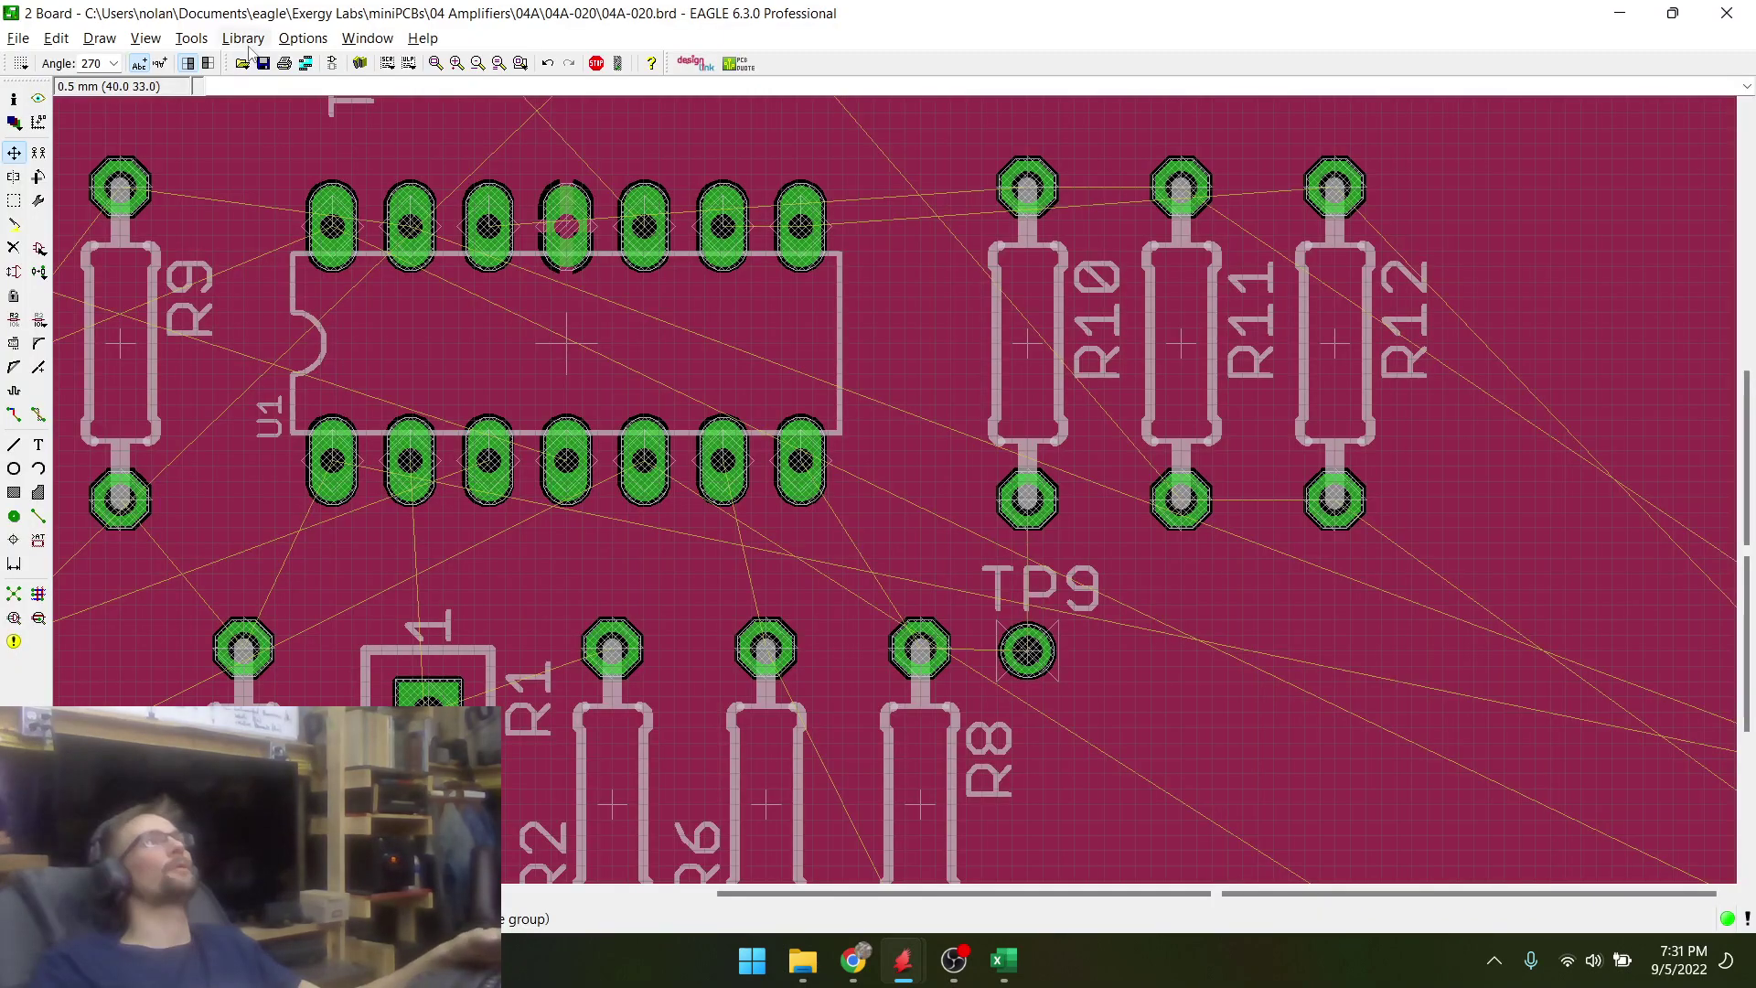
click(249, 44)
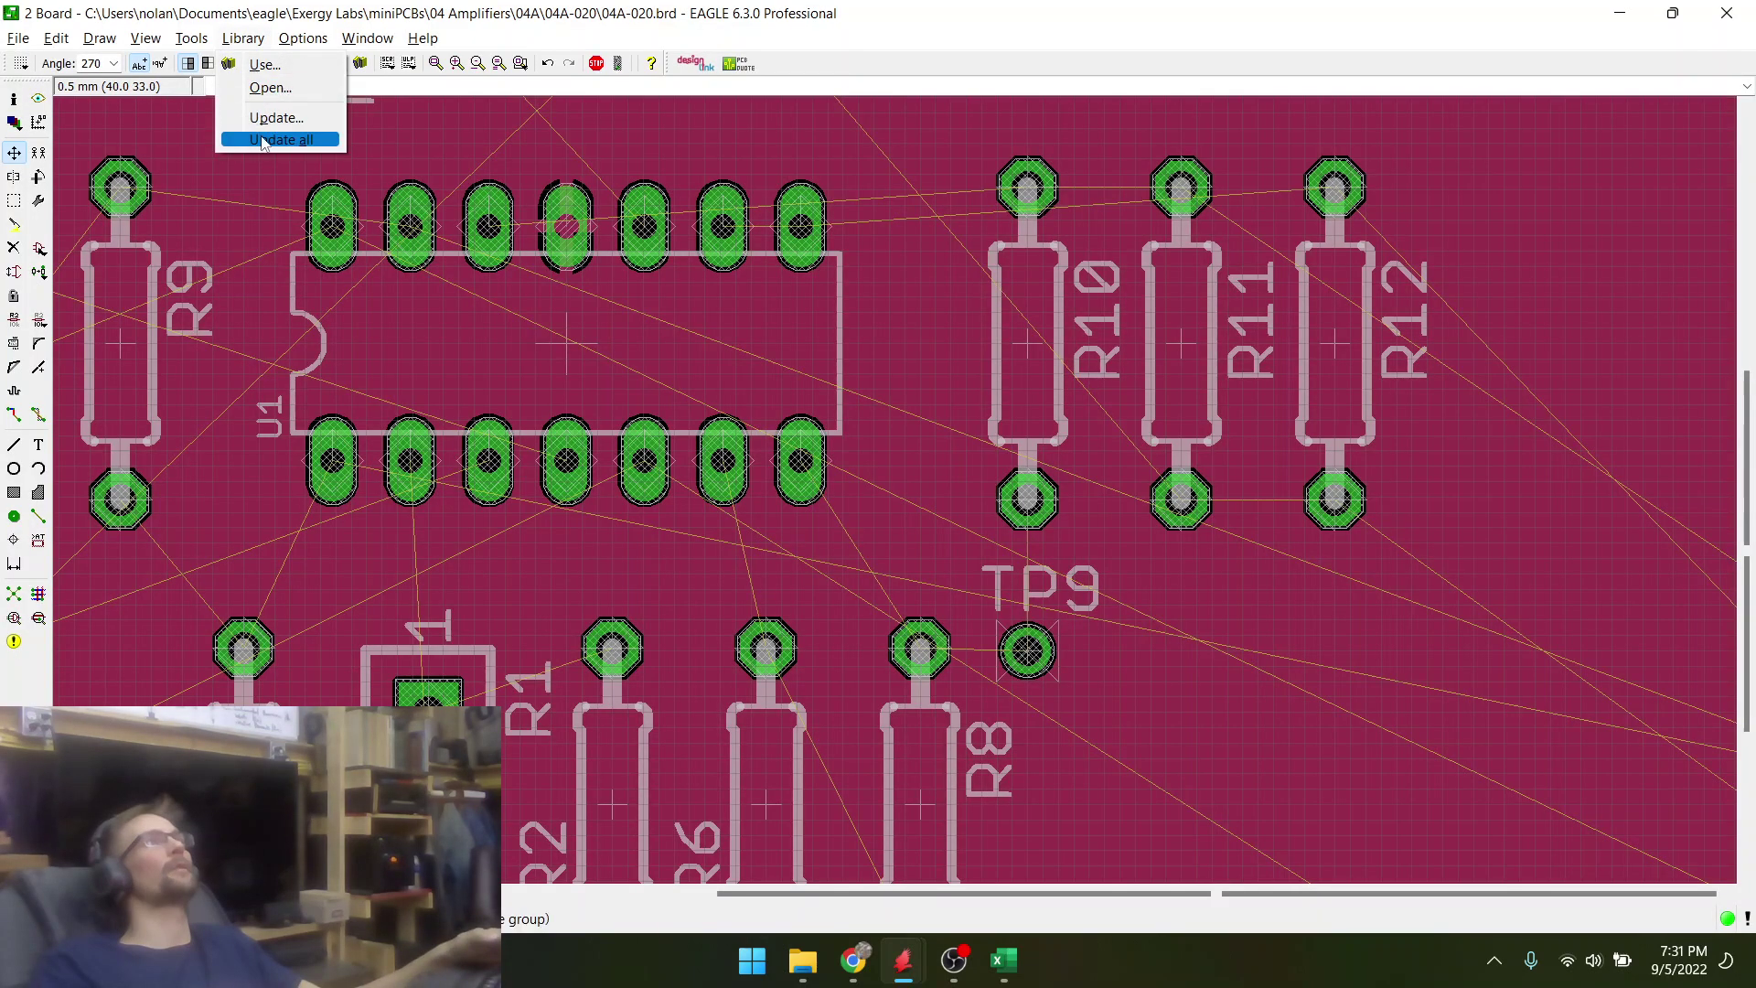
click(261, 139)
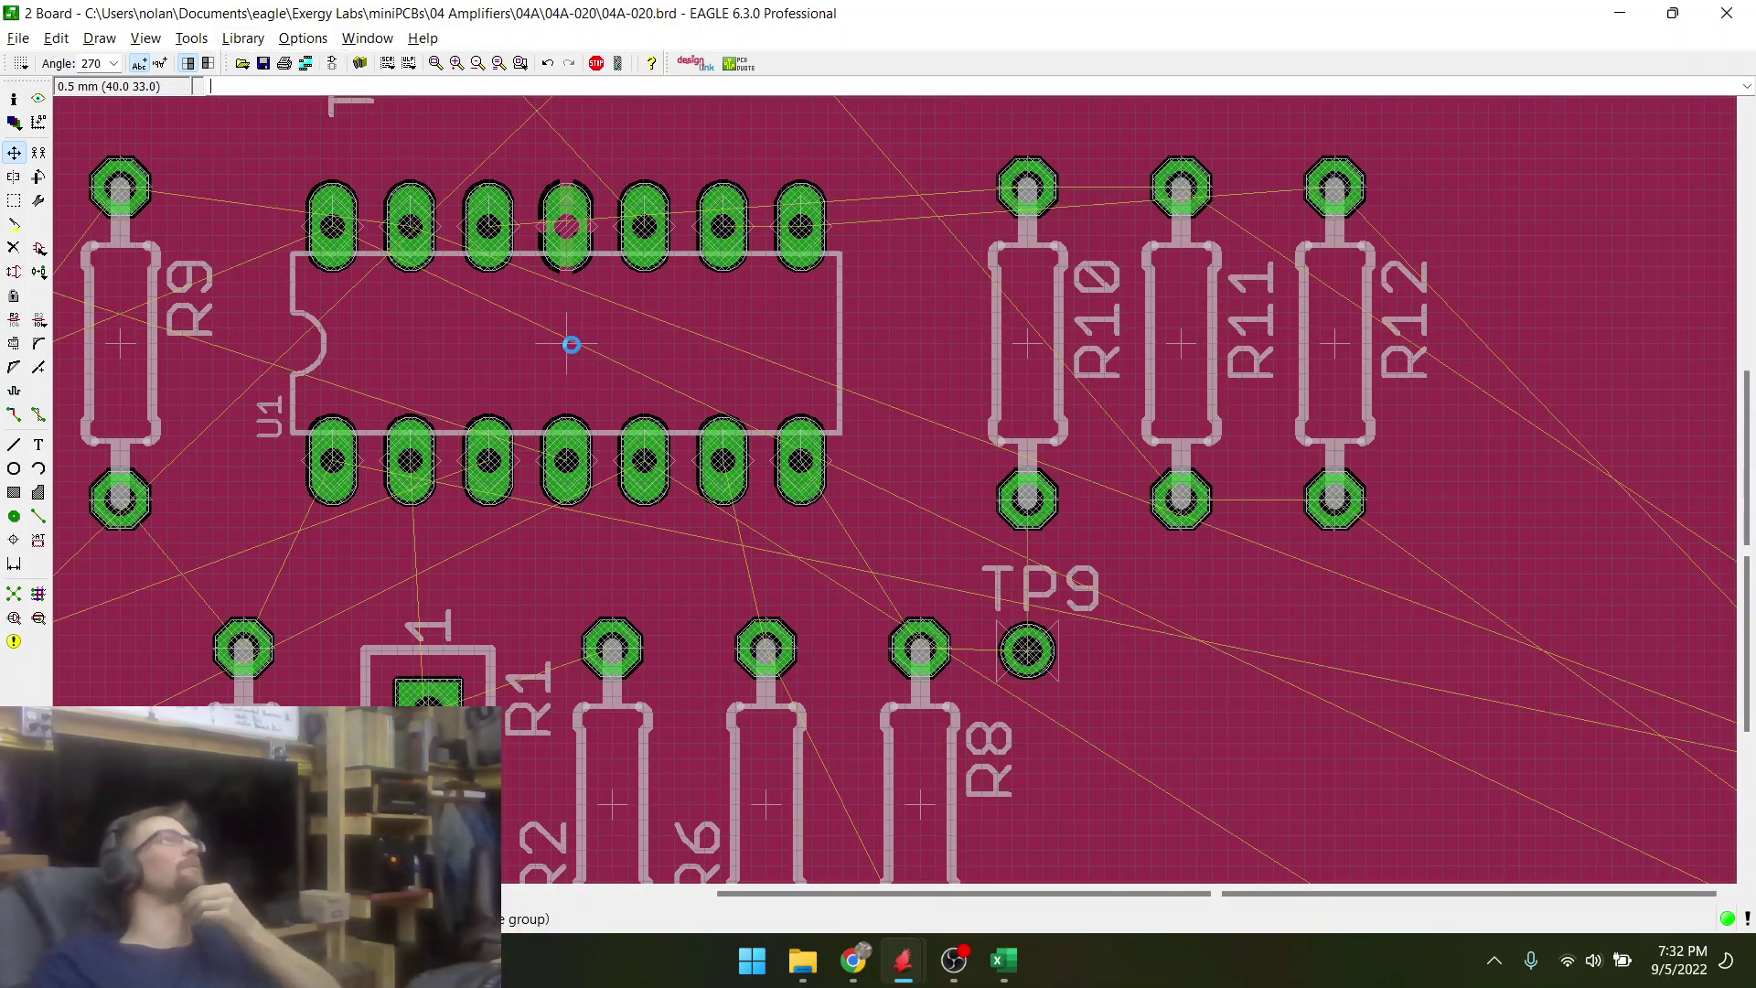
click(582, 404)
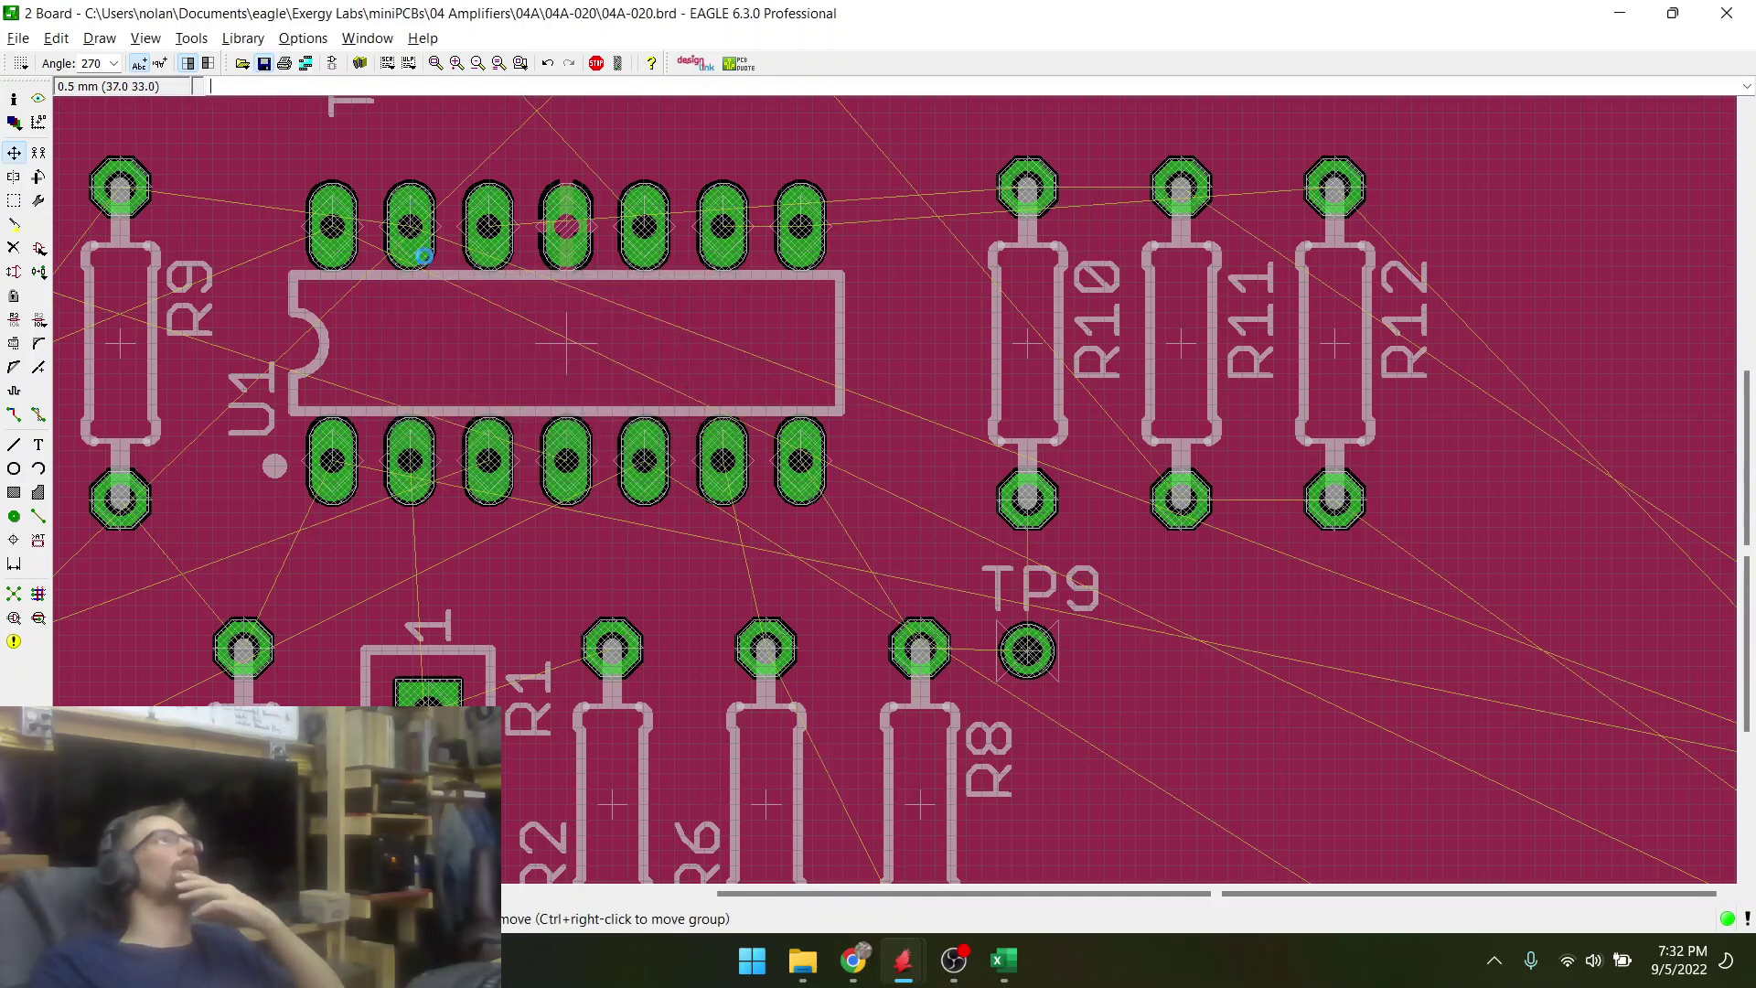
scroll(366, 269, up, 5)
scroll(291, 284, up, 3)
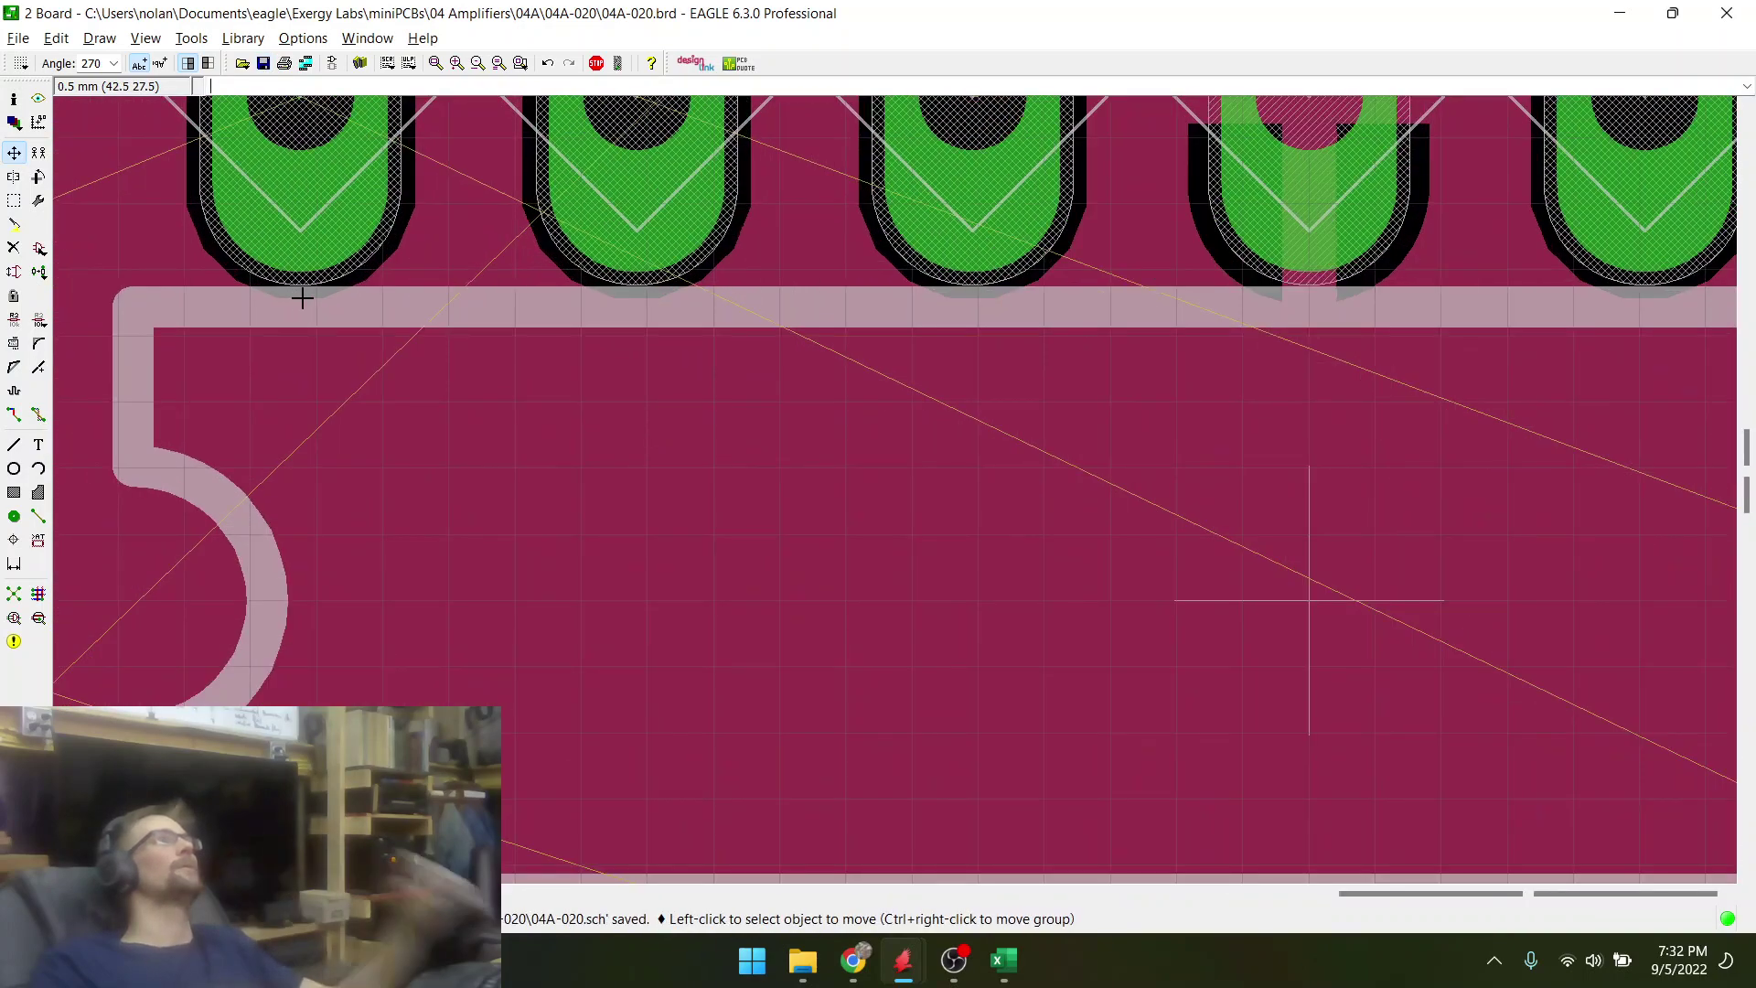
scroll(315, 302, down, 6)
- Return to the DIL14 package, set the grid to 0.1 mm and move the upper outline line 0.1 mm inward
key(alt+Tab)
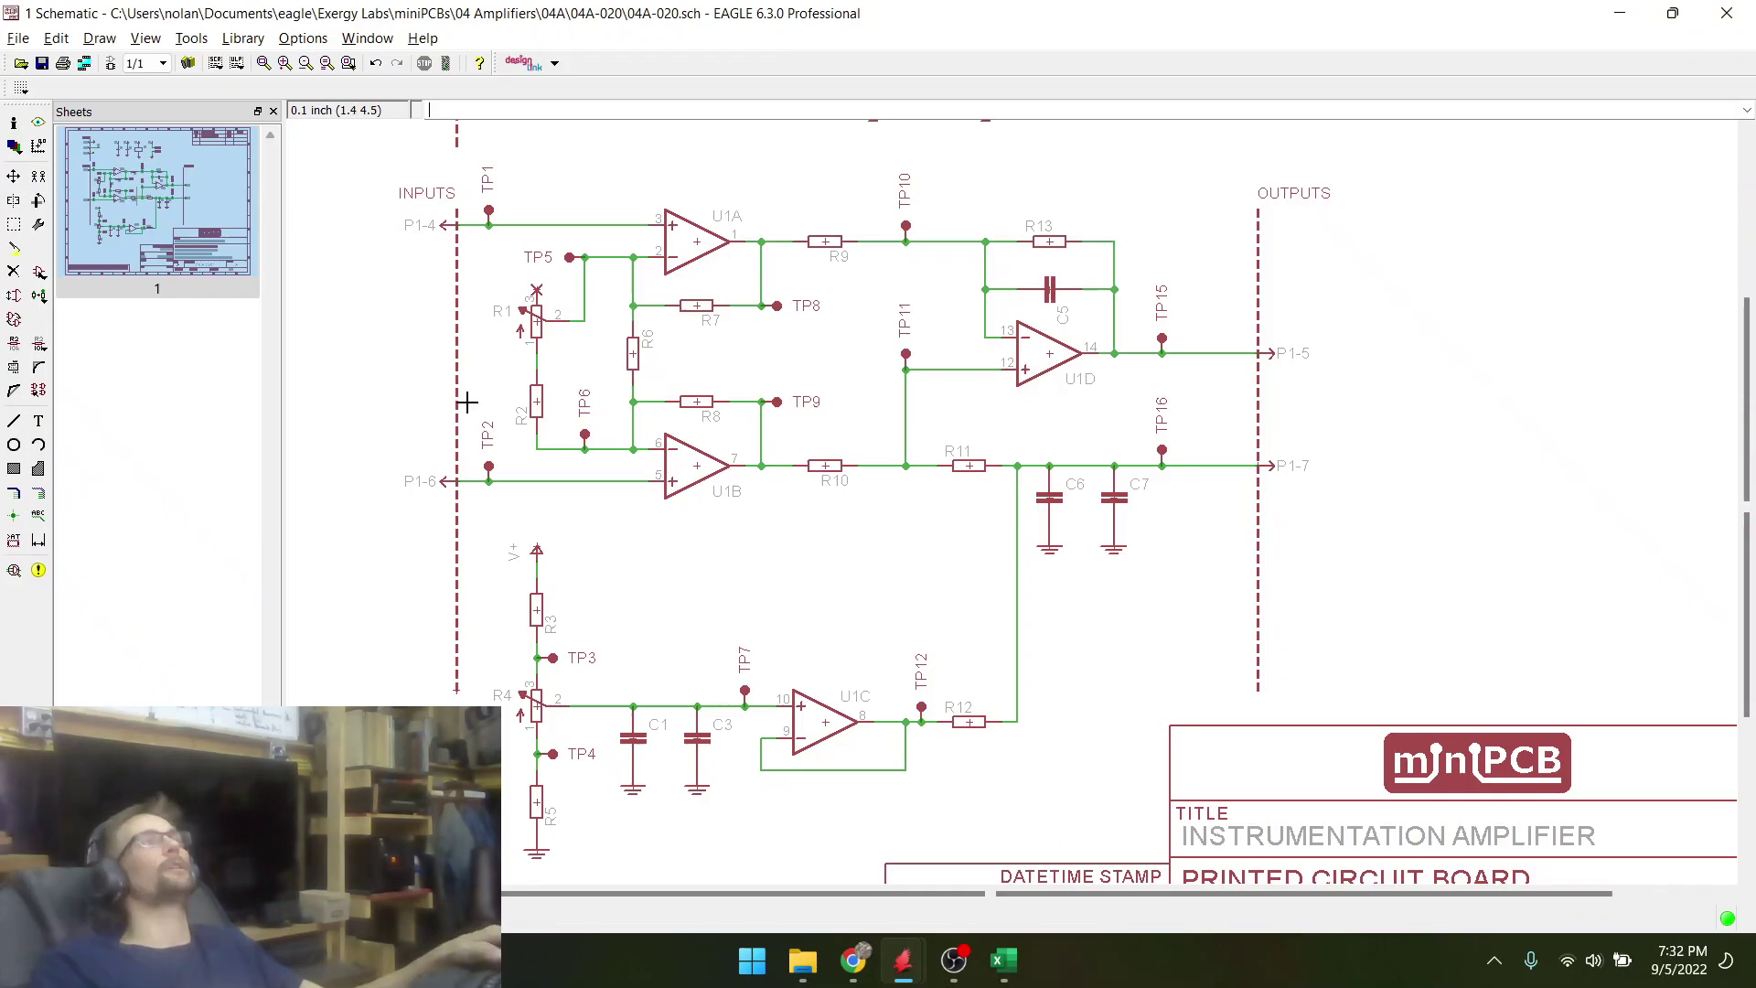
key(alt+Tab)
key(Tab)
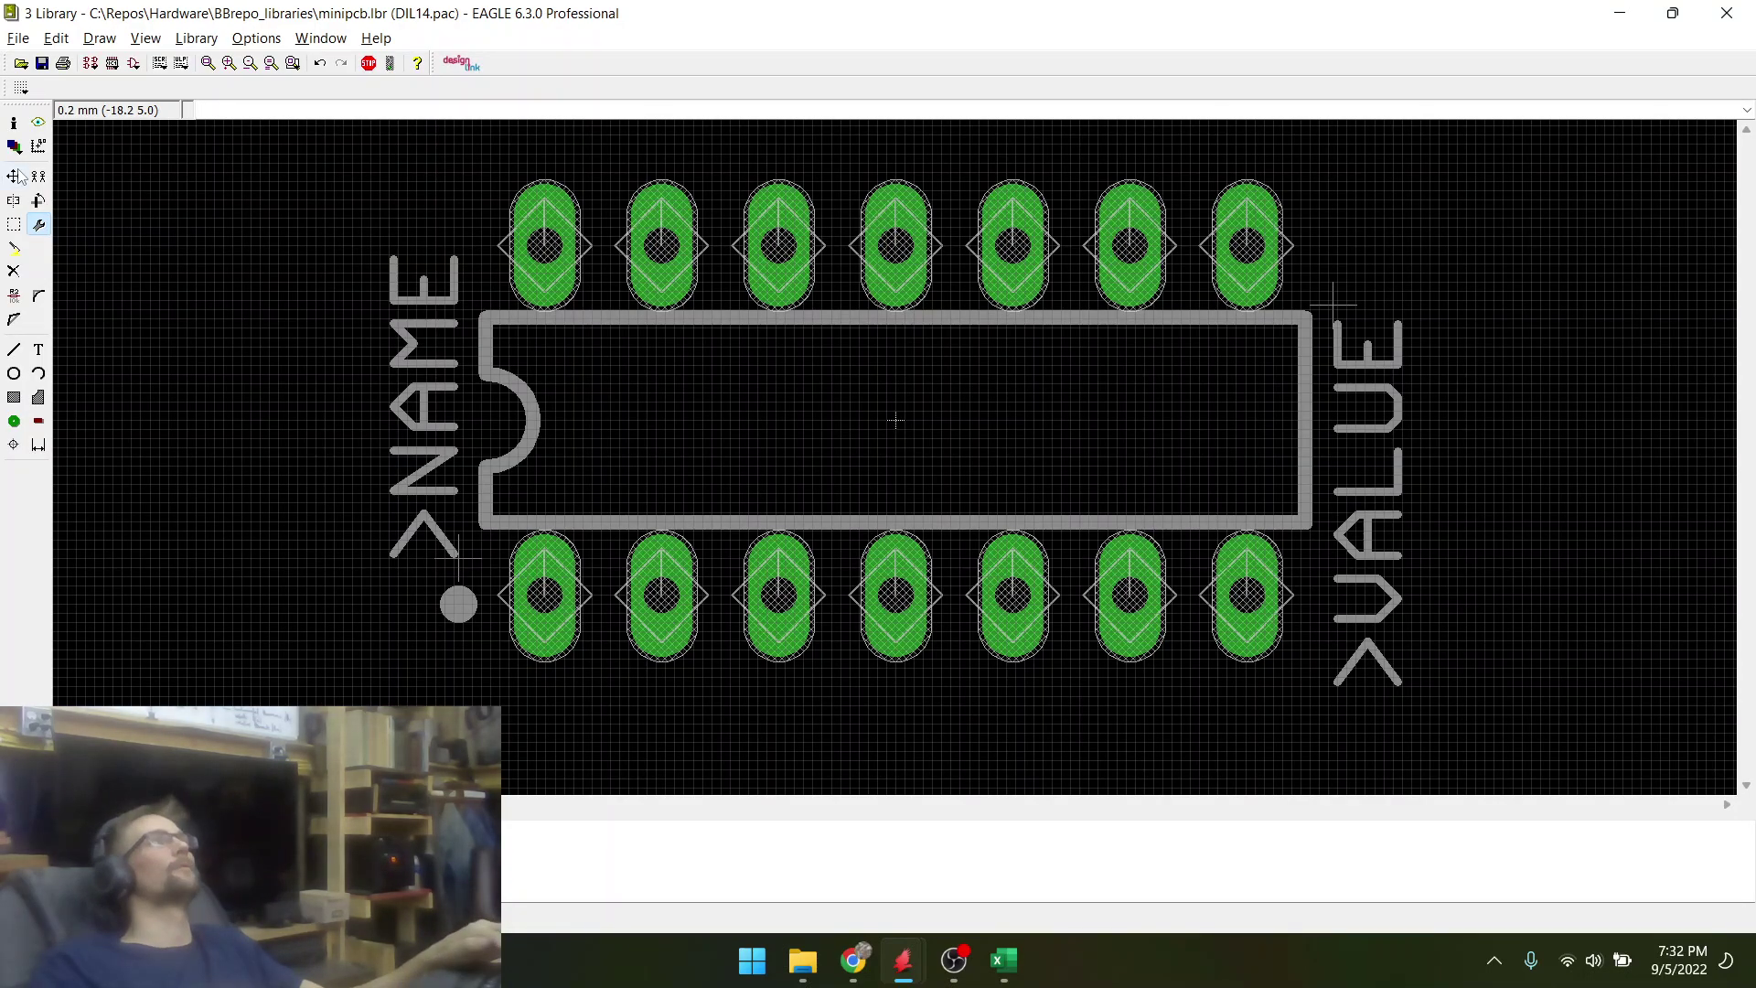
click(21, 89)
text(0.1)
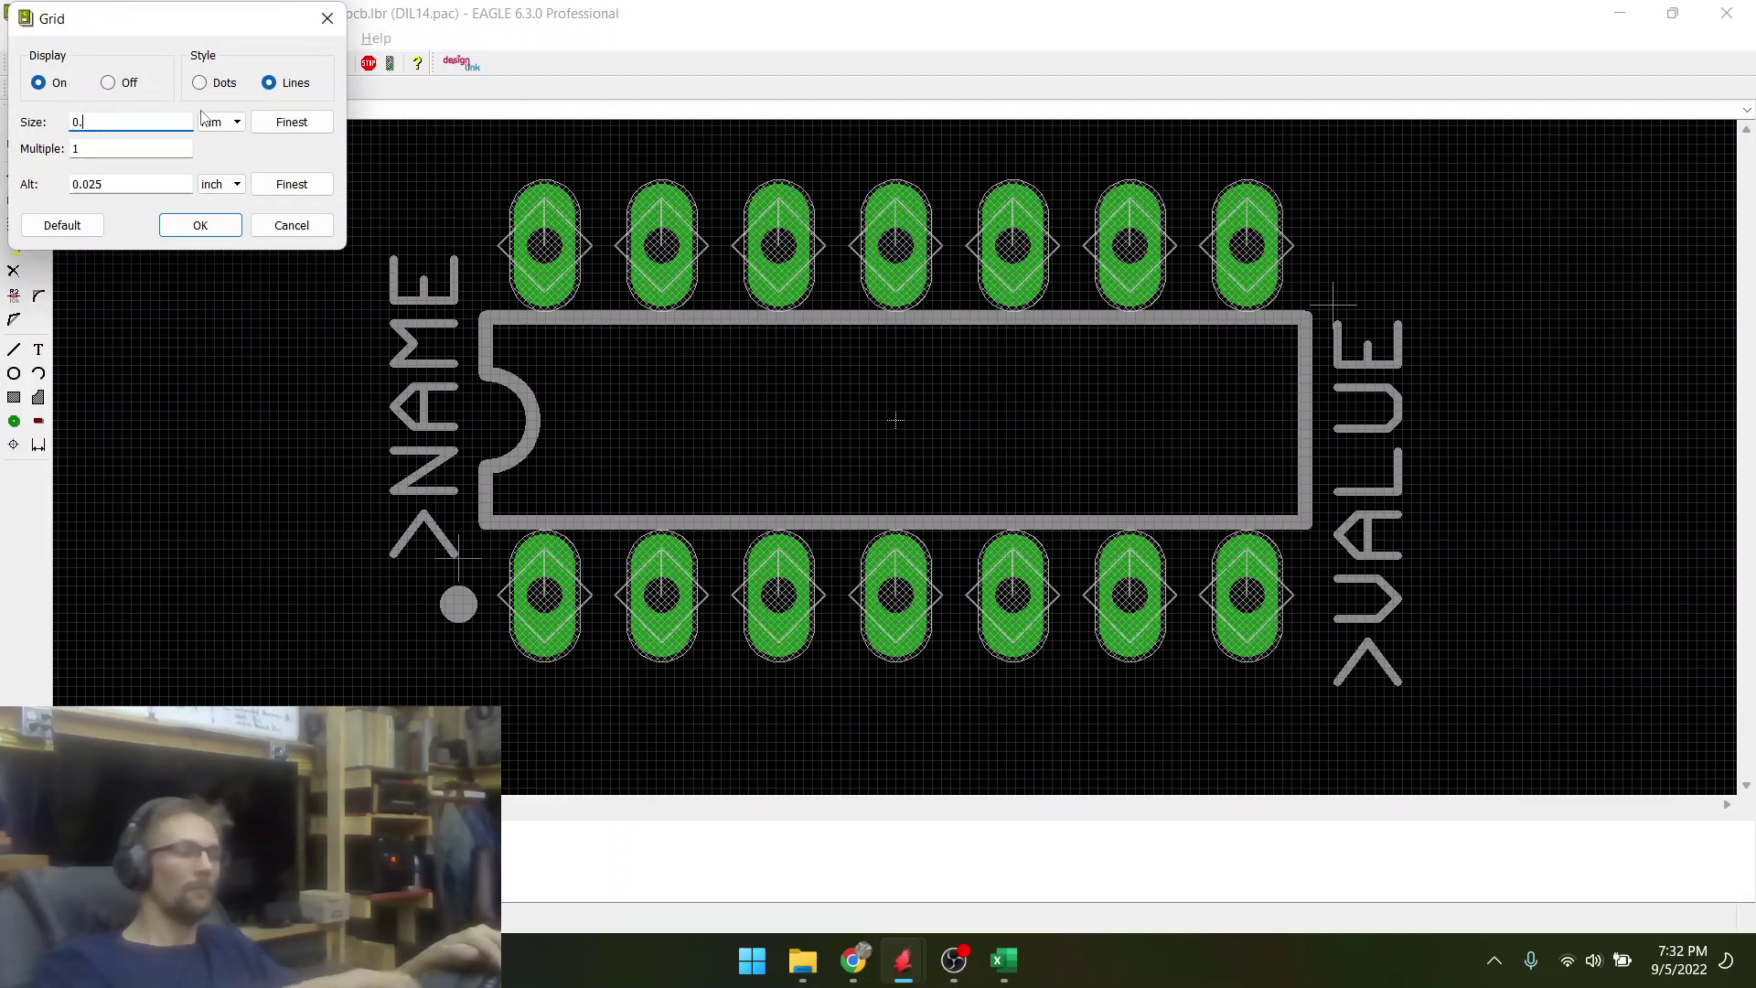
key(Return)
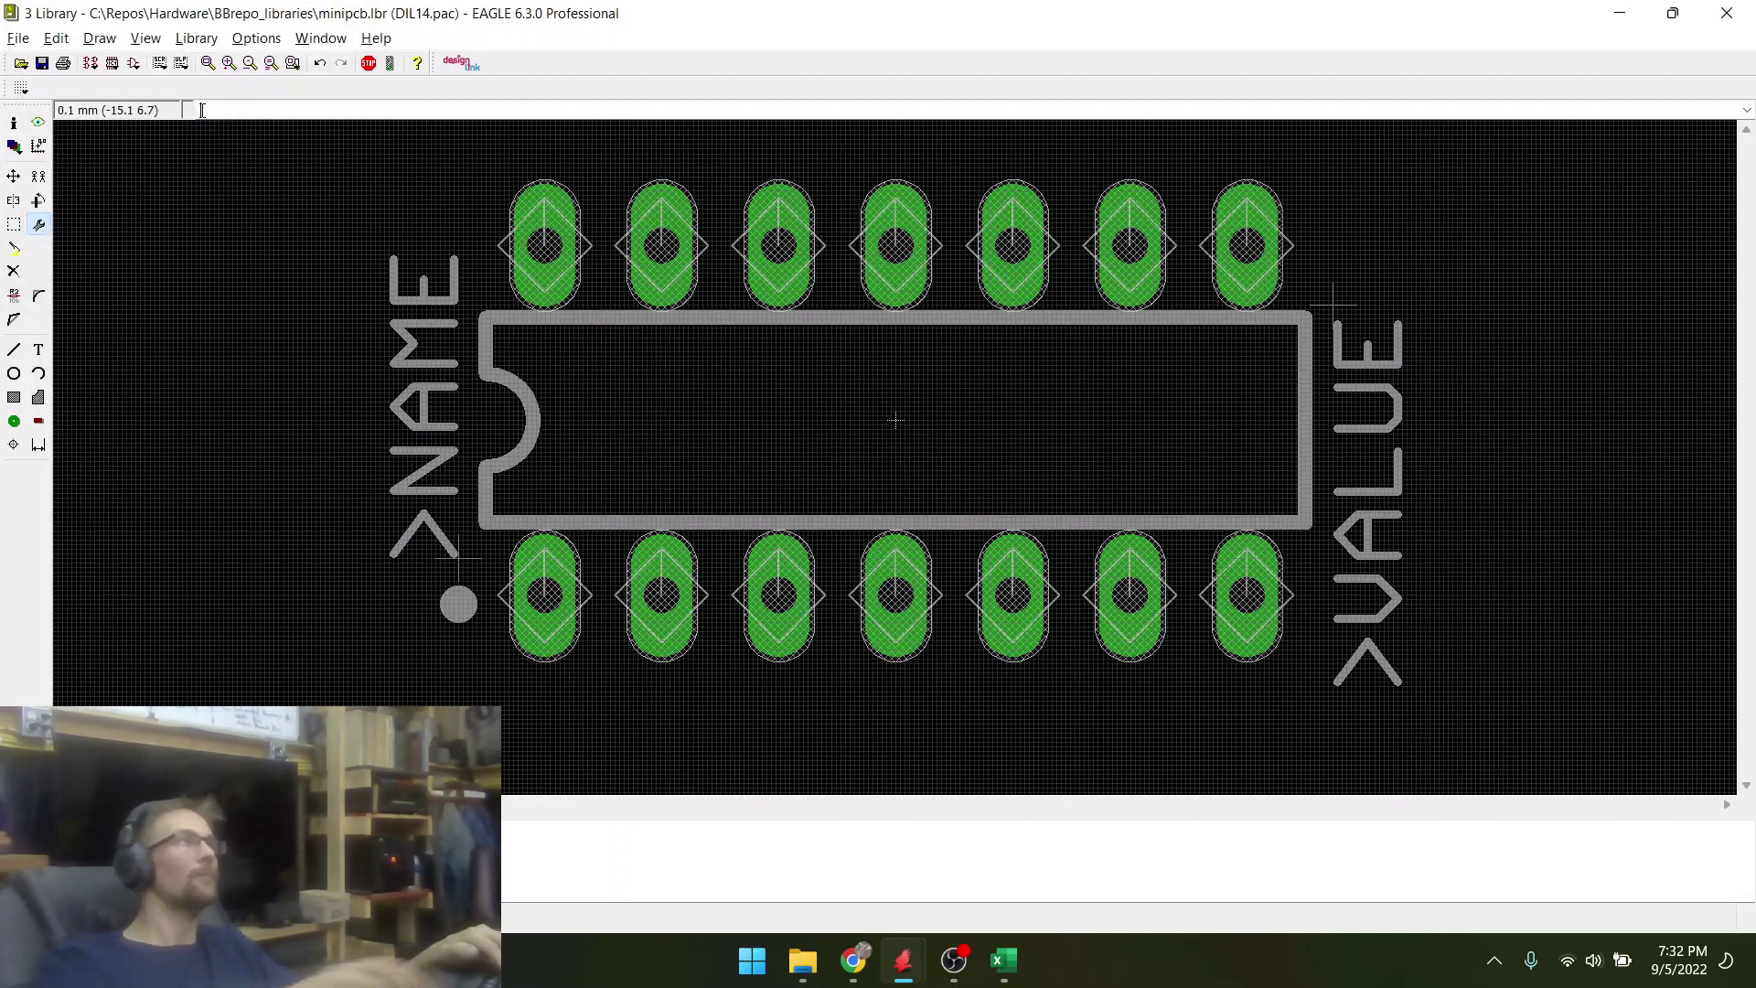
click(14, 177)
scroll(910, 229, up, 5)
click(885, 452)
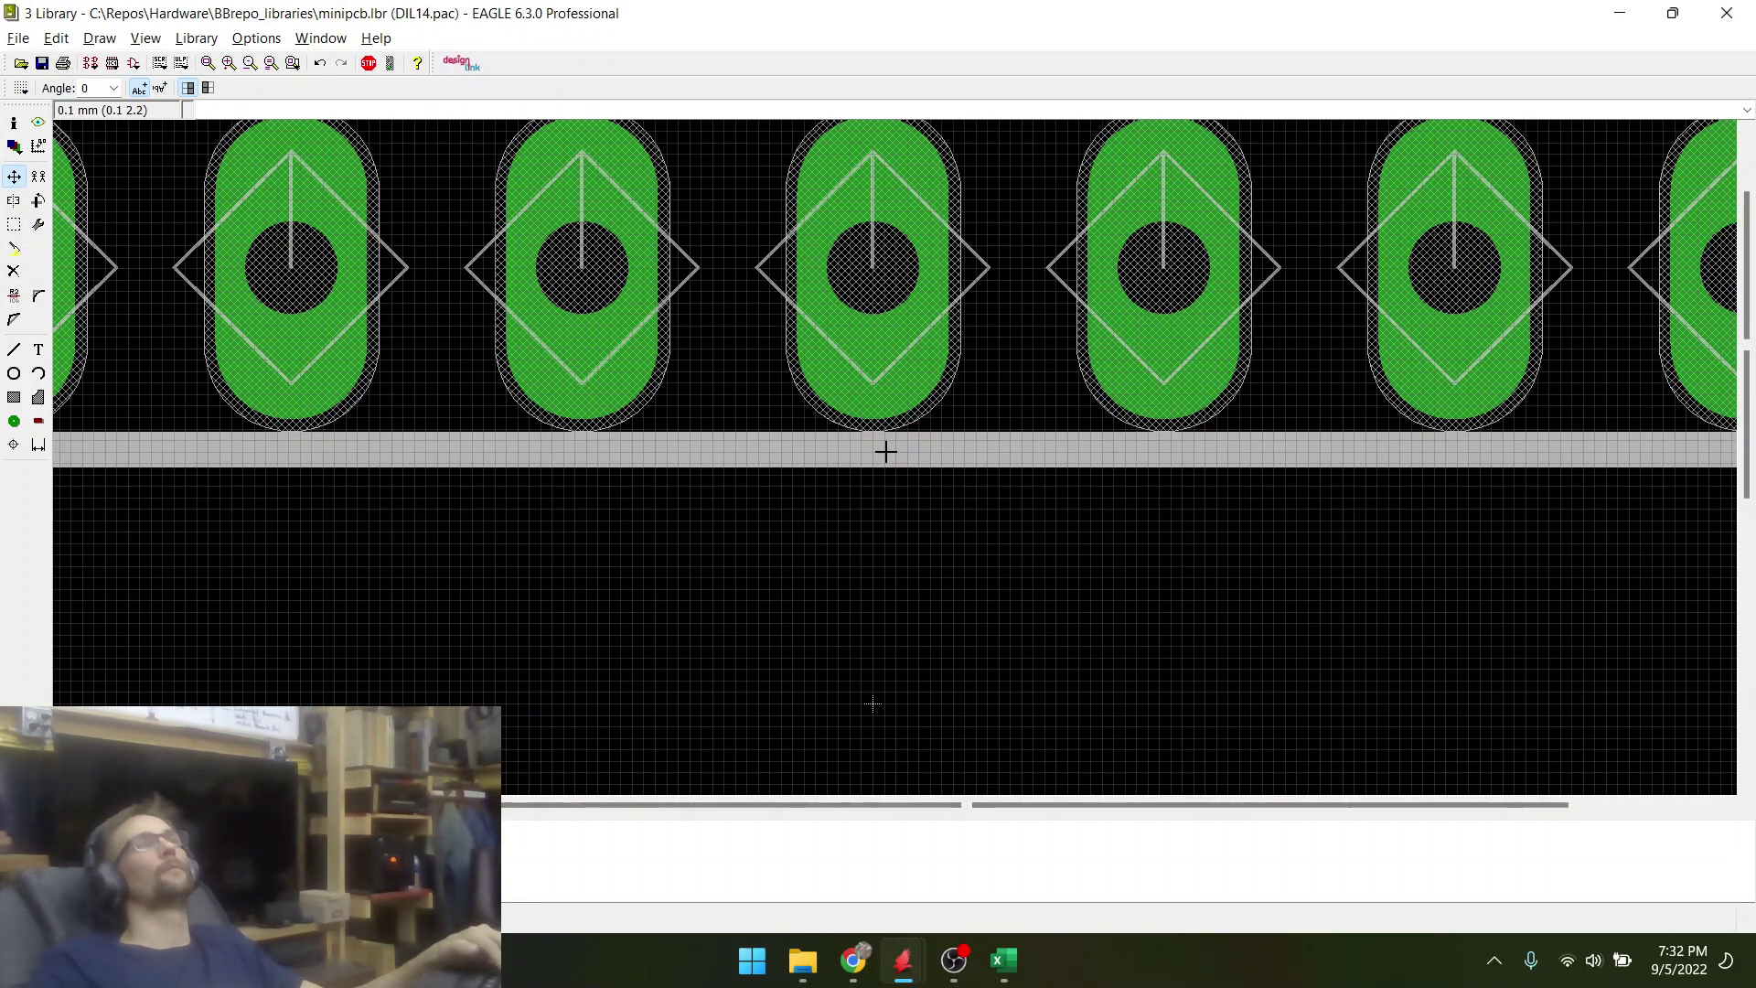
click(886, 461)
- Move the lower outline line 0.1 mm inward, away from the lower row of pads
scroll(869, 338, down, 4)
scroll(867, 594, up, 3)
scroll(867, 603, up, 2)
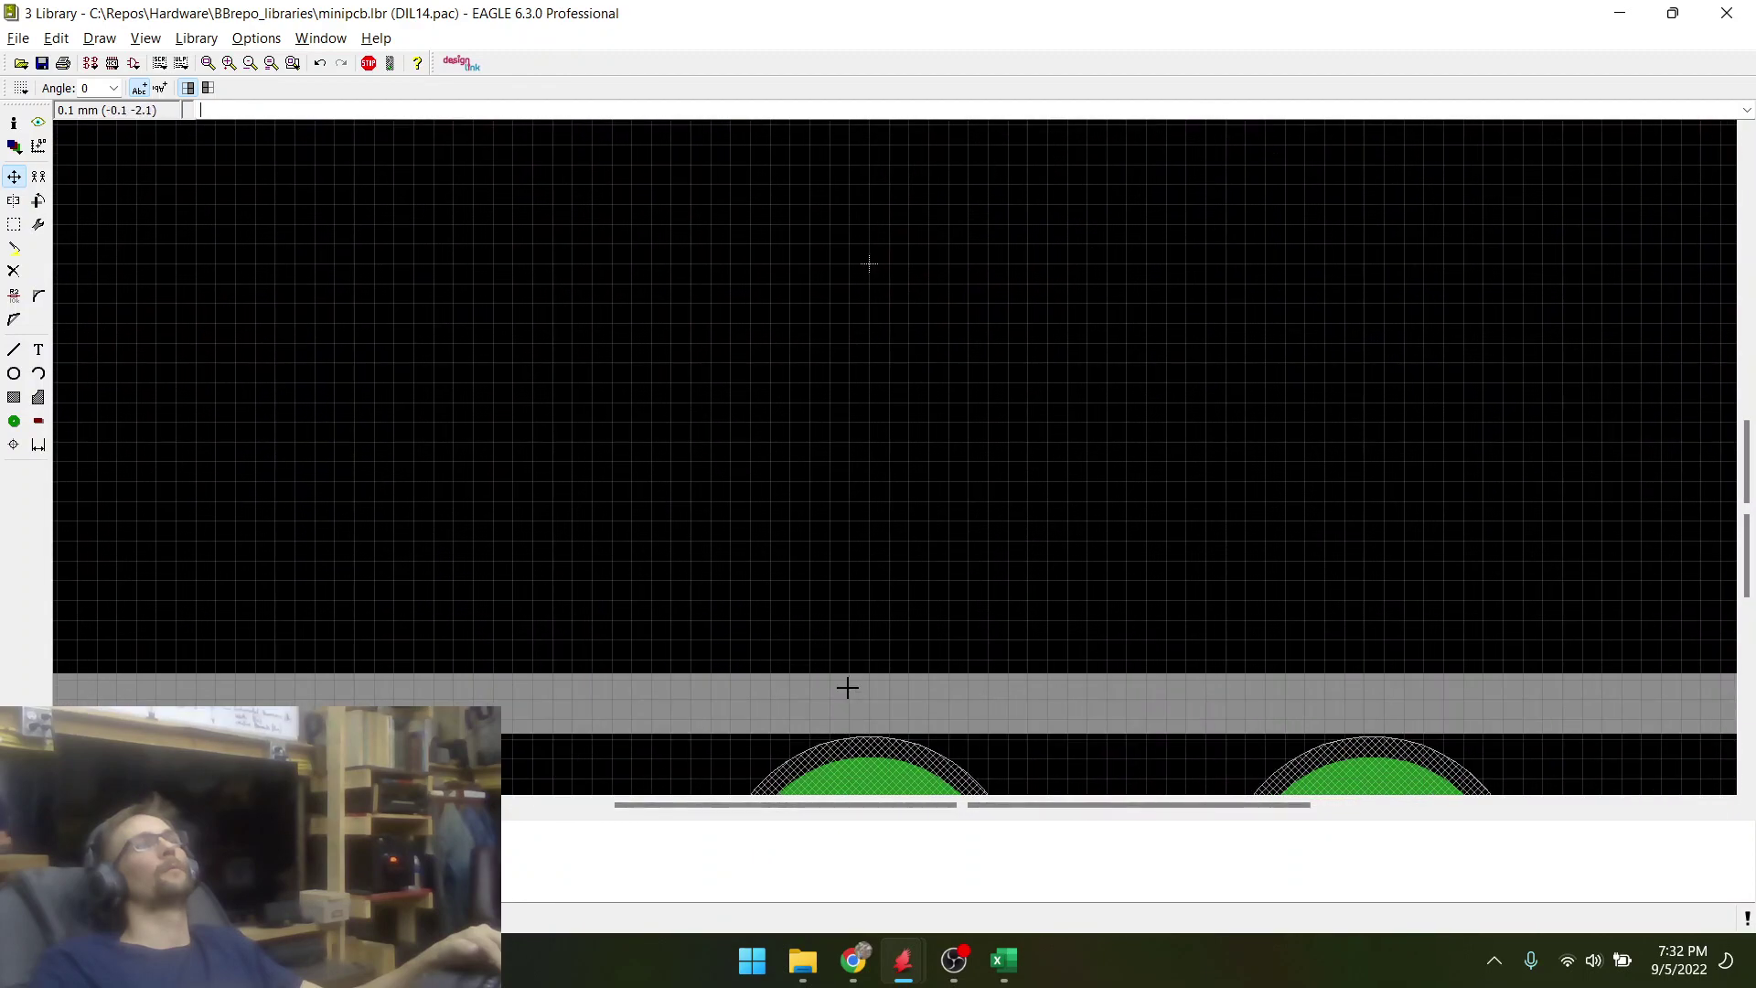
click(856, 698)
click(857, 687)
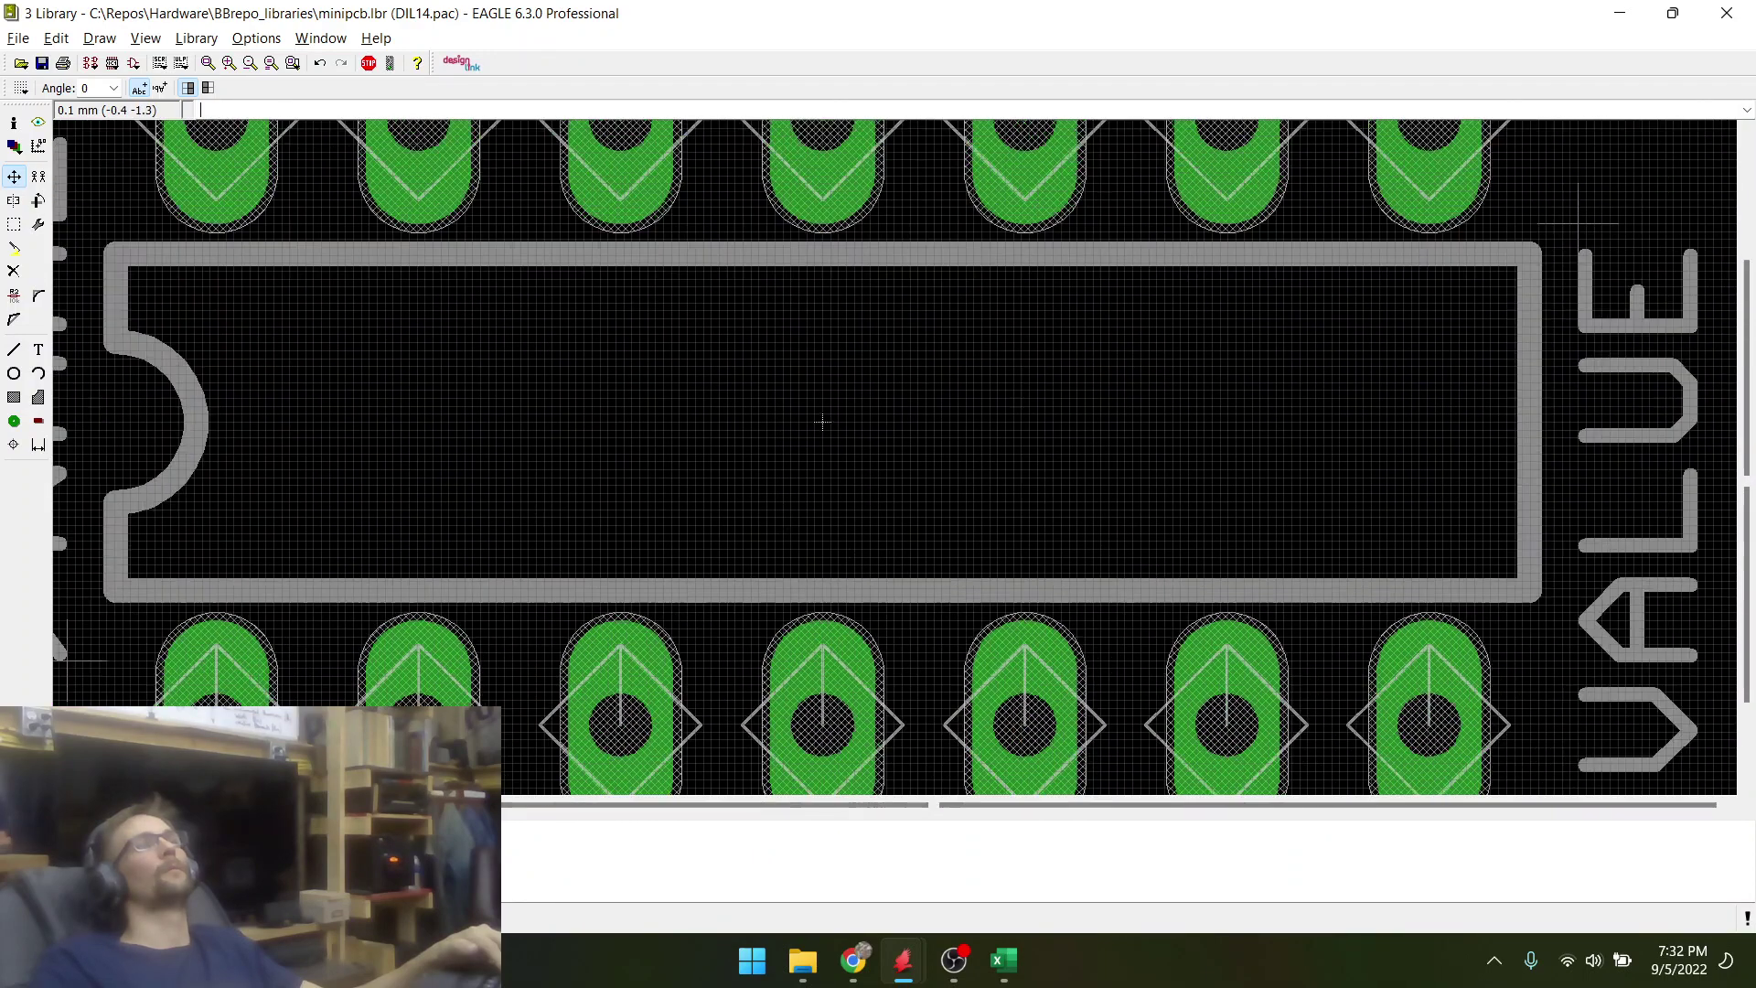
scroll(857, 687, down, 4)
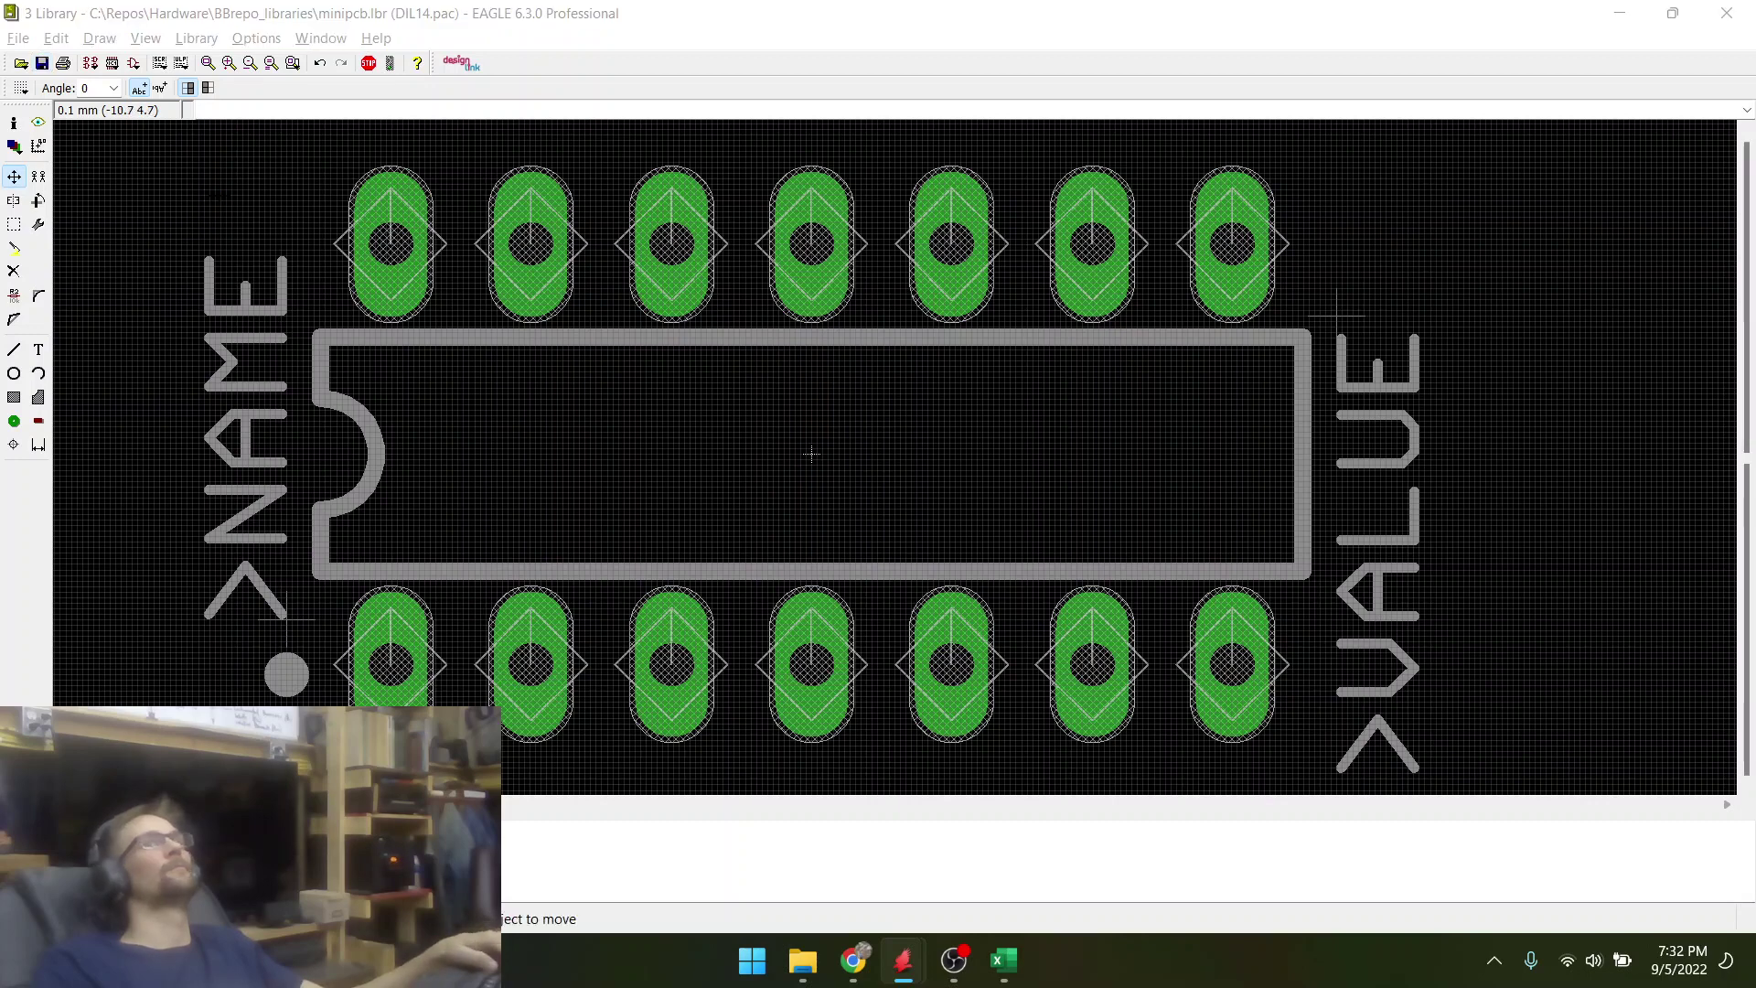
- Switch to the 04A-020 board, update all libraries to bring in the revised DIL14 outline, and save the board
key(alt+Tab)
key(alt+Tab)
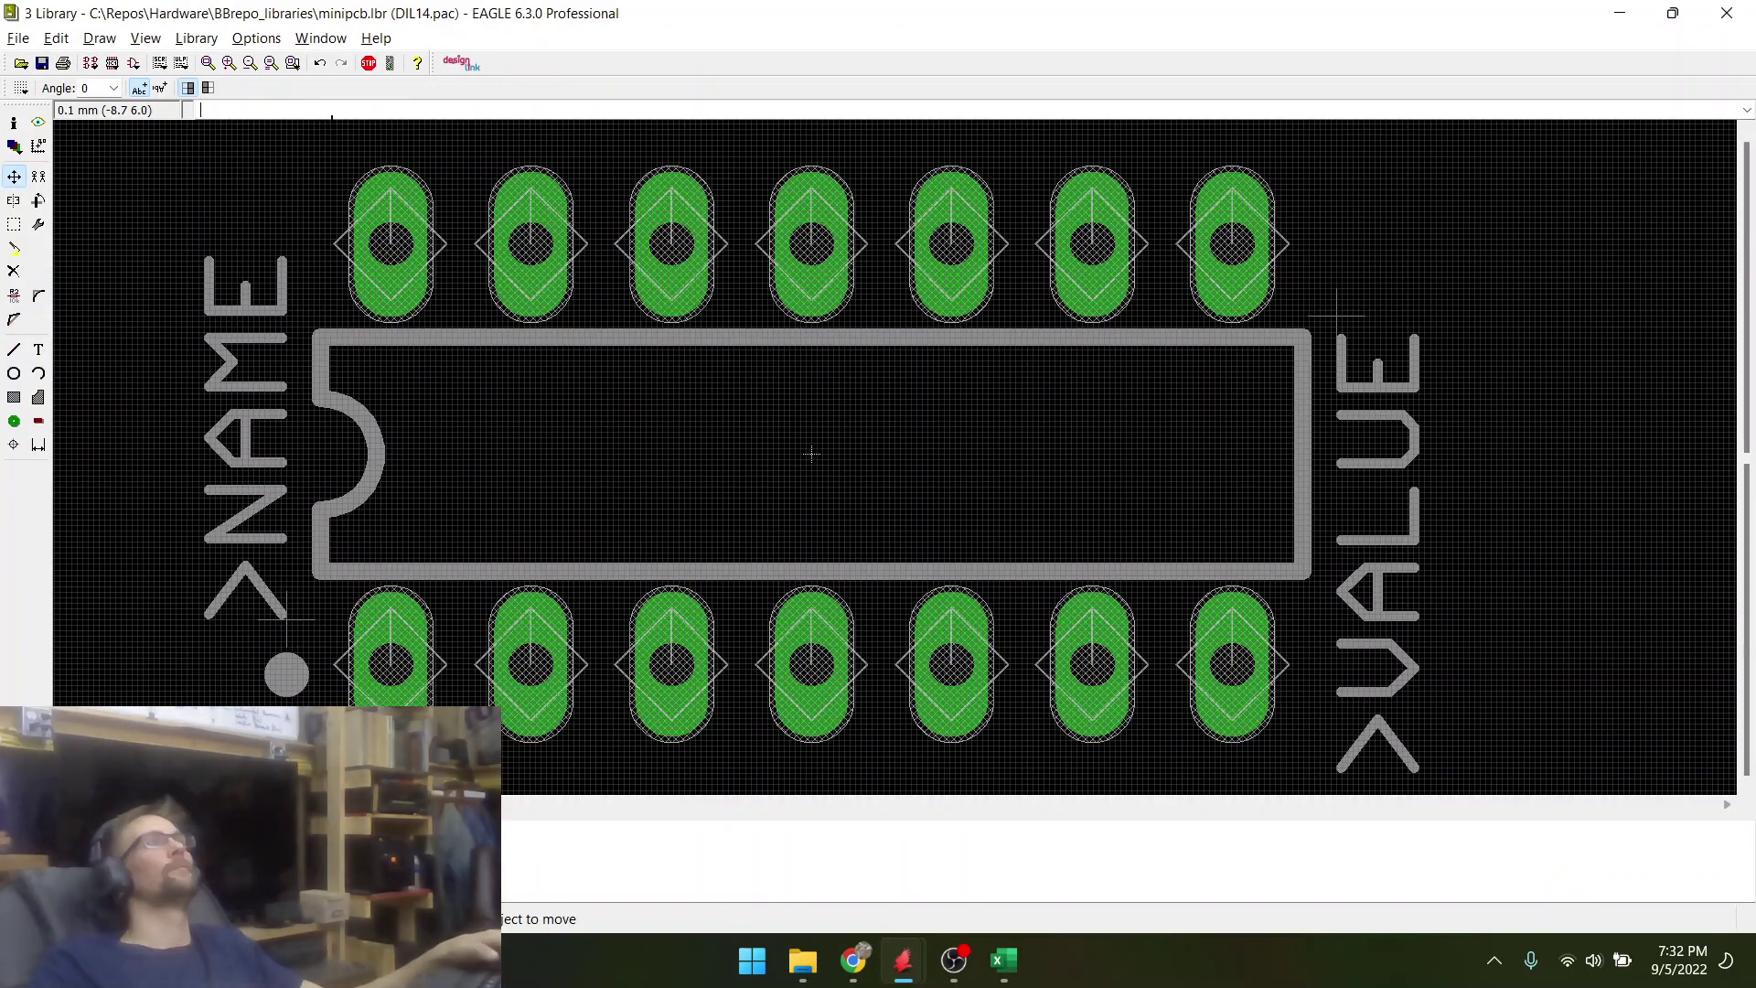
key(alt+Tab)
key(Tab)
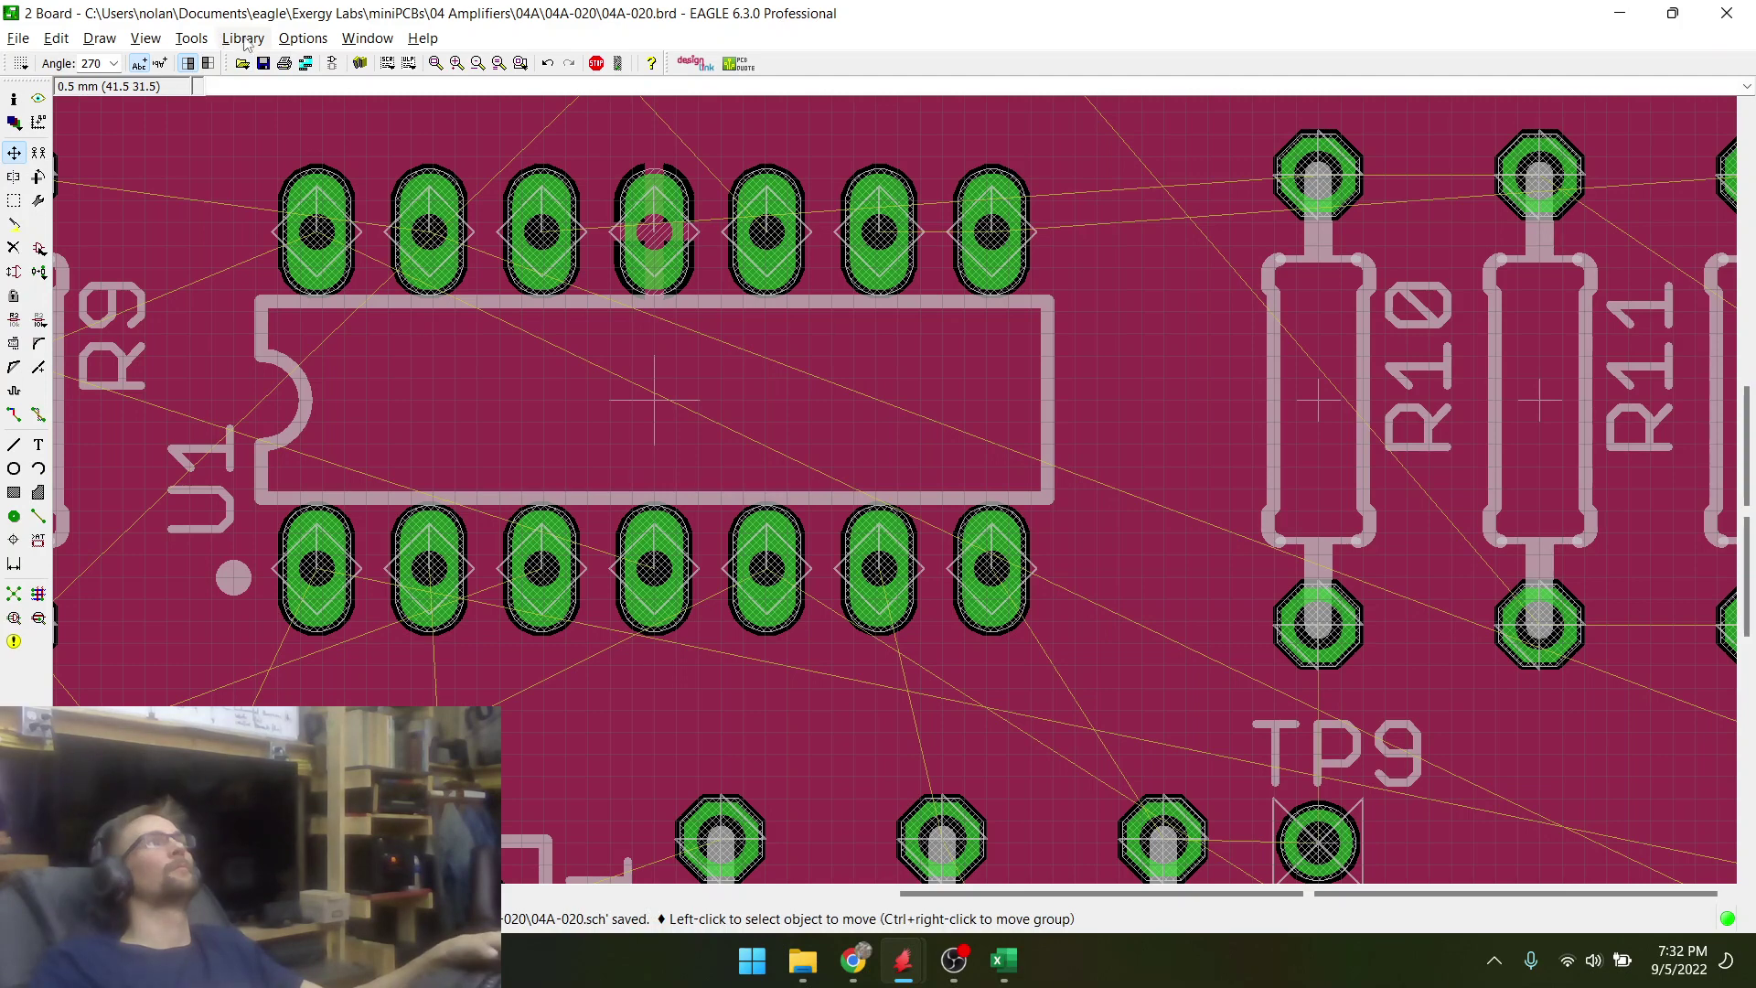
click(220, 40)
click(293, 139)
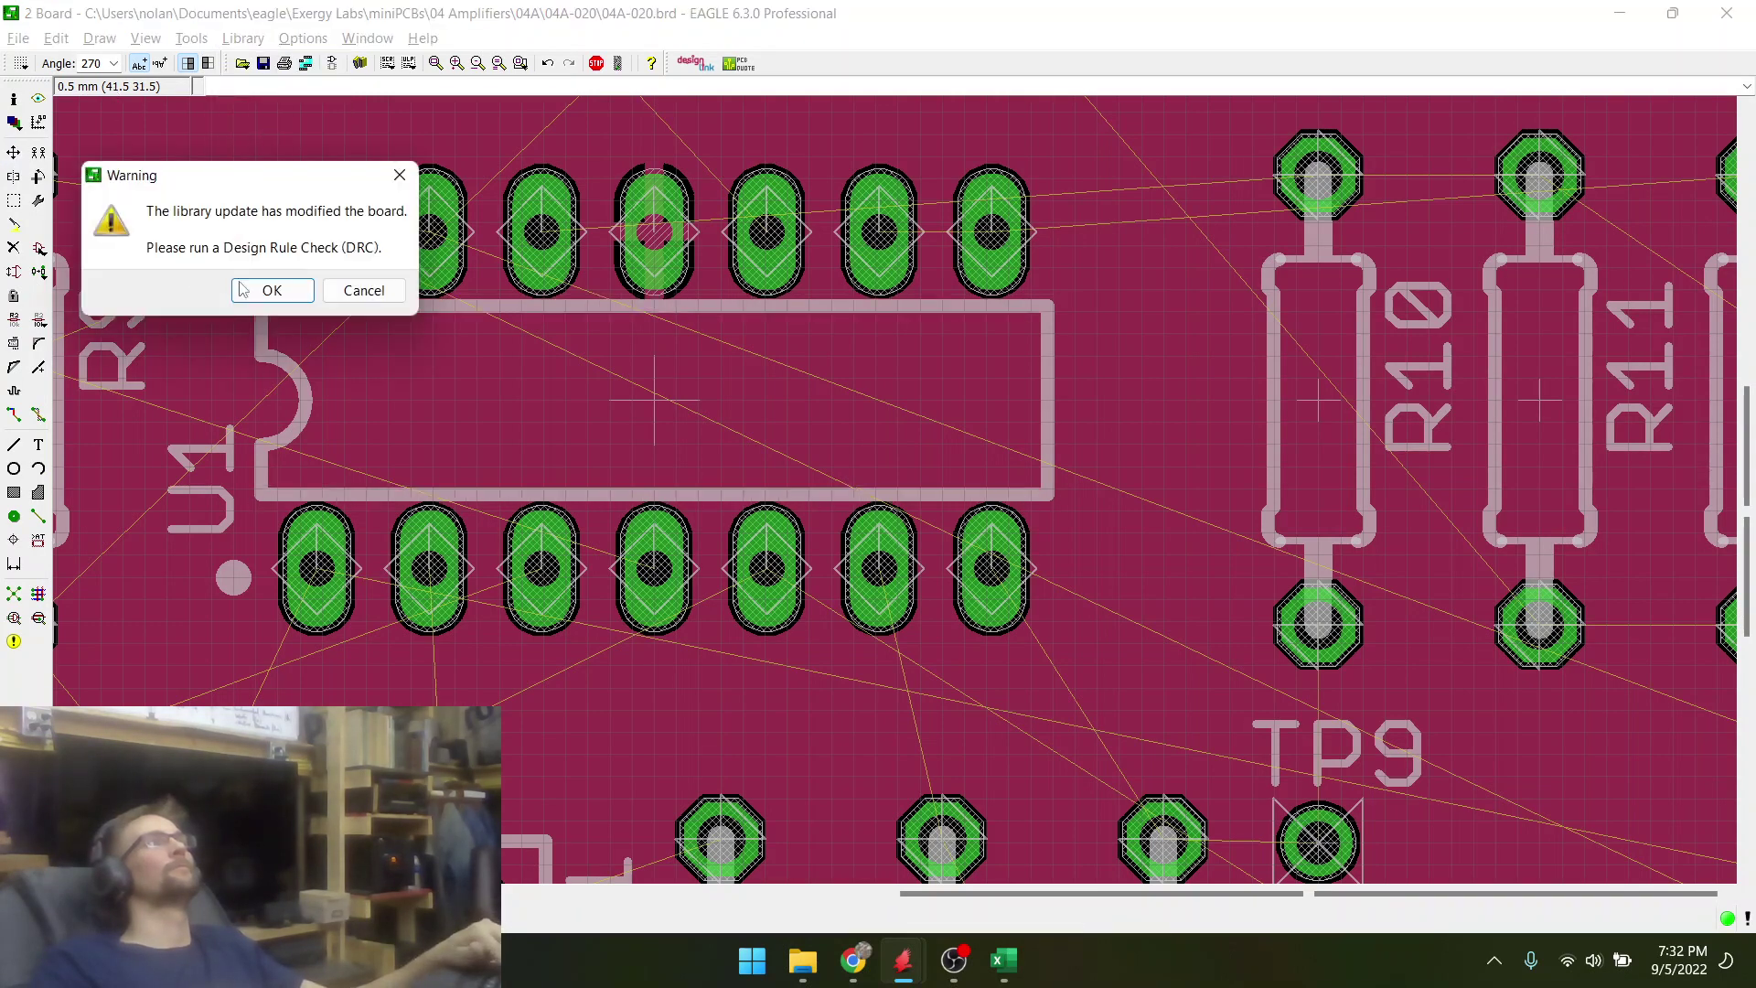
click(243, 290)
click(262, 66)
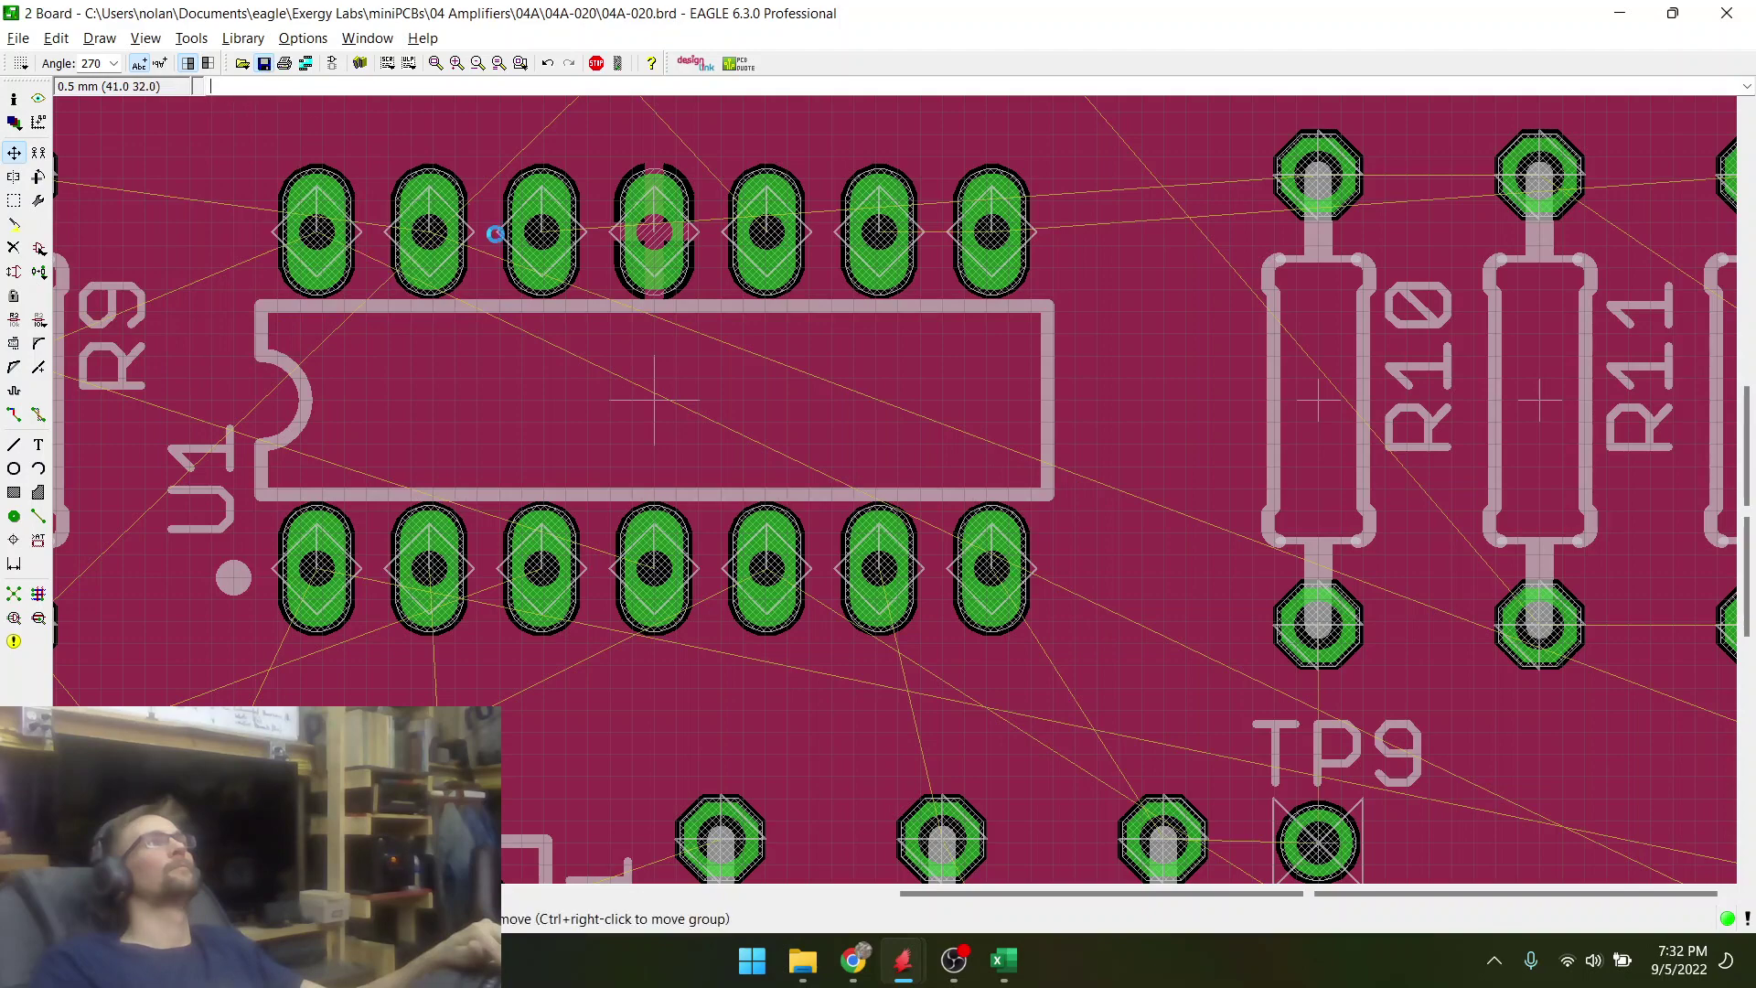
- Examine the clearance between U1's outline and its pads, and the placement of the parts around U1
scroll(612, 278, up, 5)
scroll(404, 338, up, 6)
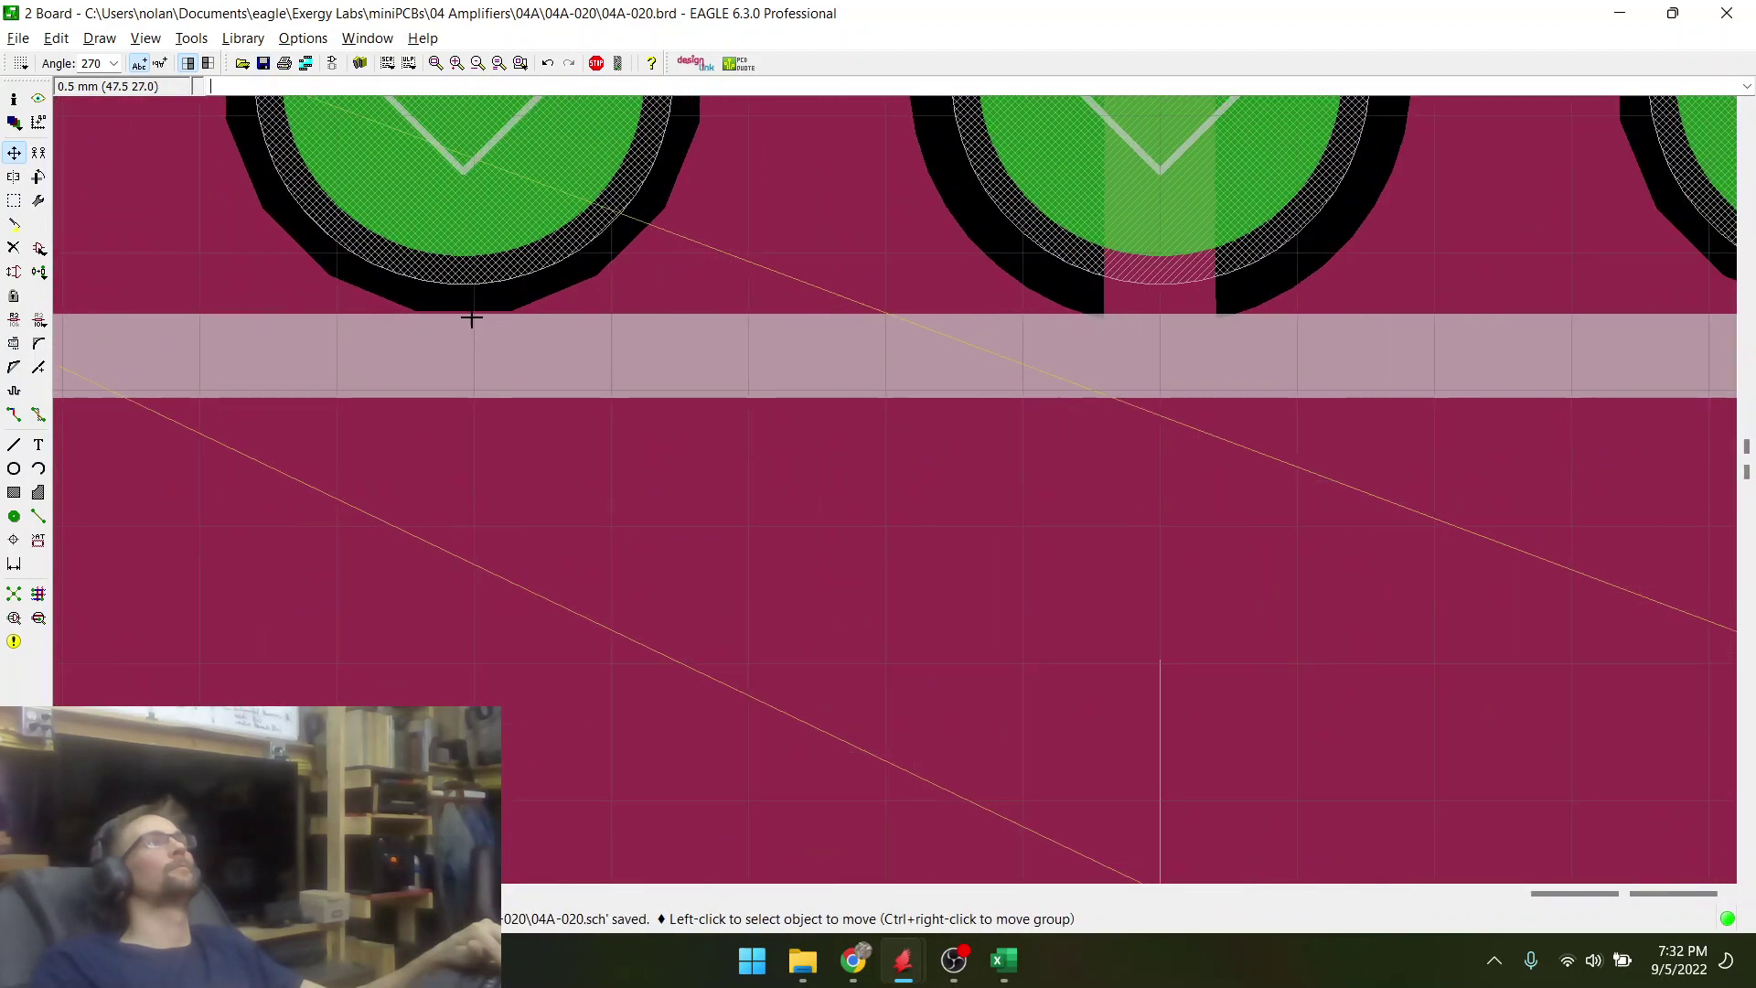
scroll(798, 506, down, 6)
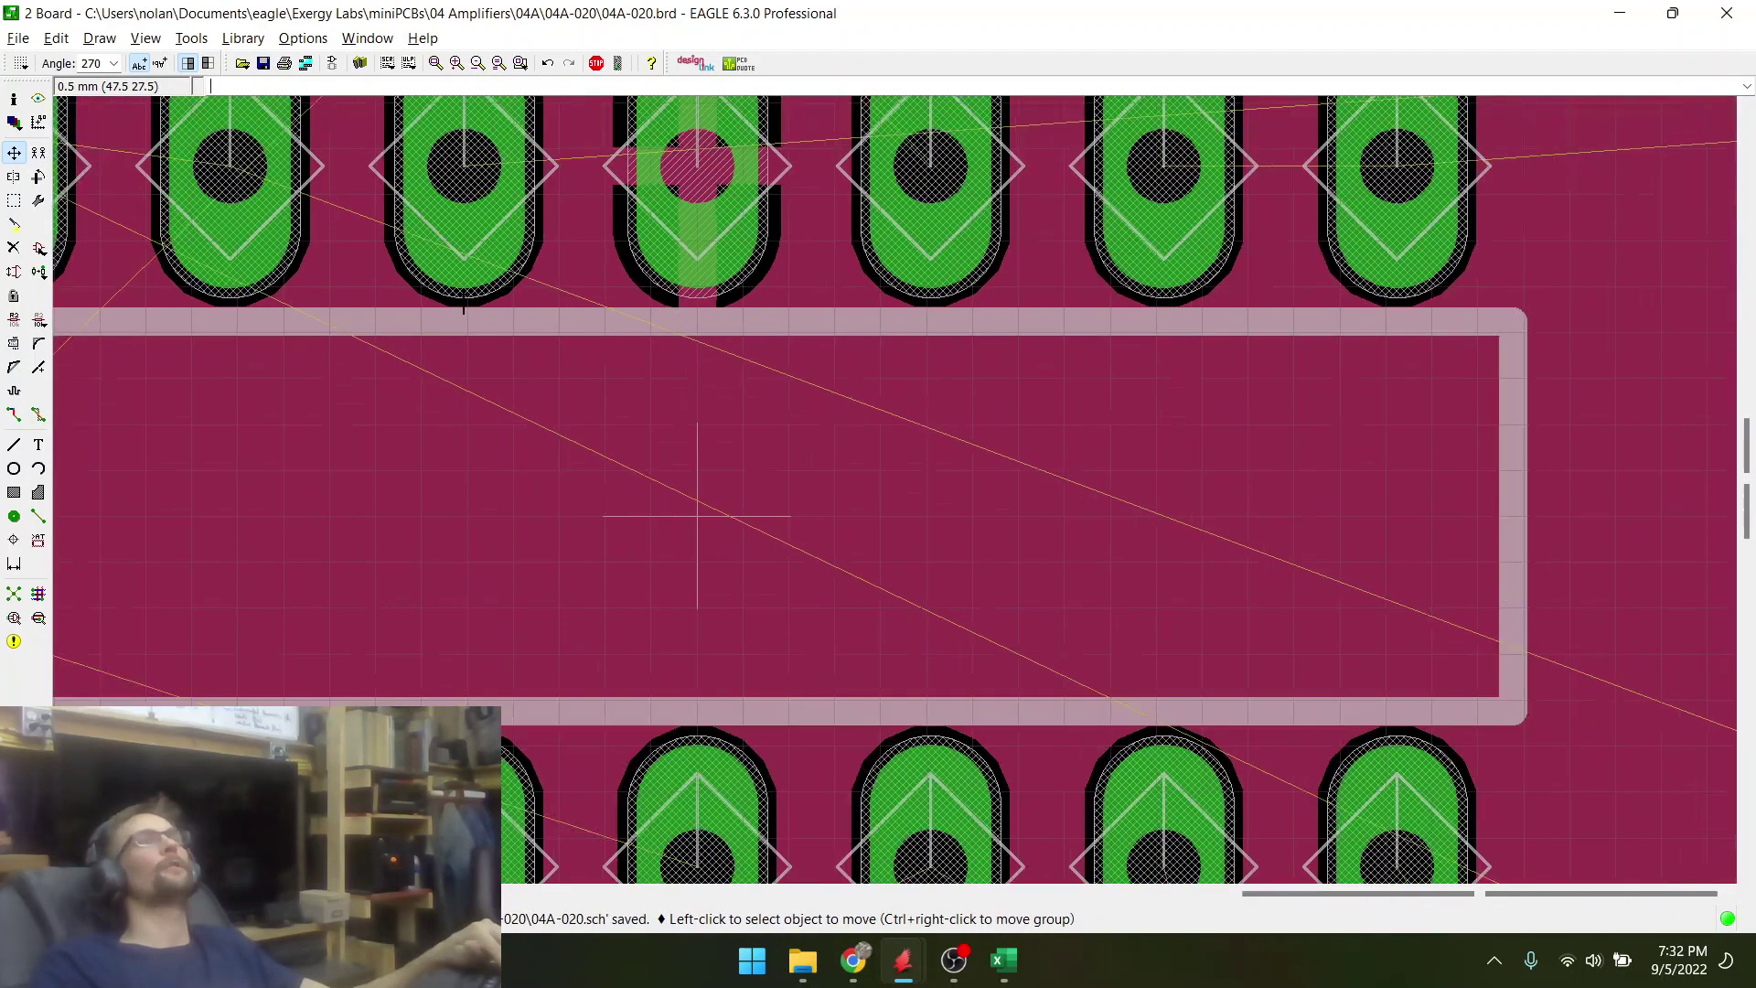
scroll(799, 507, down, 6)
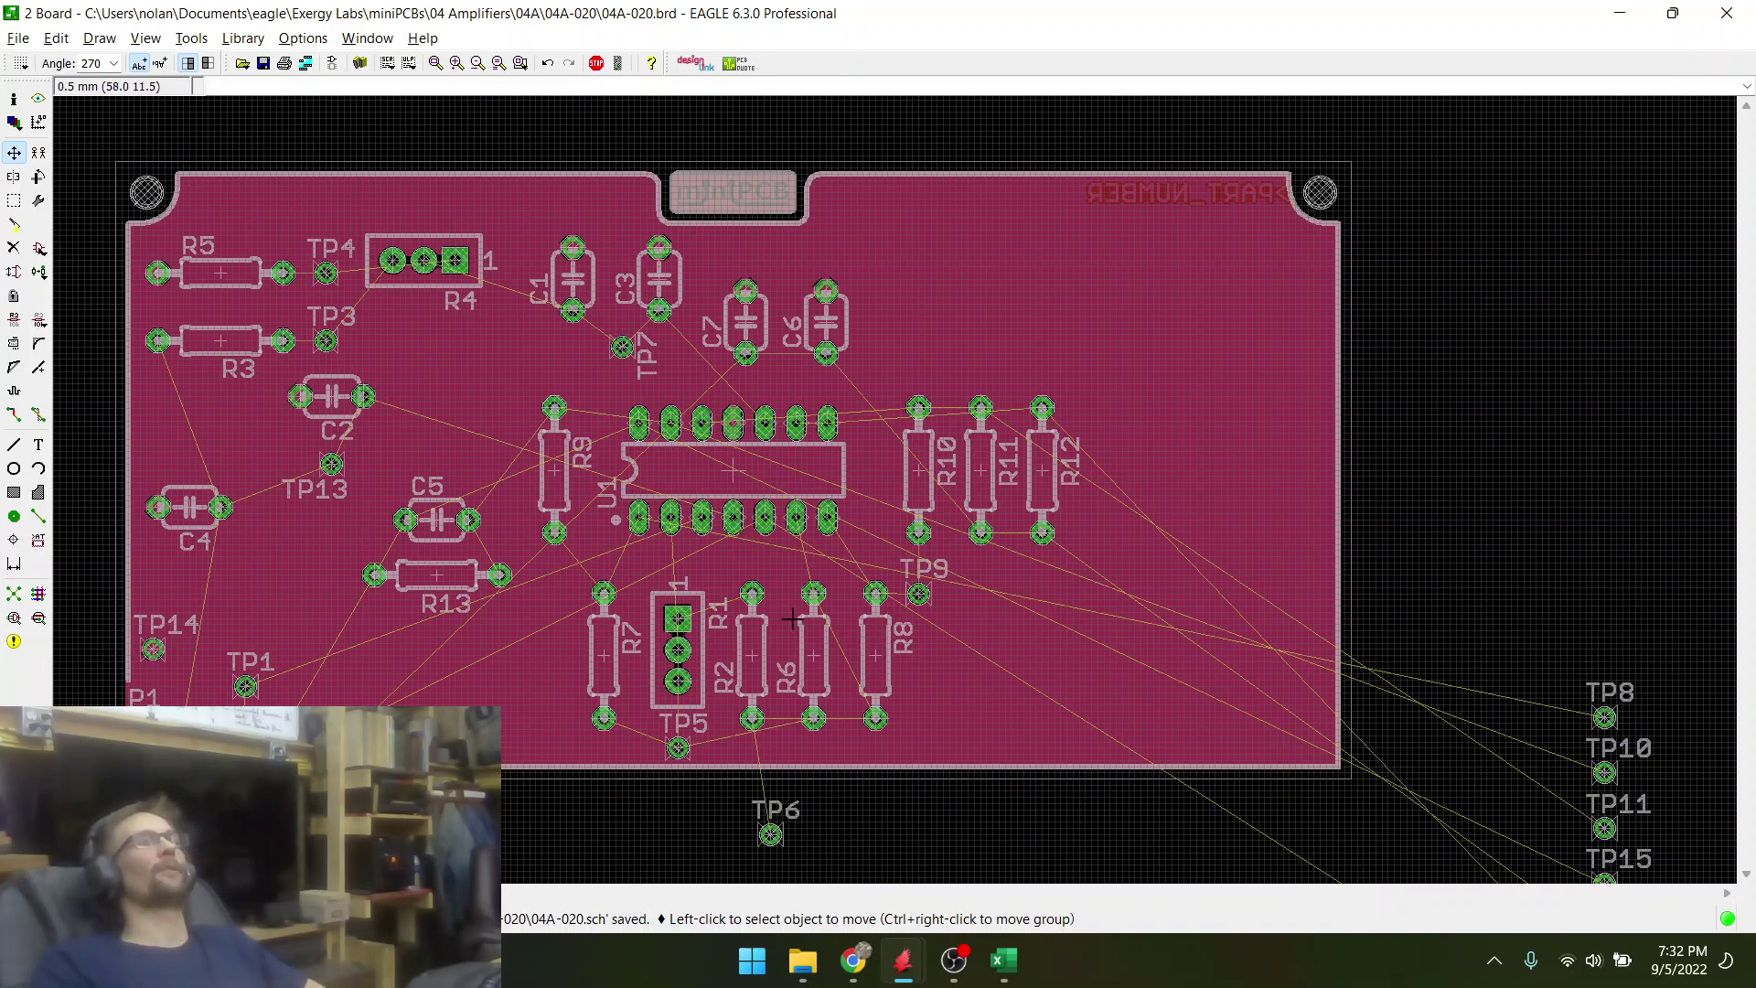
scroll(729, 618, up, 2)
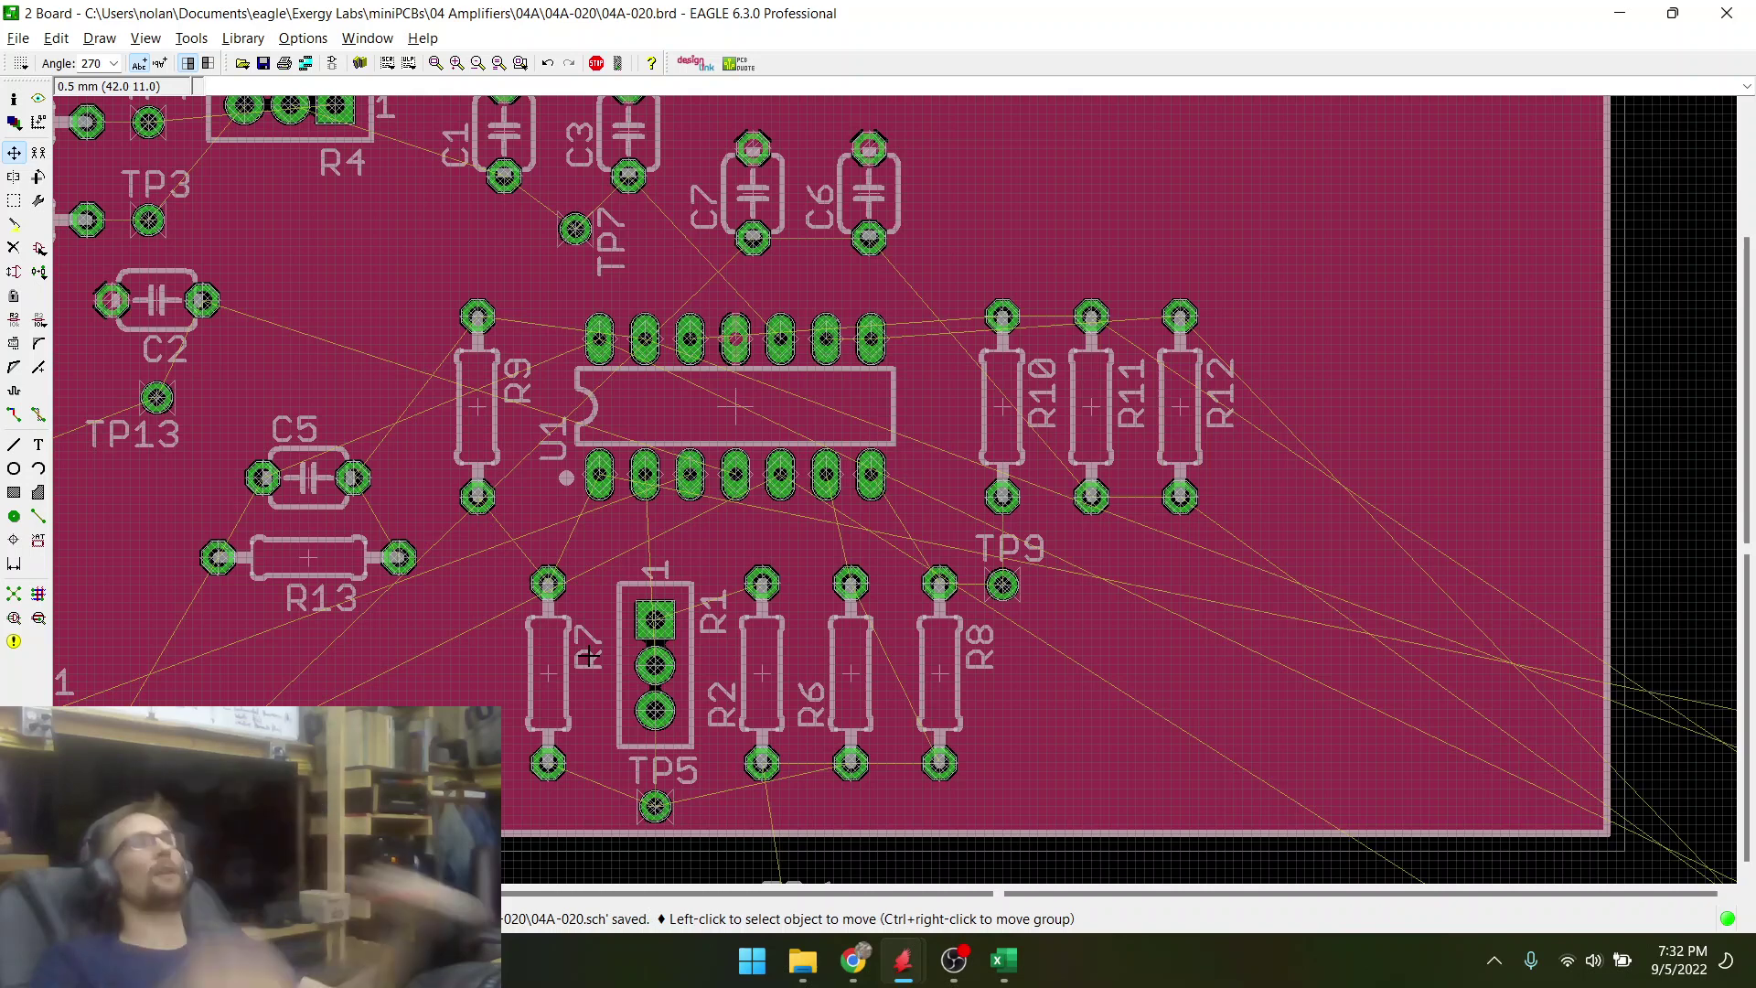
scroll(611, 593, down, 1)
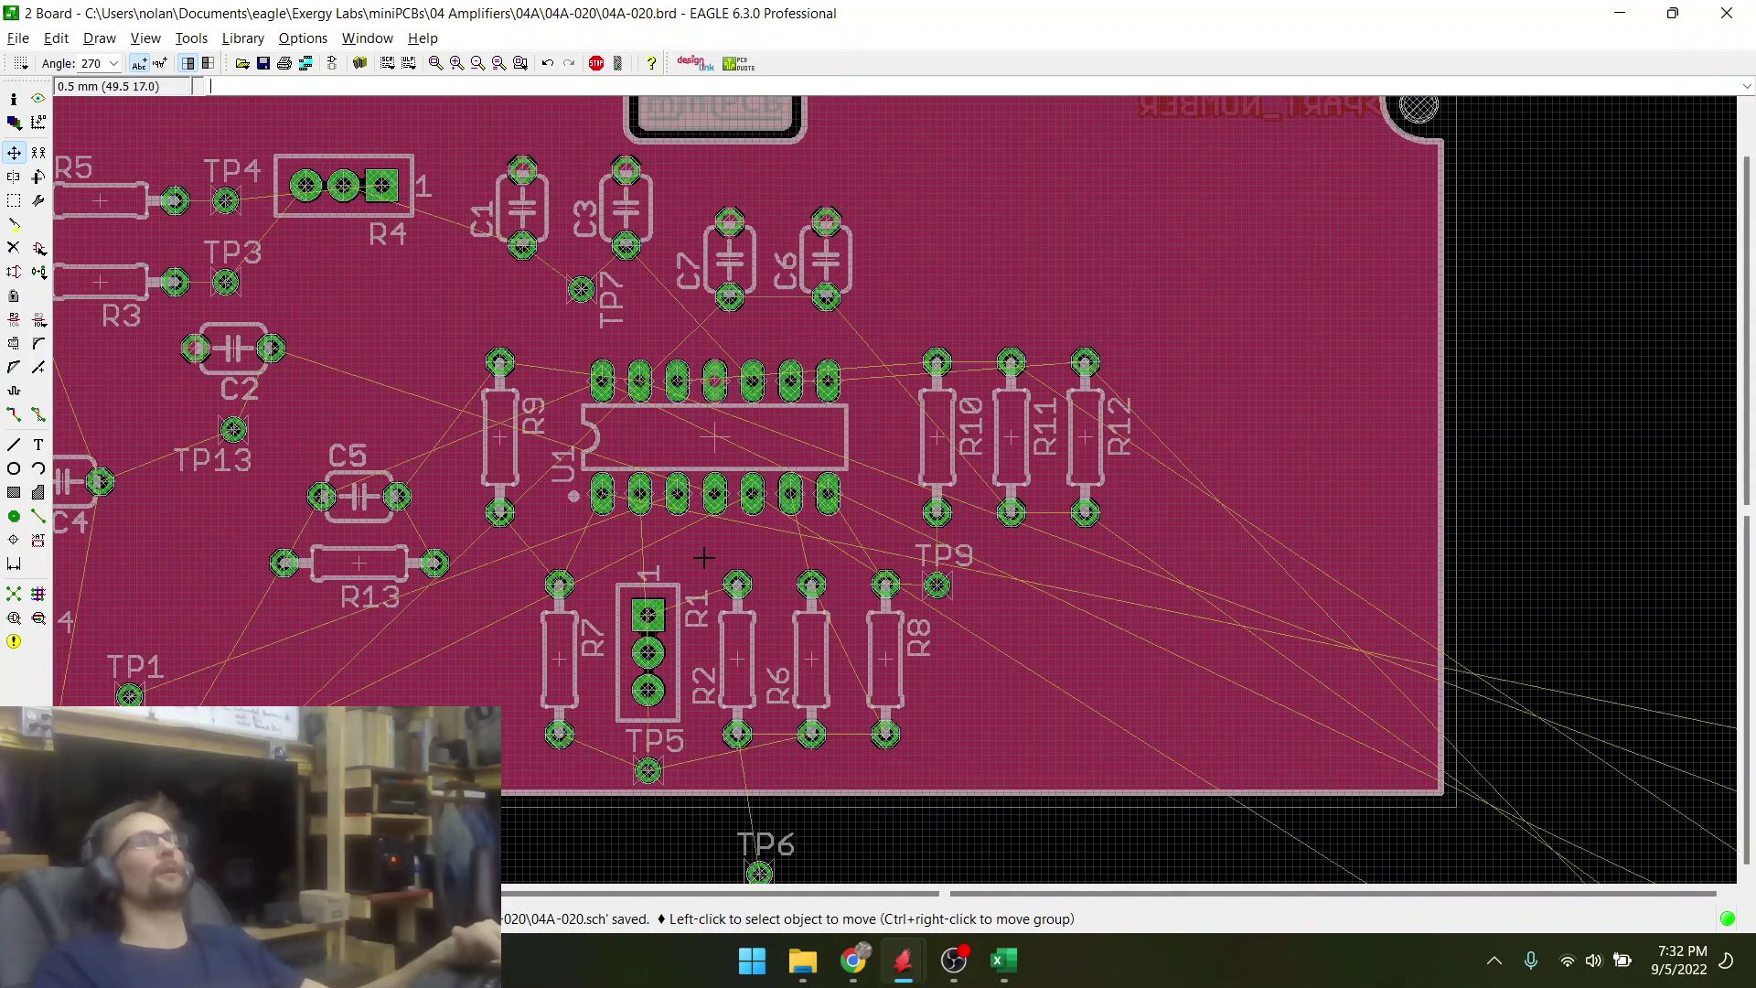
scroll(703, 557, up, 1)
scroll(805, 580, down, 2)
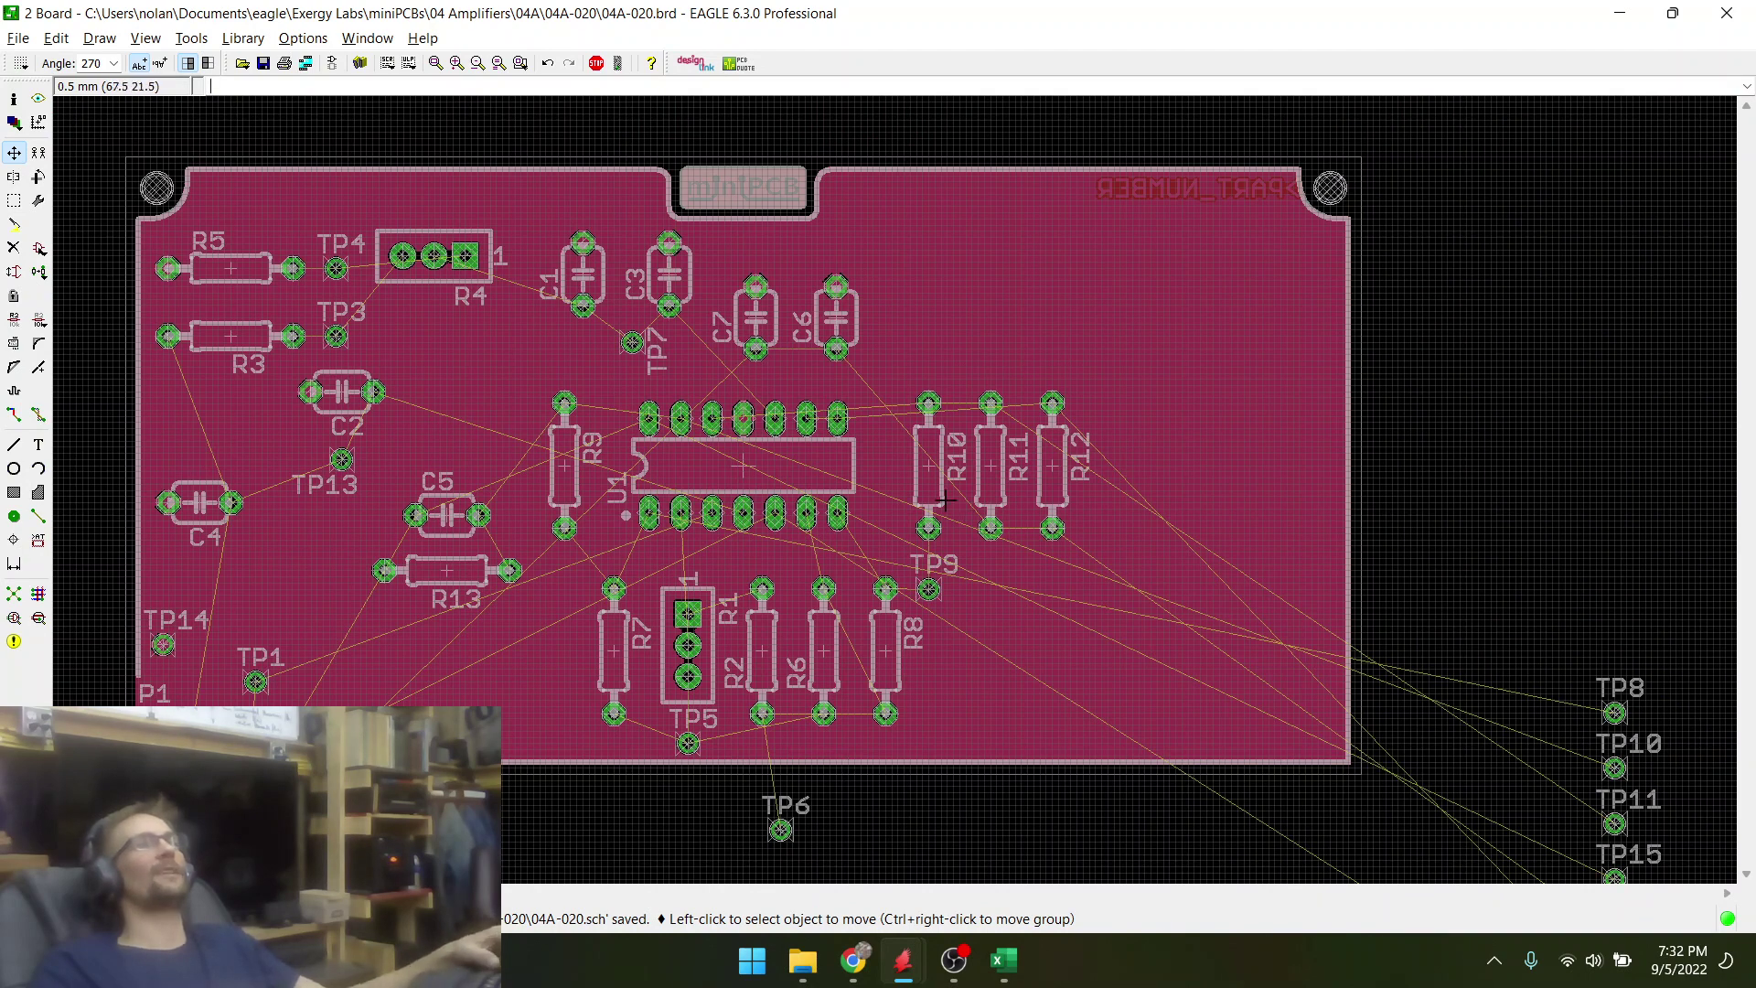
scroll(655, 486, down, 1)
scroll(807, 473, up, 2)
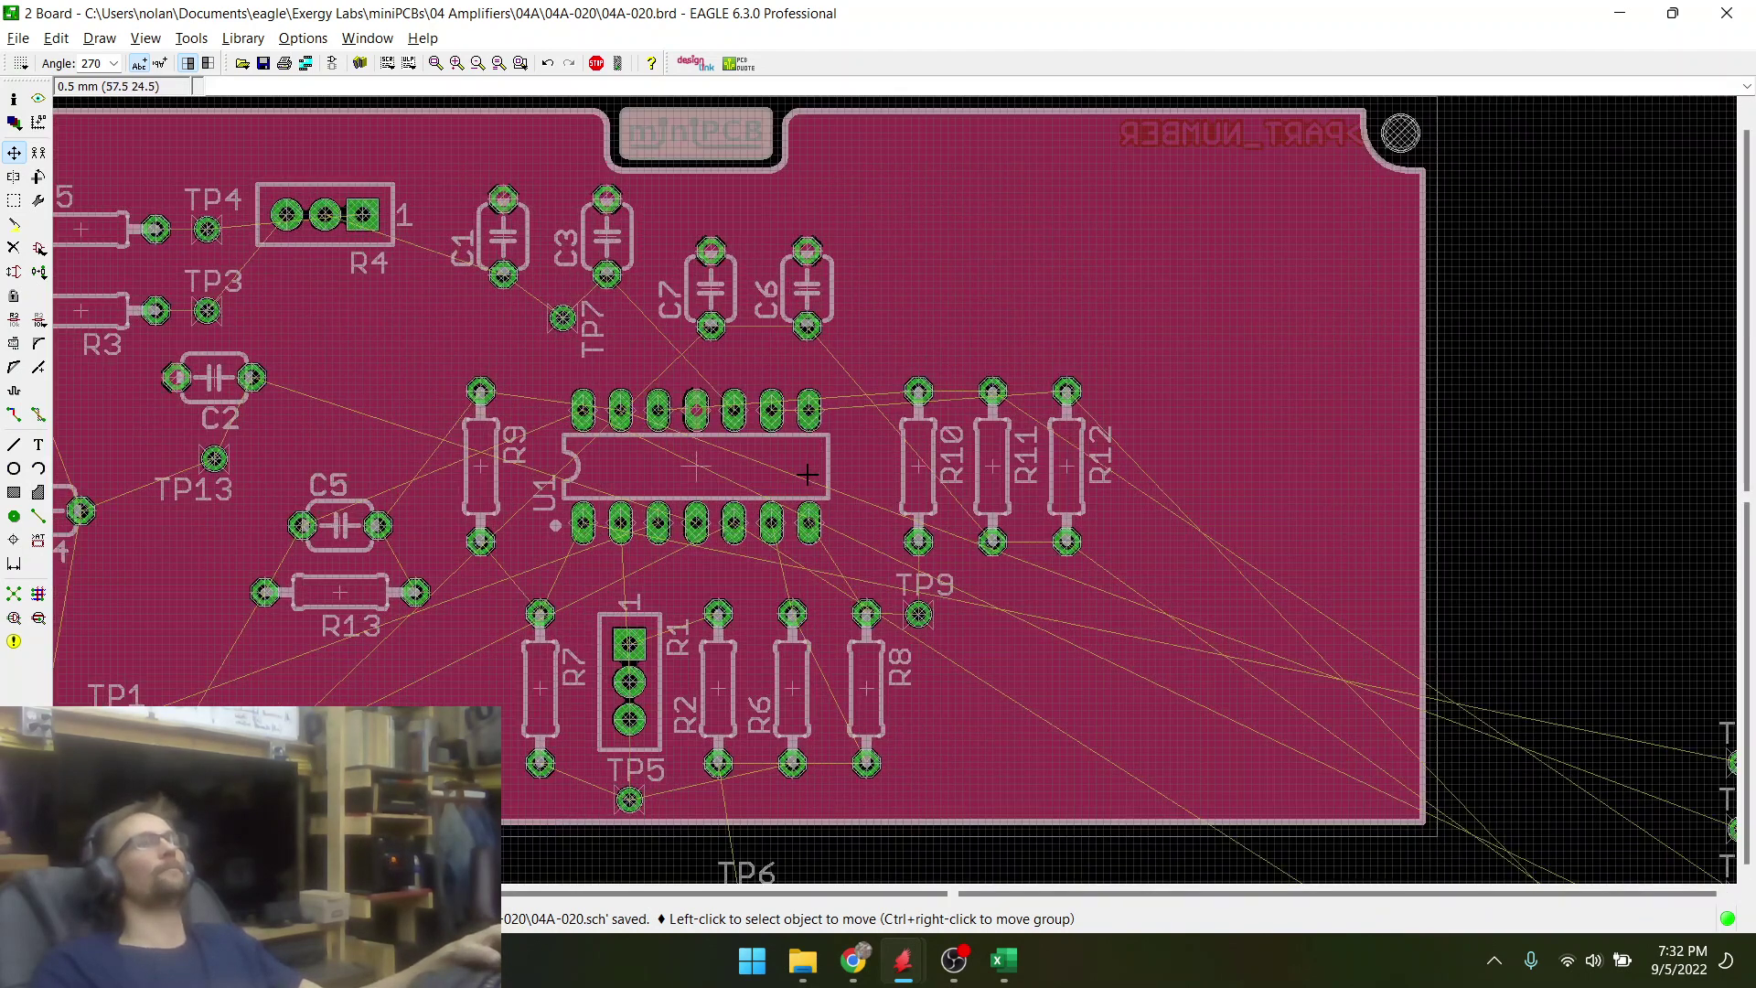
- Pick up R10, set it back in its place beside U1, and save the board
click(920, 471)
click(920, 470)
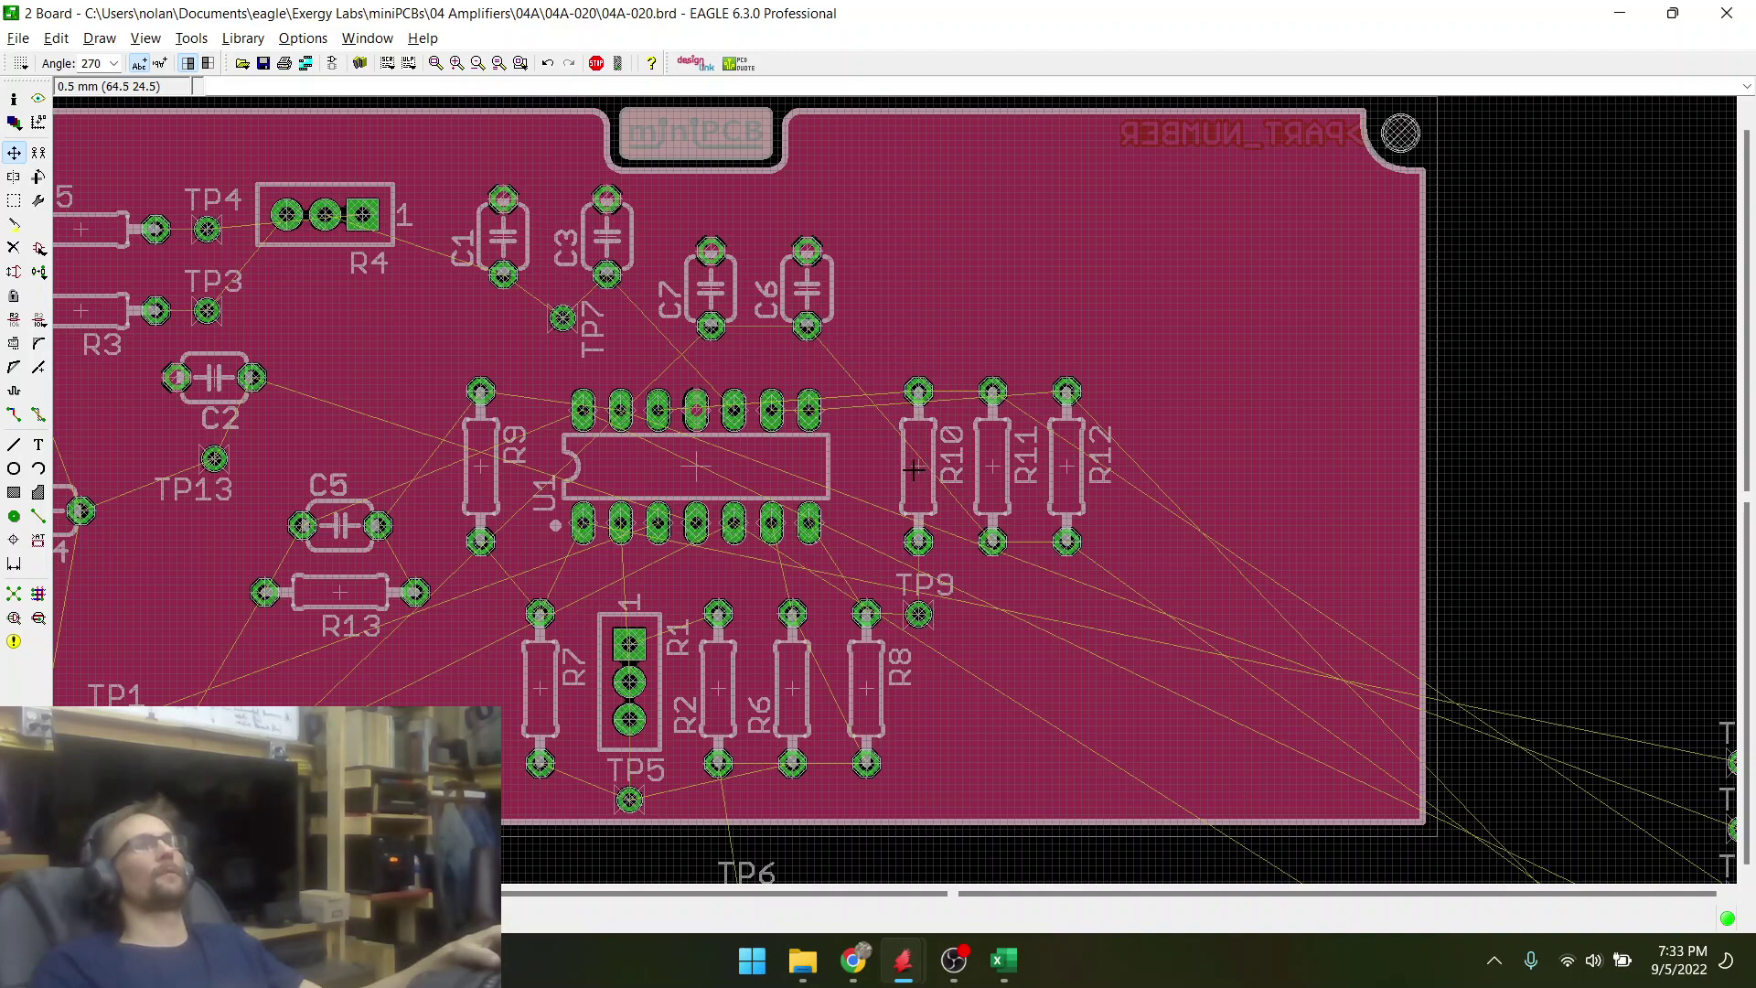
scroll(564, 452, up, 1)
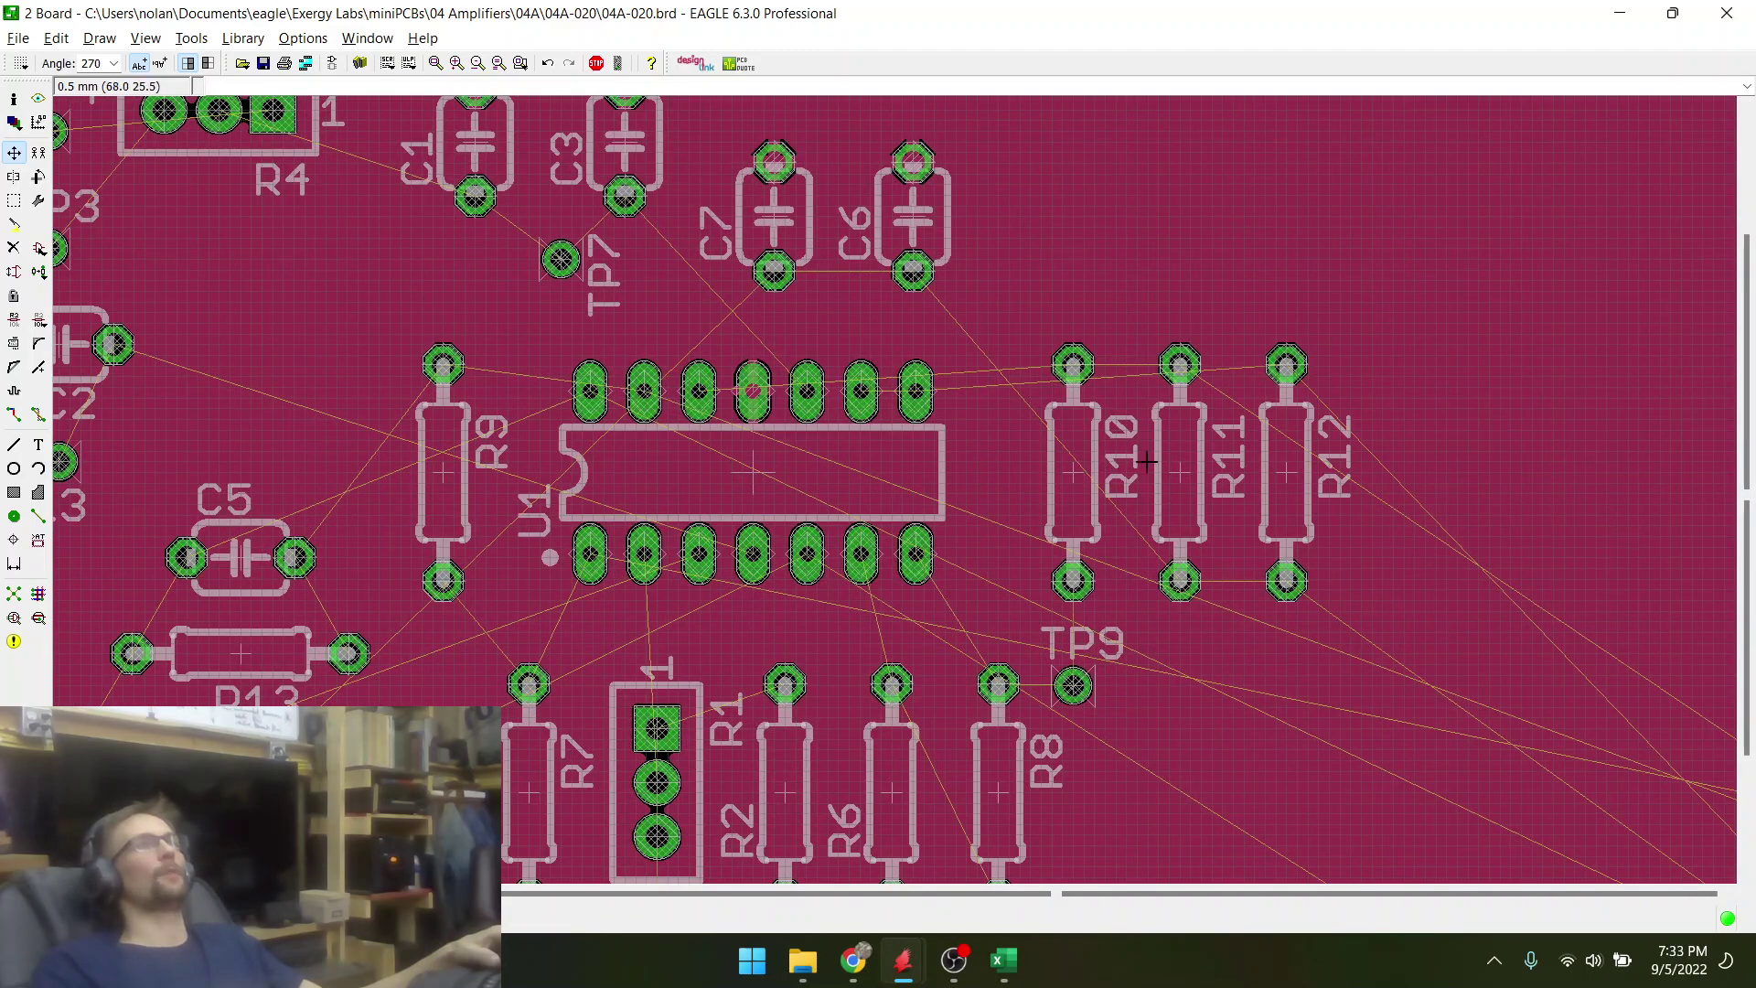
scroll(1011, 508, down, 3)
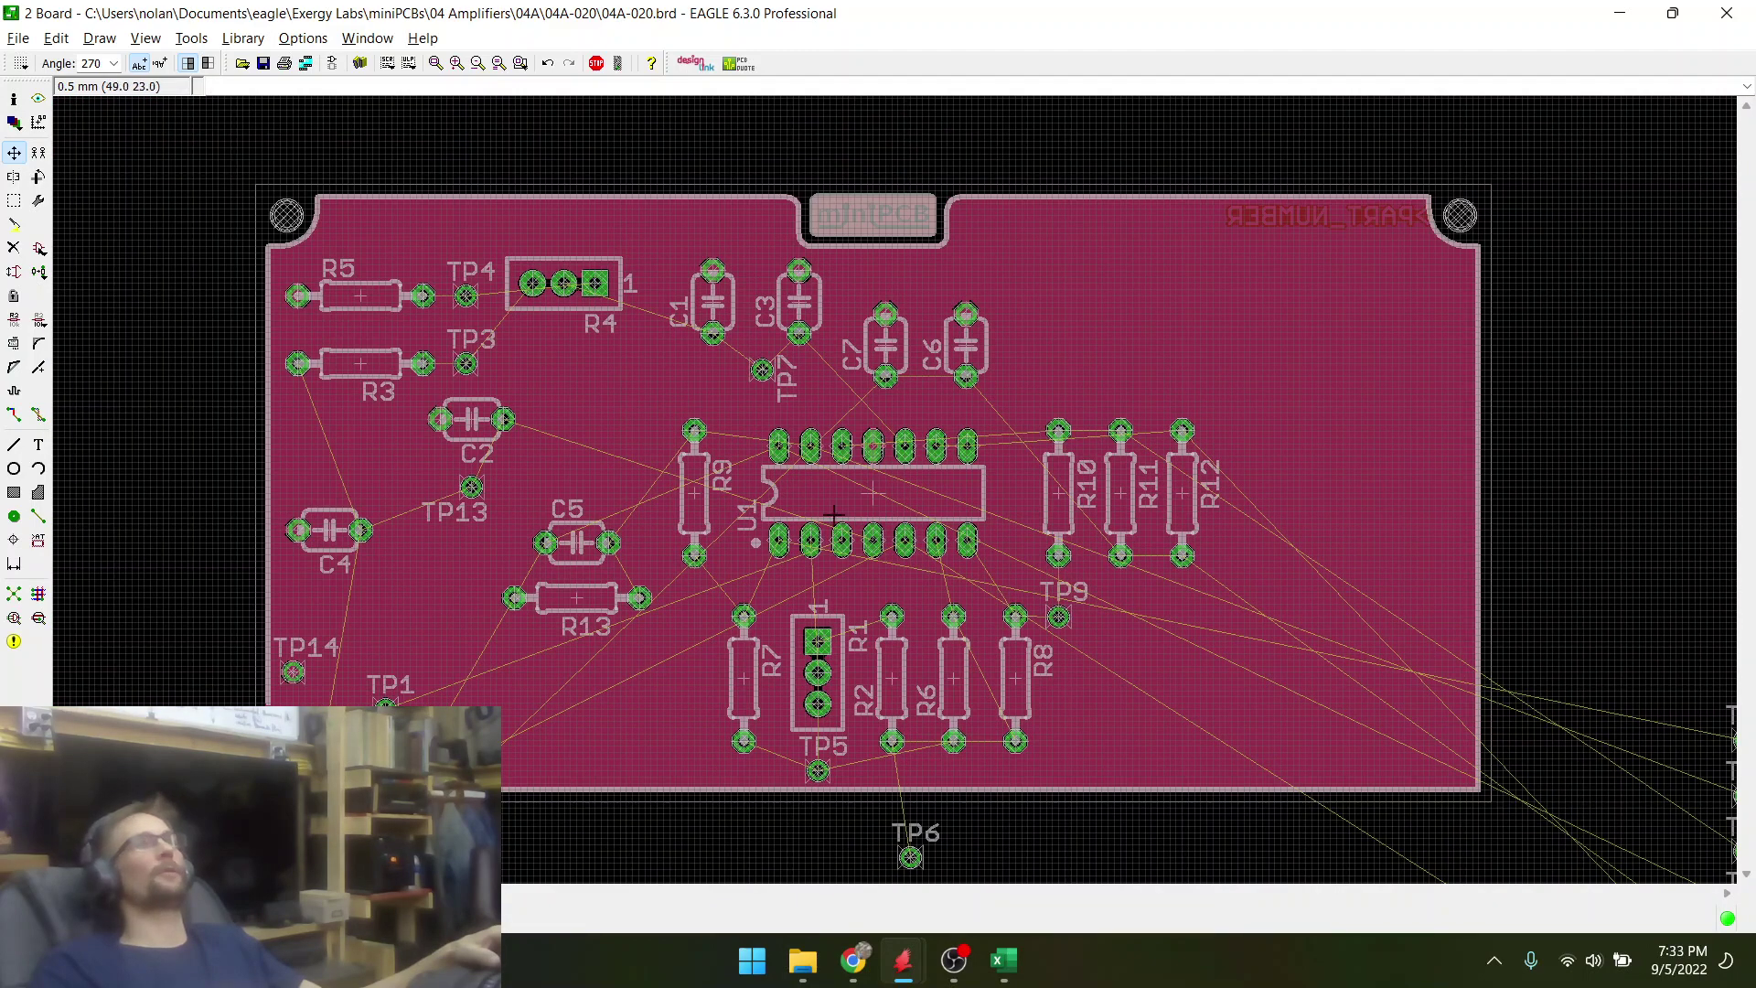
scroll(922, 373, up, 1)
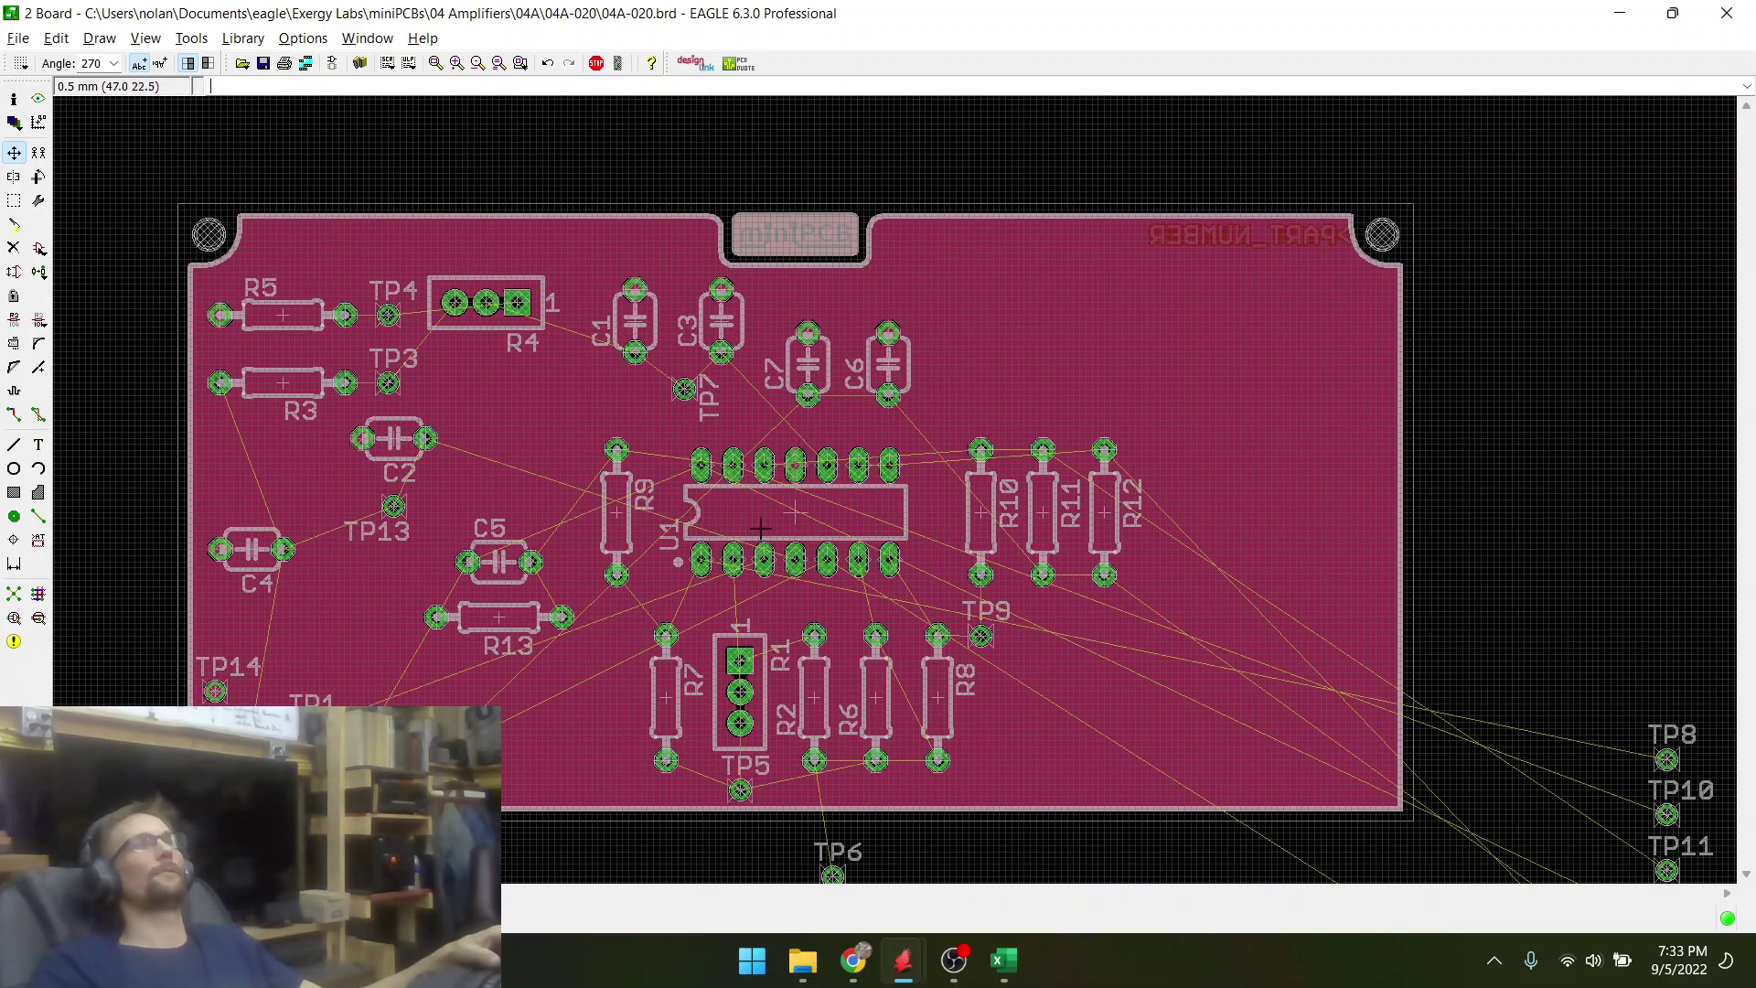
scroll(799, 489, up, 1)
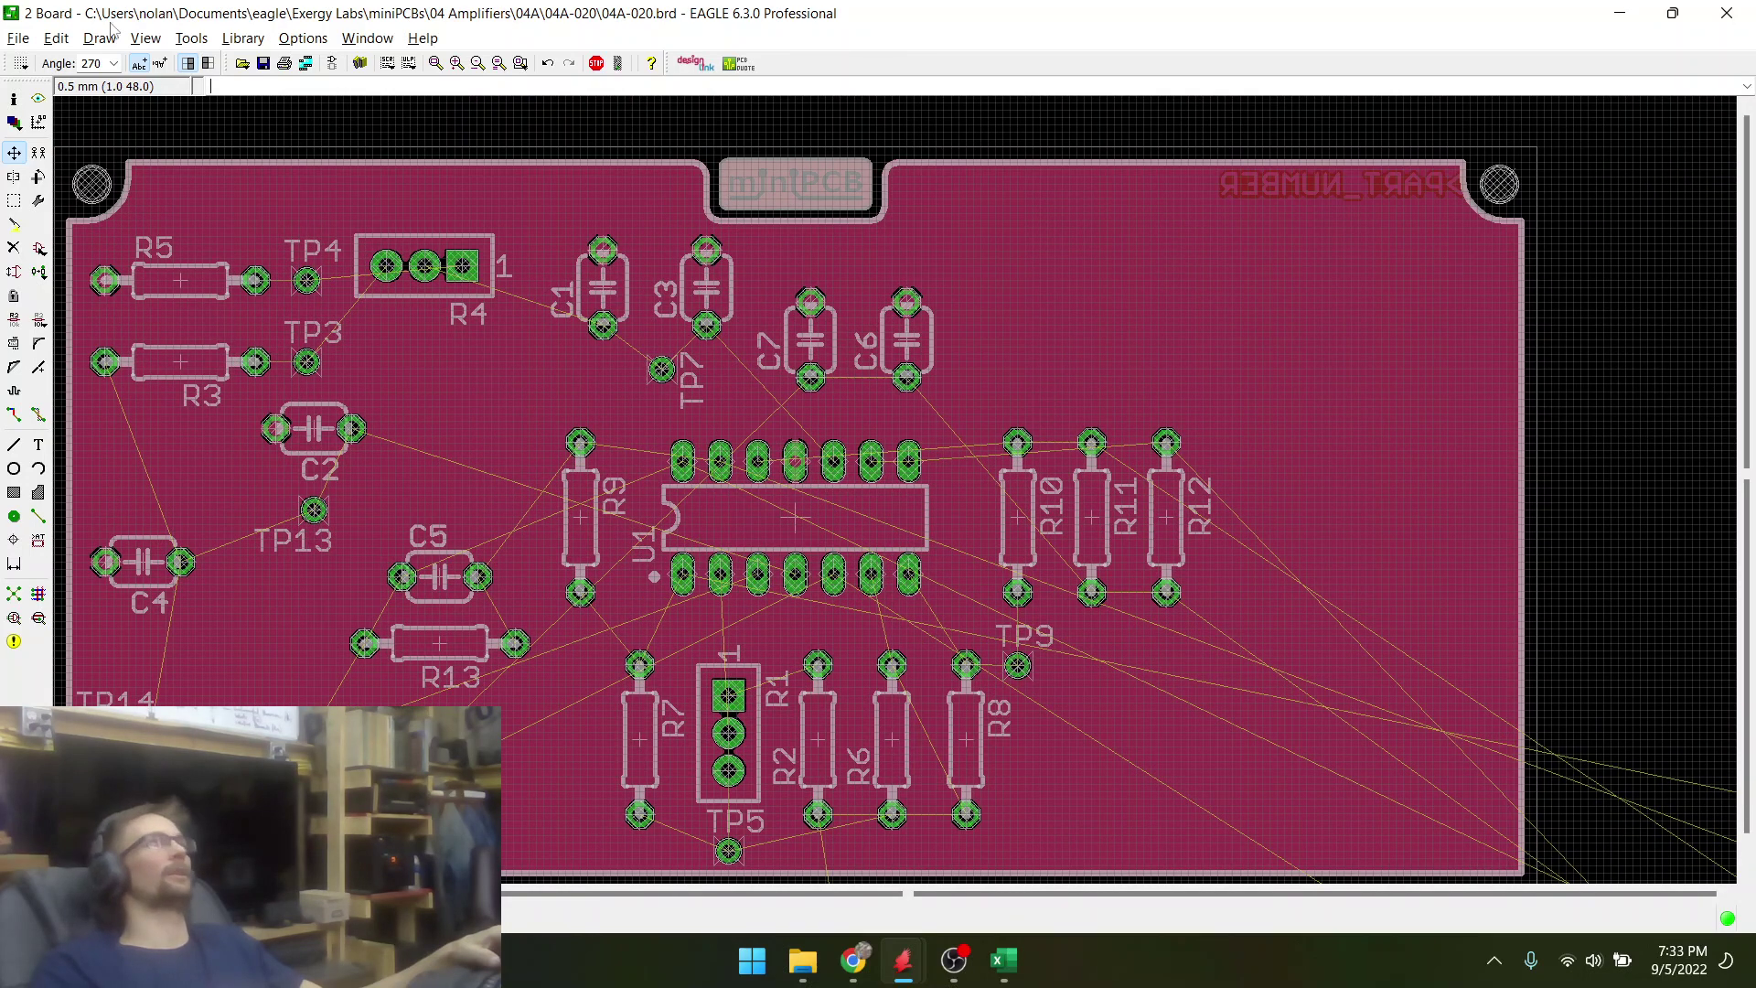
click(266, 70)
scroll(738, 358, up, 1)
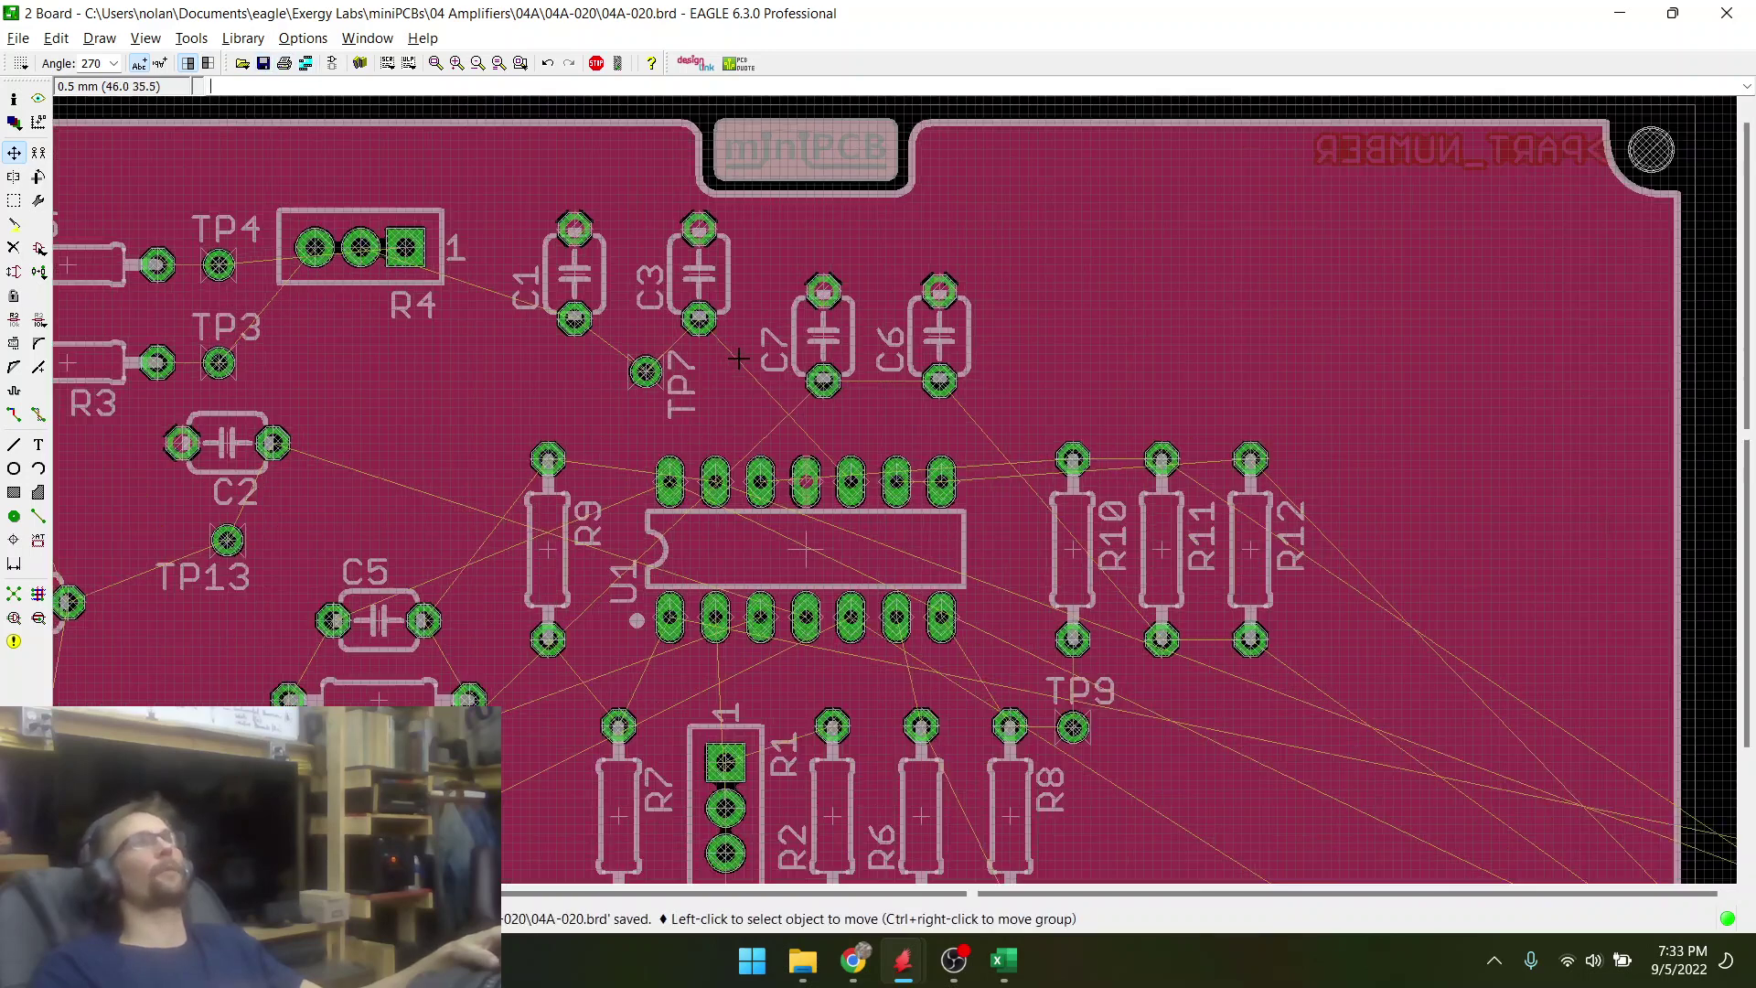
- Compare the board placement of R4, C1, C3, TP7 and the supply capacitors C2 and C4 with the schematic
key(alt+Tab)
key(alt+Tab)
key(Tab)
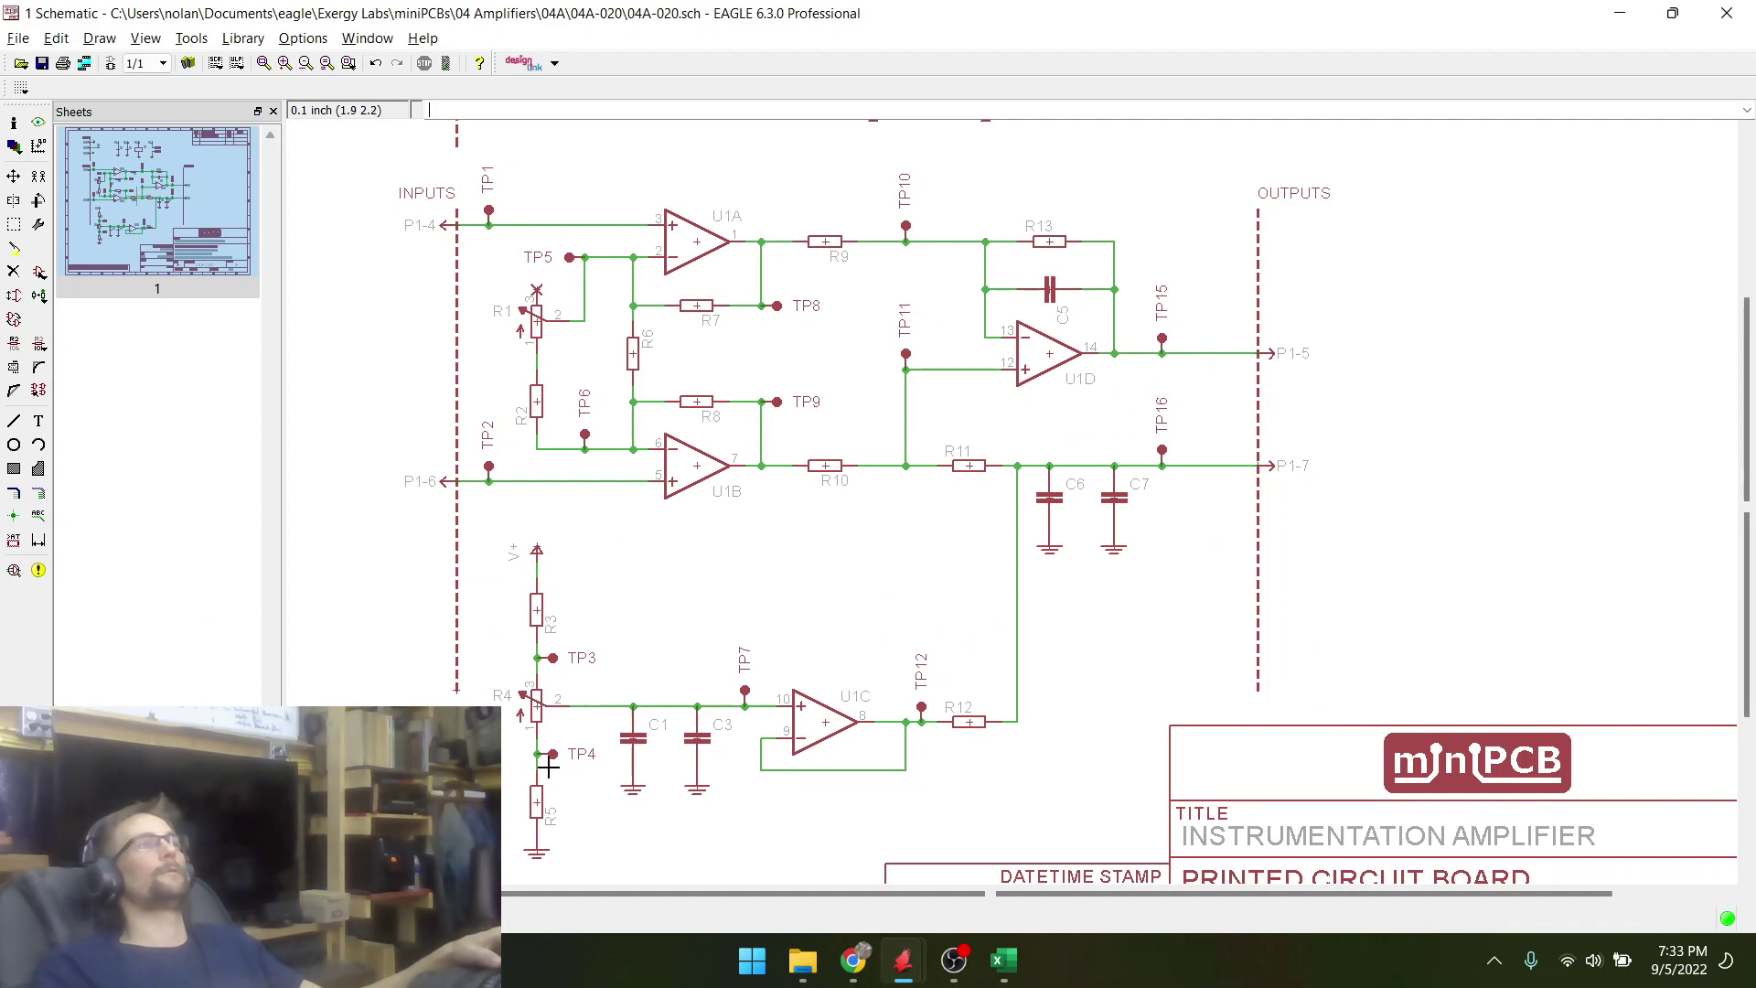
key(alt+Tab)
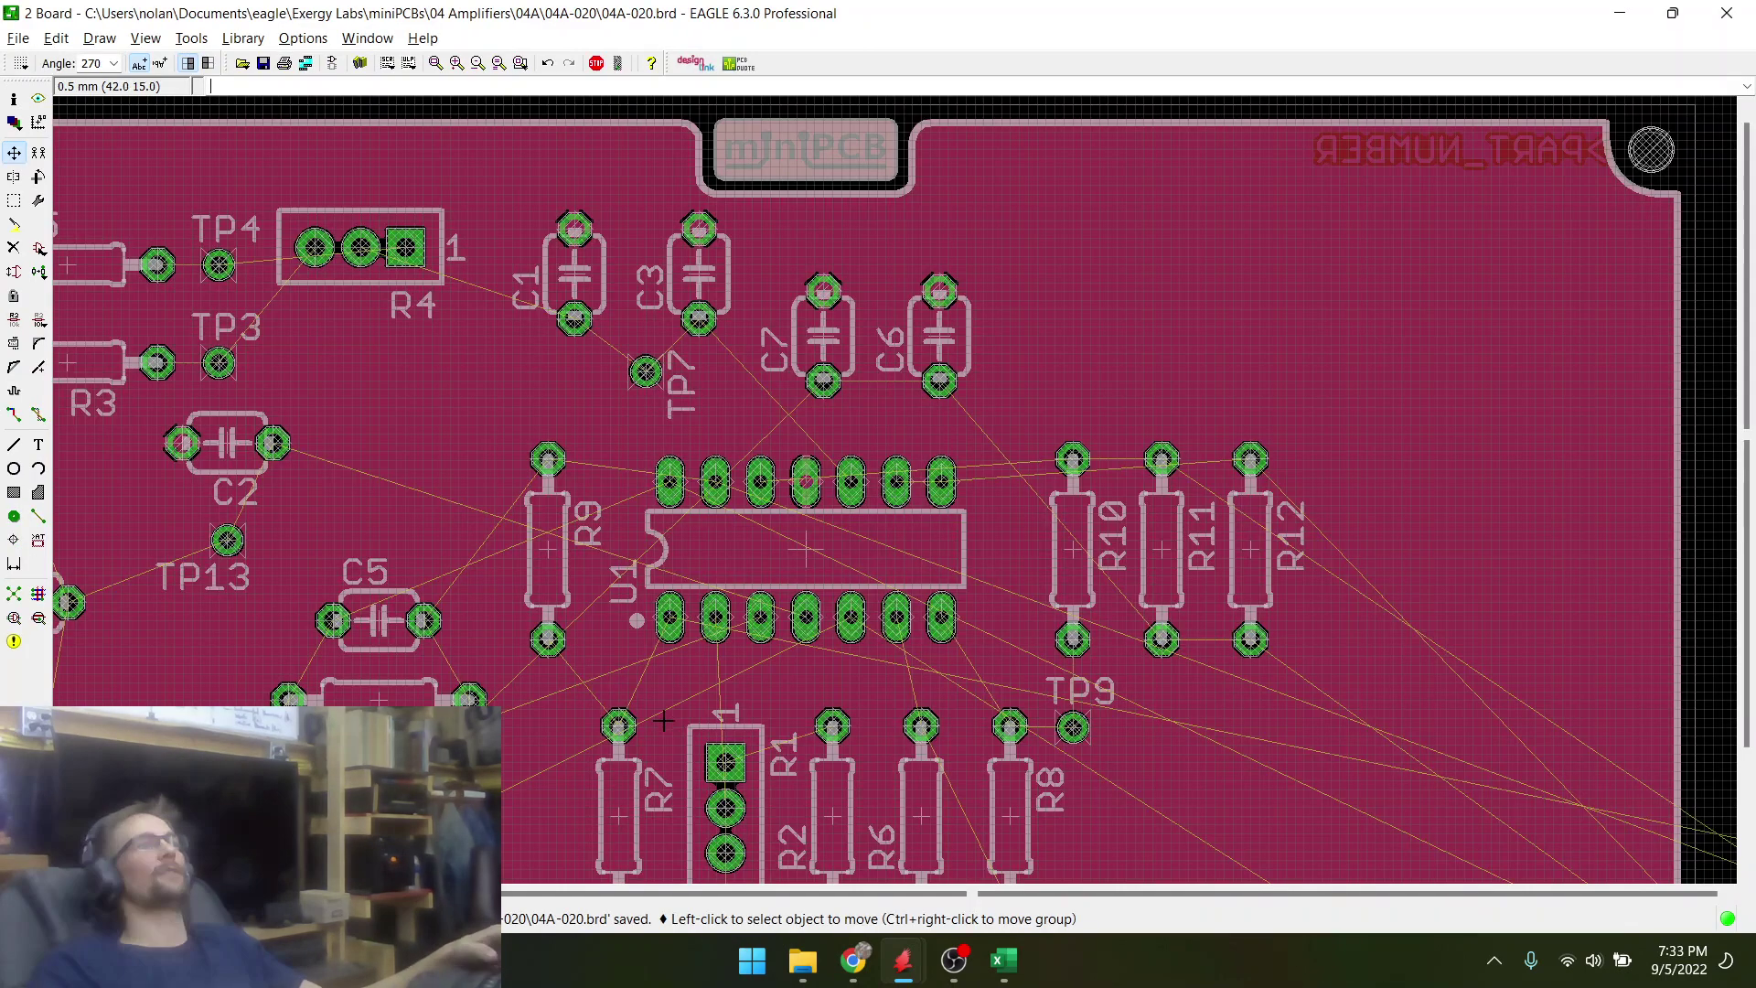
scroll(818, 464, down, 2)
scroll(389, 376, up, 3)
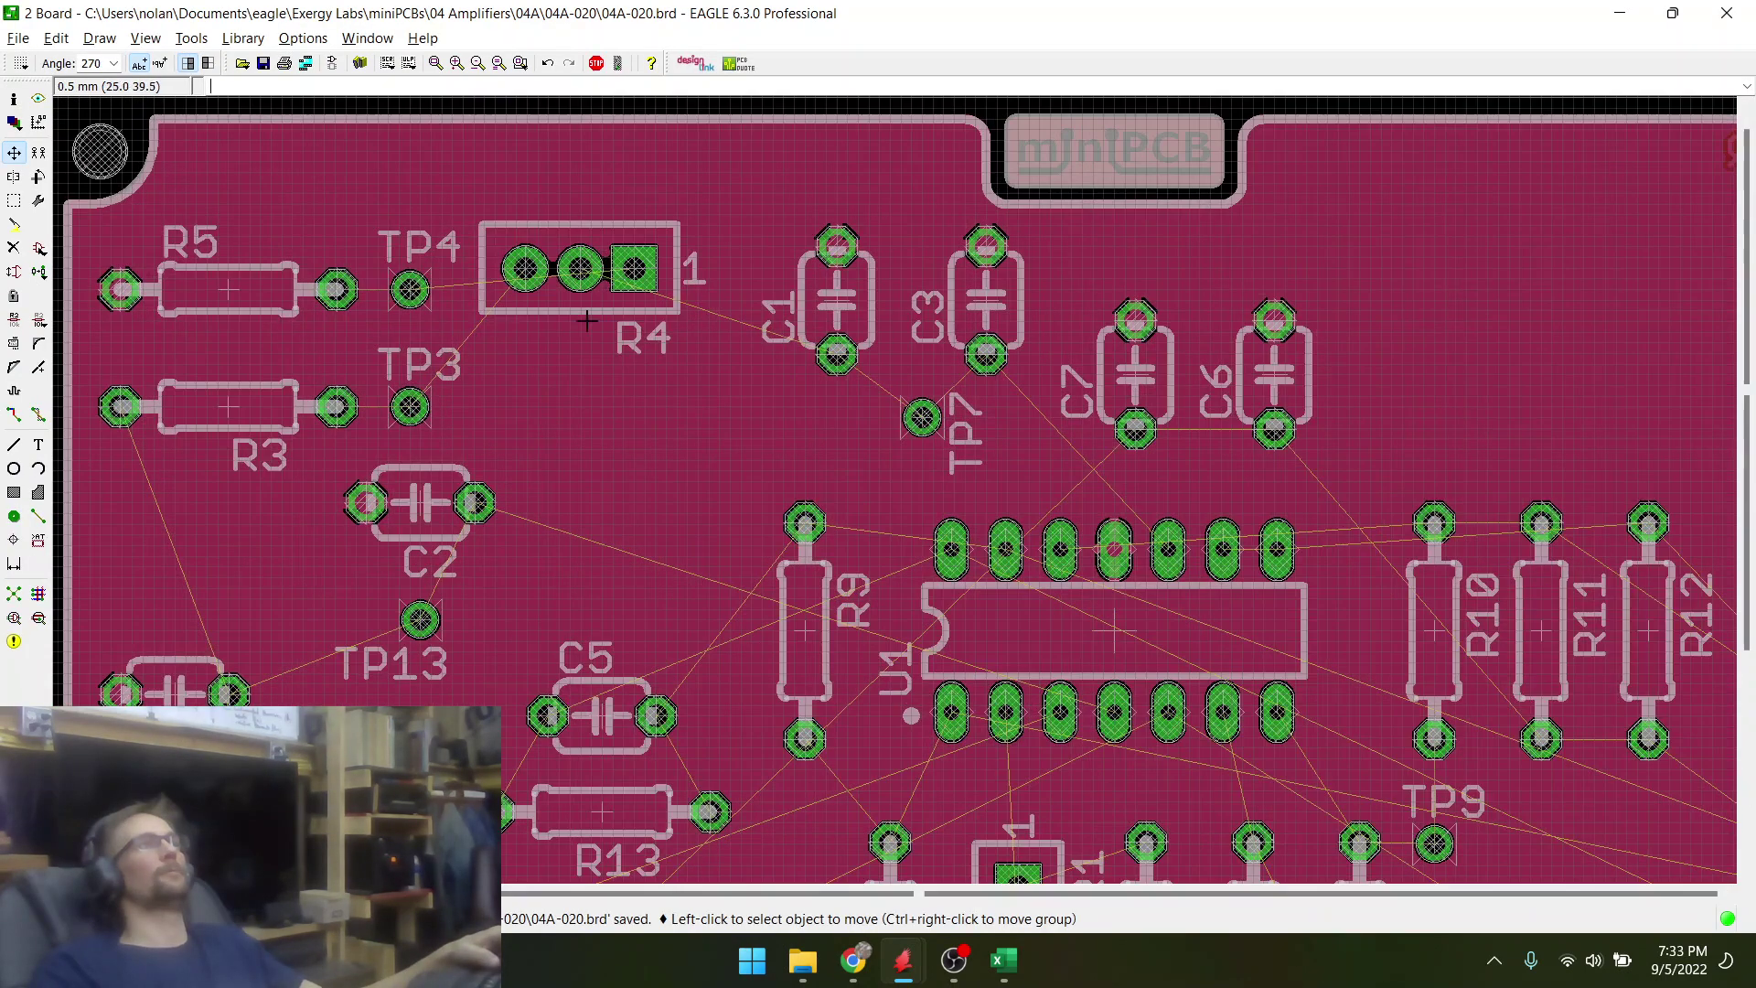
key(alt+Tab)
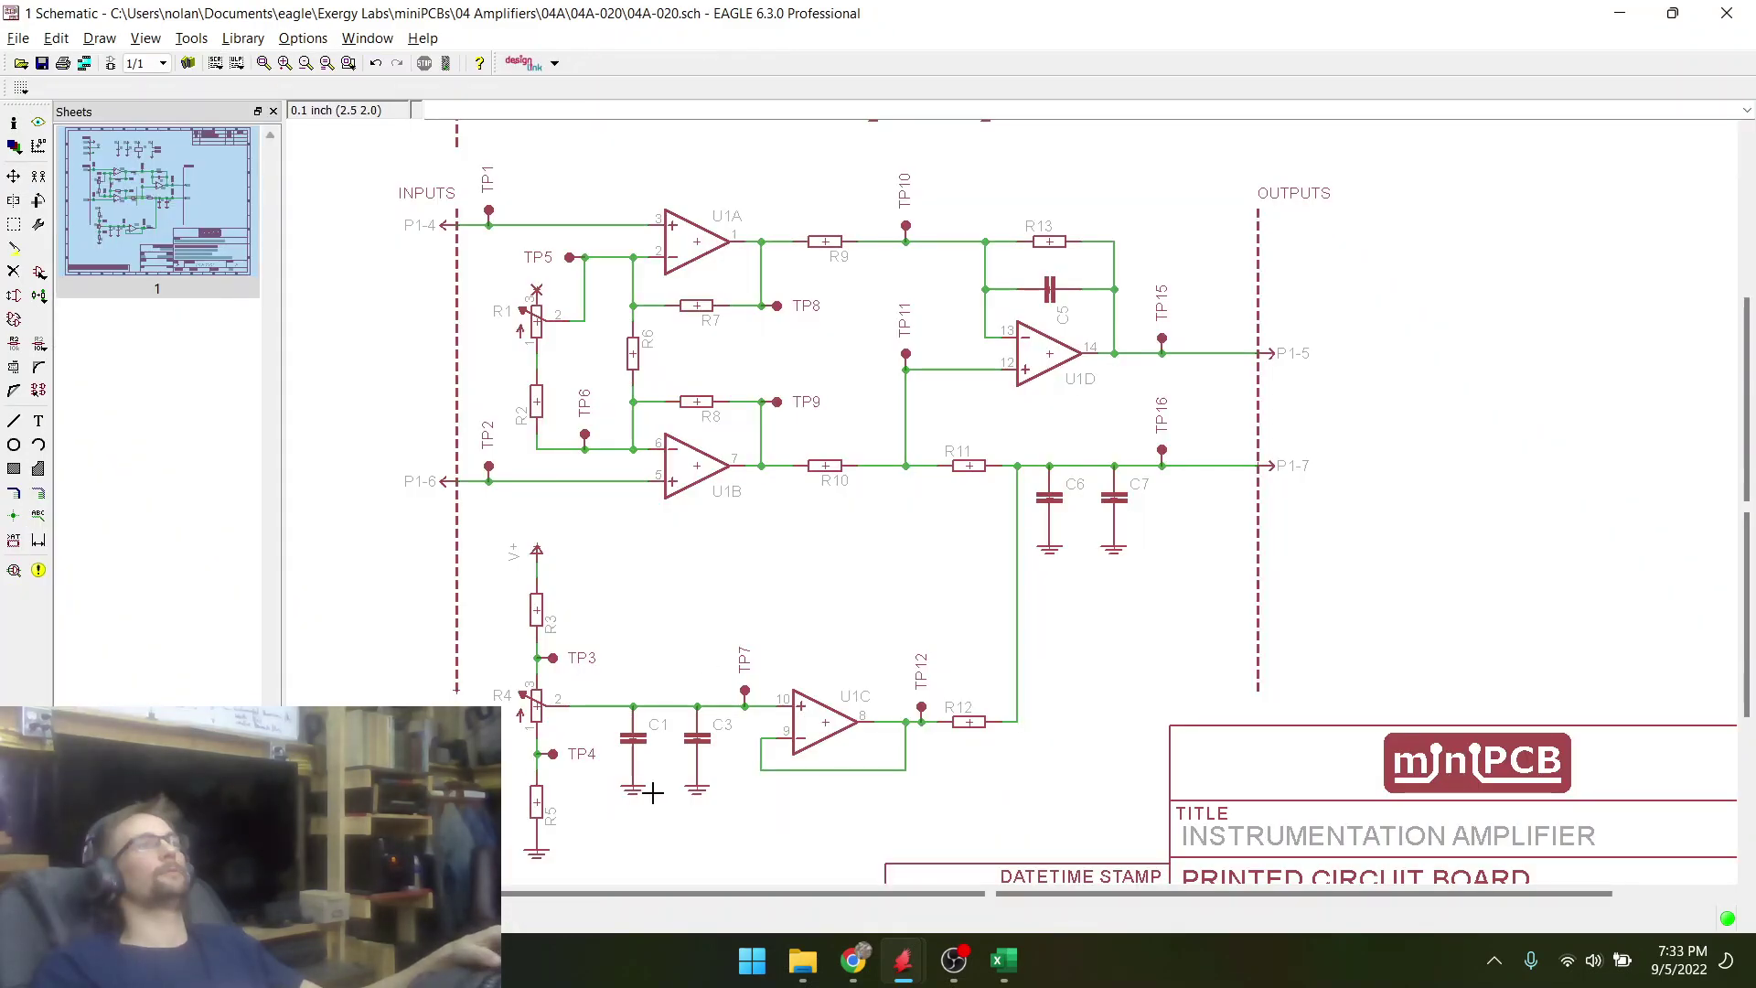
key(alt+Tab)
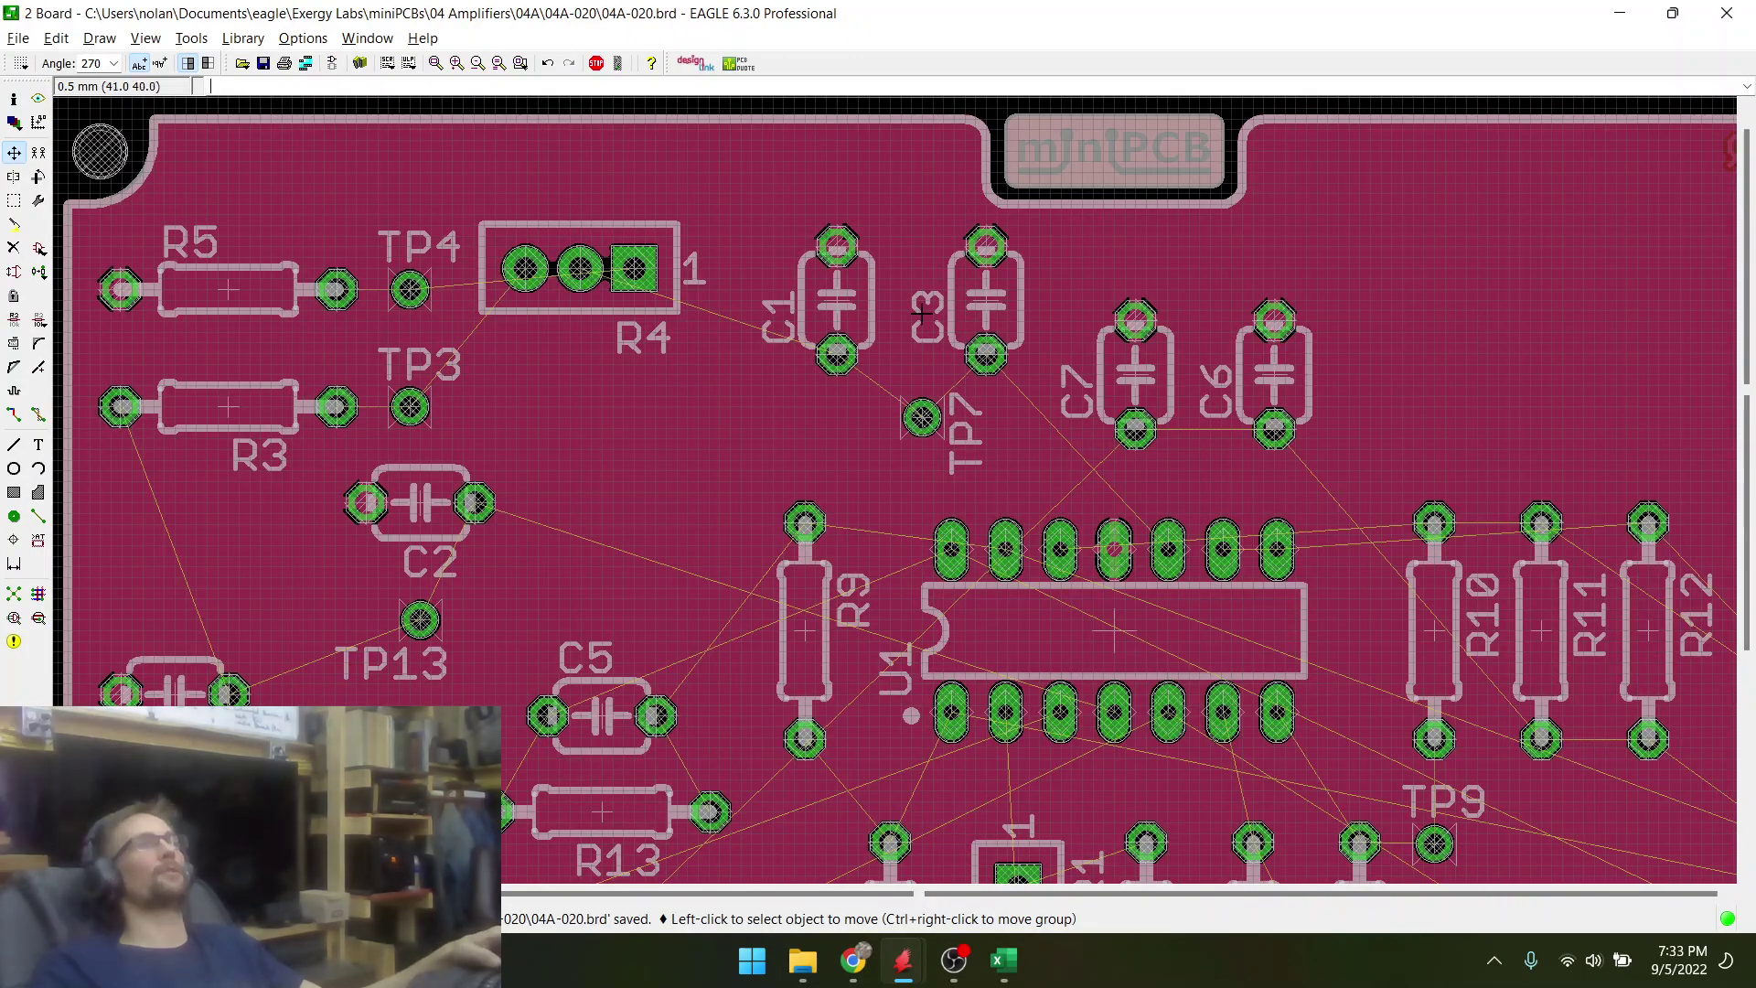
key(alt+Tab)
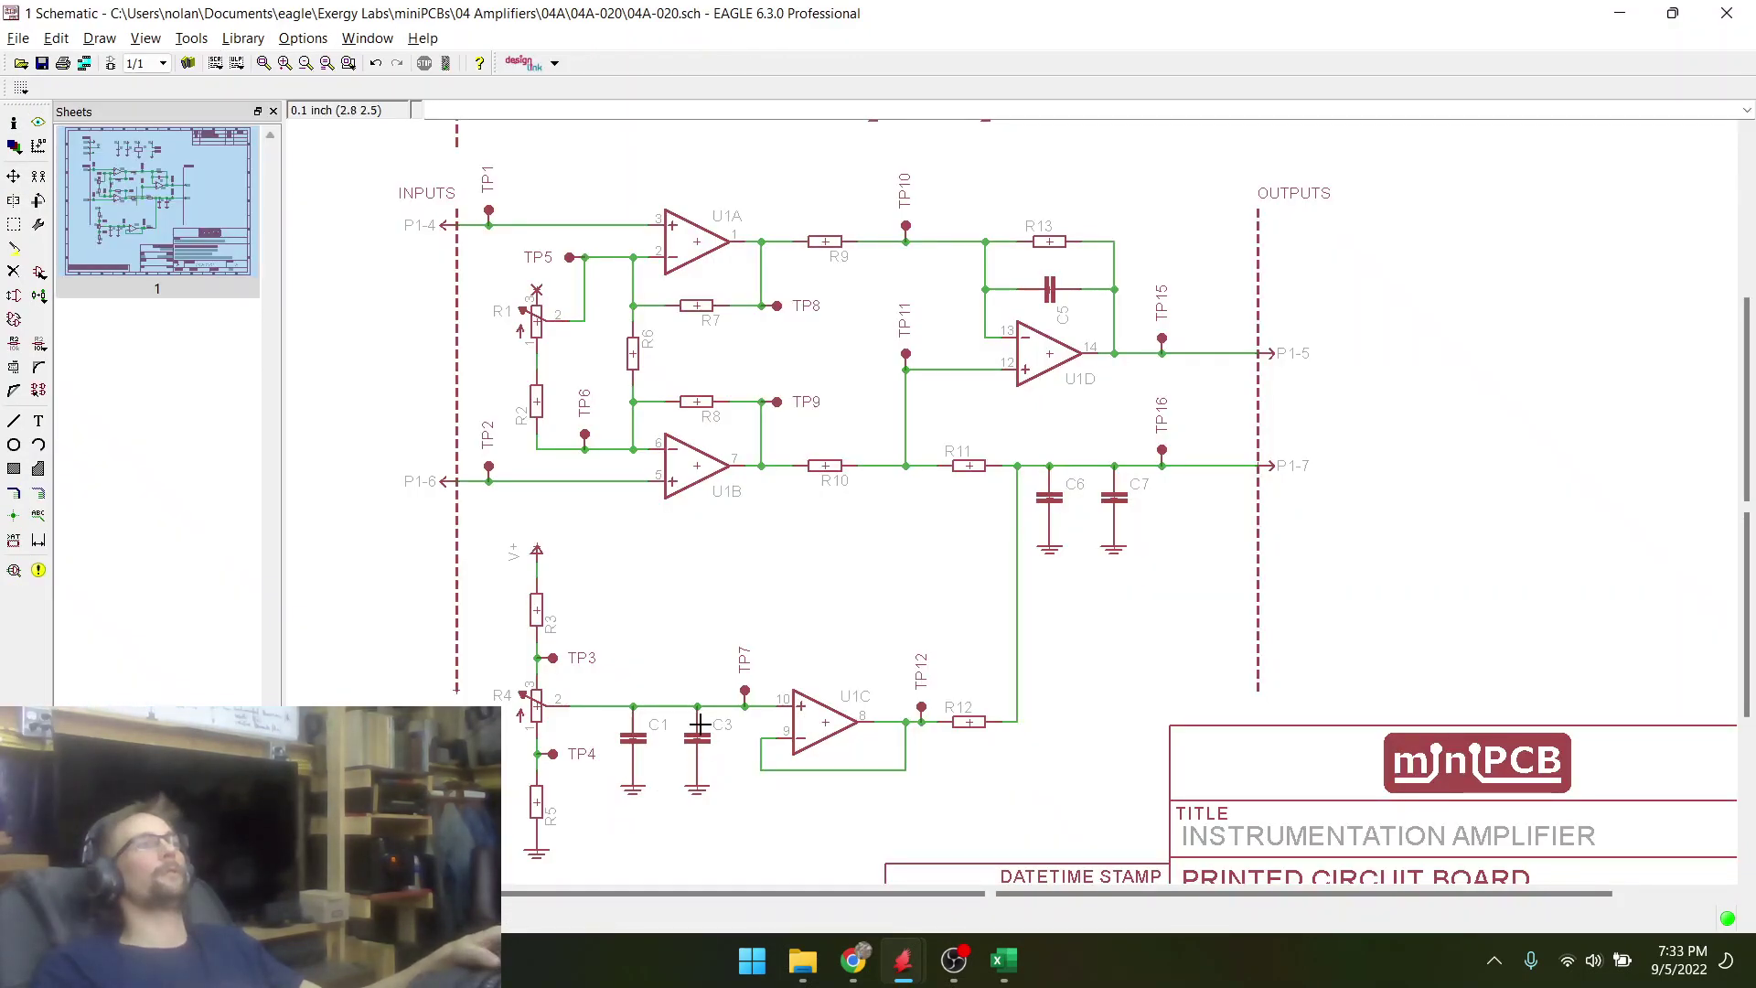
scroll(691, 253, down, 4)
scroll(835, 302, up, 5)
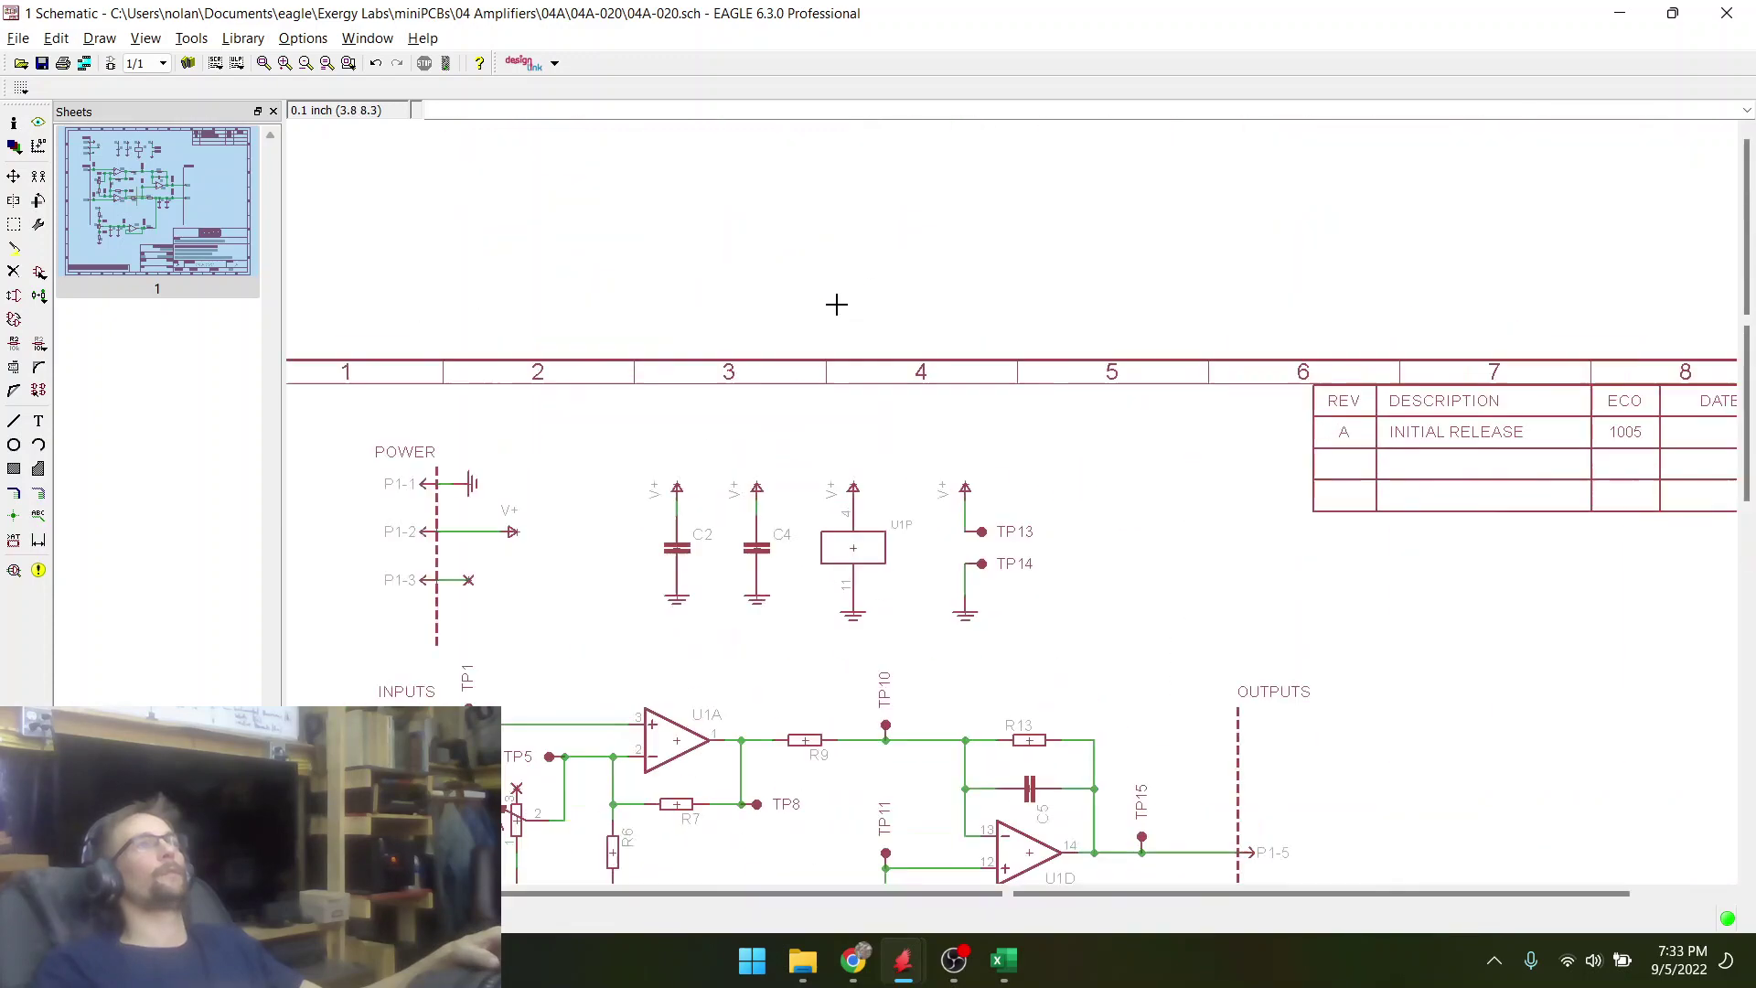
key(alt+Tab)
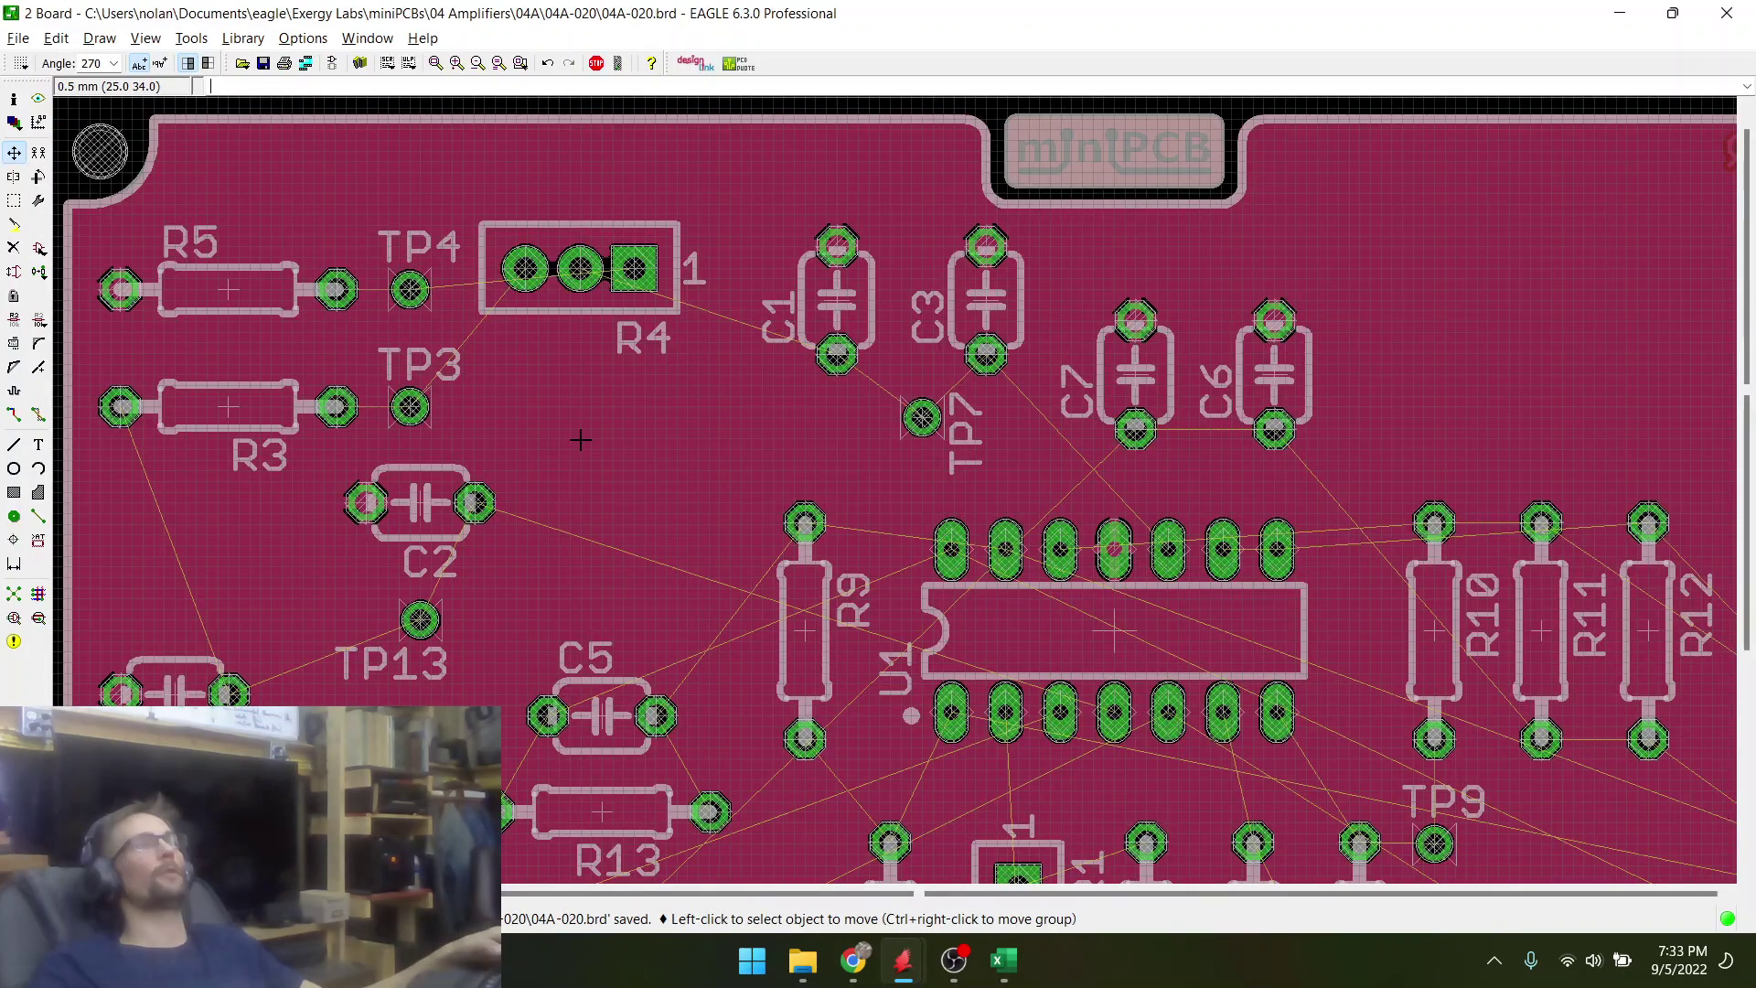
- Examine the airwires and part placement around U1, especially R7, R1, R2, R6 and R8 along its lower pads
scroll(885, 613, down, 2)
scroll(885, 613, up, 2)
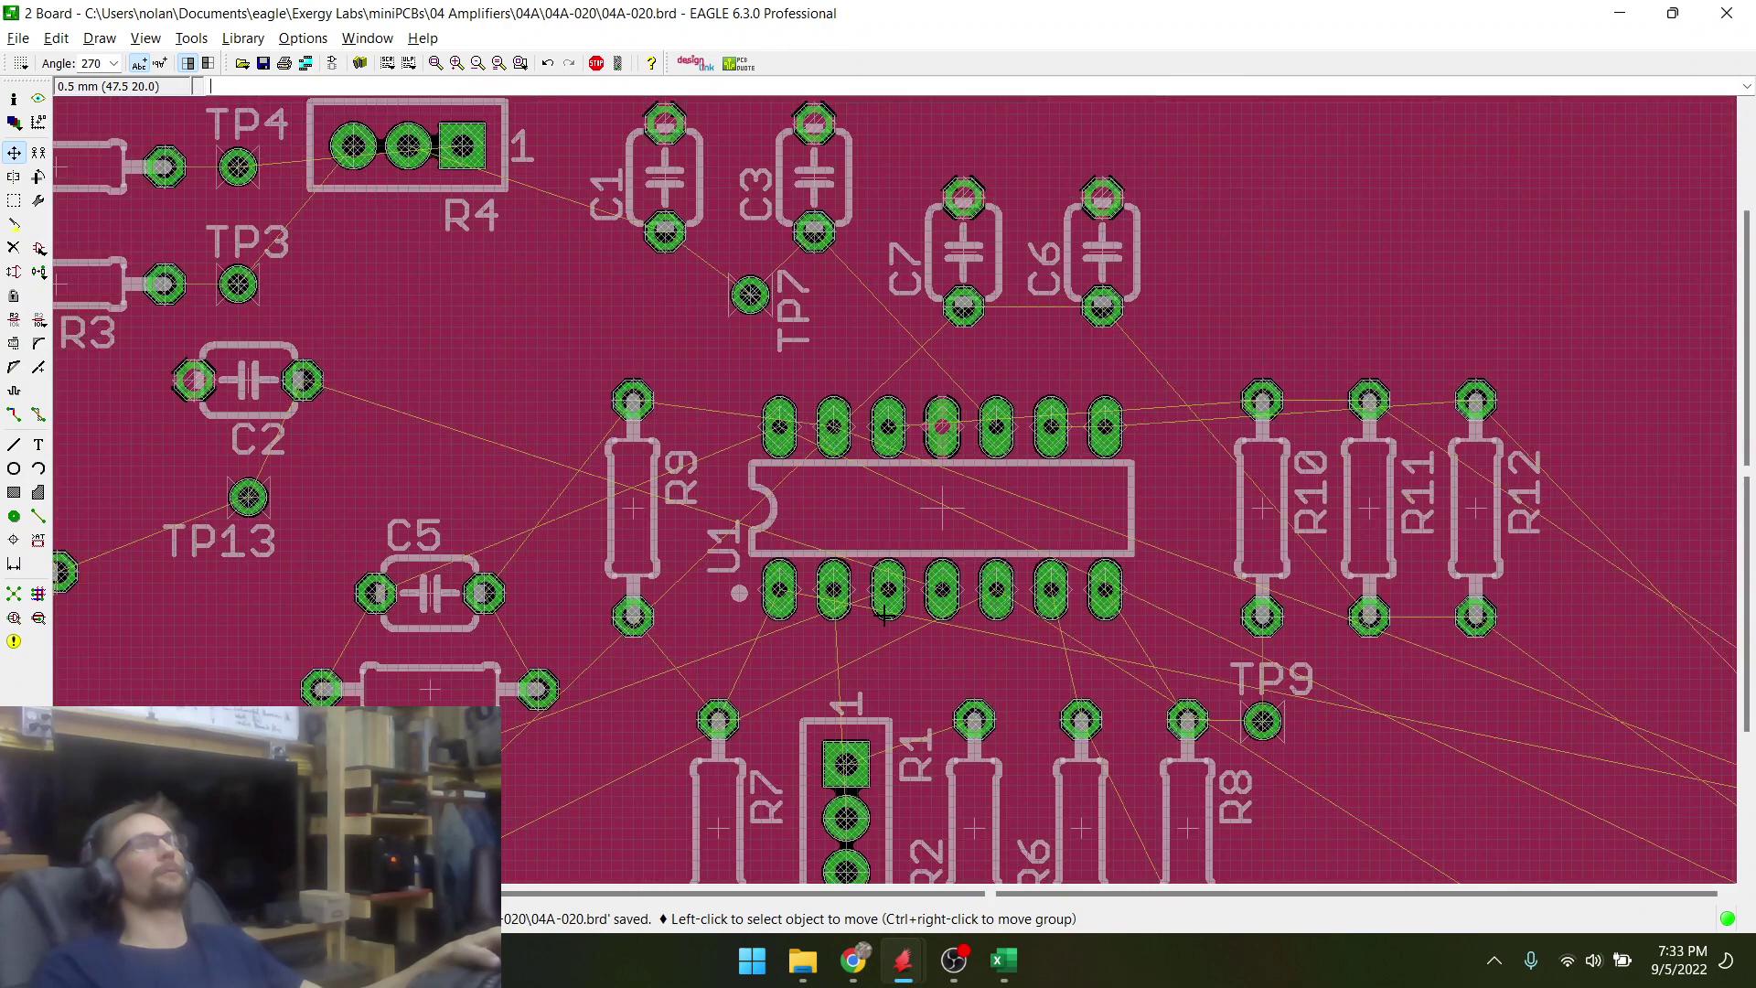
scroll(651, 440, down, 2)
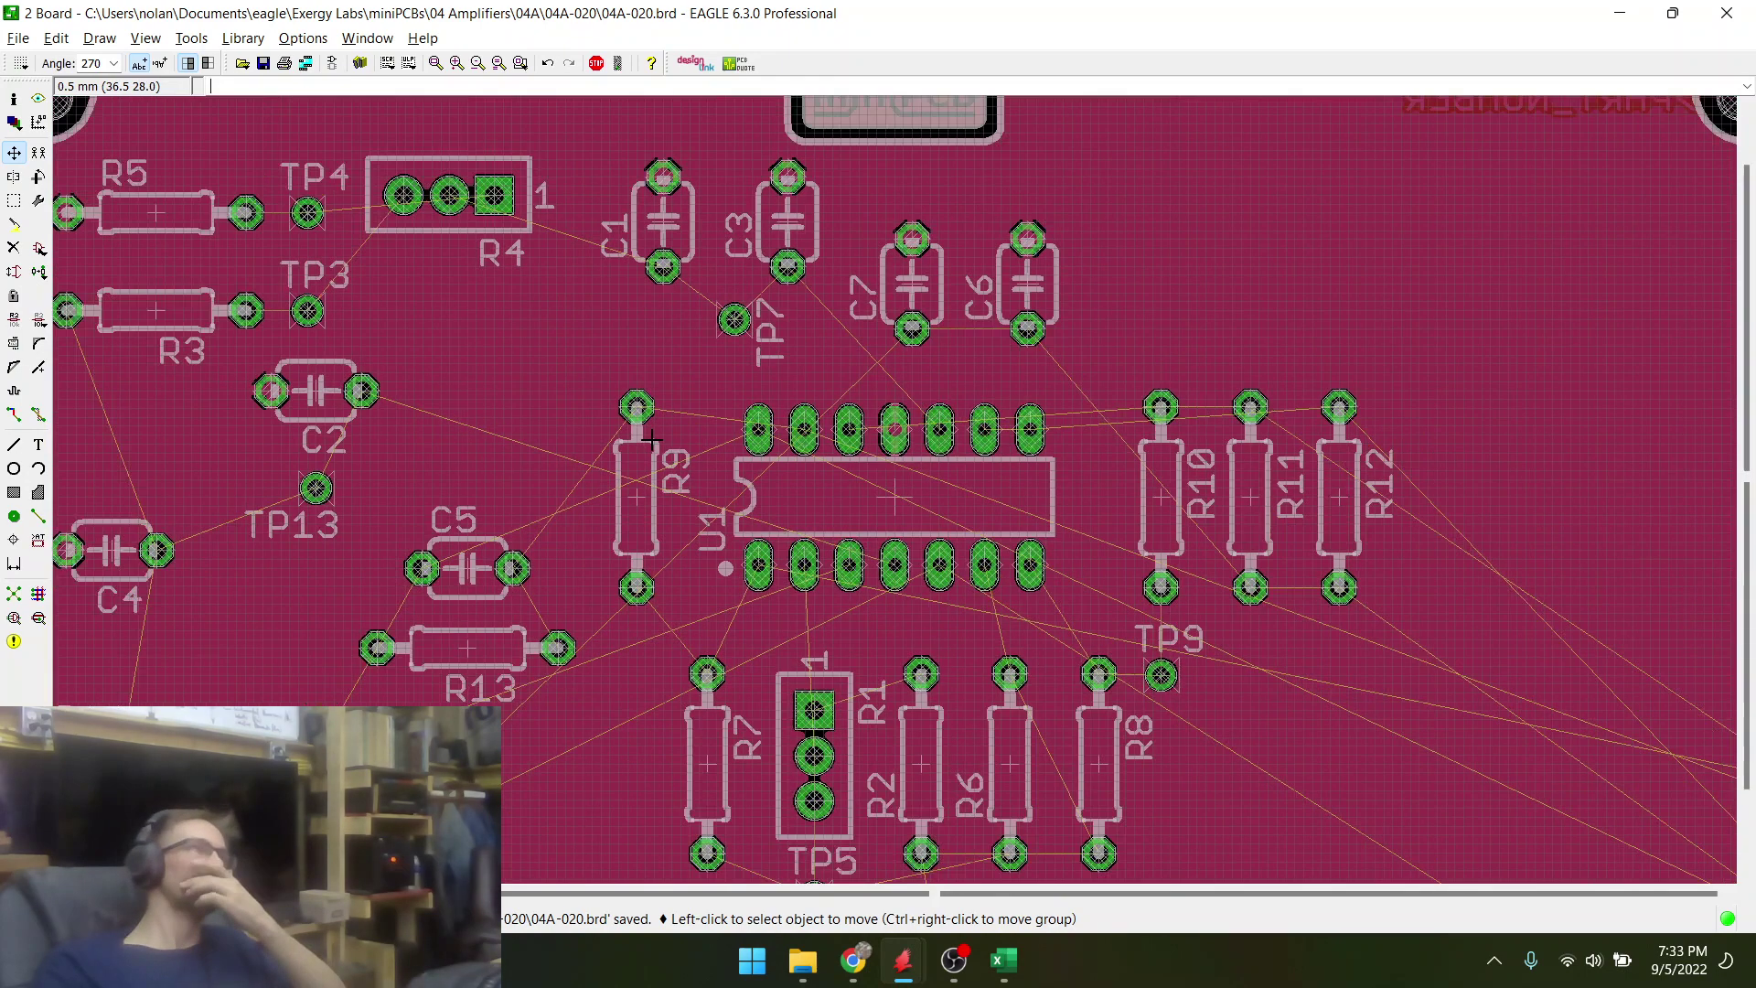
scroll(403, 440, up, 2)
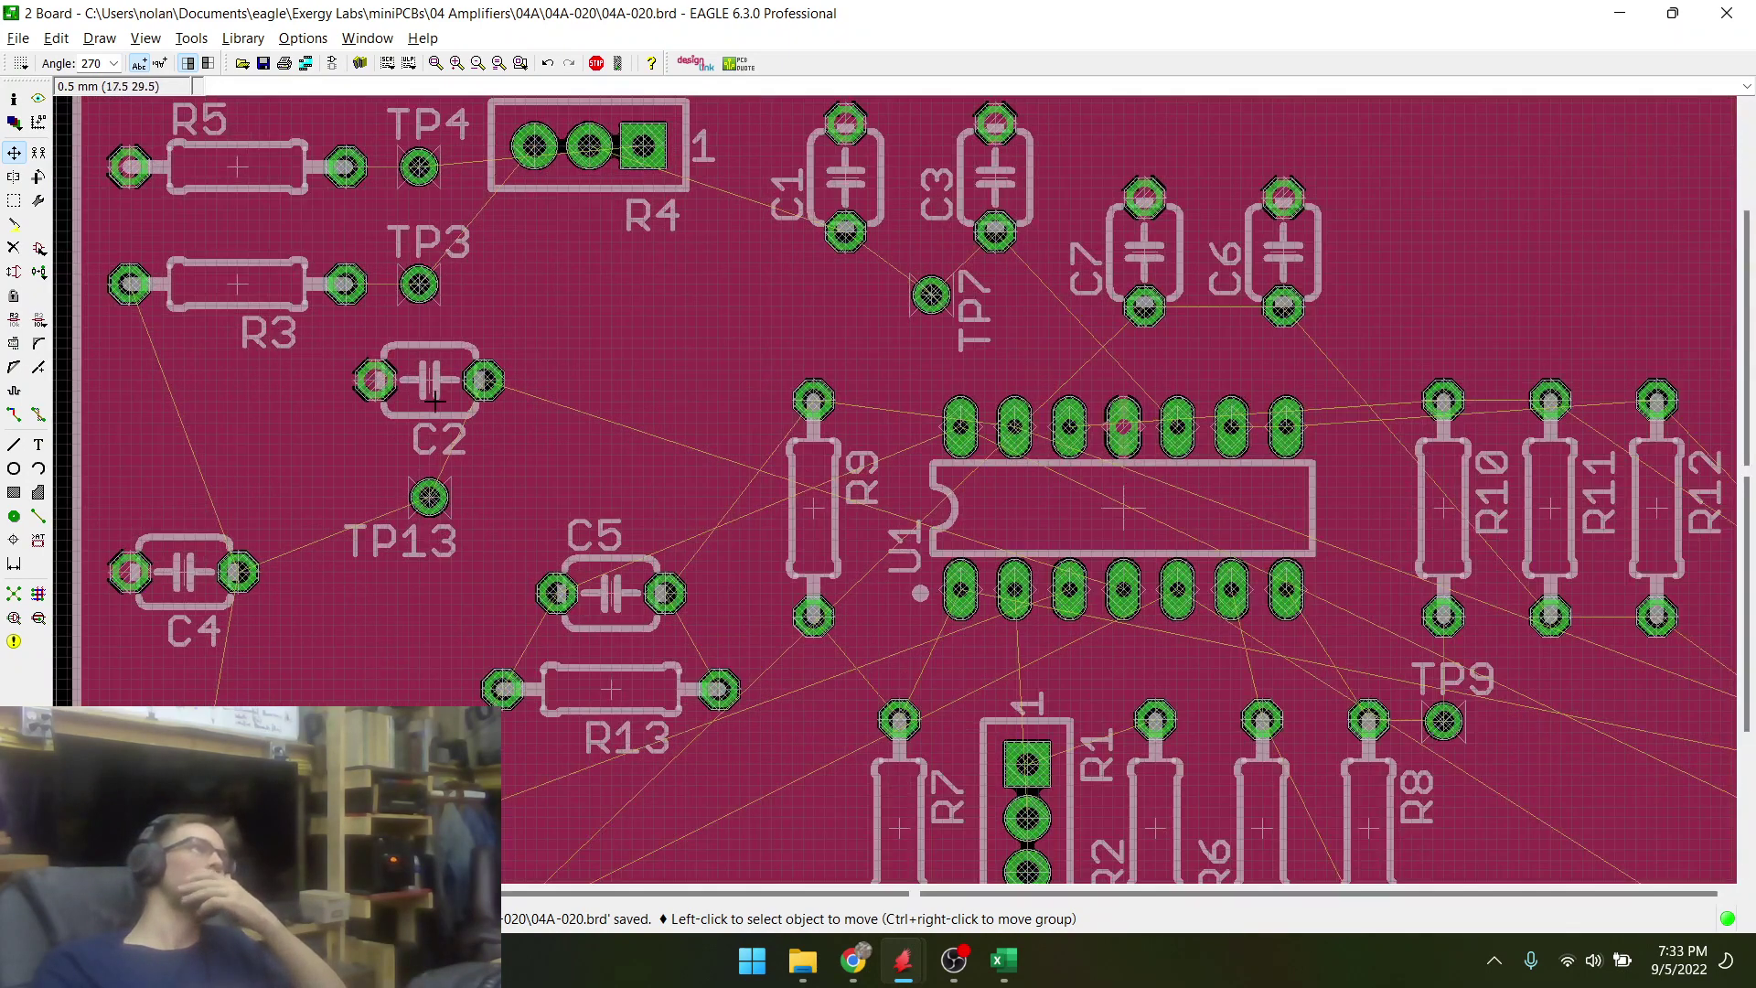
scroll(1006, 603, up, 2)
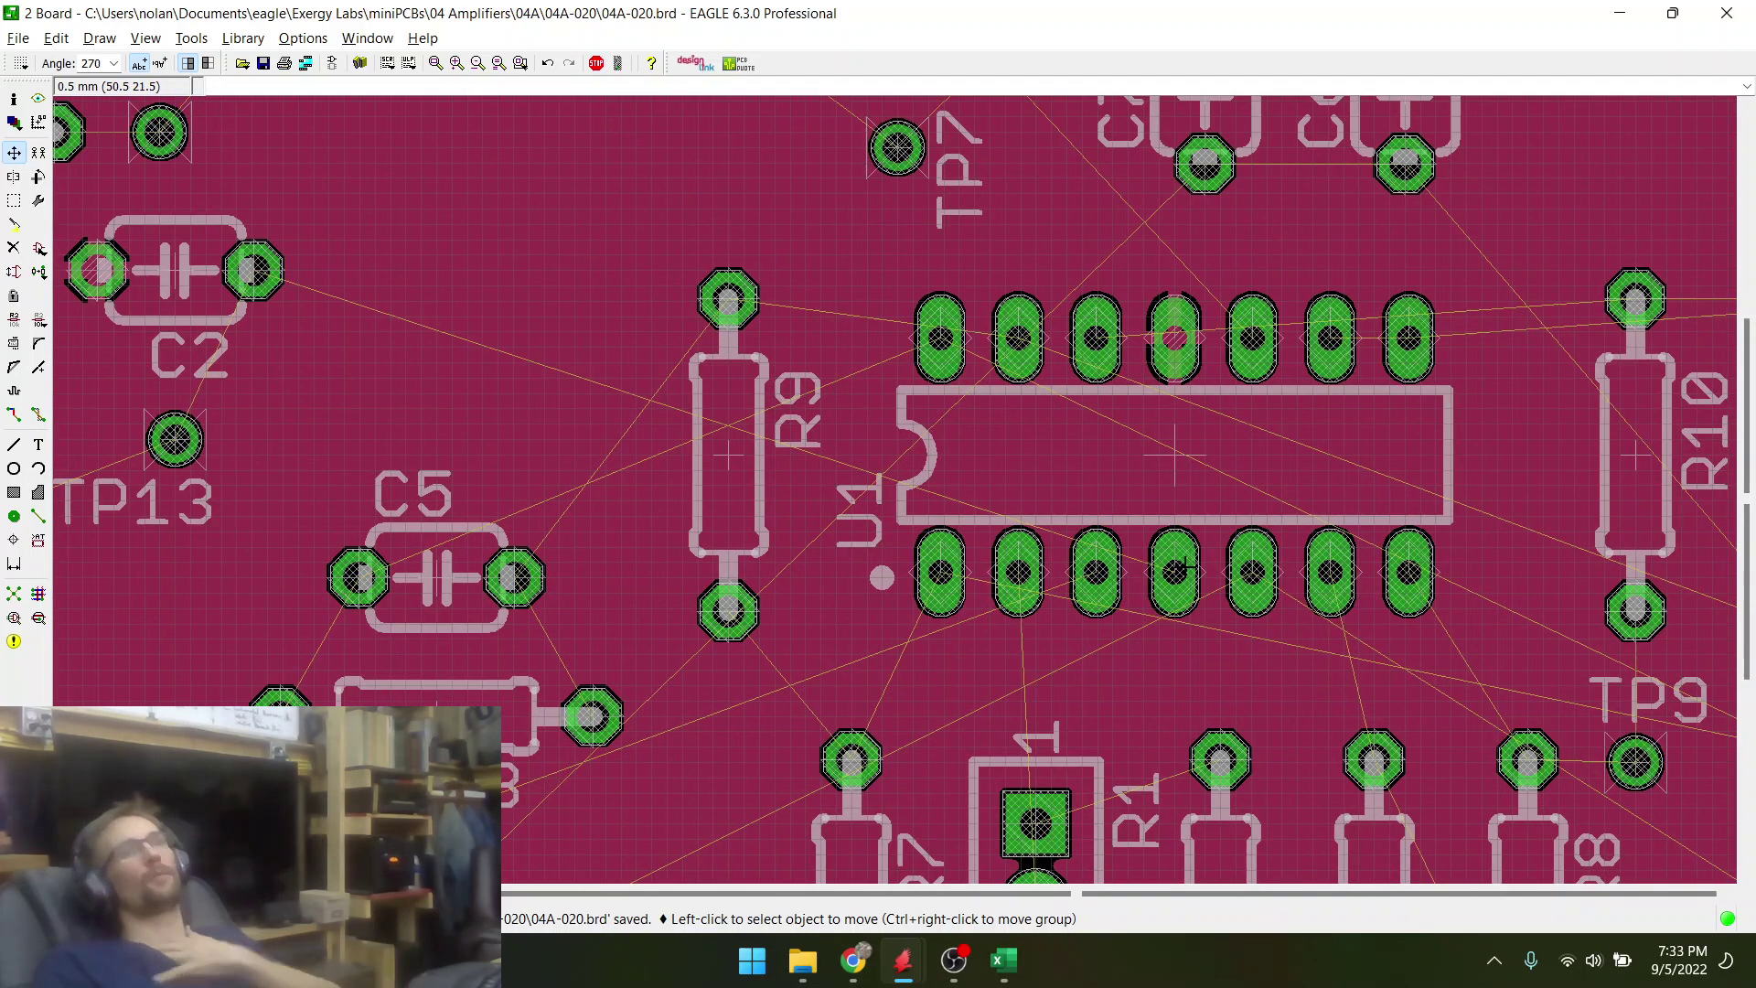
scroll(1068, 615, down, 2)
scroll(1069, 615, down, 1)
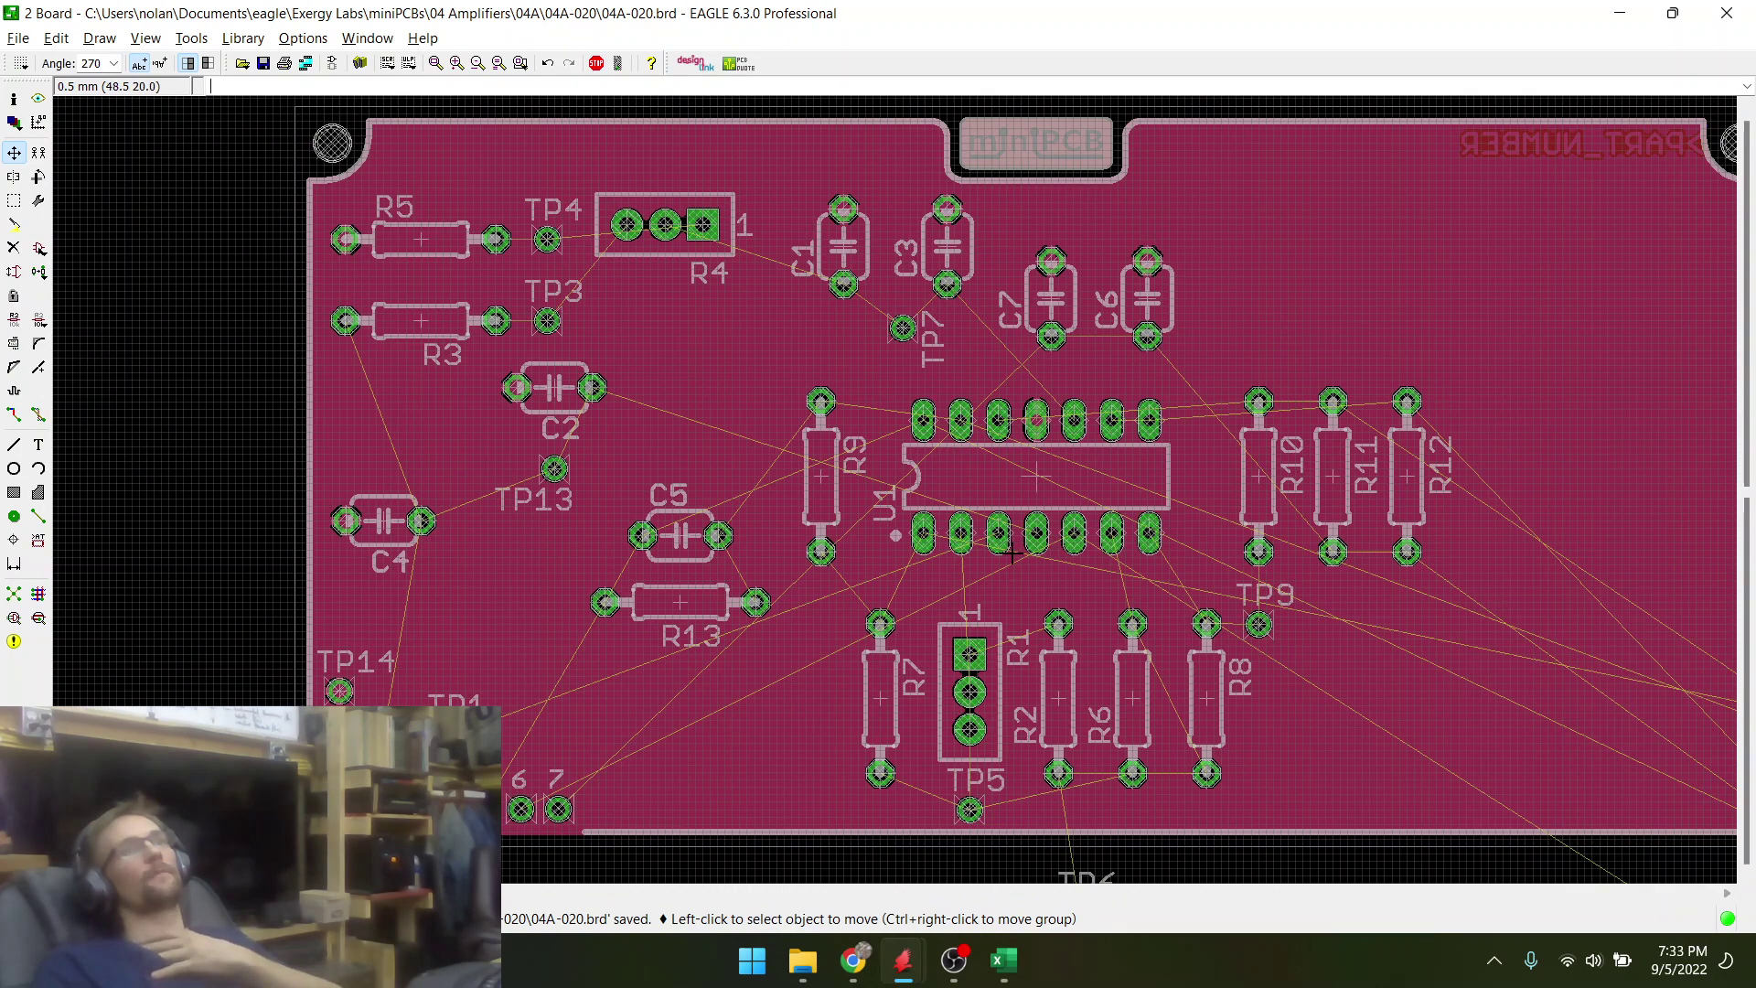
scroll(1013, 553, up, 2)
scroll(1013, 552, down, 1)
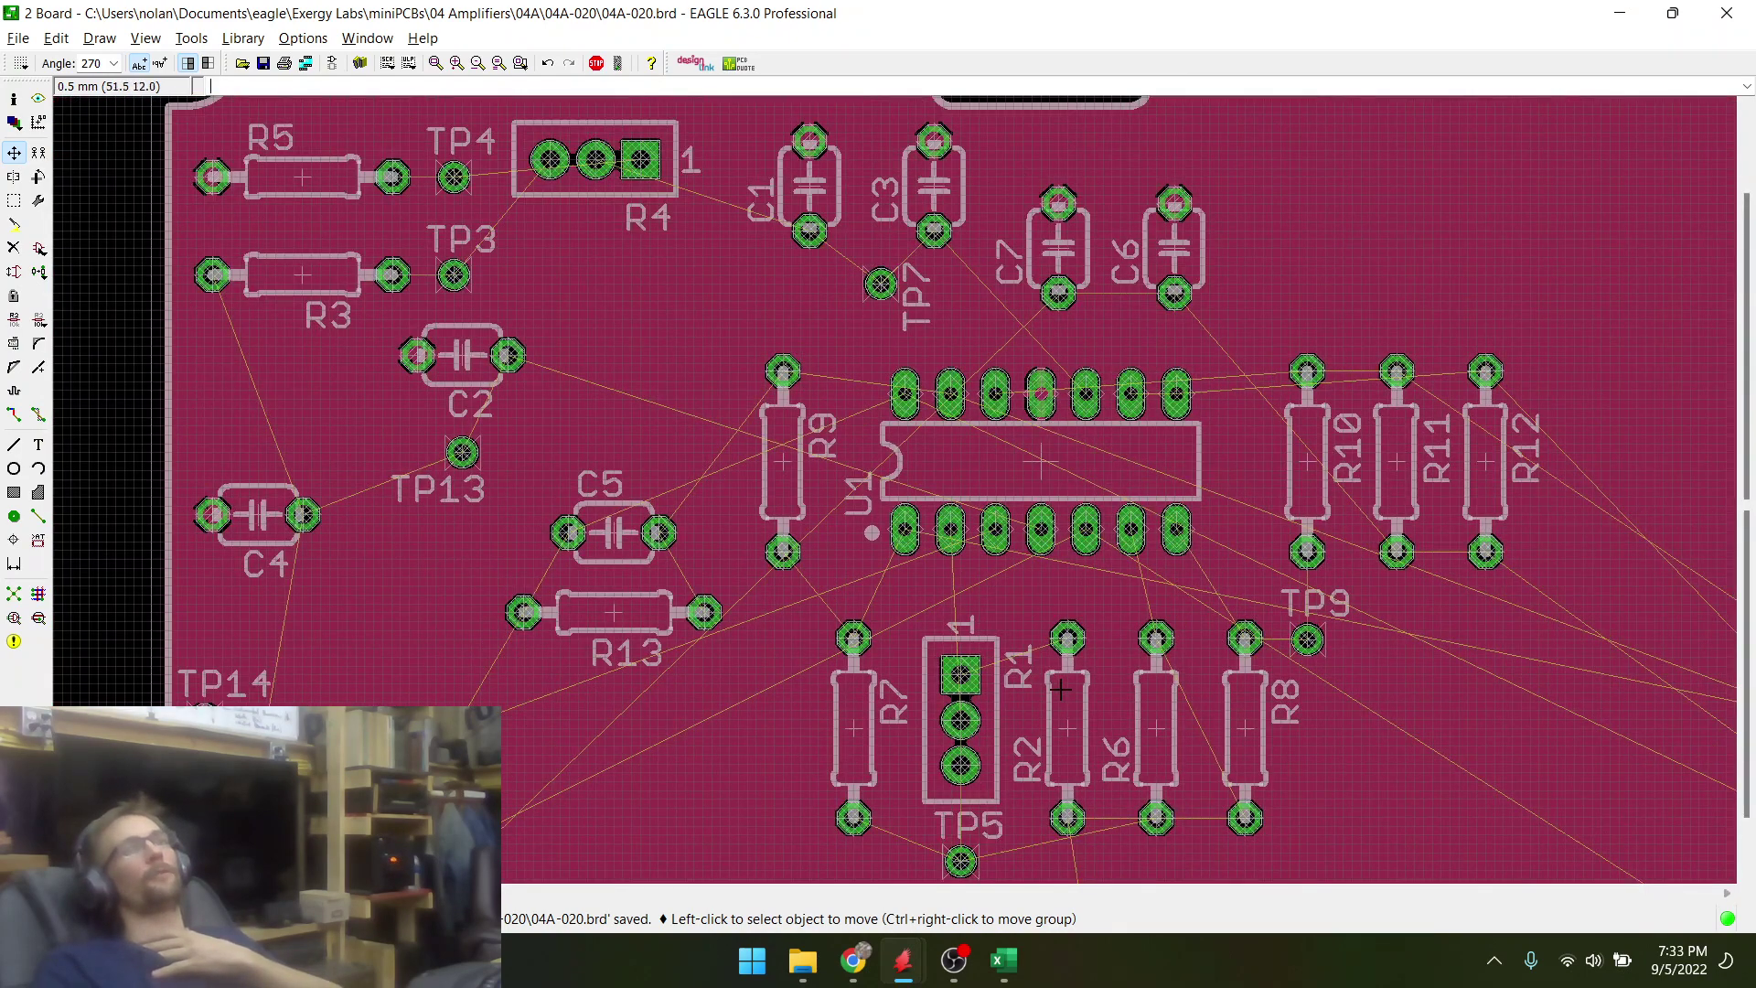
scroll(955, 634, down, 2)
scroll(949, 729, up, 4)
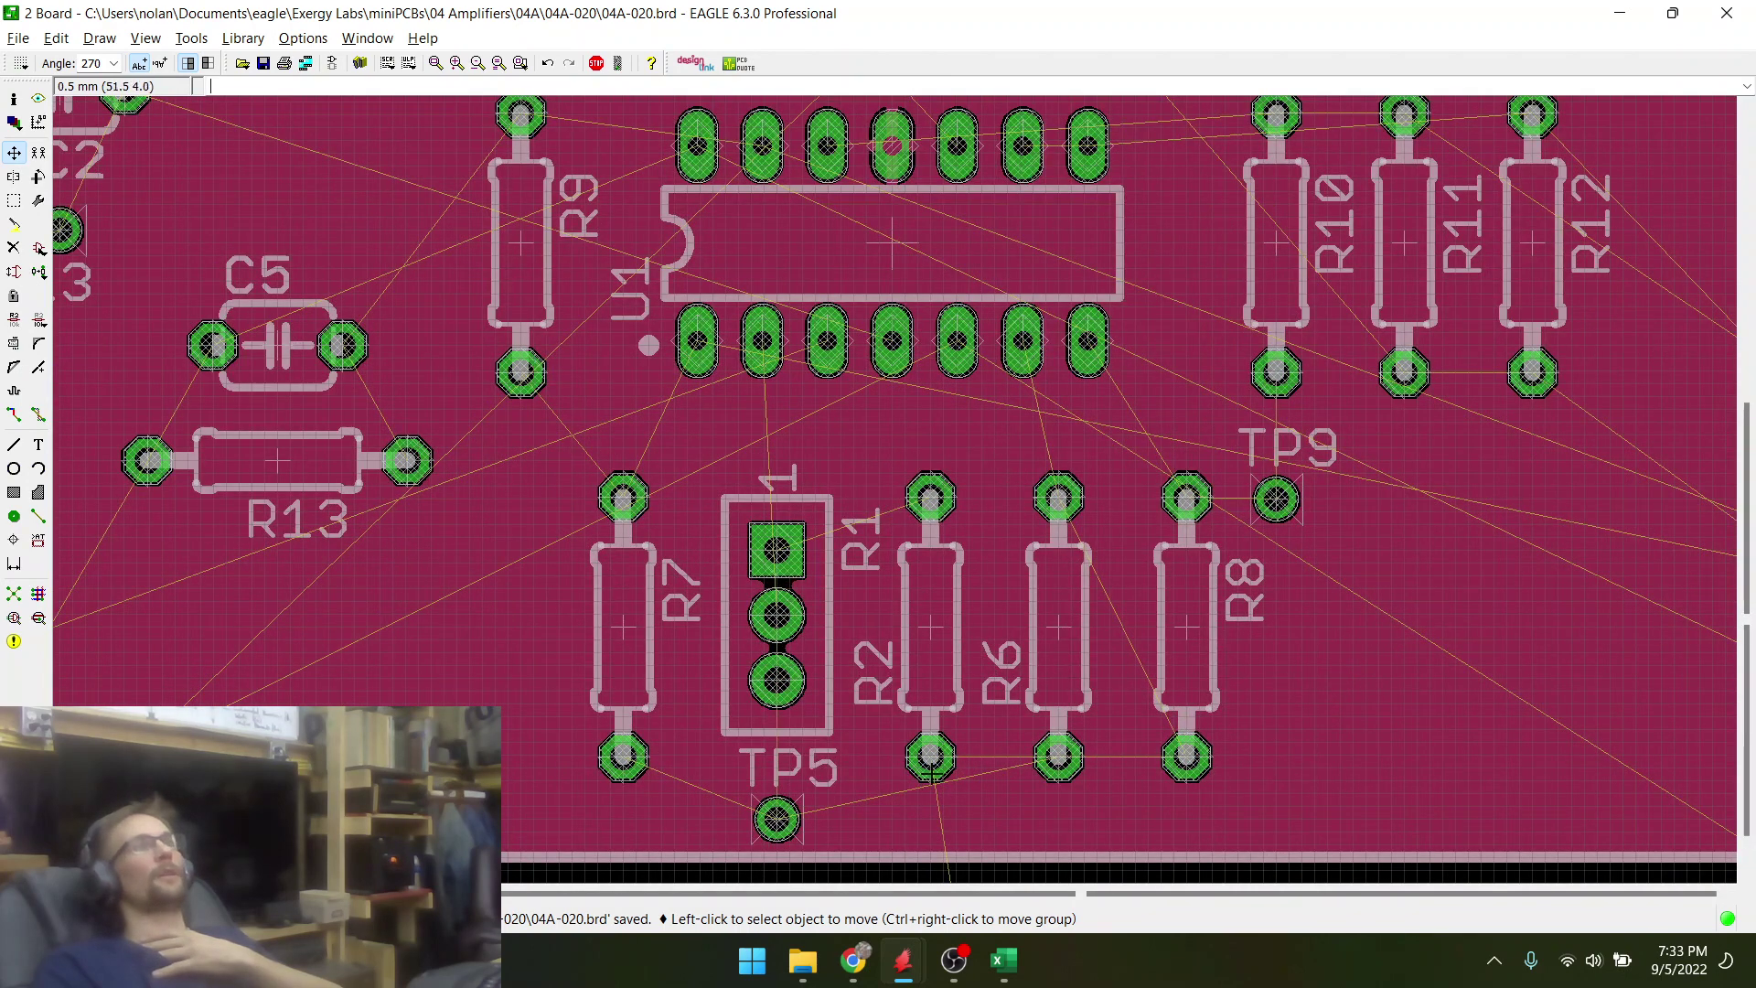
scroll(905, 551, down, 1)
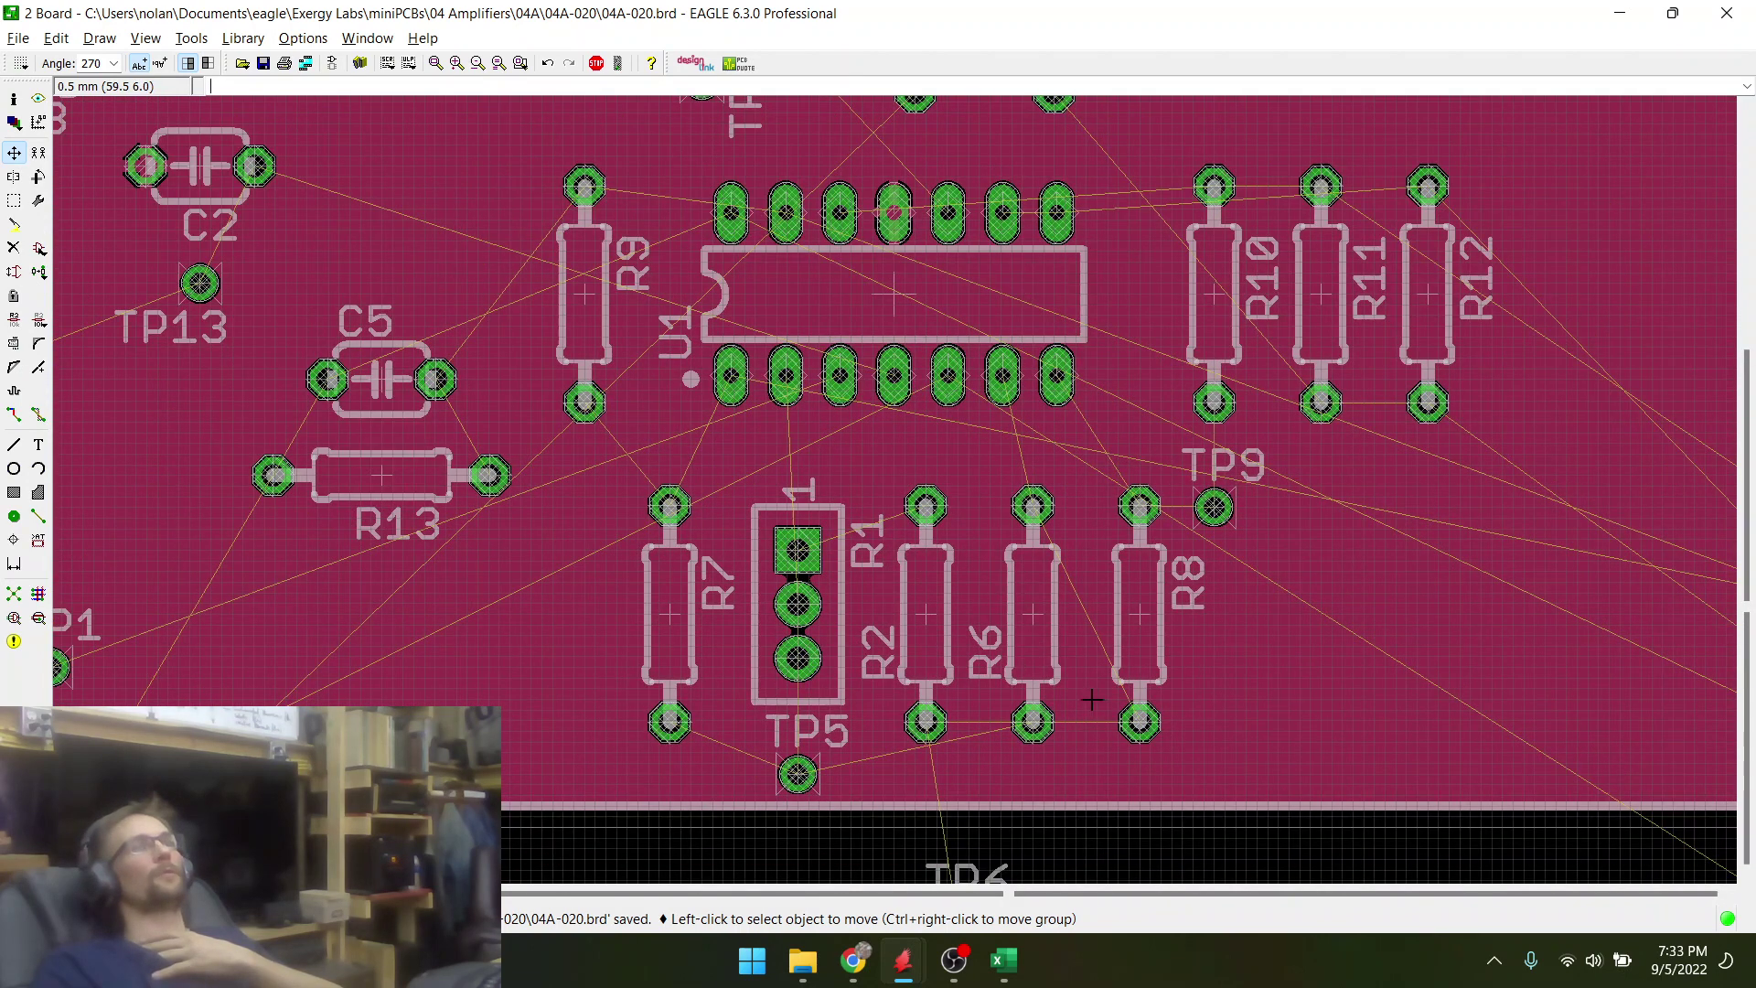
- Move R7, R1, R2 and TP5 together as a group away from R6, opening a gap between R2 and R6
click(14, 199)
drag(578, 464, 900, 756)
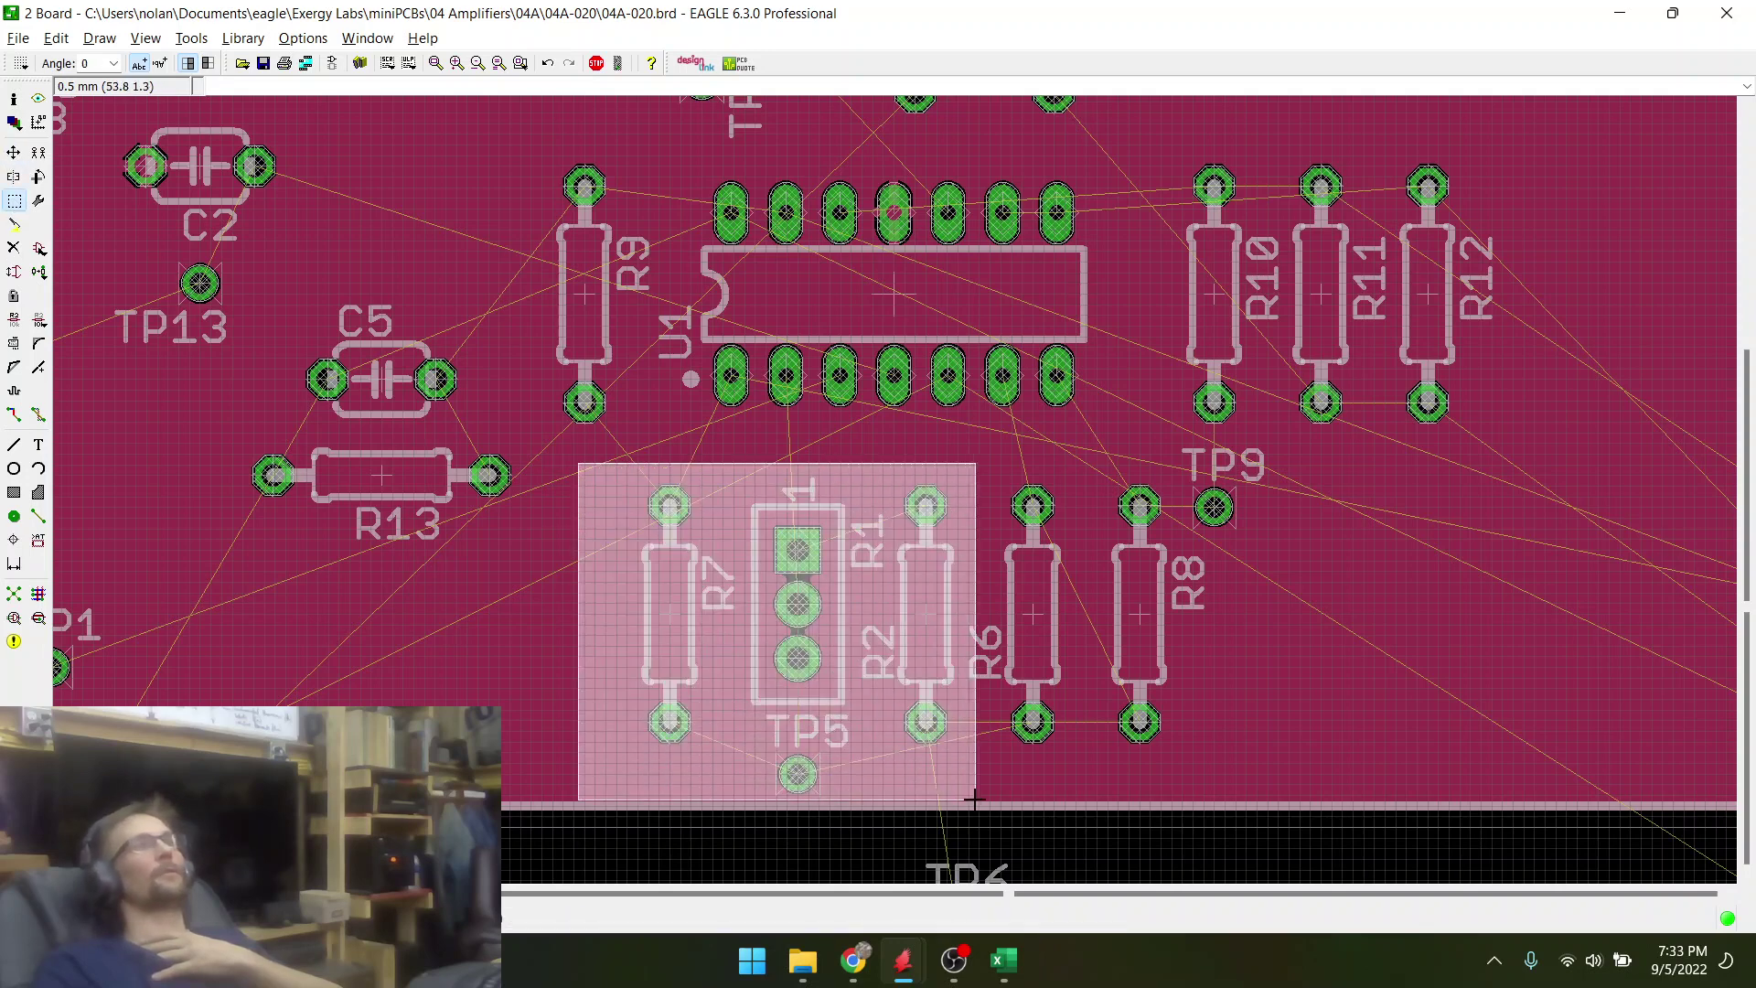
right_click(902, 611)
click(960, 560)
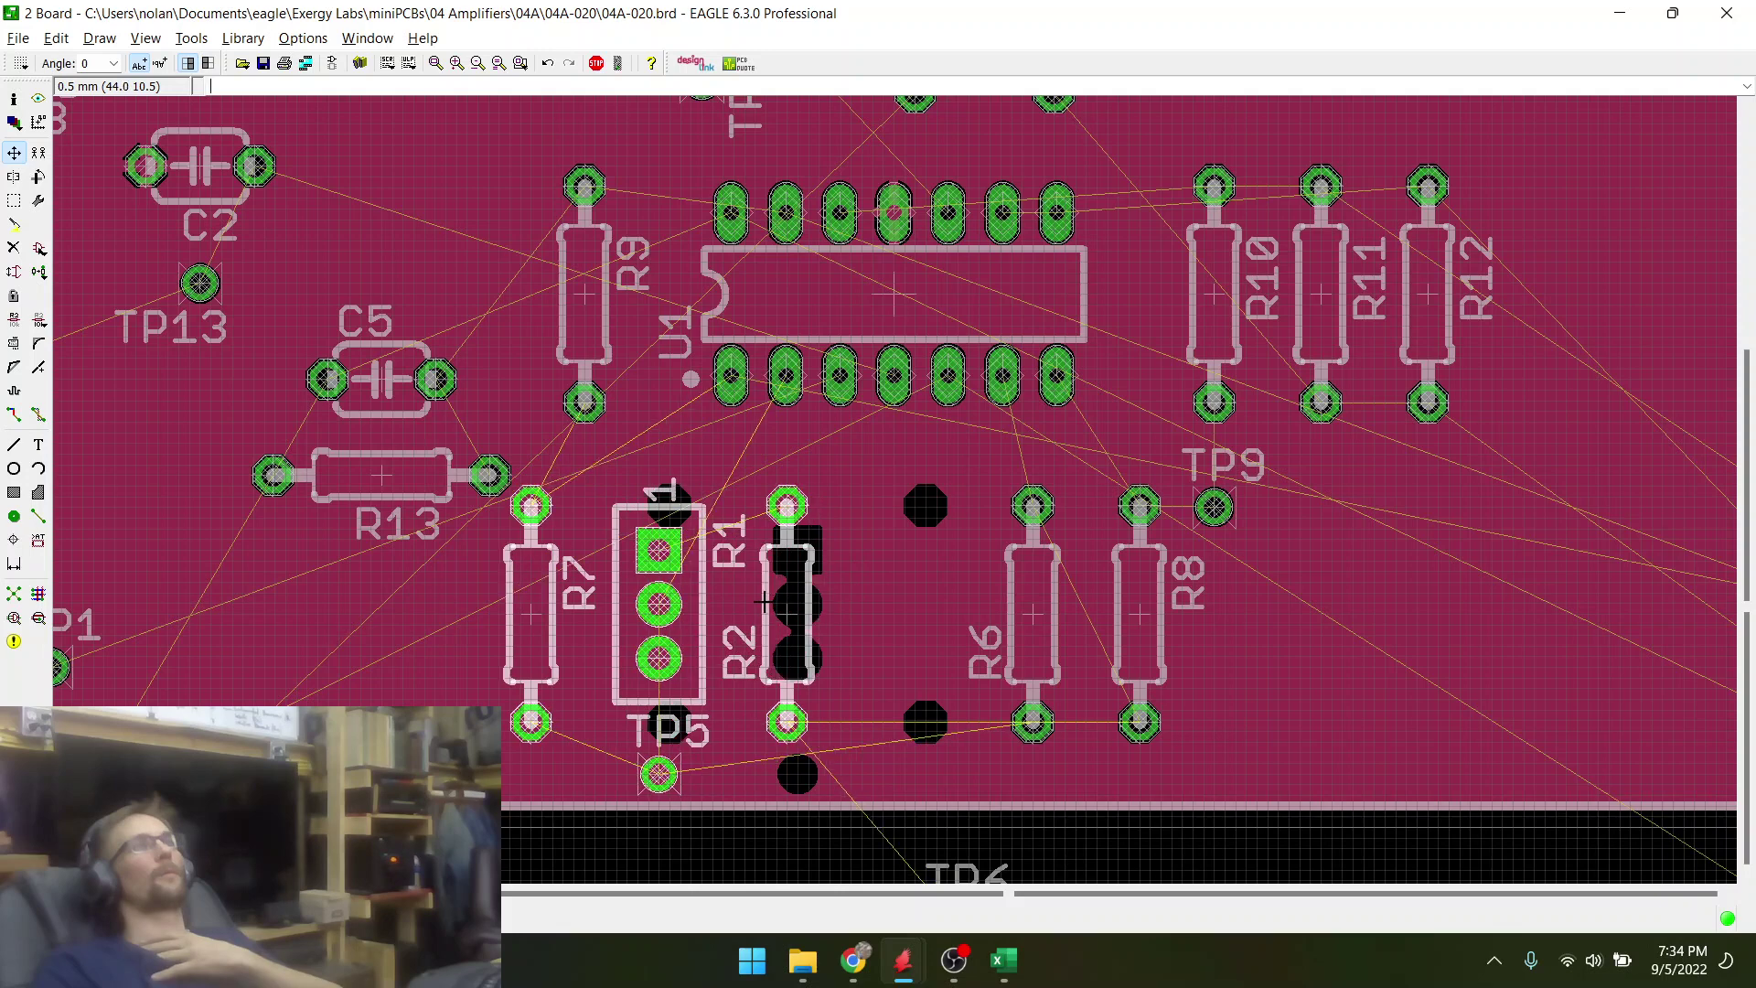
click(765, 601)
scroll(807, 359, up, 5)
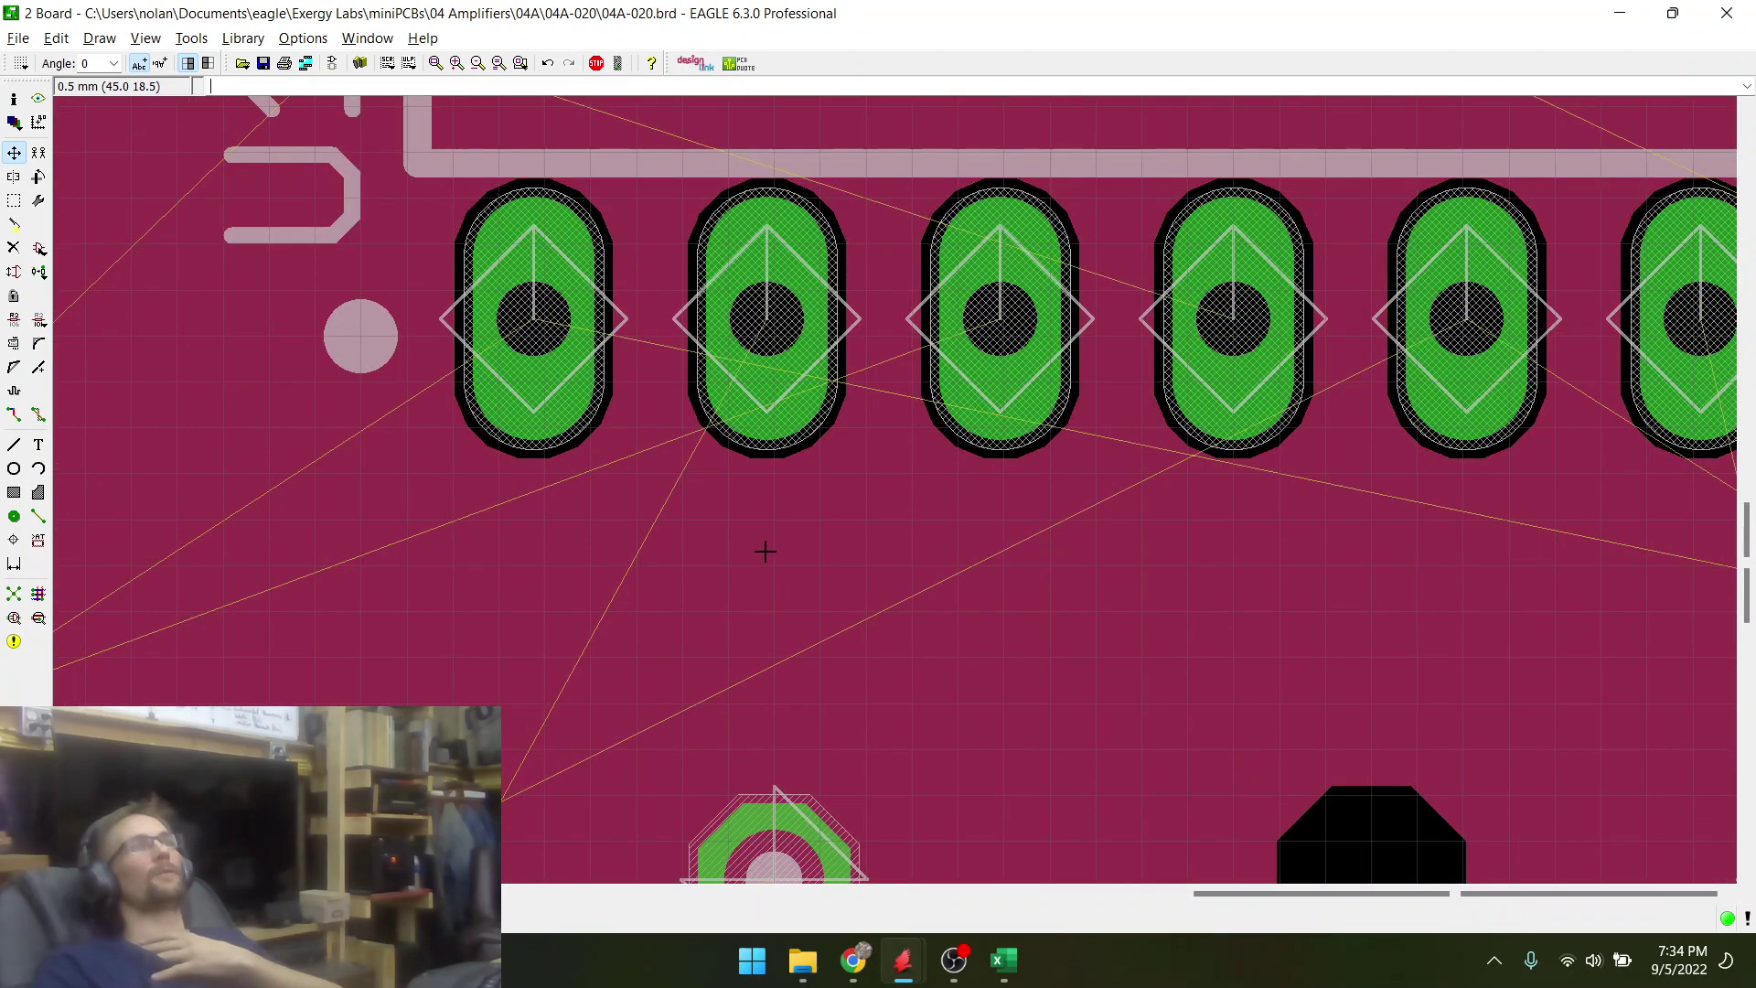
scroll(739, 370, down, 5)
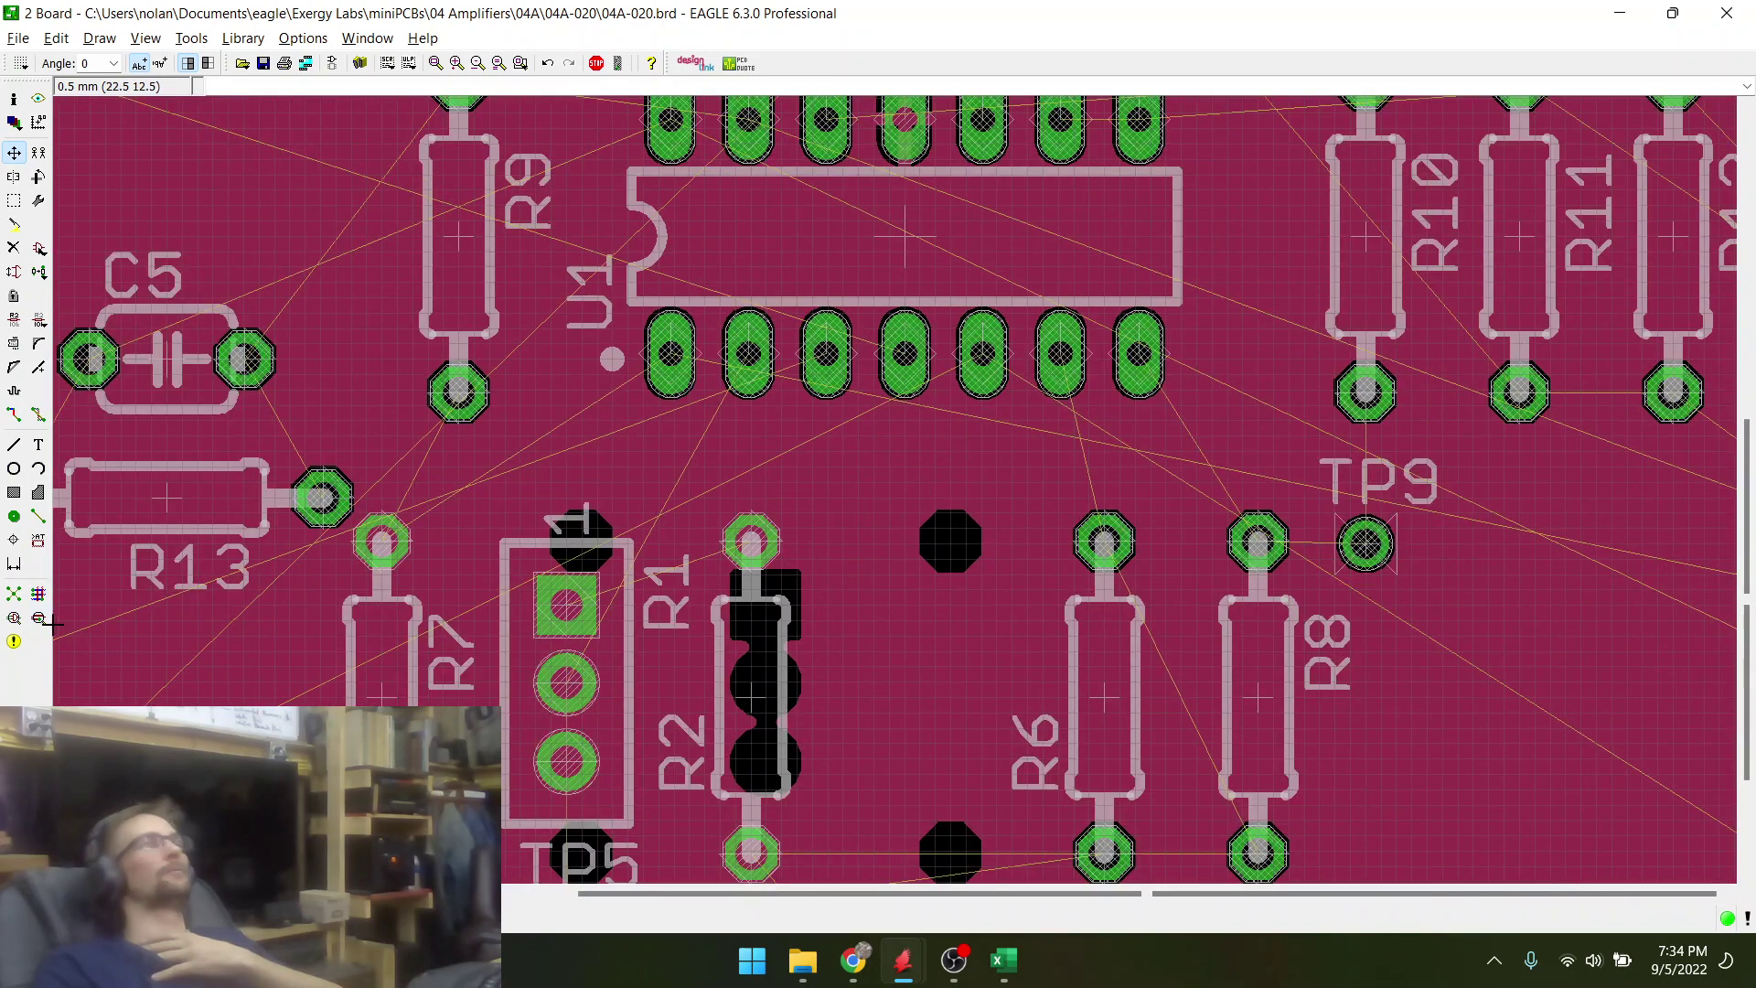
scroll(610, 490, down, 2)
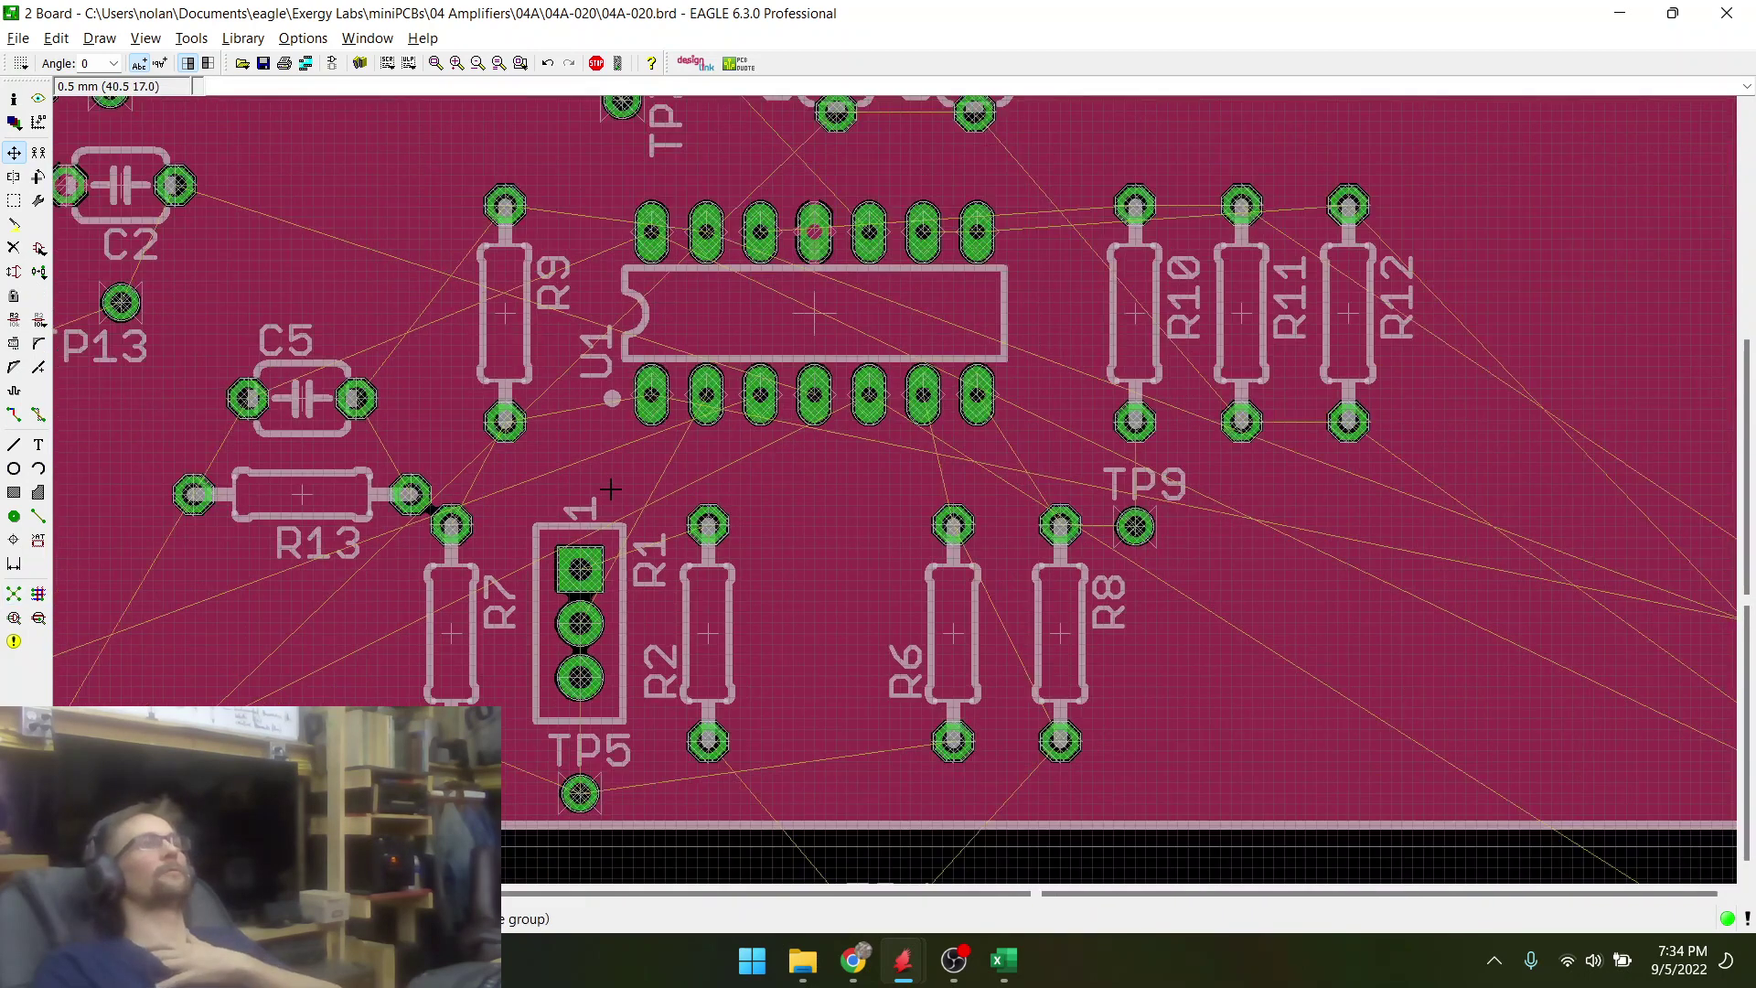
- Move C2 below U1's middle lower pad, rotated upright in the gap between R2 and R6
scroll(669, 445, down, 4)
scroll(384, 384, up, 4)
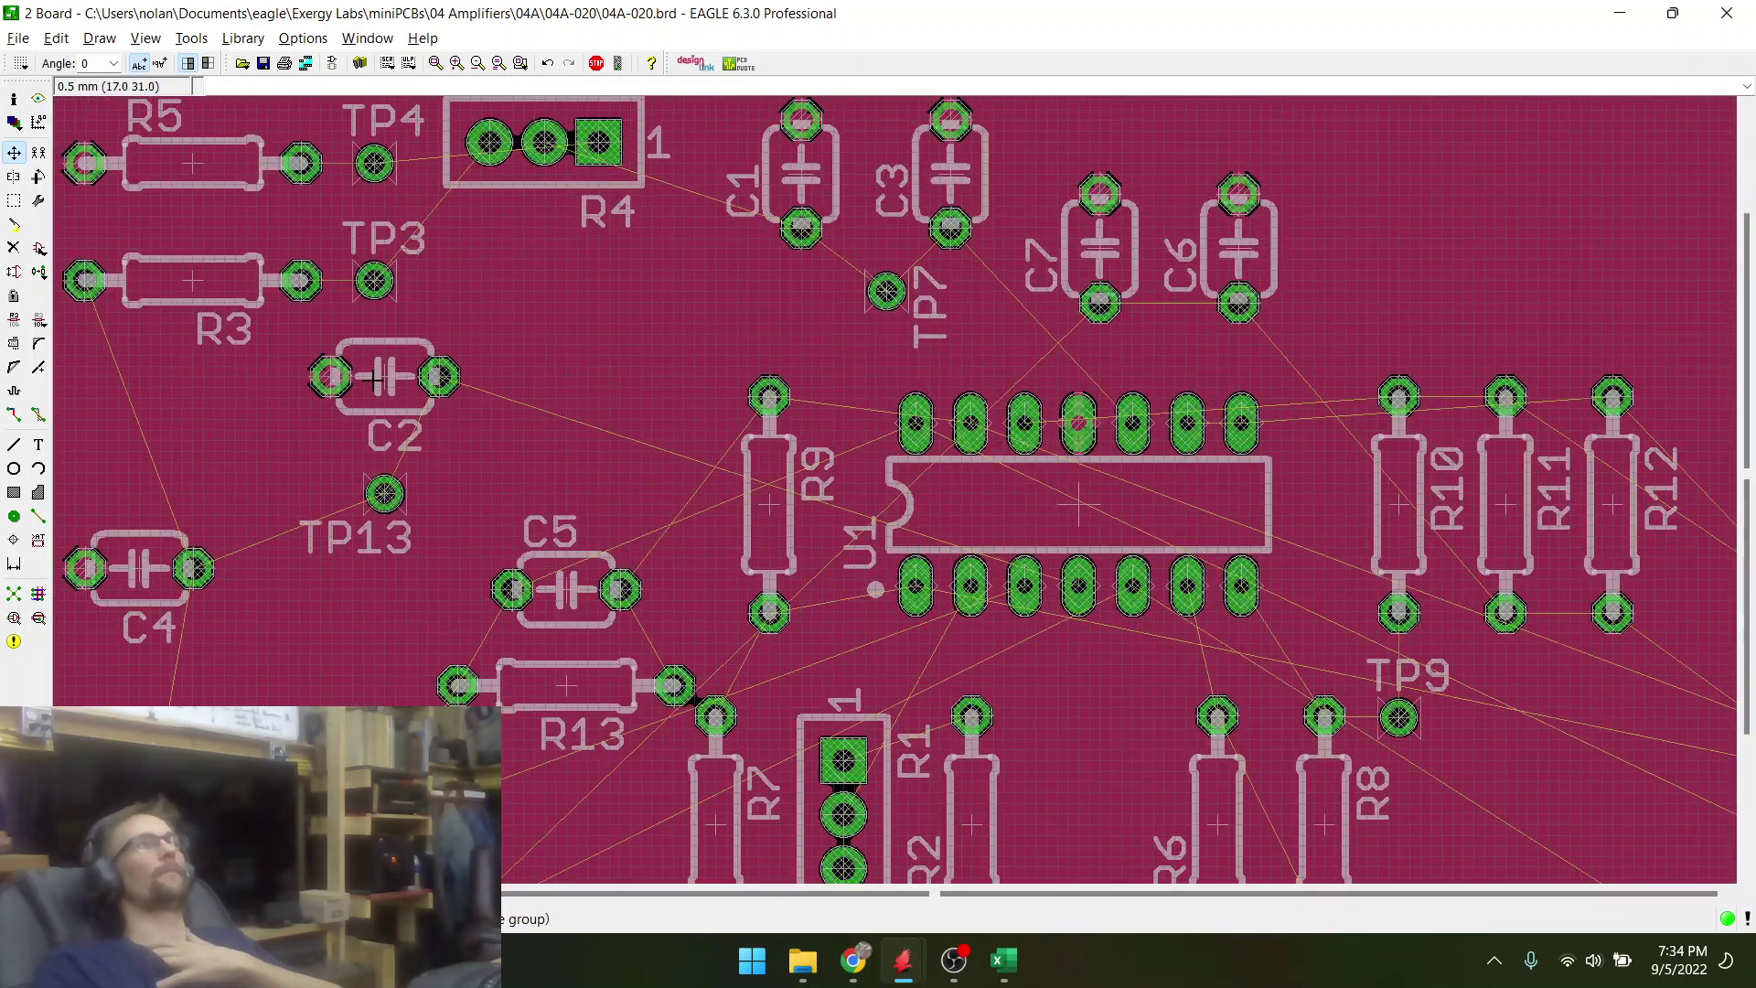
click(385, 388)
scroll(384, 387, down, 3)
scroll(909, 568, up, 4)
right_click(758, 563)
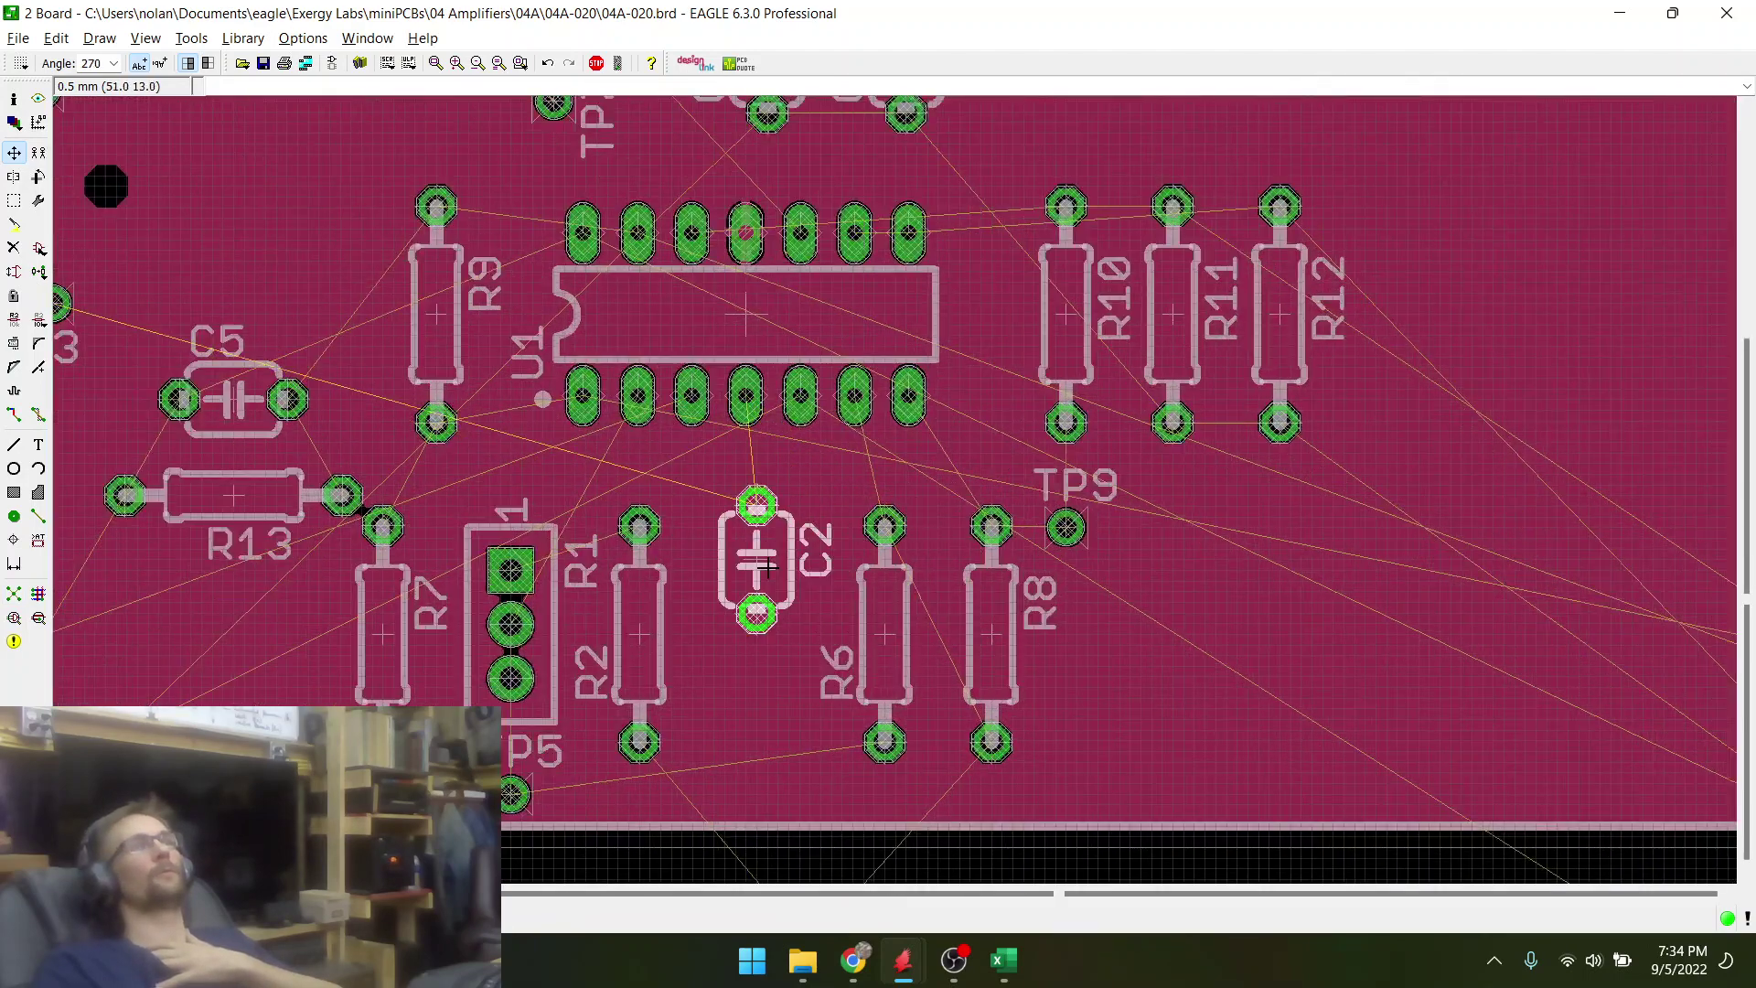
scroll(761, 569, up, 1)
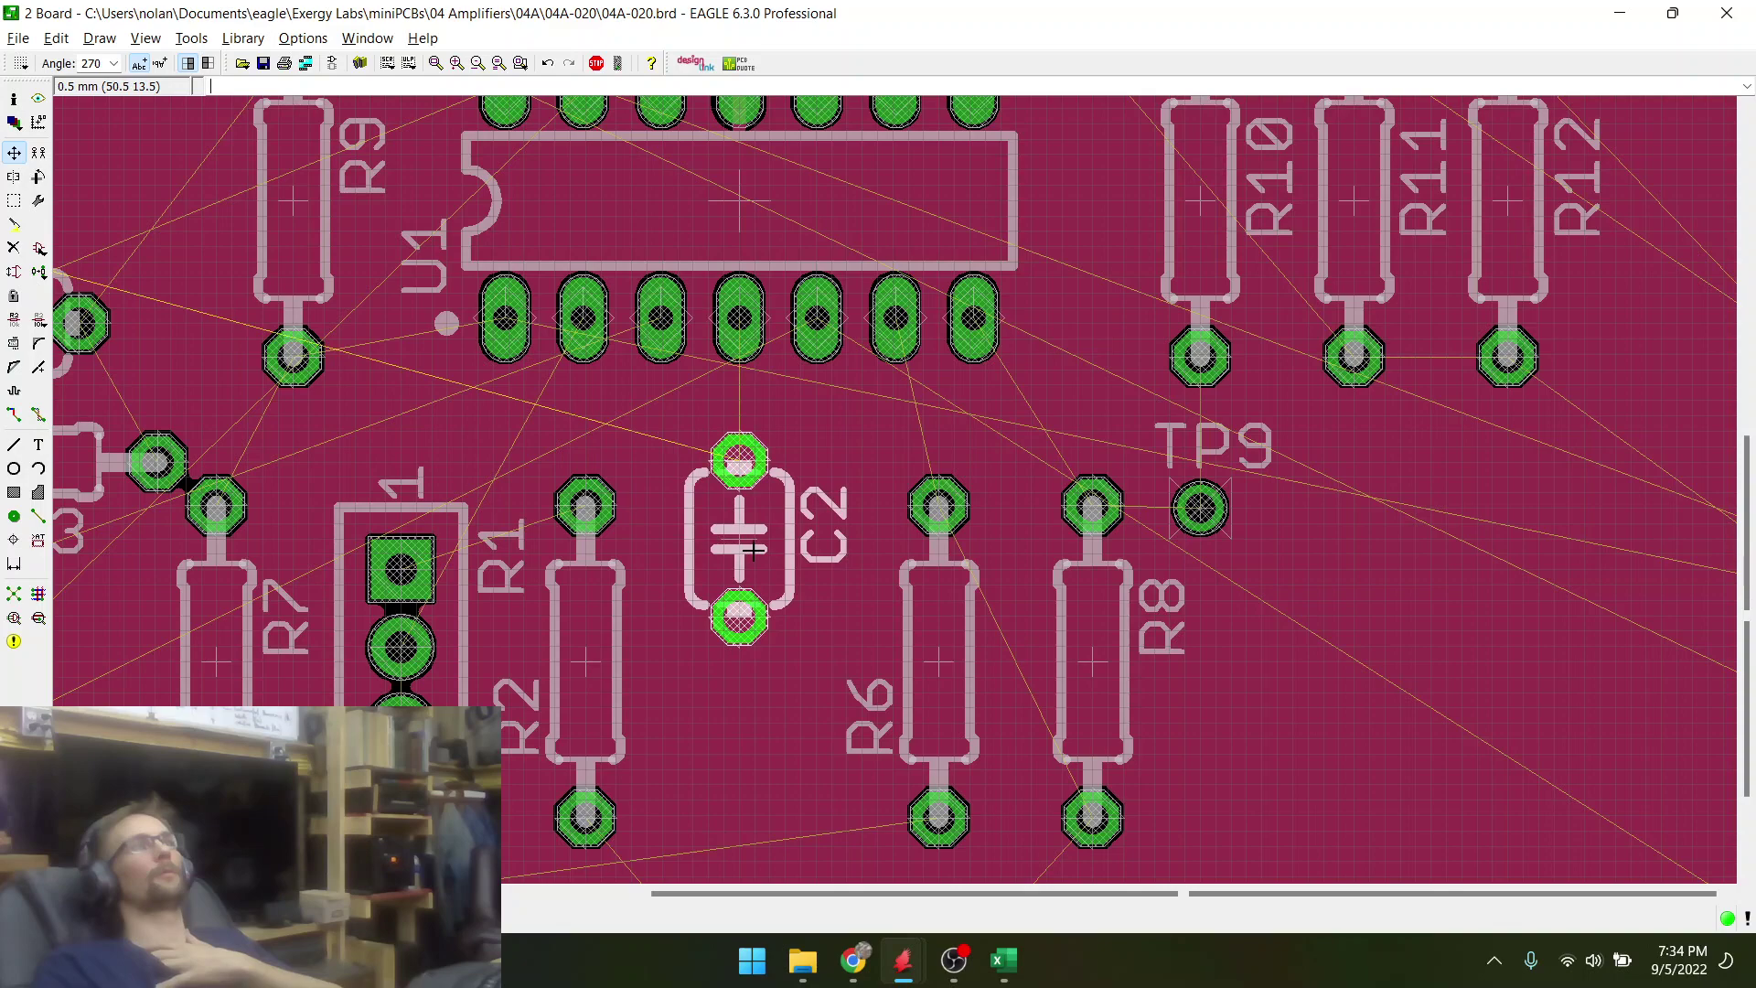
click(752, 550)
scroll(768, 512, down, 3)
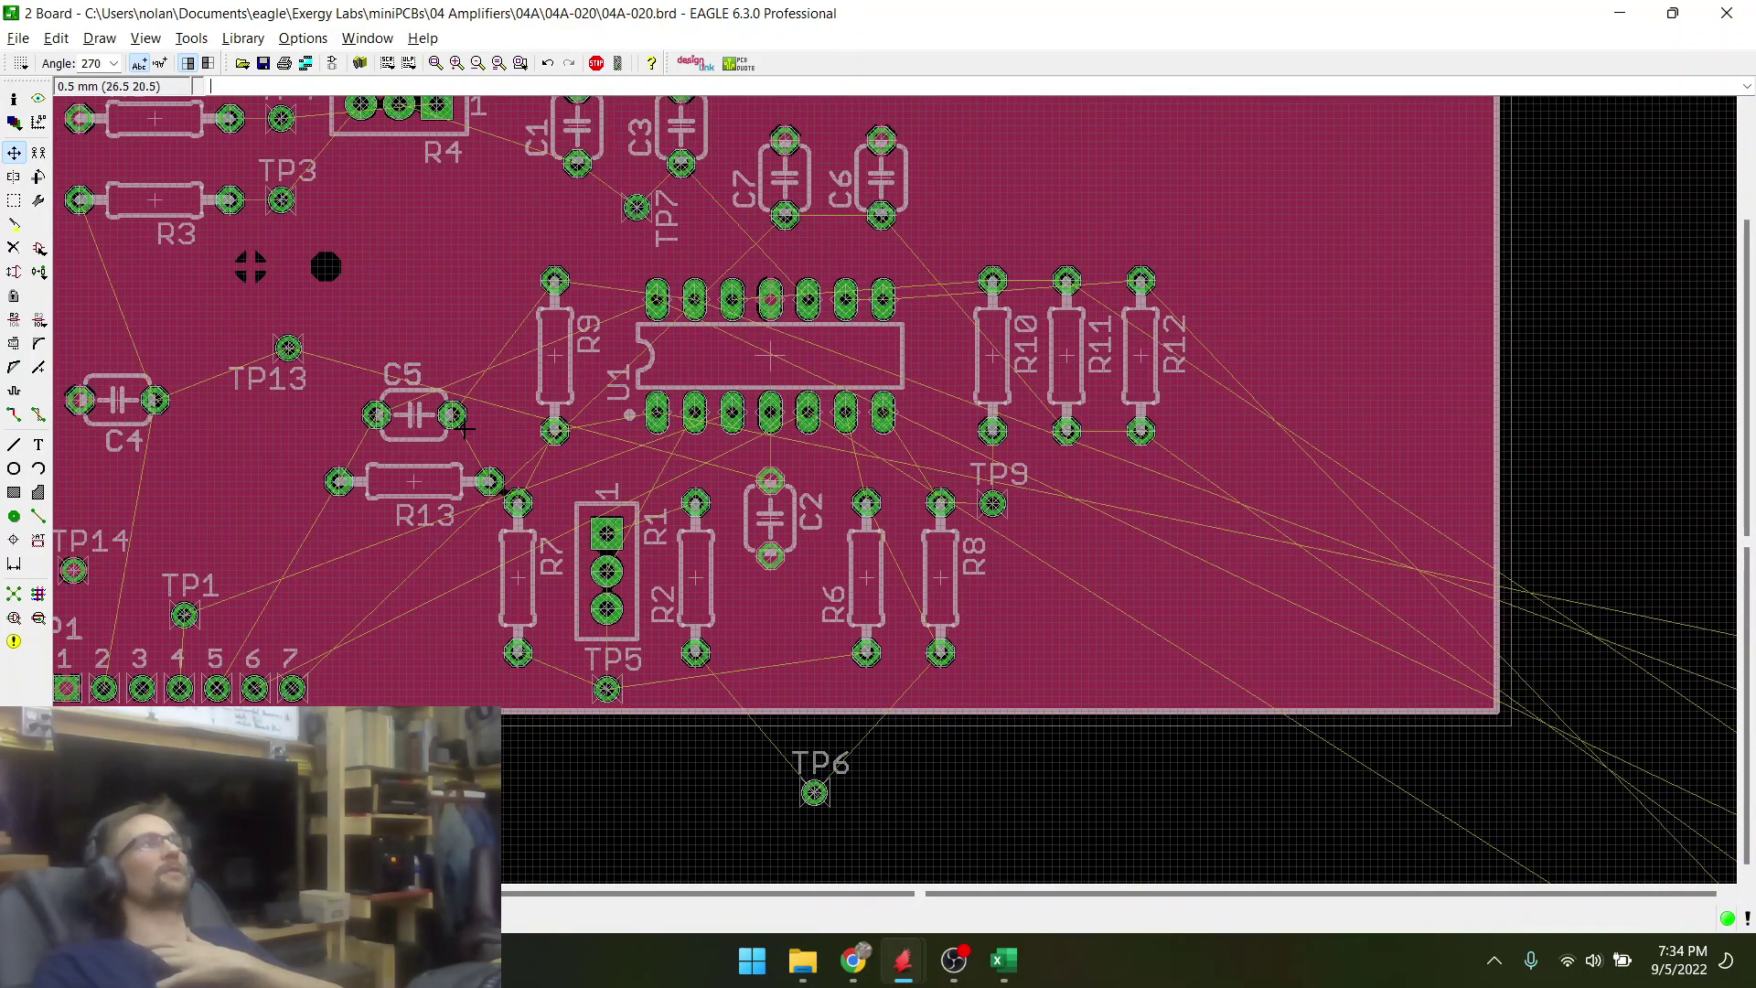
- Pick up C4, set it back in its place, and save the board
scroll(464, 428, down, 3)
scroll(321, 495, up, 4)
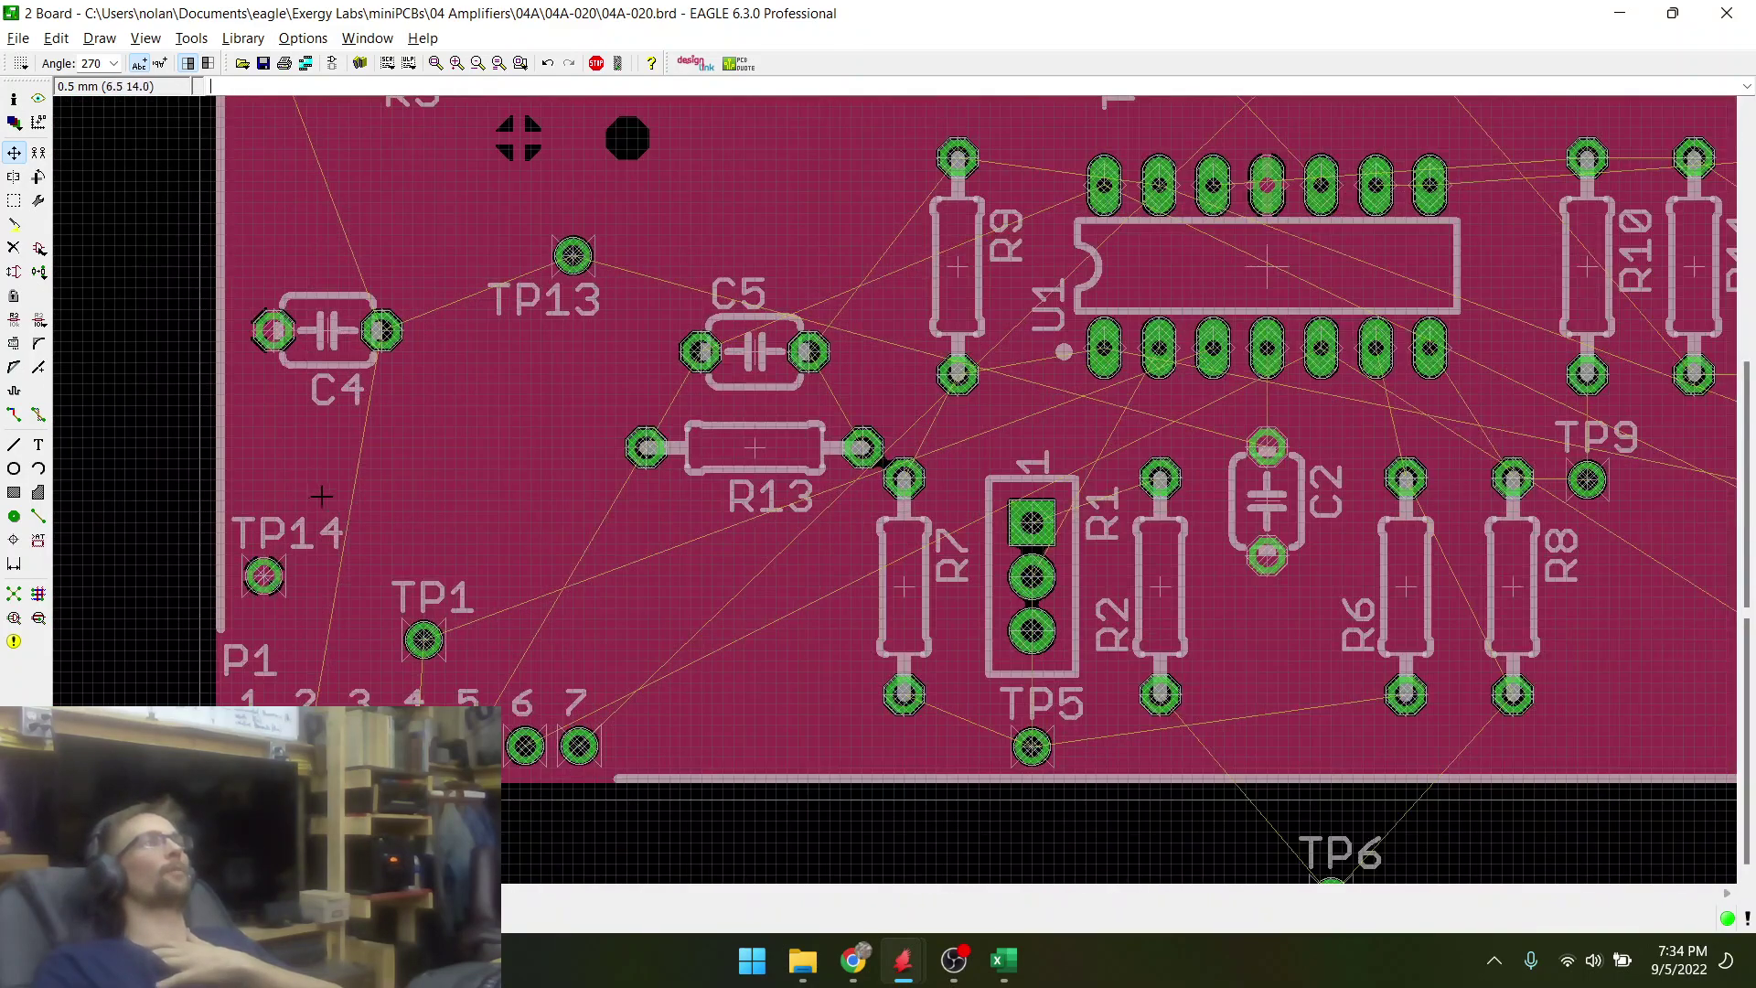
click(330, 330)
click(329, 330)
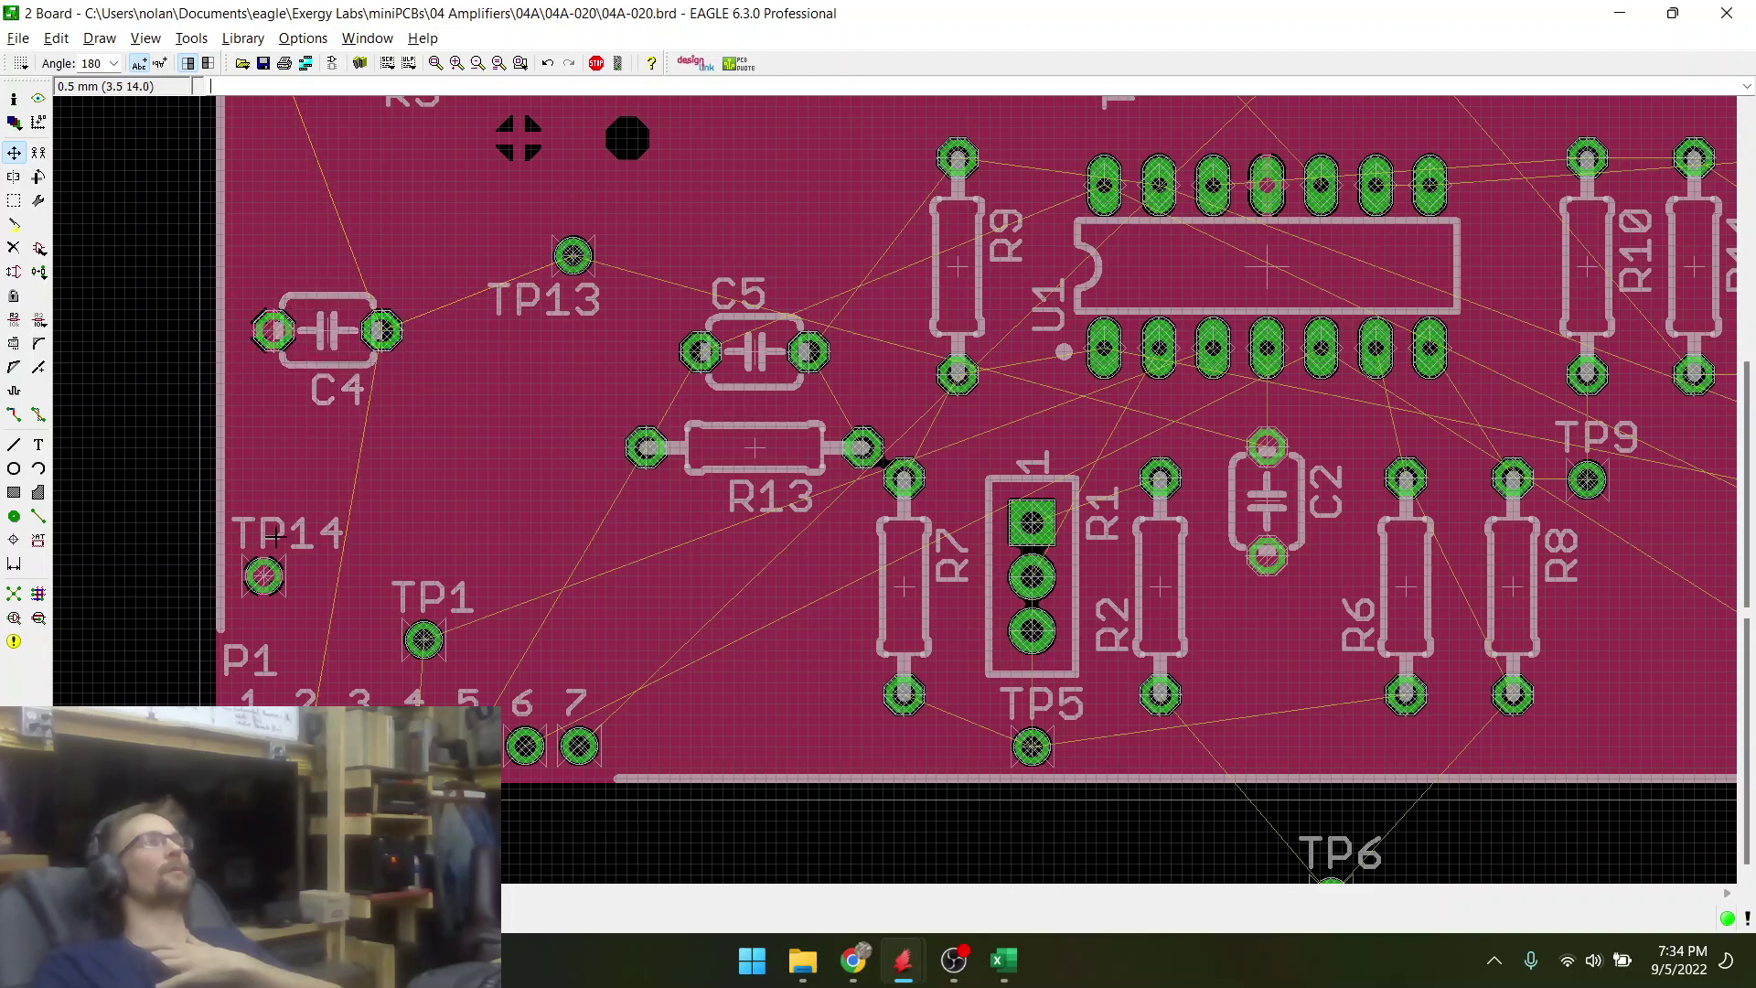
scroll(343, 677, down, 3)
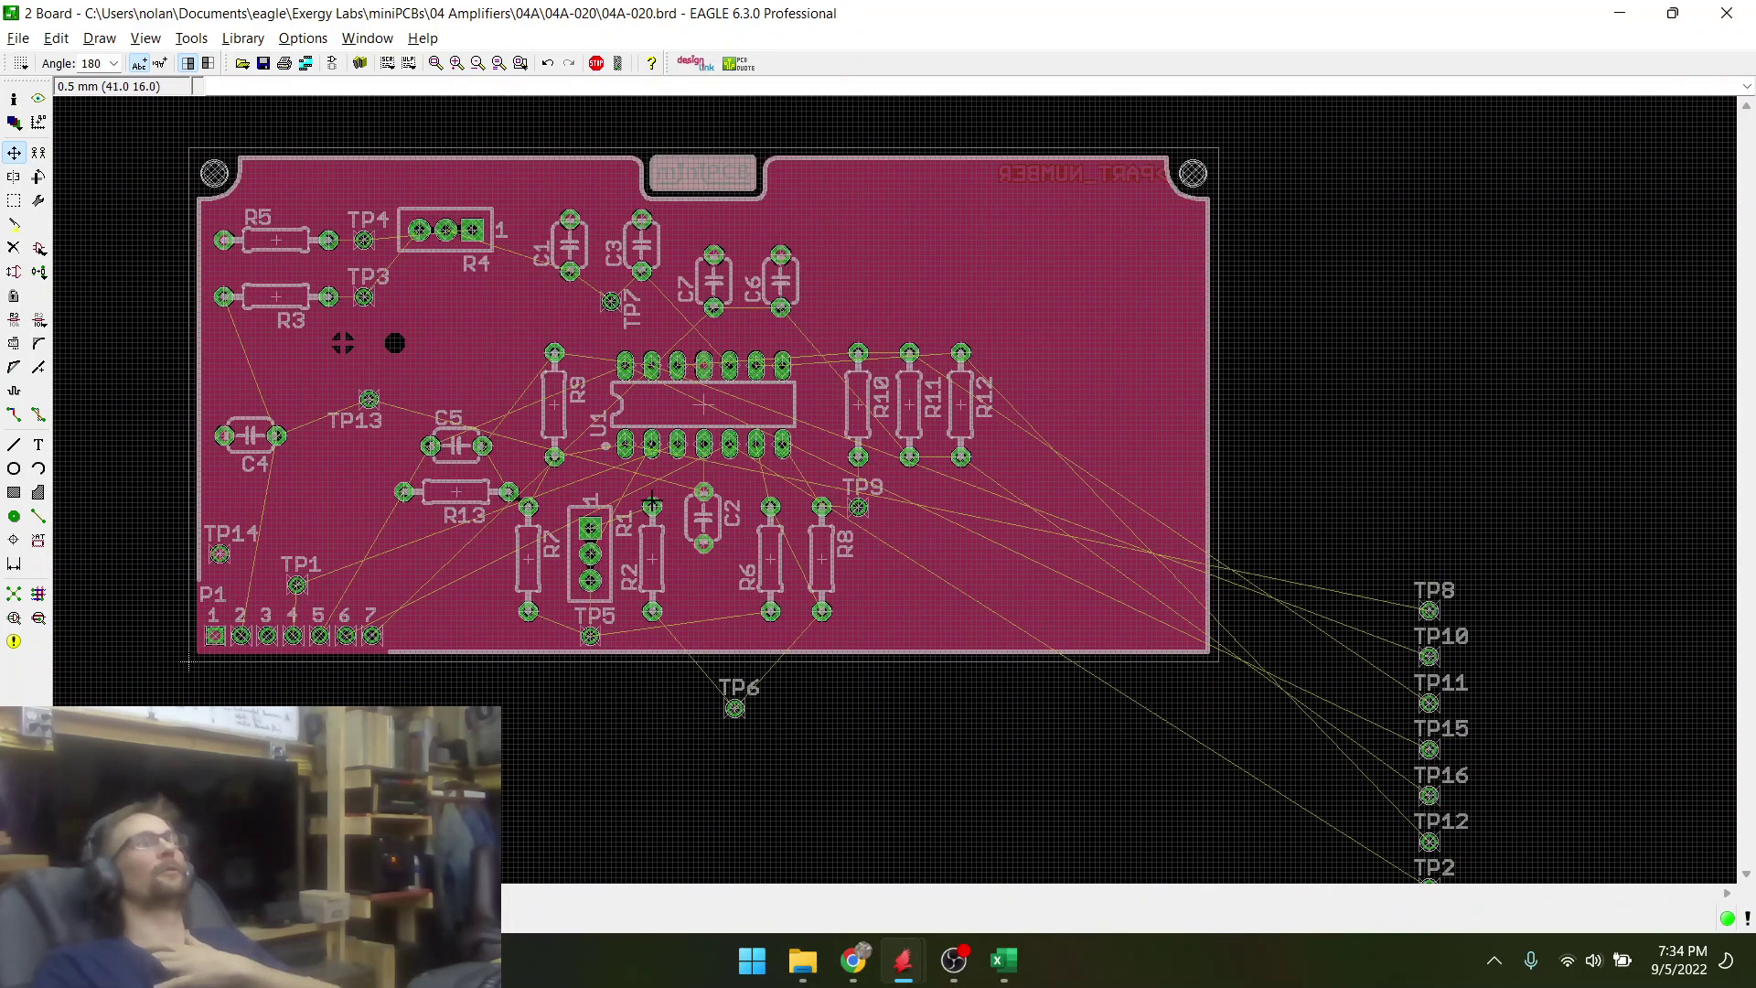
scroll(752, 504, up, 4)
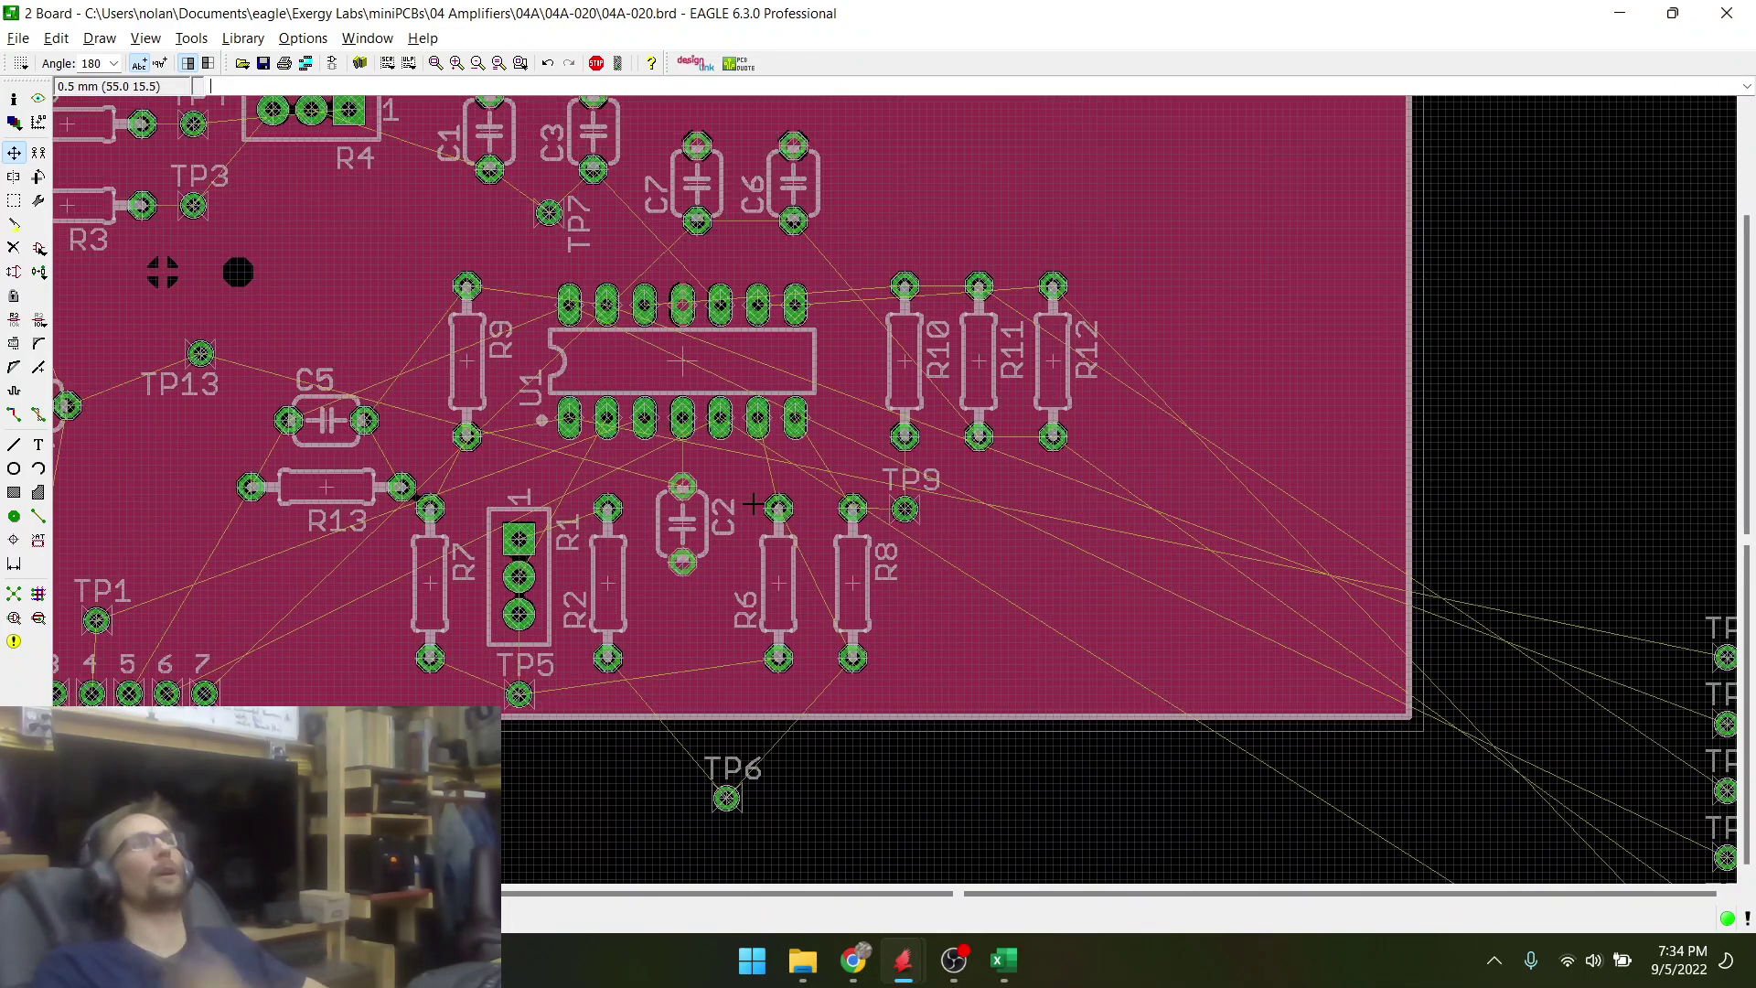
click(261, 64)
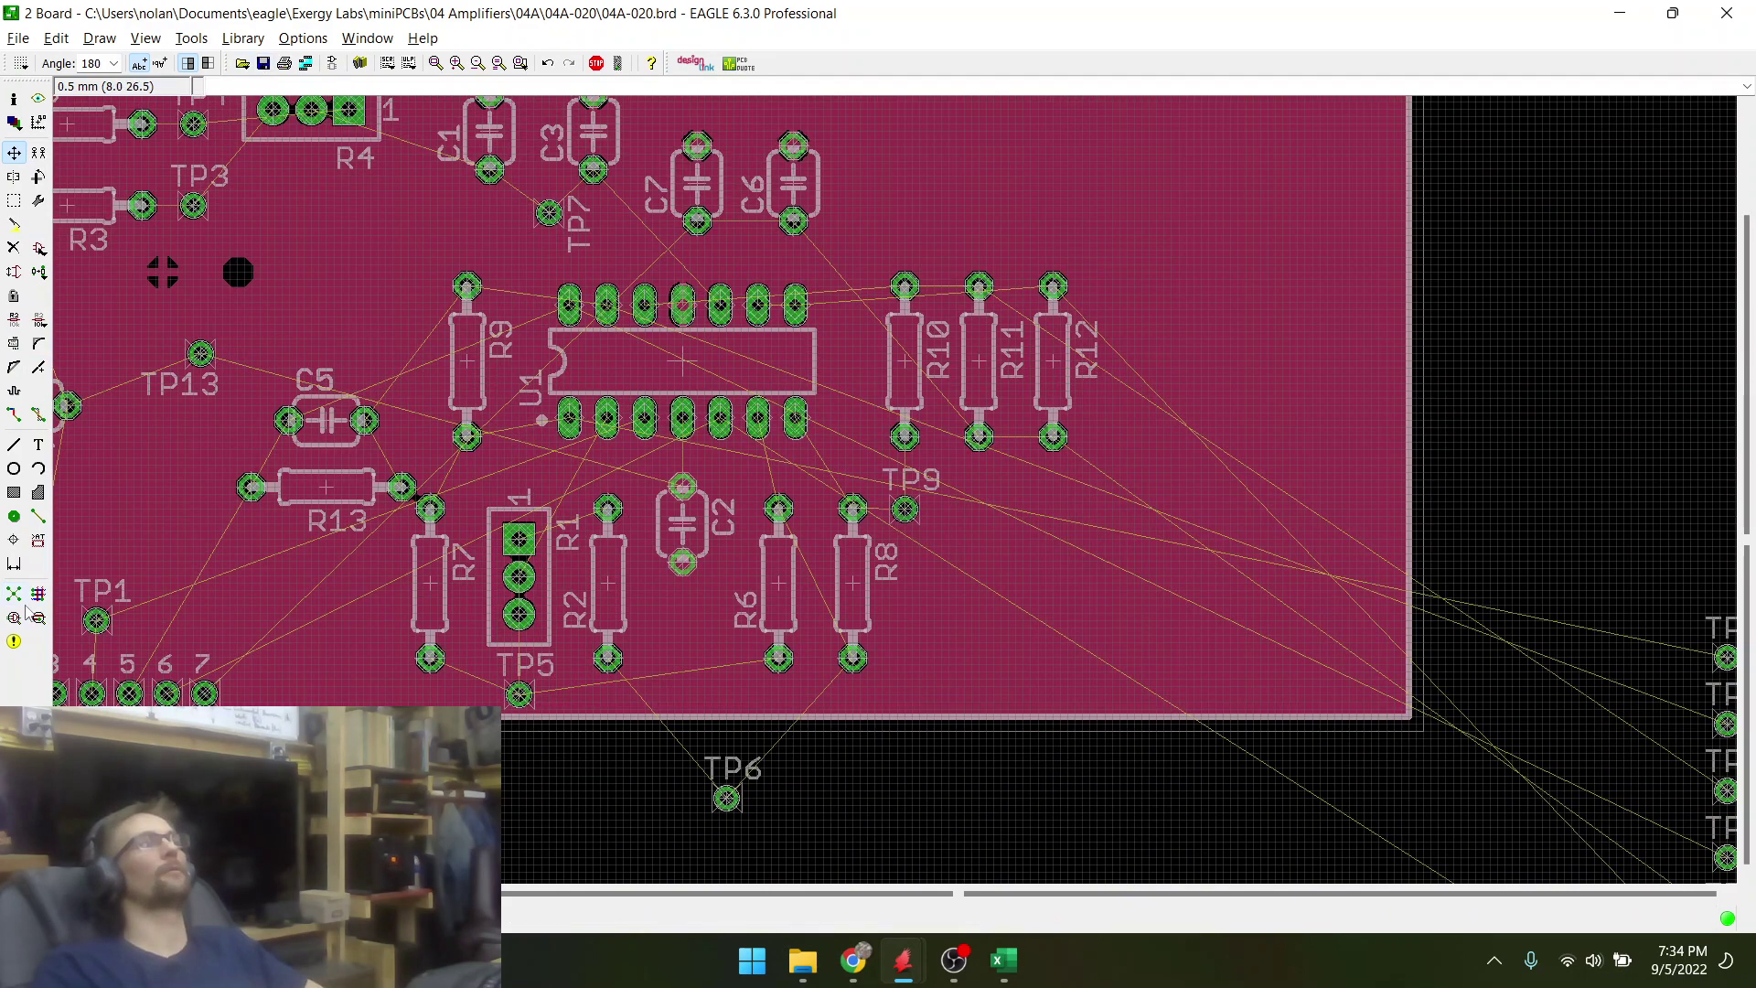
scroll(703, 482, up, 2)
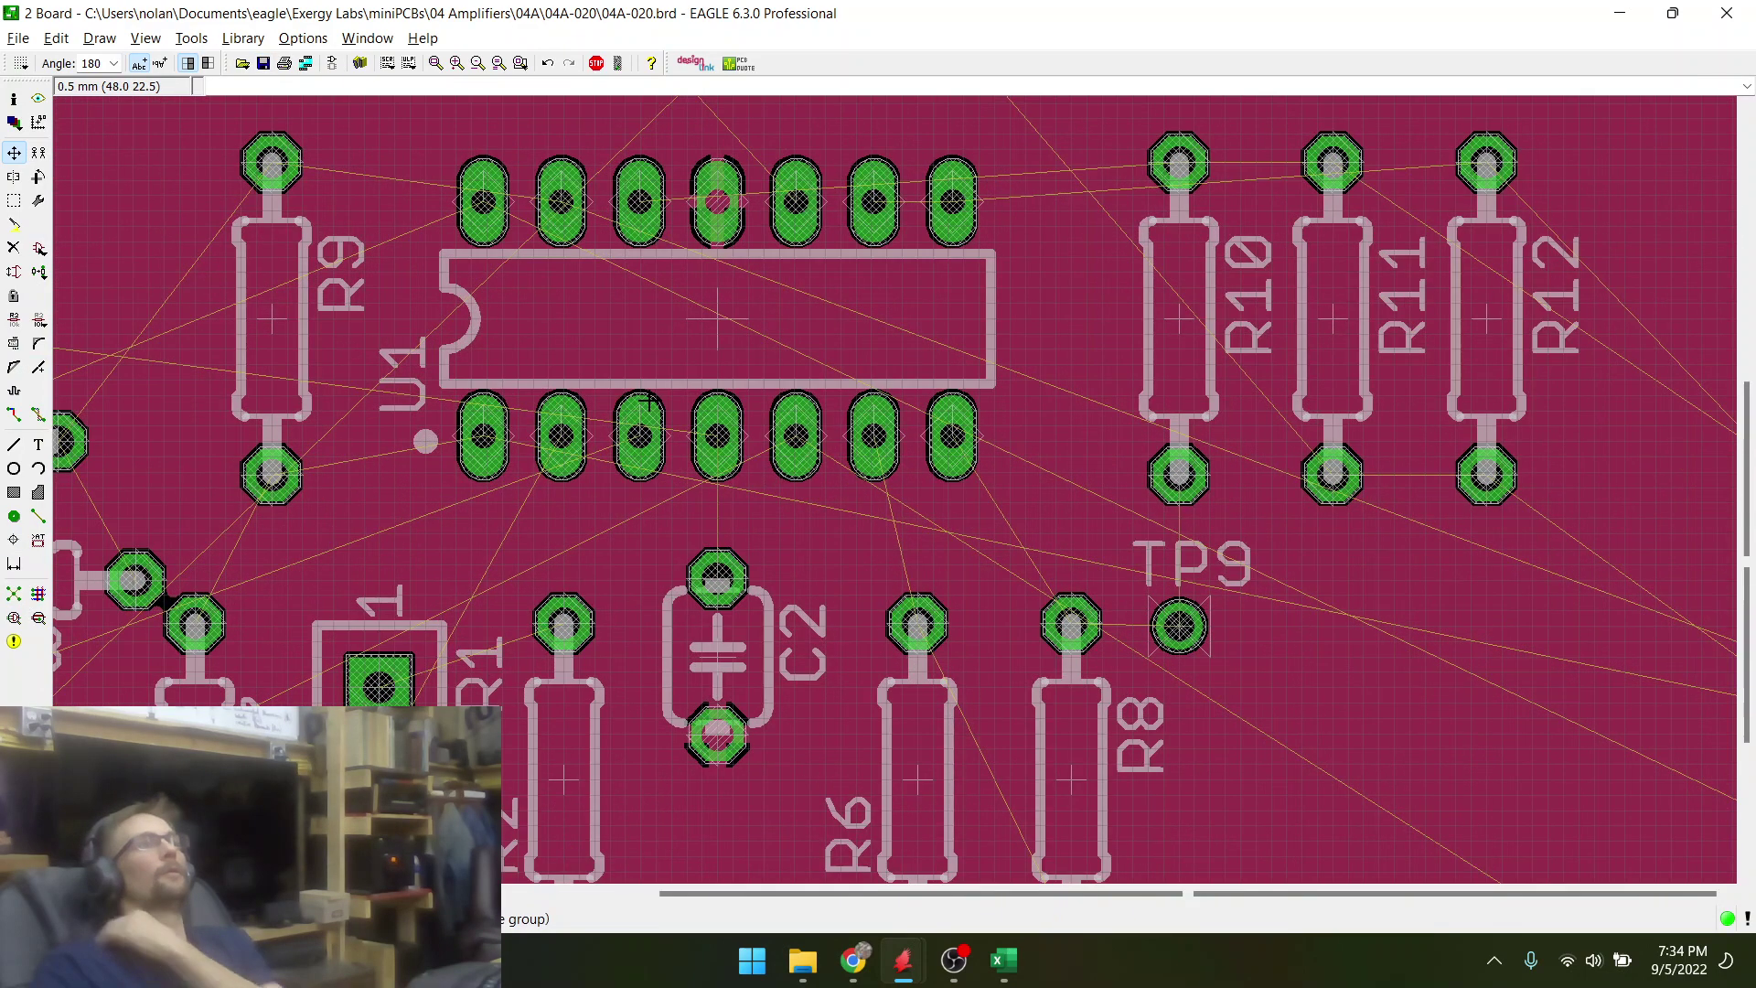
scroll(703, 482, down, 2)
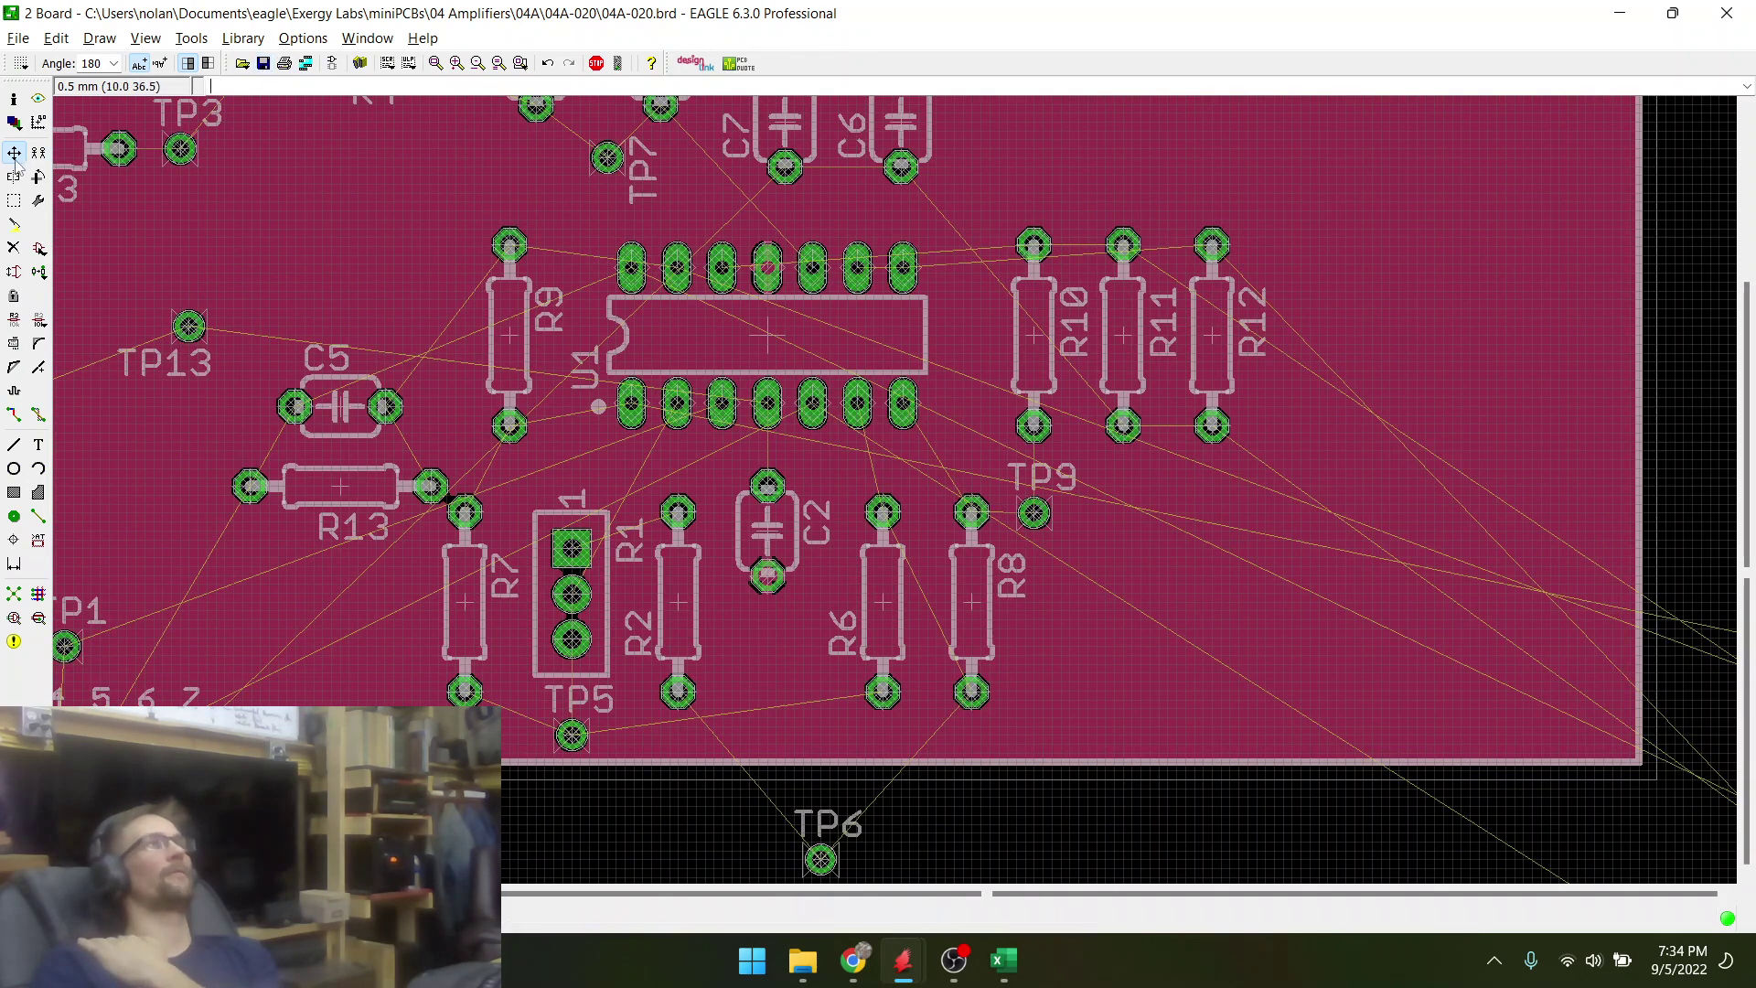
scroll(771, 568, up, 1)
click(764, 503)
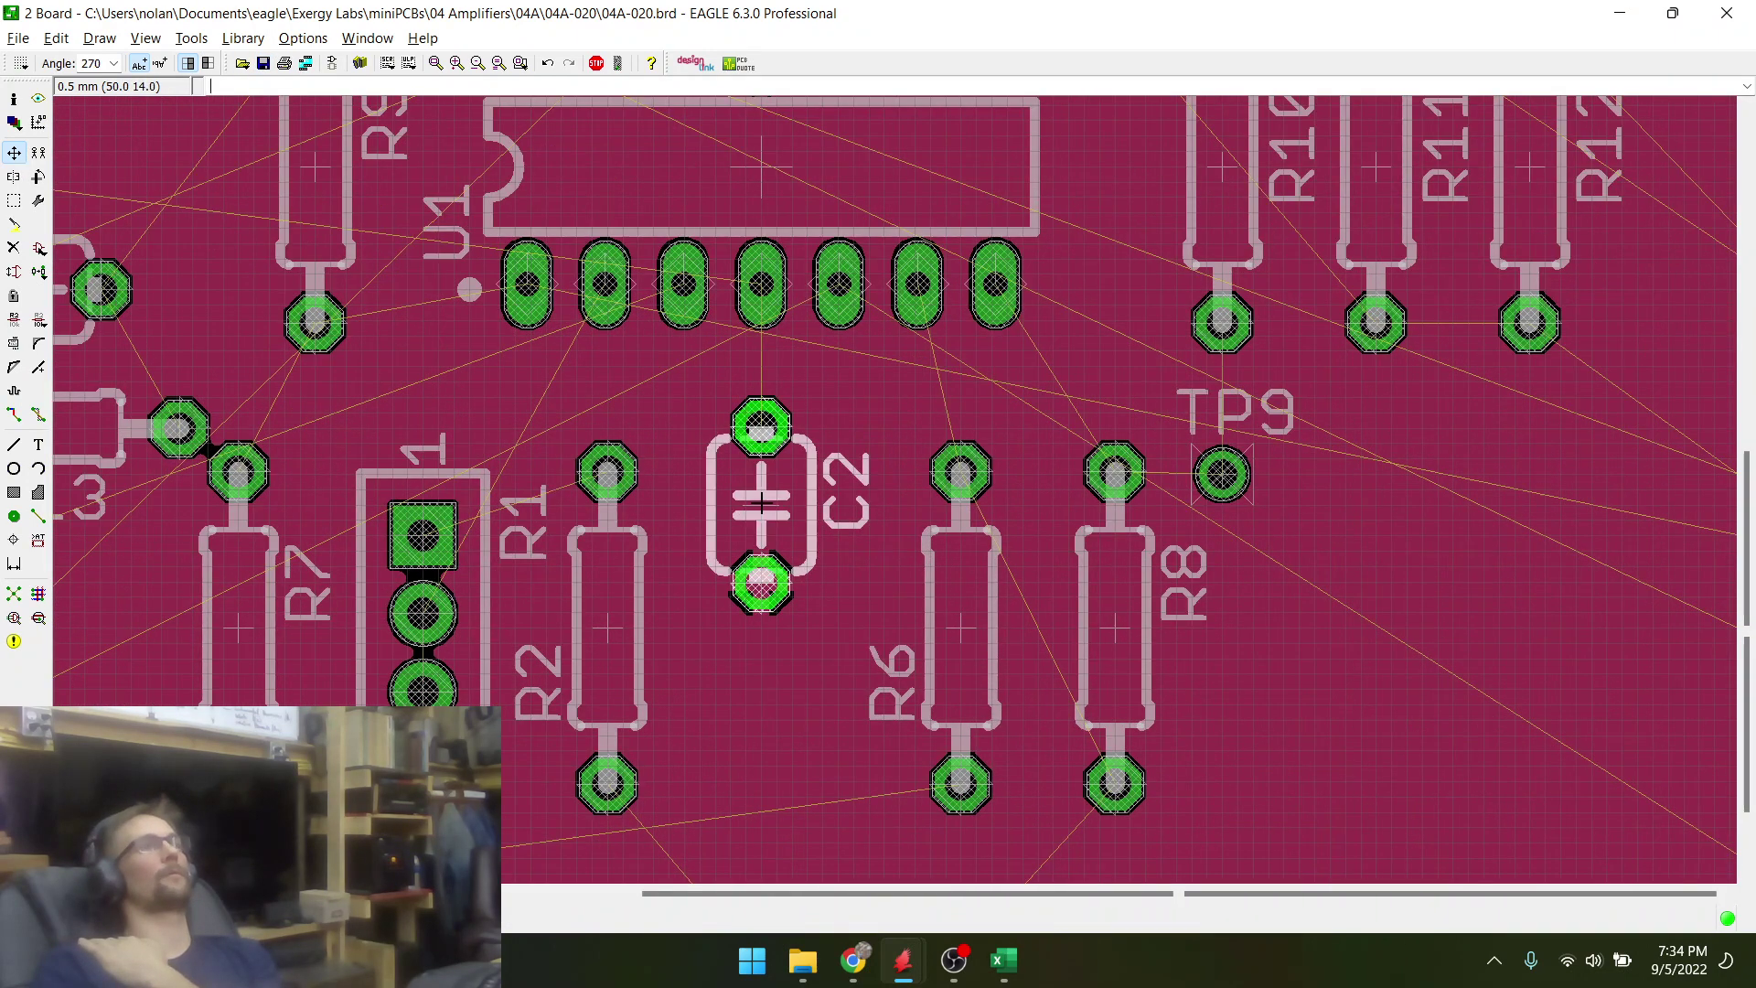
click(762, 502)
- Move TP13 directly above TP14 near the board's left edge with its label upright, recalculate the airwires, and save the board
scroll(881, 505, down, 1)
click(233, 303)
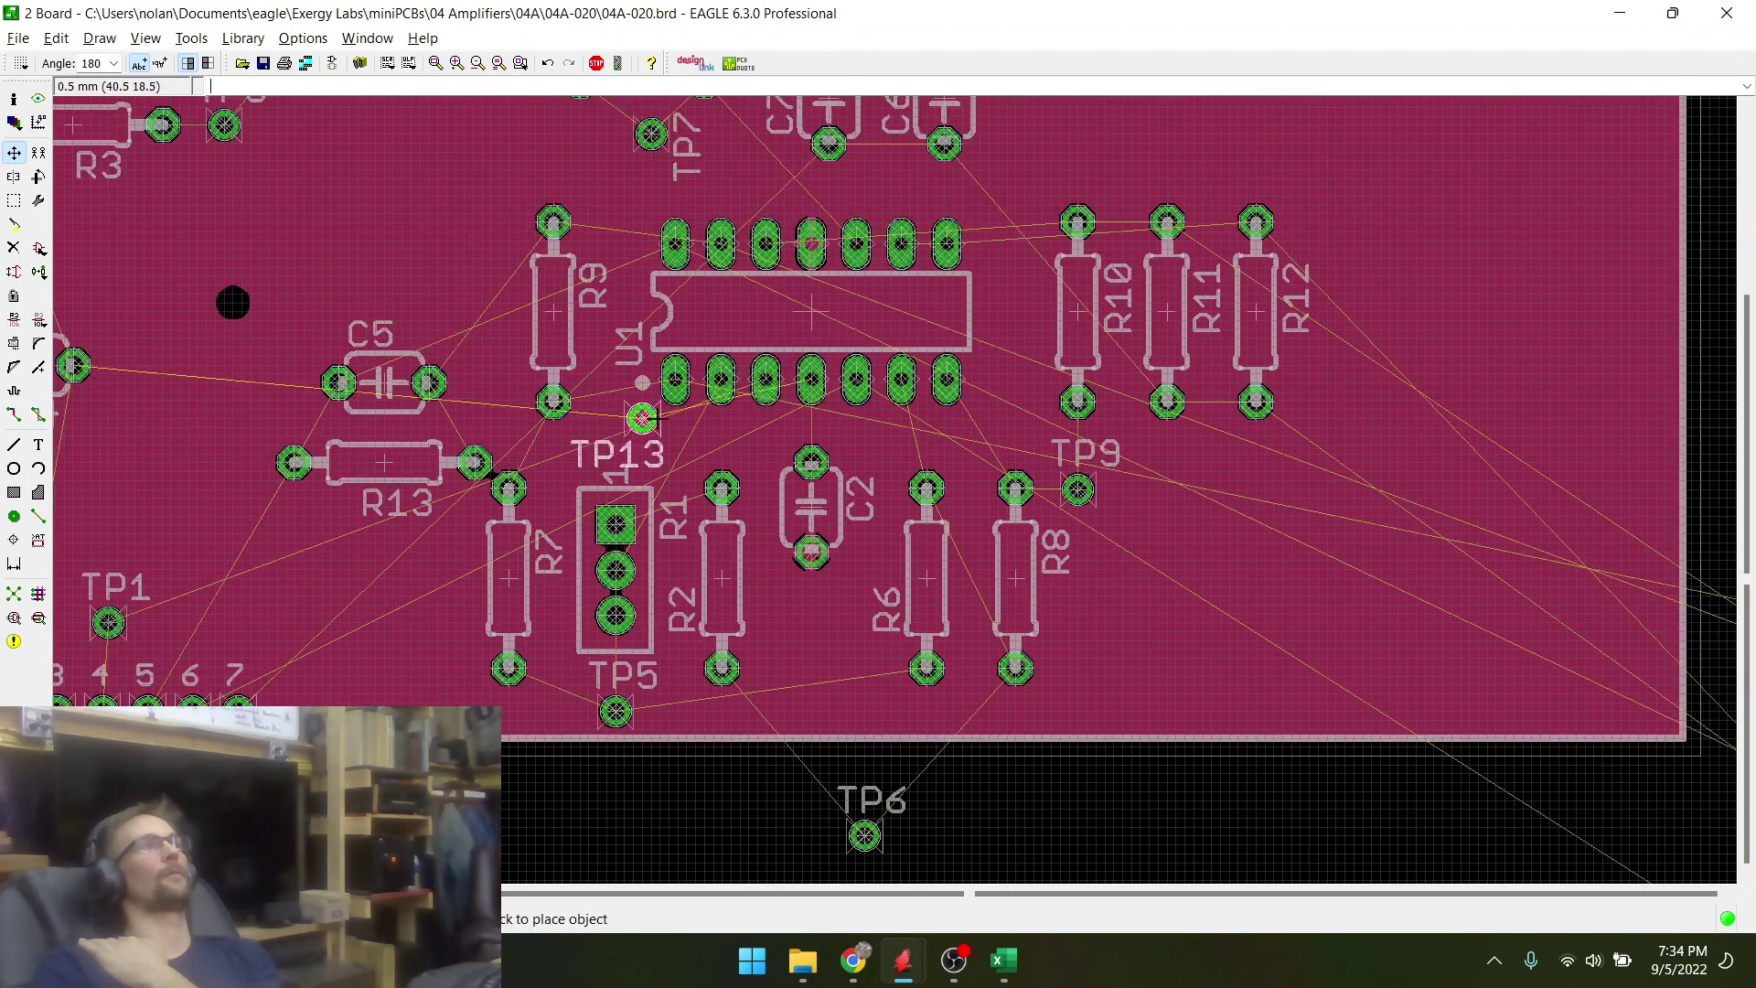
scroll(732, 388, up, 1)
right_click(788, 492)
right_click(788, 492)
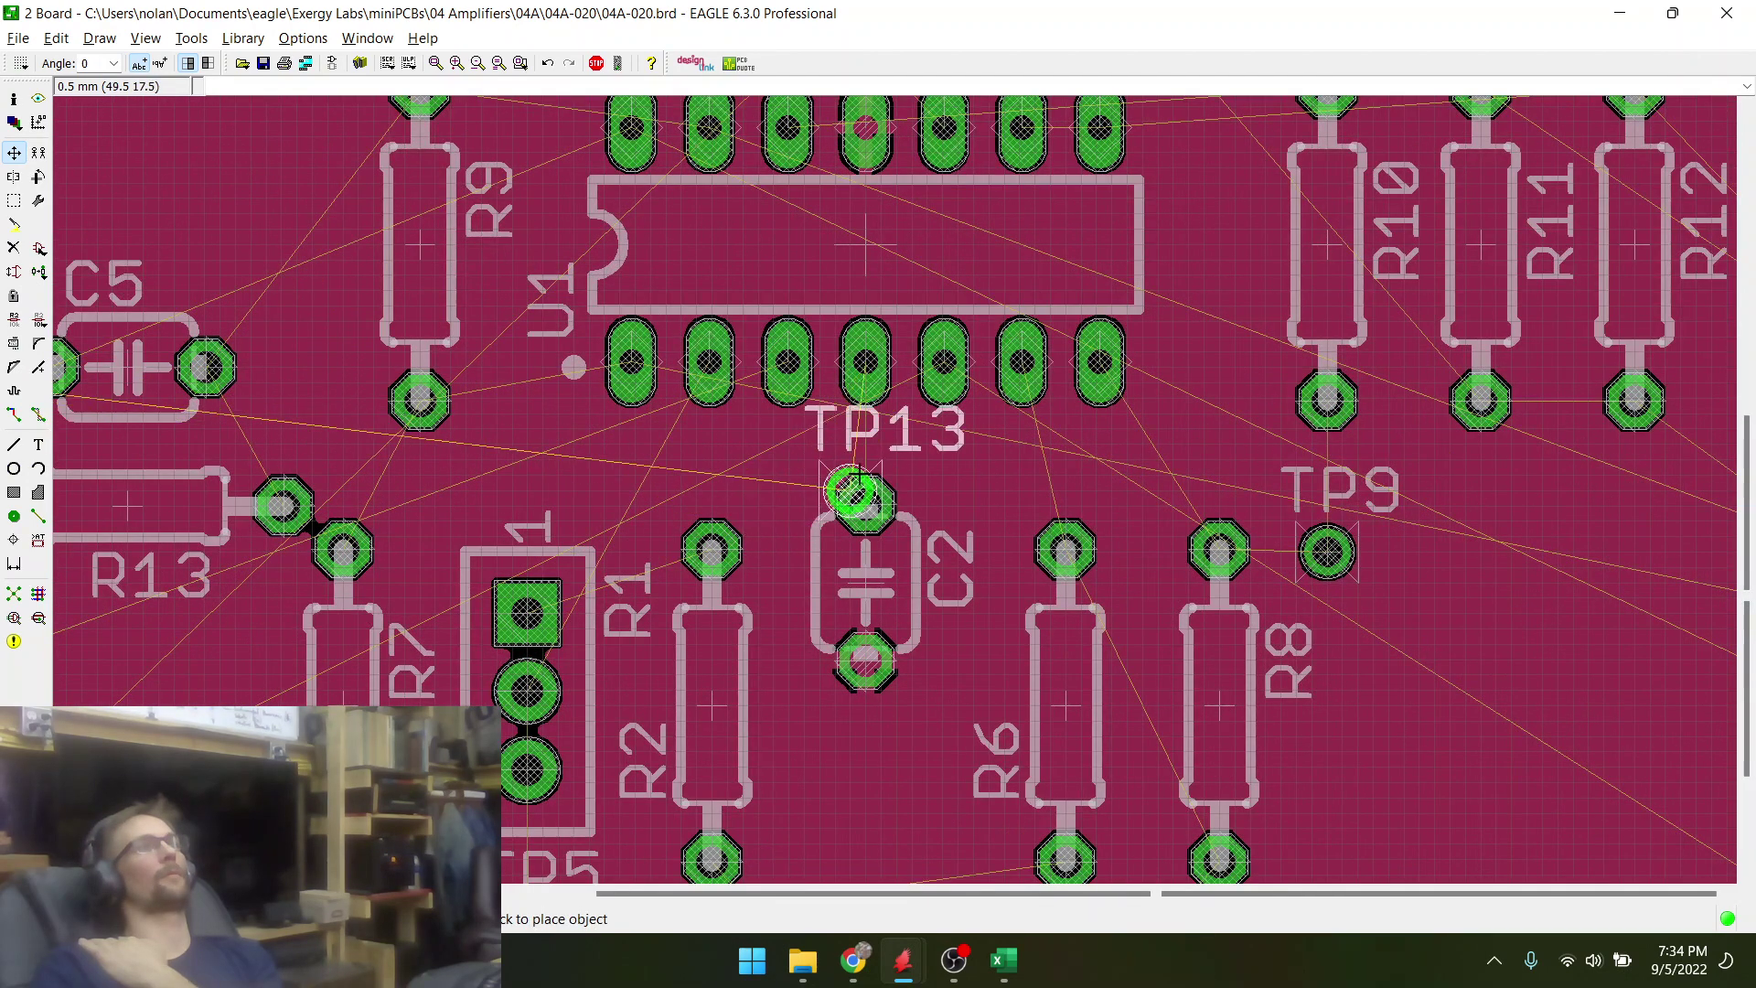
scroll(860, 494, down, 1)
scroll(248, 506, up, 1)
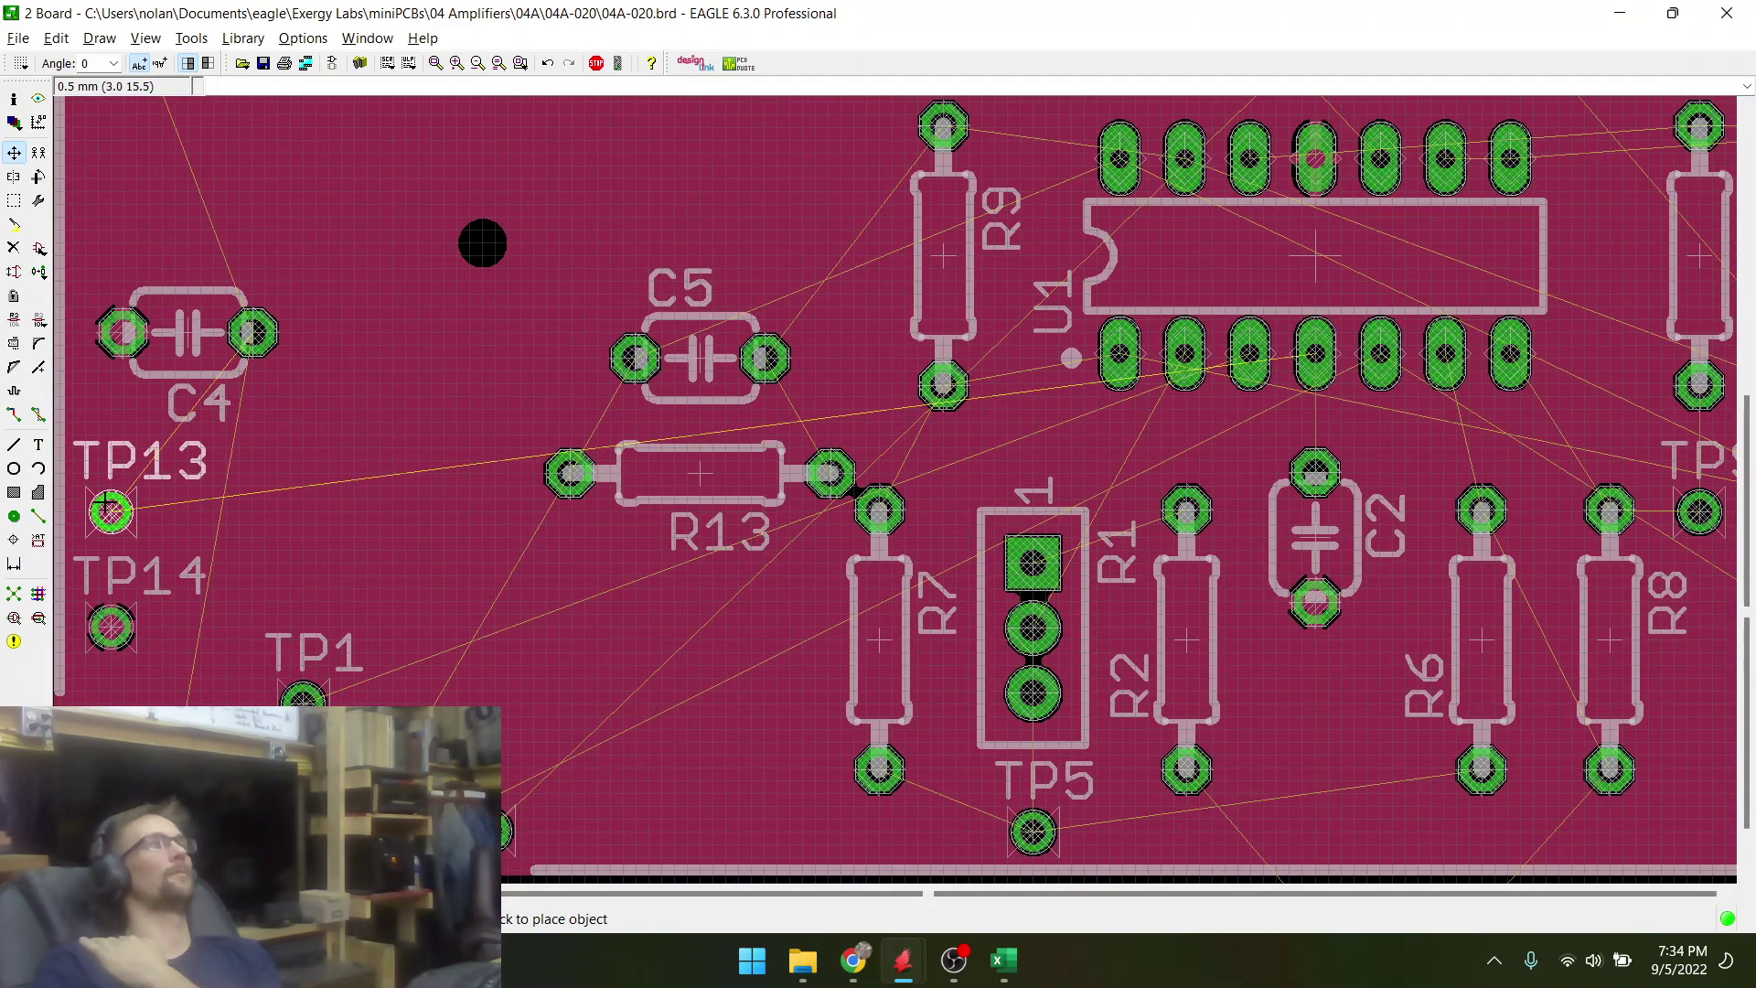
scroll(107, 502, up, 3)
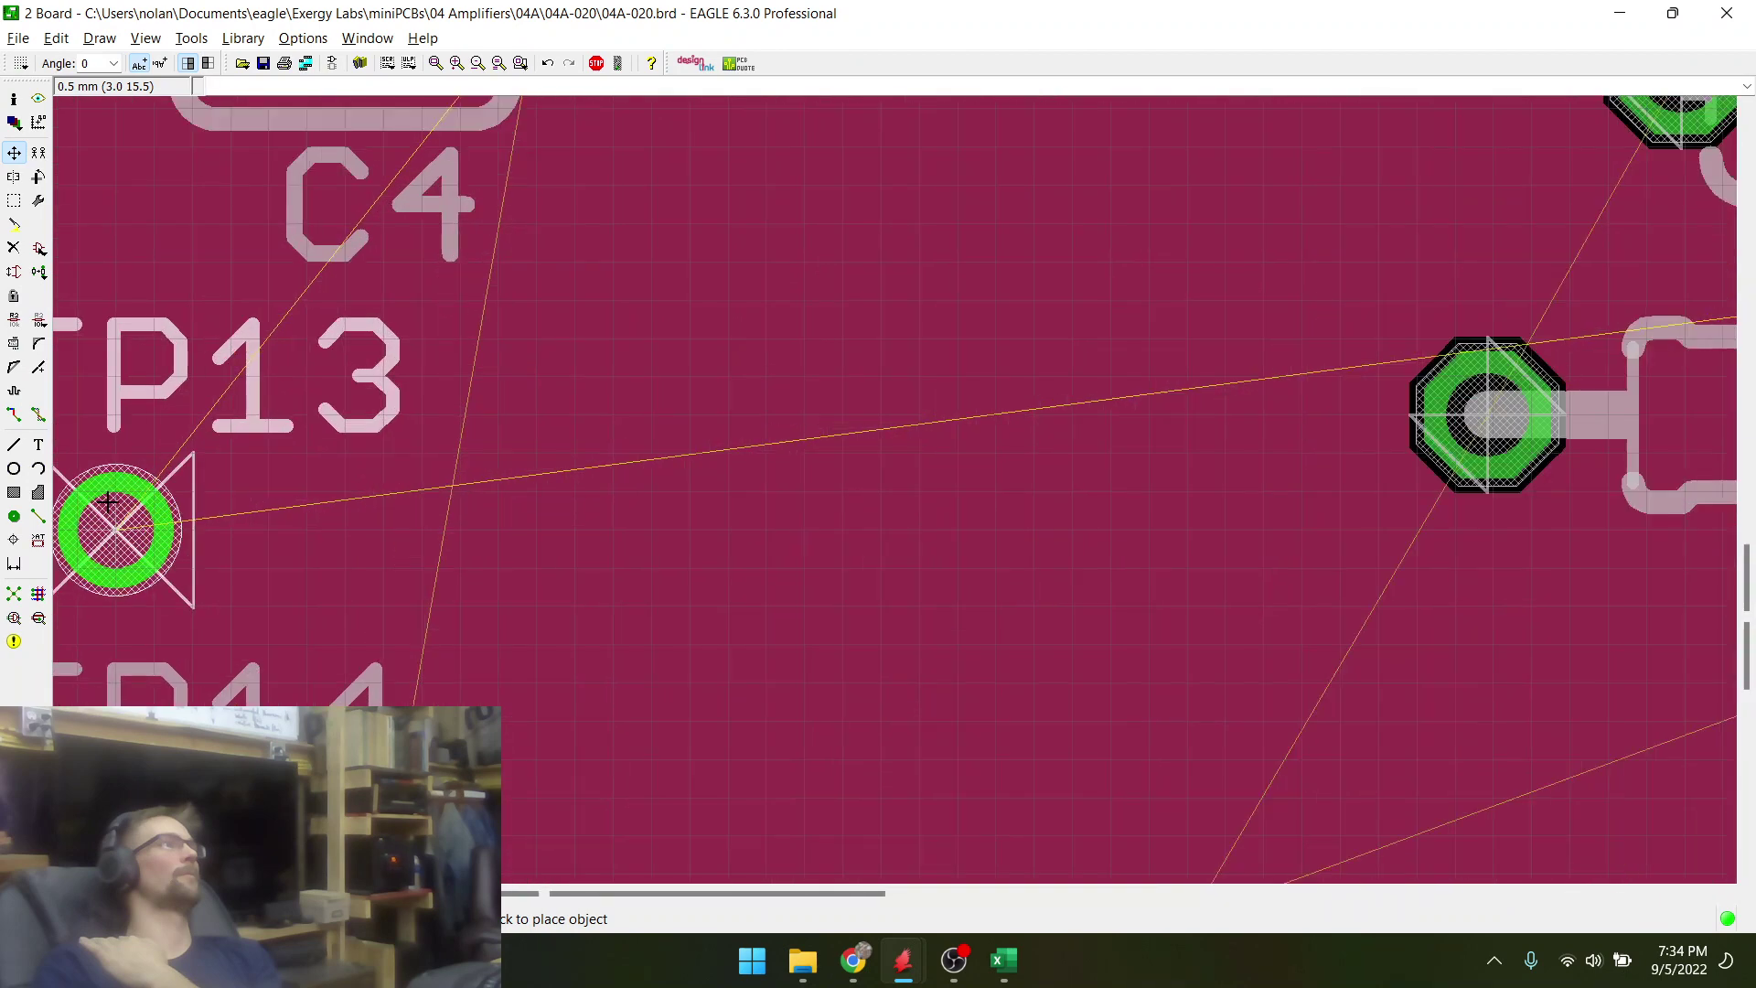
scroll(108, 503, down, 3)
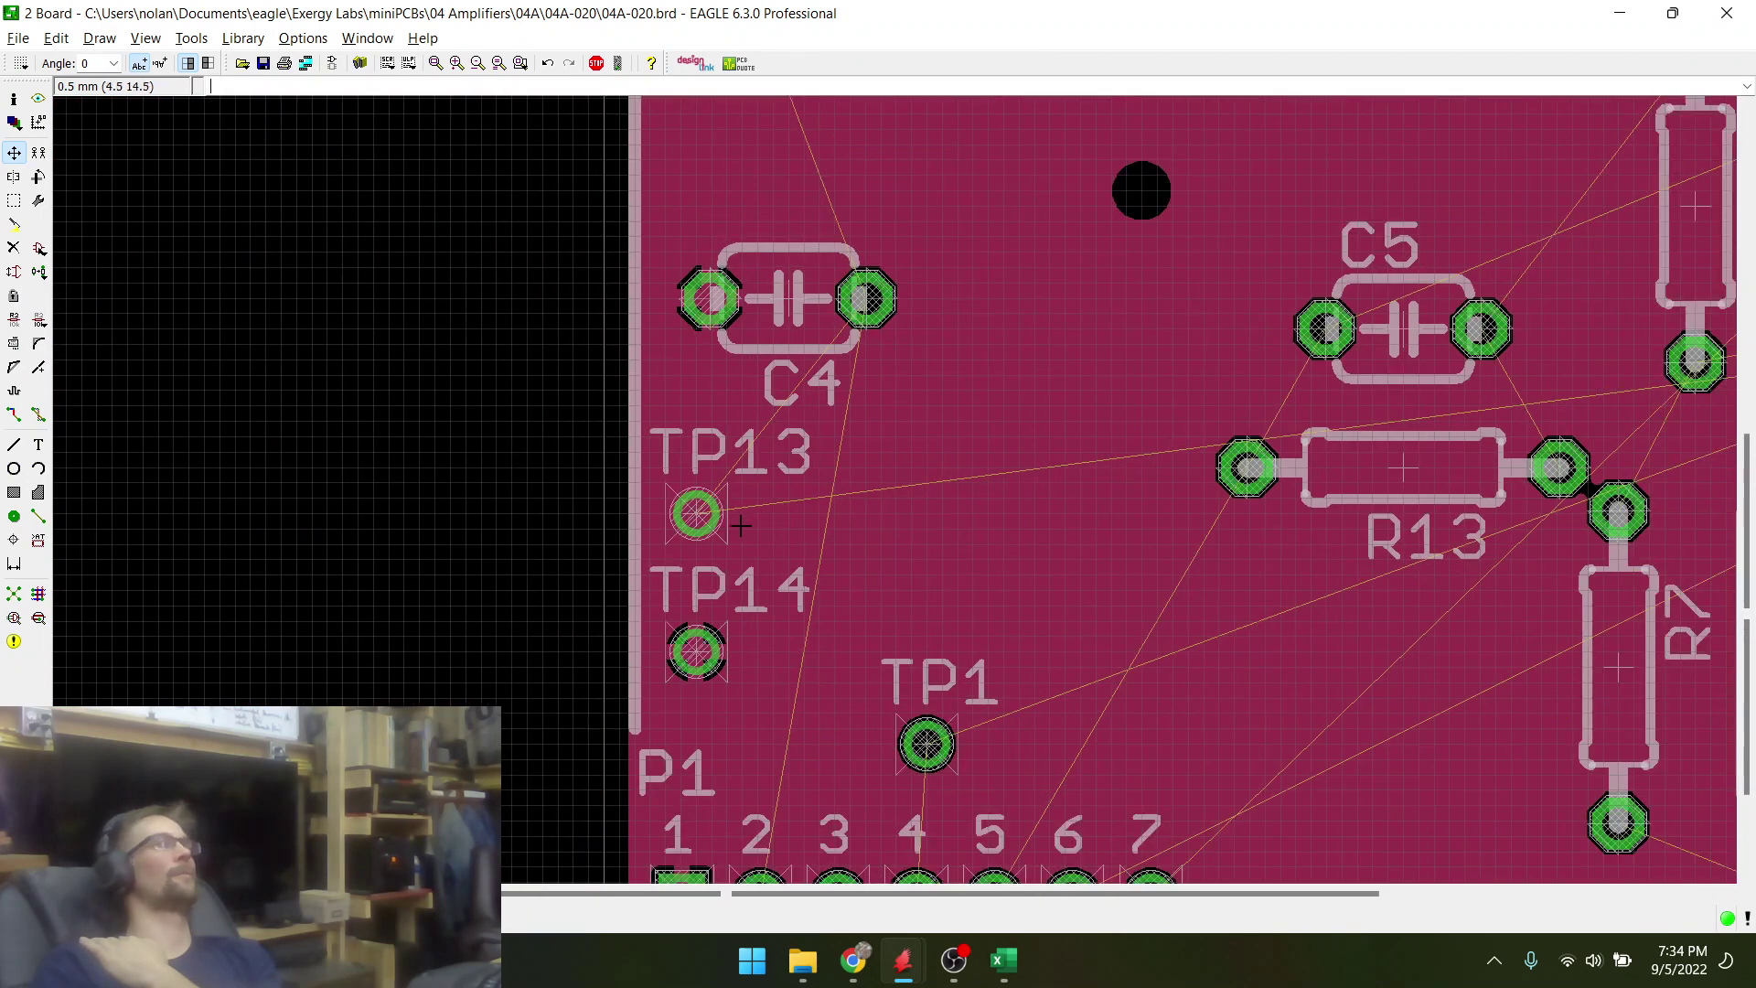
click(14, 594)
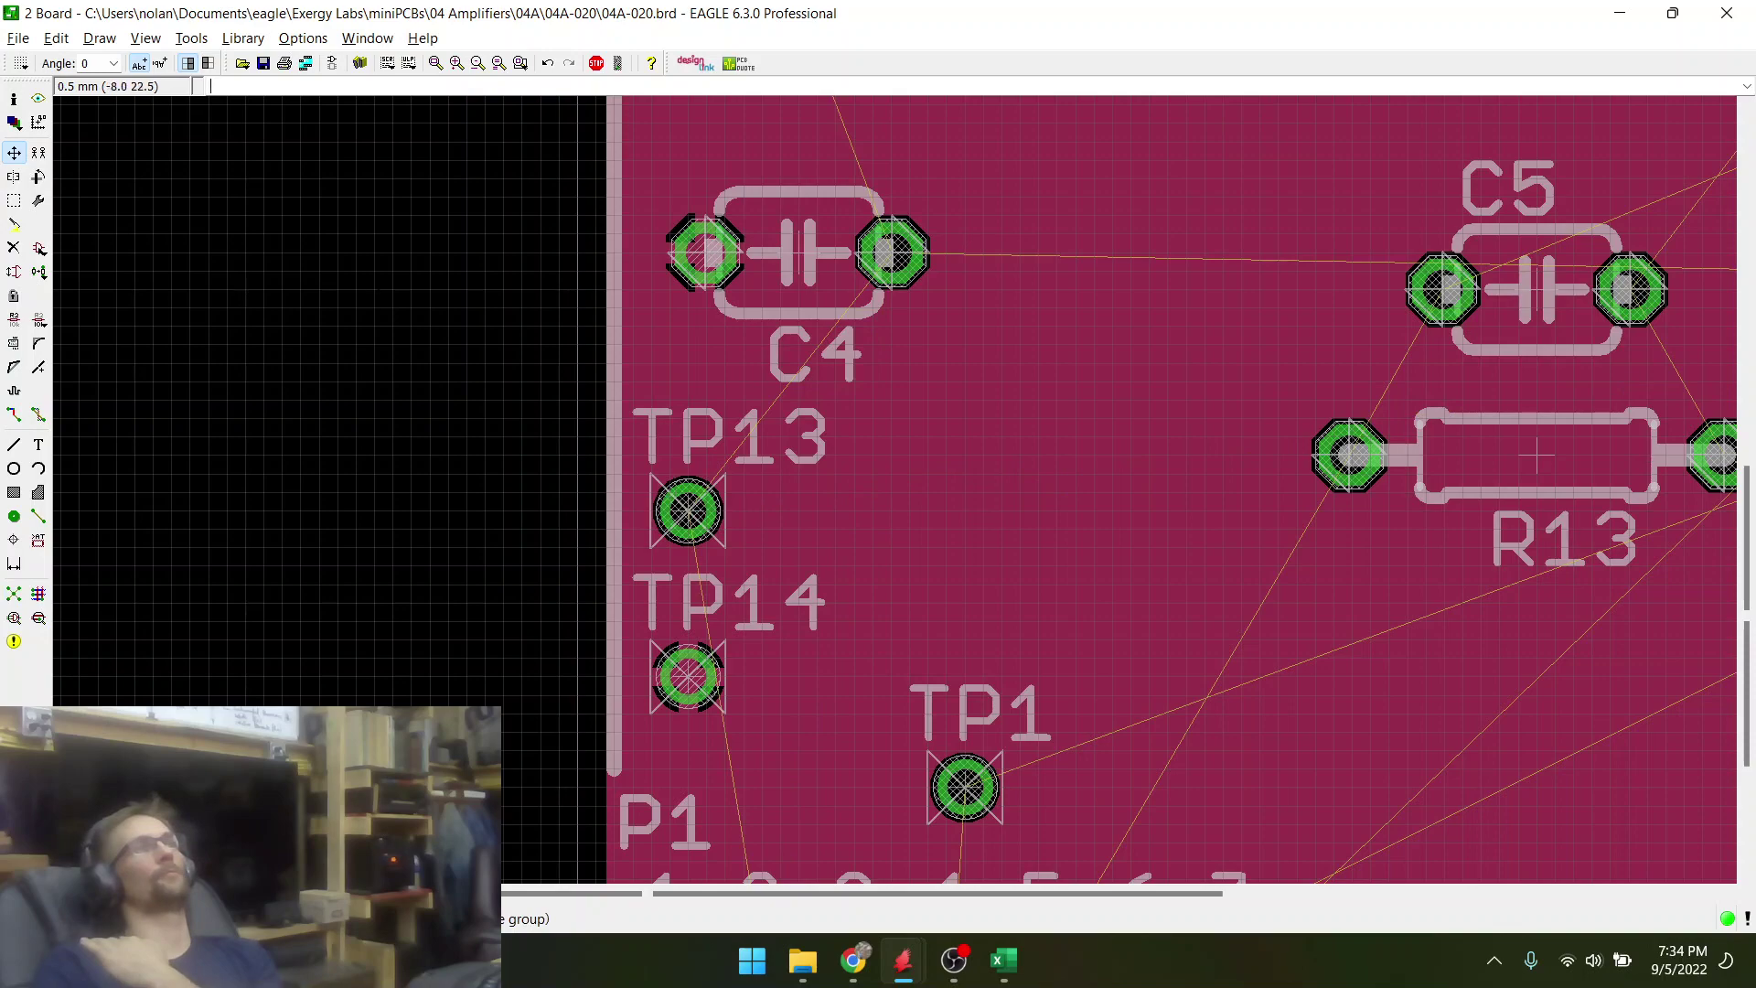
click(263, 63)
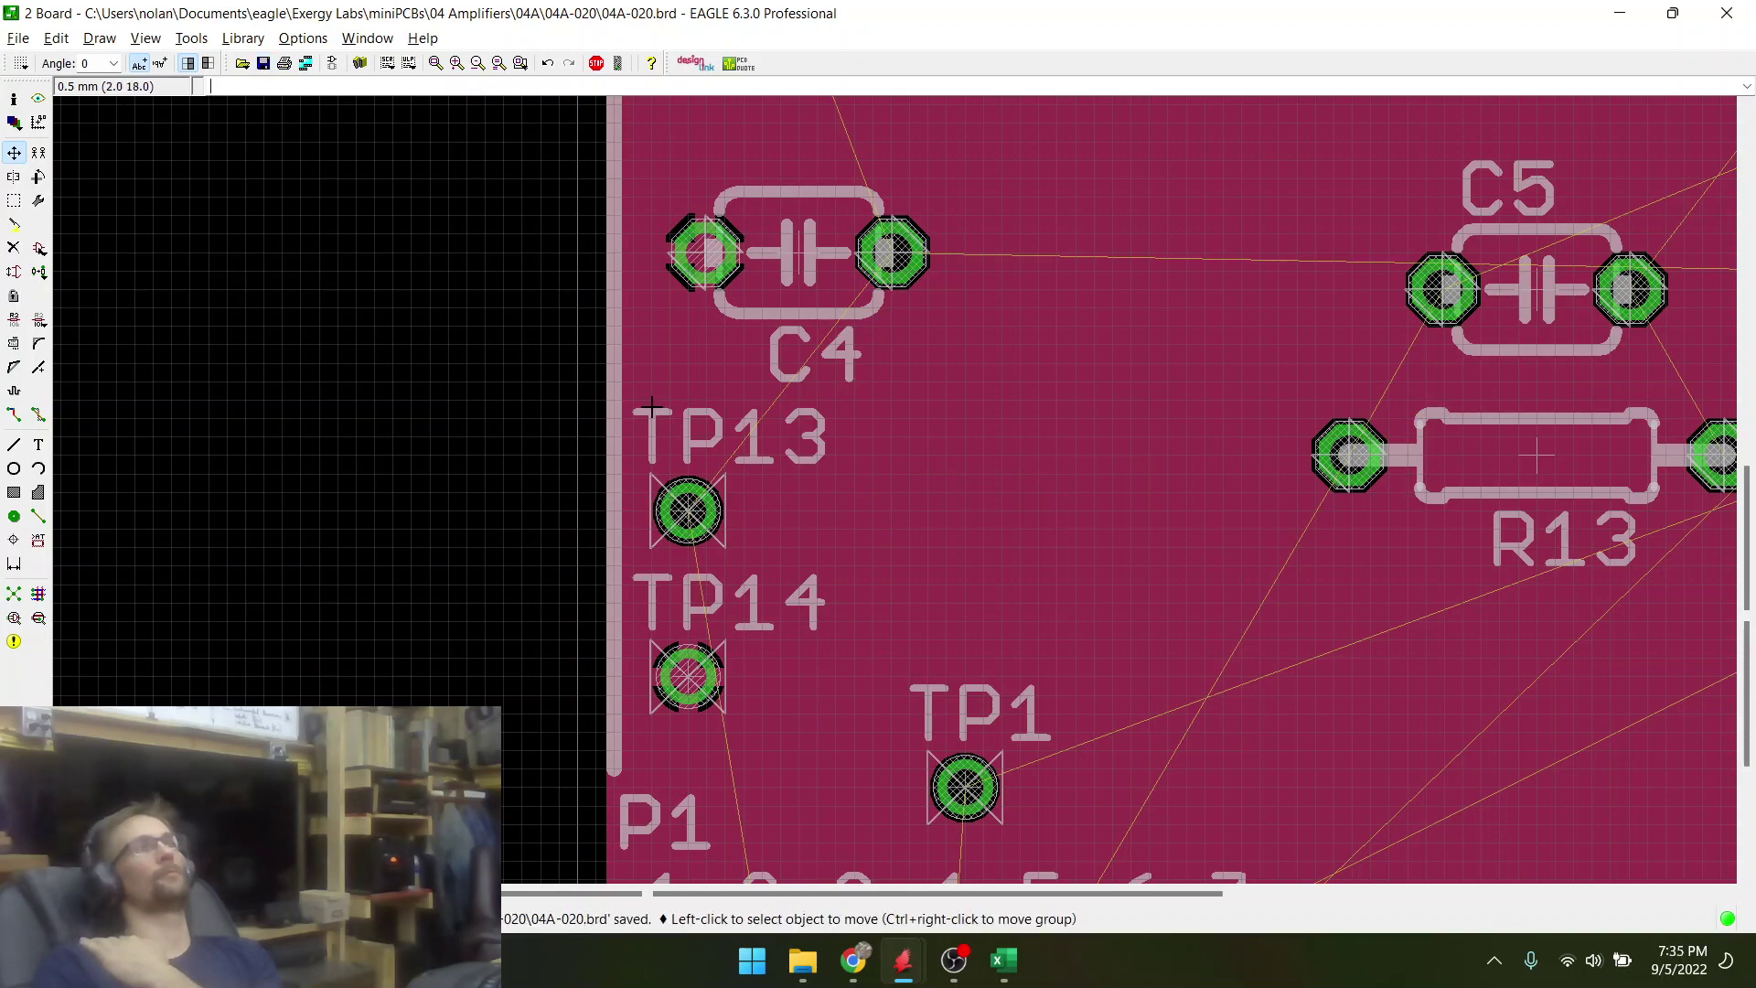
- Shift R6 one 0.5 mm grid step closer to C2
scroll(652, 407, down, 6)
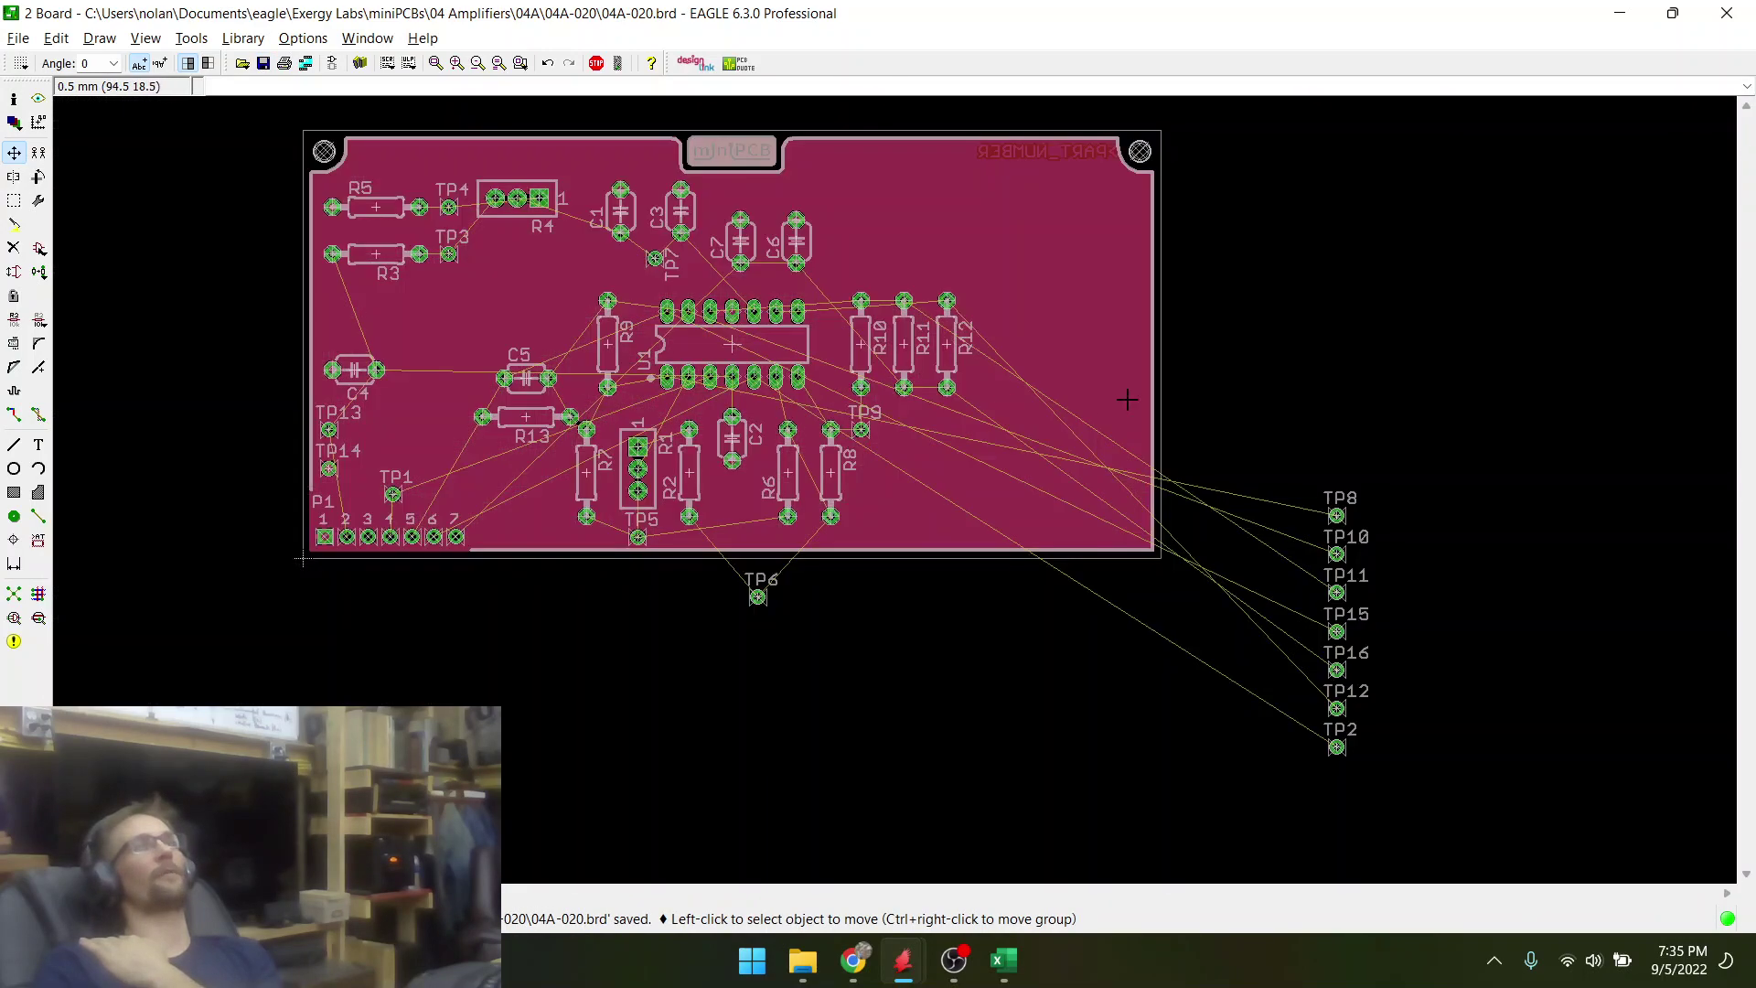
scroll(1127, 399, up, 6)
scroll(800, 561, down, 6)
scroll(388, 517, up, 6)
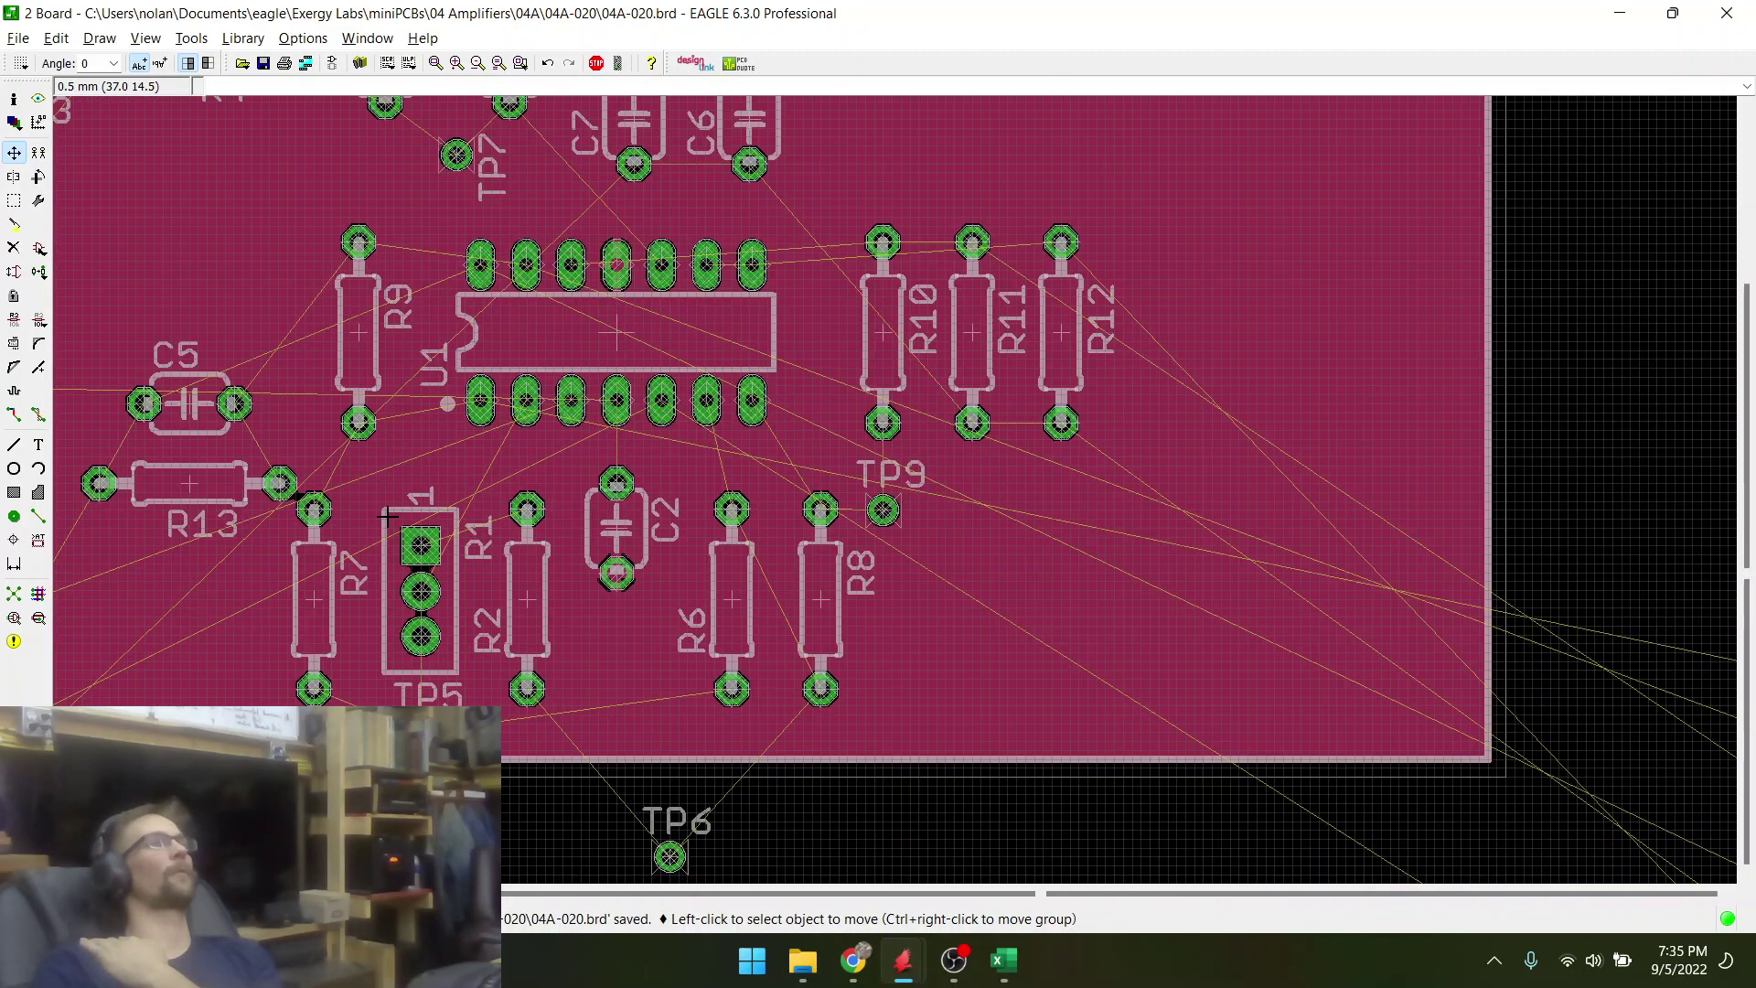
scroll(684, 578, up, 3)
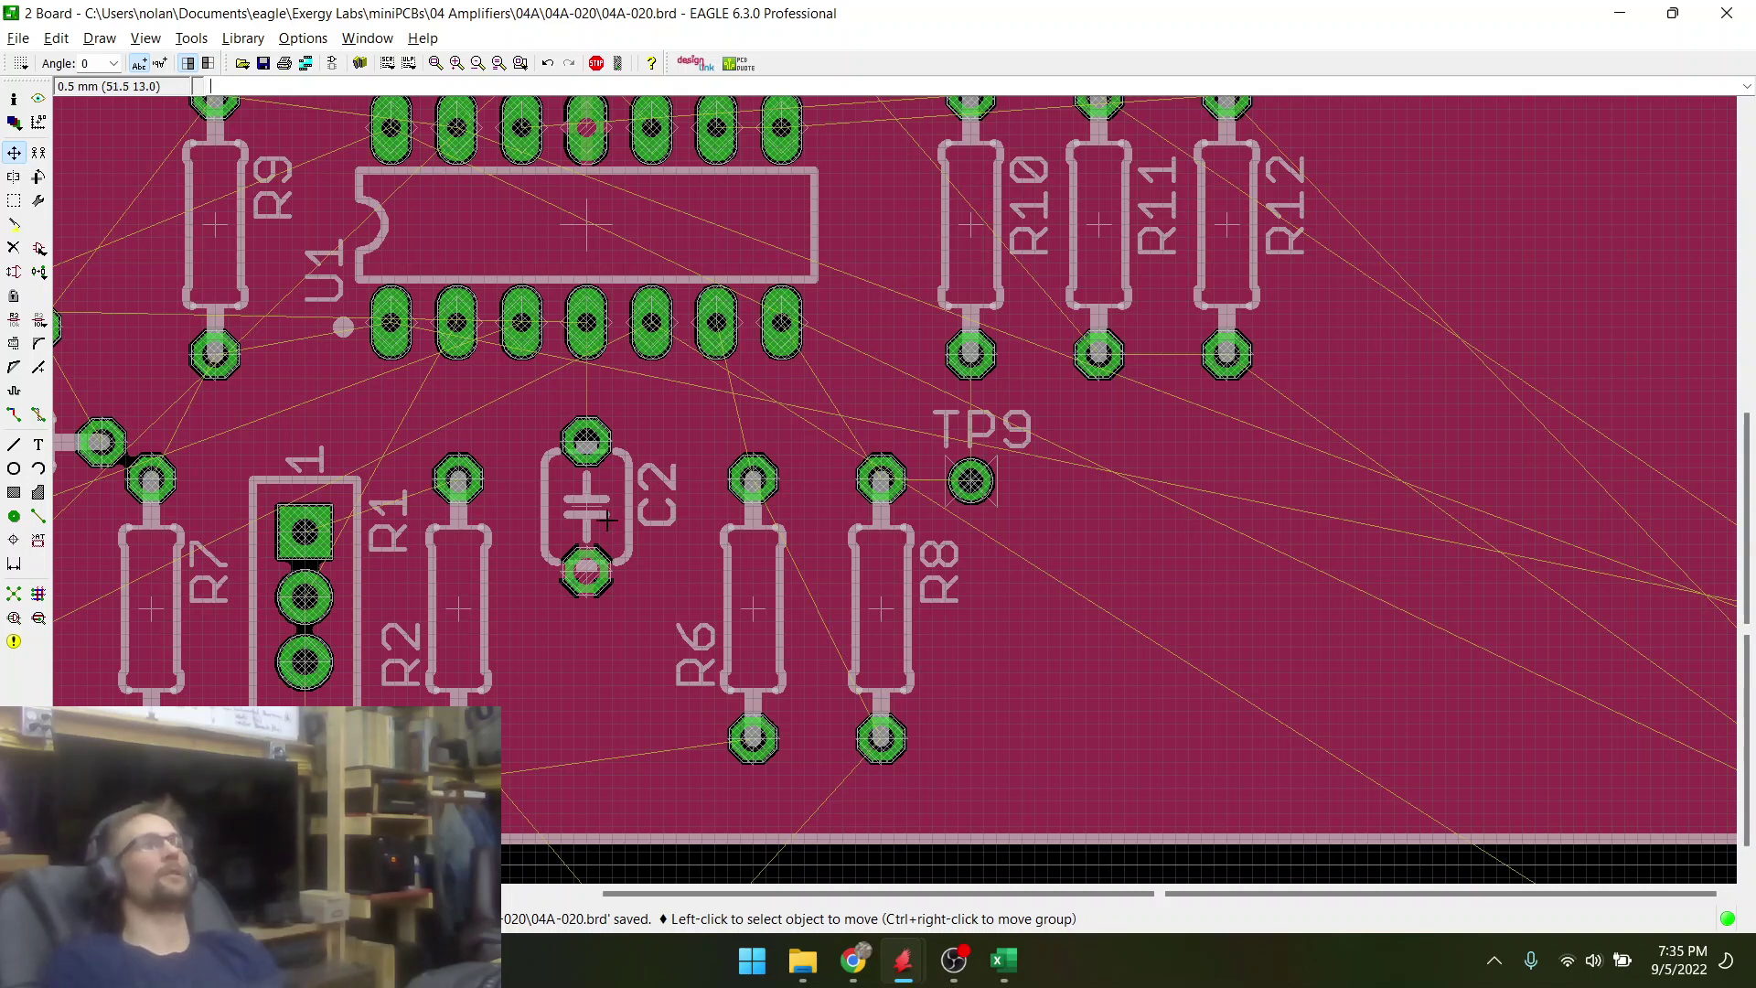
click(768, 622)
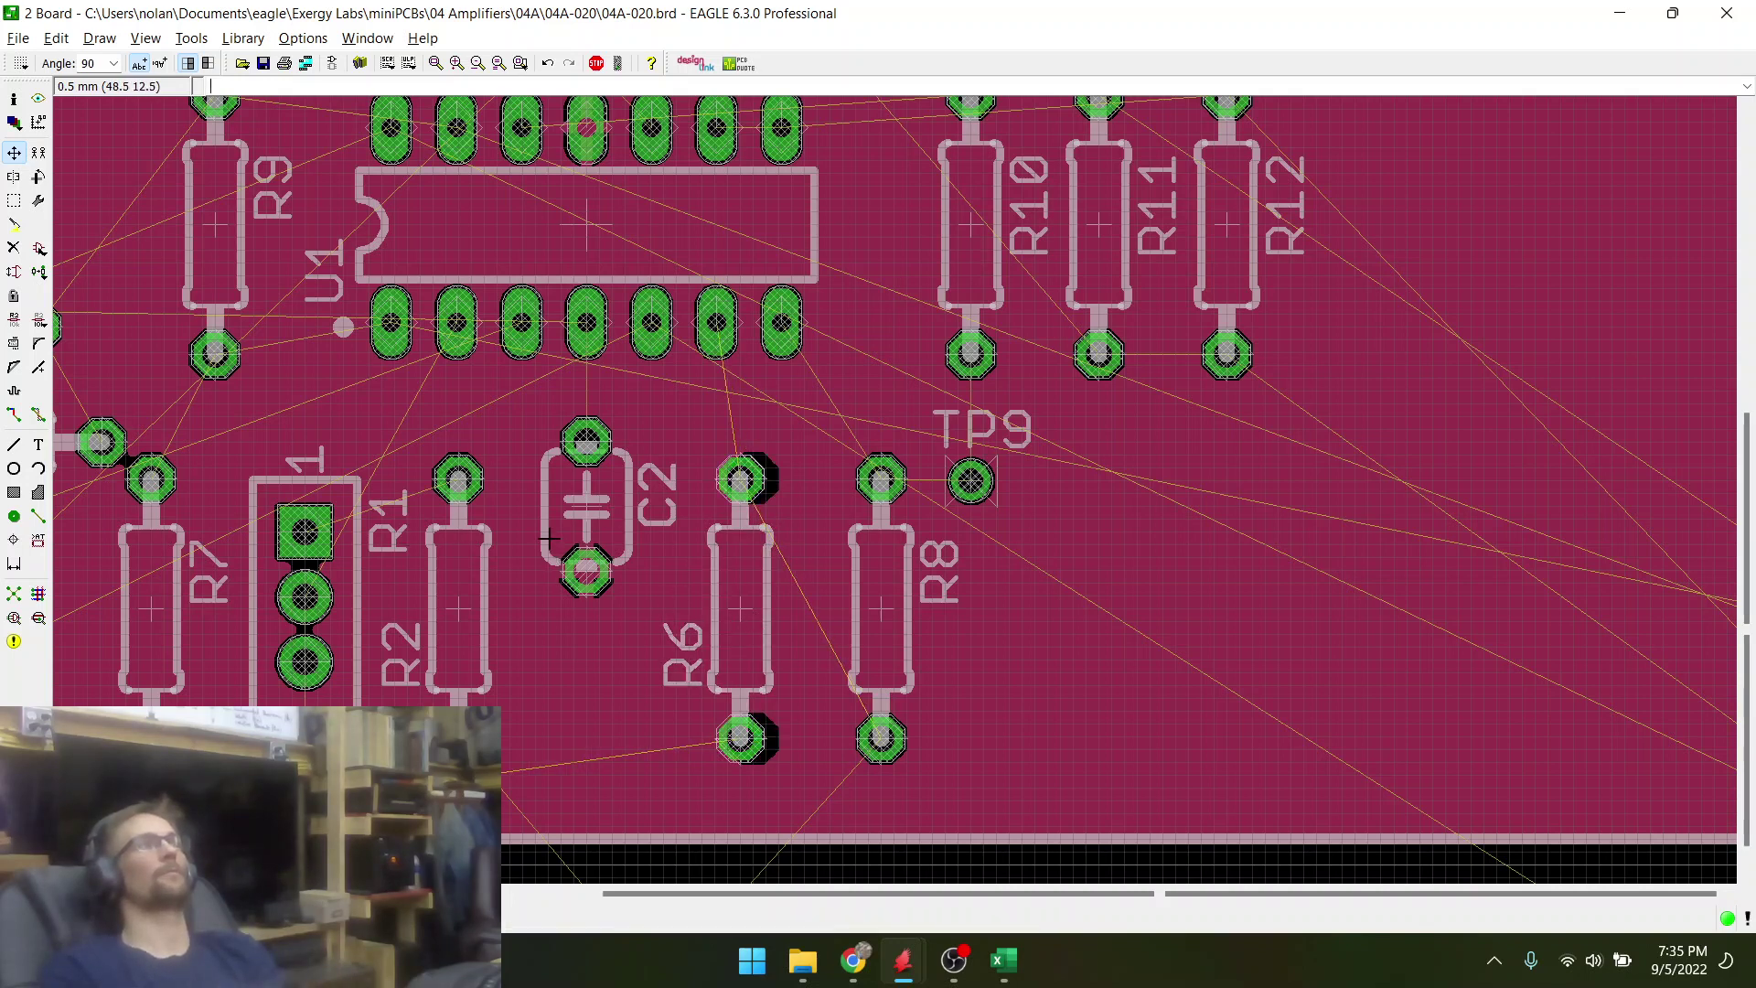
- Shift R7, R1, R2 and TP5 as a group one 0.5 mm grid step away from C2
scroll(561, 483, down, 3)
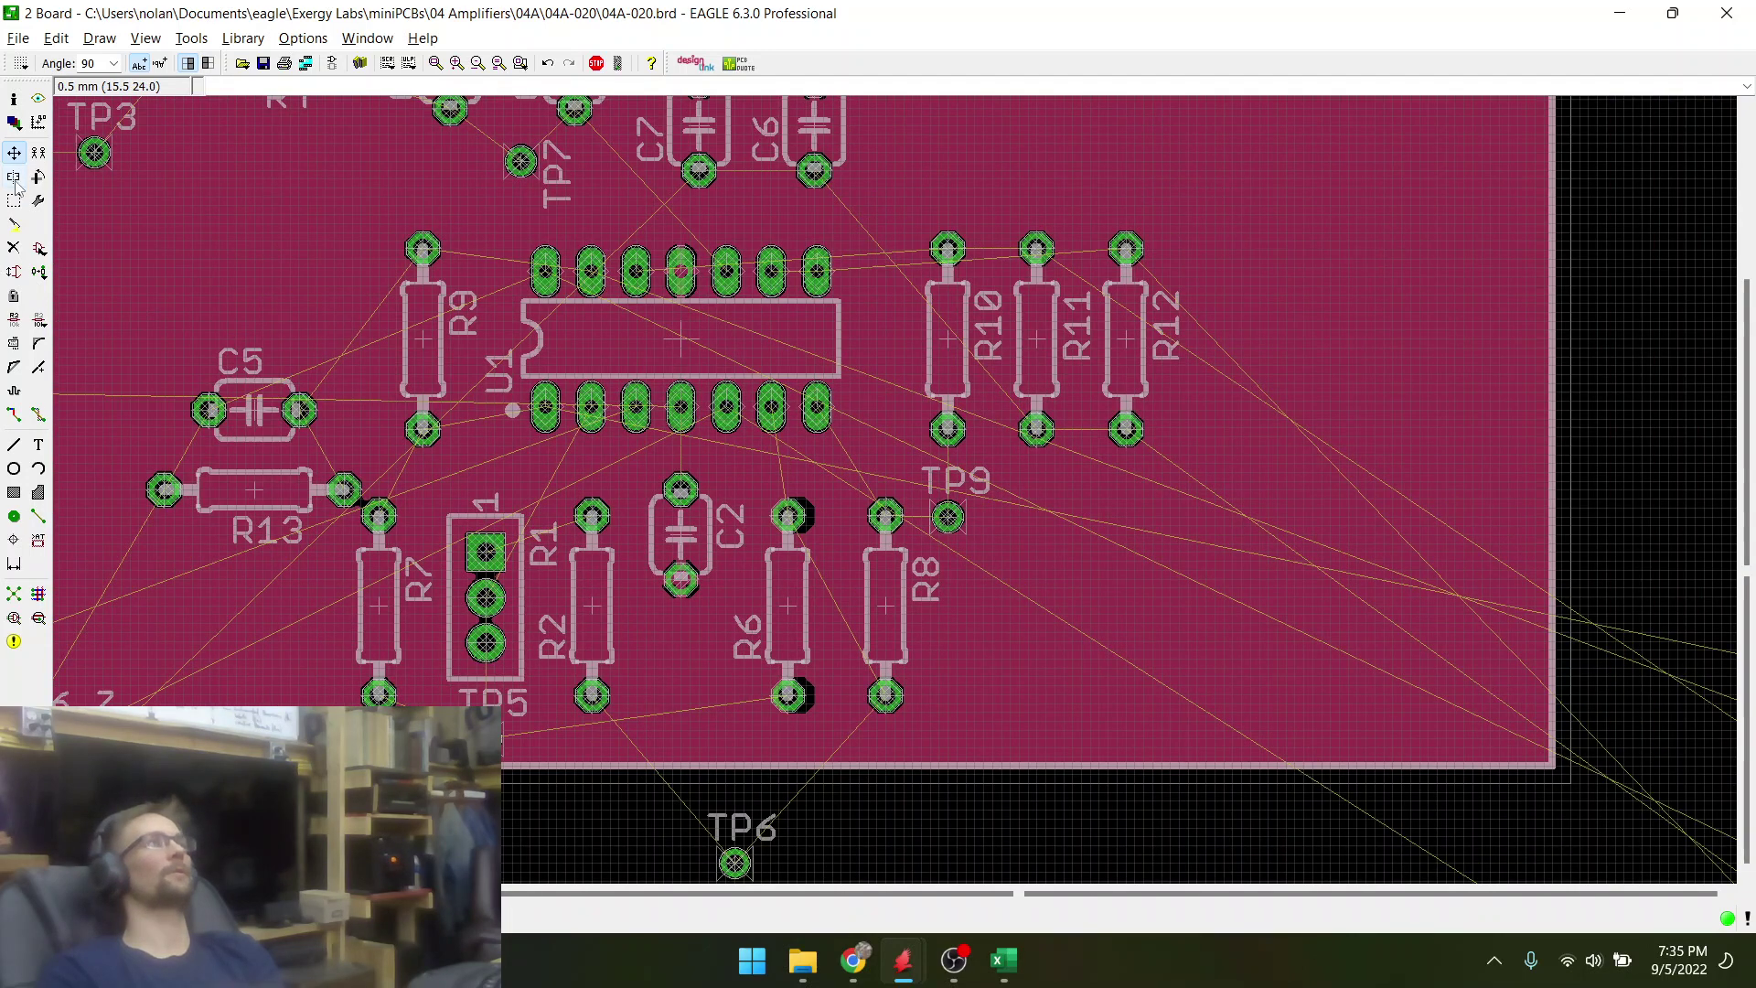
drag(340, 549, 645, 753)
right_click(595, 604)
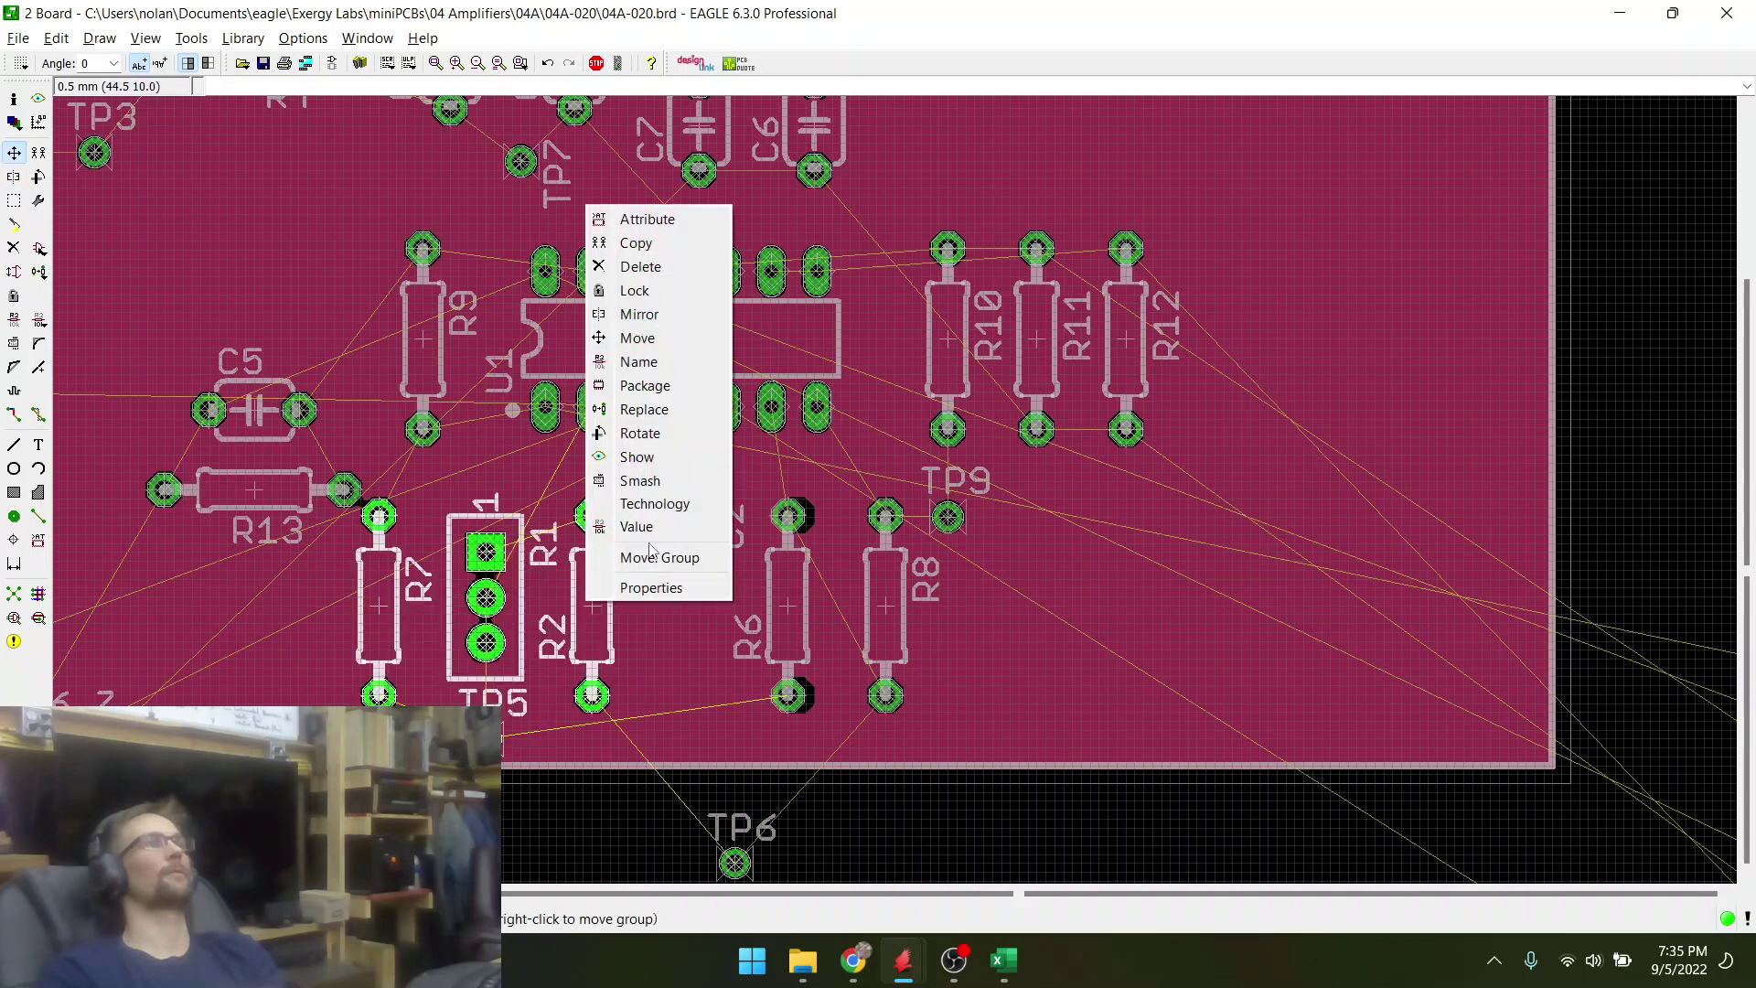
click(580, 557)
scroll(580, 558, up, 2)
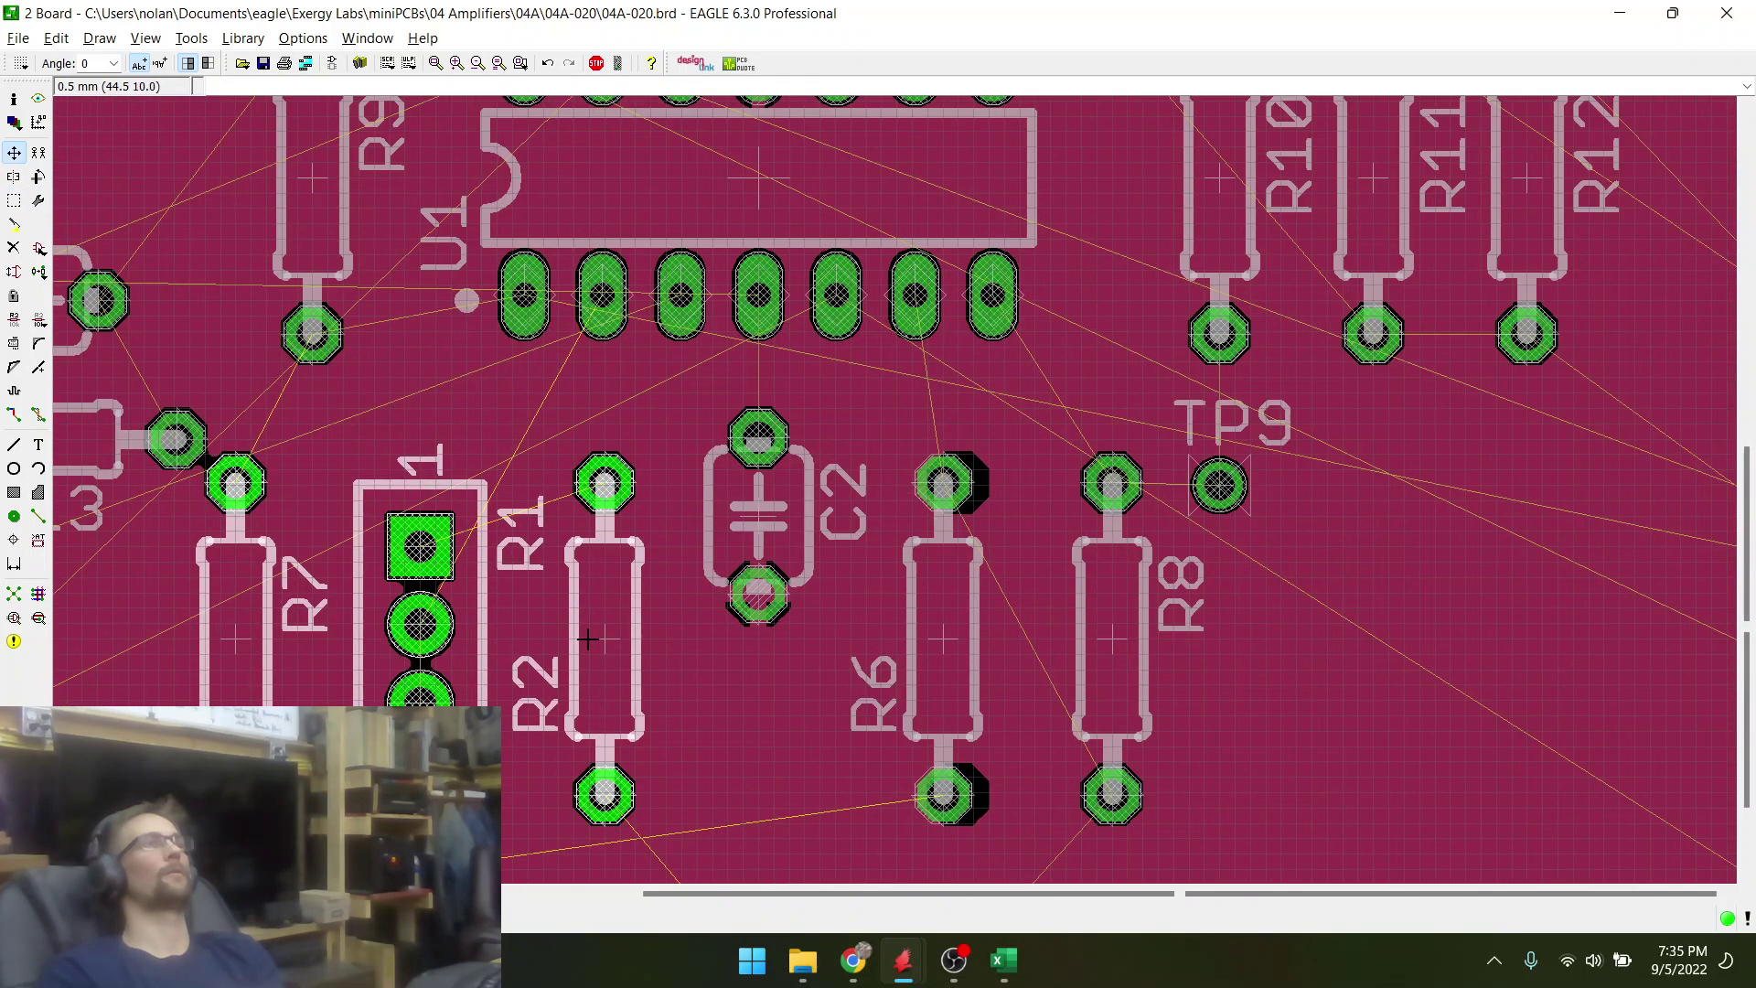
click(572, 640)
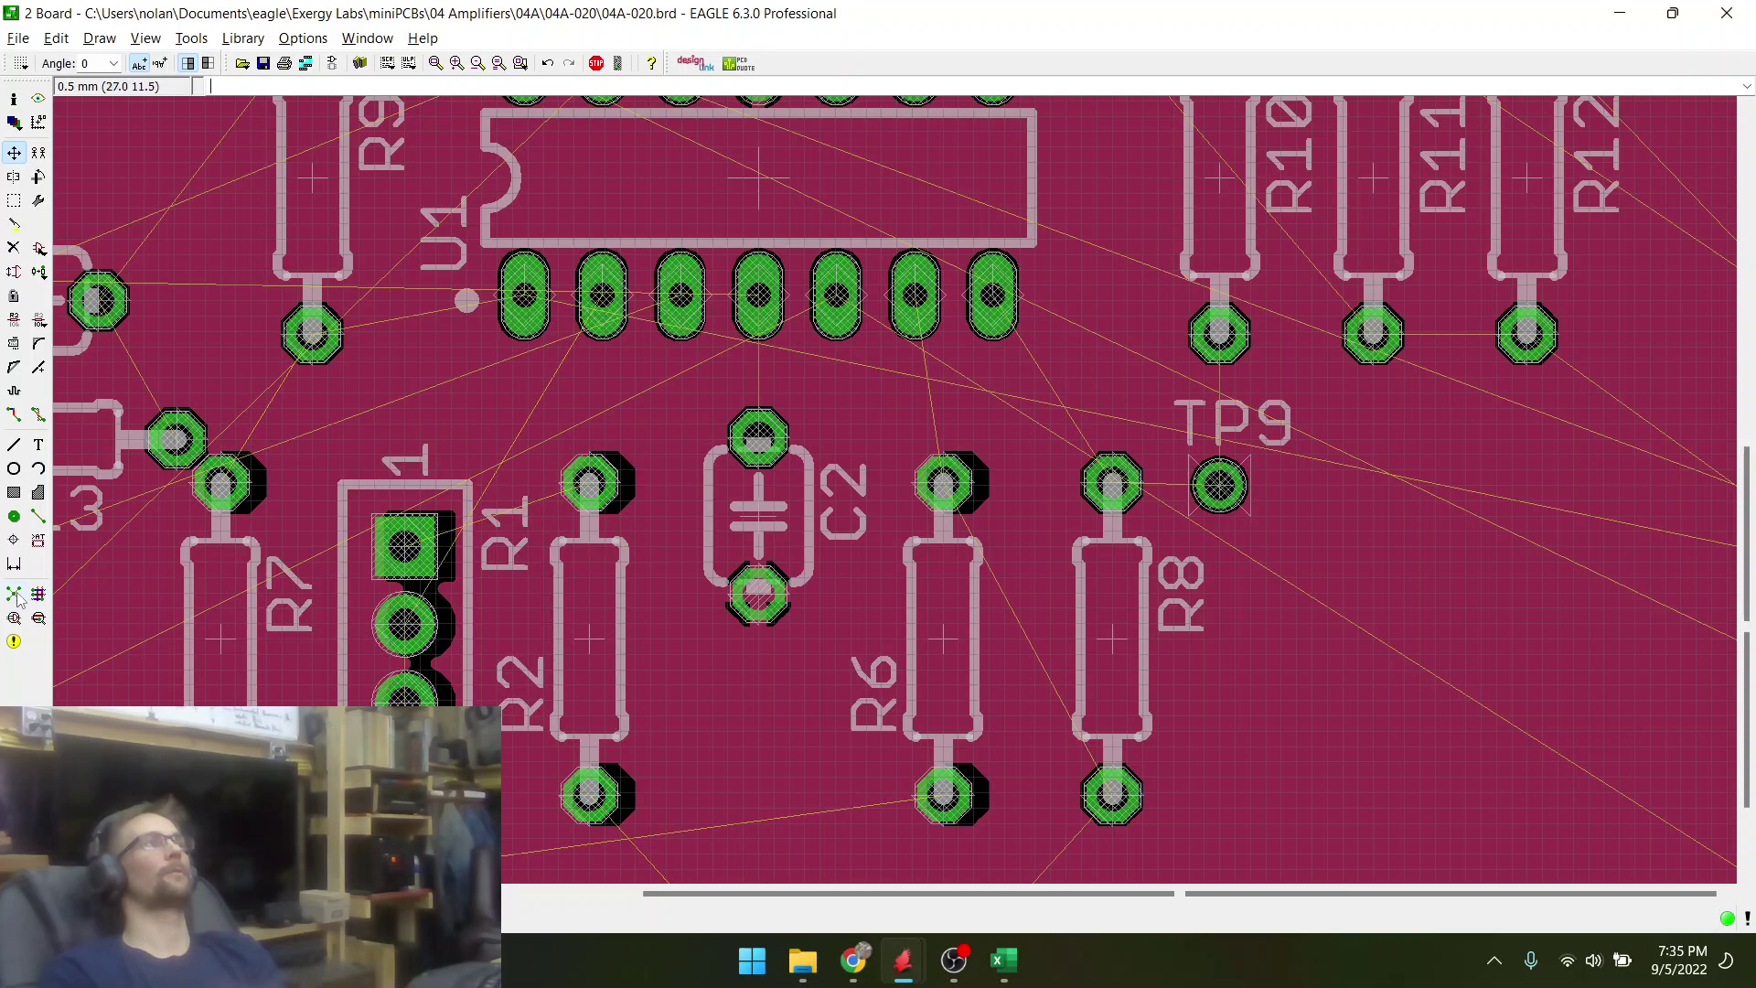
- Recalculate the airwires and shift R8 one 0.5 mm grid step closer to R6
scroll(928, 513, up, 1)
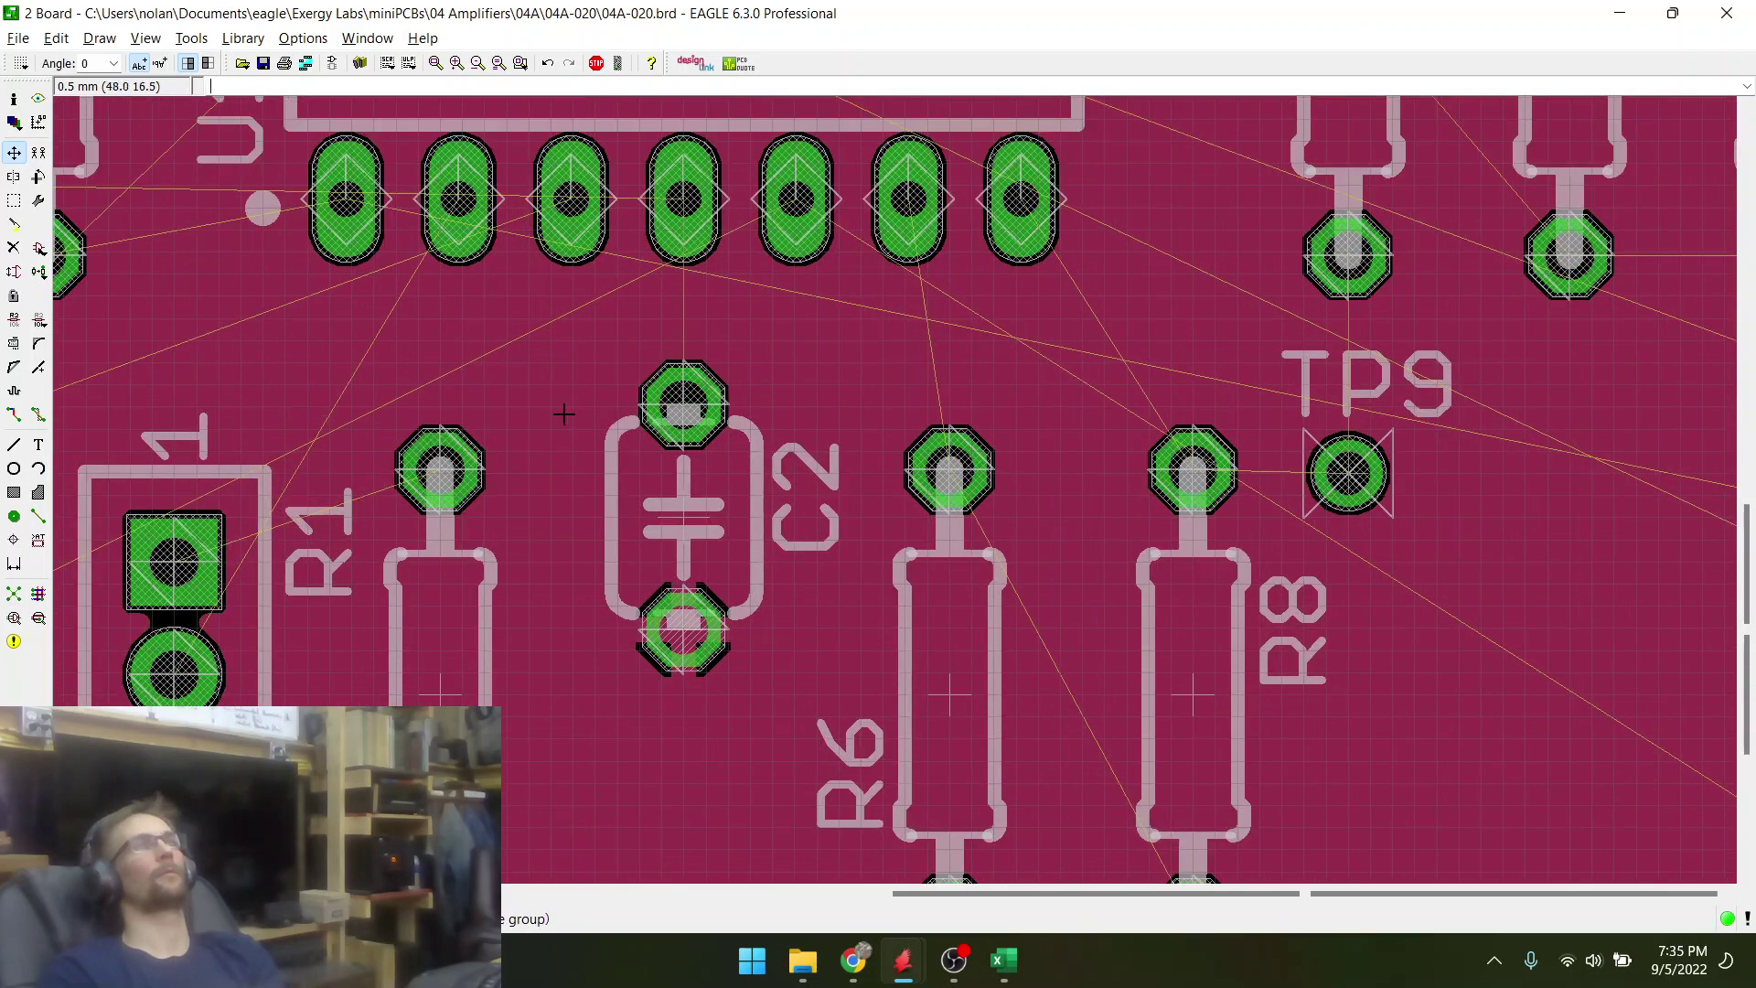
scroll(540, 439, down, 2)
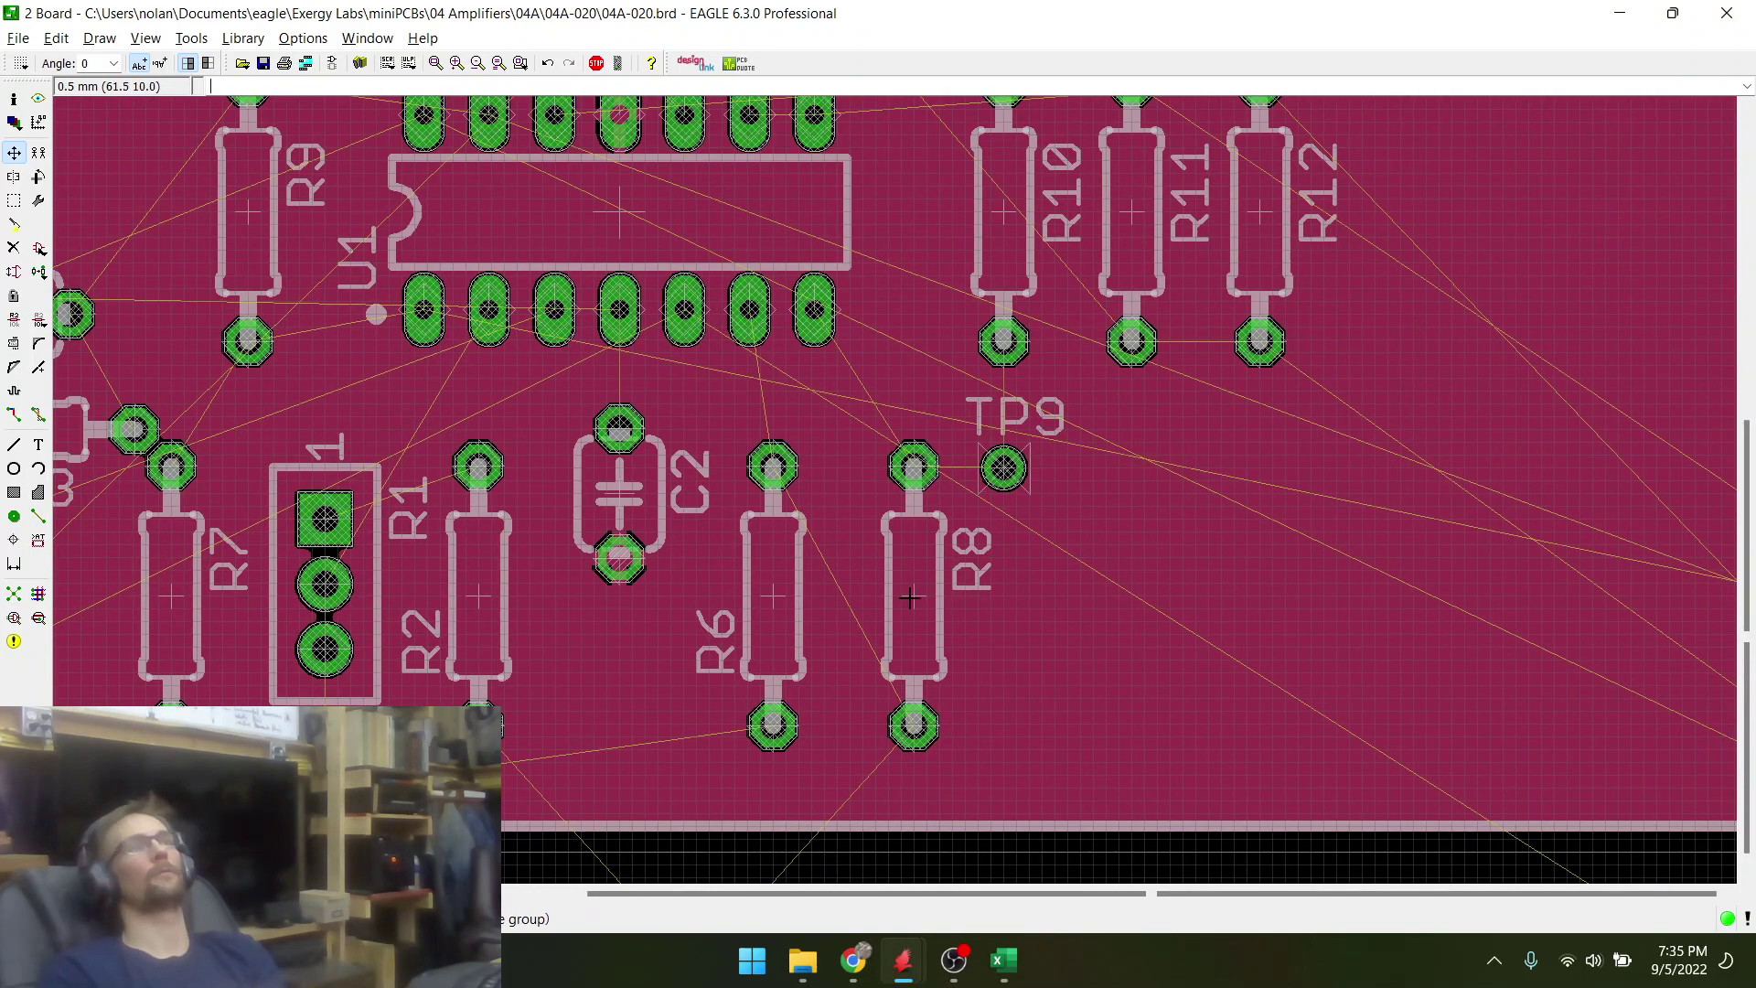
click(911, 598)
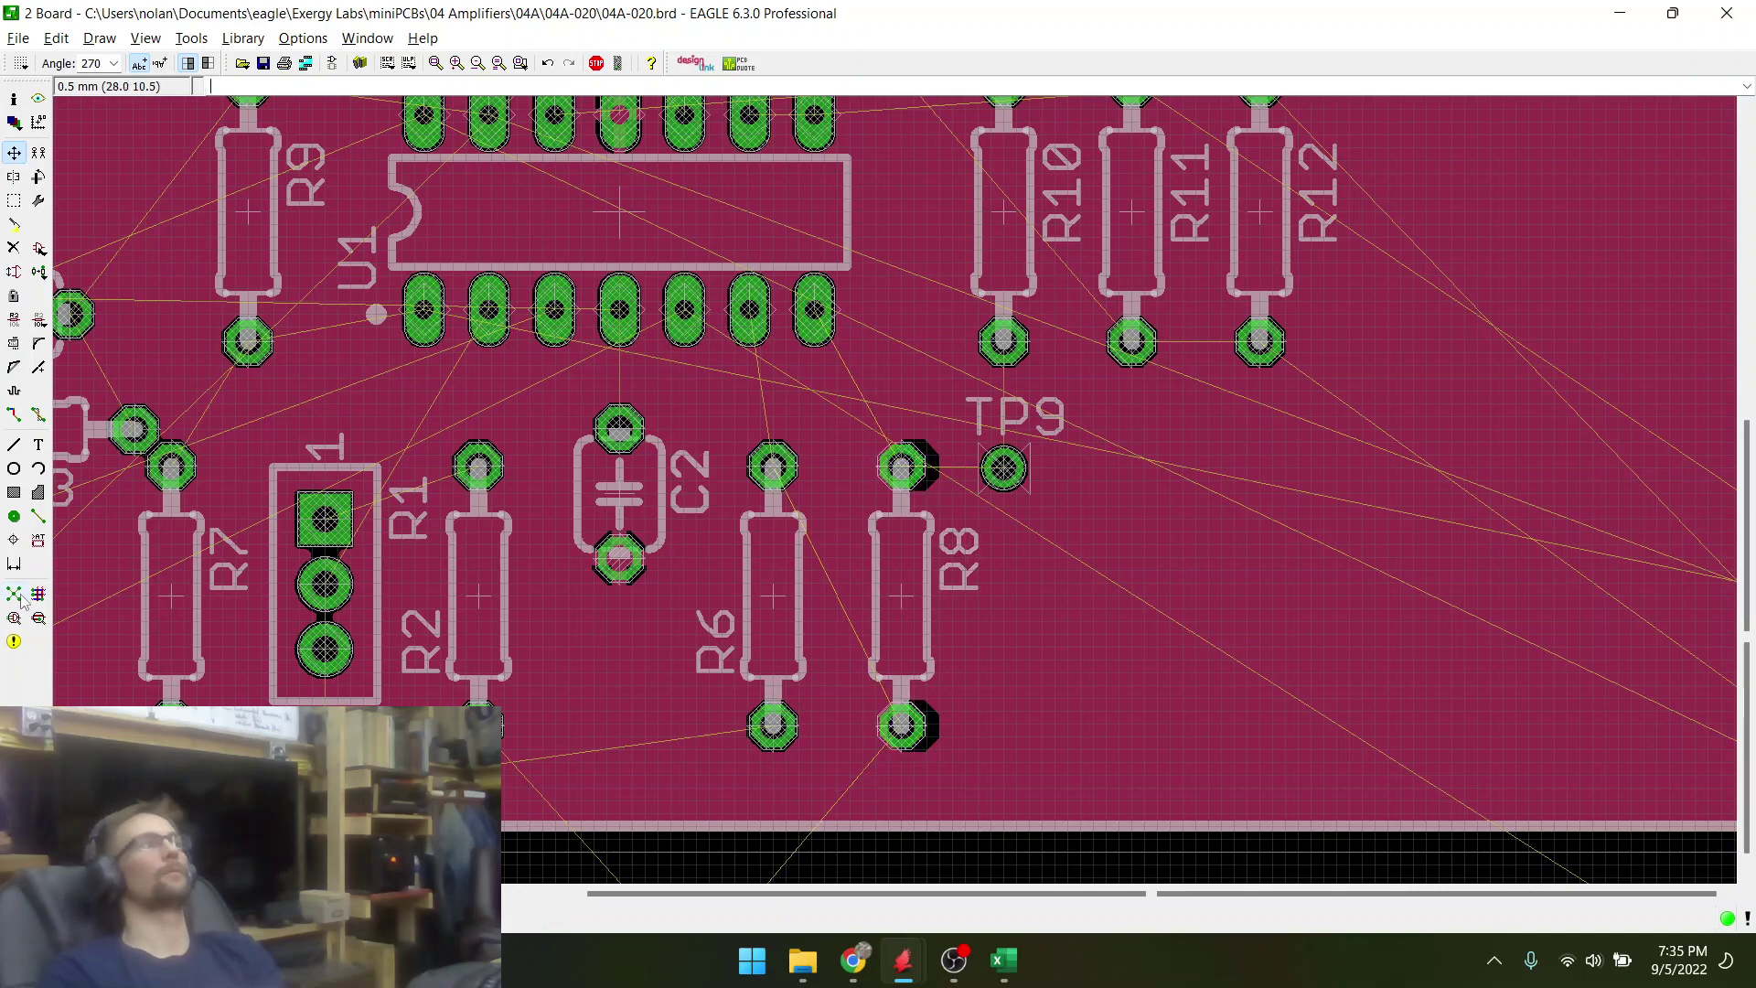
- Shift R10, R11 and R12 as a group about 2.5 mm closer to U1
key(Escape)
scroll(608, 558, down, 3)
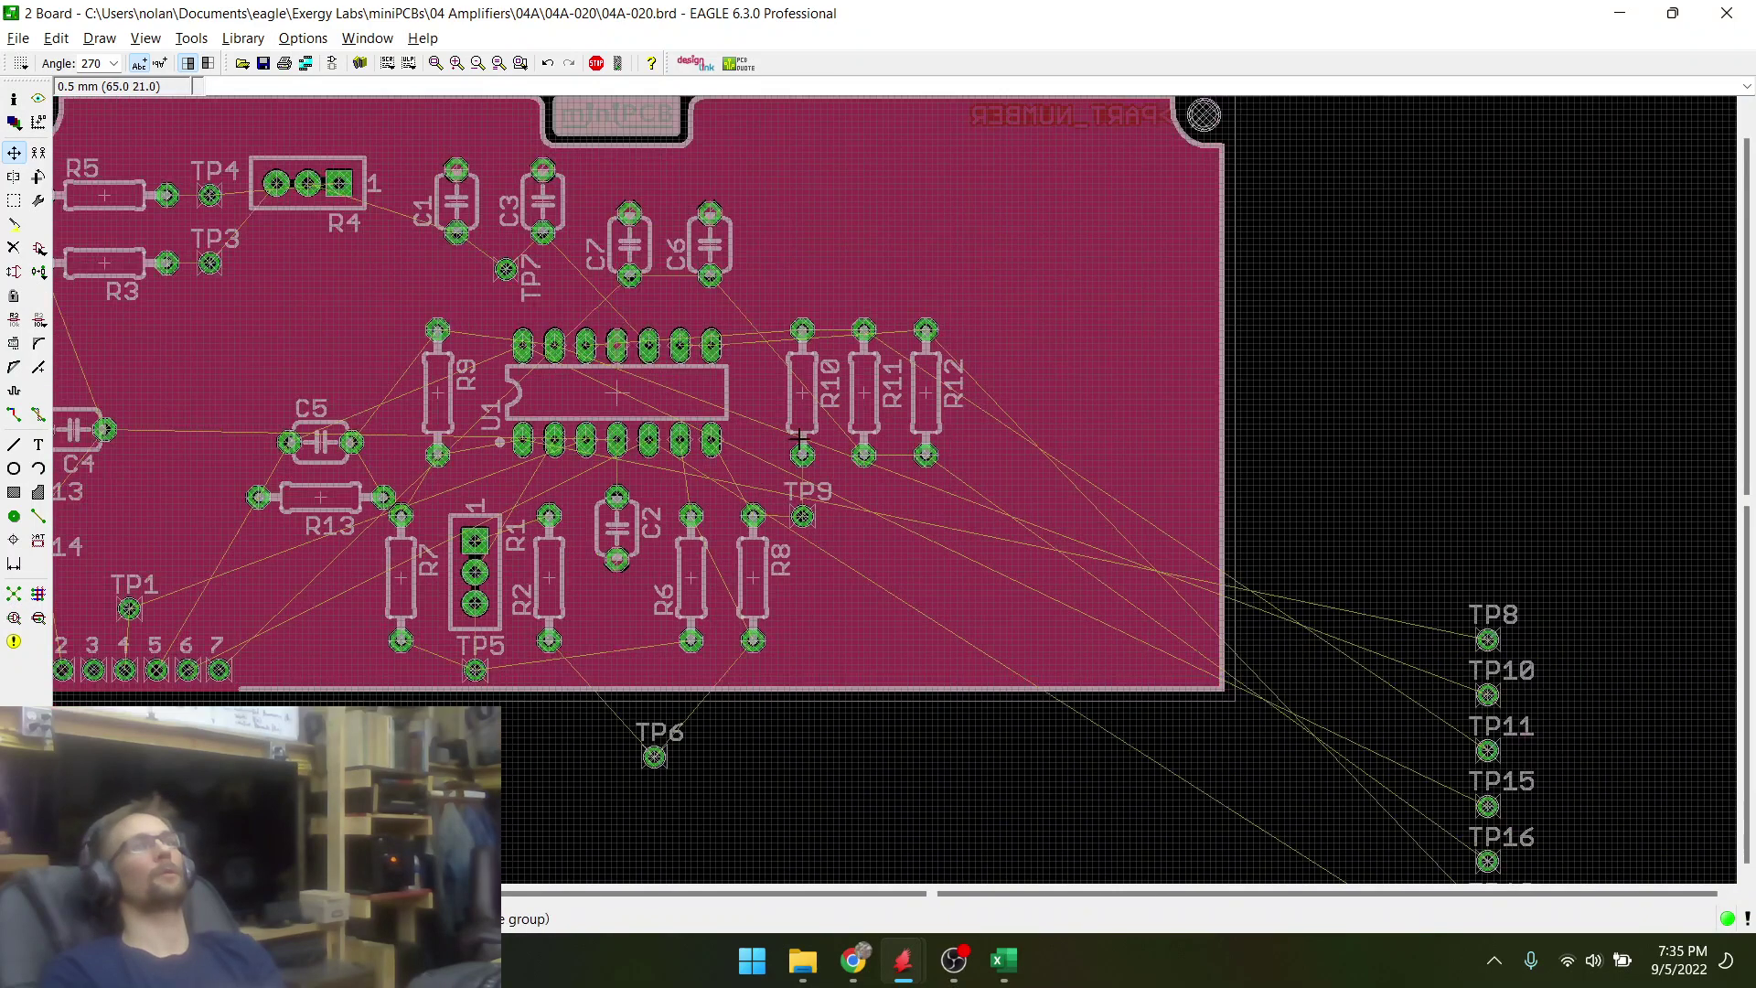
scroll(800, 439, up, 3)
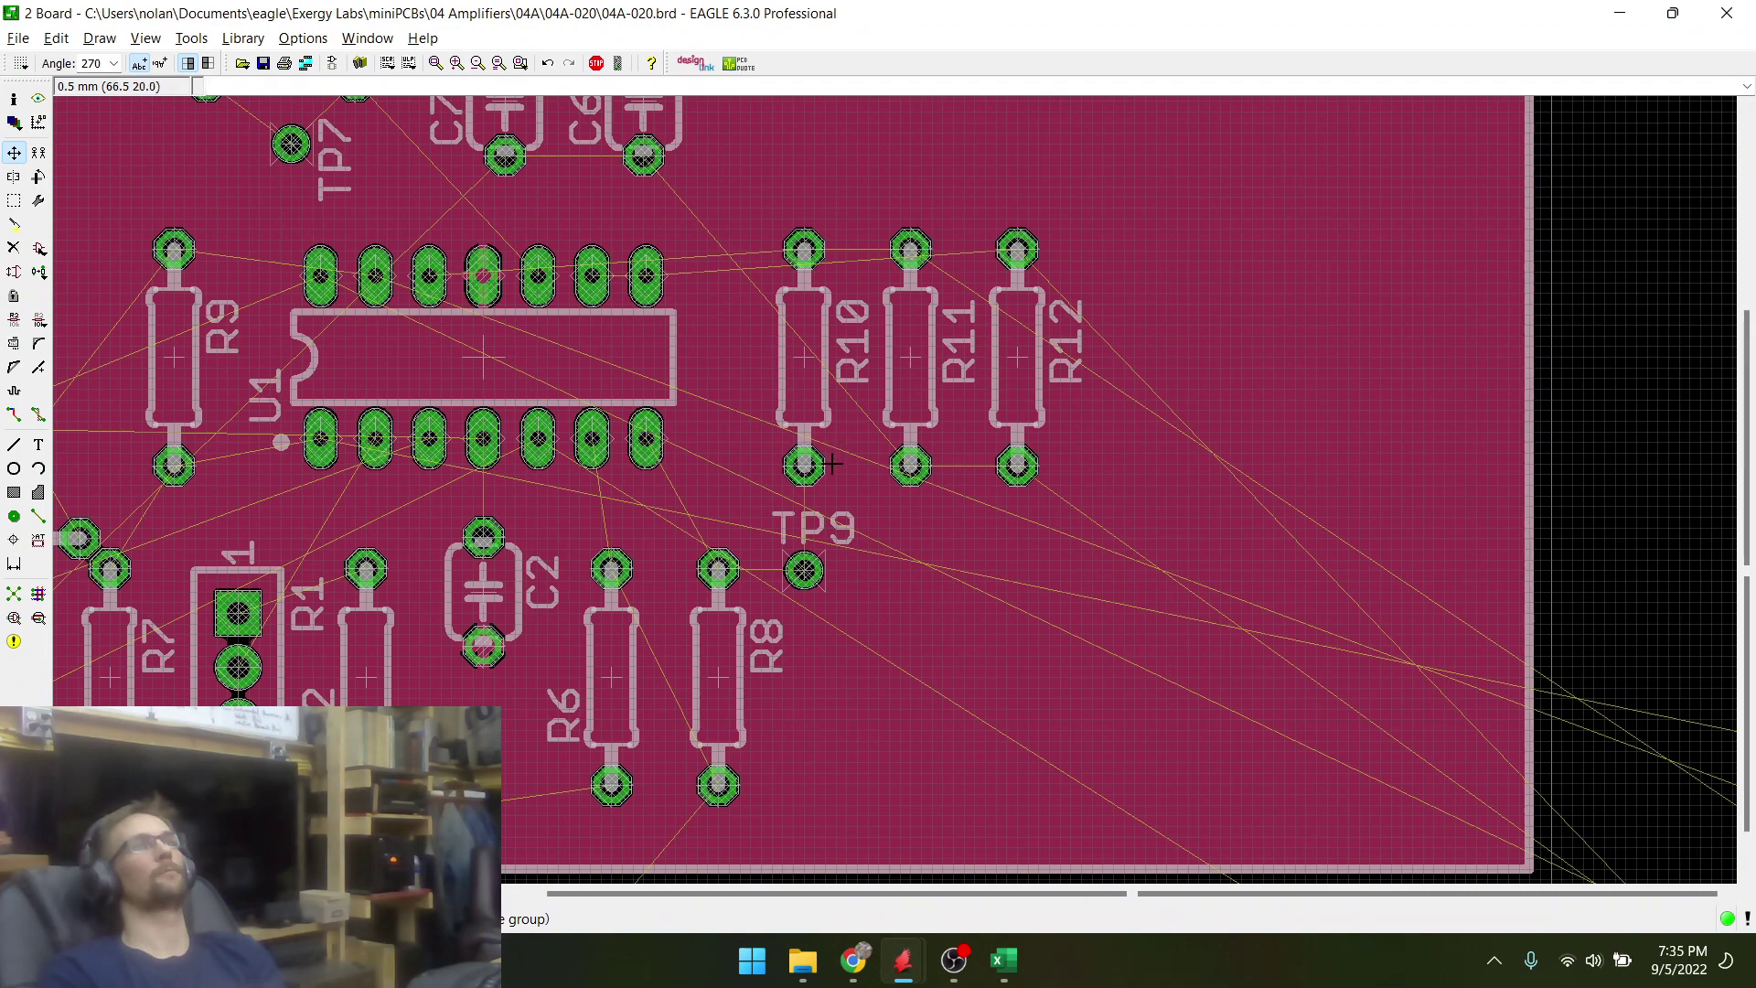
scroll(828, 476, up, 4)
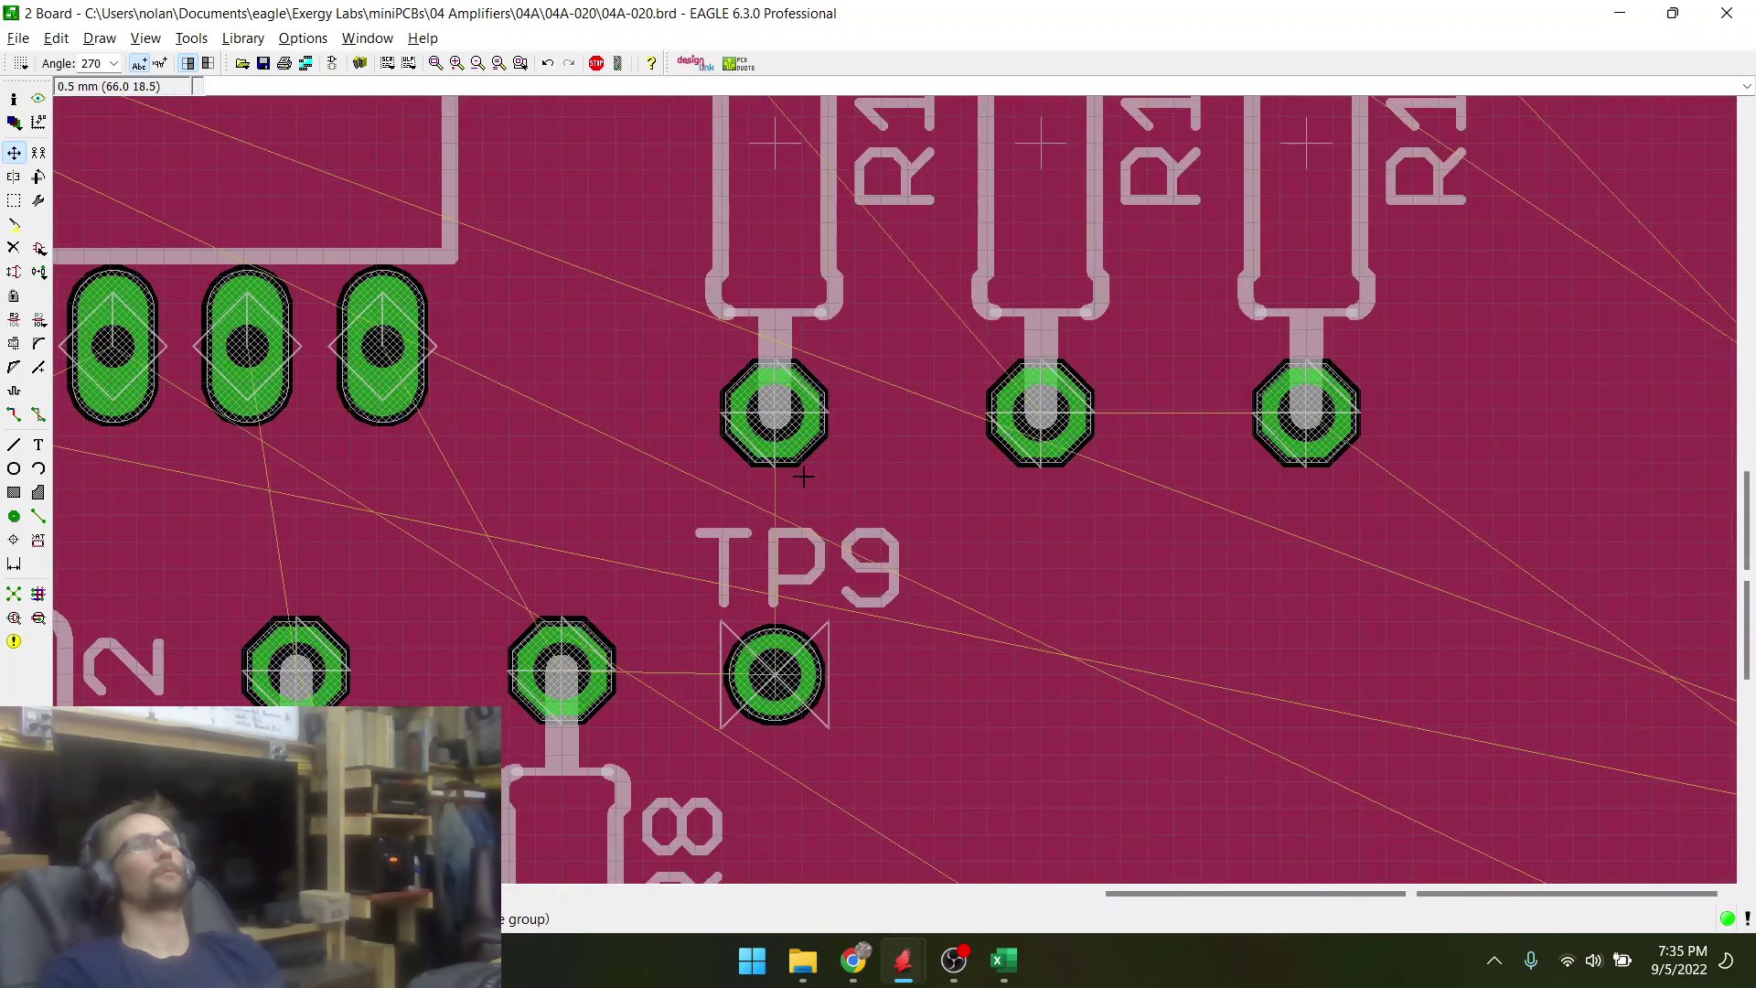
scroll(741, 677, down, 2)
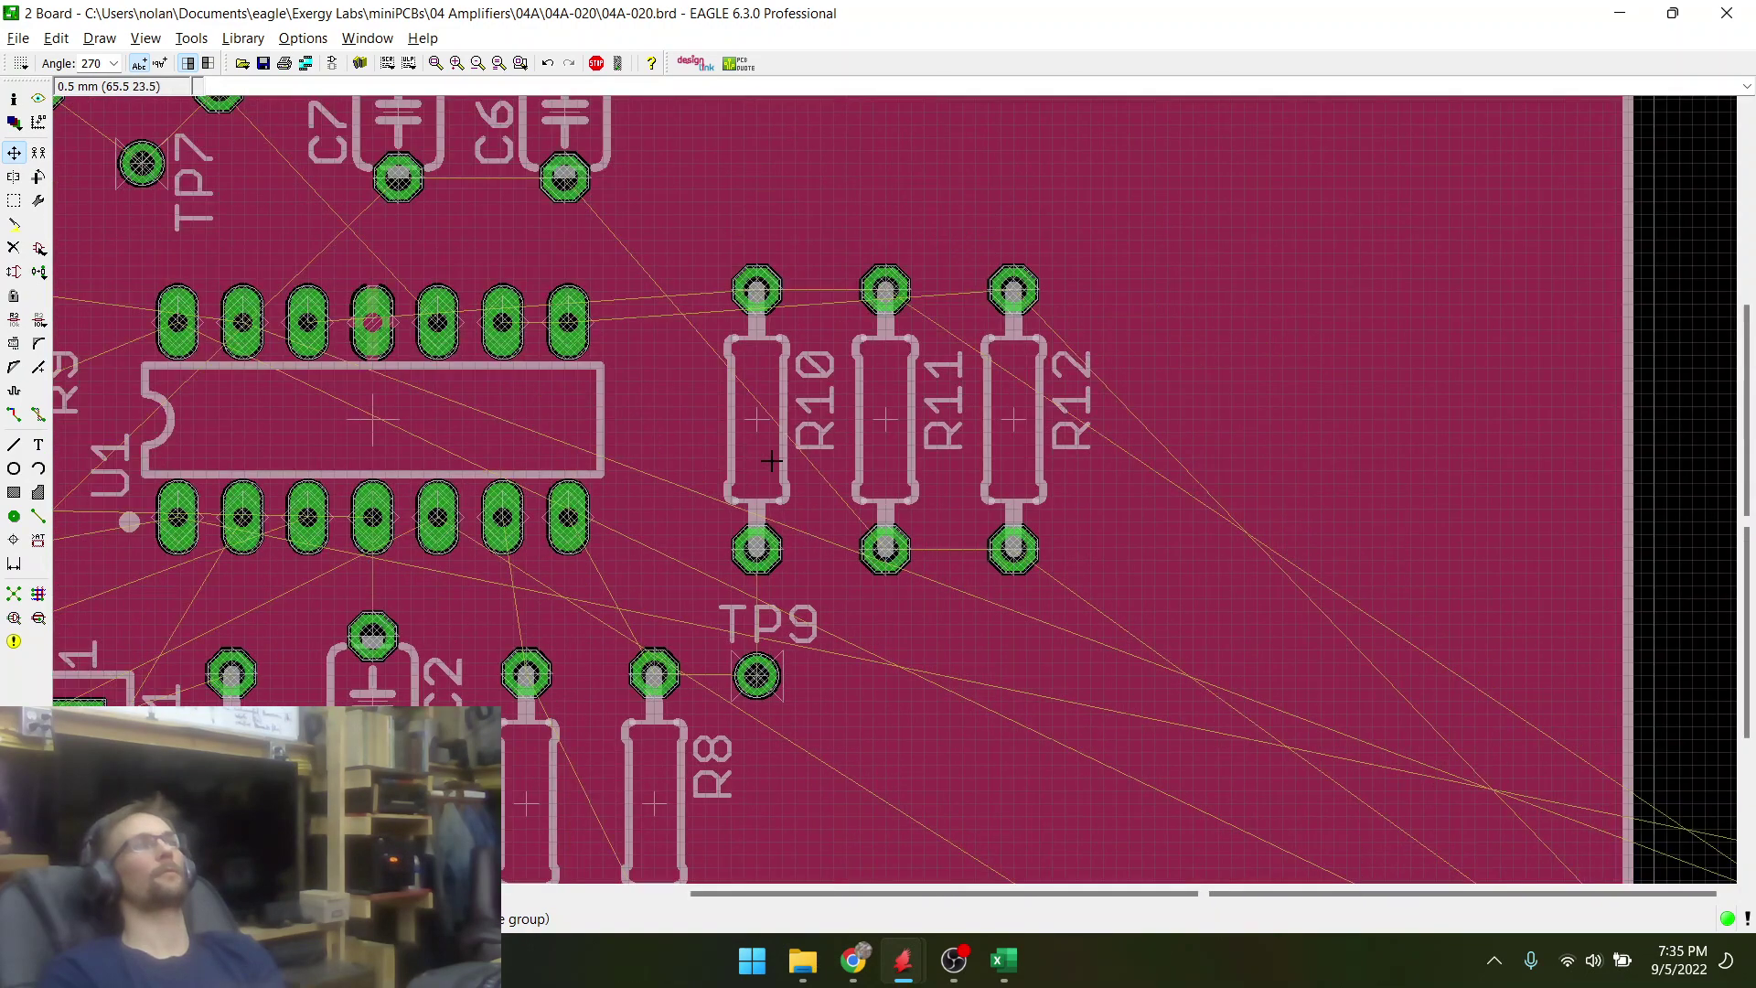
scroll(772, 461, down, 2)
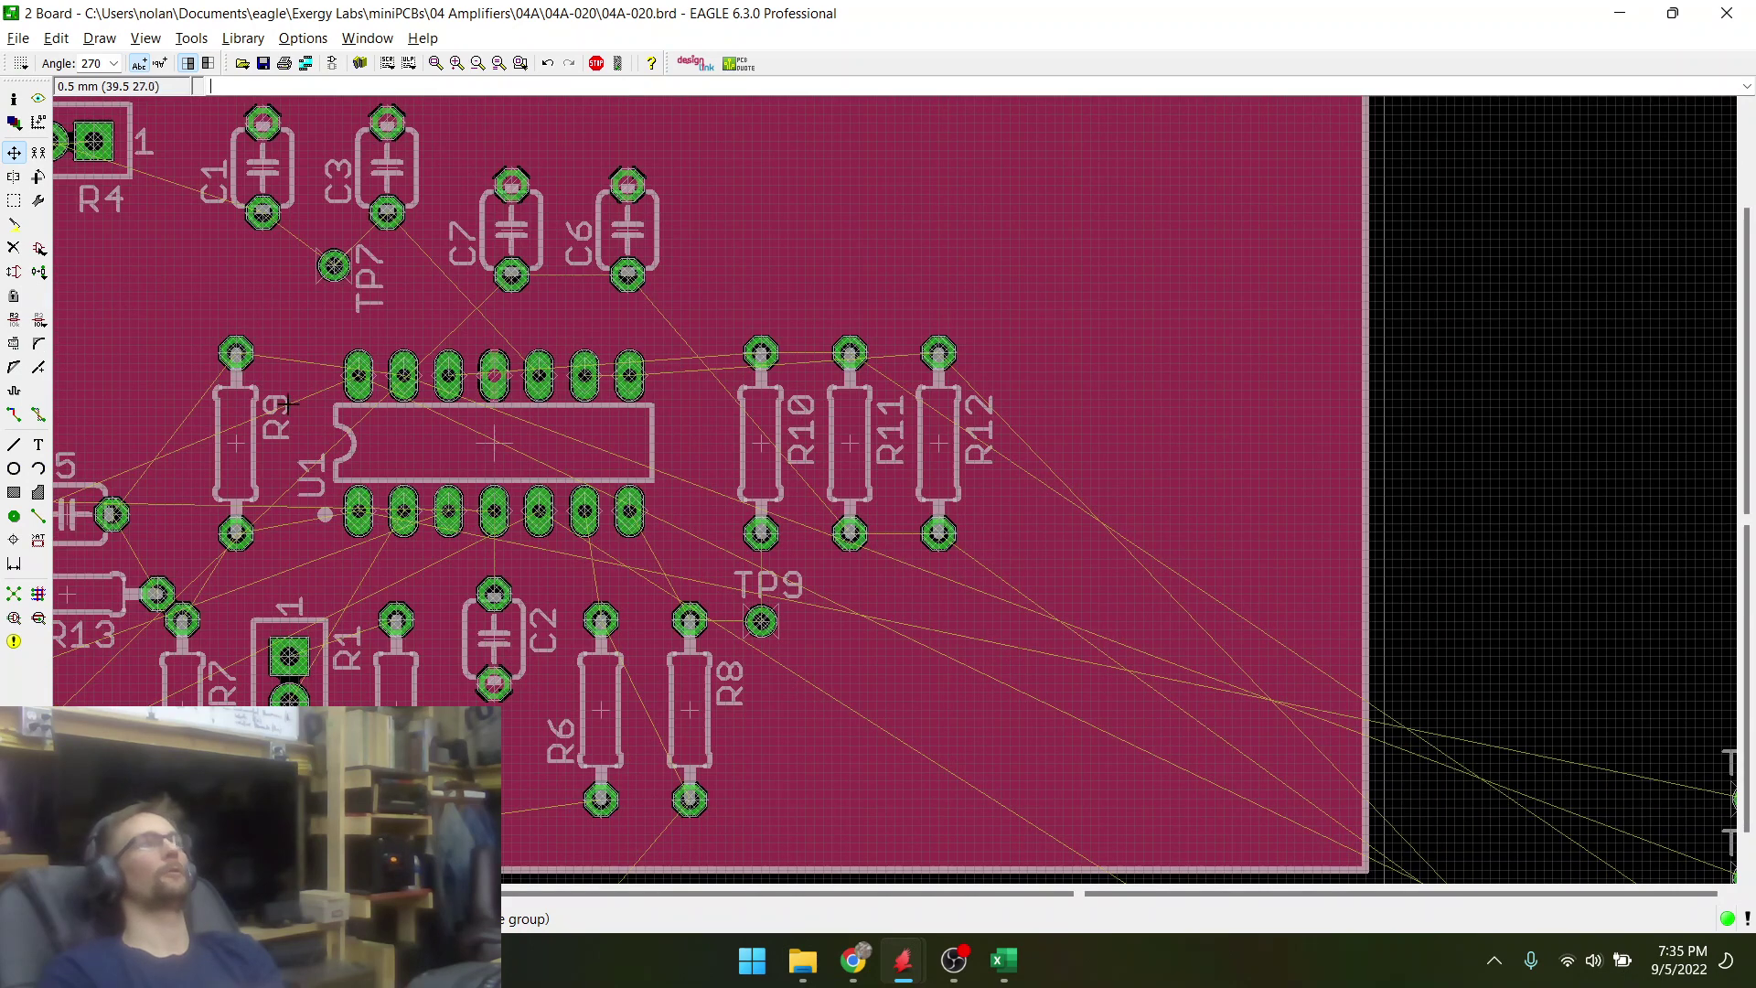
click(15, 209)
drag(720, 383, 1039, 521)
ctrl+right_click(763, 436)
right_click(763, 436)
click(813, 674)
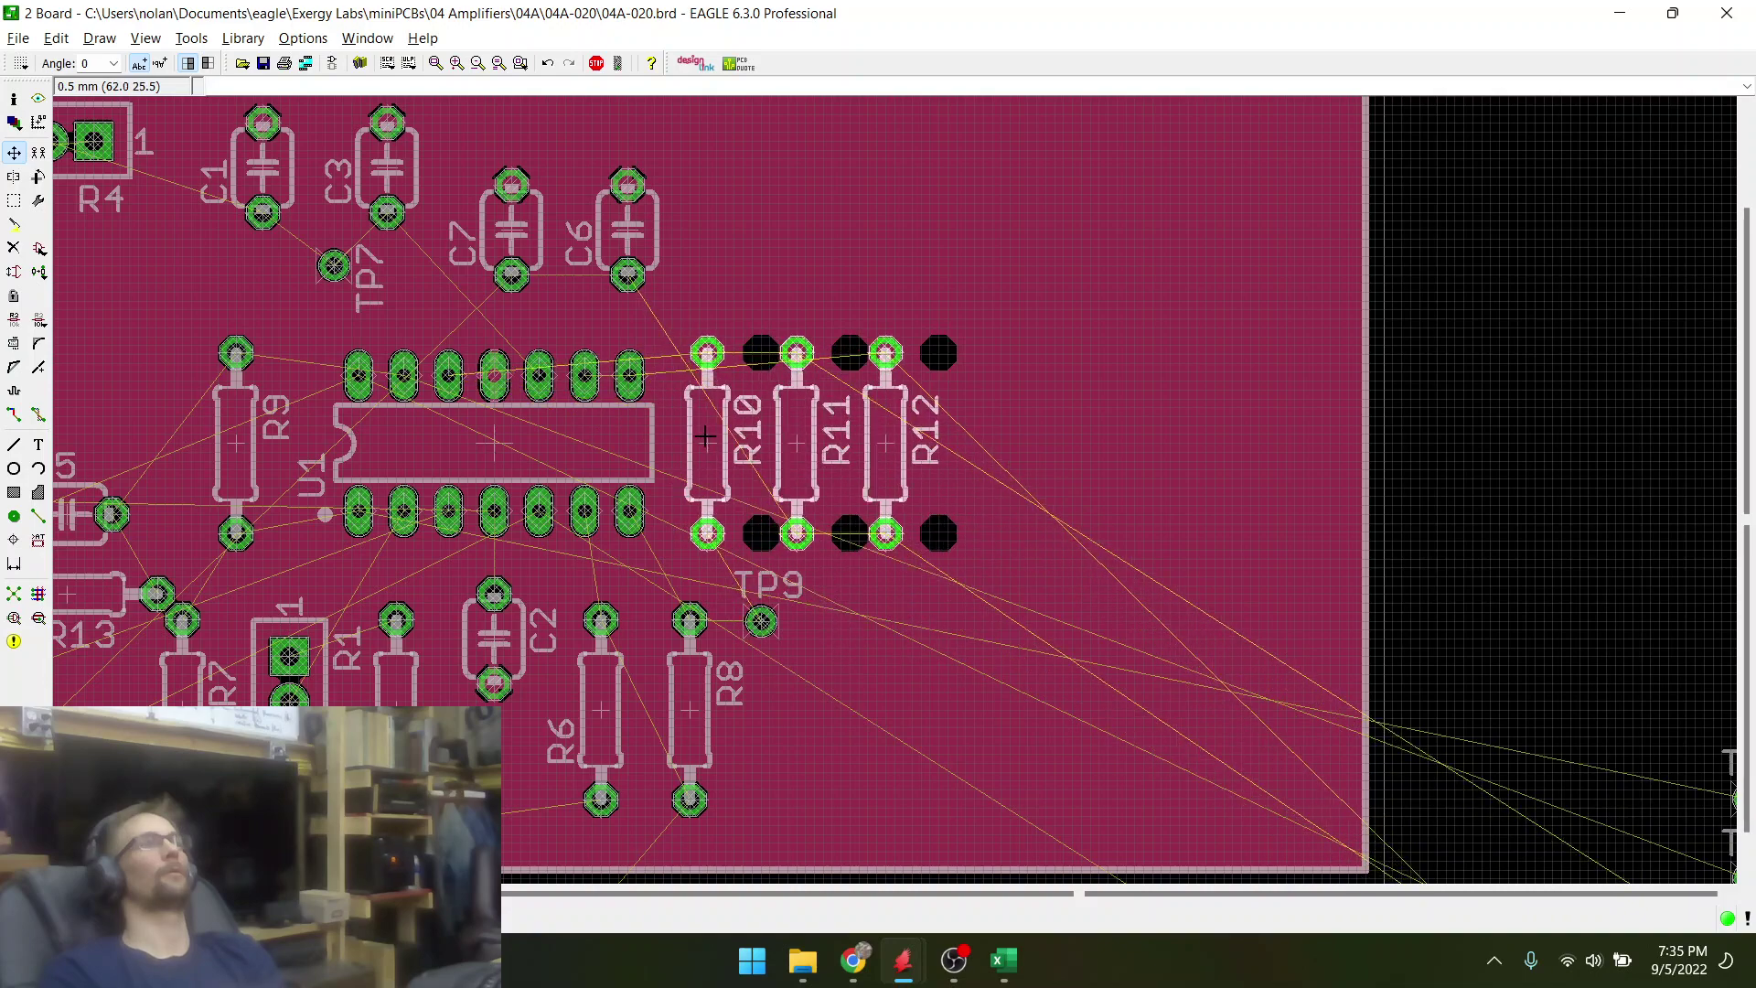
click(716, 438)
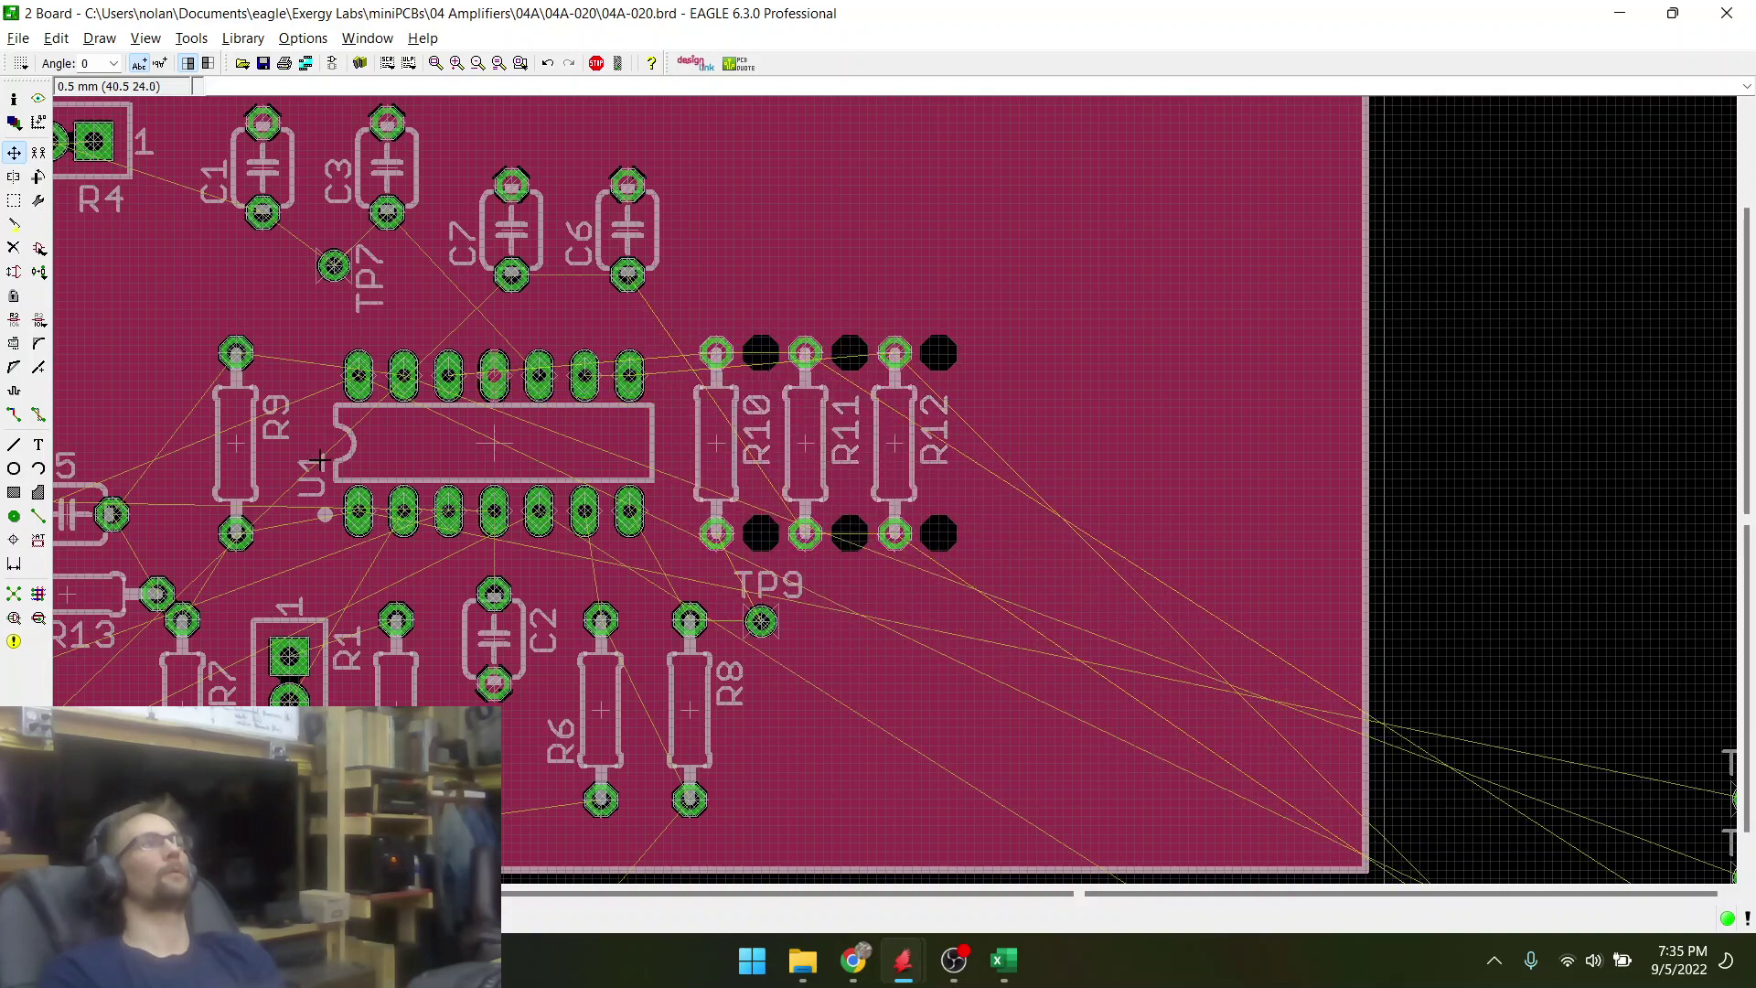
- Shift R9 1 mm closer to U1, recalculate the airwires, and save the board
scroll(319, 460, up, 4)
scroll(586, 461, down, 3)
scroll(216, 455, up, 3)
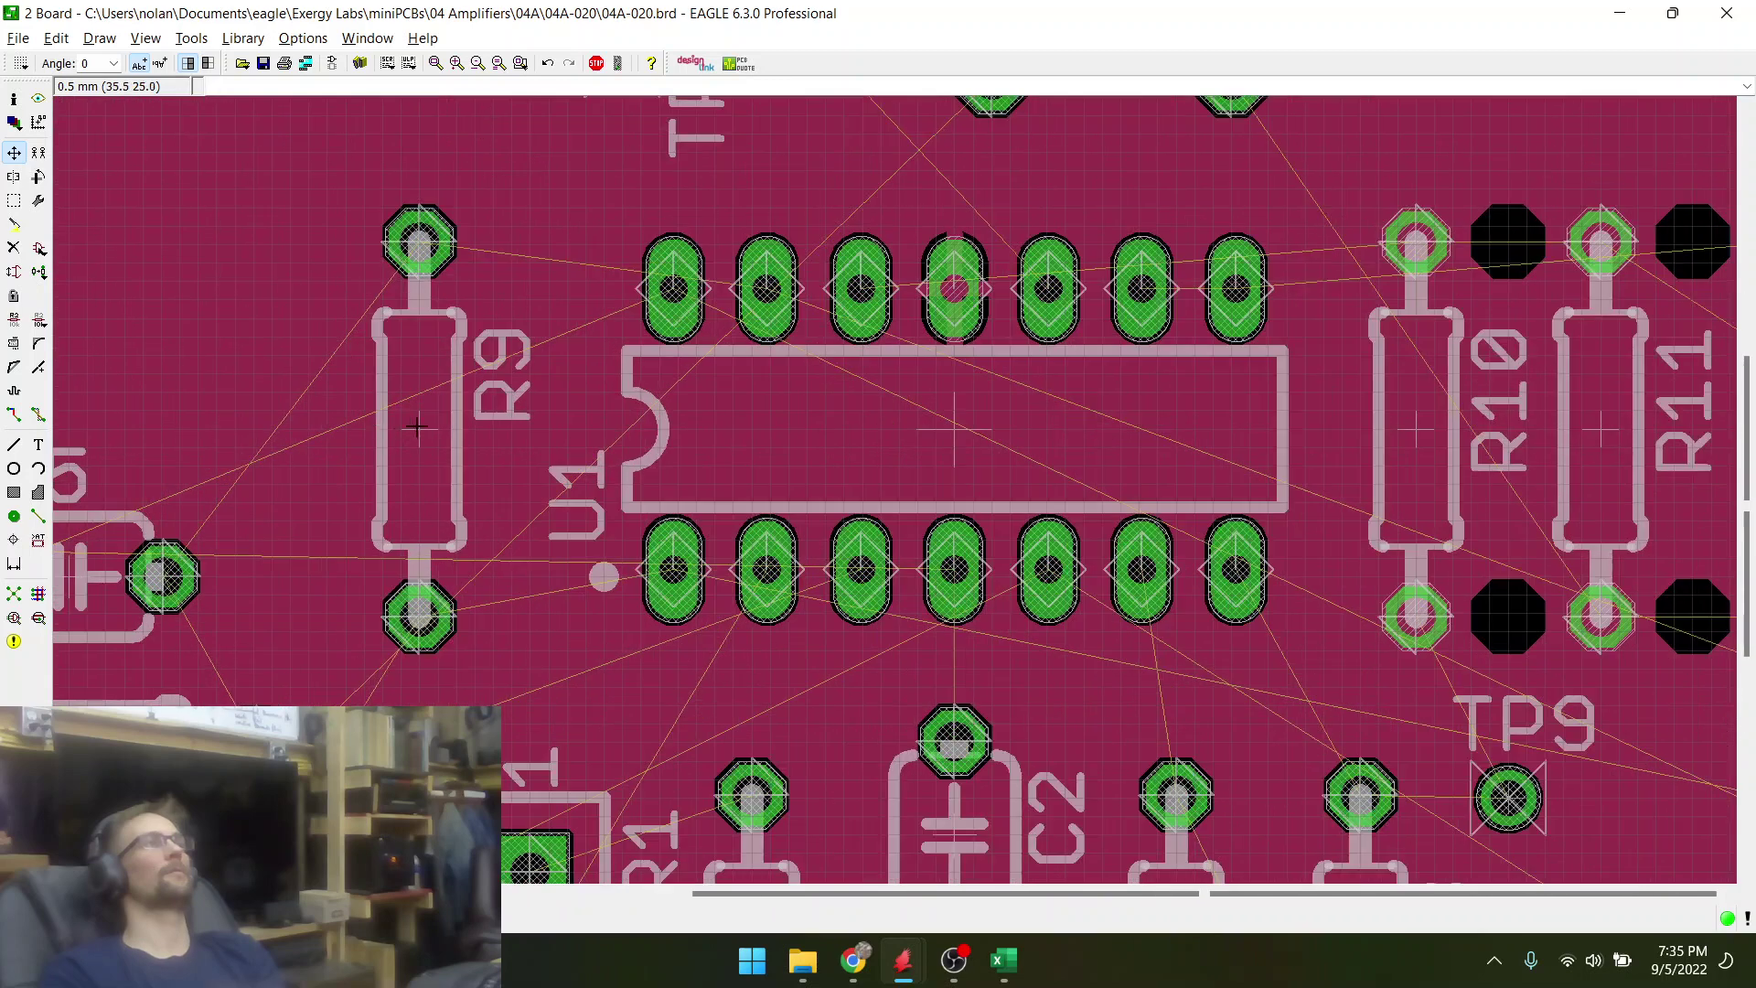
click(423, 425)
click(466, 425)
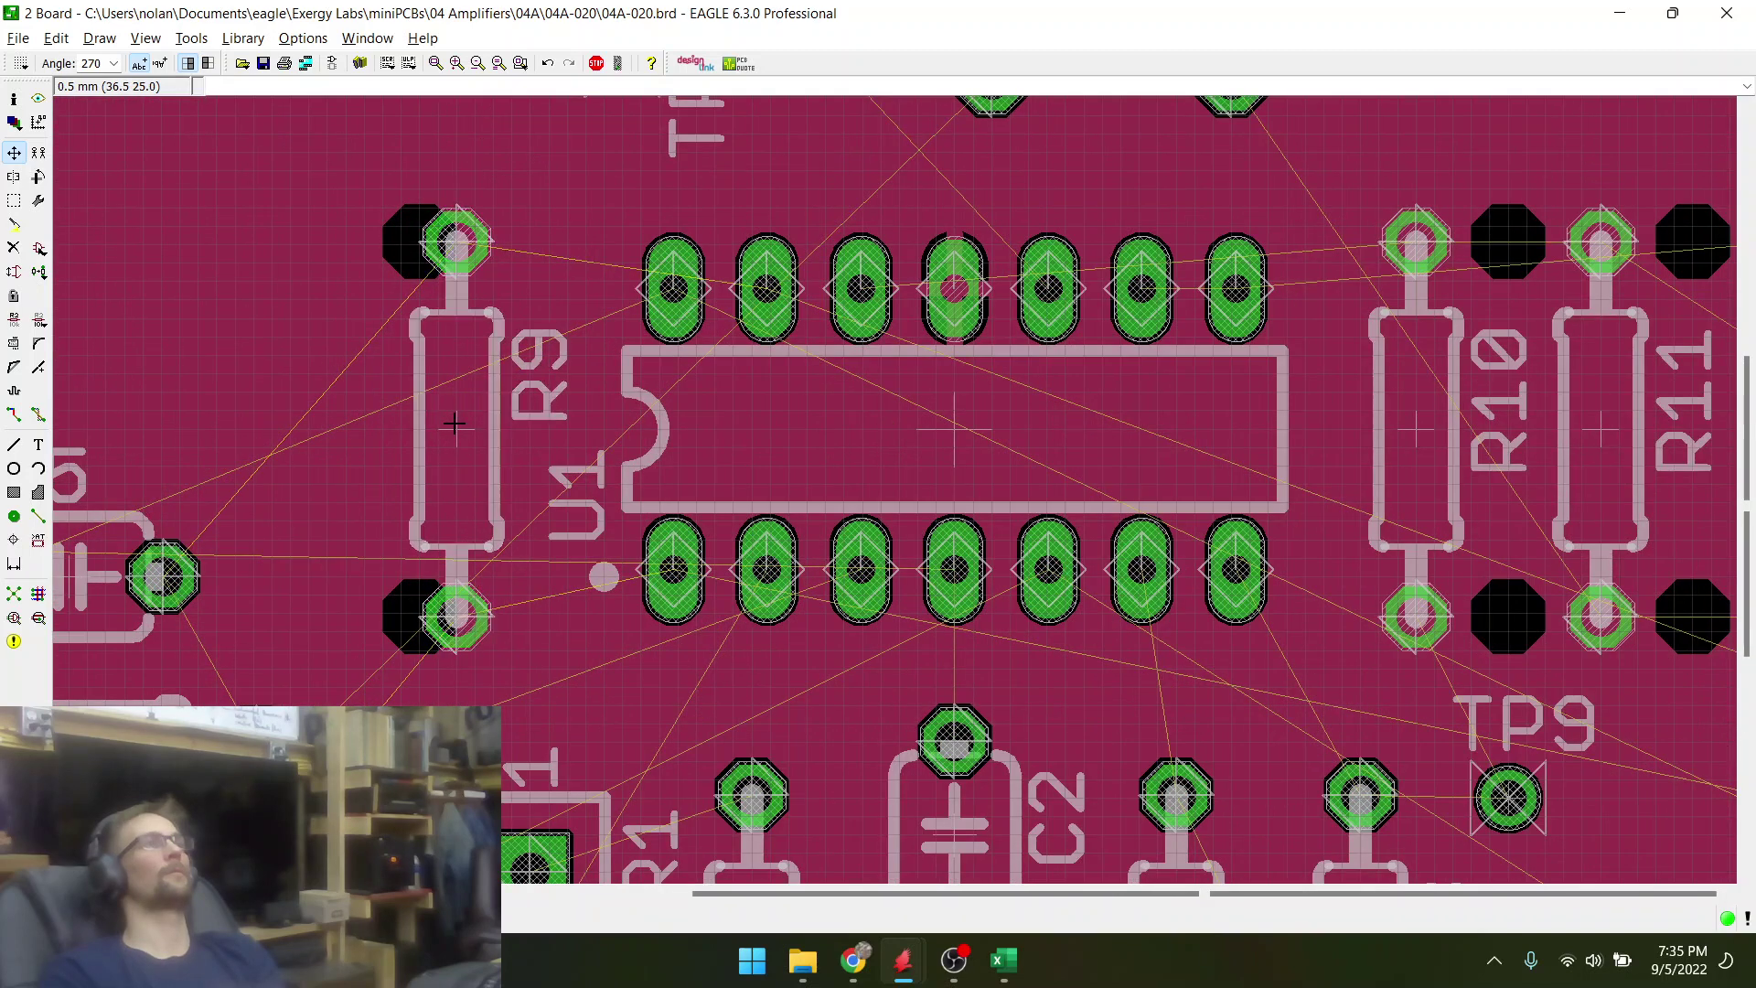
scroll(162, 427, down, 1)
scroll(163, 427, down, 1)
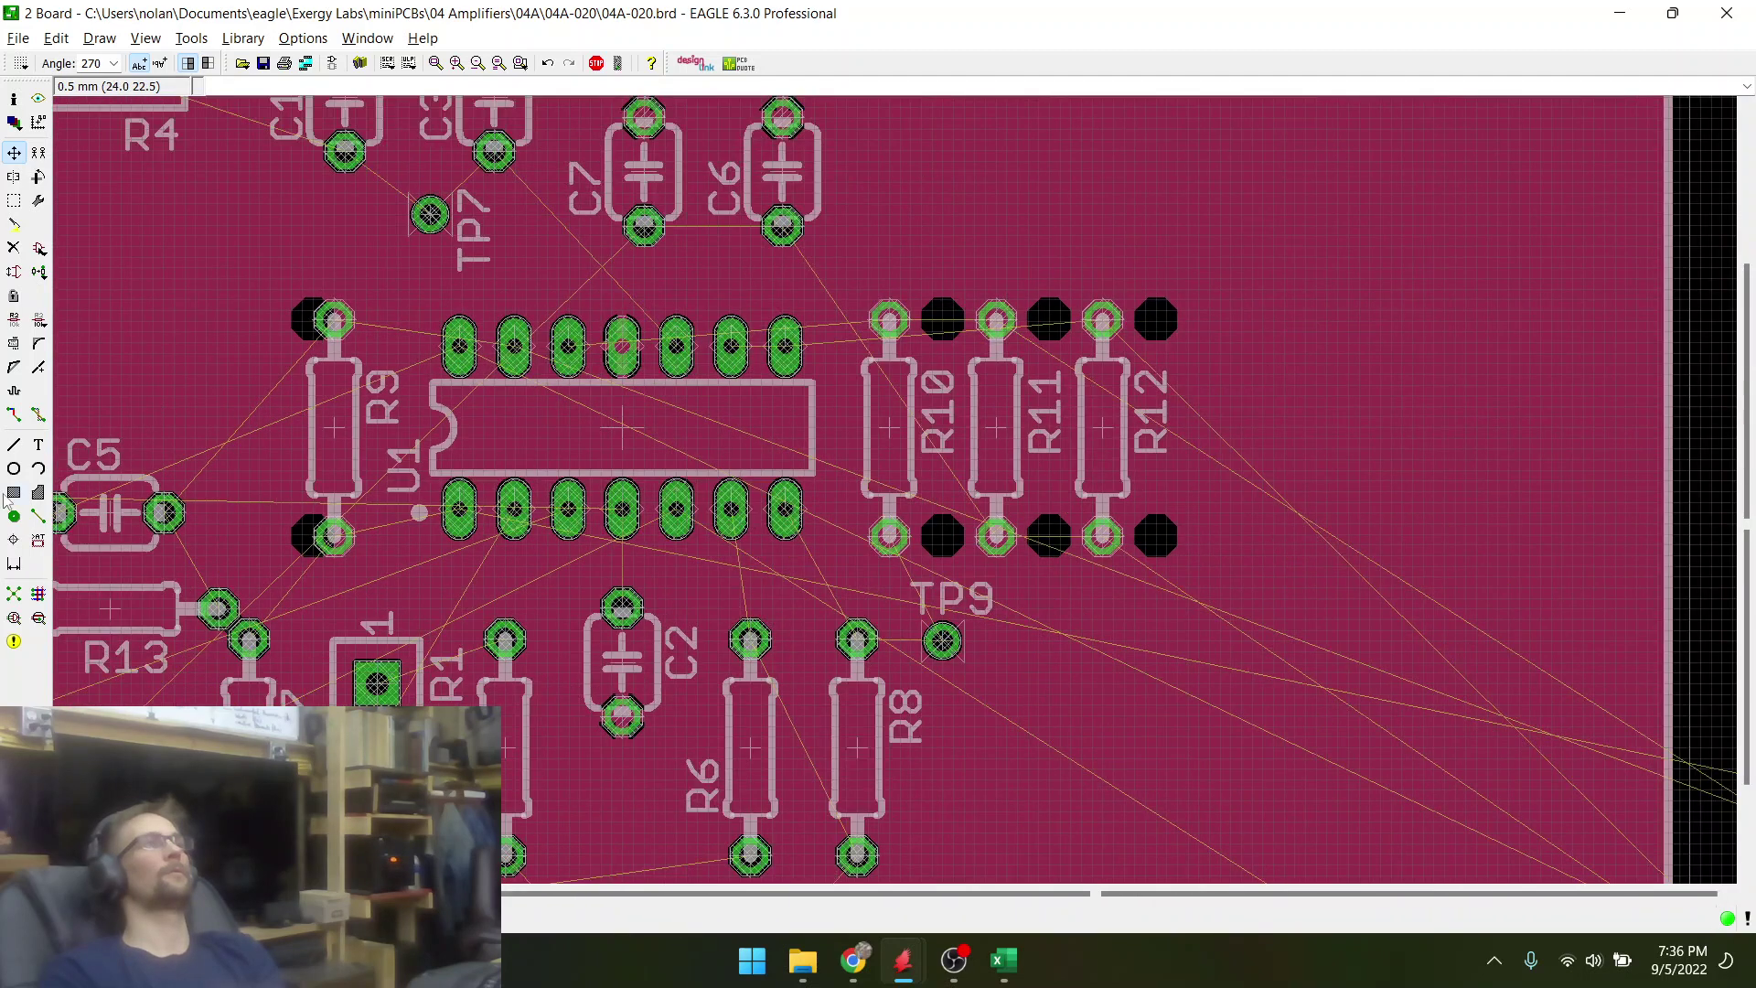
click(14, 593)
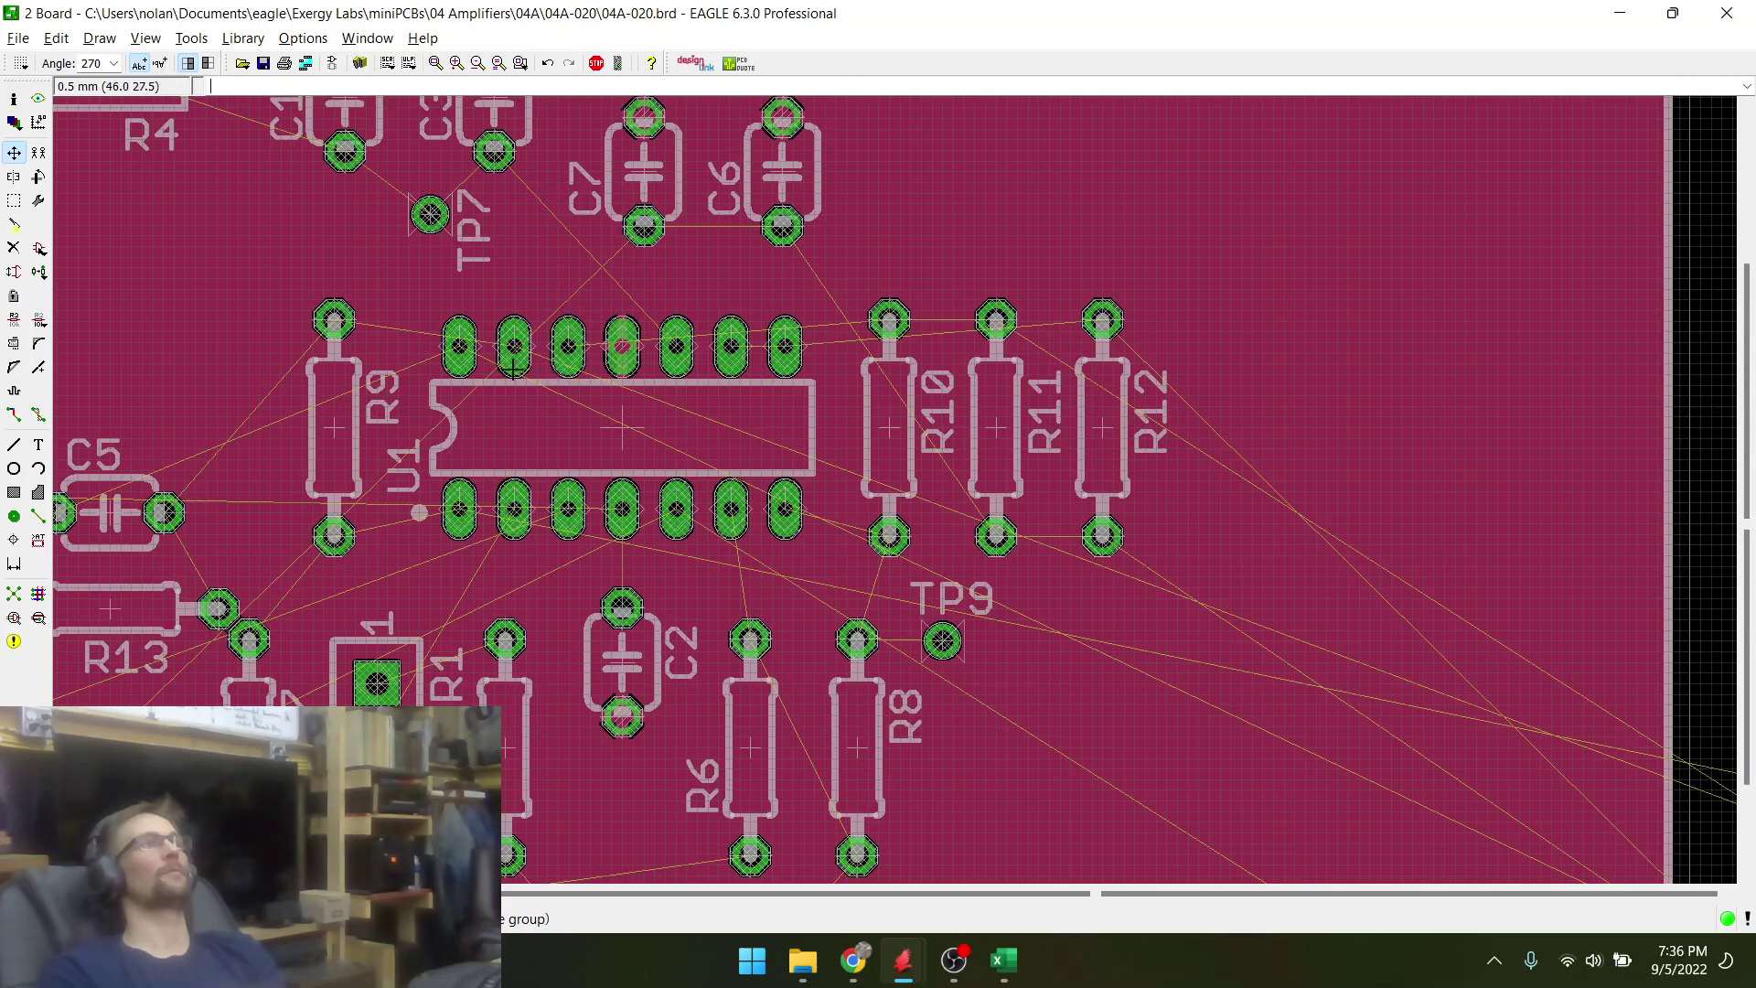
click(265, 64)
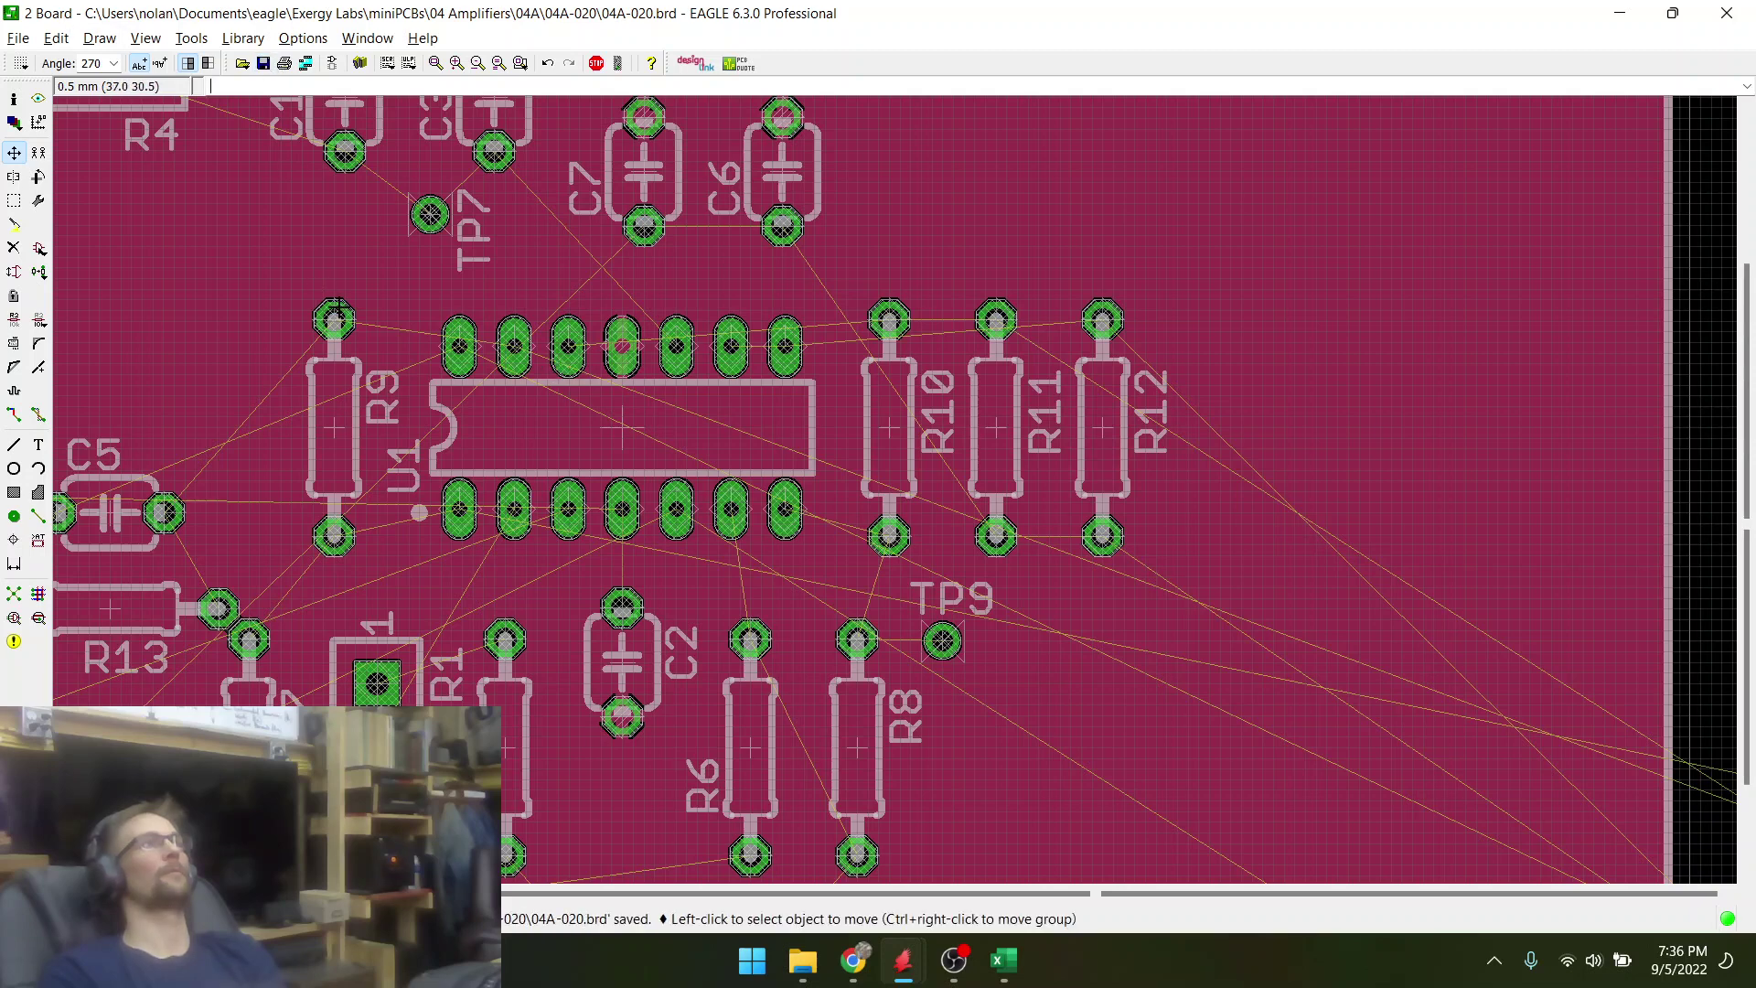
- Move R13 from below C5 to the open area above C5, below R4 and beside R9, keeping it horizontal
scroll(370, 352, down, 2)
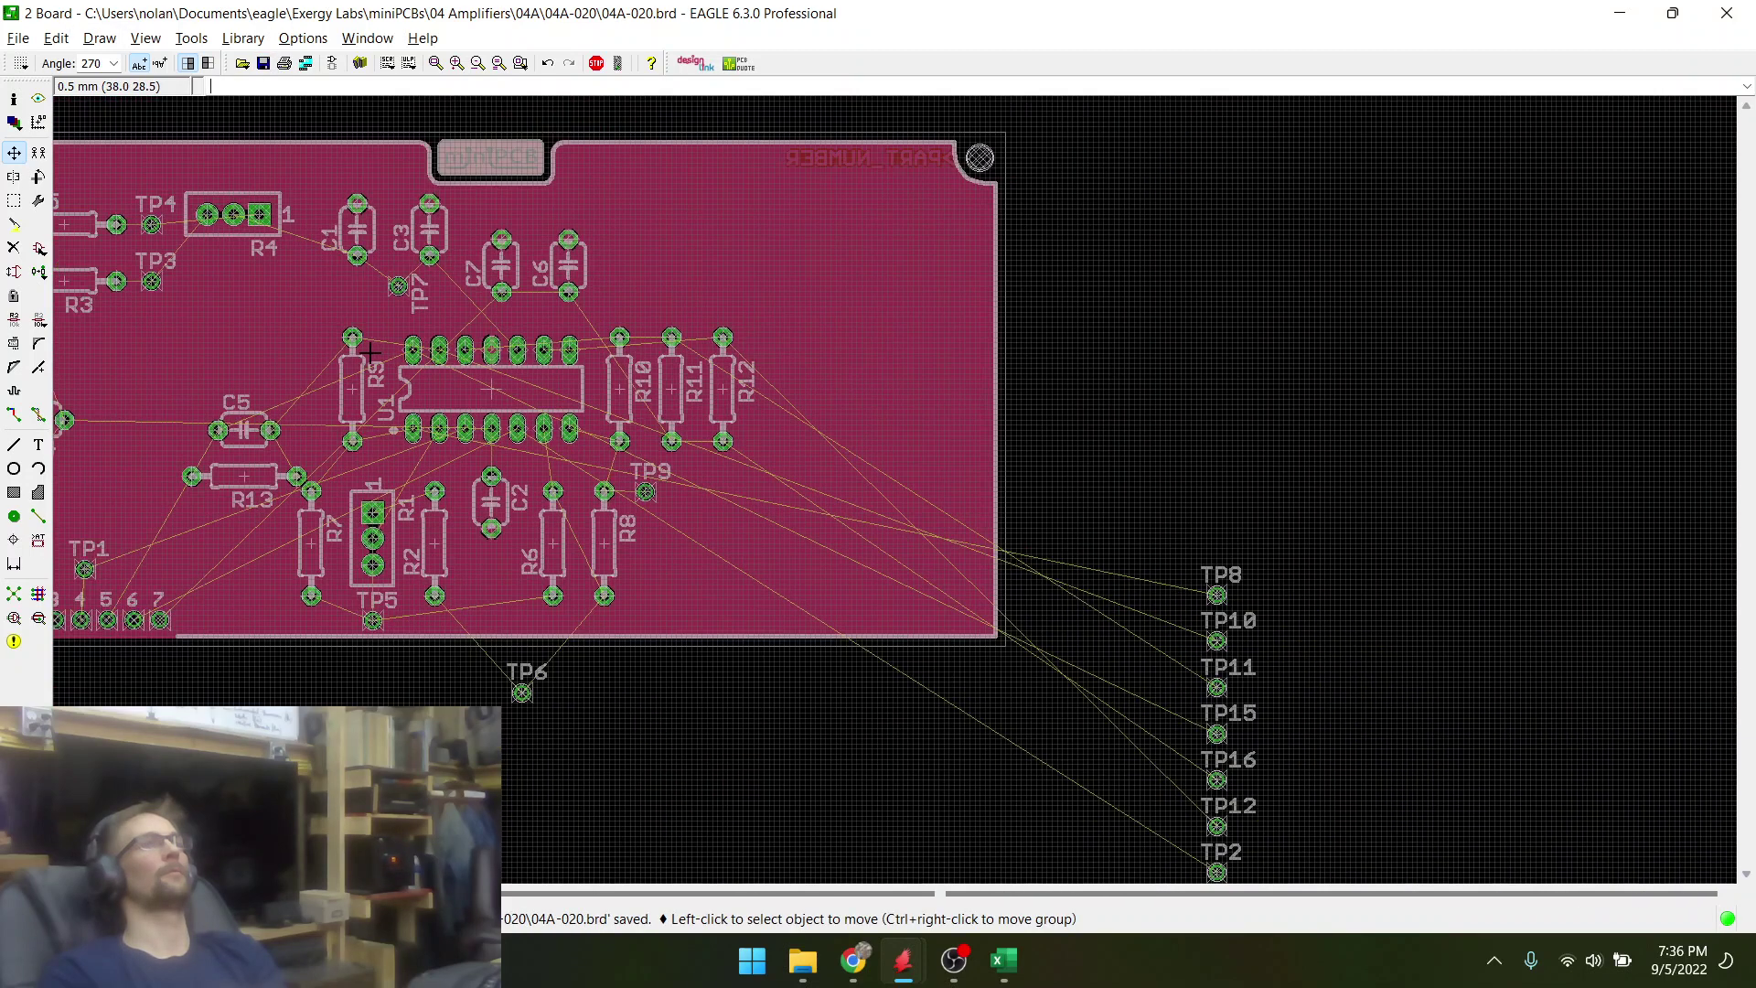
scroll(722, 436, down, 2)
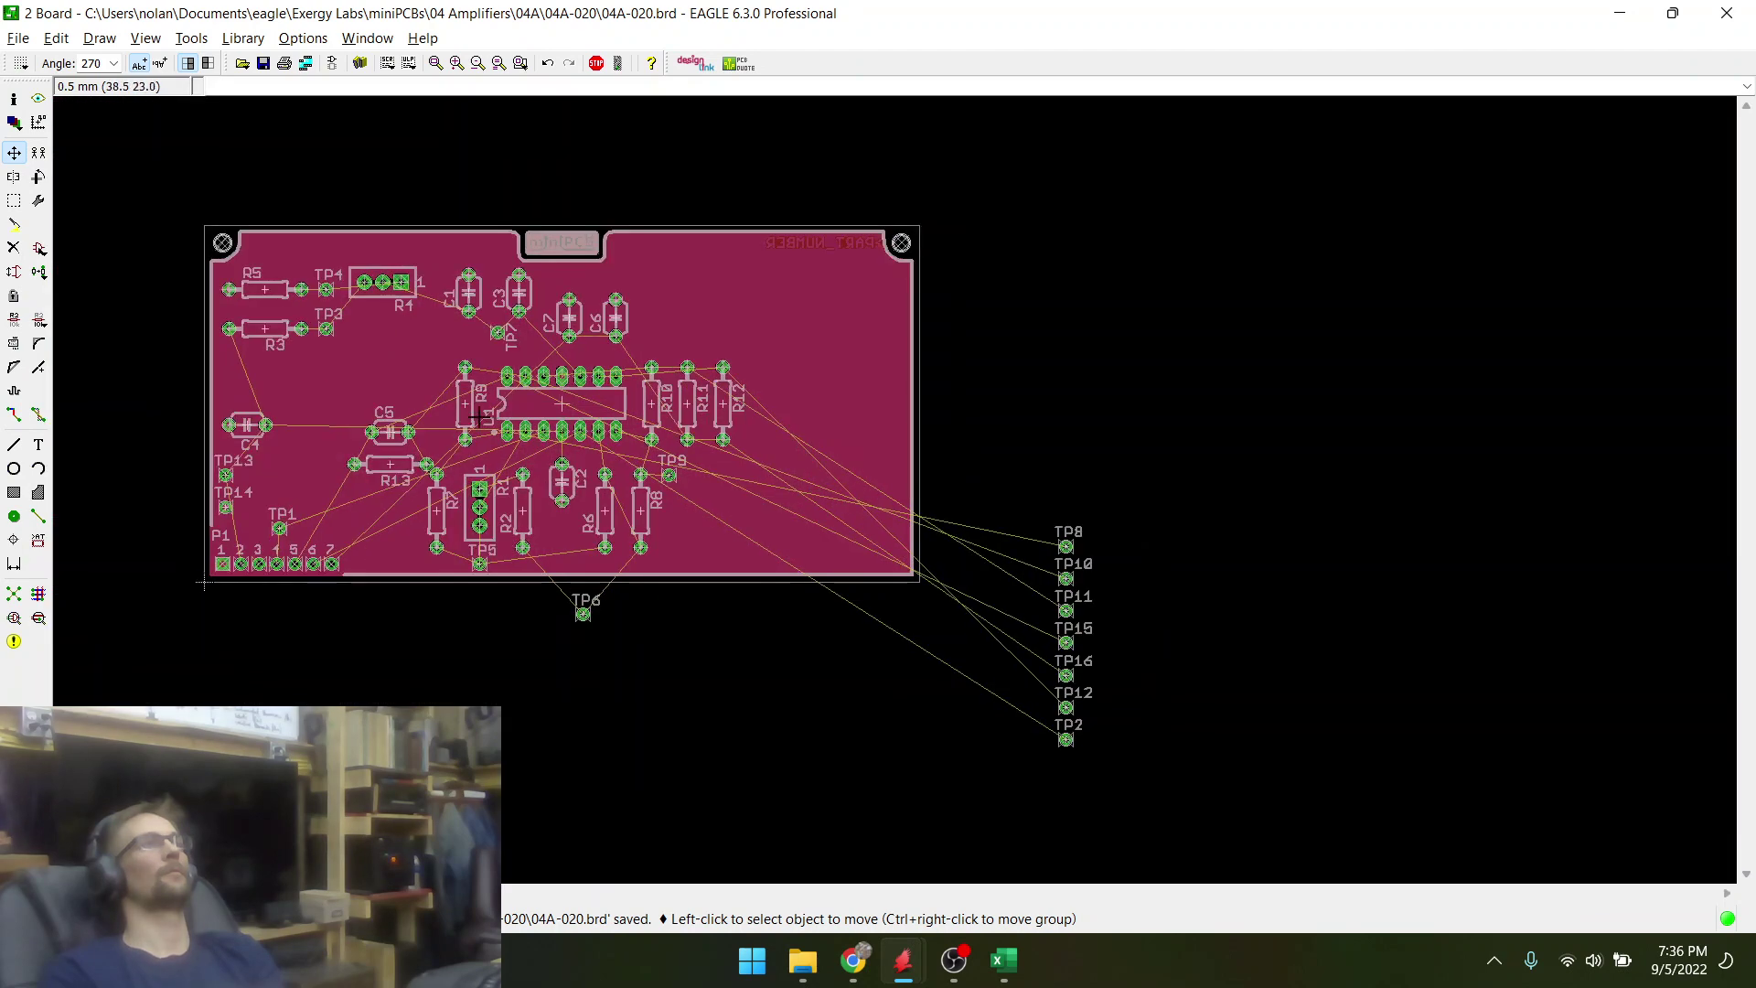
scroll(478, 417, up, 2)
scroll(479, 418, down, 1)
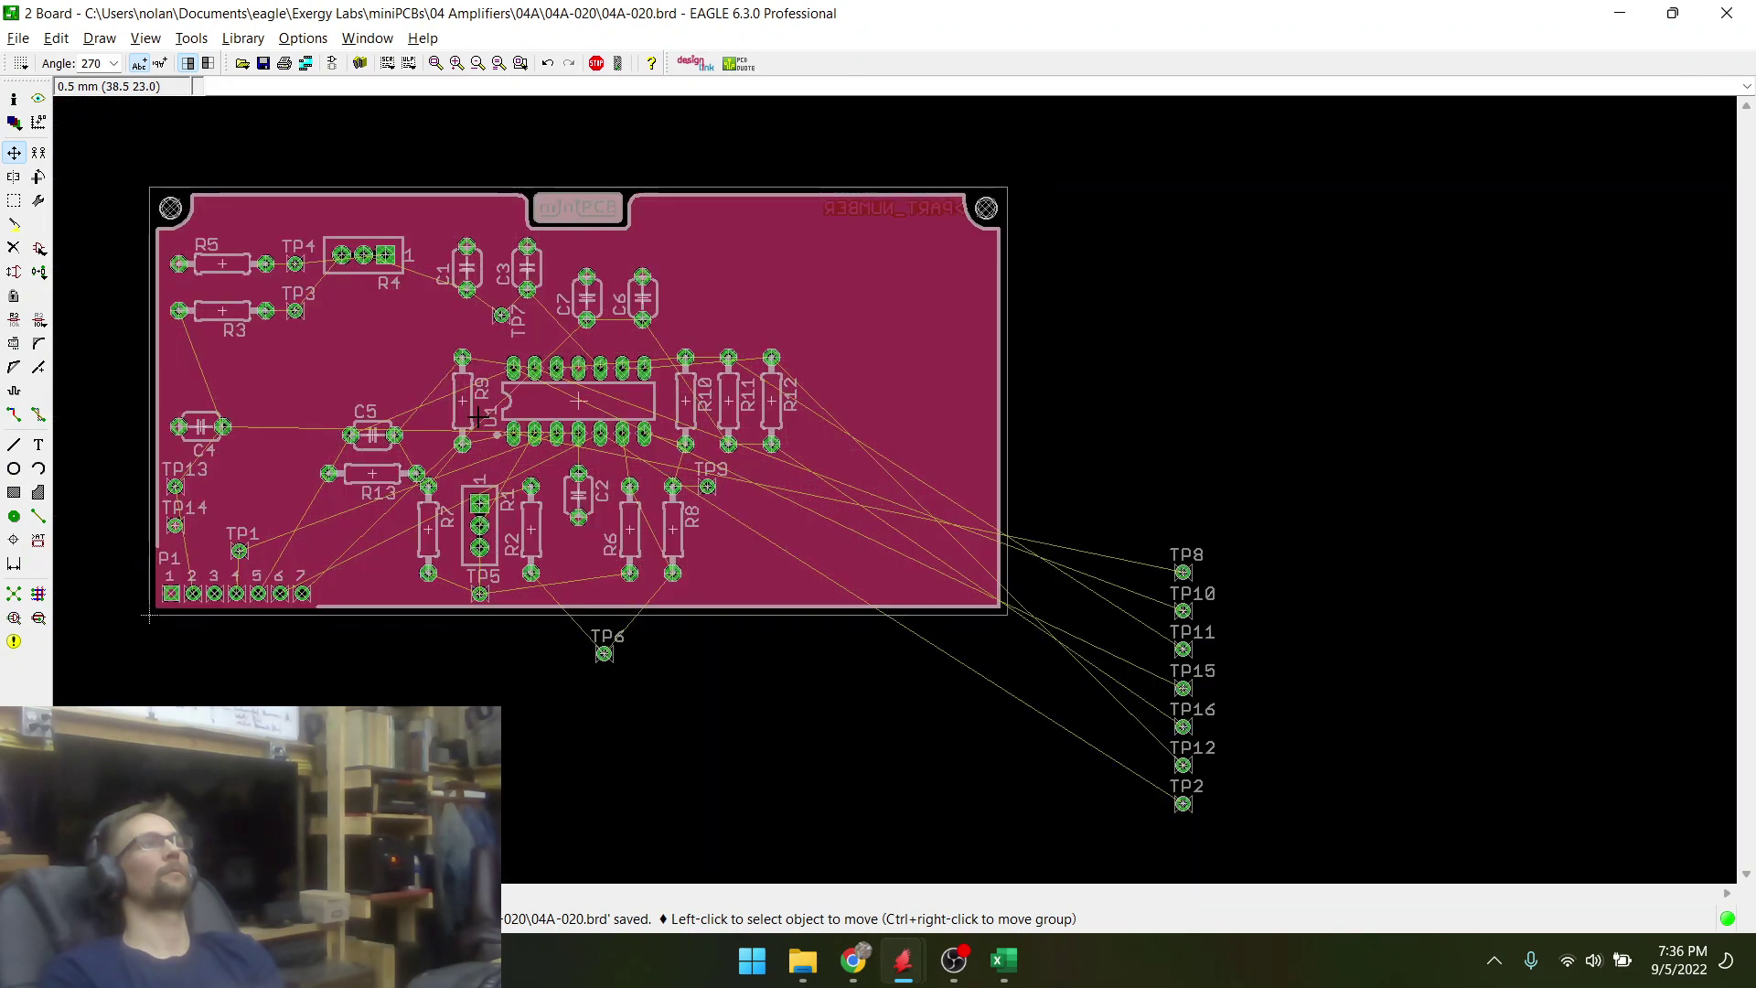
click(372, 473)
scroll(436, 293, down, 1)
scroll(421, 288, up, 3)
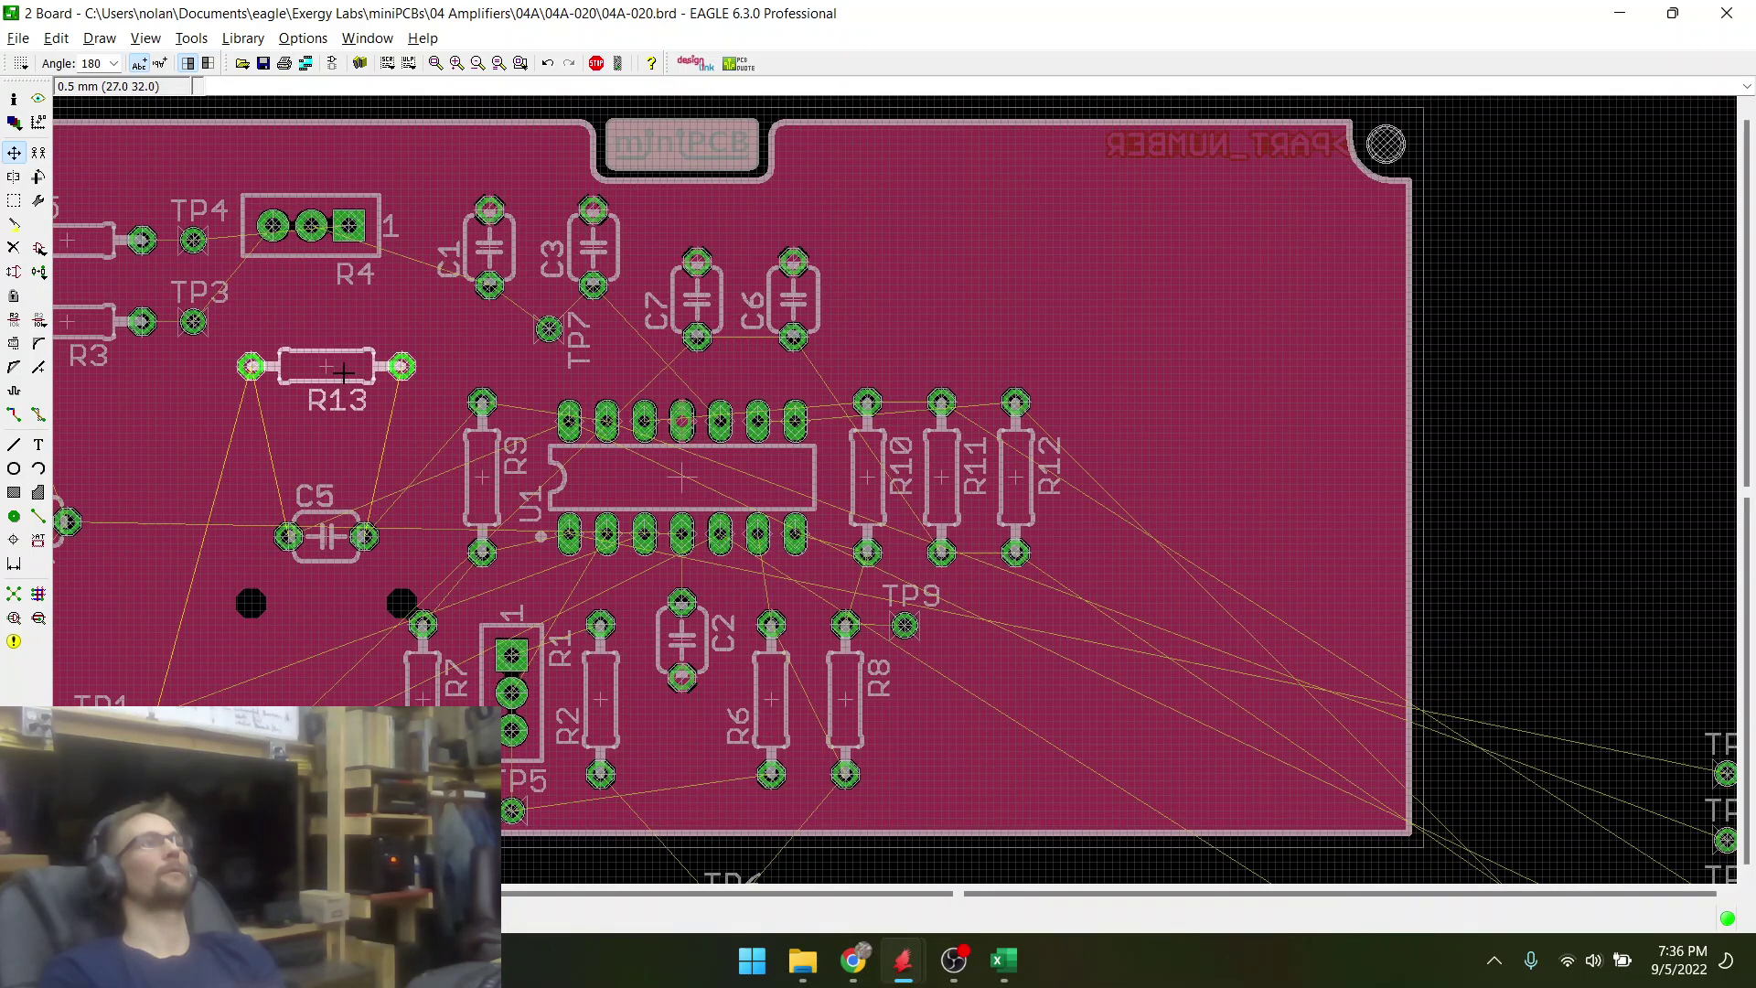
click(343, 384)
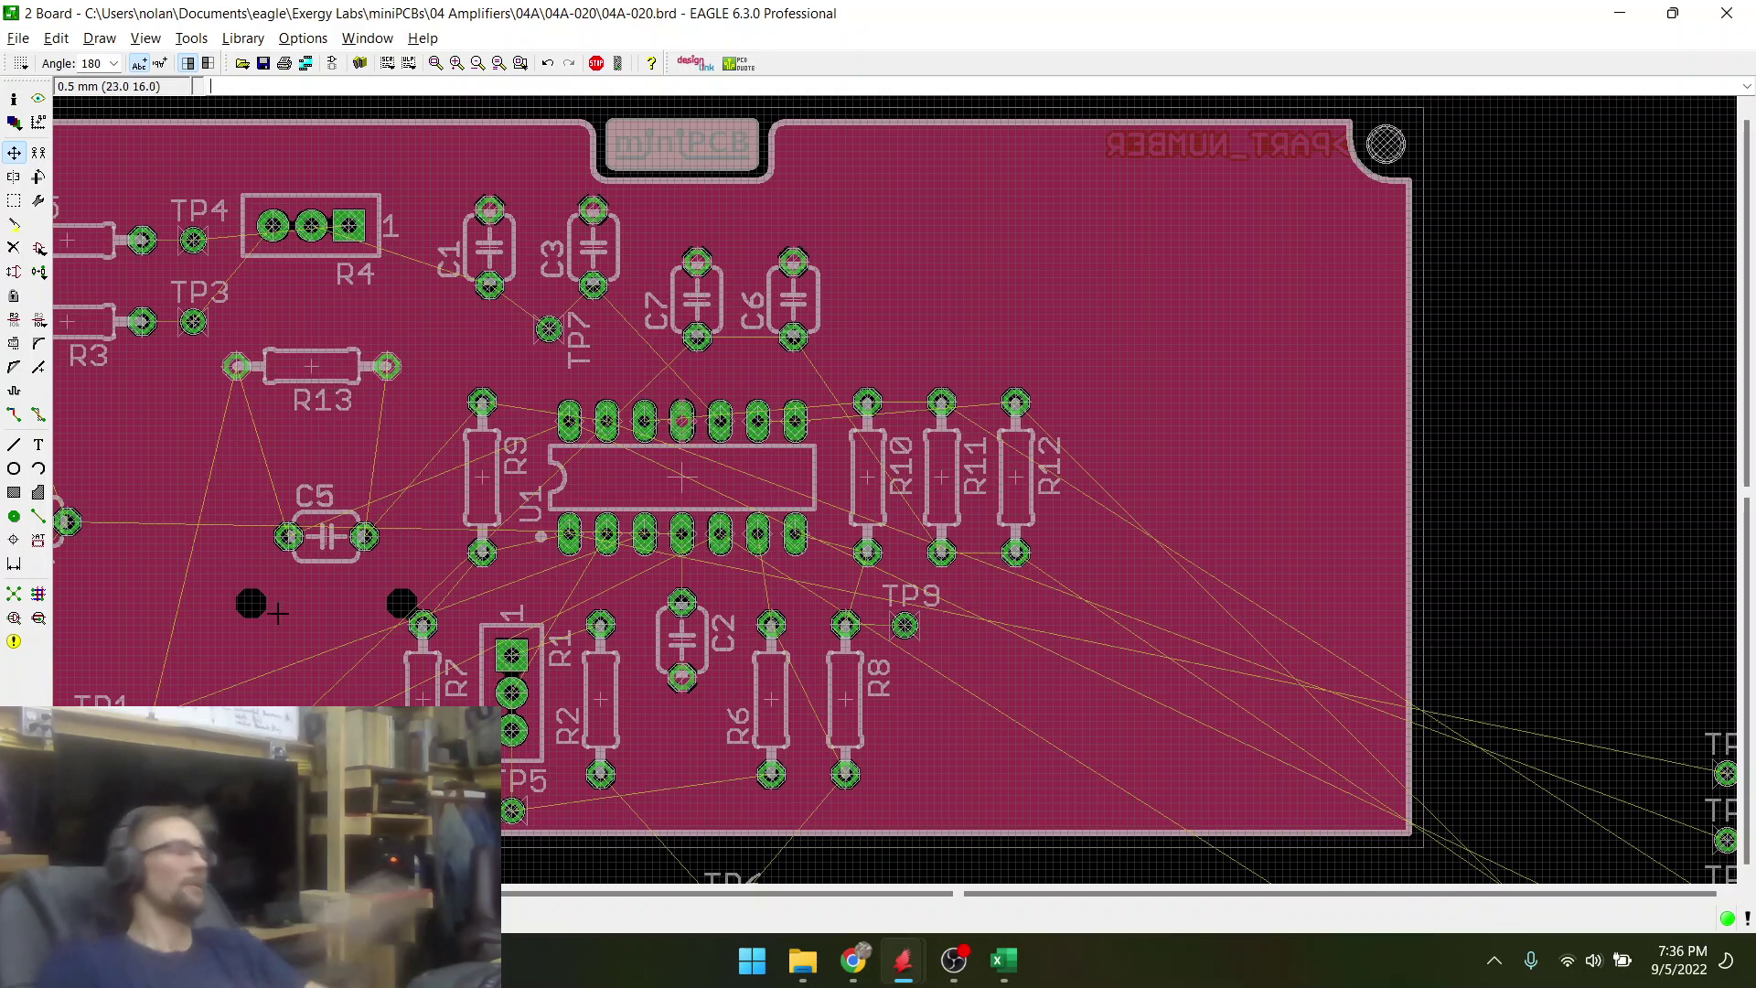
- Examine in the schematic how R13 and C5 connect to the pins of U1D, and return to the board layout
key(alt+Tab)
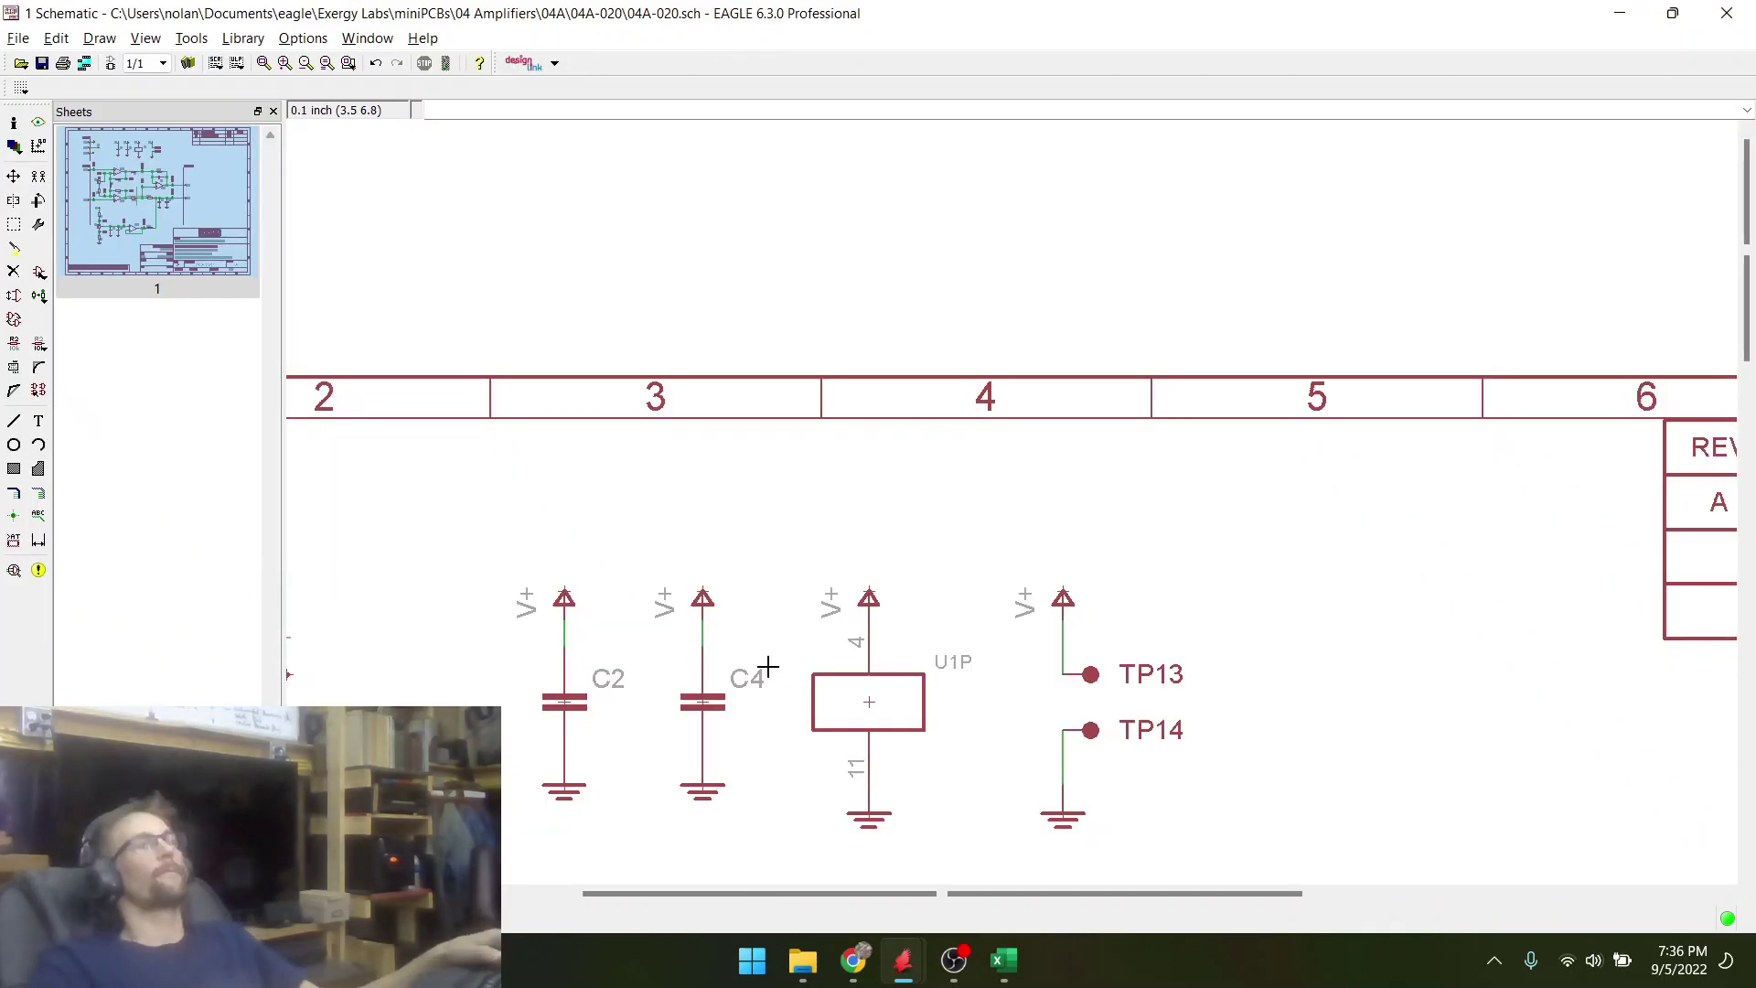
scroll(784, 477, down, 9)
scroll(750, 618, up, 5)
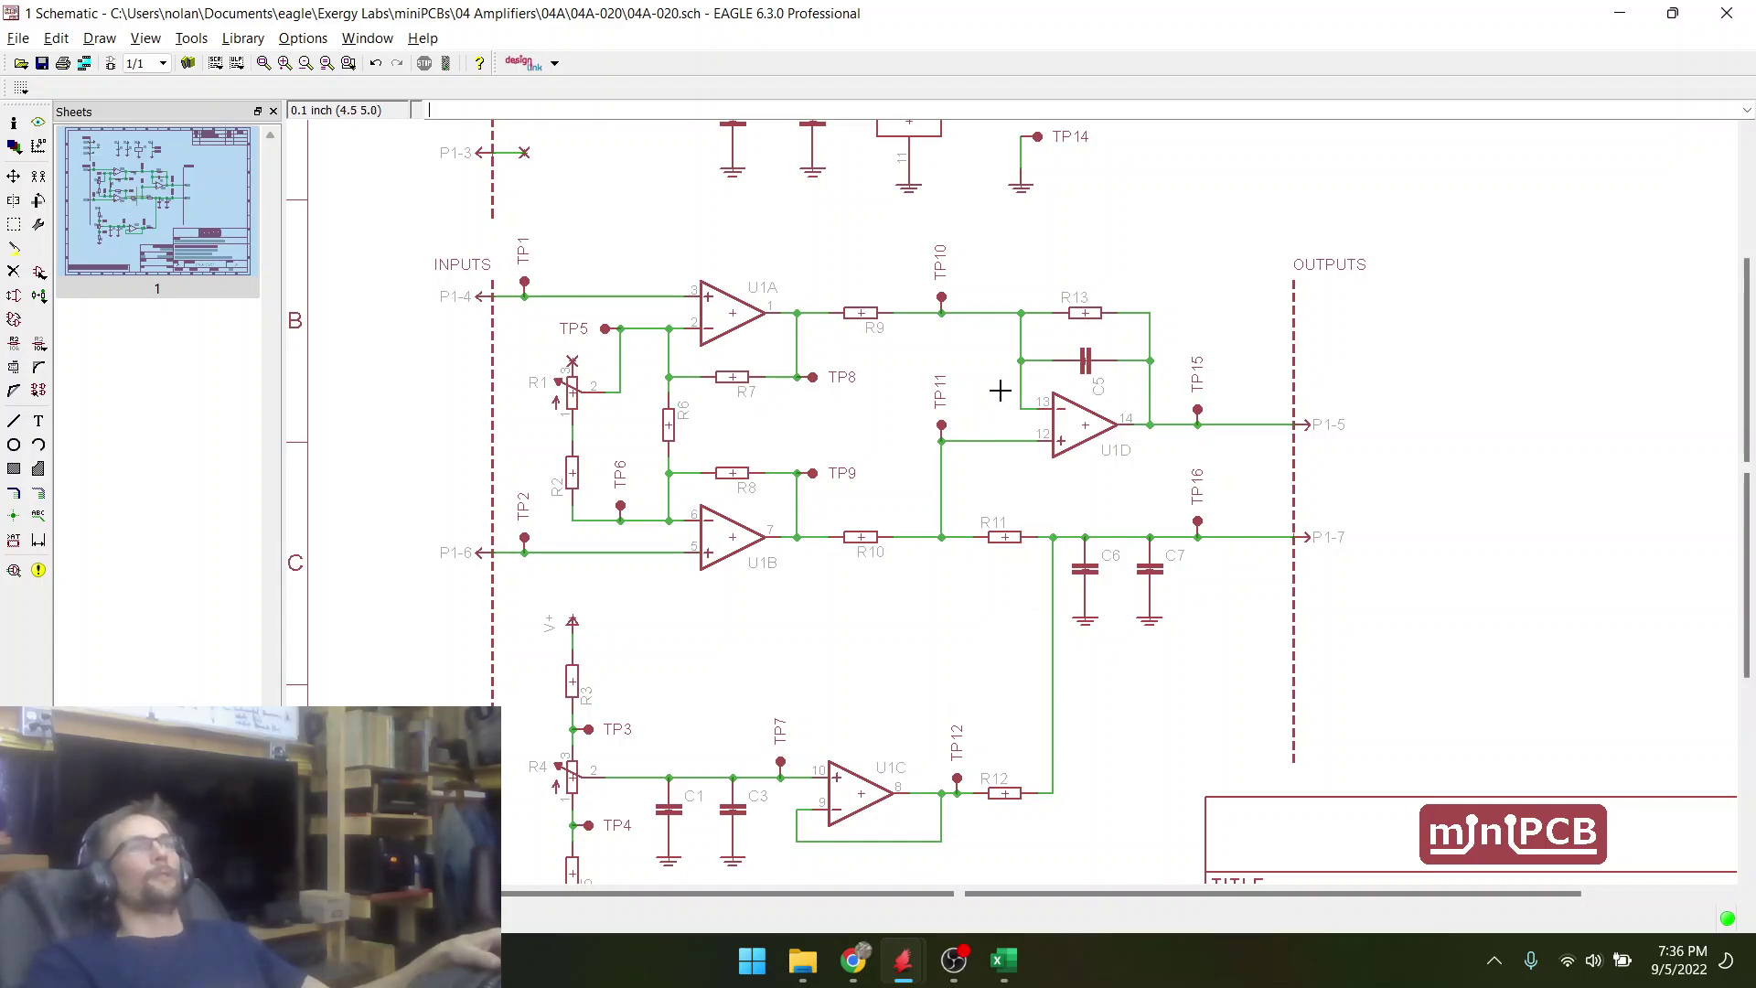
scroll(1095, 314, up, 4)
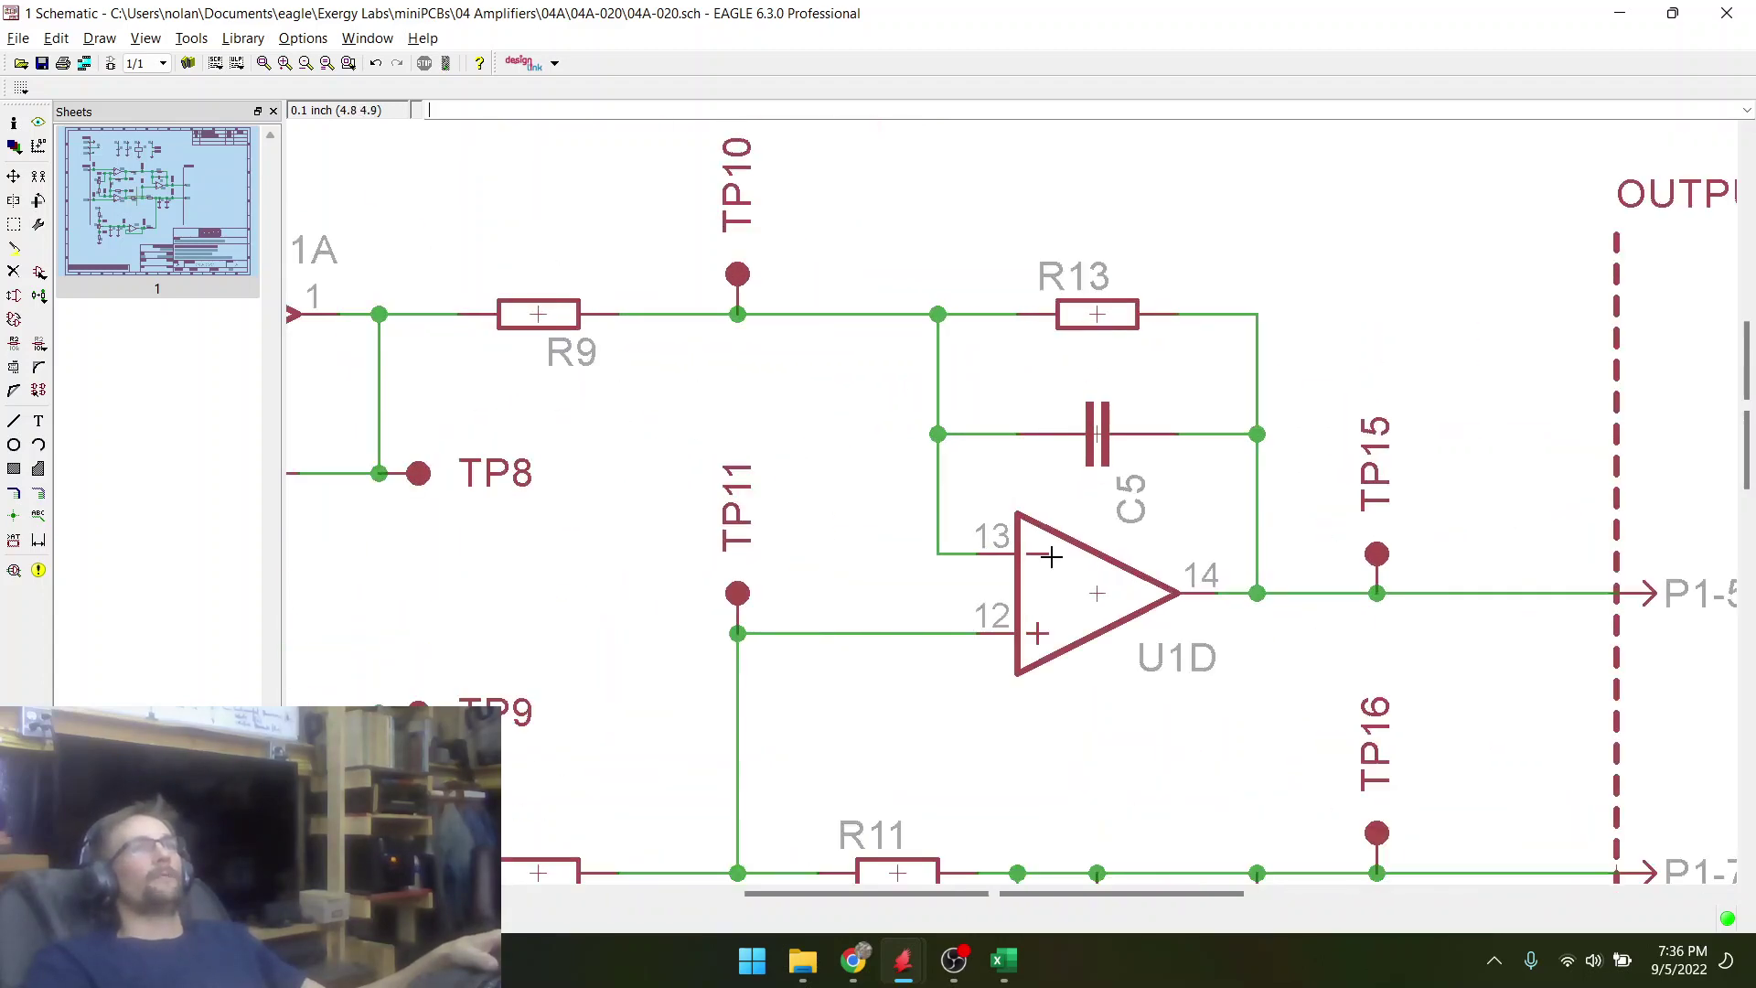
key(alt+Tab)
scroll(570, 554, down, 2)
scroll(549, 443, up, 4)
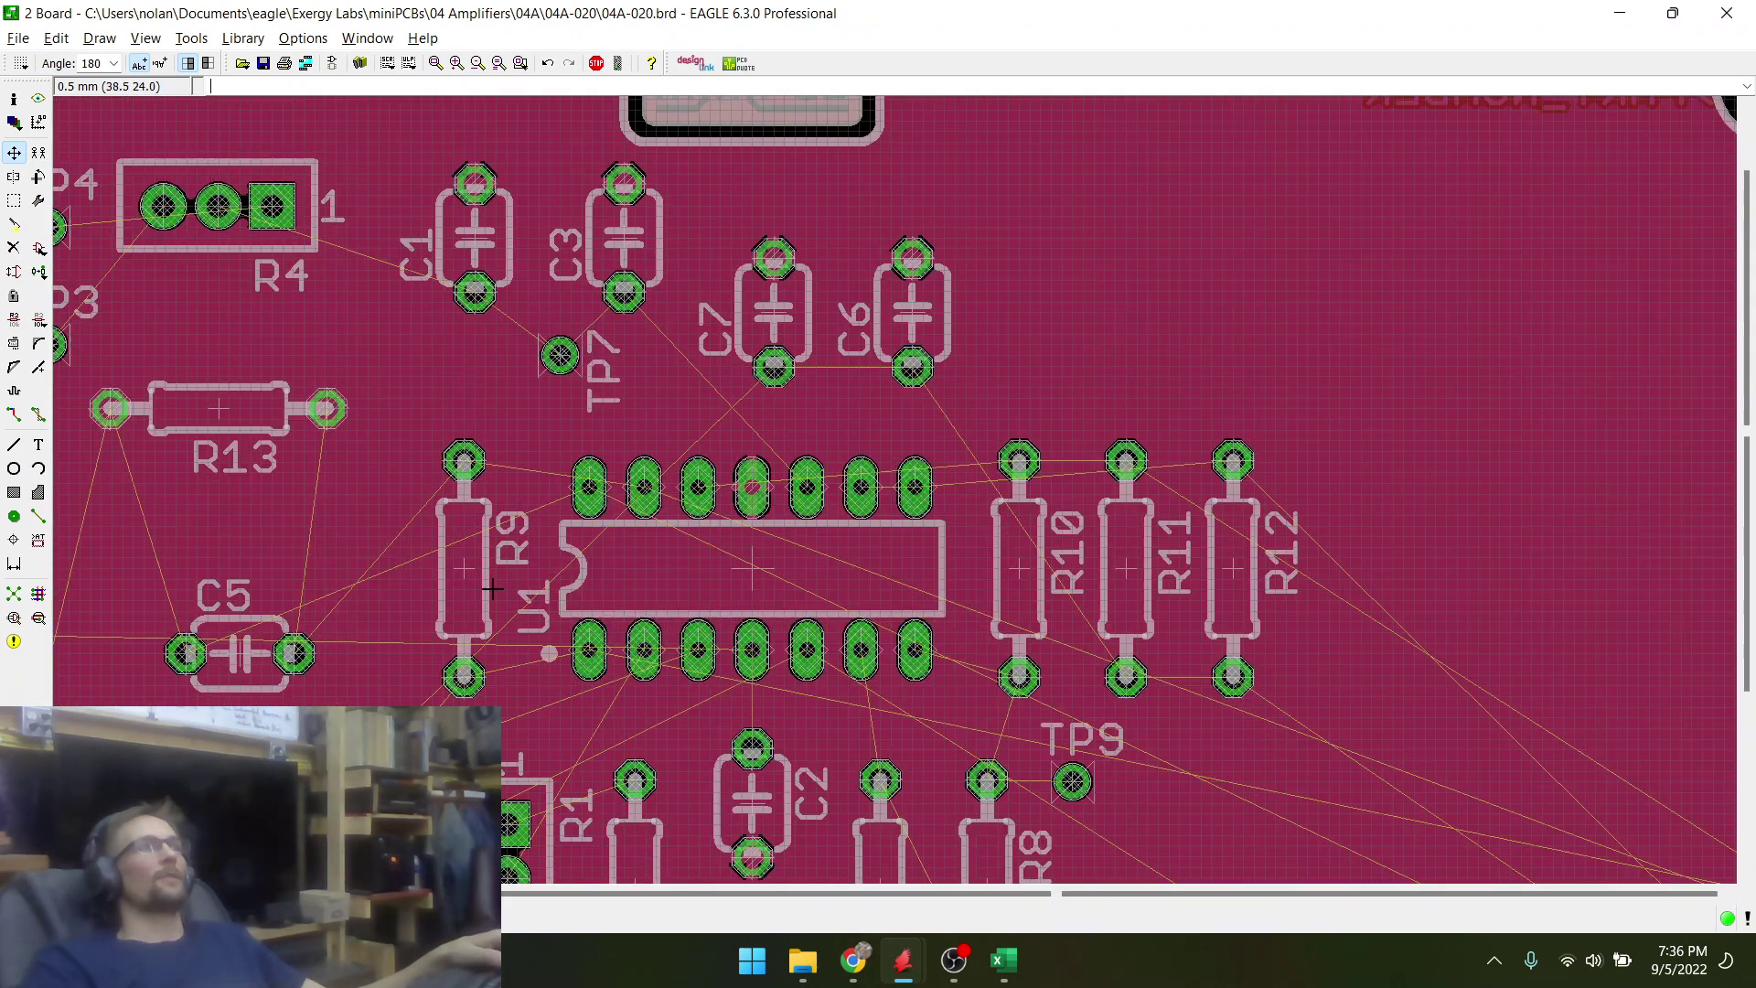
- Move C5 to just above the upper pin row of U1, and TP7 to the space between R4 and R13
click(239, 654)
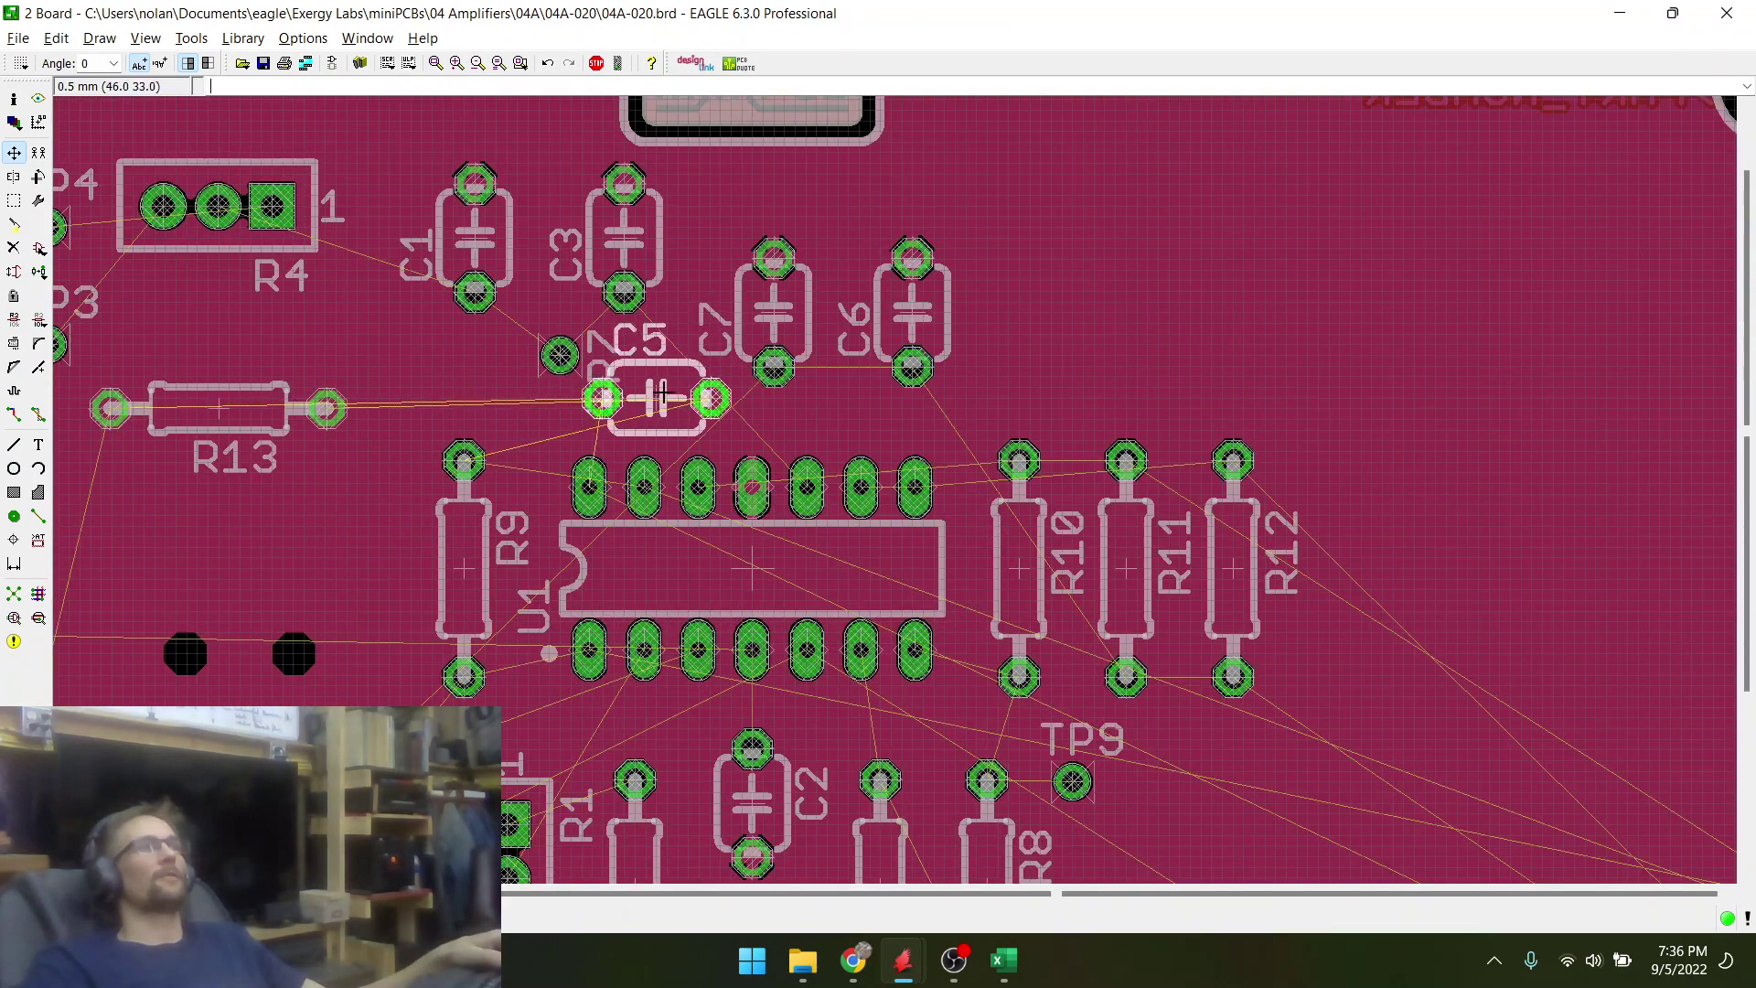
click(632, 399)
click(562, 354)
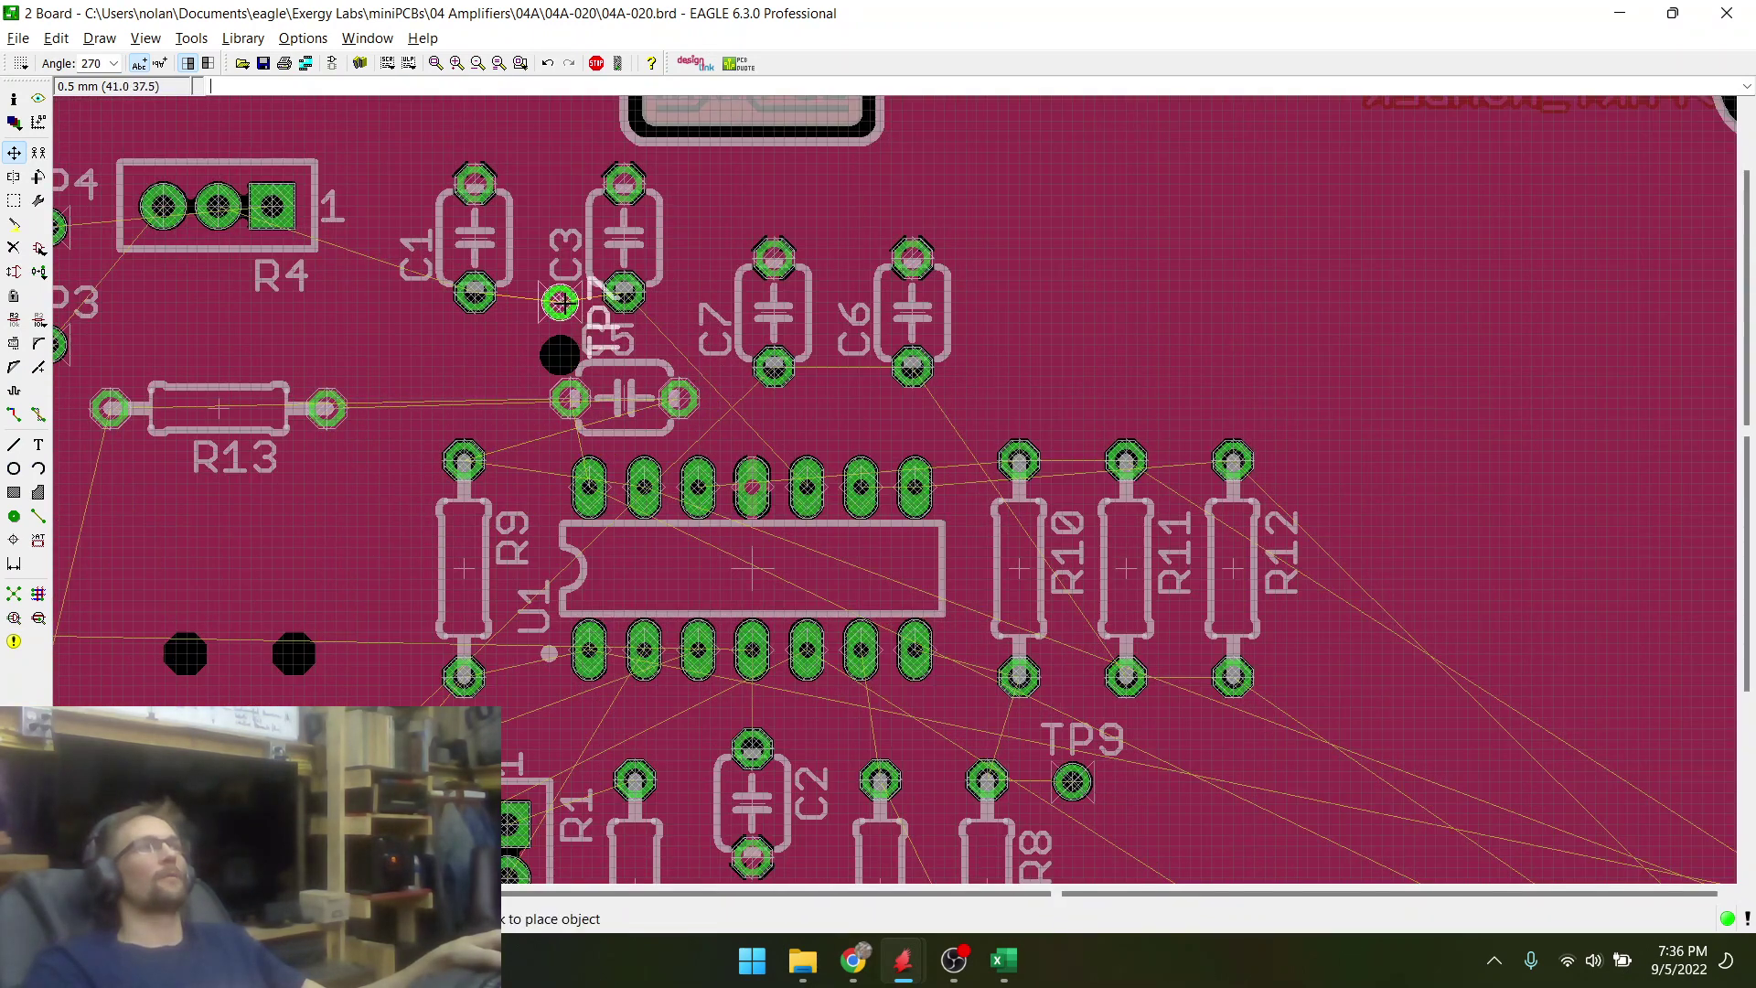
click(177, 324)
- Group C1 and C3 and move them together to the open area right of the miniPCB notch, near the board's upper edge
scroll(553, 288, down, 3)
scroll(553, 289, up, 3)
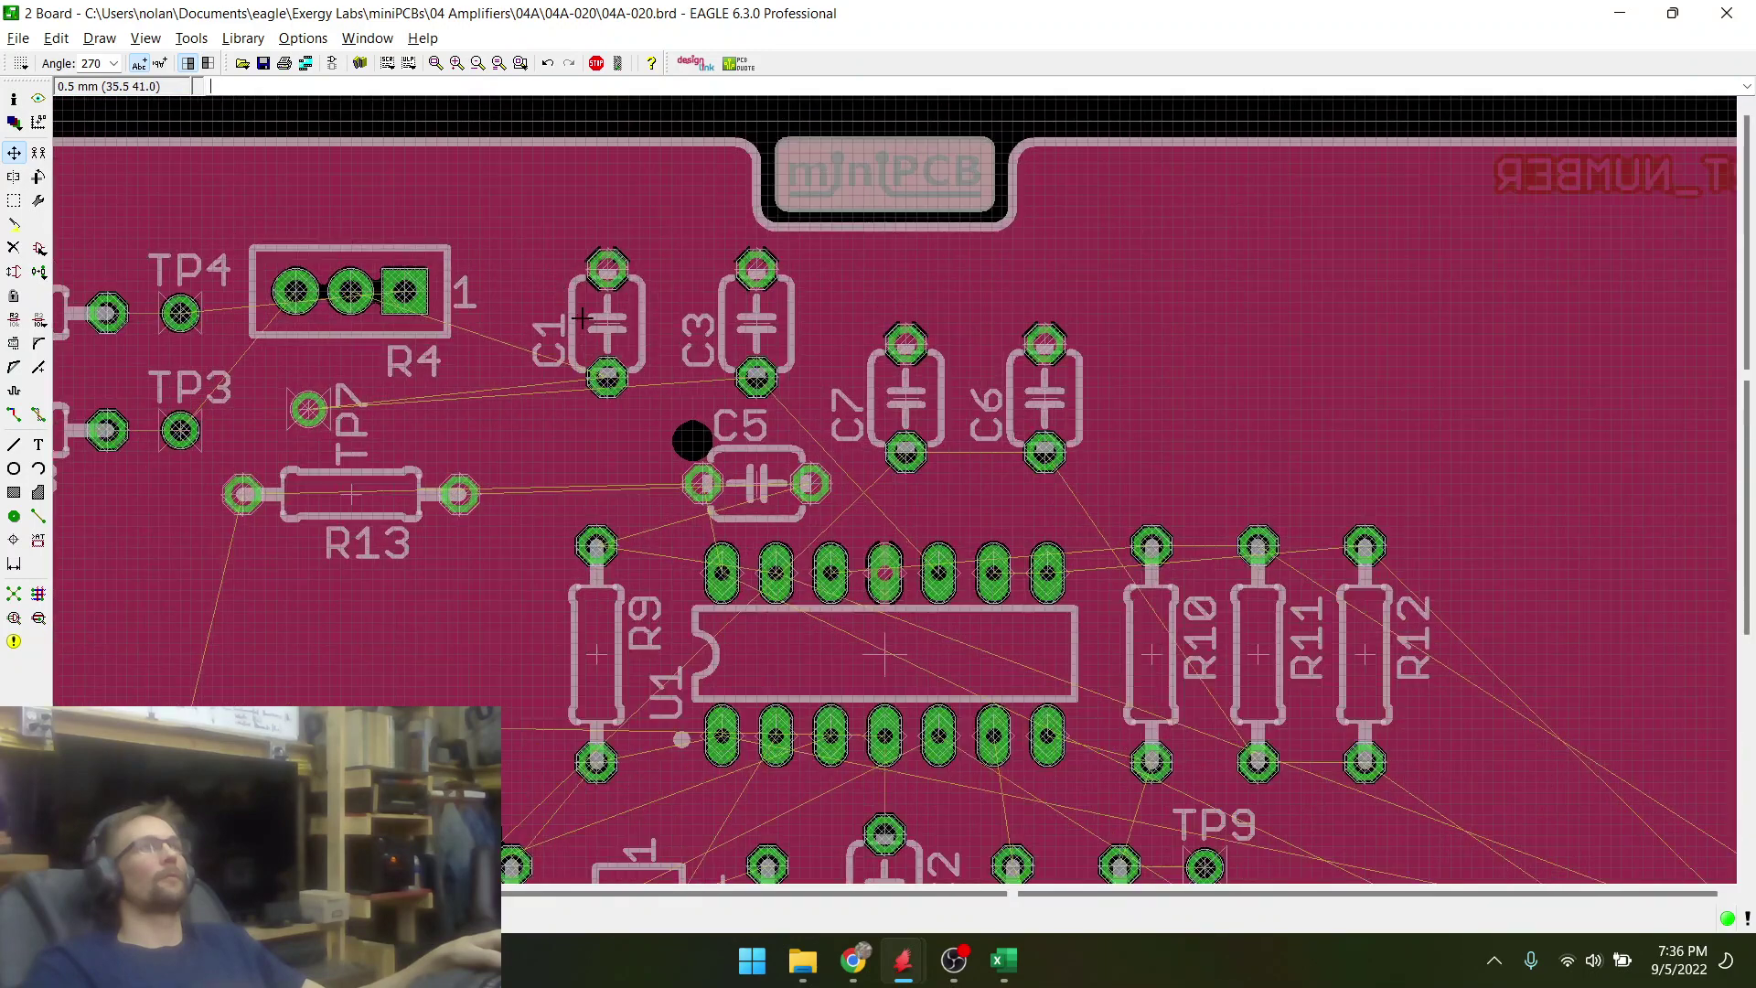
click(13, 201)
drag(526, 276, 821, 351)
right_click(748, 338)
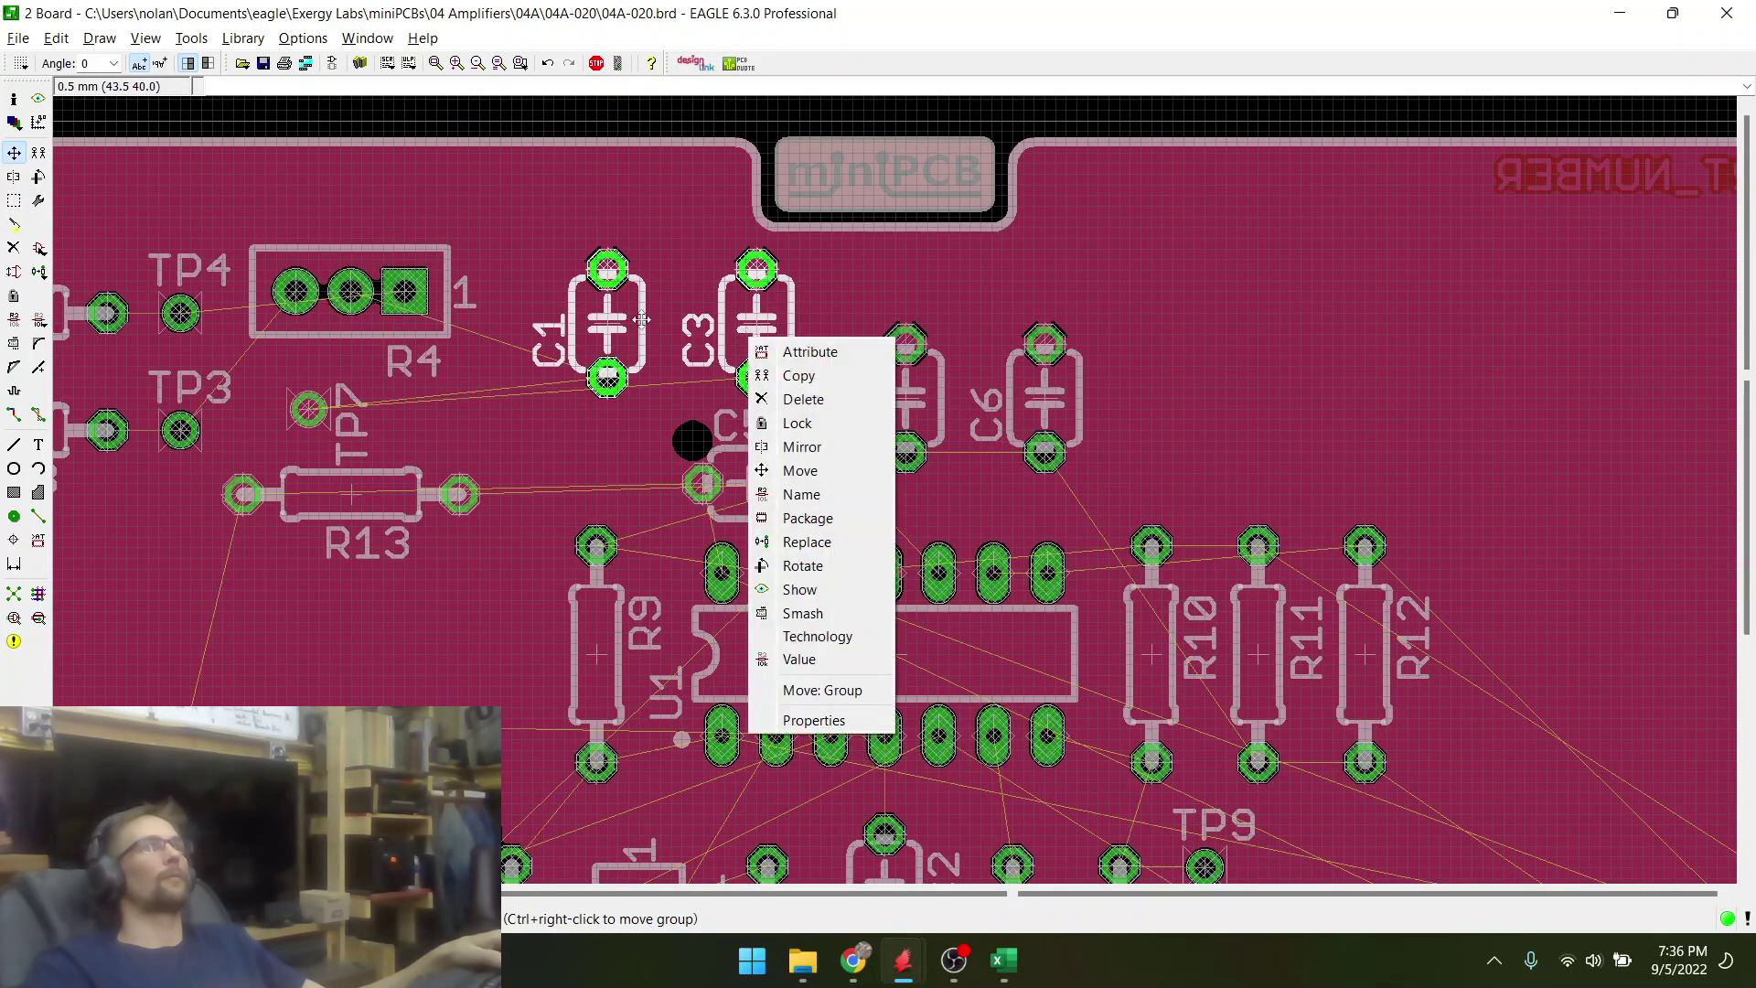
click(814, 690)
scroll(546, 416, down, 2)
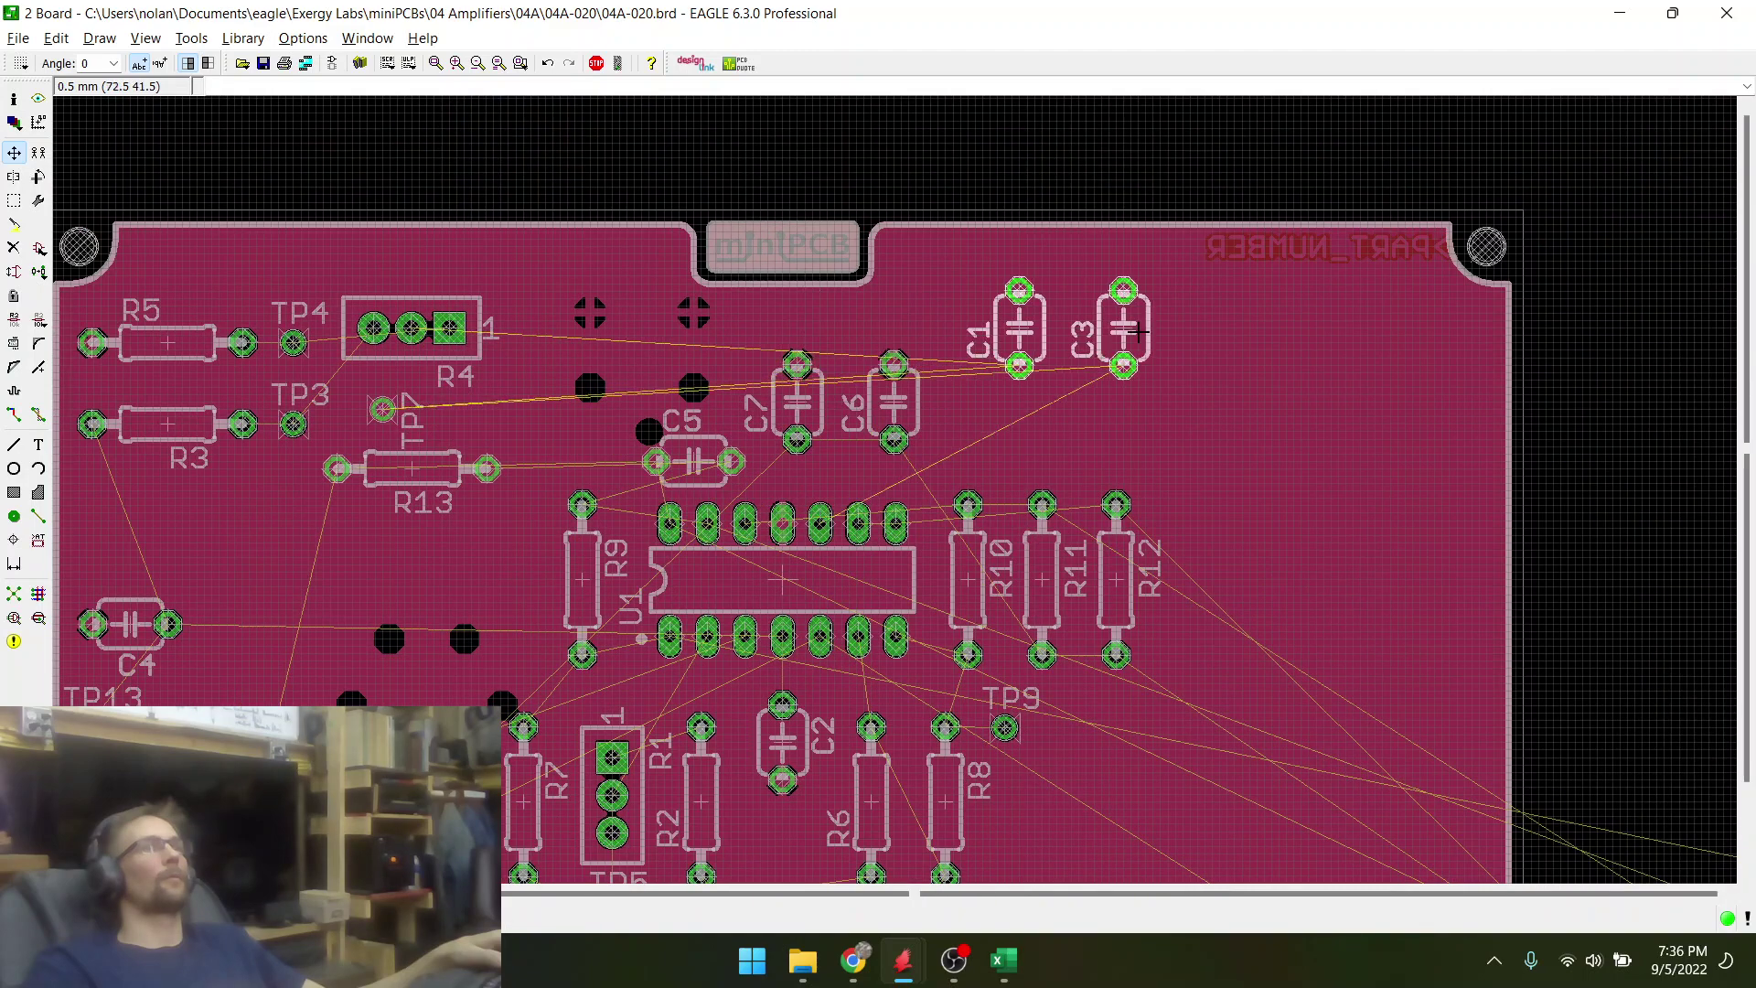
click(1190, 330)
- Nudge C5 one grid step to the left above U1
scroll(744, 441, up, 2)
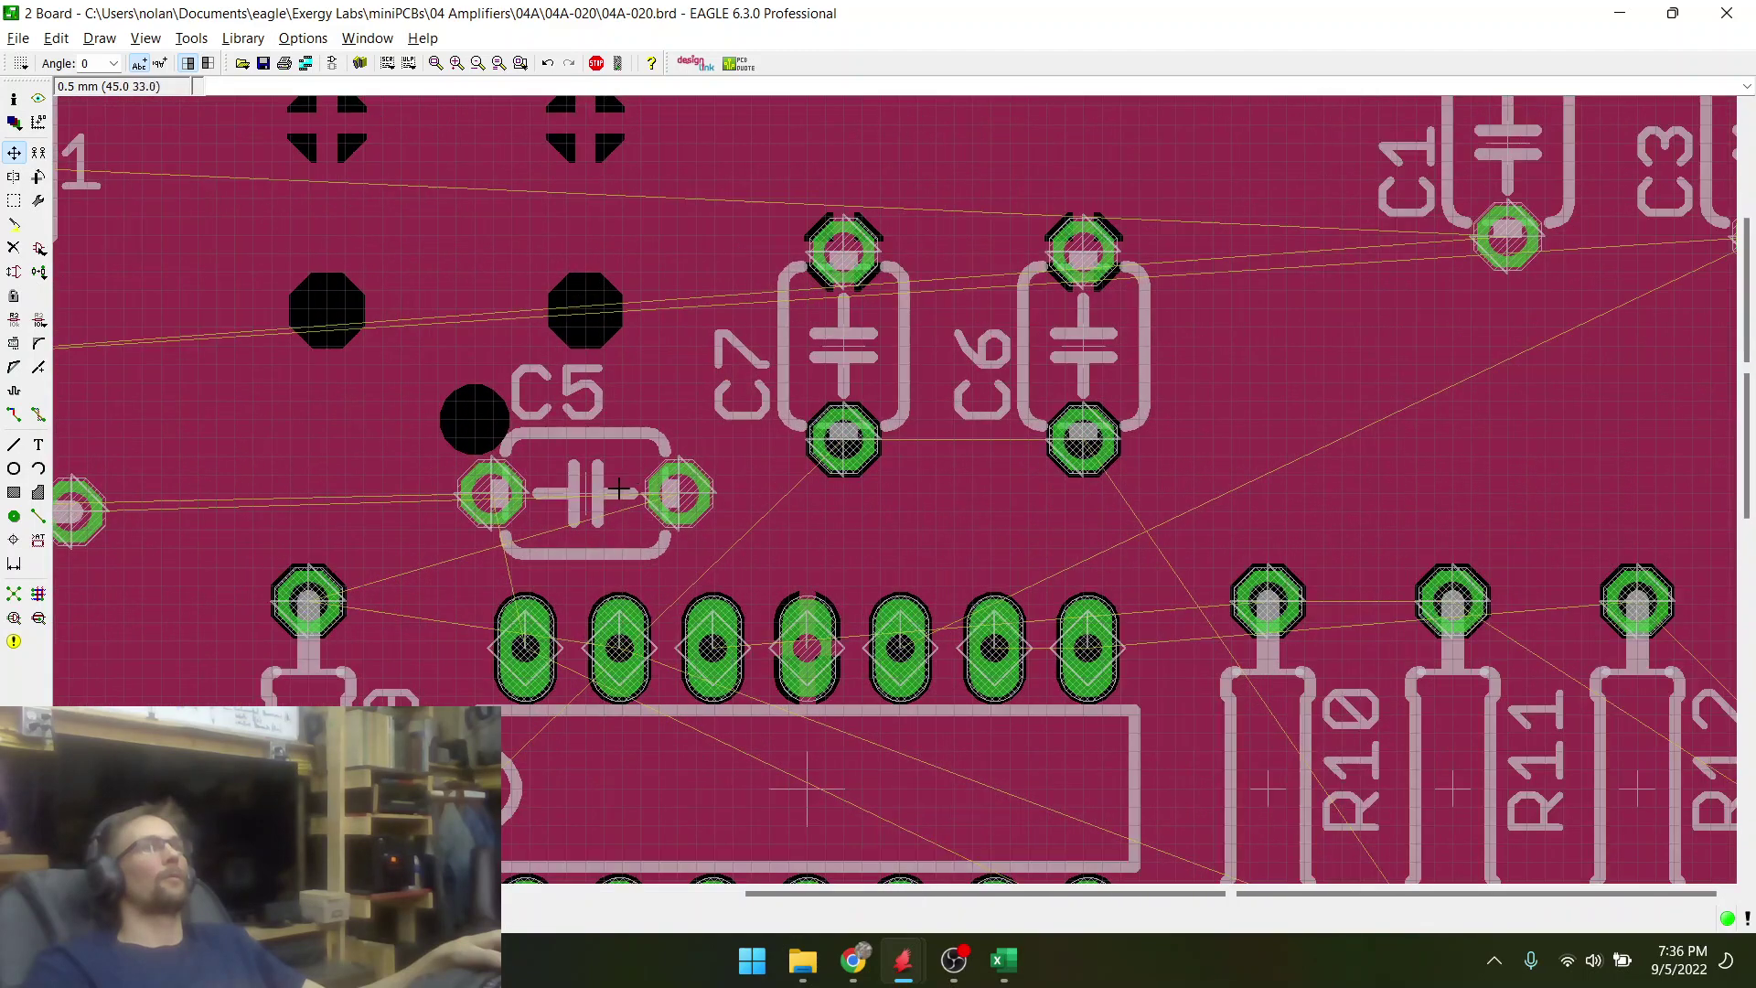
scroll(567, 499, up, 1)
click(569, 496)
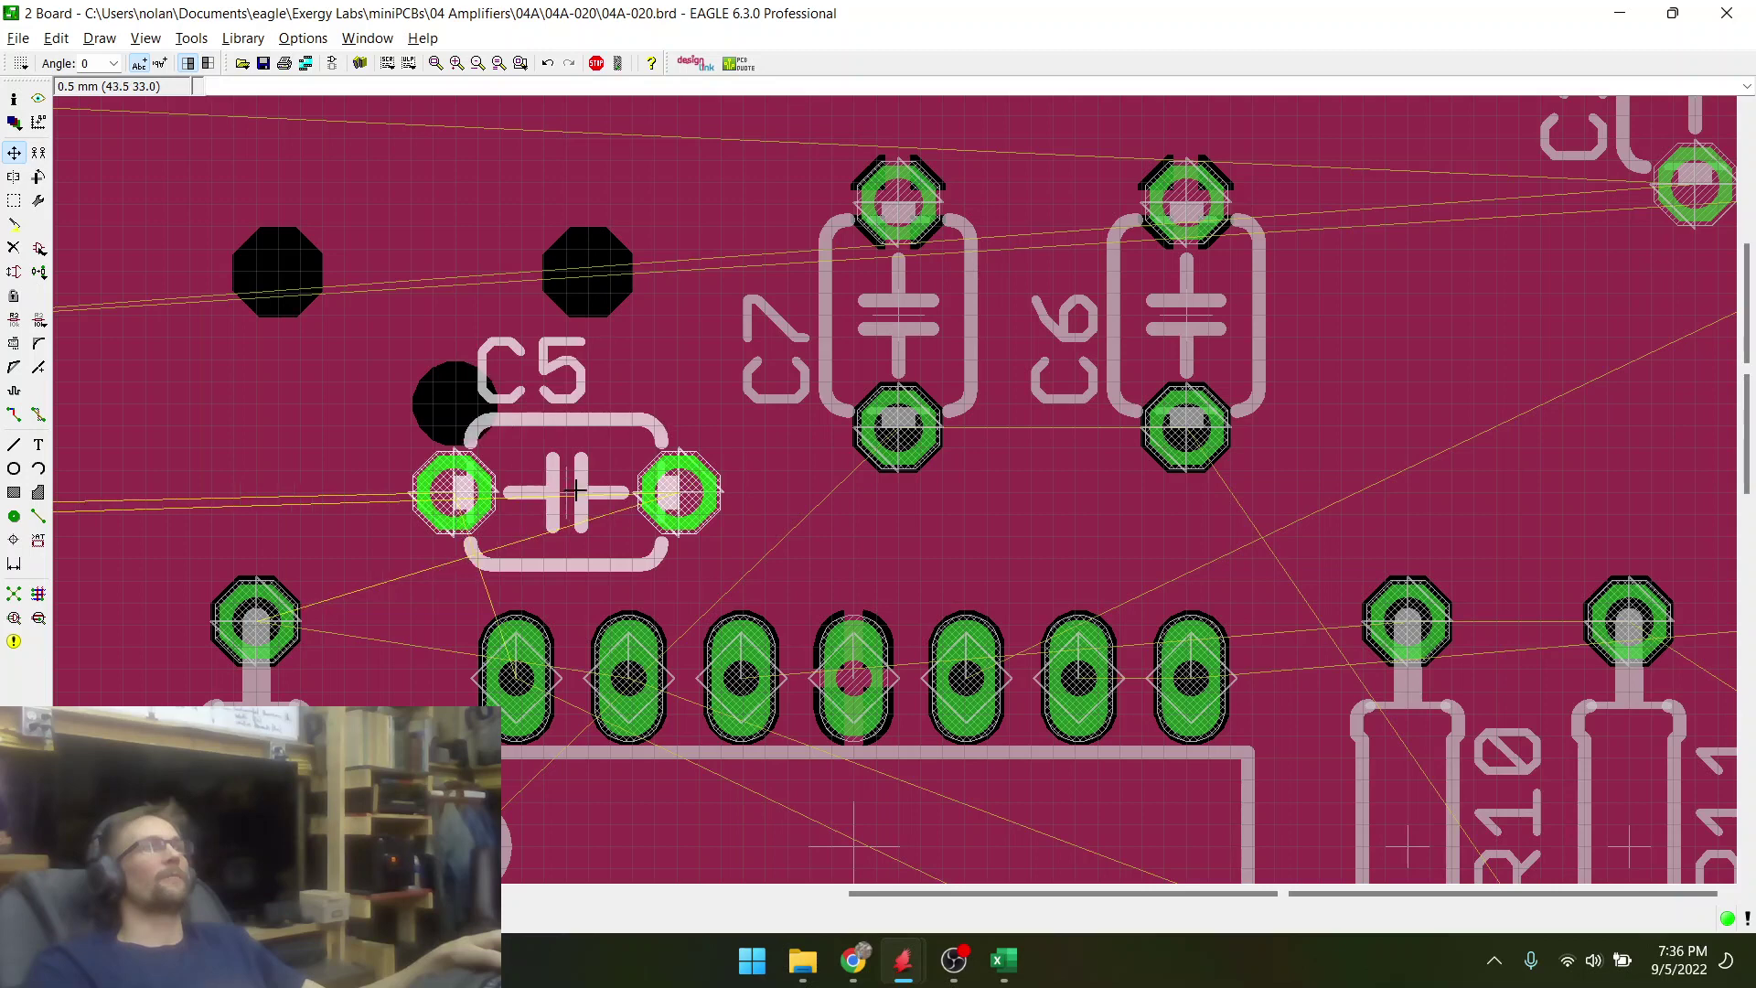
click(569, 491)
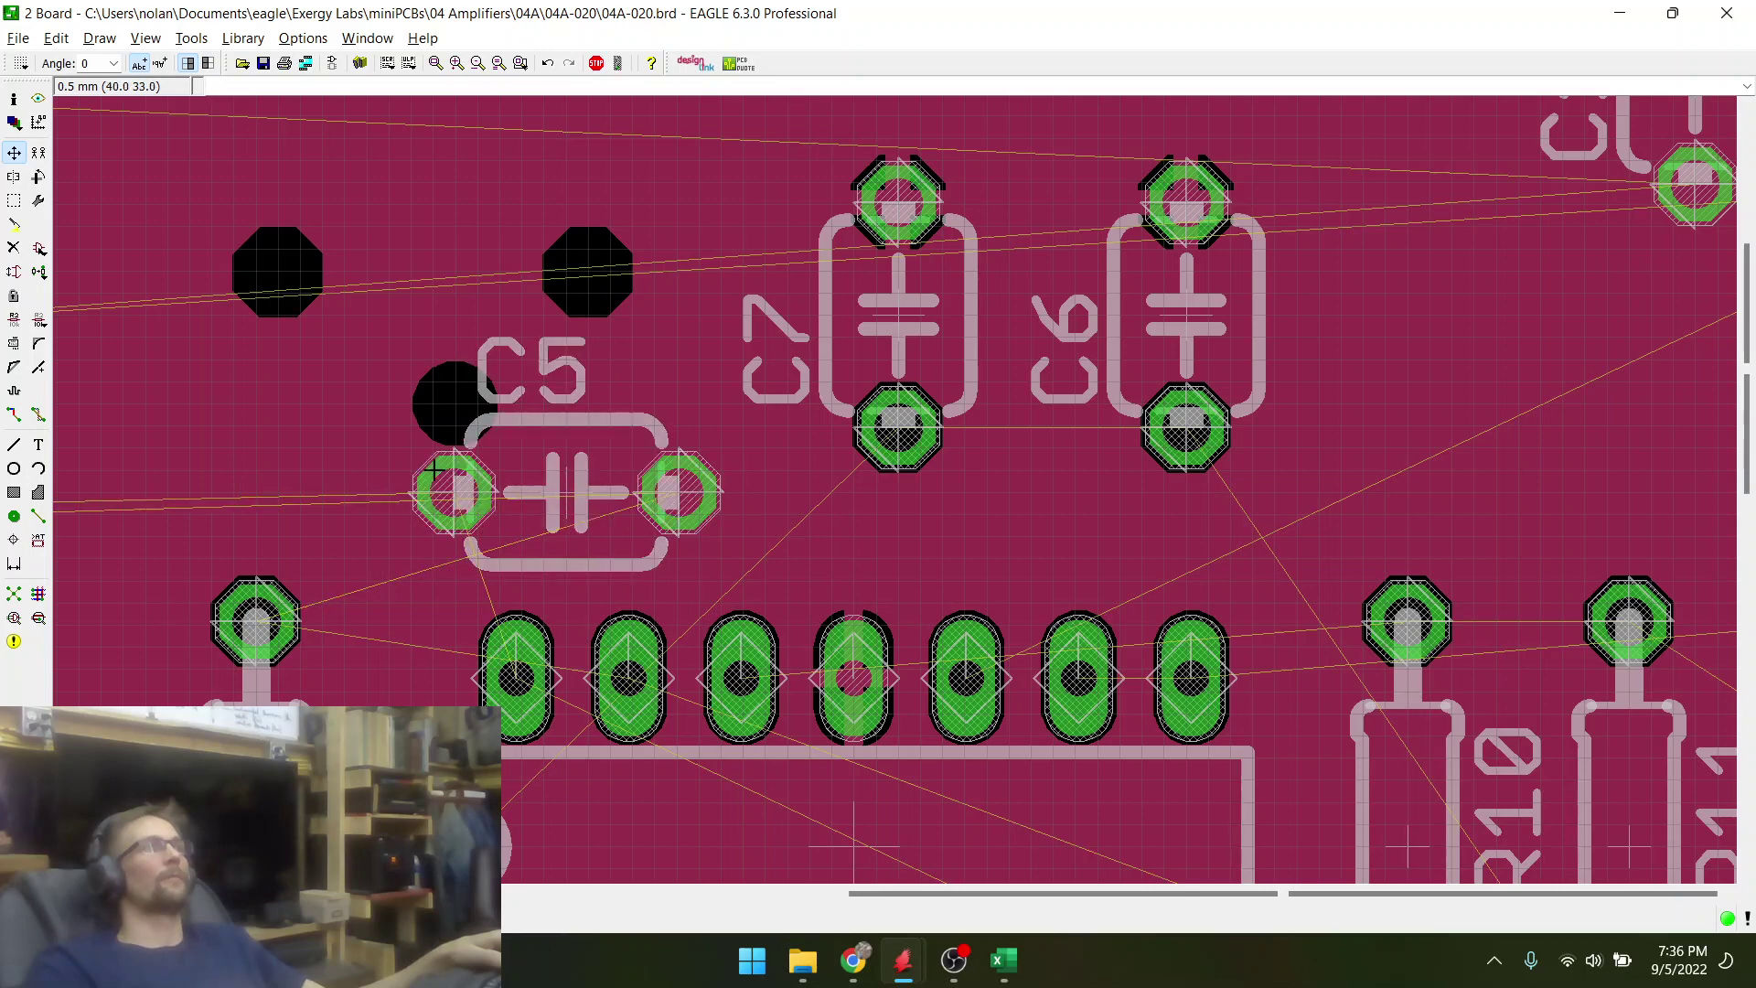
scroll(435, 469, down, 2)
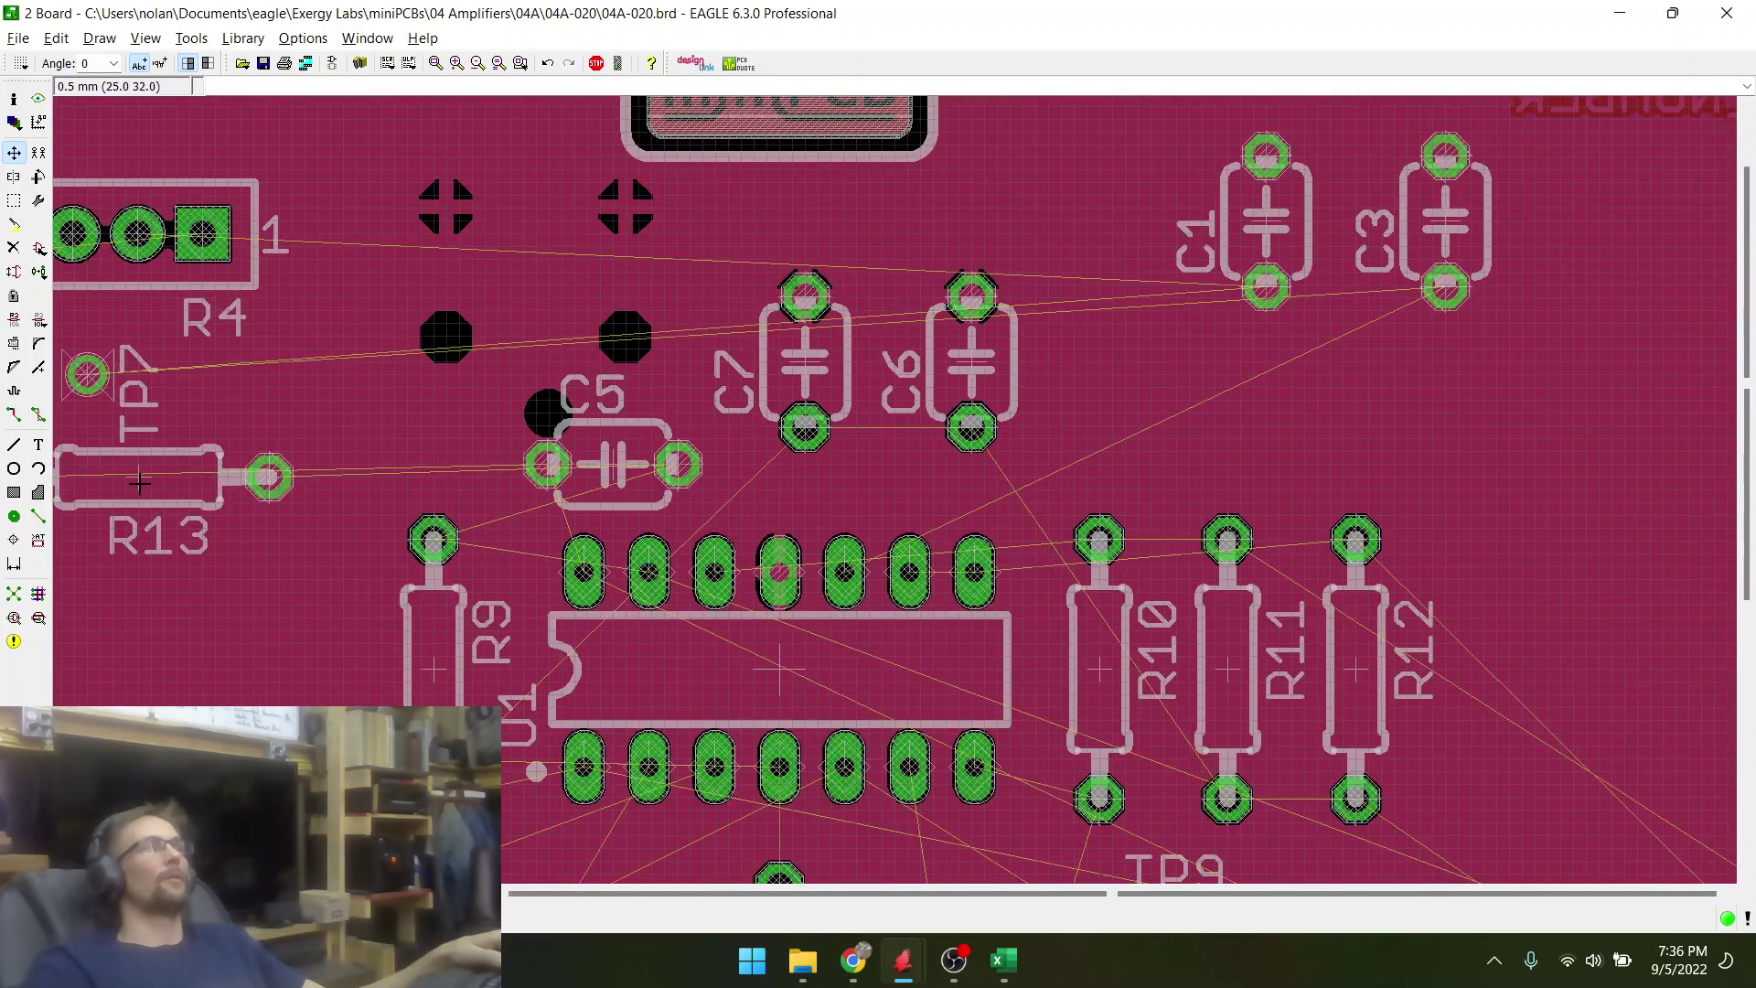
- Move R13 directly above C5, parallel to it at a 180-degree angle, and recalculate the airwires
click(140, 482)
scroll(627, 334, up, 2)
shift+right_click(575, 343)
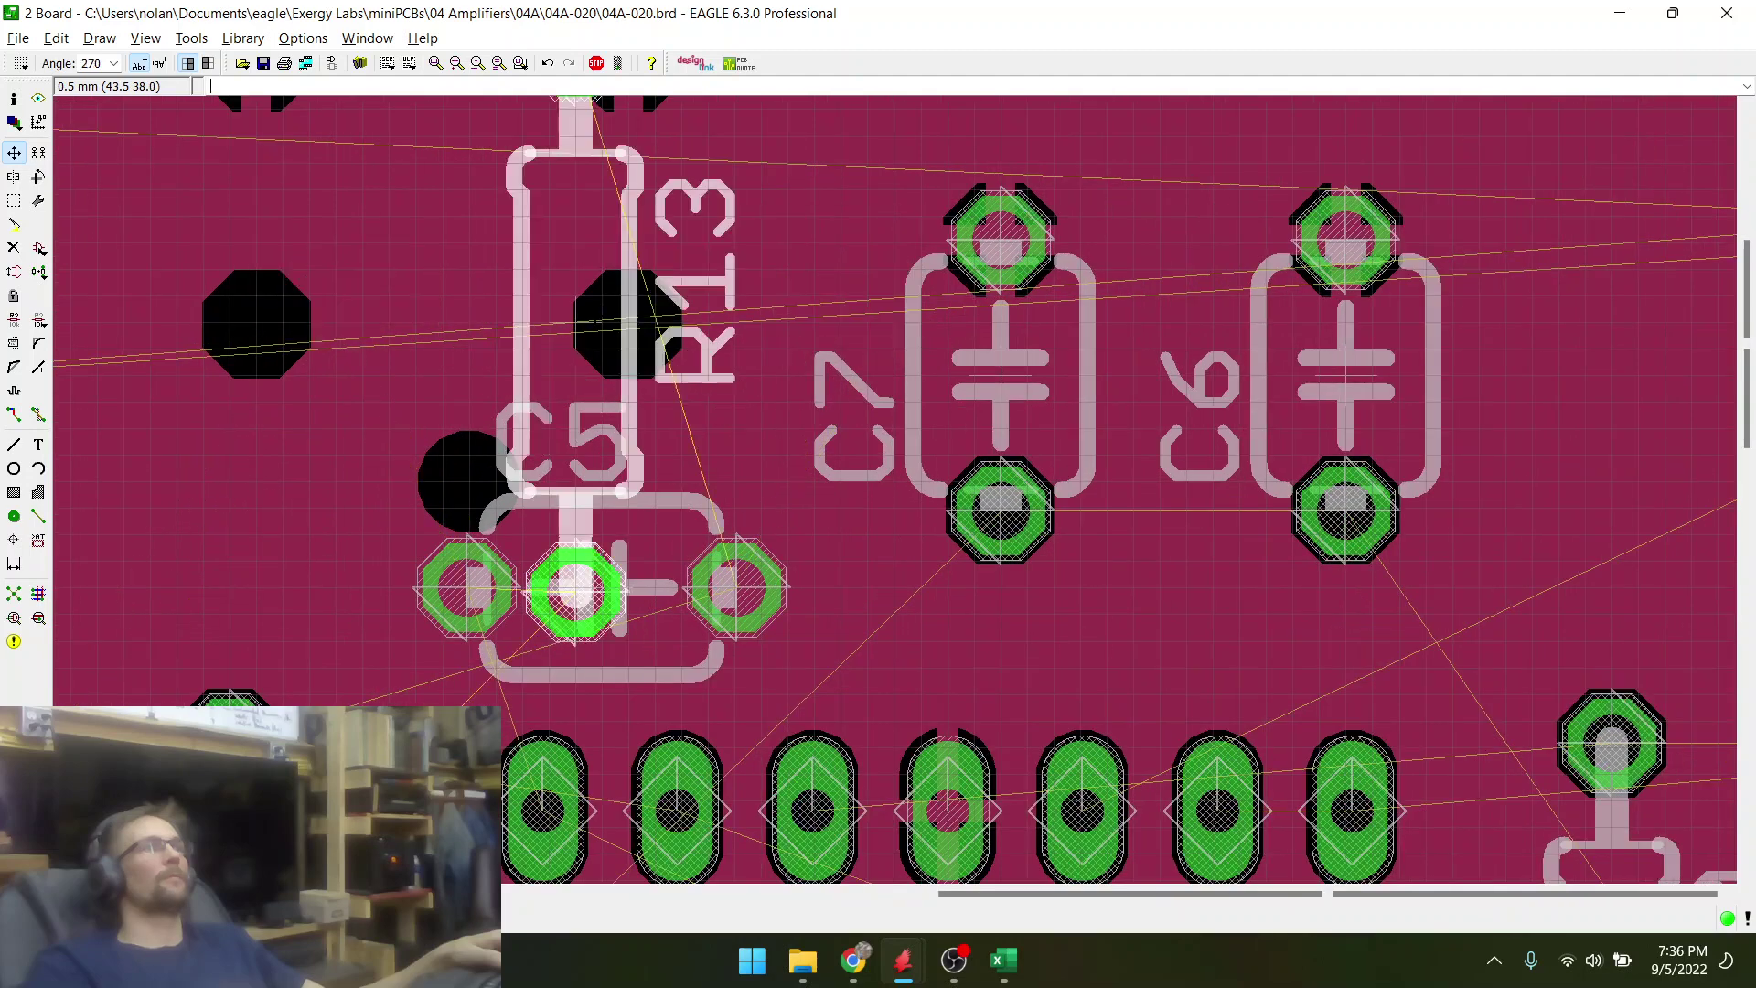
shift+right_click(630, 268)
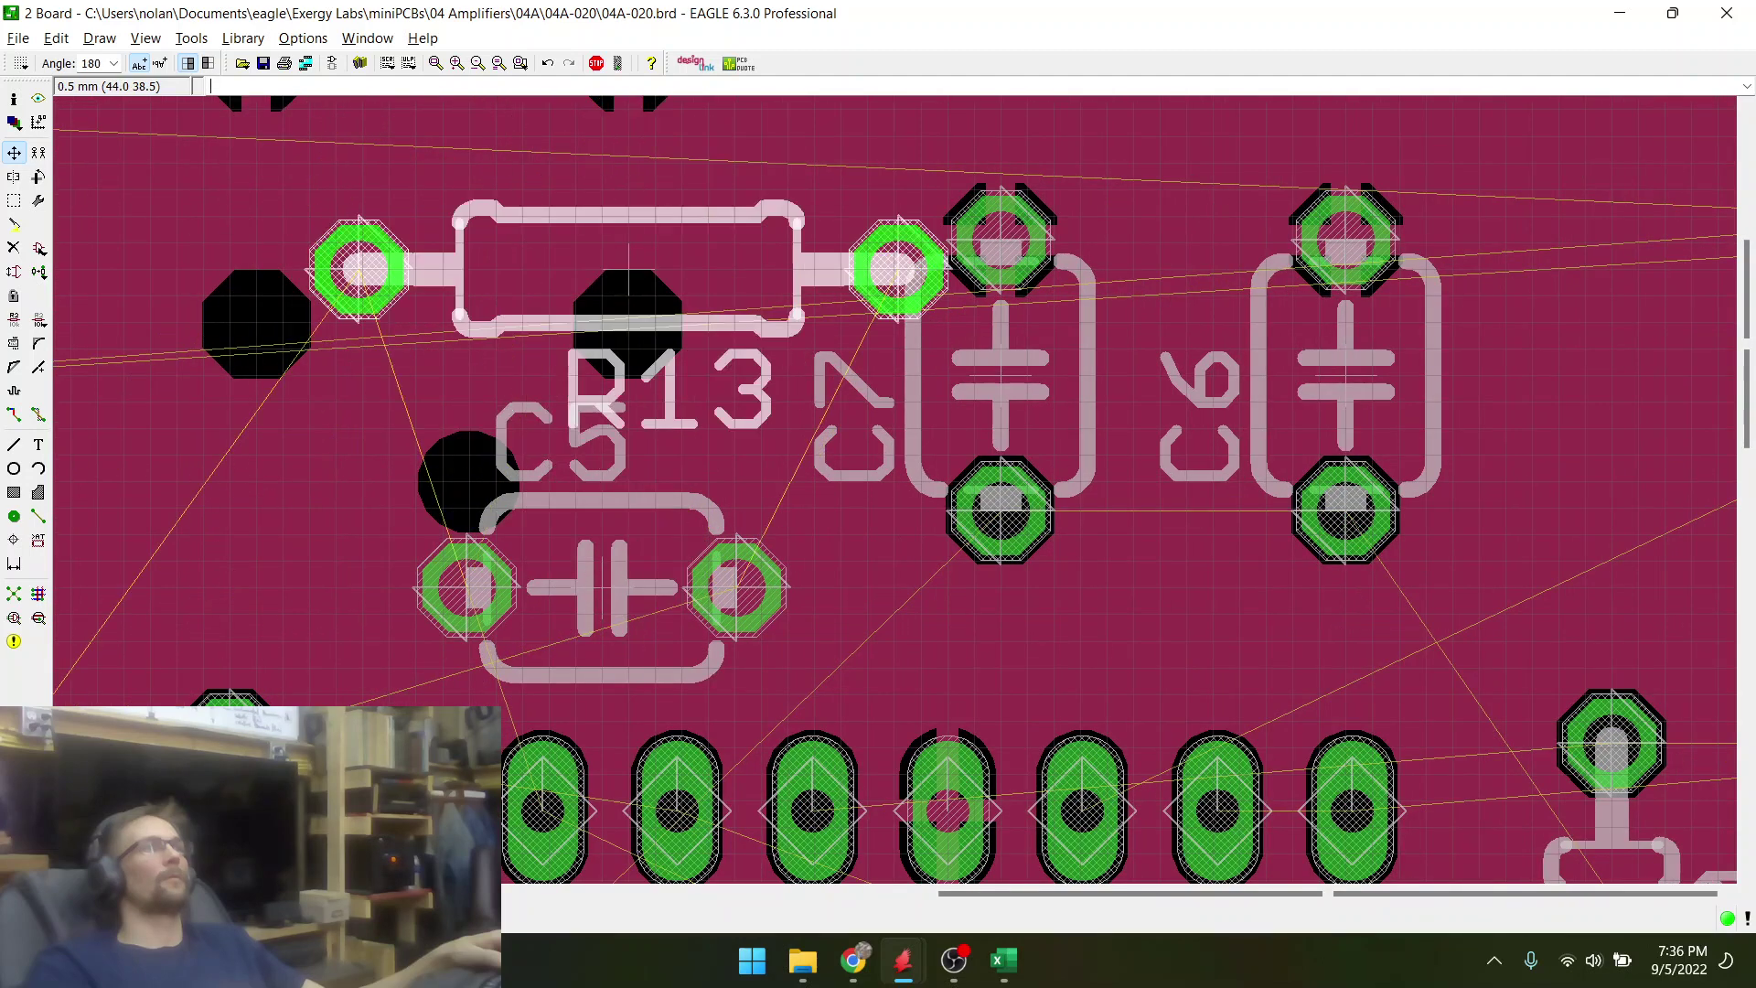
click(574, 298)
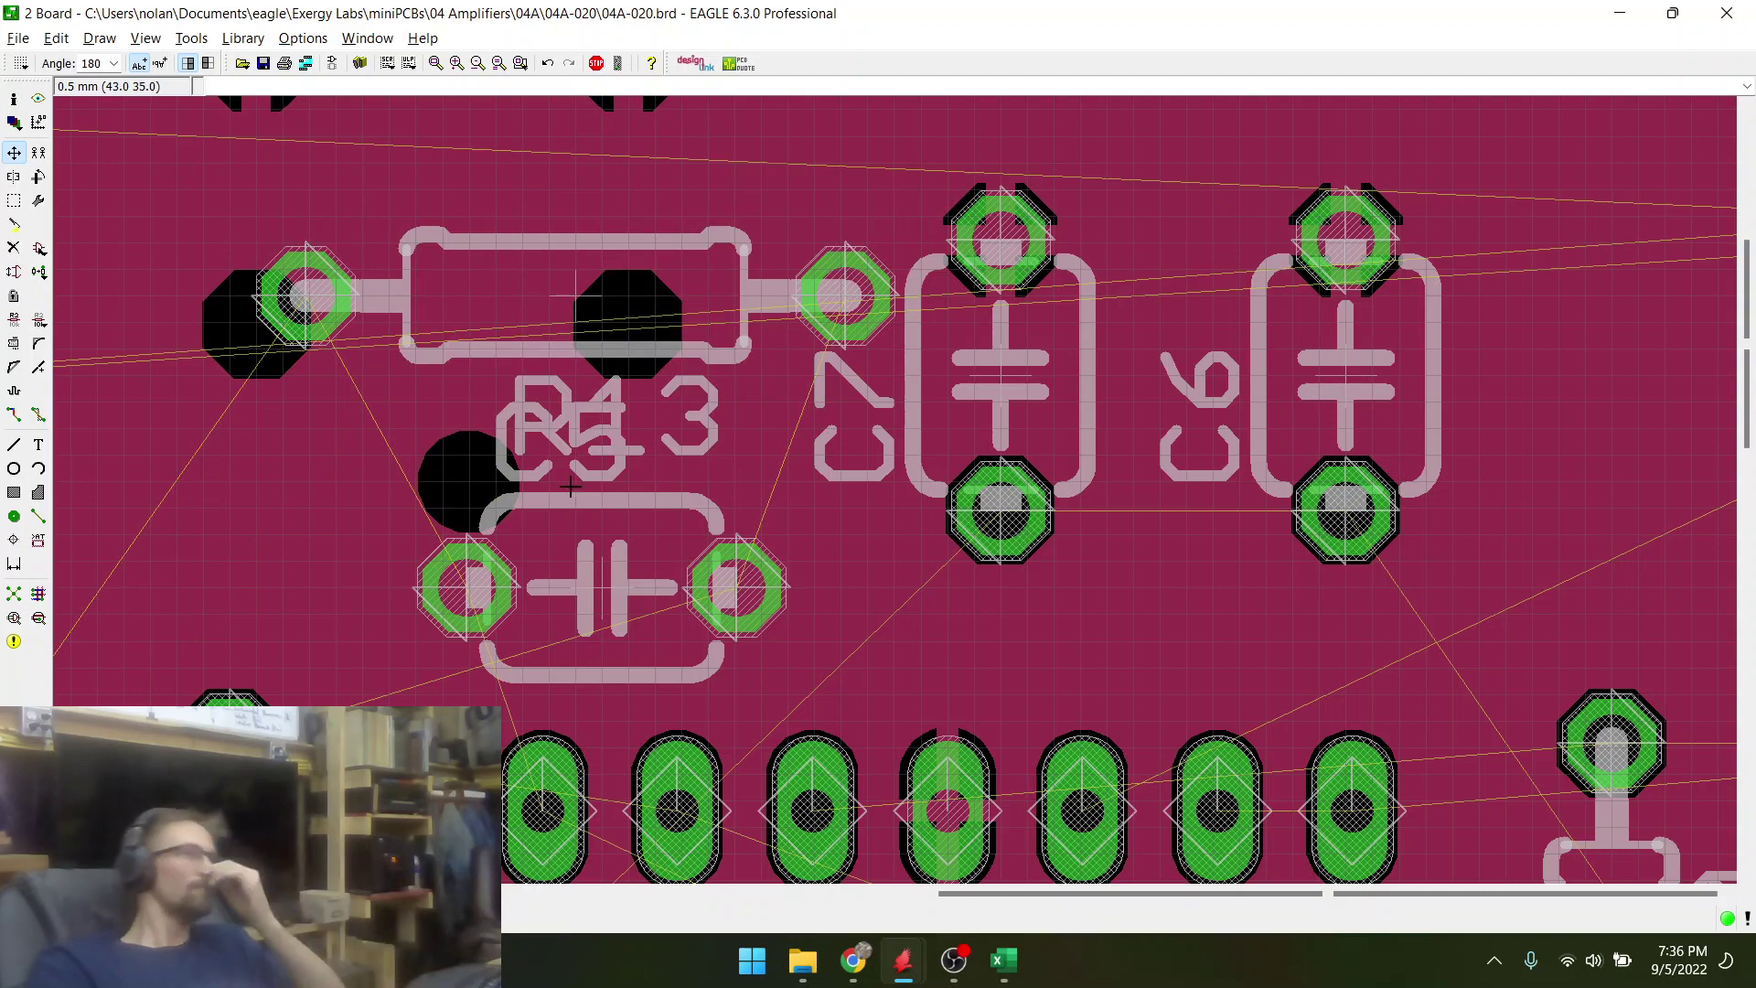
click(14, 594)
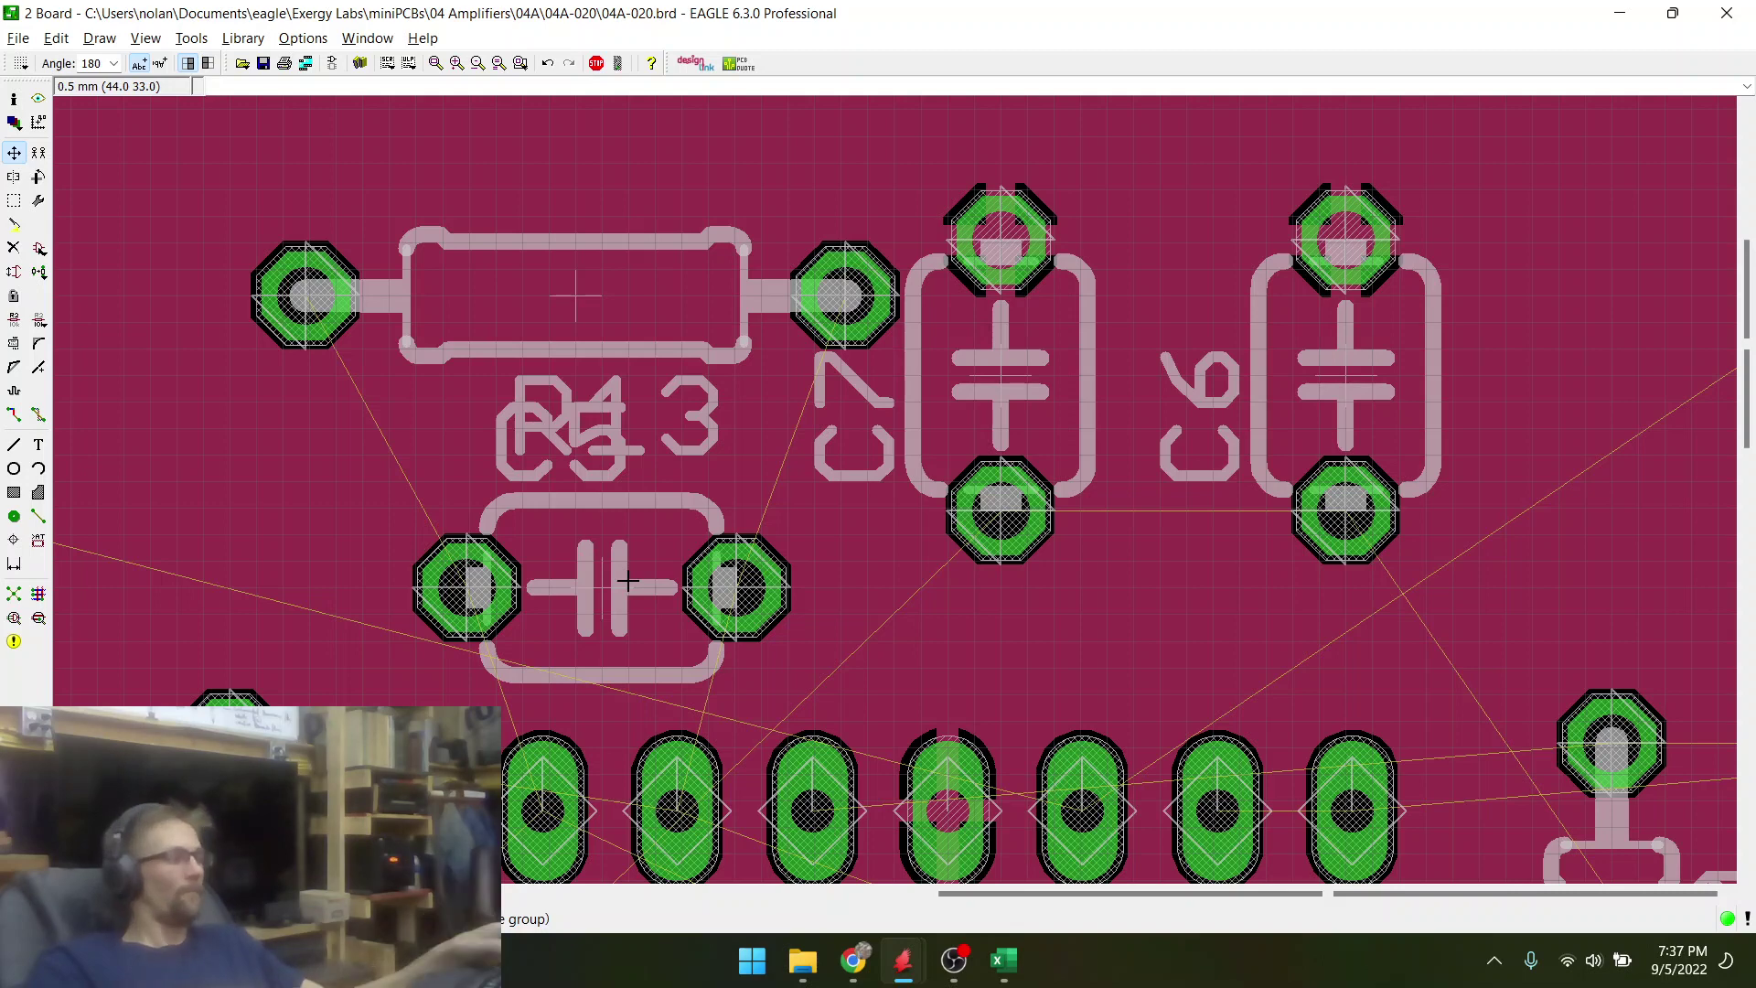
- Switch to the schematic and examine how R13 and C5 connect in the feedback loop of U1D
key(alt+Tab)
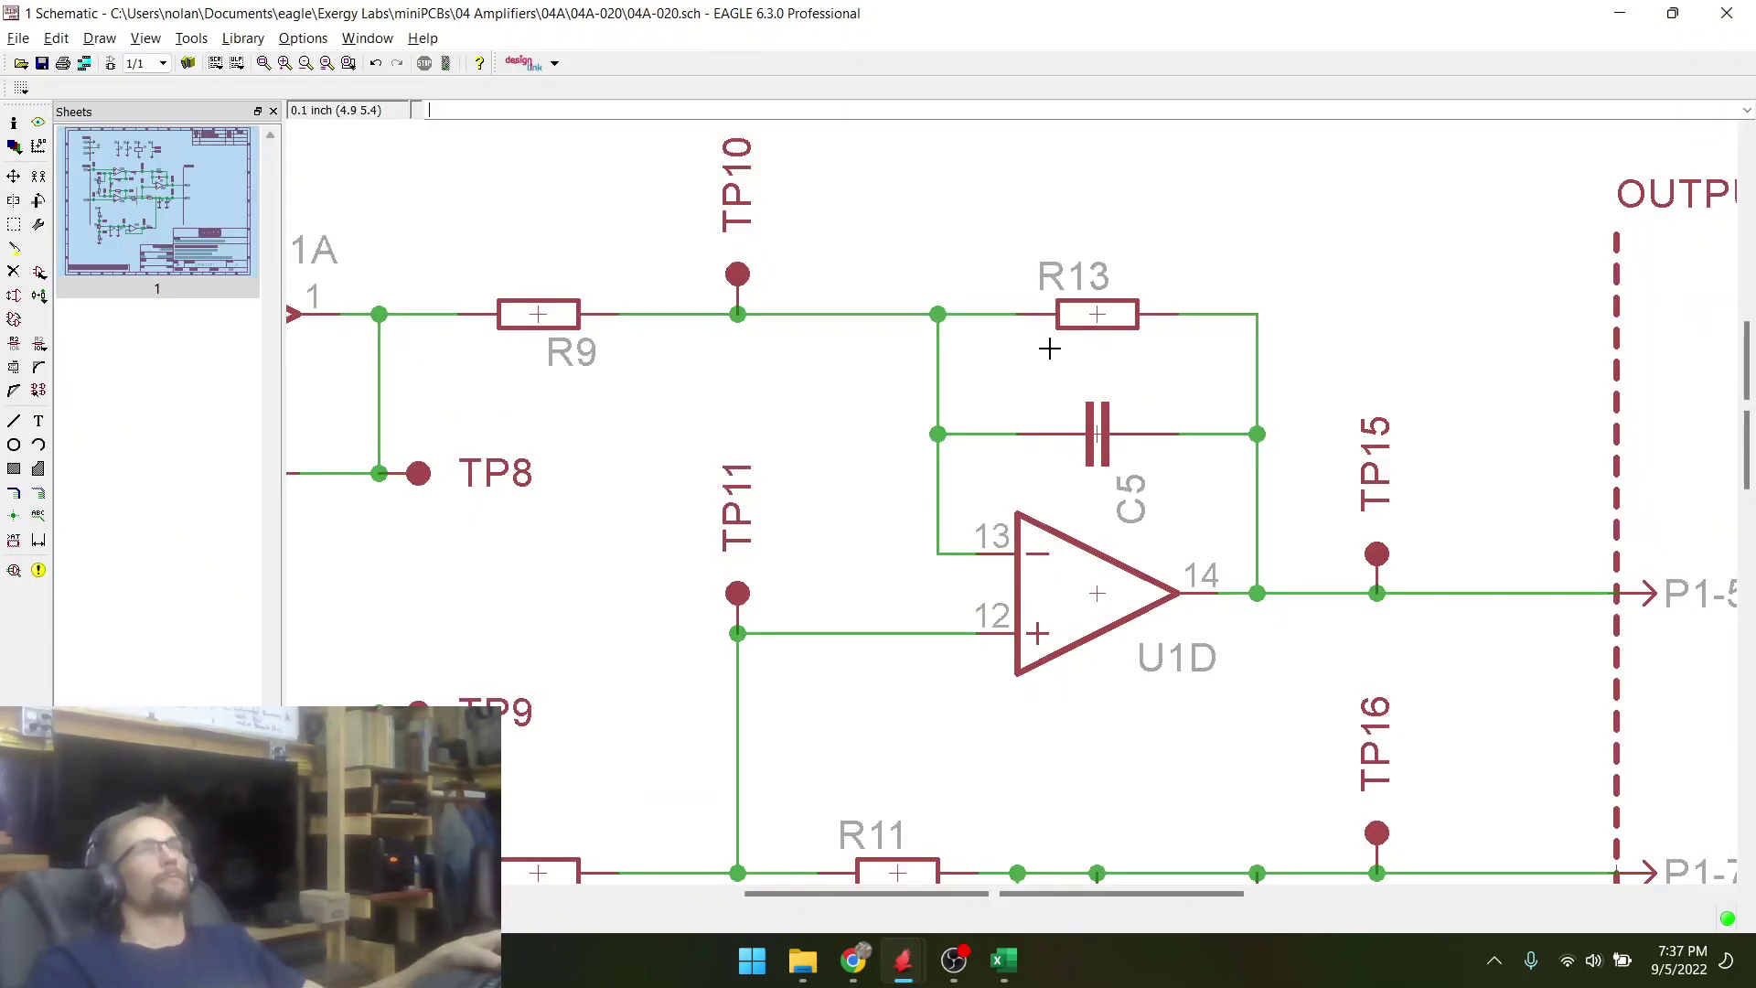
scroll(1055, 382, down, 1)
scroll(1066, 375, up, 3)
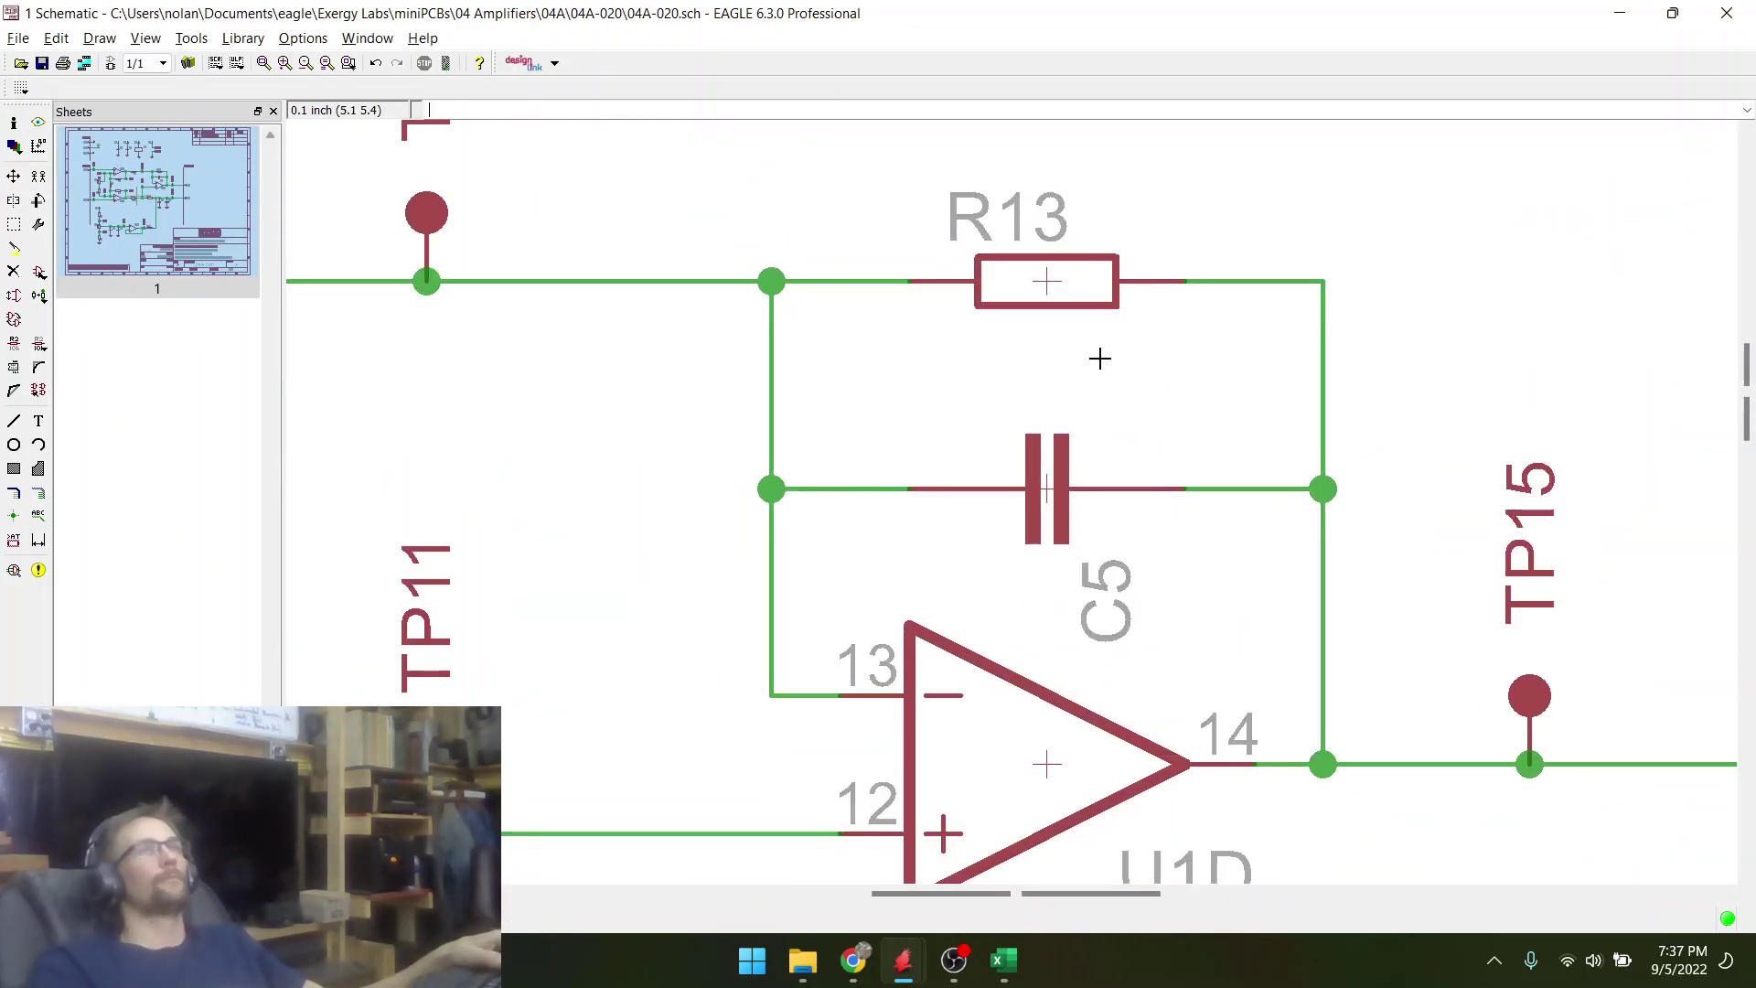
key(alt+Tab)
key(alt+Tab)
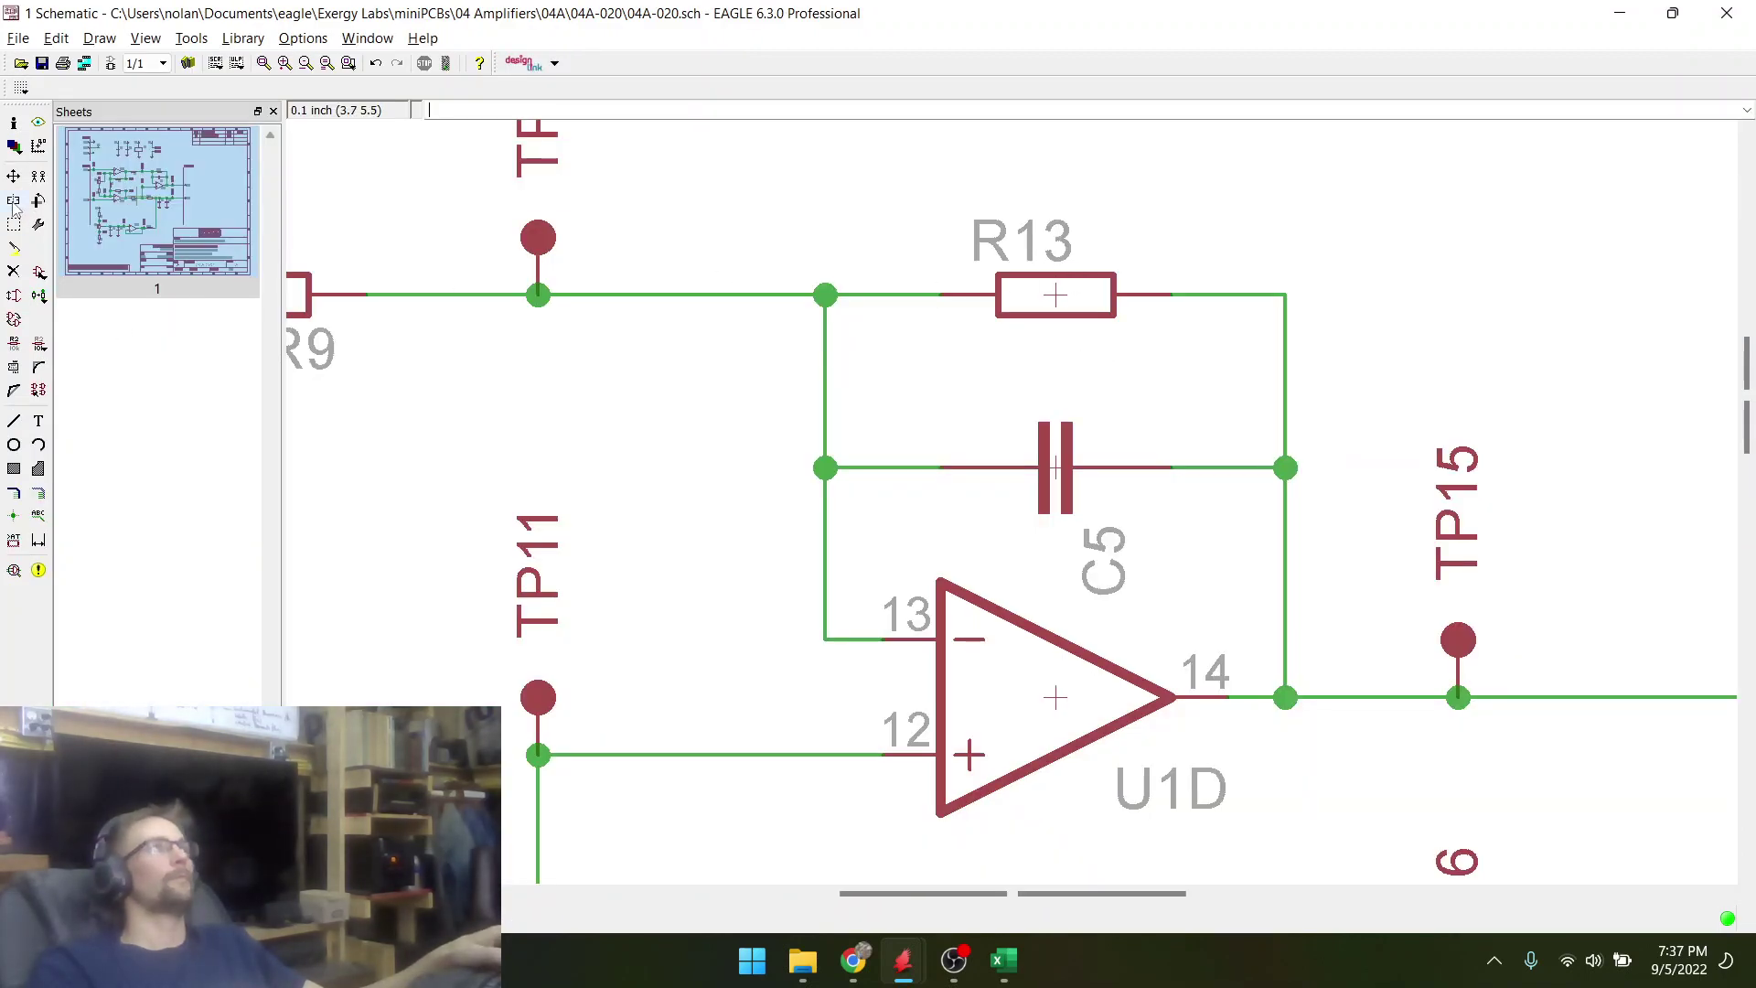
- Try to swap R13's ends in the schematic by mirroring it with its nets still attached
click(1052, 295)
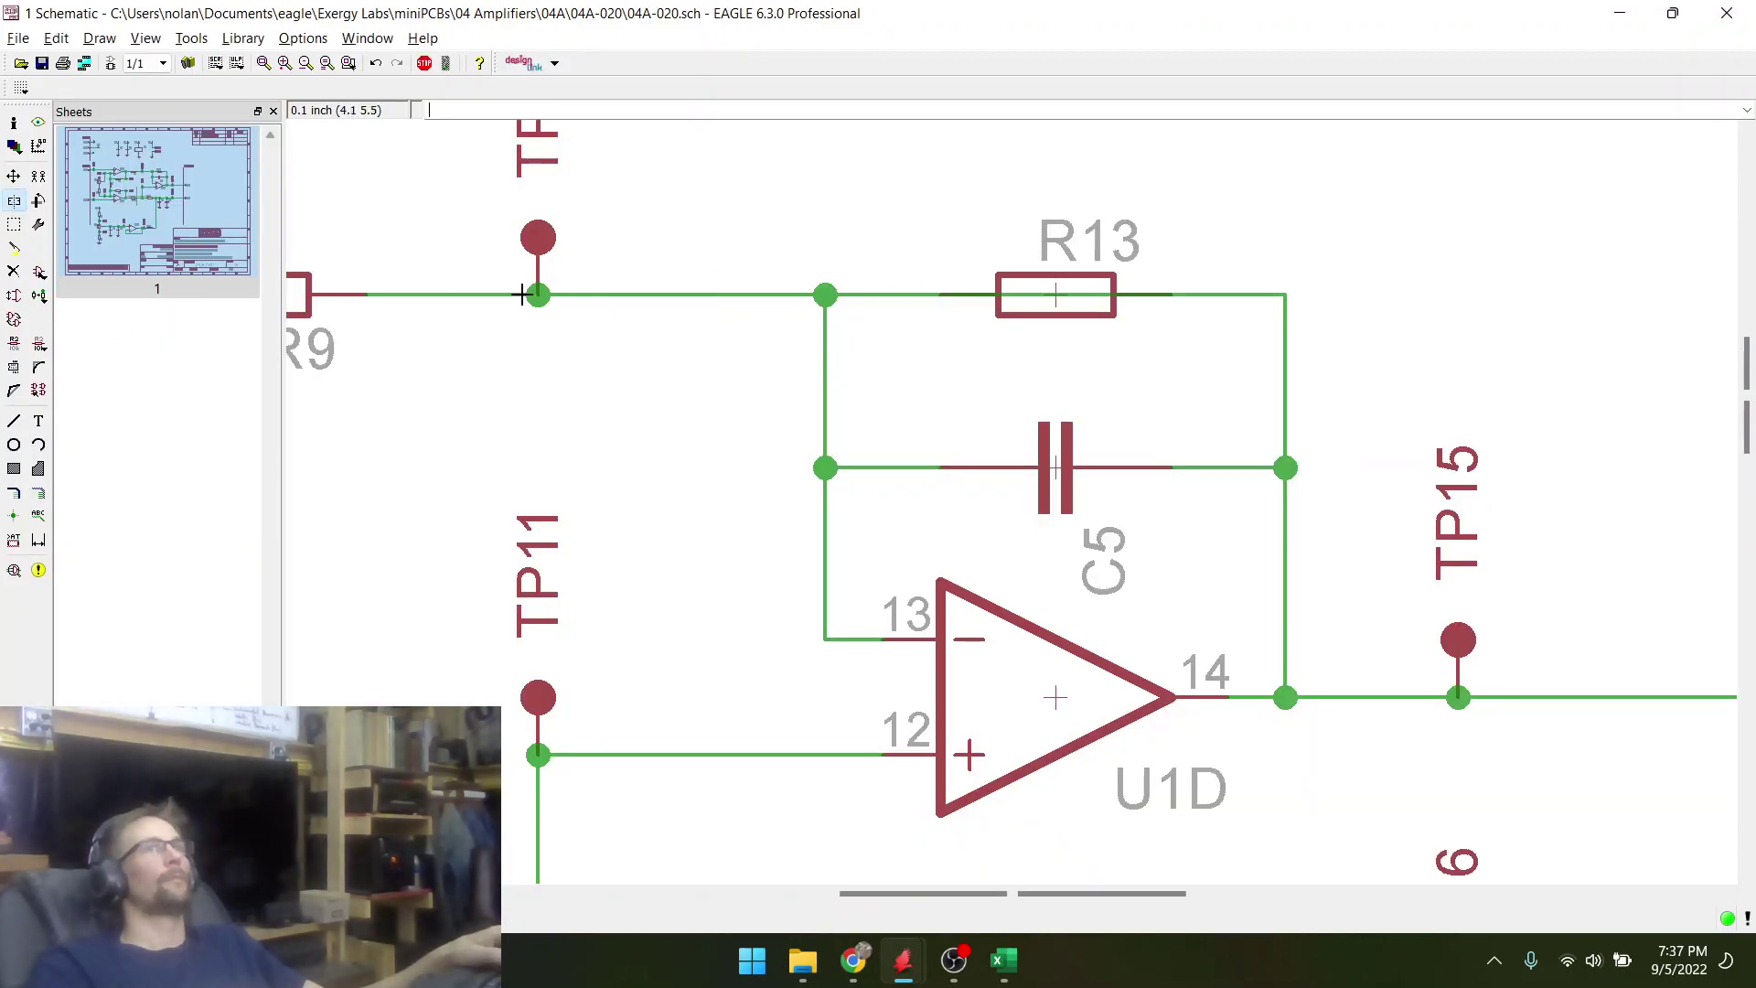
click(13, 177)
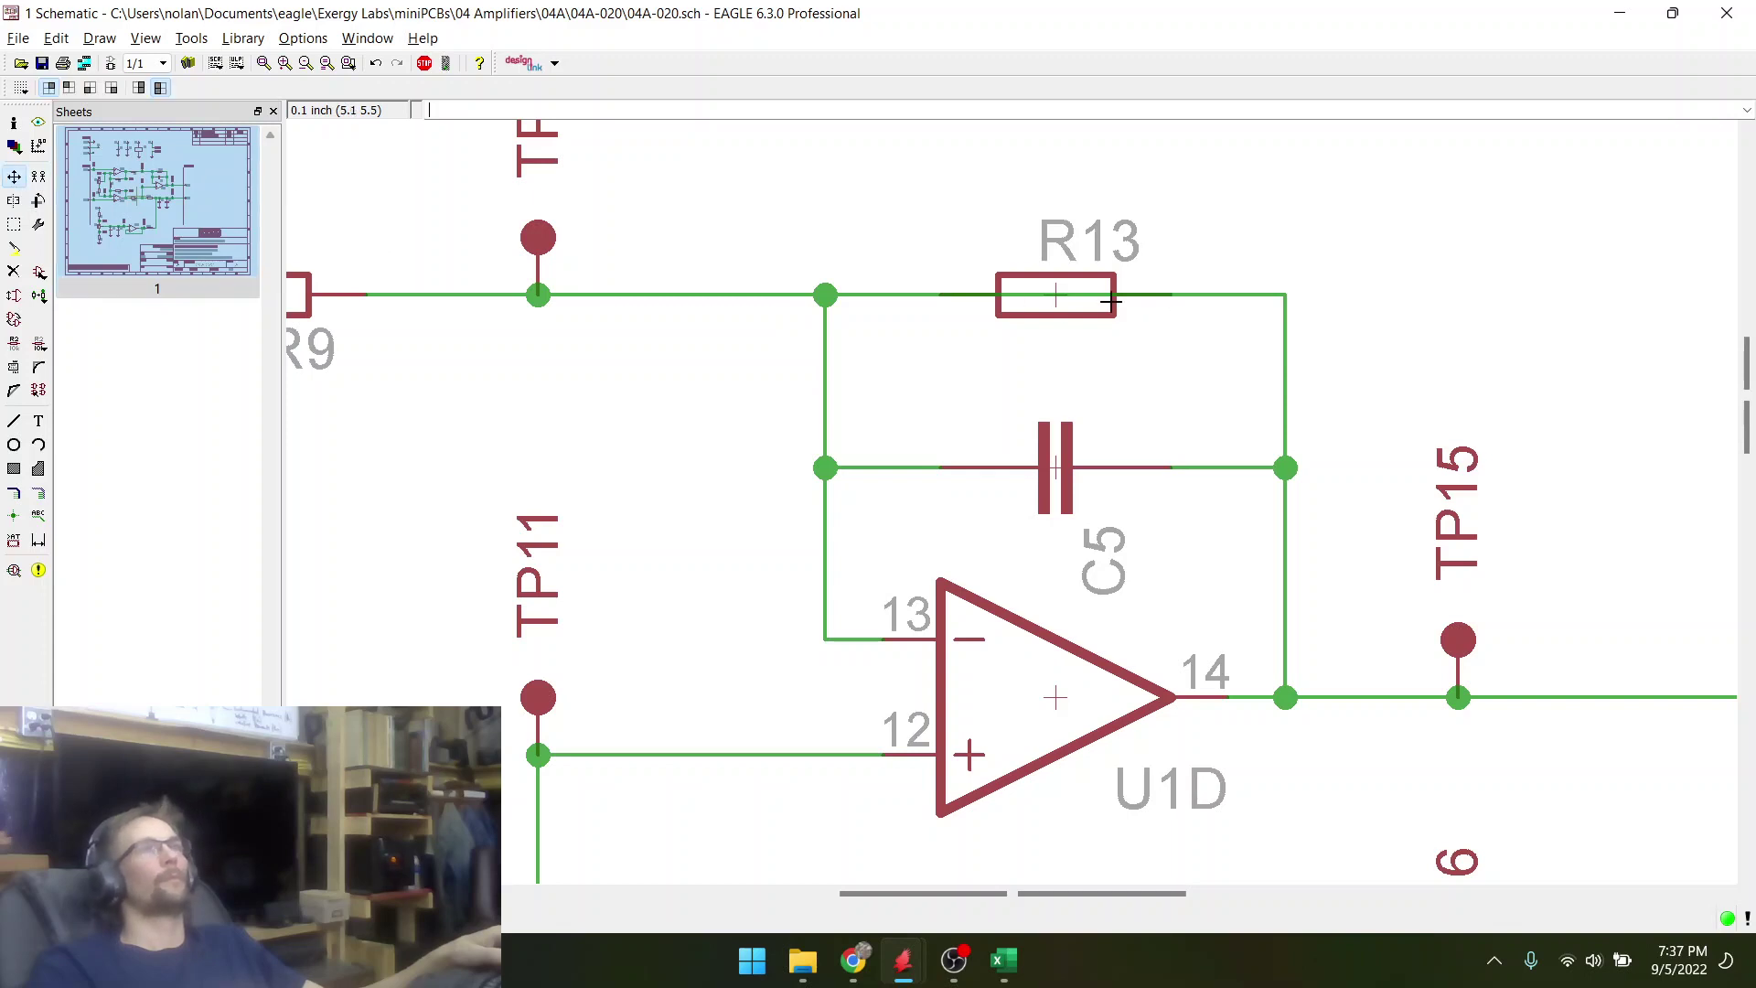
click(1054, 297)
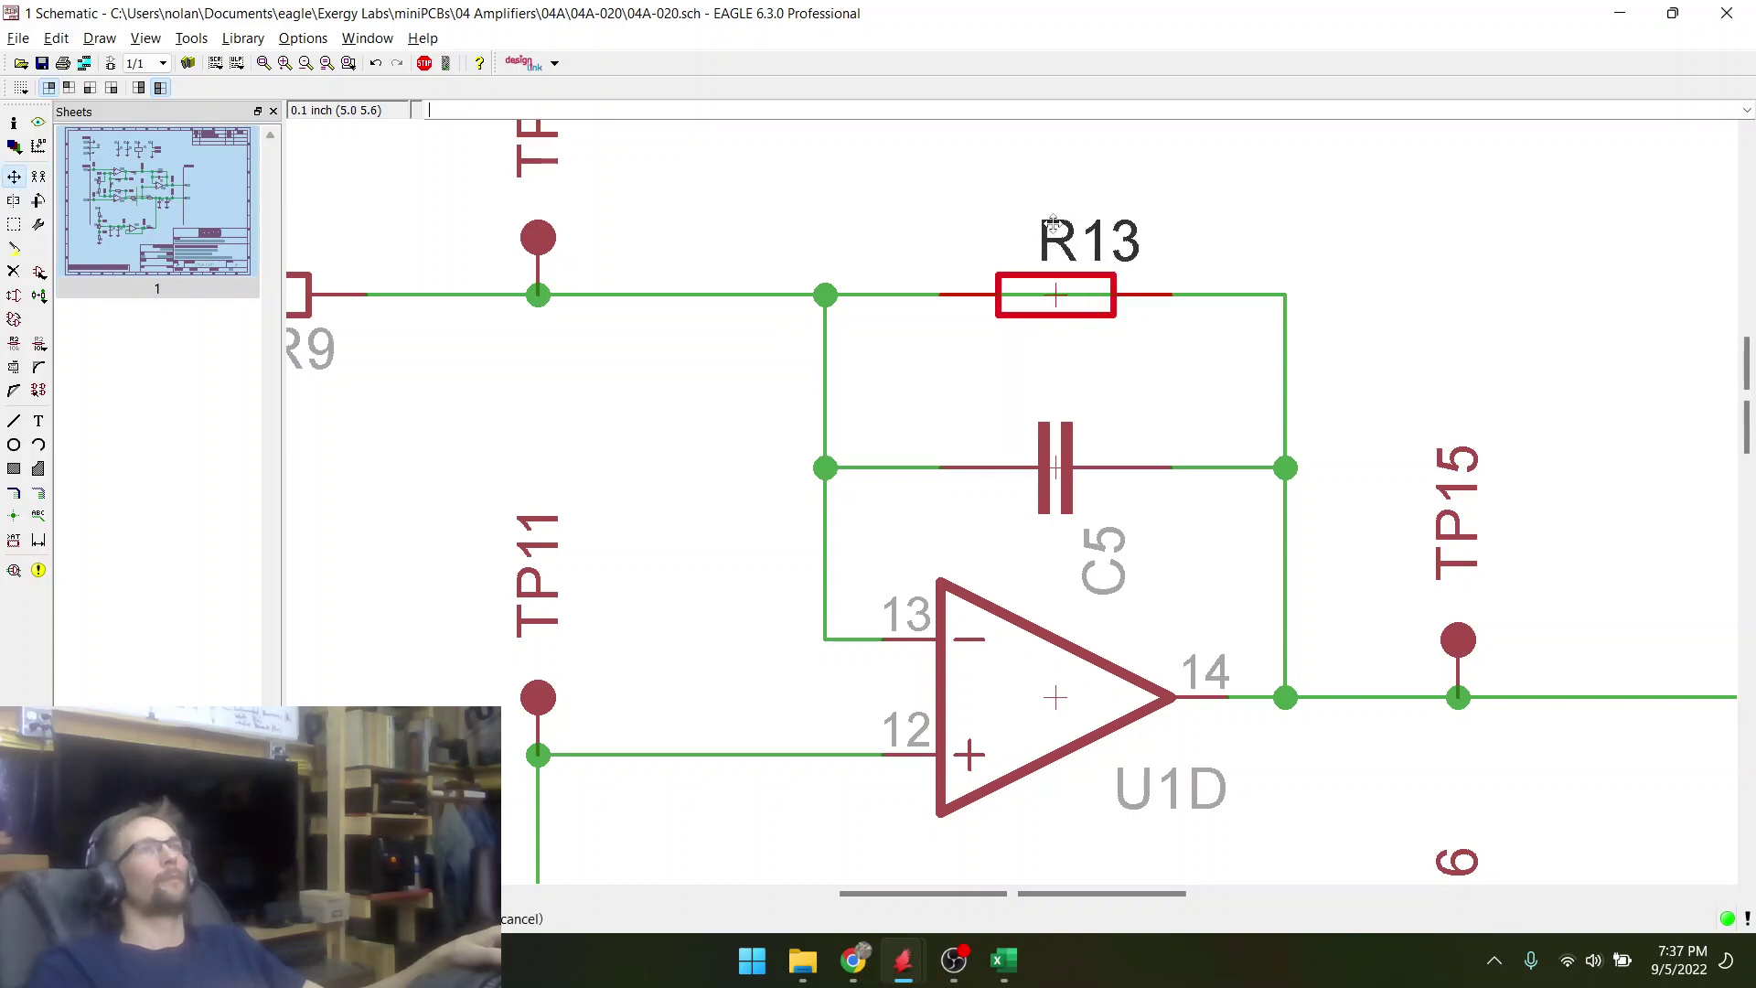
click(1055, 282)
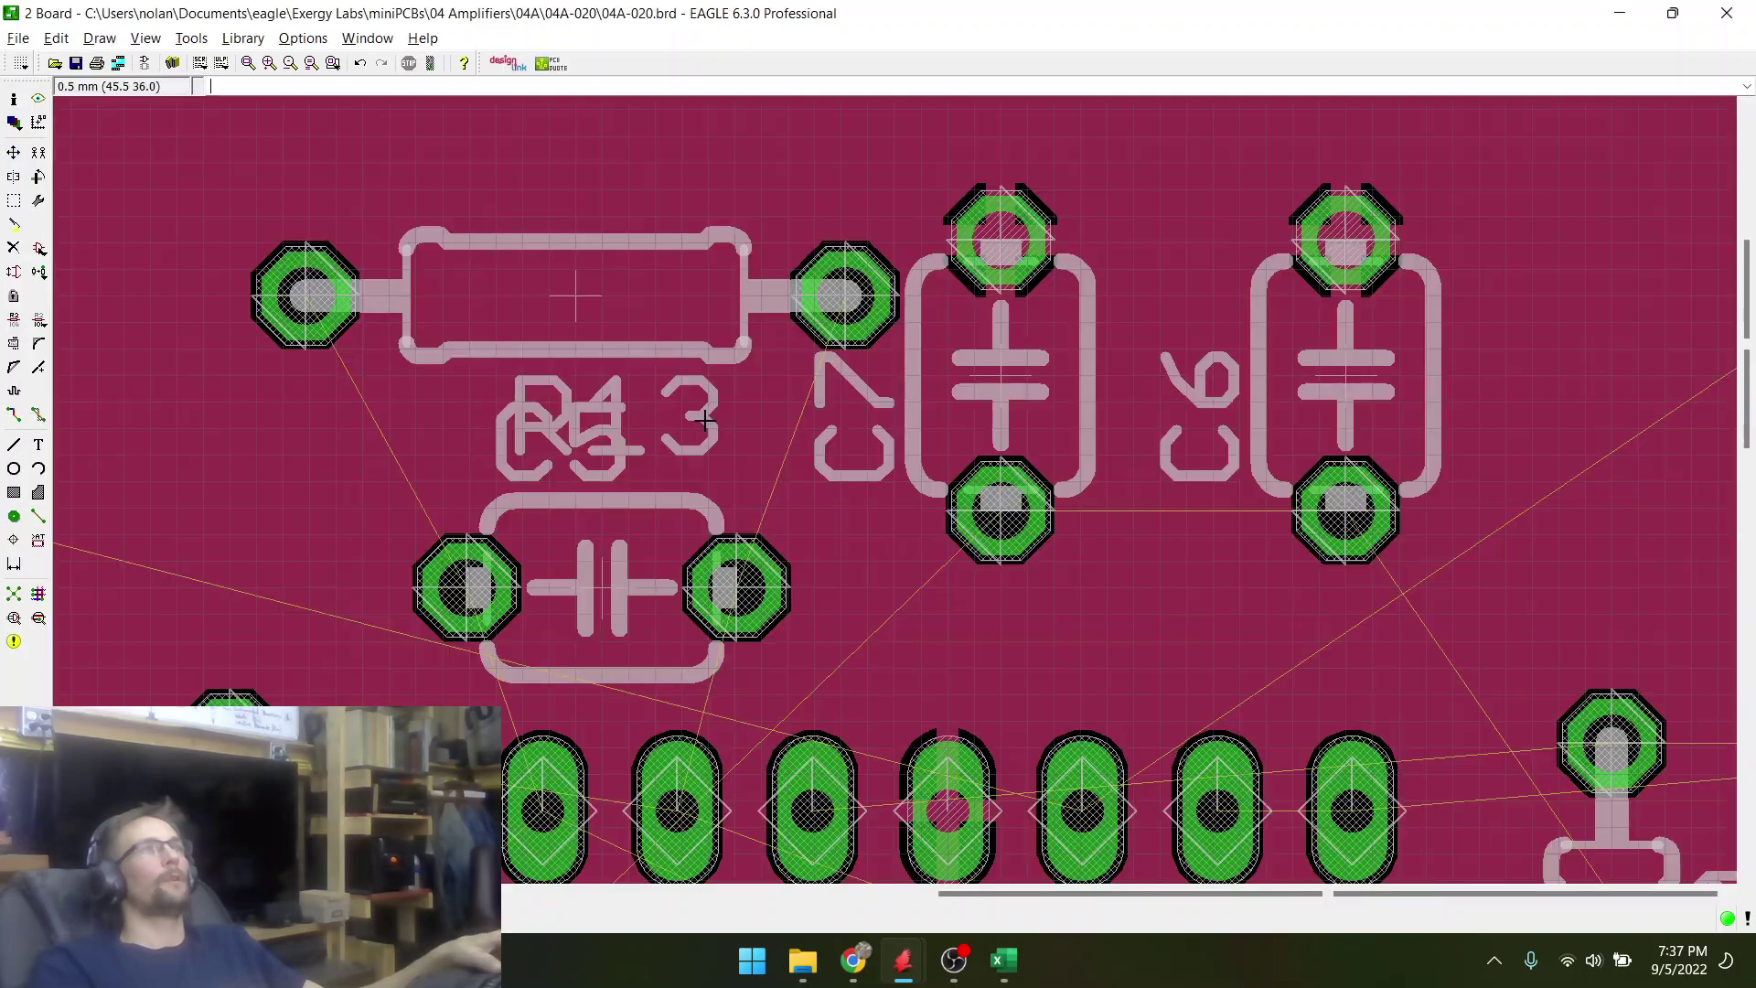
key(alt+Tab)
key(alt+Tab)
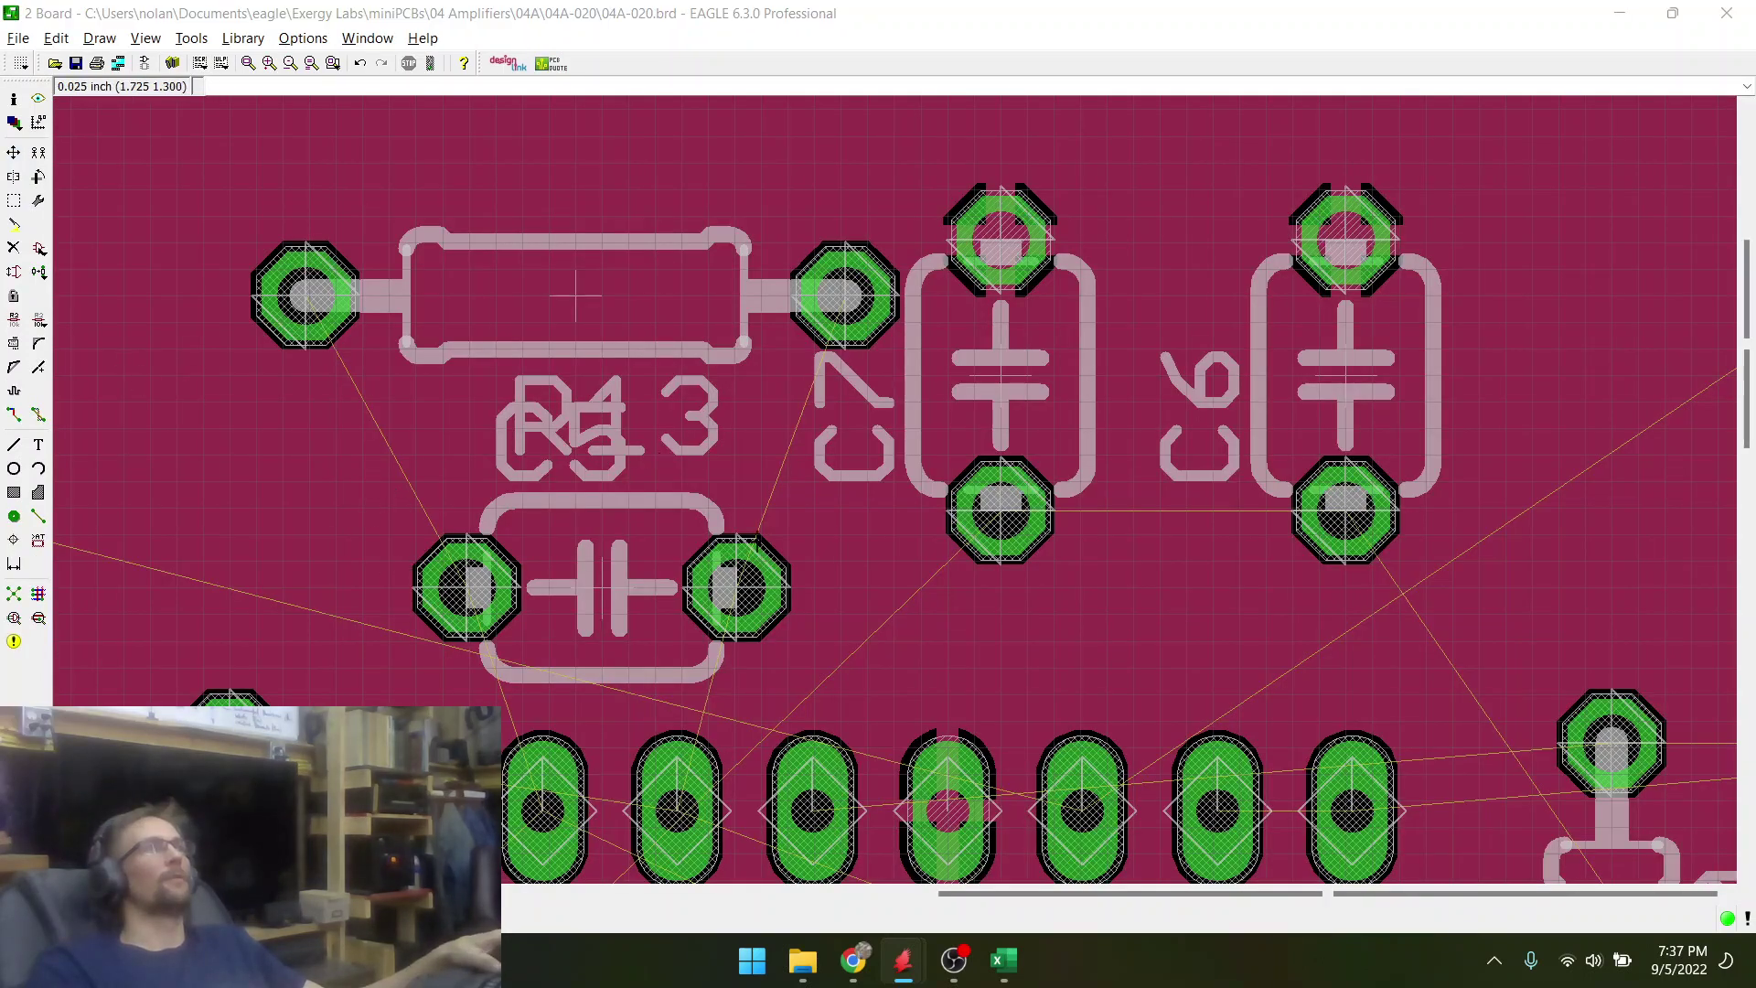
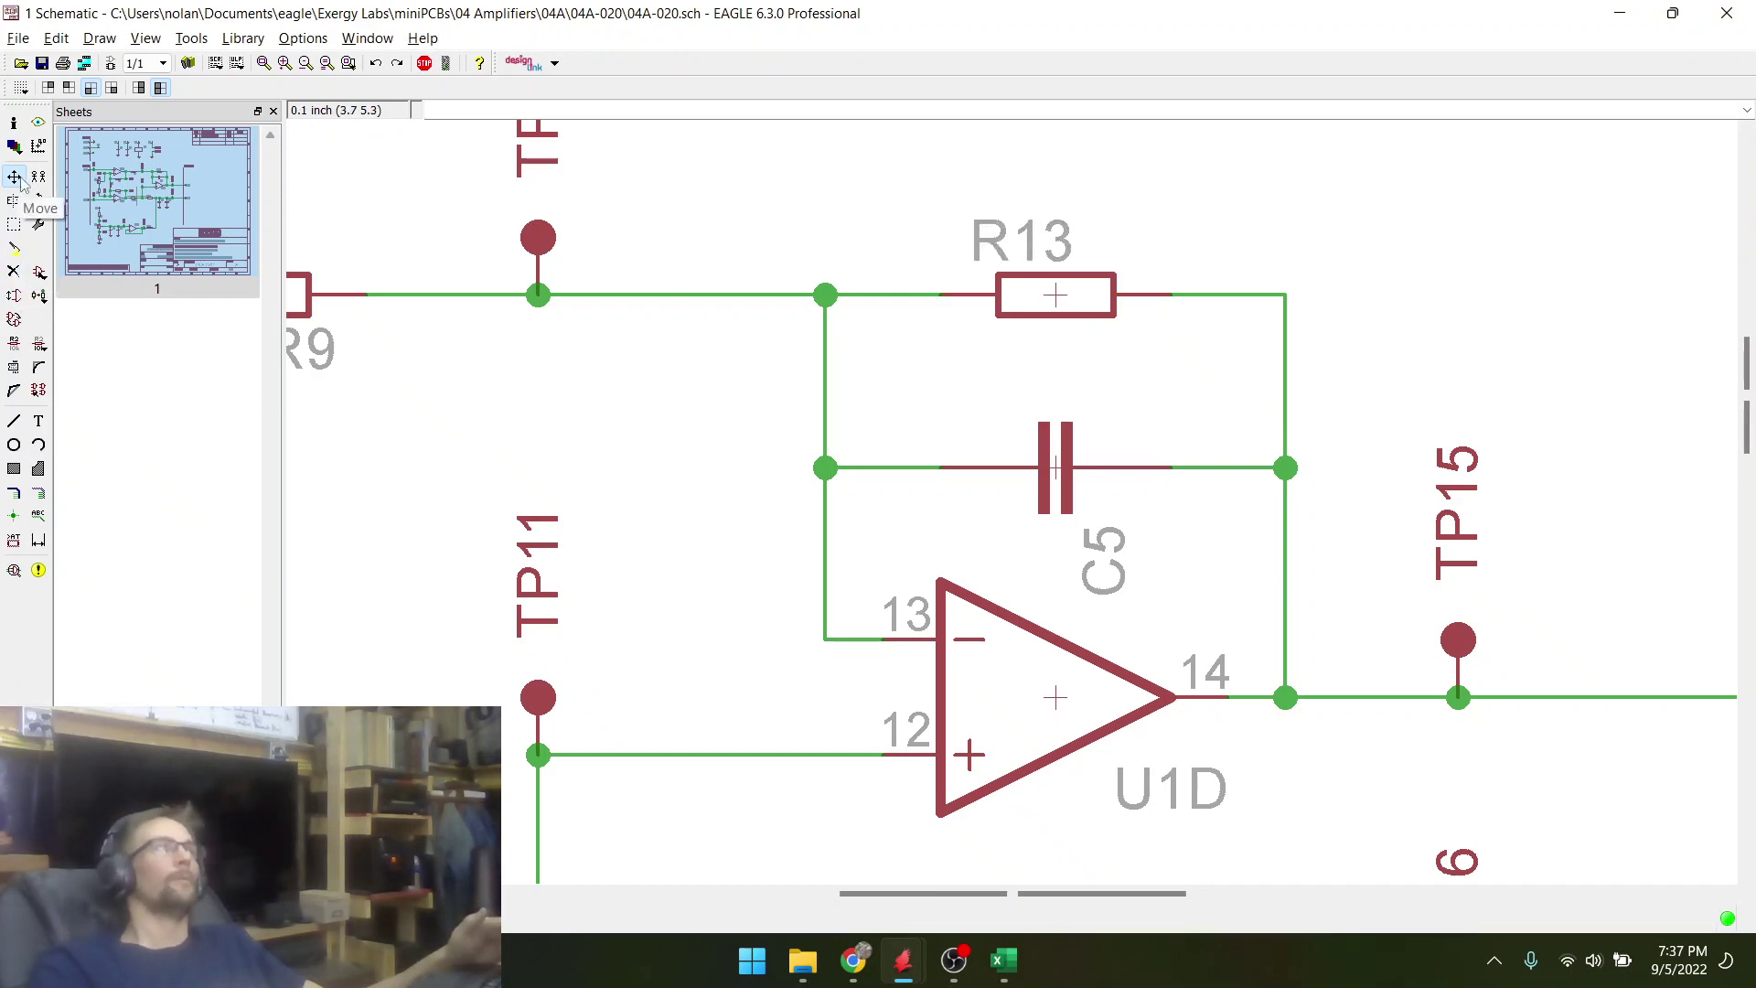
- Delete the net segments connecting both ends of R13 in the schematic
click(13, 272)
click(919, 294)
click(1226, 294)
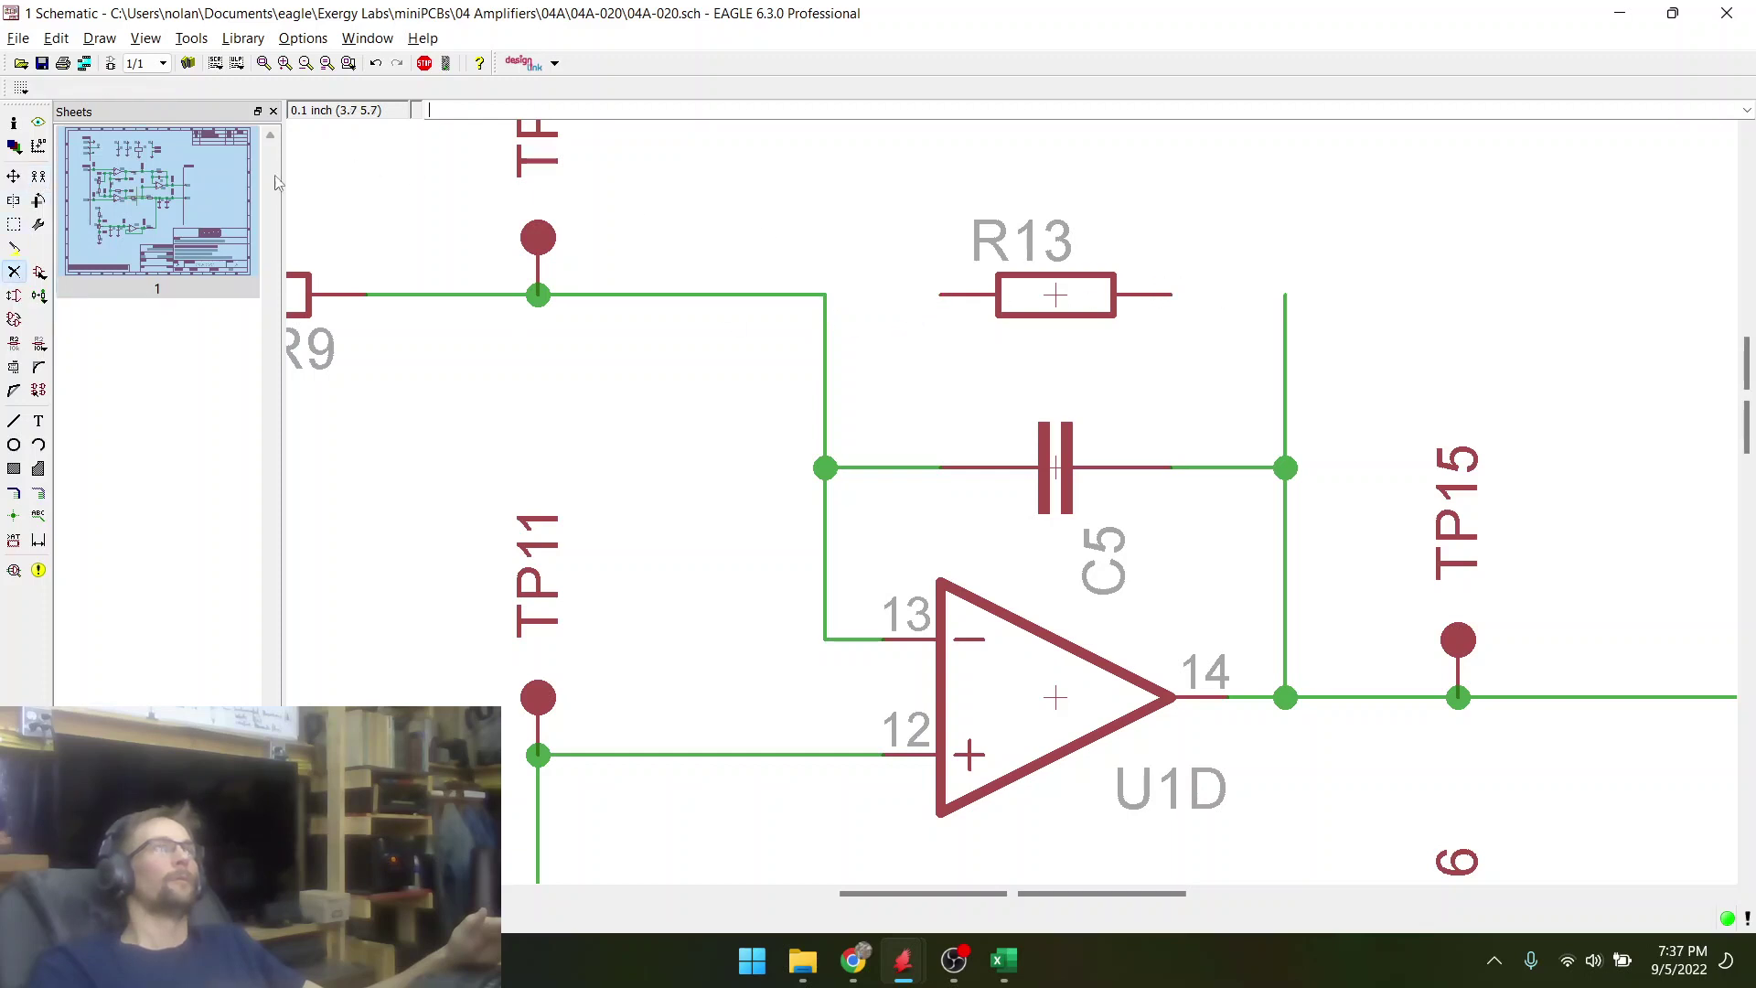
- Mirror R13, rotate it 180 degrees and mirror it again so its label sits below the symbol
click(14, 178)
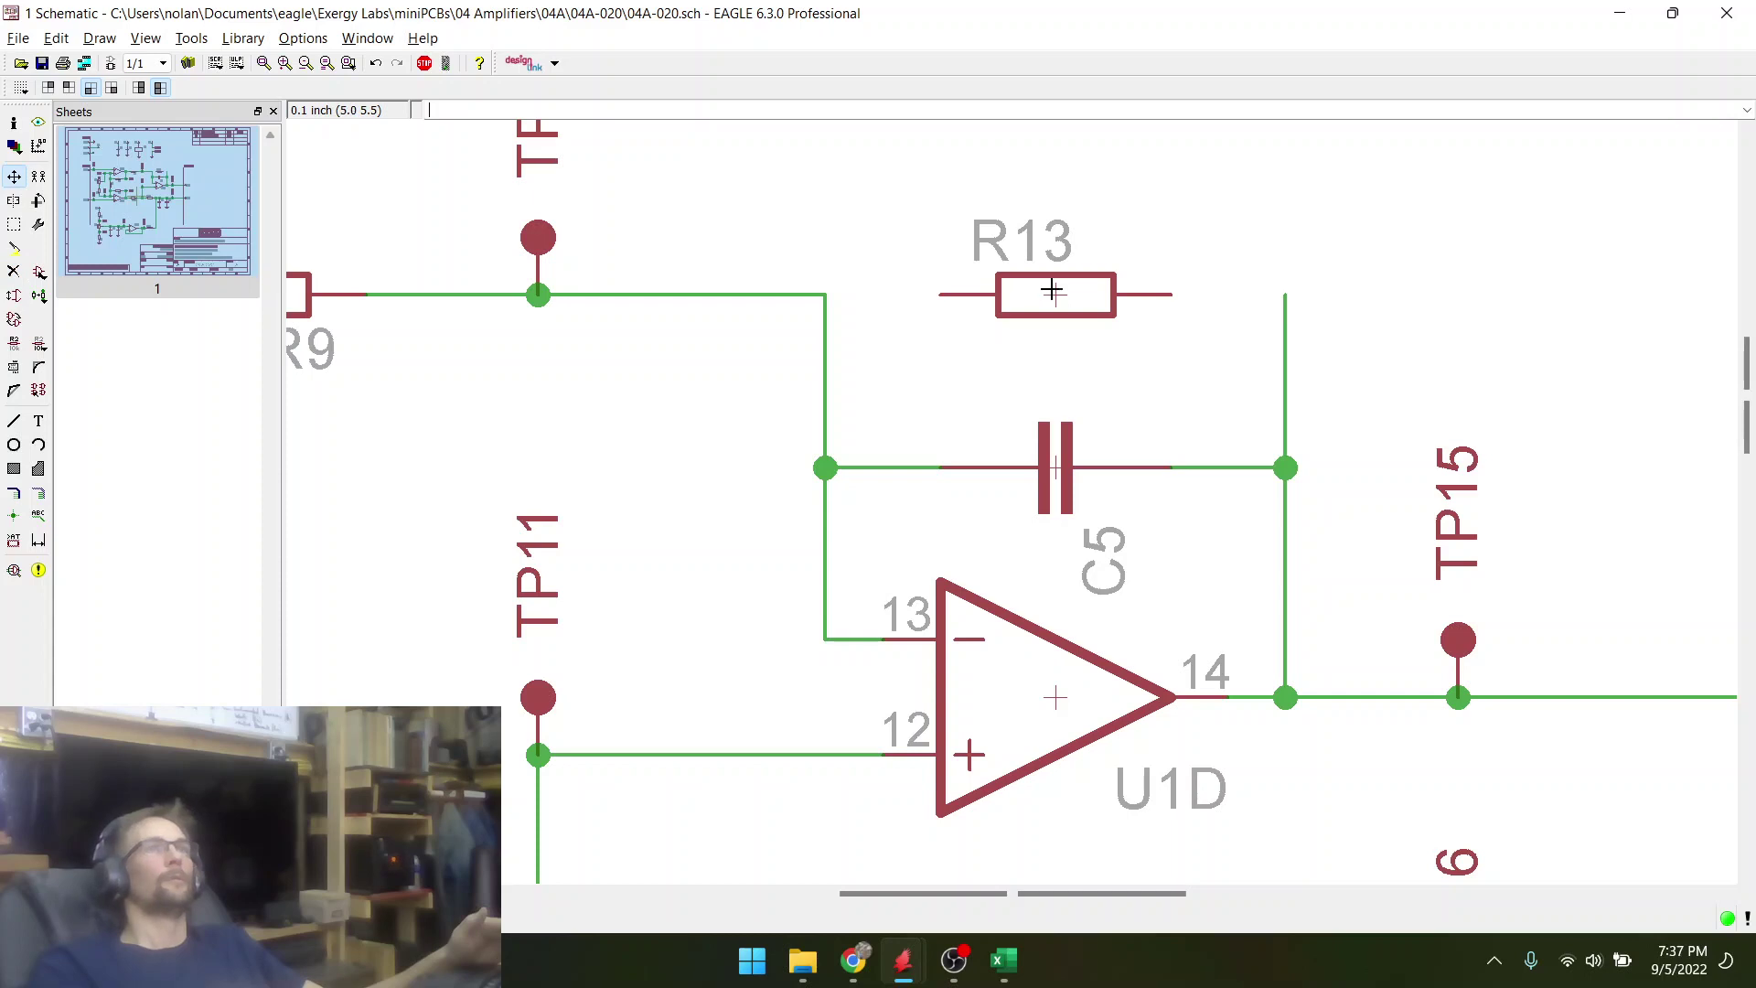
click(14, 201)
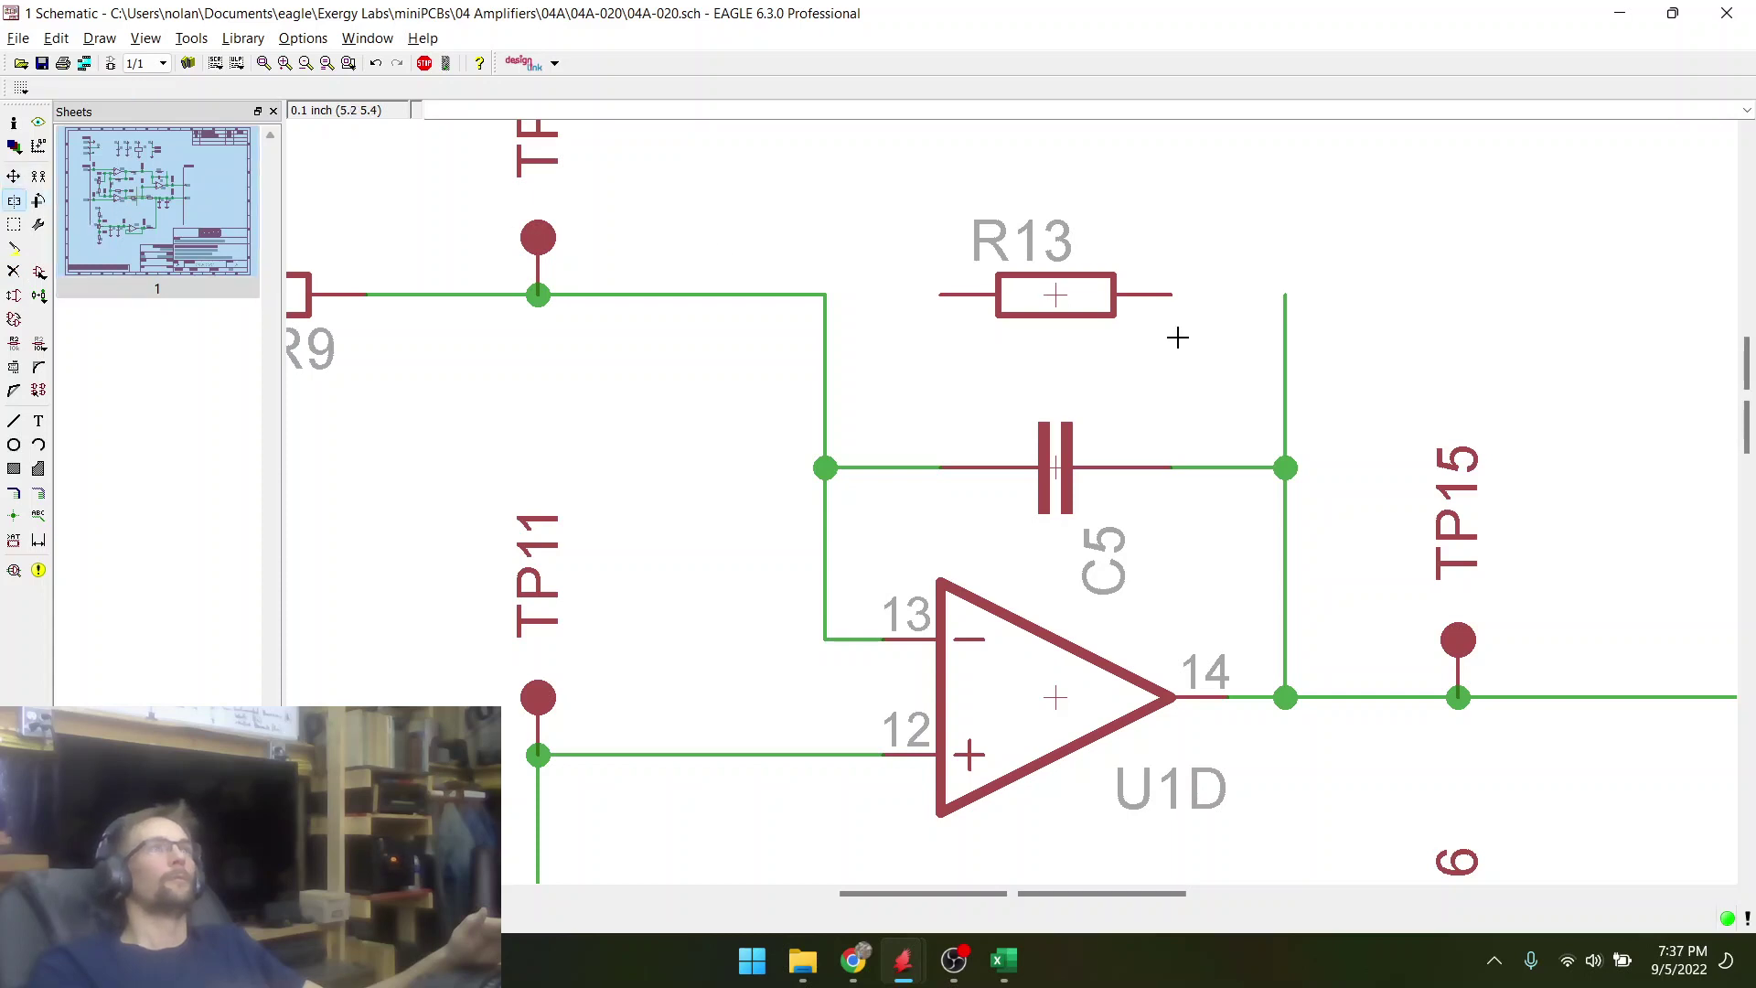
click(1052, 310)
click(13, 179)
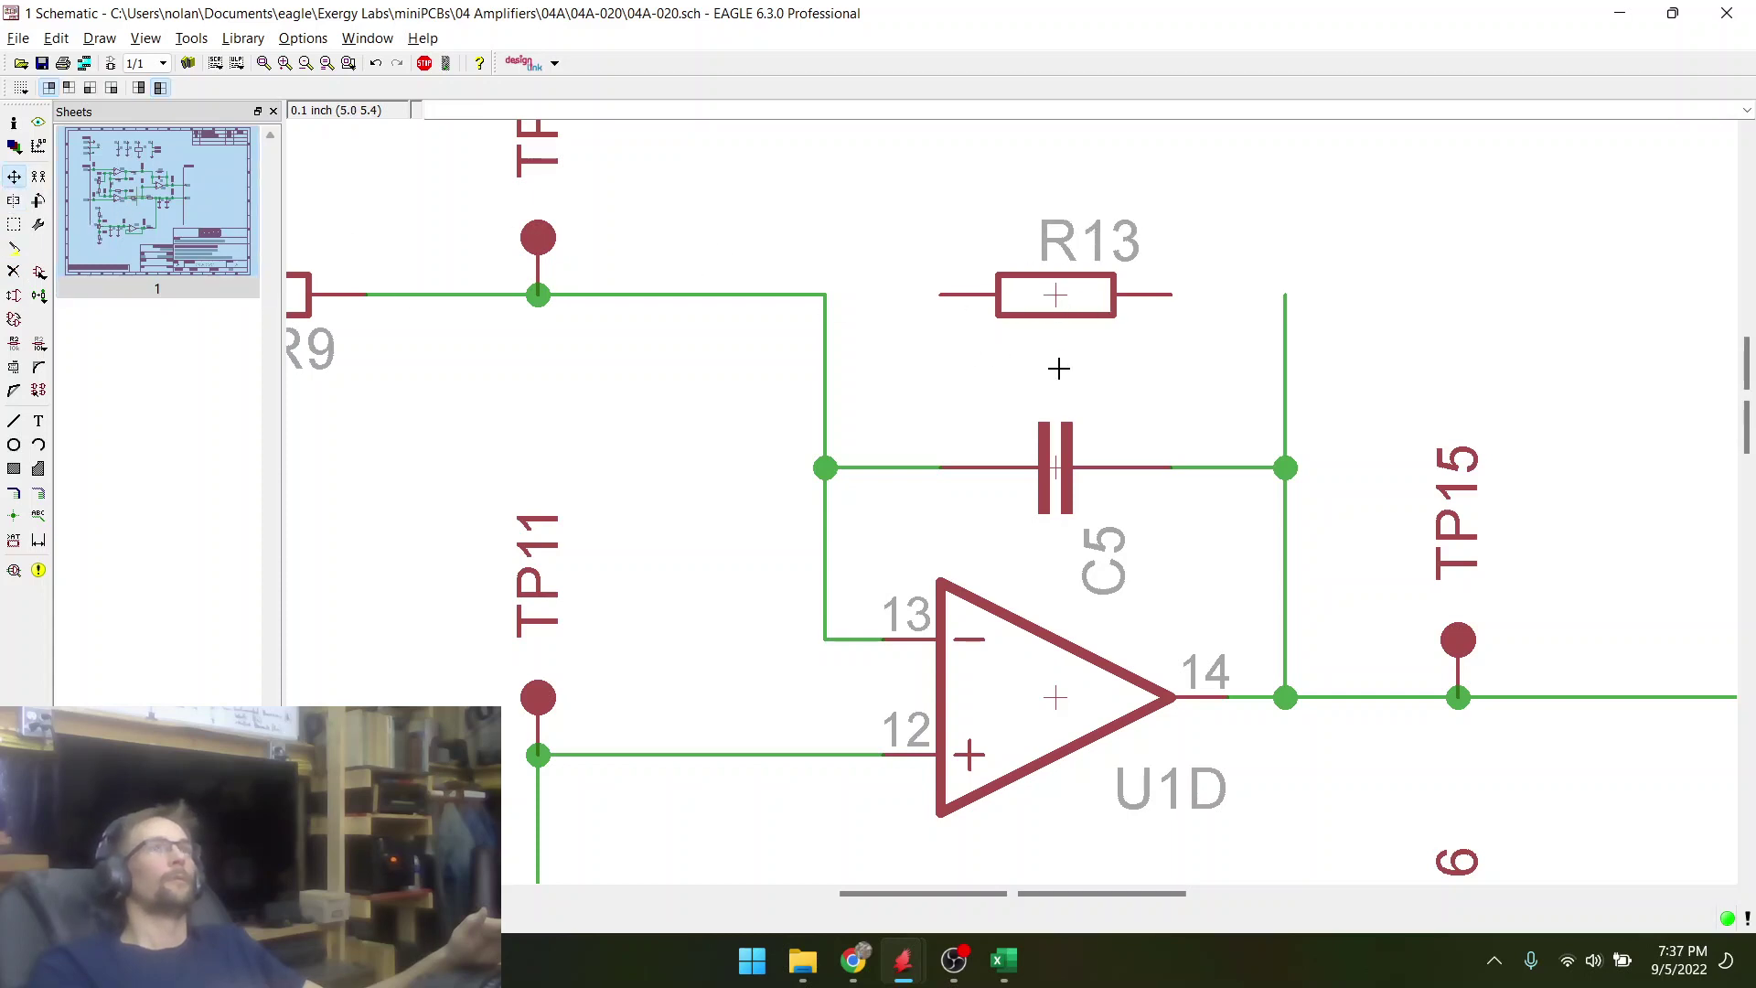
click(1063, 298)
click(1063, 297)
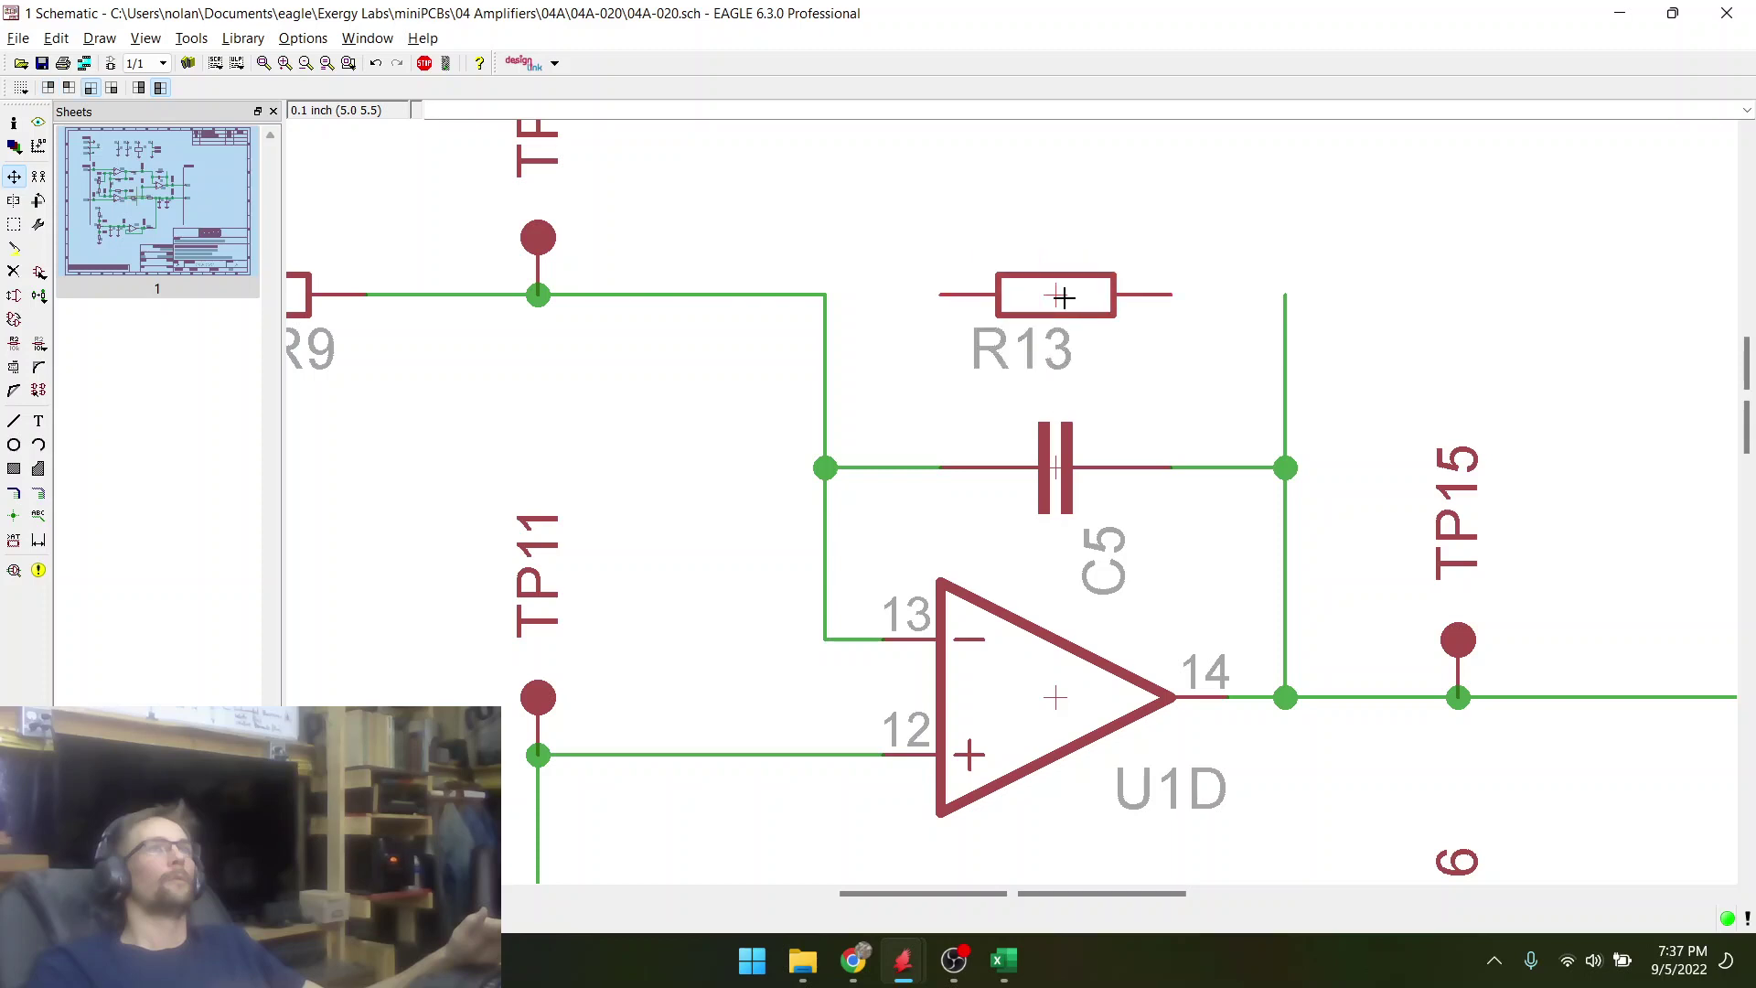
click(11, 202)
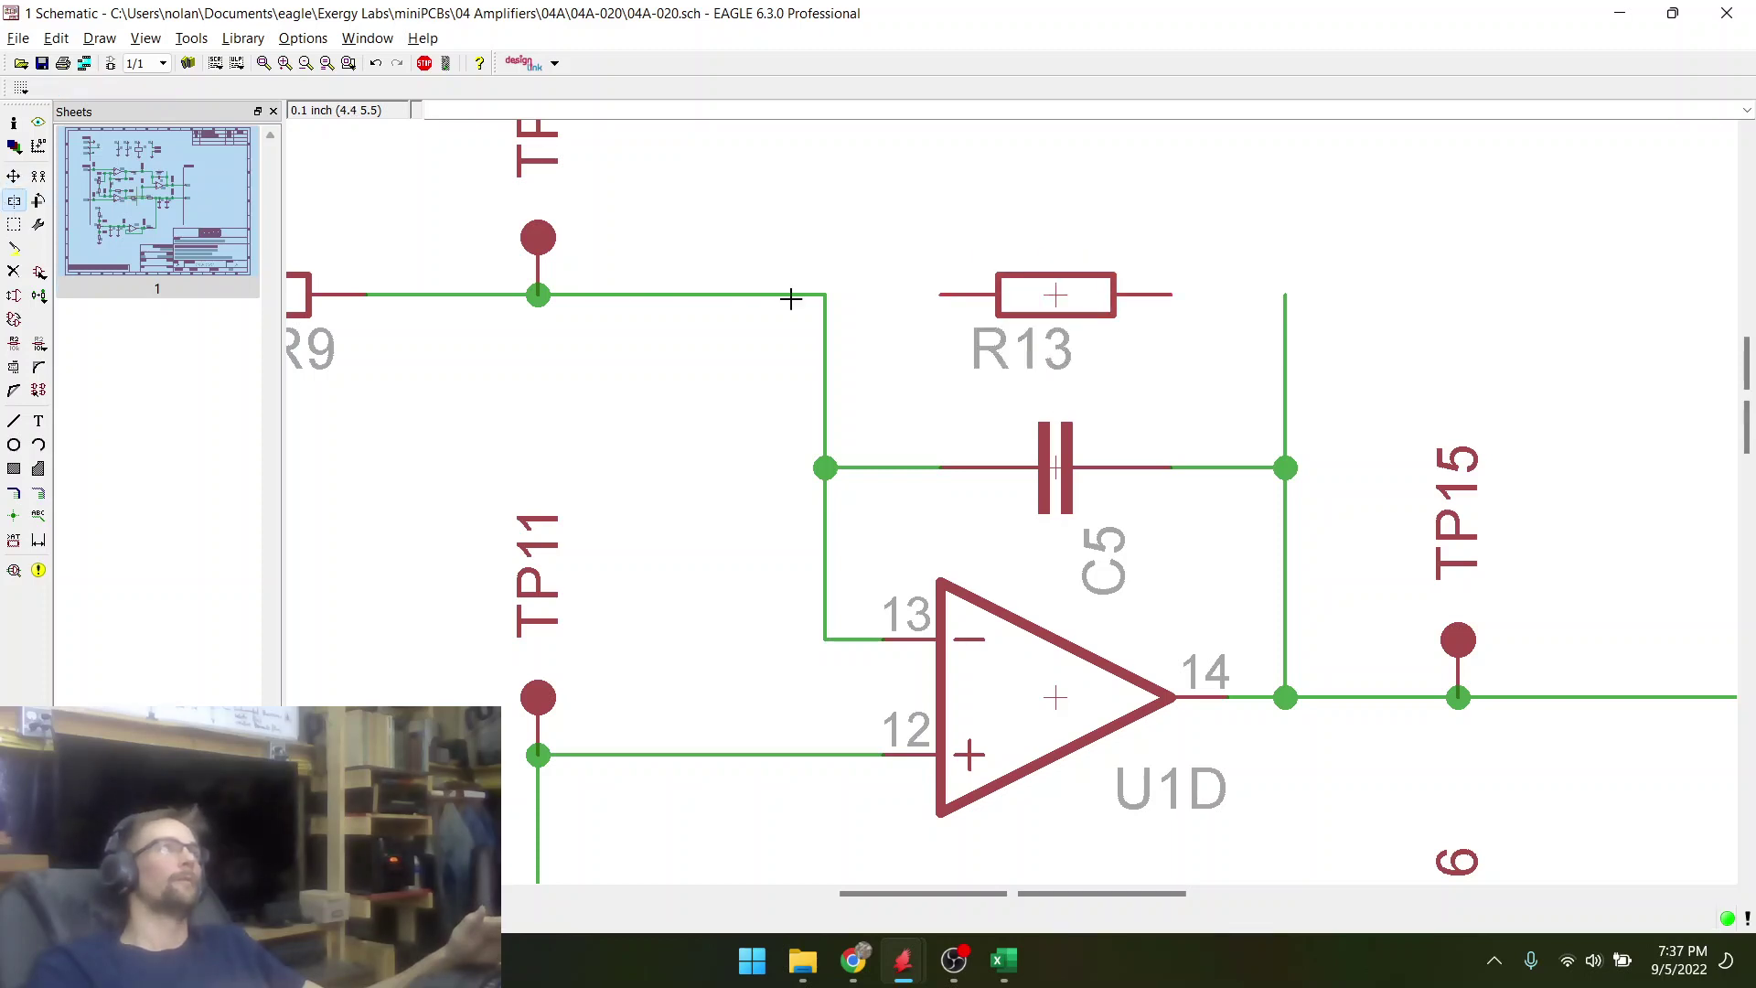
click(1059, 297)
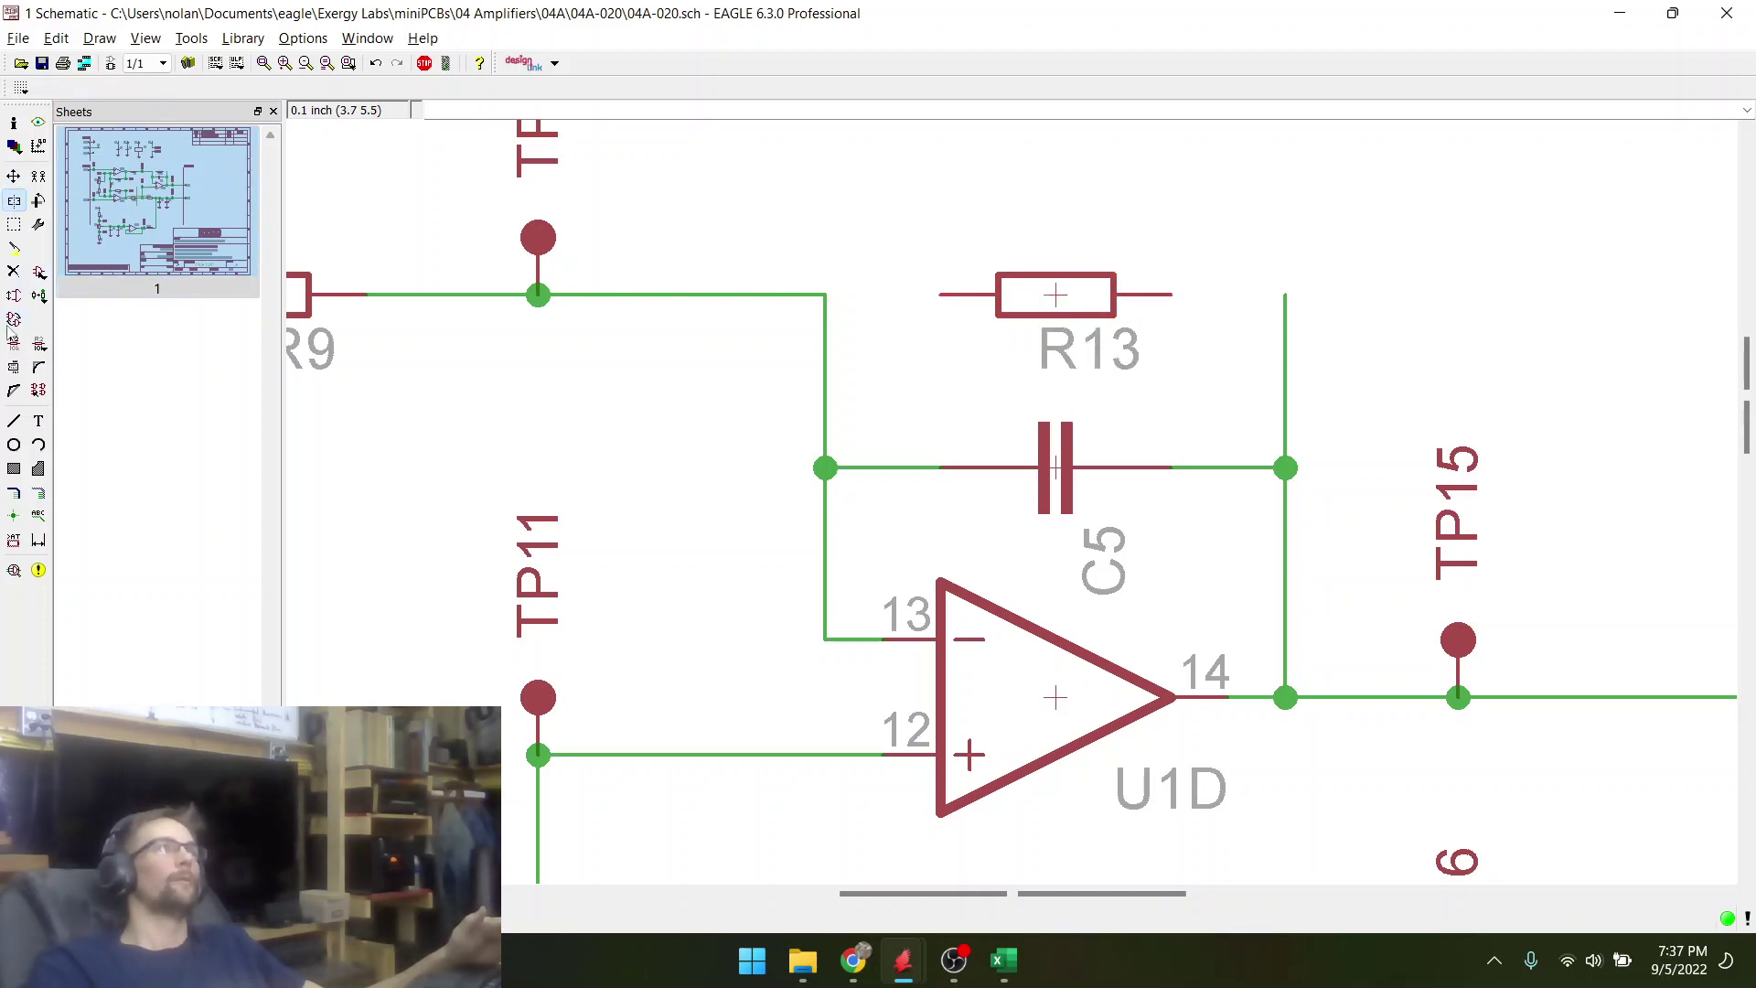
- Reconnect both ends of R13 to the feedback loop with nets and add a junction at the corner above pin 13
click(14, 422)
click(826, 294)
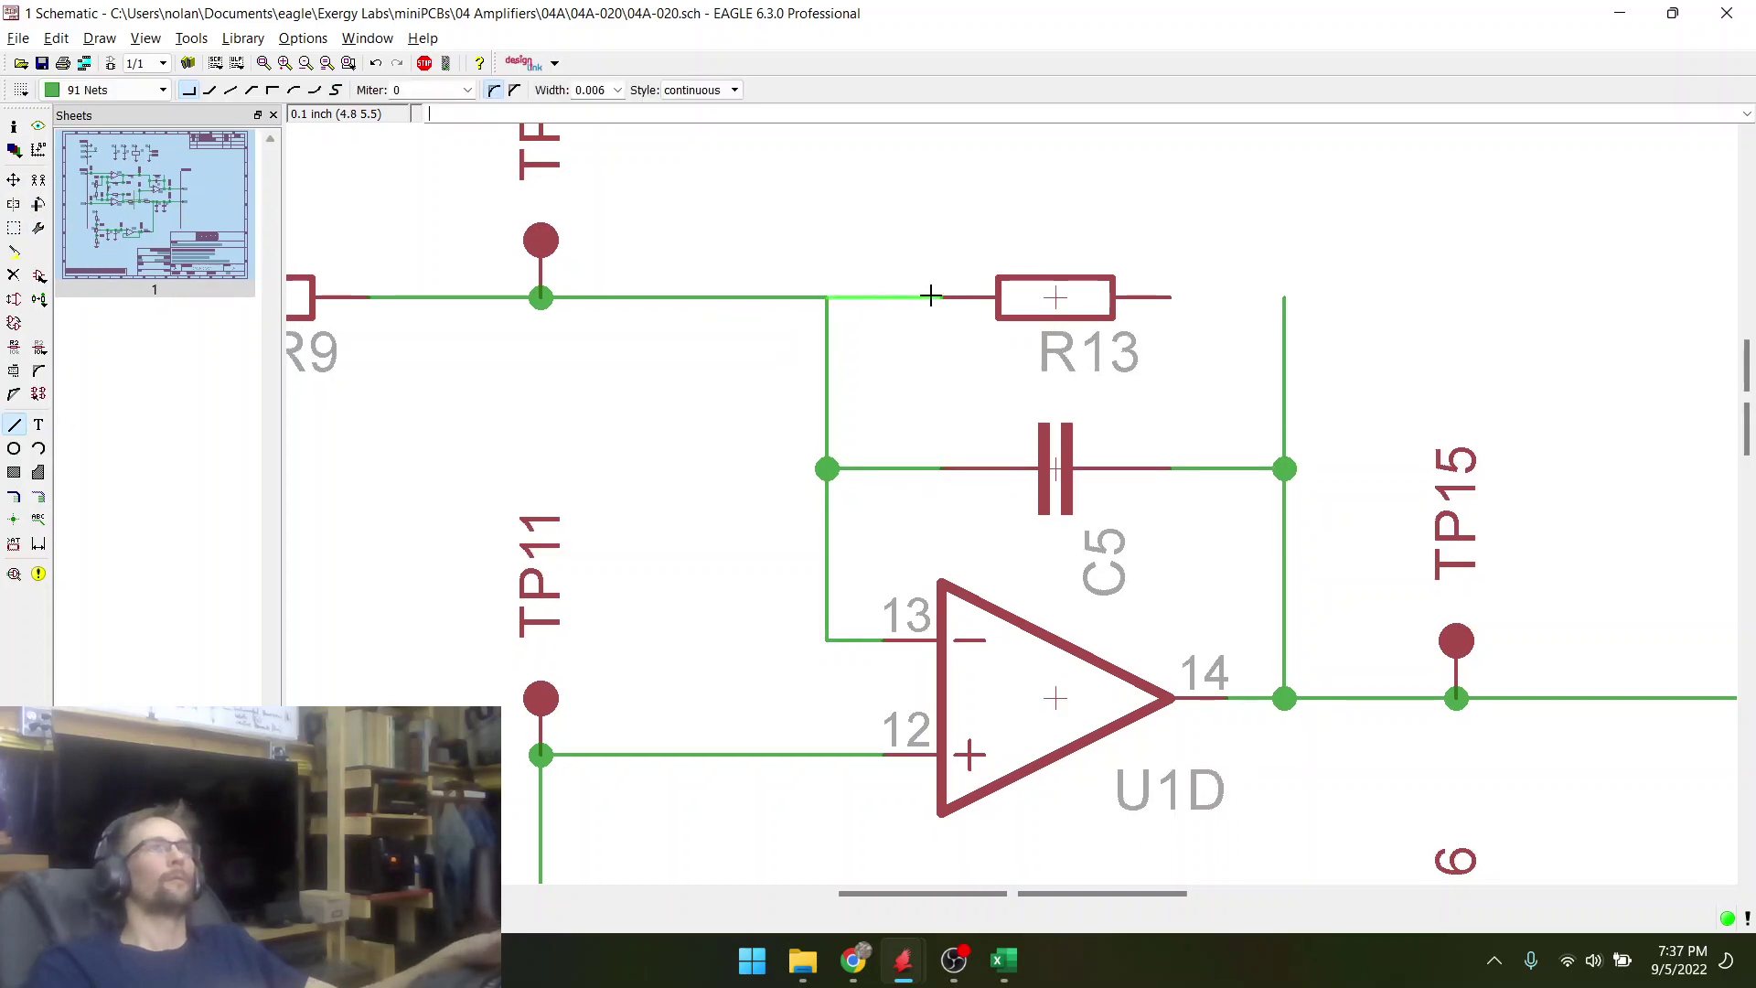
click(1172, 293)
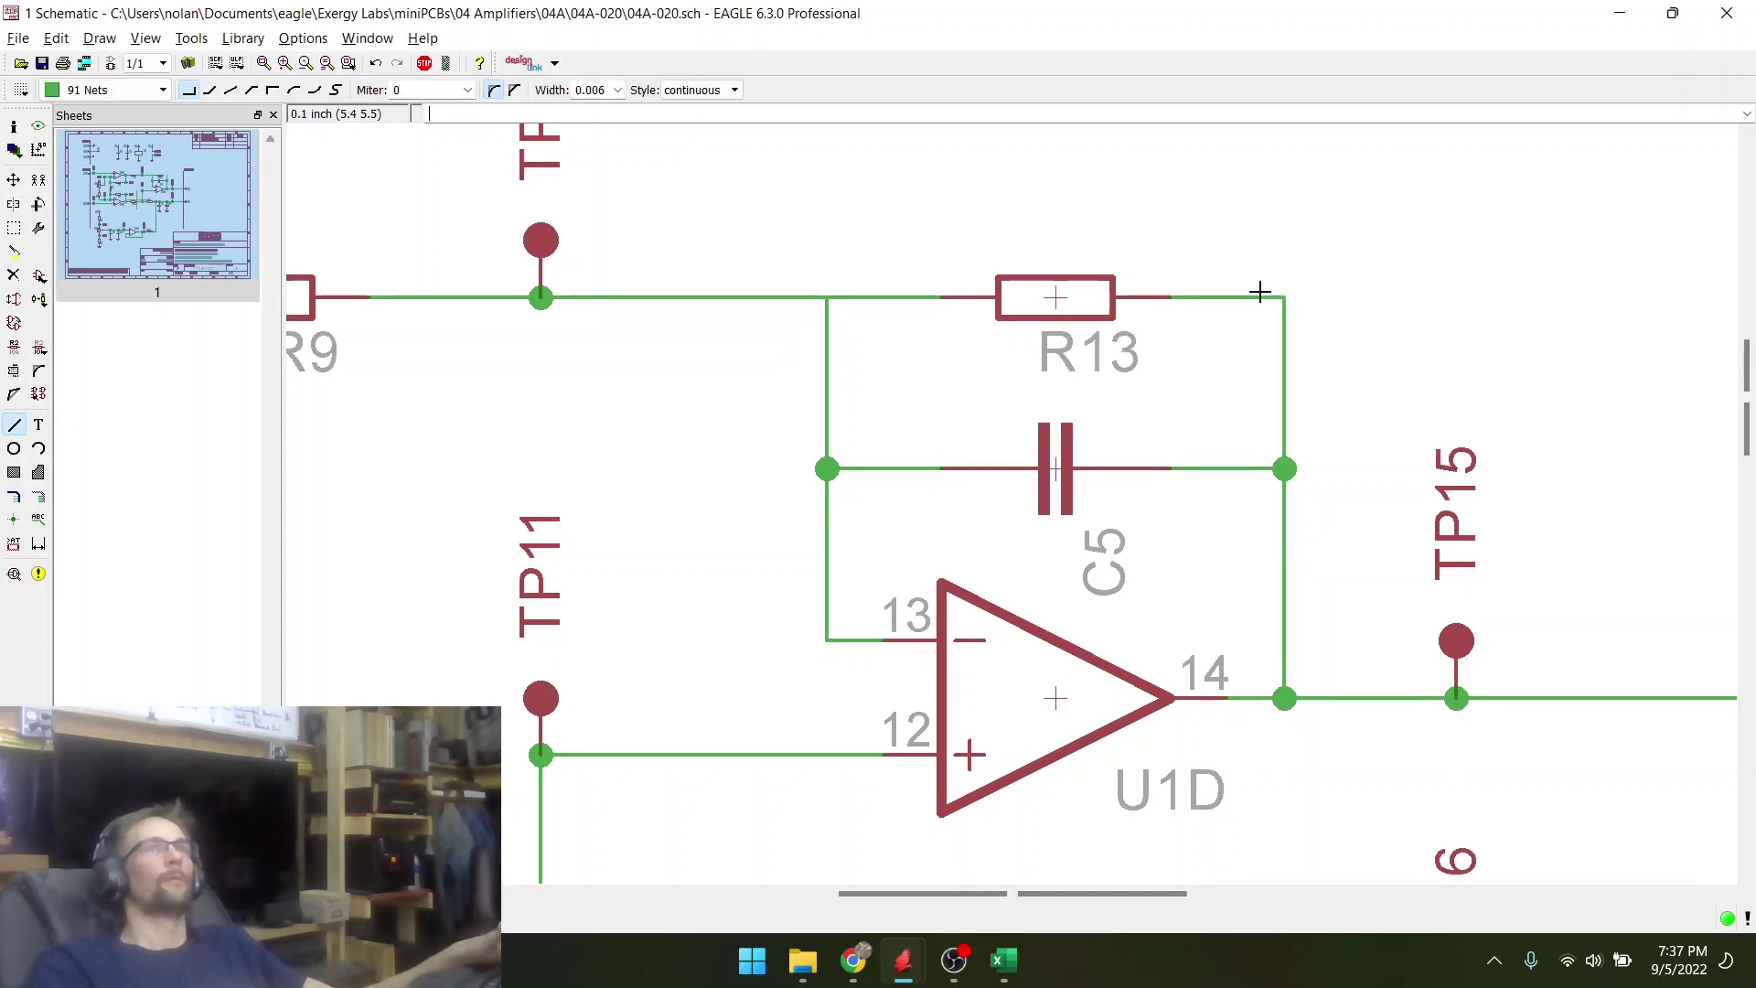
click(14, 519)
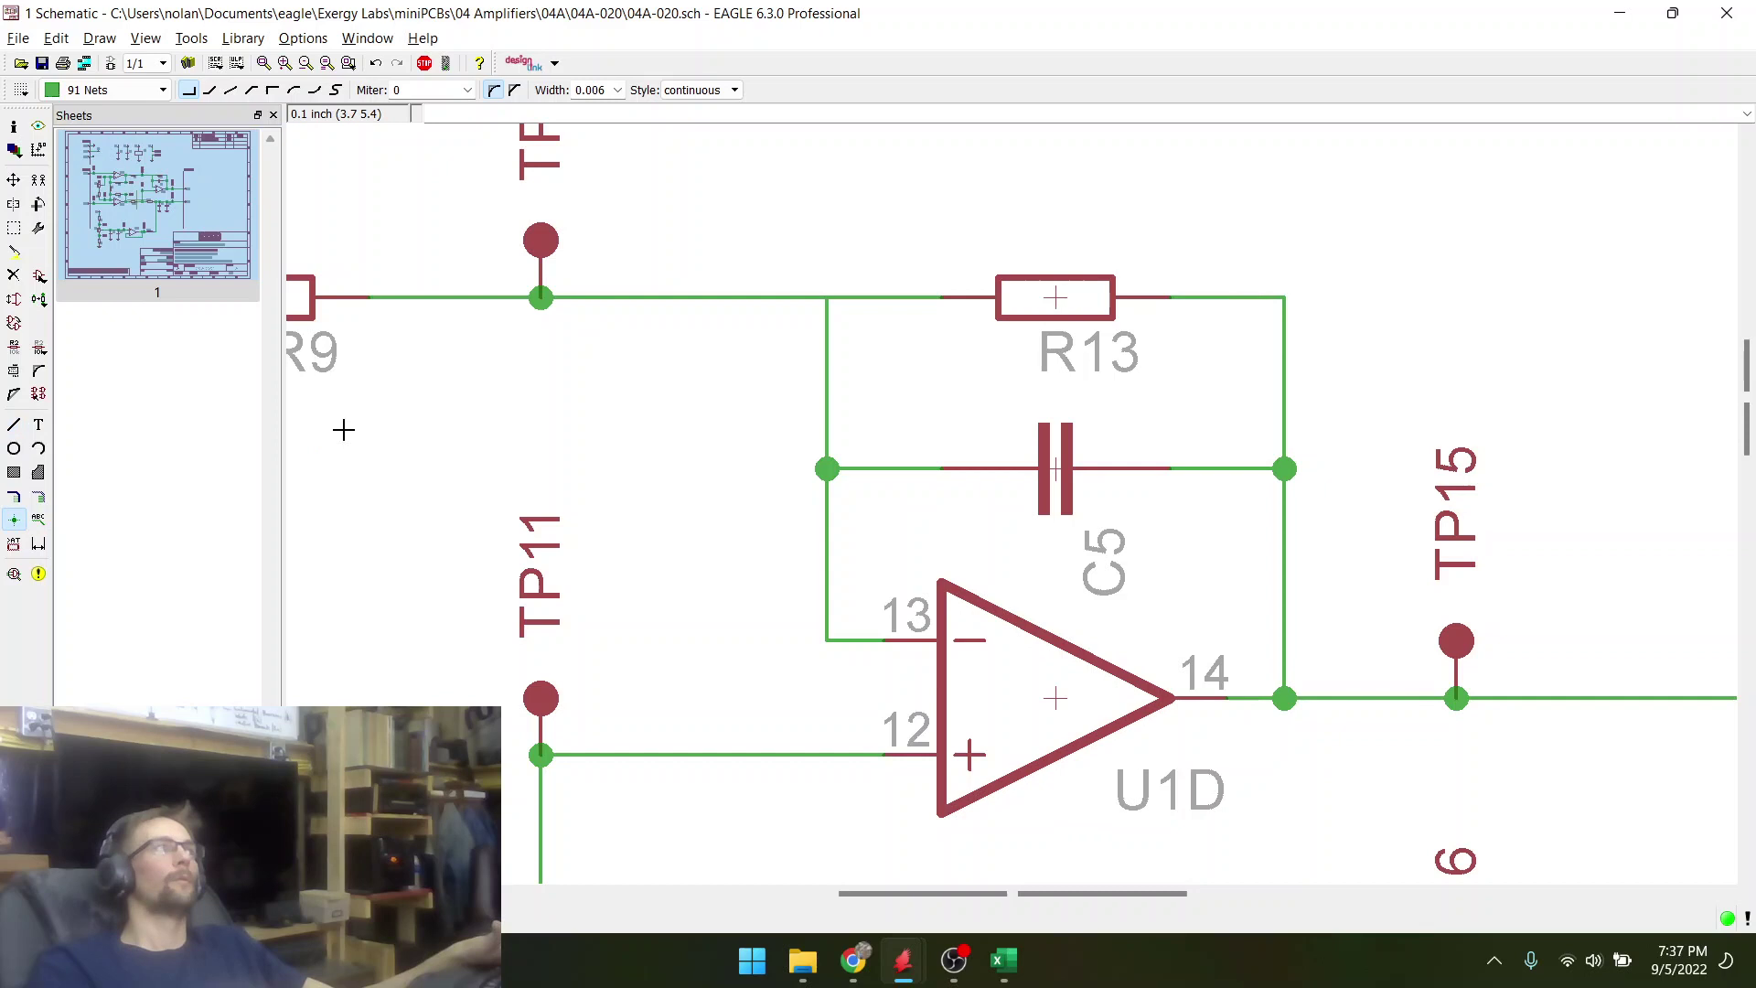
click(833, 271)
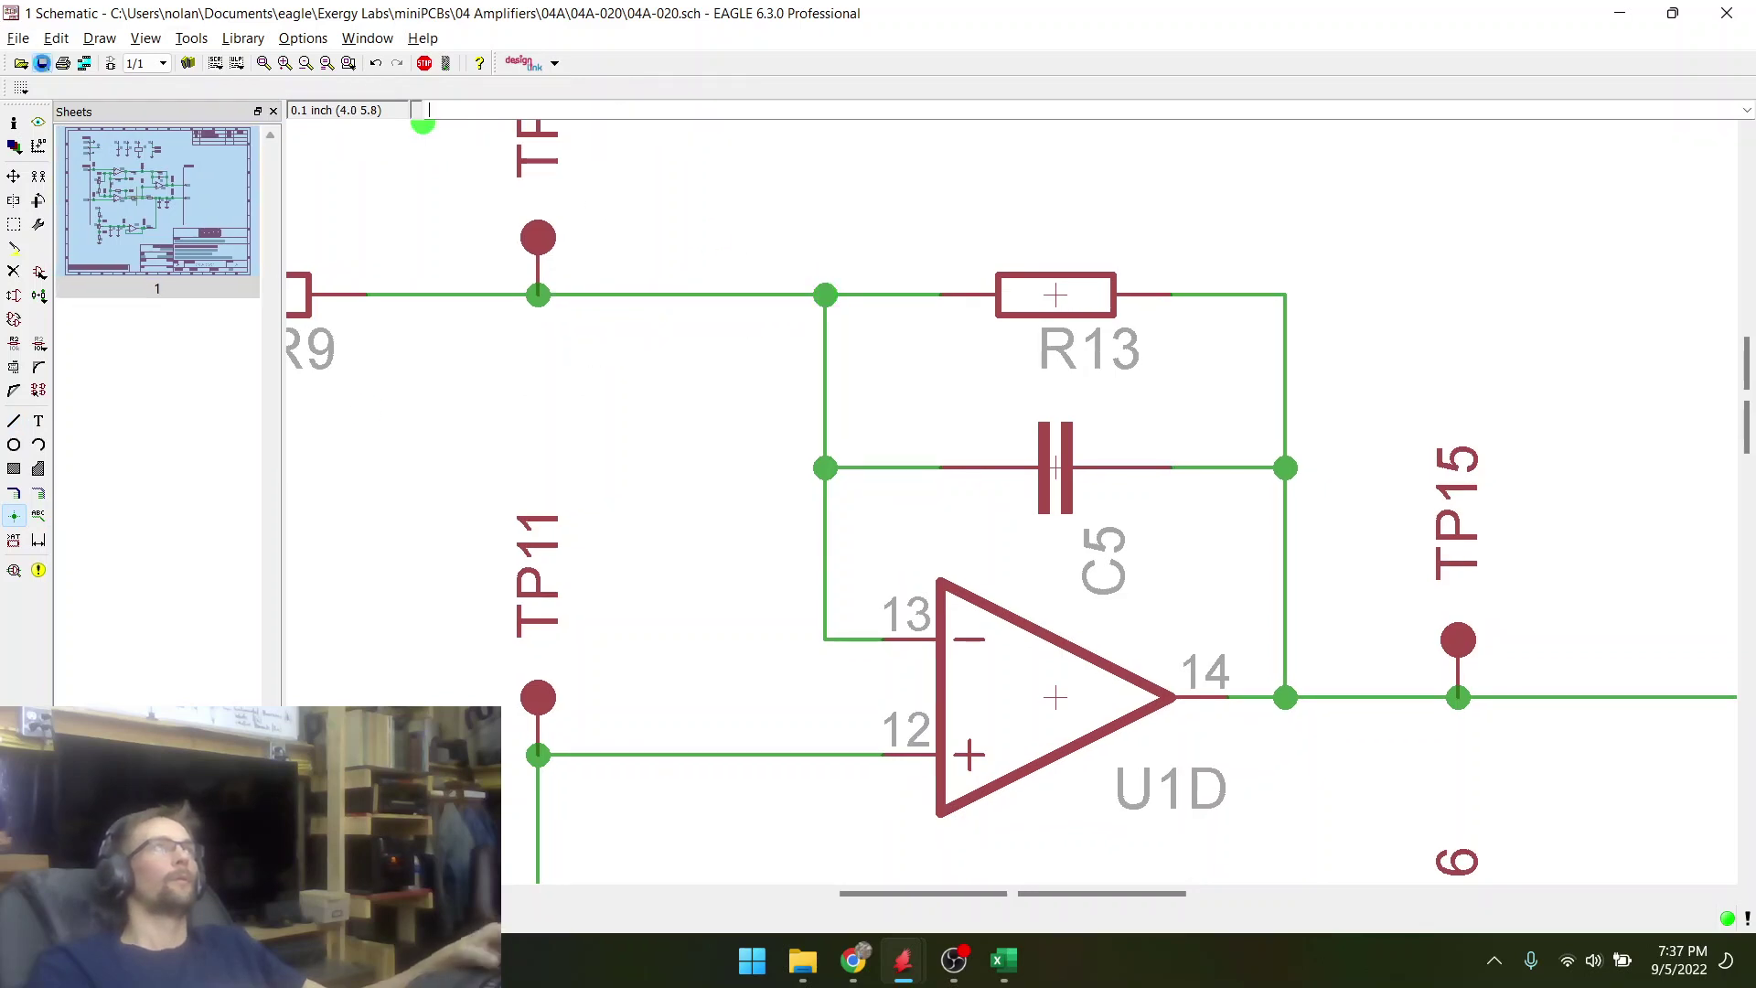
- Switch to the board layout and rotate R13 by 180 degrees in place
key(alt+Tab)
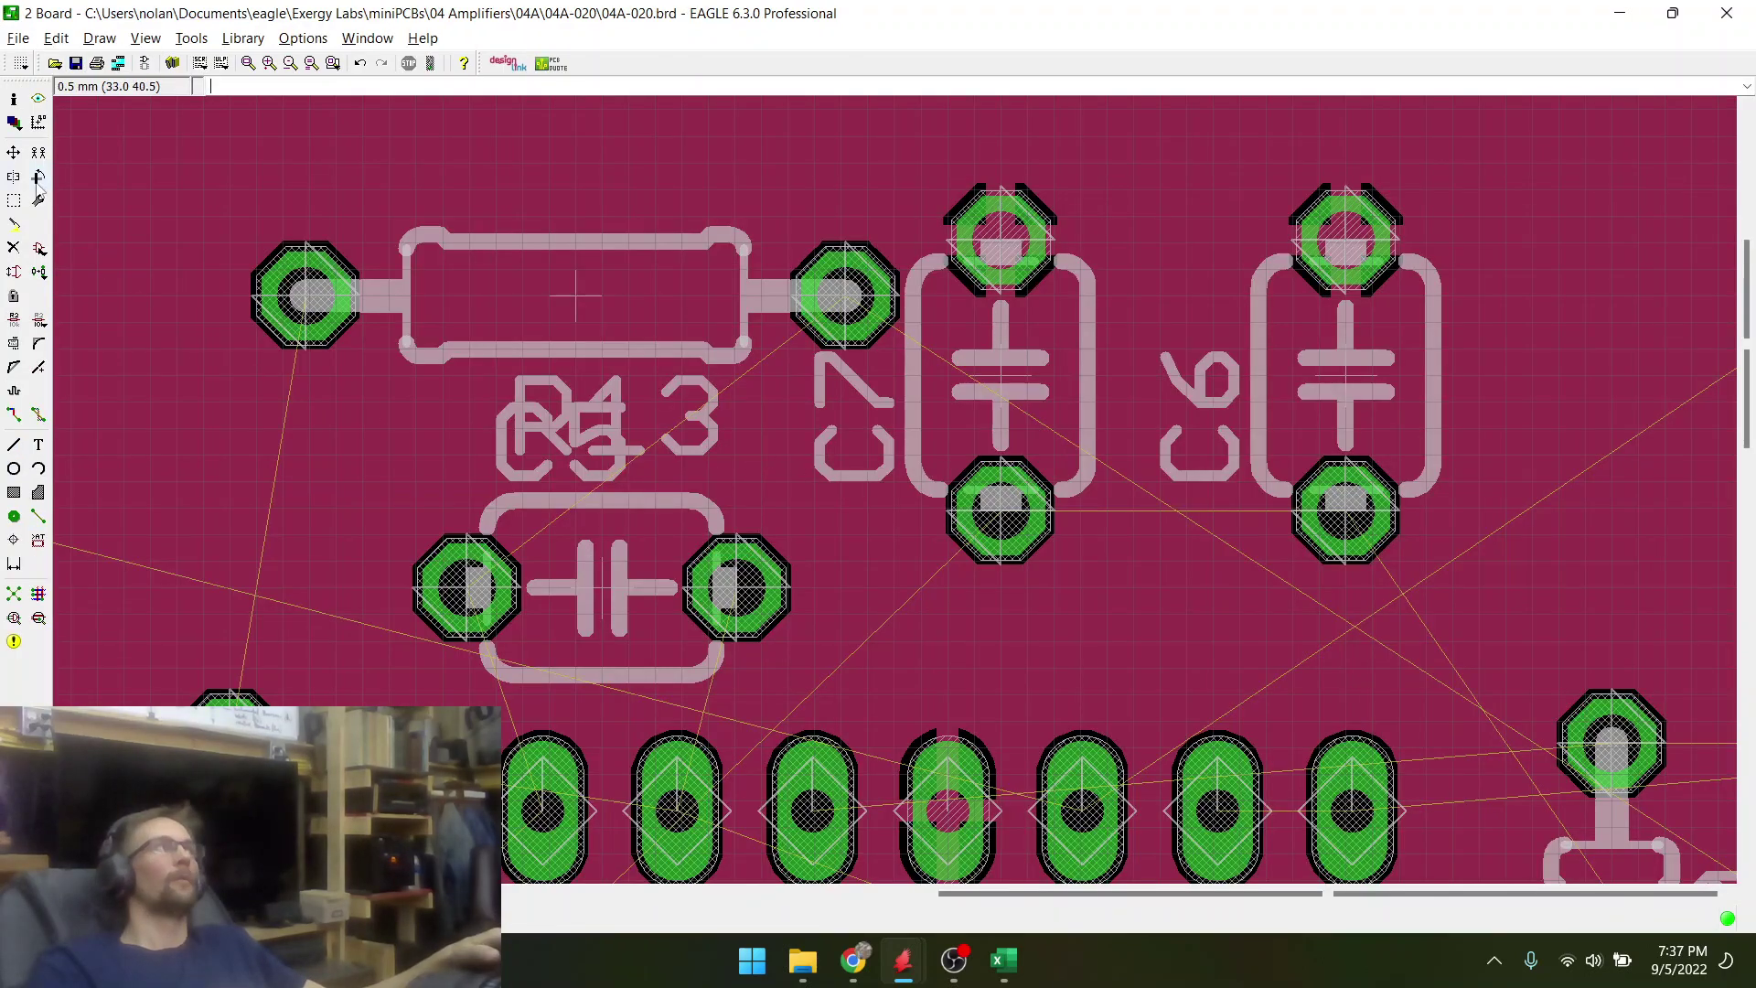
click(15, 153)
click(580, 295)
right_click(582, 297)
right_click(582, 297)
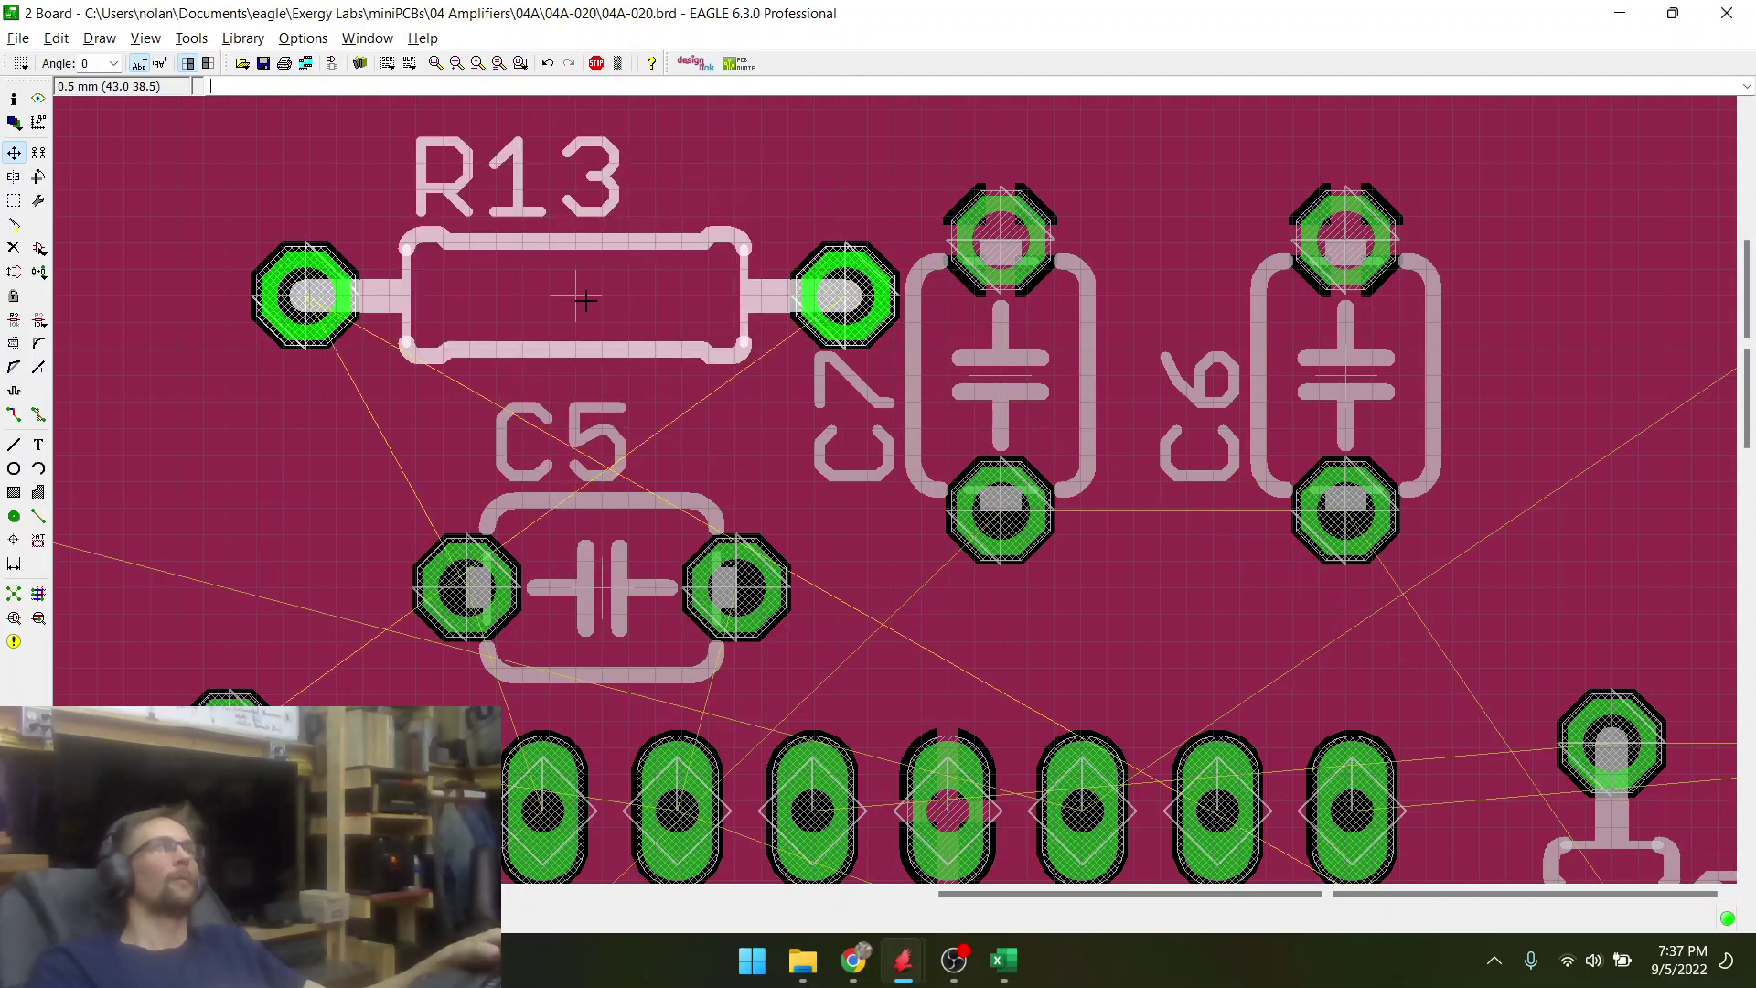
click(586, 300)
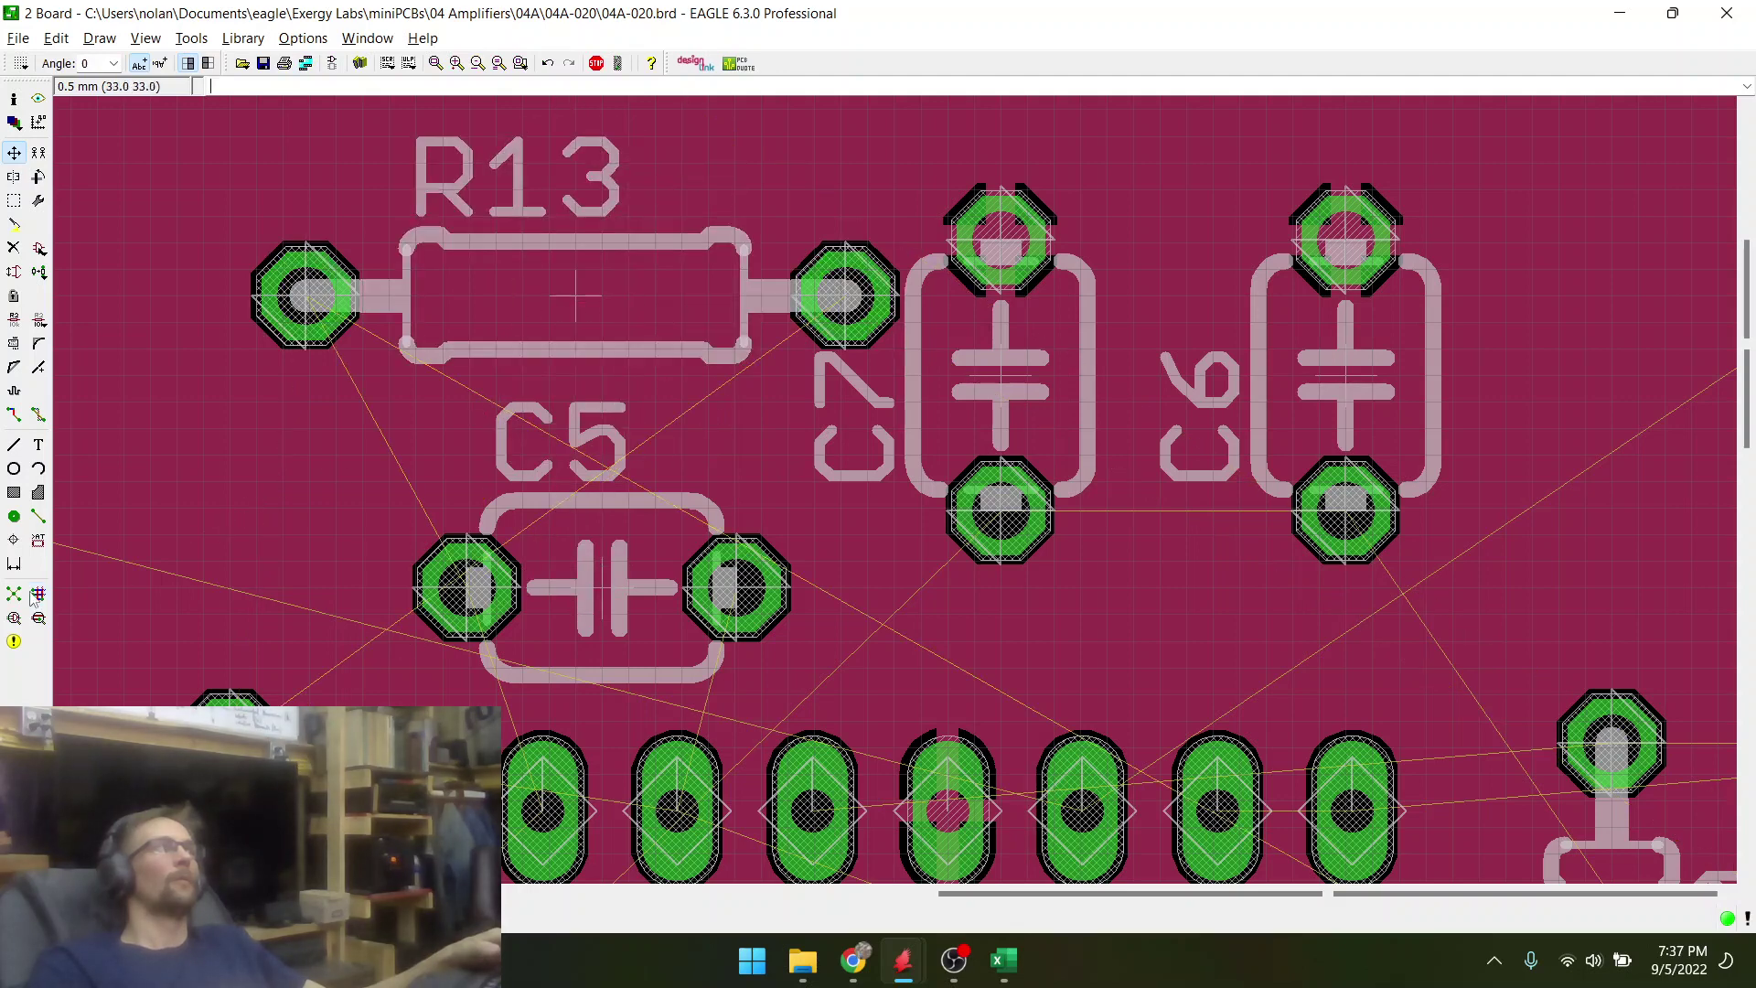
- Move C5 up by 0.5 mm toward R13 on the board
scroll(627, 513, down, 2)
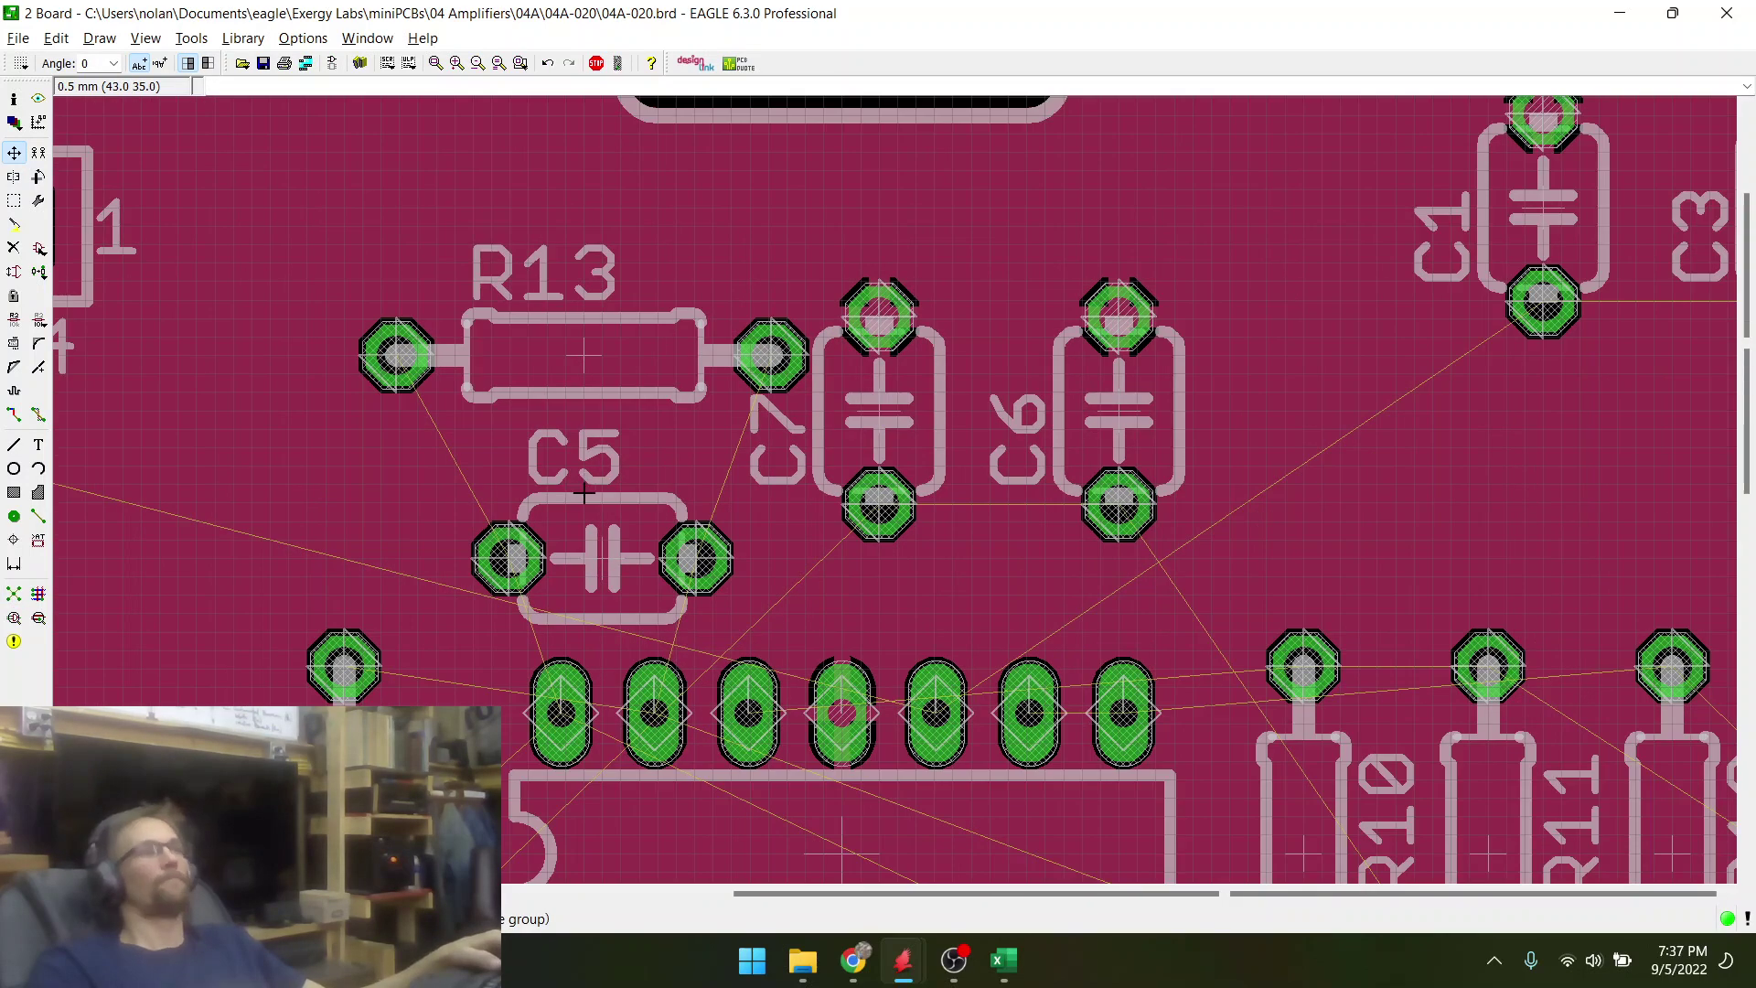
scroll(588, 649, up, 3)
click(607, 512)
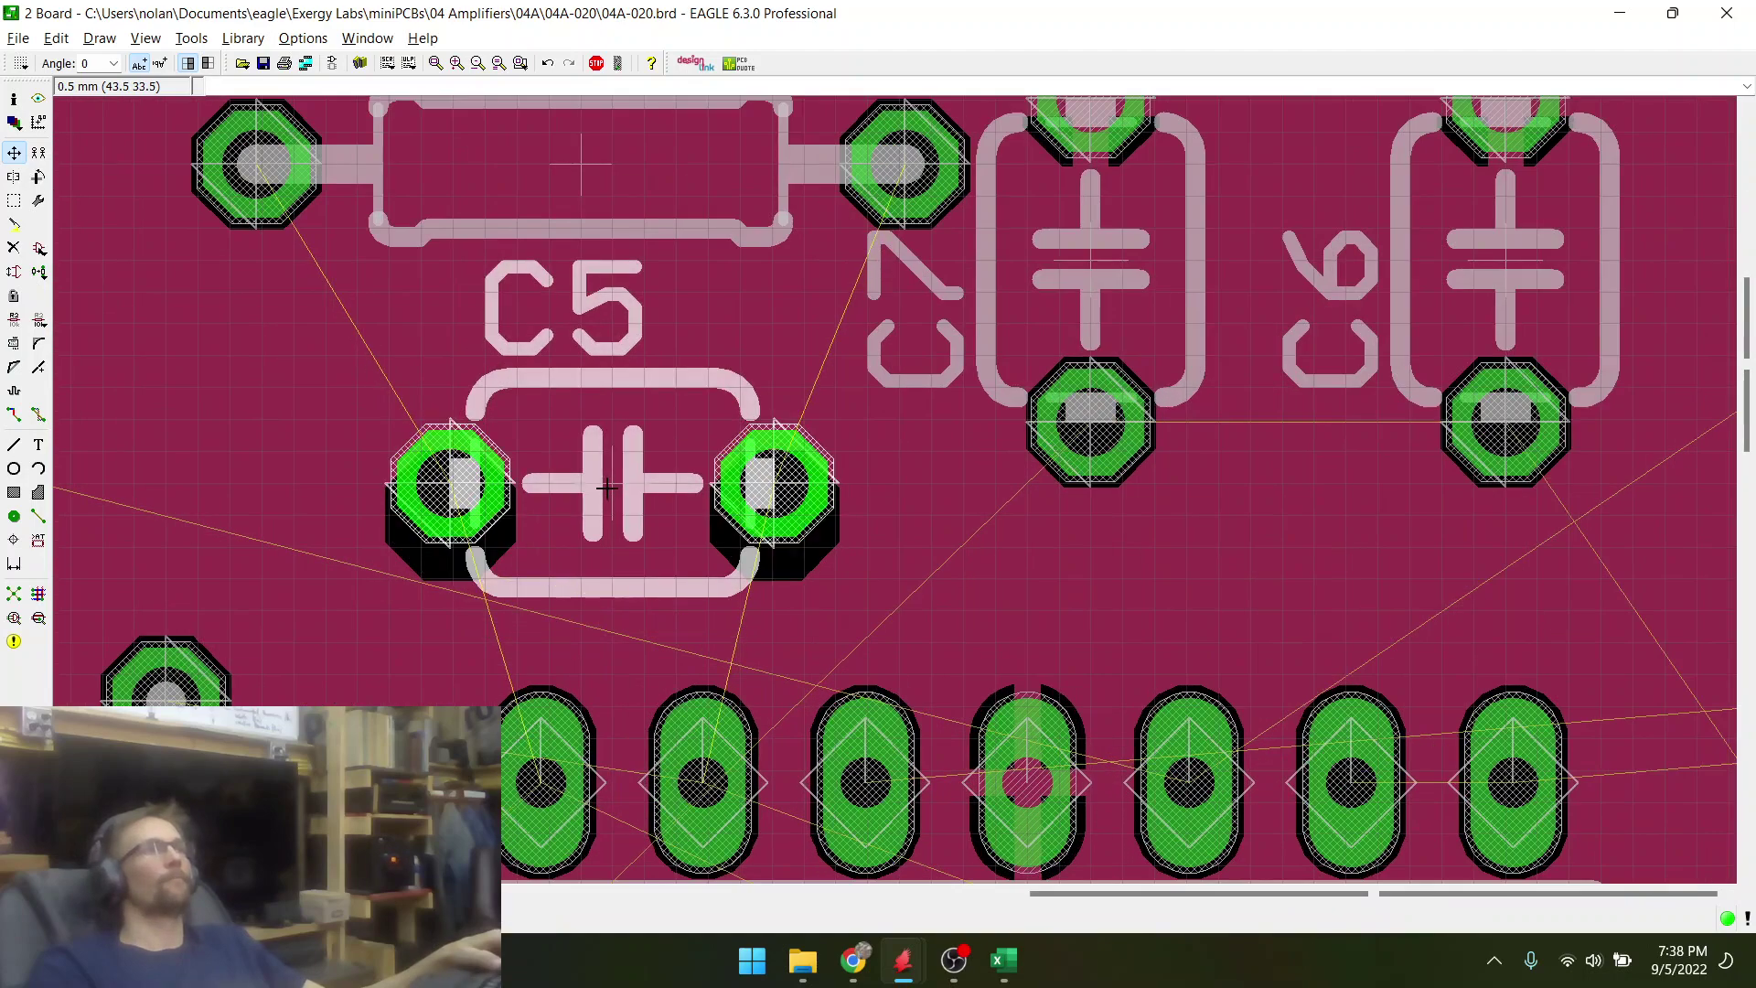
click(607, 488)
scroll(791, 714, down, 2)
scroll(672, 376, up, 1)
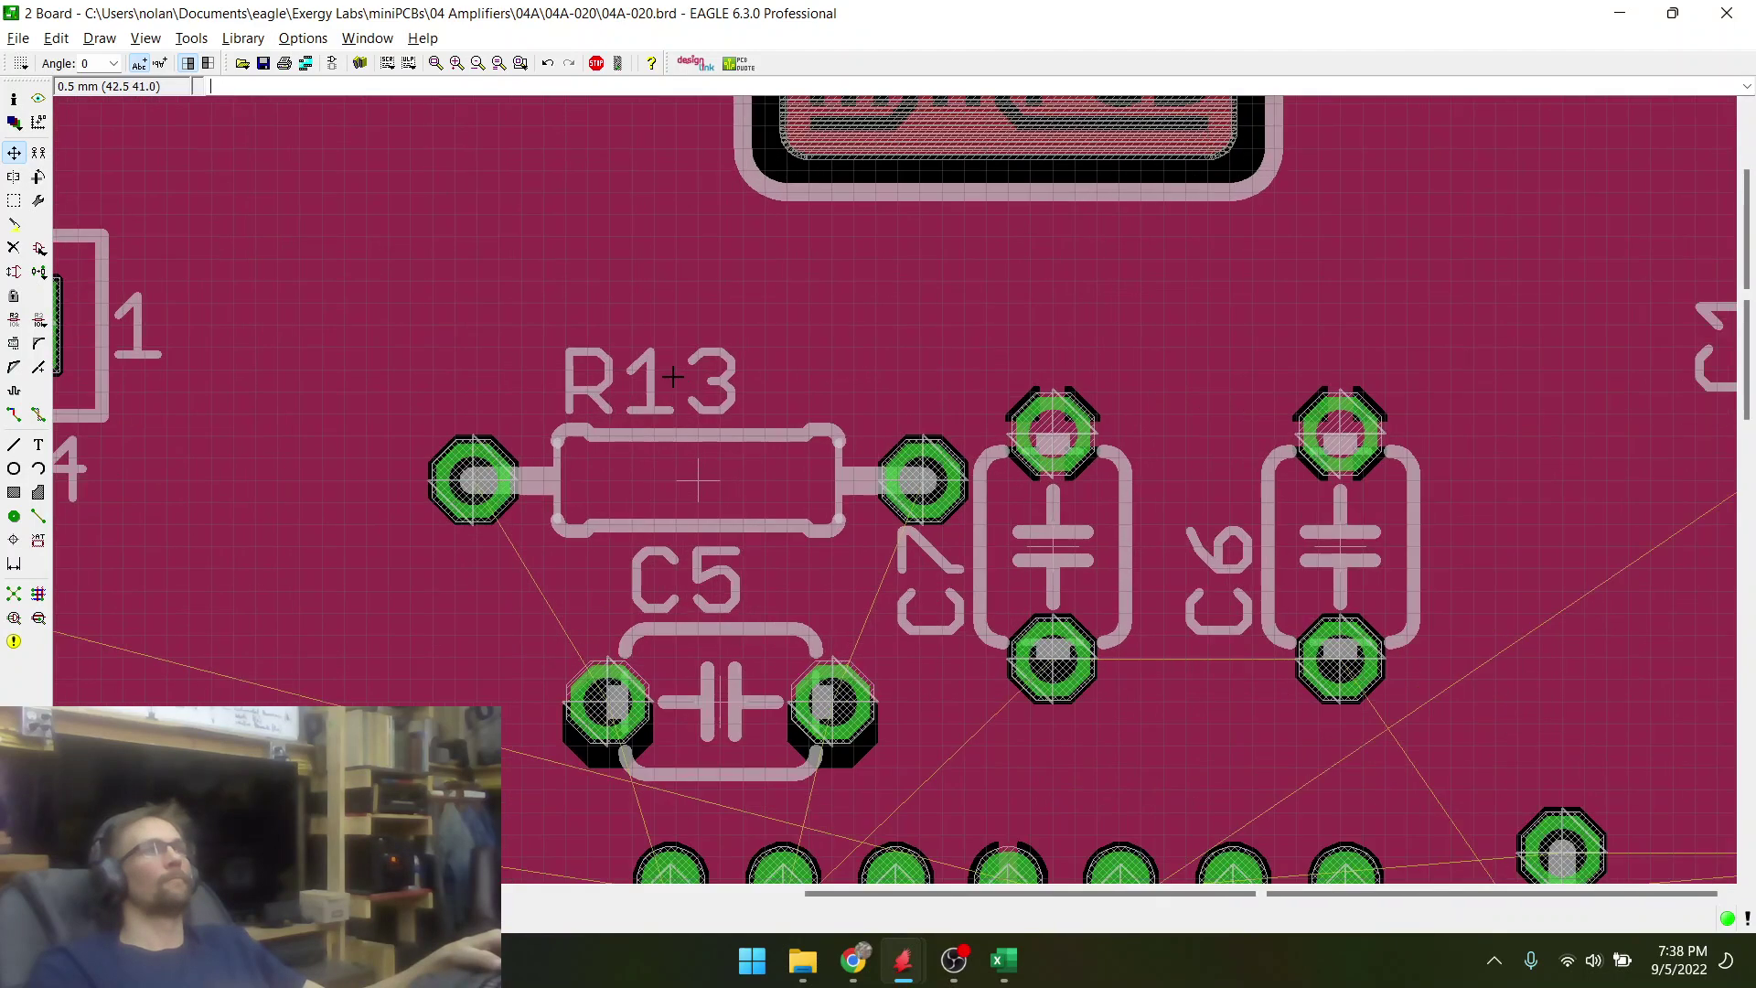
- Move R13 right by 0.5 mm so it is centred above C5
click(700, 487)
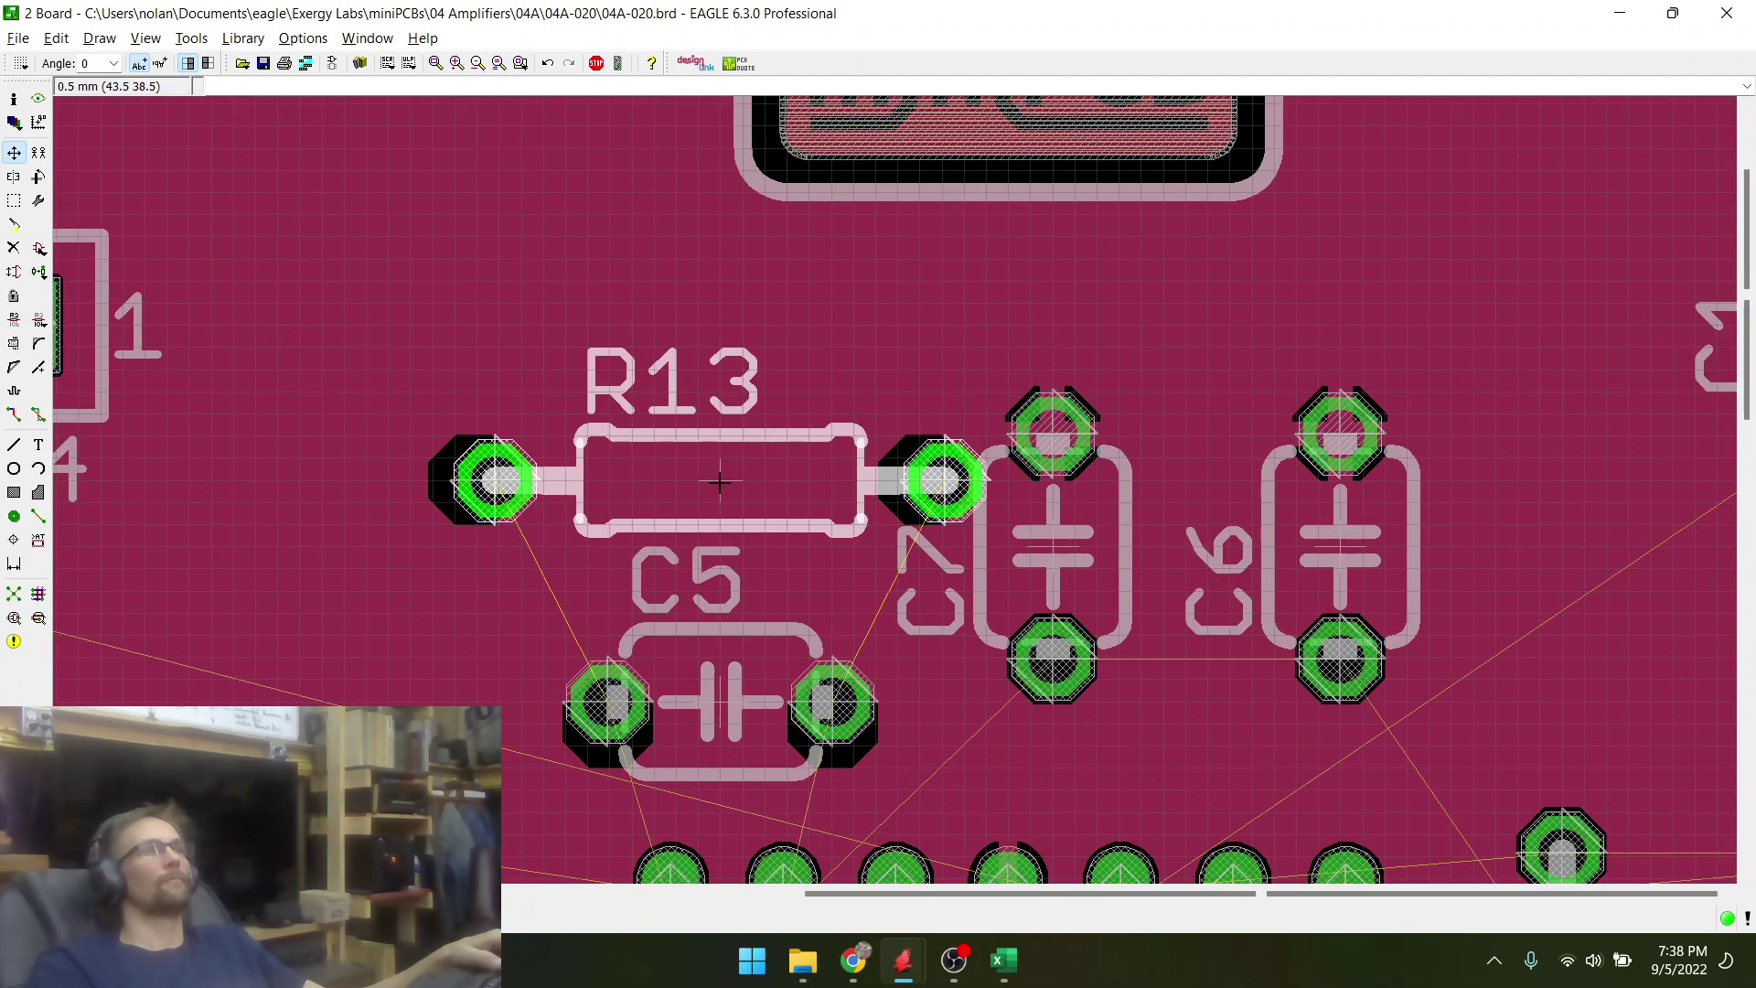
click(719, 482)
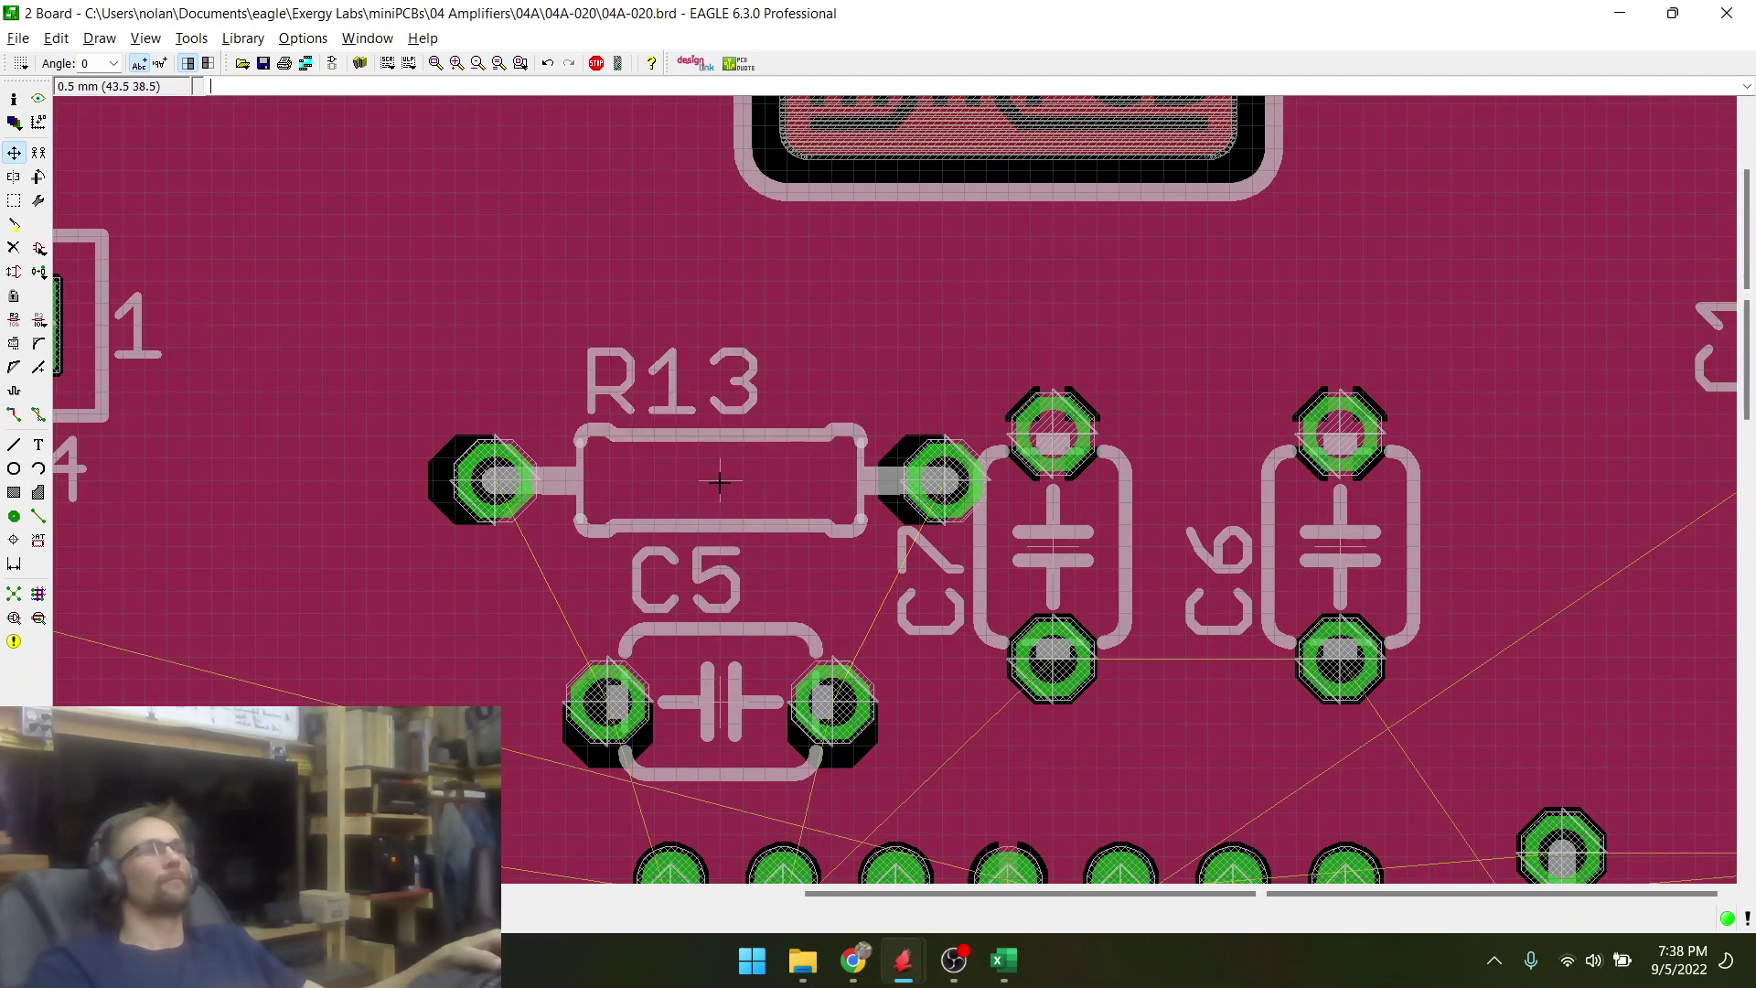
click(719, 482)
click(719, 482)
scroll(906, 530, down, 3)
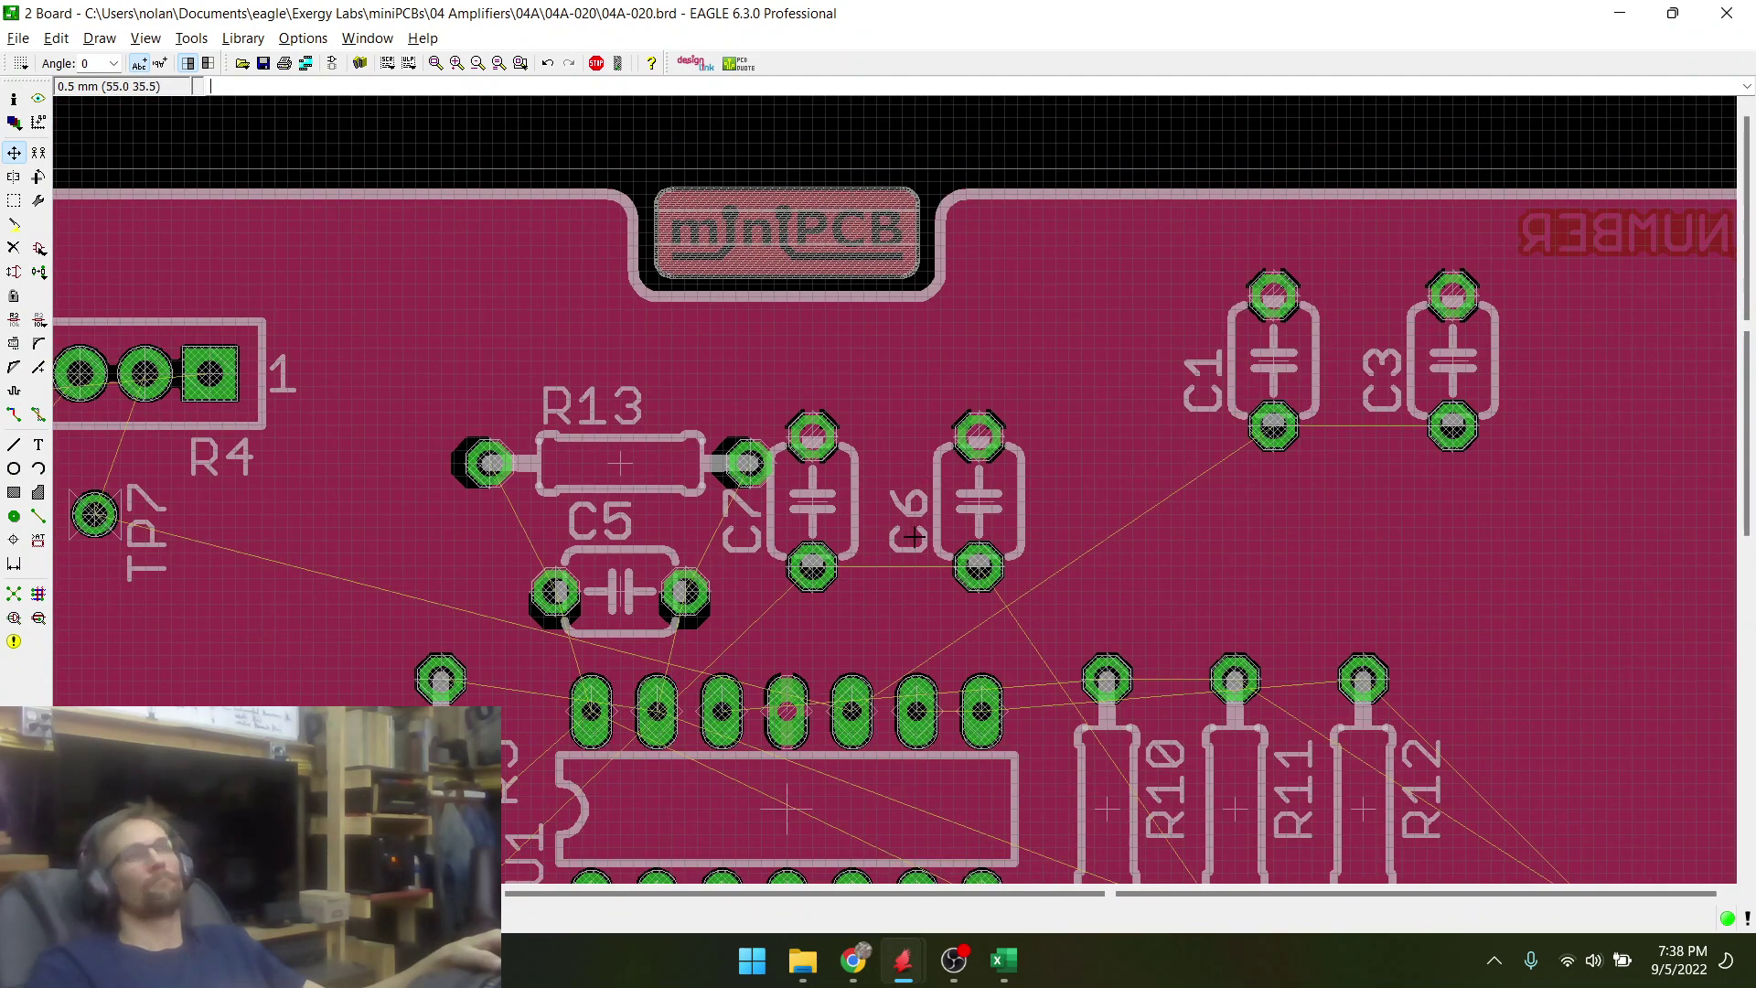
- Group C7 and C6 and move them together about 3.5 mm to the right, away from R13
click(819, 504)
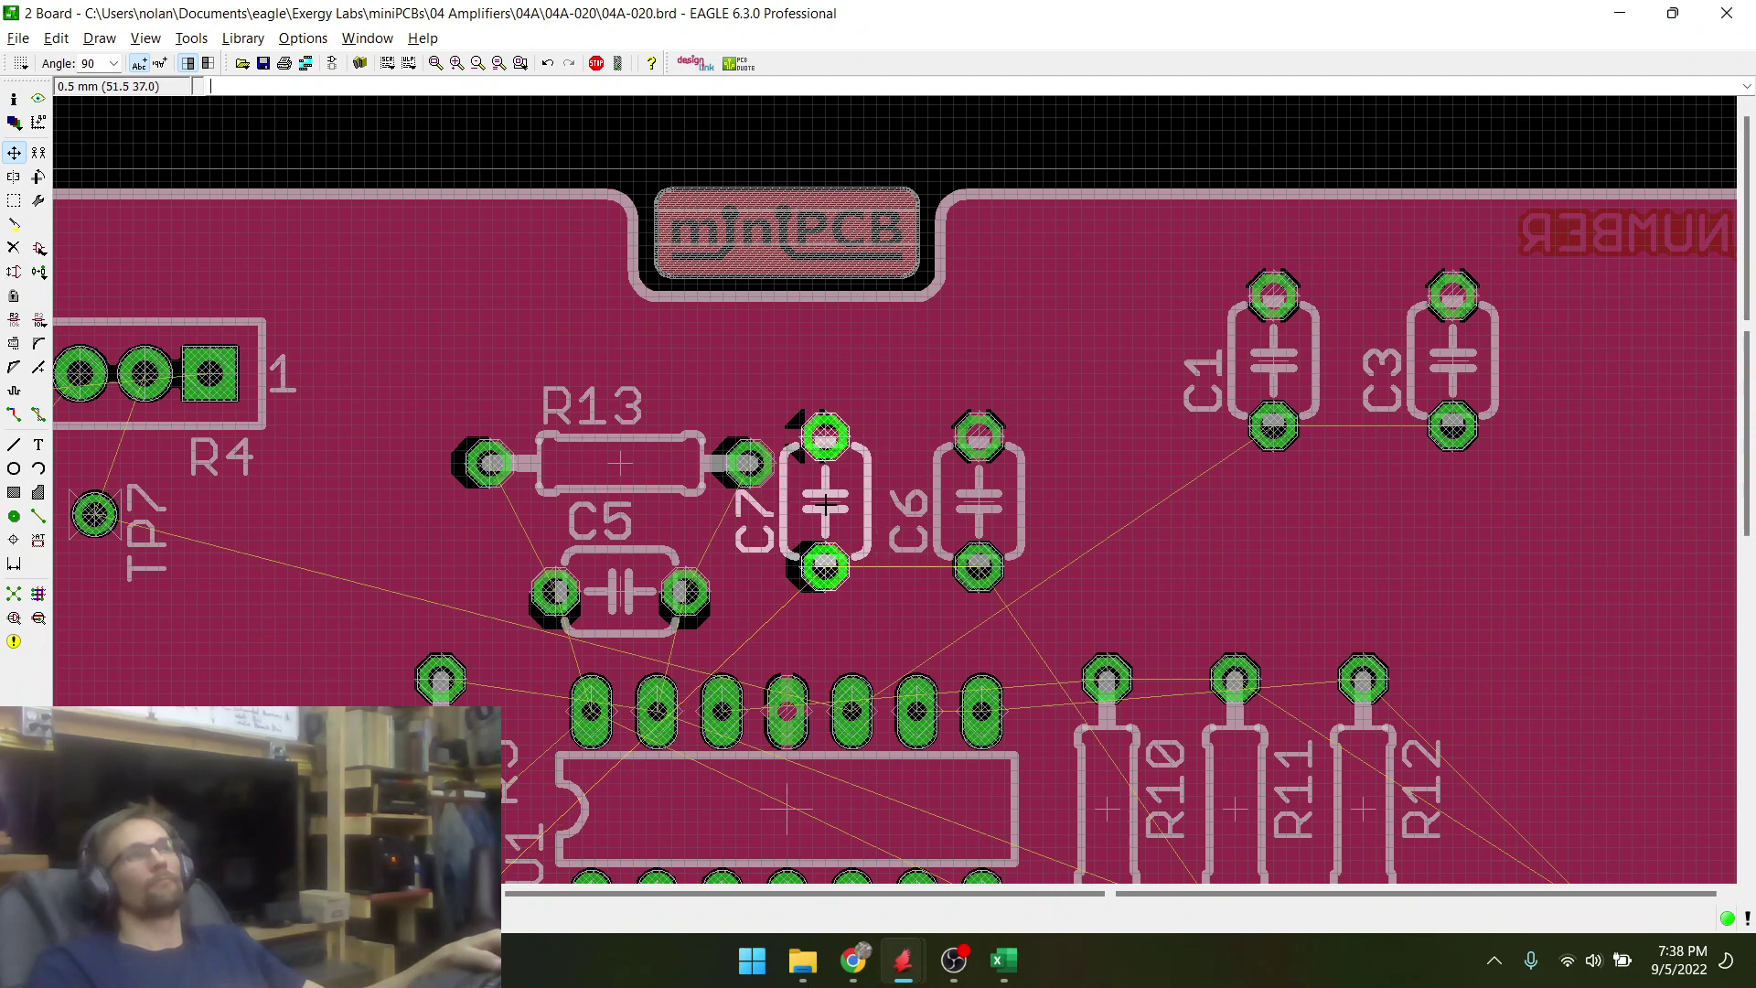
click(813, 506)
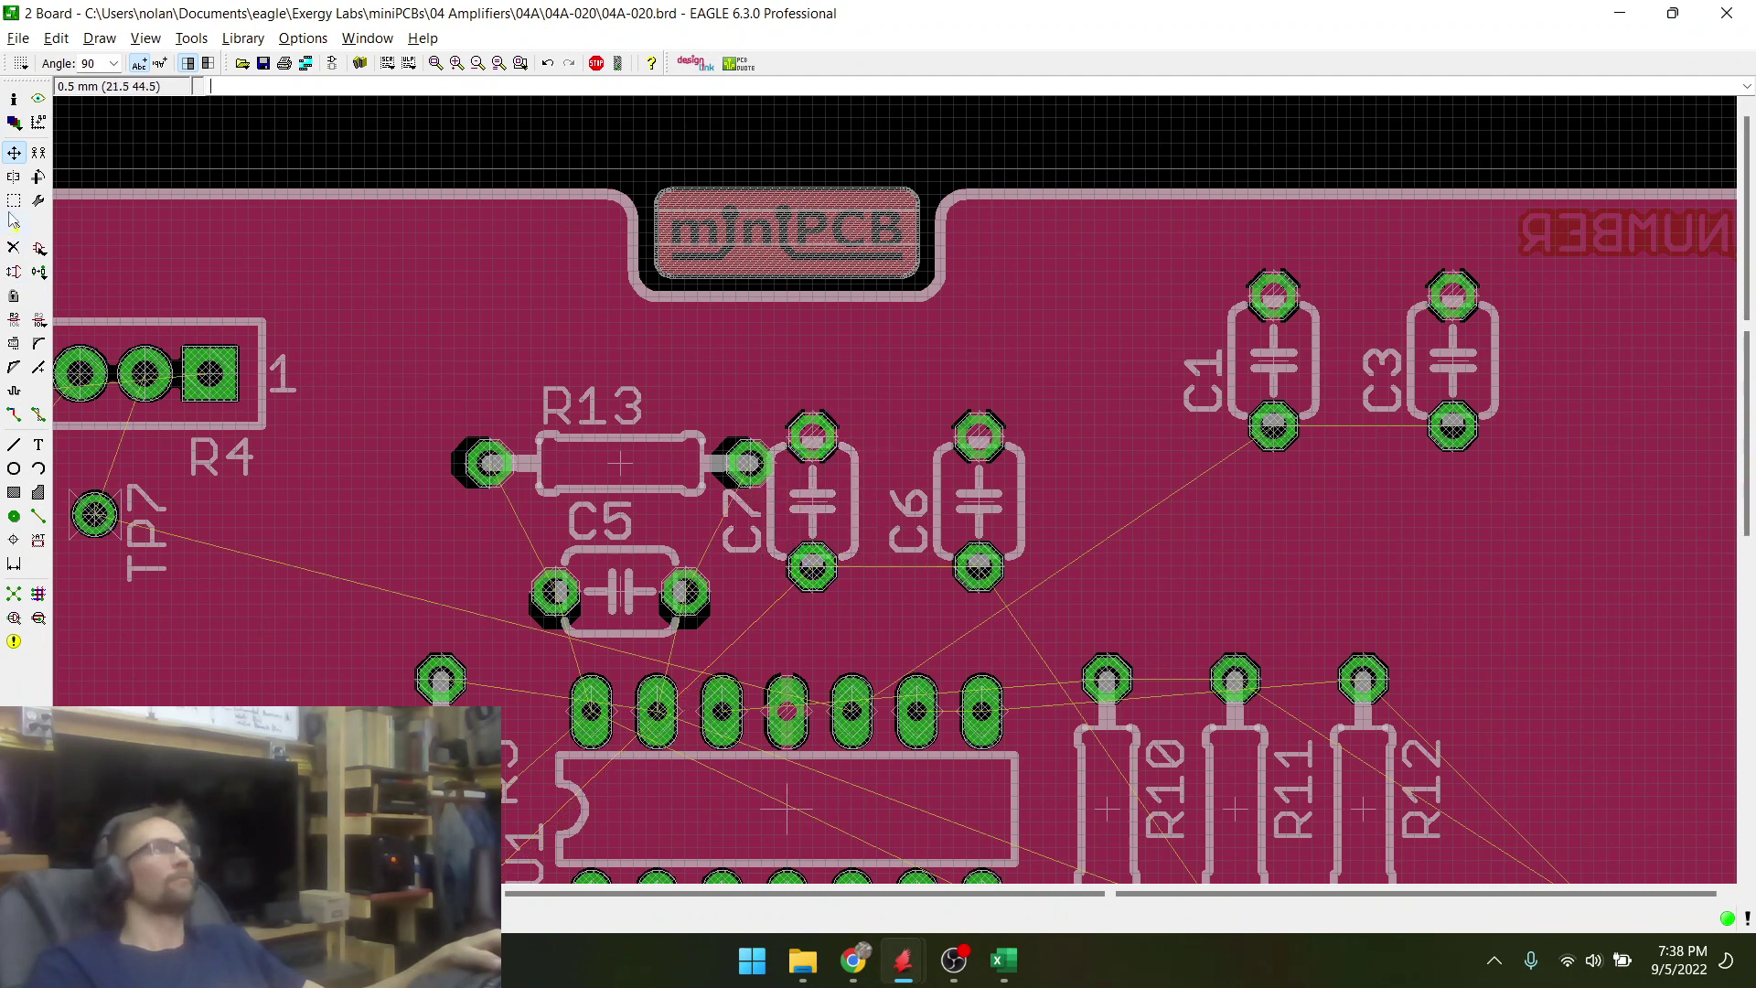
drag(787, 483, 1121, 549)
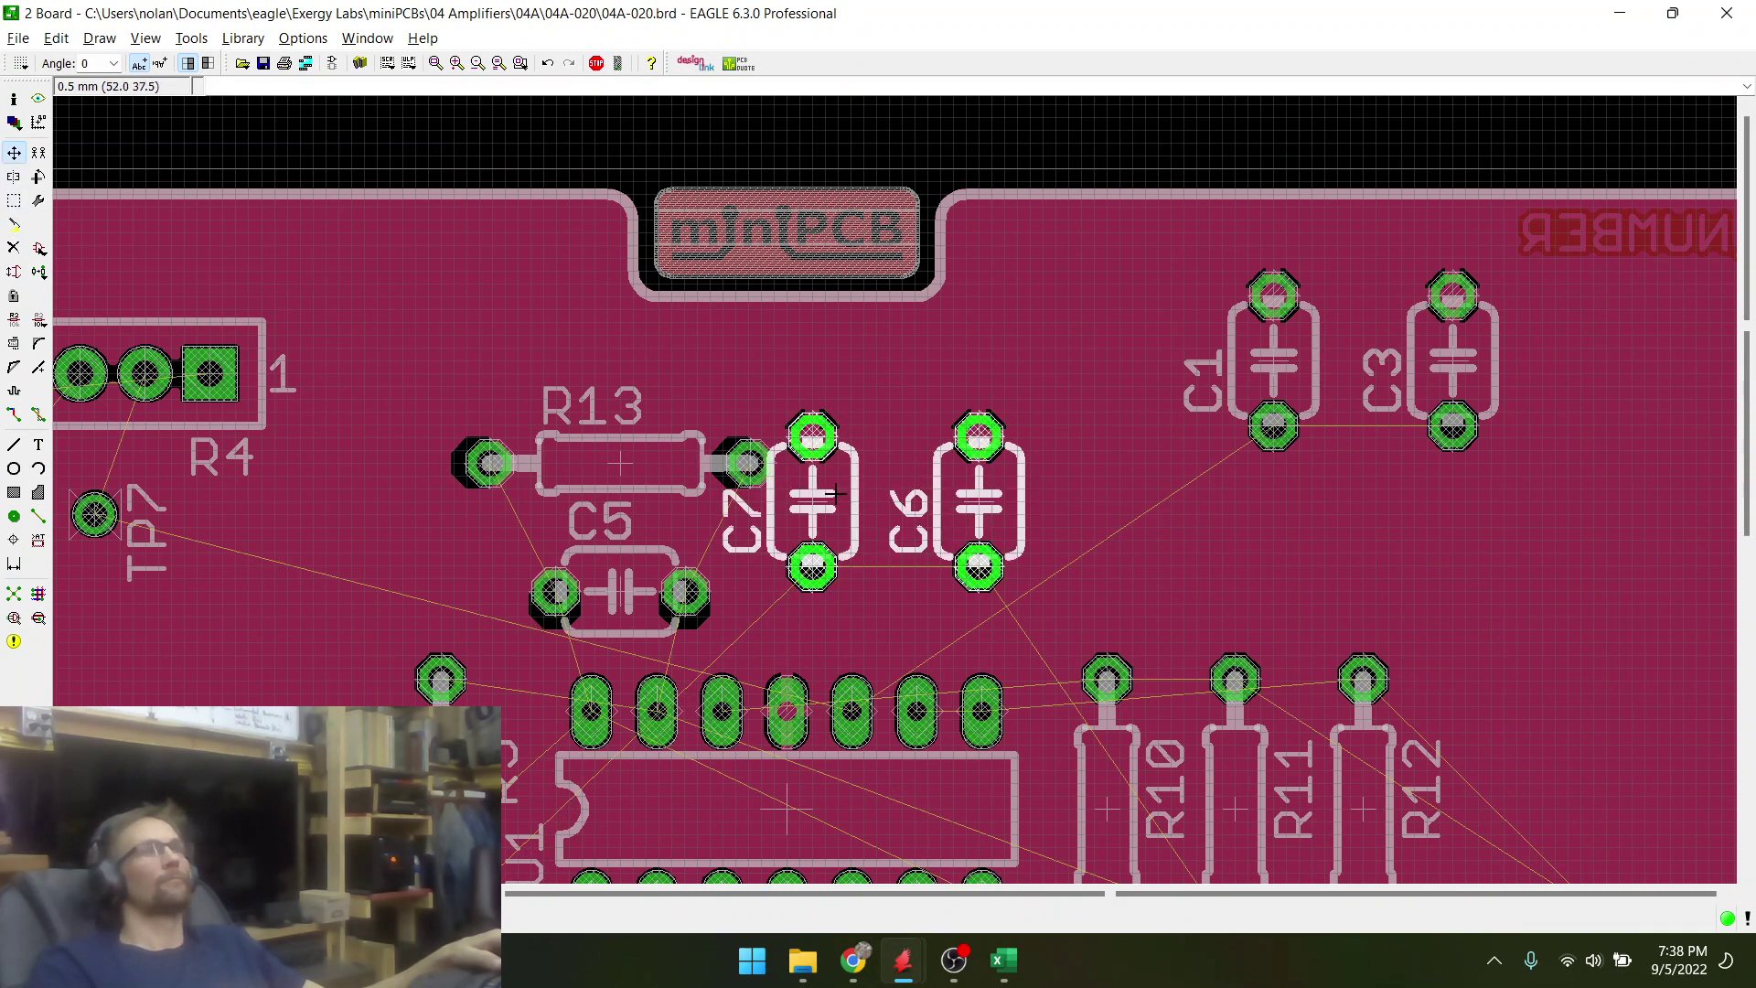
right_click(834, 495)
click(880, 844)
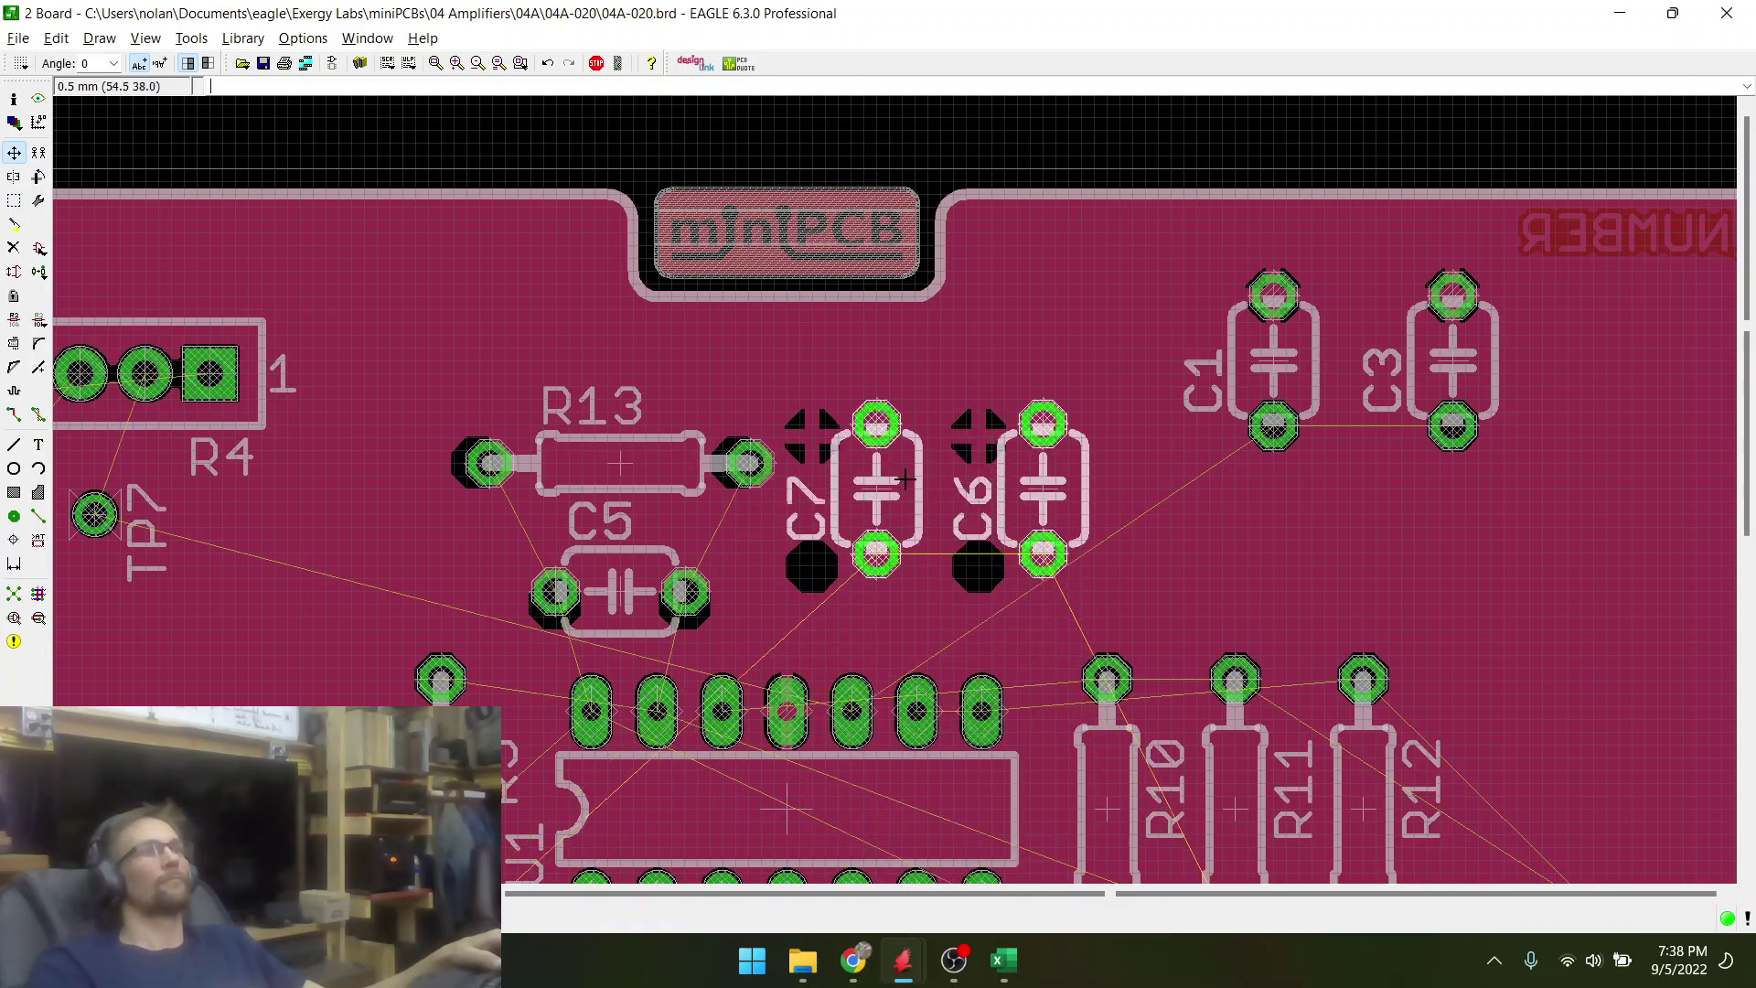
click(906, 478)
scroll(864, 488, up, 3)
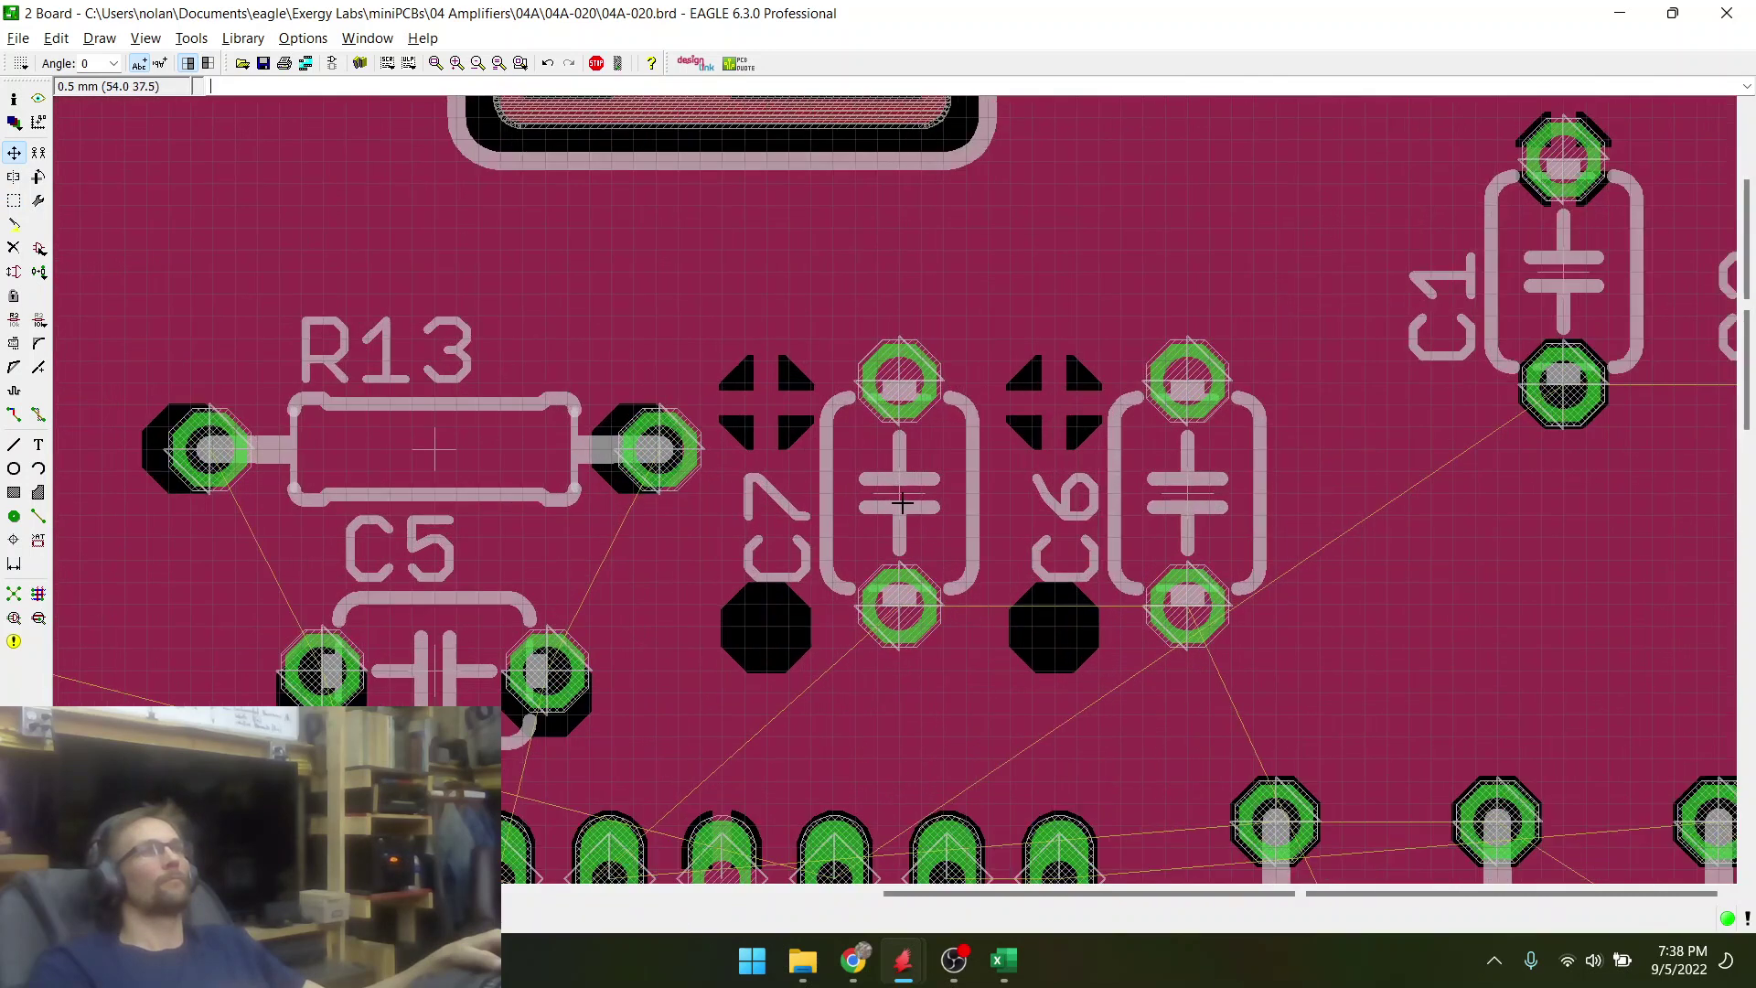
right_click(900, 498)
click(965, 854)
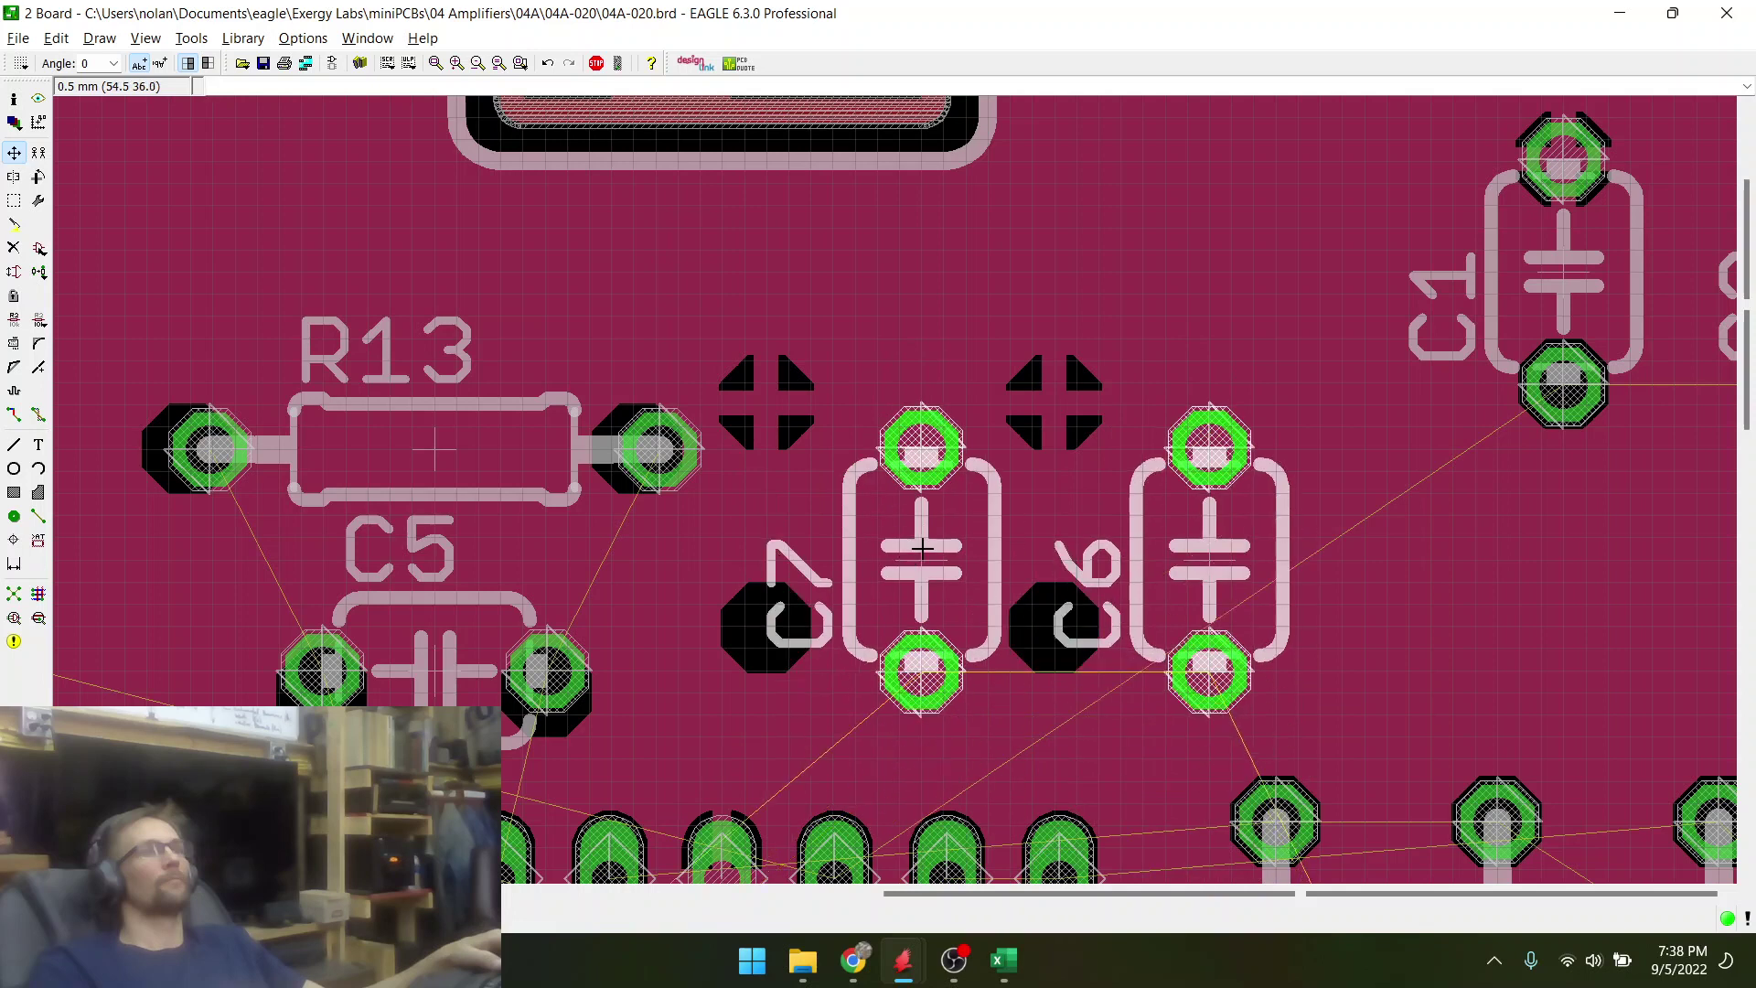
click(863, 538)
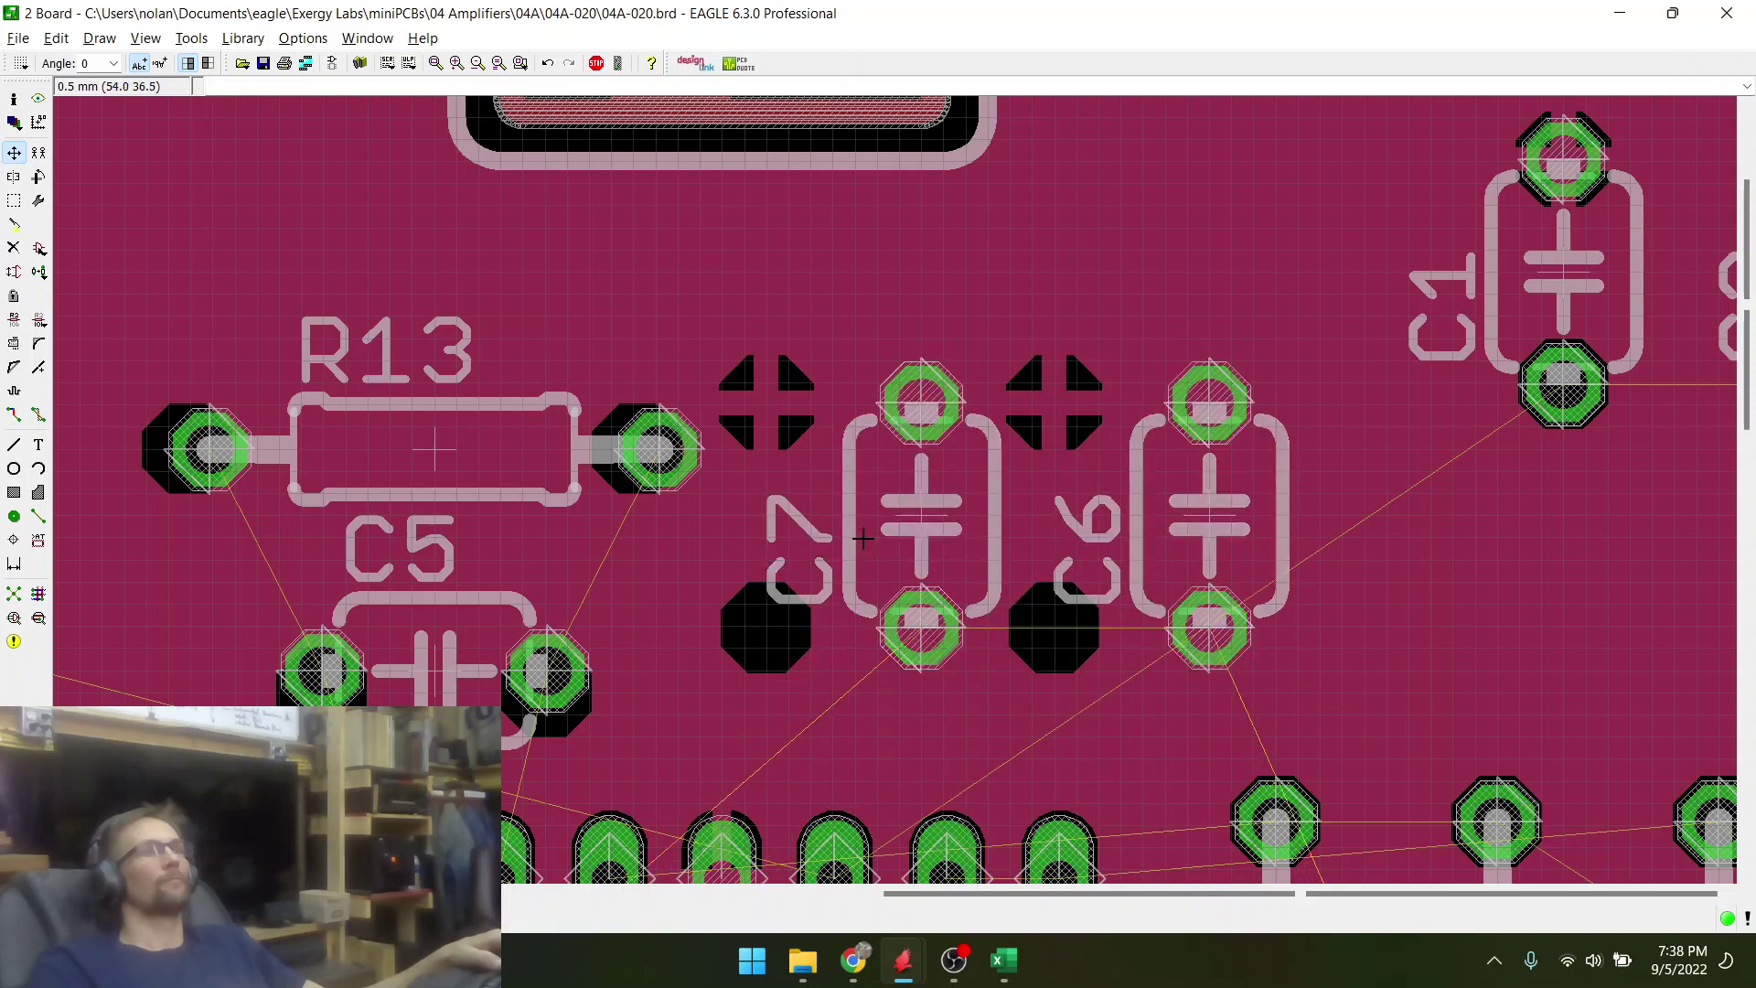
- Recalculate the ratsnest and save the board
click(13, 600)
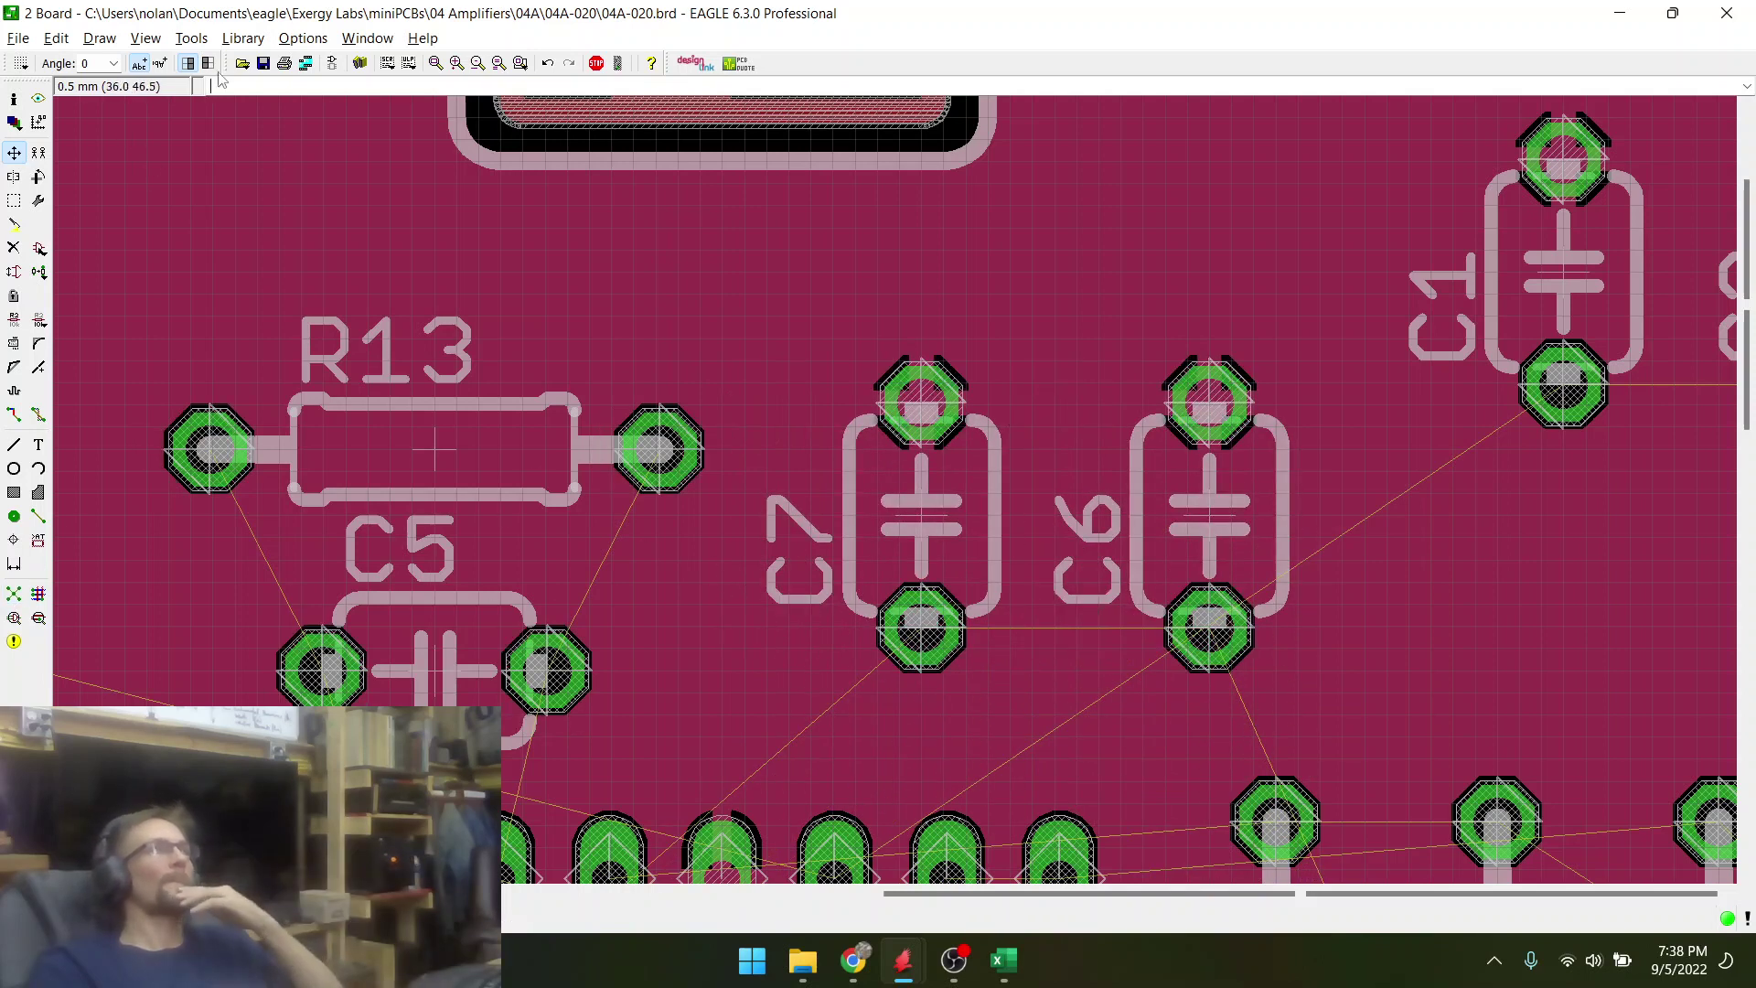
click(263, 64)
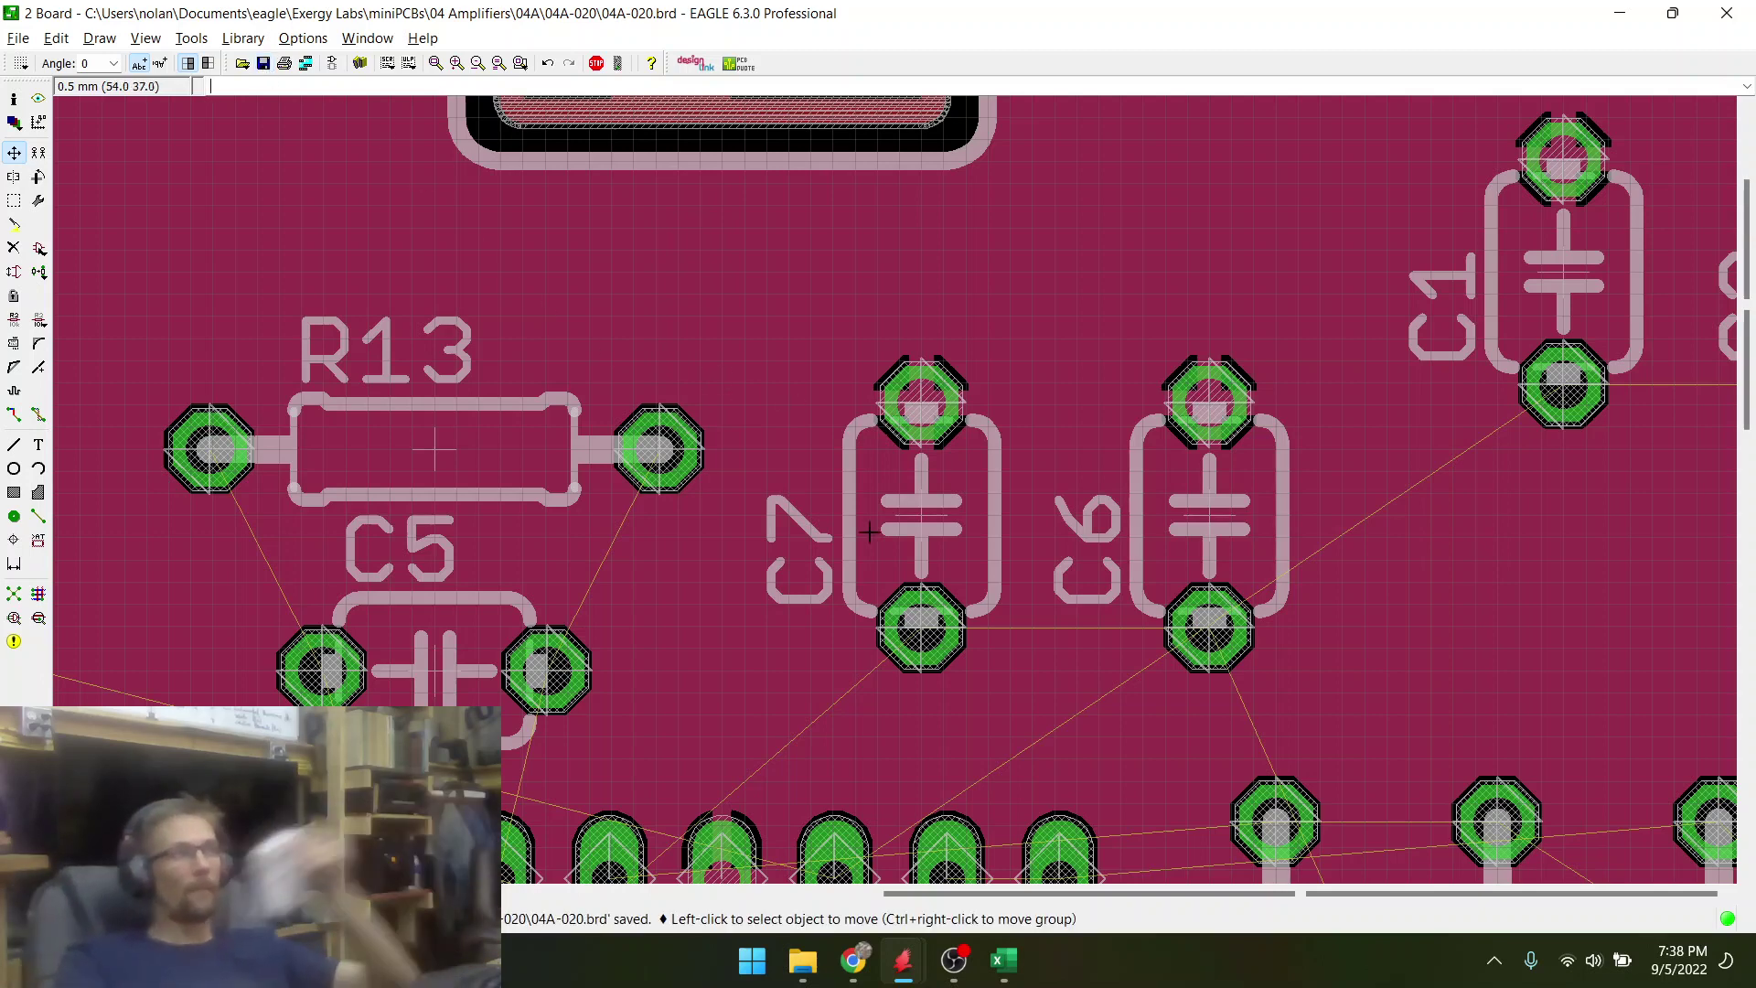
- Move R13 up by 0.5 mm to widen its gap to C5
scroll(615, 576, down, 2)
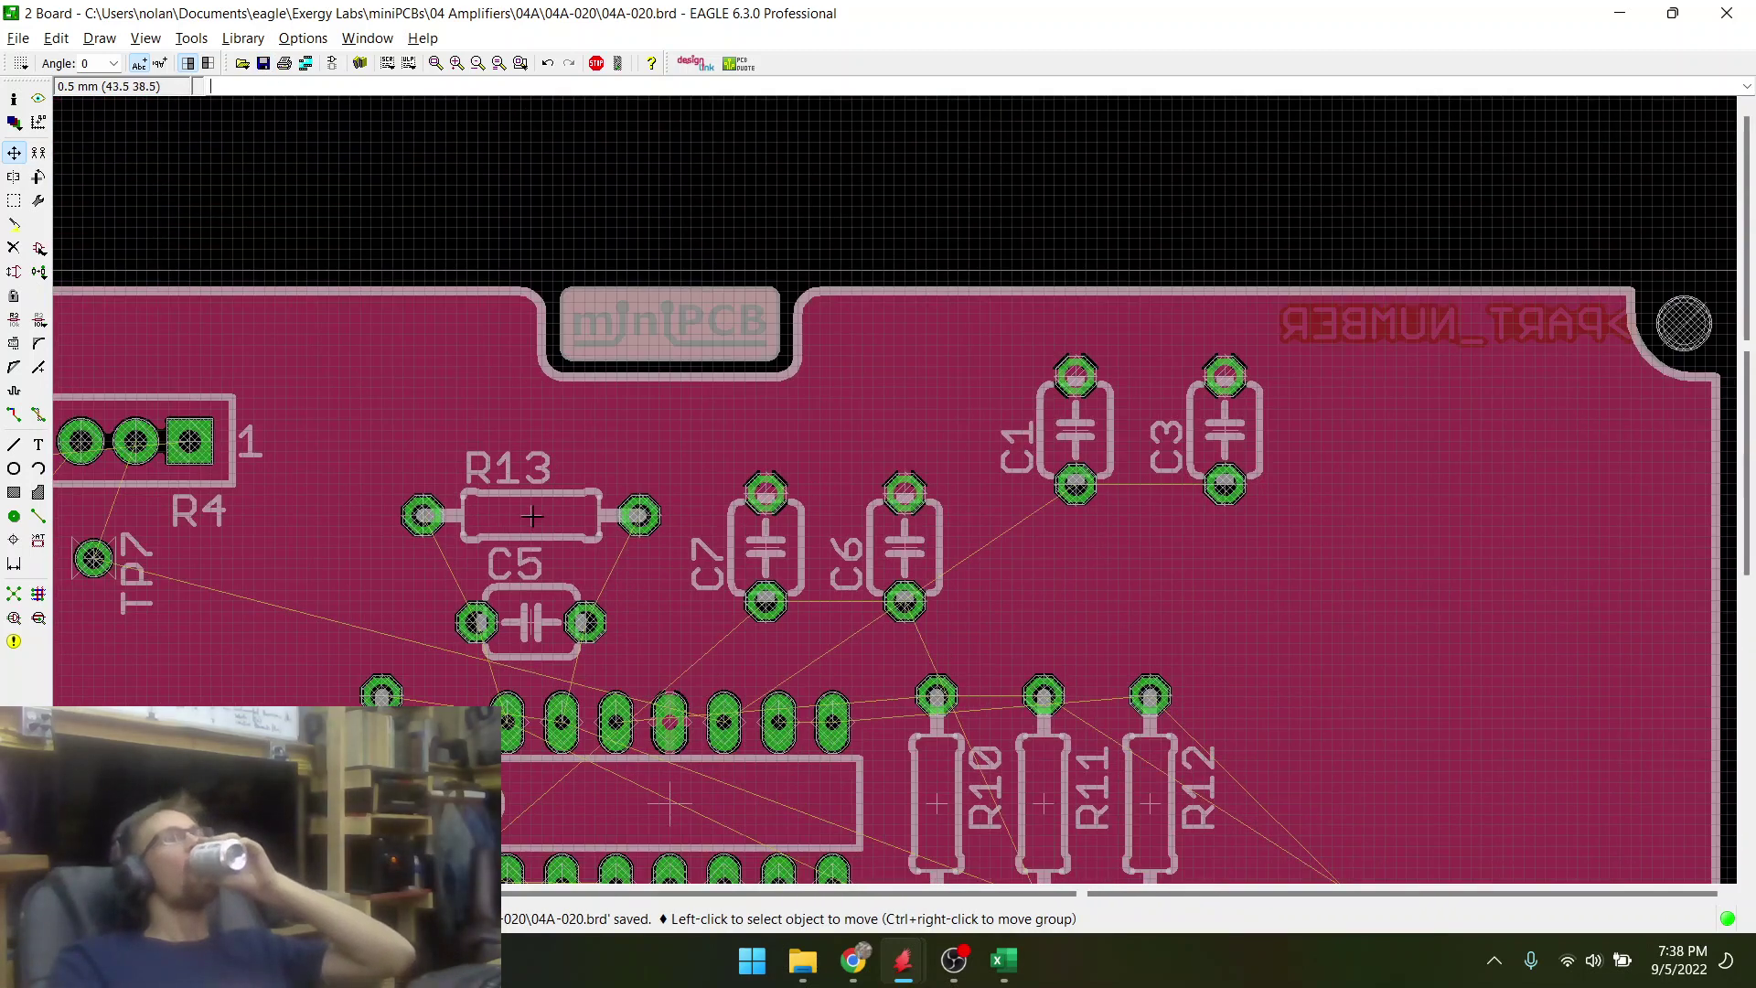
click(532, 516)
click(531, 505)
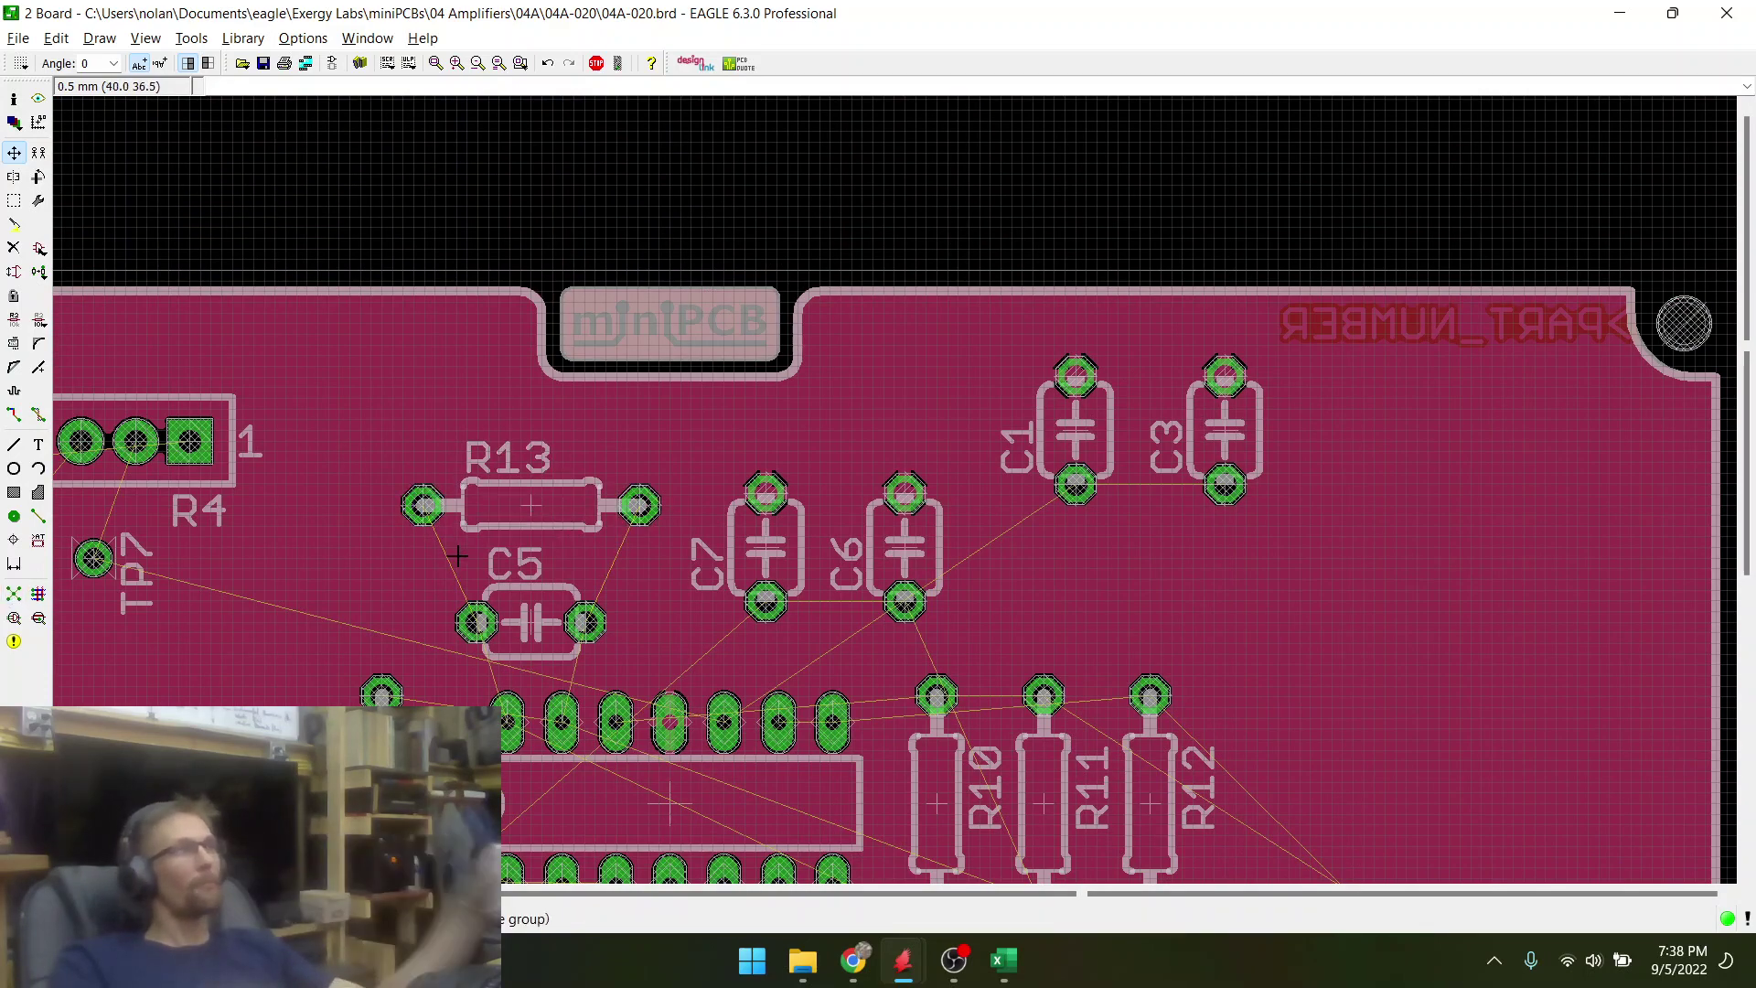
- Examine the component placement and airwires around U1, from R13 and C5 down to R6 and R8
scroll(457, 555, down, 2)
scroll(619, 648, up, 5)
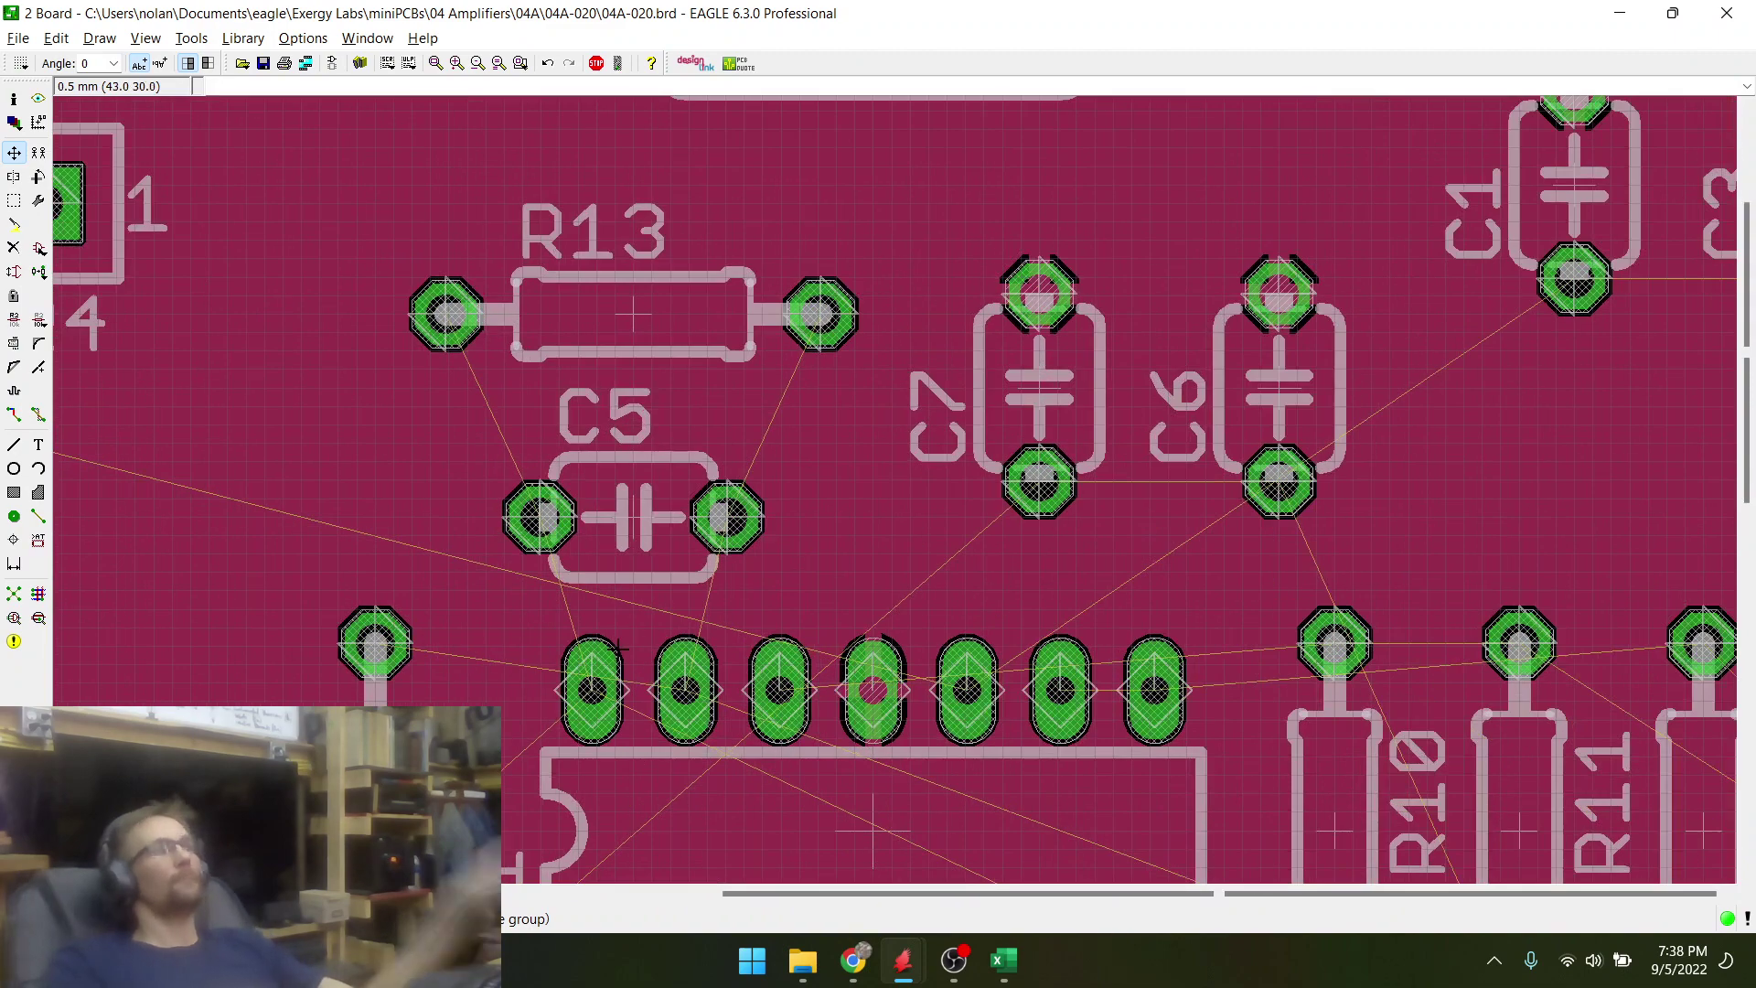
scroll(618, 648, down, 1)
scroll(684, 549, down, 2)
scroll(717, 538, up, 1)
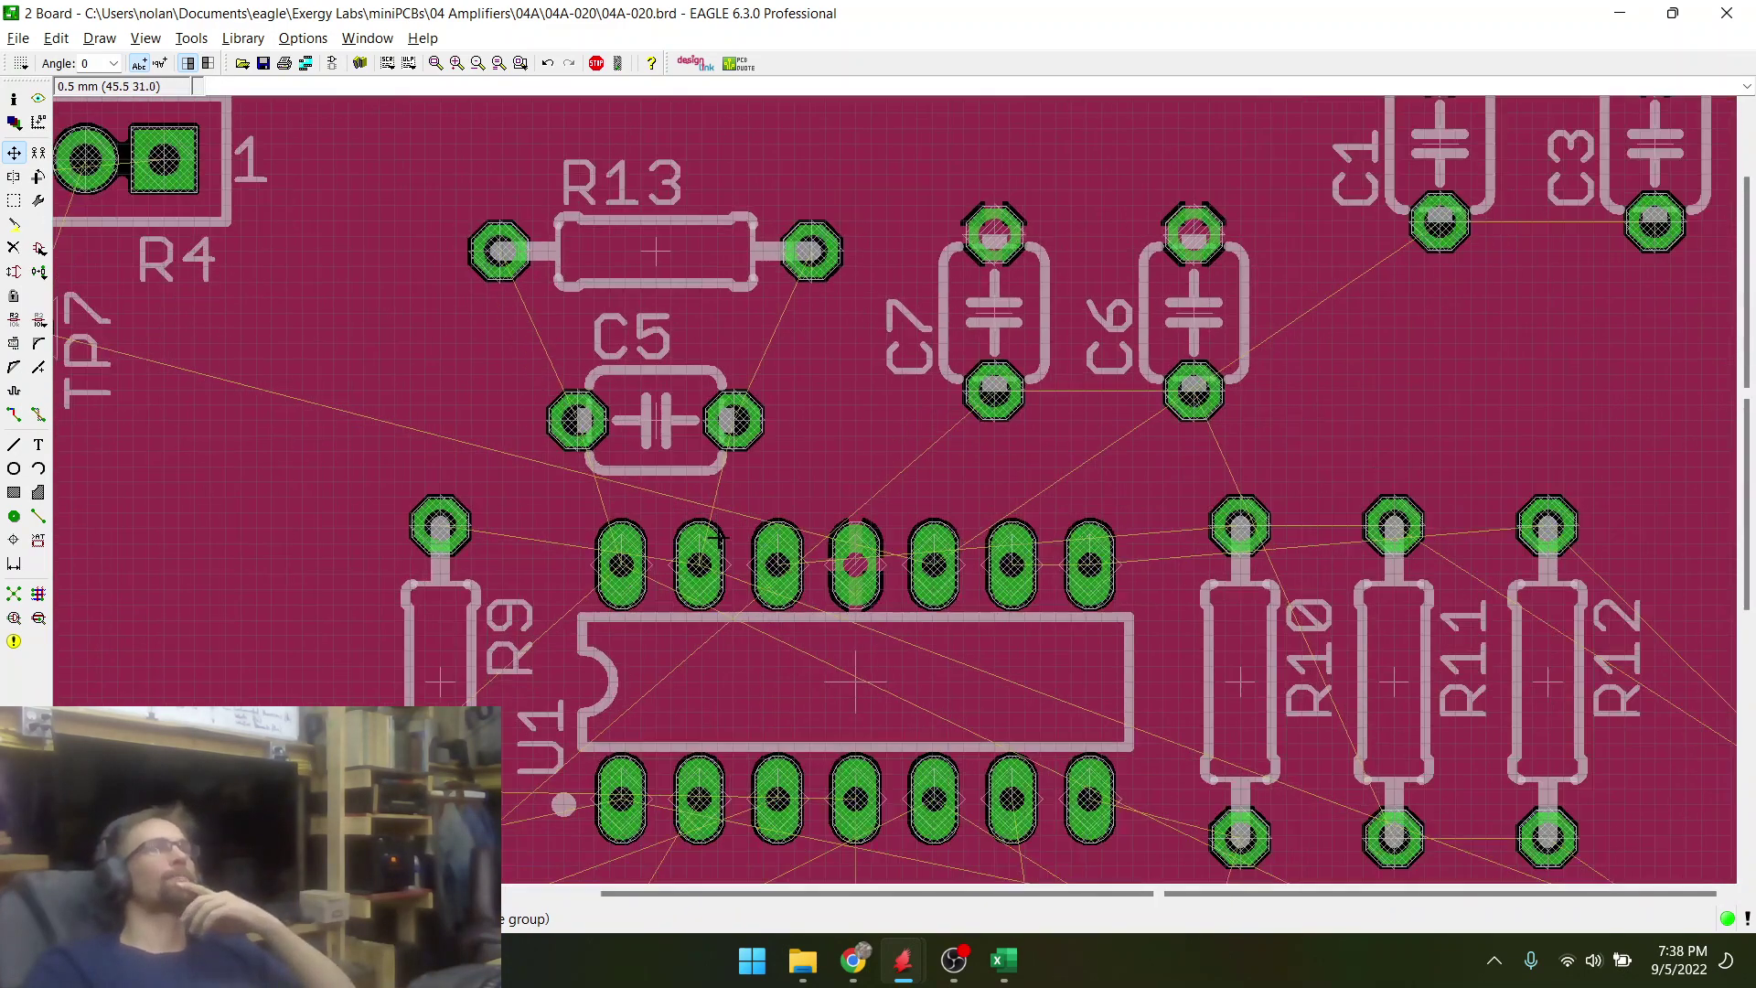
scroll(717, 538, up, 1)
scroll(529, 392, down, 2)
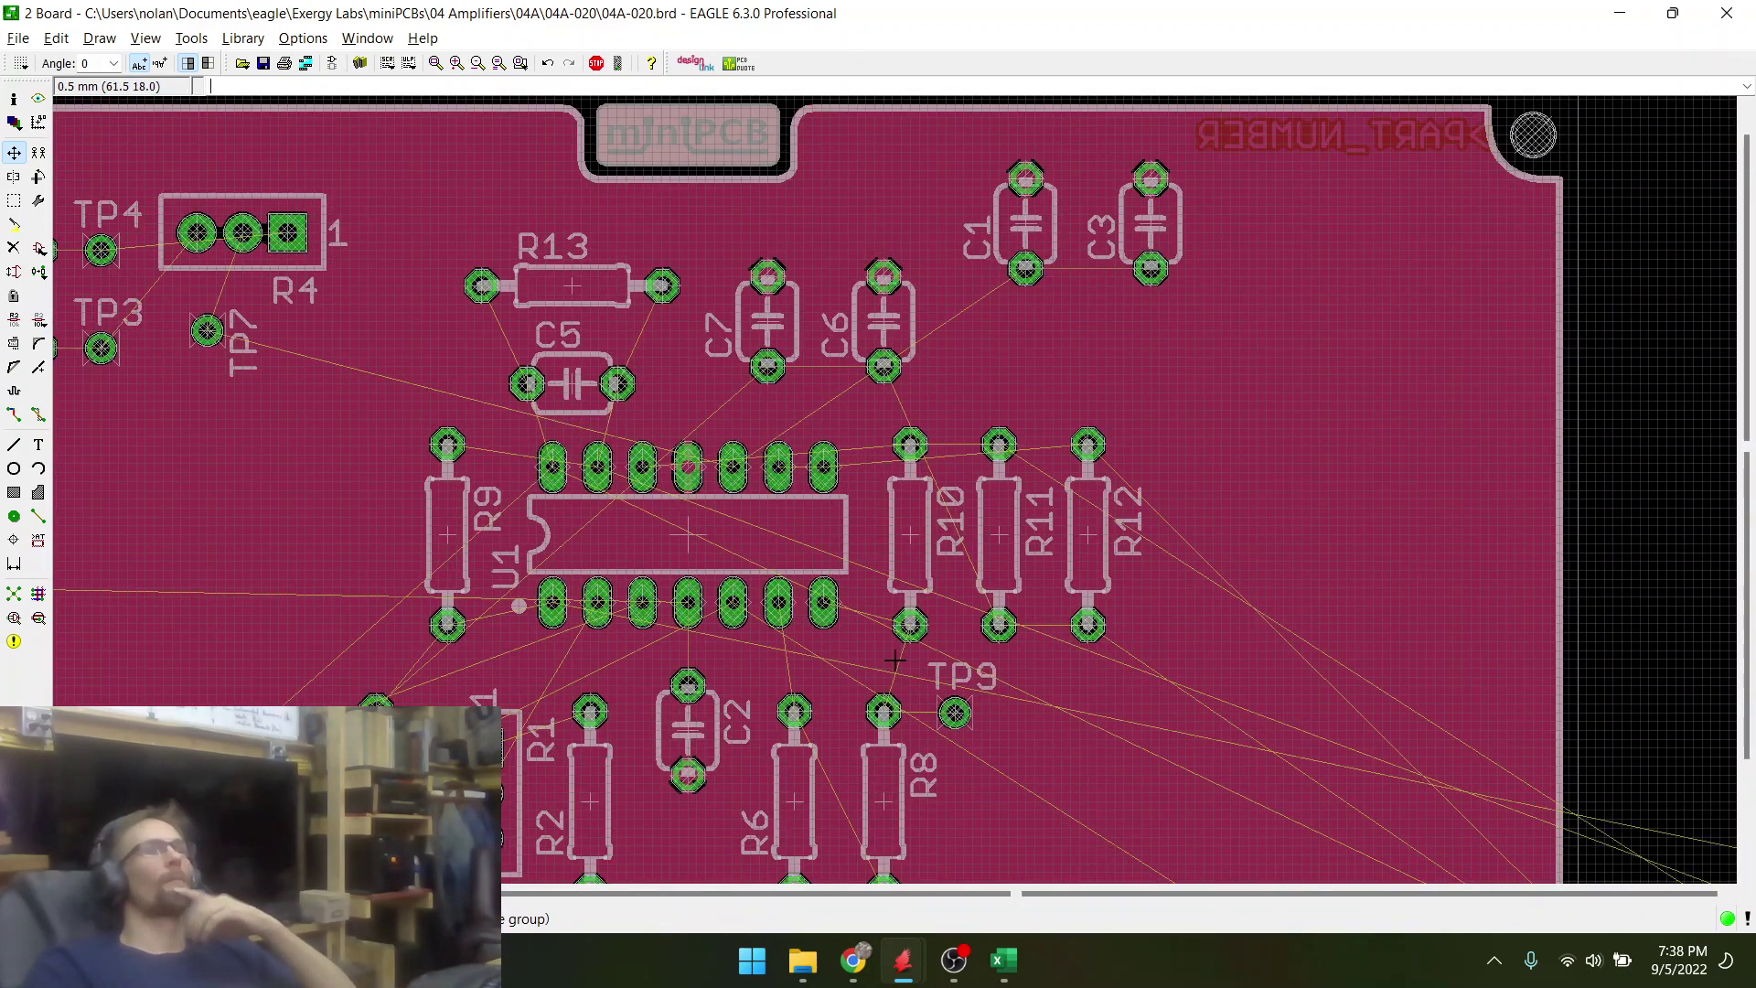
scroll(896, 659, up, 1)
scroll(895, 659, up, 1)
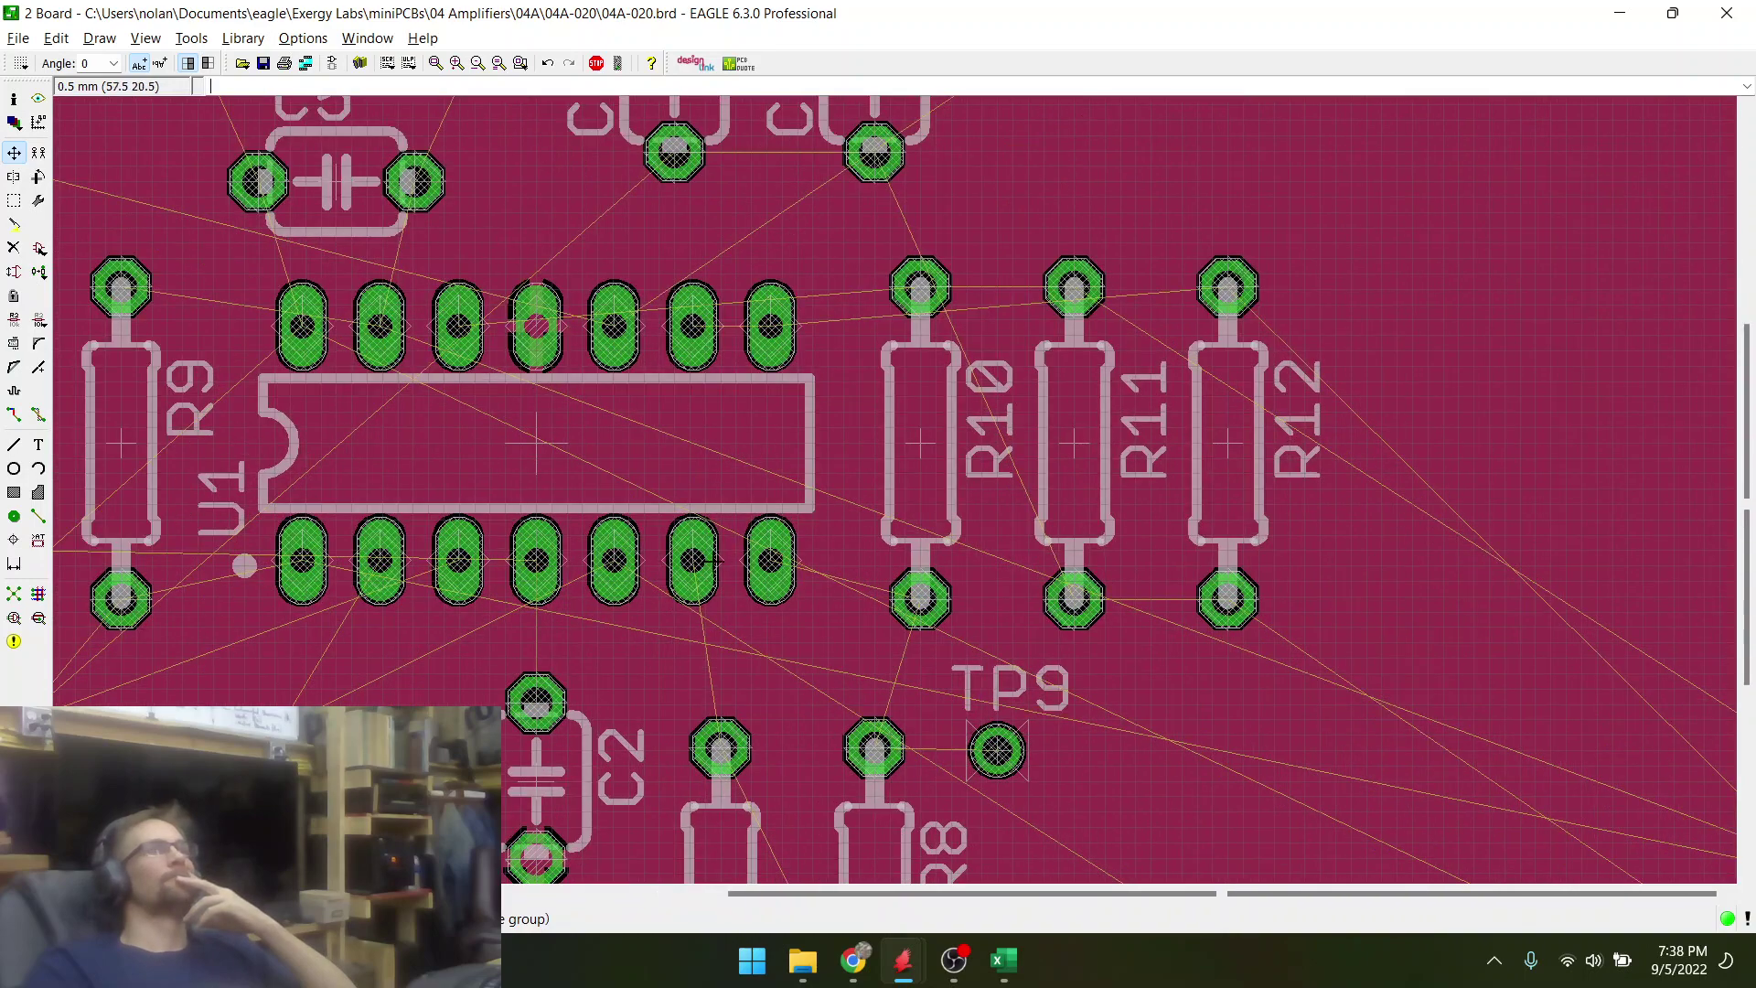
- Group the seven test points outside the board, rotate them 90 degrees and place them in a row above the miniPCB logo
scroll(1006, 667, down, 5)
scroll(1150, 632, down, 2)
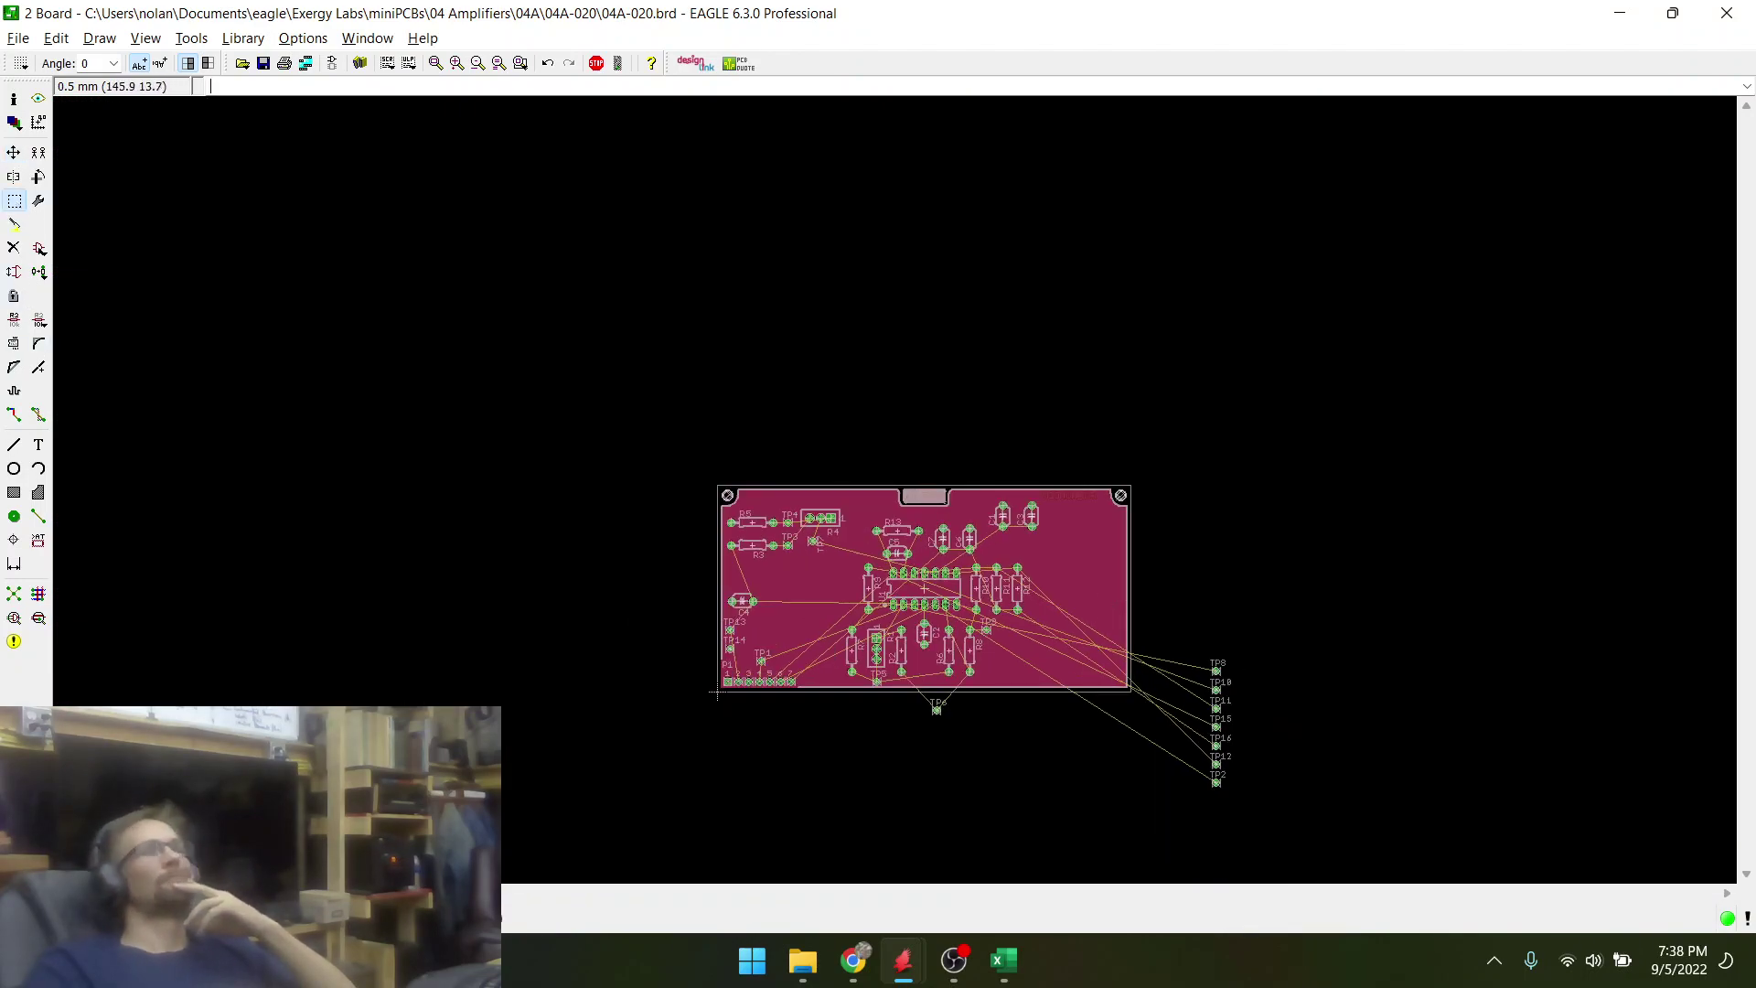
click(14, 152)
right_click(1240, 717)
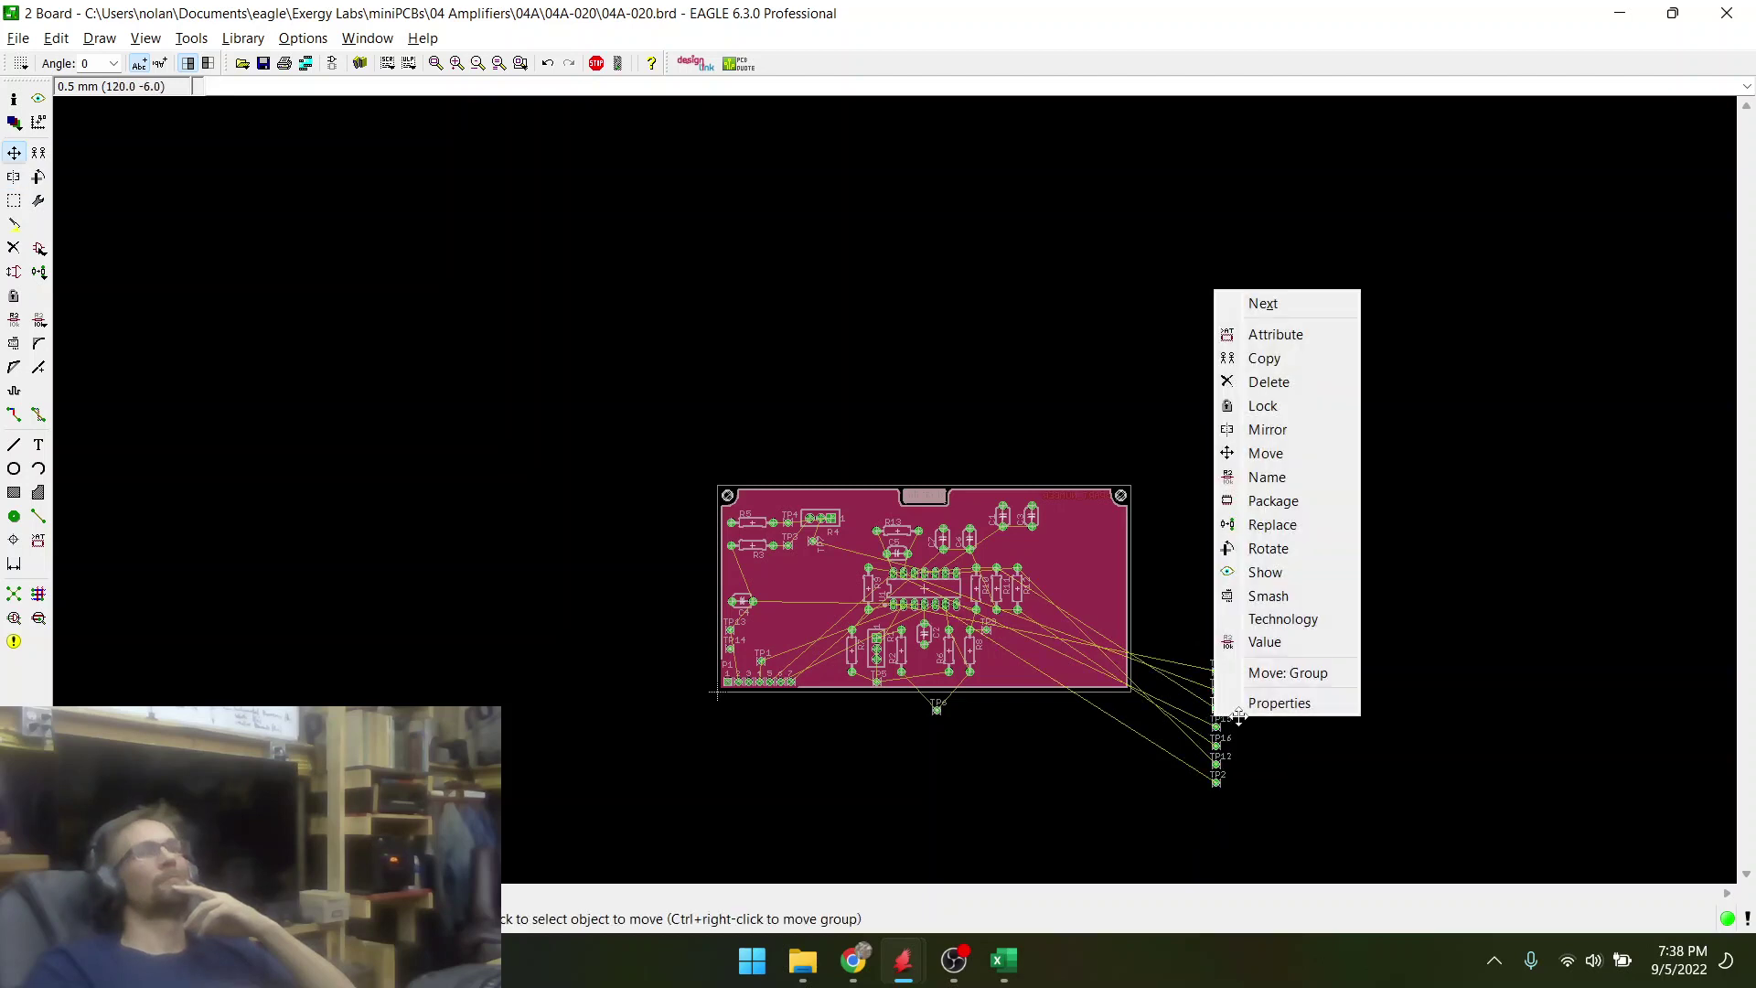
click(1262, 676)
right_click(951, 421)
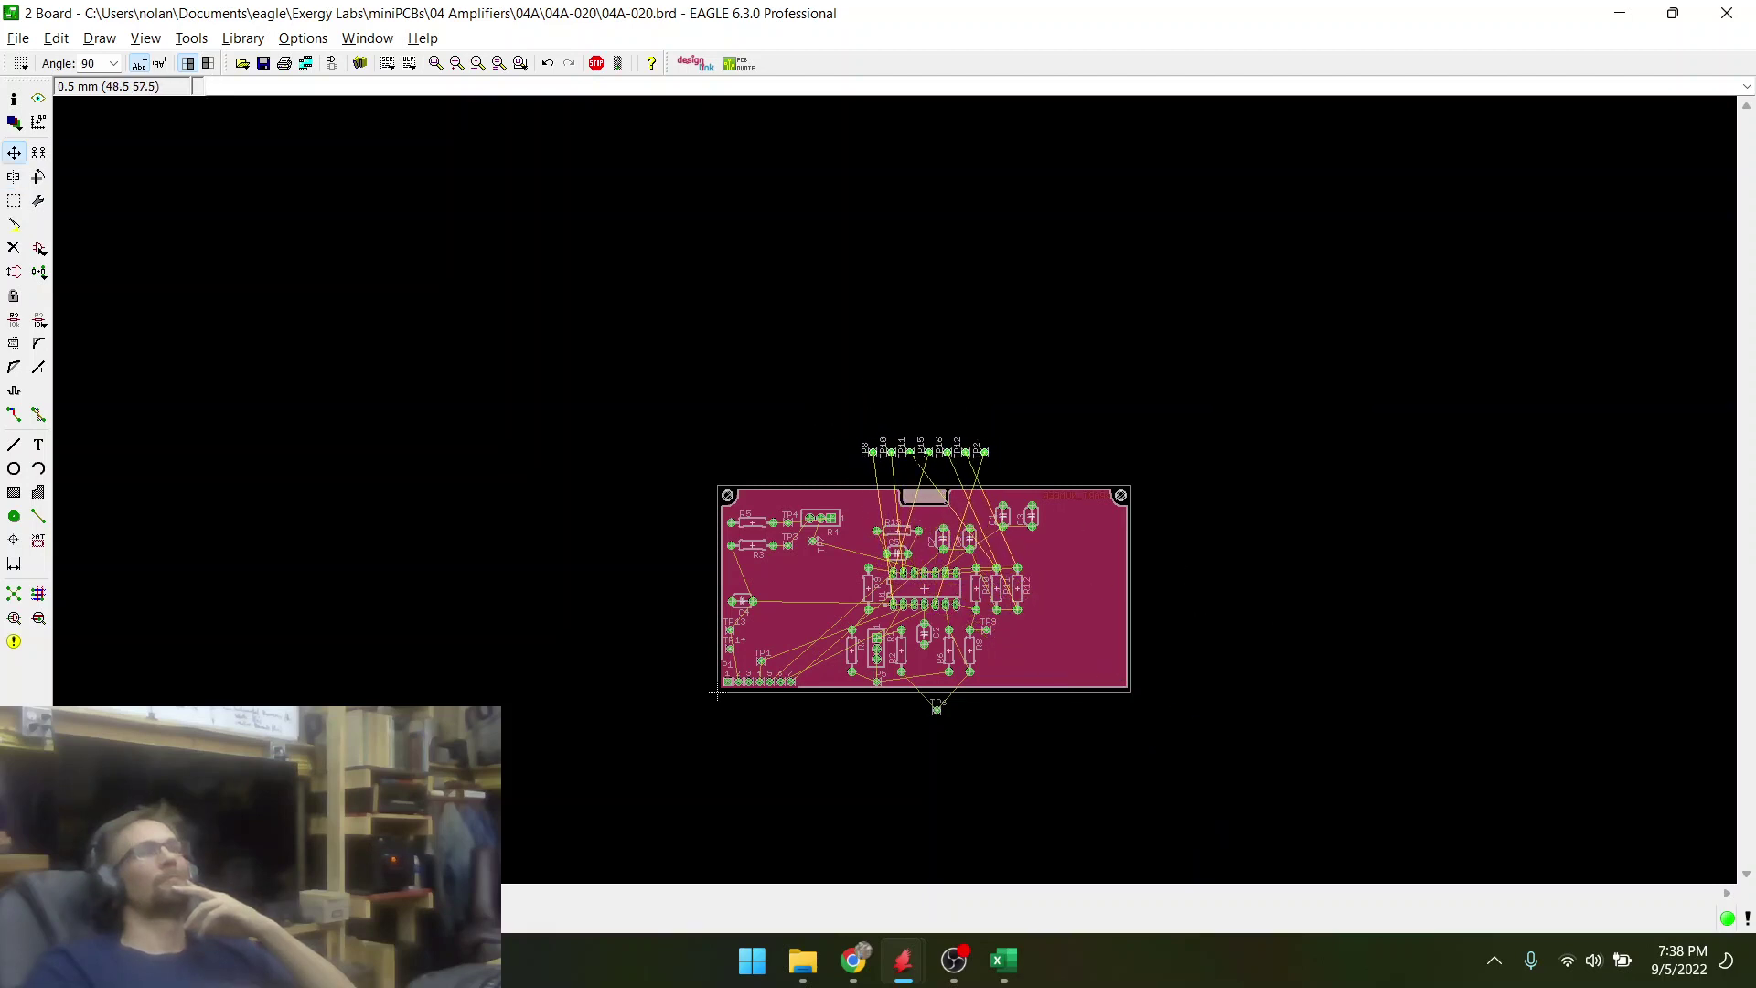
- Move TP15 onto the board, below R13's left pad and to the left of C5
scroll(931, 513, up, 5)
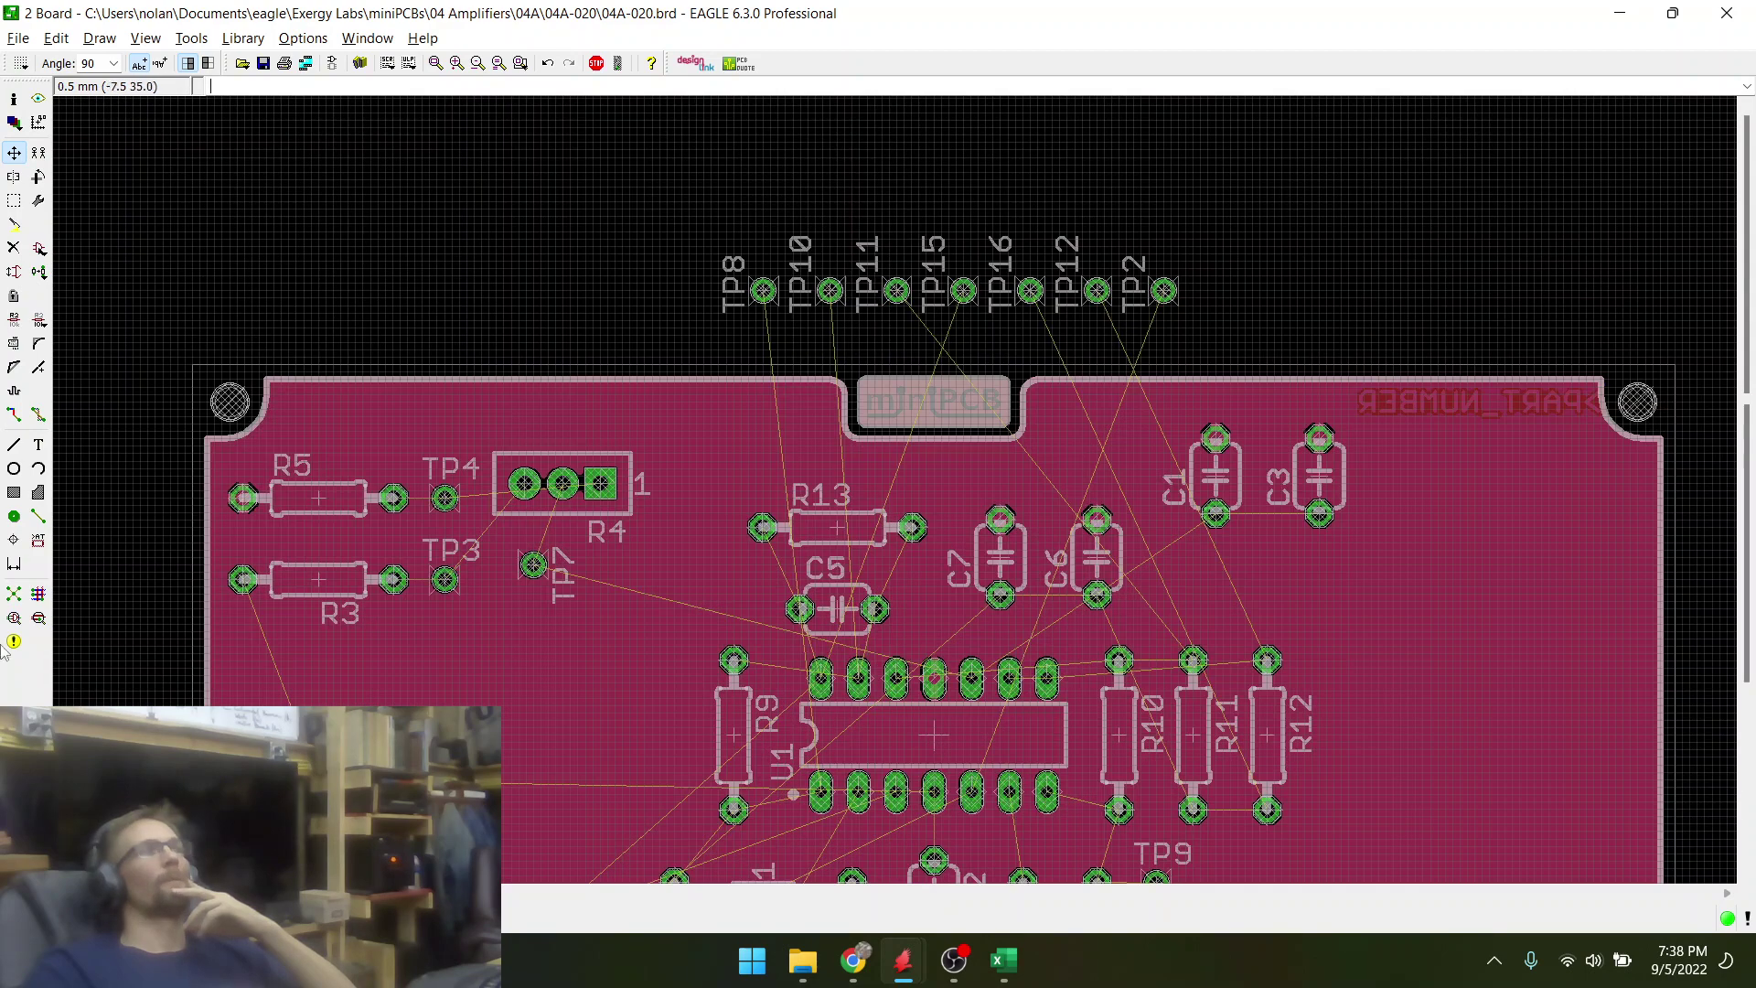
scroll(840, 454, up, 3)
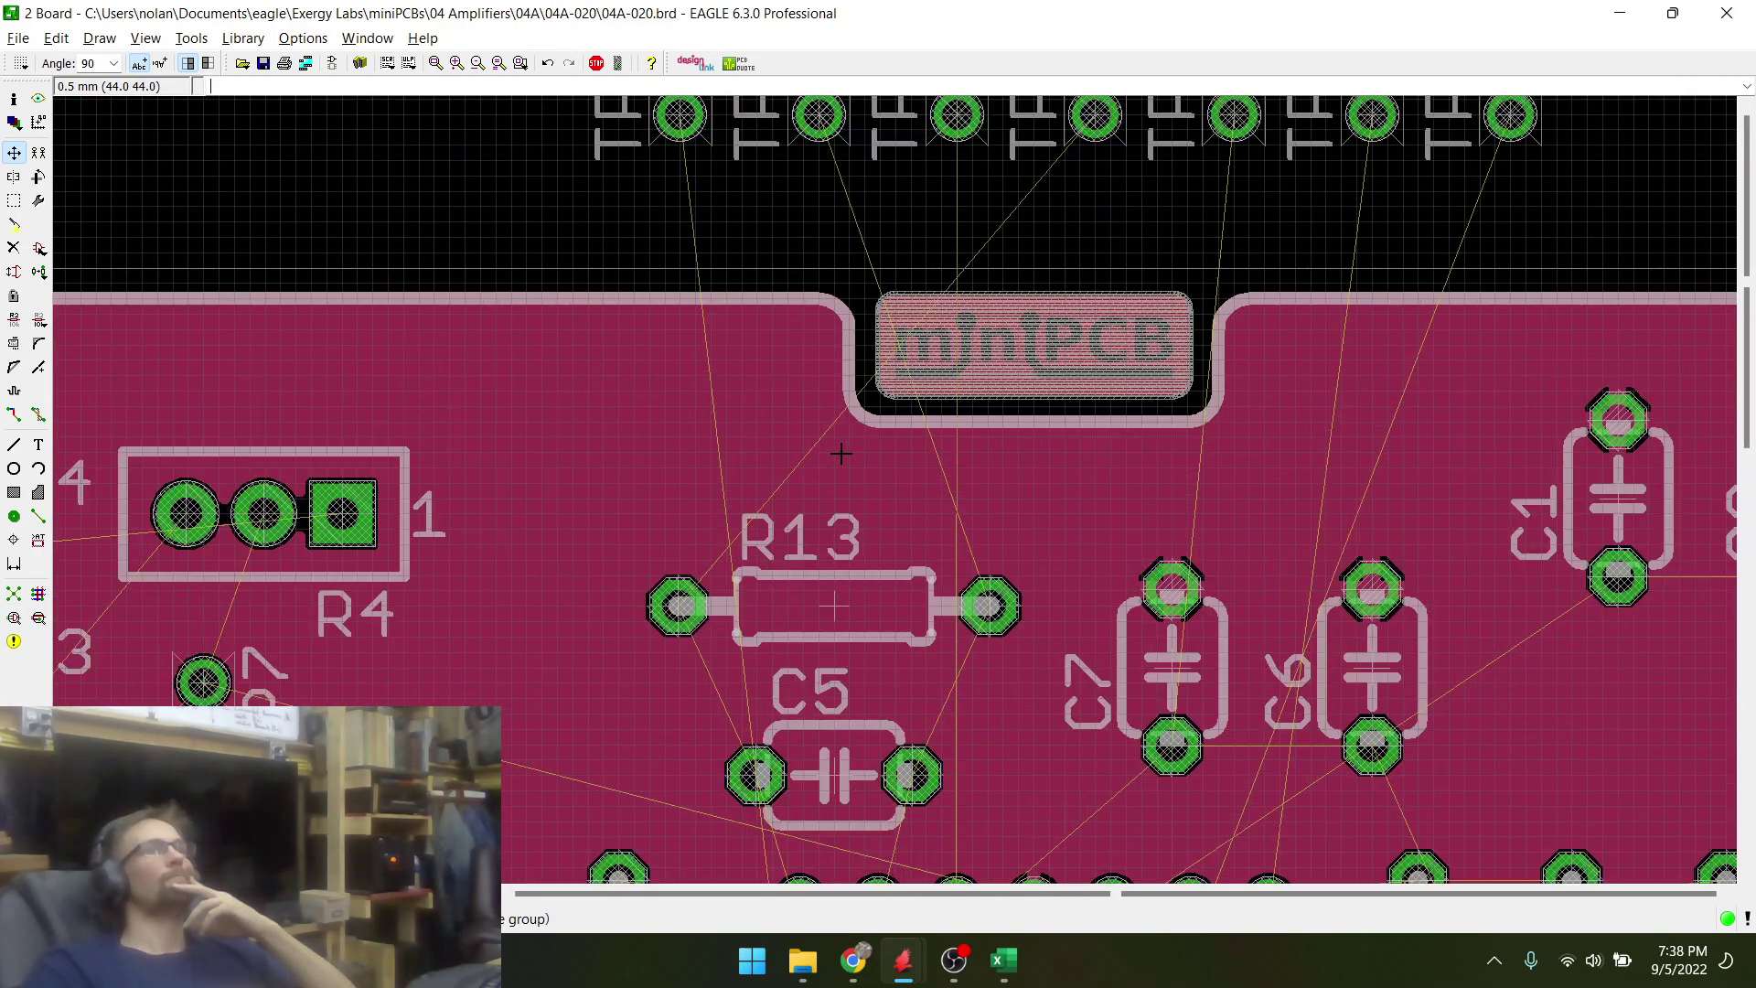
scroll(943, 476, down, 3)
click(1030, 264)
scroll(792, 458, up, 3)
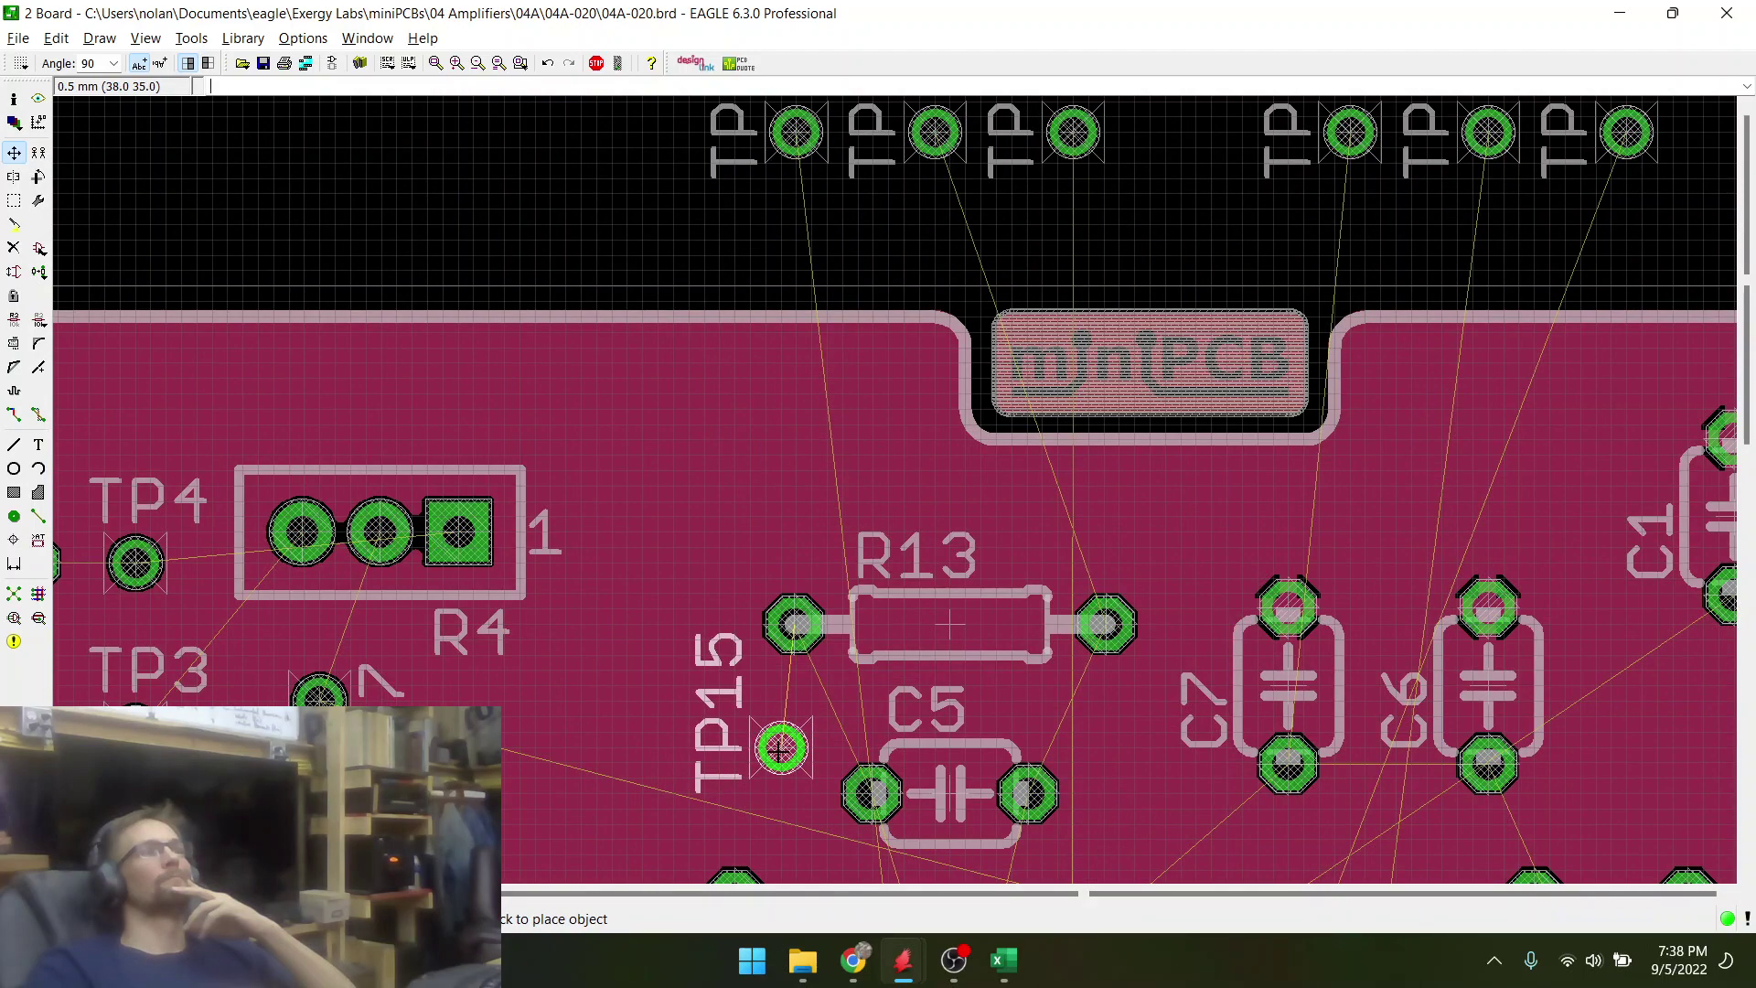
click(780, 749)
- Move TP10 onto the board, turned to 270 degrees, directly below R13's right pad and to the right of C5
scroll(627, 653, down, 4)
scroll(866, 581, up, 2)
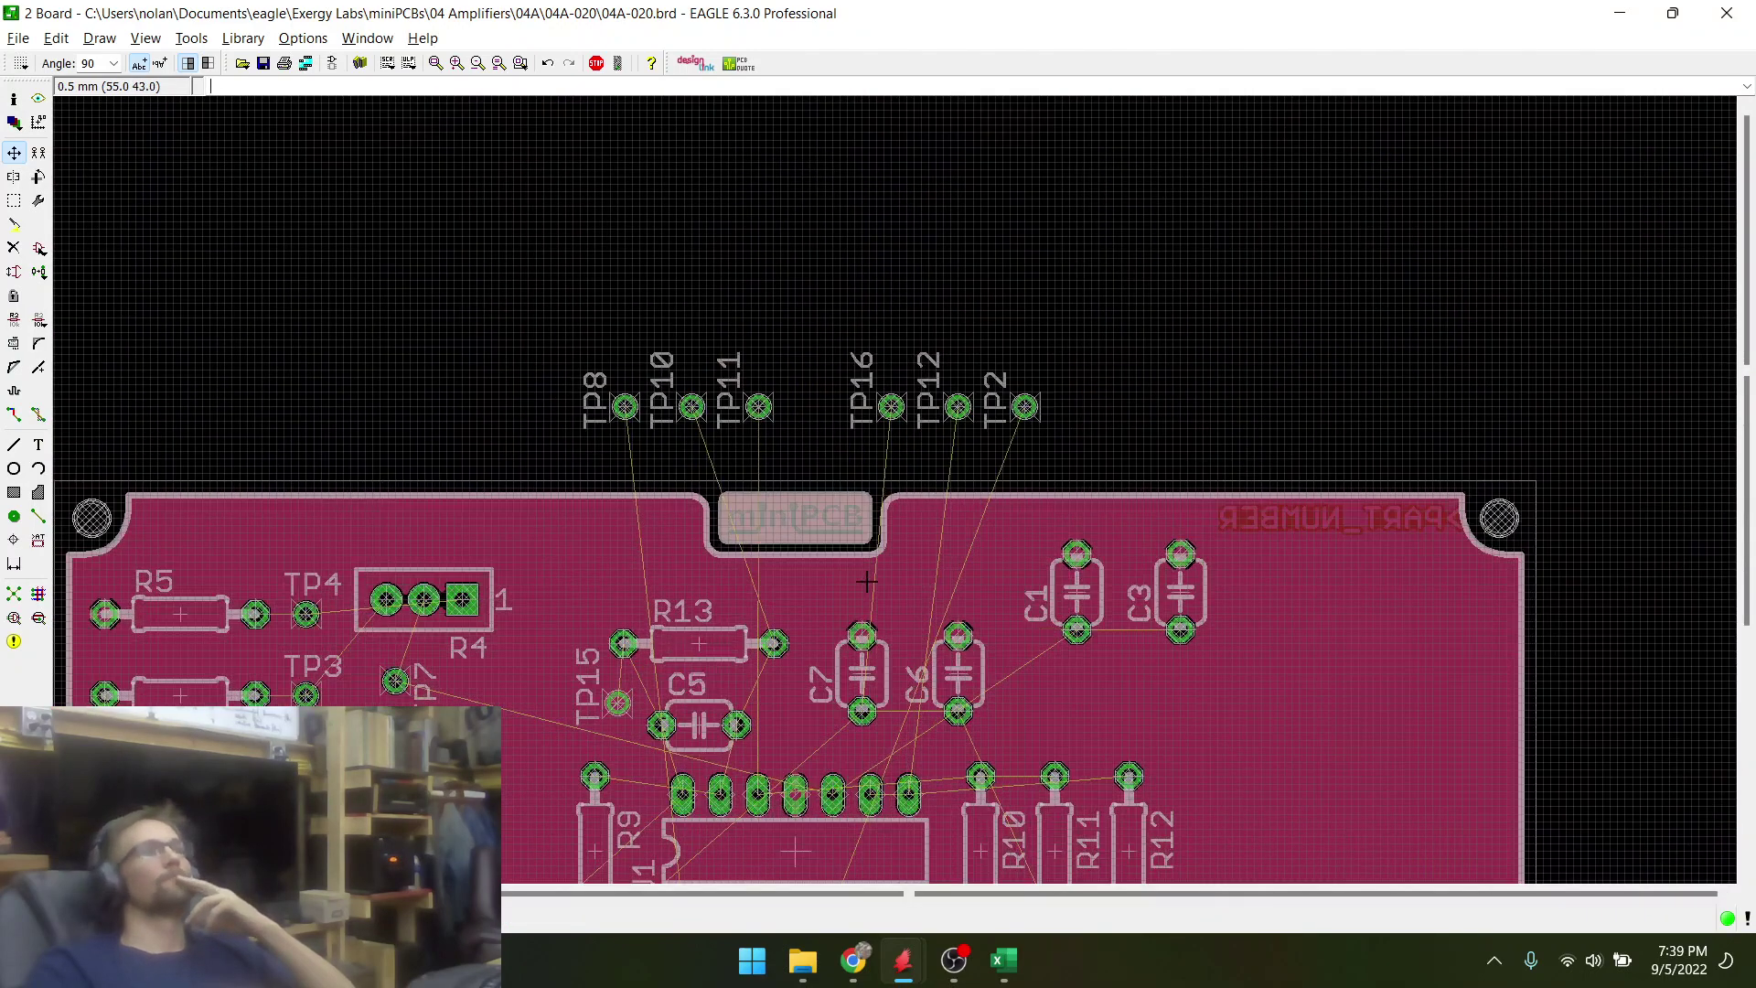
click(691, 406)
scroll(794, 717, up, 3)
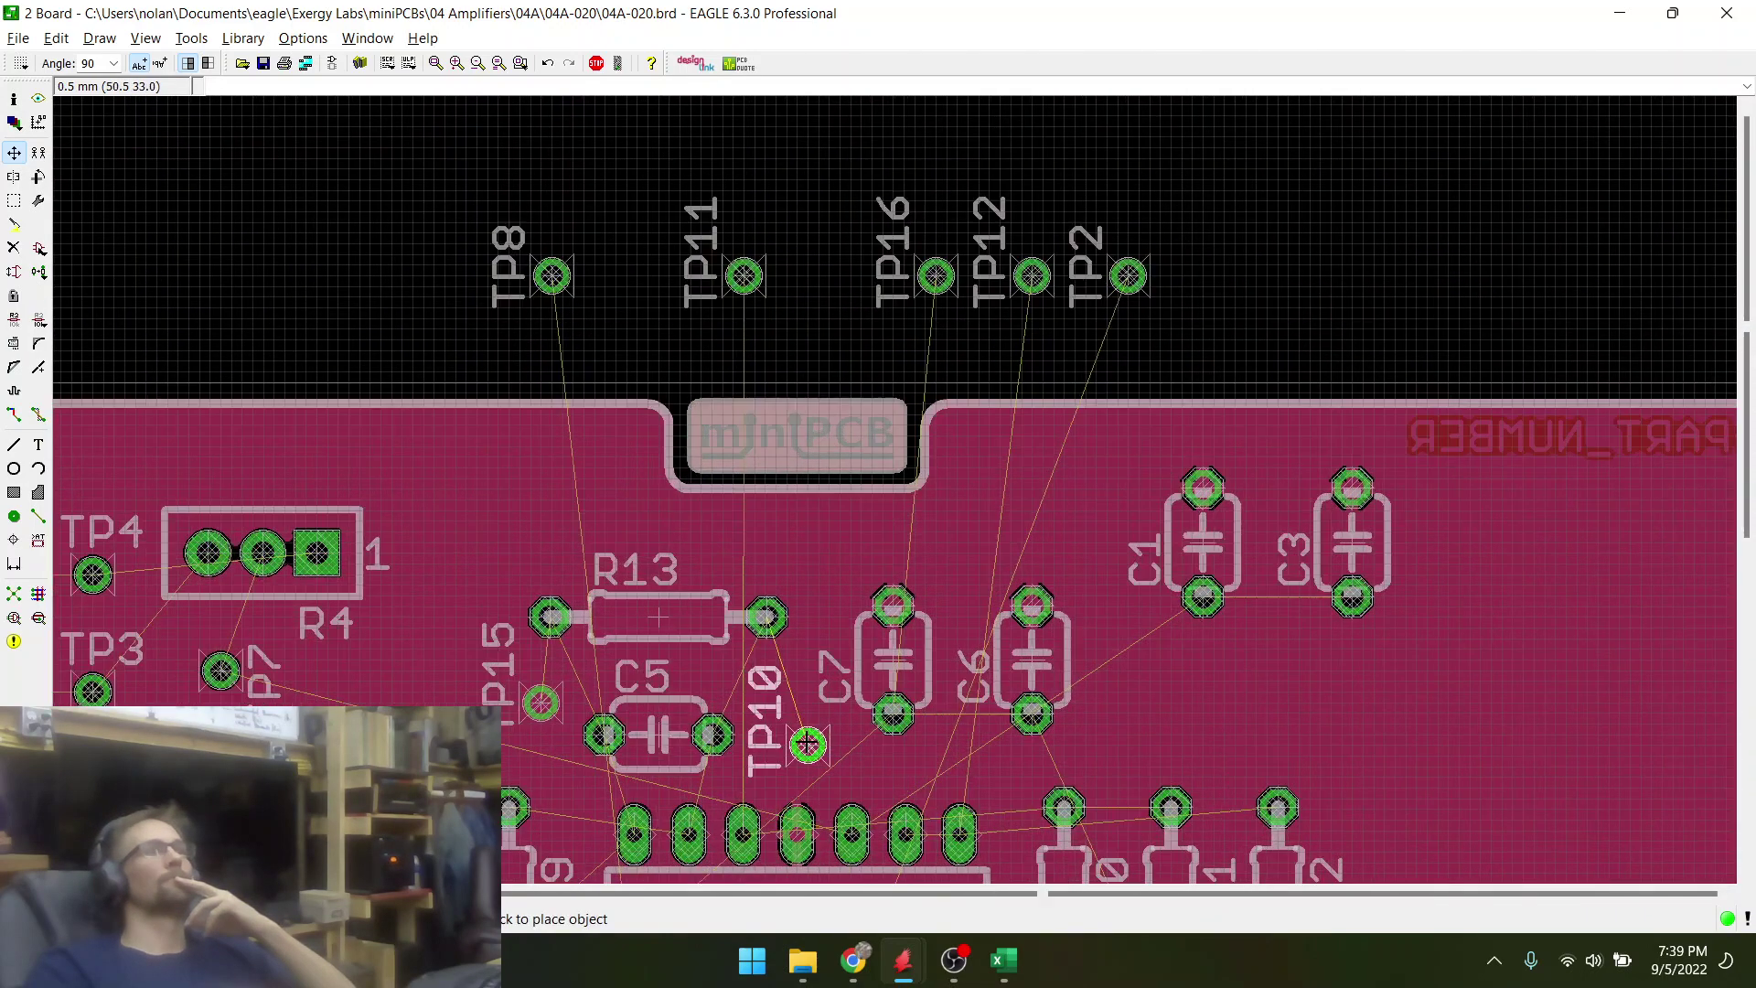
right_click(782, 697)
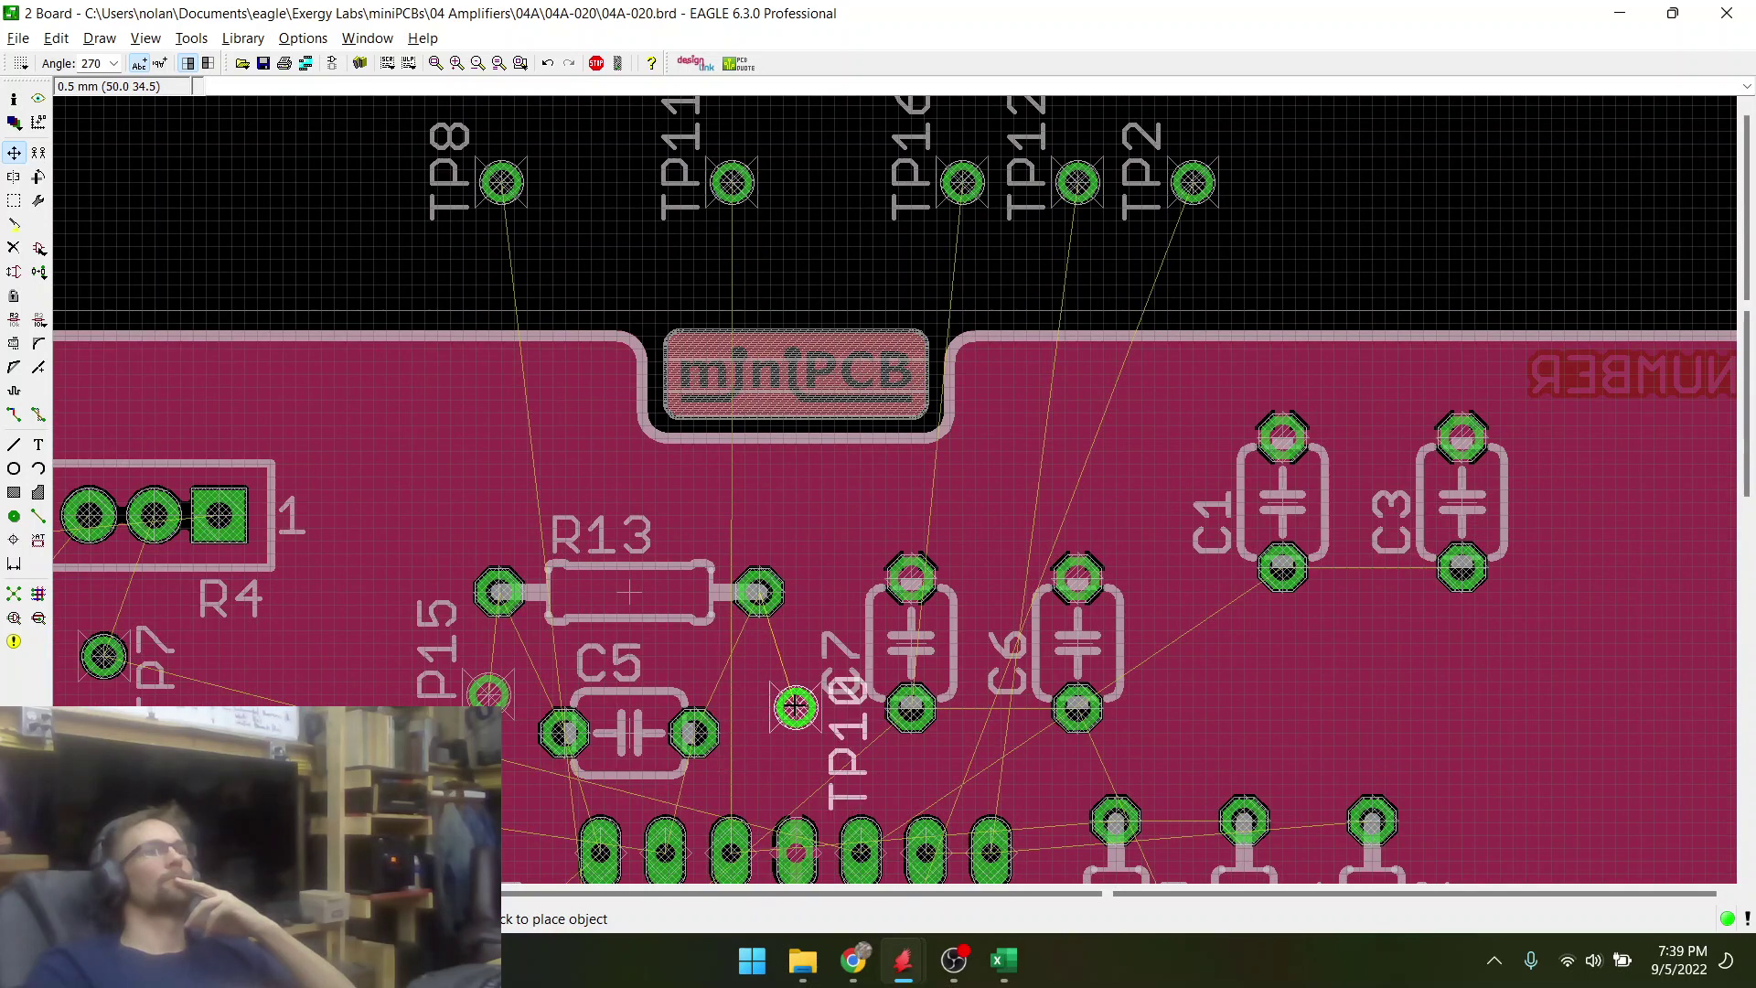
right_click(757, 681)
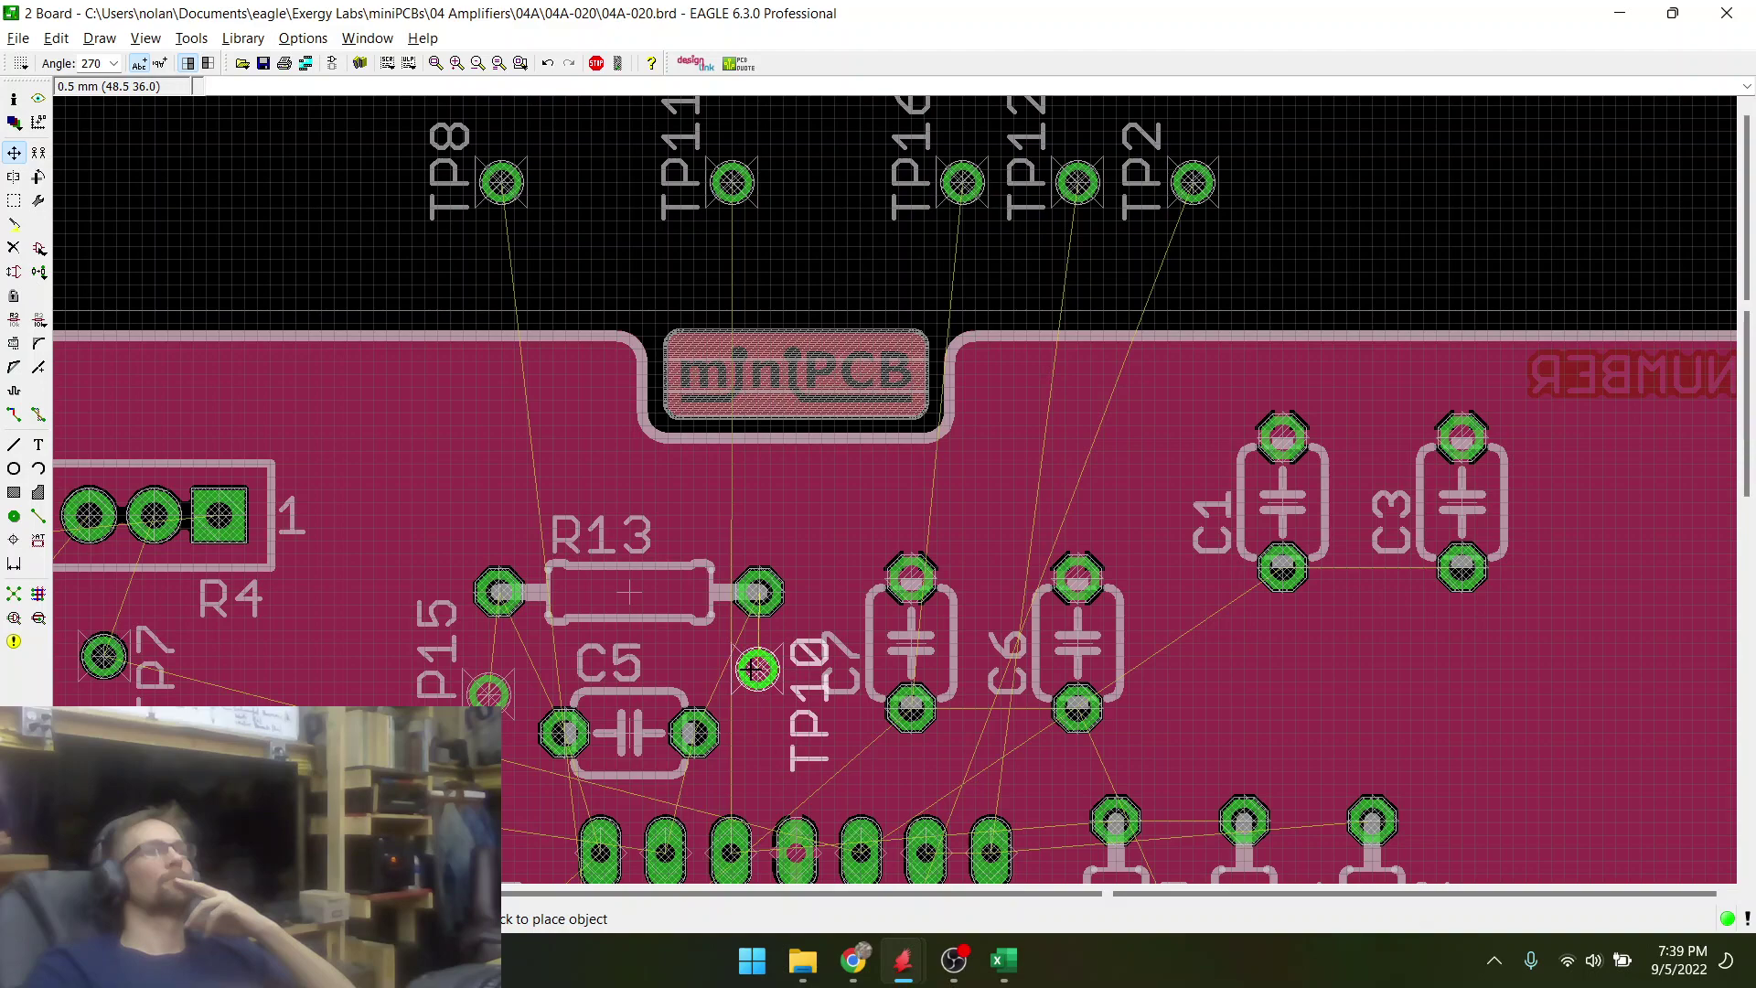
scroll(758, 671, up, 3)
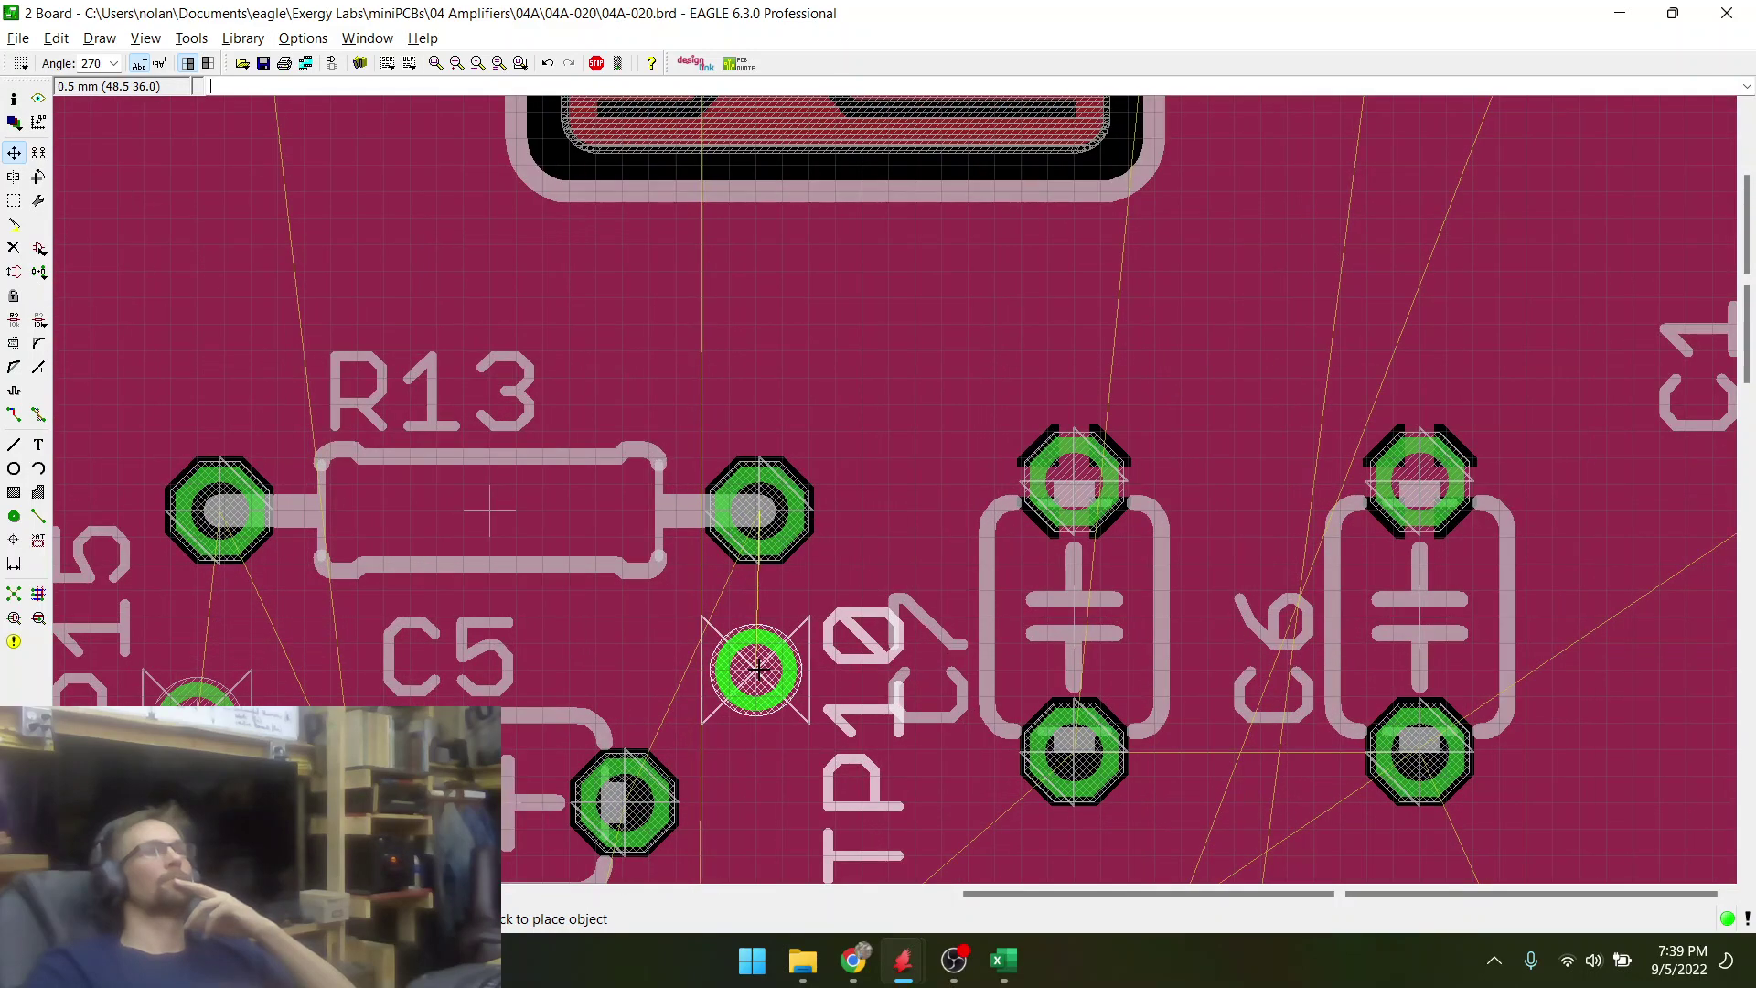
click(759, 670)
- Shift TP10 slightly down and to the right to clear R13's right pad and C5
scroll(885, 509, down, 1)
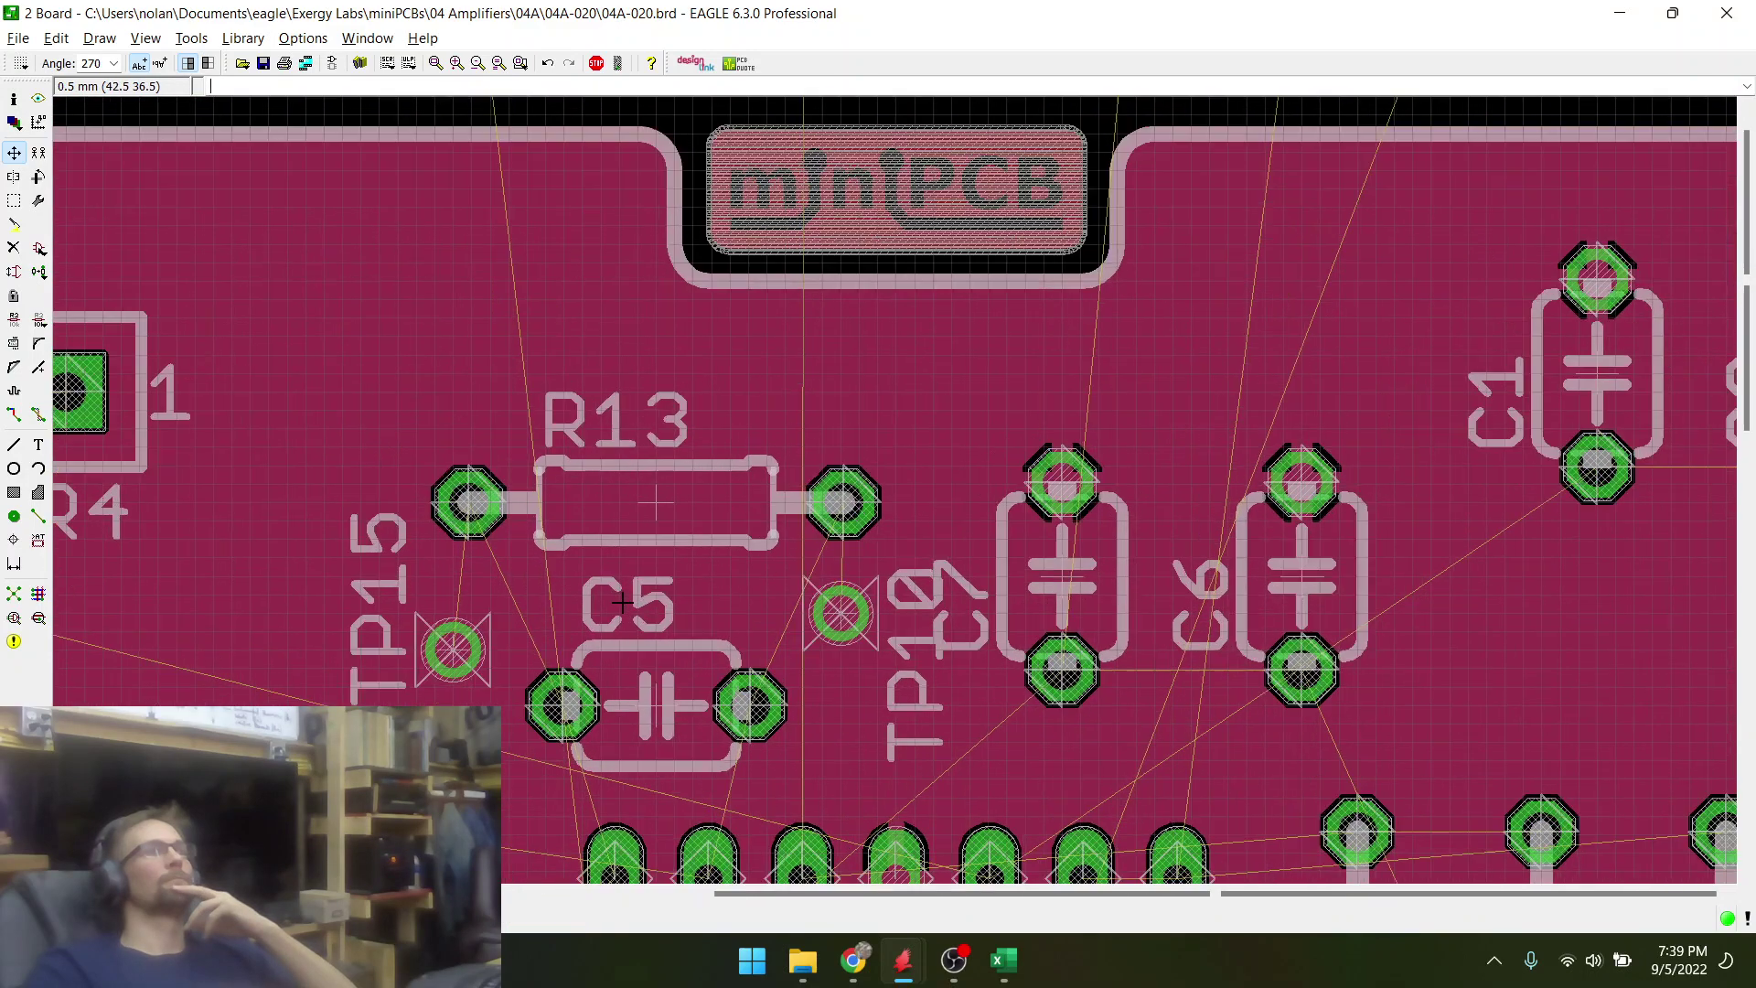
scroll(641, 608, up, 2)
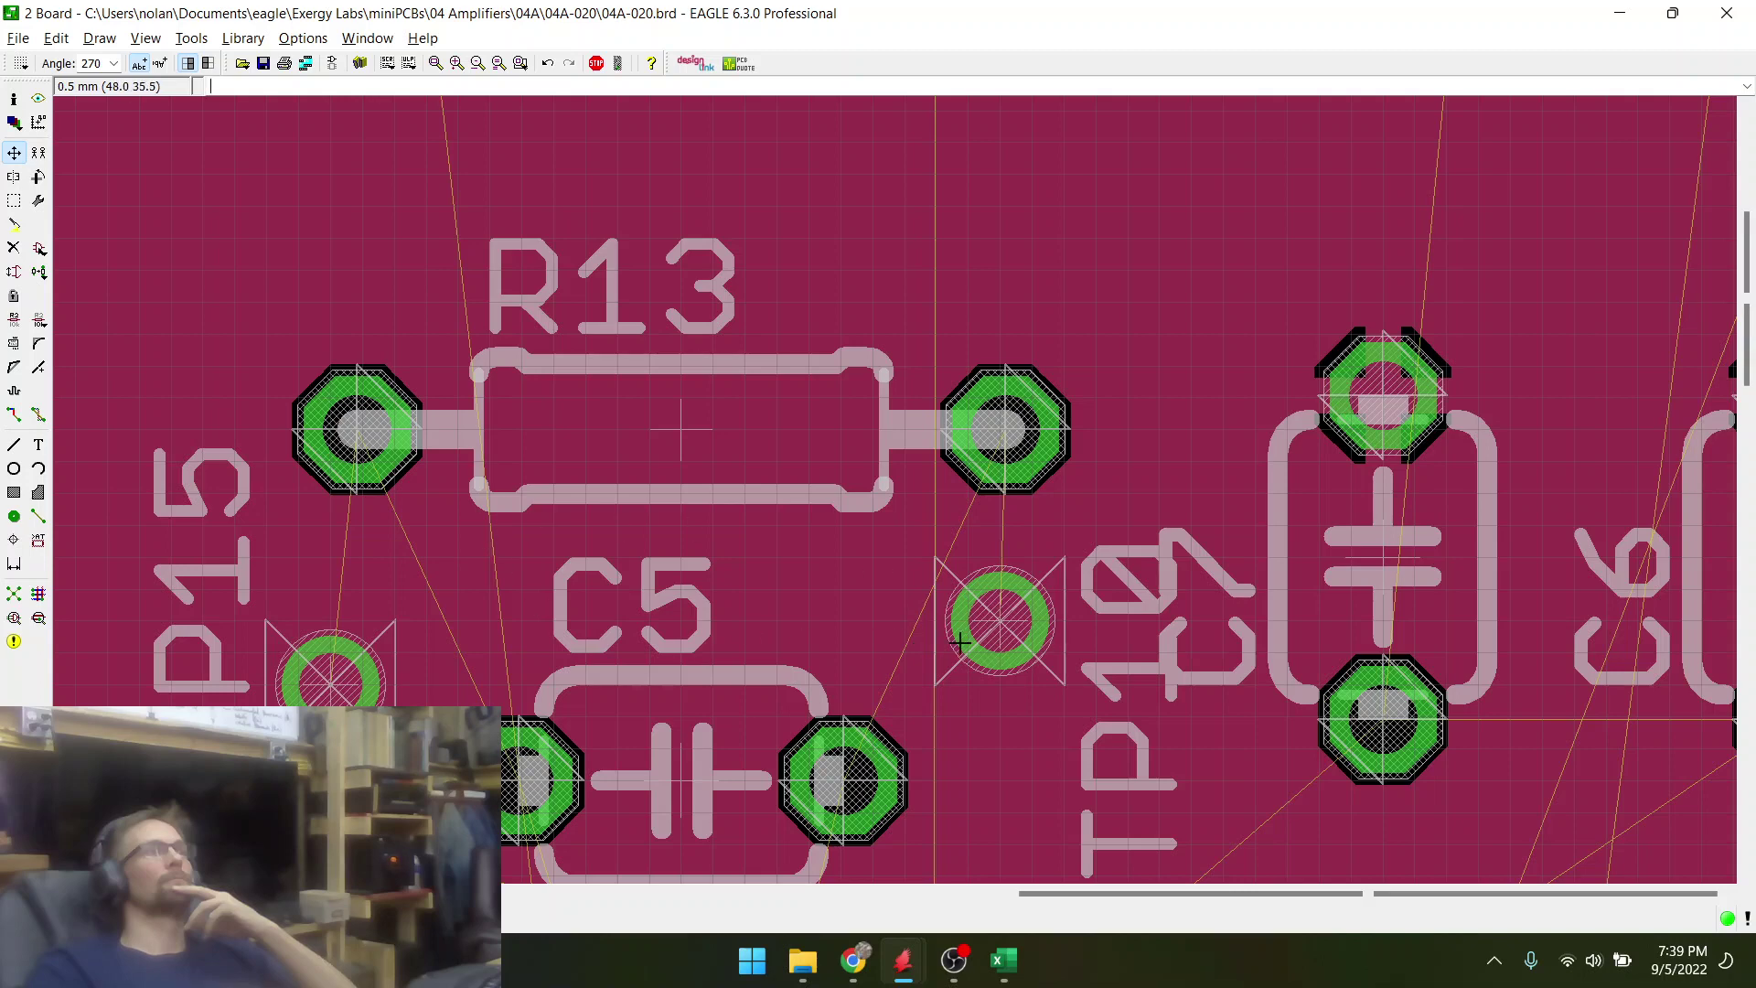
click(1004, 631)
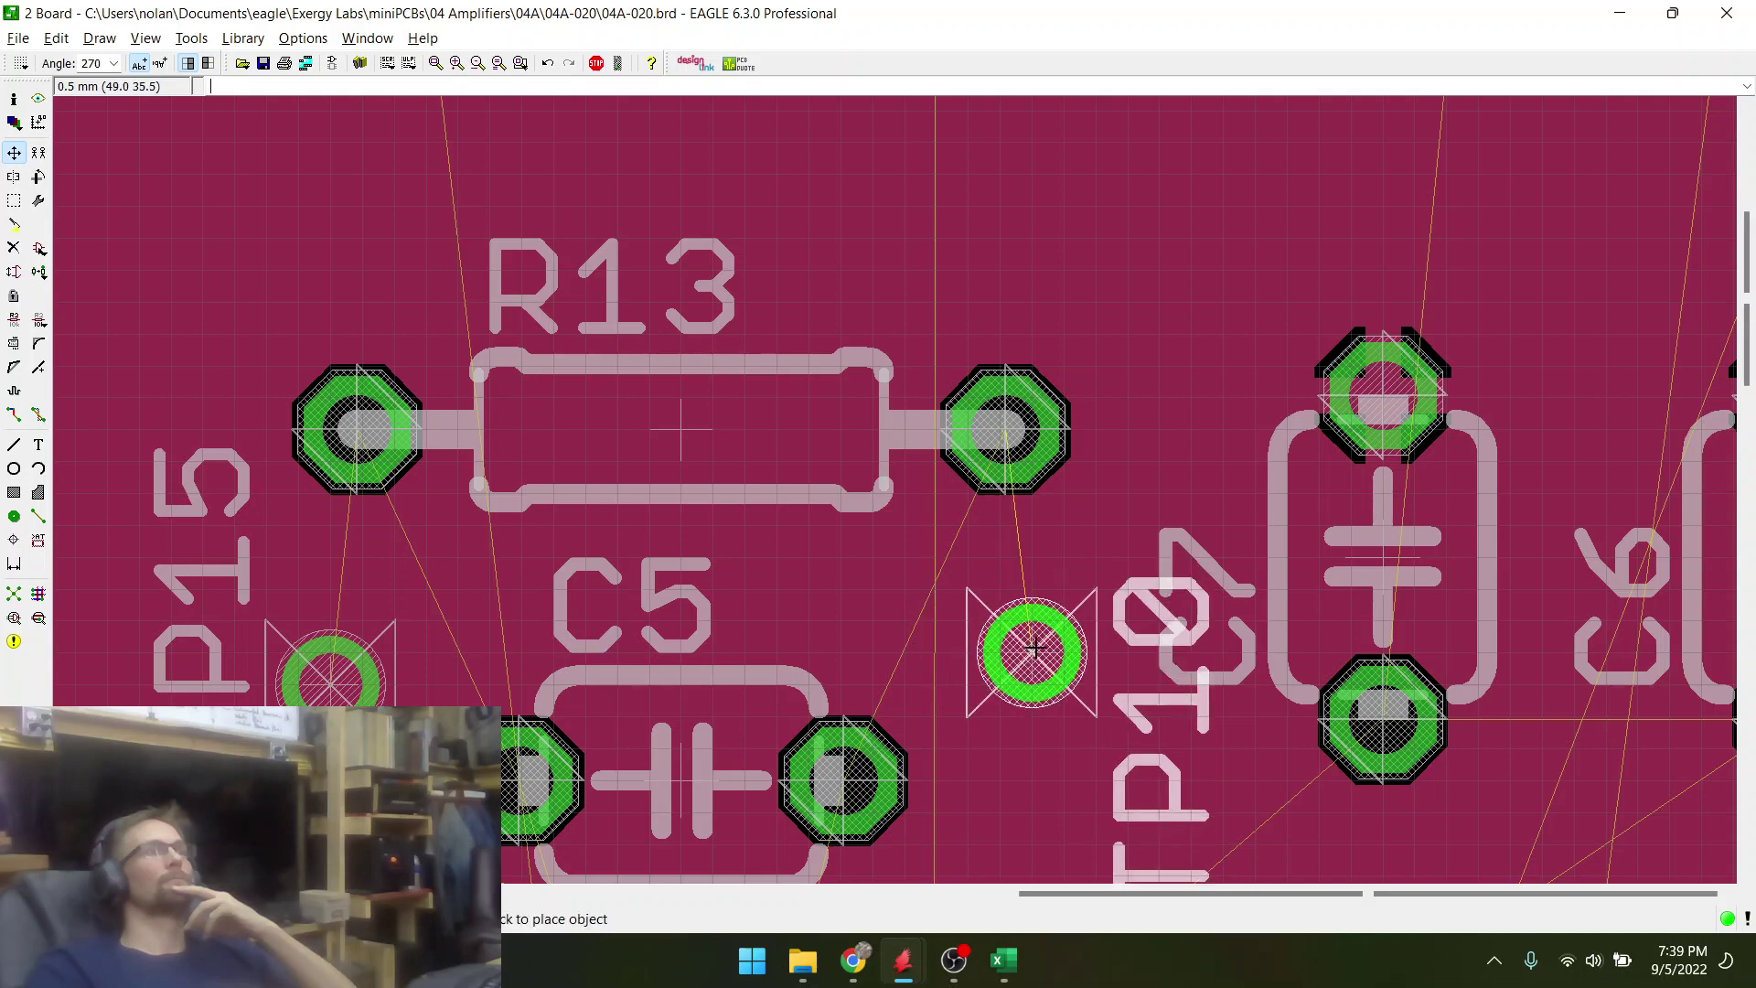
click(1037, 675)
scroll(902, 518, down, 4)
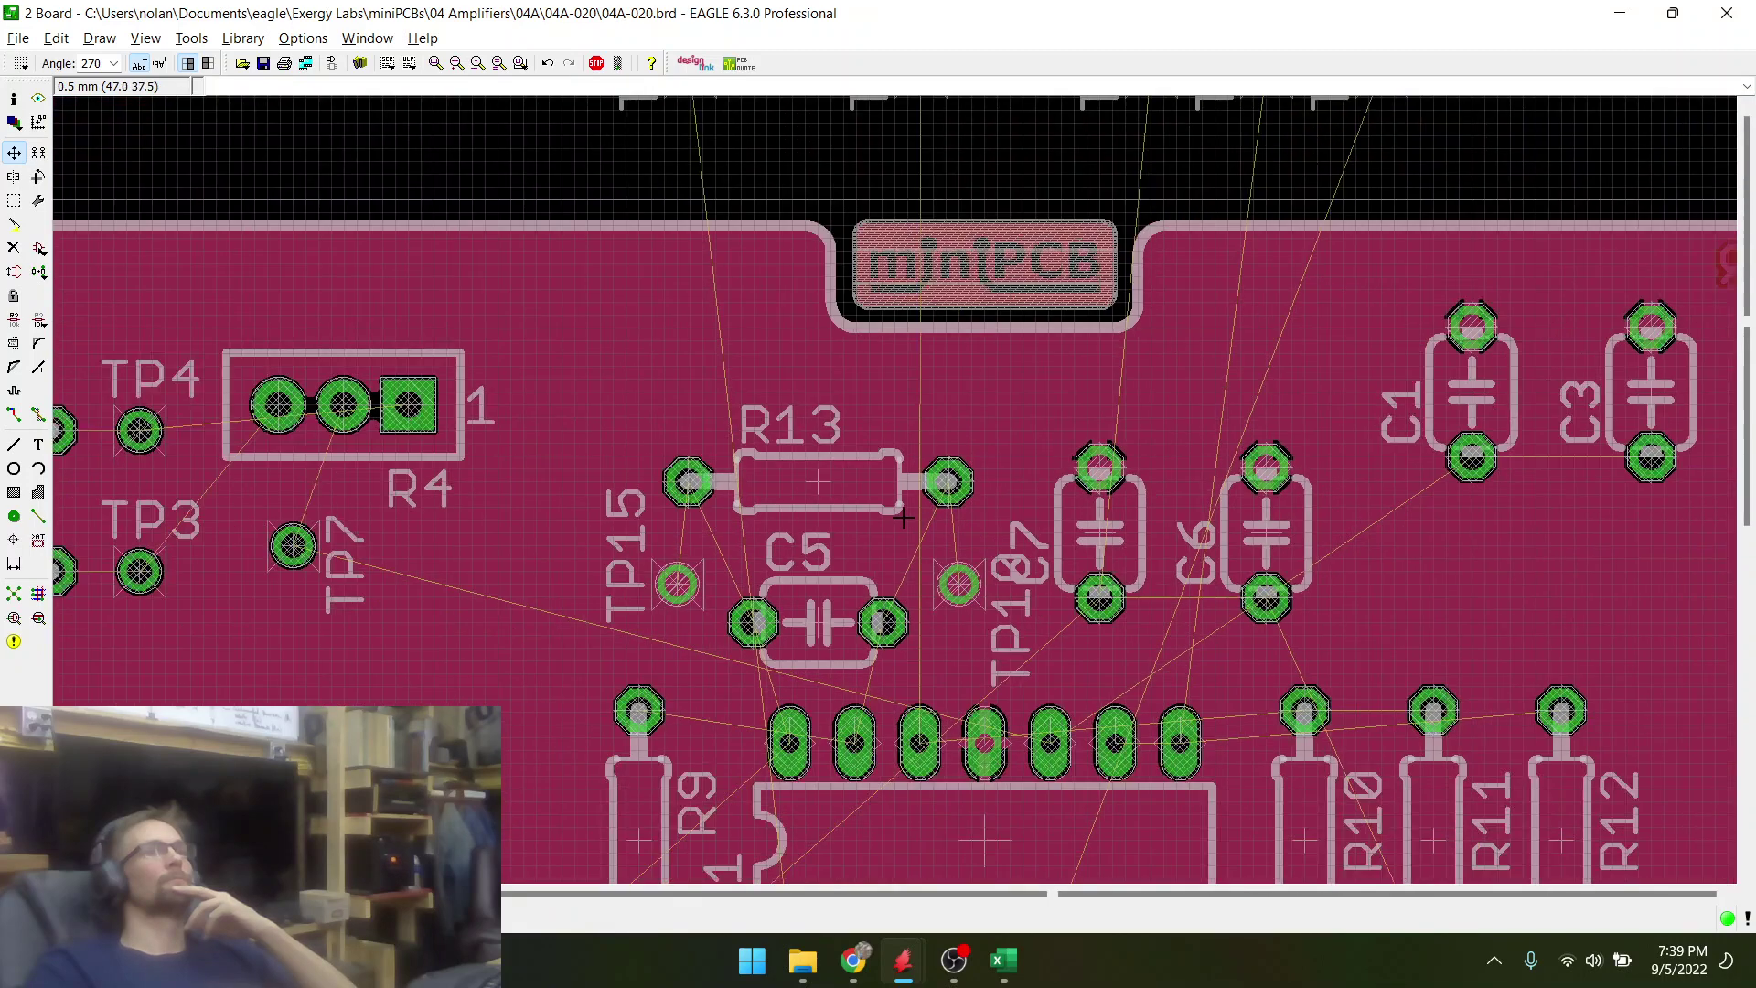
- Move C7 and C6 up by the same distance, keeping them level with each other, refresh the airwires and save the board
click(1104, 526)
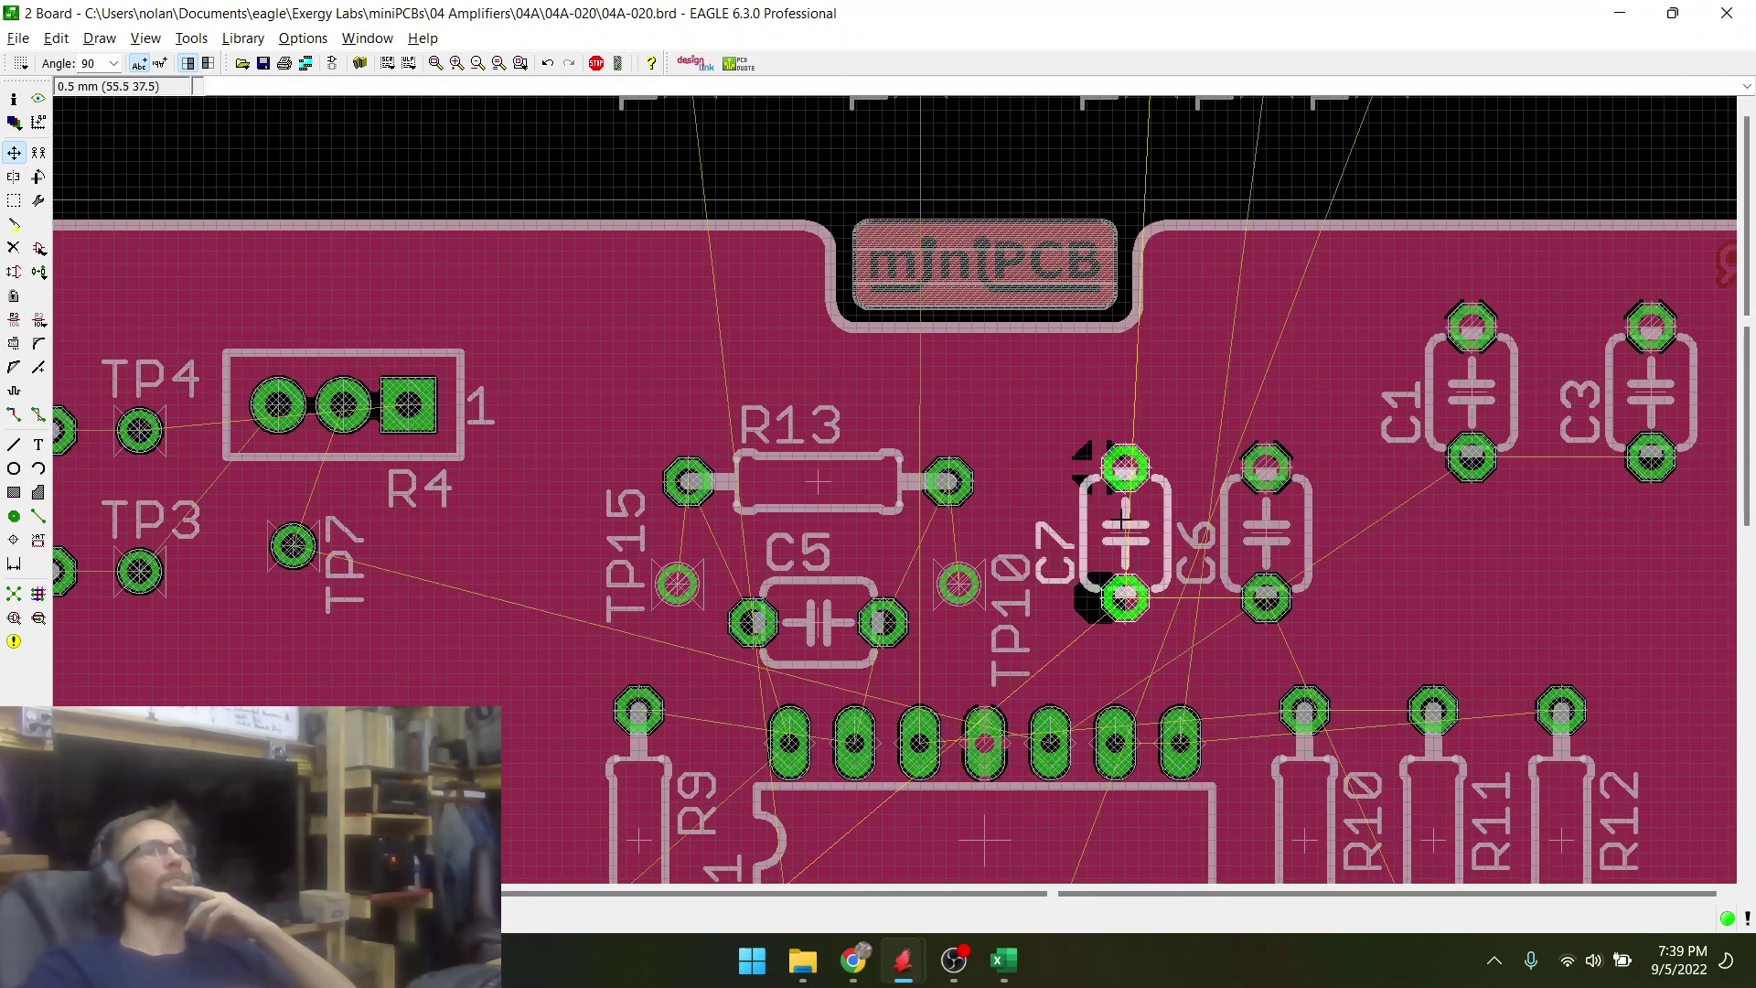
click(1102, 462)
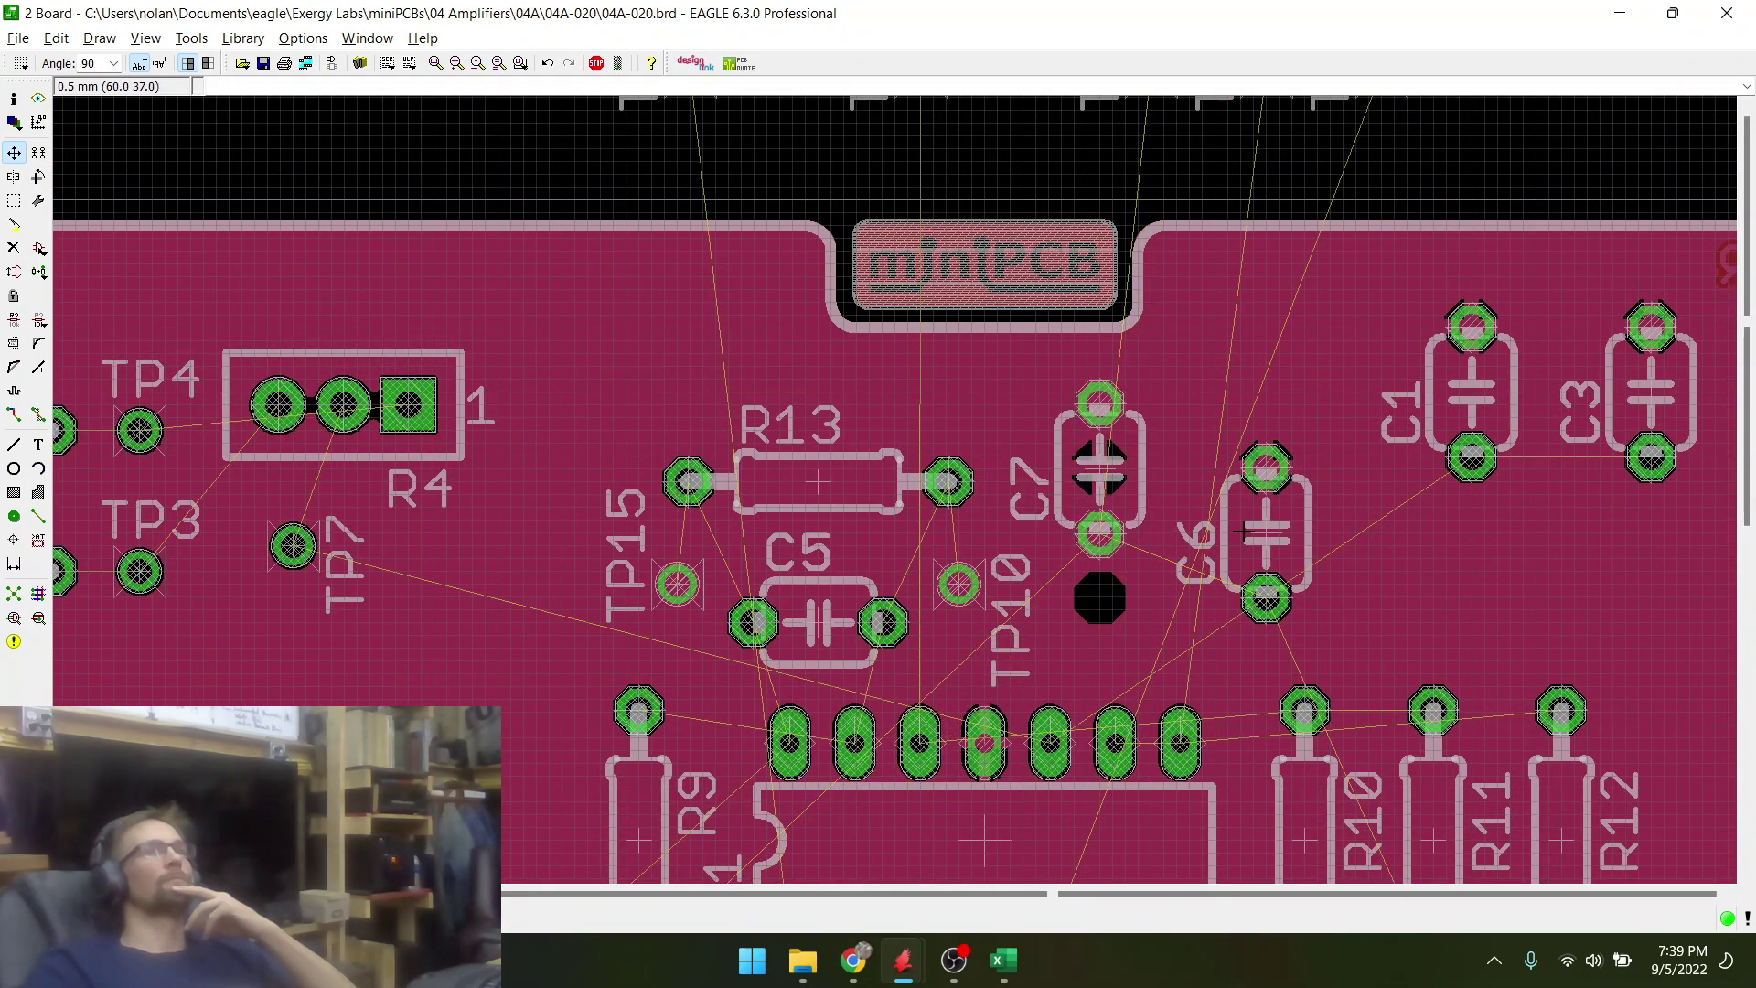
click(1268, 534)
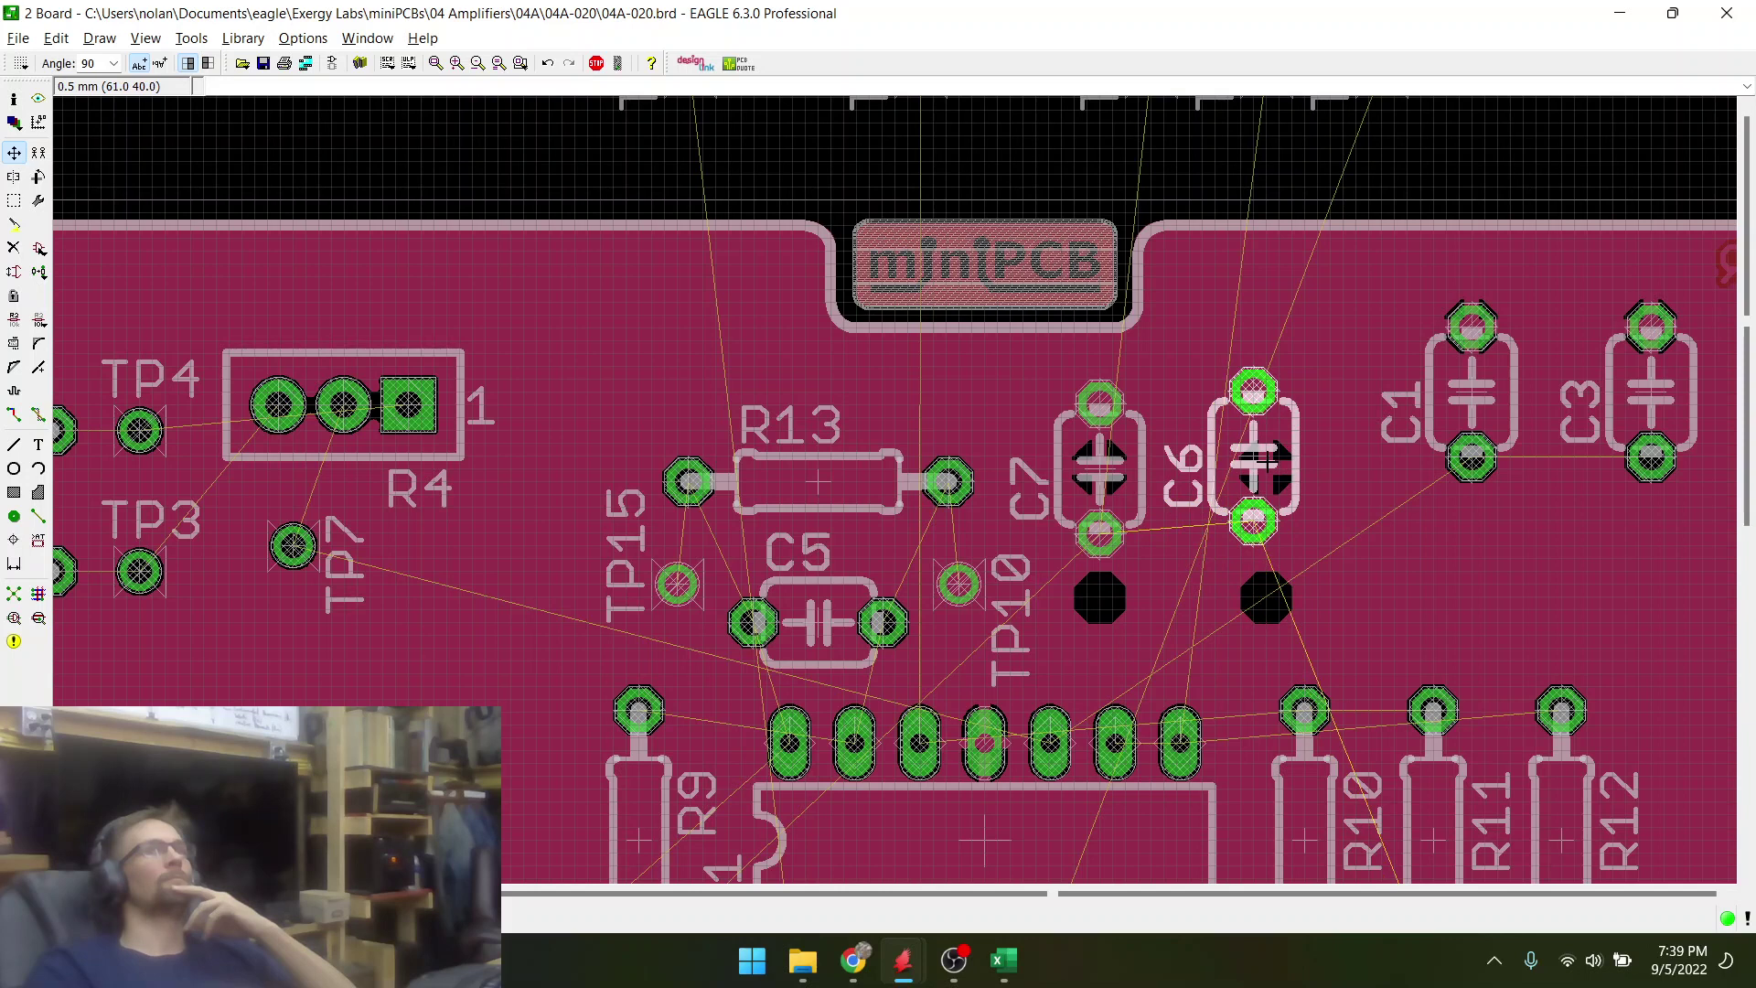
click(1276, 471)
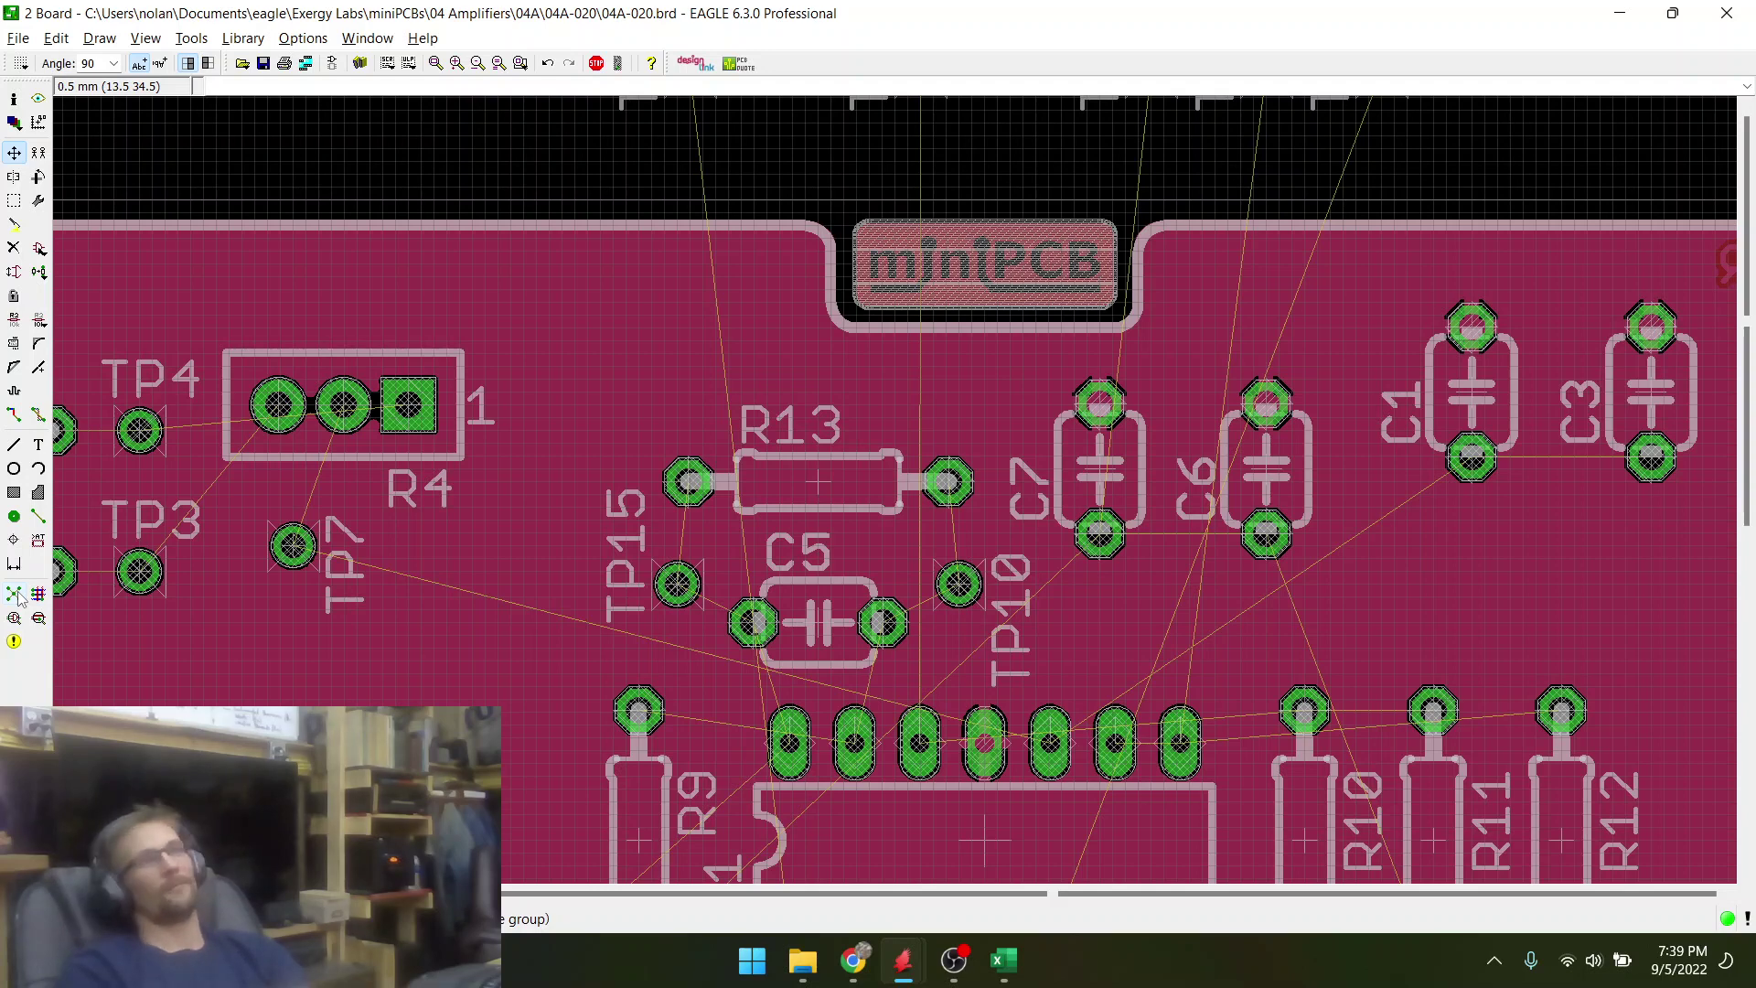
key(ctrl+s)
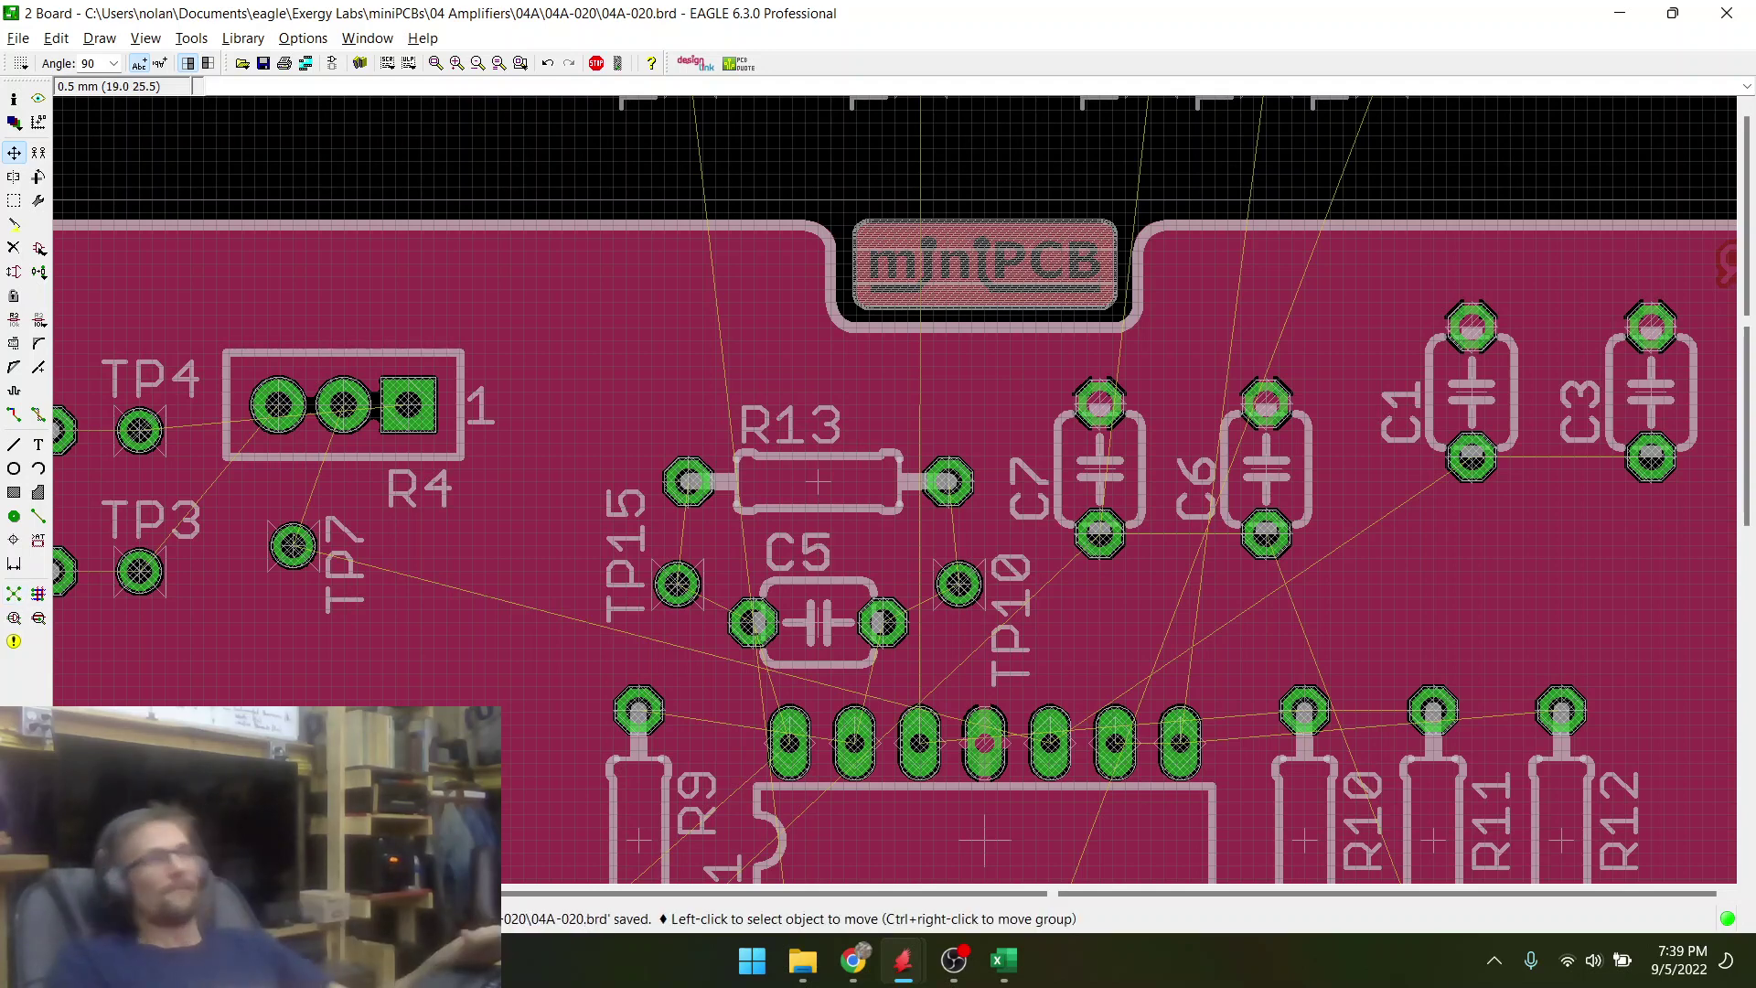
- Move TP7 out of the way and stand R4 vertically at 270 degrees, just right of TP4 and TP3
mouse_move(803, 961)
scroll(670, 601, down, 4)
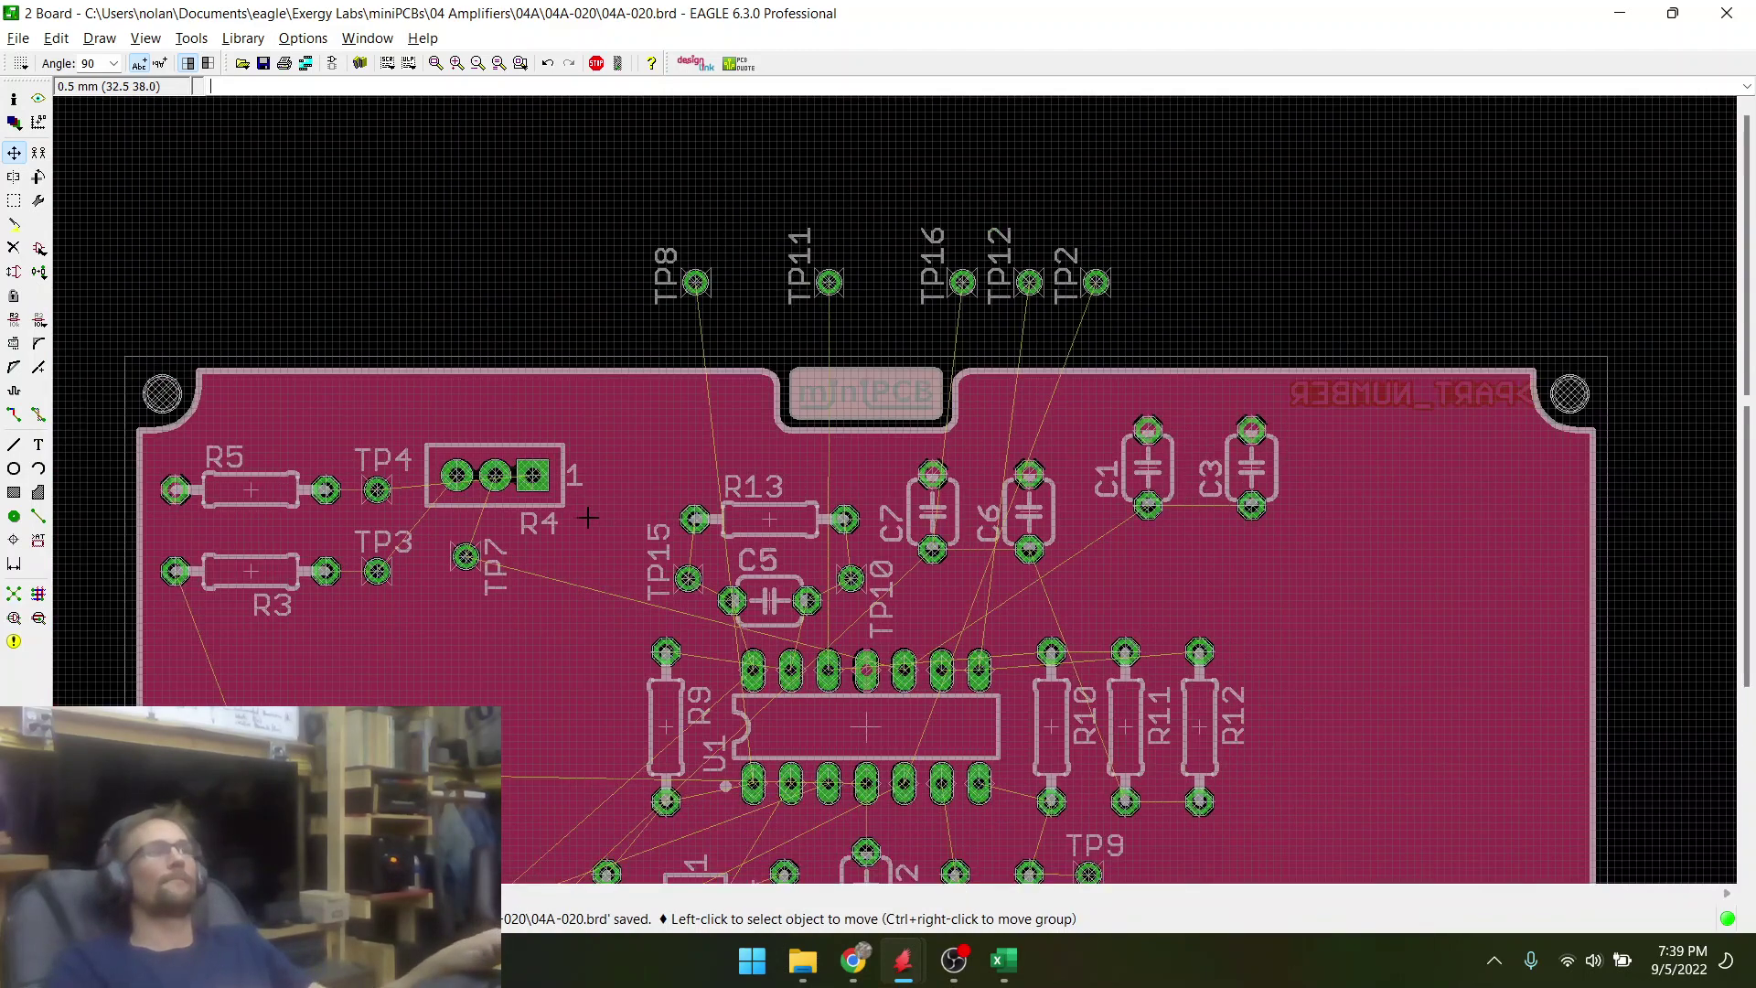
scroll(670, 601, up, 2)
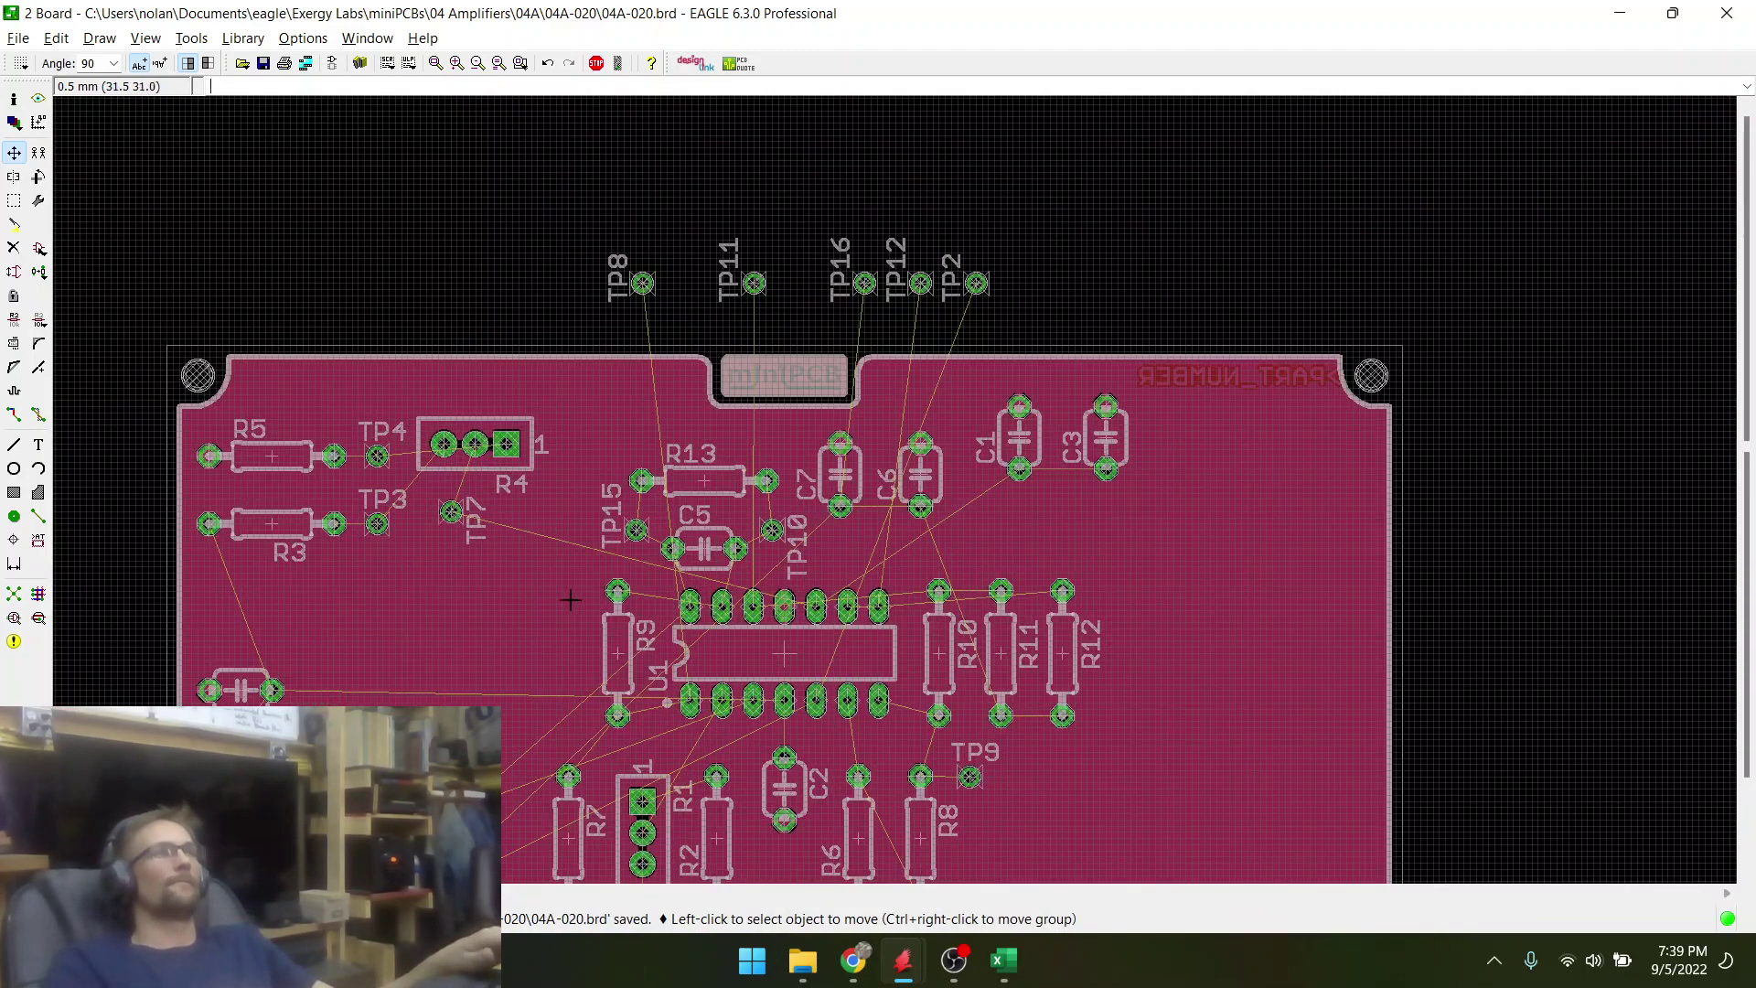
scroll(621, 651, up, 1)
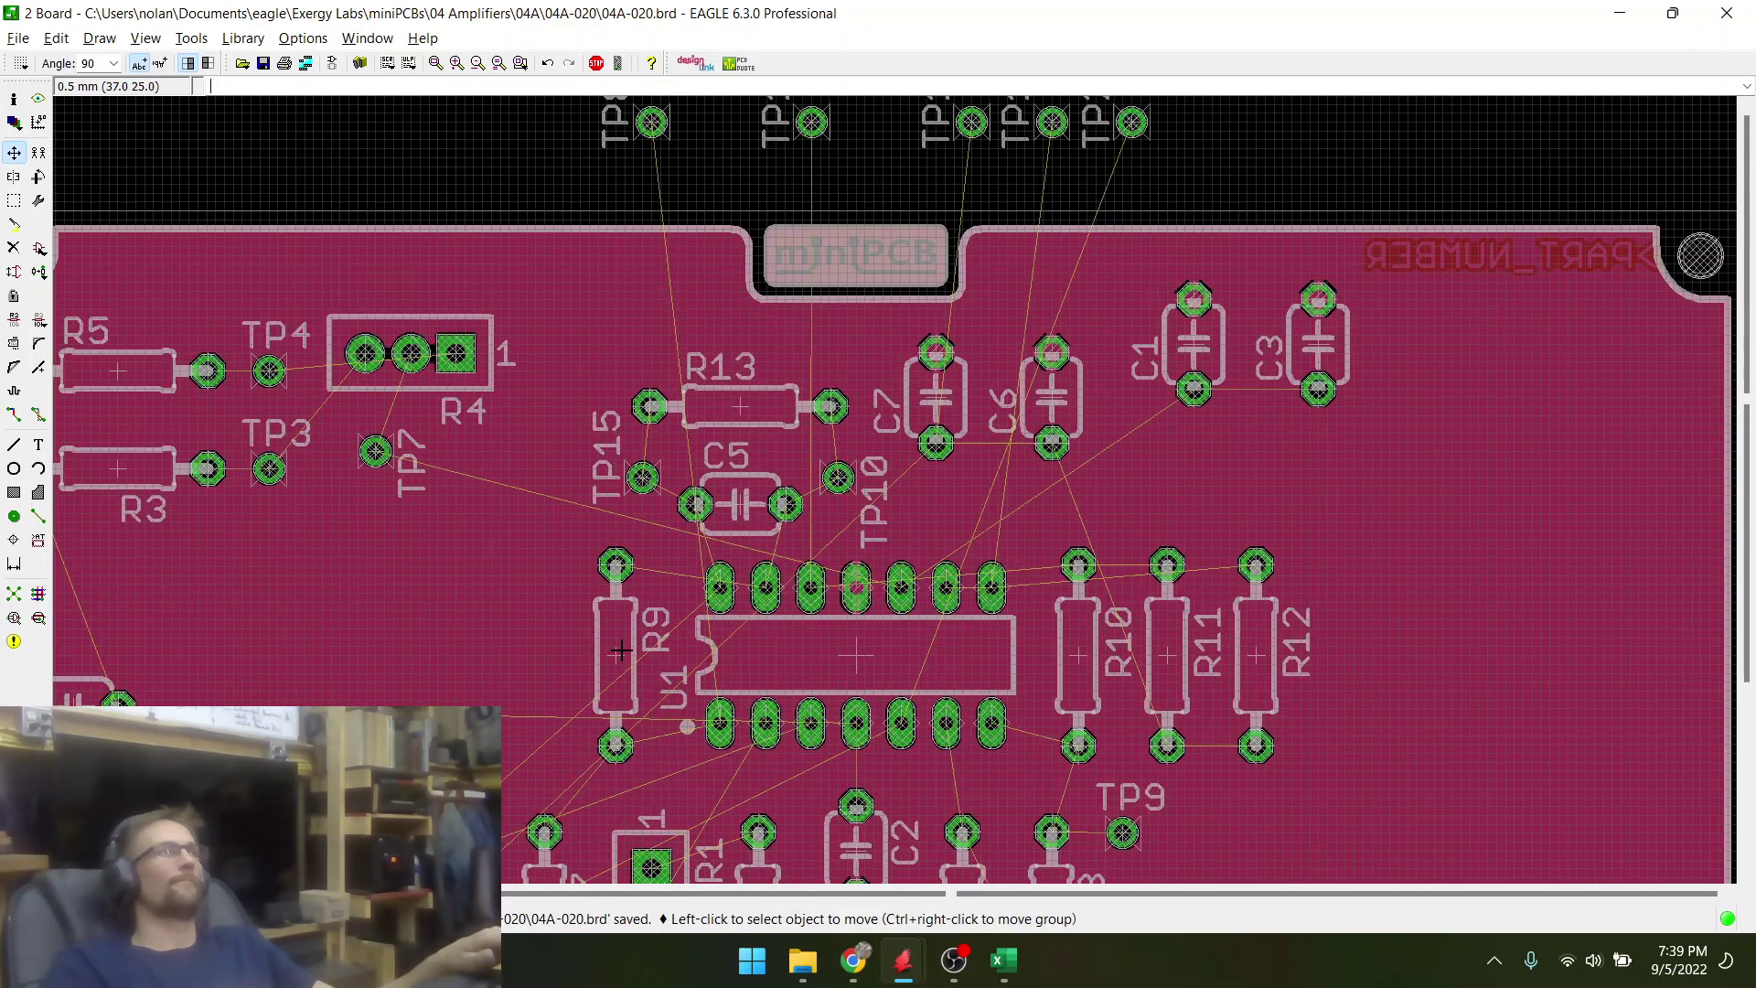
scroll(363, 320, up, 3)
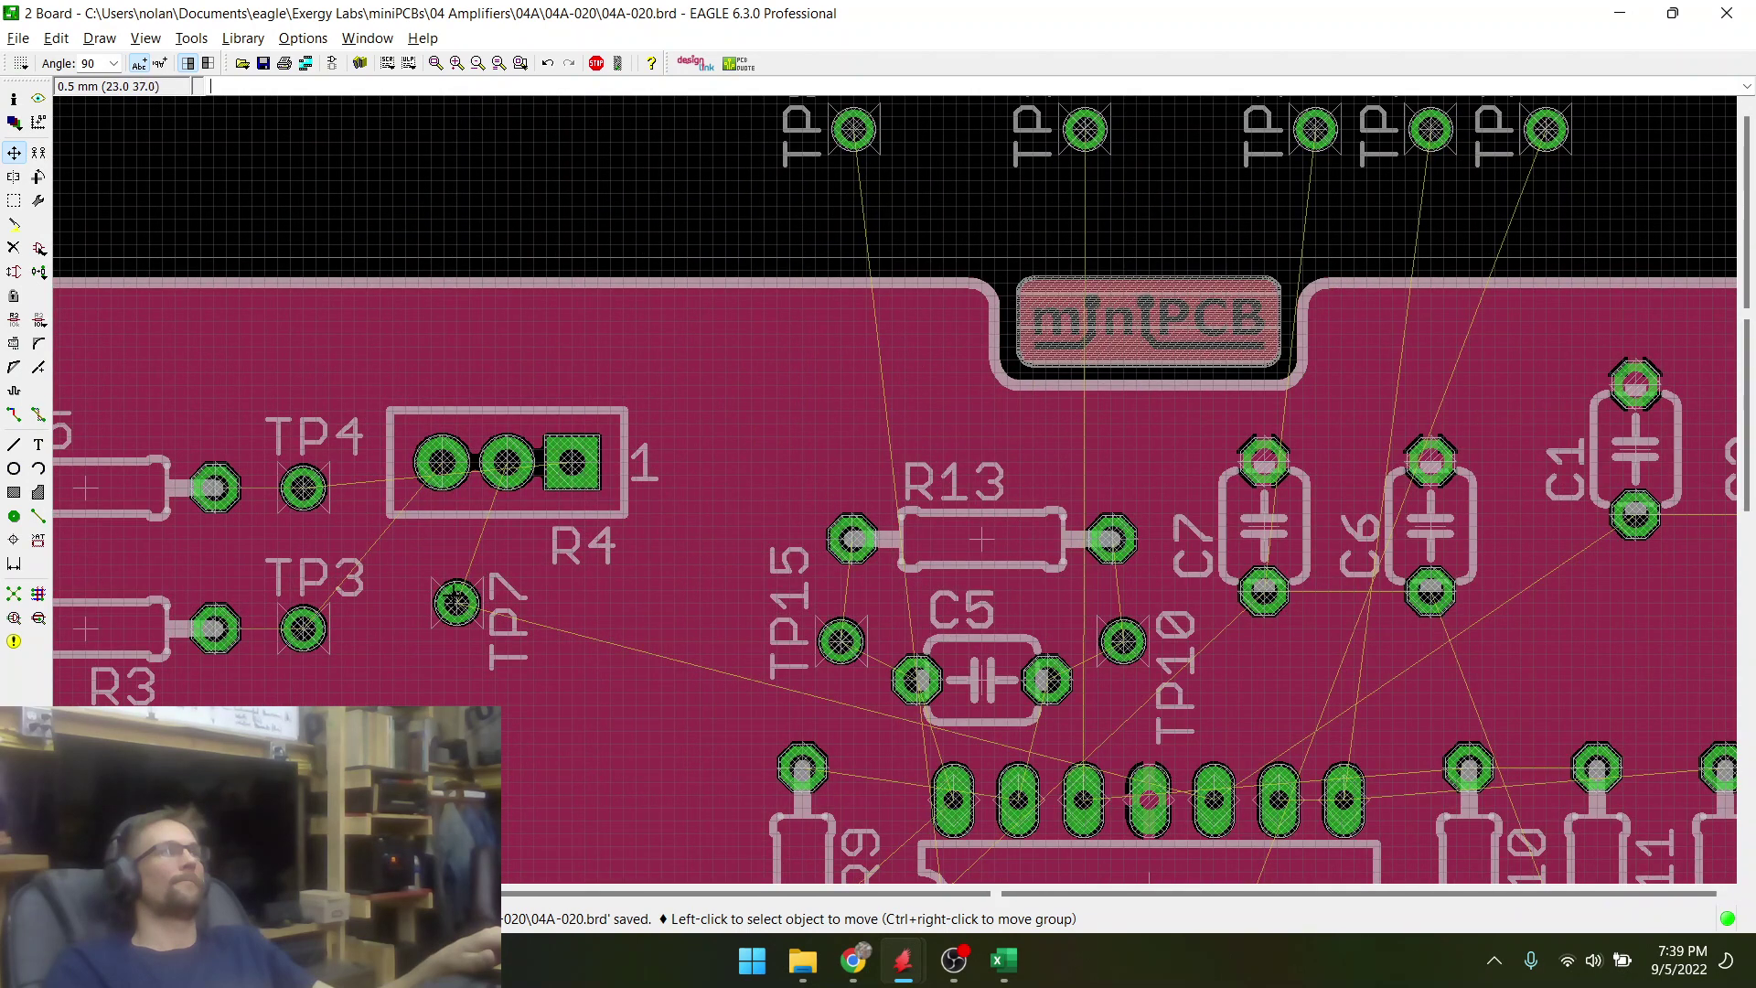
click(456, 603)
click(593, 436)
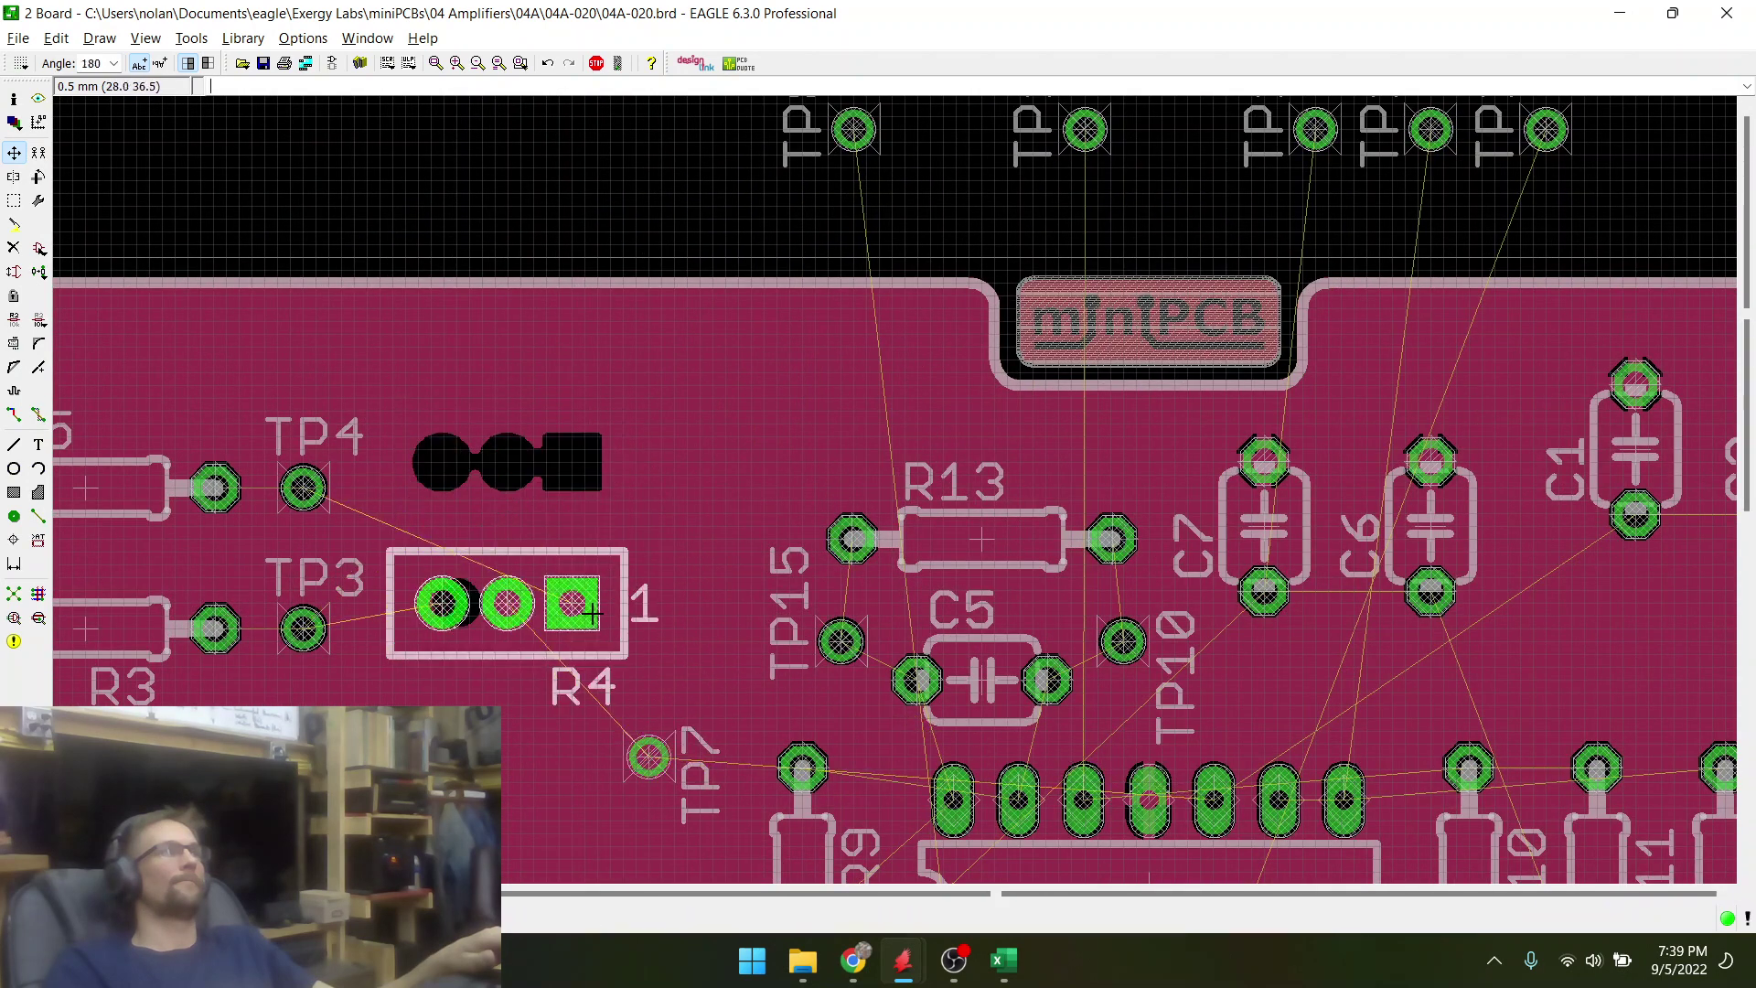
right_click(611, 586)
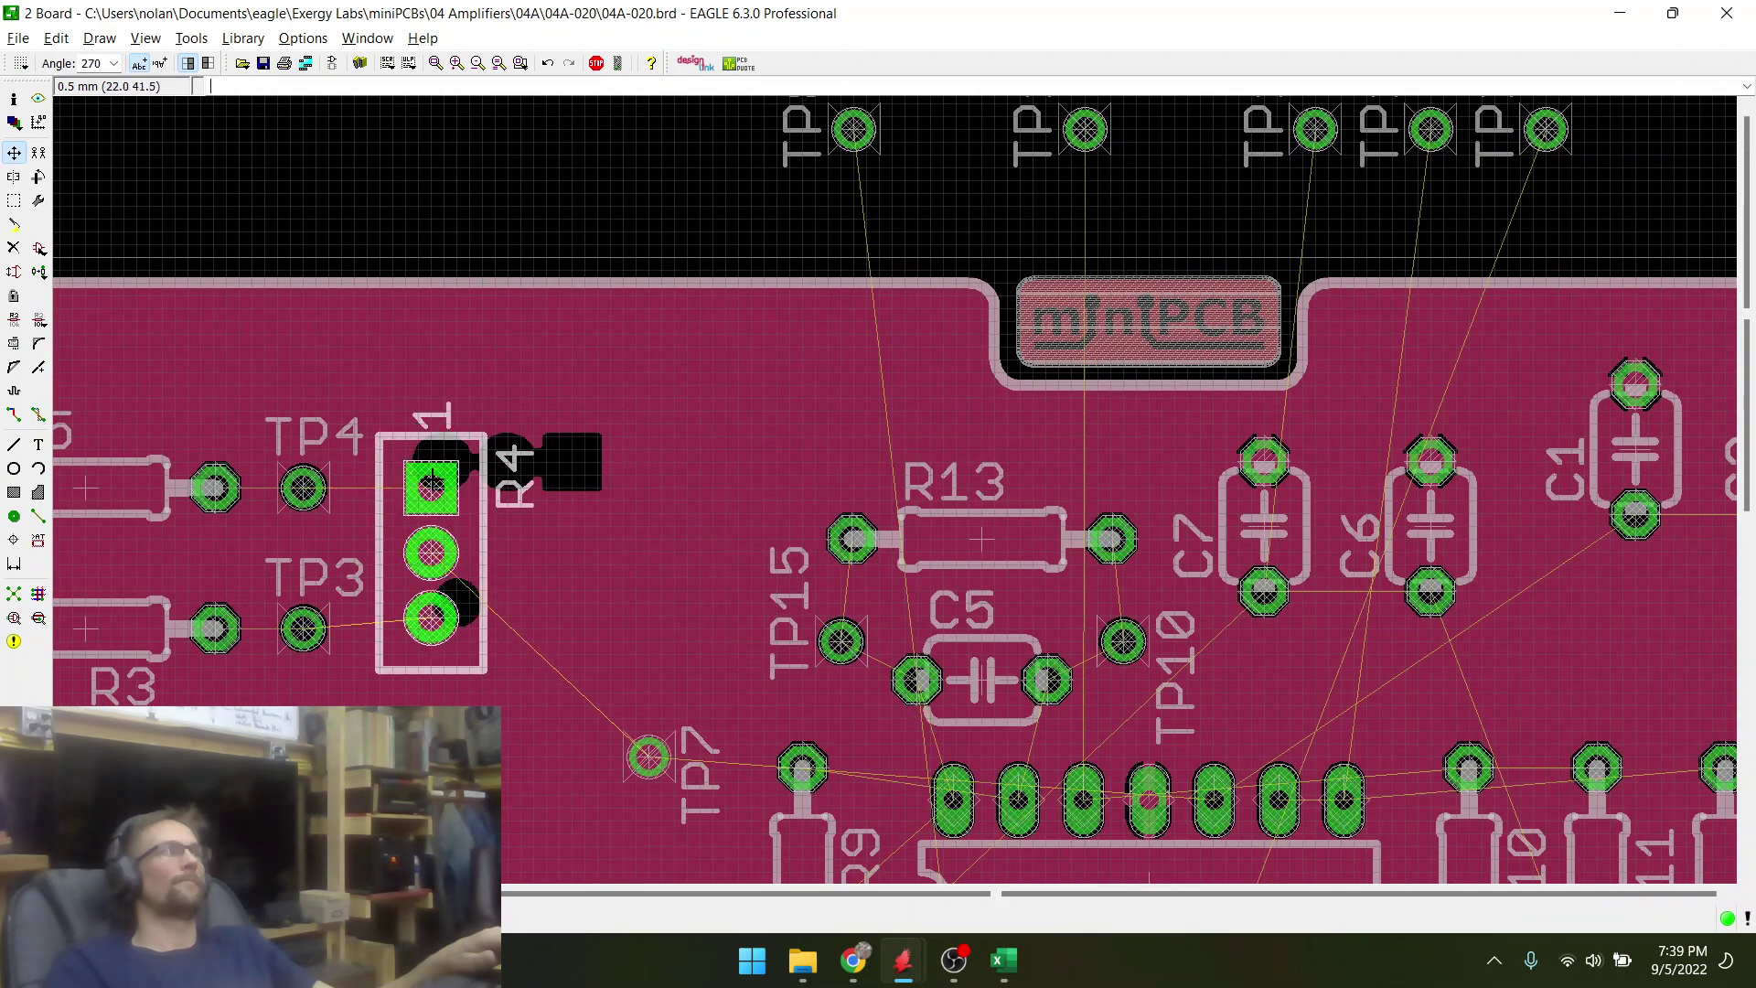
click(434, 479)
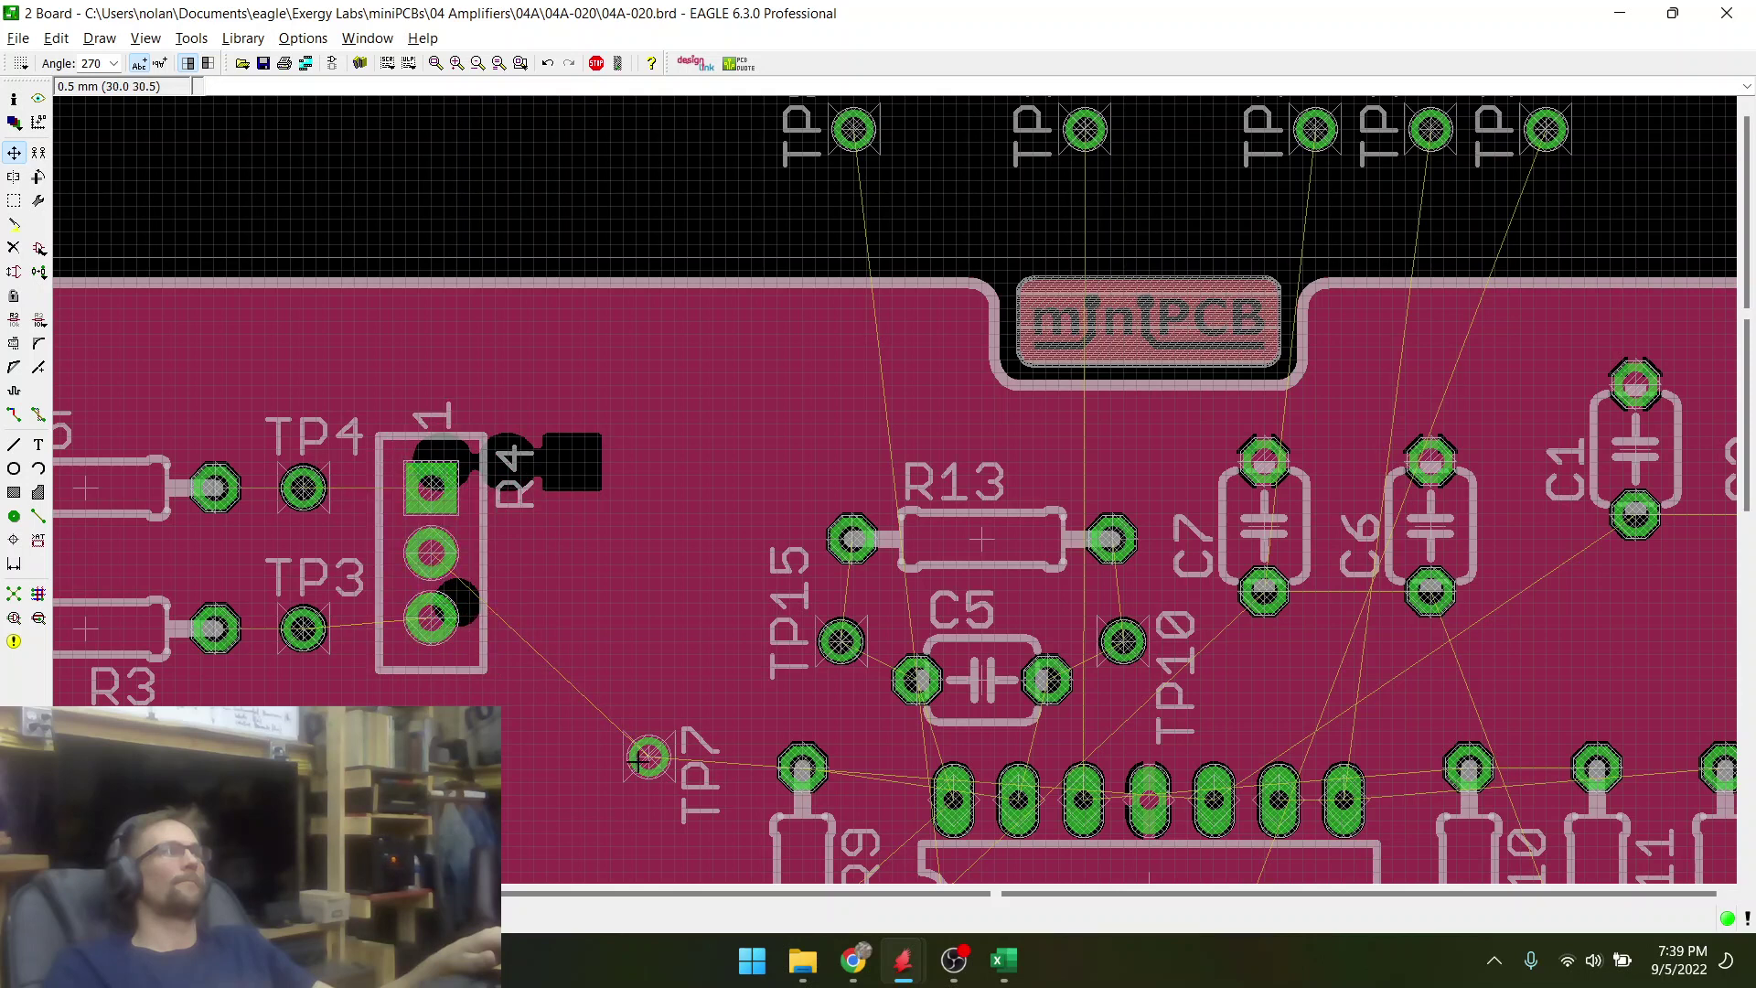
- Rotate TP7 to 0 degrees, place it beside R4's middle pad, and move TP4 up to make room
click(649, 757)
right_click(243, 549)
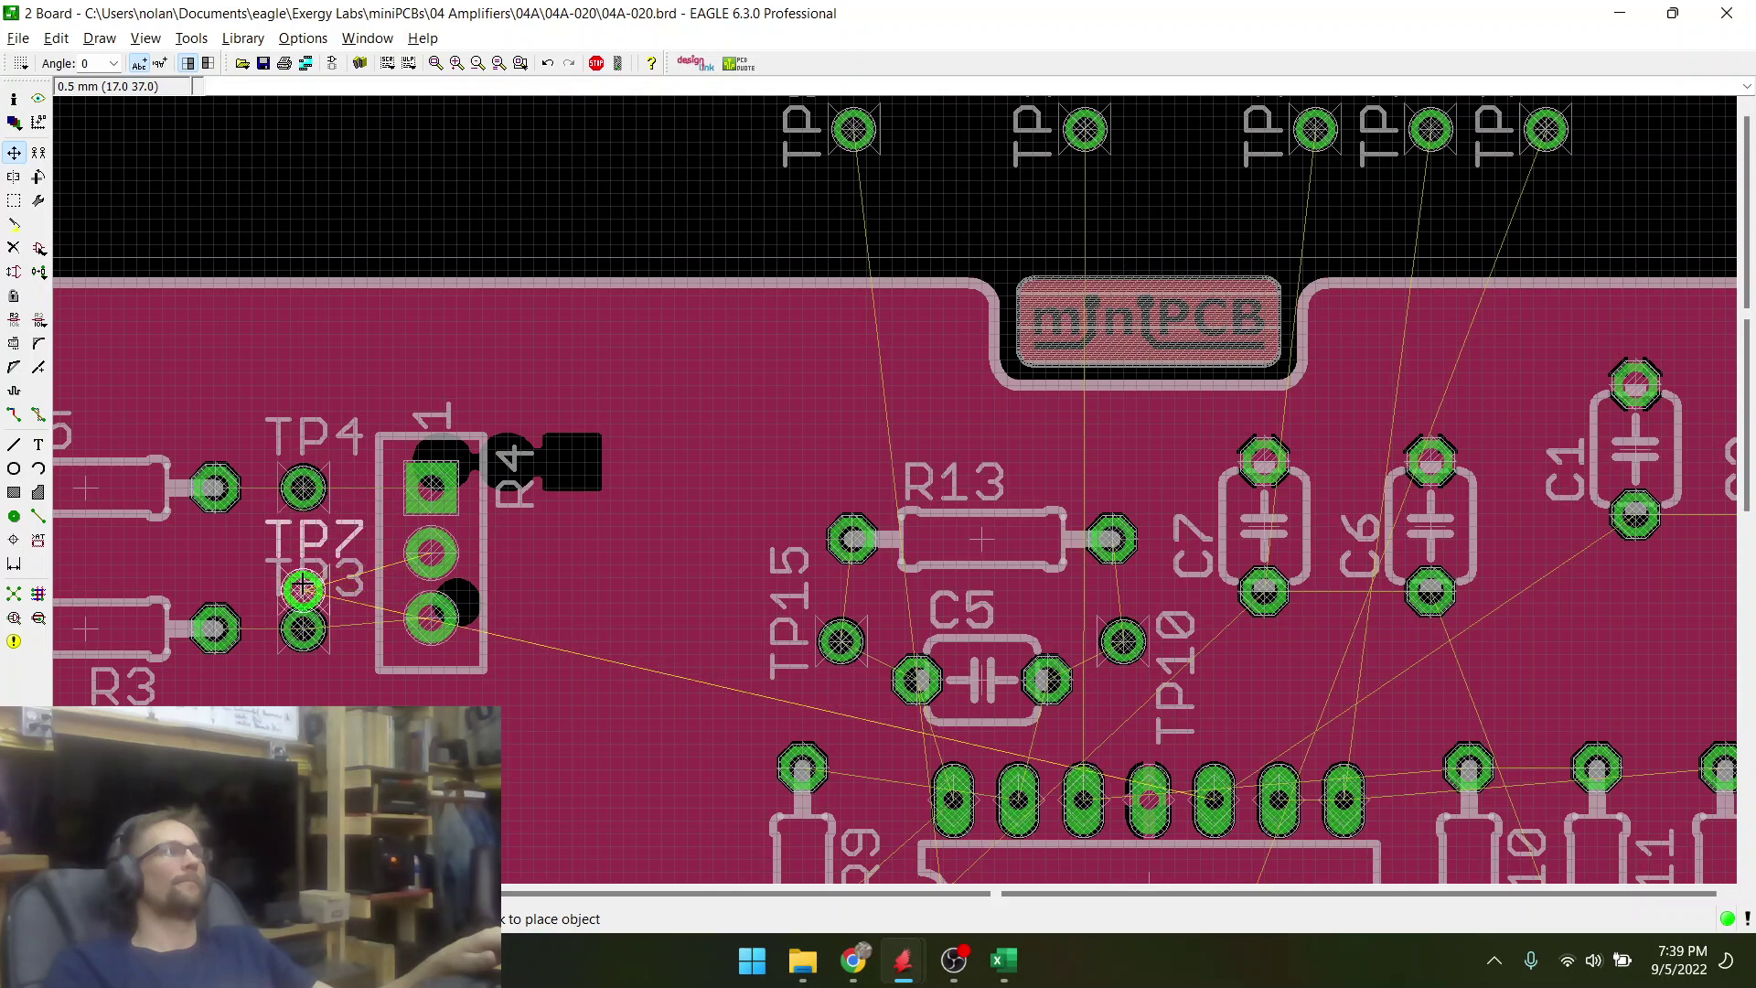
click(302, 590)
click(303, 487)
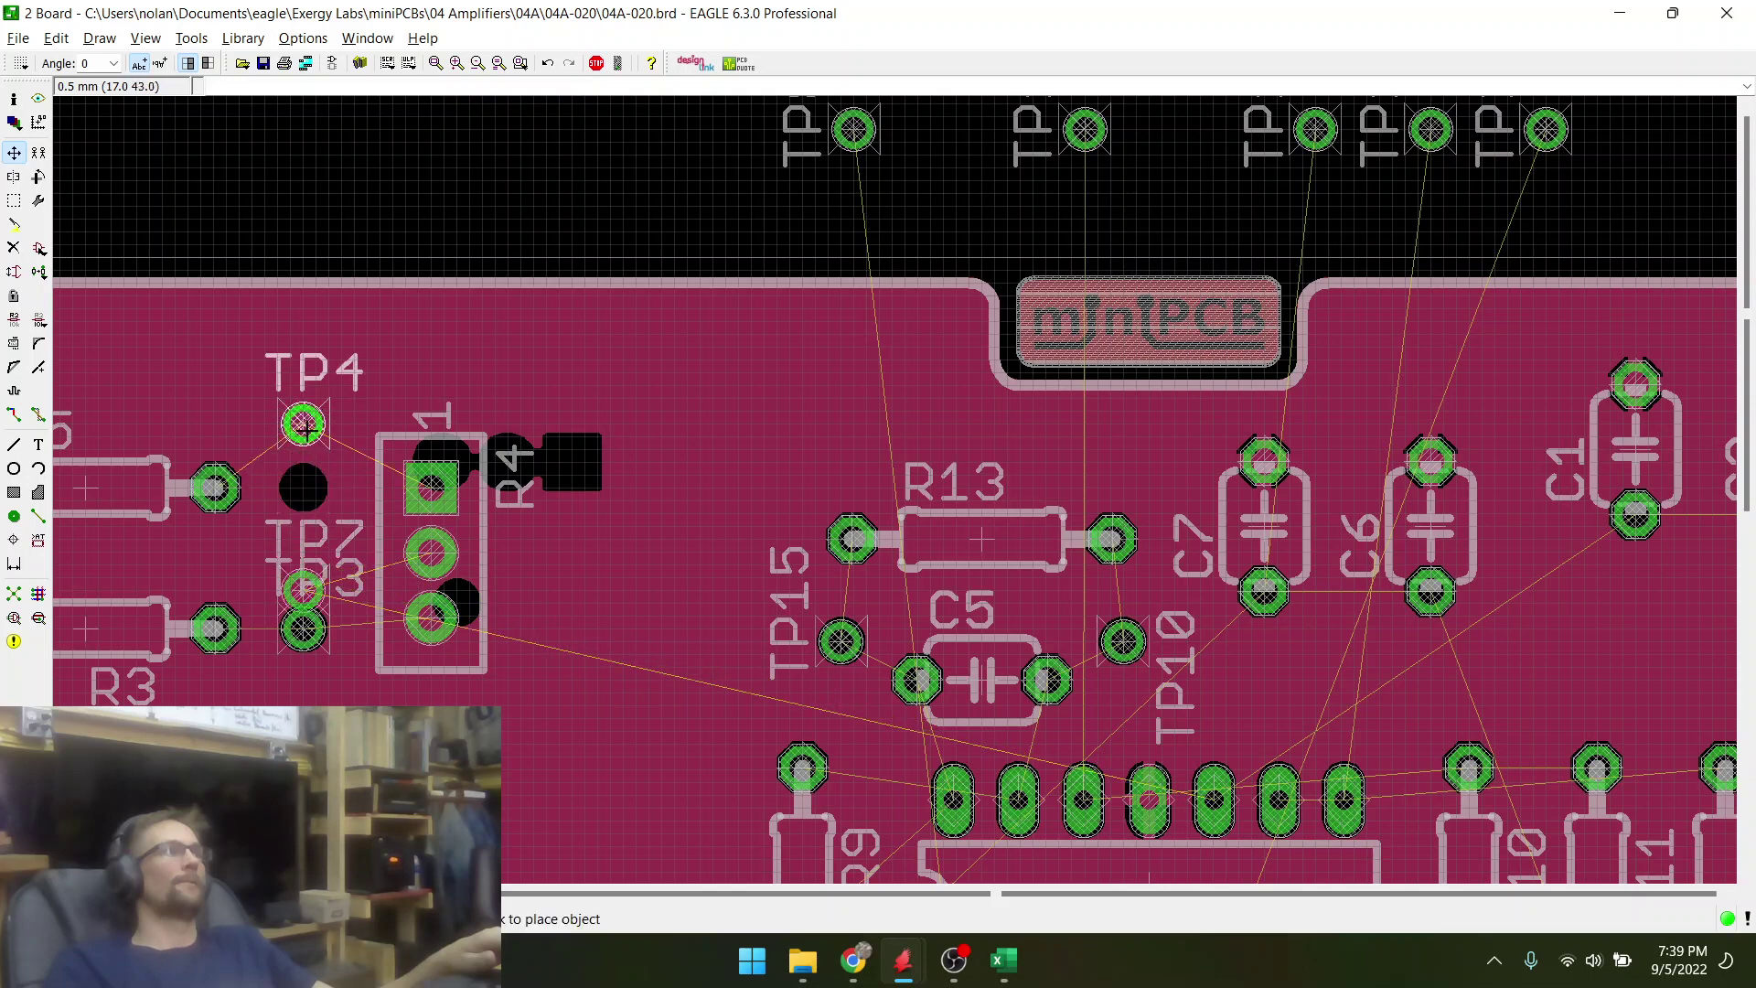
click(305, 582)
click(304, 541)
- Move TP3 down and line up TP7 and TP4 above it in one vertical column between R5/R3 and R4
click(301, 631)
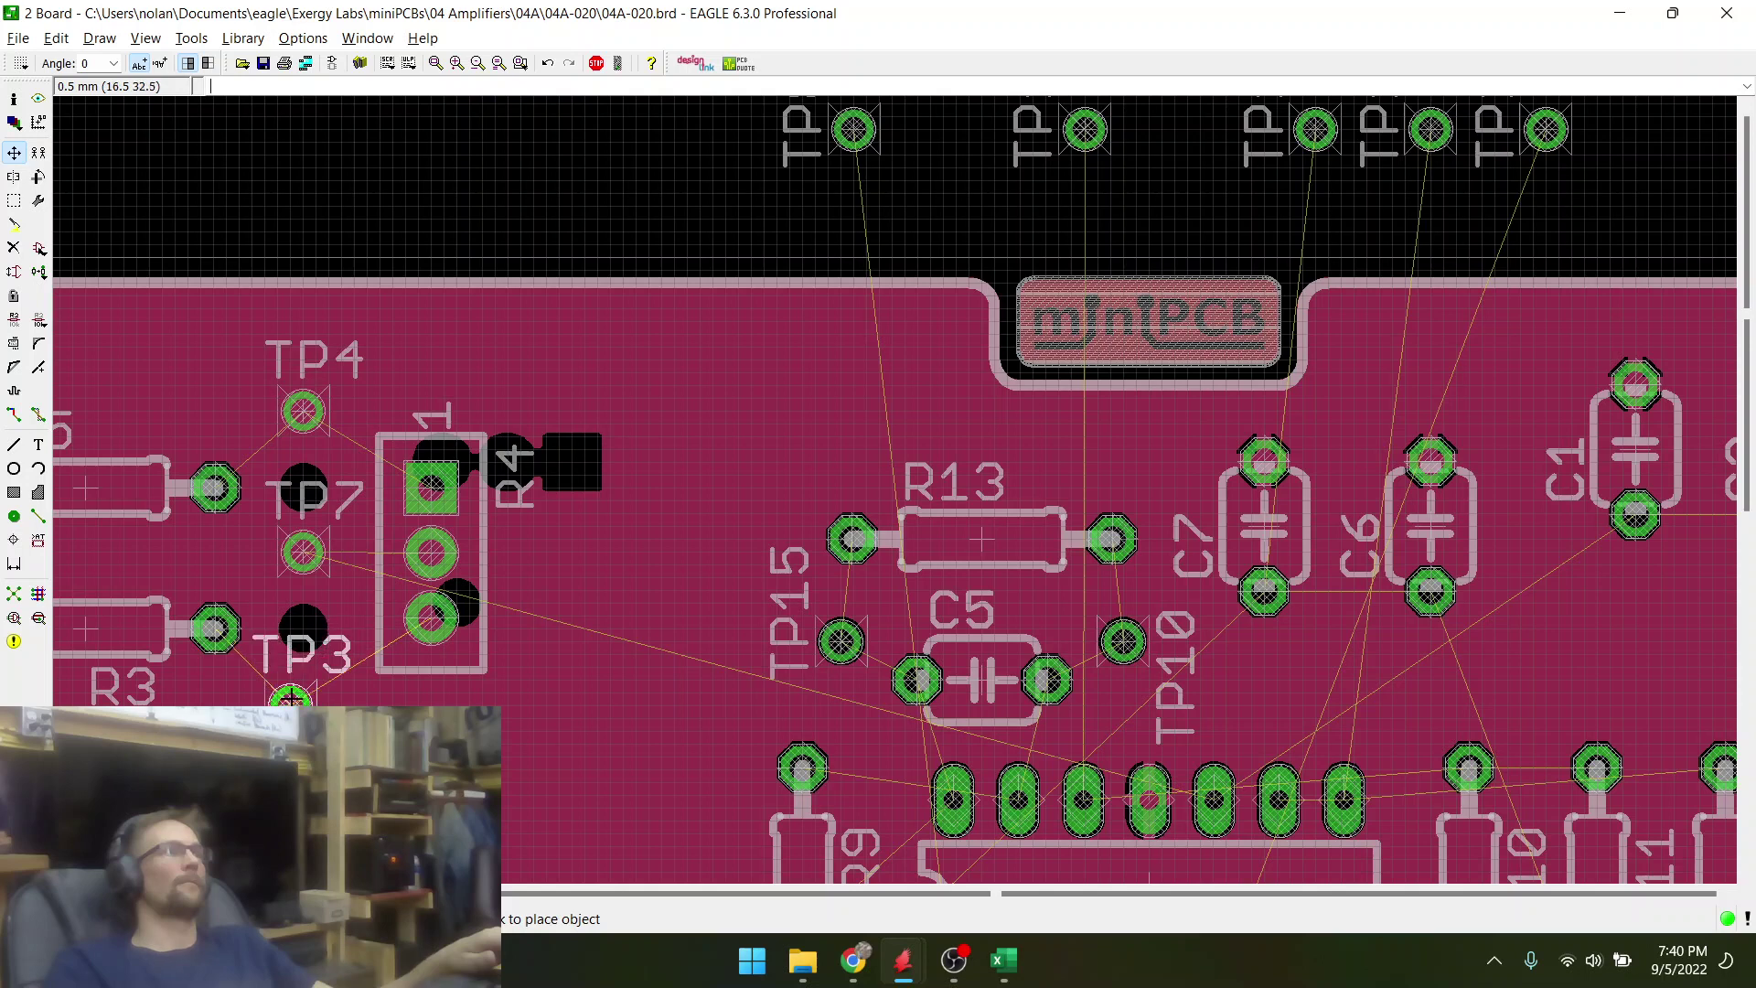
click(290, 693)
click(301, 547)
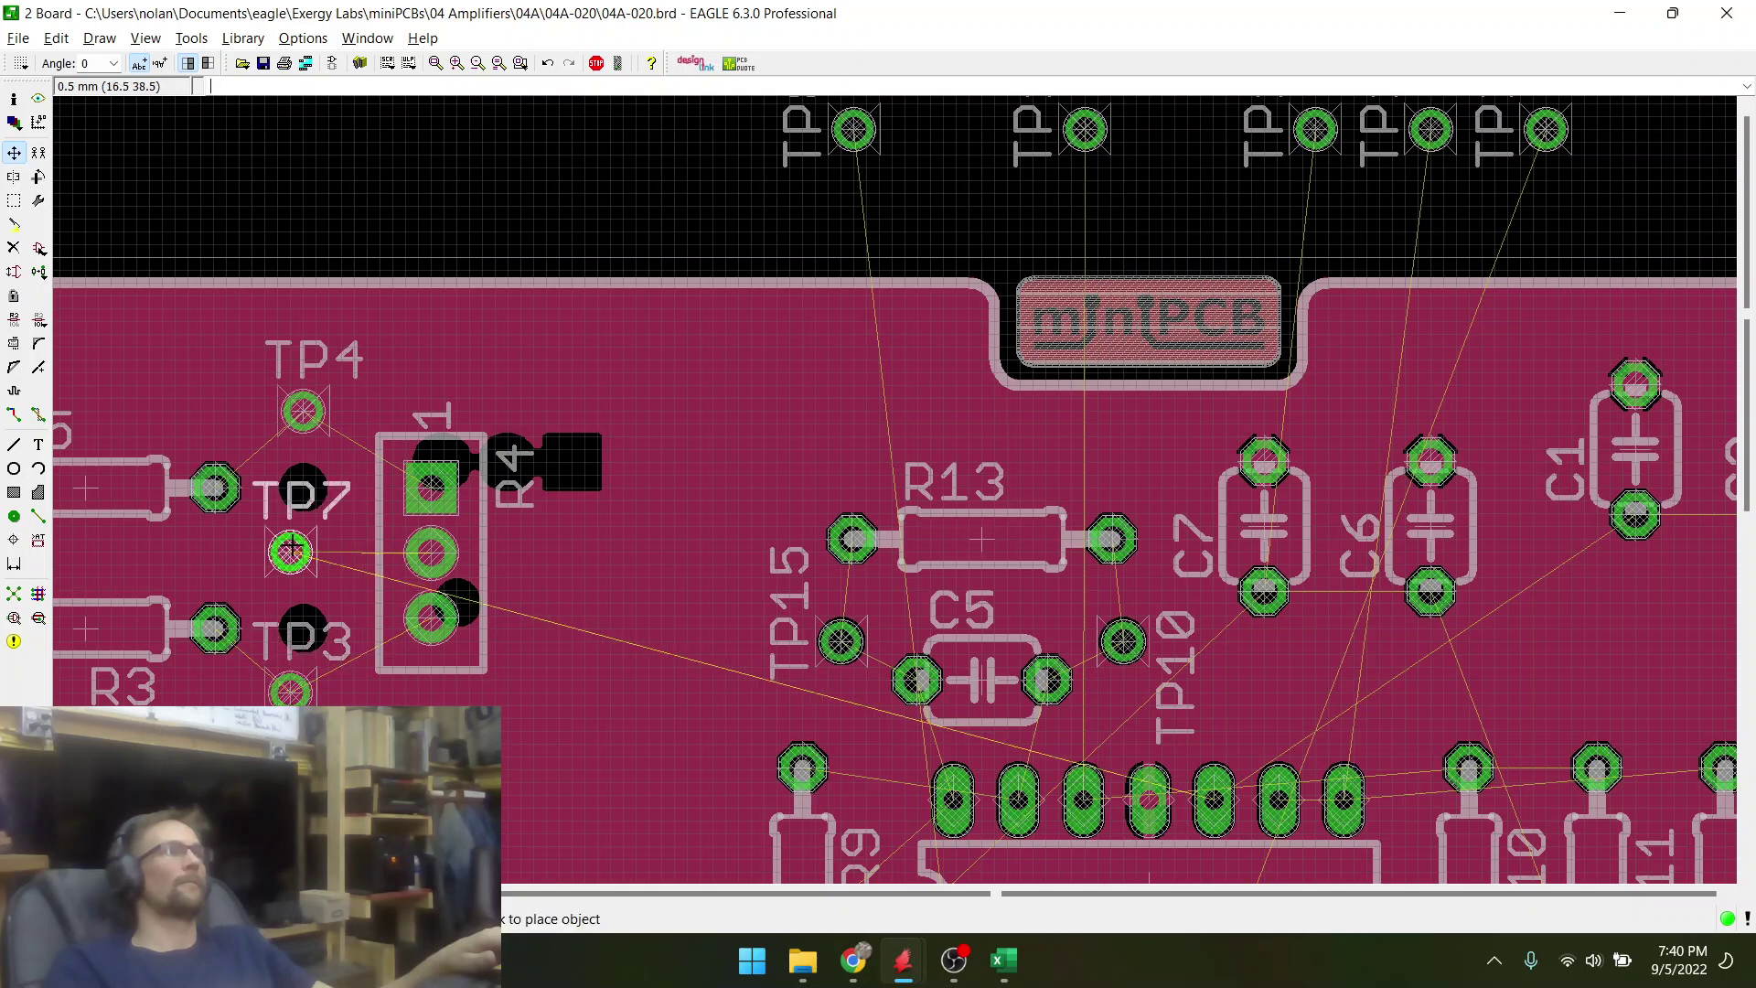
click(290, 564)
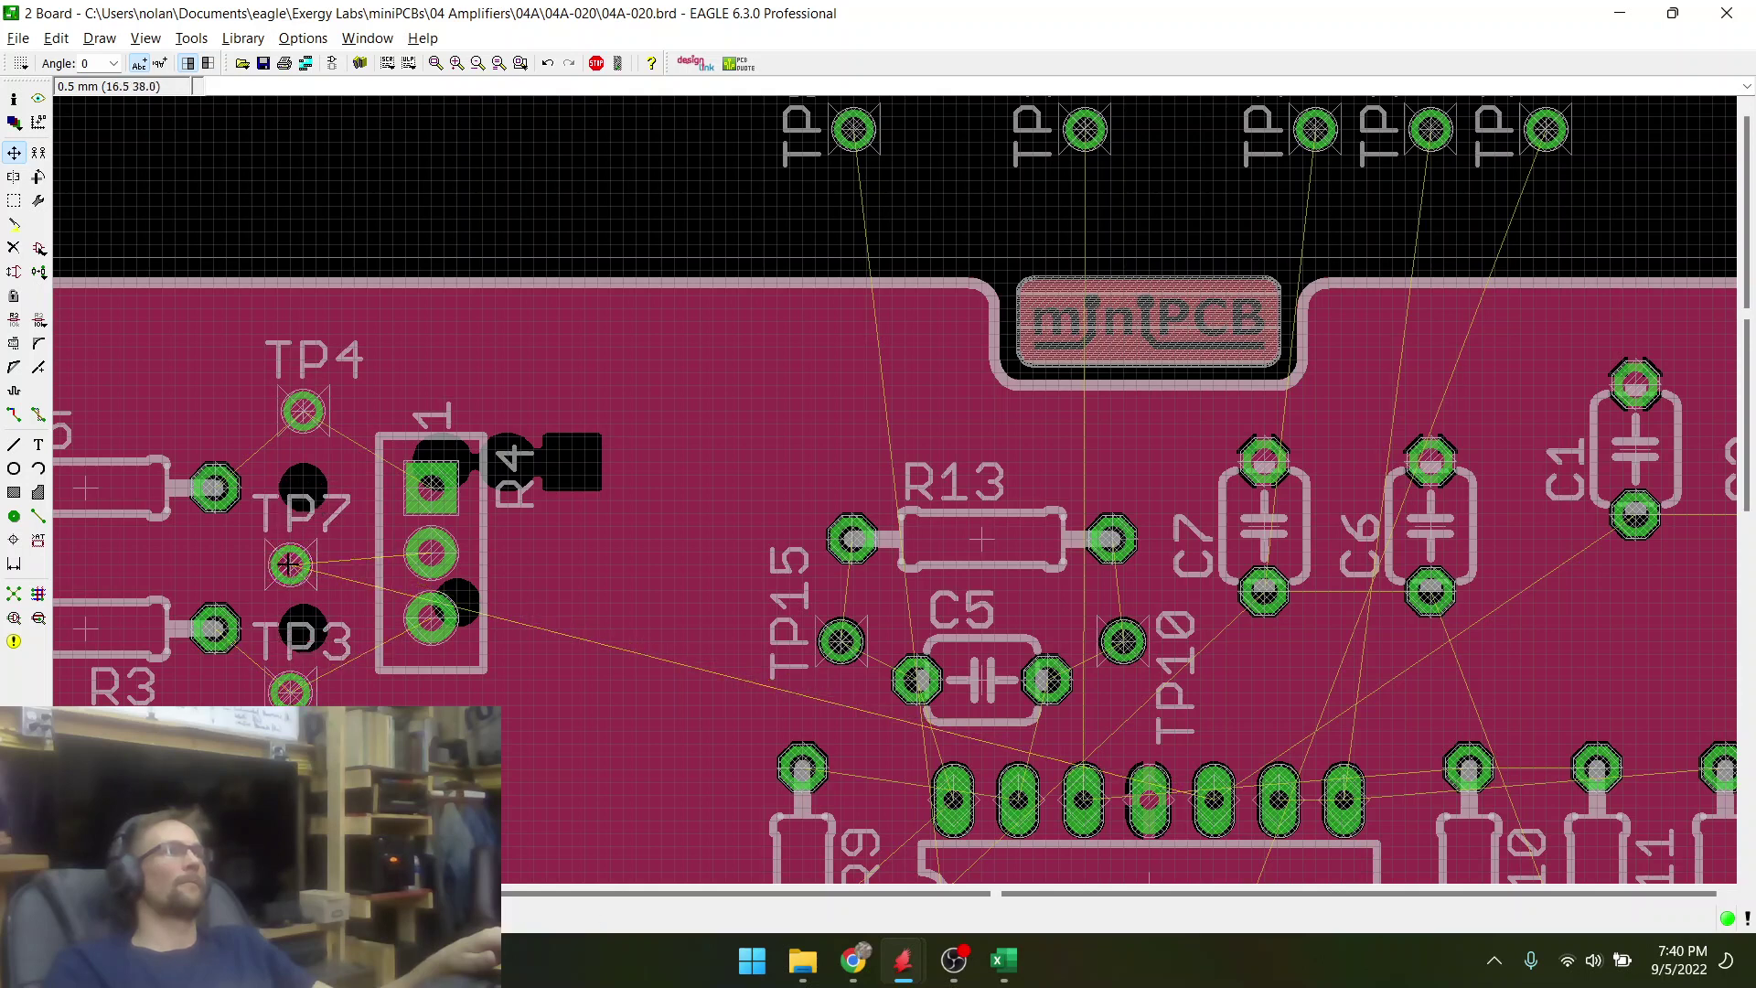
click(304, 411)
click(290, 448)
scroll(325, 526, up, 2)
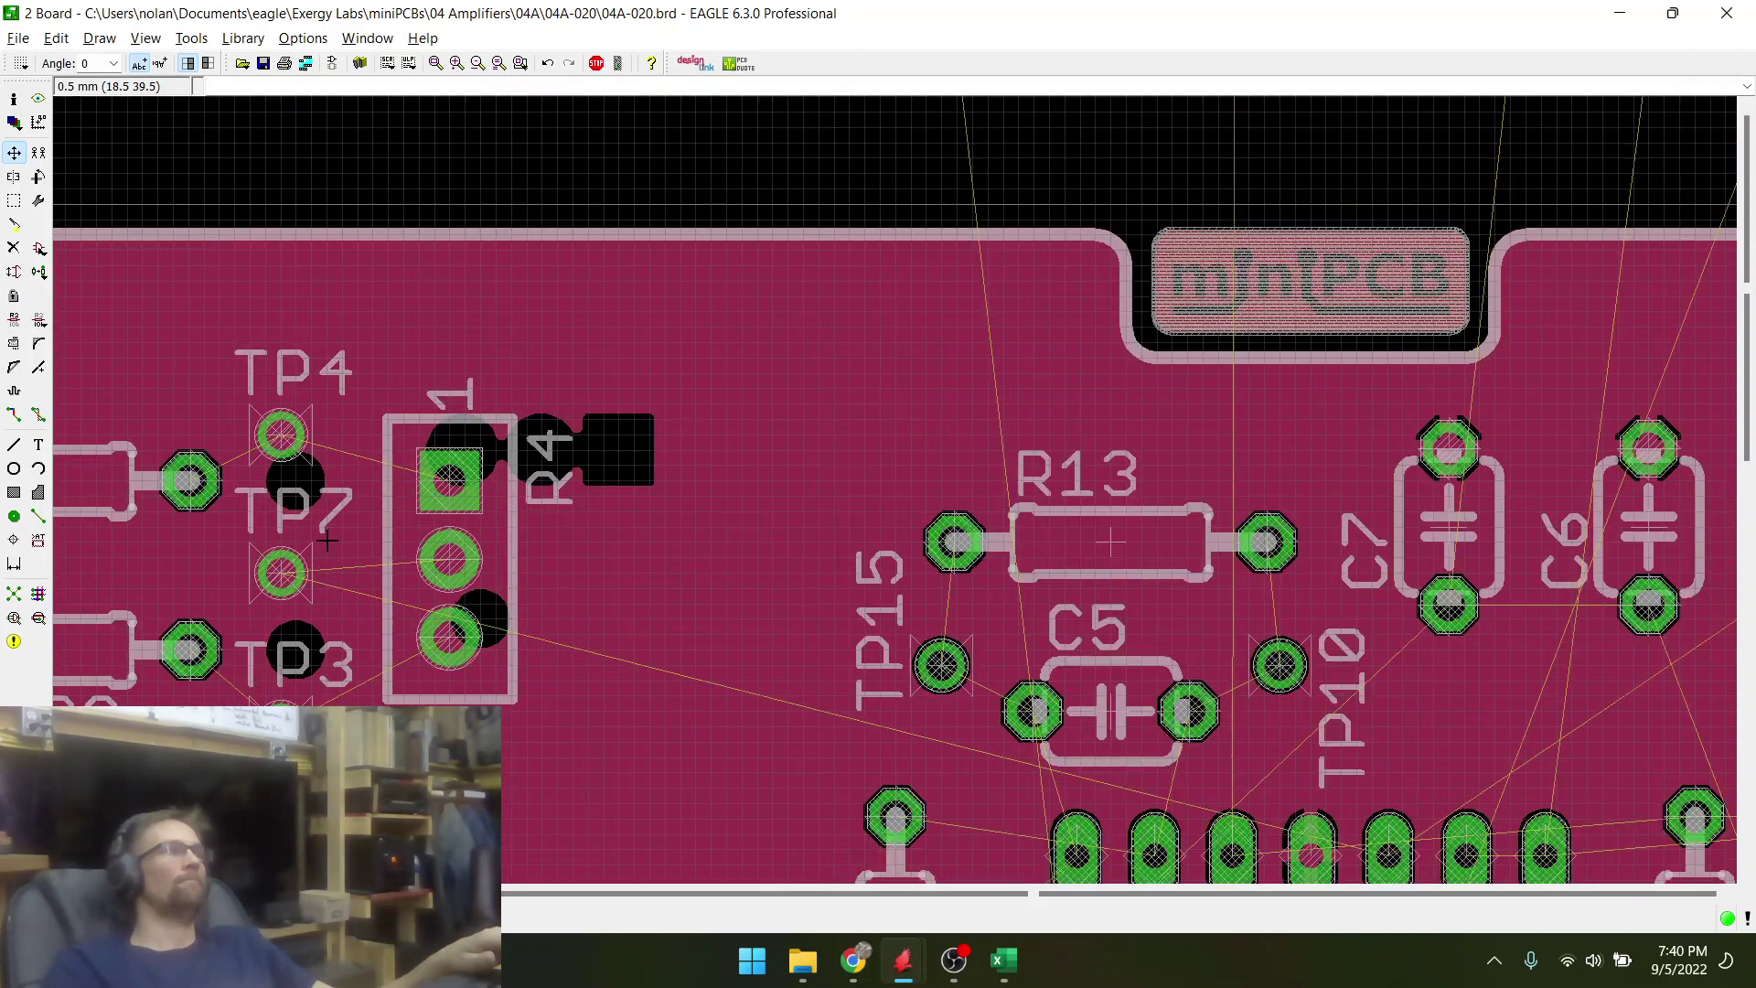
- Move R4 down by 0.5 mm so its middle pad lines up with TP7
click(430, 483)
click(491, 477)
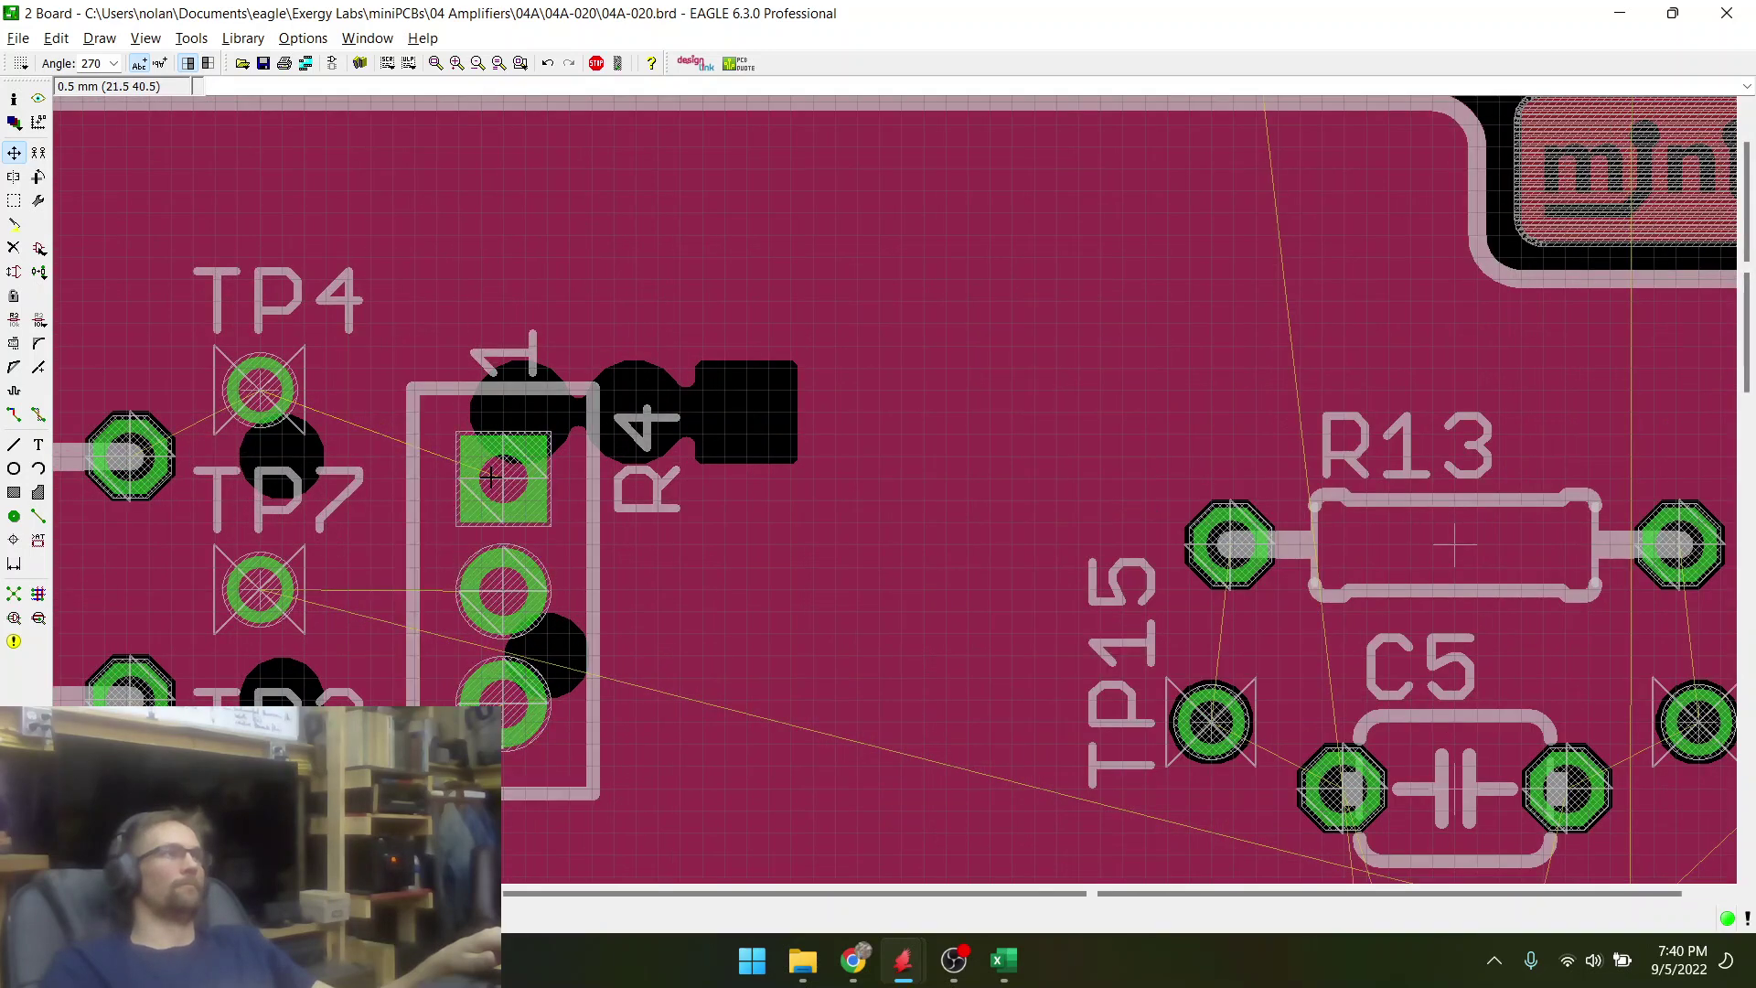
scroll(279, 620, up, 2)
scroll(575, 463, down, 3)
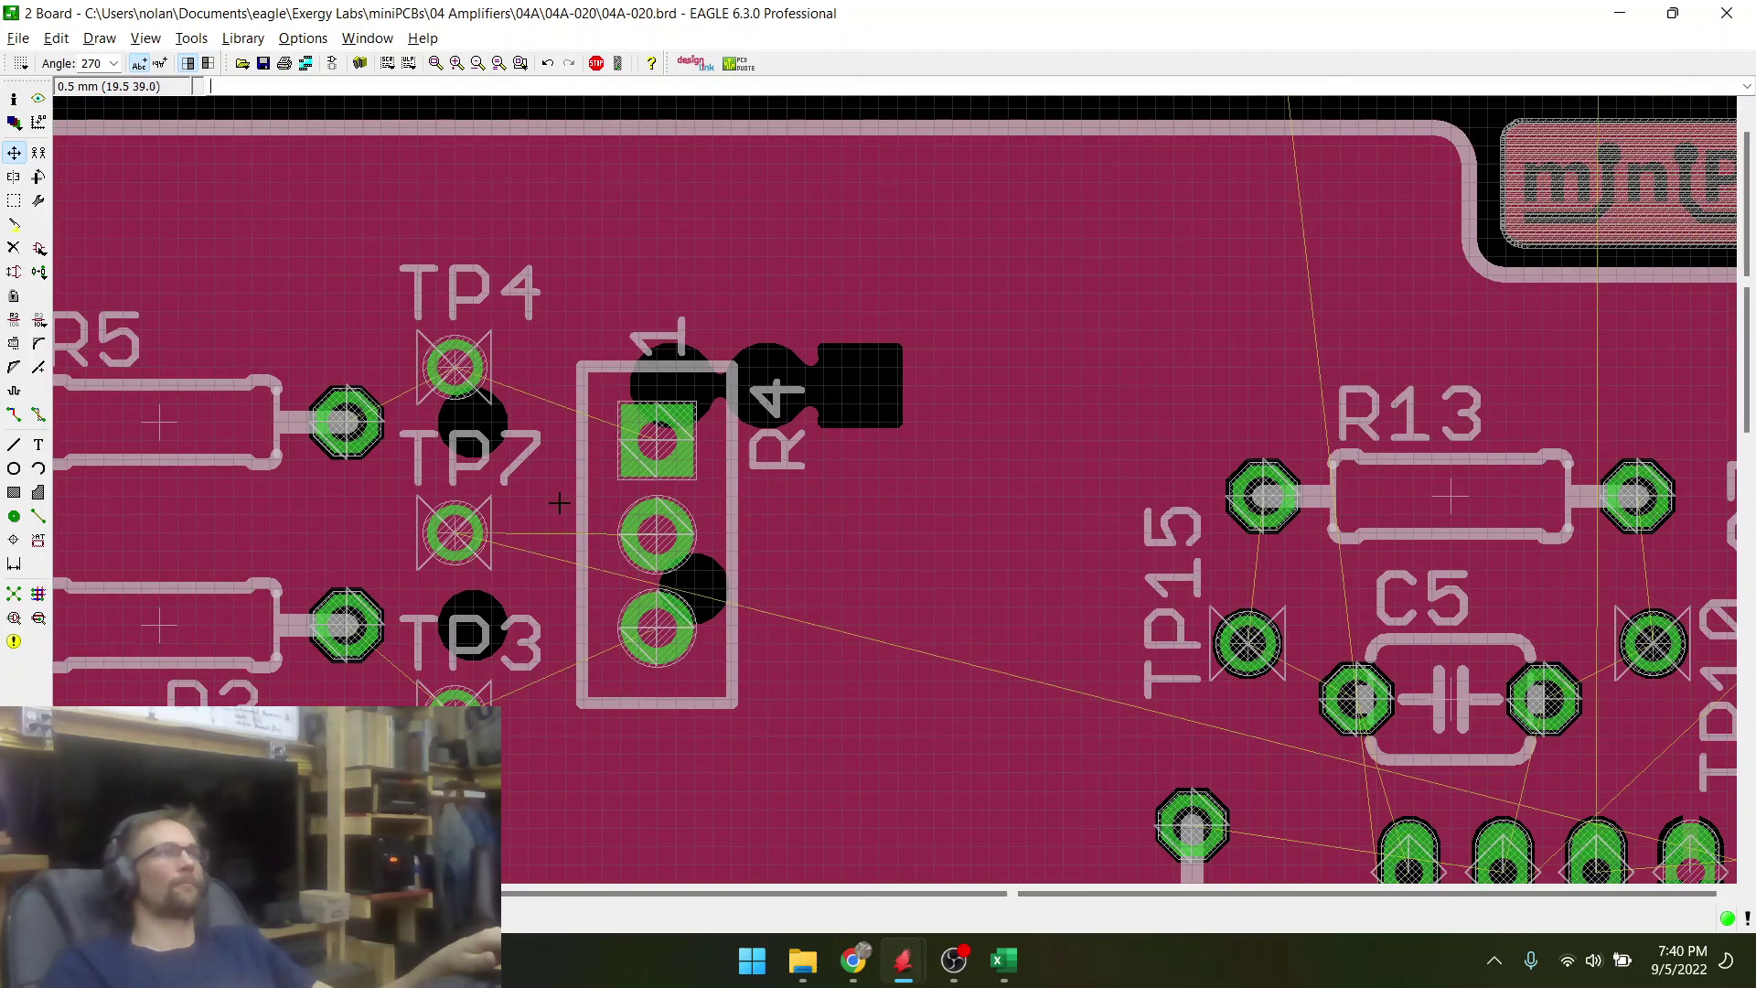
scroll(443, 496, up, 2)
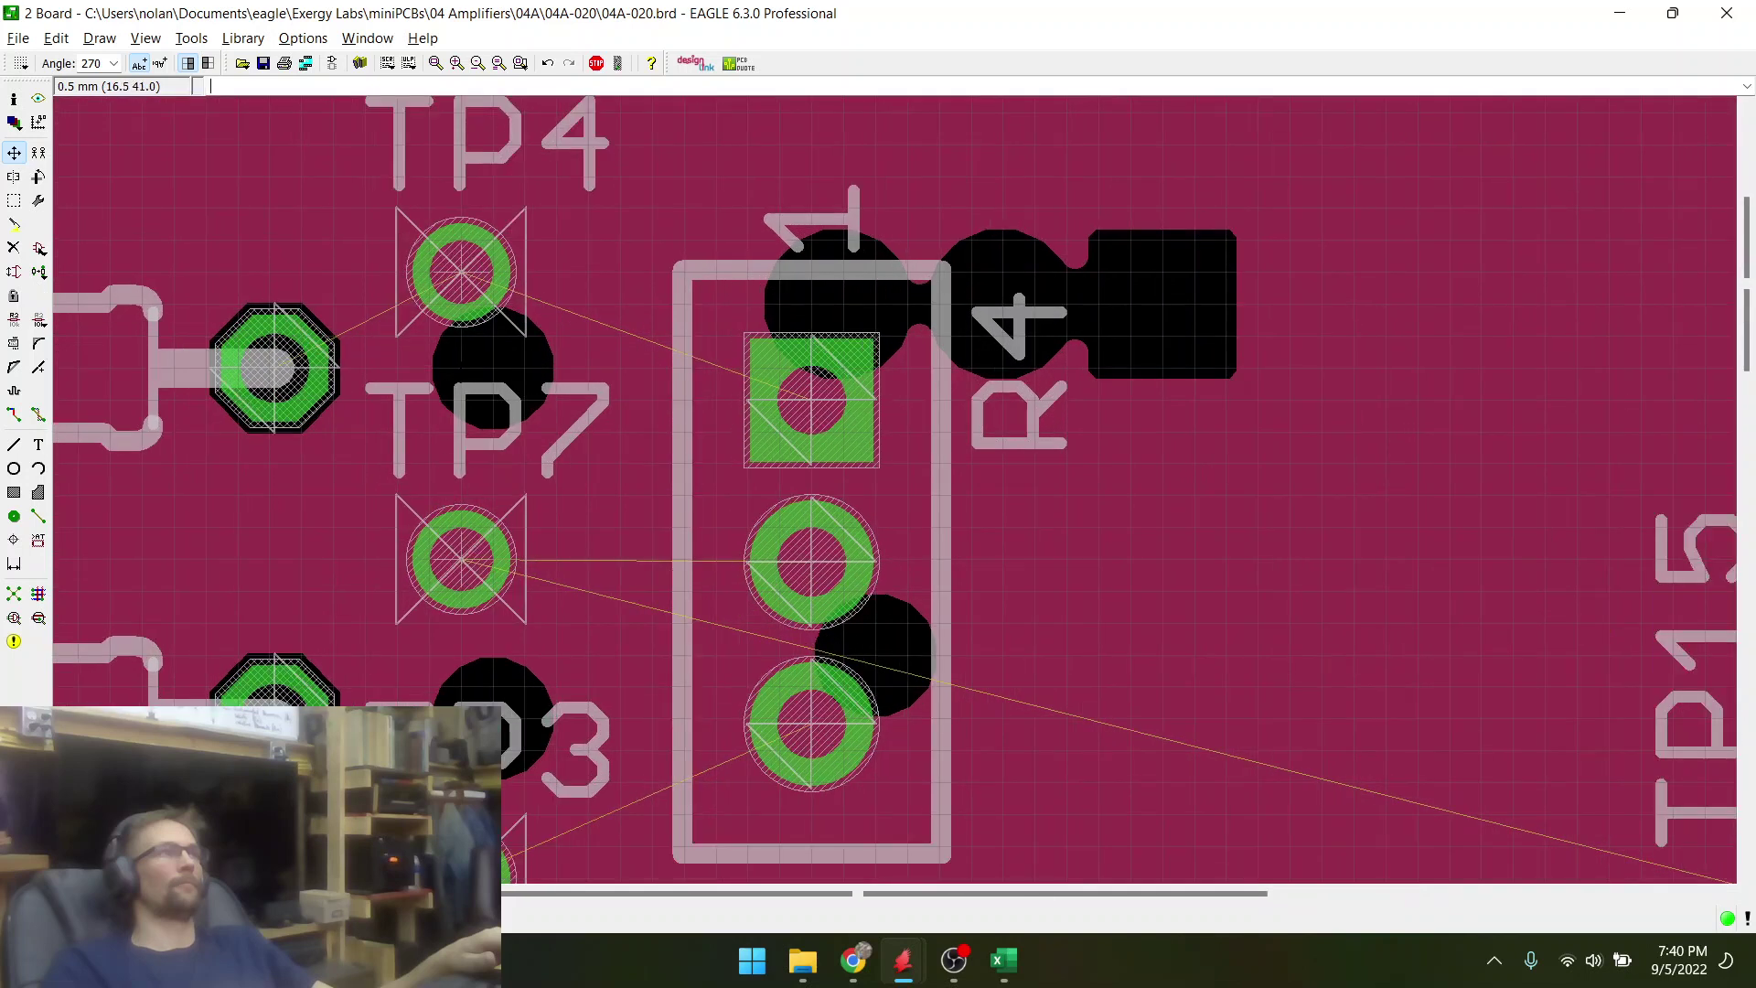
scroll(549, 491, down, 1)
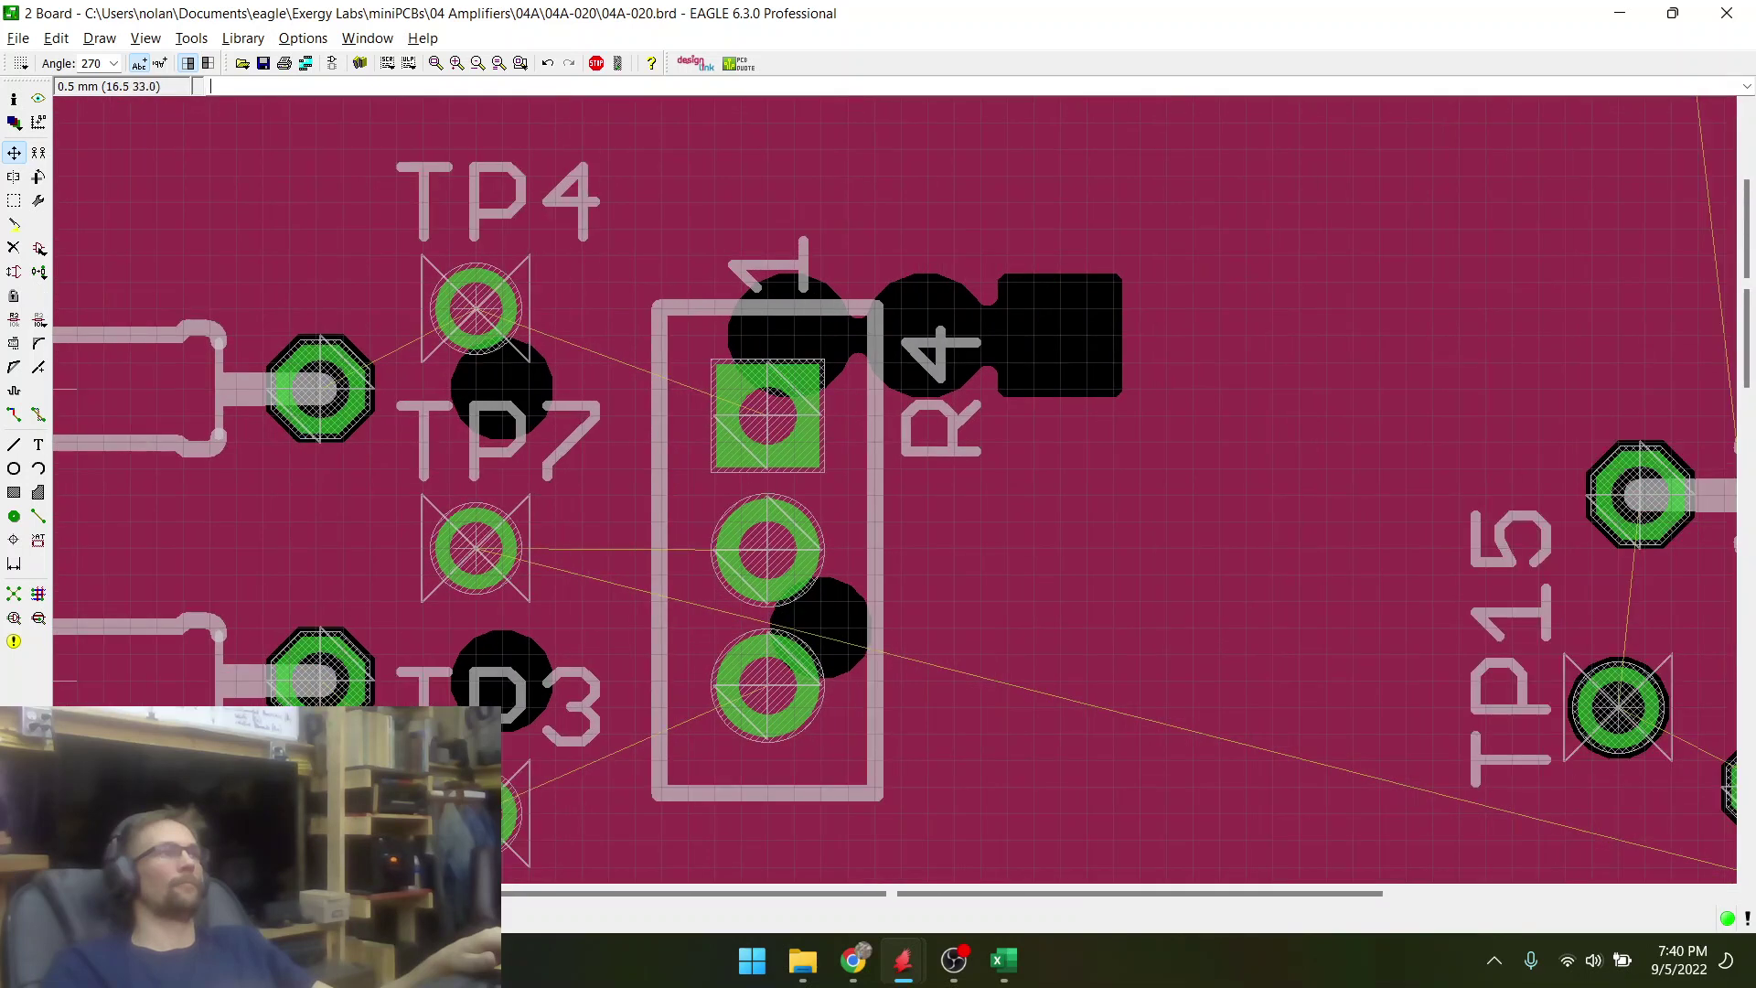
- Move TP3 up by 0.5 mm to even out the test point spacing, and shift R4 0.5 mm closer to the column
click(459, 813)
click(459, 788)
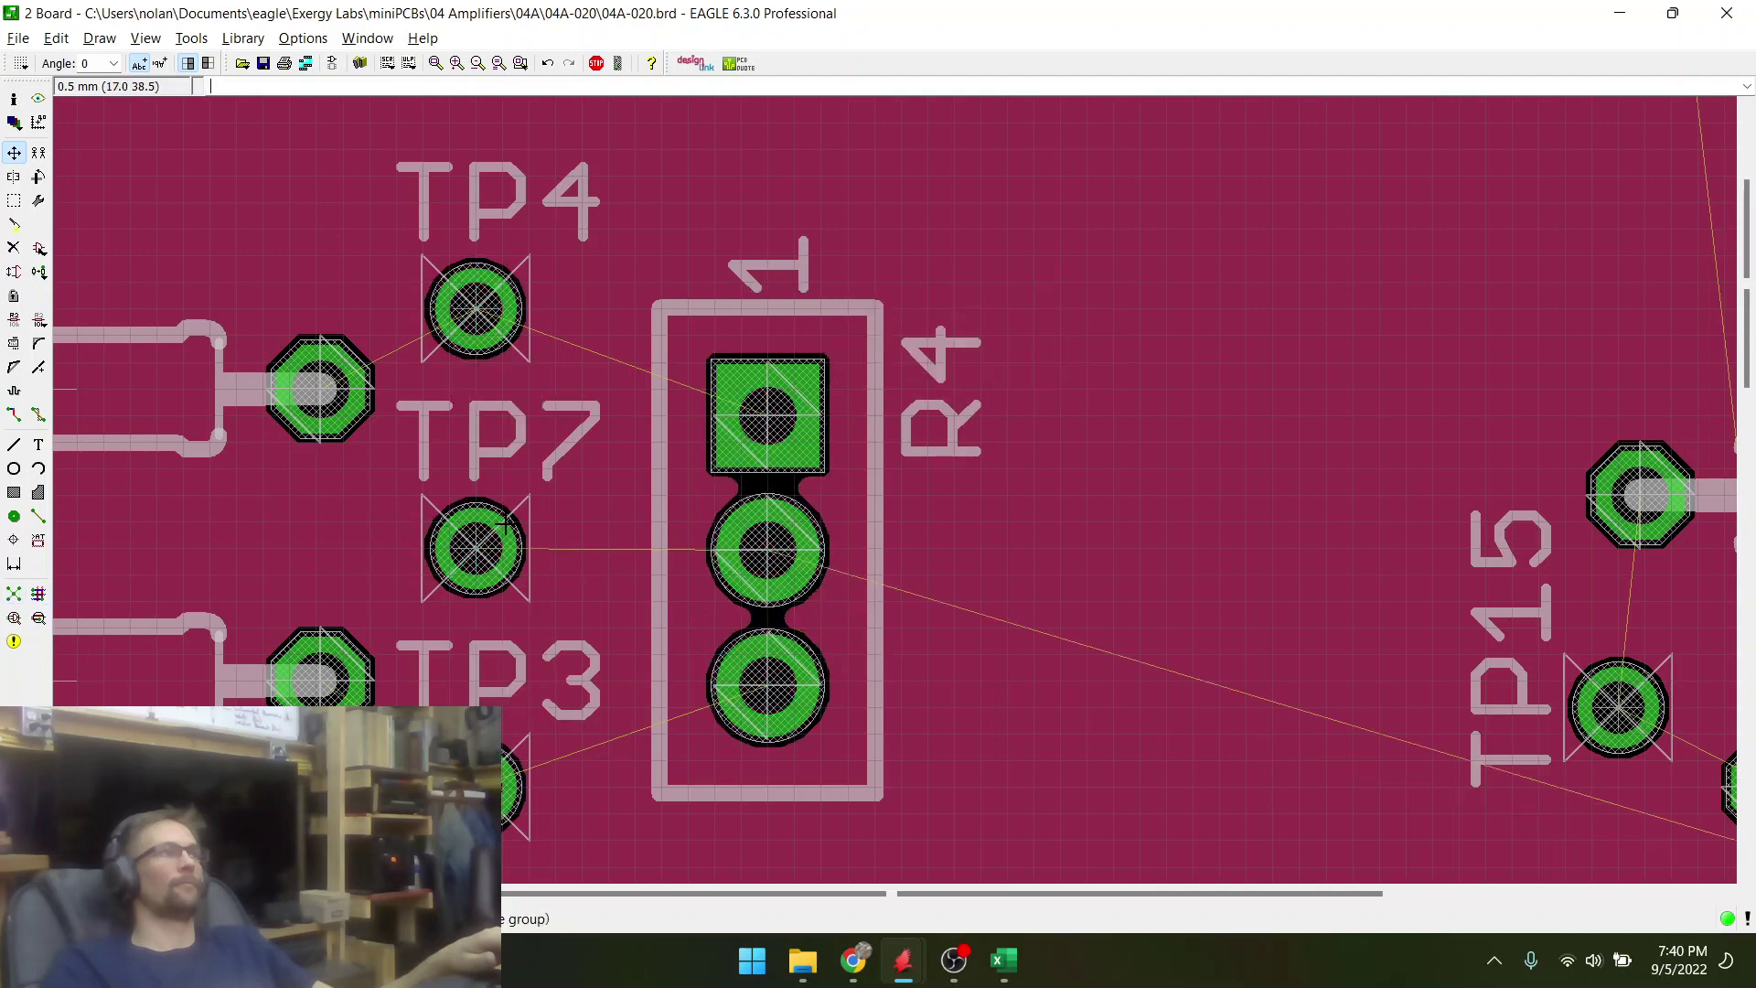
click(778, 444)
click(746, 439)
scroll(477, 609, down, 4)
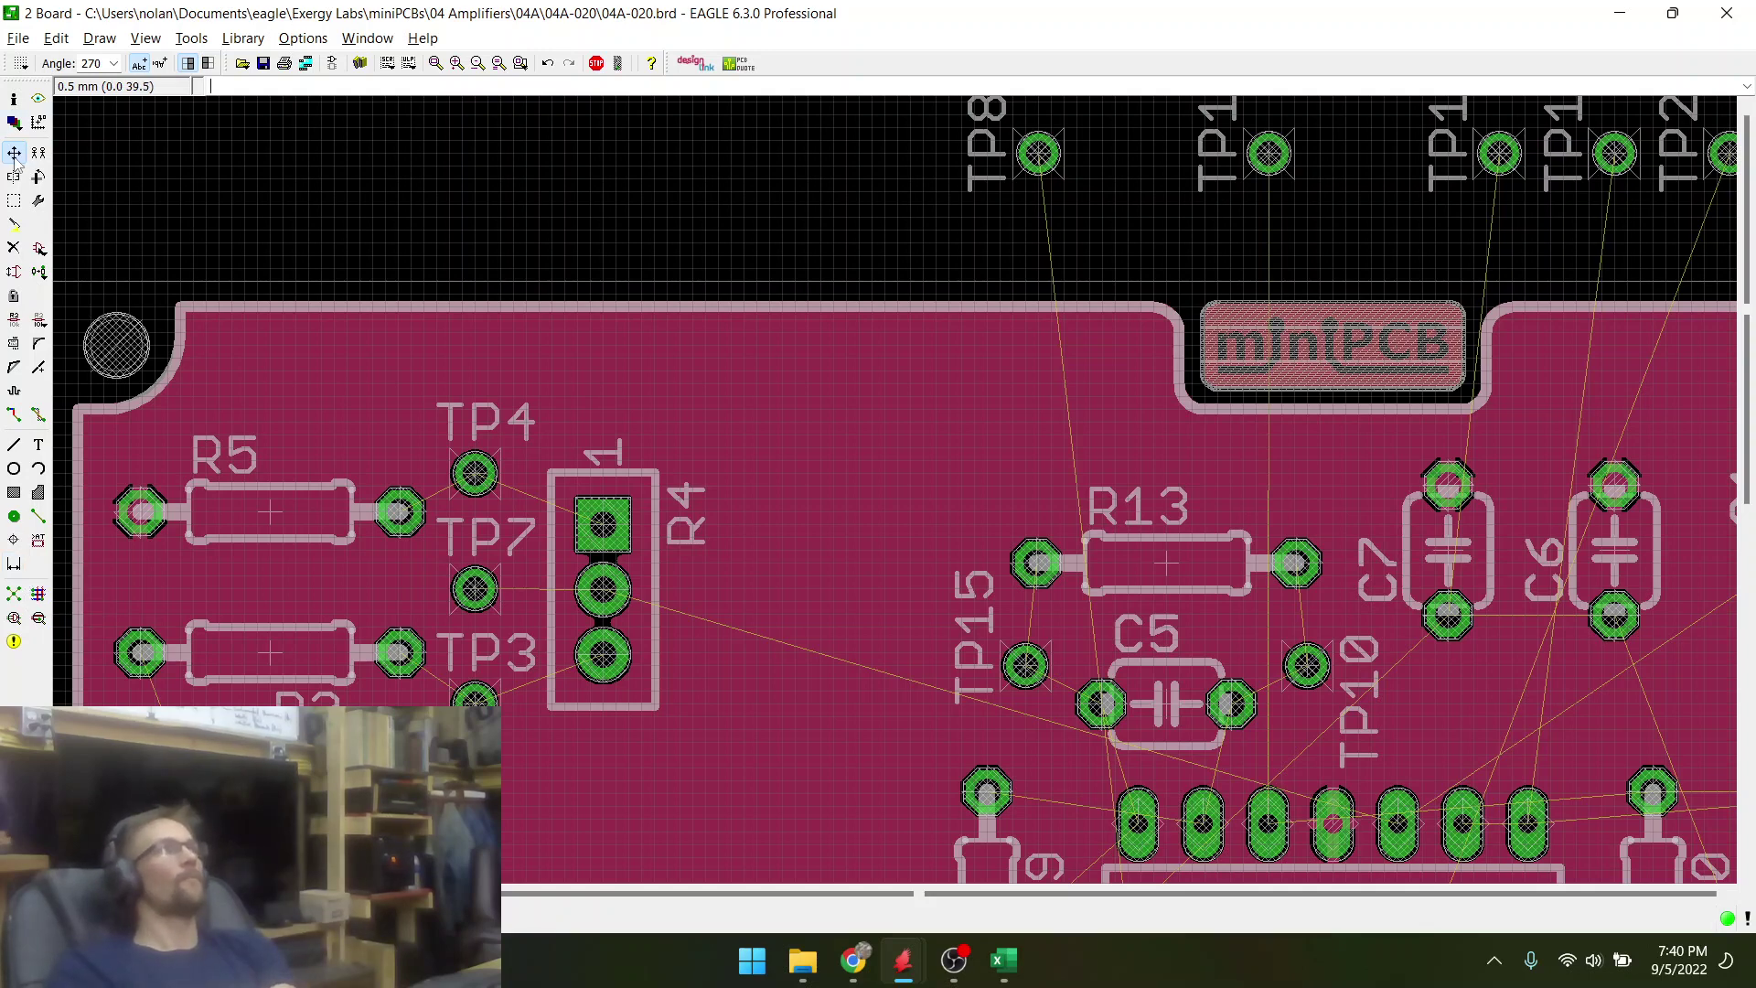
scroll(306, 491, down, 3)
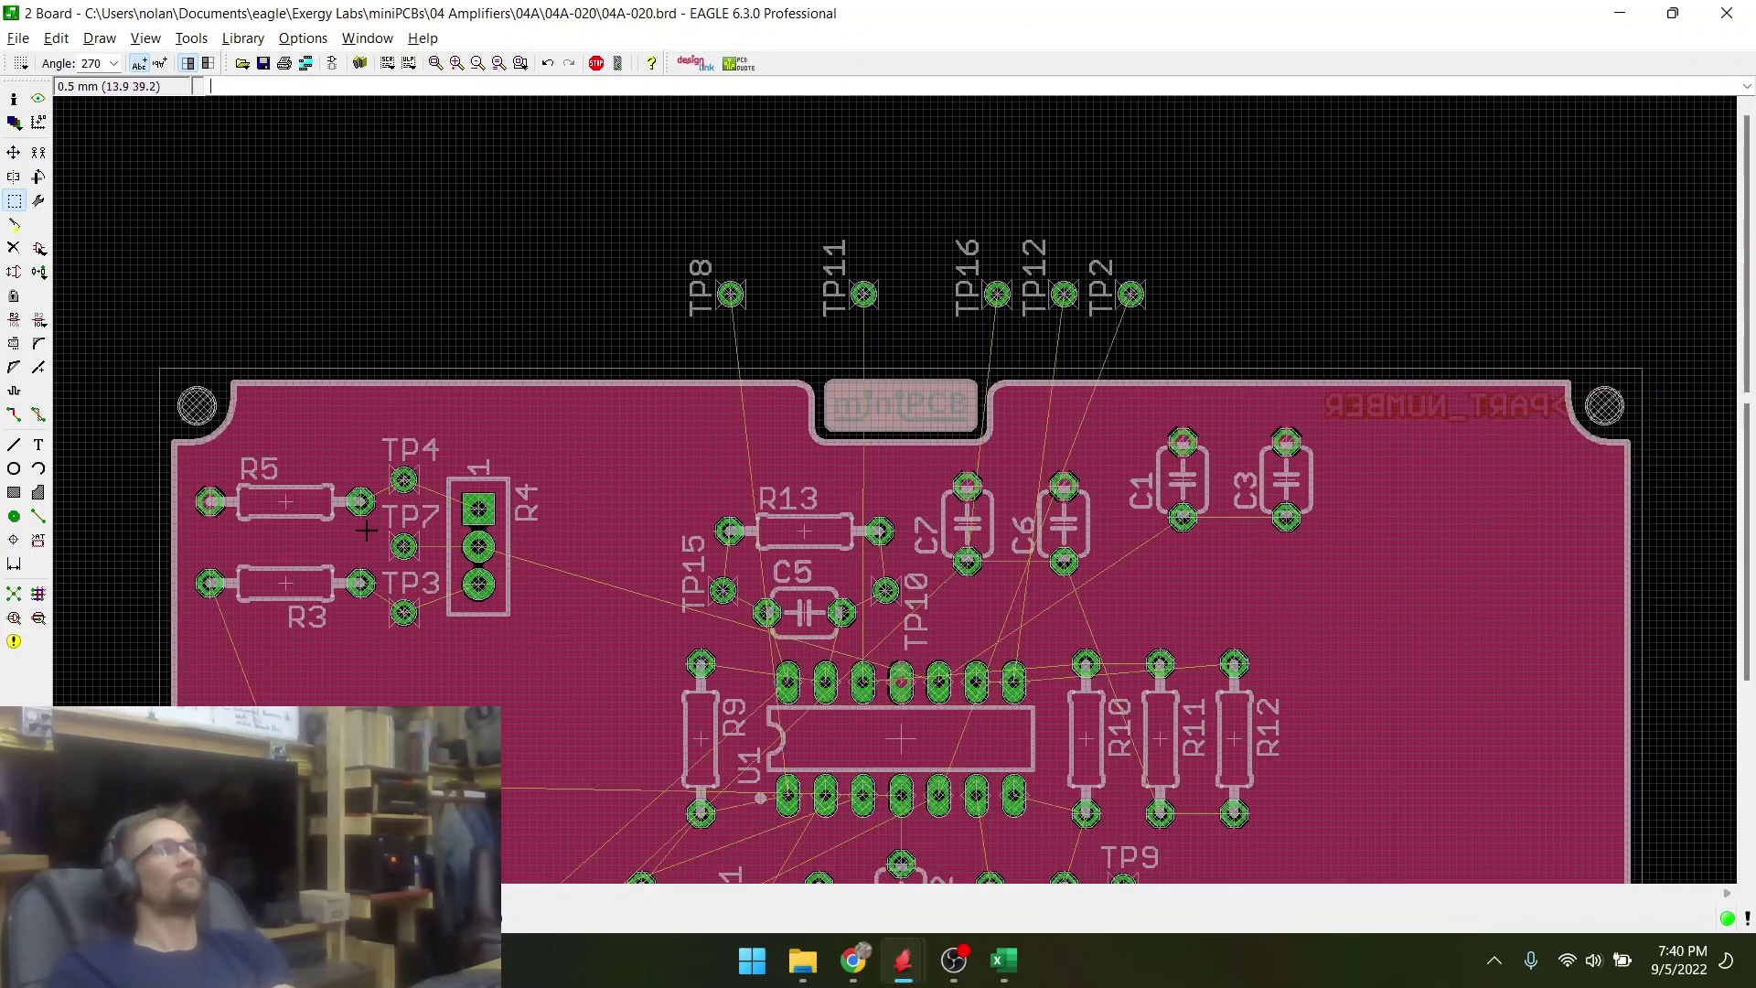
scroll(906, 675, up, 1)
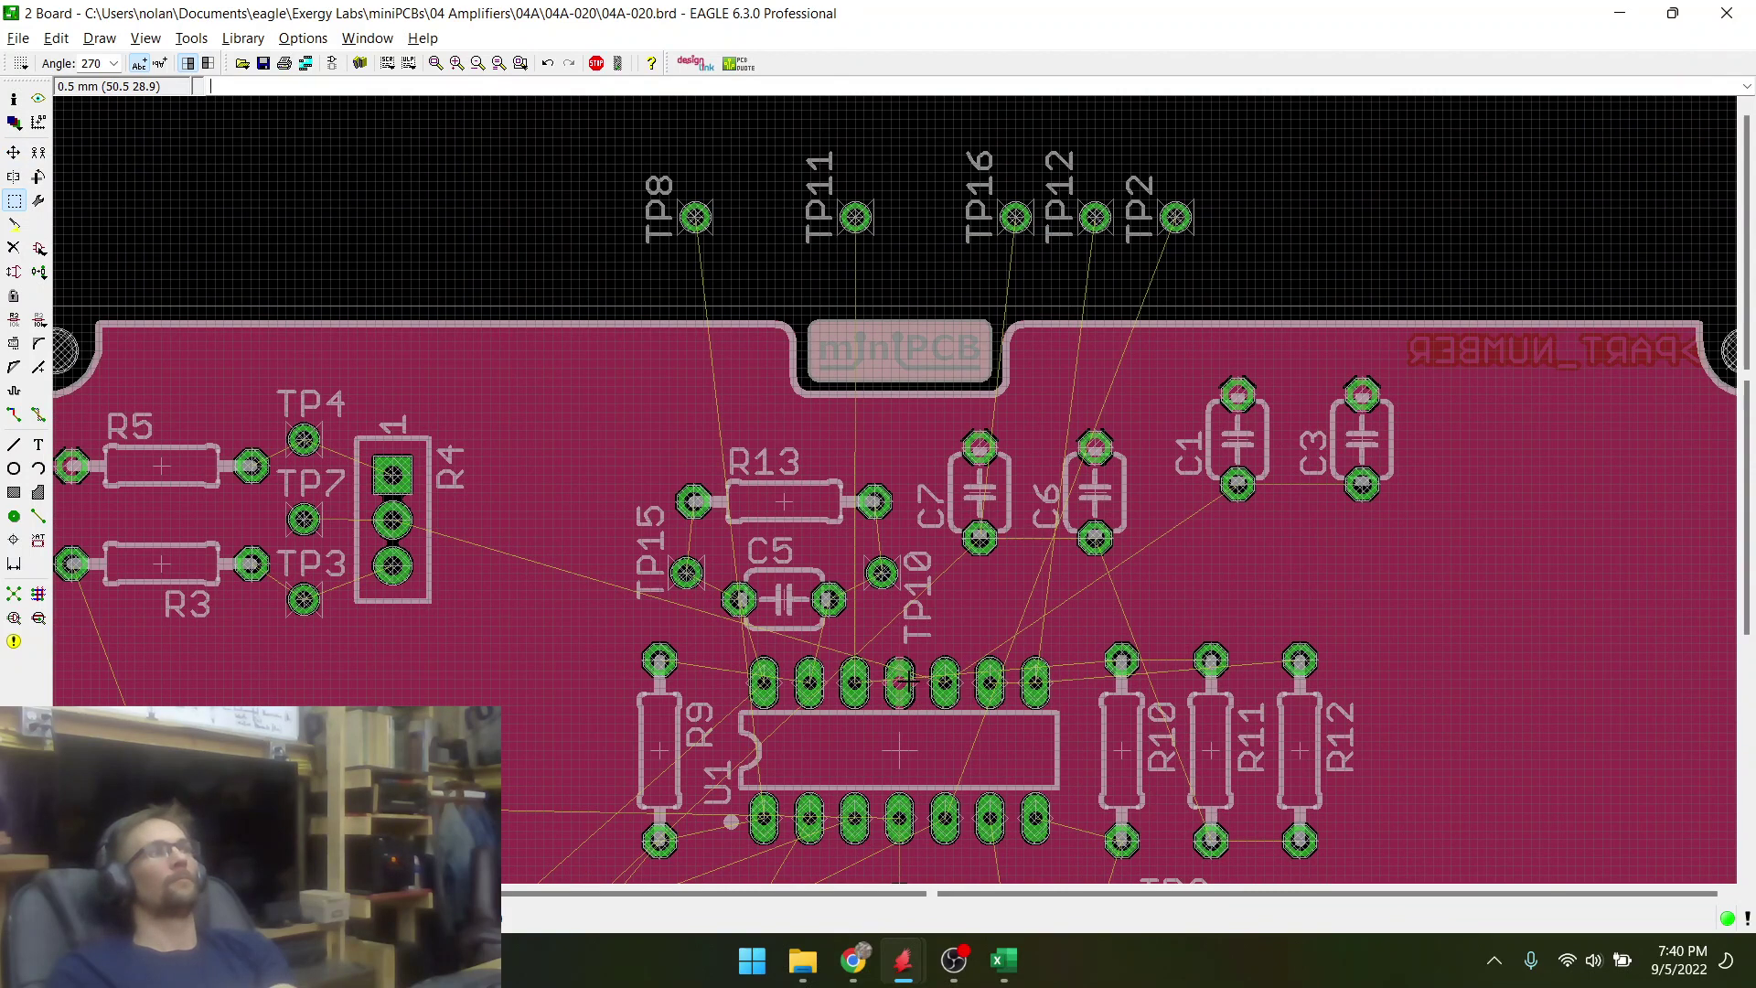
scroll(983, 648, up, 1)
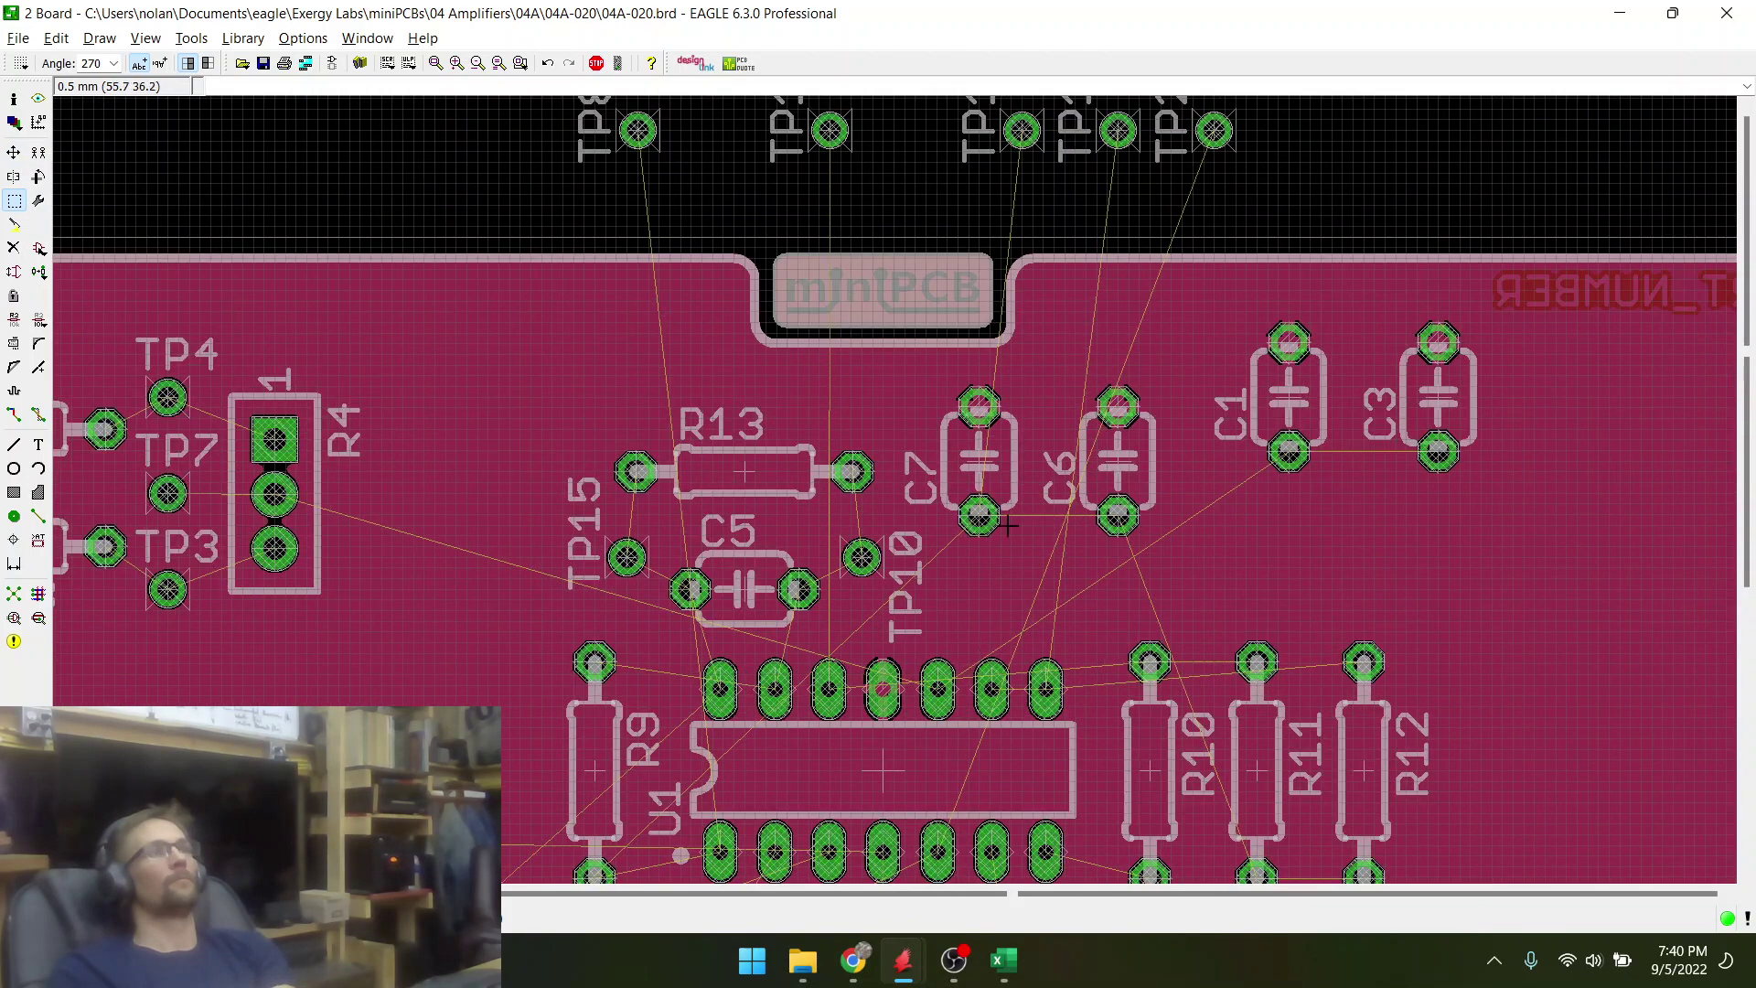
scroll(1057, 428, down, 2)
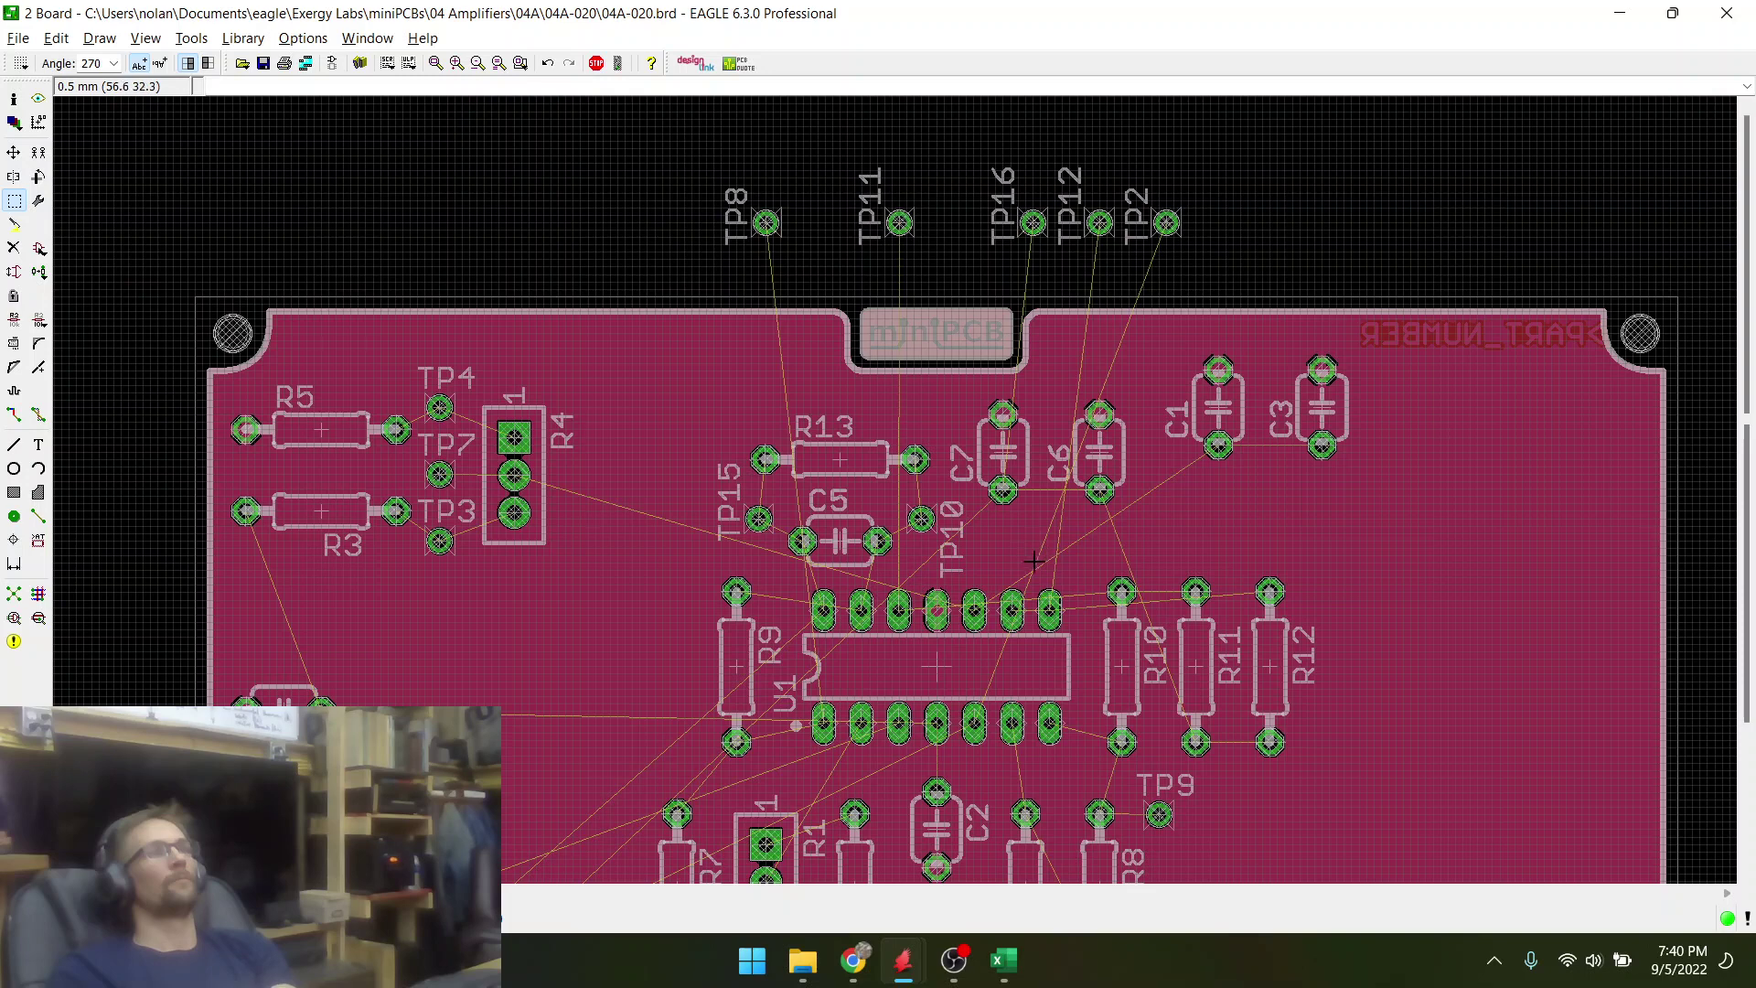
click(14, 153)
click(994, 448)
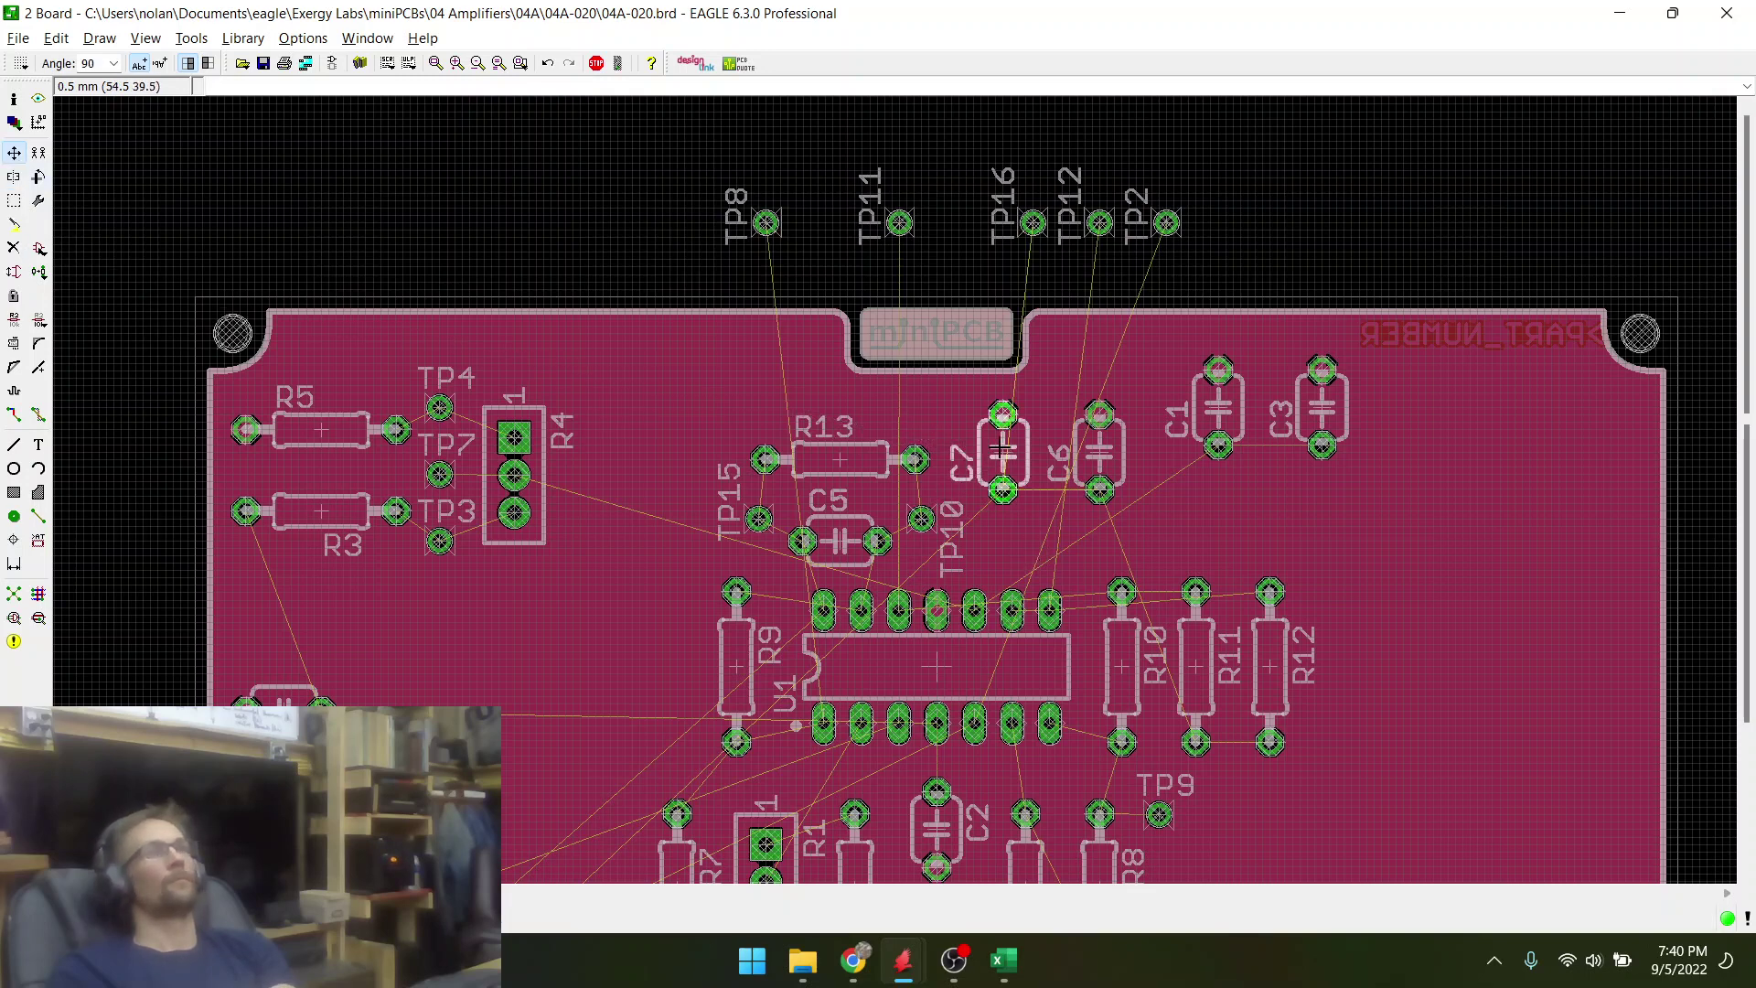
scroll(975, 383, down, 3)
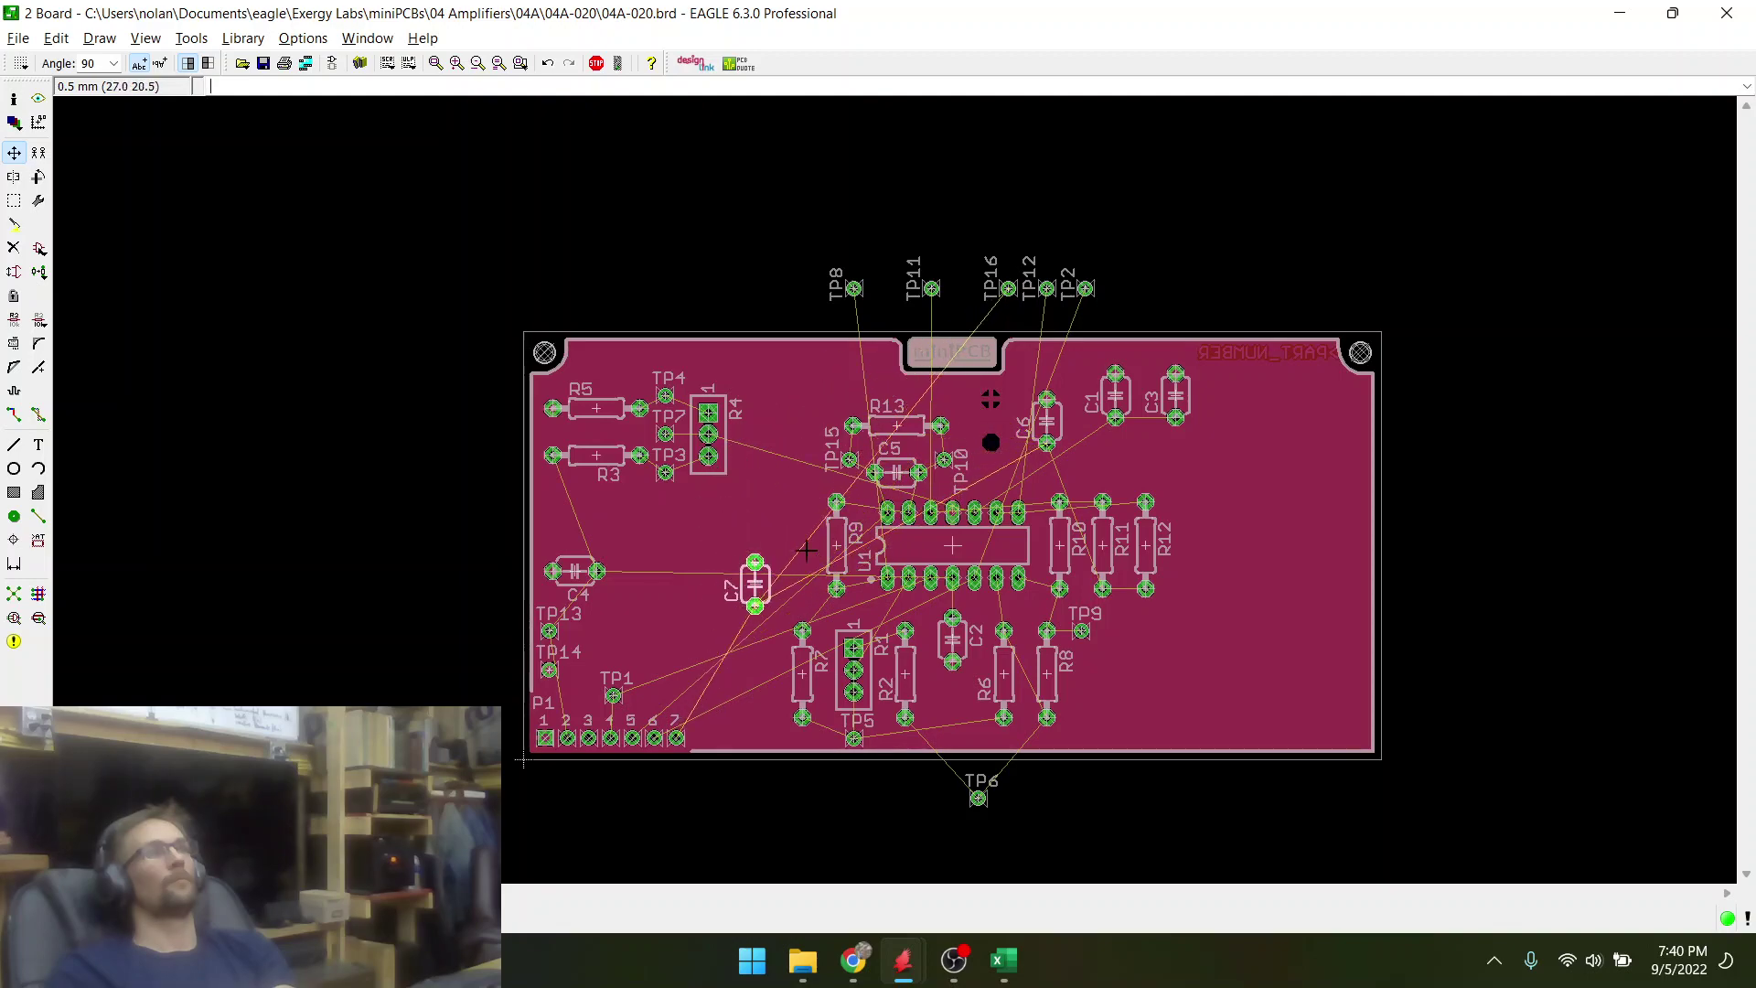
scroll(1098, 398, up, 6)
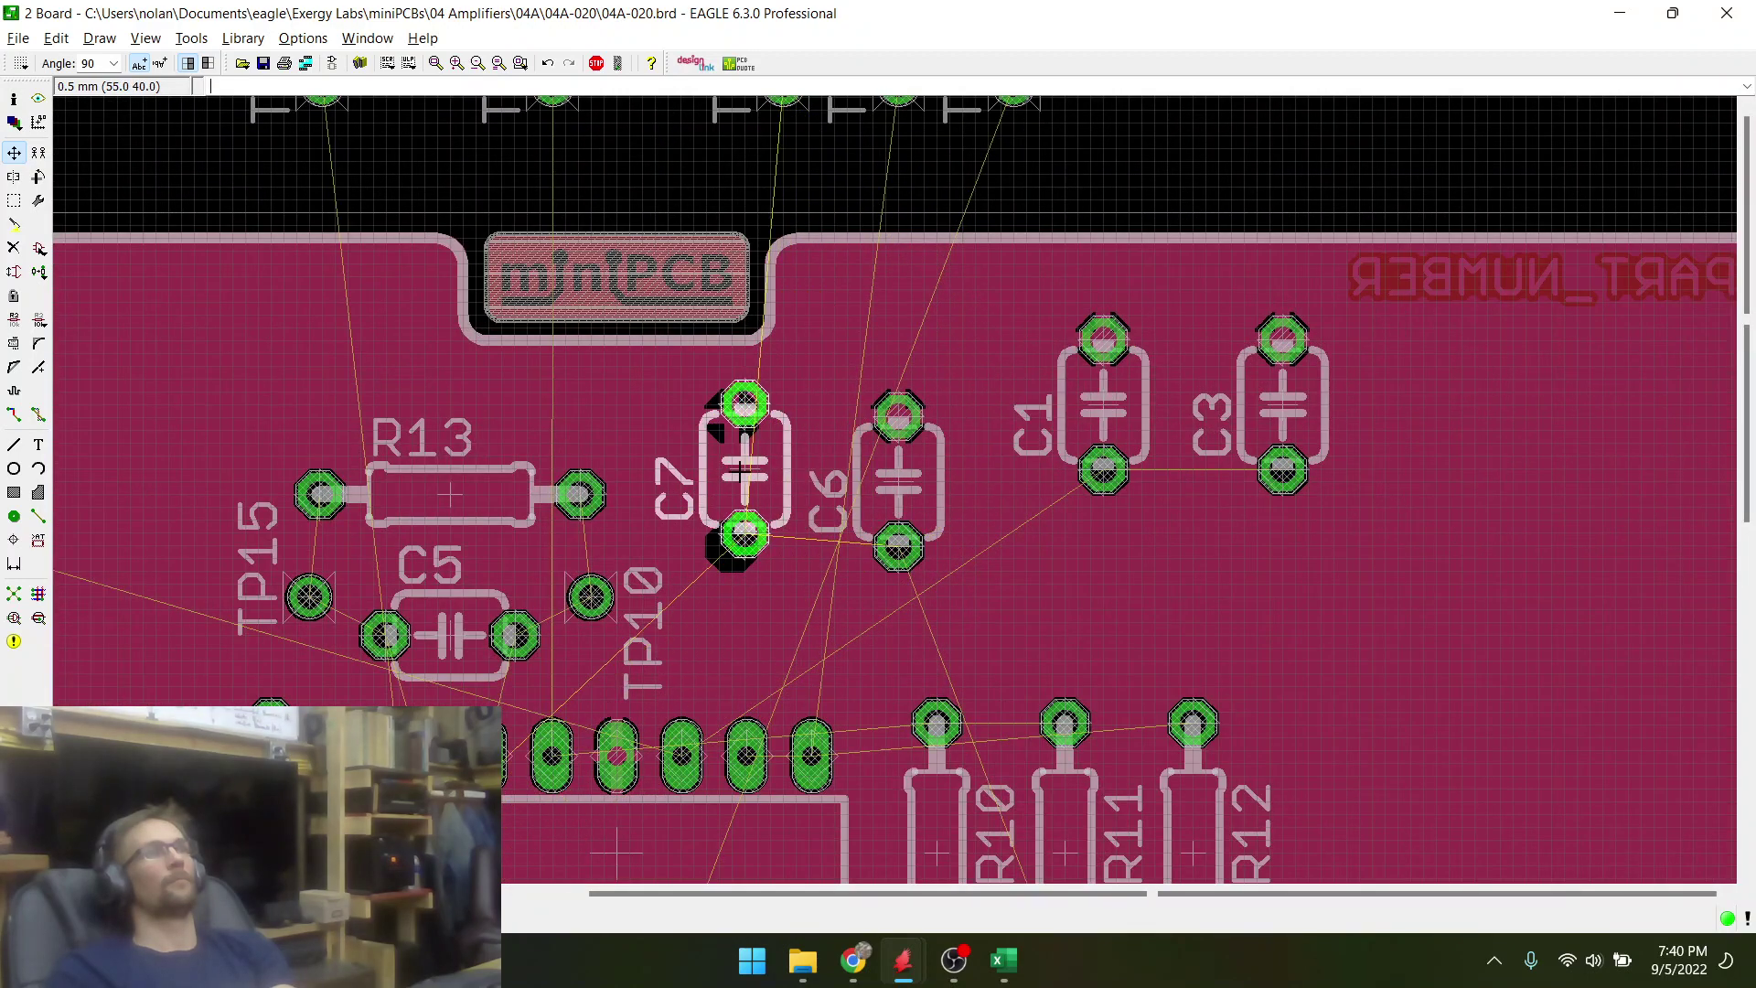
click(731, 478)
scroll(731, 477, down, 3)
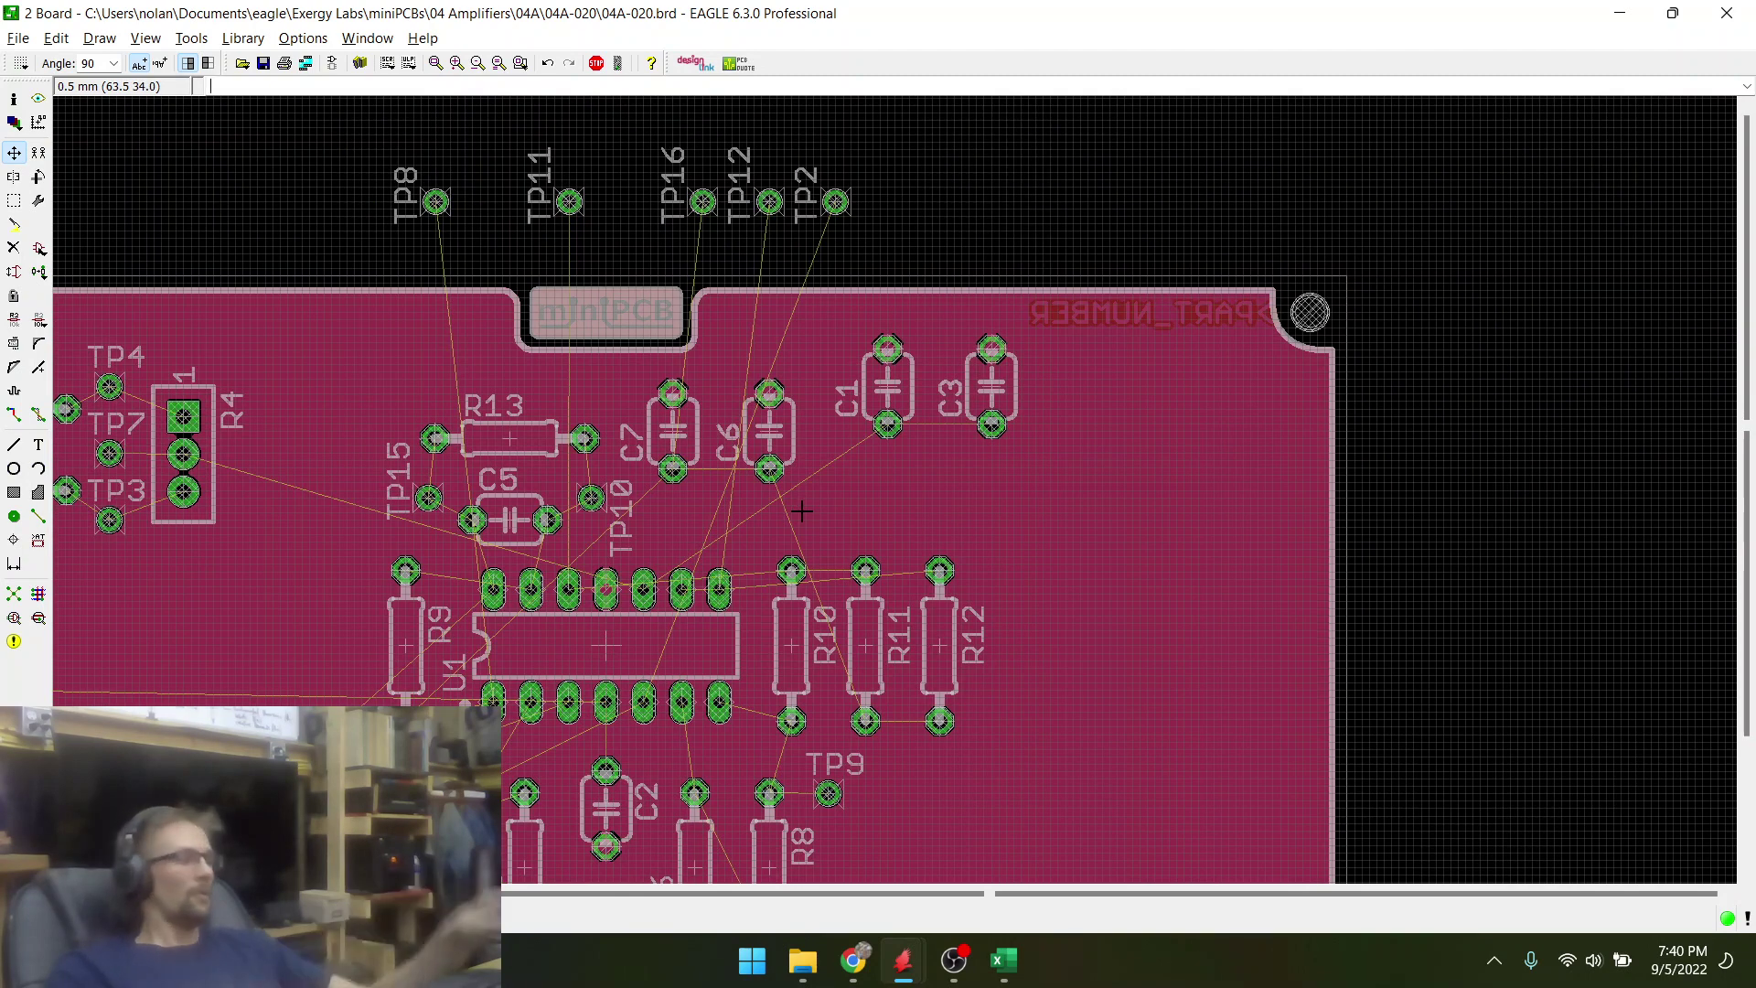
- Check in the schematic how C6 and C7 connect to R11, R12 and the P1-7 output, and return to the board
key(alt+Tab)
scroll(818, 531, down, 4)
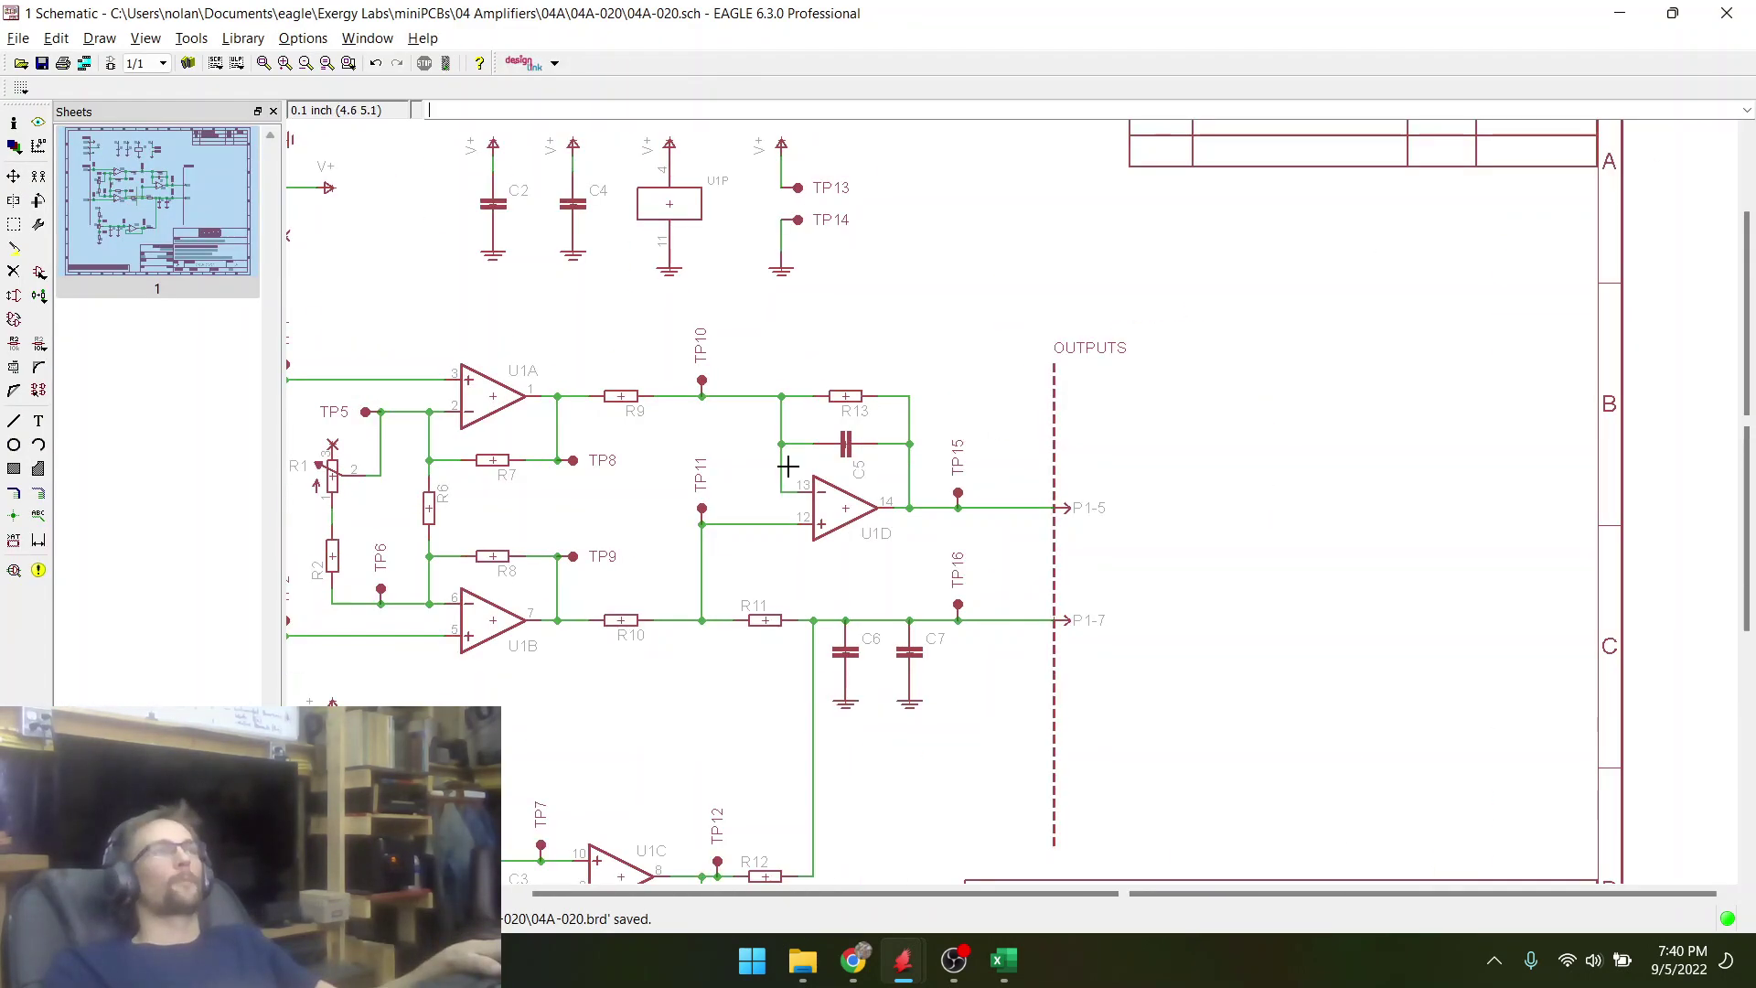
scroll(848, 718, down, 2)
scroll(846, 723, up, 2)
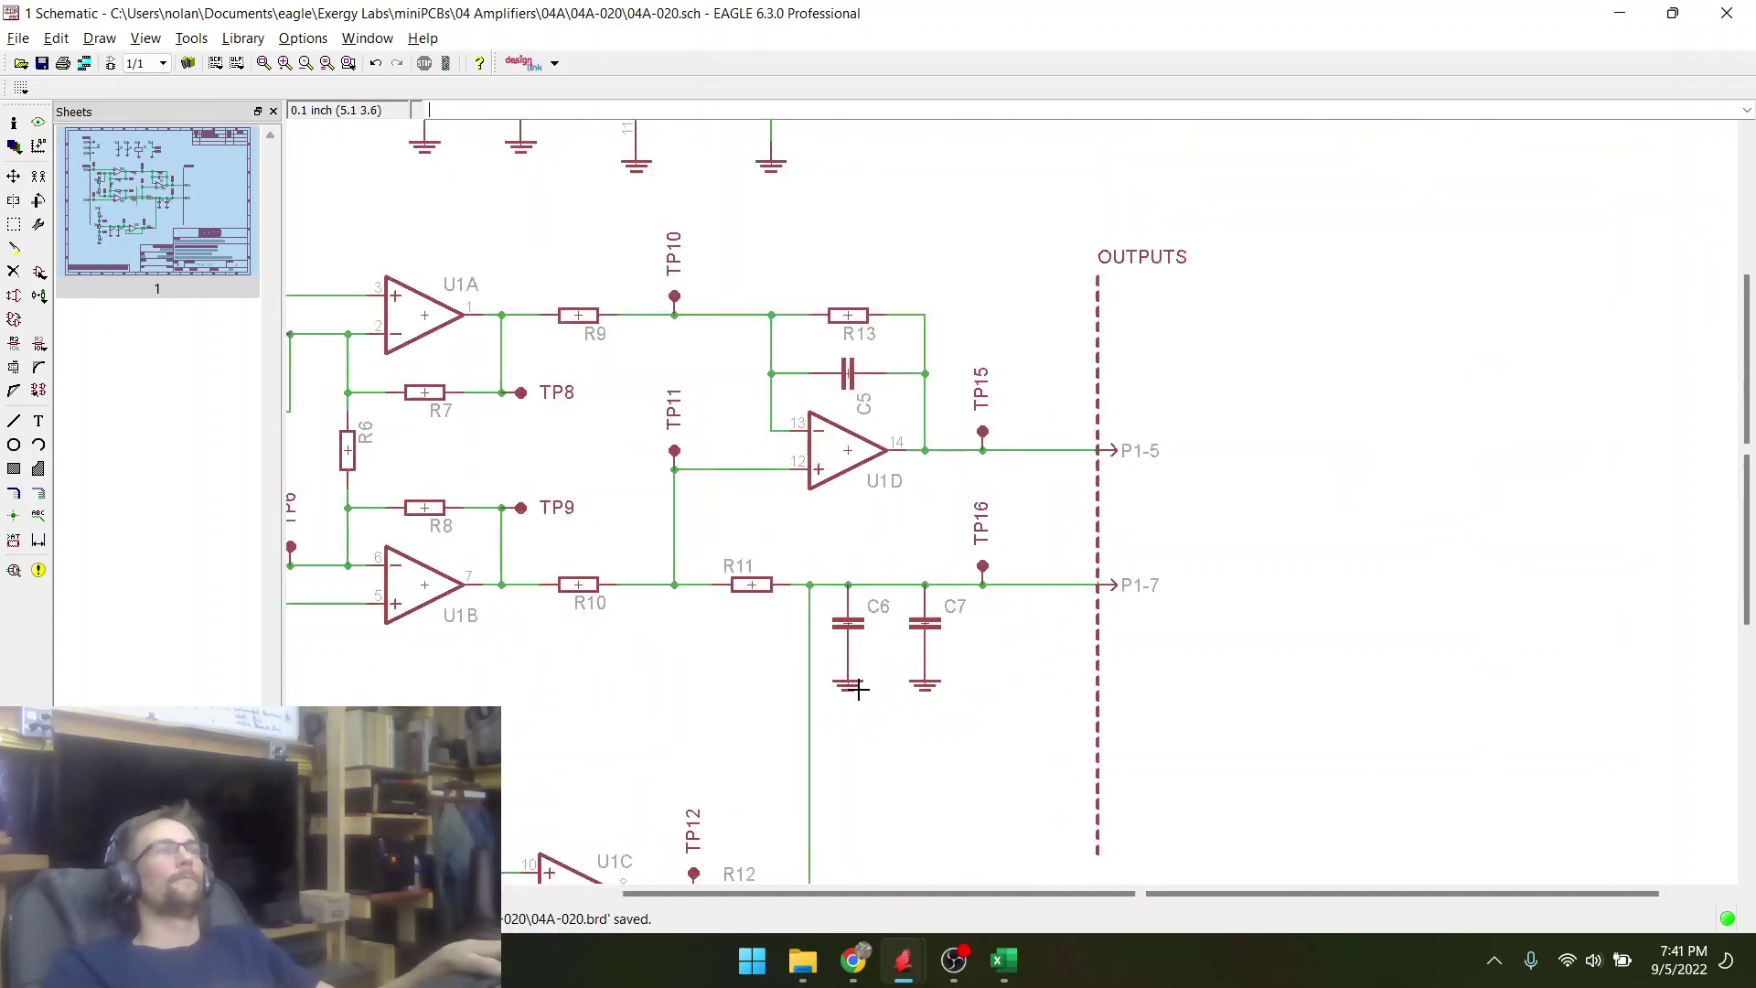
scroll(846, 727, down, 2)
scroll(844, 732, up, 1)
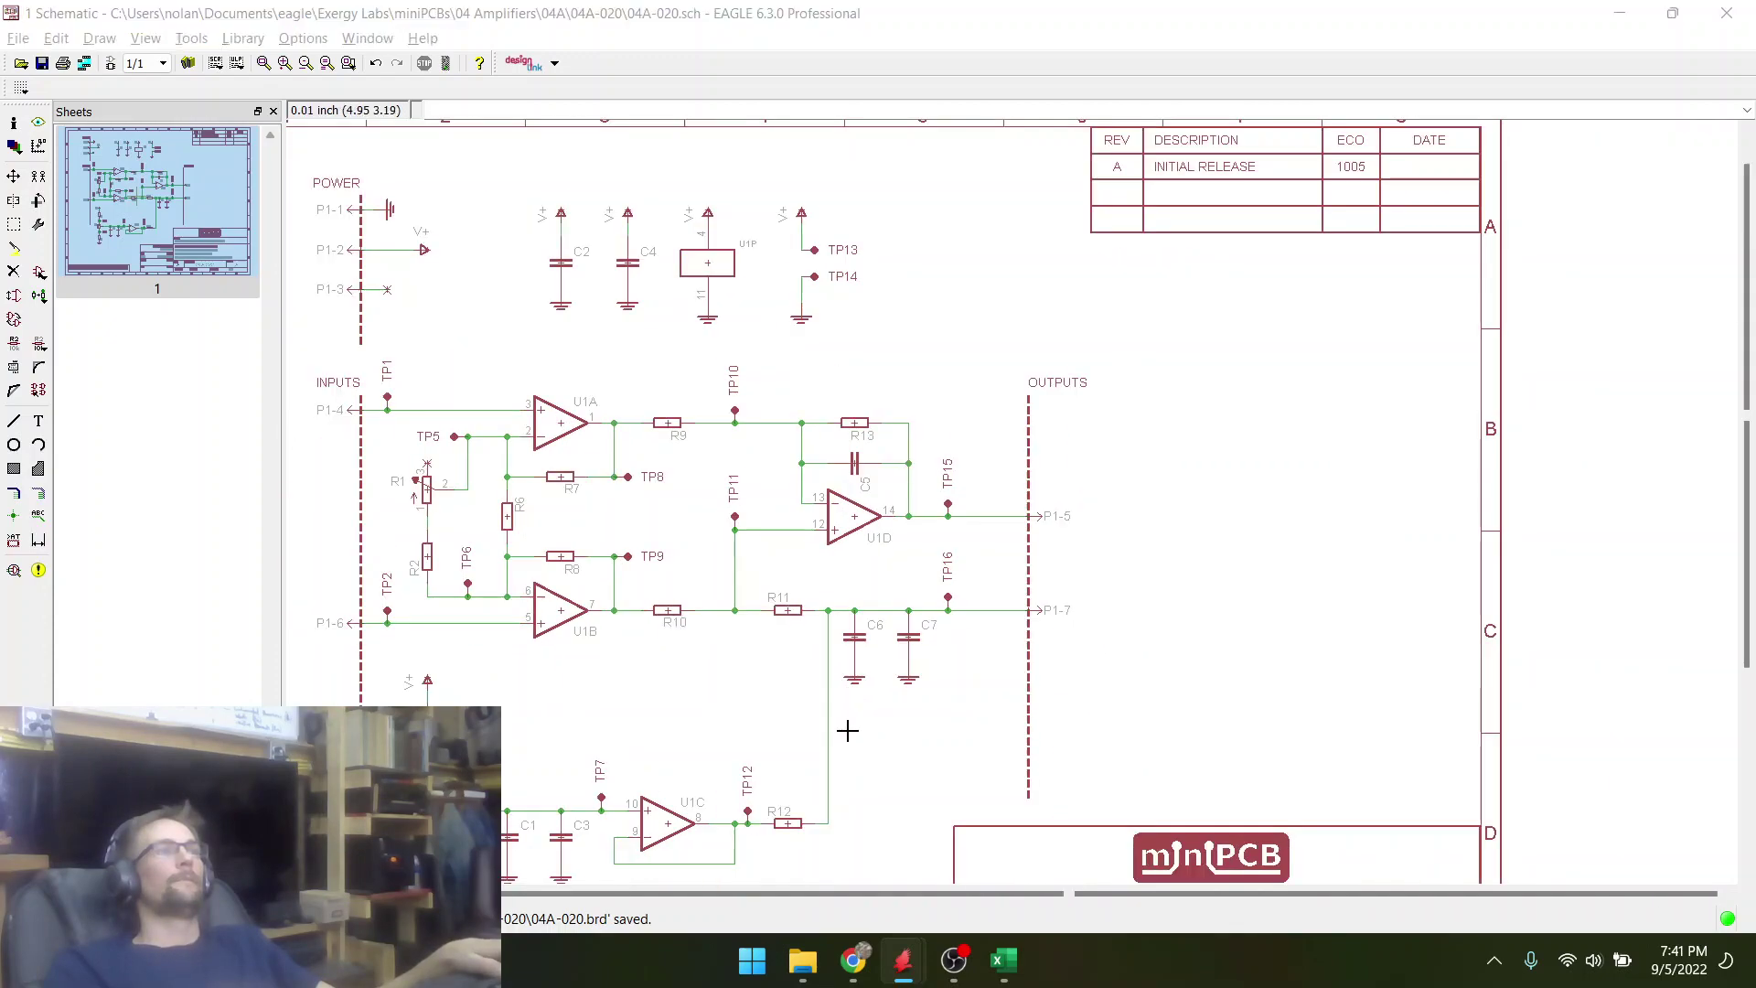
key(alt+Tab)
- Group C6 and C7, rotate the group 270 degrees and place both capacitors stacked horizontally below R11 and R12
scroll(848, 648, down, 2)
scroll(848, 647, up, 1)
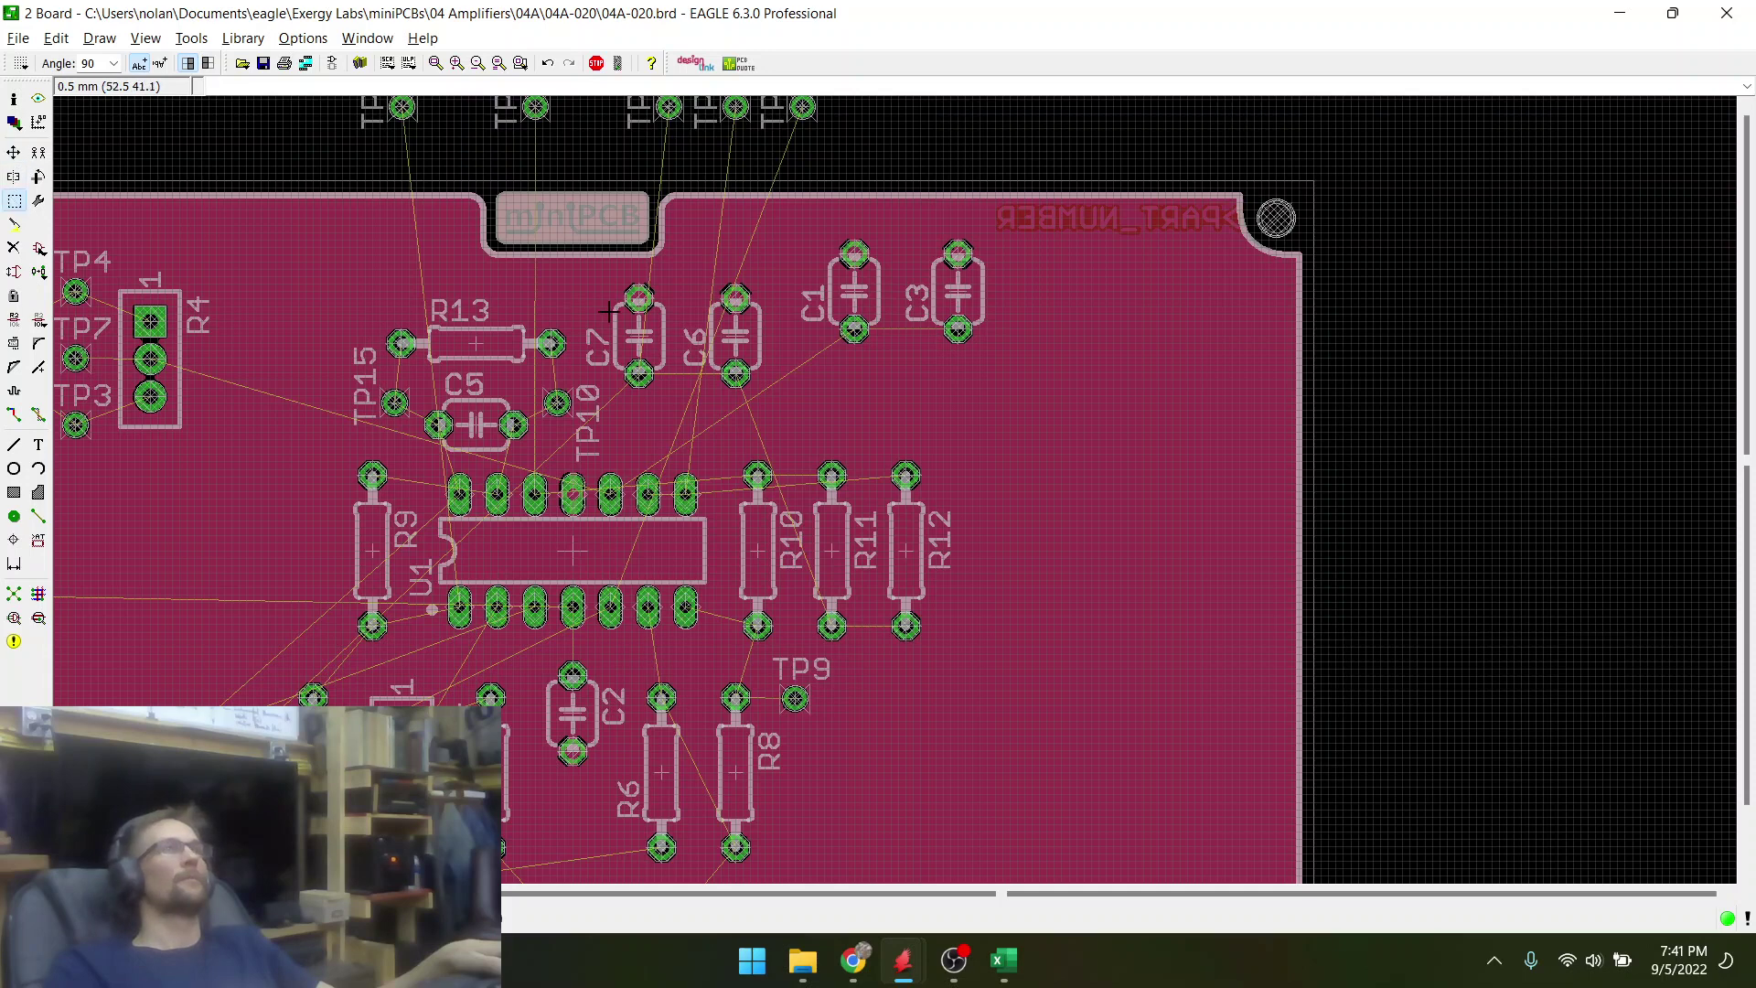
drag(609, 311, 778, 384)
right_click(683, 342)
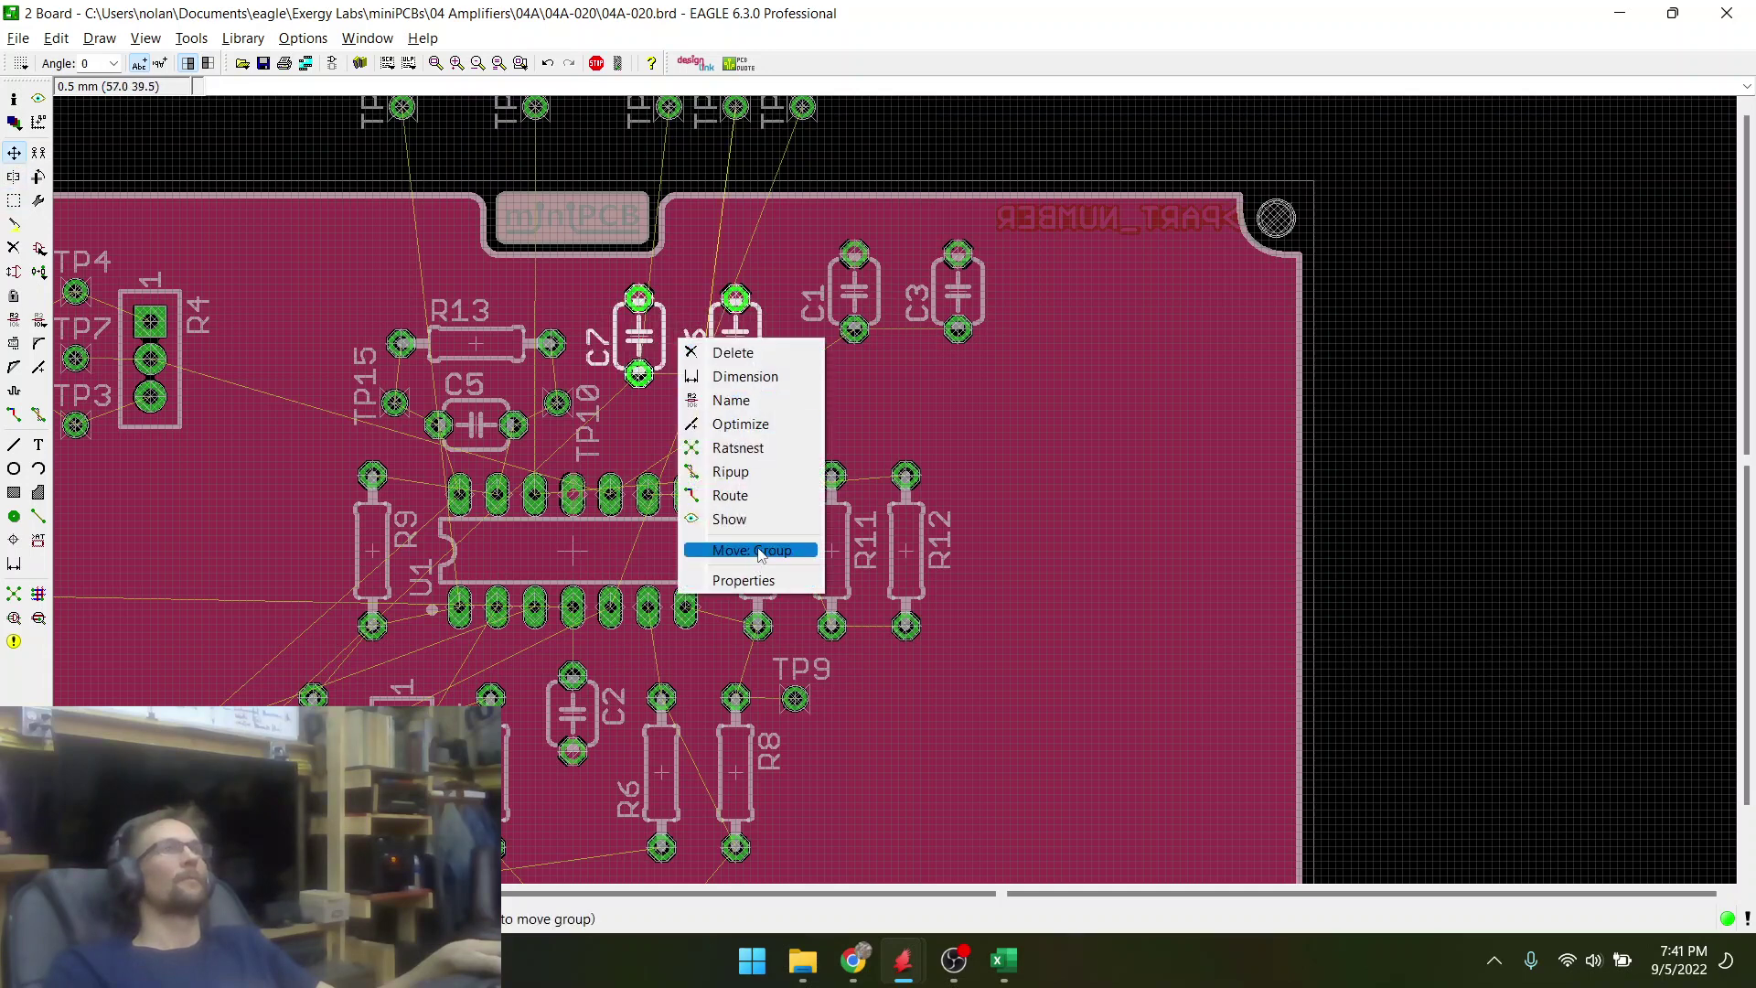
click(759, 554)
scroll(860, 484, down, 2)
right_click(869, 587)
right_click(863, 597)
scroll(862, 646, up, 2)
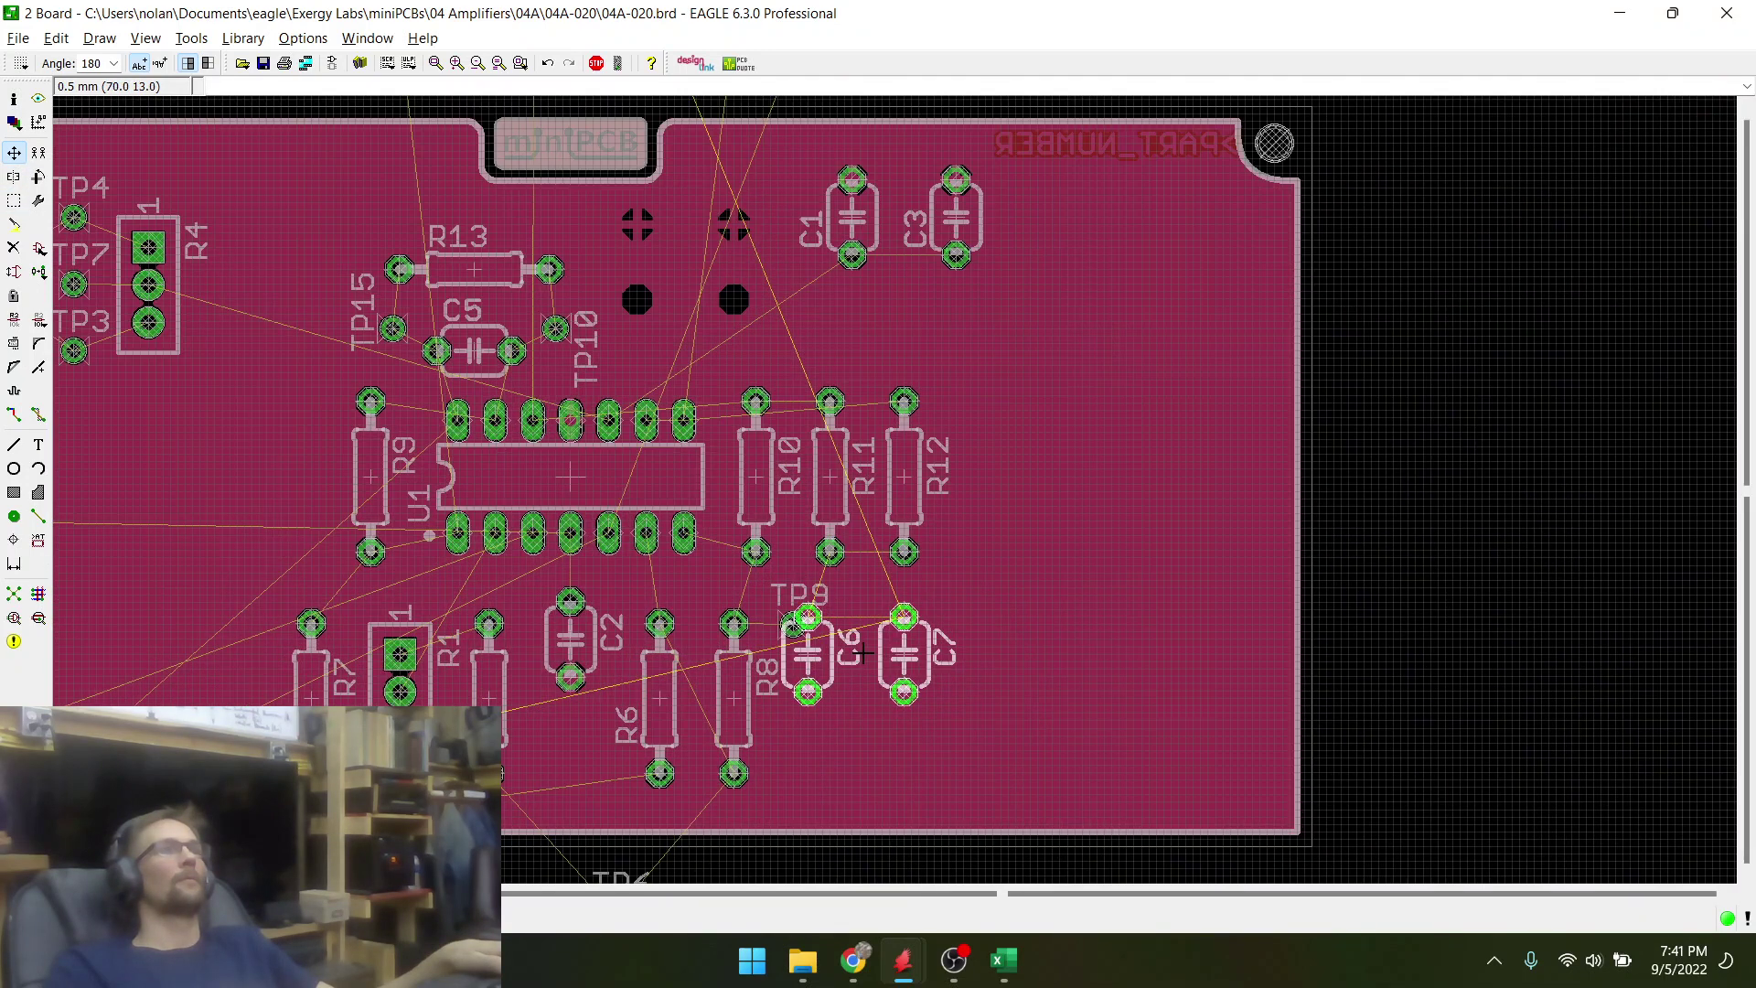
scroll(863, 653, up, 1)
right_click(864, 659)
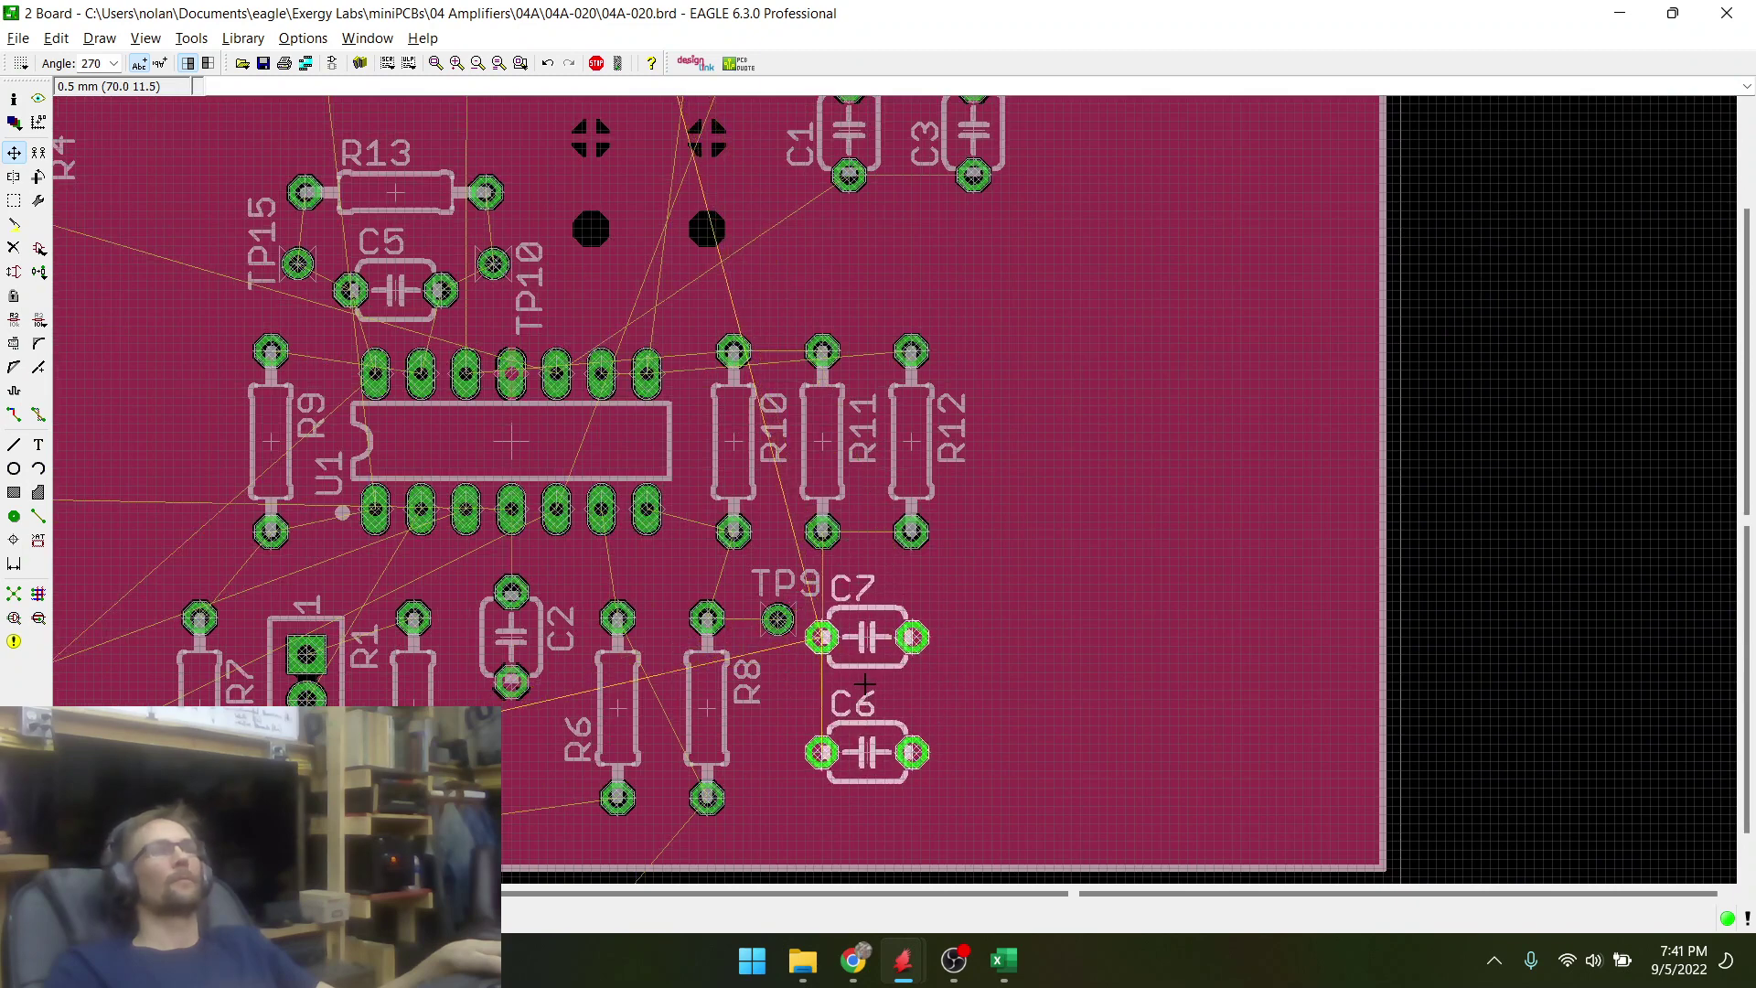
click(865, 684)
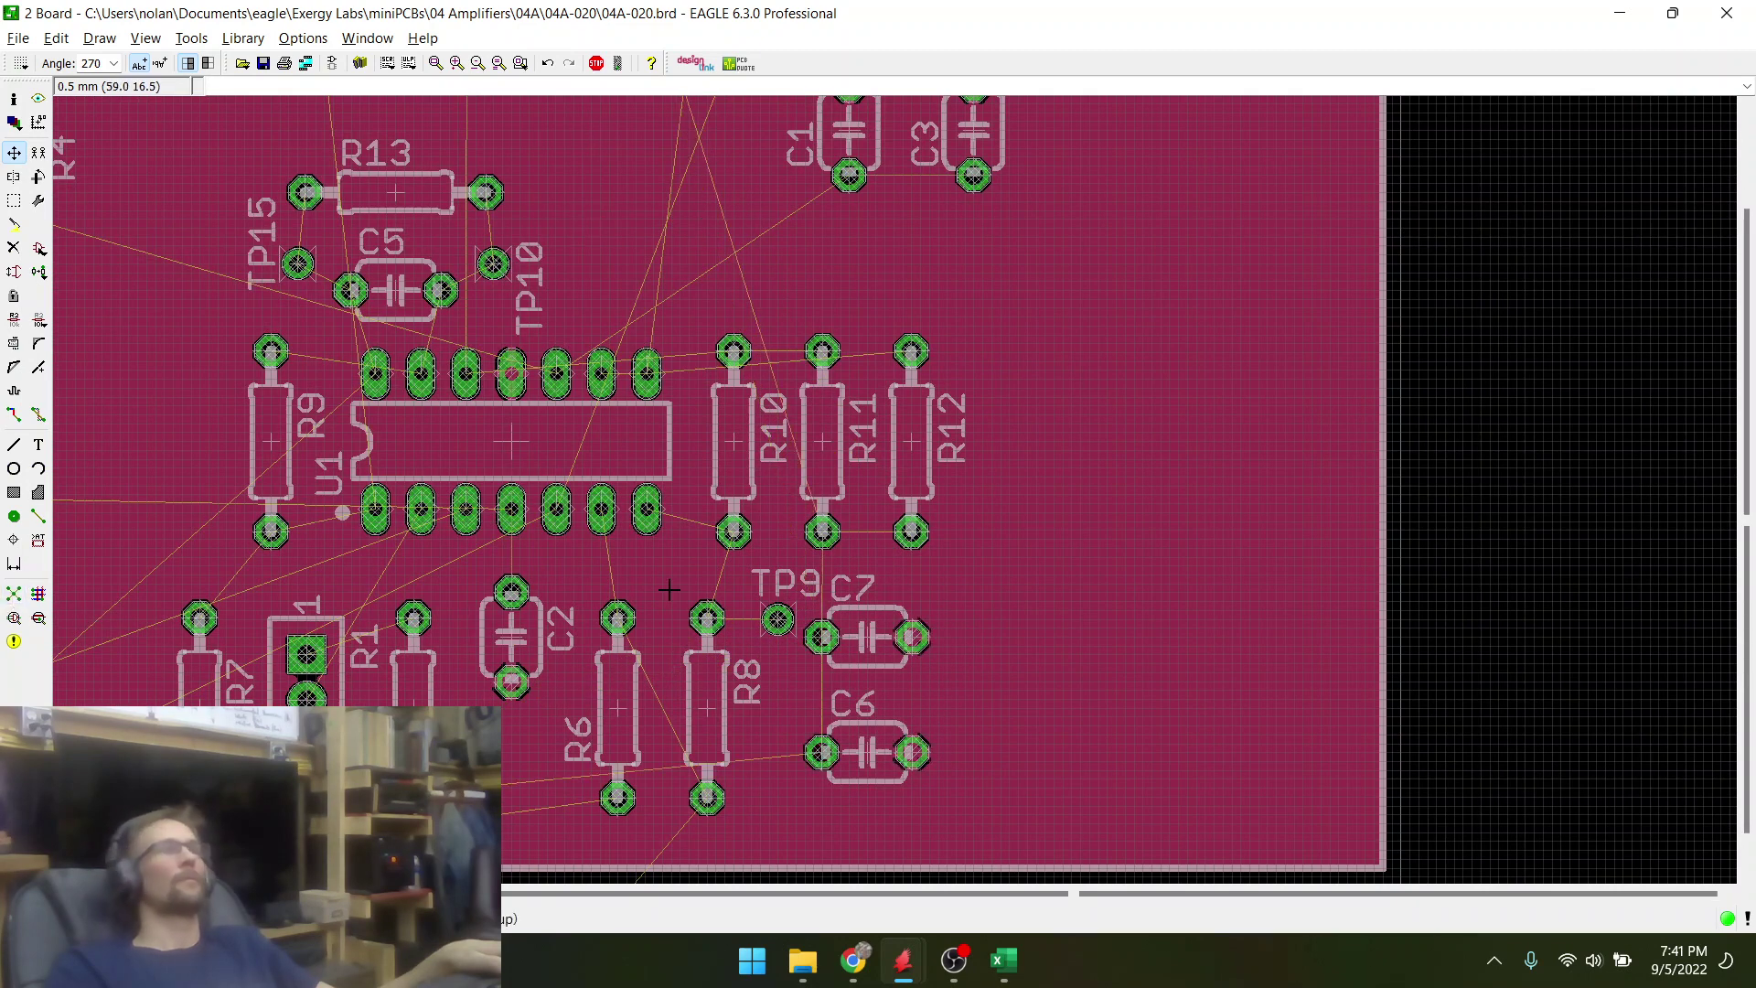
- Compare the placement of C6 and C7 on the board with the output section around U1D, TP15 and TP16 in the schematic
scroll(1027, 616, down, 4)
scroll(695, 695, up, 3)
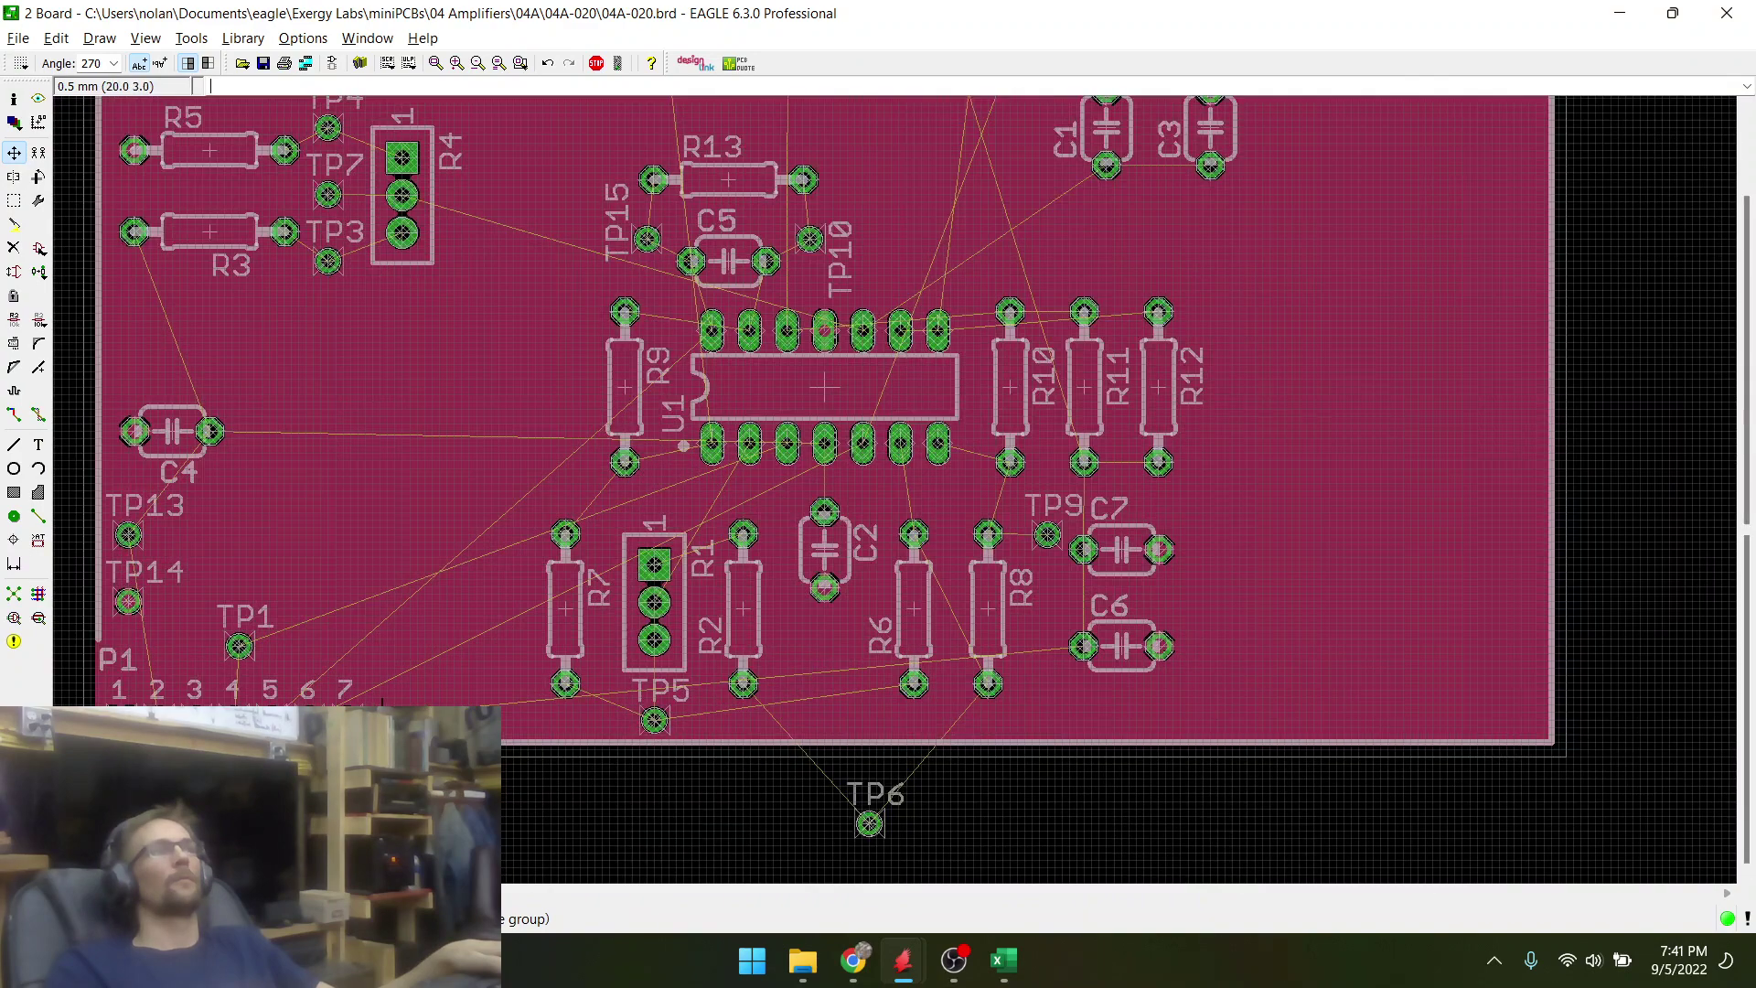
key(alt+Tab)
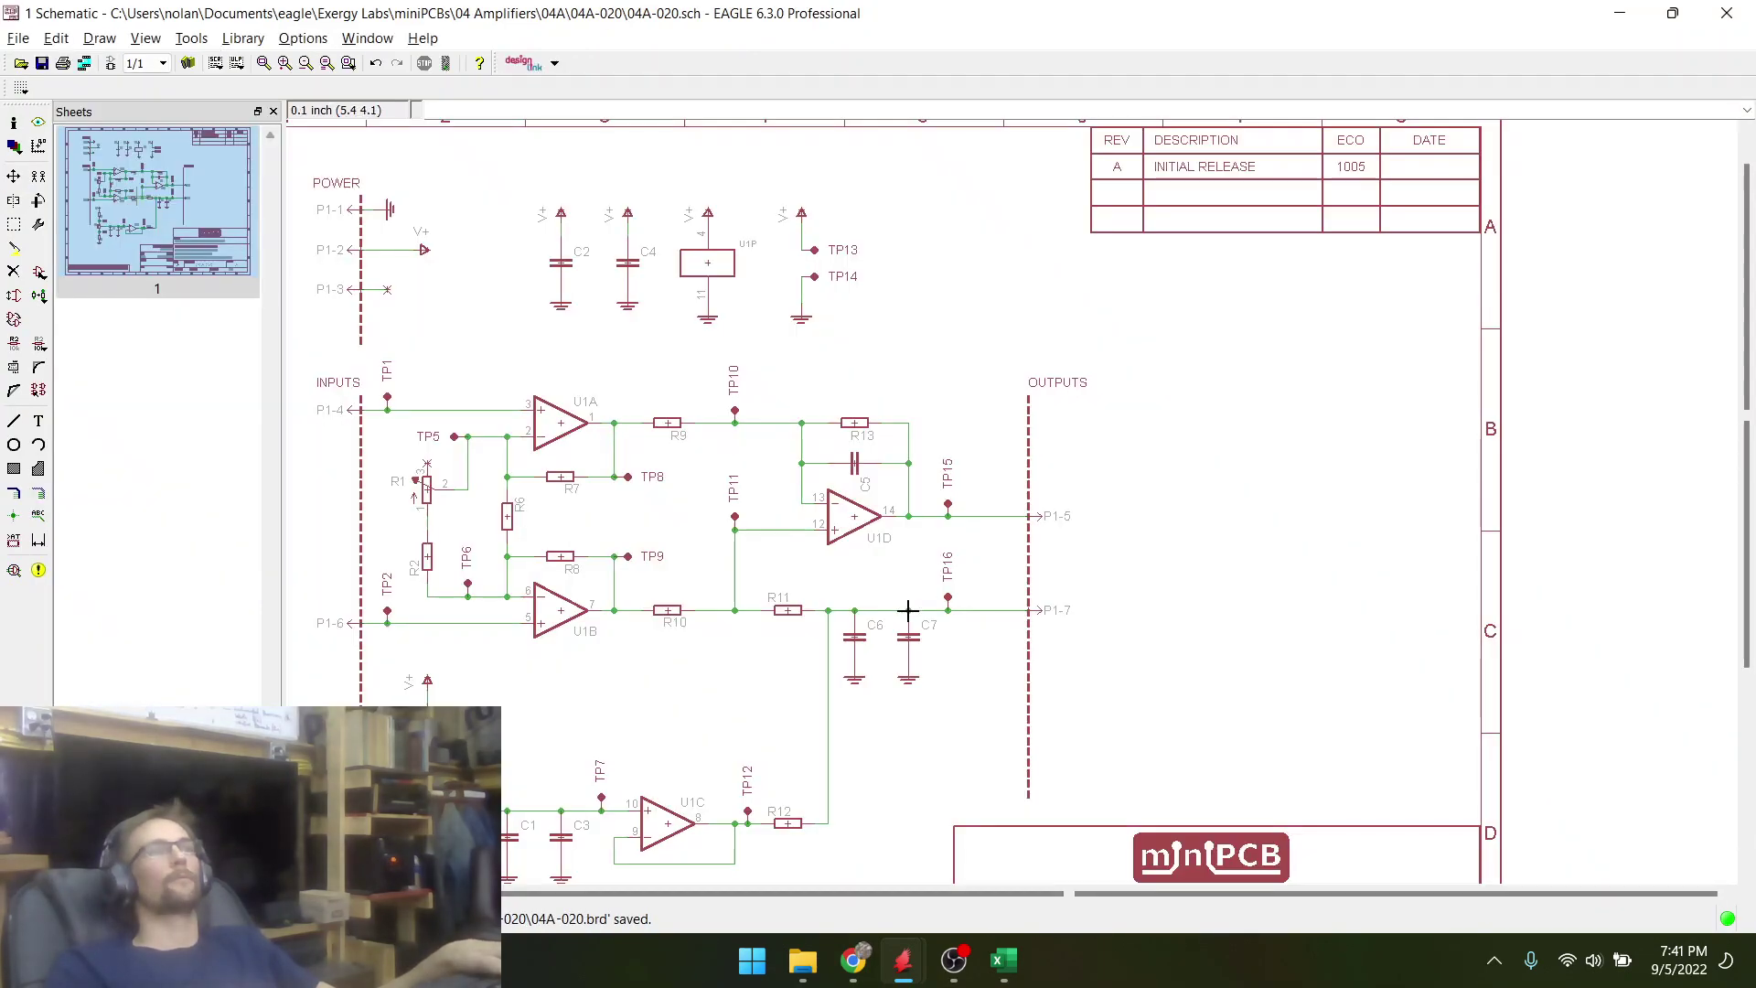
scroll(977, 635, up, 1)
key(alt+Tab)
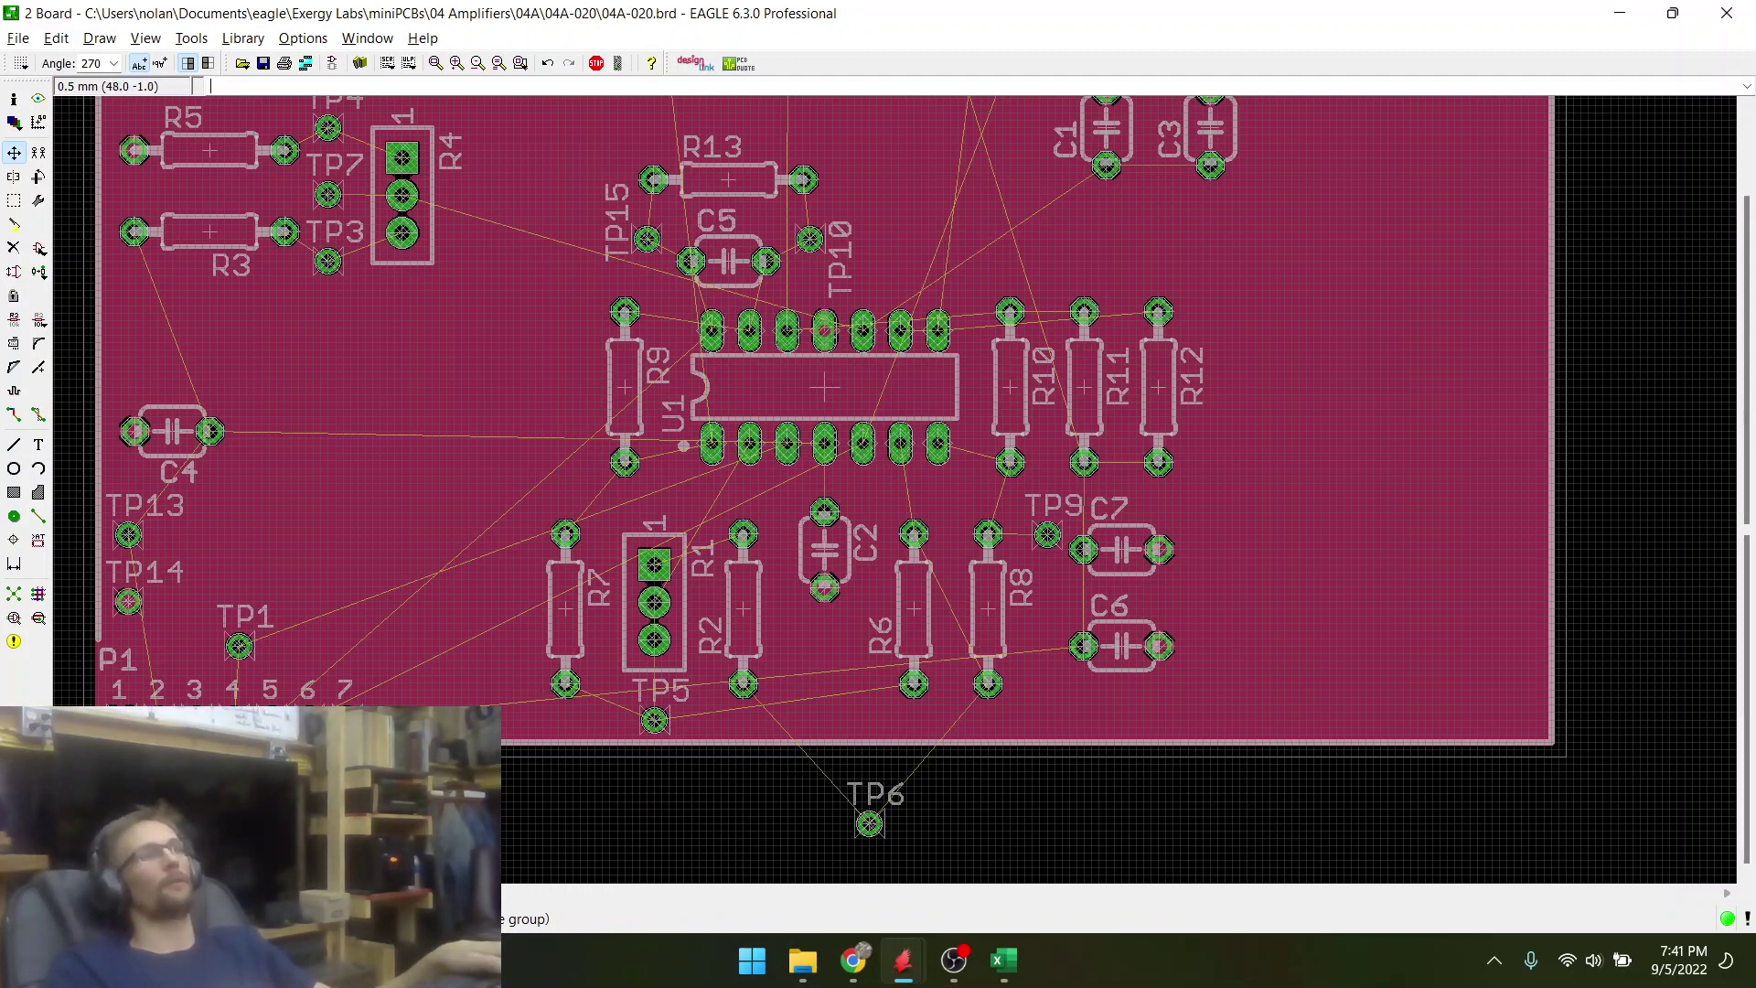
scroll(816, 780, down, 3)
key(alt+Tab)
scroll(884, 478, down, 1)
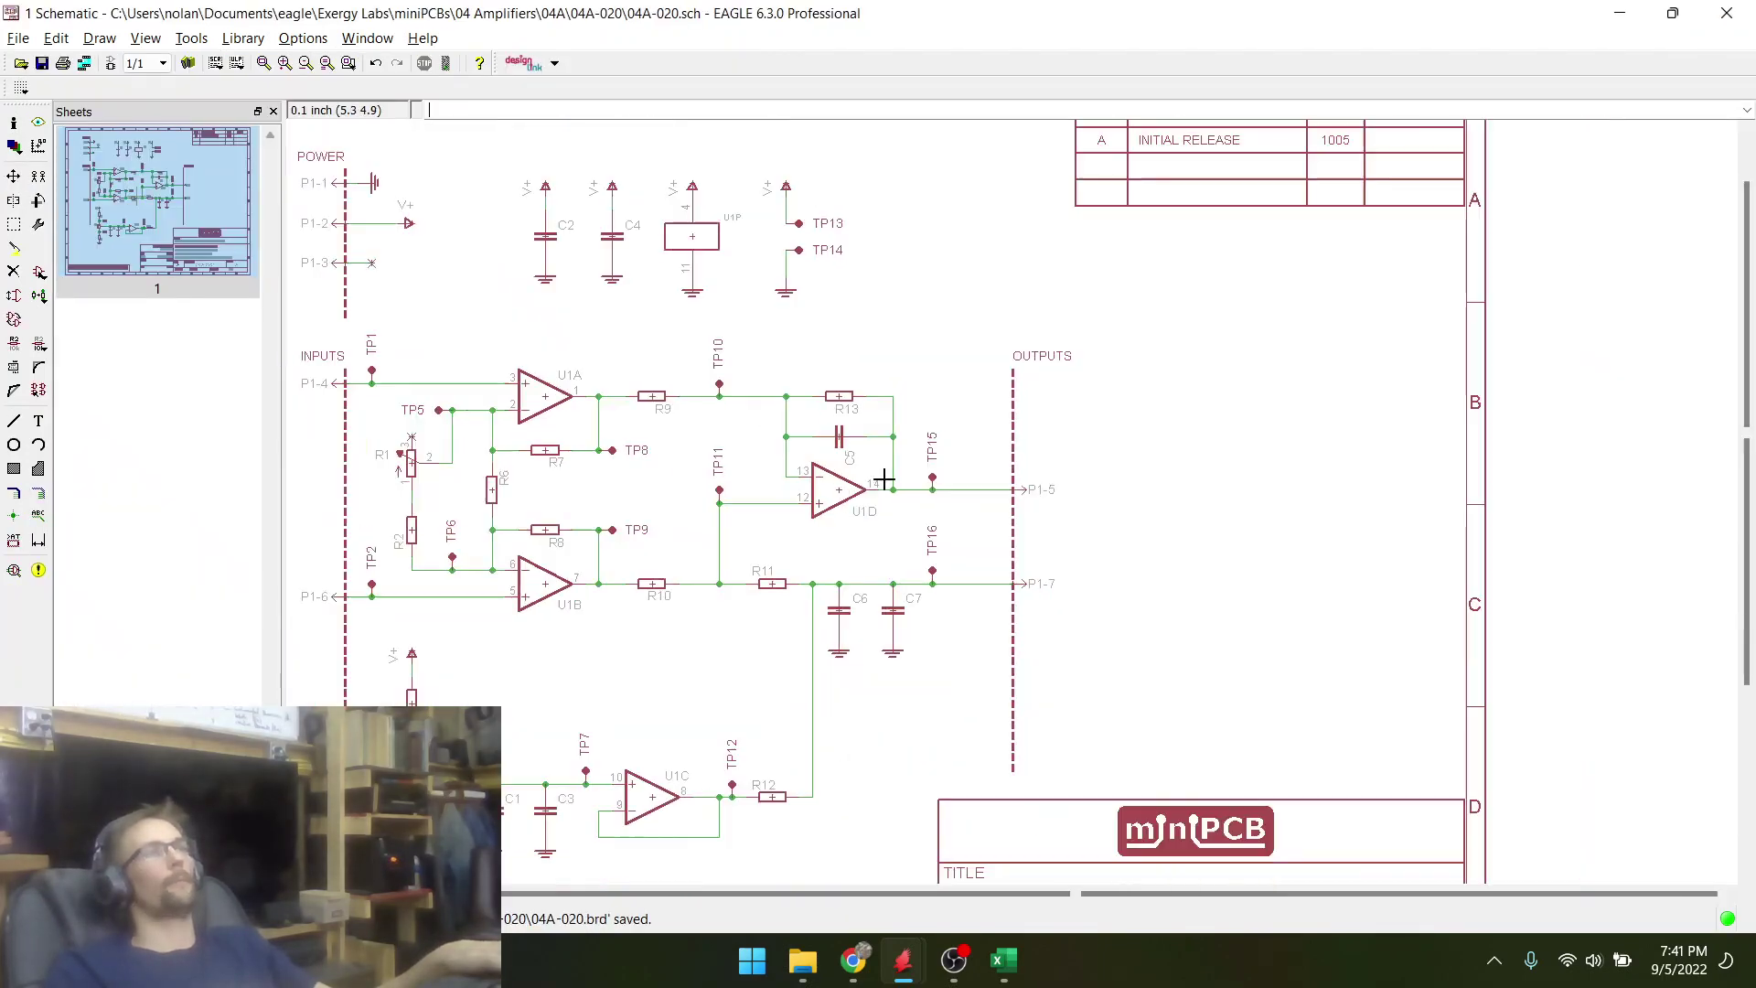
scroll(870, 567, up, 1)
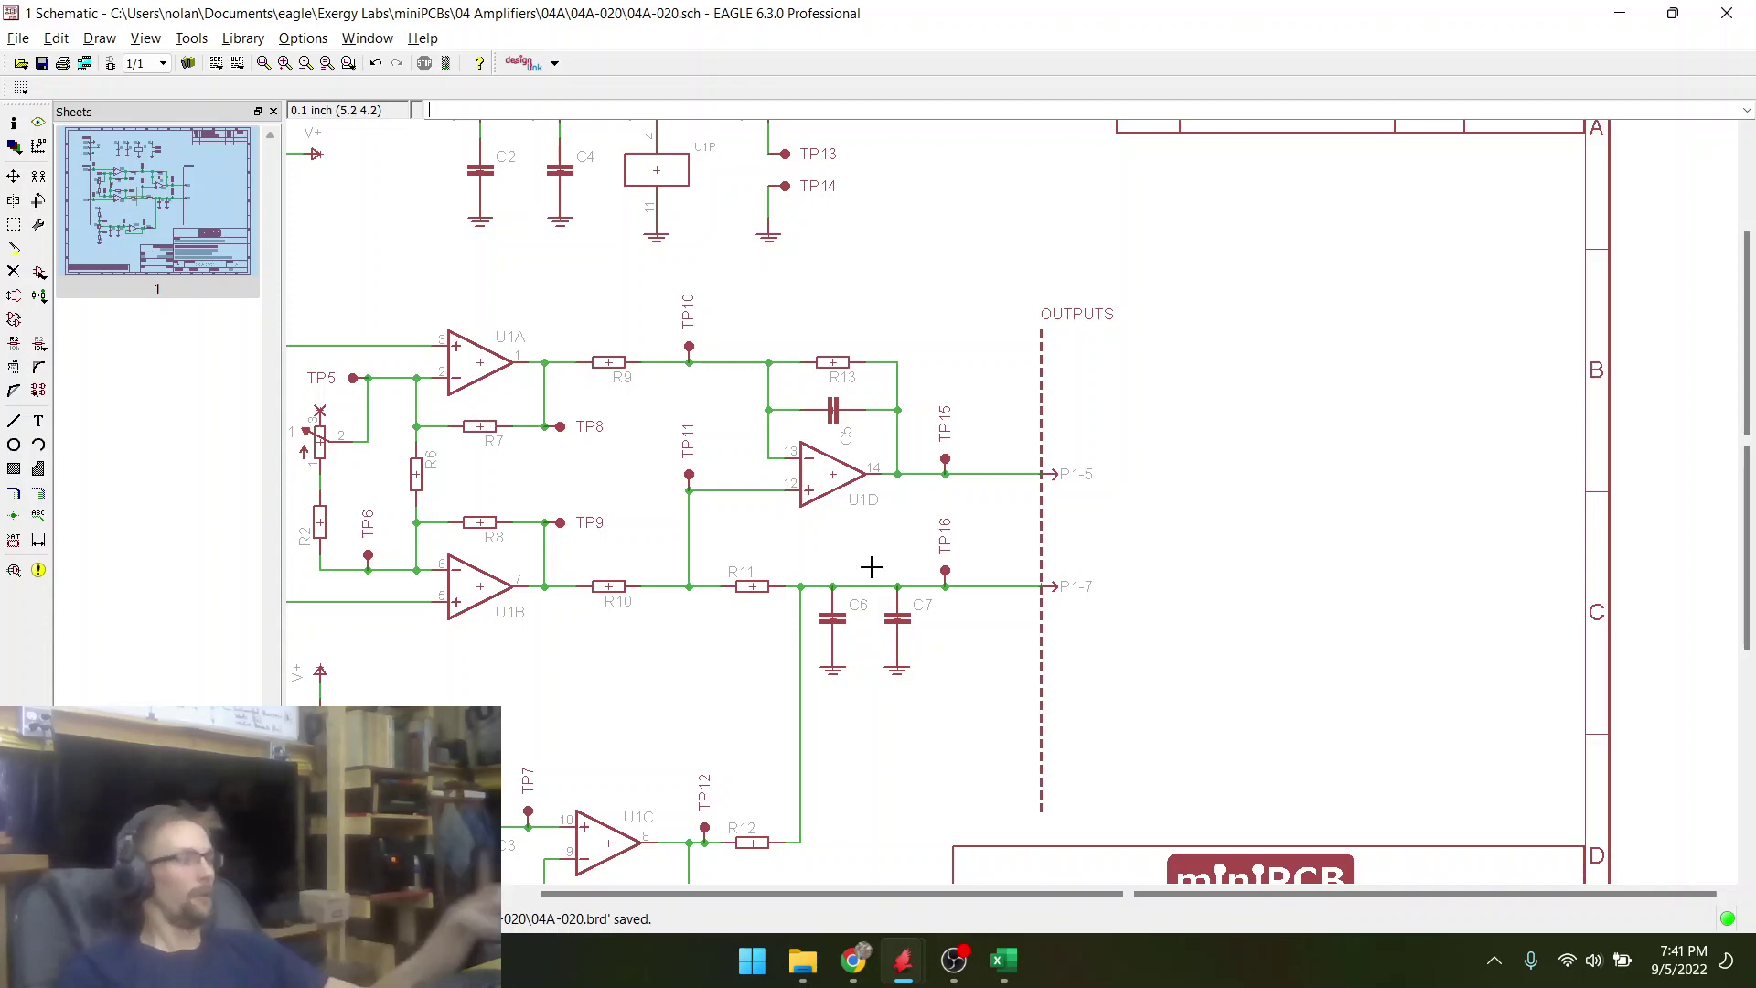
key(alt+Tab)
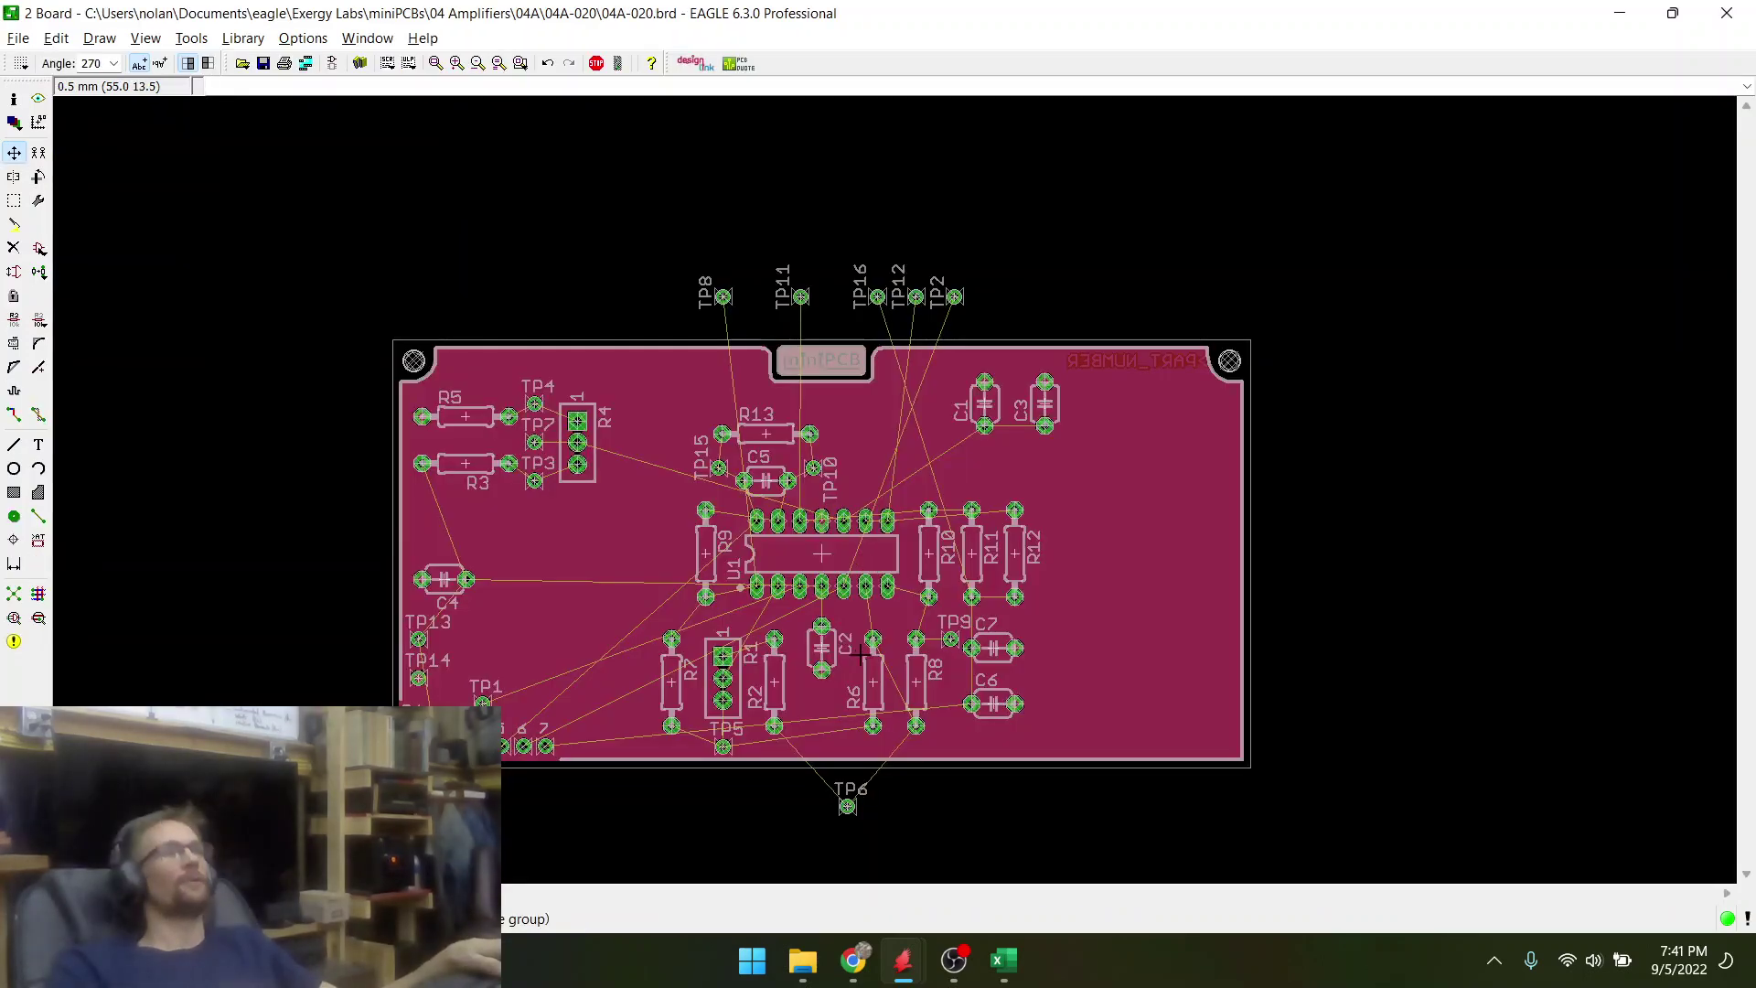
scroll(1005, 697, up, 1)
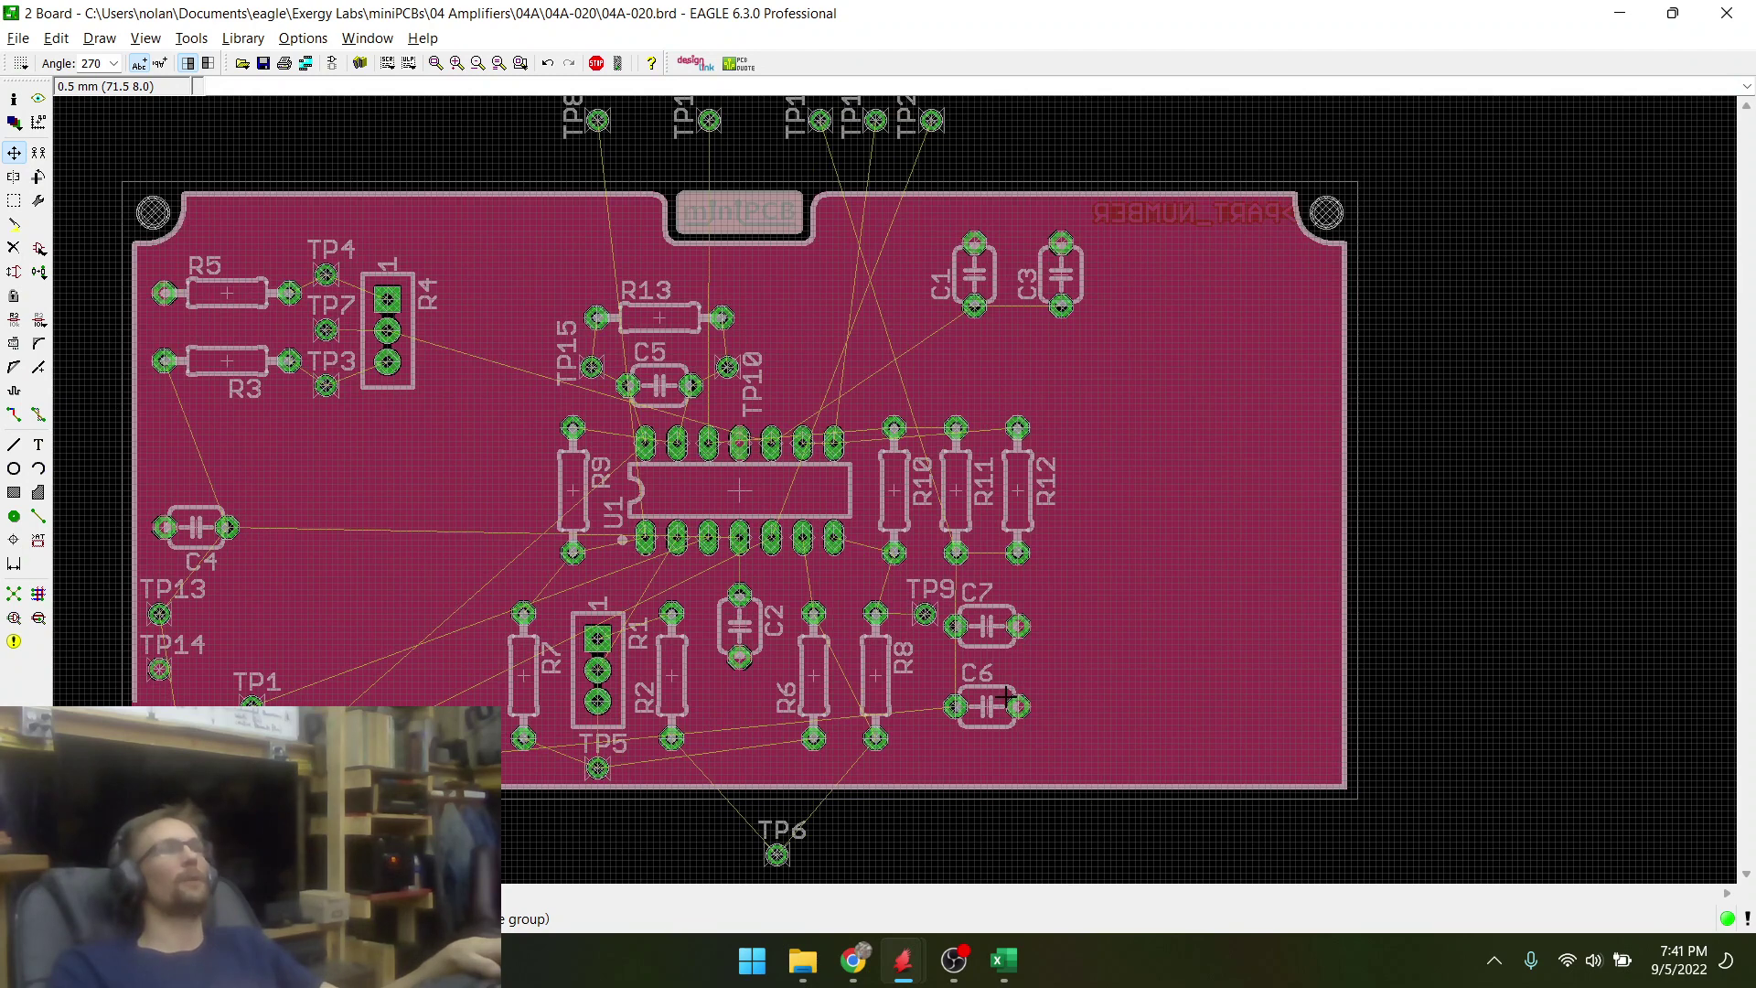
scroll(1005, 697, down, 1)
- Check the R11 and R12 connections to C6 and C7 in the schematic, and save the board
key(ctrl+s)
key(alt+Tab)
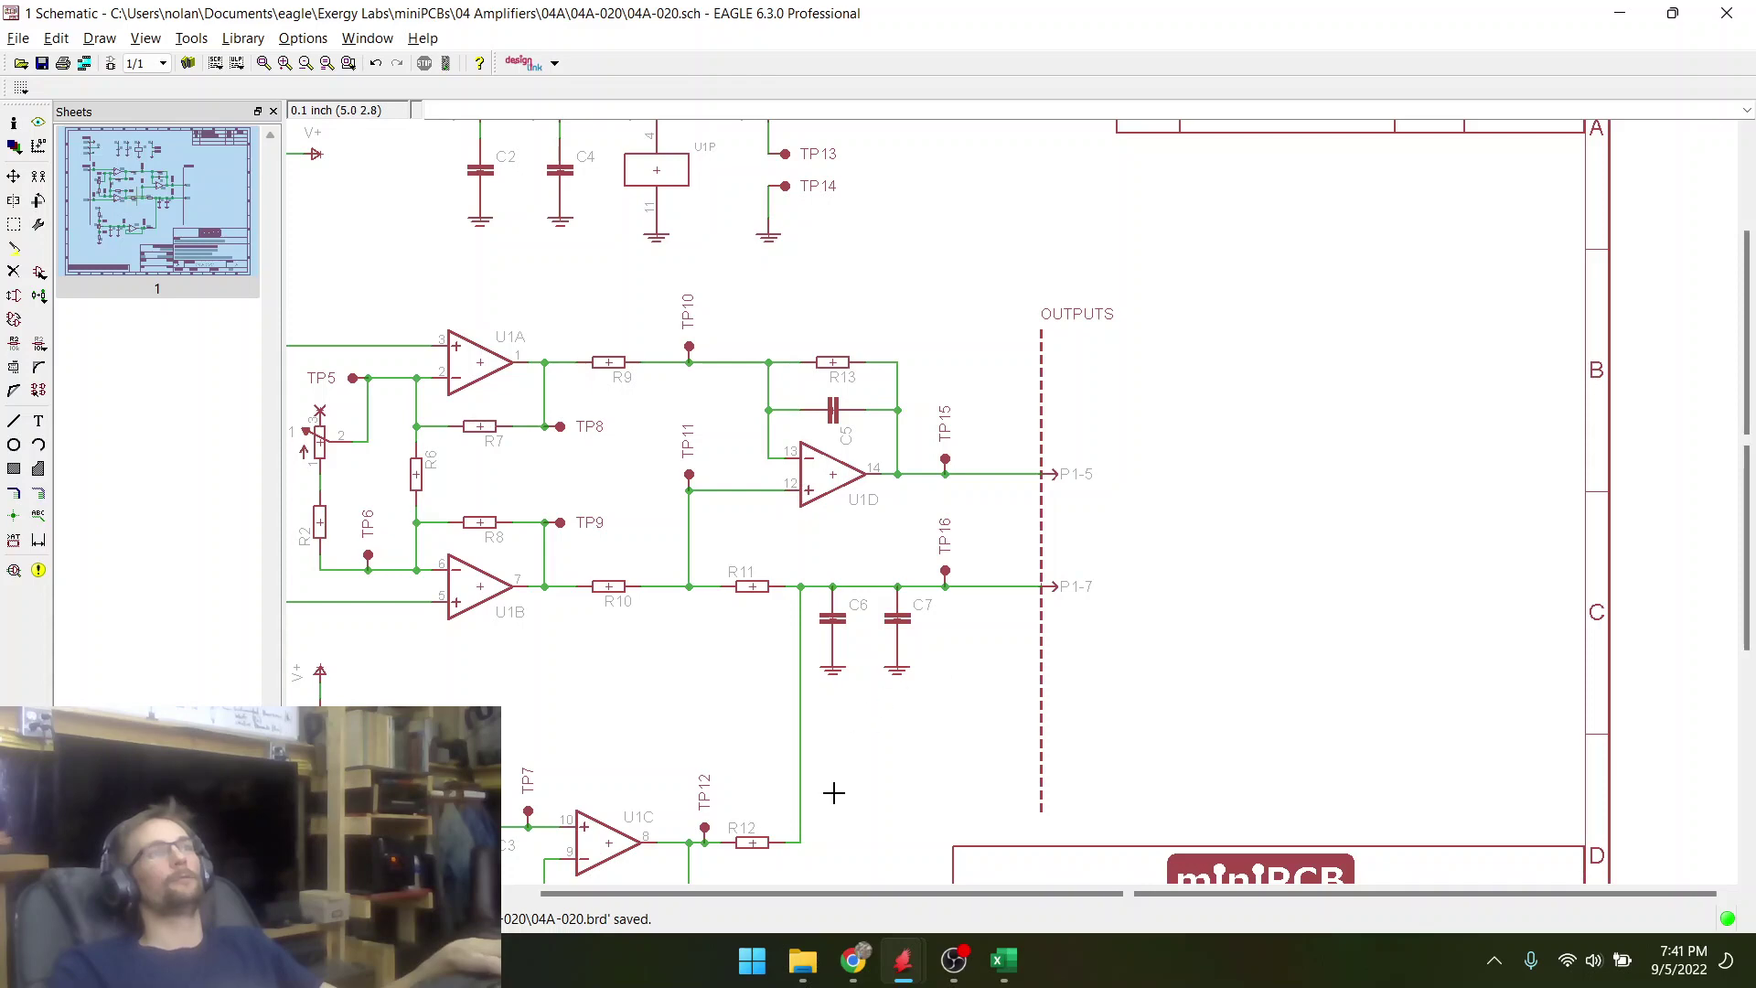
scroll(778, 651, down, 2)
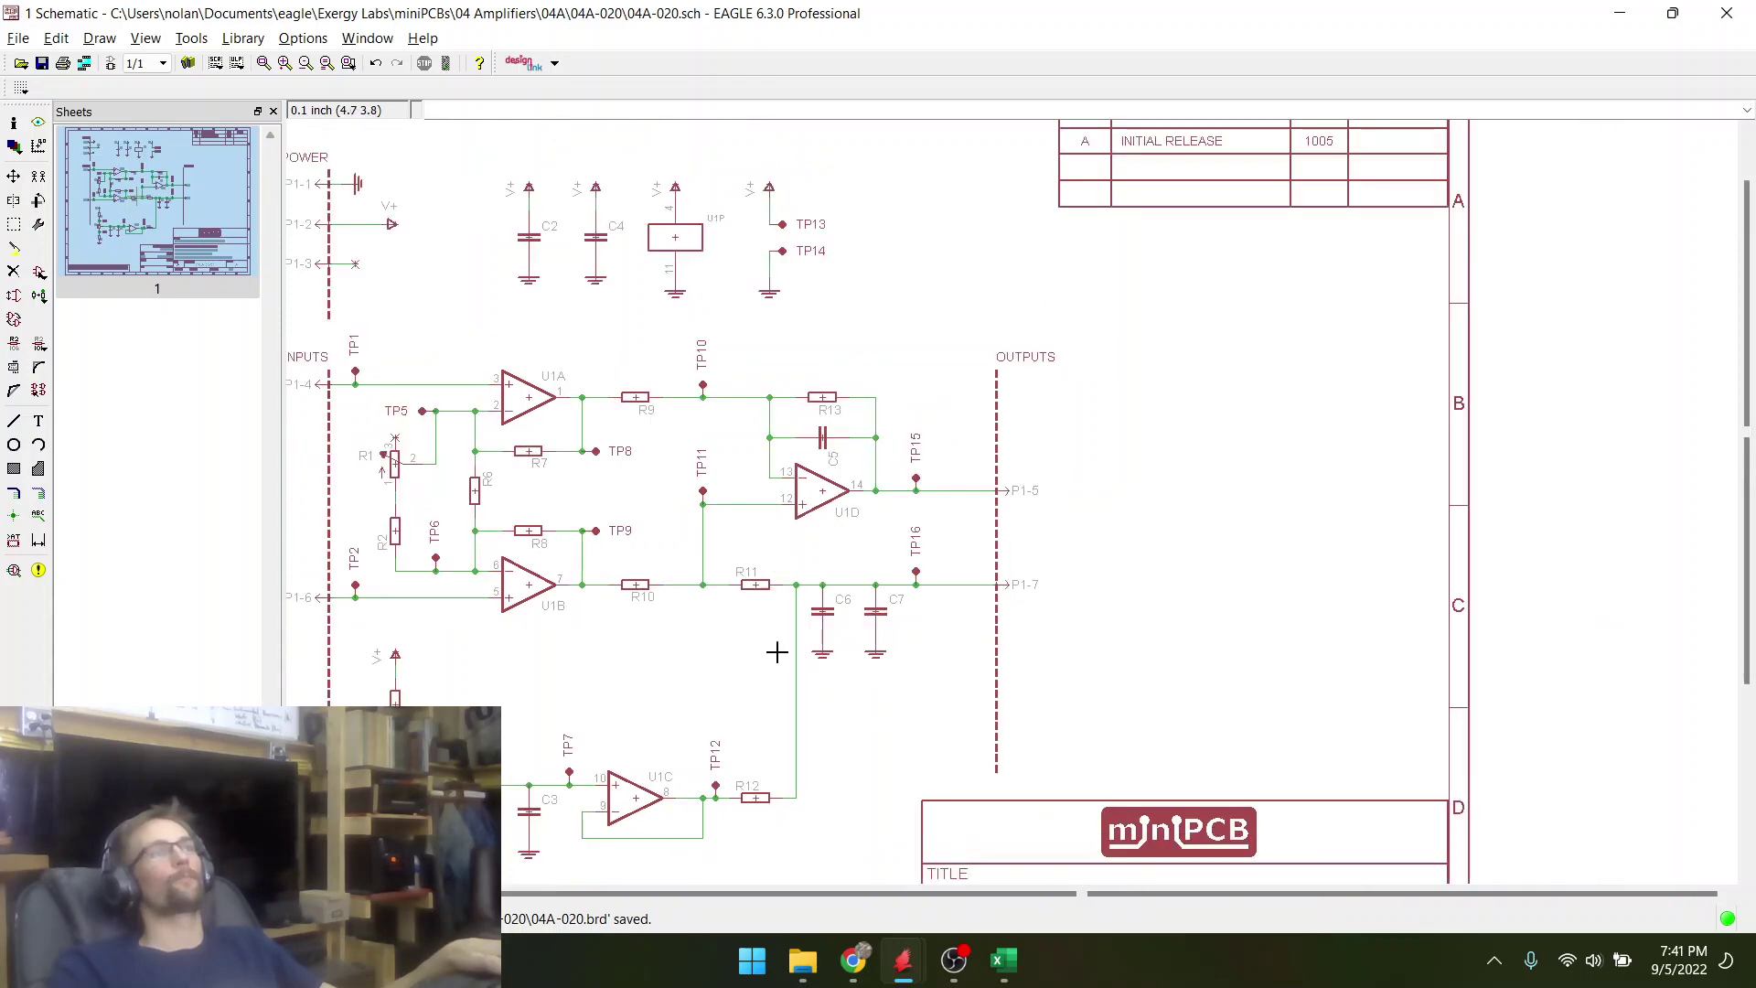
scroll(766, 827, up, 3)
key(alt+Tab)
scroll(993, 451, down, 2)
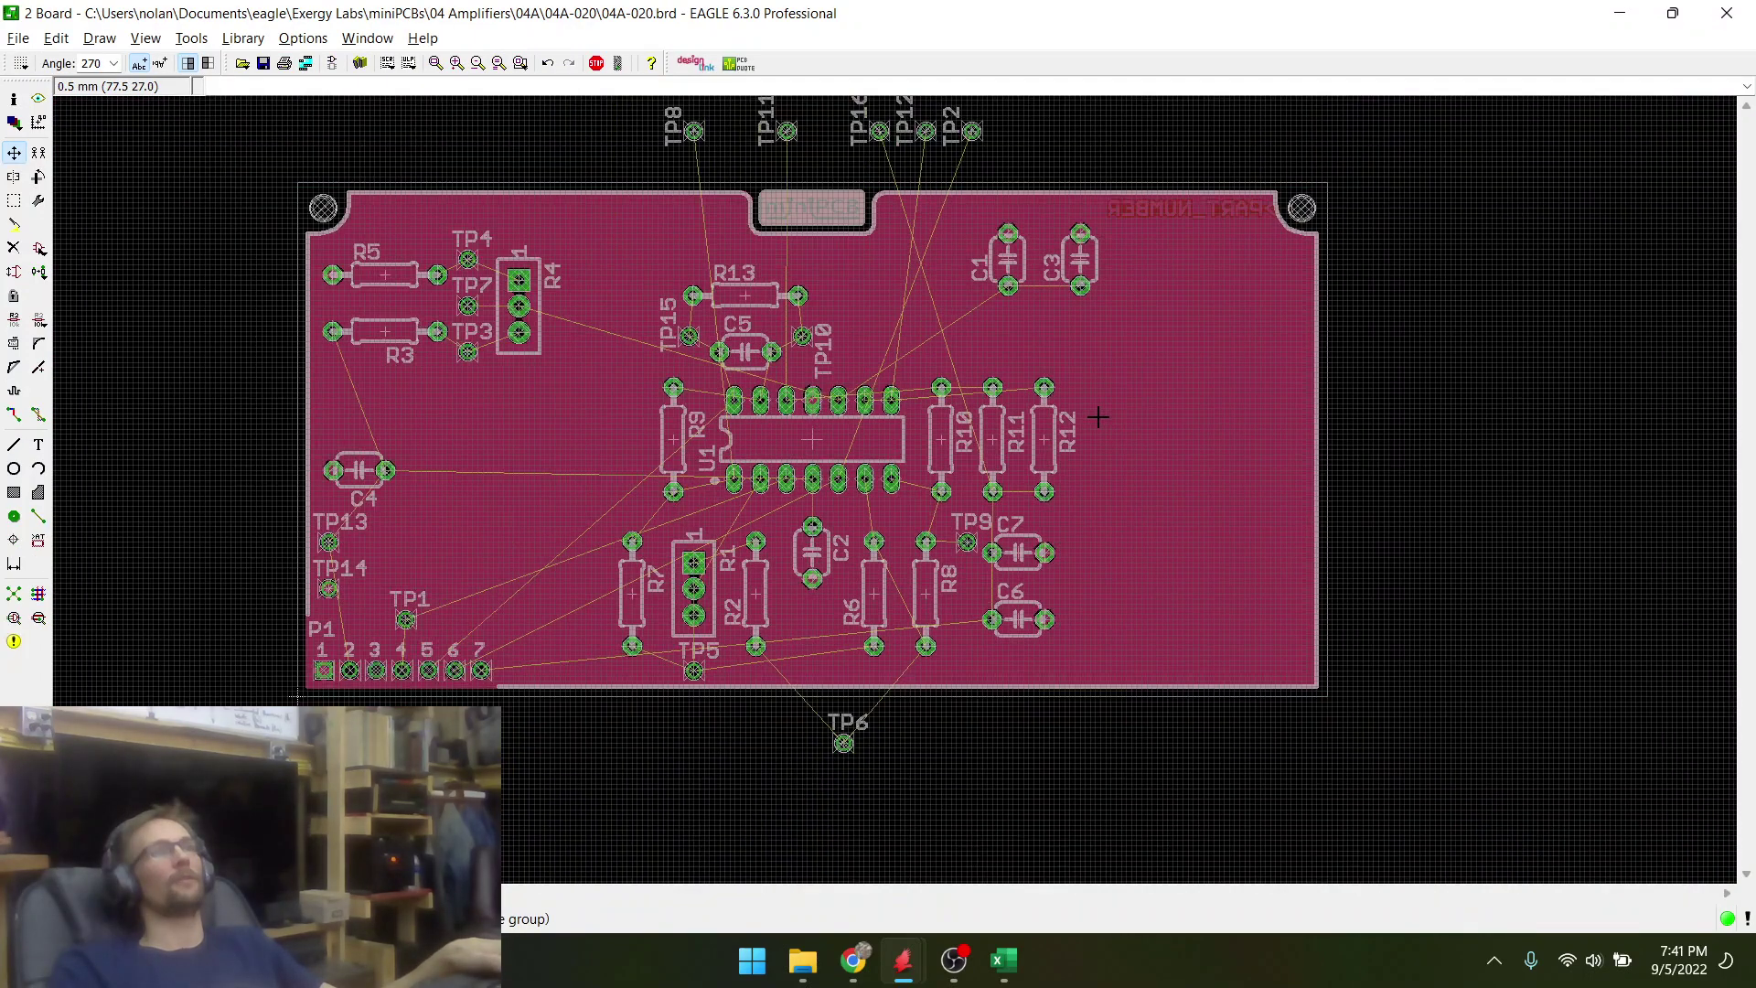
scroll(1070, 430, up, 3)
key(ctrl+s)
key(alt+Tab)
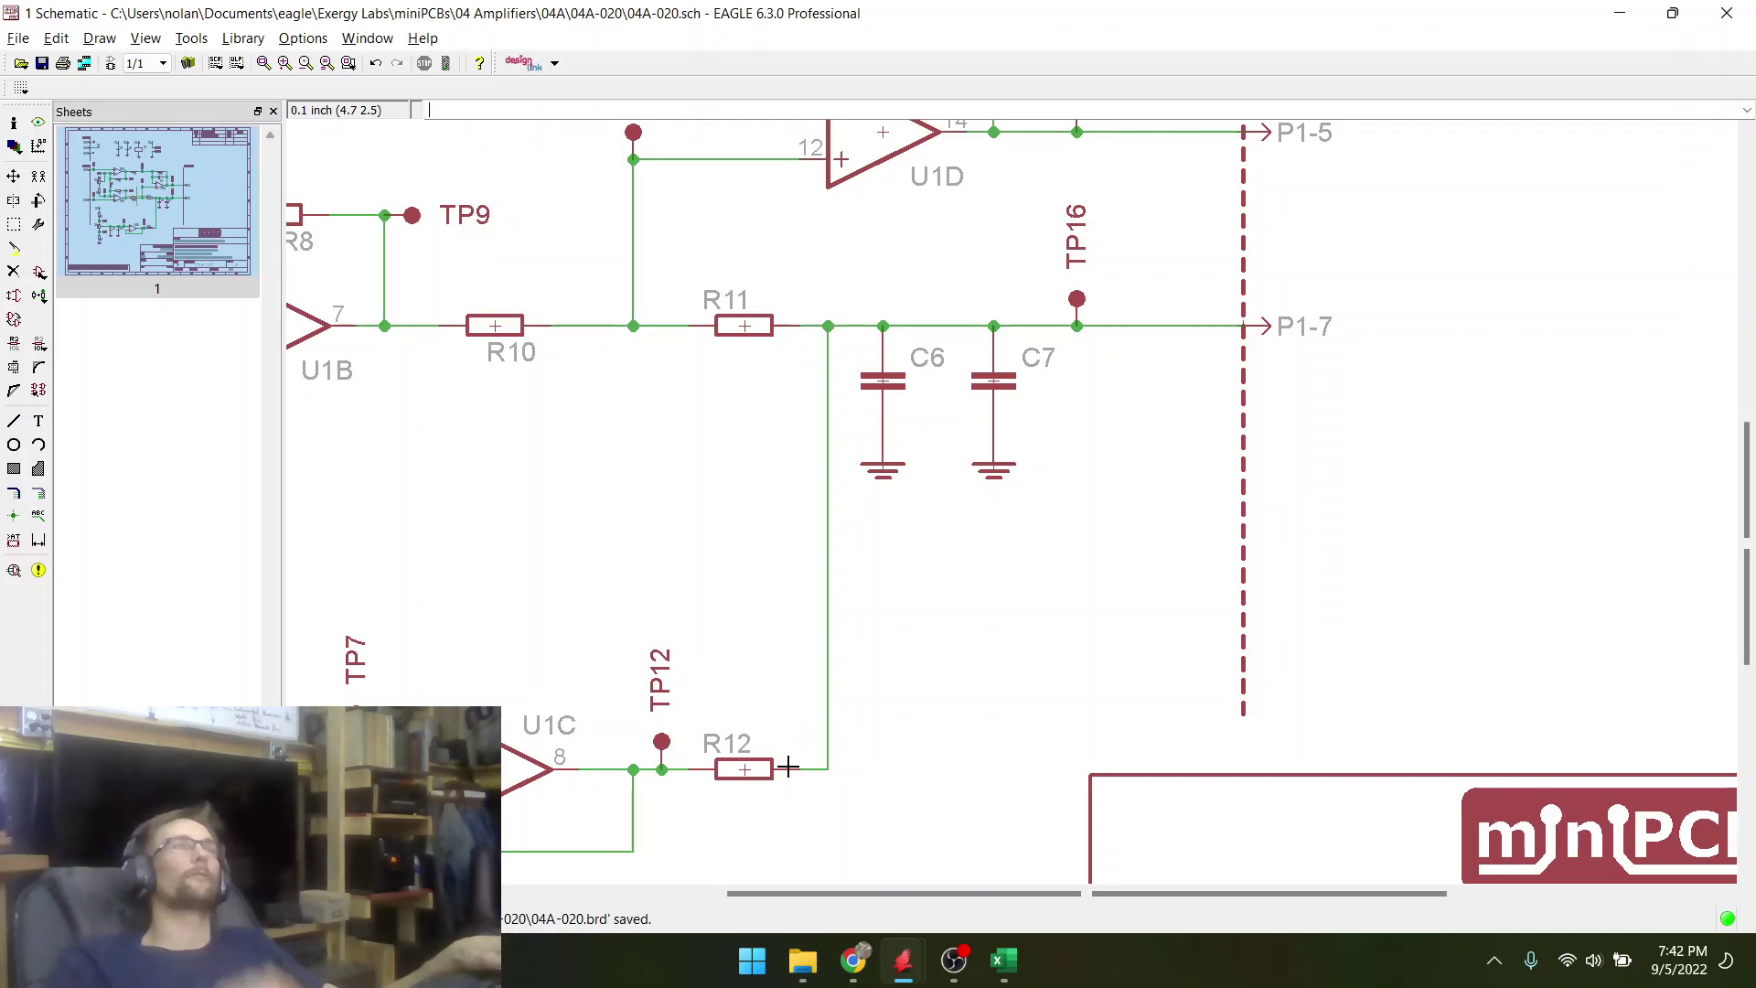
key(alt+Tab)
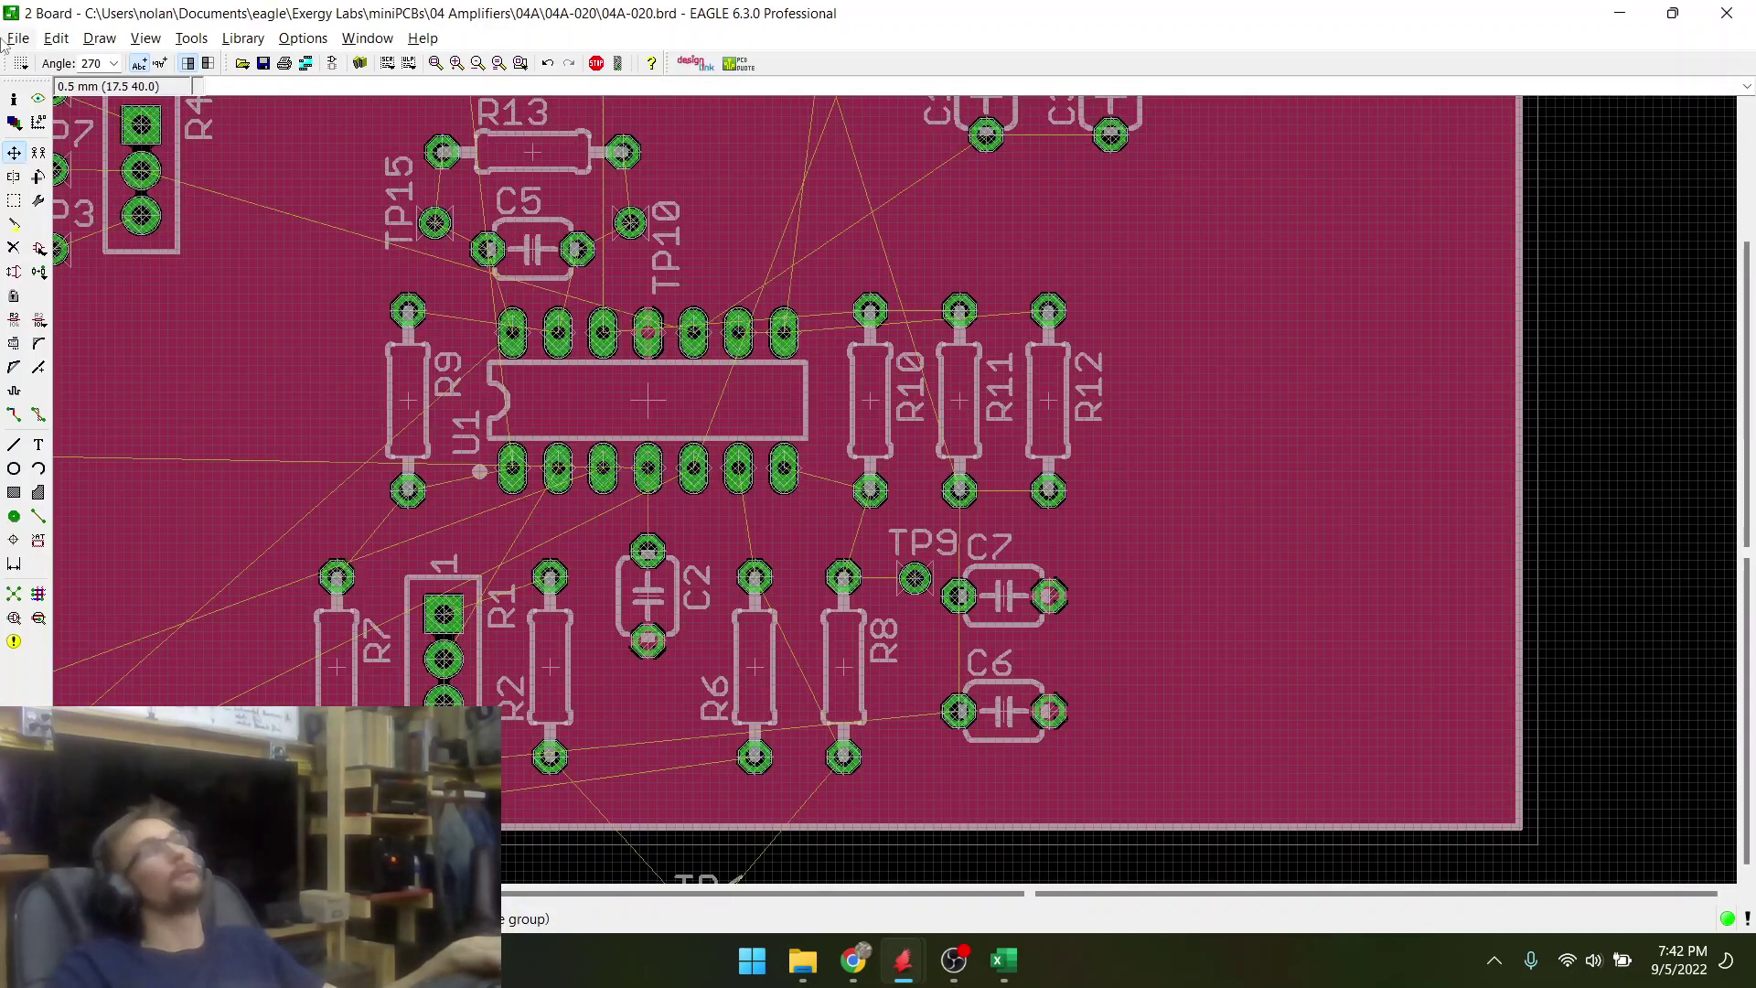
click(262, 62)
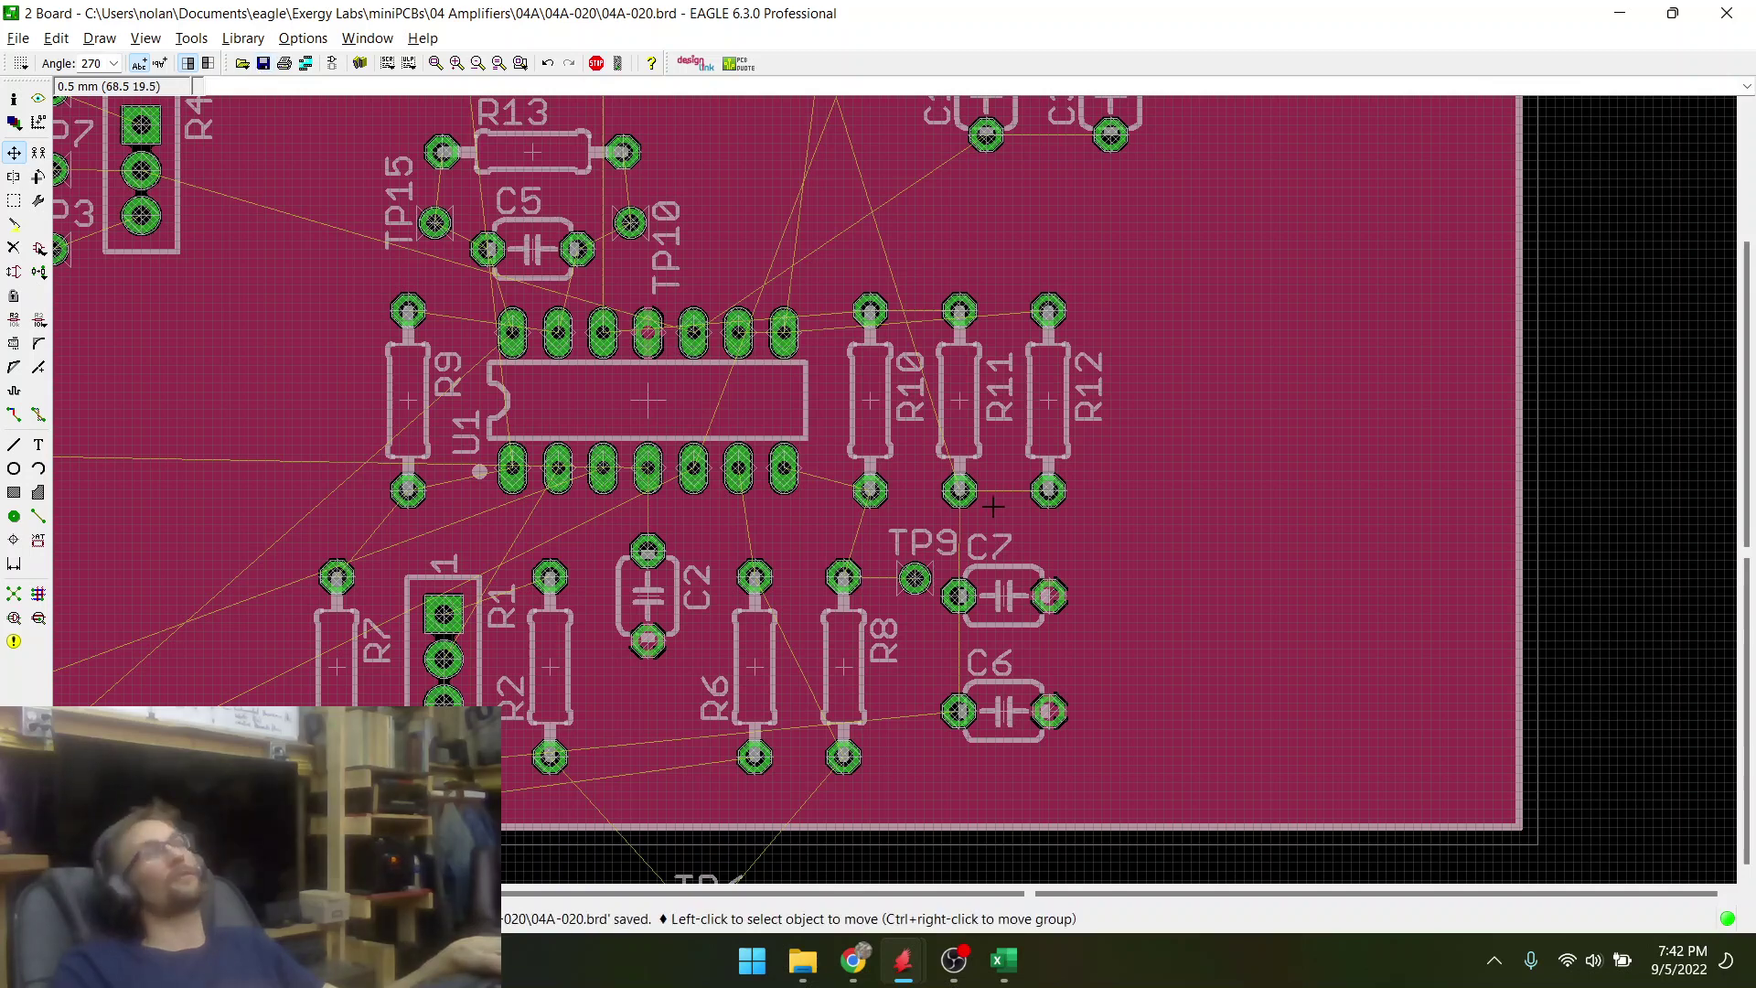
- Compare the overall board layout with the whole schematic, including R12, TP12 and the bias trimmer section around R4
scroll(1039, 556, down, 4)
key(alt+Tab)
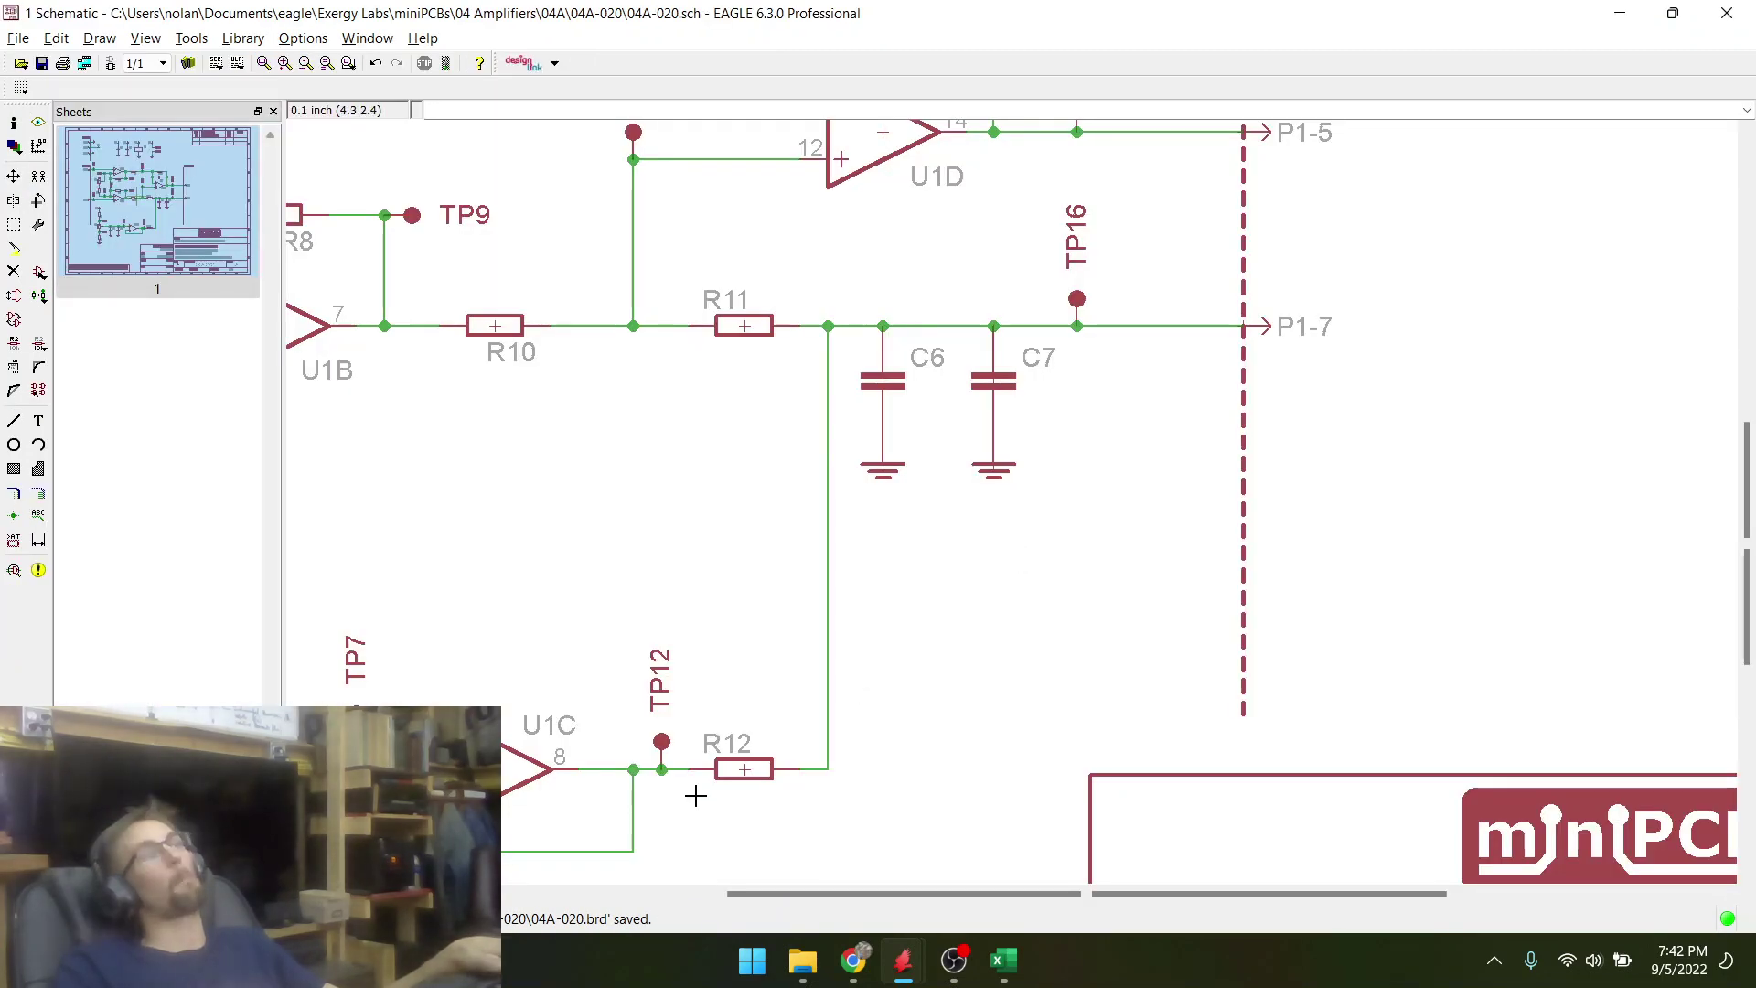
key(alt+Tab)
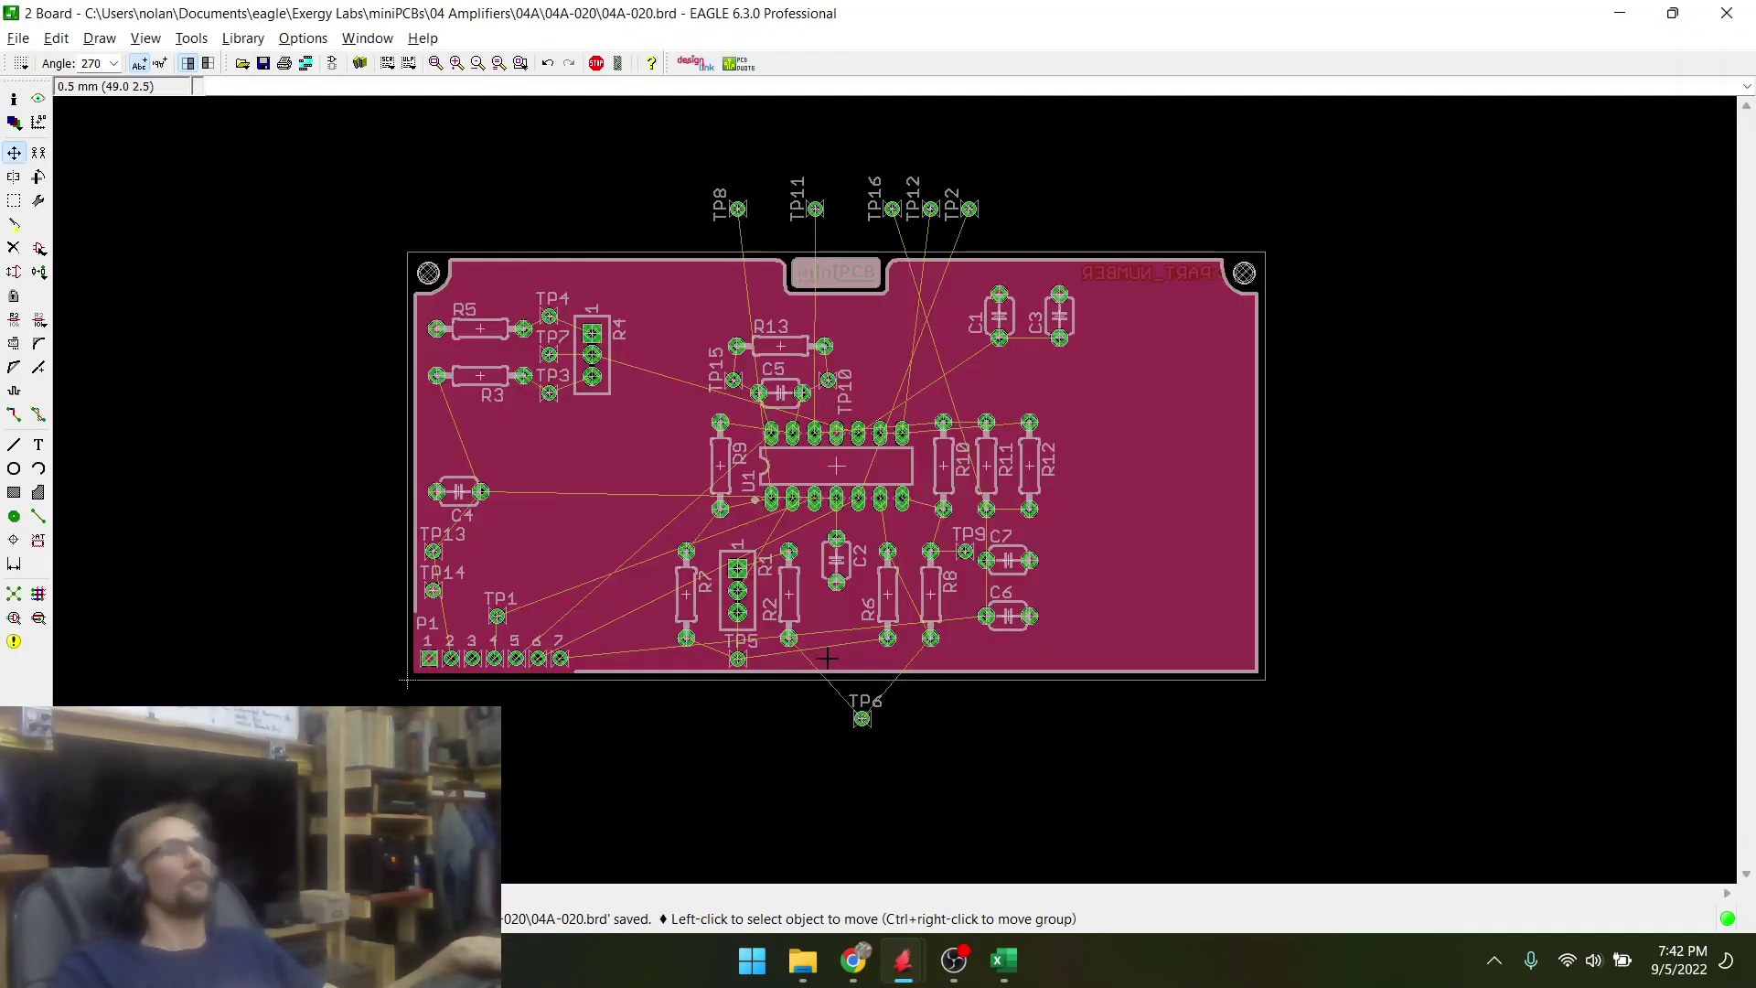
scroll(827, 657, up, 3)
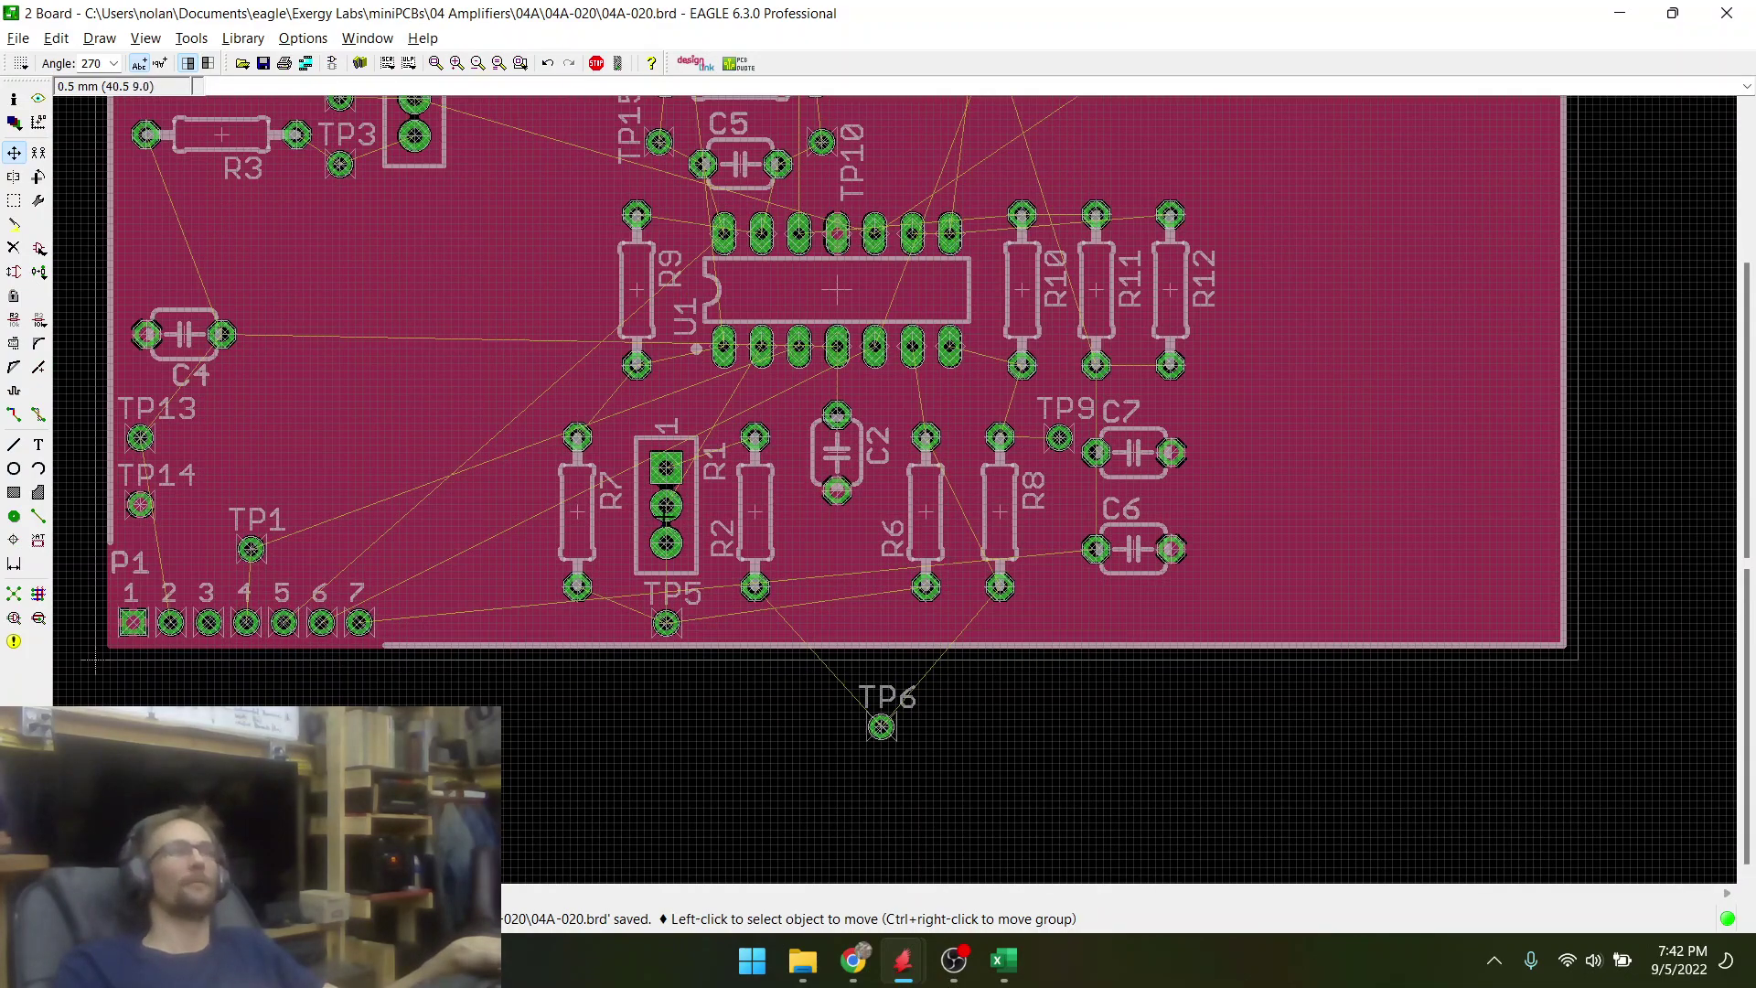
scroll(666, 517, down, 2)
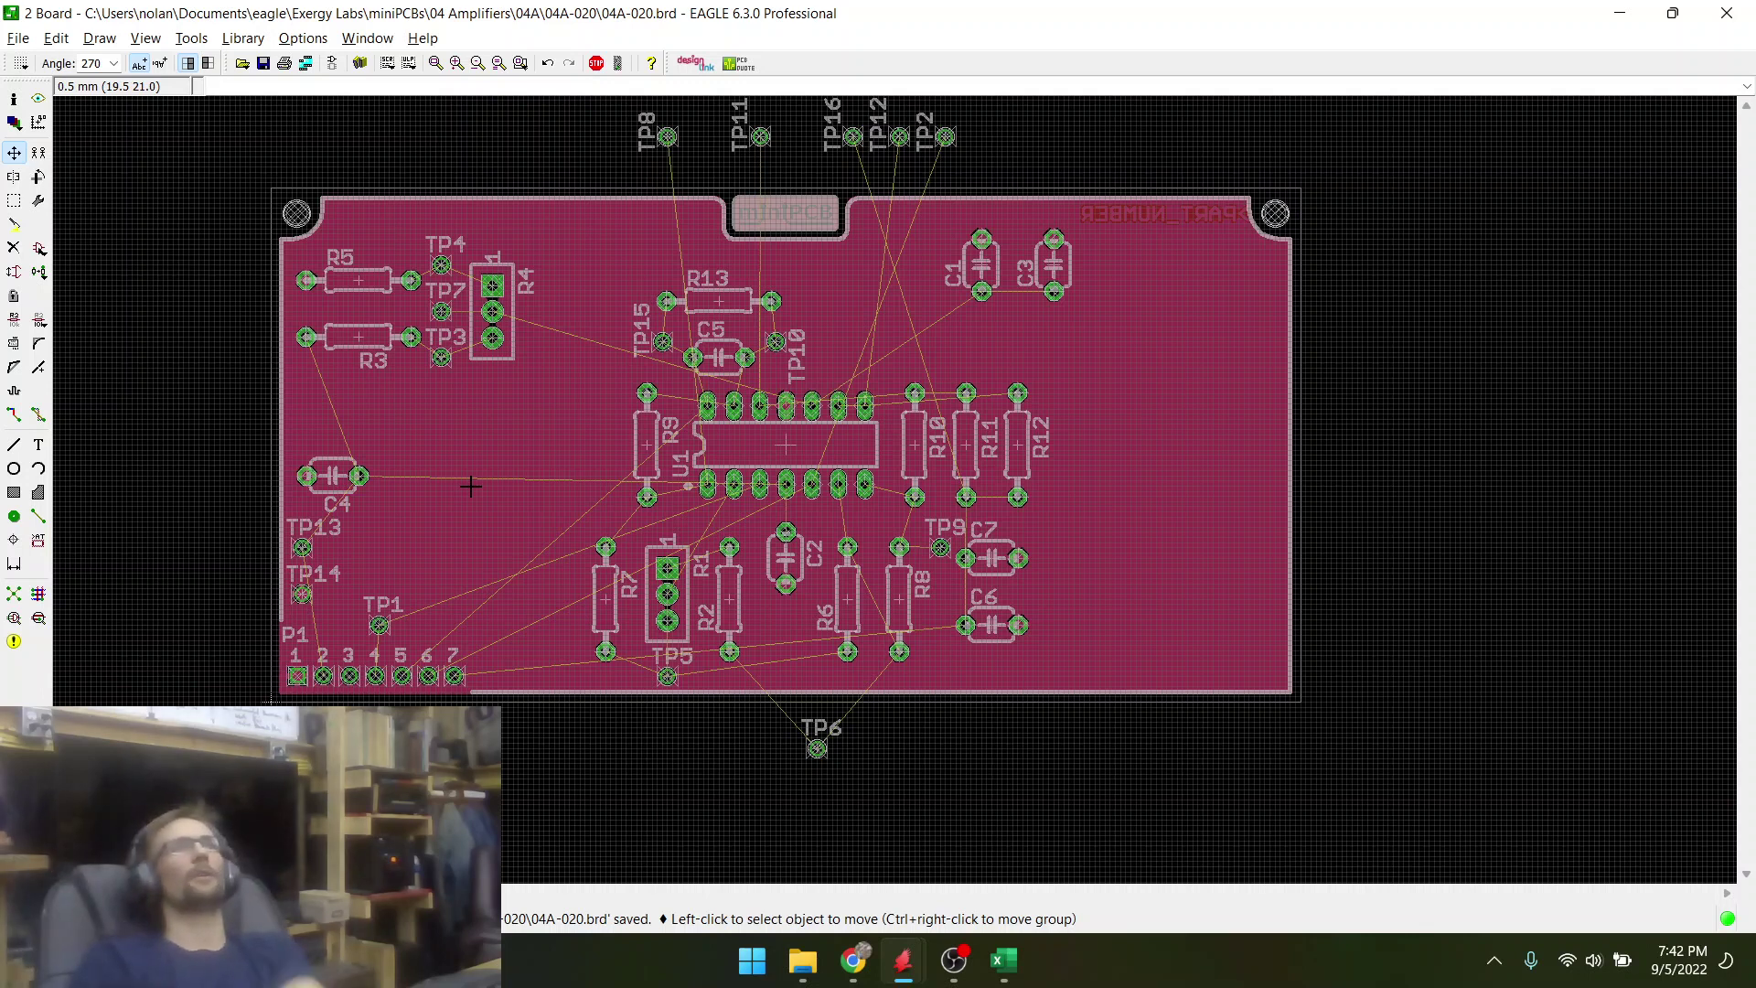
key(alt+Tab)
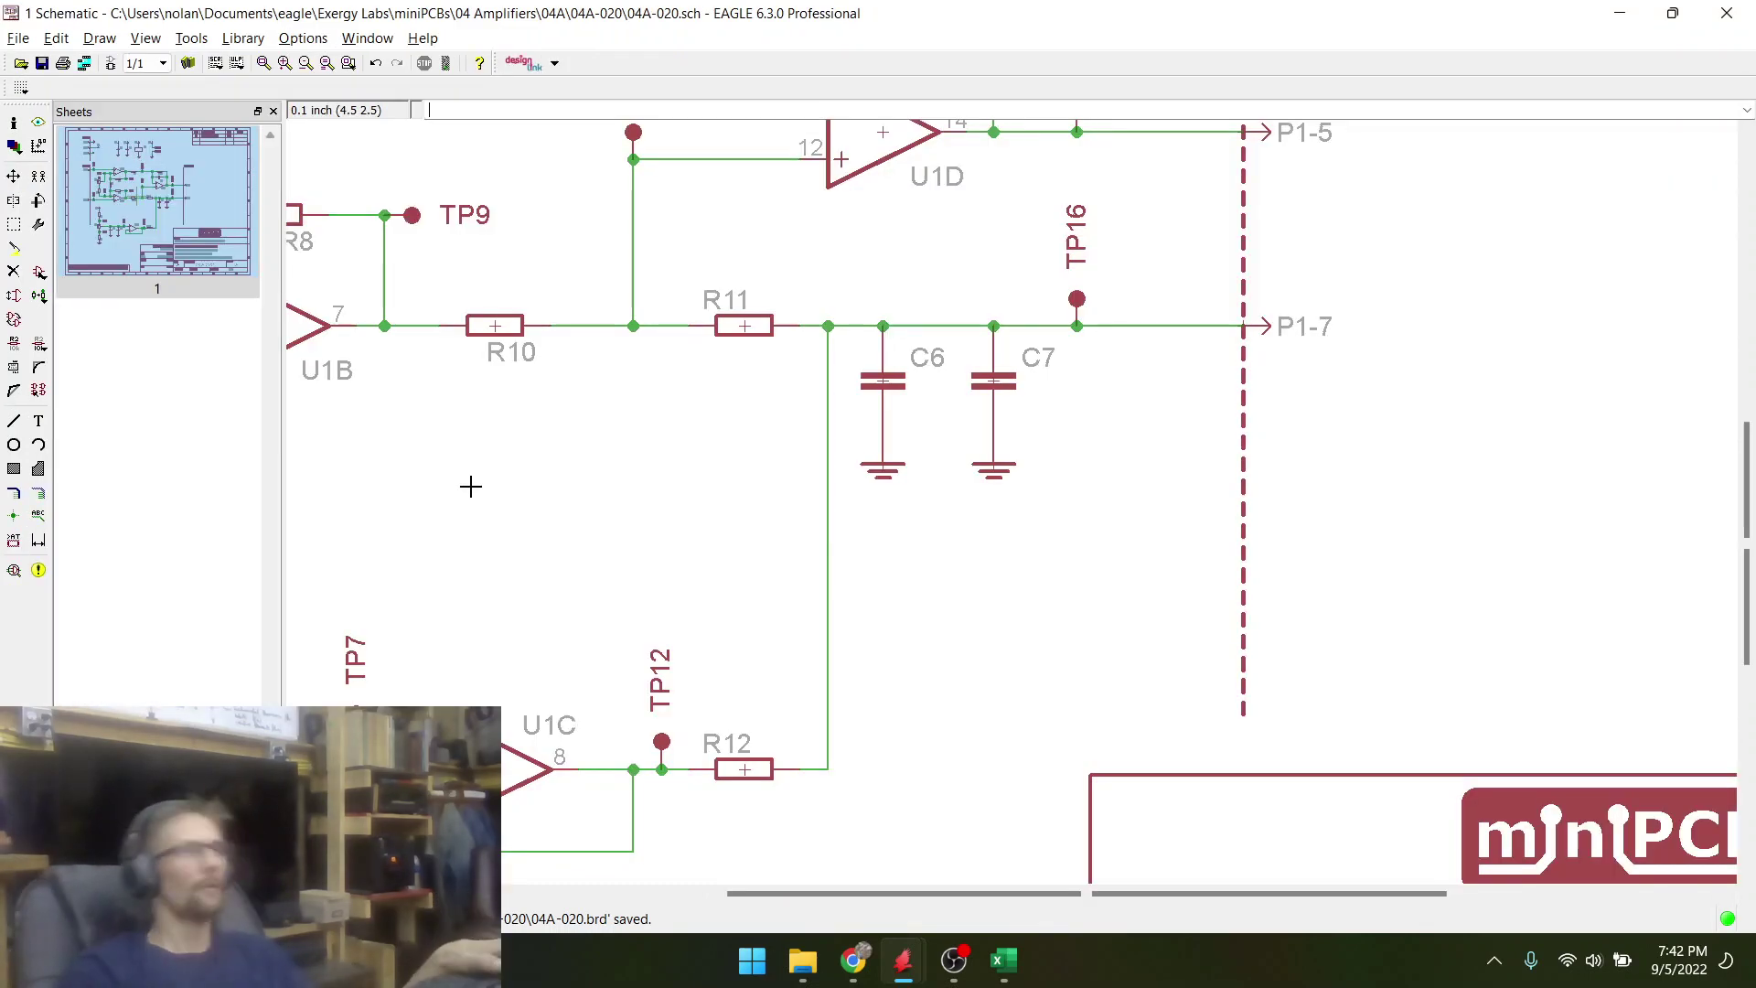
scroll(781, 627, down, 5)
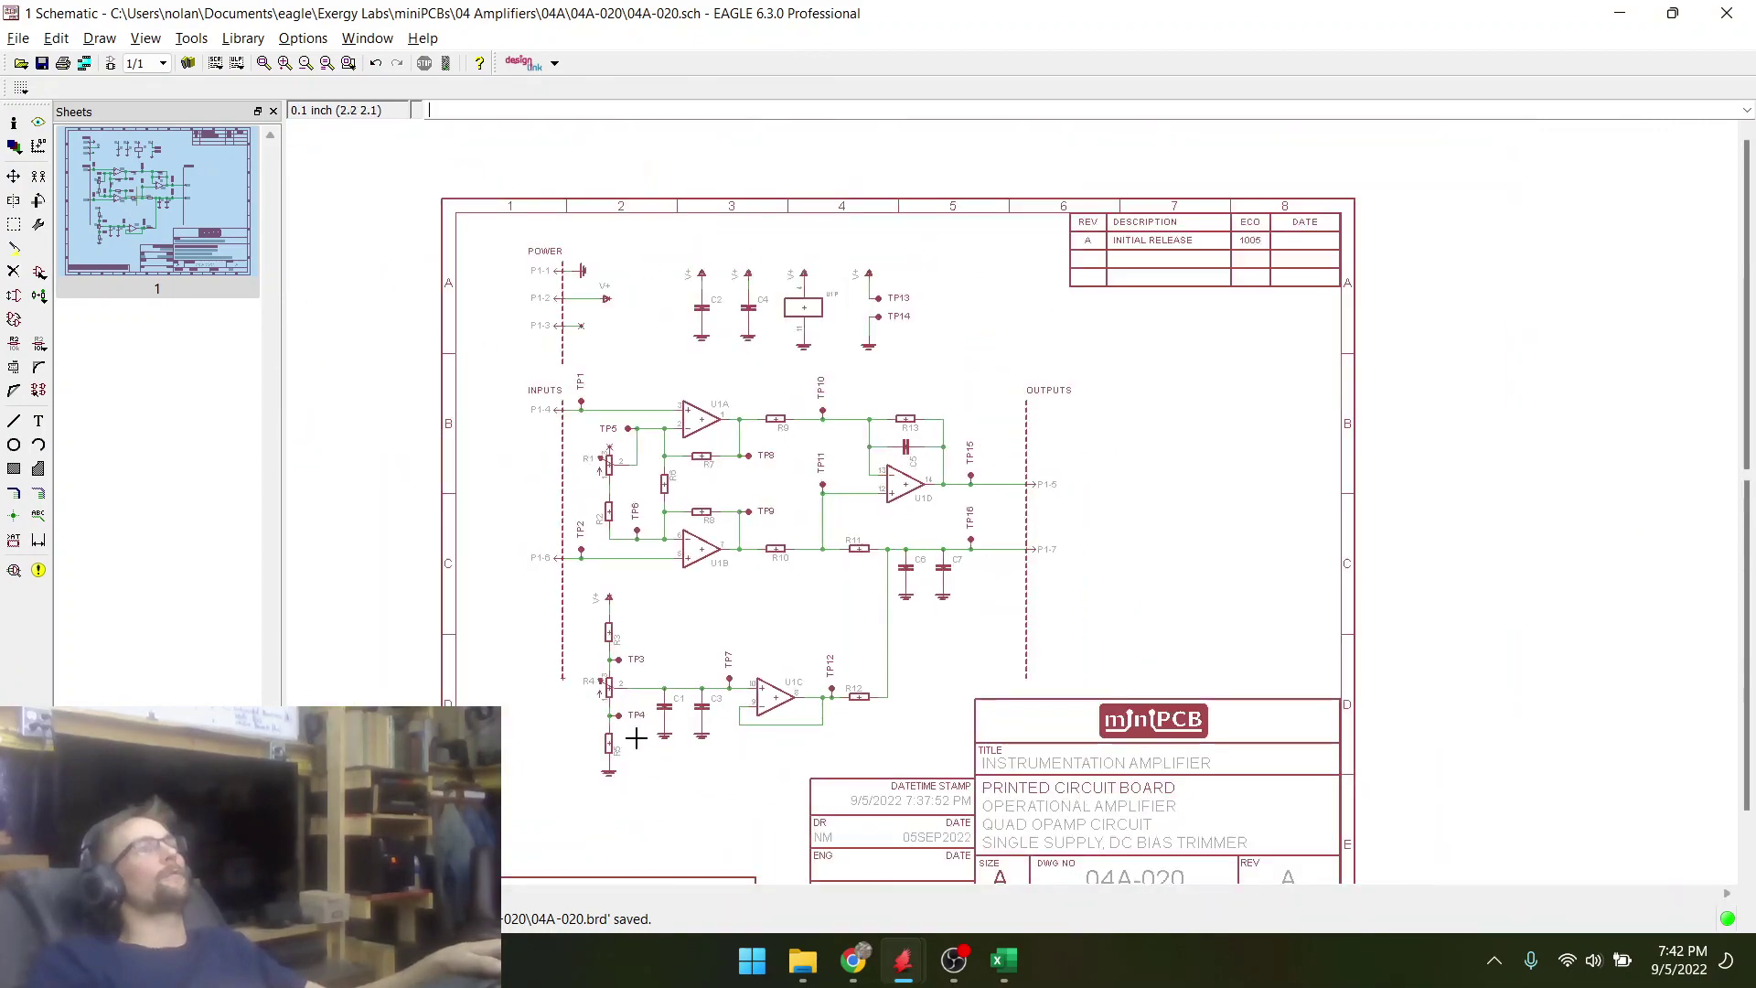
scroll(650, 726, up, 5)
key(alt+Tab)
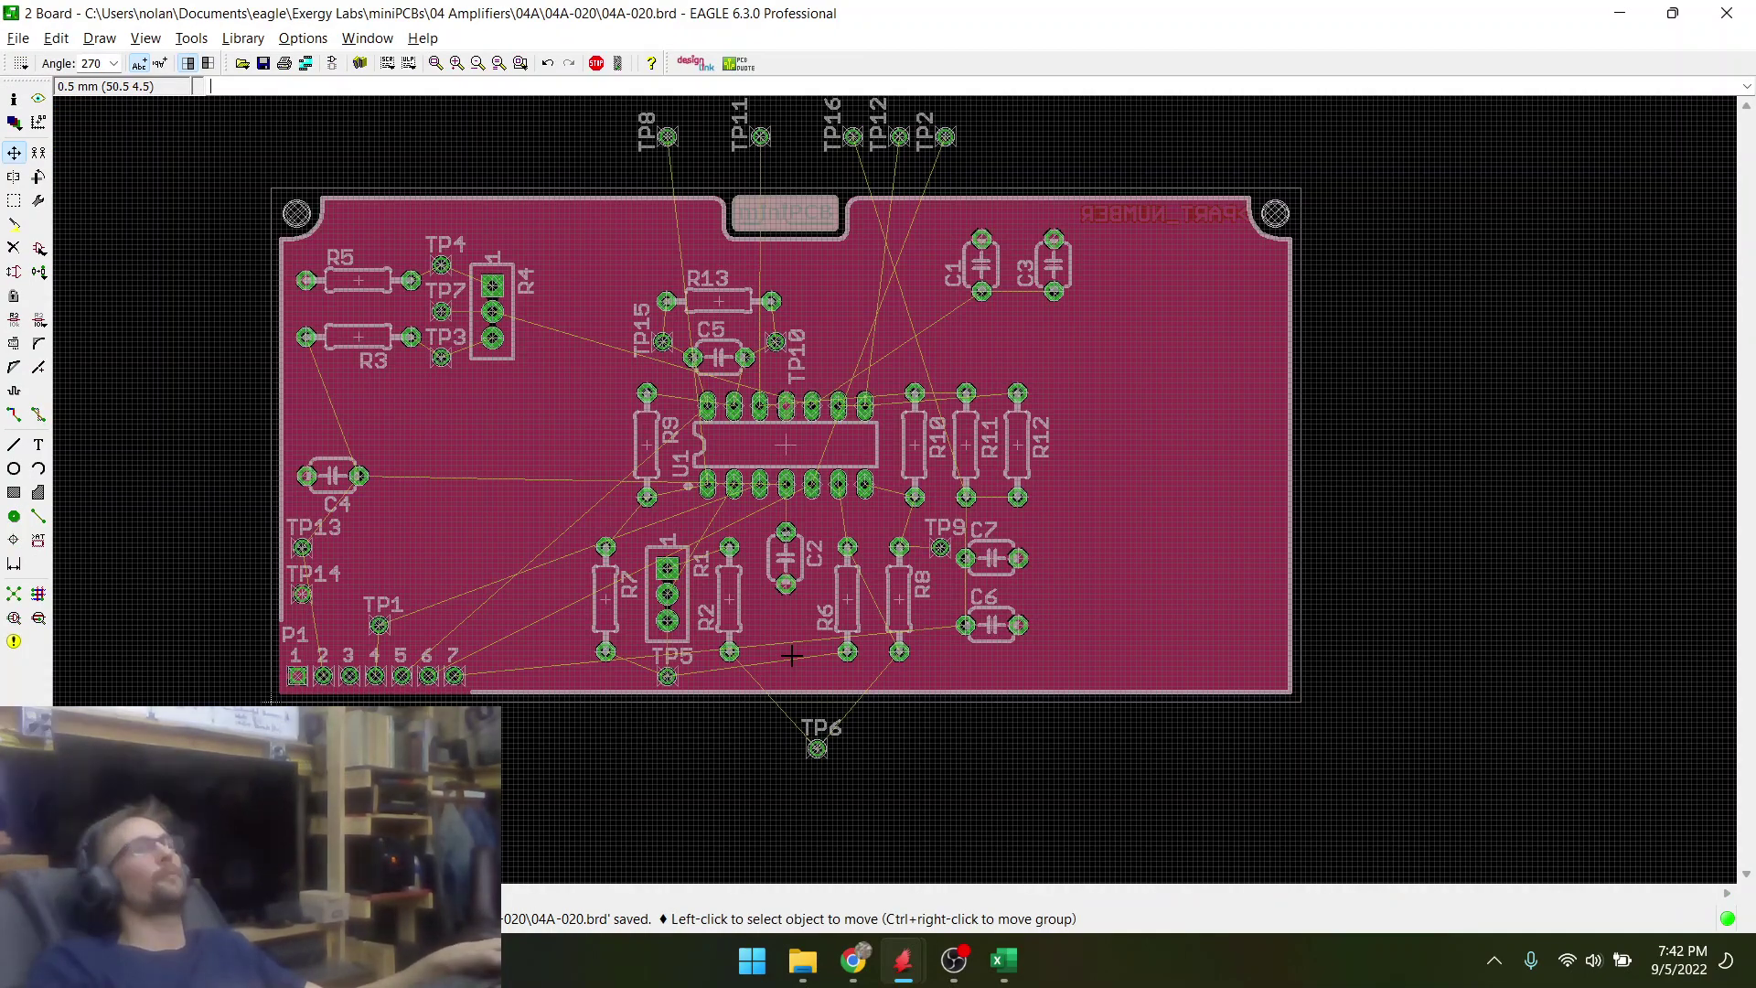
key(alt+Tab)
key(alt+Tab)
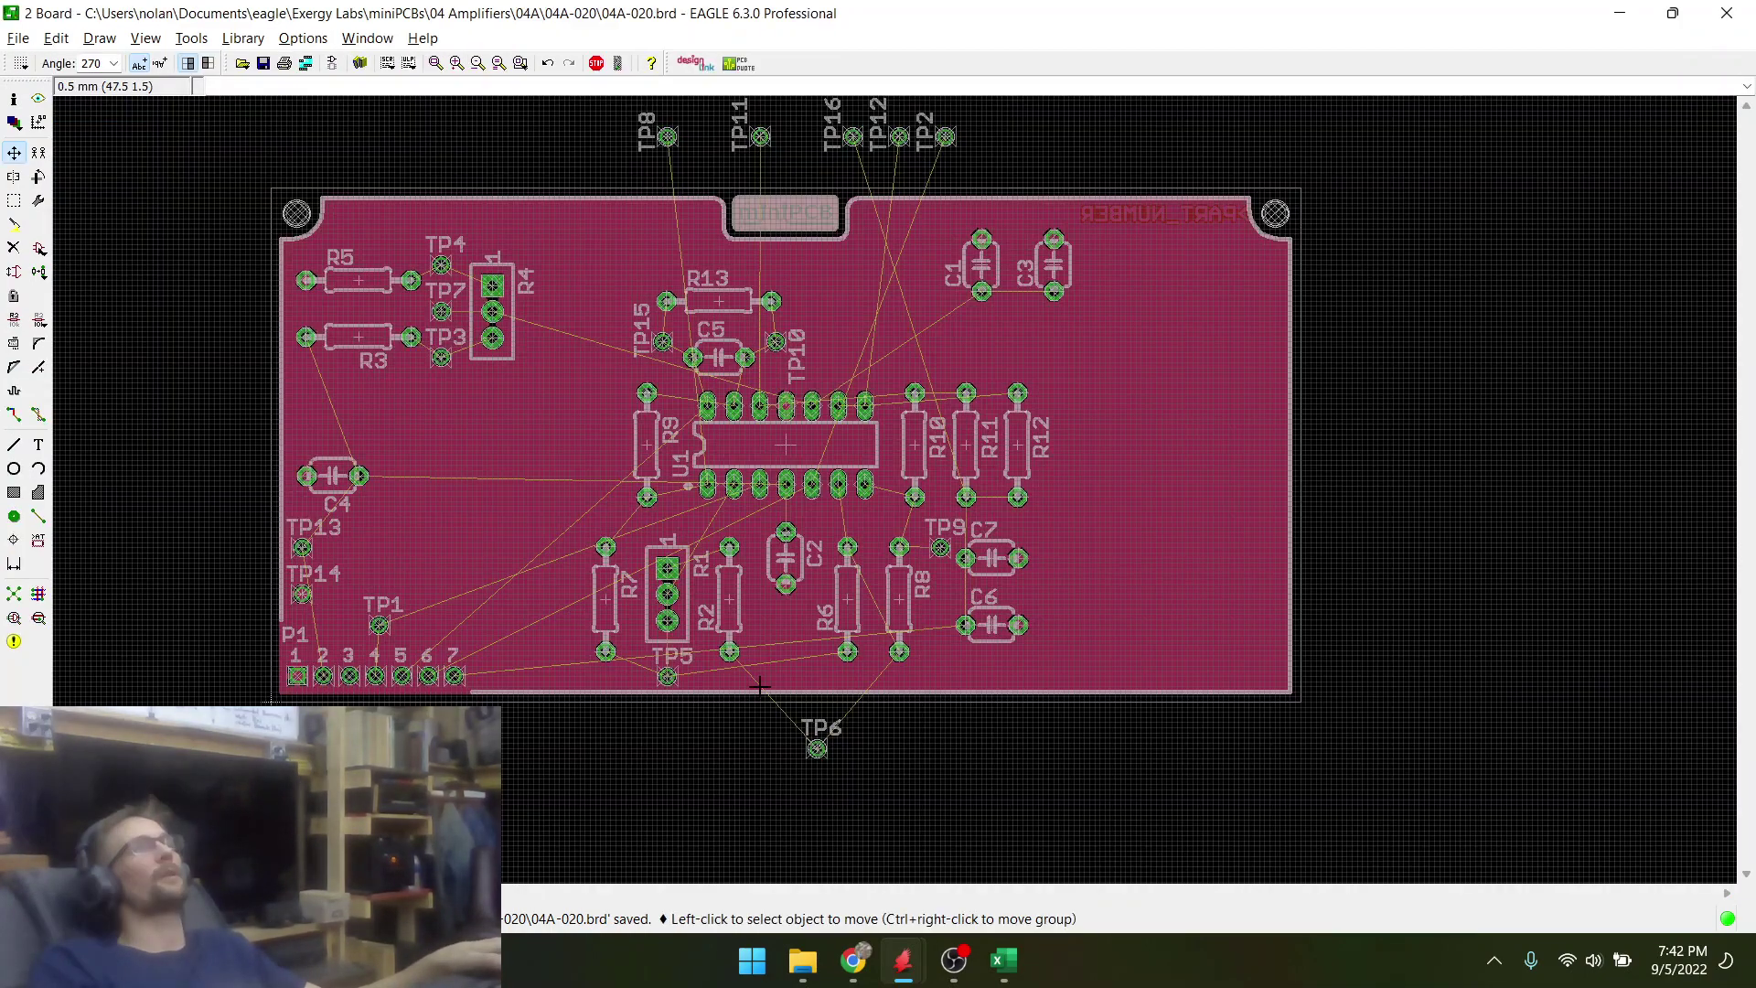
- Group R3, R4, R5, TP3, TP4 and TP7, rotate the group 180 degrees and place it above R10, R11 and R12
scroll(741, 272, up, 1)
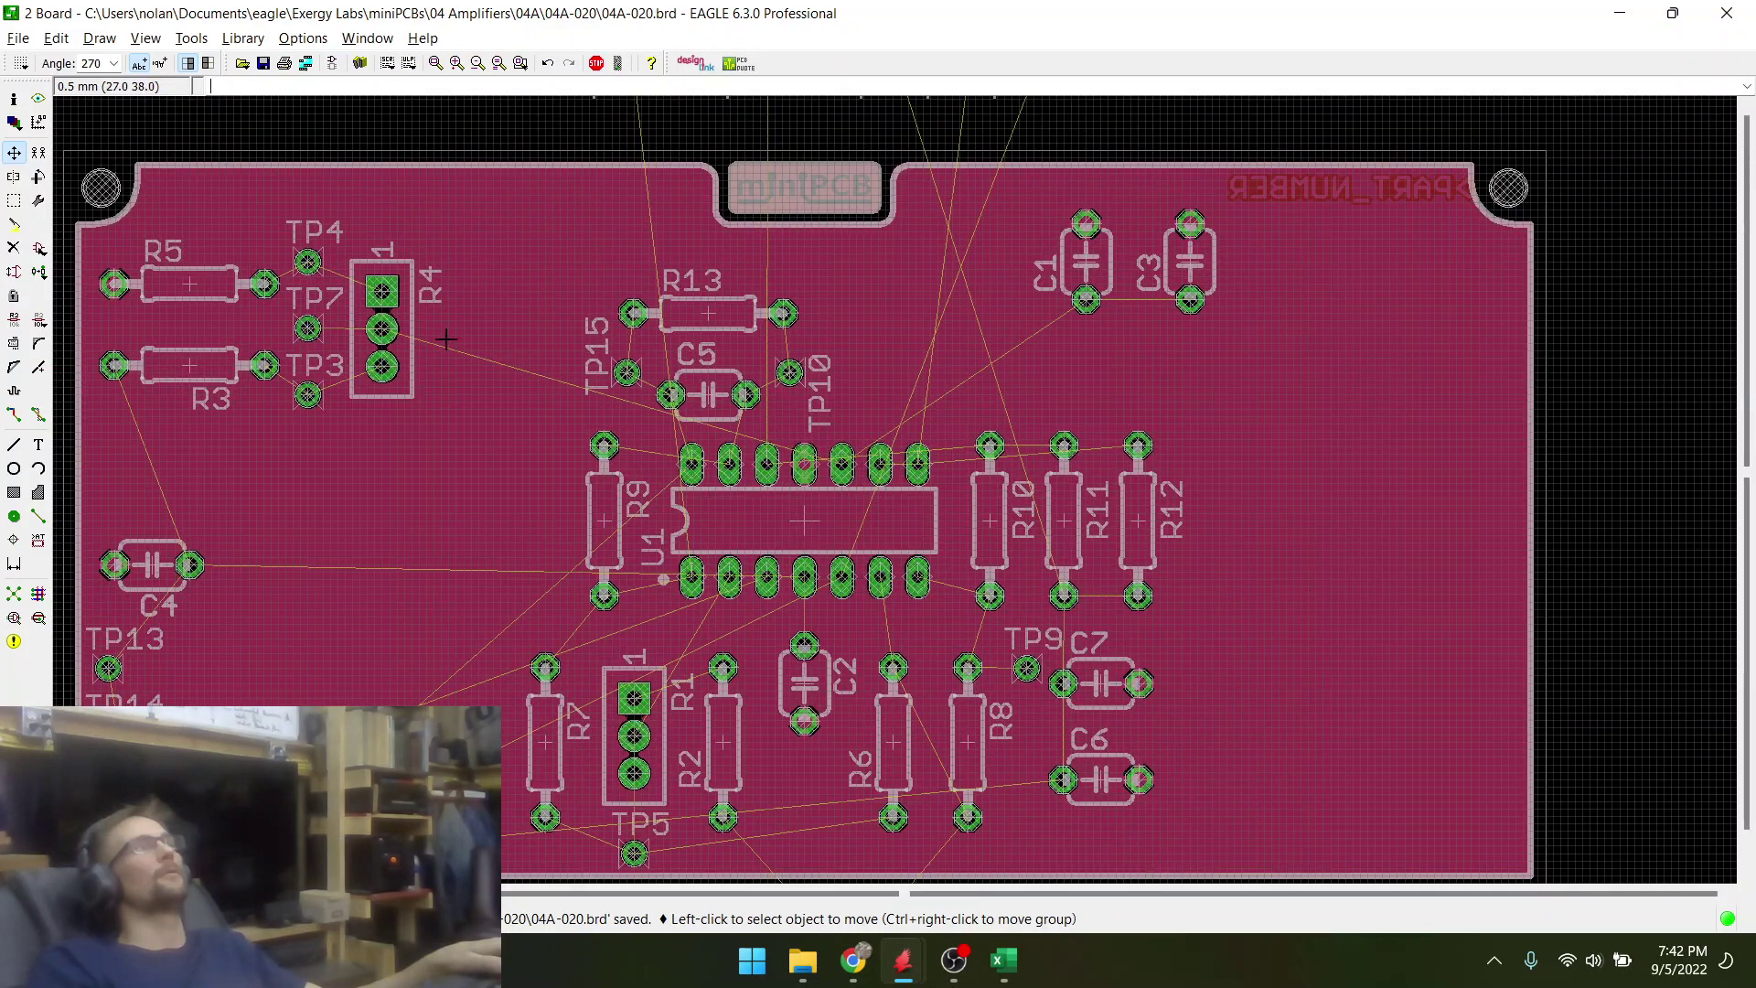
scroll(657, 405, down, 1)
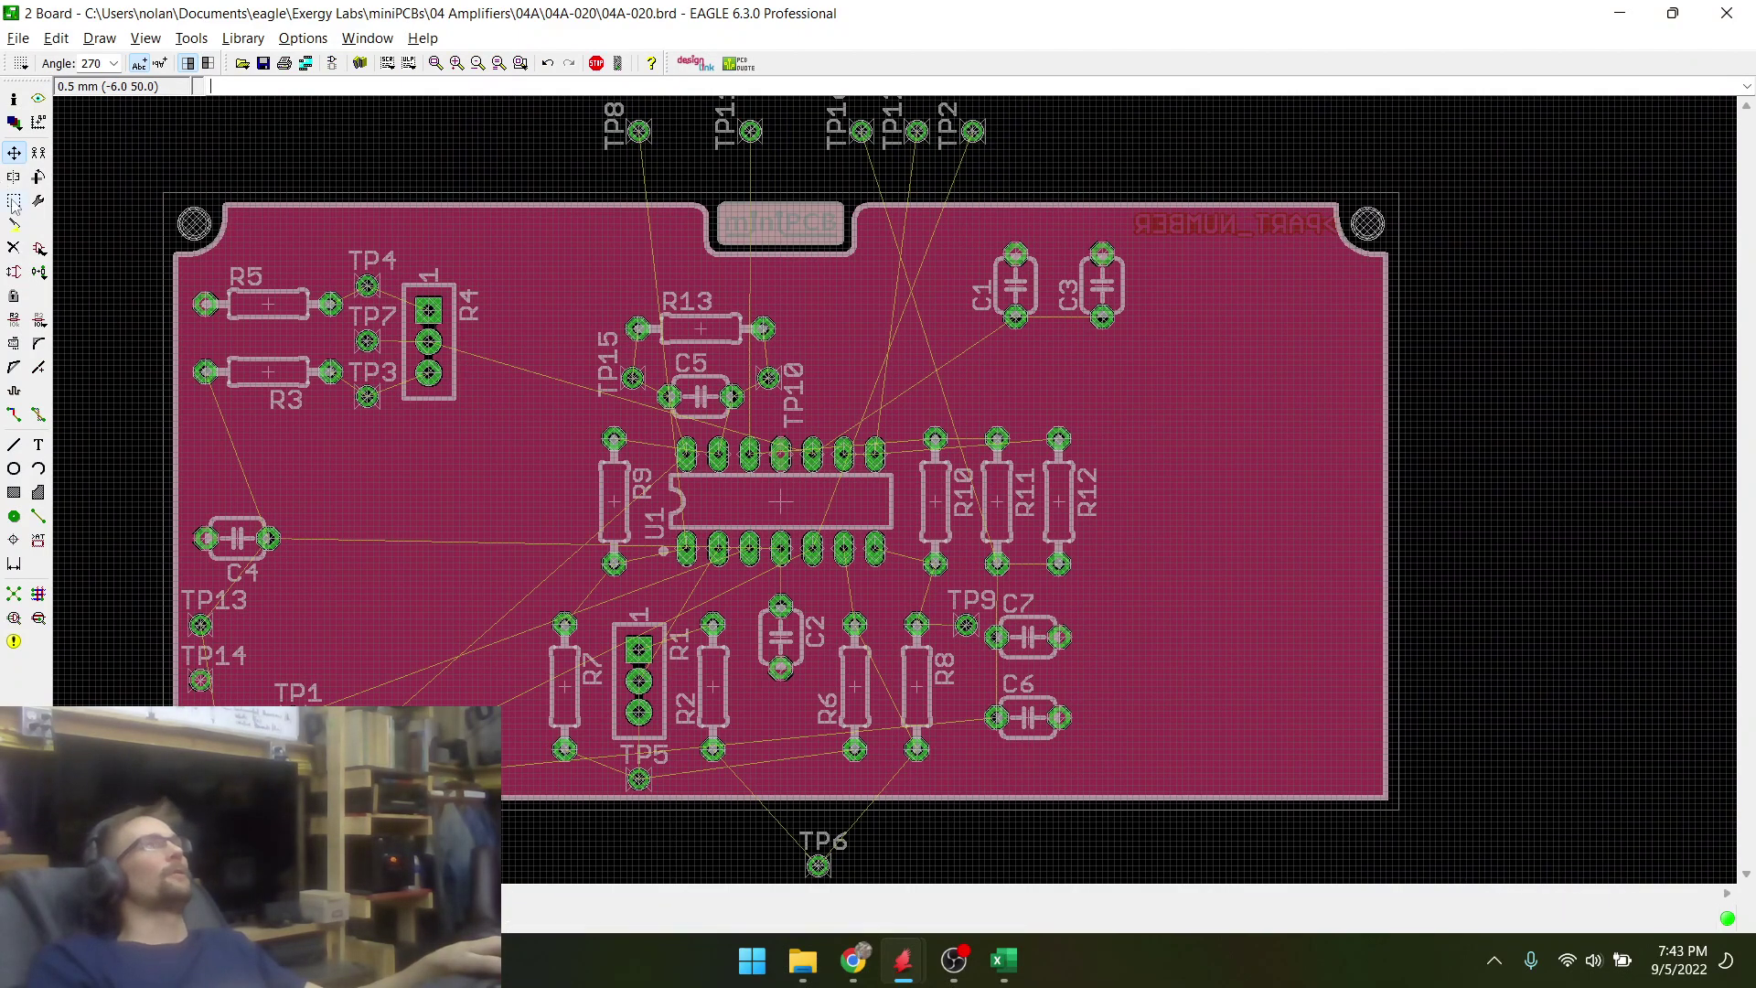
drag(213, 266, 539, 429)
key(F7)
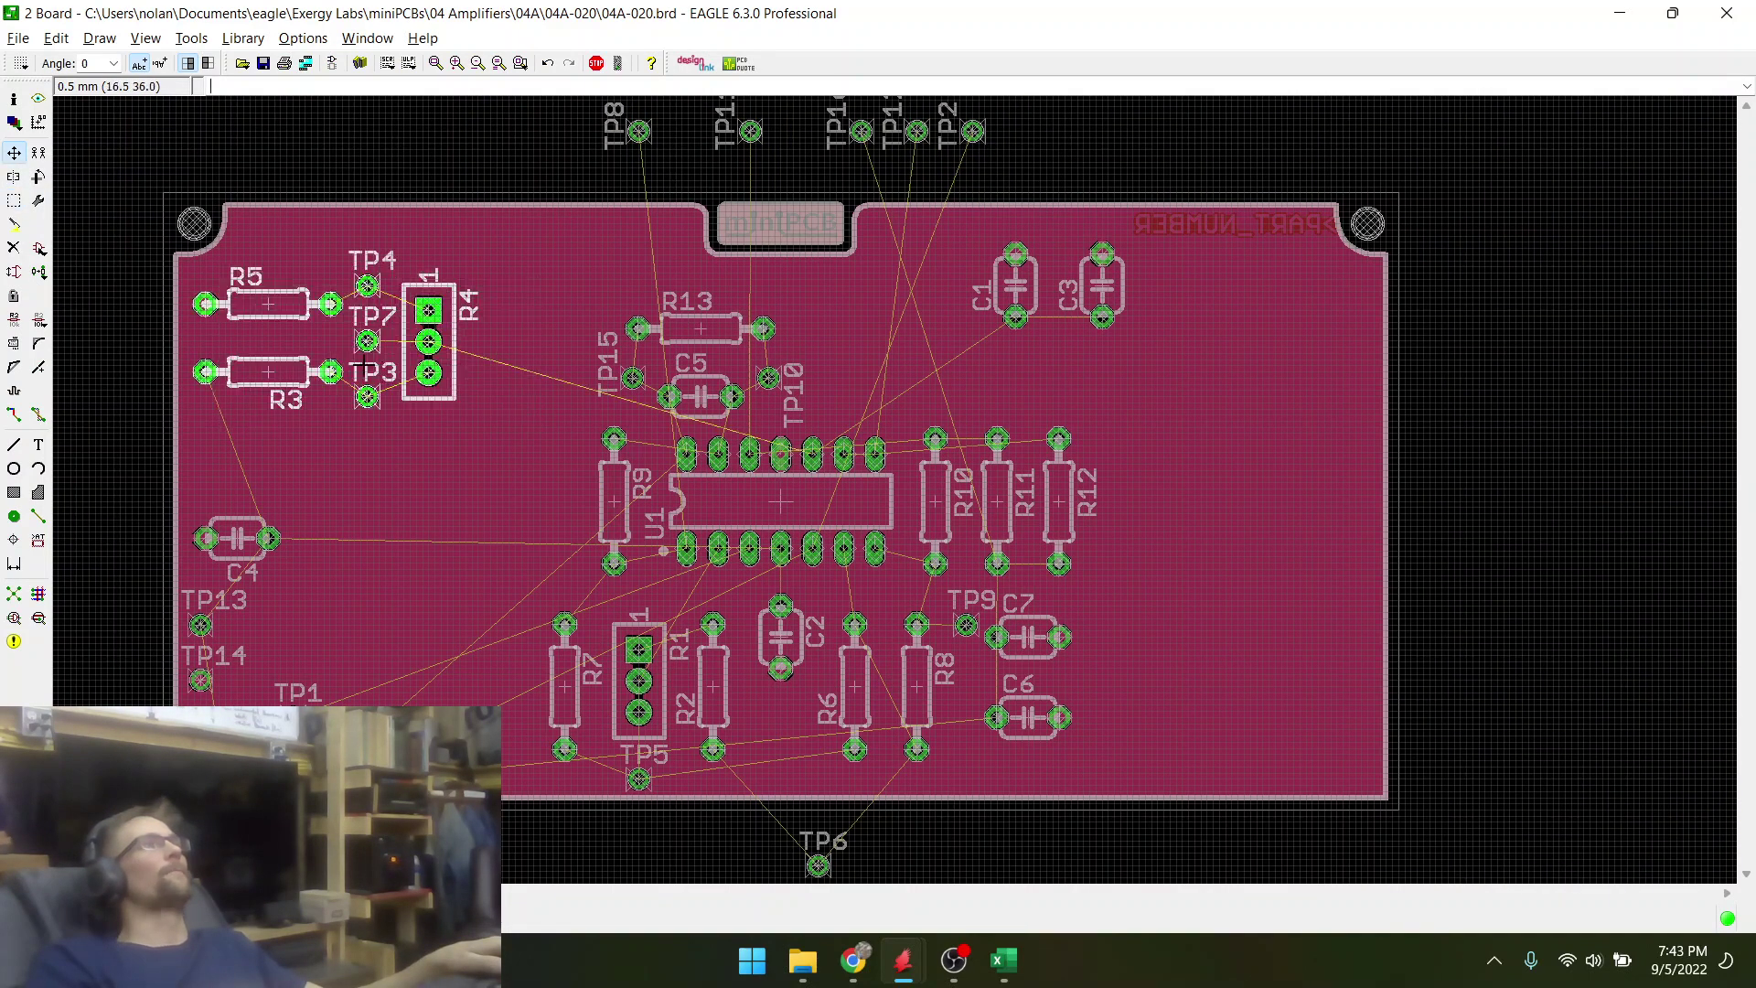
right_click(354, 362)
click(445, 716)
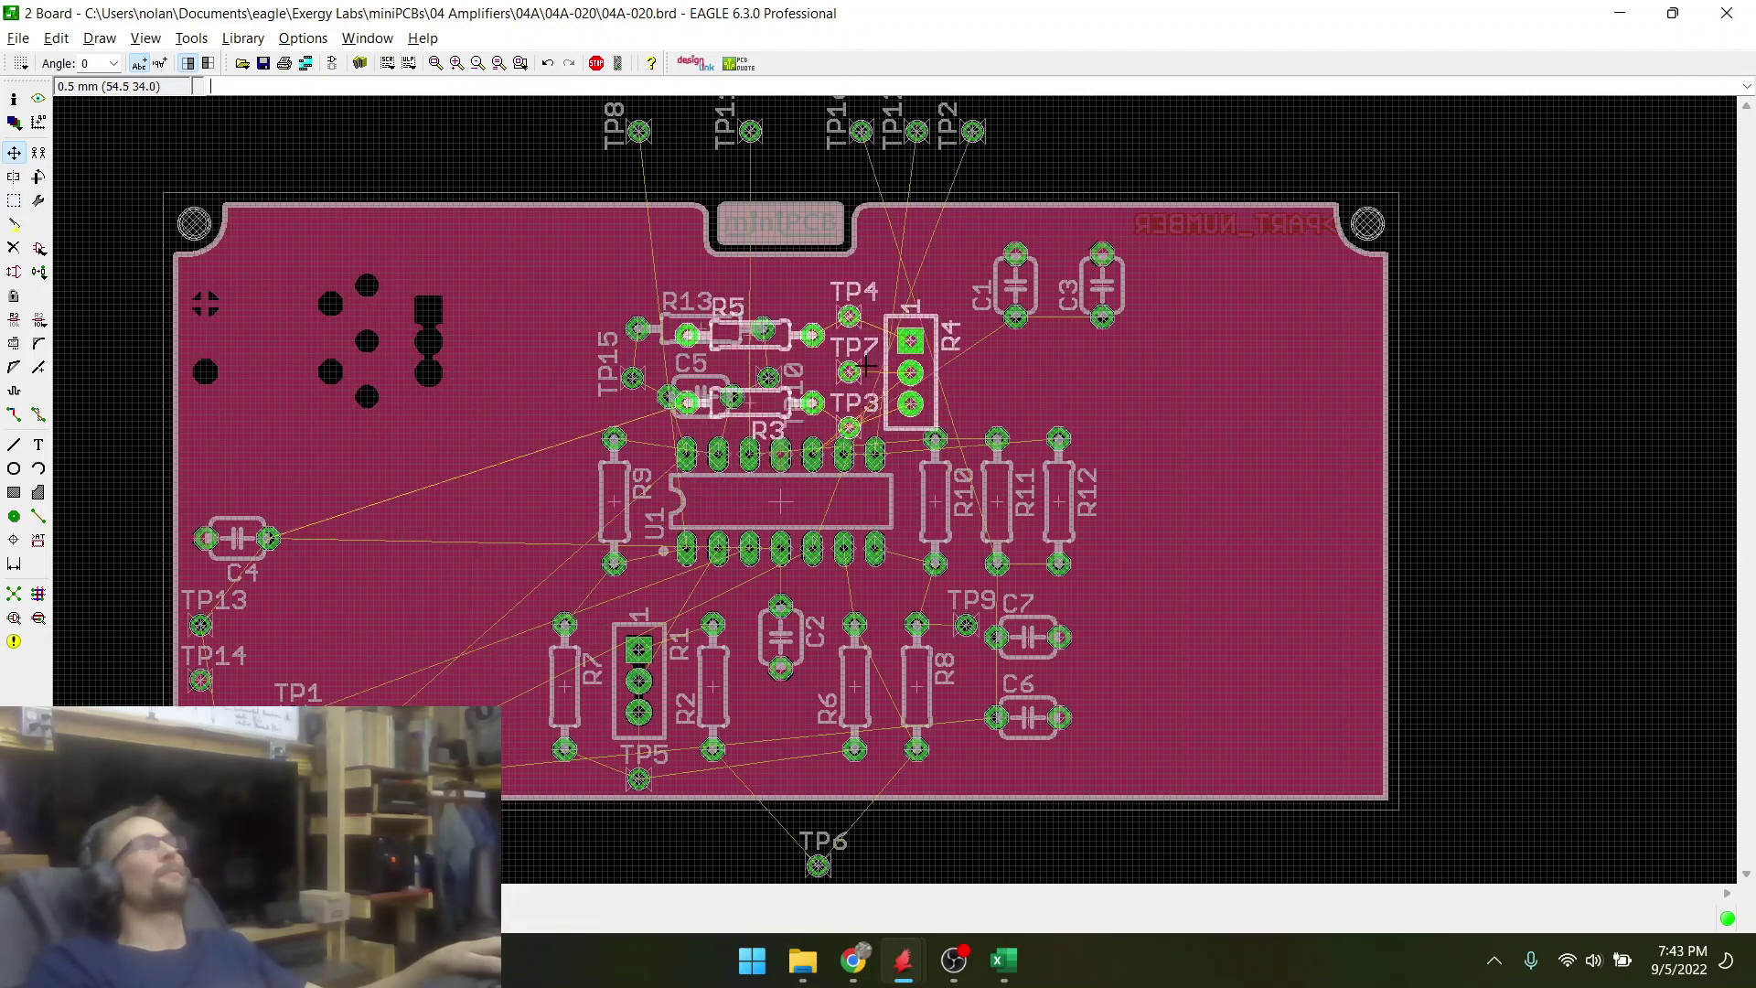
scroll(1171, 323, down, 1)
scroll(1062, 301, up, 1)
right_click(1070, 302)
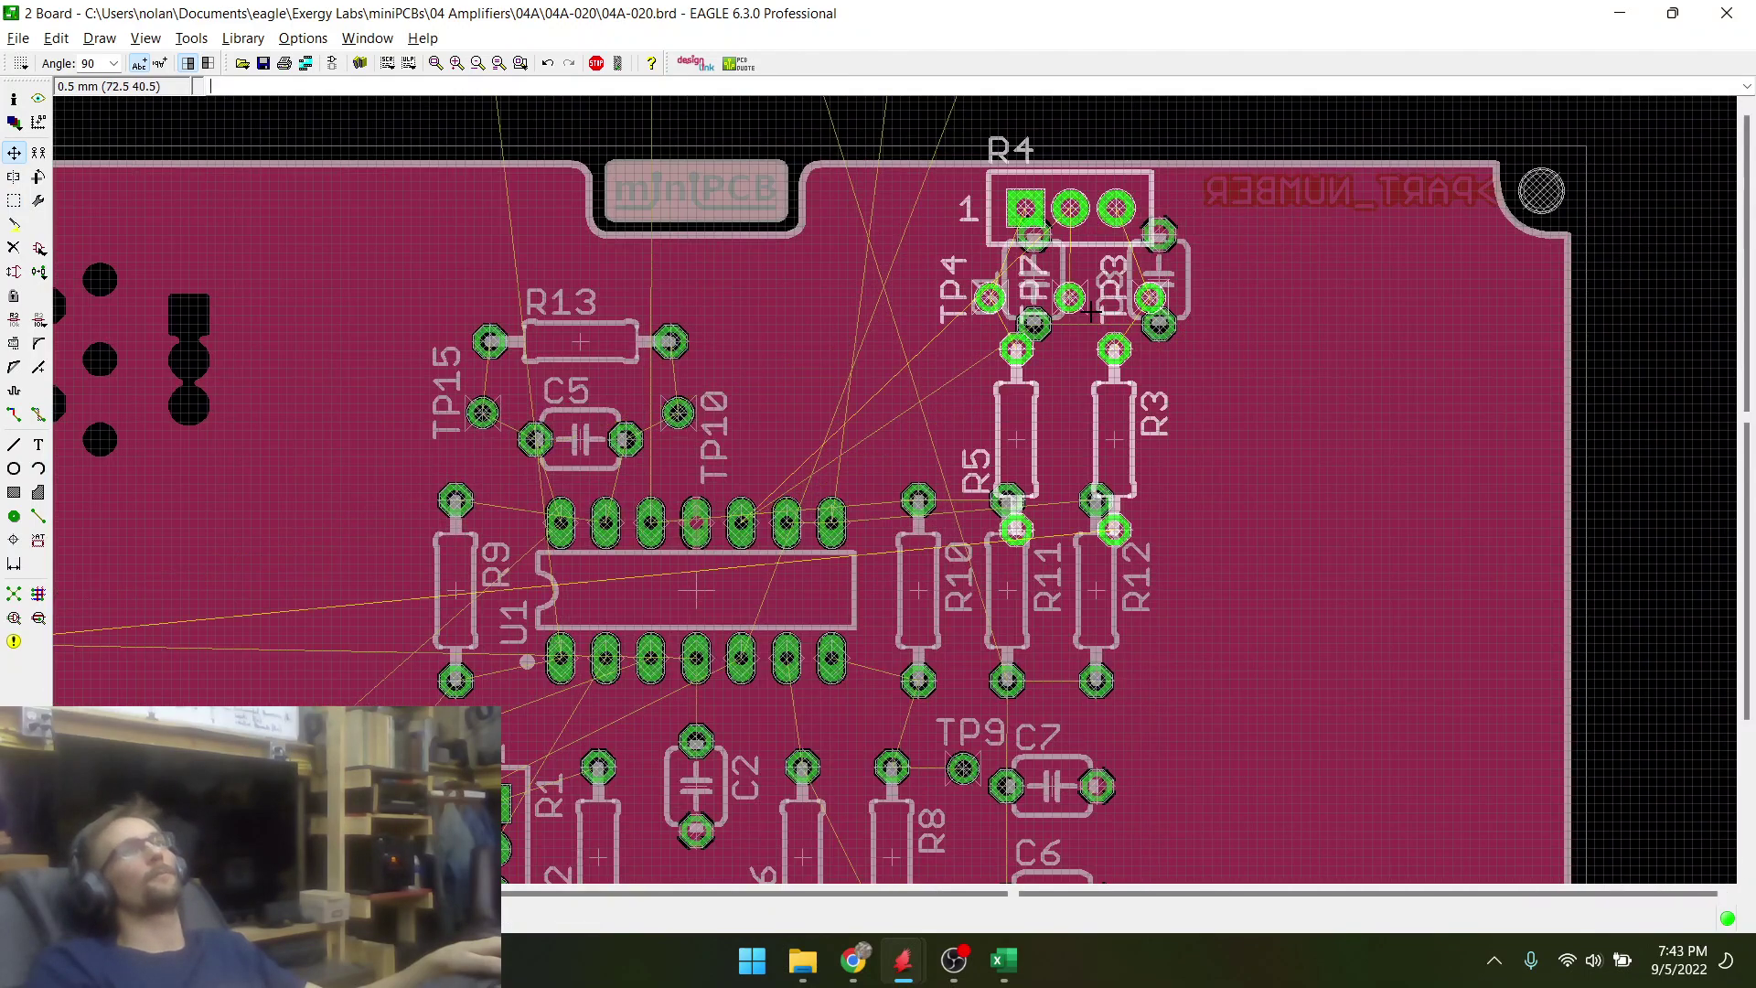
right_click(1086, 310)
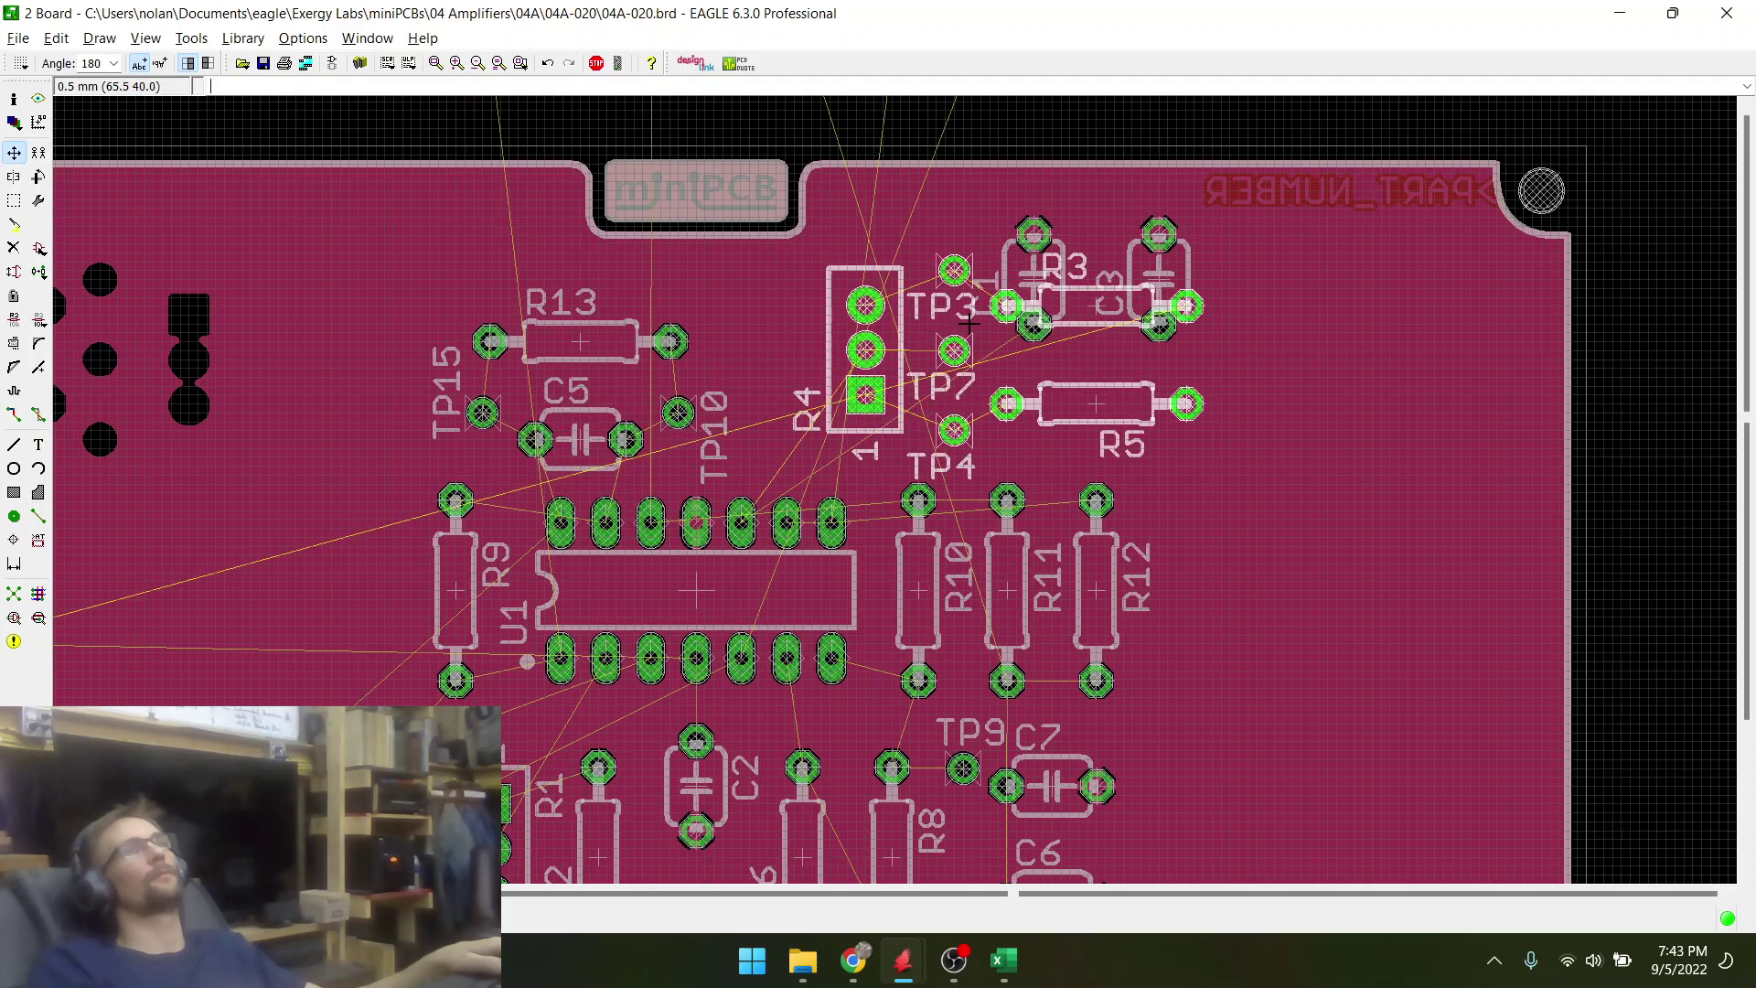
click(970, 322)
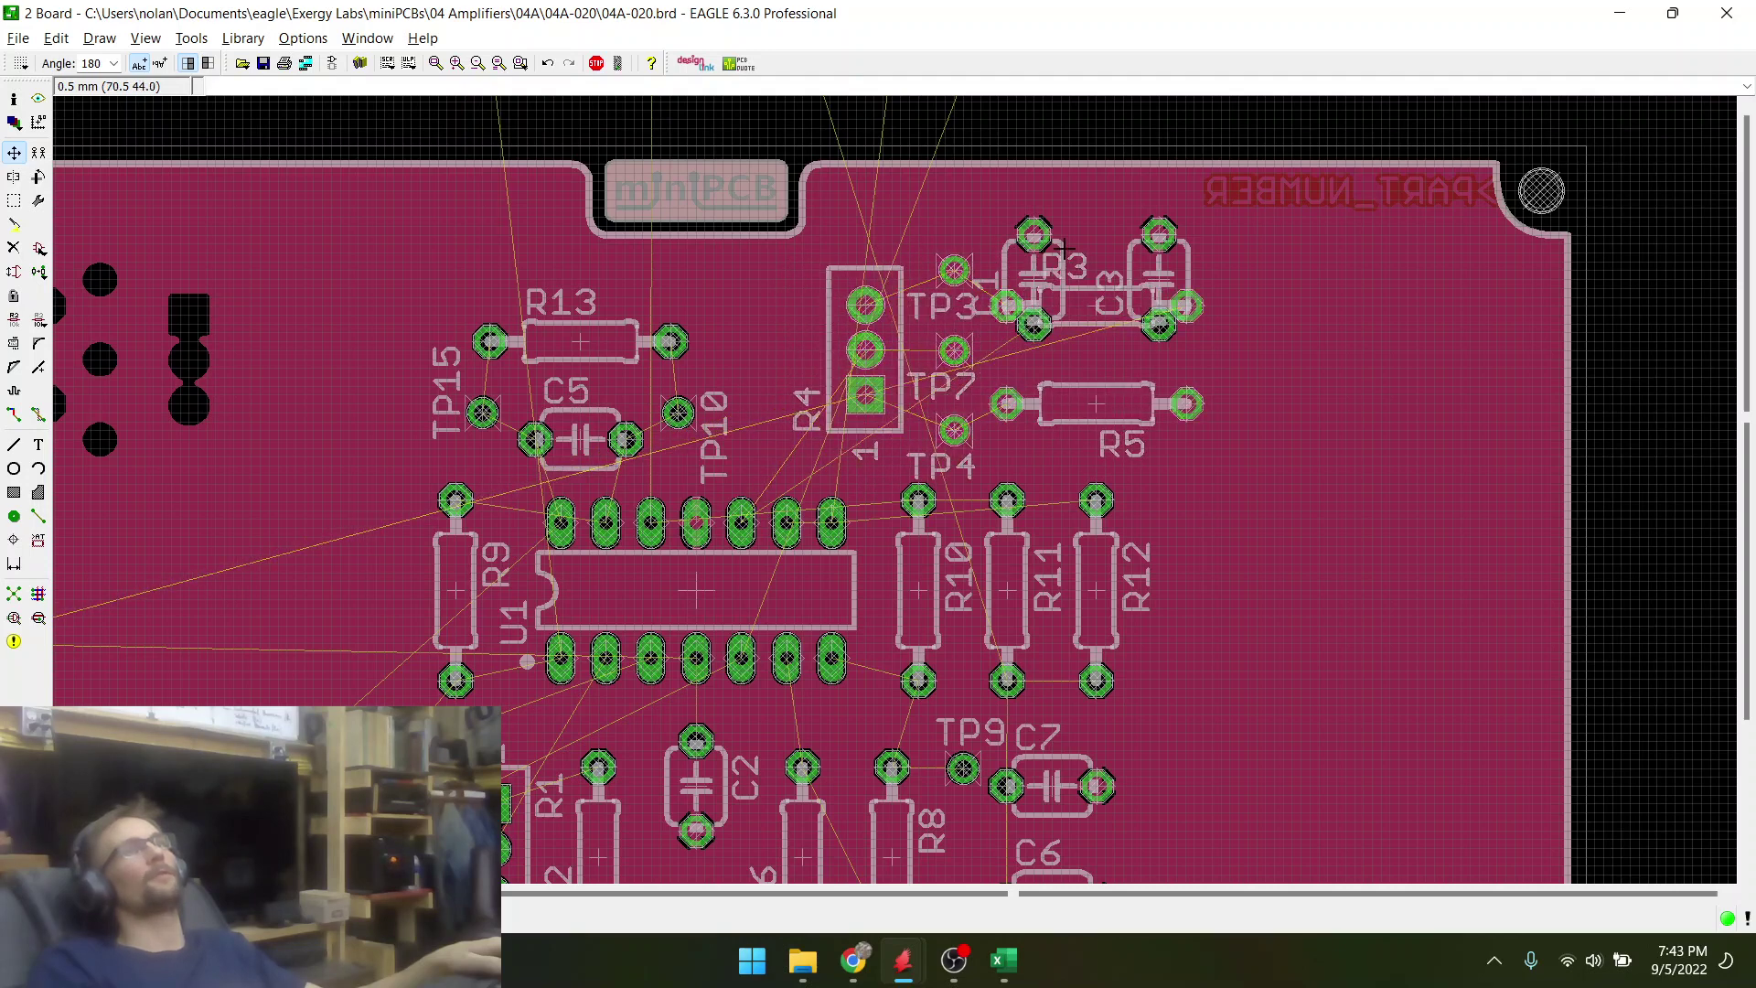
- Move C1 above U1, standing vertically between C5 and the R4 trimmer
click(1036, 271)
scroll(762, 313, up, 3)
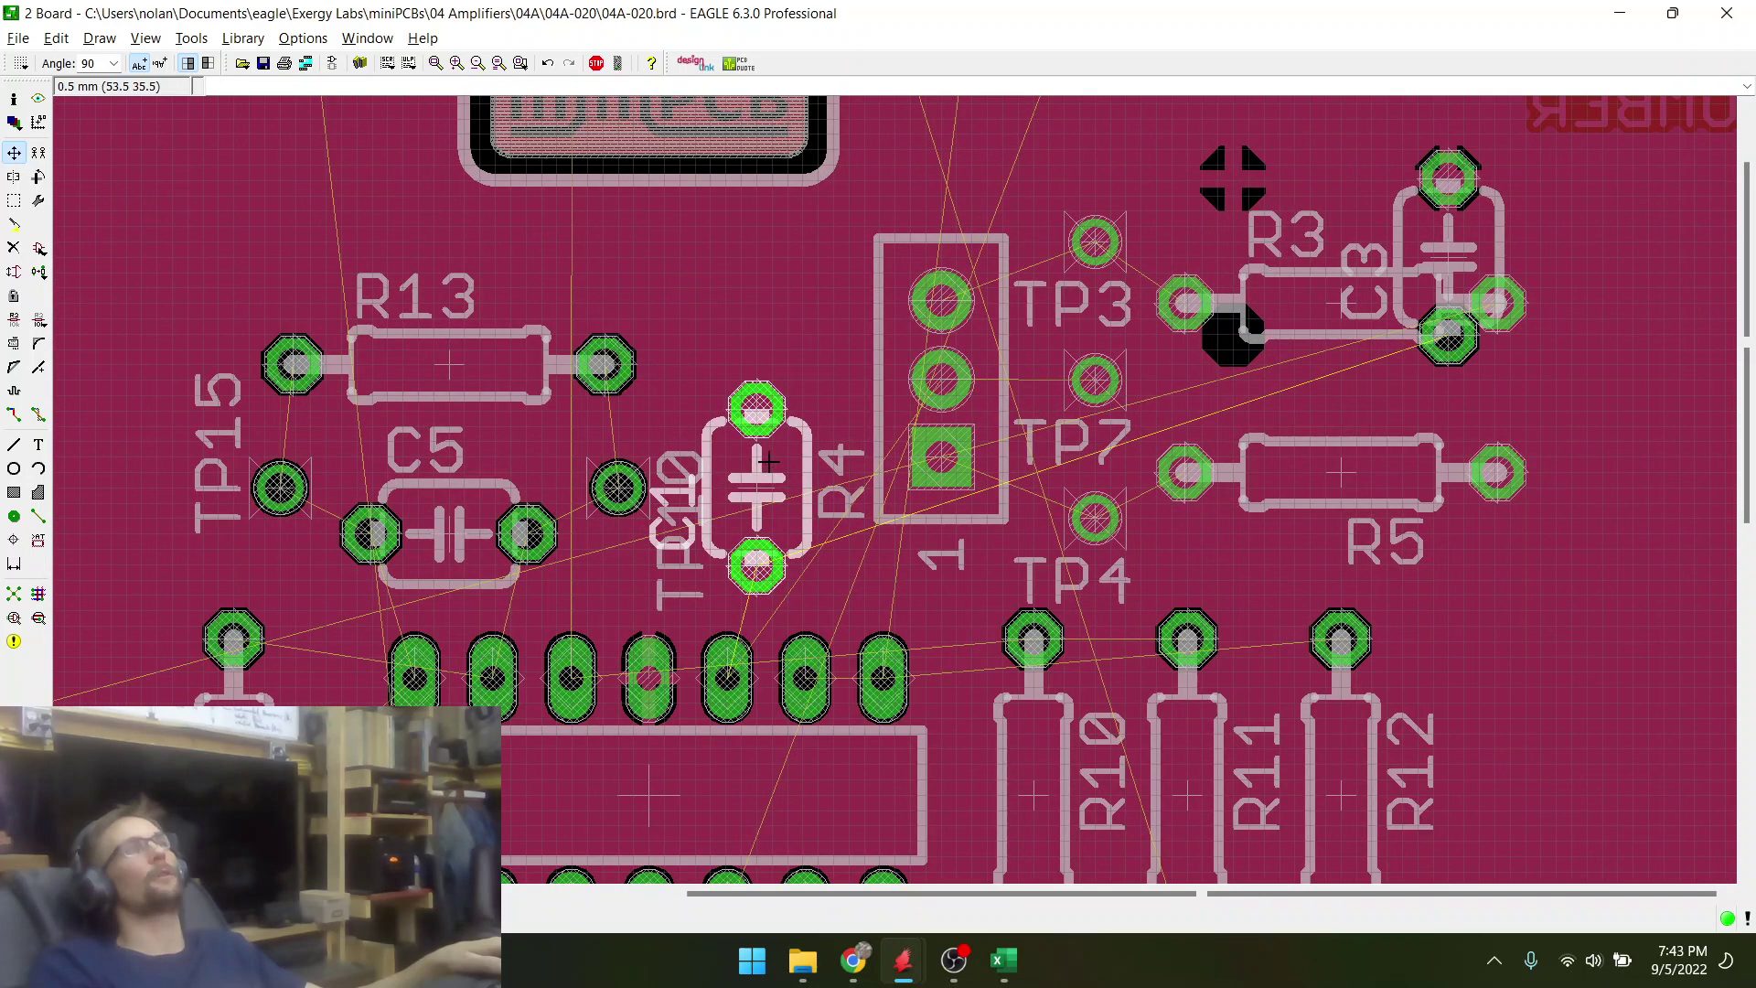
scroll(773, 458, down, 3)
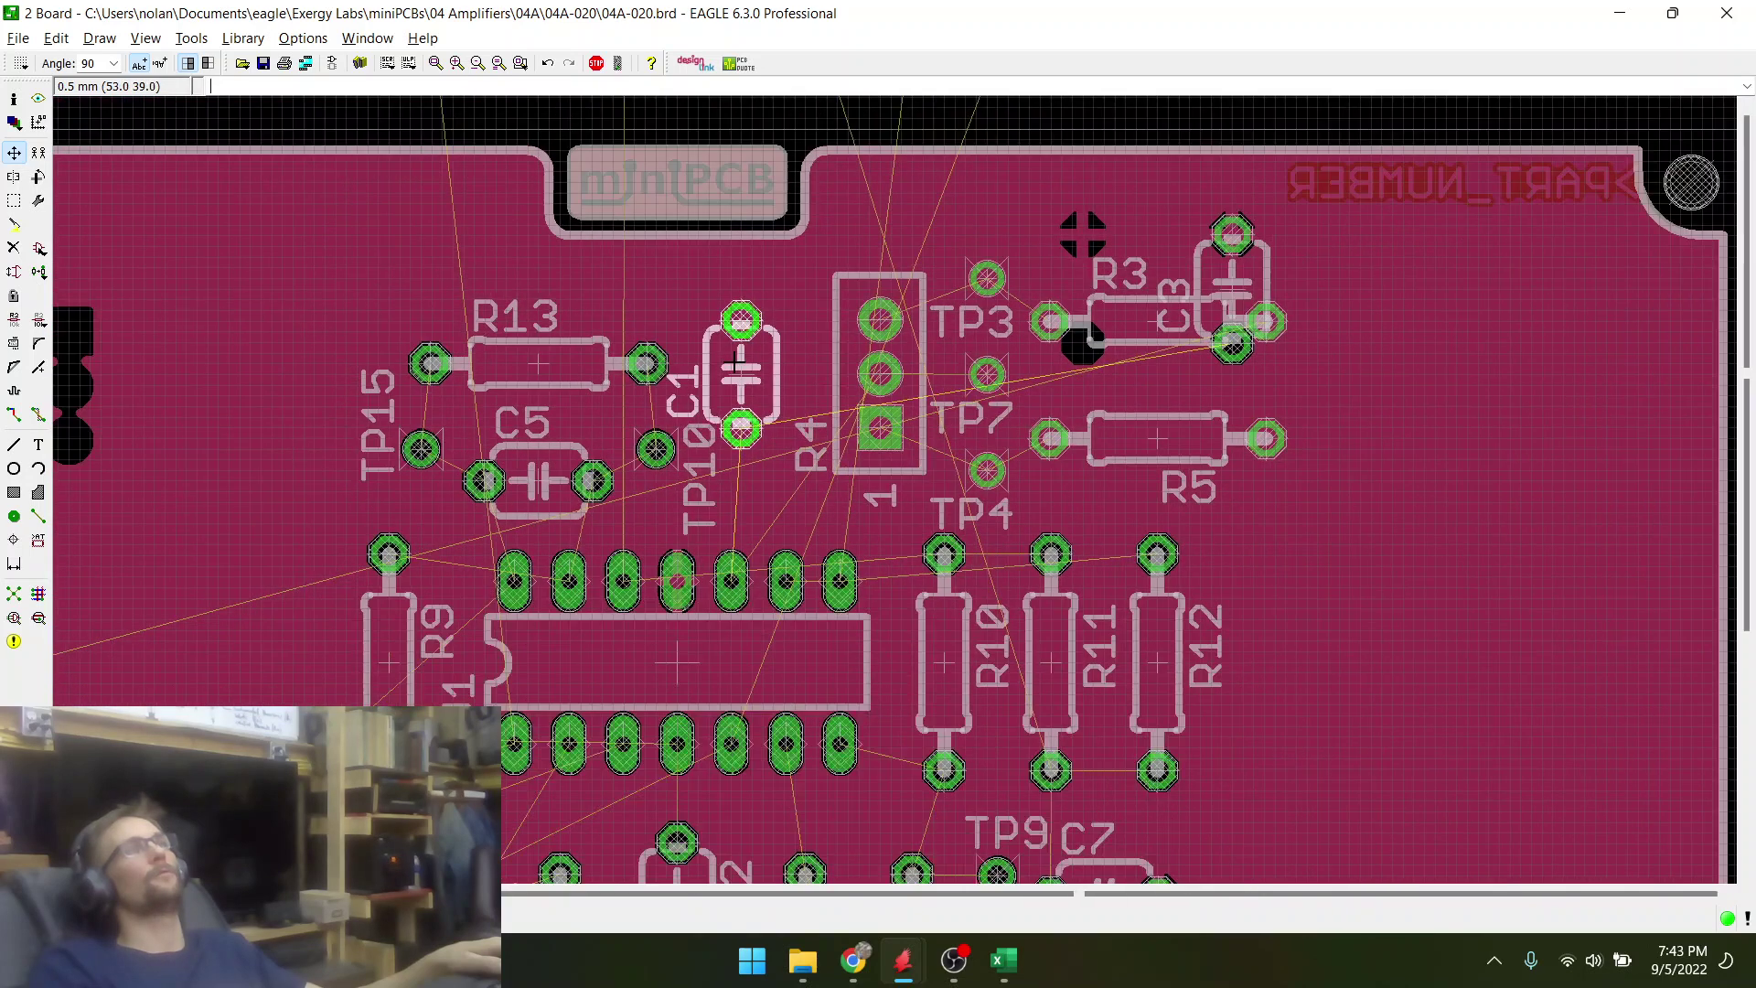
scroll(756, 403, up, 2)
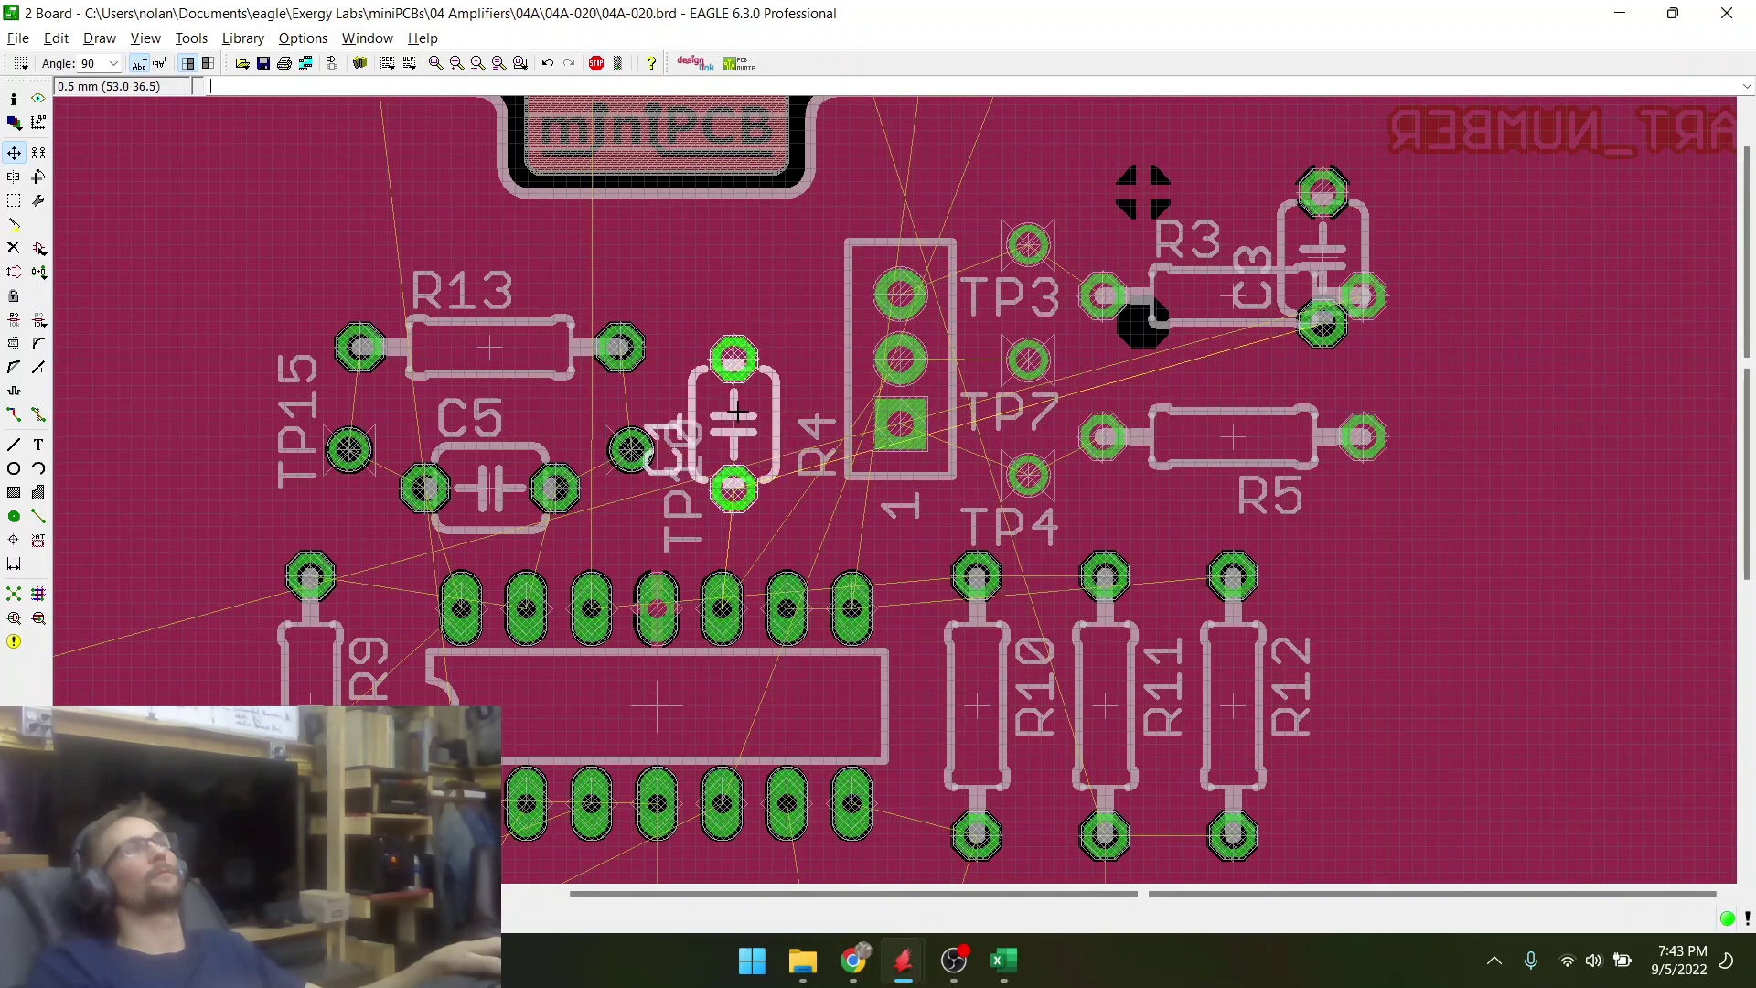
click(737, 413)
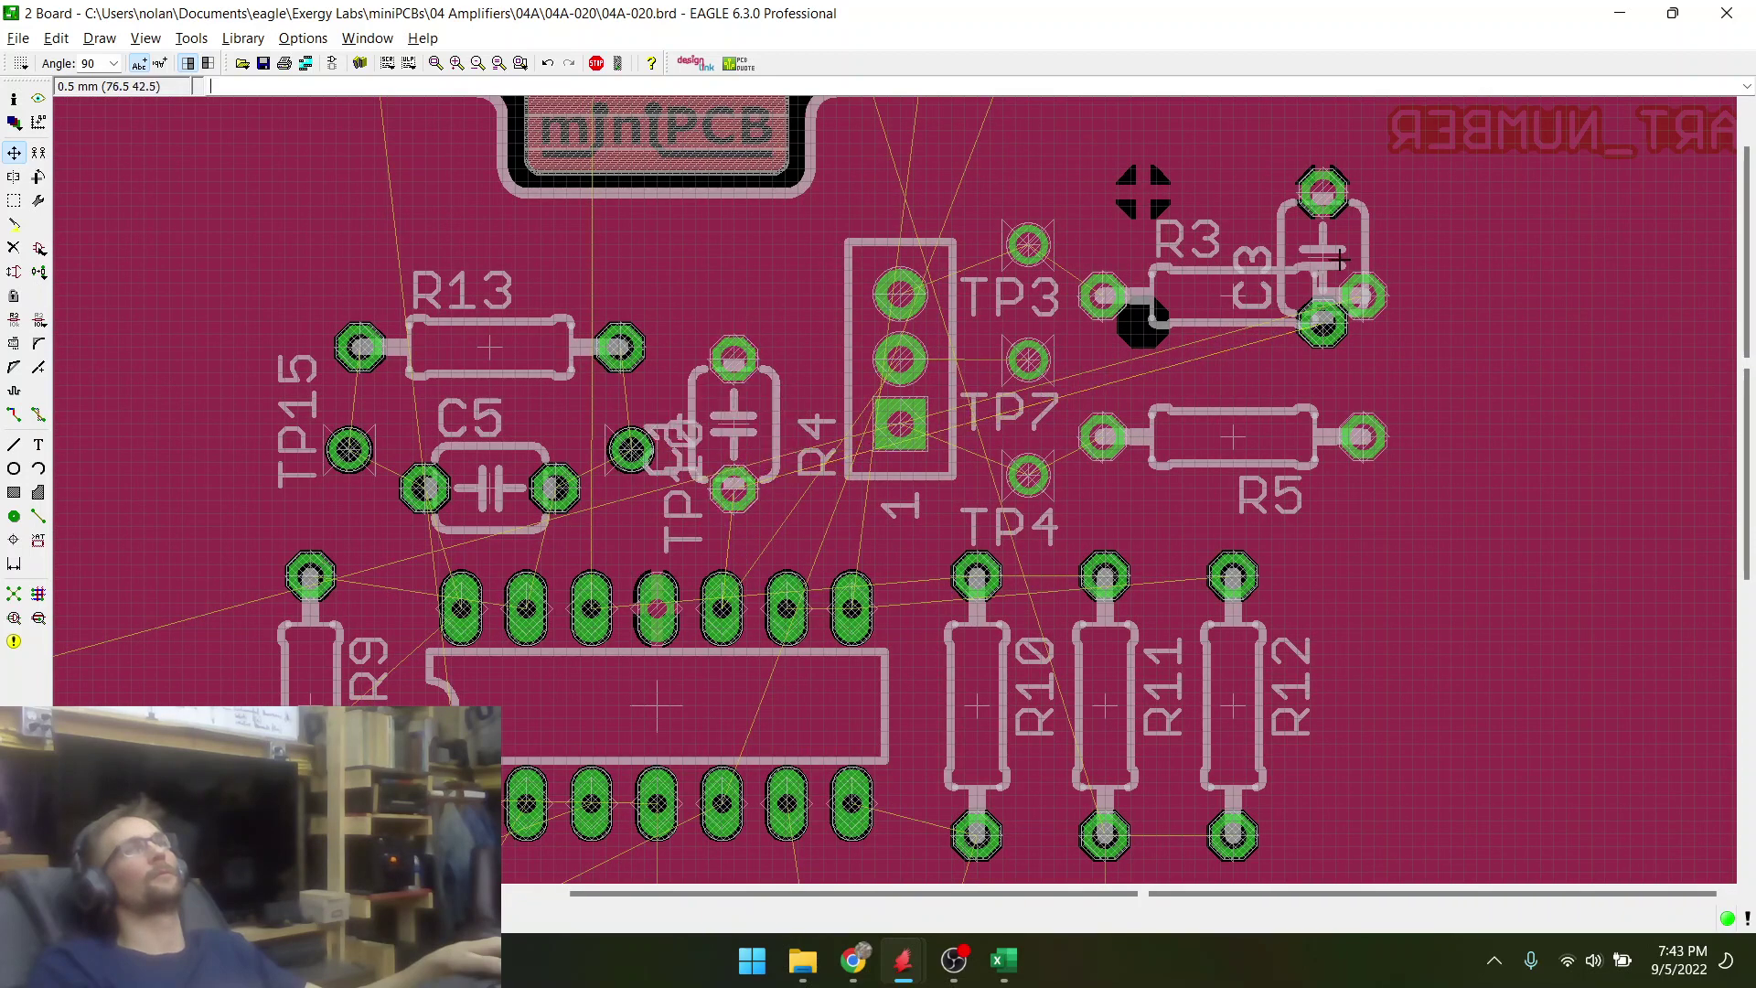
- Move C3 above C1 and rotate it to 180 degrees so it lies horizontally
scroll(794, 256, up, 2)
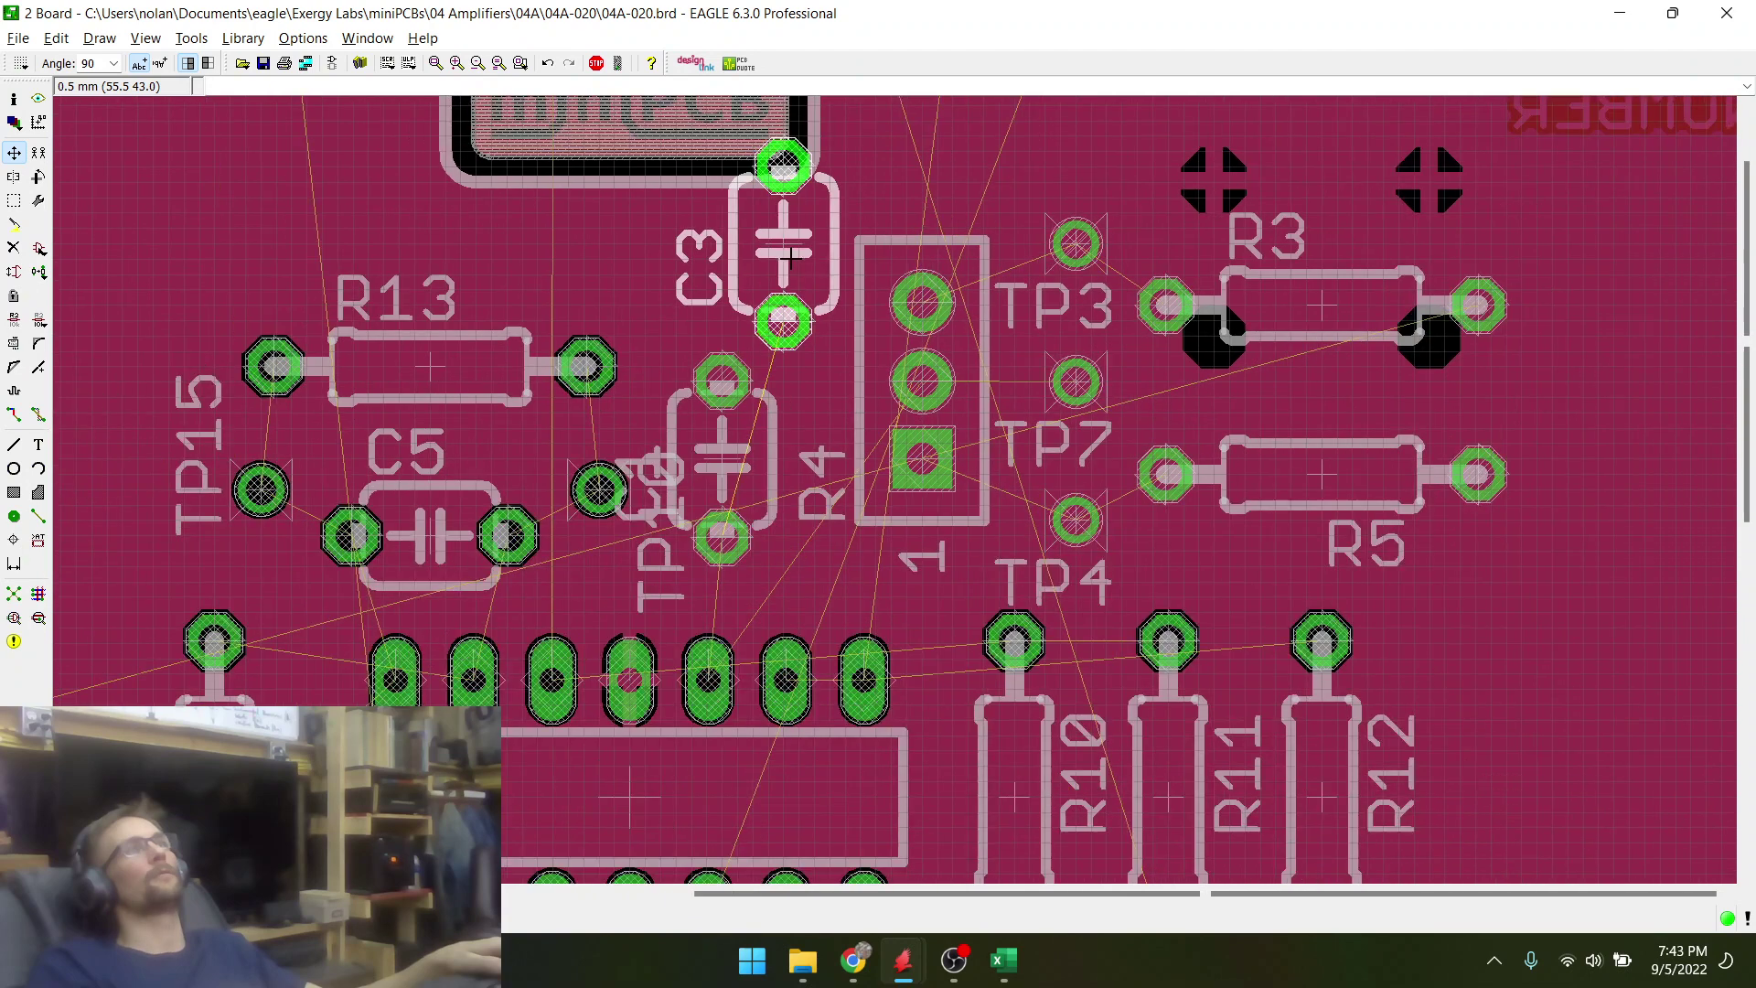
scroll(792, 257, down, 1)
scroll(741, 265, down, 1)
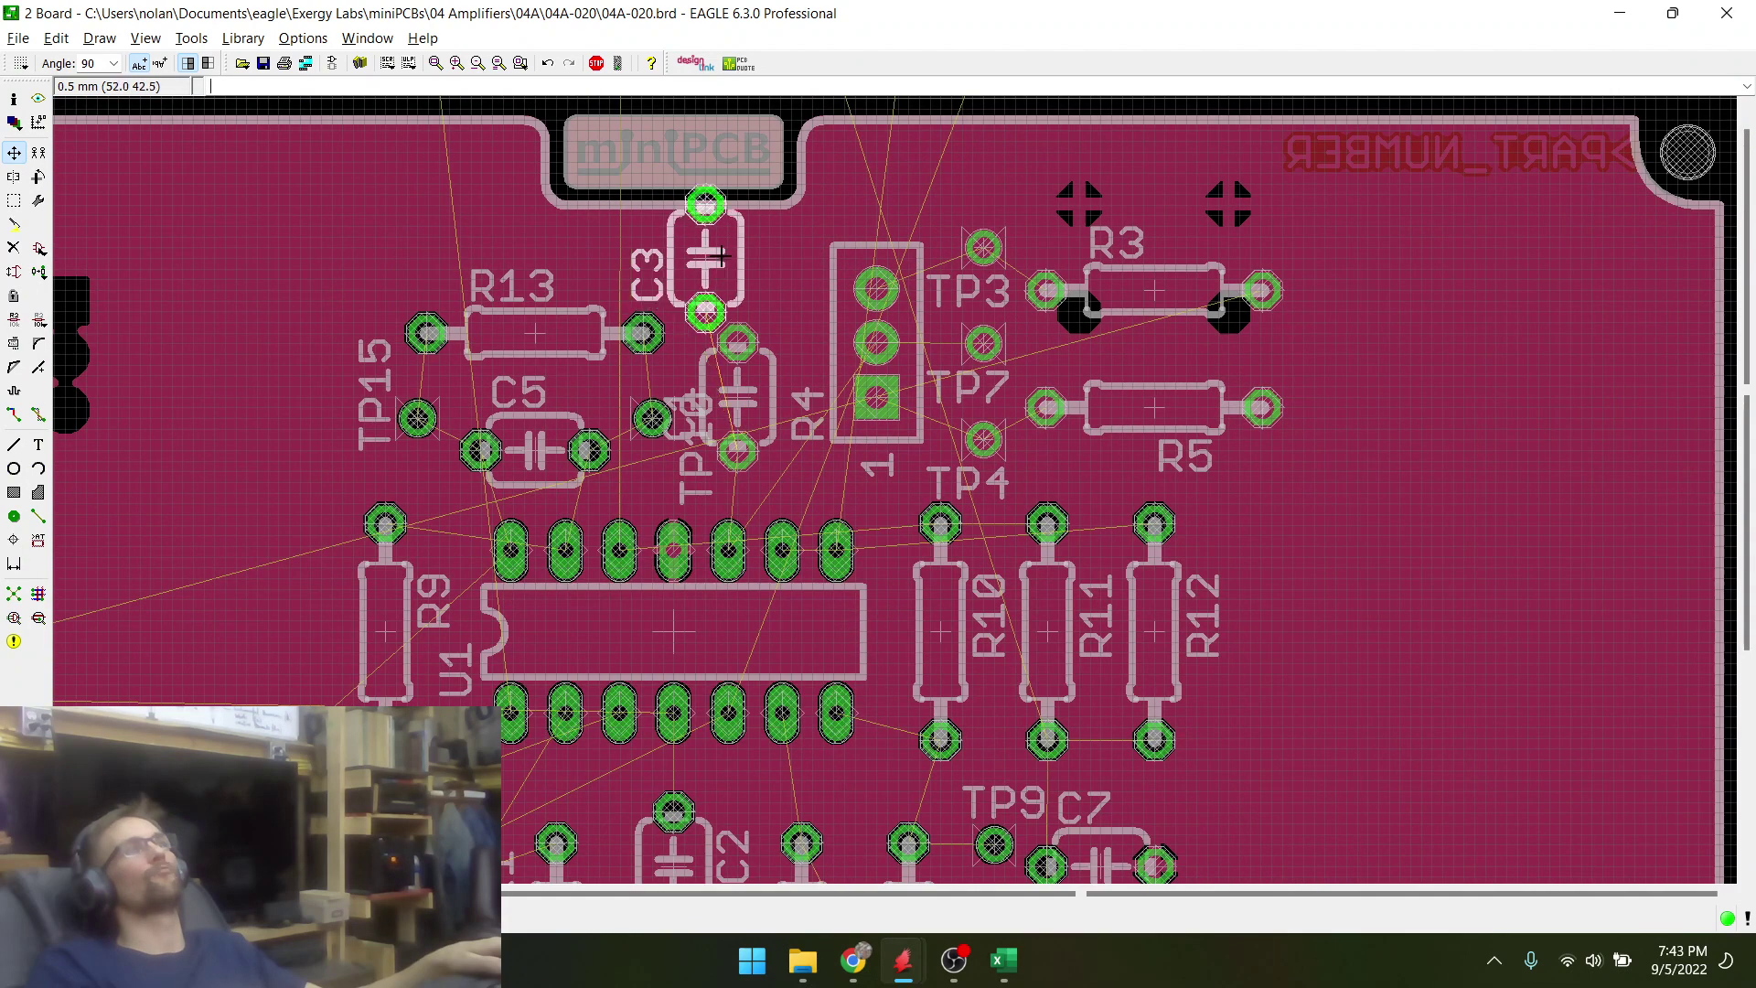
right_click(722, 256)
click(738, 256)
- Compare the bias section around R4, C1, C3 and TP7 in the schematic with its placement on the board
key(alt+Tab)
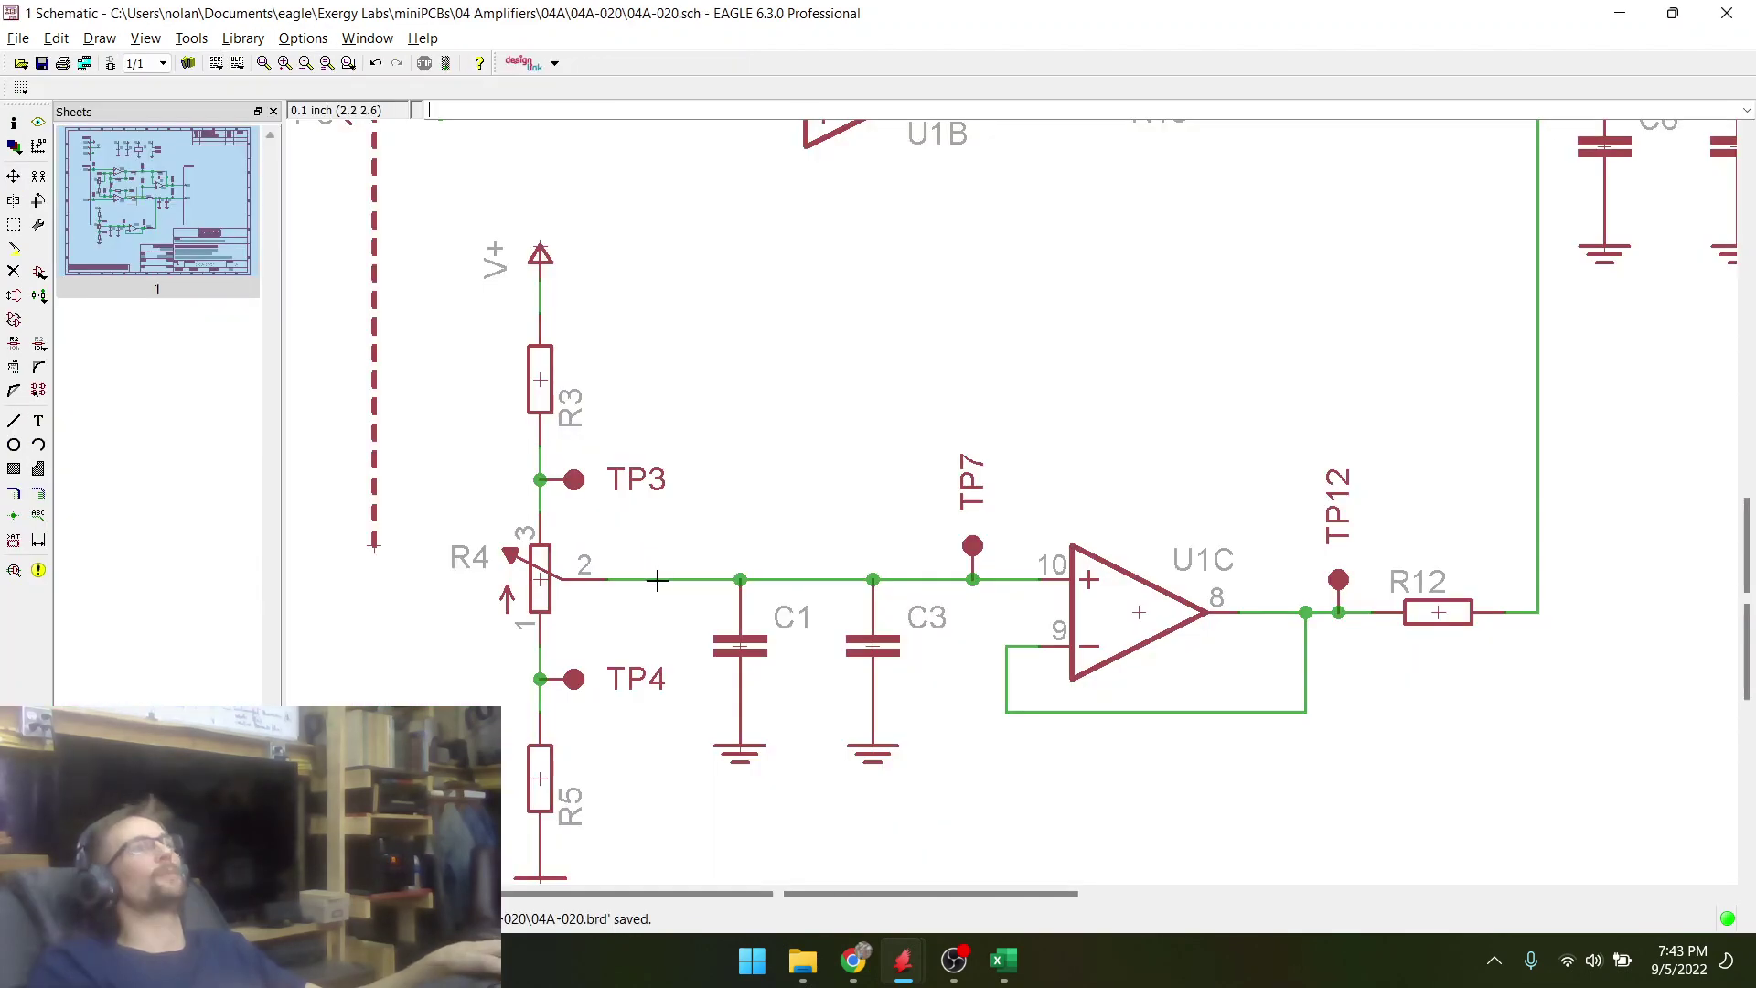
scroll(647, 639, down, 1)
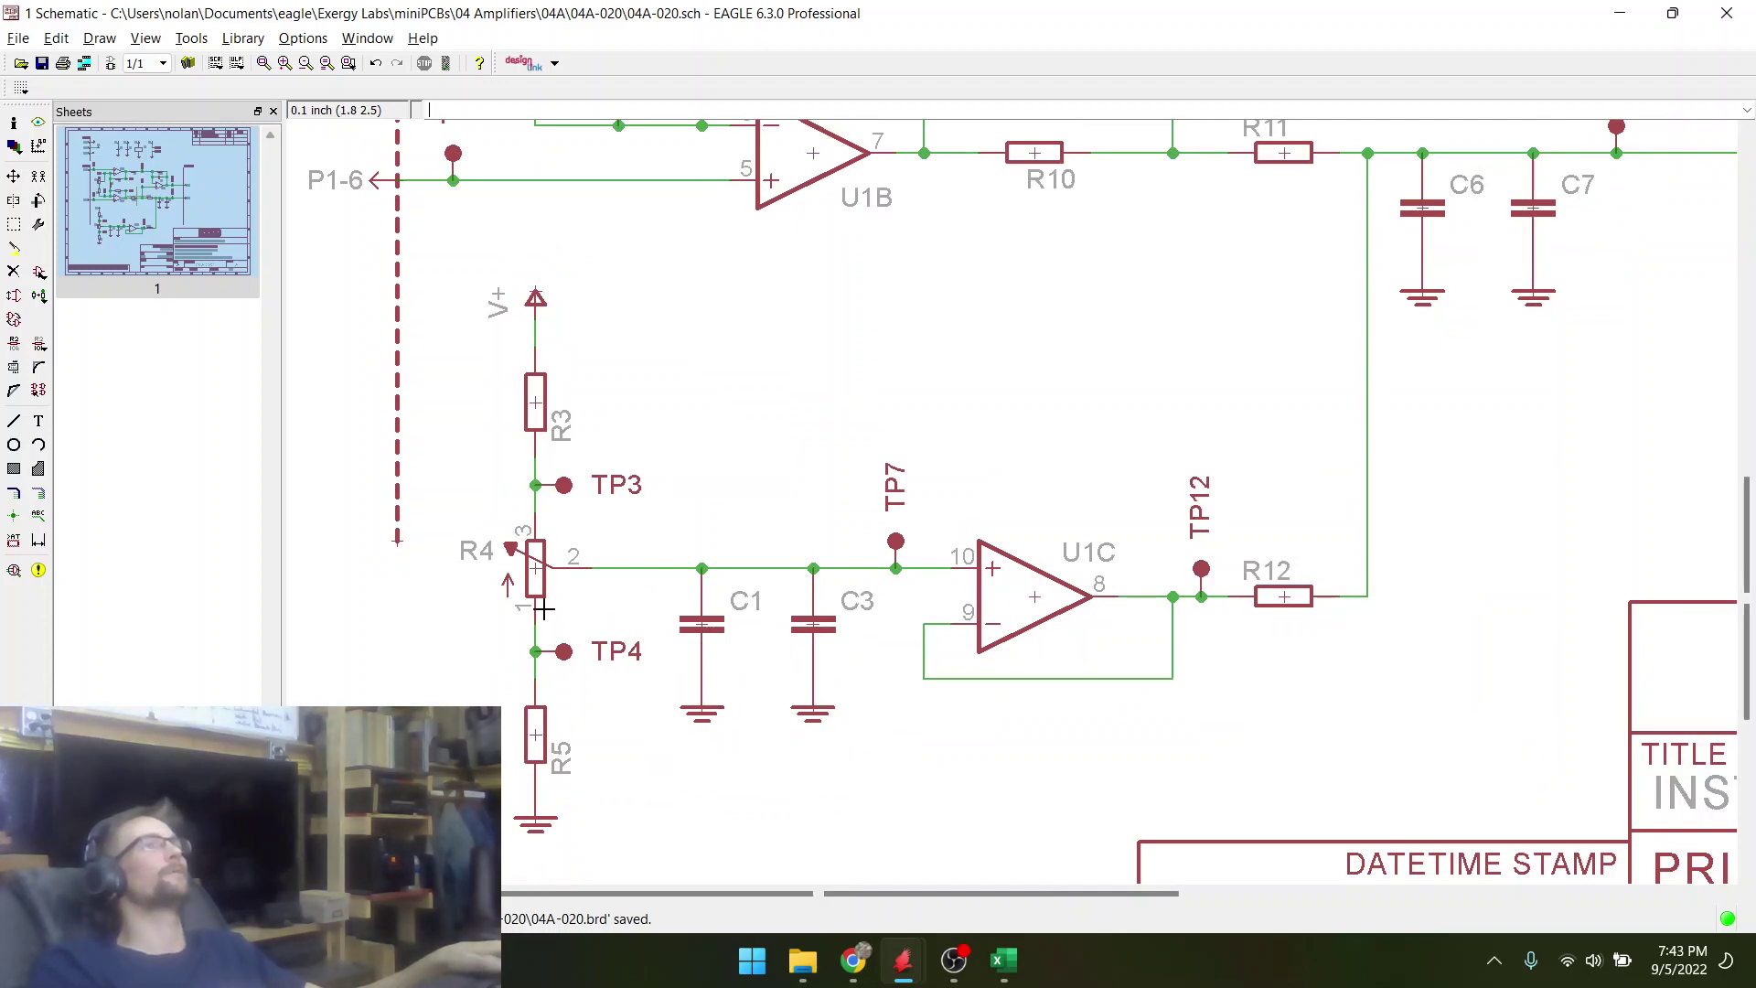
key(alt+Tab)
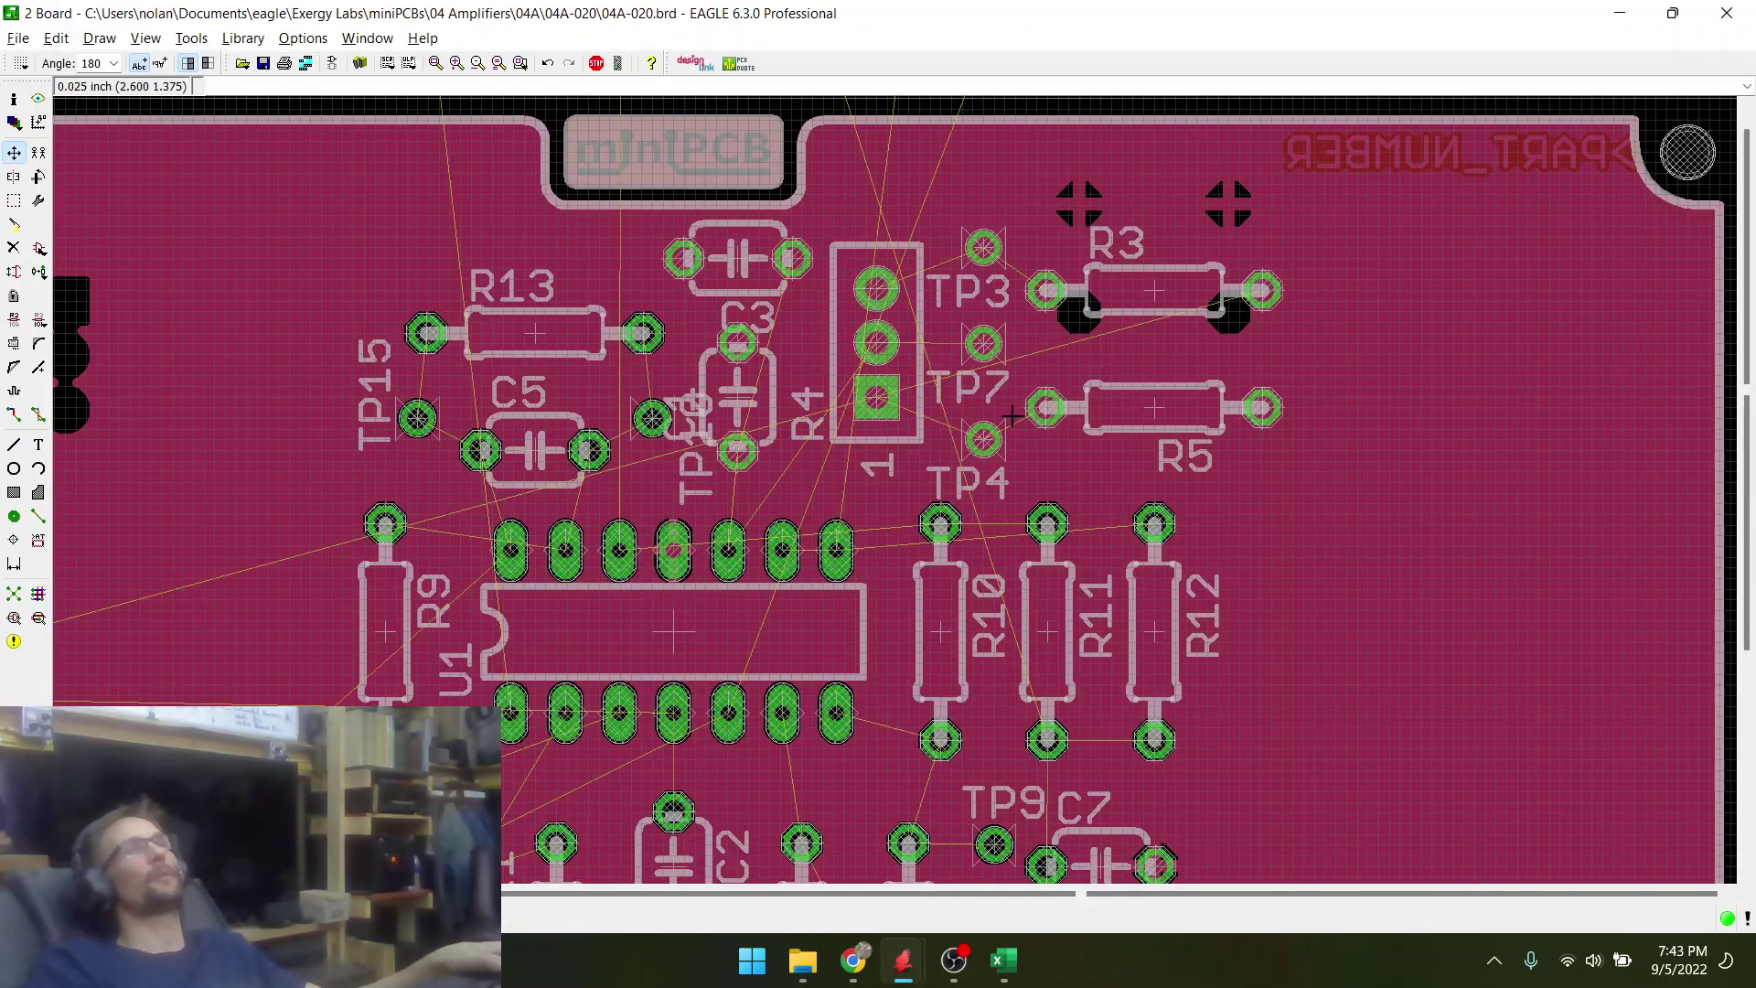
key(alt+Tab)
key(alt+Tab)
scroll(988, 497, down, 1)
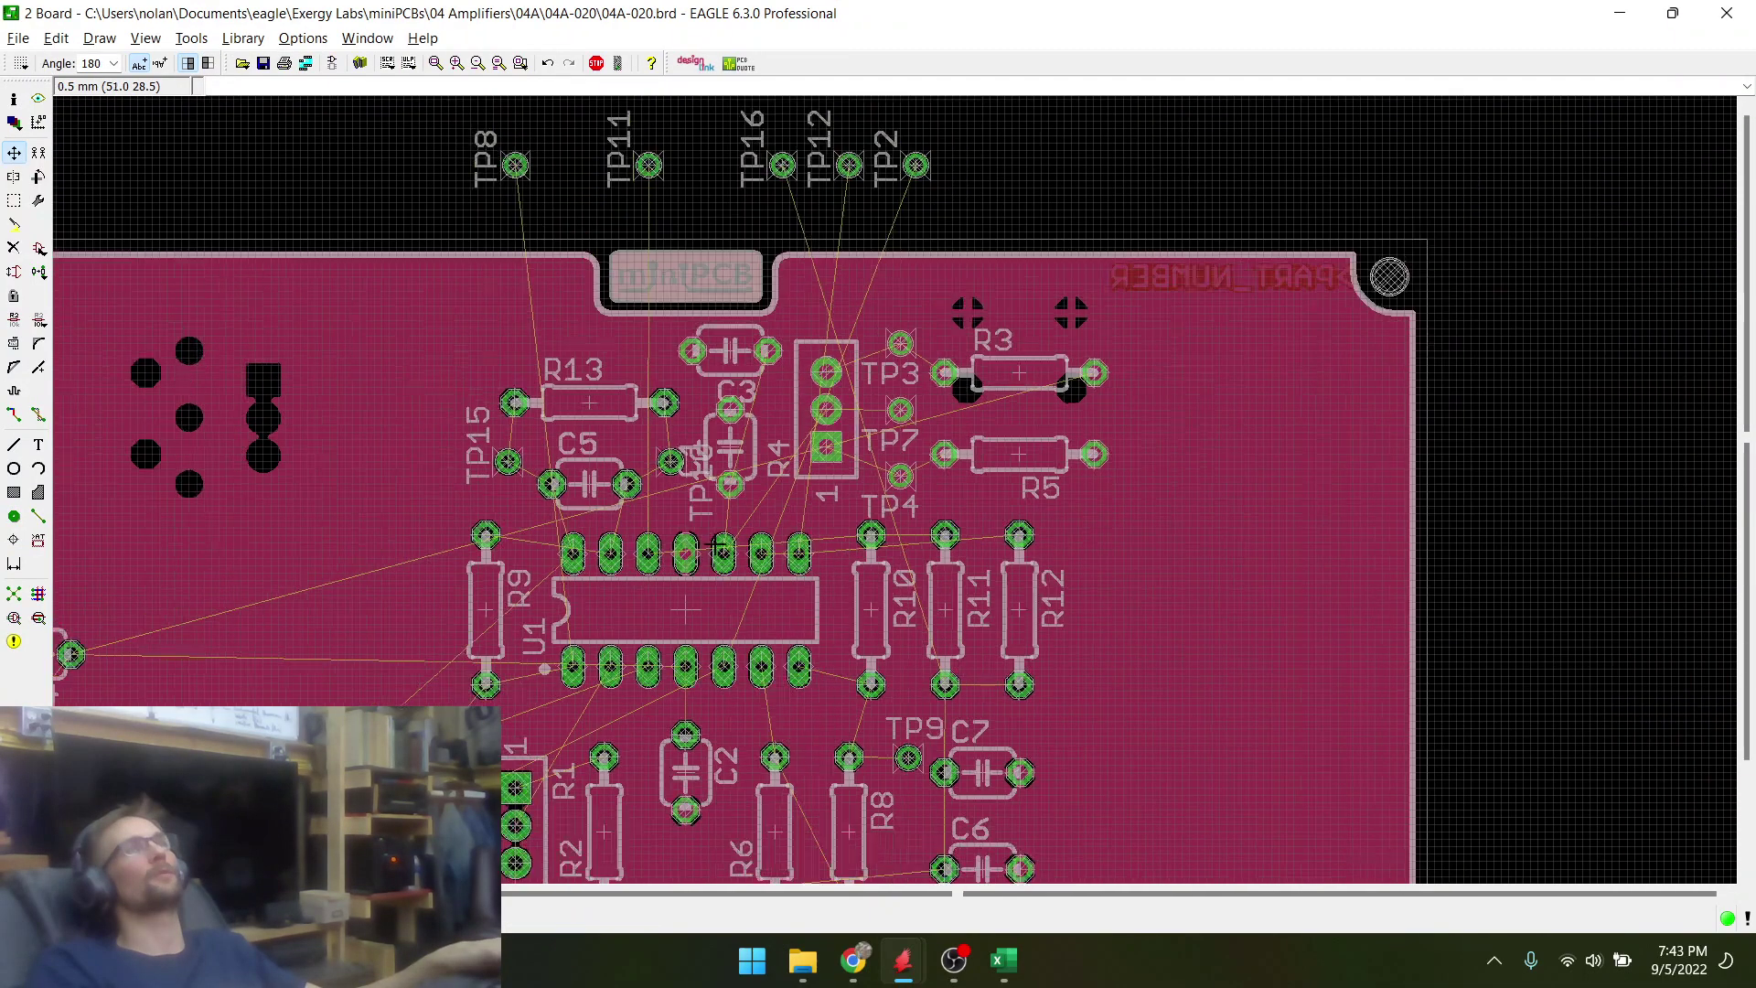
- Align R3 horizontally with TP3 and R5 horizontally with TP4
scroll(988, 497, up, 2)
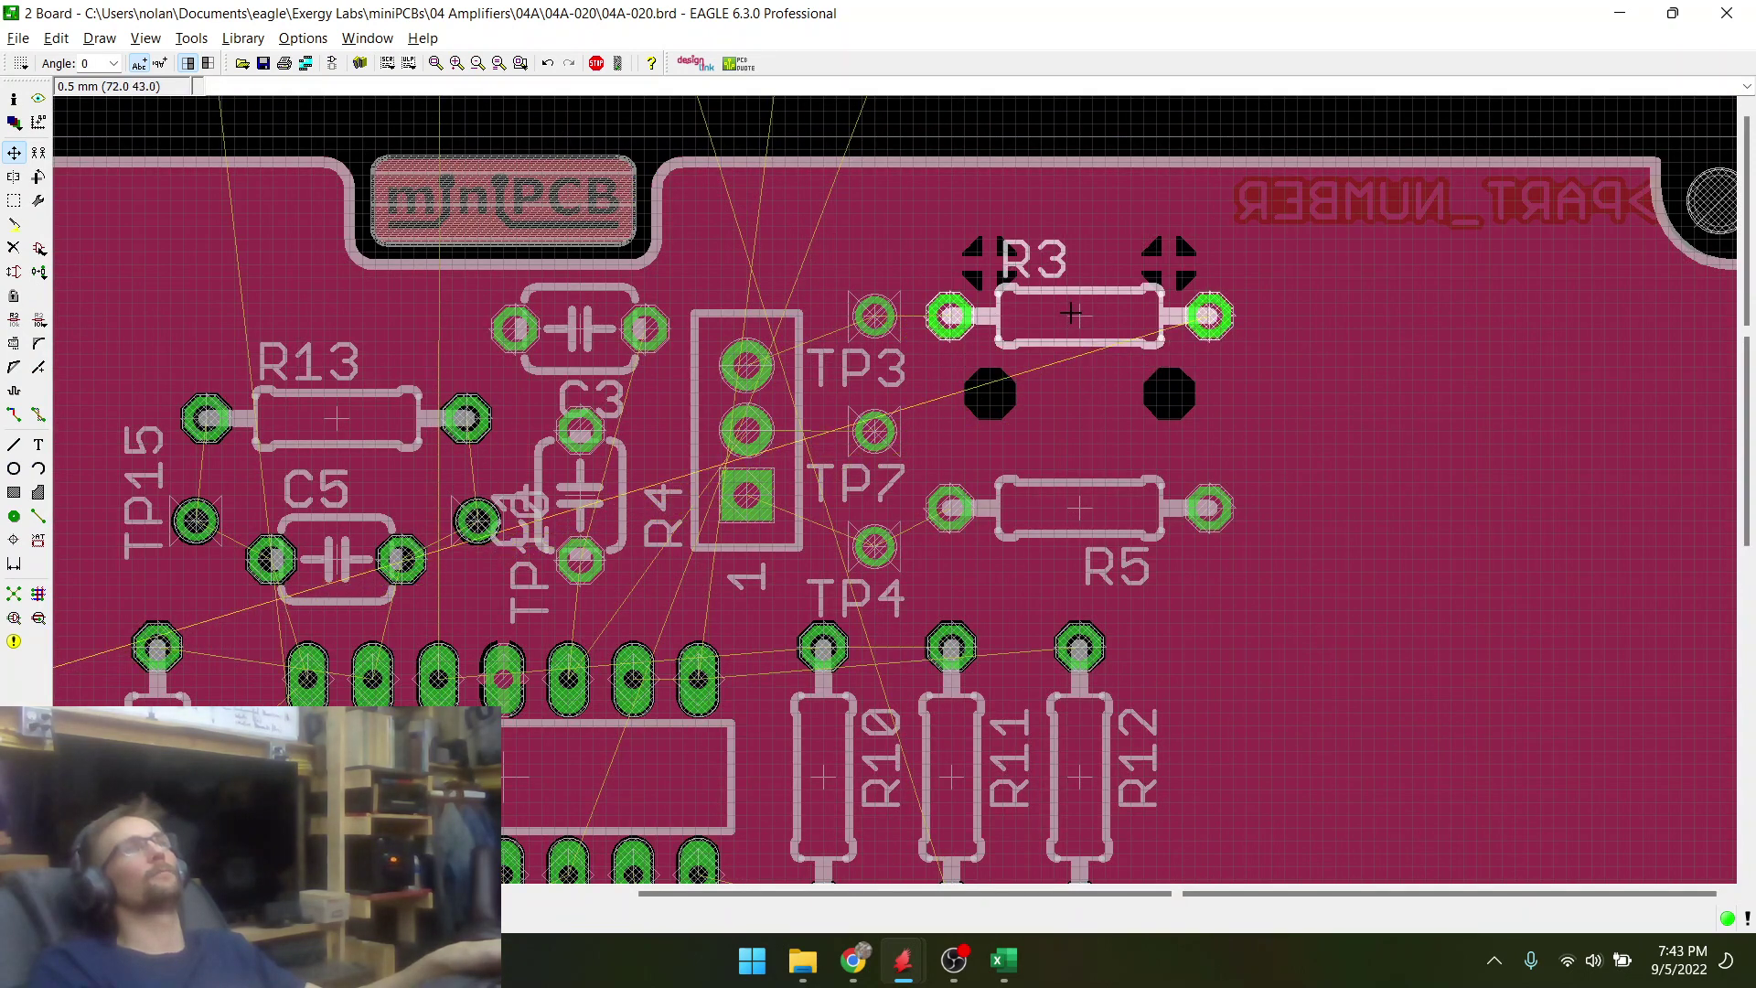
click(1075, 318)
click(1075, 505)
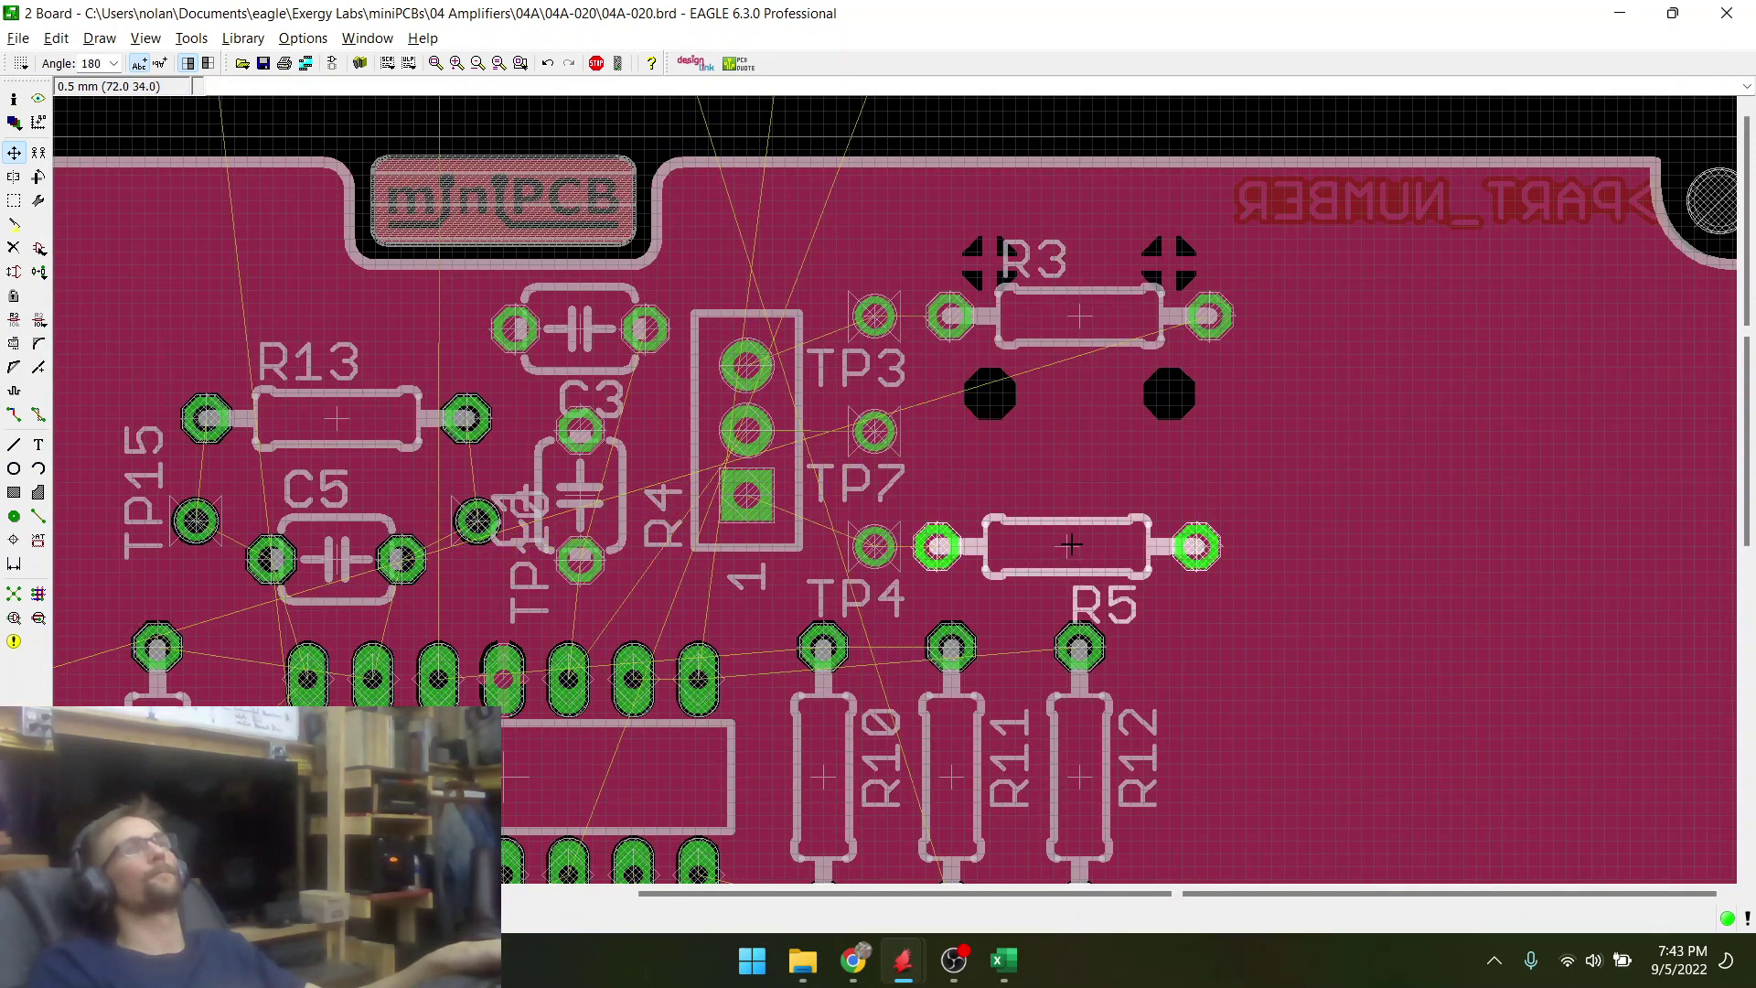
right_click(1077, 535)
right_click(1078, 536)
click(1080, 546)
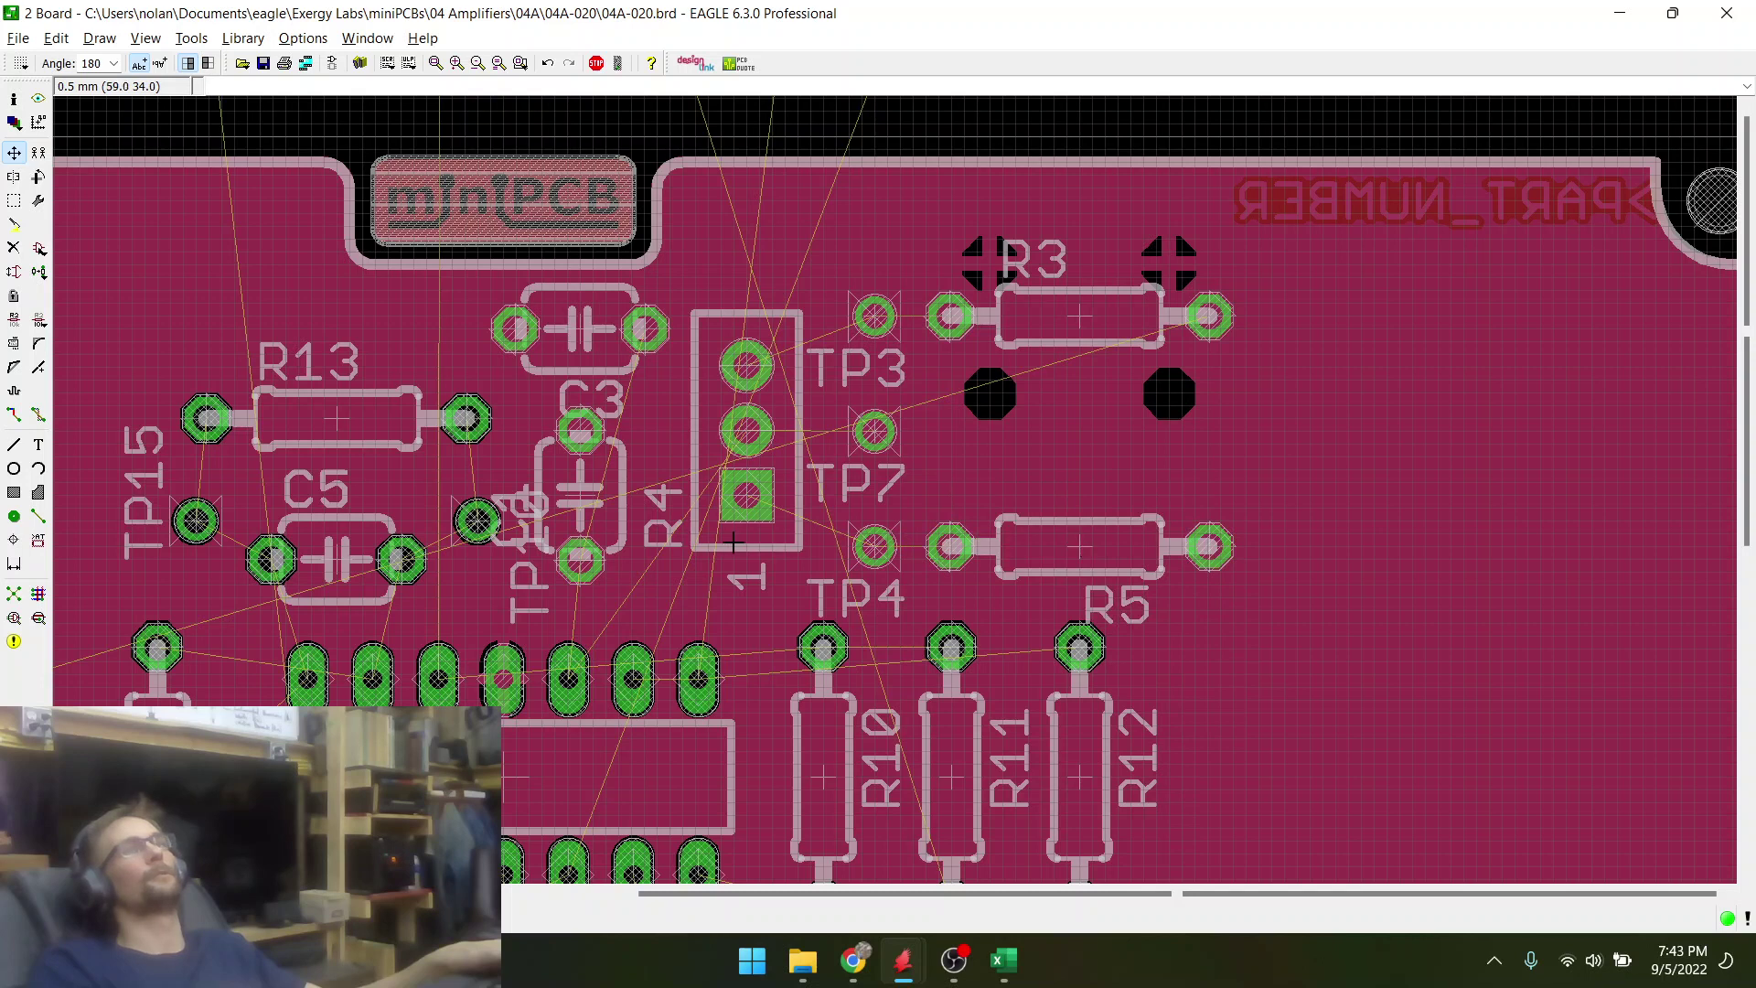
- Move C3 between R3 and R5 in line with TP7 at 0 degrees, and recalculate the ratsnest
click(561, 358)
scroll(1075, 420, up, 3)
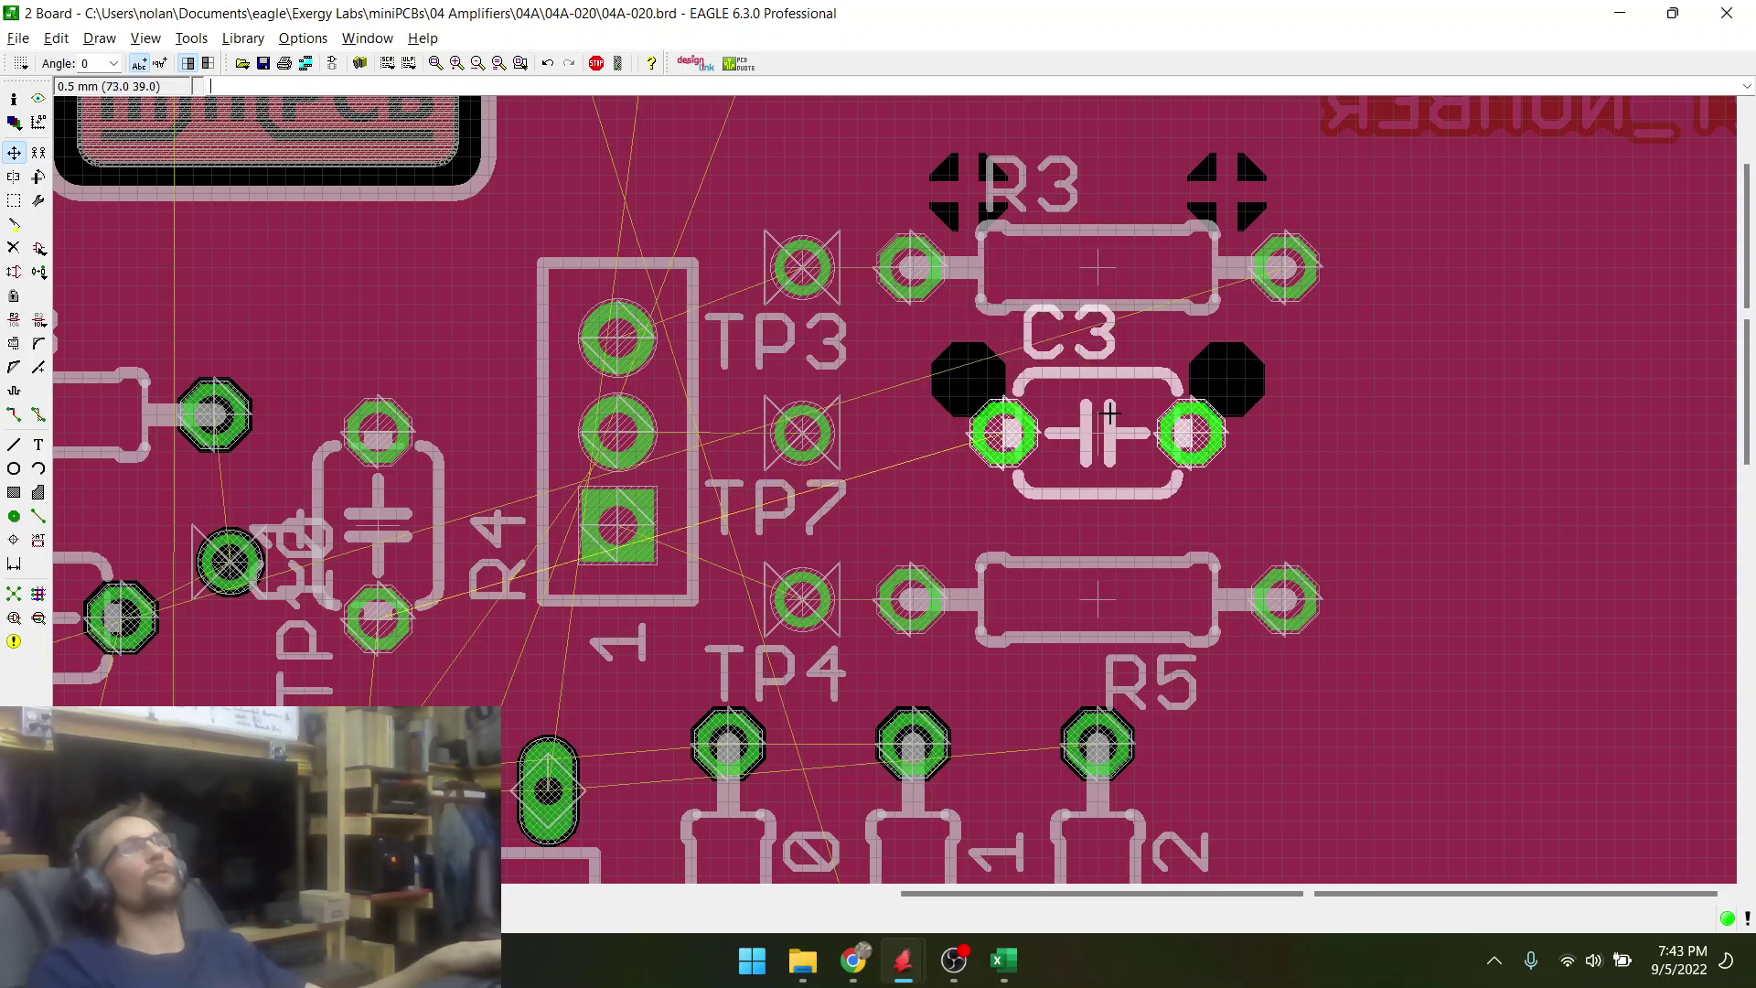
click(1122, 414)
click(13, 595)
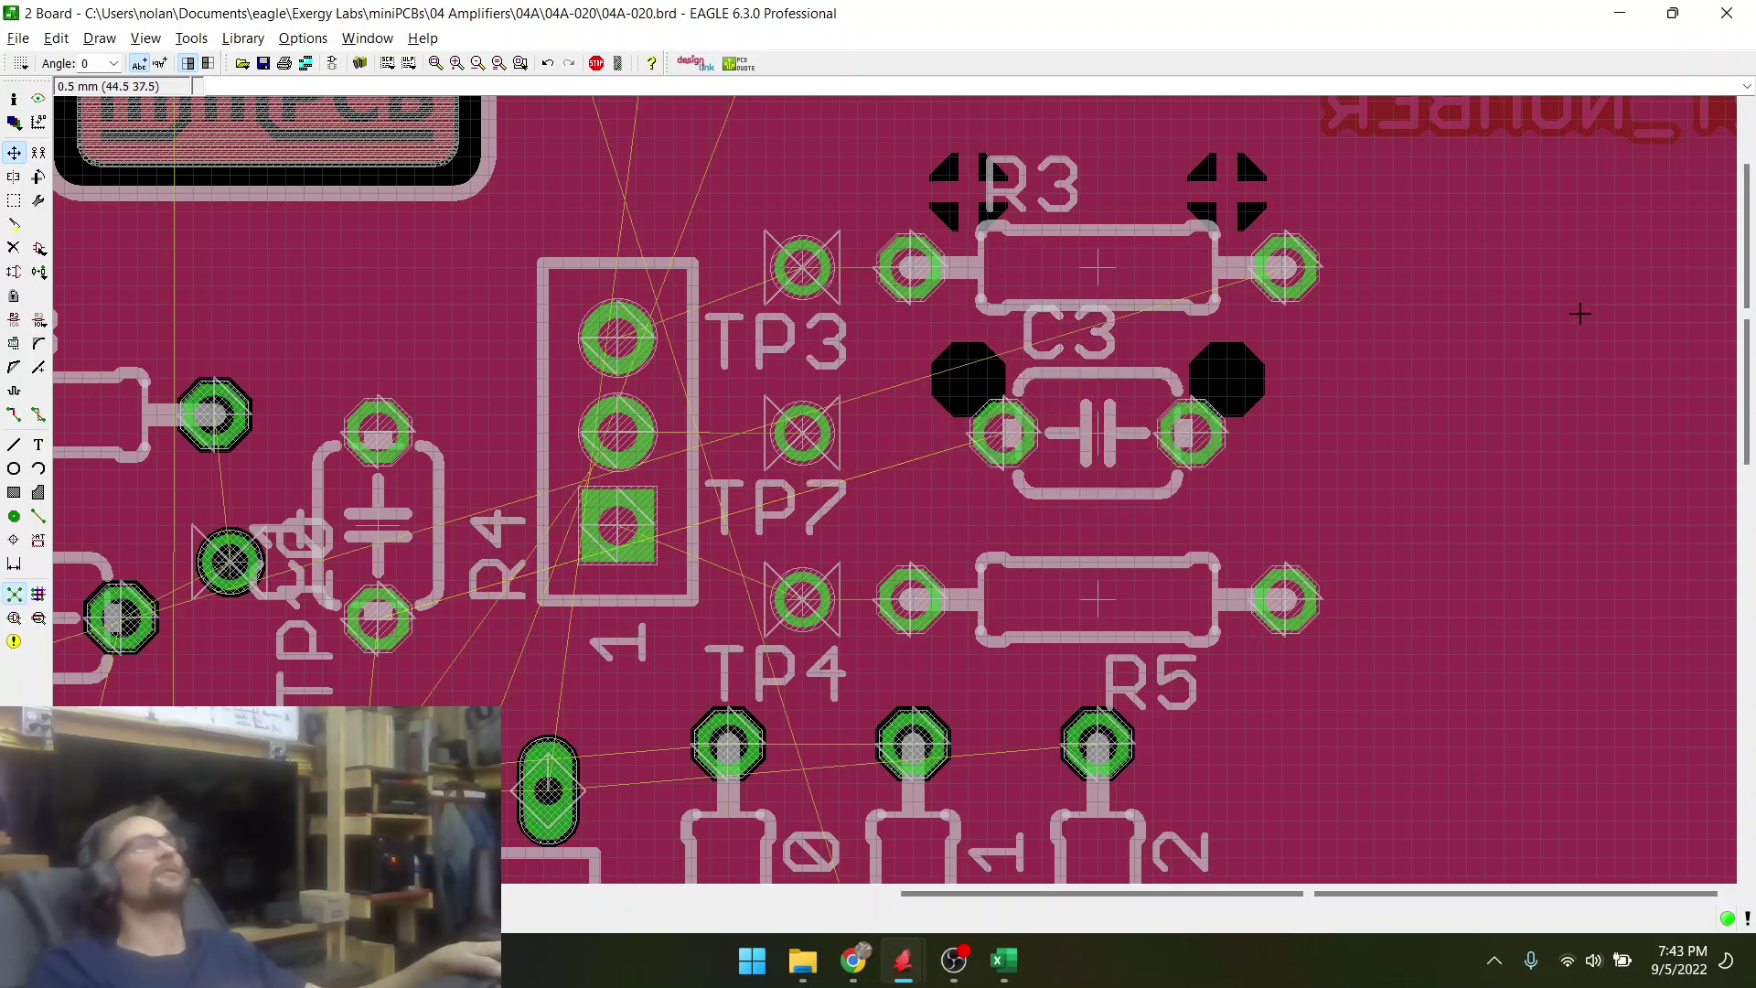
- Try R3 slightly farther from C3 and move it back in line with TP3
click(1101, 437)
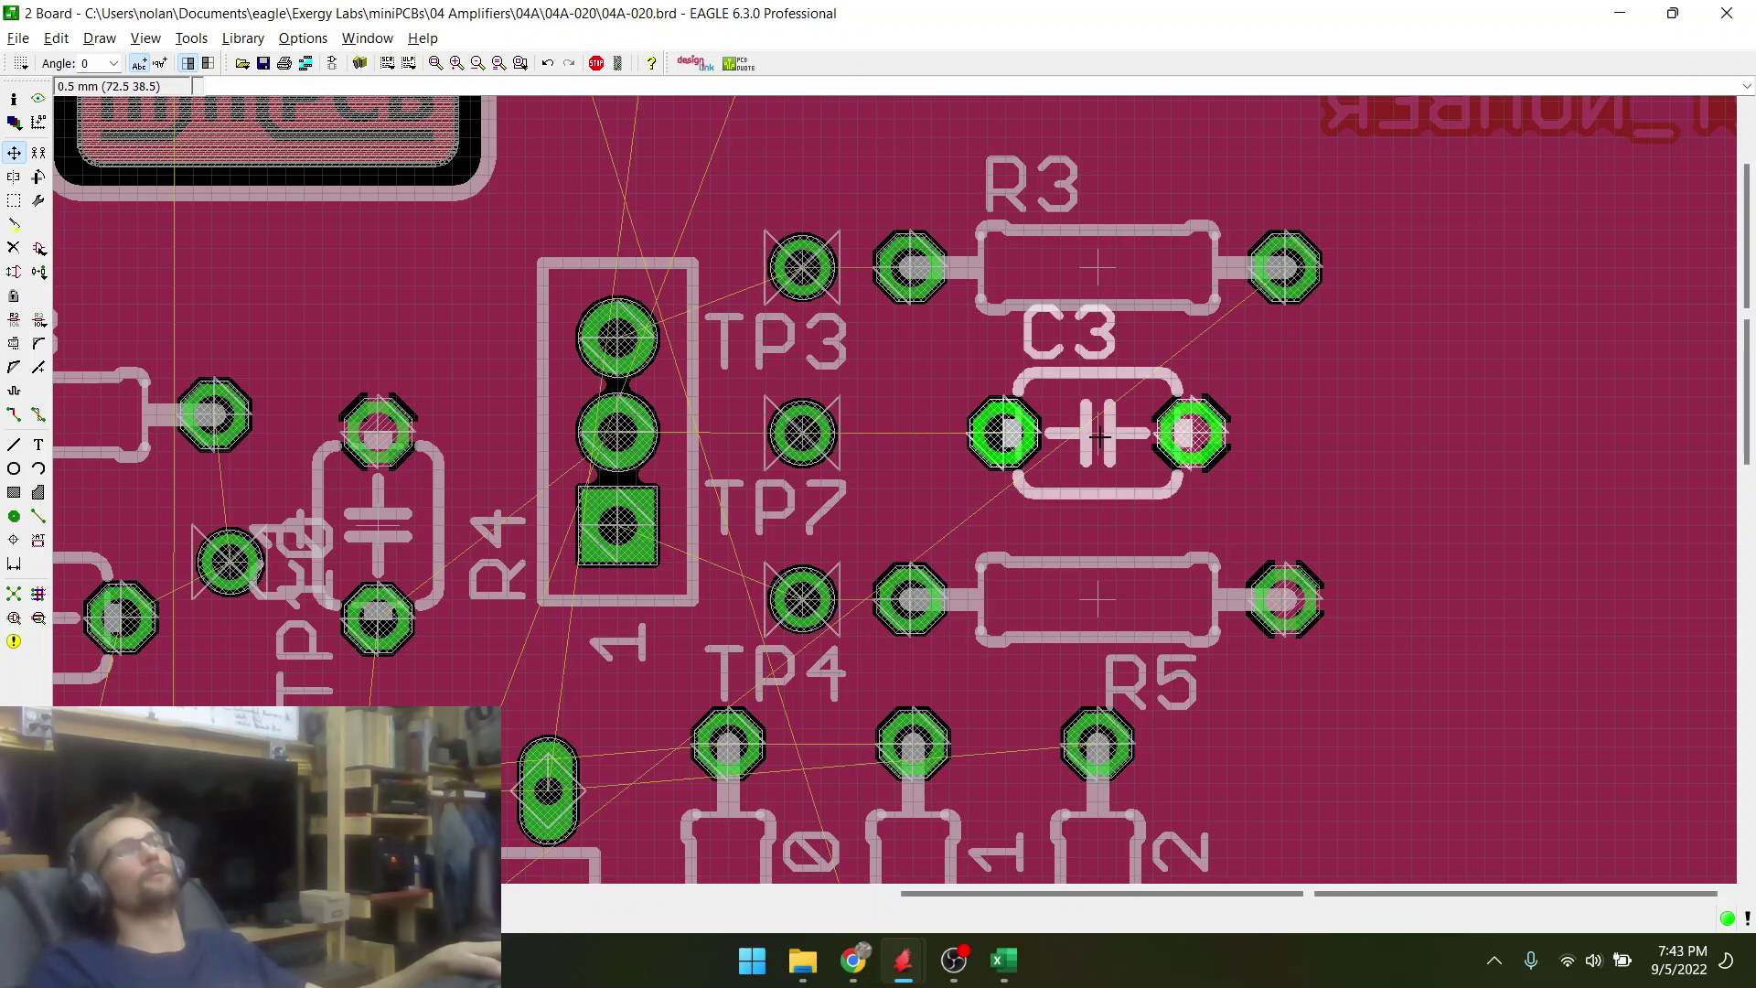
click(1100, 438)
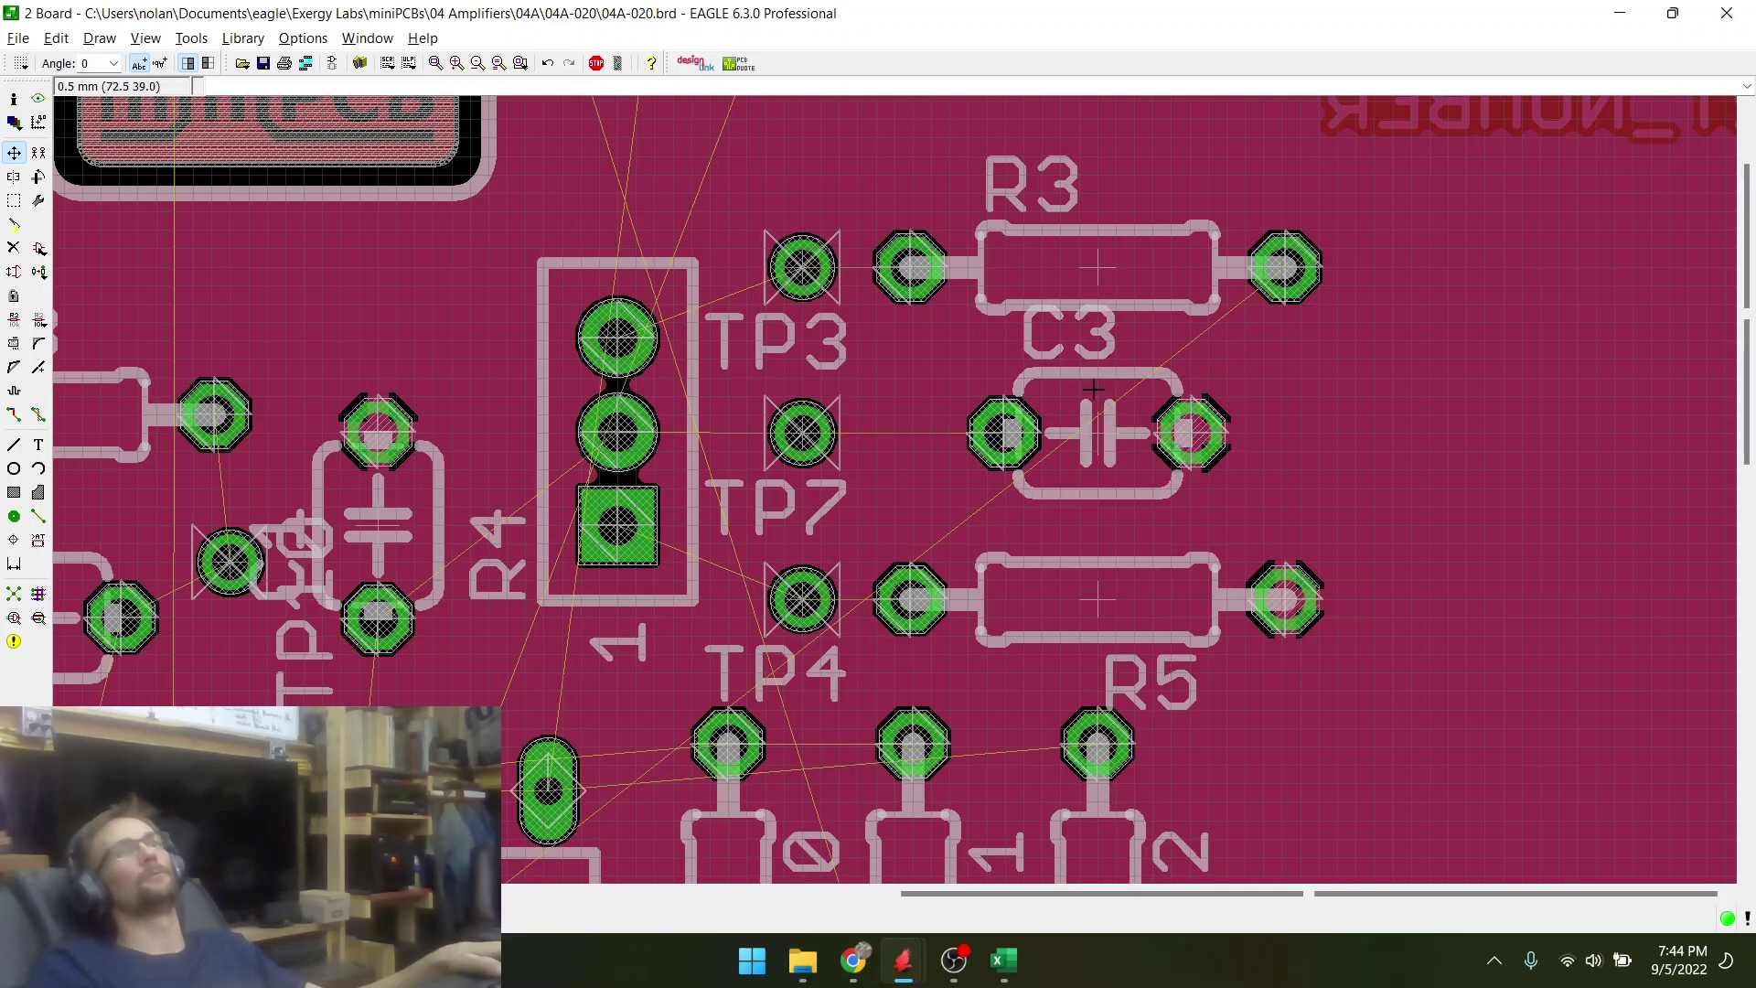
click(1107, 272)
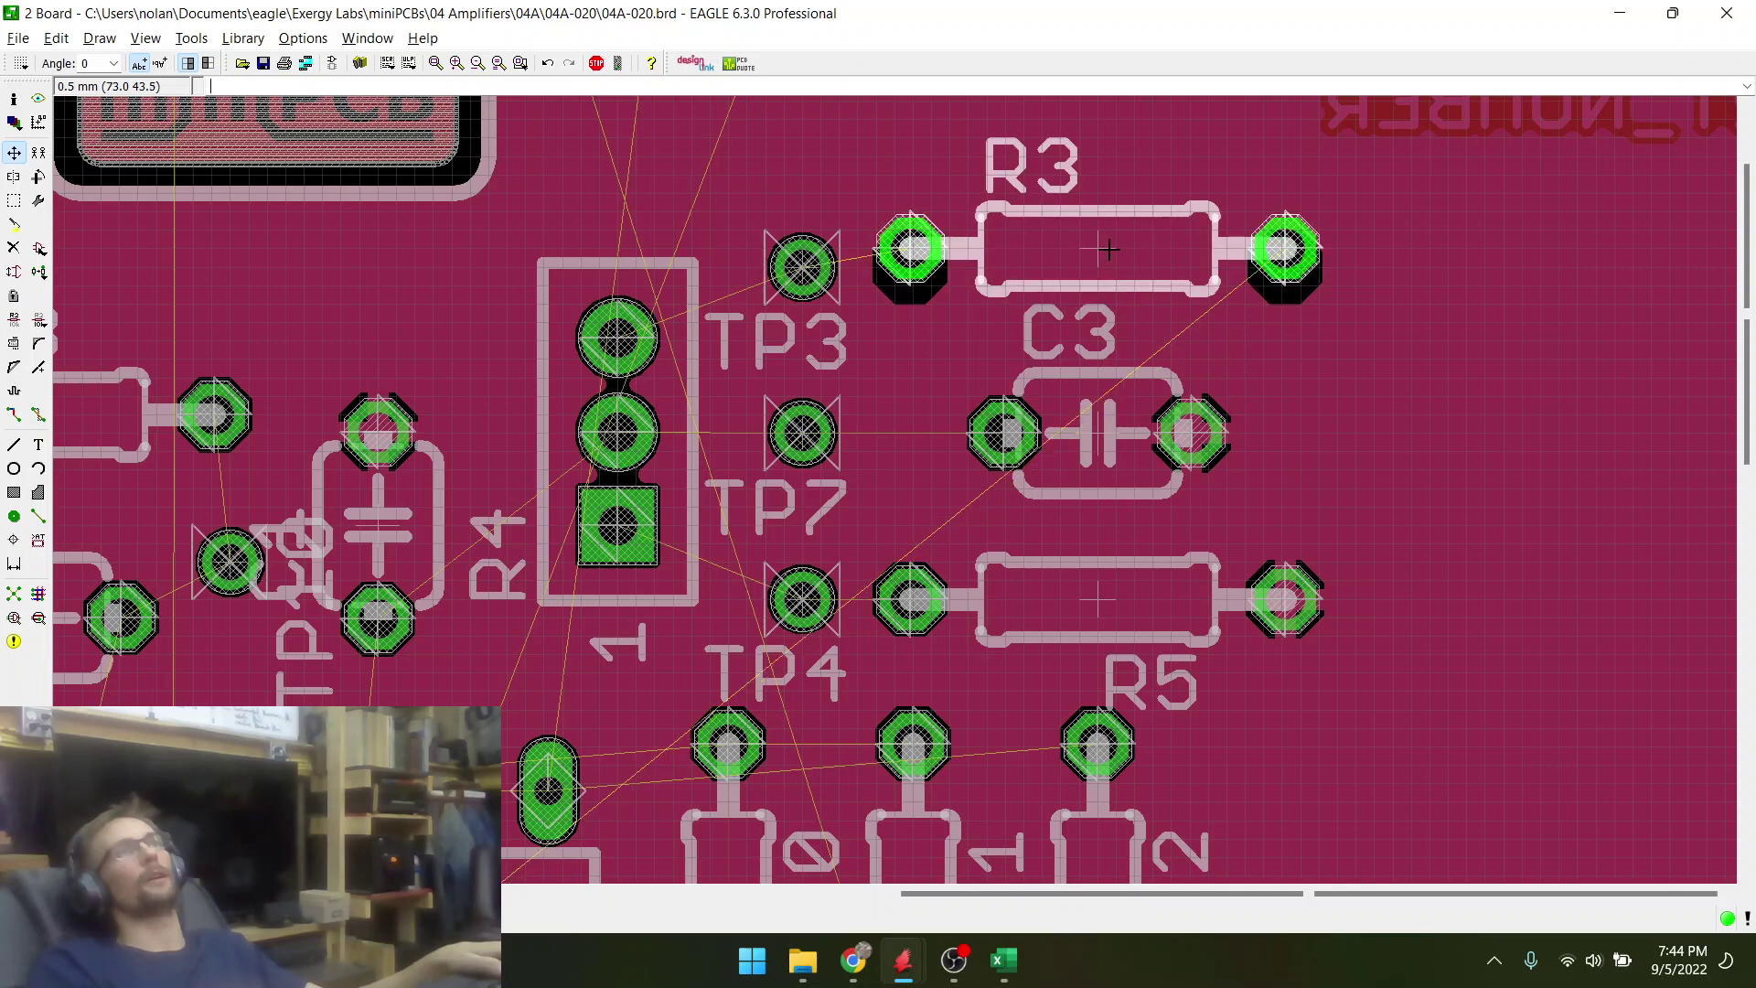
click(1107, 240)
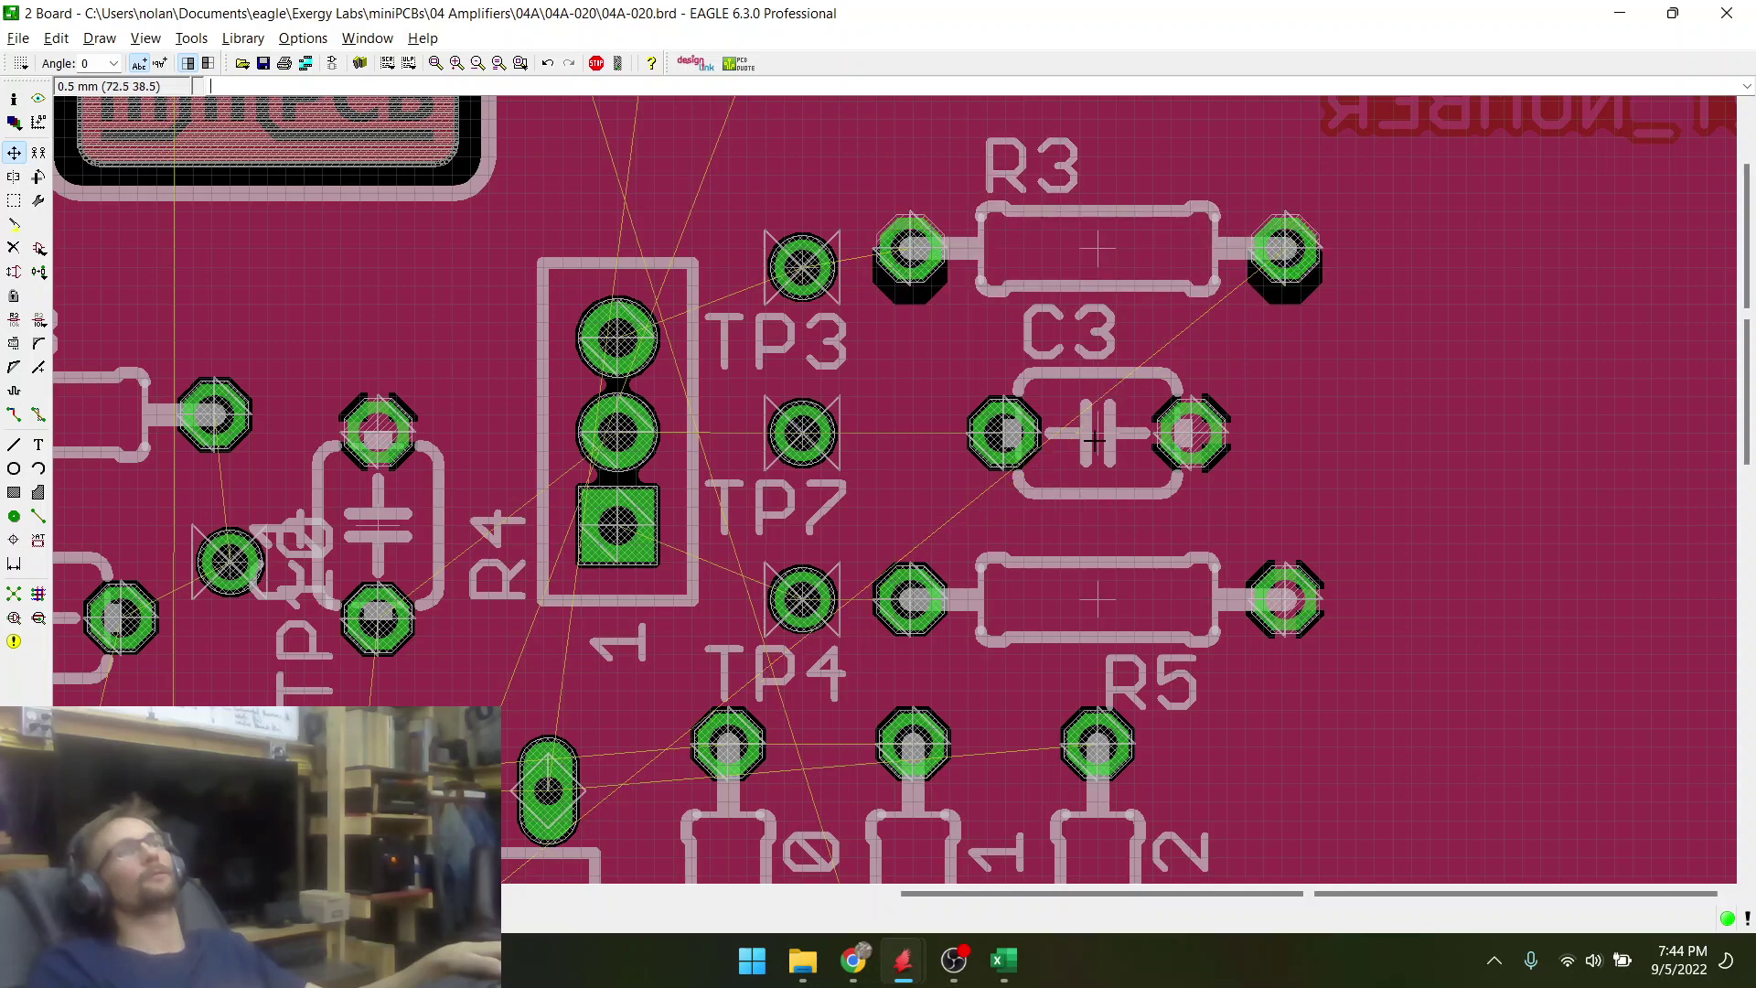
click(1095, 255)
click(1095, 273)
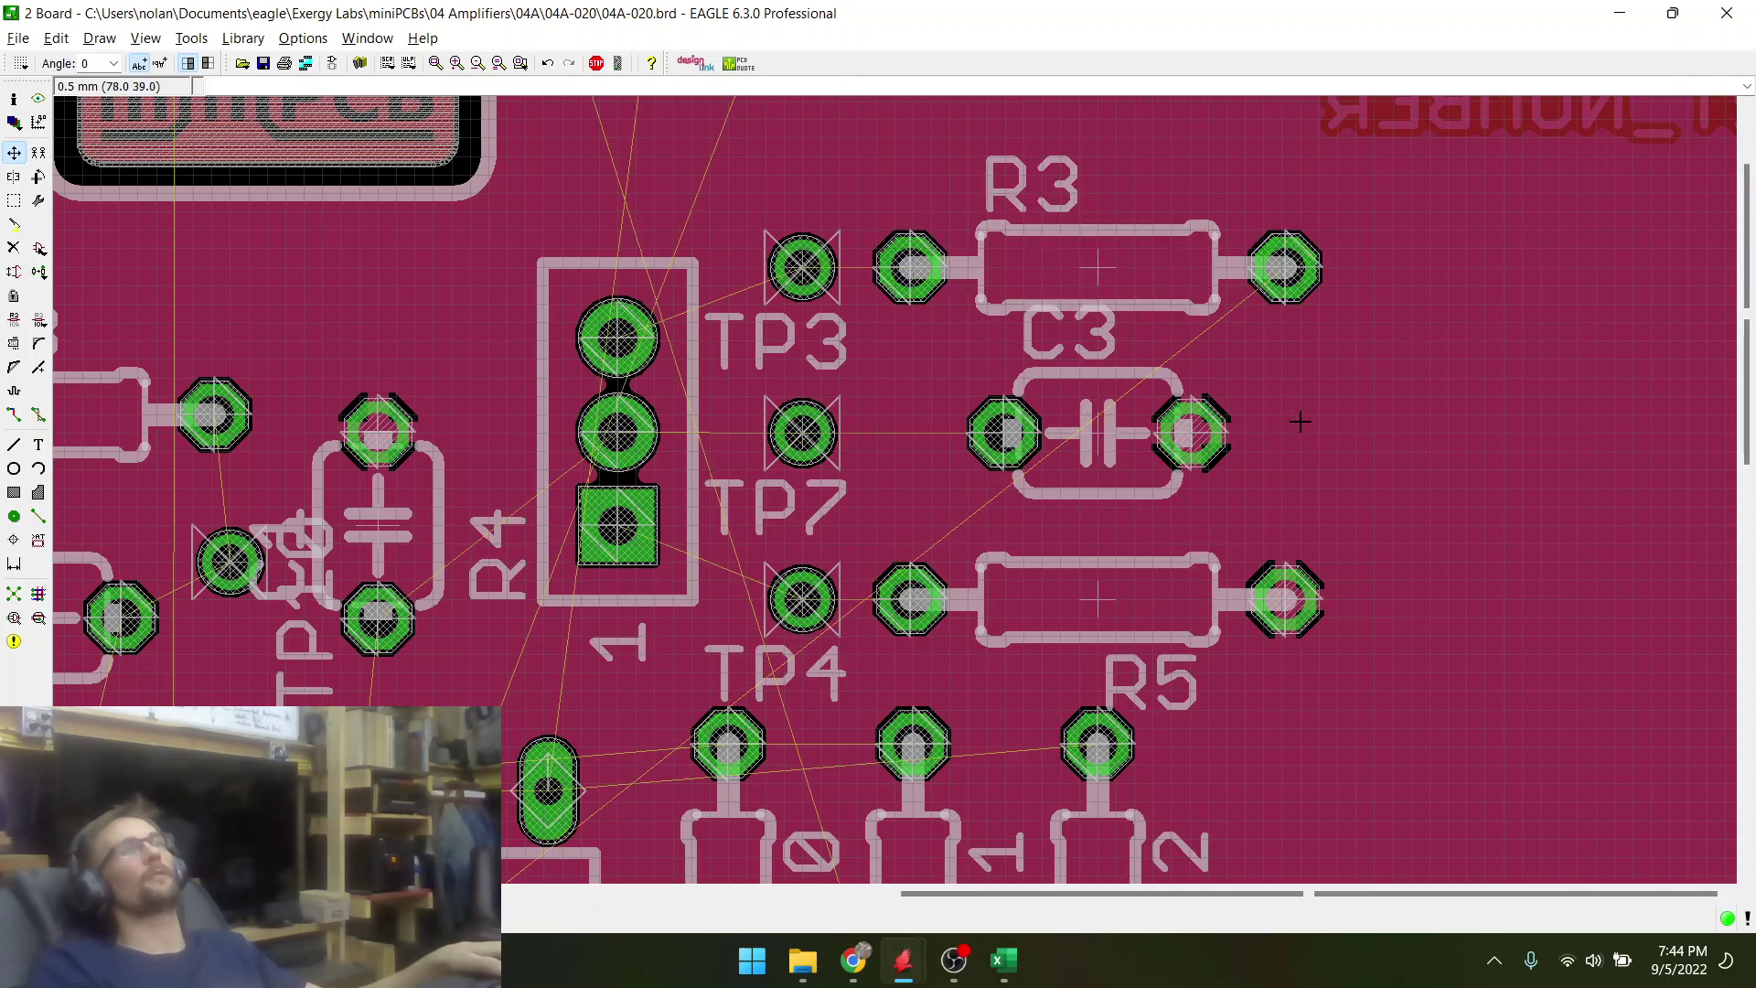
- Shift C3 toward TP7 so its pad lines up with R3 and R5, and move its smashed name beside its outer pad
click(1081, 435)
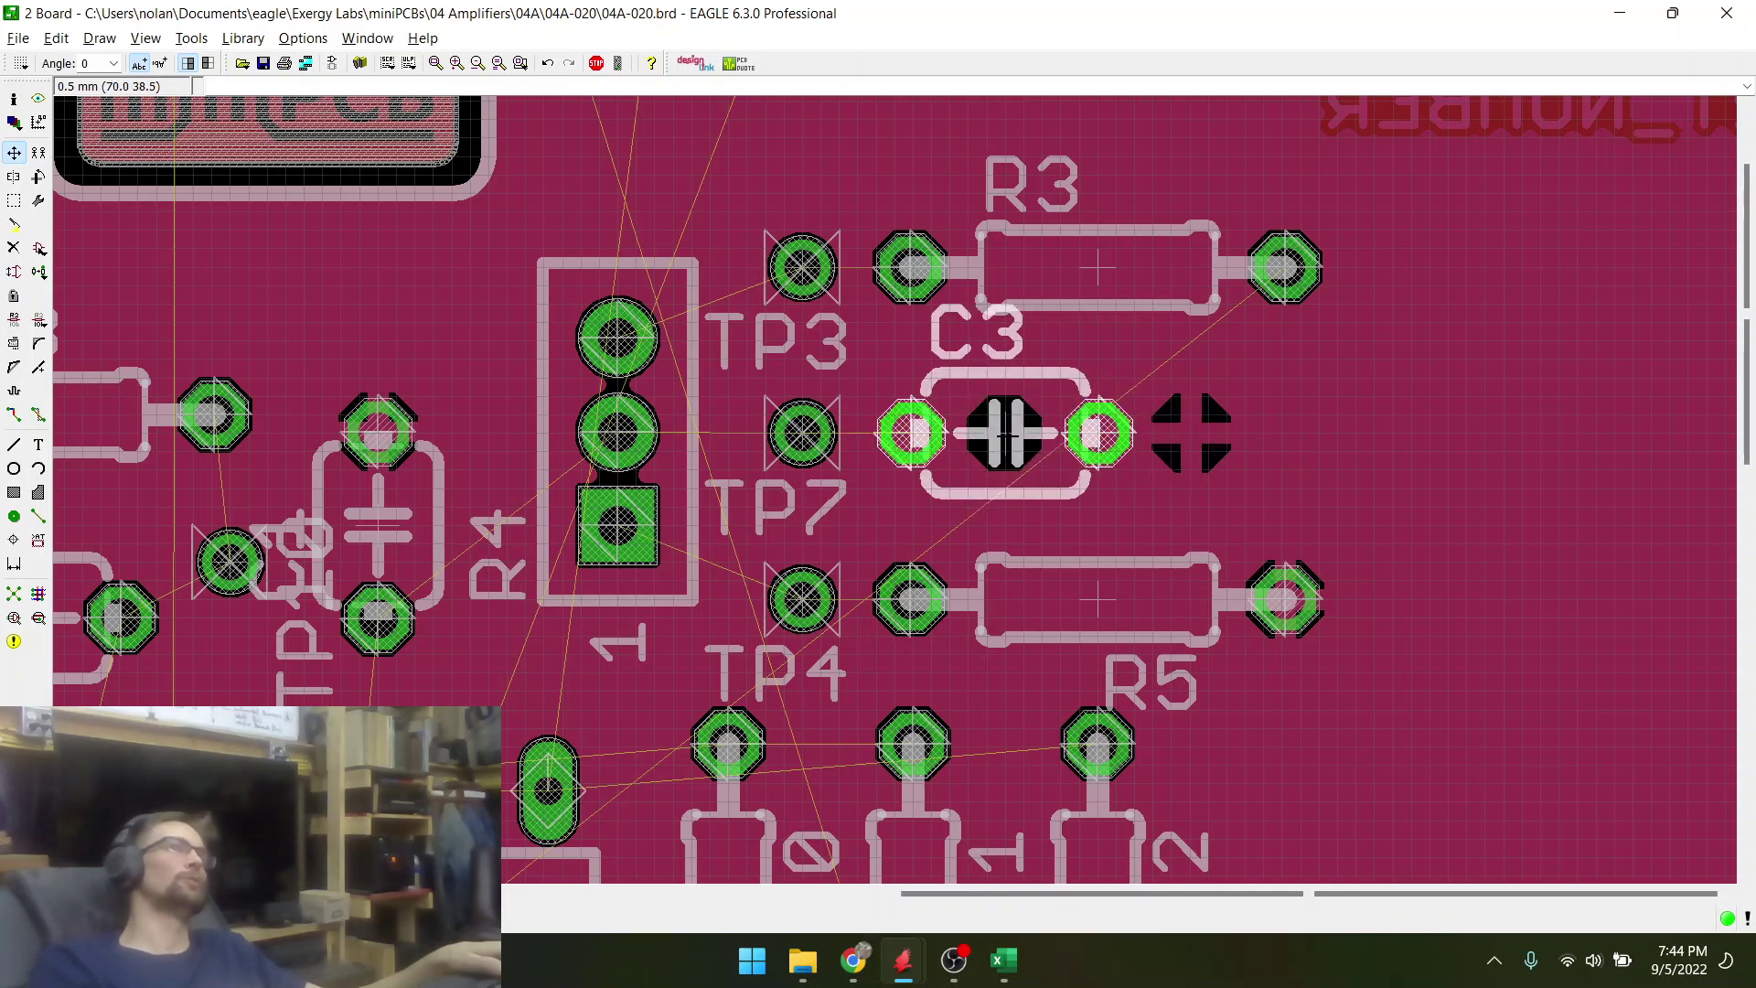
click(1007, 436)
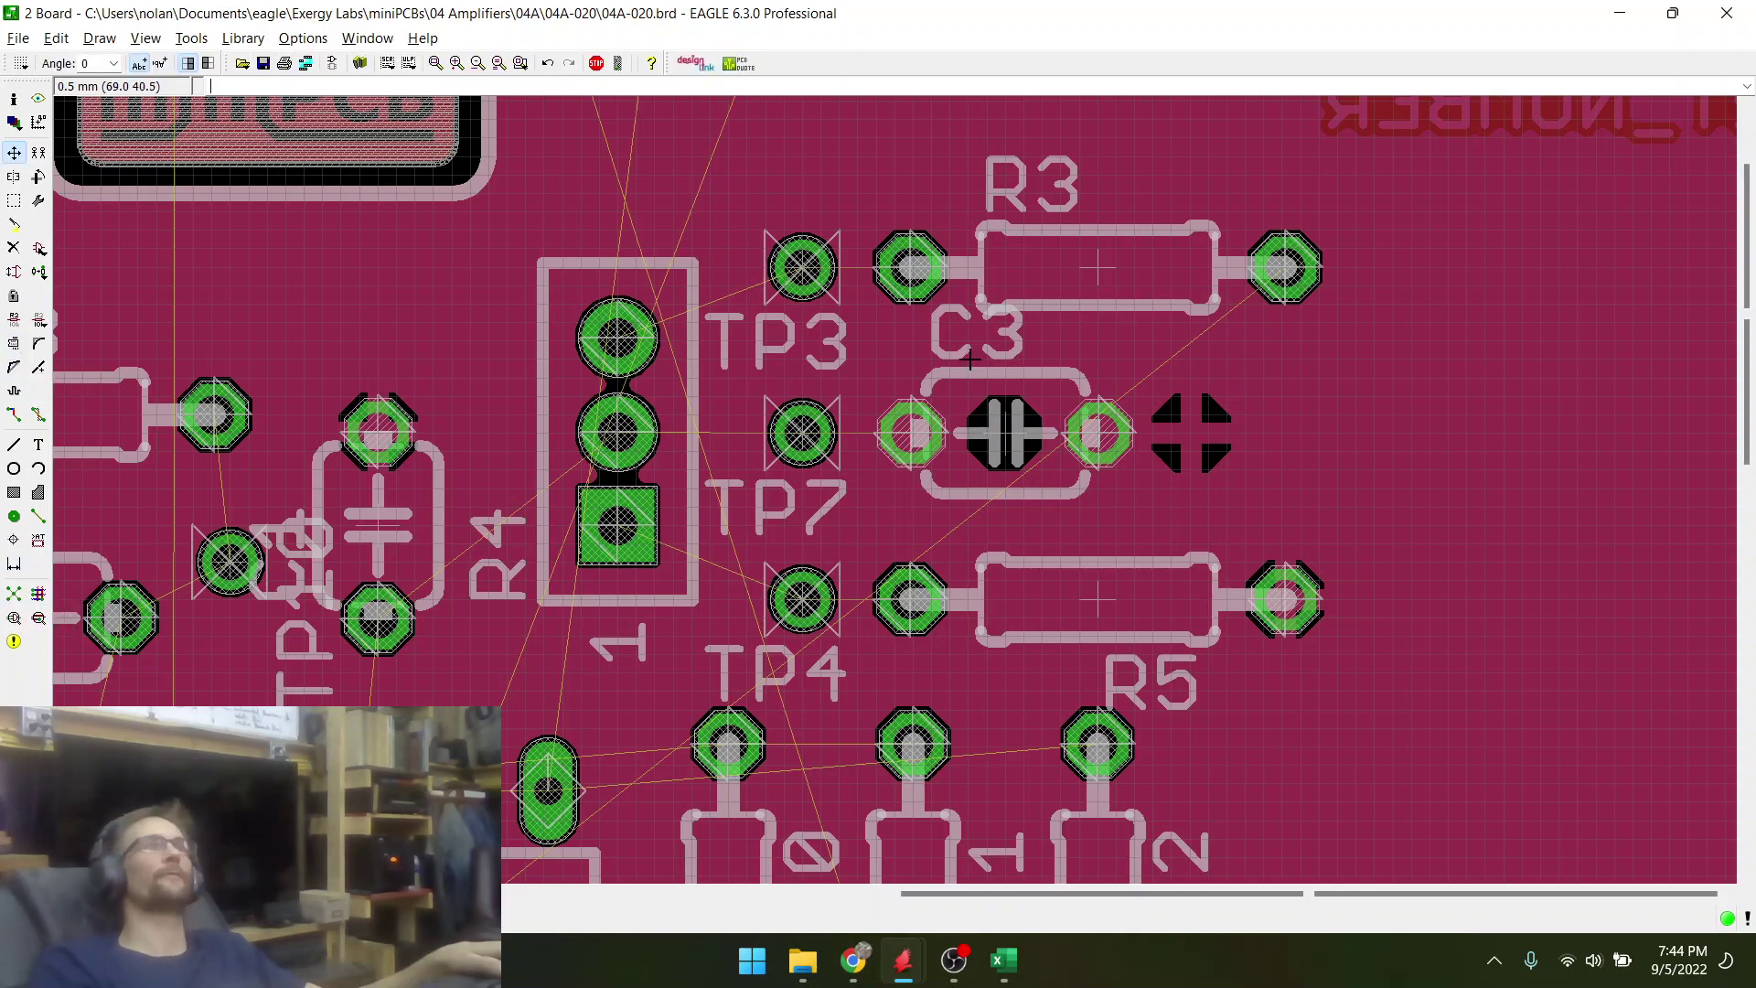
click(17, 347)
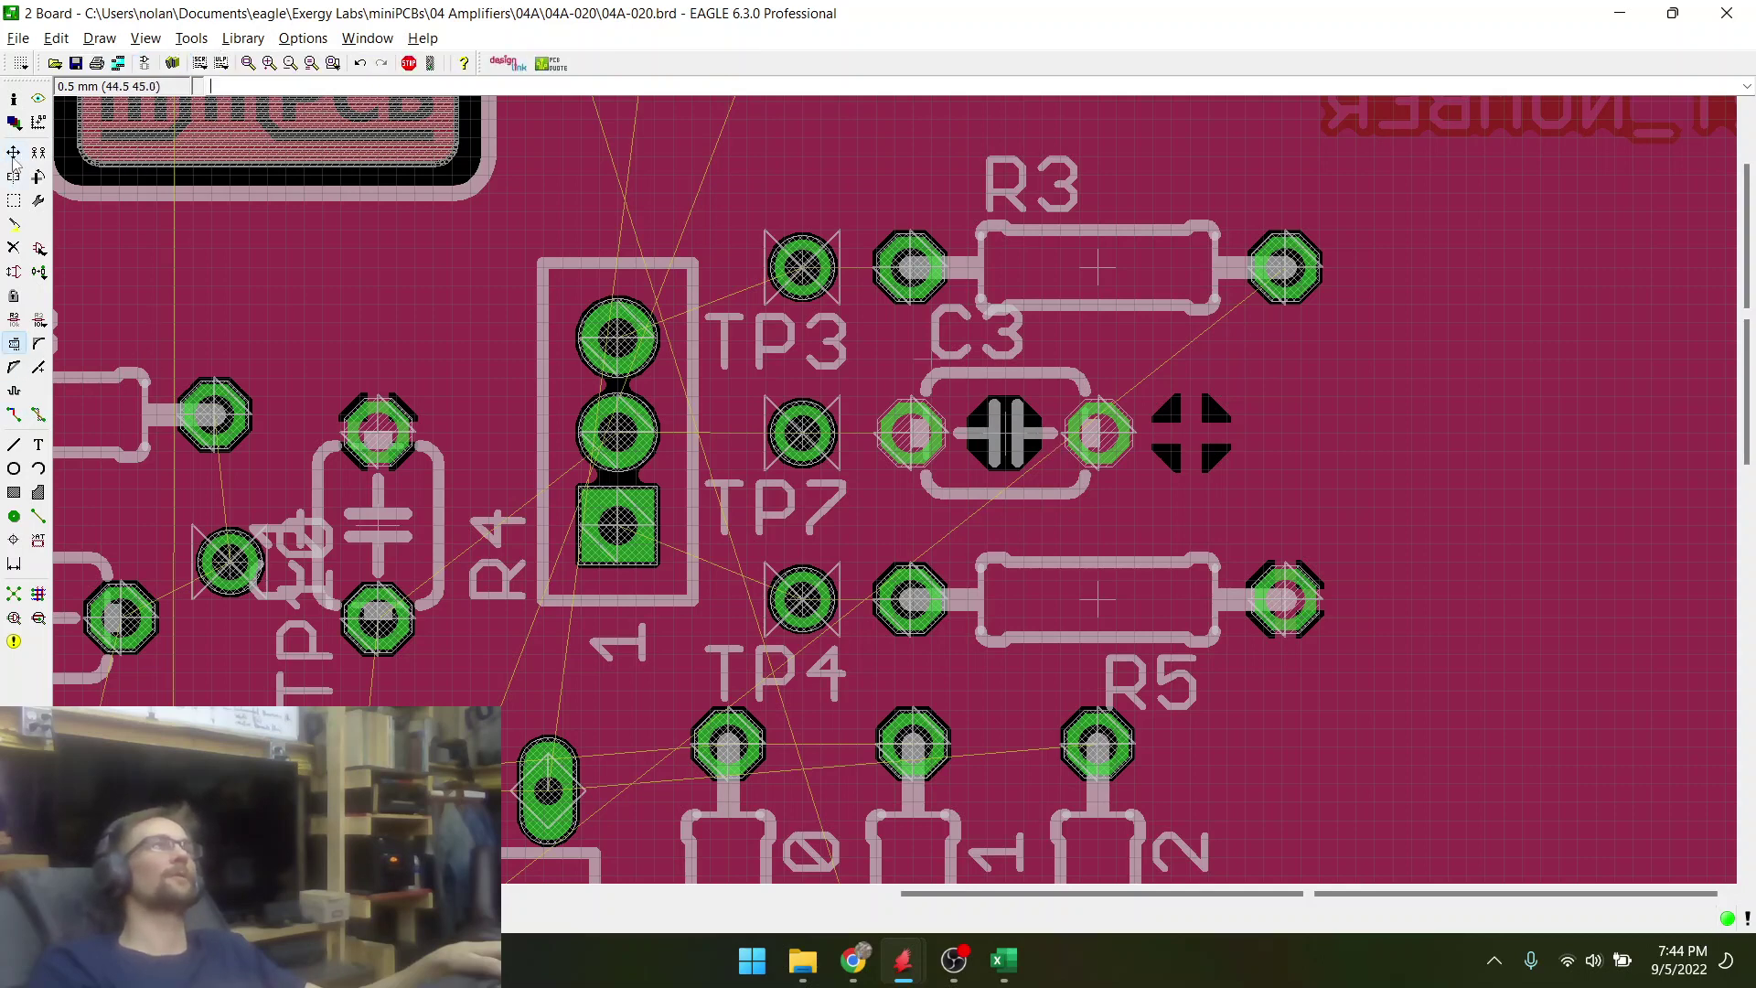
click(13, 155)
click(954, 367)
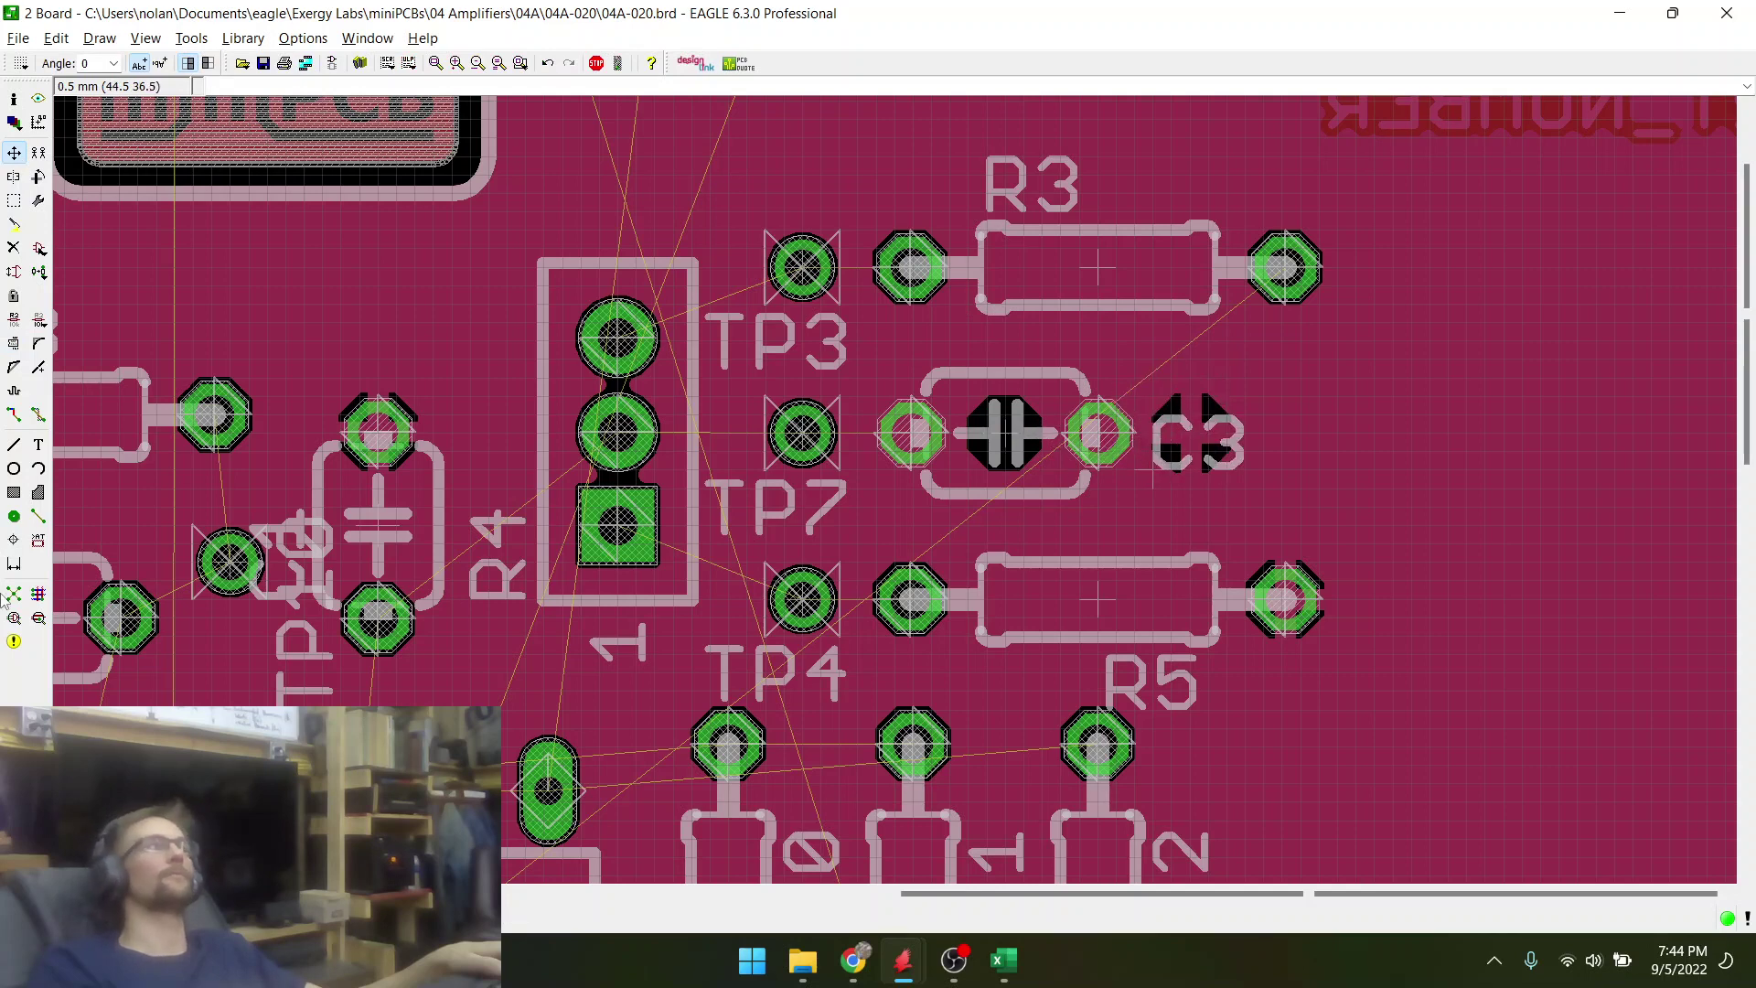
click(13, 592)
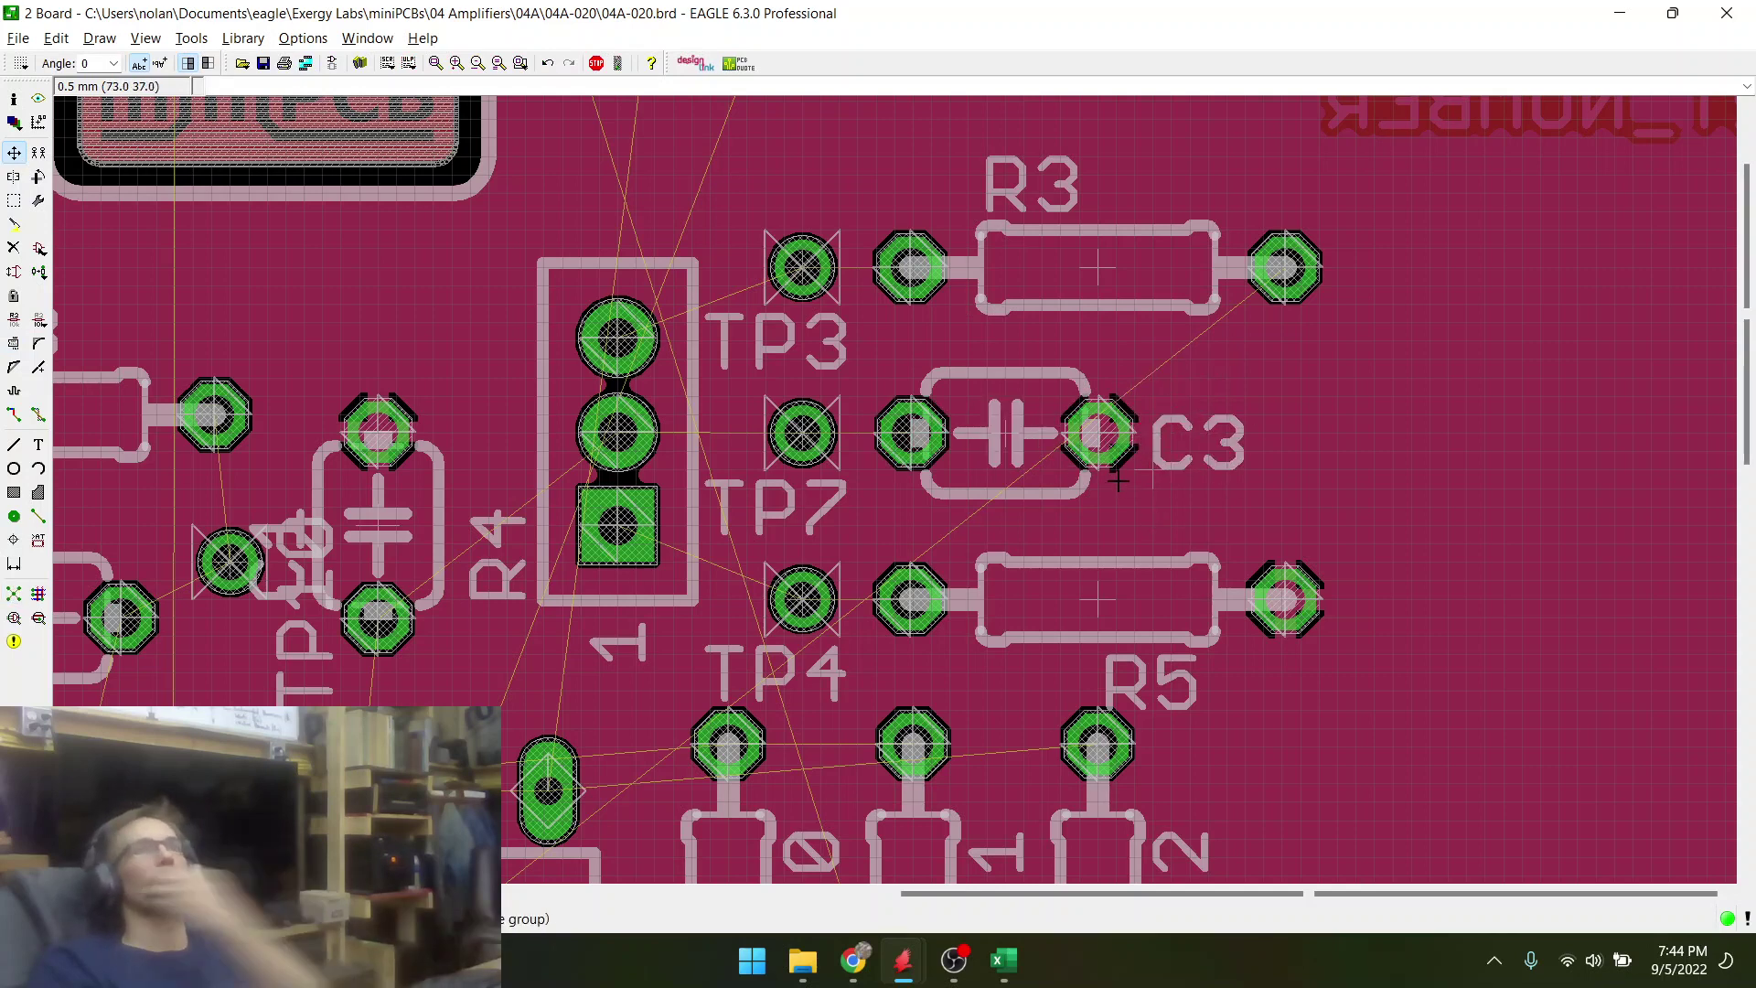
- Nudge the C3 name slightly upward beside the capacitor's outer pad
scroll(1185, 366, up, 2)
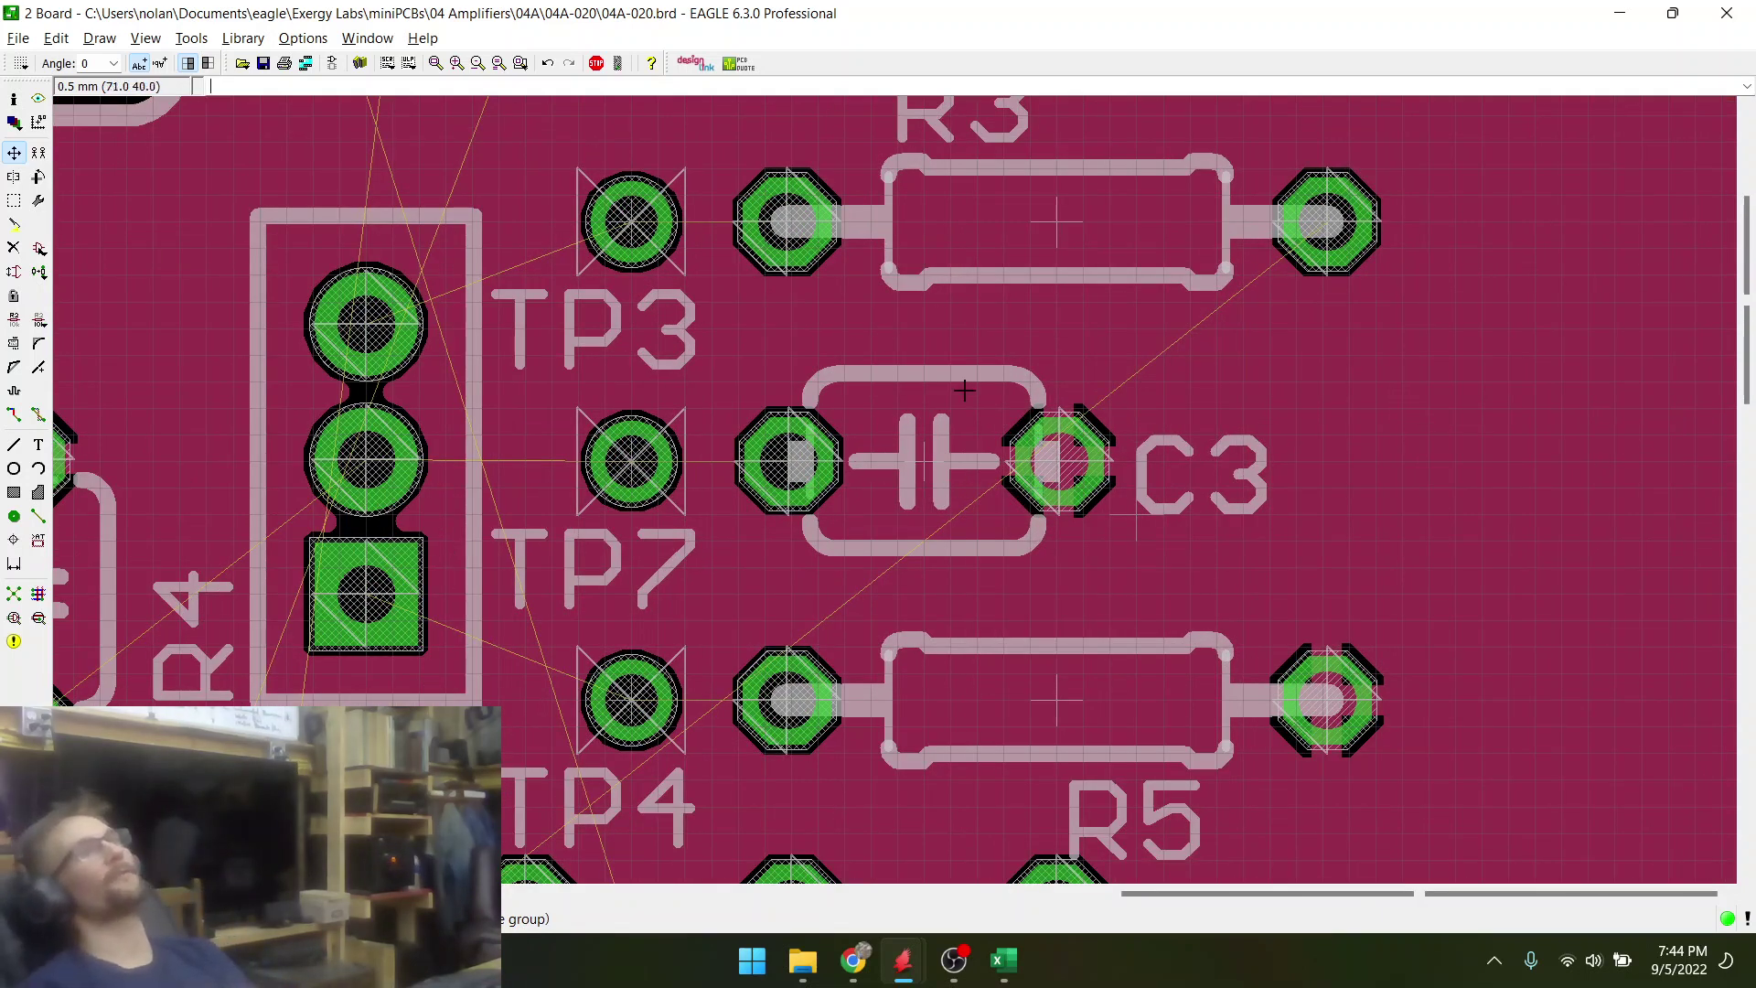
click(1139, 503)
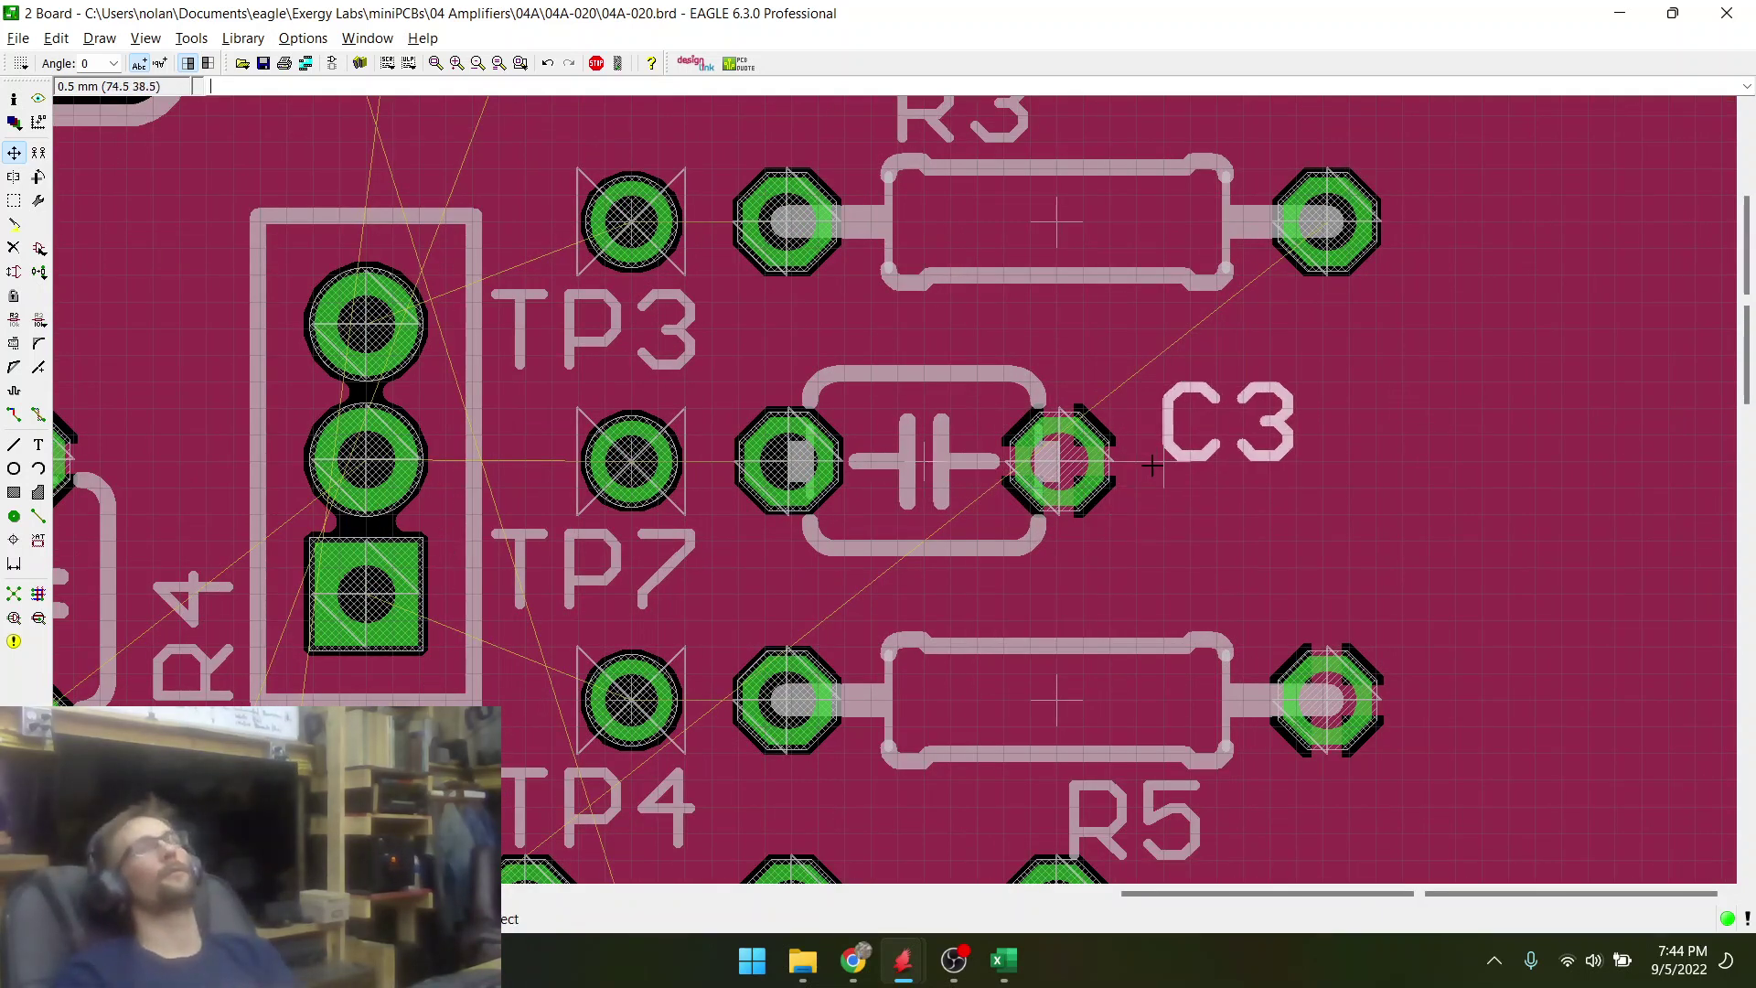
click(1144, 464)
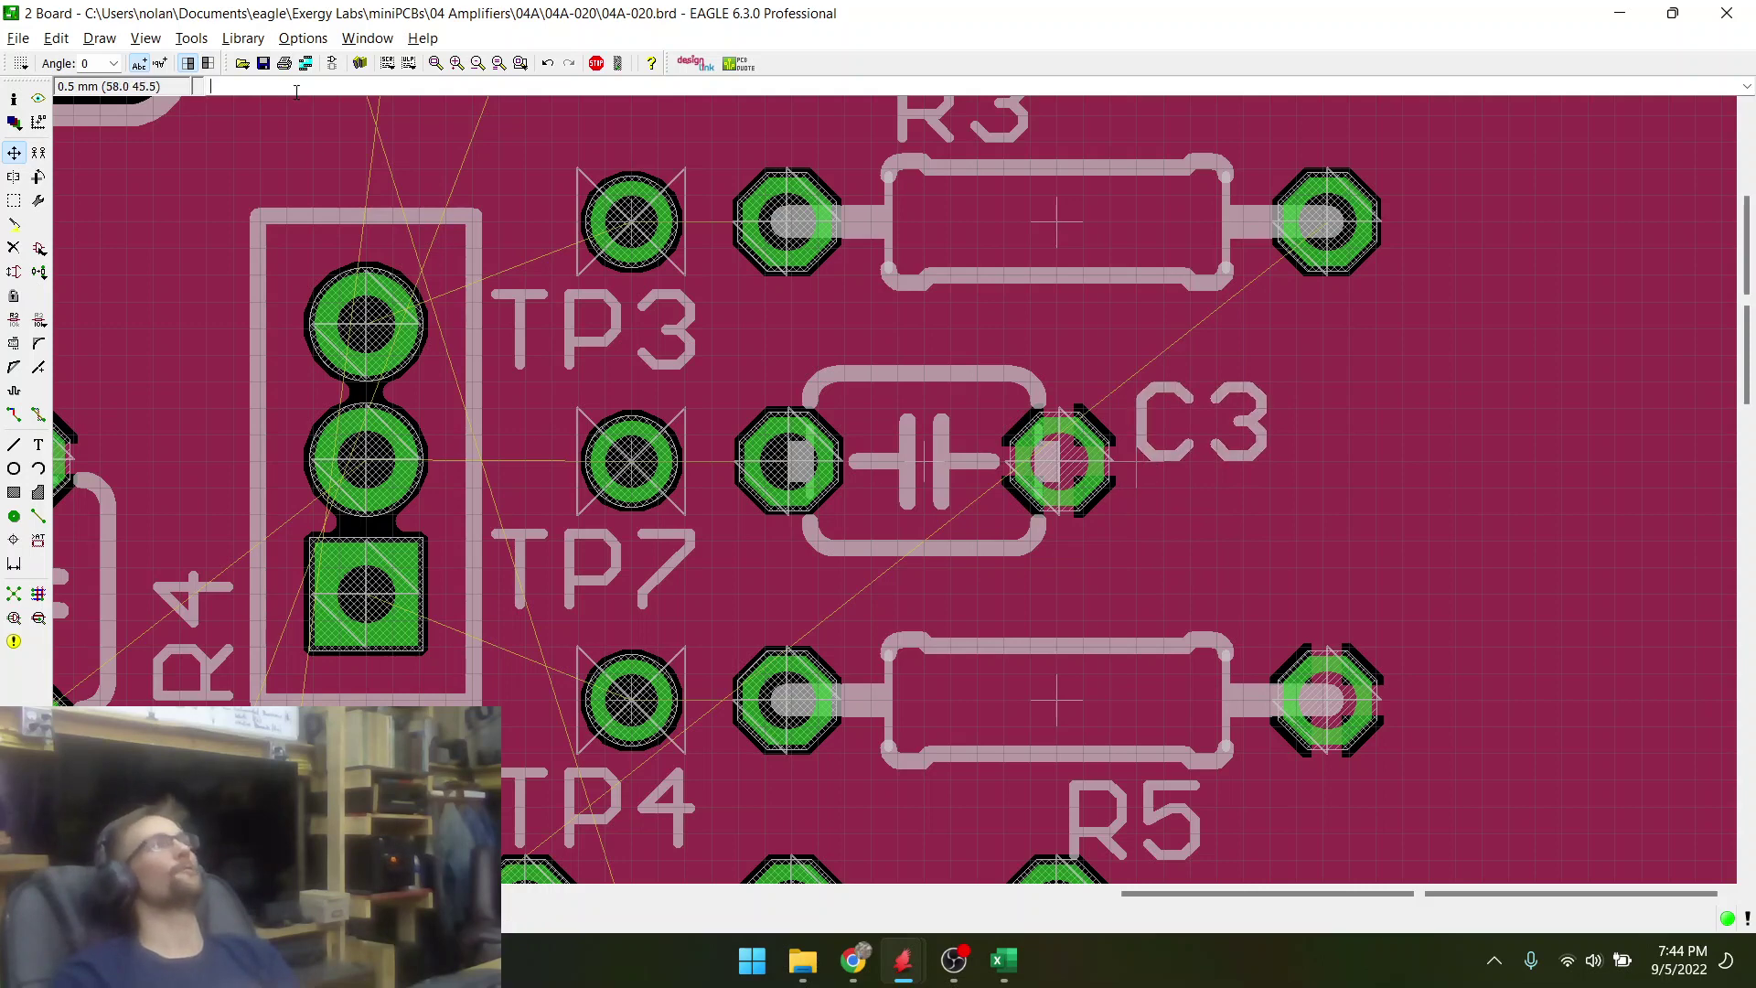
- Save the board and place TP10 directly above R13's right pad at 270 degrees
click(265, 64)
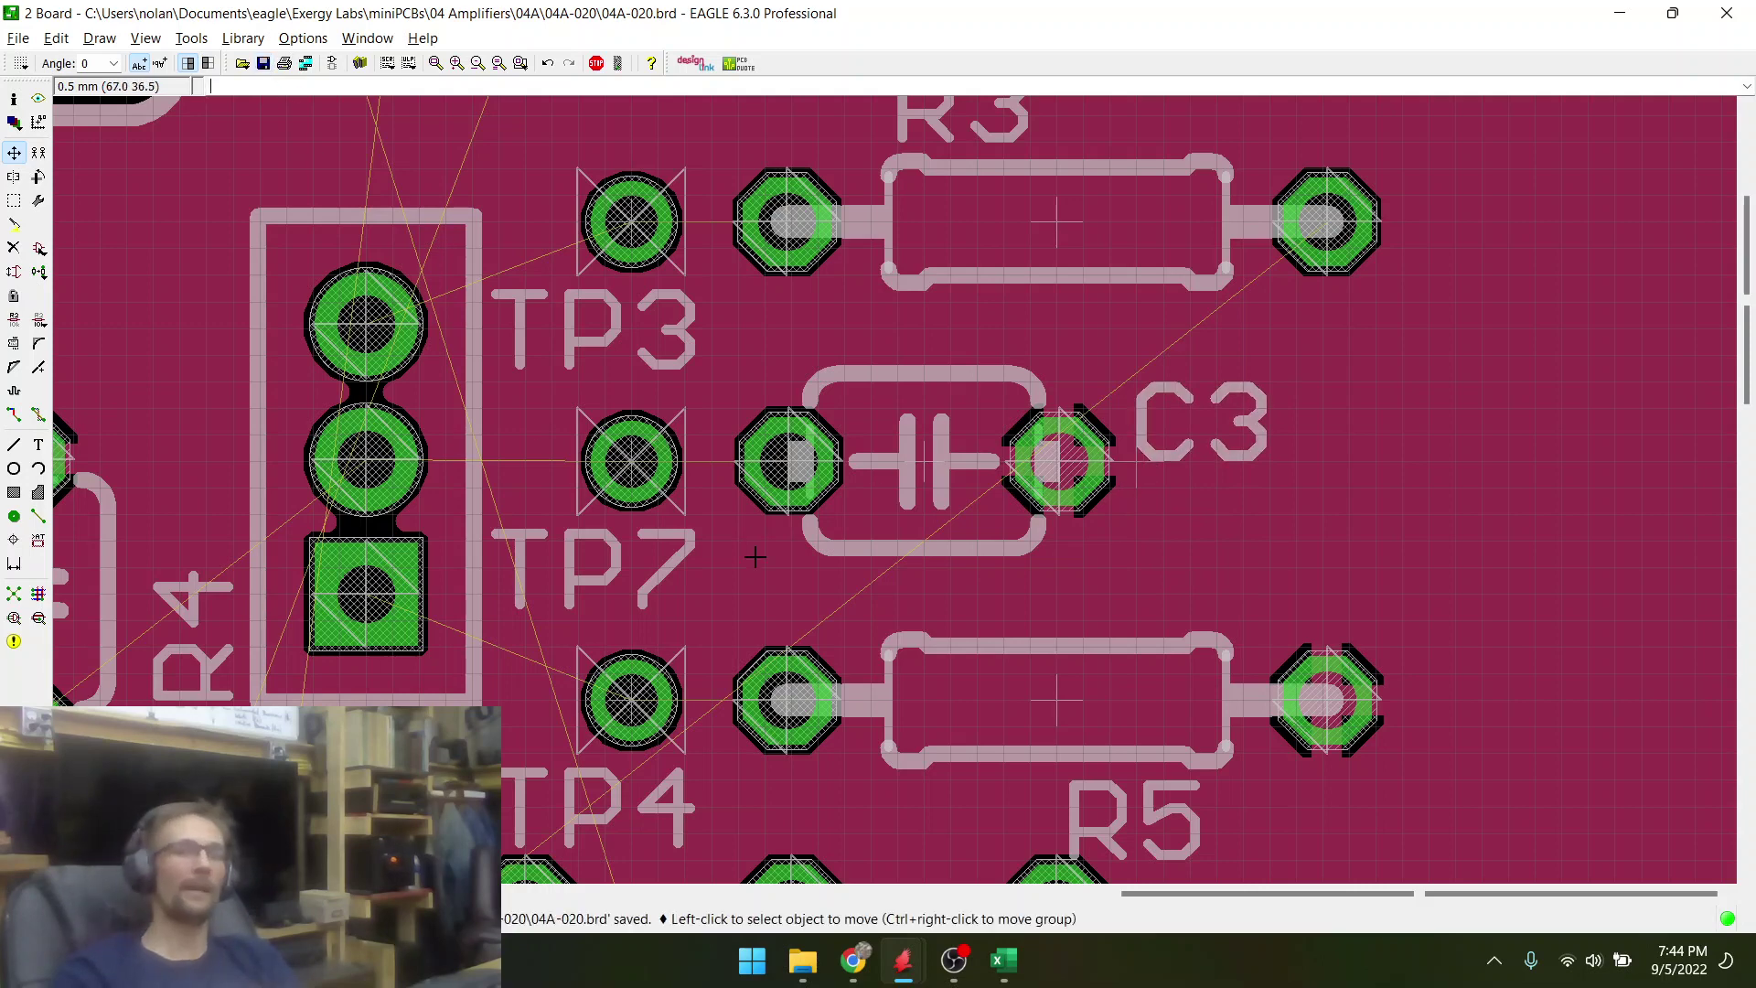
scroll(757, 559, down, 2)
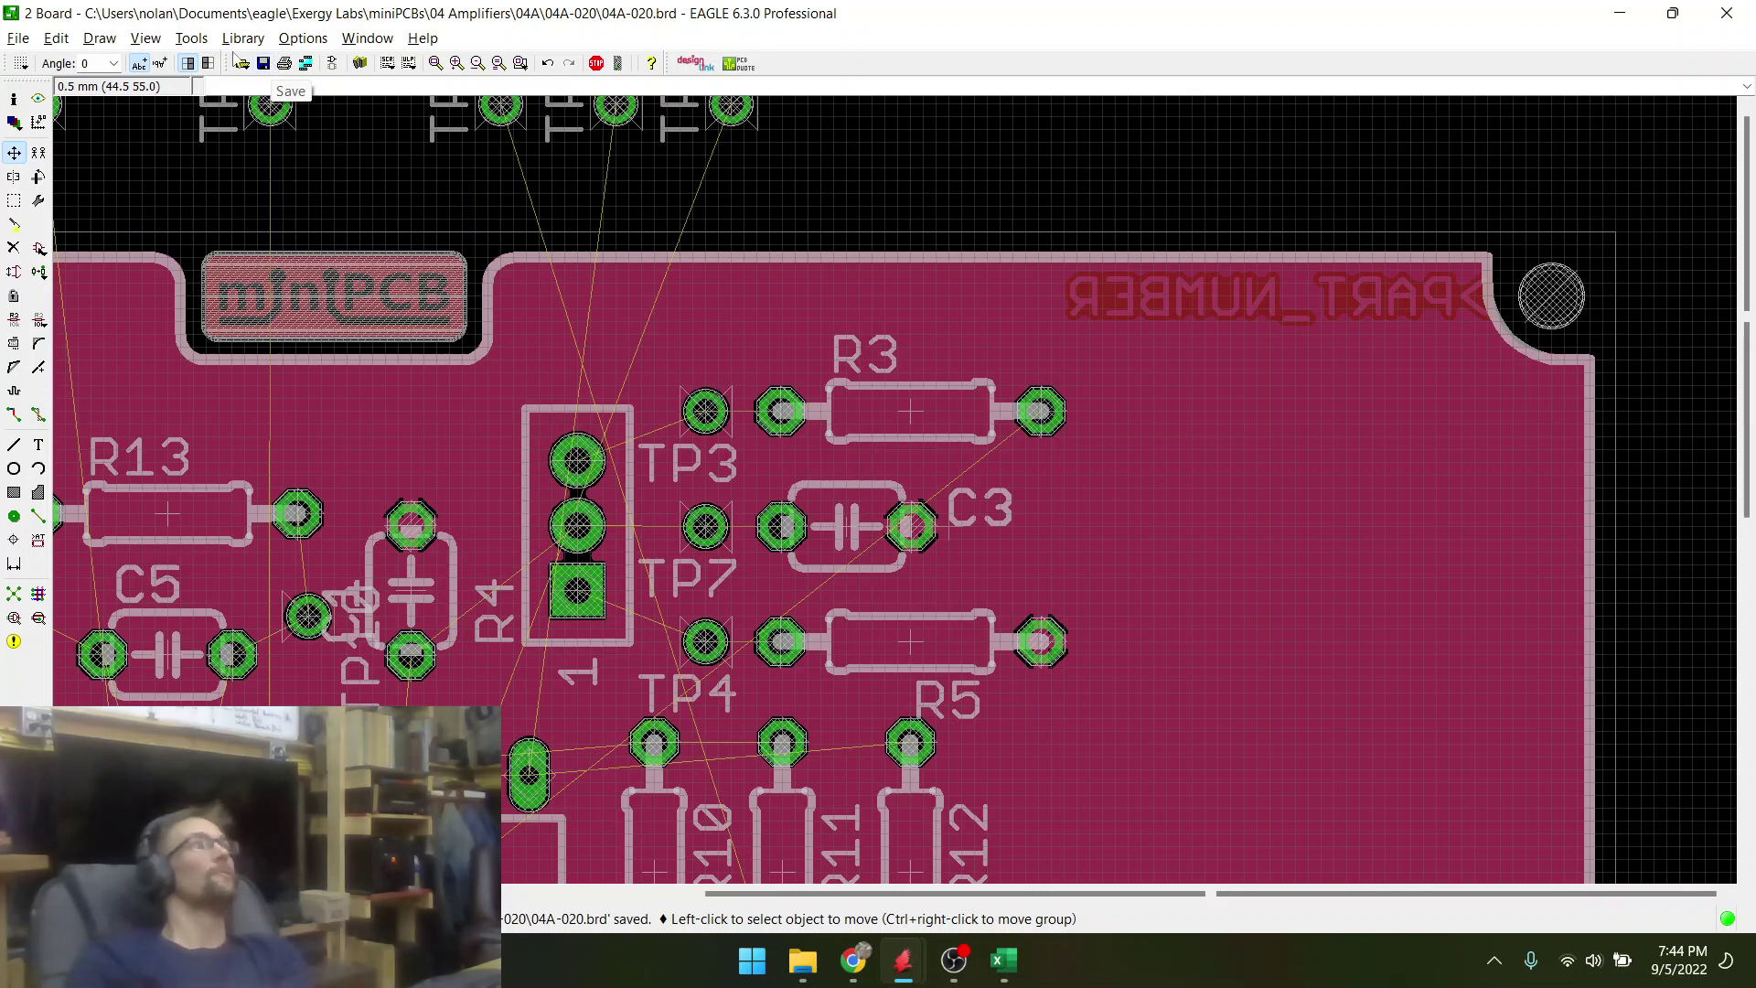
scroll(320, 576, down, 2)
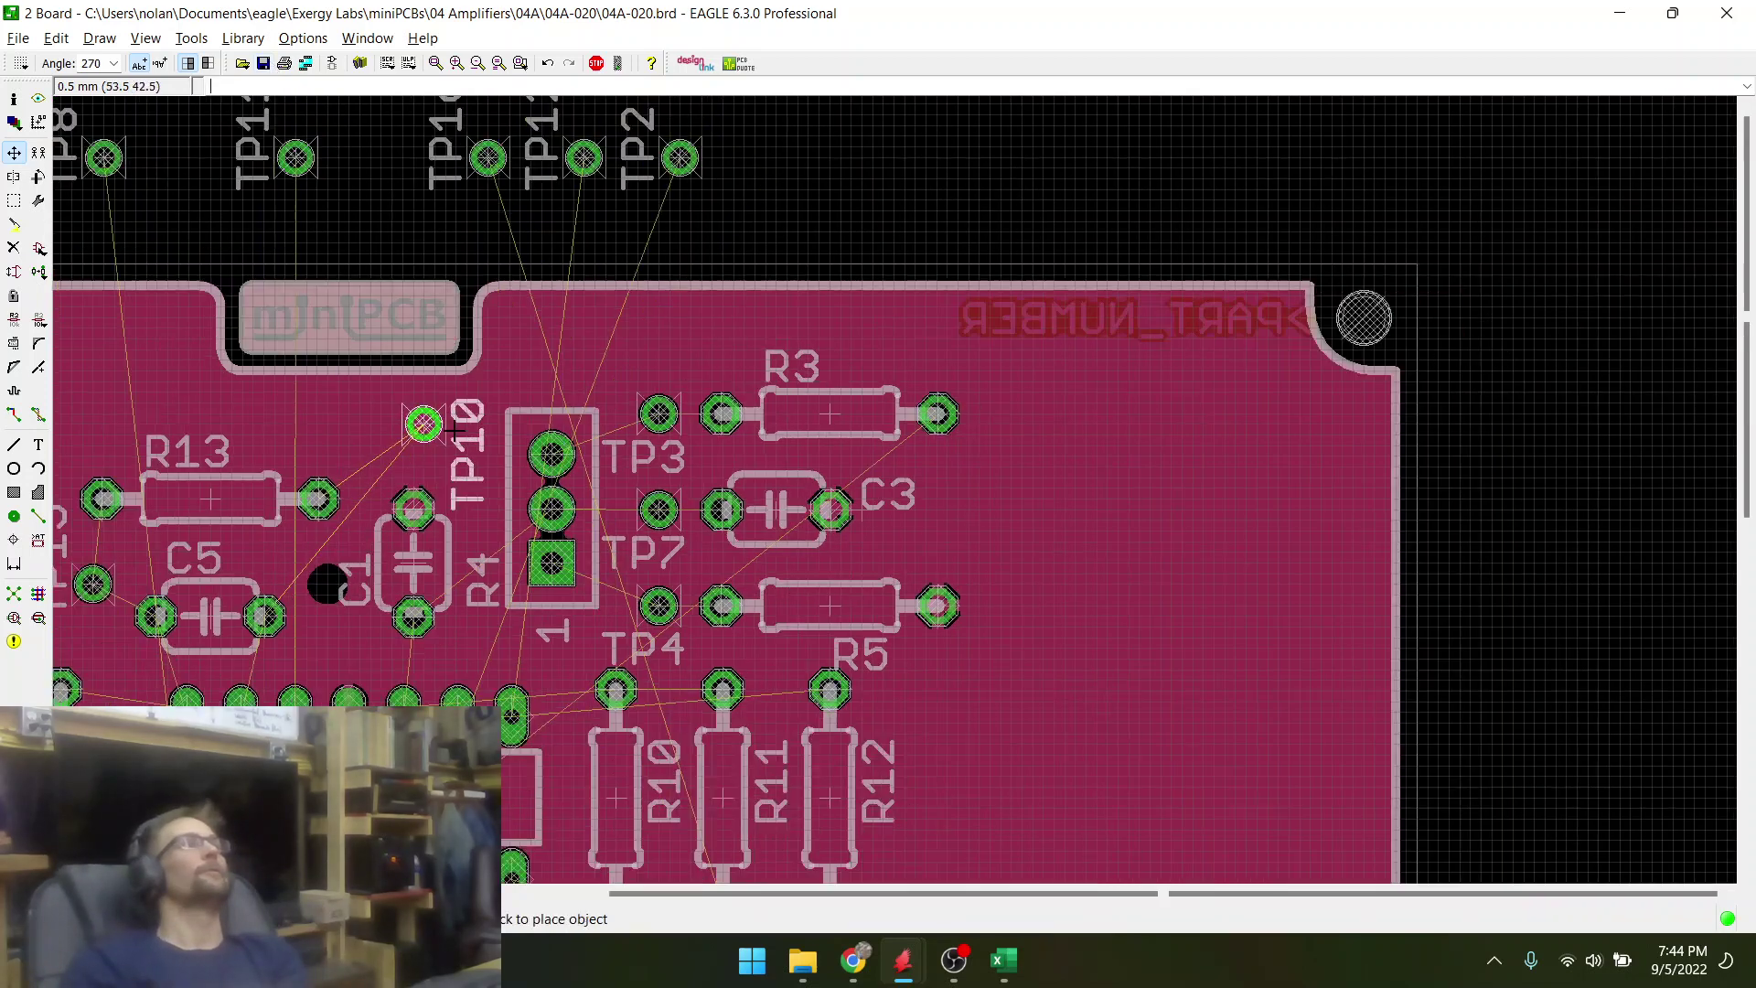
scroll(320, 640, up, 3)
right_click(334, 437)
right_click(329, 437)
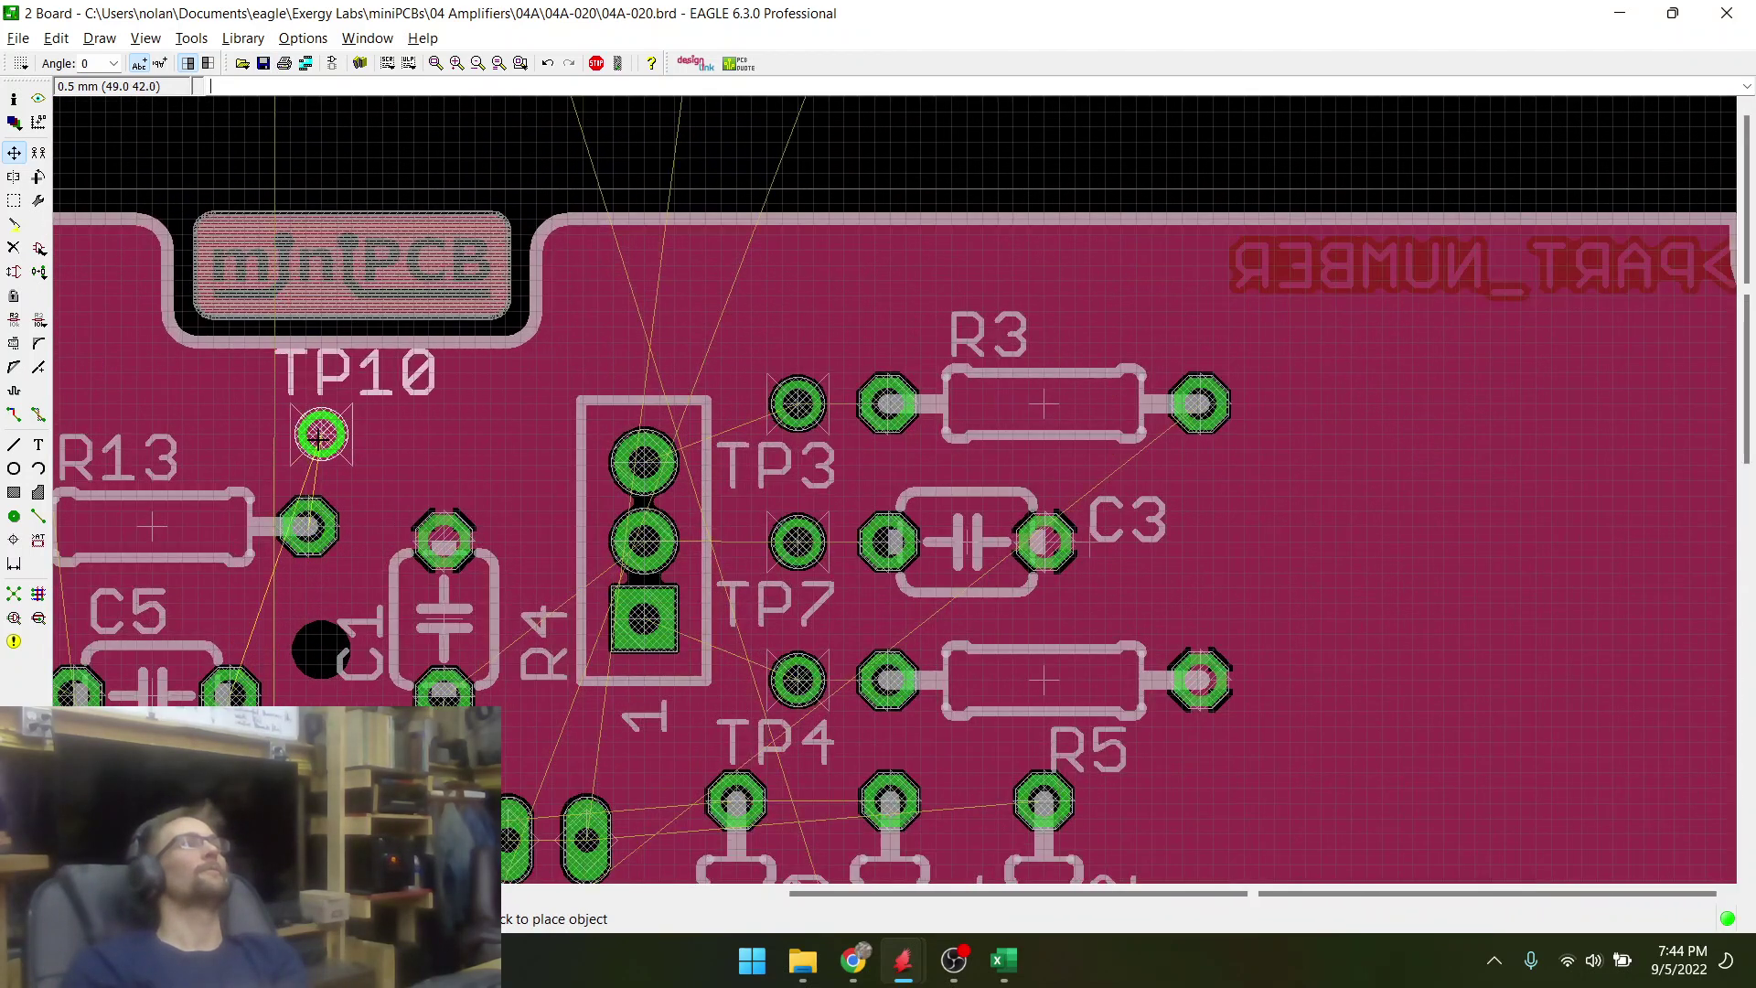
right_click(322, 437)
right_click(320, 436)
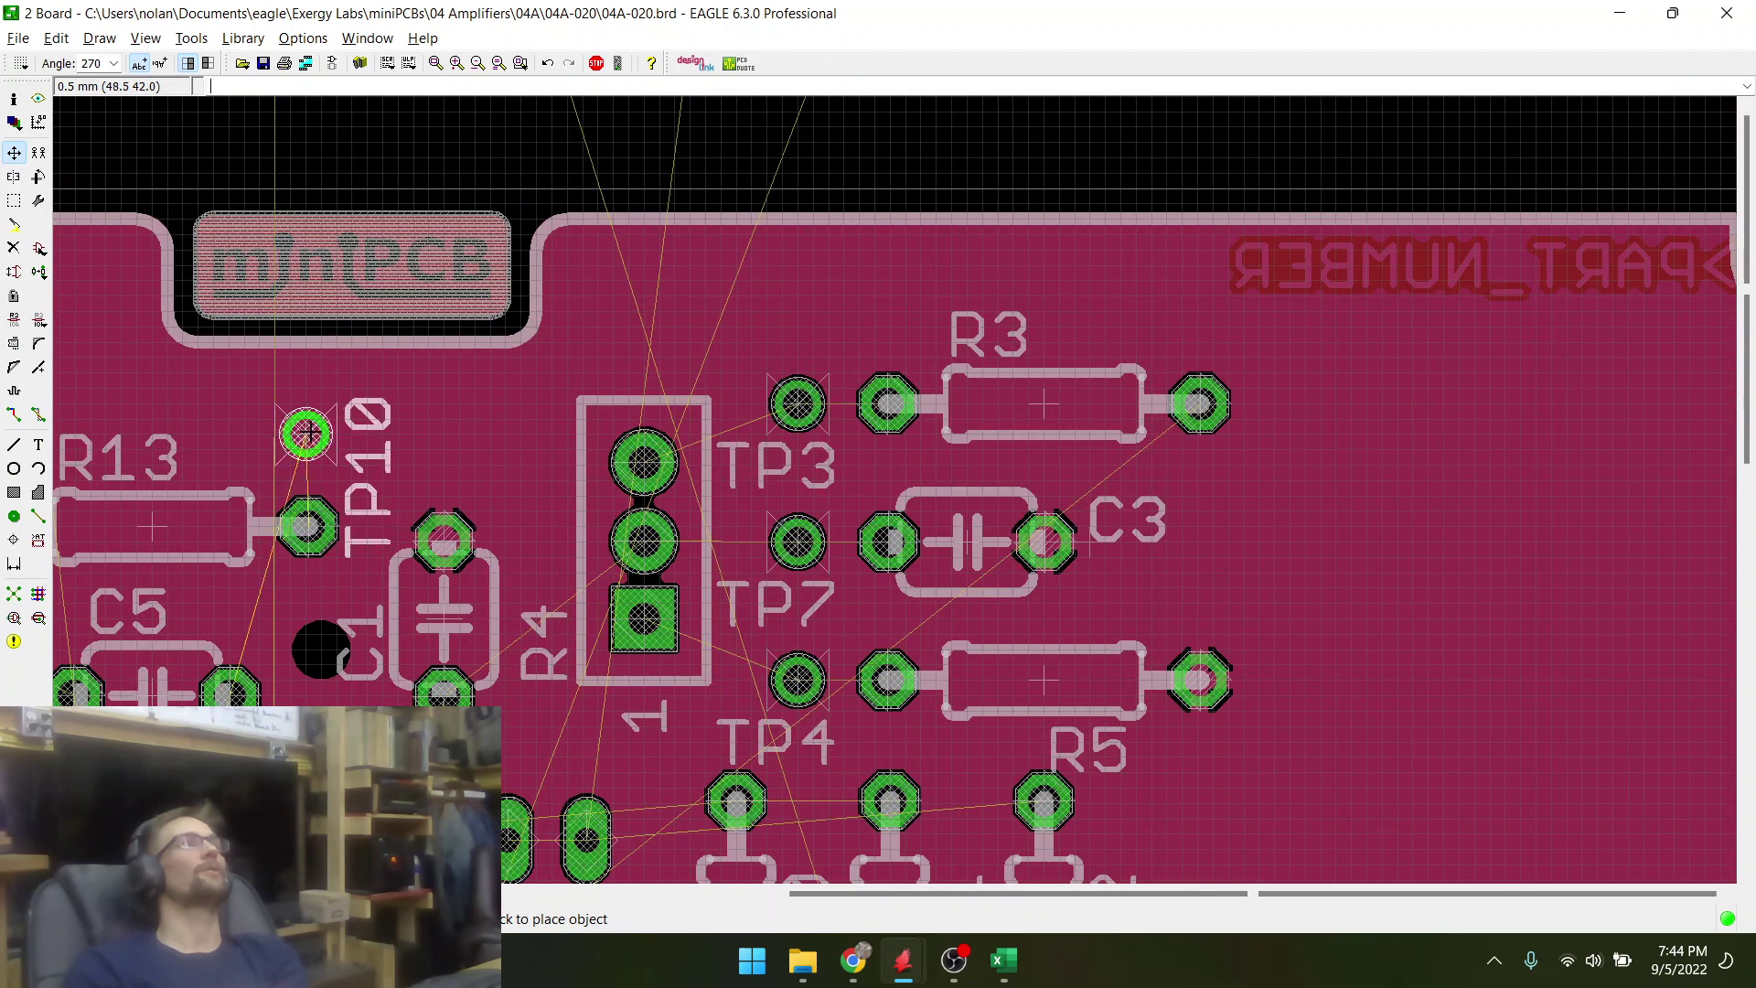
click(307, 431)
- Move TP15 directly above R13's left pad, level with TP10
scroll(347, 476, down, 2)
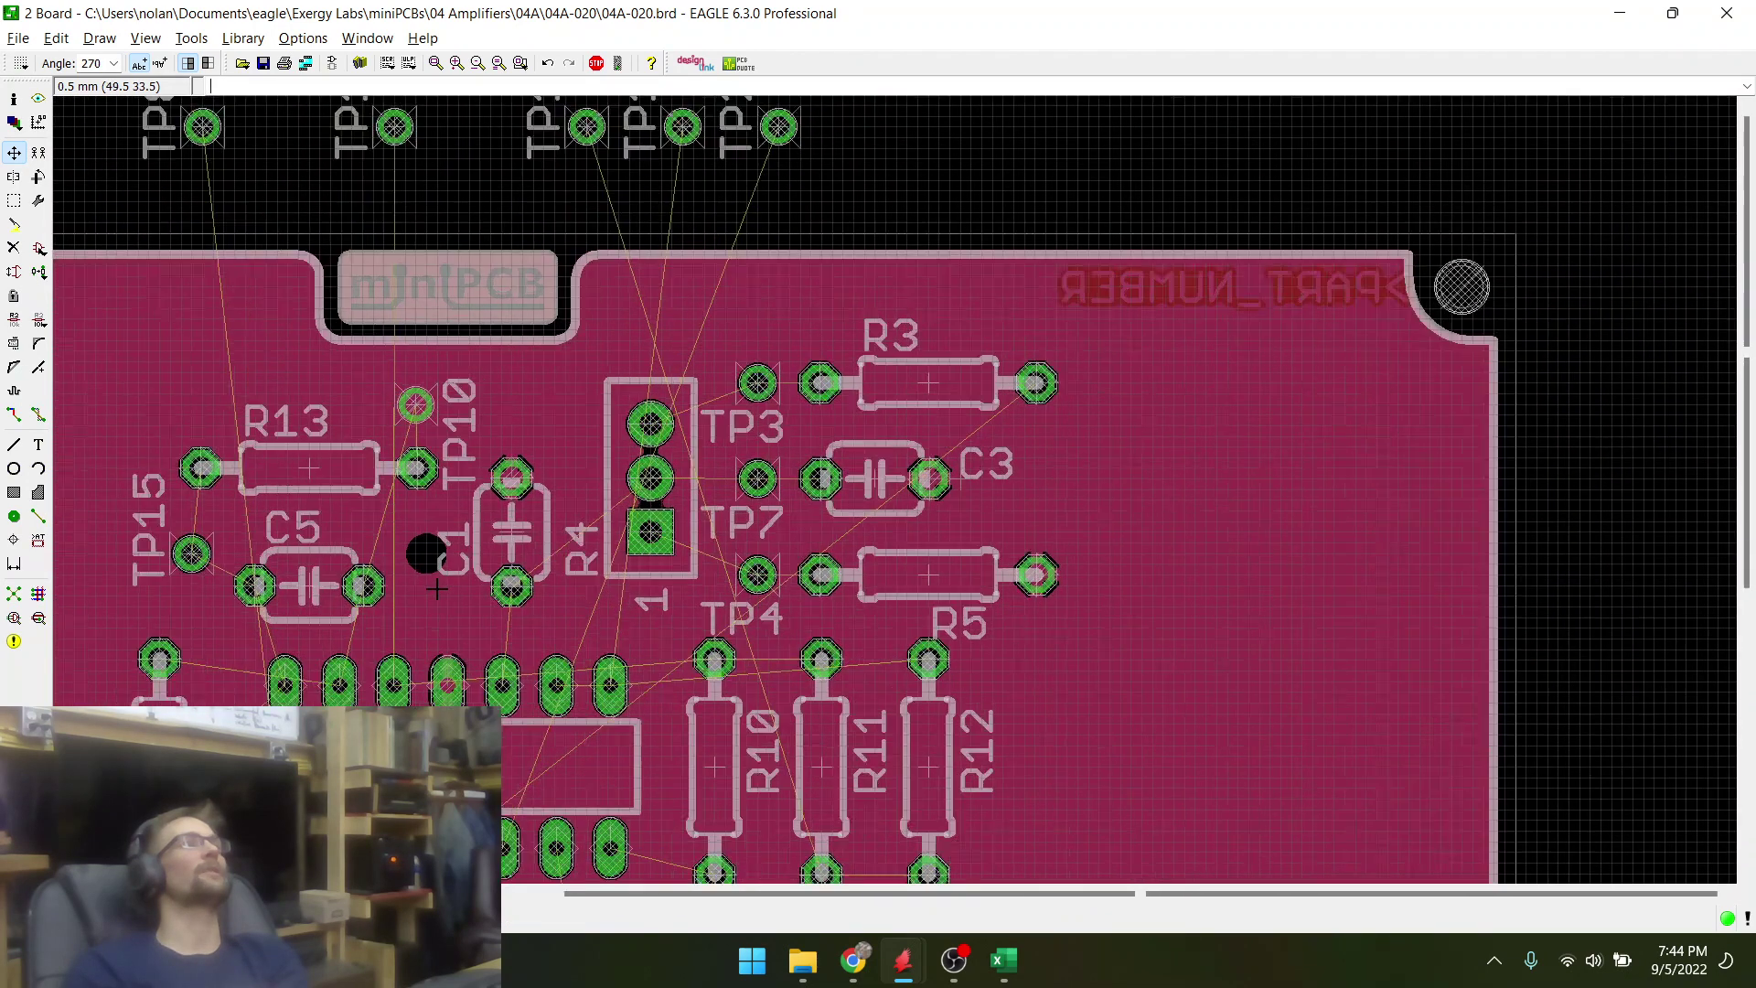
scroll(471, 563, up, 2)
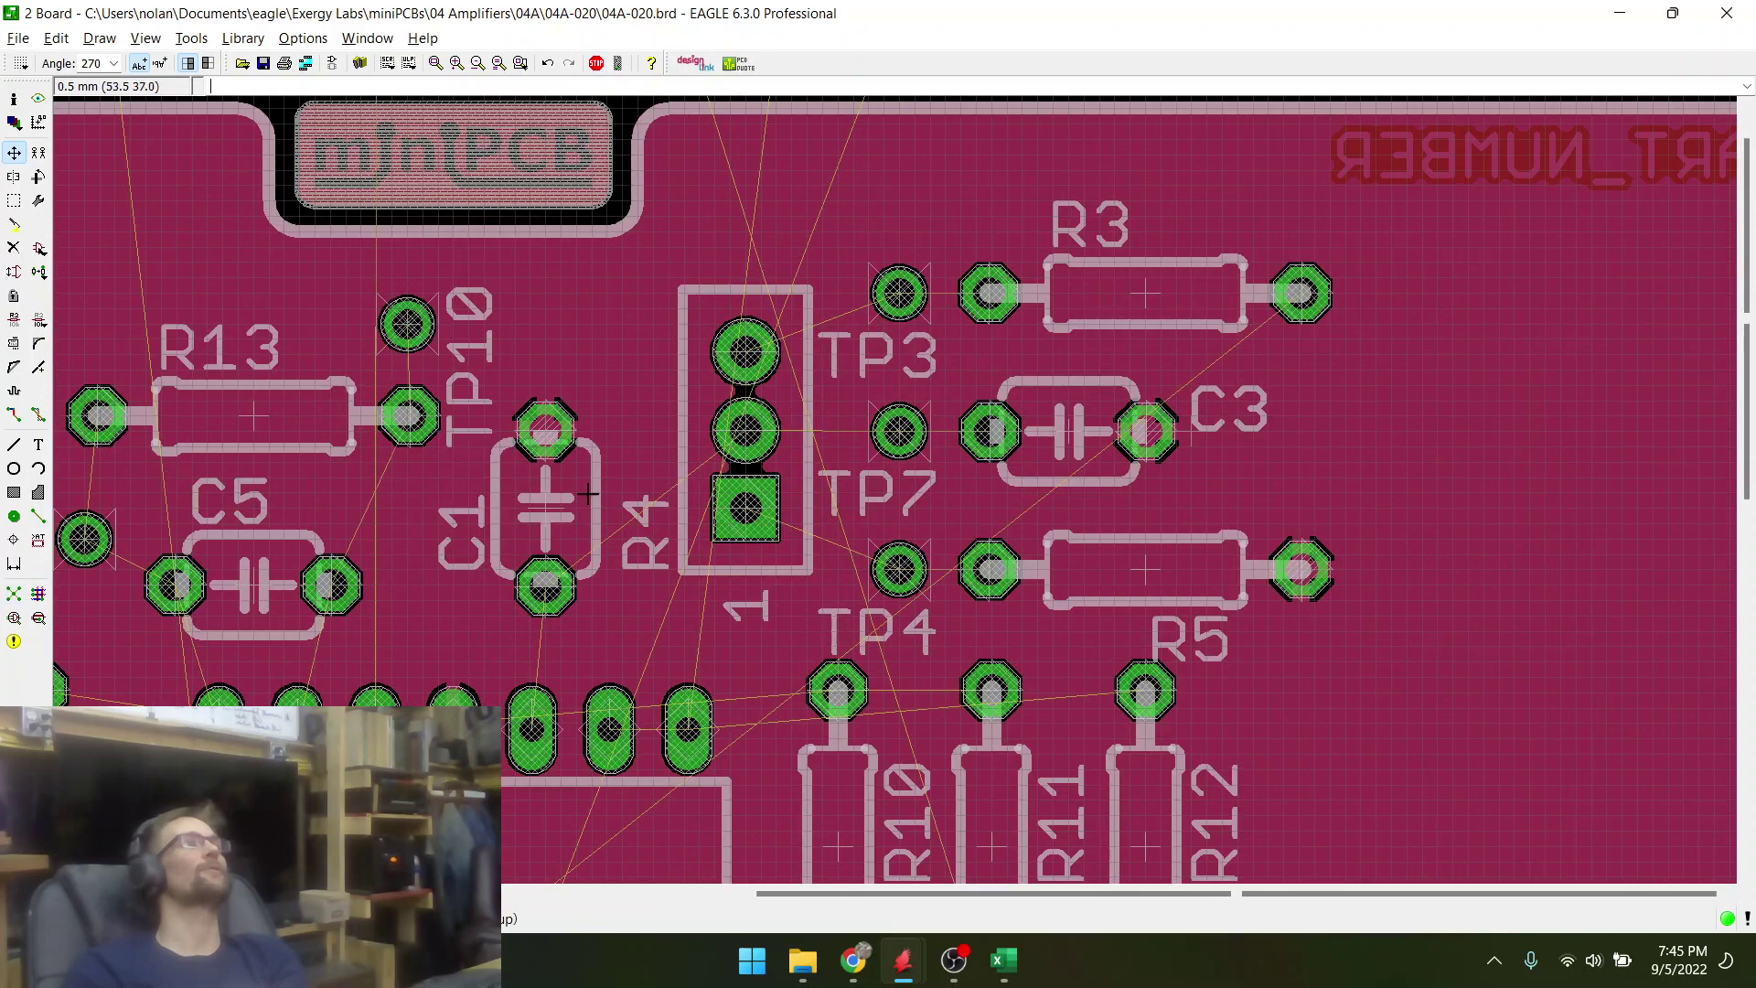
scroll(612, 511, down, 2)
scroll(238, 467, up, 2)
click(85, 539)
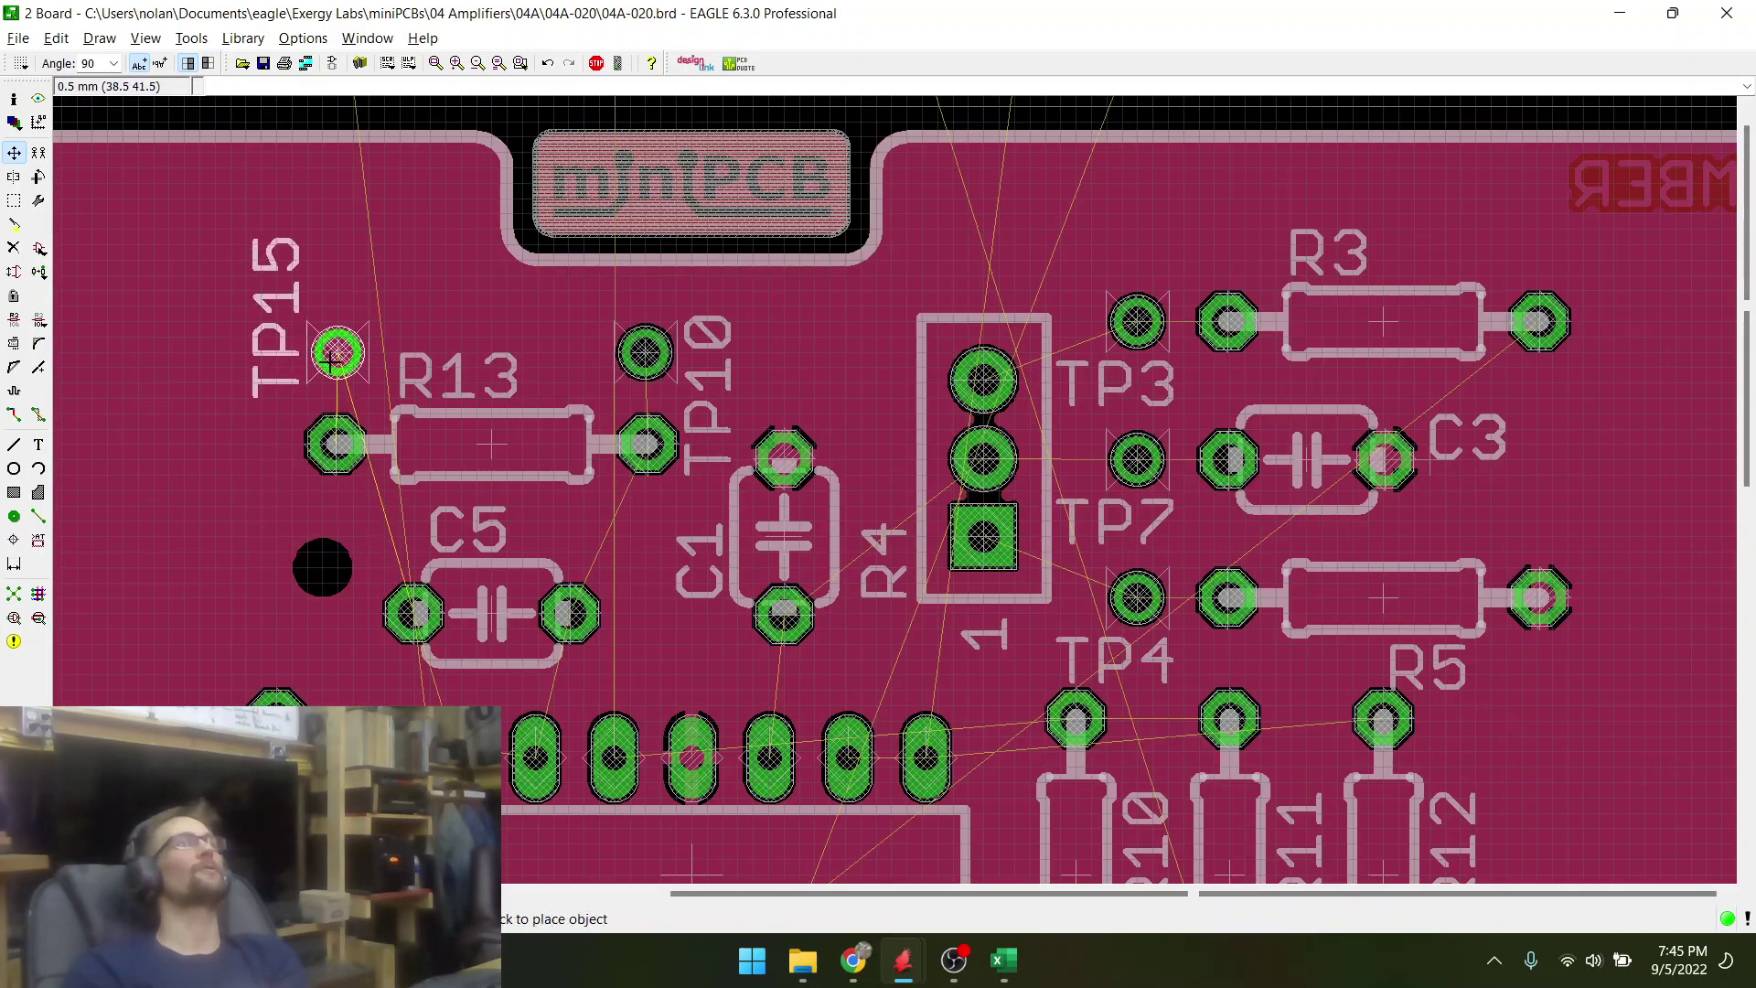
click(327, 359)
- Rotate TP10 and TP15 to 0 degrees and set both slightly lower above R13's pads
click(647, 353)
right_click(648, 354)
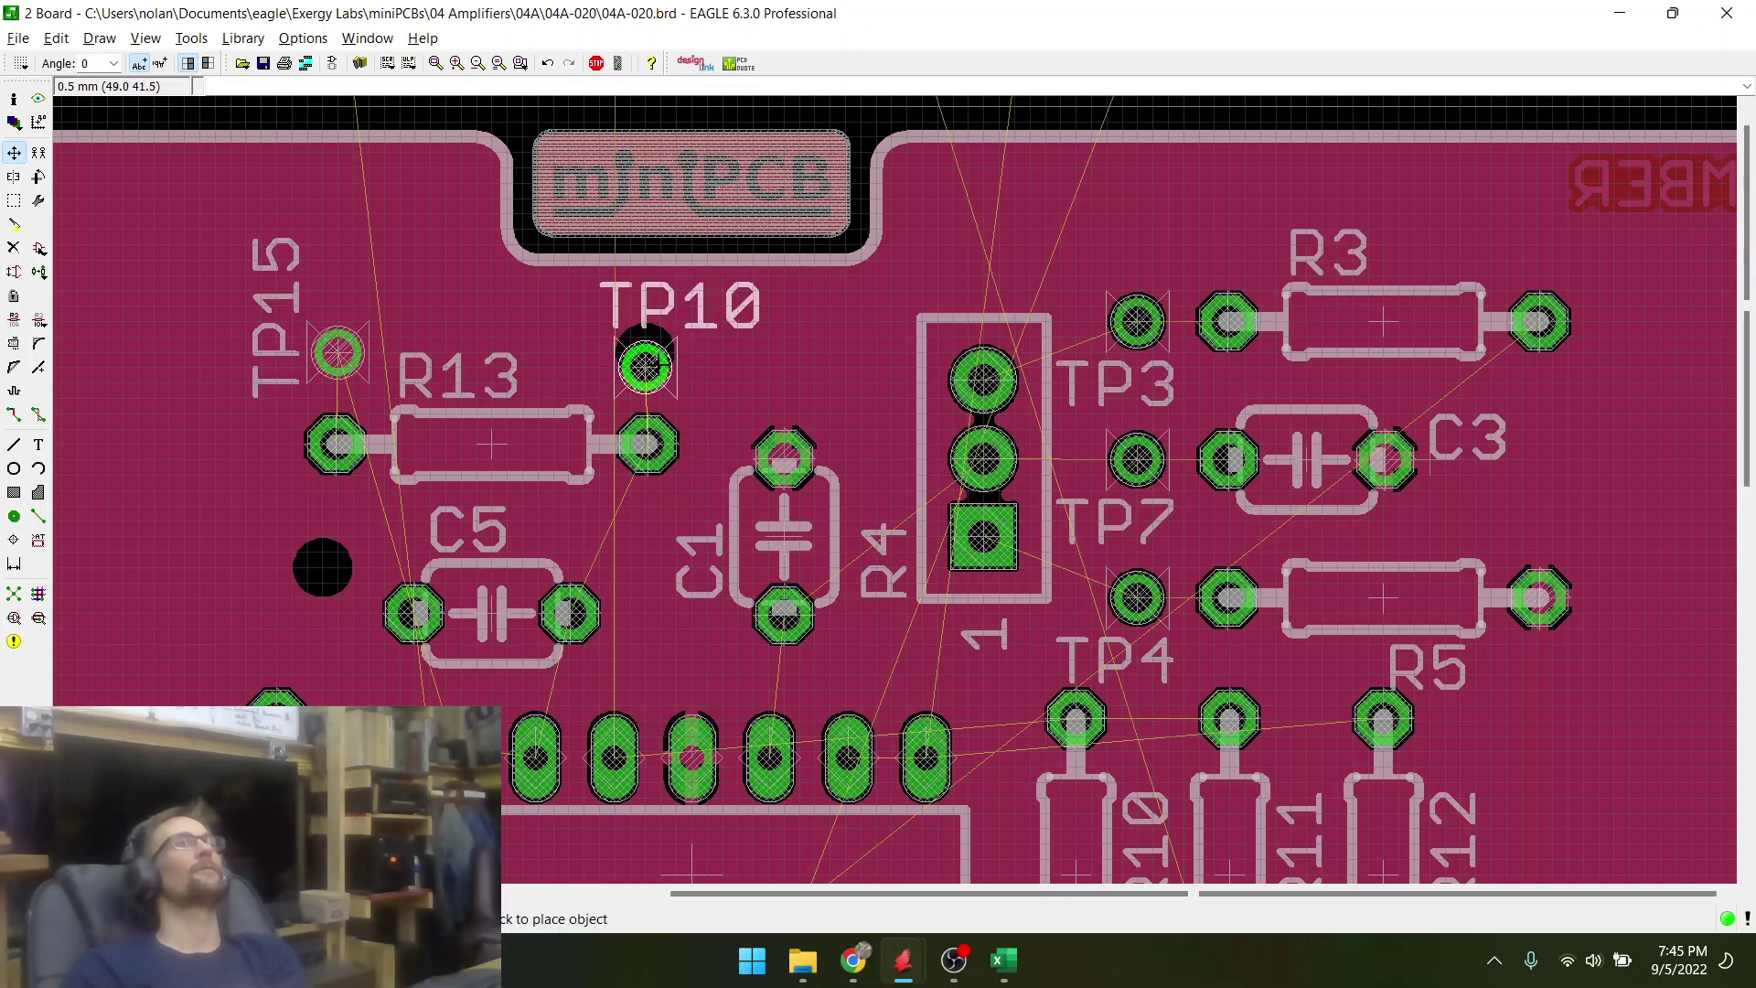
click(645, 367)
click(349, 354)
right_click(351, 358)
right_click(351, 354)
right_click(351, 344)
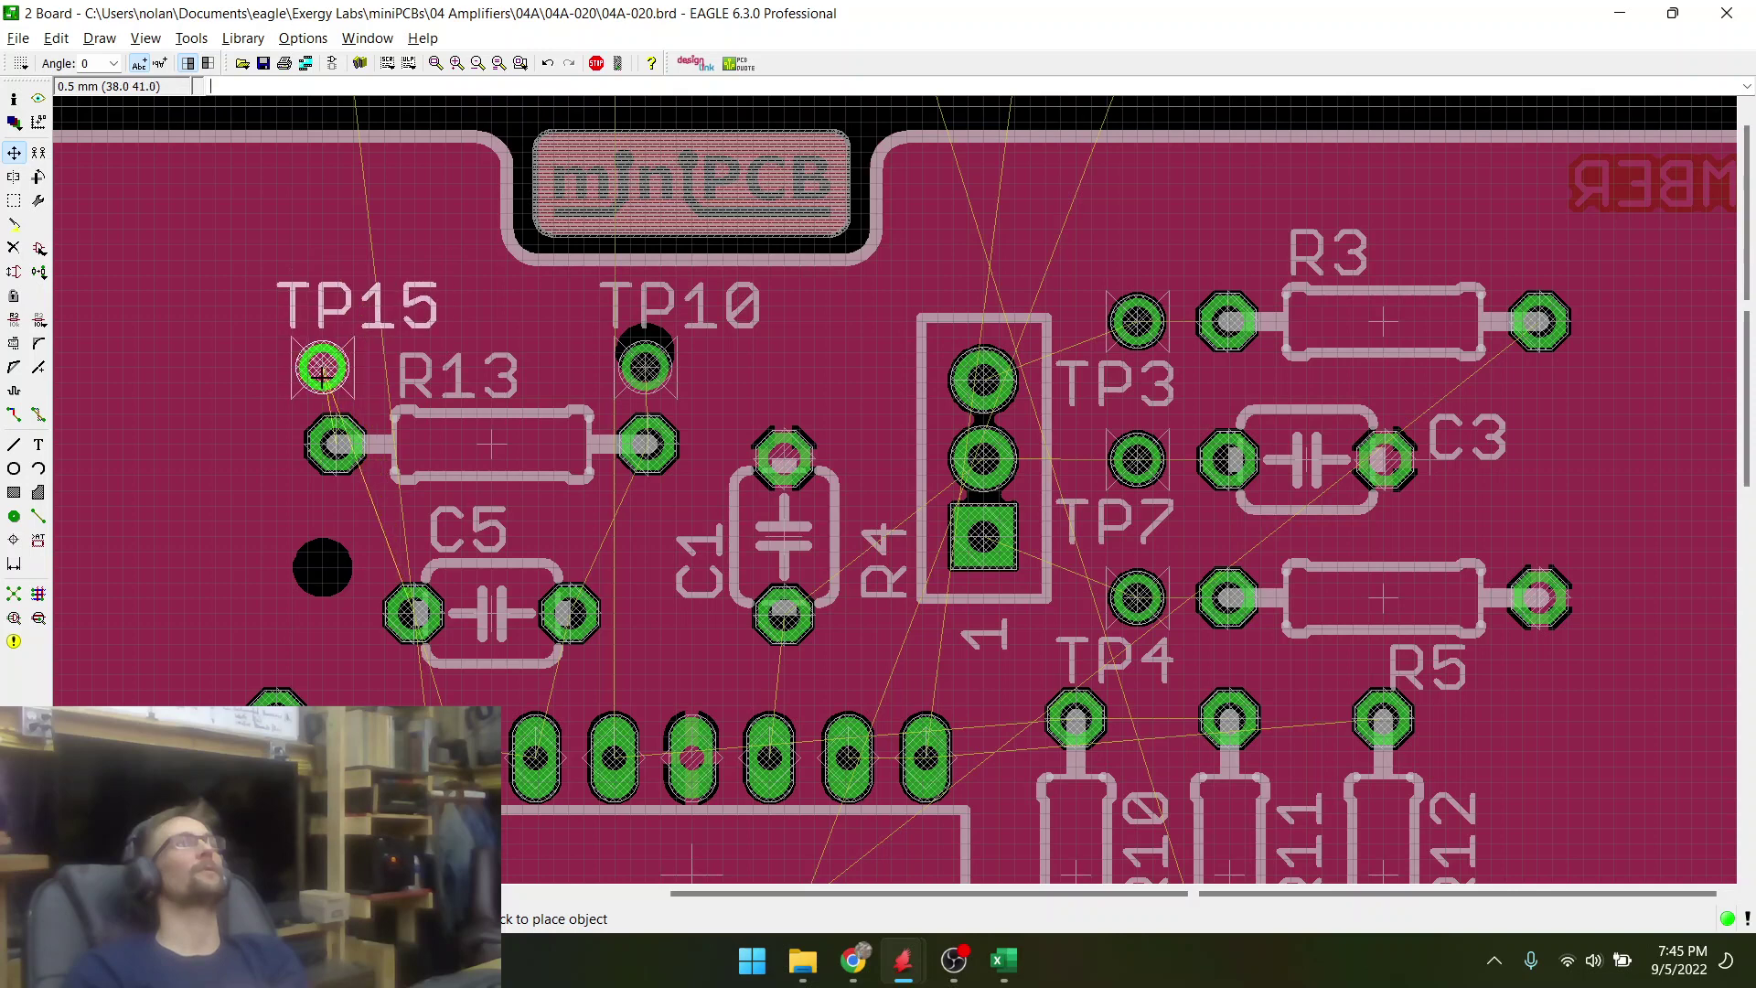
click(322, 369)
- Shift TP10 and TP15 outward so they sit symmetrically just beyond R13's two pads
click(645, 368)
click(659, 384)
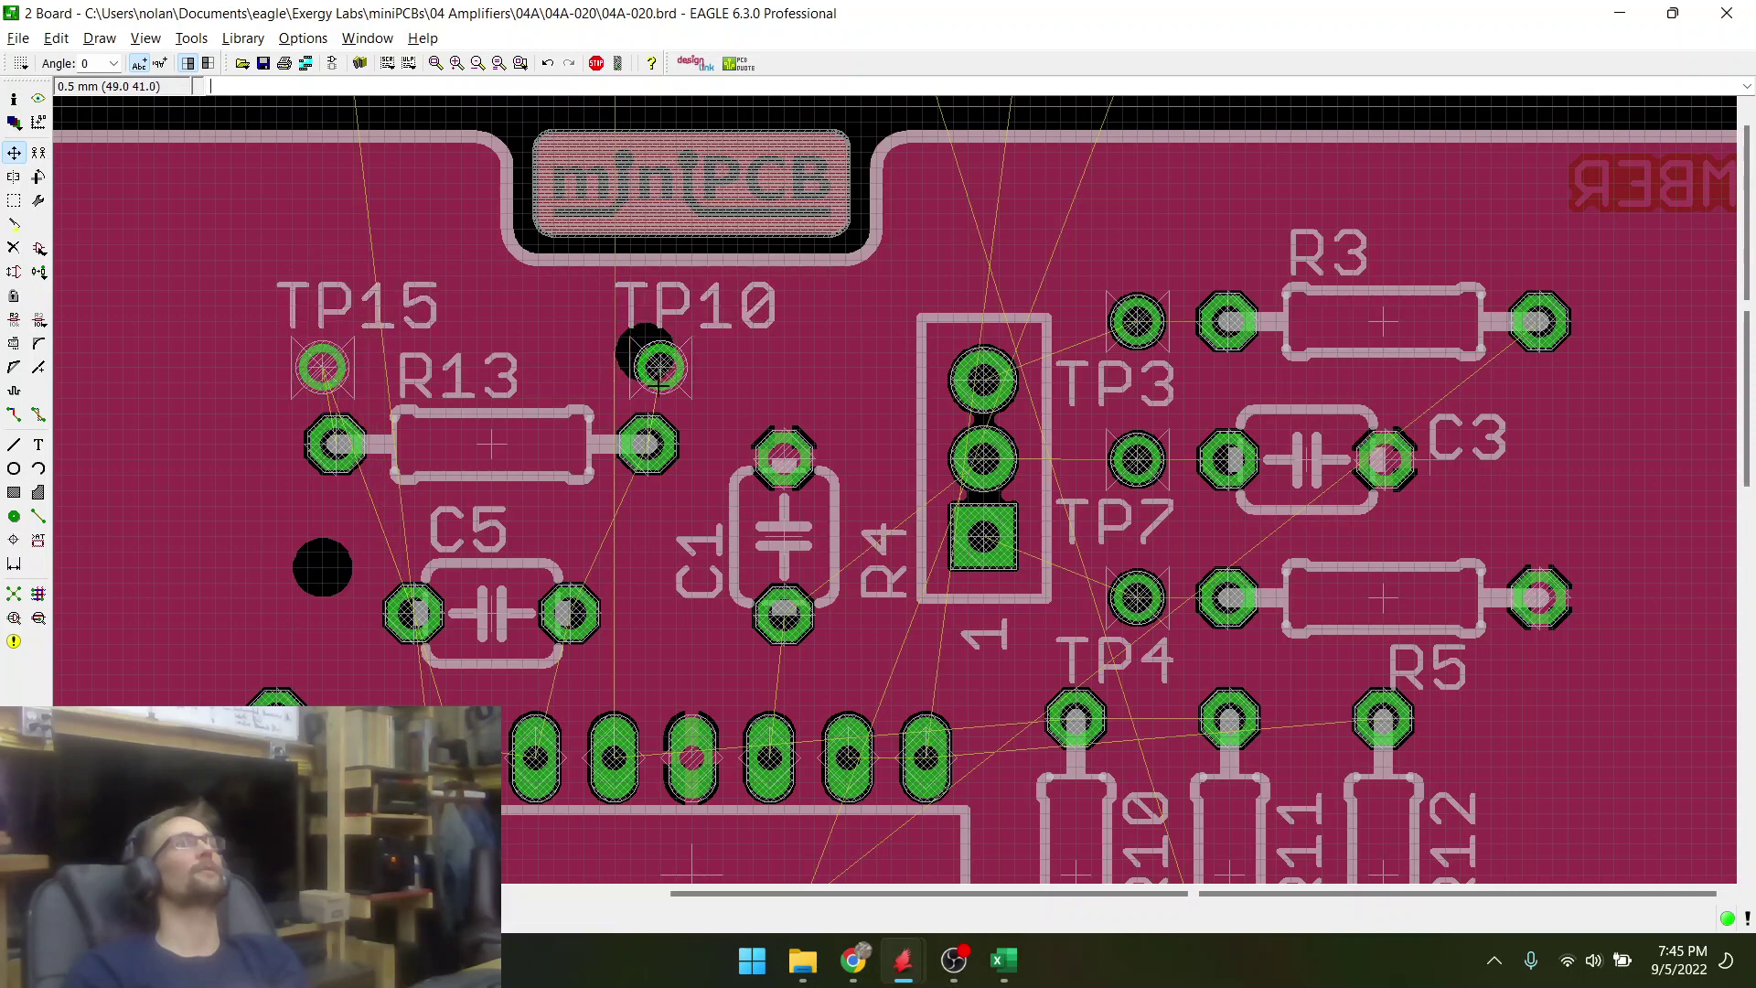
scroll(674, 391, up, 5)
click(608, 288)
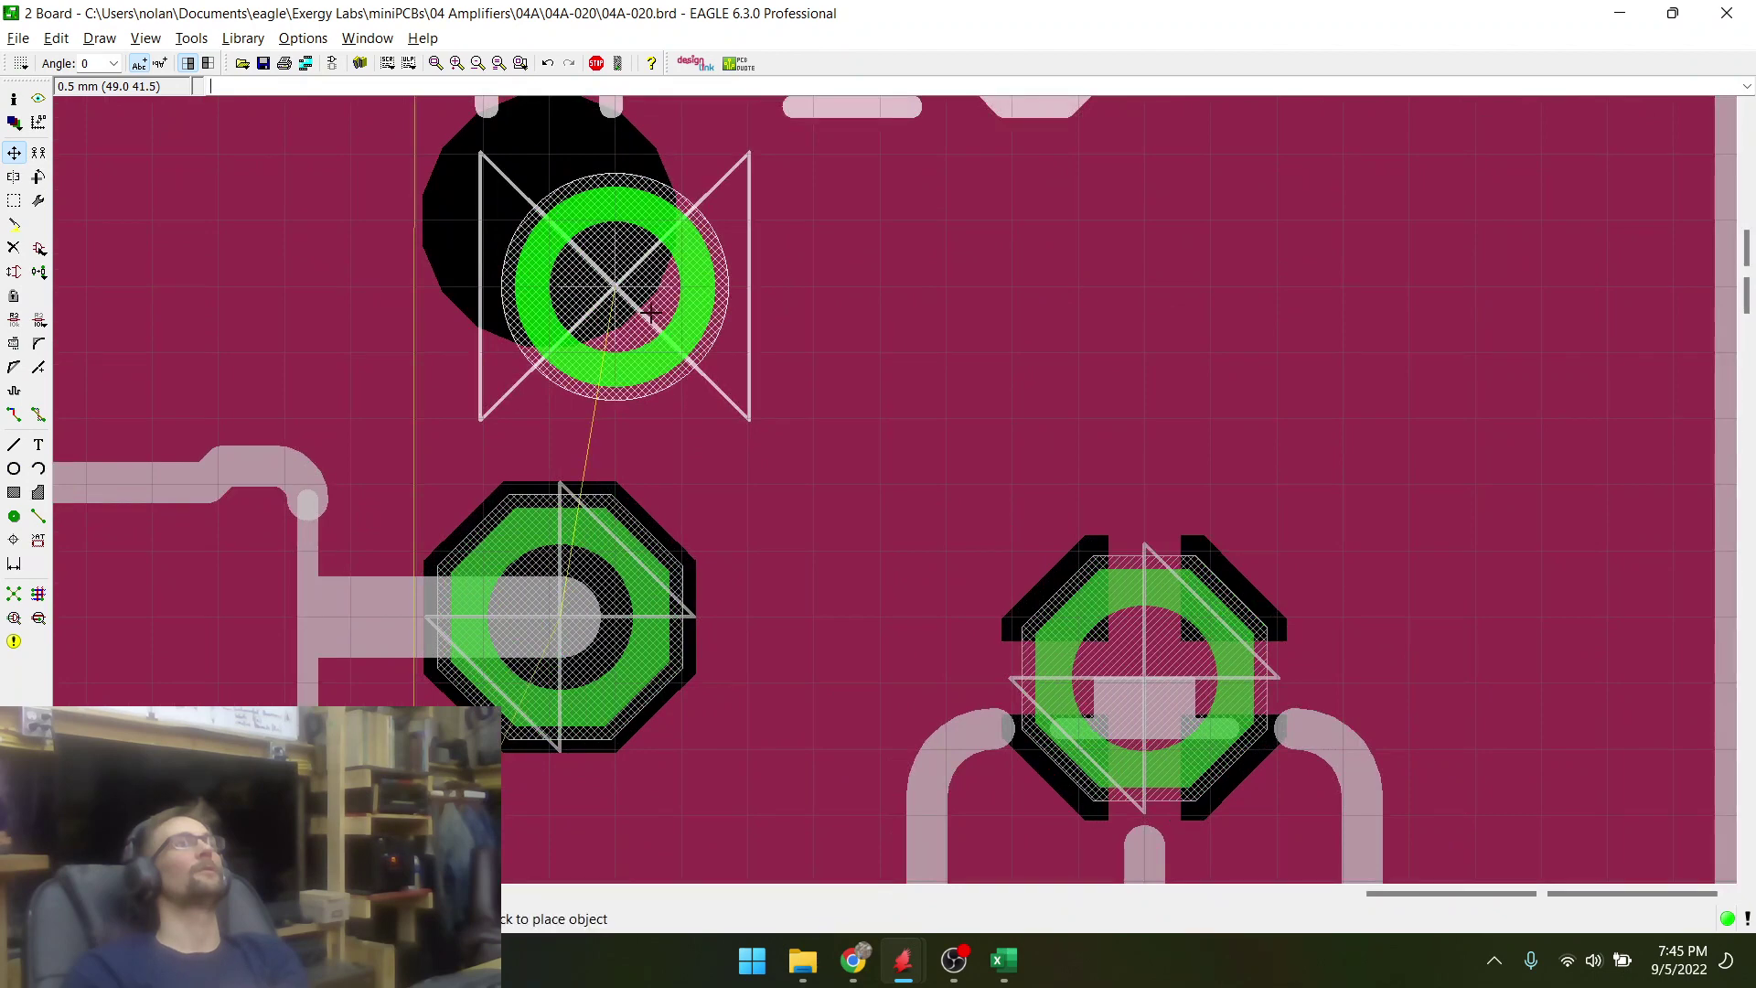
click(684, 313)
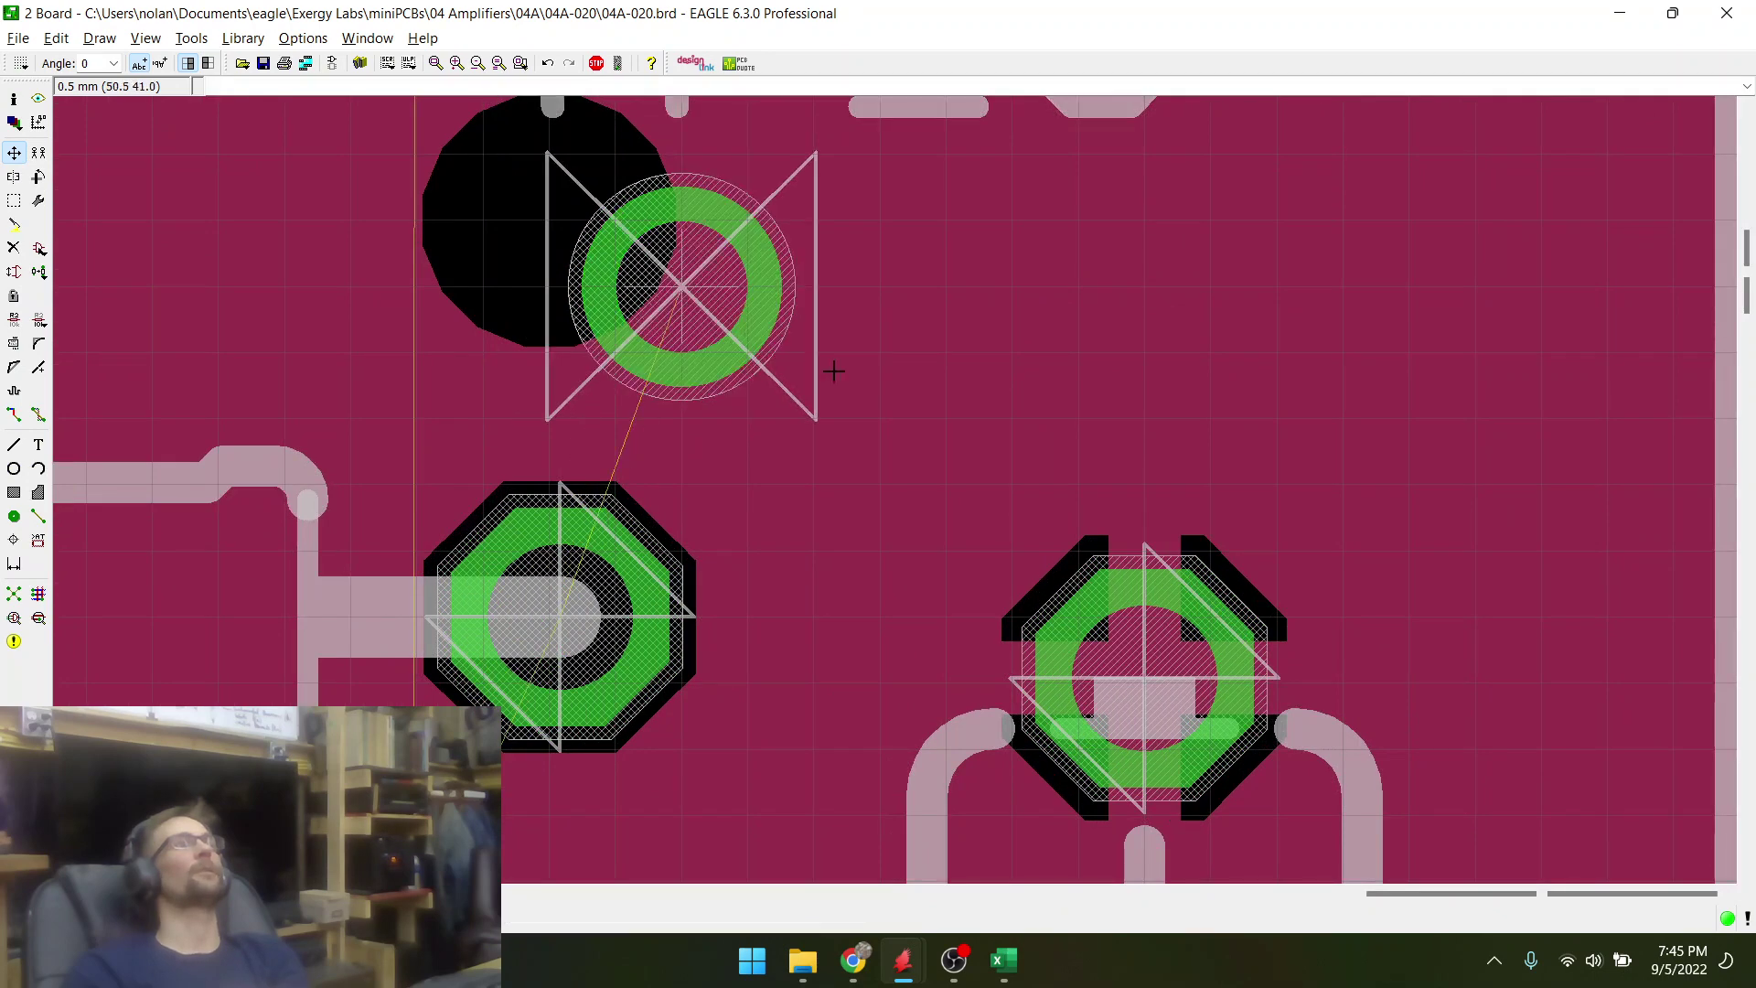
scroll(834, 371, down, 3)
scroll(677, 416, down, 1)
scroll(195, 363, up, 4)
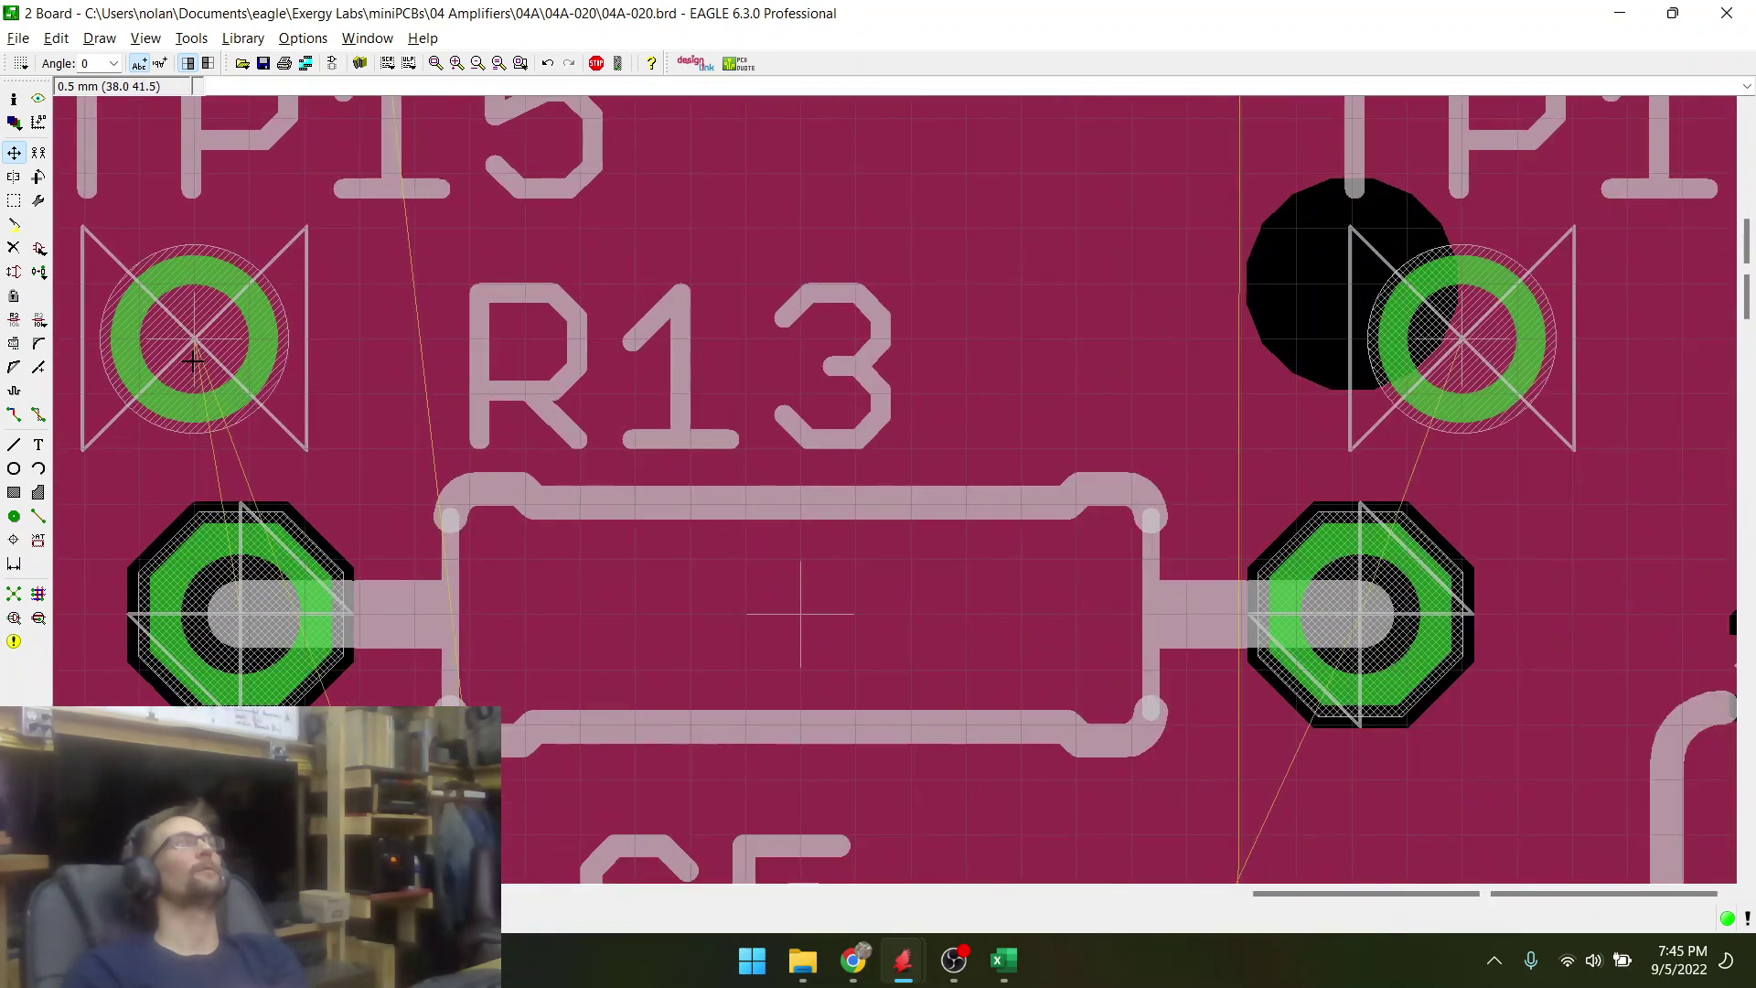
click(190, 362)
click(130, 357)
scroll(420, 371, down, 1)
scroll(498, 413, down, 1)
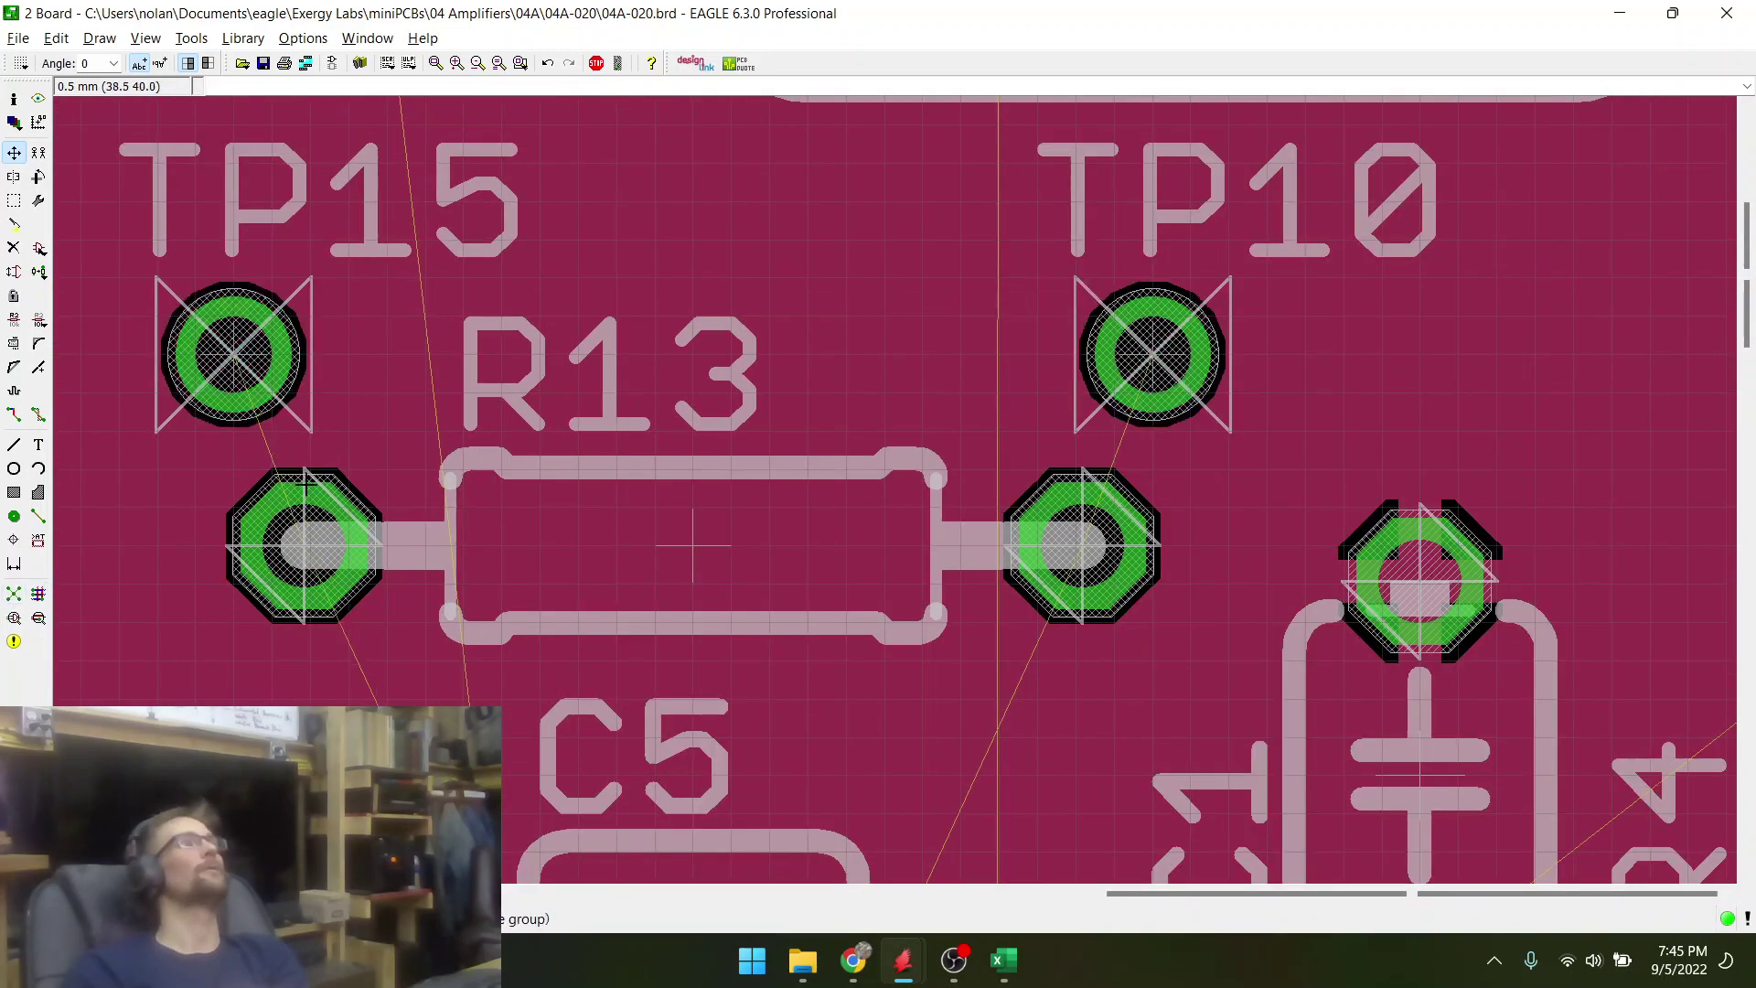
scroll(188, 355, down, 4)
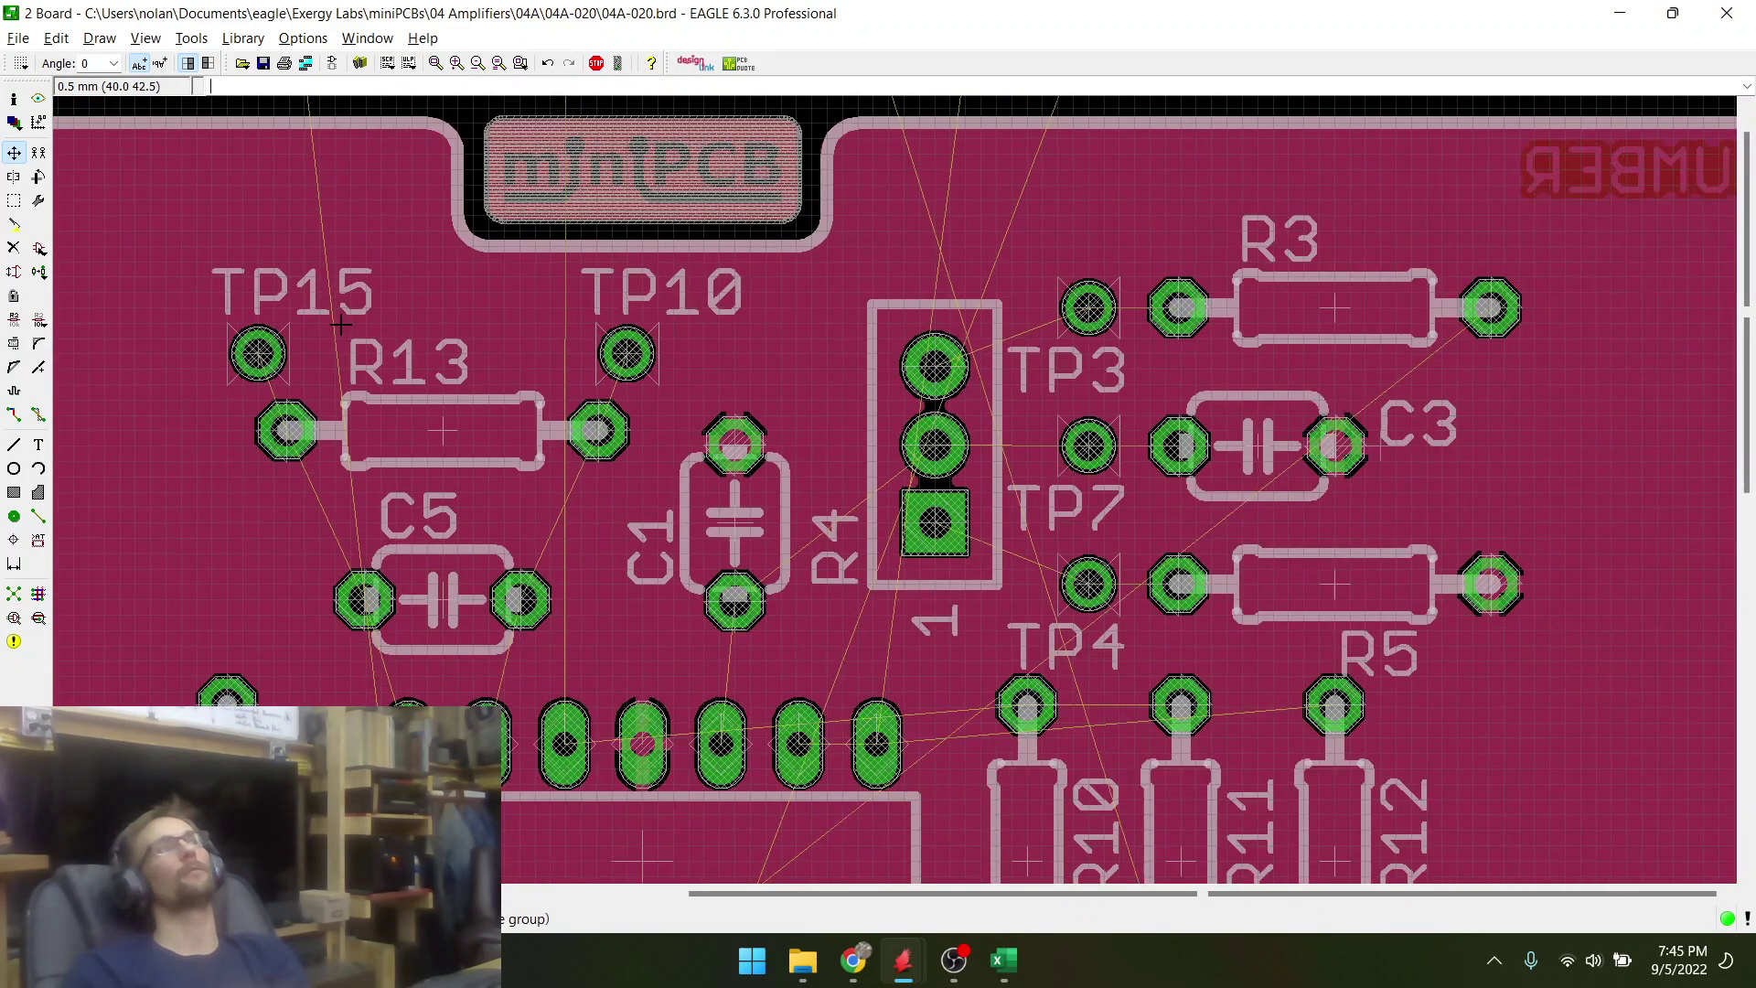
- Move TP6 onto the board near its lower edge, beside and just below R2's lower pad
scroll(757, 332, down, 2)
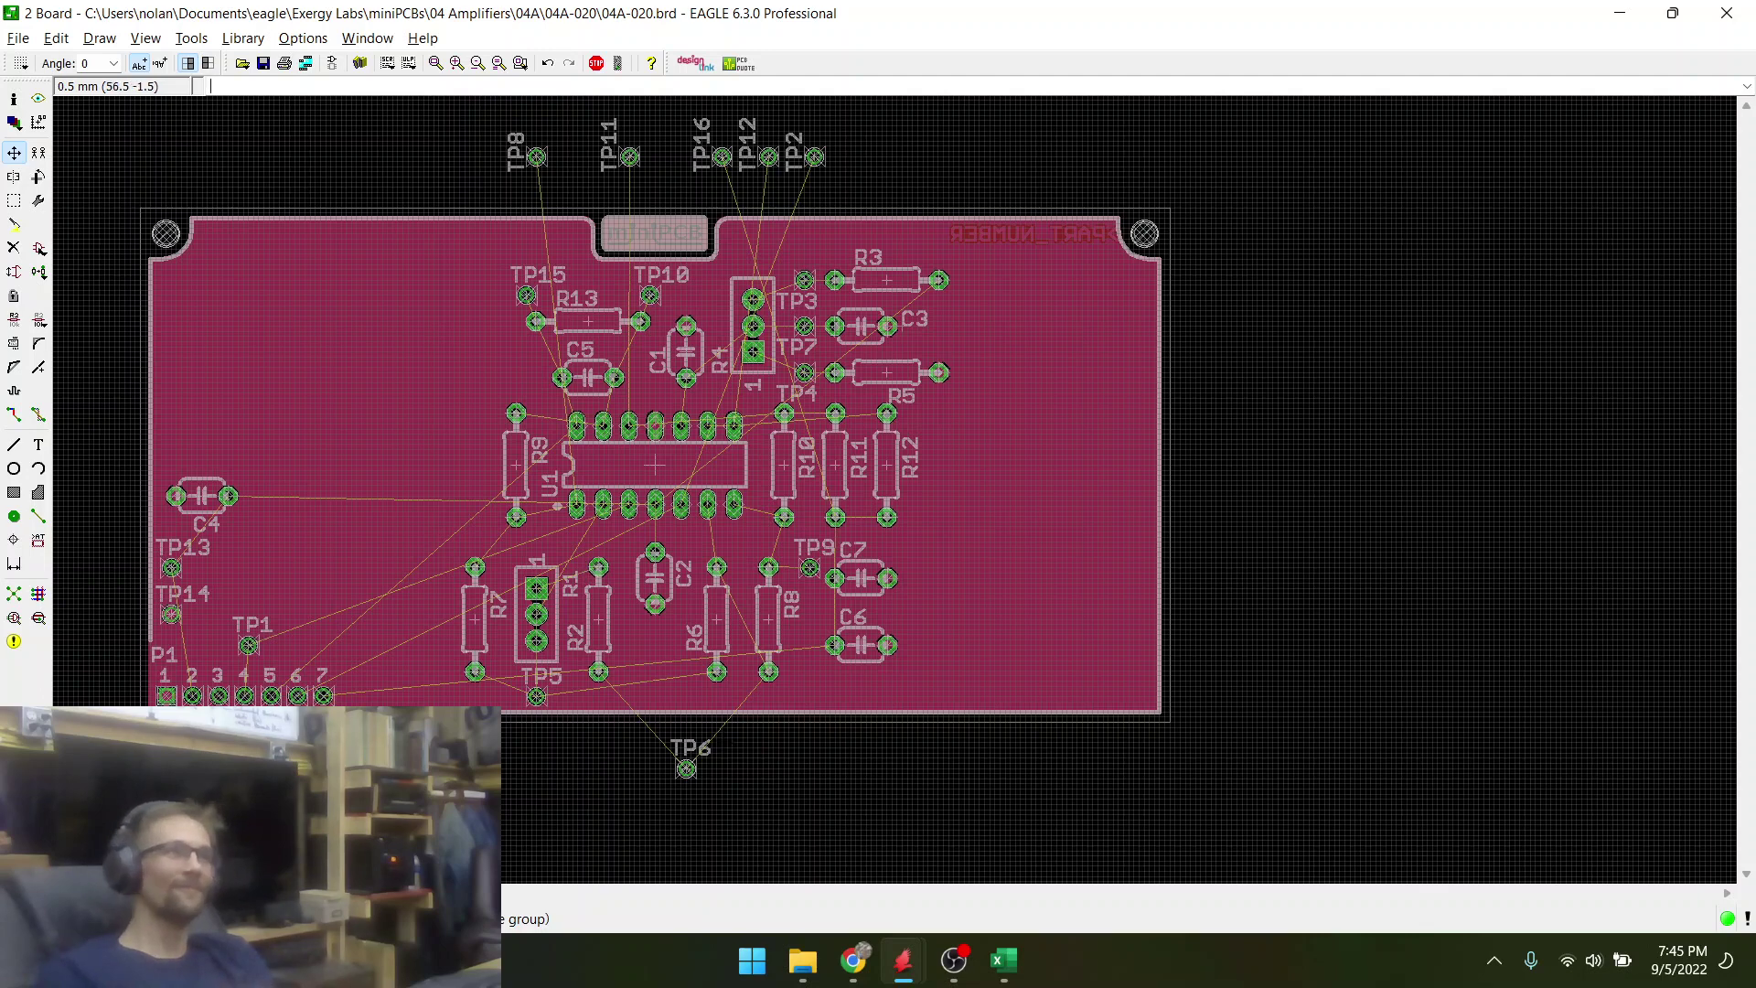
click(686, 768)
scroll(622, 586, up, 6)
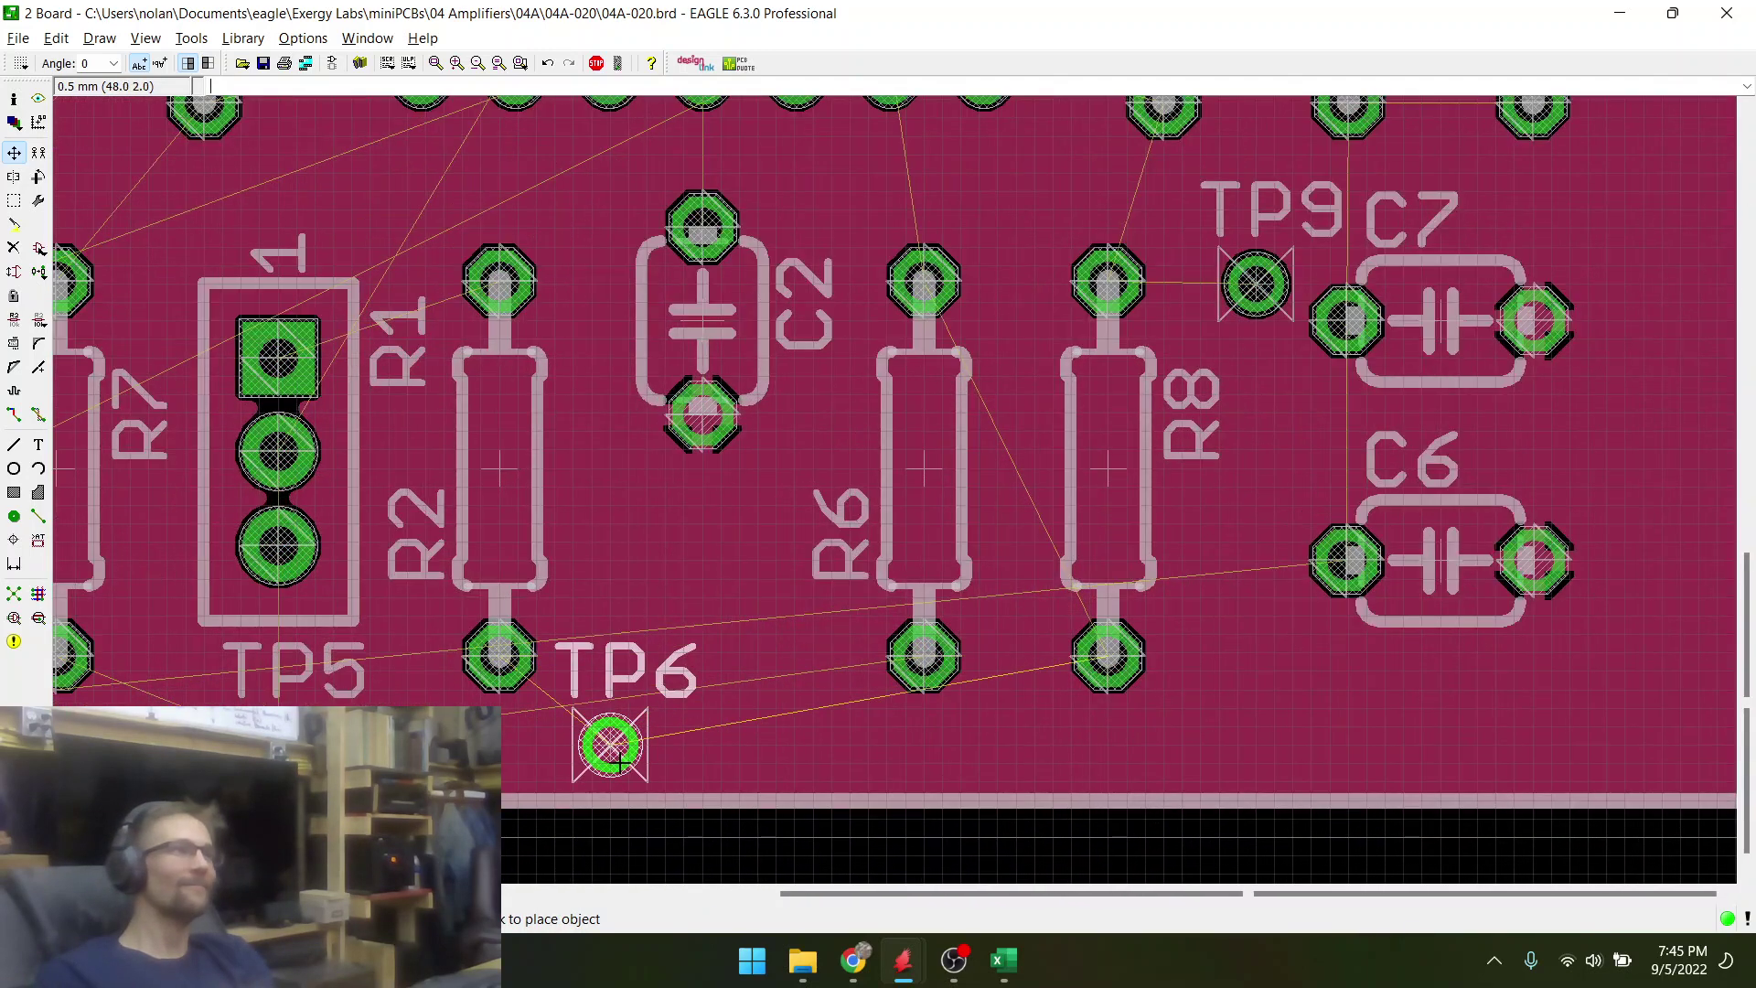
click(621, 756)
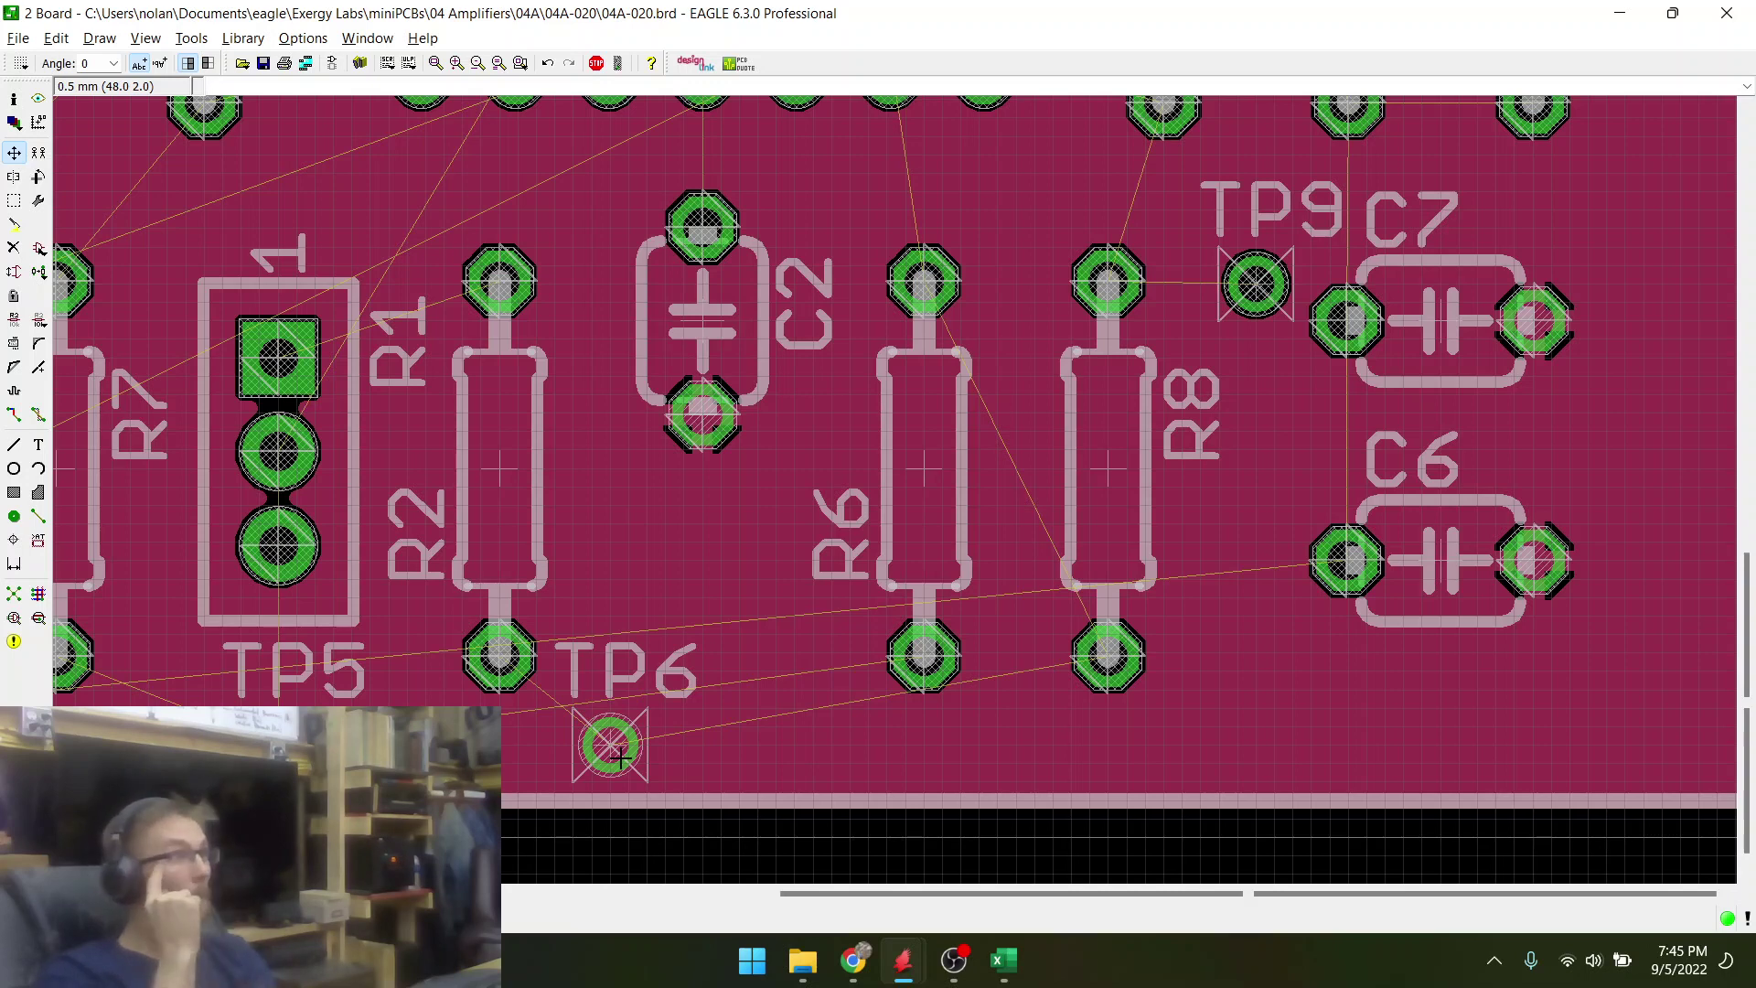
click(607, 737)
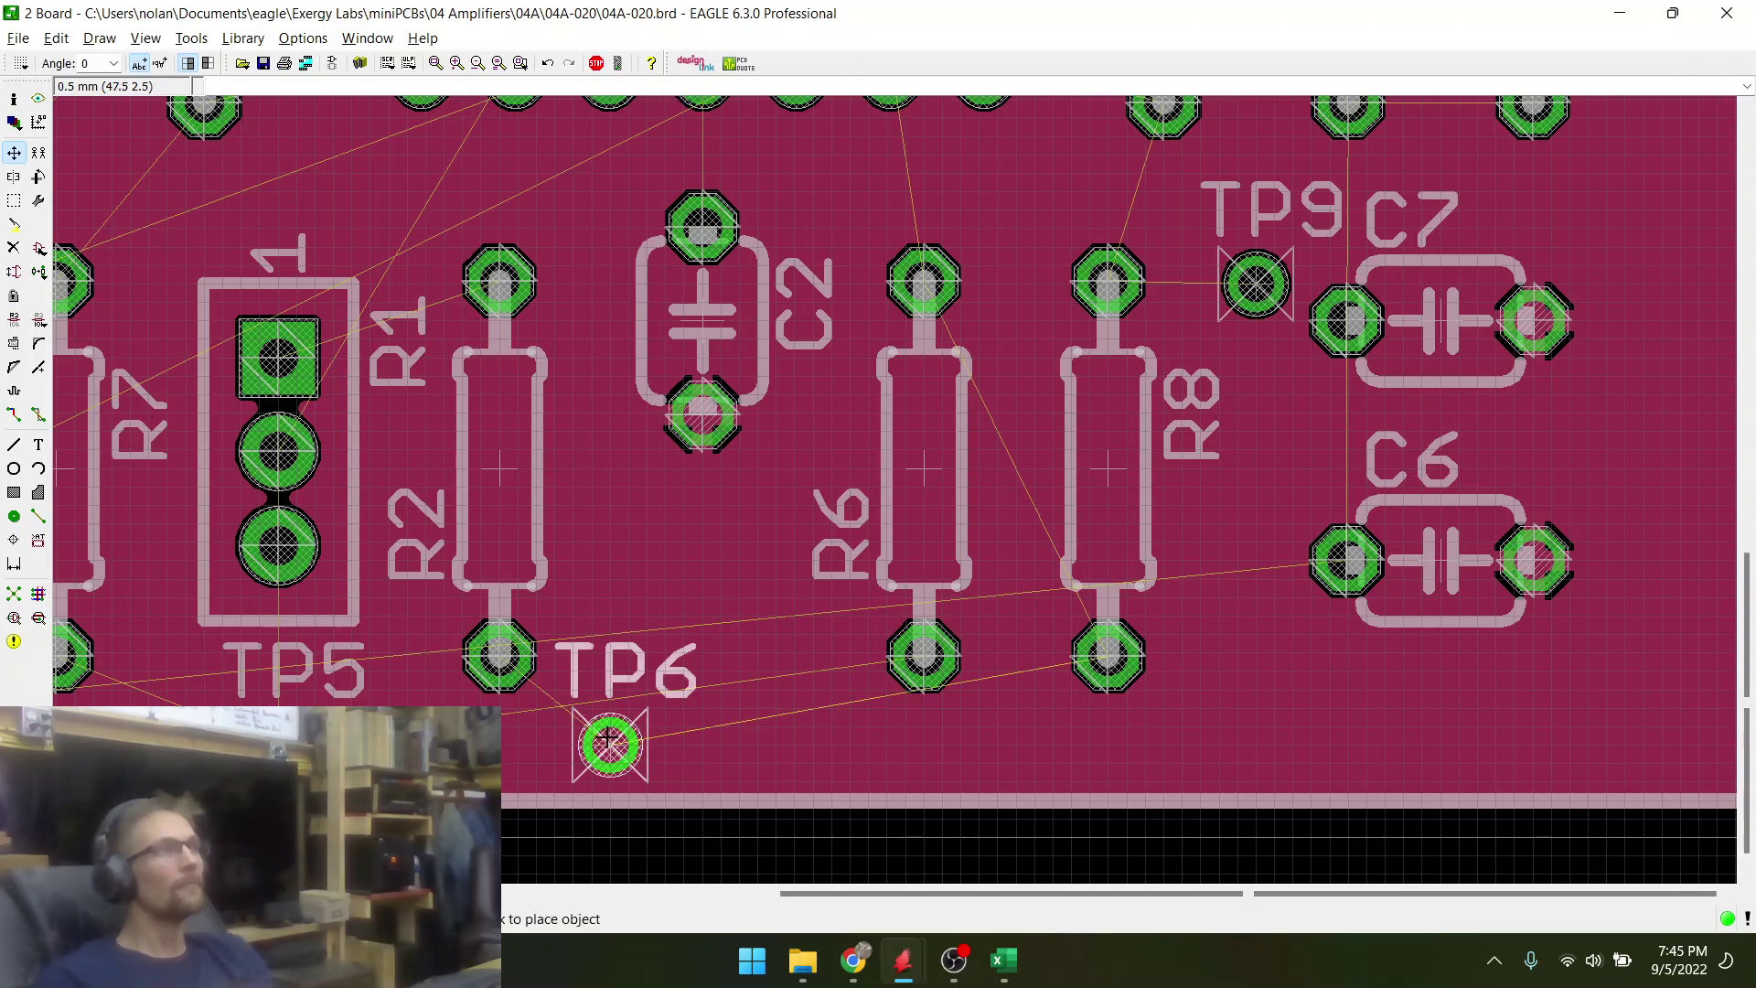
click(626, 739)
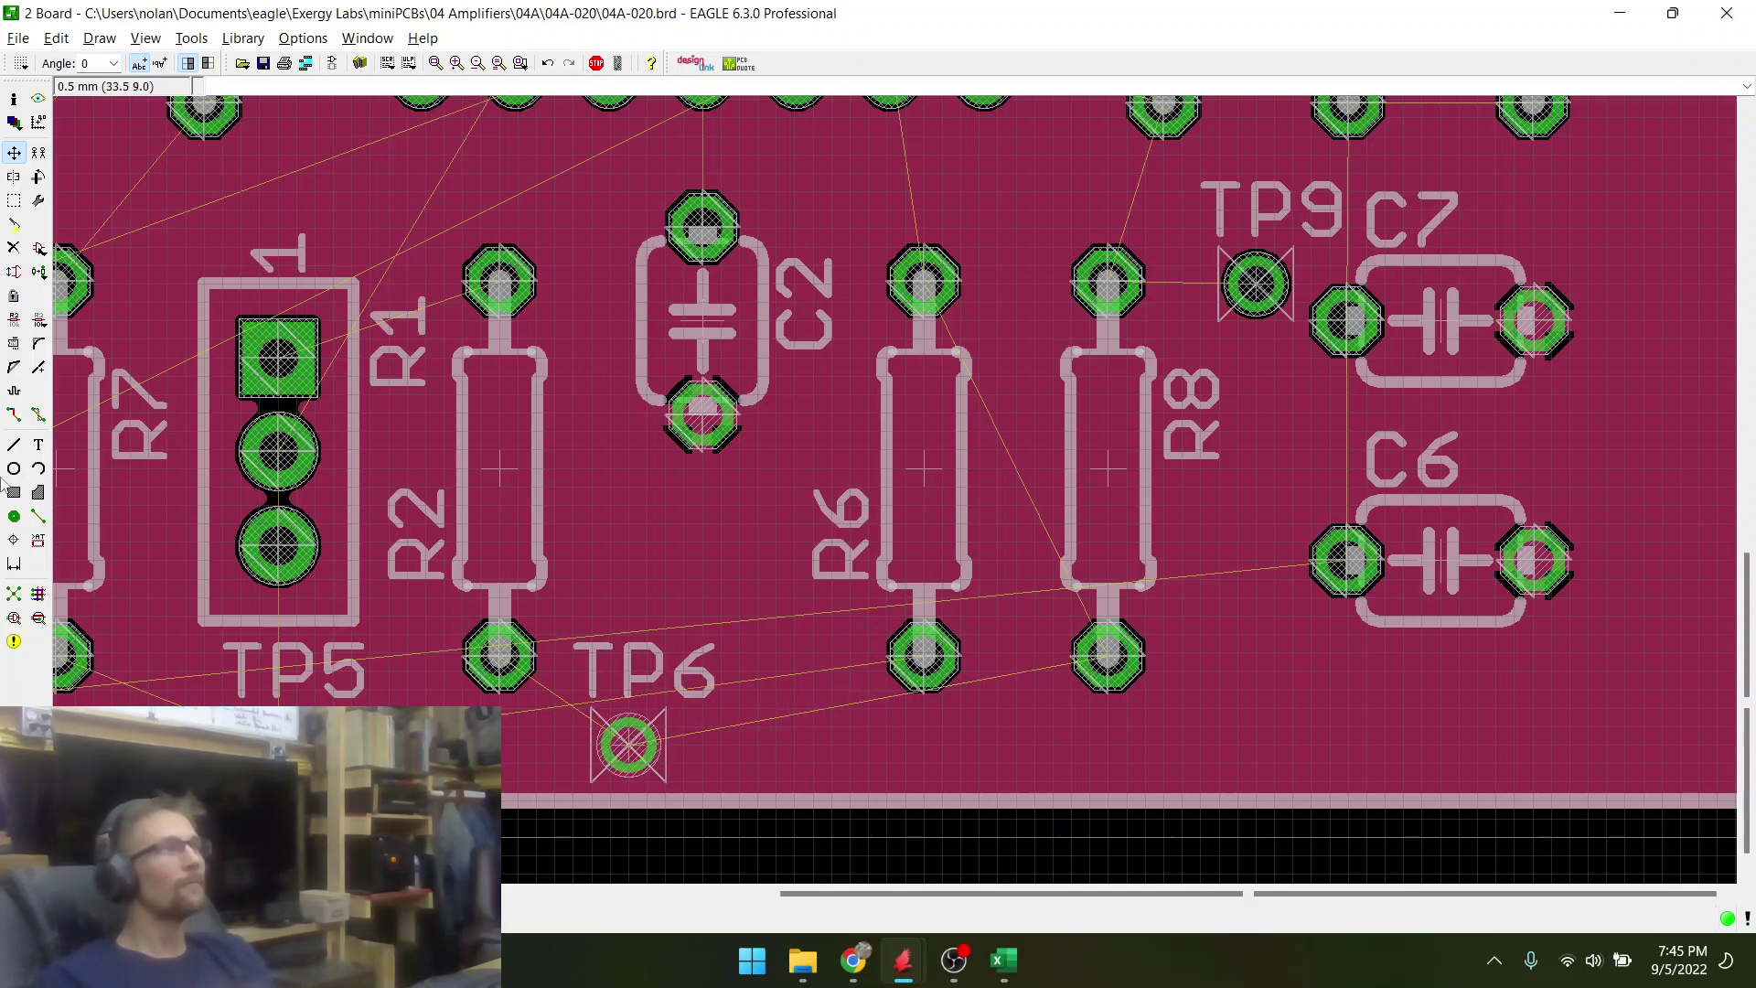
- Move TP8 from above the board to directly above R7's upper pad, keeping it at 90 degrees
scroll(580, 613, down, 8)
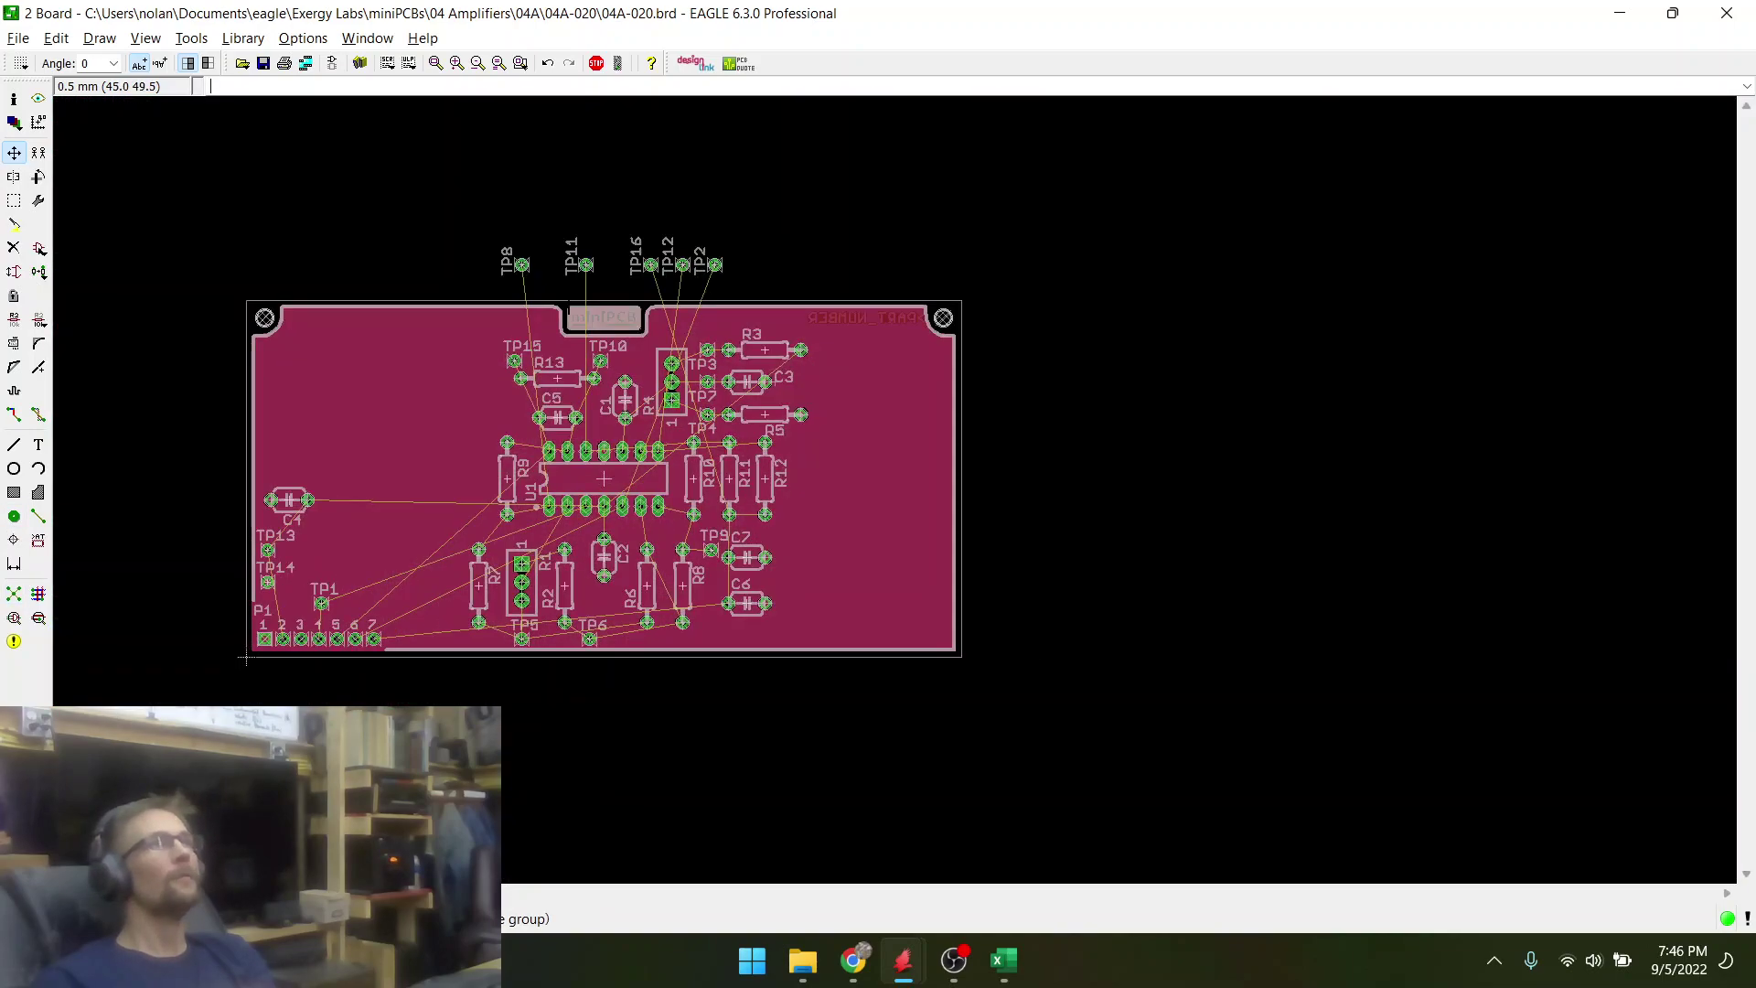
scroll(569, 306, up, 4)
click(474, 226)
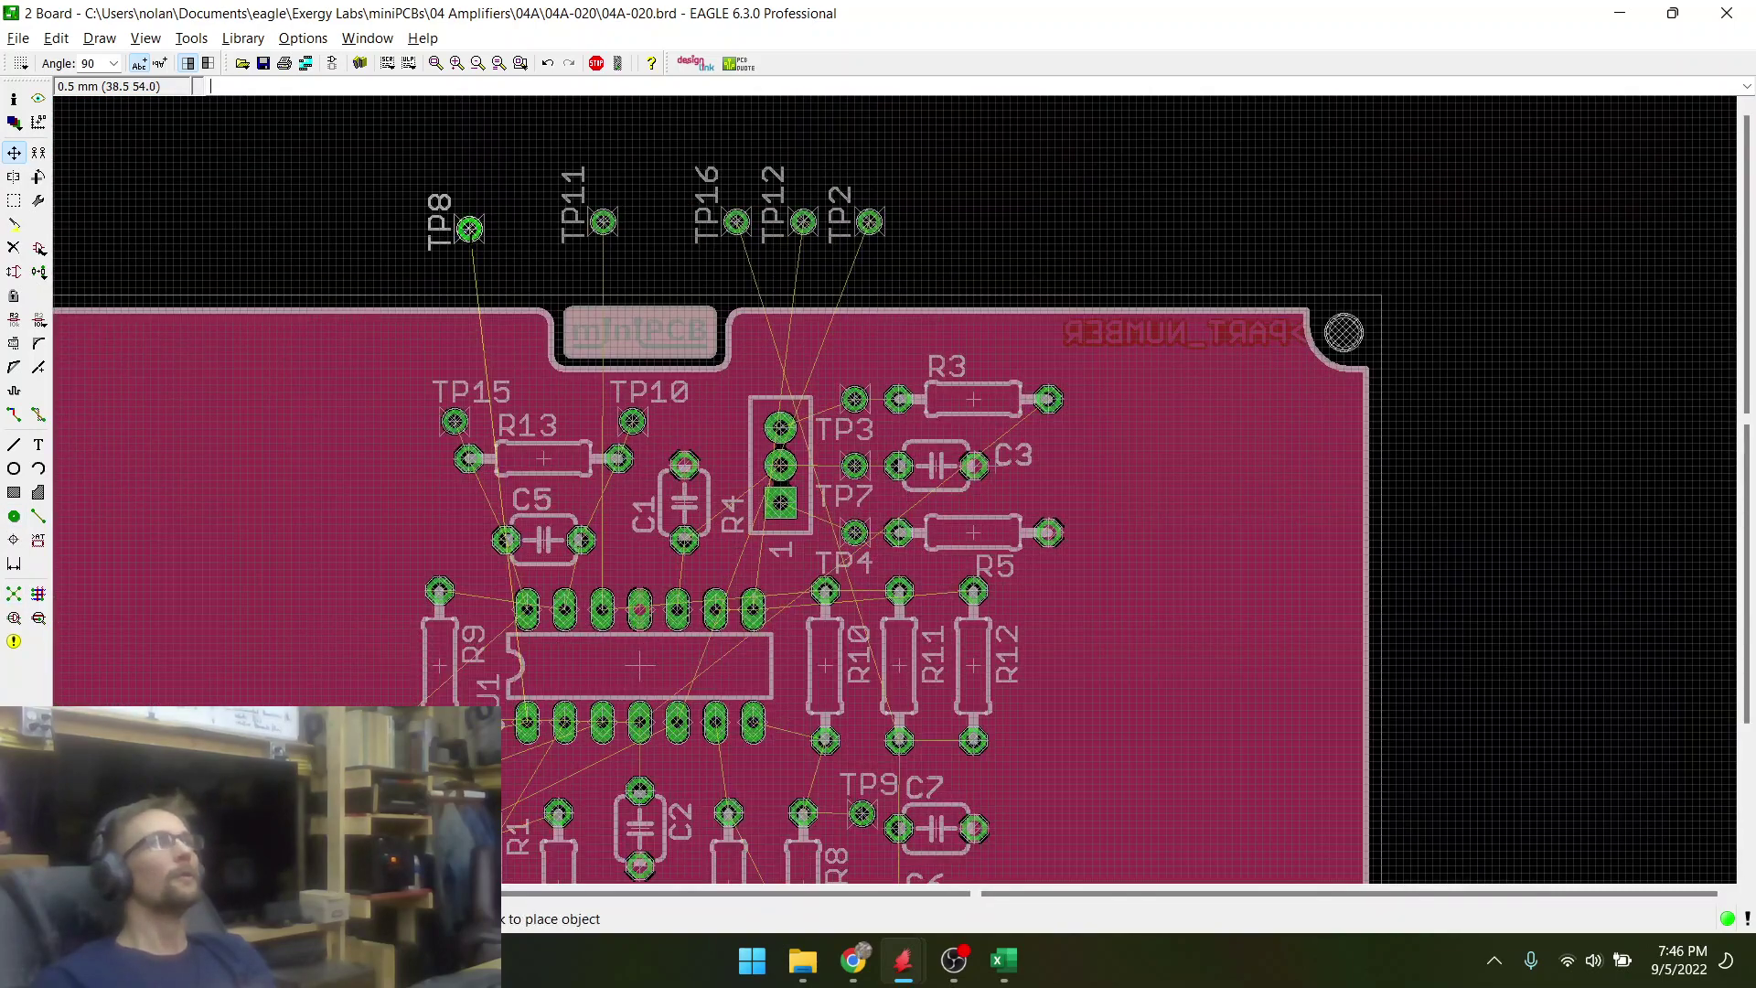
scroll(518, 368, down, 3)
scroll(503, 592, up, 2)
scroll(502, 596, up, 5)
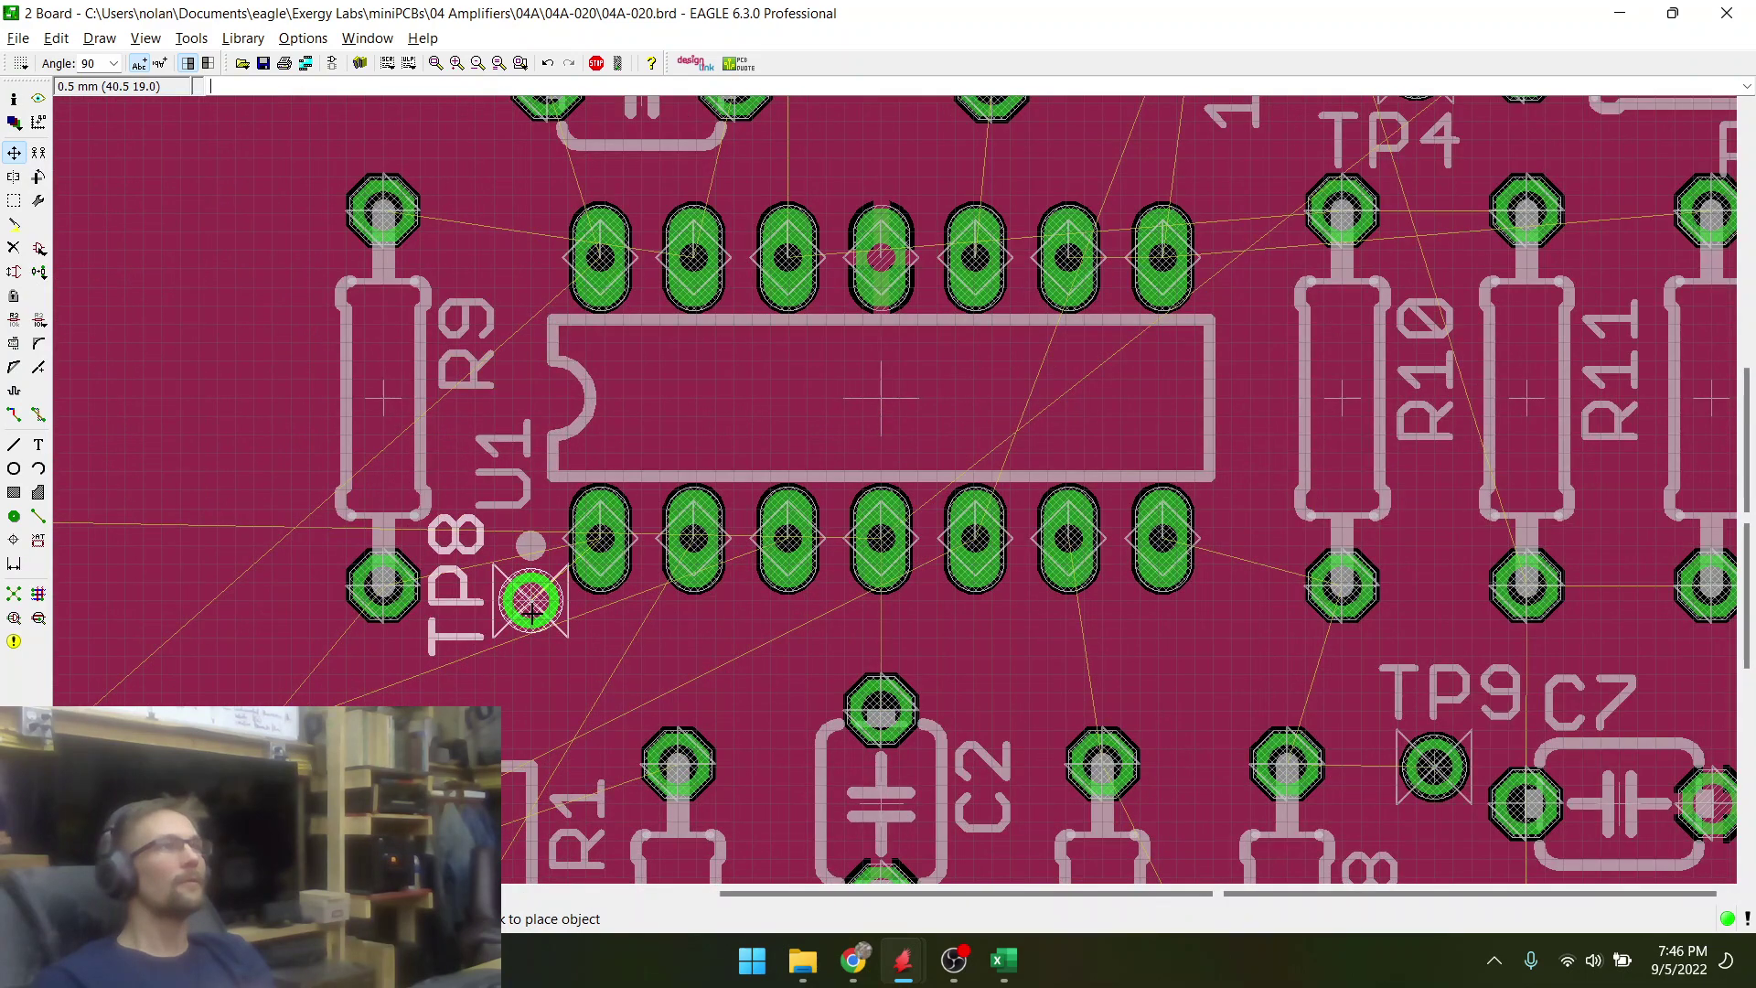
scroll(954, 660, down, 2)
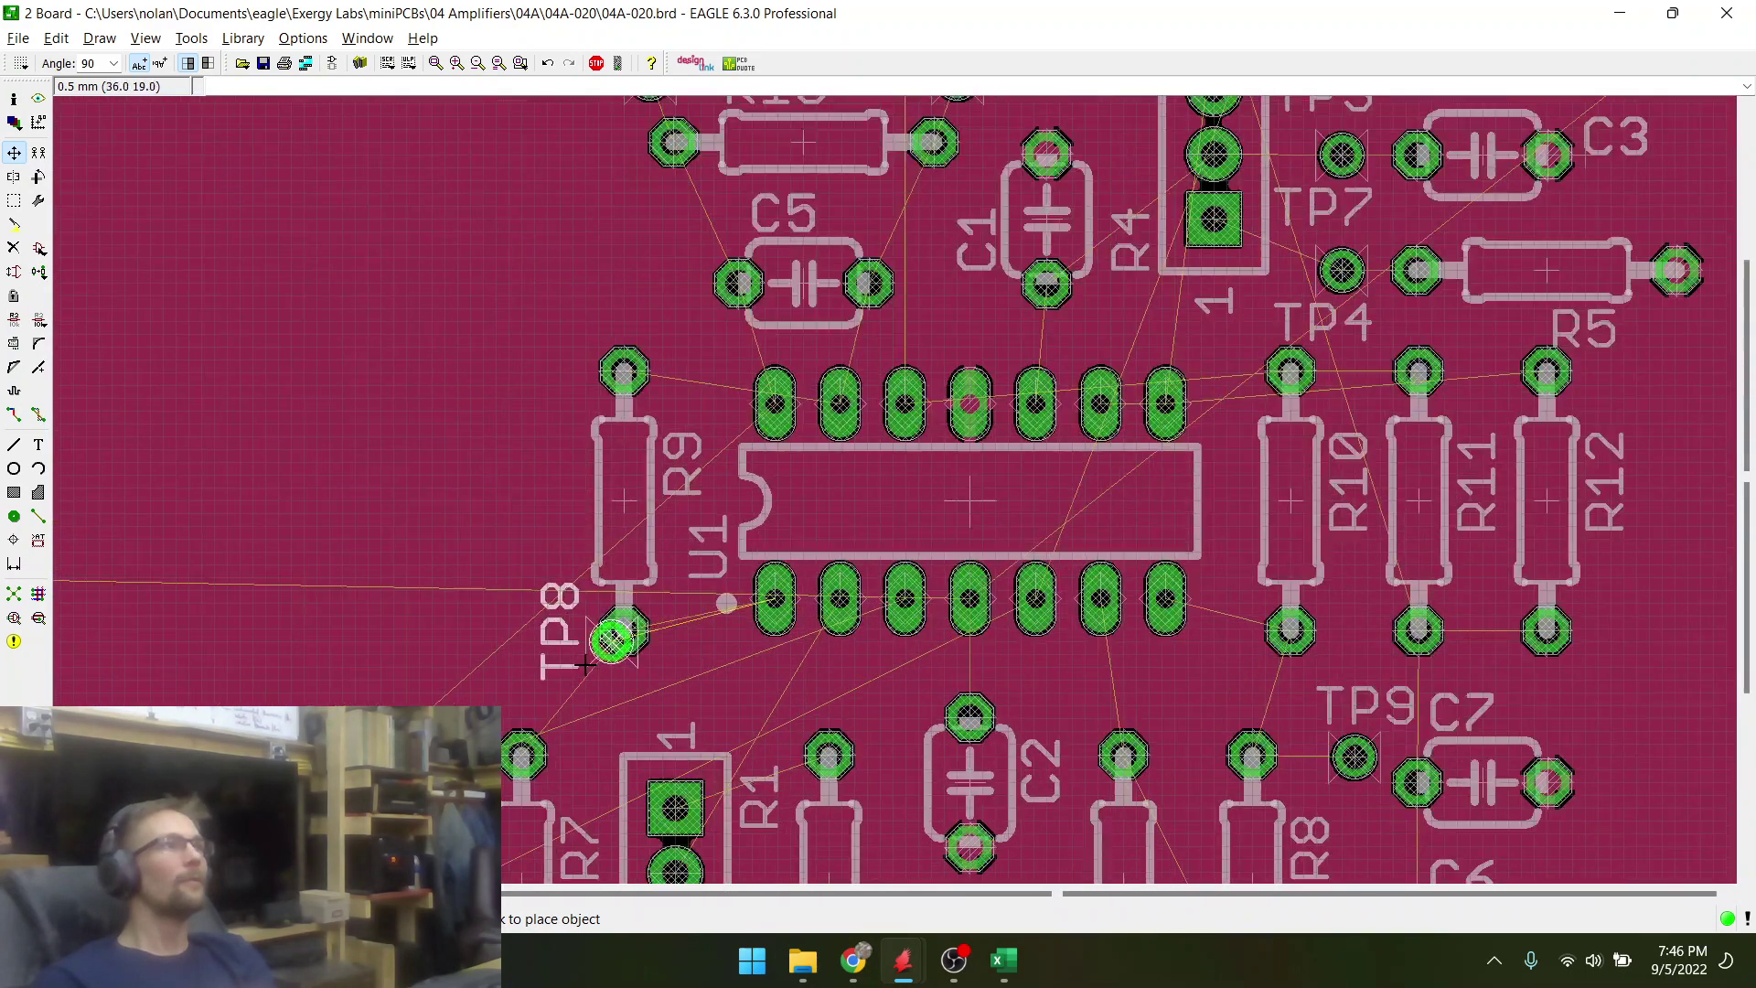
scroll(613, 723, up, 3)
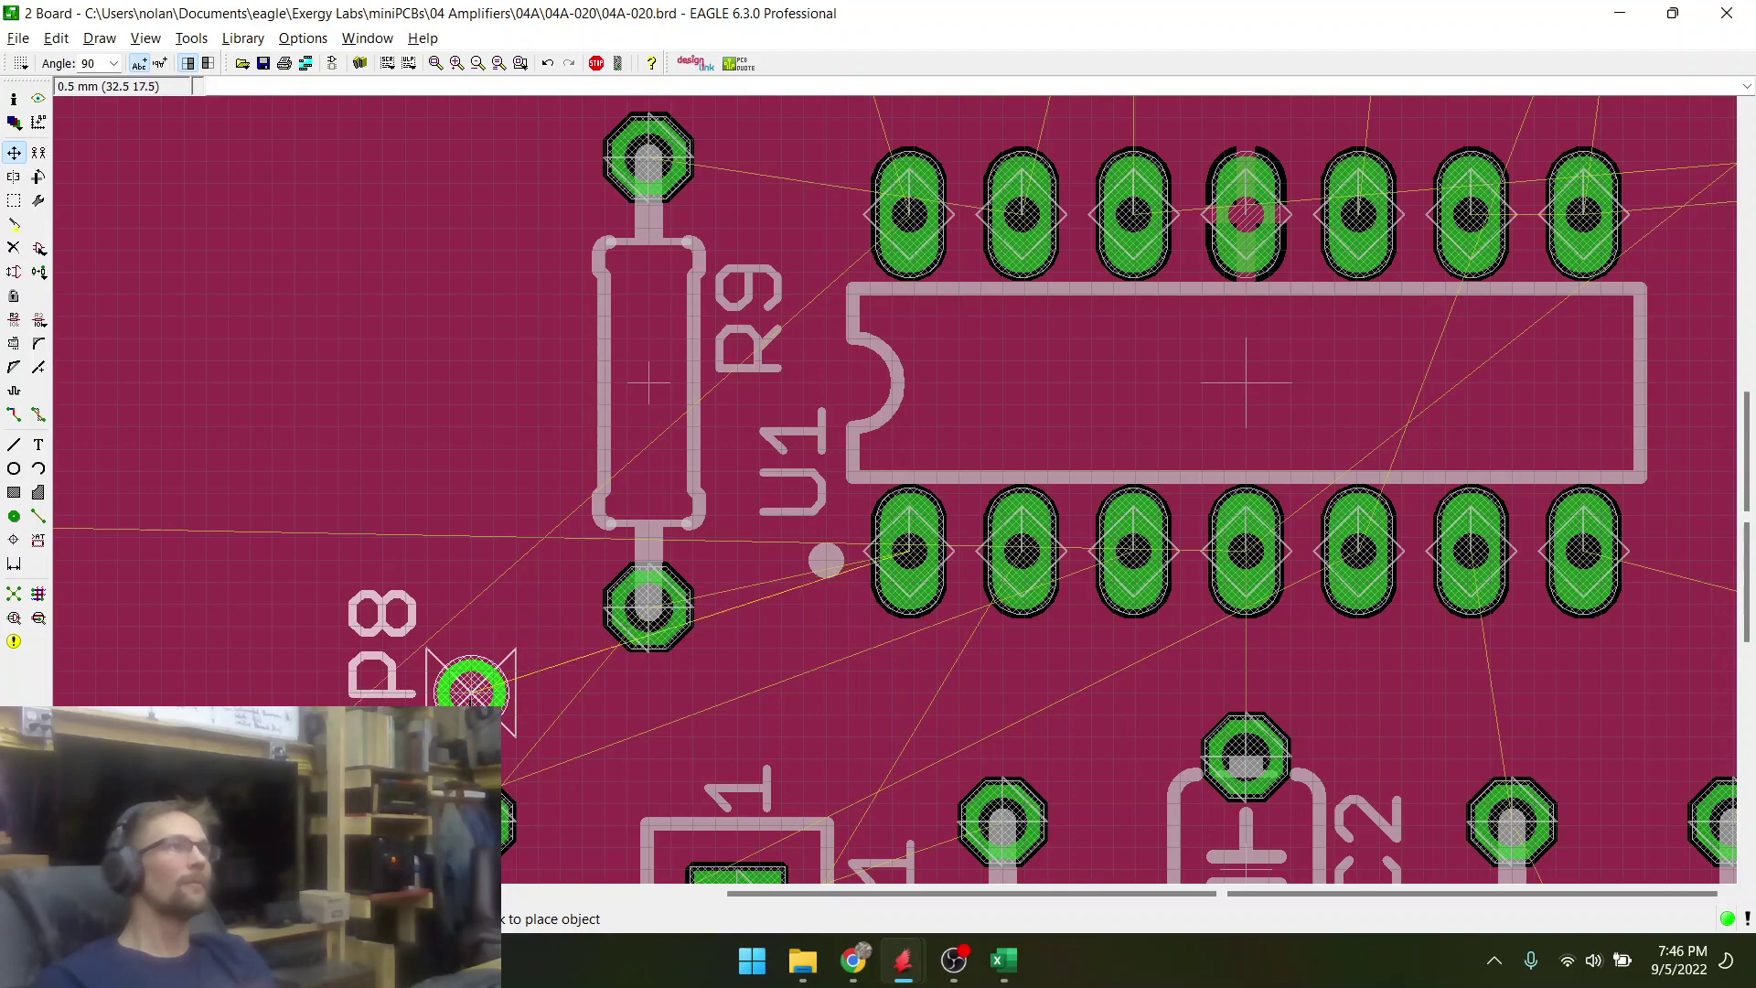
click(471, 691)
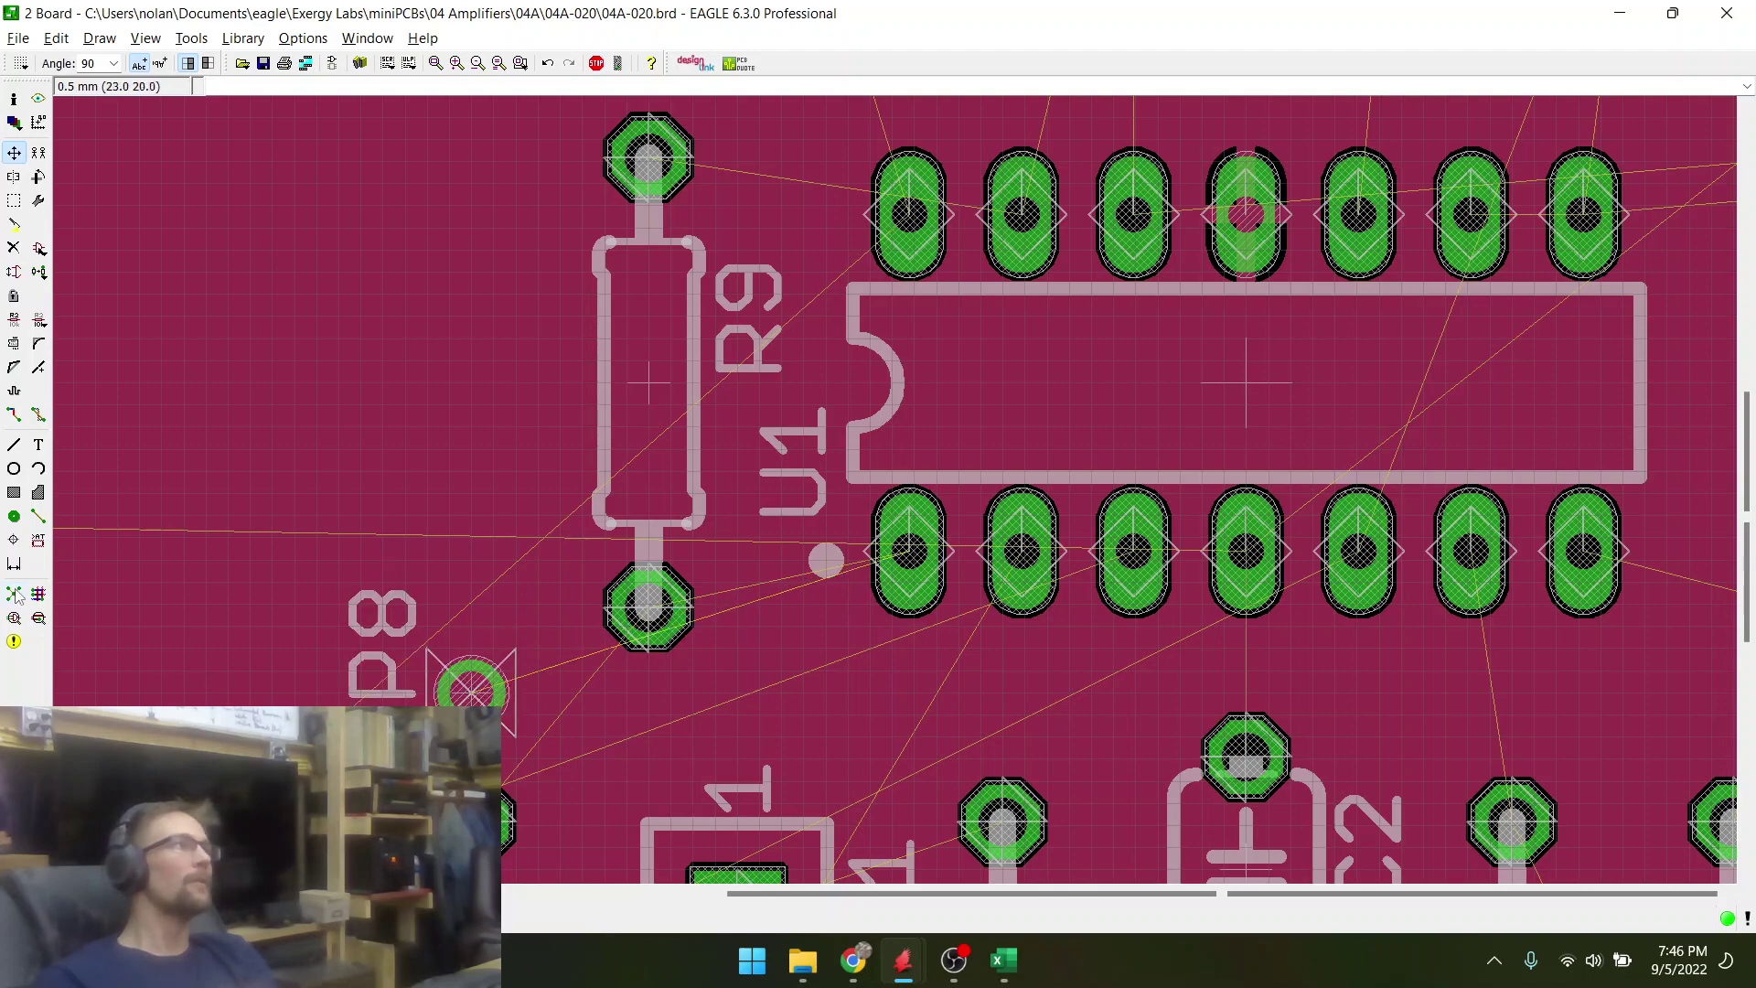
- Move TP11 from above the board to just above U1's upper pin row, between C5 and C1, keeping it at 90 degrees
scroll(476, 421, down, 6)
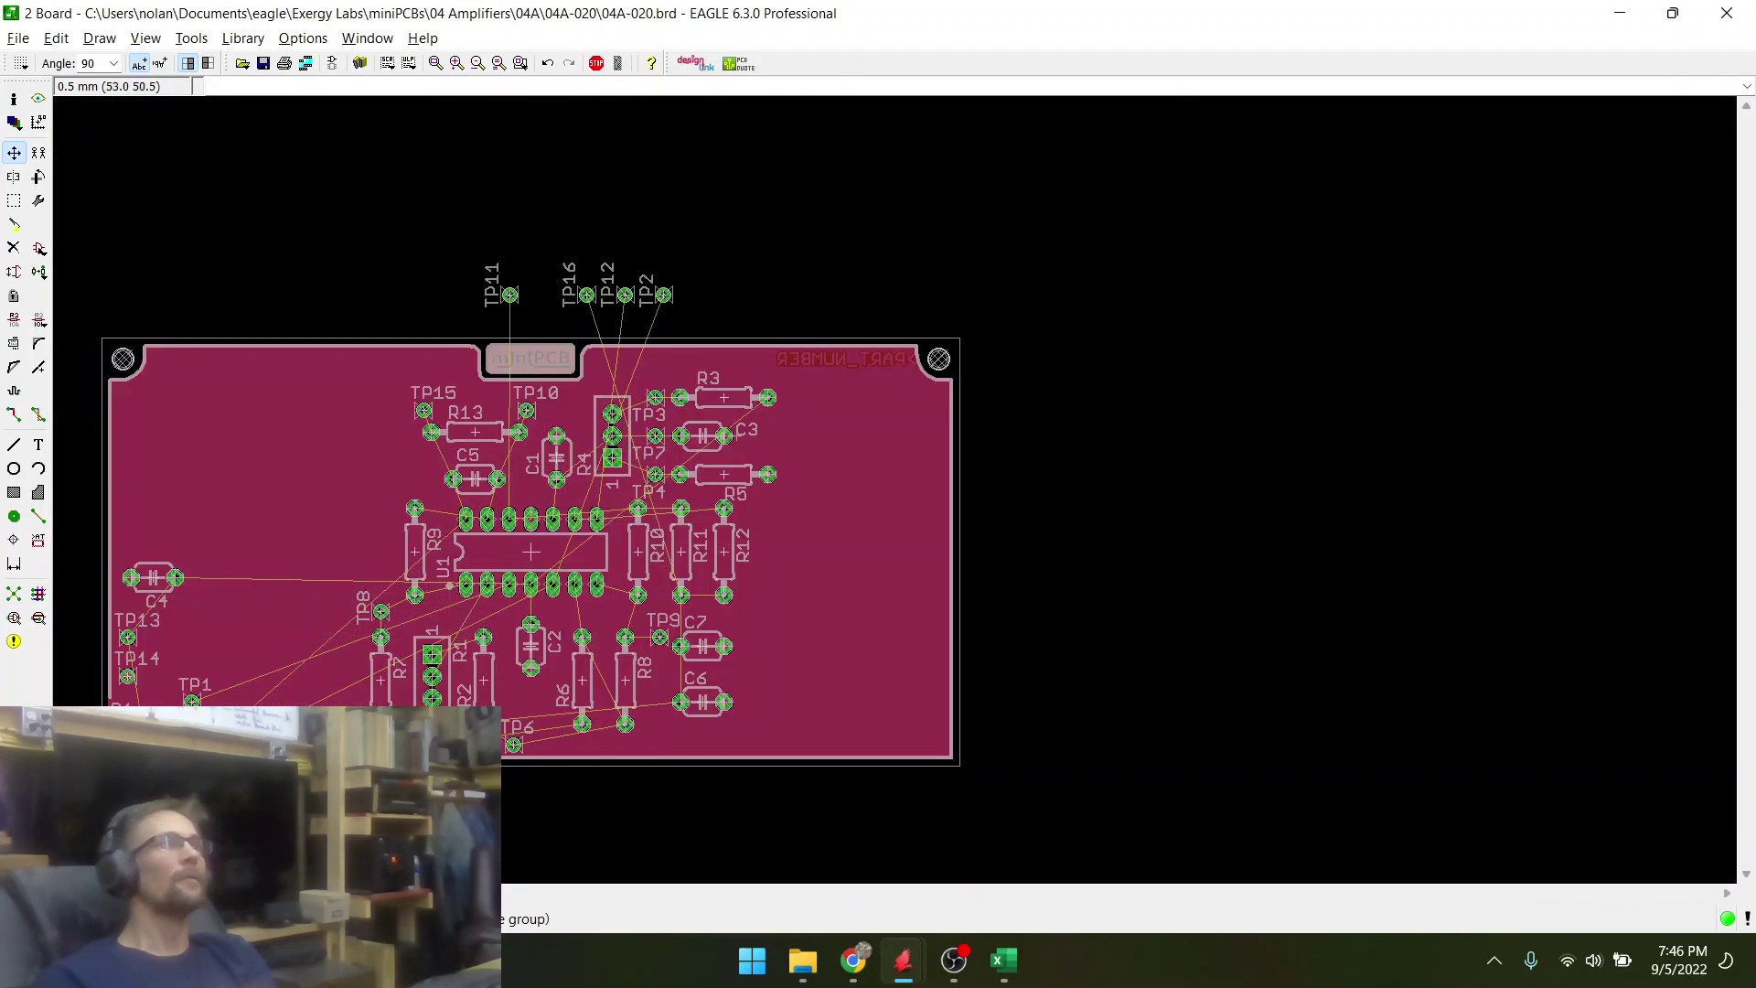
scroll(501, 303, up, 3)
click(514, 290)
scroll(537, 254, down, 3)
scroll(523, 295, up, 1)
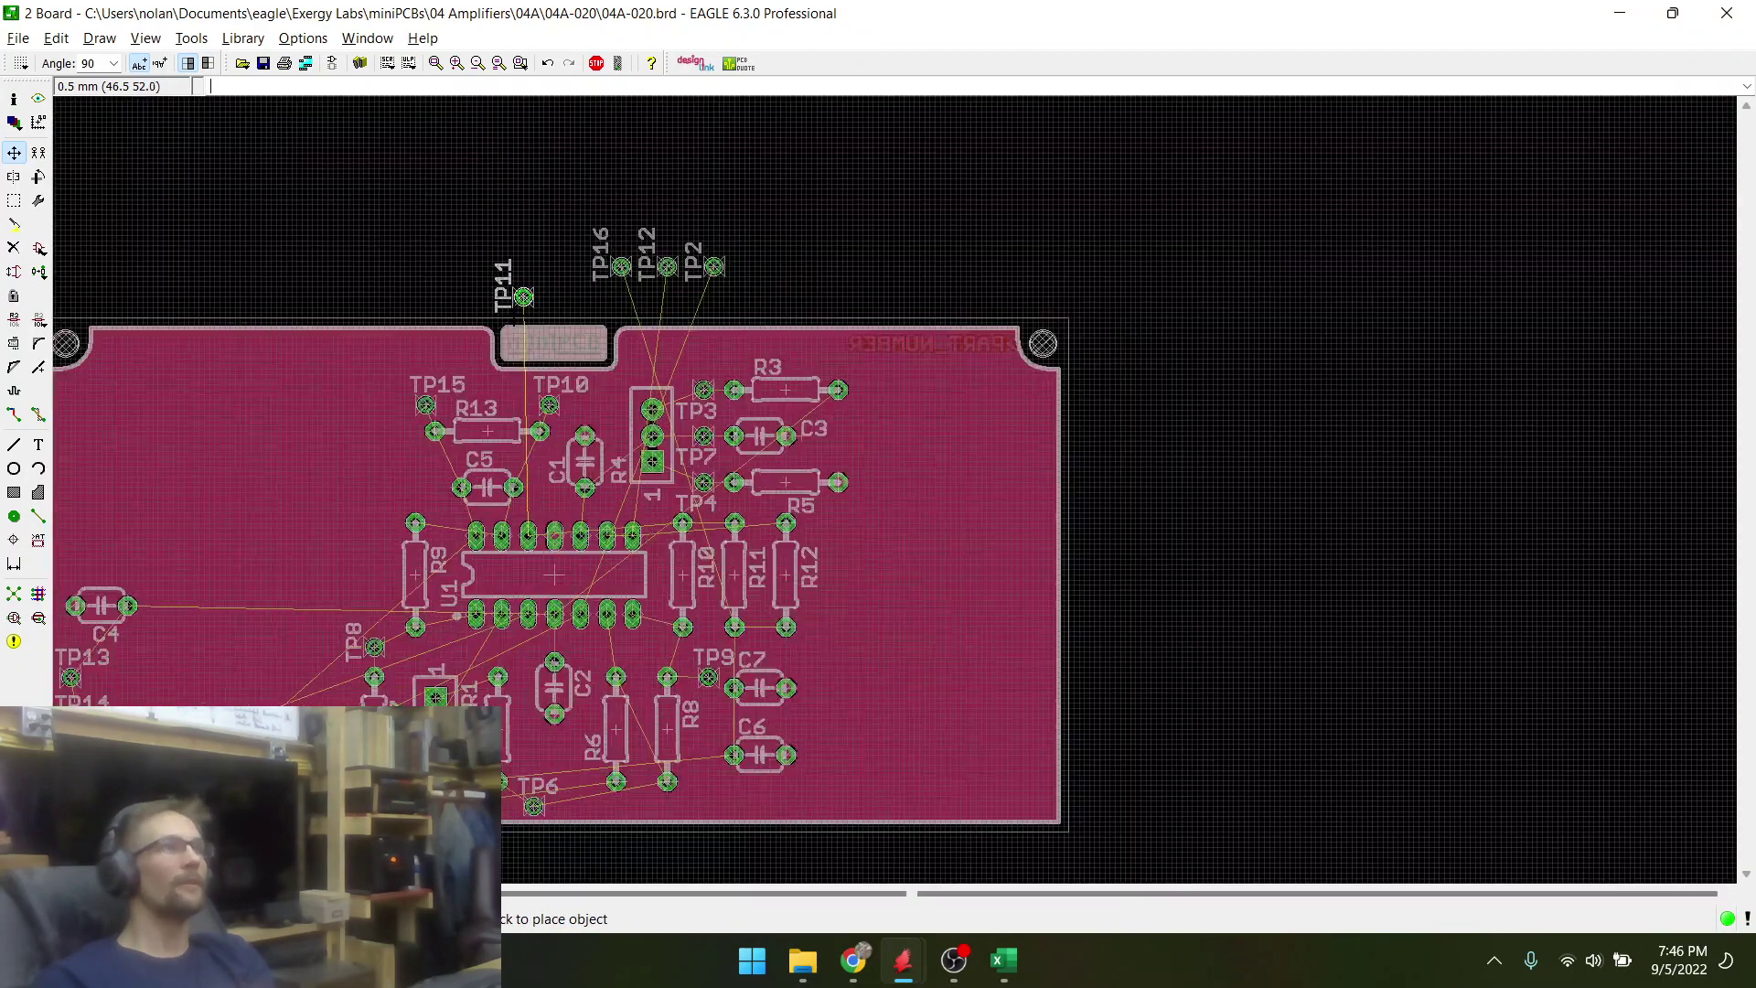
scroll(524, 296, up, 1)
scroll(546, 732, up, 4)
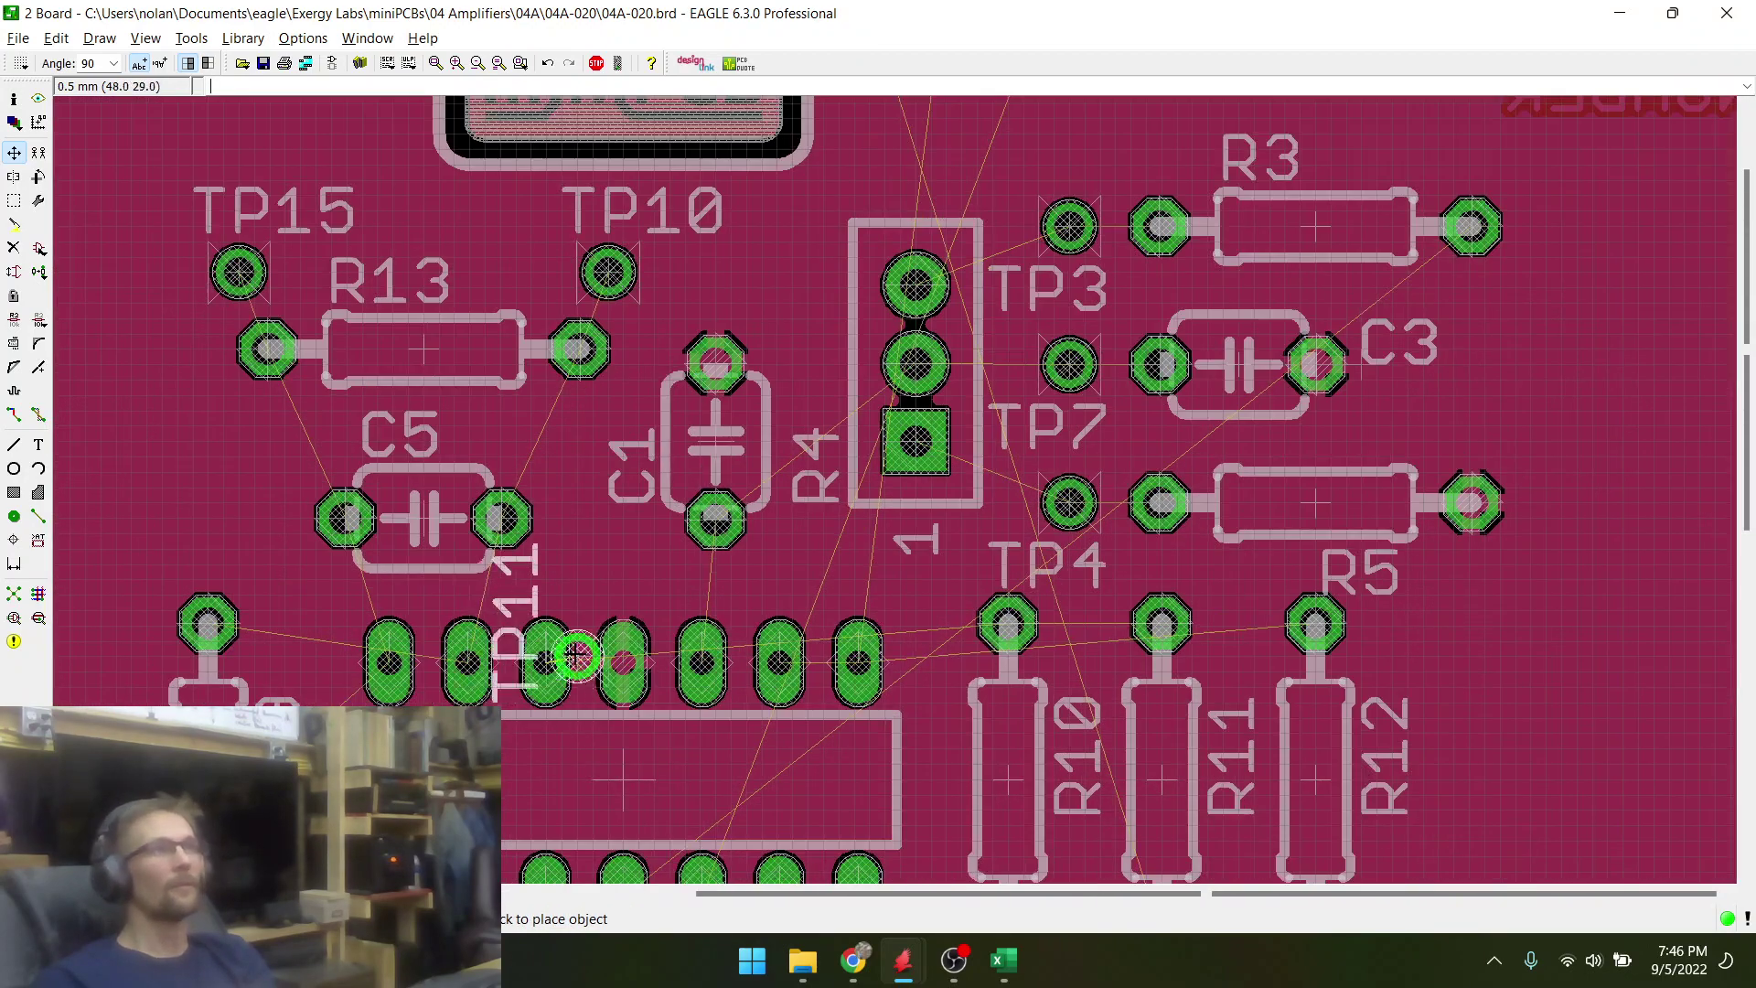
scroll(924, 576, down, 2)
scroll(977, 551, up, 2)
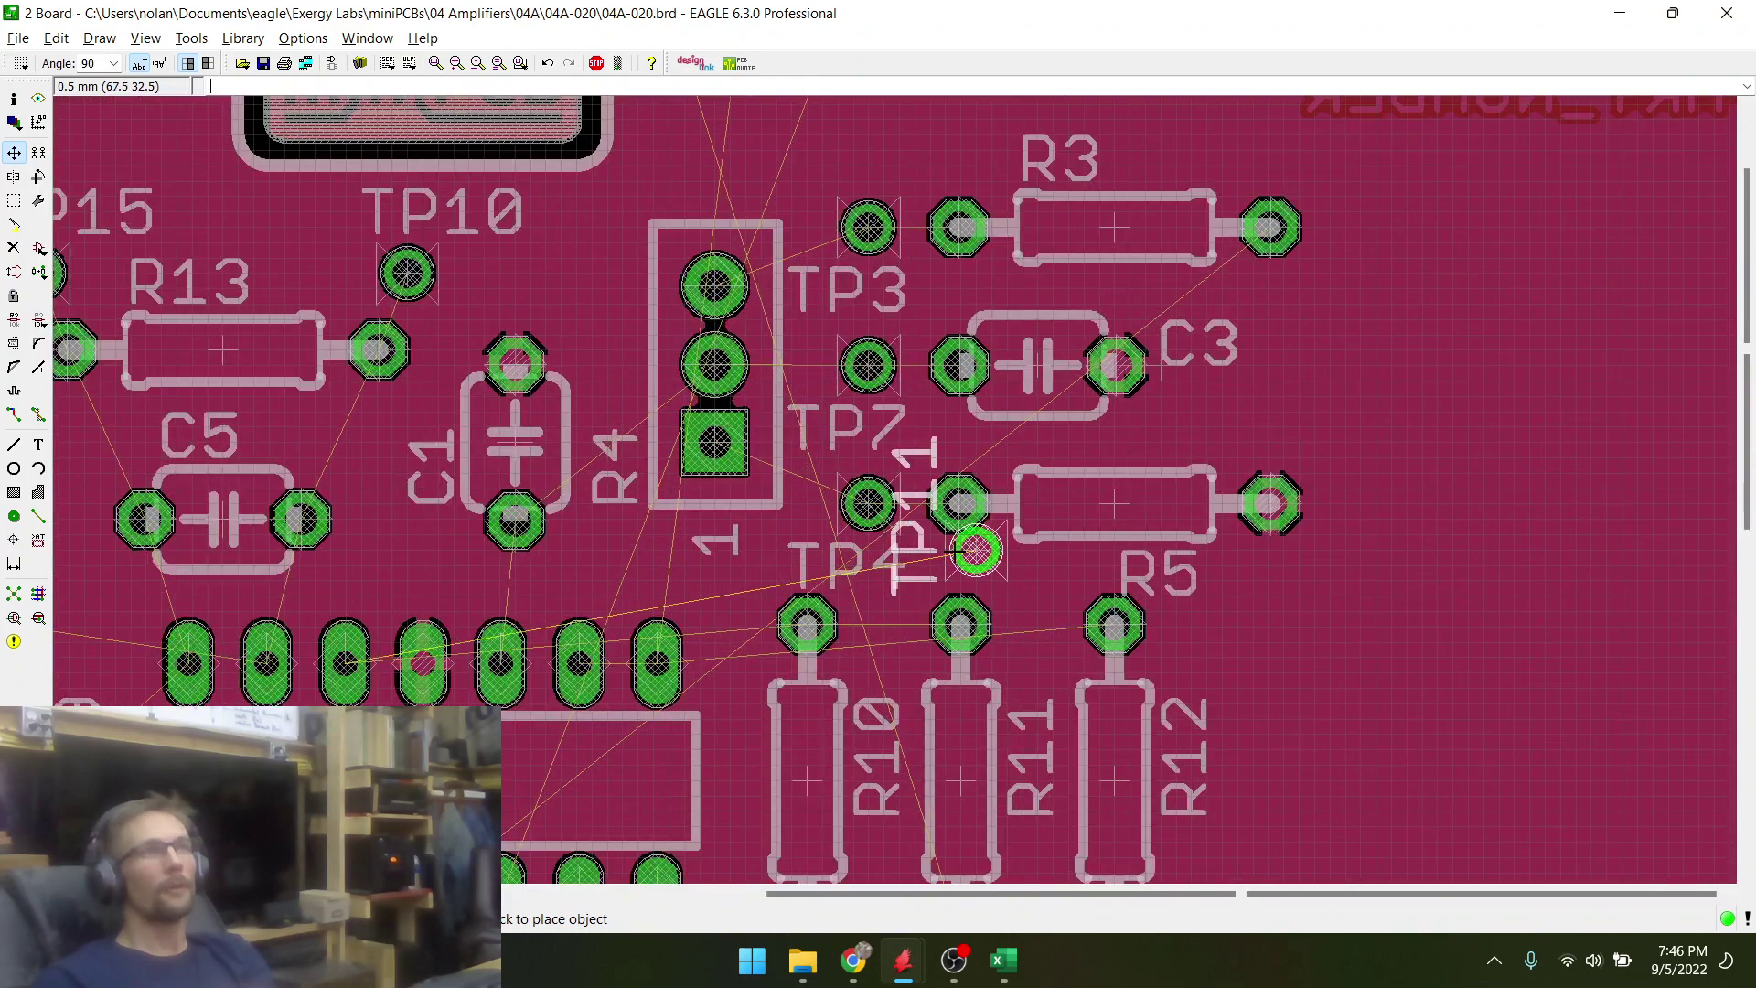
scroll(957, 551, up, 2)
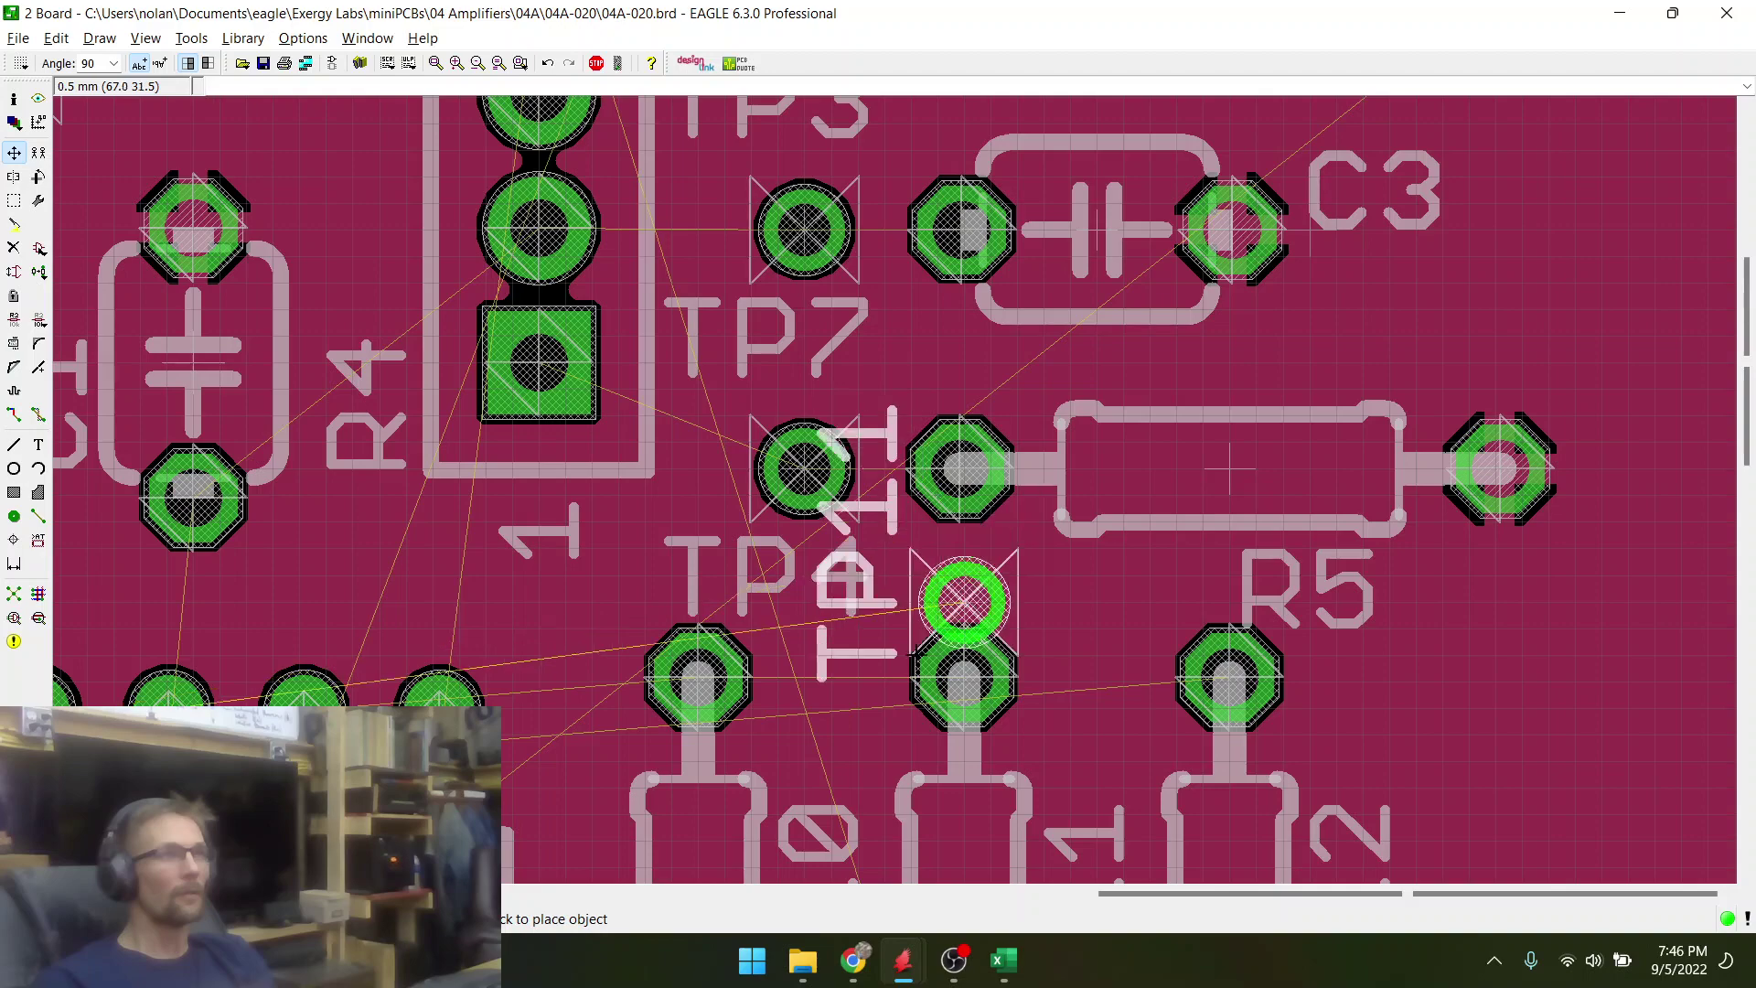
scroll(960, 590, up, 2)
scroll(942, 759, up, 1)
scroll(879, 750, down, 6)
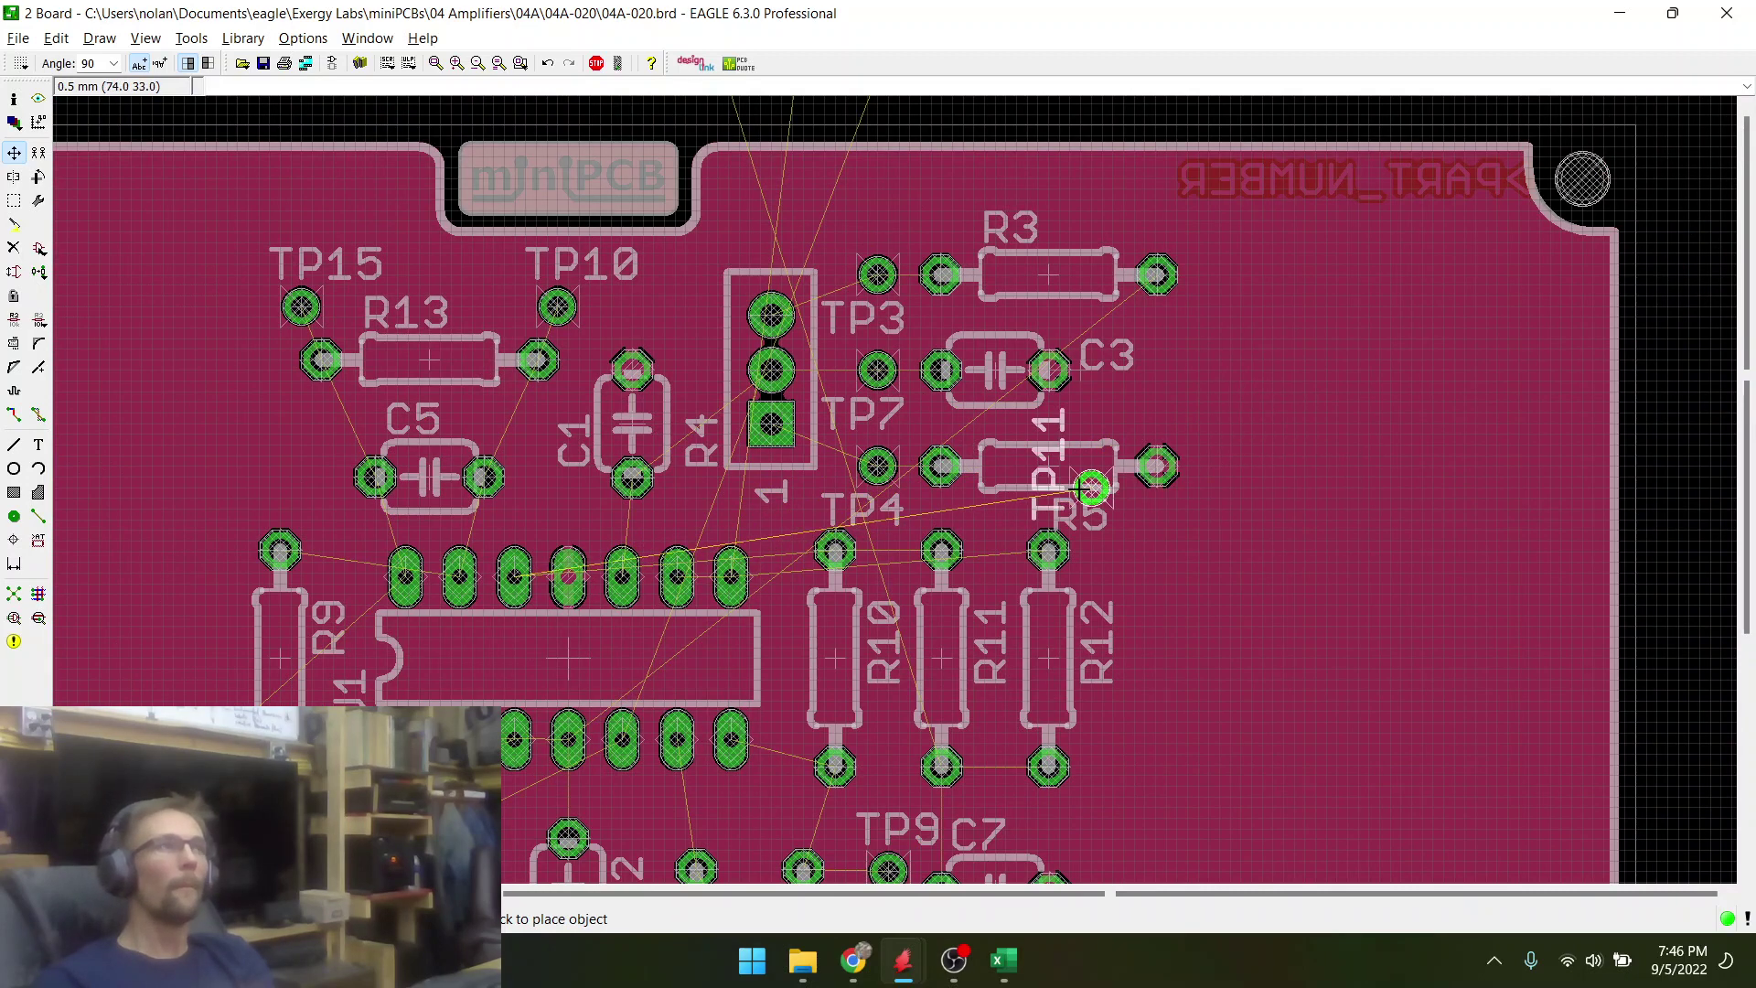
scroll(607, 439, up, 2)
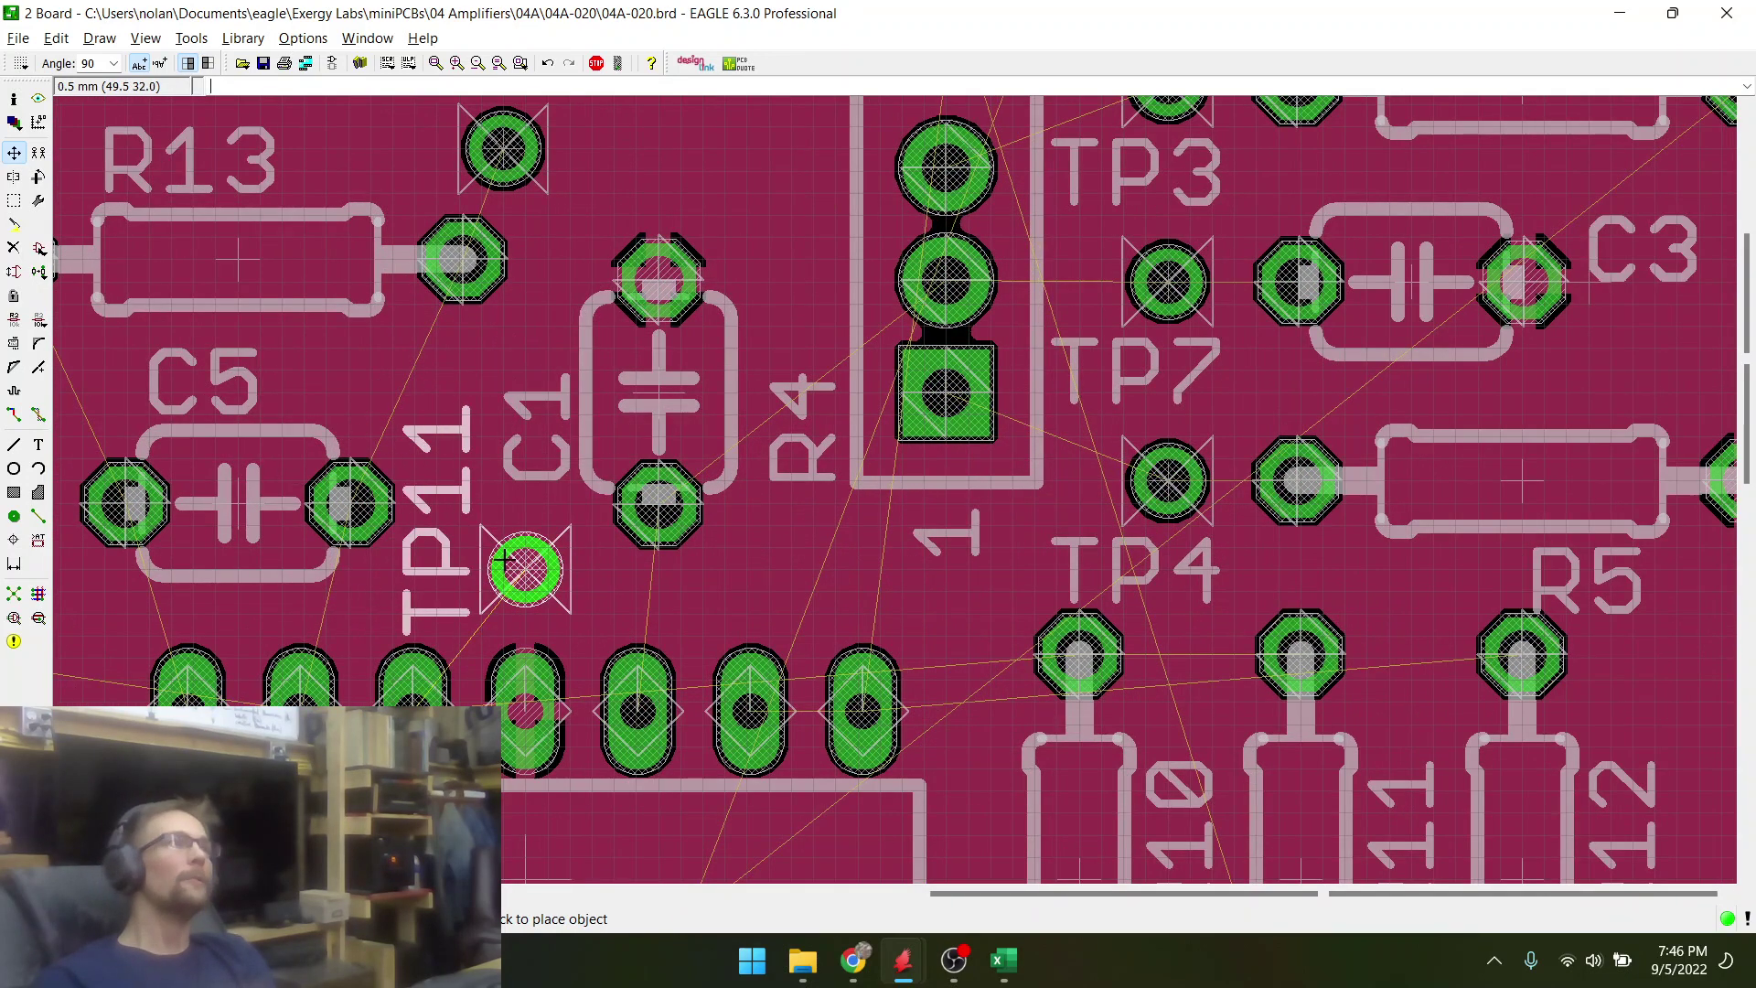
right_click(507, 559)
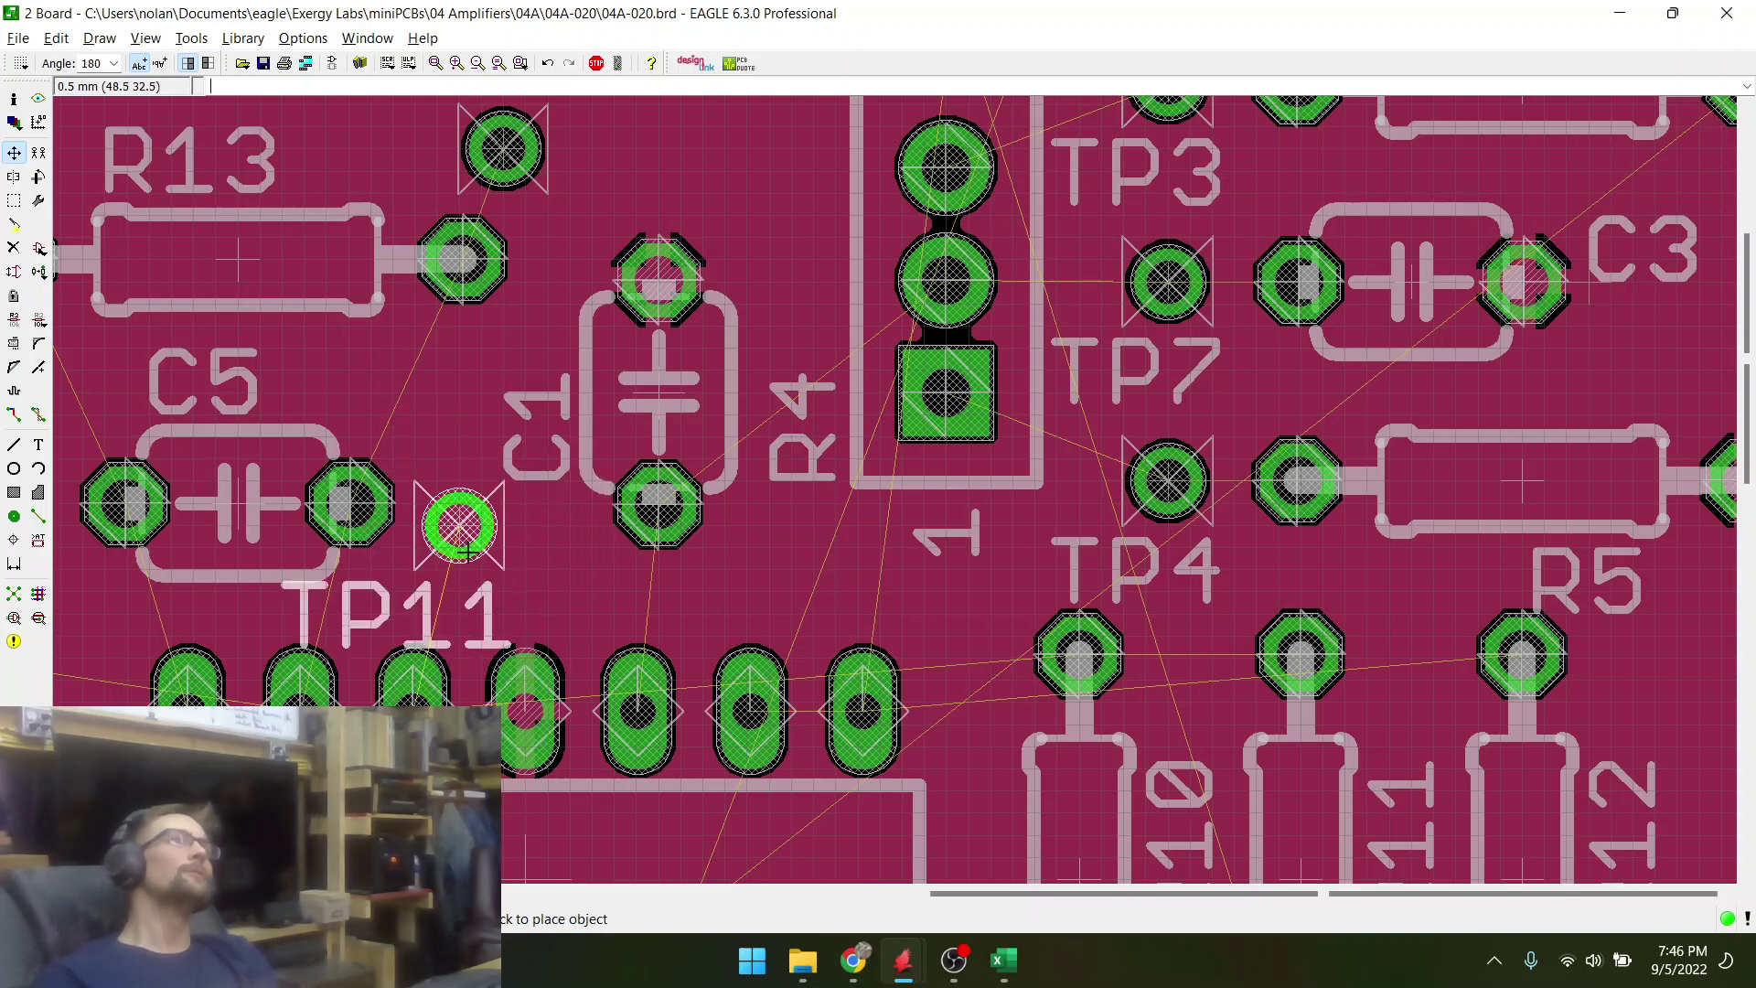
right_click(466, 551)
right_click(465, 550)
right_click(472, 558)
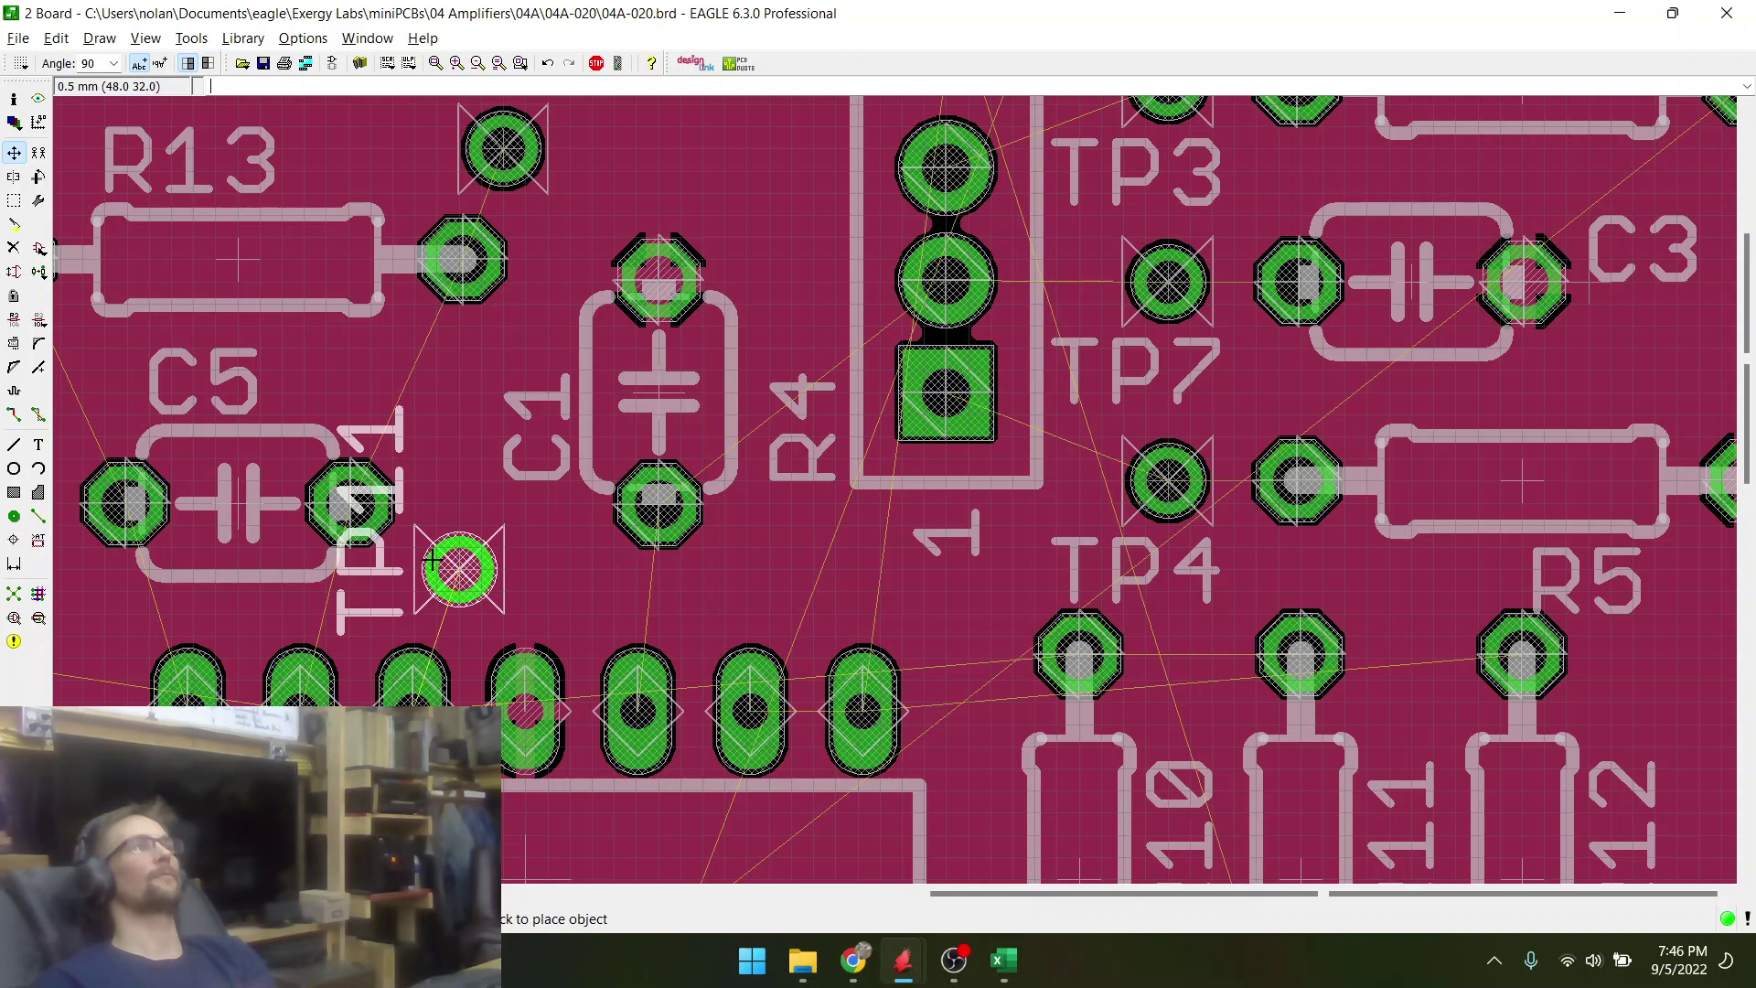
click(432, 560)
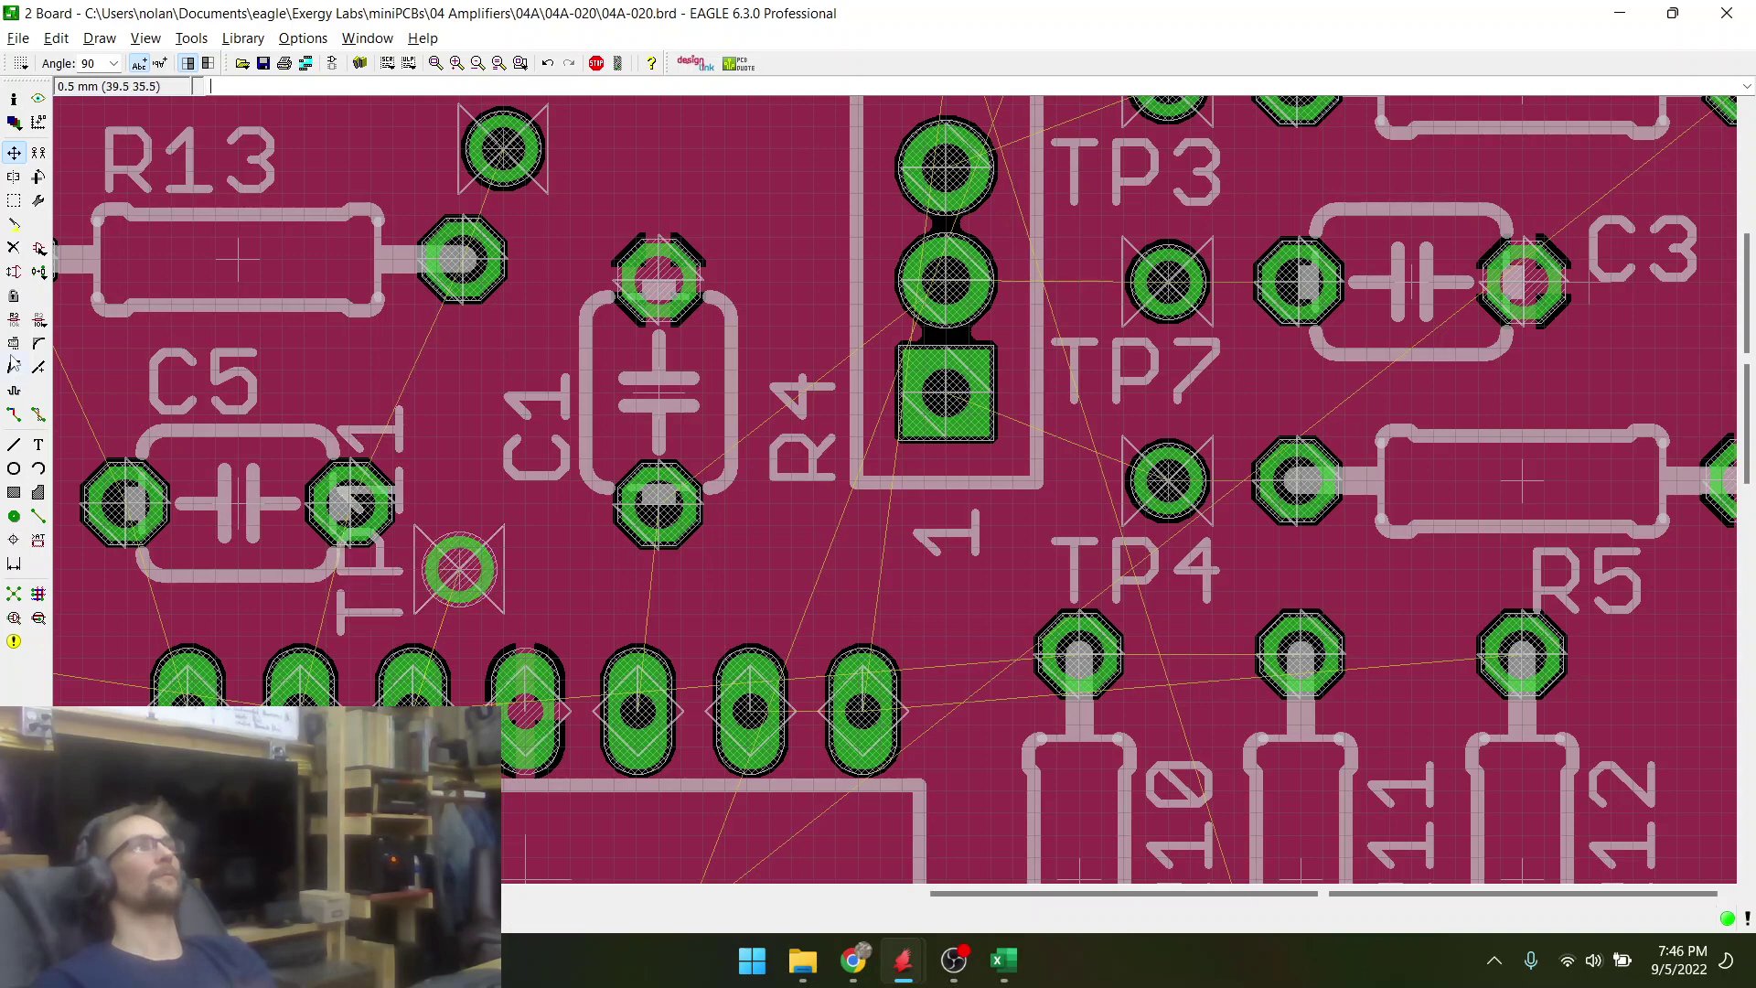
- Detach TP11's label, rotate it to 0 degrees and place it directly right of the TP11 pad
click(13, 343)
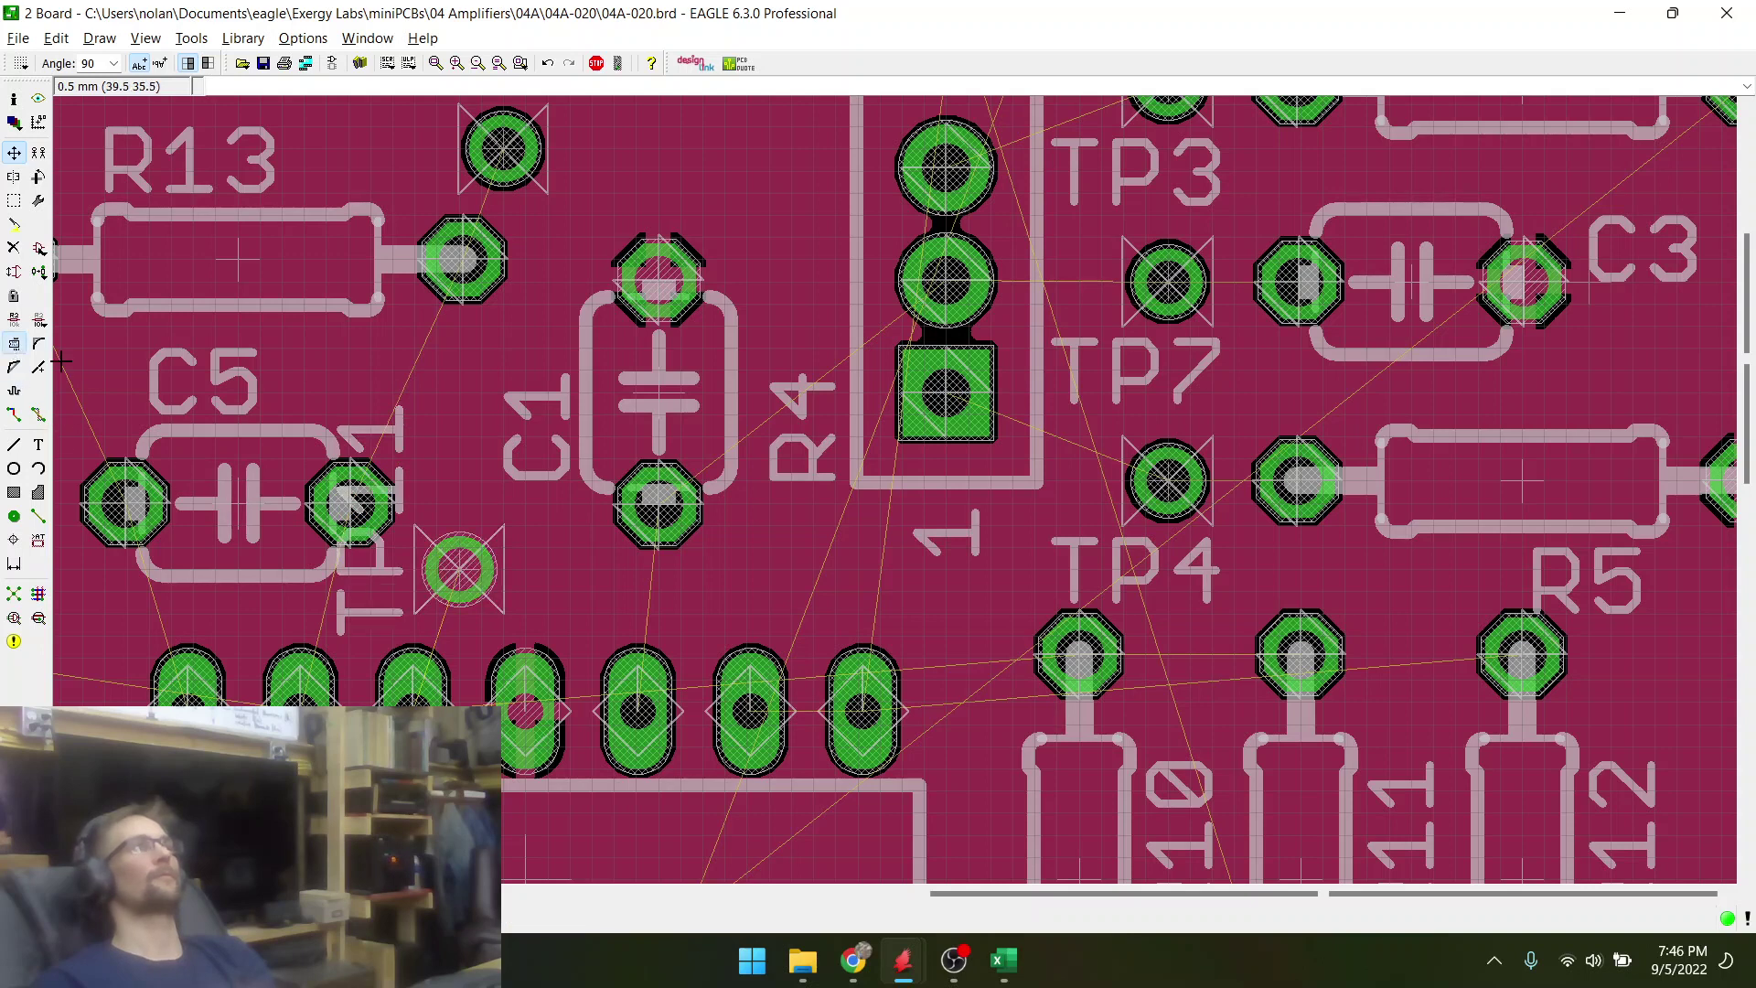
click(14, 153)
click(389, 640)
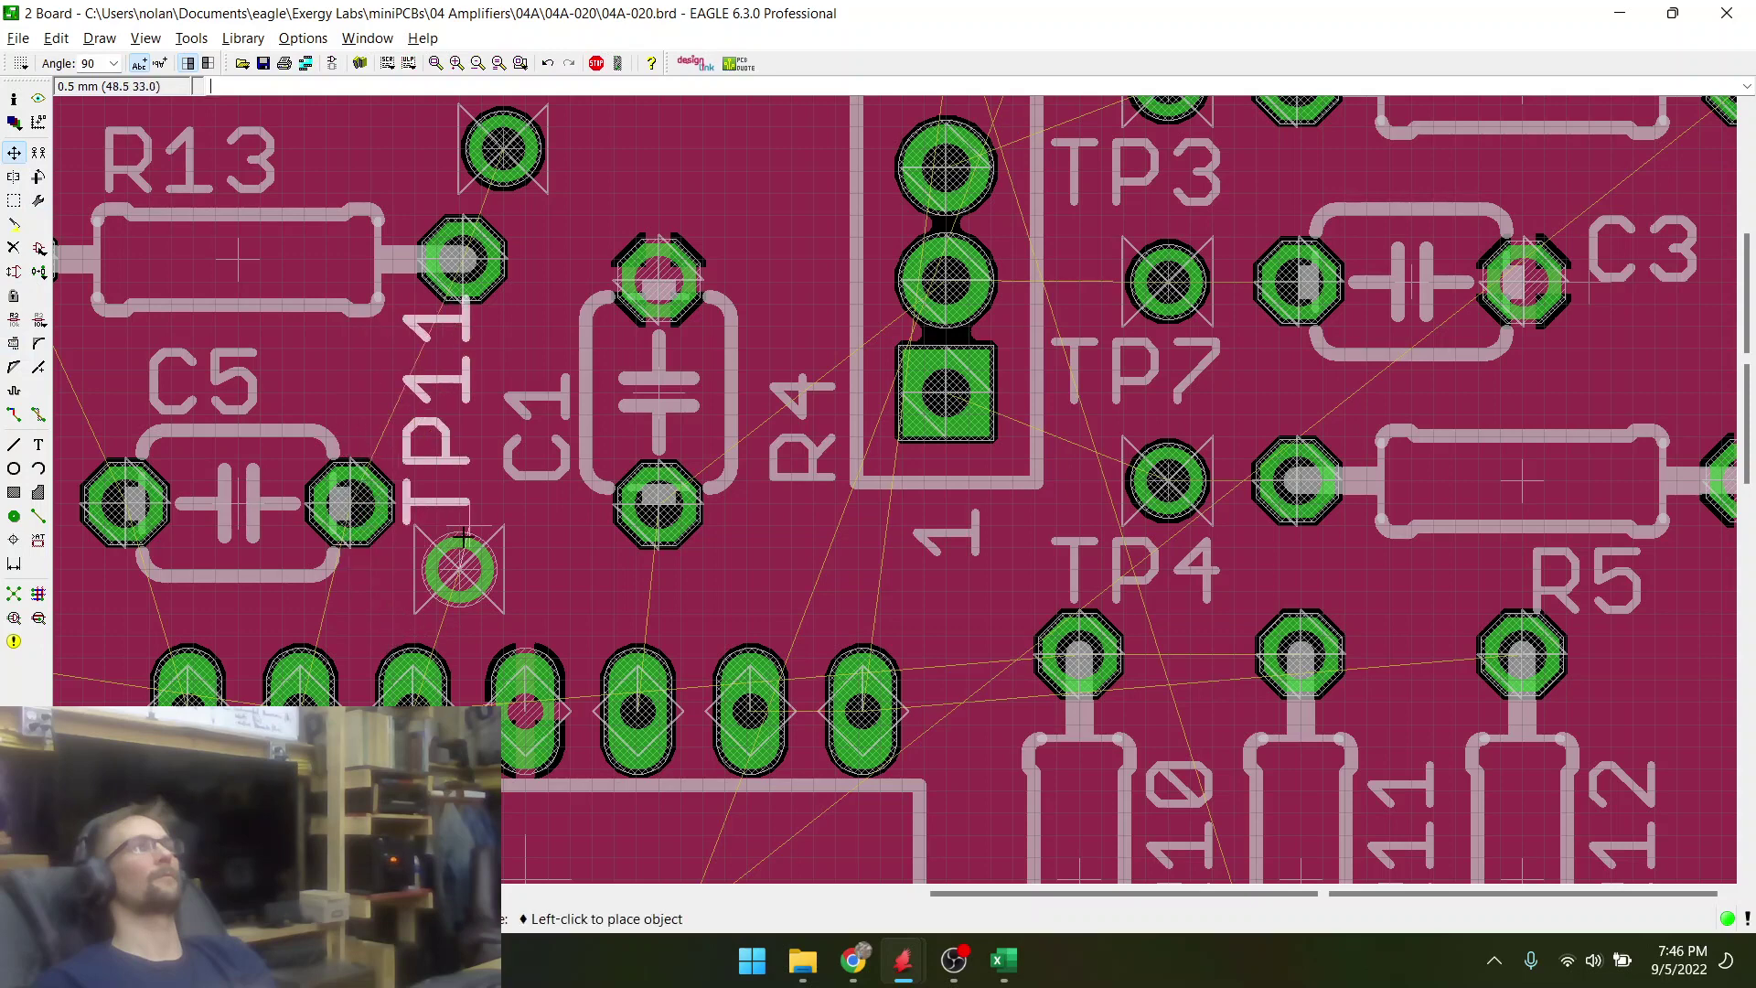
right_click(462, 539)
right_click(485, 603)
right_click(503, 608)
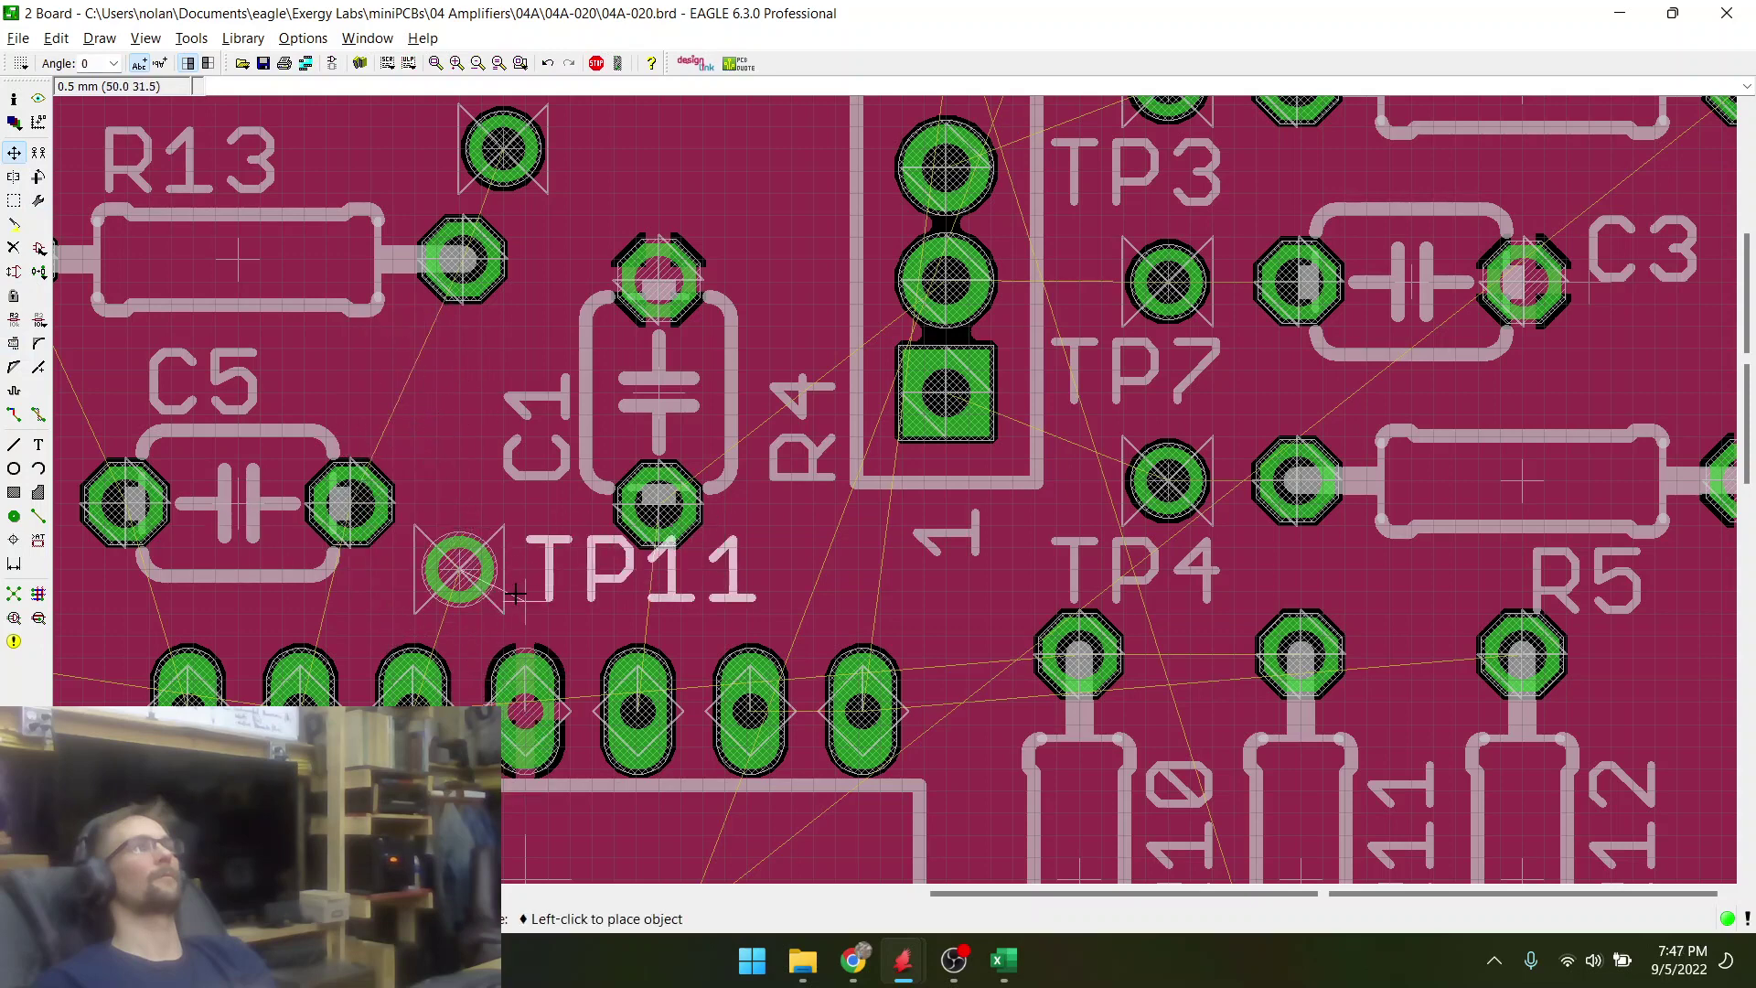
click(503, 615)
- Nudge TP11 0.5 mm left, recalculate the airwires, and shift its label 0.5 mm right, away from the pad
scroll(416, 590, up, 3)
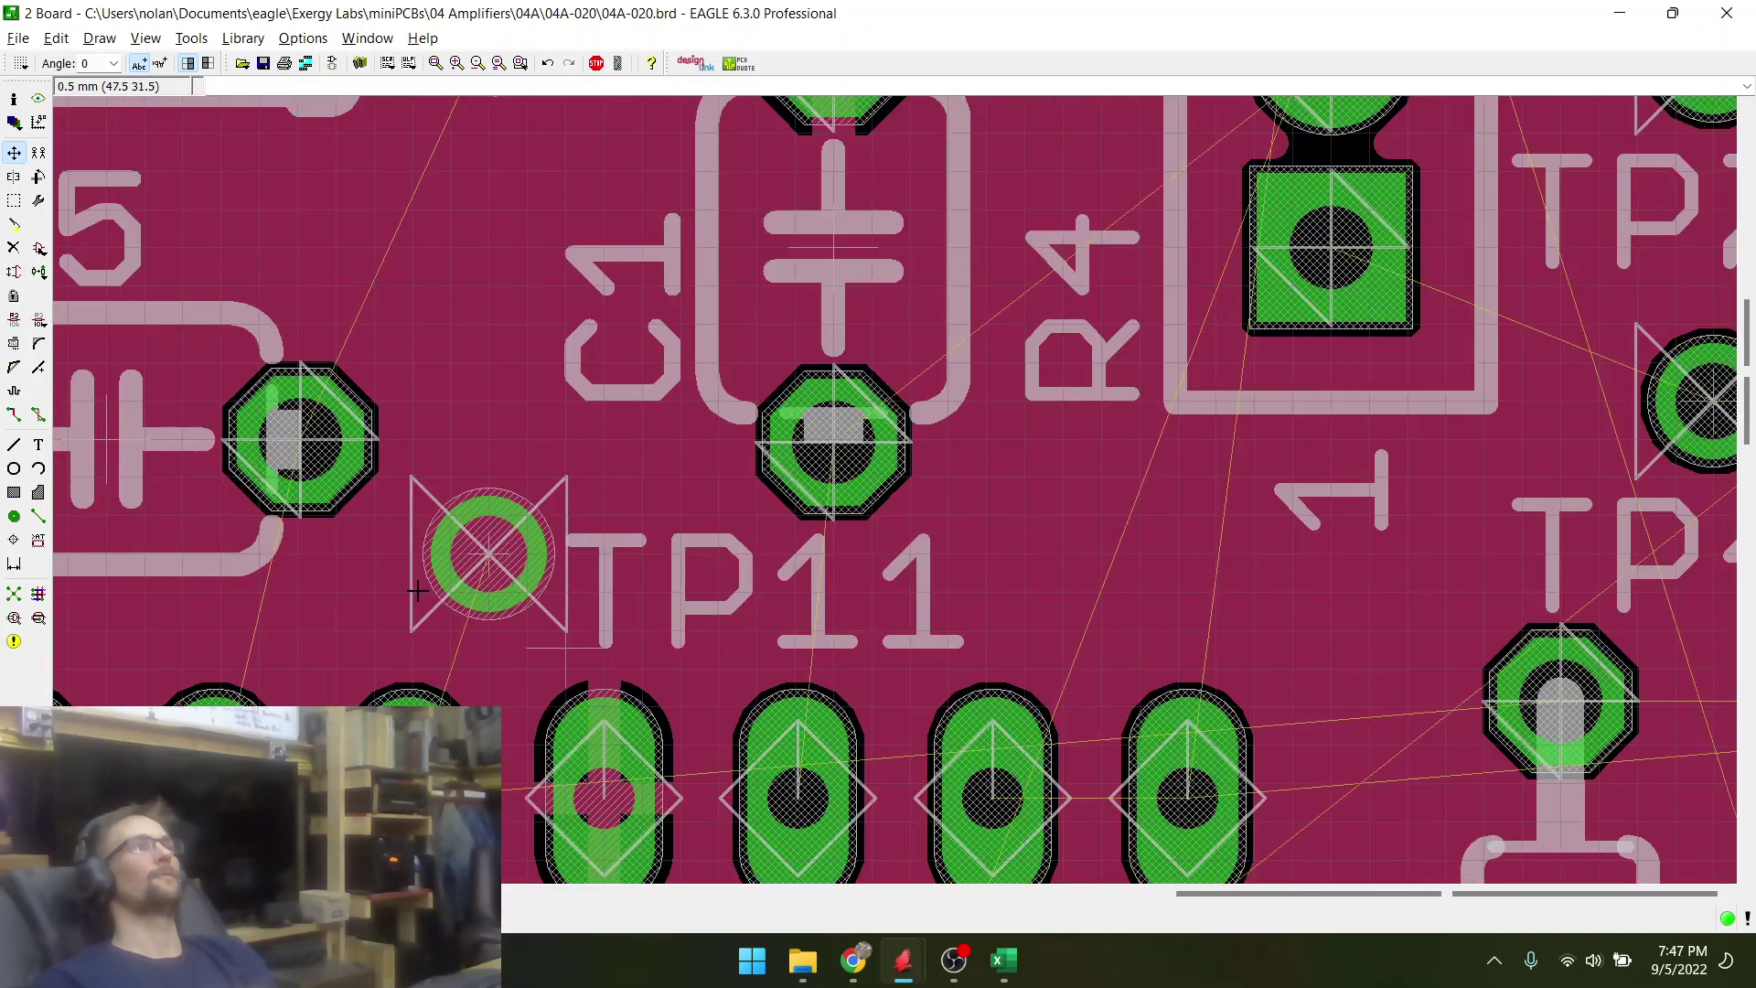
click(486, 554)
click(457, 553)
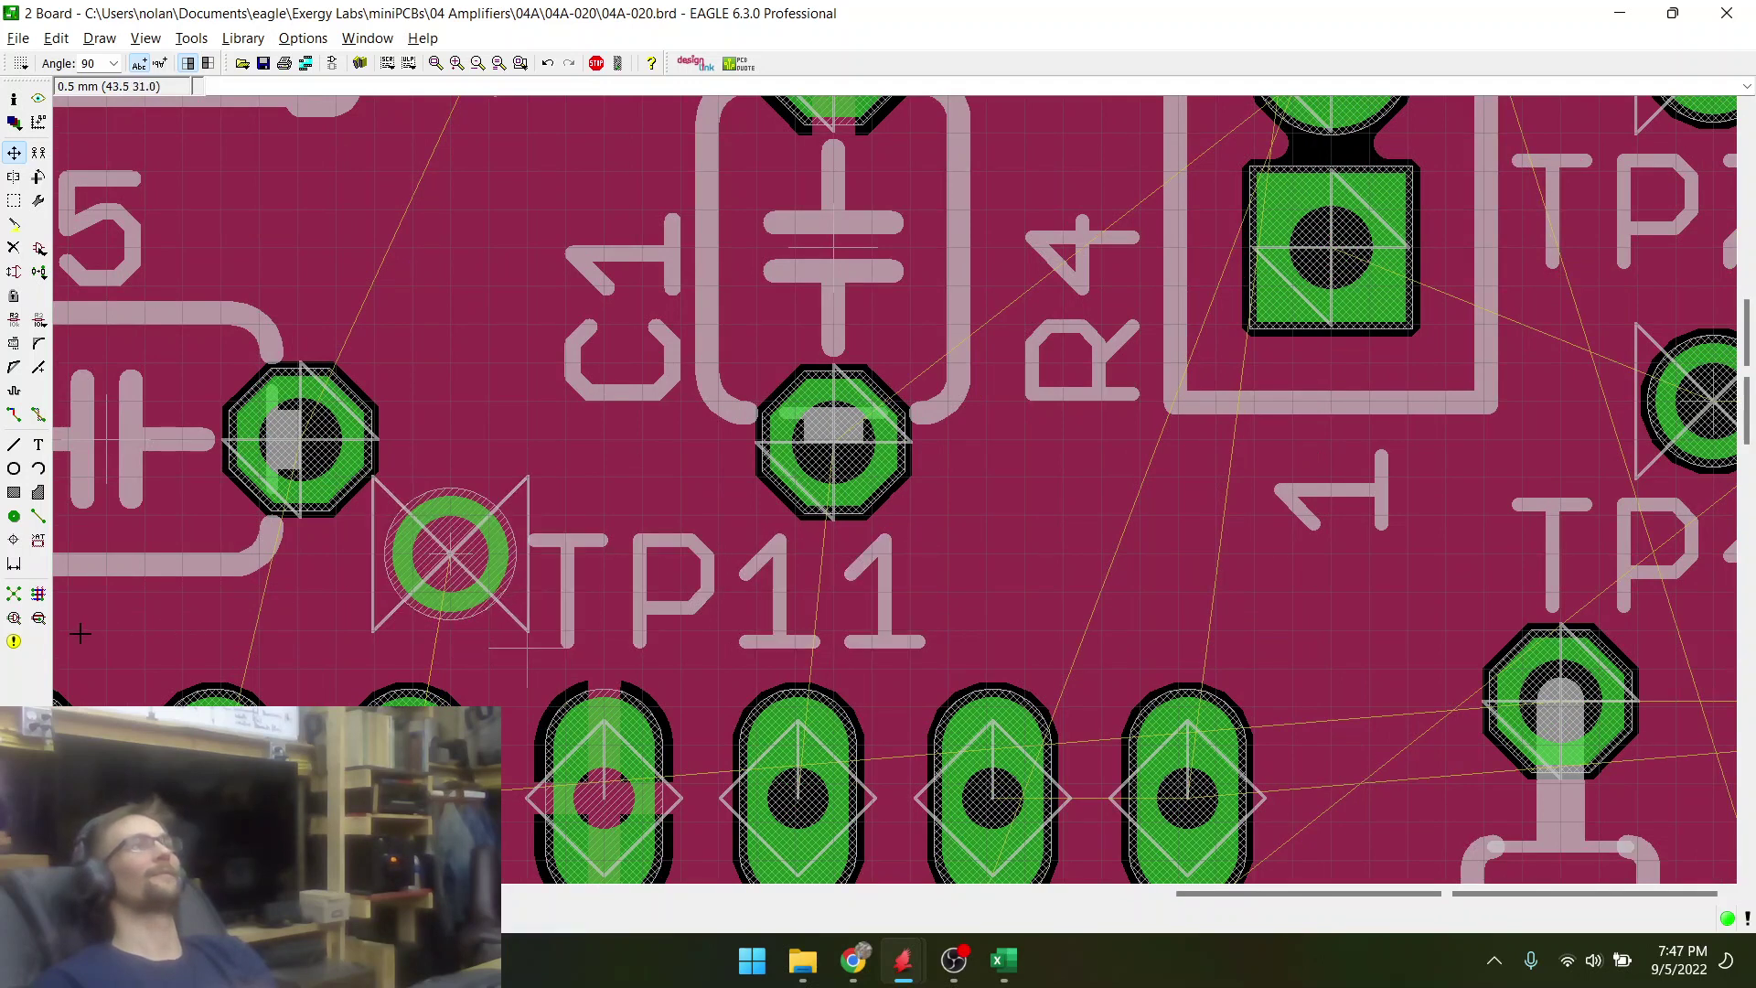
click(15, 595)
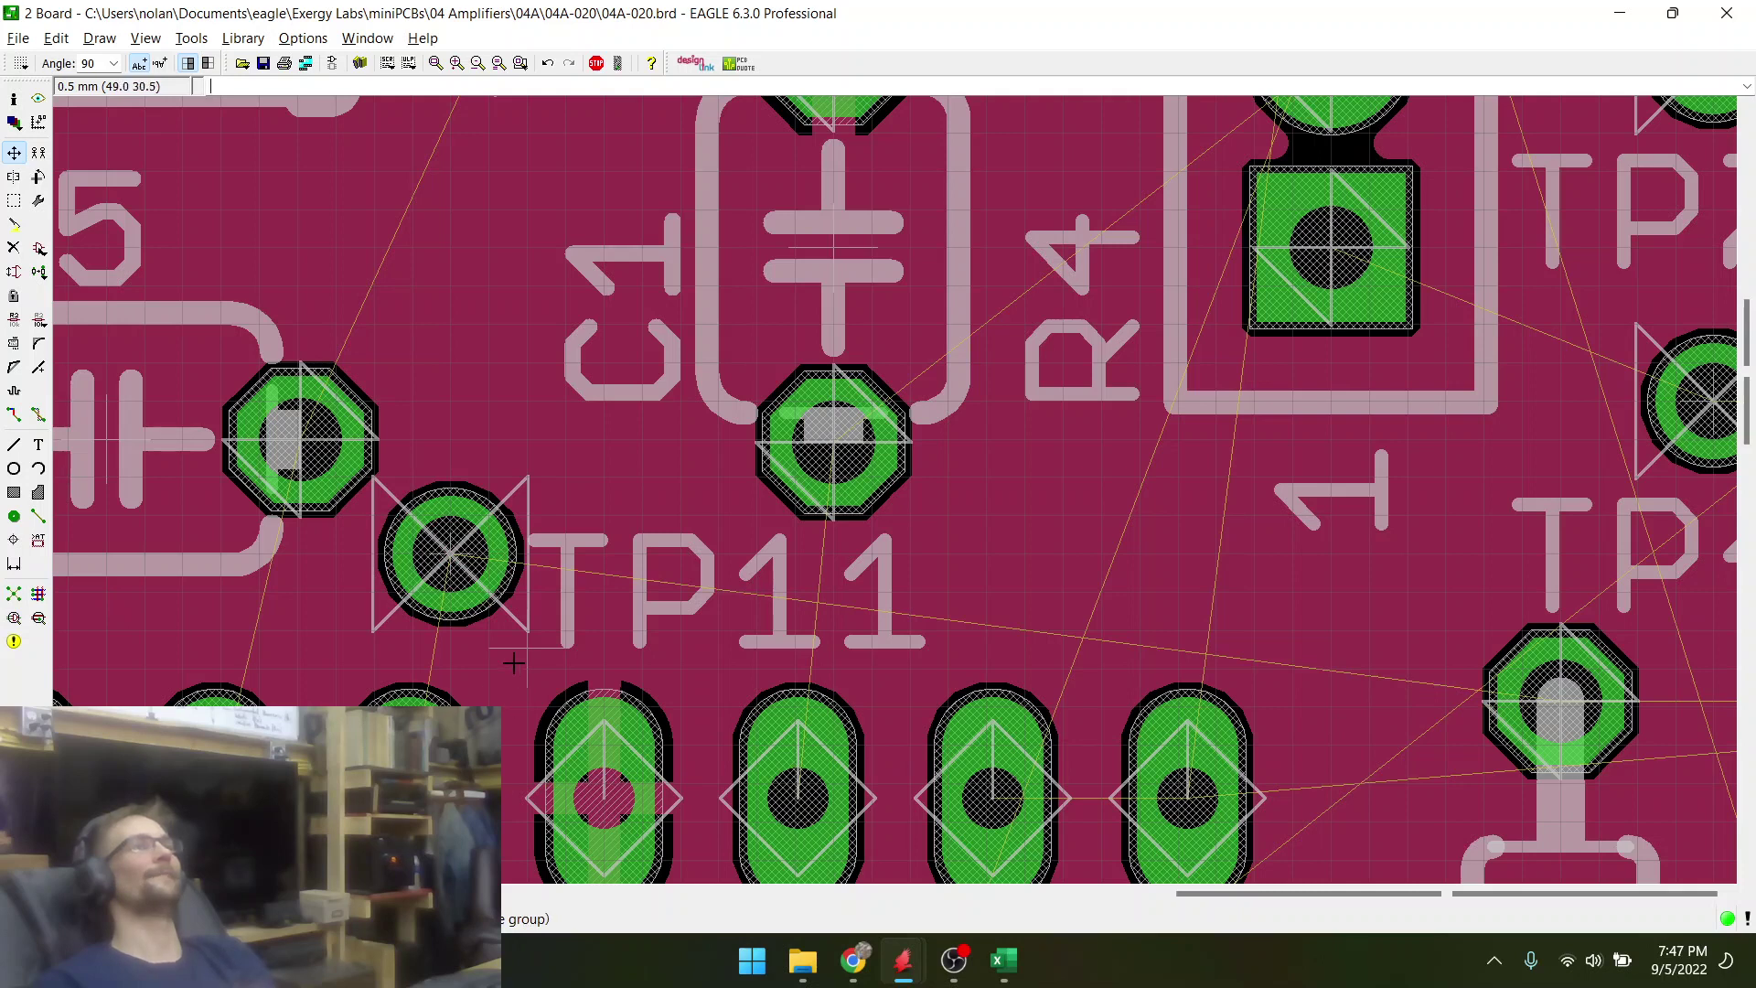
click(525, 655)
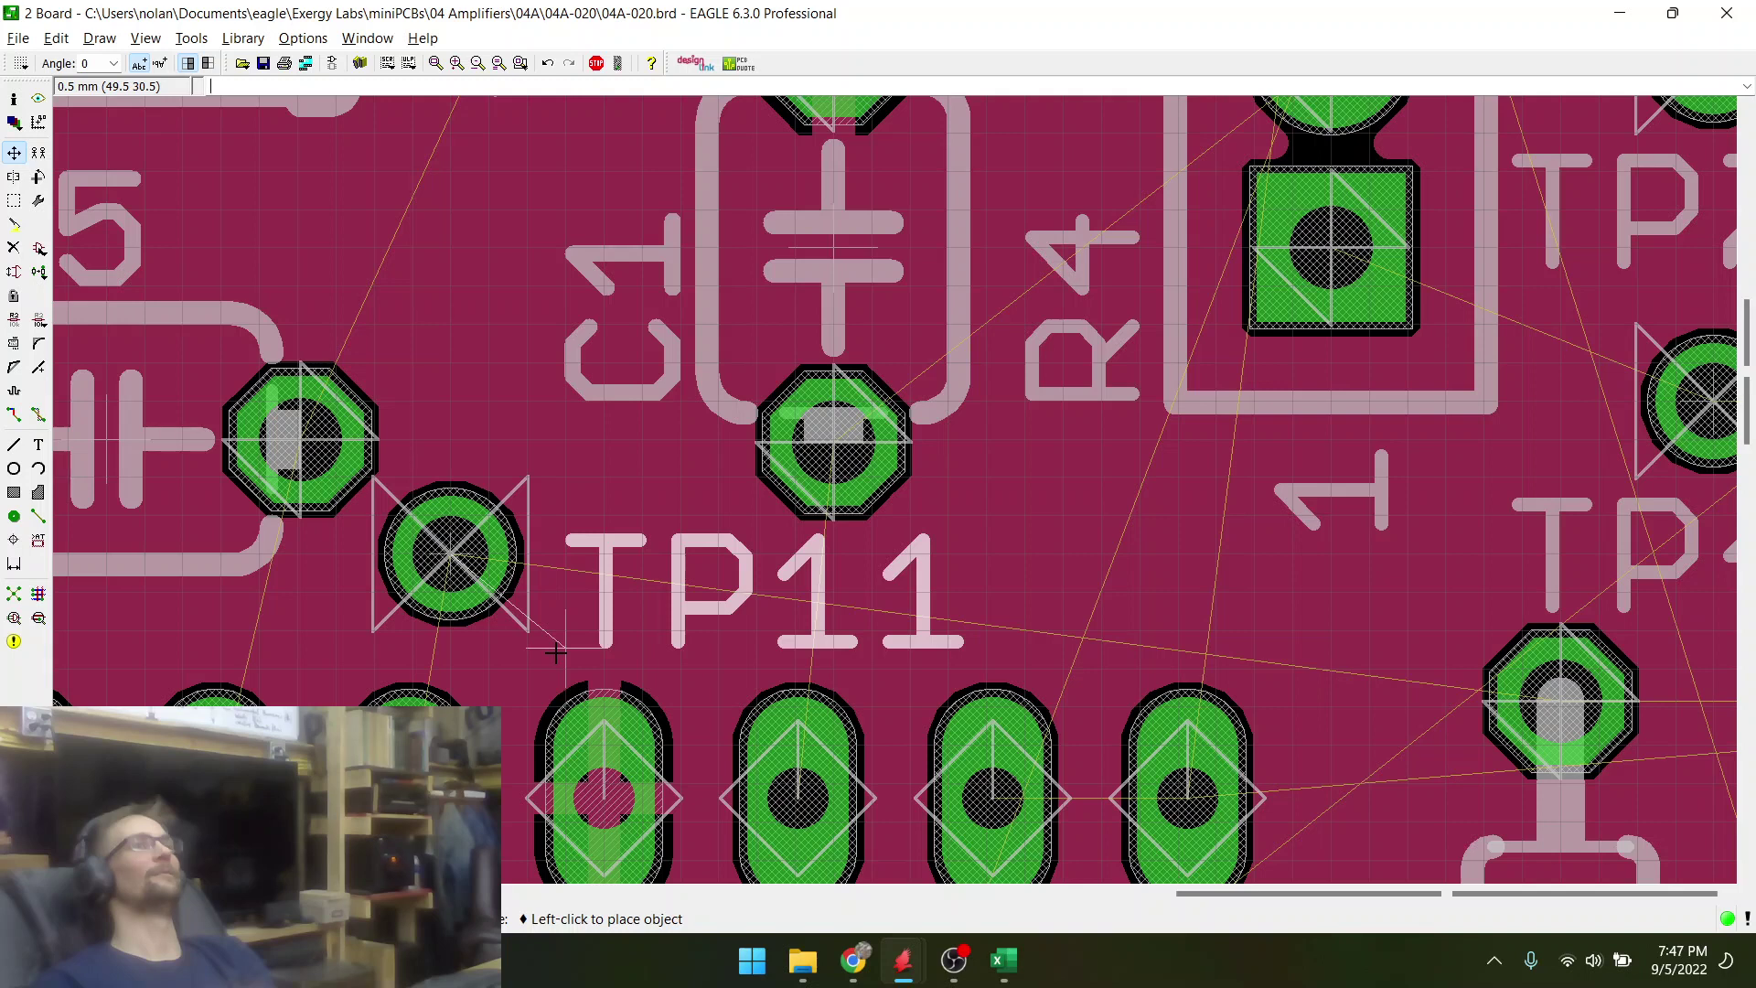
click(555, 653)
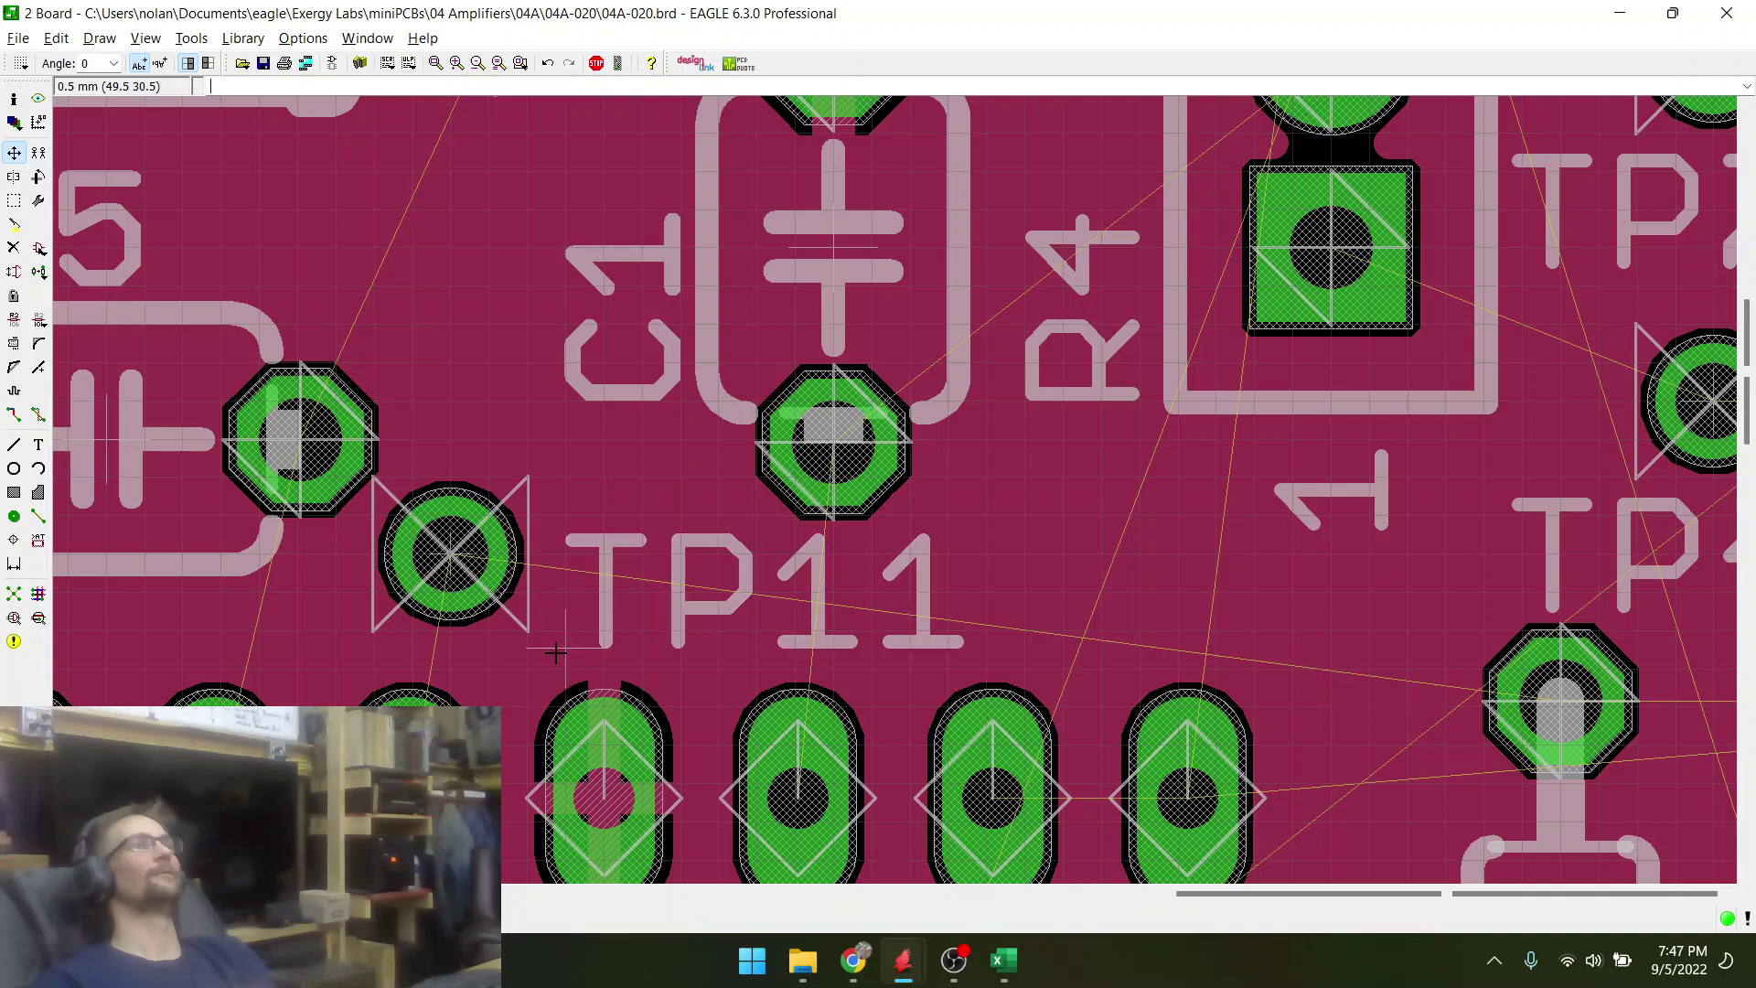
- Save the board layout
click(39, 597)
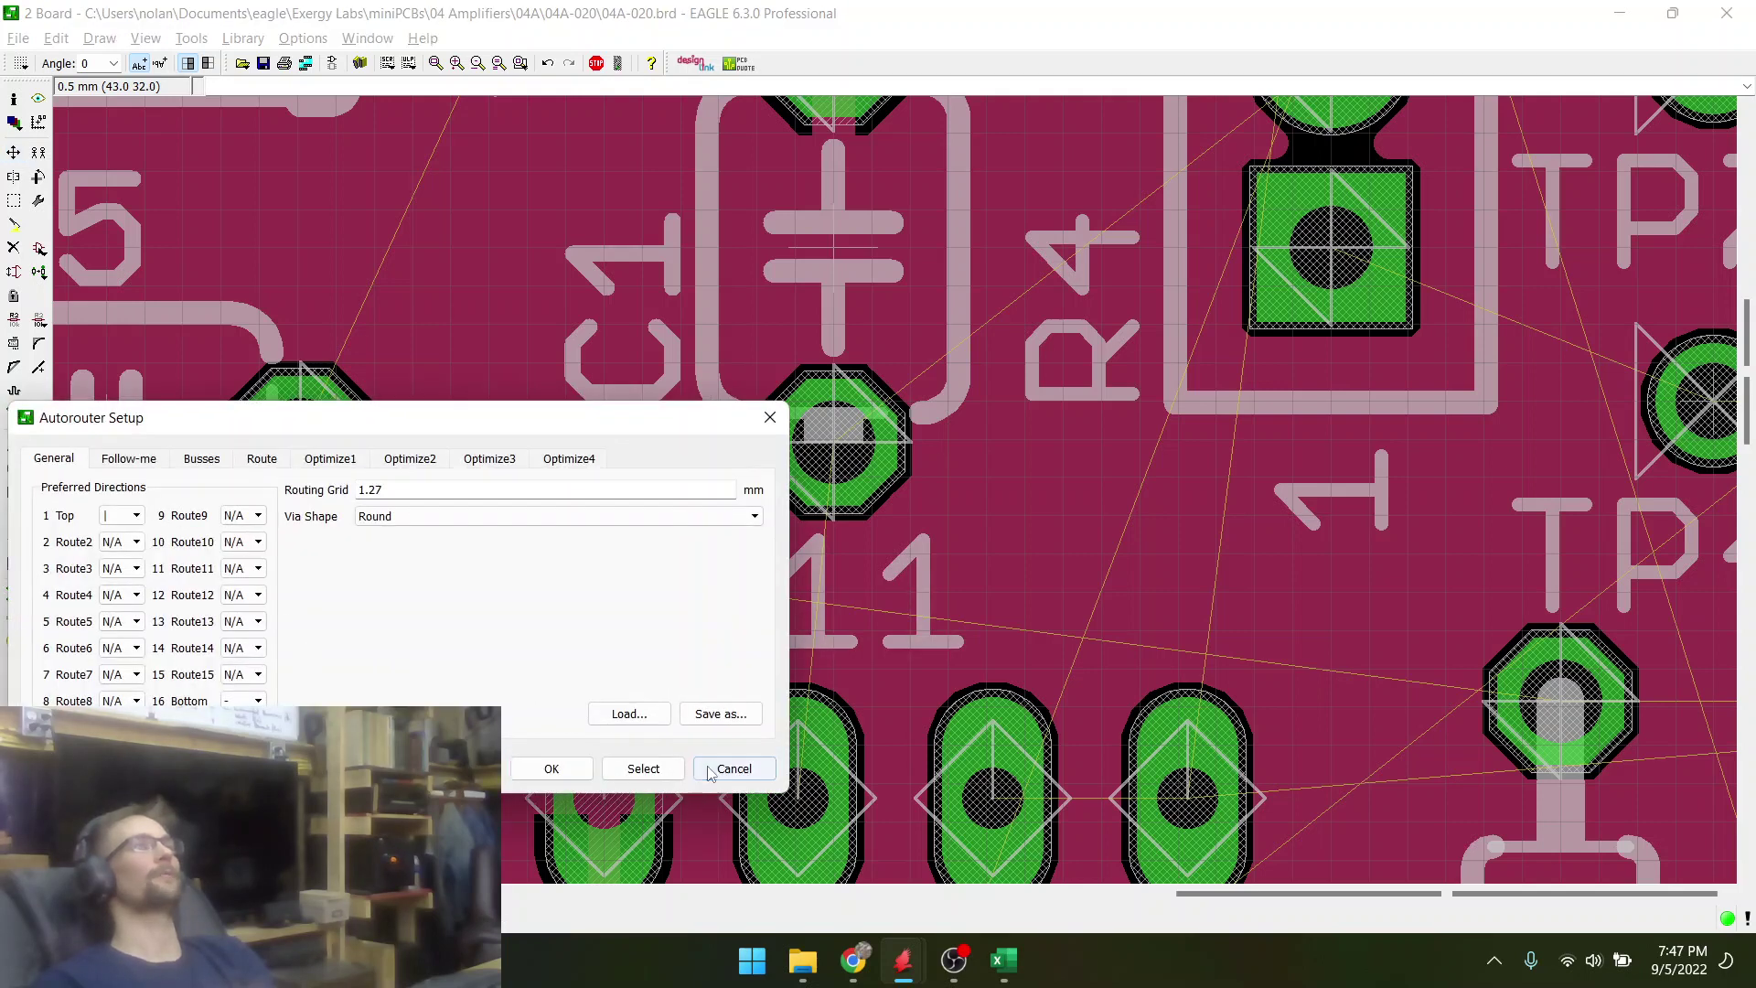
click(712, 770)
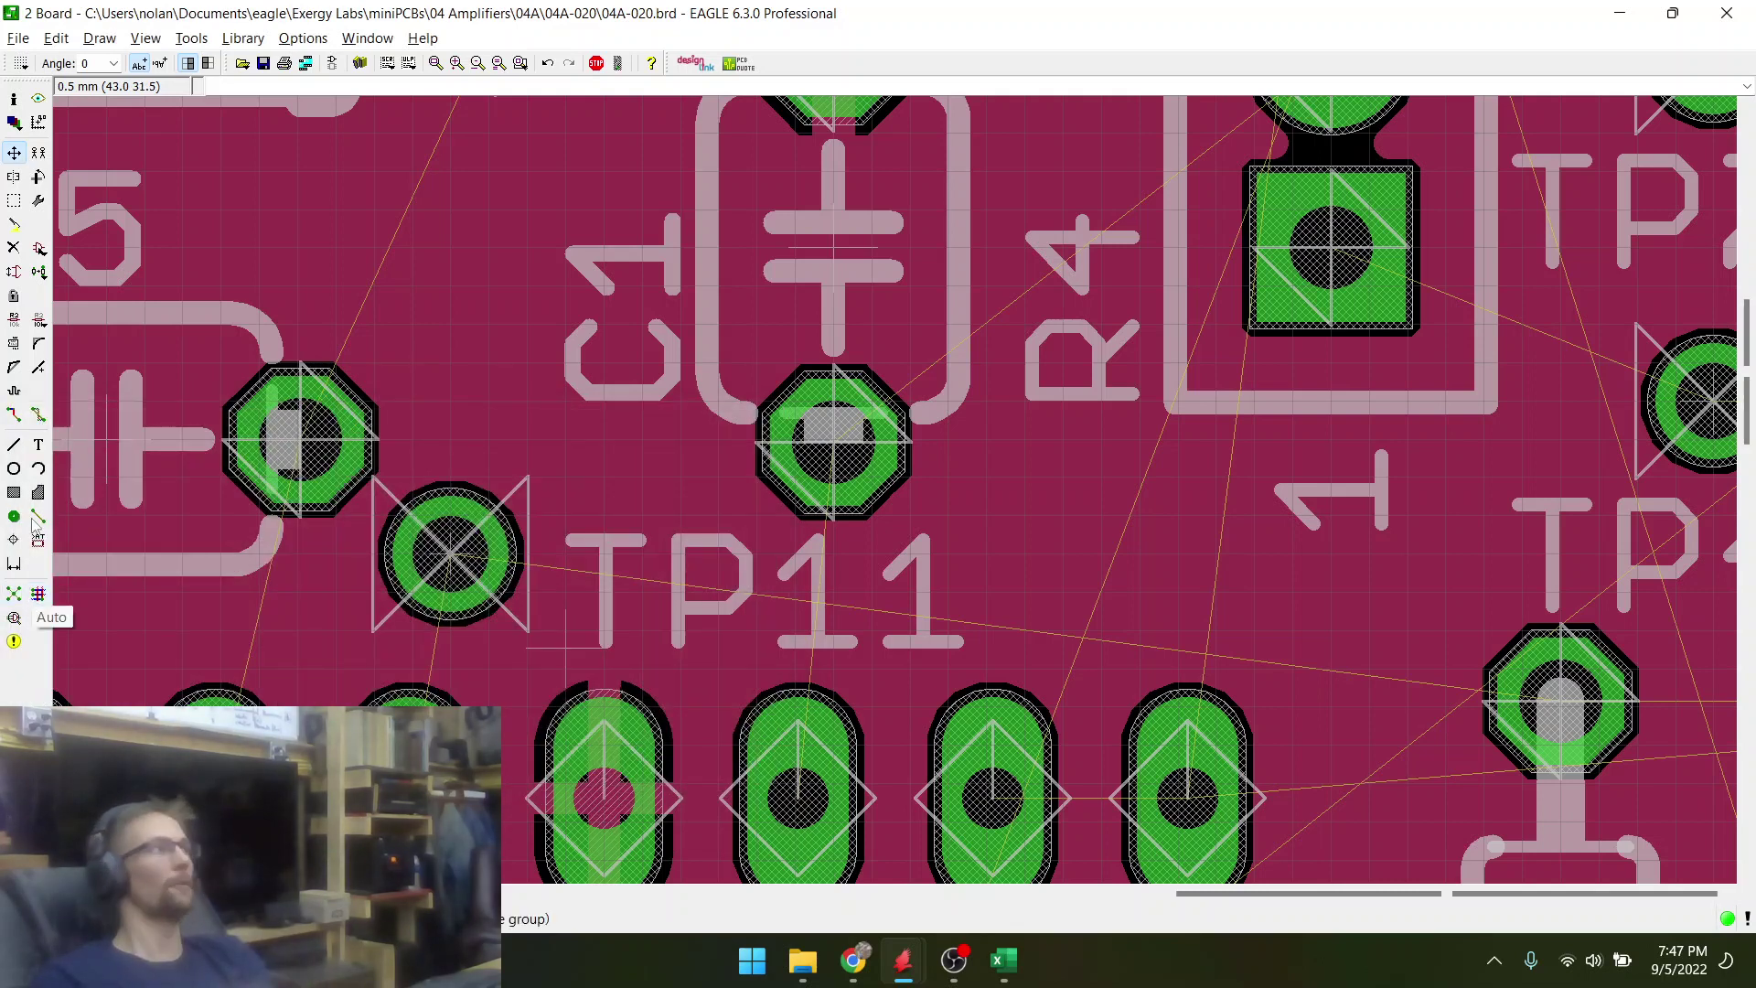
click(263, 63)
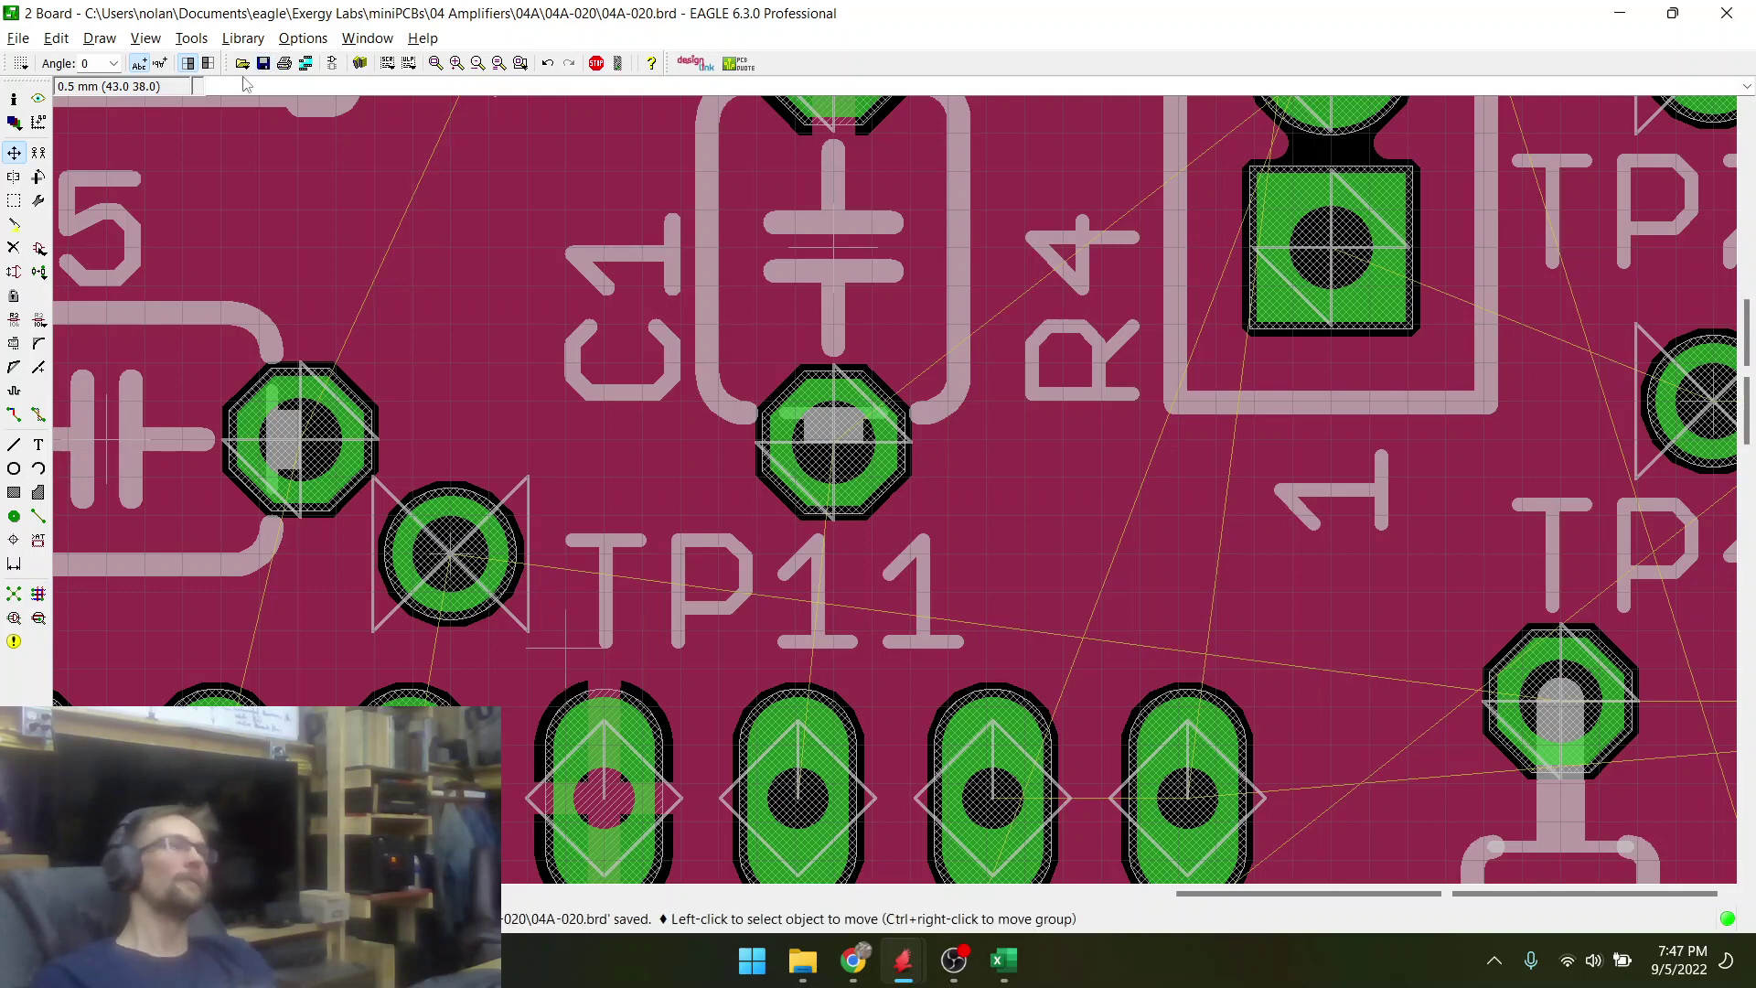
- Move TP16 onto the board below and right of R12's lower pad, rotate it to 270 degrees and recalculate the airwires
scroll(735, 452, down, 5)
scroll(734, 451, down, 3)
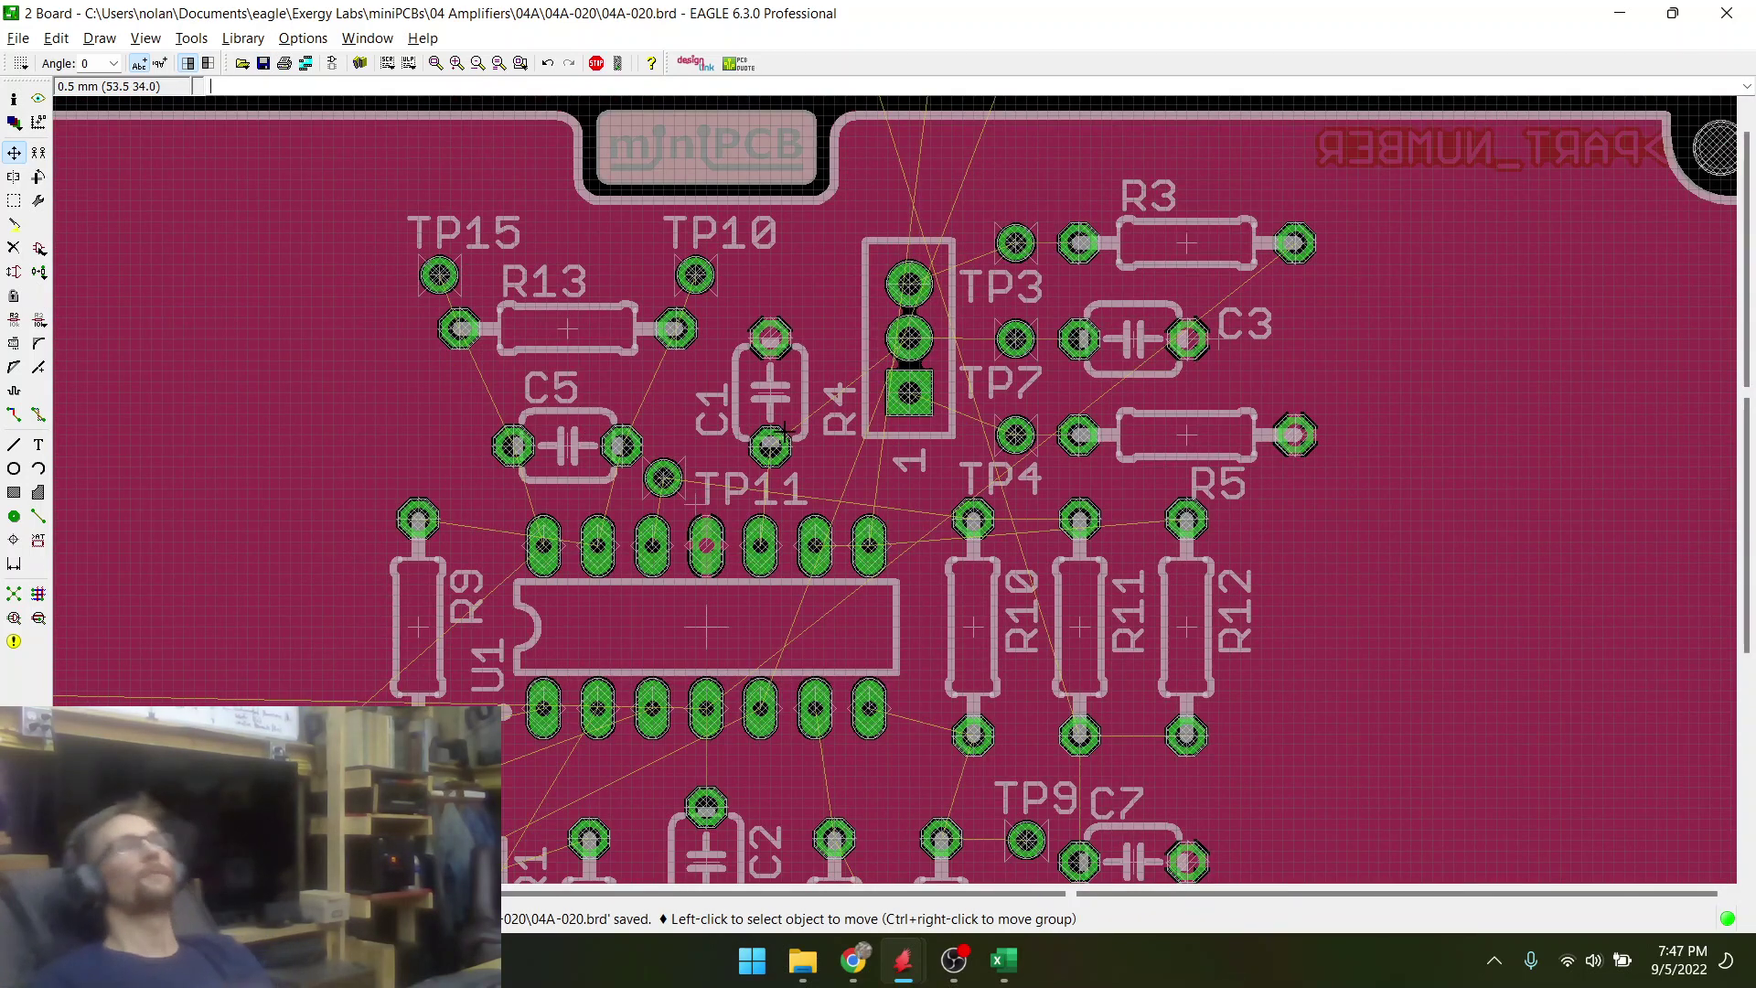
scroll(712, 517, down, 4)
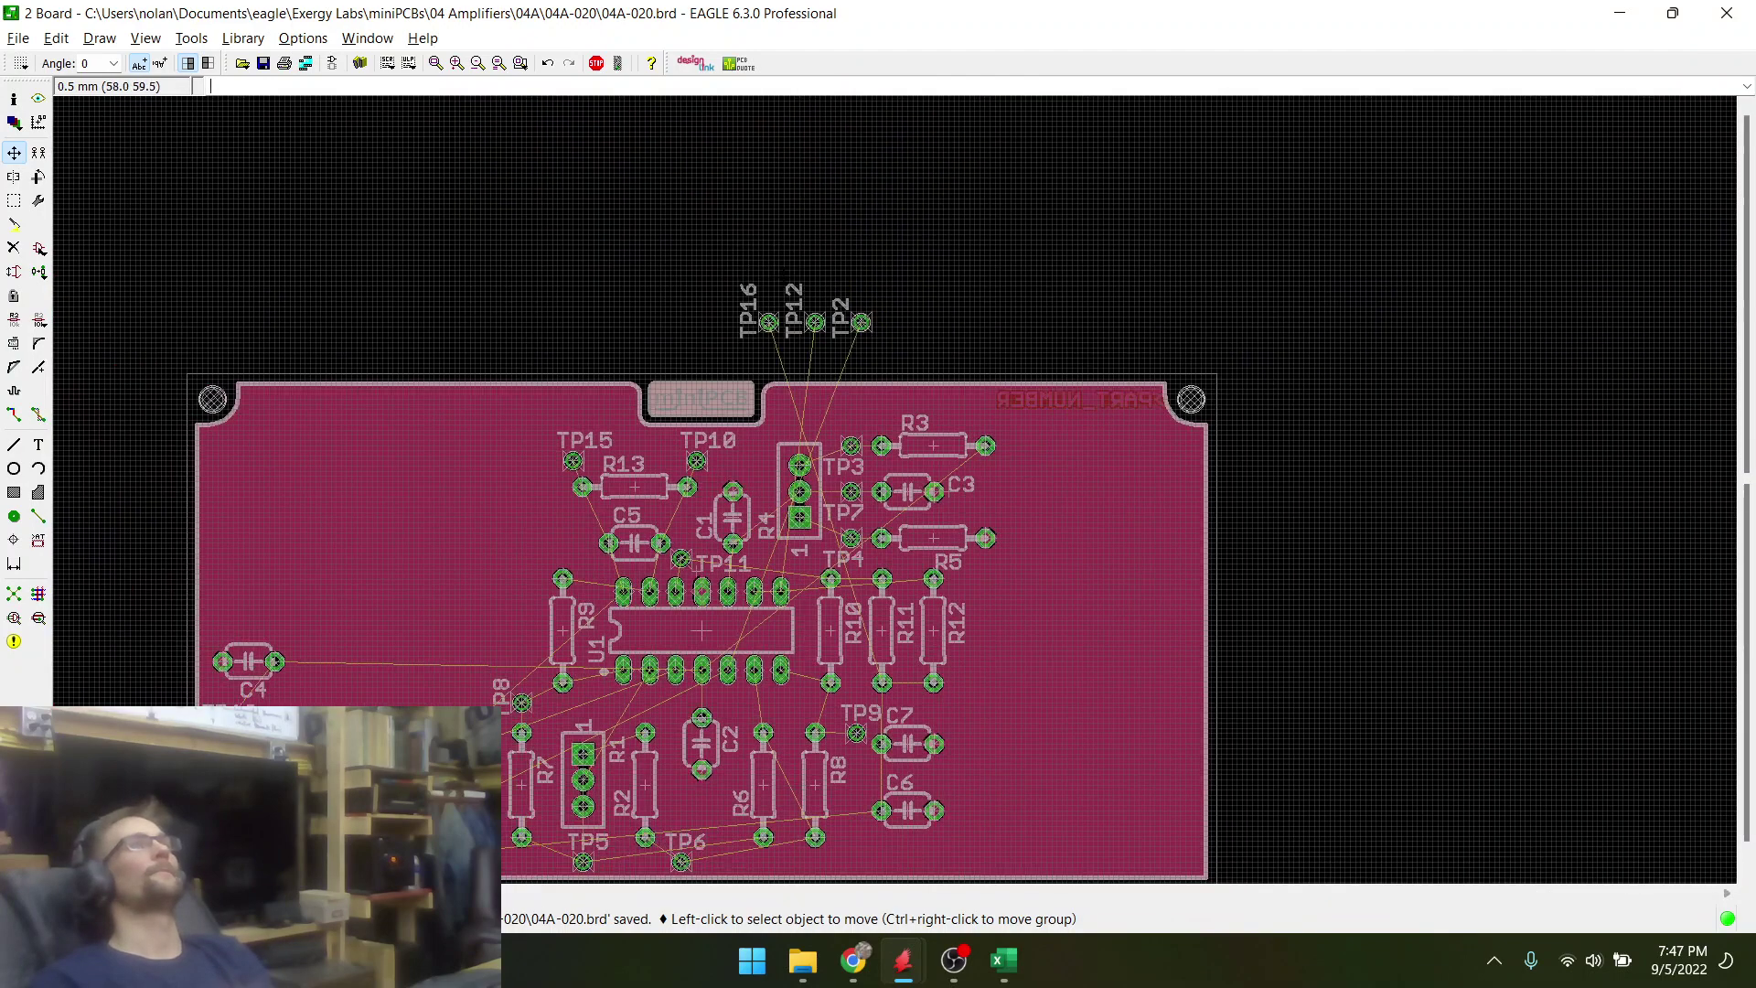
scroll(763, 349, up, 2)
click(763, 349)
scroll(678, 236, down, 2)
scroll(869, 677, up, 5)
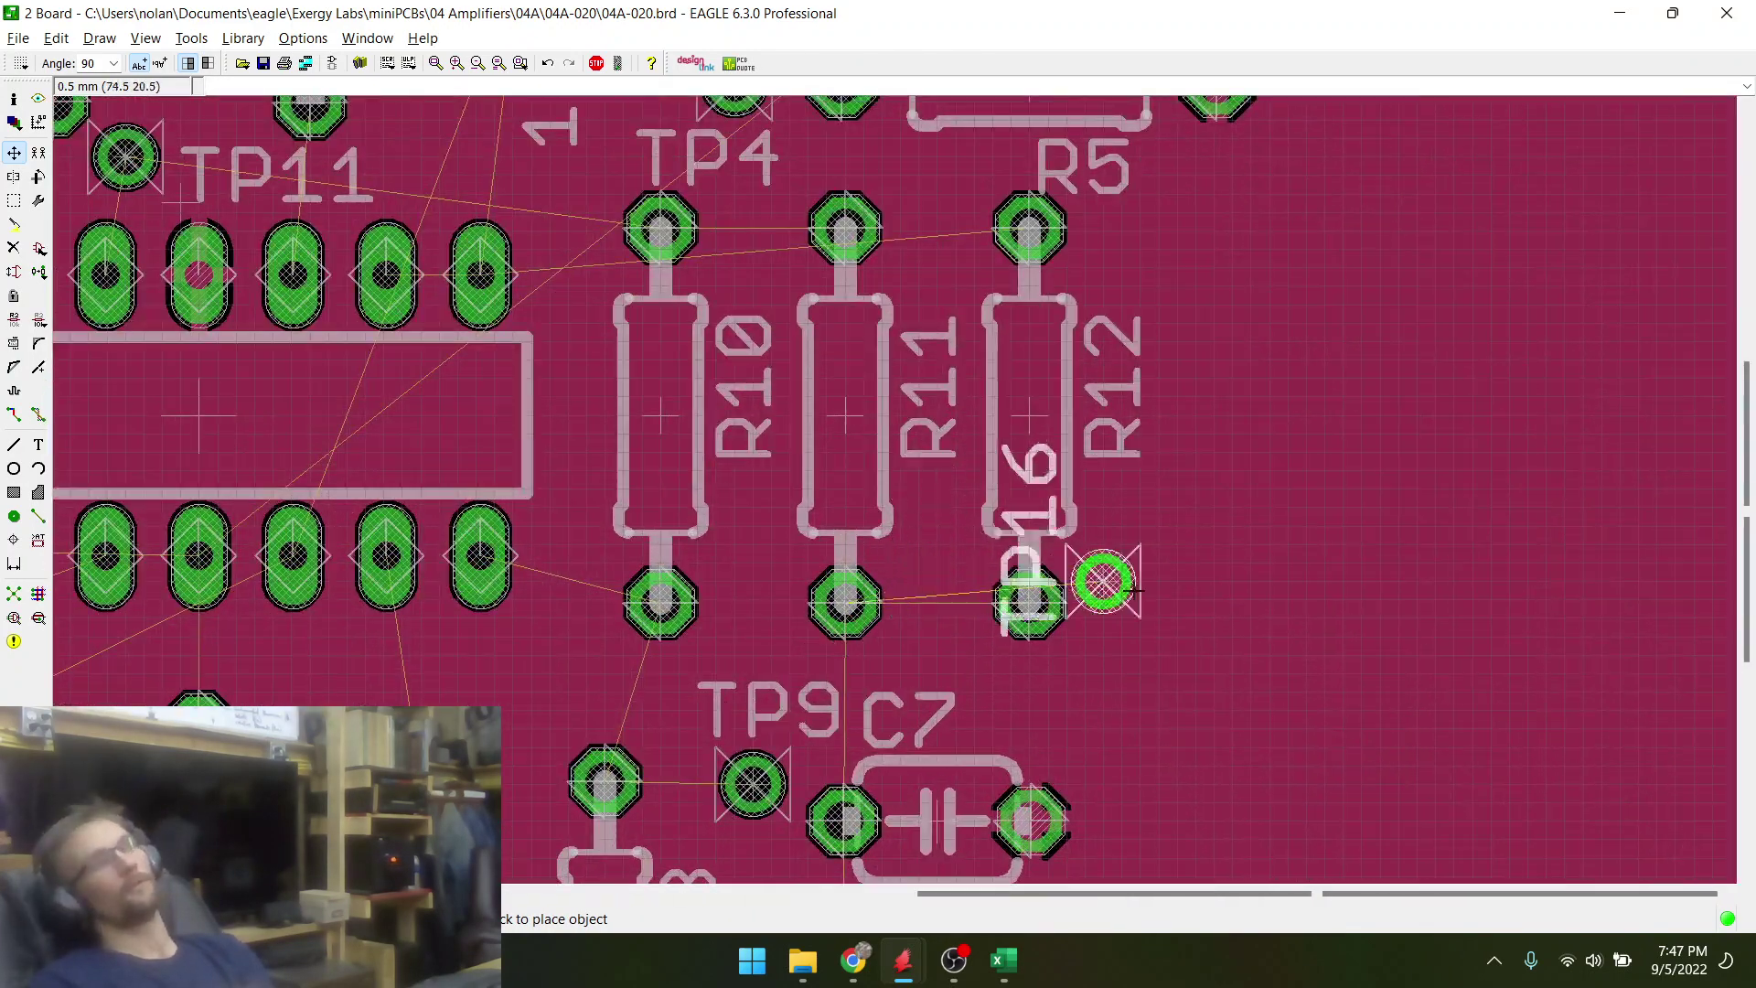
right_click(1135, 600)
right_click(1135, 600)
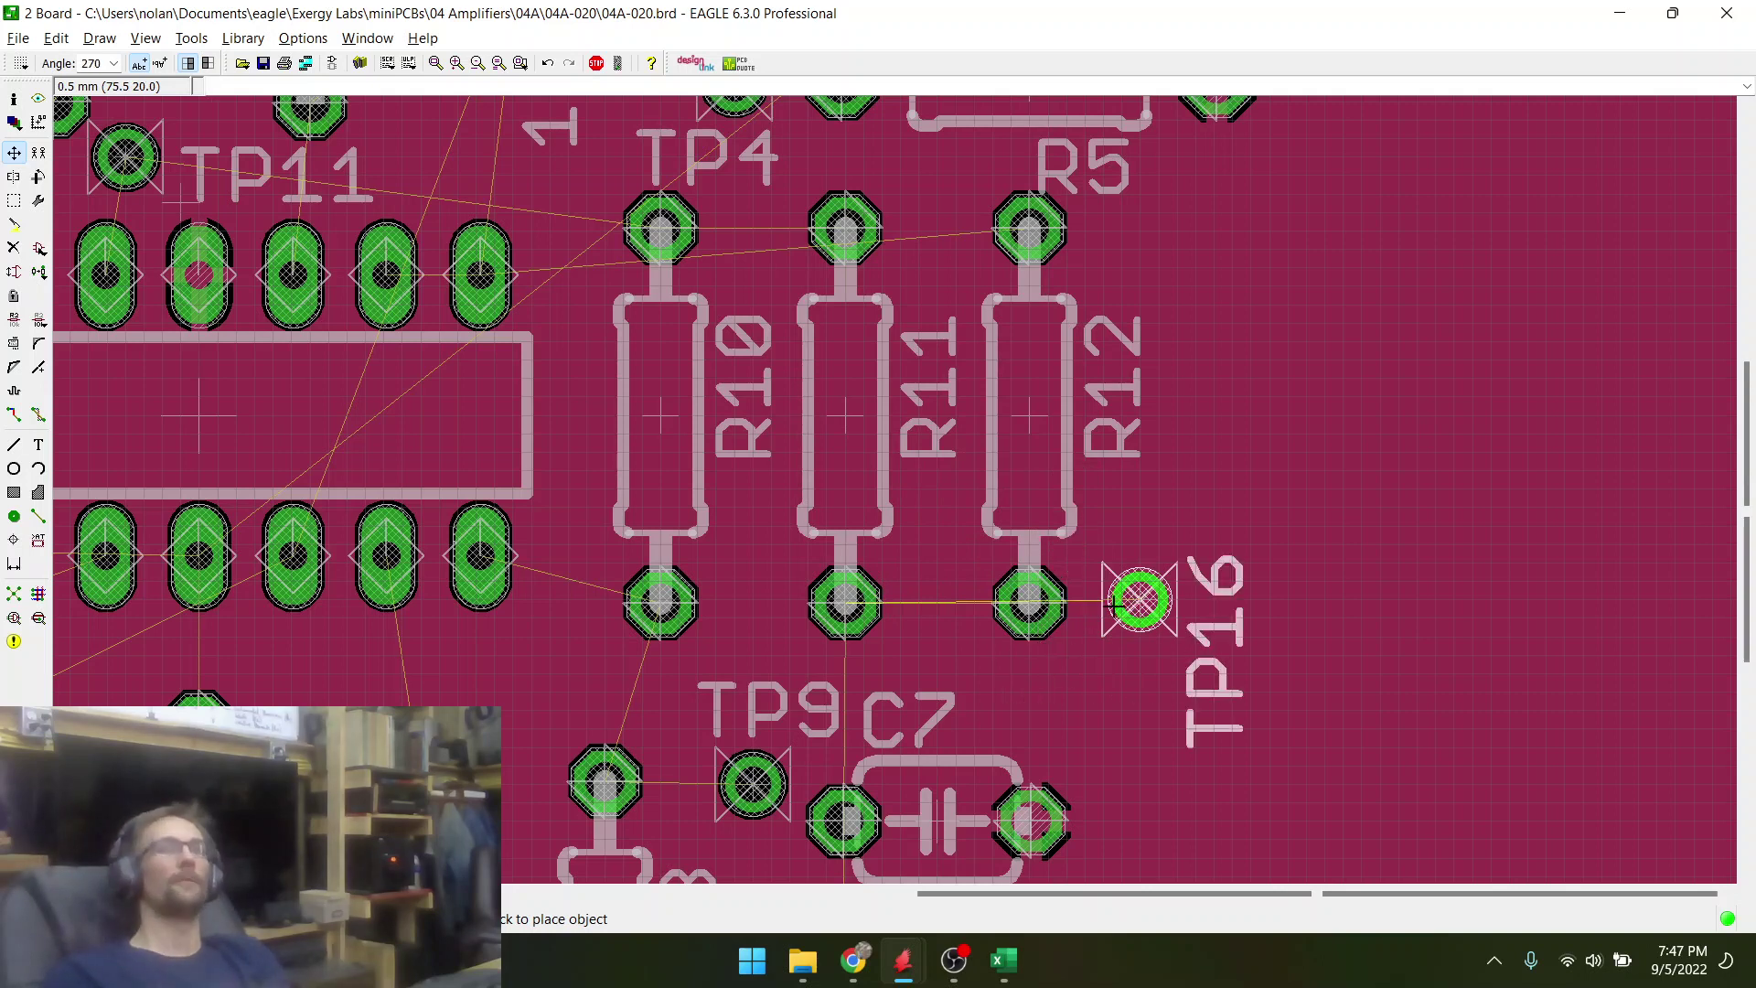
click(1098, 693)
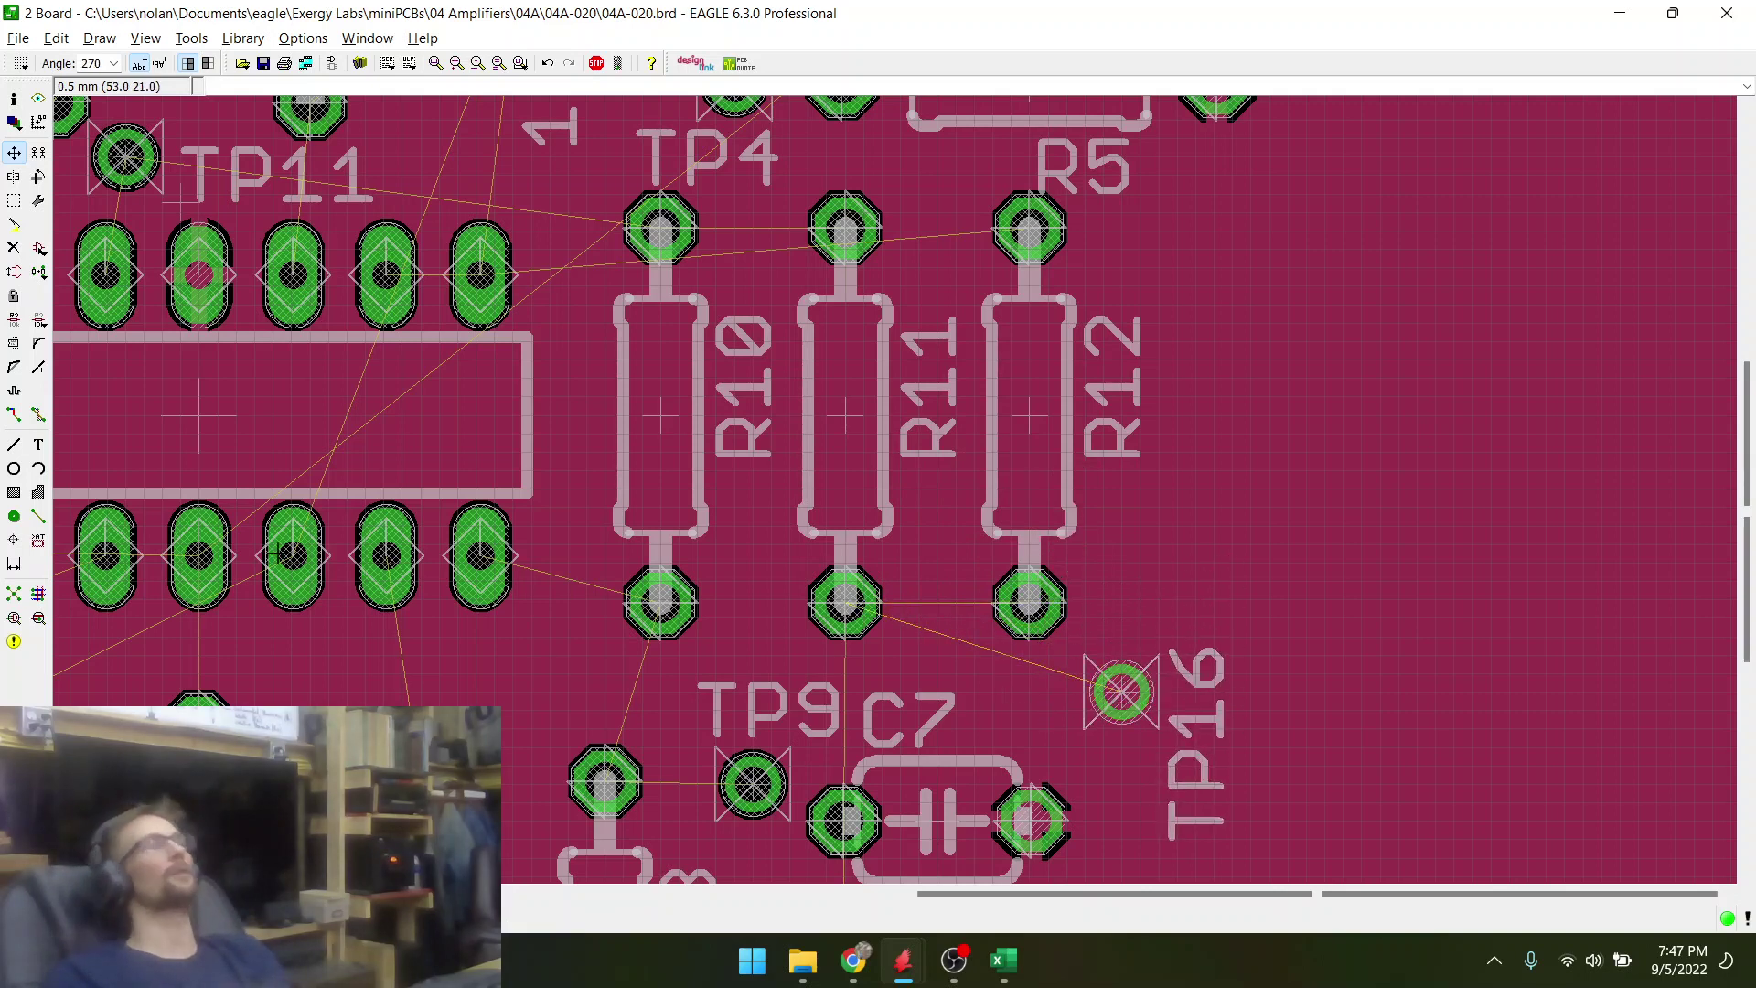
click(14, 596)
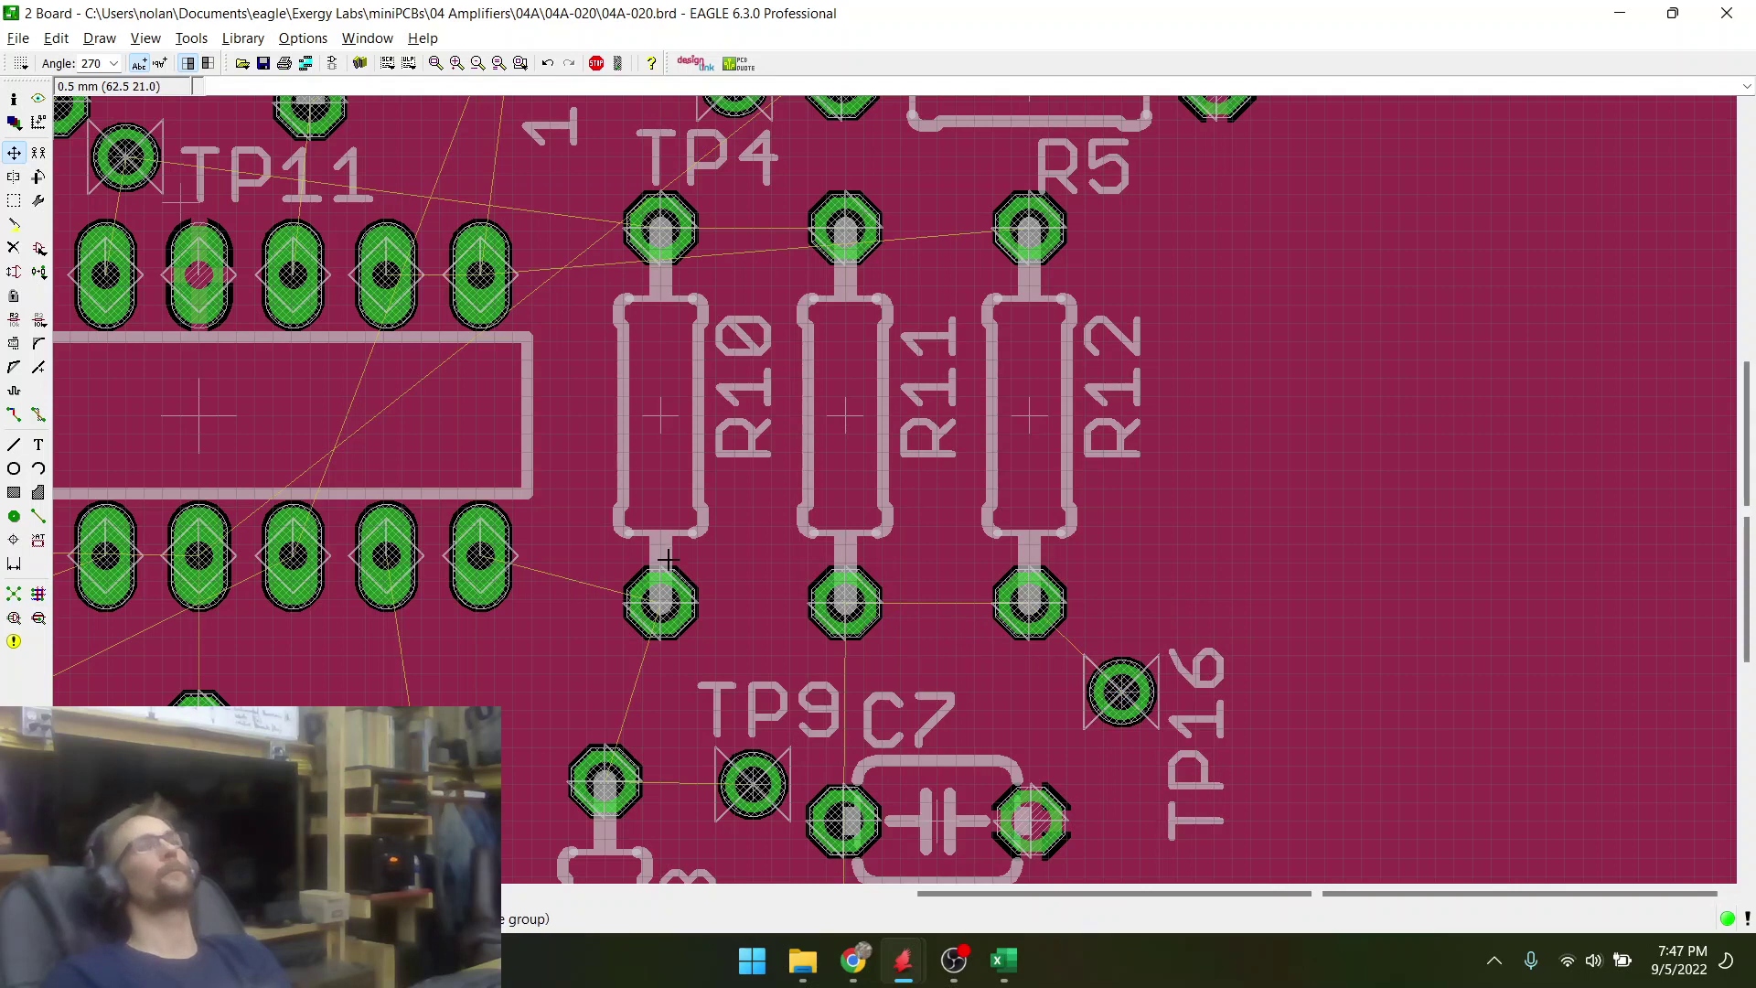
- Shift TP16 0.5 mm left and 0.5 mm down, between R12's lower pad and C7, and recalculate the airwires
scroll(1217, 723, up, 3)
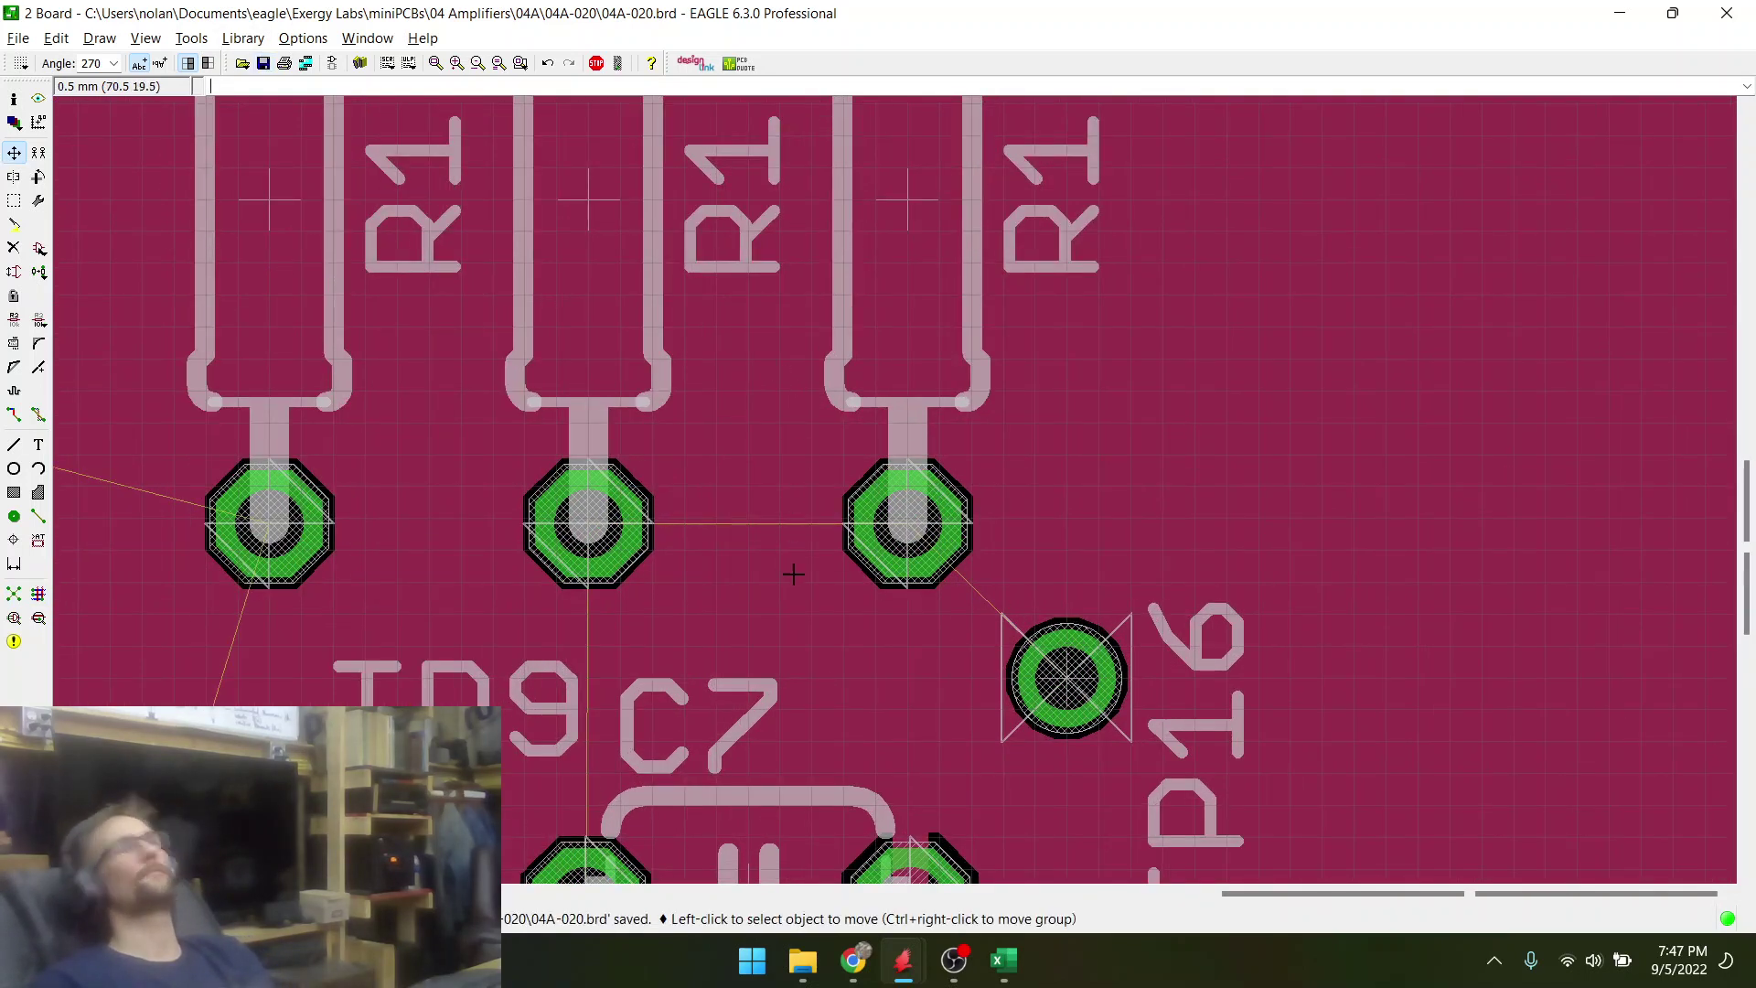
click(1078, 685)
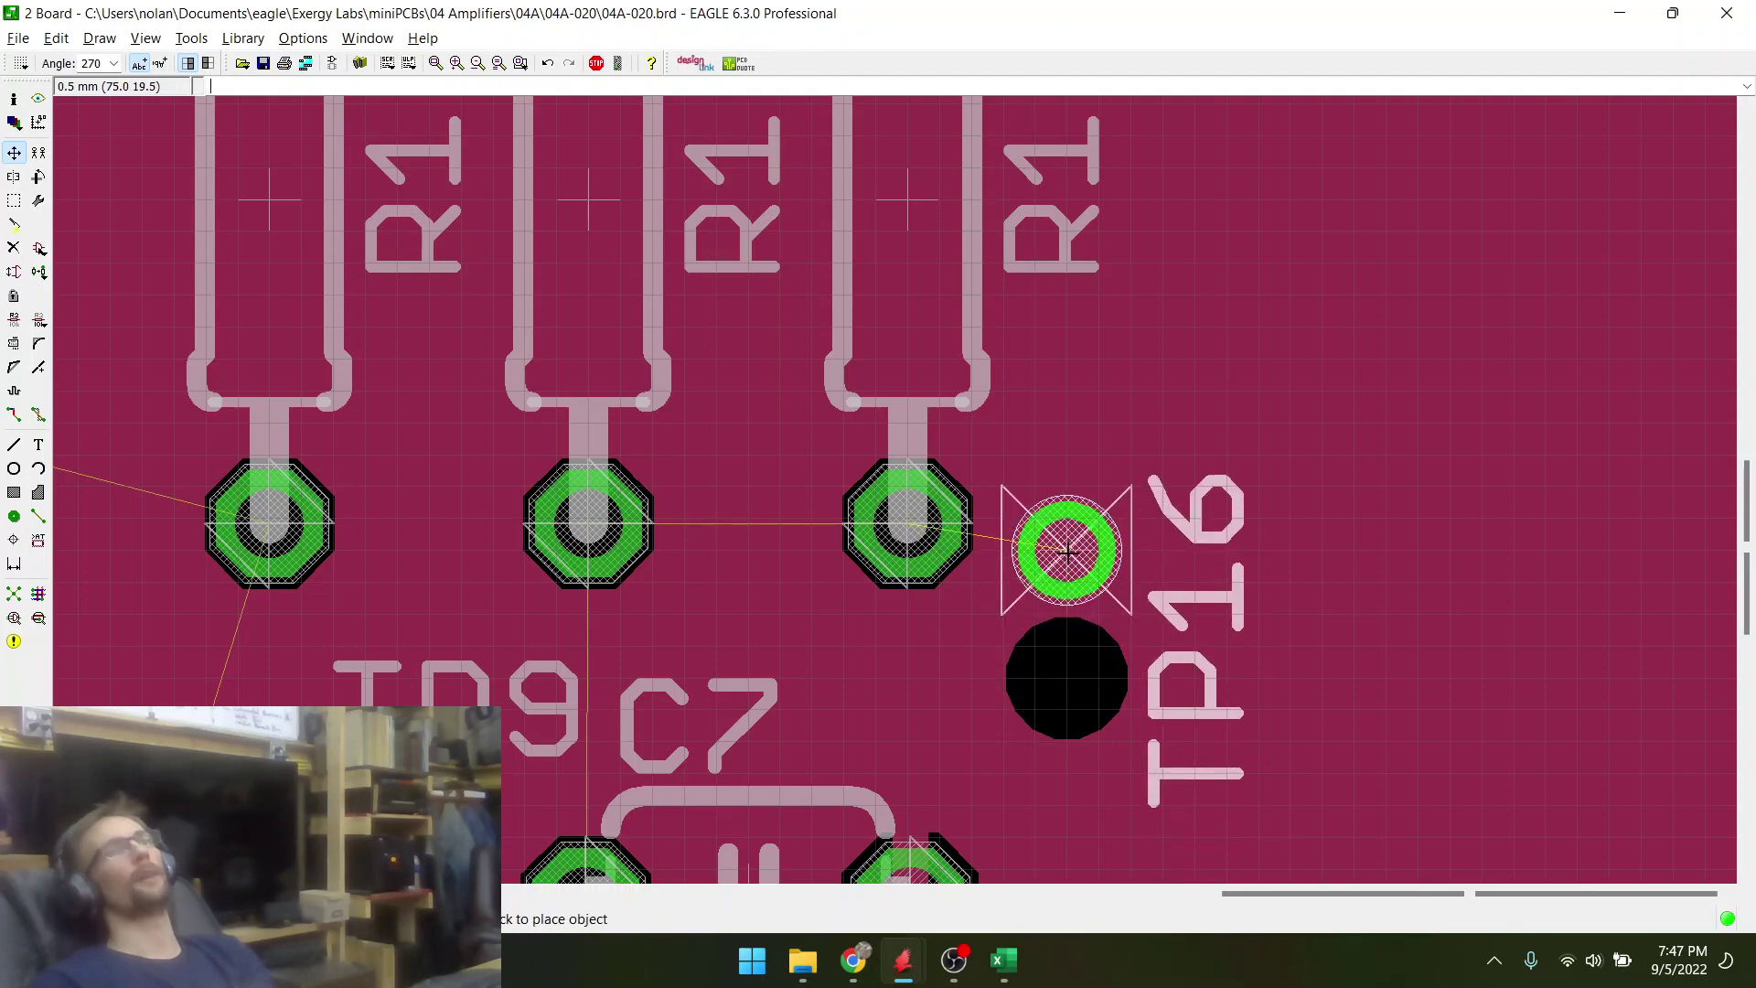
scroll(1069, 540, down, 3)
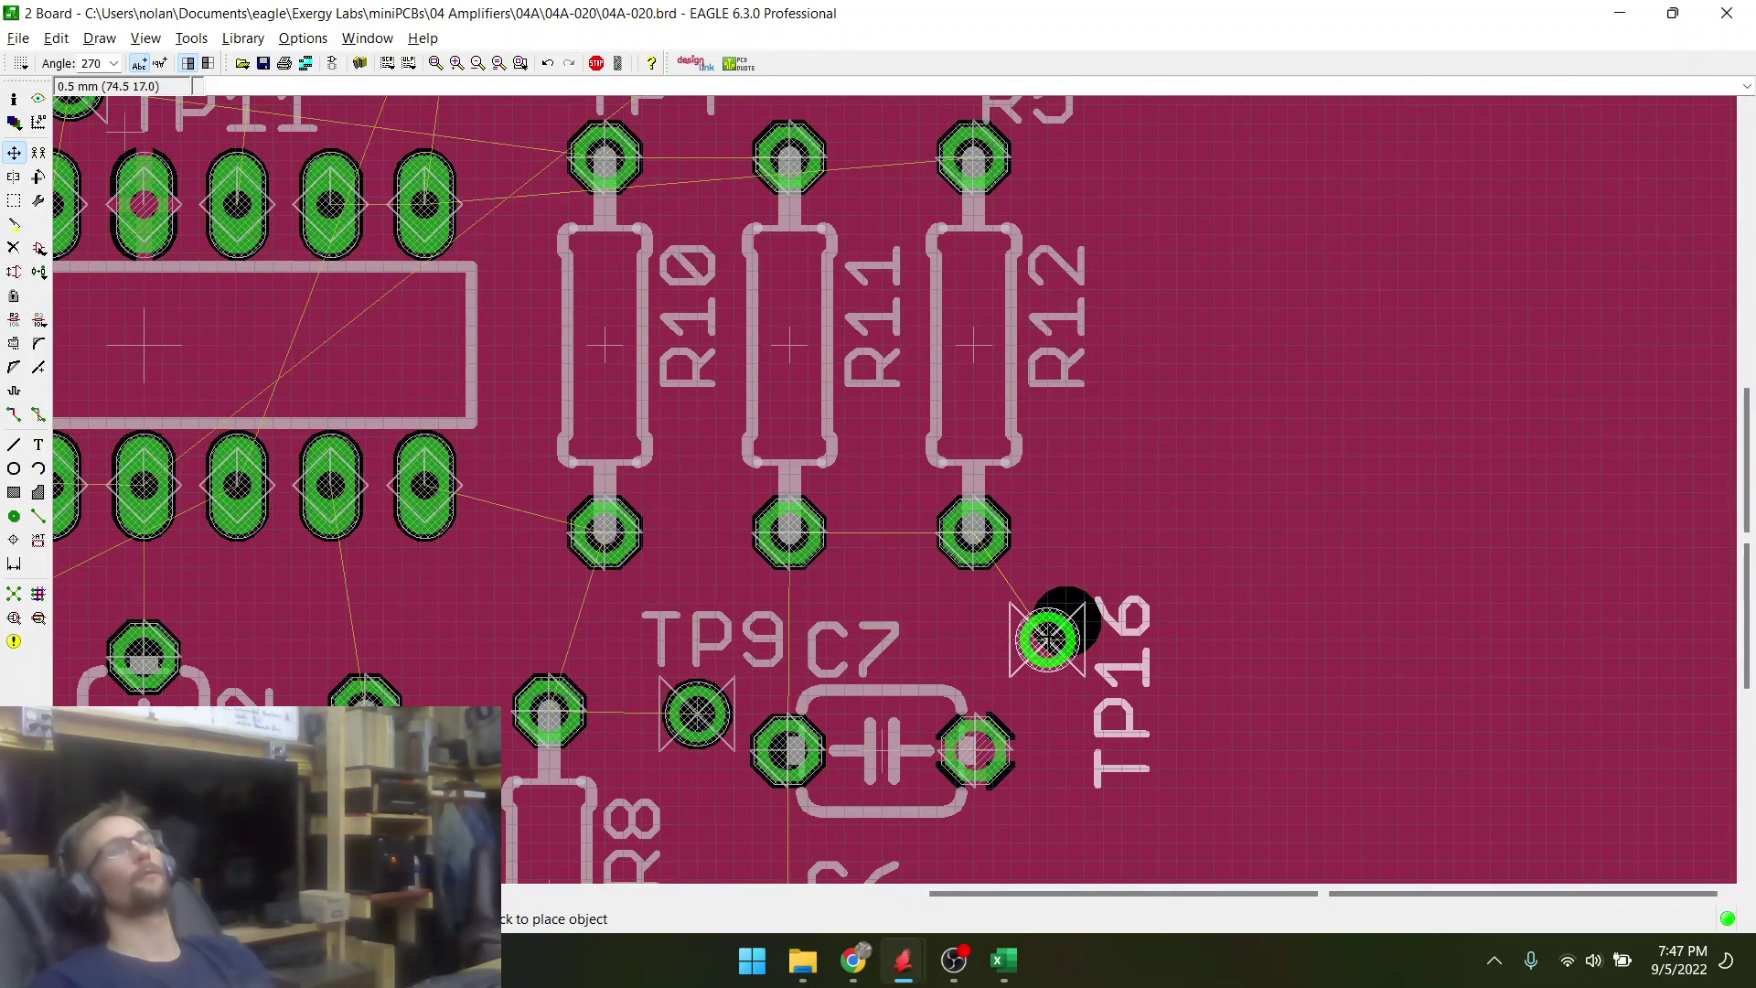
click(1048, 639)
click(13, 600)
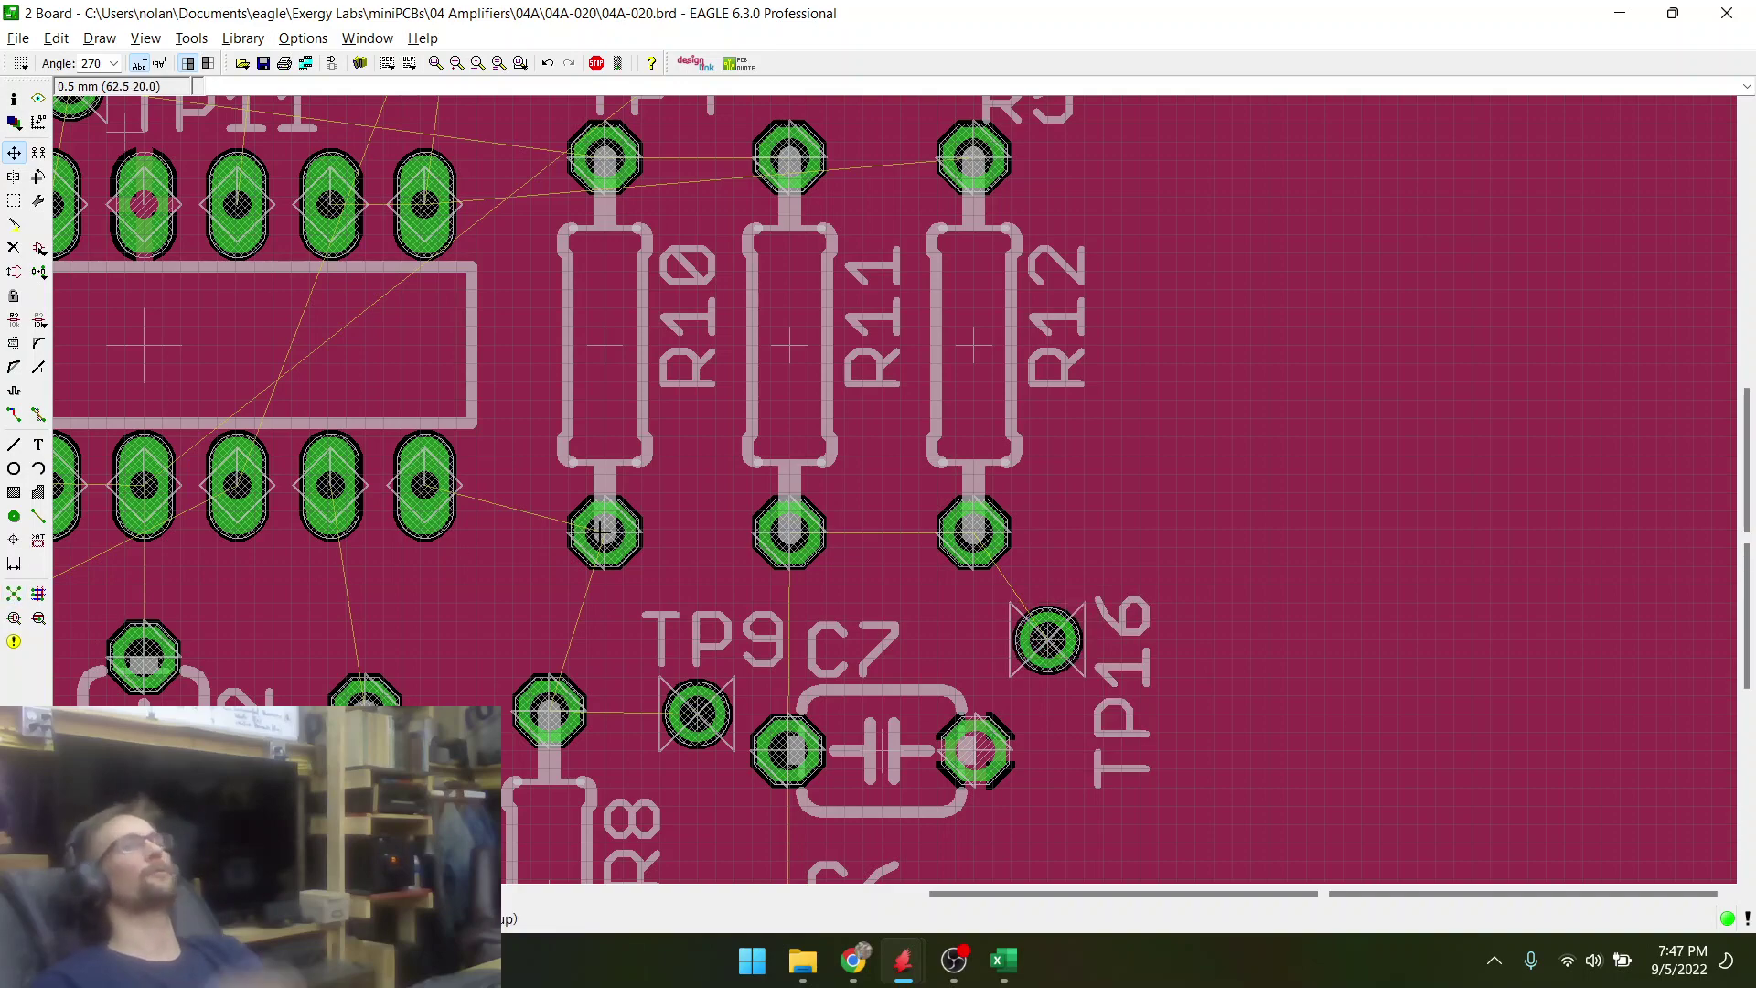
- Move TP12 onto the board just right of R12's upper pad, rotate it to 270 degrees and recalculate the airwires
scroll(1058, 743, down, 4)
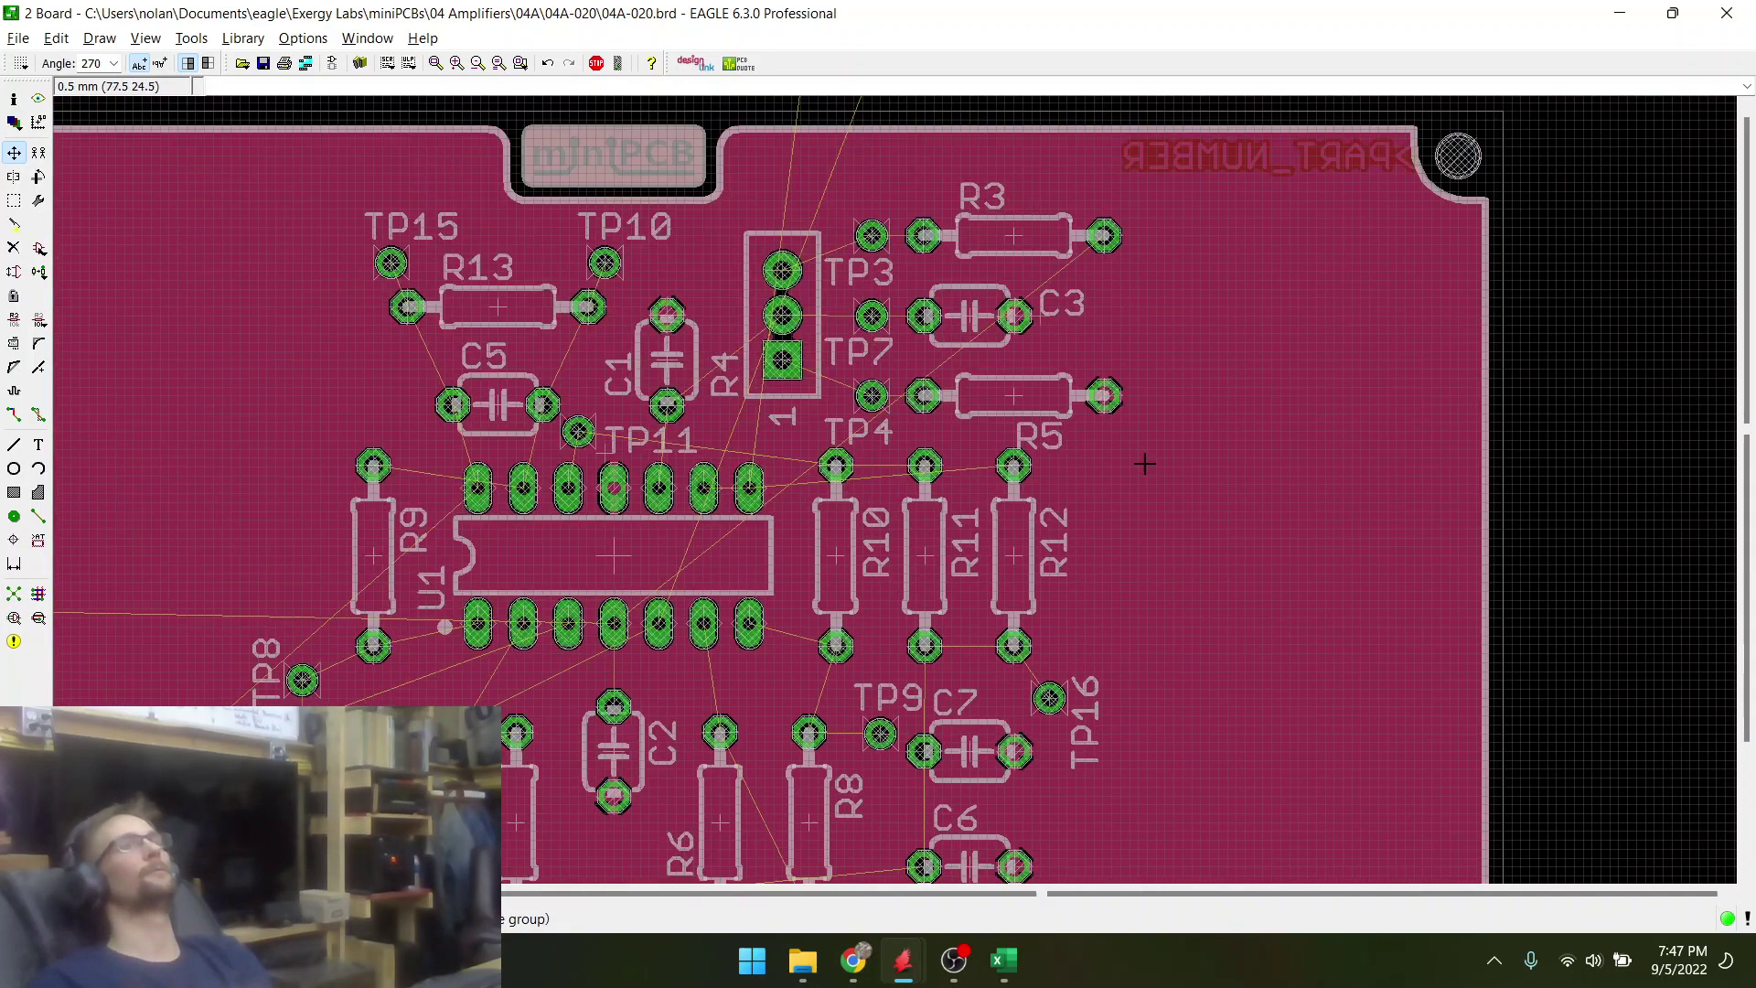
scroll(1058, 743, up, 2)
scroll(900, 659, down, 4)
click(780, 275)
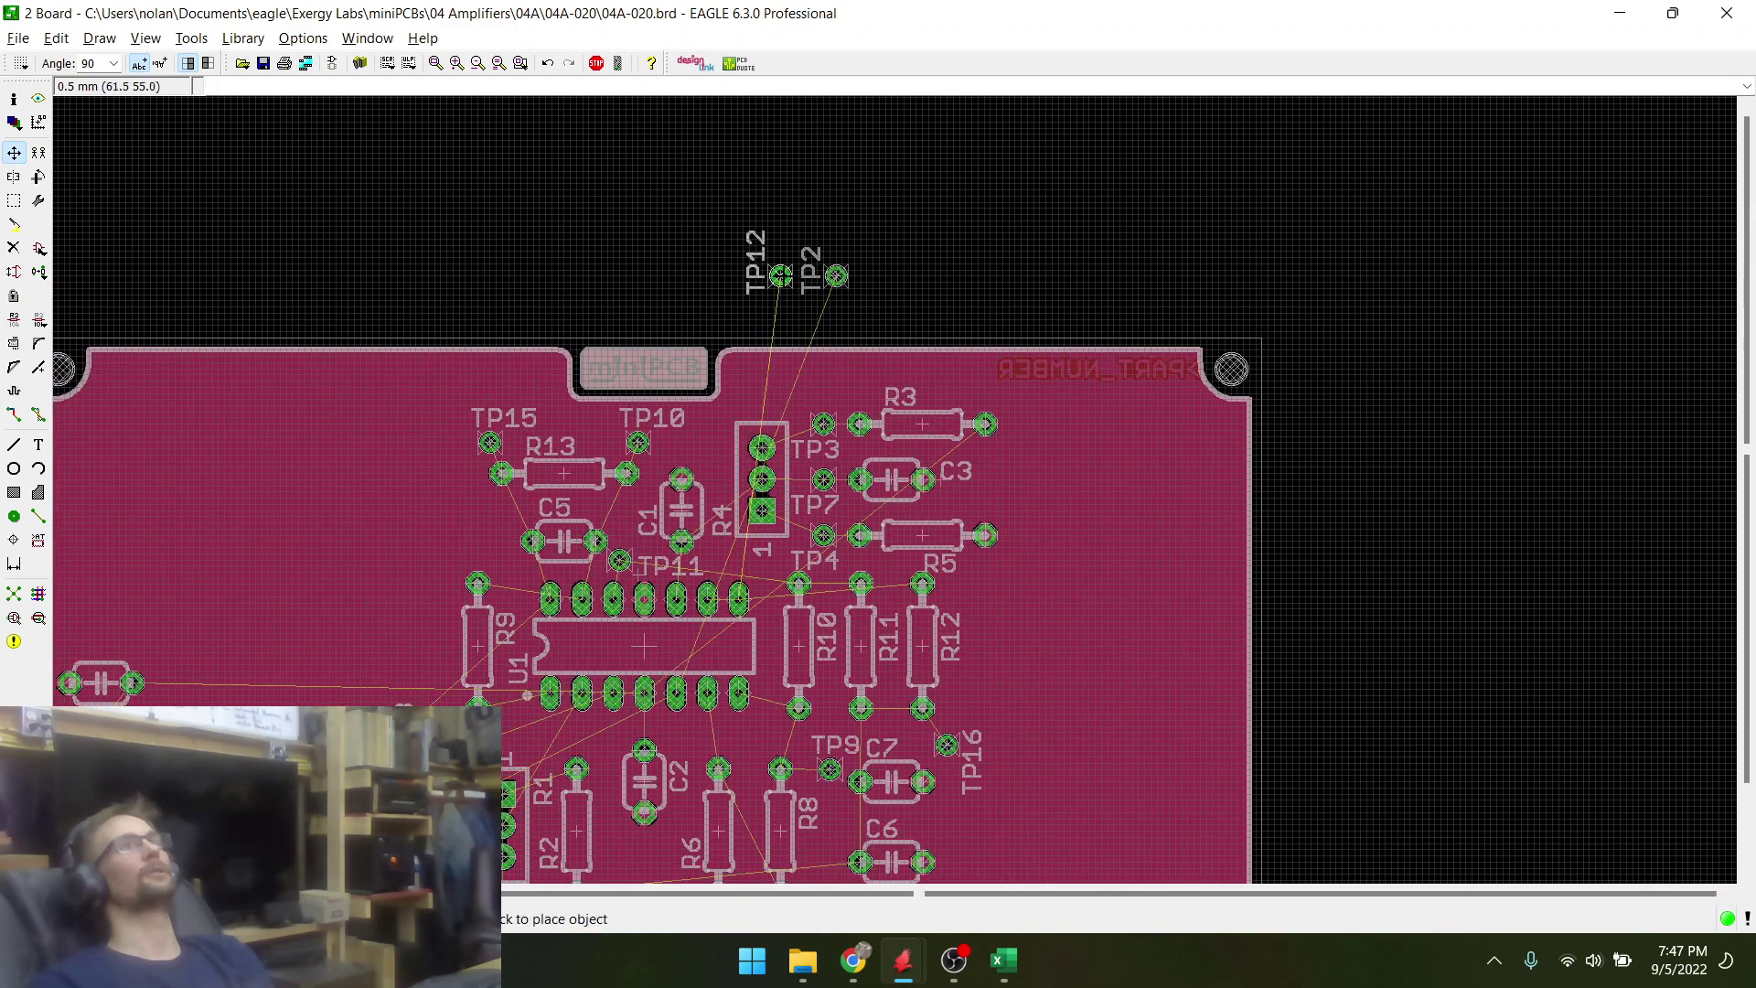
scroll(762, 494, down, 1)
scroll(774, 419, up, 3)
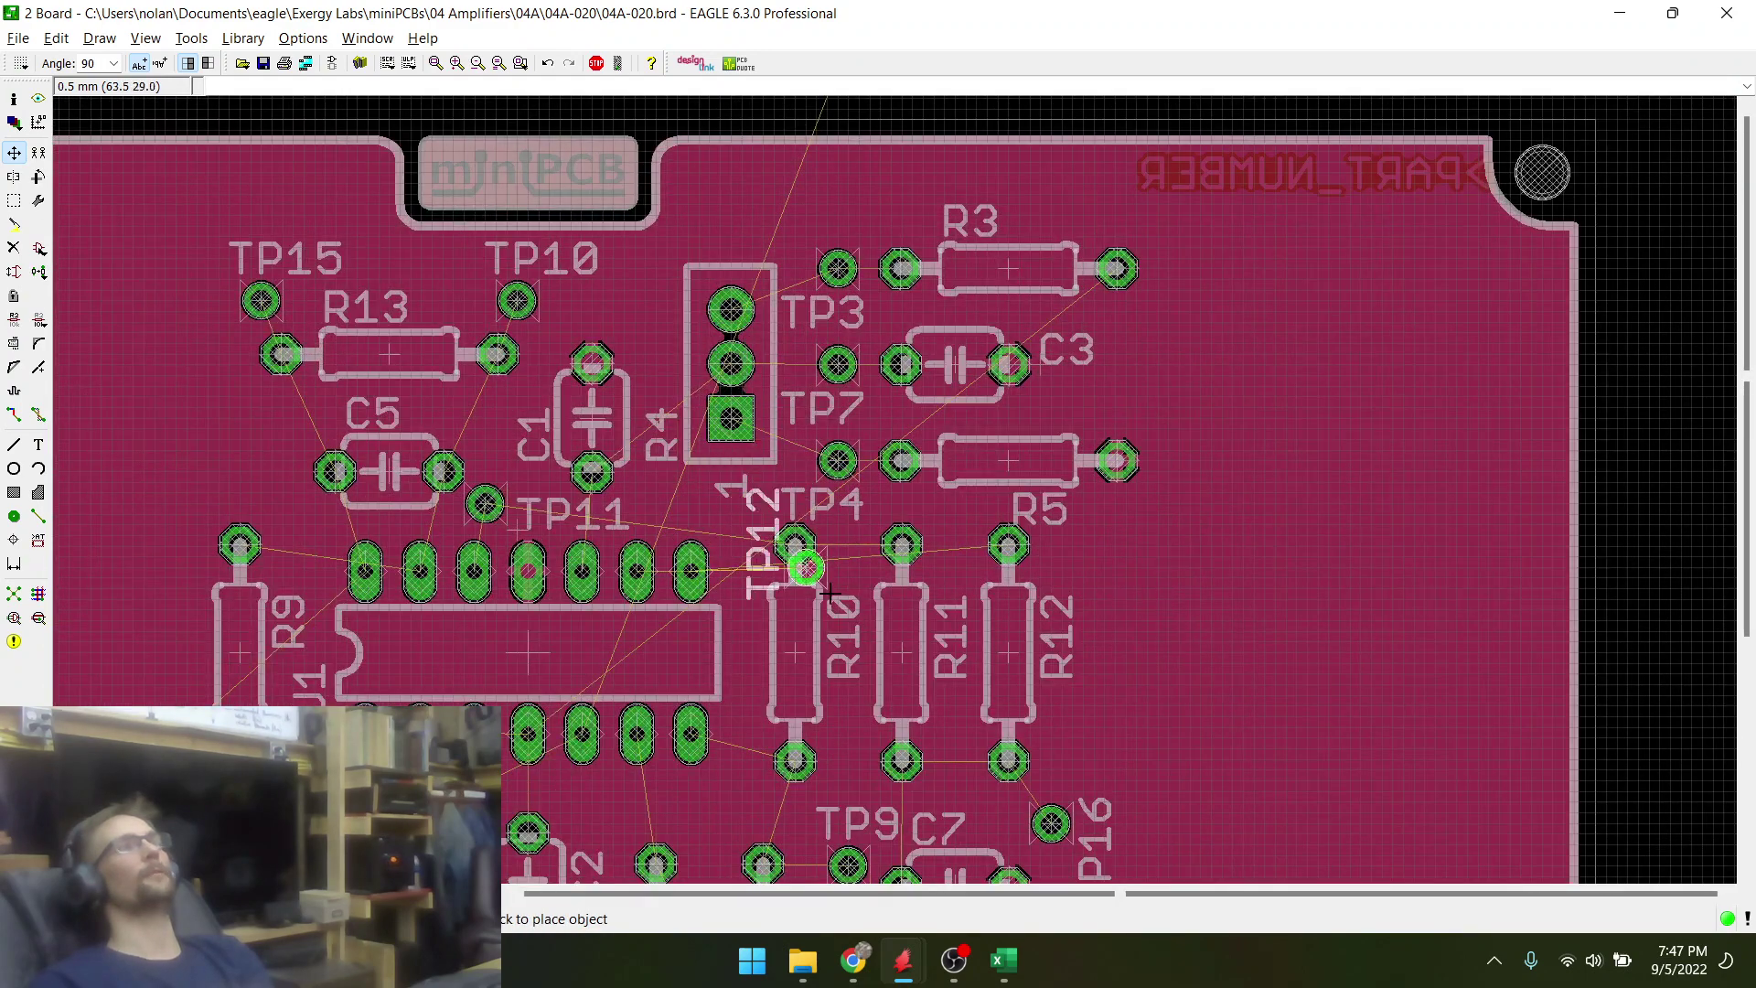
scroll(831, 686, up, 3)
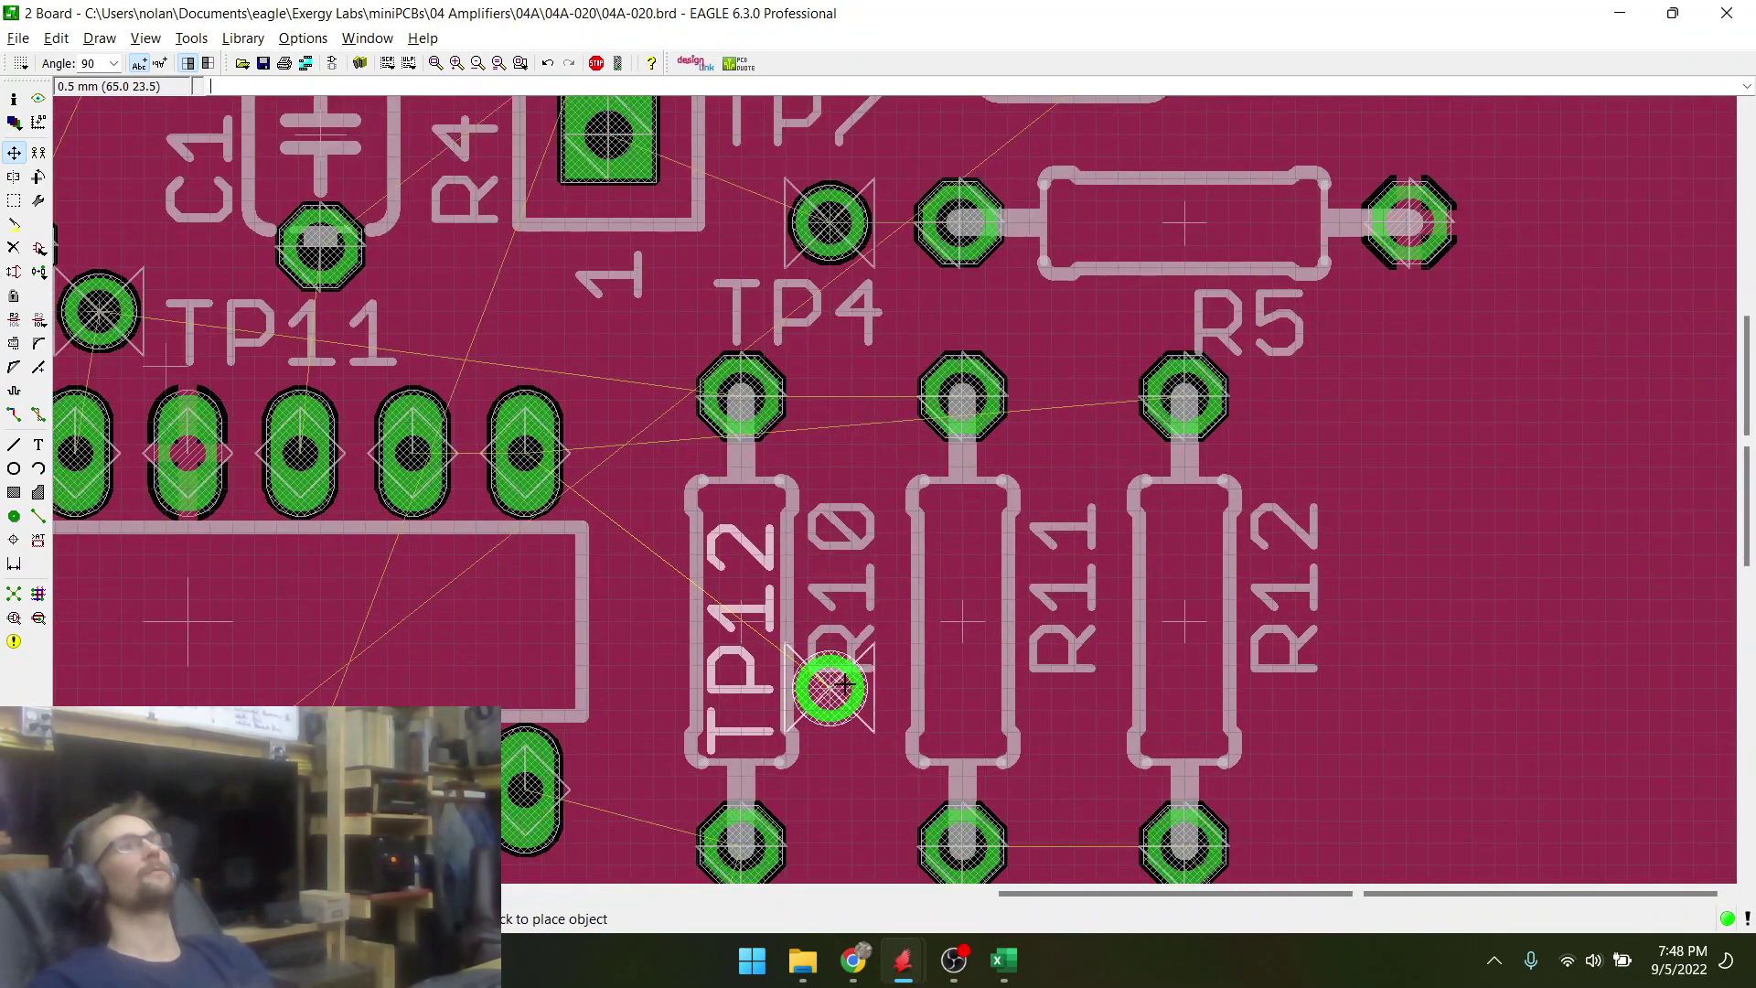
scroll(837, 686, down, 2)
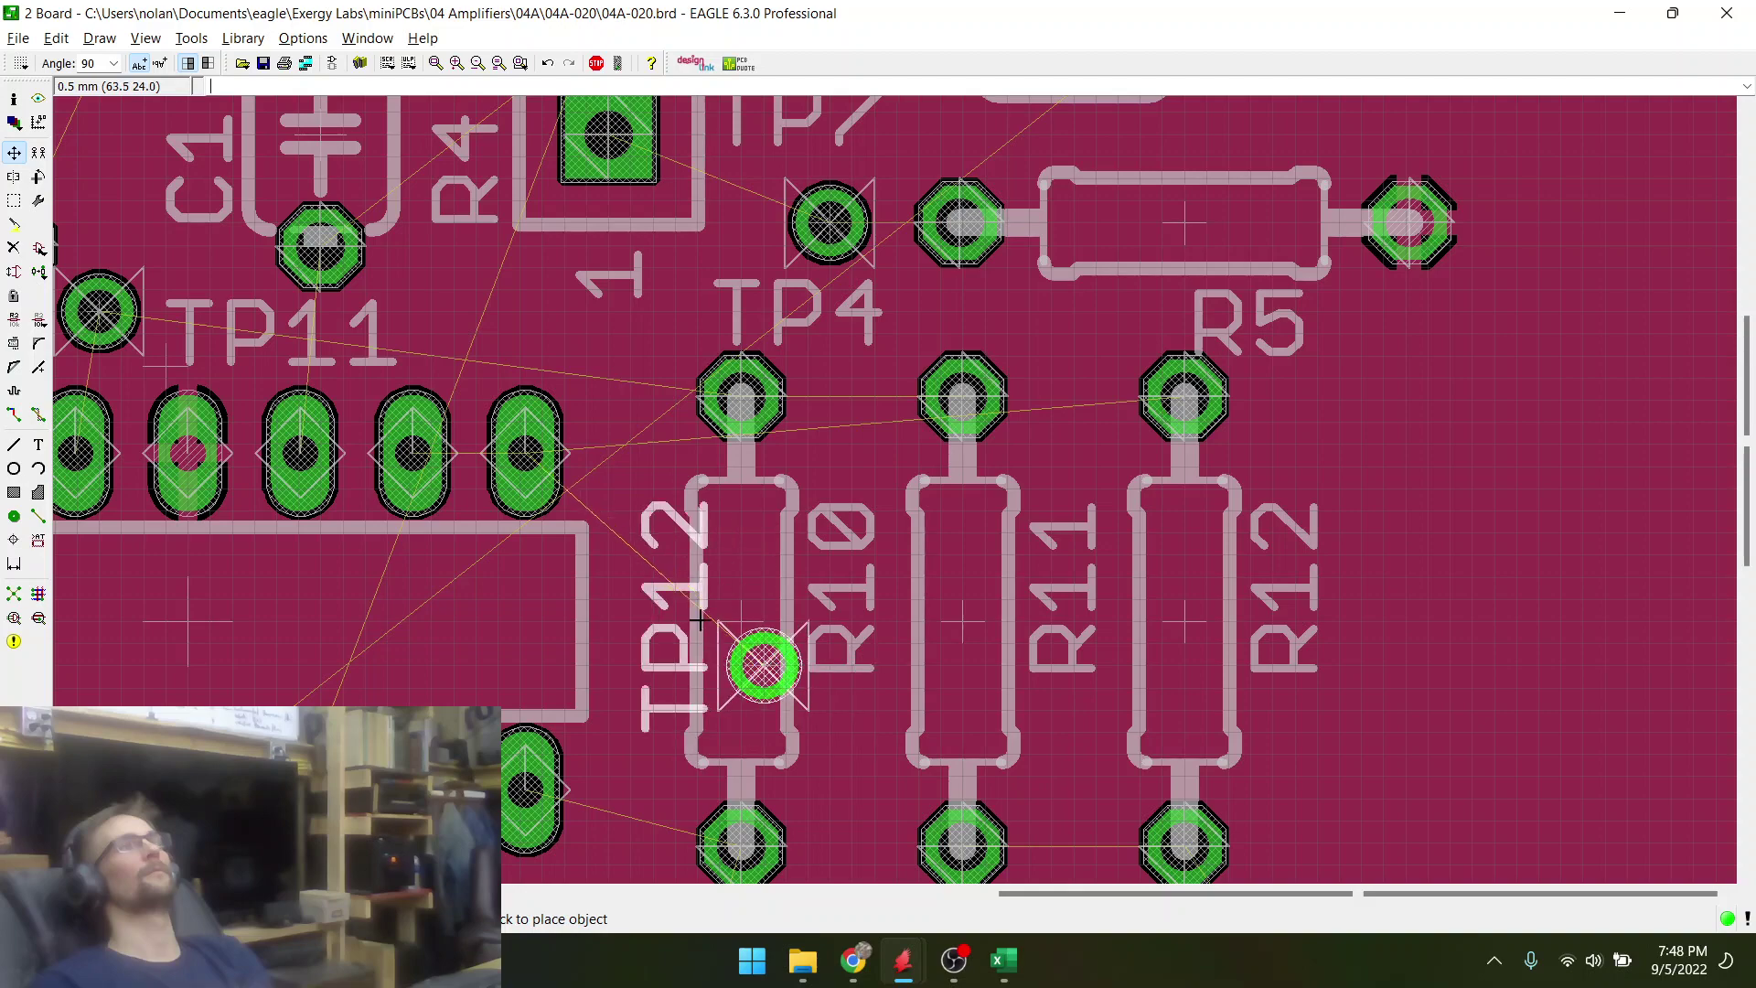
scroll(953, 557, up, 3)
right_click(970, 529)
right_click(970, 529)
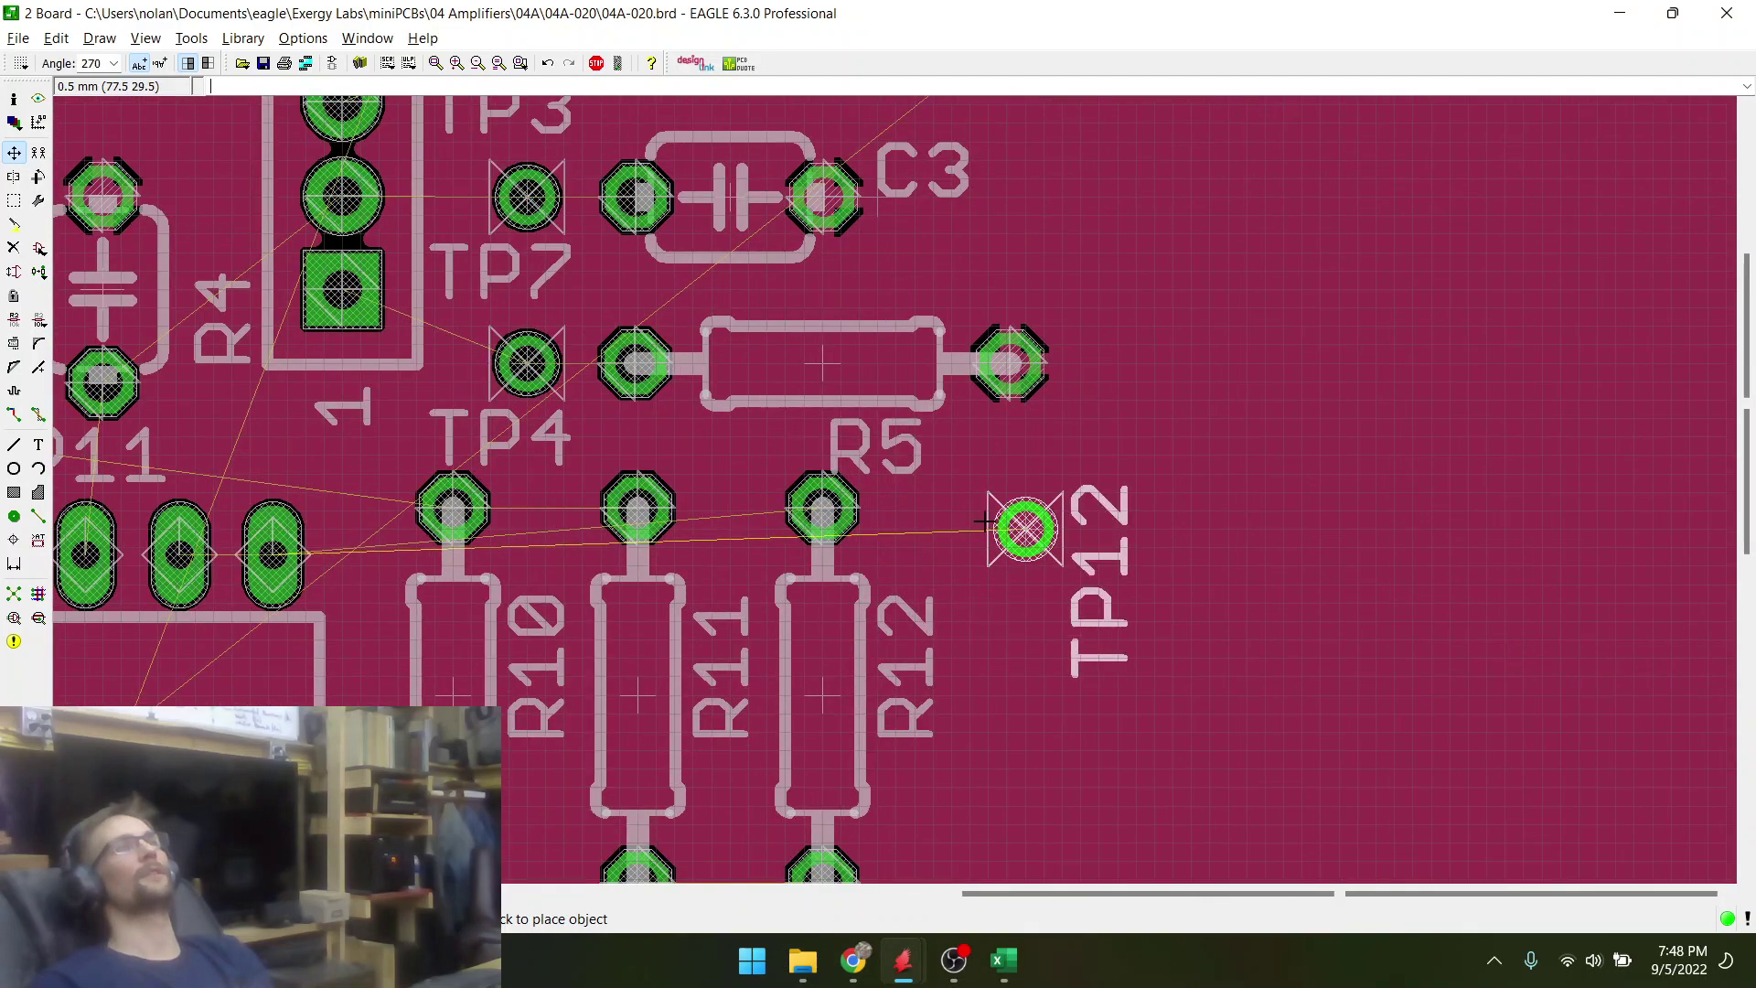
click(941, 531)
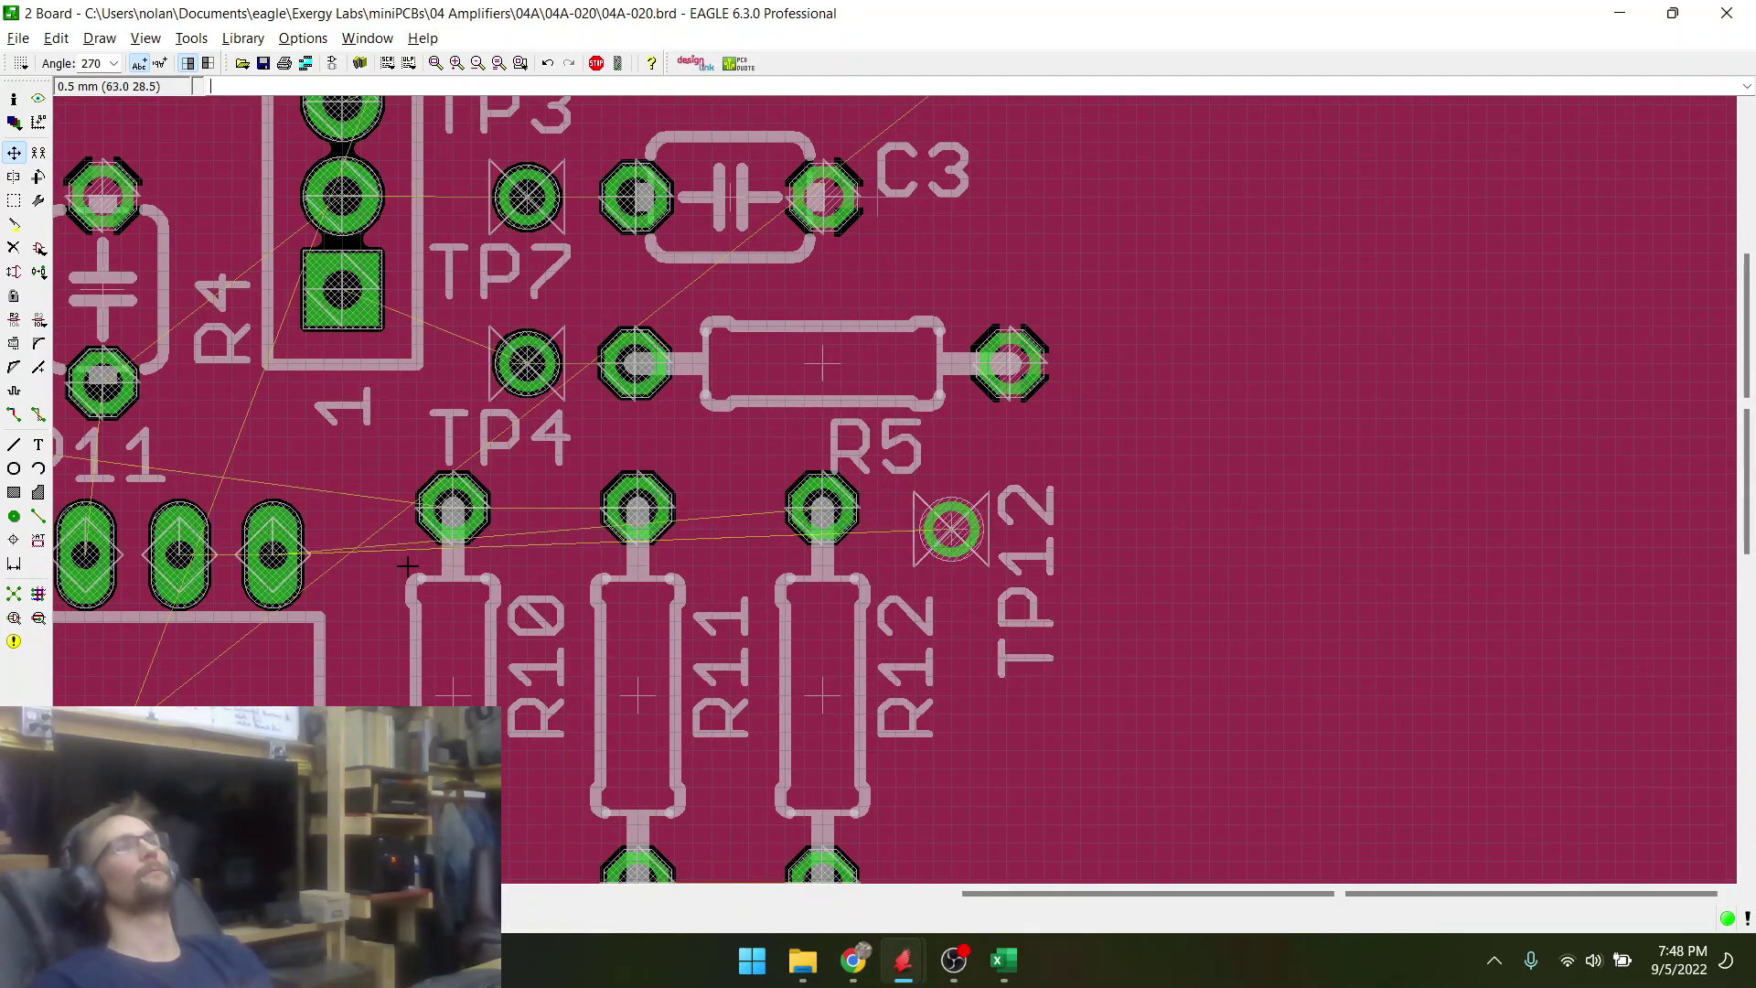
click(14, 599)
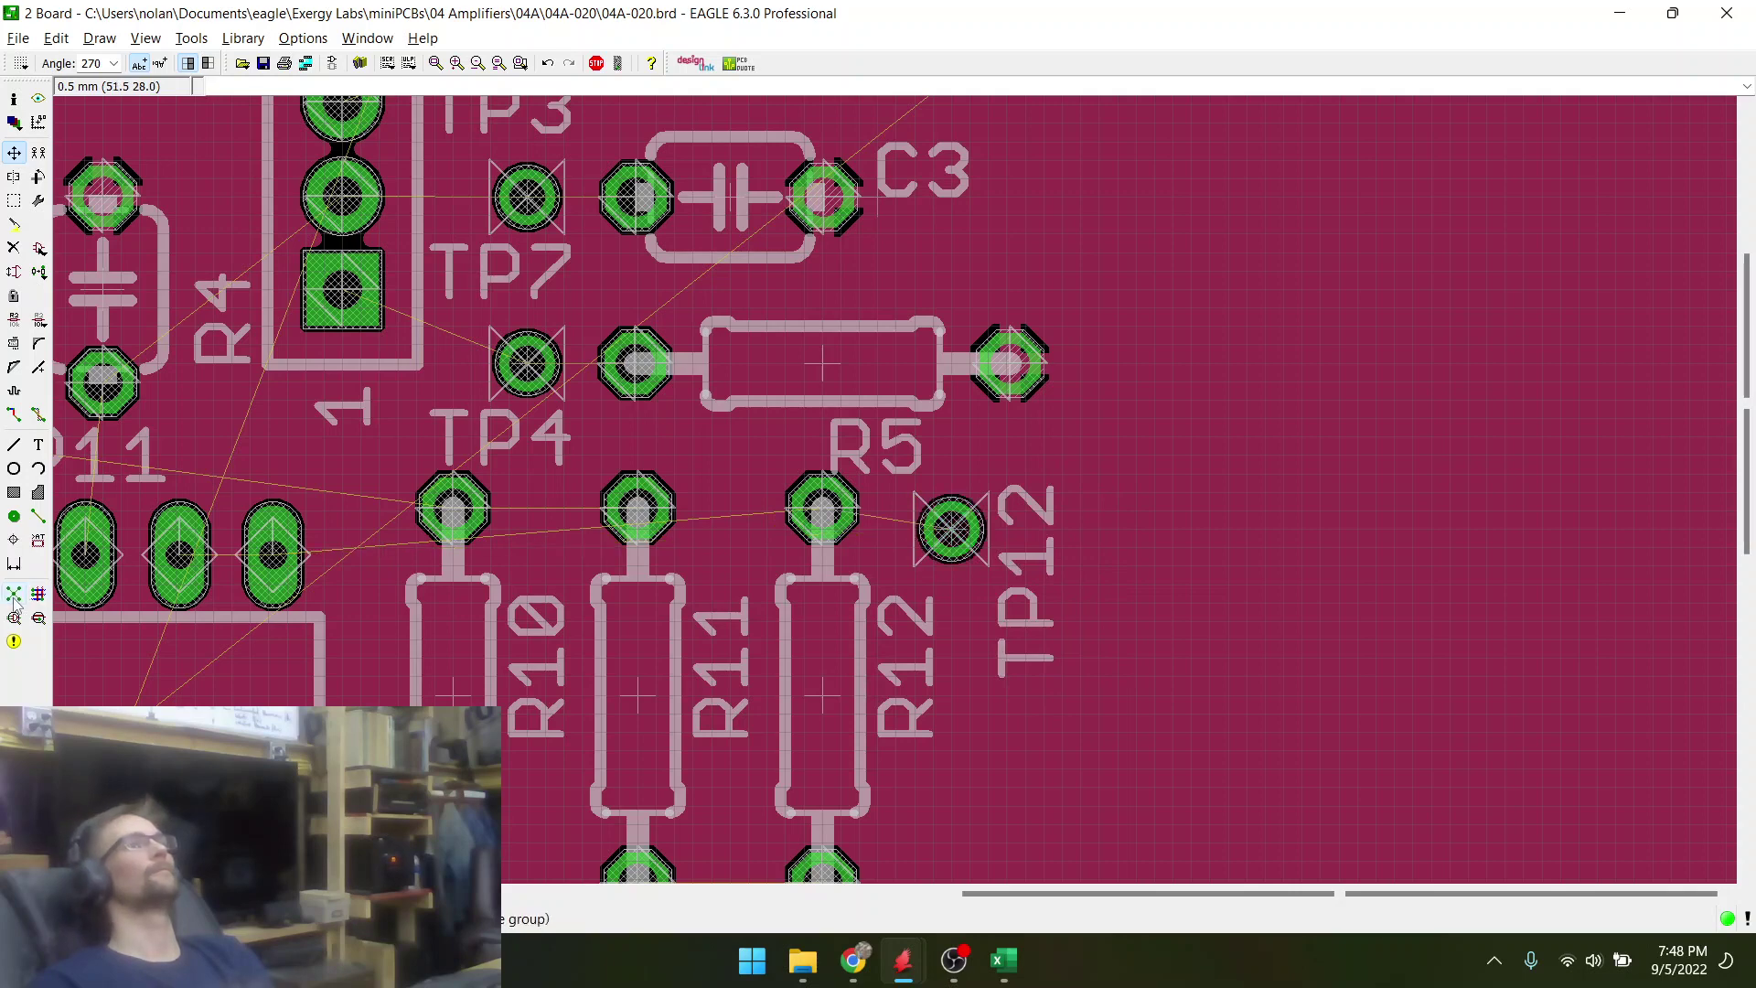
- Move TP16 1.5 mm right and 4 mm up, vertically in line with TP12, and recalculate the airwires
scroll(750, 272, down, 3)
scroll(813, 686, up, 1)
scroll(813, 718, up, 3)
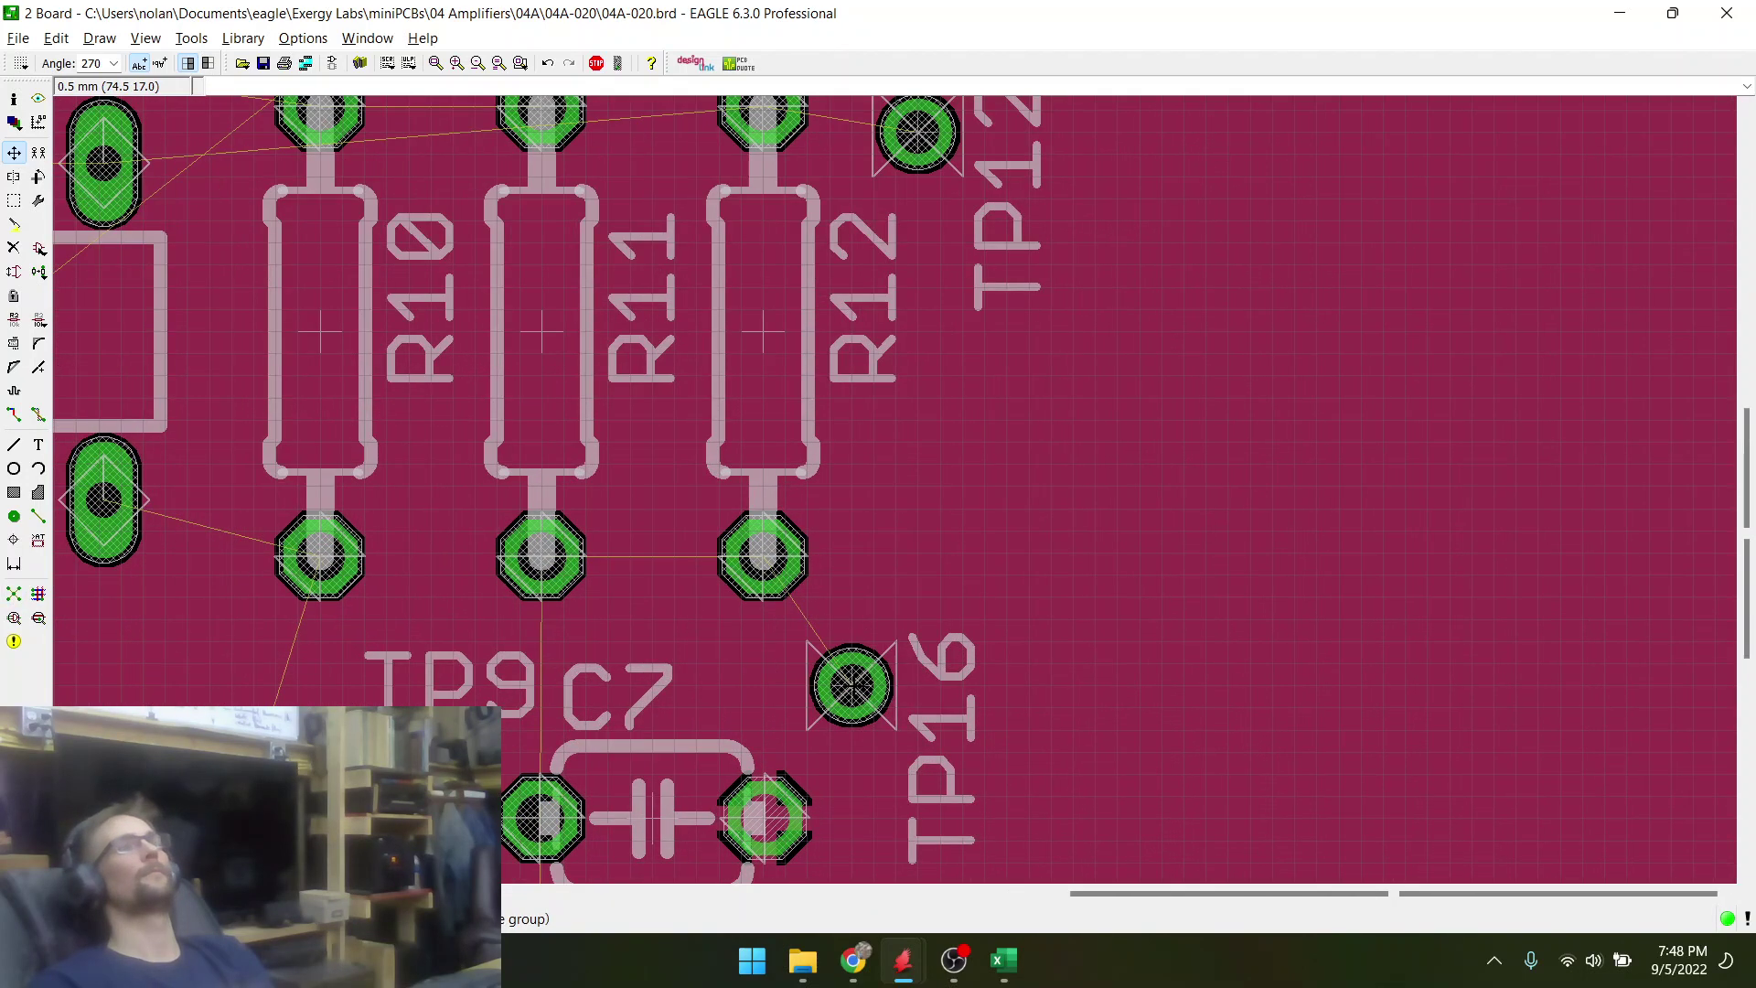
click(851, 686)
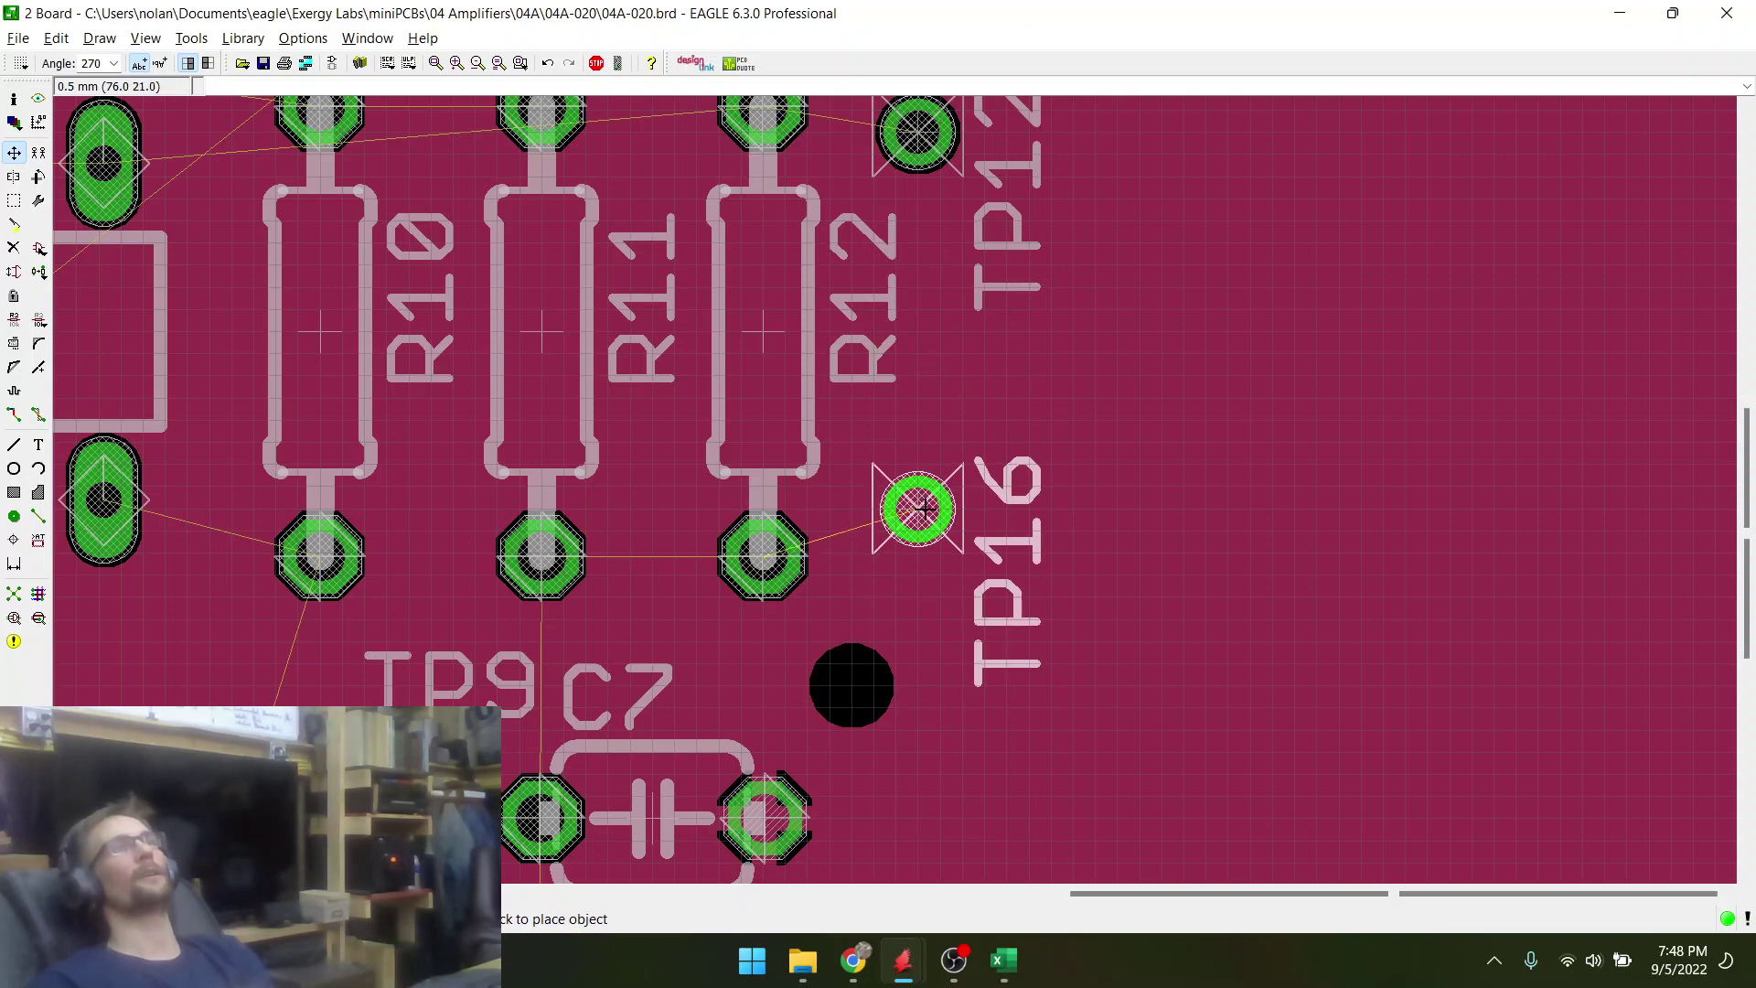
click(922, 510)
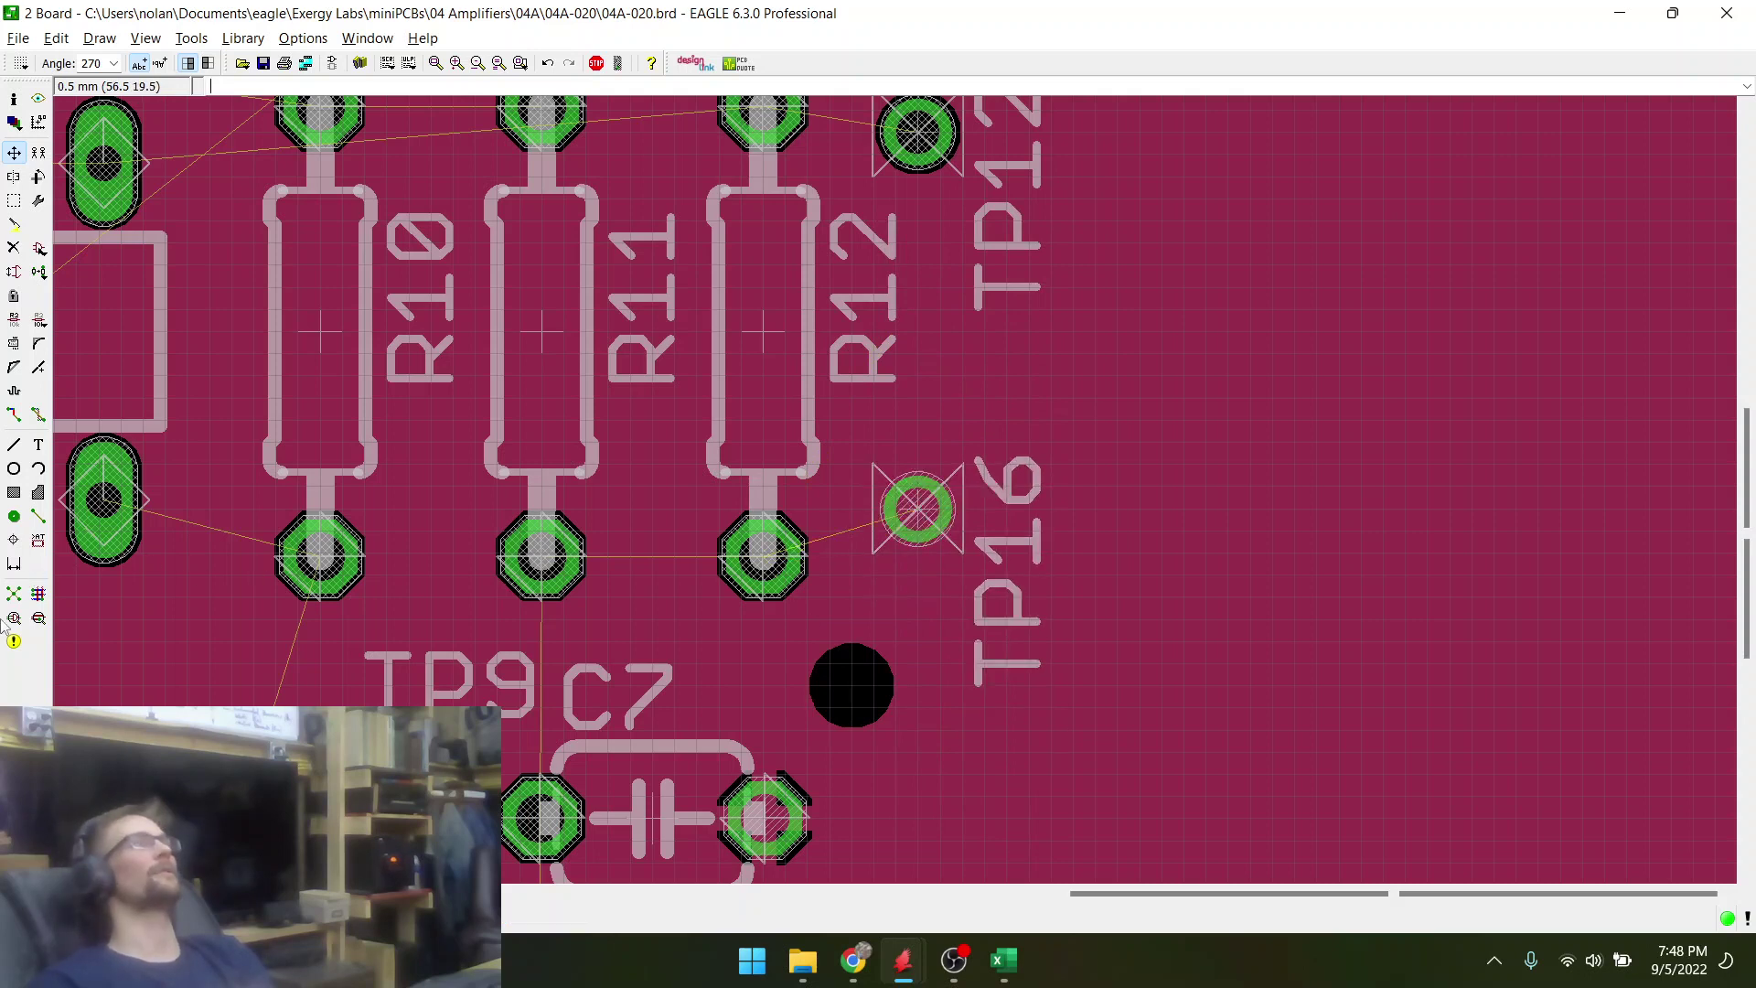
click(14, 595)
- Move TP2 onto the board directly below U1's fifth lower pad from the left and rotate it to 270 degrees
scroll(757, 702, down, 3)
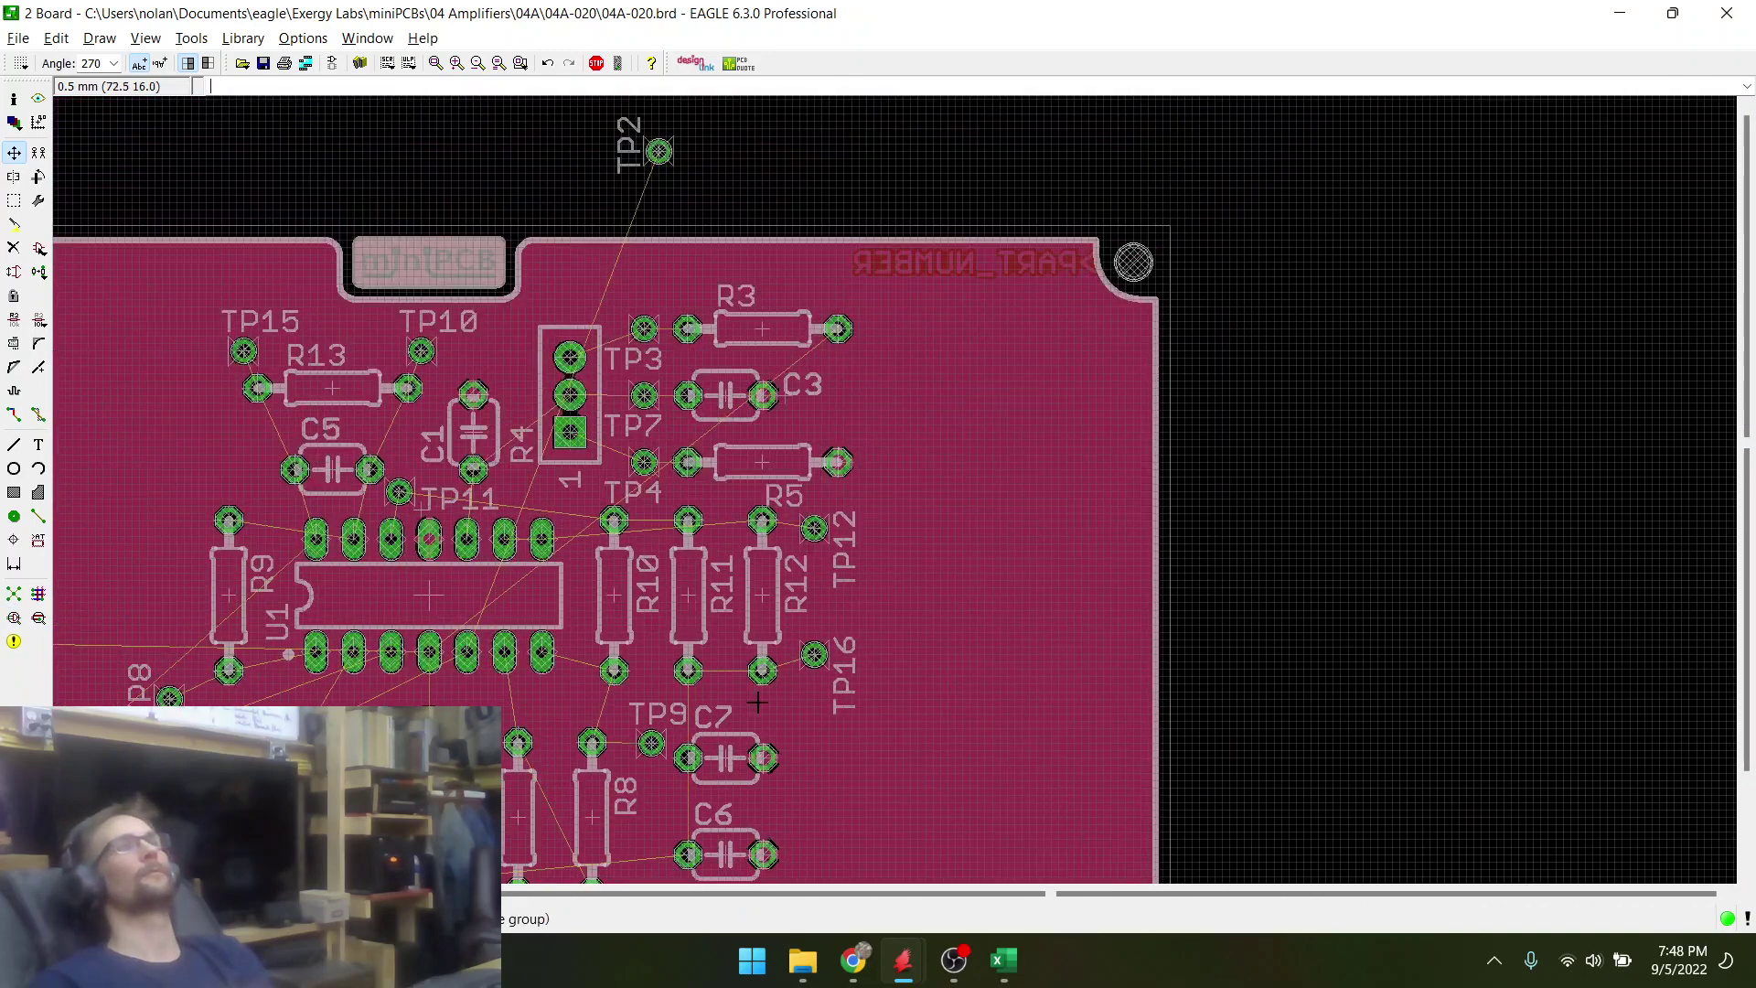
click(659, 151)
scroll(768, 147, down, 2)
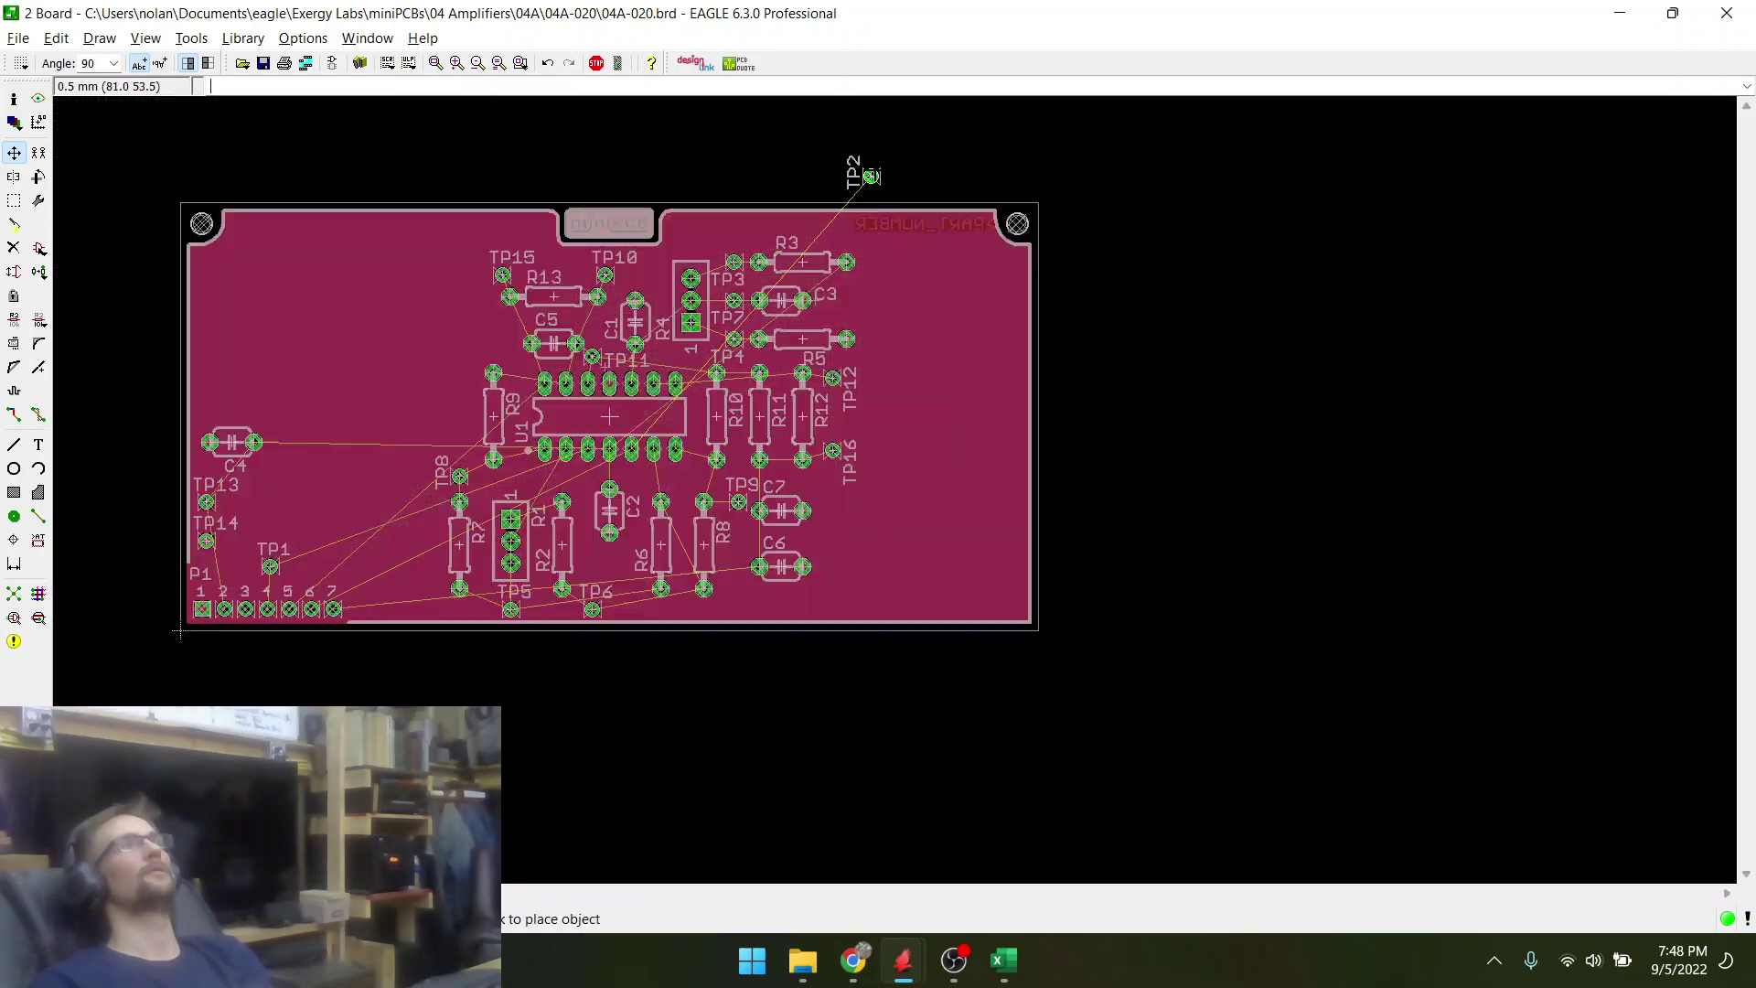
scroll(549, 384, up, 3)
scroll(731, 512, up, 2)
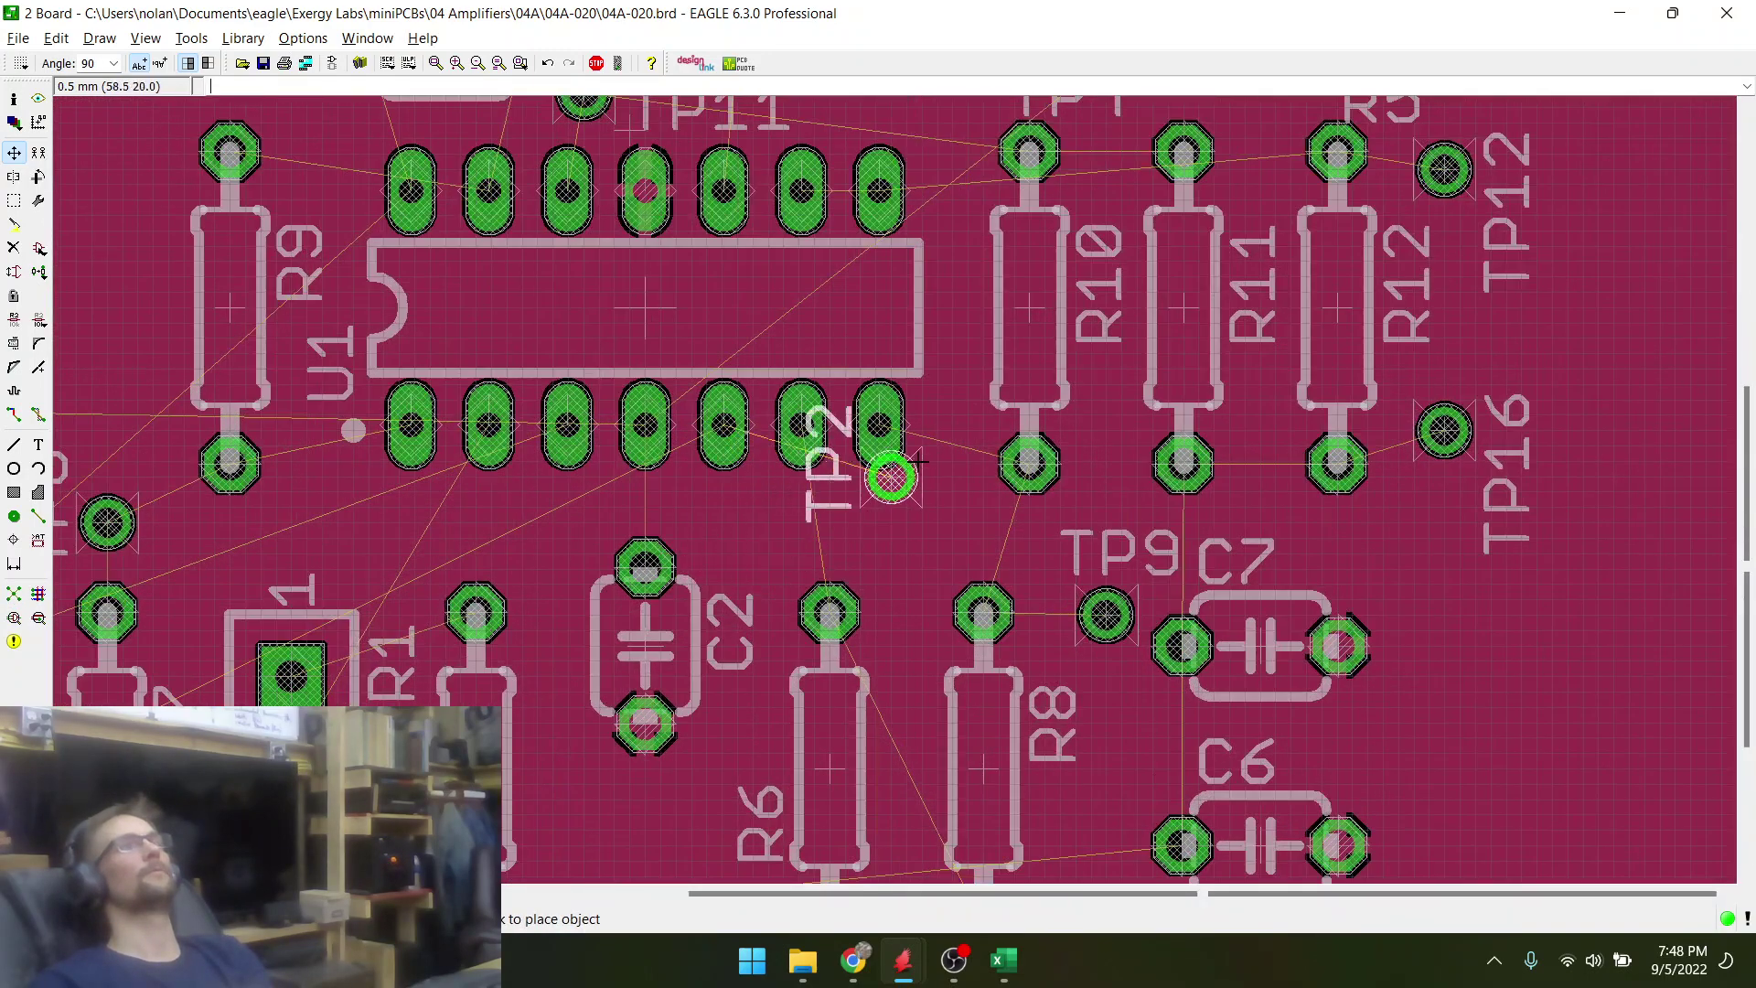
scroll(947, 449, down, 3)
scroll(949, 446, down, 1)
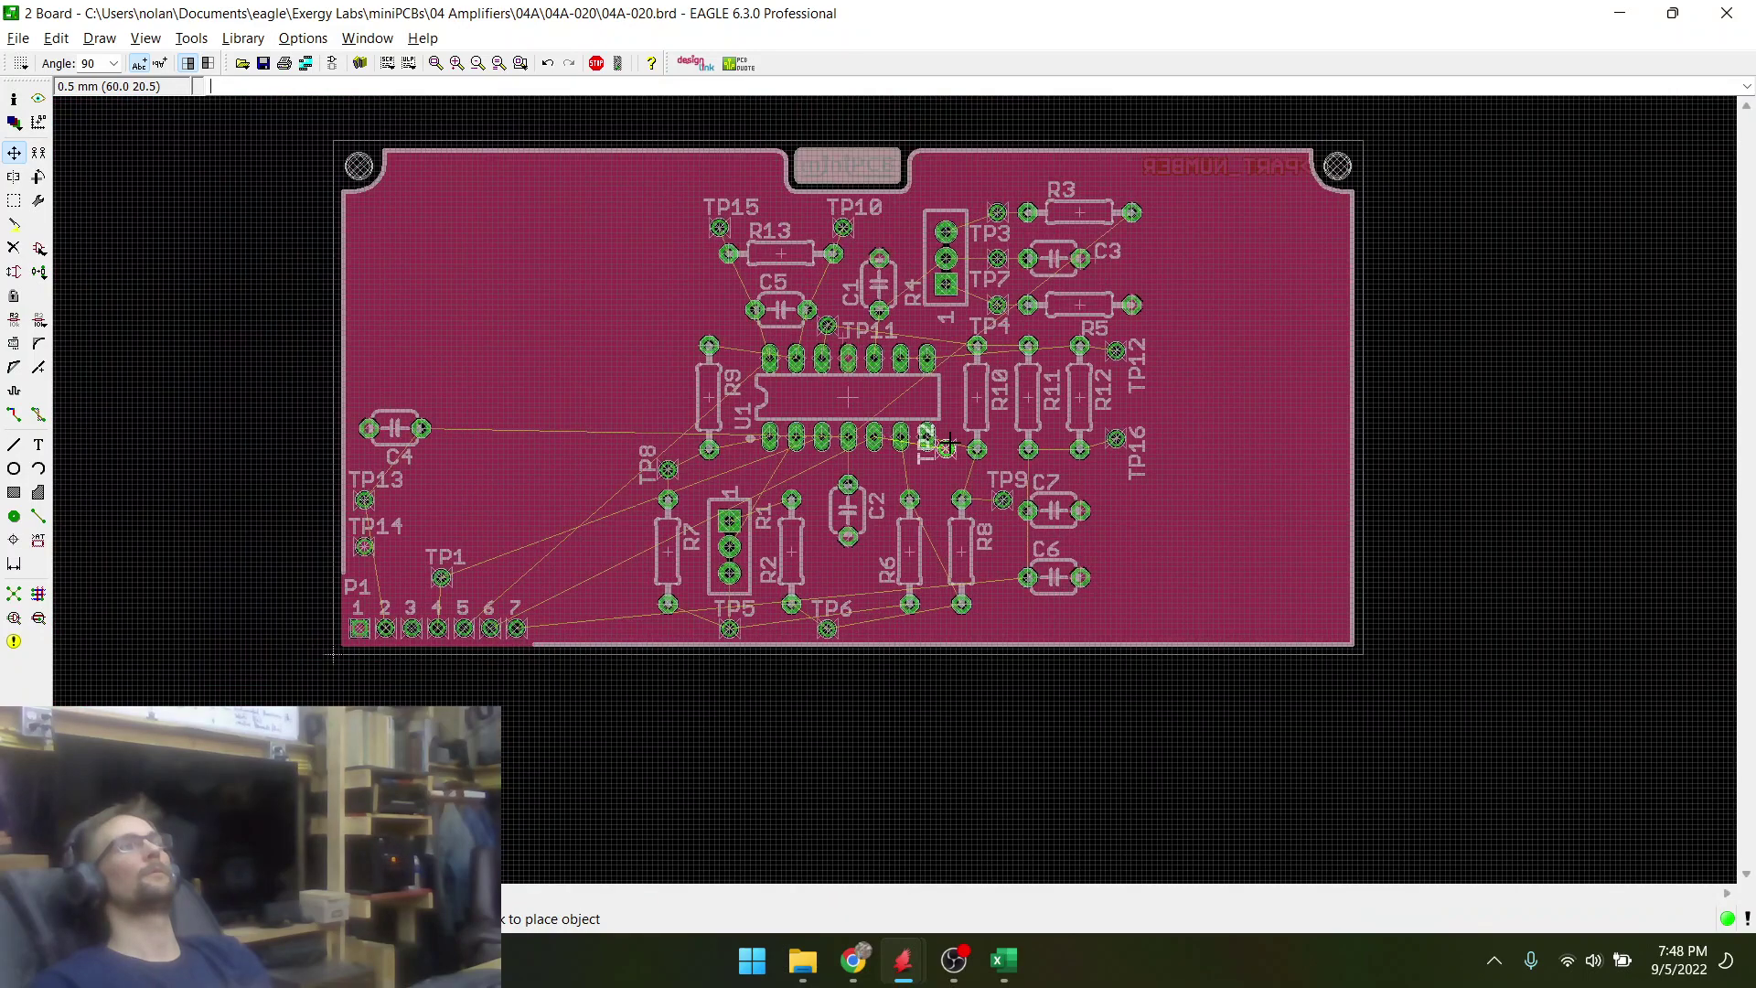
scroll(631, 512, up, 4)
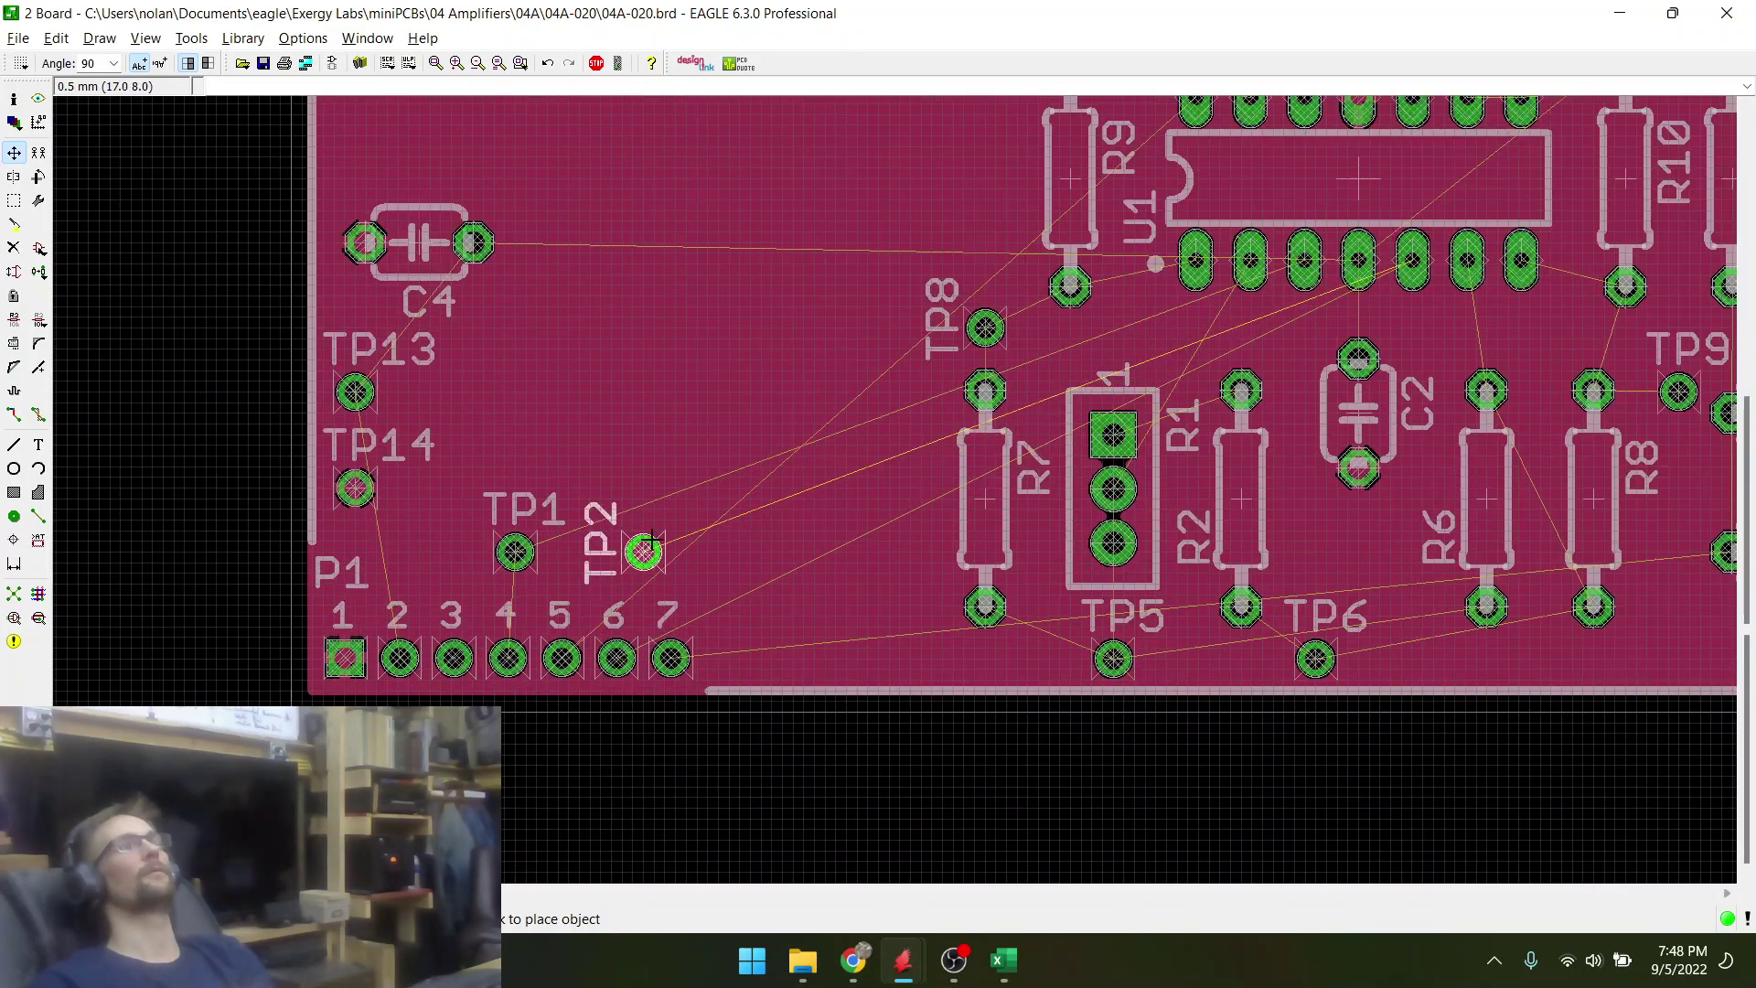
scroll(604, 545, down, 3)
scroll(606, 540, up, 1)
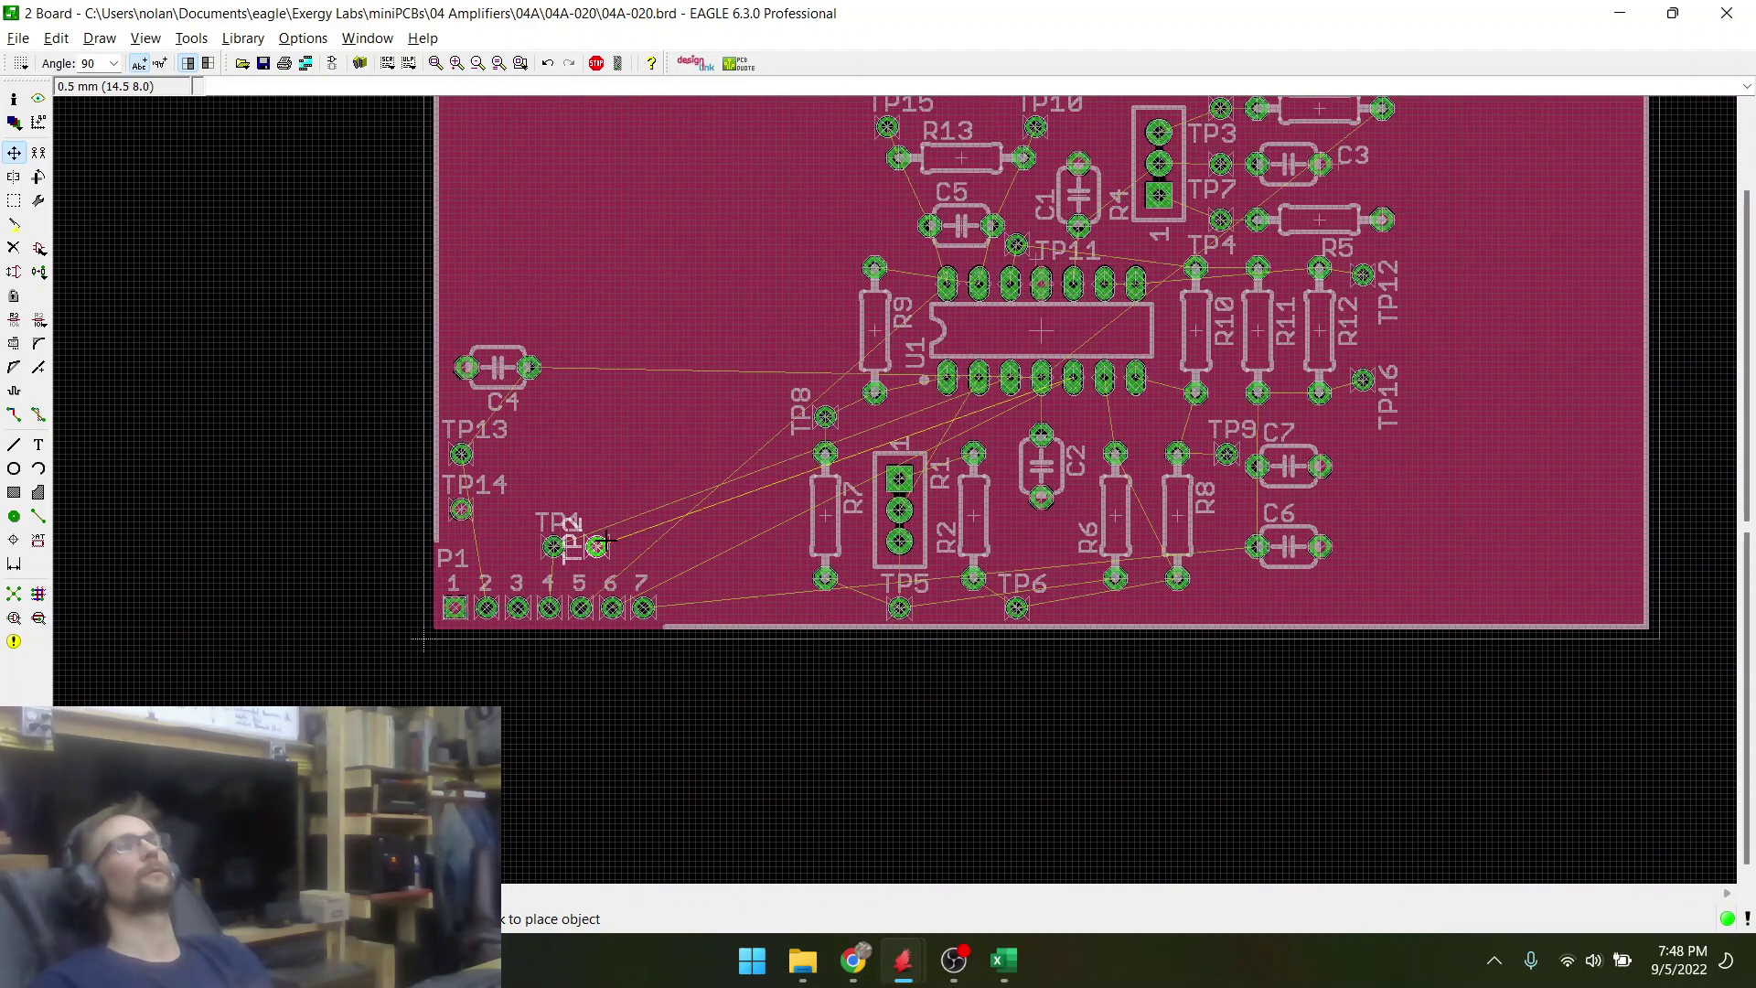
scroll(607, 540, up, 4)
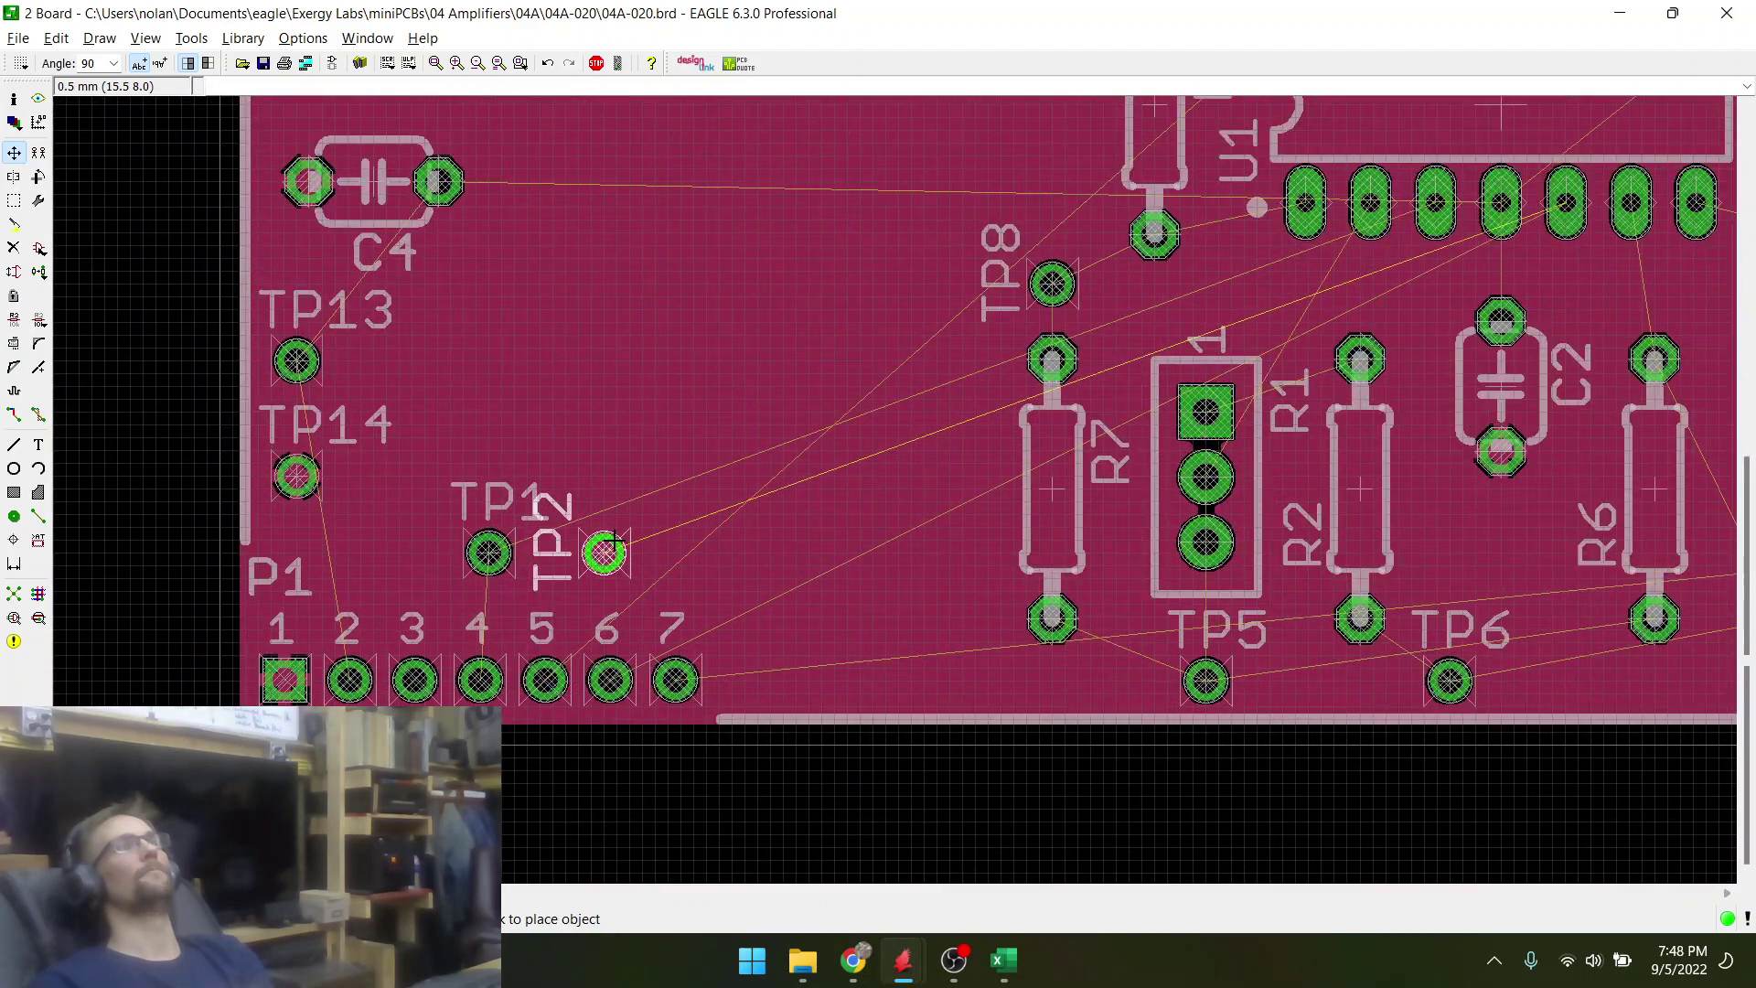
scroll(558, 563, down, 4)
scroll(1034, 448, up, 5)
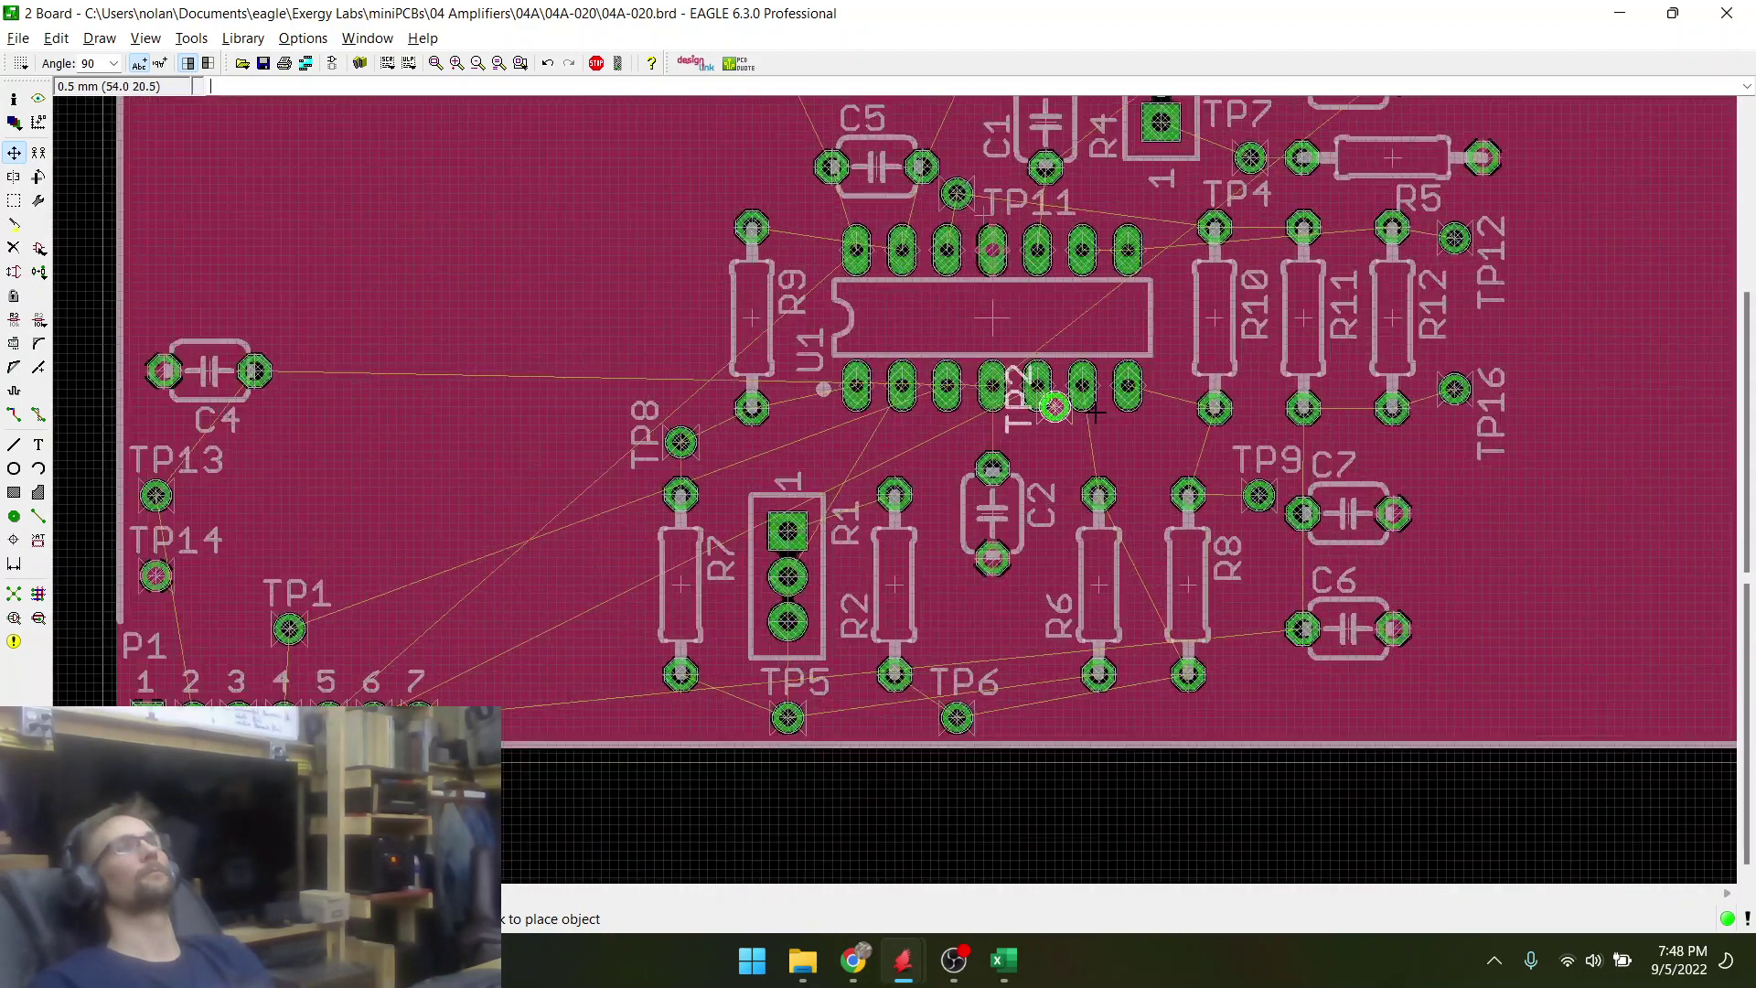
right_click(1043, 439)
right_click(1047, 429)
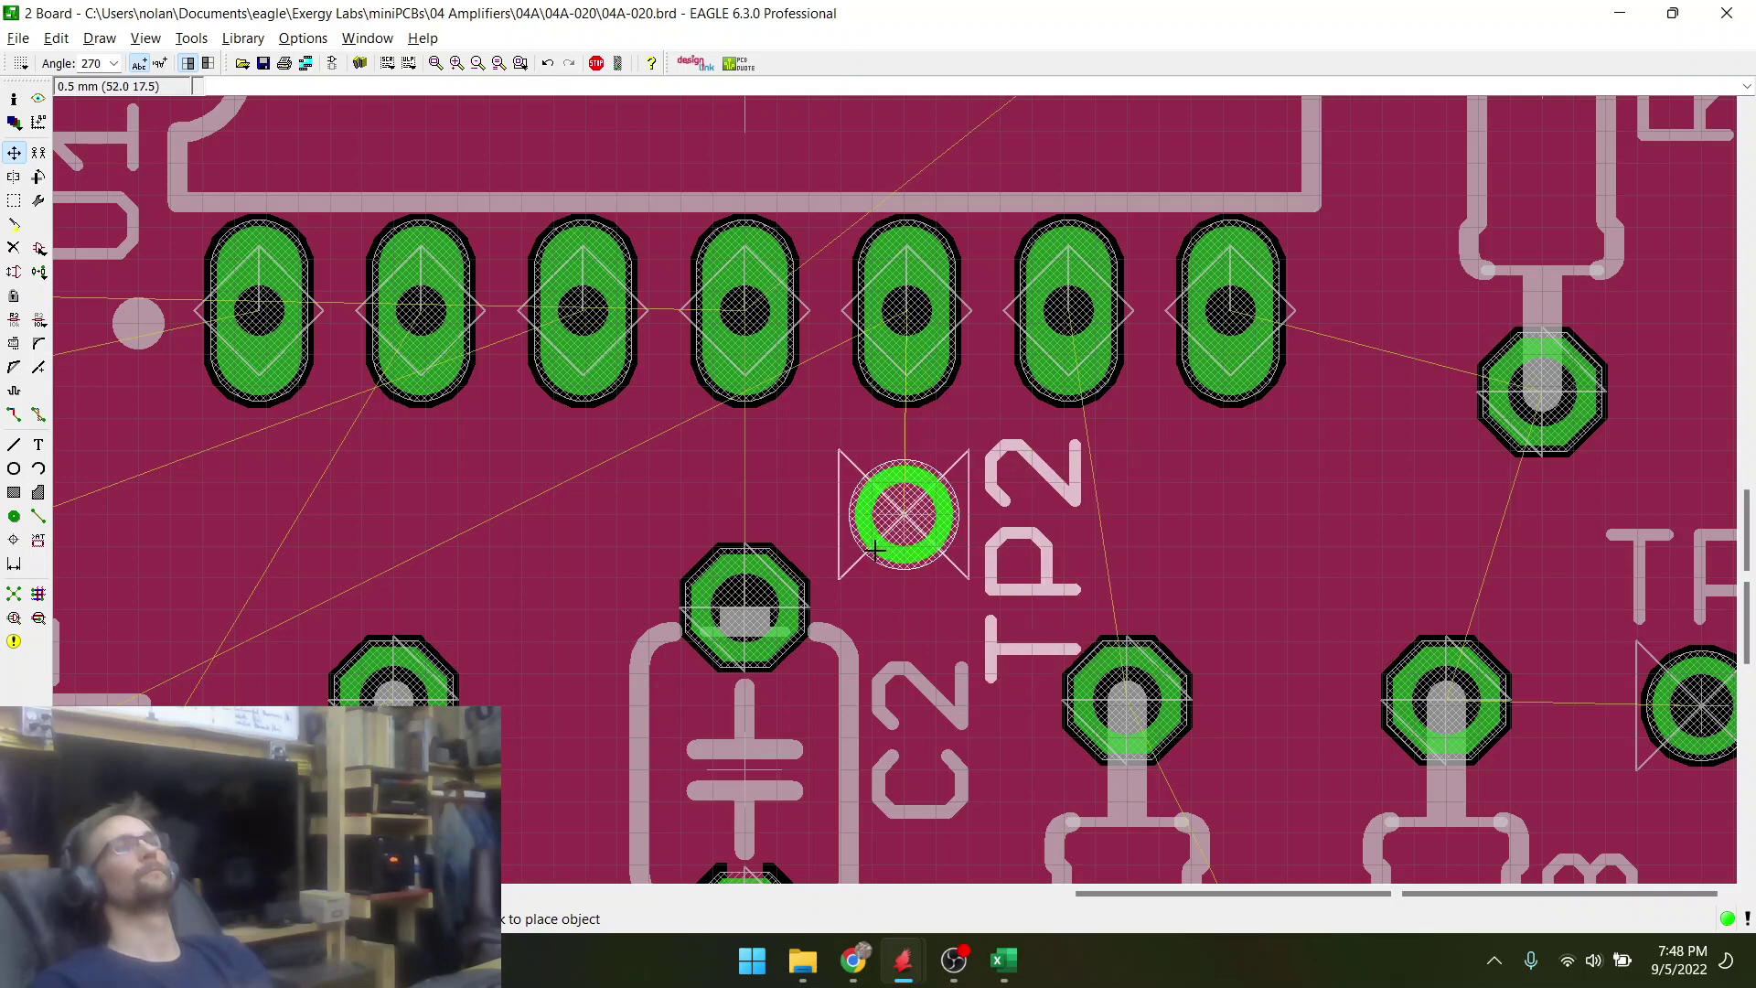
click(876, 549)
- Move TP1 from above P1 to directly below U1's third lower pad, level with TP2, and rotate it to 90 degrees
scroll(876, 549, down, 5)
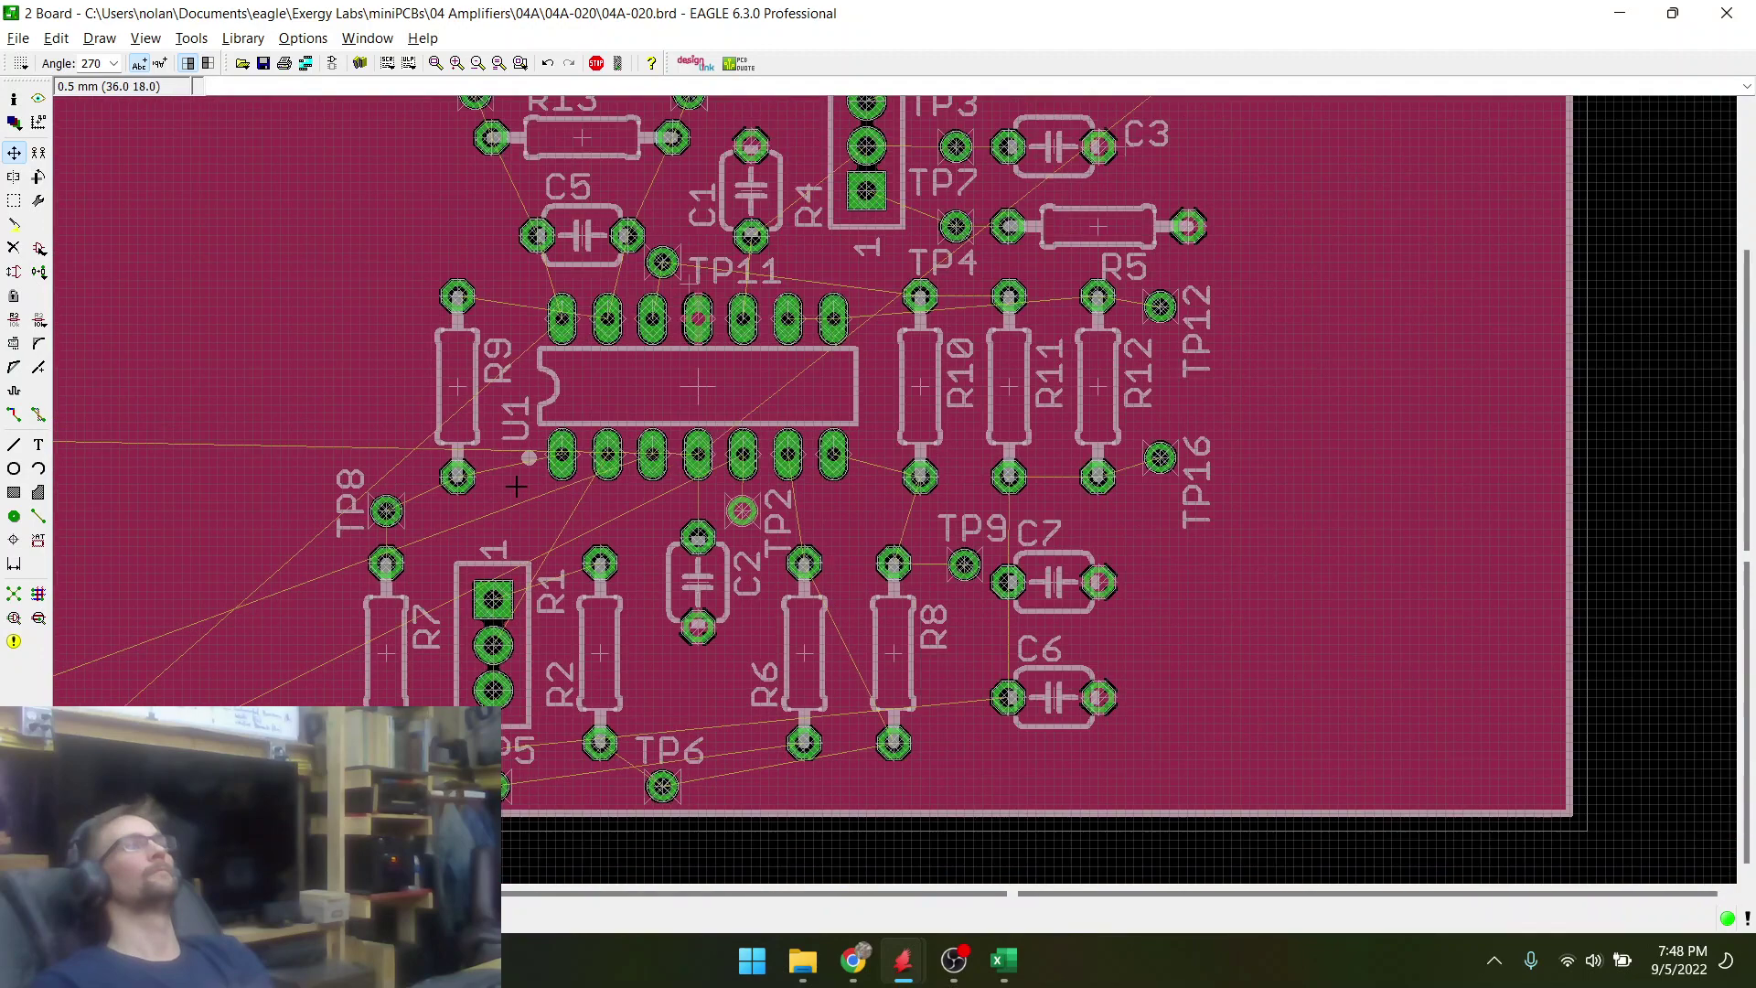
scroll(516, 486, down, 1)
click(86, 662)
scroll(588, 462, up, 4)
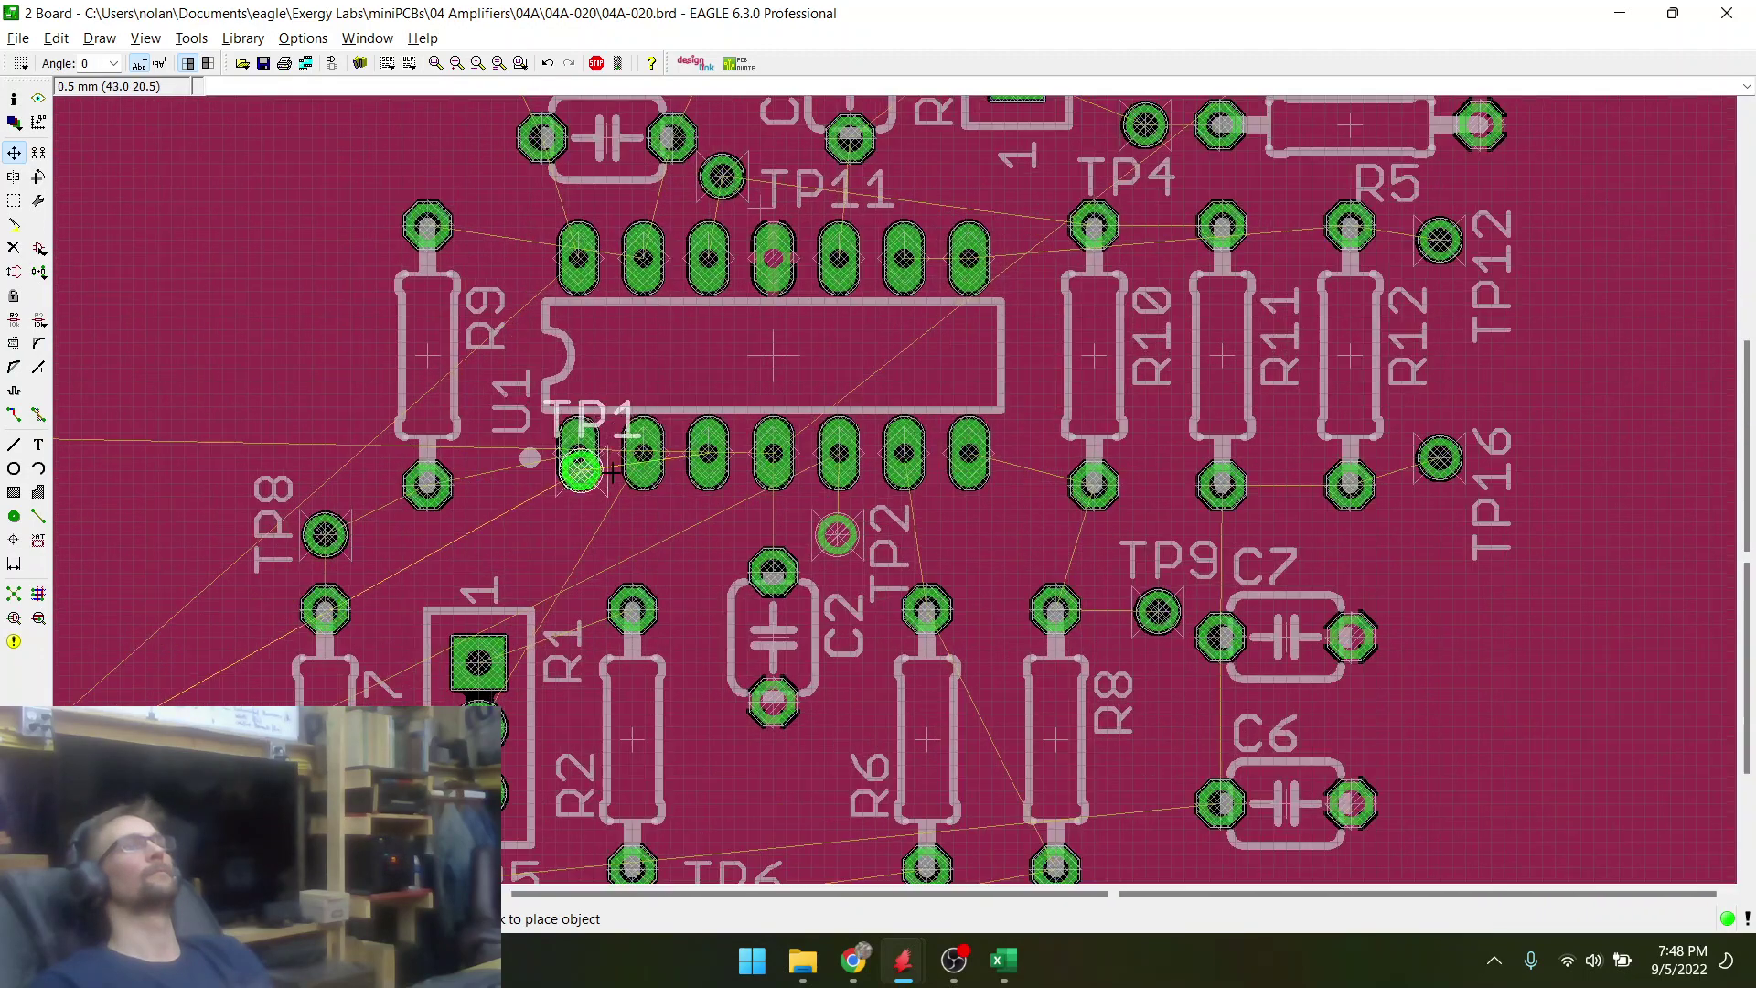
right_click(715, 546)
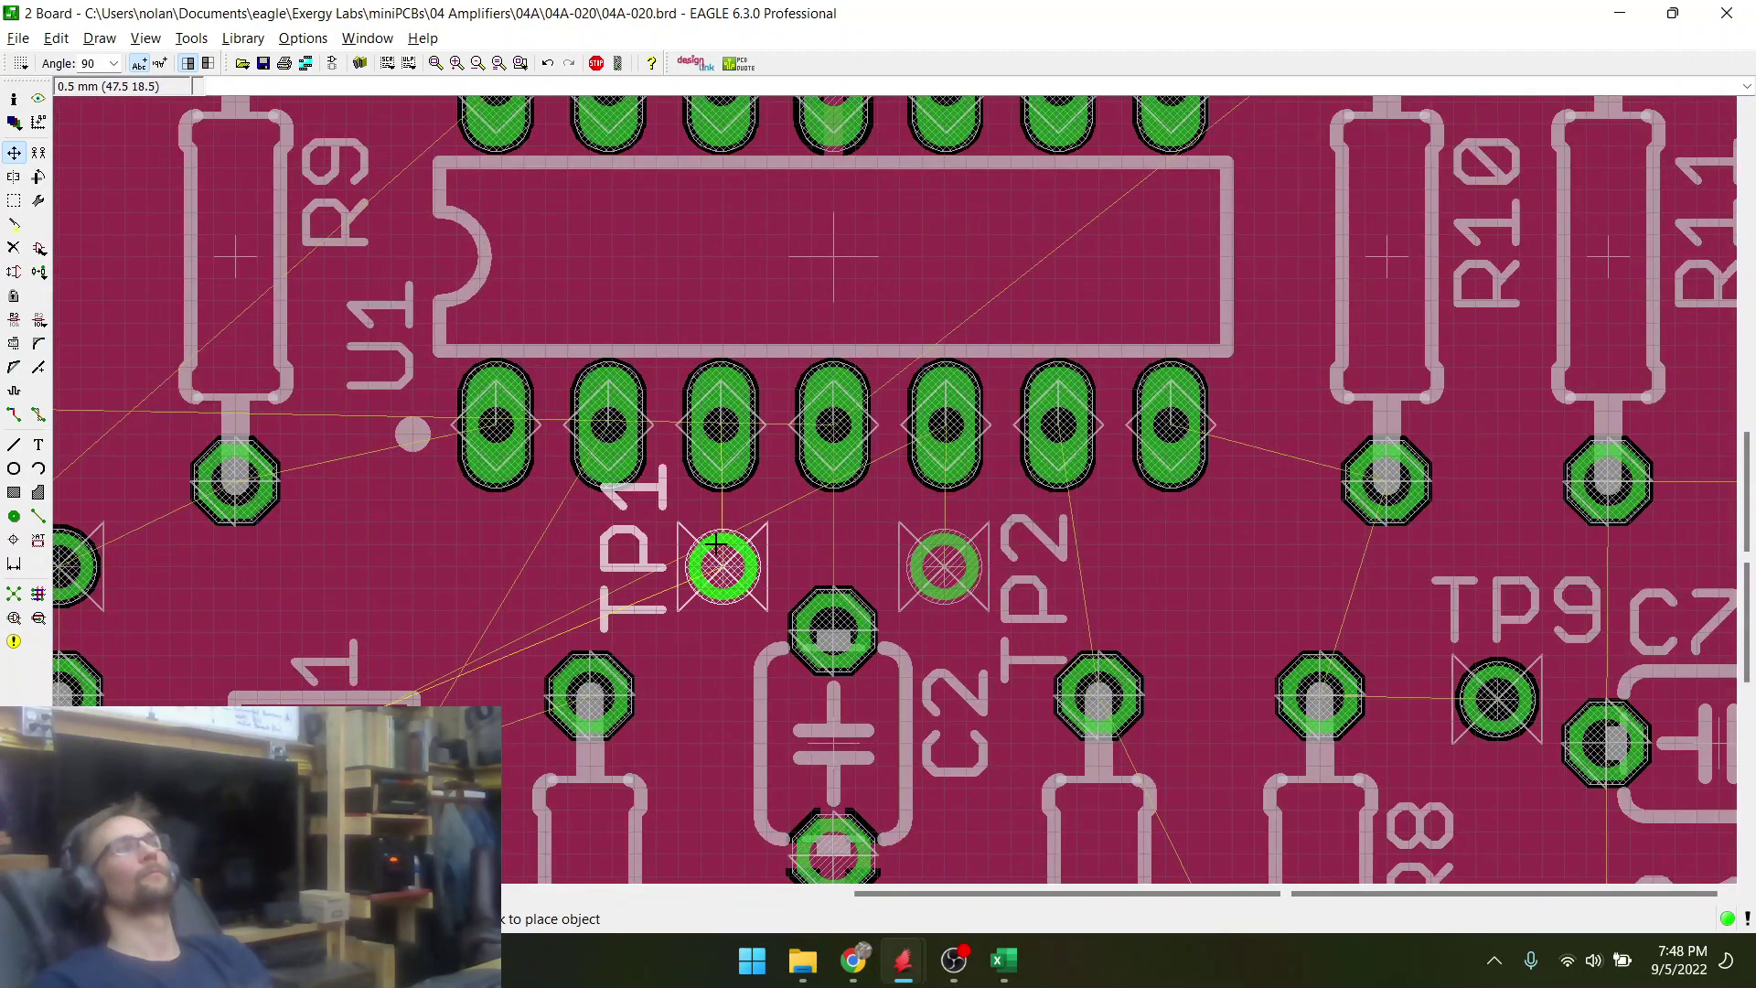
scroll(715, 546, up, 4)
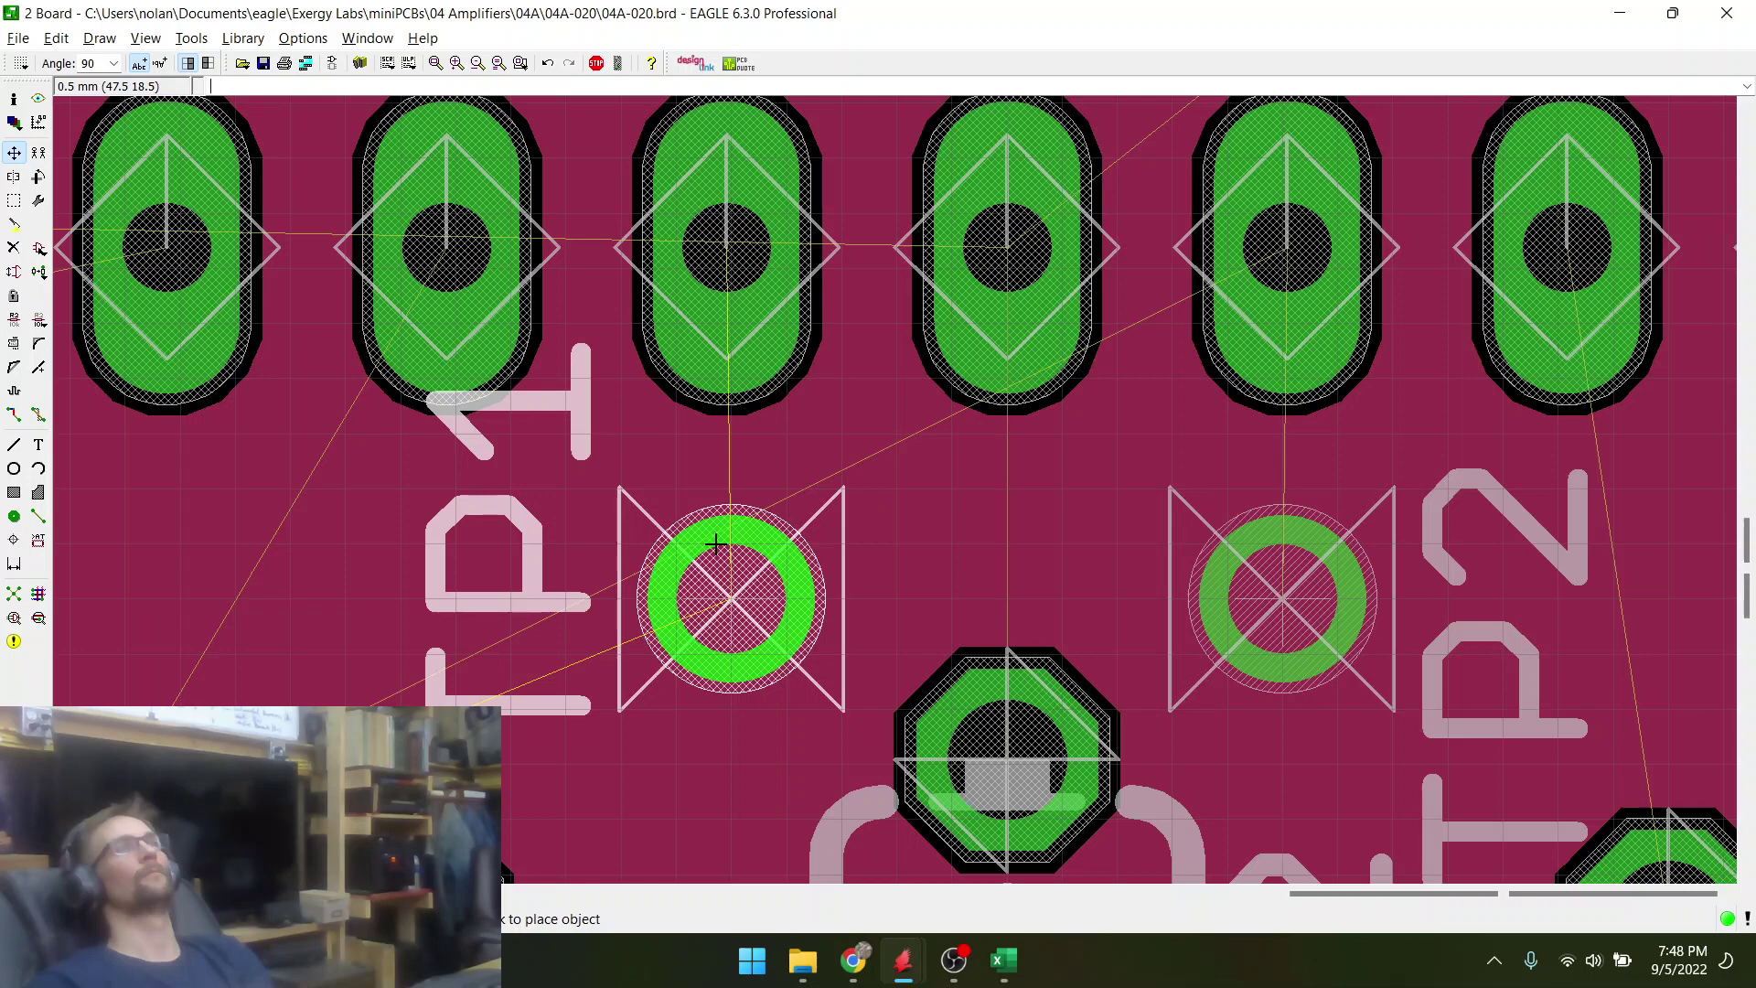
click(715, 547)
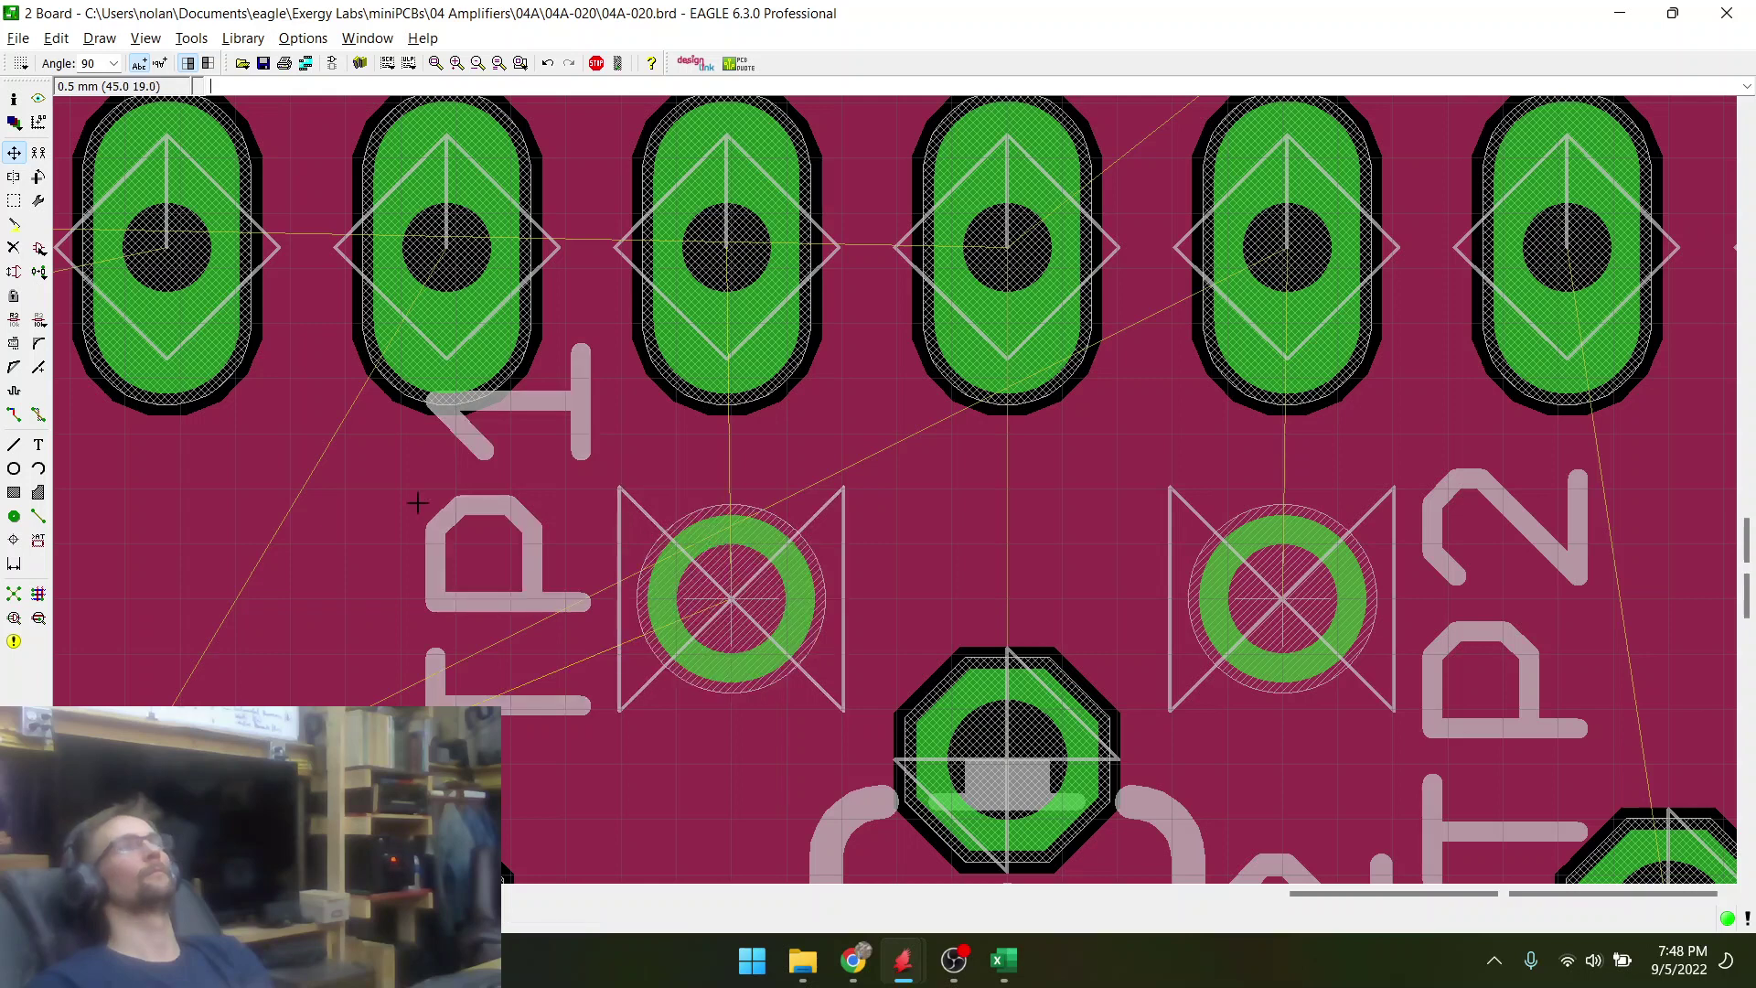
- Smash TP1 and TP2, rotate TP1's label to 180 degrees and place it directly left of its pad
click(13, 344)
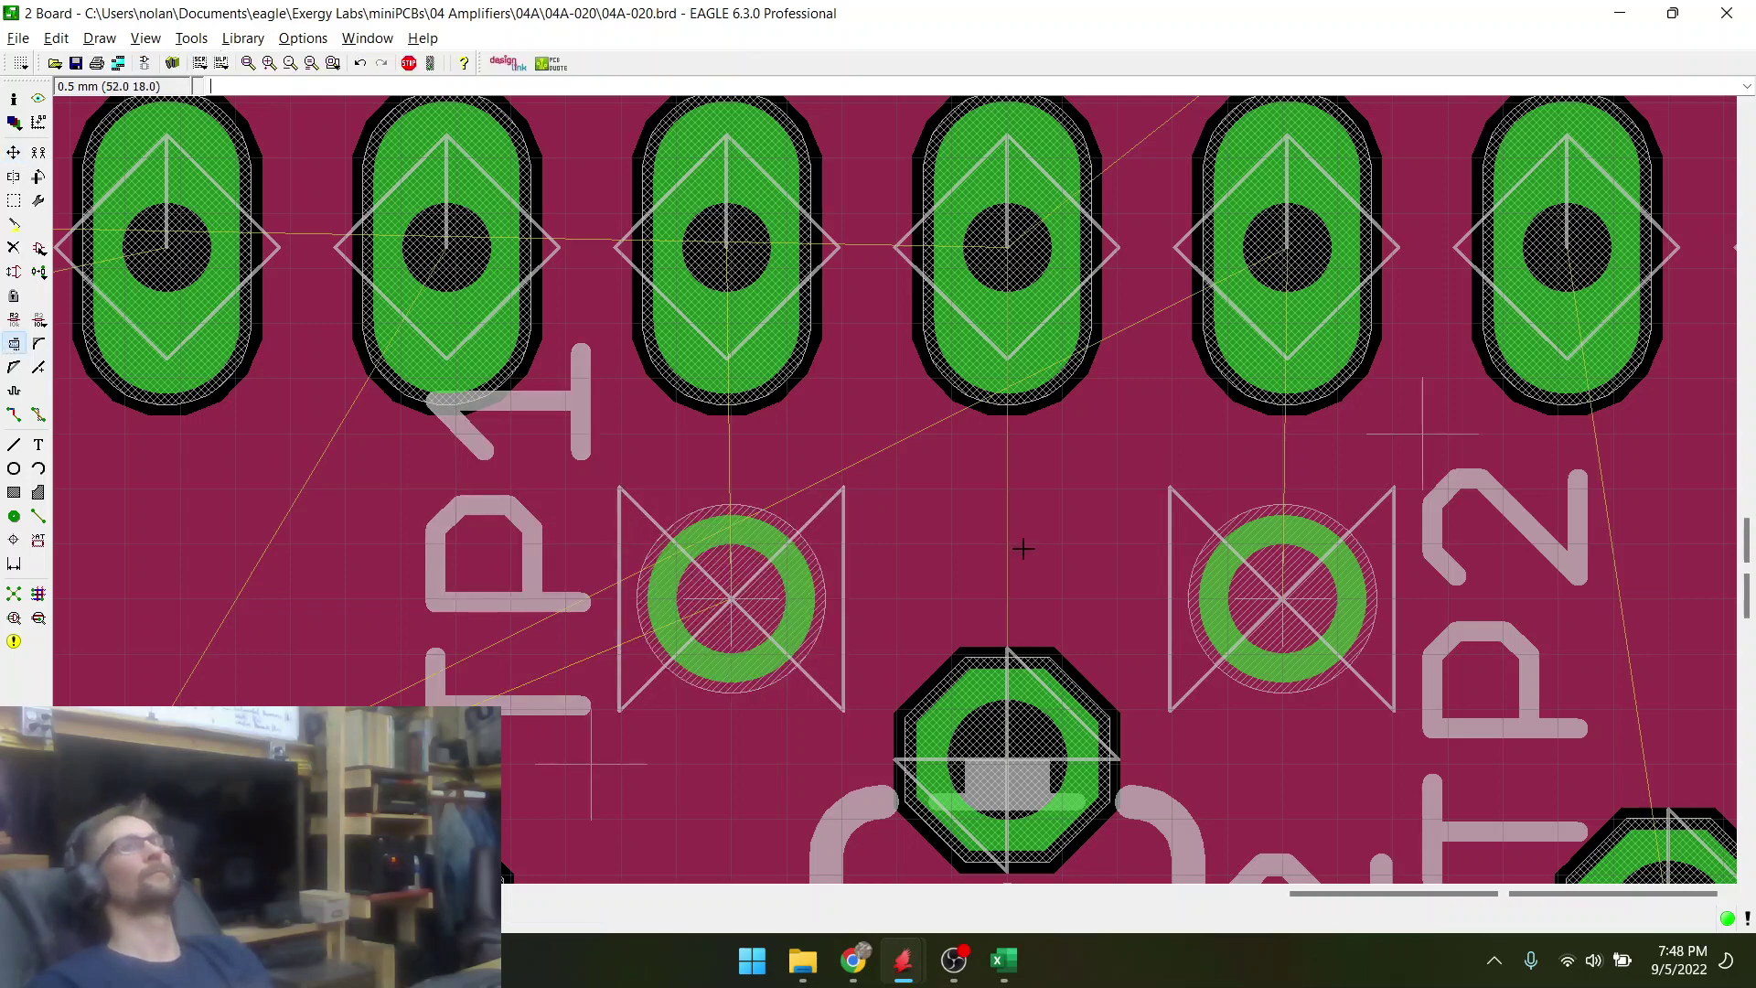
click(14, 152)
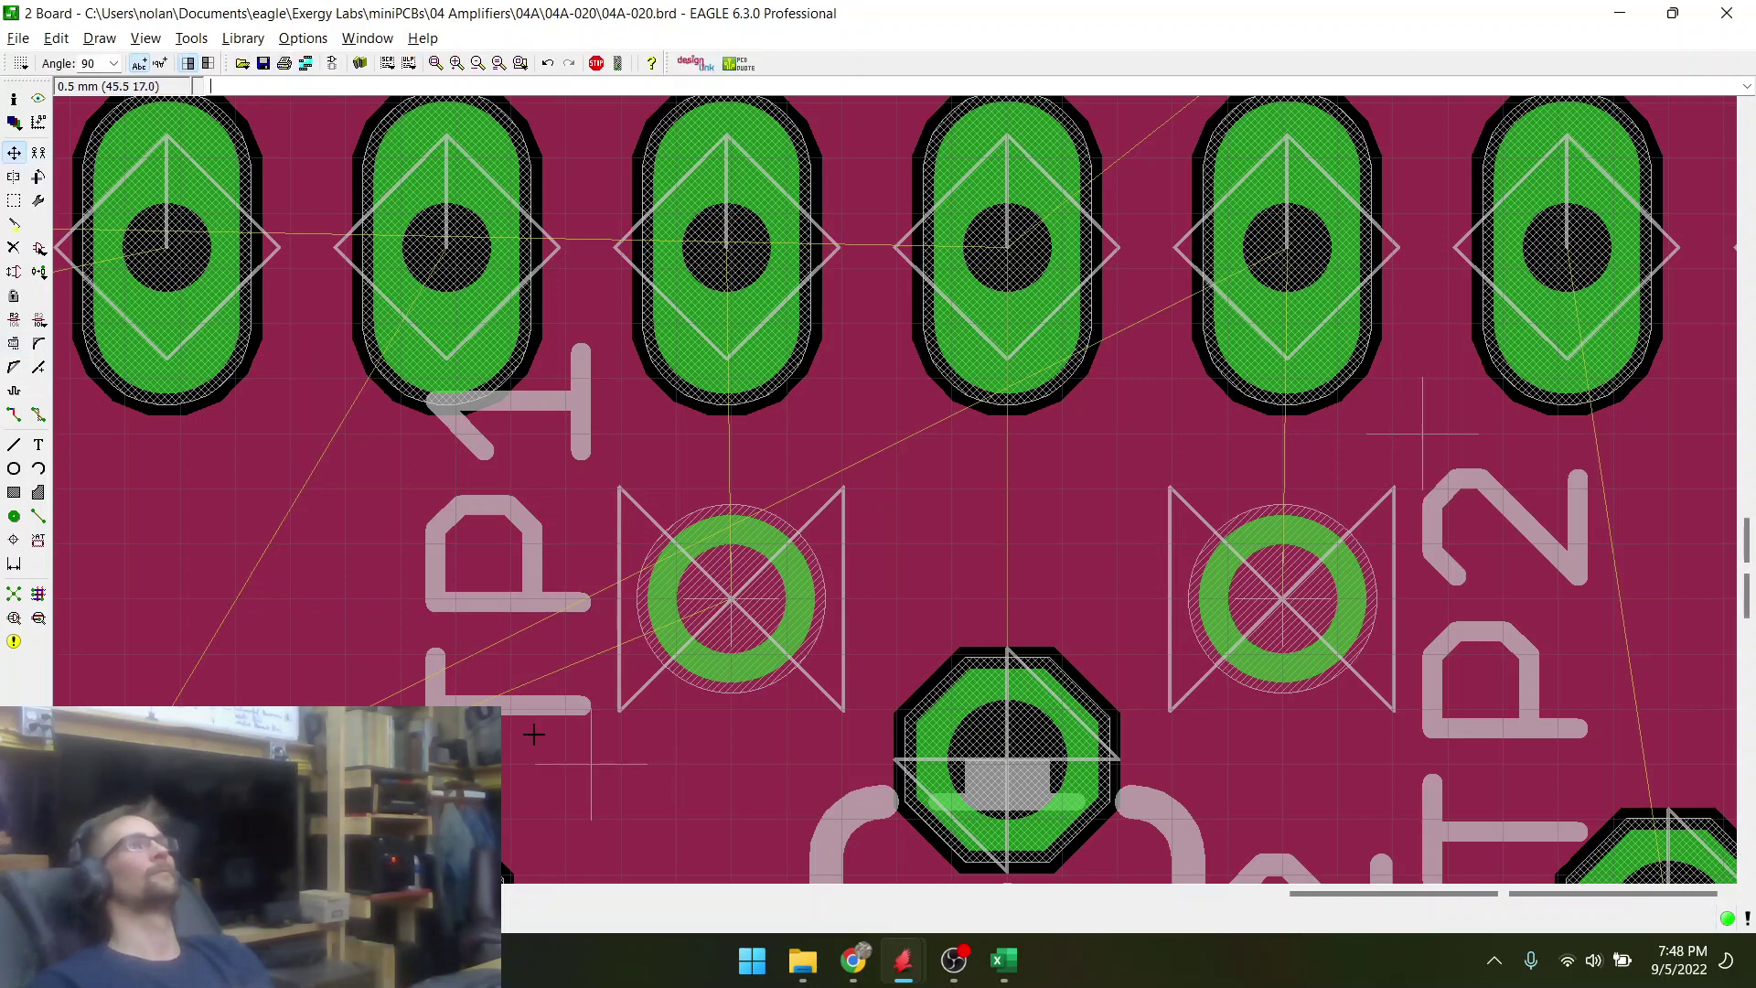
click(589, 771)
right_click(574, 557)
right_click(574, 557)
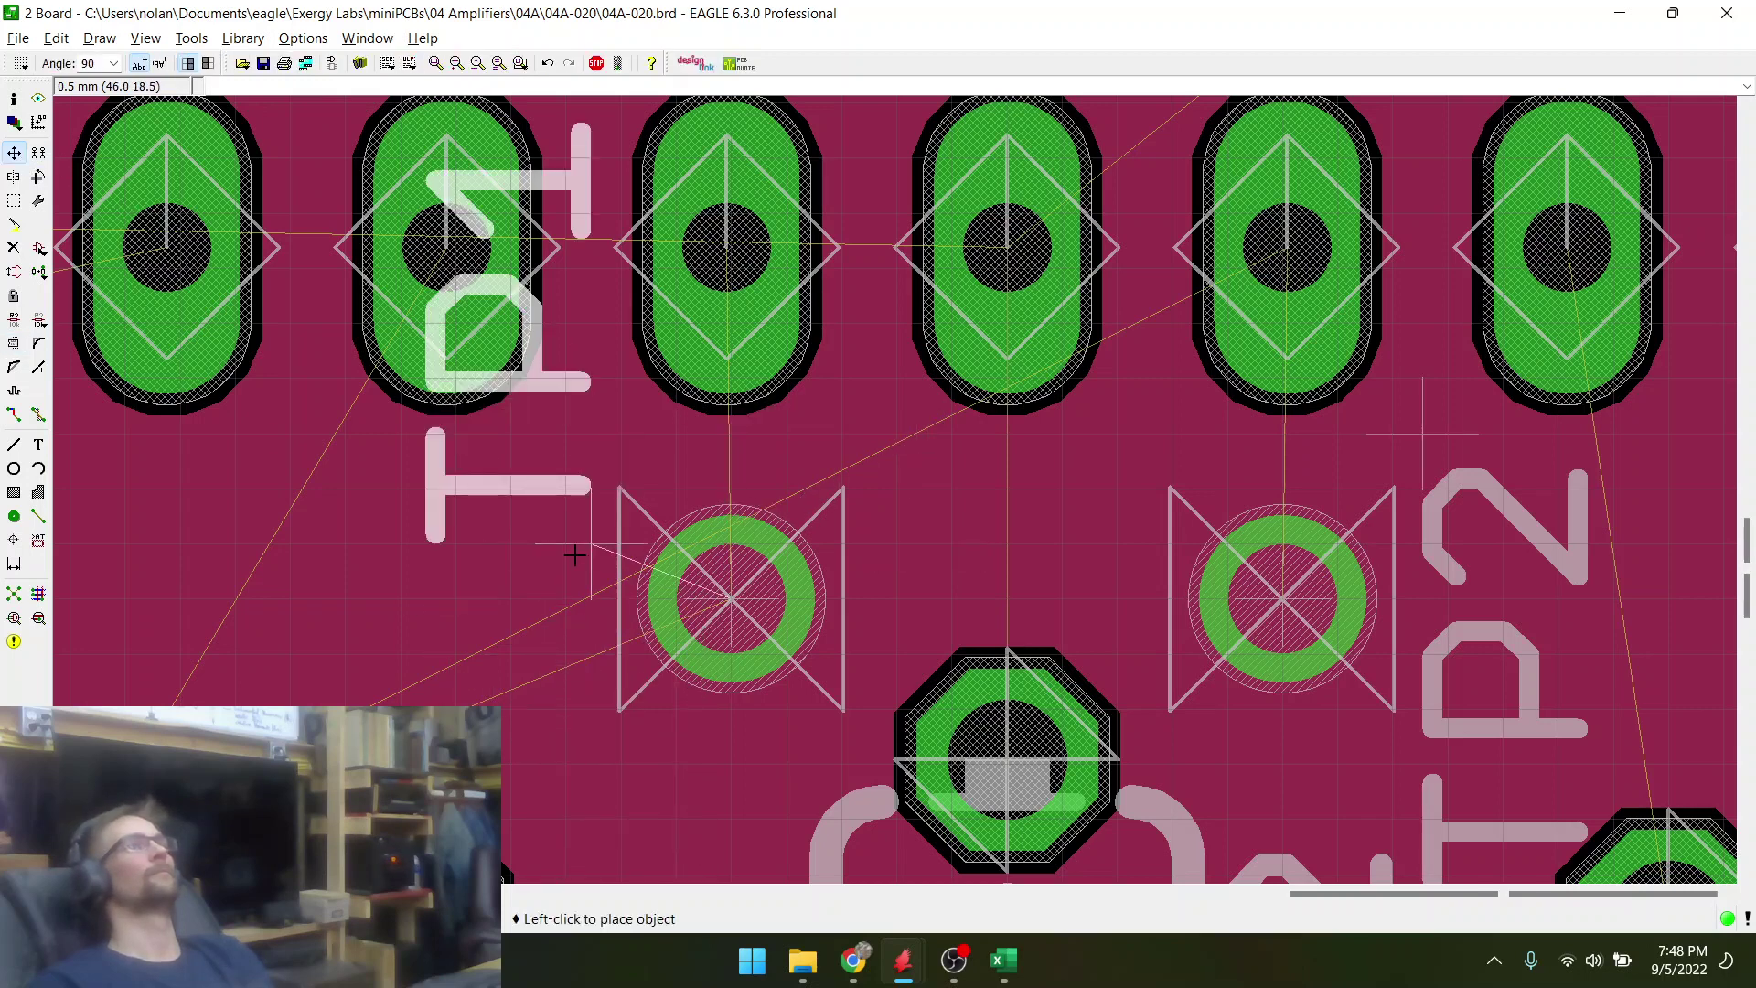
right_click(574, 556)
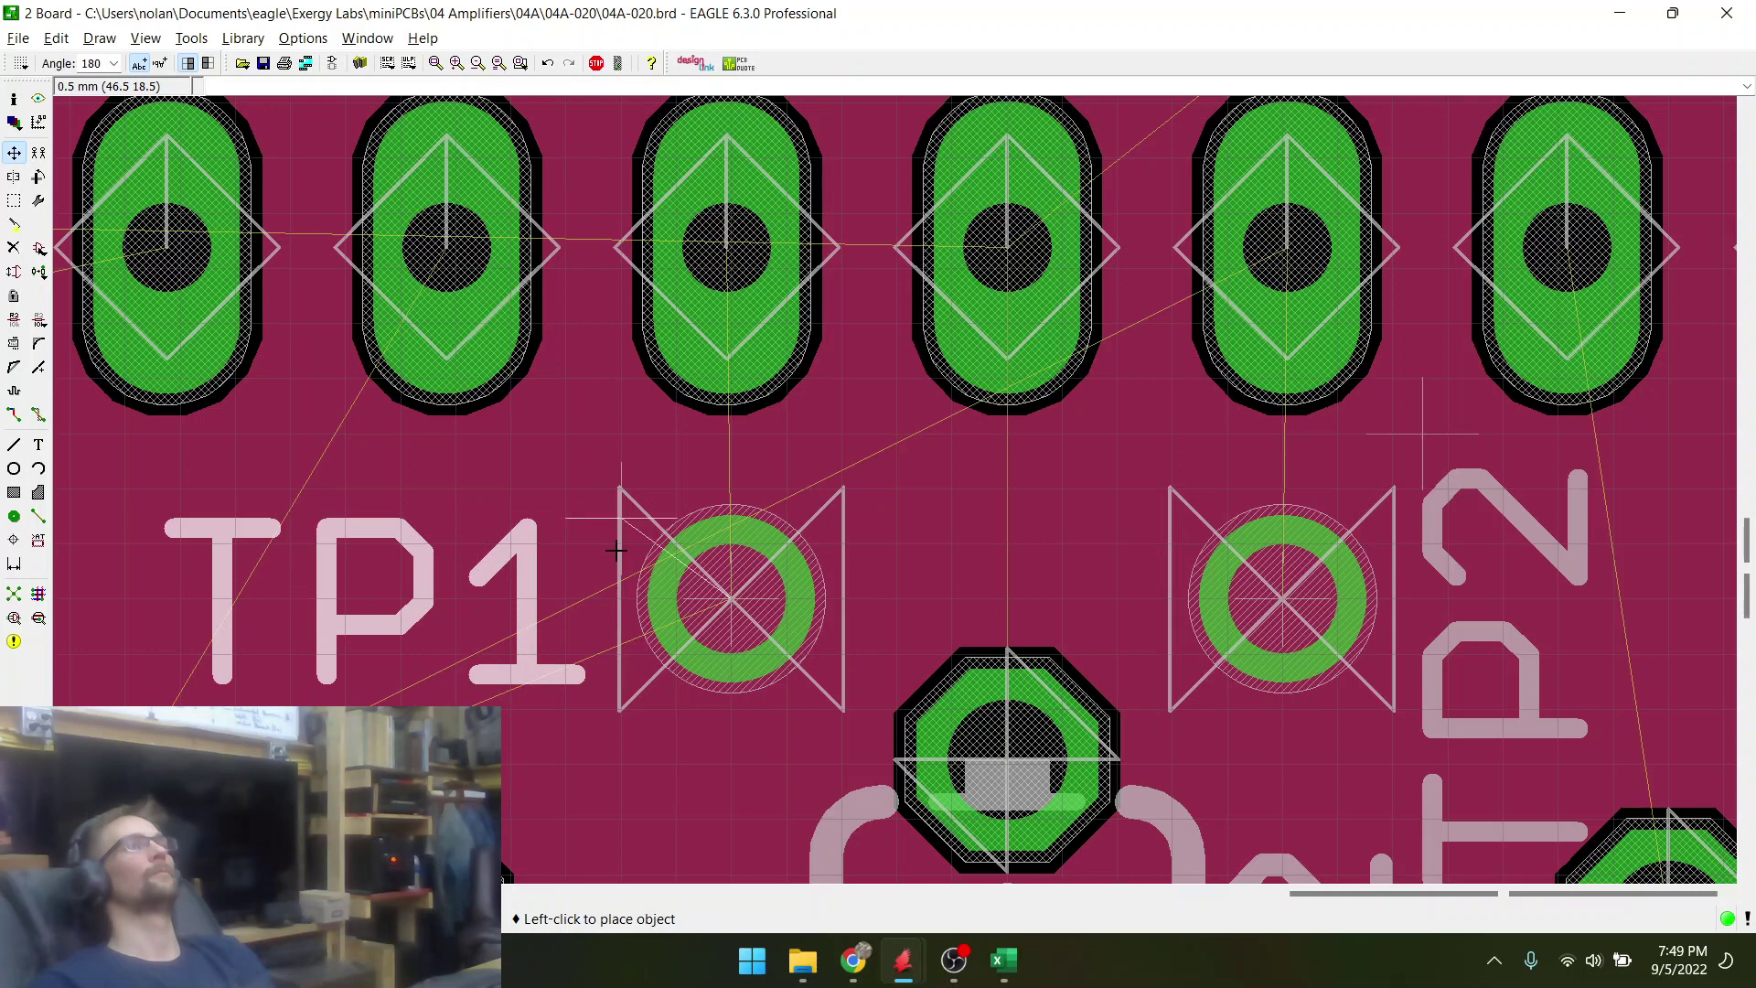
click(615, 549)
- Rotate TP2's label to 0 degrees, place it directly right of its pad and recalculate the airwires
scroll(360, 560, down, 3)
scroll(745, 462, up, 2)
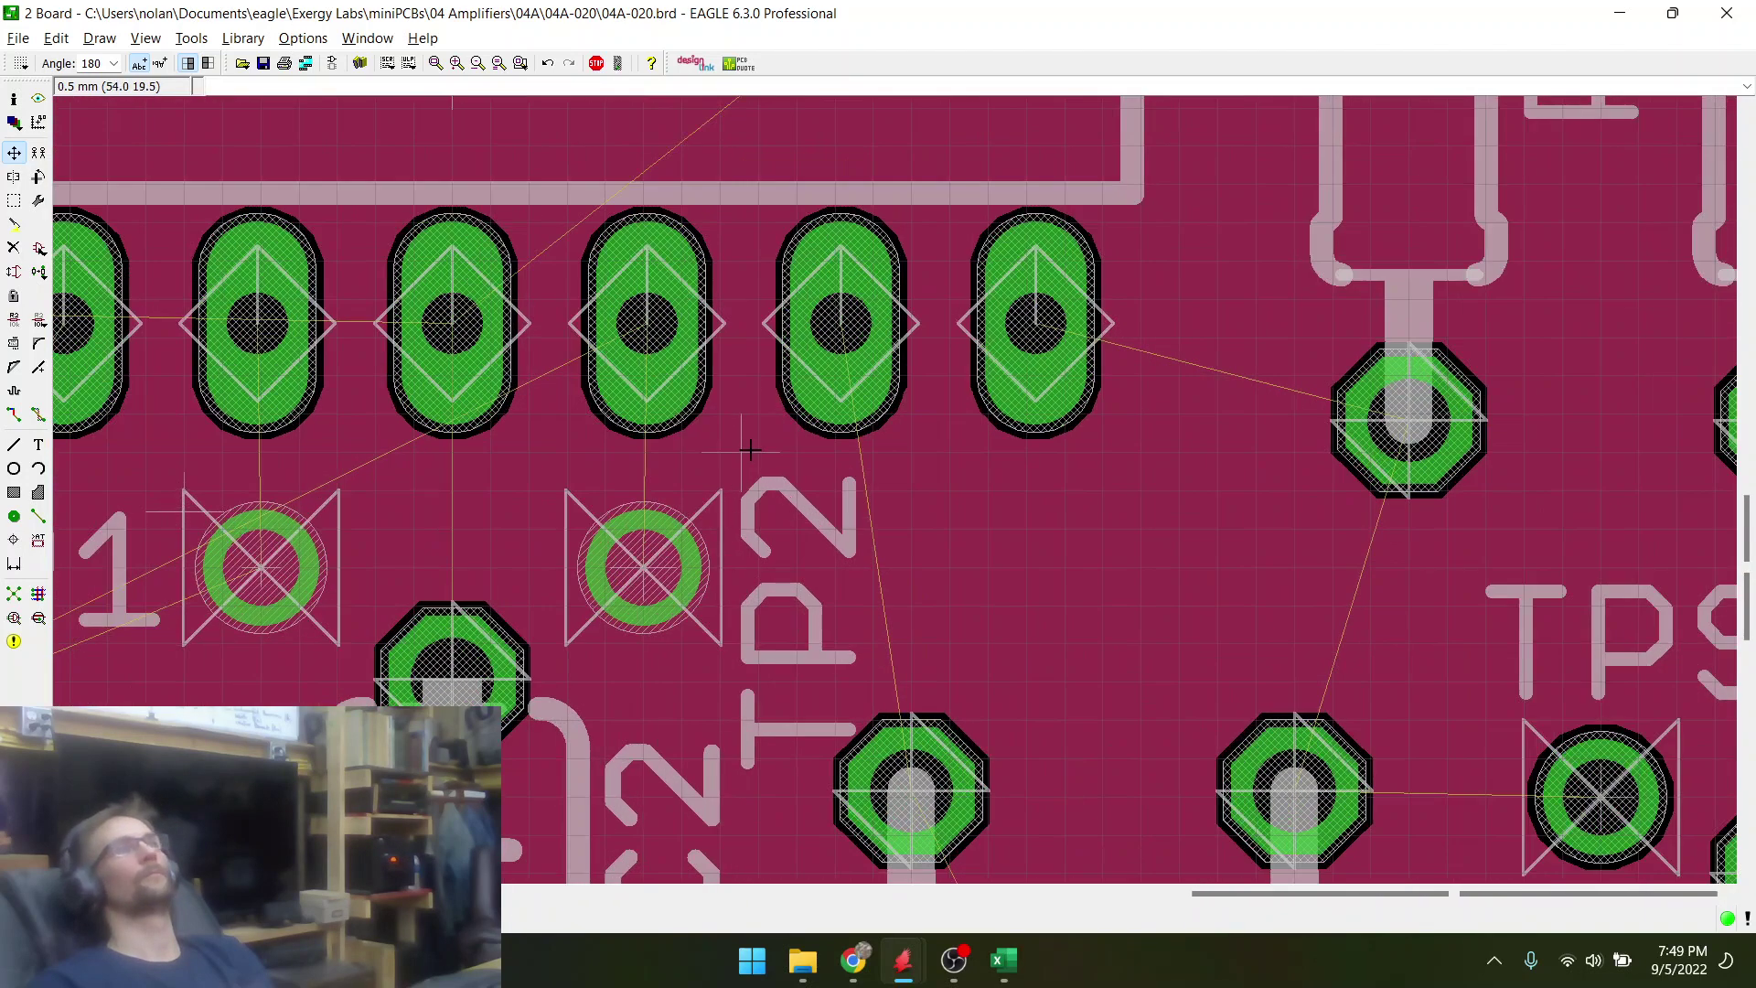
click(750, 450)
right_click(750, 450)
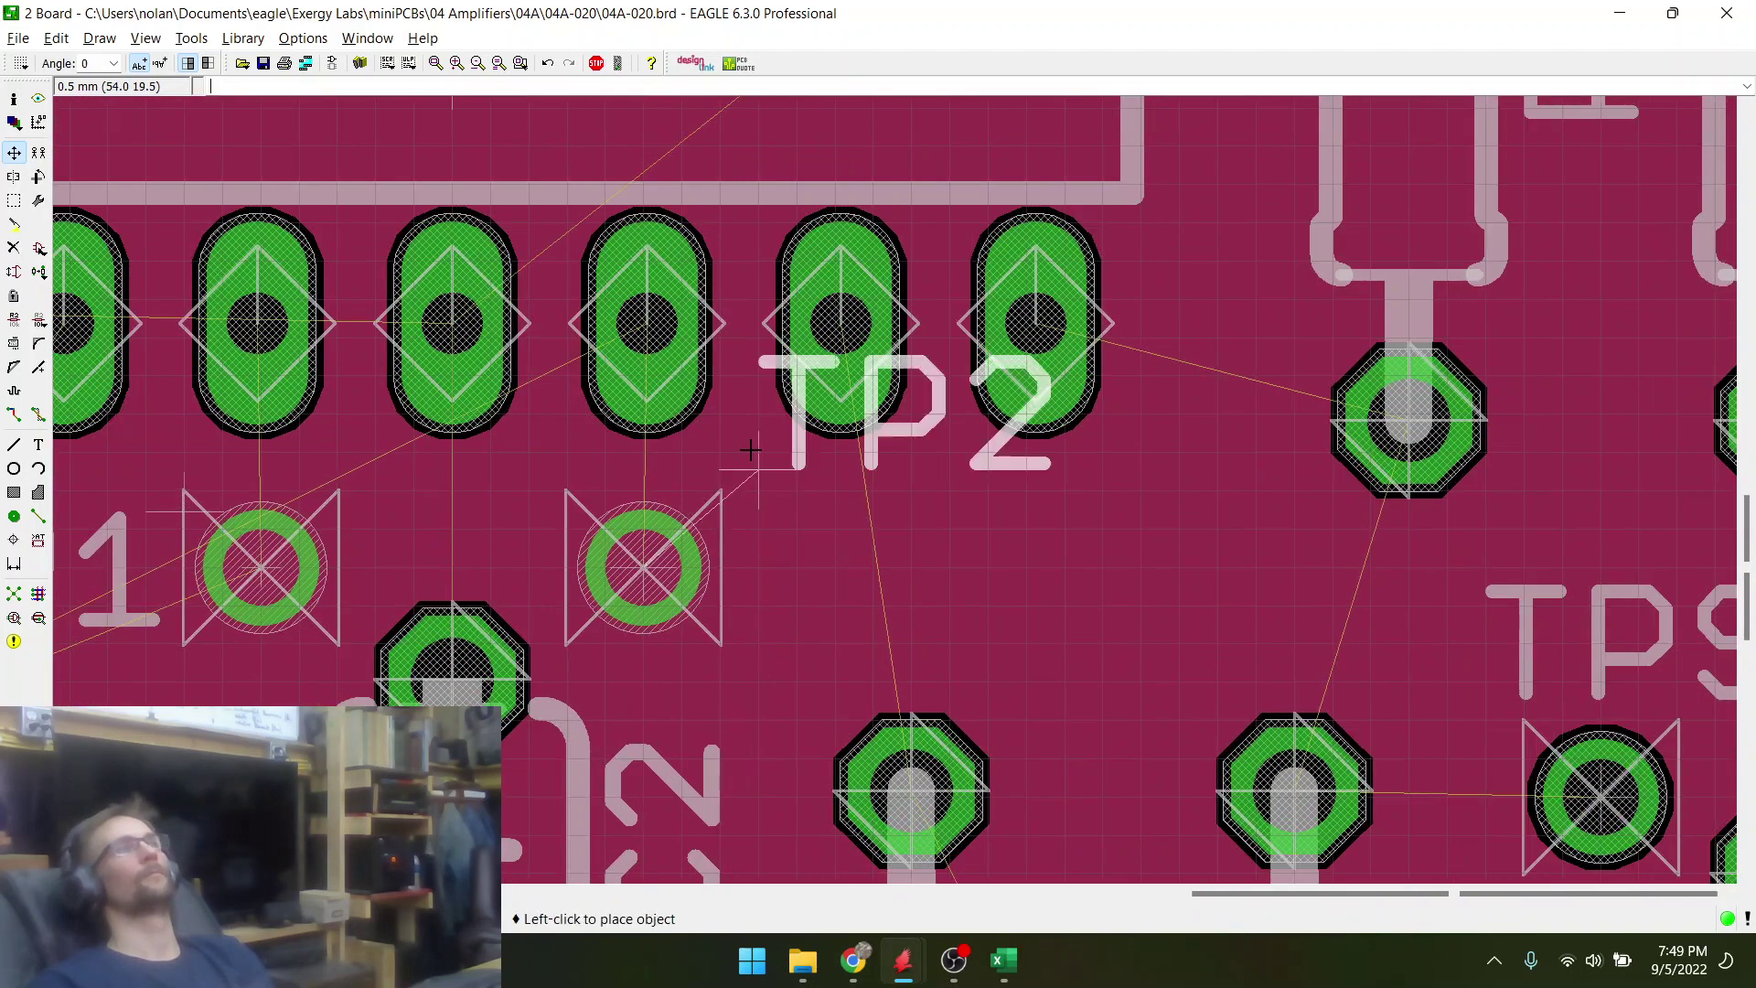
click(766, 623)
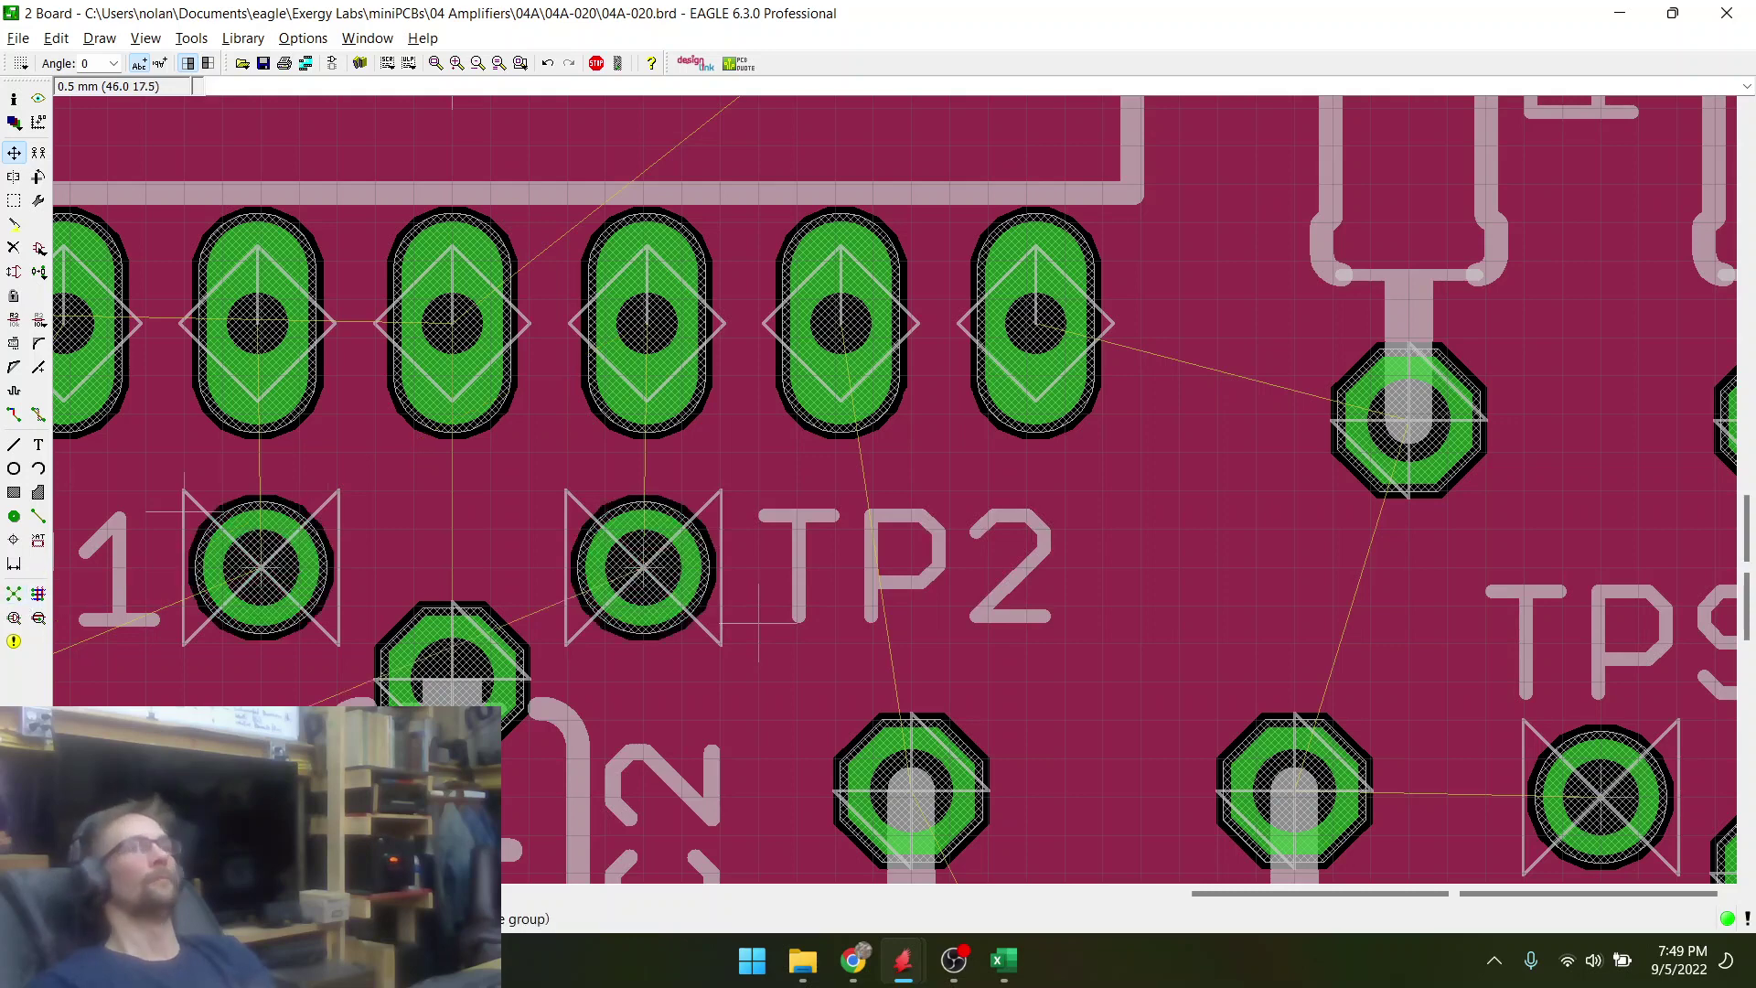
scroll(759, 622, down, 4)
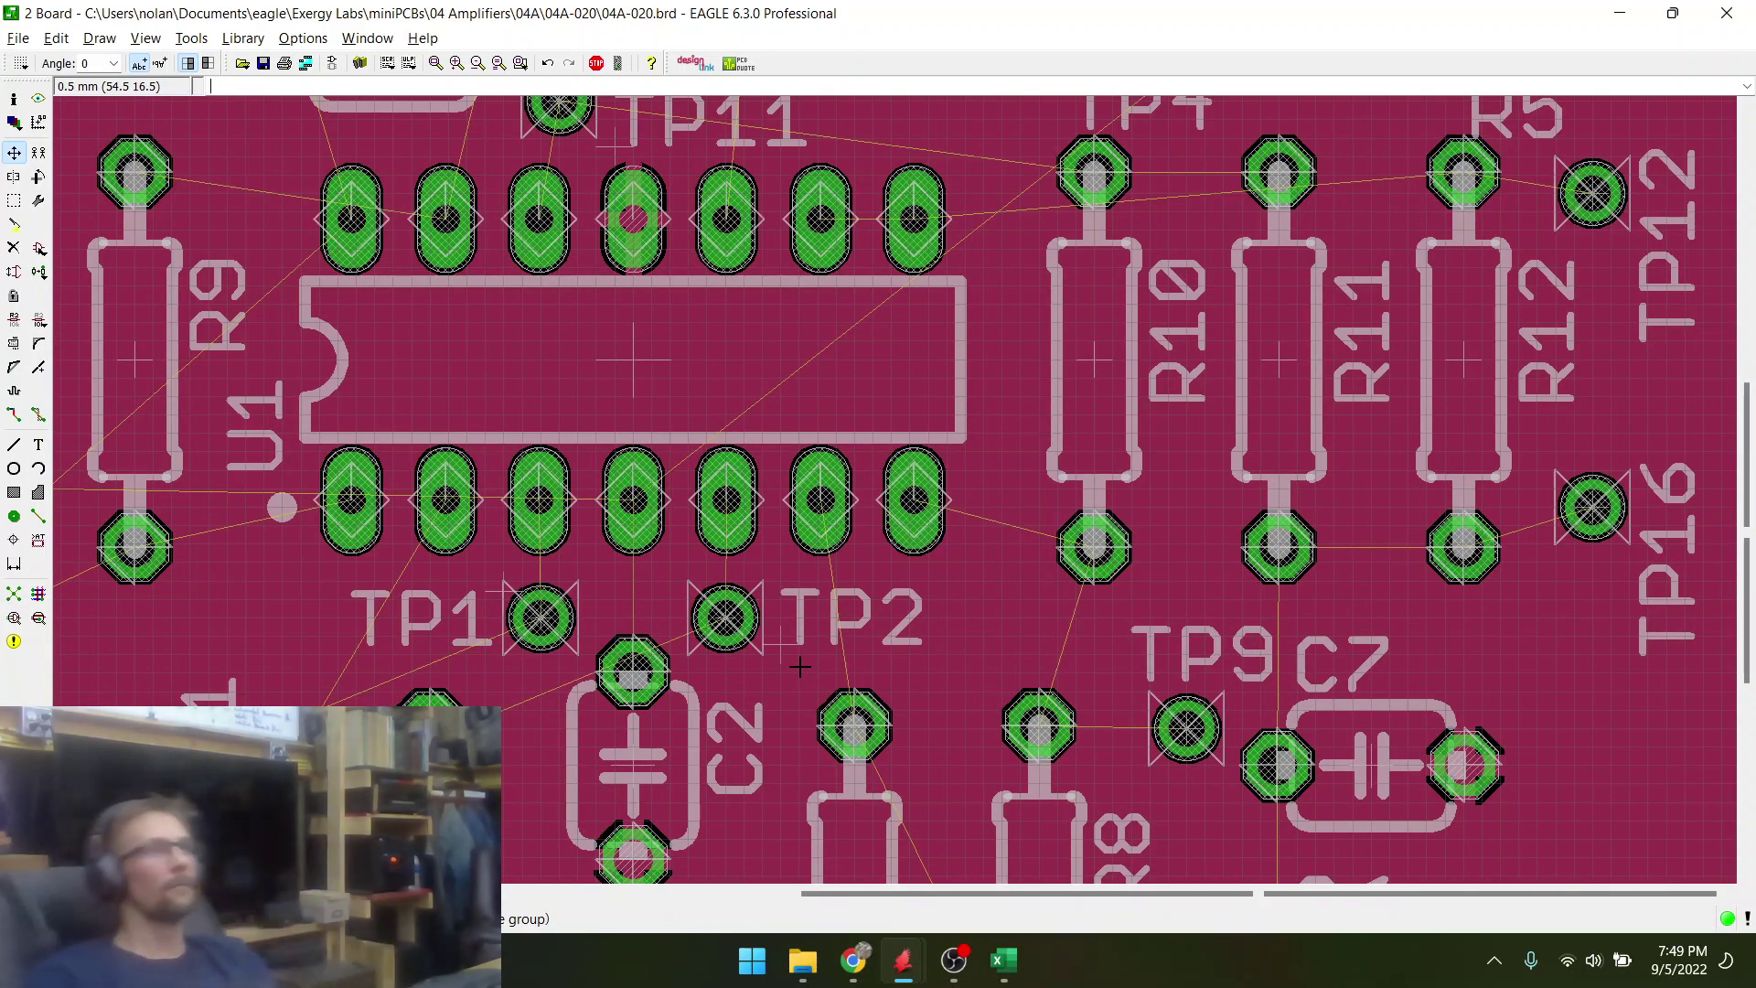
scroll(799, 667, down, 6)
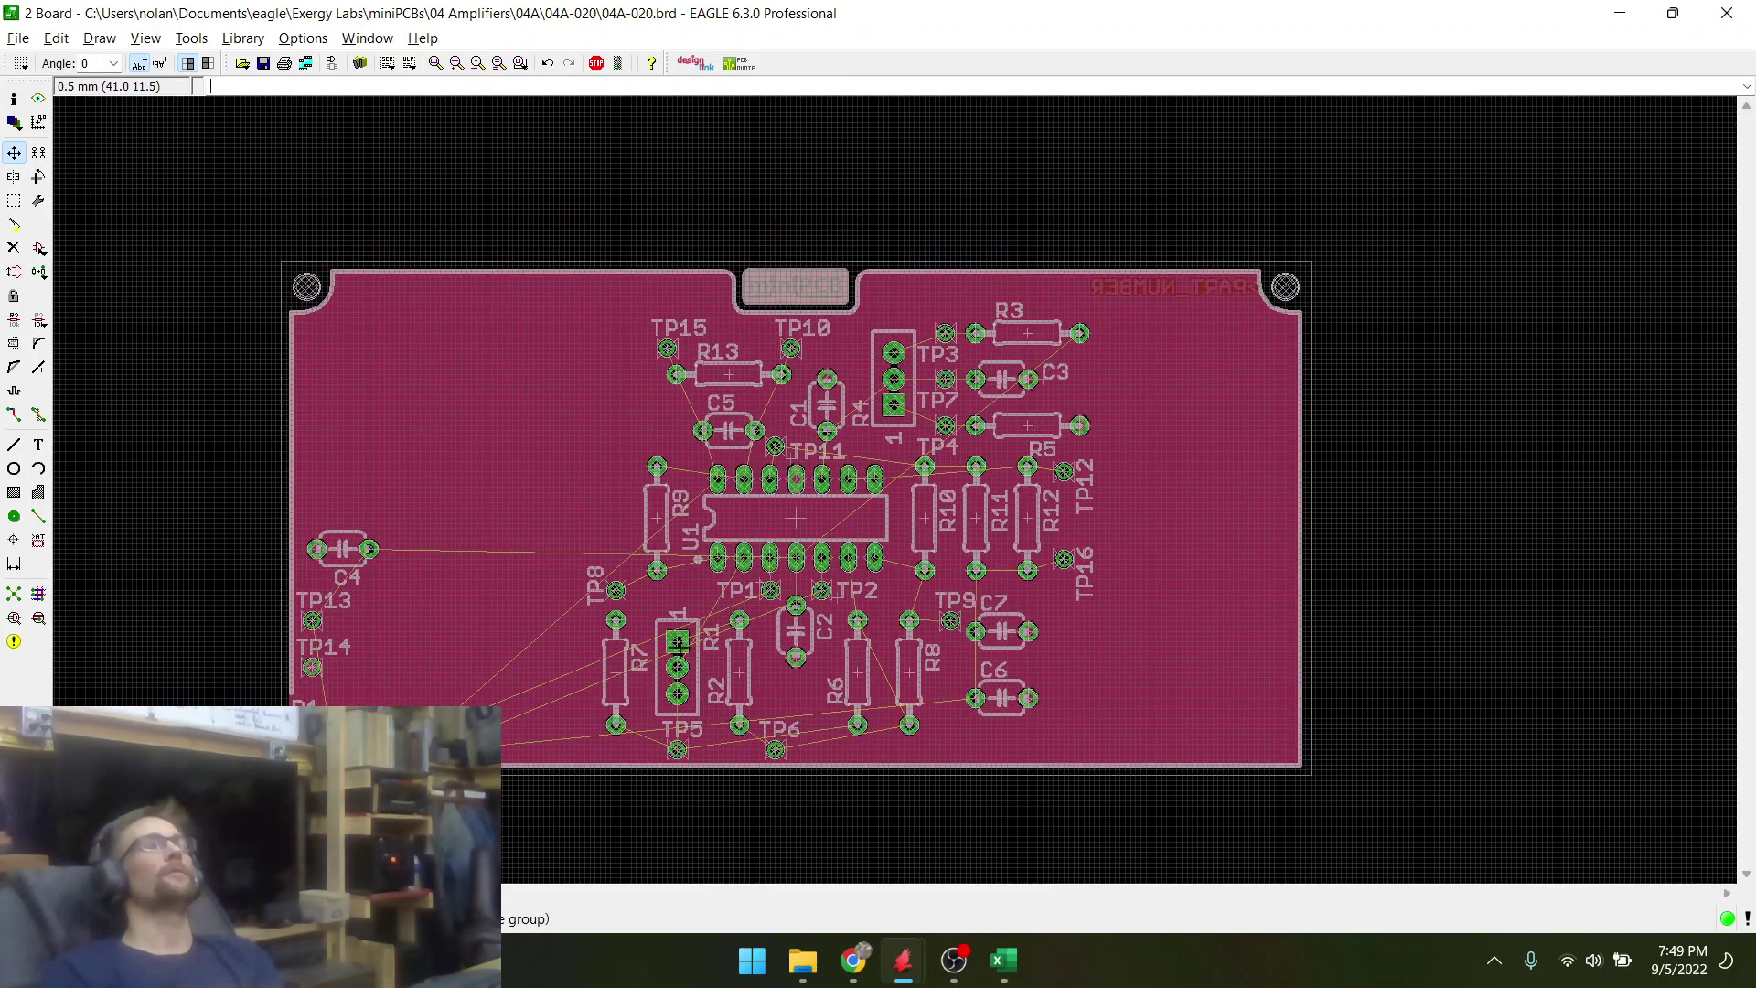
scroll(575, 654, up, 1)
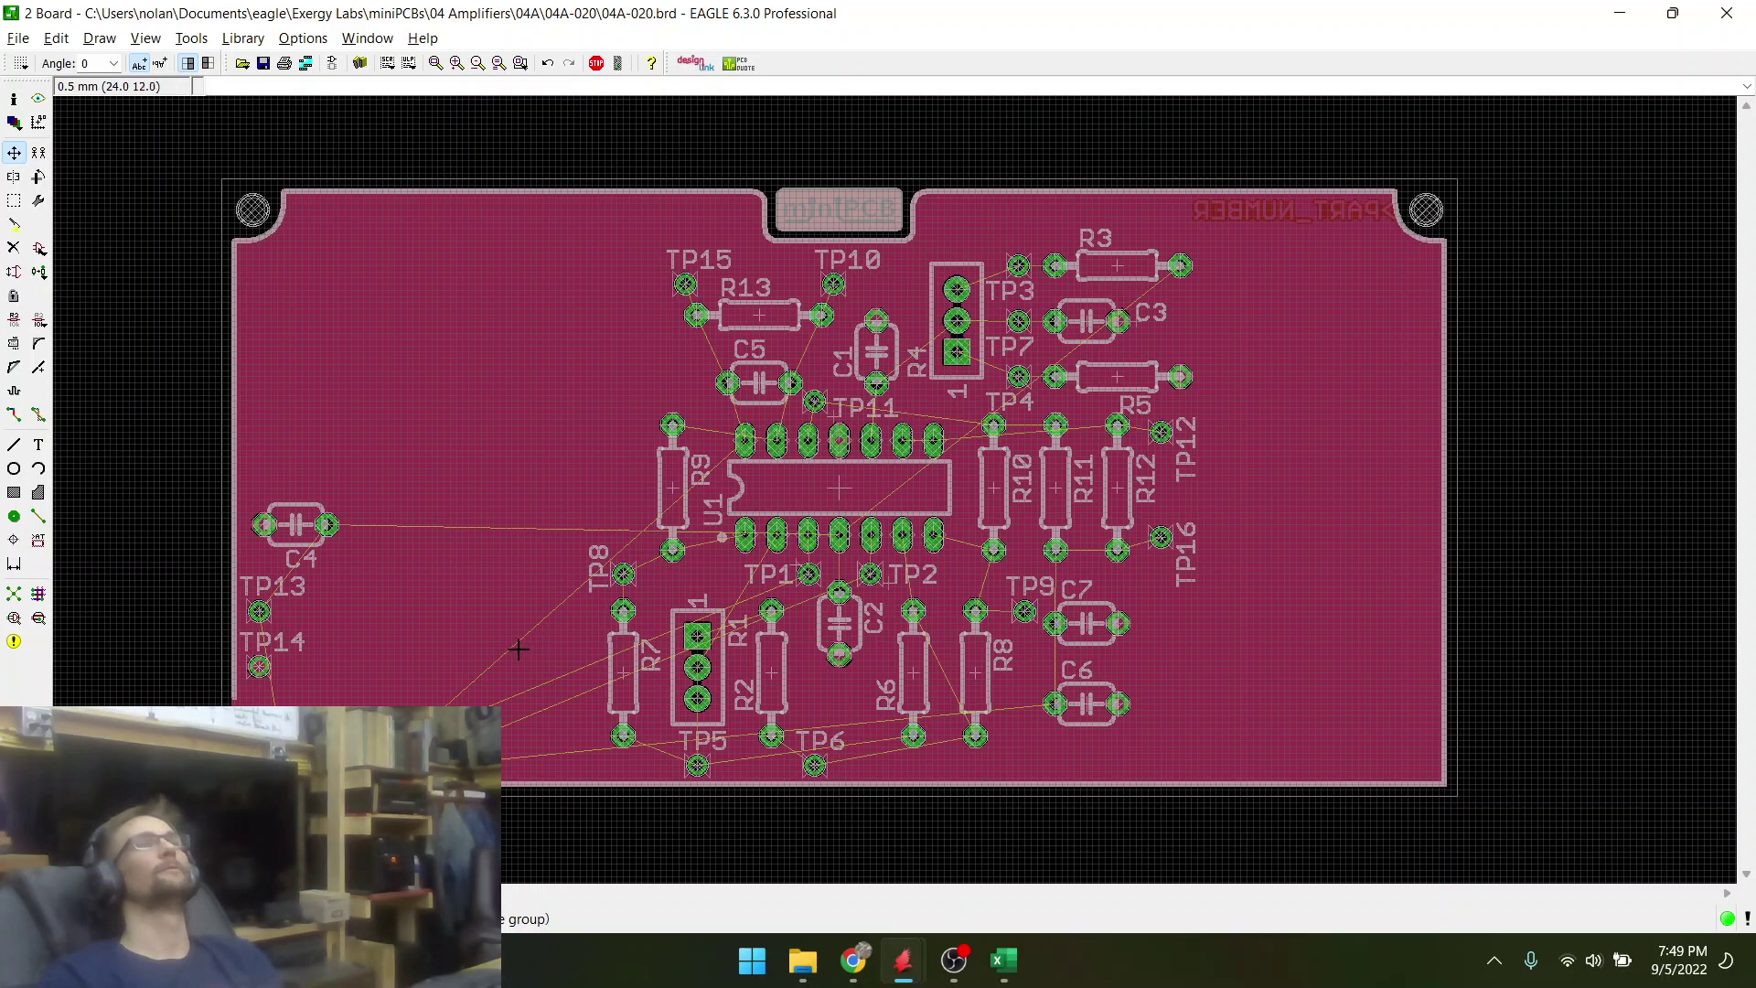
- Change the package of board outline P1 to MINIPCB_7P_50X50
right_click(224, 403)
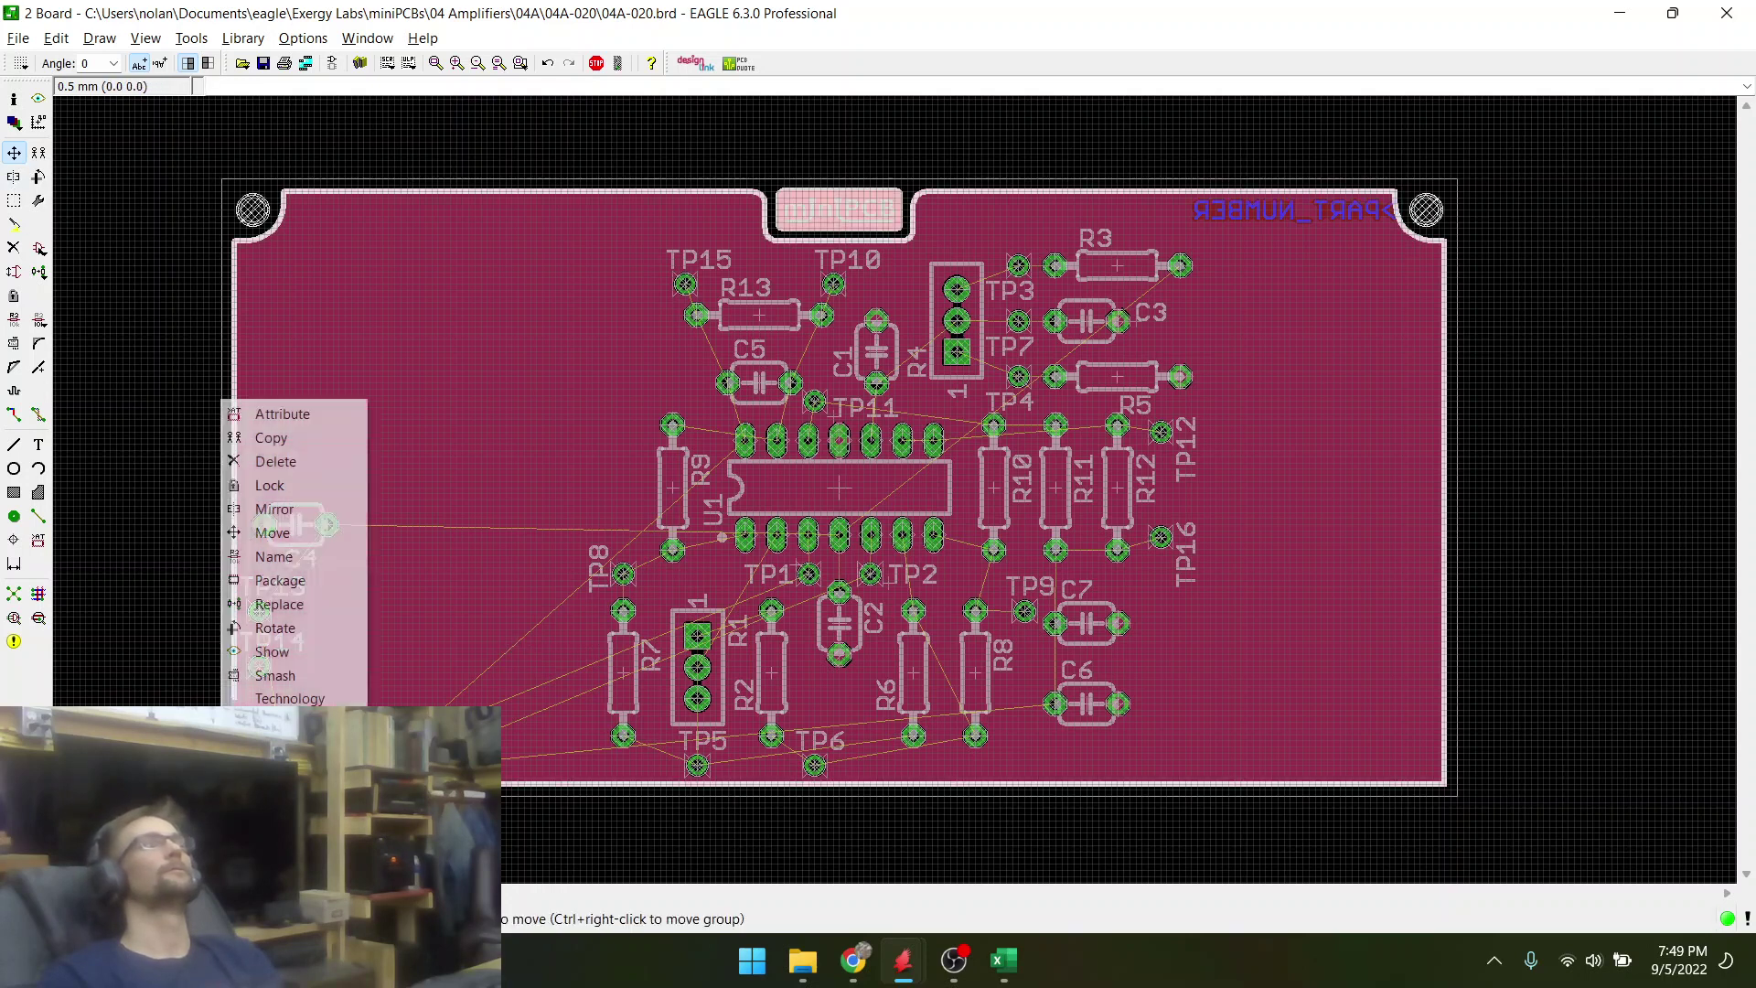
click(280, 580)
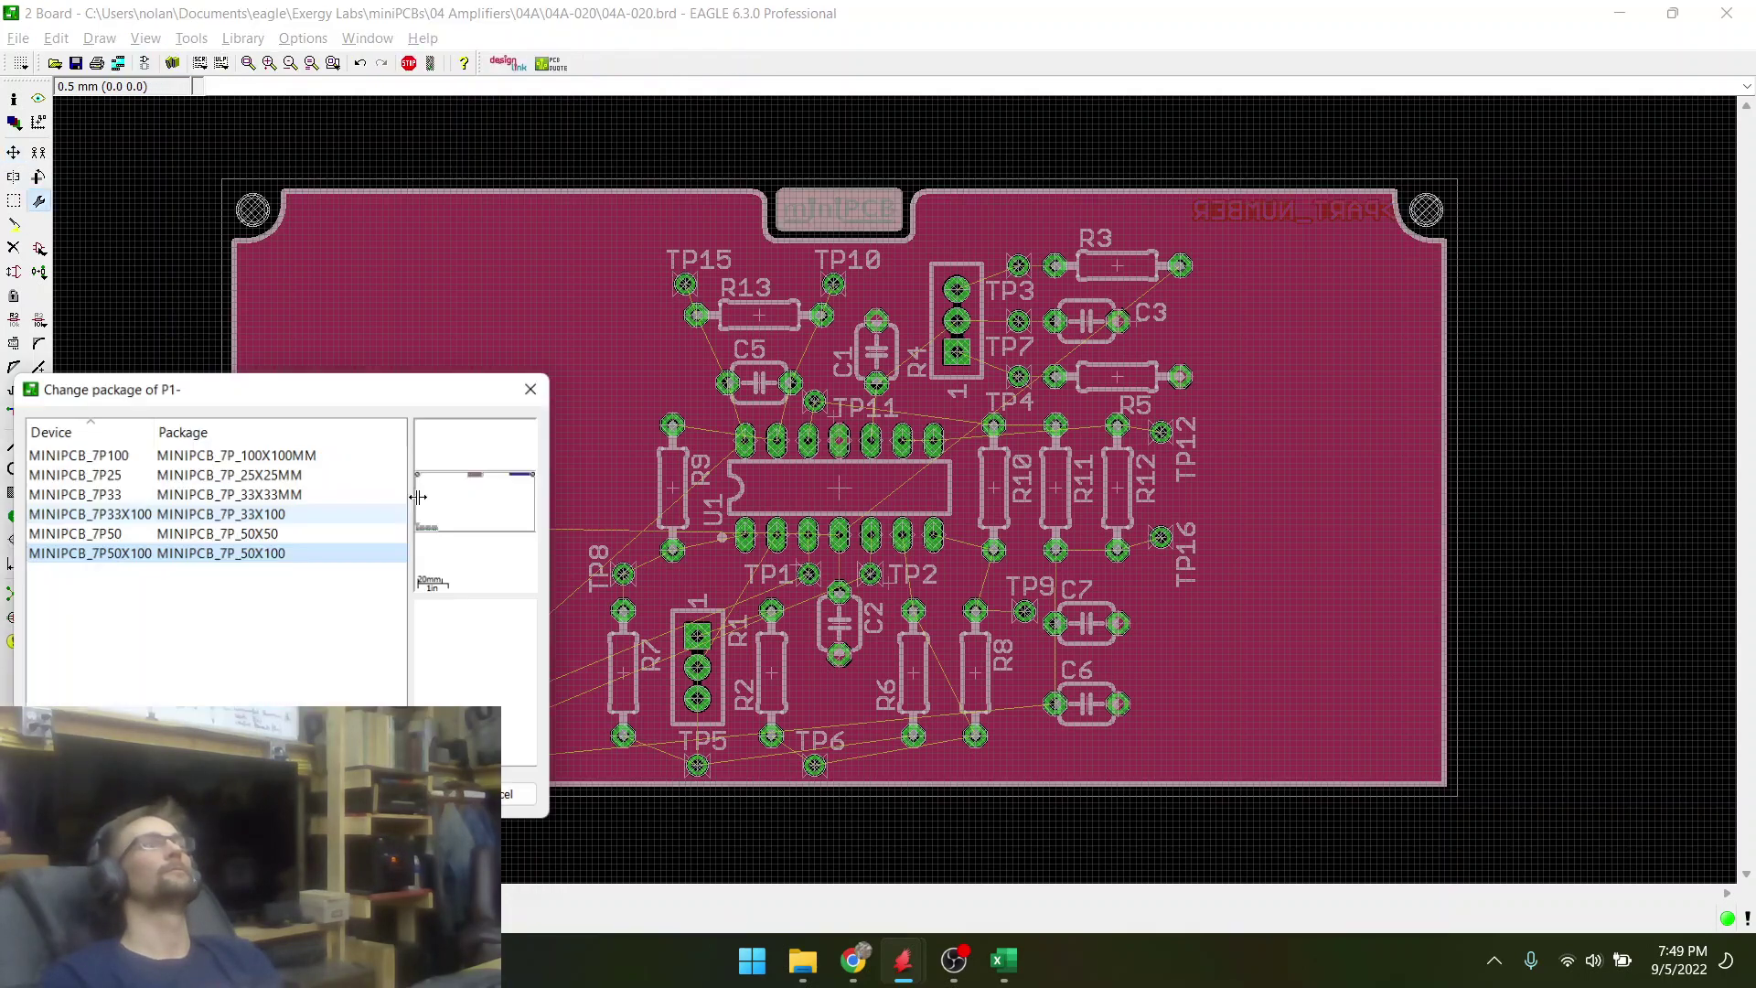
click(266, 533)
double_click(266, 532)
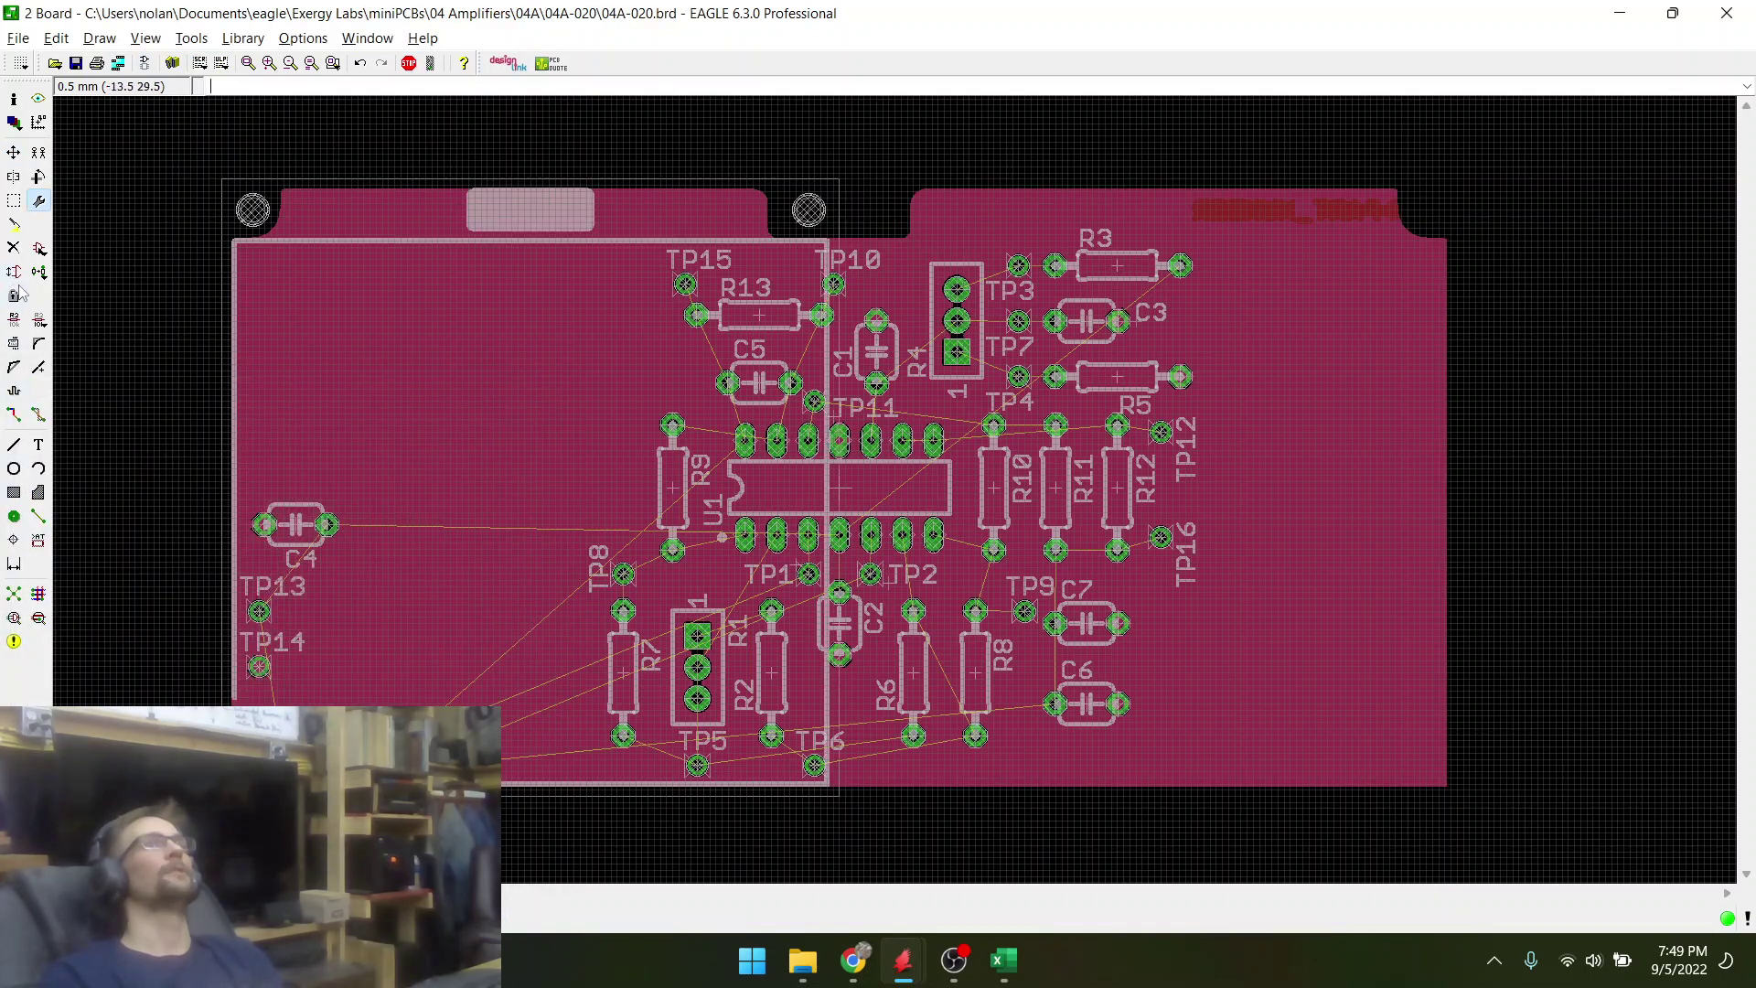
- Try to shift the whole component group around U1 left onto the smaller board outline
click(13, 200)
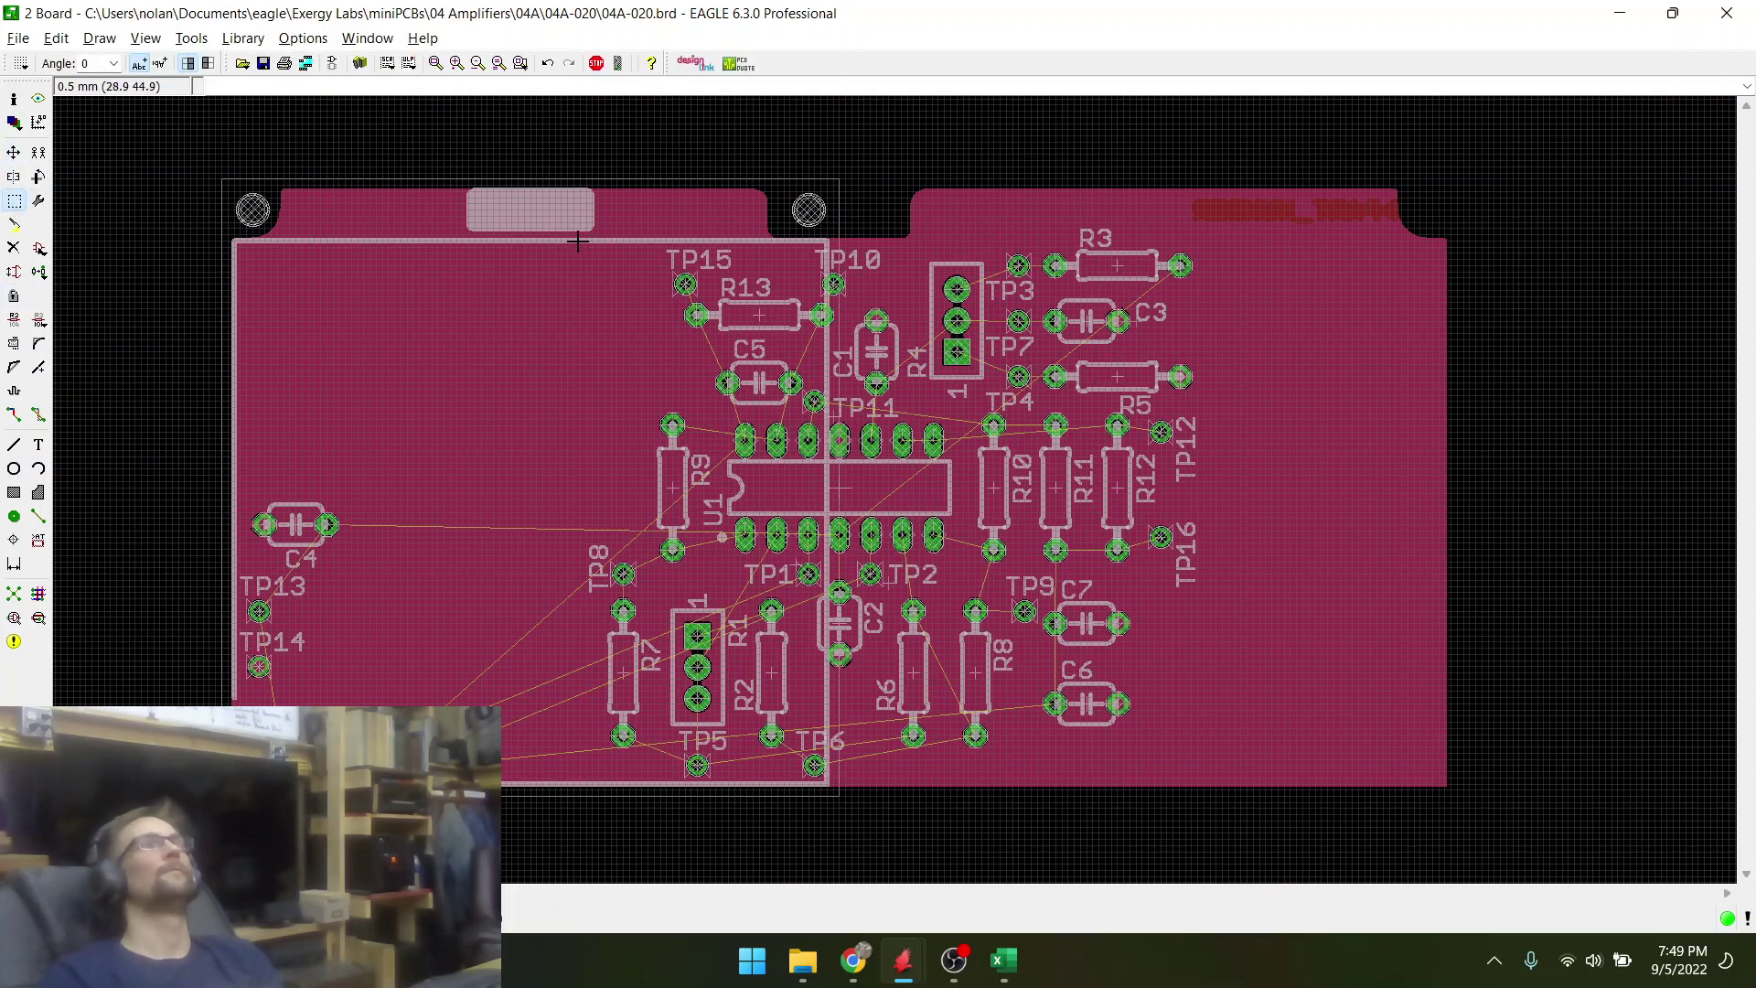
drag(577, 242, 1233, 775)
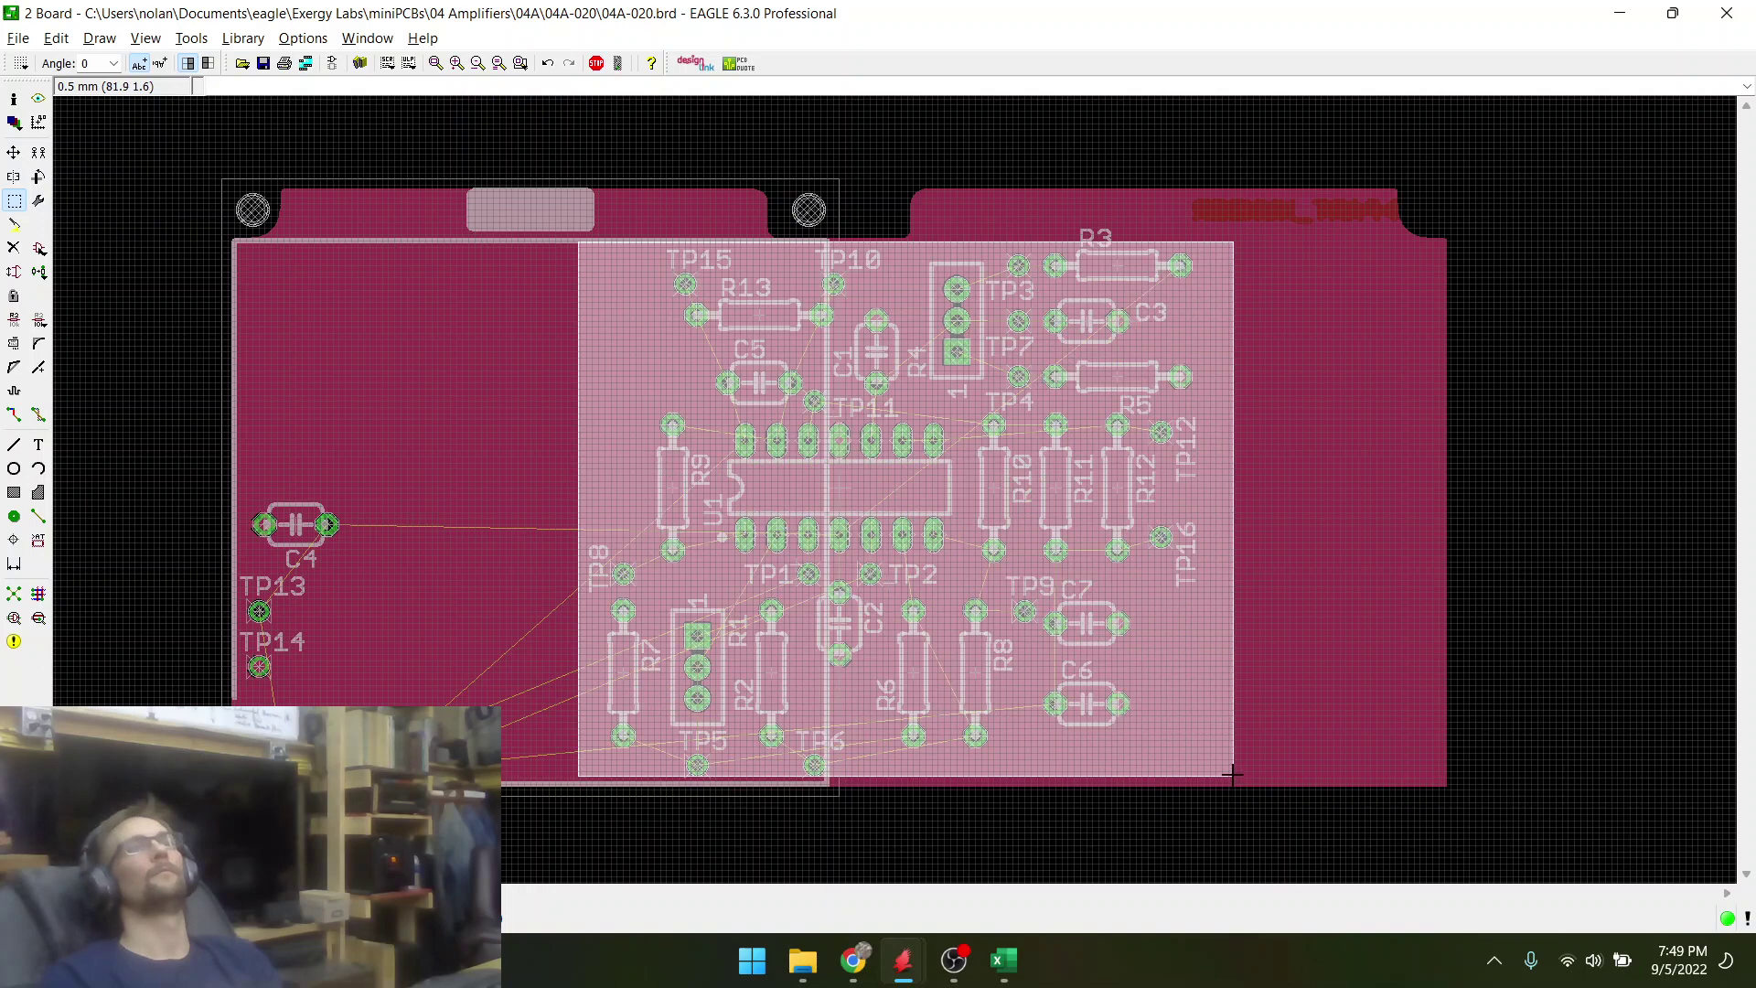
right_click(922, 575)
click(970, 800)
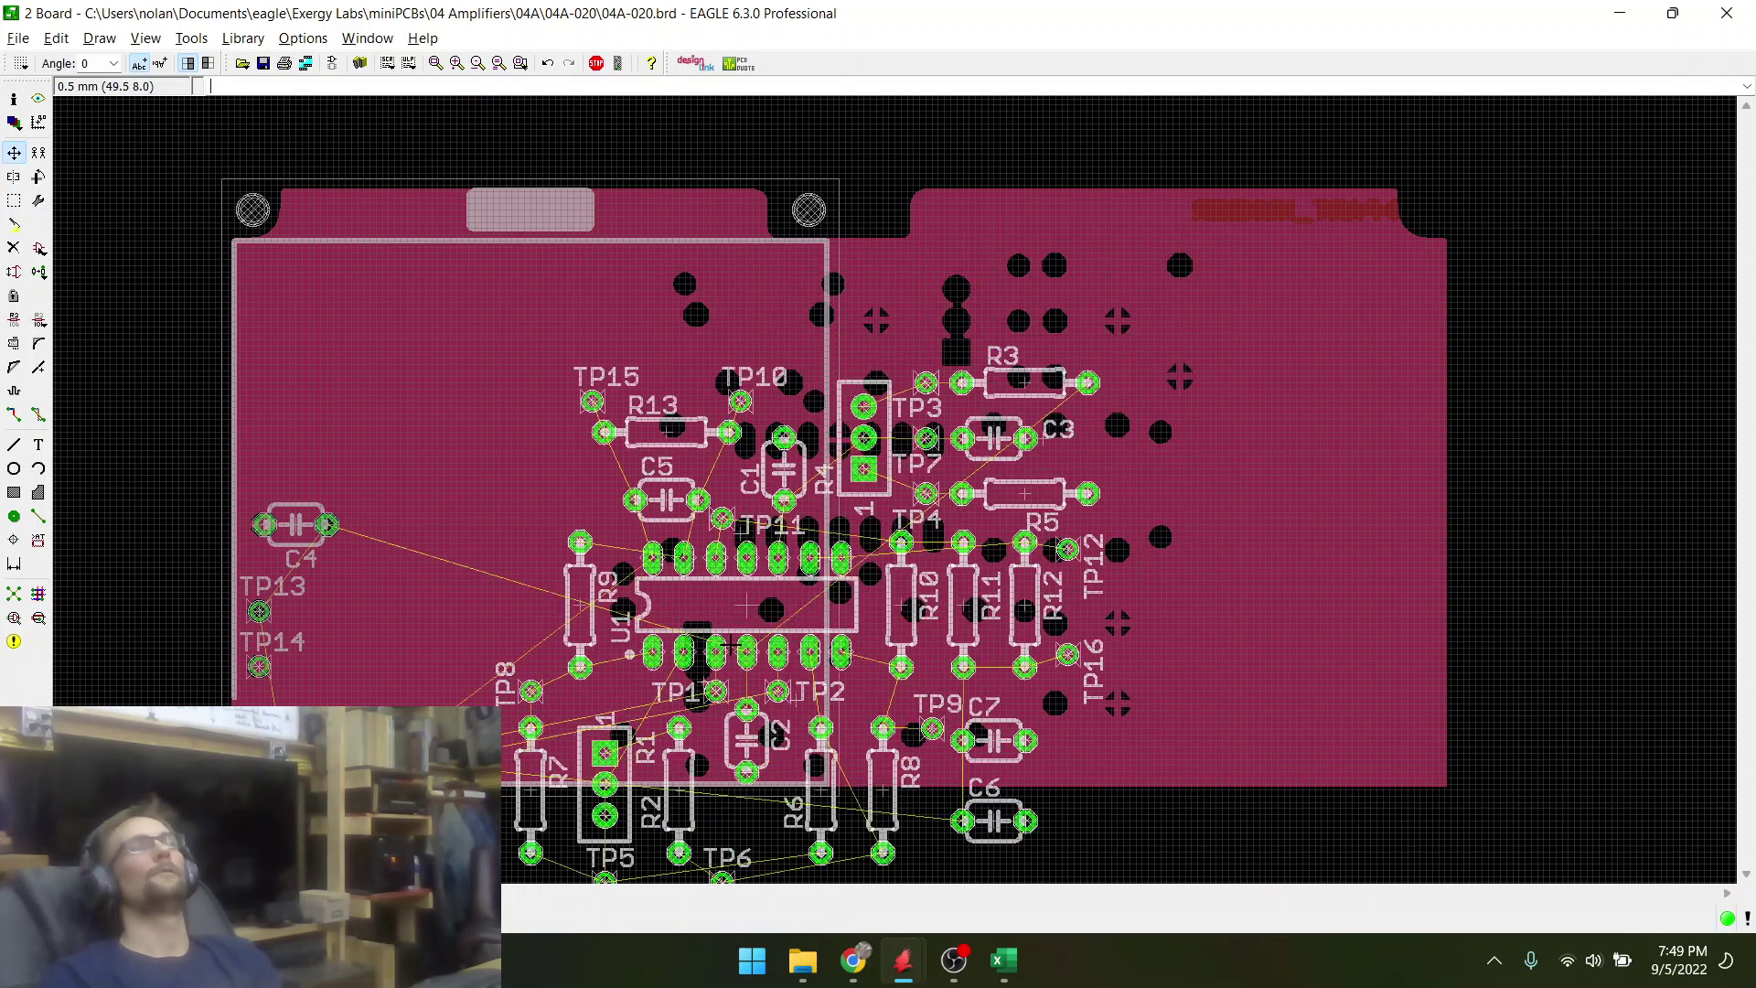
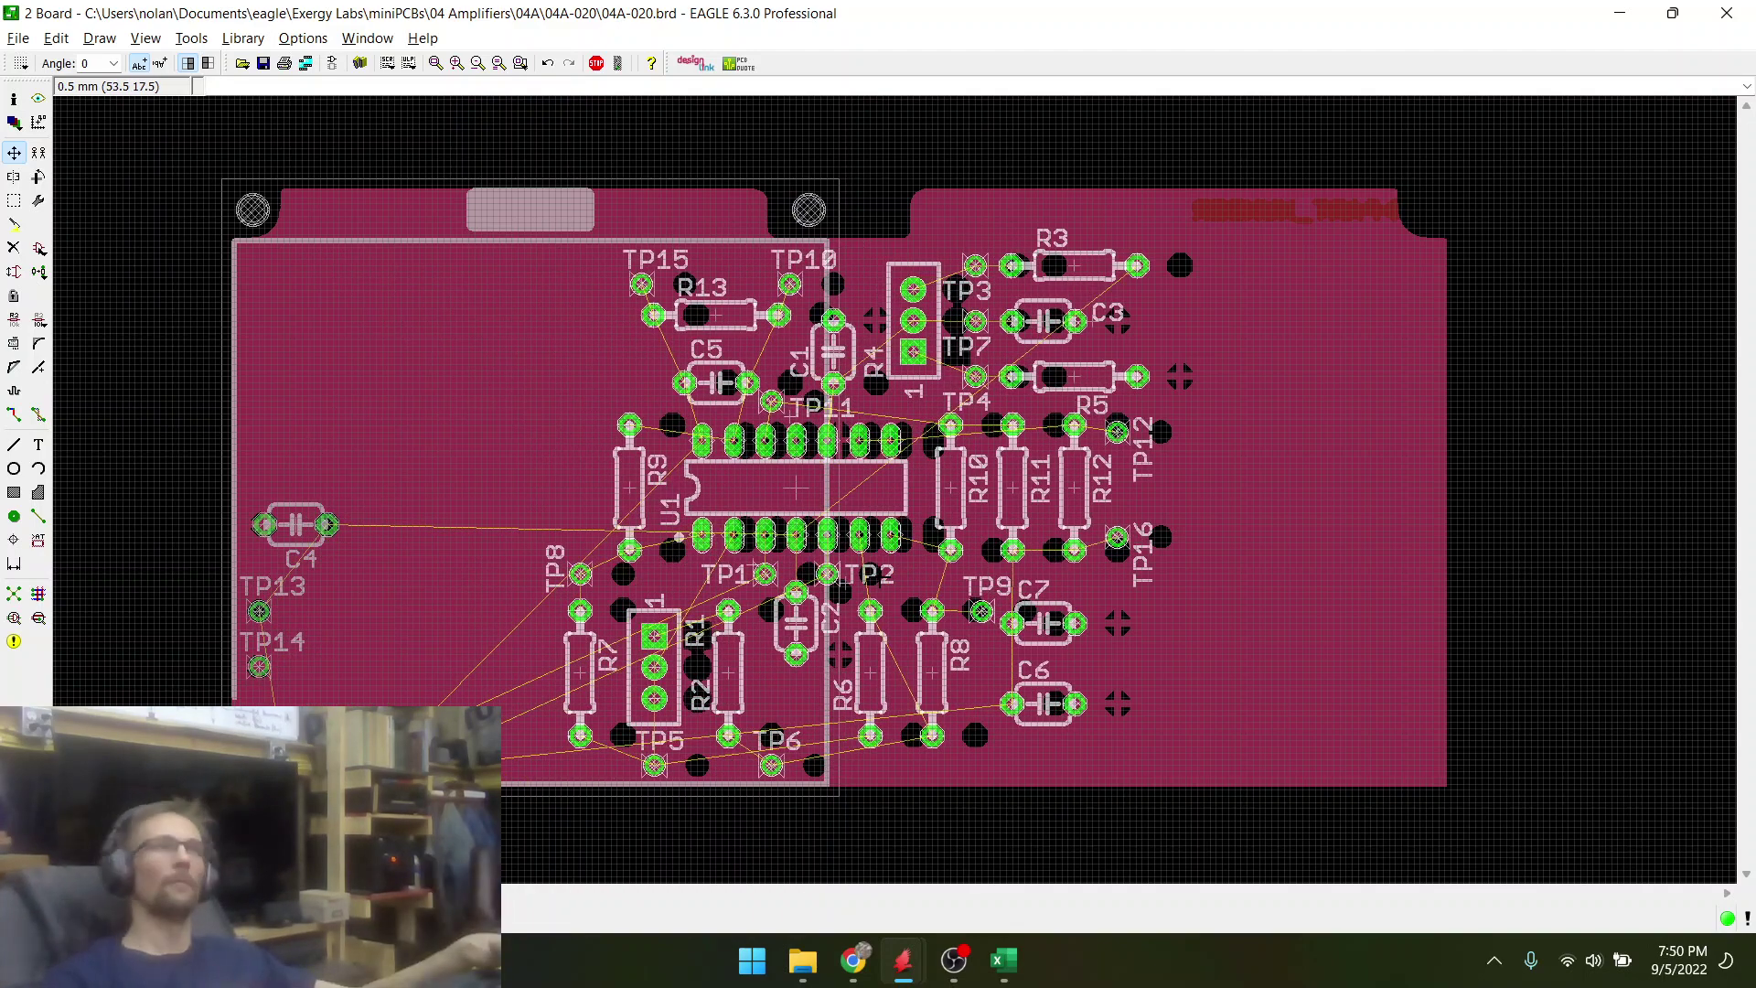
scroll(428, 529, down, 4)
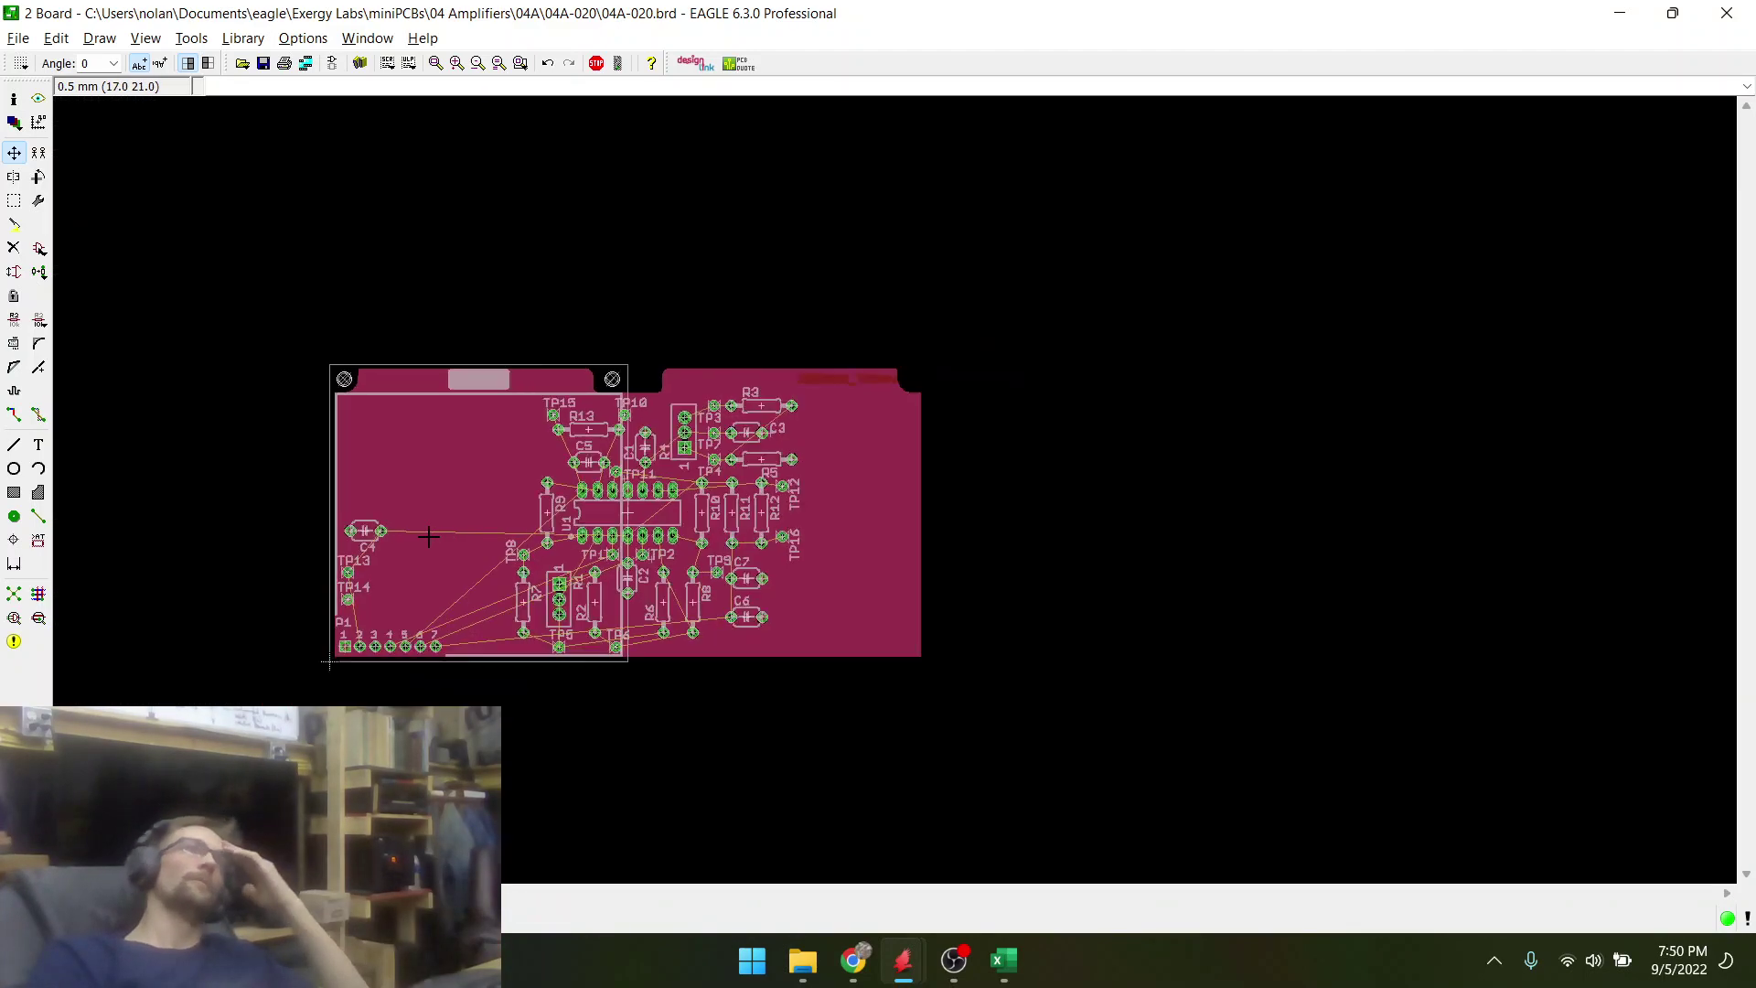
scroll(722, 515, up, 2)
scroll(722, 515, up, 2)
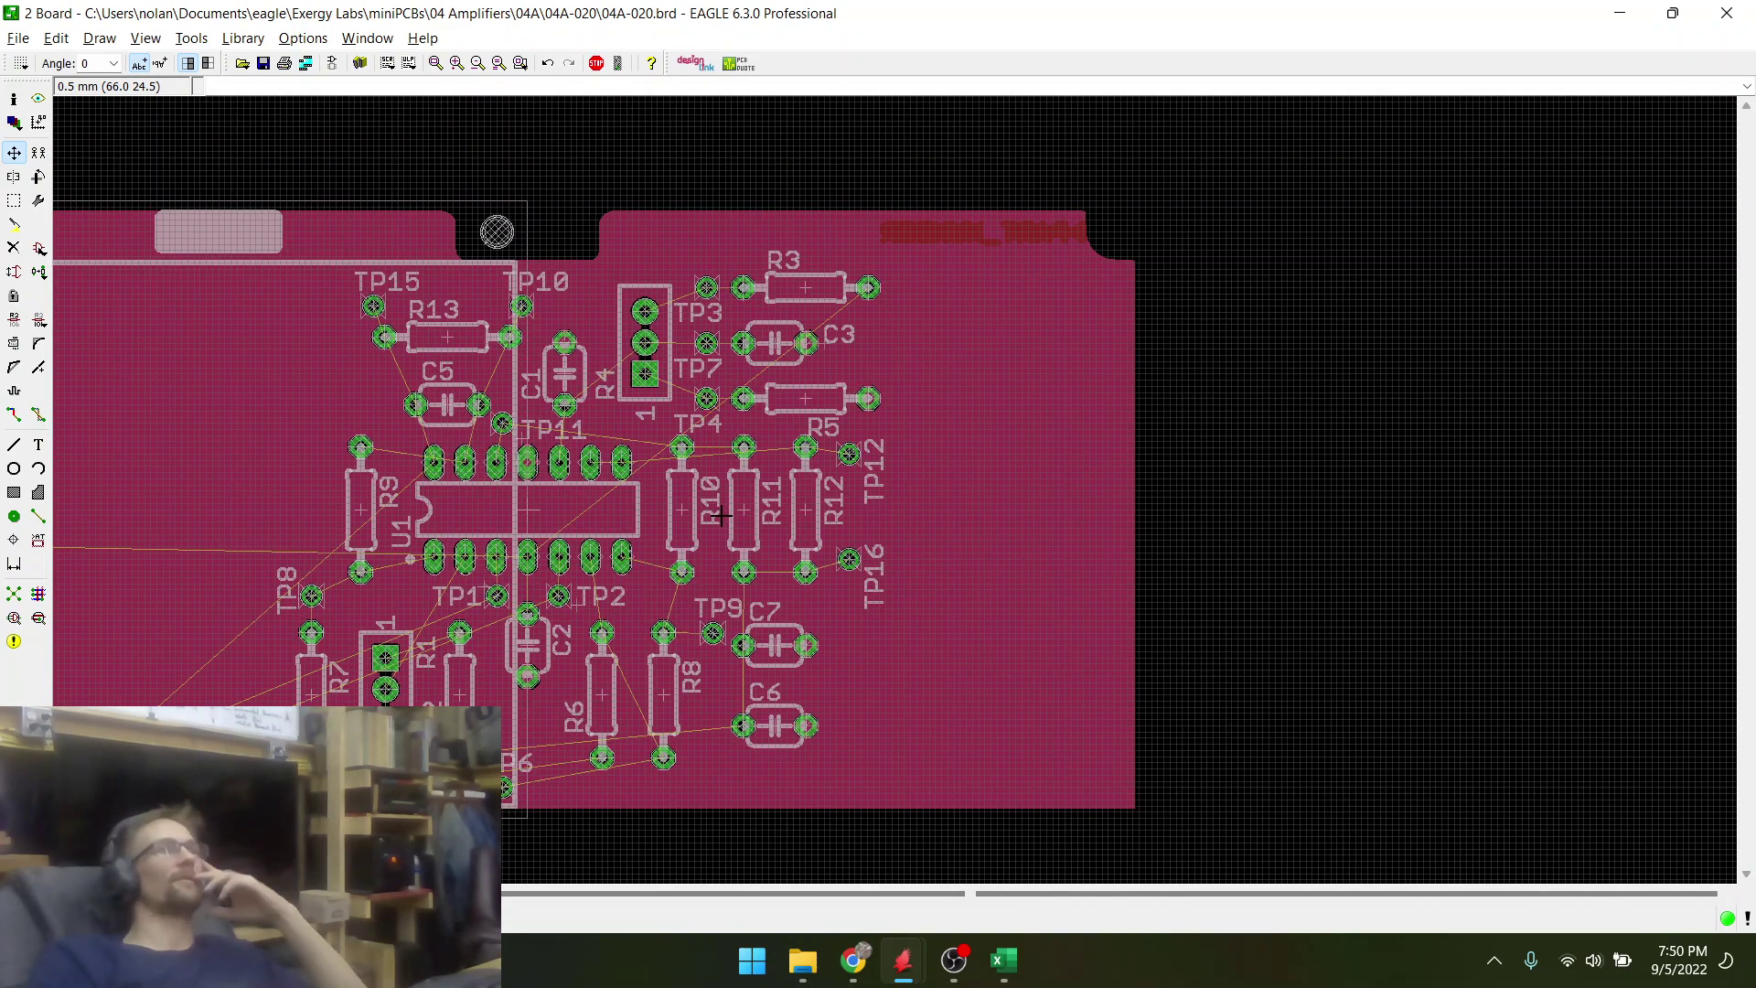
scroll(721, 515, down, 1)
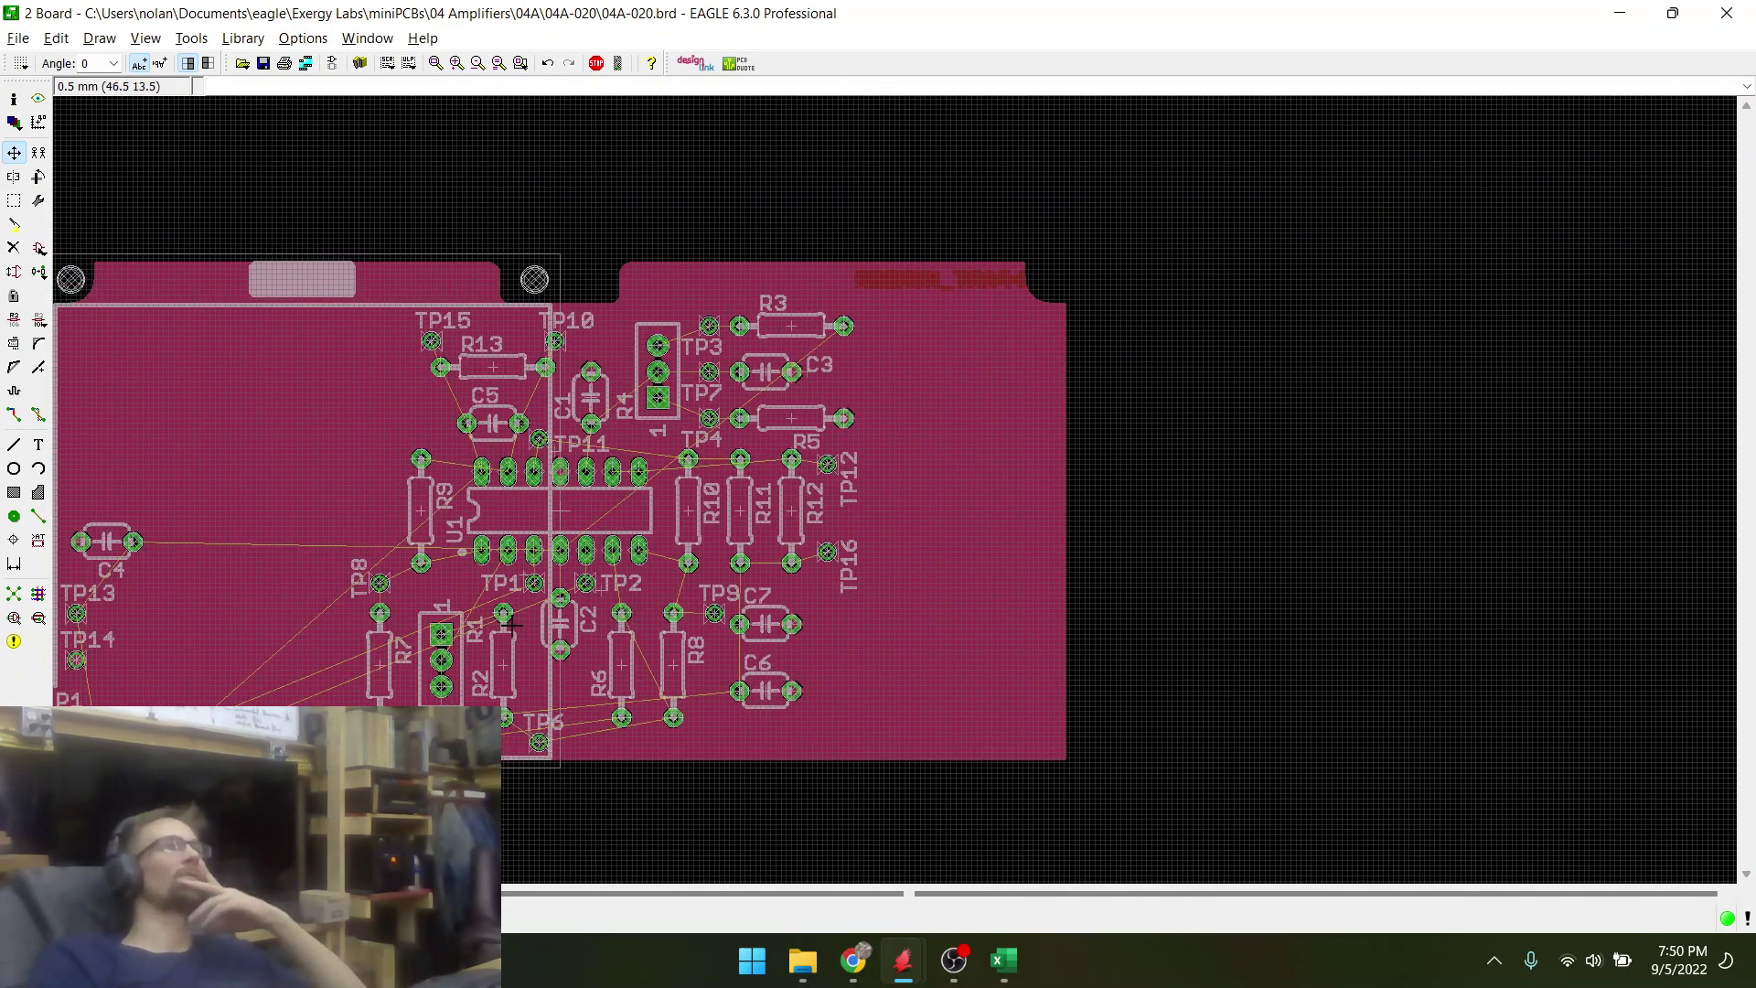
scroll(624, 622, down, 1)
scroll(586, 676, up, 2)
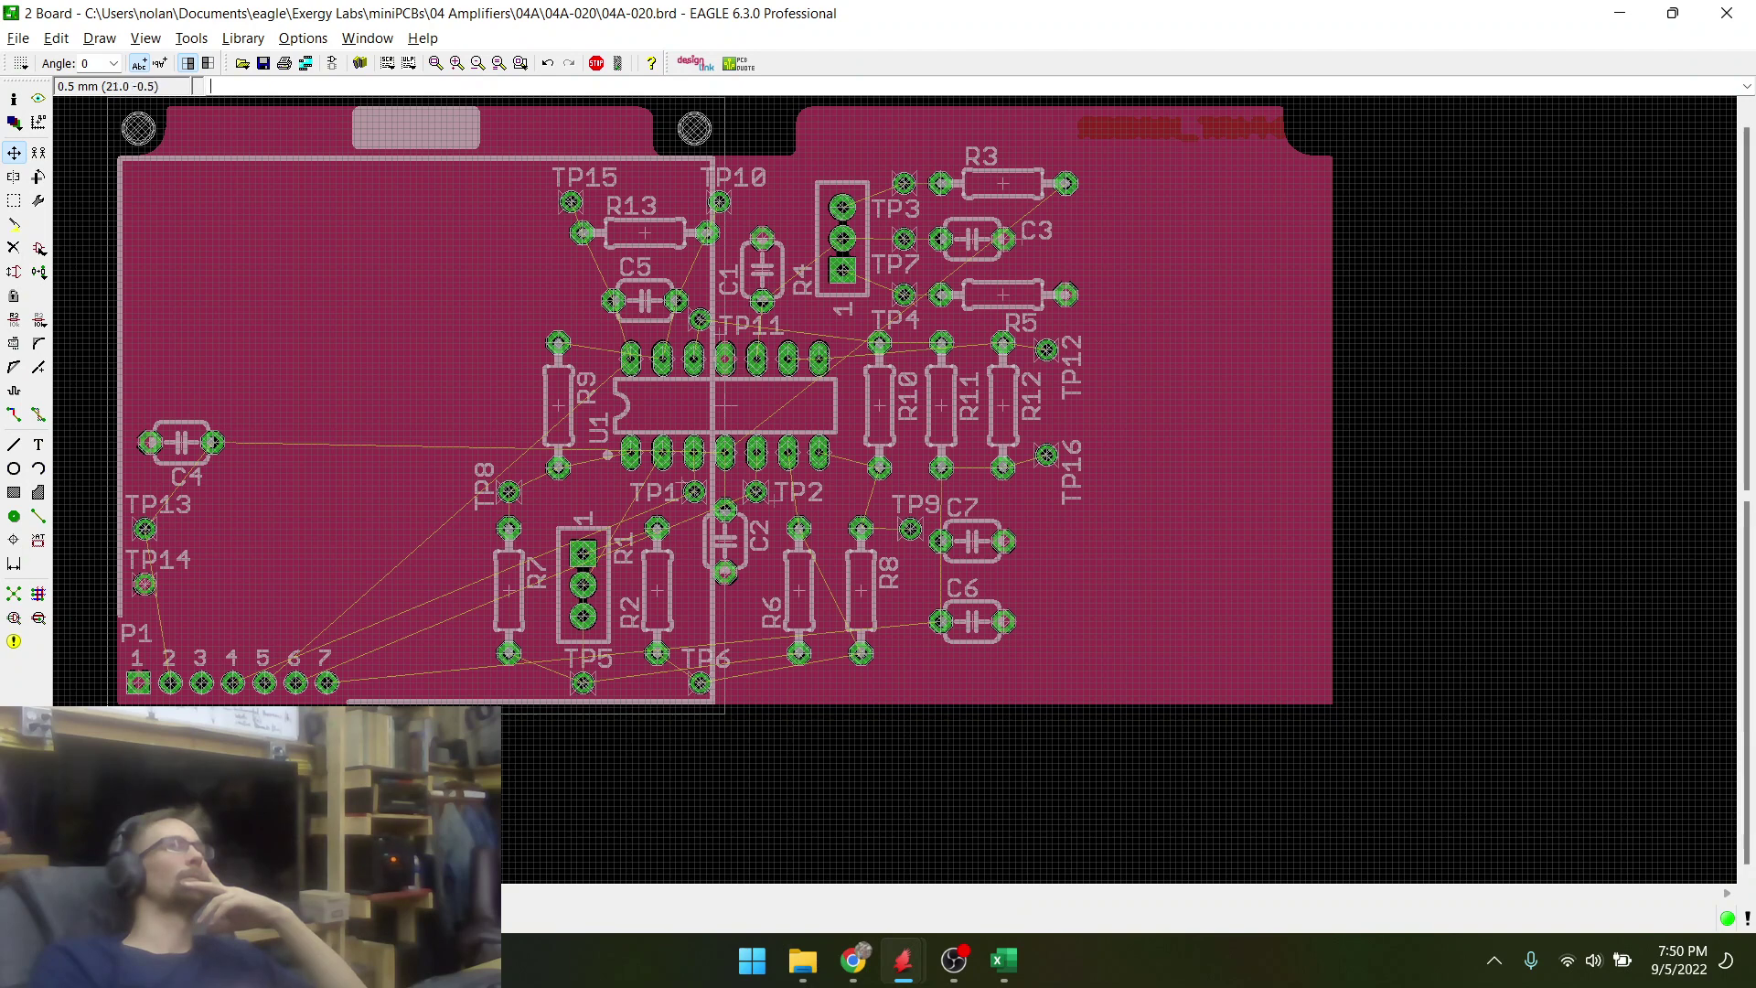
- Change P1's package back to MINIPCB_7P_50X100
right_click(119, 704)
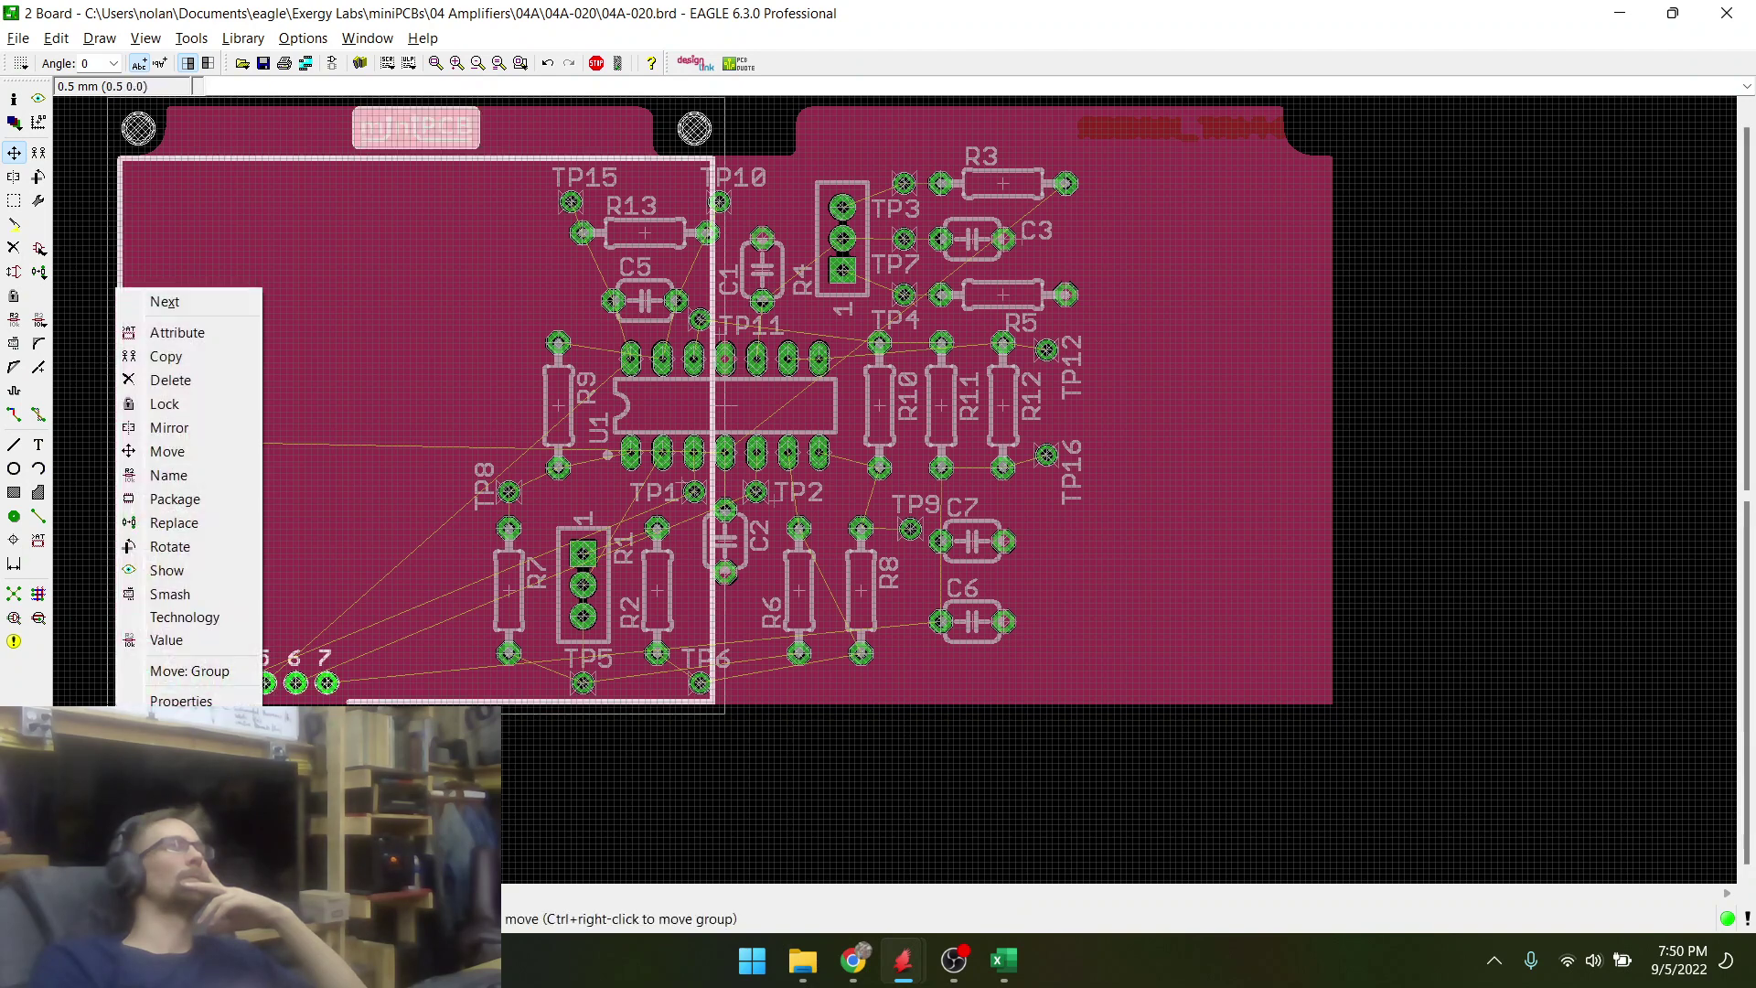
click(170, 499)
click(231, 557)
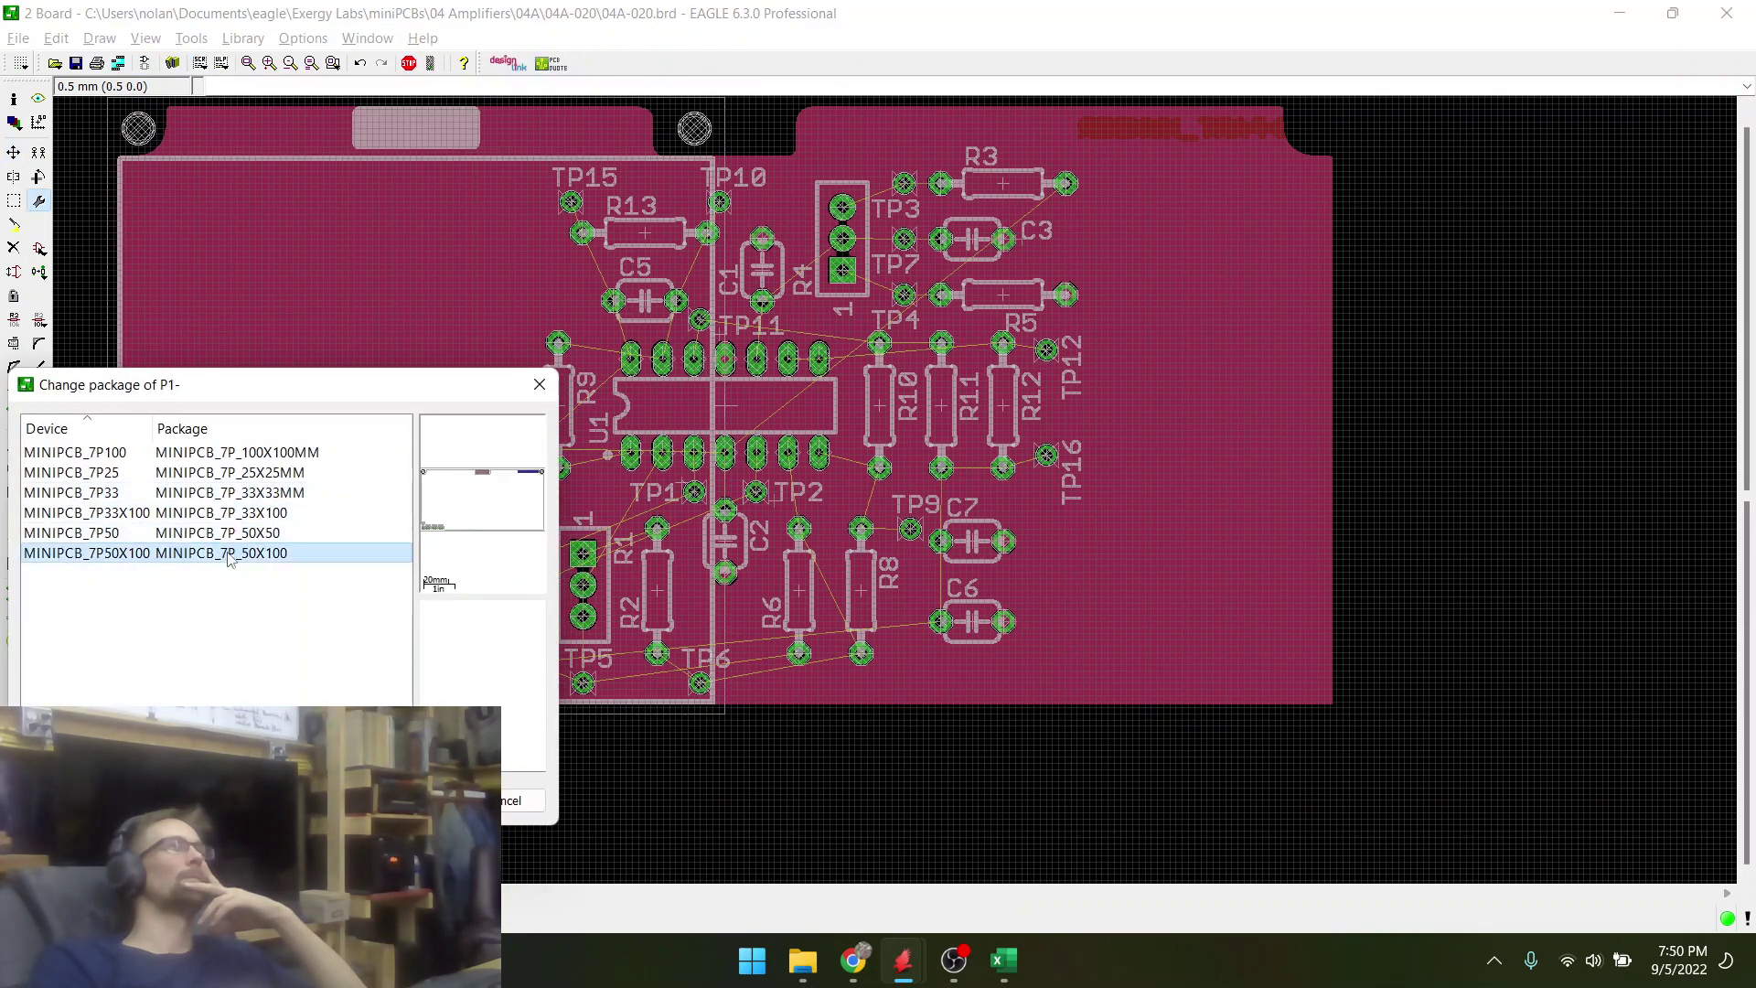
click(413, 801)
scroll(520, 636, down, 3)
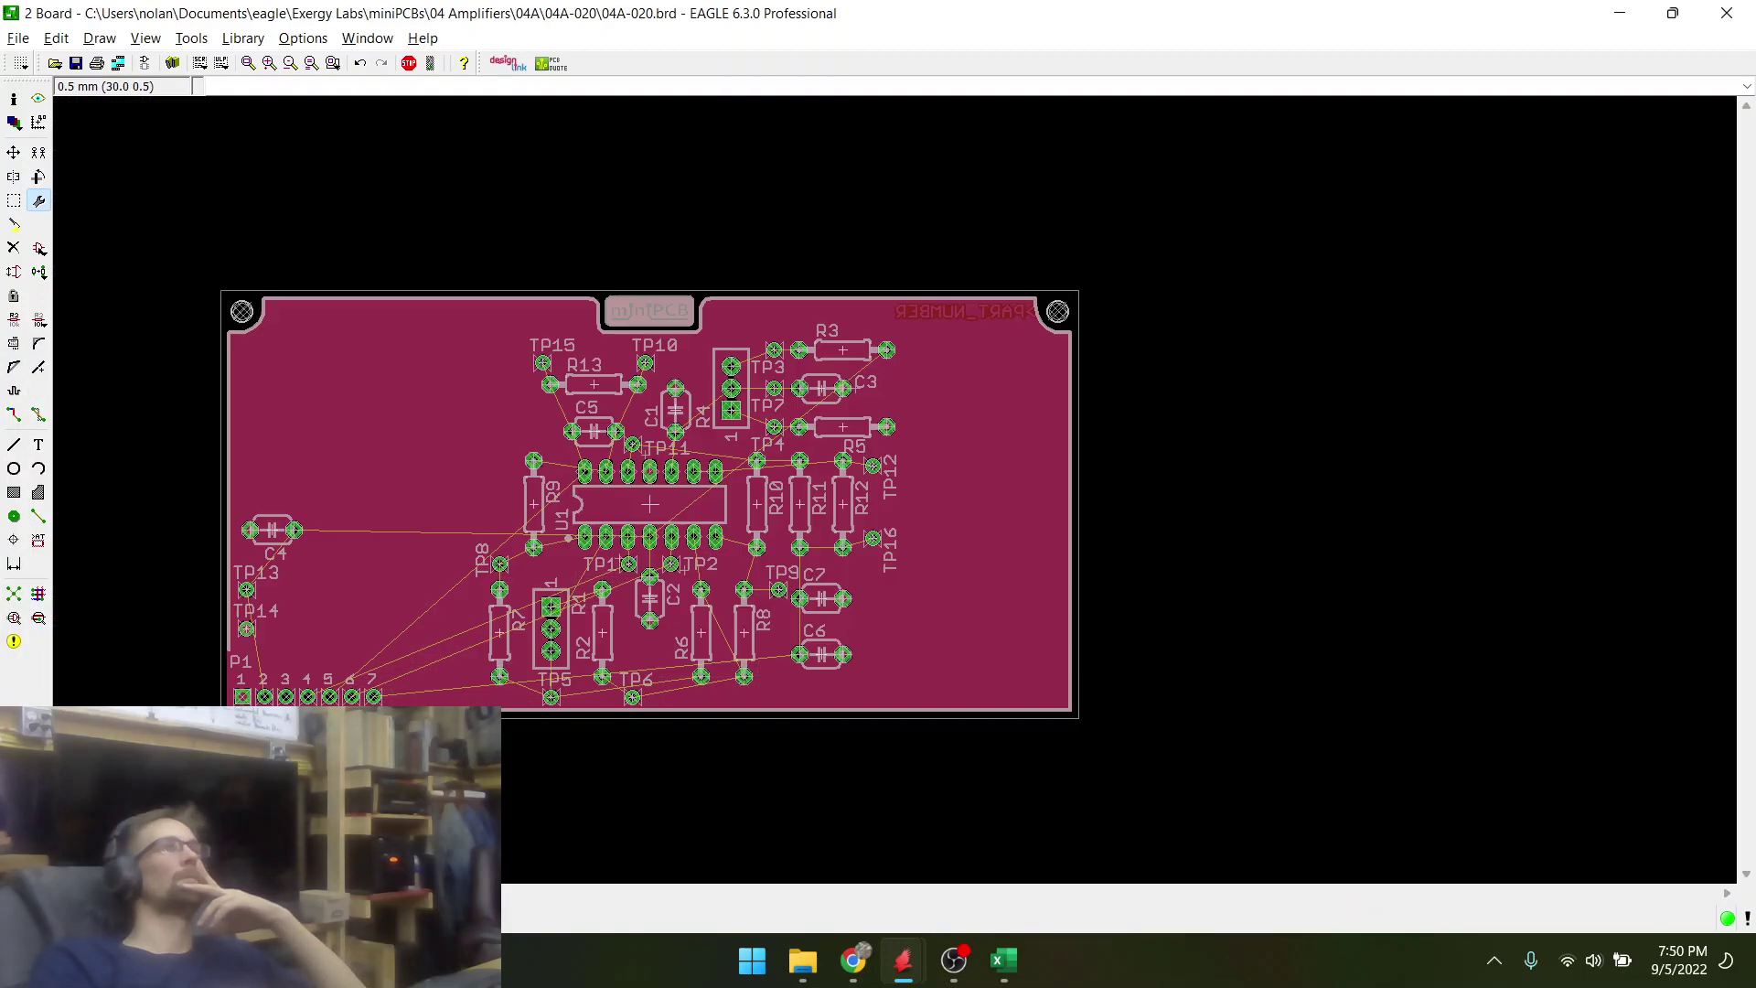
scroll(593, 593, up, 1)
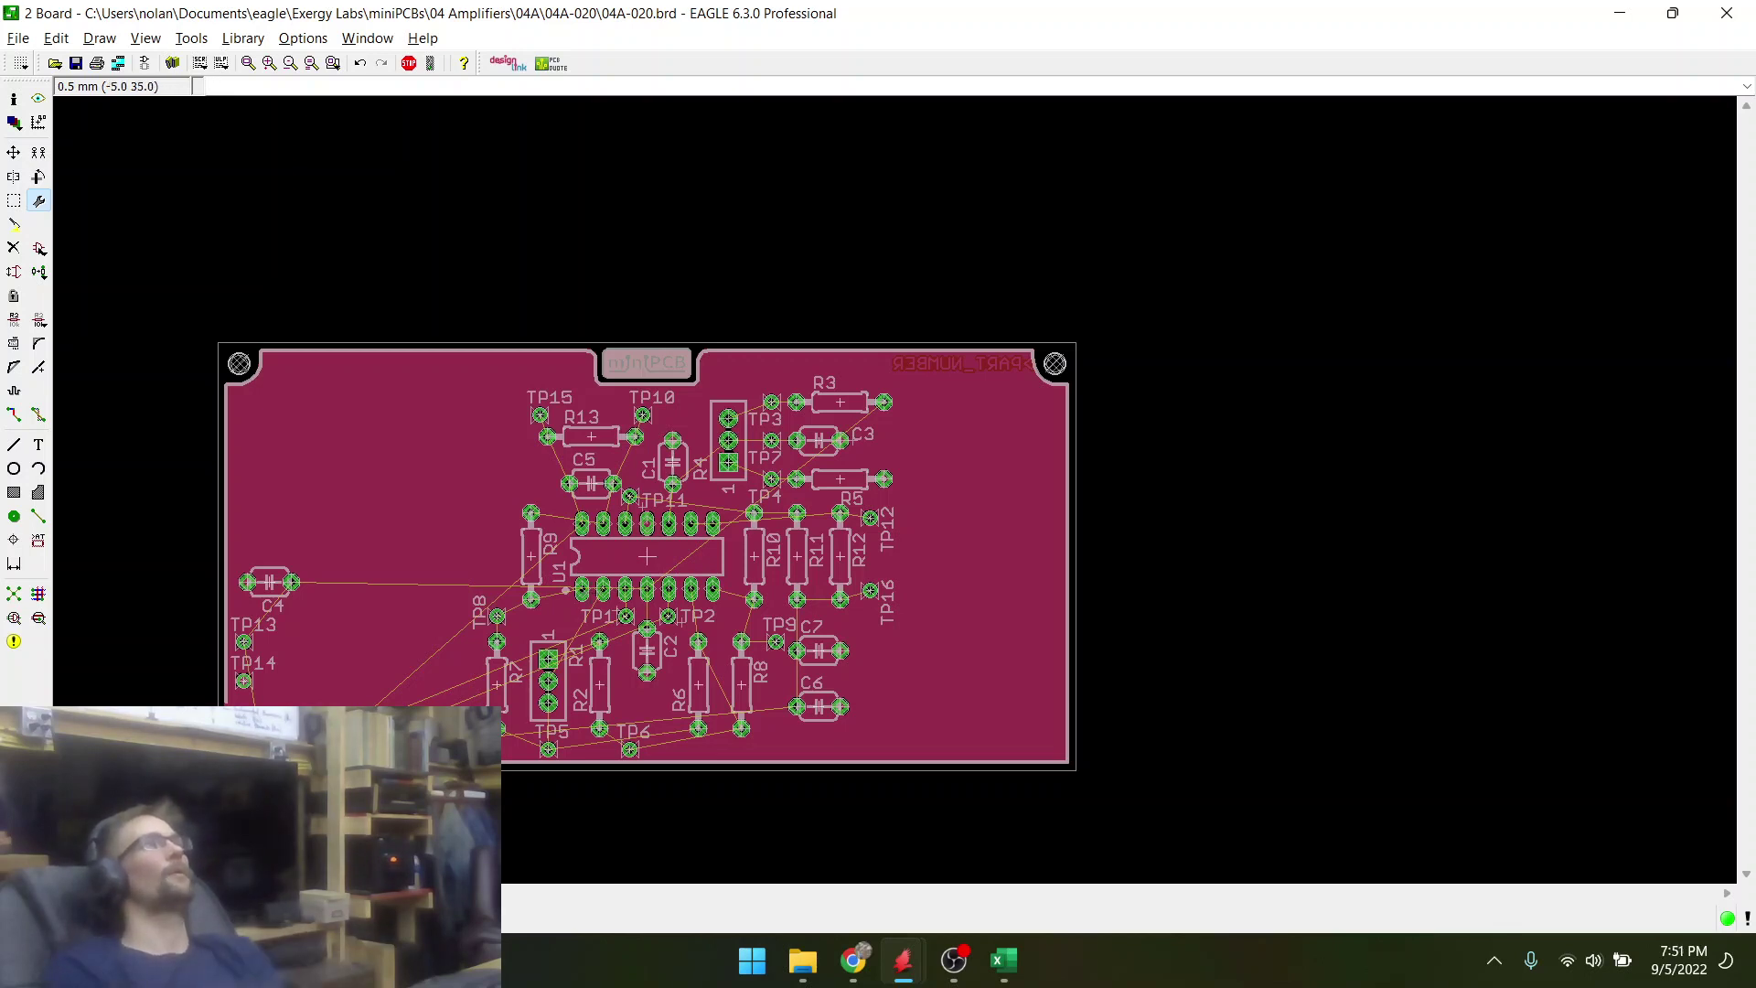
- Group all components around U1, rotate the group to 270 degrees and place it with U1 upright below the miniPCB logo
click(14, 152)
click(13, 200)
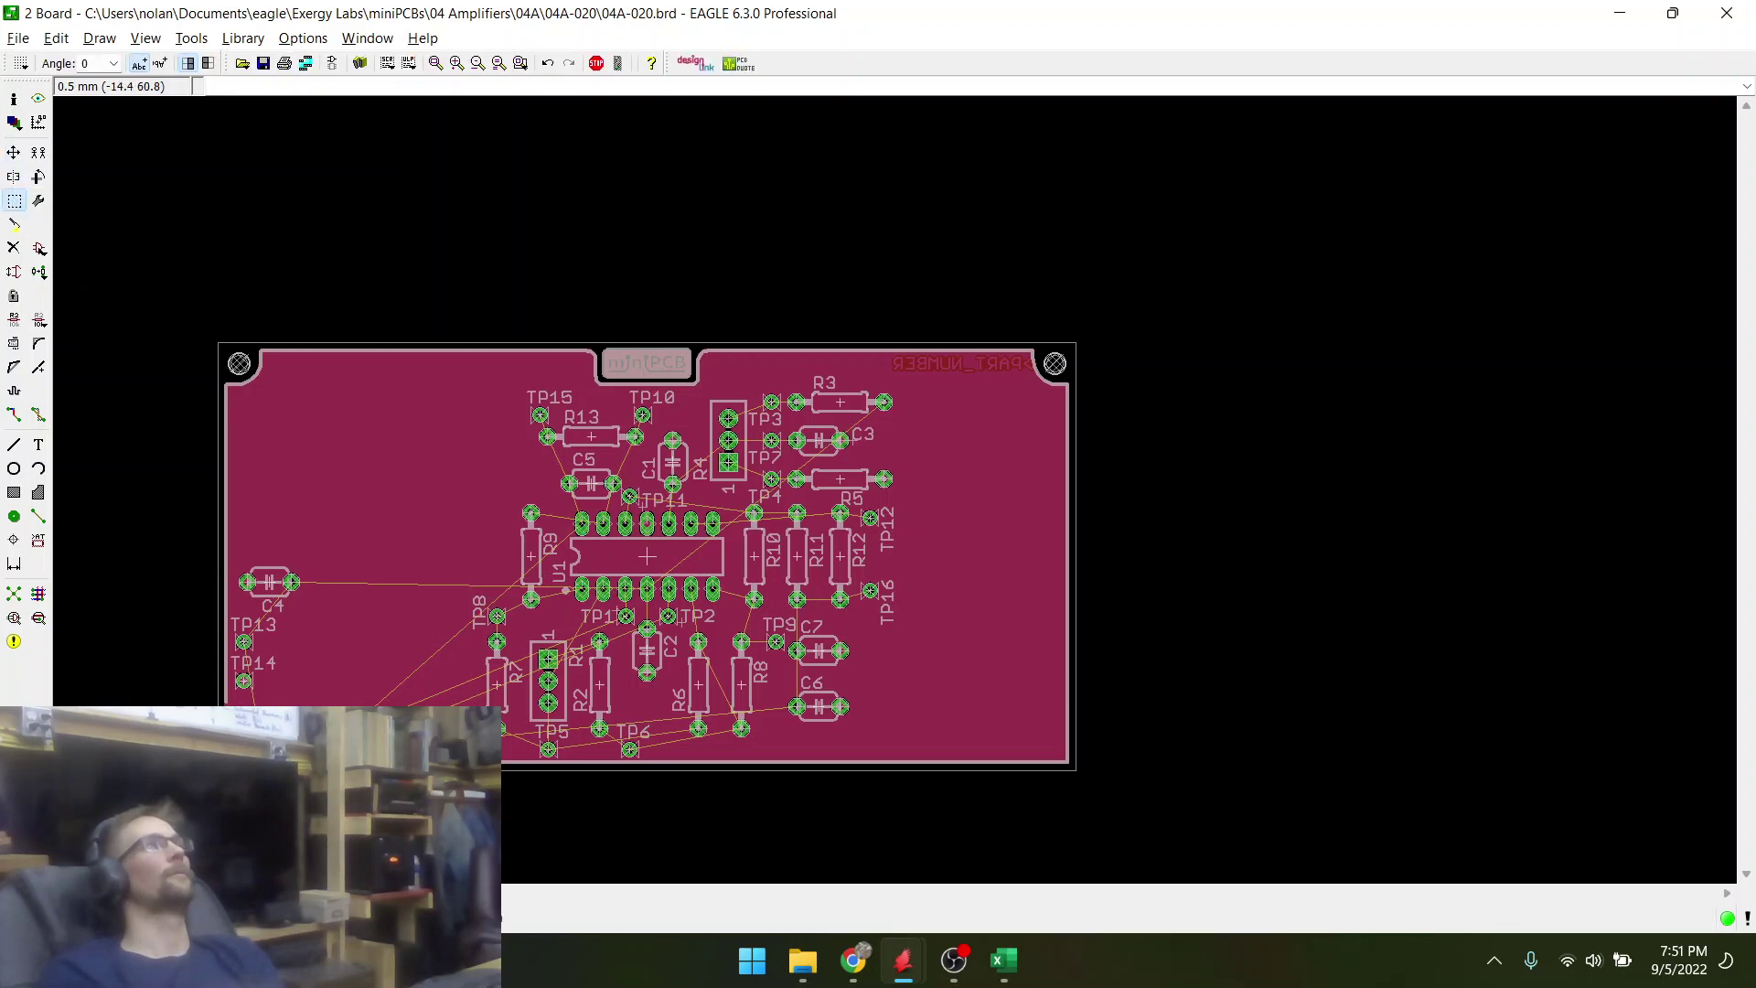
drag(444, 391, 936, 762)
right_click(703, 575)
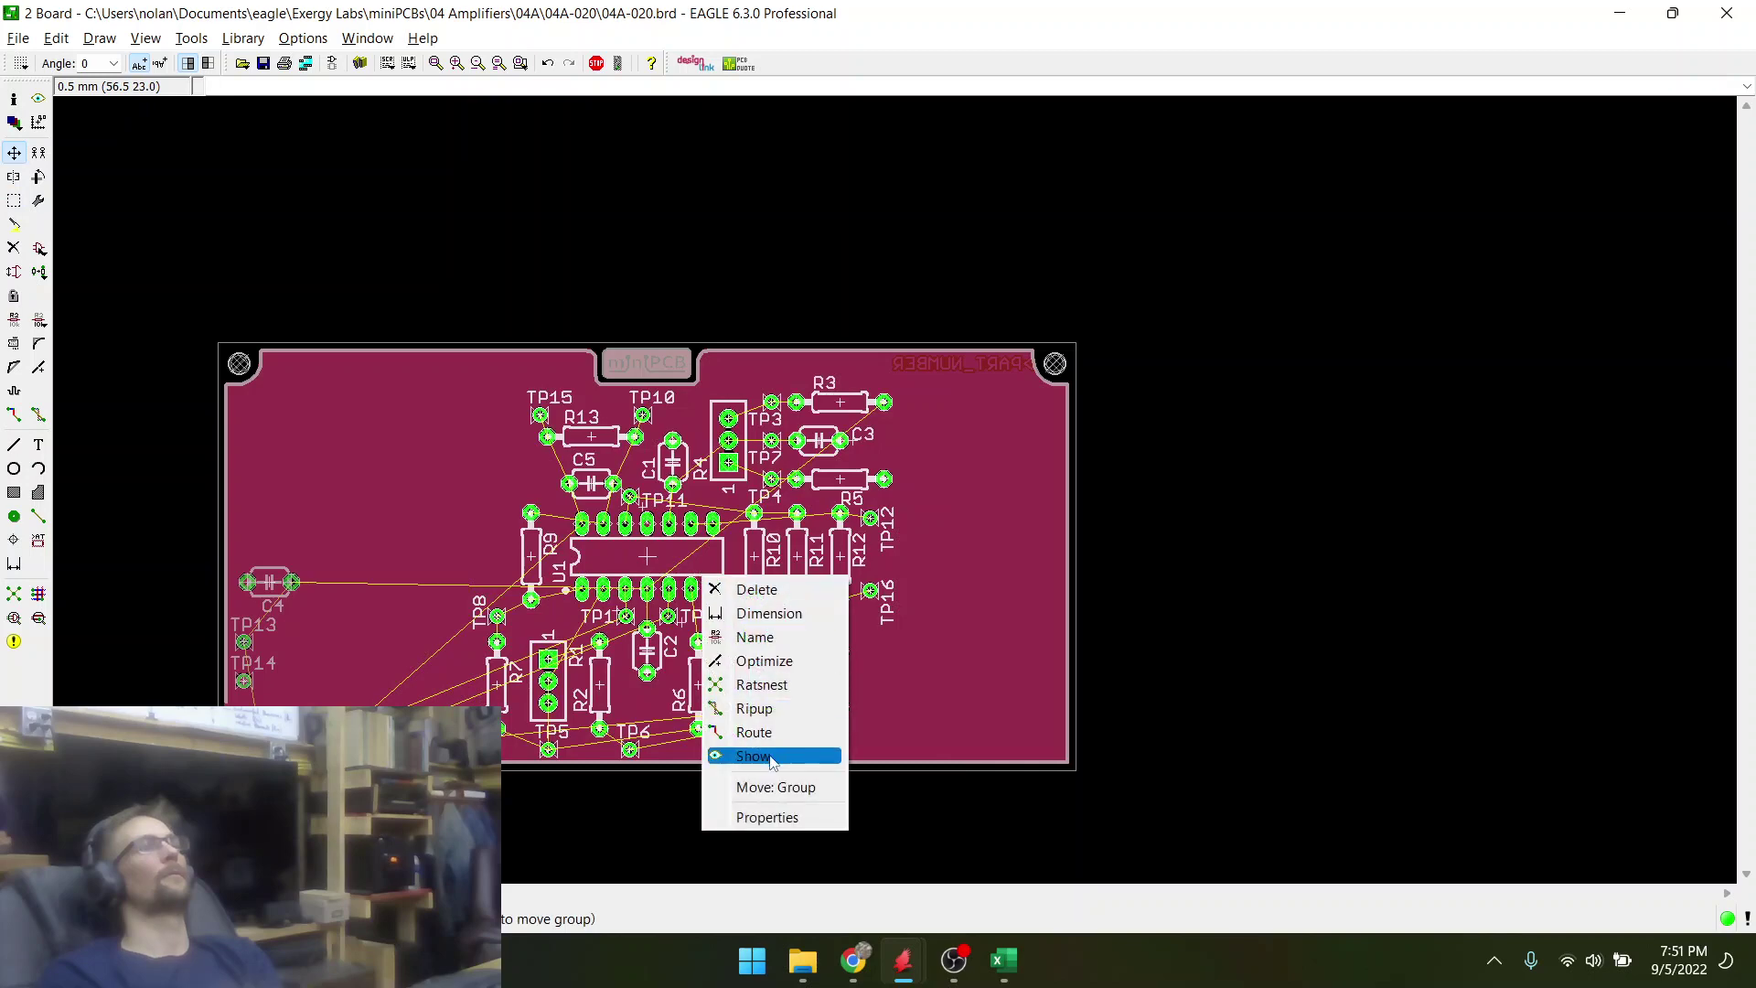
click(775, 787)
right_click(774, 618)
right_click(768, 608)
right_click(769, 608)
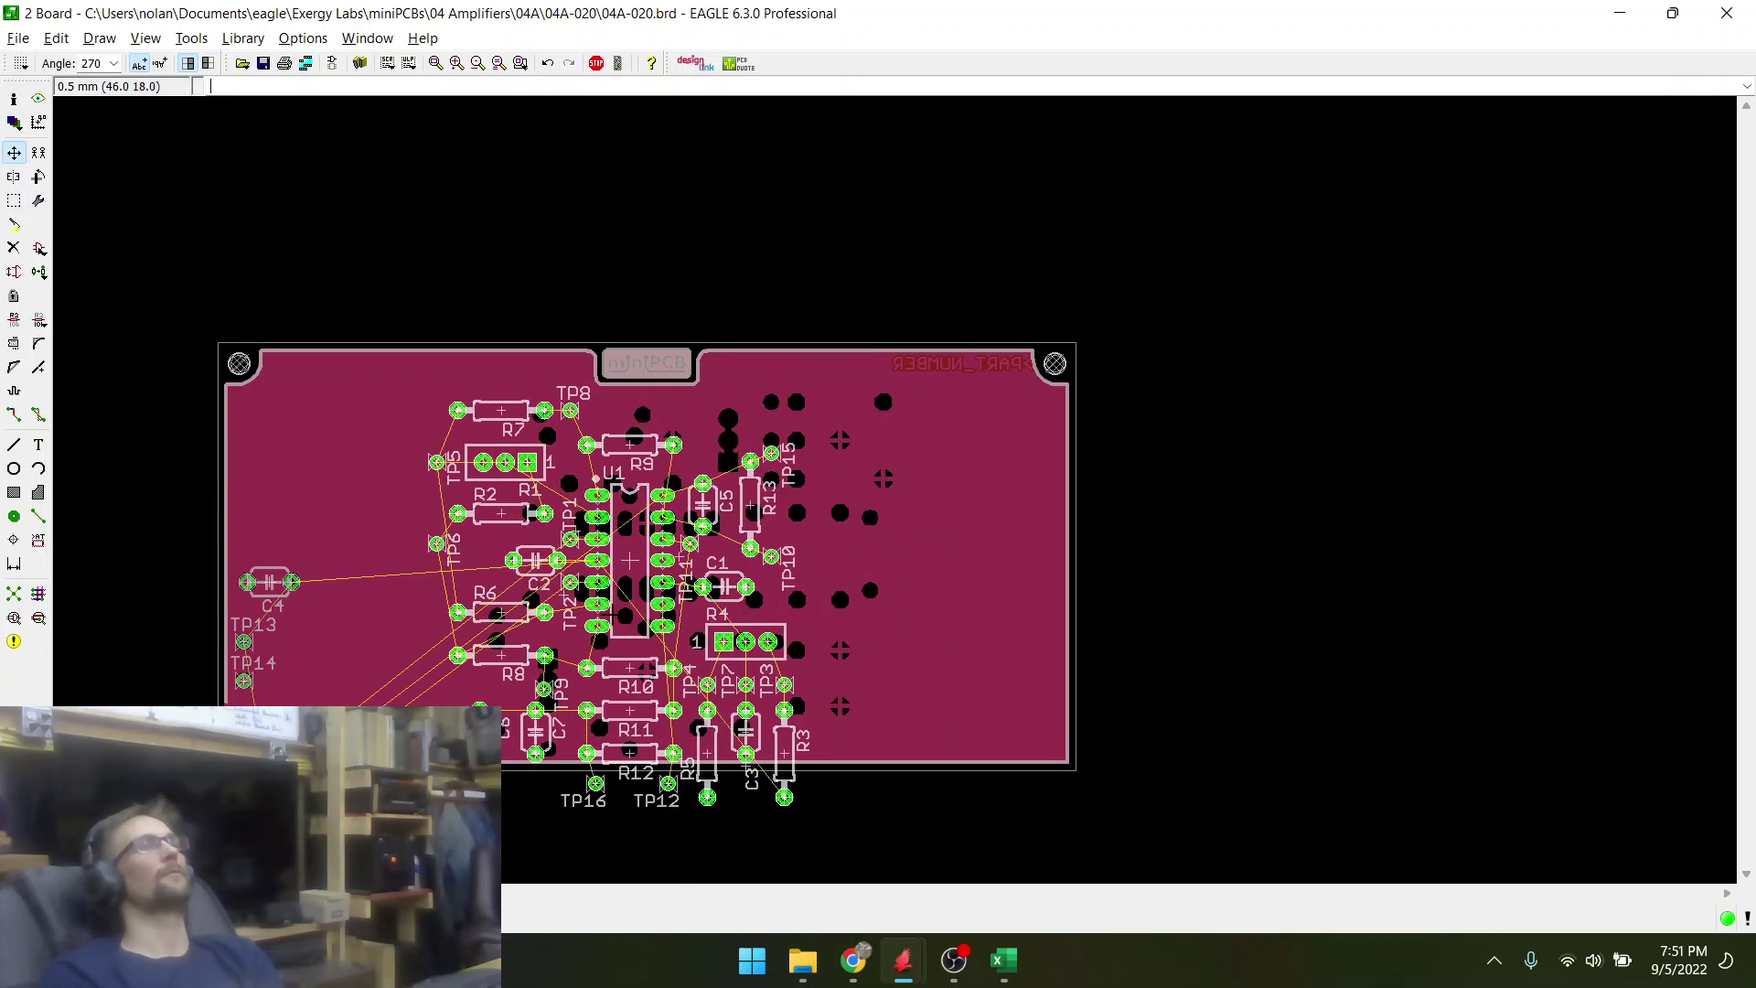
scroll(625, 614, up, 4)
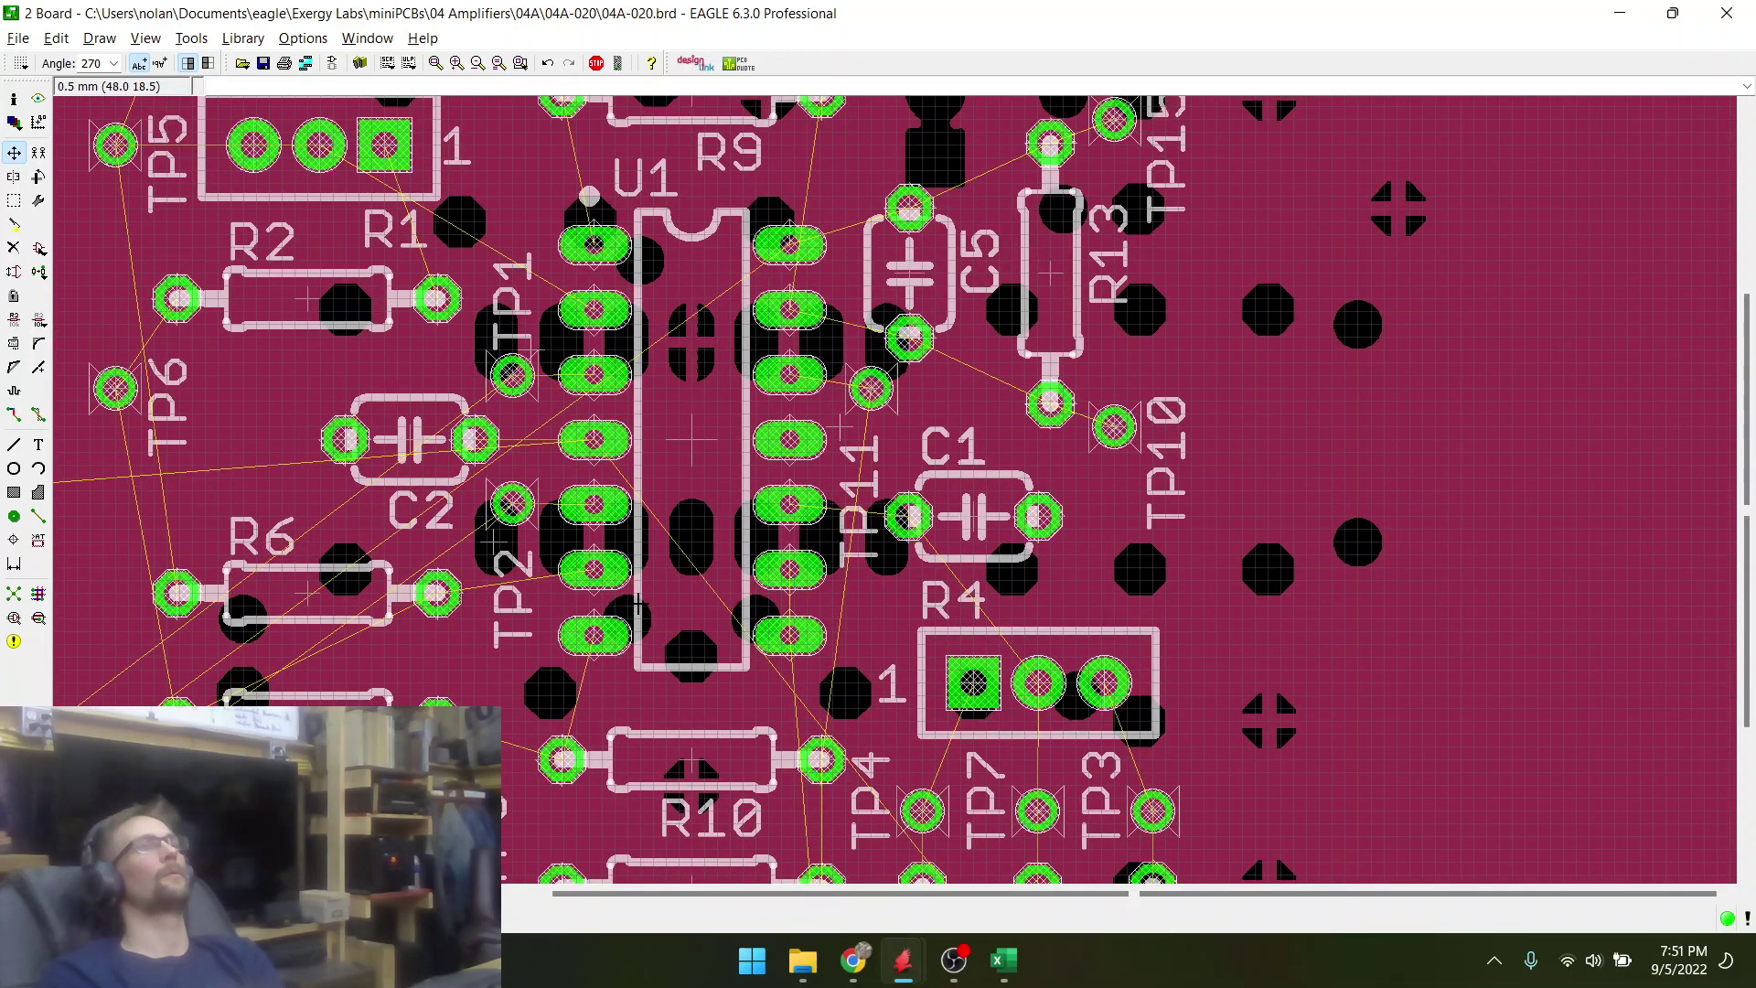
scroll(637, 603, down, 3)
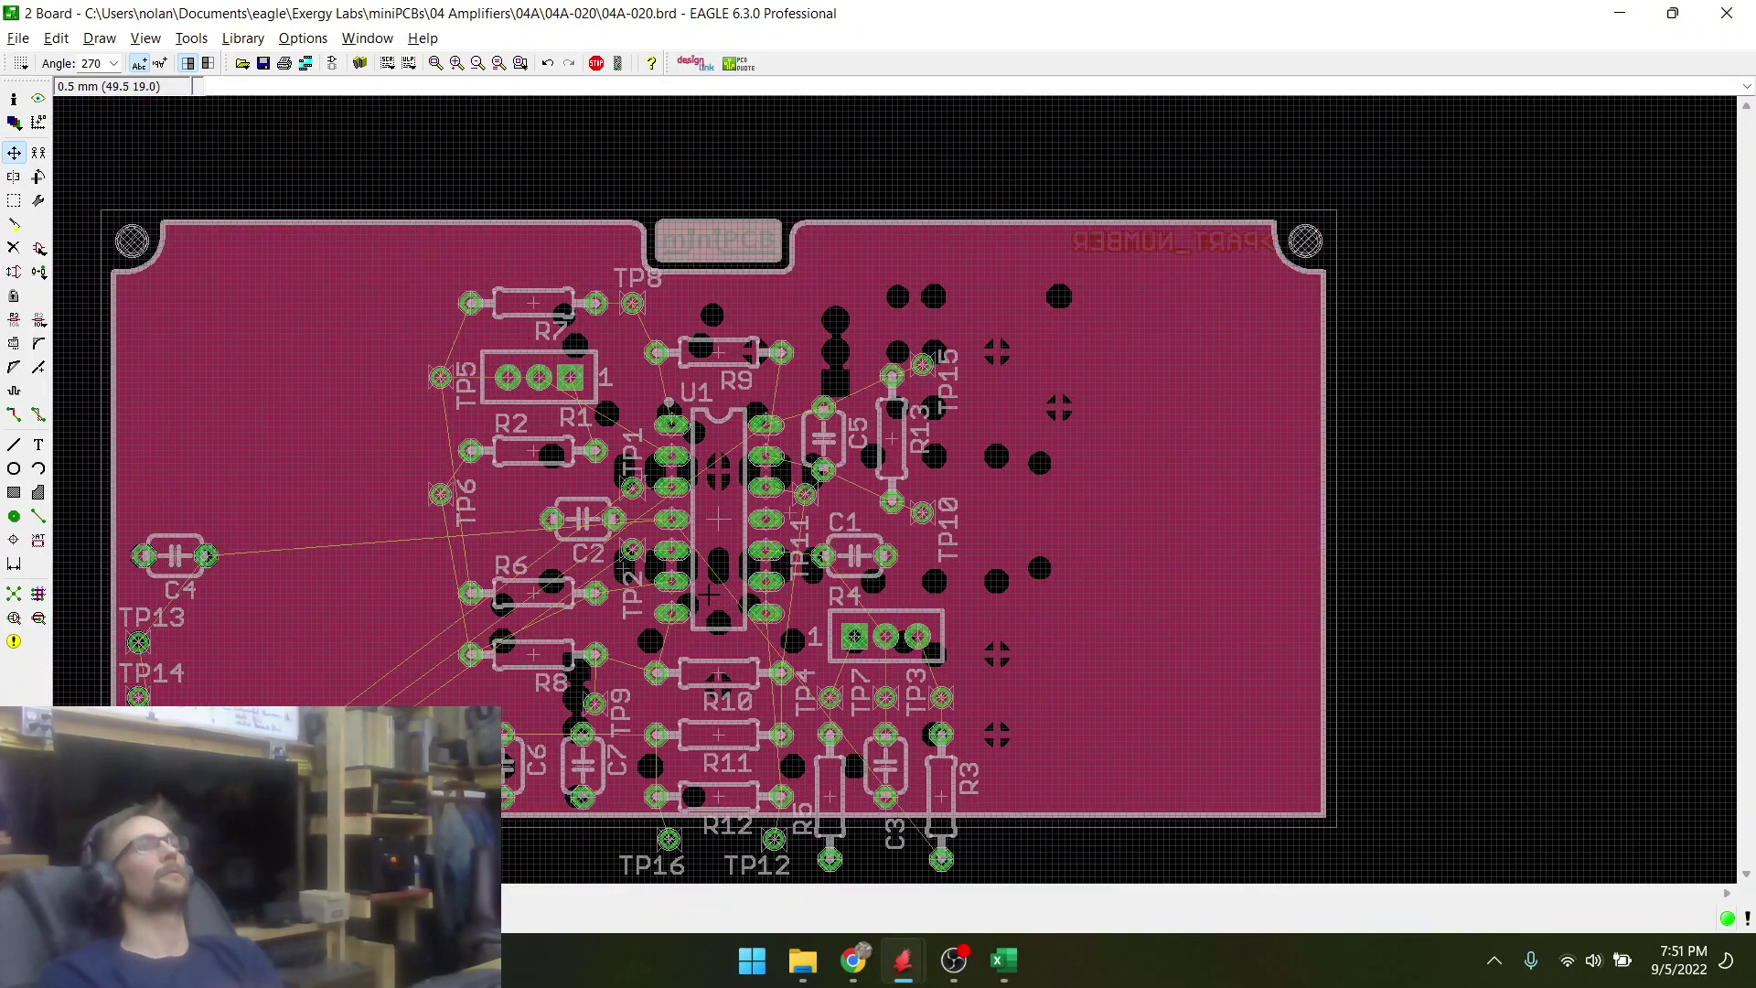
scroll(707, 594, down, 2)
scroll(708, 594, up, 1)
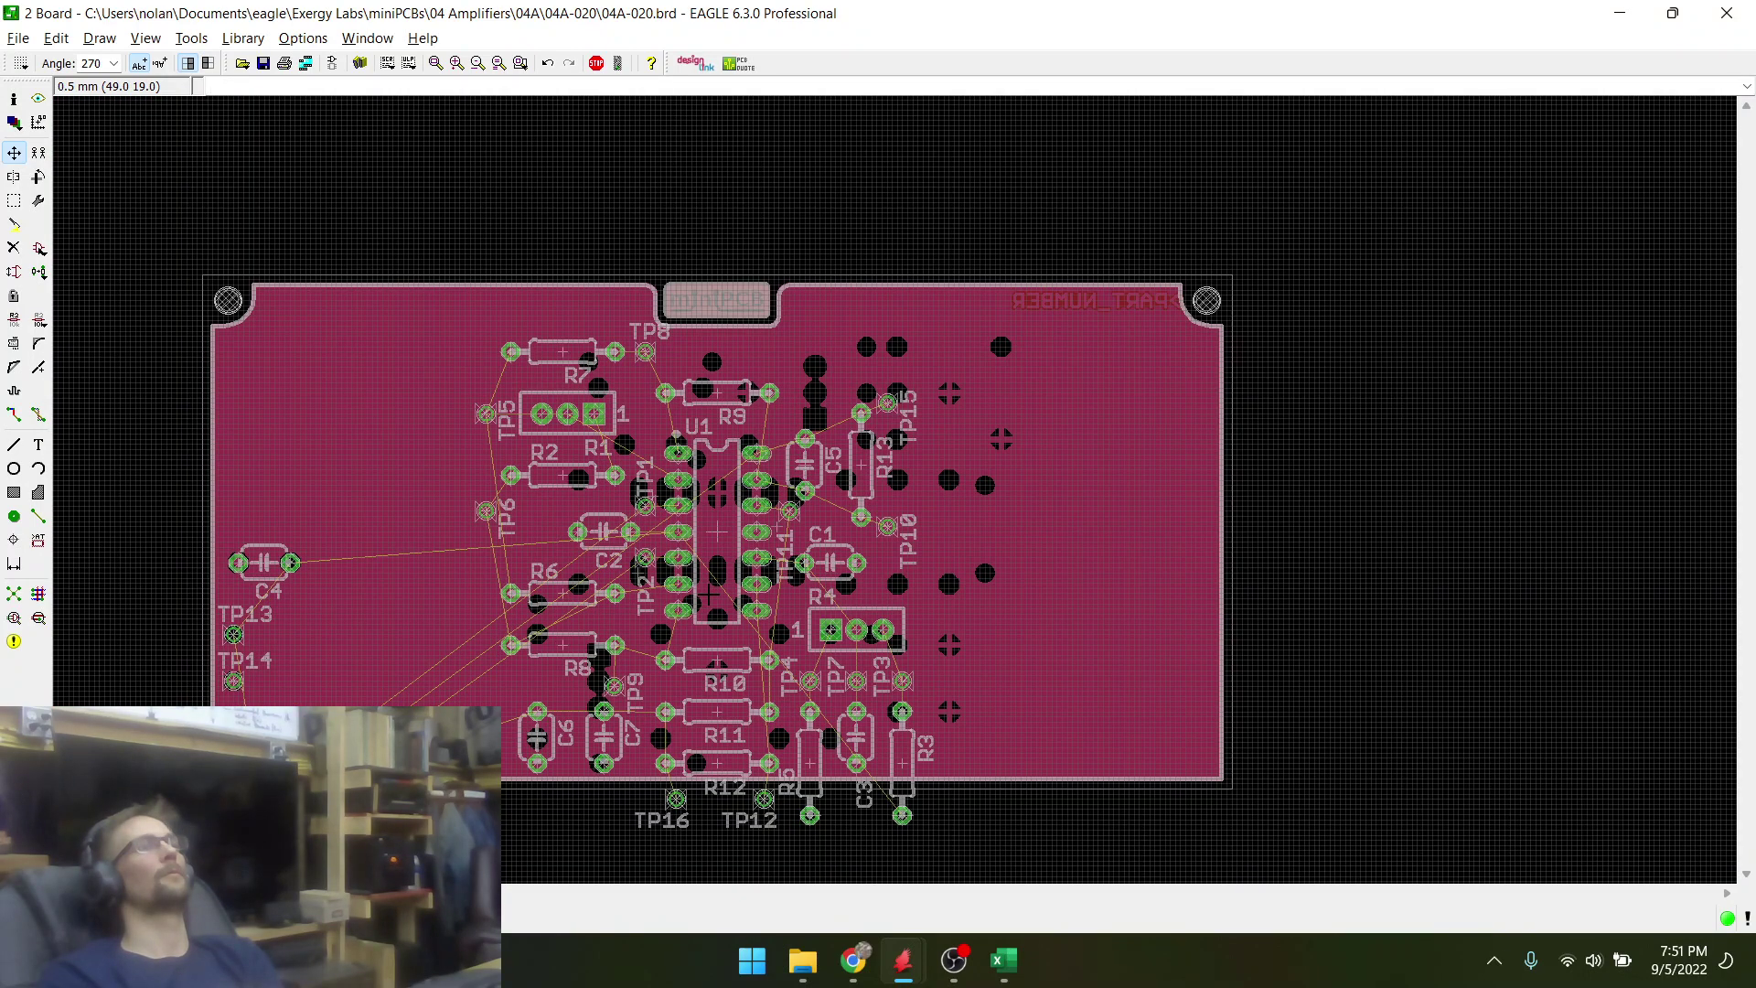
- Move the rotated component group up about 3.5 mm so its lowest parts fit on the board, and recalculate the airwires
right_click(729, 529)
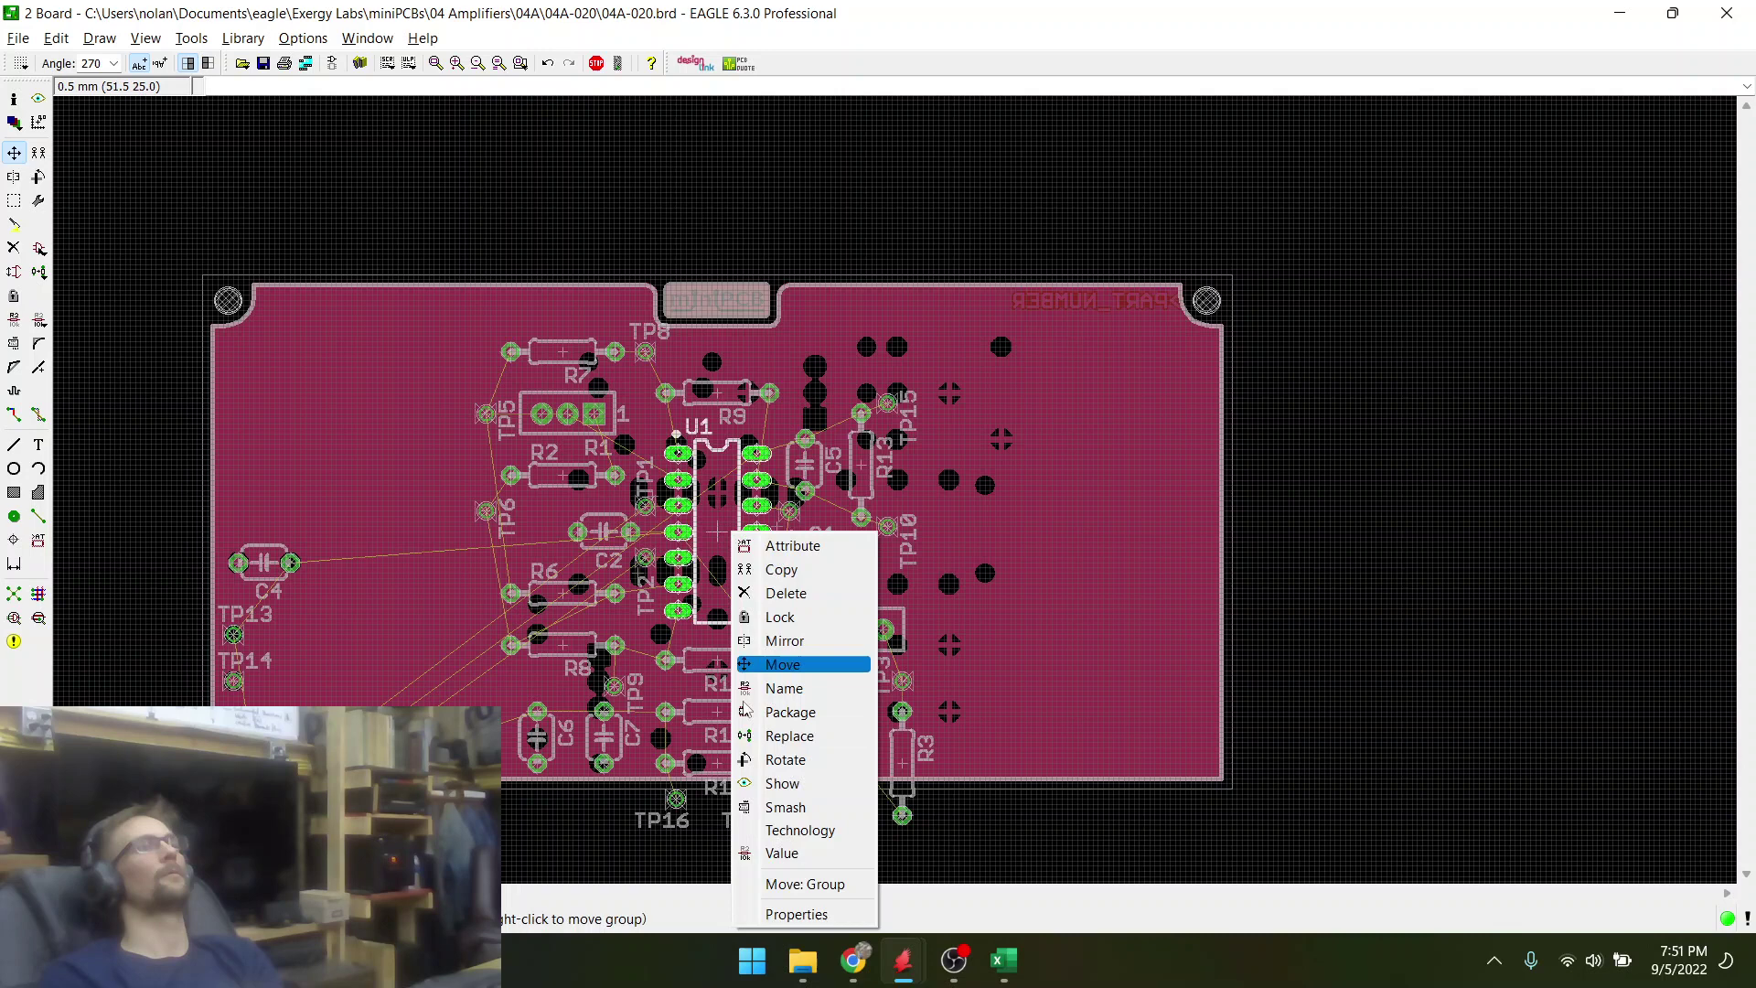
click(768, 886)
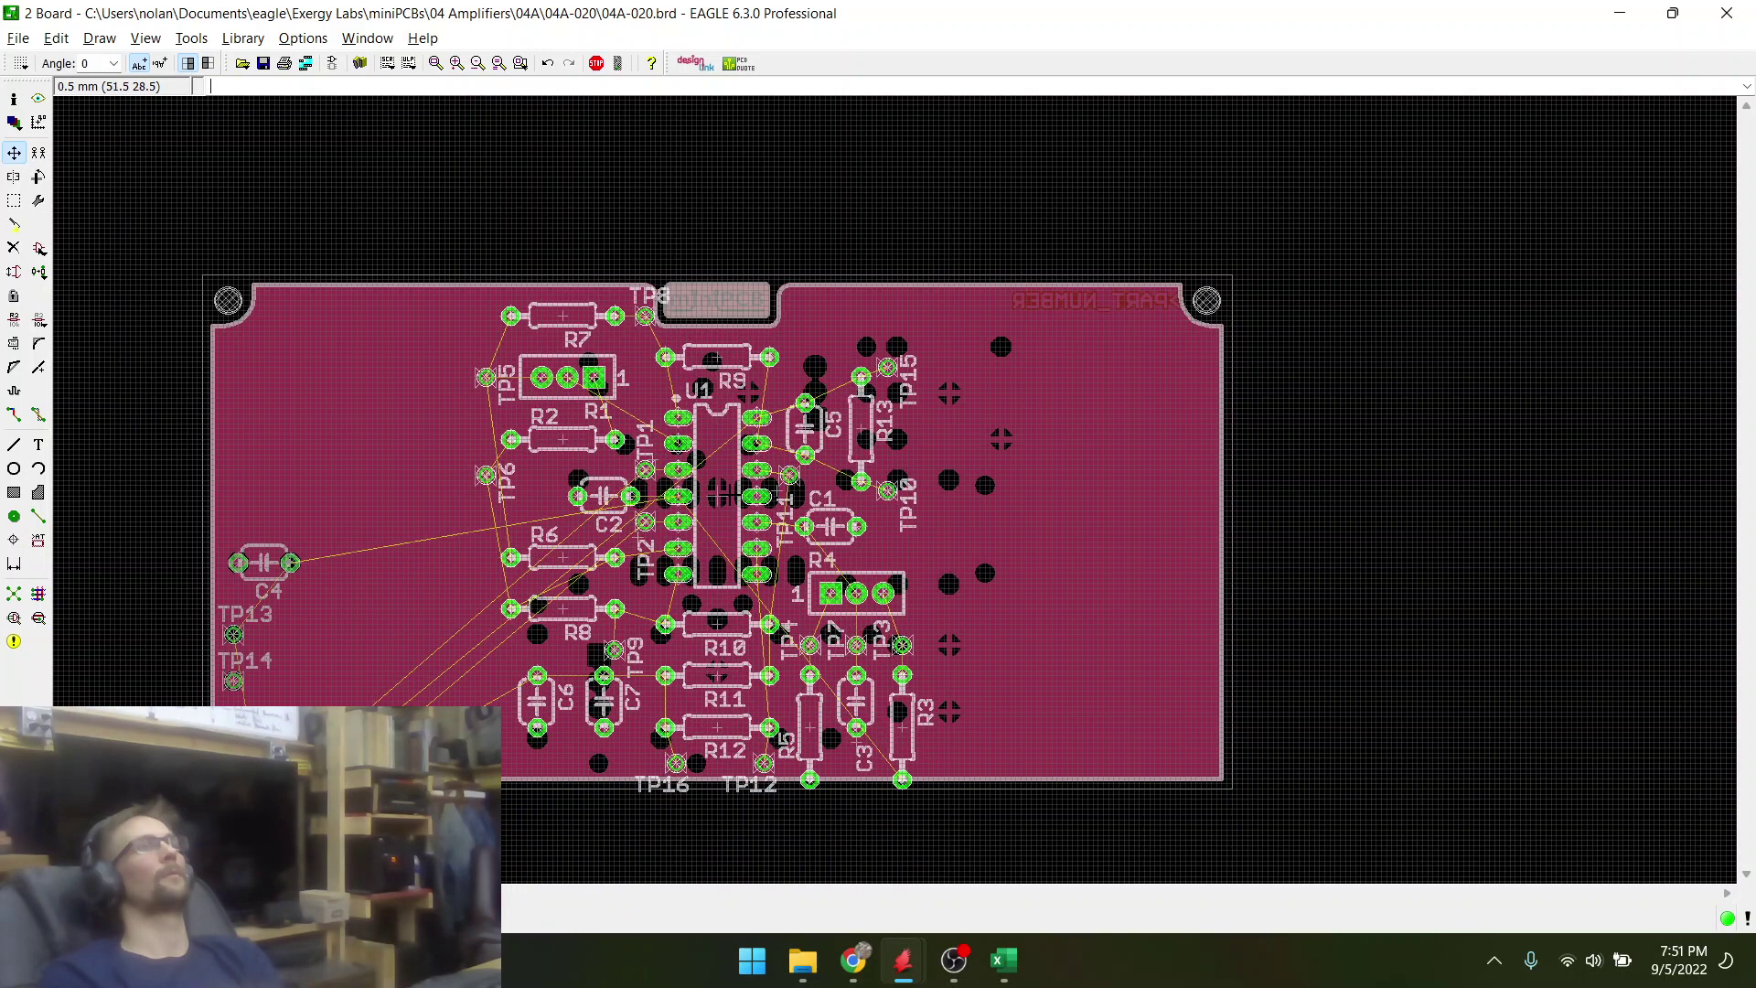
scroll(728, 494, up, 5)
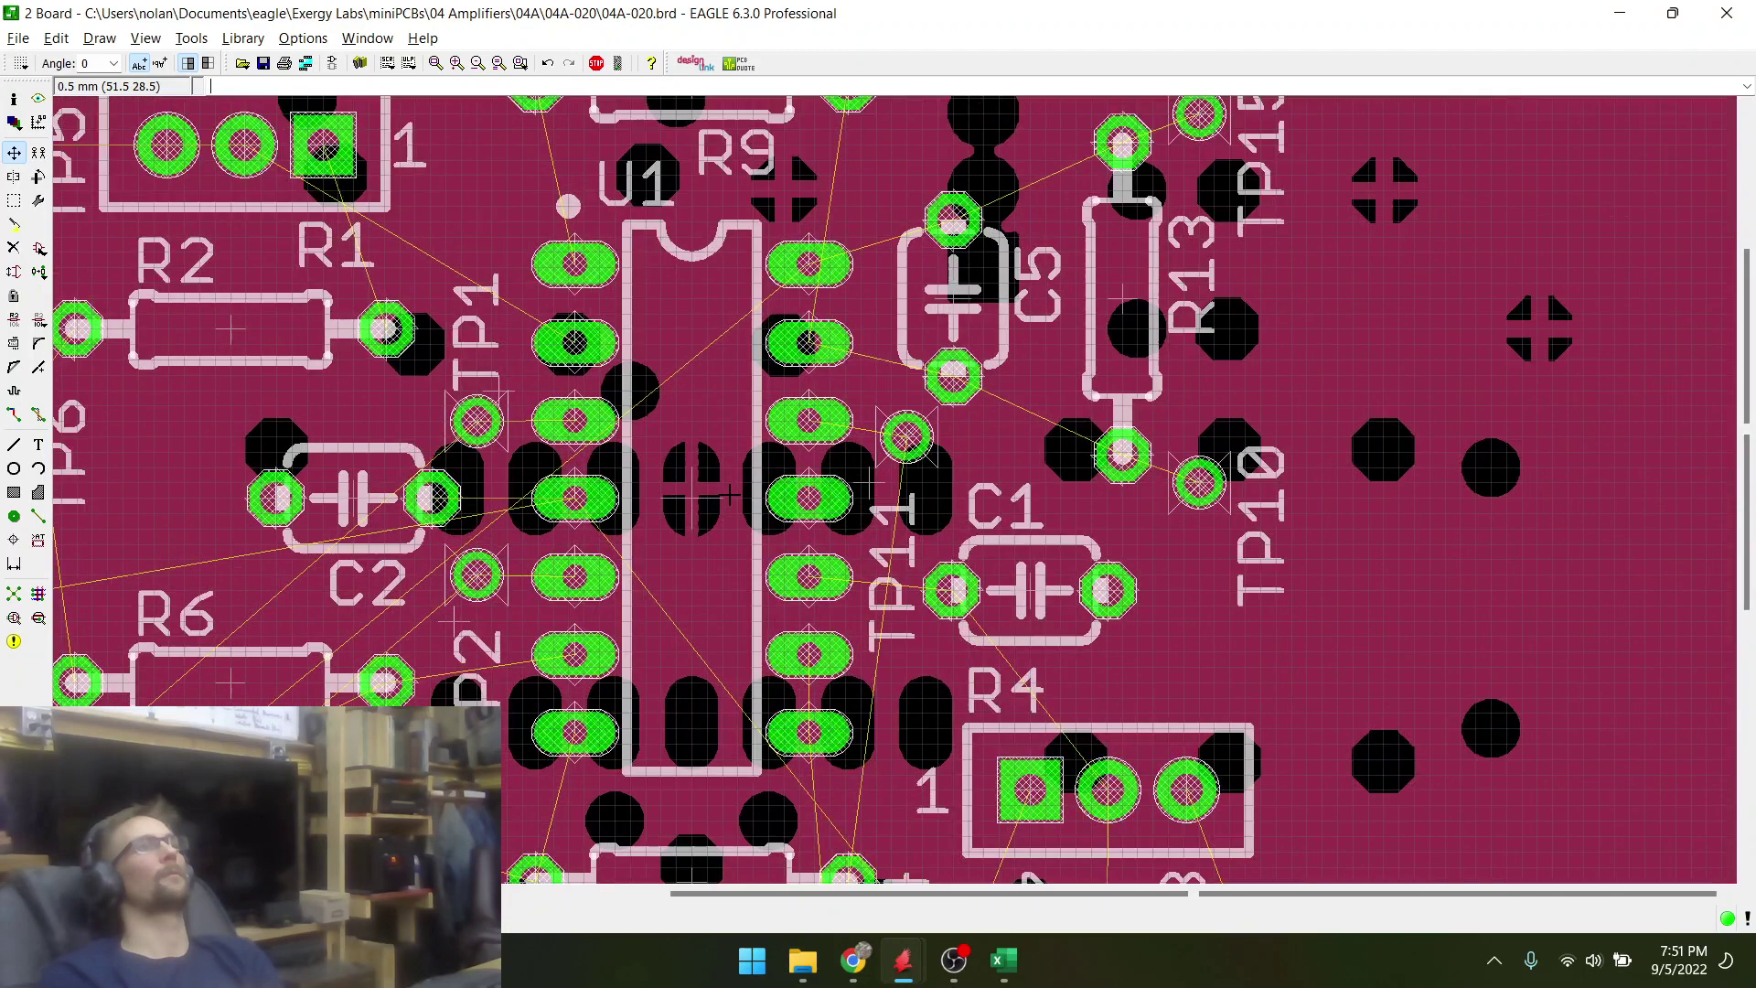
scroll(715, 493, down, 1)
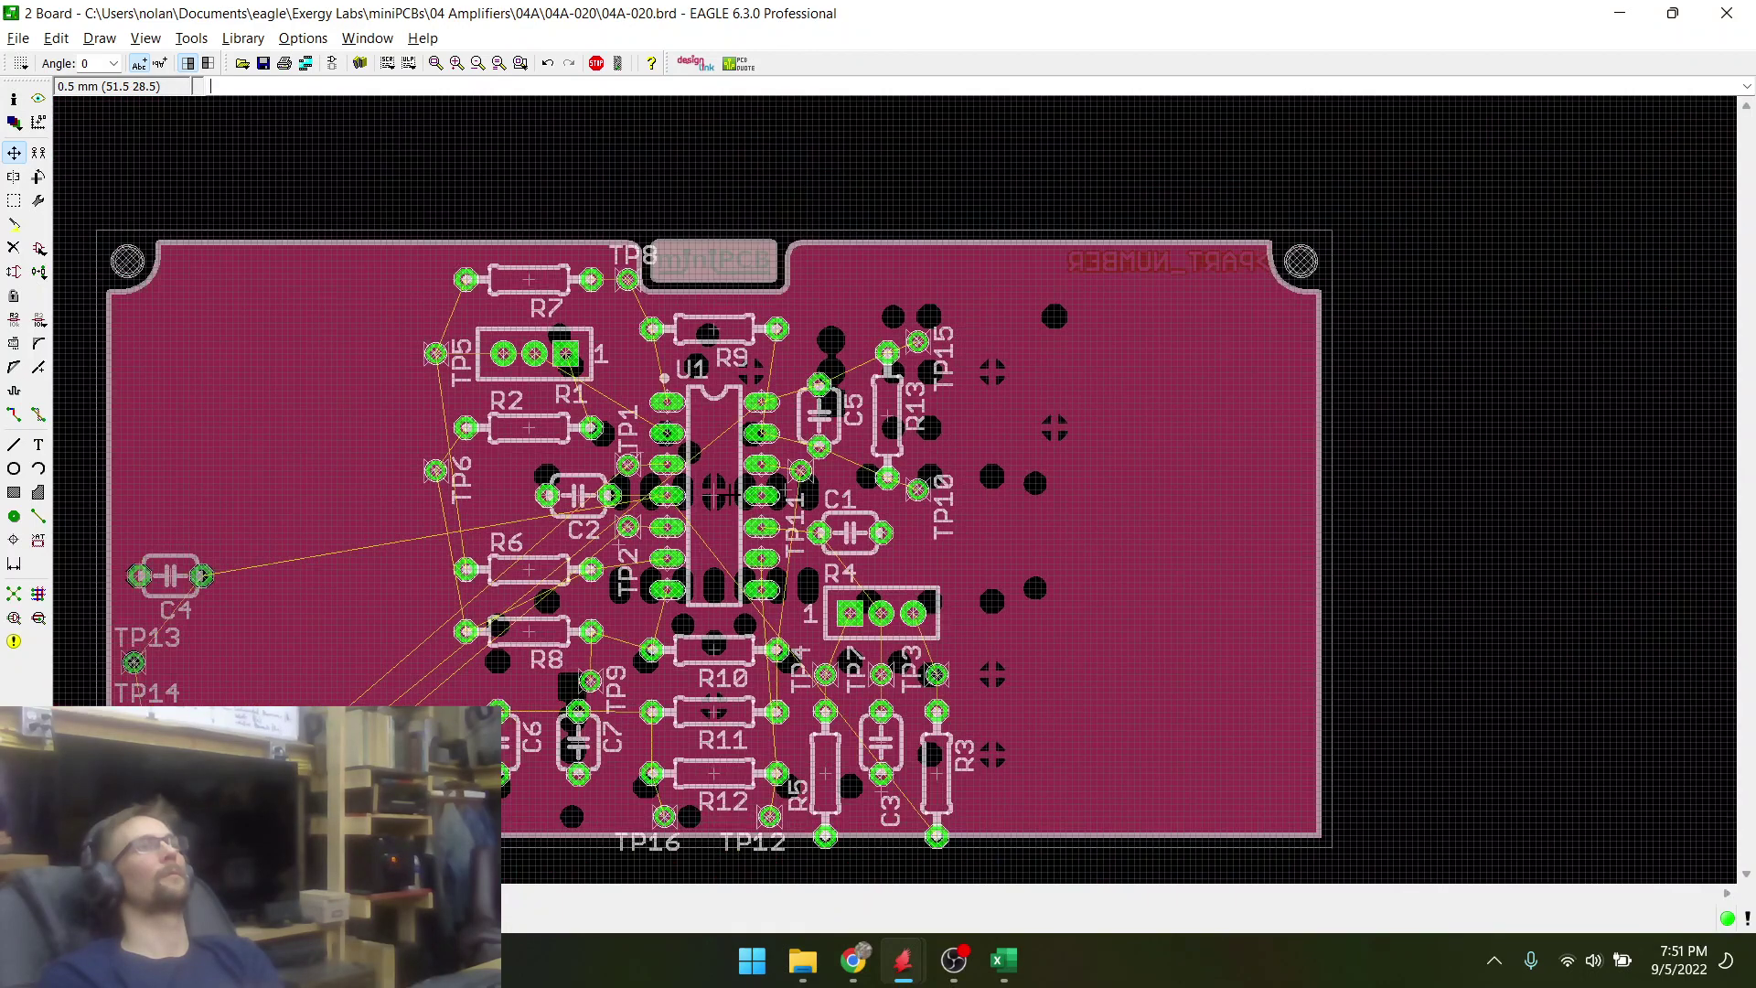
click(16, 592)
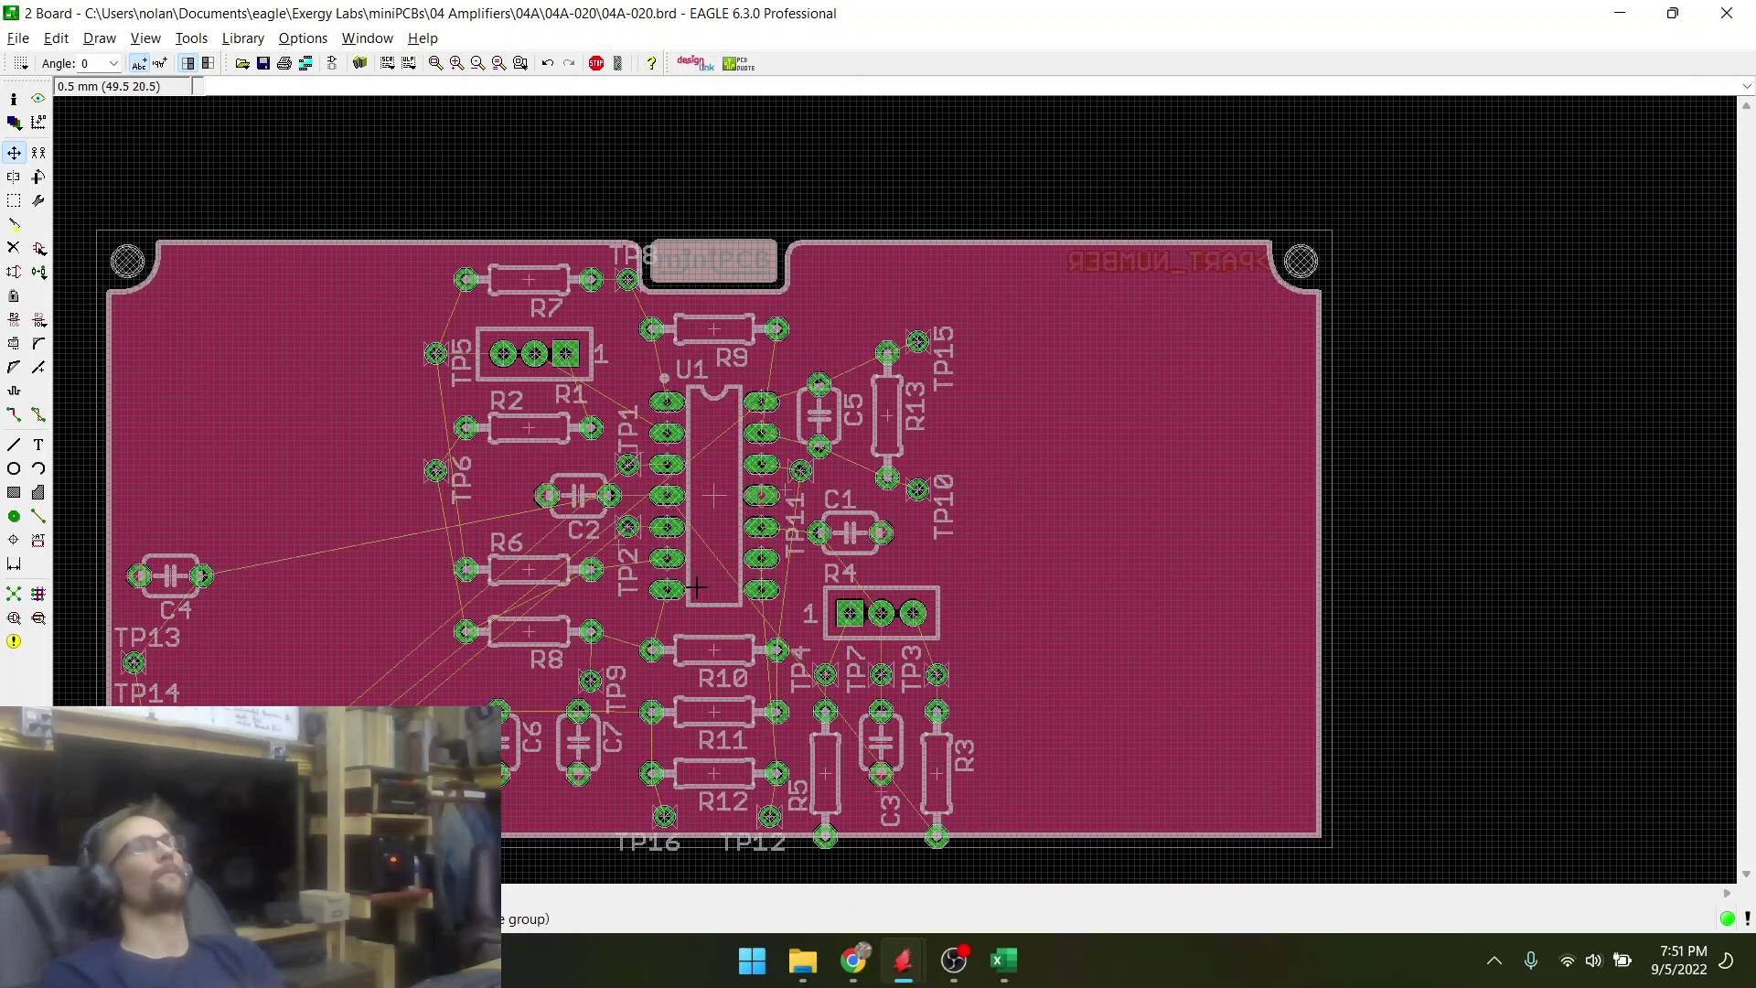
- Group R4, TP3, TP4, TP7, R3, C3 and R5, rotate them to 90 degrees and place them at U1's lower right
click(16, 200)
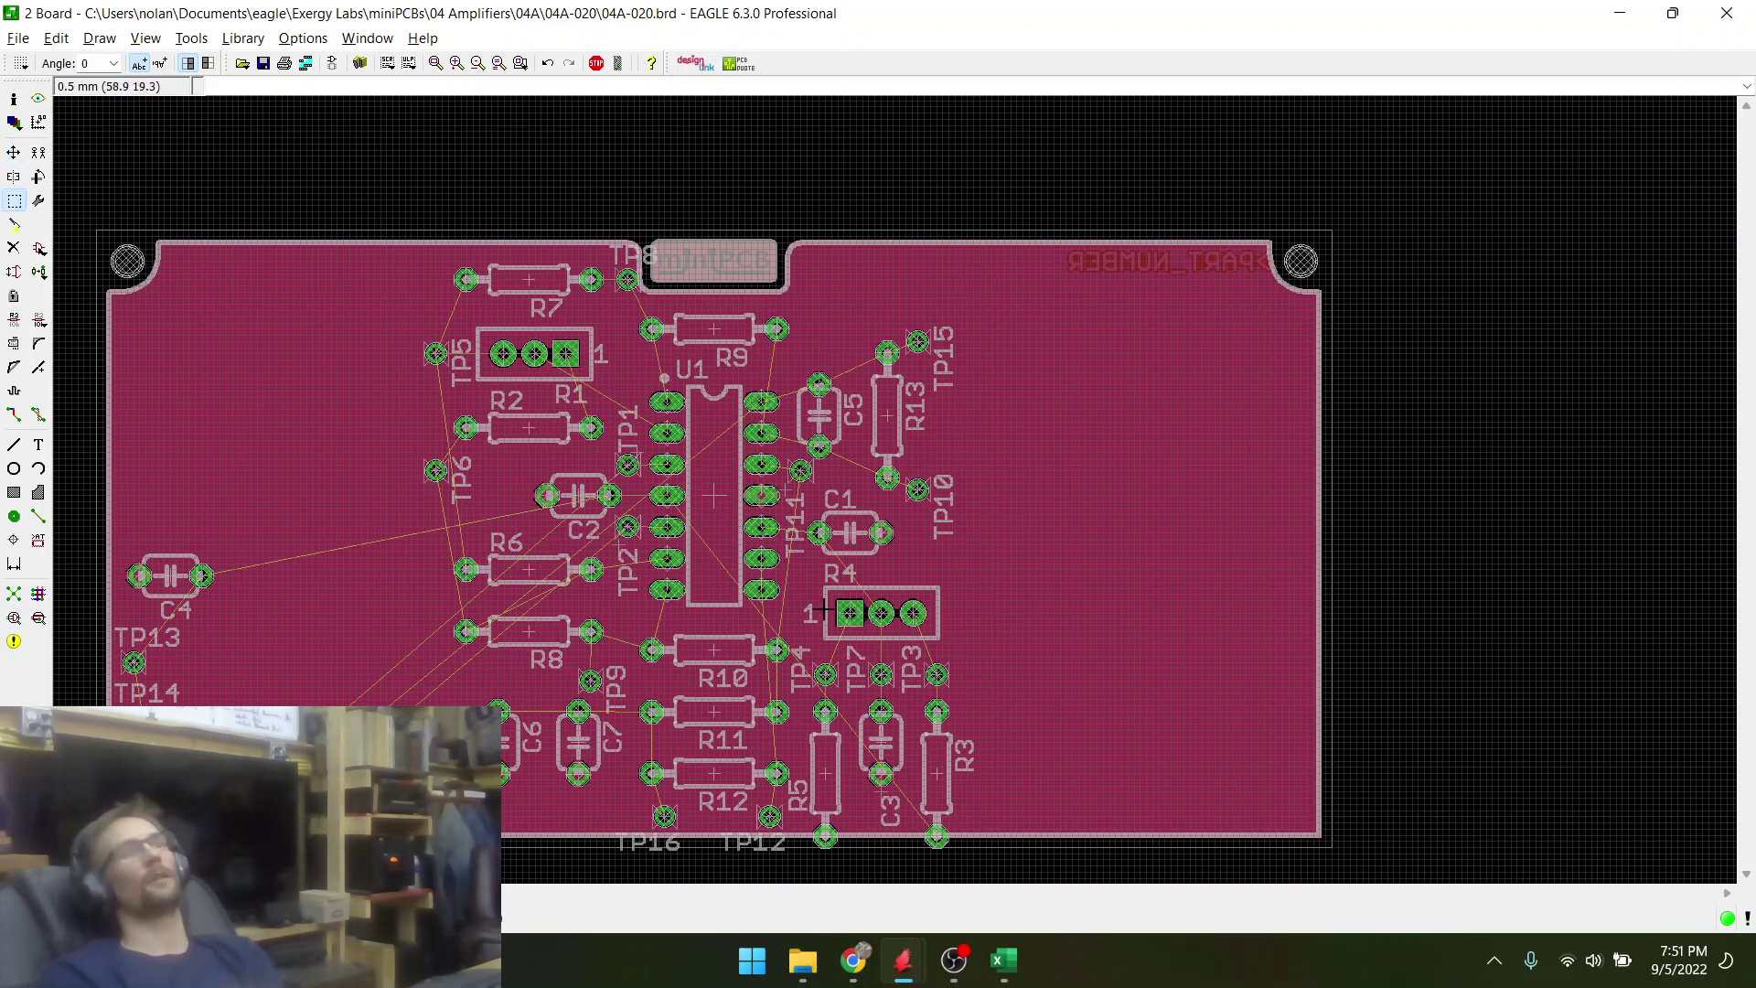
drag(817, 592, 990, 832)
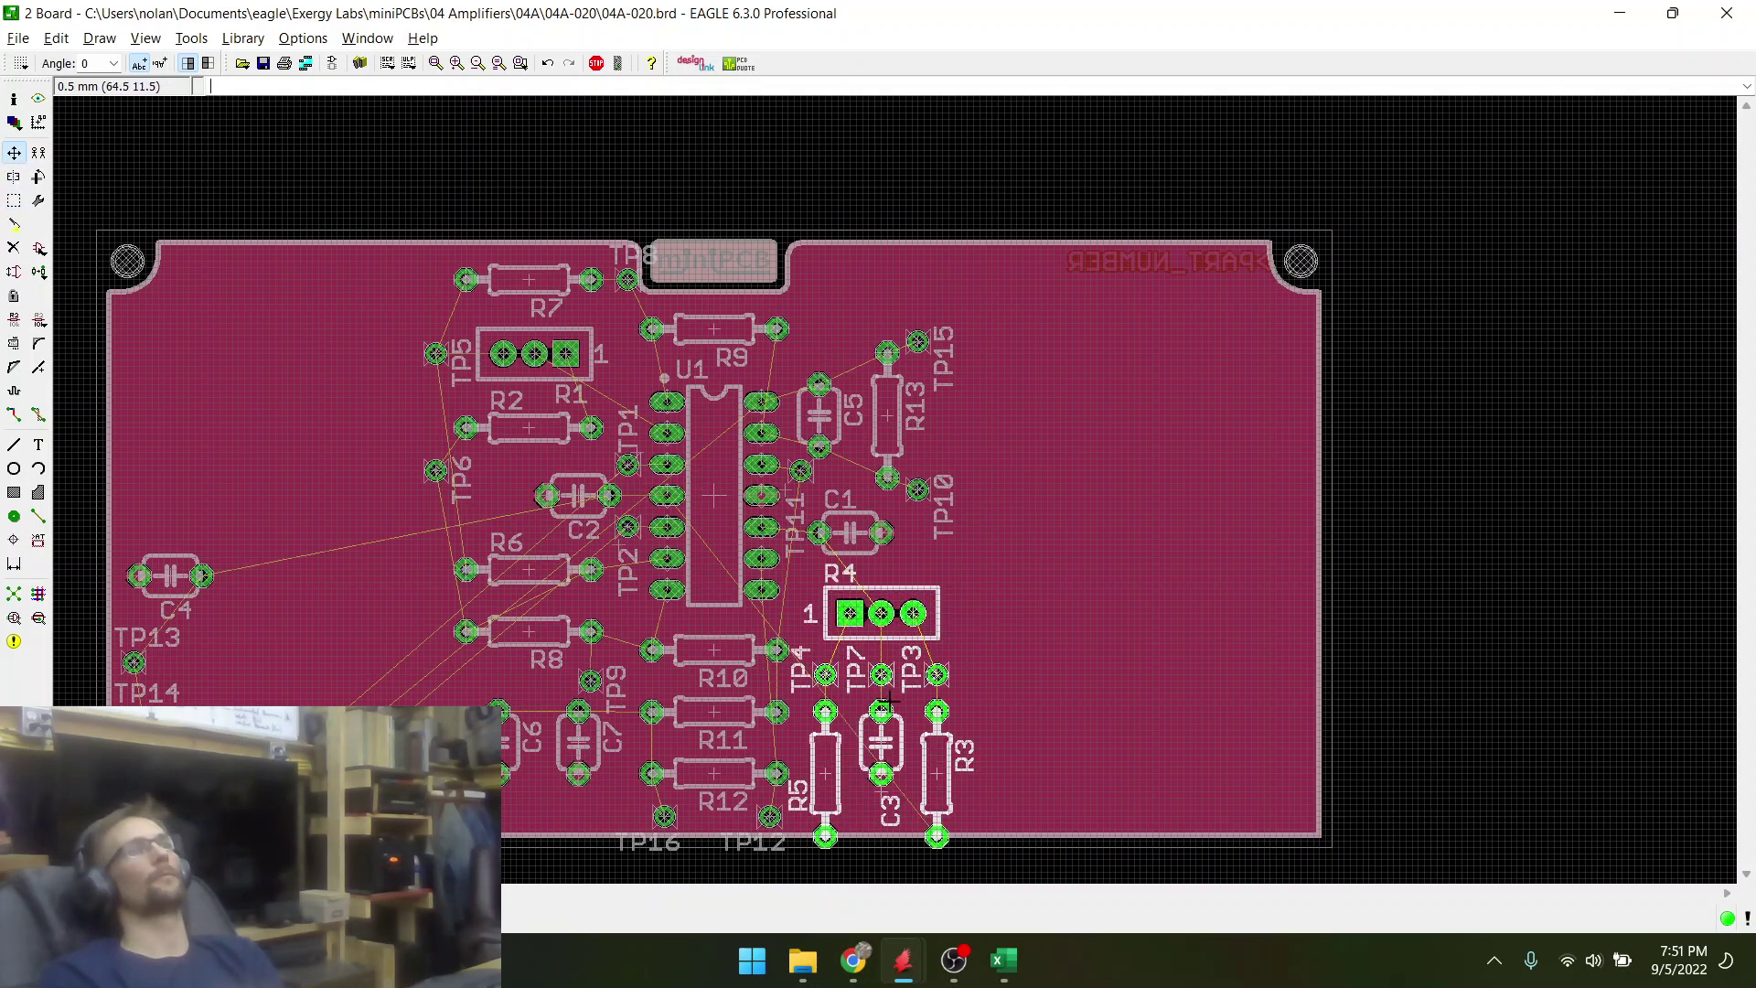
right_click(869, 658)
click(949, 868)
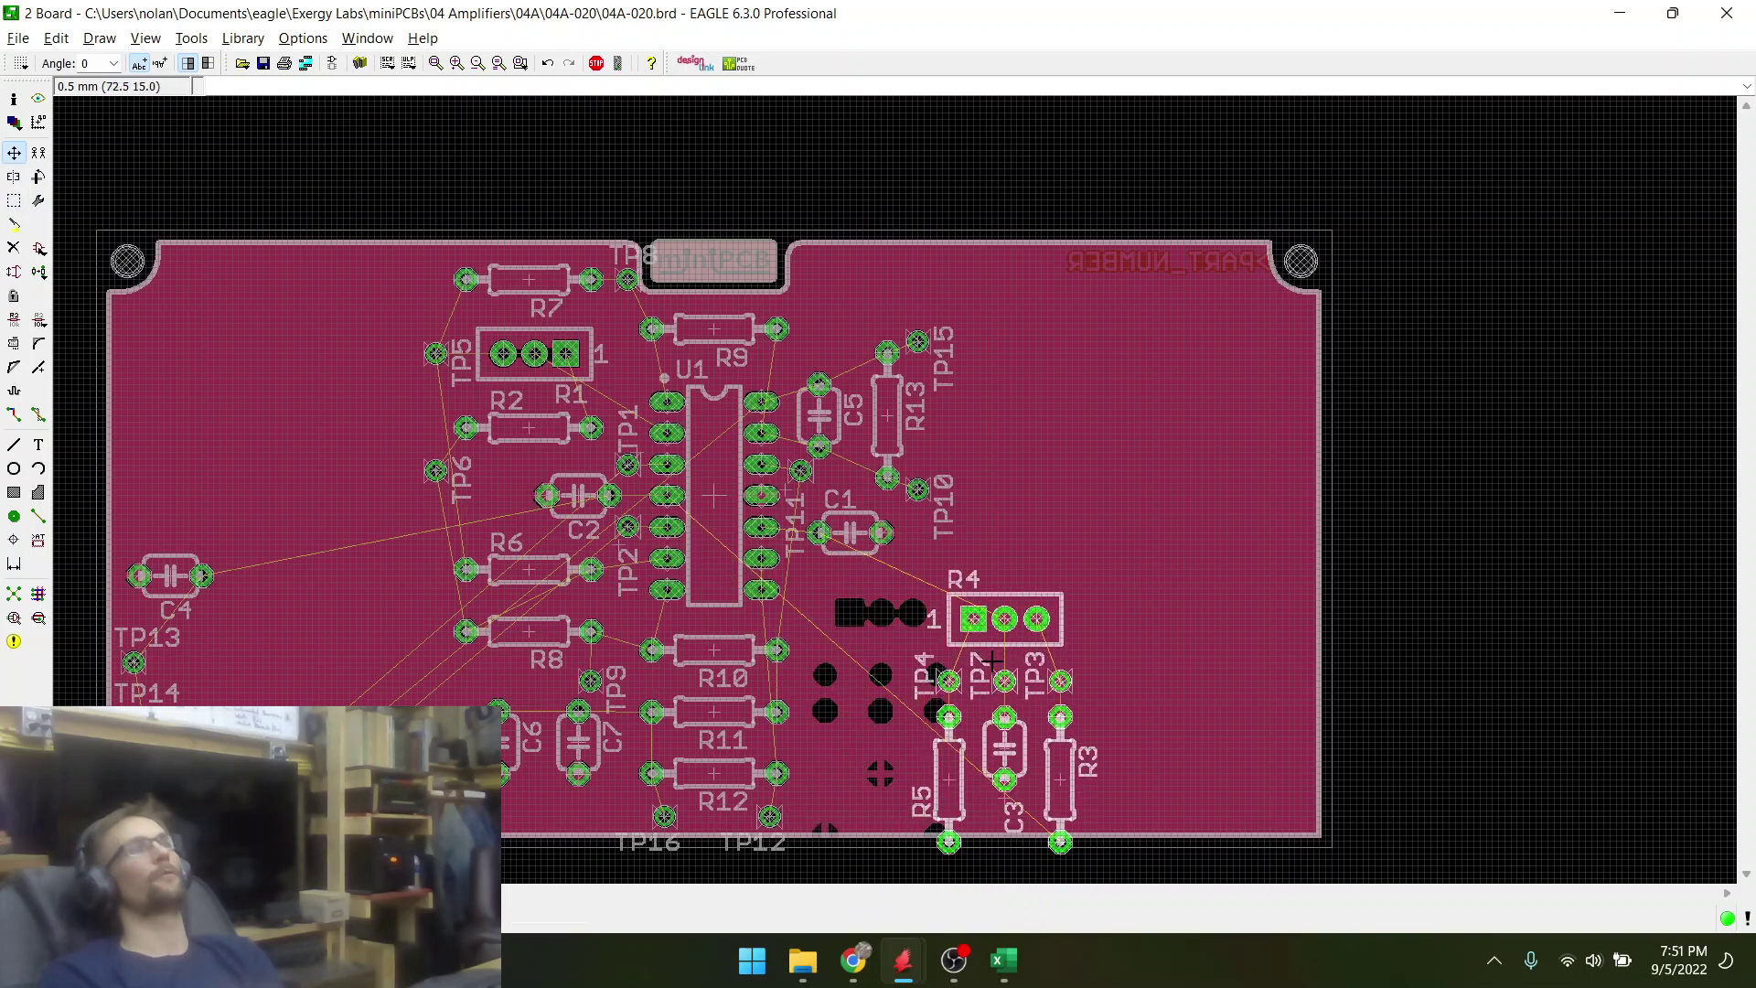
scroll(990, 658, up, 2)
right_click(952, 636)
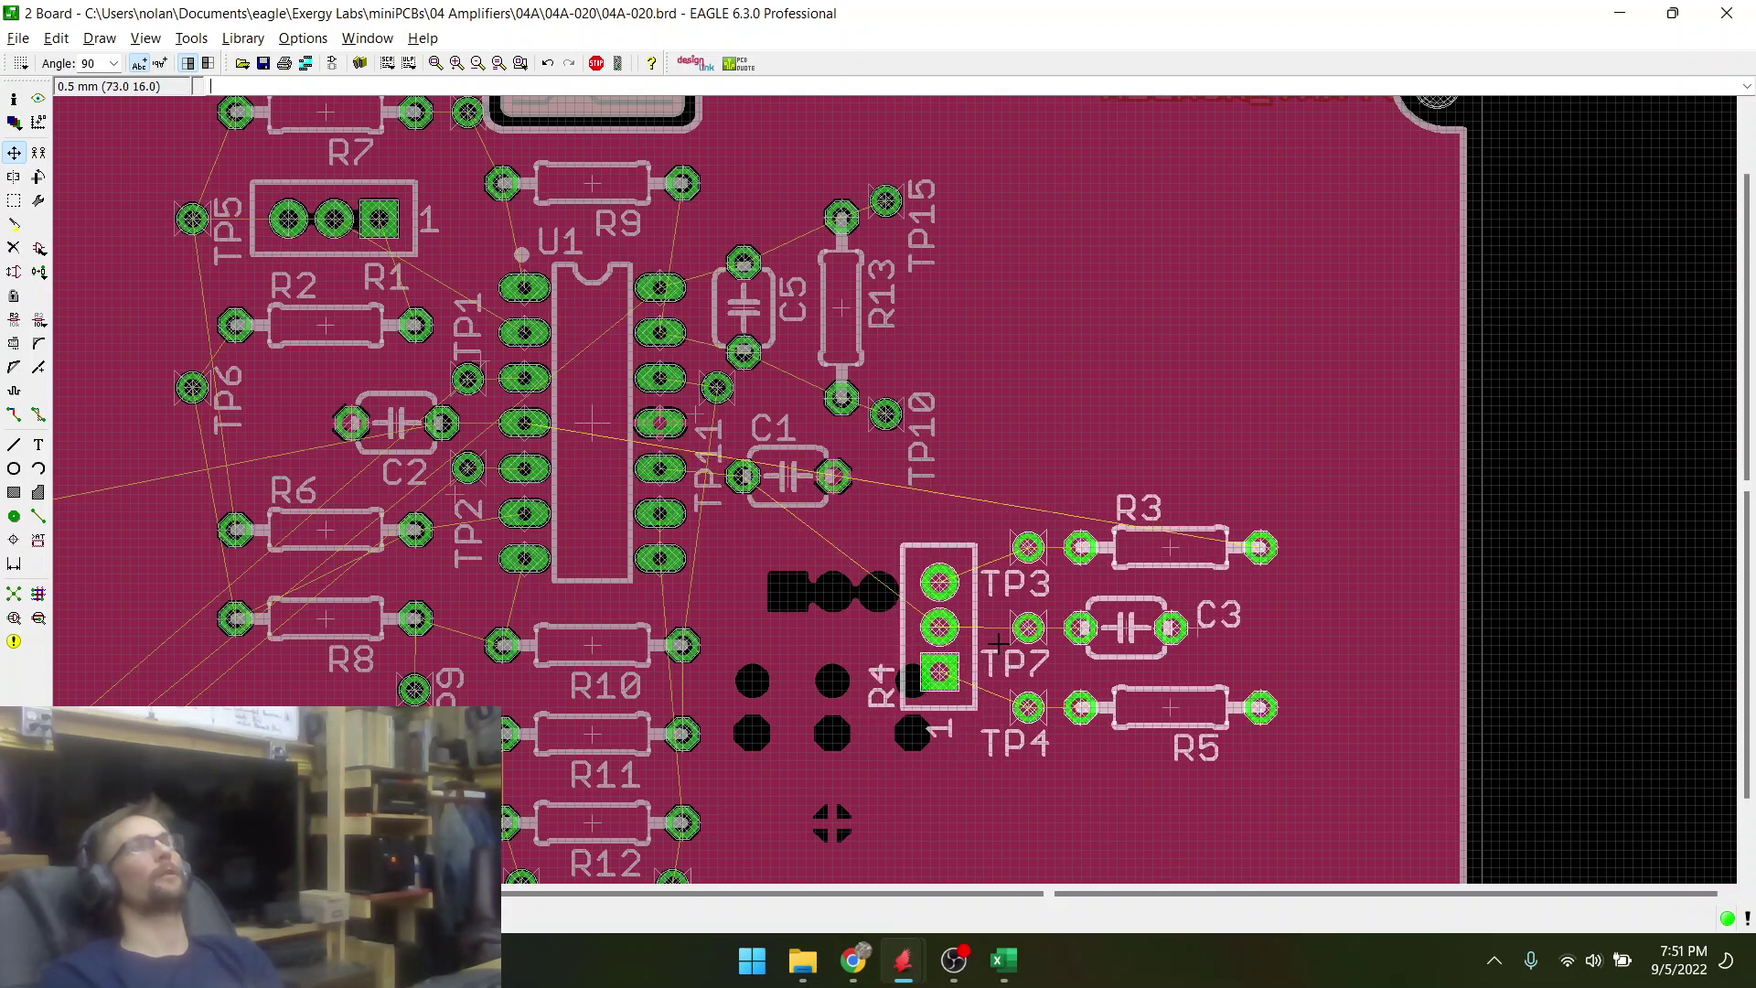
click(996, 643)
- Move C3 right to centre it between R3 and R5, and unsmash its label
click(1139, 645)
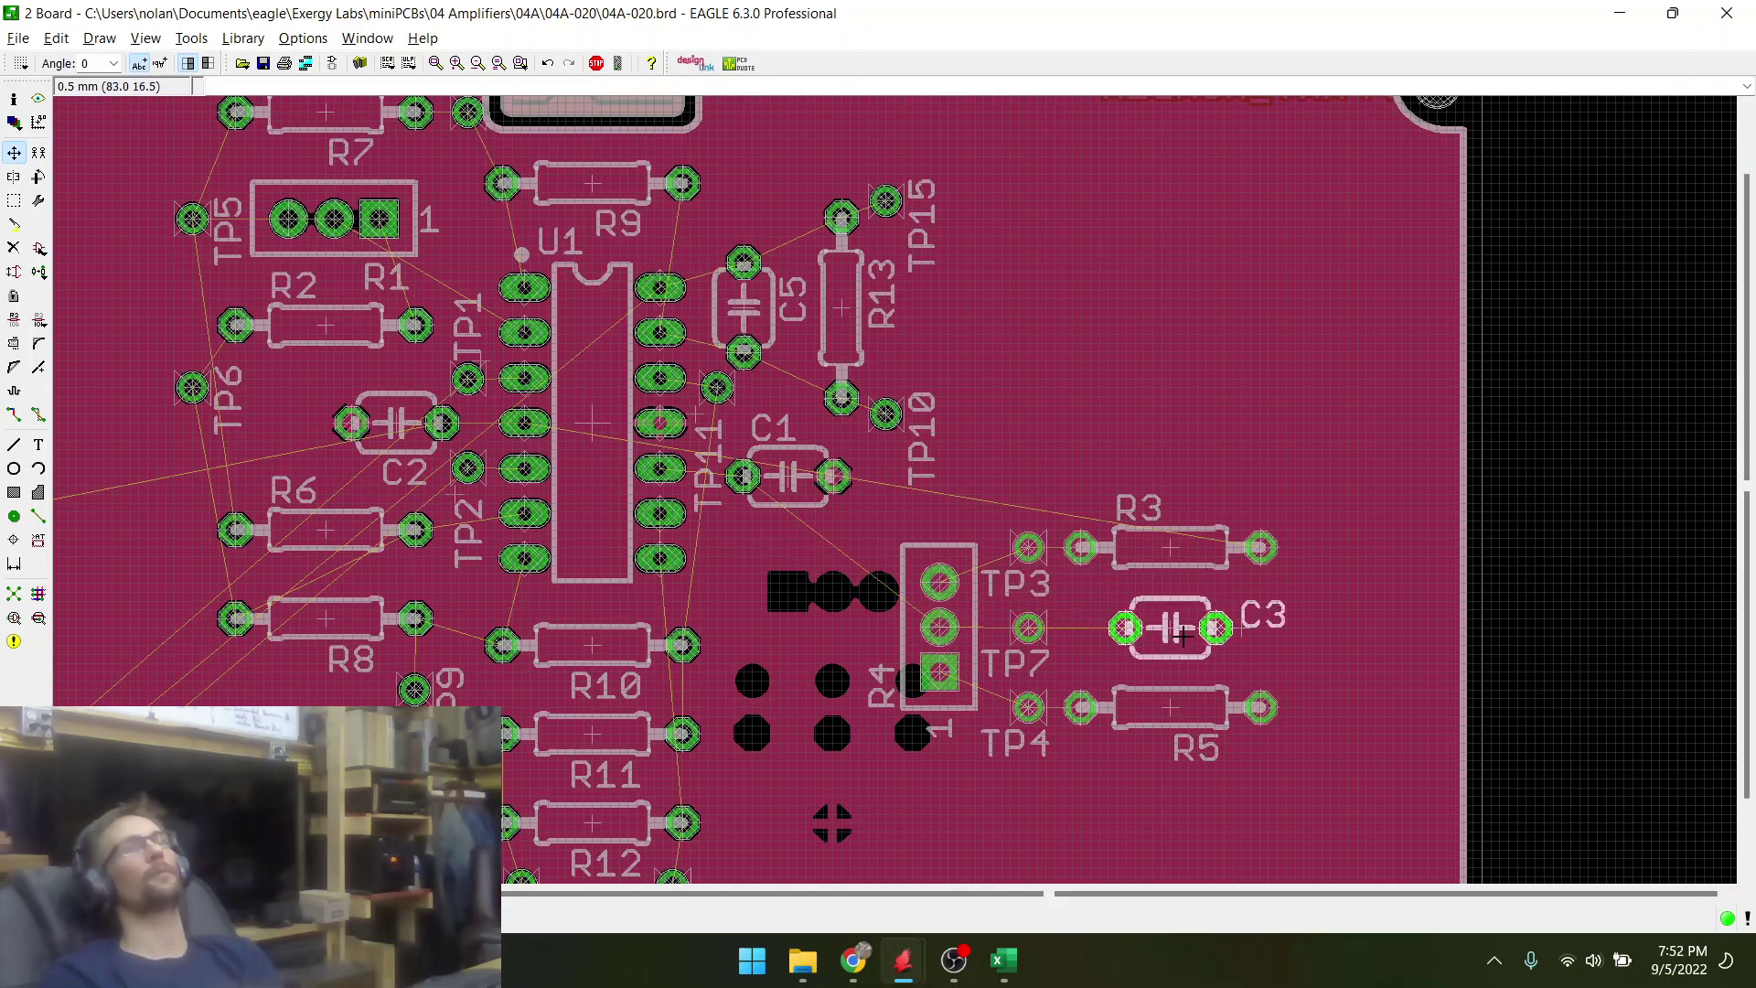
click(1180, 631)
scroll(1180, 632, down, 3)
scroll(1071, 629, up, 3)
right_click(1070, 629)
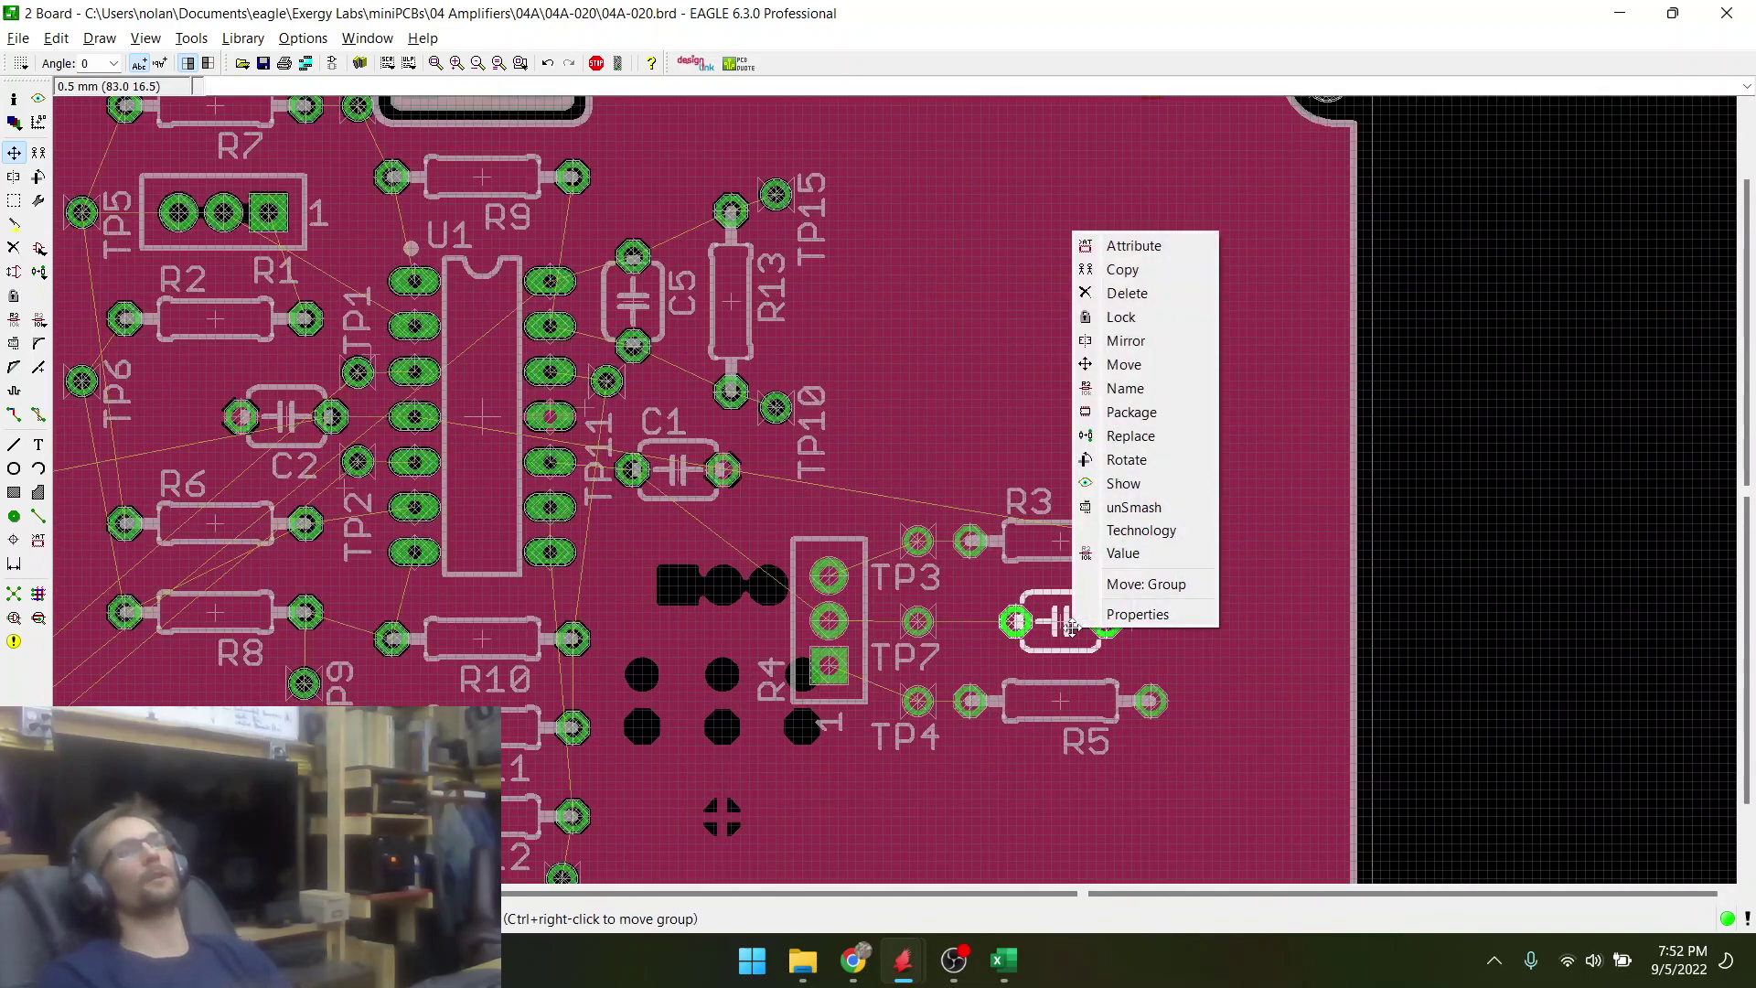
click(1102, 515)
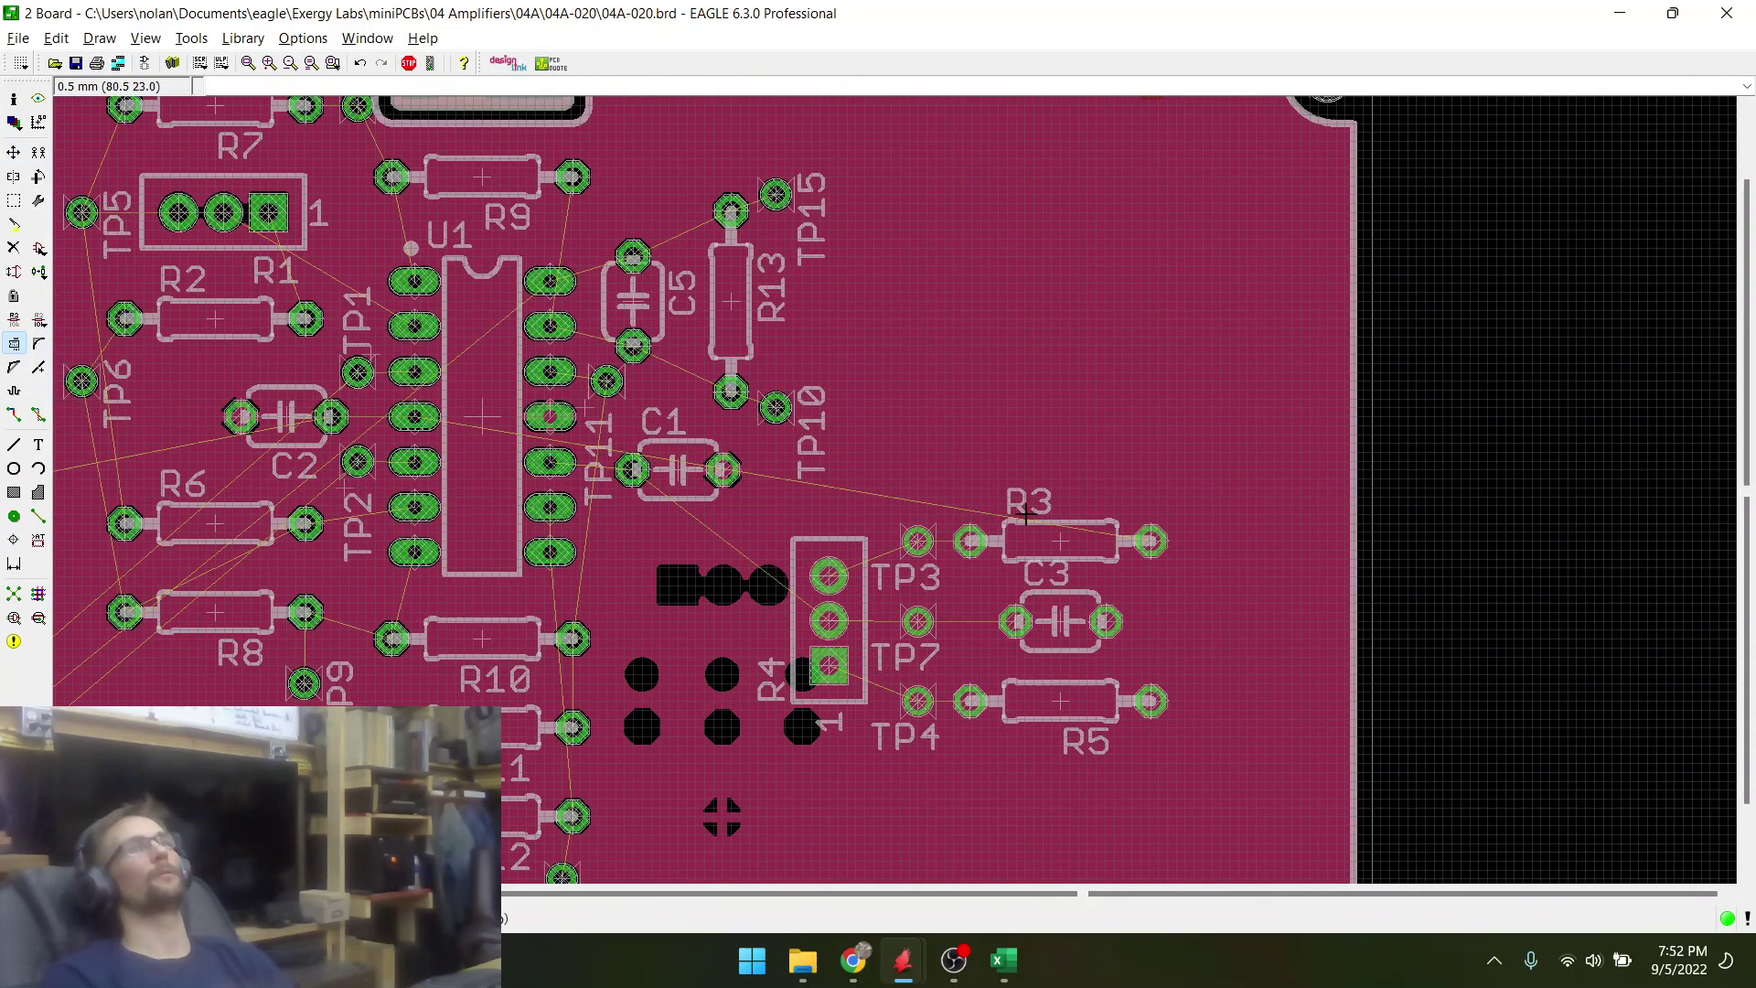
- Move R3 up and R5 down by about 1 mm each to open space around C3, and recalculate the airwires
scroll(1026, 515, up, 2)
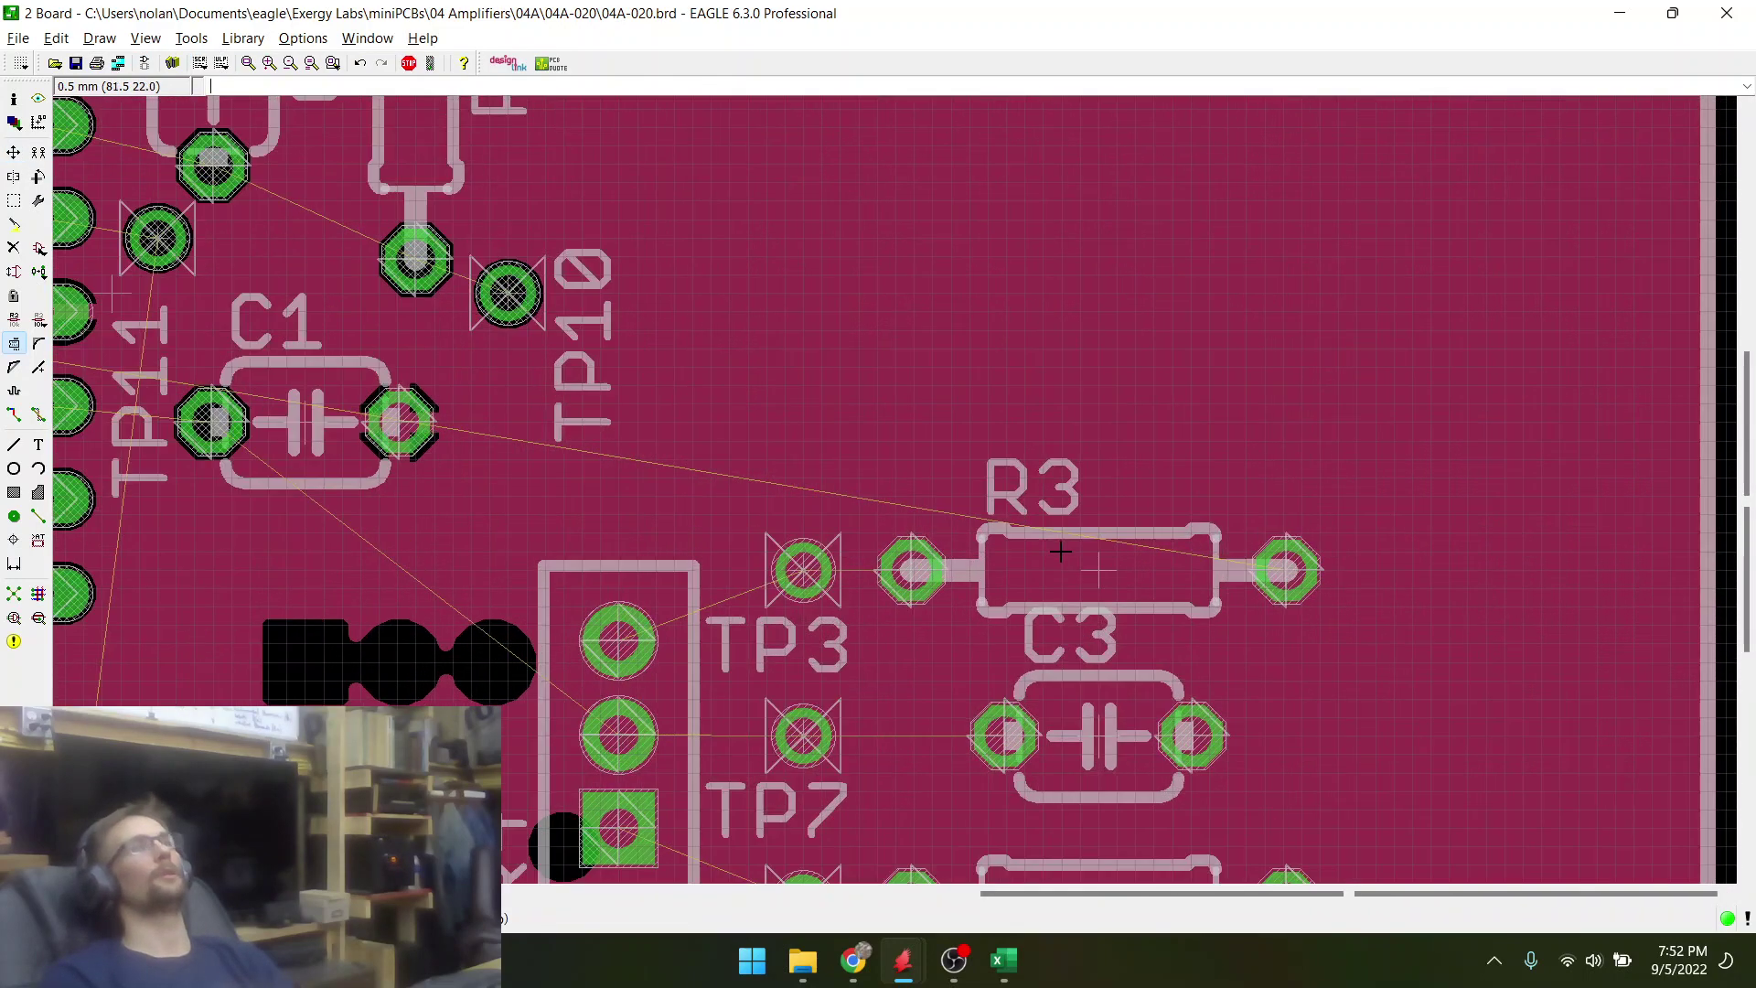
click(15, 153)
click(1096, 568)
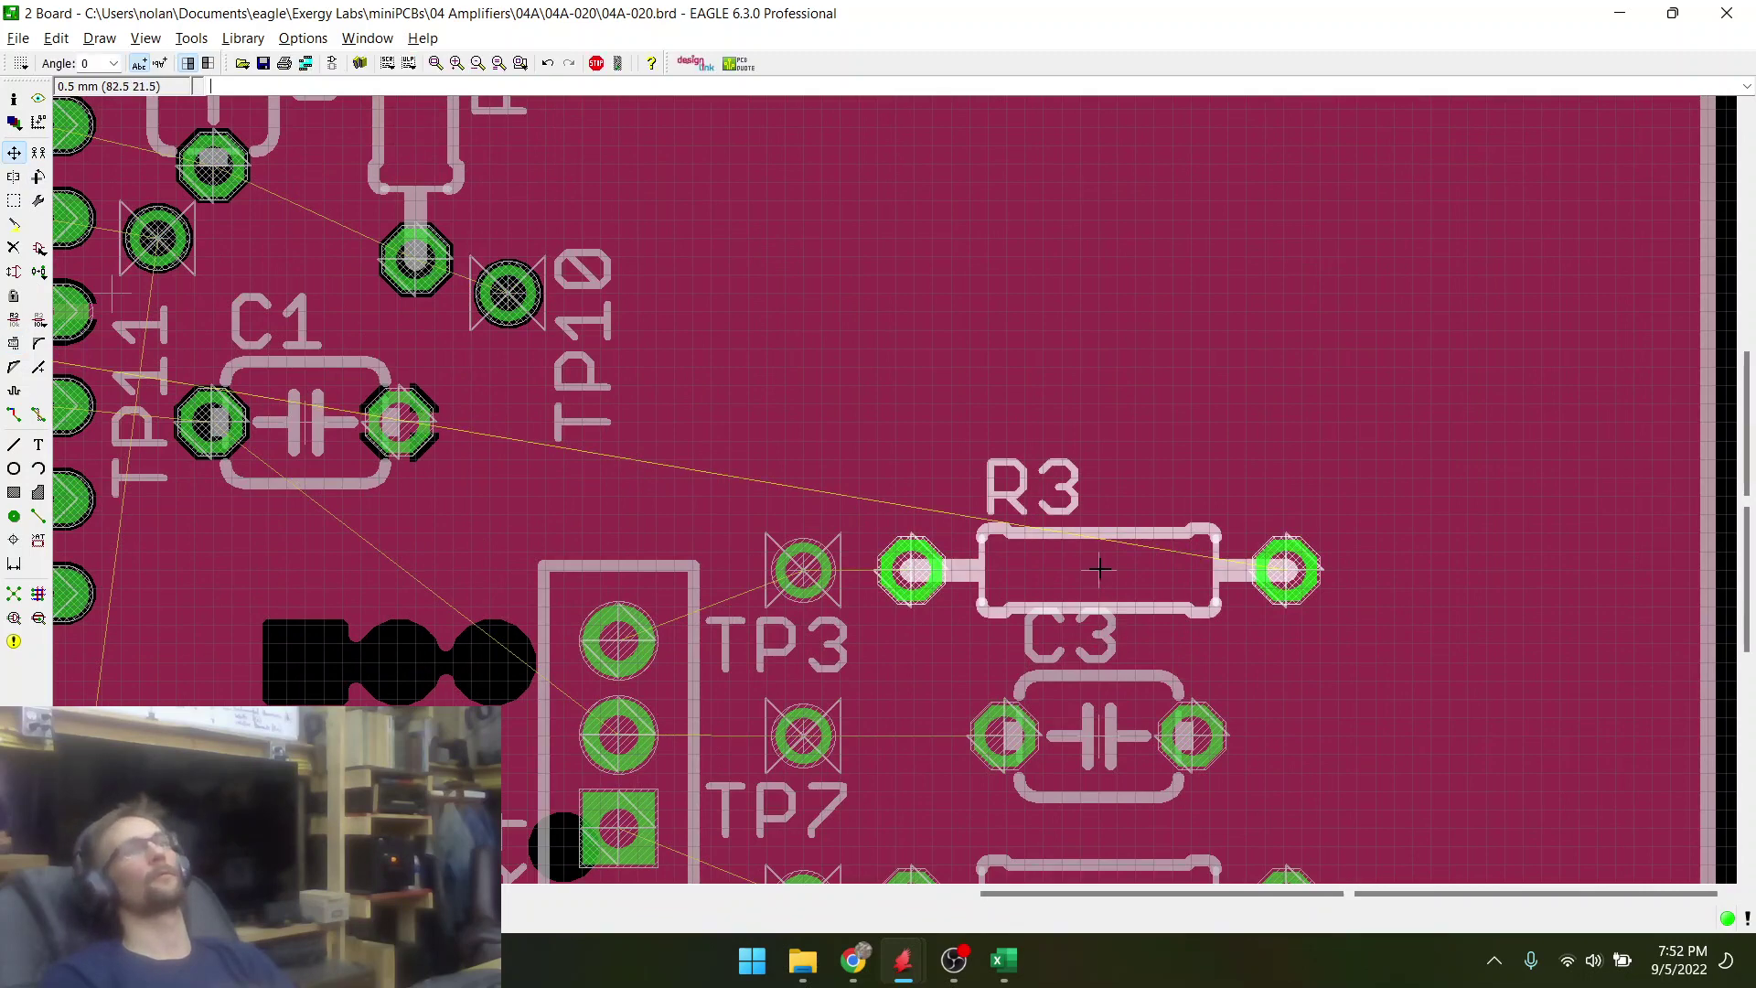
click(1096, 540)
scroll(988, 266, down, 1)
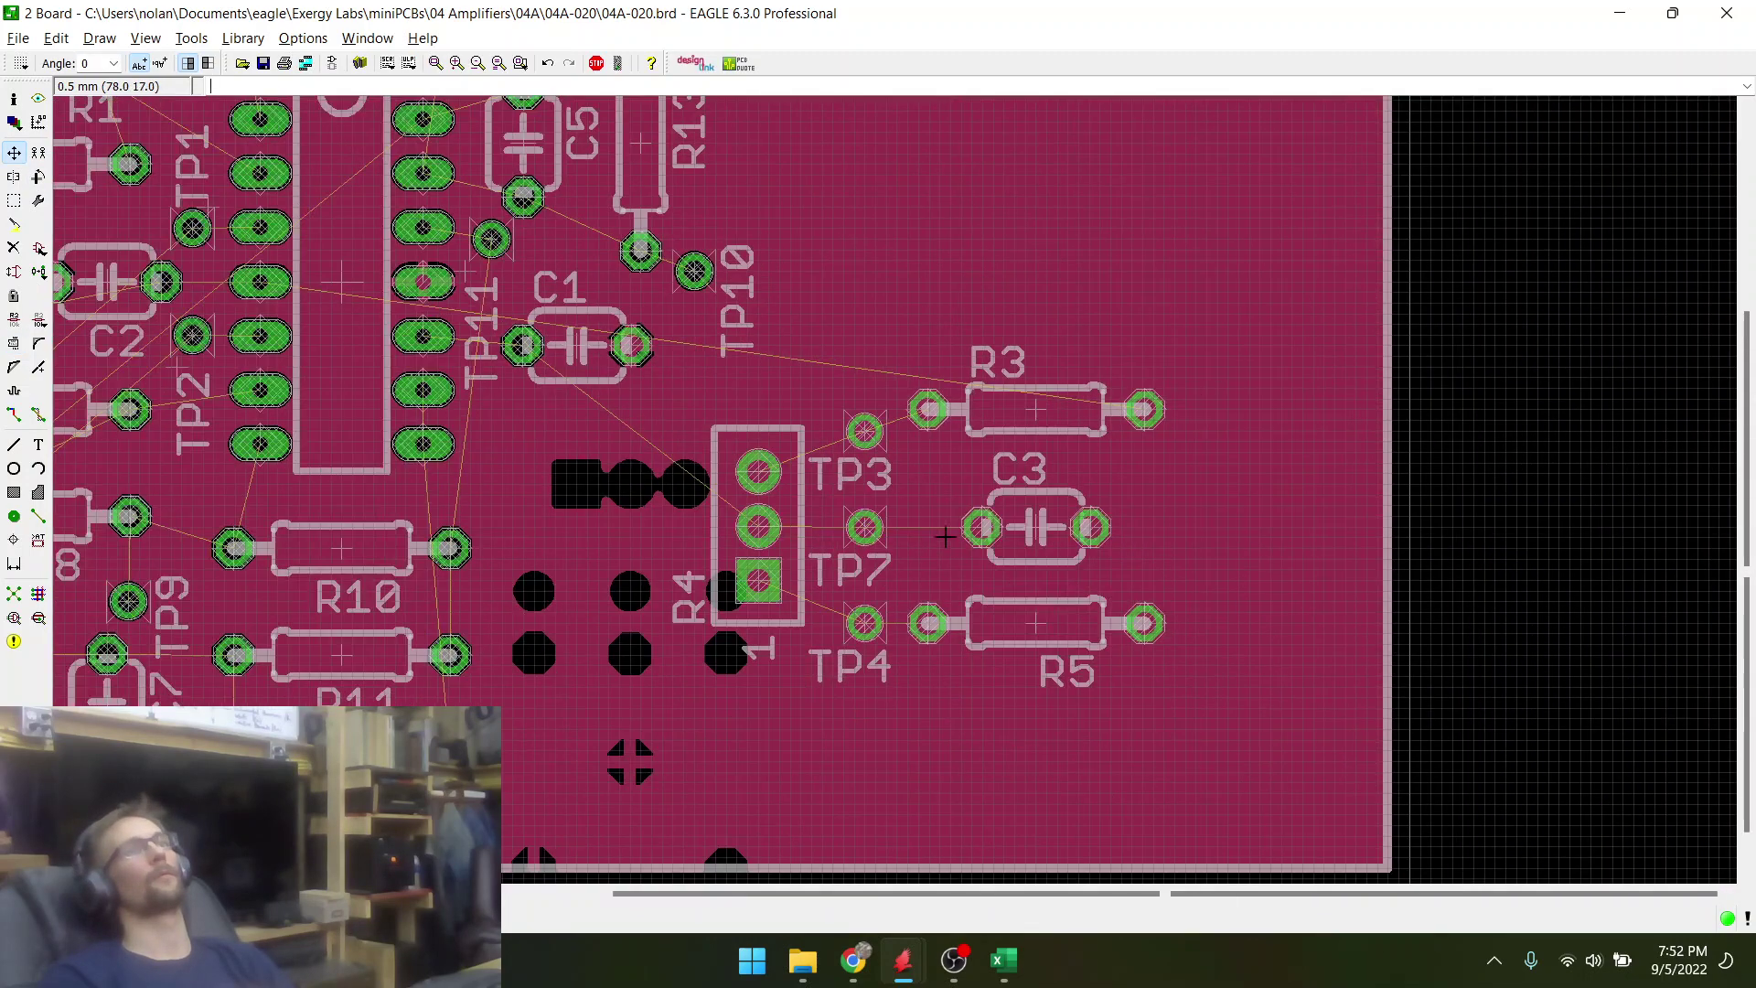
scroll(1040, 613, up, 2)
click(1092, 619)
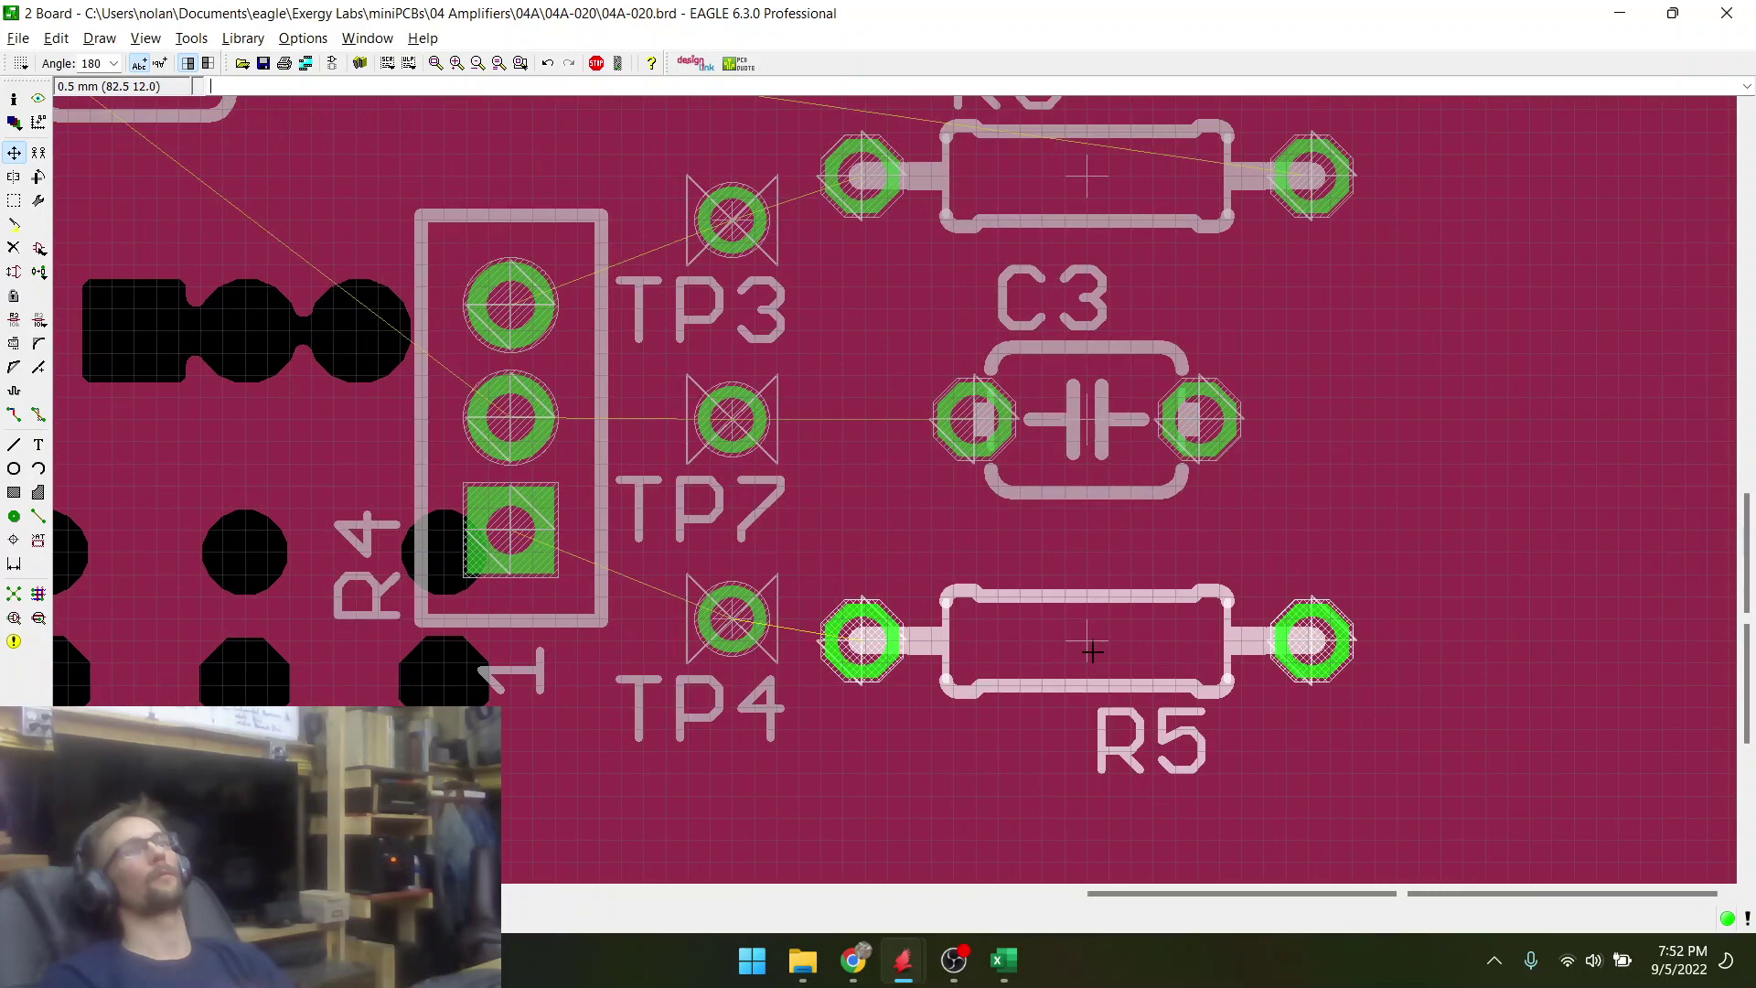
click(1093, 661)
scroll(1227, 608, down, 2)
scroll(1227, 607, down, 1)
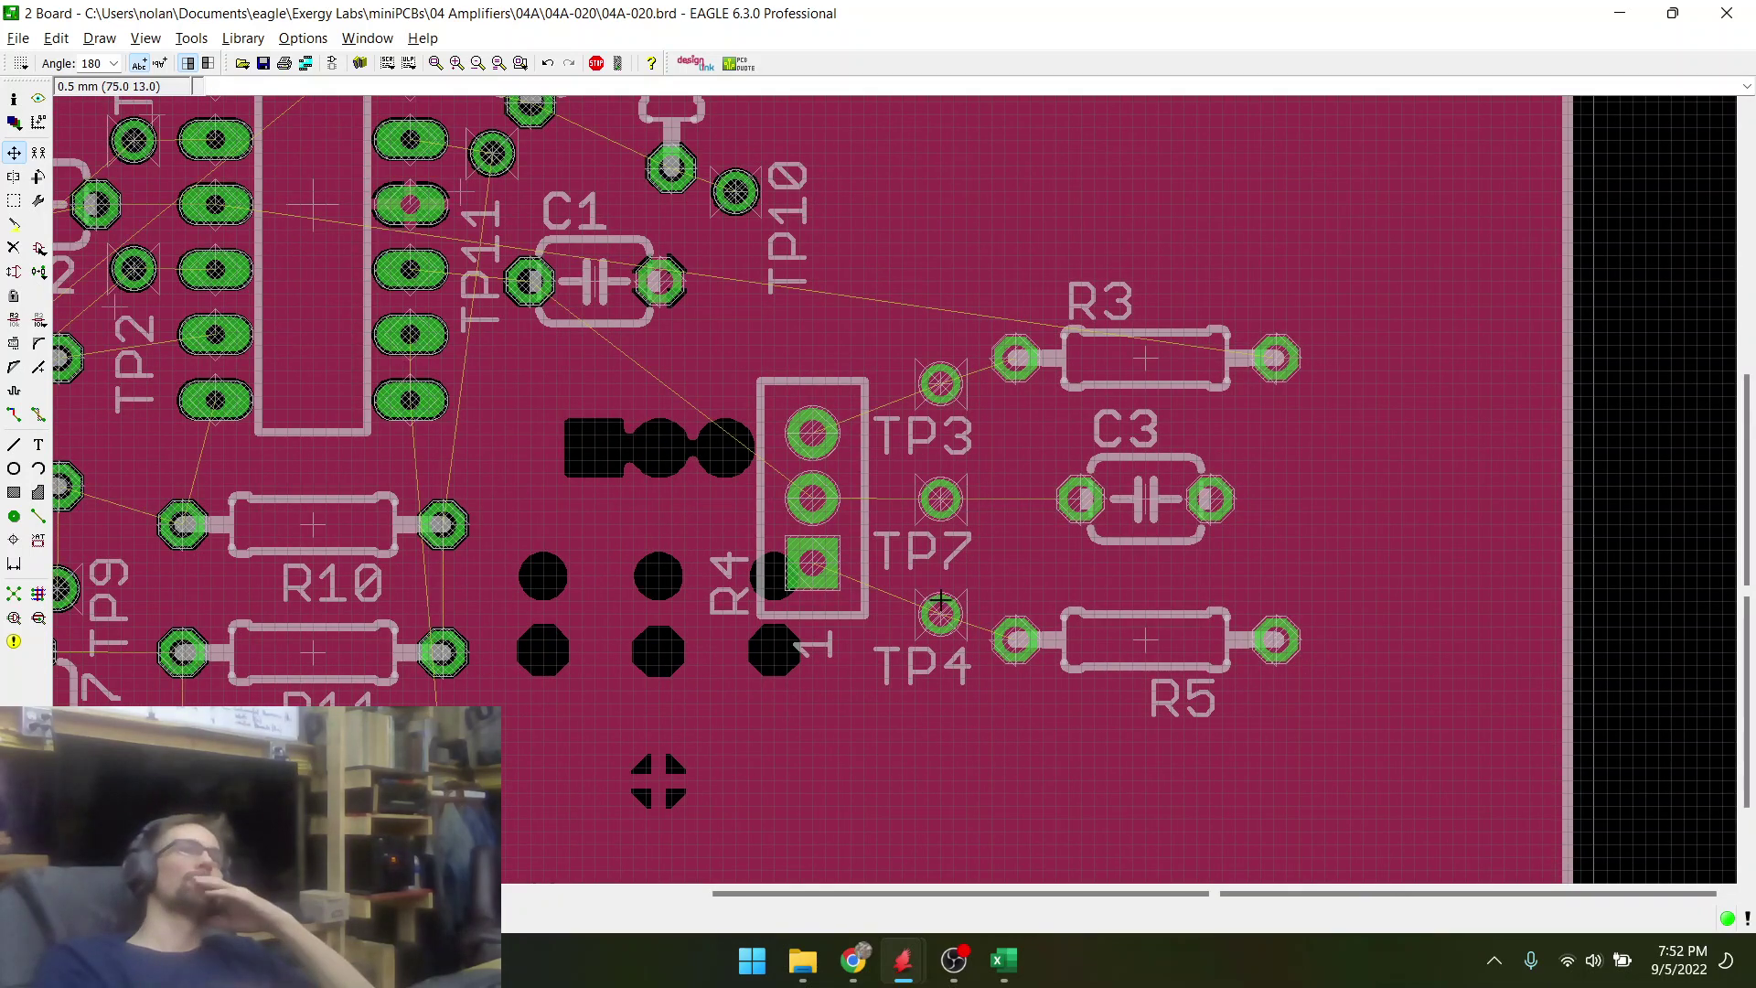
scroll(997, 586, down, 3)
scroll(993, 502, up, 3)
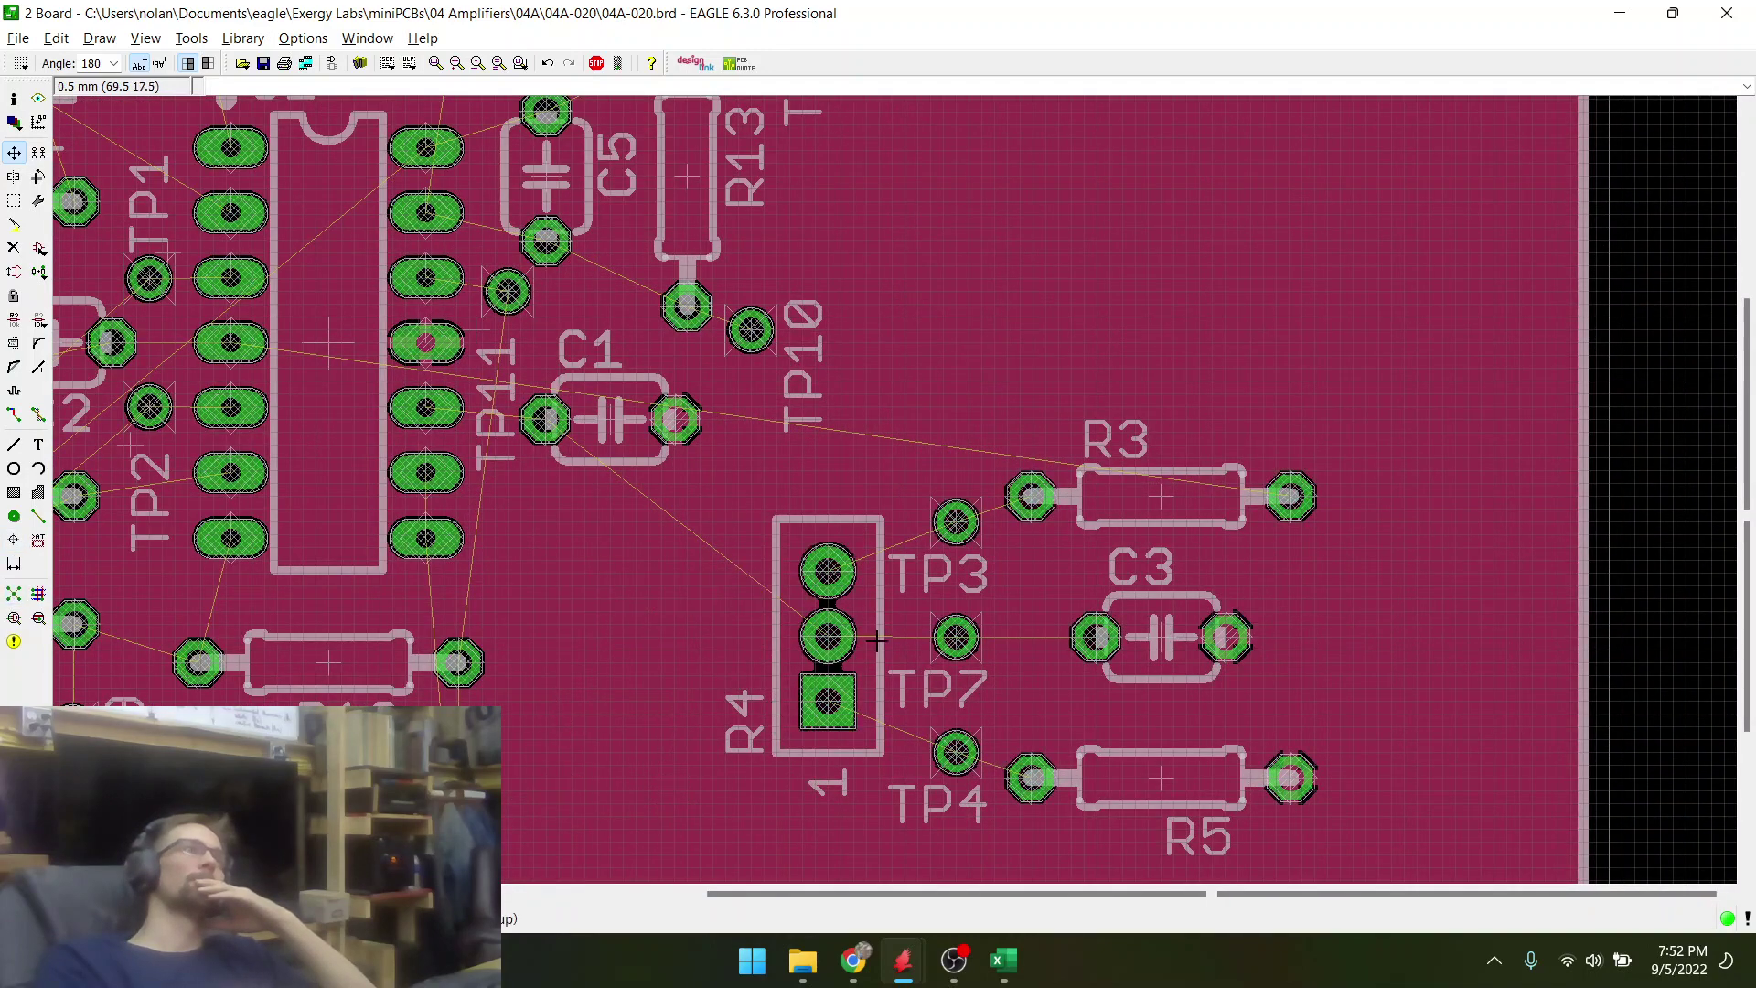
click(14, 595)
- Set the board's grid size to 1 mm
scroll(671, 518, up, 1)
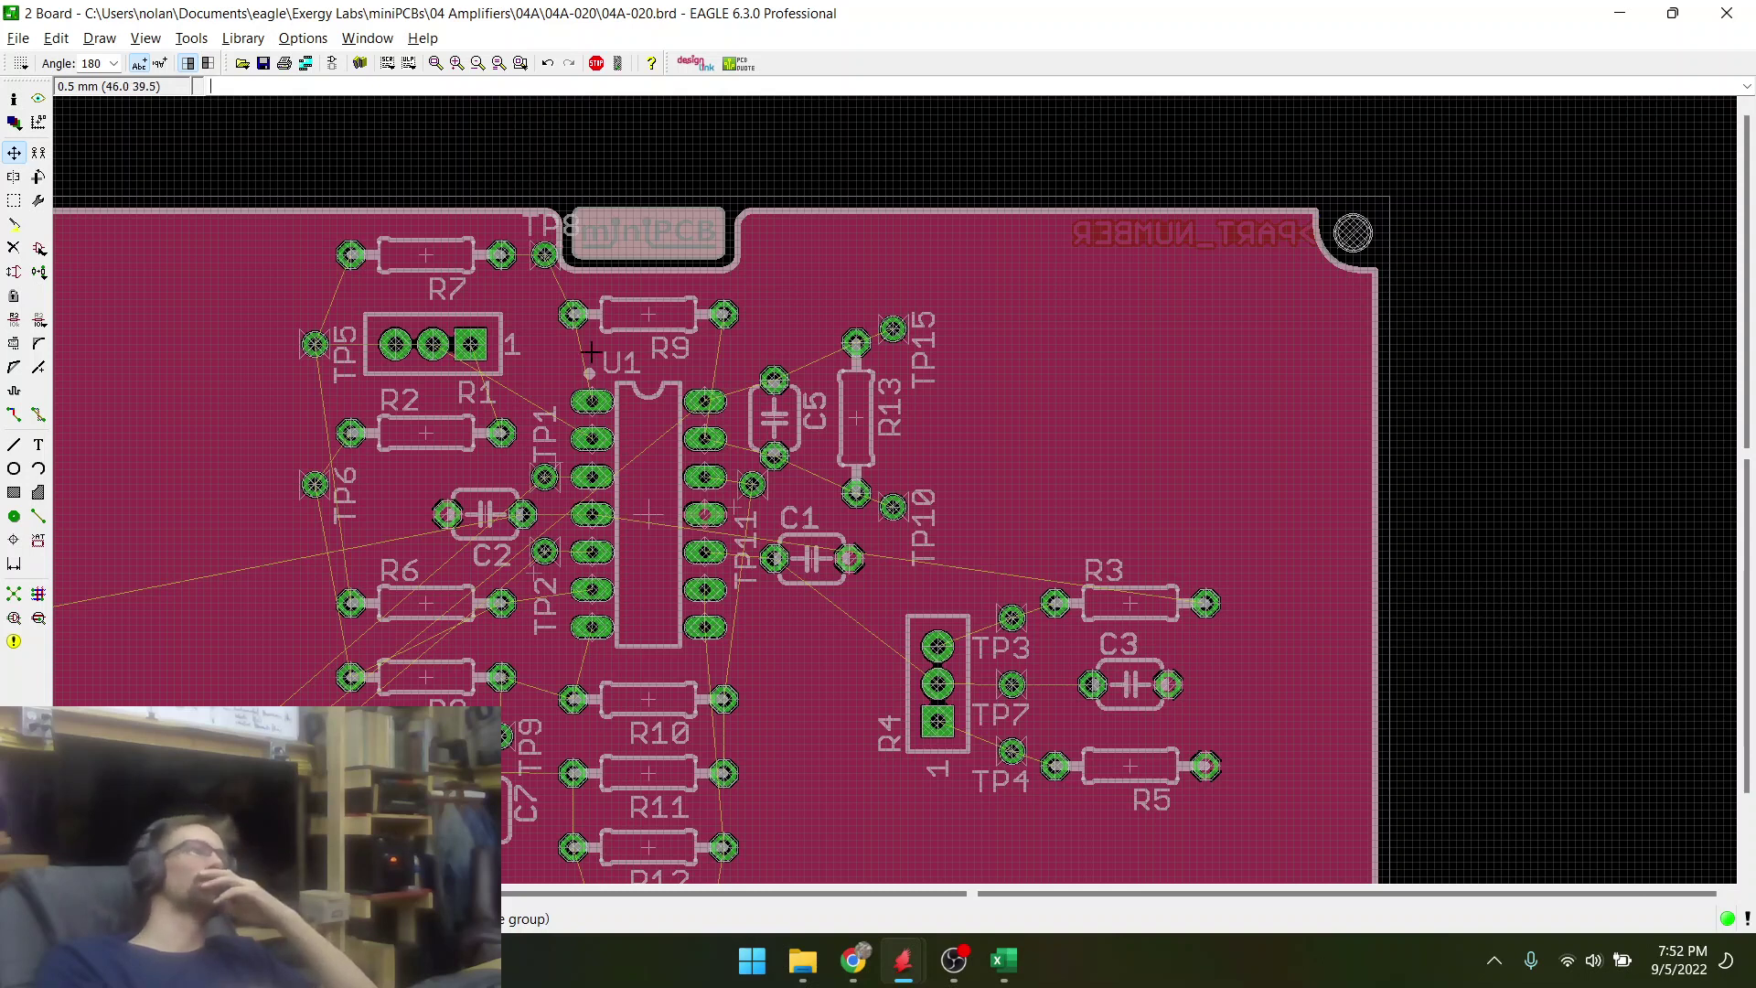
click(21, 68)
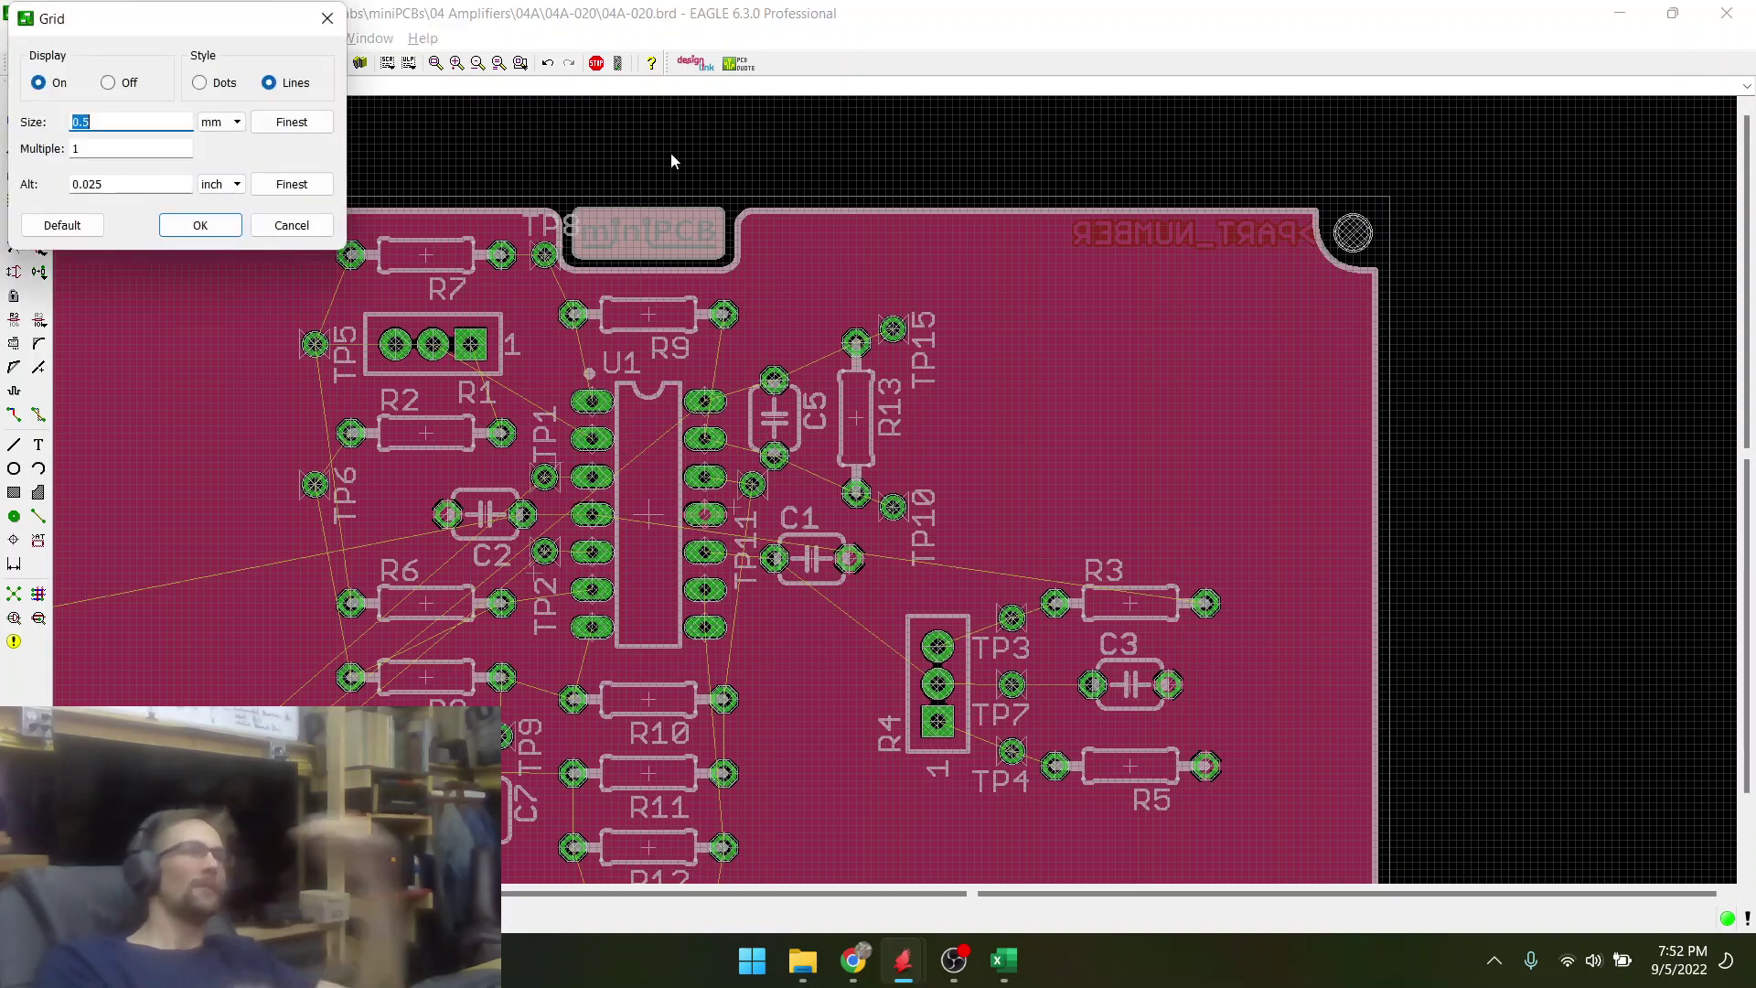
text(1)
key(Return)
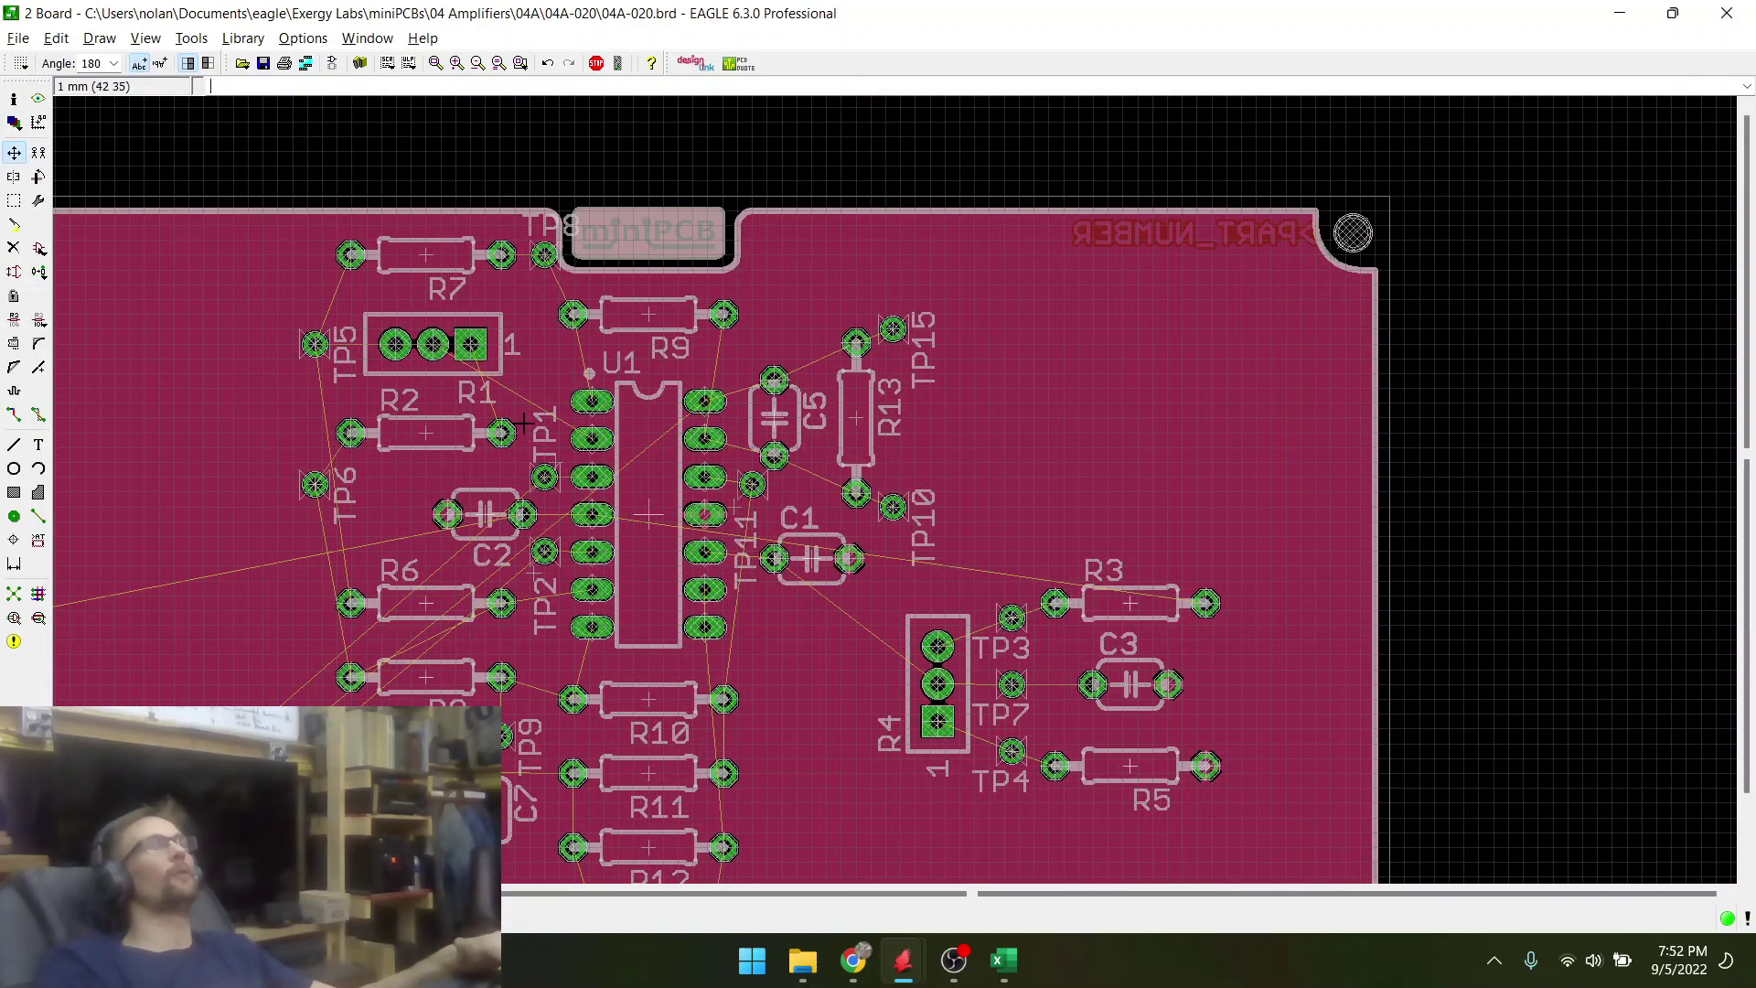
- Move TP12 to the right of R12, level with its right pad, and rotate it to 270 degrees
scroll(661, 532, down, 2)
scroll(663, 680, up, 3)
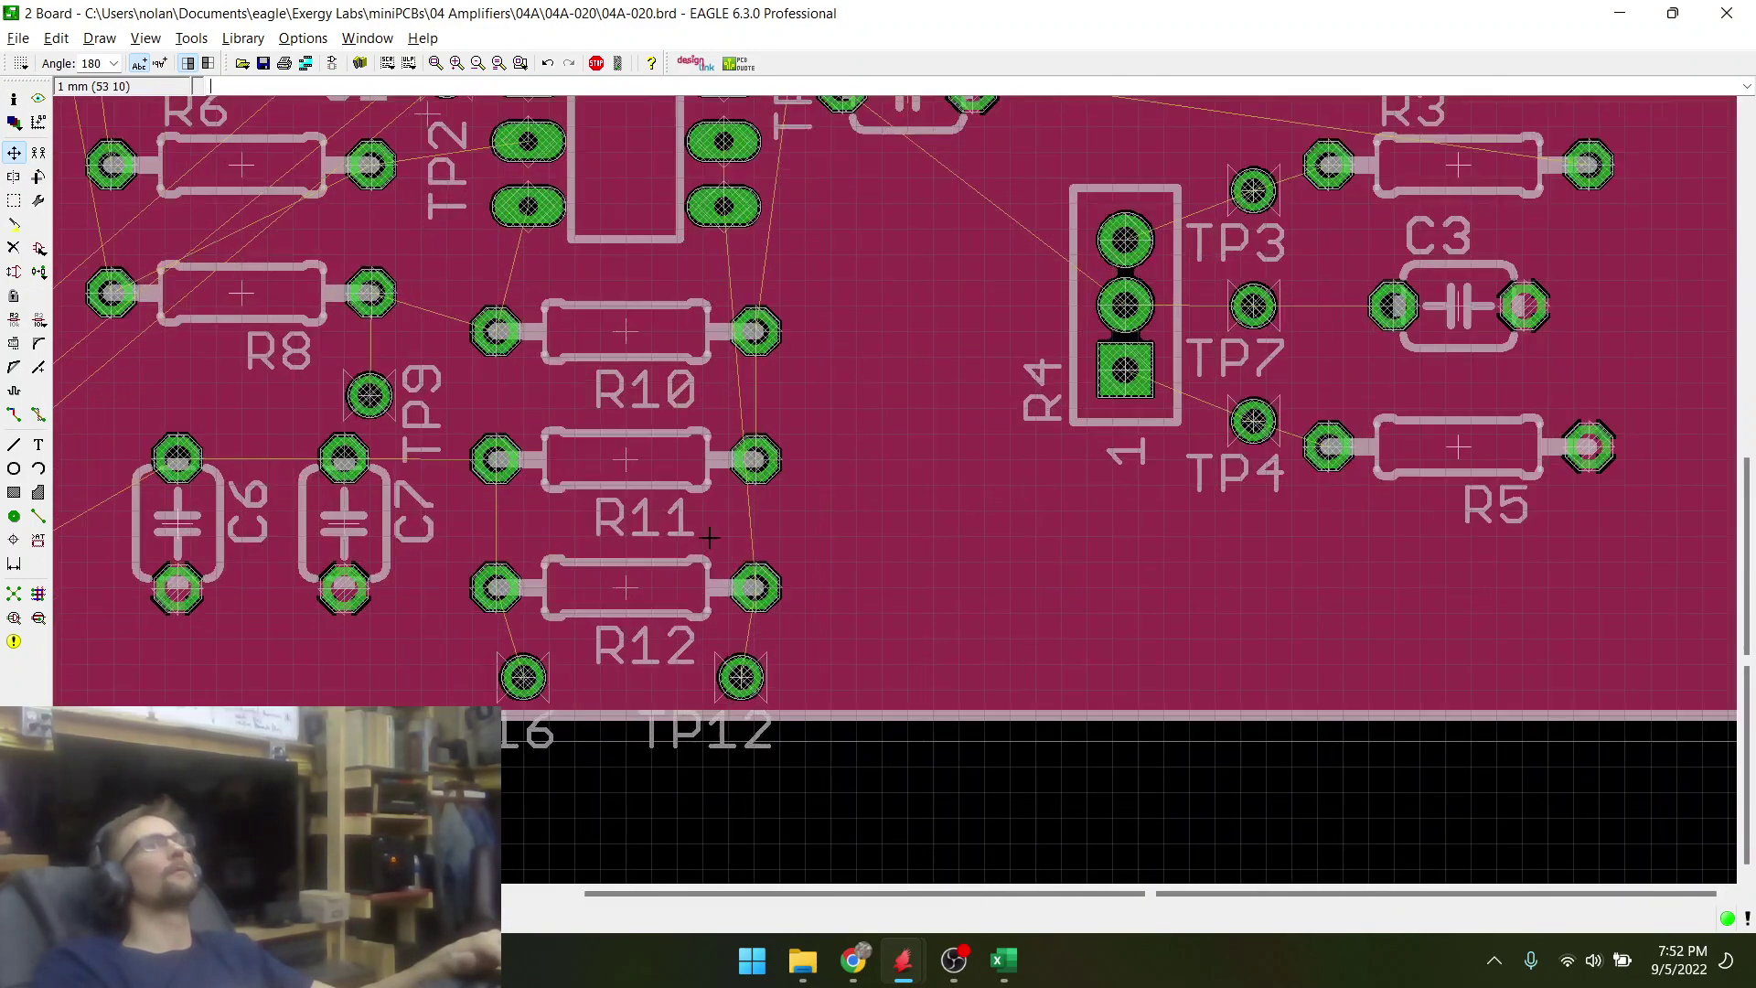
click(756, 702)
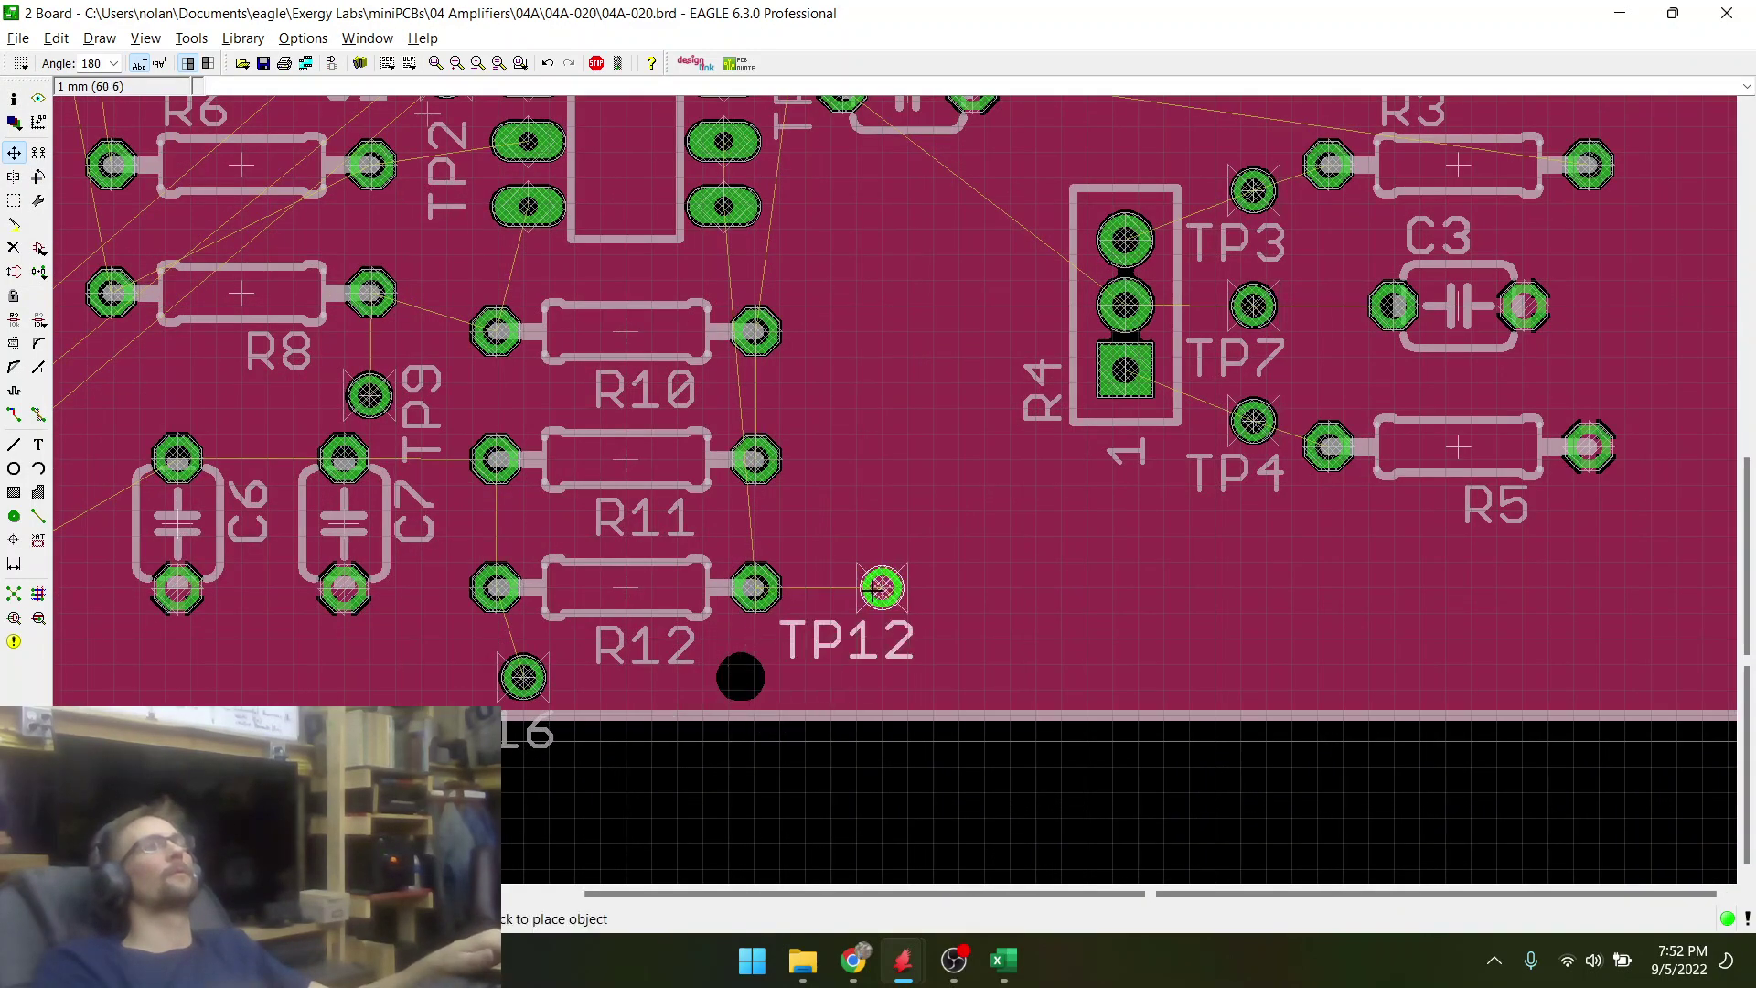
right_click(883, 589)
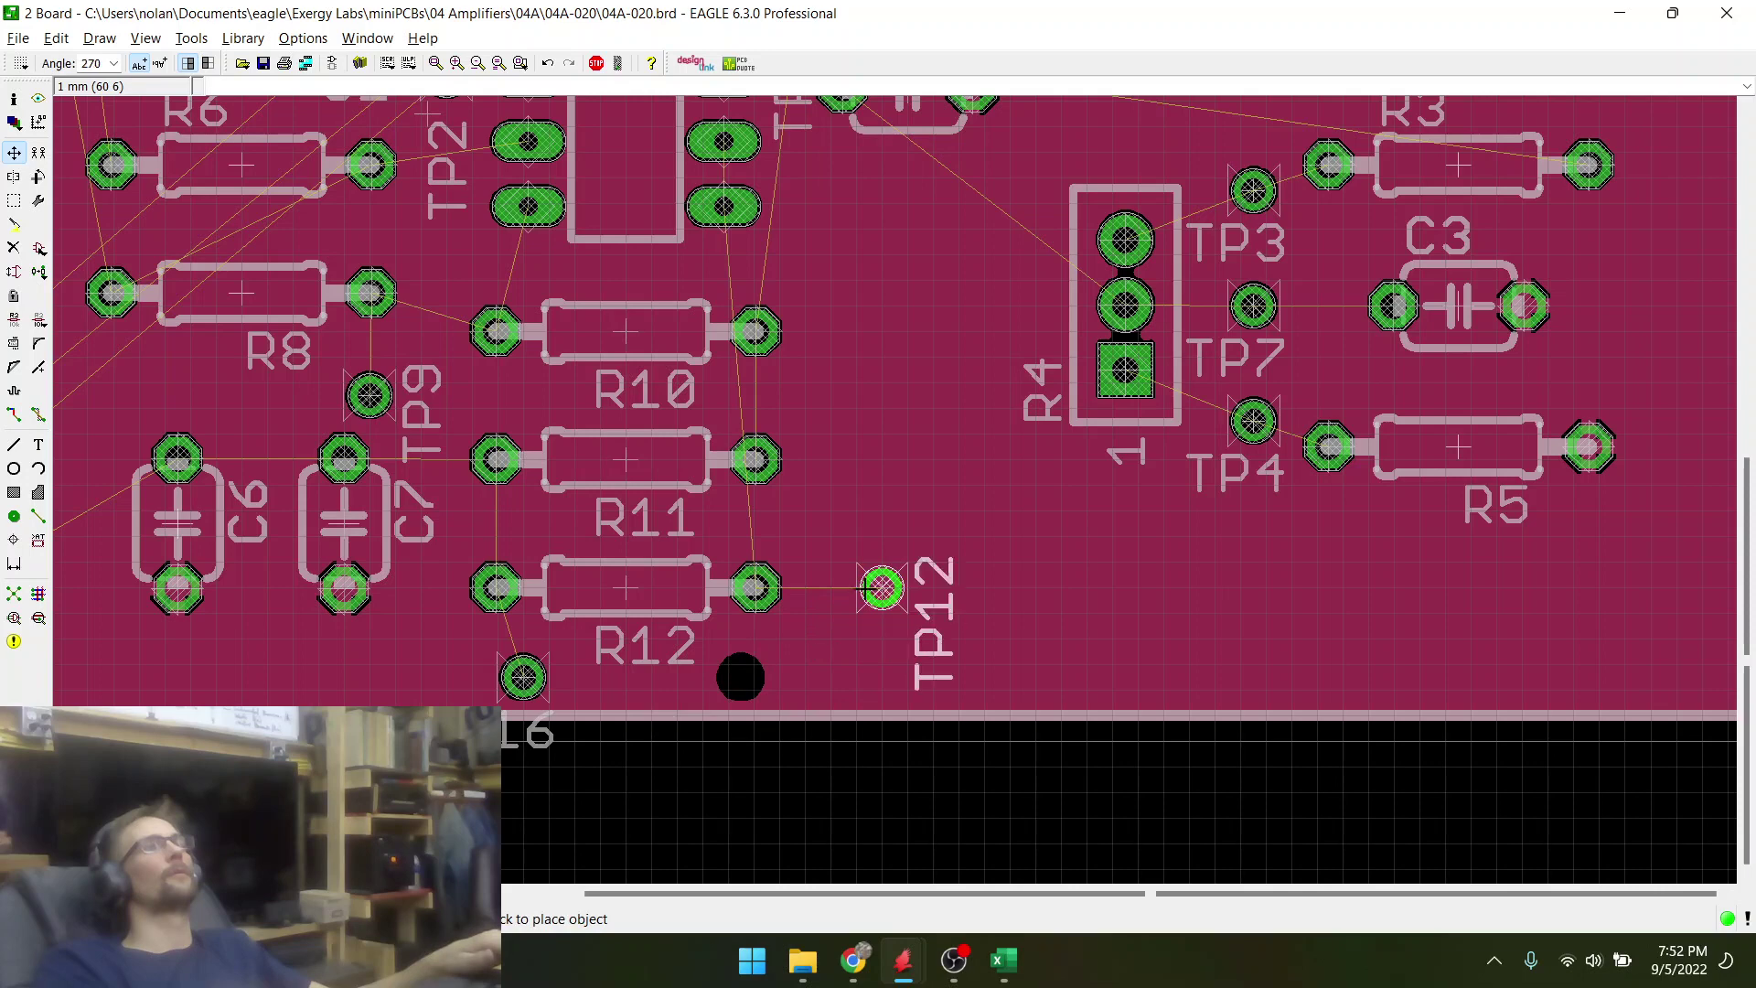
- Group C6 and C7 and move them about 5 mm left, keeping their height
scroll(1192, 668, down, 3)
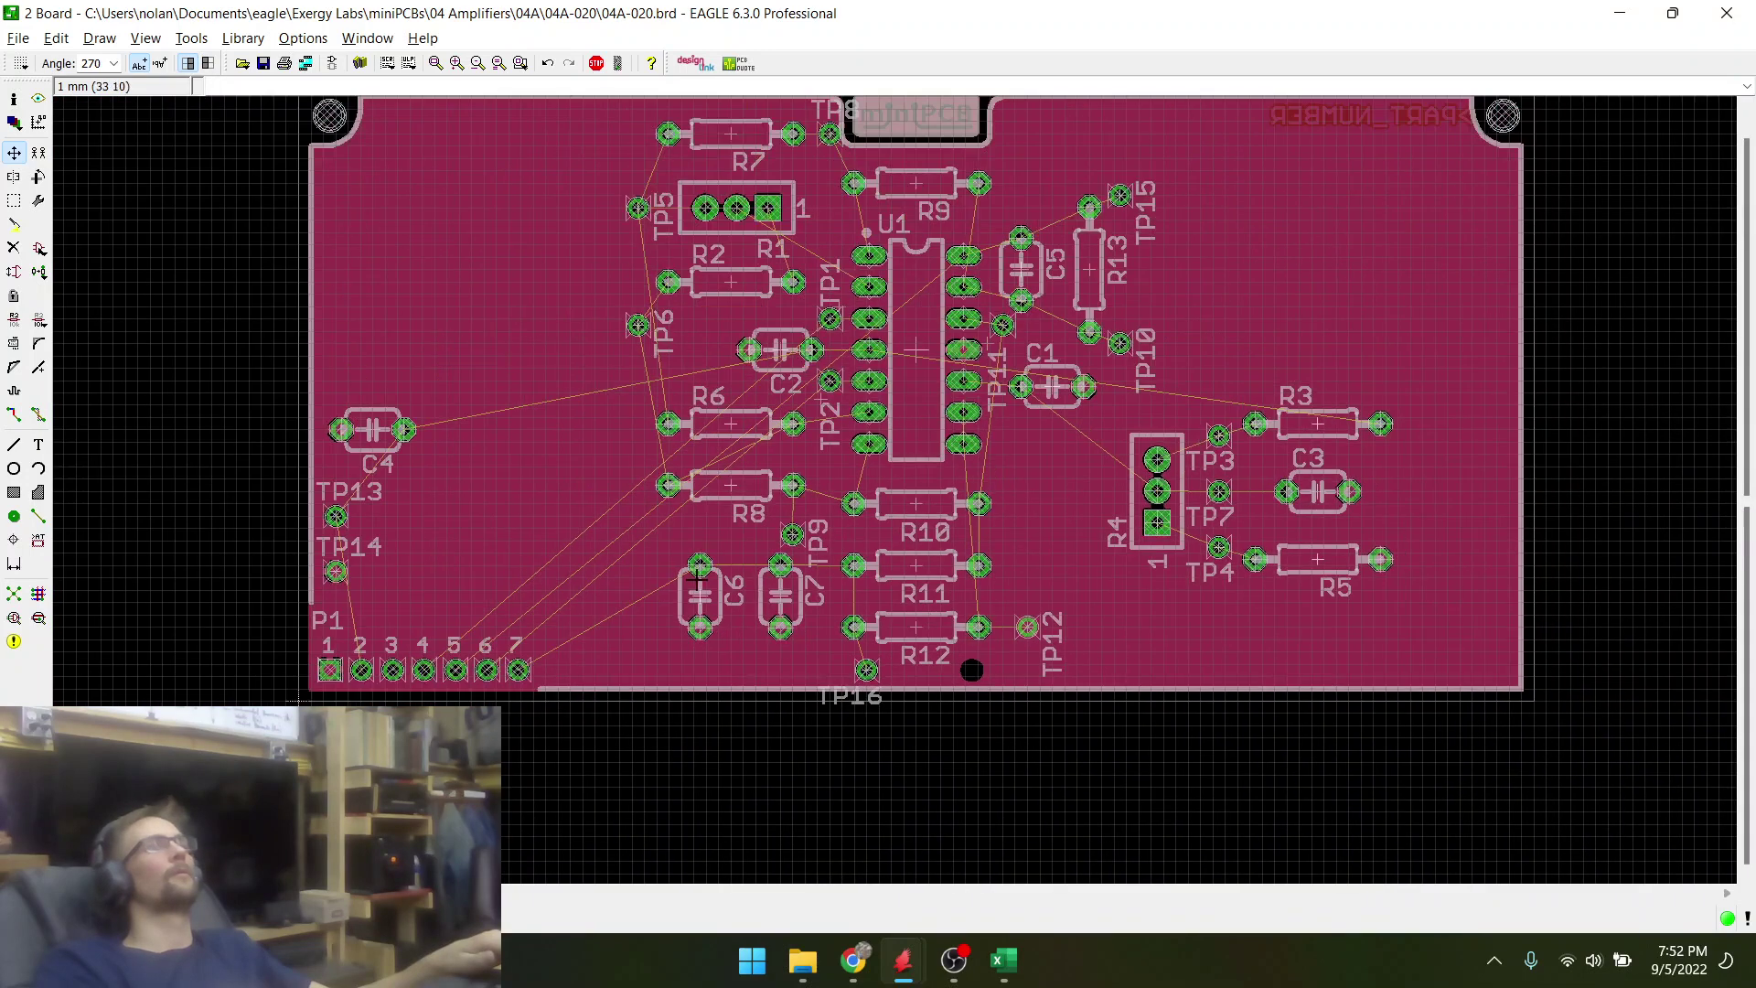
scroll(694, 583, up, 3)
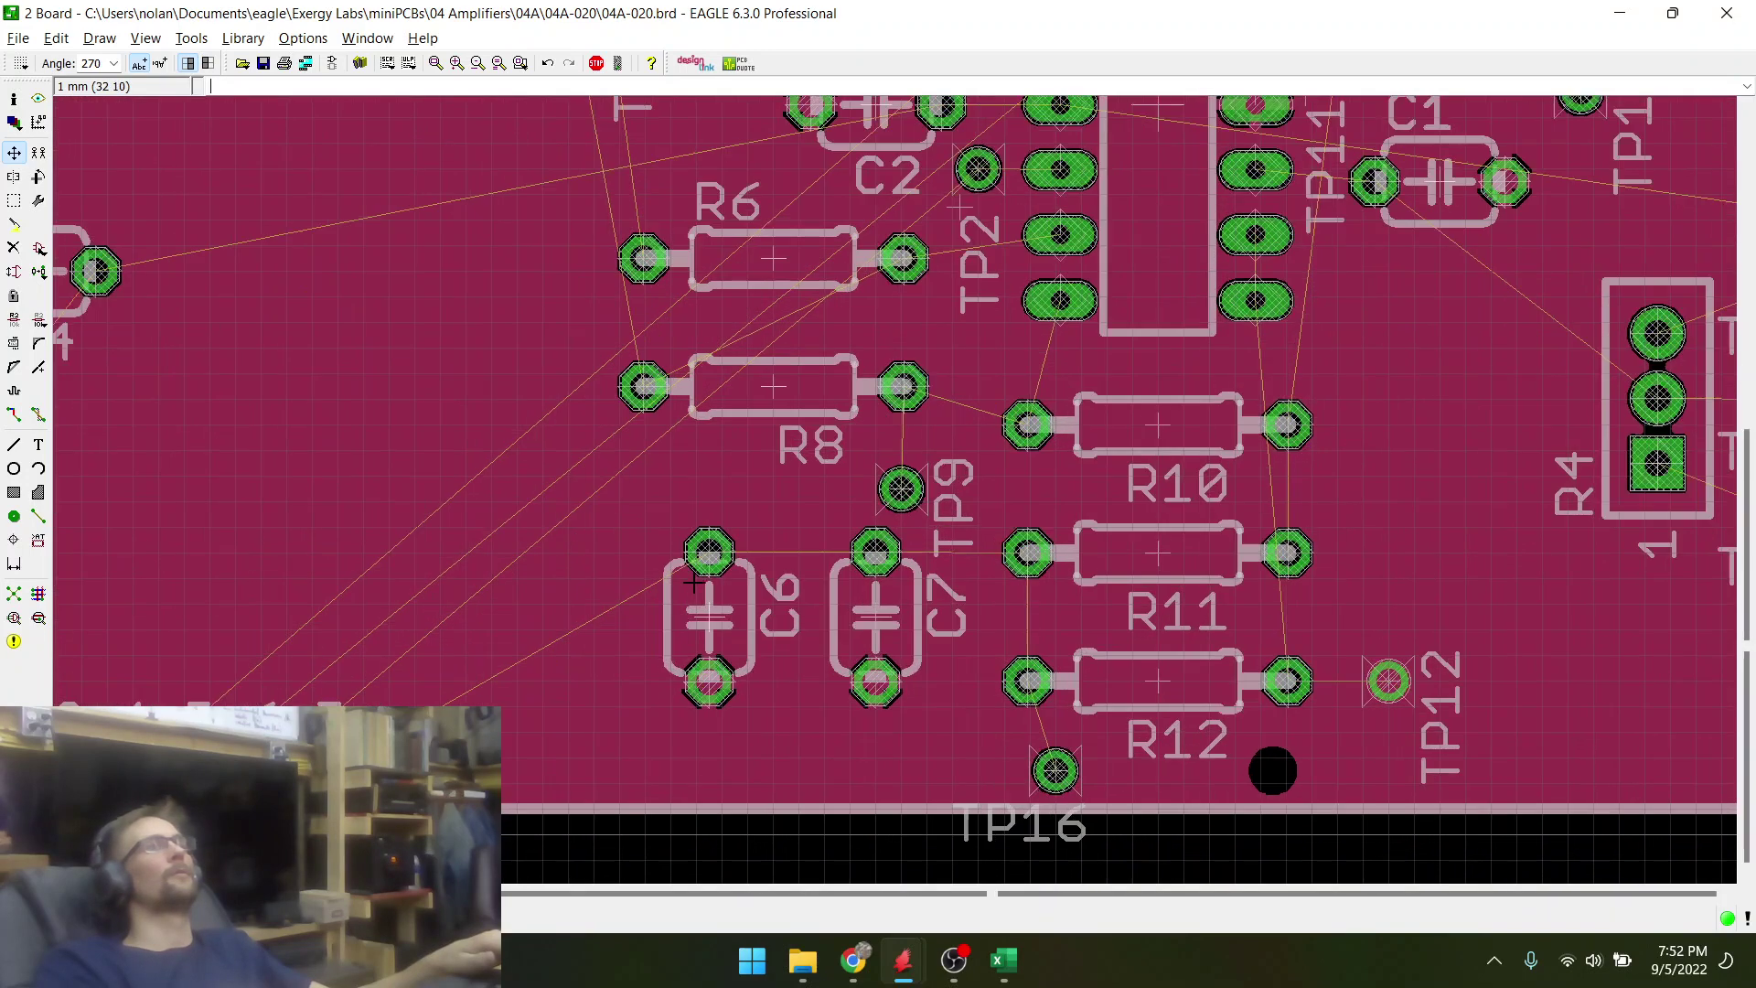
click(13, 201)
drag(638, 558, 920, 705)
right_click(887, 638)
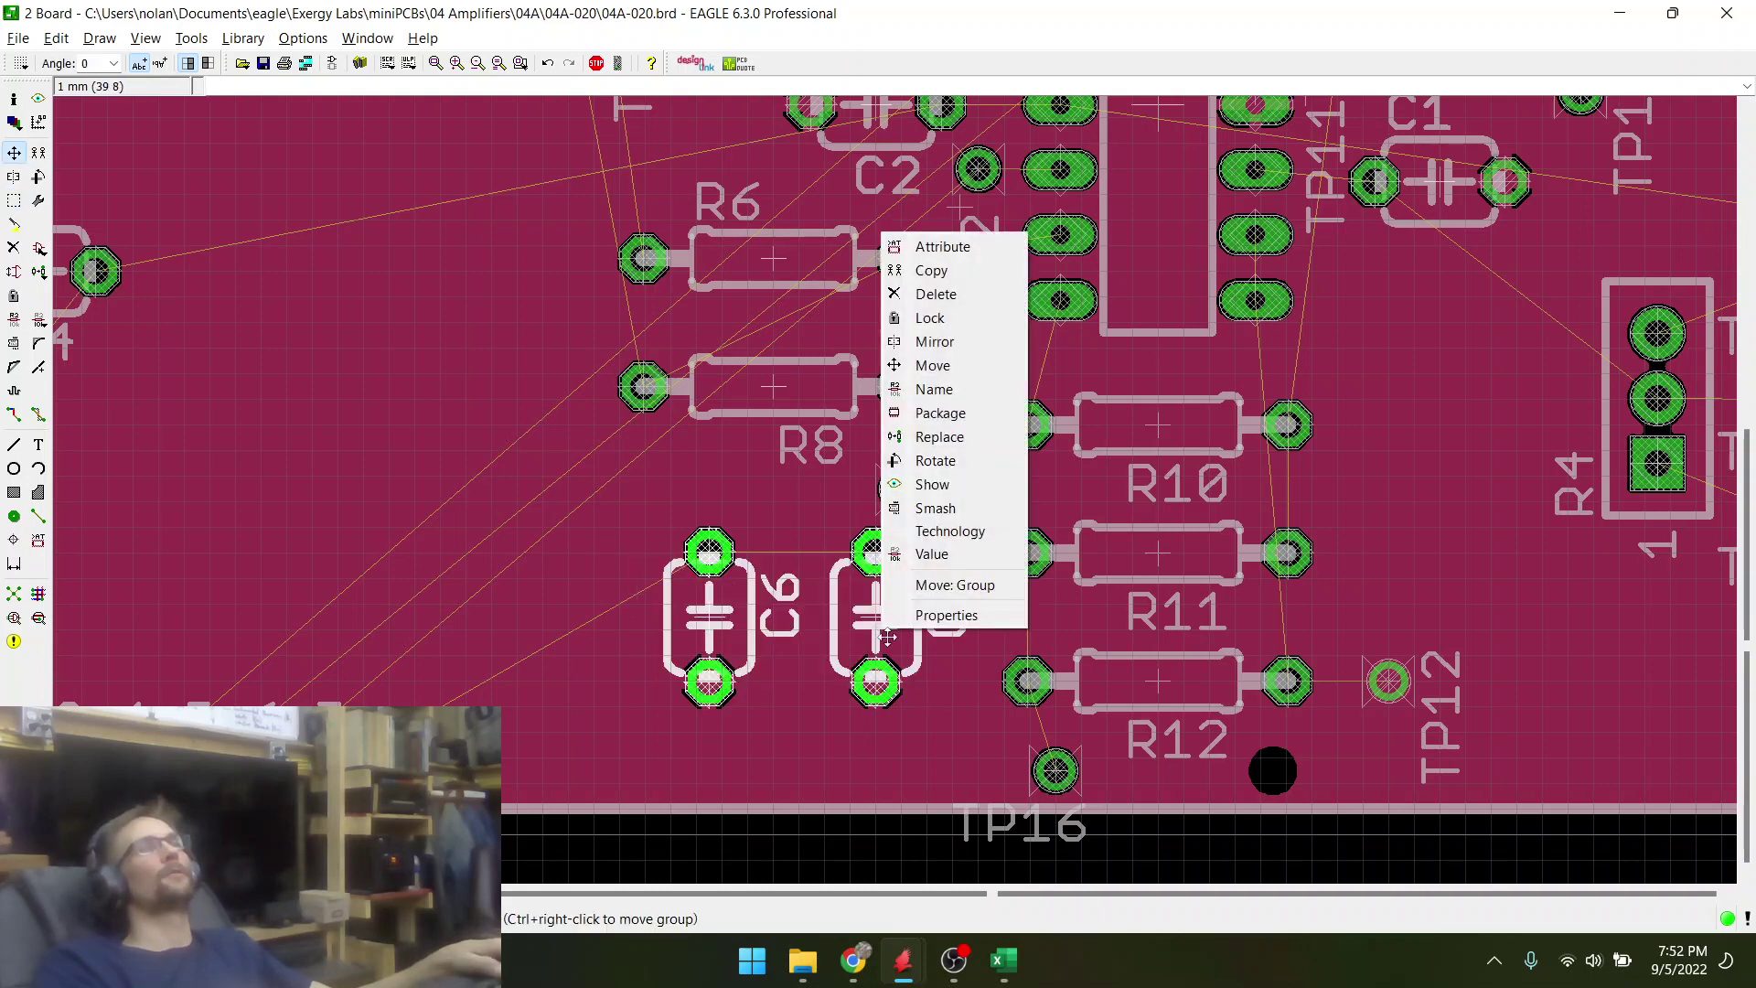
click(951, 585)
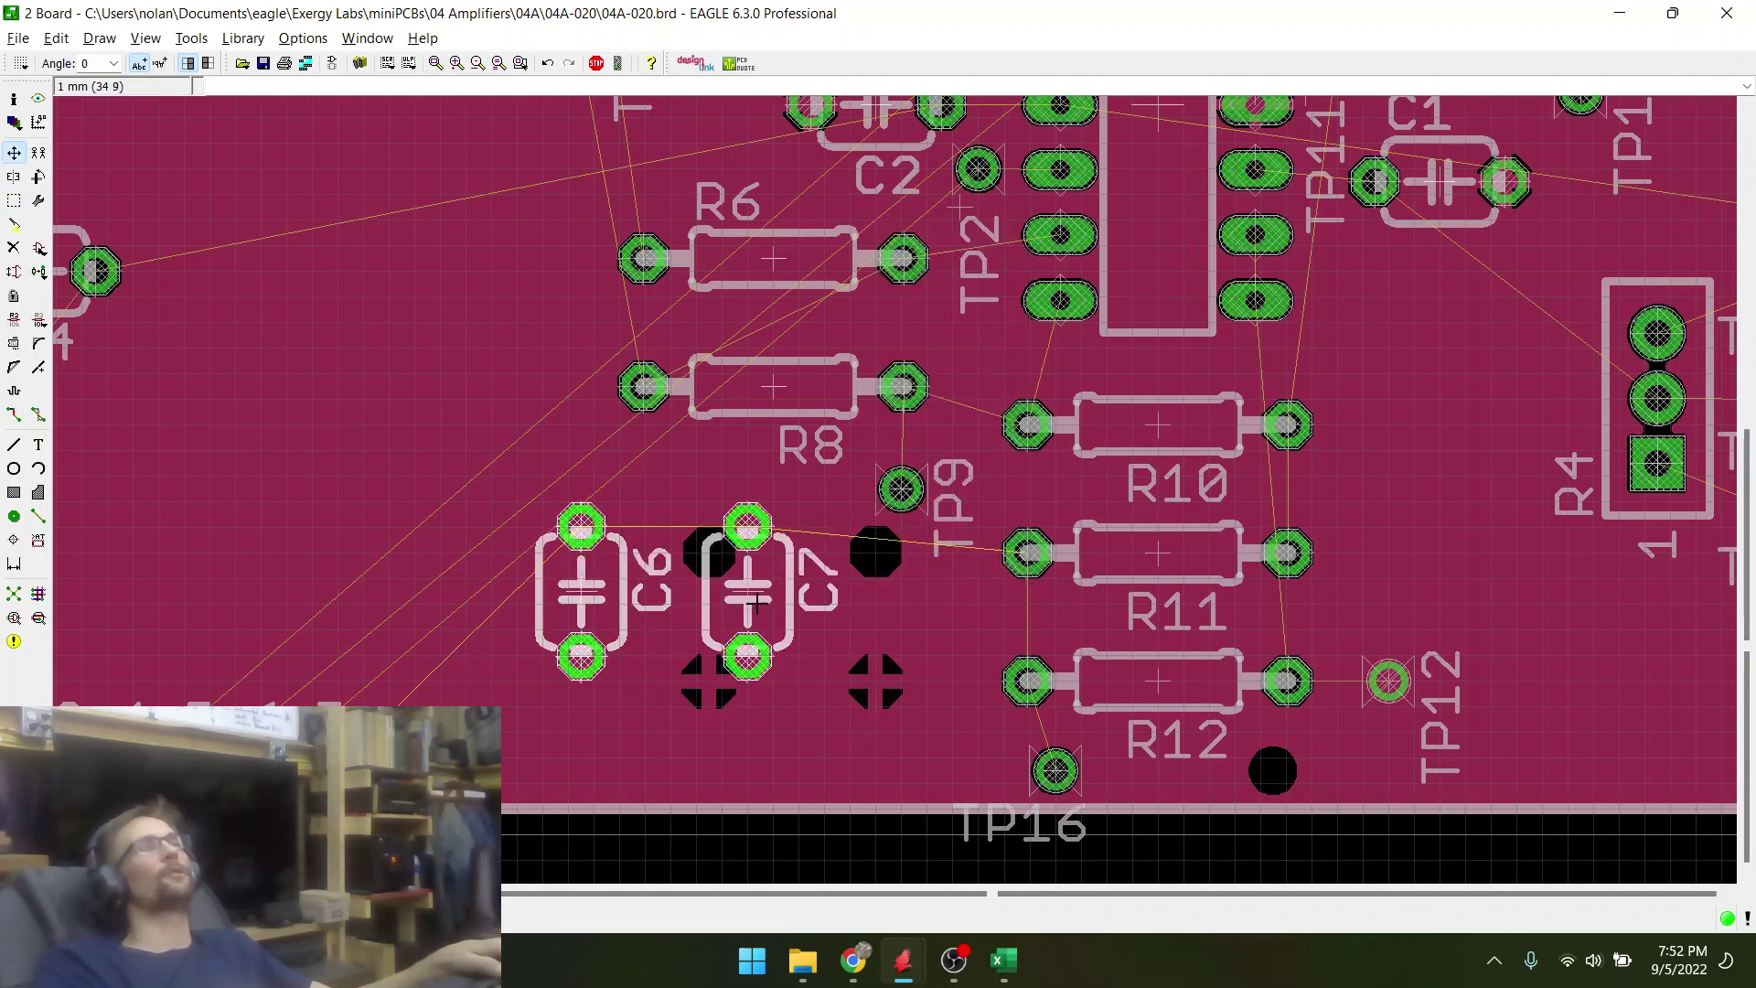
click(757, 631)
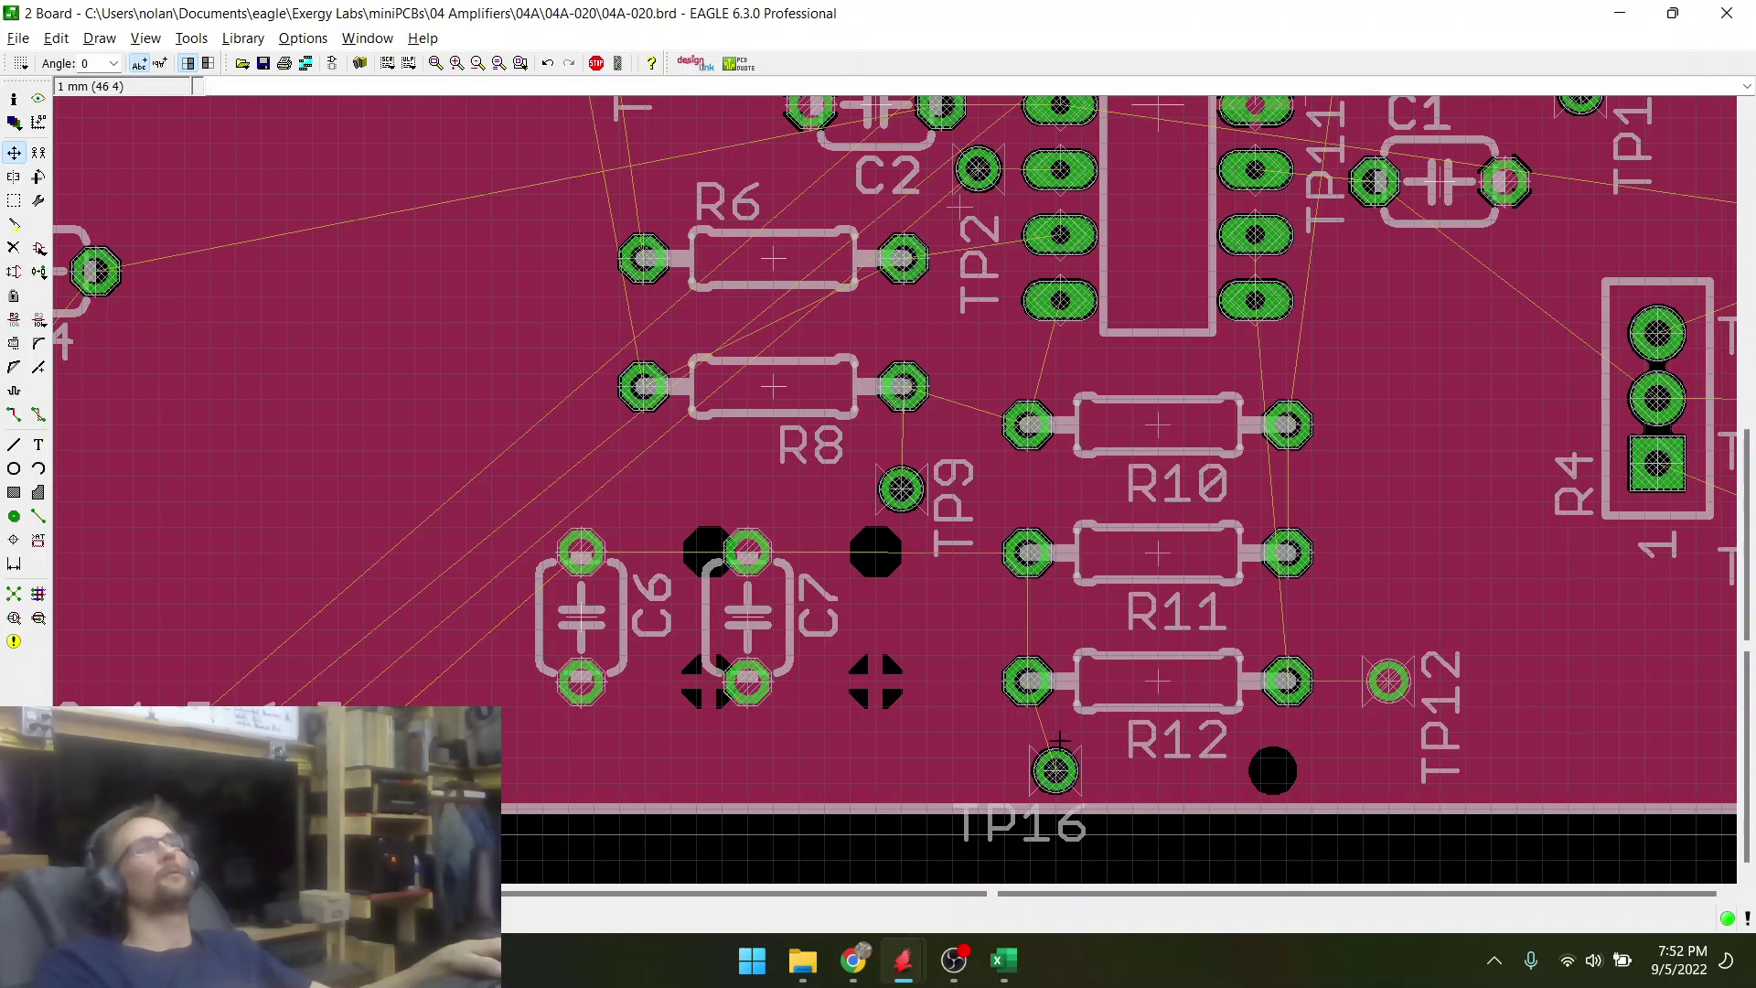
- Move TP16 to the left of R12, level with its left pad, rotate it to 270 degrees, and recalculate the airwires
click(1054, 771)
right_click(938, 679)
right_click(930, 675)
right_click(918, 678)
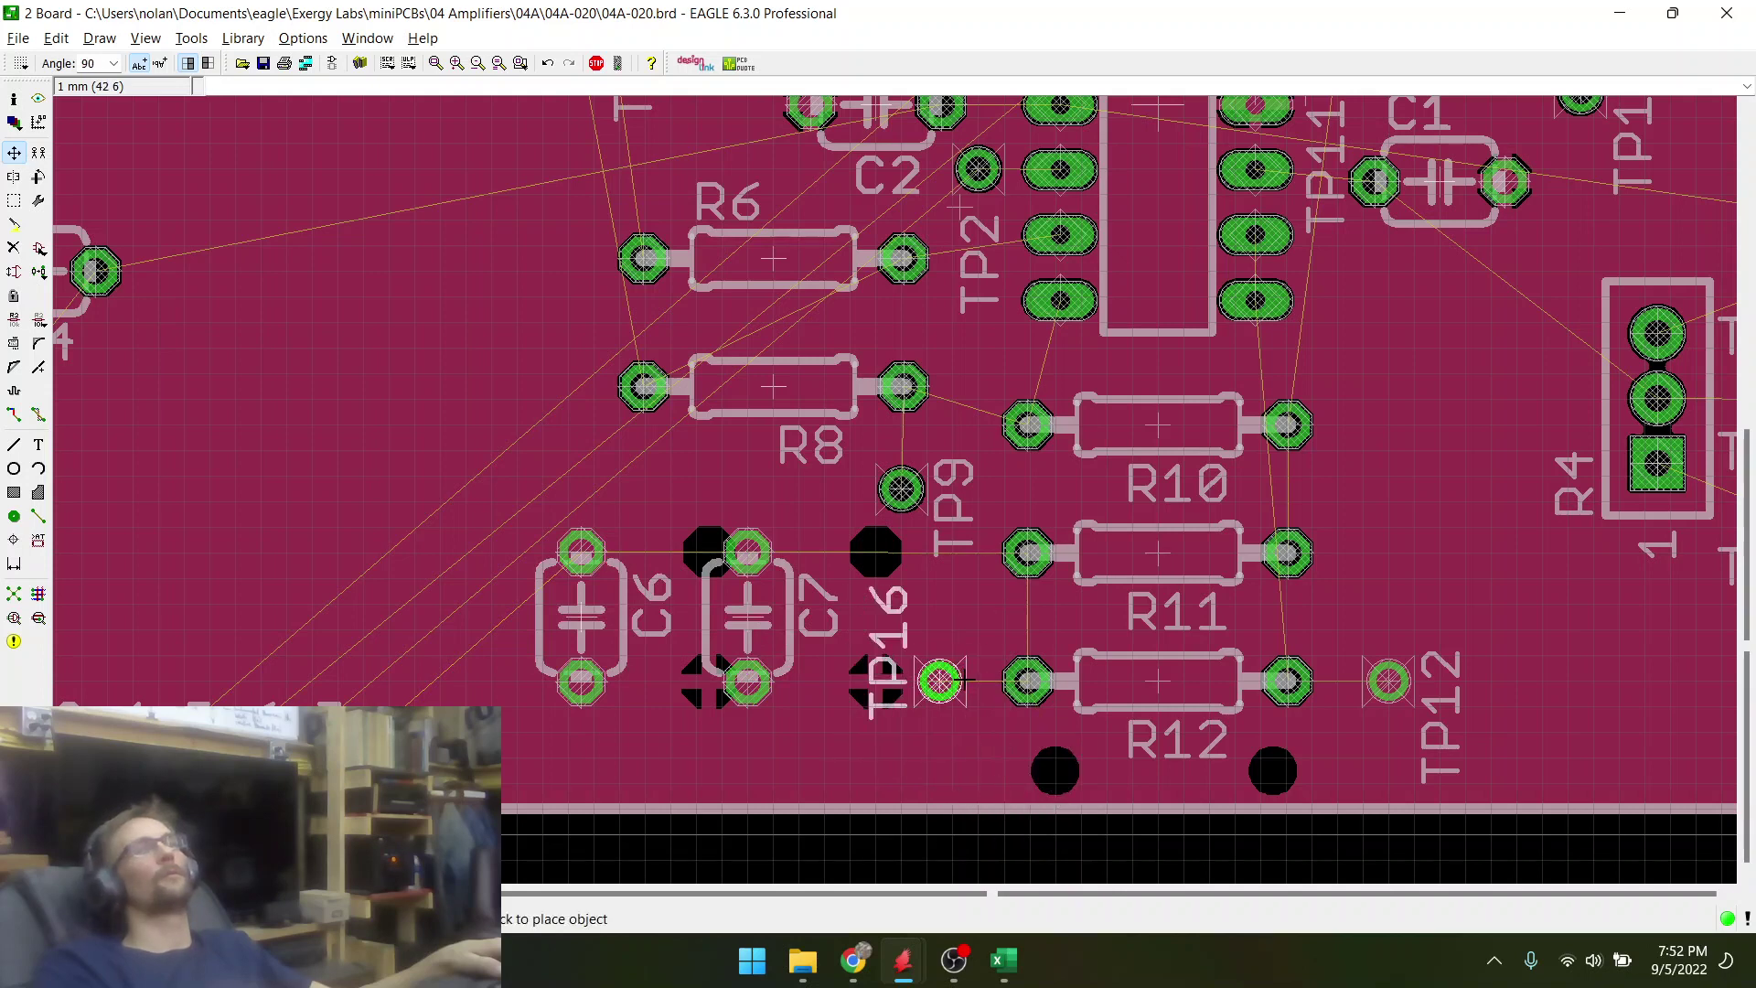
right_click(961, 672)
right_click(943, 679)
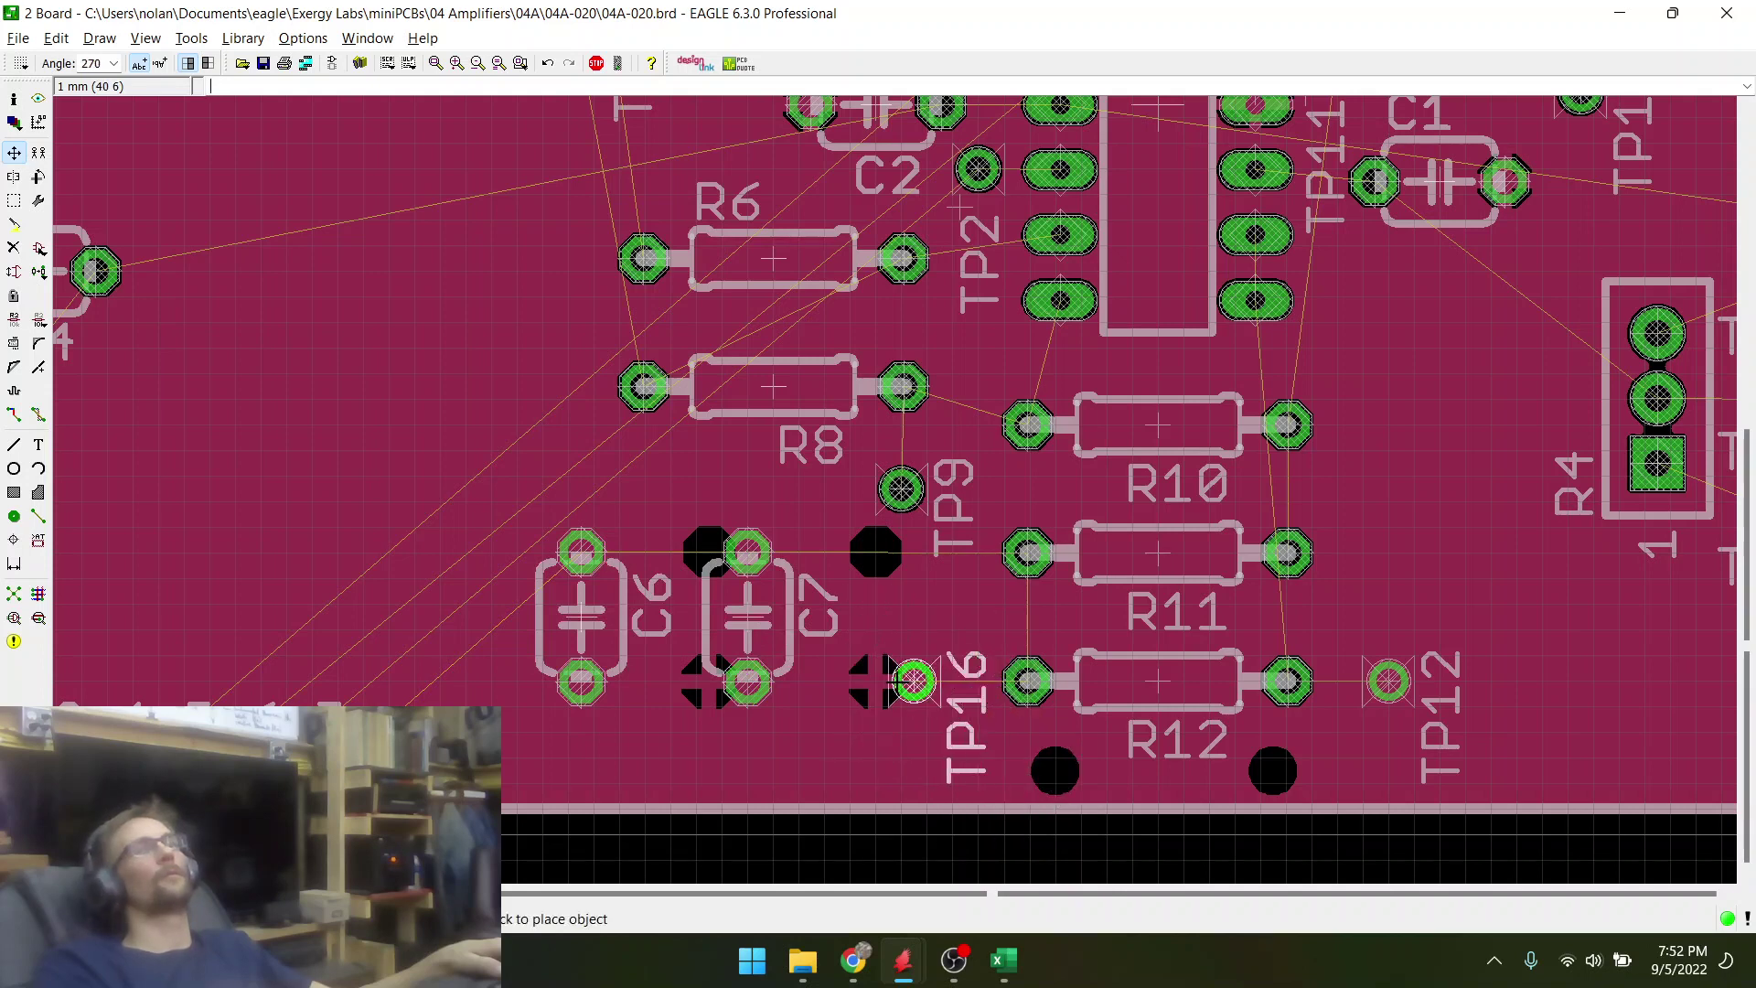
click(914, 682)
scroll(1331, 681, up, 3)
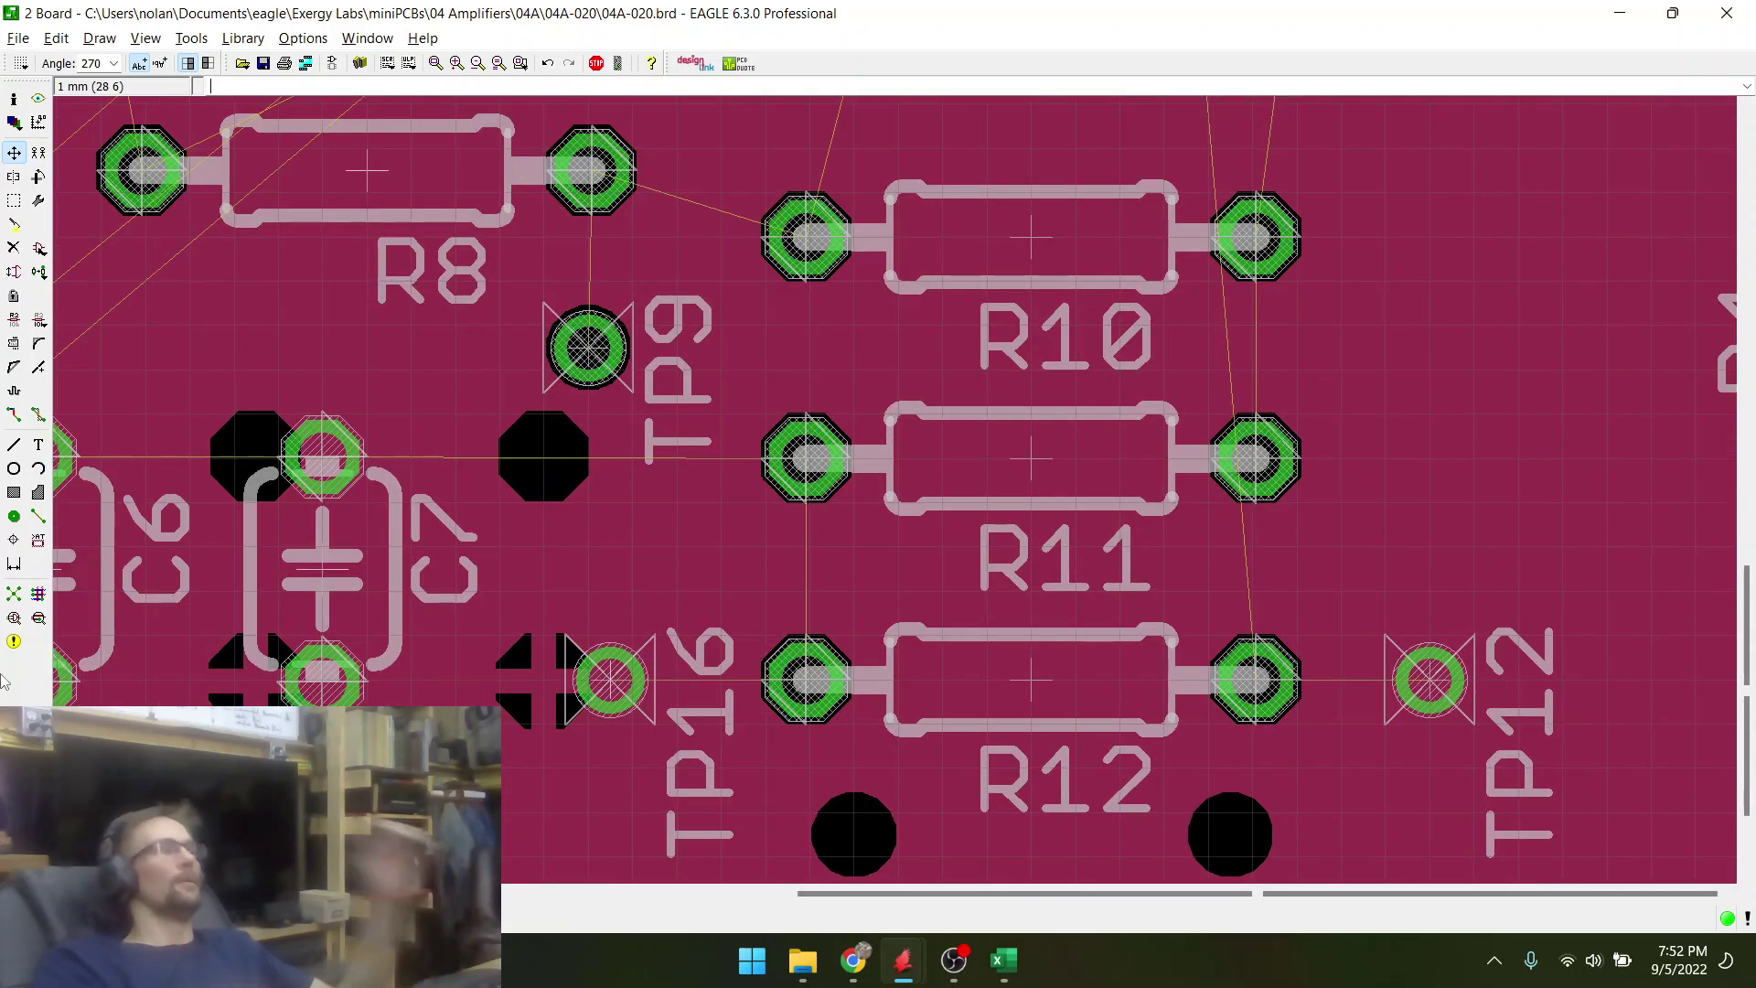
click(14, 595)
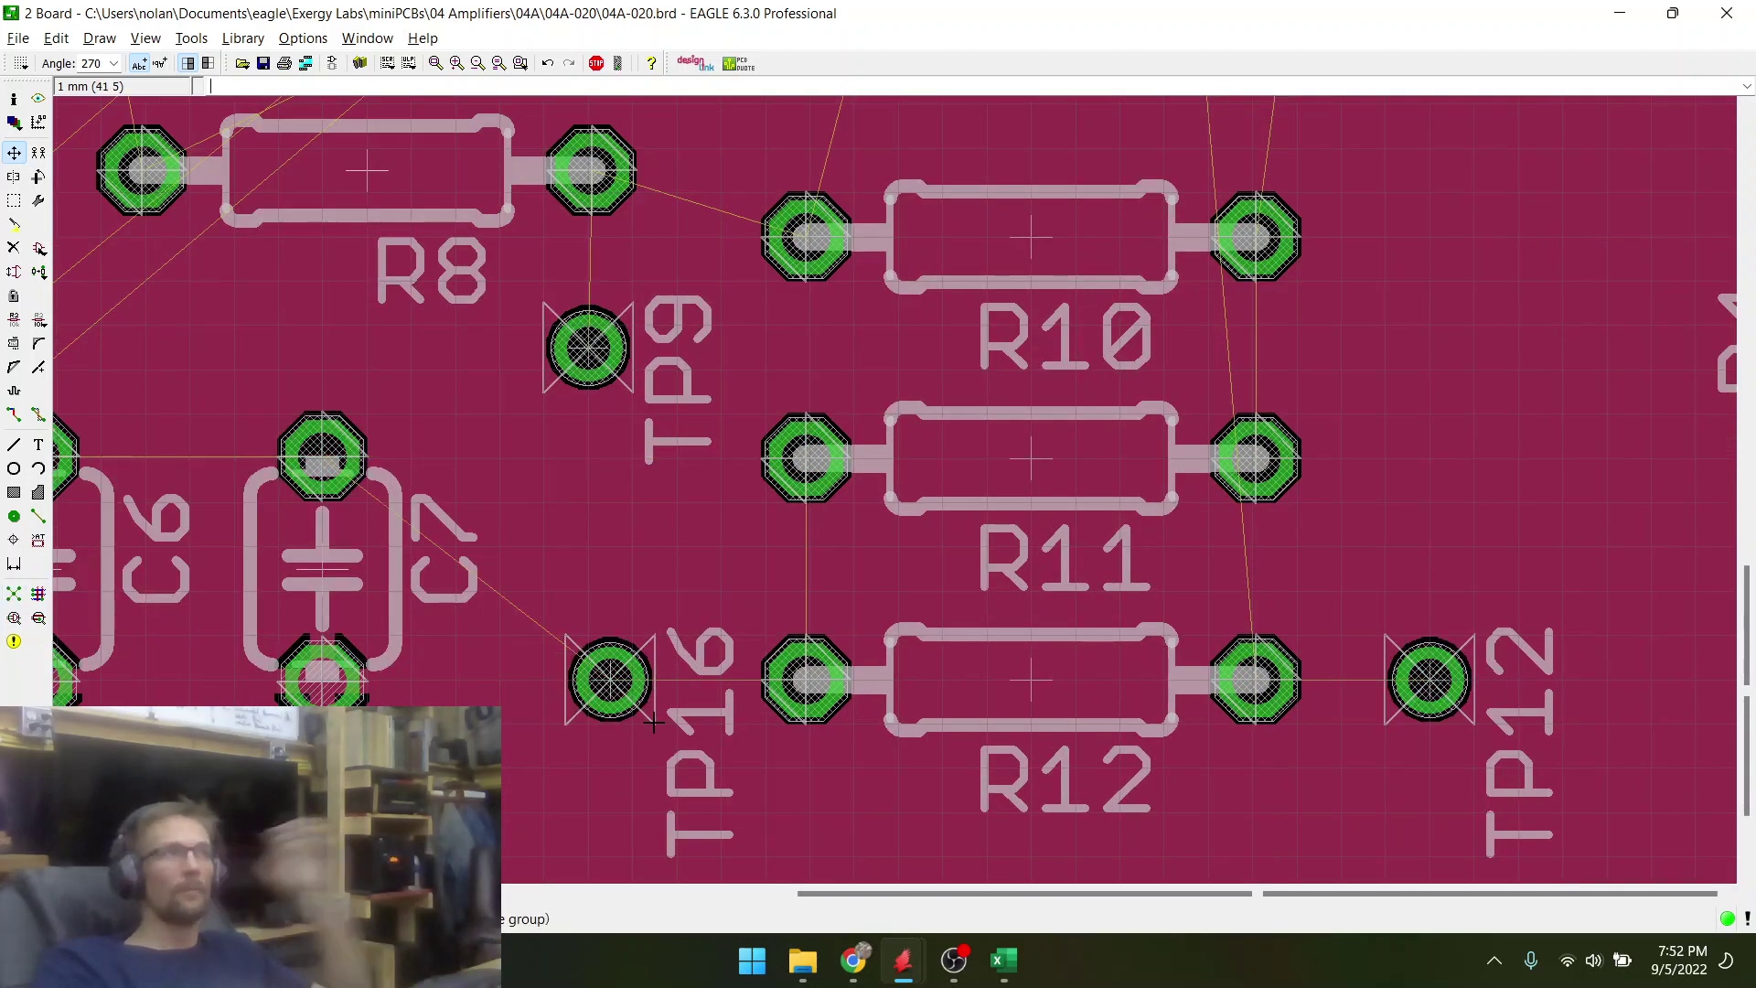
- Shift TP16 about 0.5 mm left to align under TP9 and TP12 about 1 mm right, and recalculate the airwires
click(610, 680)
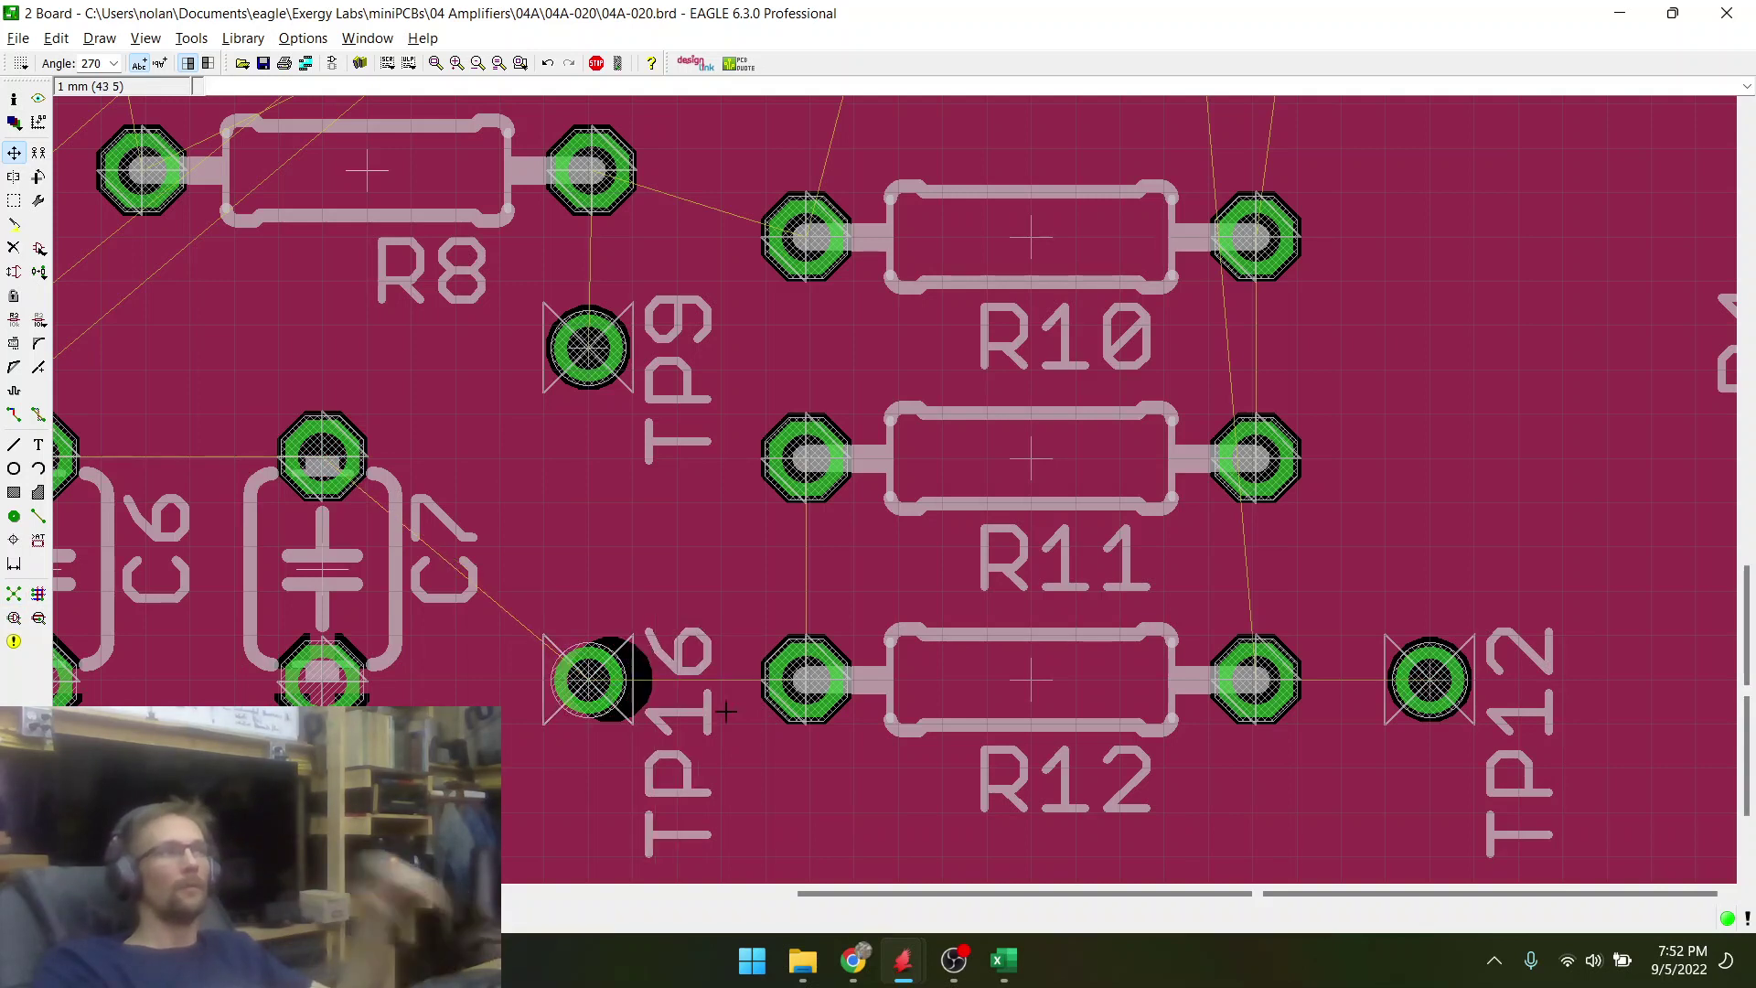
click(1446, 679)
click(1475, 680)
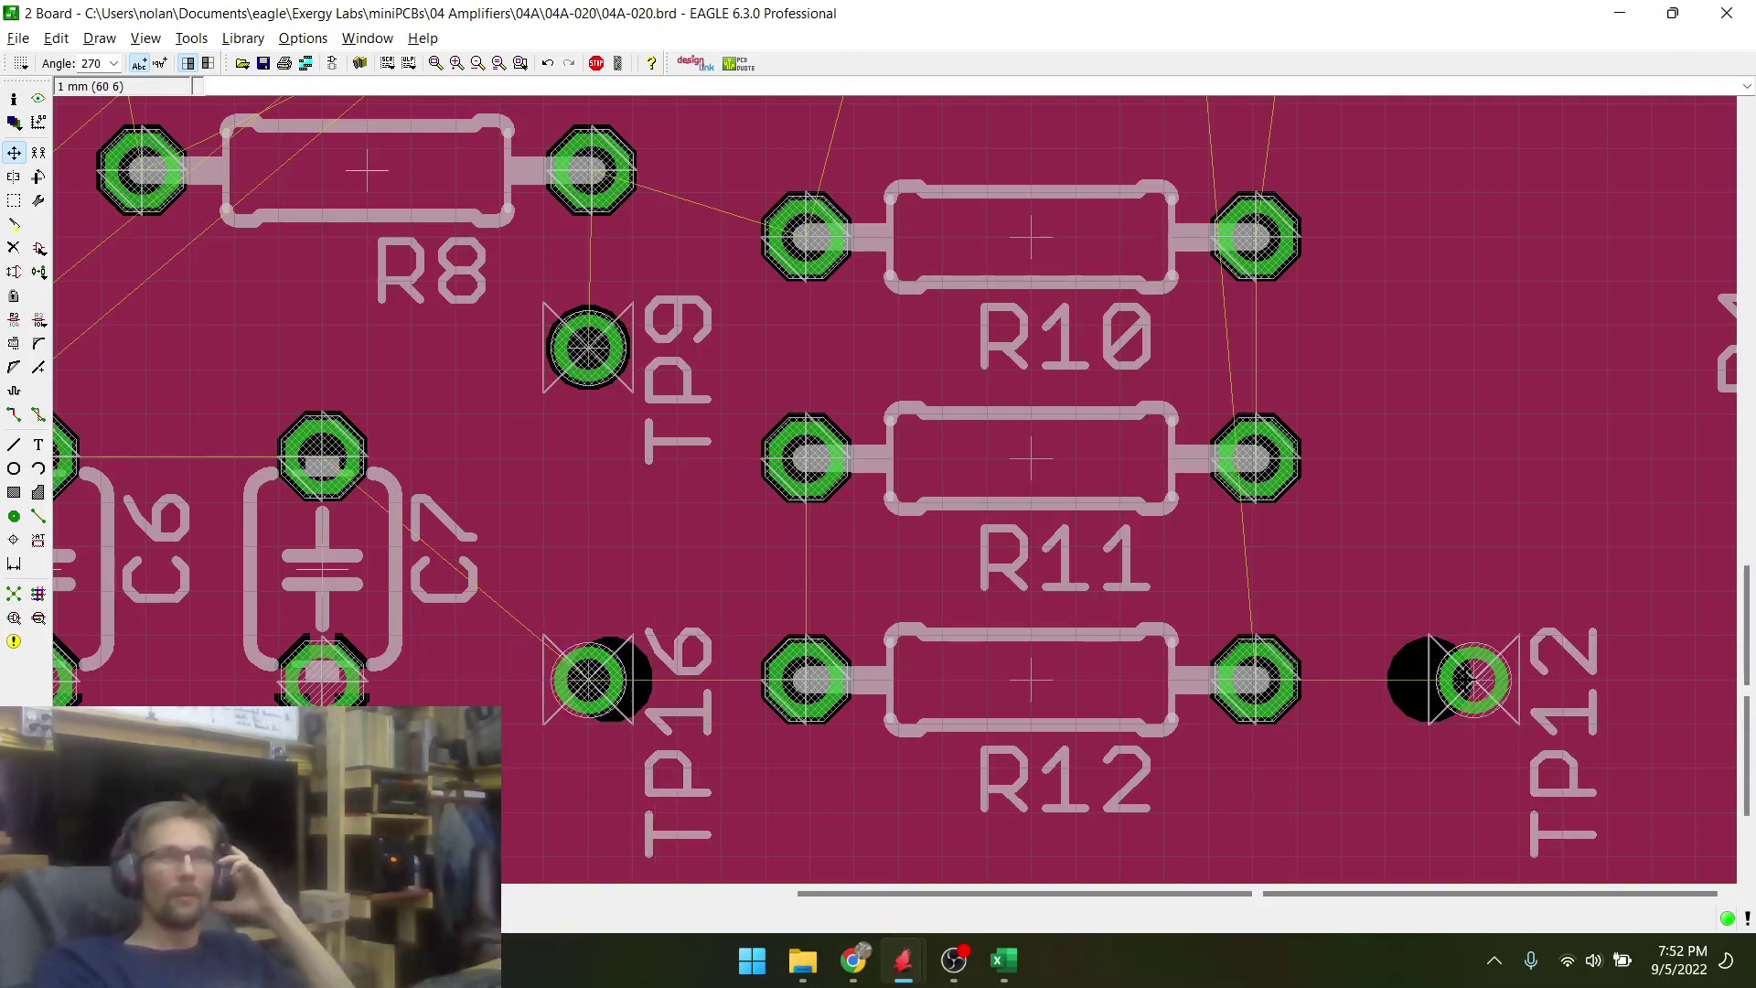
click(14, 595)
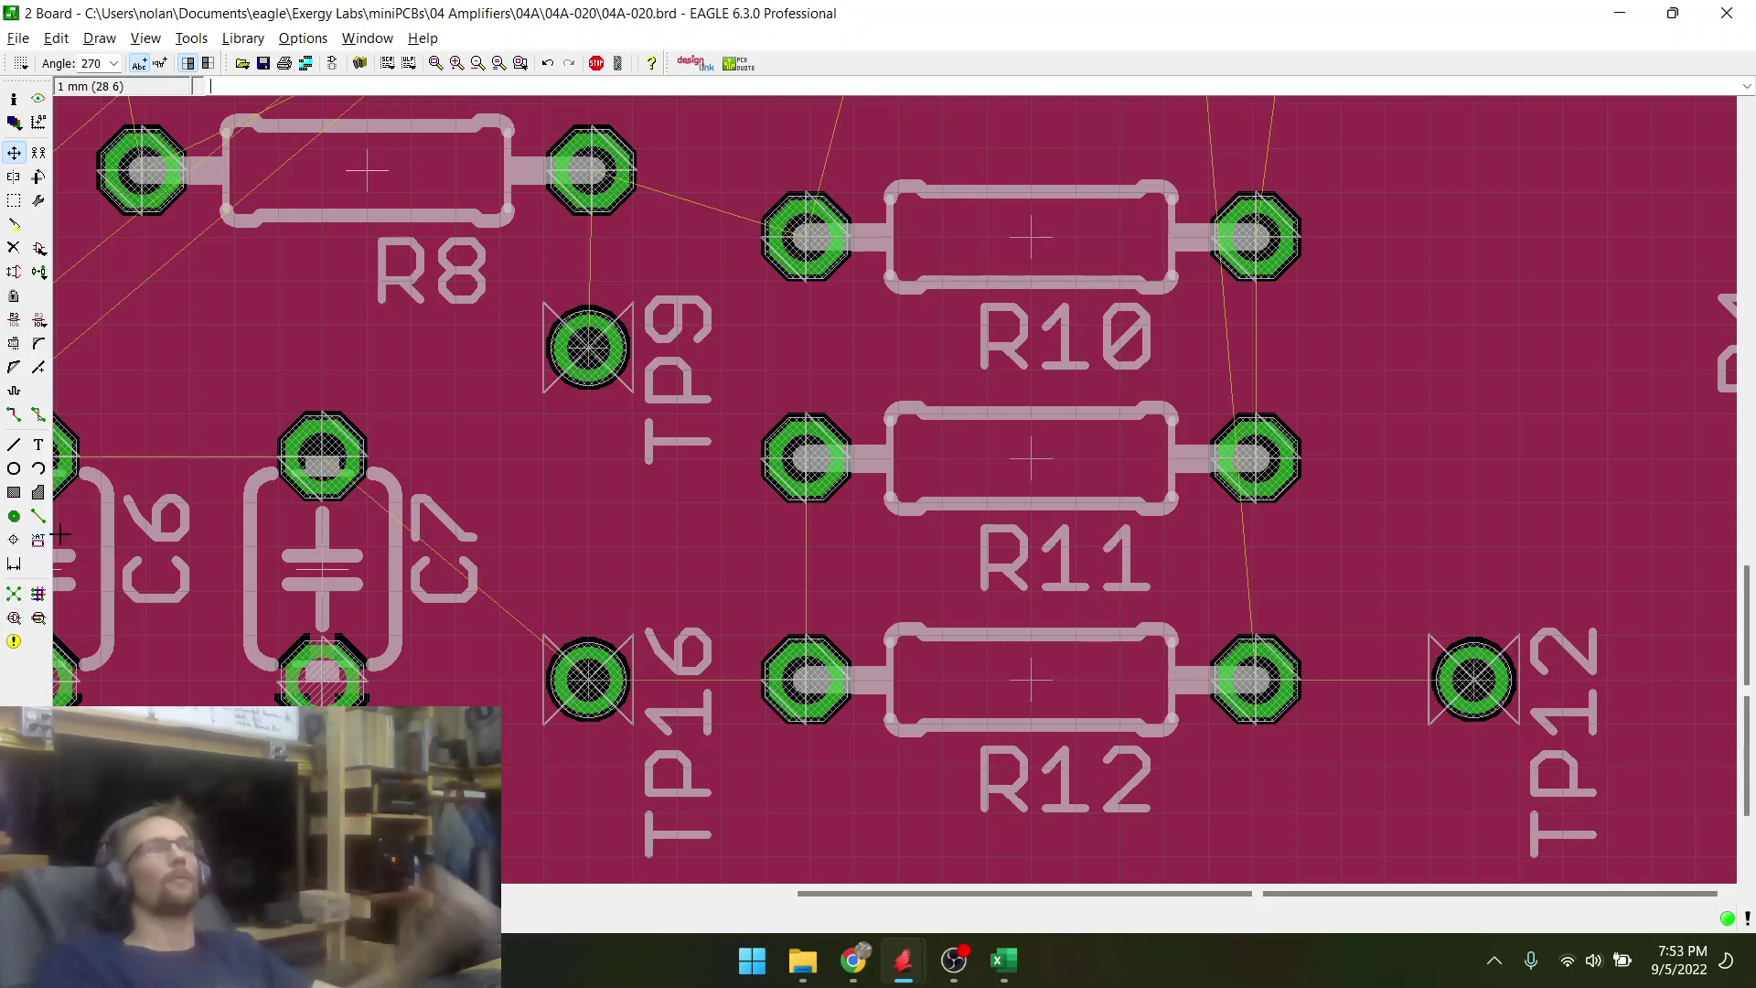
- Group C6 and C7 and move them about 2 mm left and 3 mm down, beside TP16
scroll(809, 627, down, 2)
scroll(809, 627, up, 2)
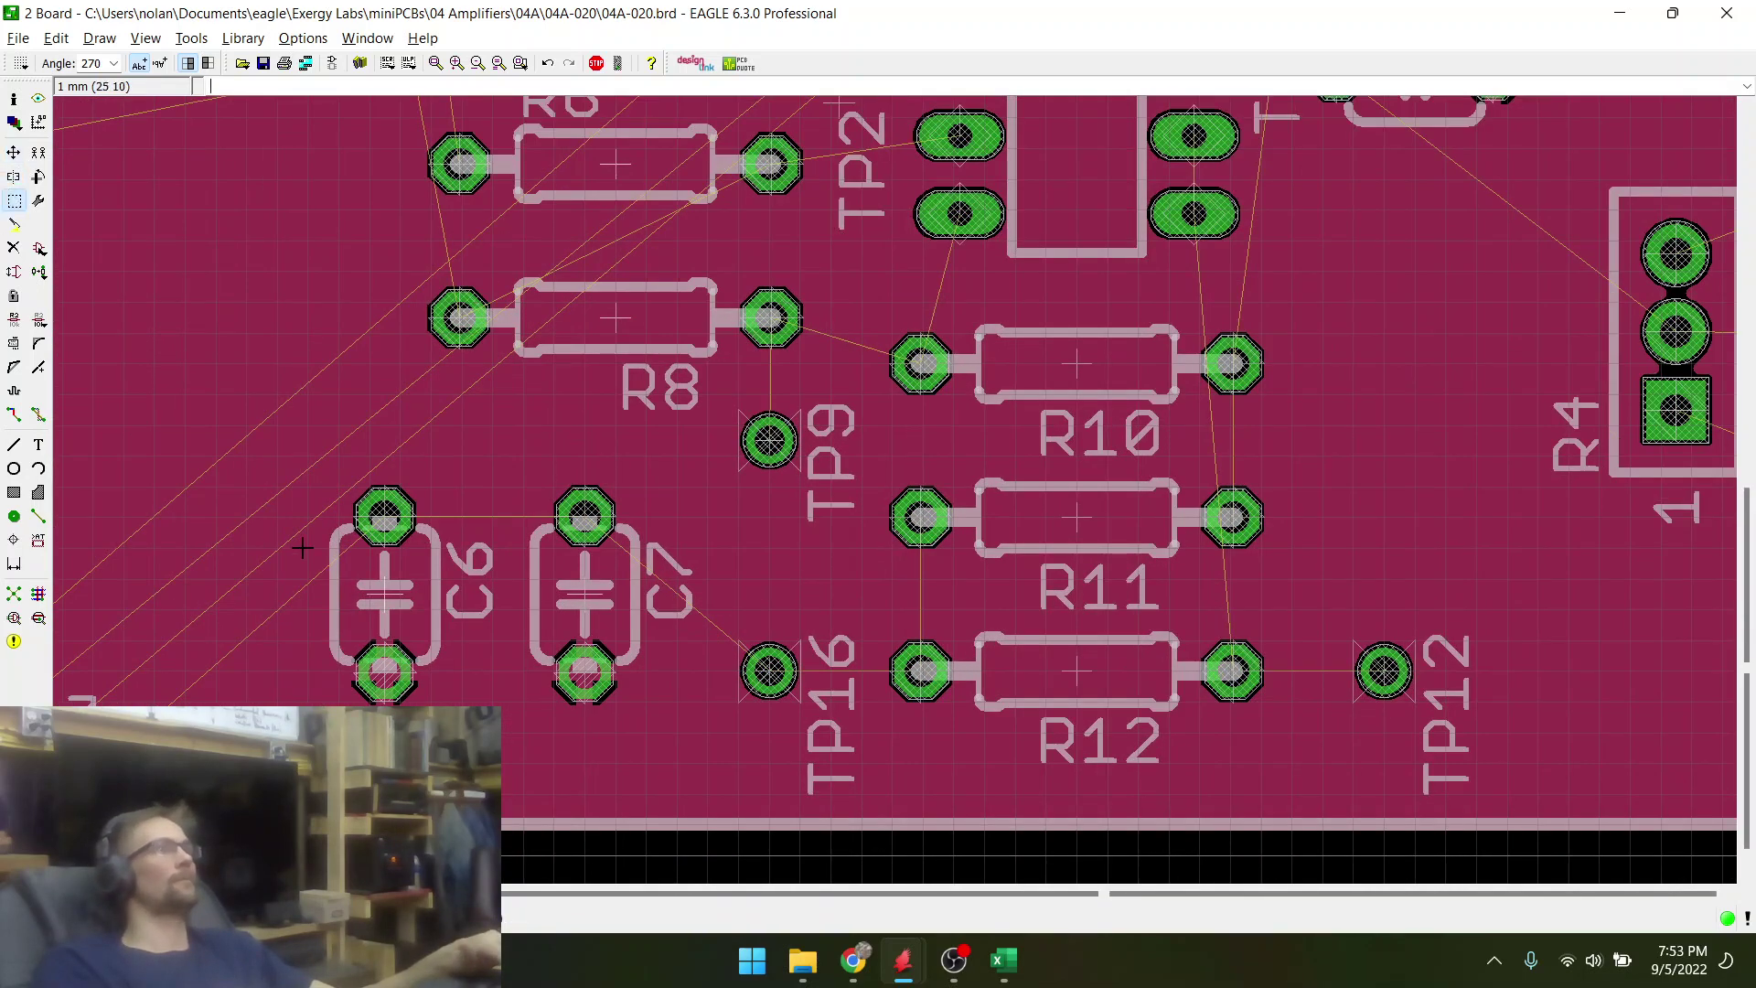
drag(302, 547, 642, 705)
right_click(593, 586)
click(641, 942)
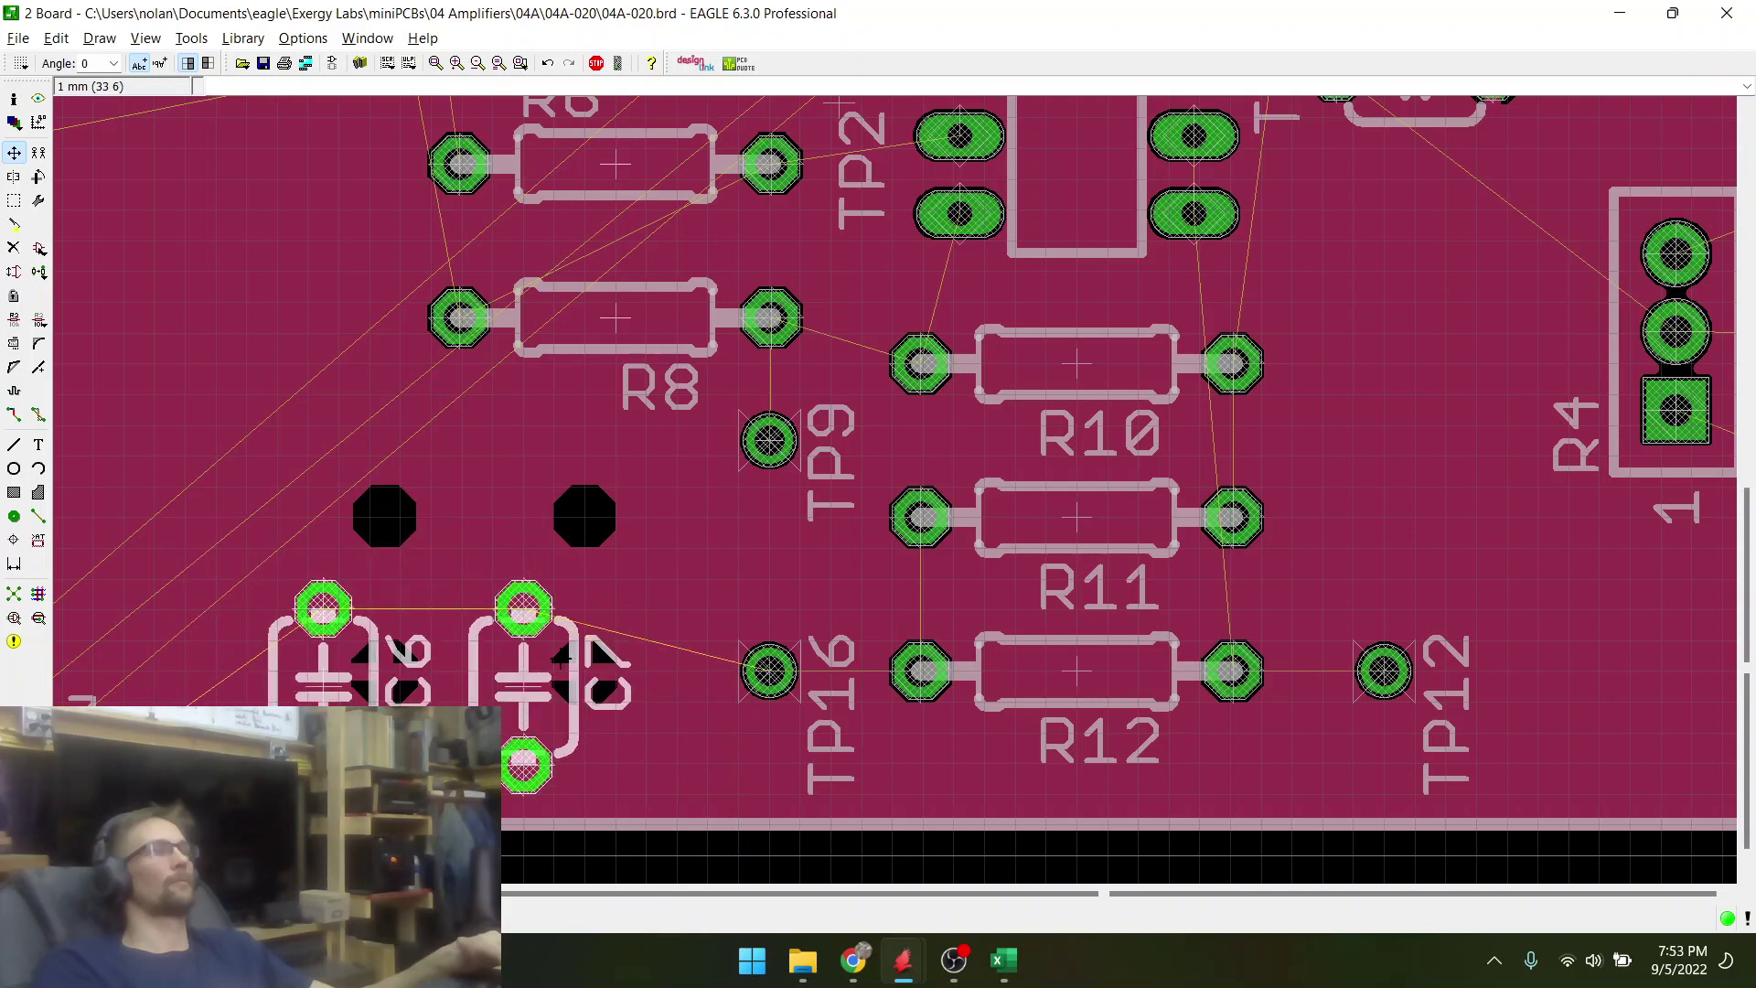
click(560, 659)
- Spread the two capacitors by moving C7 about 1 mm right and C6 about 1 mm left, and recalculate the airwires
click(537, 683)
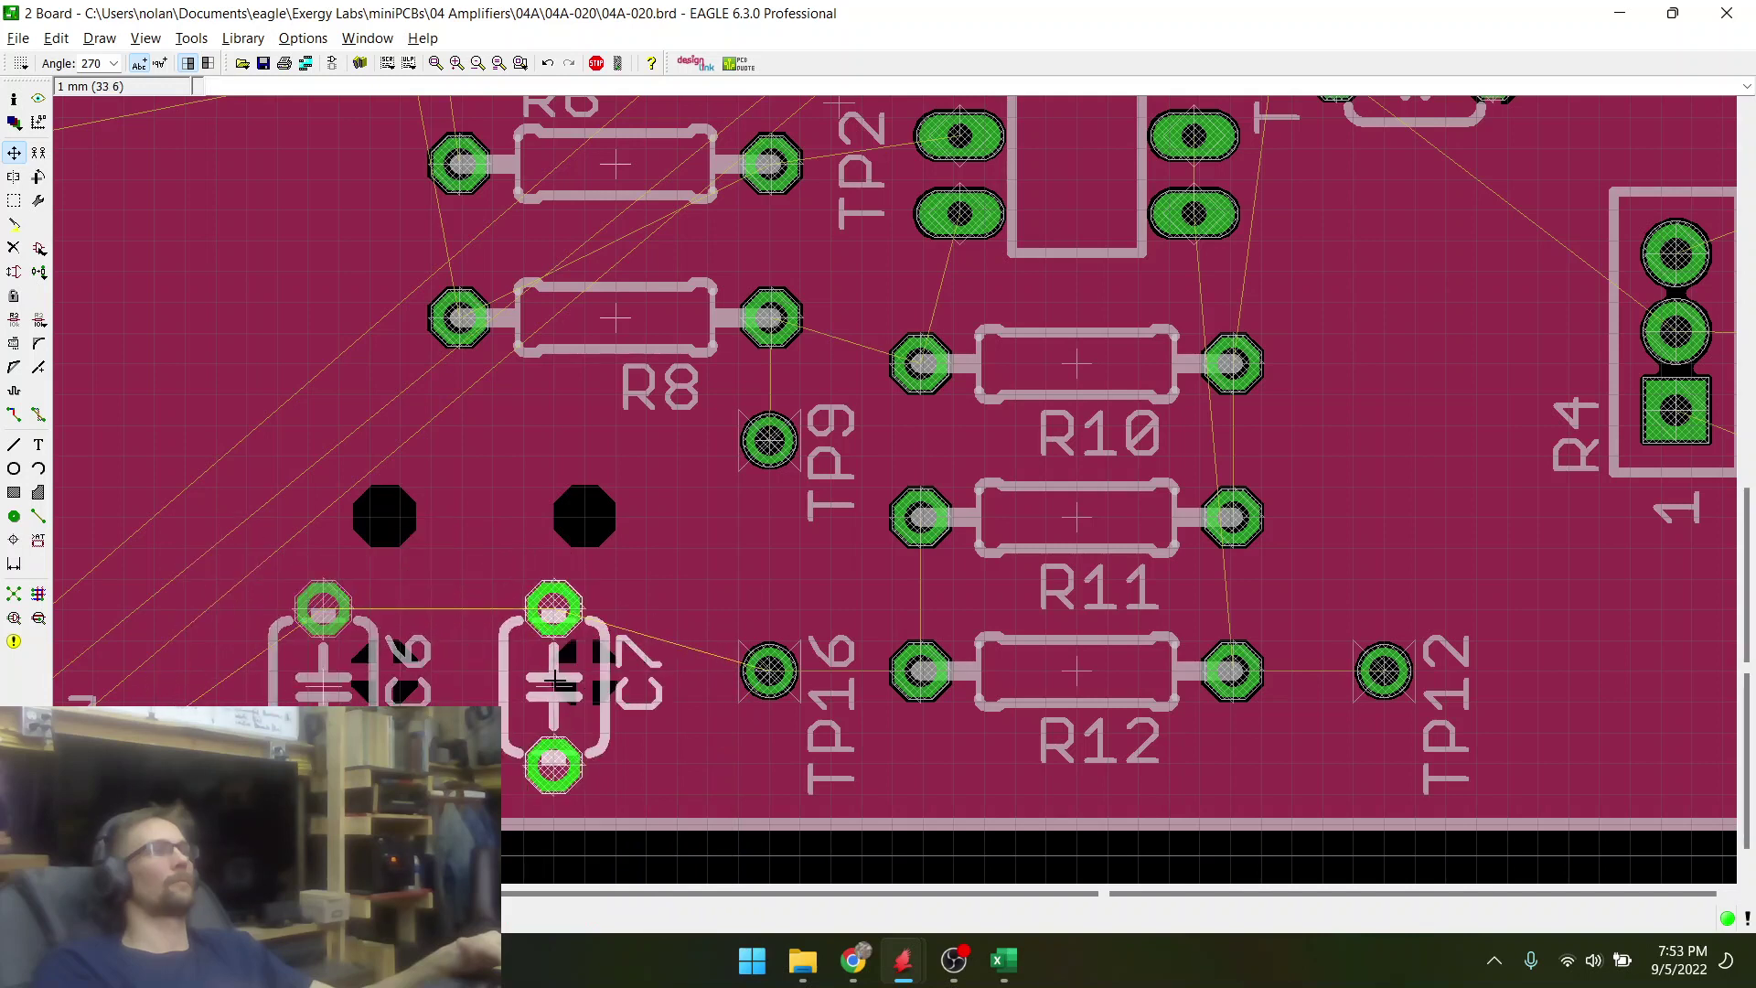
click(555, 678)
click(312, 685)
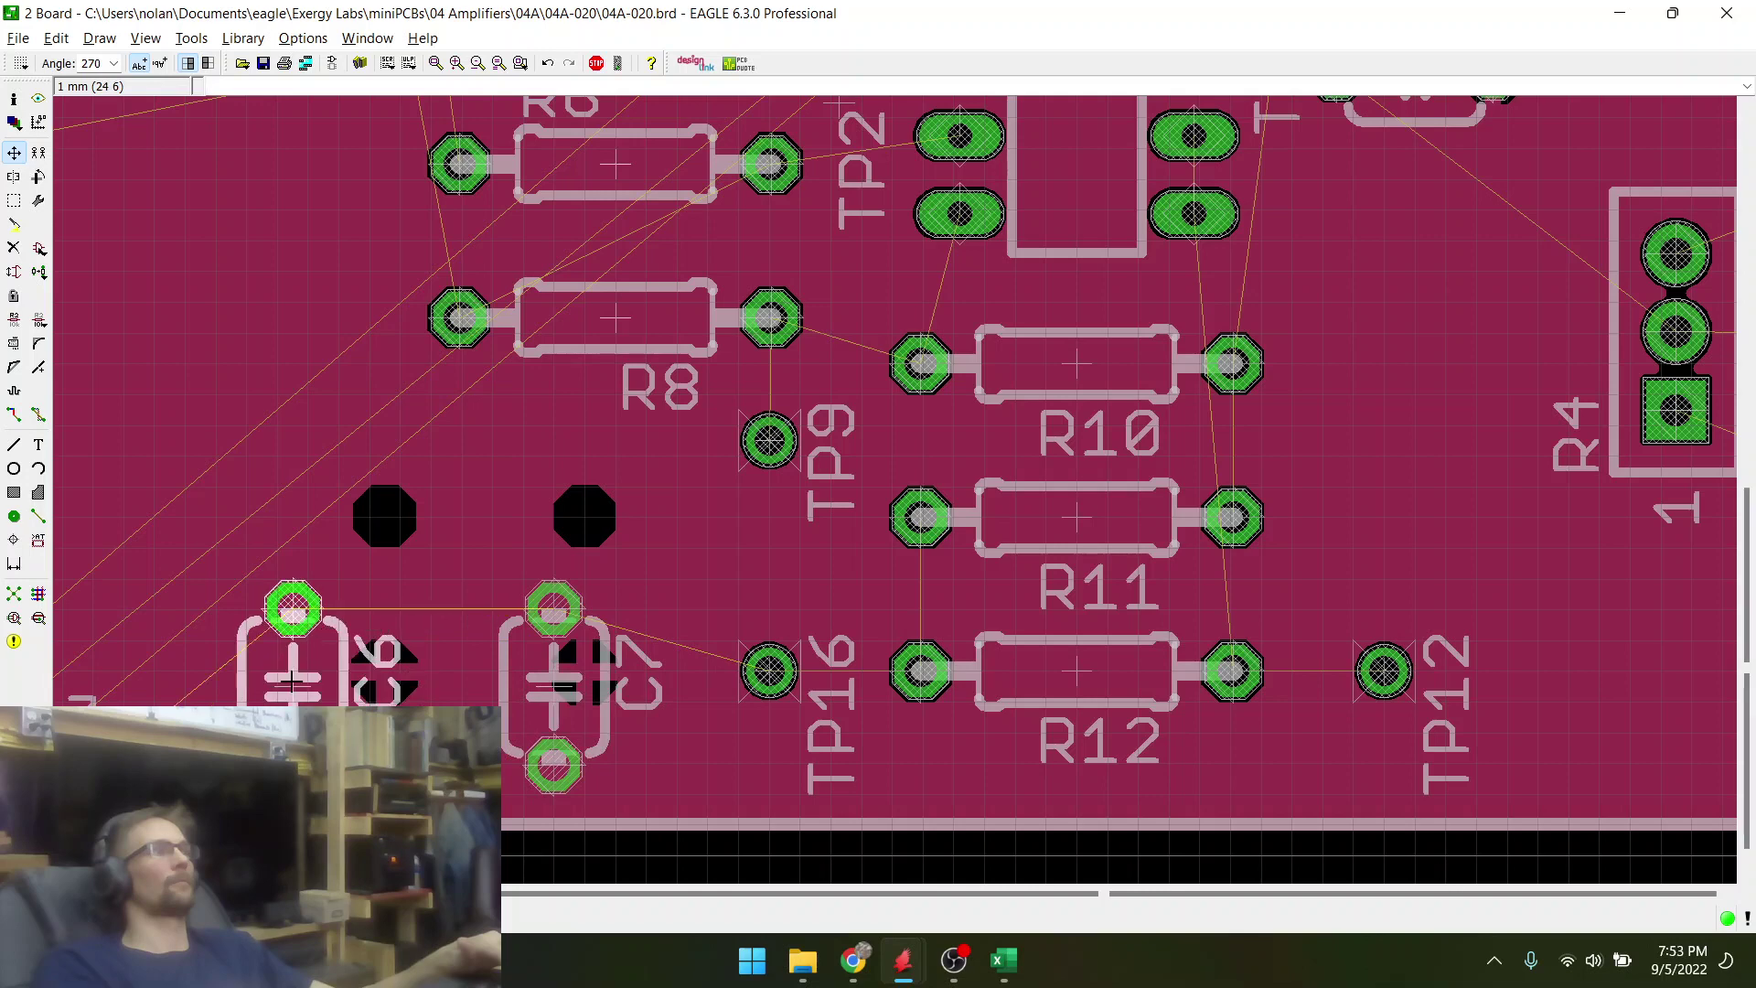
click(293, 680)
click(13, 595)
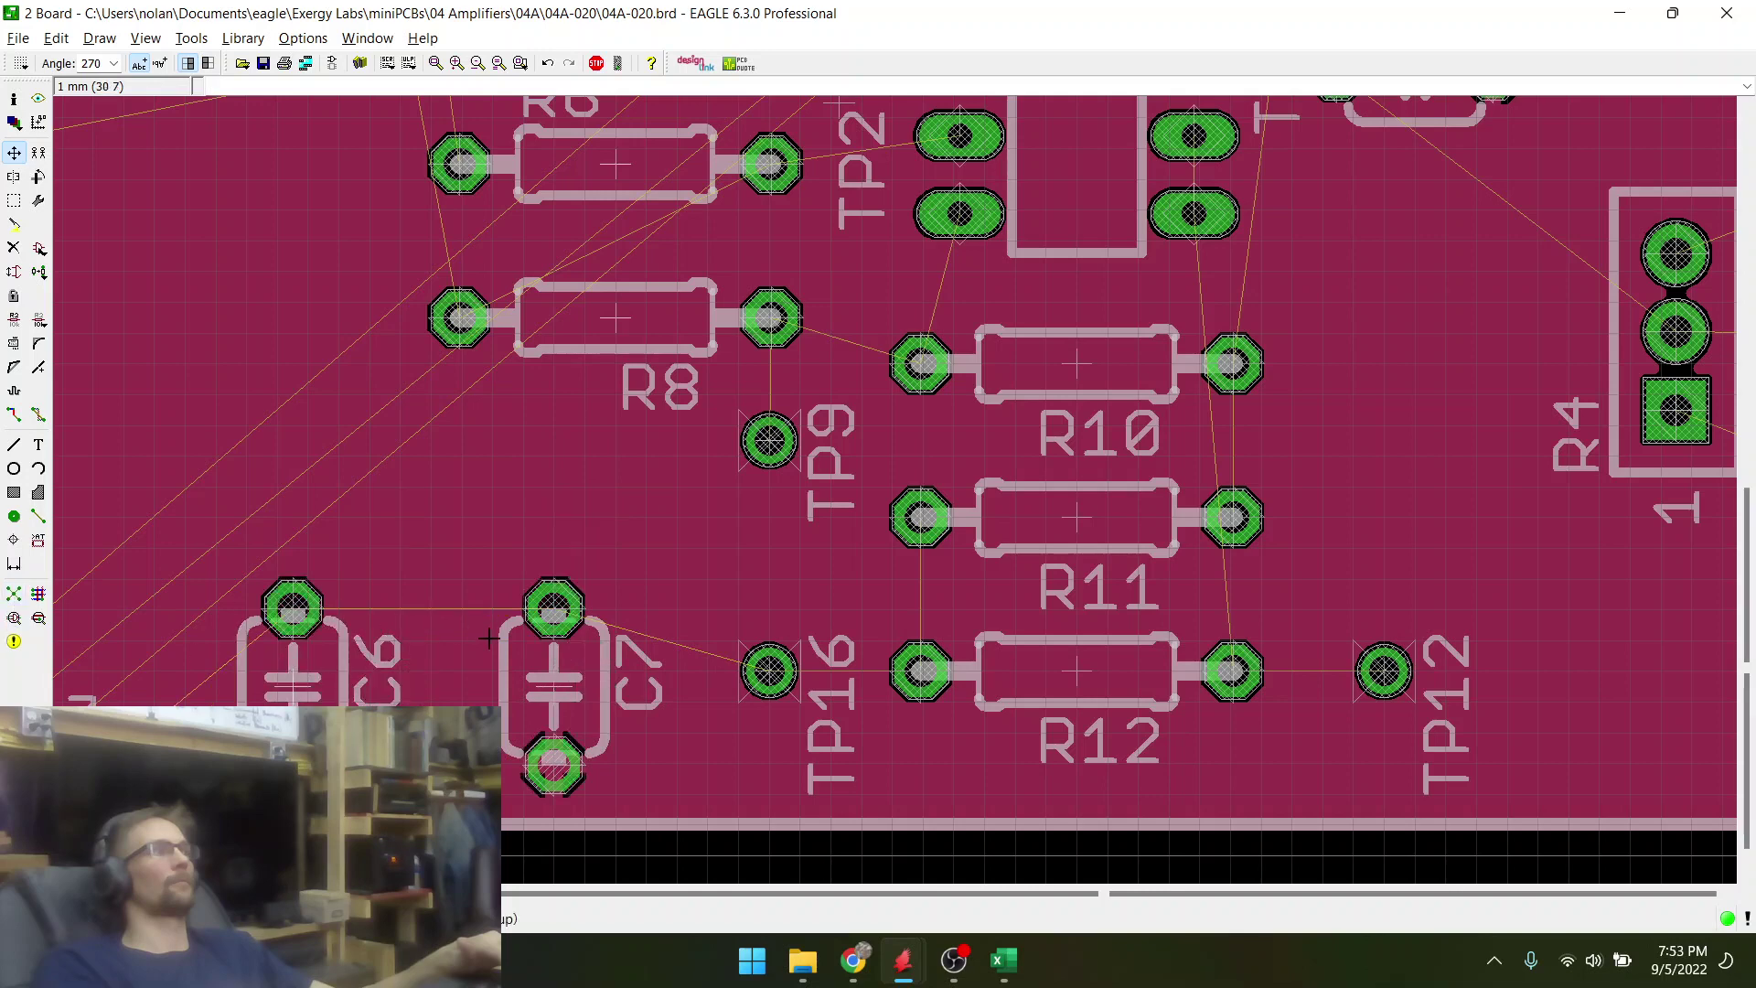
- Group R4, TP3, TP7, TP4, R3, C3 and R5 and move them about 2 mm right and 4 mm up
scroll(656, 699, down, 2)
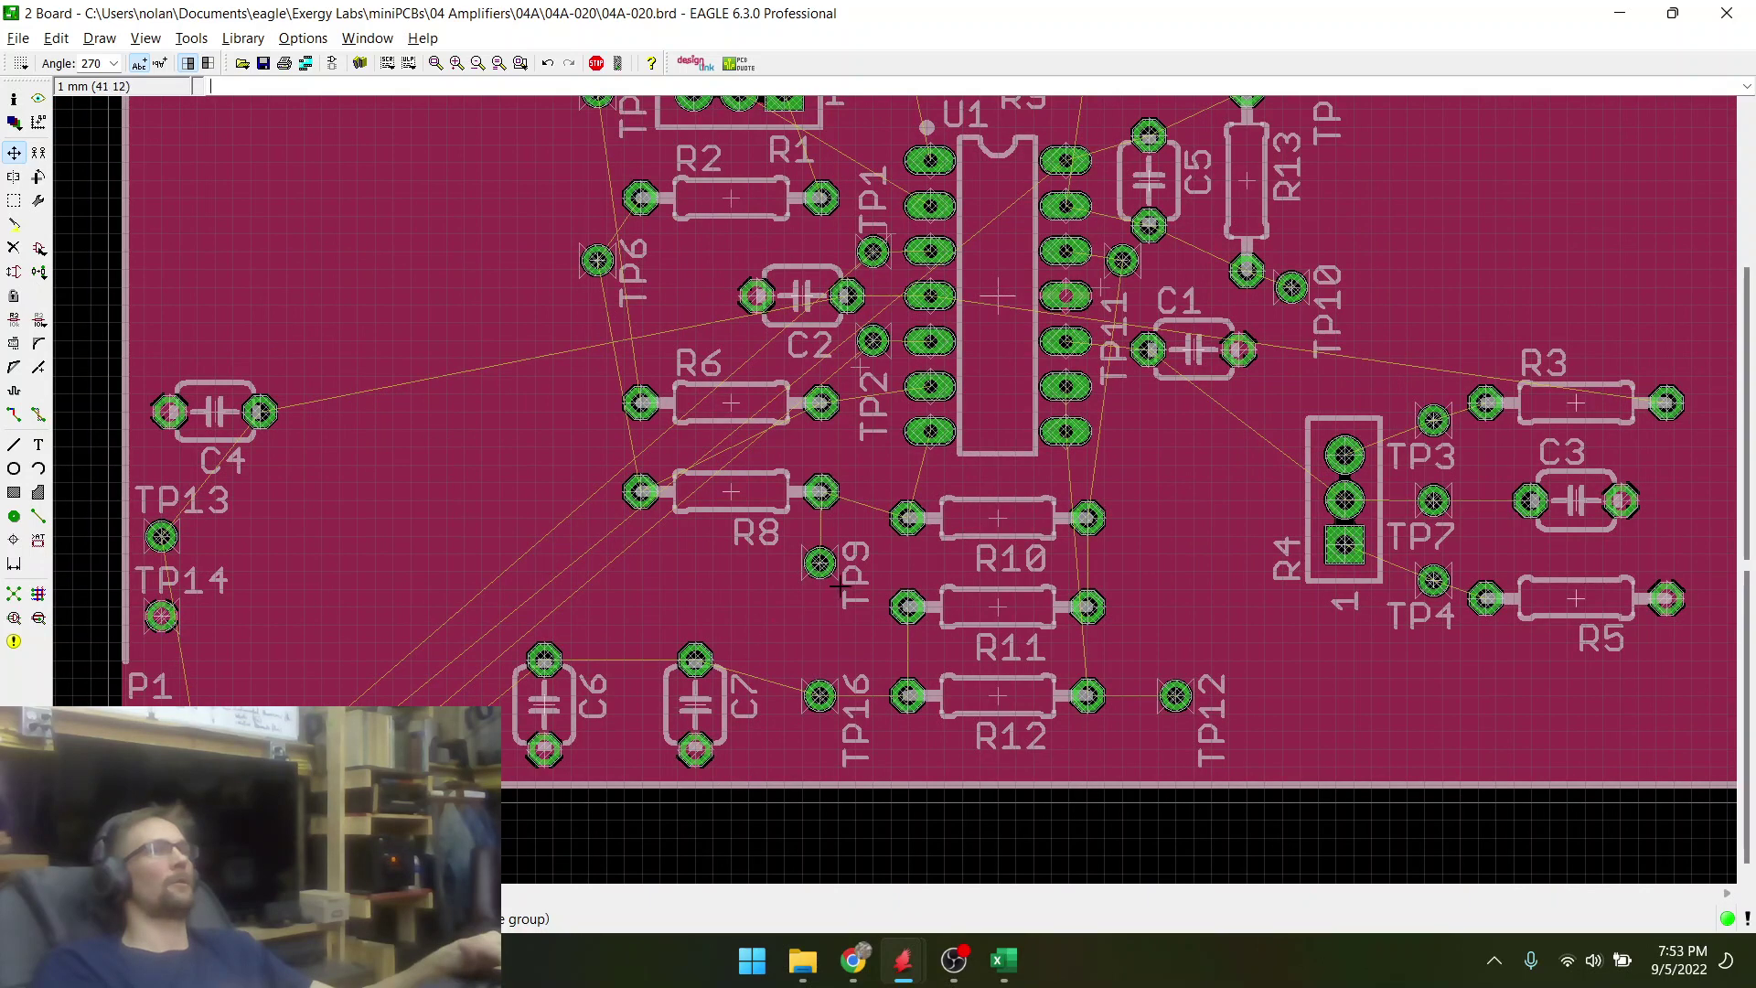
scroll(840, 585, down, 3)
scroll(833, 590, up, 4)
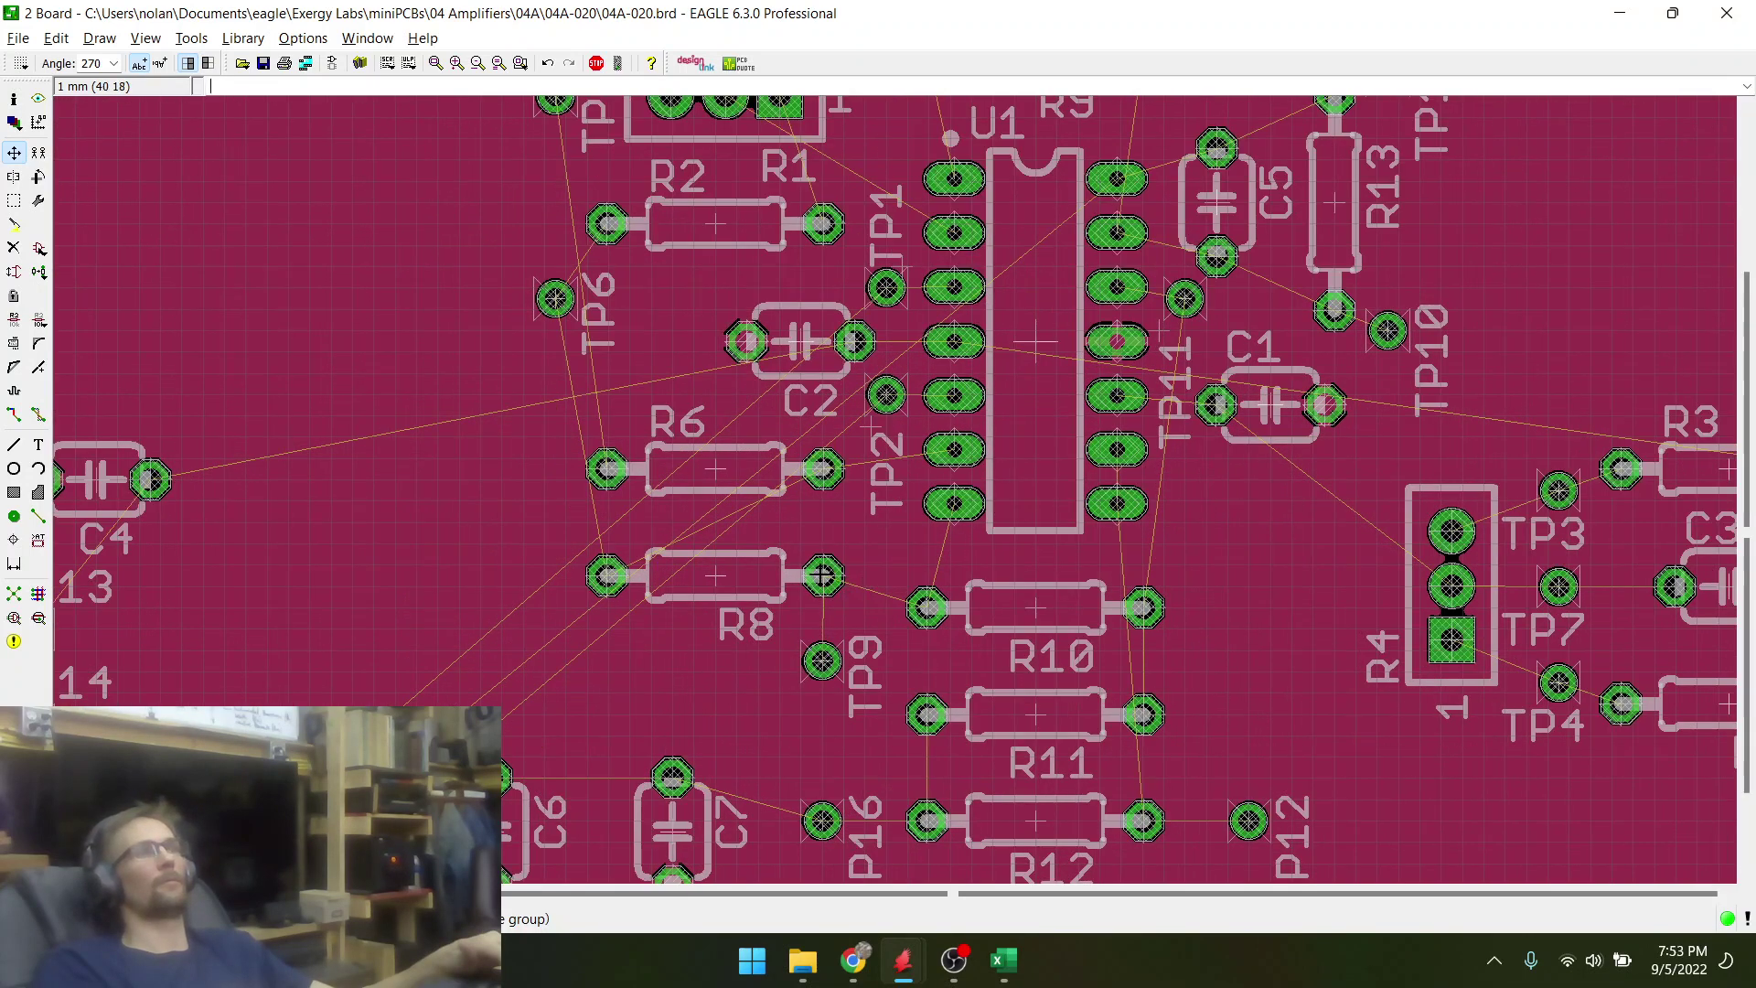
scroll(612, 634, down, 4)
scroll(1170, 490, up, 3)
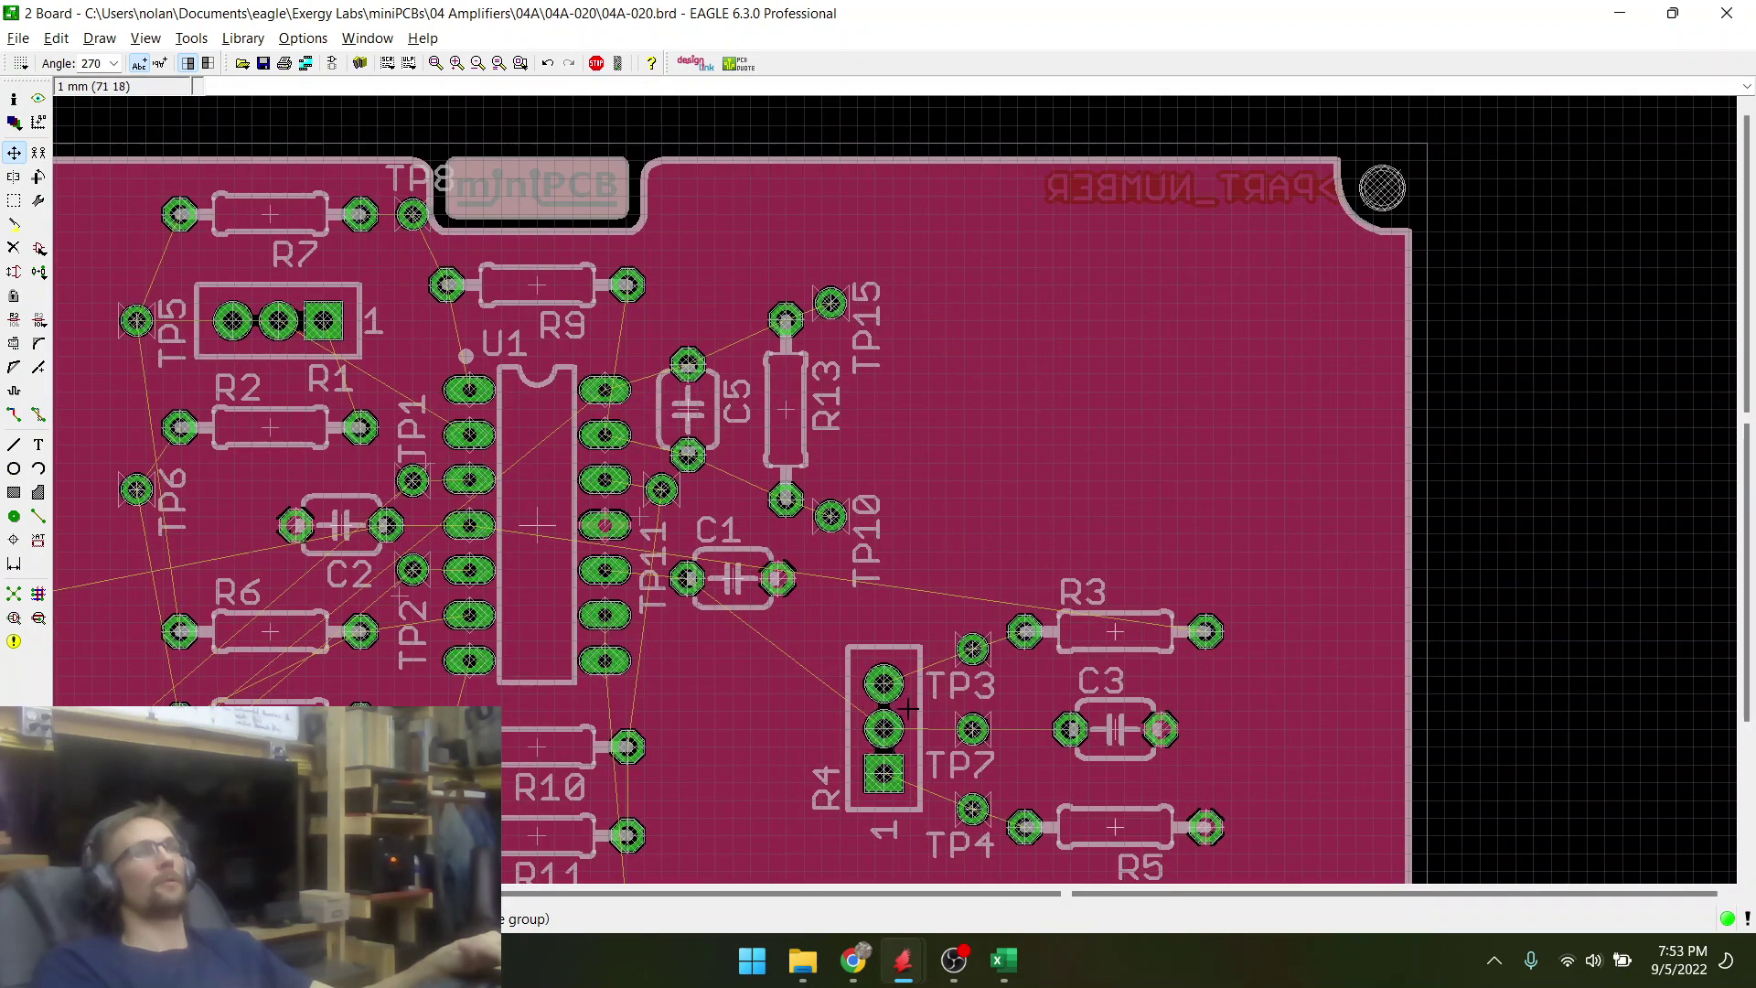
click(13, 200)
scroll(860, 643, down, 1)
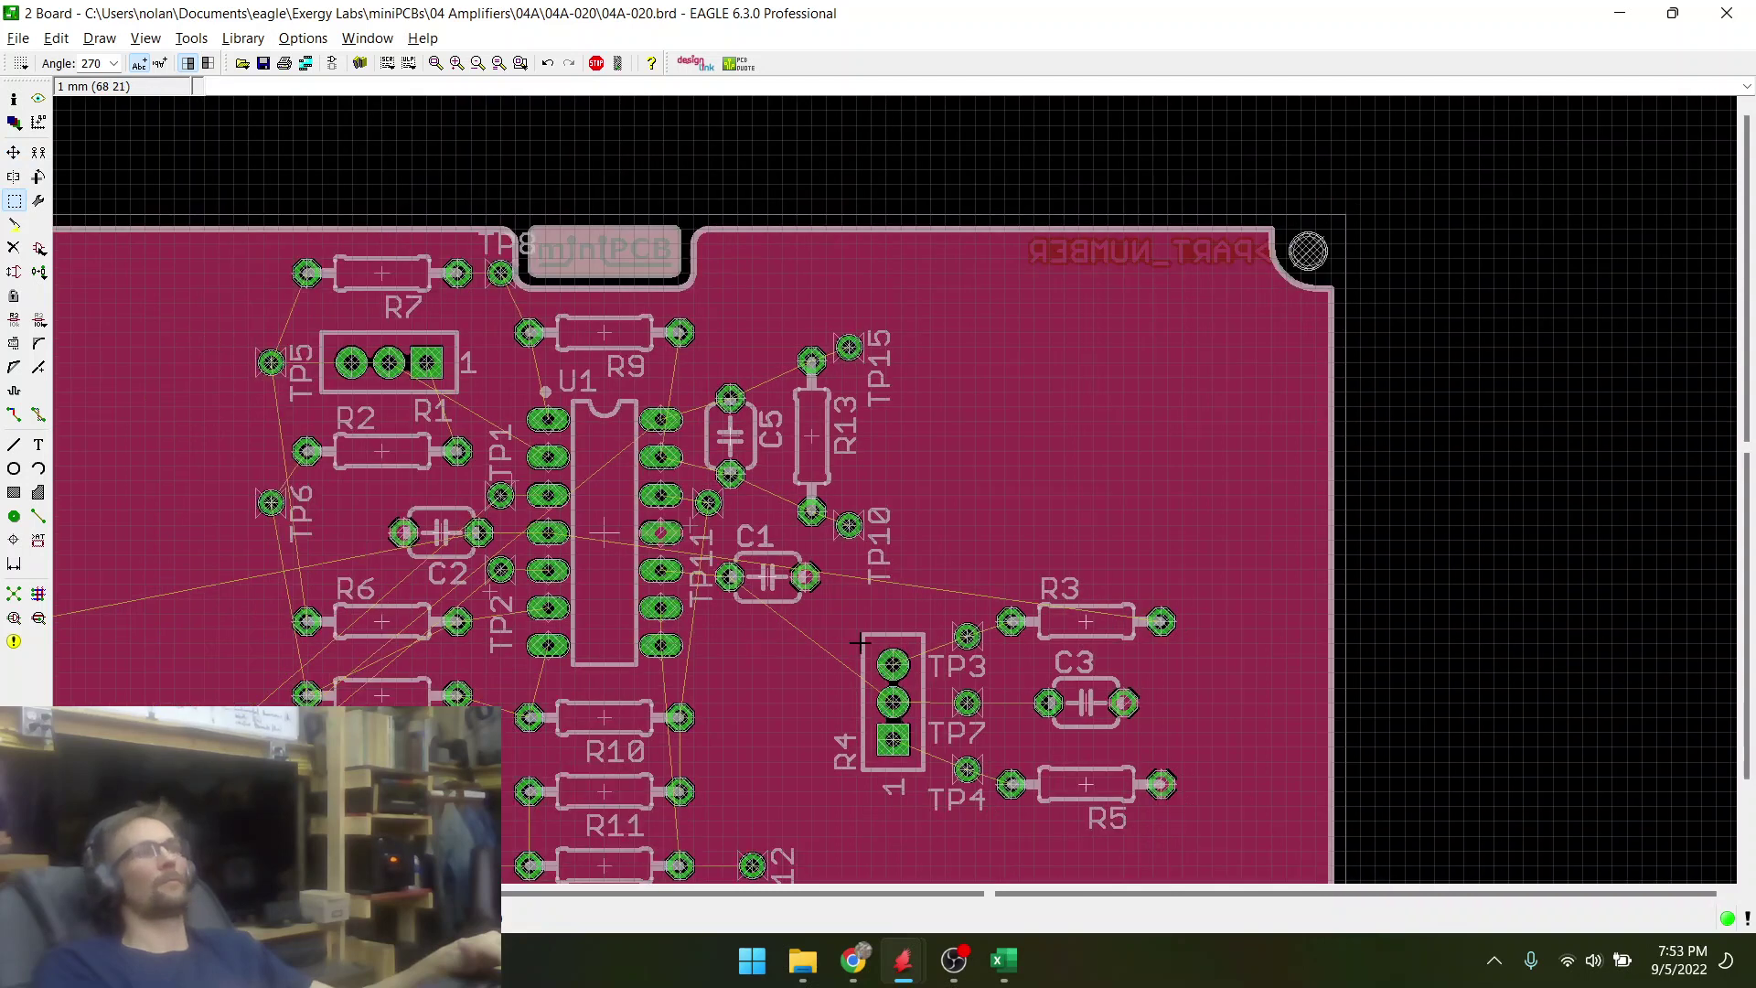
drag(861, 591, 1221, 829)
key(F7)
right_click(1013, 695)
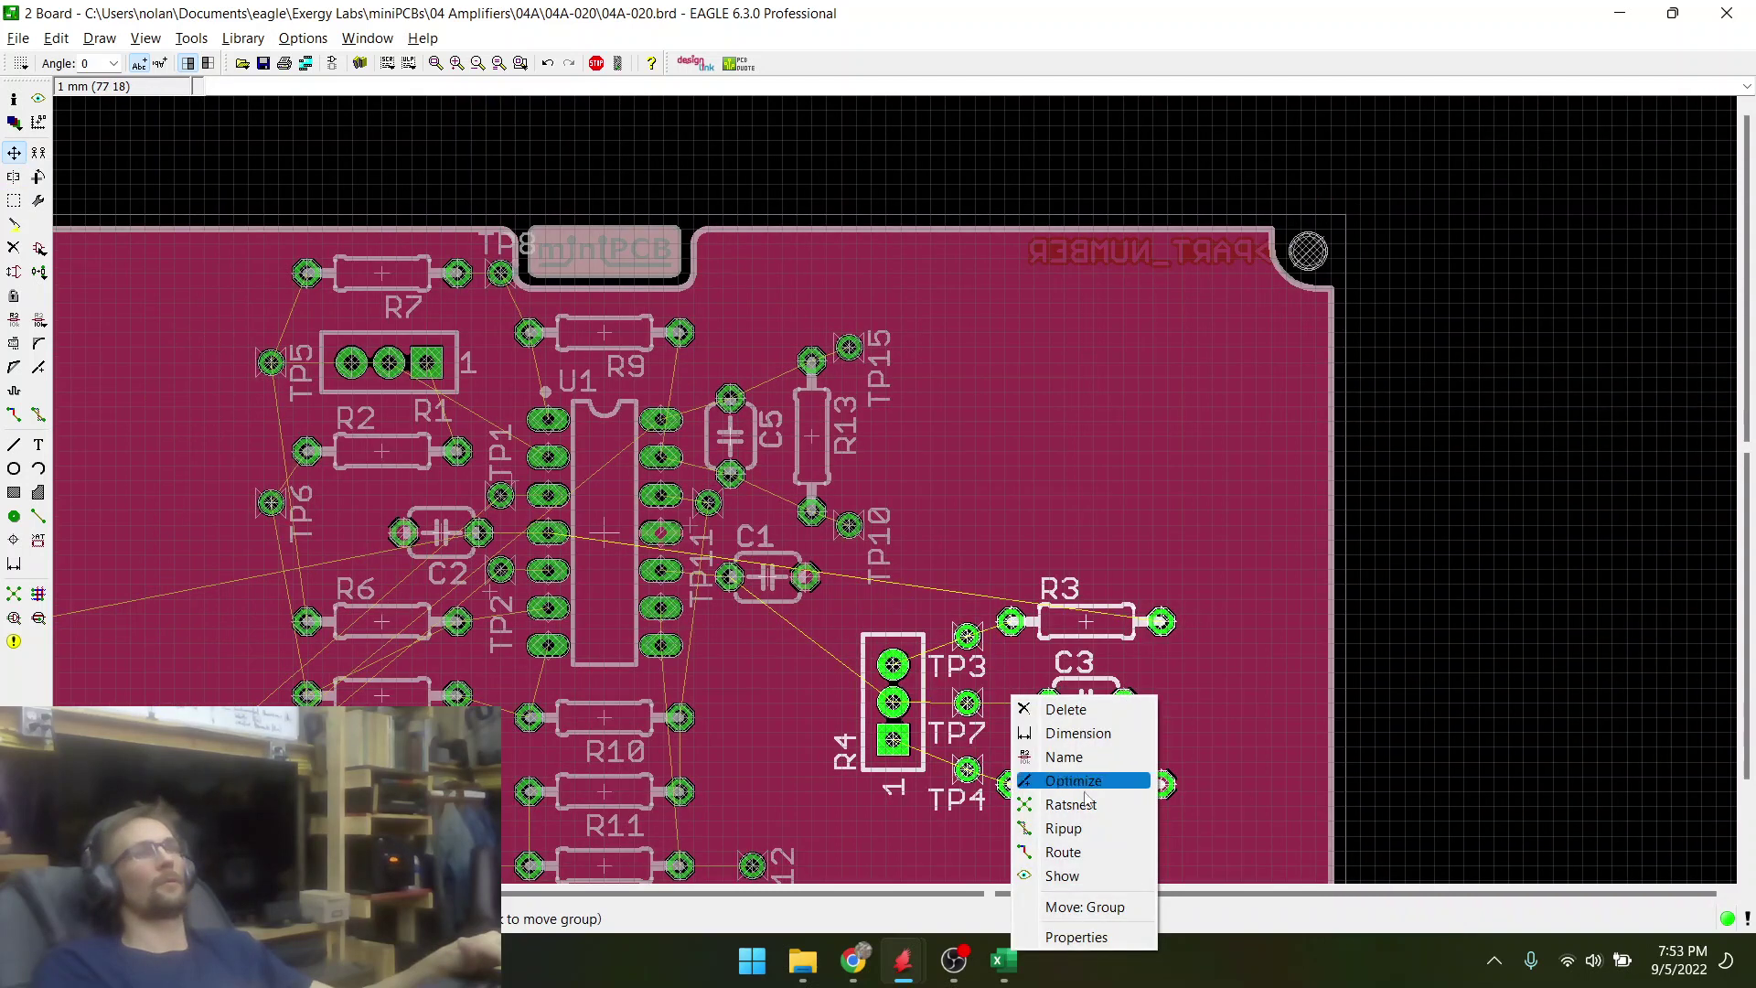
click(1083, 907)
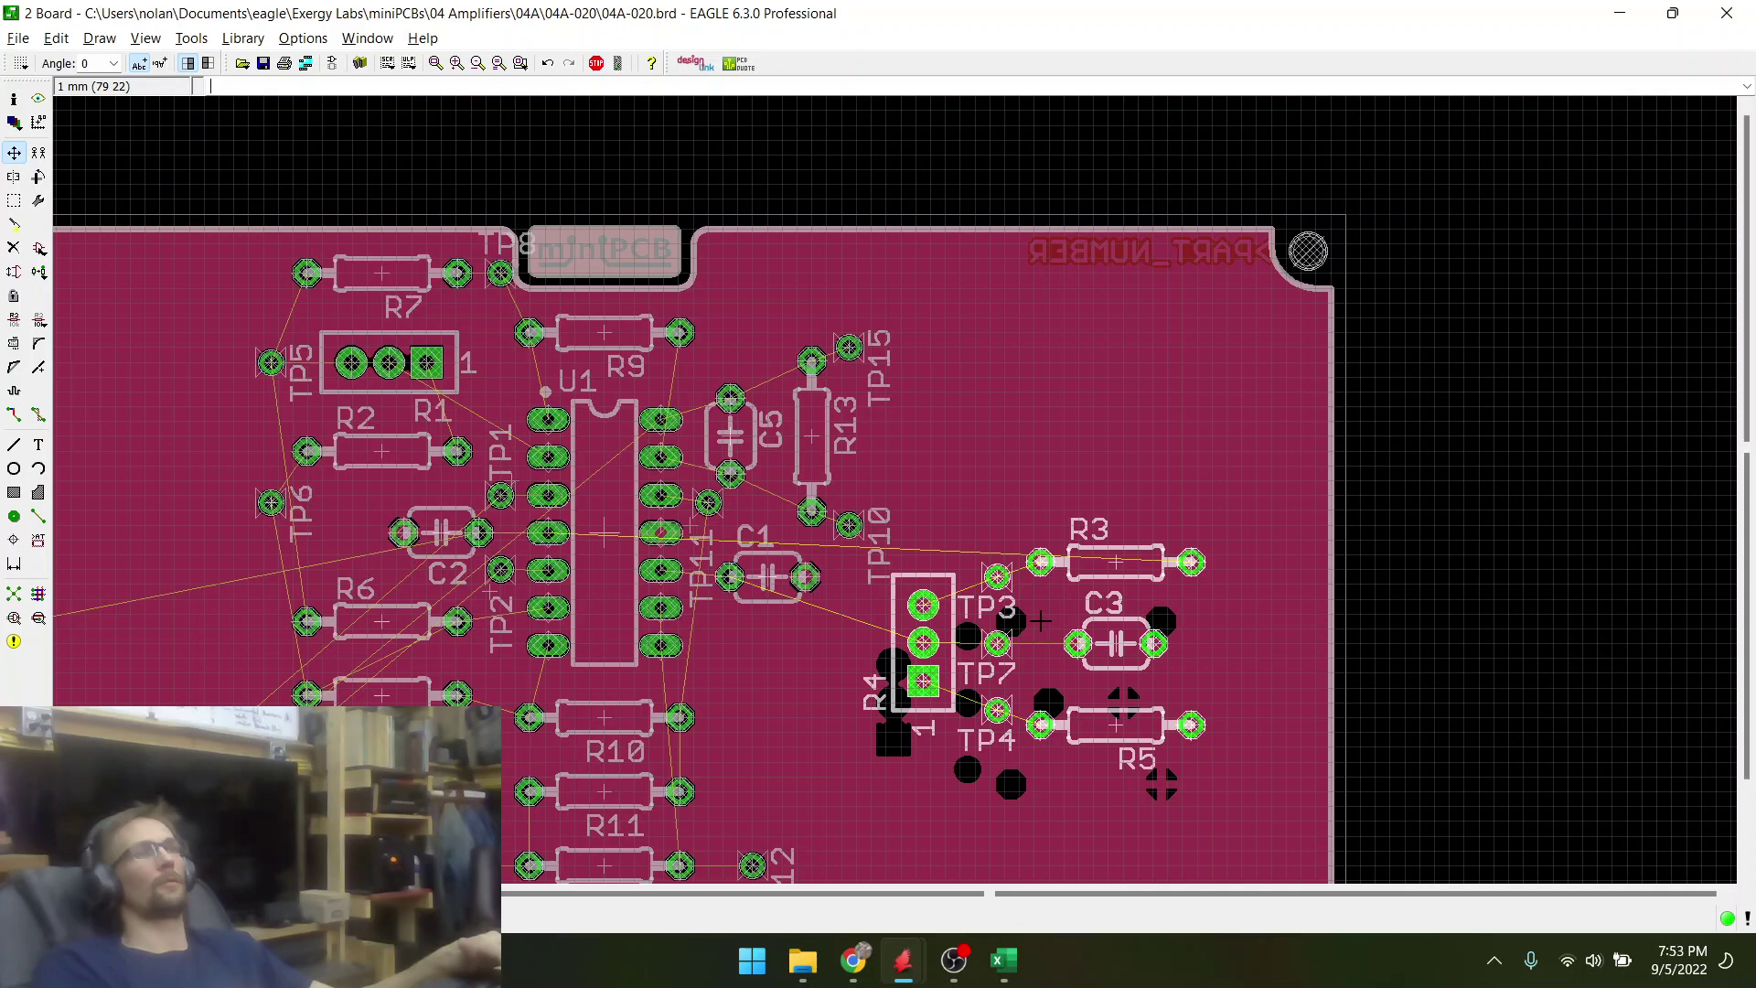
- Rotate TP3 to 0 degrees and move it about 4 mm up, in line above TP7
scroll(1047, 567, up, 3)
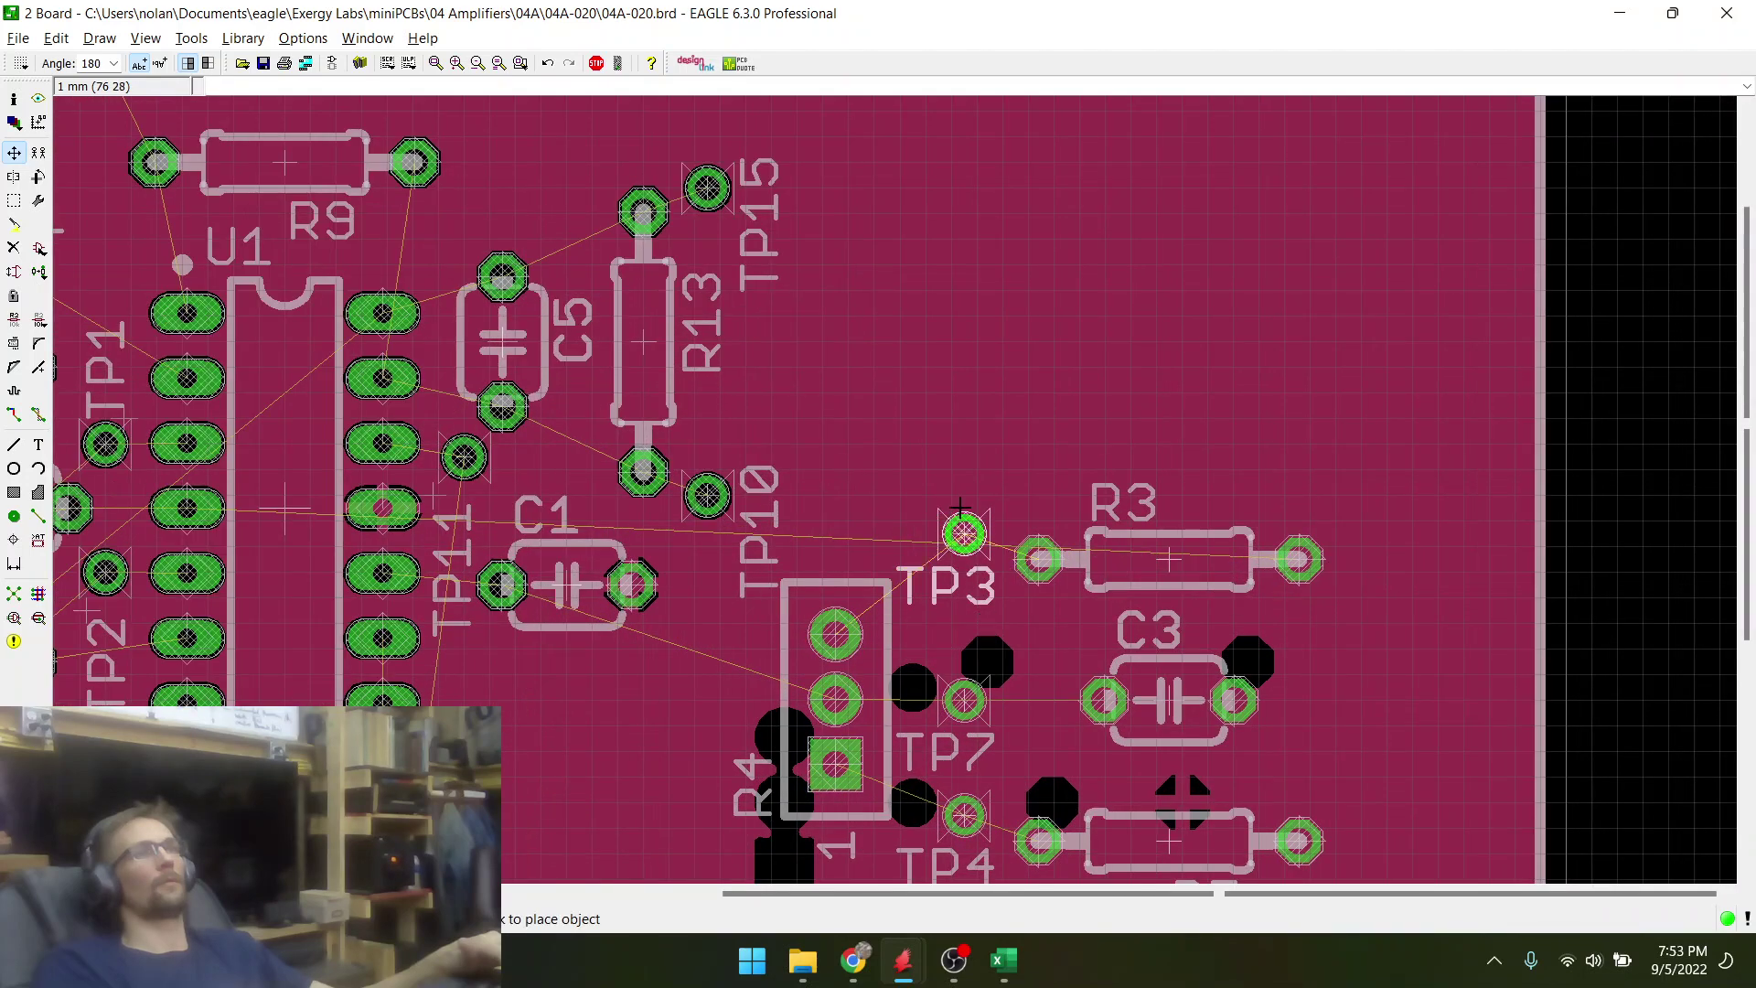
scroll(1043, 499, up, 3)
right_click(1052, 430)
right_click(969, 448)
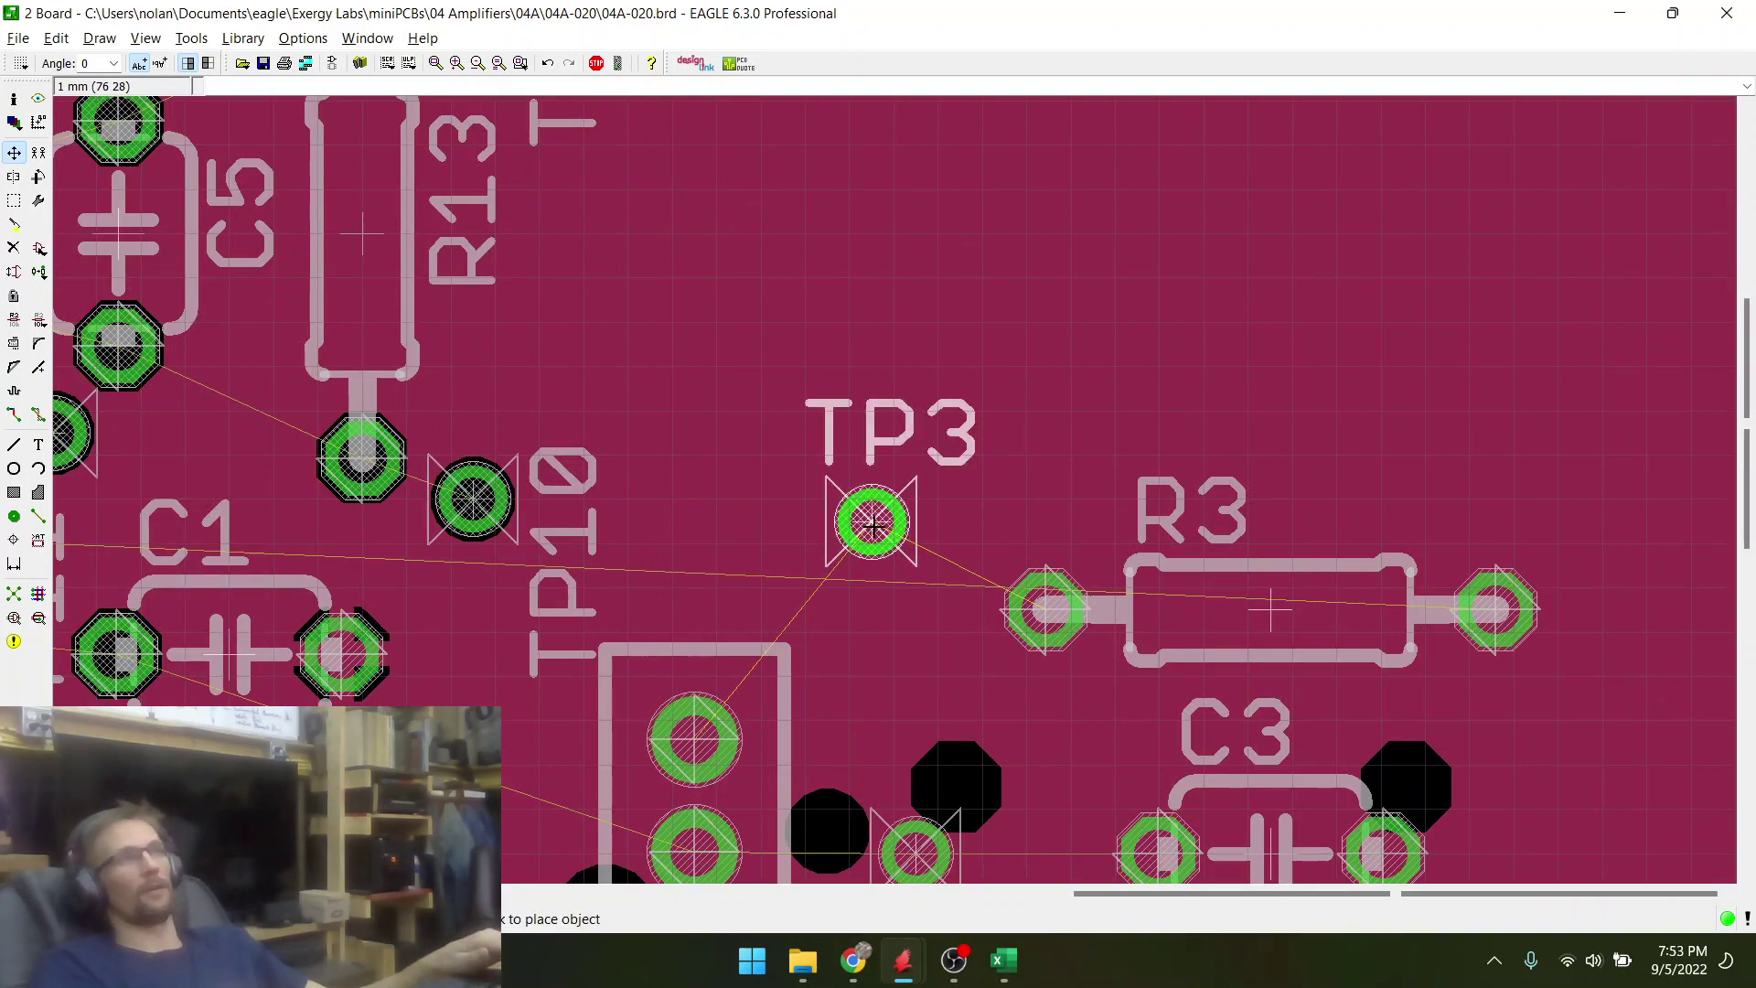
click(918, 517)
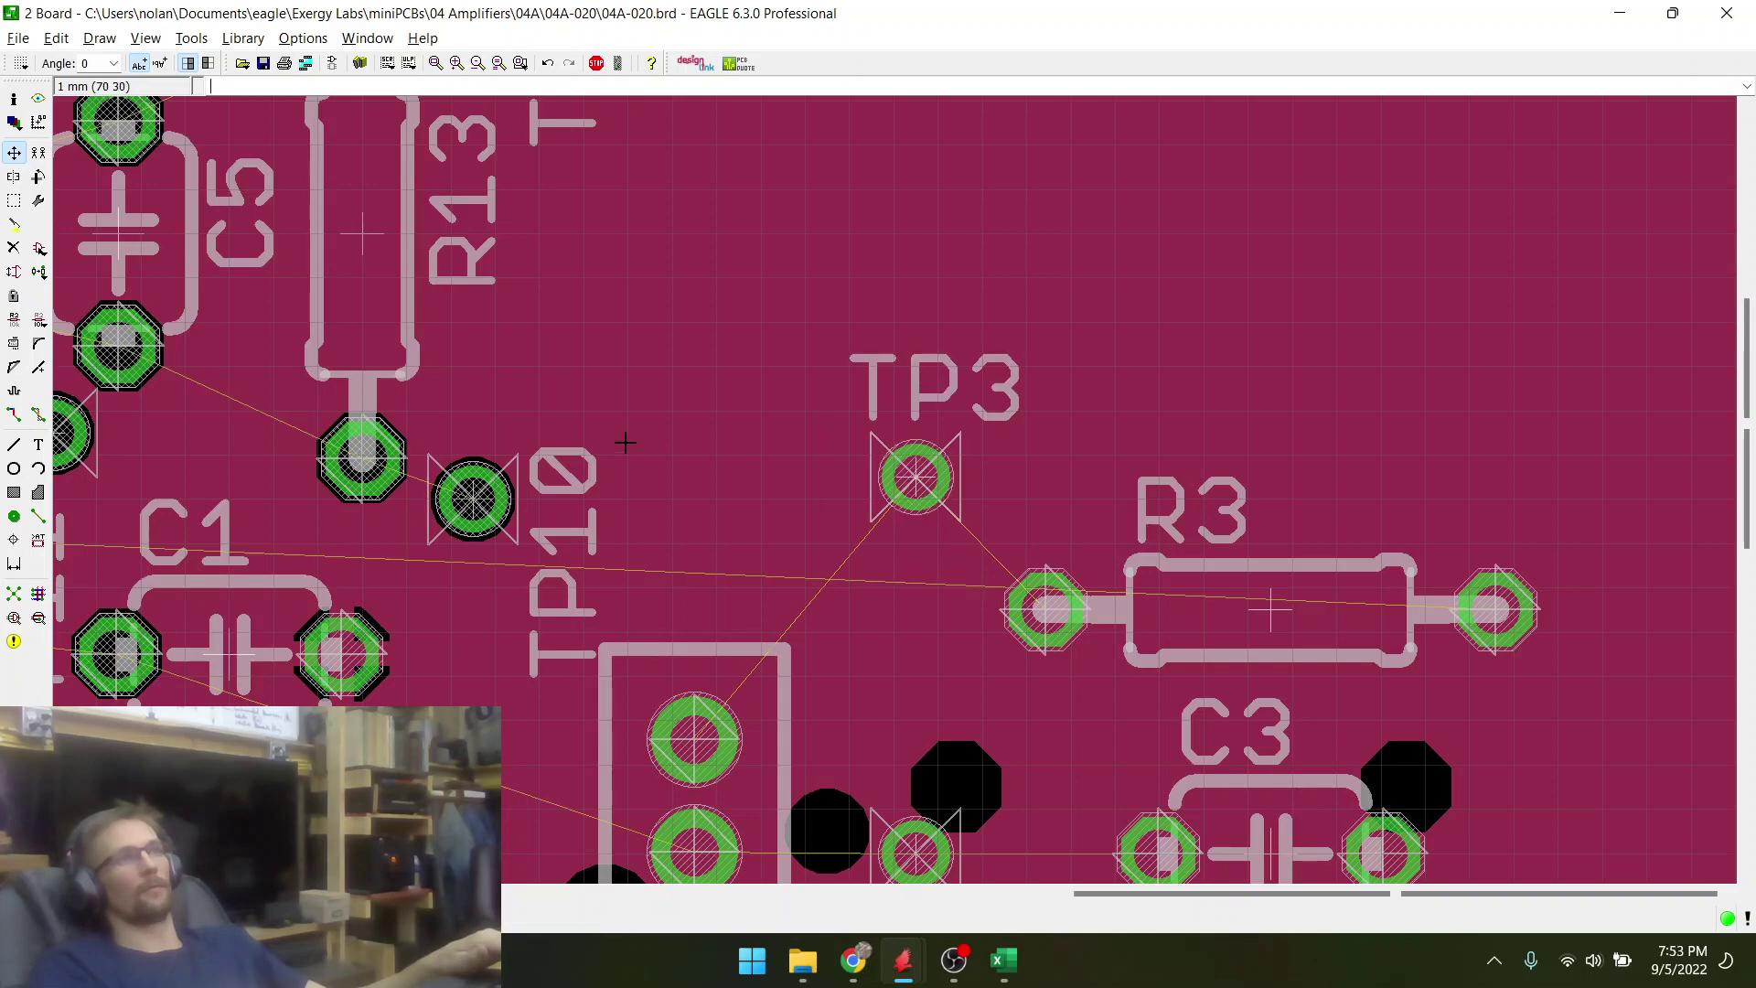
- Move TP4 about 4 mm straight down, in line below TP7
scroll(626, 442, down, 5)
scroll(792, 730, up, 2)
scroll(792, 730, up, 1)
click(701, 658)
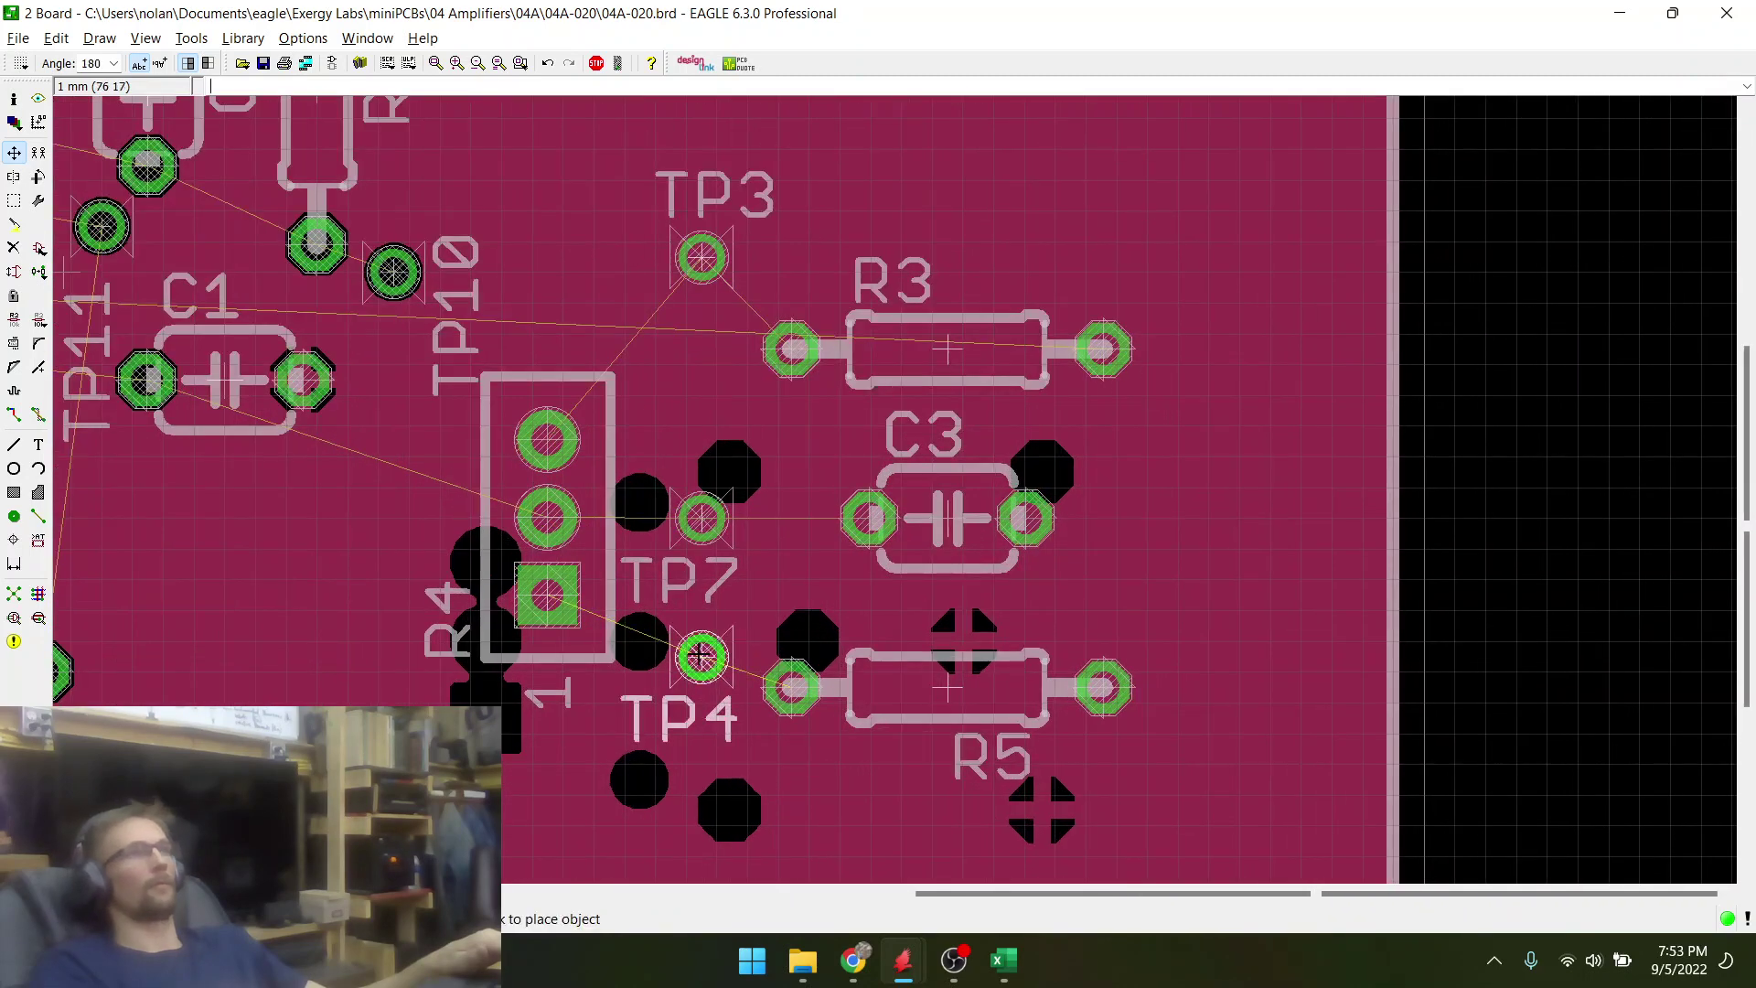
click(691, 775)
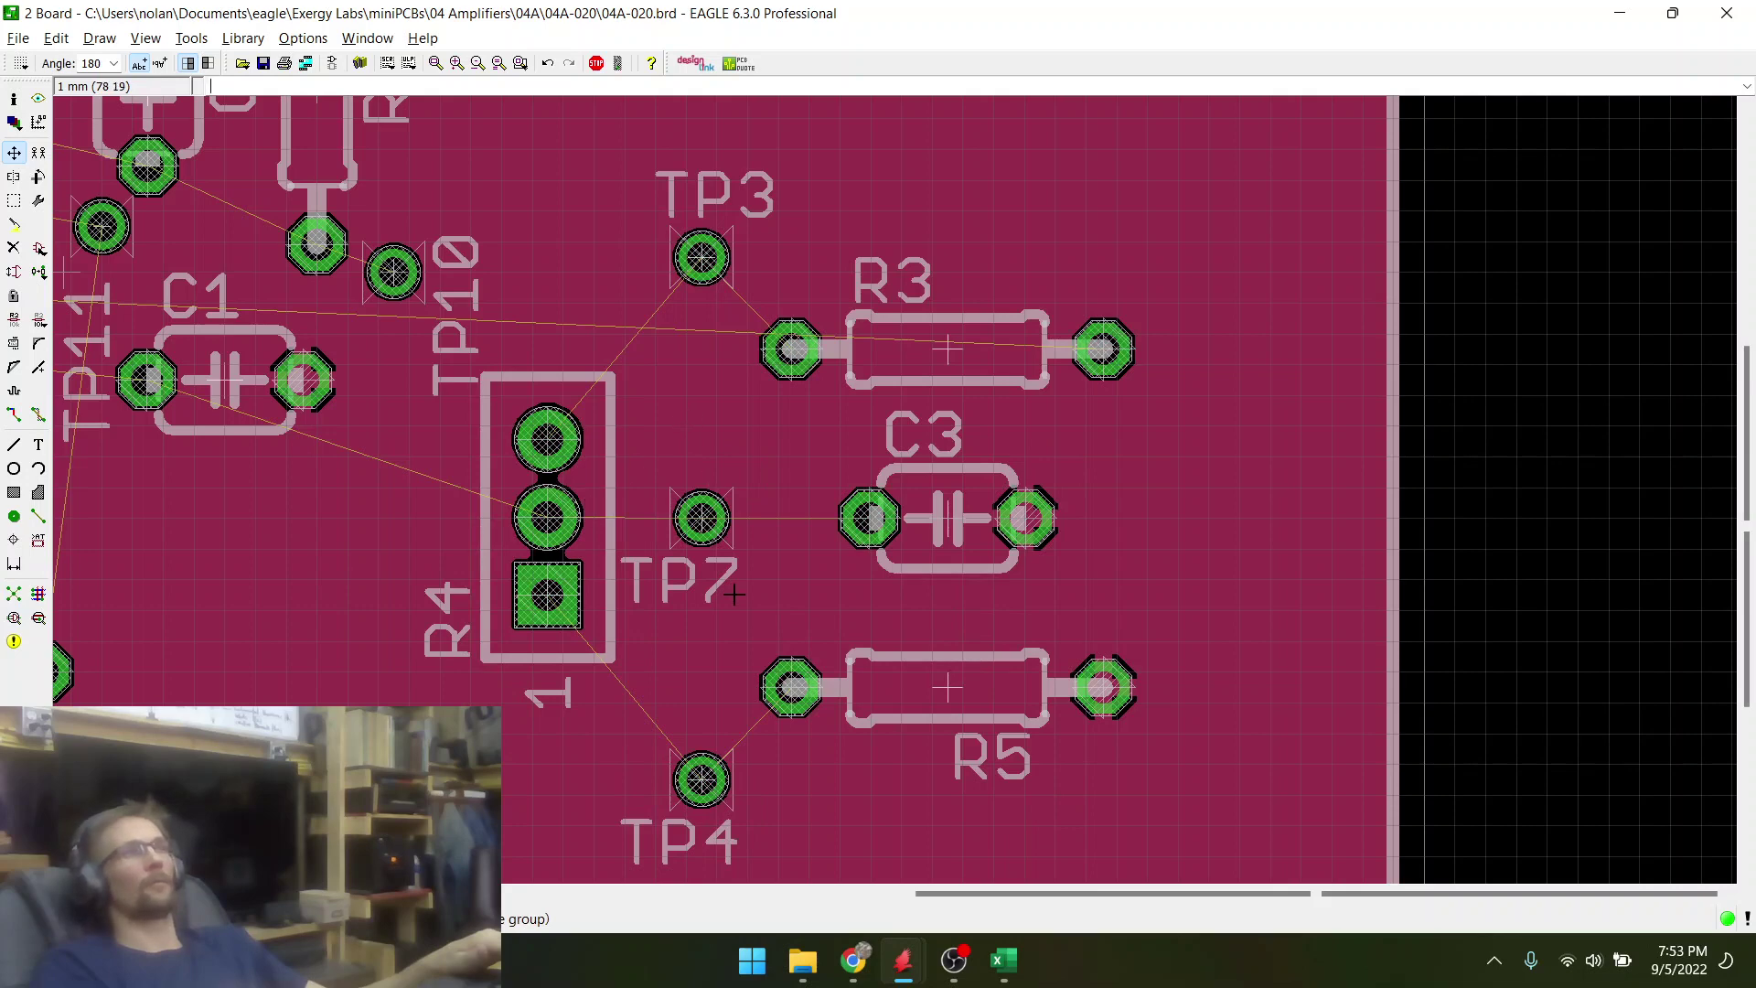
- Shift TP3 about 1.5 mm down and 0.5 mm left, closer to R3
click(697, 254)
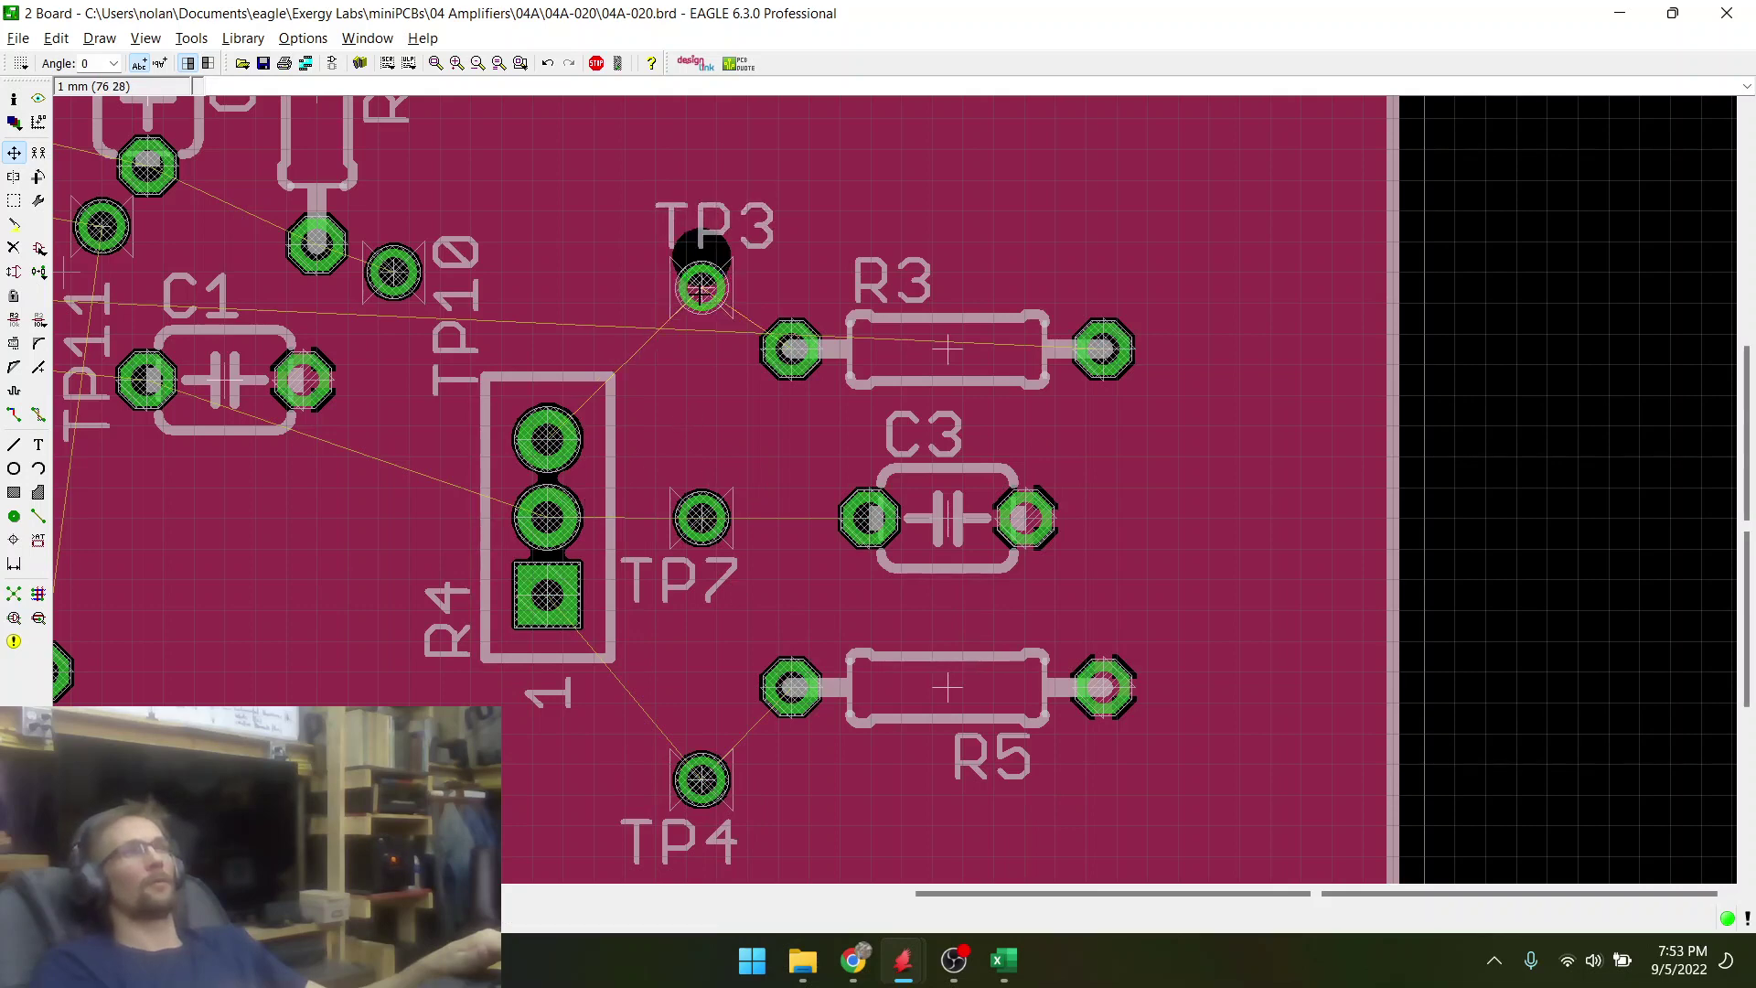
click(700, 287)
scroll(732, 338, up, 1)
scroll(734, 339, up, 1)
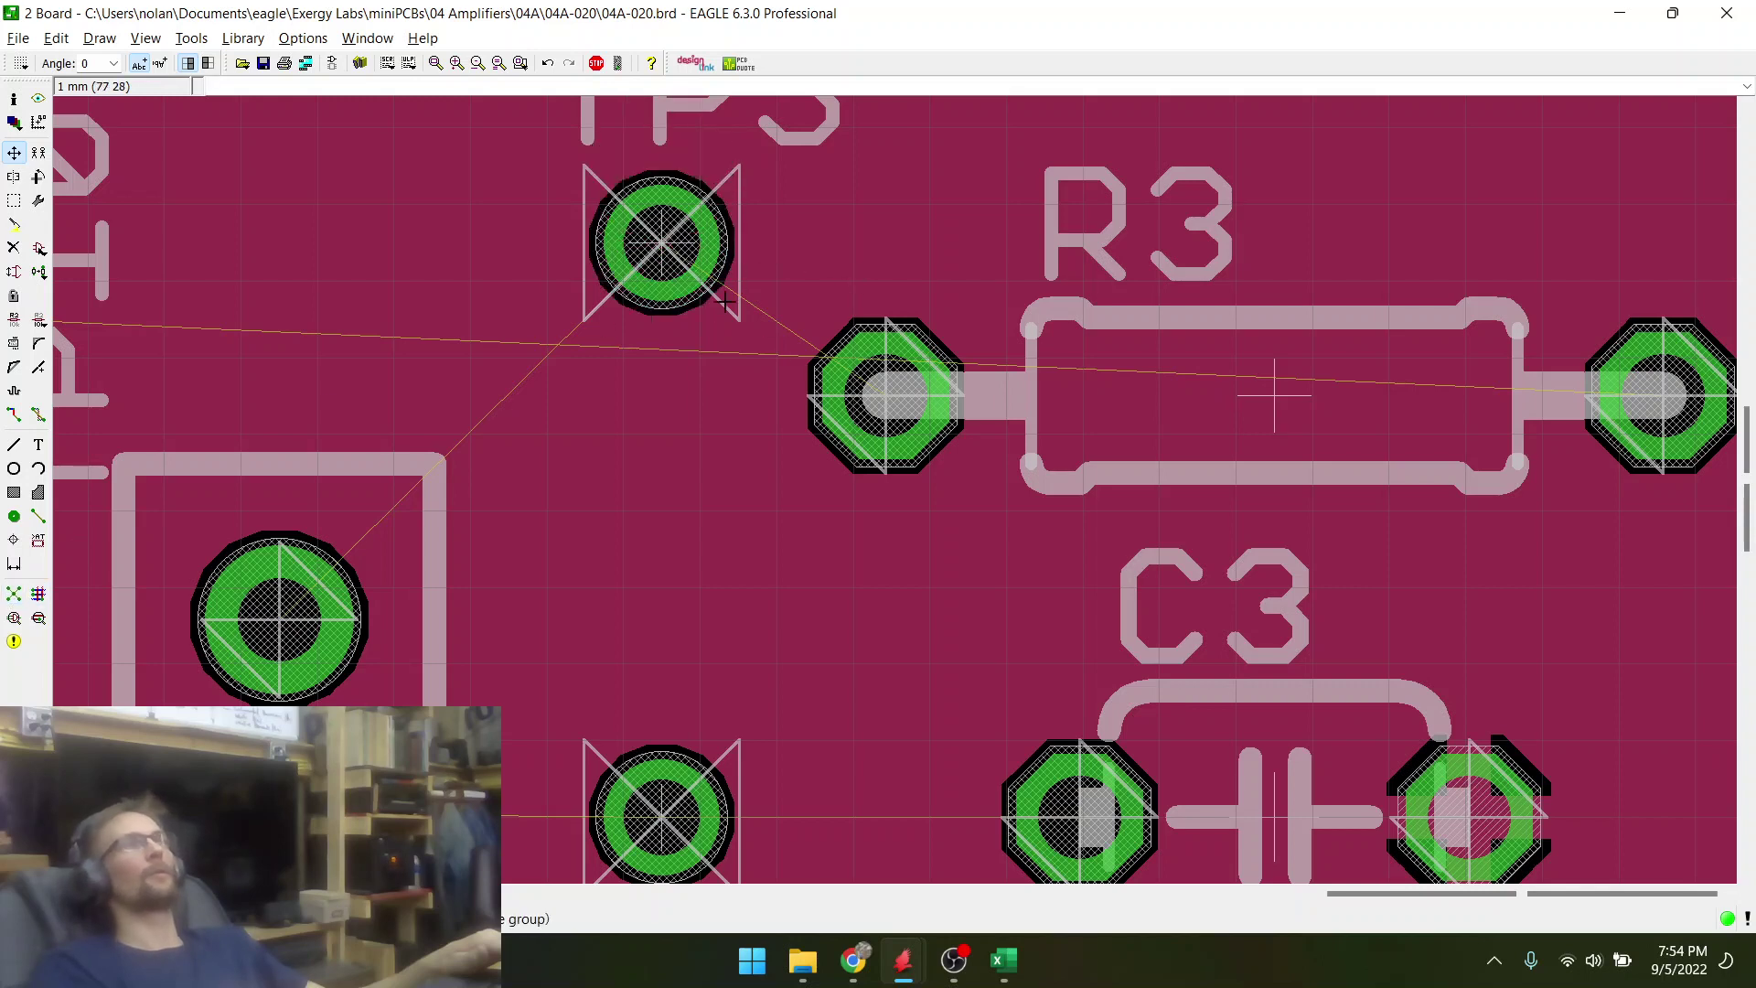
click(660, 256)
click(628, 259)
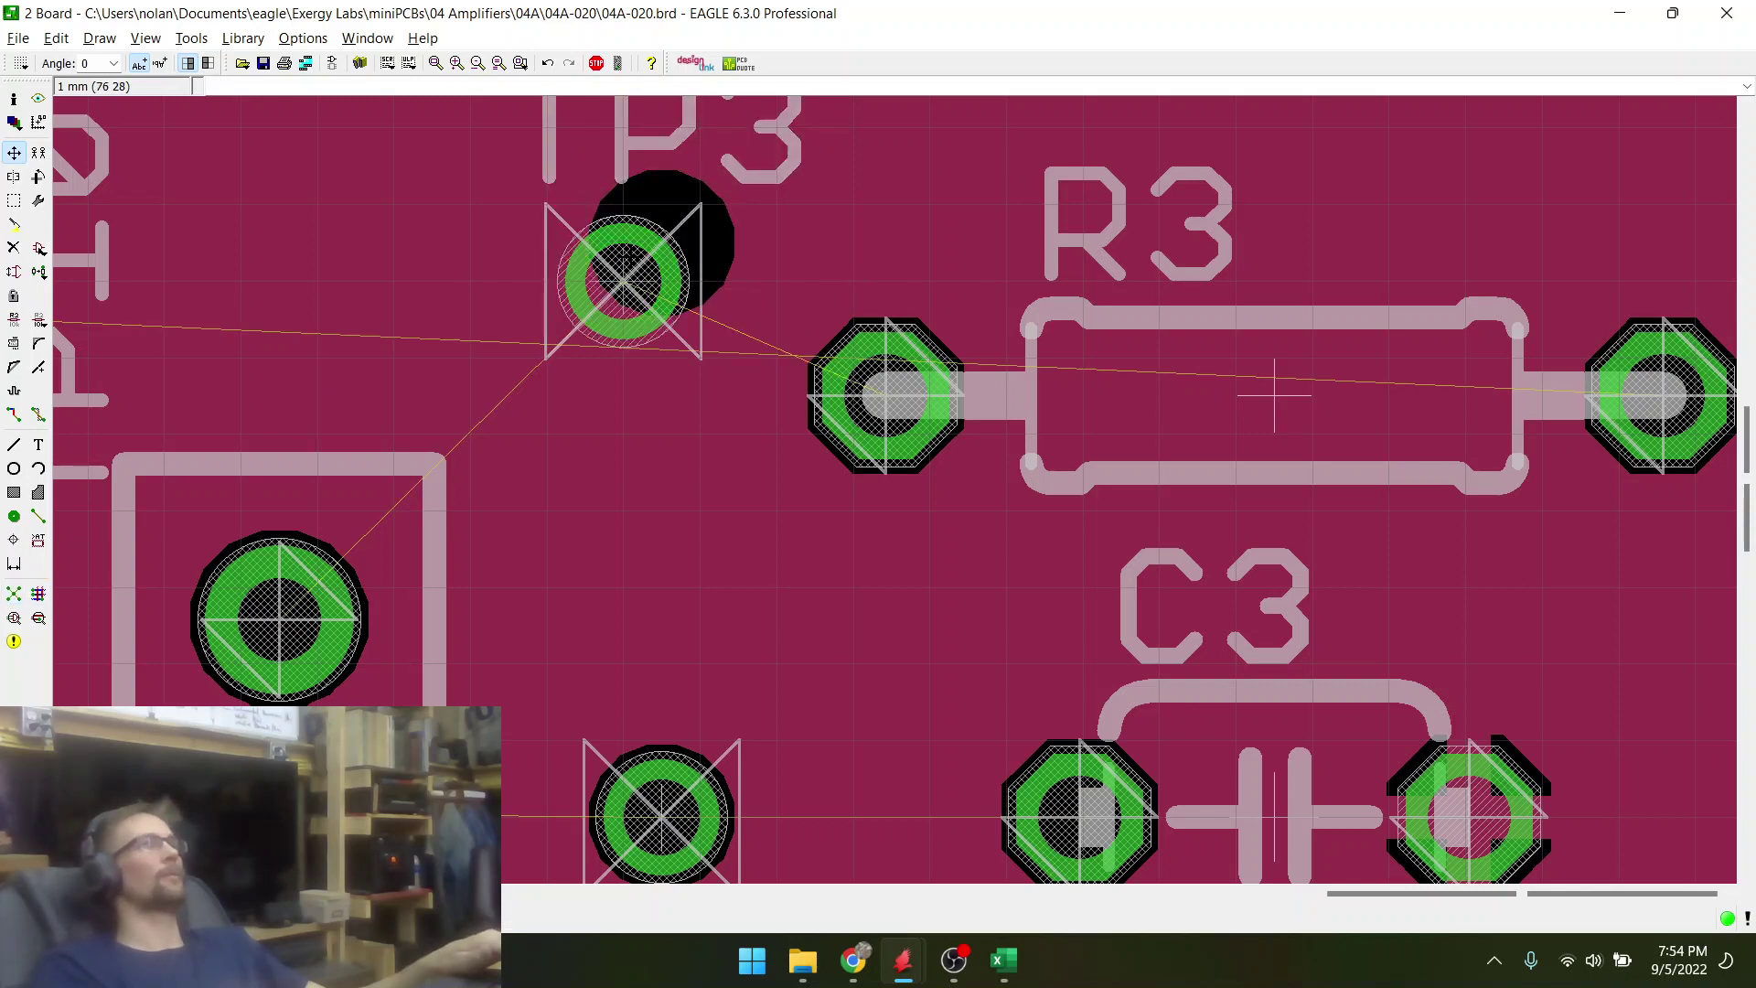
- Shift TP4 about 0.5 mm left and 0.5 mm up to align under TP3, and recalculate the airwires
scroll(789, 150, down, 1)
click(716, 802)
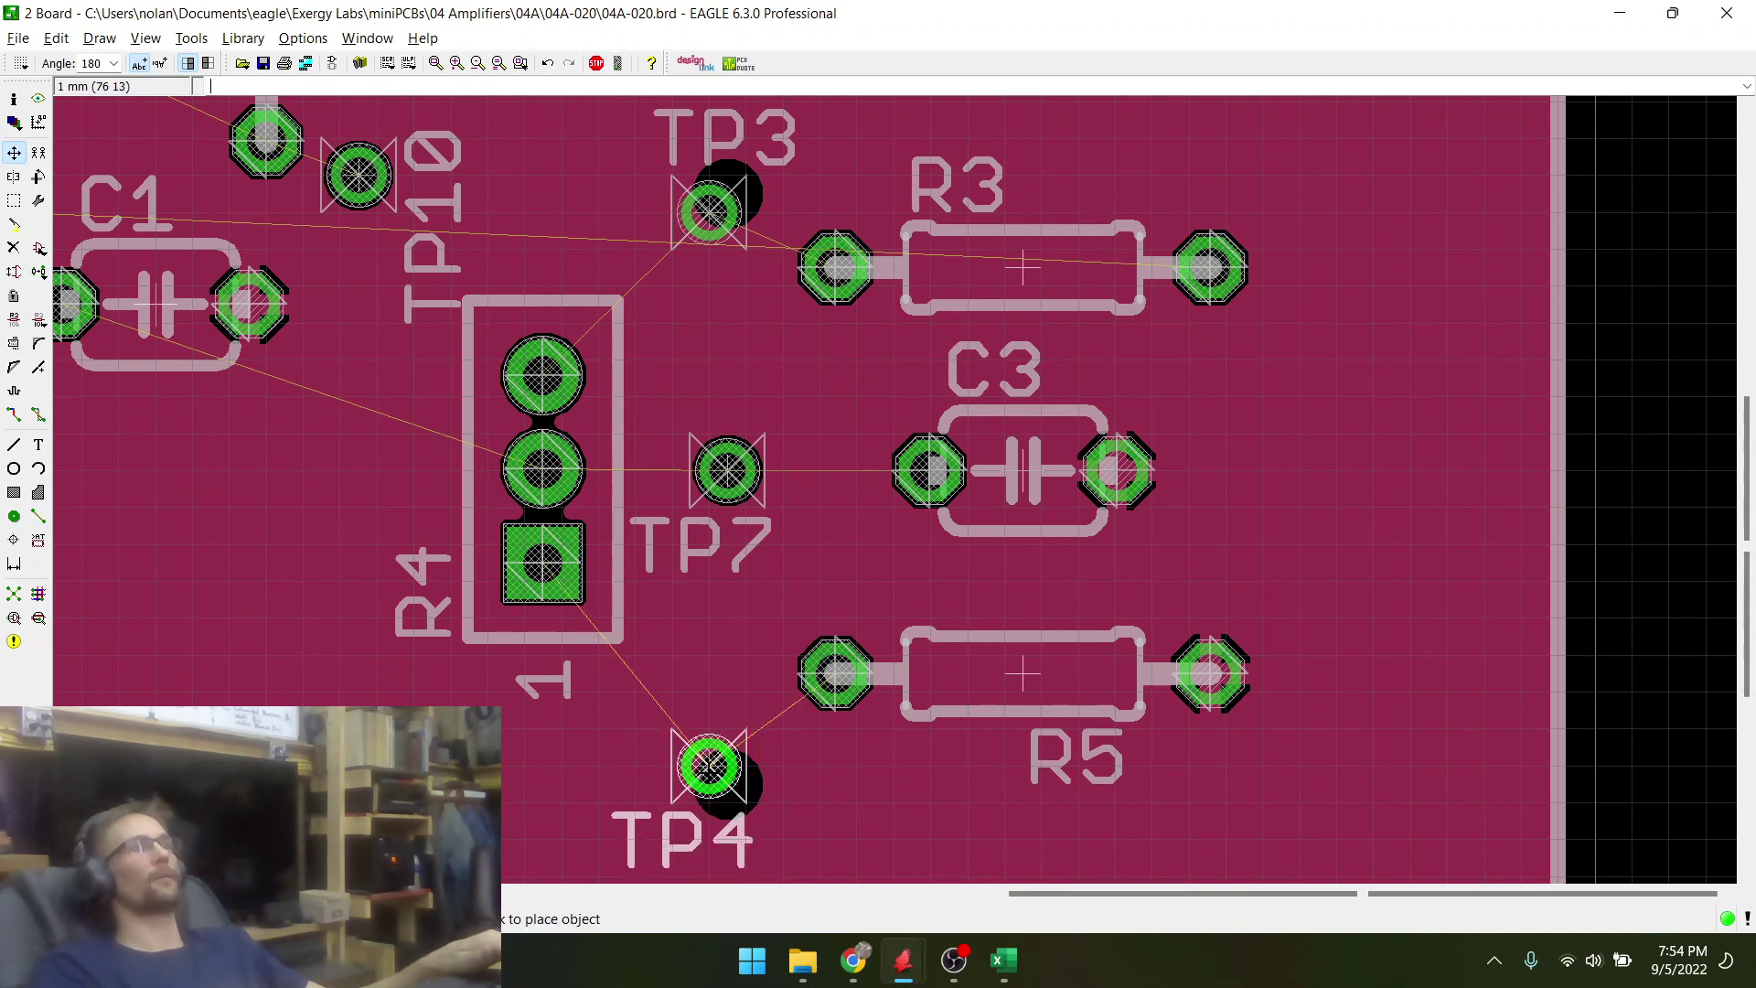
click(698, 784)
click(14, 594)
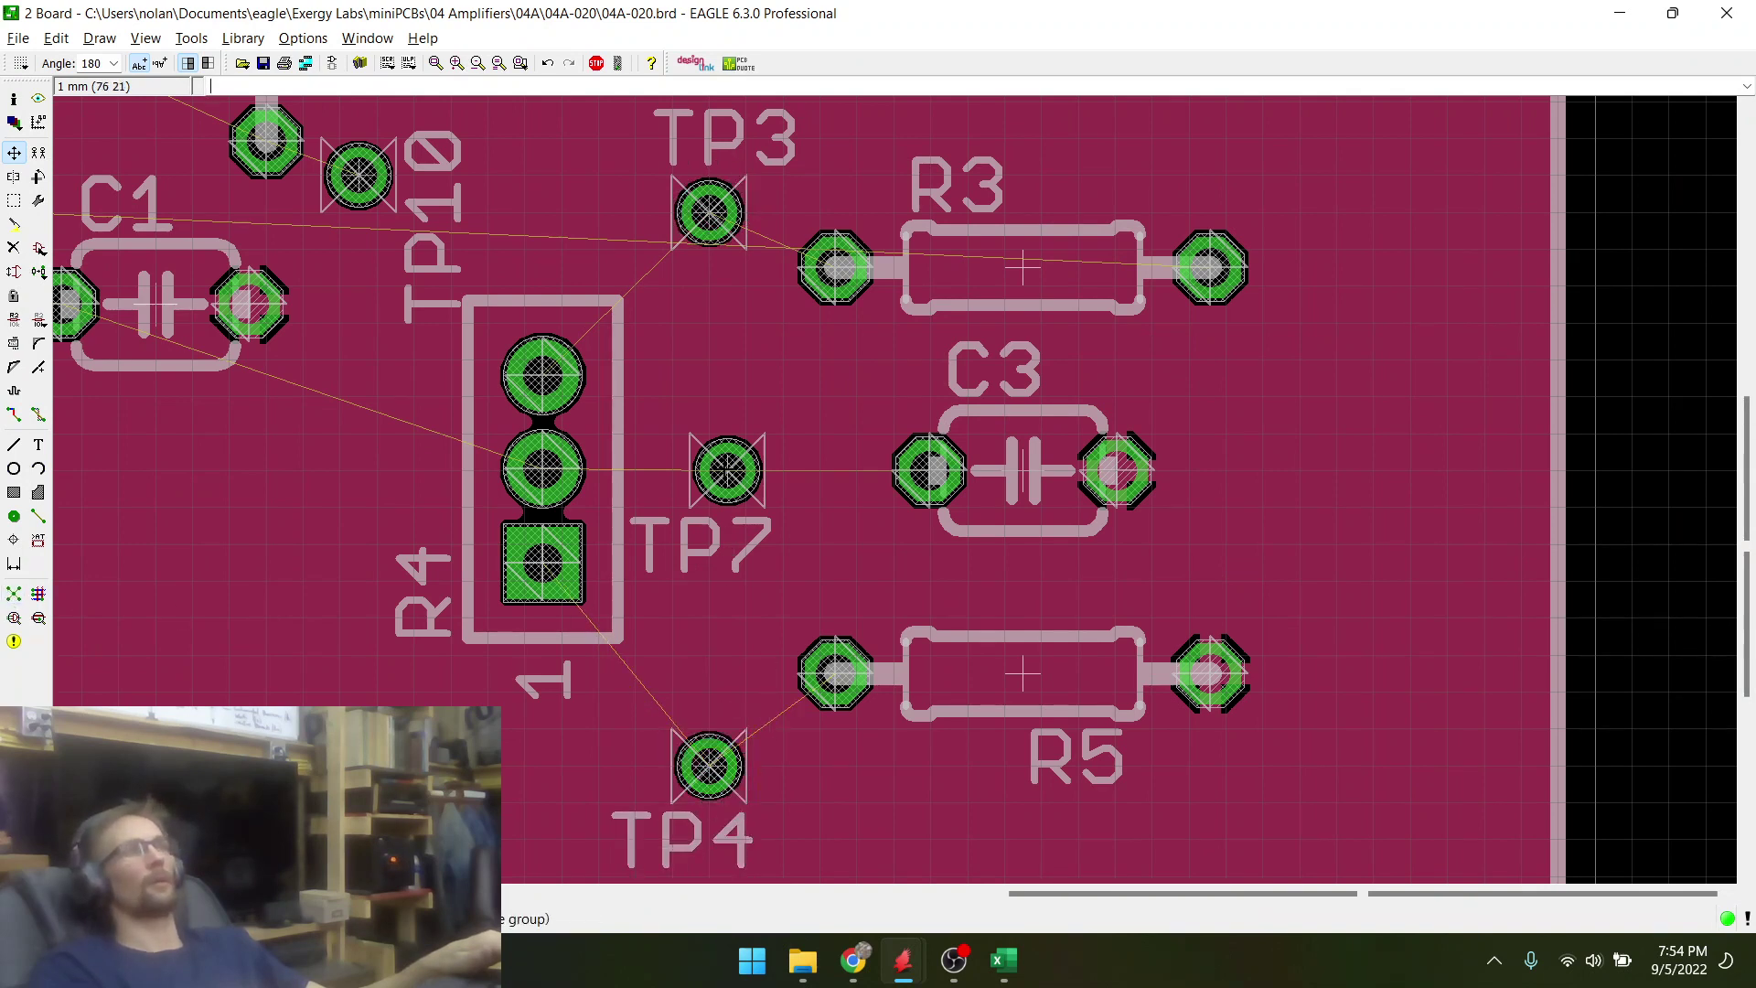
- Move TP7 about 0.5 mm left in line with TP3 and TP4, and rotate TP7 and TP4 to 0 degrees
click(728, 470)
right_click(710, 471)
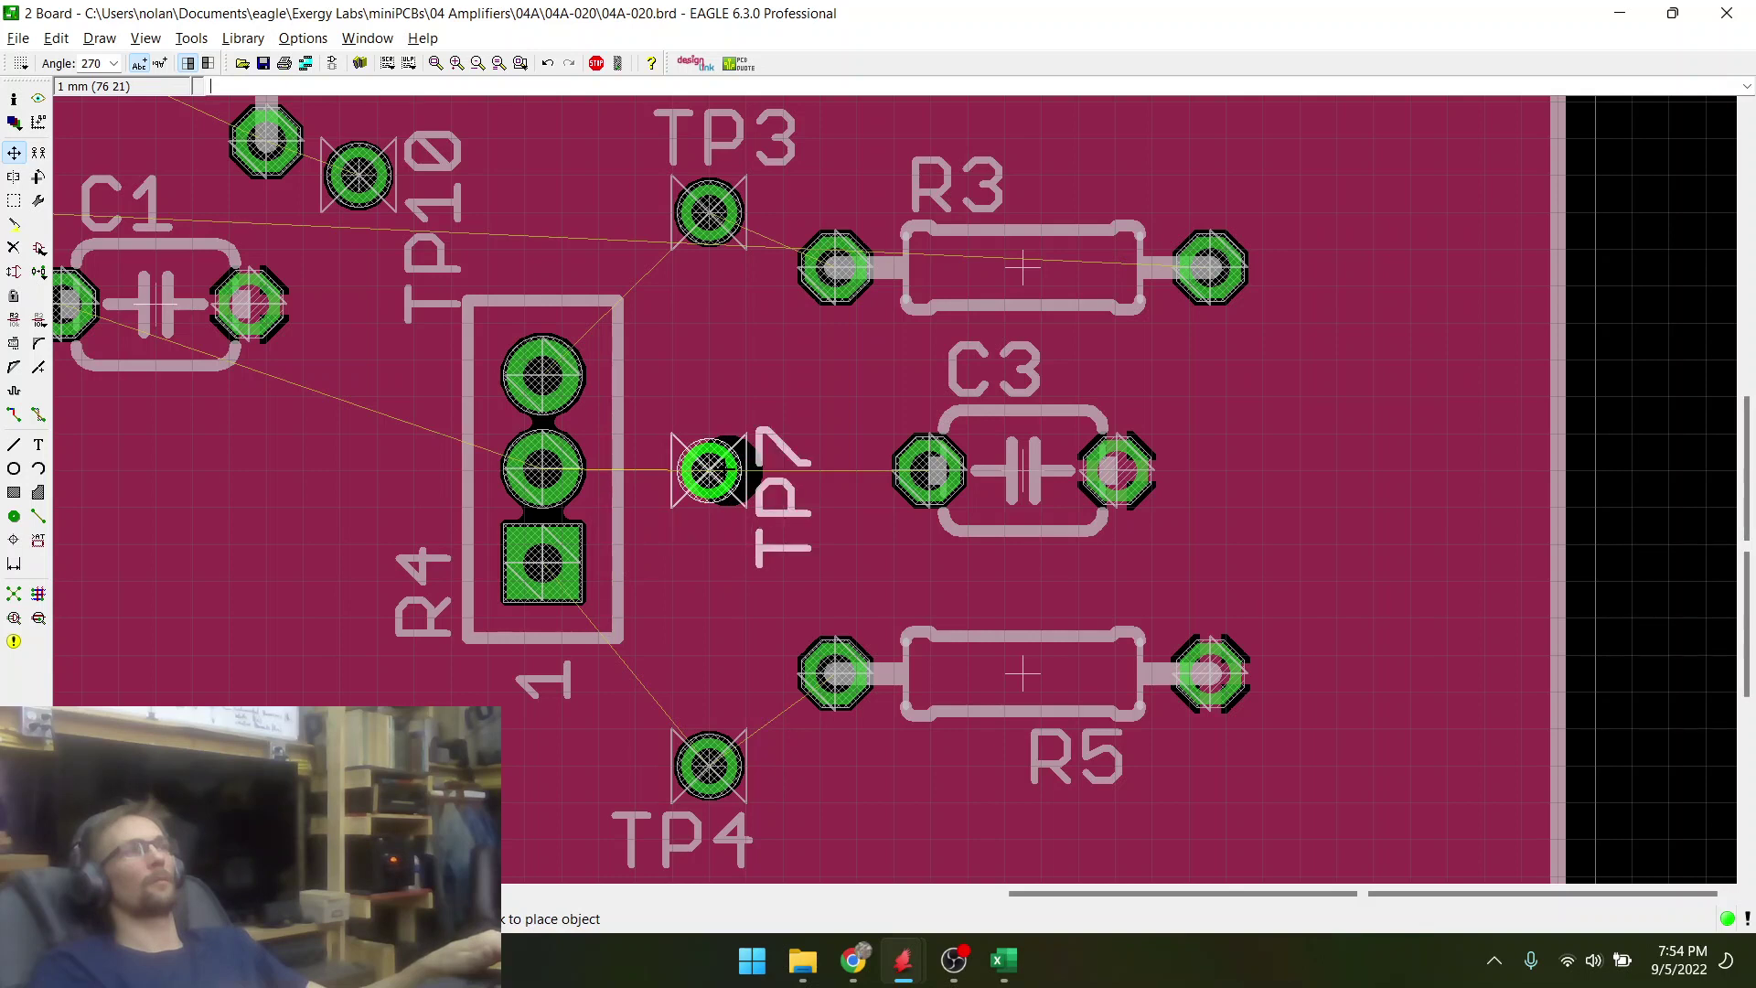
right_click(710, 470)
click(710, 470)
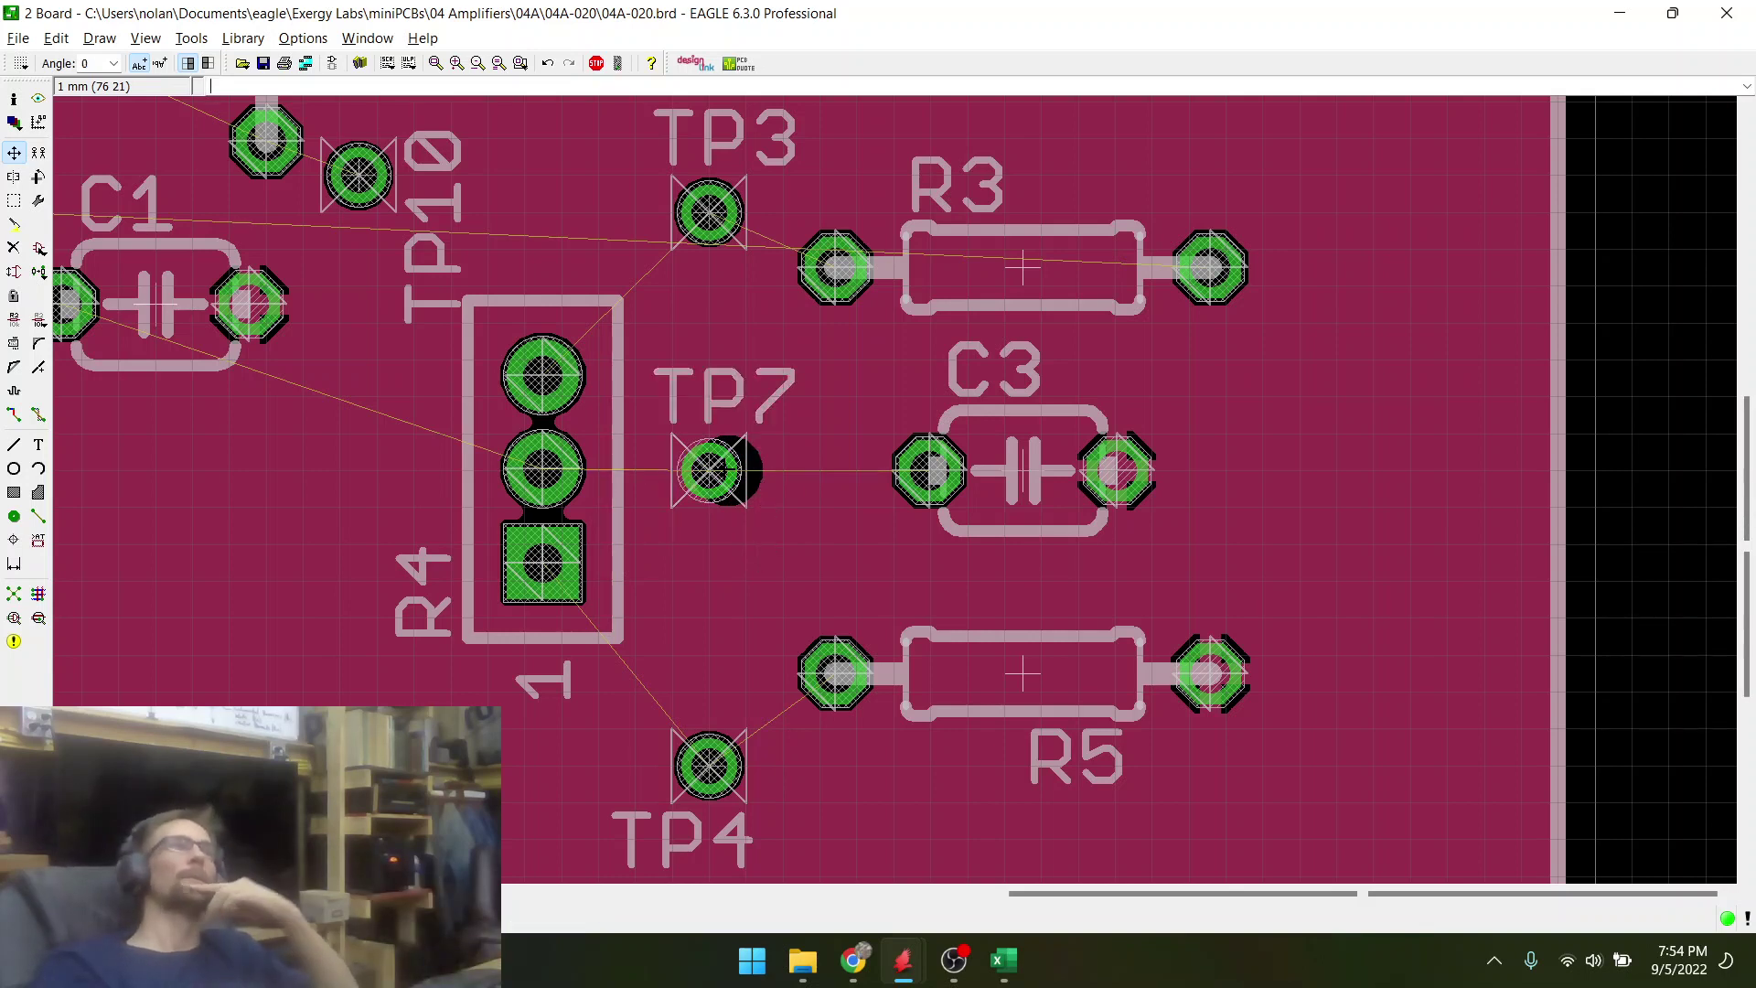
click(710, 766)
right_click(710, 766)
right_click(710, 765)
click(710, 766)
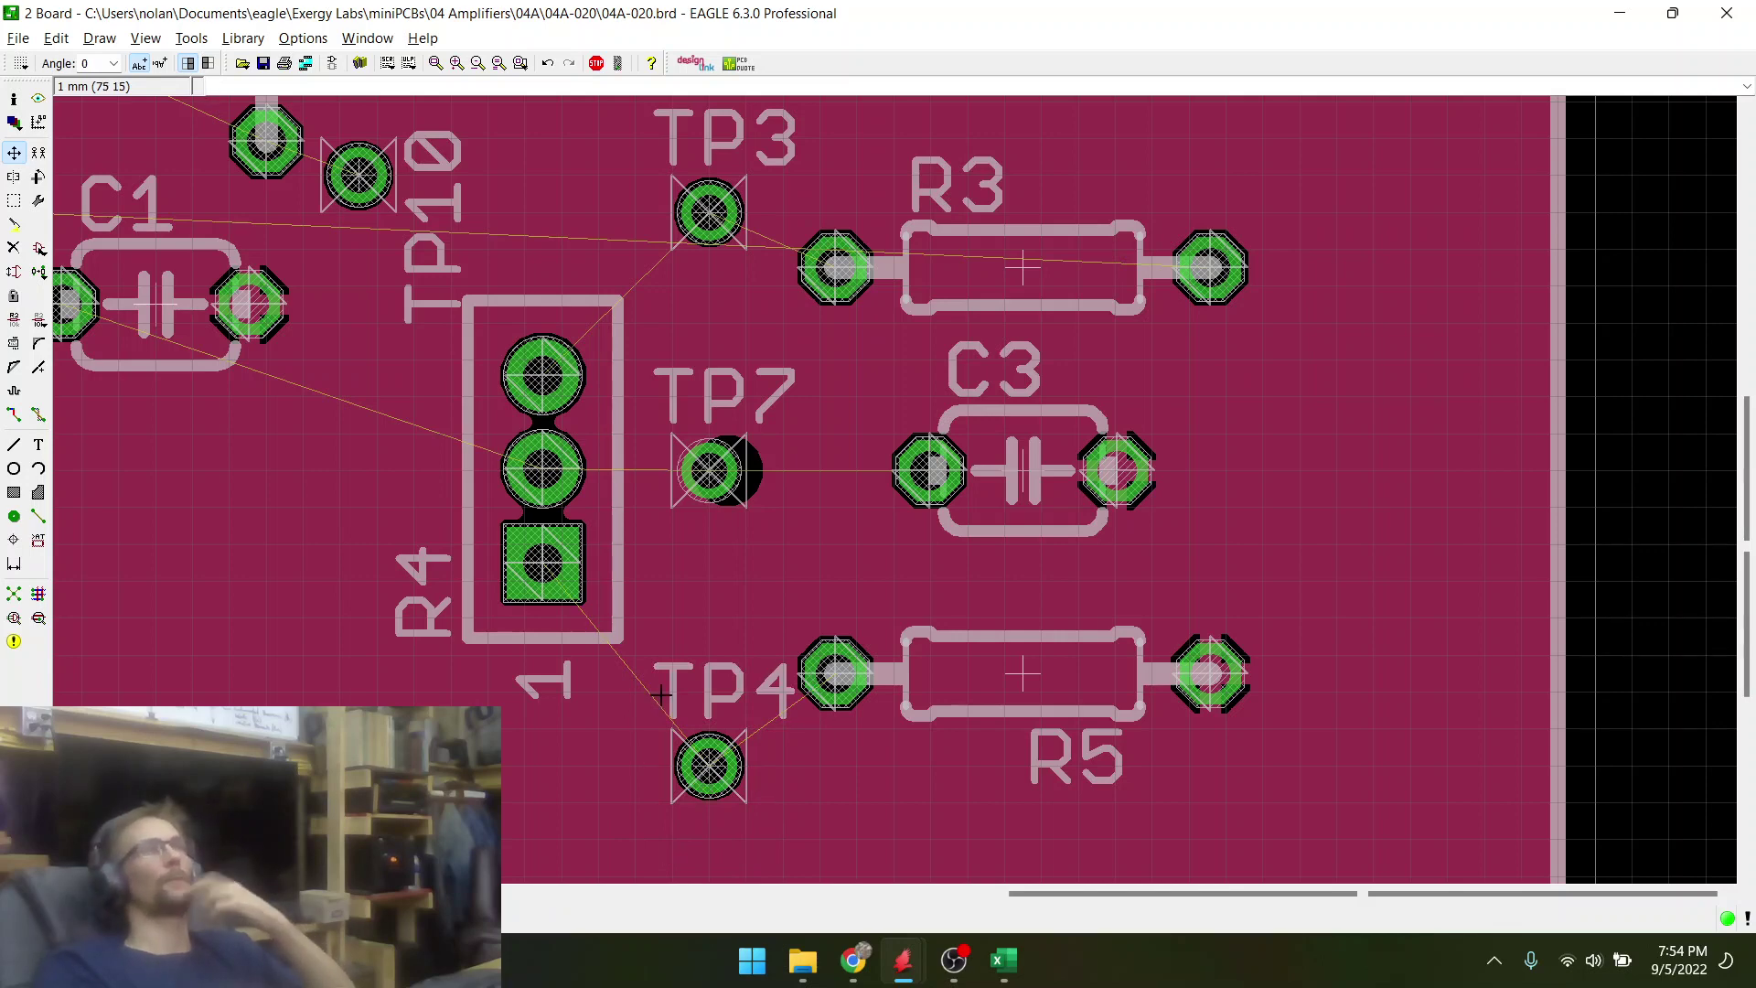
- Move TP3 about 1 mm up and recalculate the airwires
scroll(770, 674, up, 1)
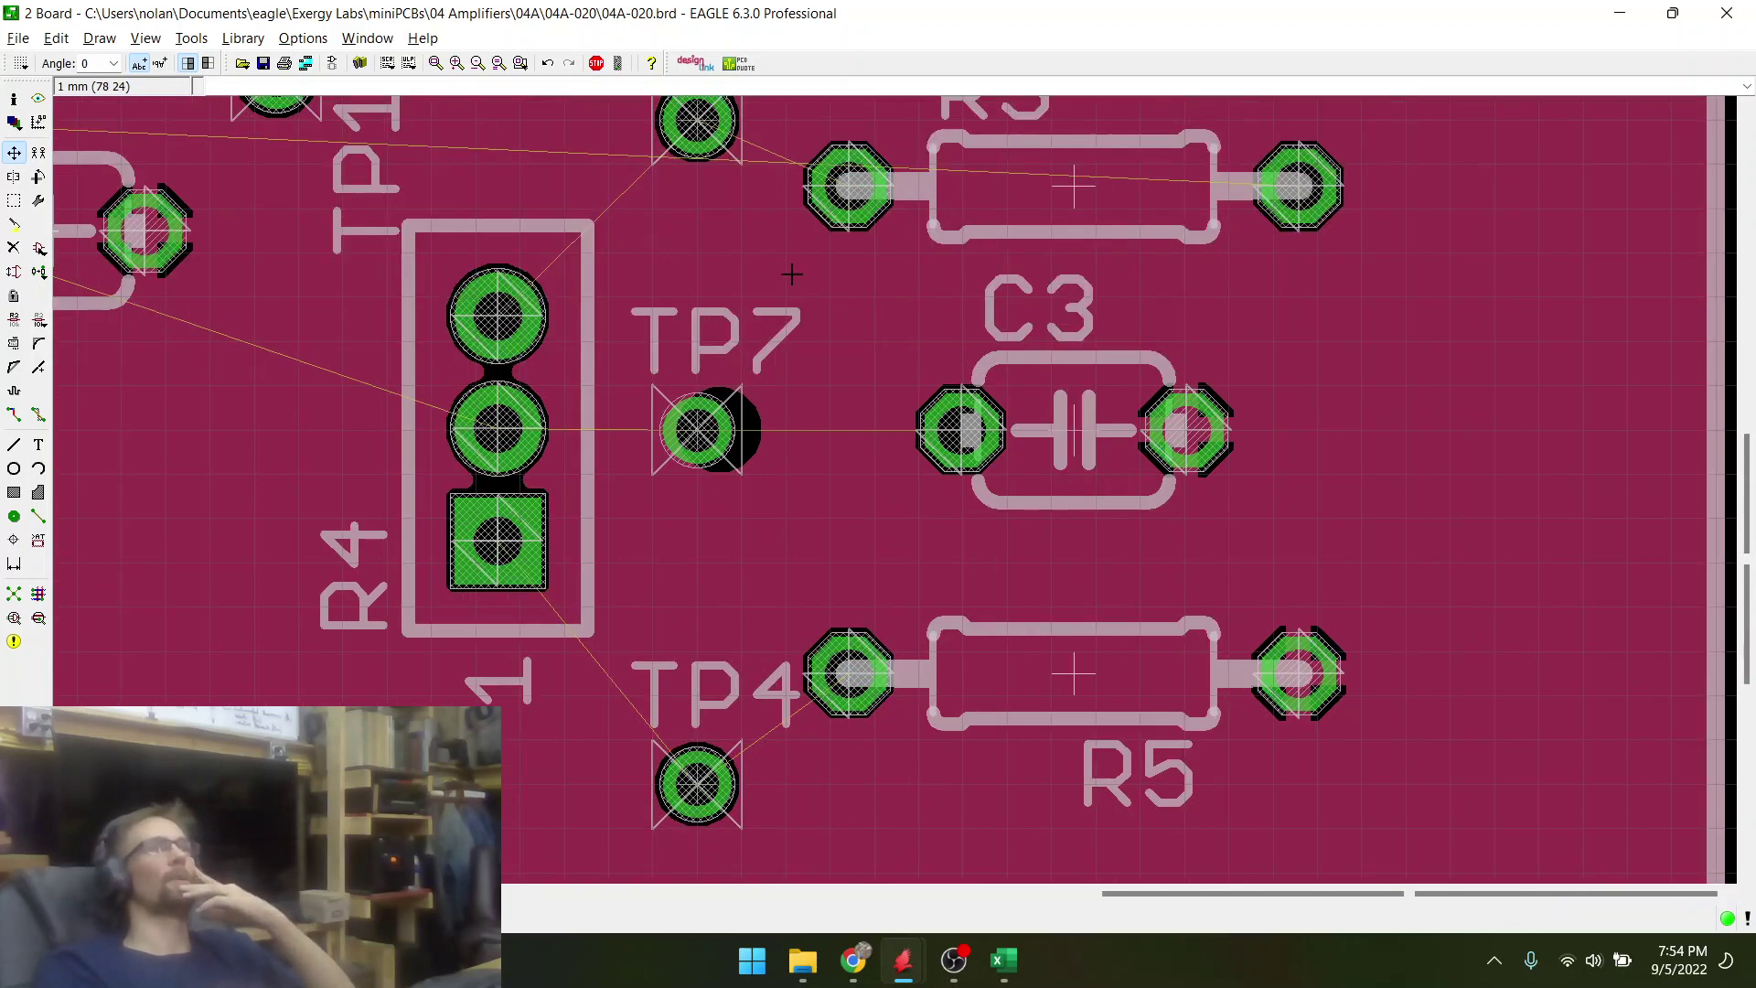
scroll(795, 646, down, 2)
scroll(712, 496, up, 3)
click(712, 496)
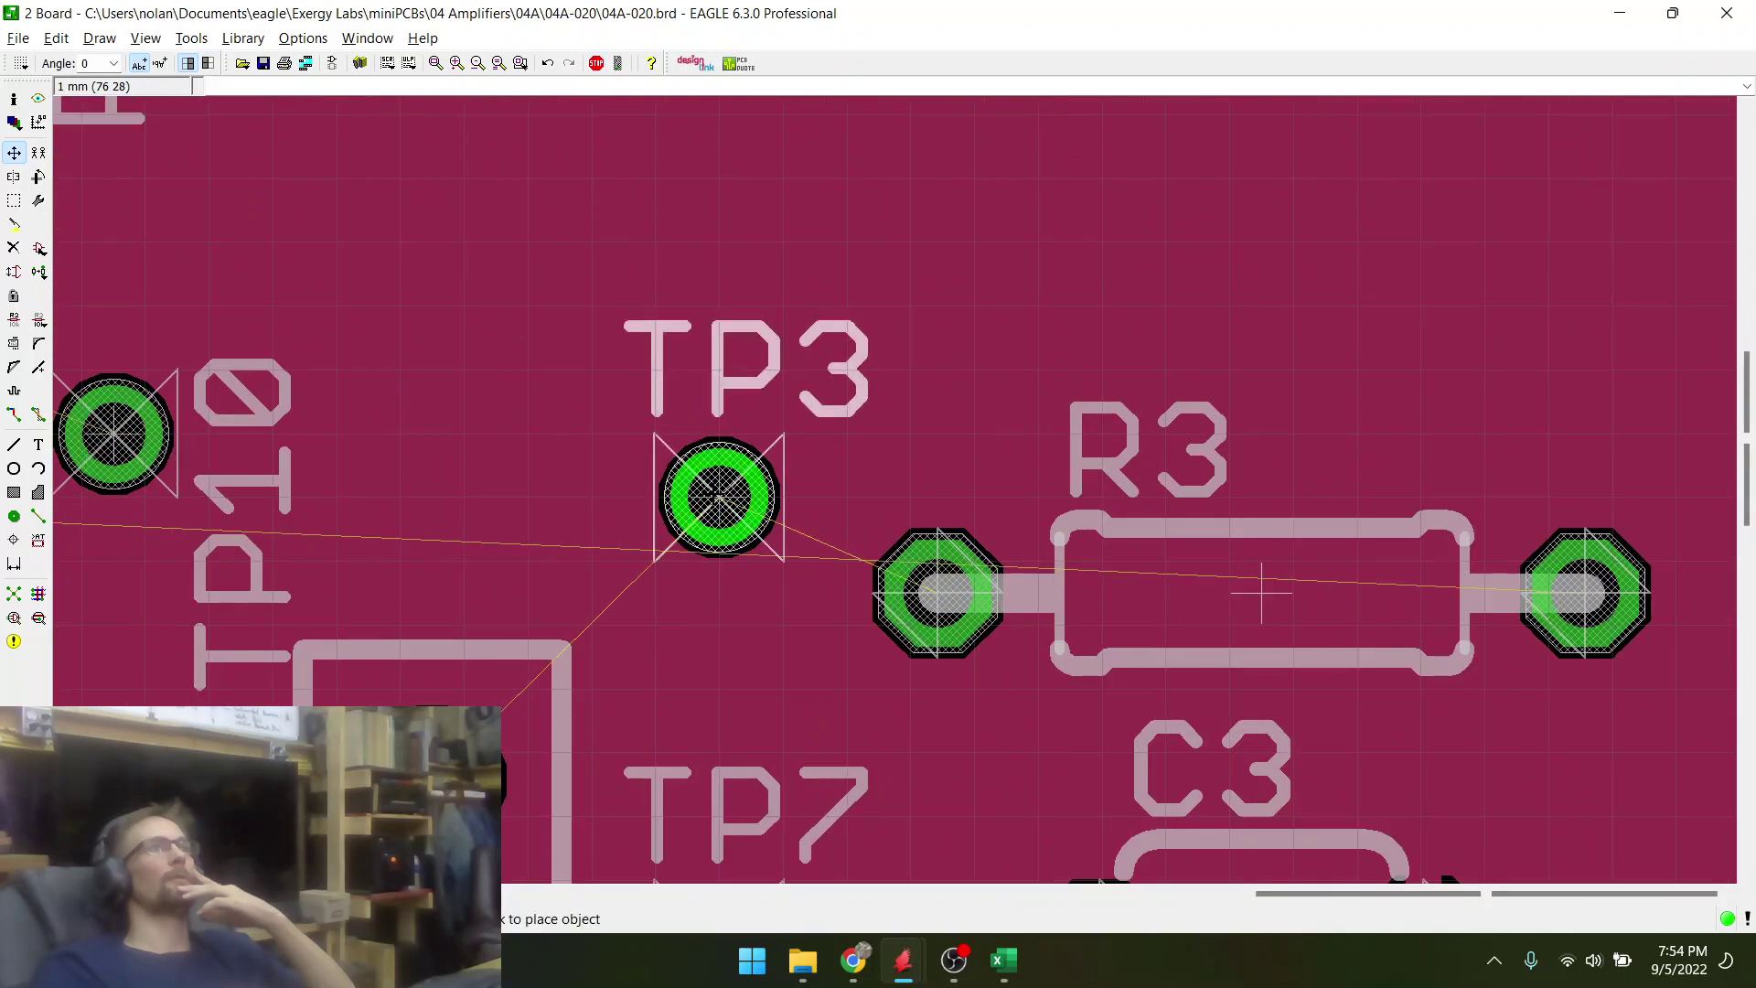
scroll(718, 438, down, 2)
click(698, 435)
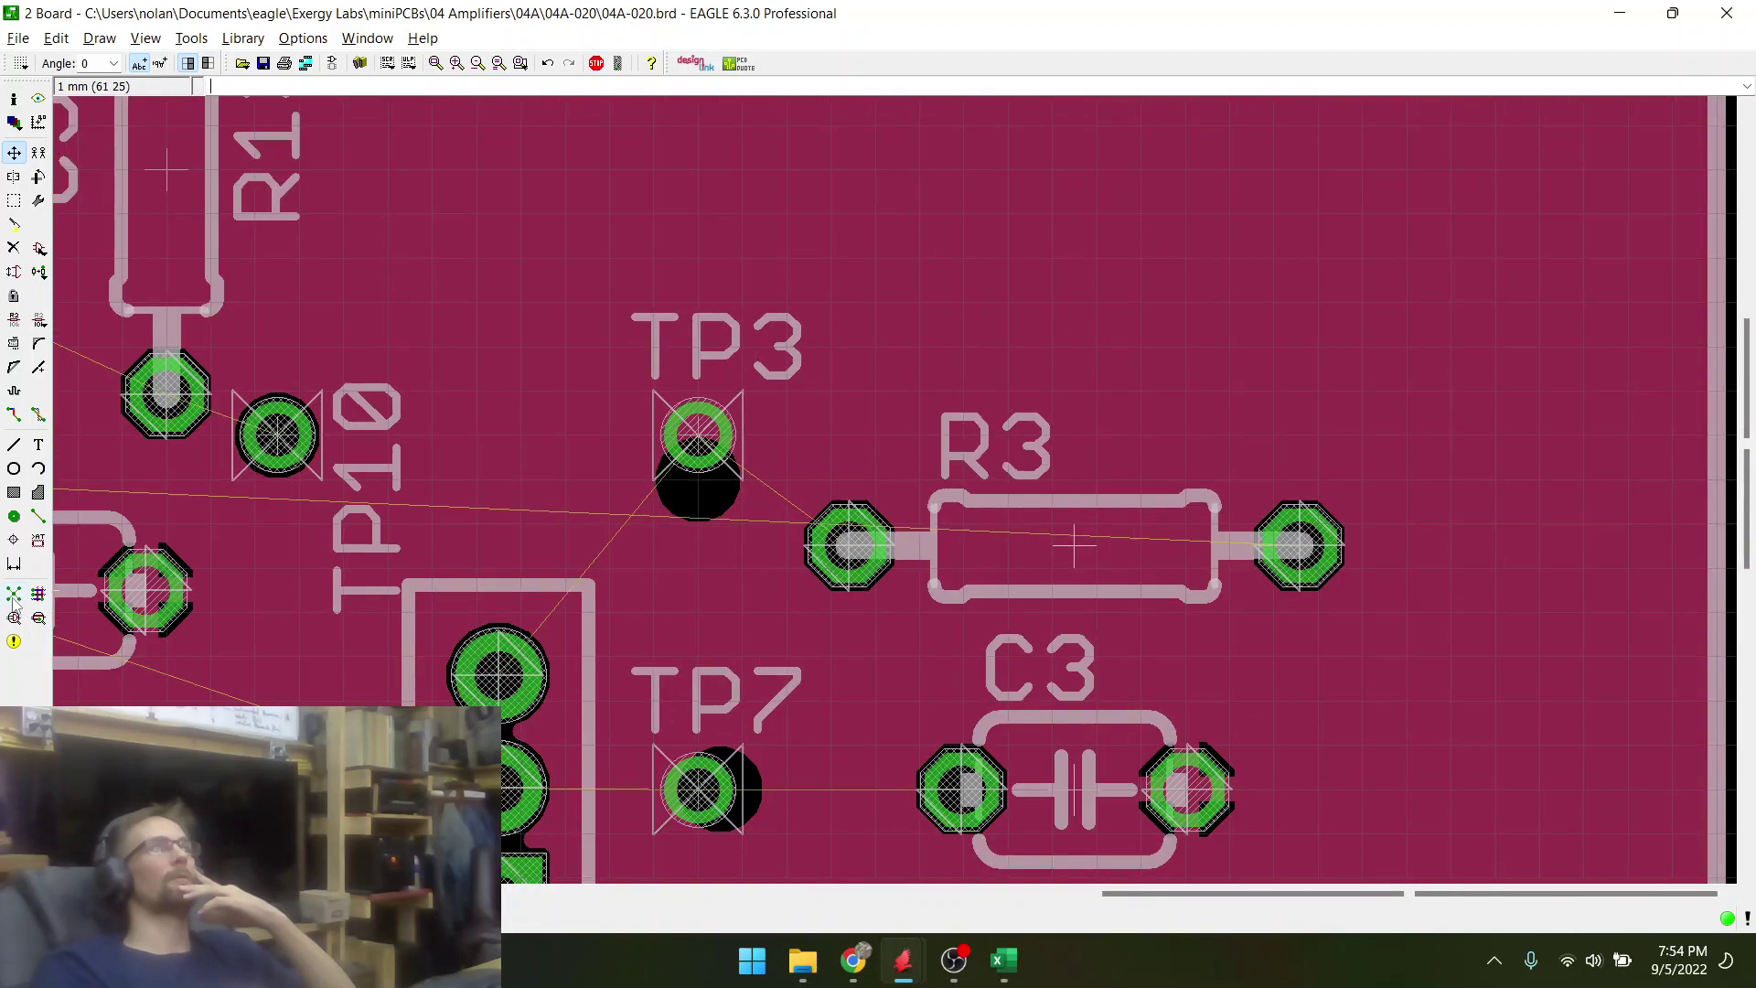
click(13, 595)
- Spread the two resistors around C3 by moving R3 about 1 mm up and R5 about 1 mm down
scroll(813, 462, down, 3)
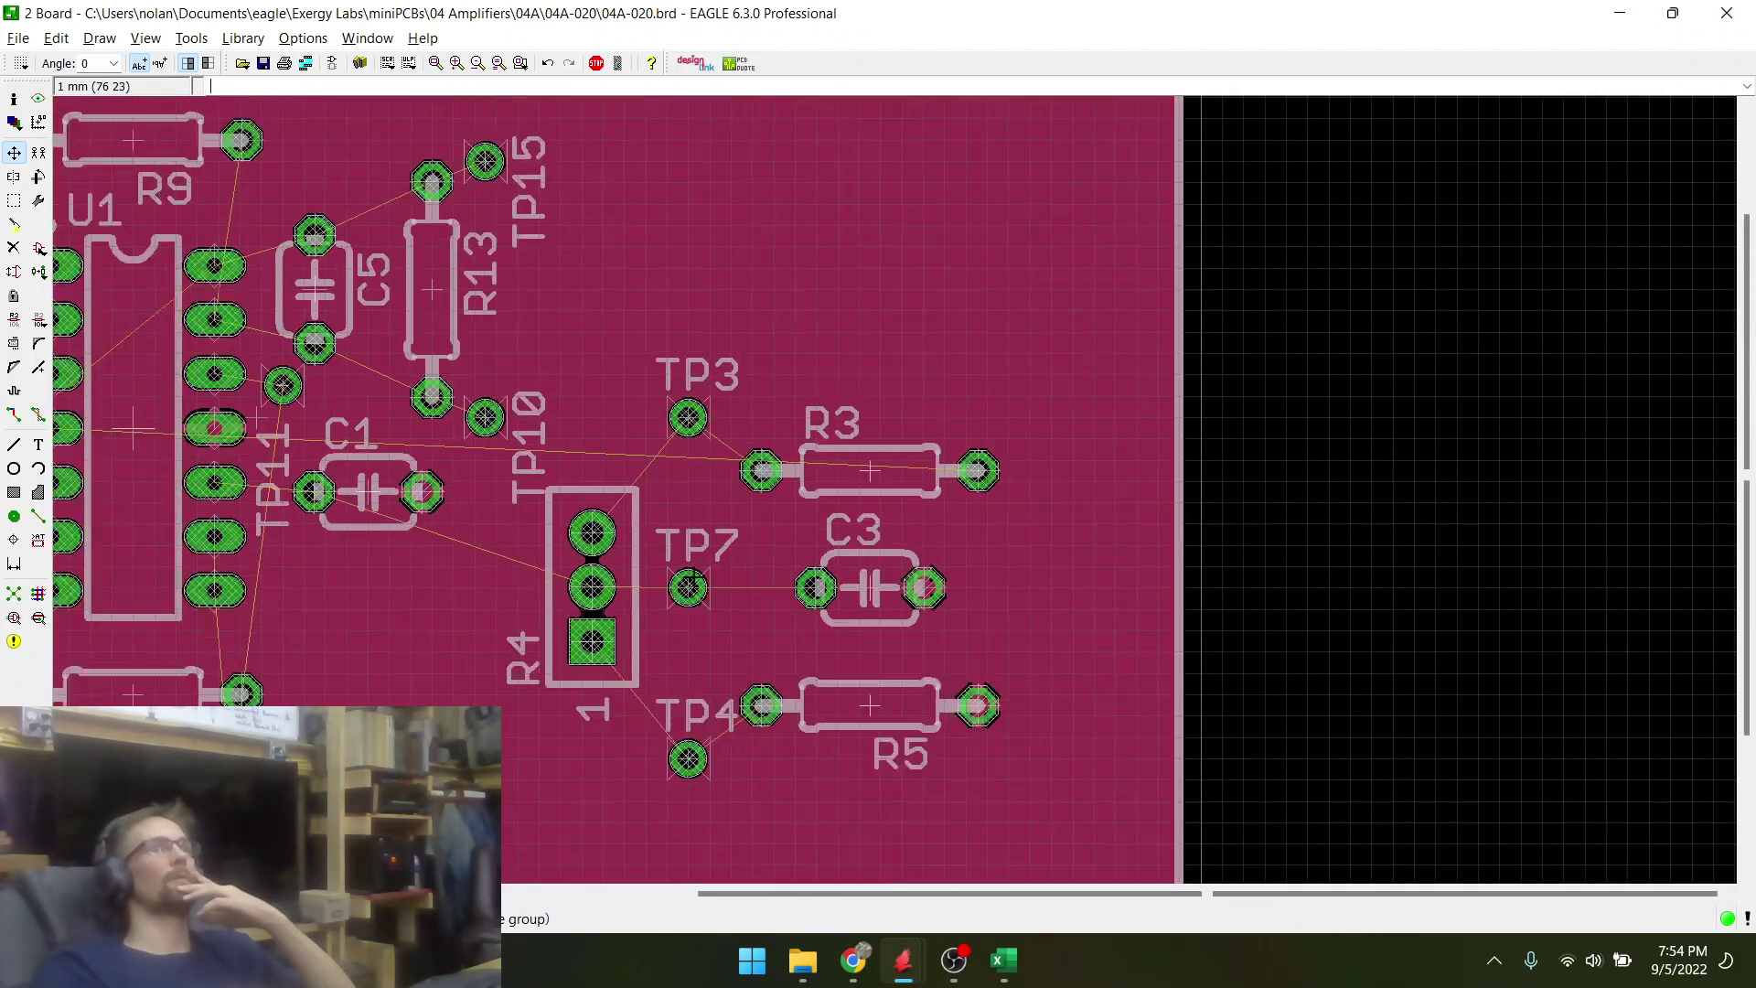
scroll(741, 755, up, 2)
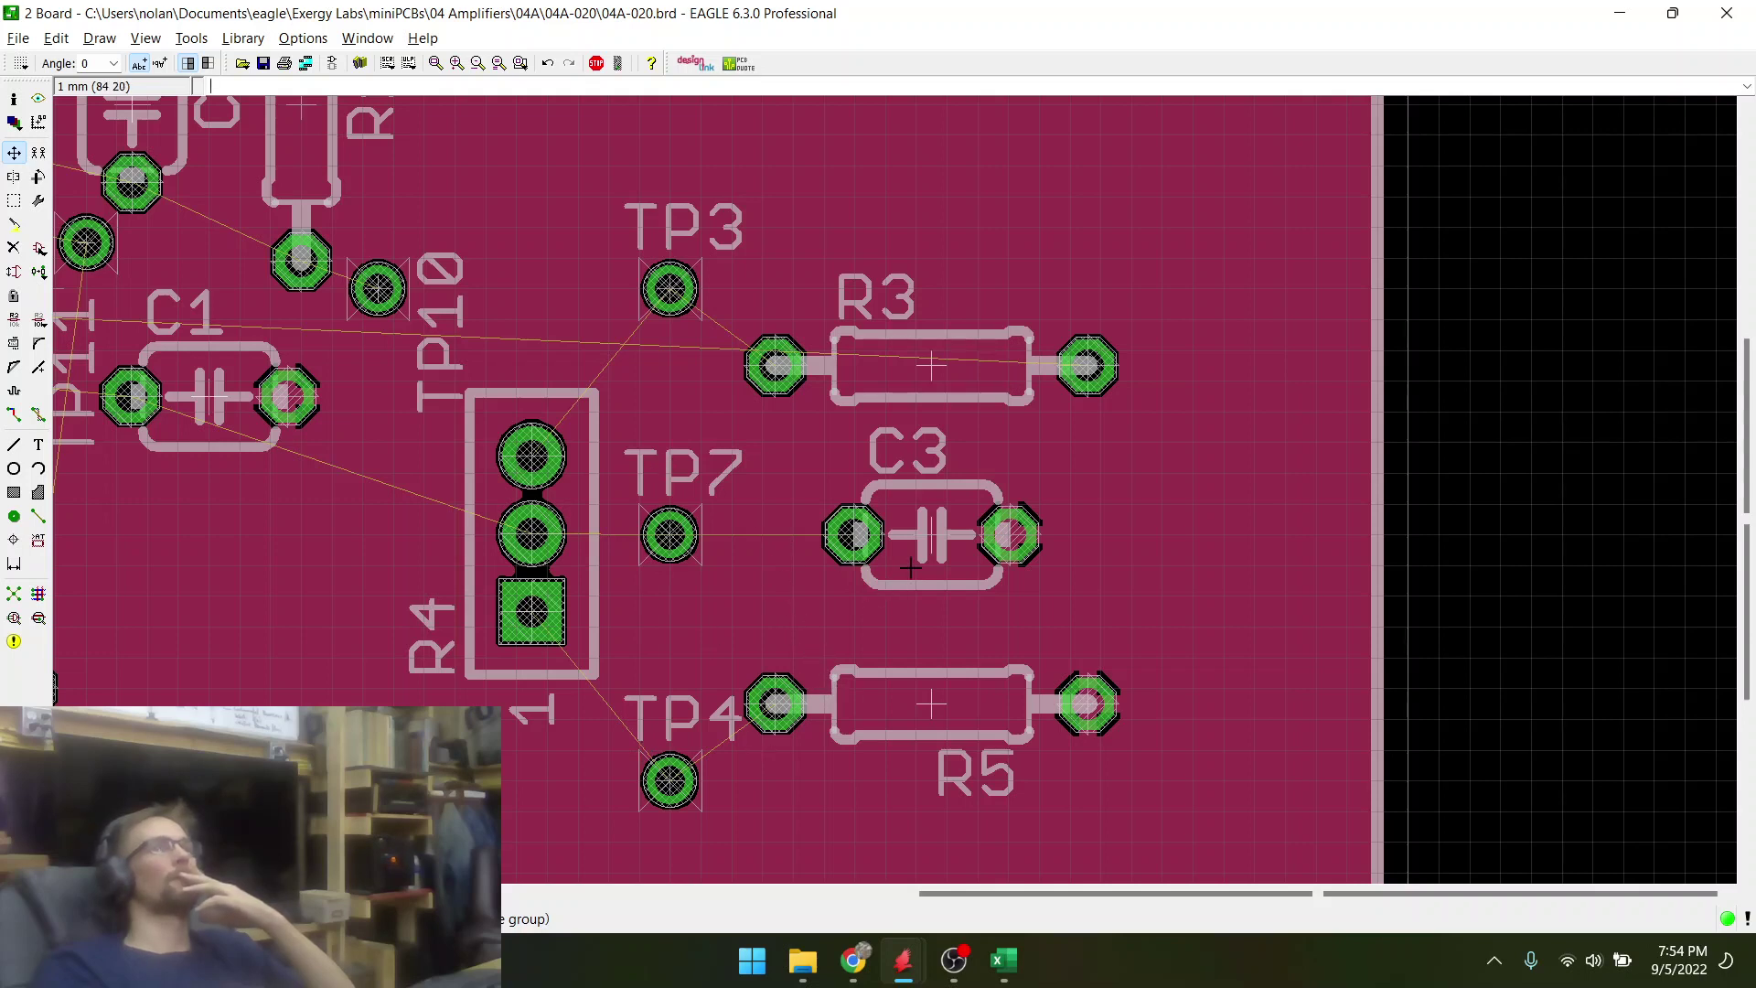
click(930, 352)
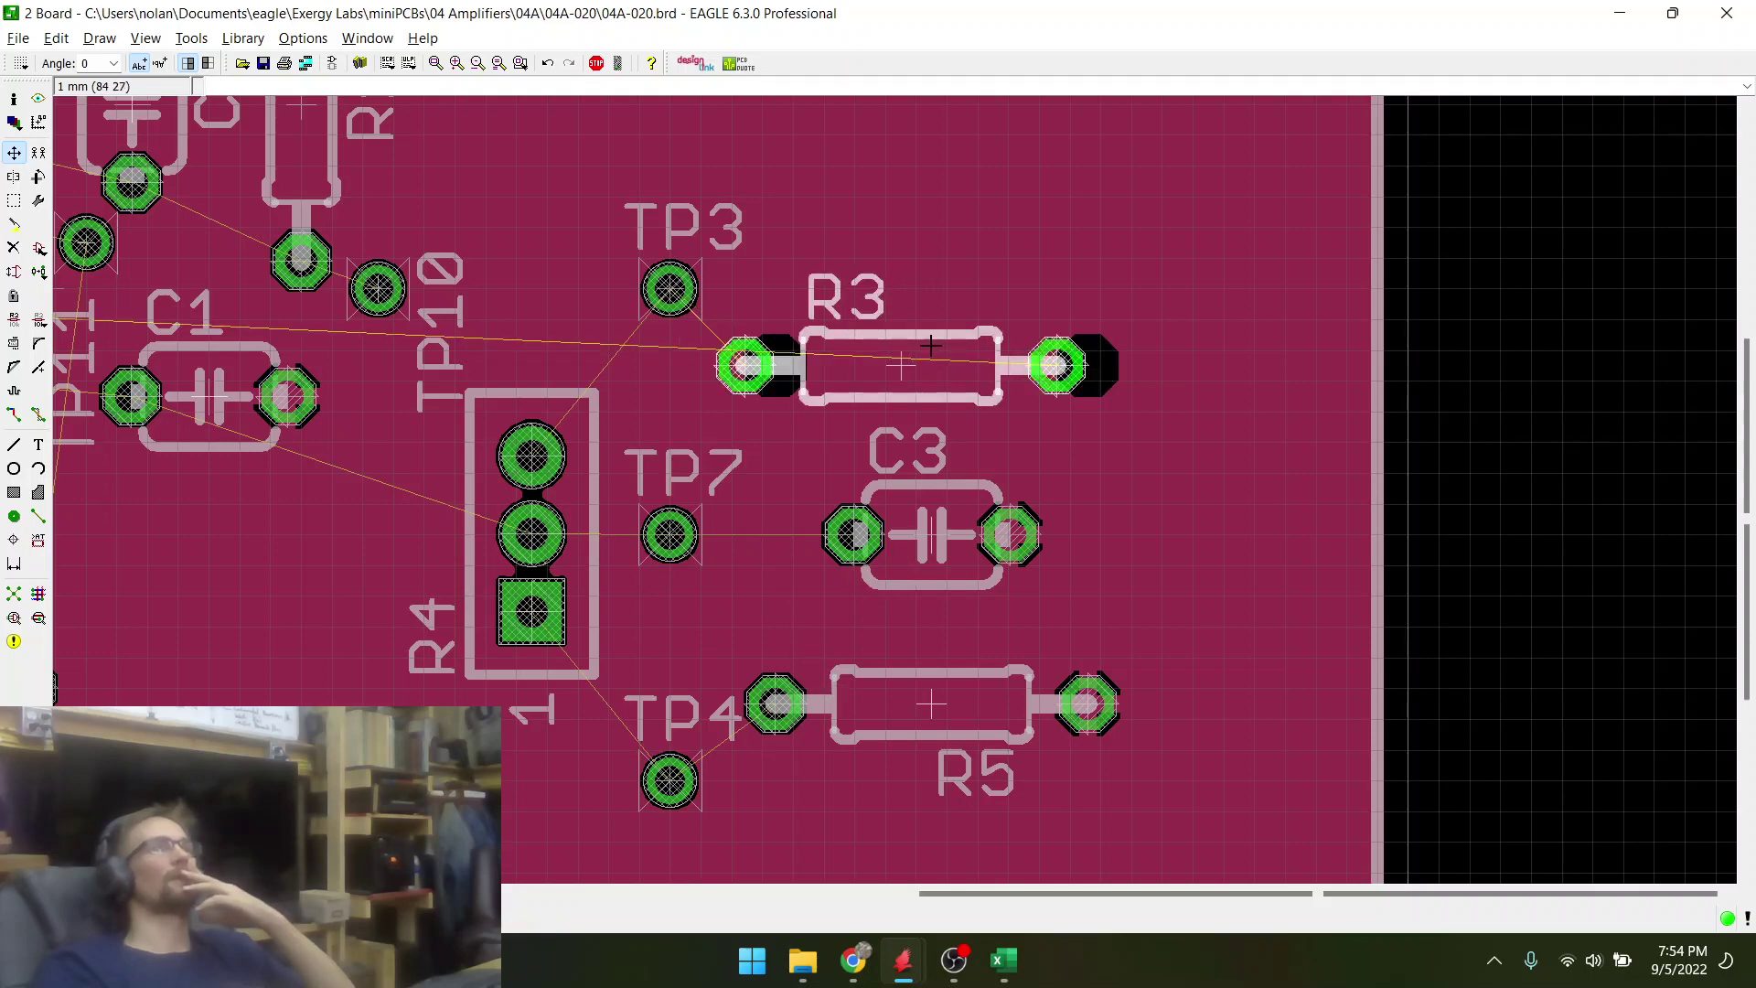
click(931, 320)
click(964, 720)
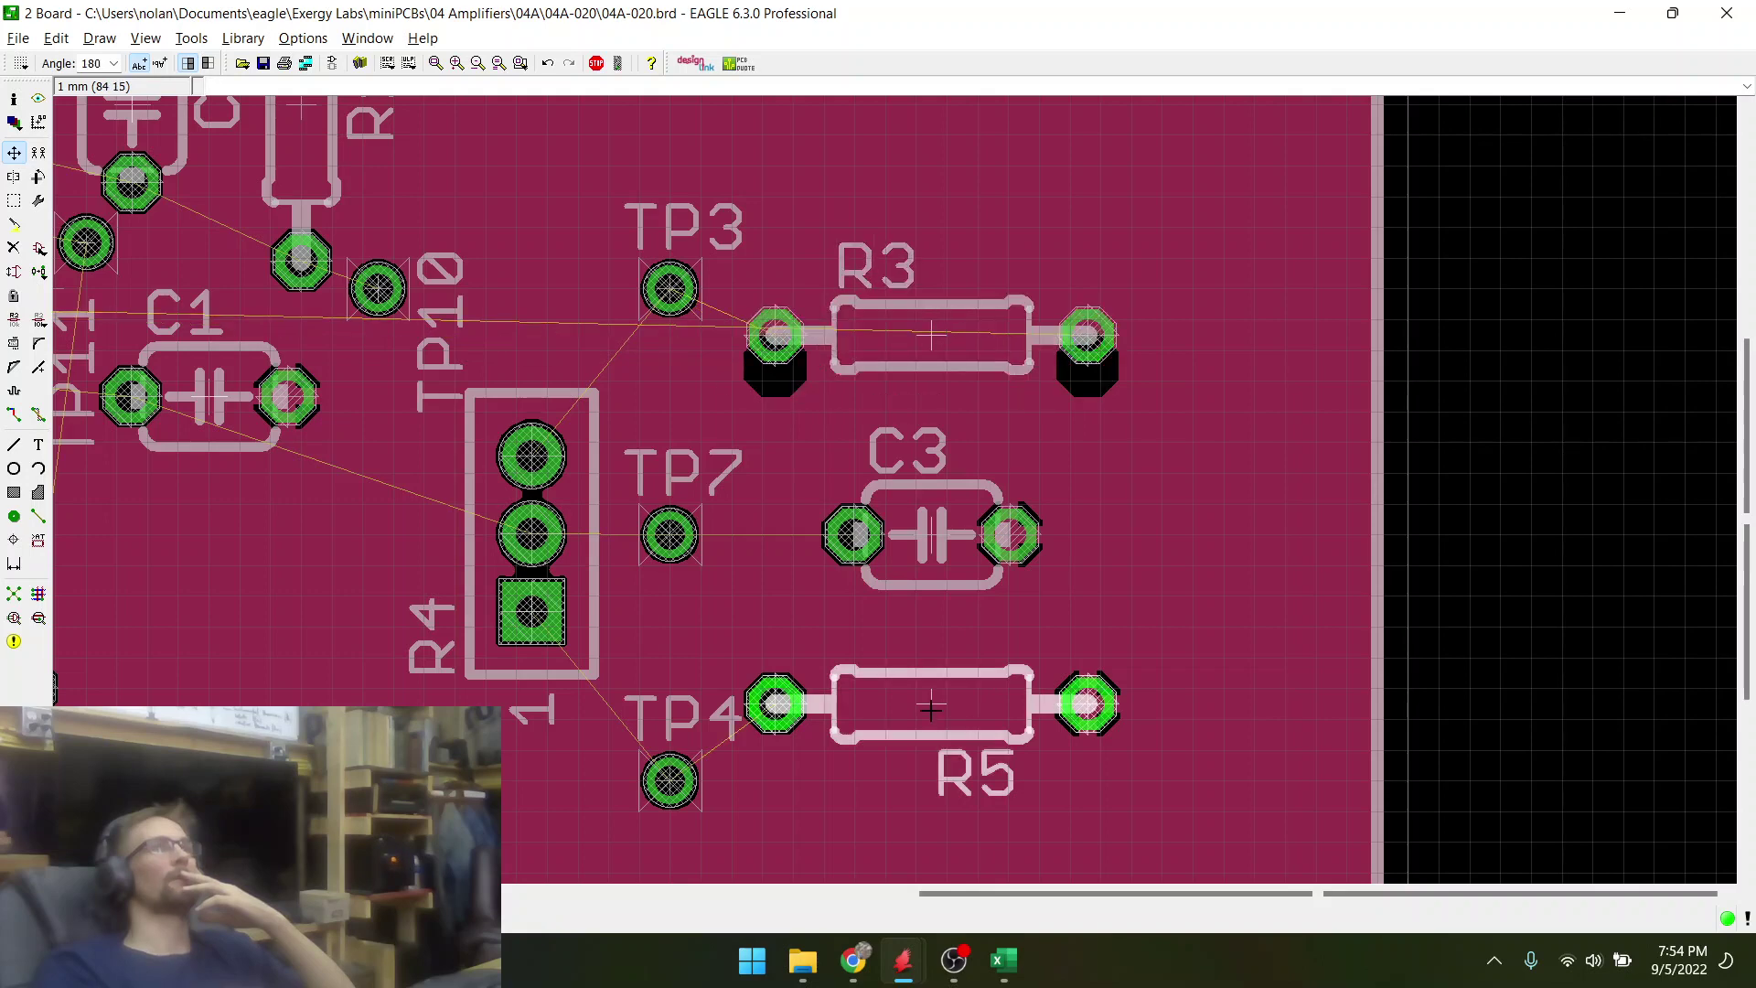
right_click(965, 750)
right_click(964, 750)
click(964, 750)
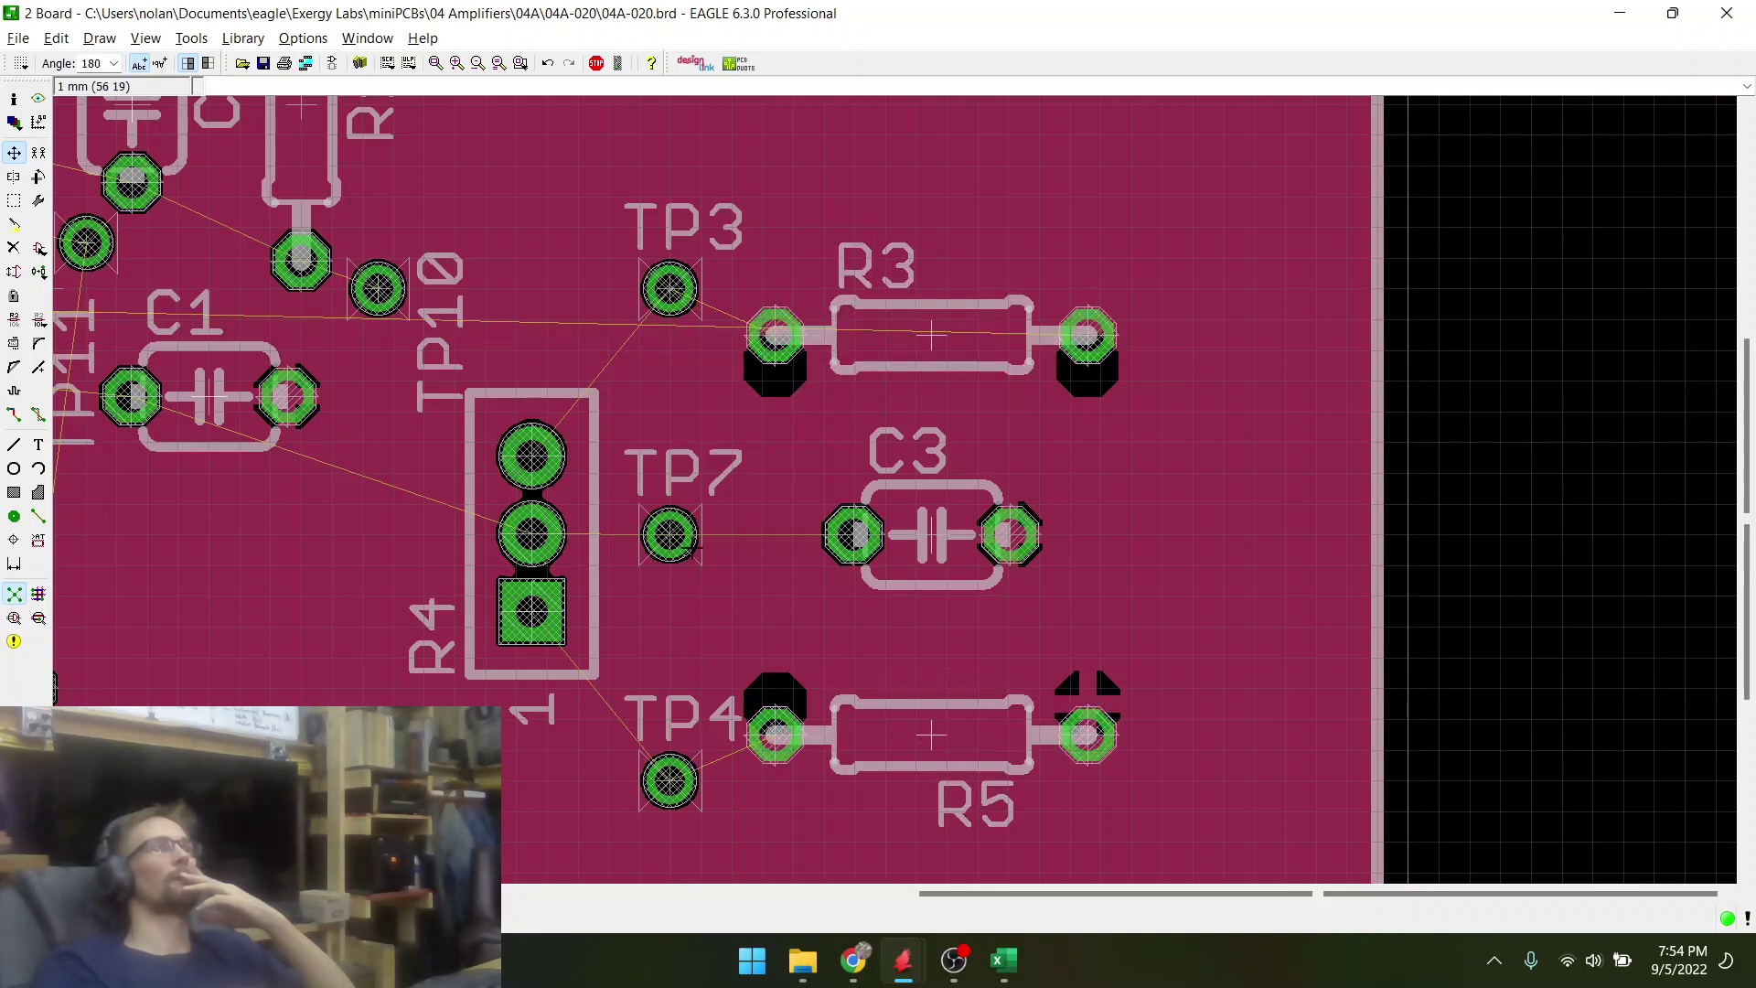
- Move TP3 about 3 mm right and 3 mm up, above R3's left pad
scroll(961, 777, down, 5)
scroll(846, 612, up, 2)
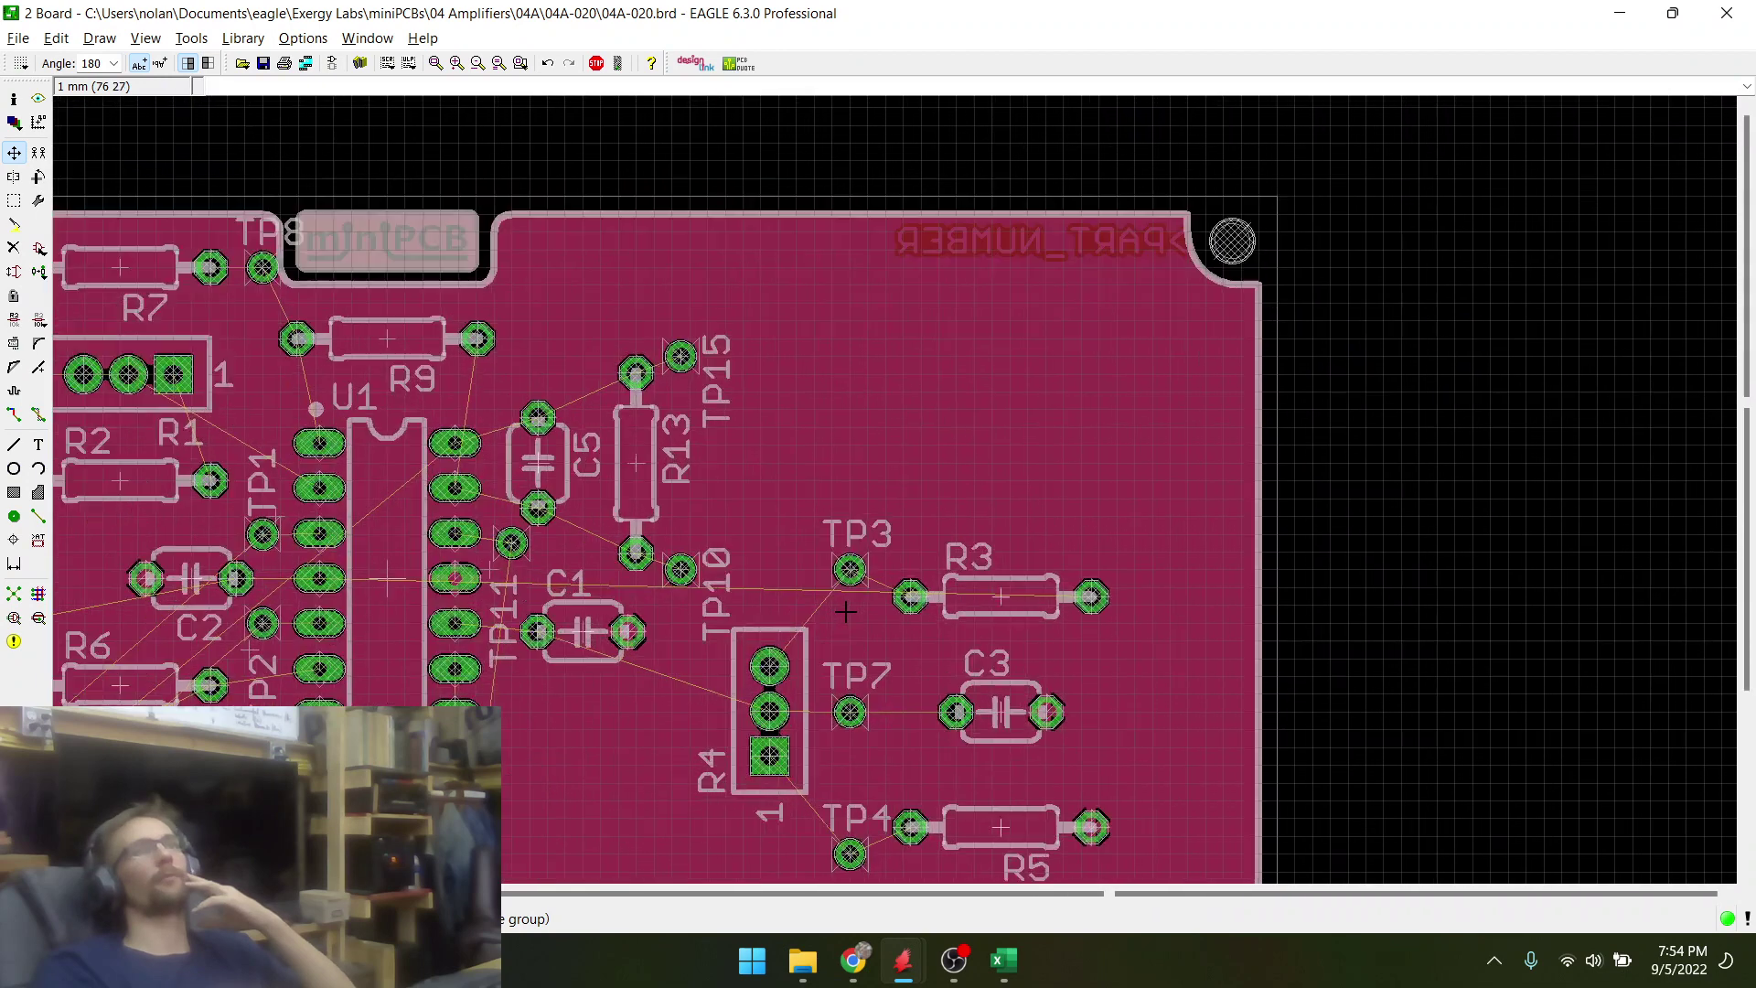
scroll(760, 818, up, 1)
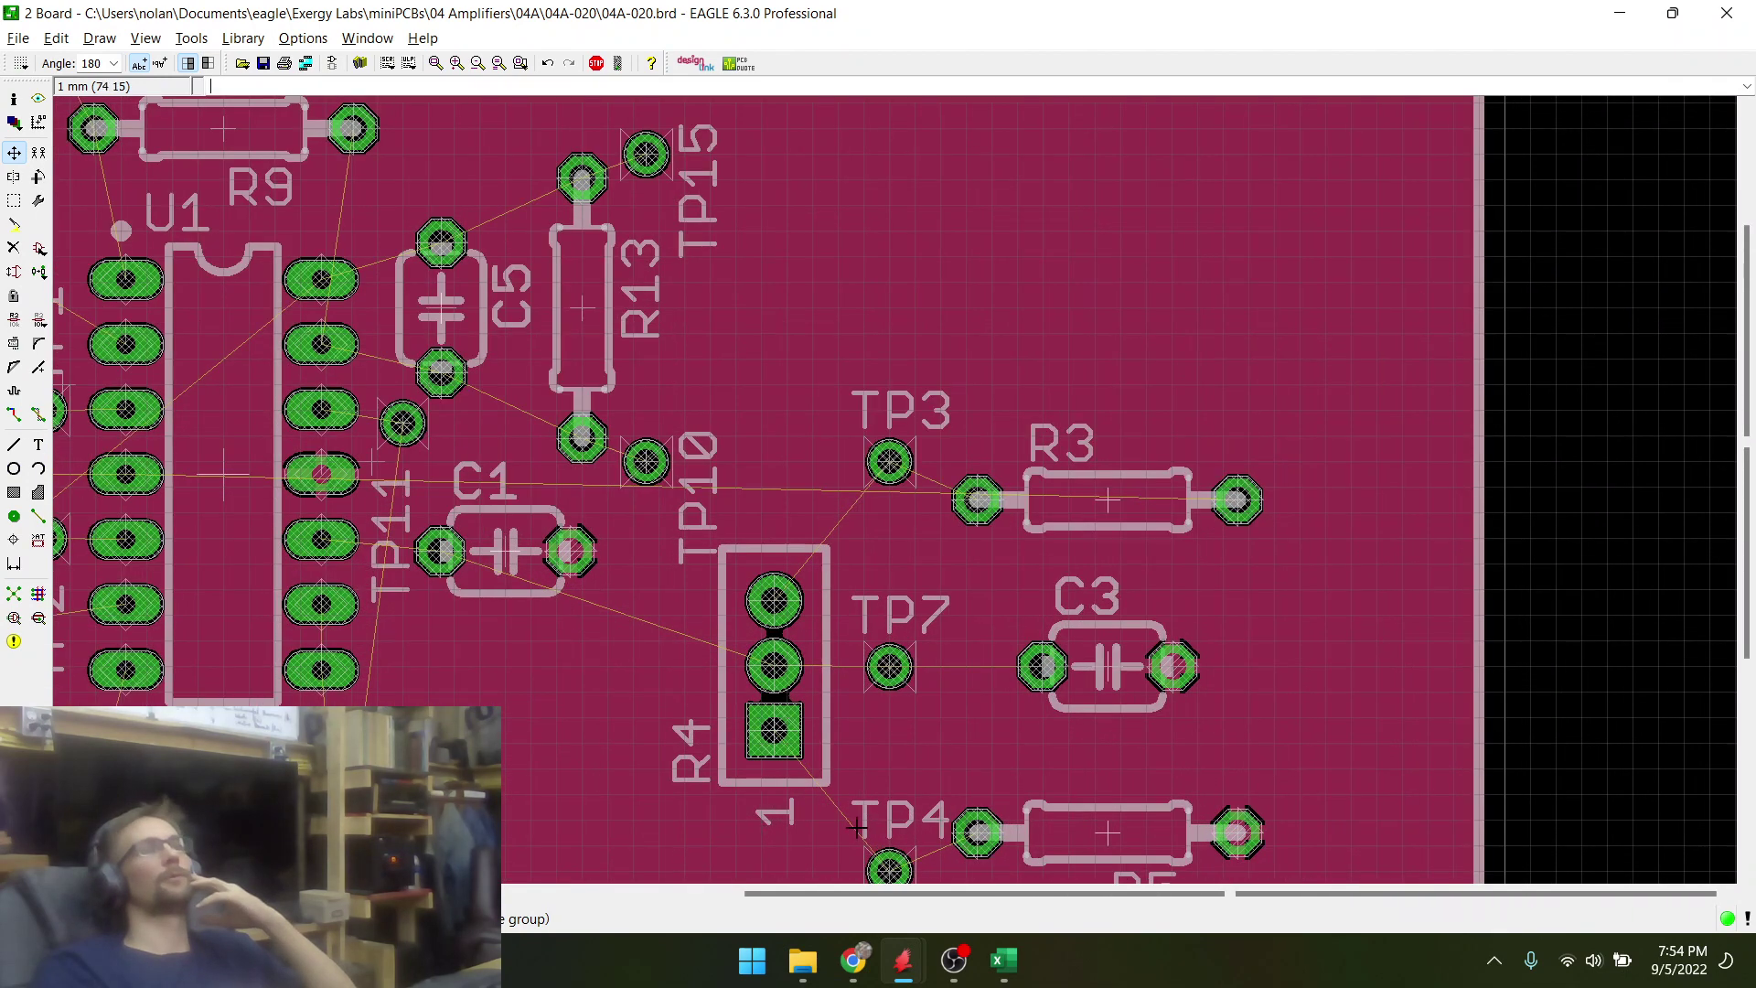
scroll(915, 832, down, 1)
scroll(897, 817, up, 1)
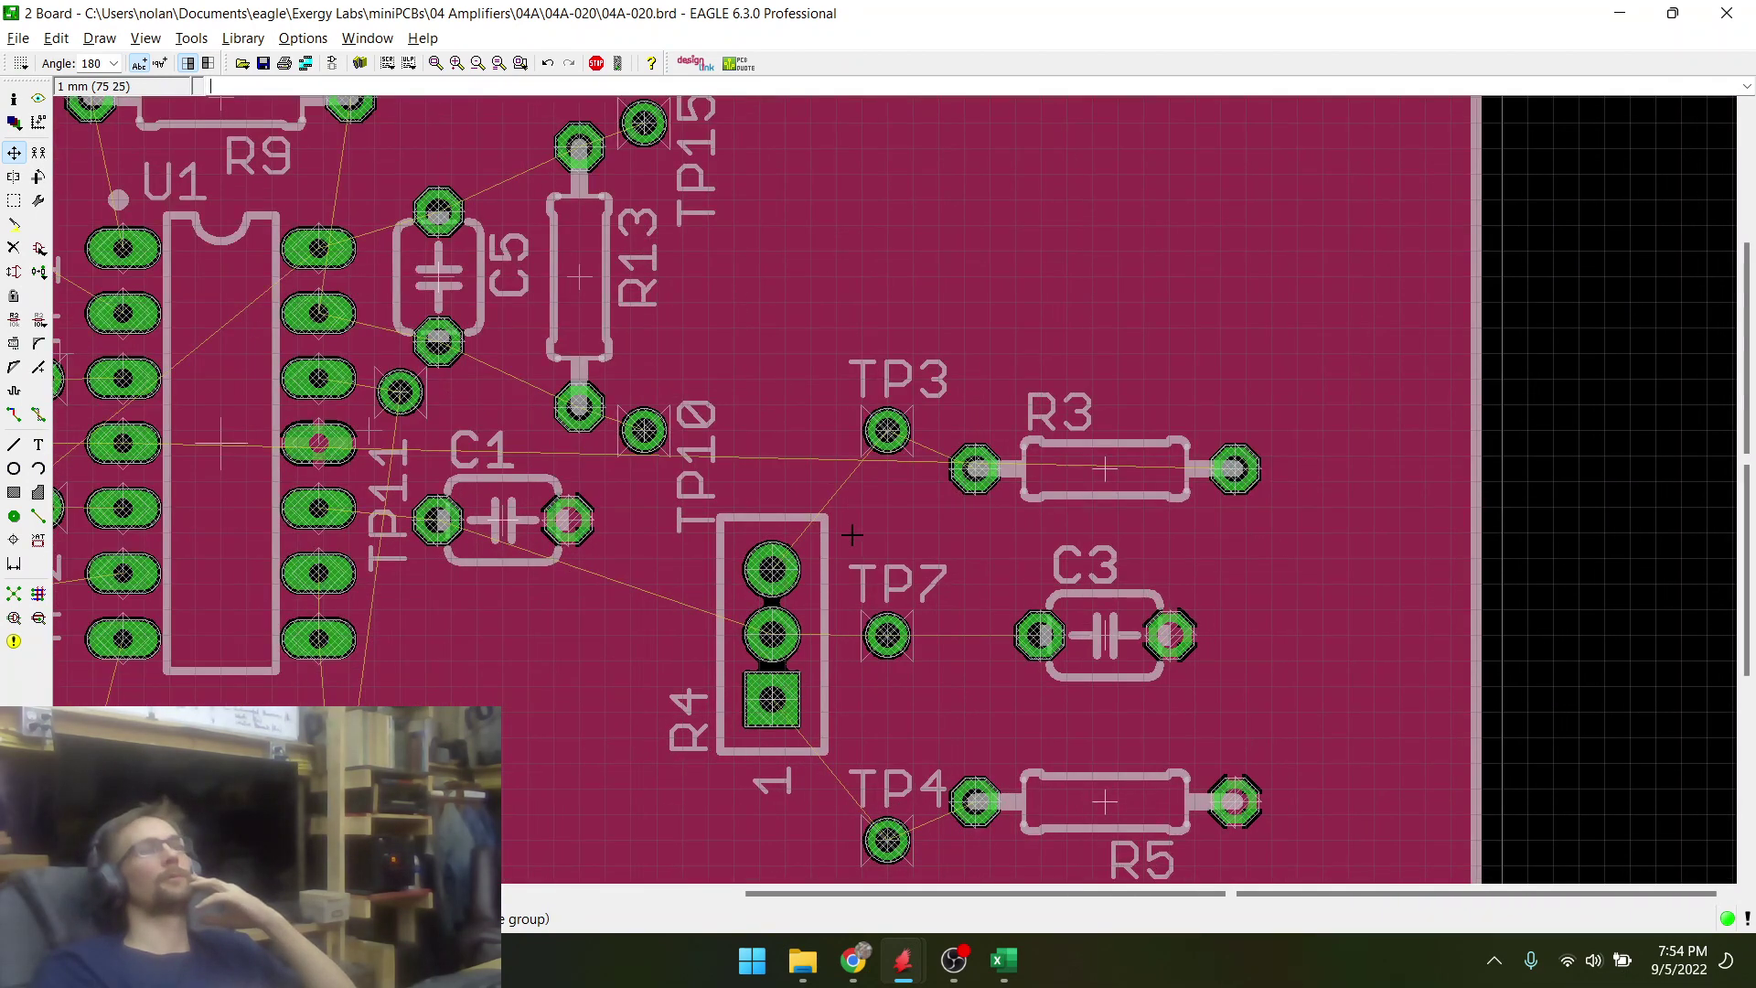
click(885, 434)
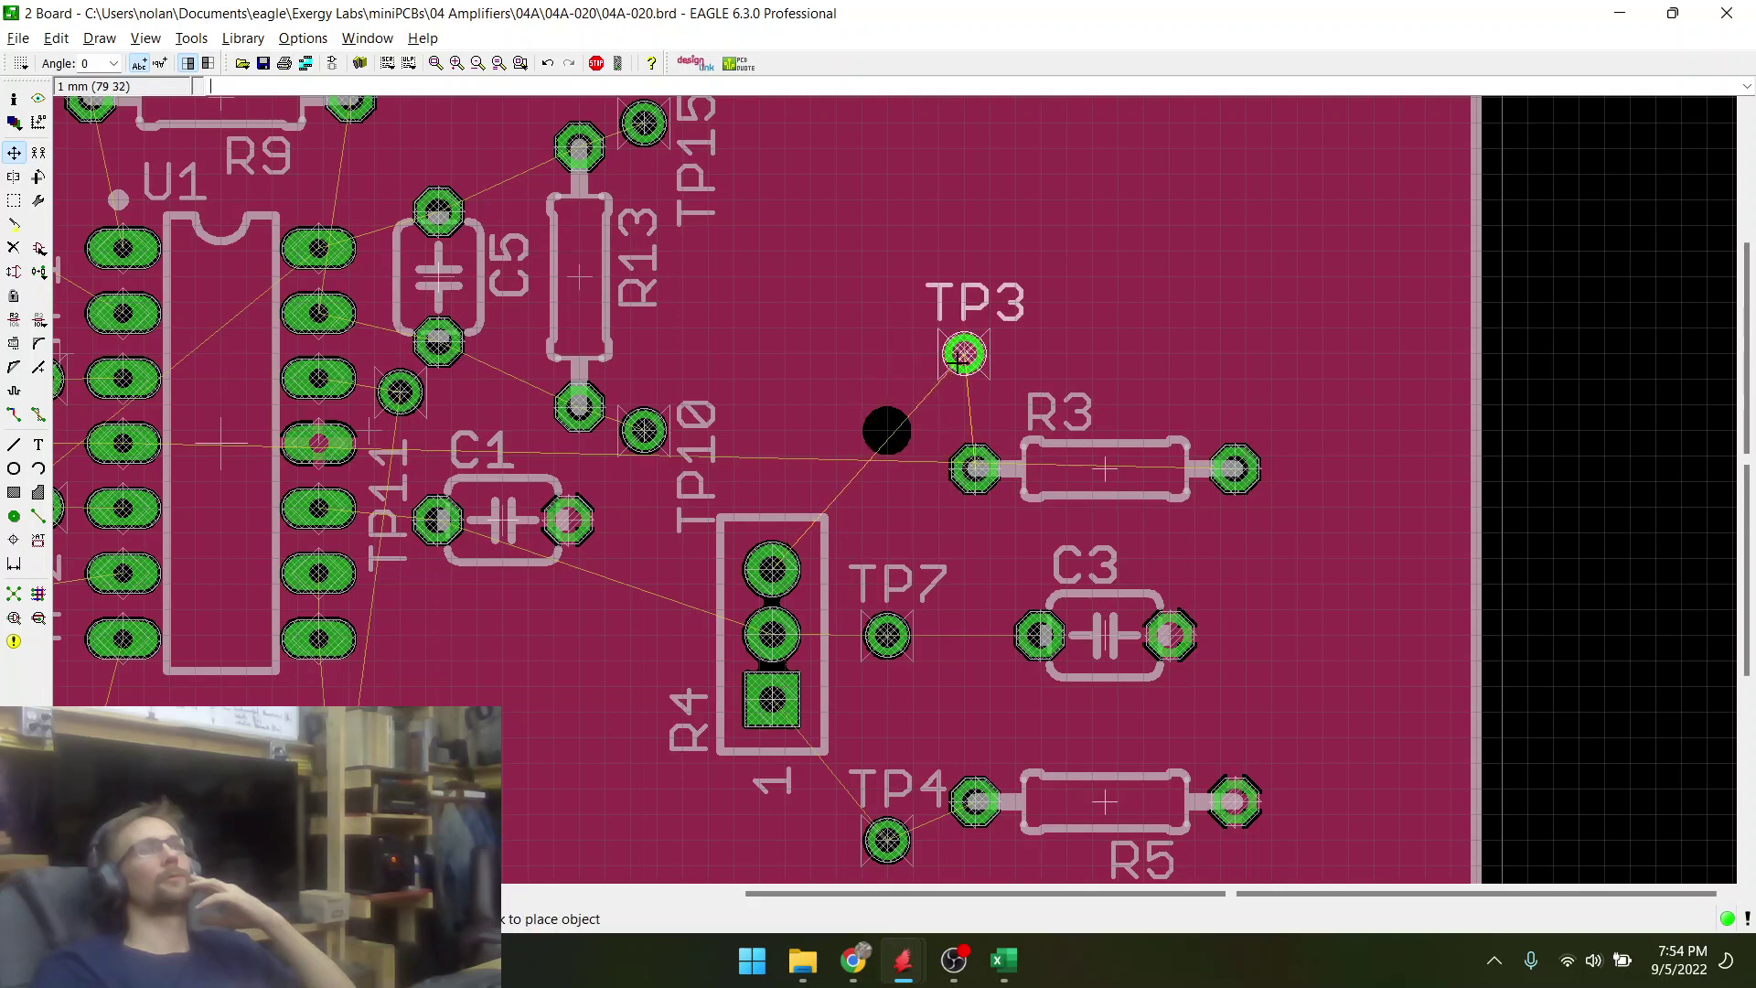
click(958, 362)
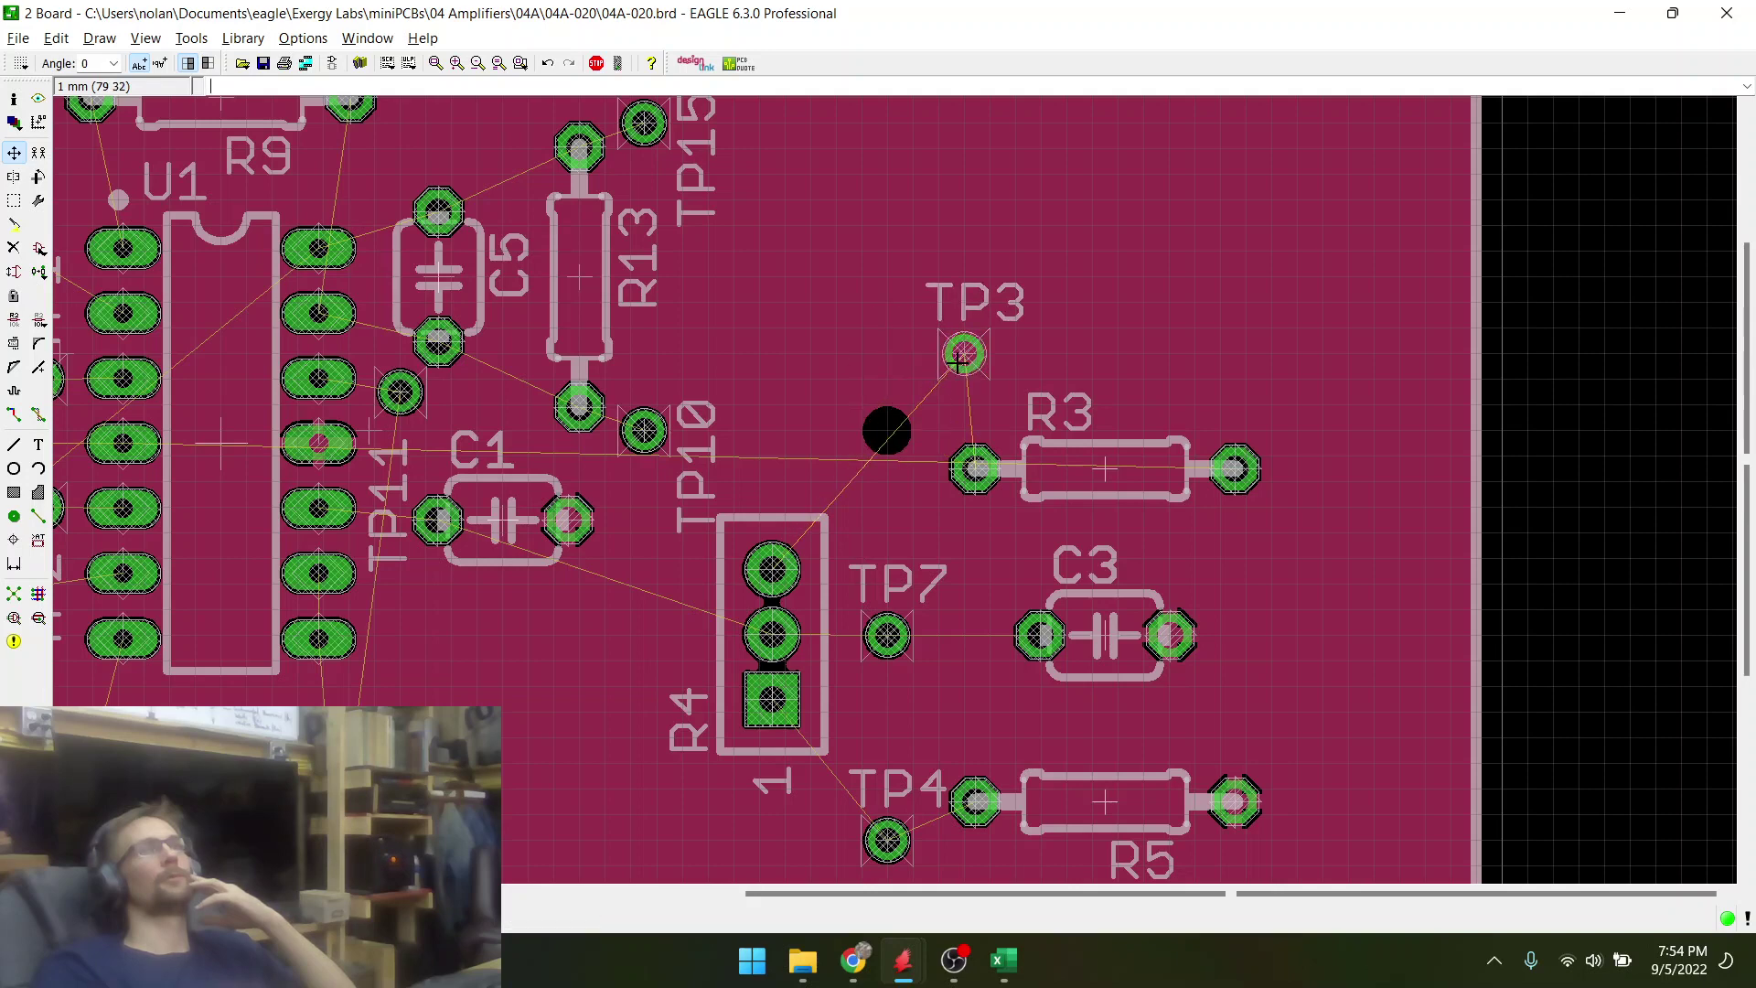
- Move TP4 about 3 mm right and 3 mm down, below R5's left pad
scroll(723, 332, down, 2)
scroll(841, 659, up, 2)
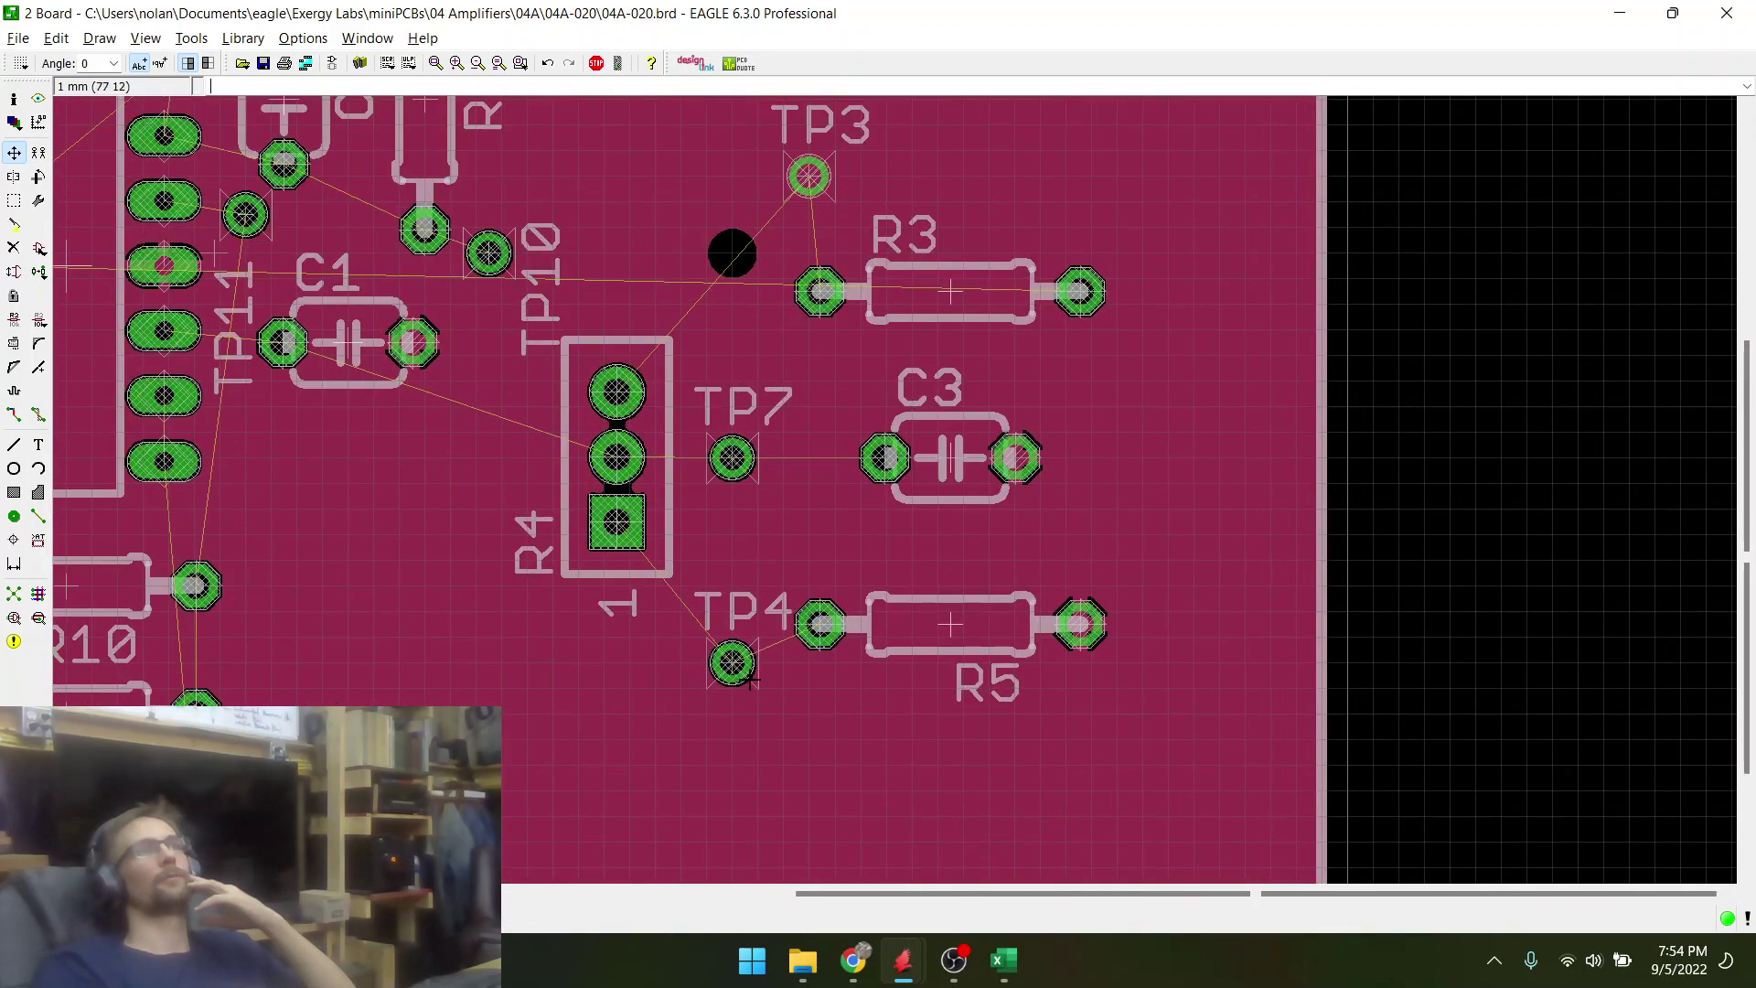
click(732, 663)
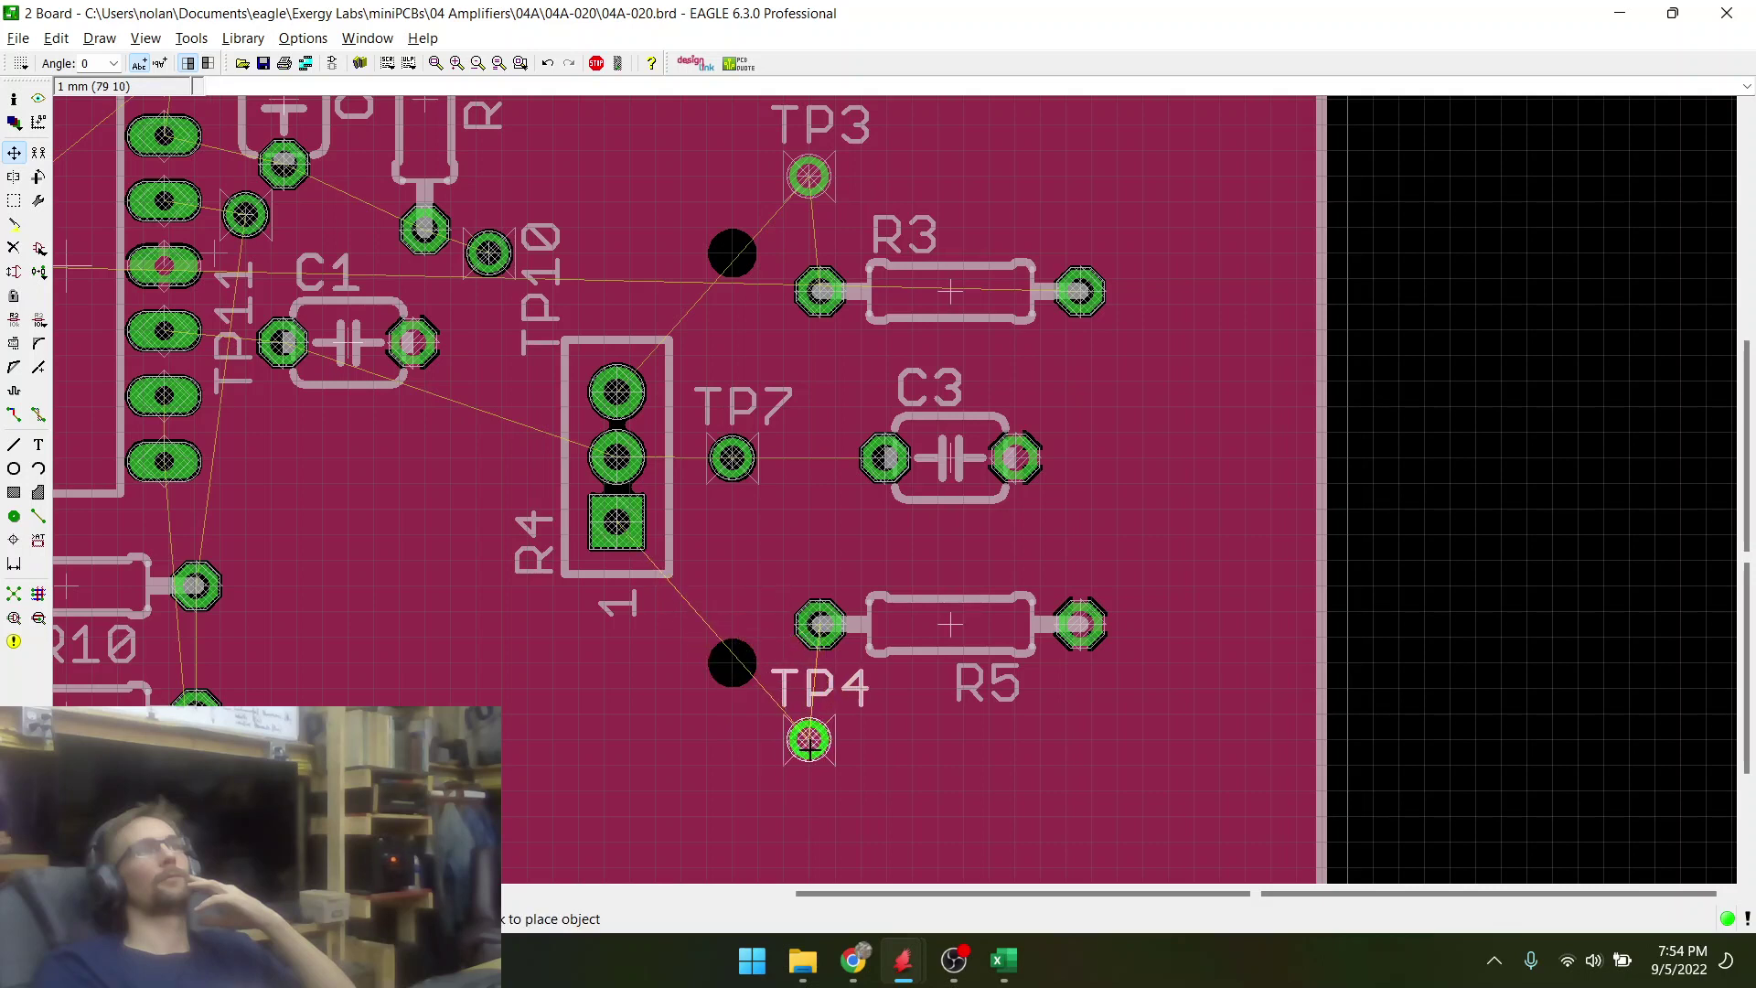
click(808, 746)
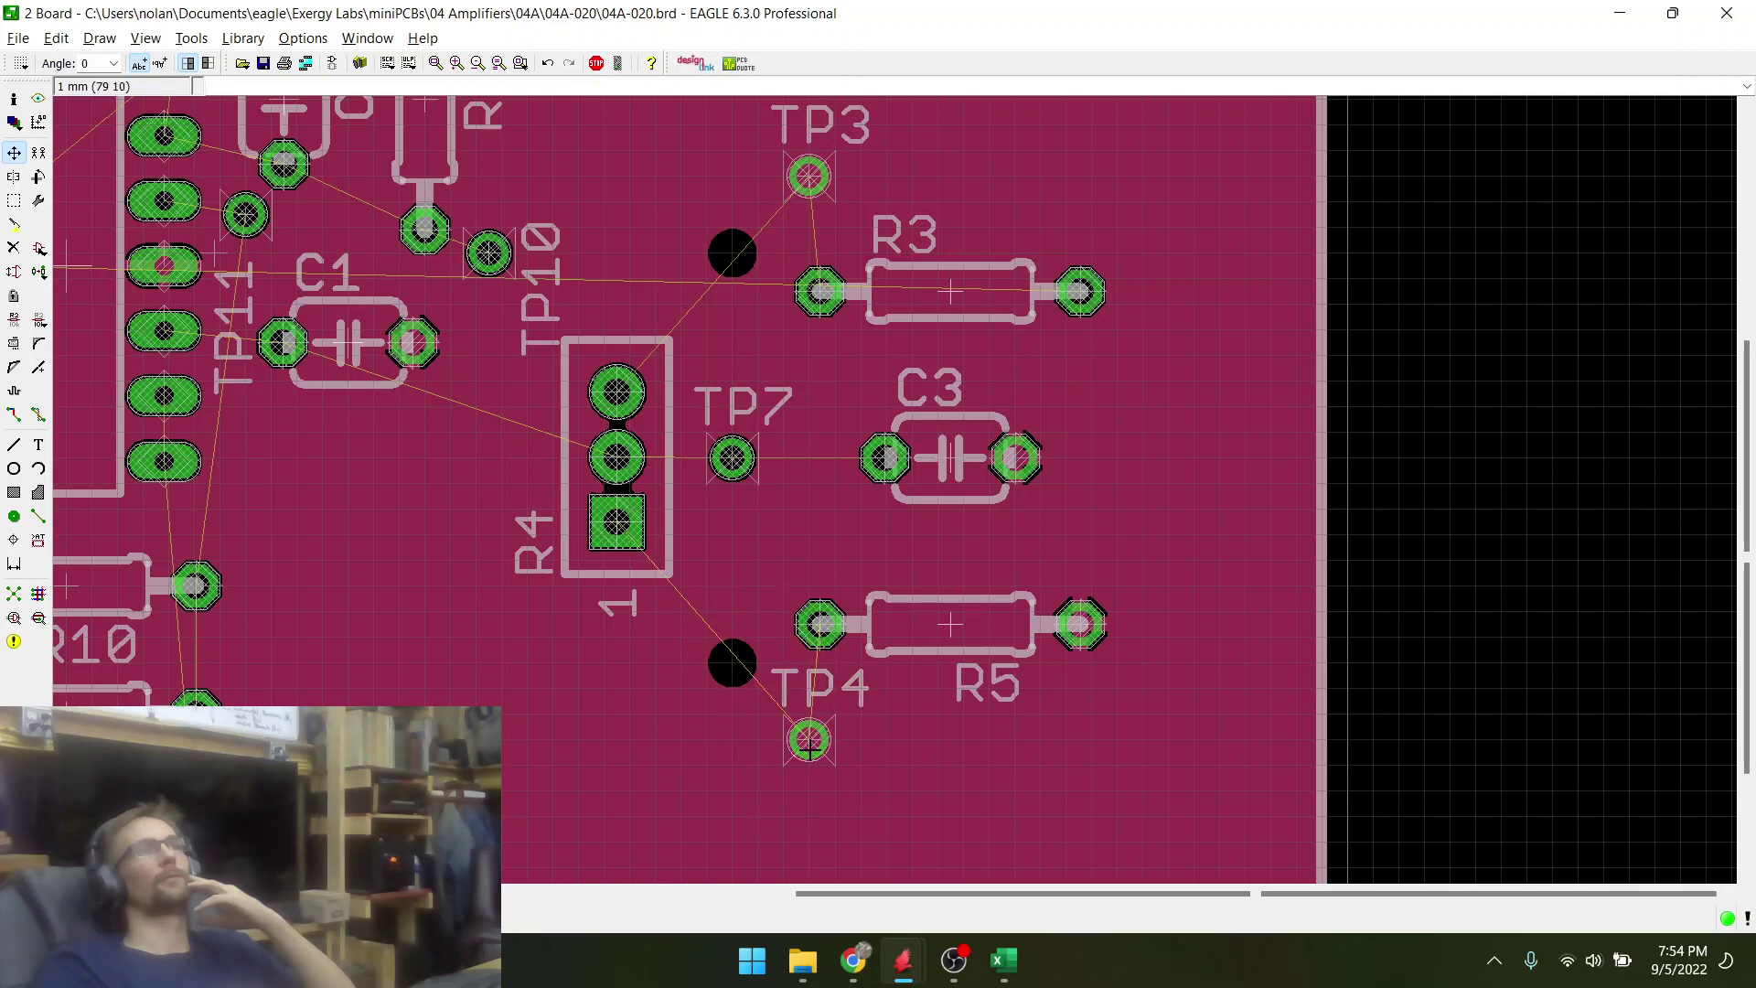
- Move TP7 about 1 mm right, closer to C3
scroll(774, 448, up, 2)
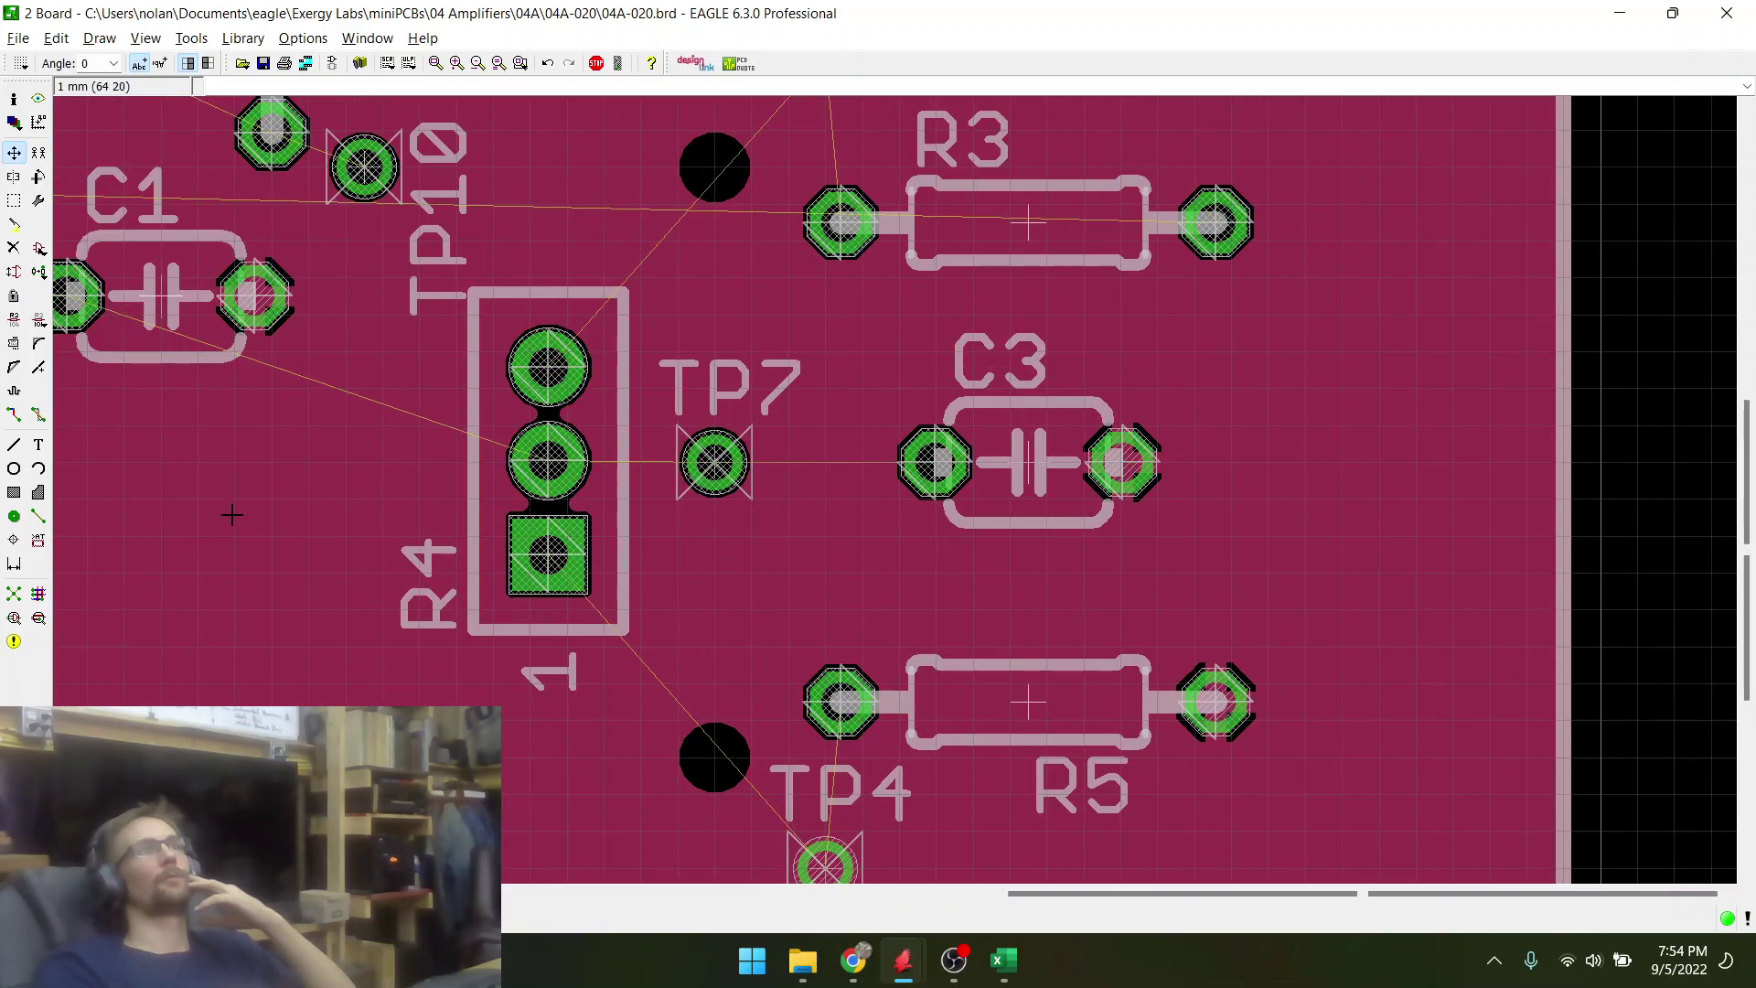
scroll(803, 640, down, 3)
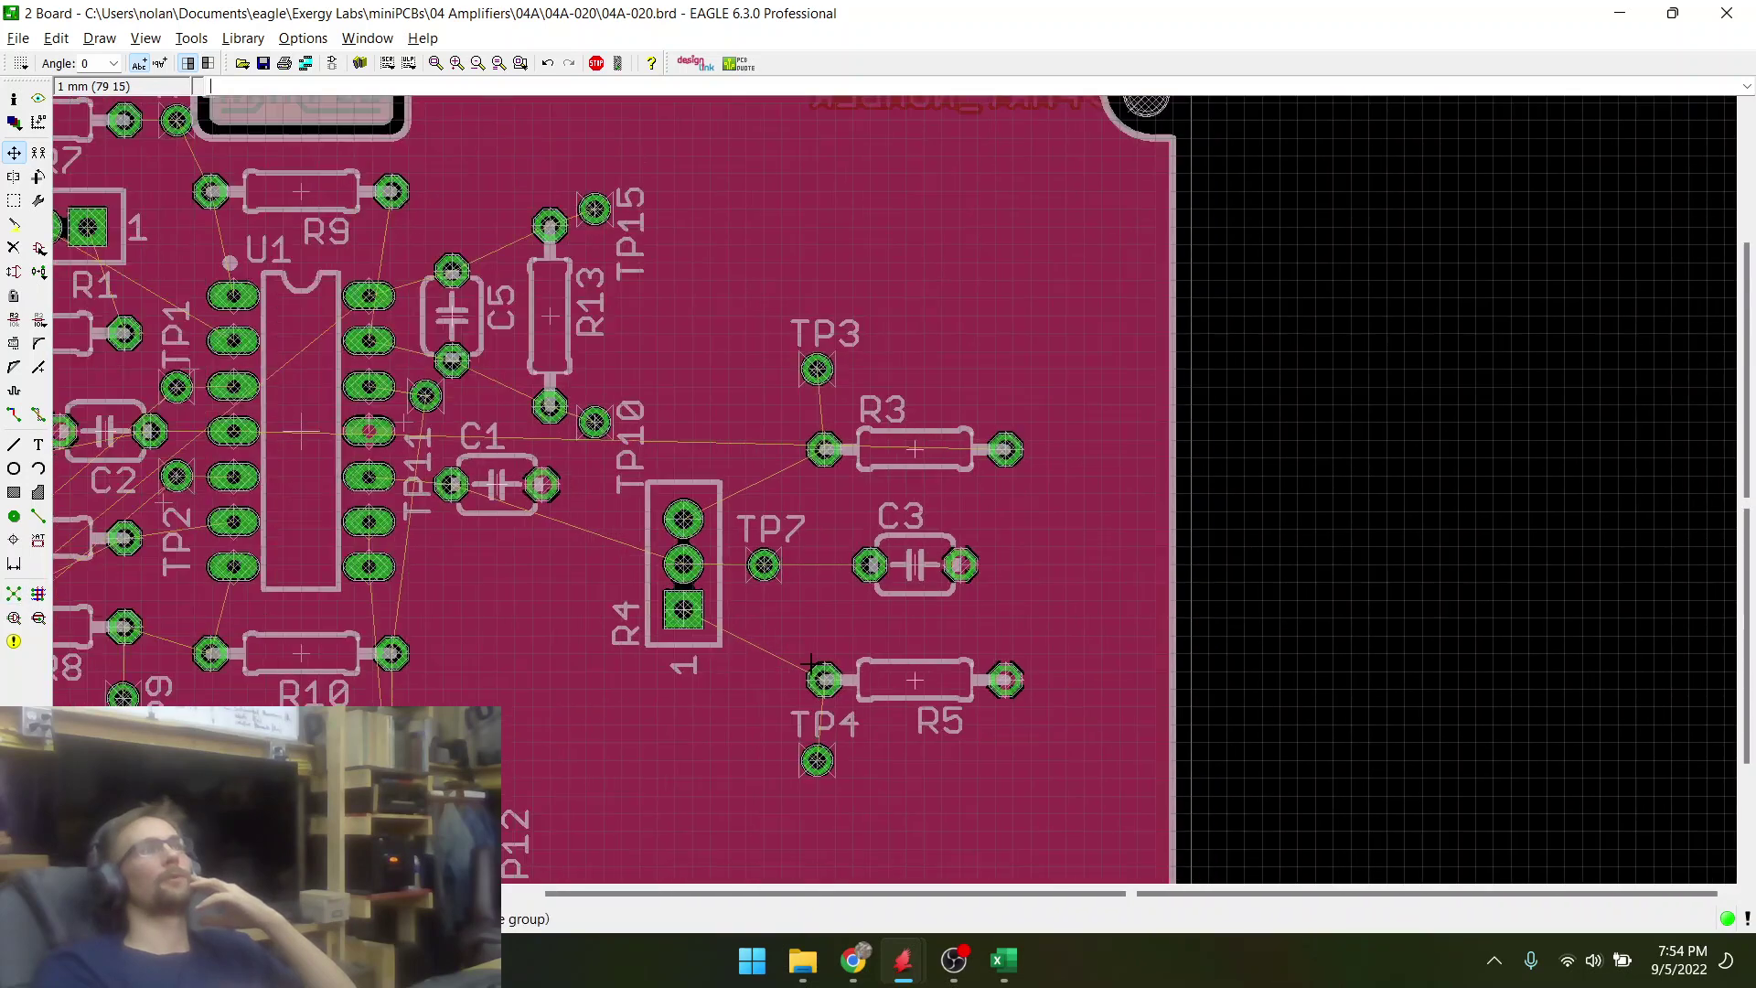
scroll(755, 599, up, 3)
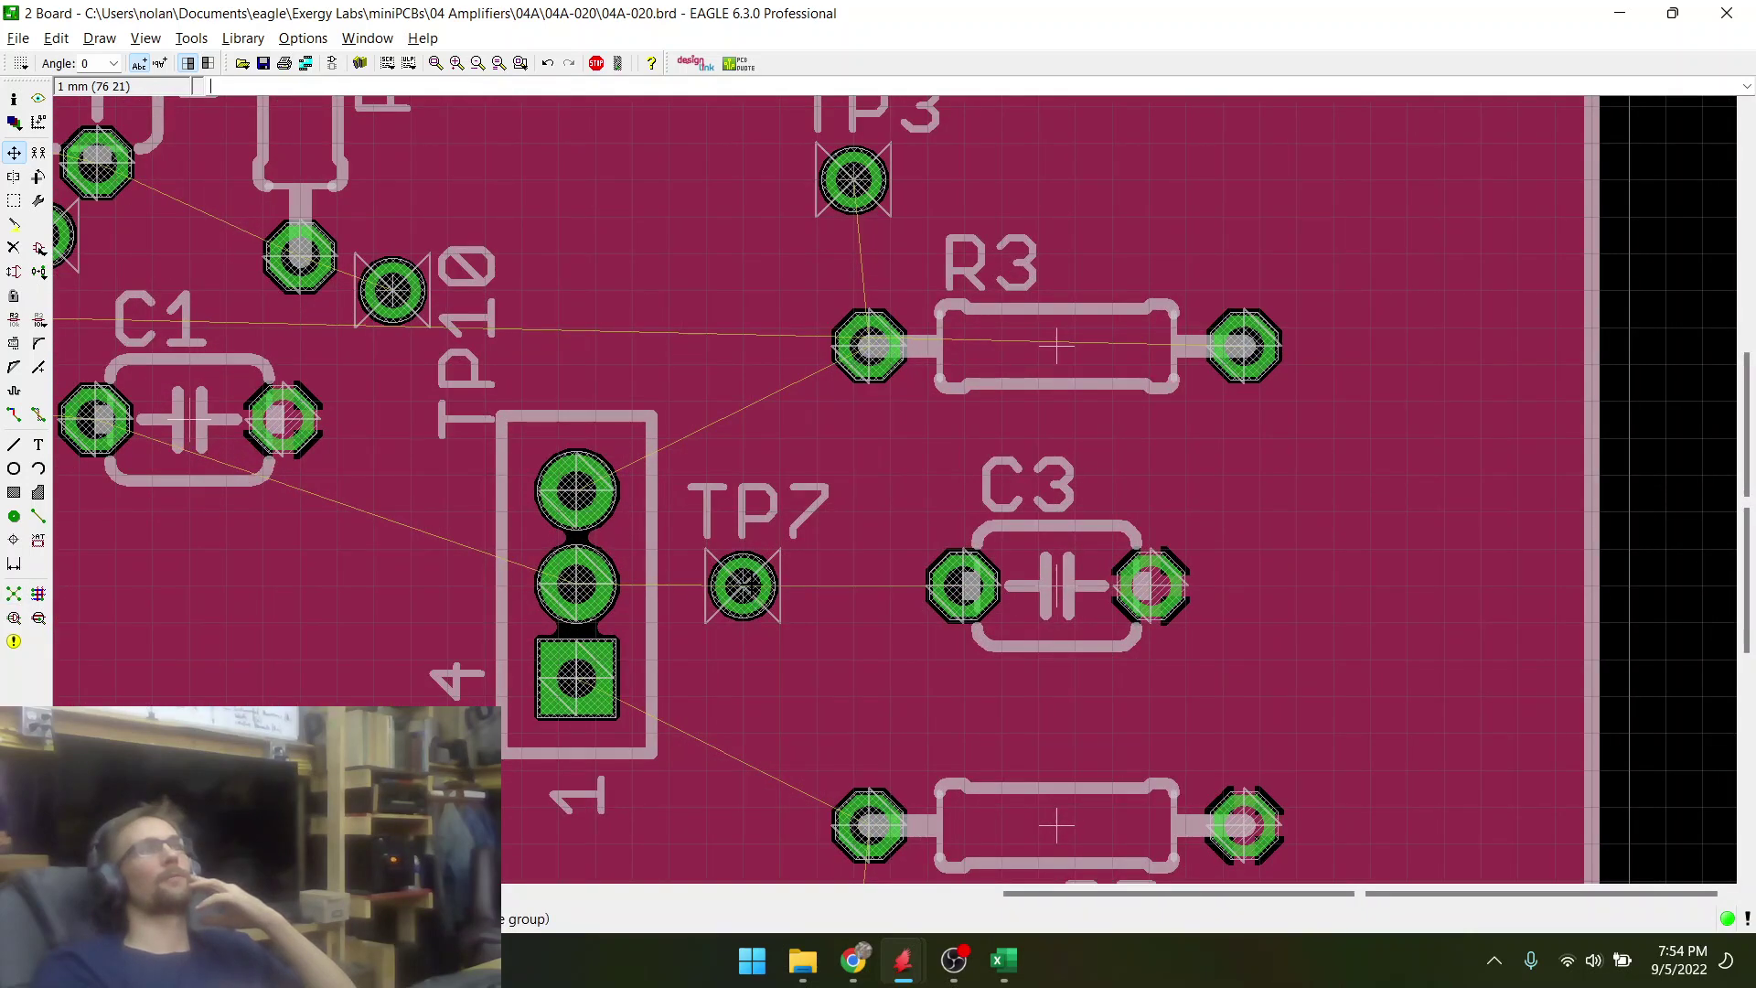
click(743, 585)
click(780, 585)
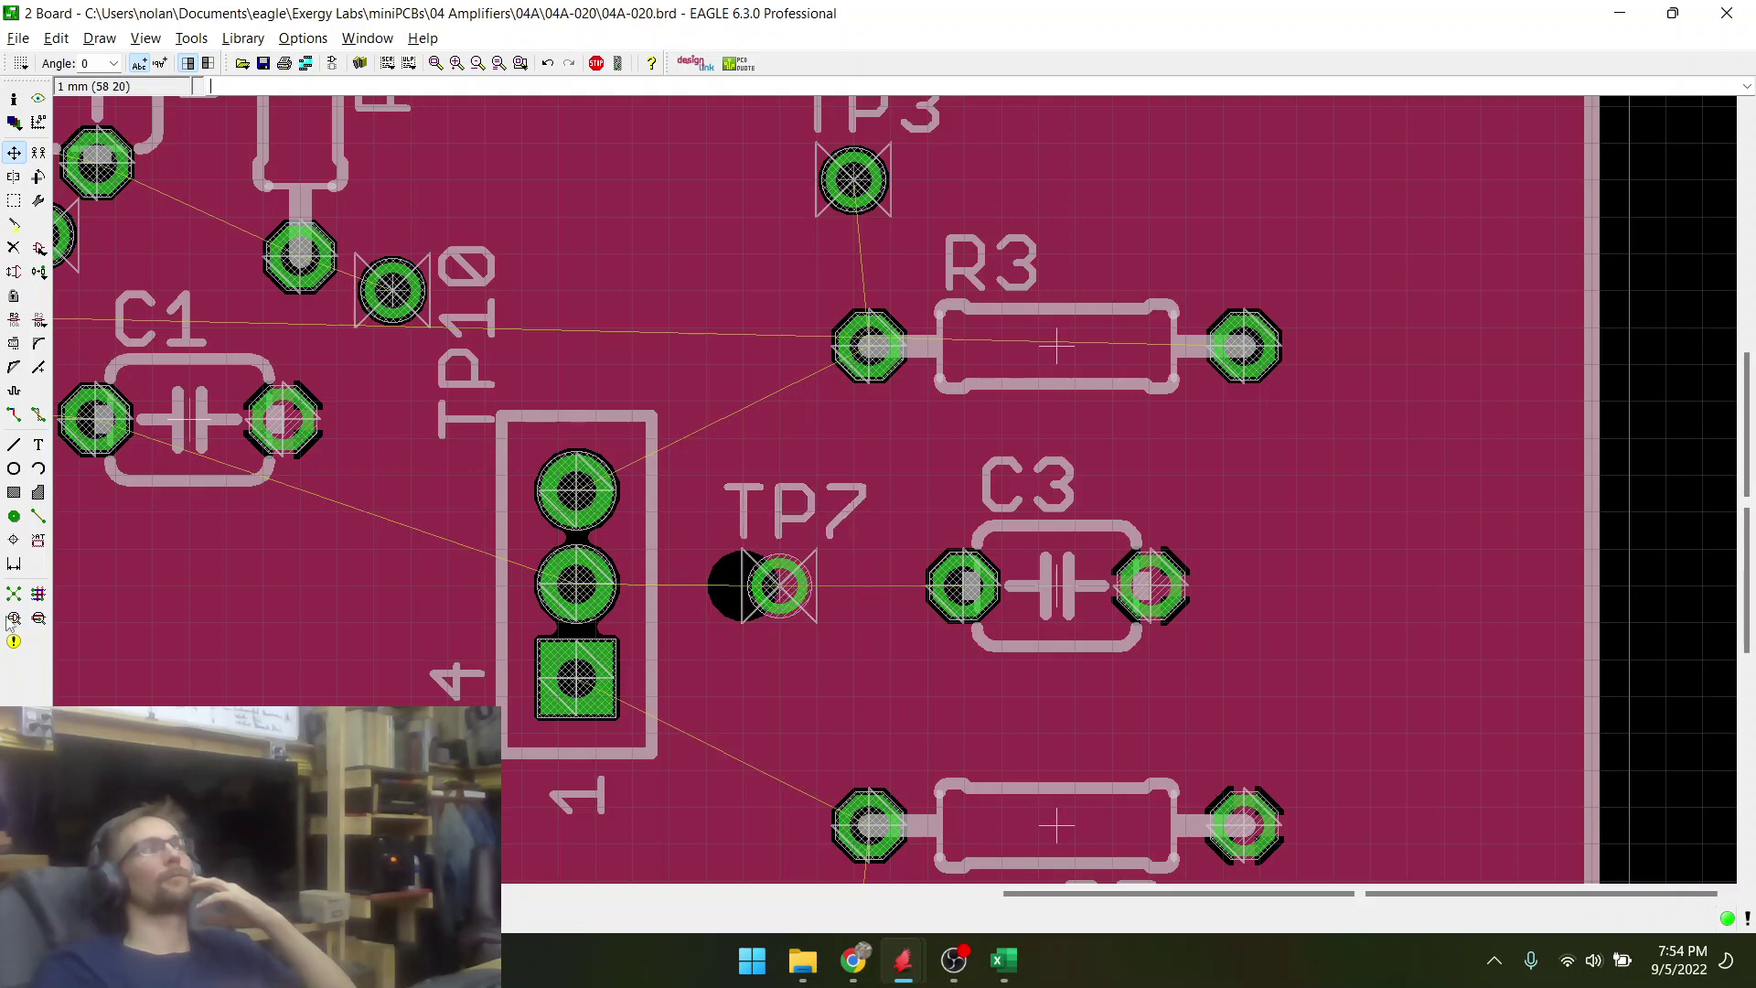
scroll(540, 549, down, 3)
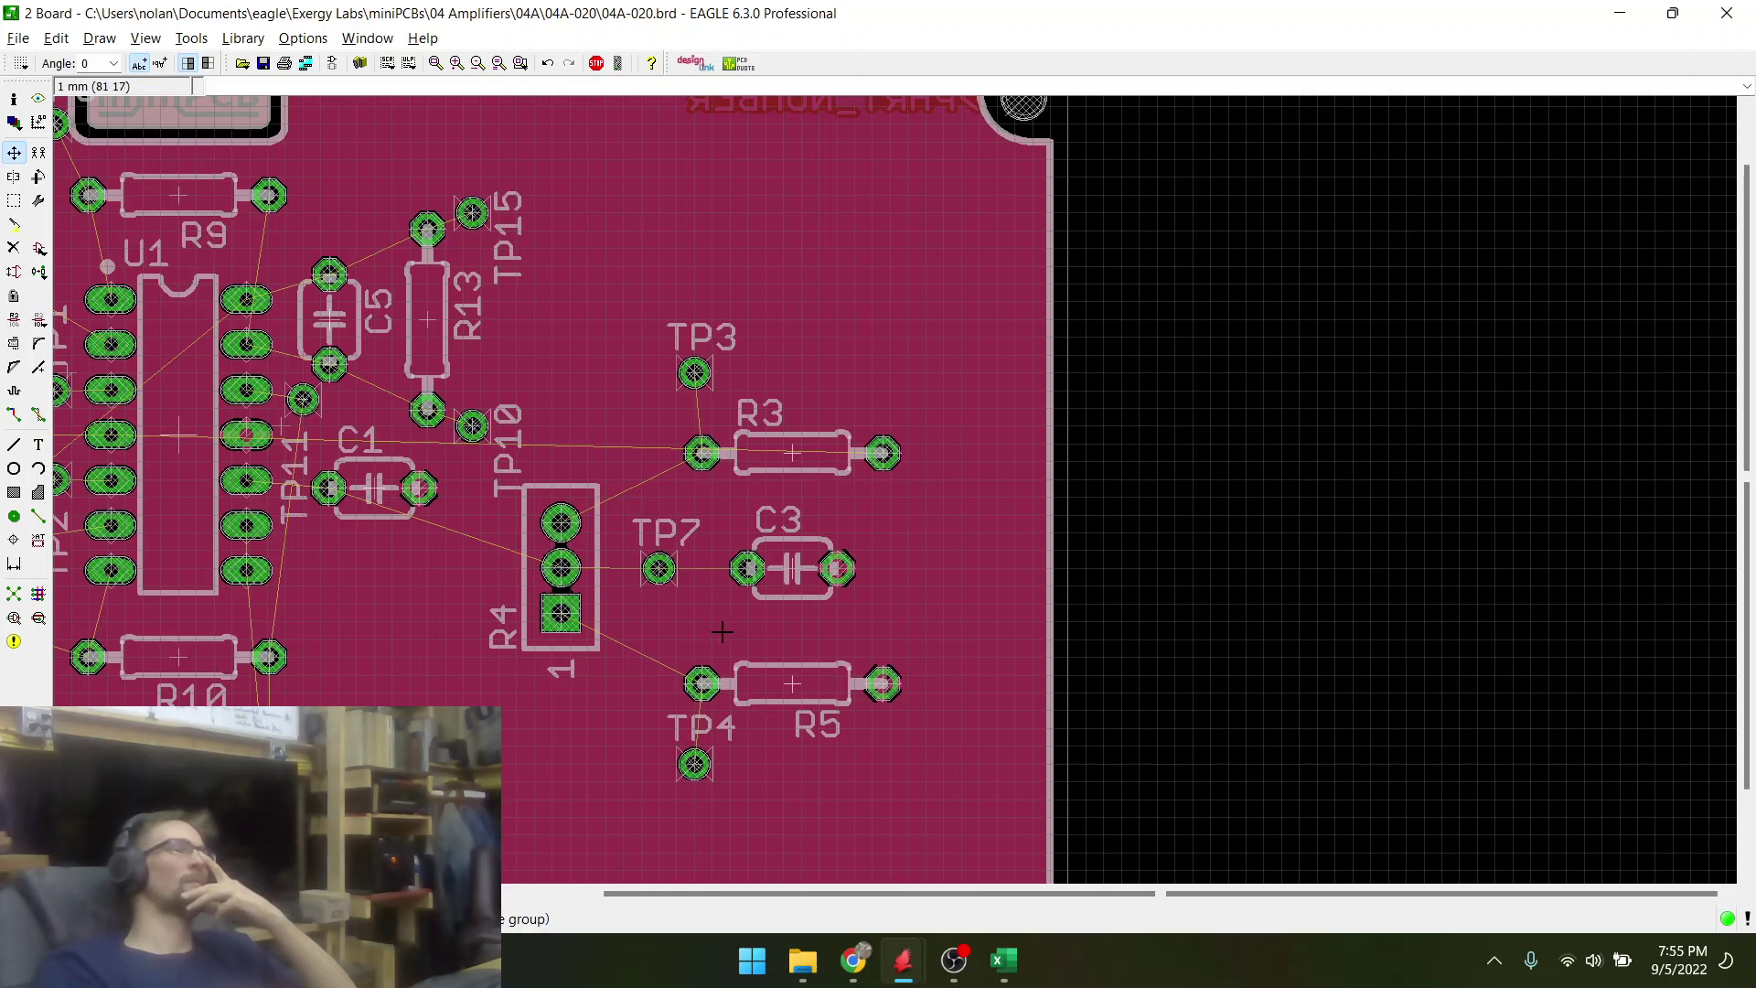
- Check the attributes of the board outline part P1 and close the list without changes
scroll(741, 655, down, 2)
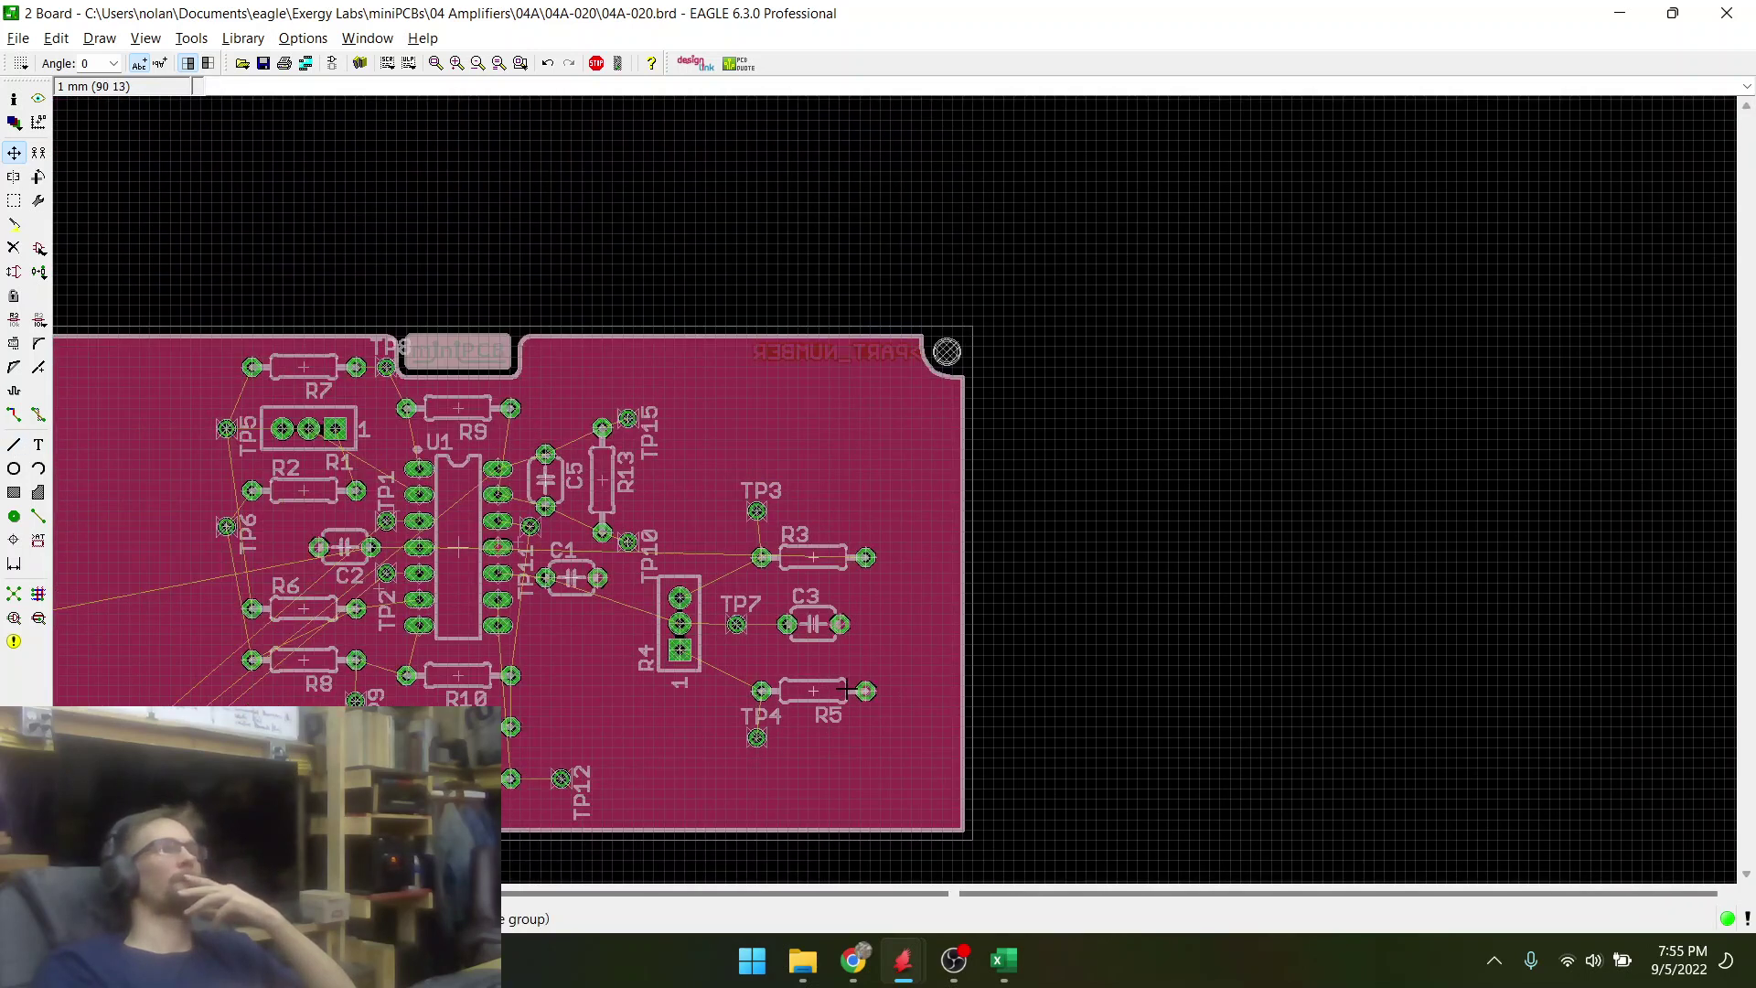
scroll(487, 494, up, 1)
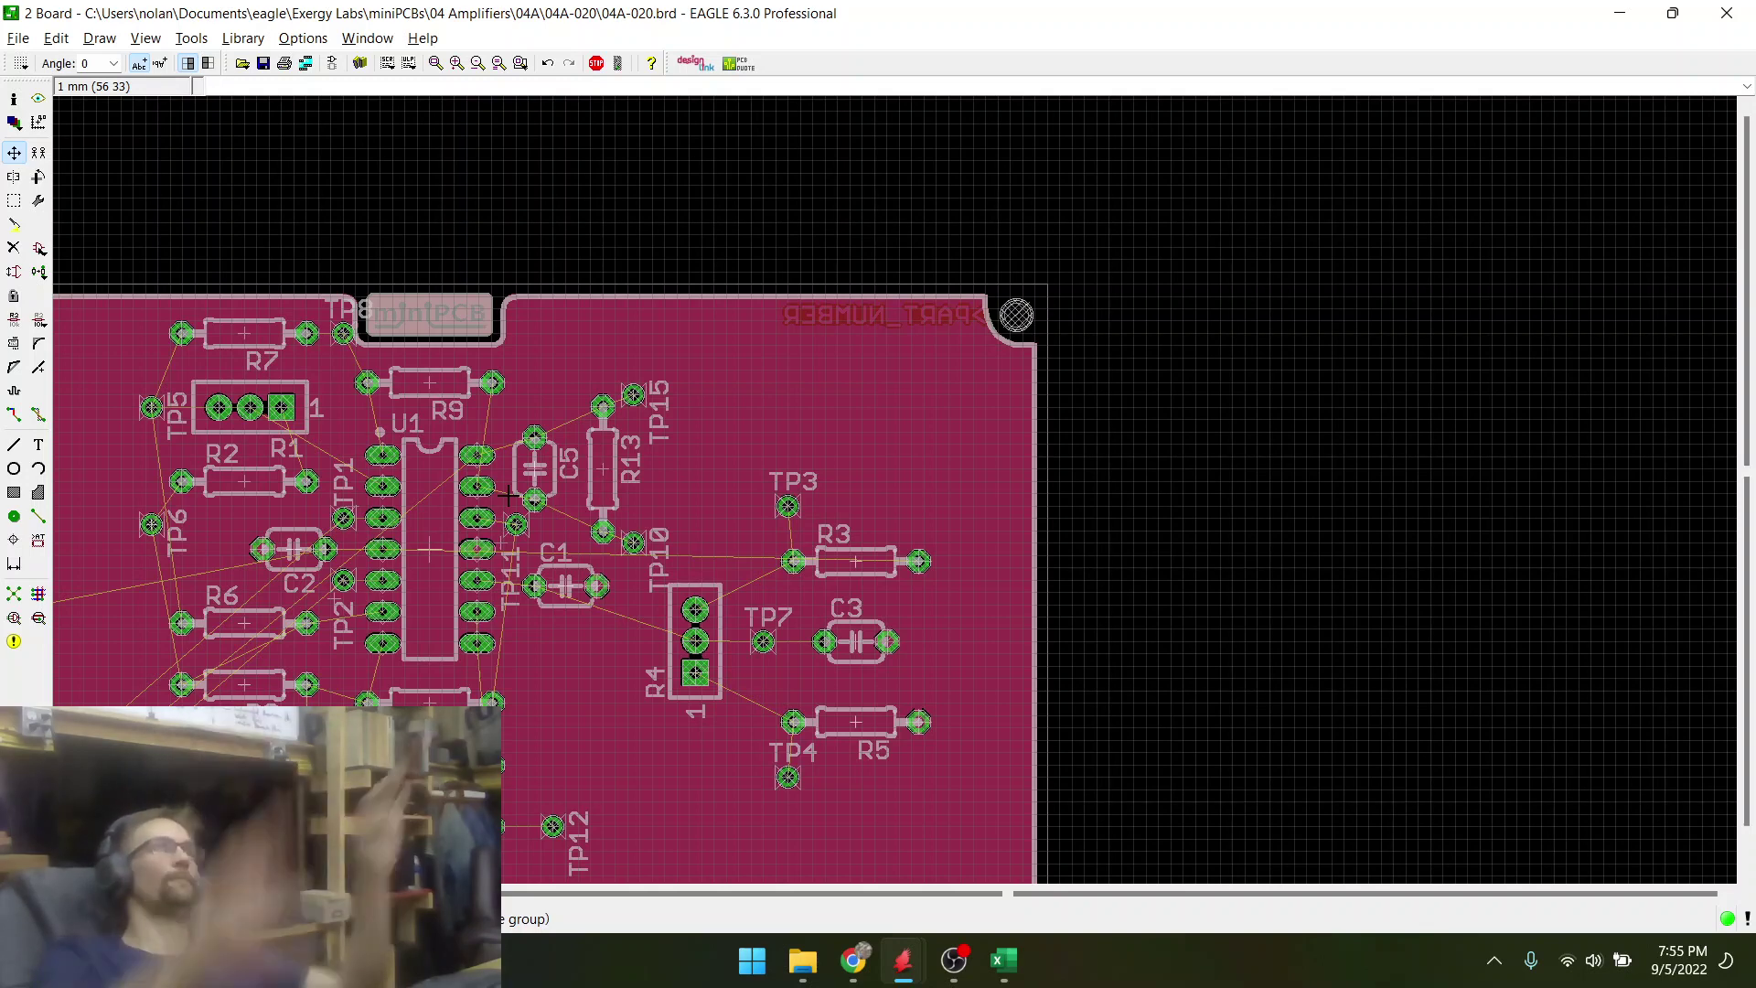
scroll(556, 586, down, 2)
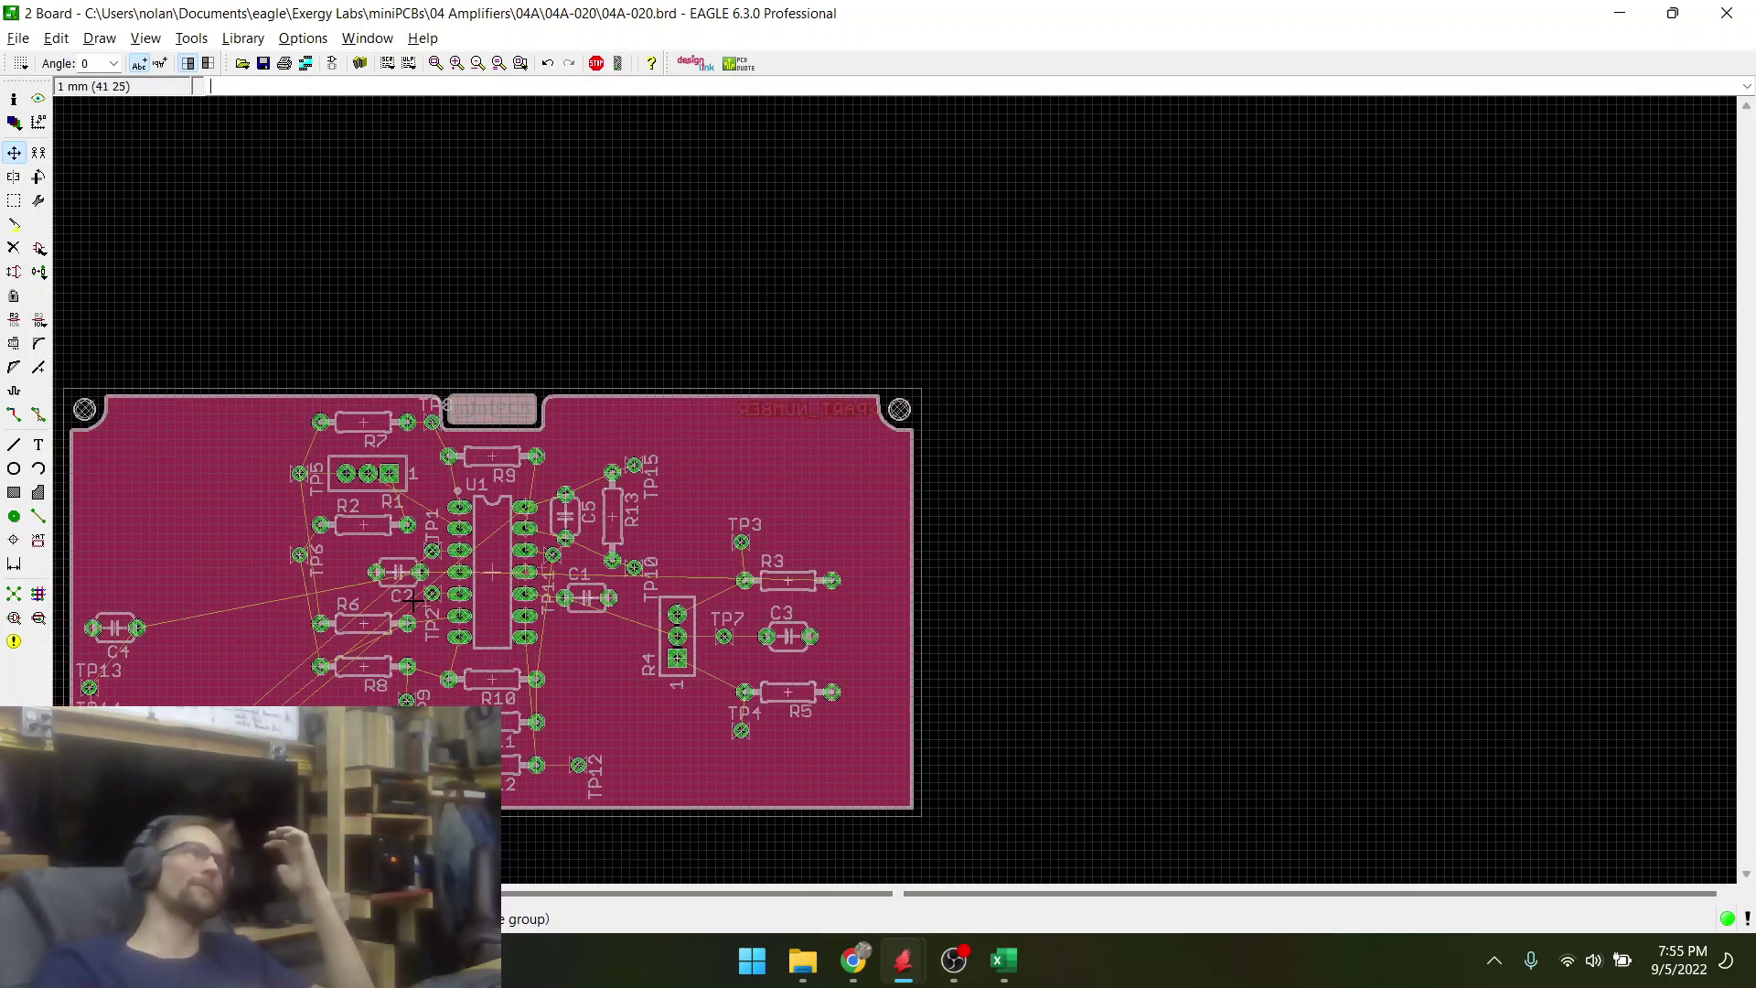
scroll(414, 601, up, 1)
scroll(448, 611, down, 1)
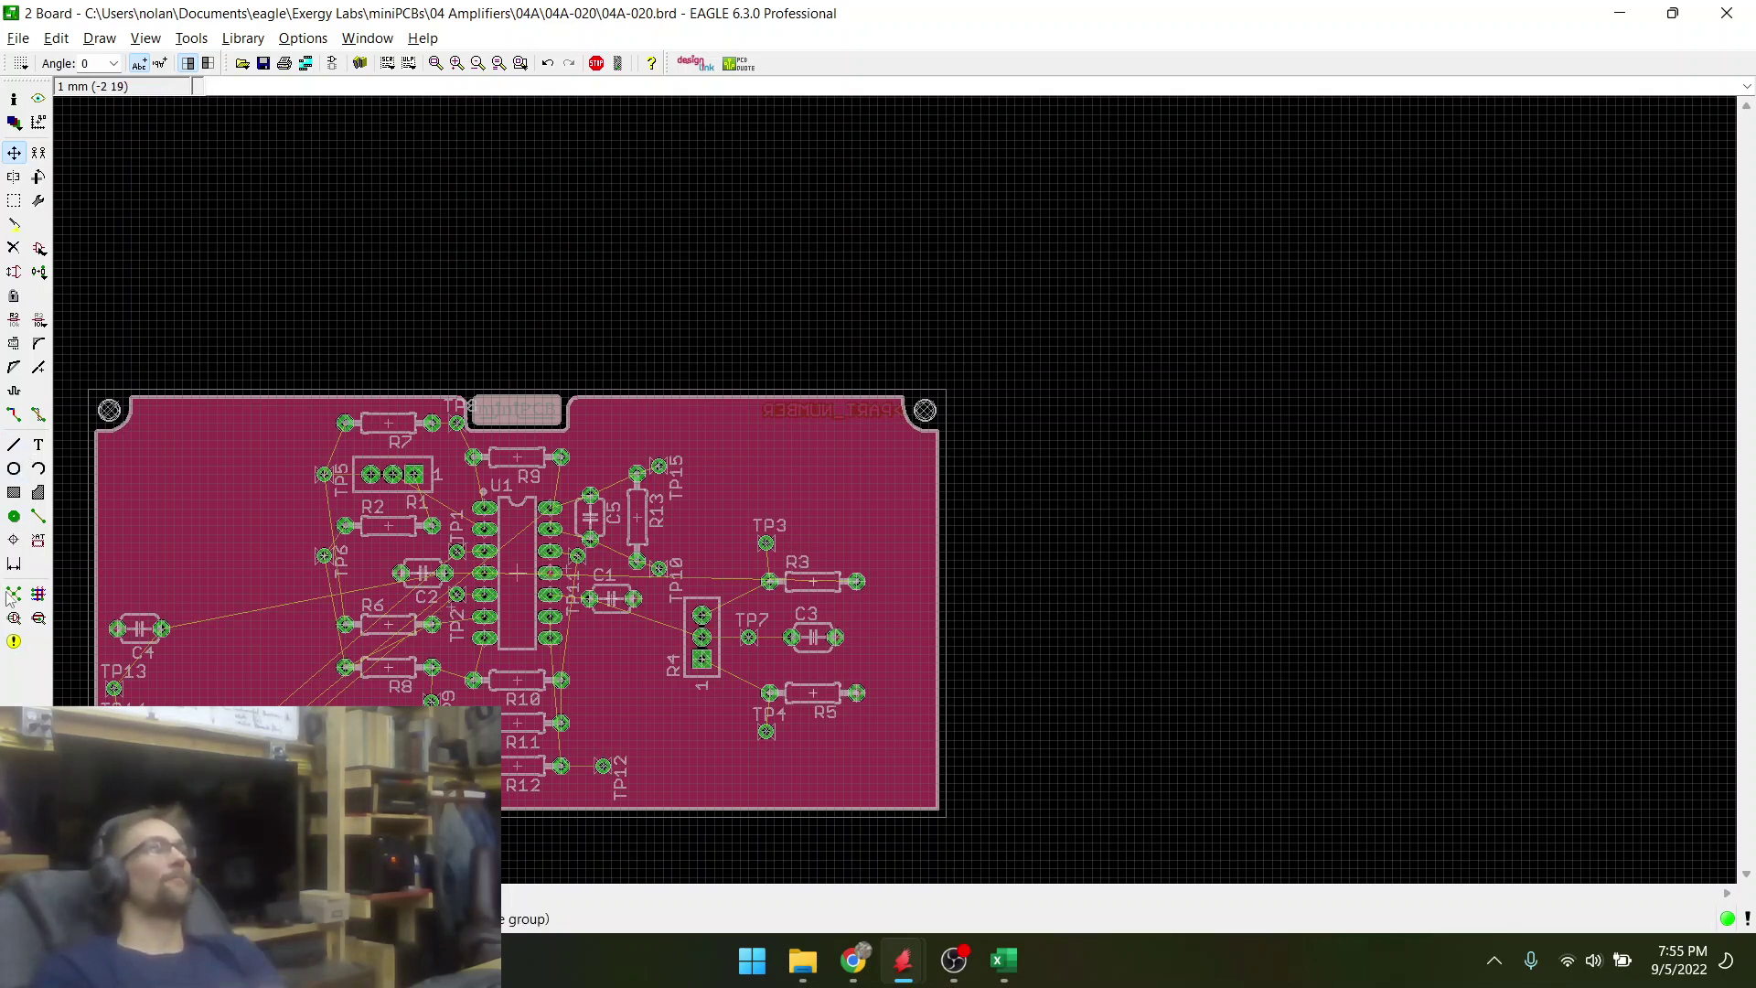
click(39, 539)
click(89, 808)
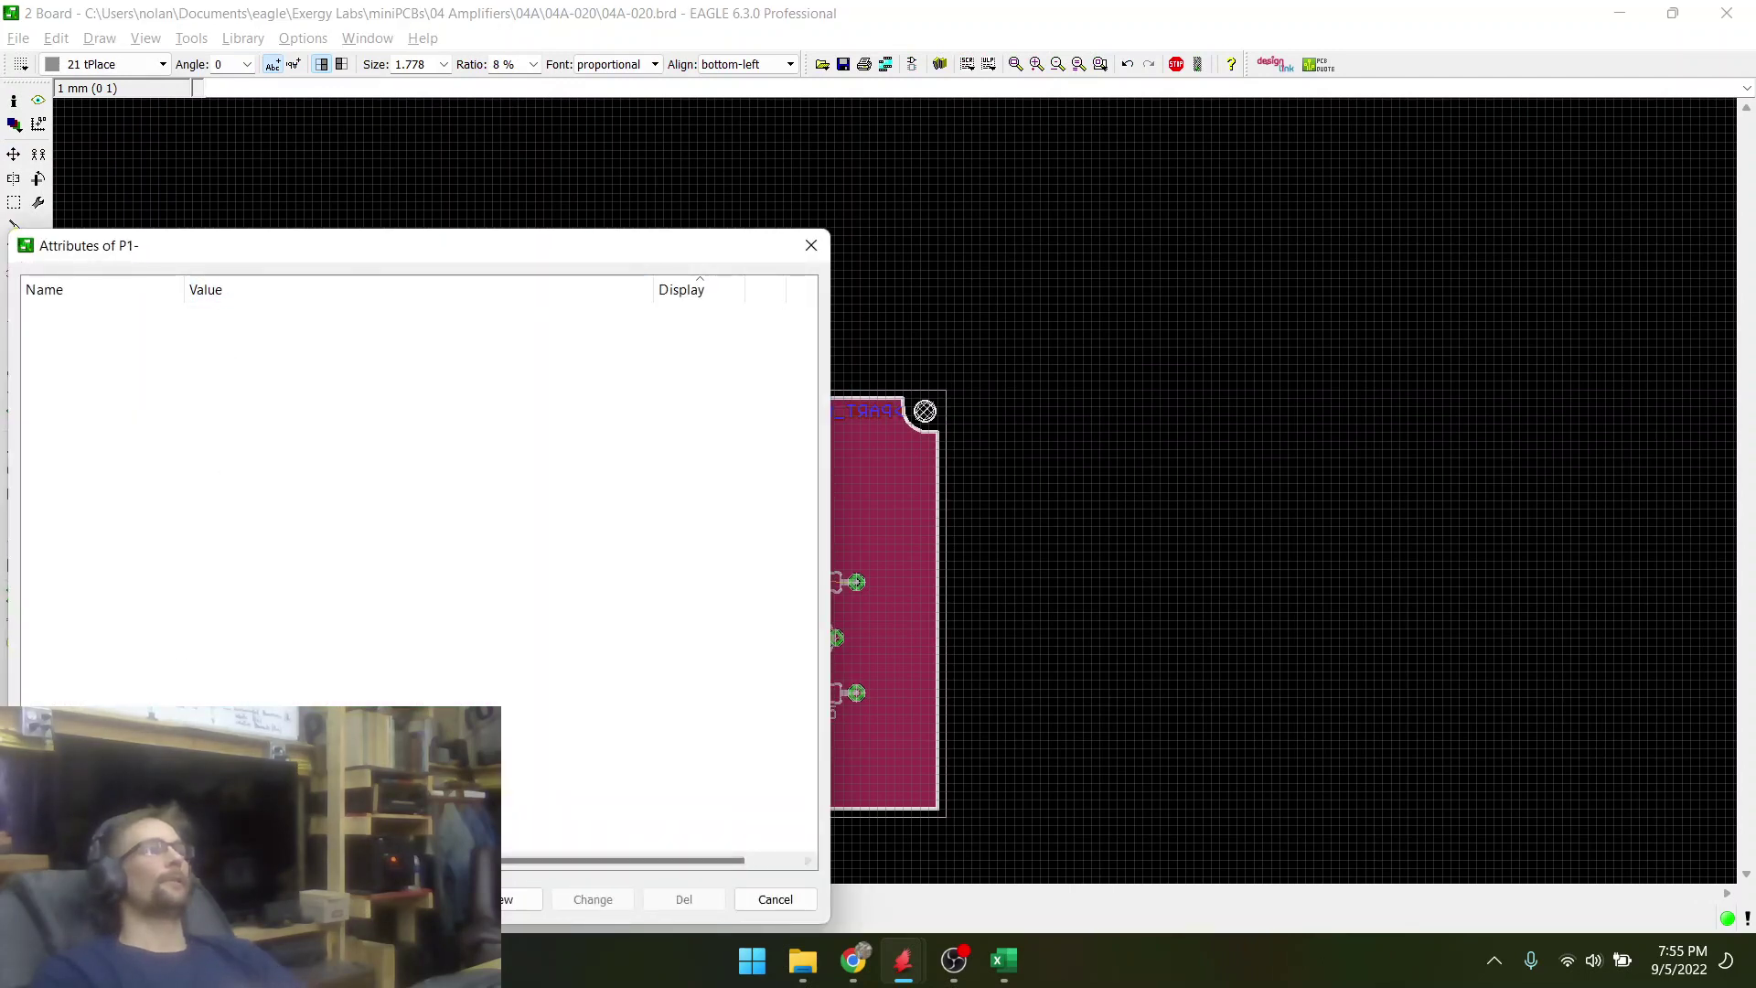
click(774, 900)
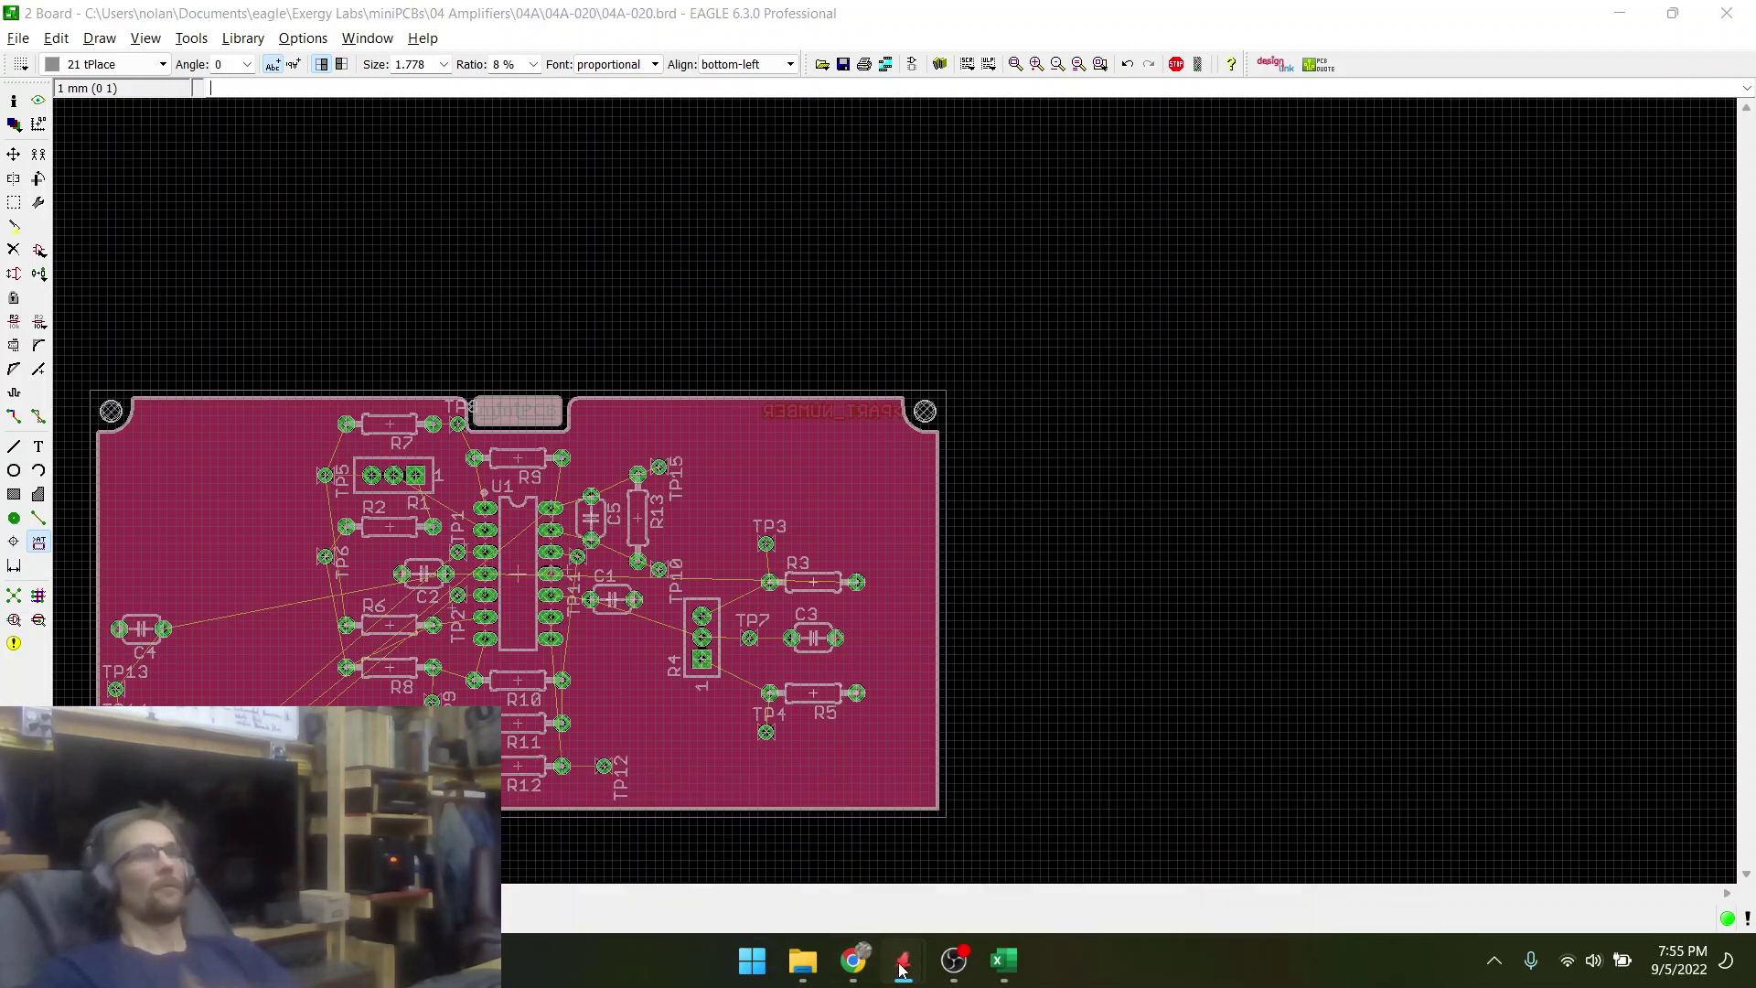
- Switch to the minipcb.lbr library window and open the MINIPCB_7P device for editing
mouse_move(904, 961)
click(1205, 851)
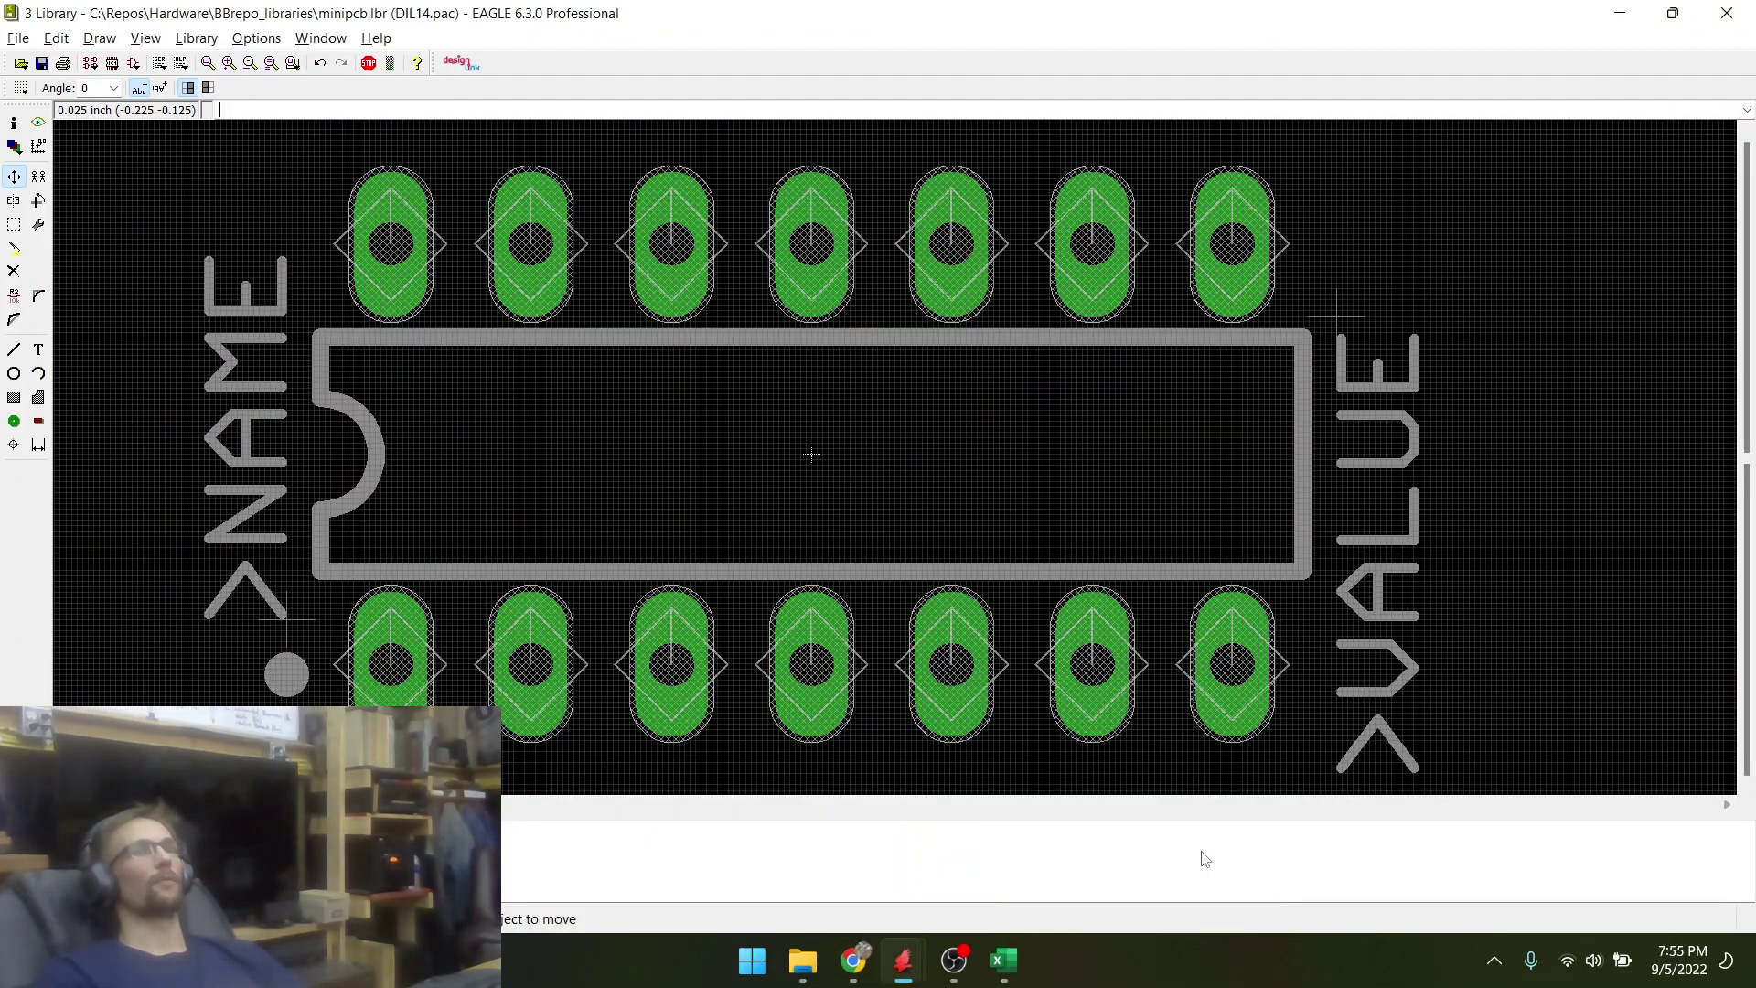
click(112, 66)
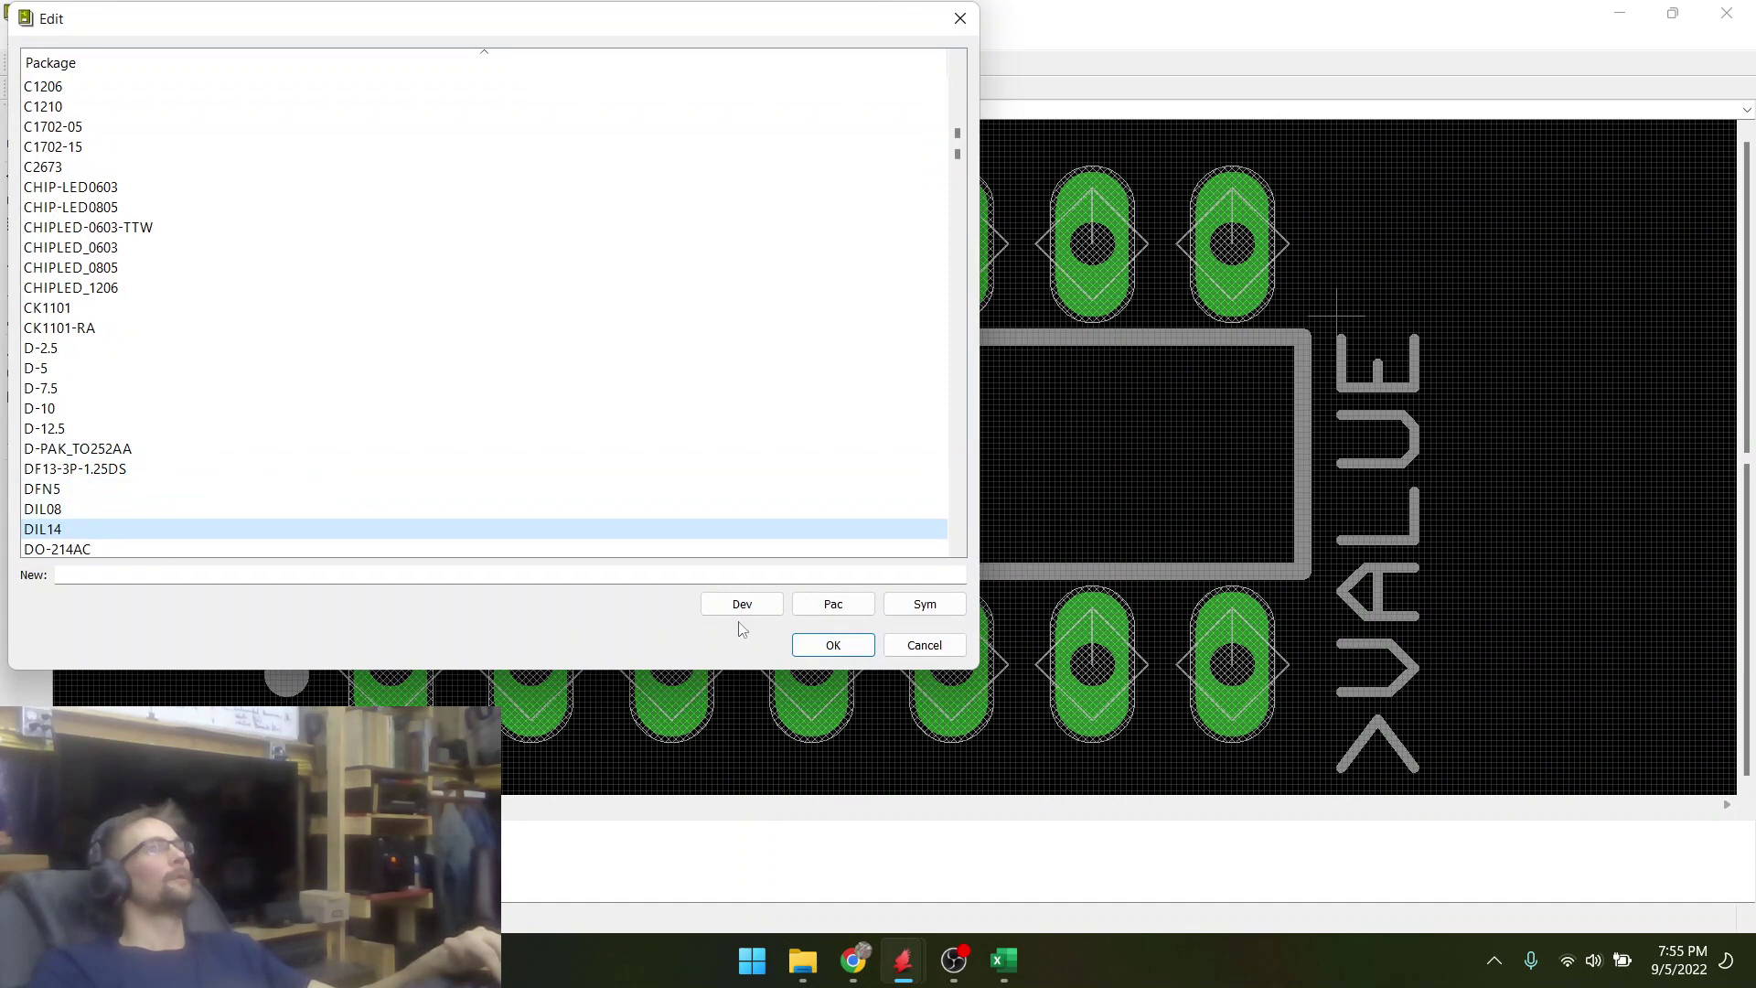
click(808, 645)
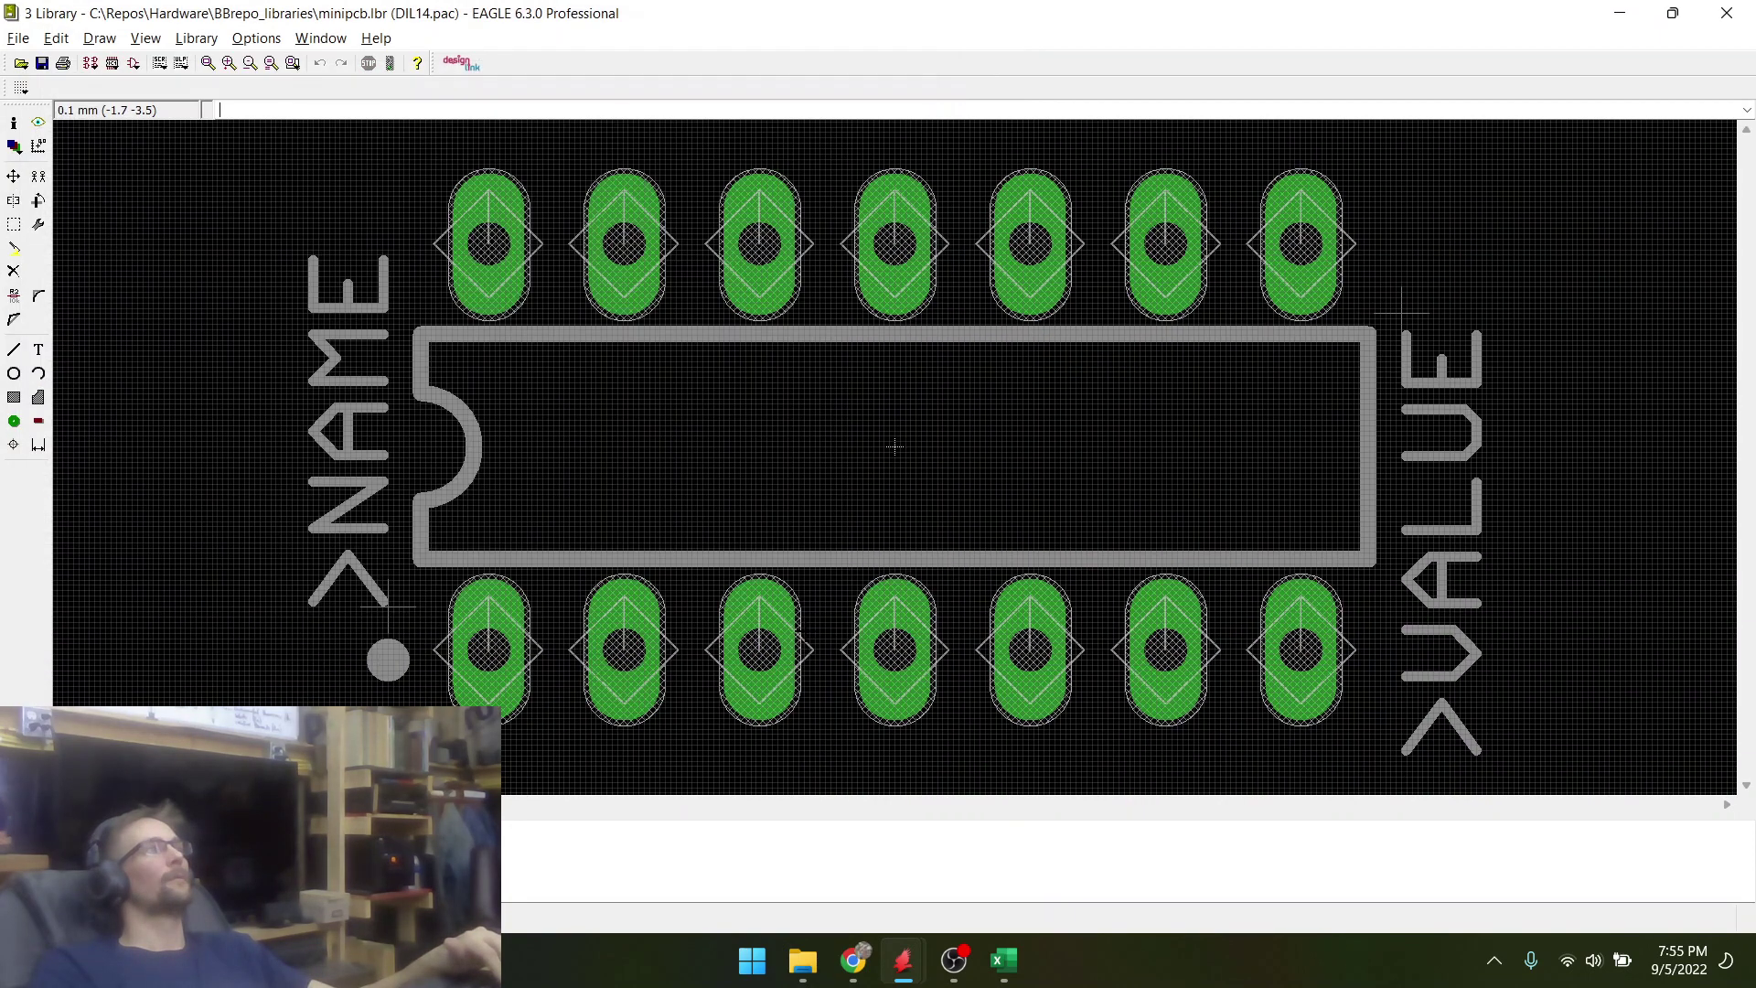
click(90, 63)
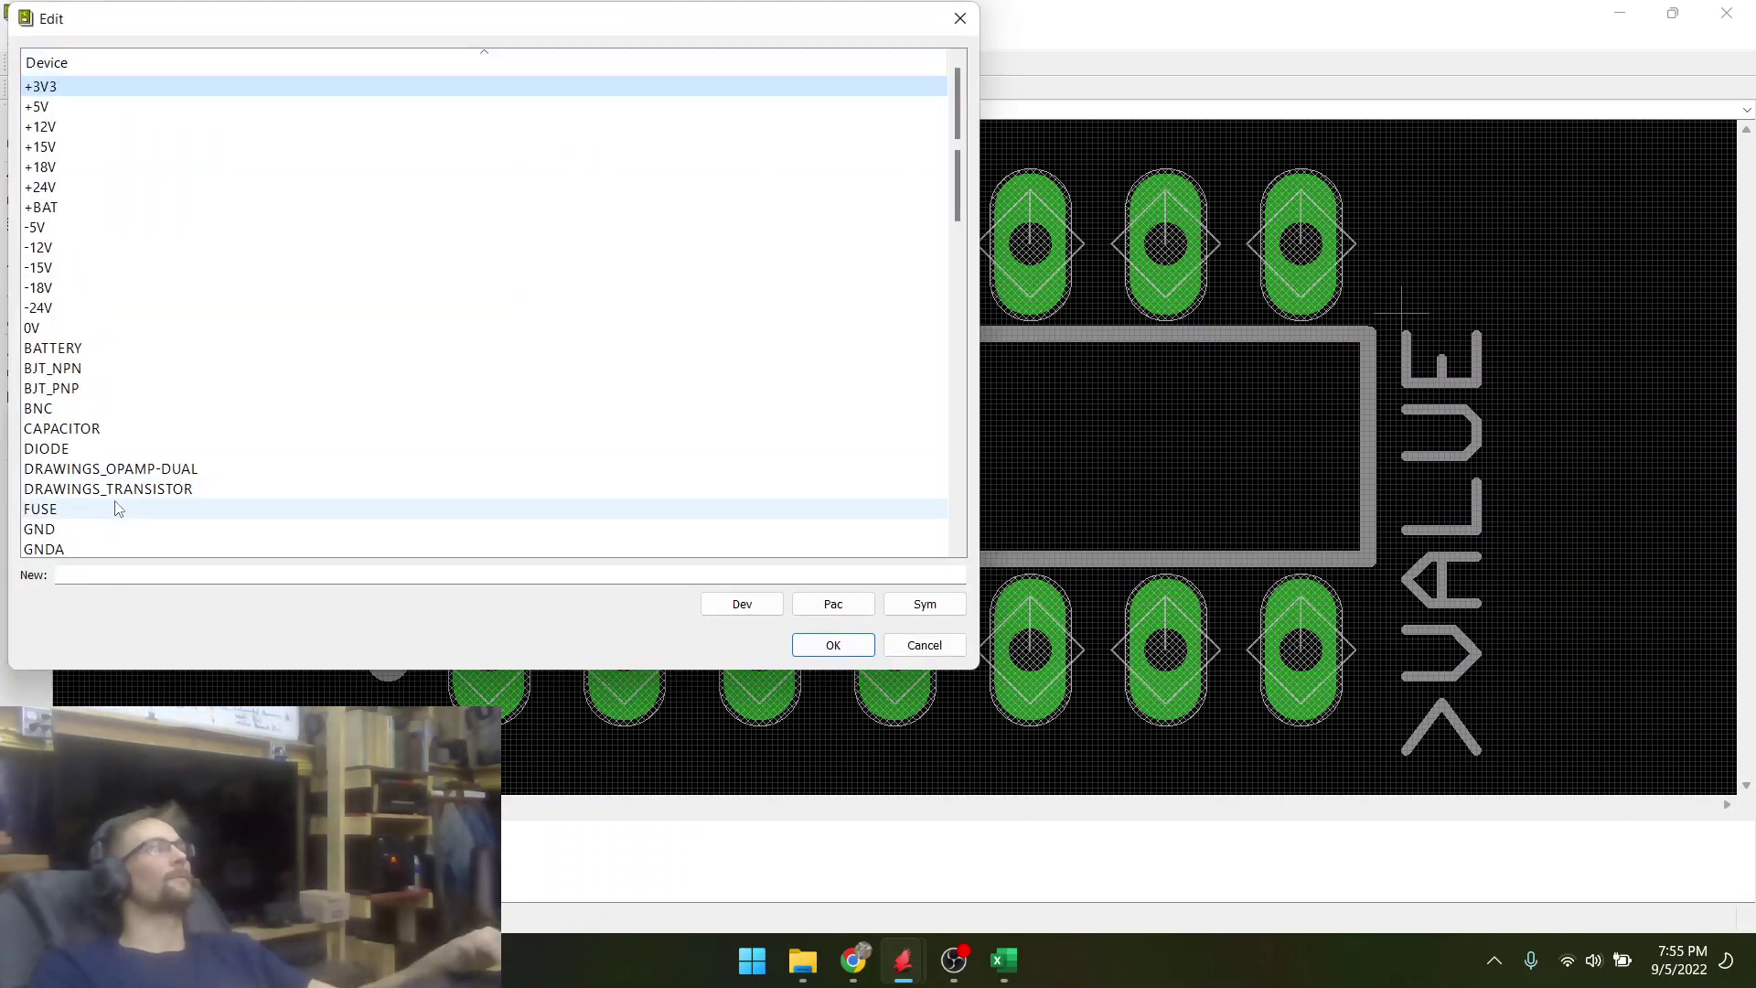
key(m)
key(Down)
key(Down)
key(Down)
key(Down)
key(Down)
key(Down)
key(Down)
key(Down)
key(Down)
key(Down)
key(Down)
key(Down)
key(Down)
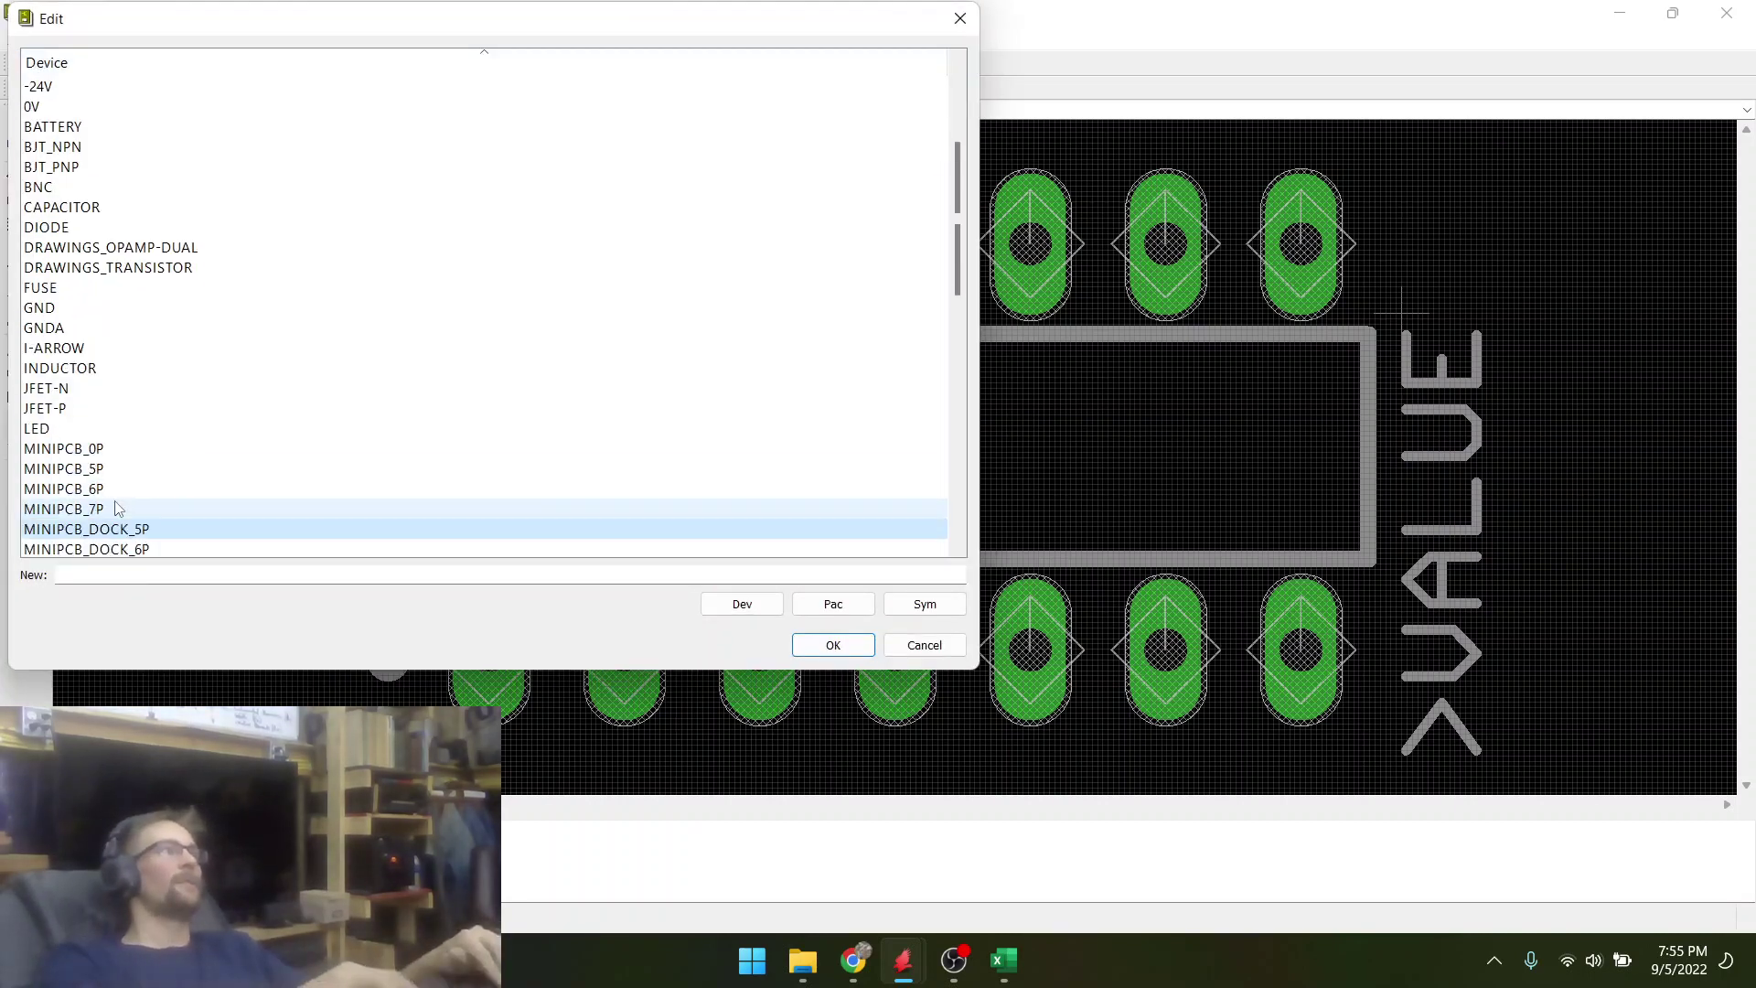
key(Up)
key(Up)
key(Up)
key(Up)
key(Up)
key(Up)
key(Up)
key(Up)
key(Up)
key(Up)
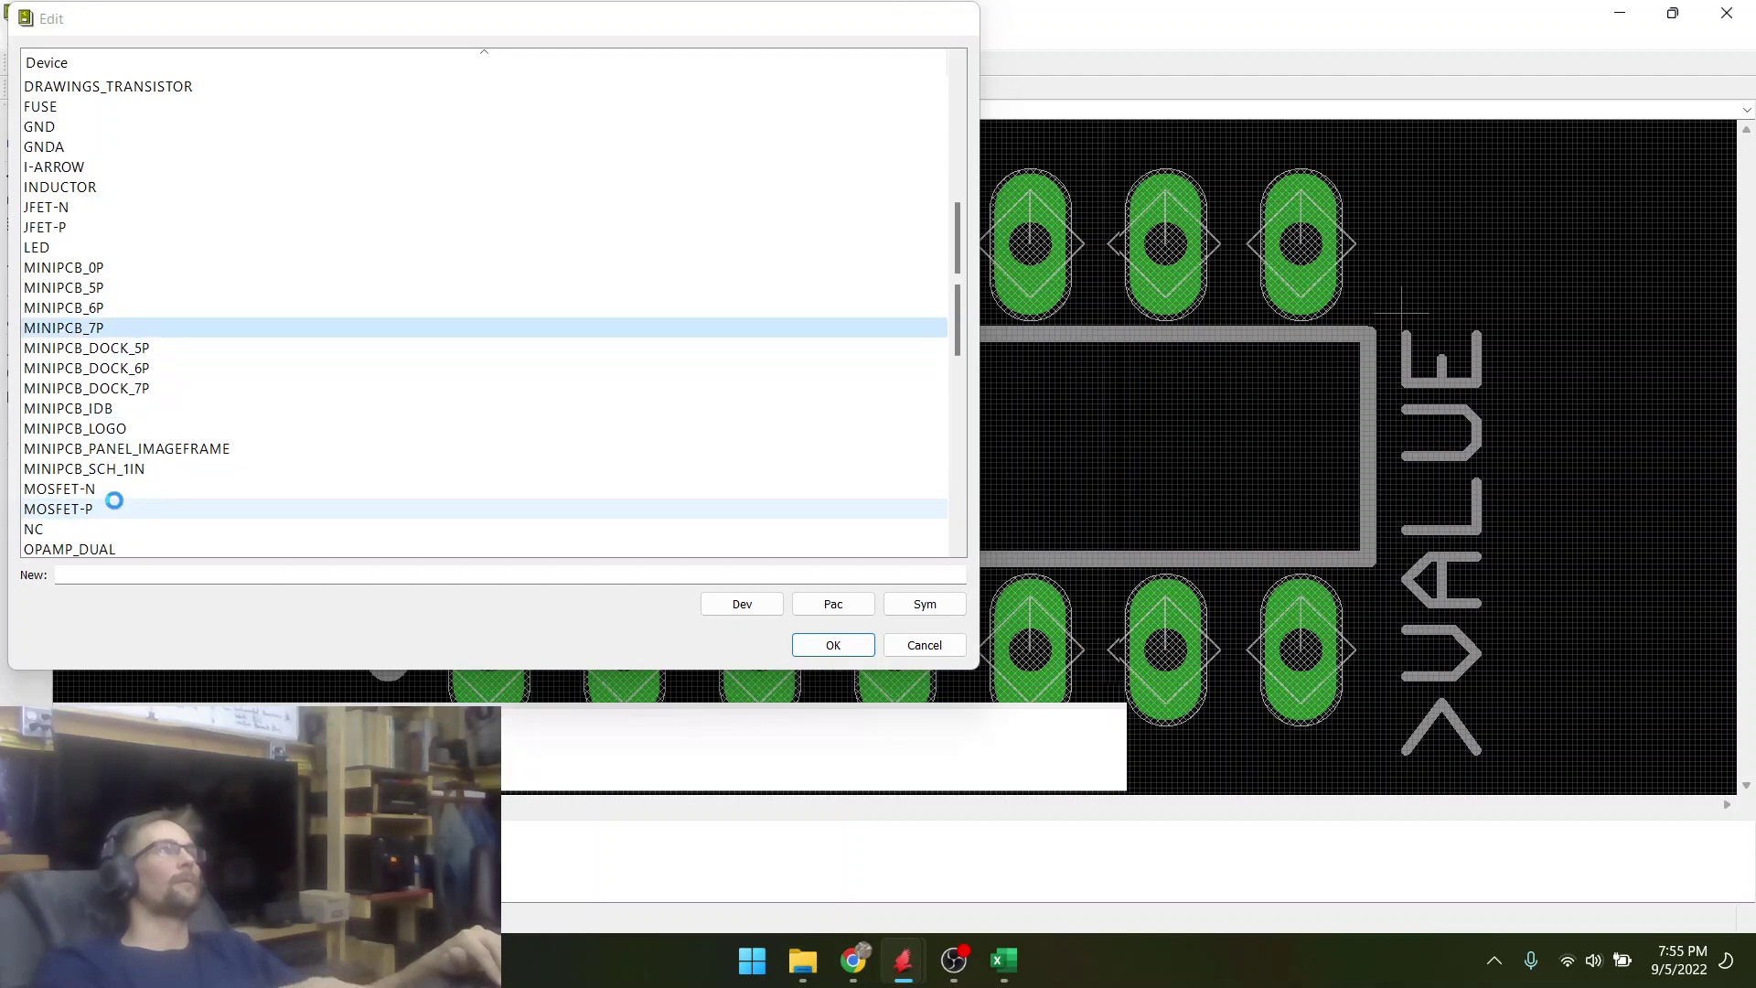
key(Return)
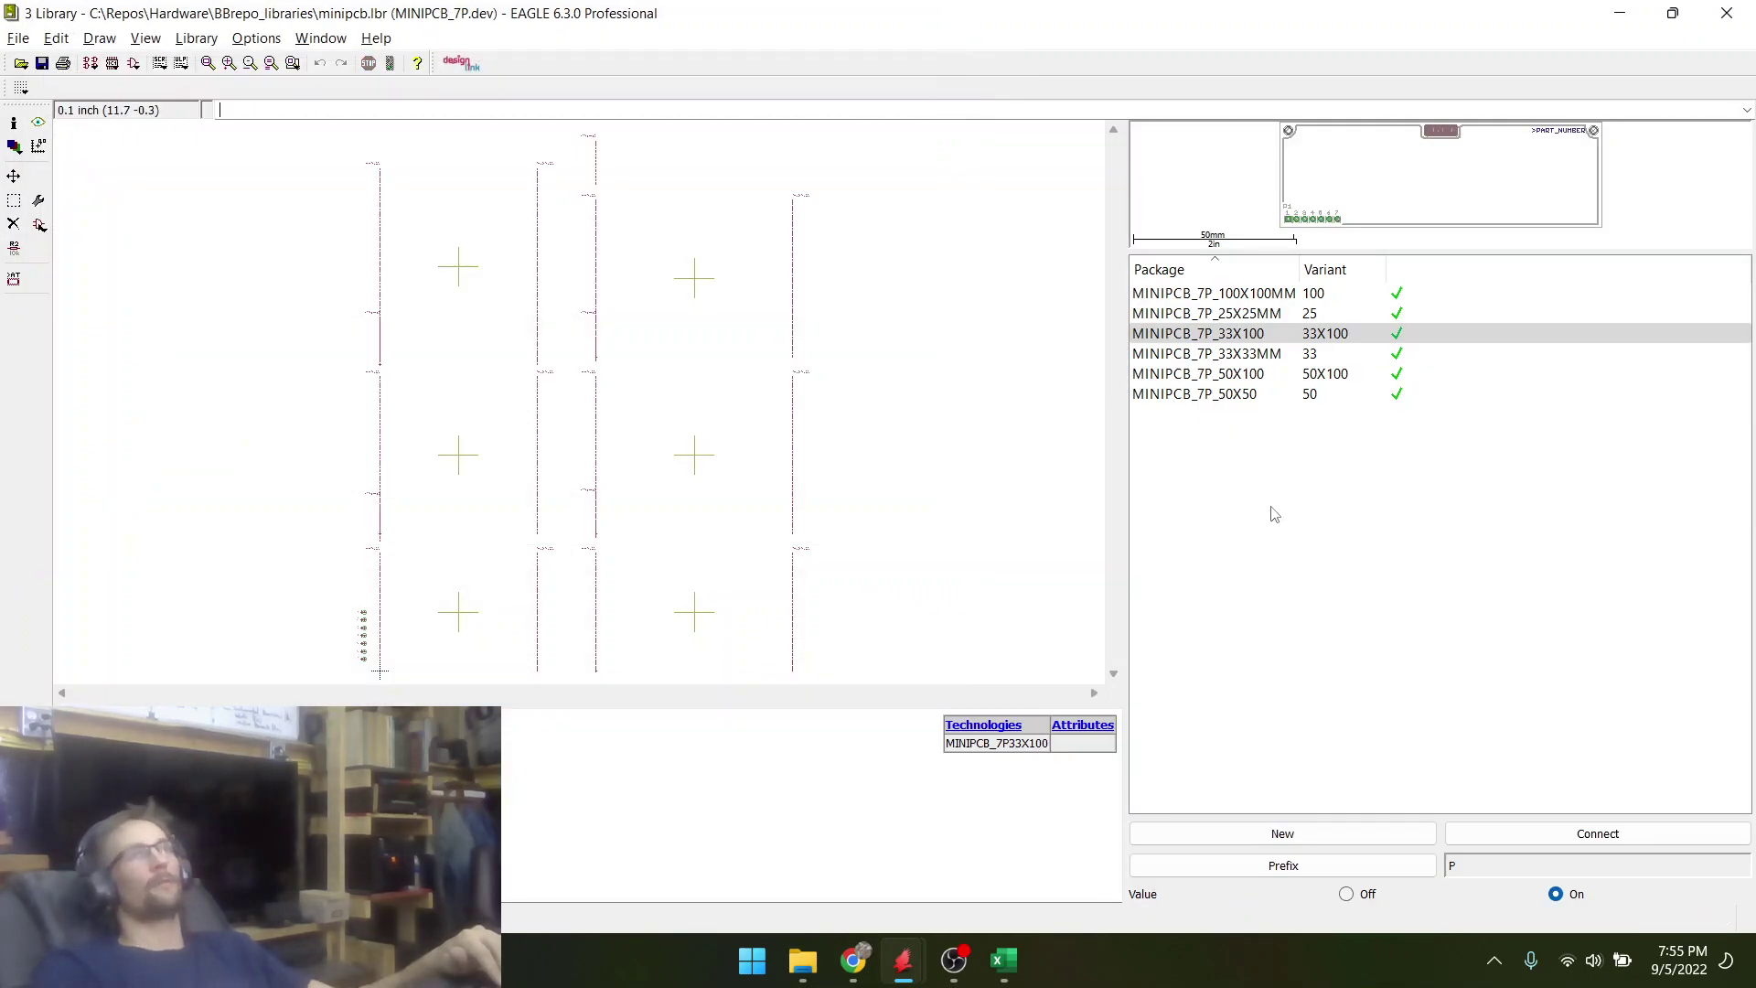
- Open the attribute list of the MINIPCB_7P_50X100 package variant
click(1226, 375)
right_click(1225, 377)
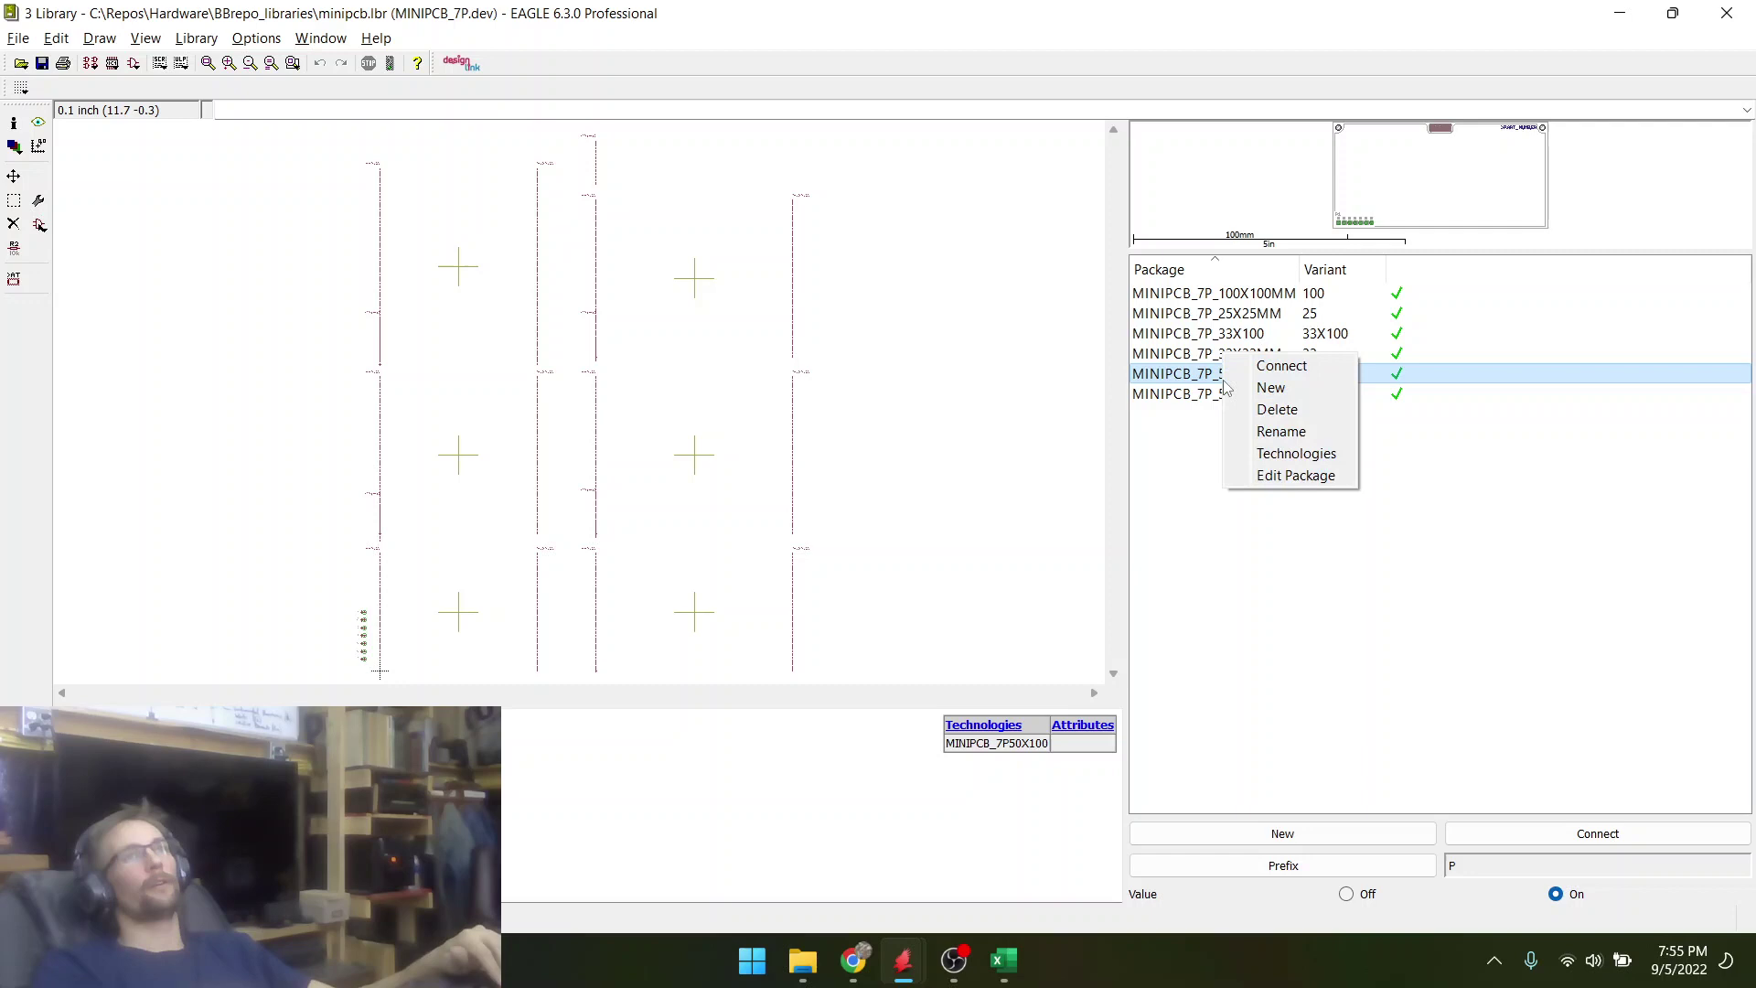
click(797, 596)
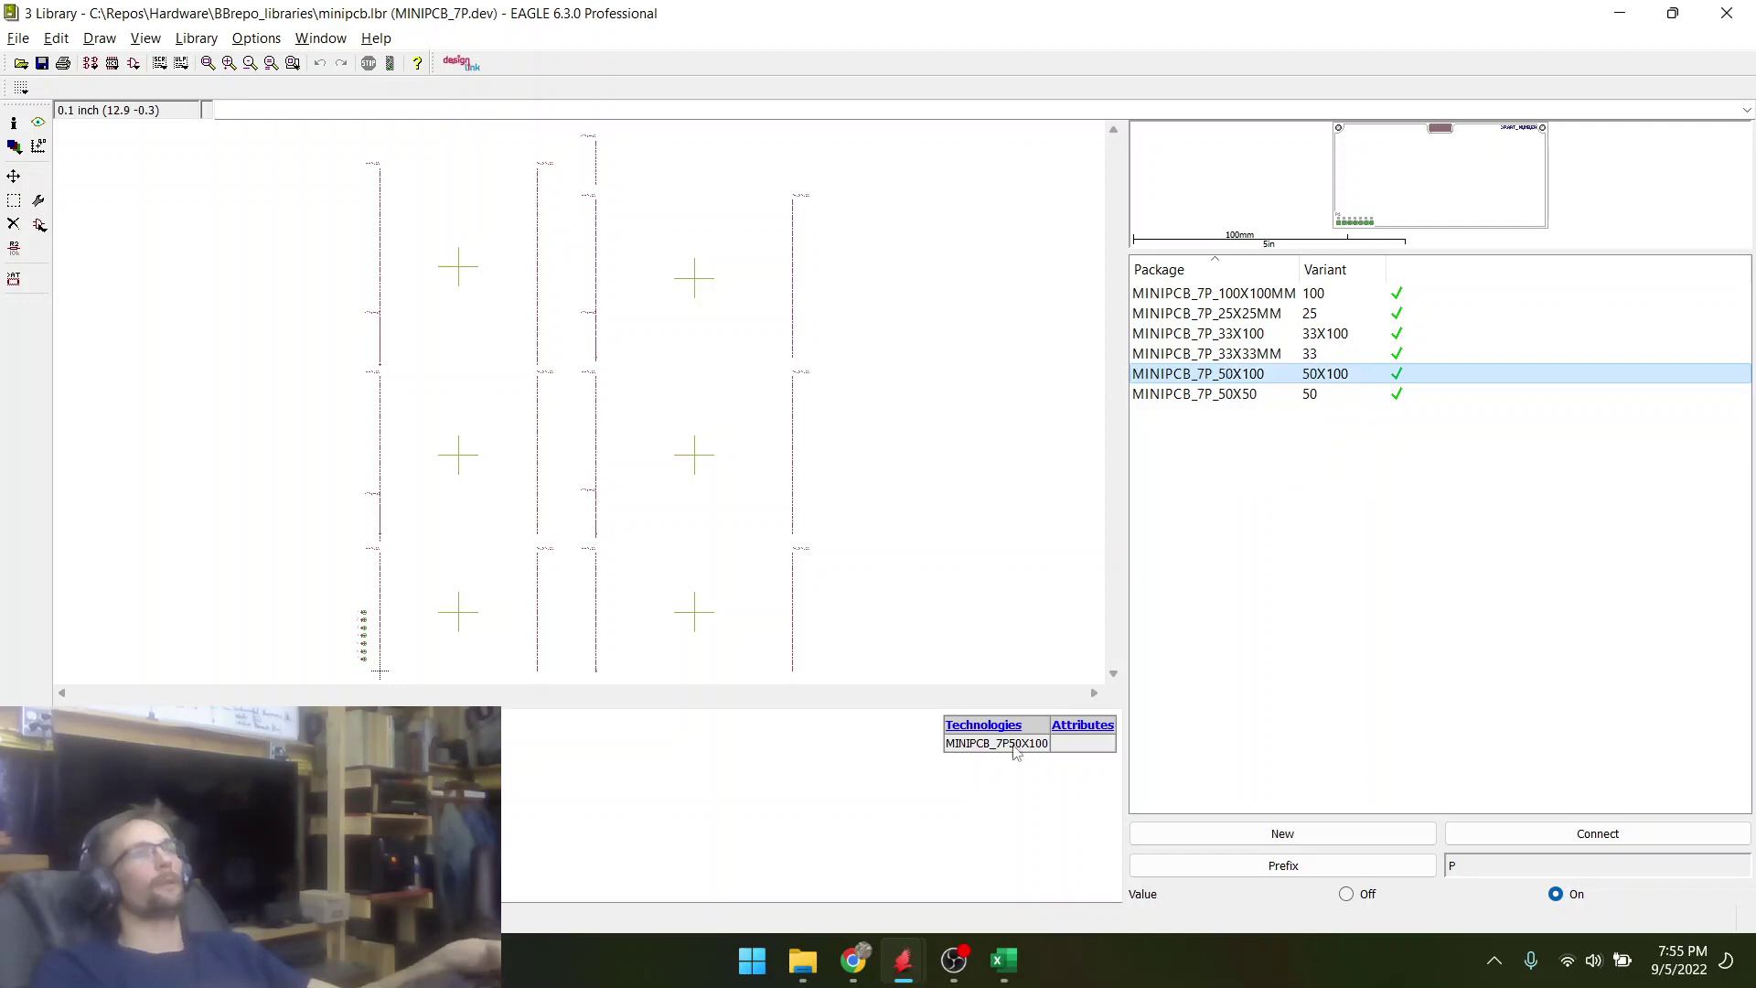
click(1077, 726)
- Add a variable attribute named PART_NUMBER with an empty value to the 50X100 variant, applied to all technologies
click(1419, 828)
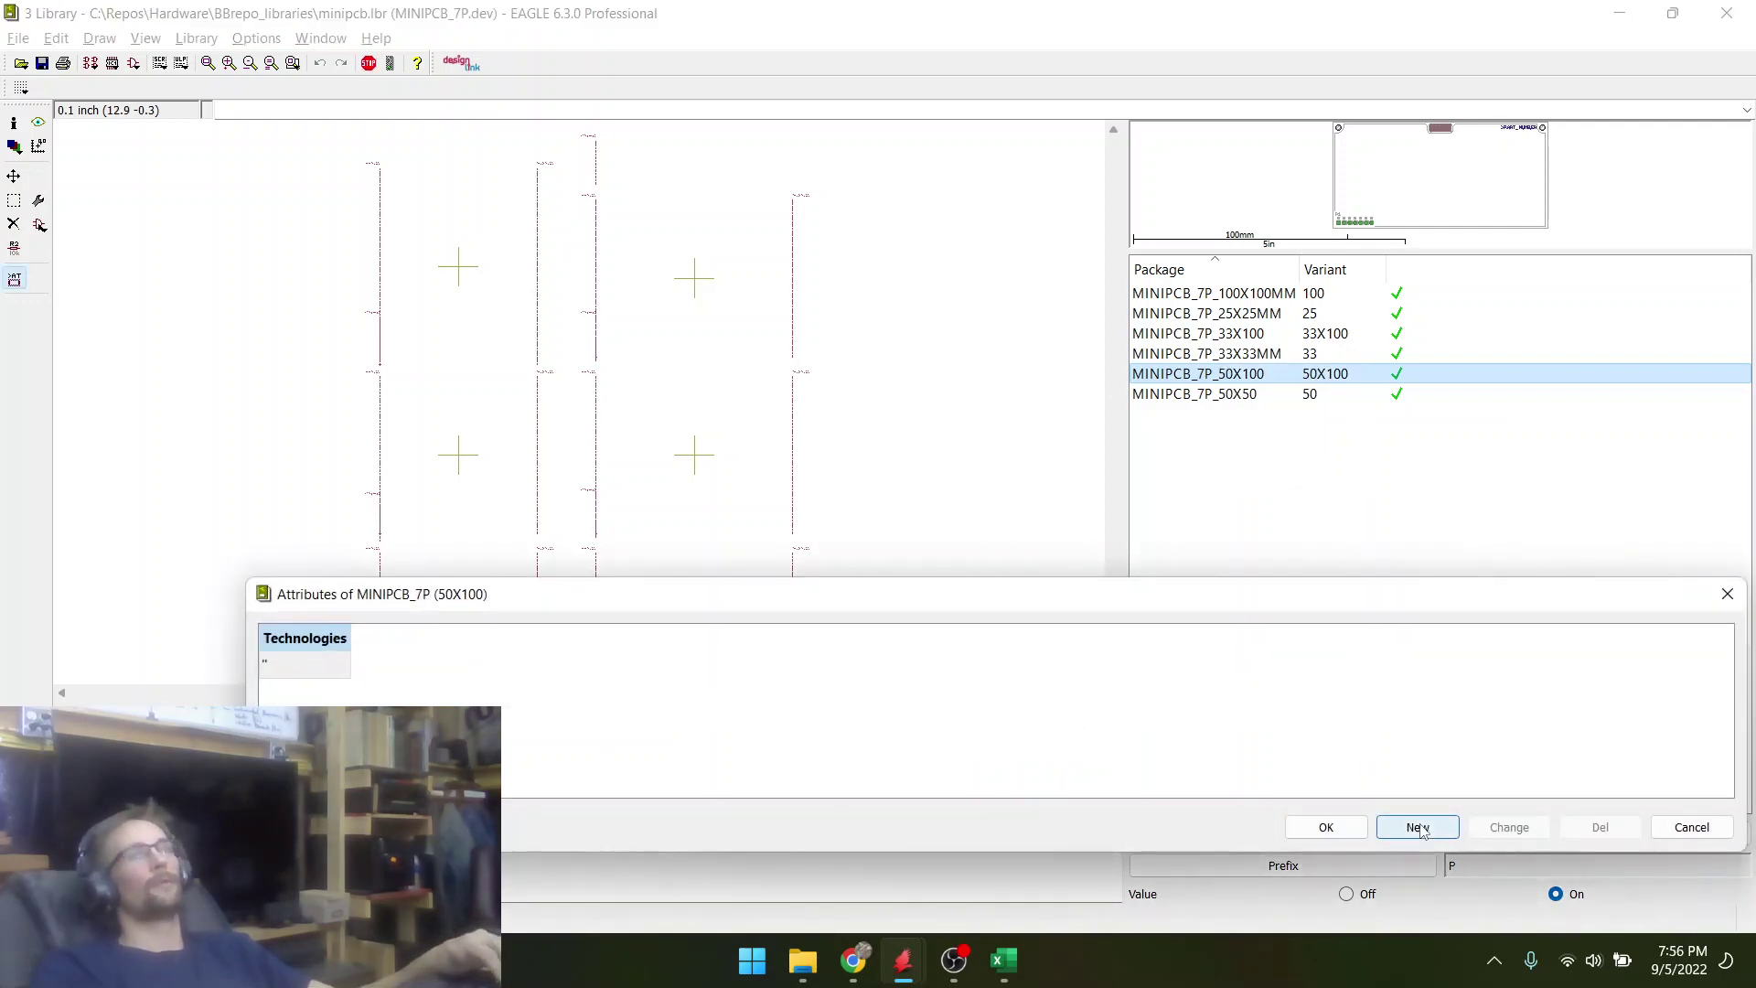
text(PA)
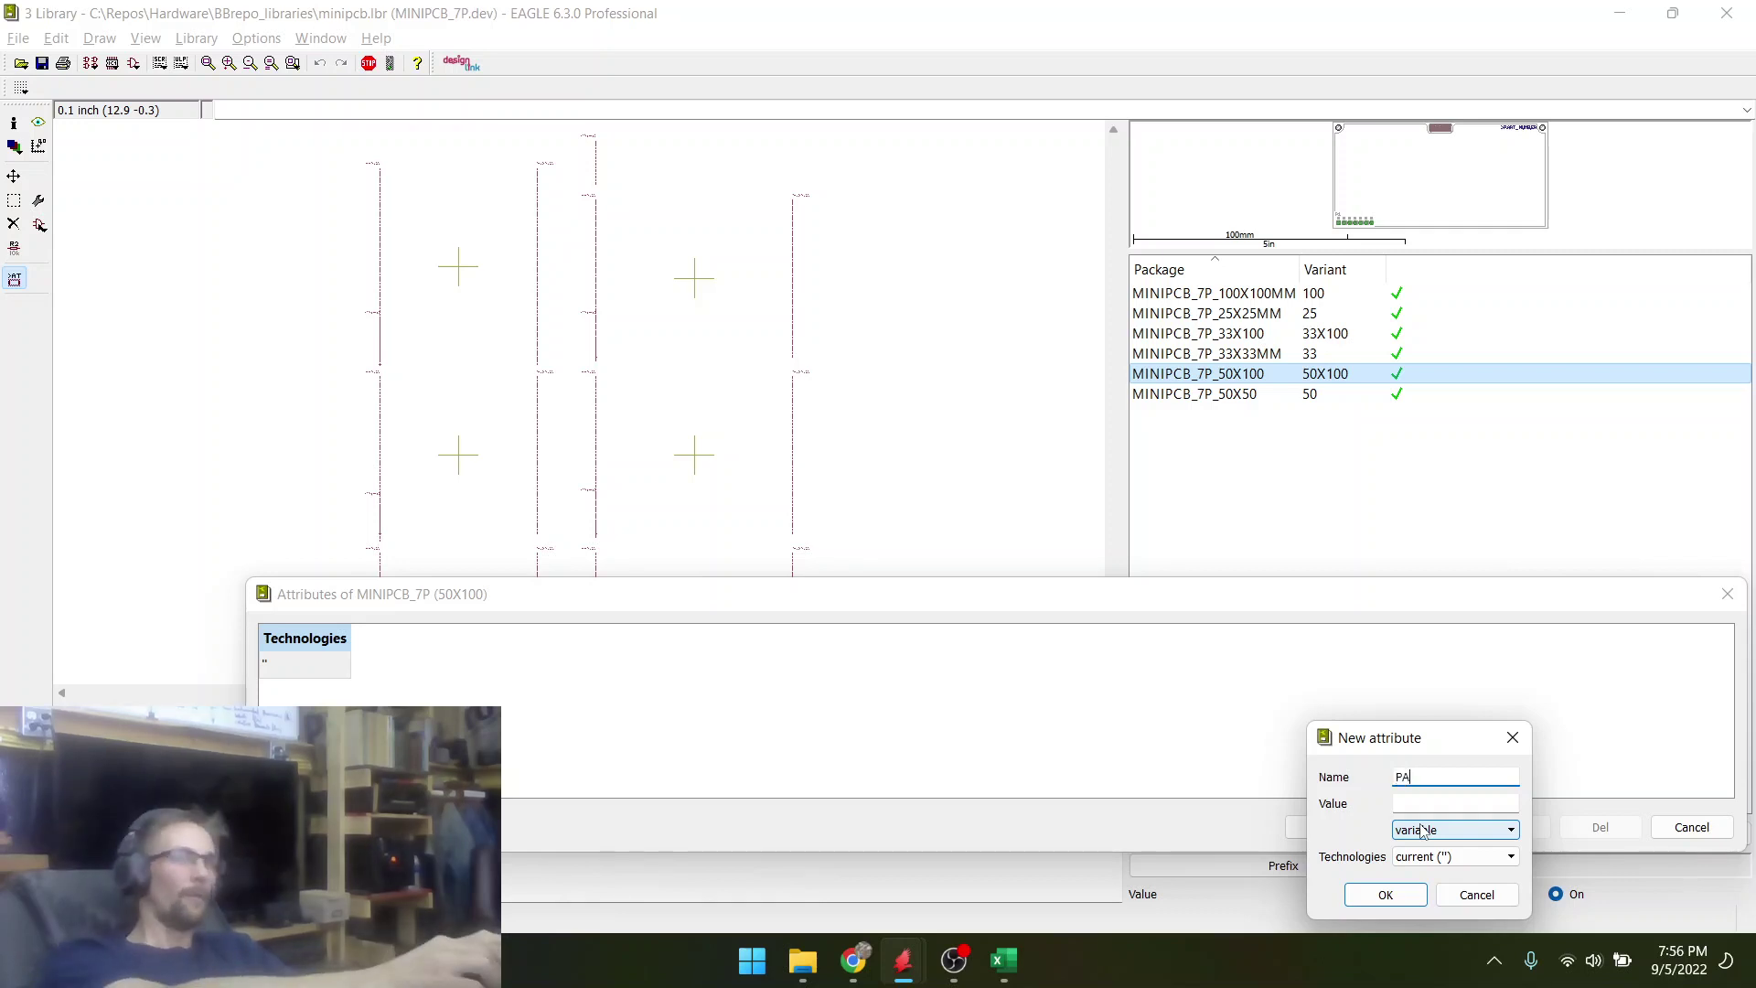
text(RR)
key(BackSpace)
text(T)
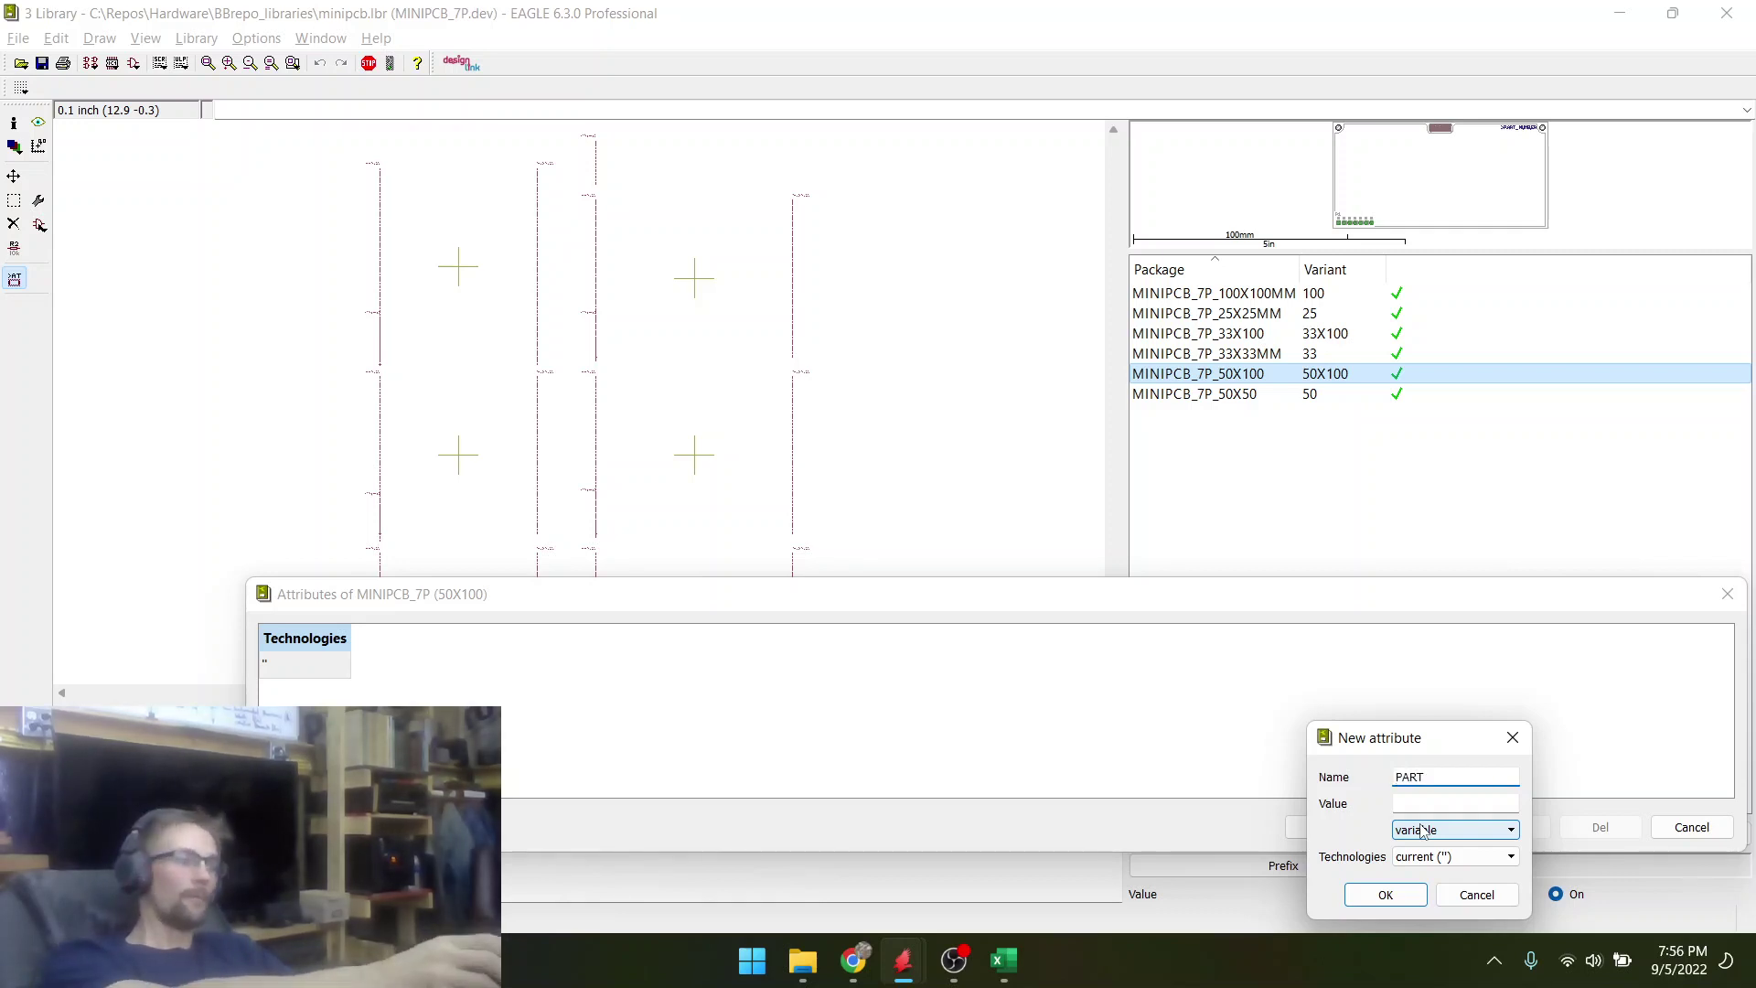
text(_NUMBER)
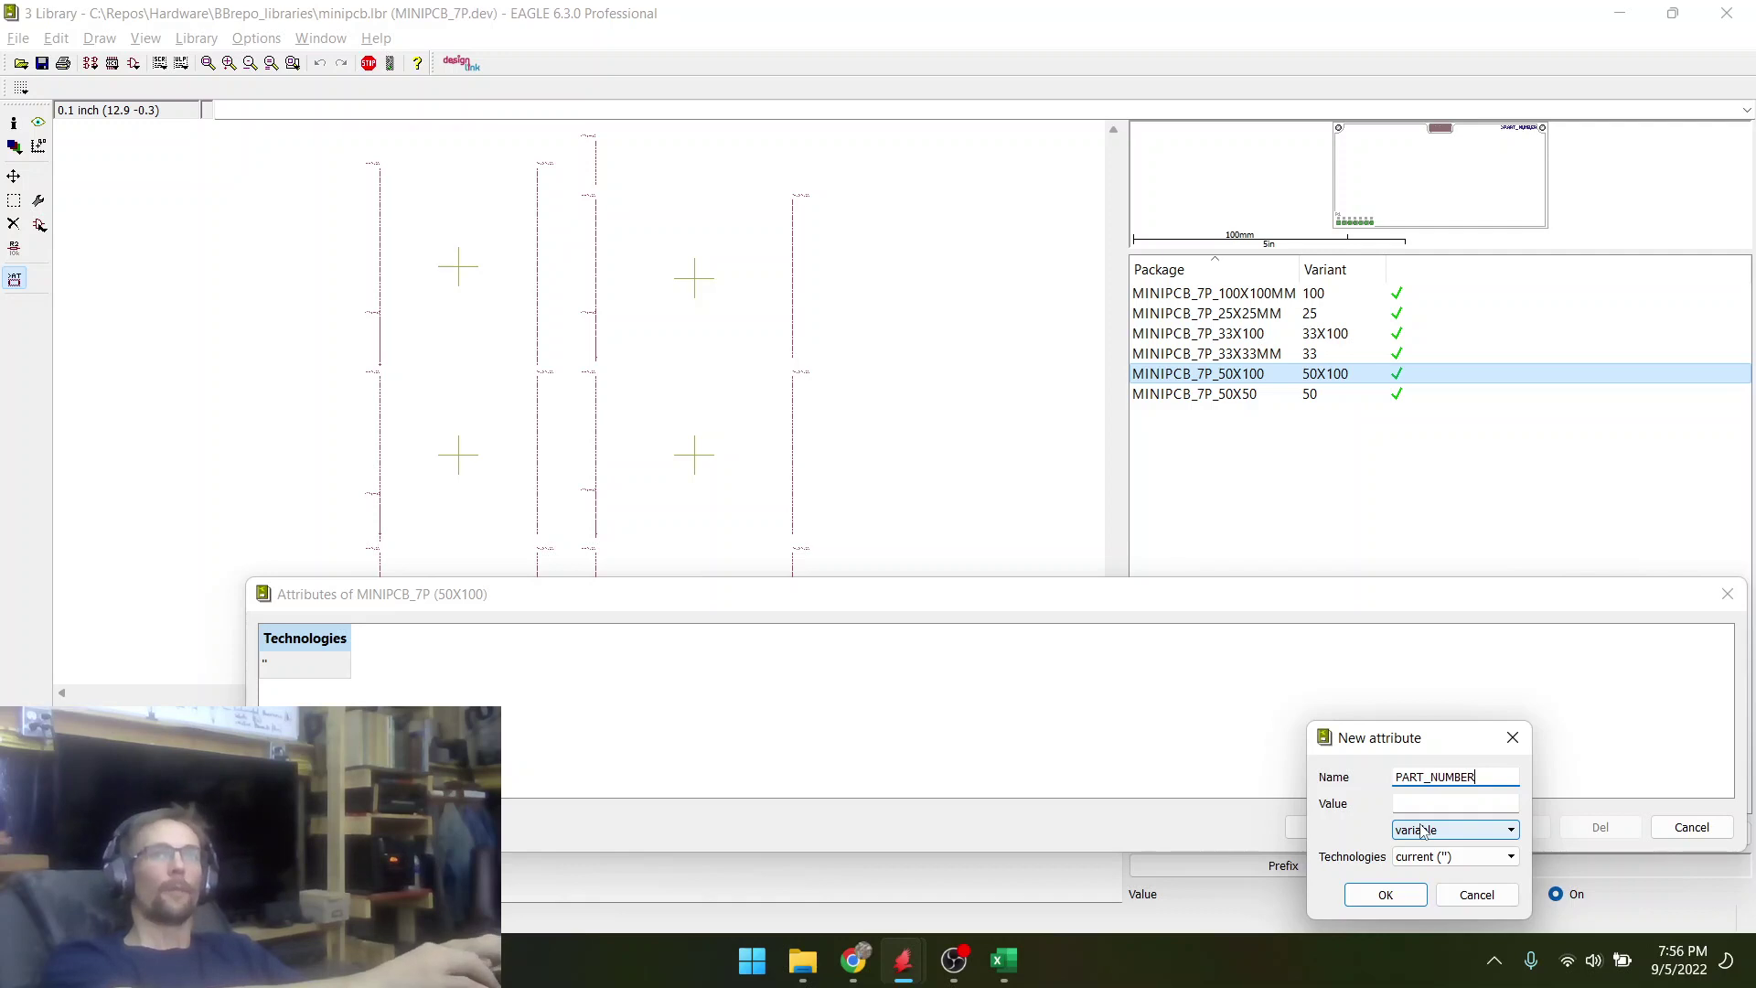
key(Tab)
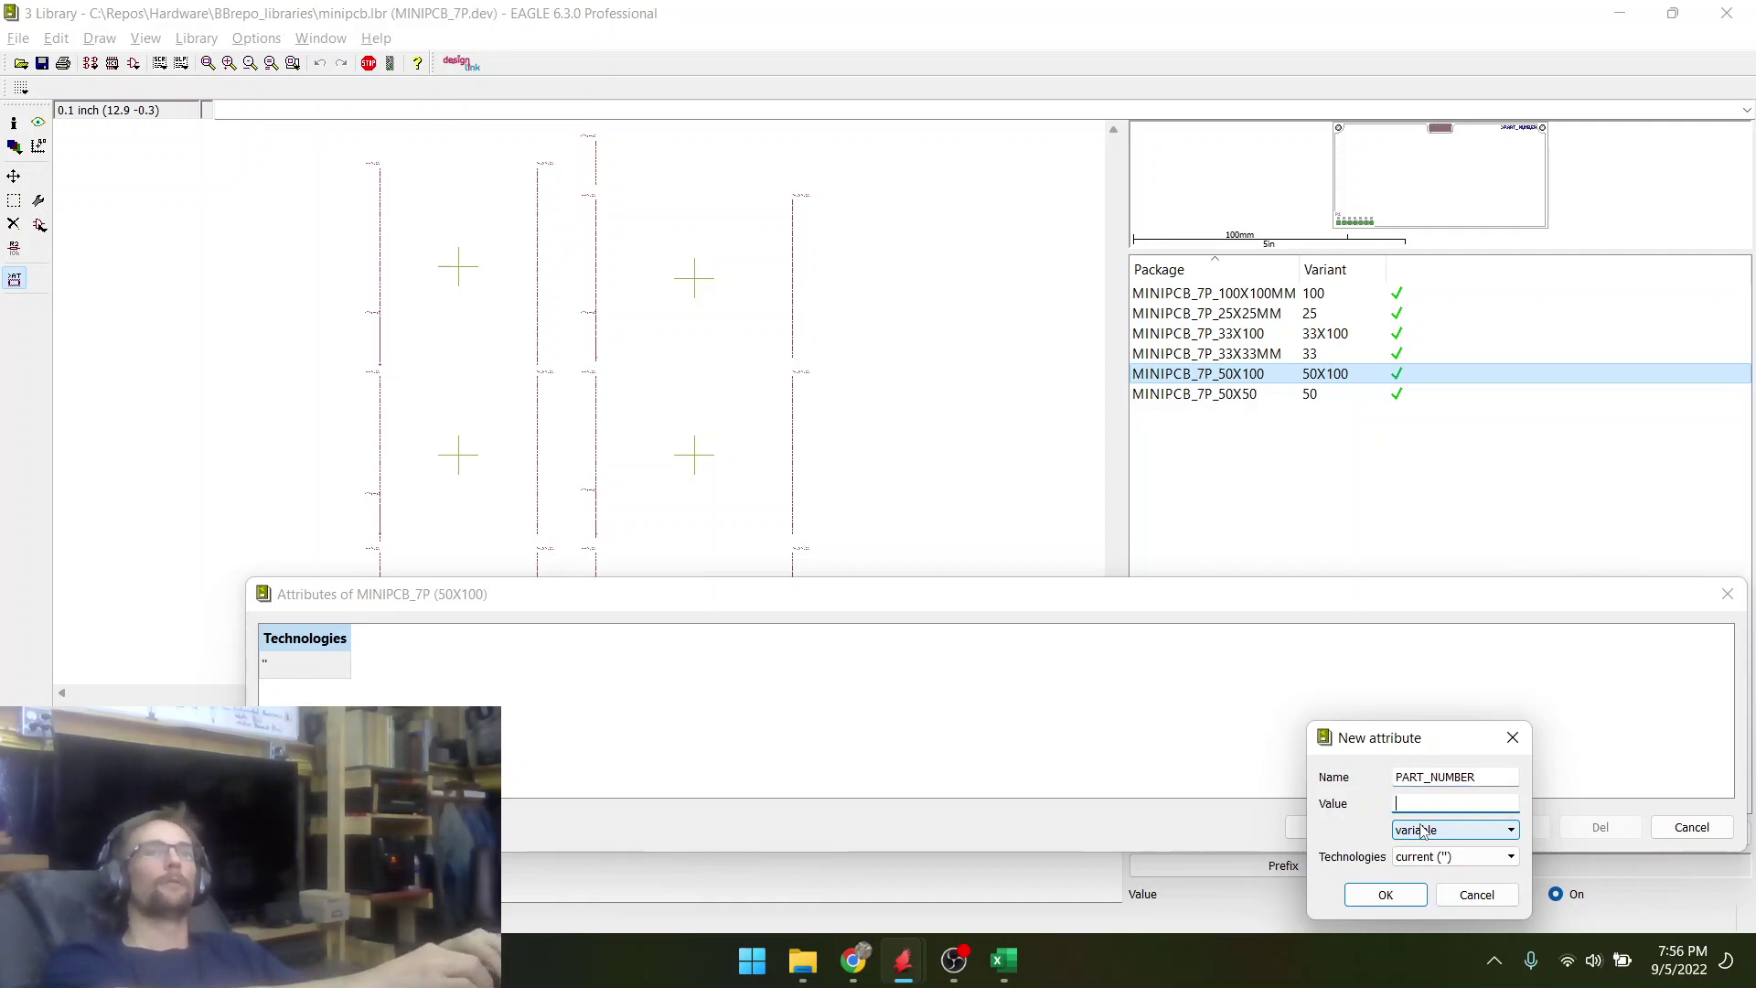
key(Tab)
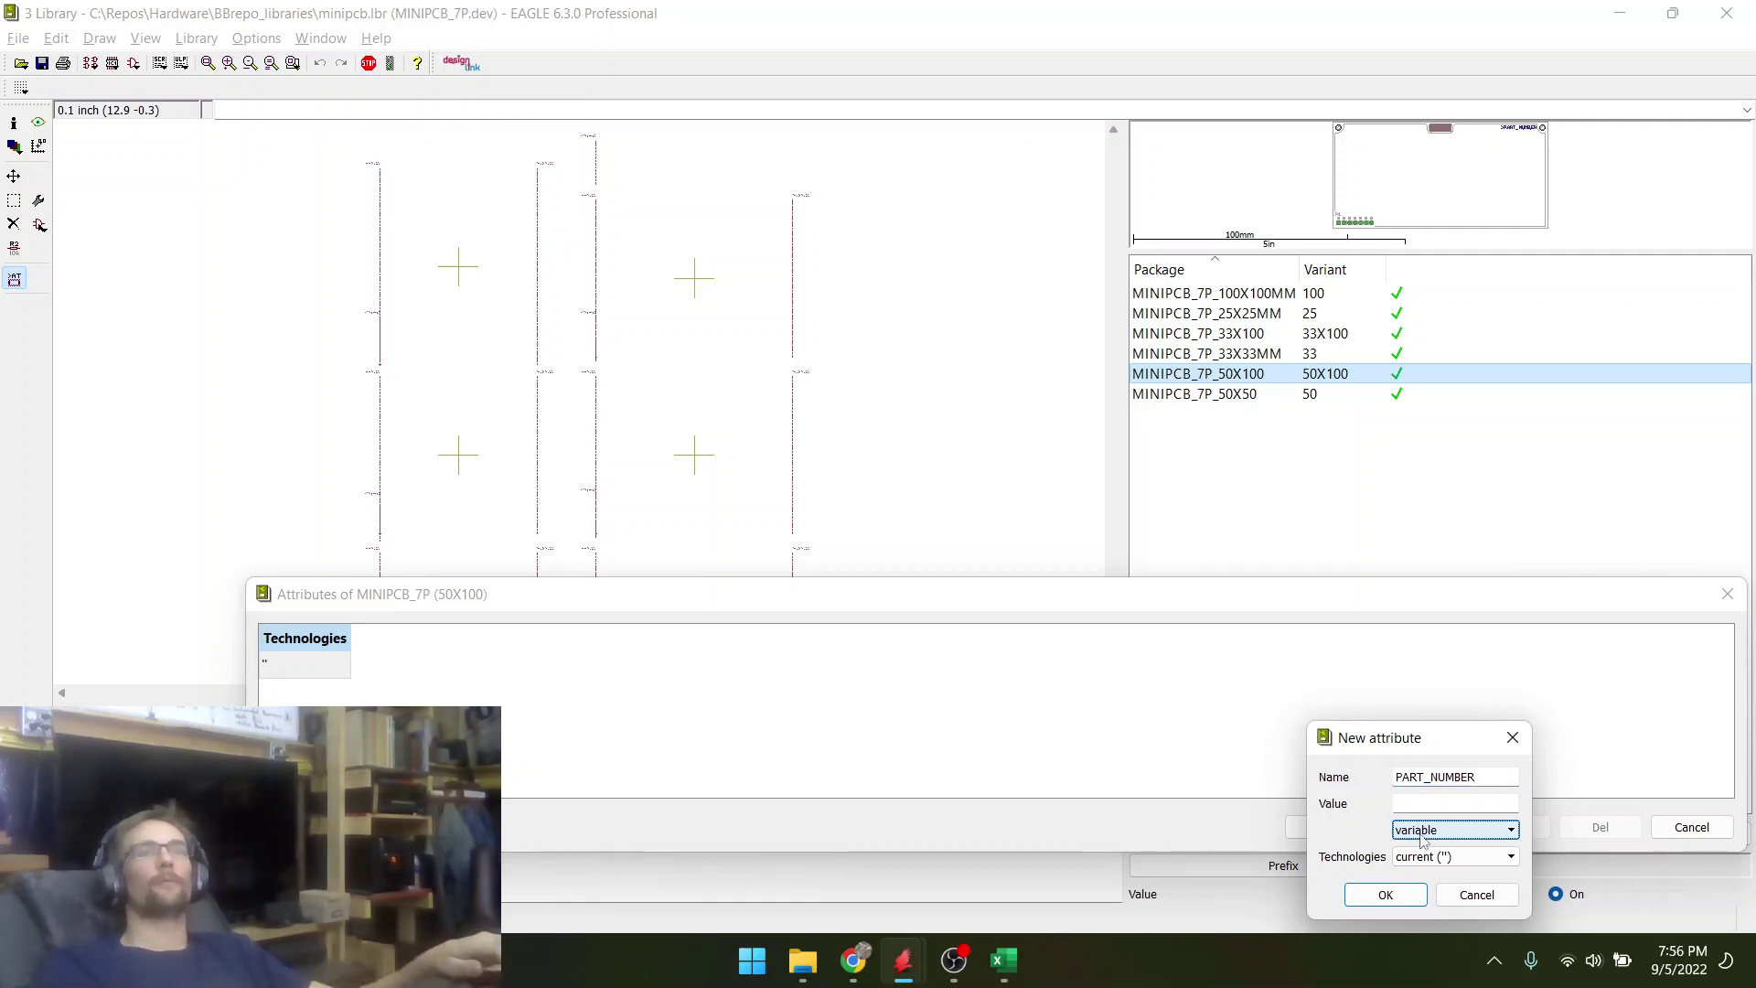
click(1423, 856)
click(1416, 892)
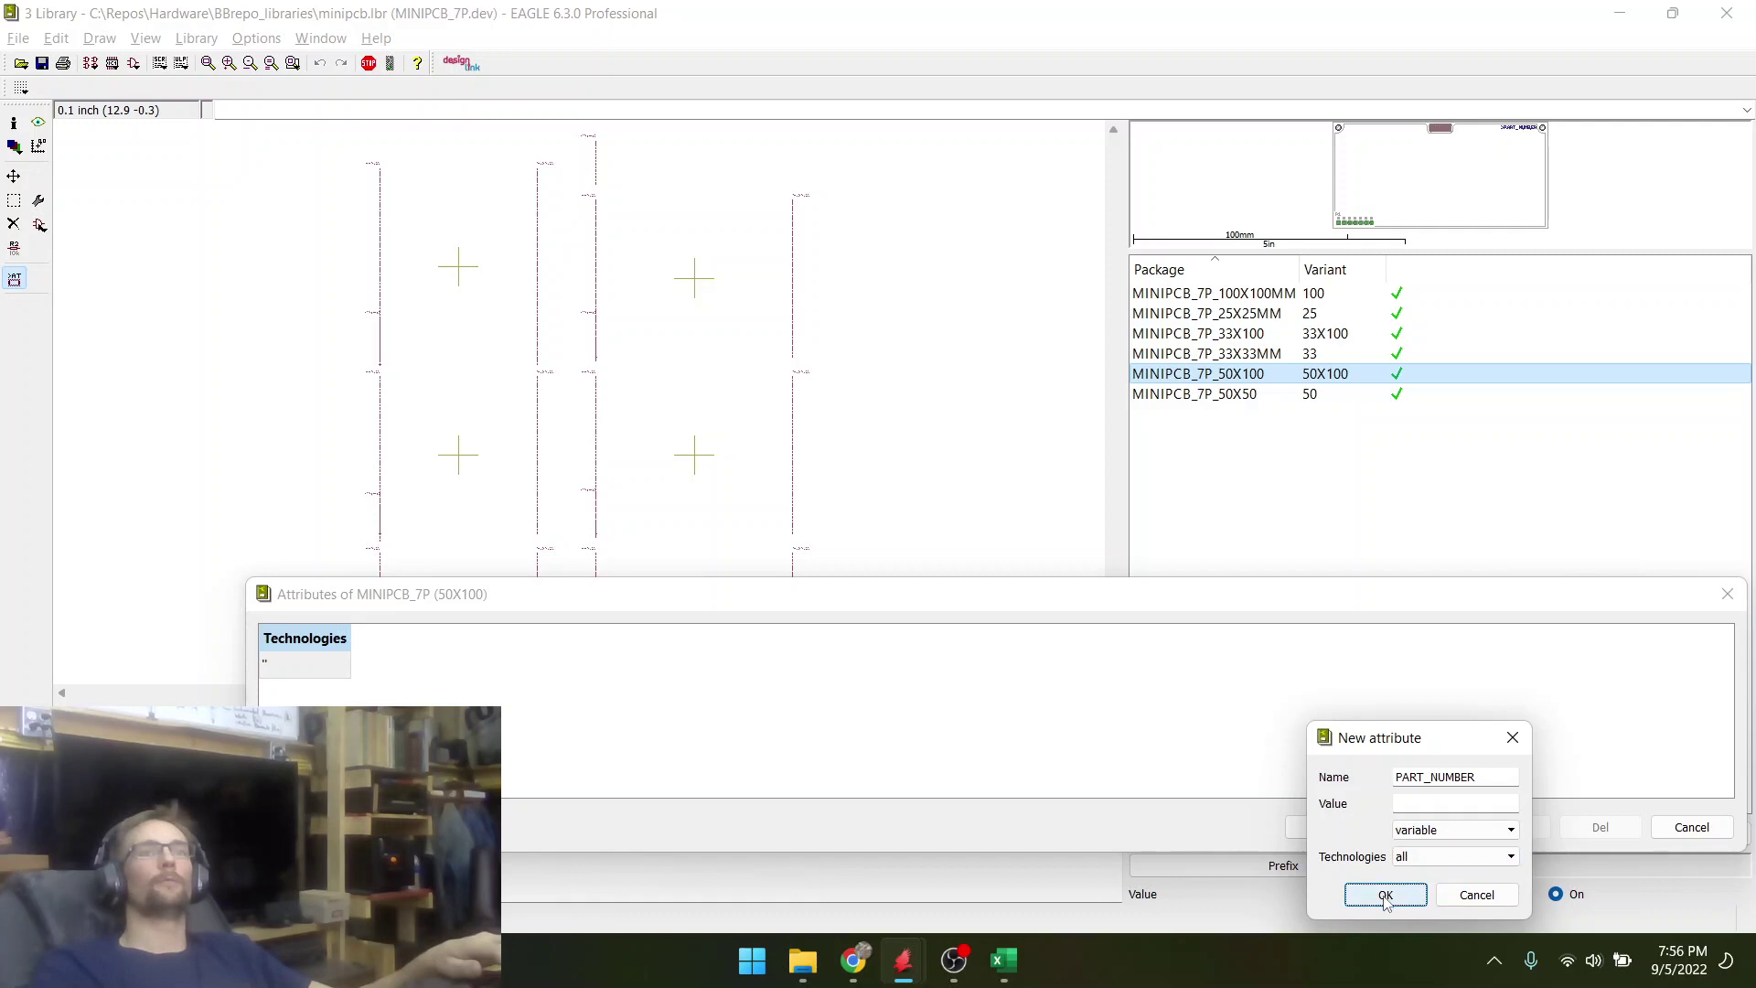
click(1386, 896)
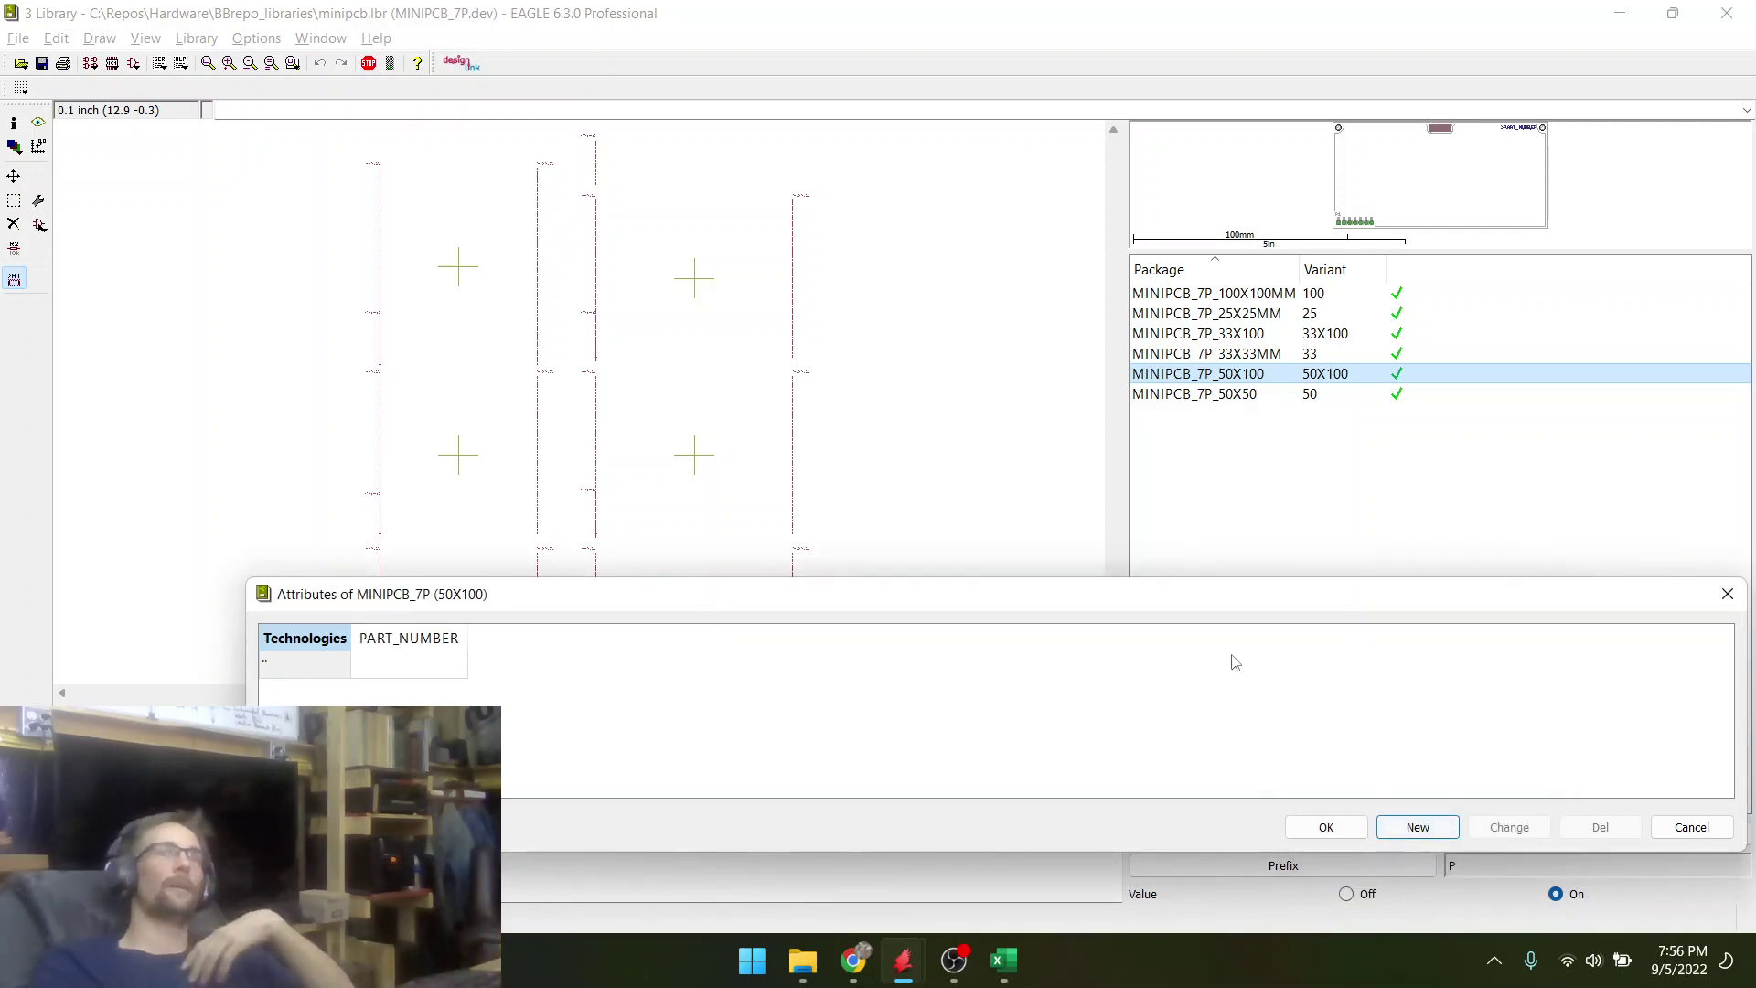
drag(1219, 602, 1184, 415)
click(1303, 643)
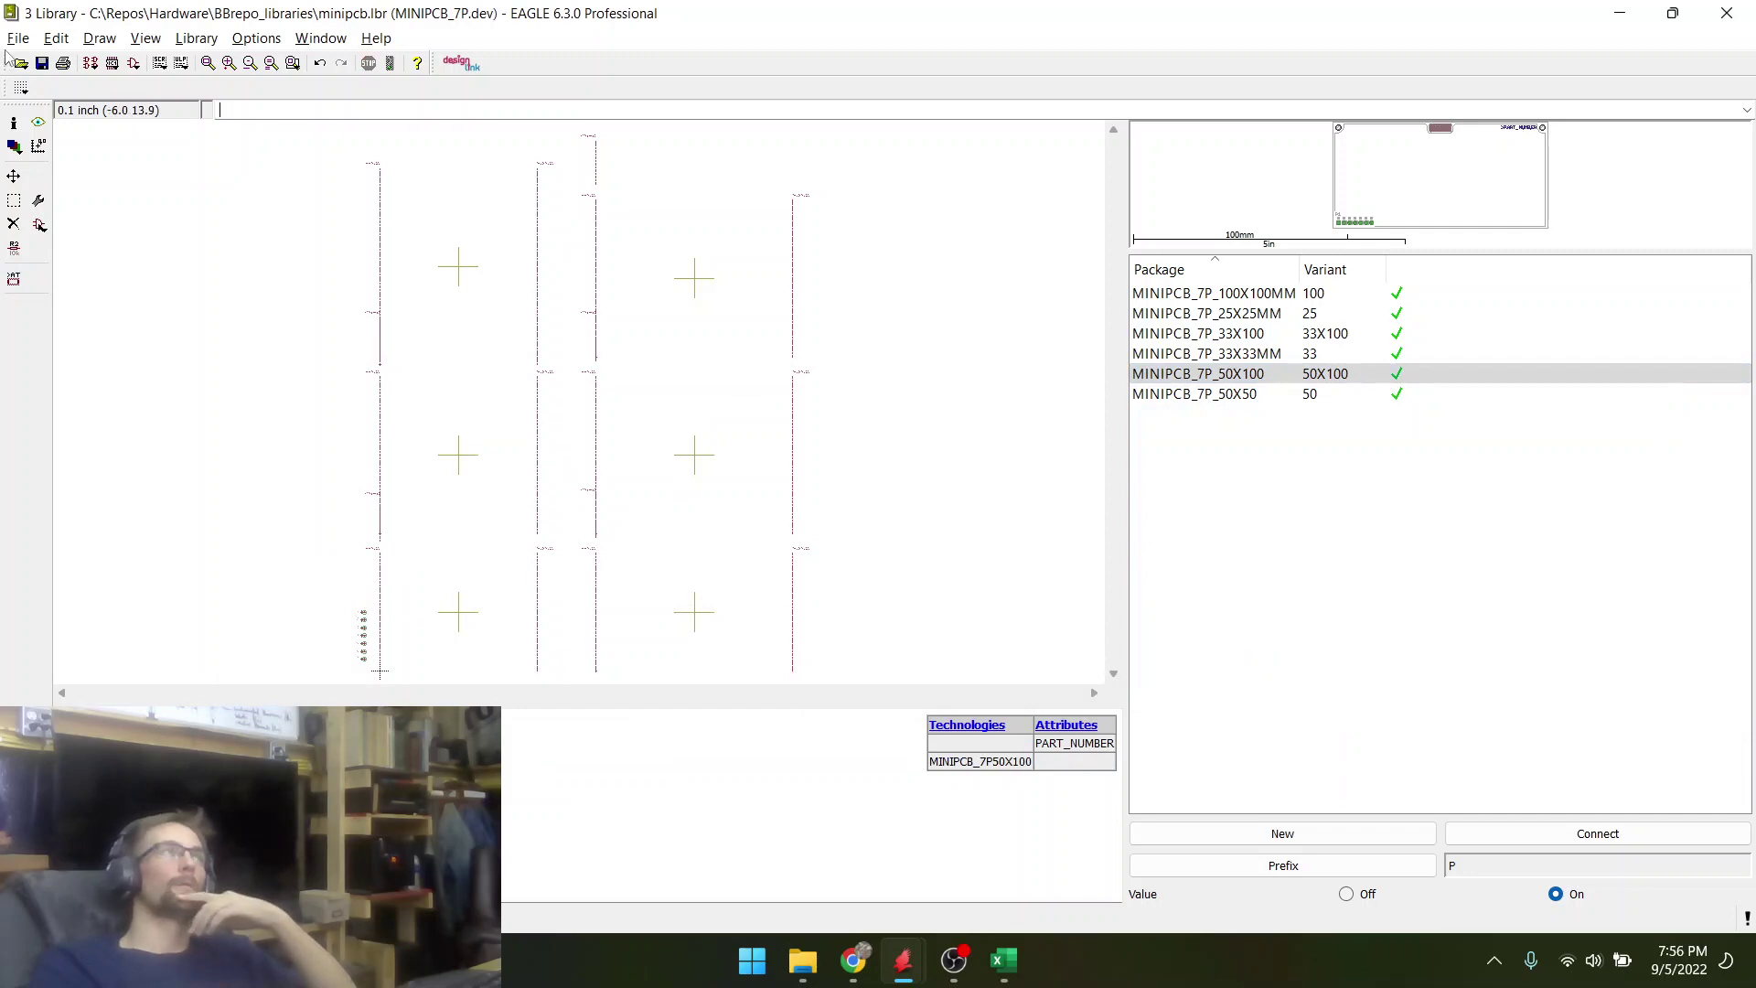
- Save the minipcb library and update all libraries in the 04A-020 board
click(42, 65)
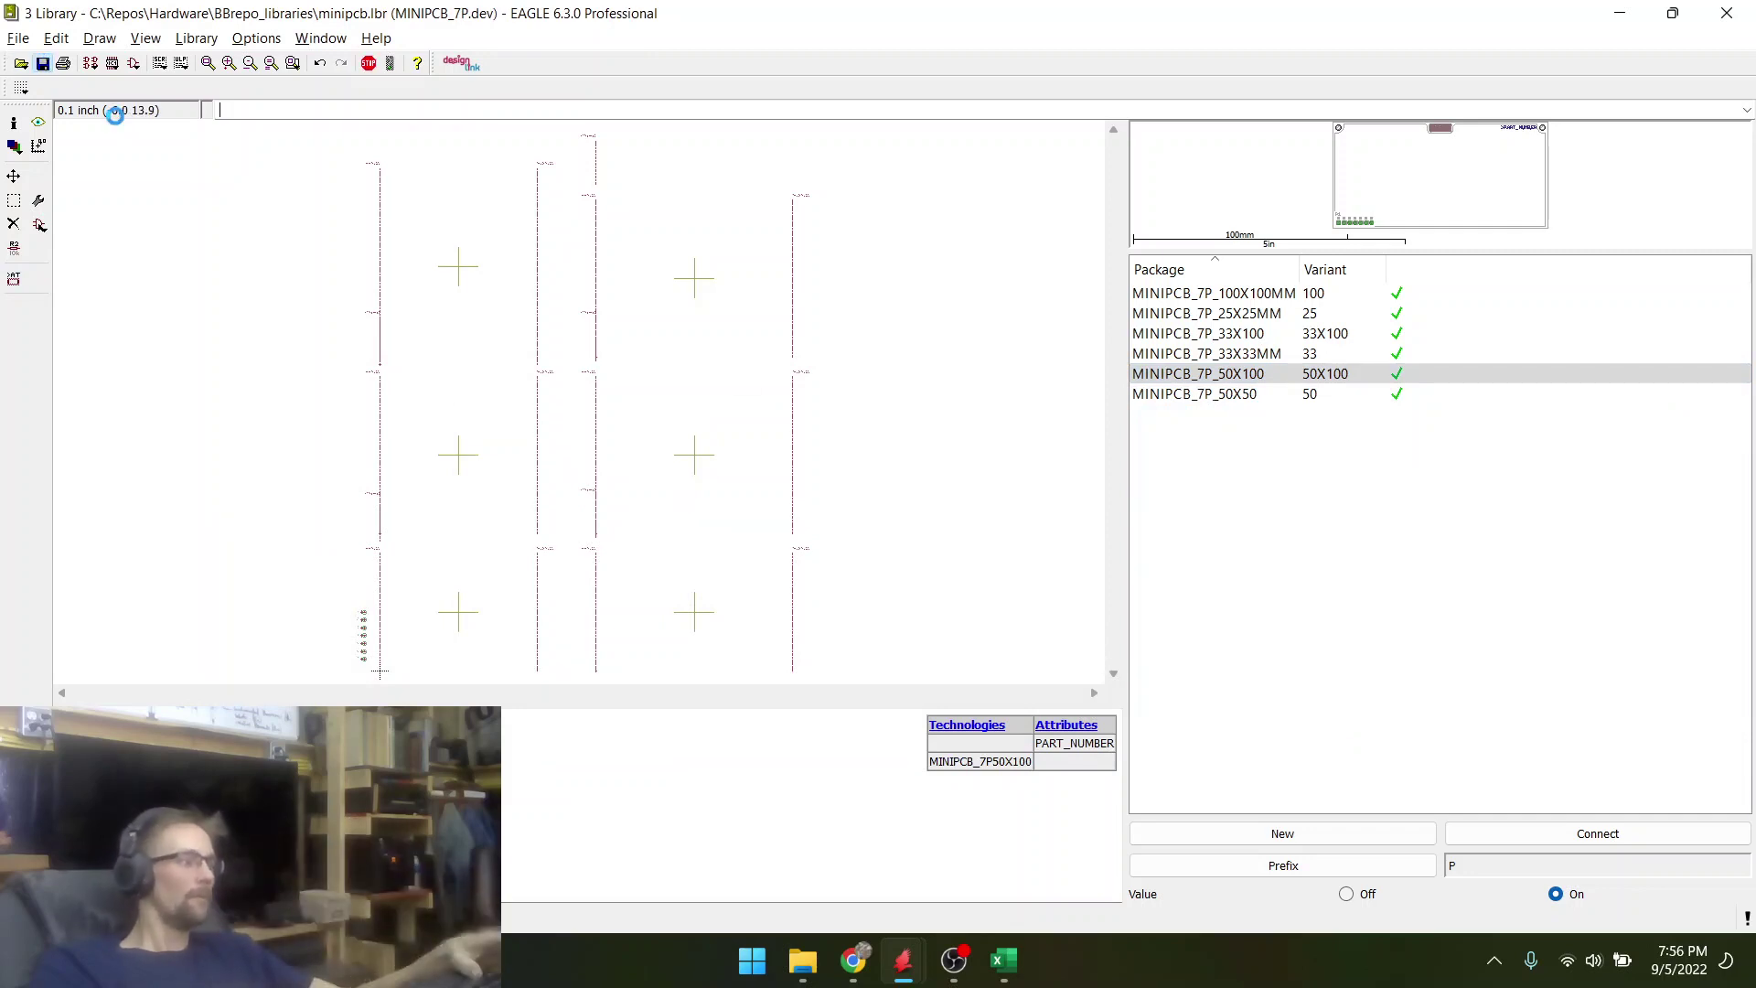
key(alt+Tab)
click(242, 38)
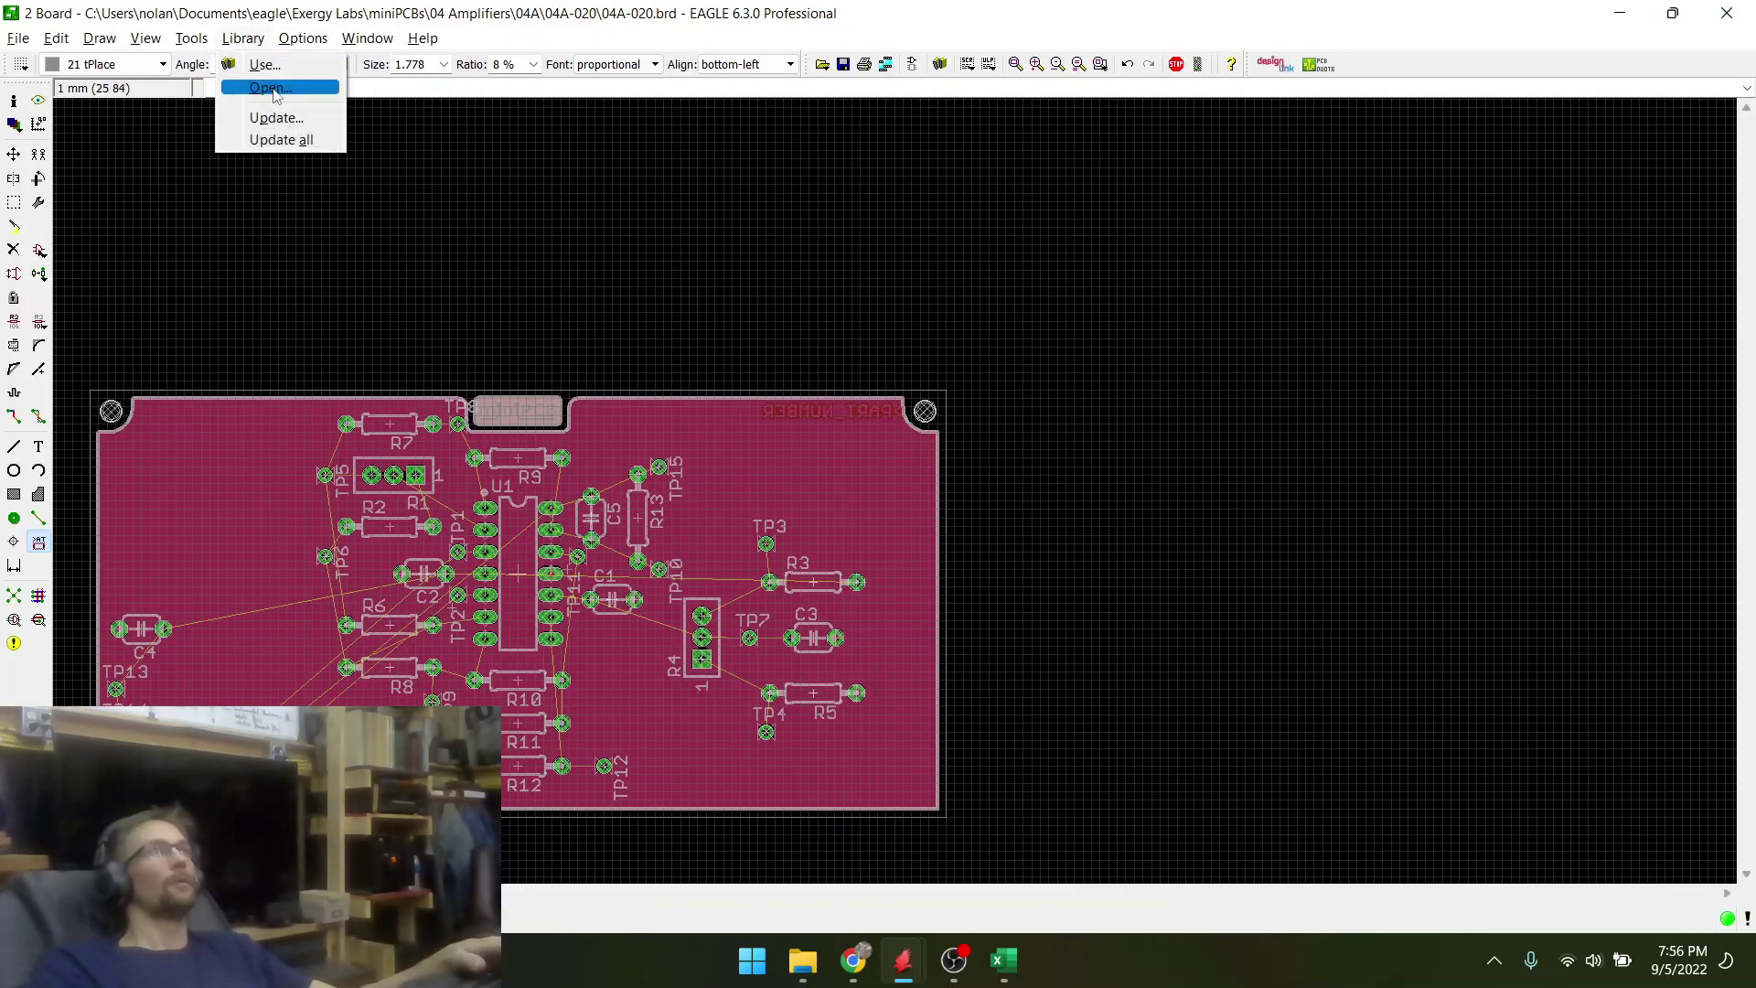
click(287, 141)
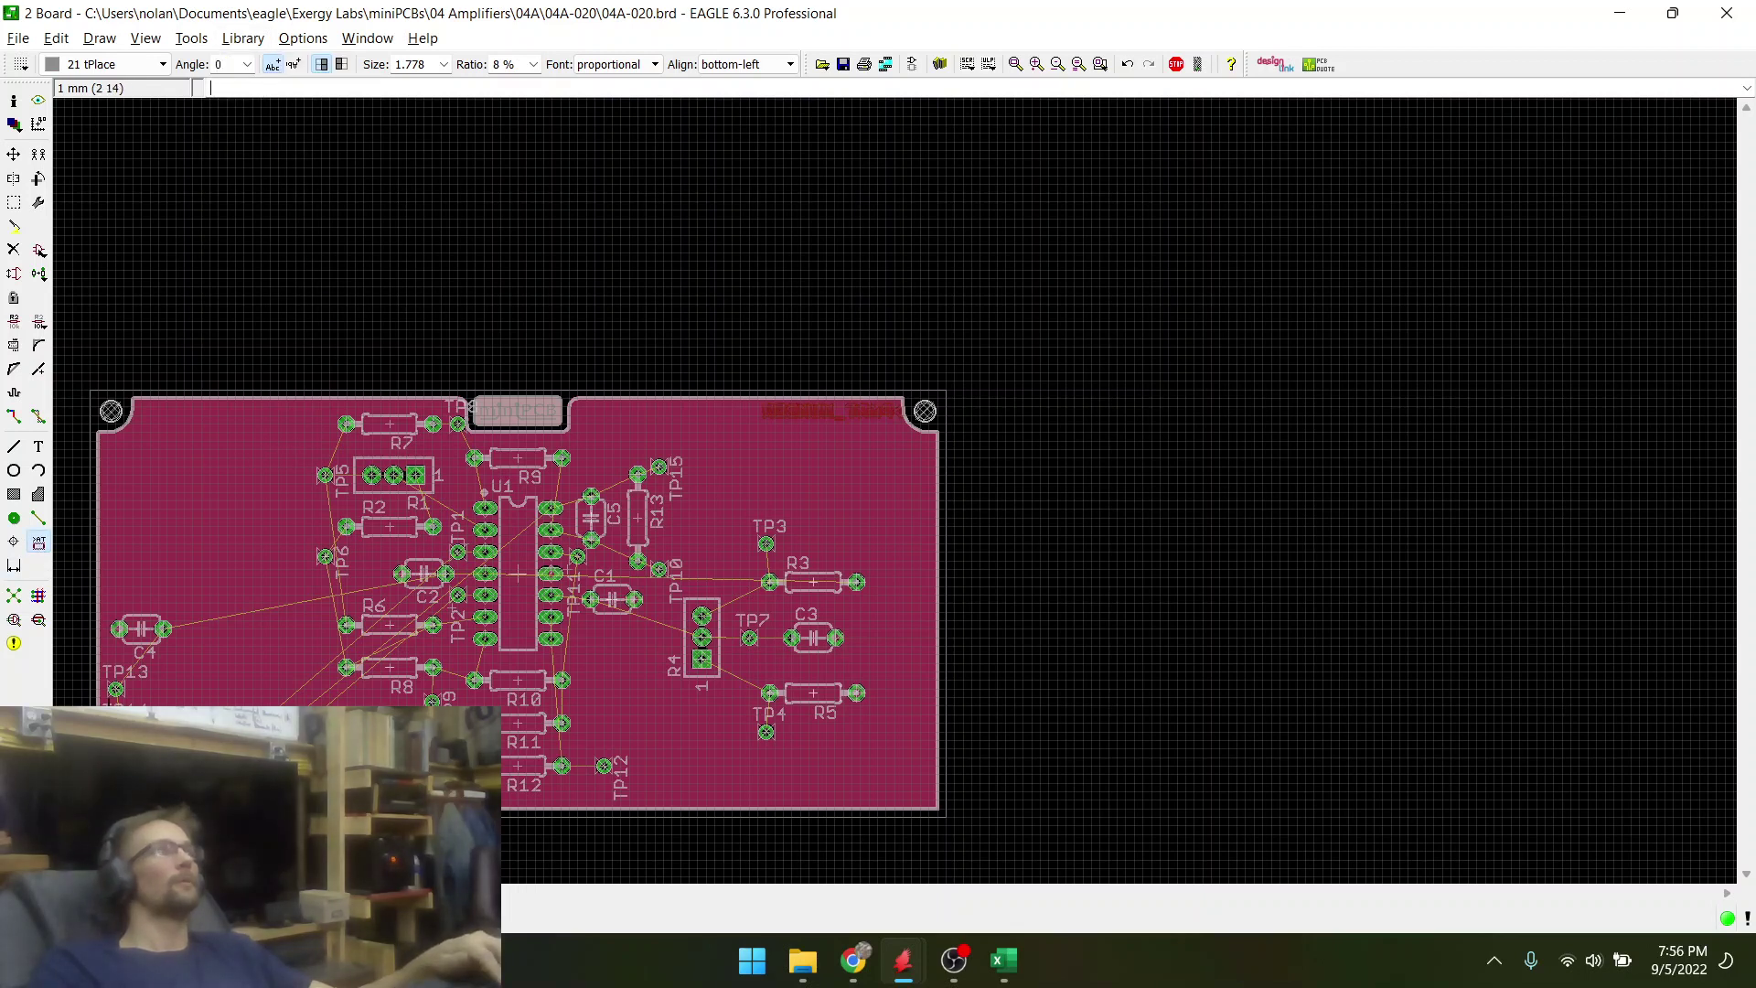
- Open the PART_NUMBER attribute of the board outline part P1 for editing
scroll(457, 303, down, 1)
scroll(1180, 352, down, 4)
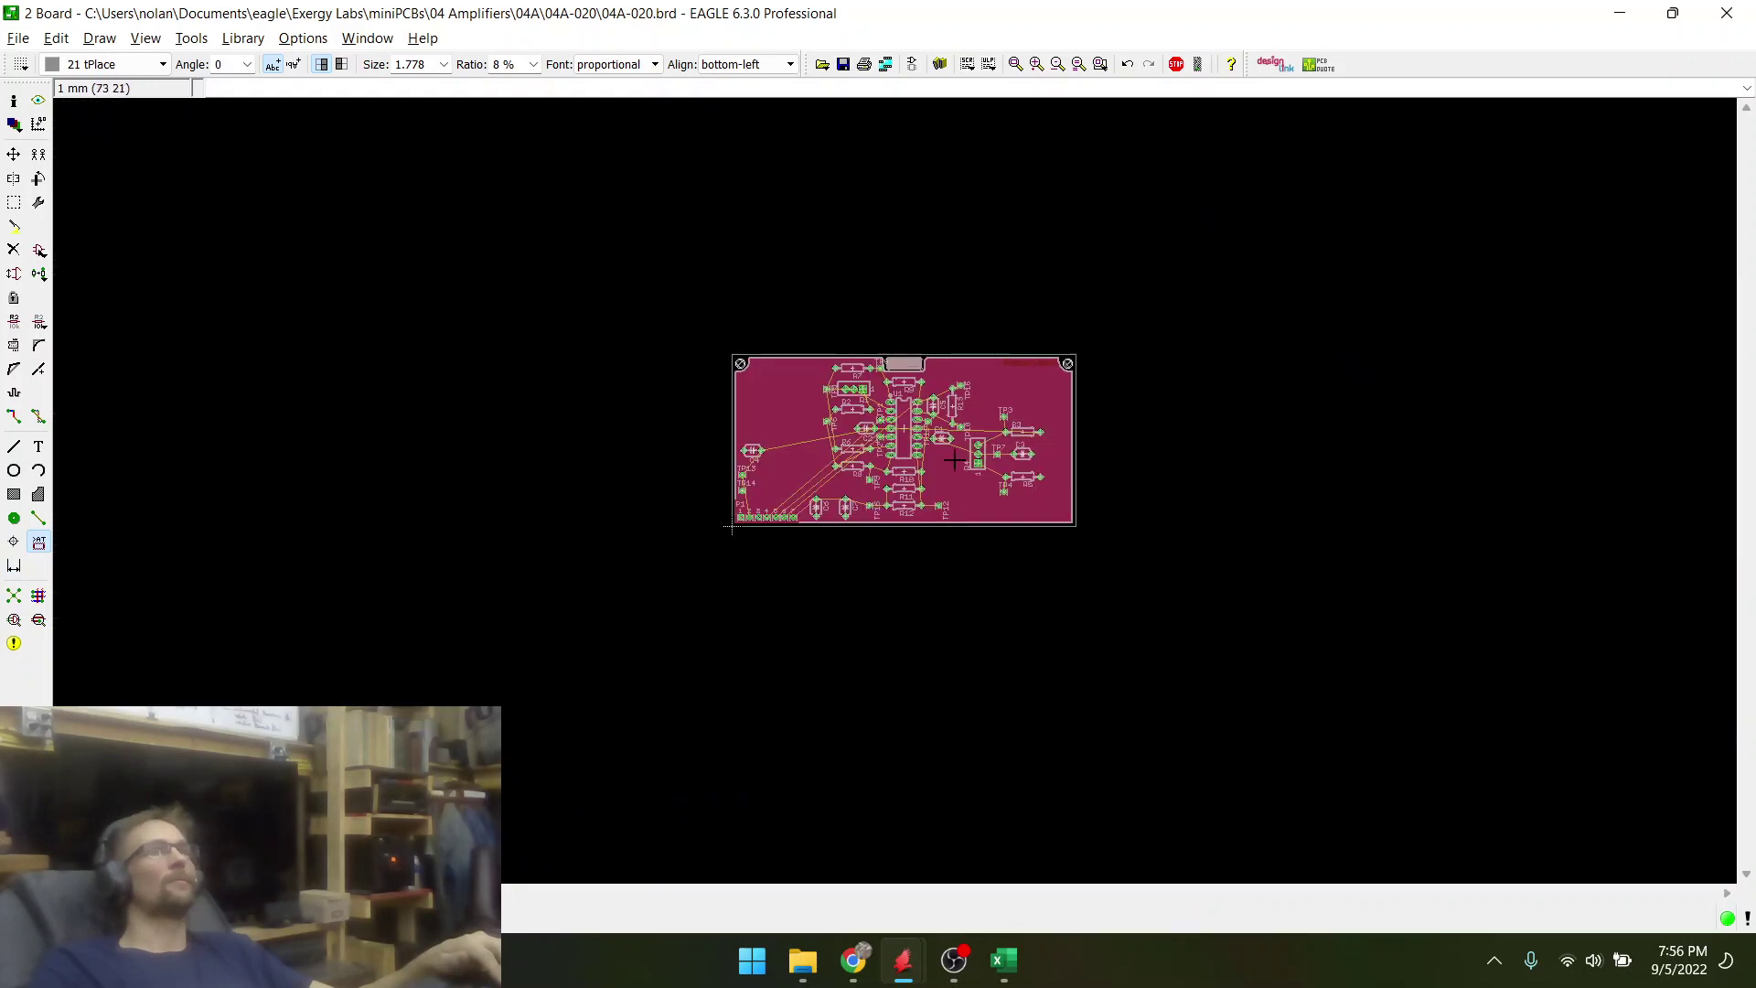
scroll(847, 503, up, 5)
click(562, 567)
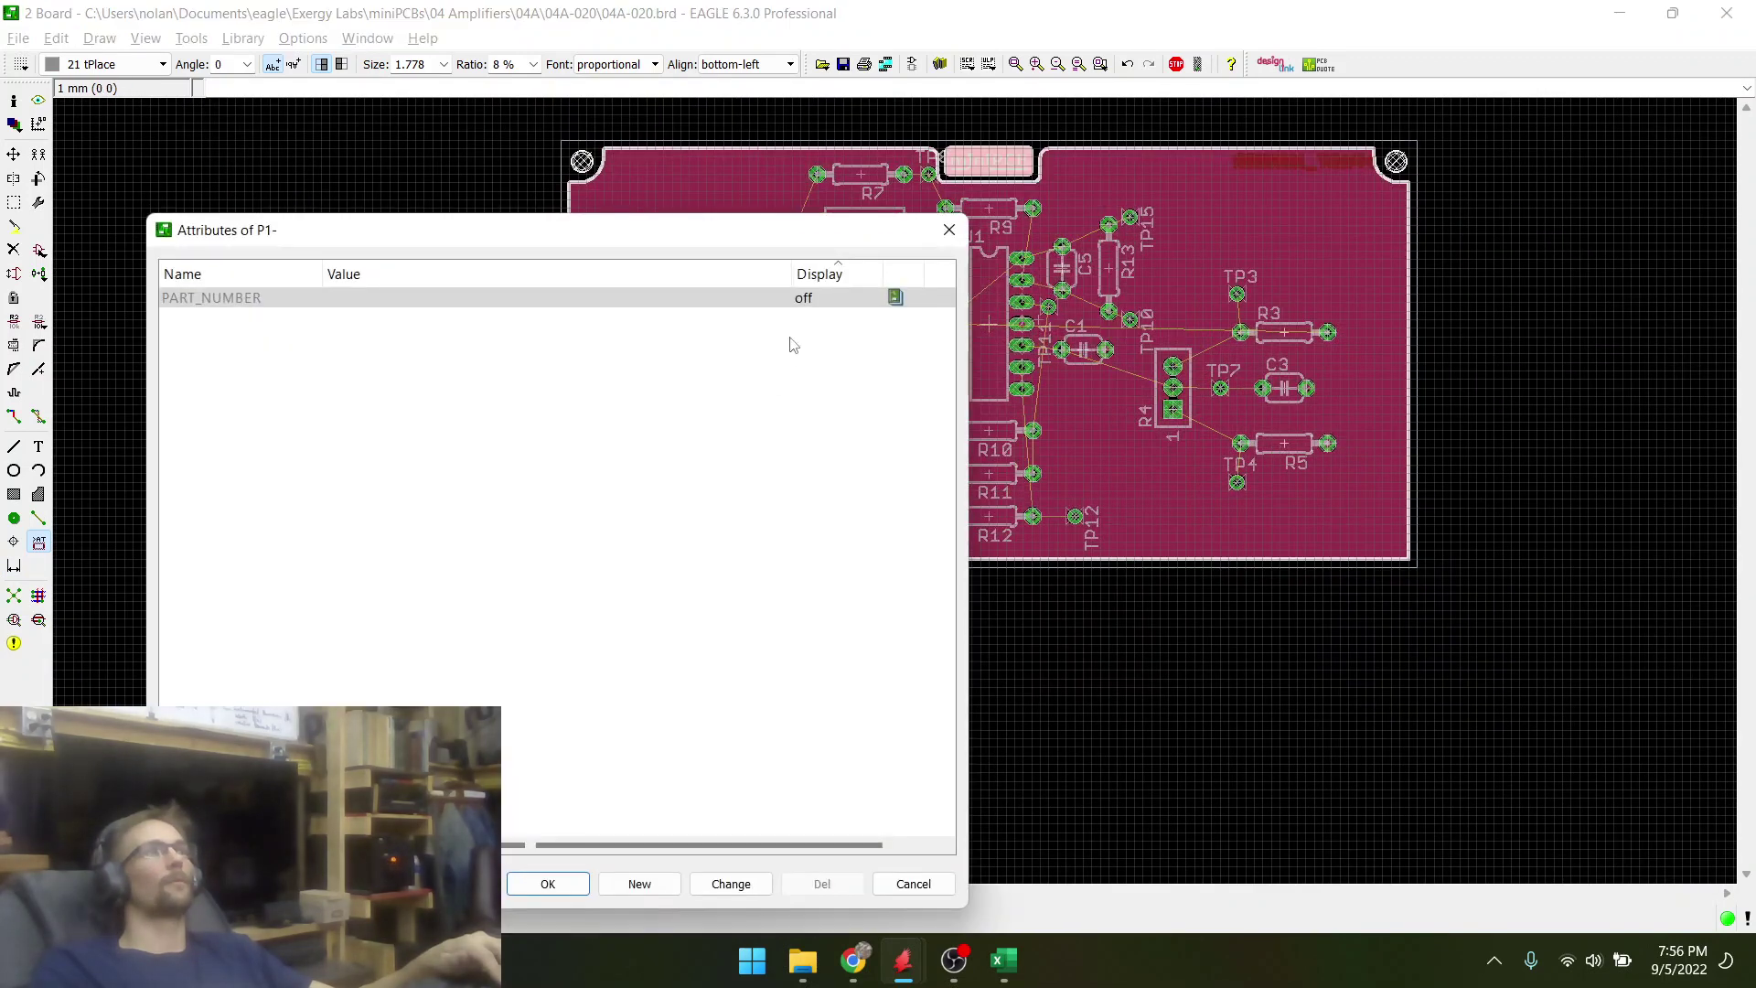
double_click(344, 300)
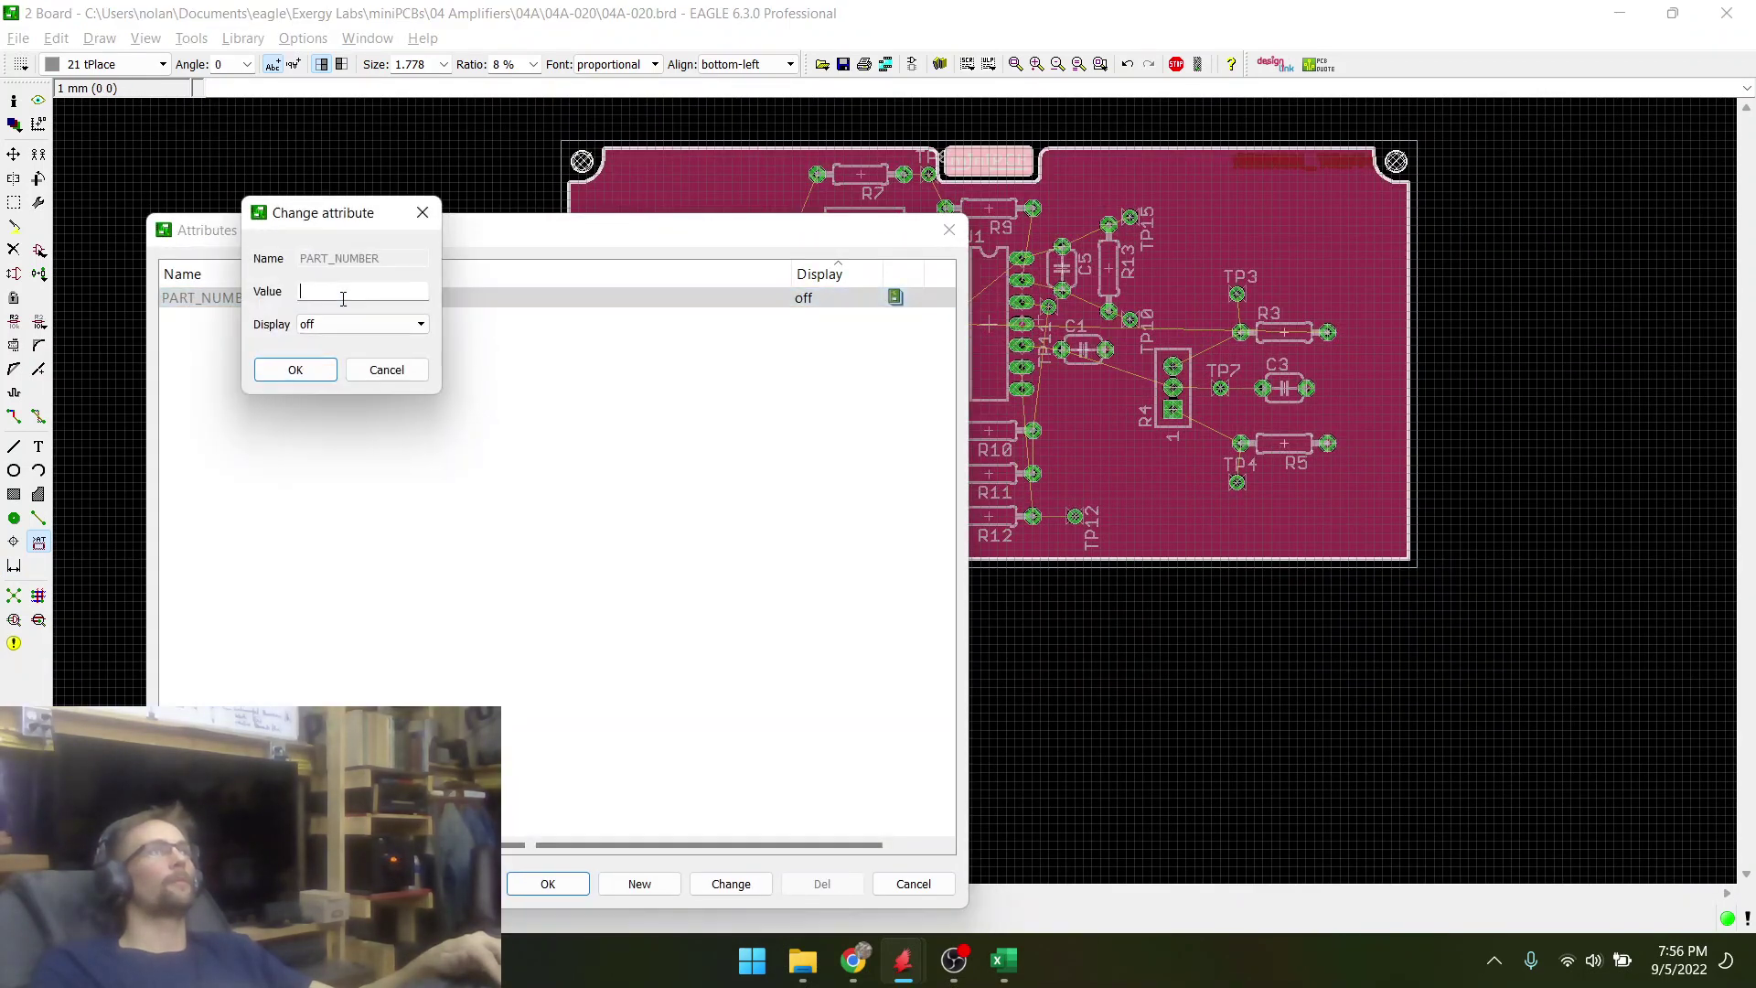
- Set the PART_NUMBER attribute of connector P1 to X04A-020-A and apply the change
text(x)
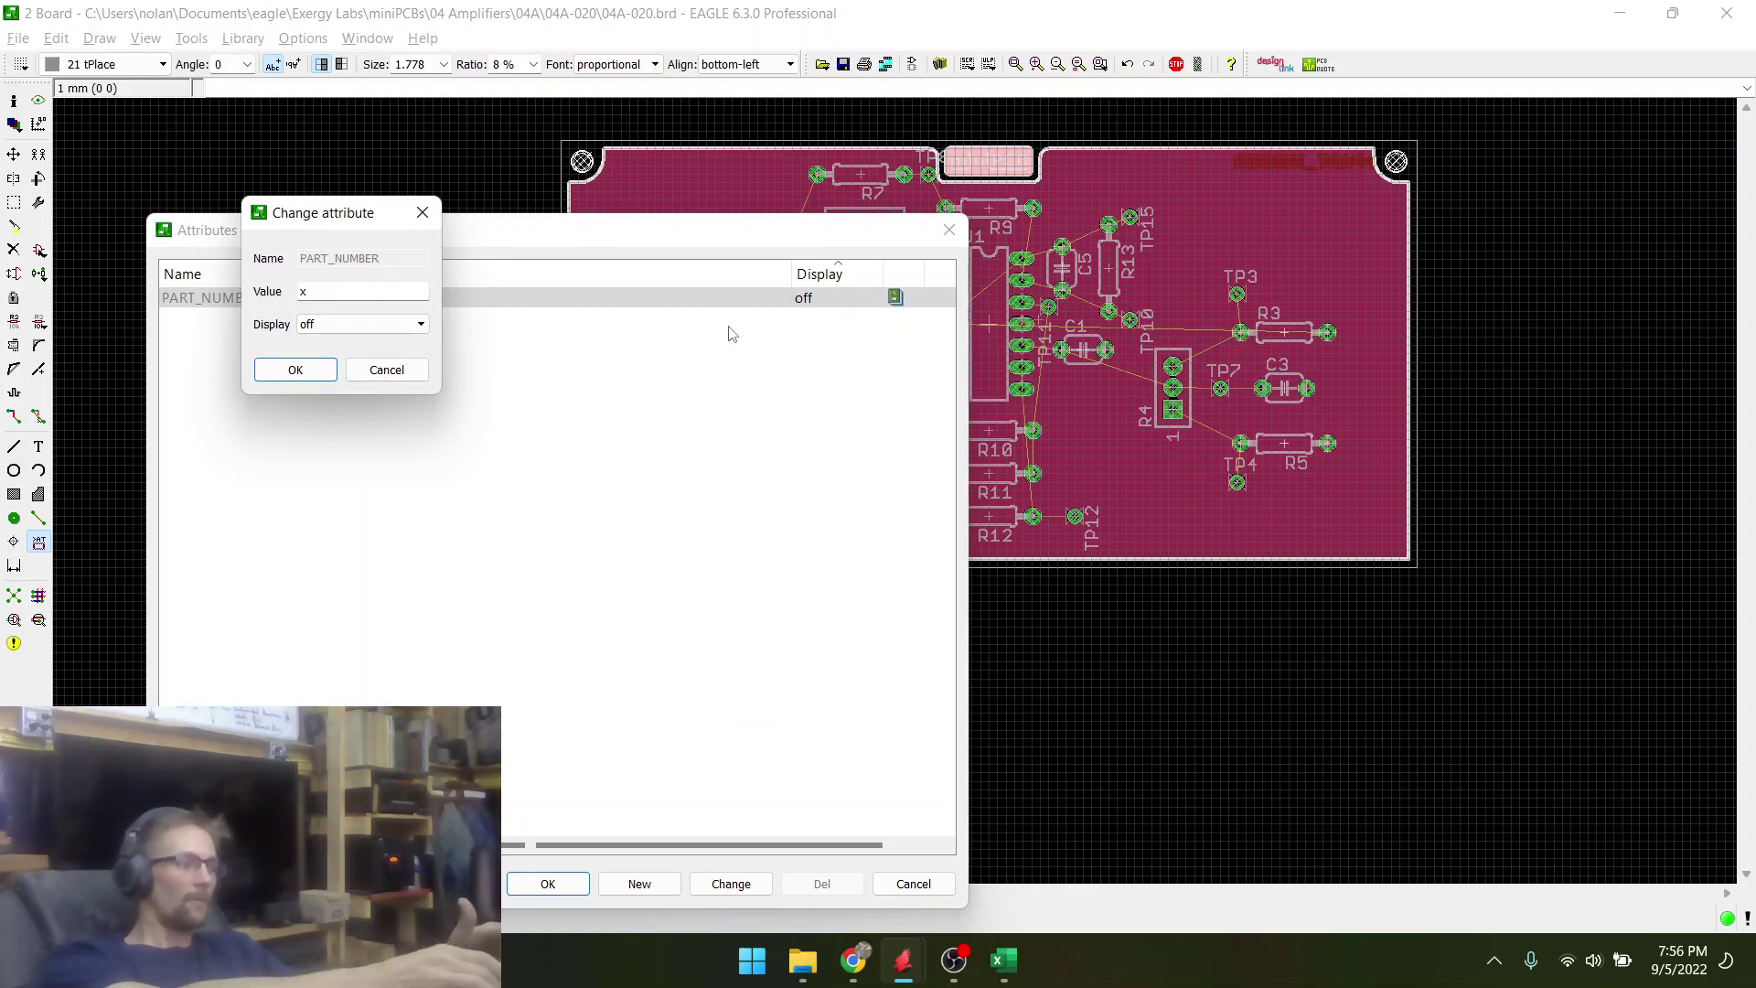
text(04A-020)
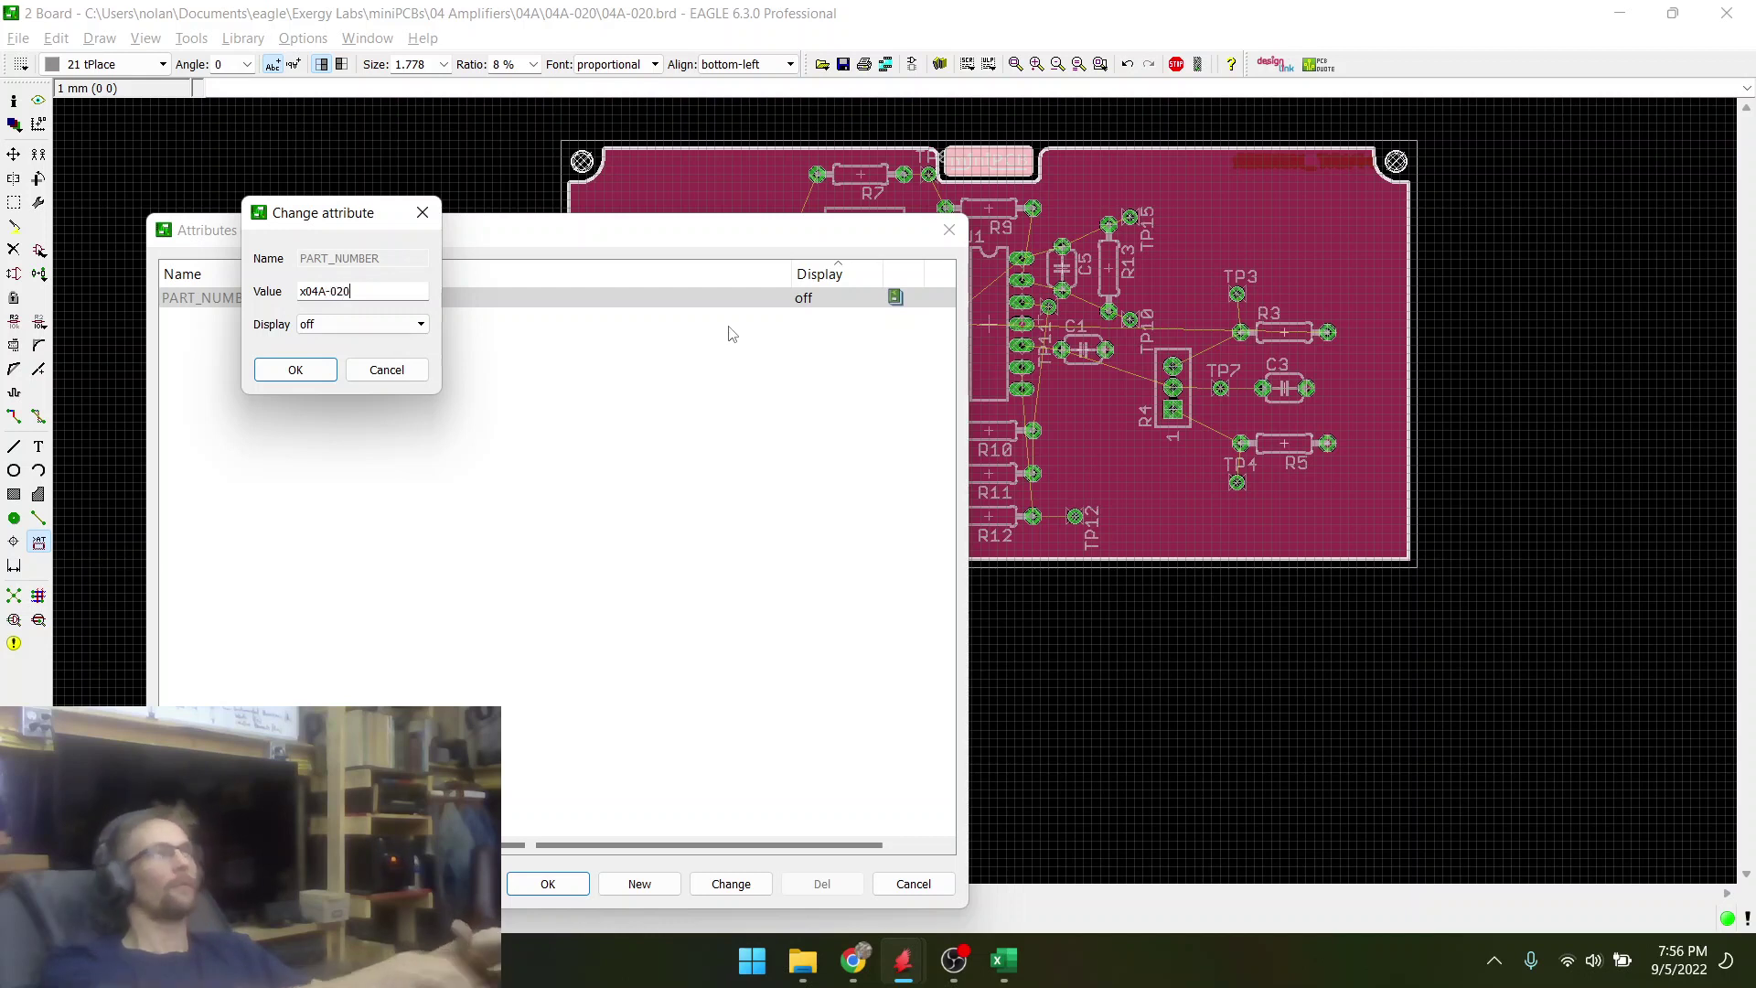
key(Left)
key(Left)
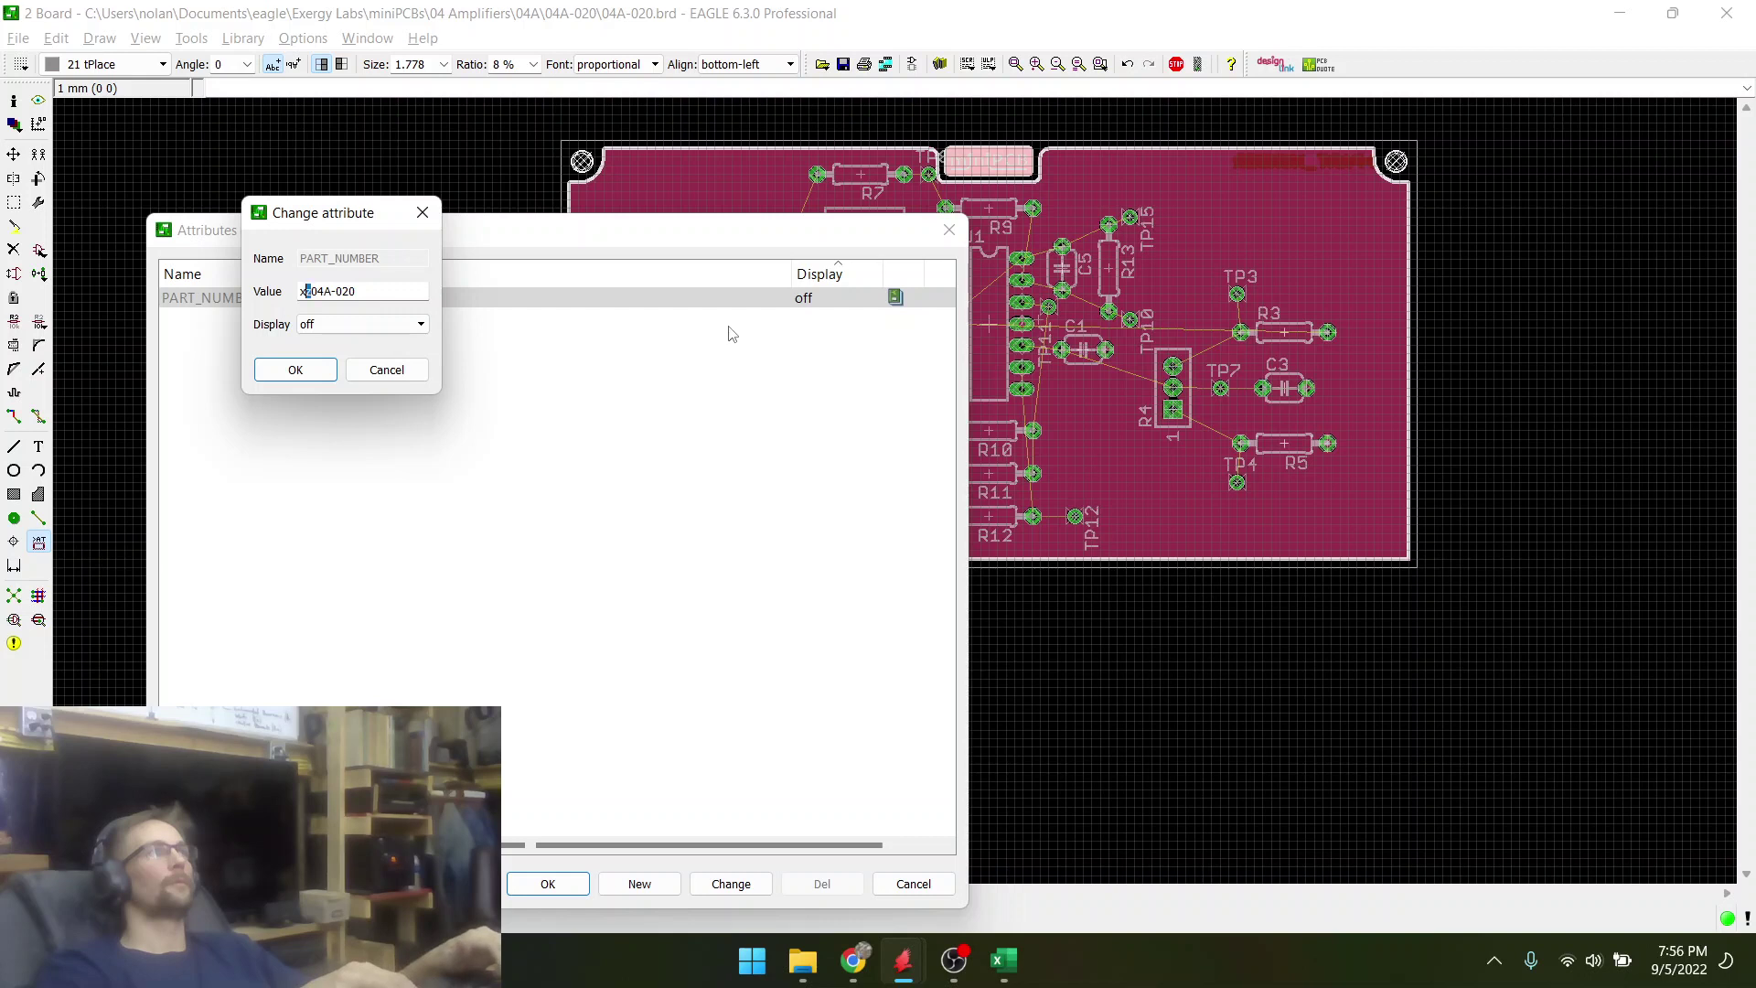
key(Right)
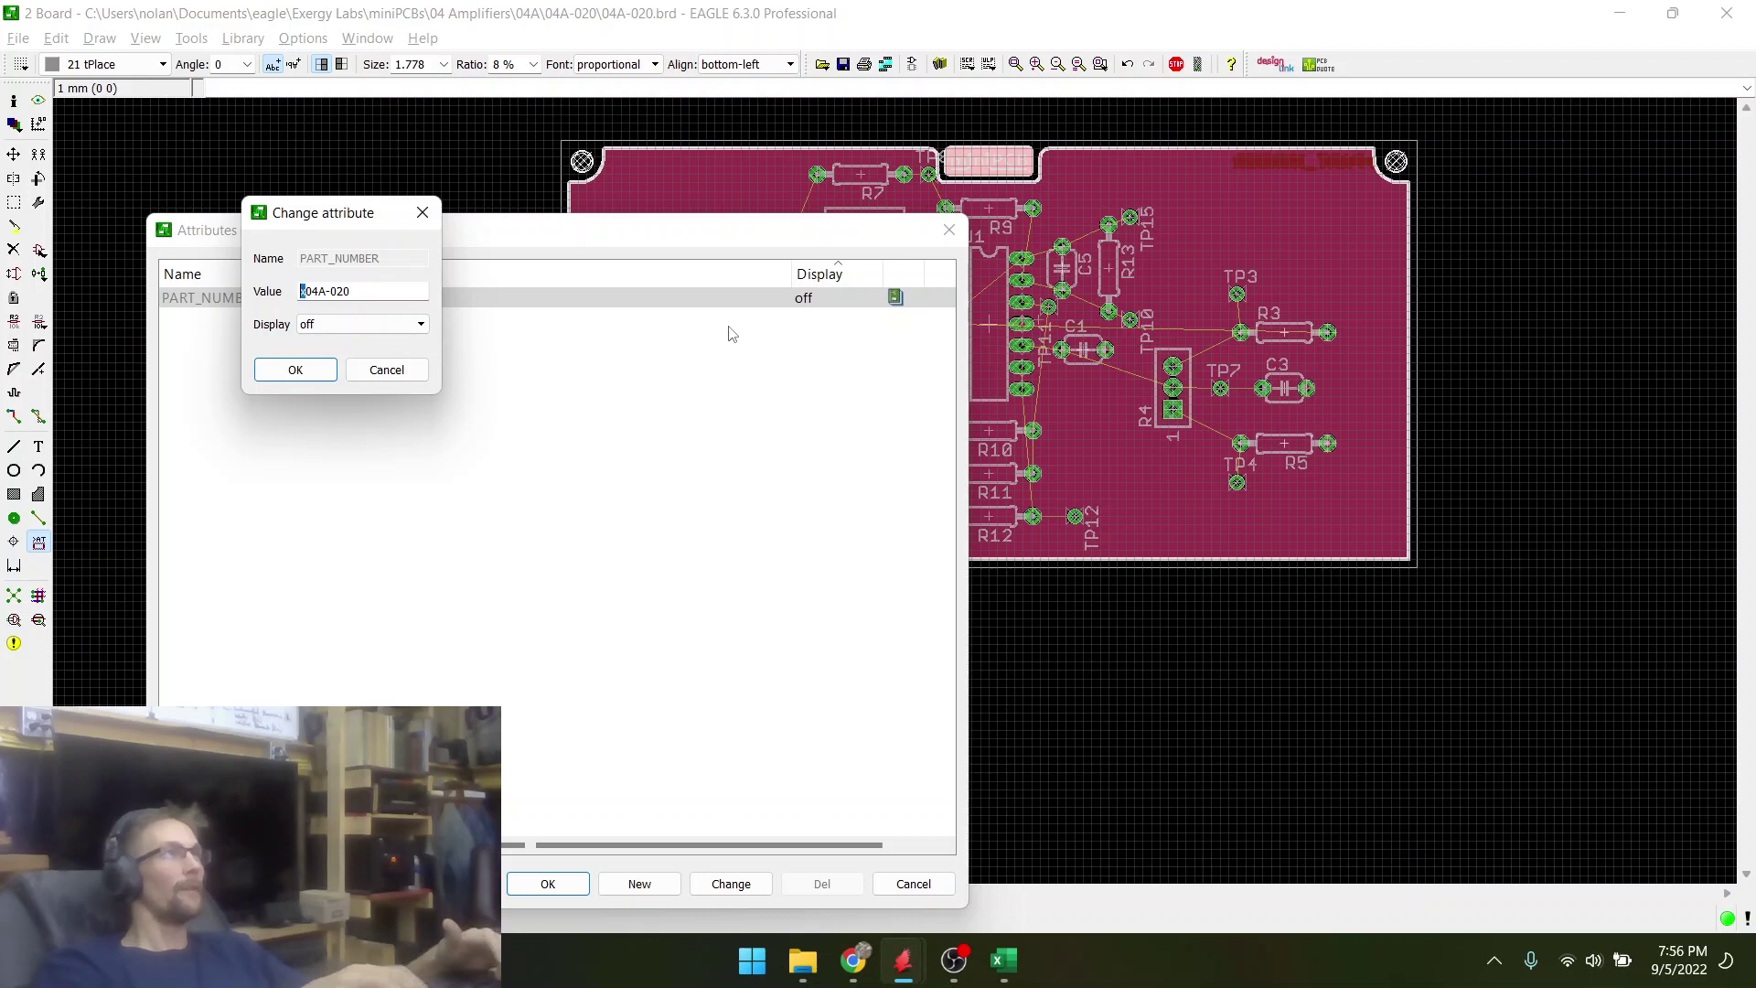
text(04A-020)
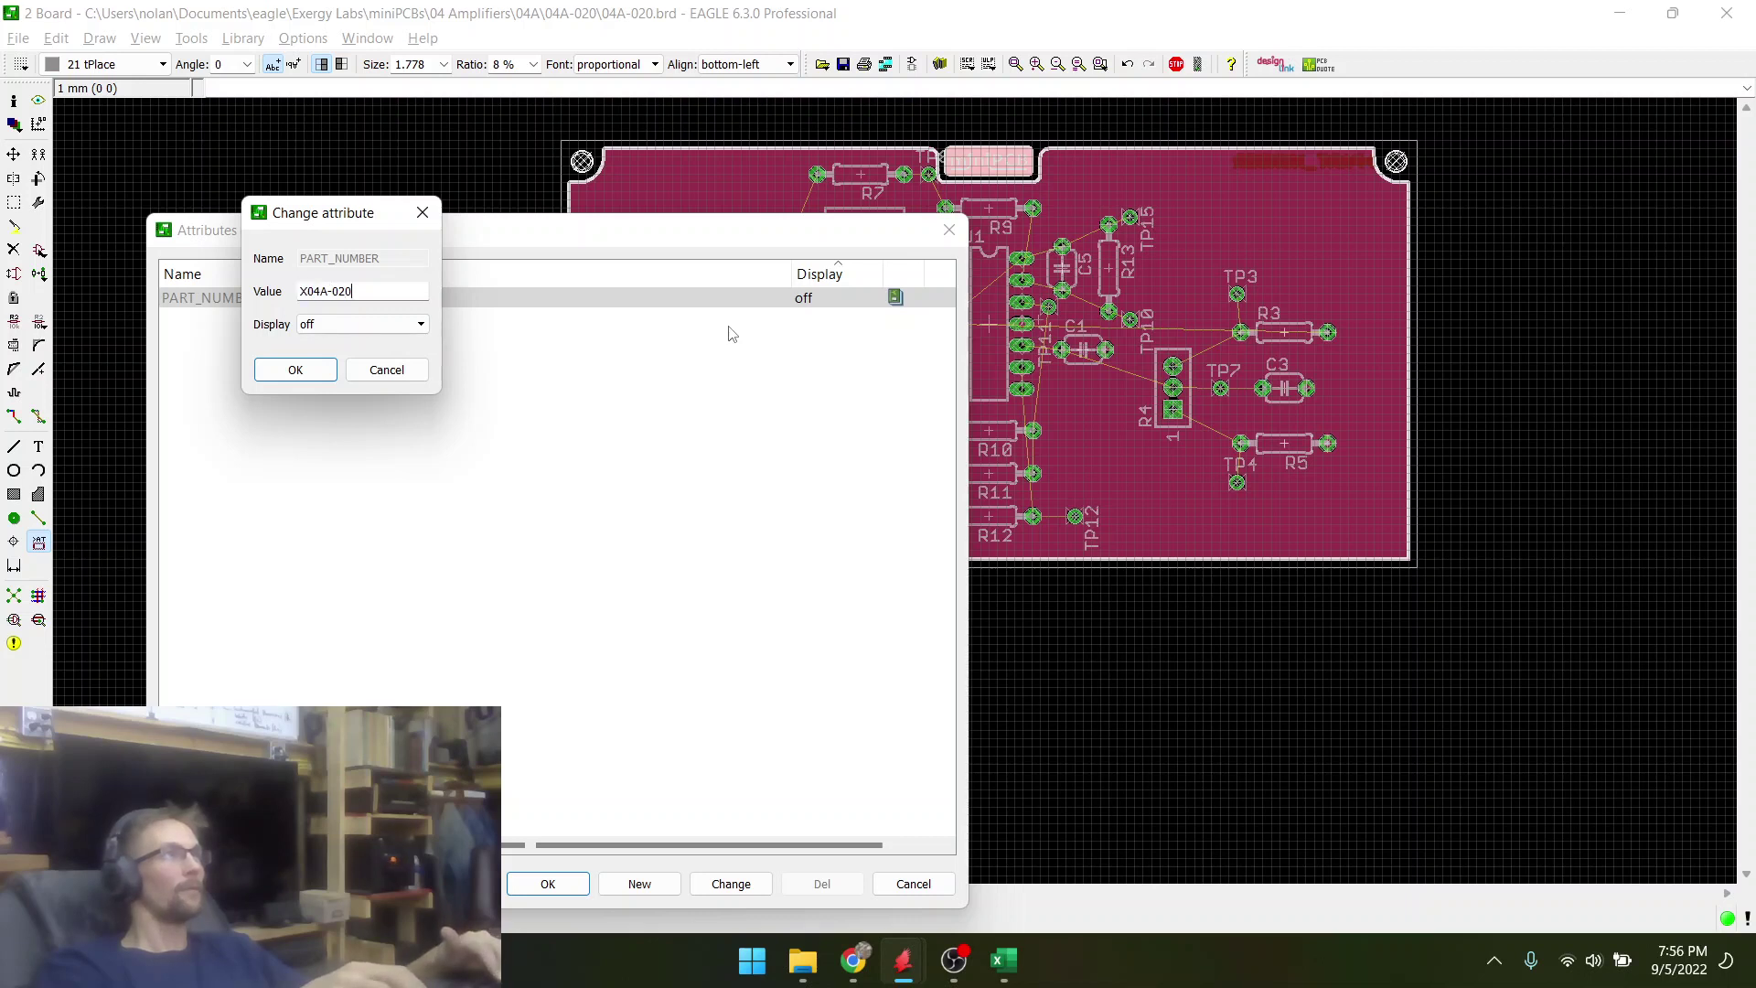
text(-)
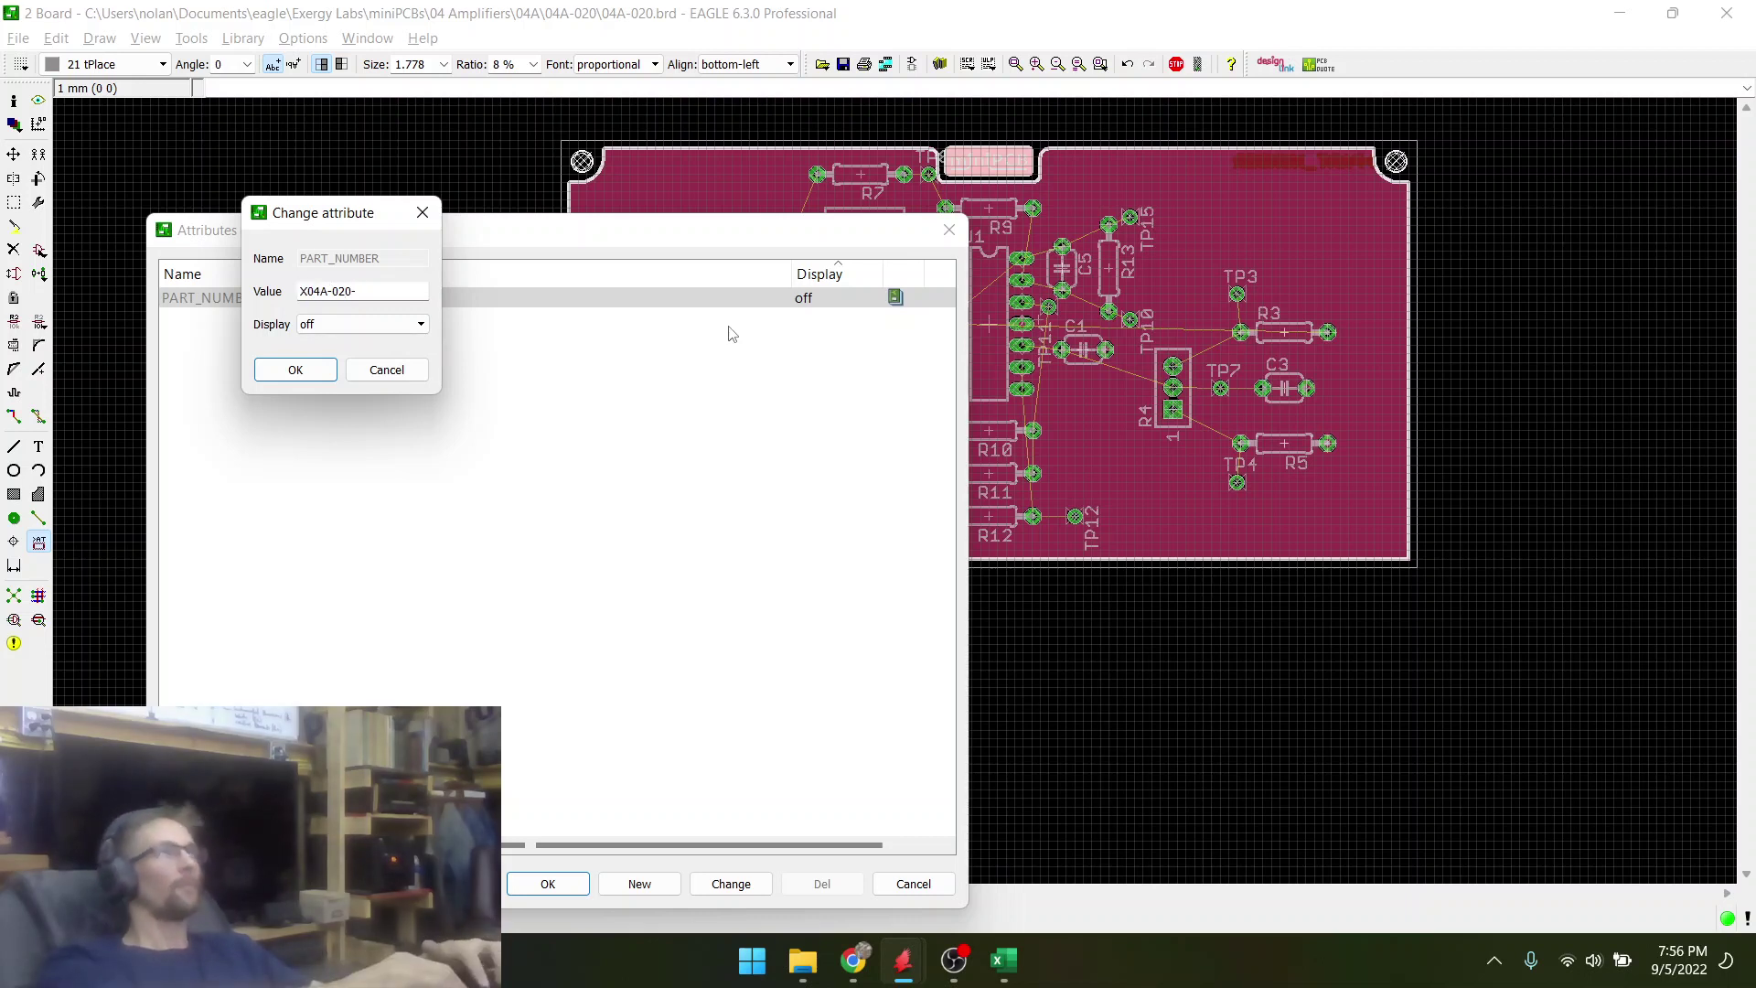
text(A)
key(Return)
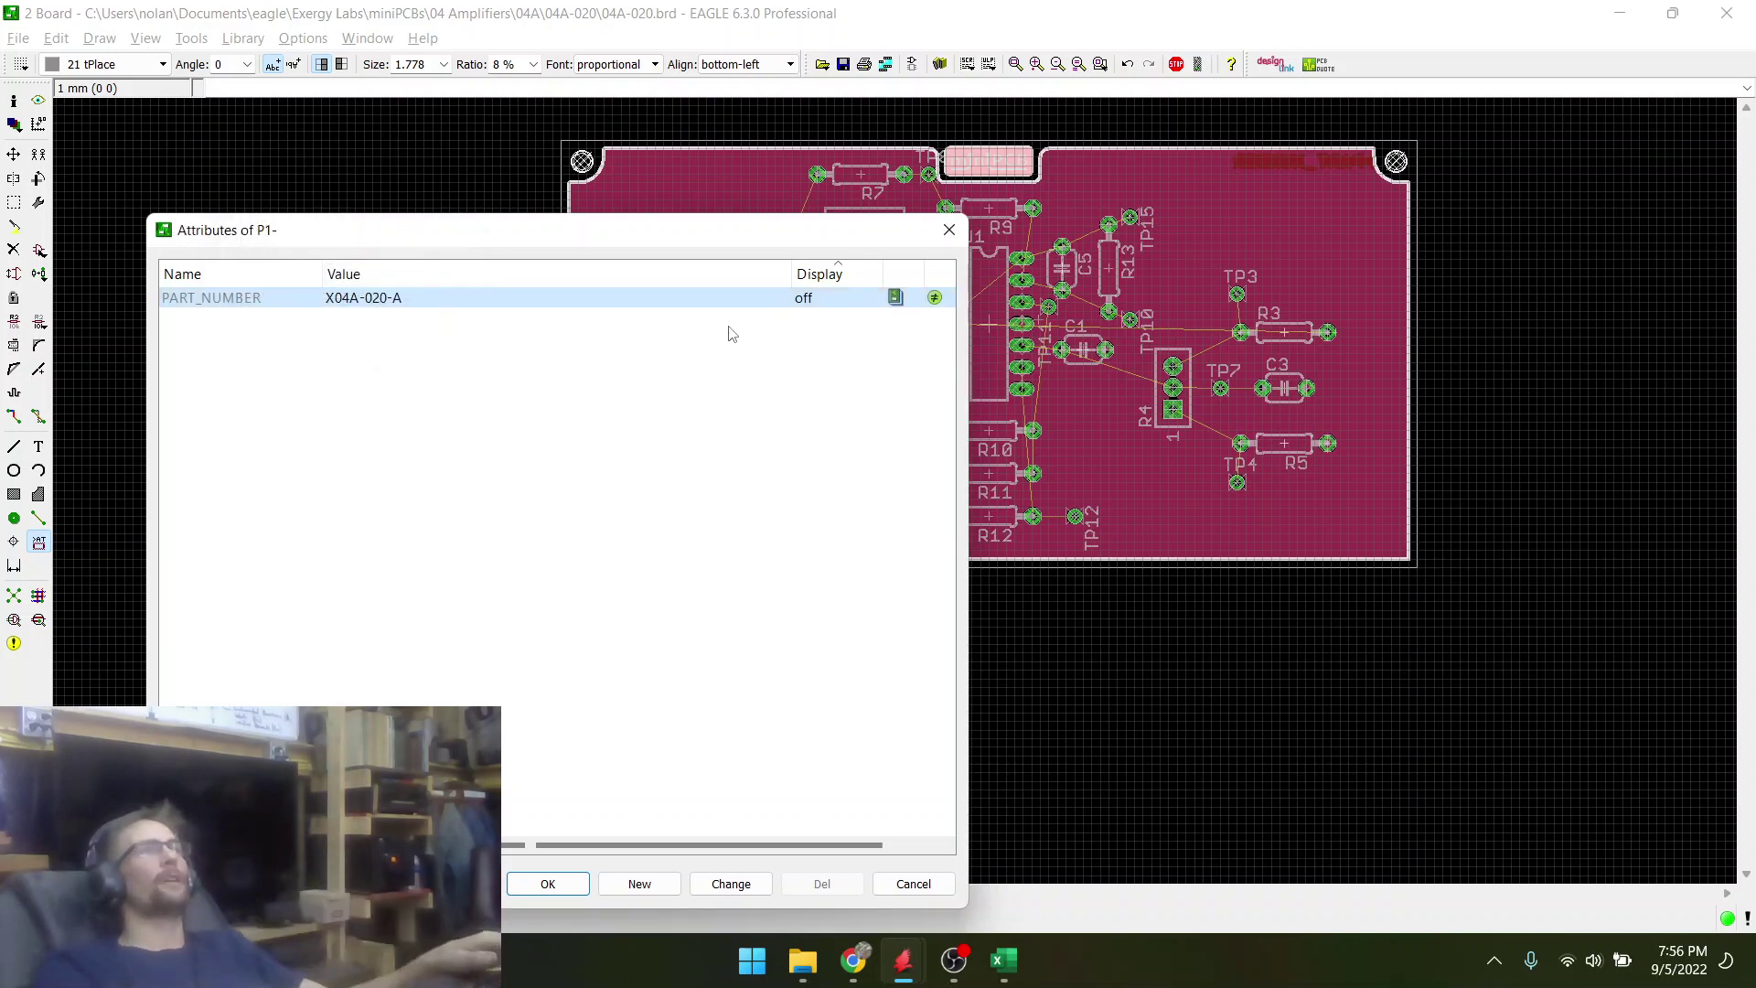
click(548, 884)
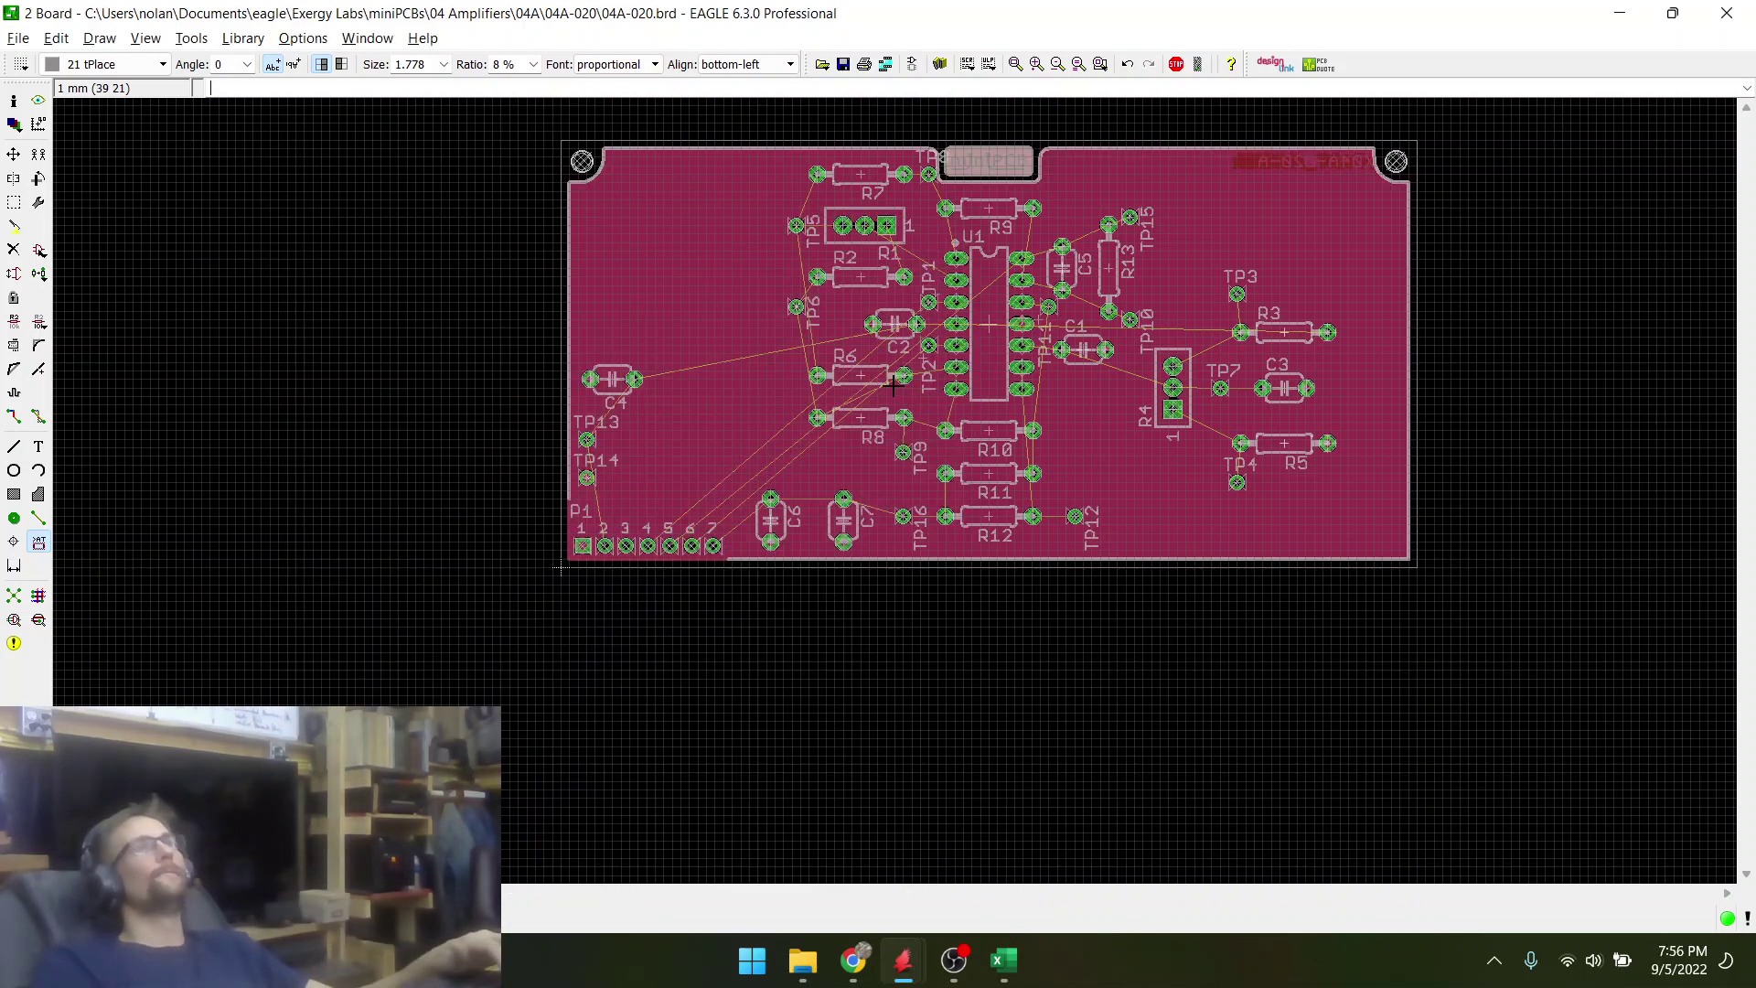
- Recalculate the ratsnest so the copper fill adapts to the new part number text near the board's upper corner
scroll(1336, 129, up, 9)
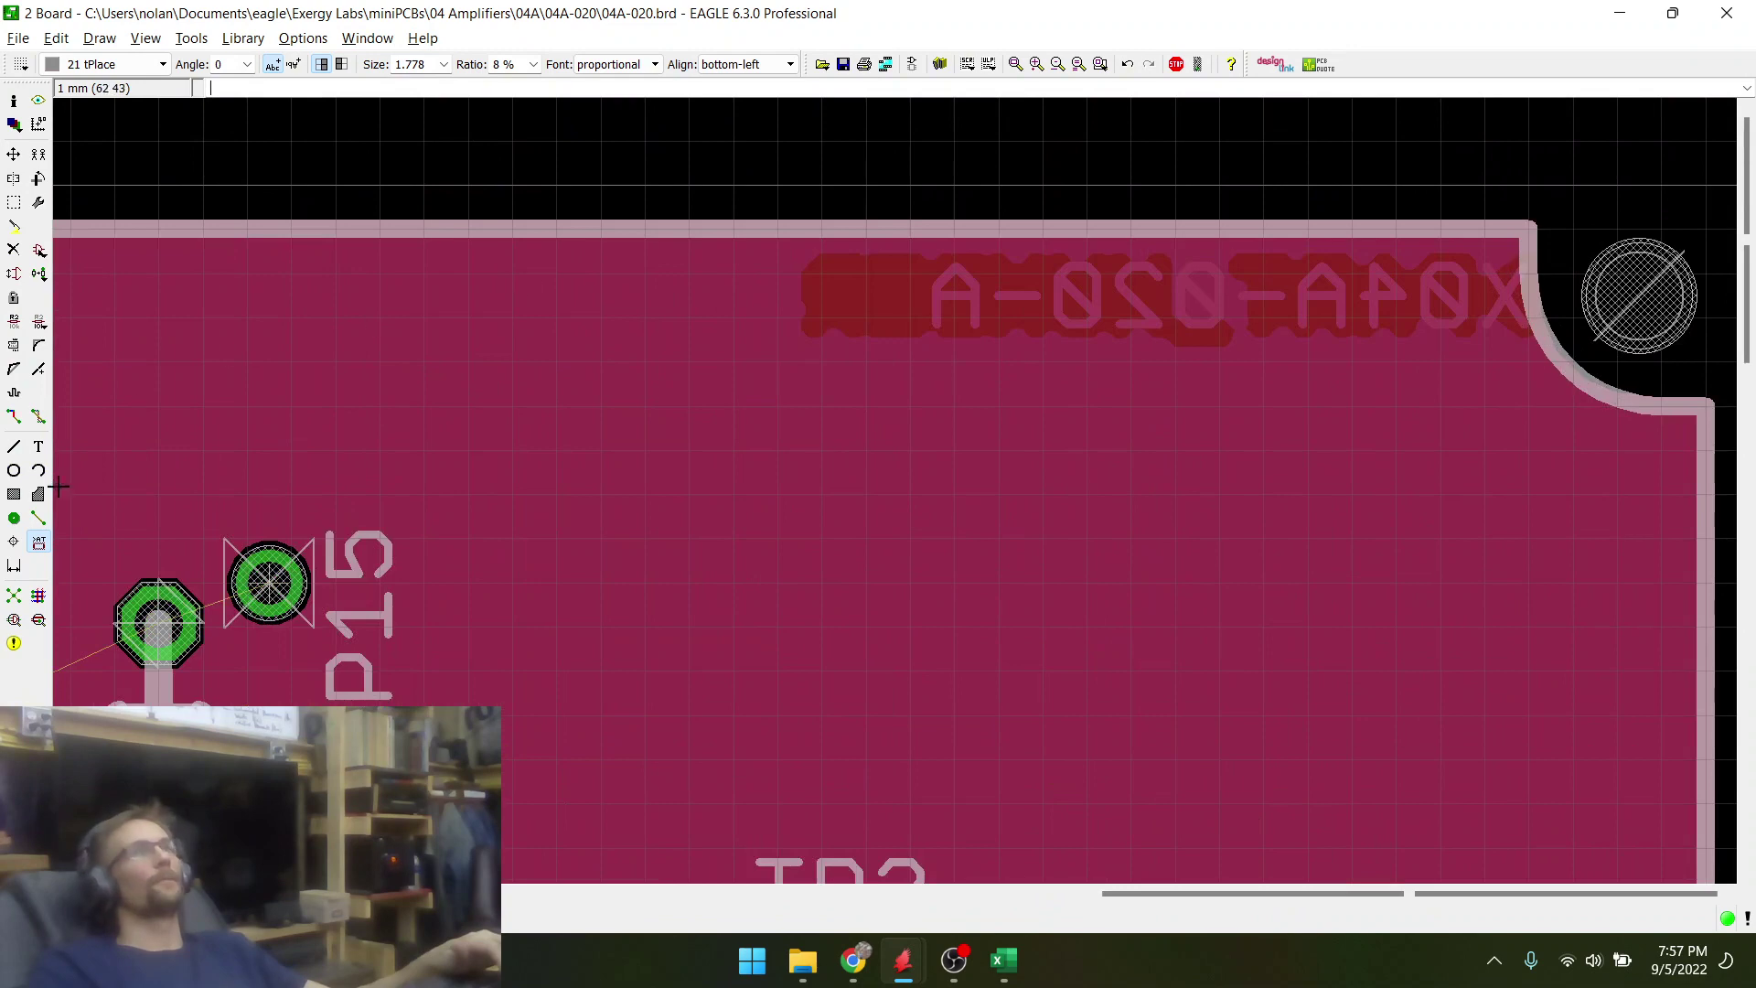
click(13, 597)
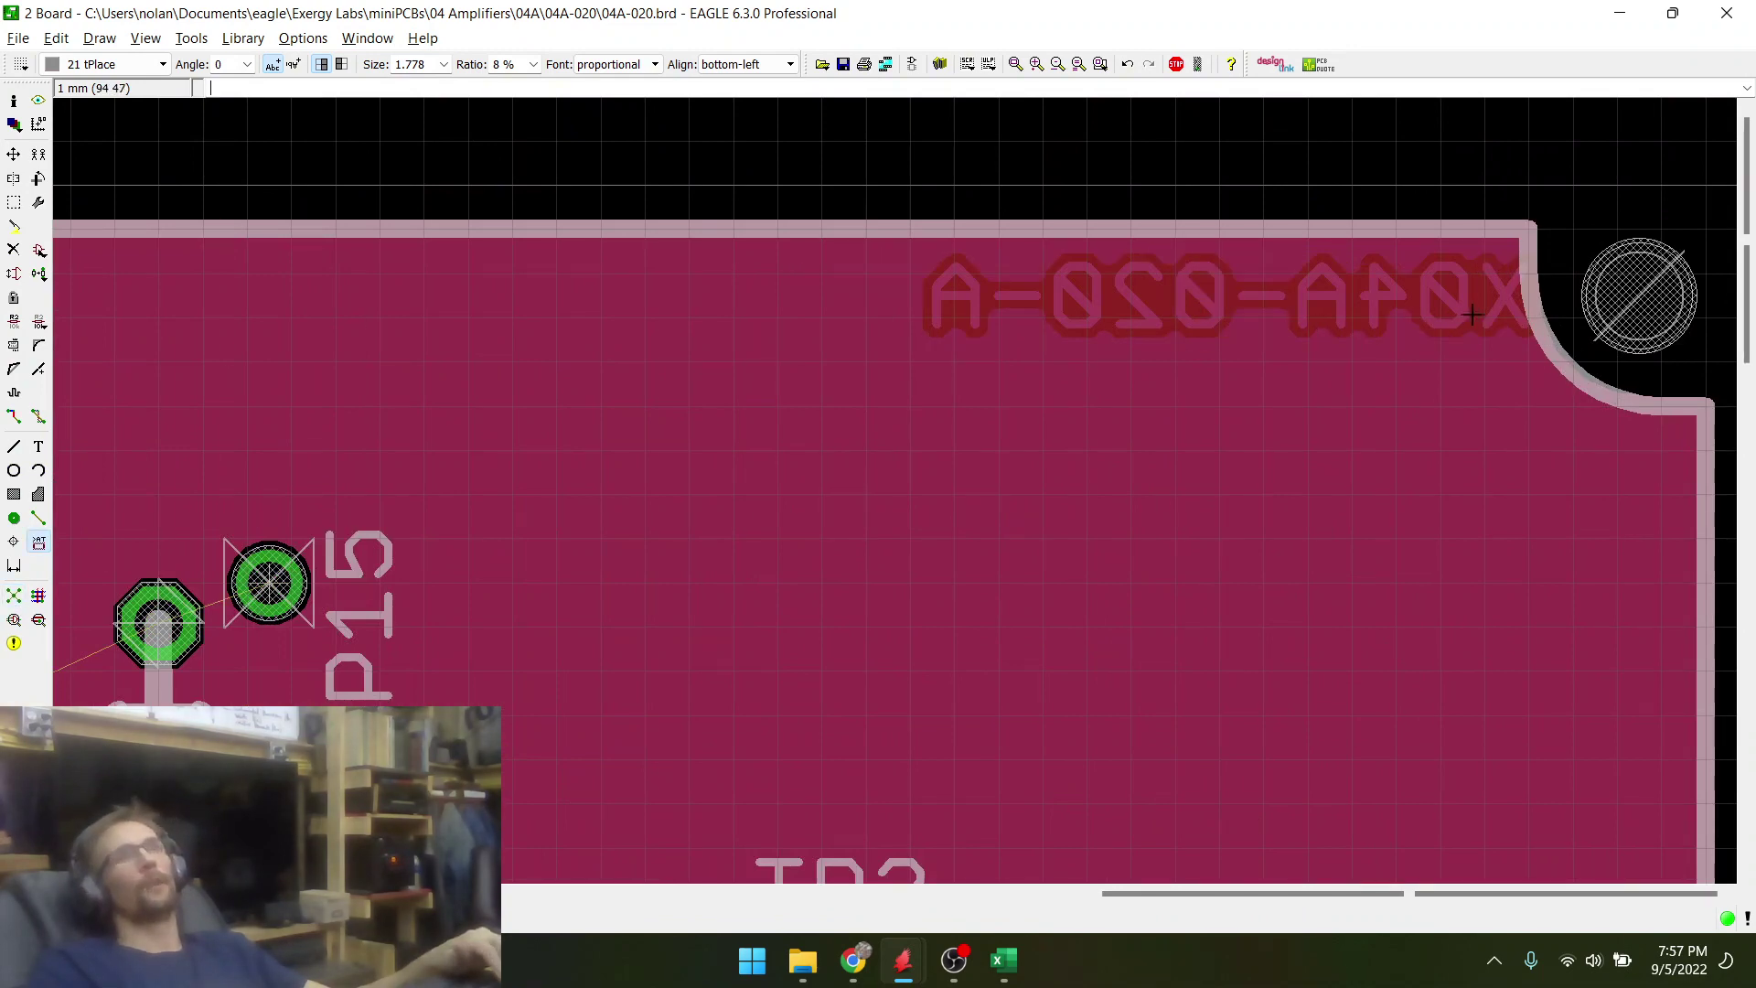
scroll(815, 343, down, 4)
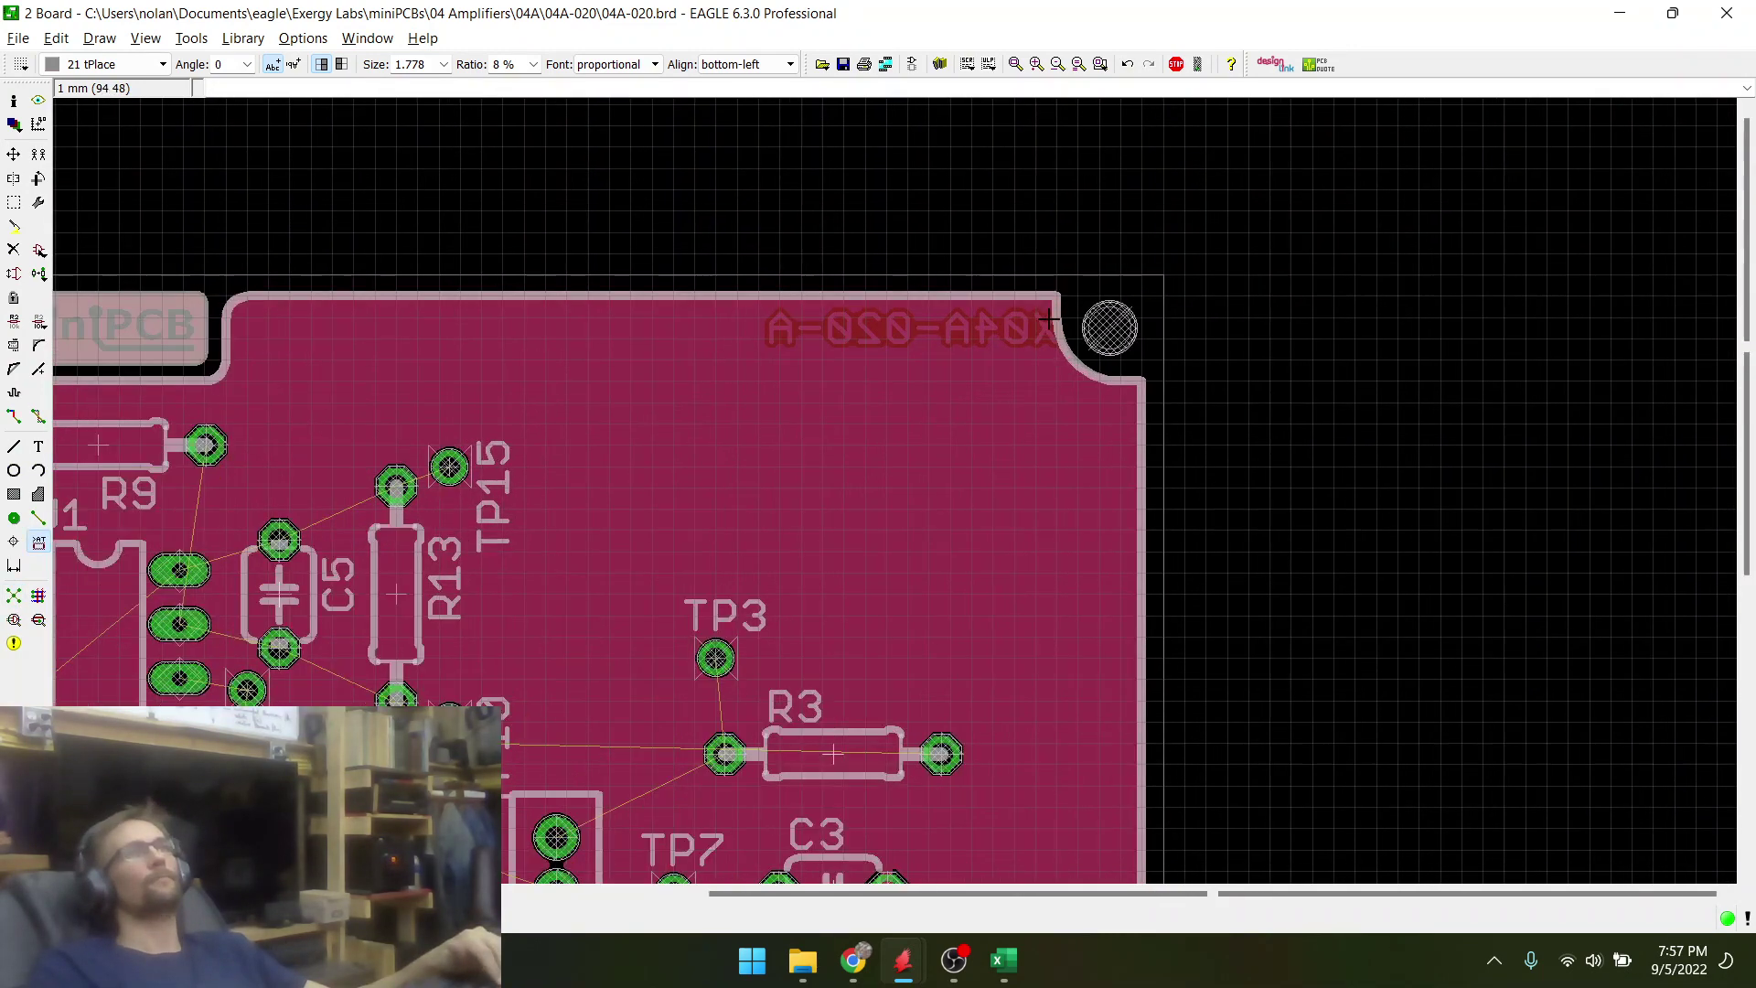
scroll(1050, 319, up, 4)
- Isolate the bPlace layer to inspect the mirrored part number text, and restore the display of all layers
click(14, 124)
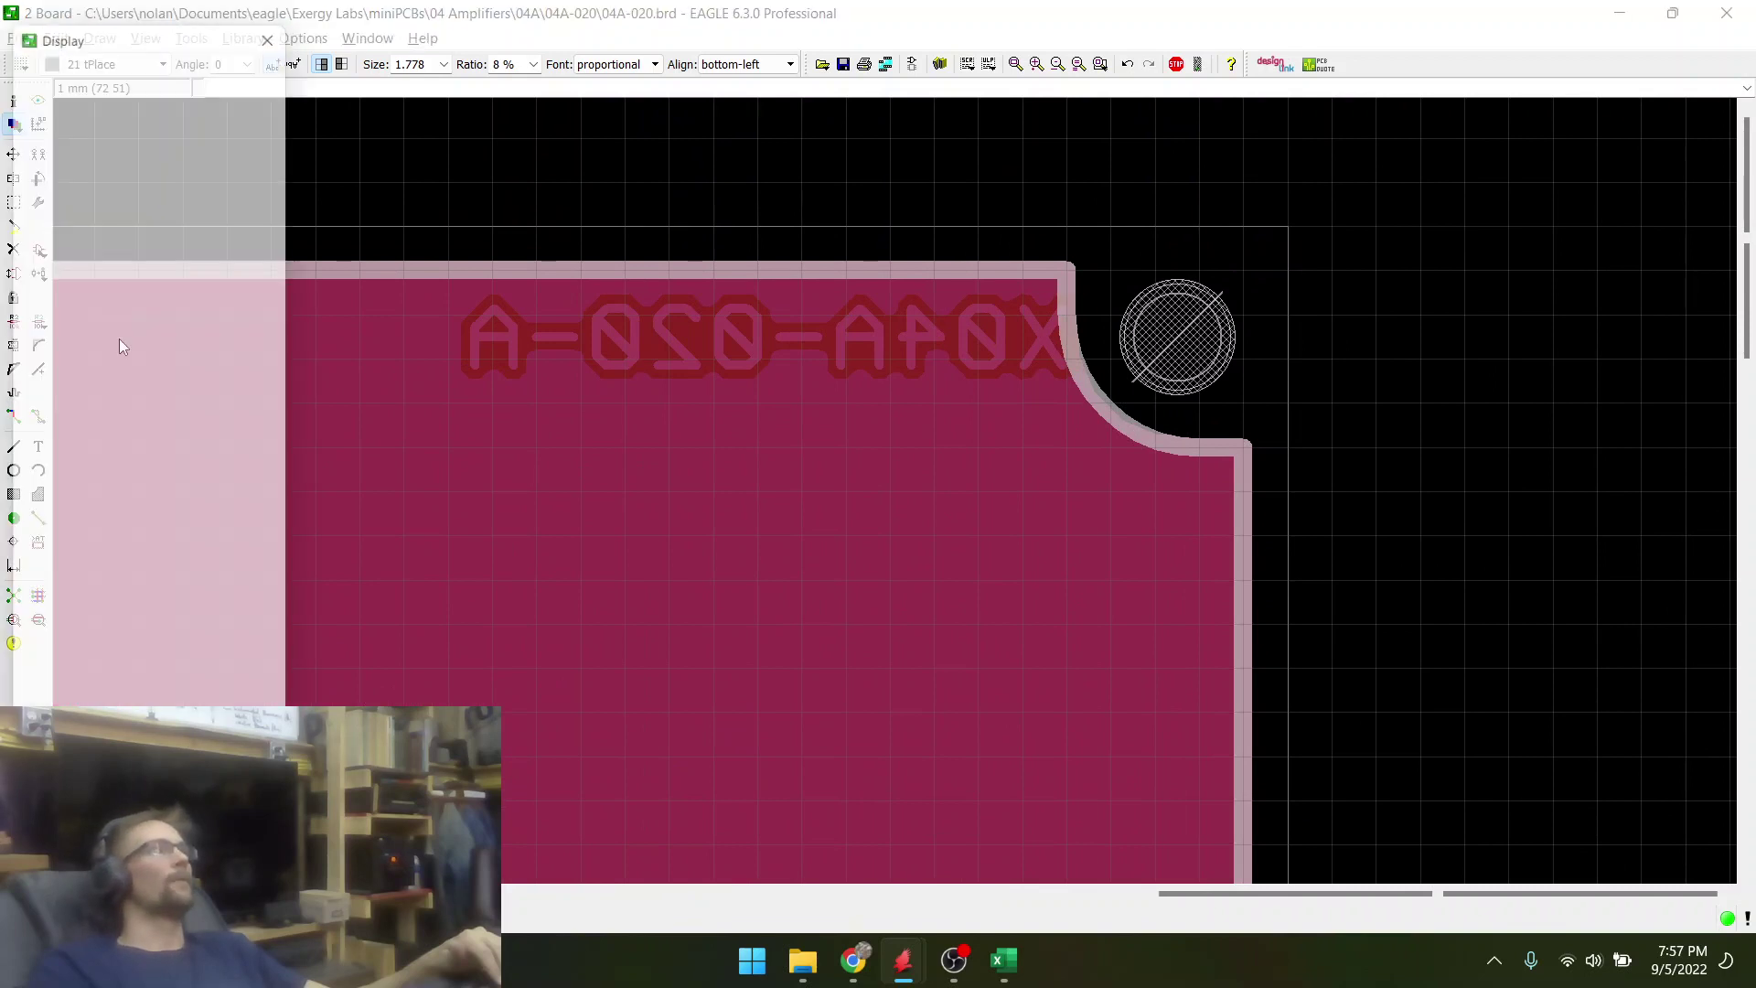
click(233, 697)
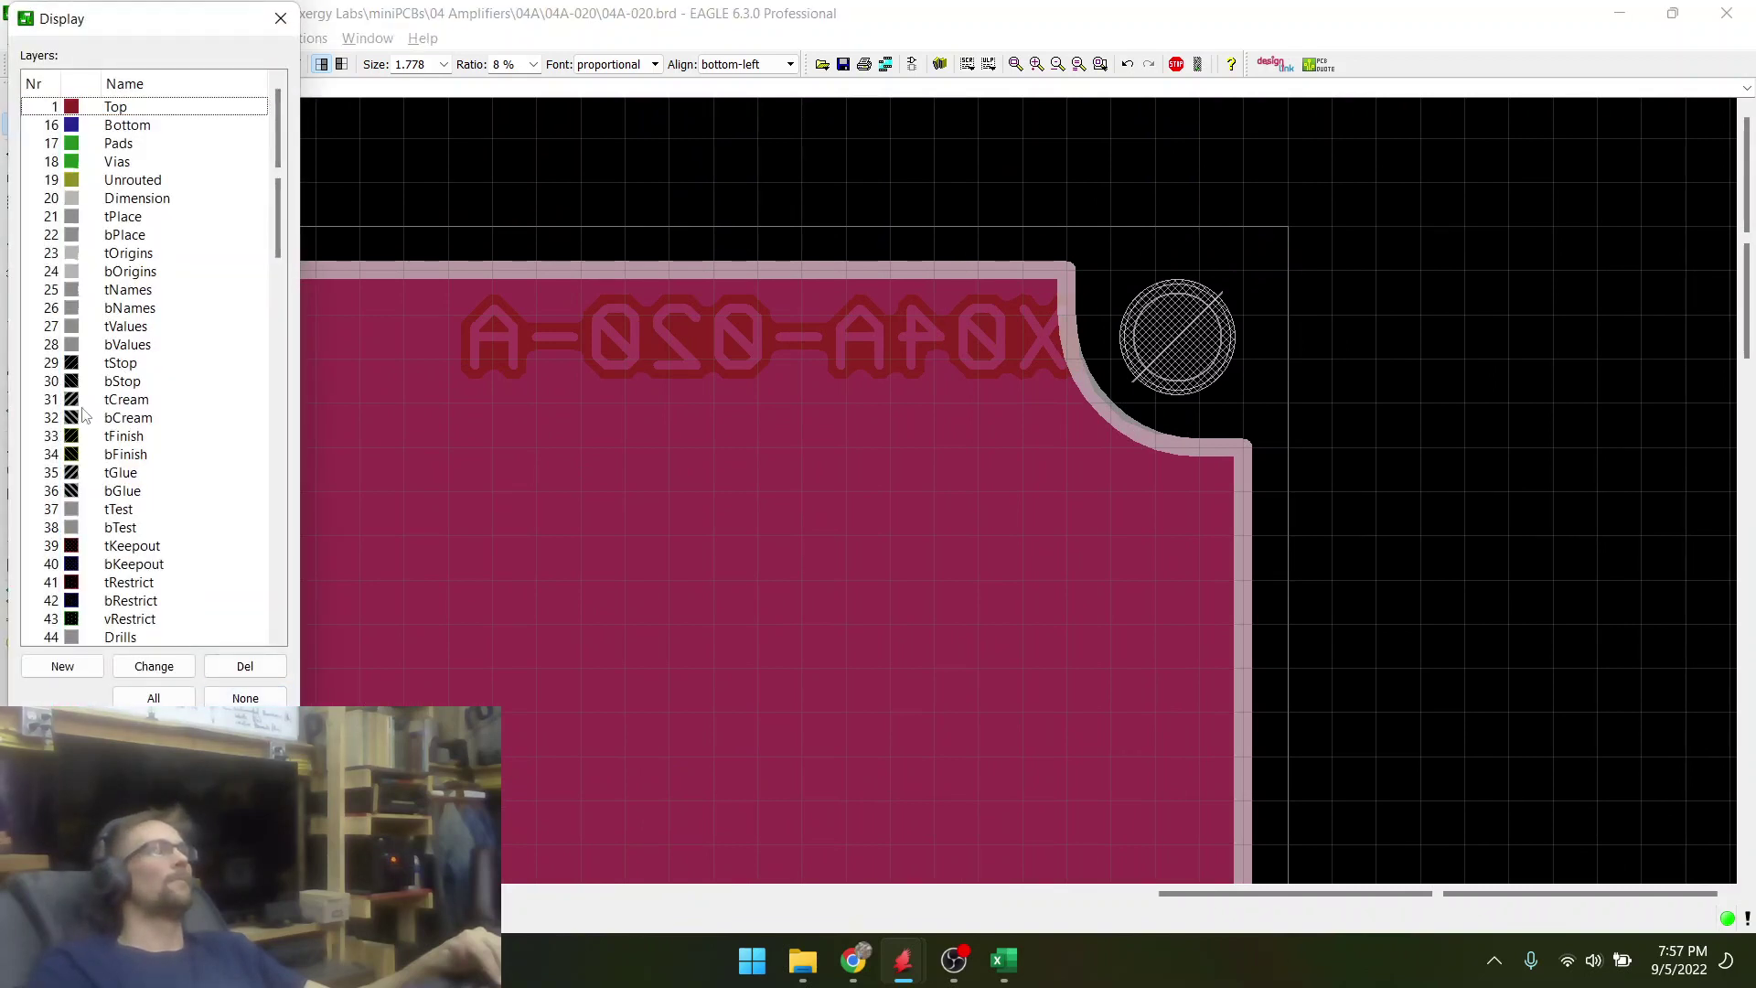
click(50, 235)
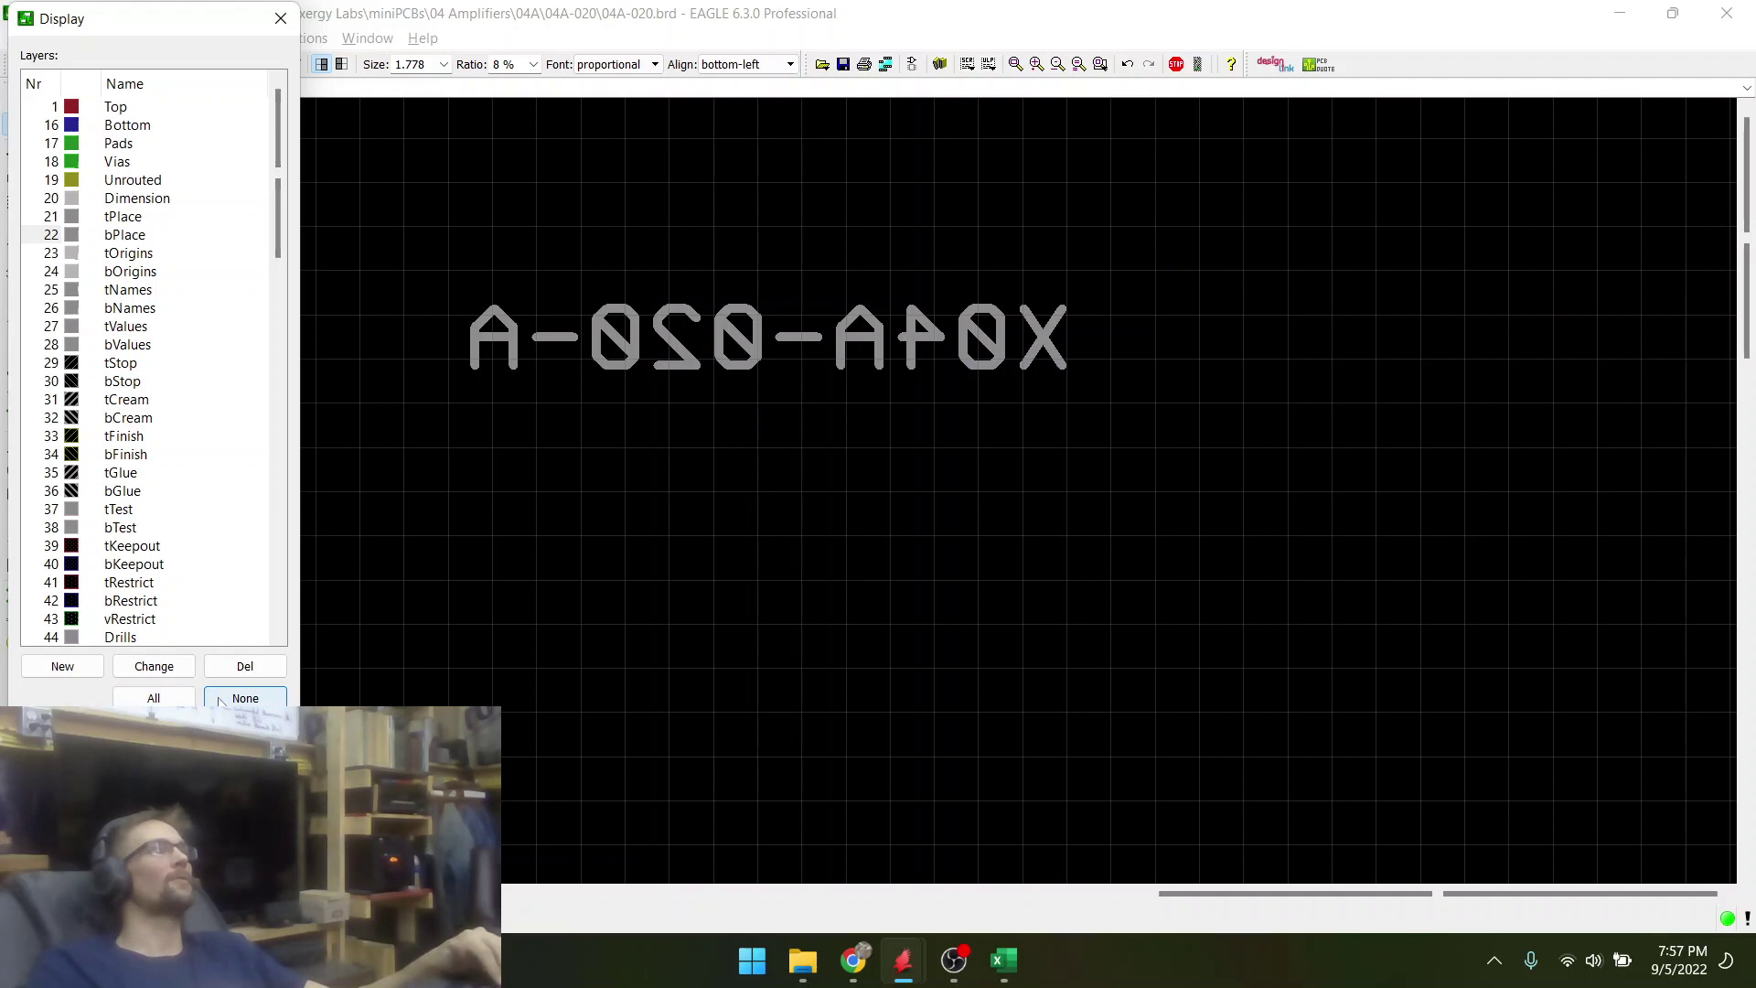
click(154, 698)
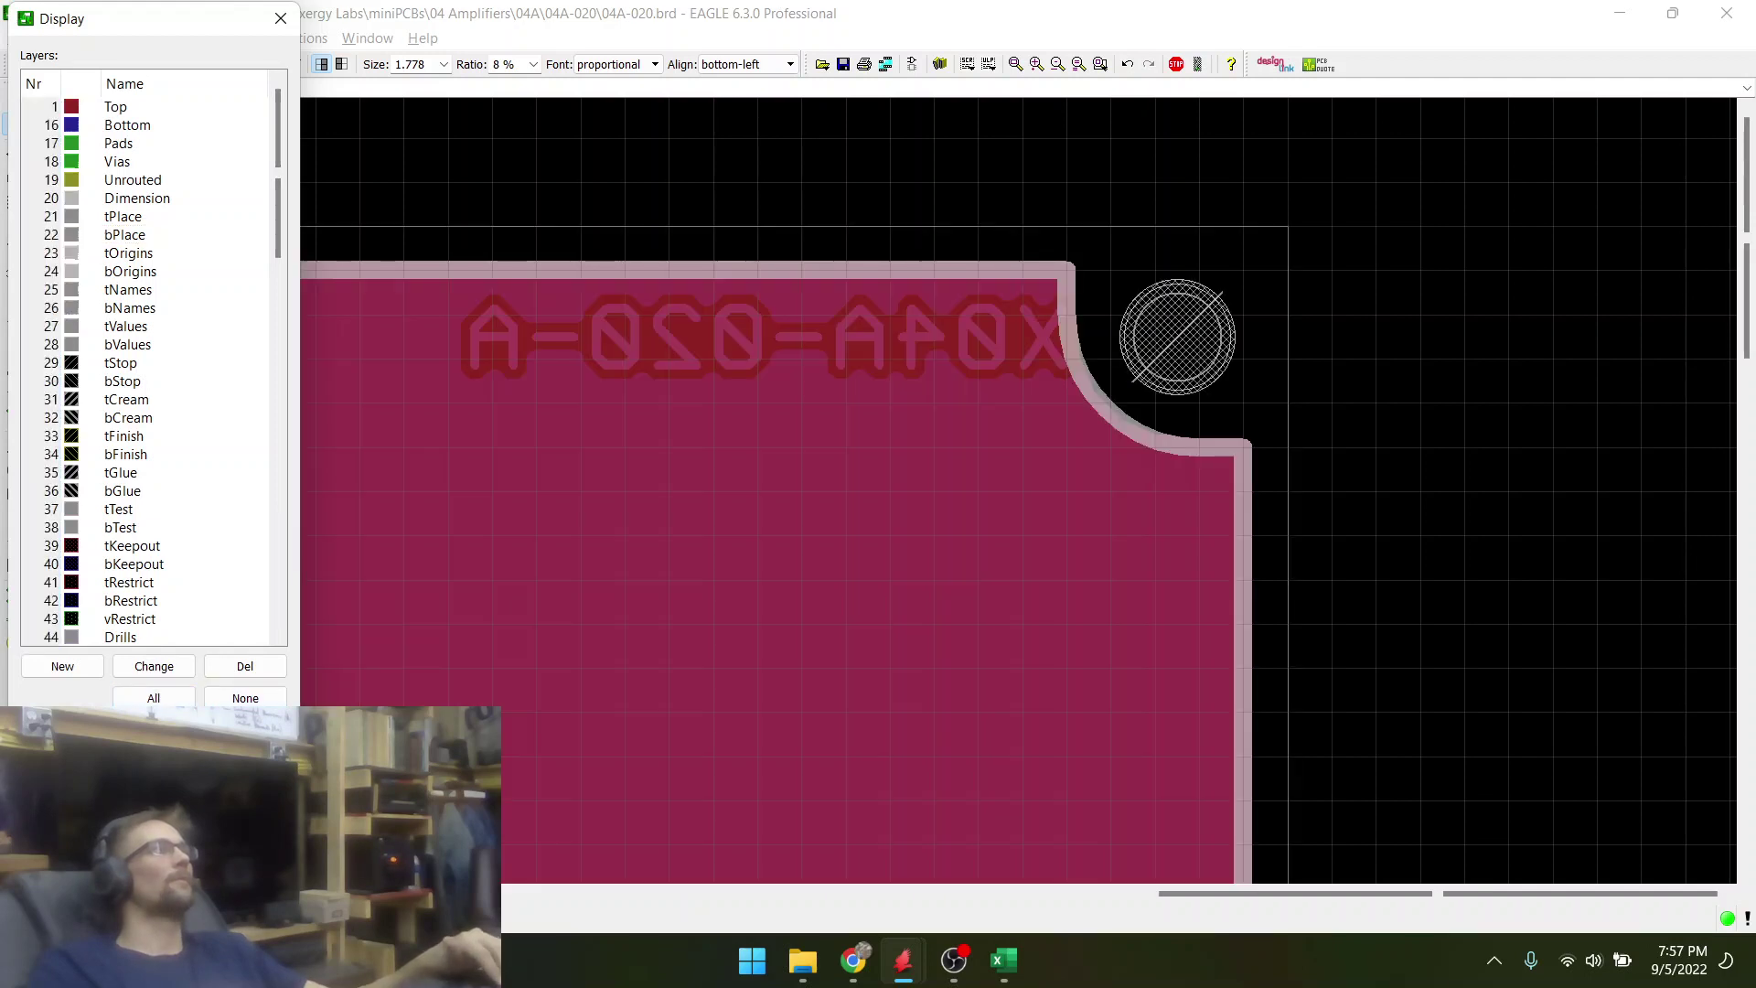
click(62, 735)
- Examine the part number text beside the board's corner notch, the MINIPCB_7P library device and the instrumentation amplifier schematic
scroll(1402, 401, down, 5)
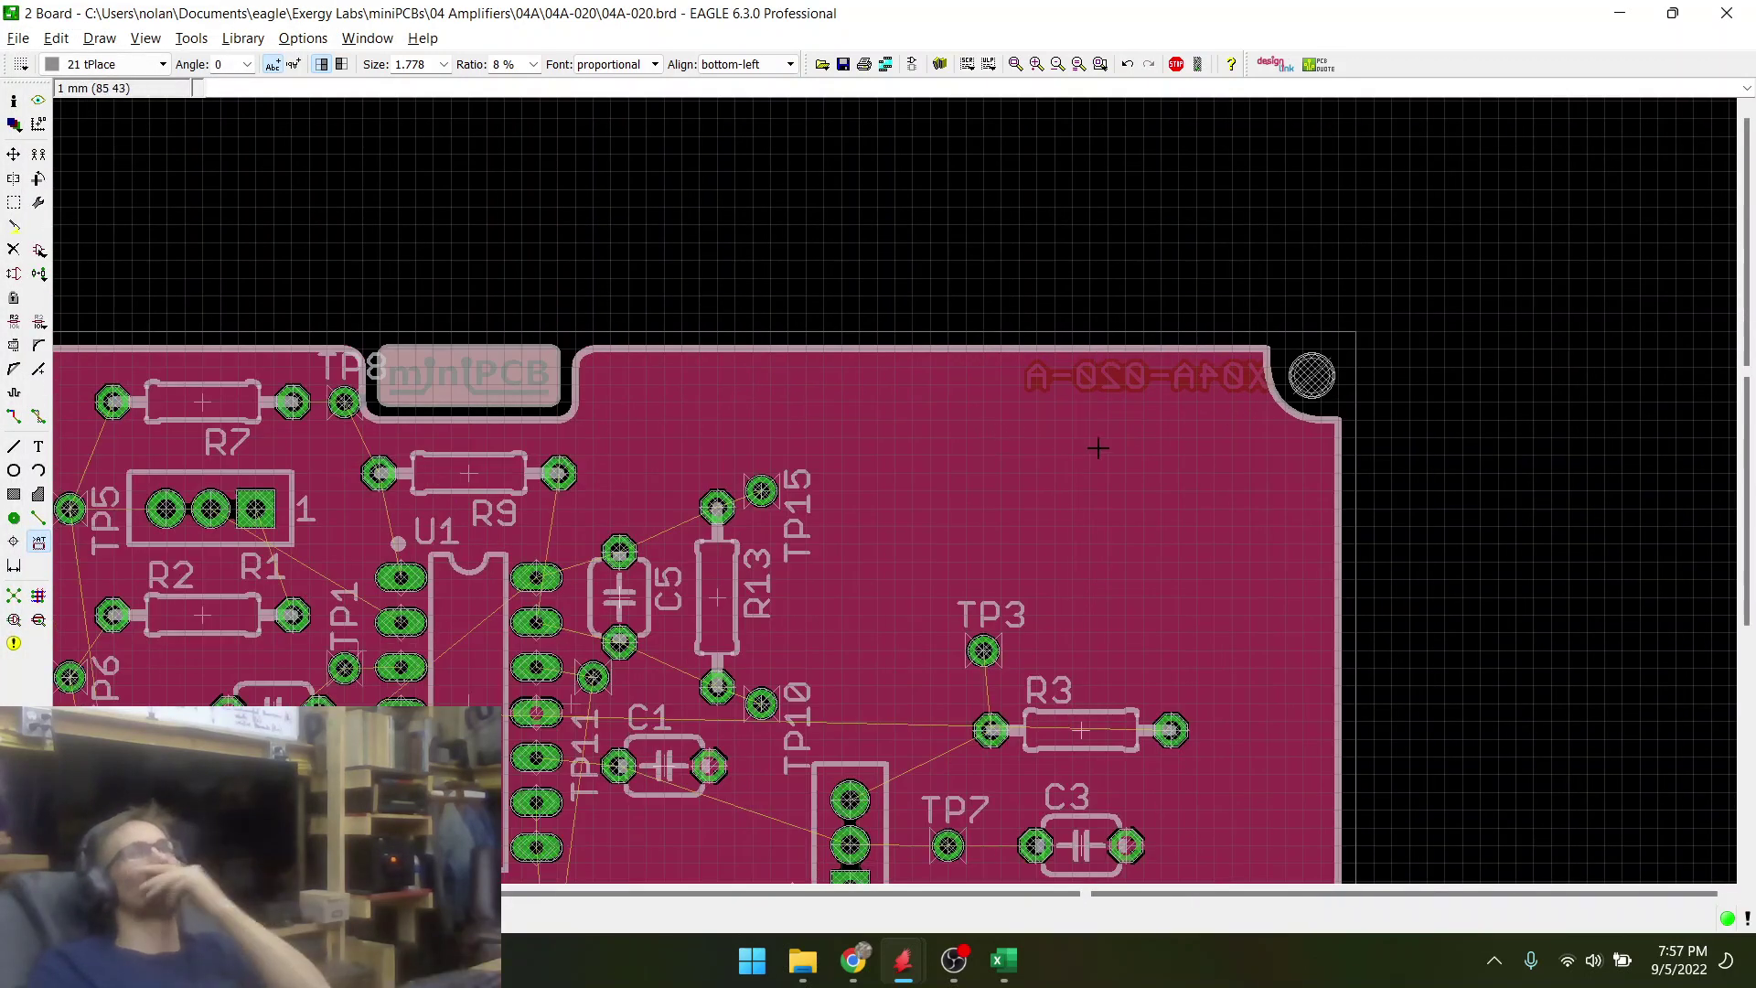
scroll(1285, 405, up, 5)
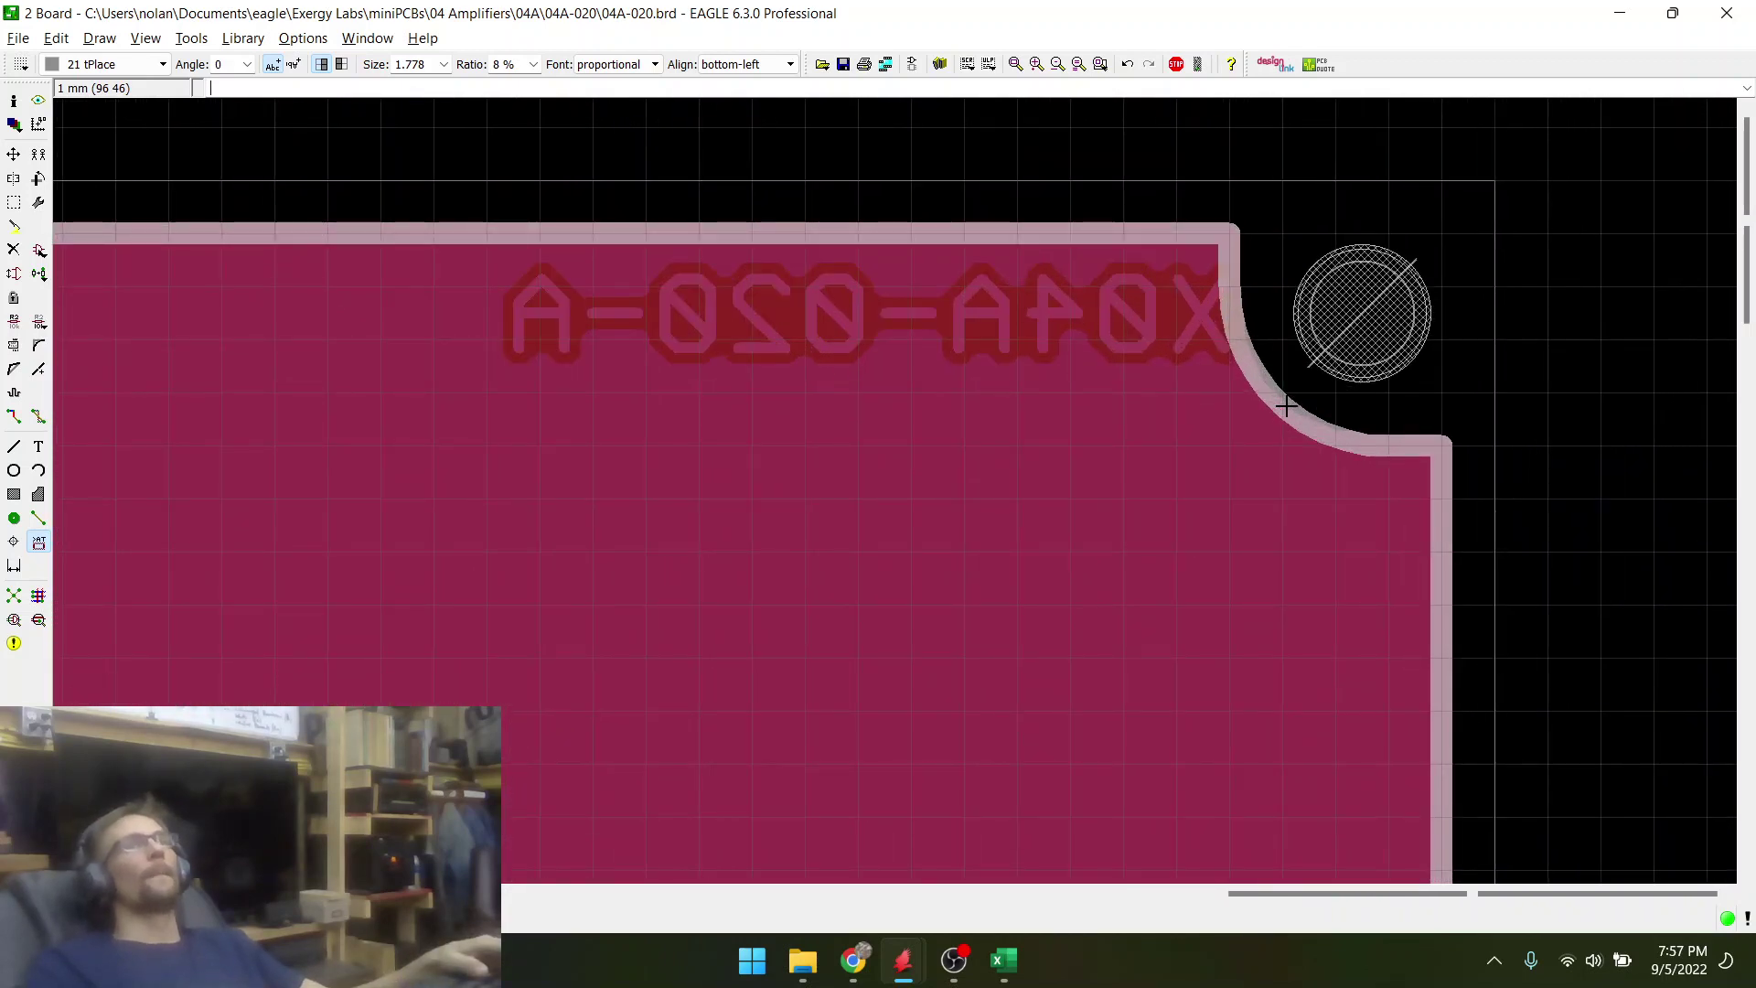
key(alt+Tab)
scroll(970, 386, down, 3)
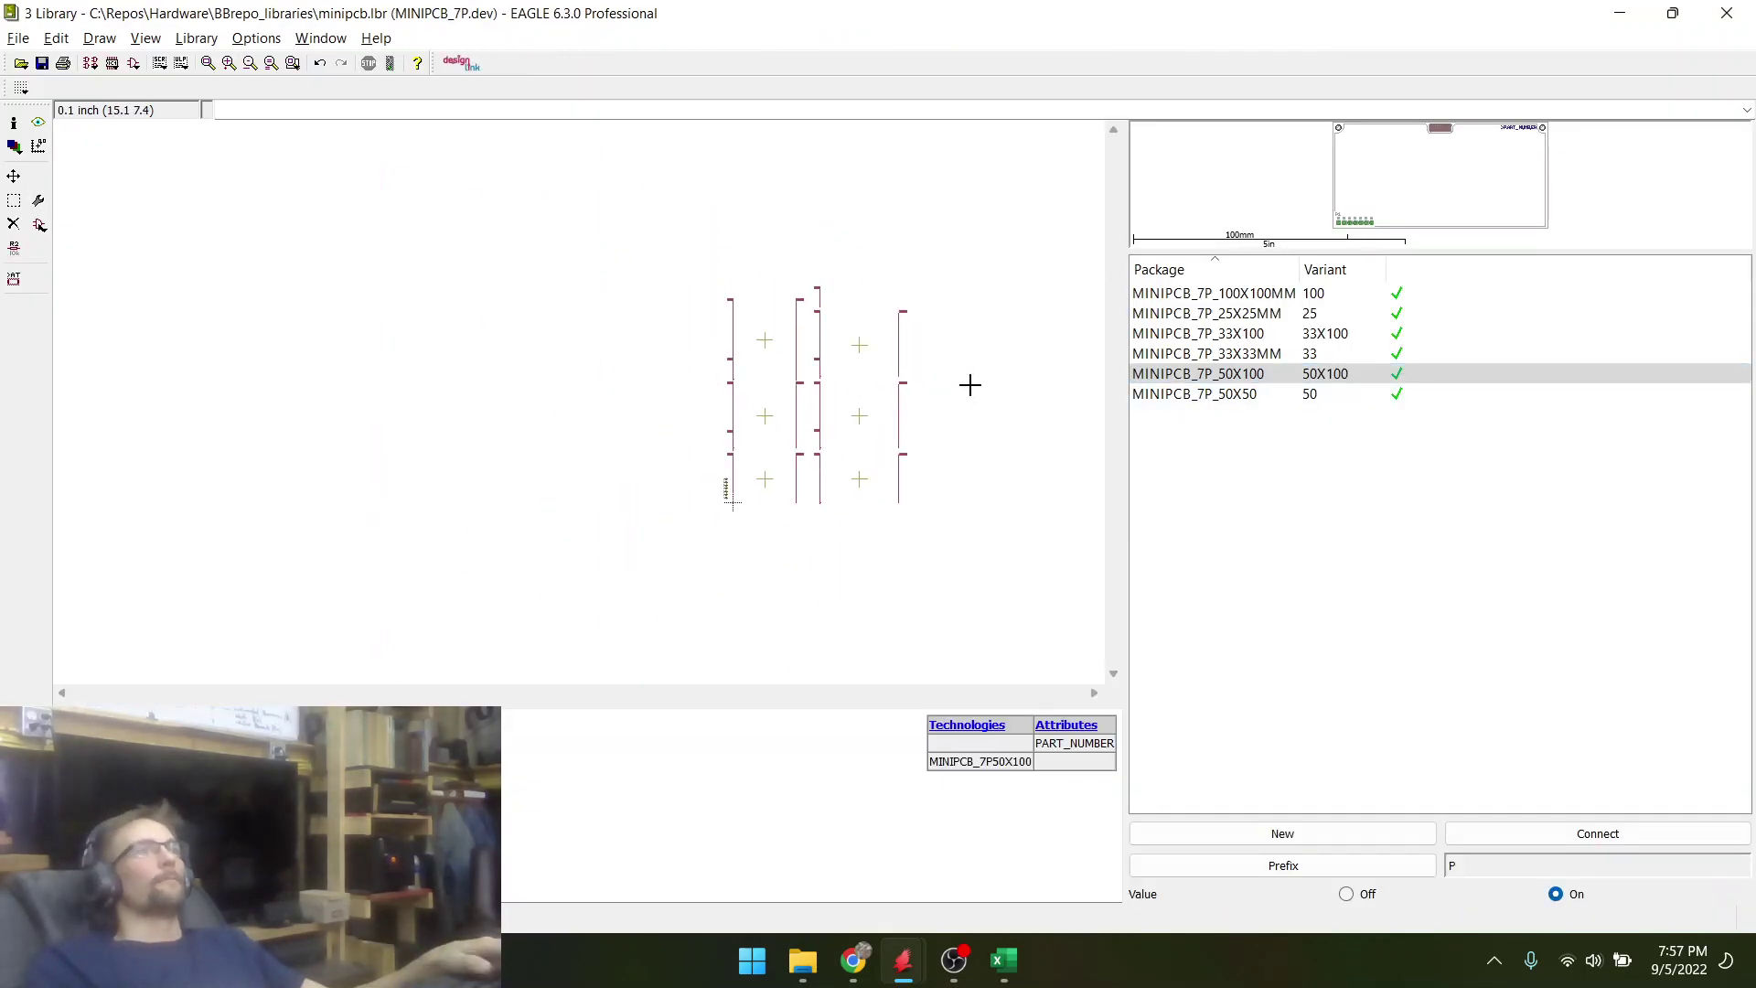
scroll(970, 385, up, 3)
key(alt+Tab)
key(alt+Tab)
key(Tab)
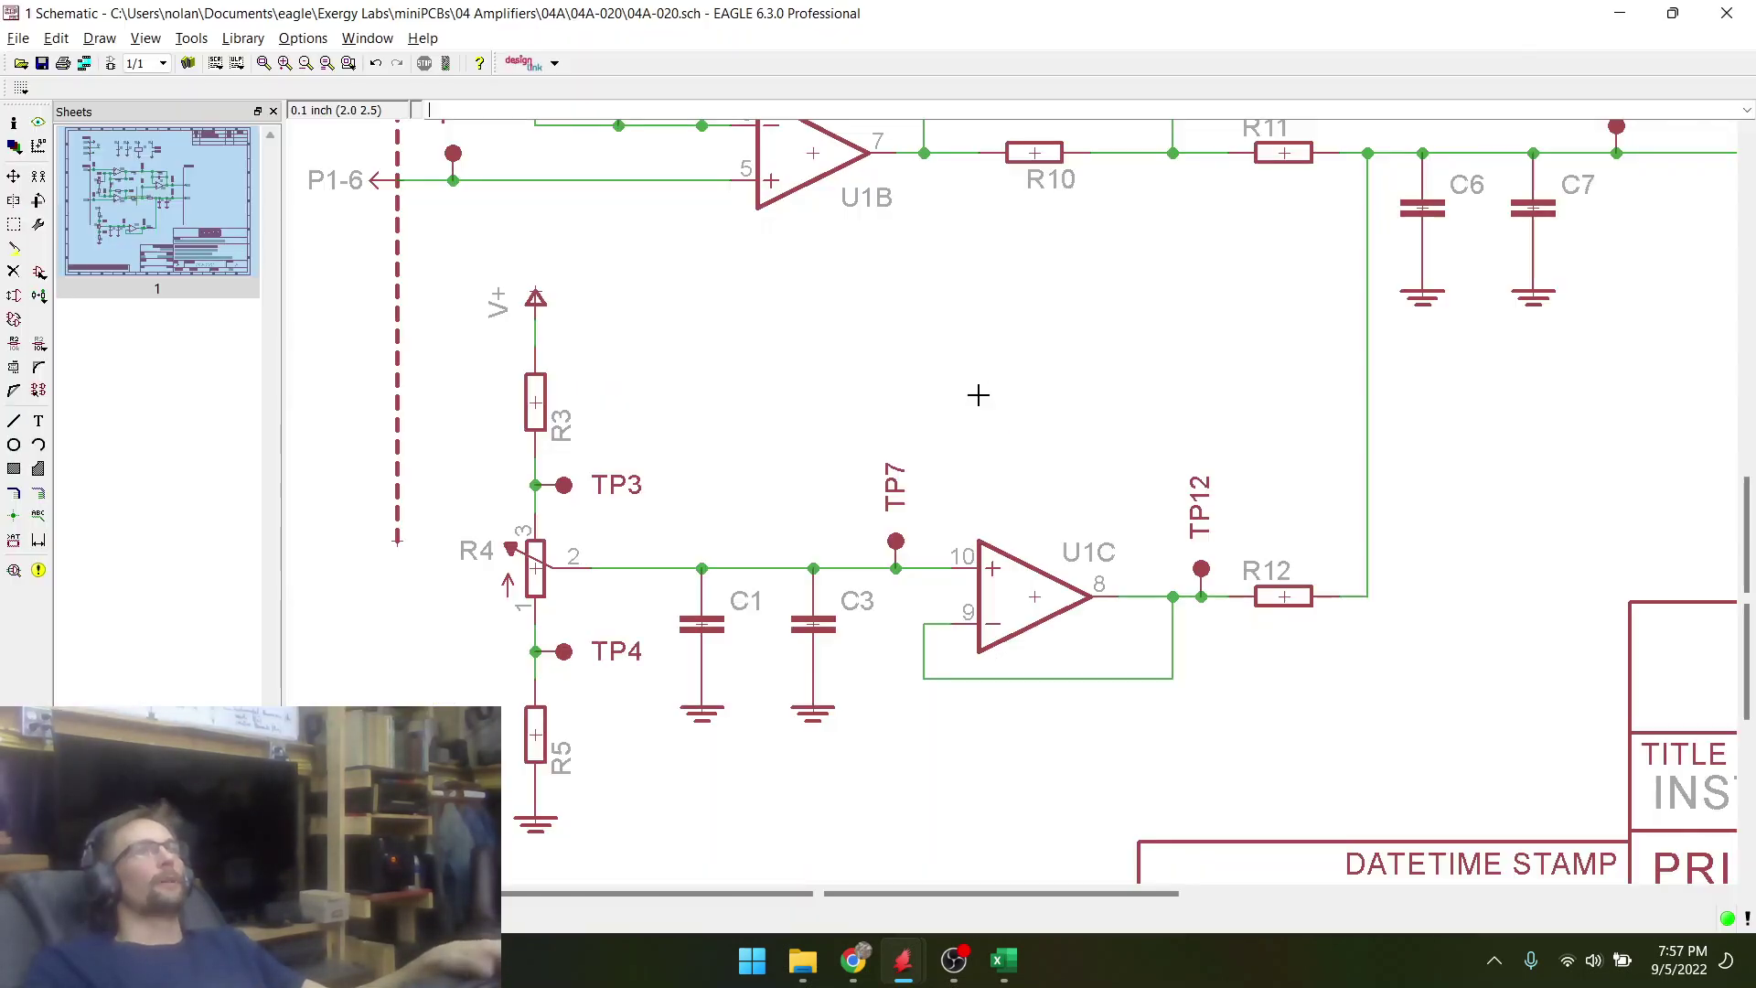
scroll(863, 478, down, 5)
scroll(1102, 259, up, 4)
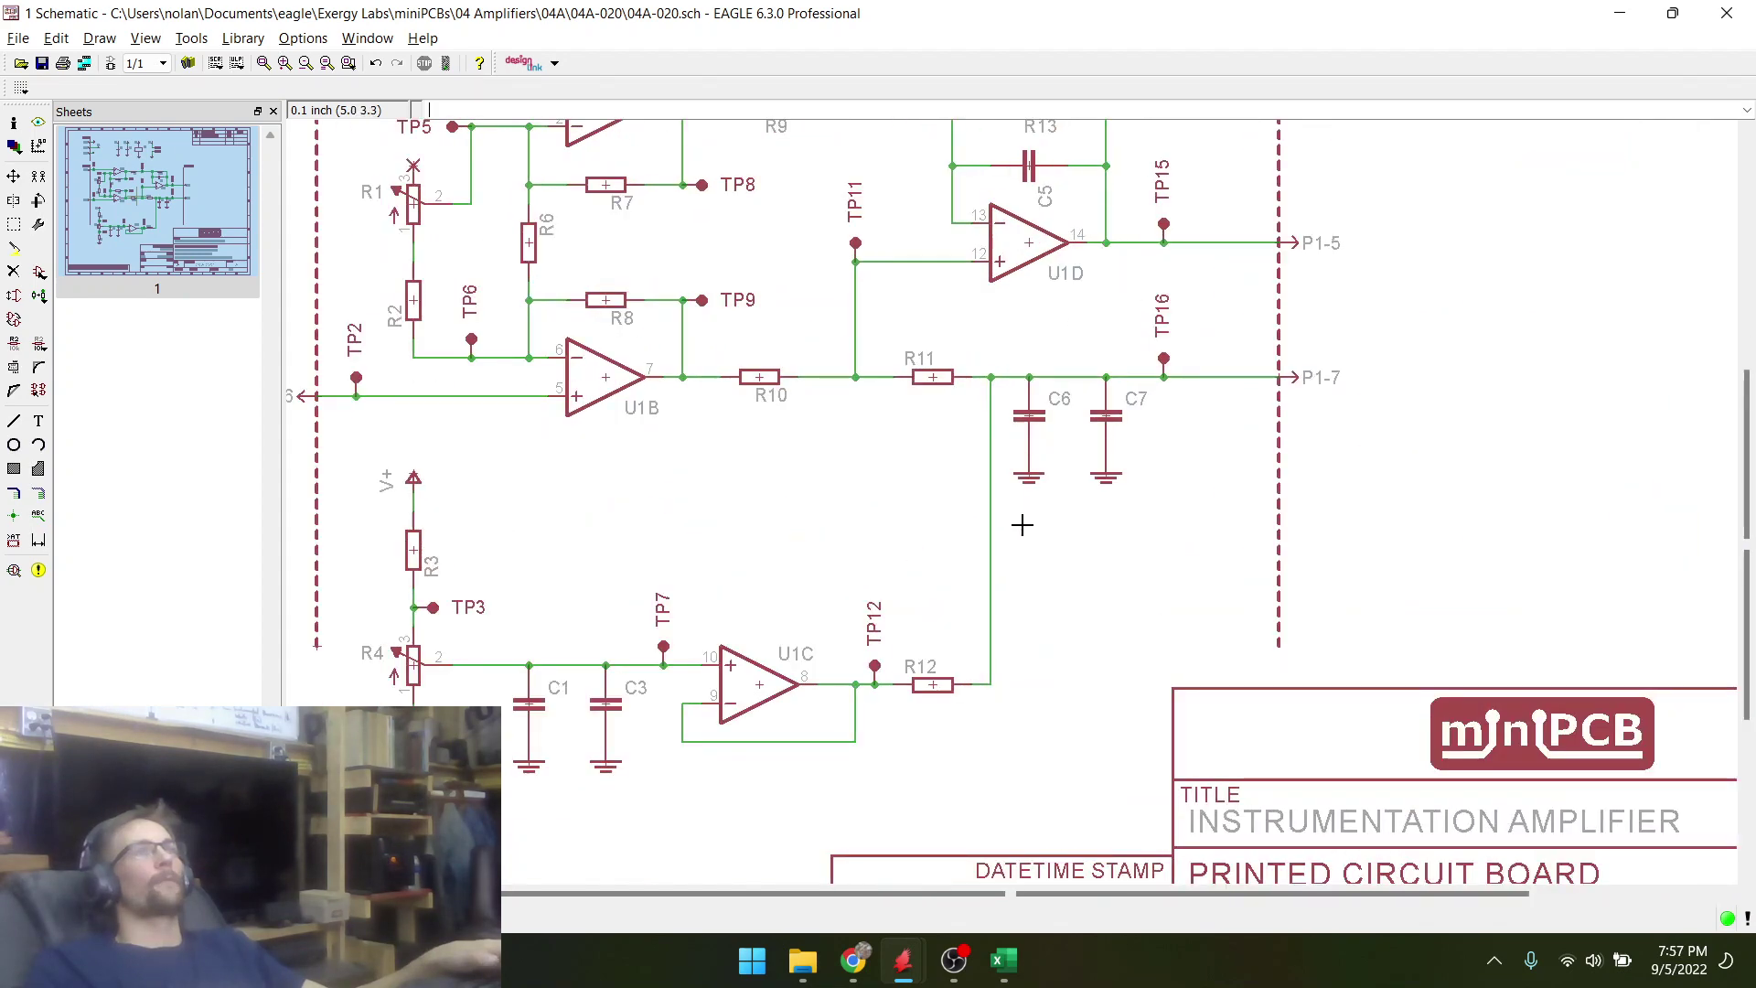
scroll(1022, 525, down, 4)
scroll(972, 384, up, 3)
key(alt+Tab)
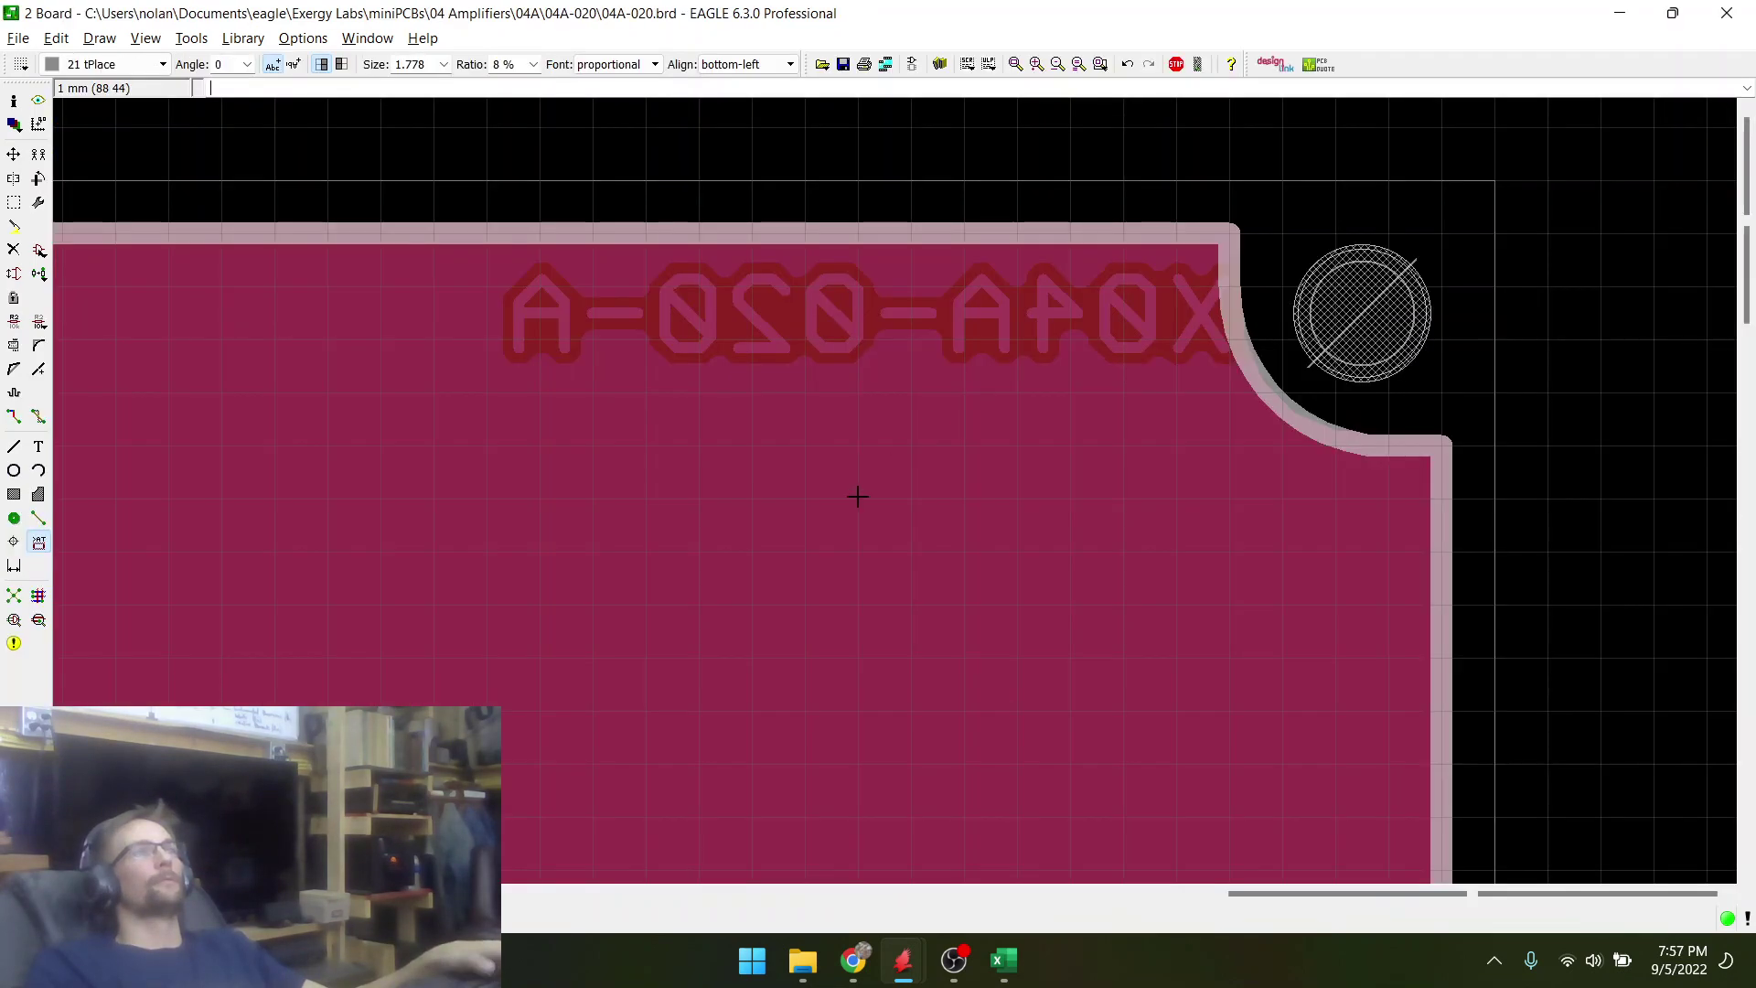
- Review the component placement and unrouted connections across the board, especially around U1 and capacitor C2
scroll(854, 494, down, 6)
scroll(894, 455, down, 1)
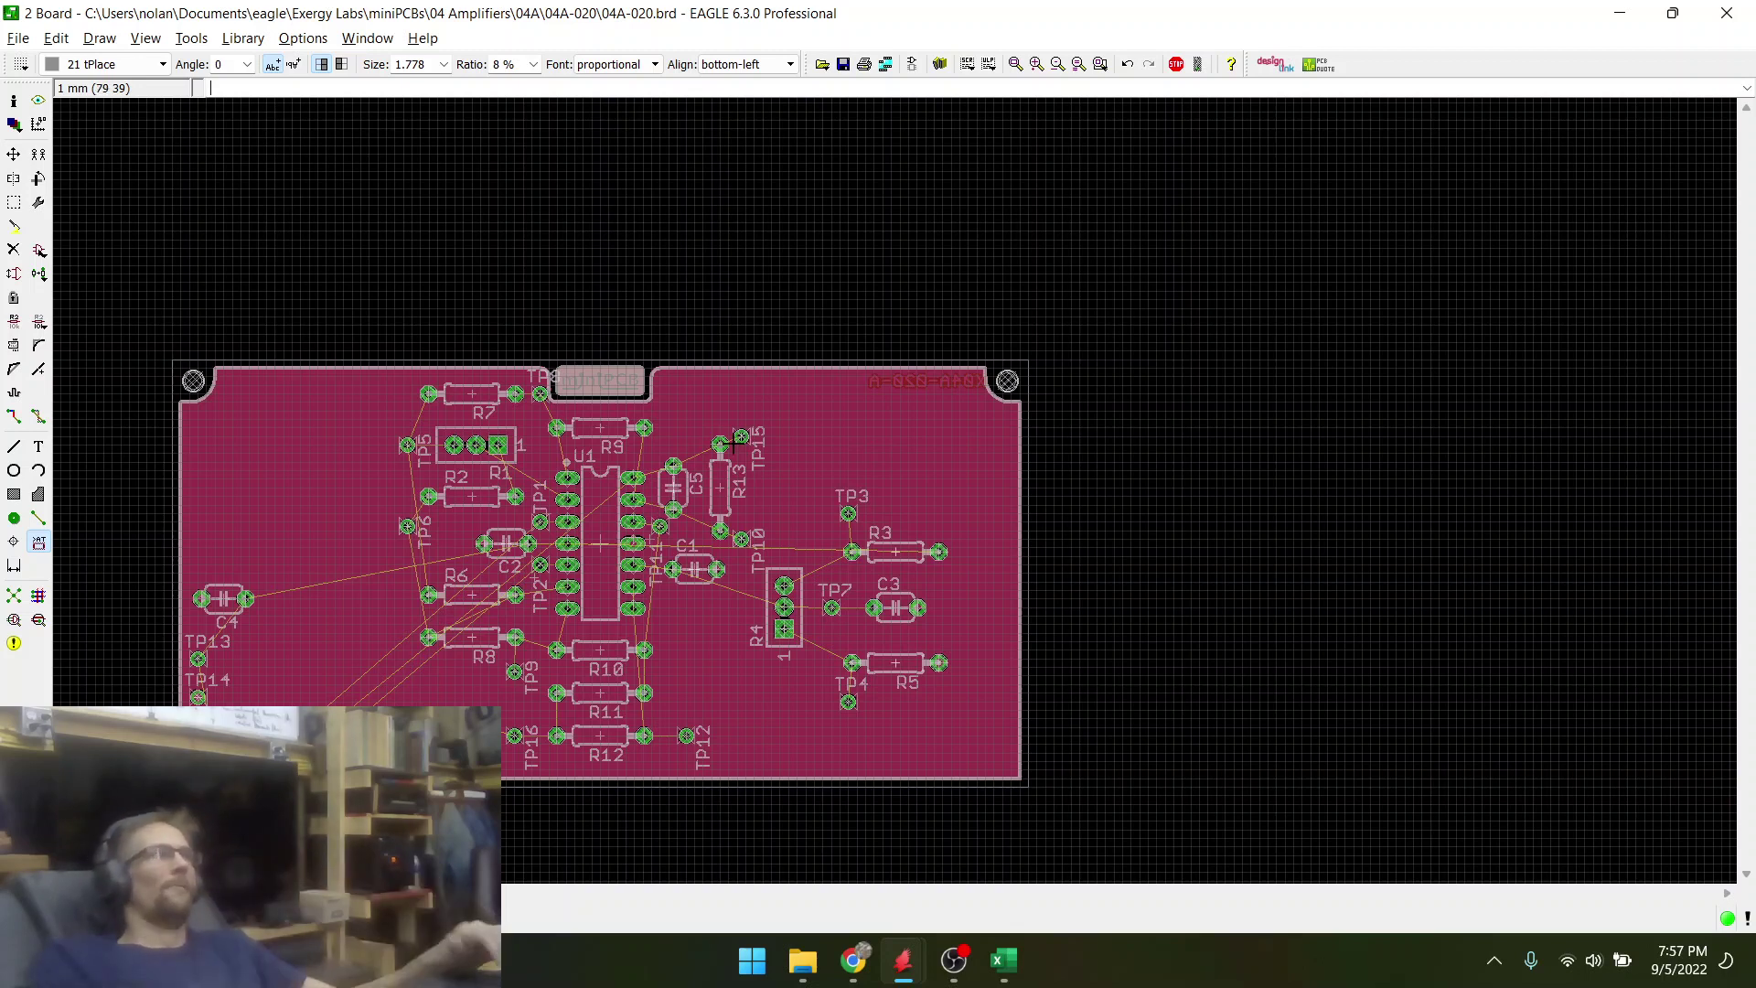
scroll(288, 492, up, 1)
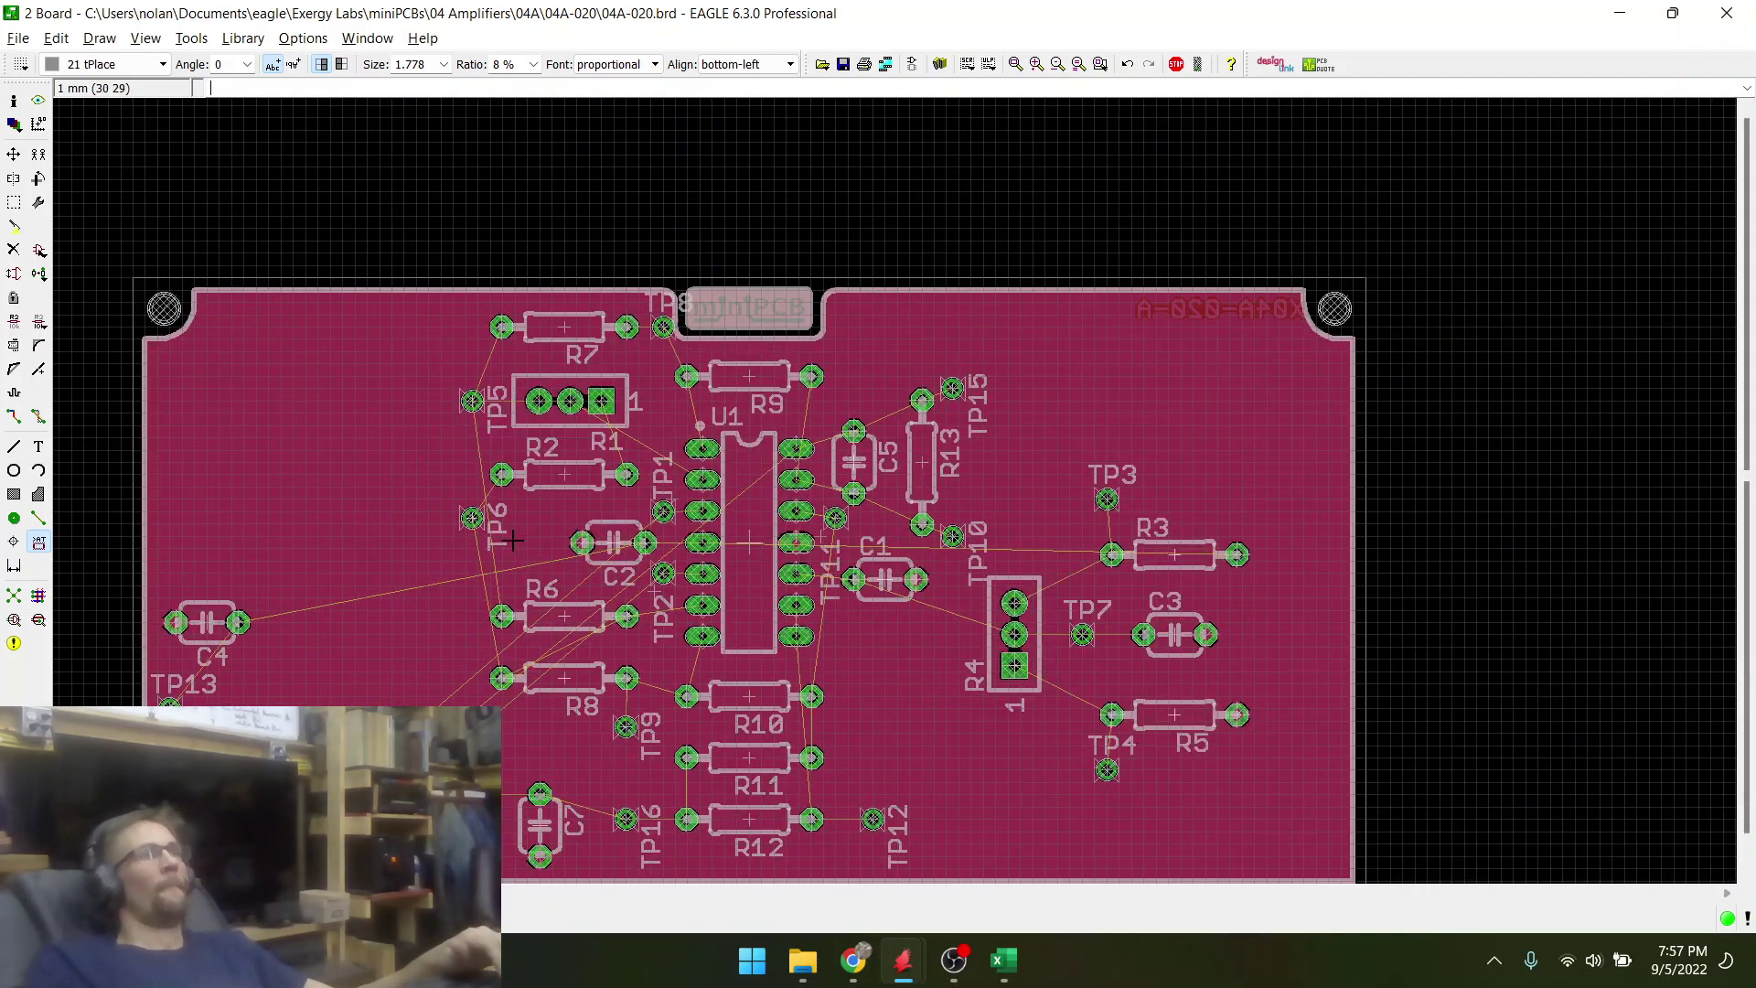
scroll(512, 541, up, 1)
scroll(500, 529, down, 1)
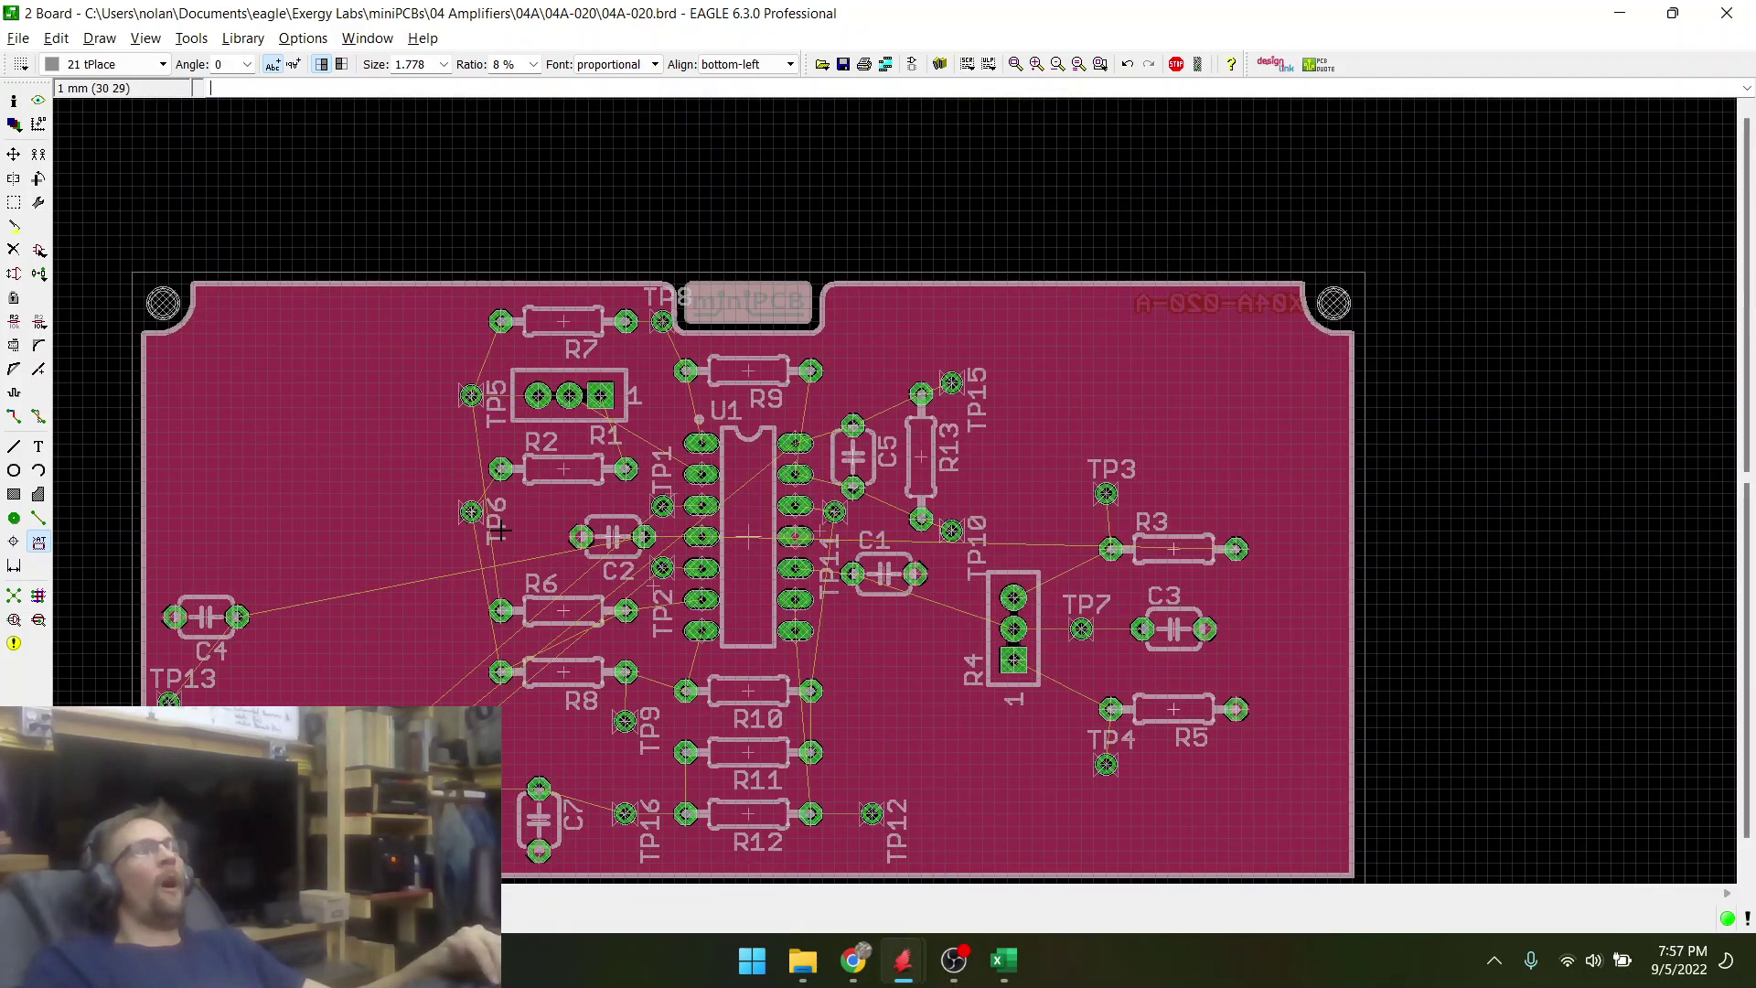
scroll(570, 501, up, 1)
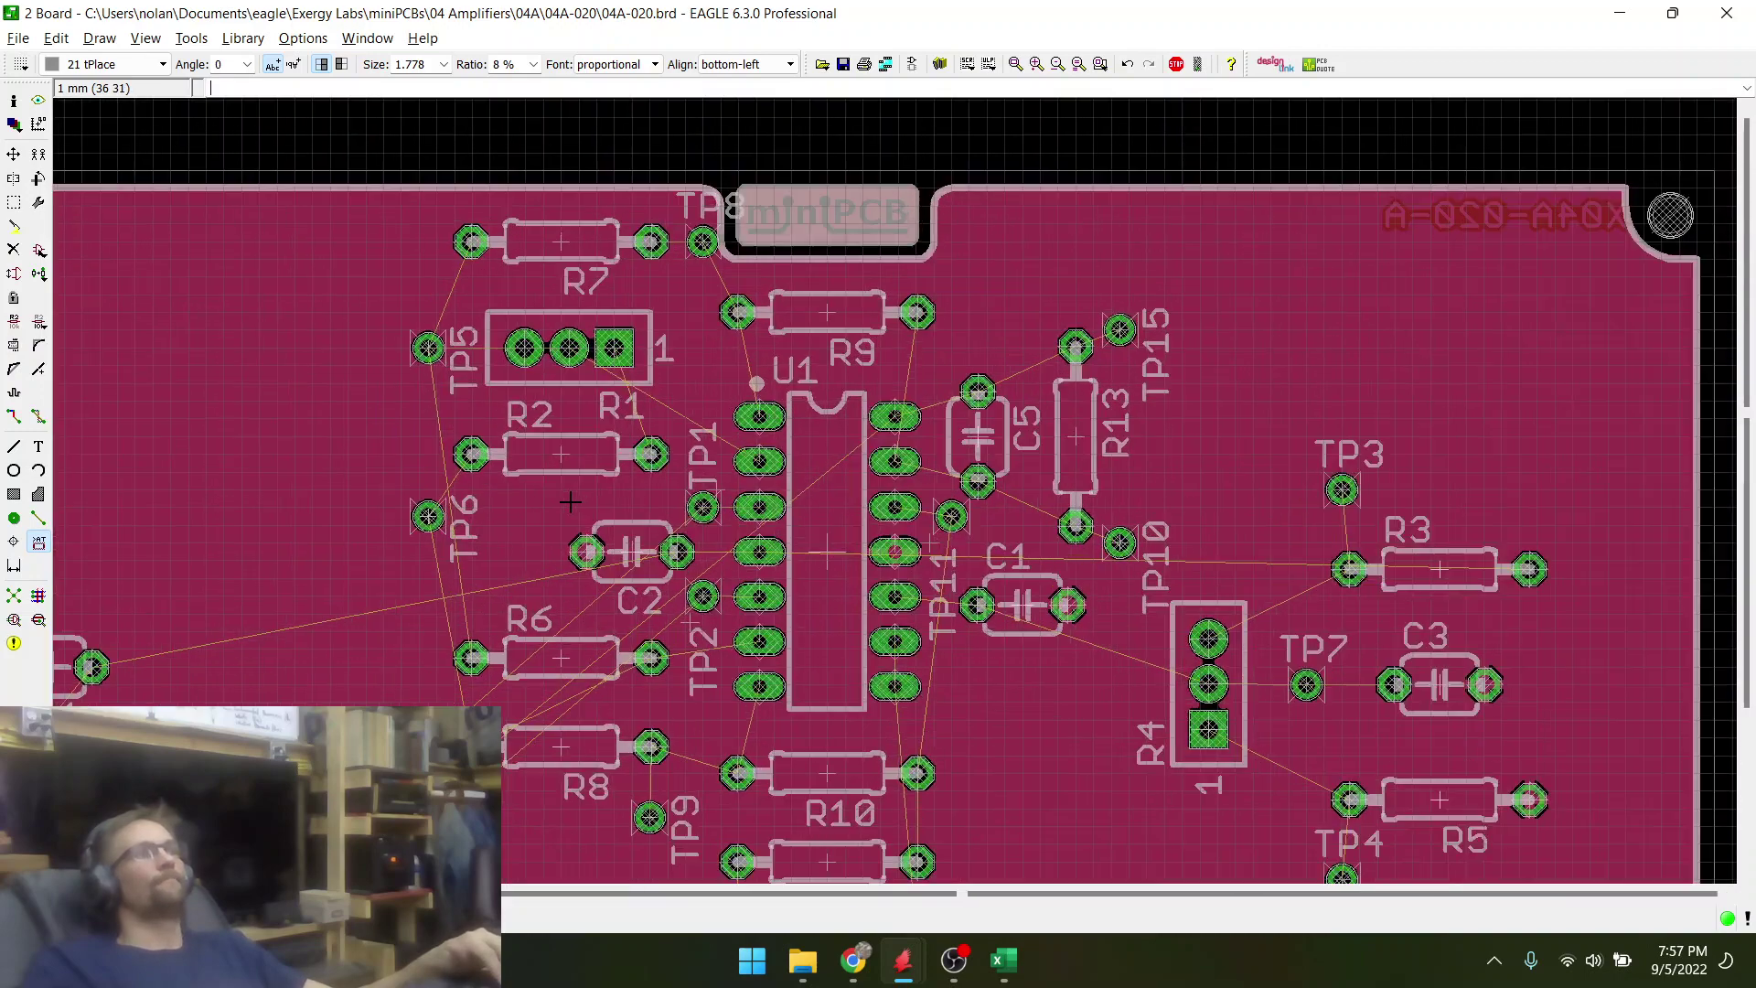
scroll(792, 450, down, 2)
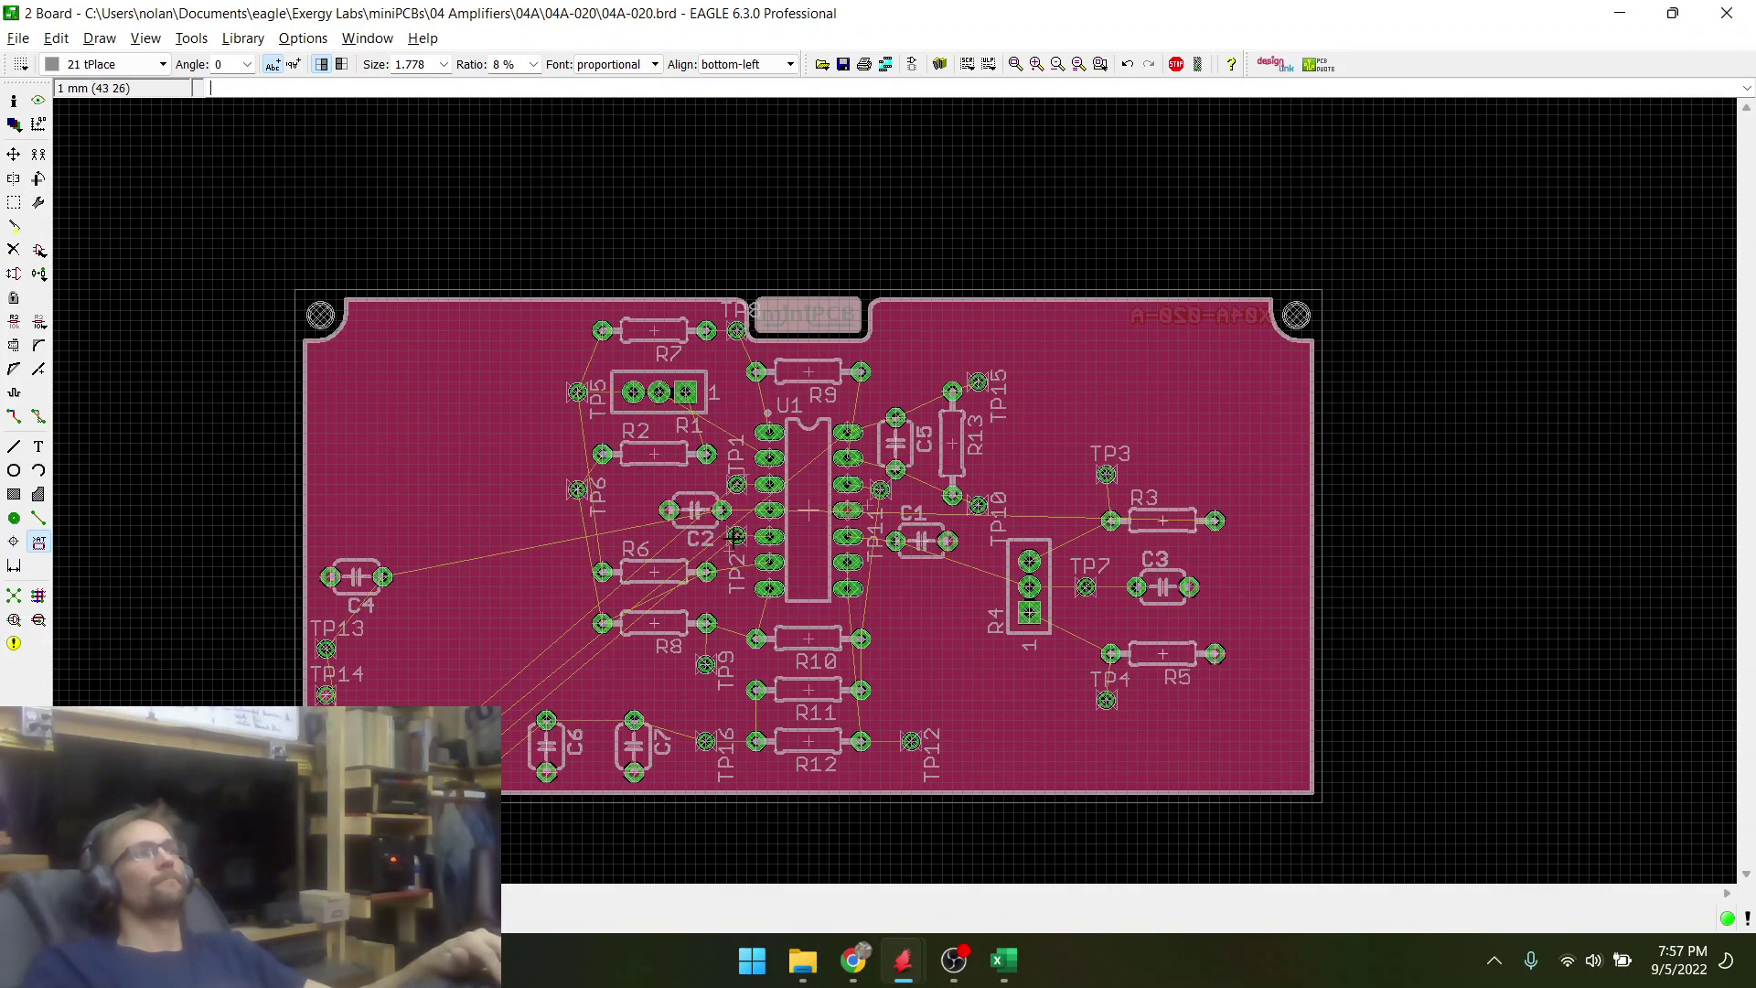
scroll(733, 538, up, 1)
scroll(668, 528, up, 1)
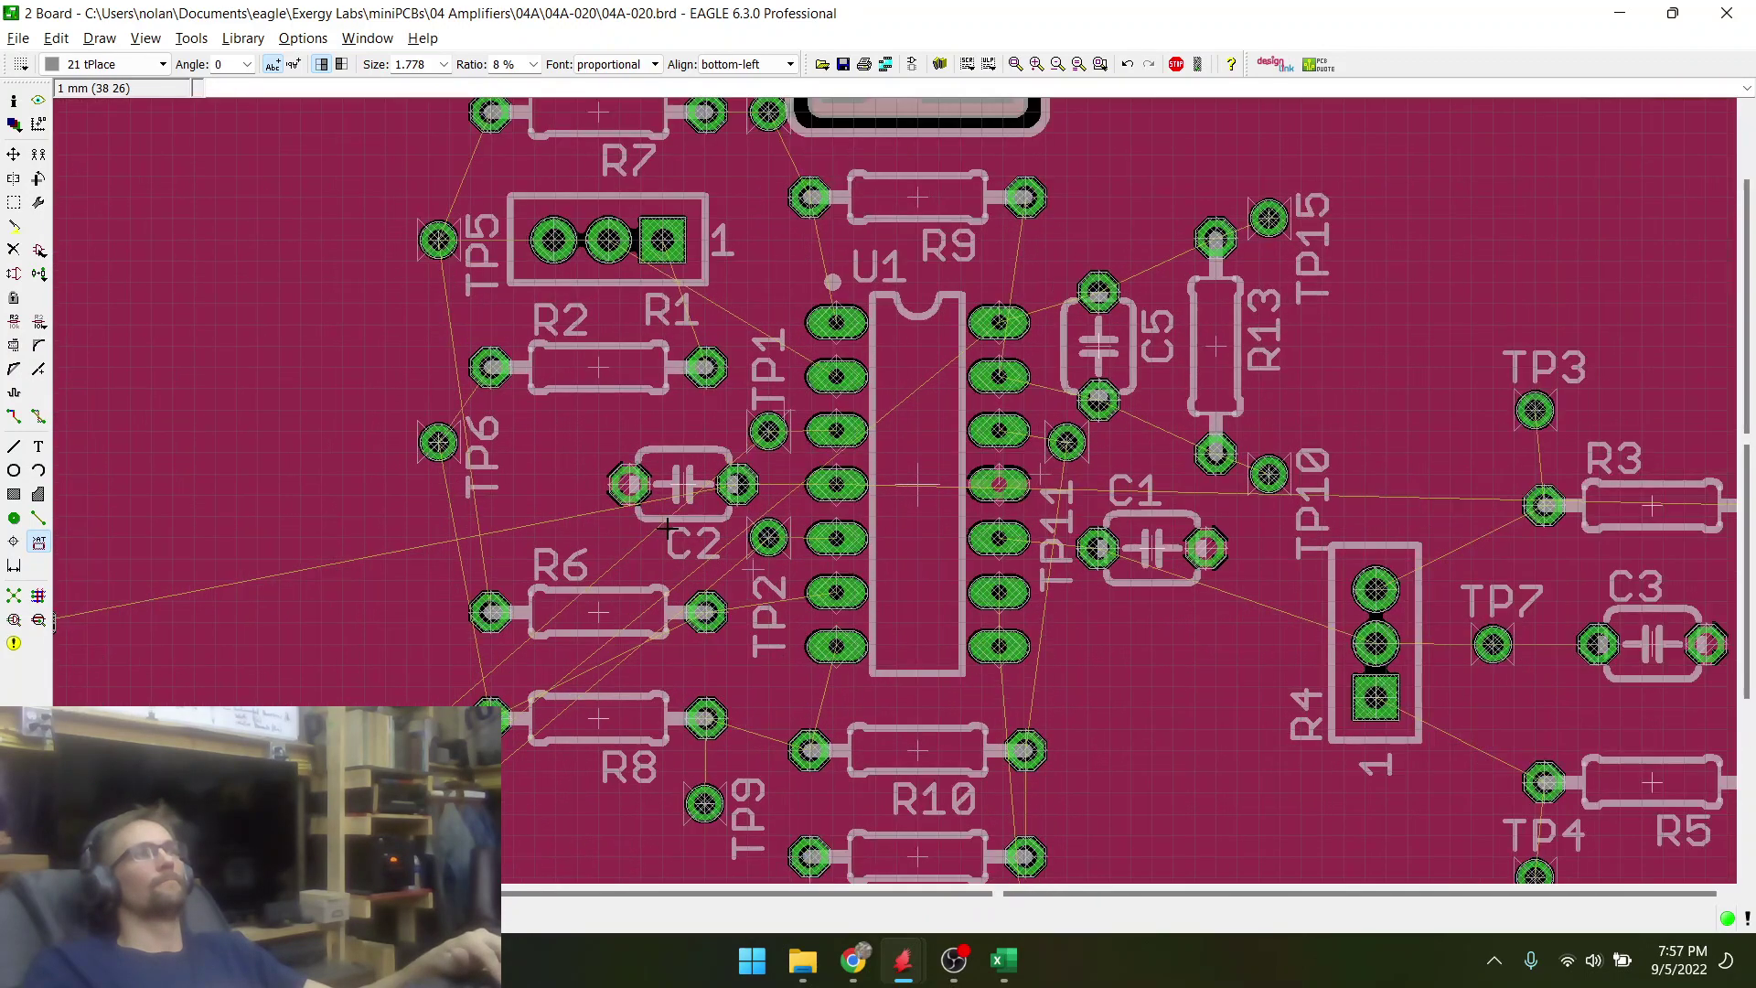
scroll(663, 452, up, 1)
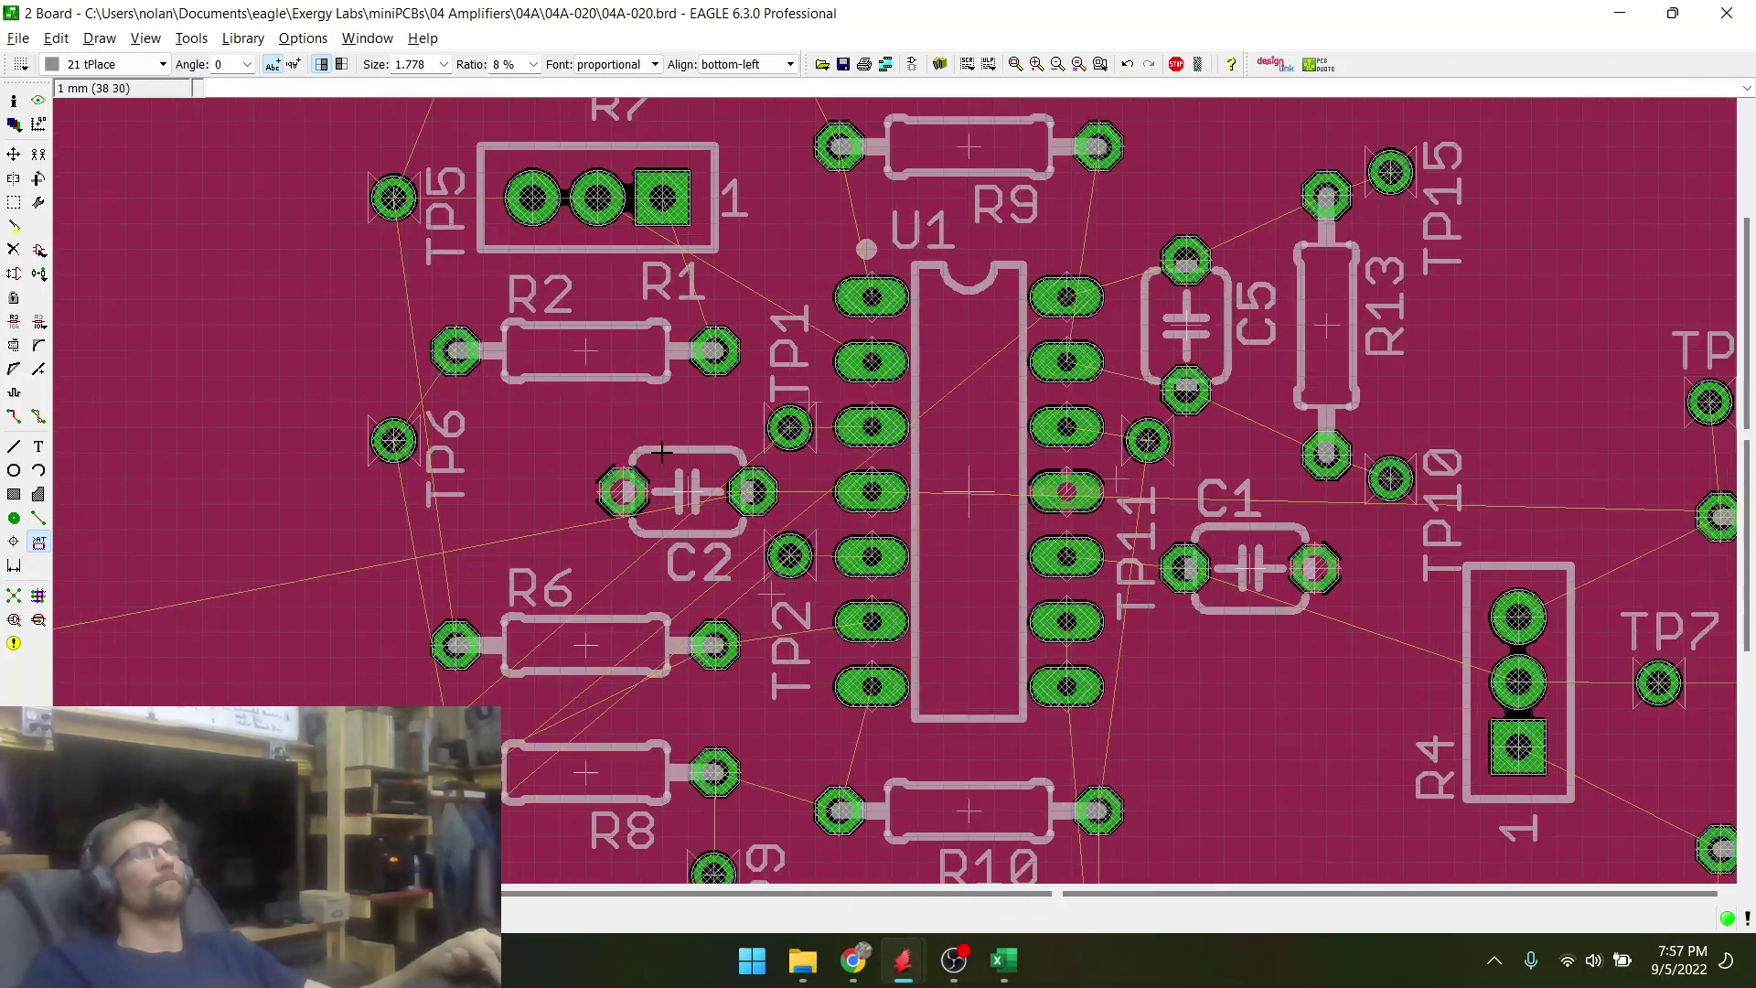
- Move capacitor C2 about 4 mm away from U1, centring it between resistors R2 and R6
scroll(852, 495, down, 1)
scroll(709, 457, up, 2)
click(705, 489)
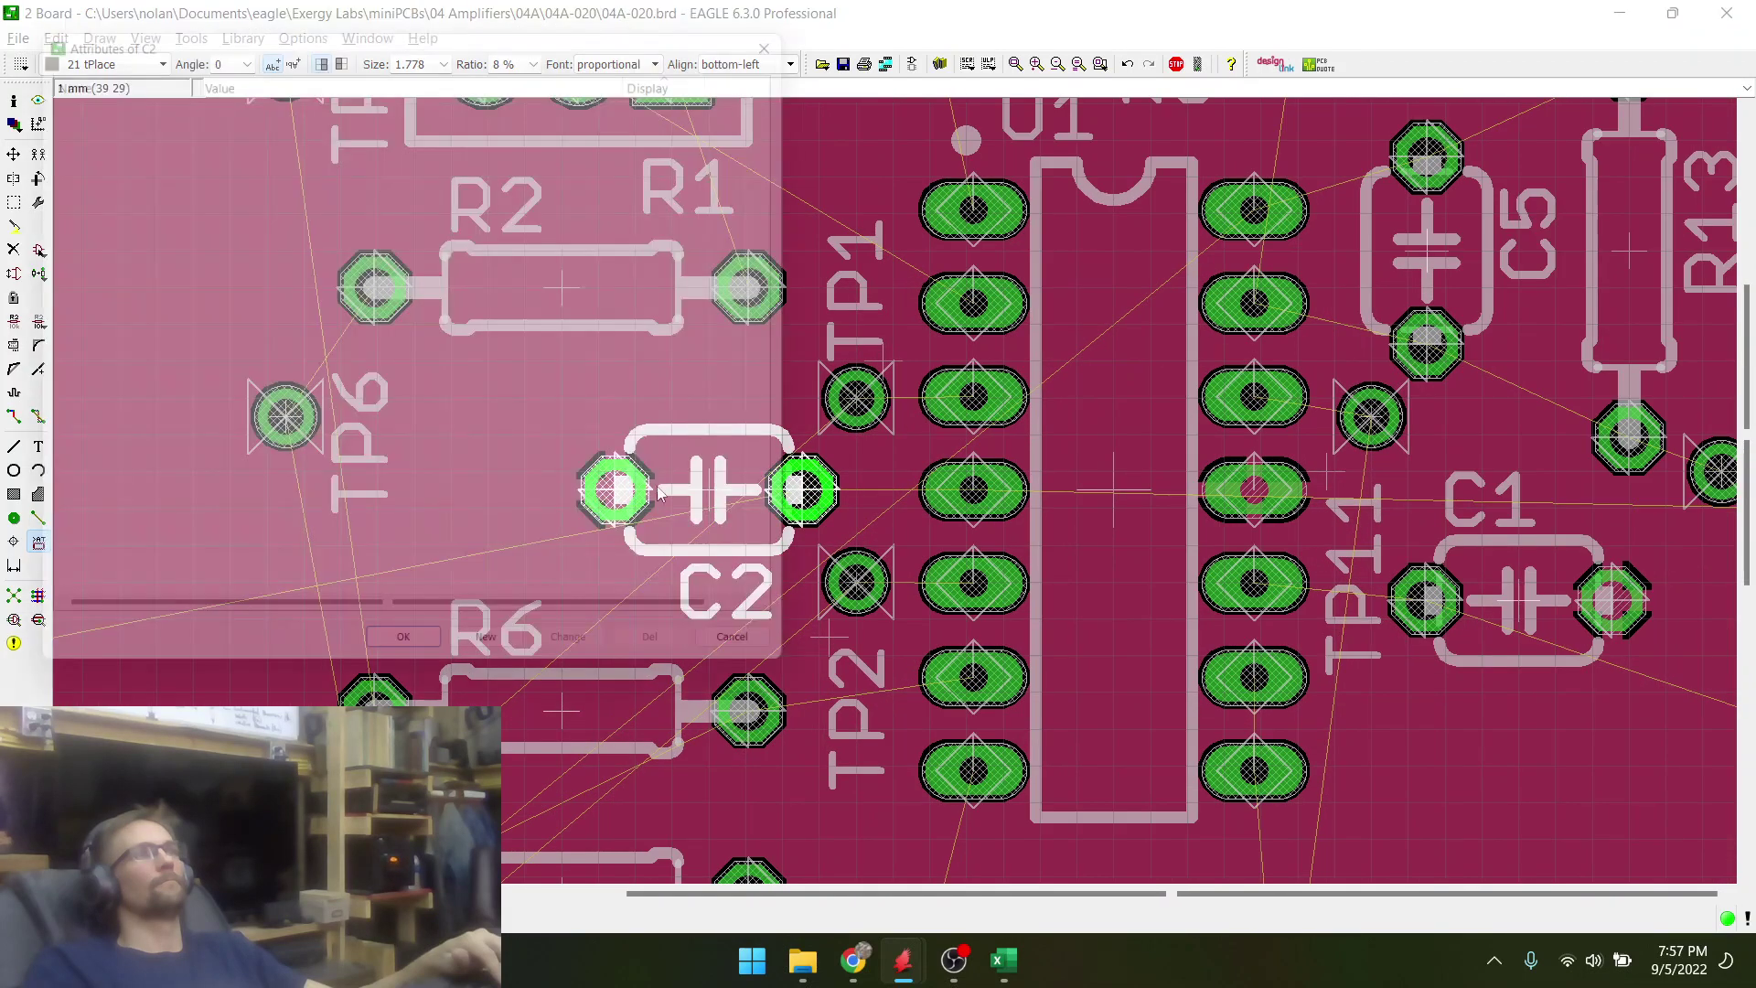
click(775, 673)
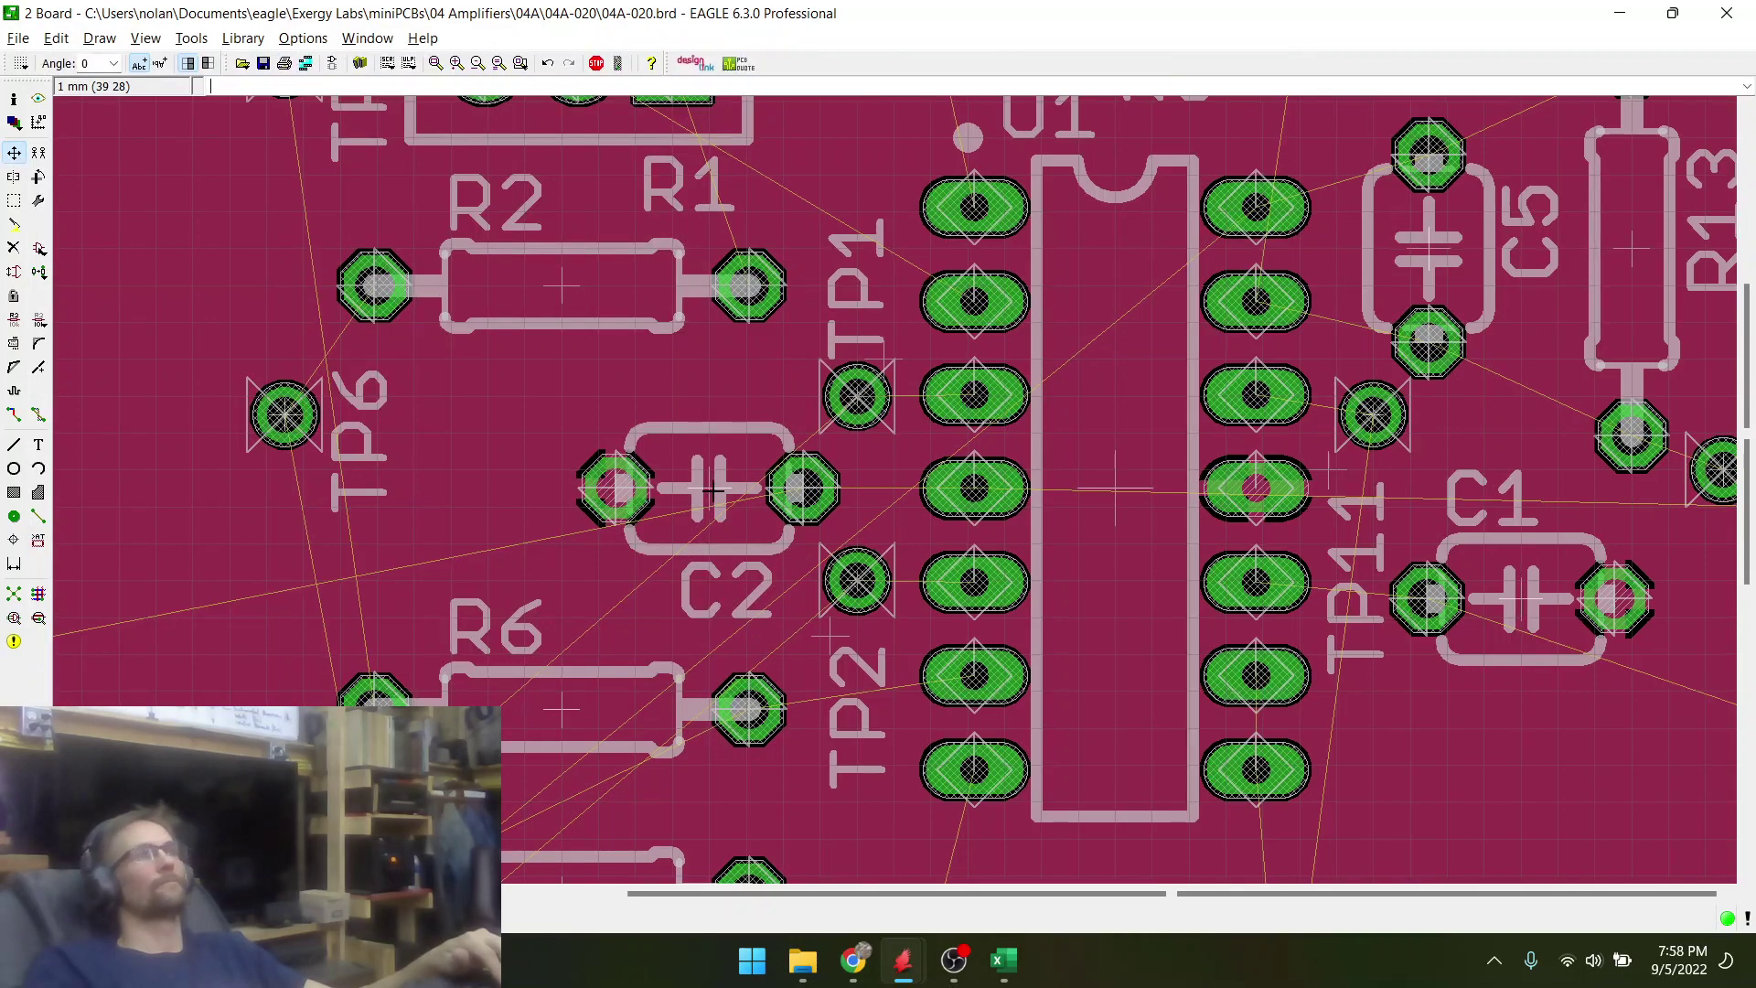
click(713, 492)
click(560, 498)
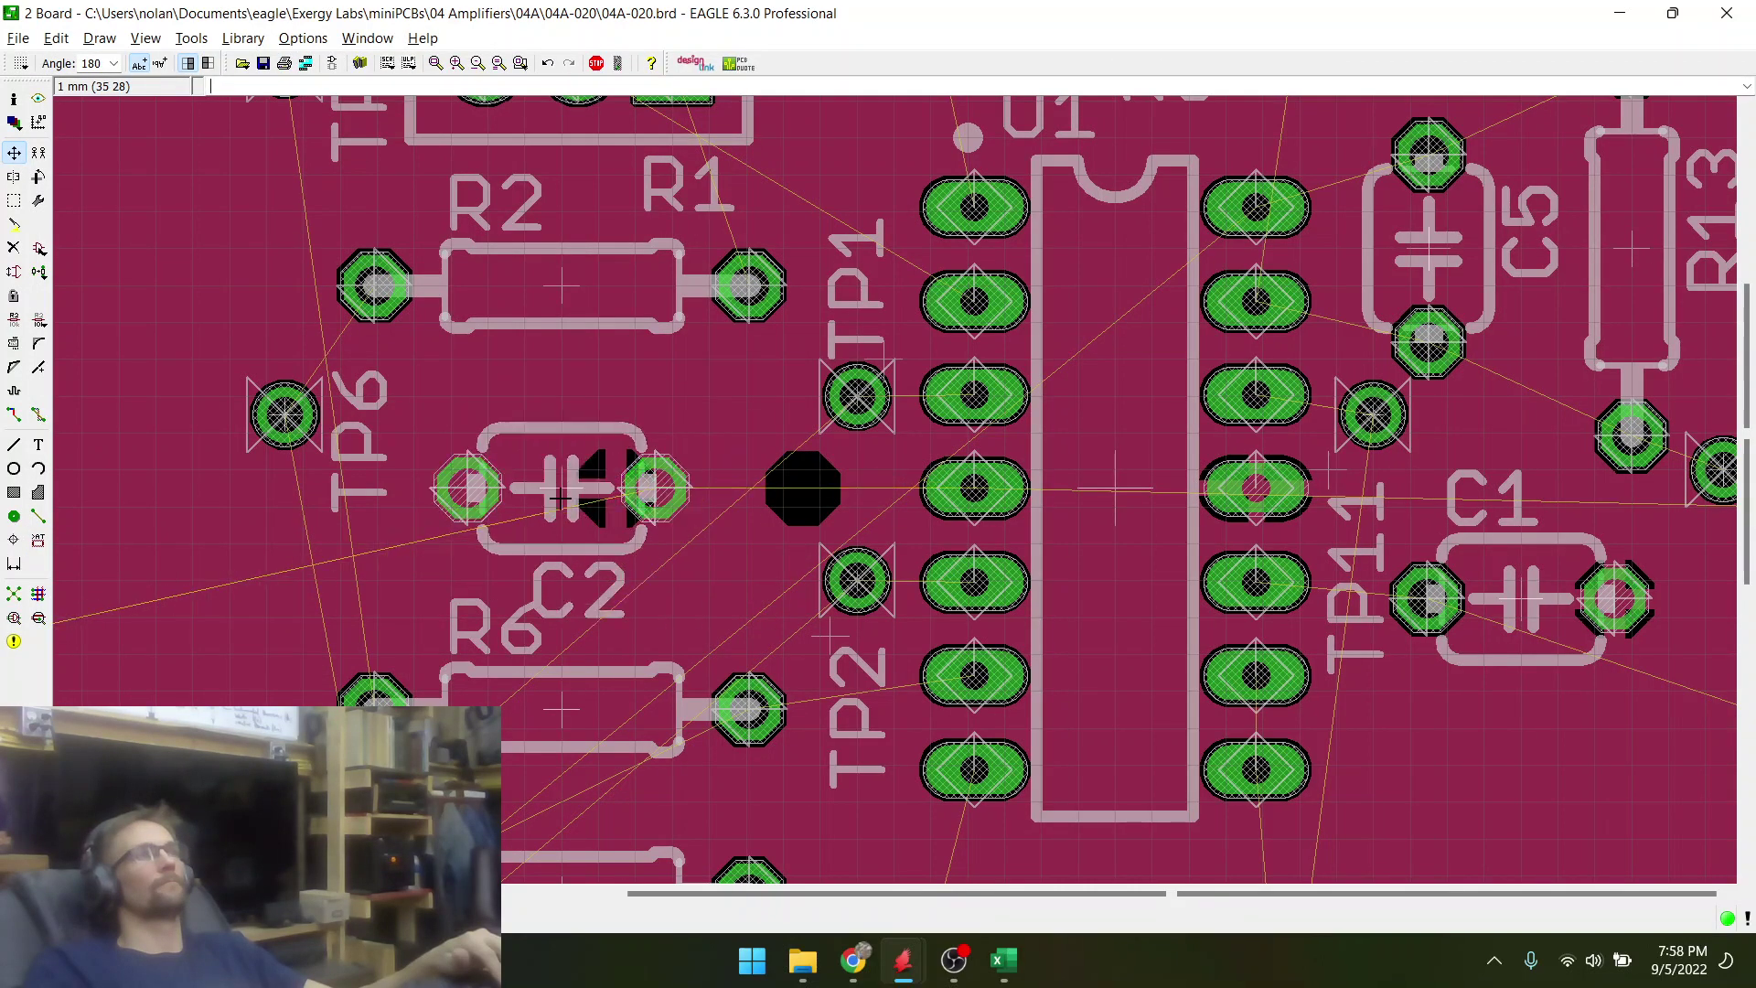
- Shift capacitor C2 about 1 mm back toward U1 after checking its position against the surrounding parts
scroll(560, 499, down, 3)
scroll(632, 425, up, 2)
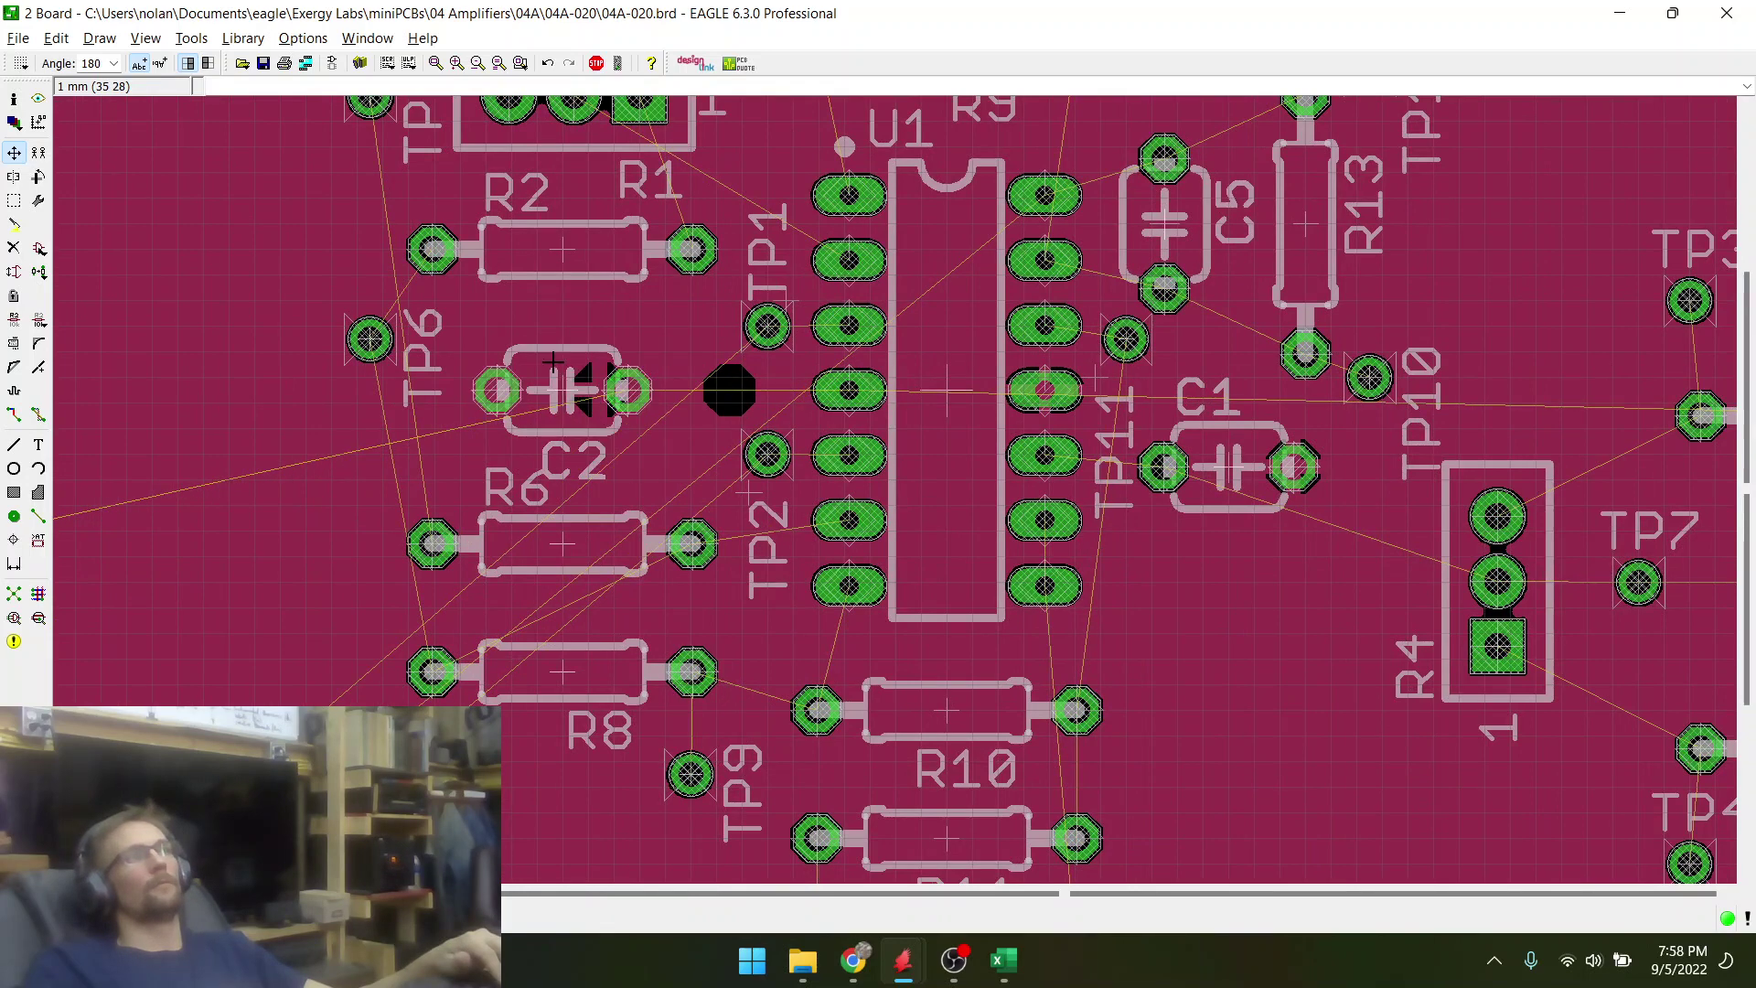
scroll(552, 363, down, 3)
scroll(626, 526, up, 2)
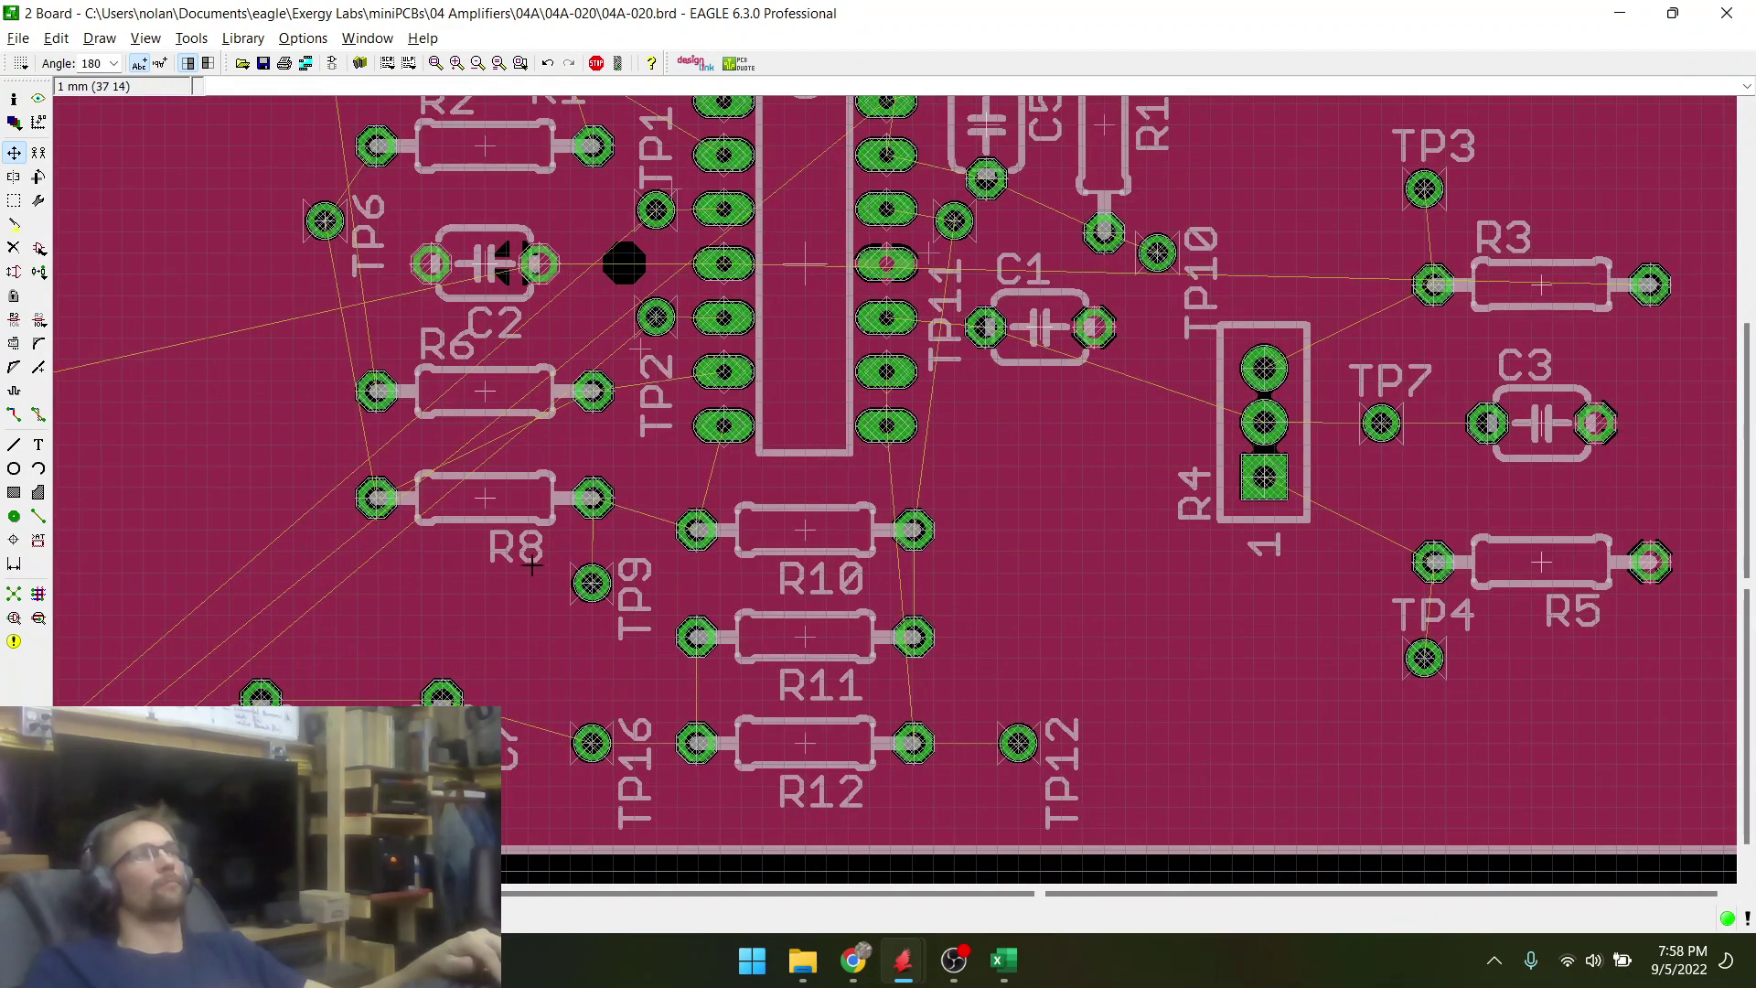
scroll(903, 702, down, 5)
scroll(730, 483, up, 4)
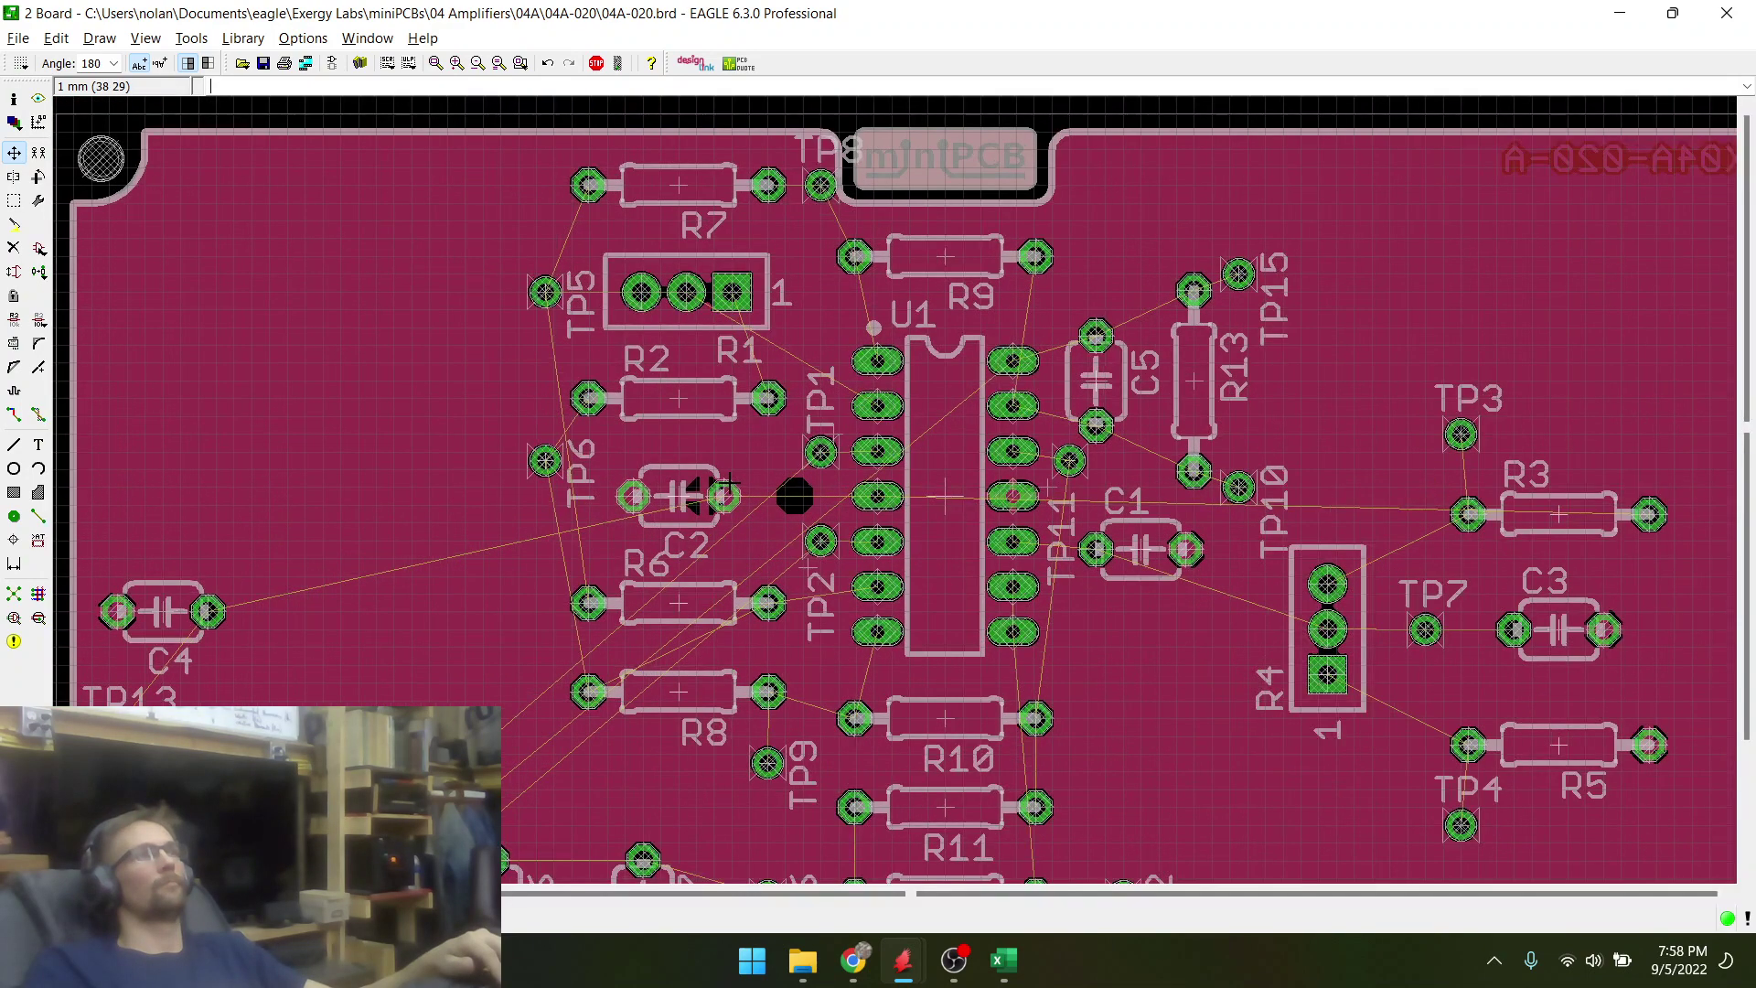
click(682, 498)
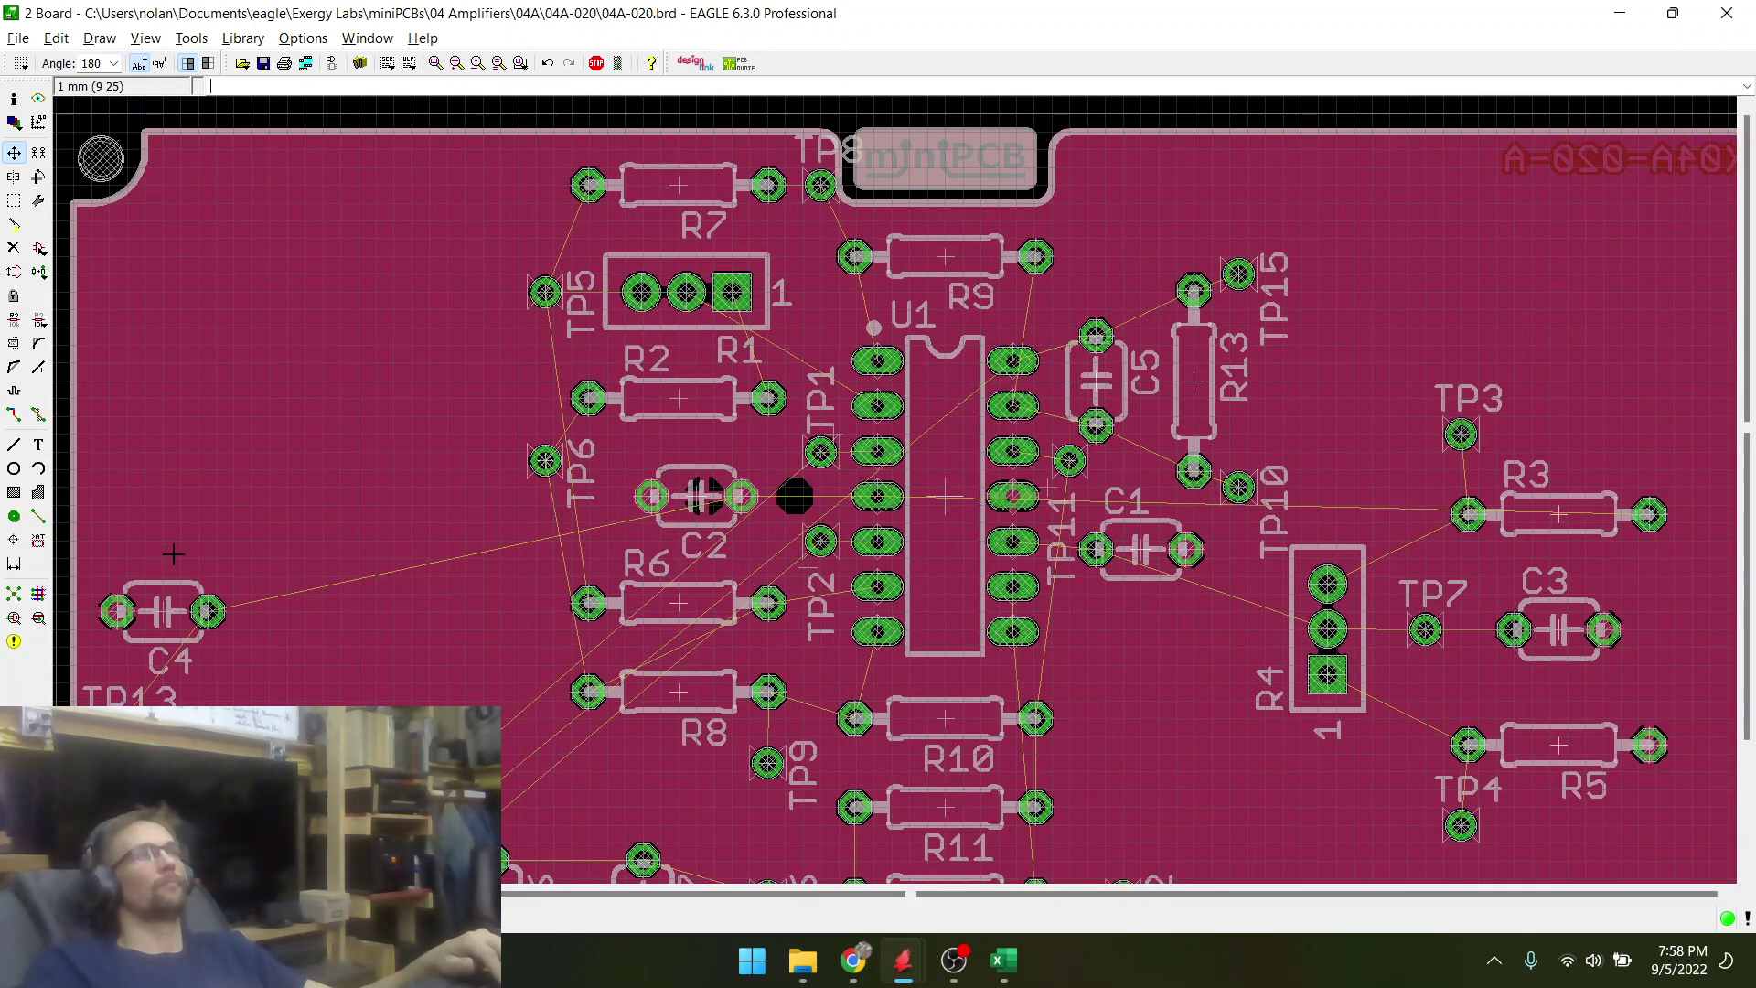
- Recalculate the ratsnest and move test point TP6 about 2 mm into line with capacitor C2, rotating its label to horizontal
click(12, 596)
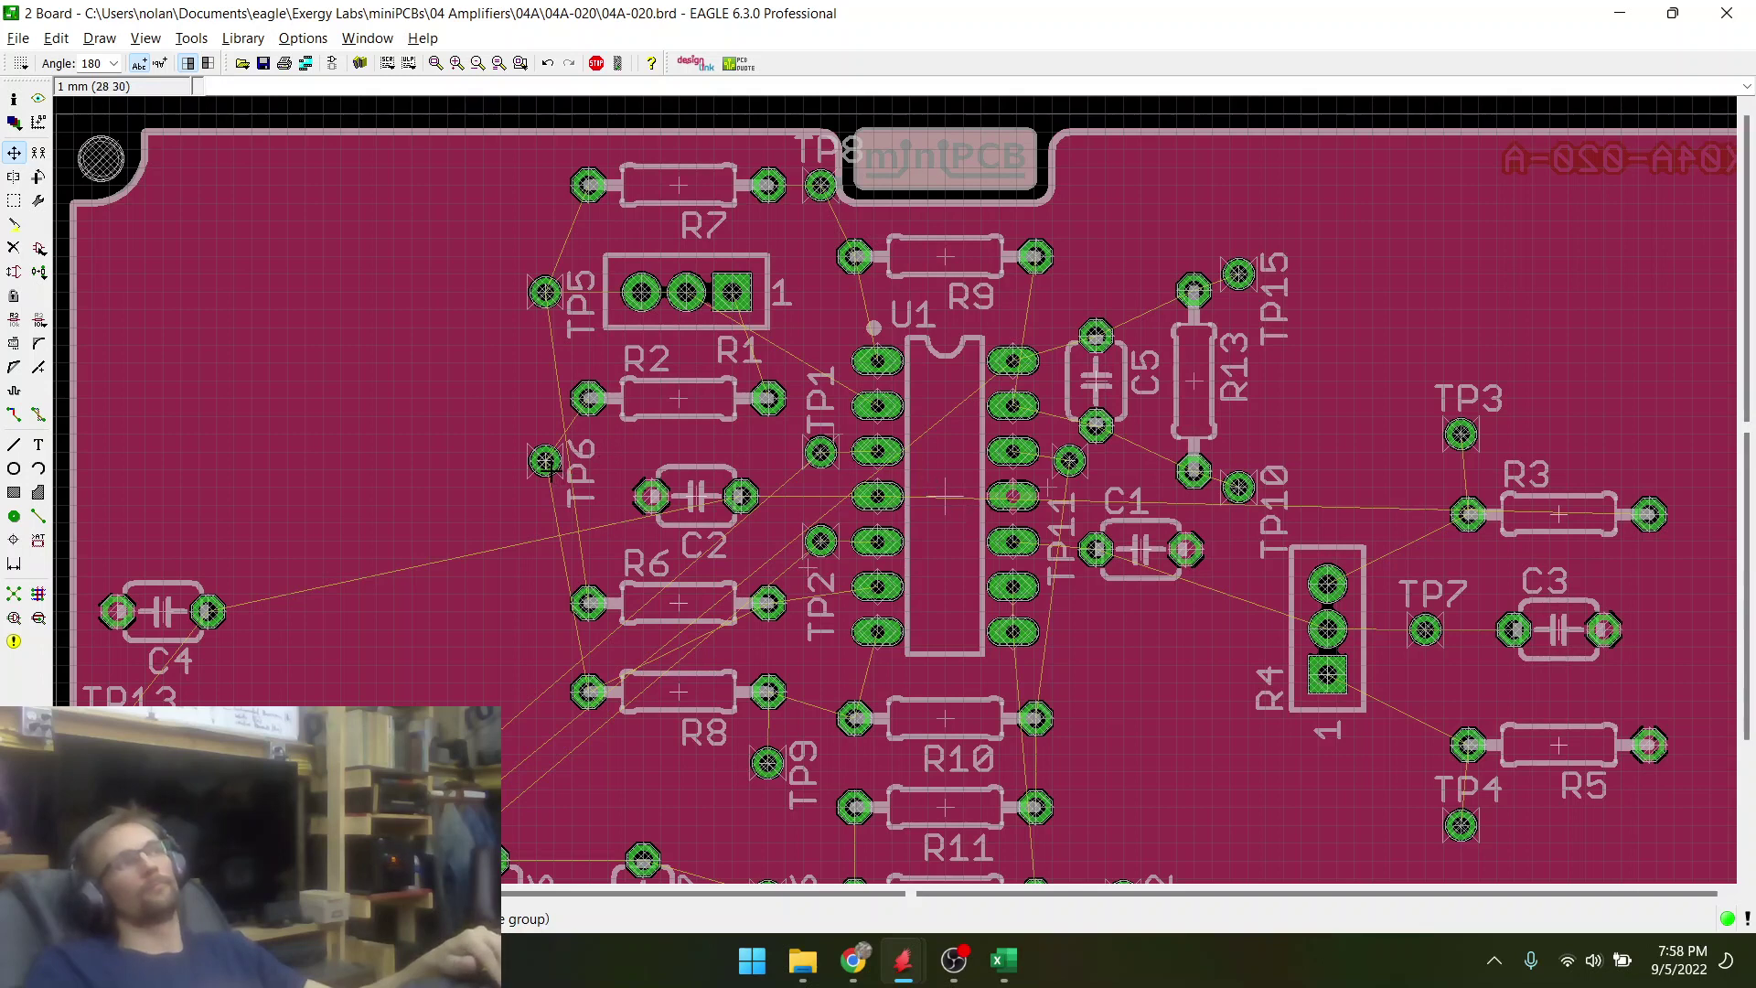
click(546, 464)
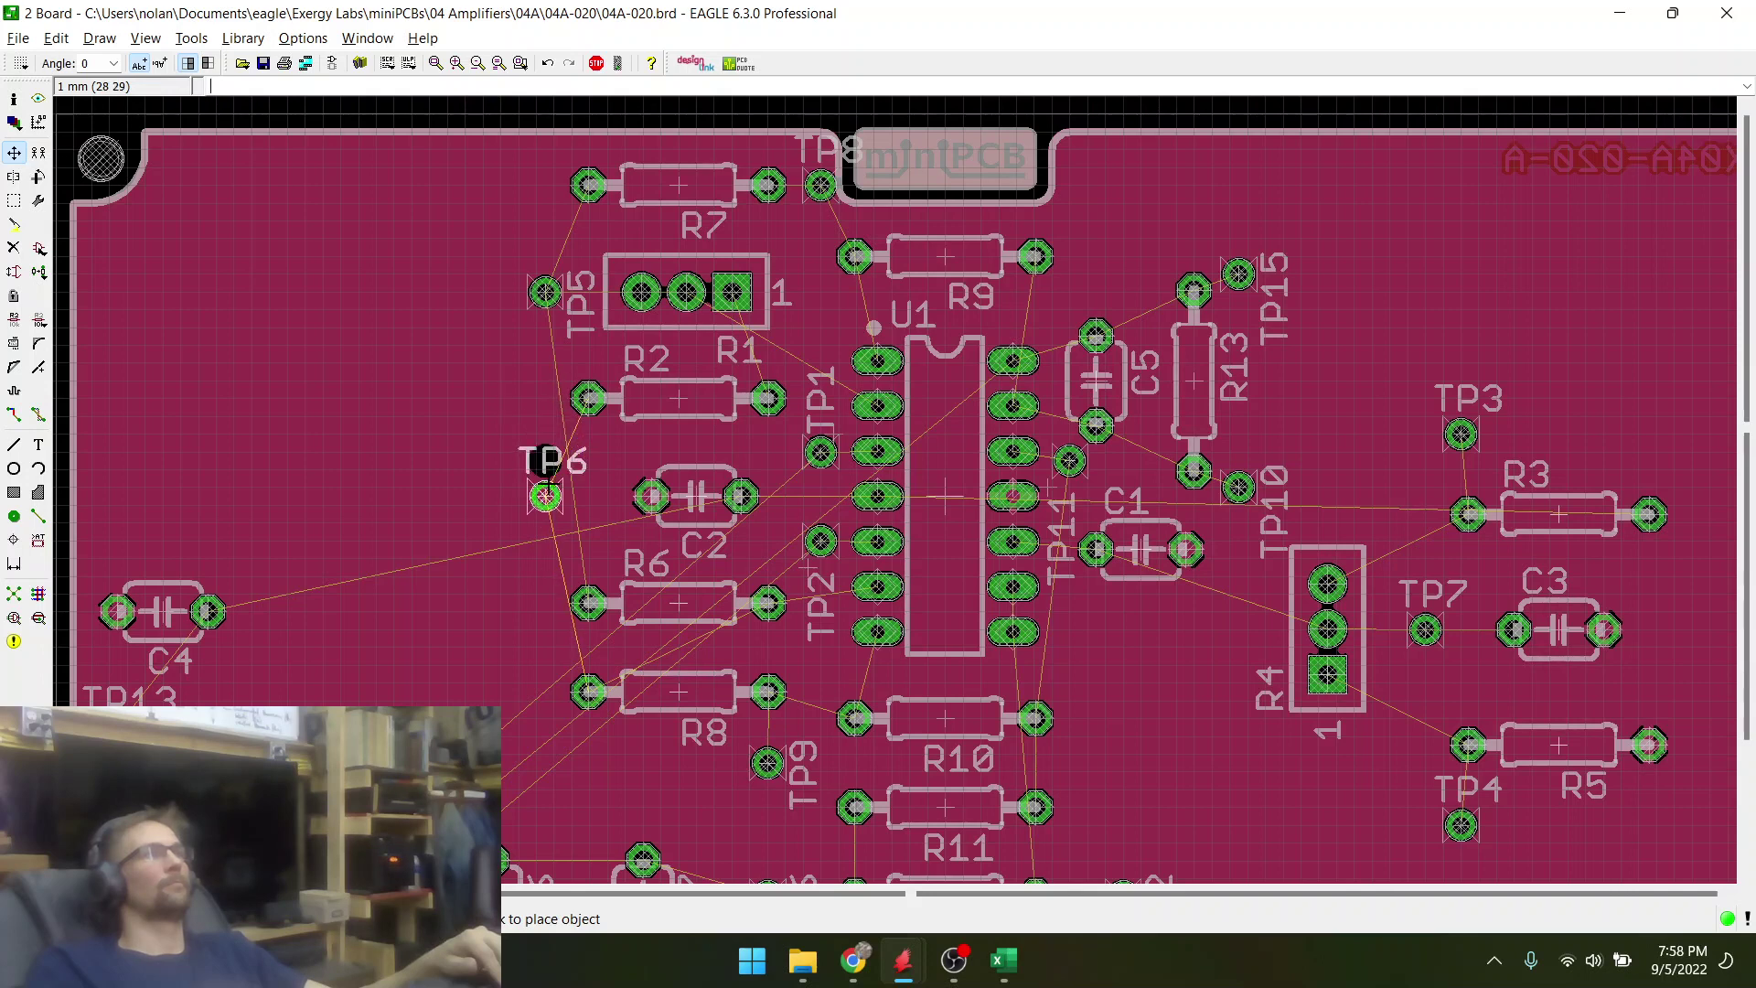
click(547, 462)
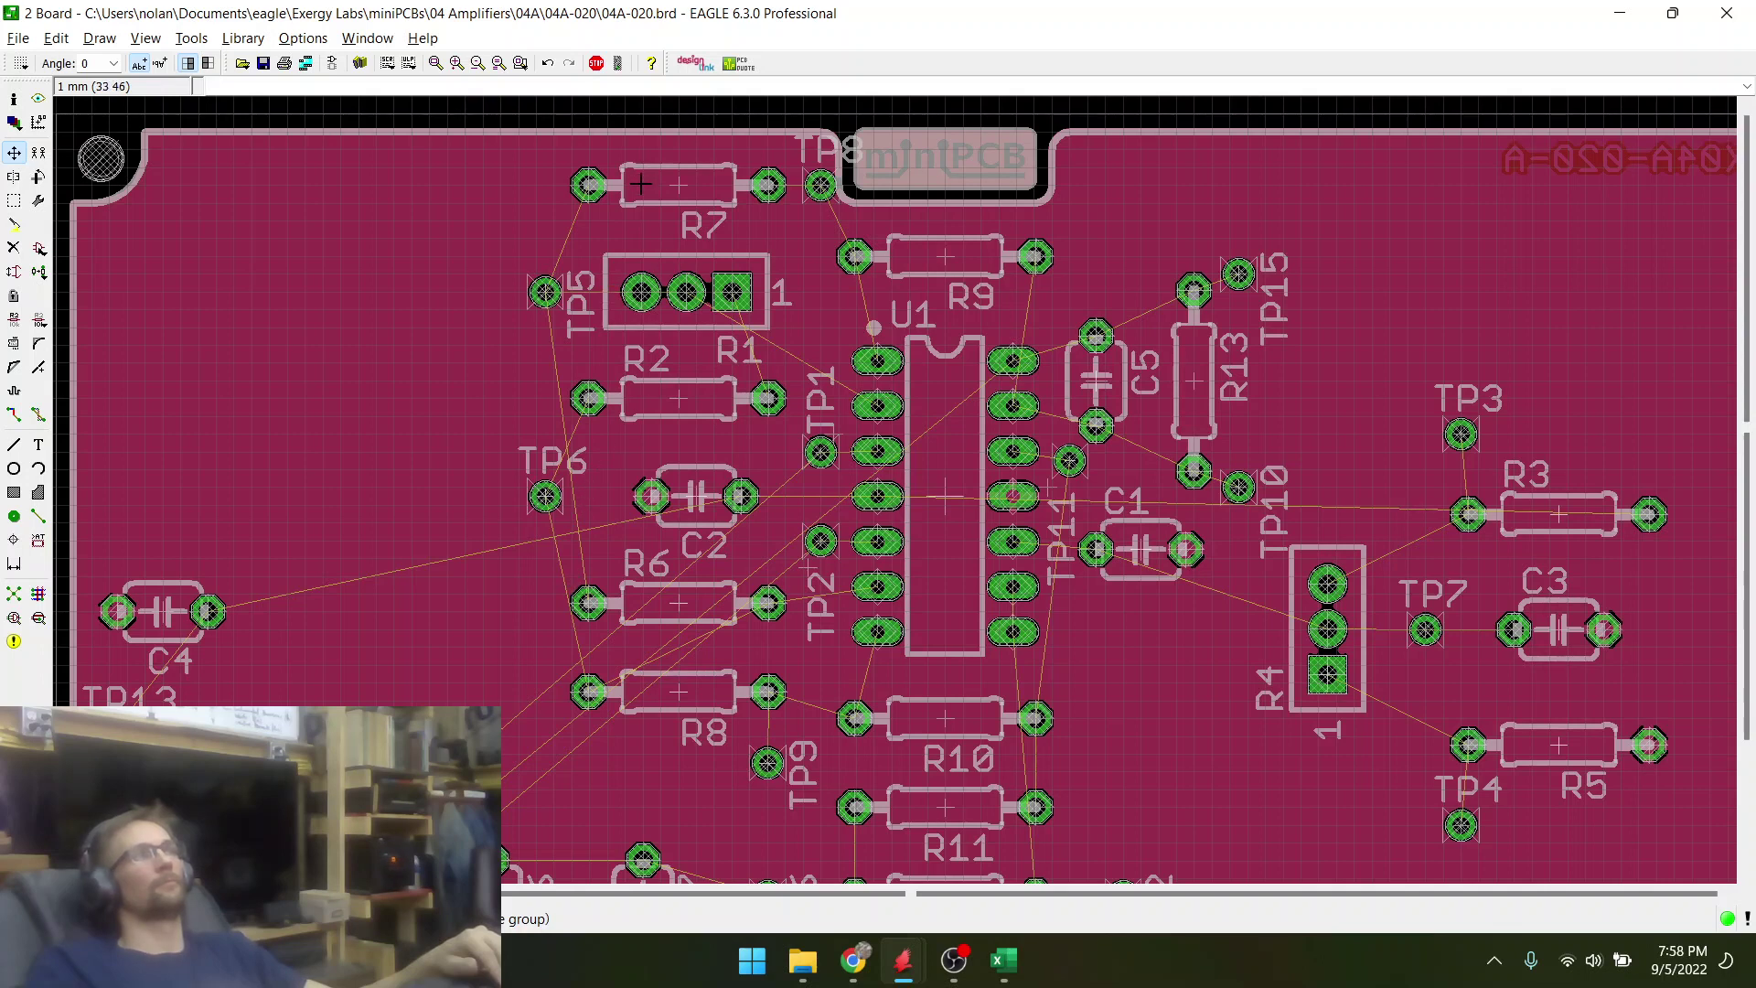
- Set resistor R7 aside to make room and rotate R1 by 180 degrees between R7's original spot and R2
scroll(717, 266, down, 1)
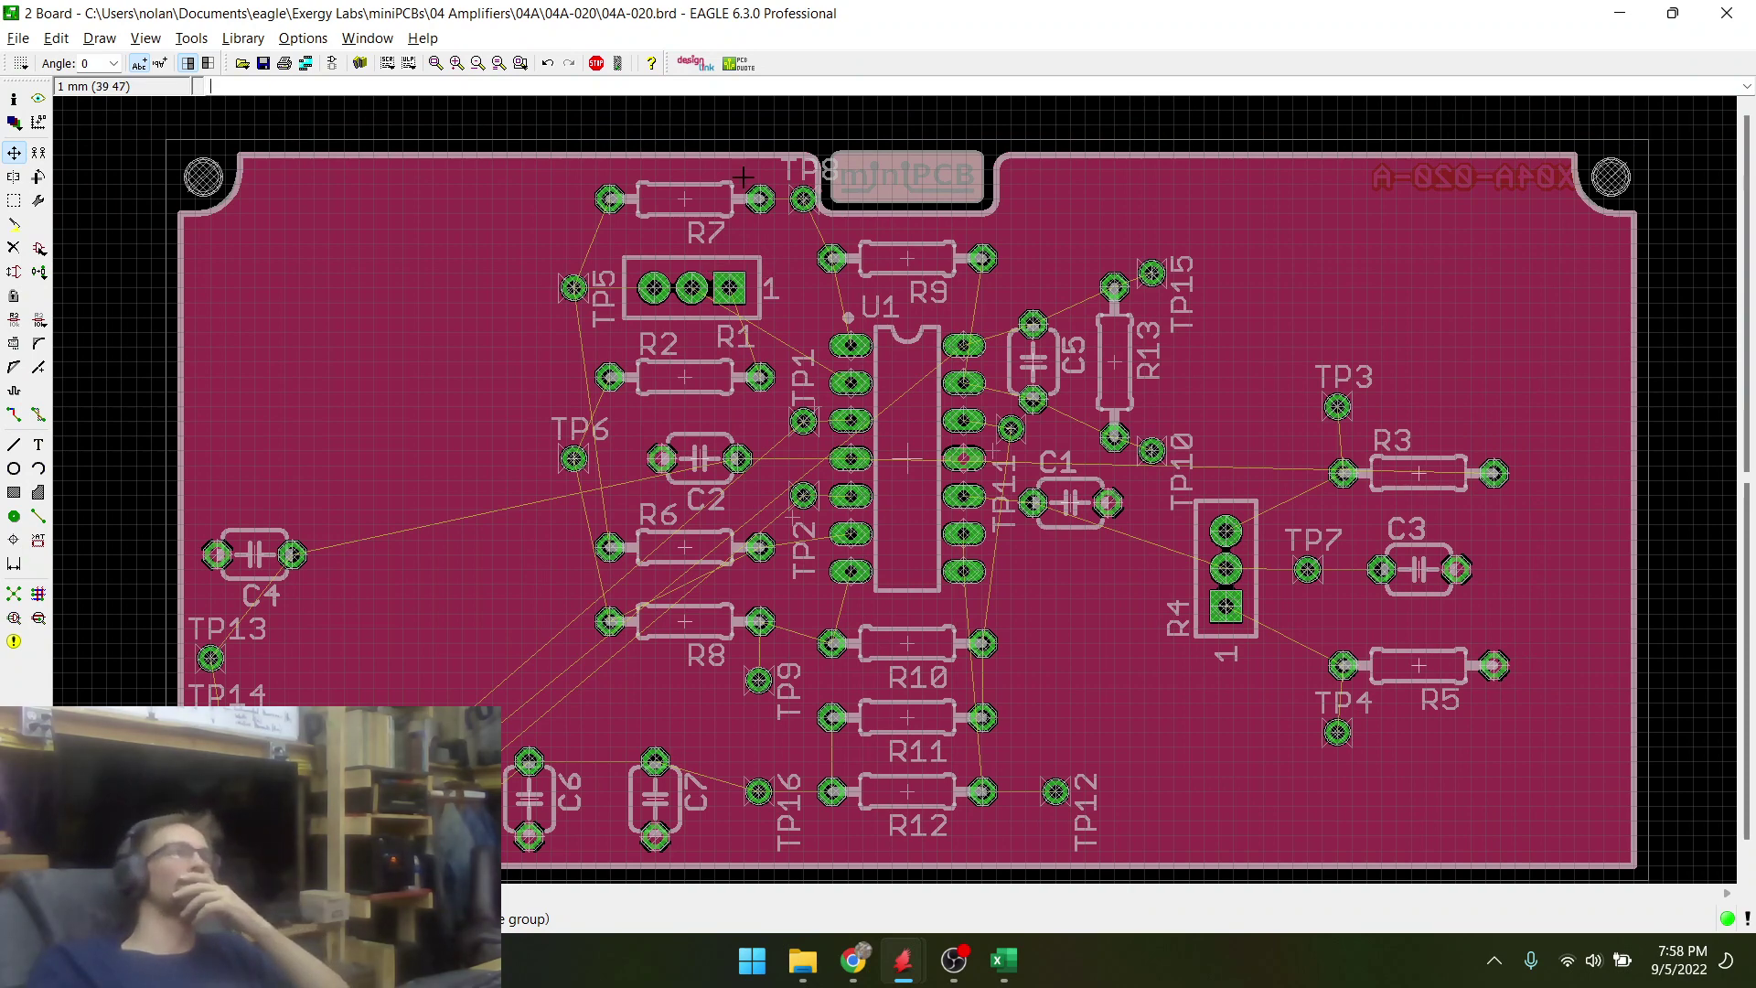
scroll(743, 175, up, 1)
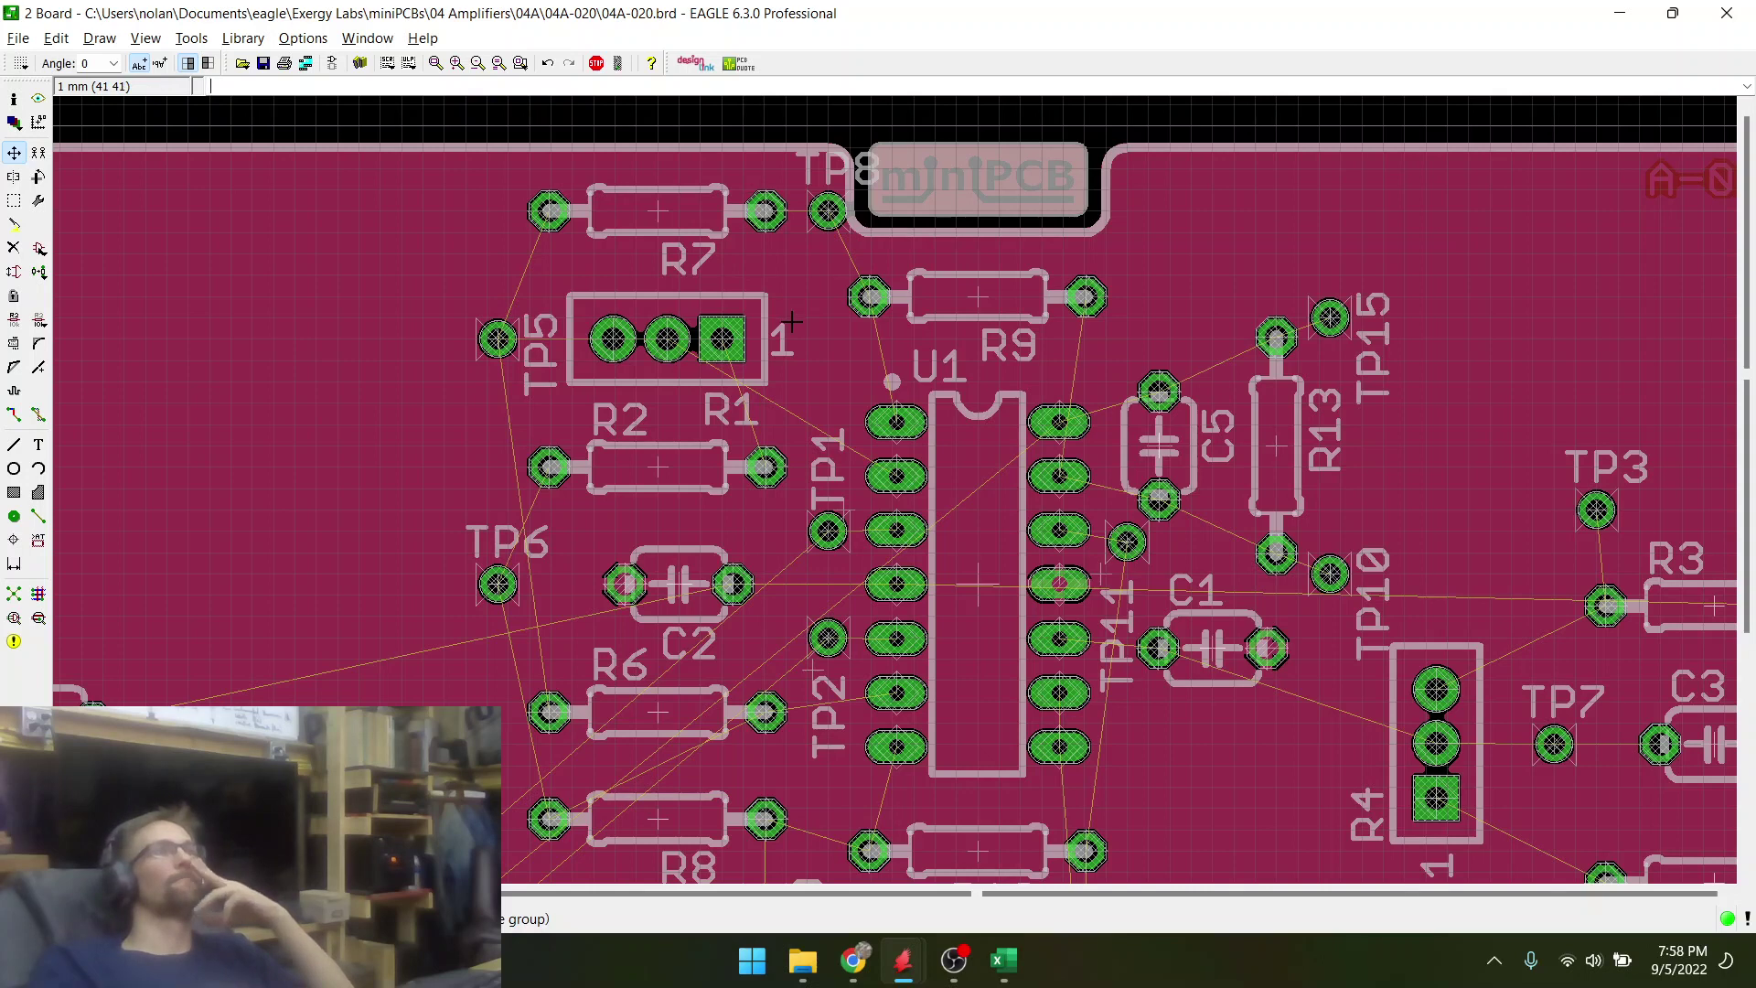
click(656, 226)
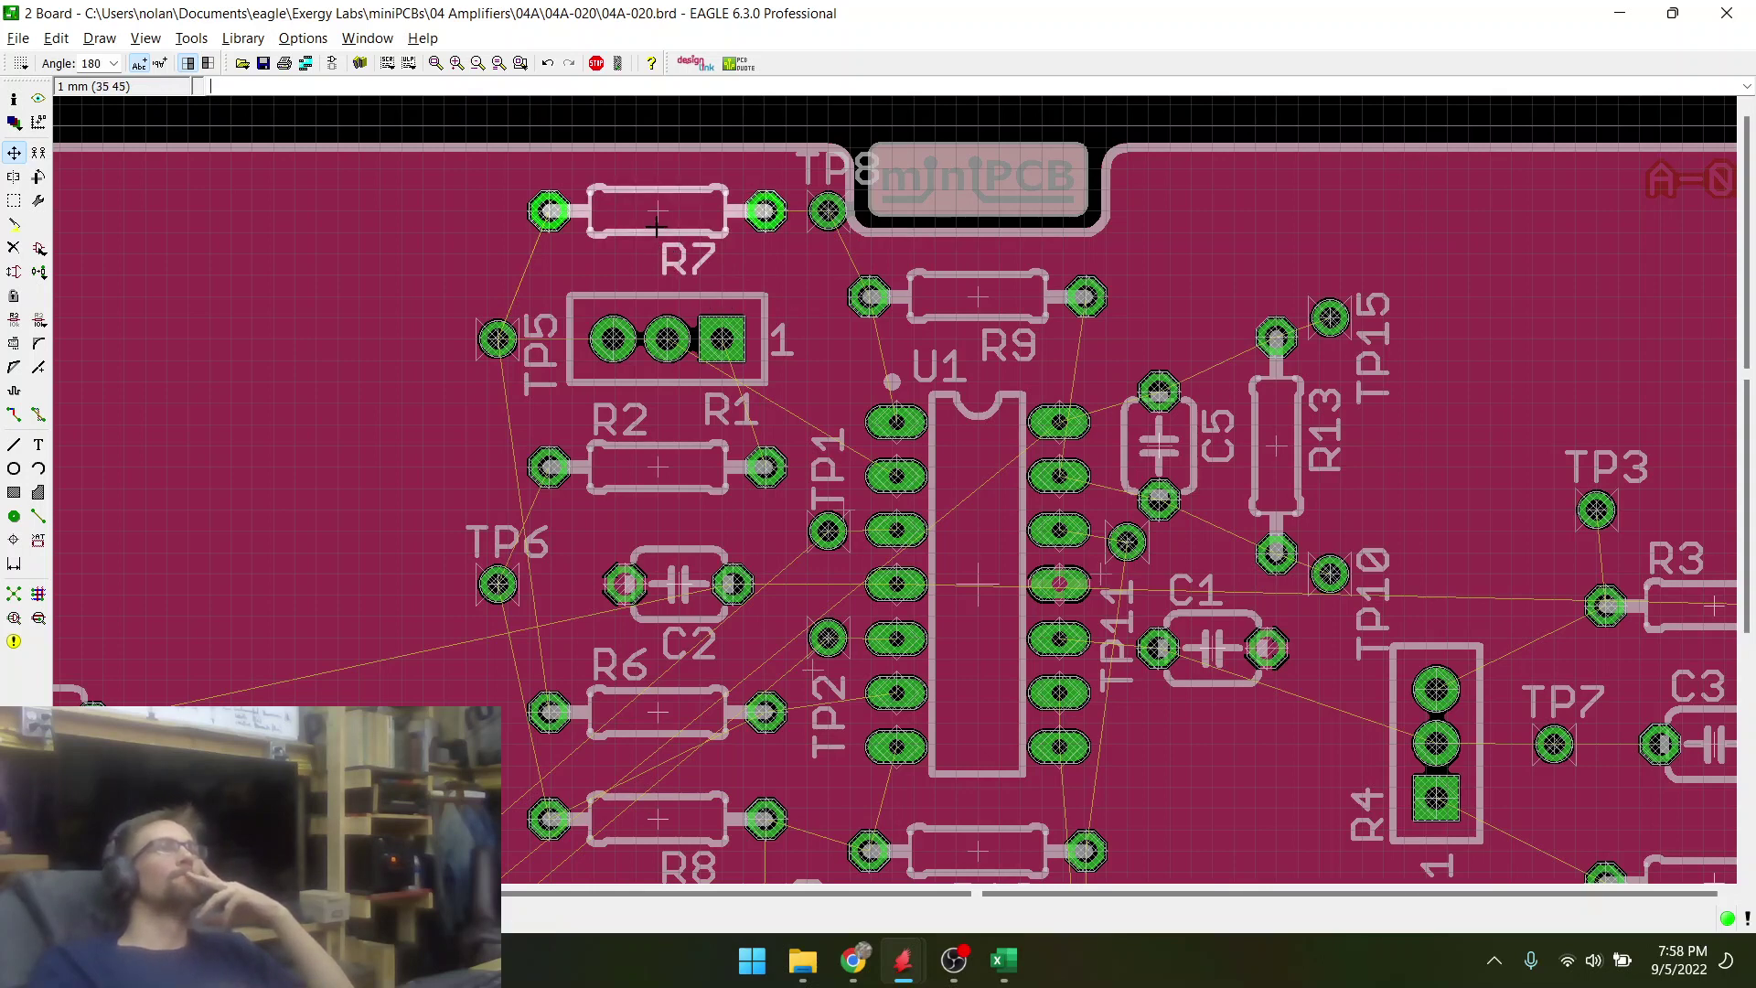
click(322, 255)
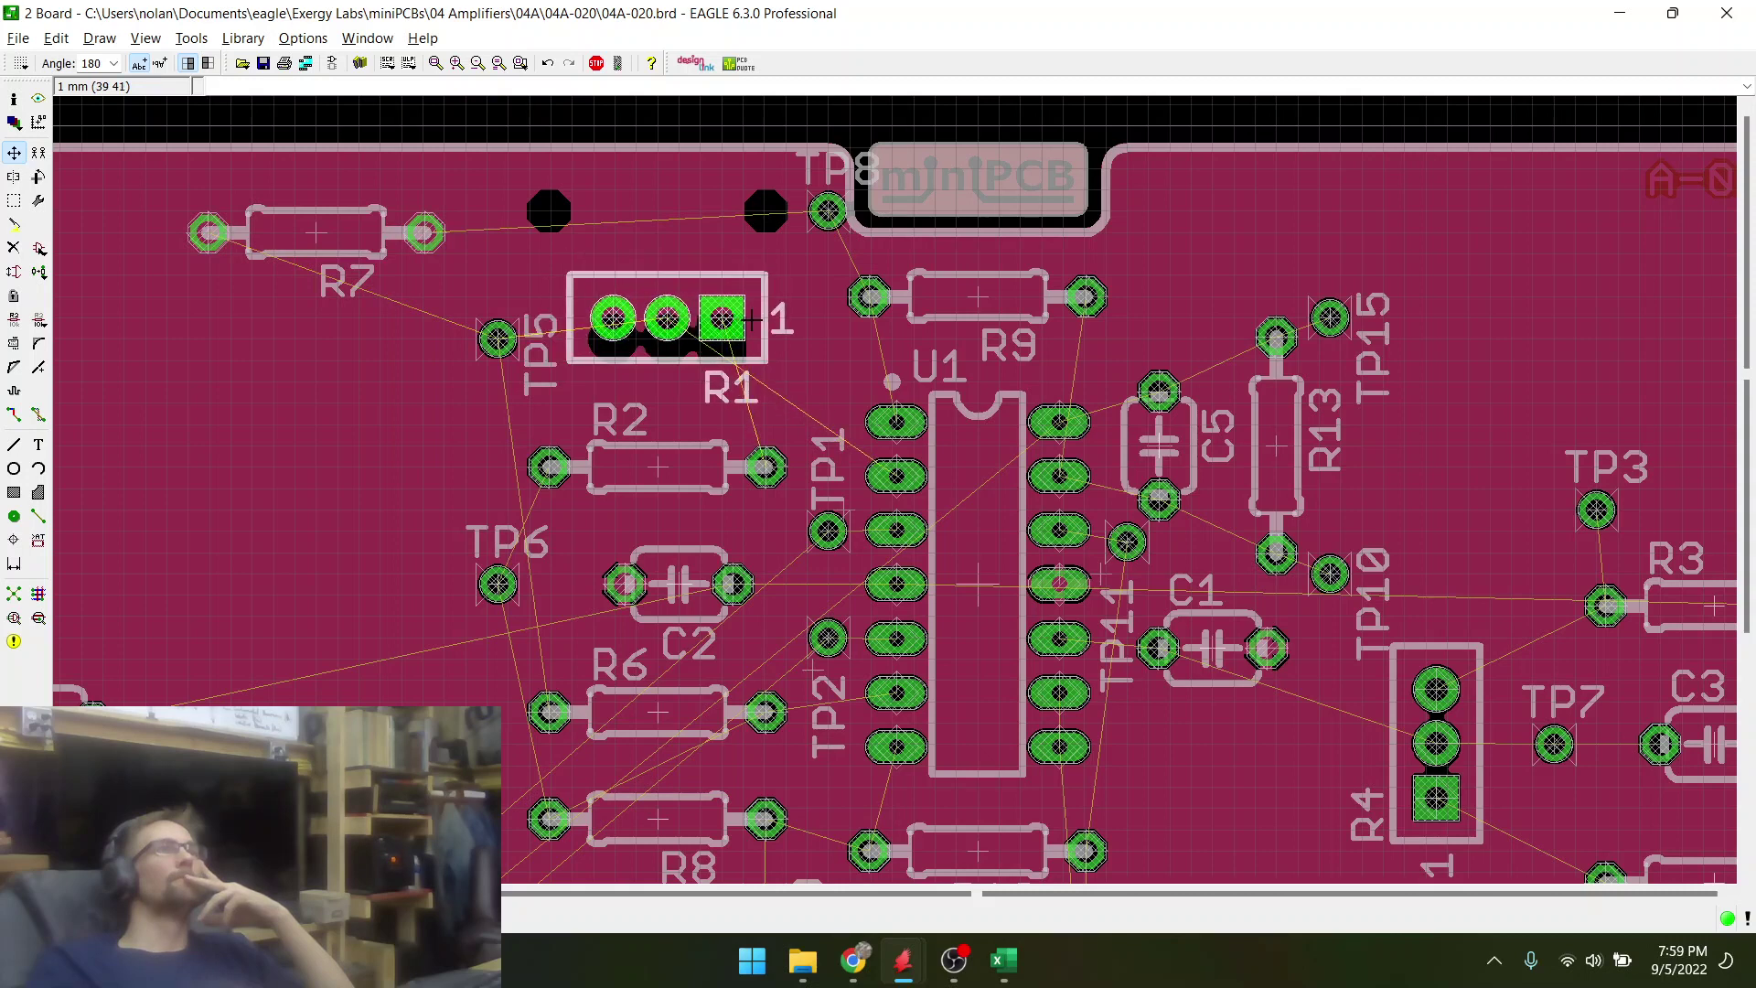
right_click(752, 328)
right_click(752, 328)
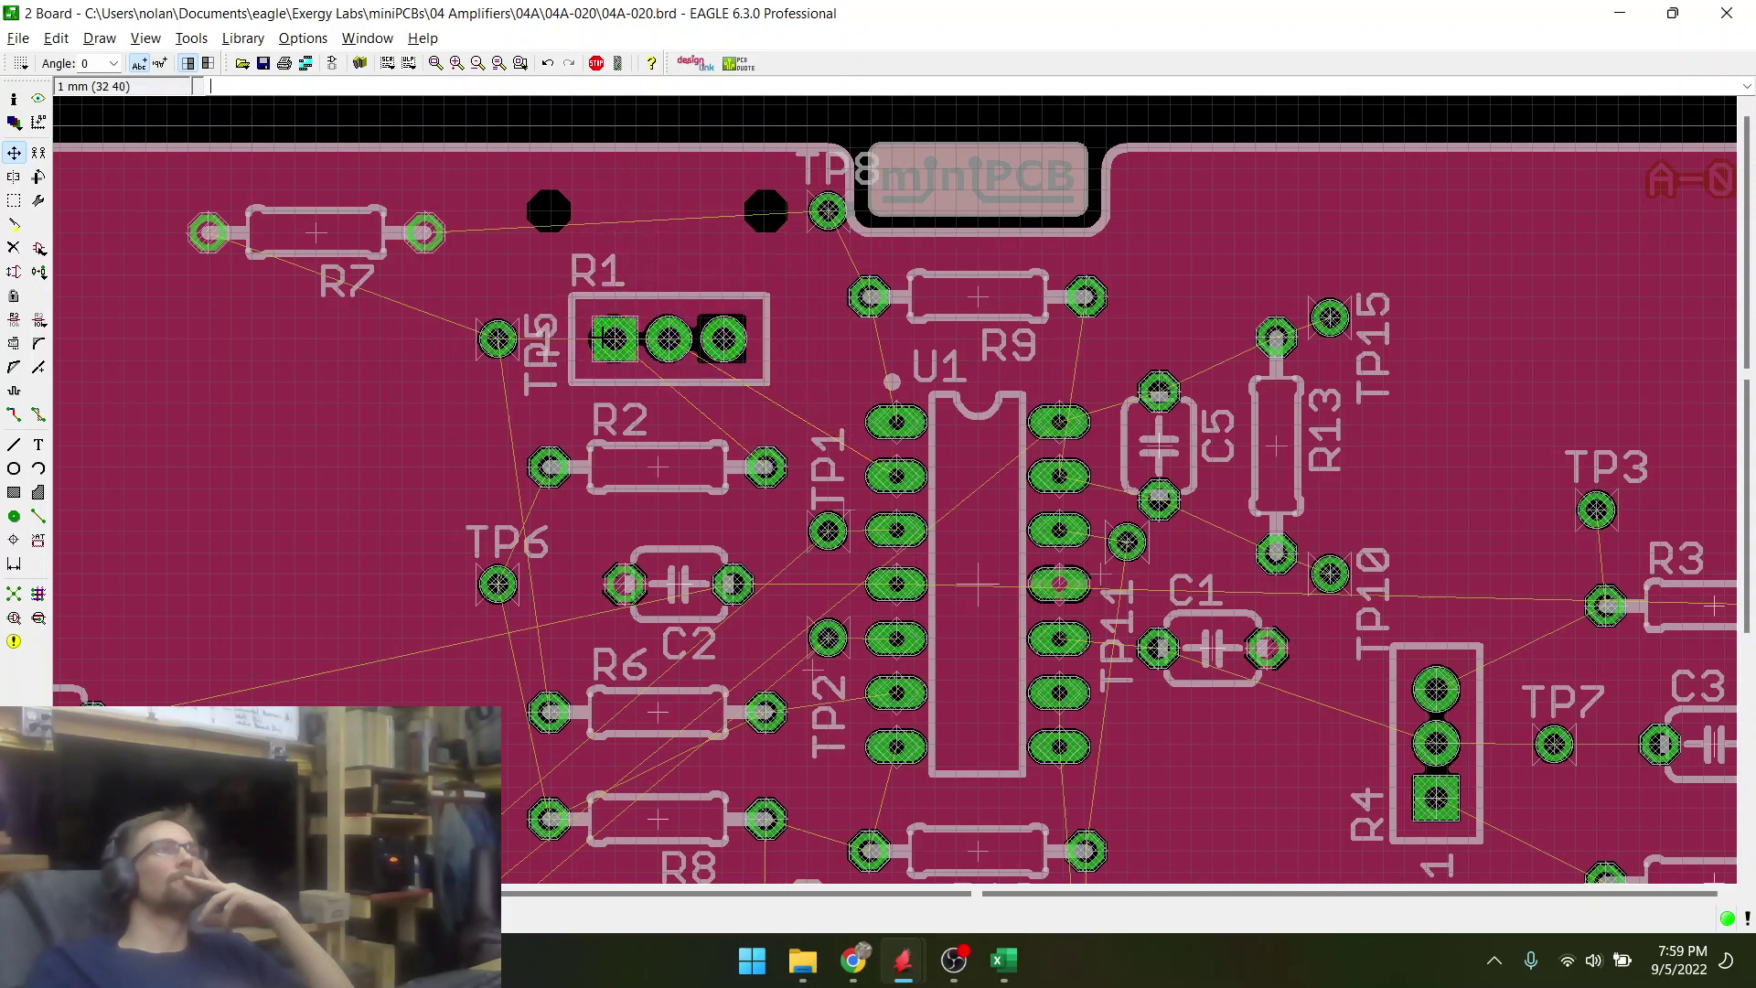
- Shift test point TP5 about 2 mm away from R1's pin 1 marking and recalculate the ratsnest
click(497, 339)
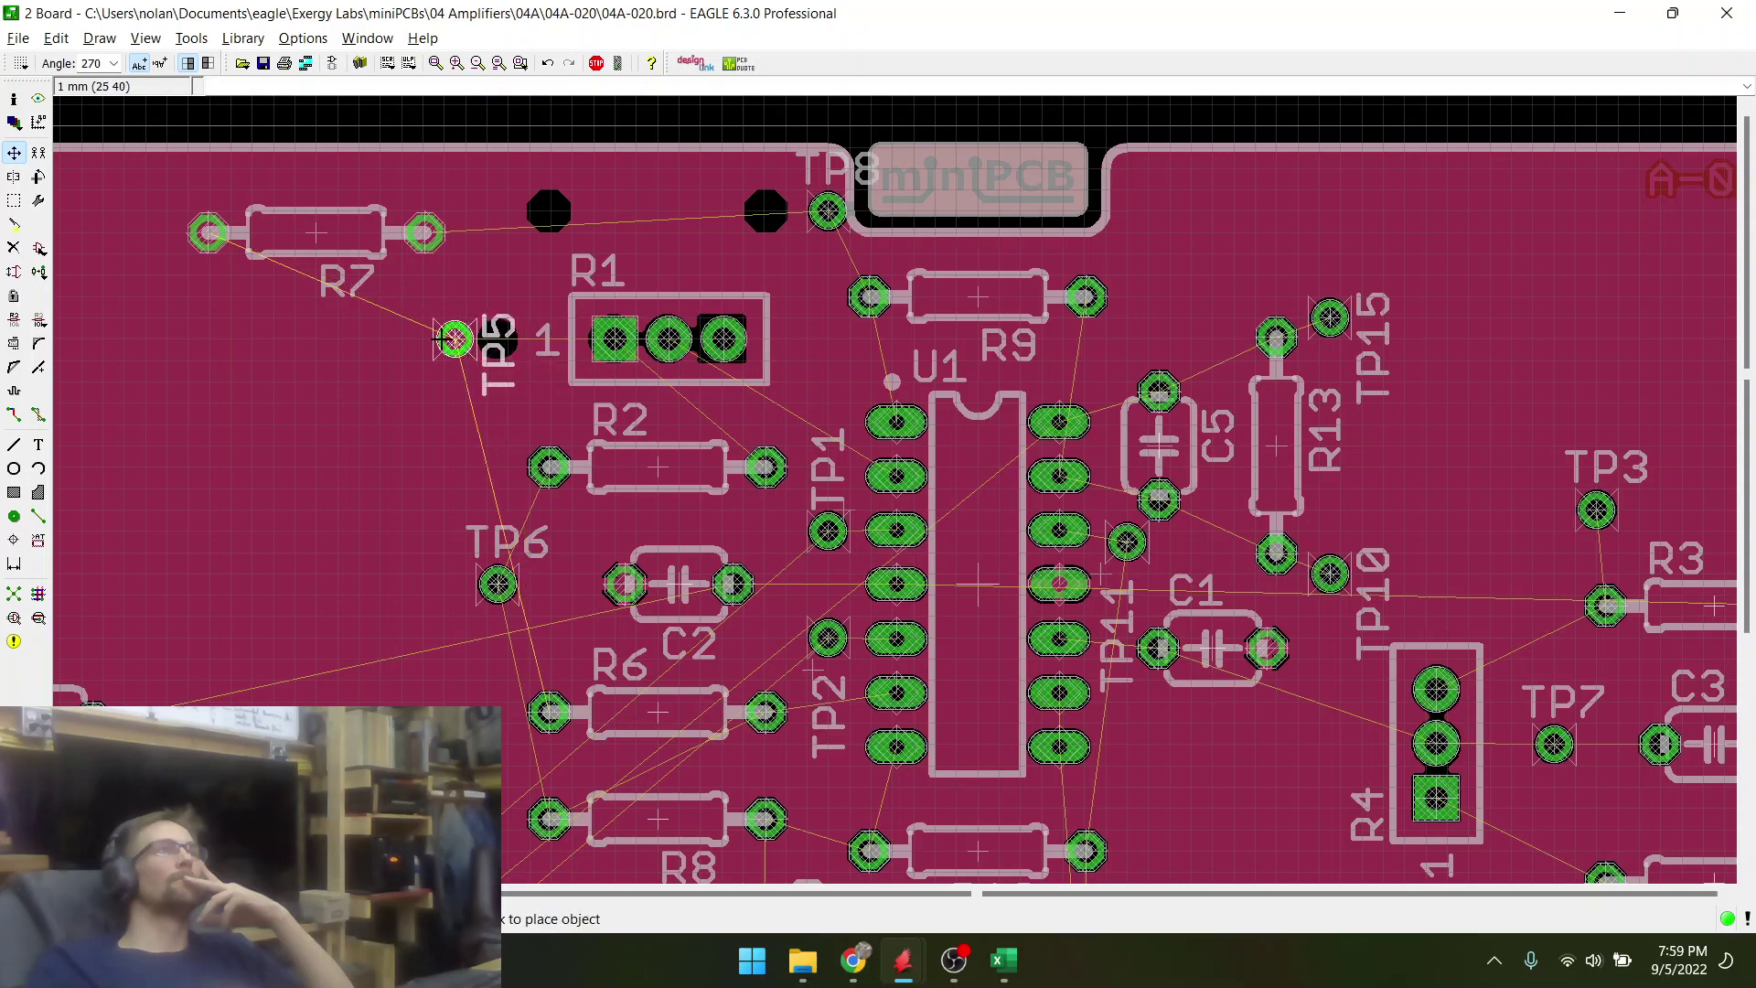
click(453, 339)
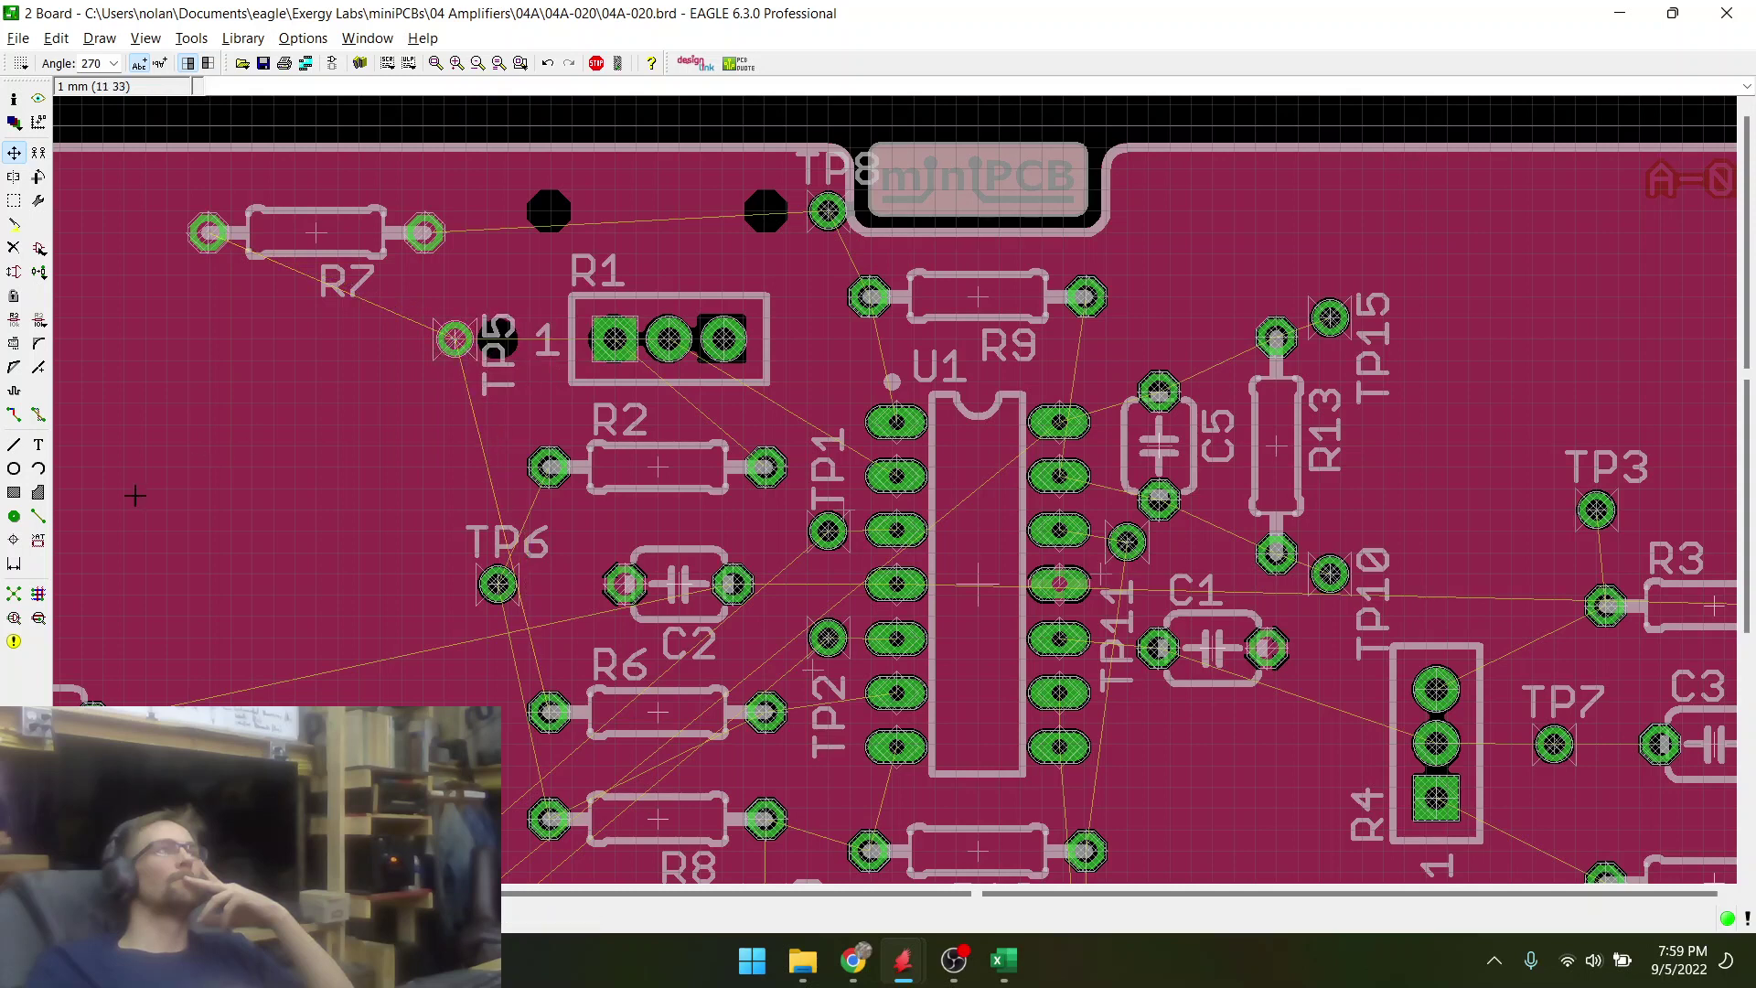
click(14, 595)
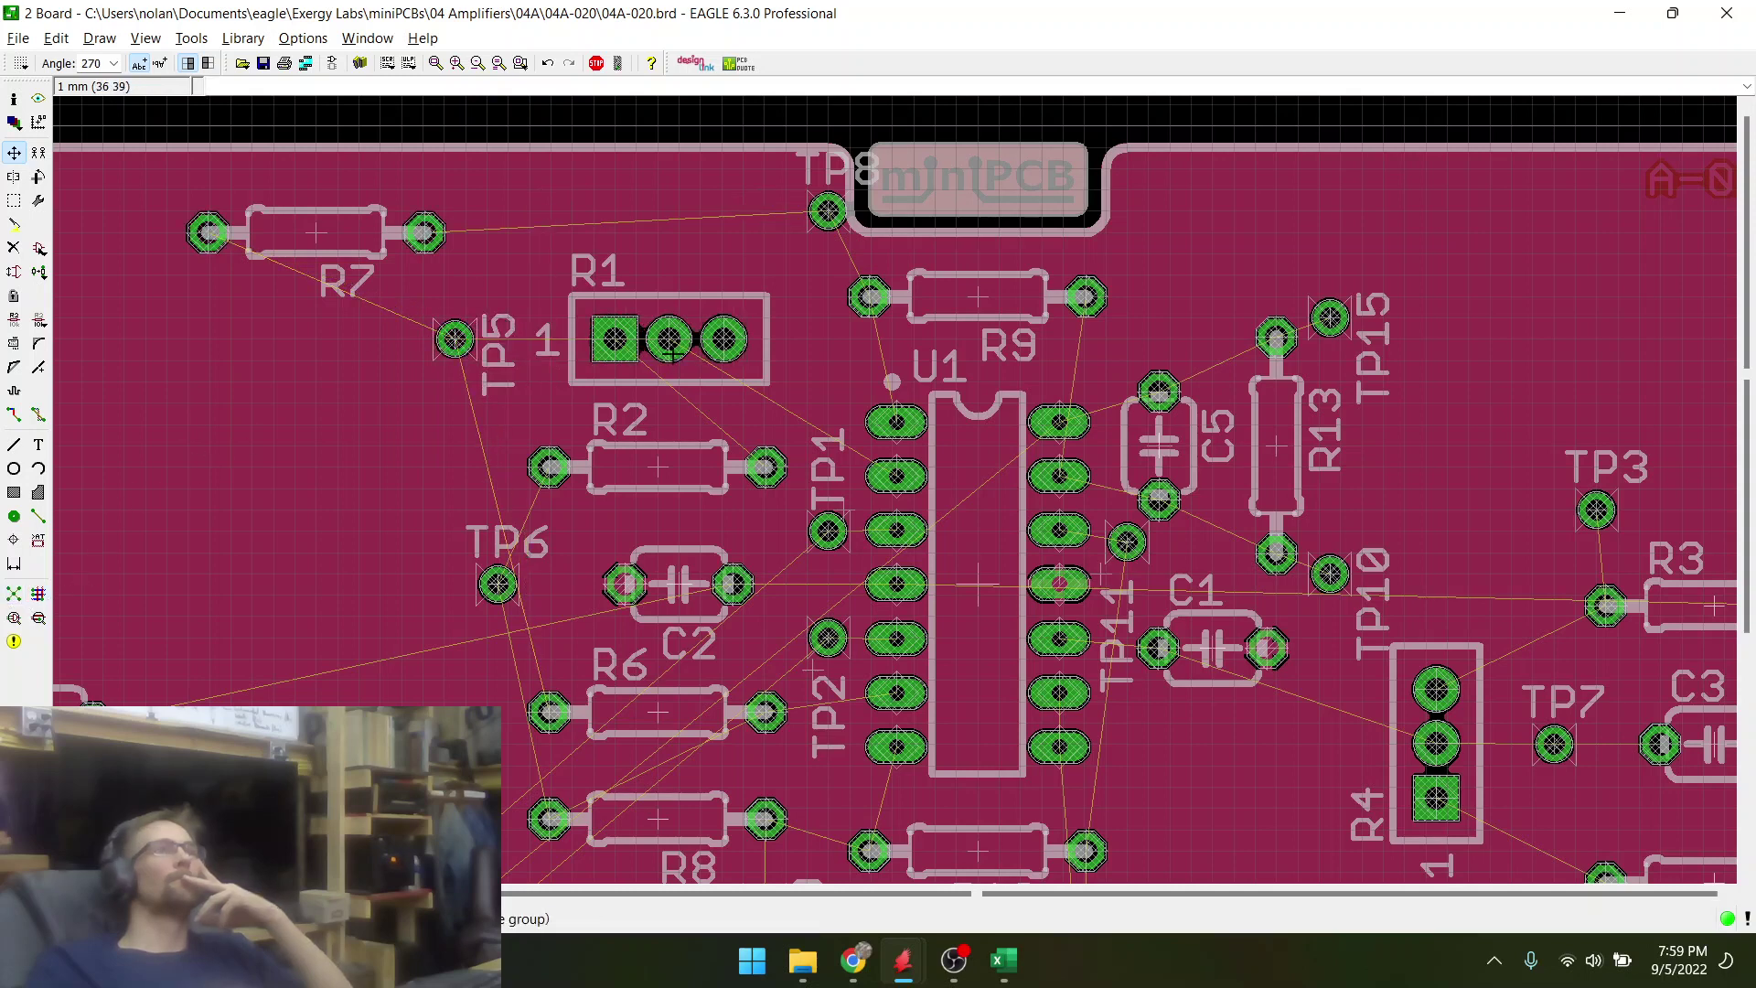
- Place resistor R7 back above R1 and move test point TP8 down between R1 and U1's pin 1 marker
click(307, 240)
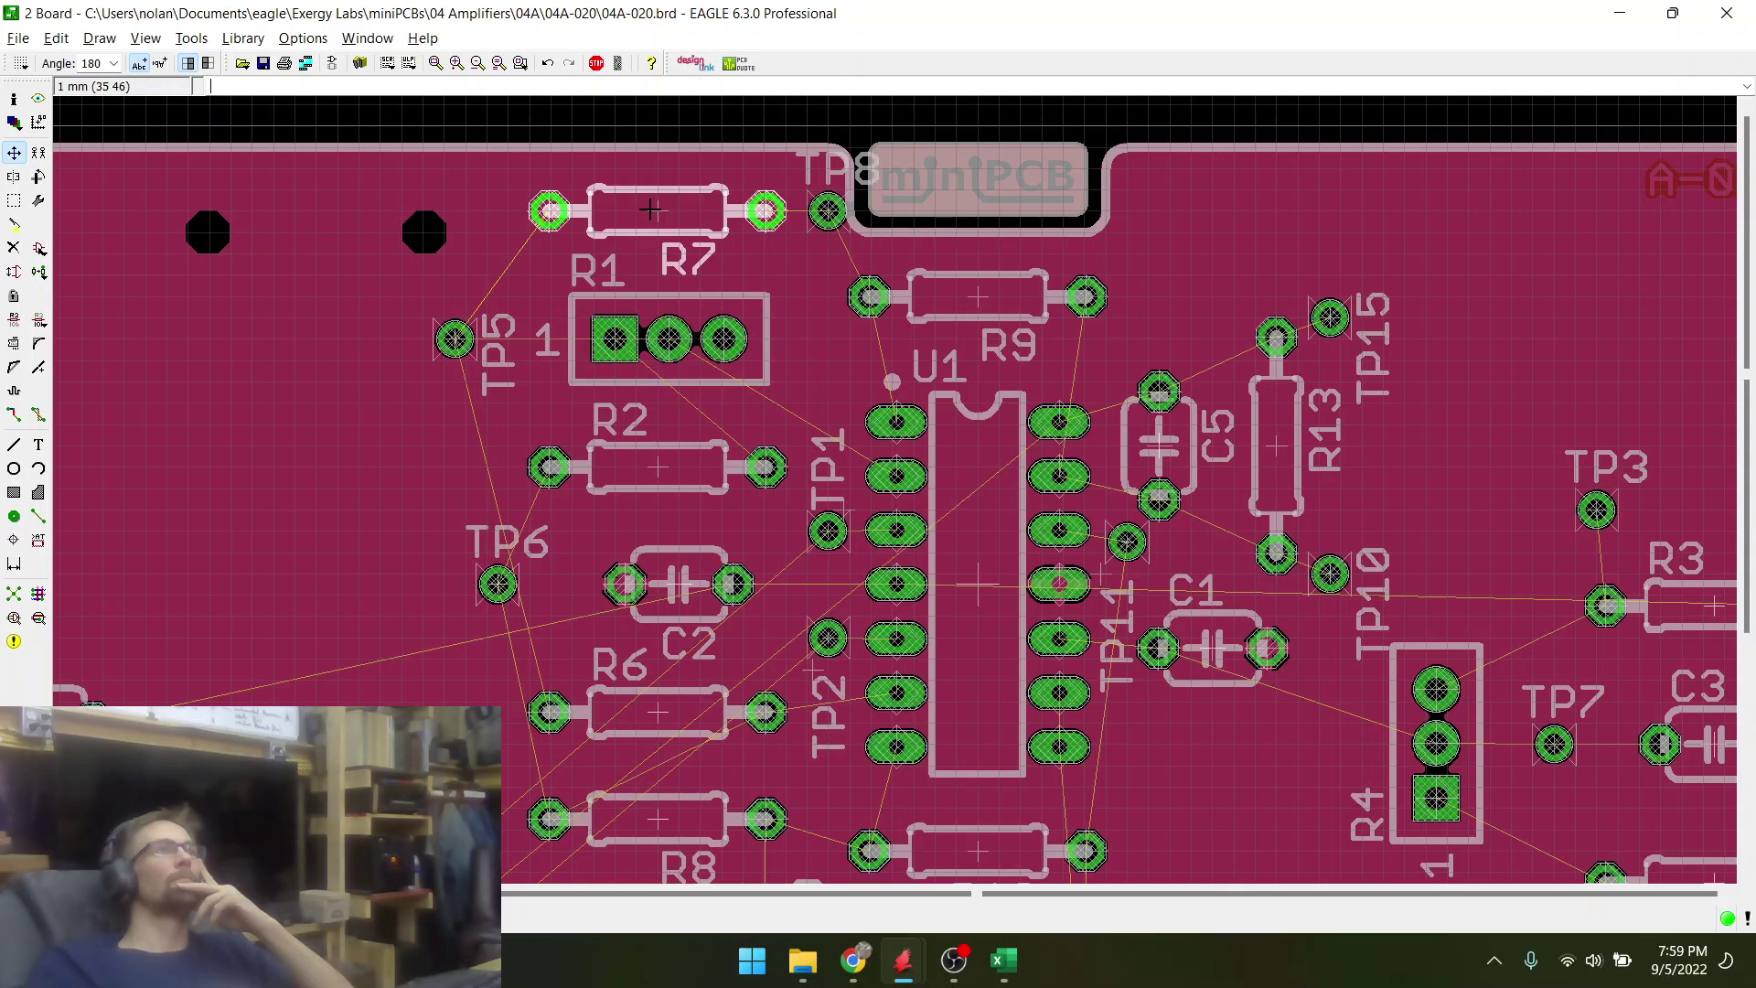
click(652, 210)
click(828, 212)
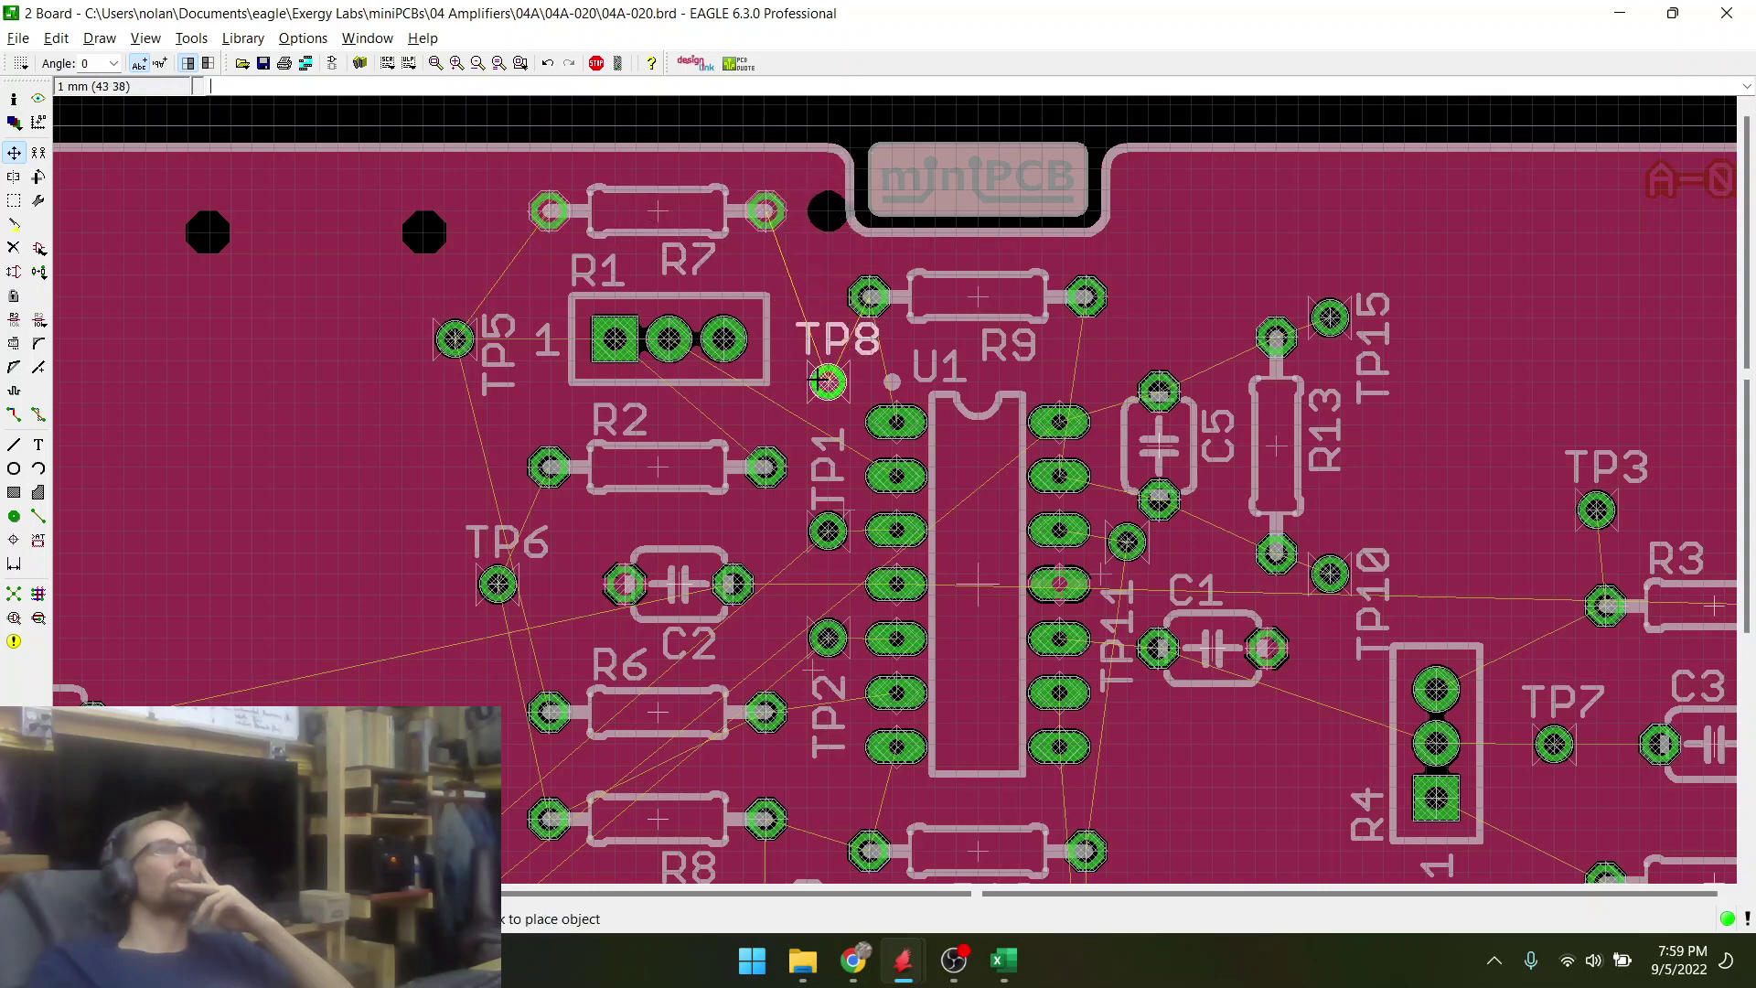
click(807, 382)
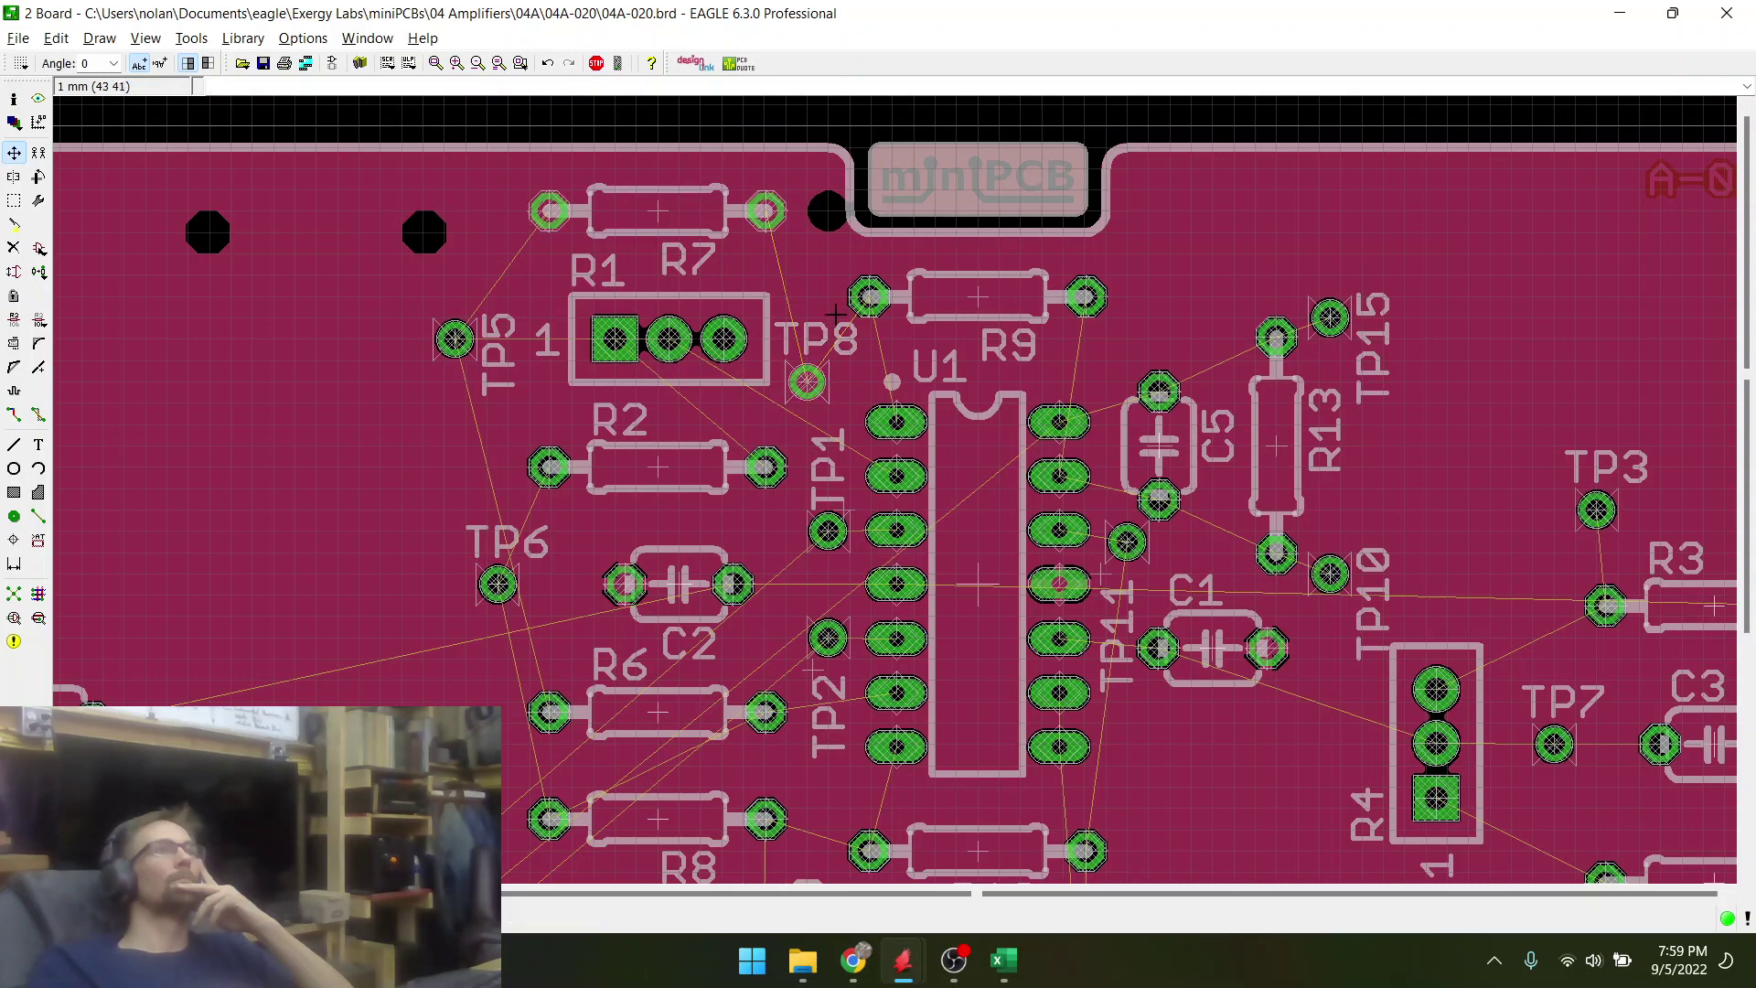
- Group R7, R1, R2, C2, R6, R8, TP5 and TP6 and move them about 2 mm away from U1
scroll(819, 366, down, 2)
click(13, 205)
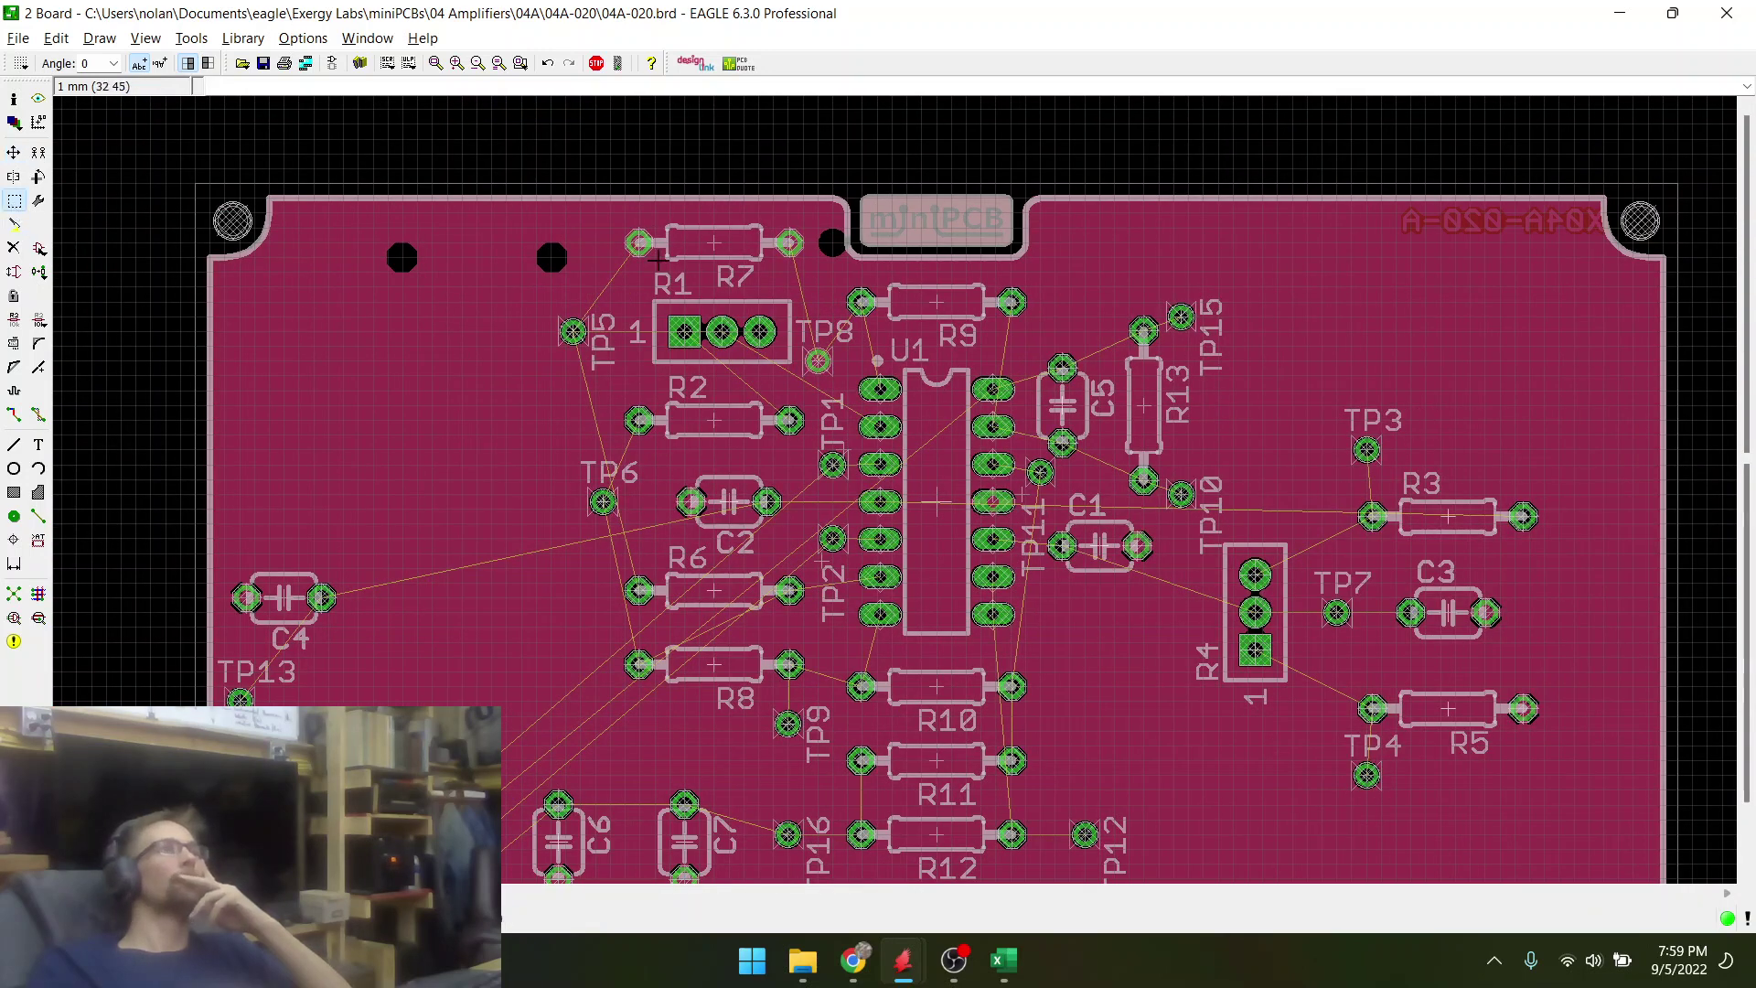
drag(543, 216, 778, 721)
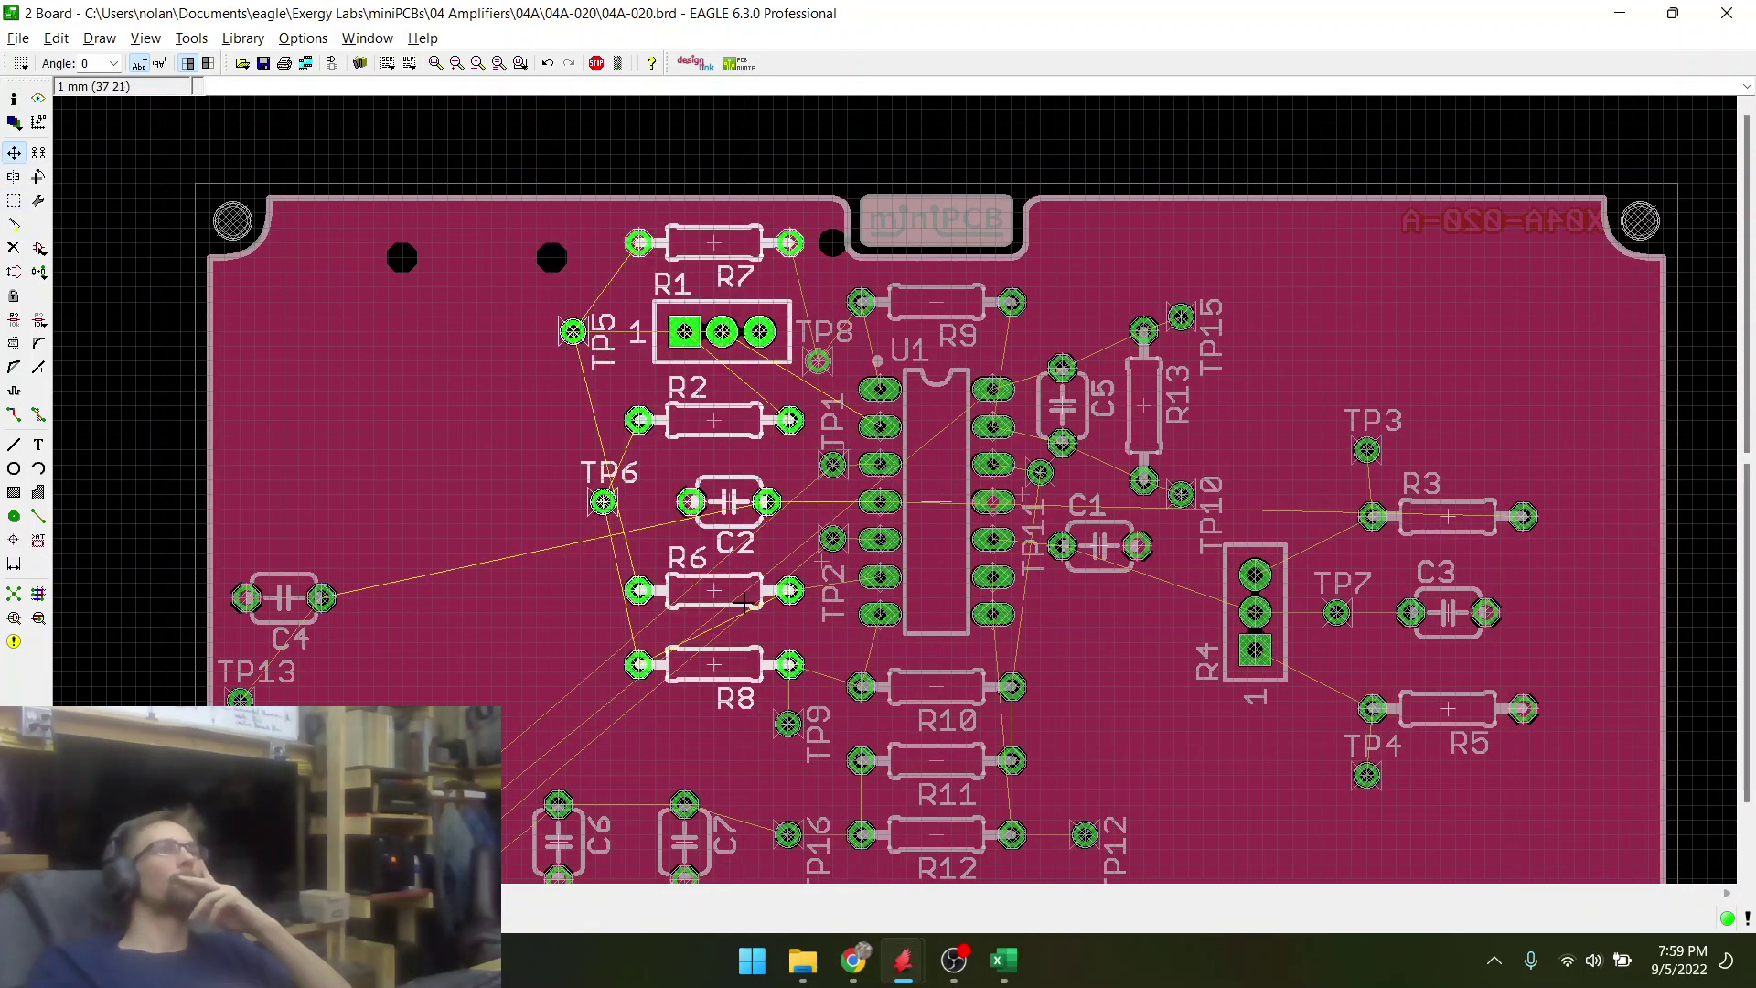
right_click(728, 424)
click(795, 778)
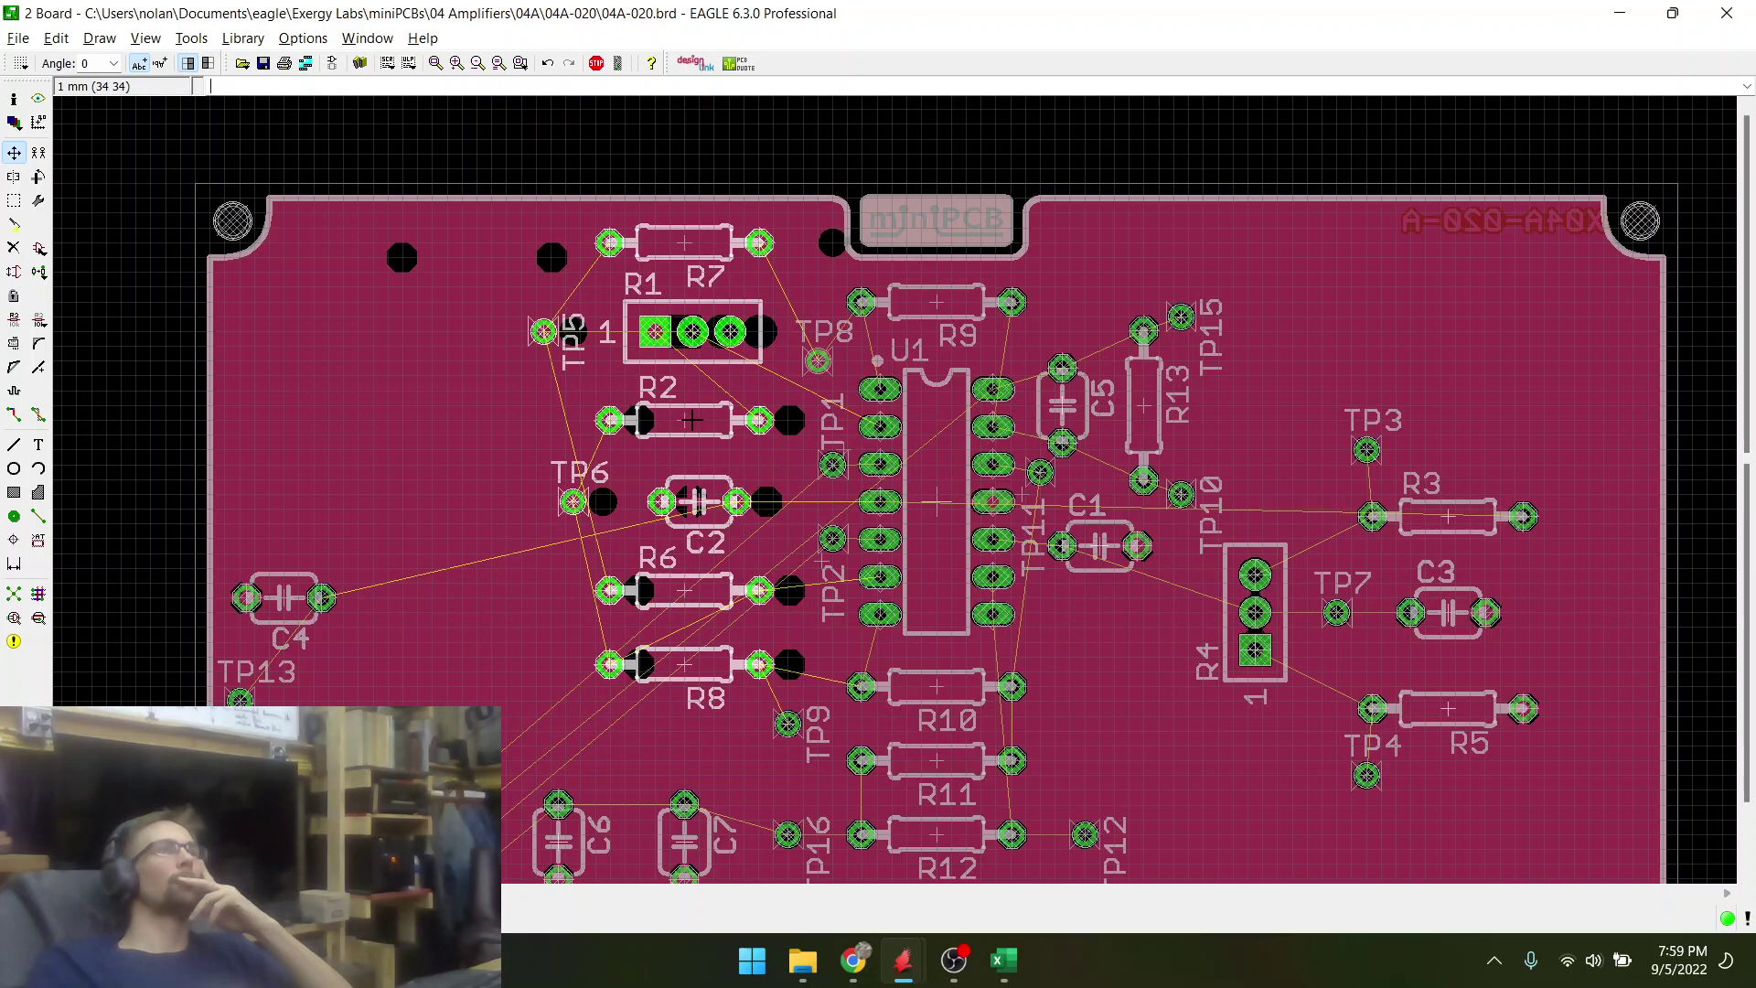
- Move capacitor C2 alone about 2 mm back toward U1 and recalculate the ratsnest
scroll(795, 565, up, 2)
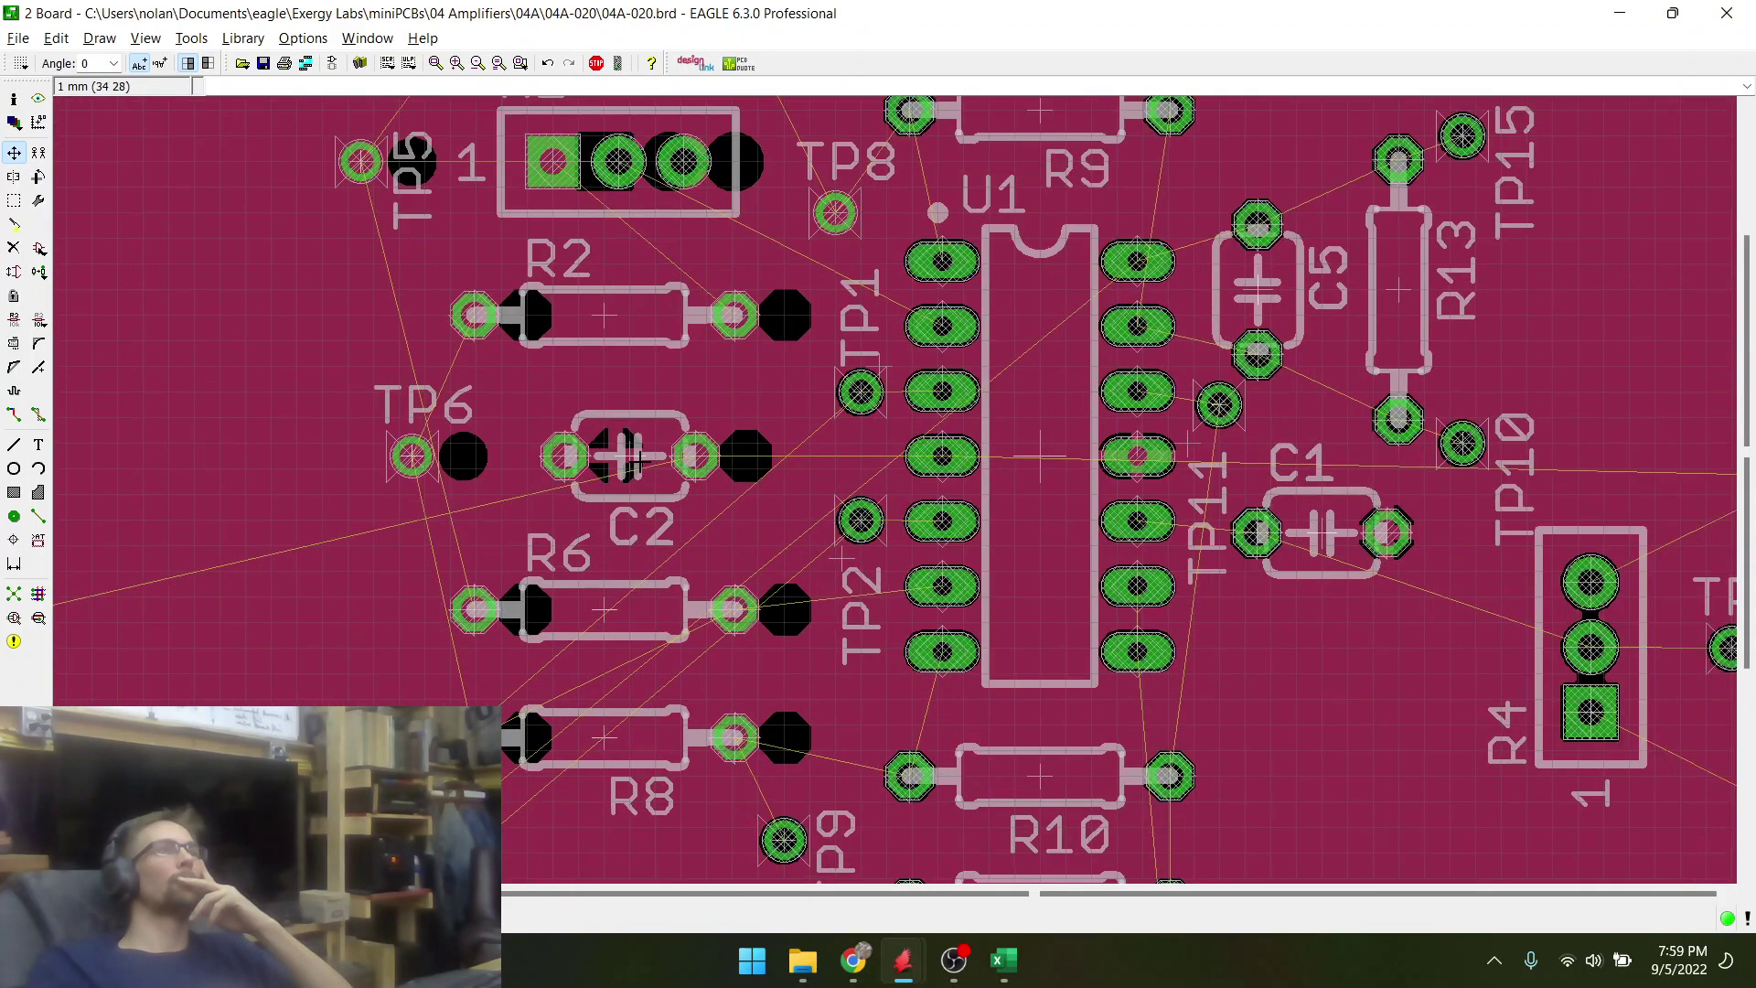
click(640, 462)
click(688, 462)
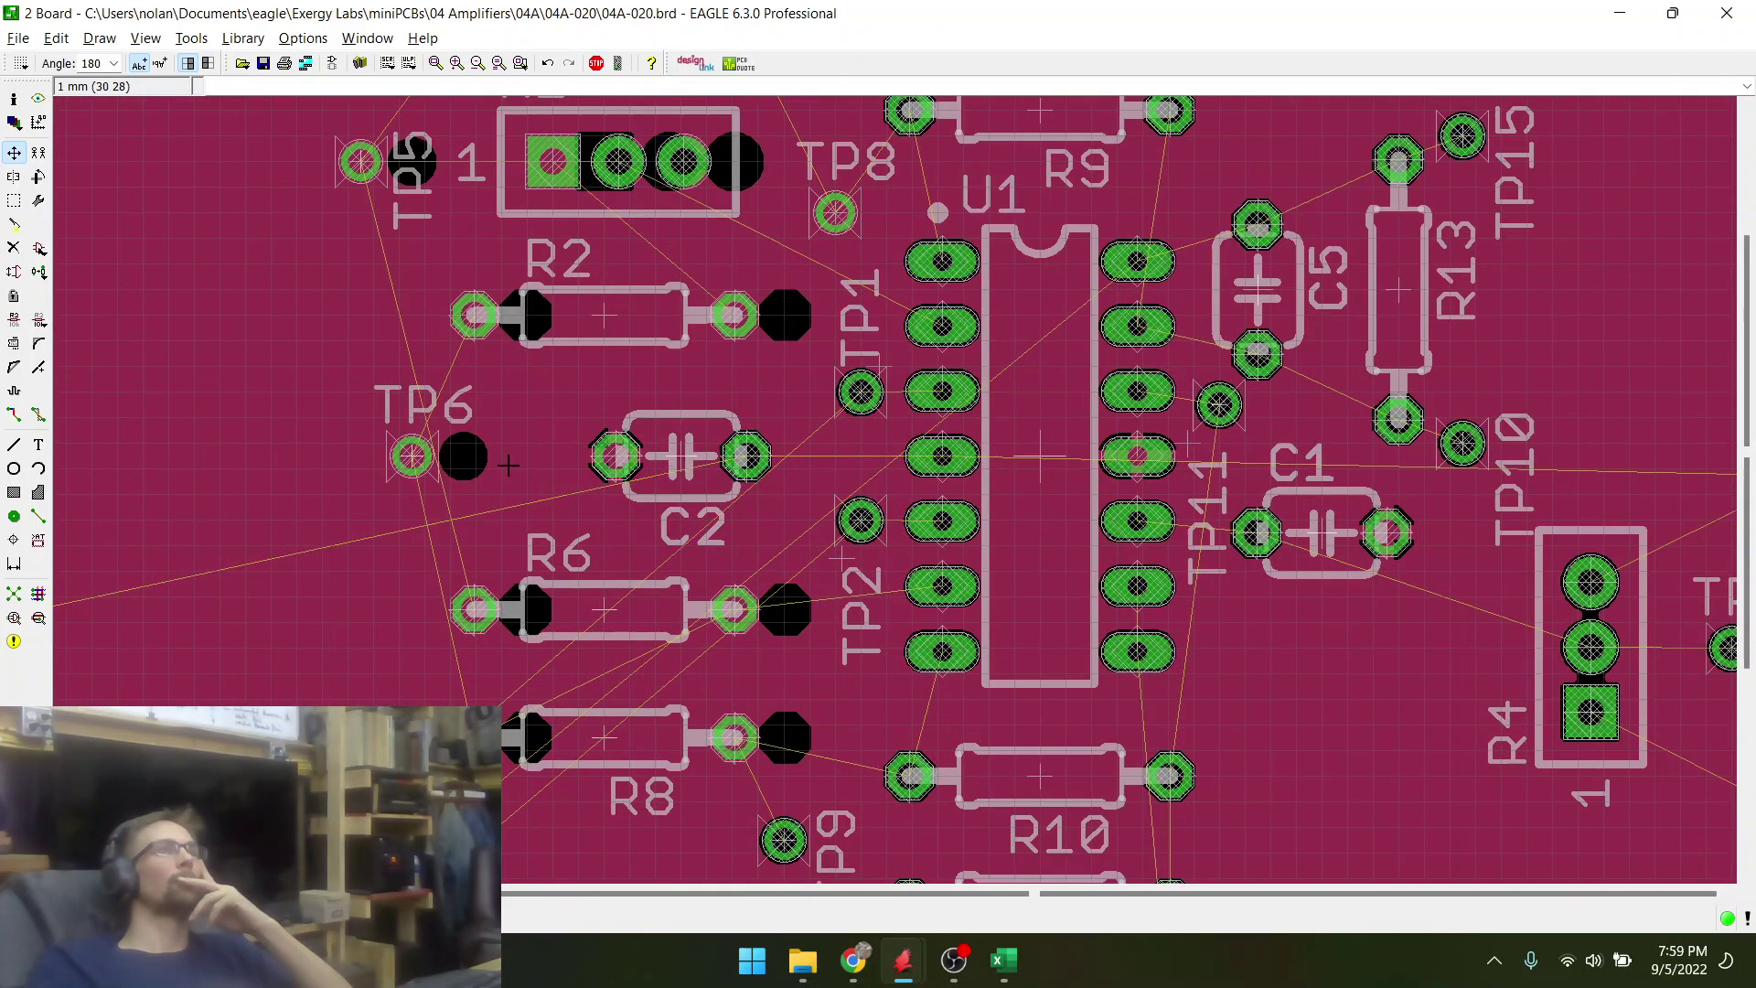
click(14, 599)
- Rotate test point TP10 so its label reads horizontally and place it level with R13's lower pad
scroll(519, 538, down, 4)
scroll(700, 452, up, 2)
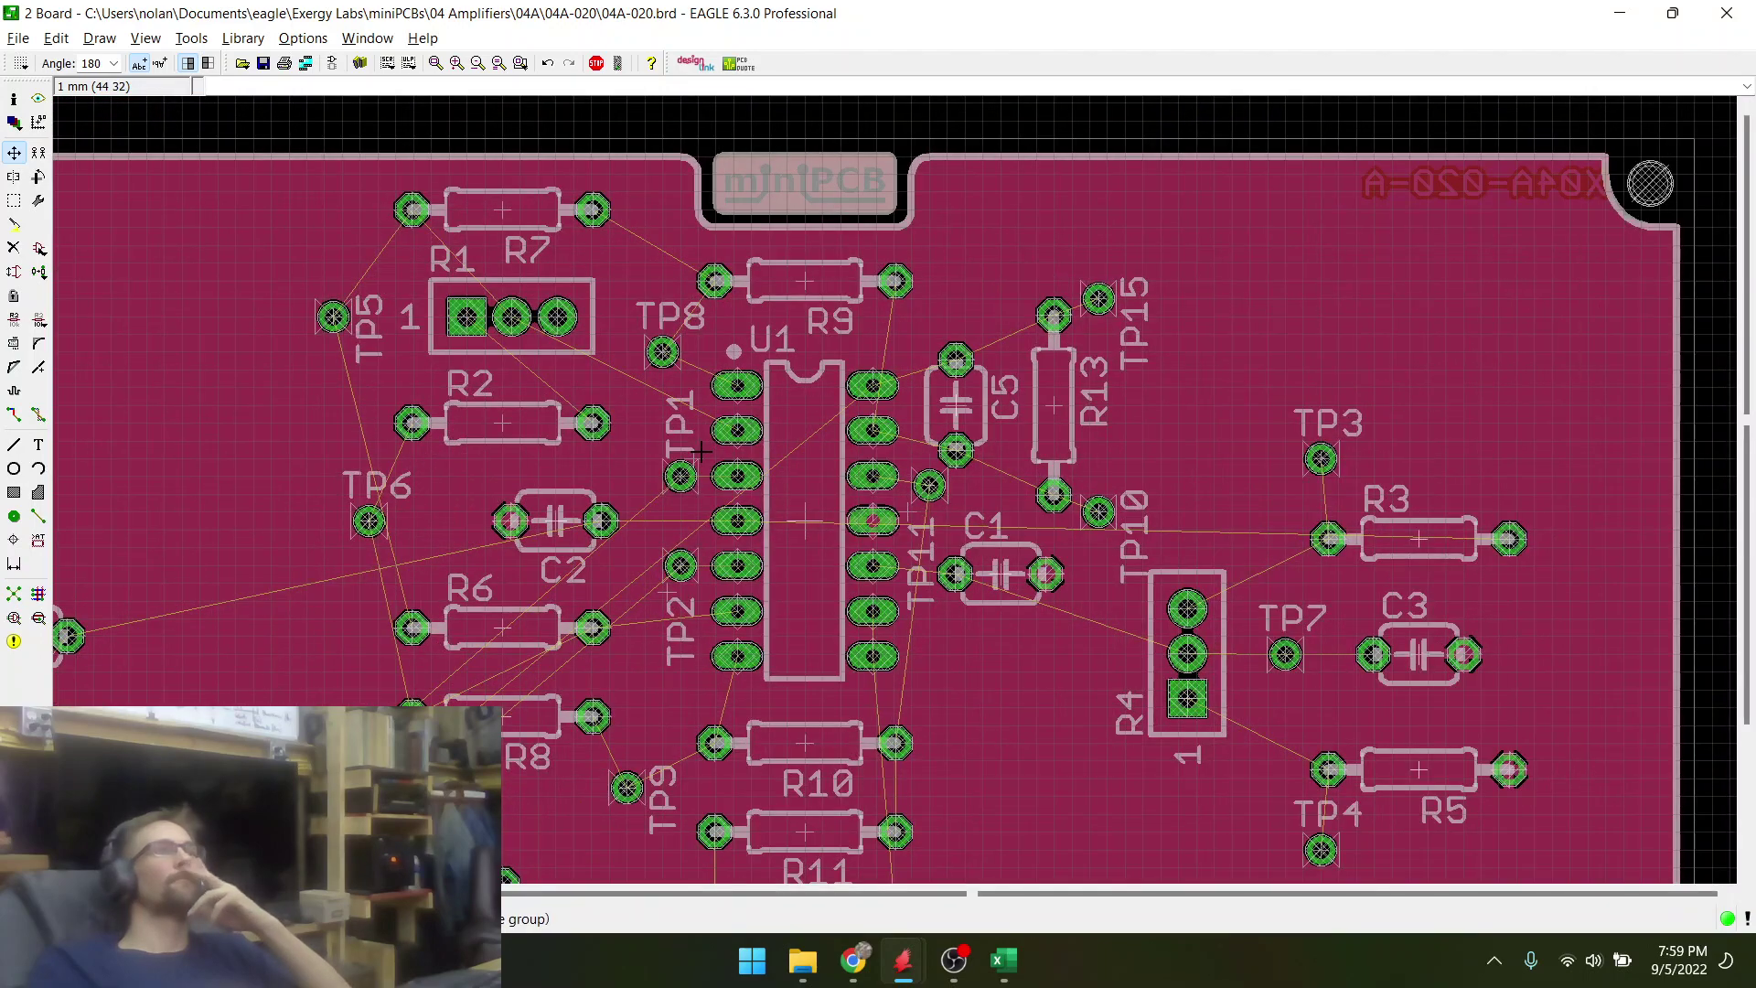
scroll(641, 522, down, 2)
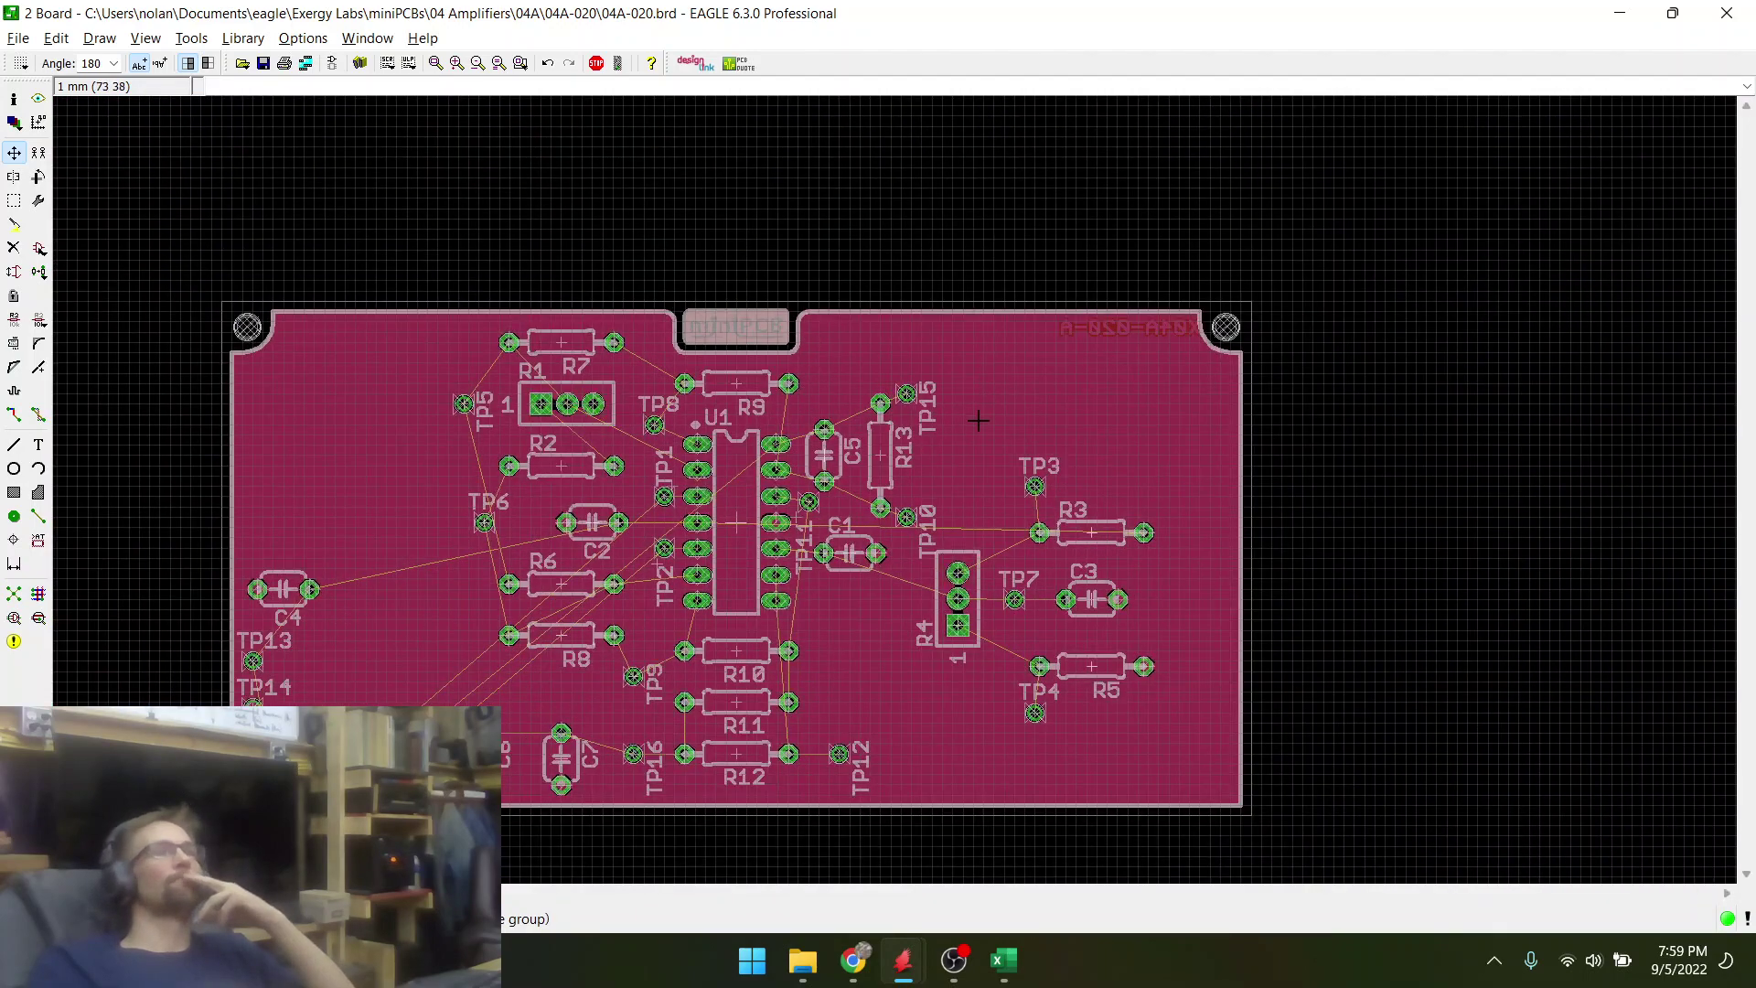
scroll(978, 420, up, 2)
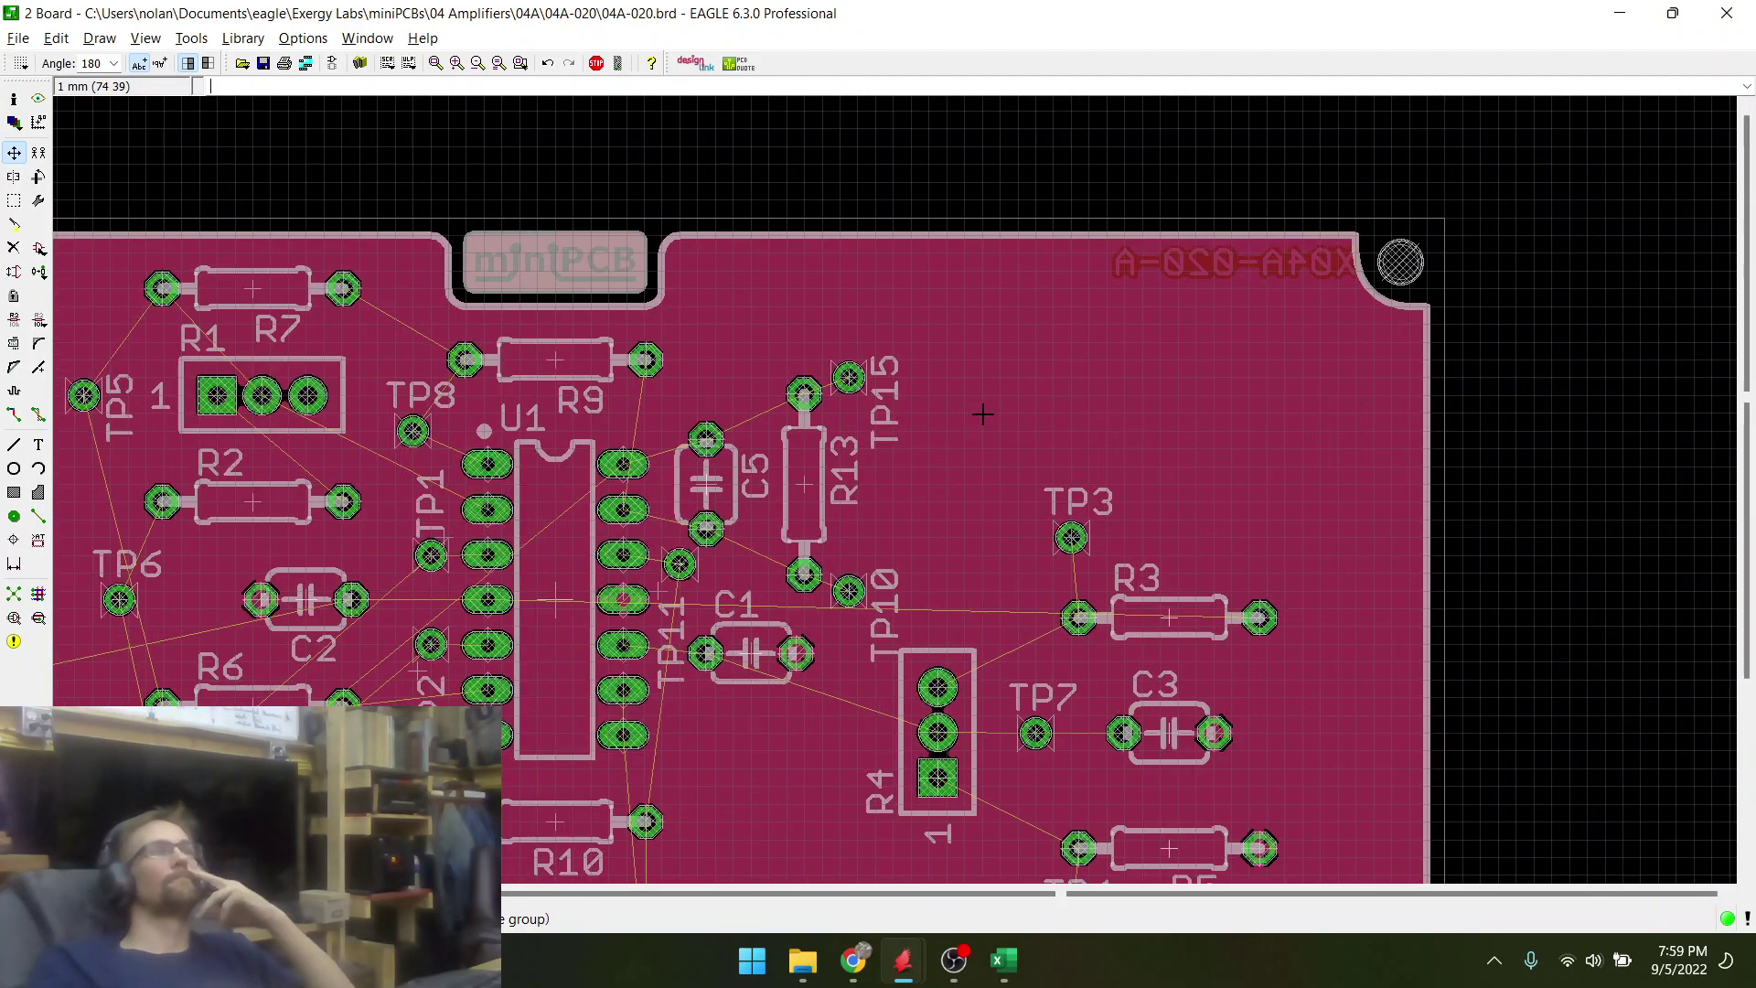
click(849, 591)
right_click(885, 574)
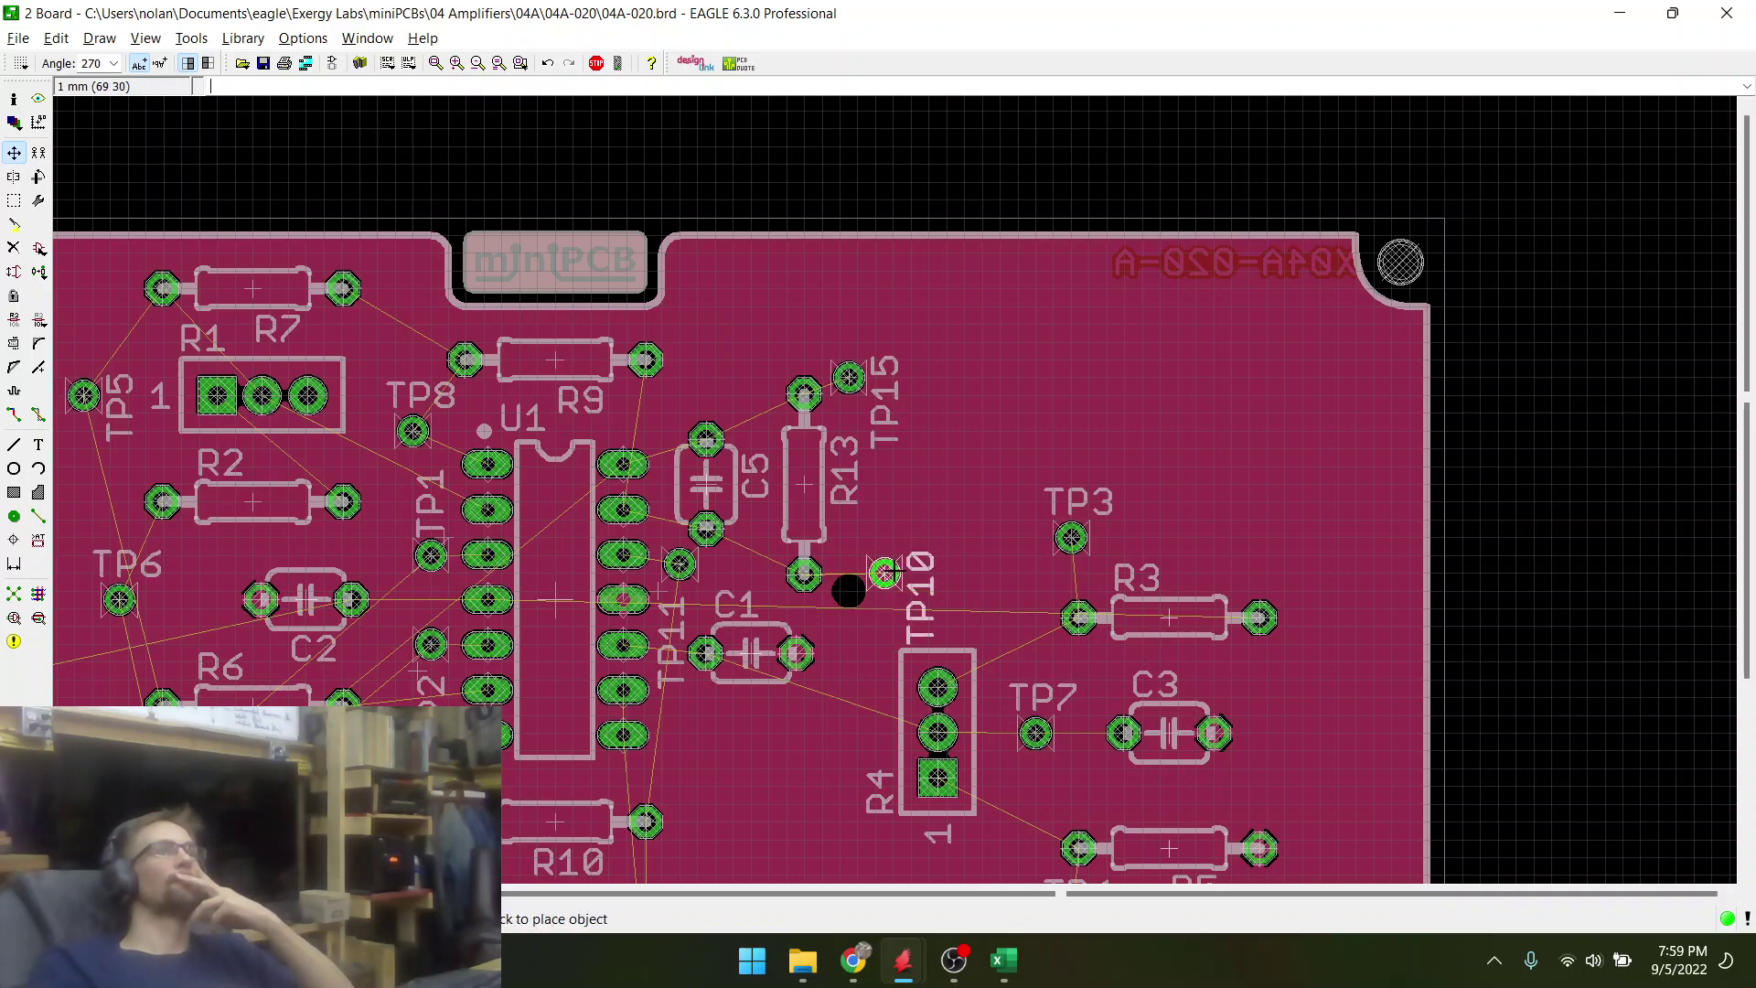
right_click(882, 578)
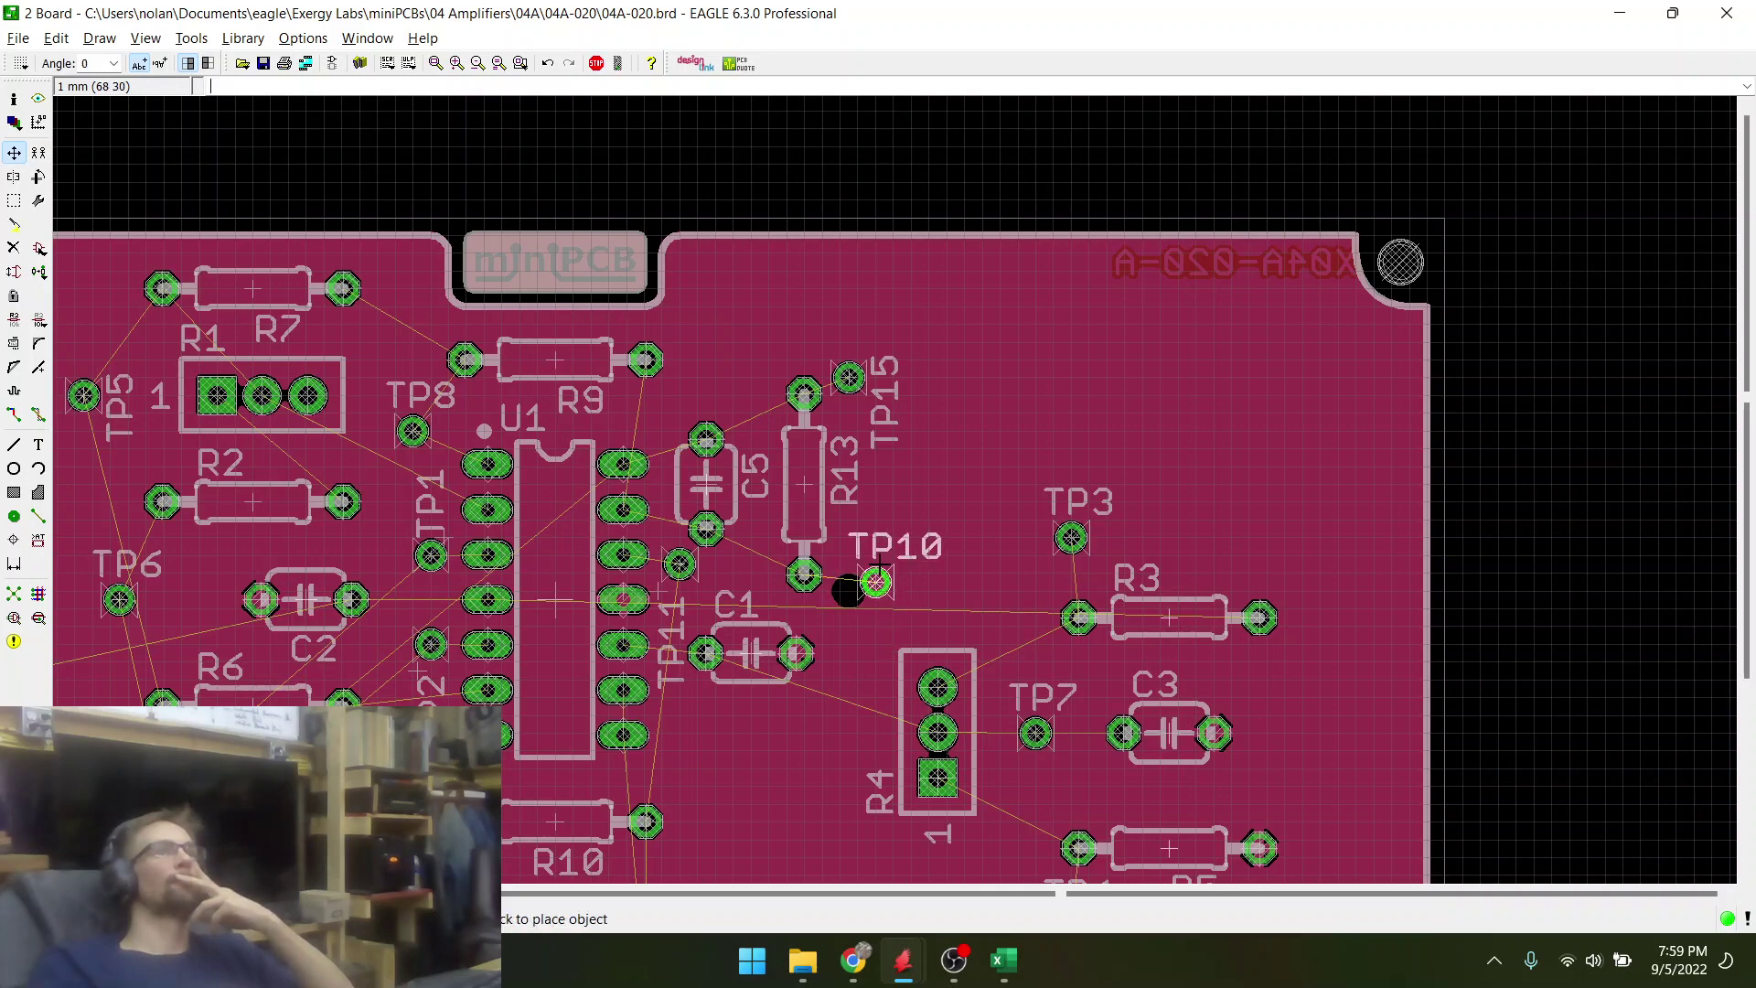
scroll(878, 579, up, 2)
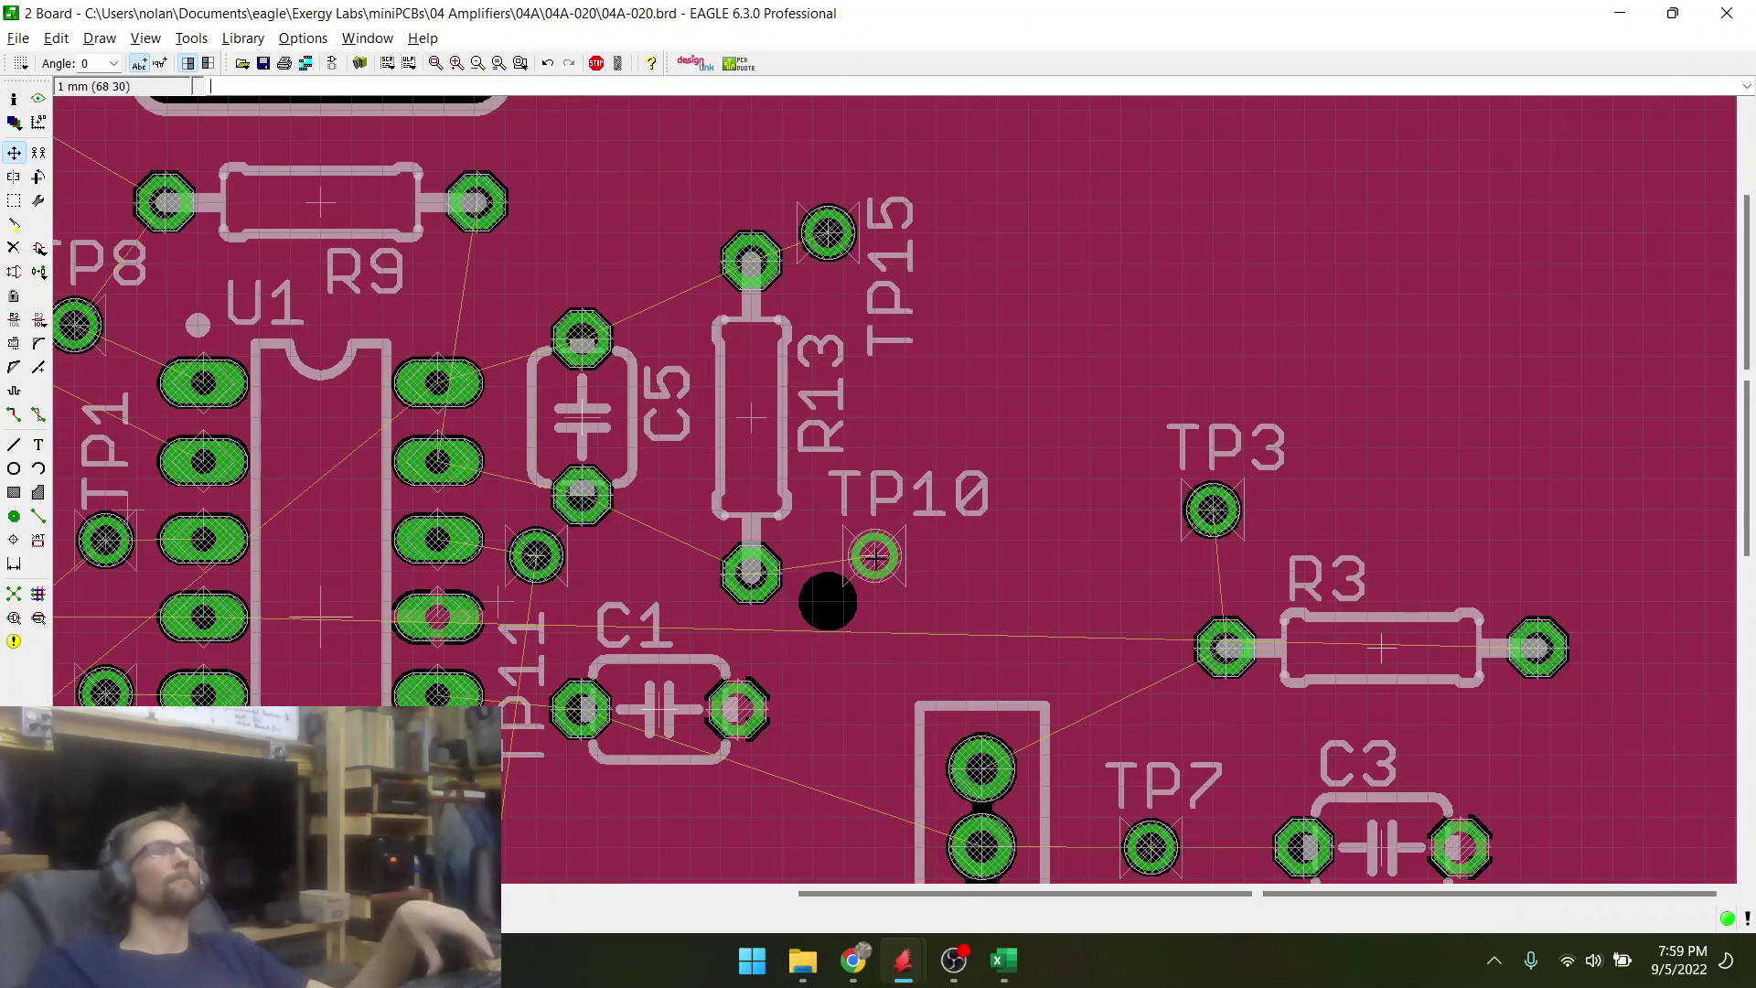
click(876, 572)
- Rotate test point TP15 to a horizontal label, place it level with R13's upper pad, and shift TP10 about 1 mm to align below it
click(828, 231)
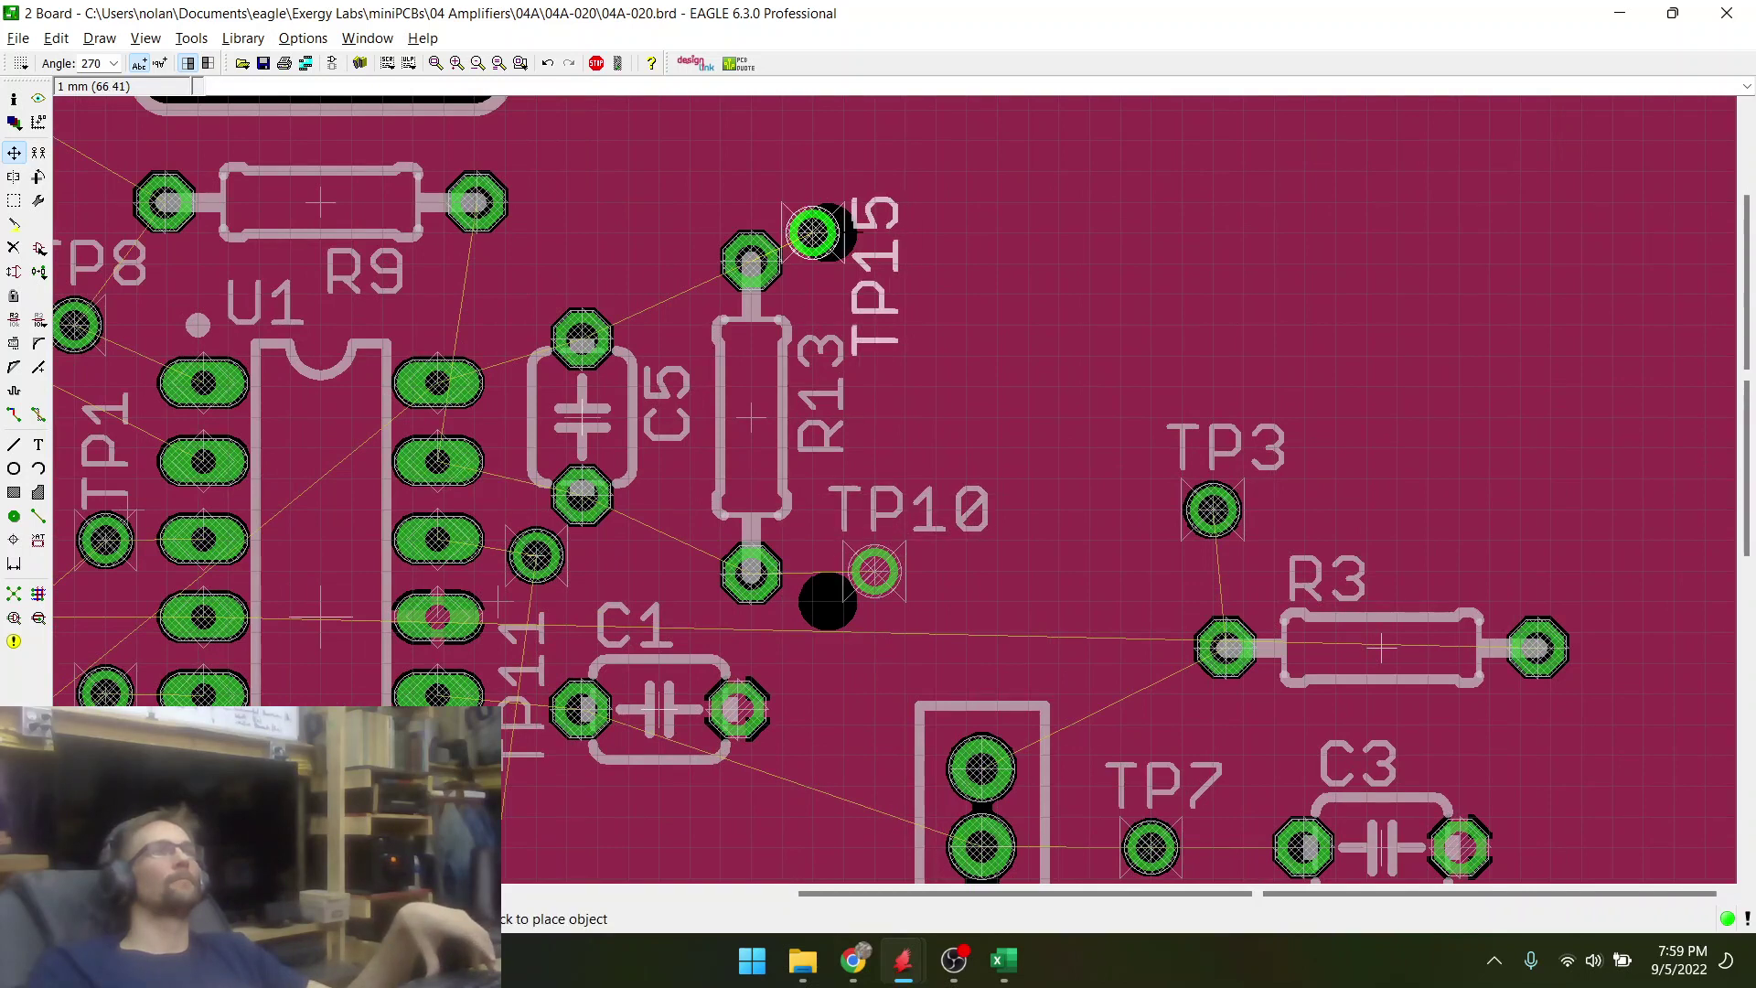
right_click(819, 233)
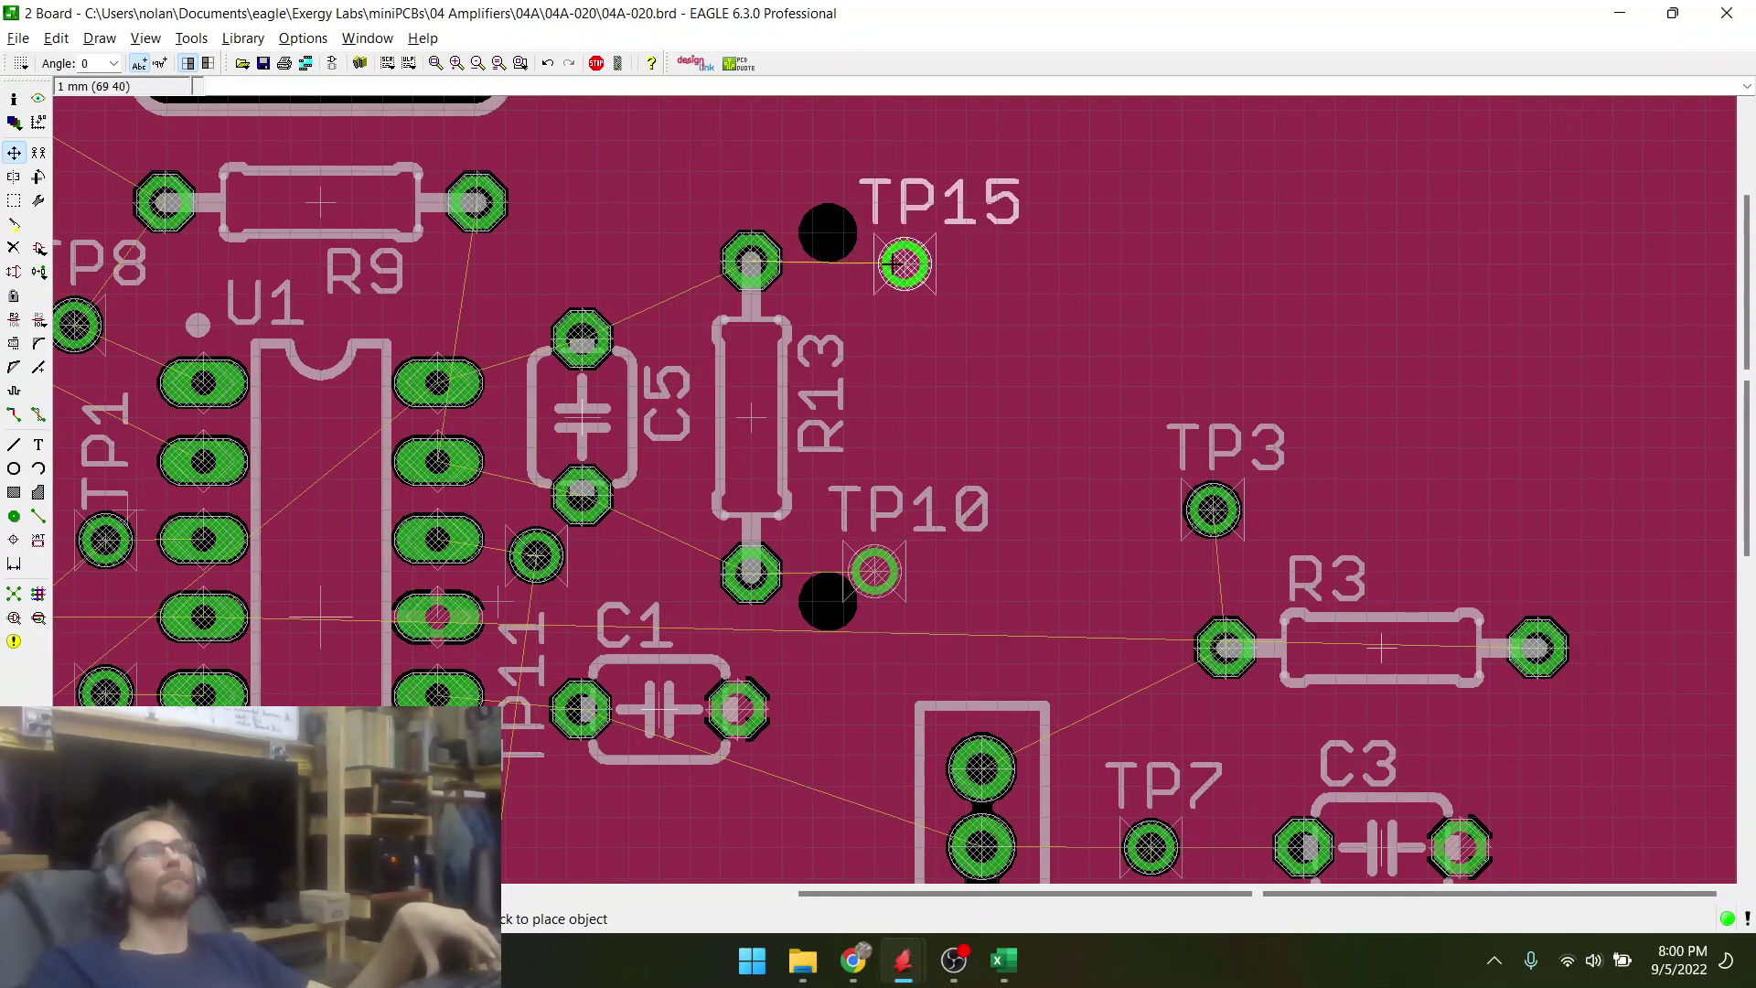
click(902, 264)
click(874, 577)
click(904, 573)
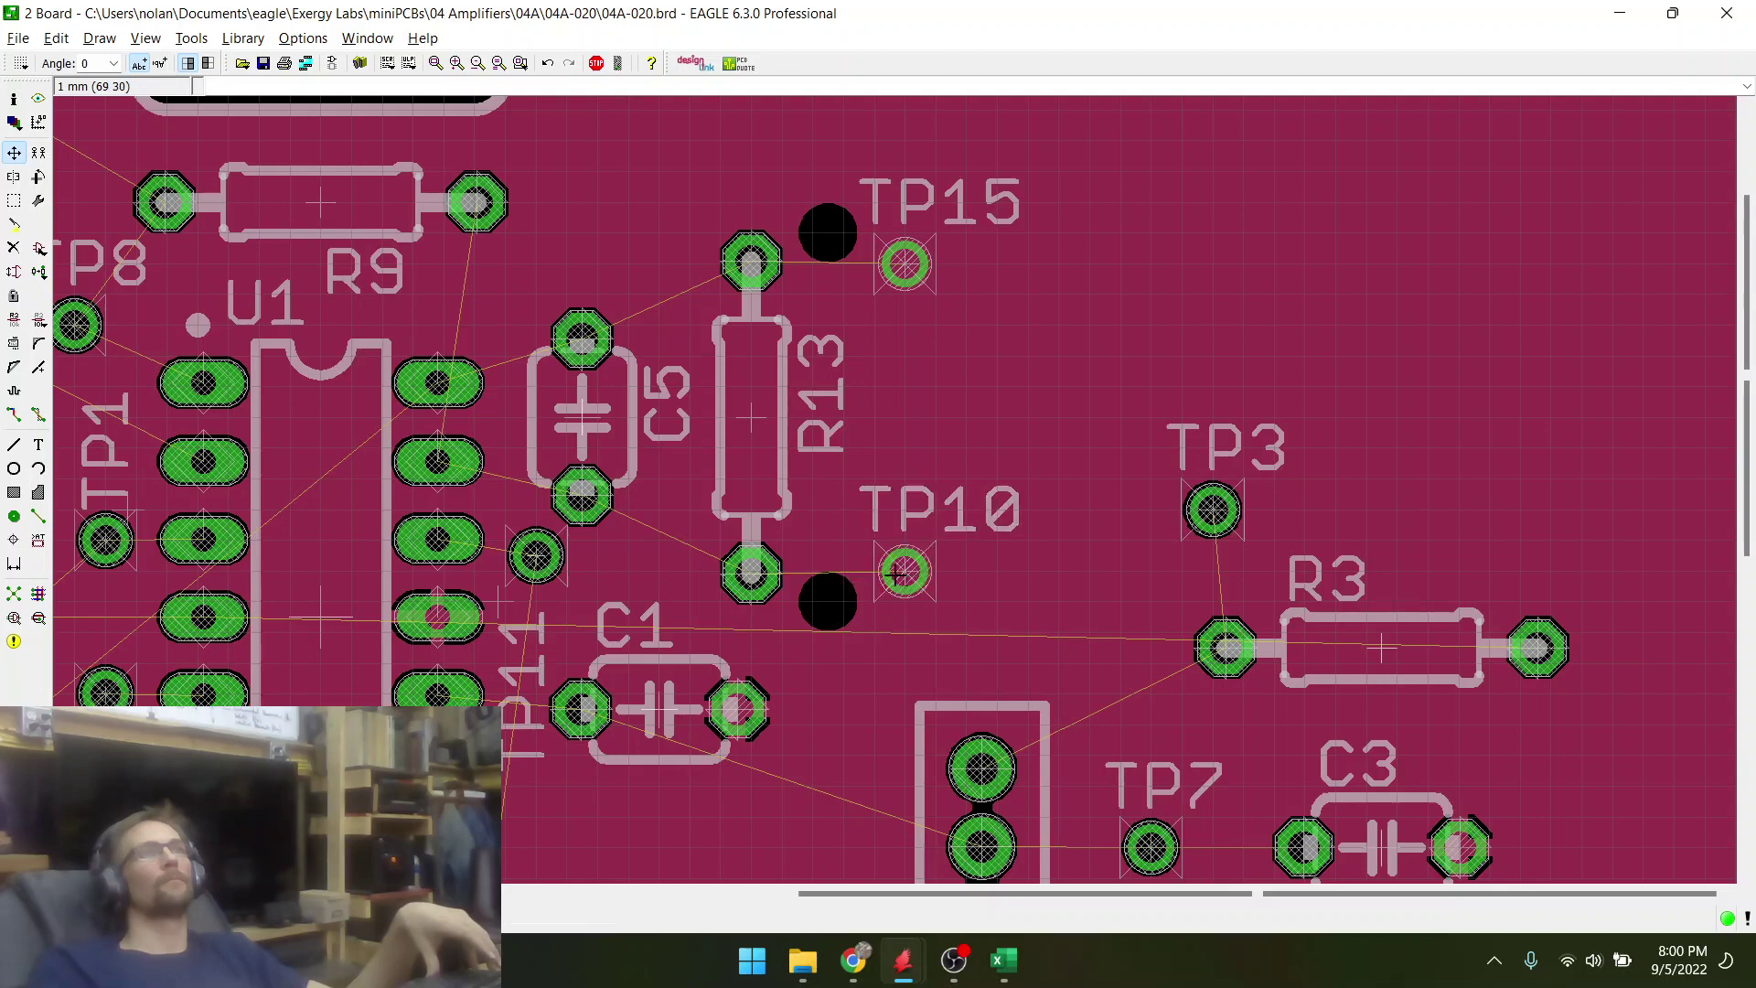
- Group C5, R13, TP15 and TP10 and move them about 1 mm away from U1
scroll(735, 460, down, 2)
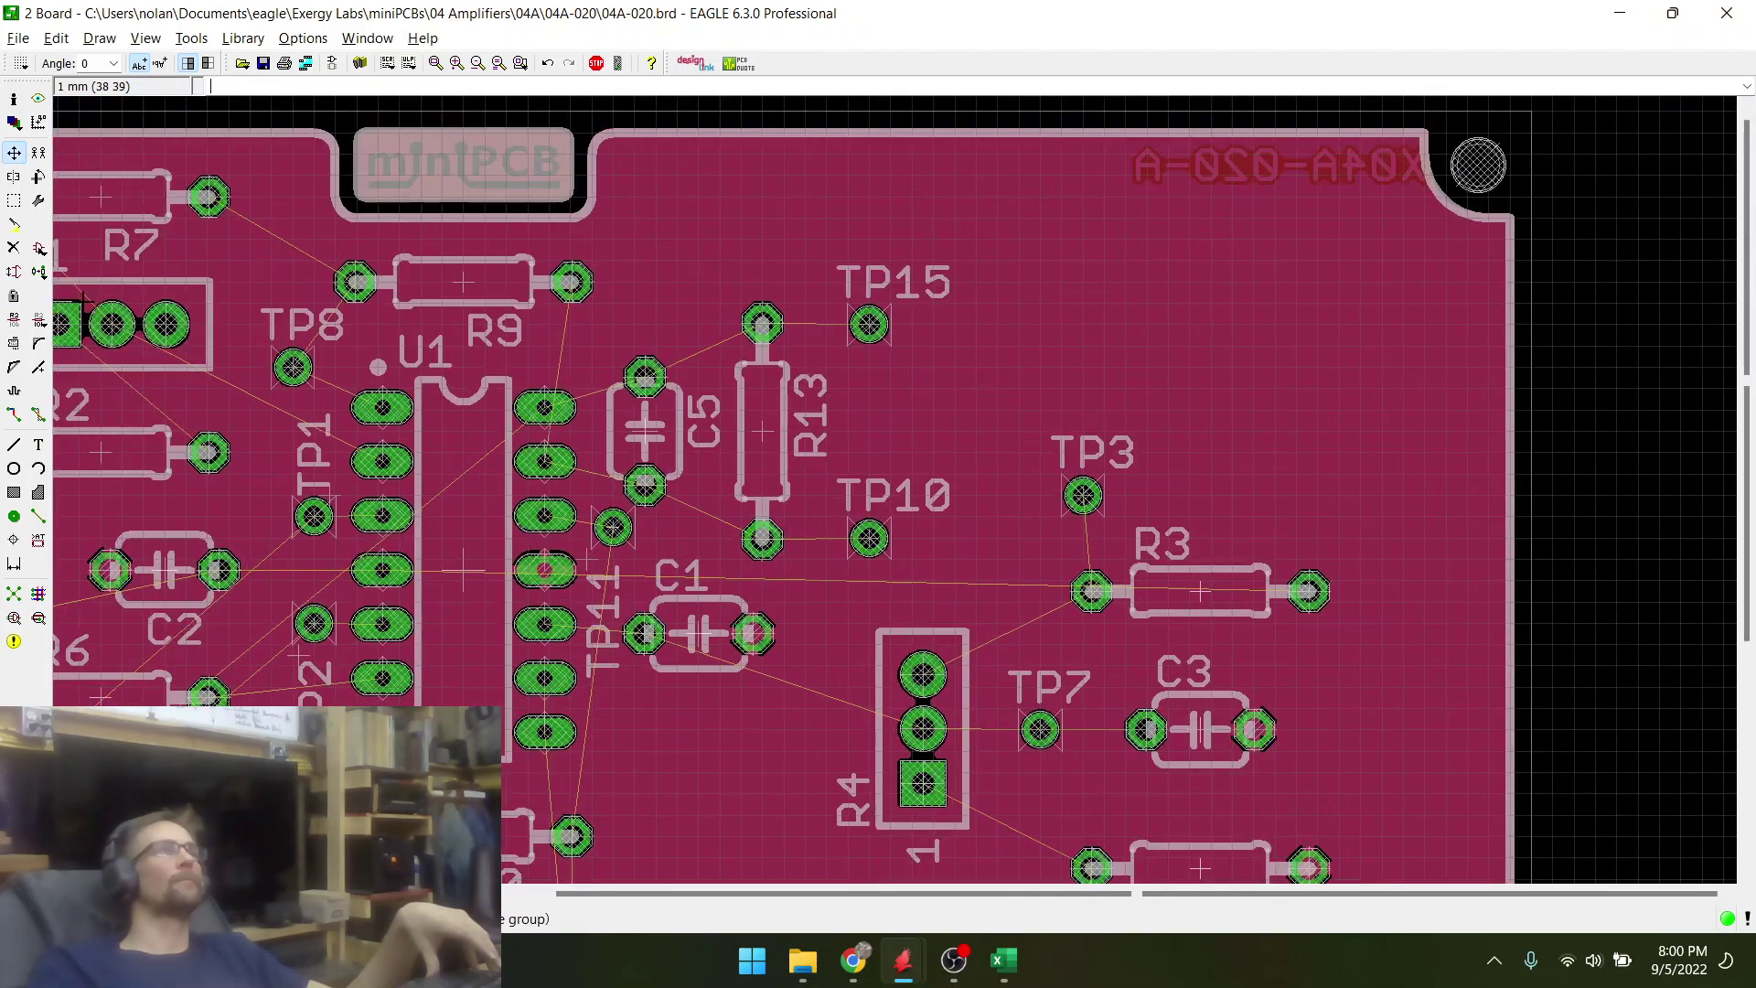
click(15, 201)
scroll(590, 316, up, 3)
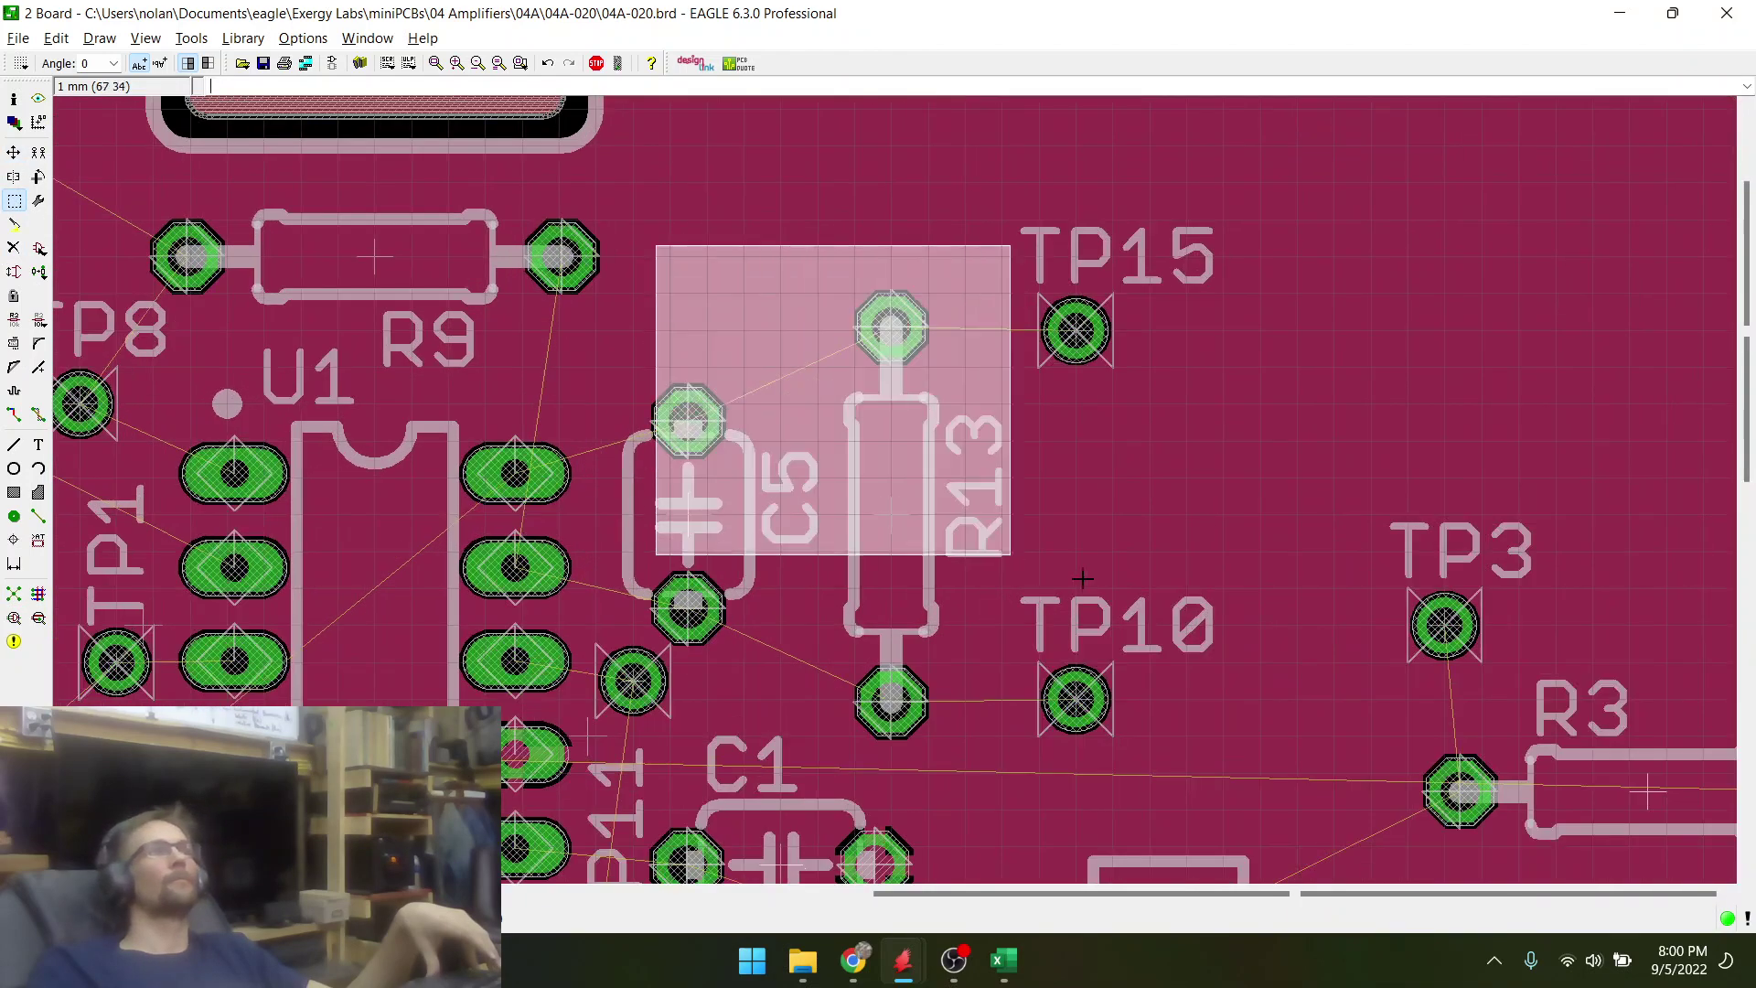
drag(655, 245, 1227, 714)
right_click(789, 560)
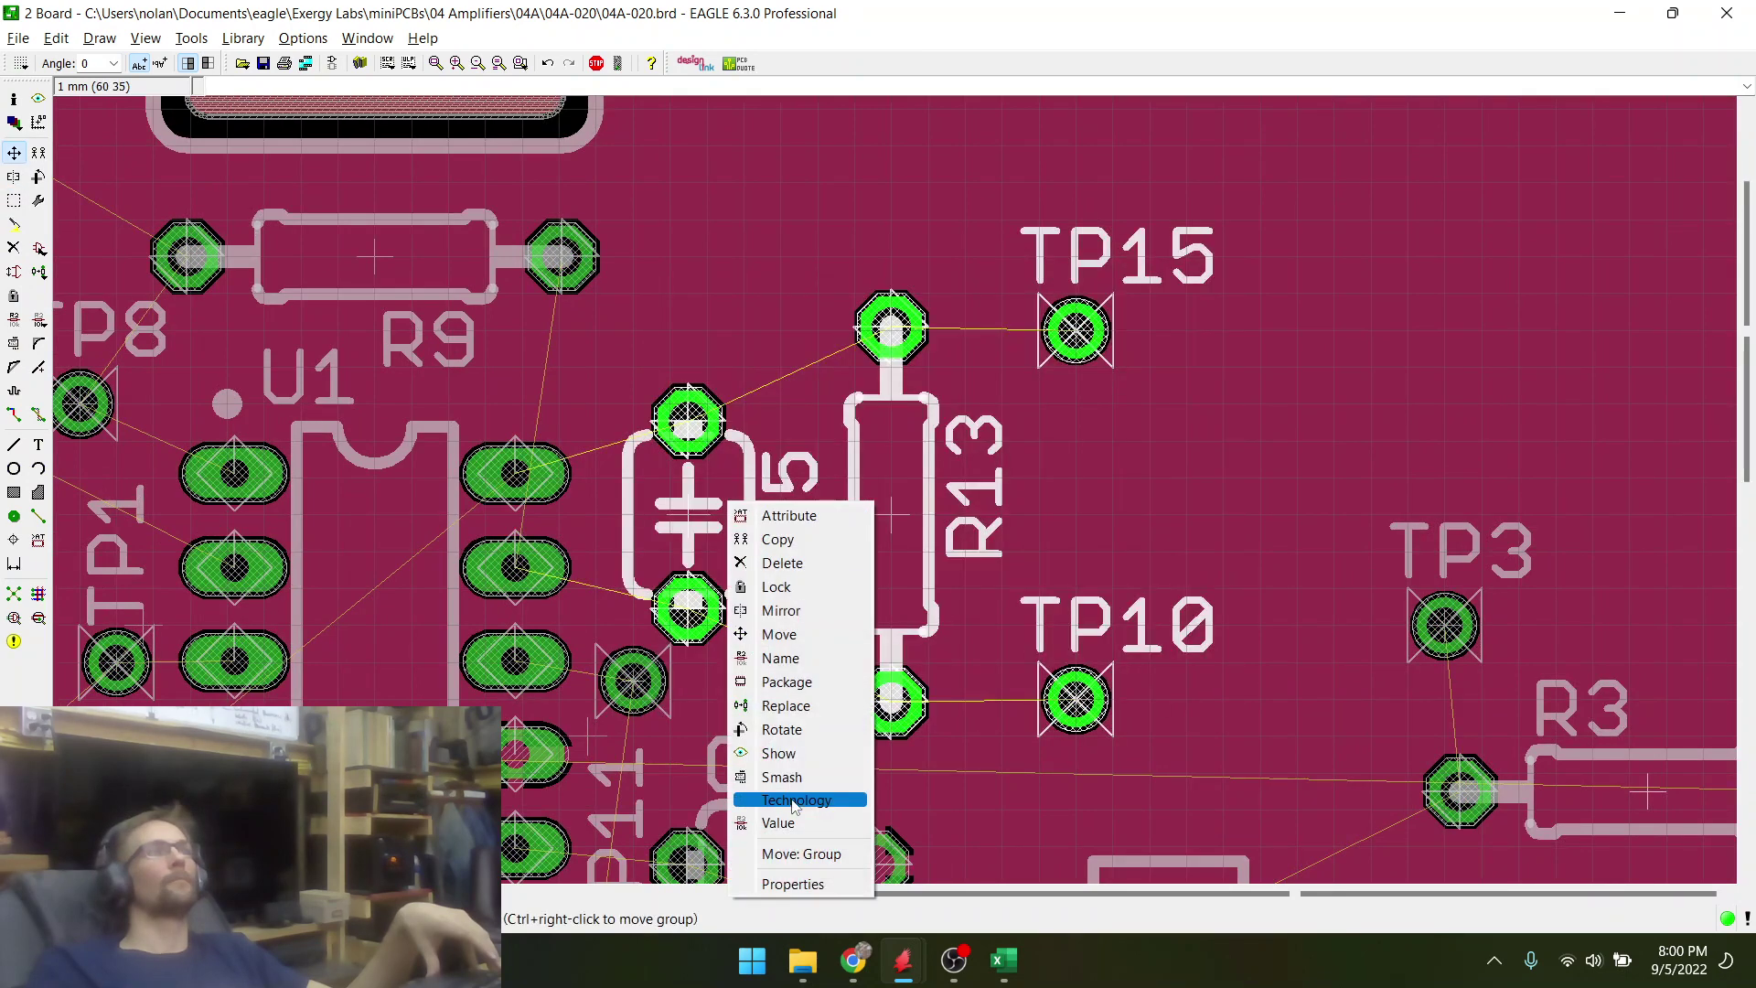
click(789, 853)
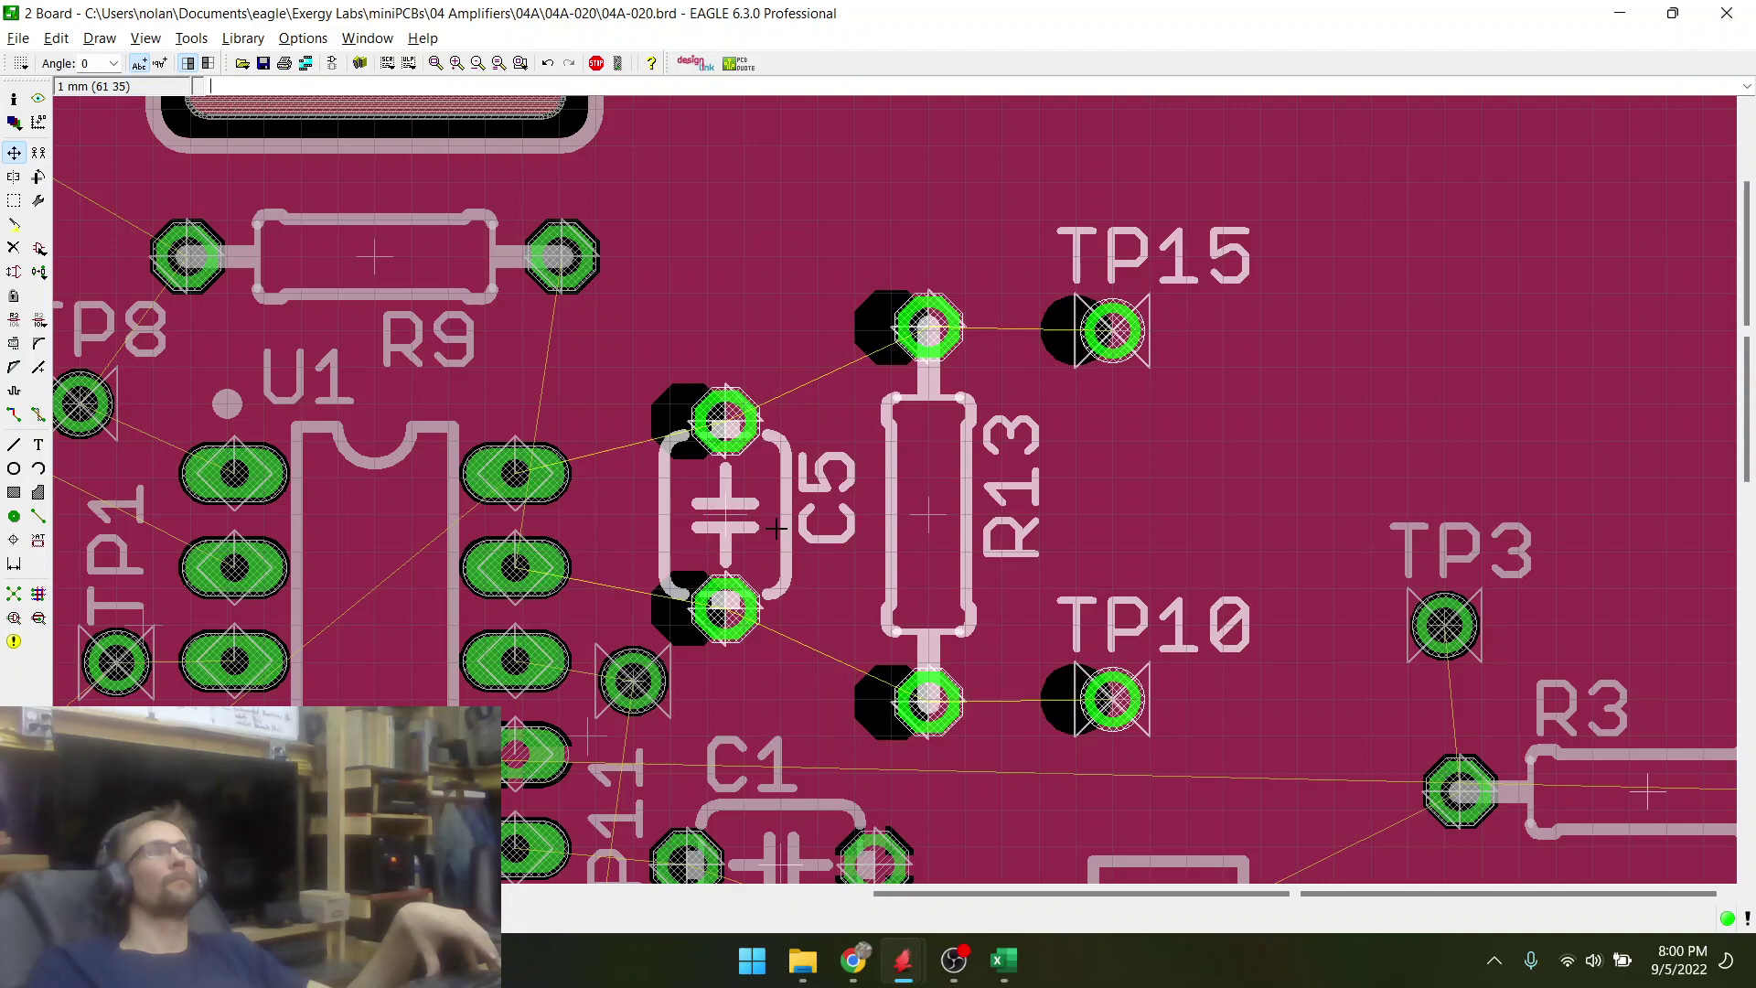
- Move test point TP11 away from U1 to beside R10's outer pad and rotate it to 90 degrees so its label reads horizontally
scroll(657, 465, down, 6)
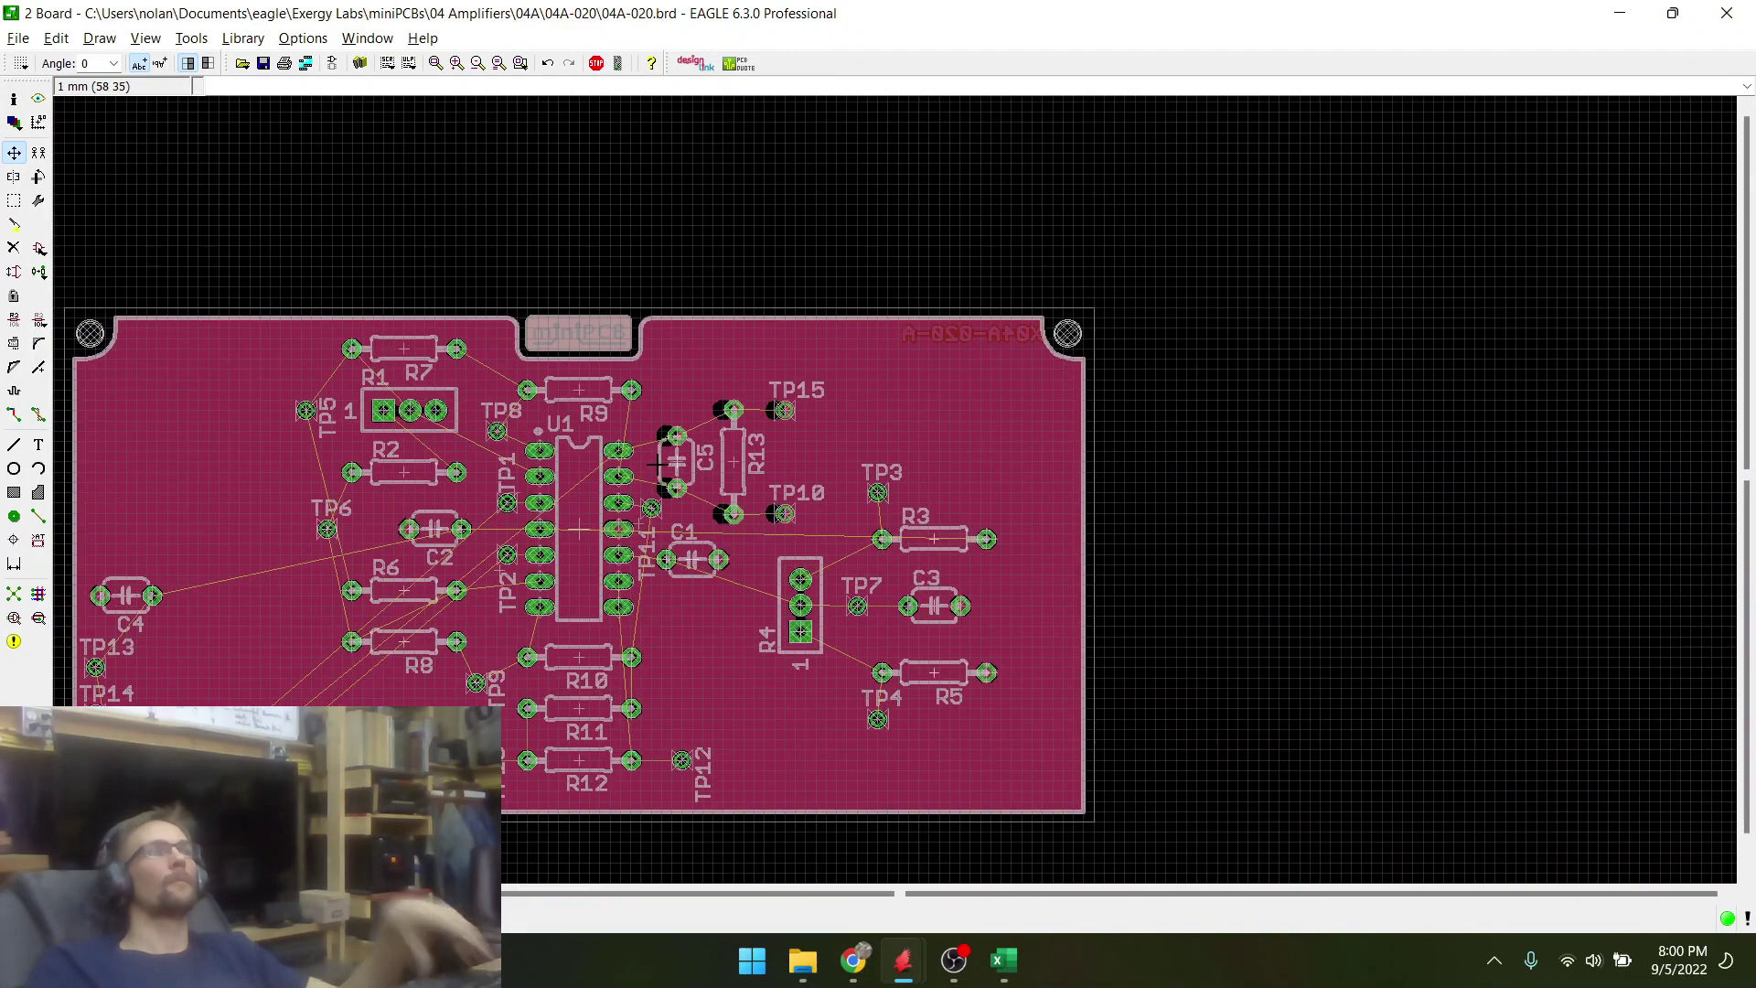
scroll(657, 465, up, 4)
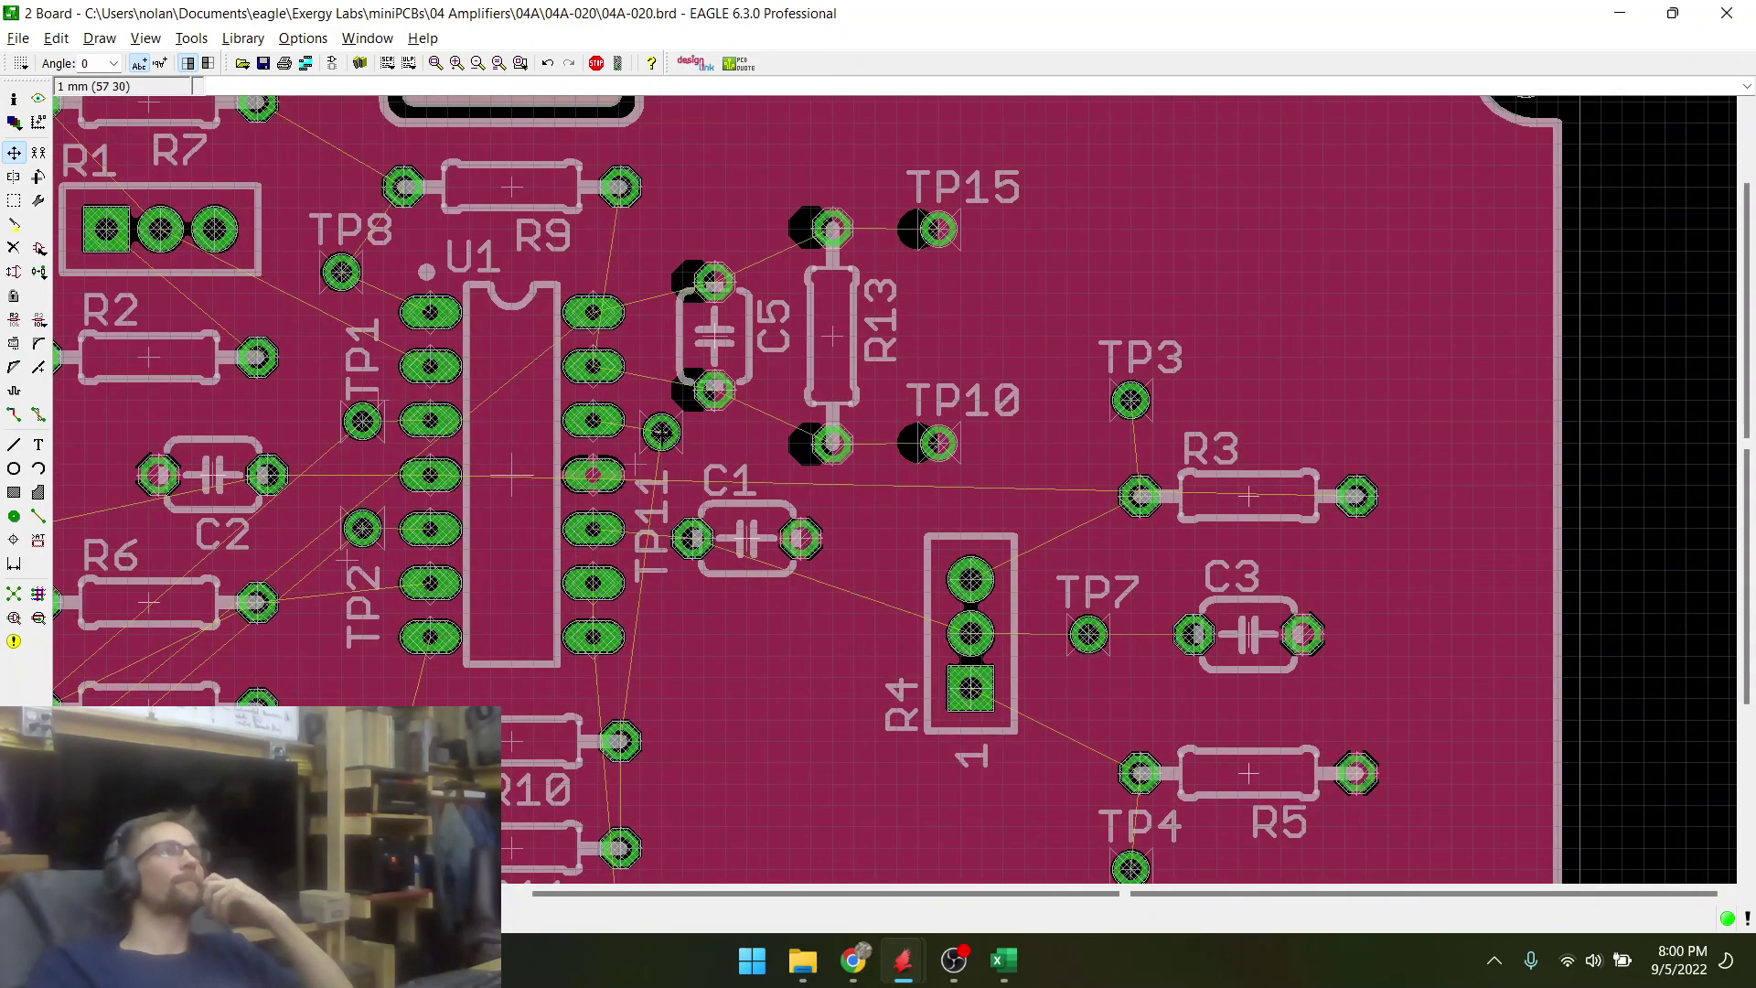
click(661, 431)
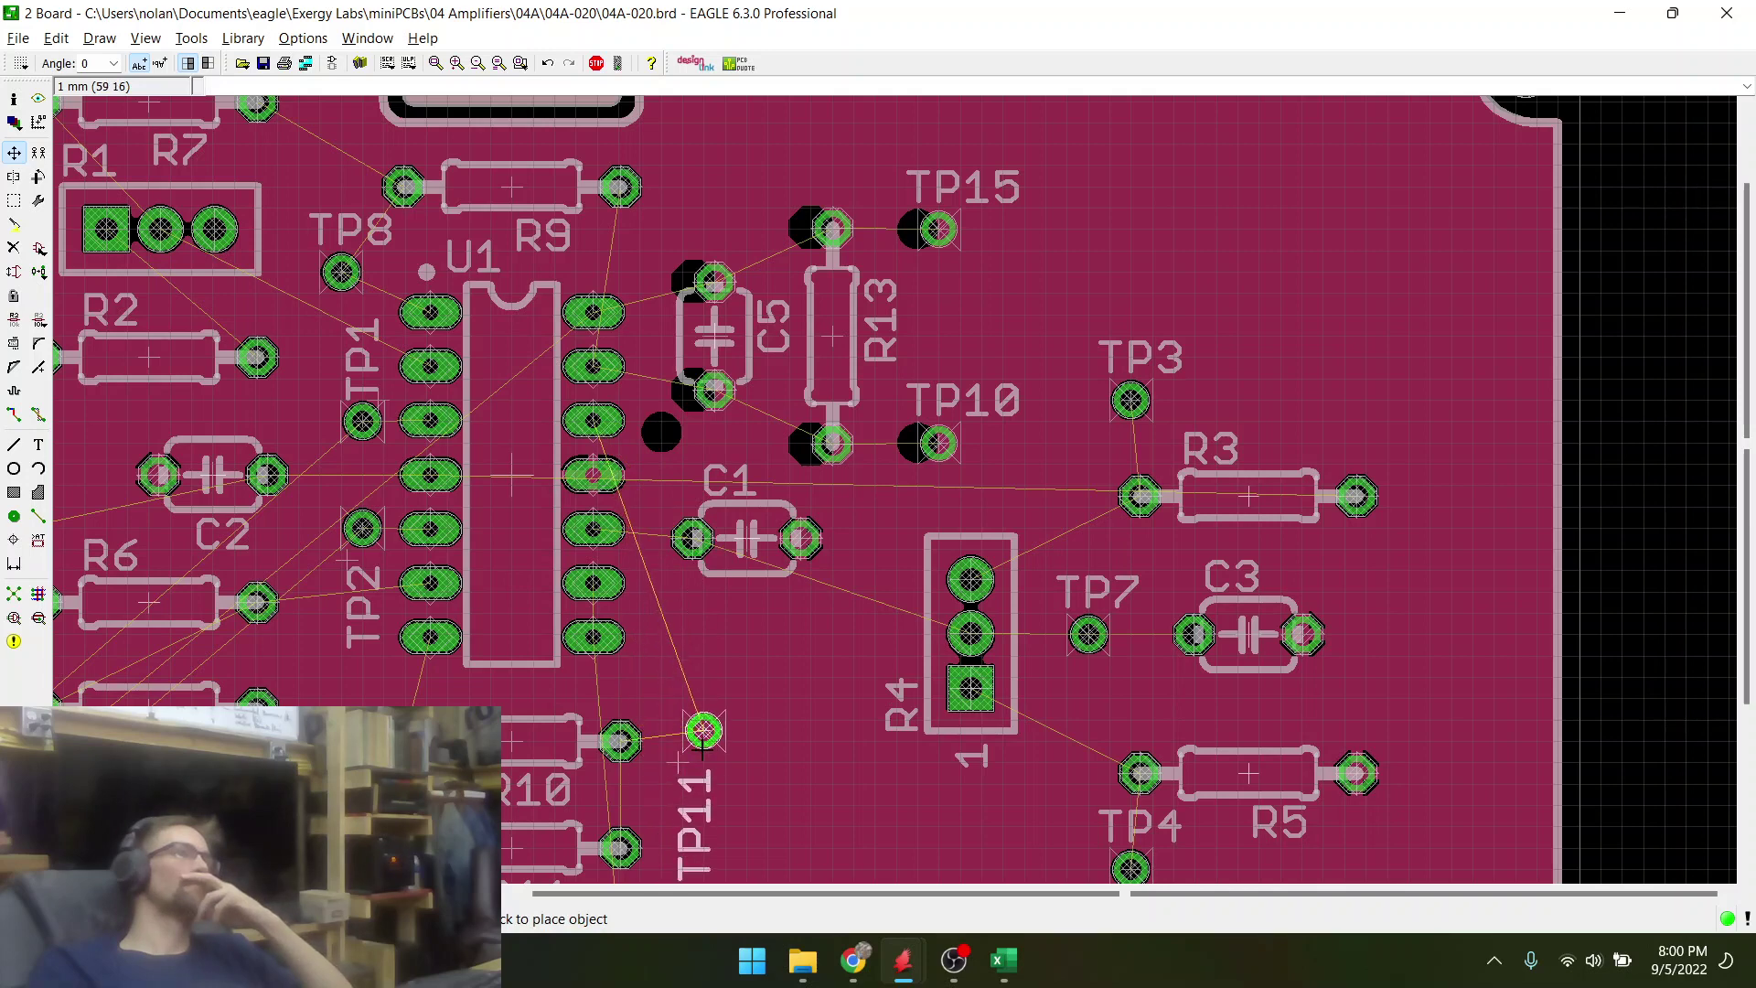
right_click(703, 745)
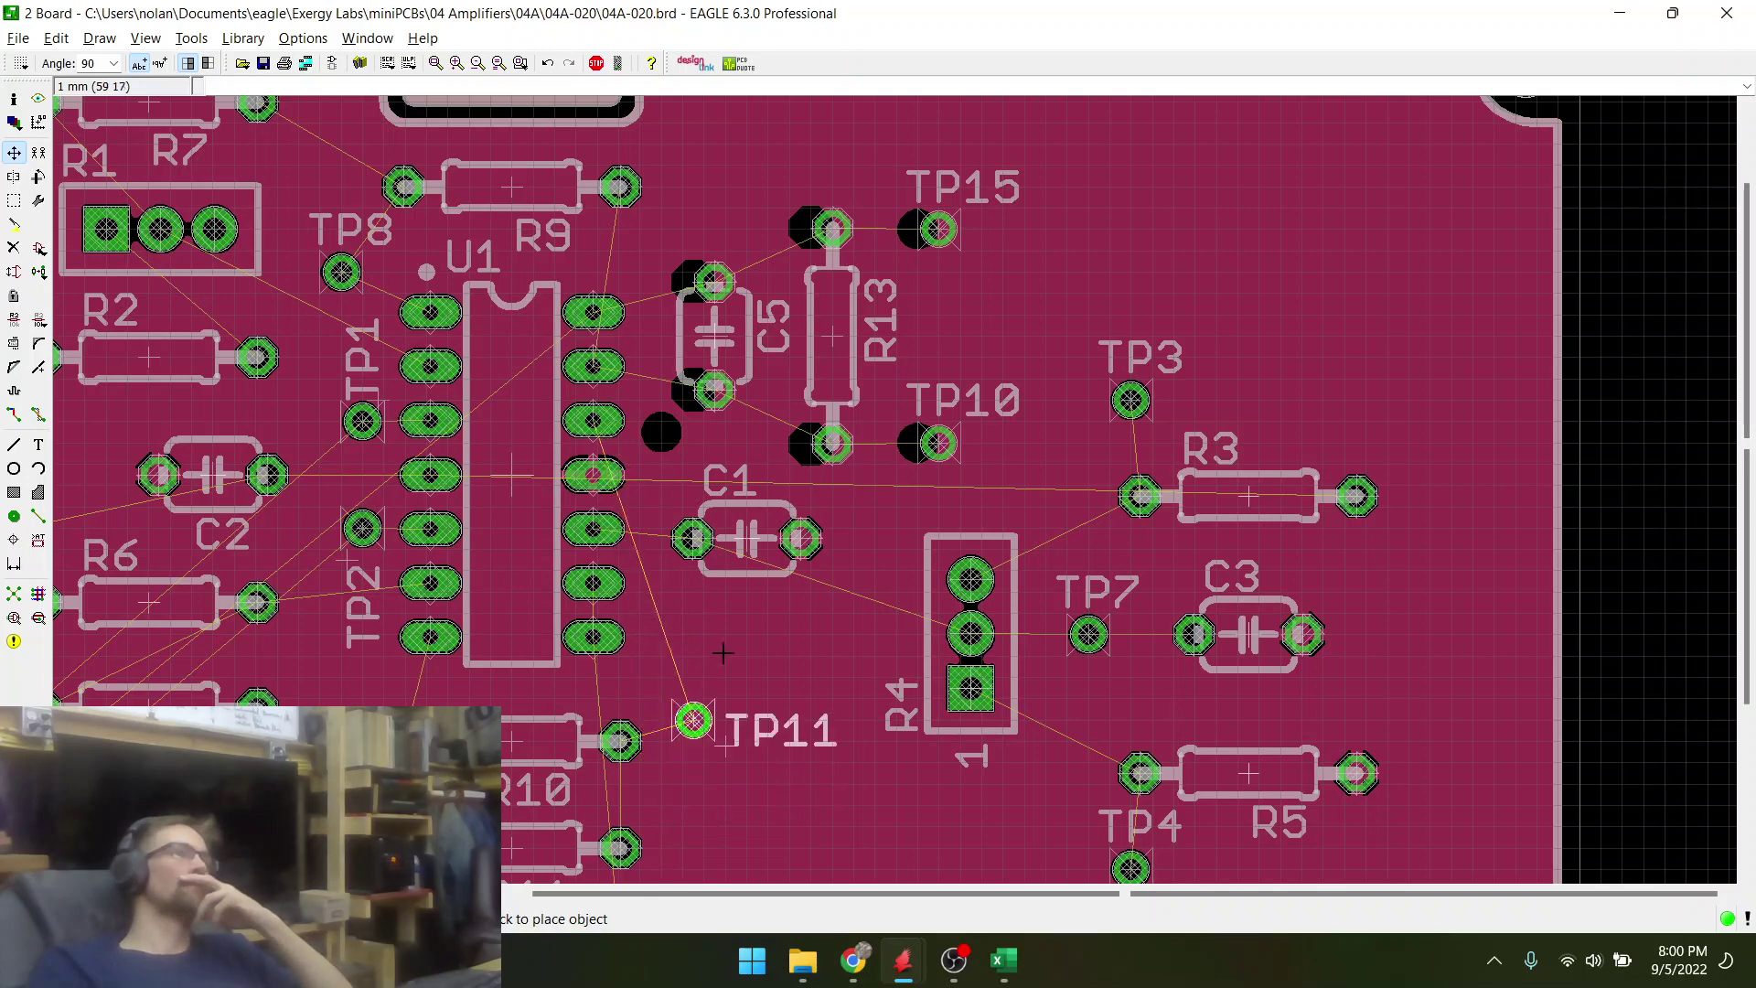
scroll(723, 652, down, 3)
scroll(732, 677, up, 3)
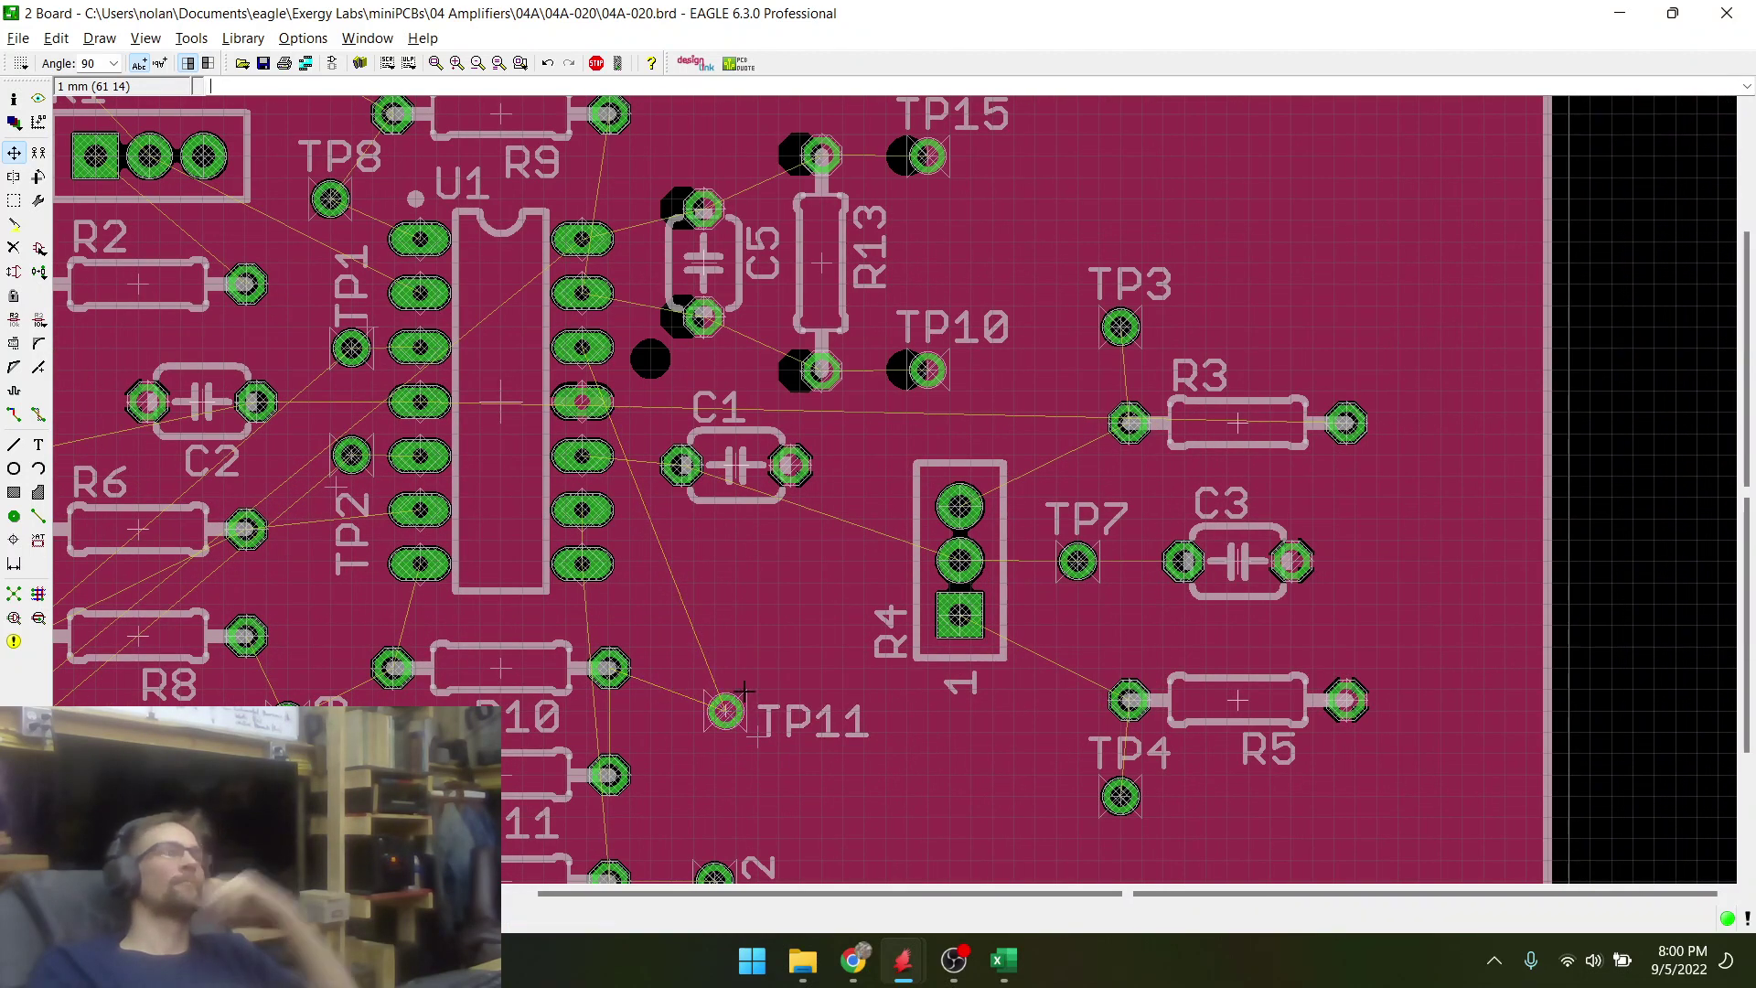
- After checking the schematic, move TP11 back beside U1 just below C5's lower pad and unsmash its label
key(alt+1)
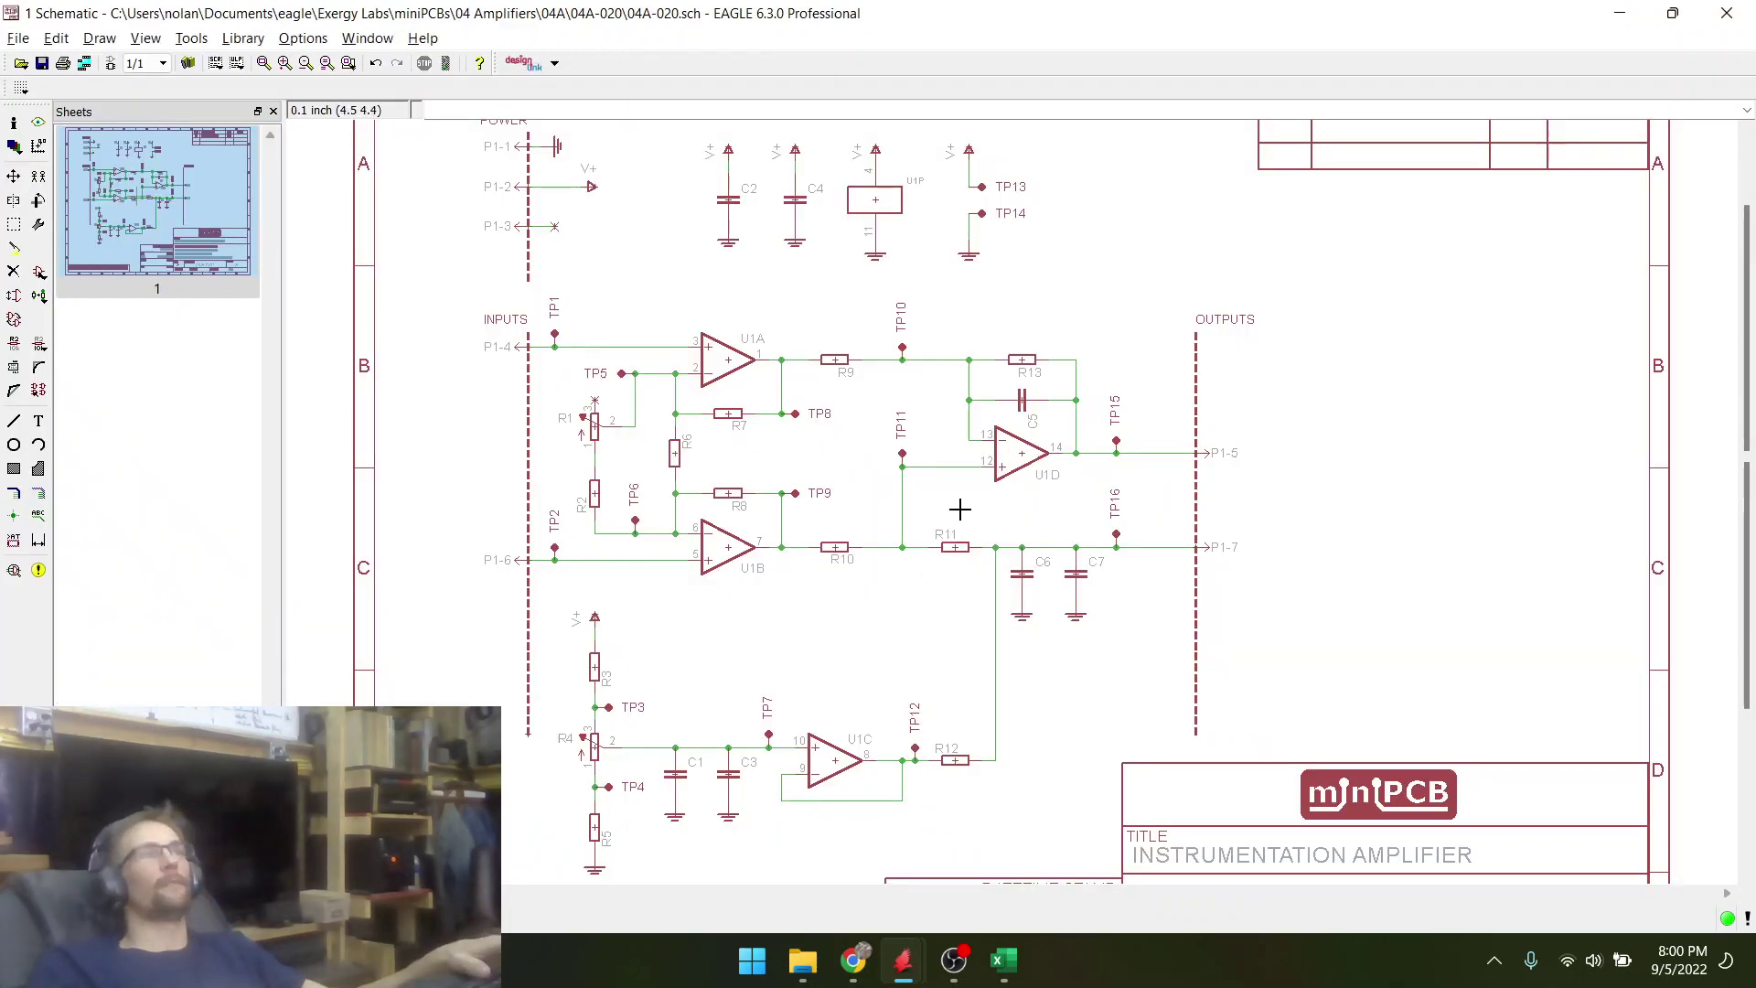
scroll(960, 508, up, 2)
key(alt+2)
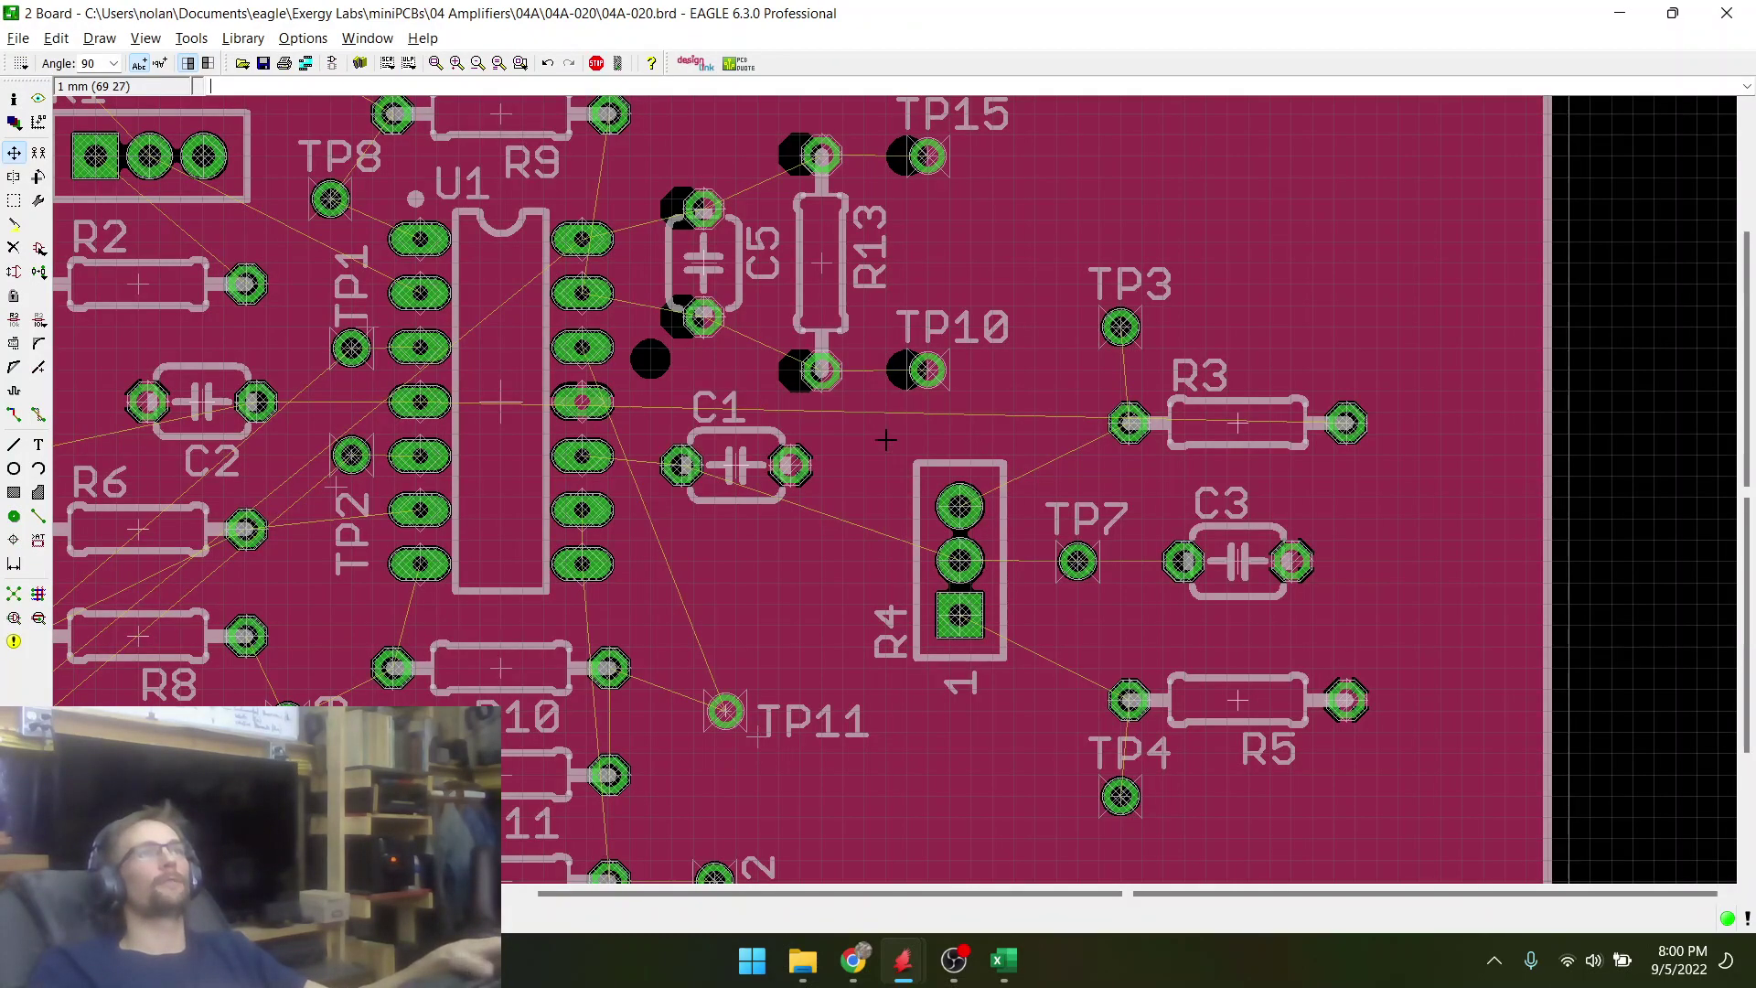
scroll(675, 519, down, 2)
scroll(597, 519, up, 2)
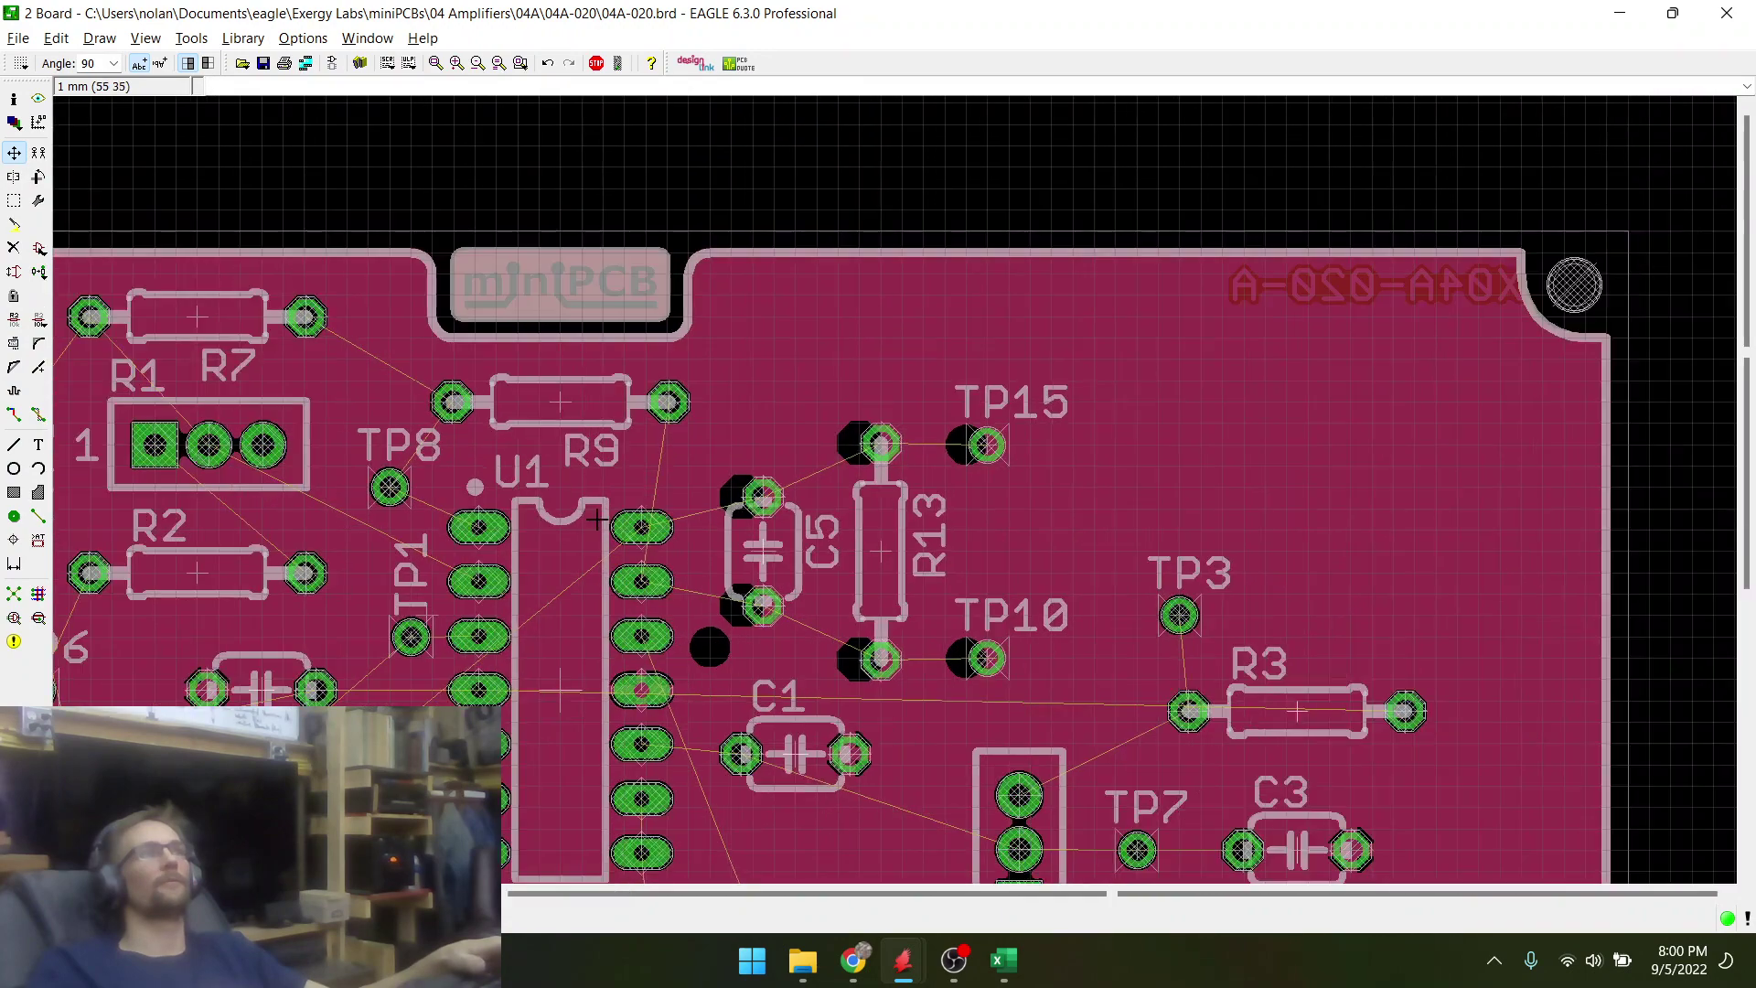
scroll(597, 519, down, 1)
click(737, 857)
scroll(720, 515, up, 2)
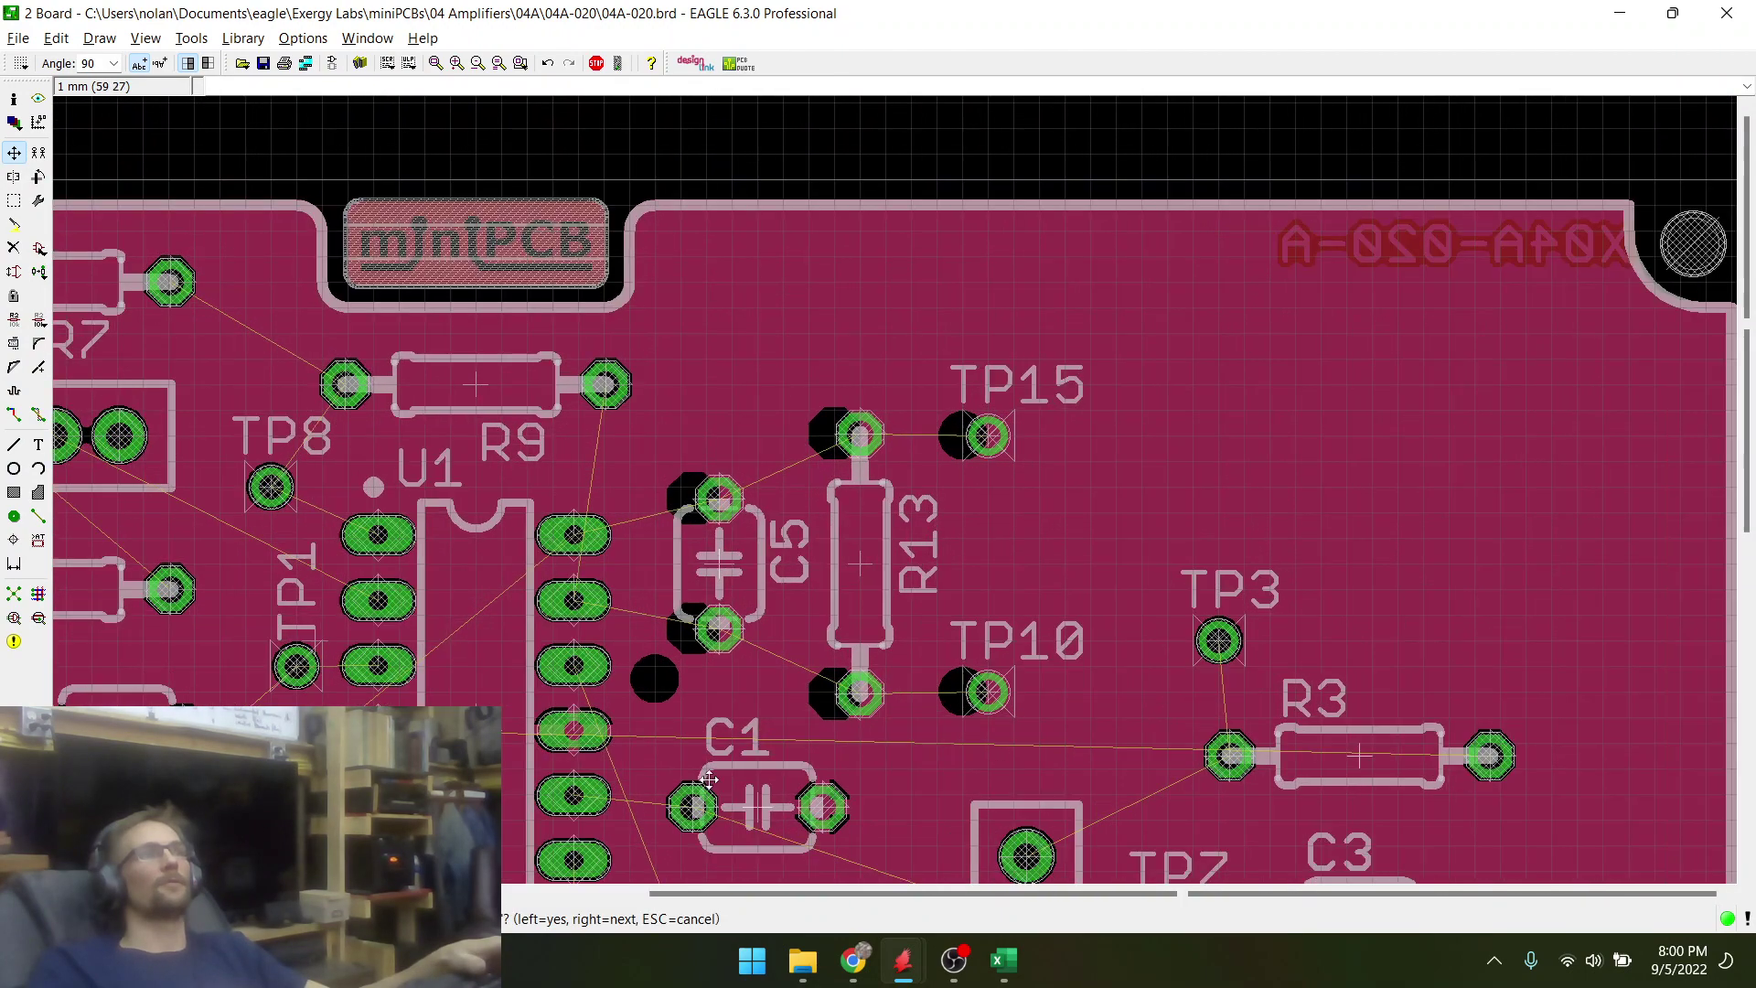
scroll(684, 692, up, 2)
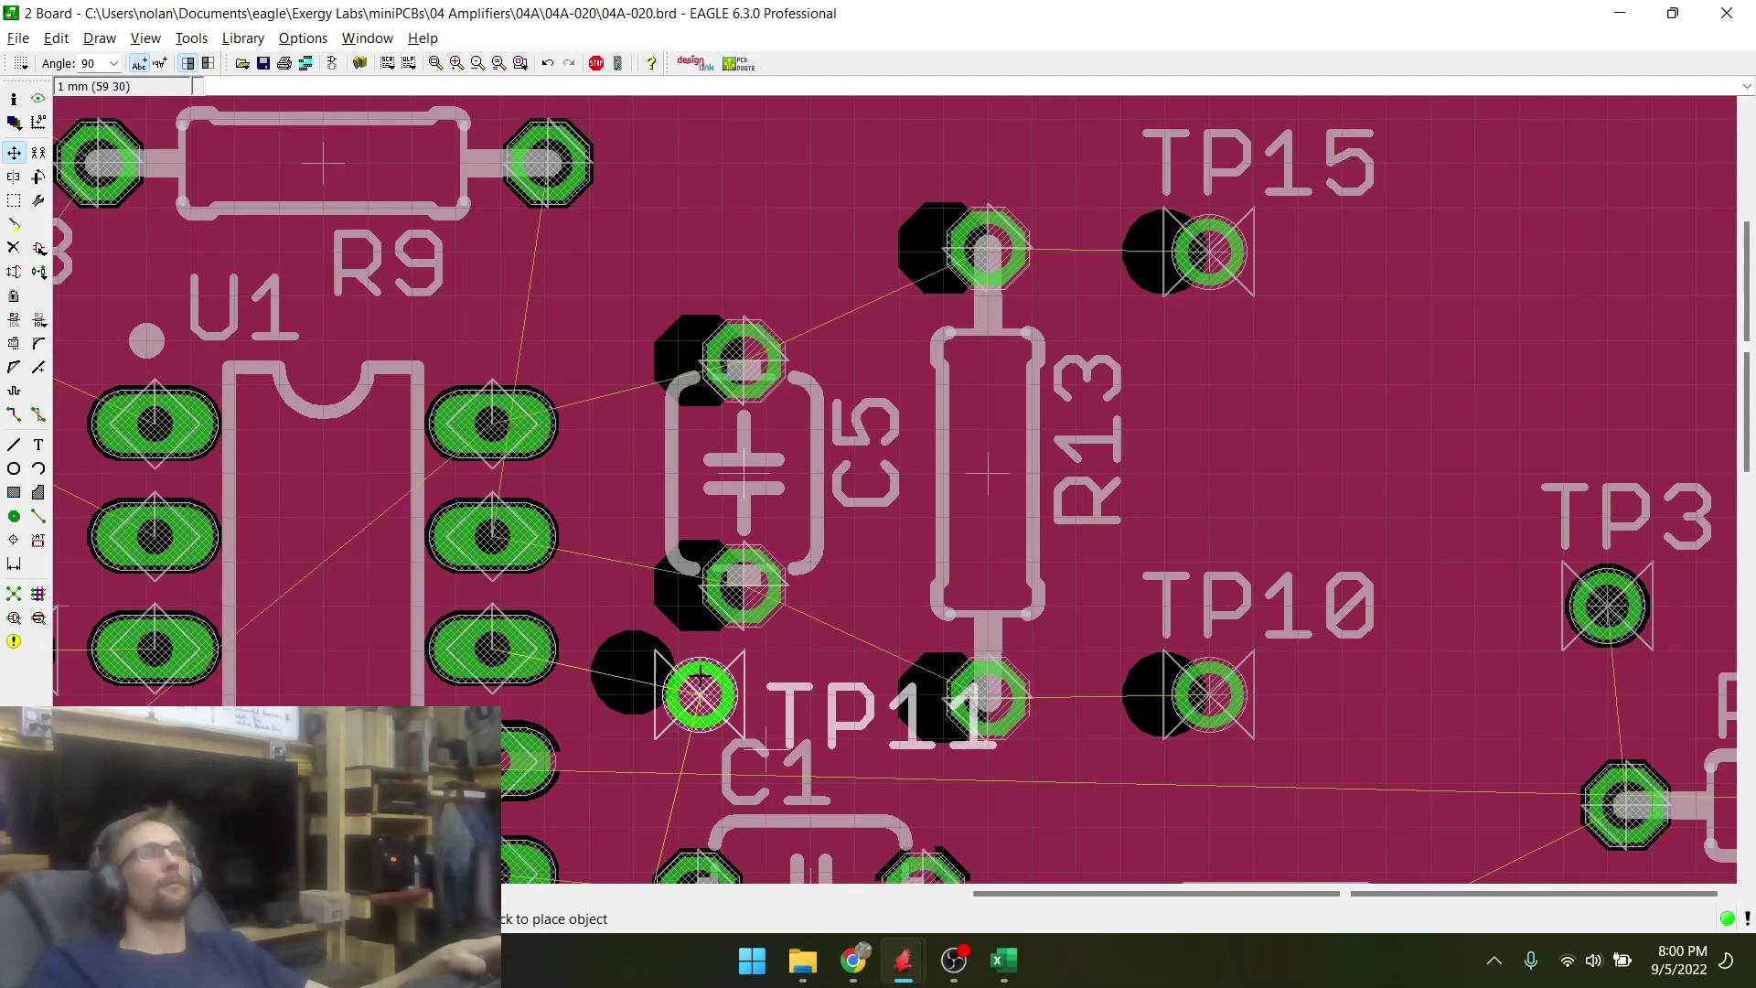
click(701, 674)
right_click(701, 675)
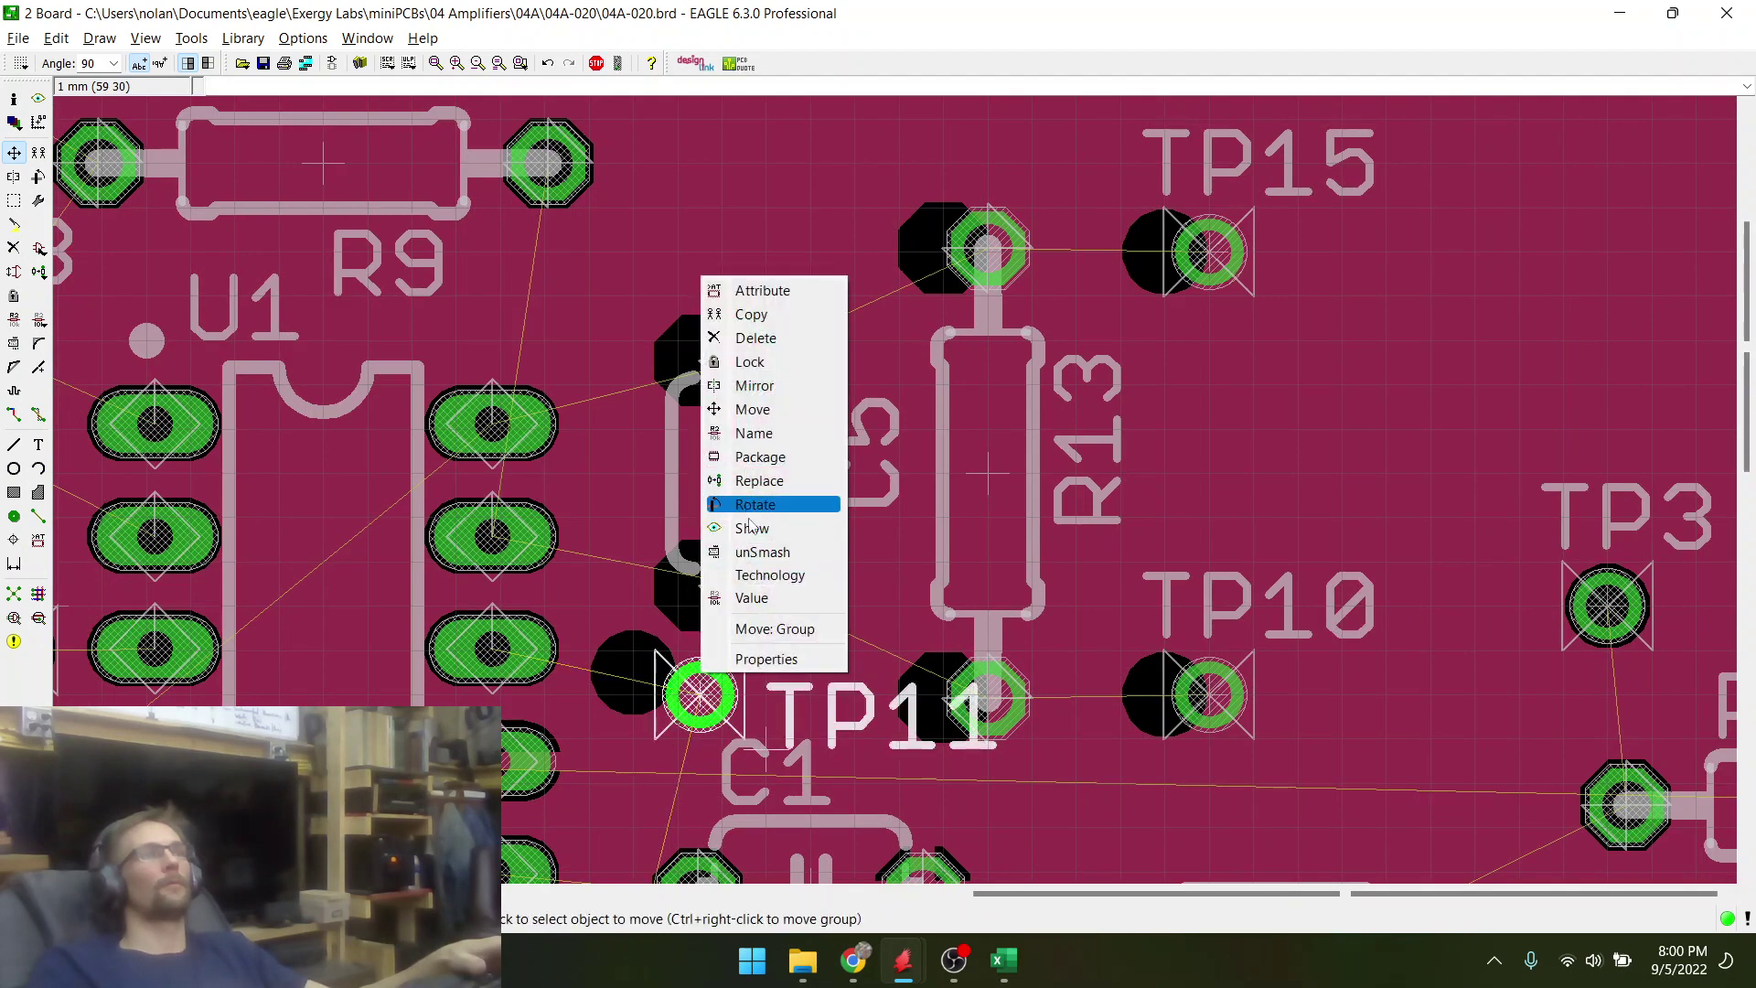
click(752, 549)
- Try capacitor C1 in a vertical orientation, then return it to horizontal and place it about 1 mm farther from U1
scroll(657, 599, down, 5)
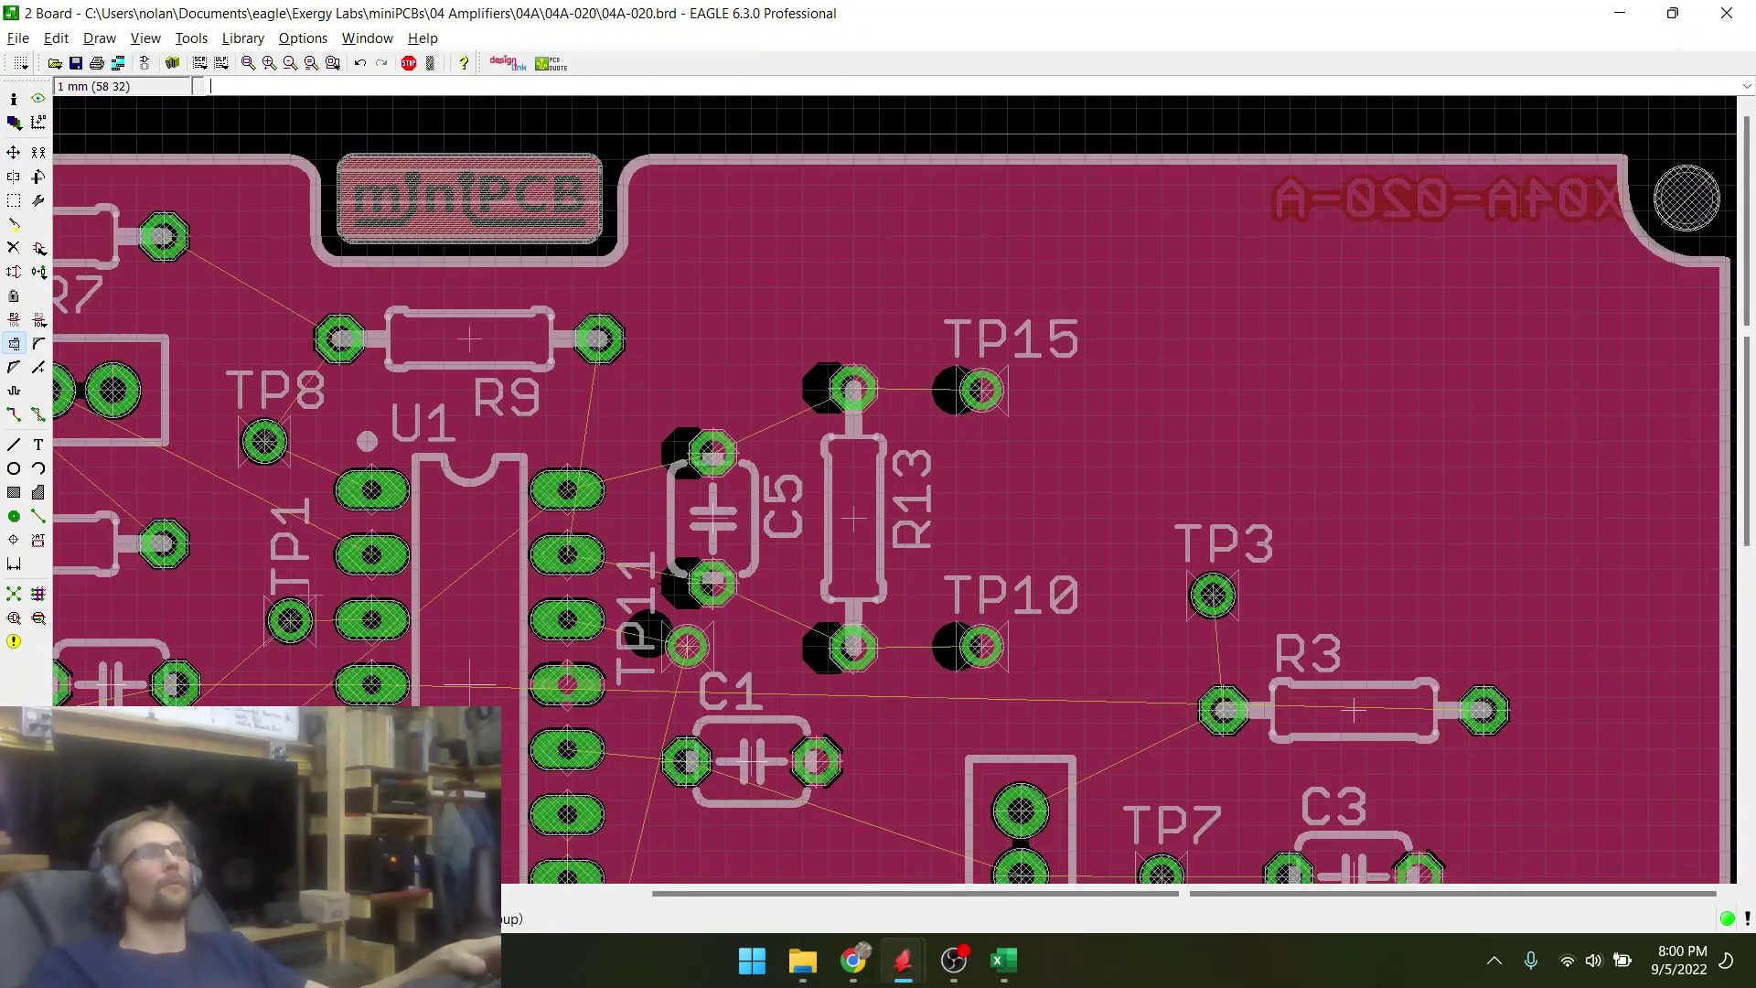
scroll(697, 677, up, 3)
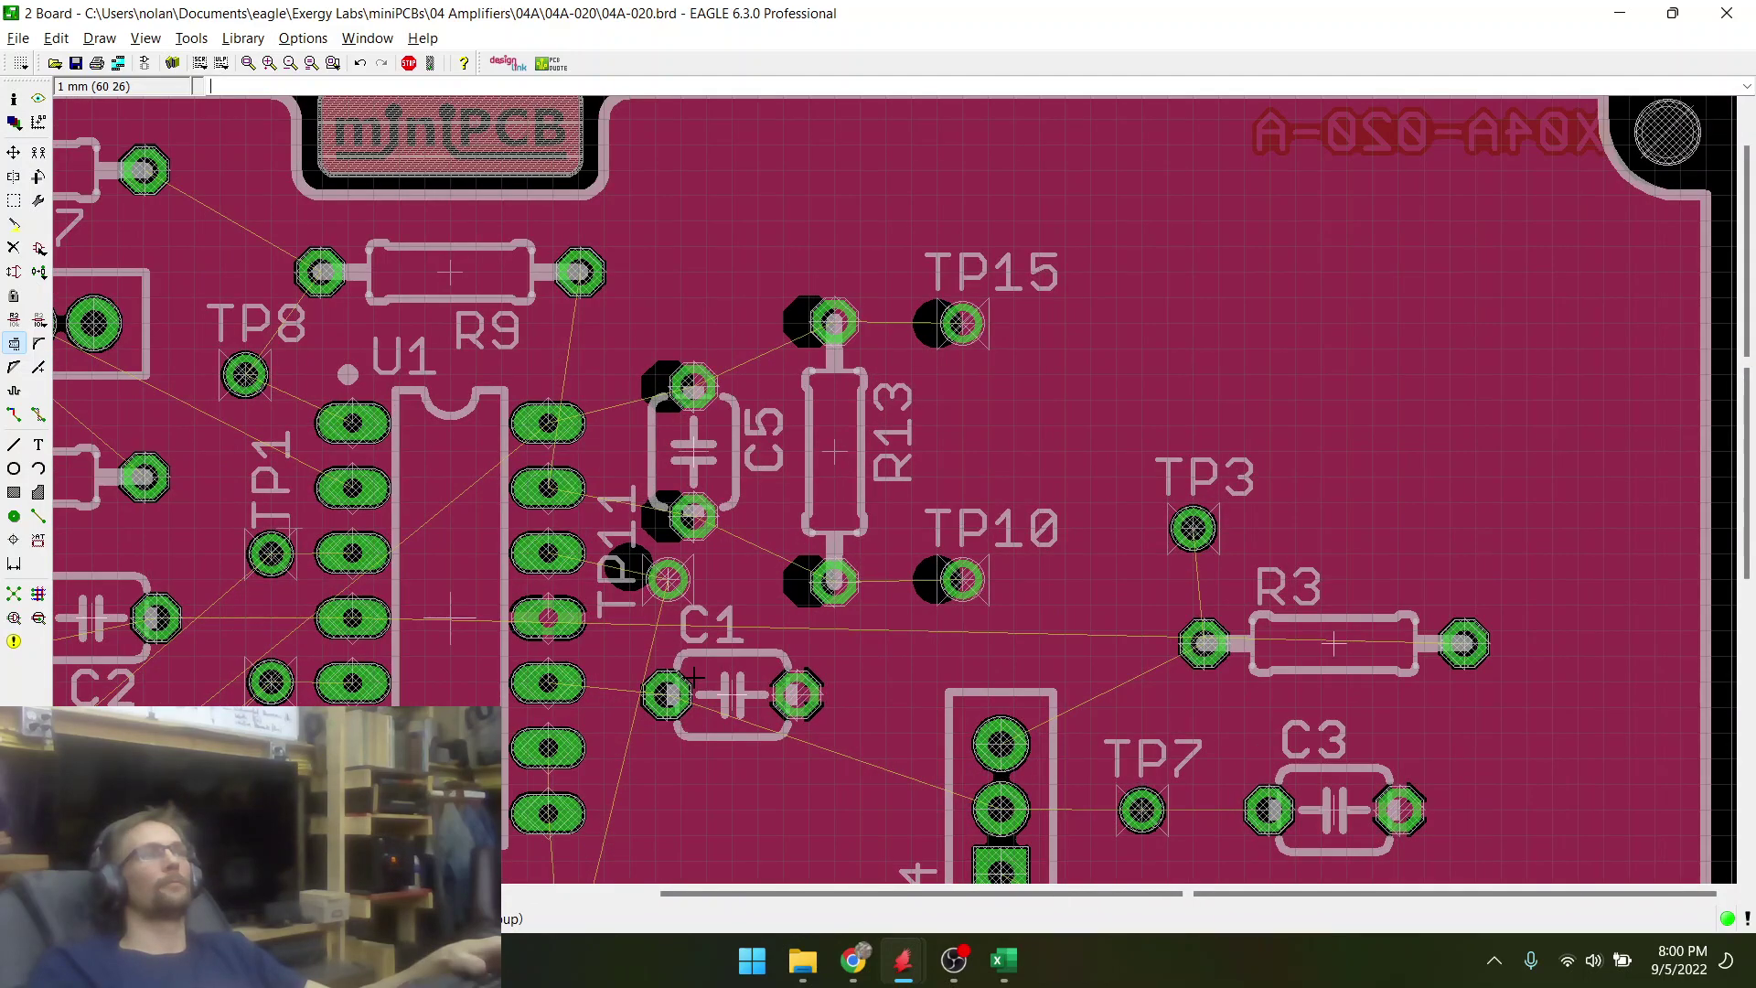
scroll(711, 696, down, 3)
scroll(768, 652, up, 3)
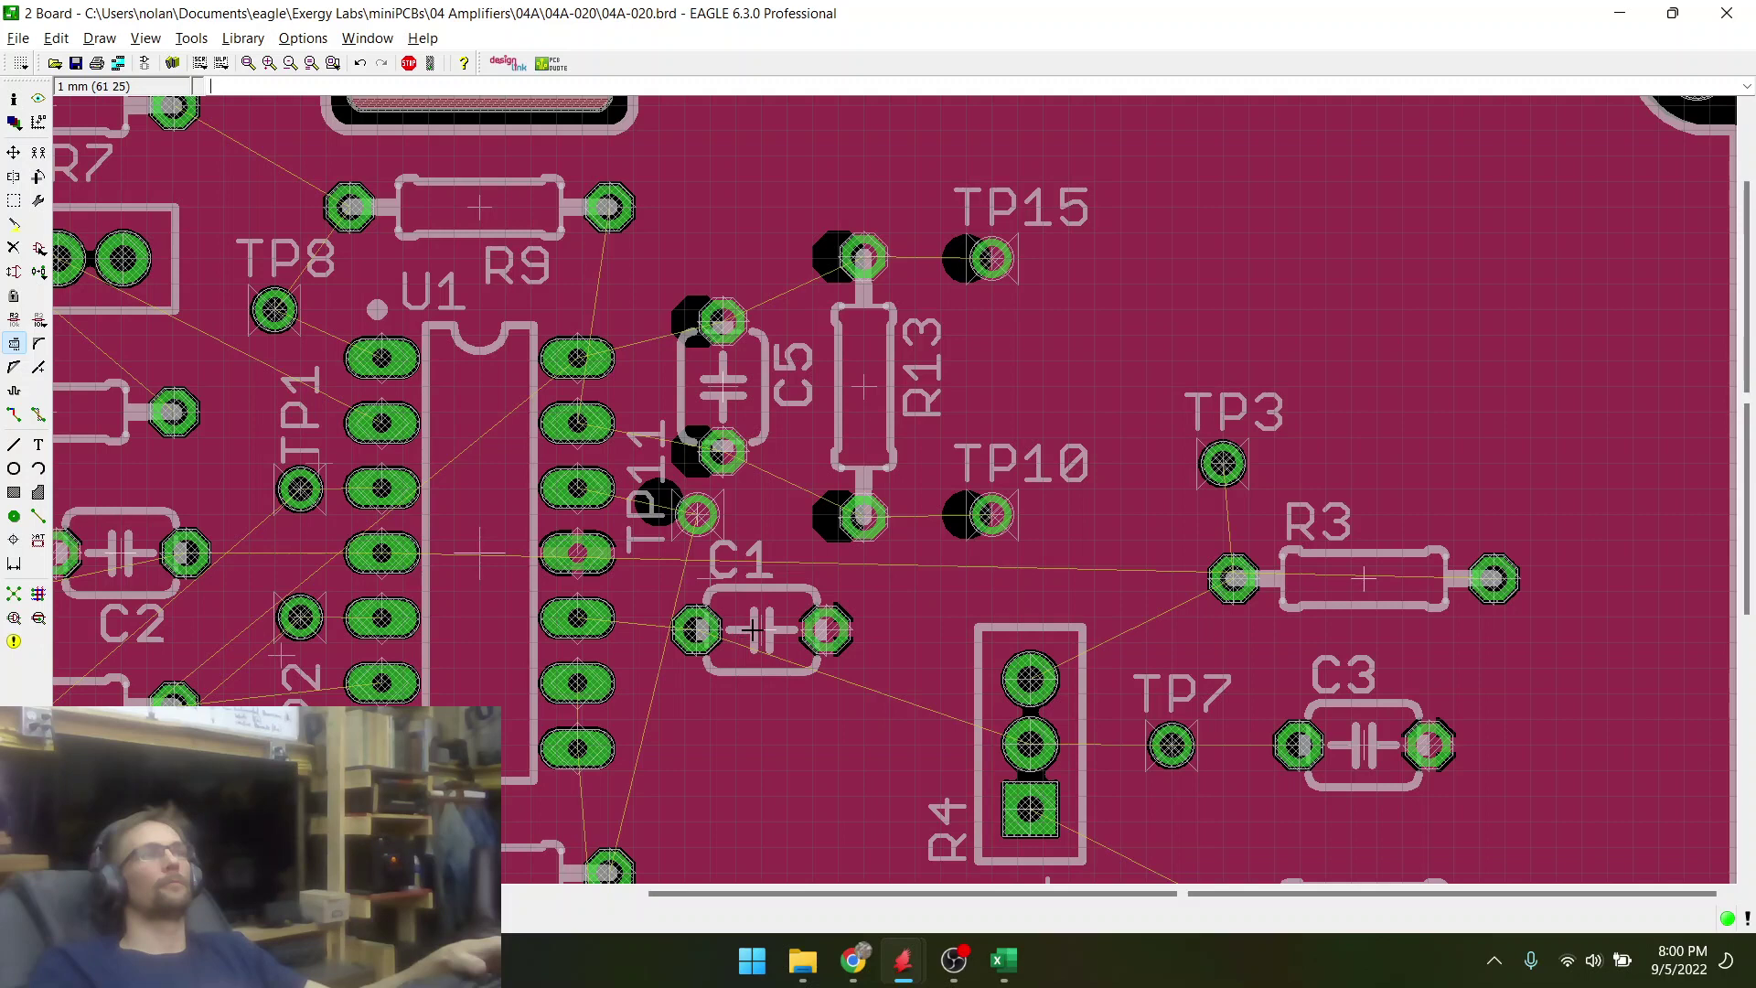
click(14, 152)
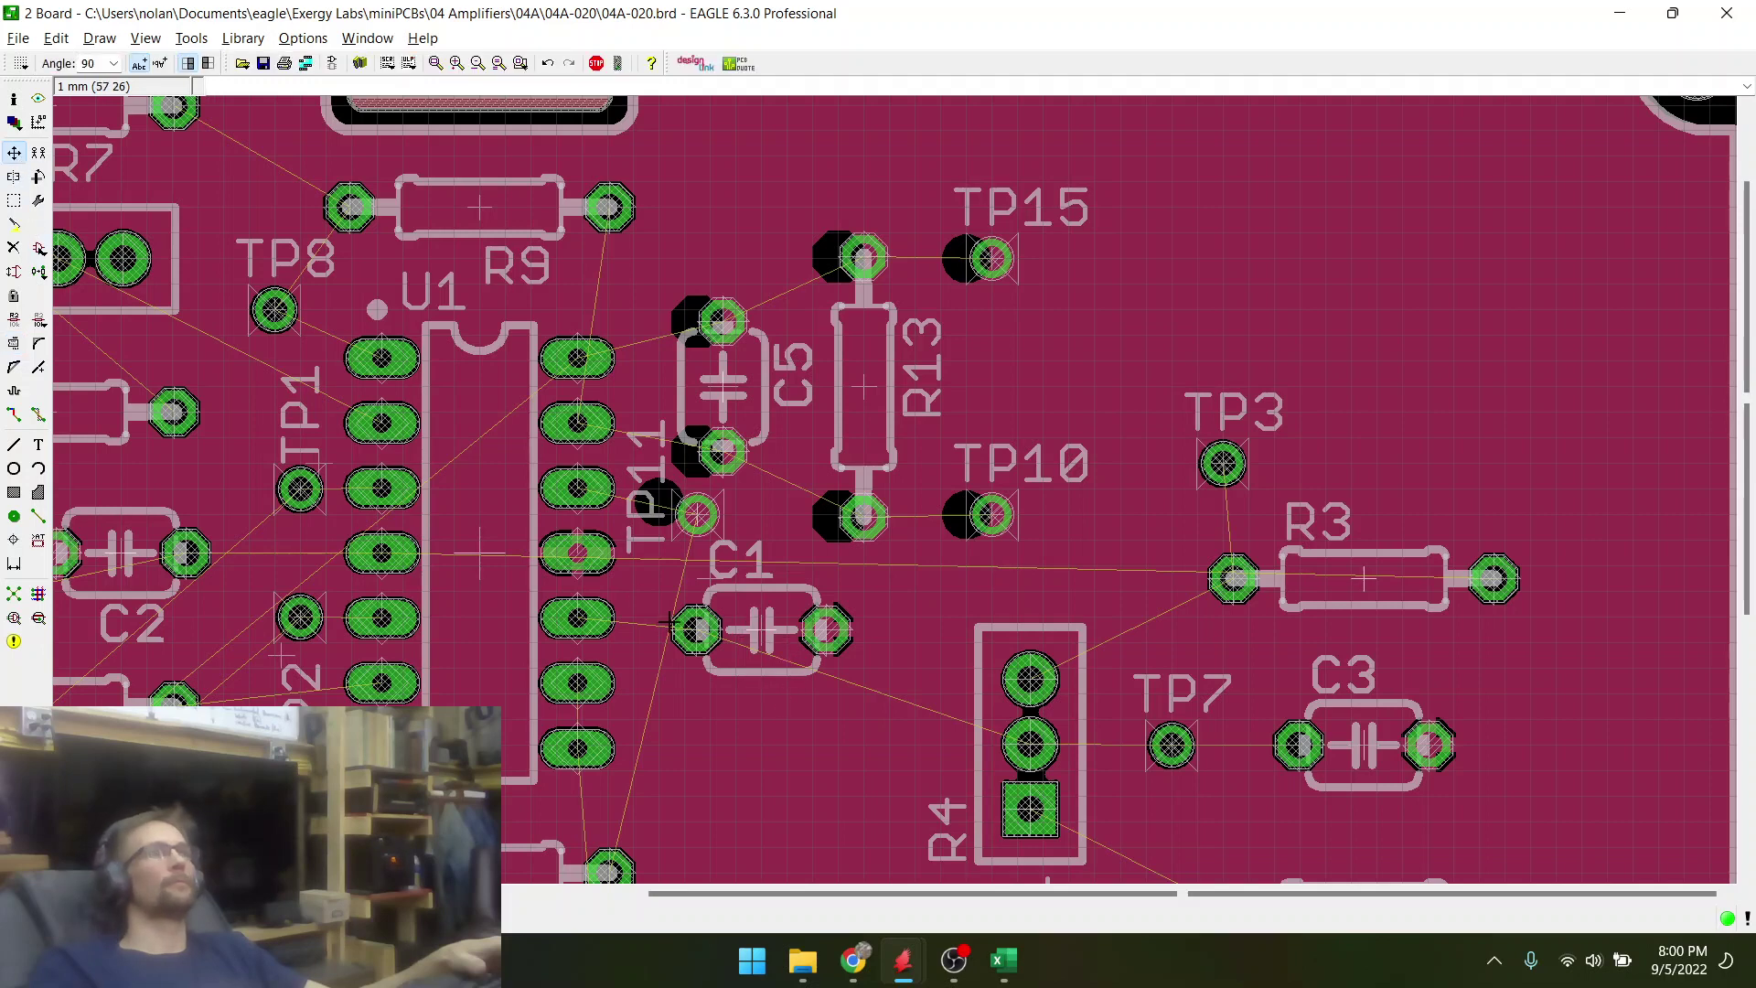
click(765, 626)
right_click(770, 619)
right_click(768, 620)
right_click(757, 644)
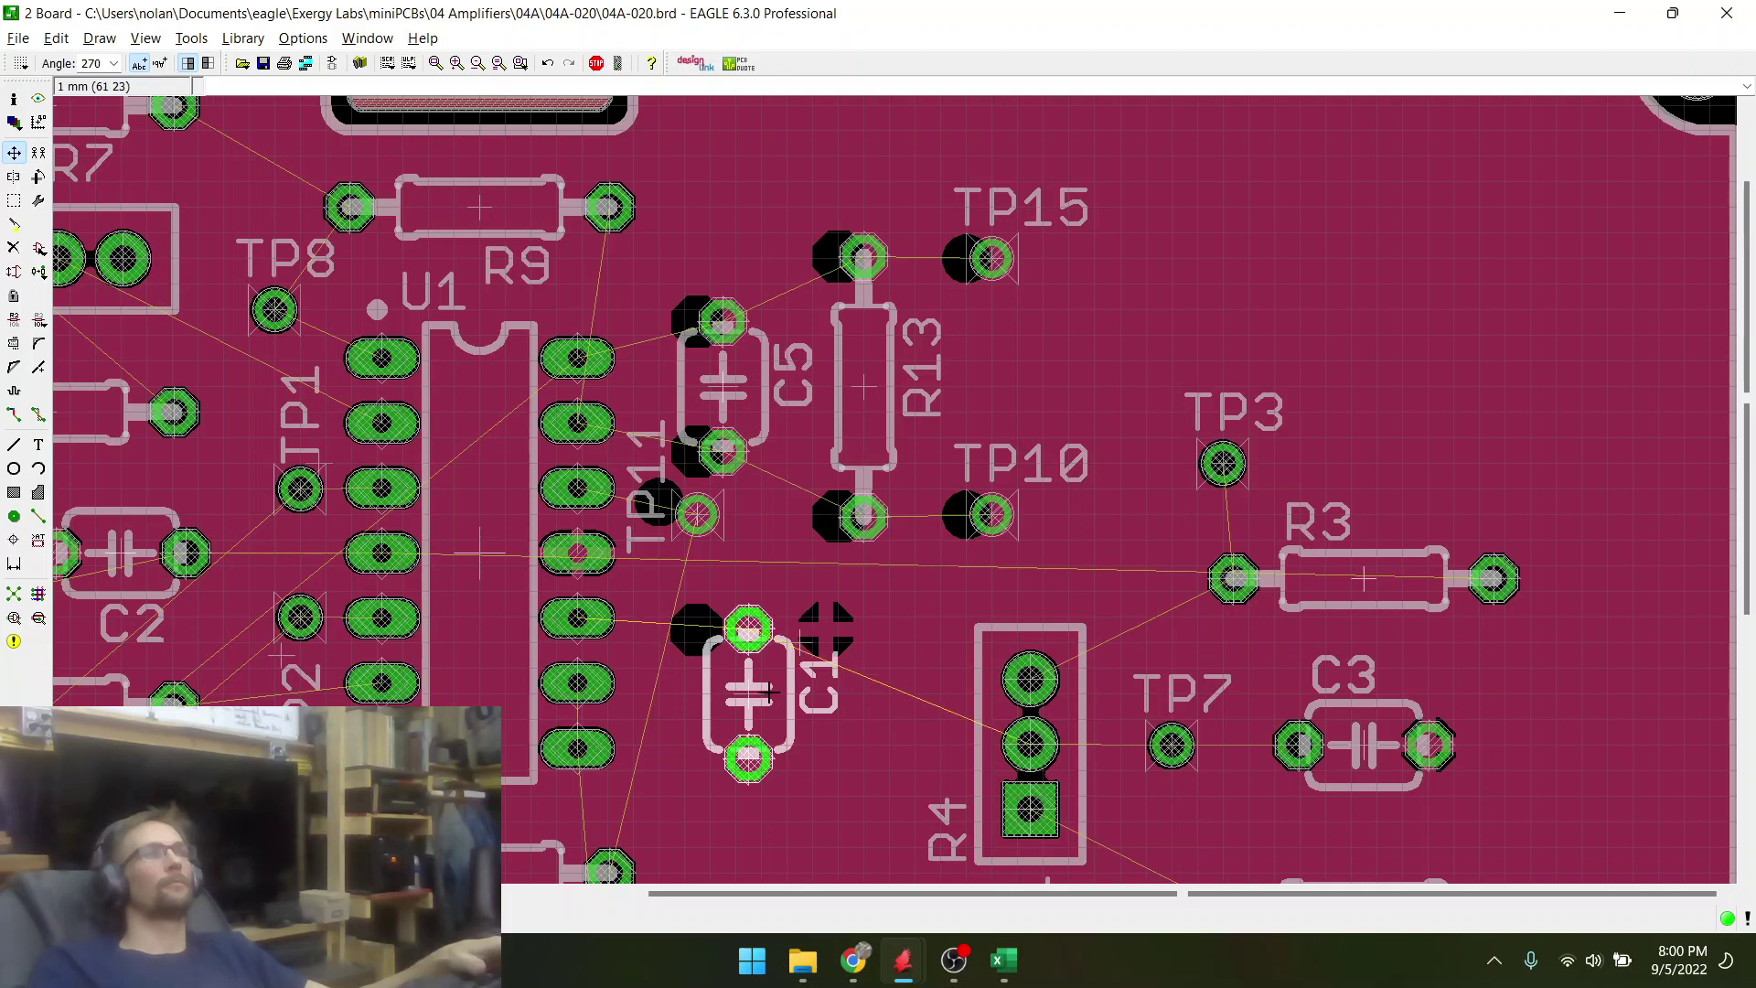
scroll(769, 693, down, 3)
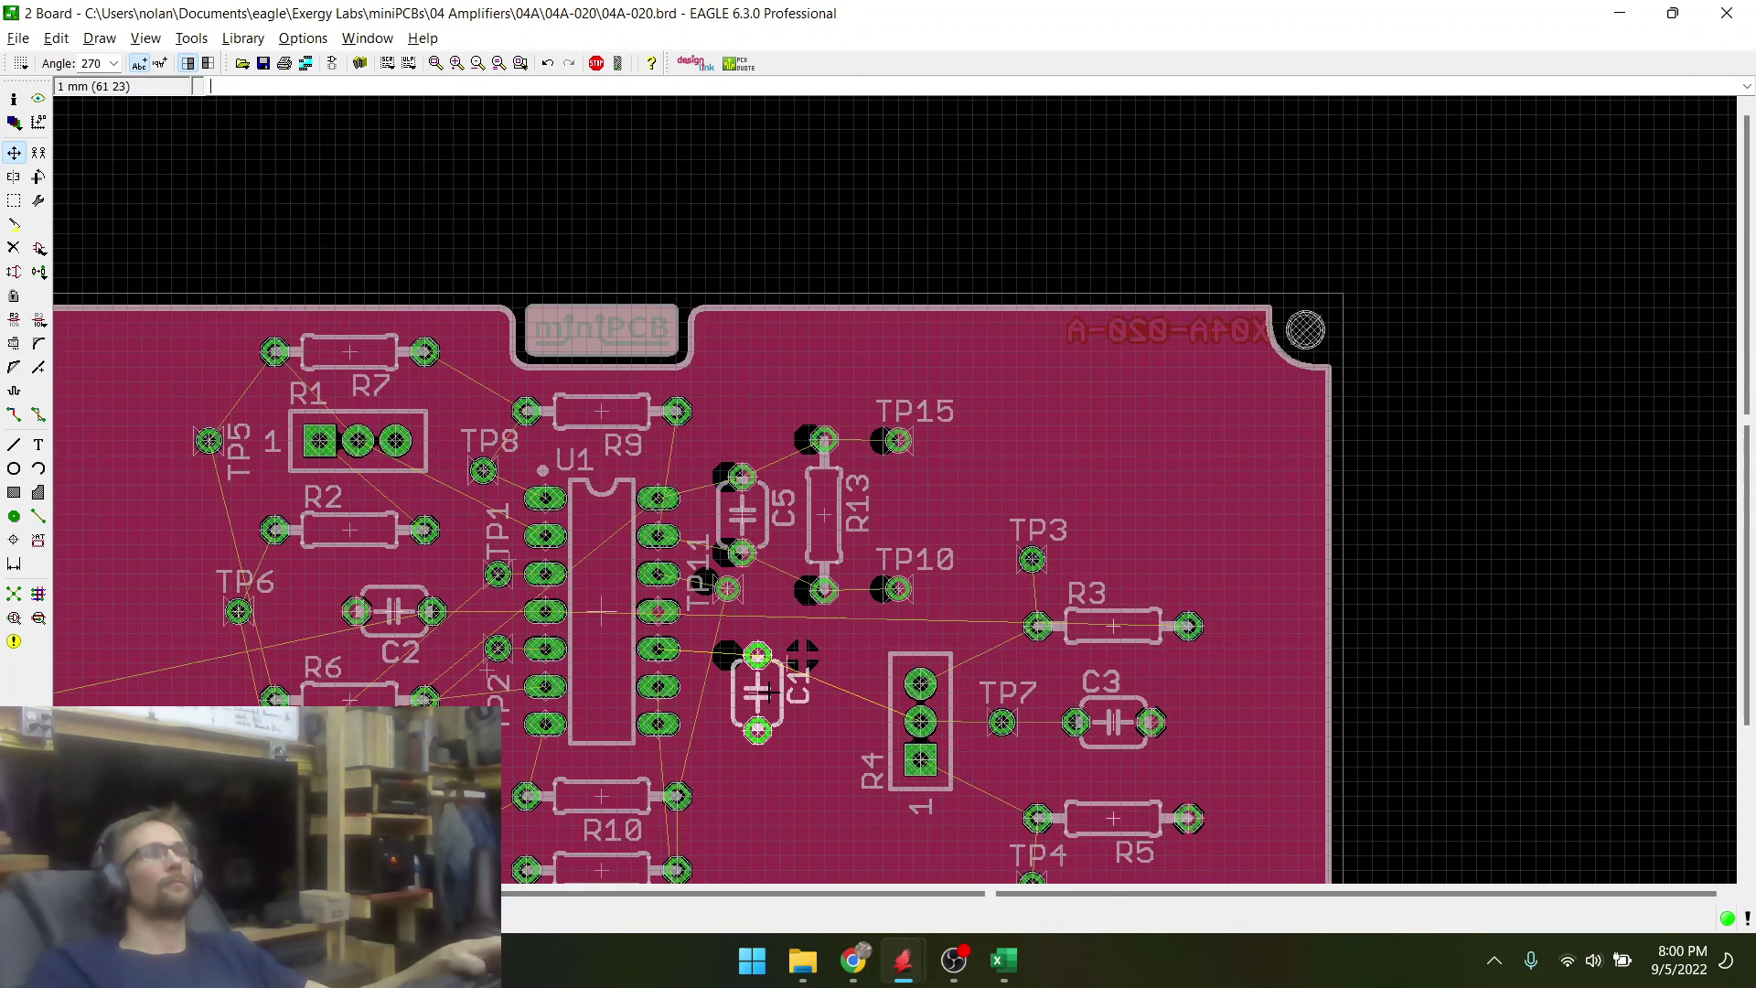
right_click(767, 692)
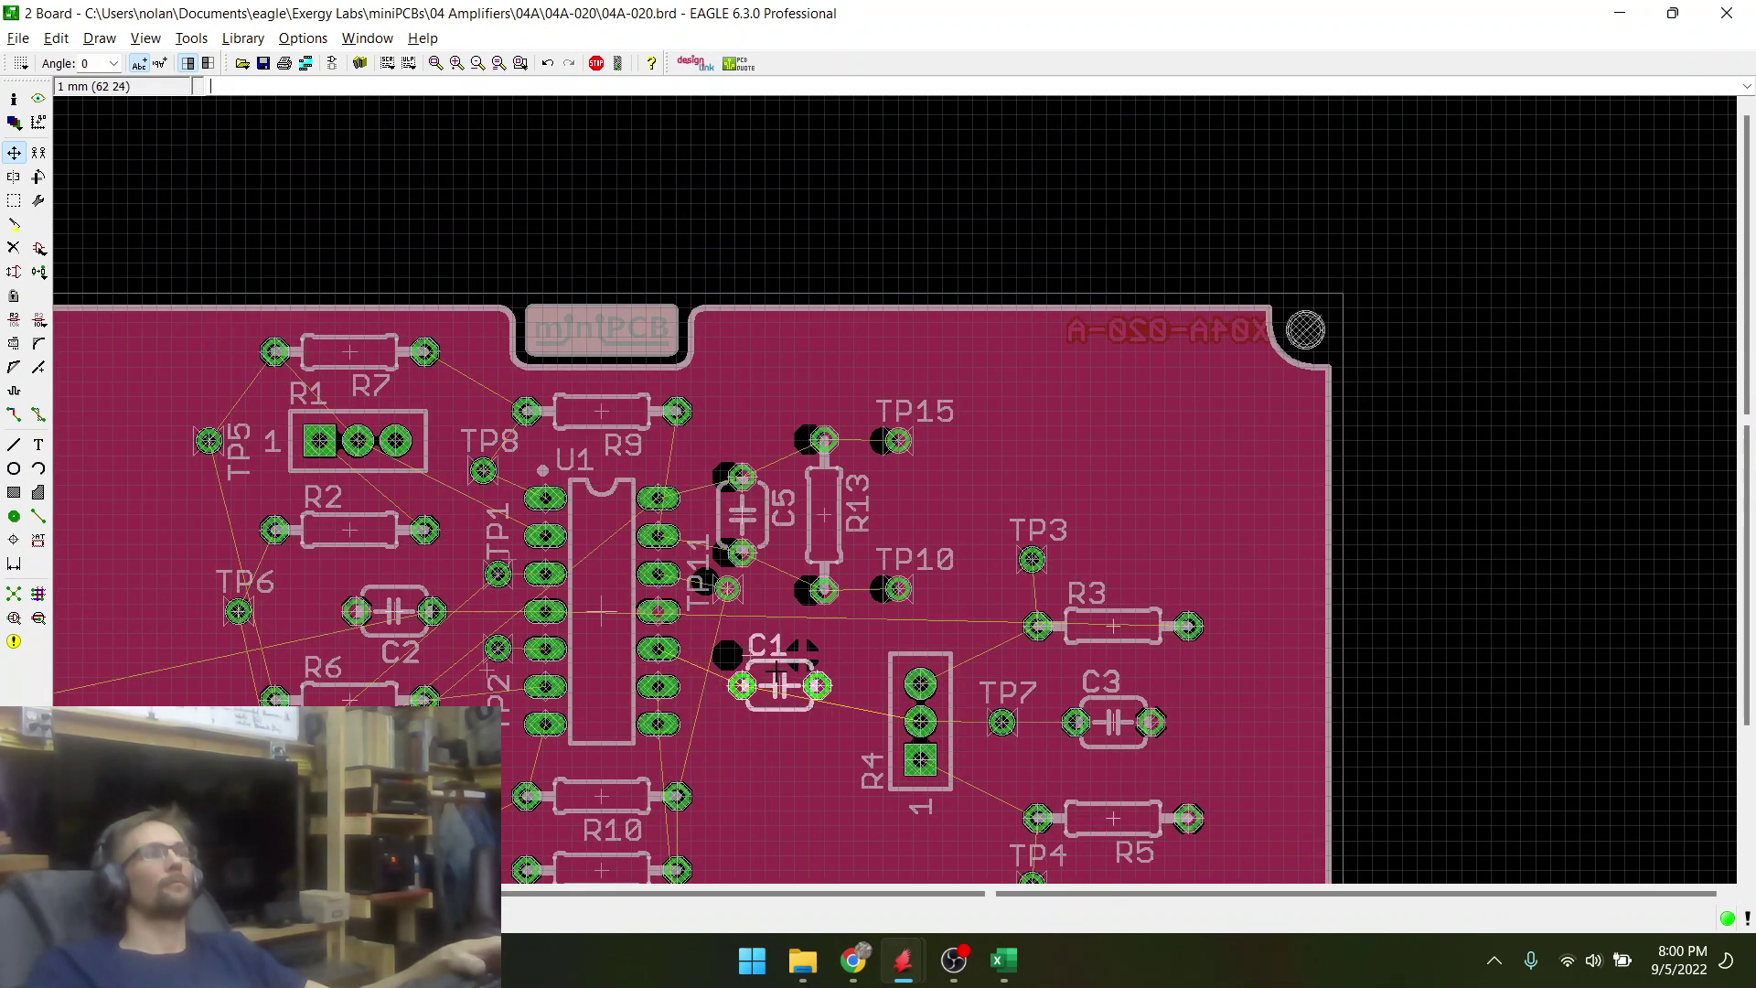
click(778, 654)
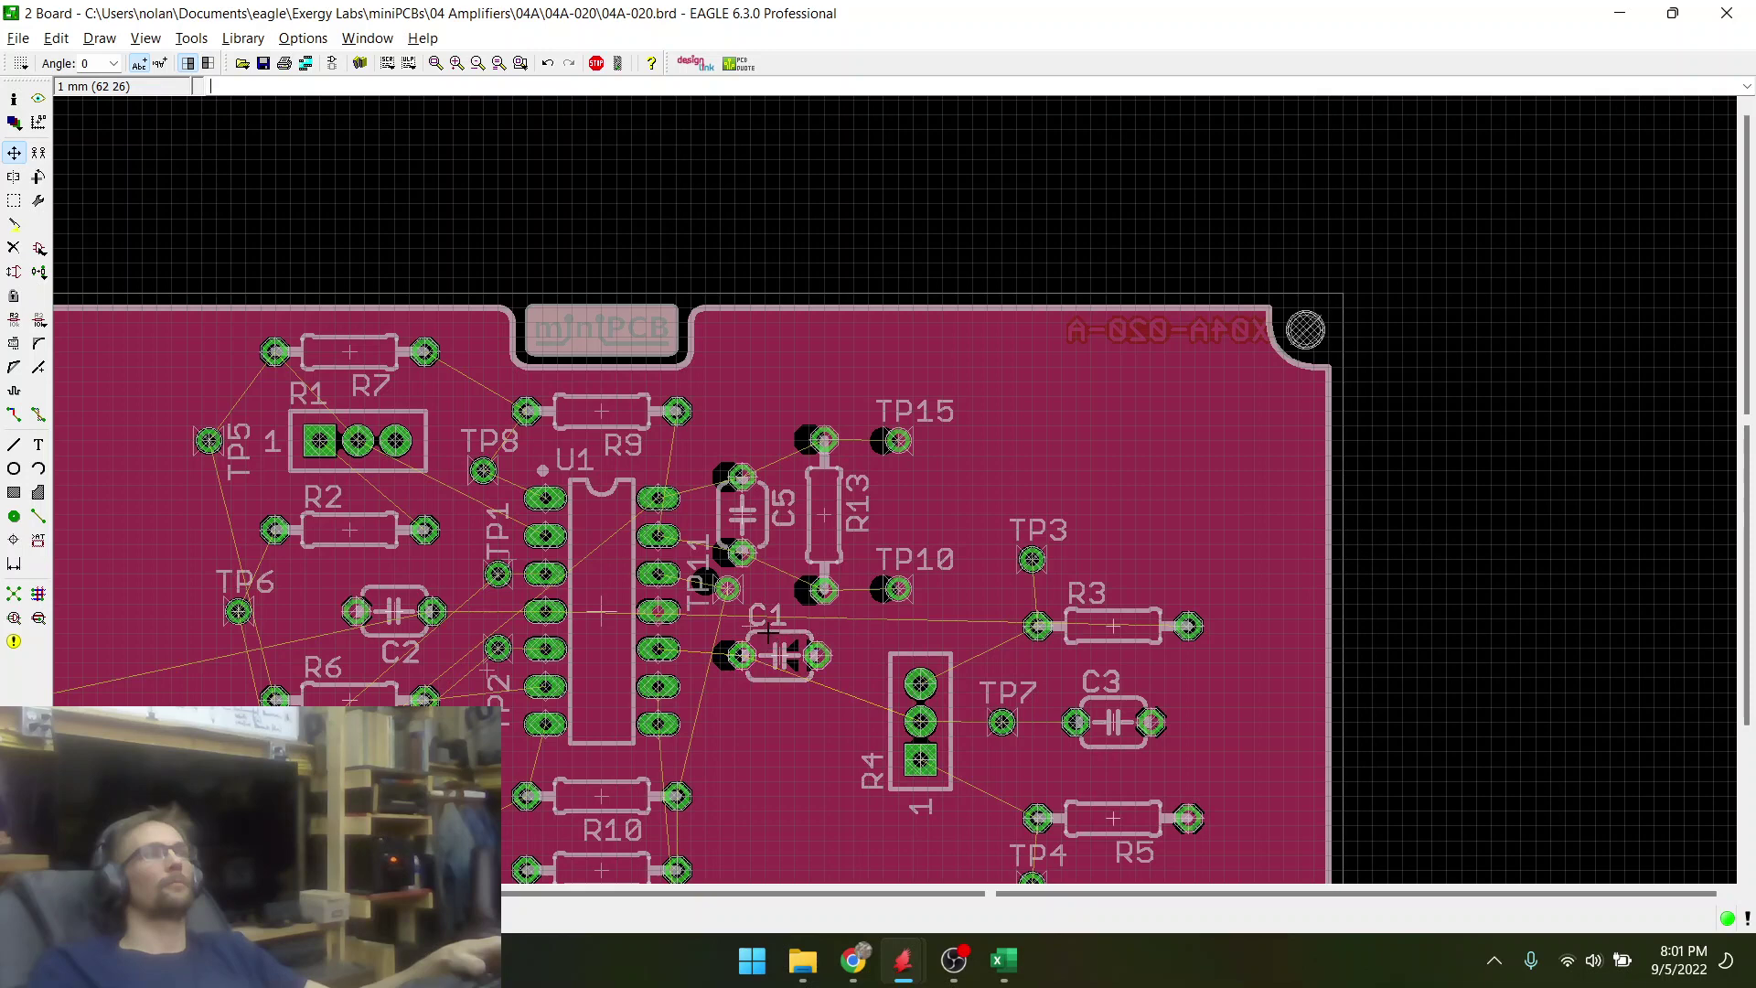
- Group C5, R13, TP15, TP10 and TP11 and move them about 2 mm away from U1
scroll(749, 579, up, 3)
scroll(735, 502, up, 1)
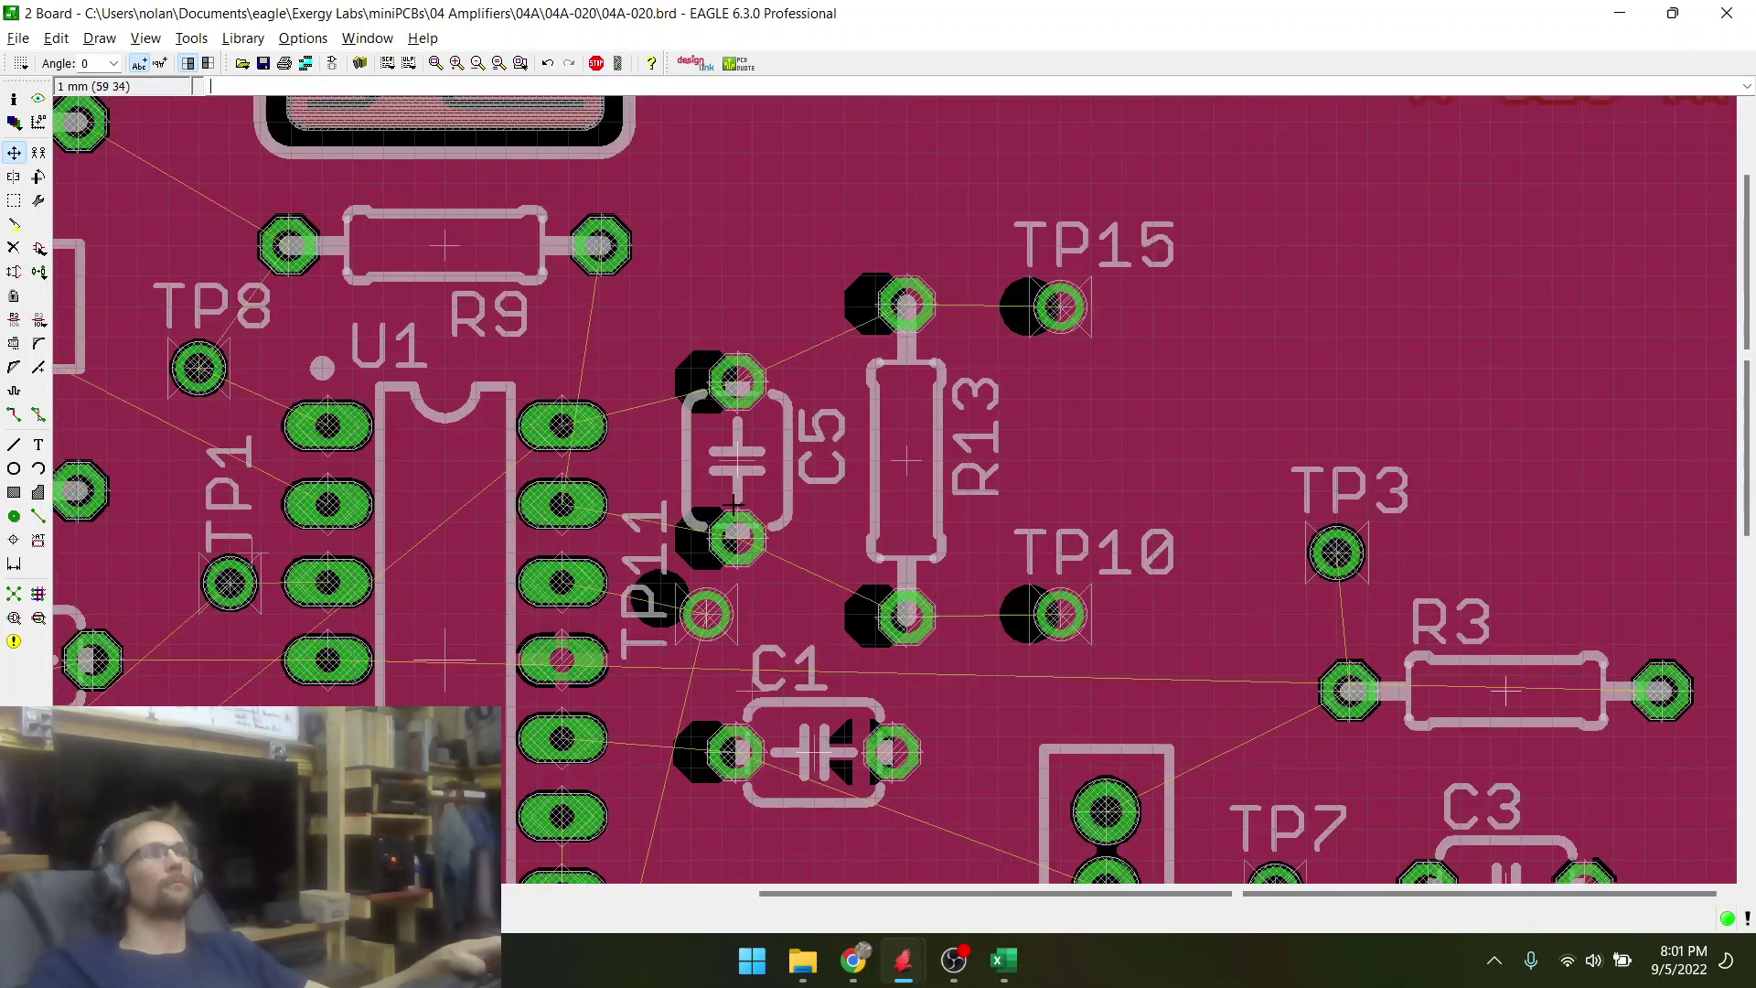
click(13, 201)
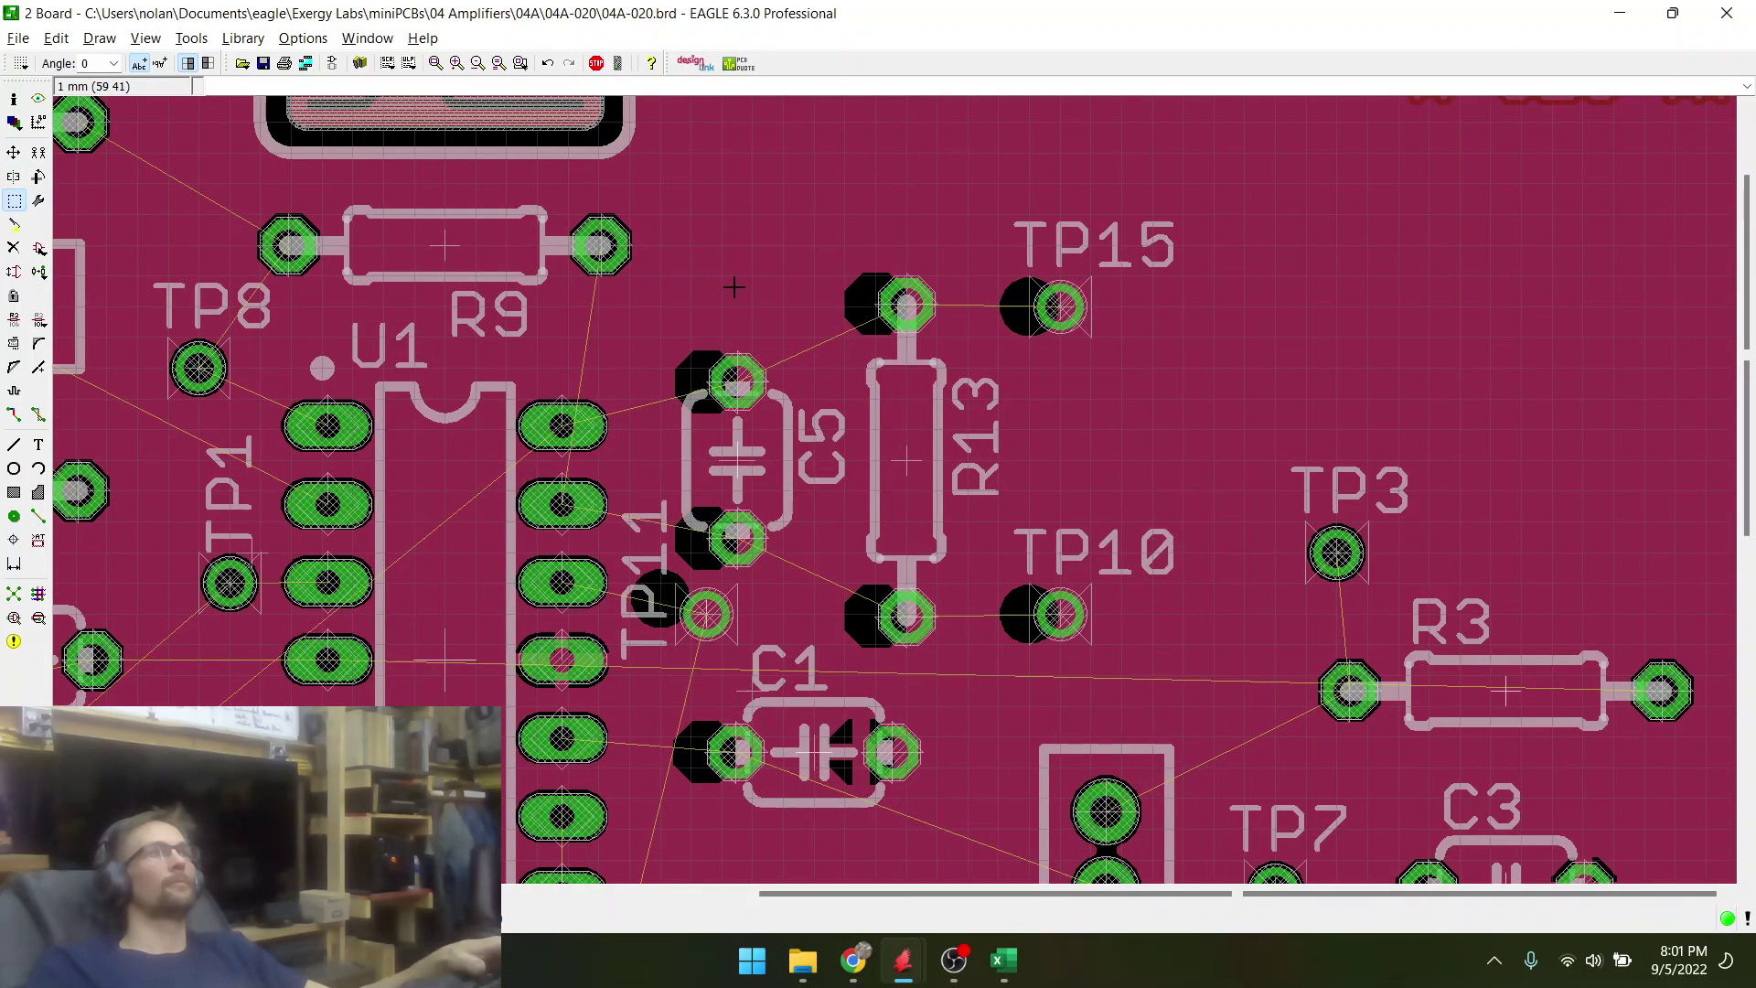
drag(693, 282, 1246, 651)
right_click(941, 558)
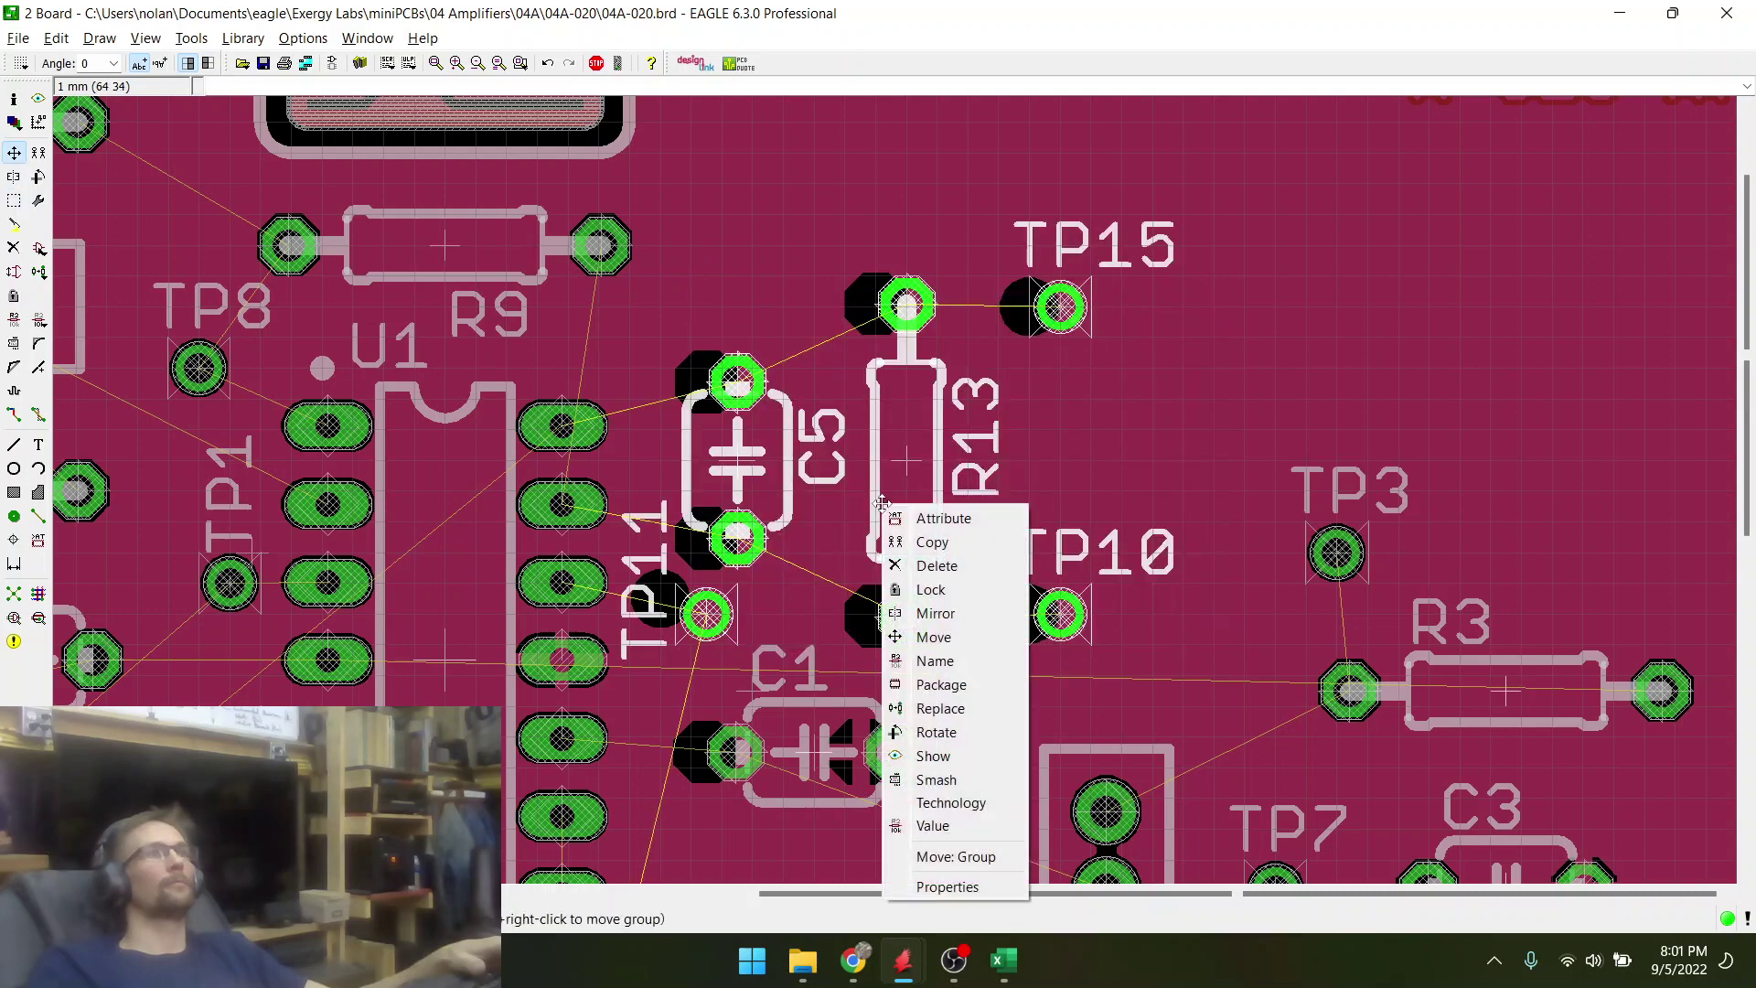
click(952, 858)
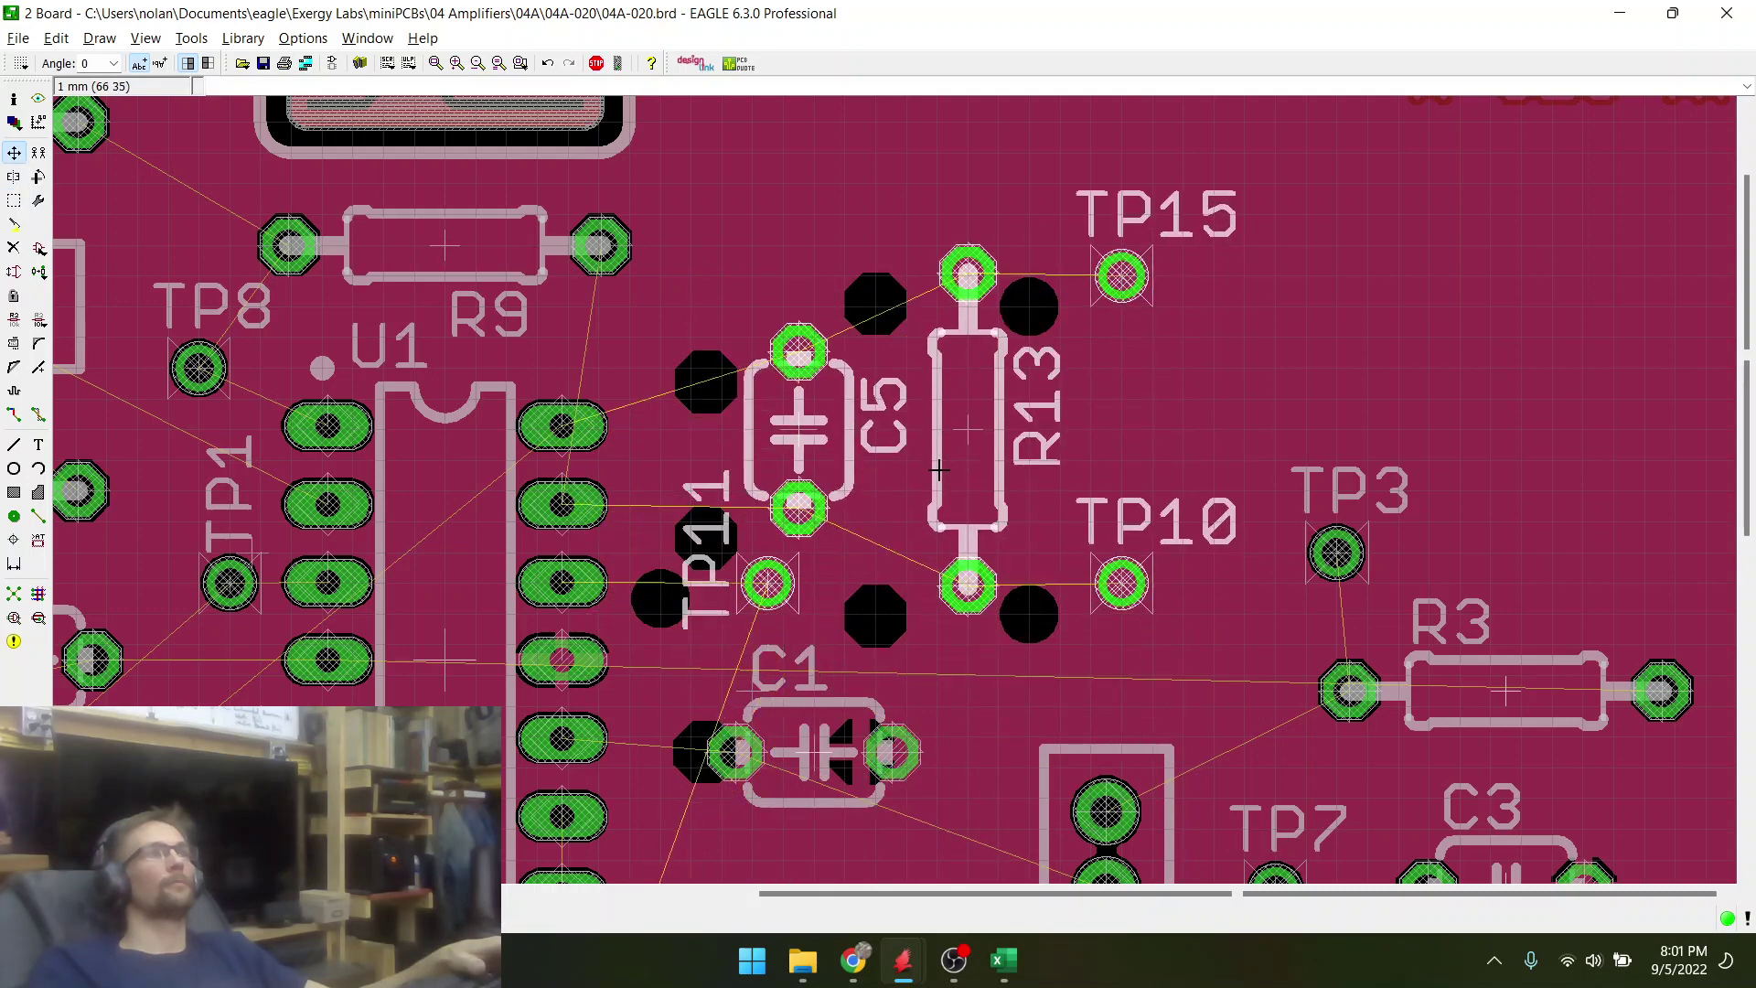
click(939, 495)
- Move TP11 alone about 2 mm back toward U1, level with the third pad of U1's facing row, and recalculate the ratsnest
click(769, 615)
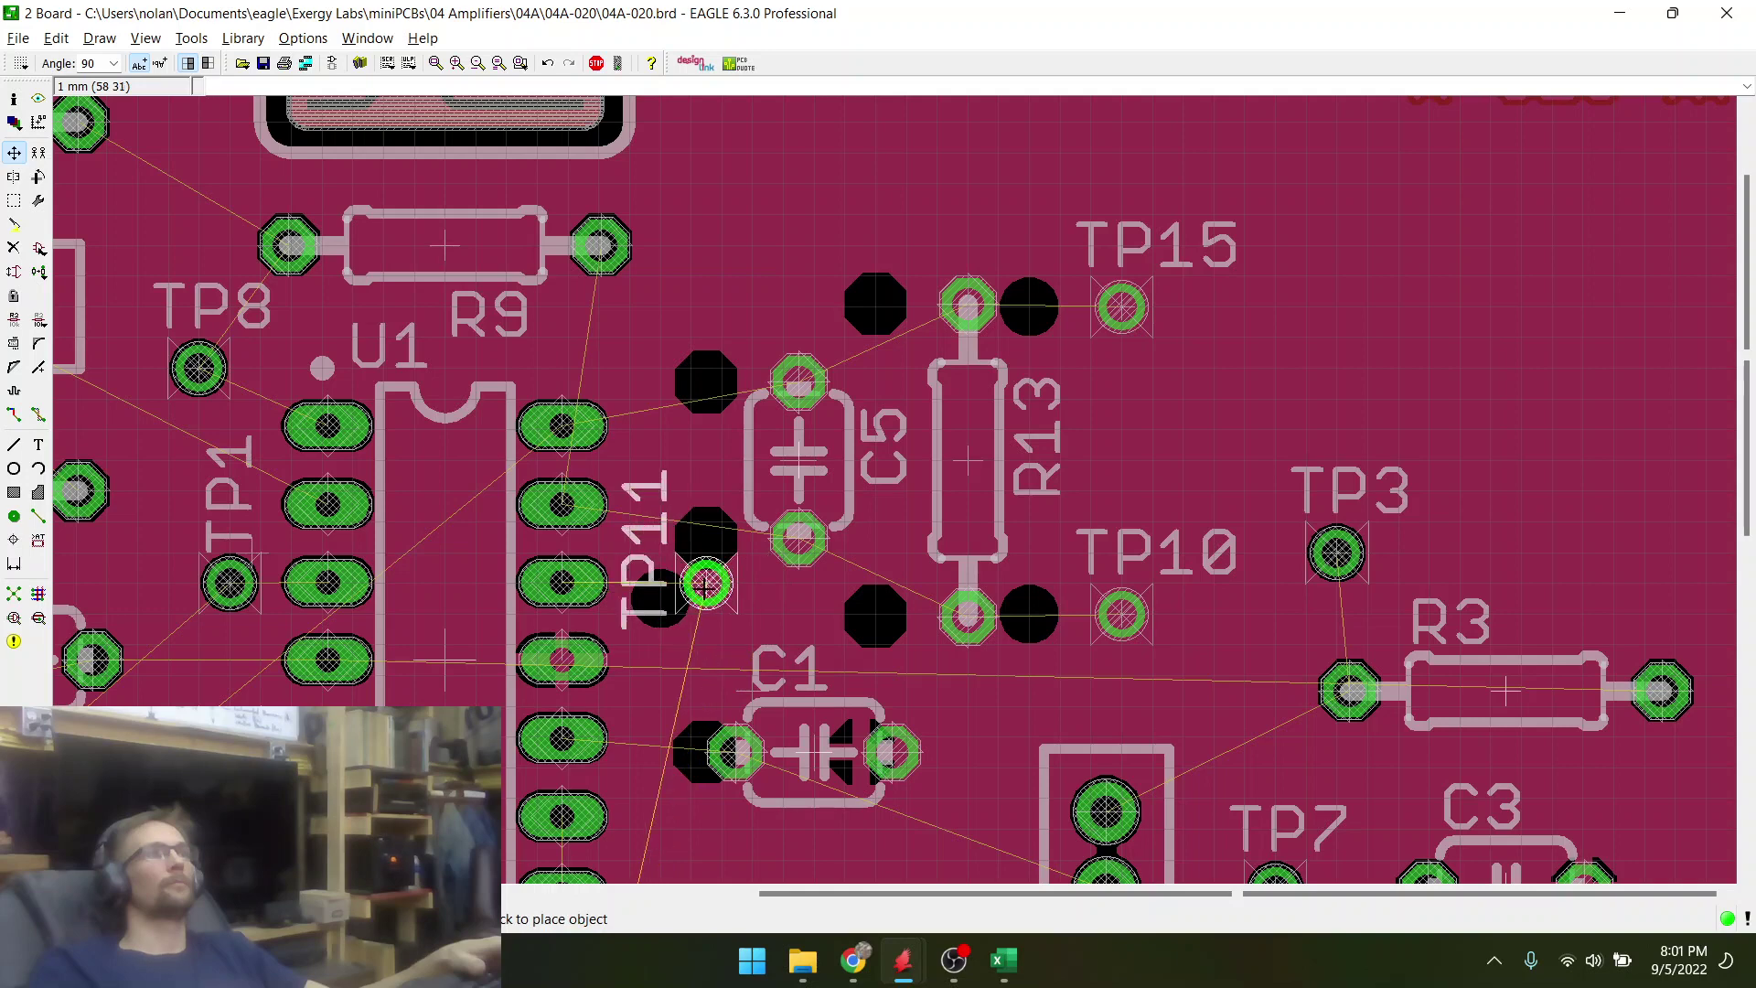
click(706, 583)
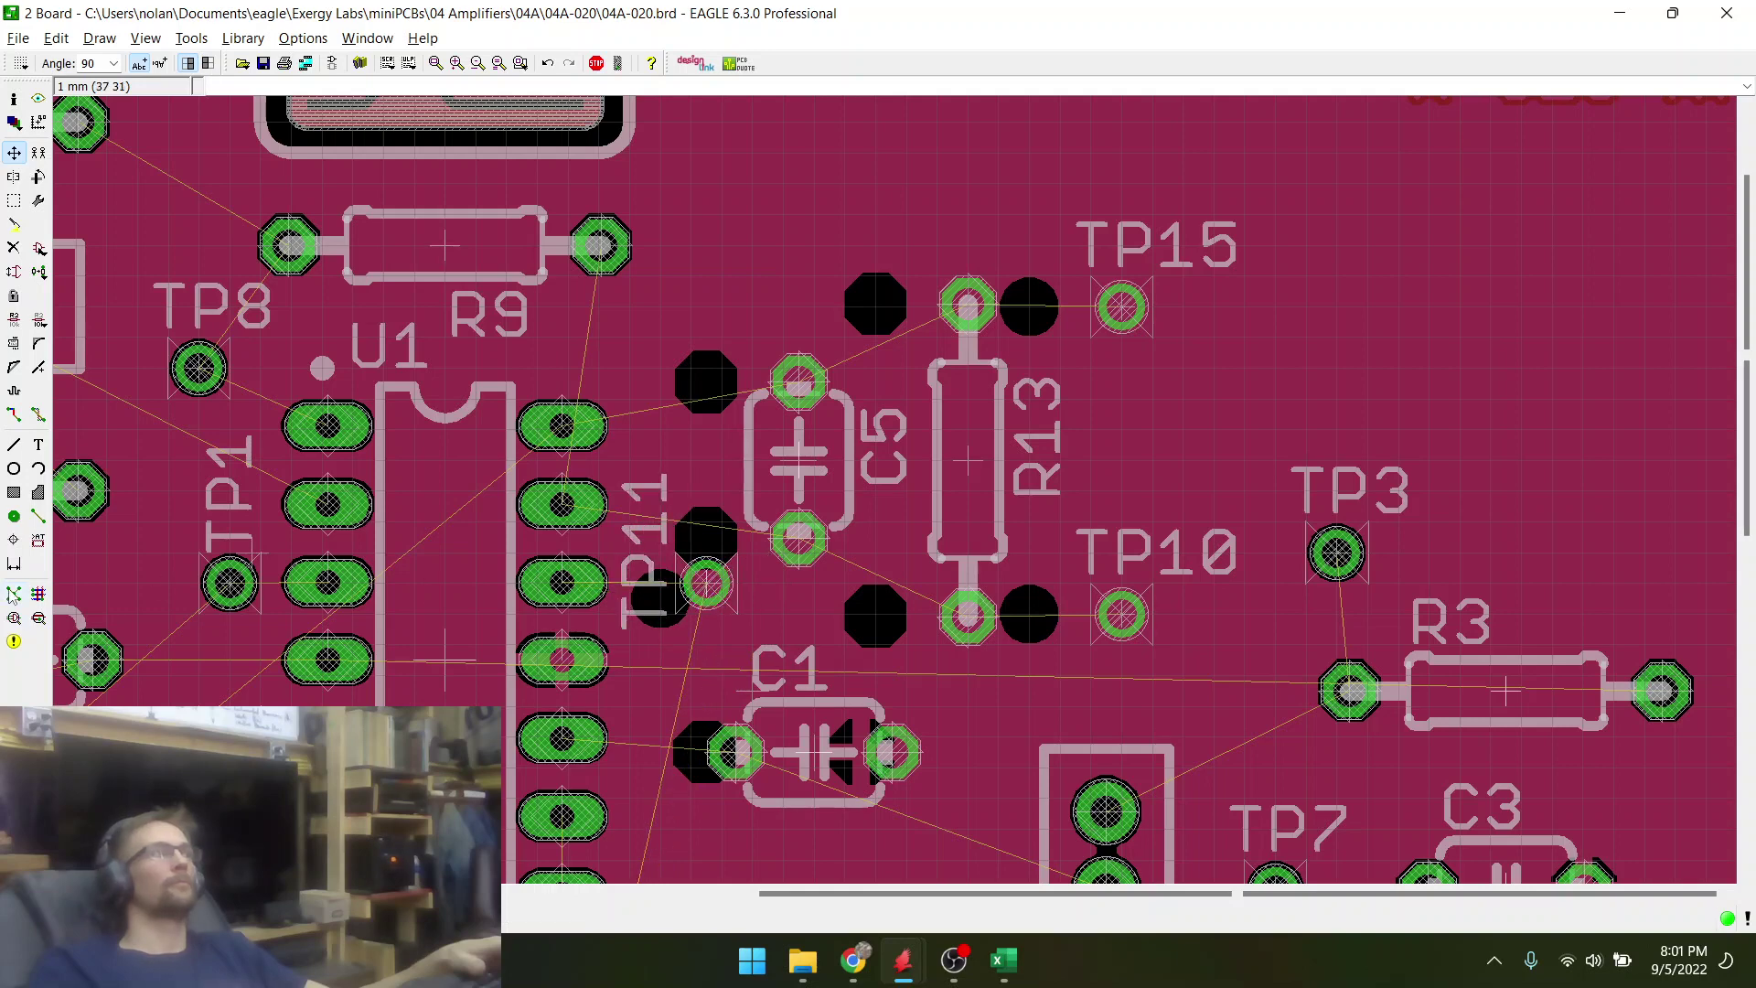
scroll(606, 418, down, 3)
scroll(858, 416, up, 4)
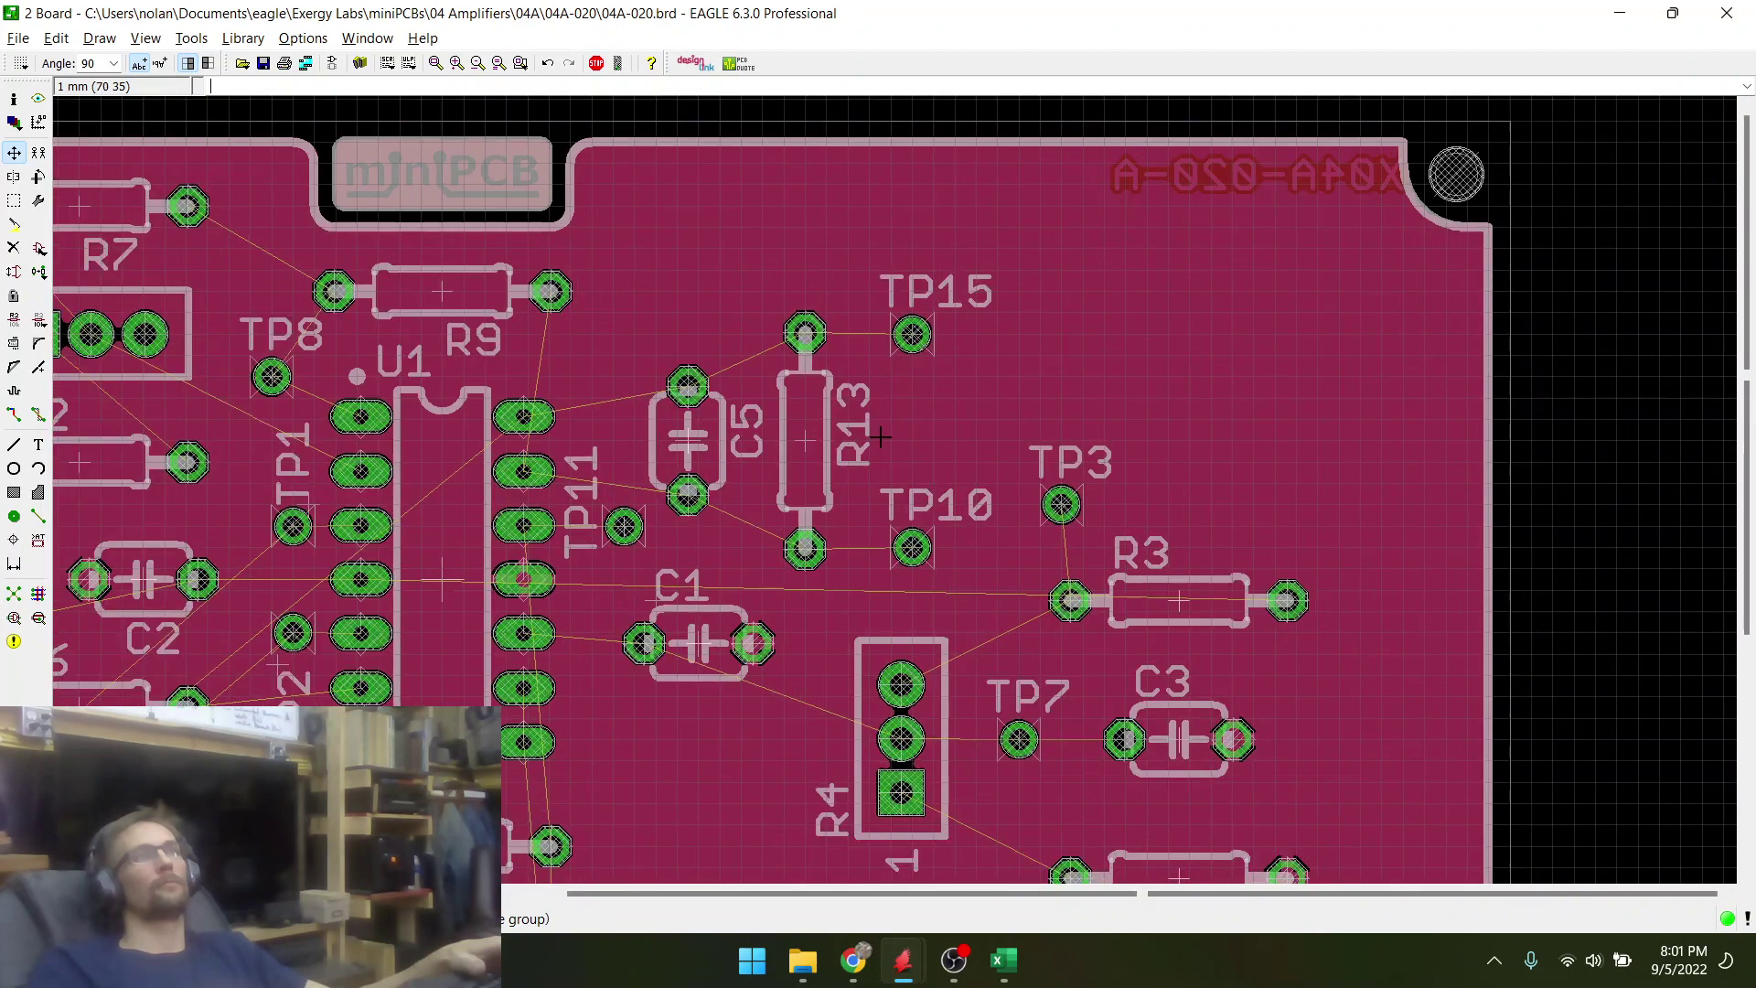
- Group C5, R13, TP15 and TP10, move them about 1 mm farther from U1, and recalculate the ratsnest
click(14, 201)
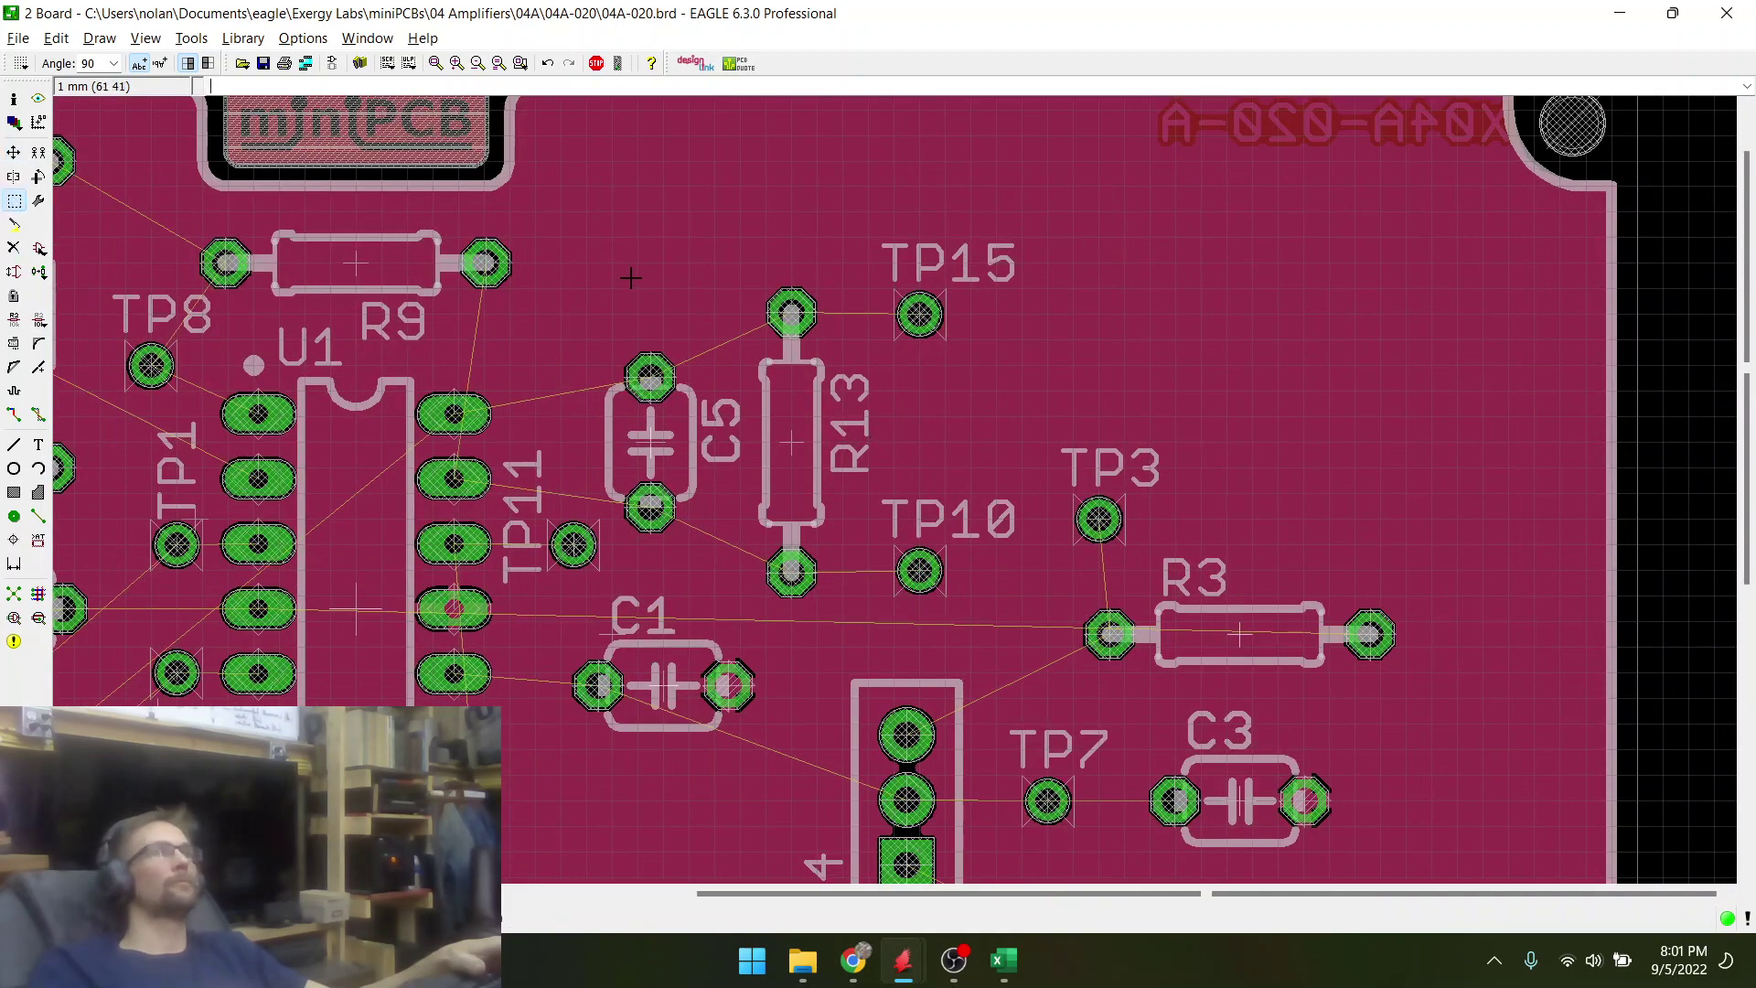
drag(631, 279, 994, 569)
right_click(661, 445)
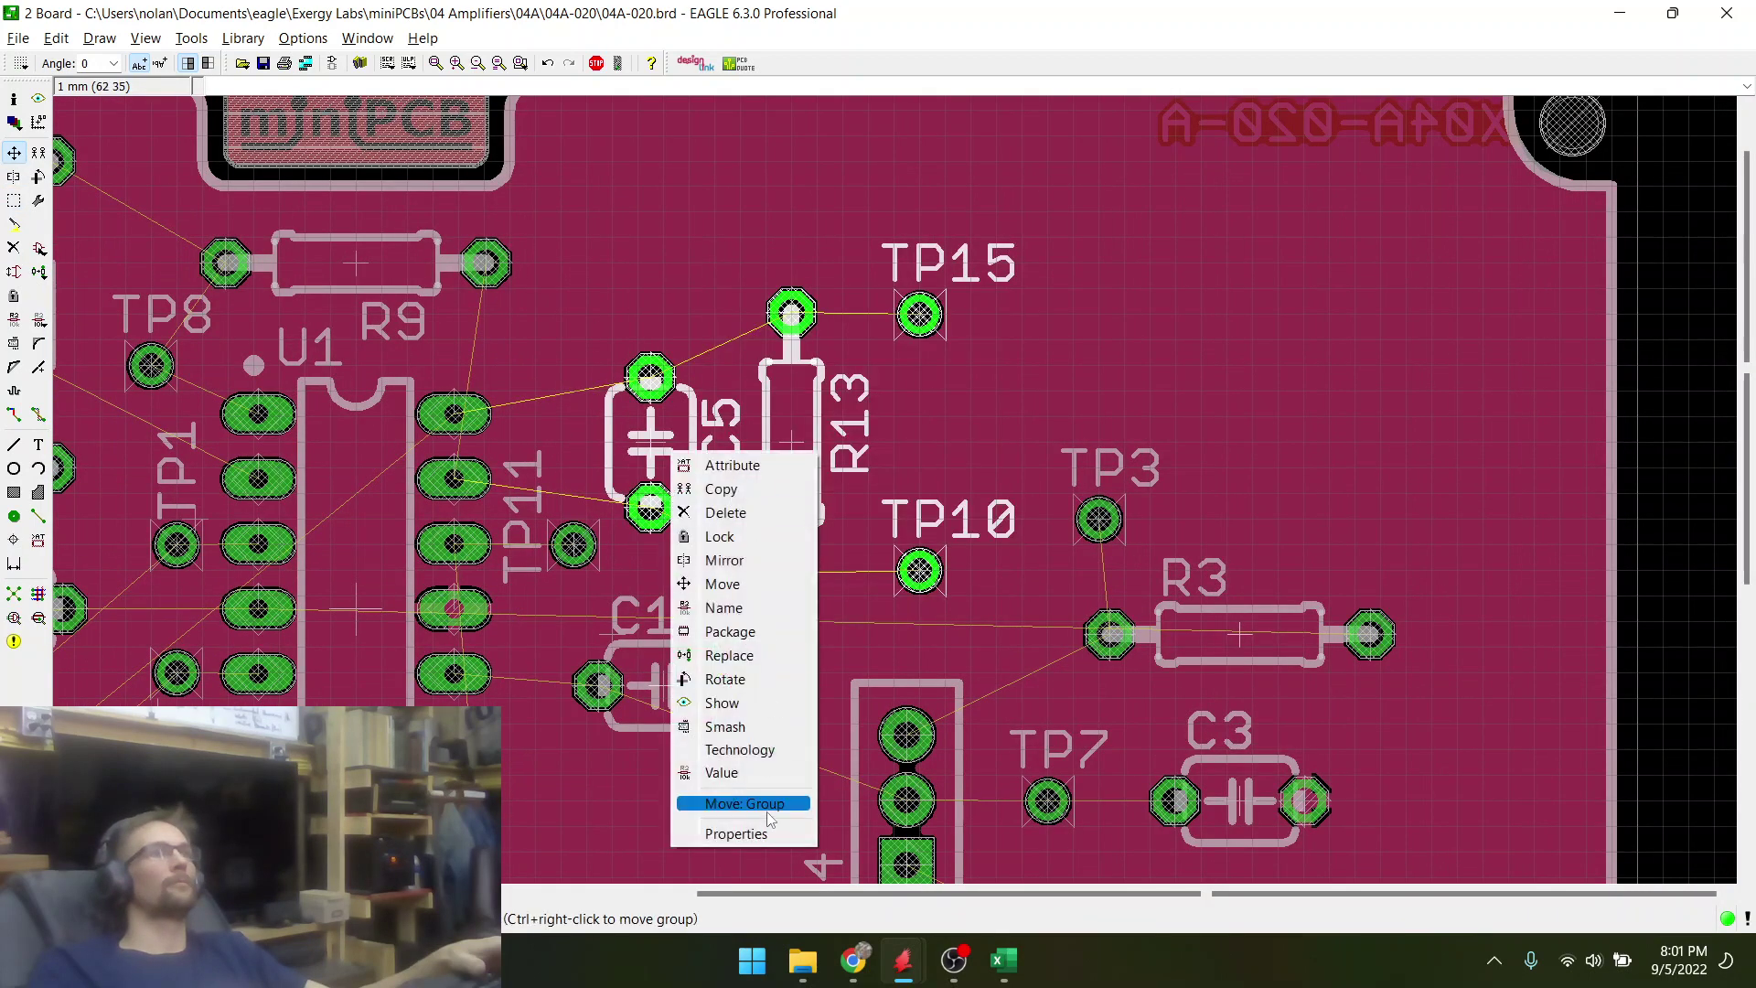
click(765, 773)
click(679, 445)
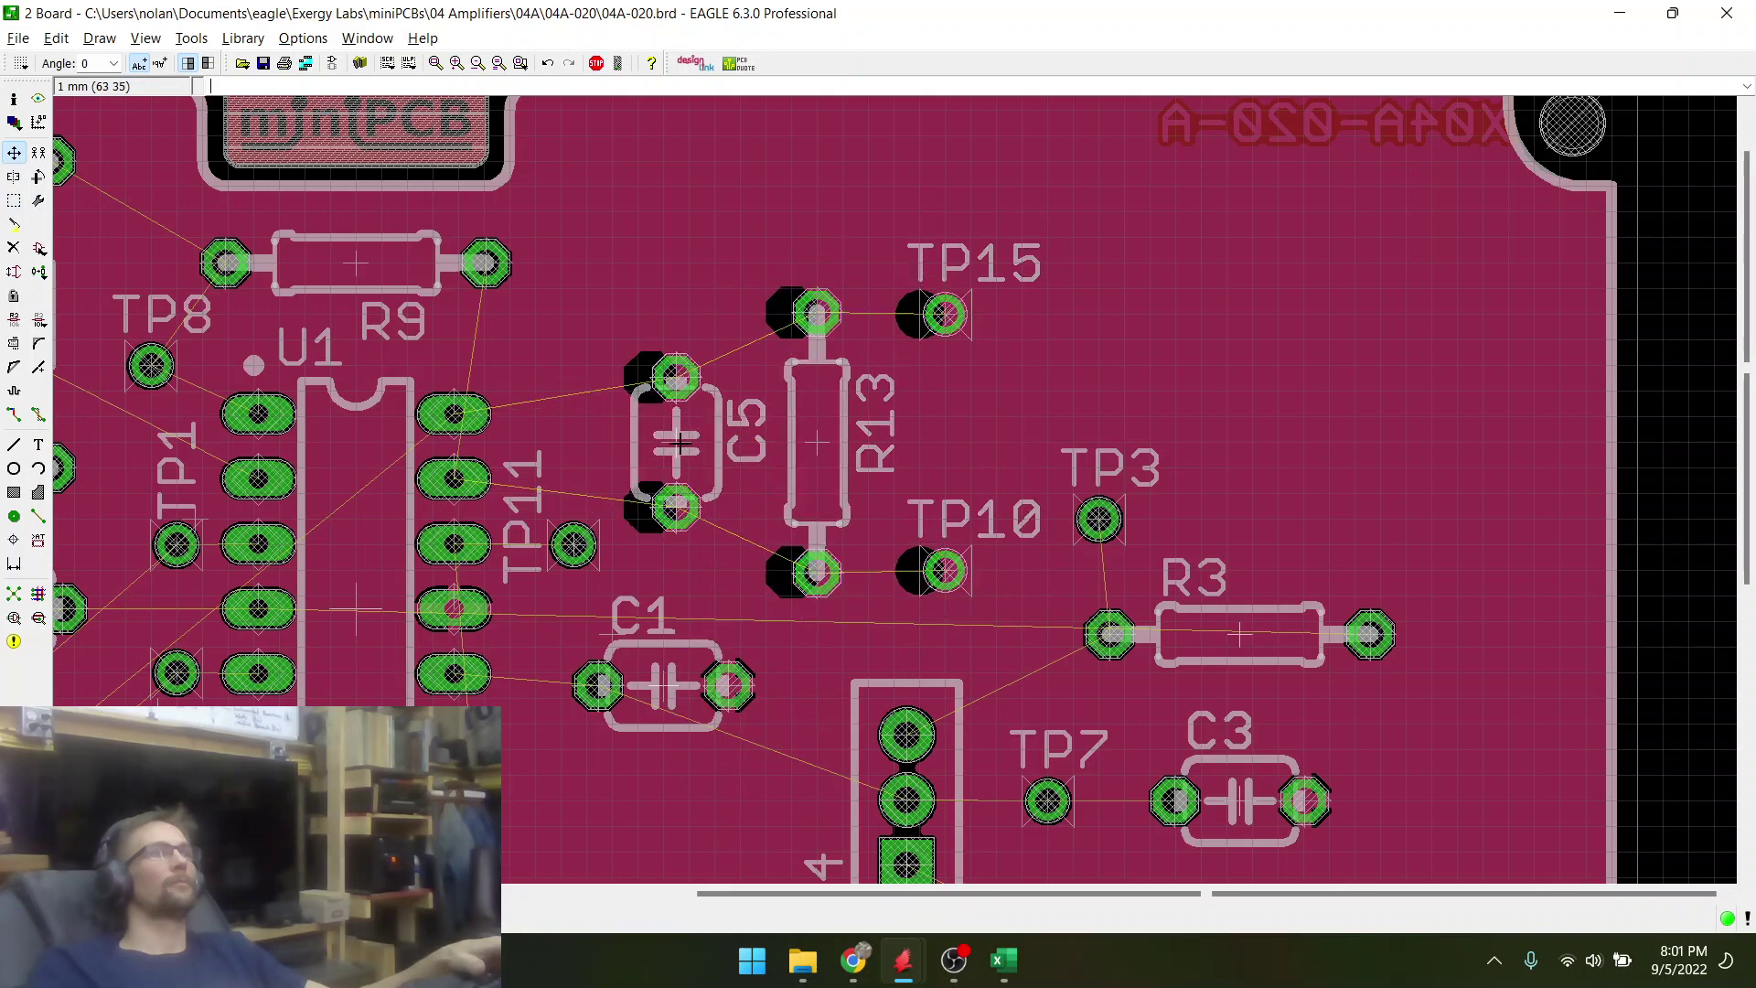
click(14, 596)
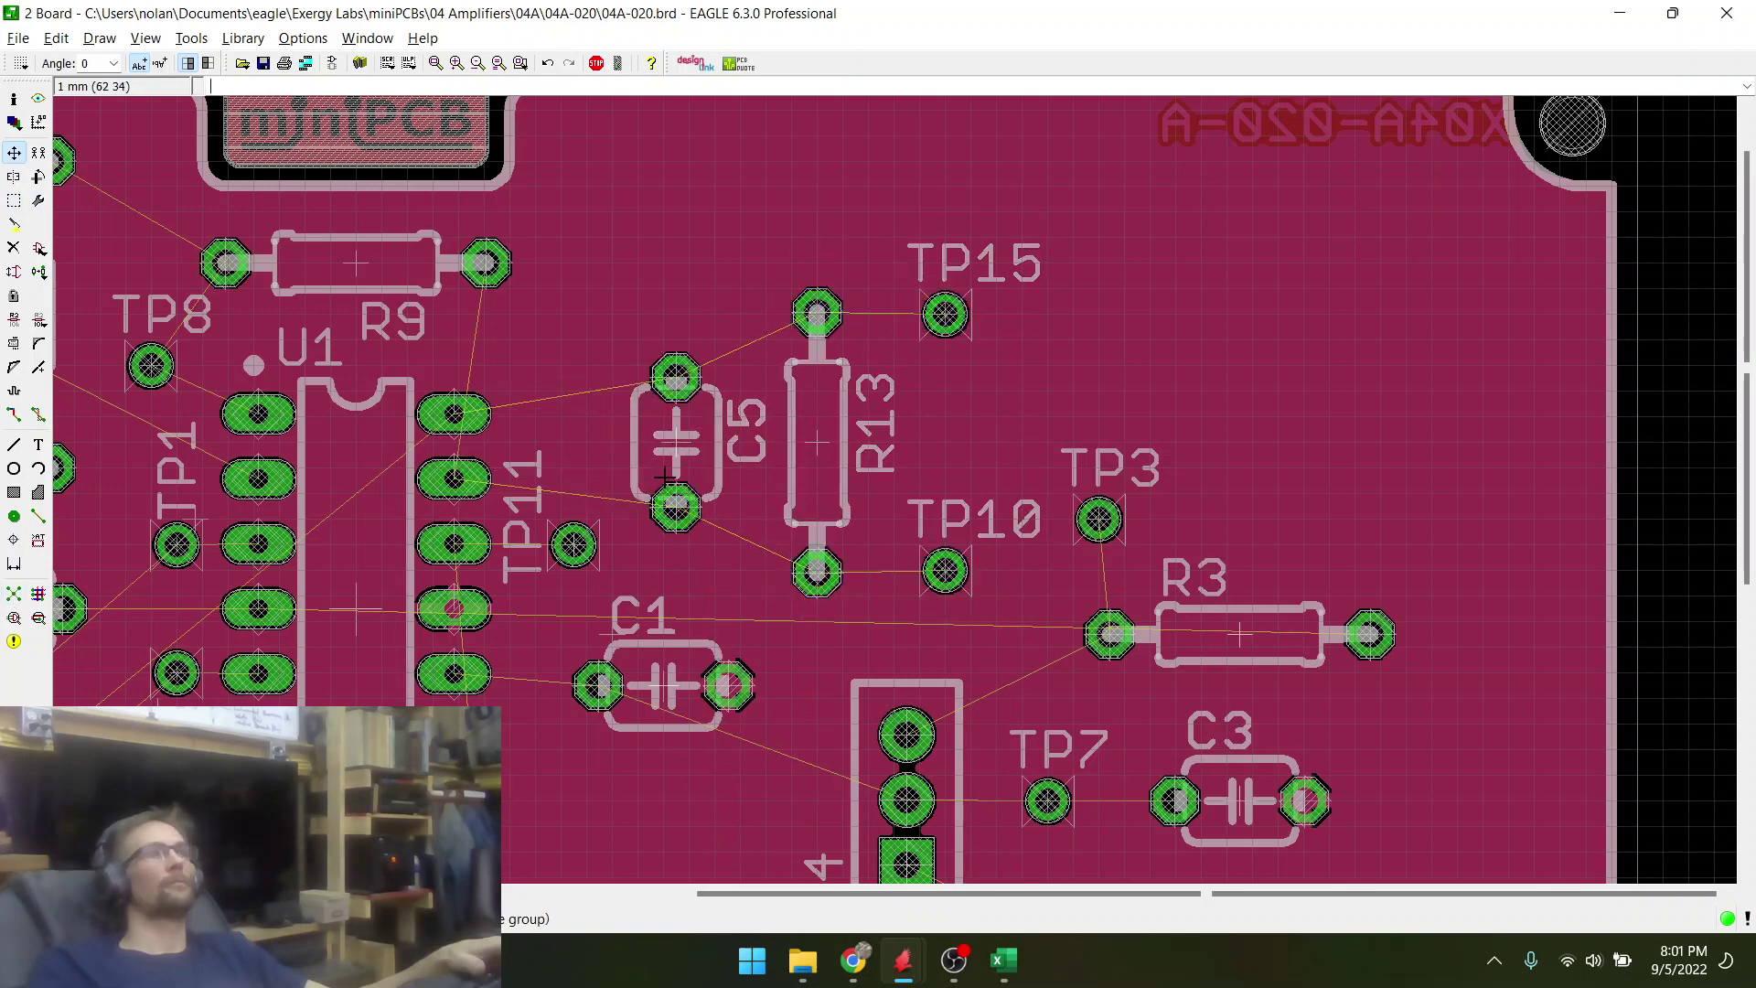
- Shift test points TP3 and TP4 about 2 mm toward the nearest side edge of the board and recalculate the ratsnest
scroll(668, 475, down, 4)
scroll(875, 496, up, 1)
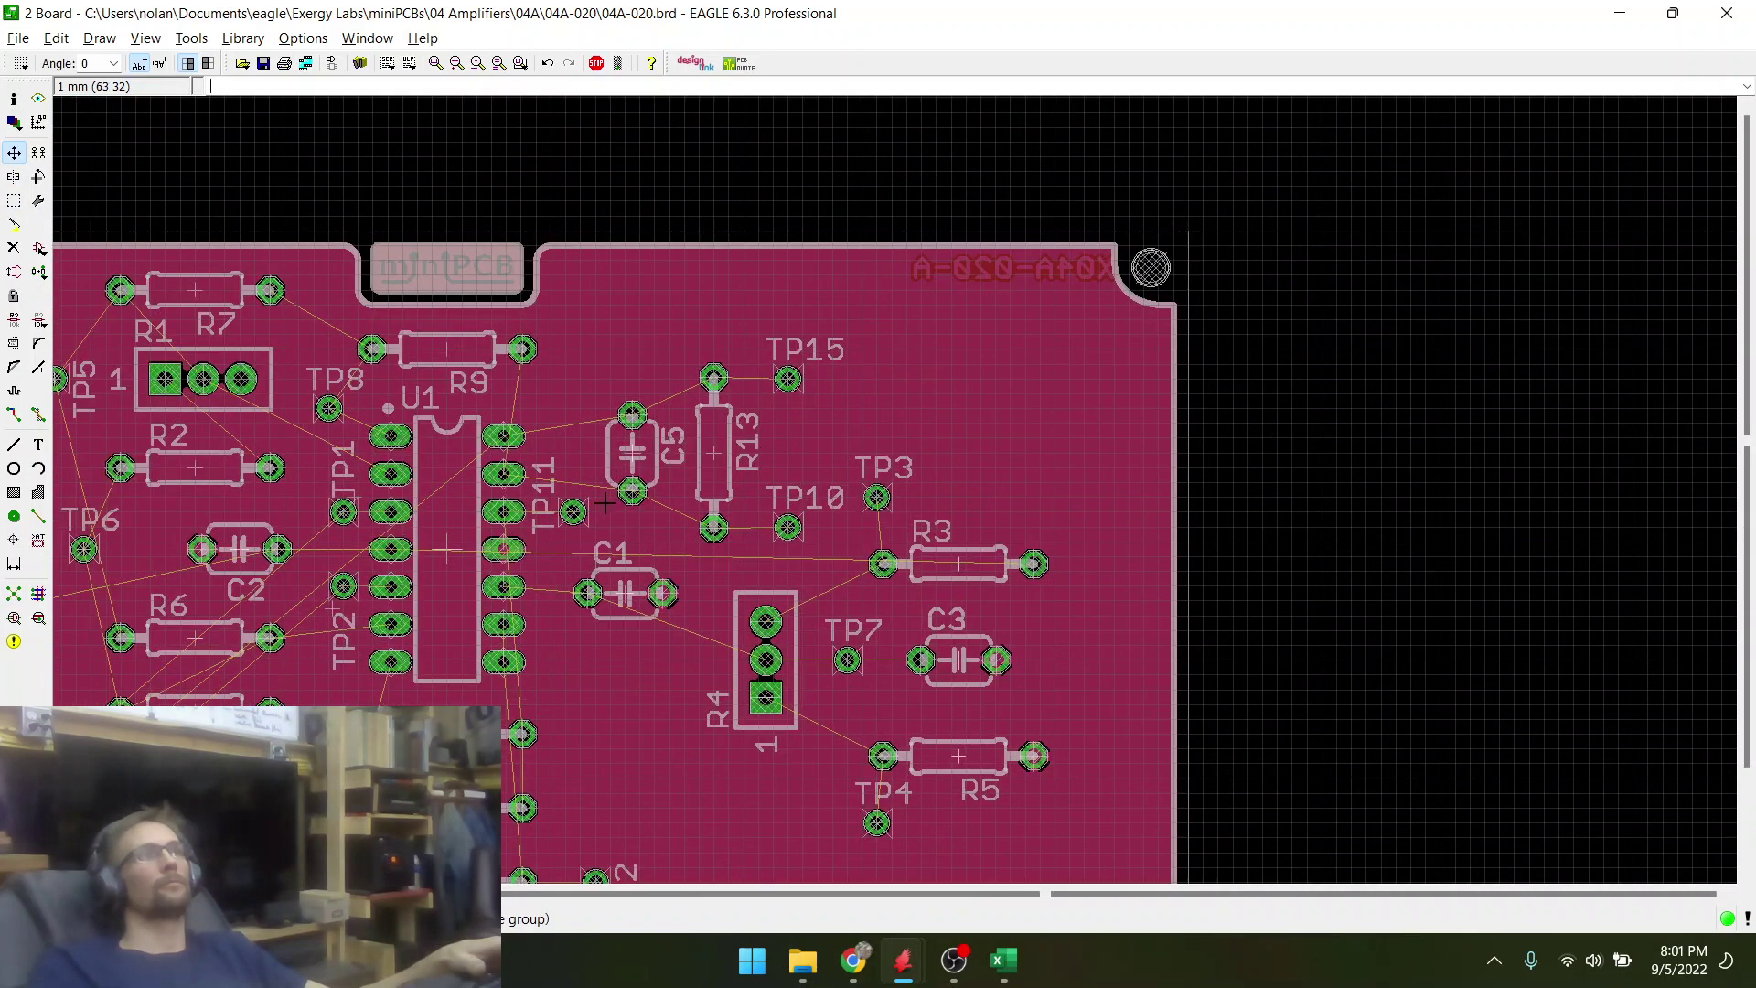
scroll(604, 502, down, 5)
scroll(854, 519, up, 6)
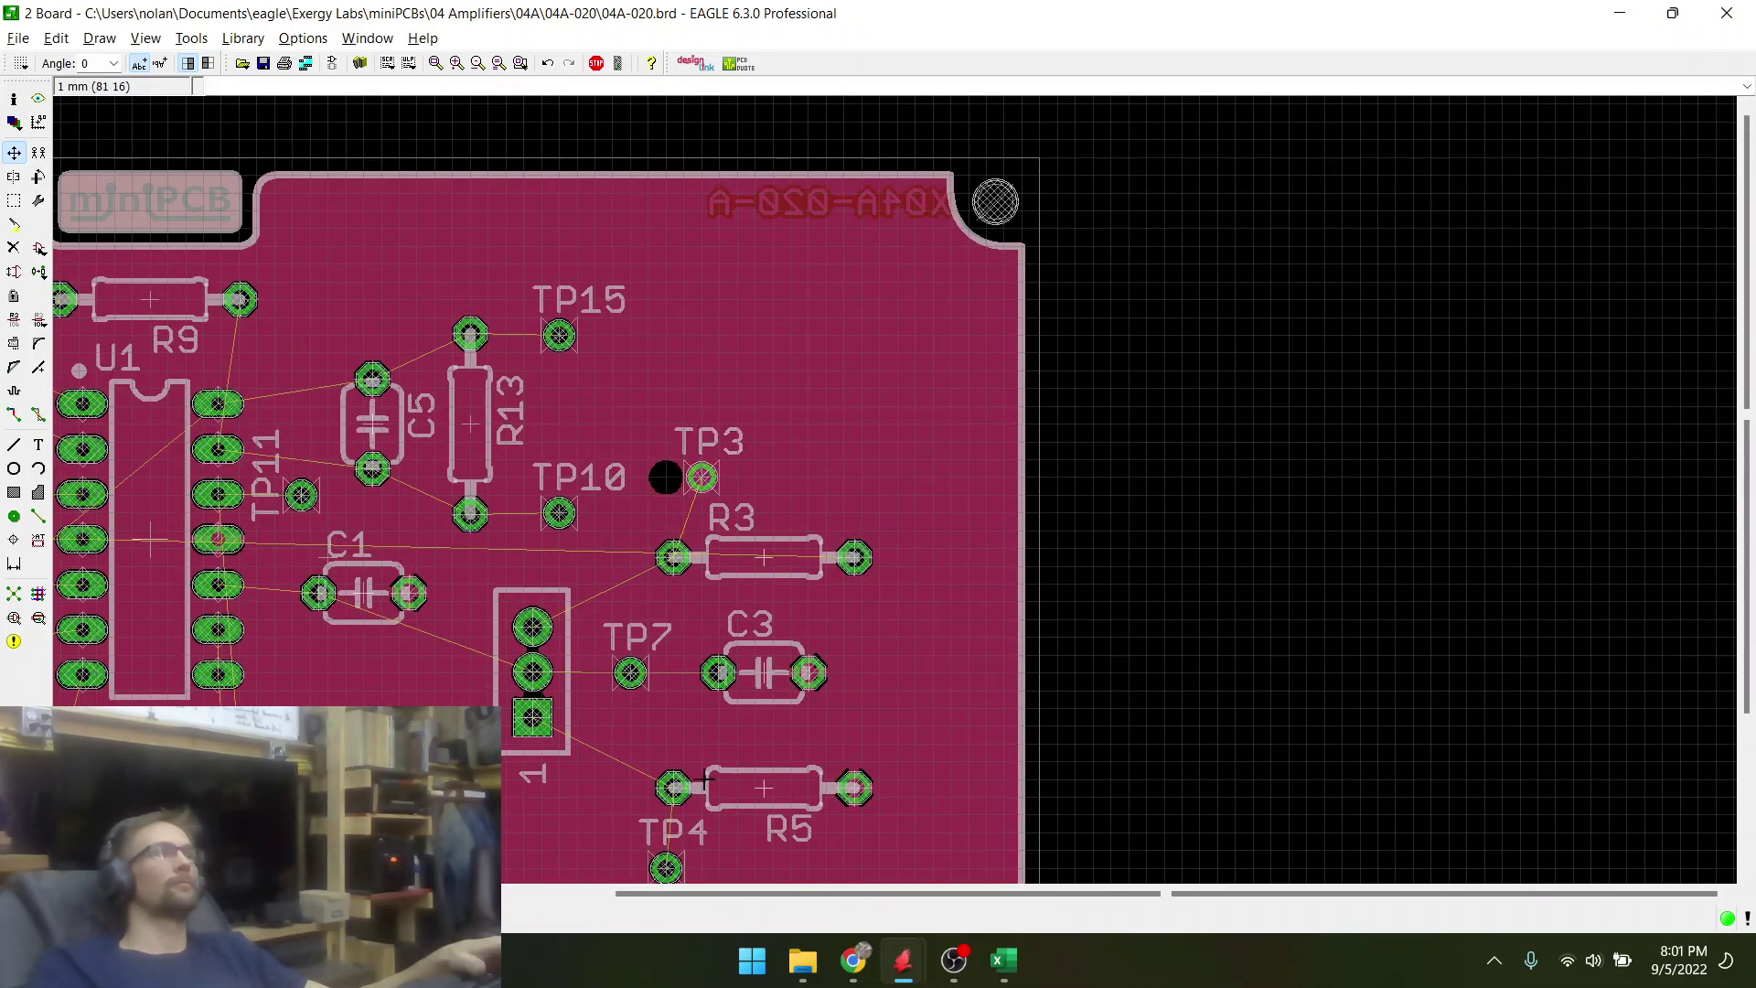
scroll(596, 405, down, 3)
scroll(650, 592, up, 3)
click(593, 640)
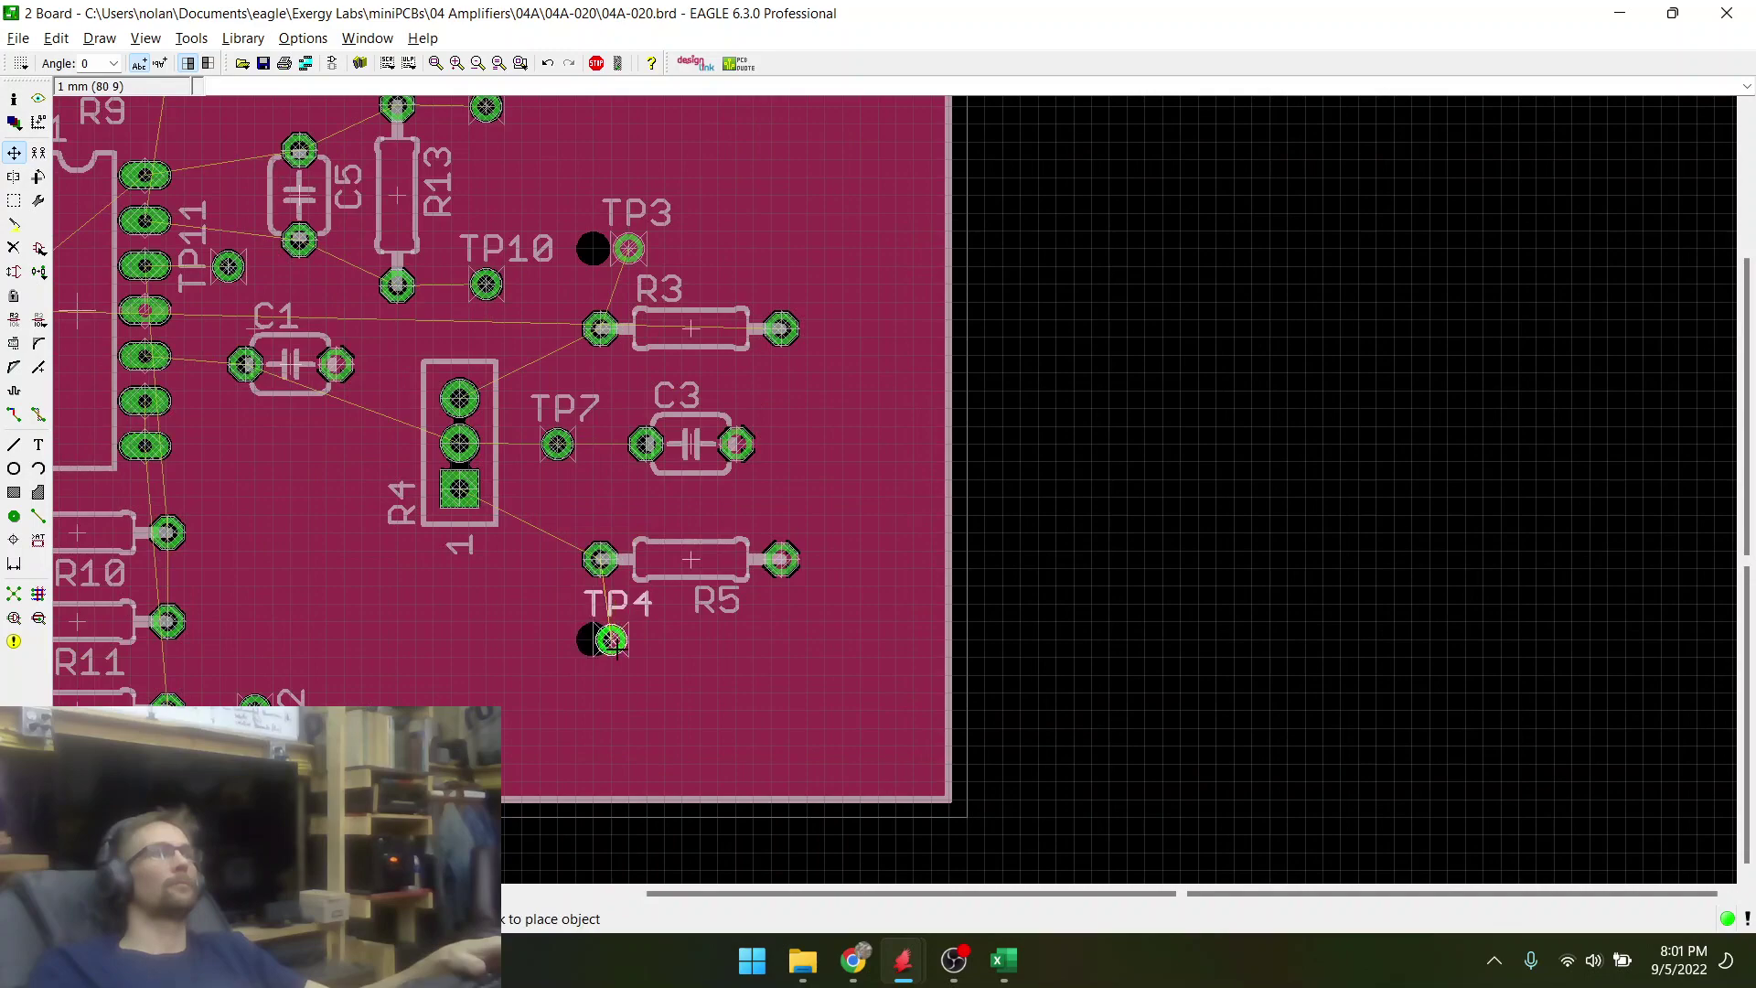
click(593, 640)
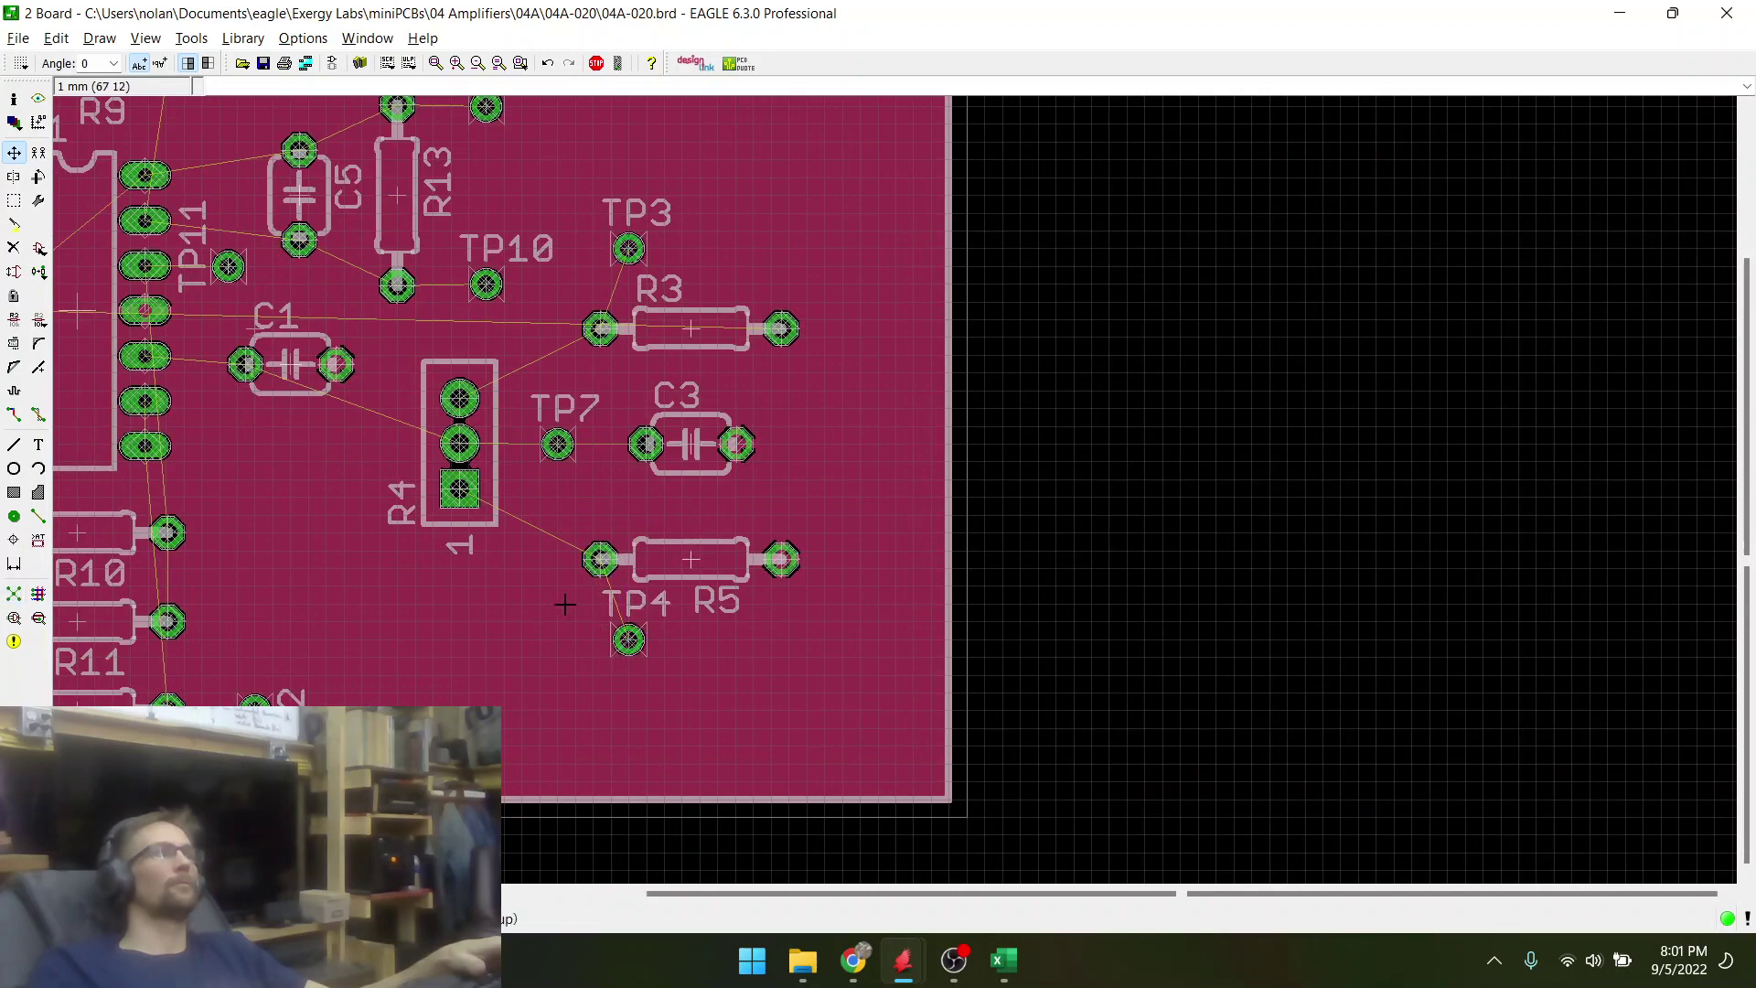
scroll(594, 641, down, 4)
scroll(575, 460, up, 3)
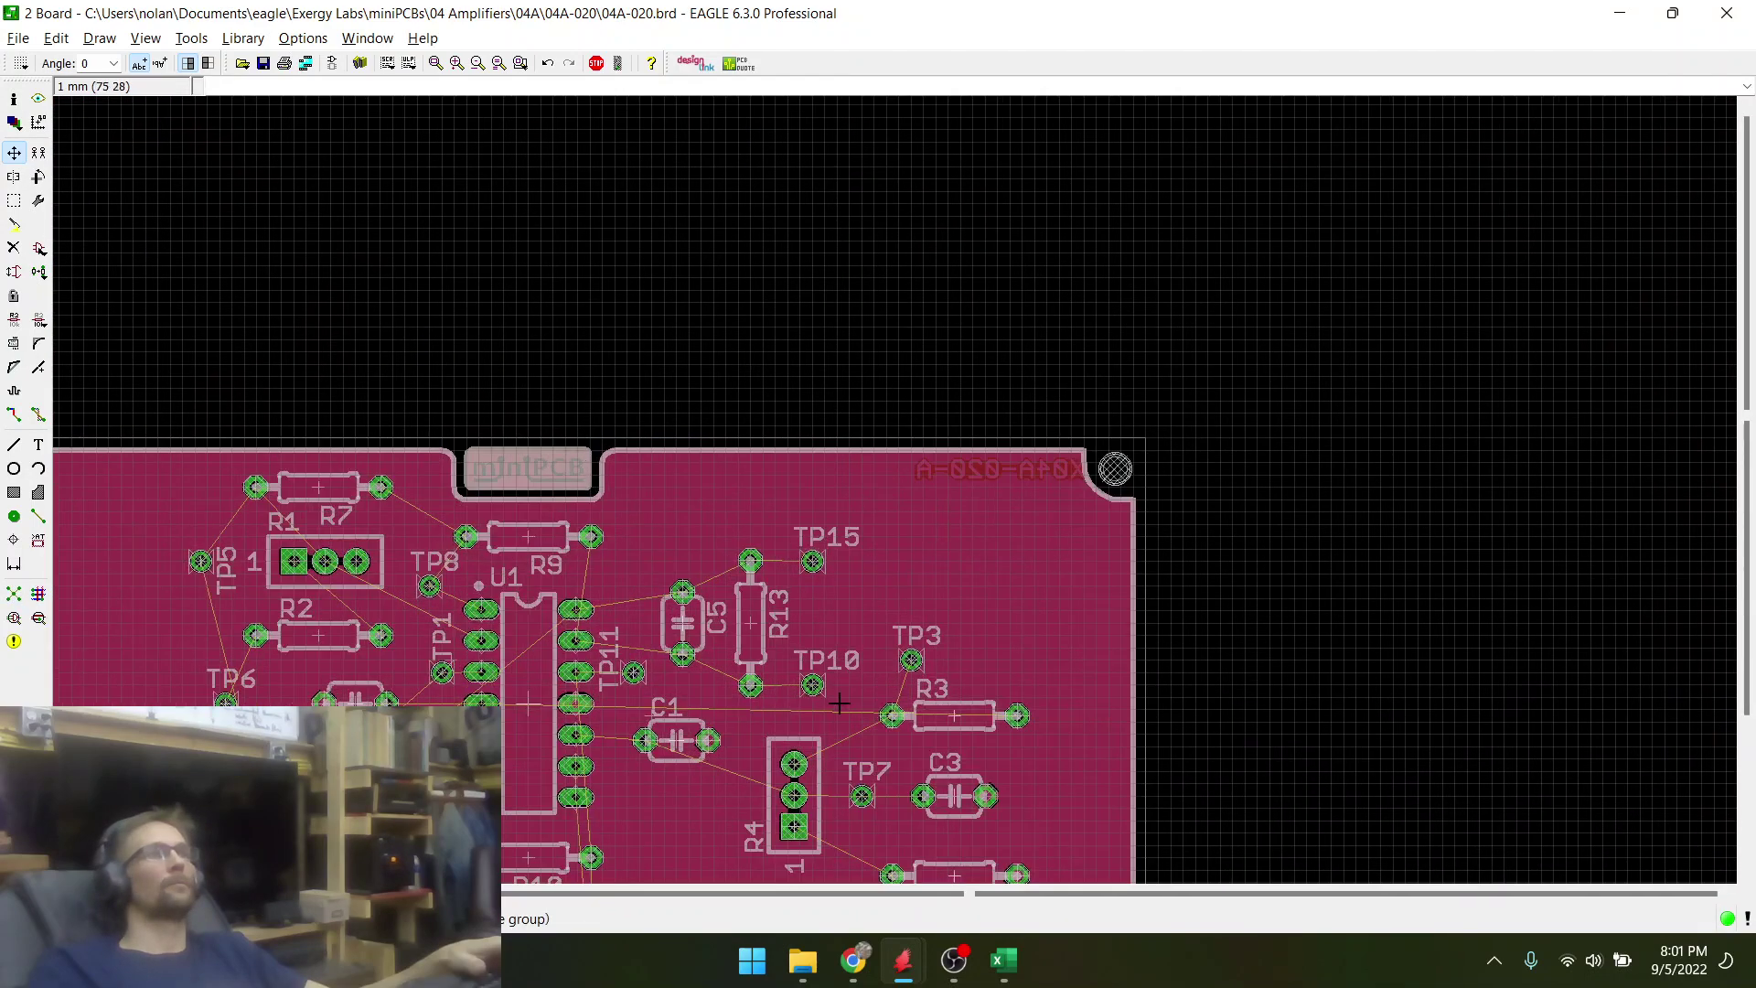
- Shift test points TP1 and TP2 about 1 mm farther from U1, keeping both in one column with TP8
scroll(739, 587, down, 4)
scroll(665, 620, up, 4)
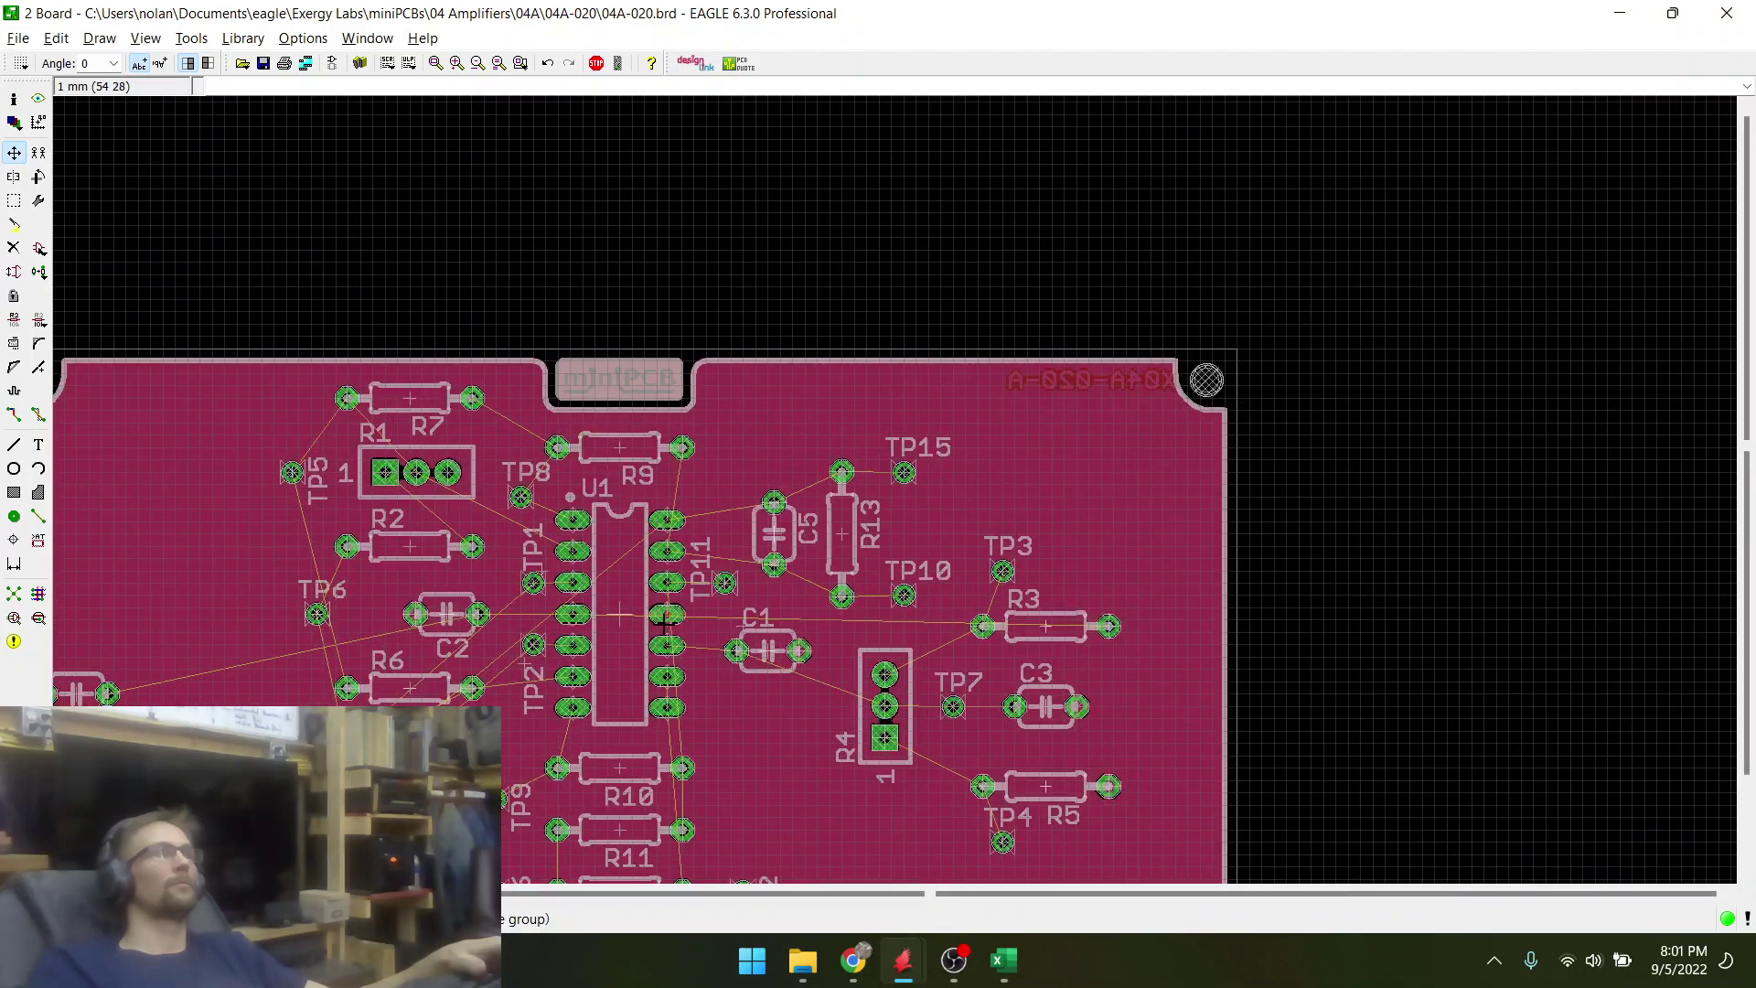
scroll(665, 621, up, 2)
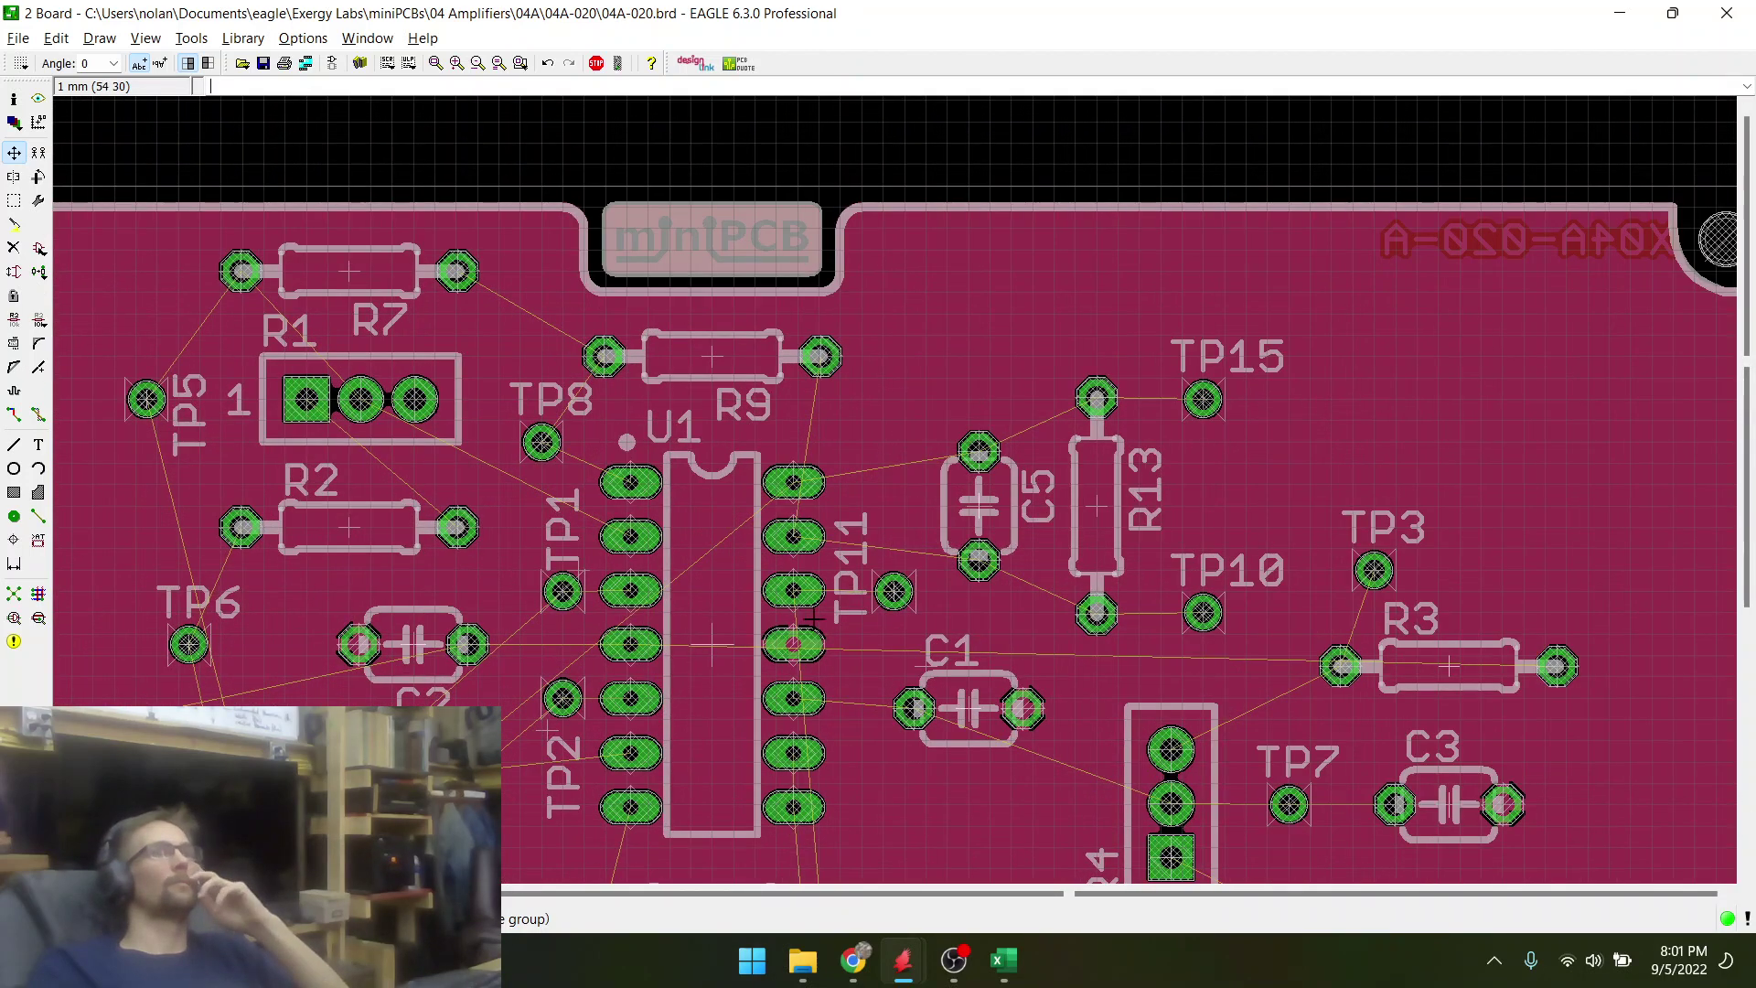
scroll(814, 619, up, 2)
click(337, 582)
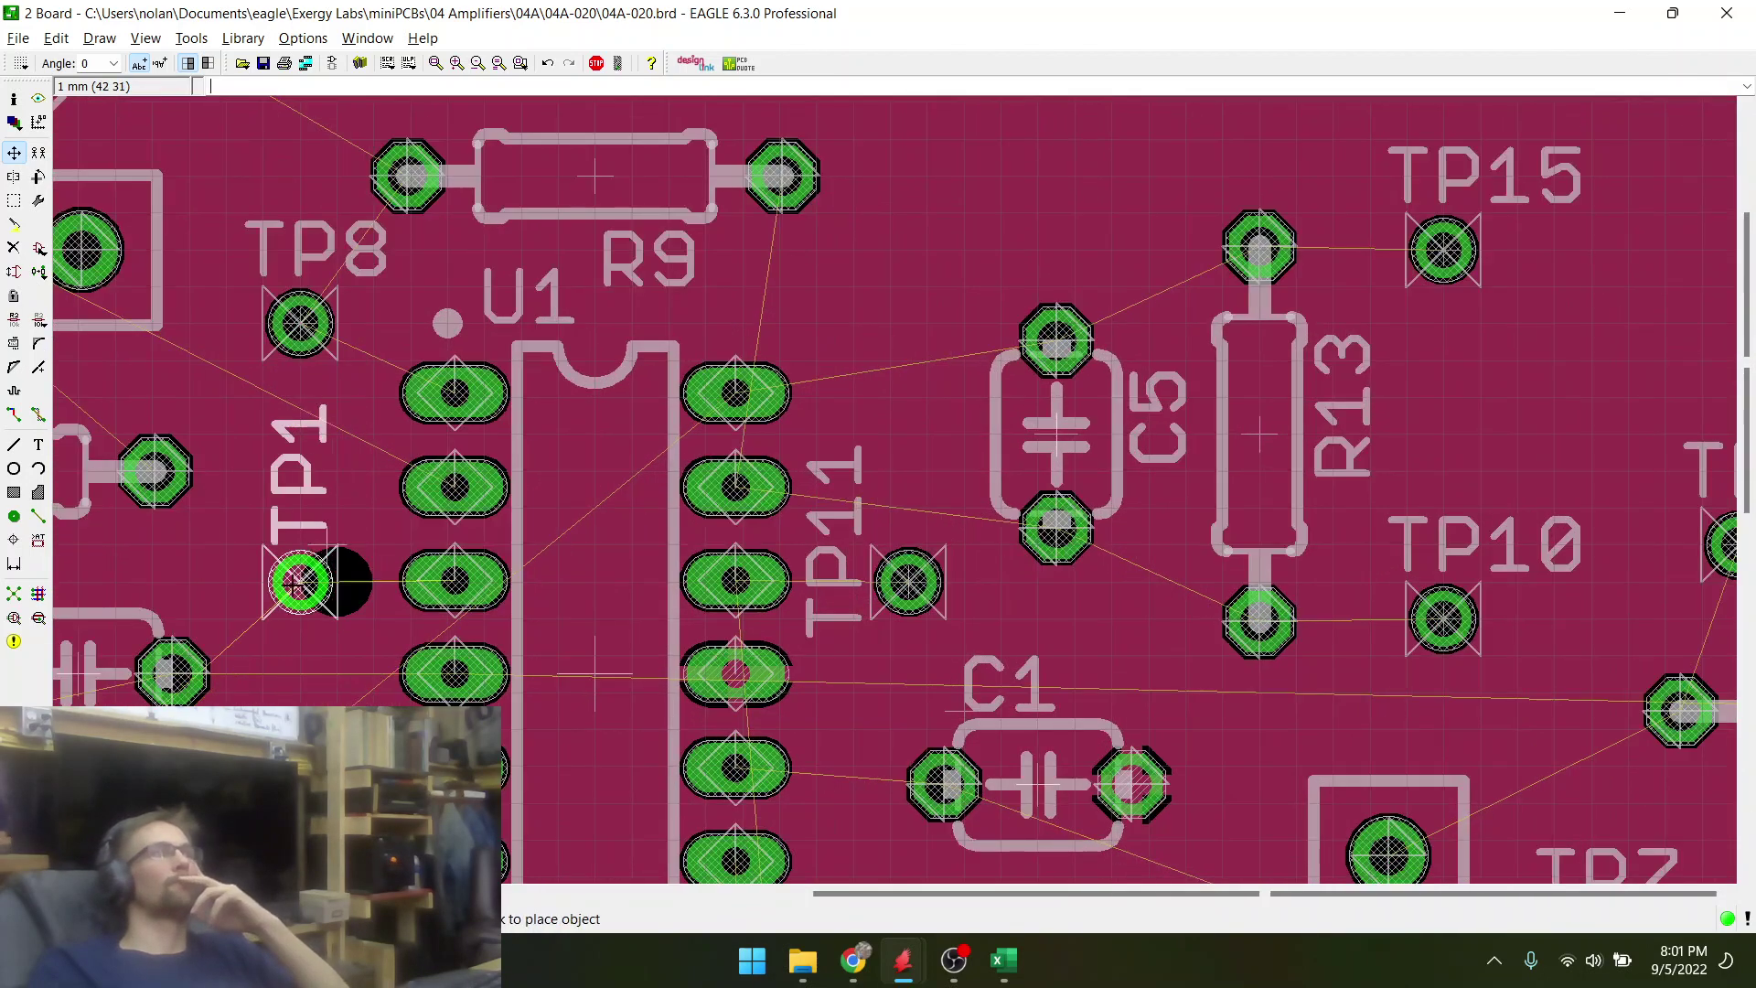
click(299, 582)
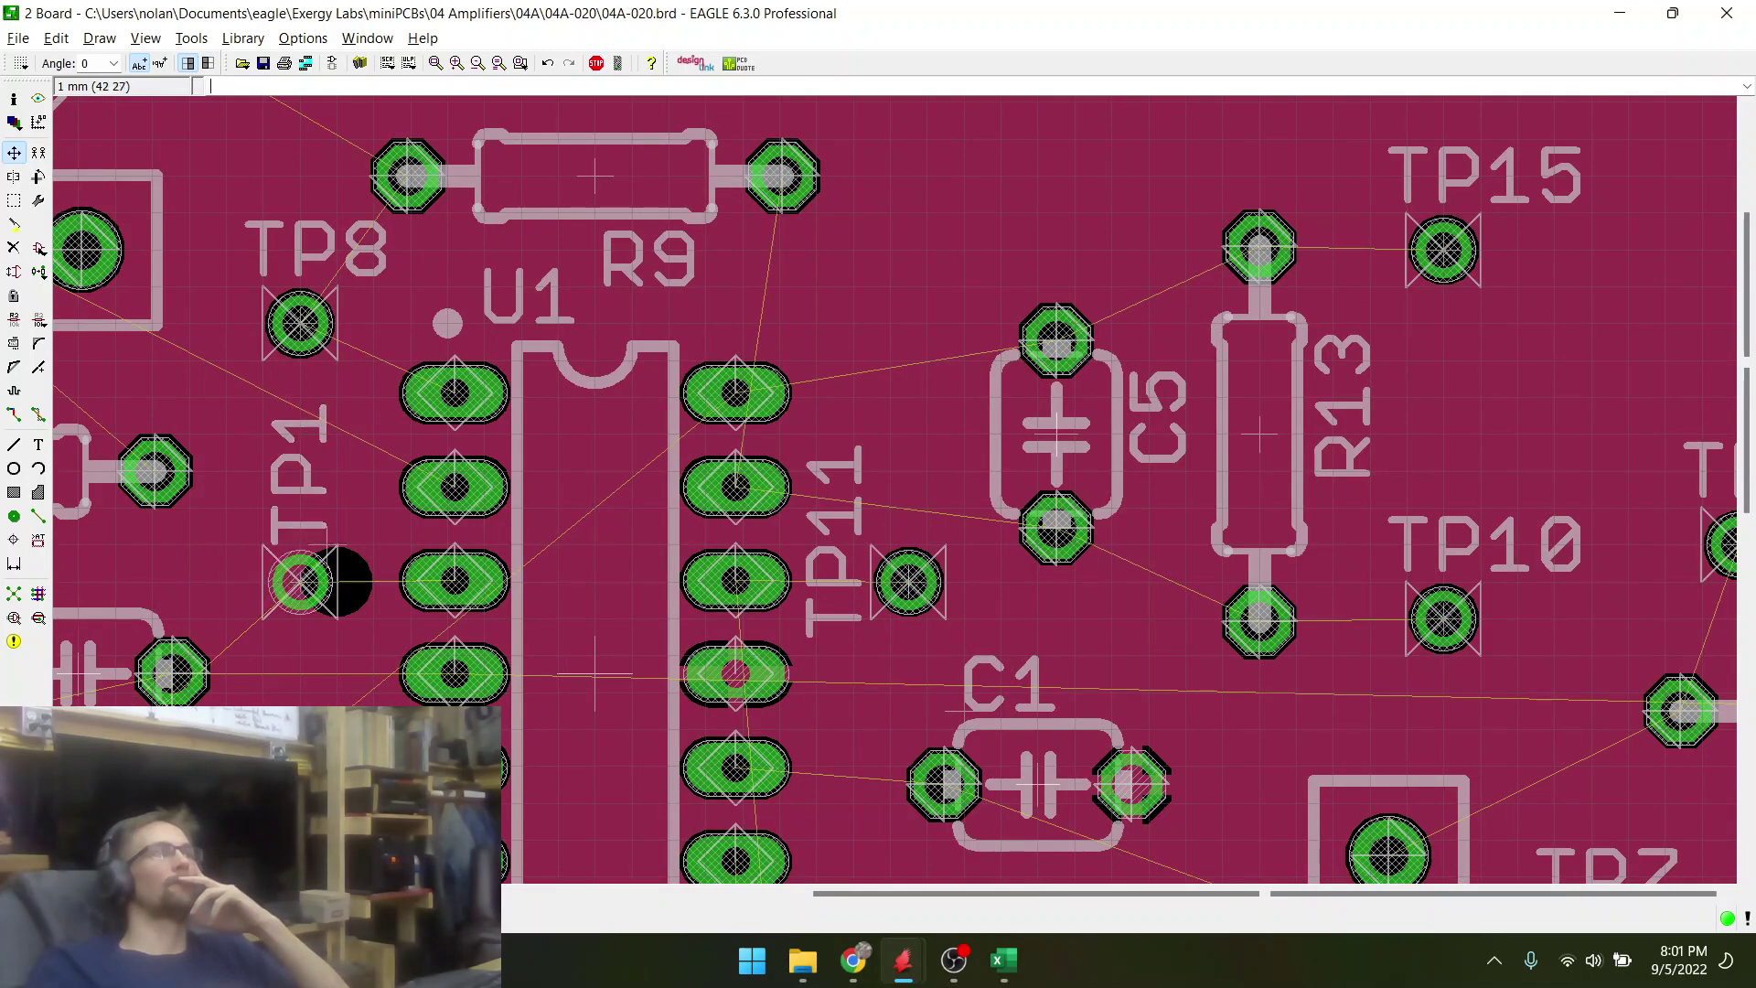
scroll(393, 494, down, 2)
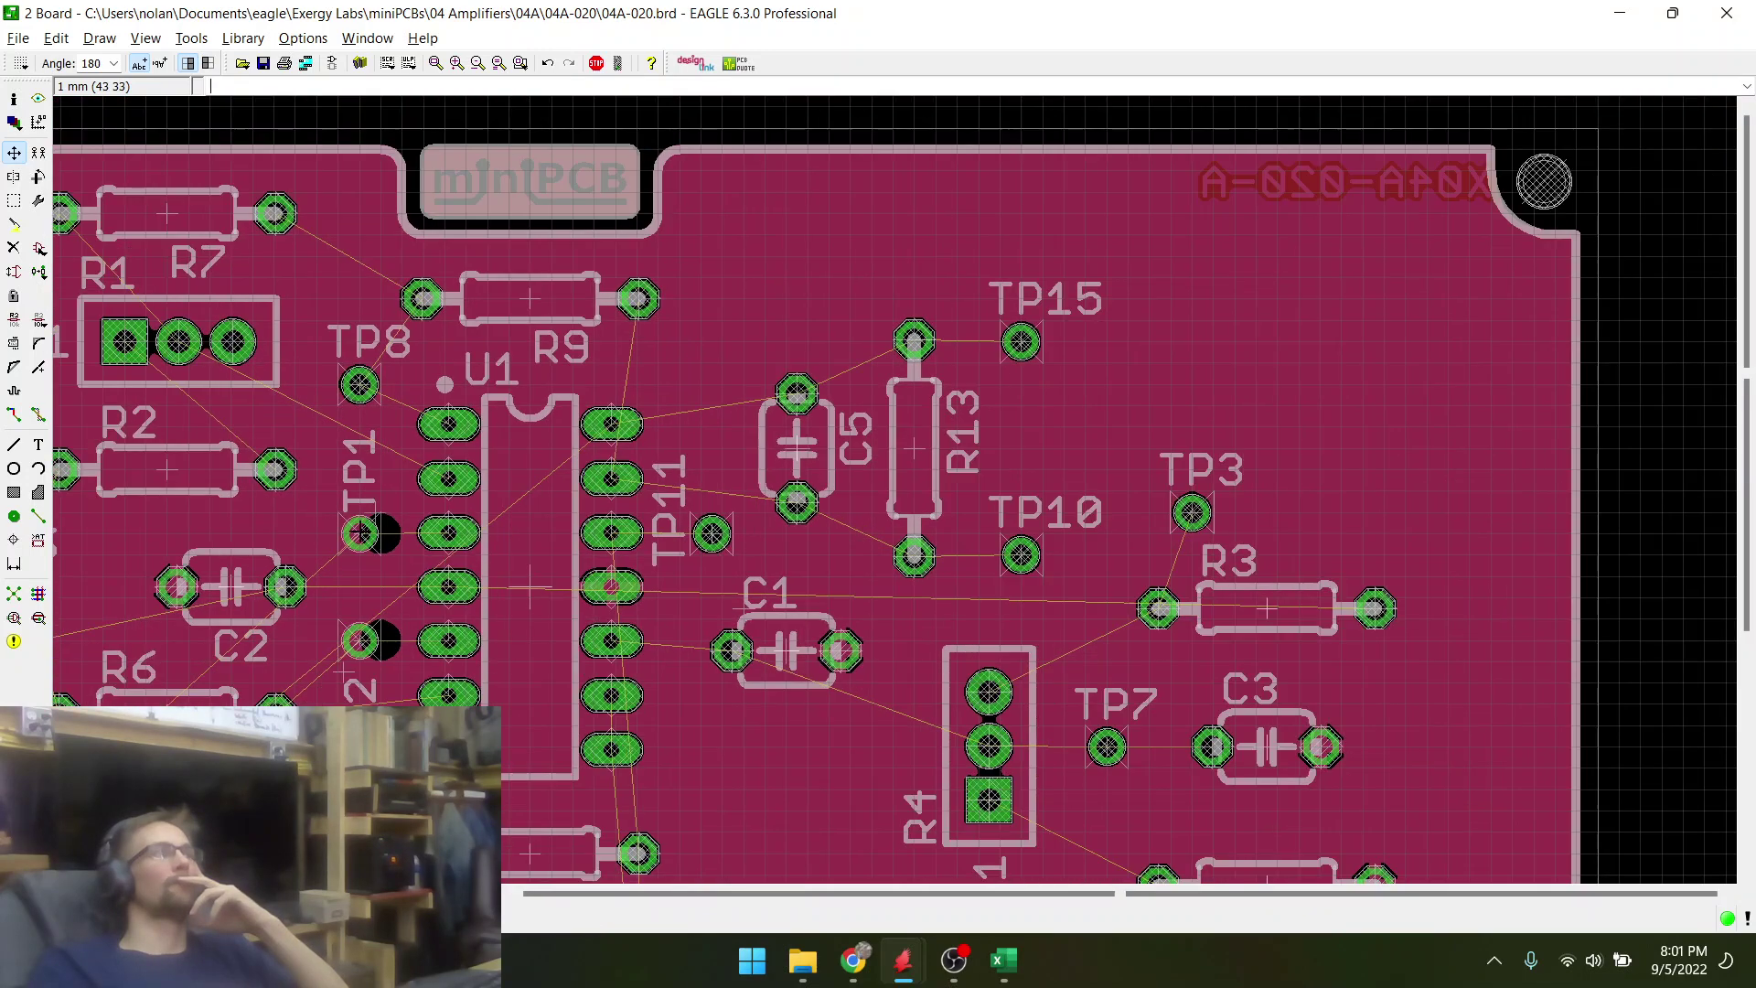
- Unsmash test points TP1 and TP2 to restore their default label placement, and recalculate the ratsnest
scroll(366, 439, up, 2)
right_click(362, 509)
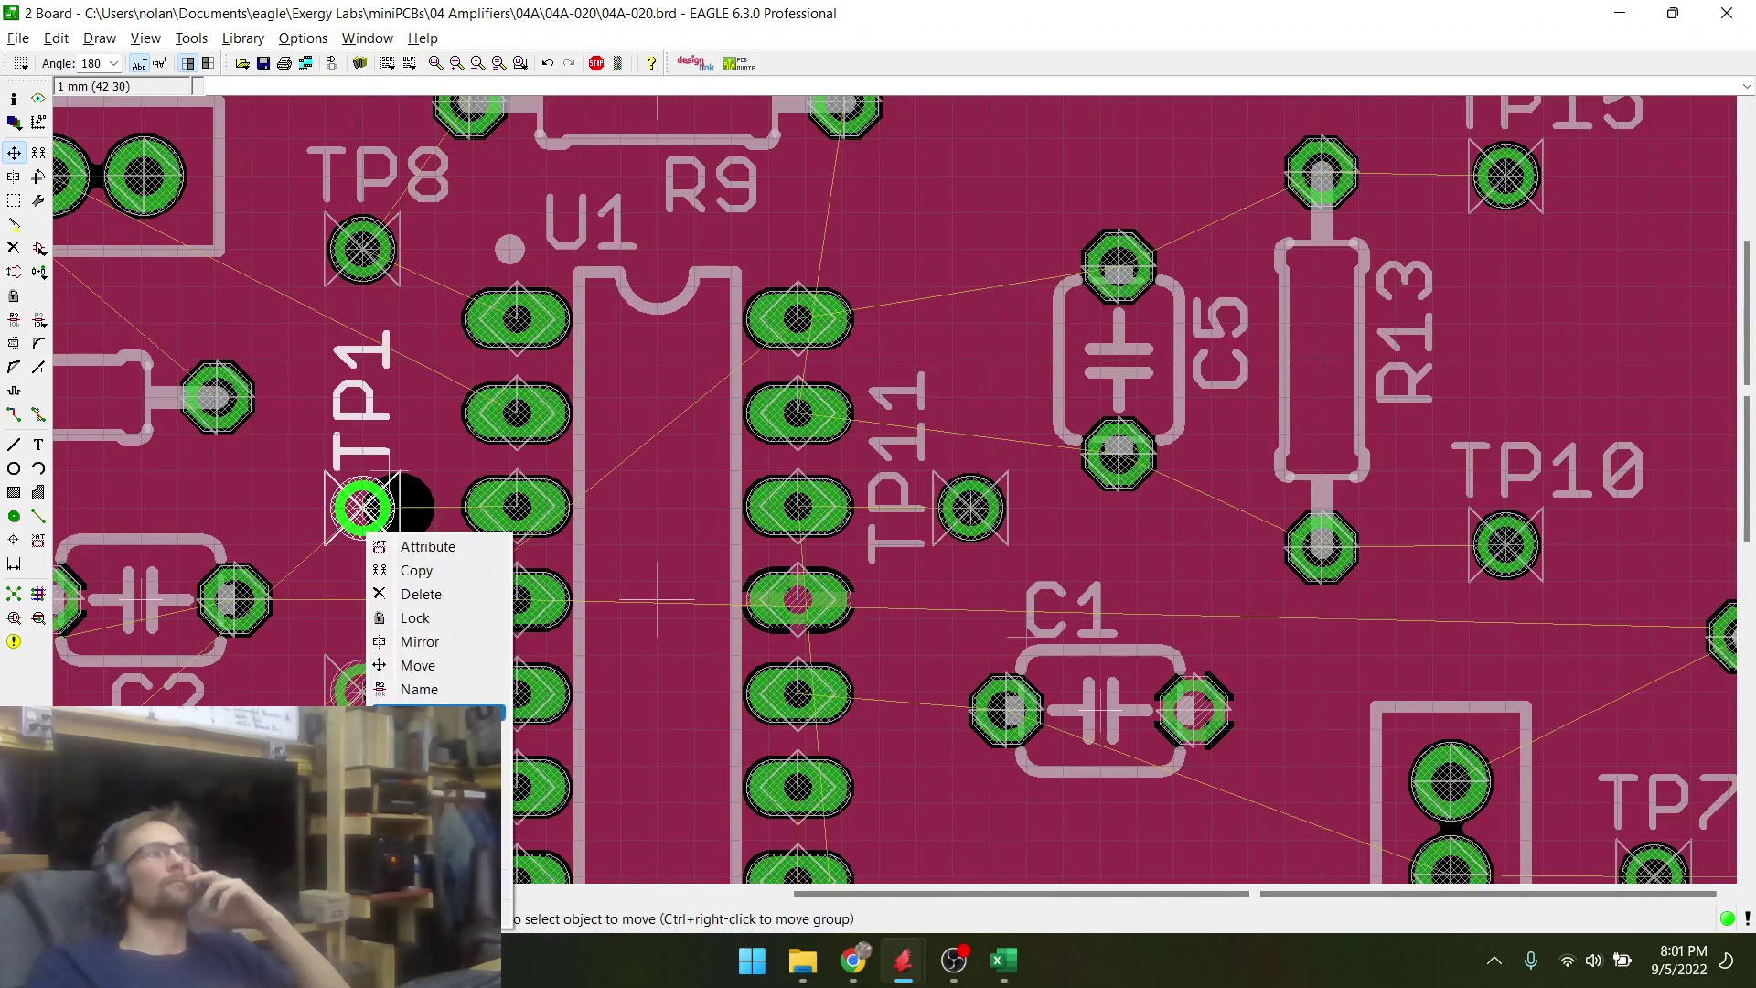
click(421, 736)
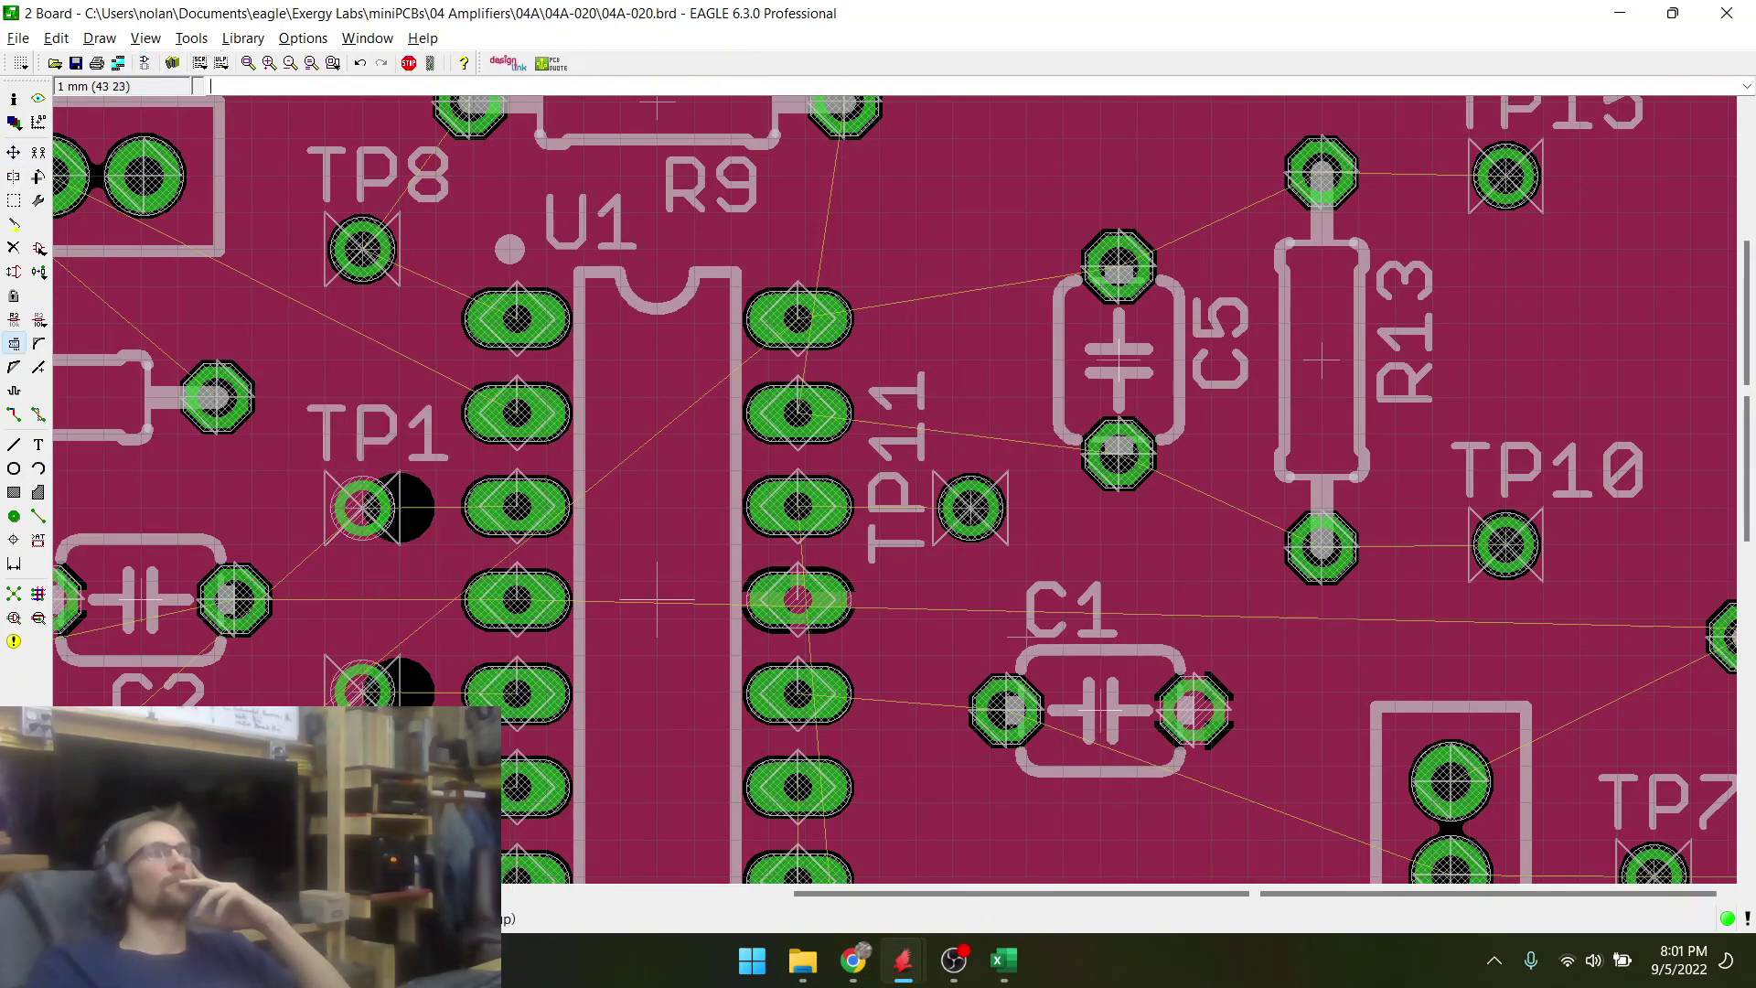
right_click(371, 675)
right_click(369, 696)
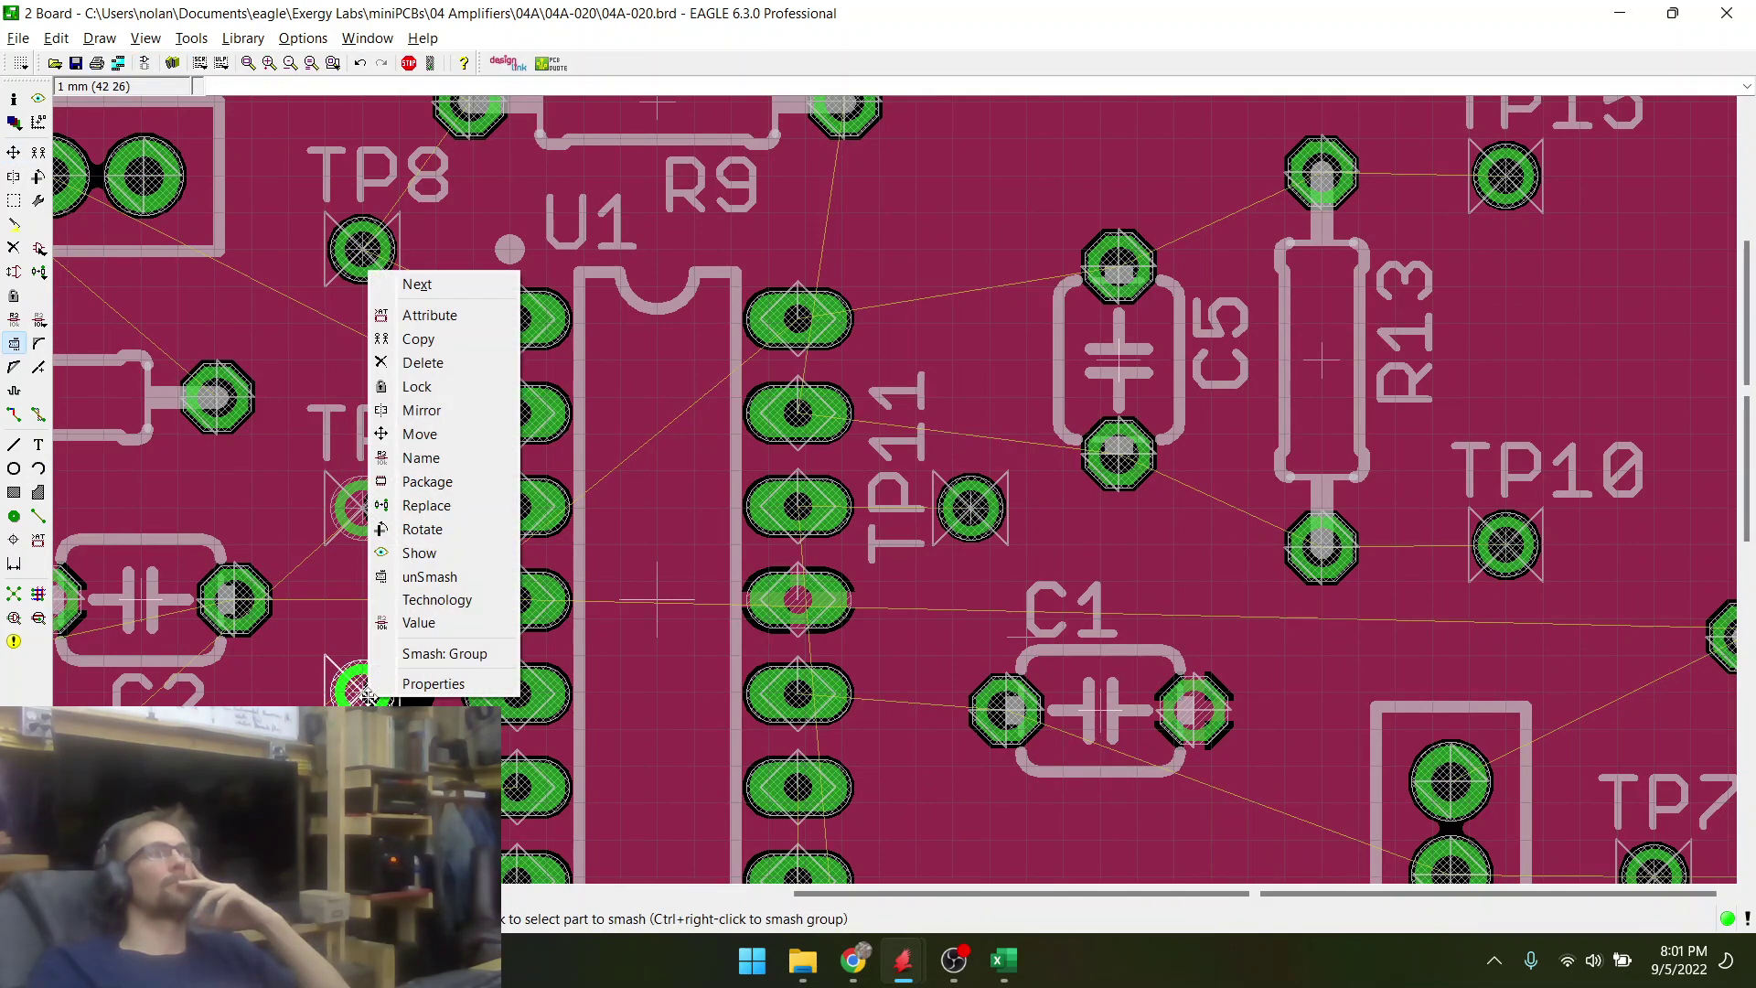
click(412, 583)
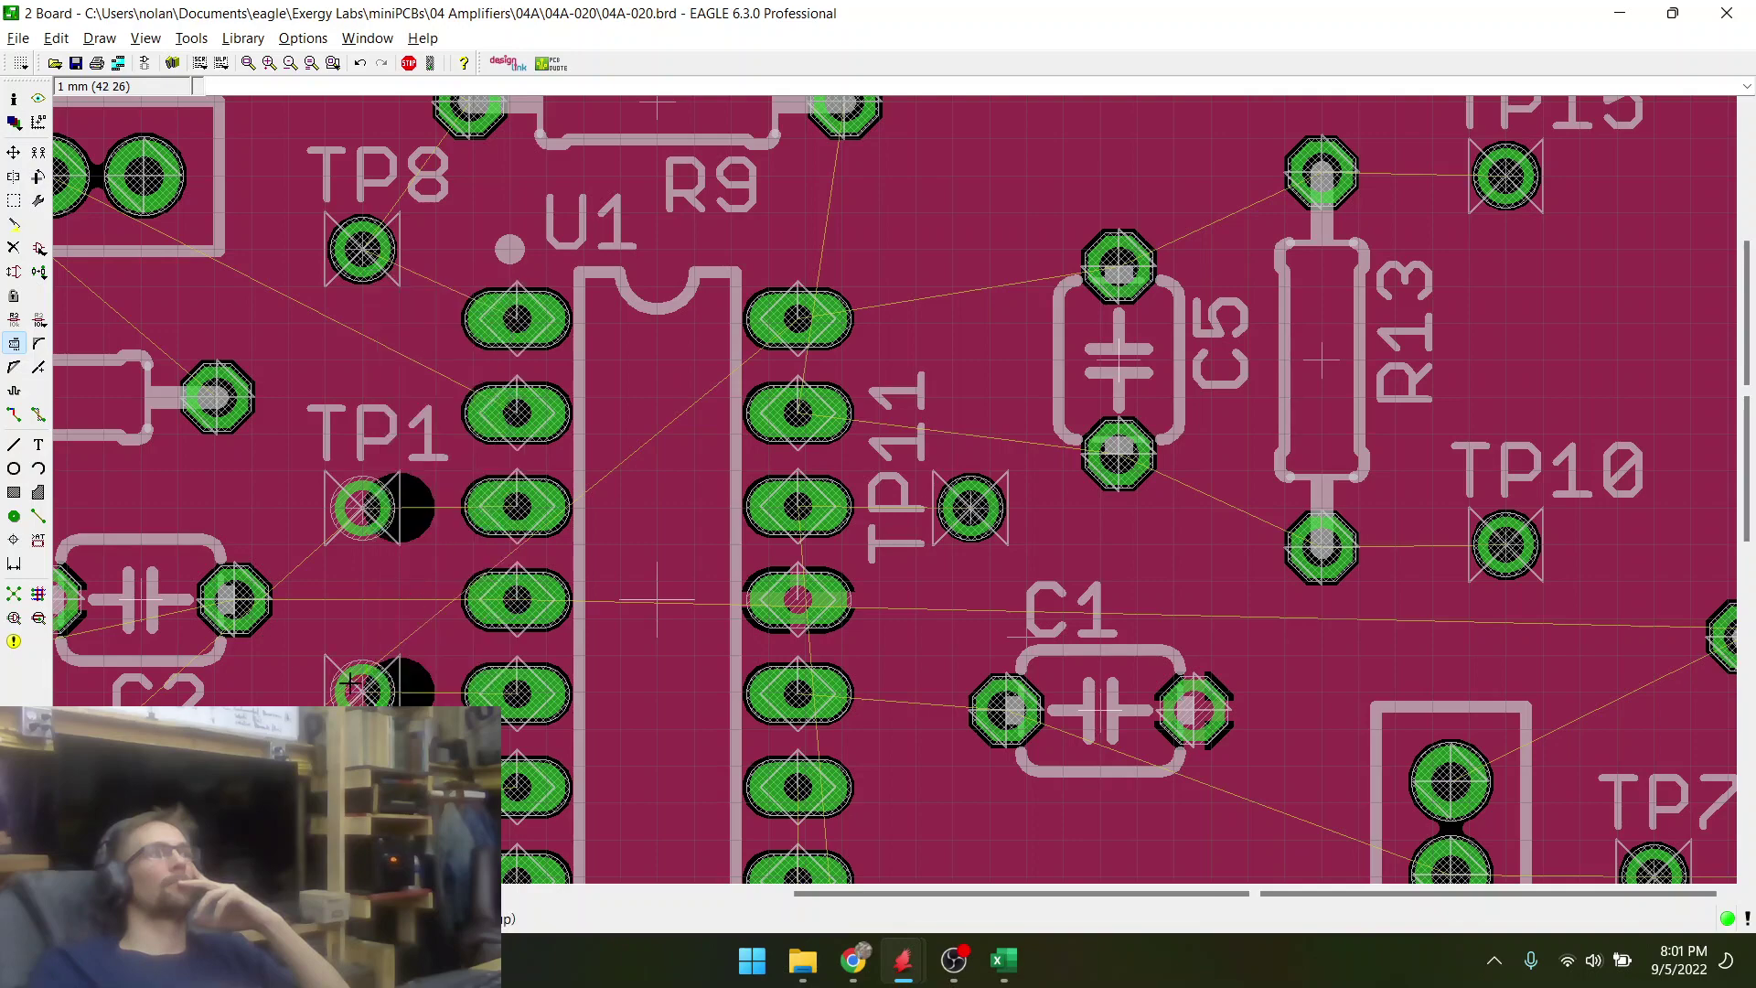
scroll(279, 409, down, 2)
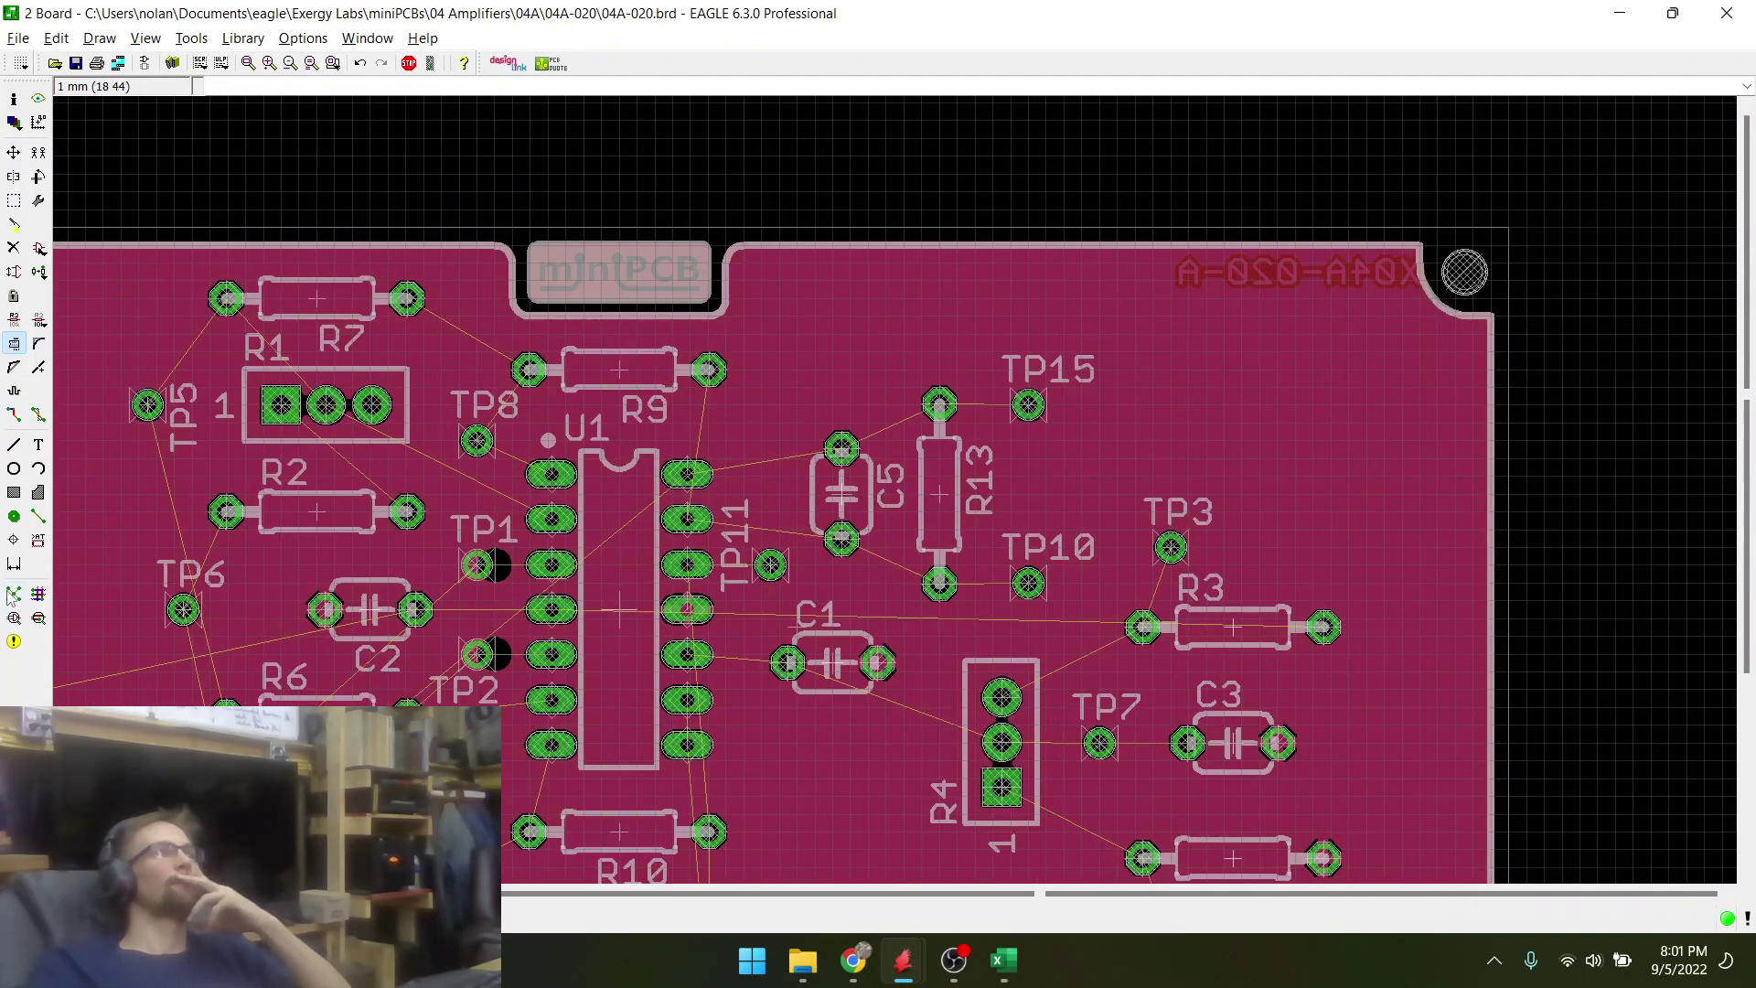
scroll(492, 651, up, 2)
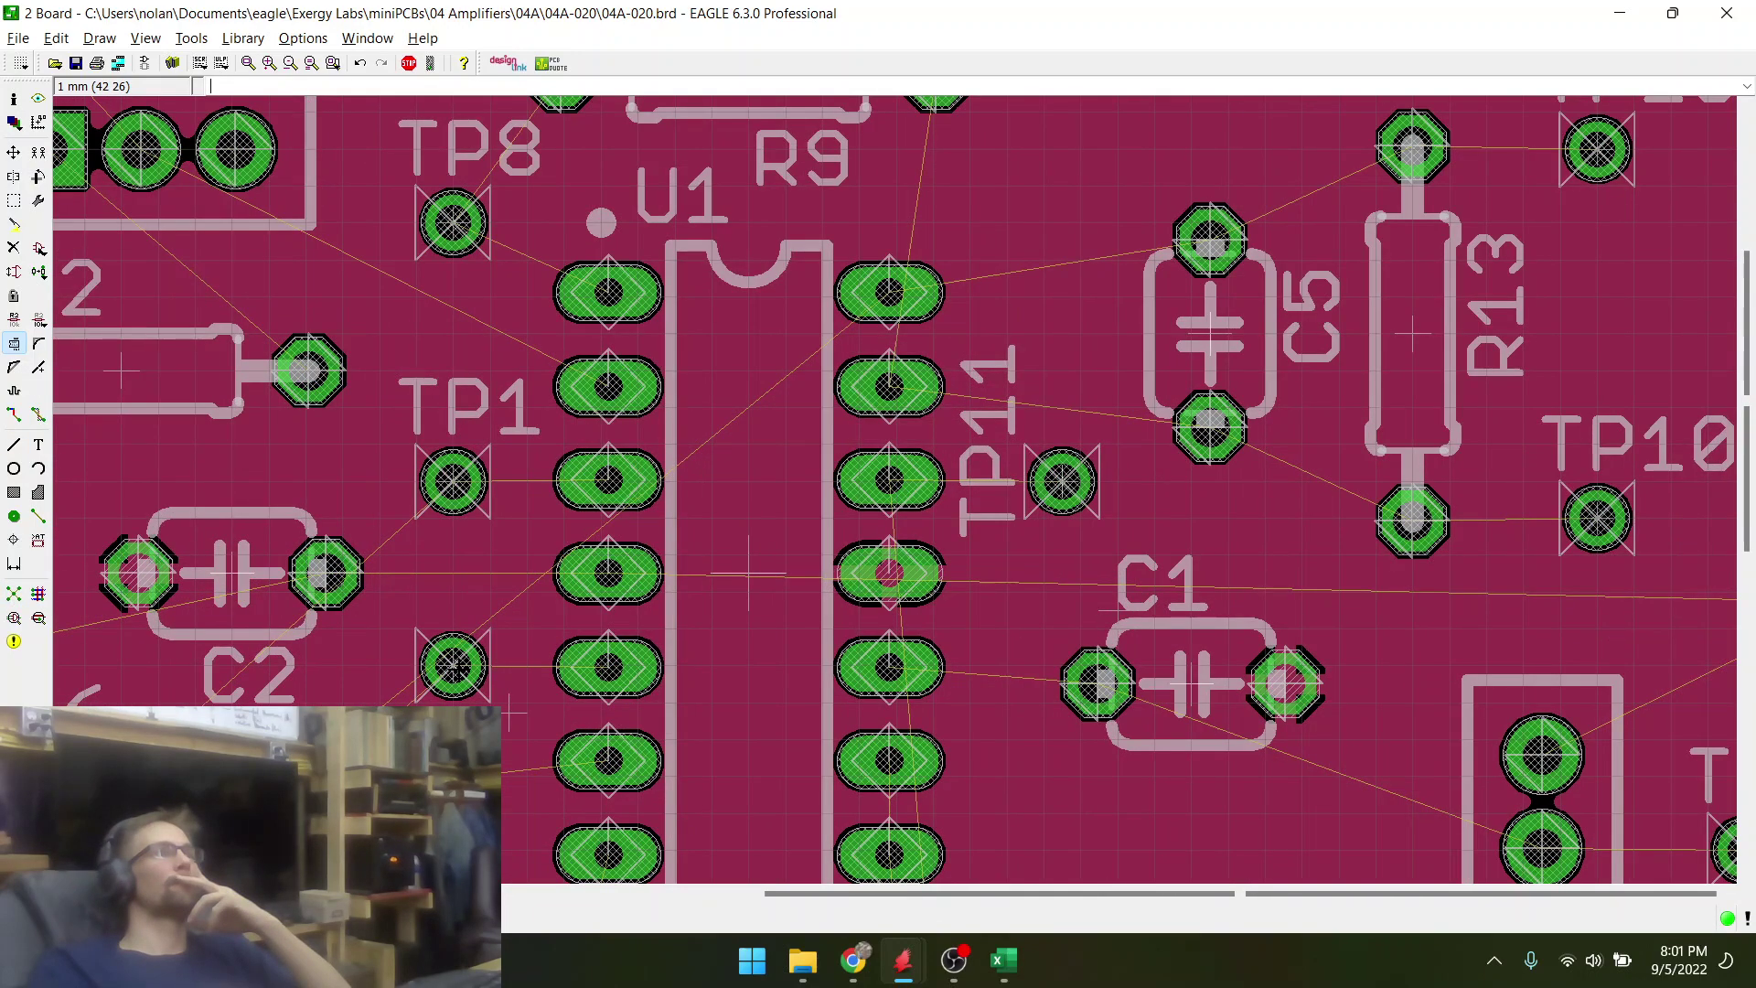
- Rotate TP2 to 0° in place so its label reads upright above the pad
right_click(452, 666)
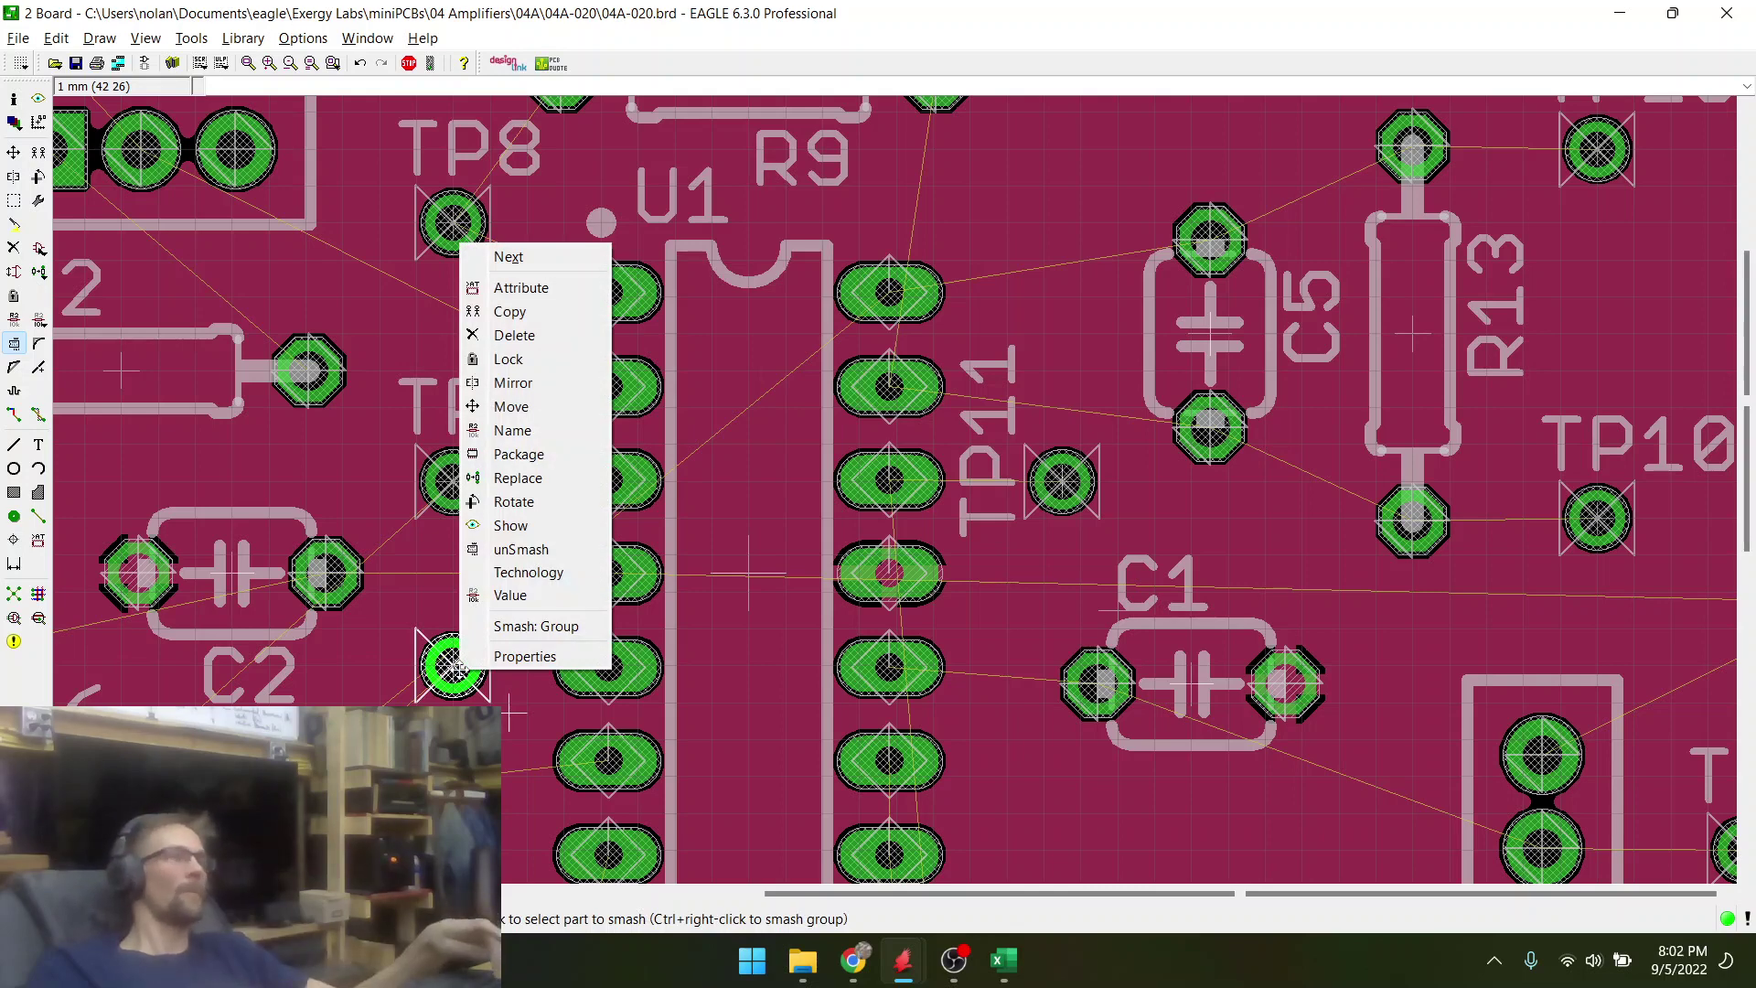
click(507, 656)
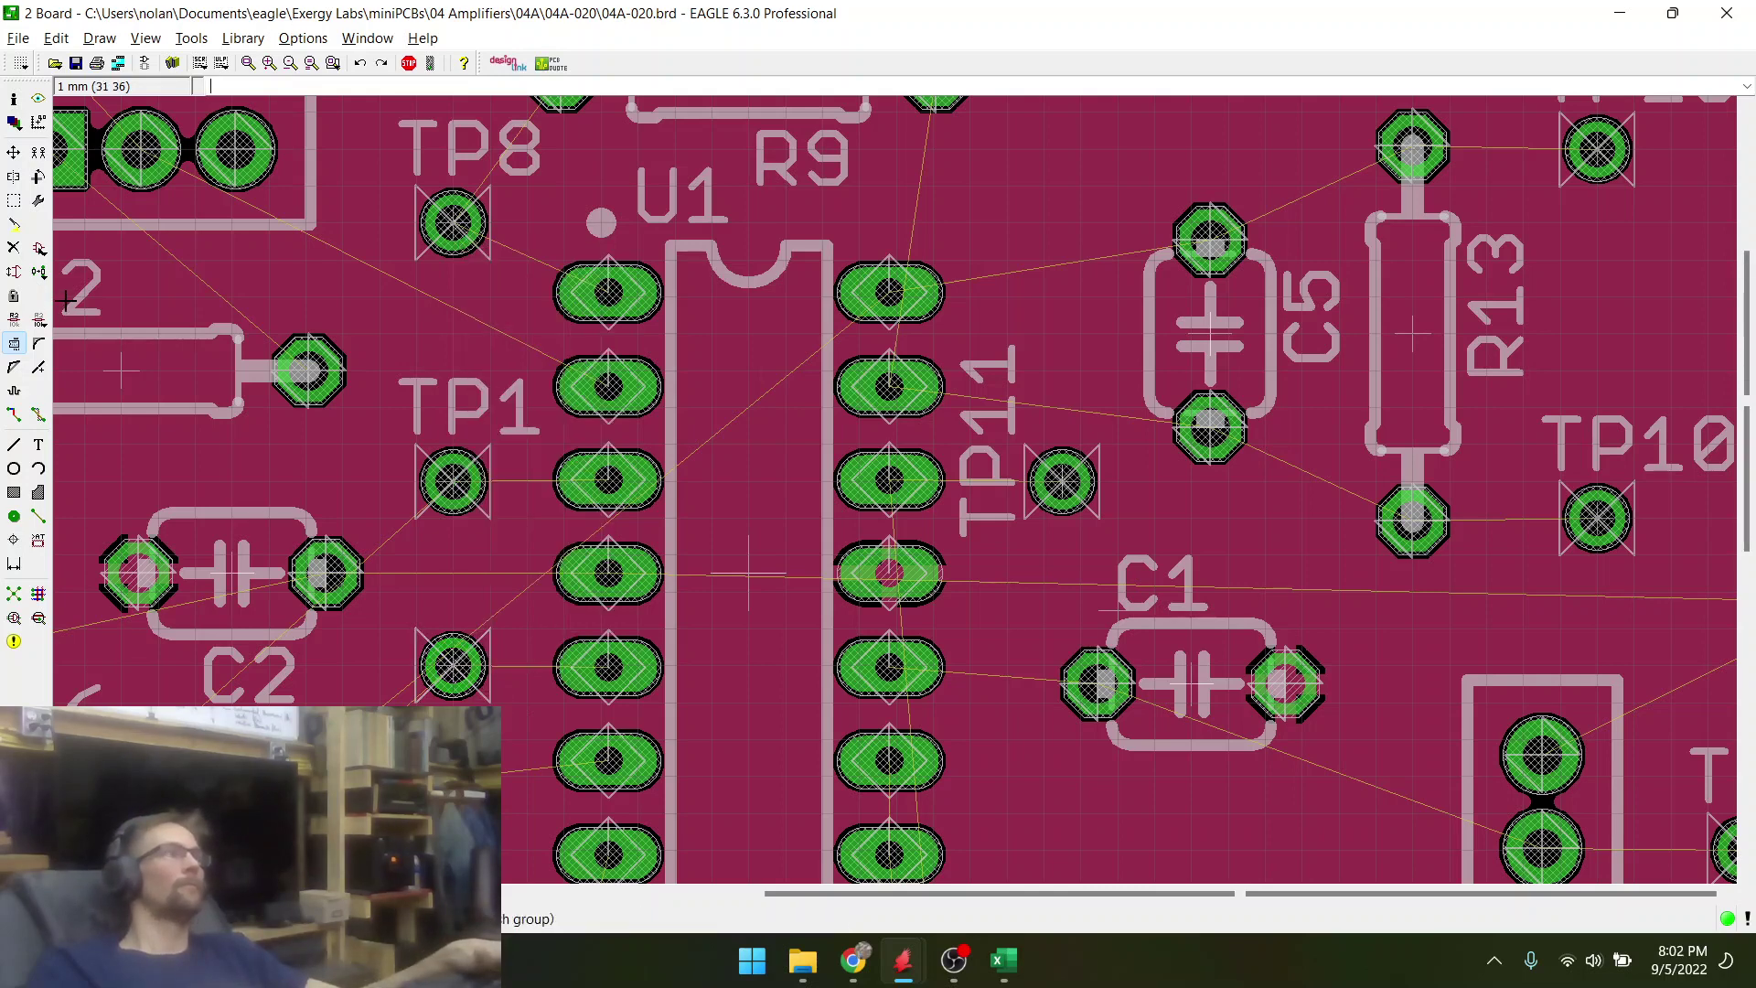
click(14, 153)
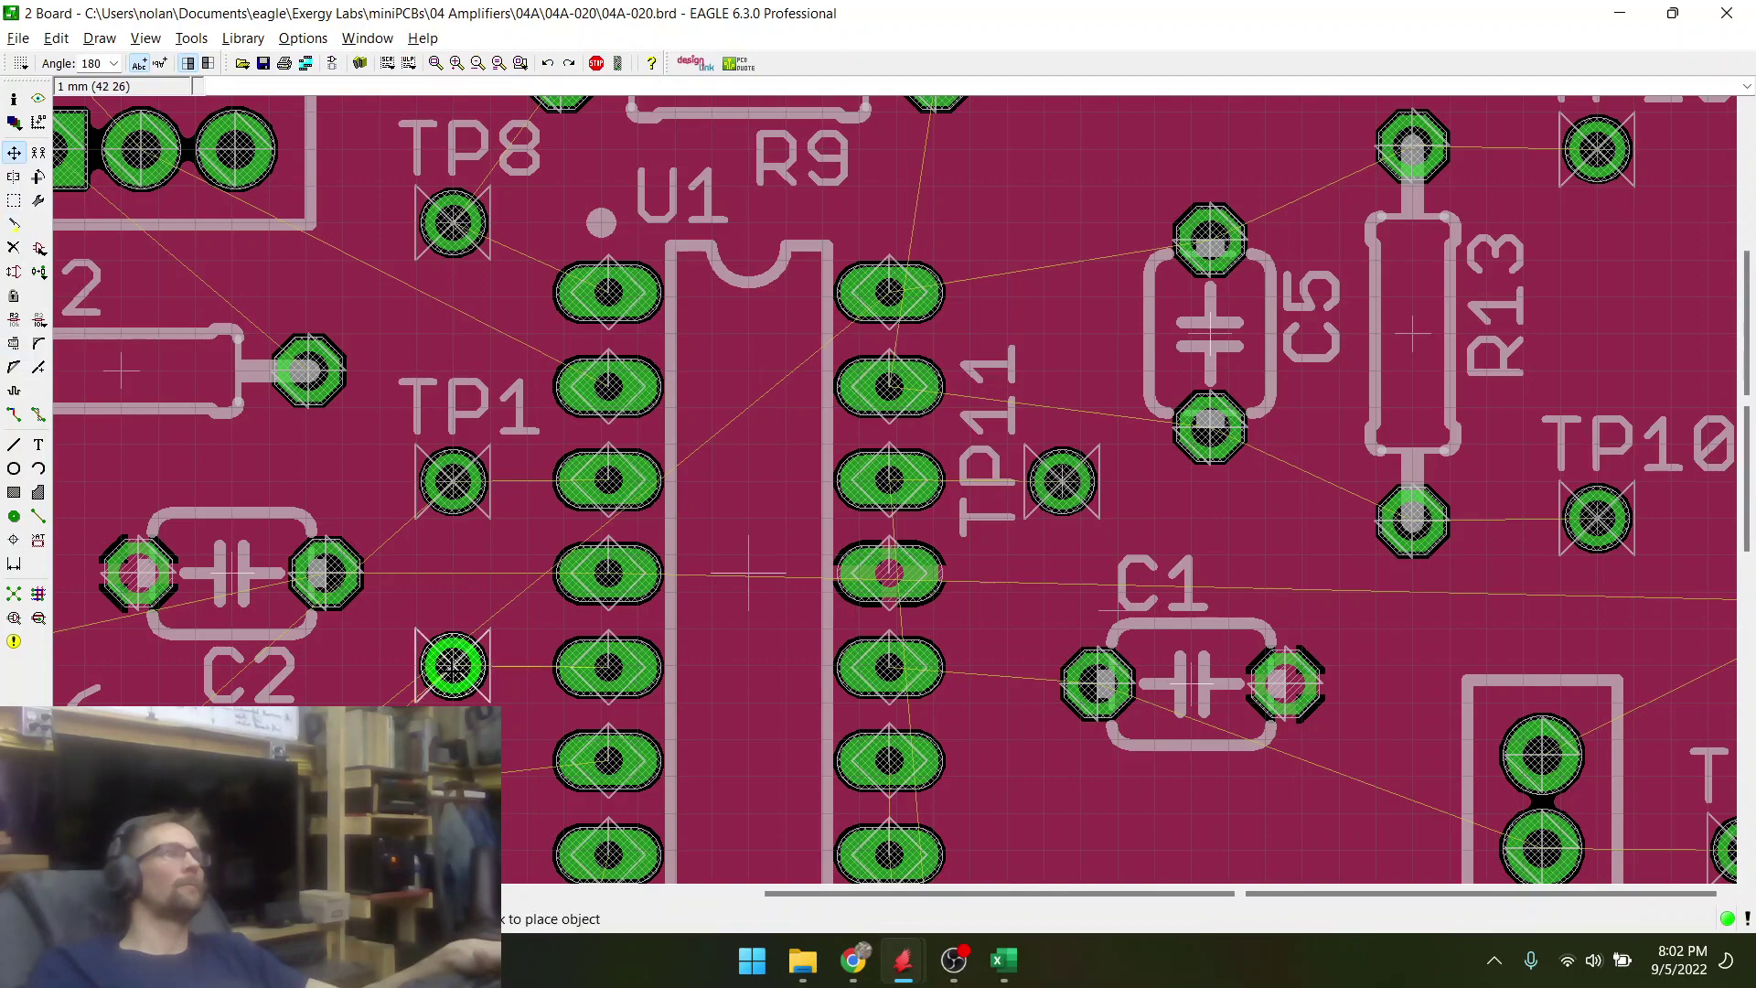
click(452, 666)
scroll(452, 666, down, 3)
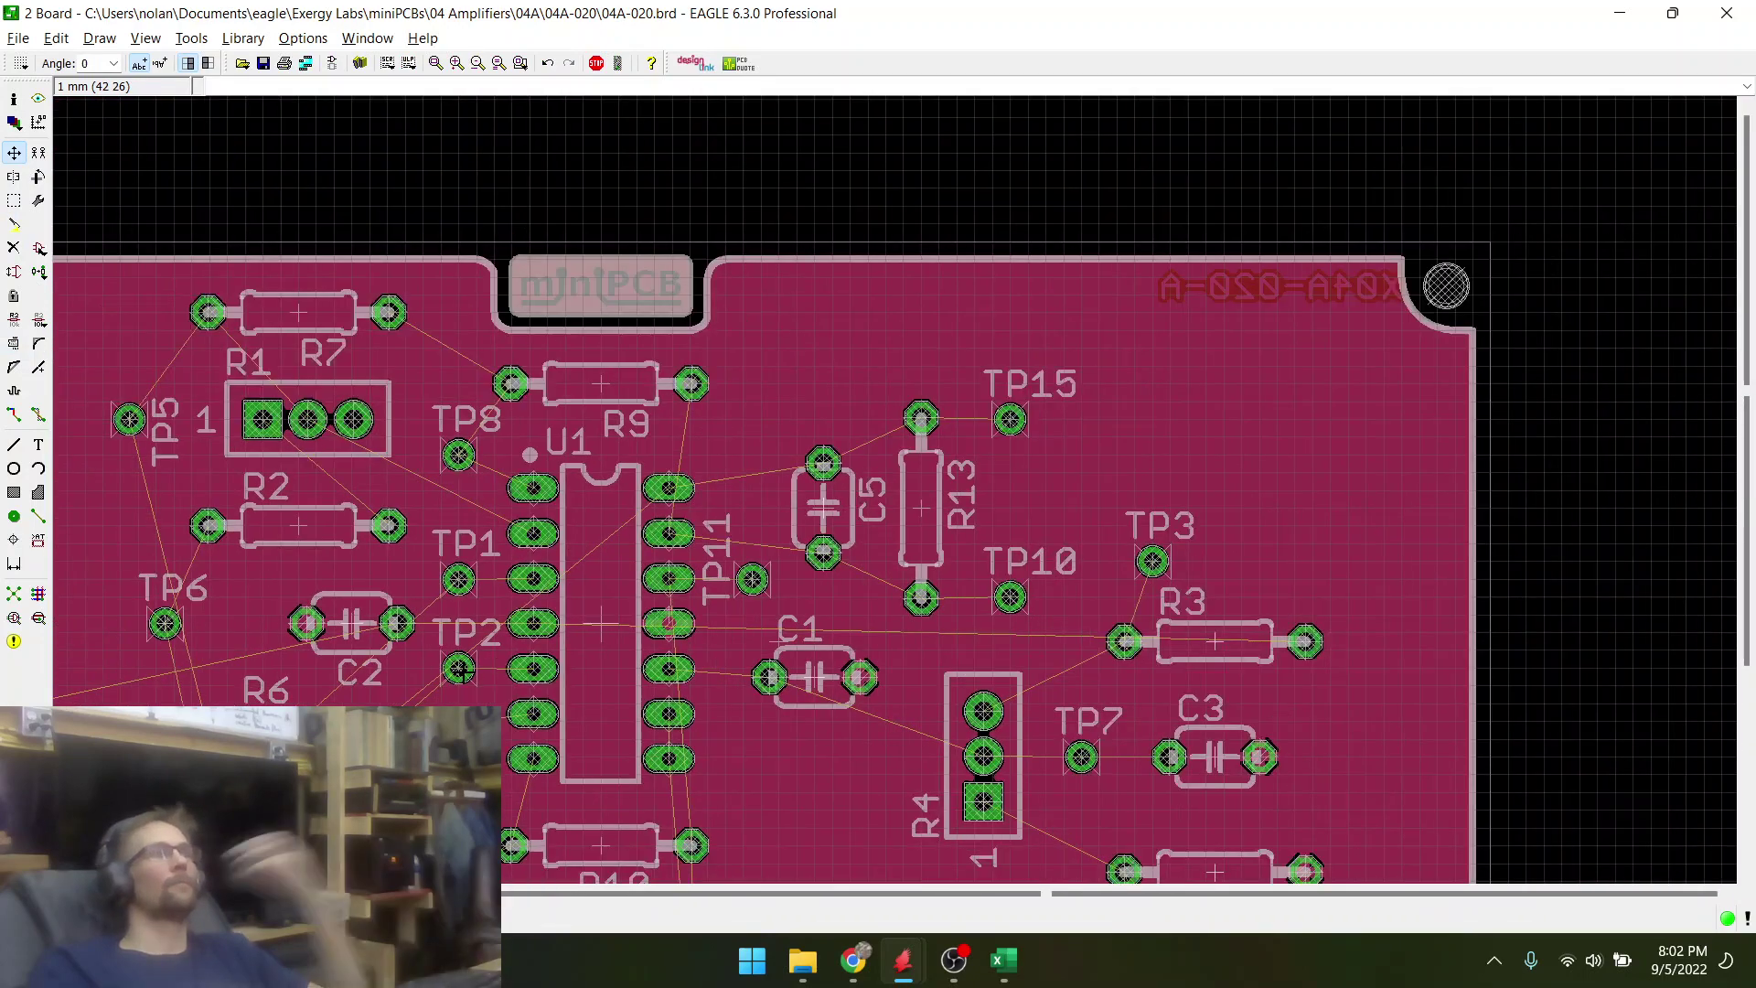
- Move TP8 about 1 mm closer to TP1, staying in the same column of test points
scroll(458, 454, up, 5)
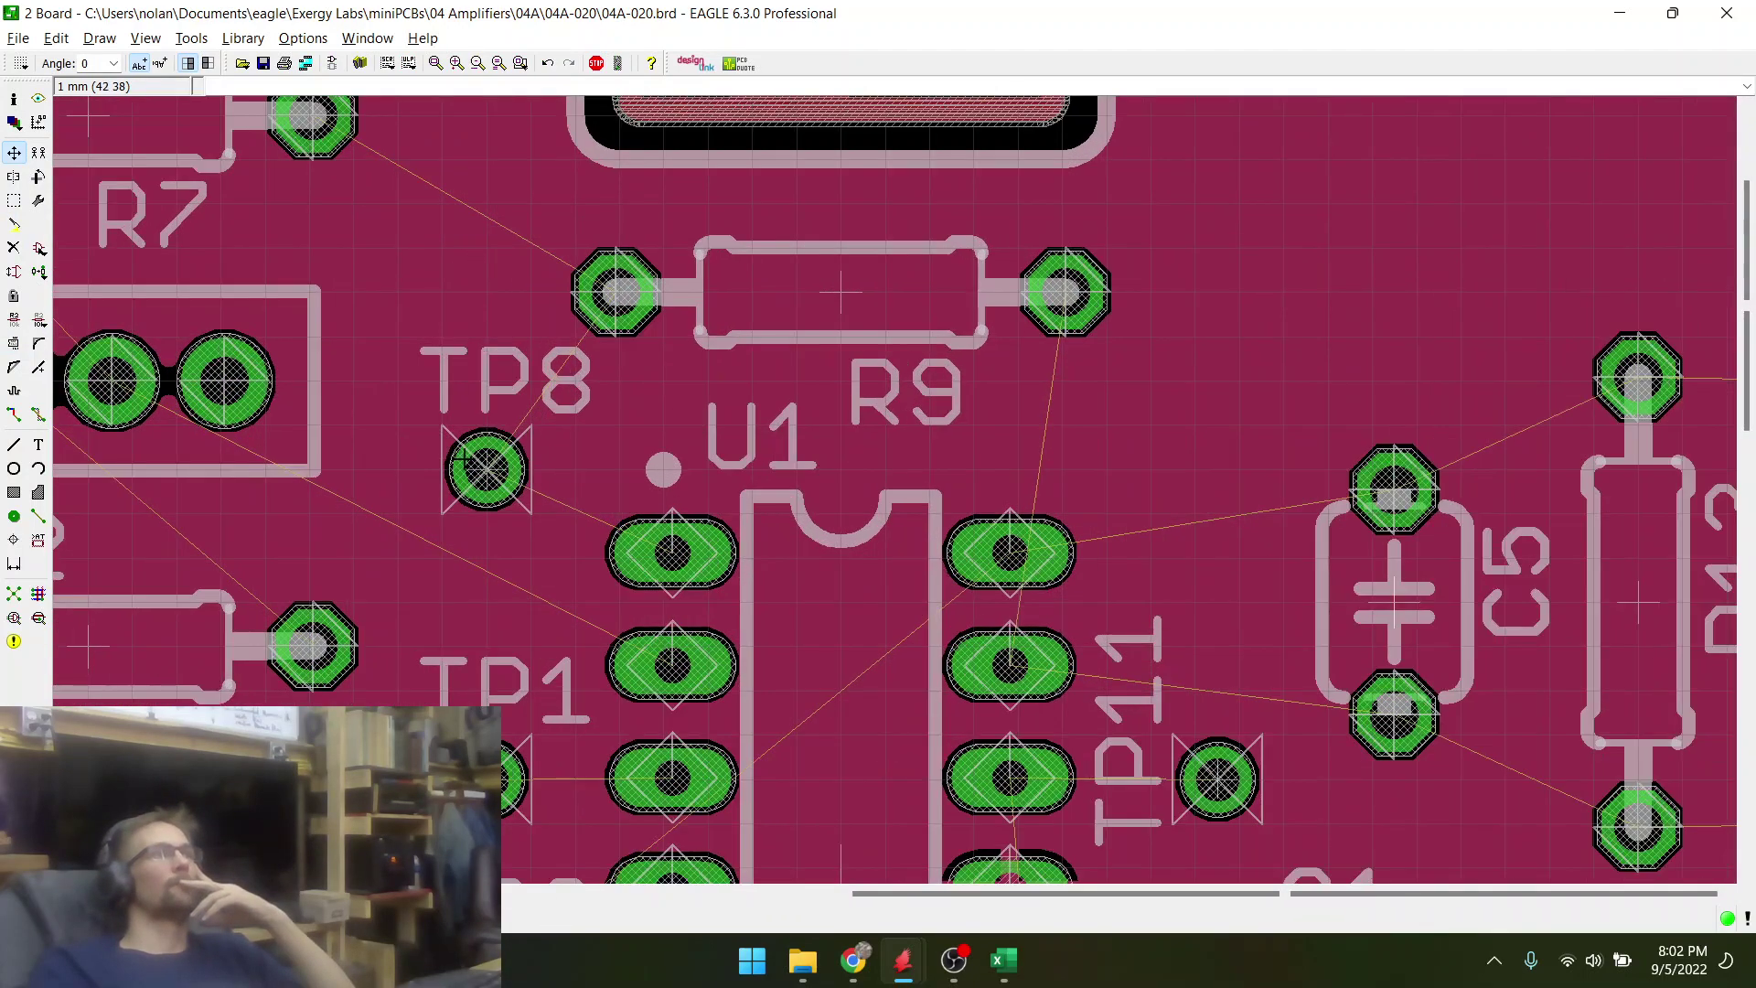
click(486, 470)
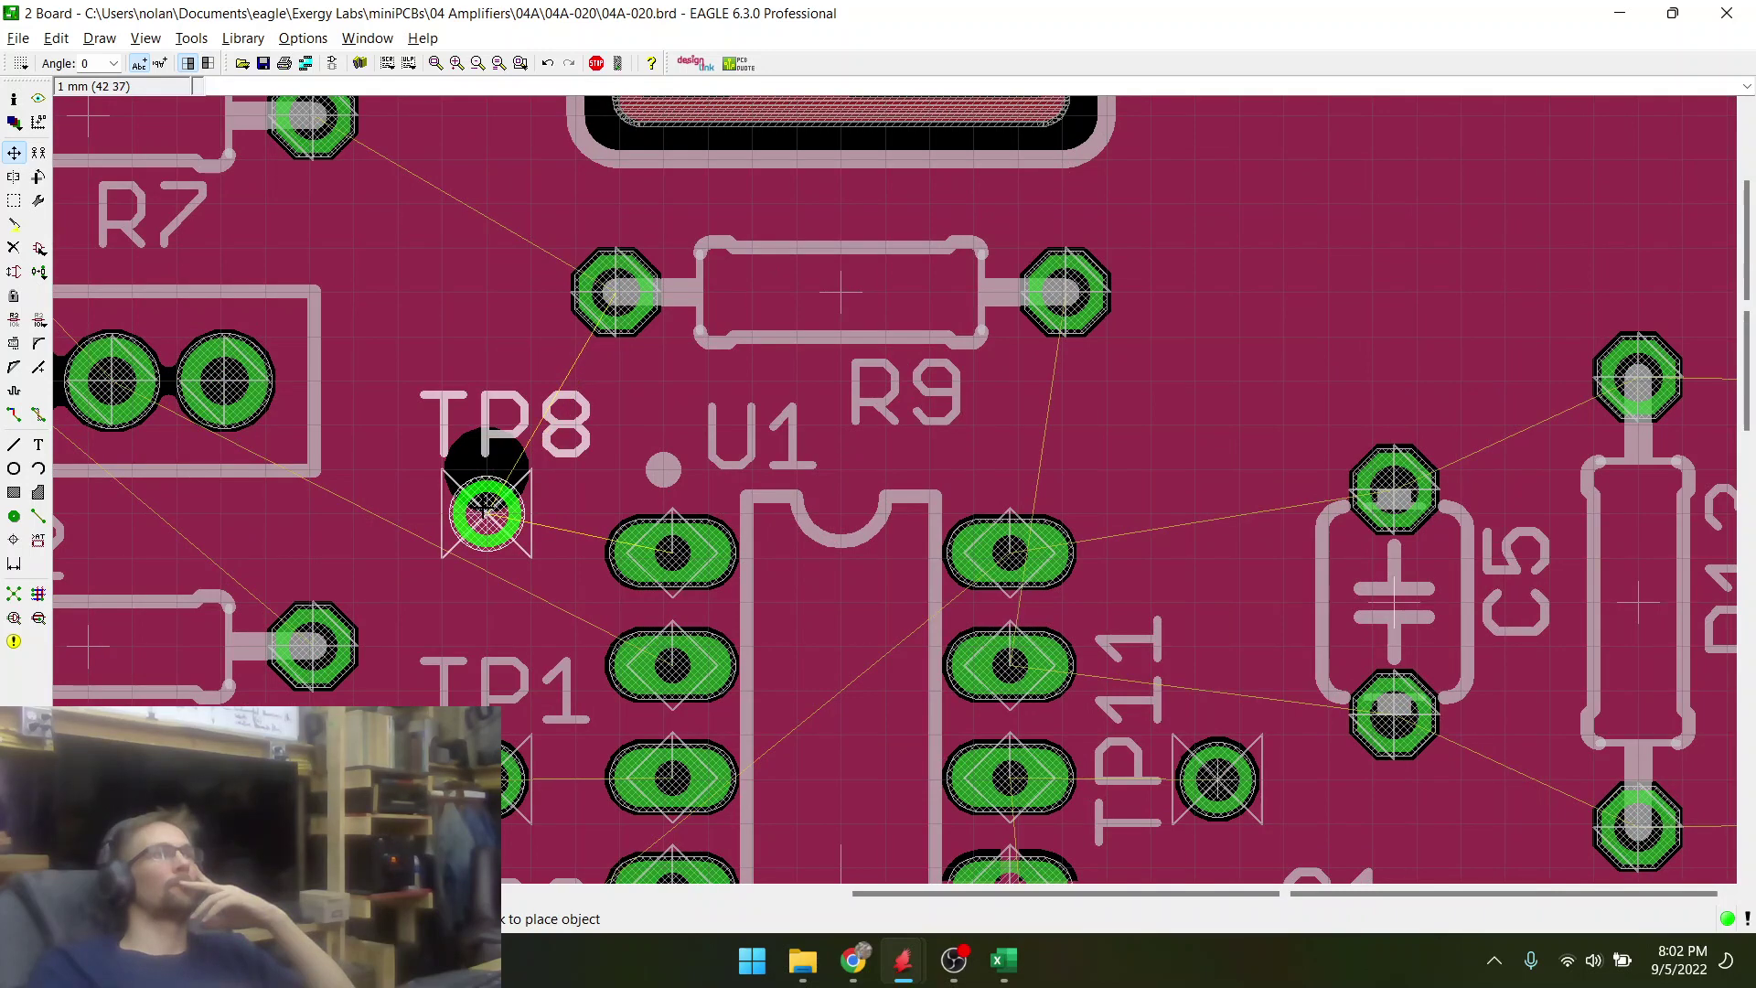
click(486, 513)
scroll(456, 434, down, 1)
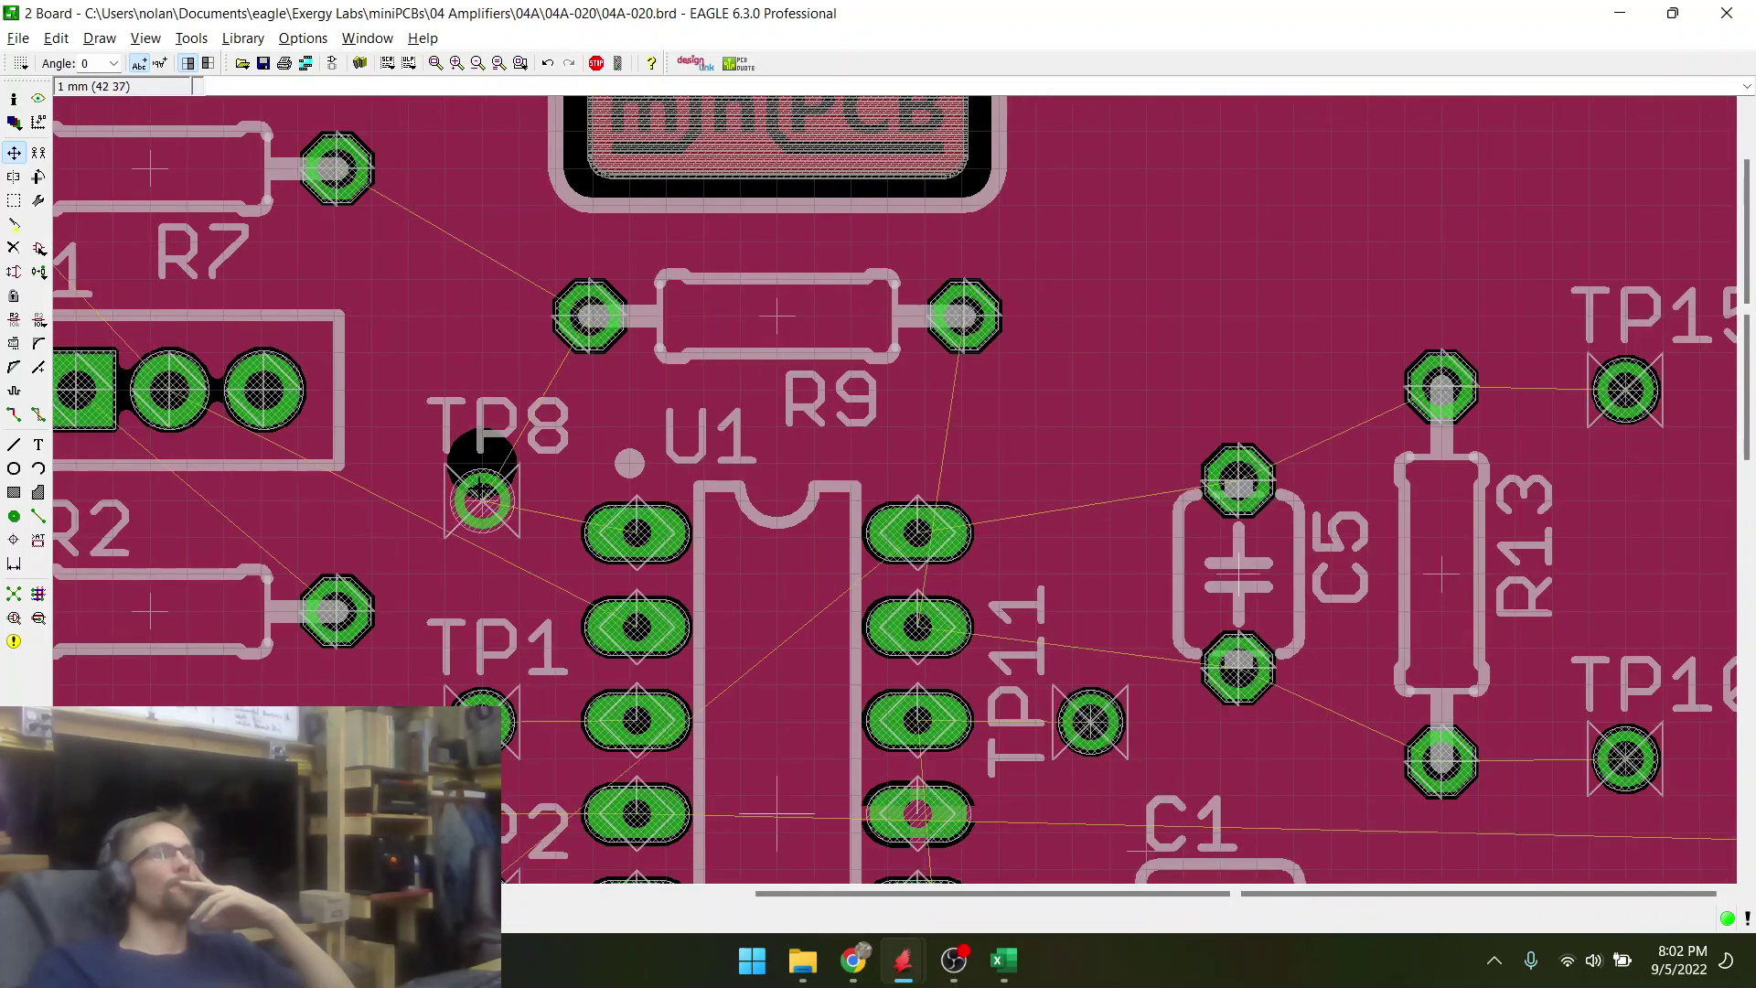
scroll(482, 499, up, 2)
- Orient TP9 to 0° and place it in the TP1 and TP2 column, level with U1's last pad on that side
scroll(503, 402, down, 4)
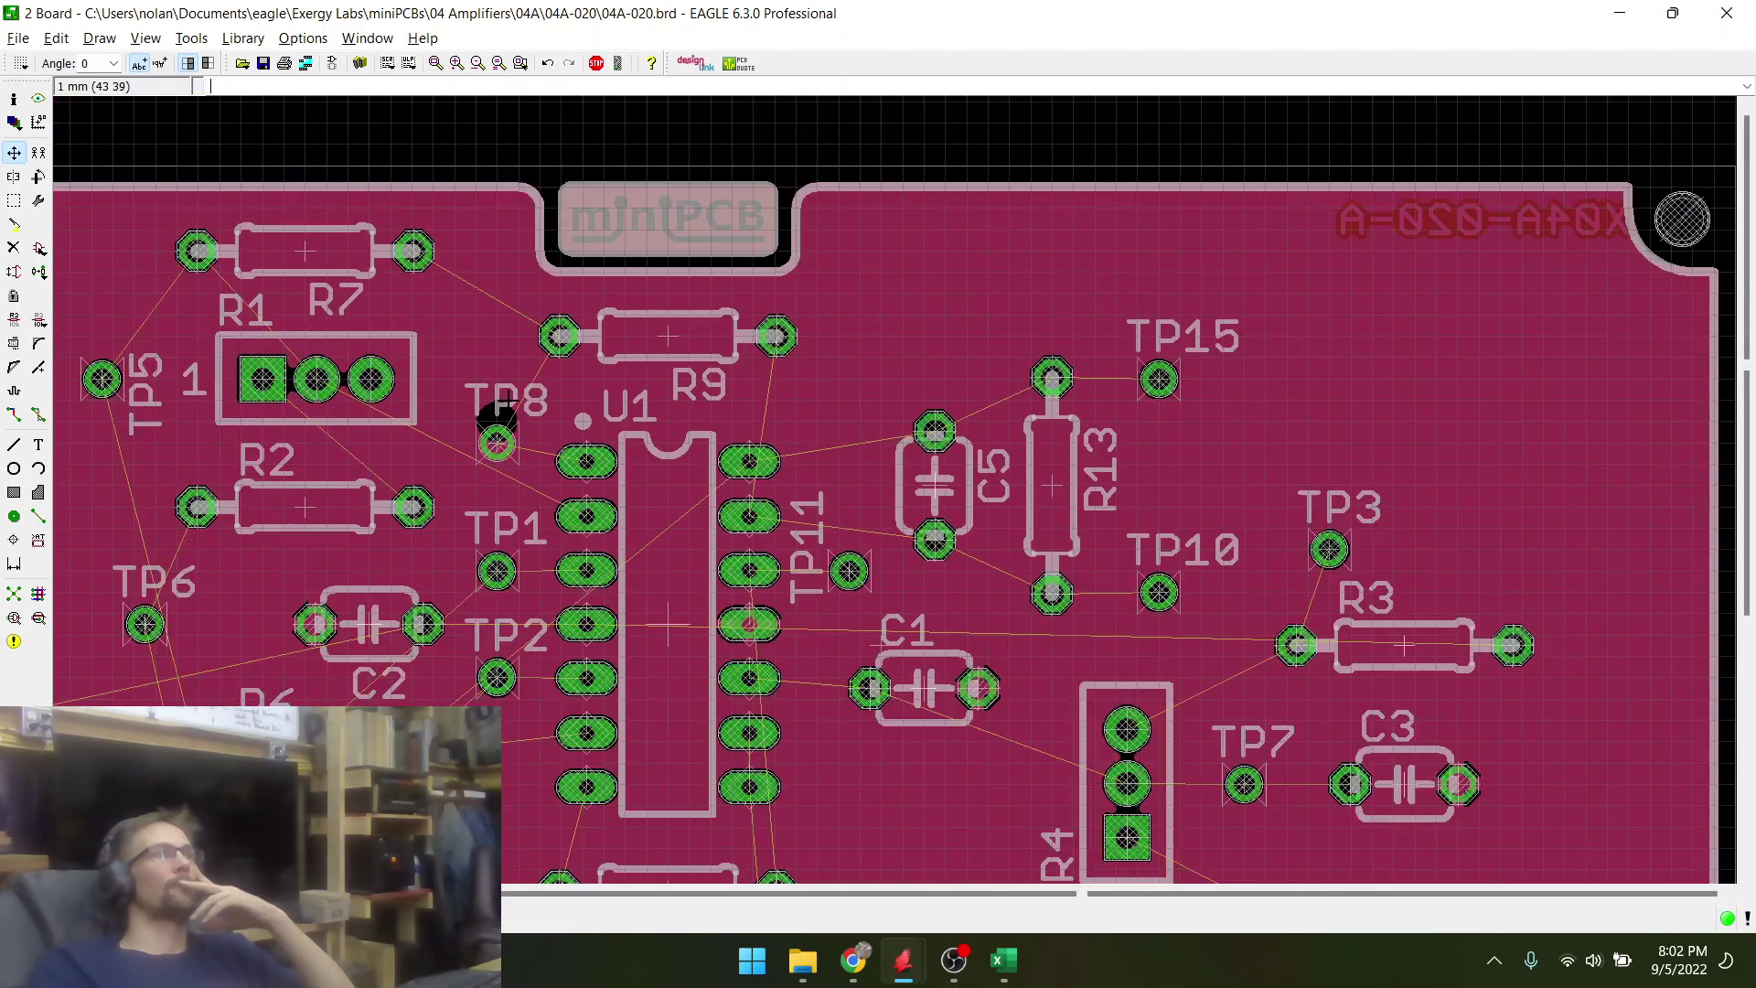
scroll(515, 675, up, 1)
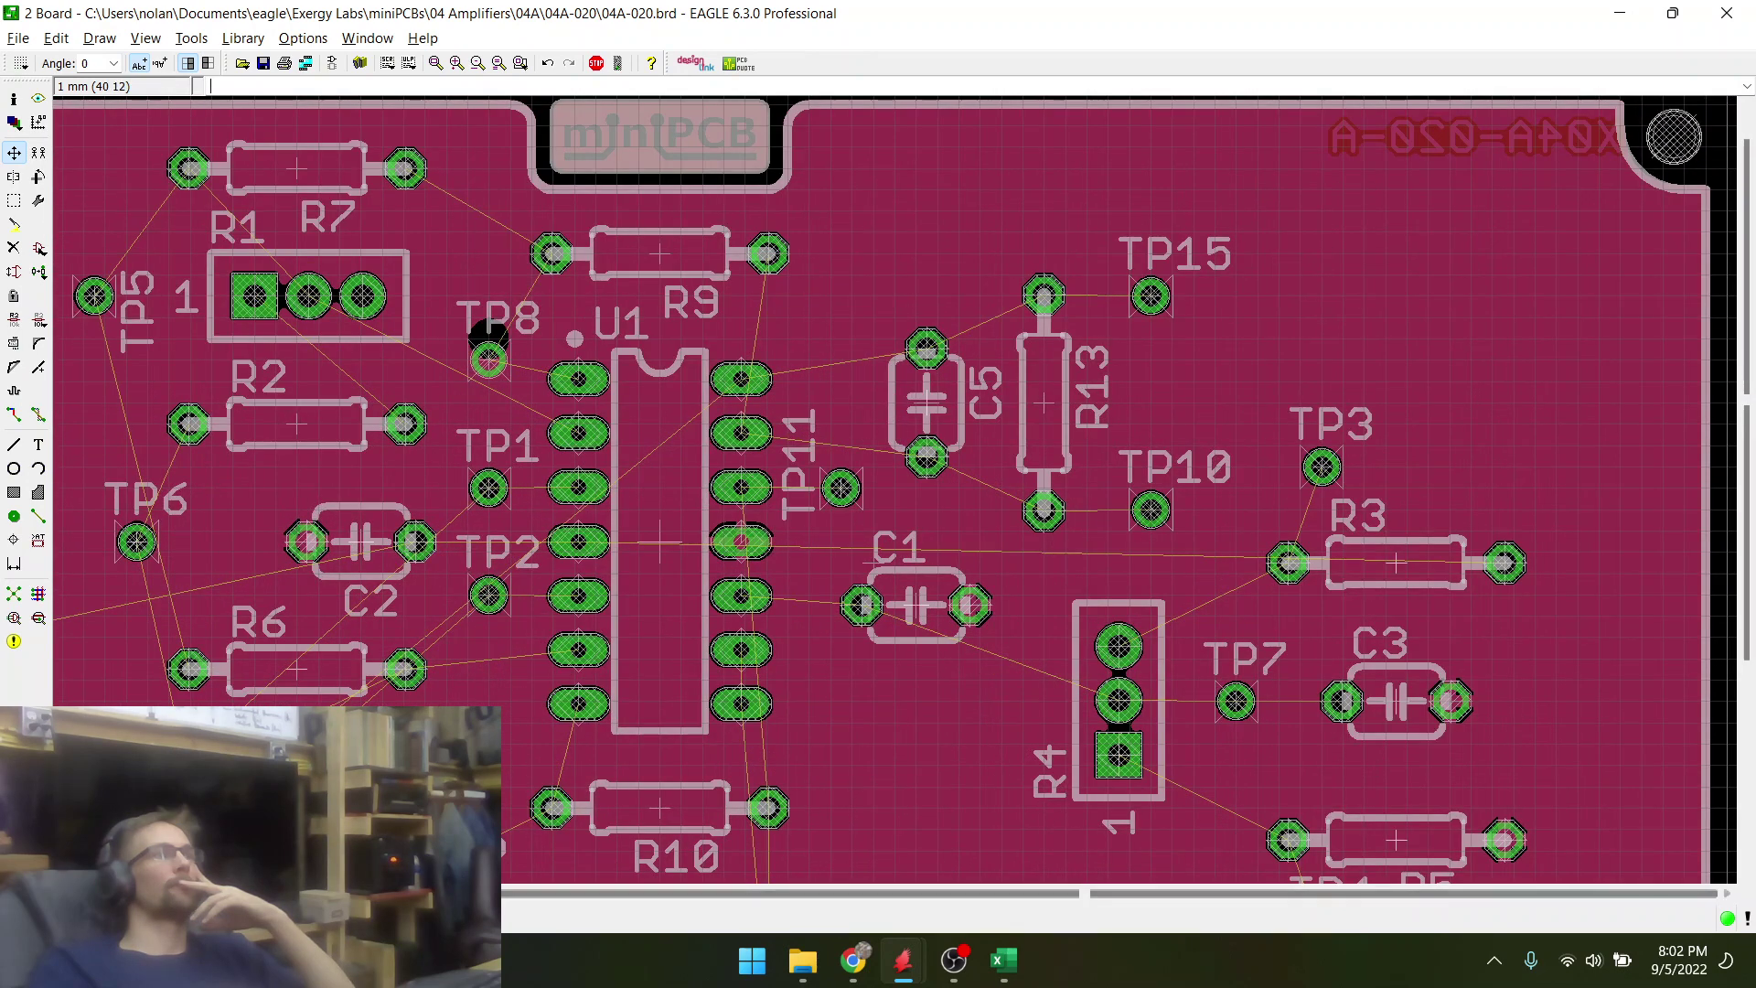
click(515, 719)
scroll(517, 718, up, 1)
scroll(515, 719, up, 1)
right_click(451, 679)
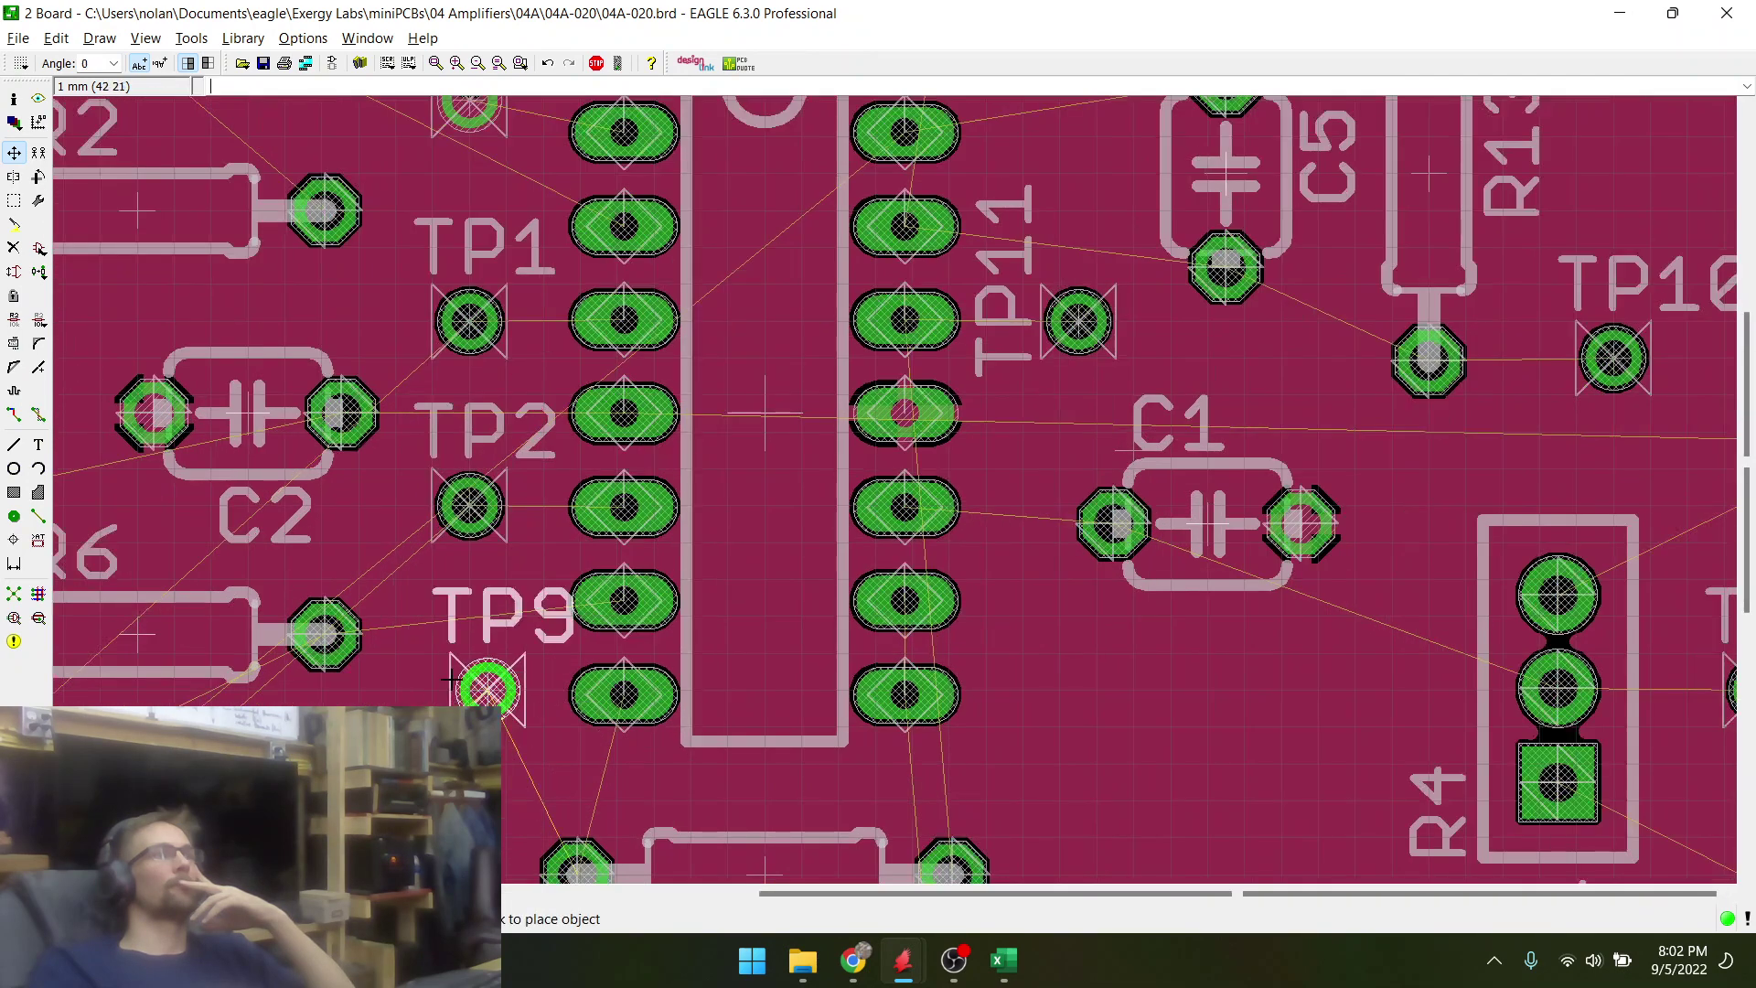
click(449, 687)
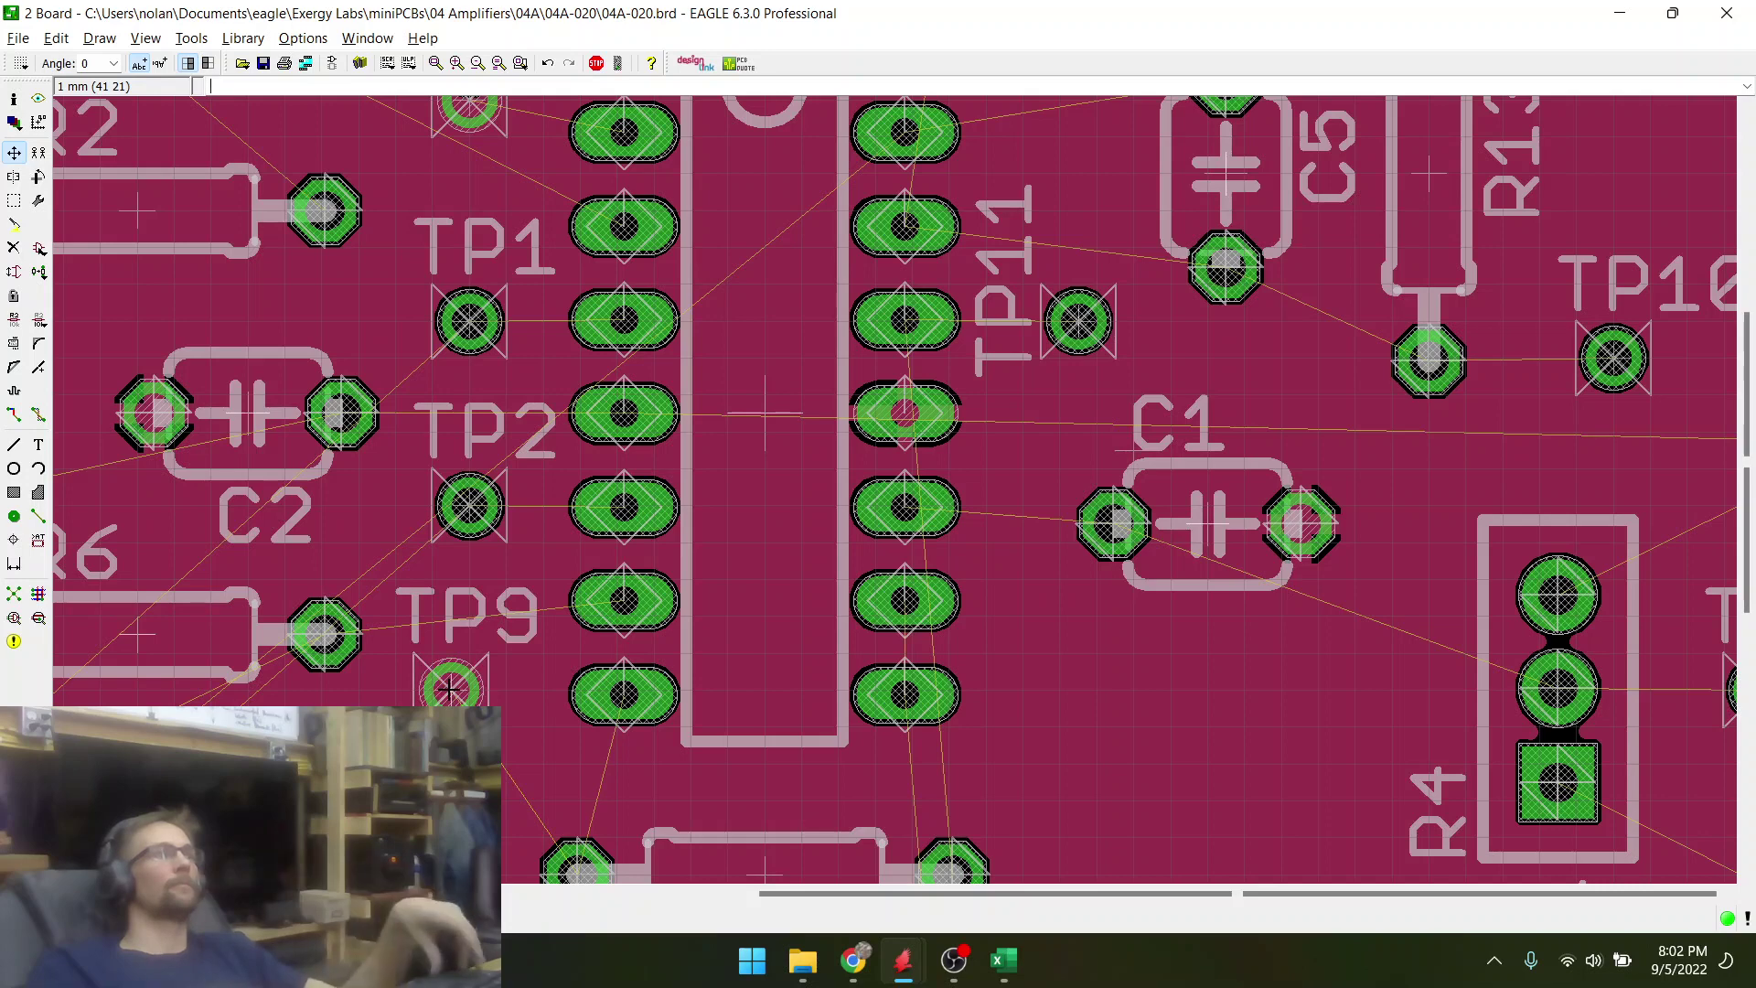
click(450, 687)
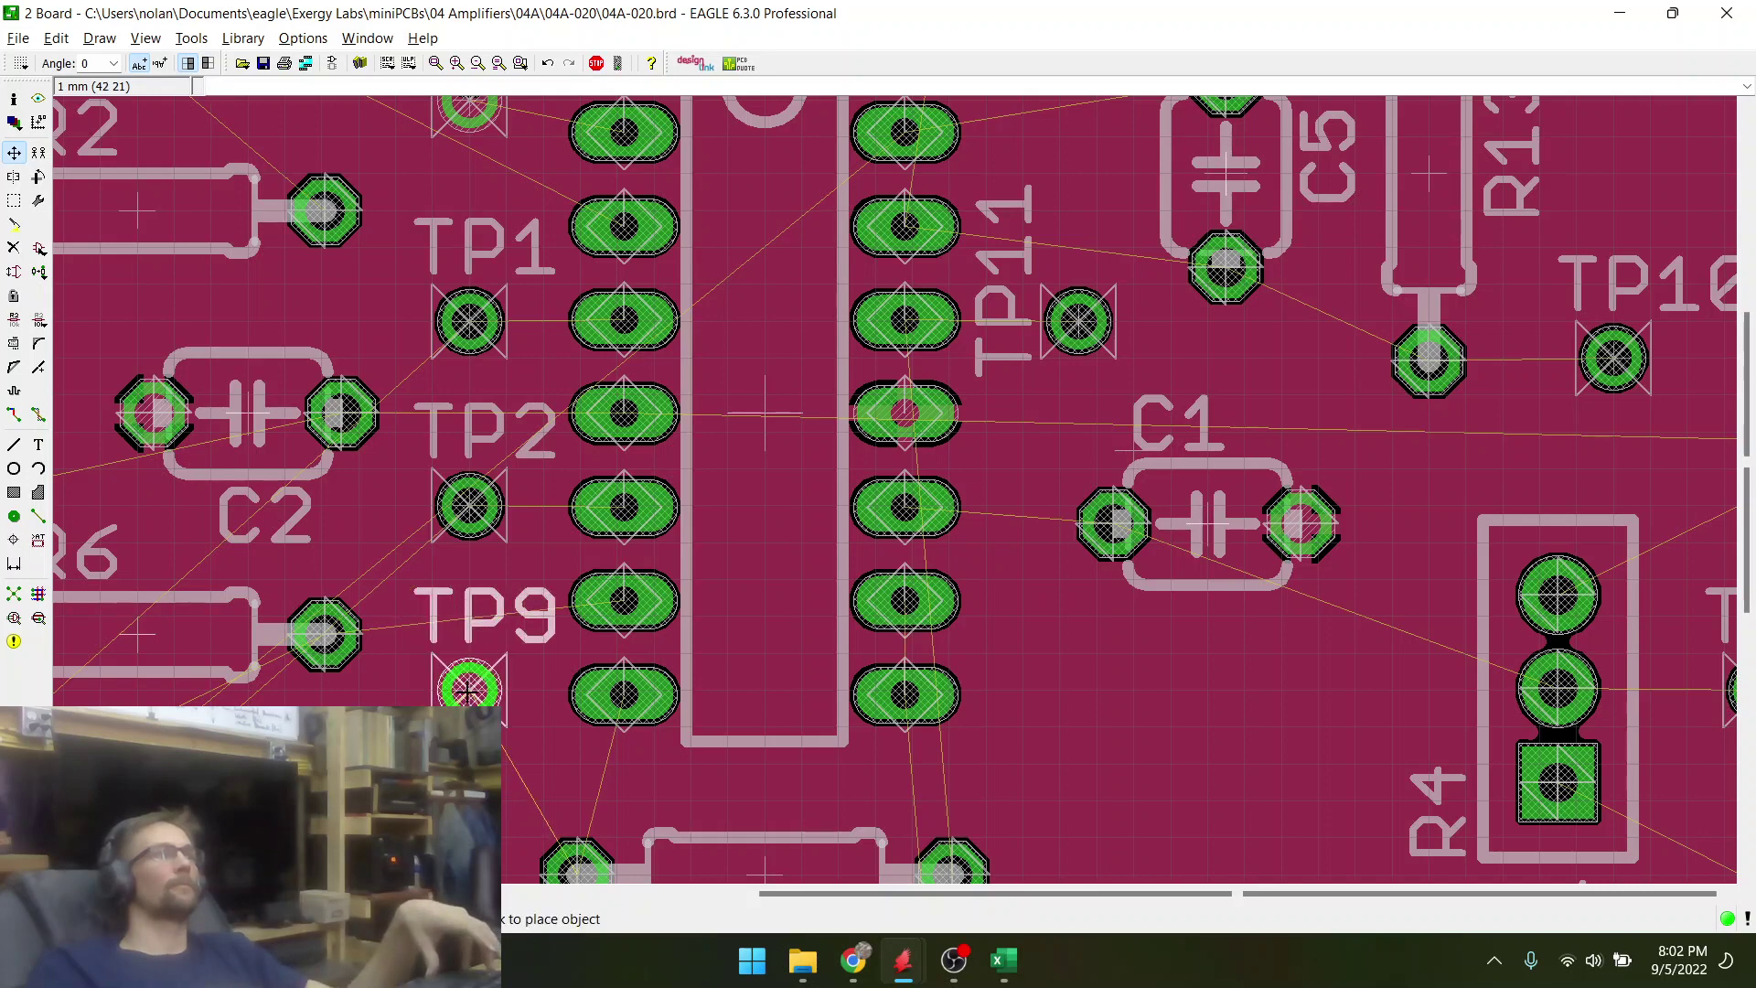
click(467, 689)
- Move TP8 about 2 mm closer to TP1 within the column and recalculate the ratsnest
scroll(459, 805, down, 1)
scroll(476, 426, up, 2)
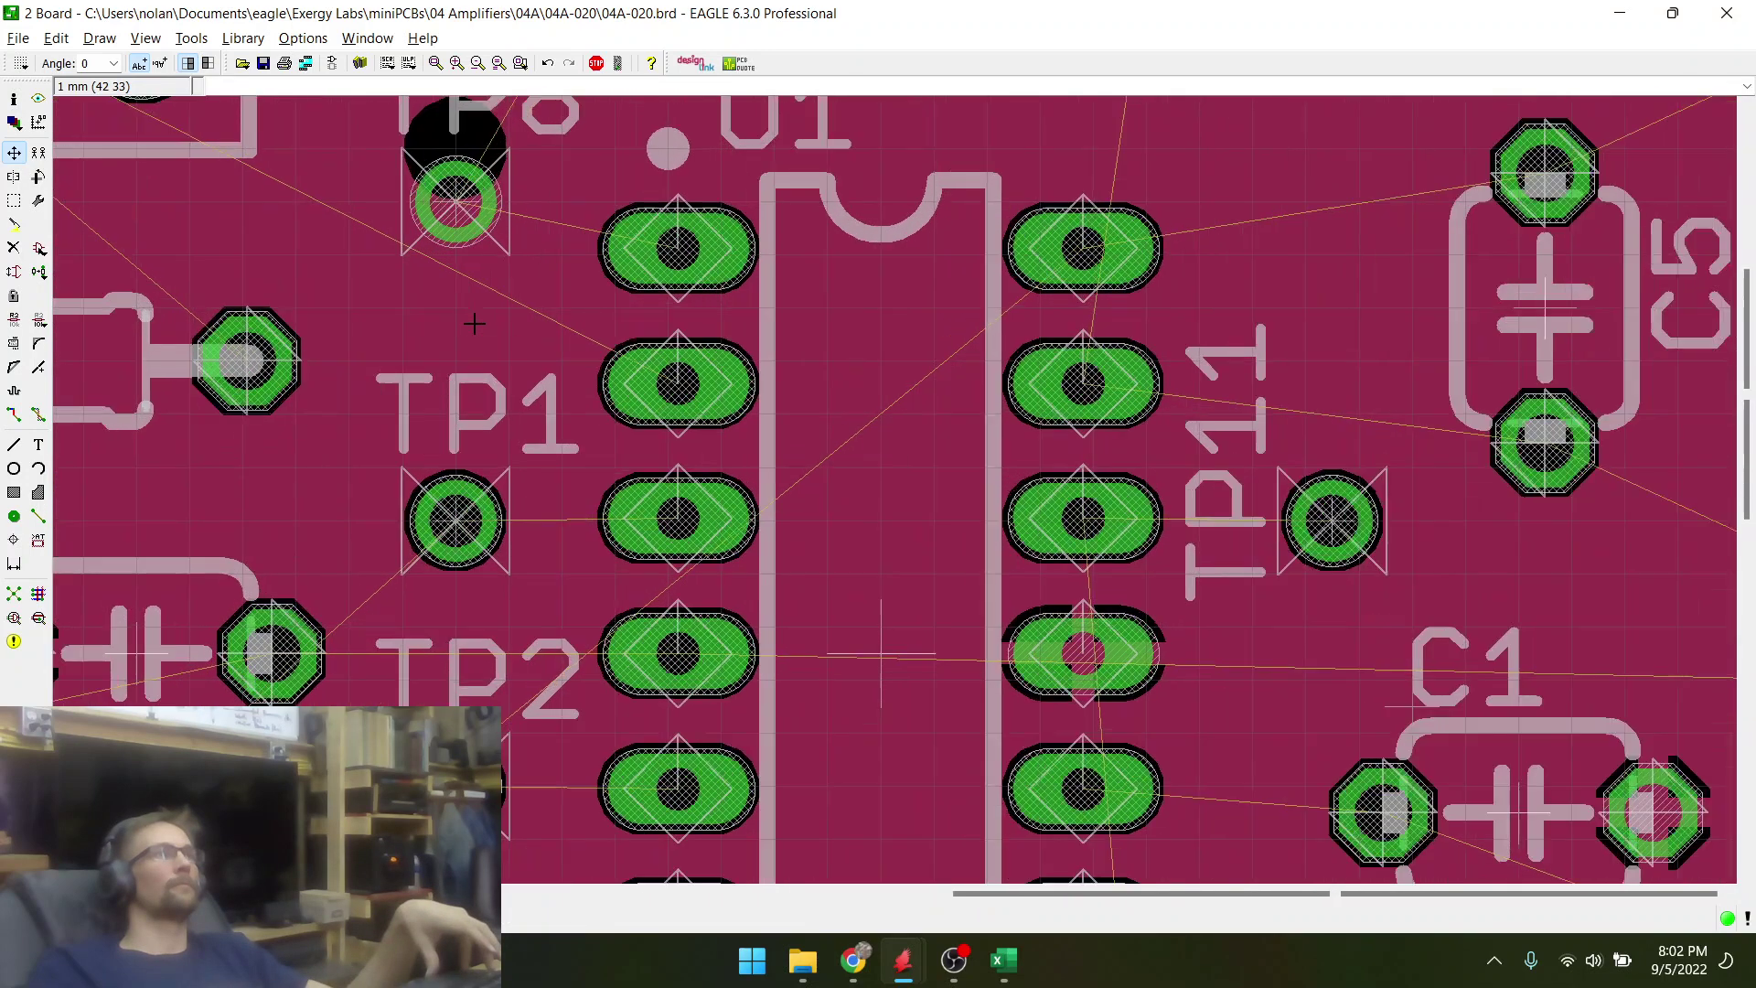
click(470, 218)
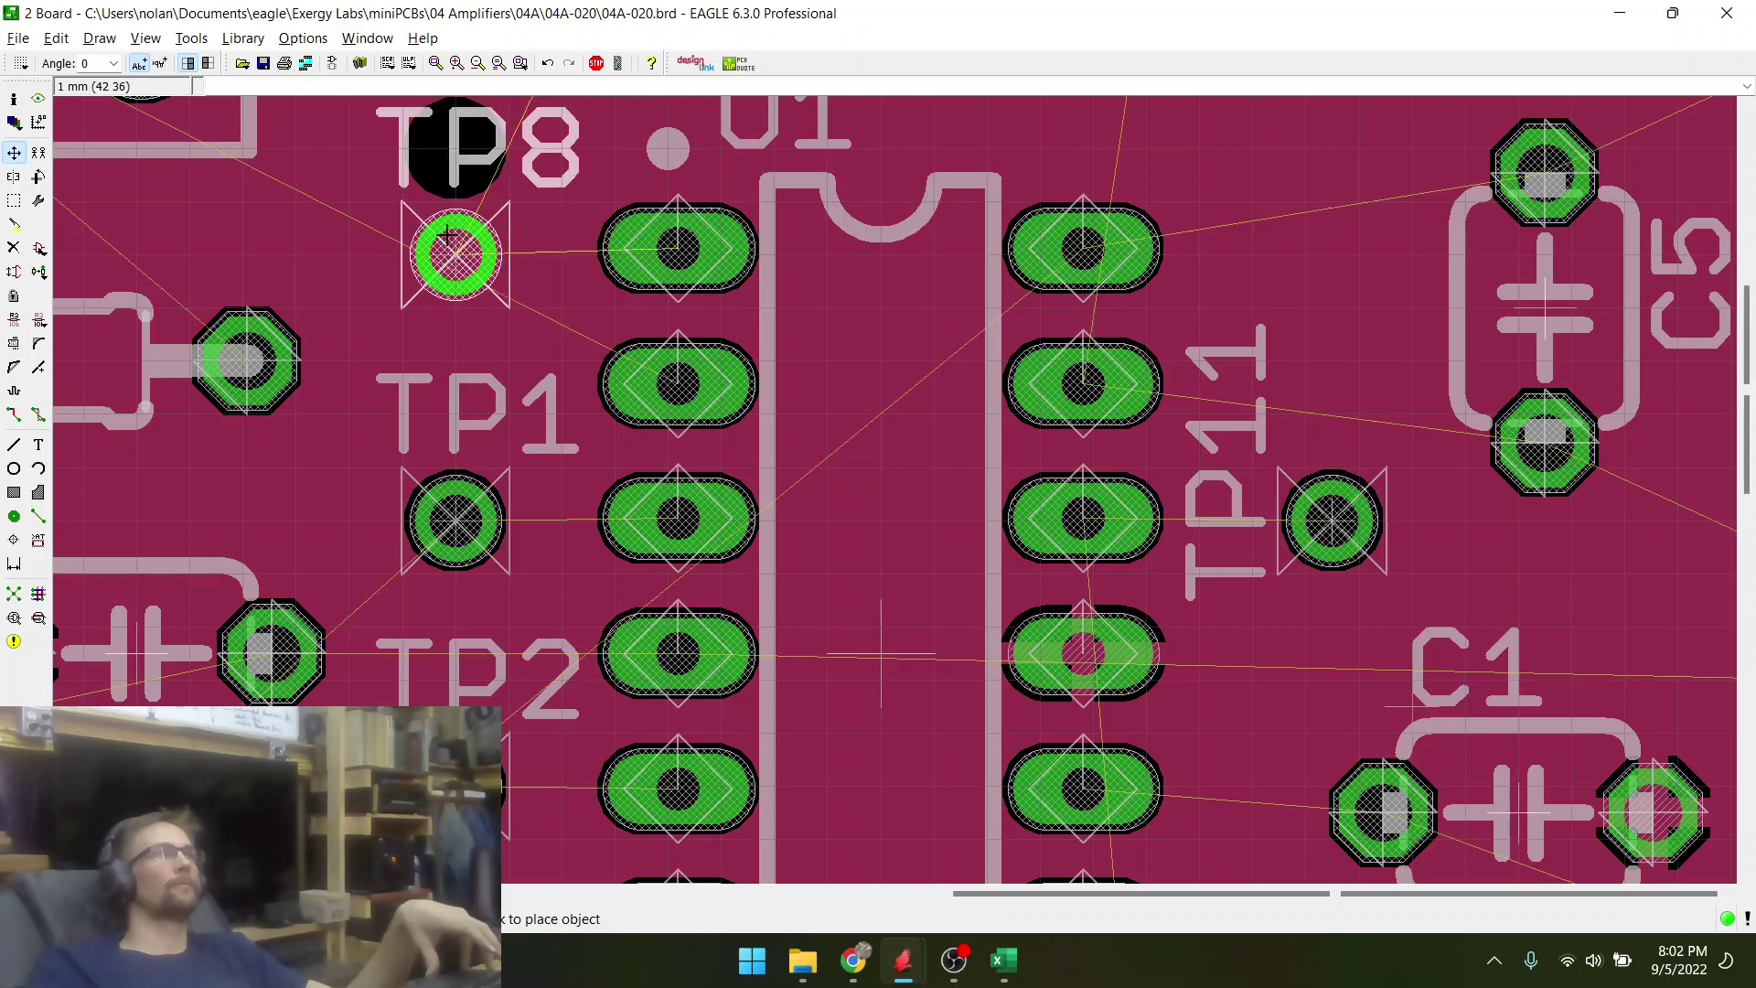
click(451, 293)
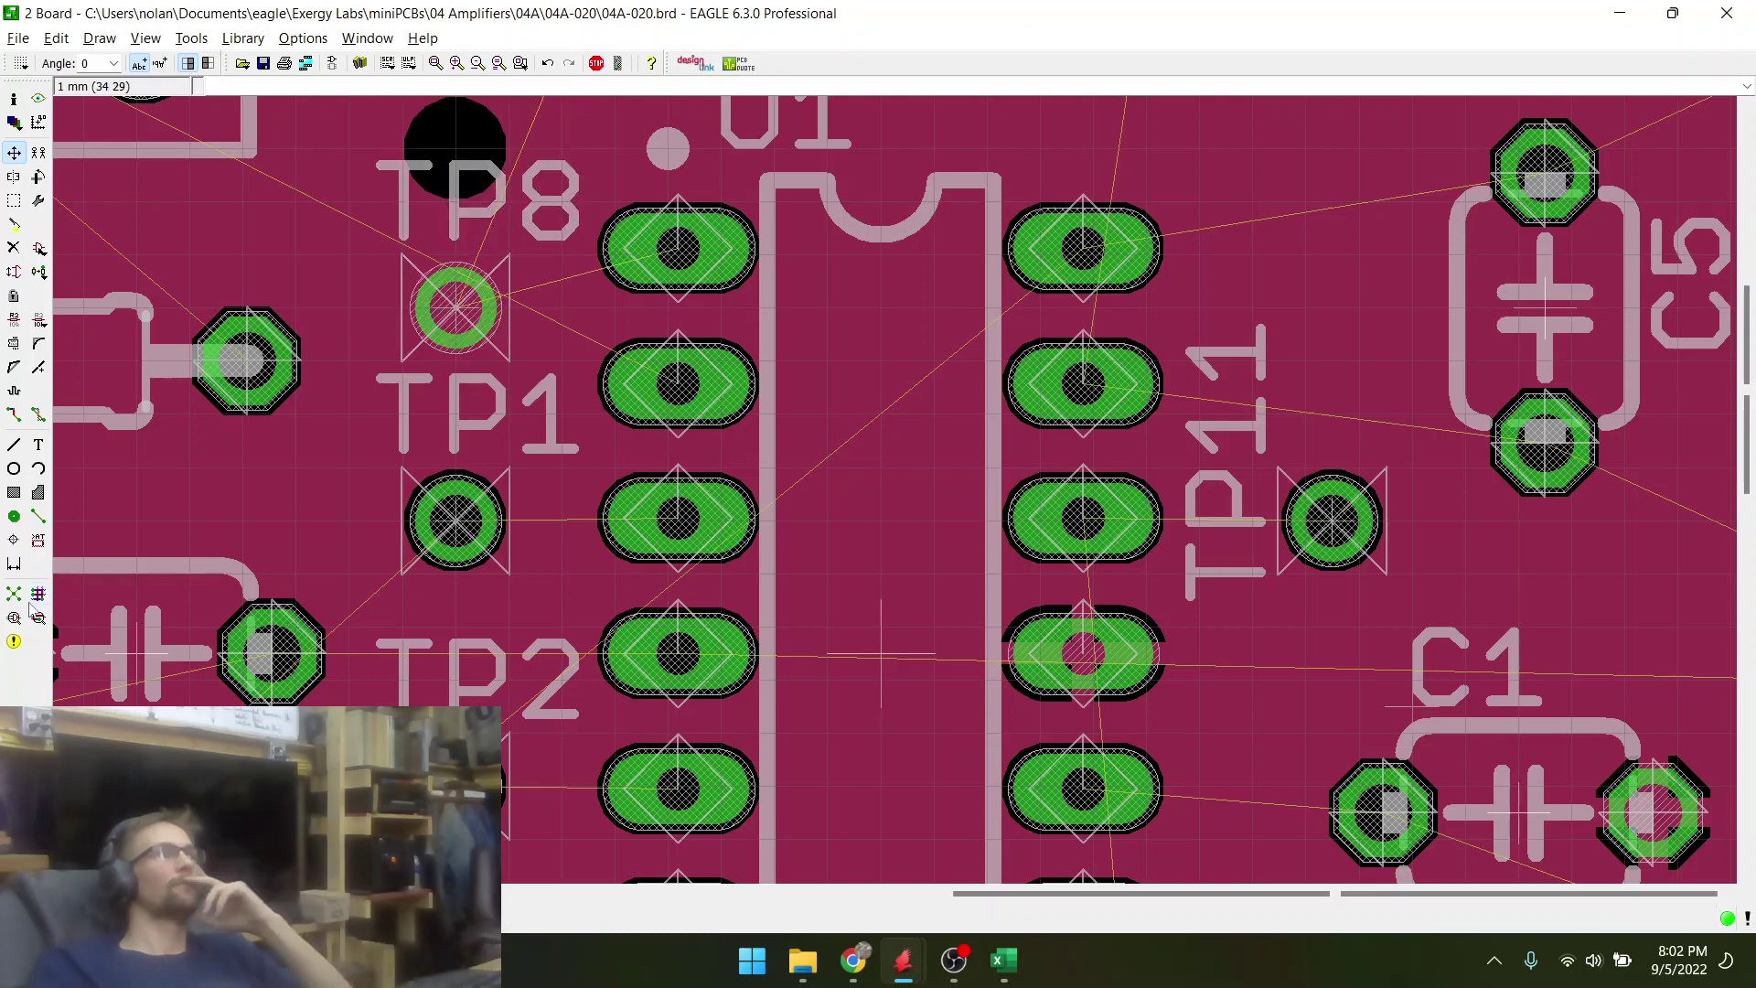
scroll(465, 254, down, 2)
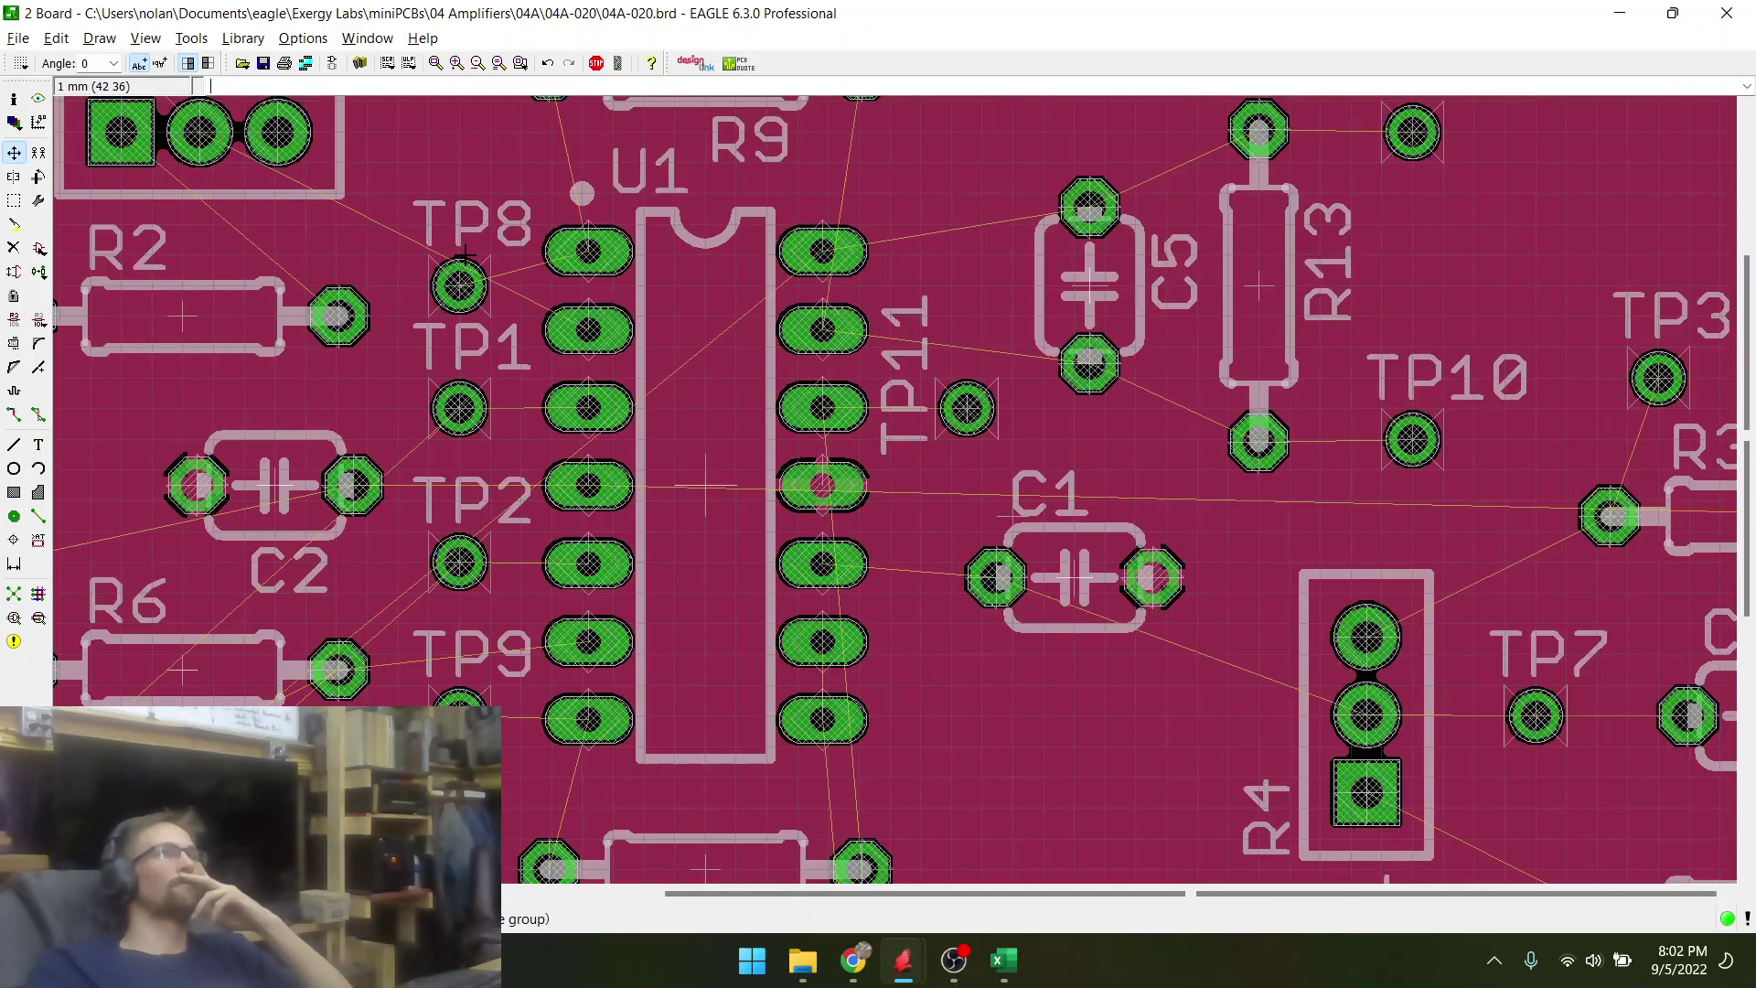
- Move TP8 about 1 mm back away from TP1, level with U1's first pad, and recalculate the ratsnest
scroll(472, 293, up, 2)
click(453, 282)
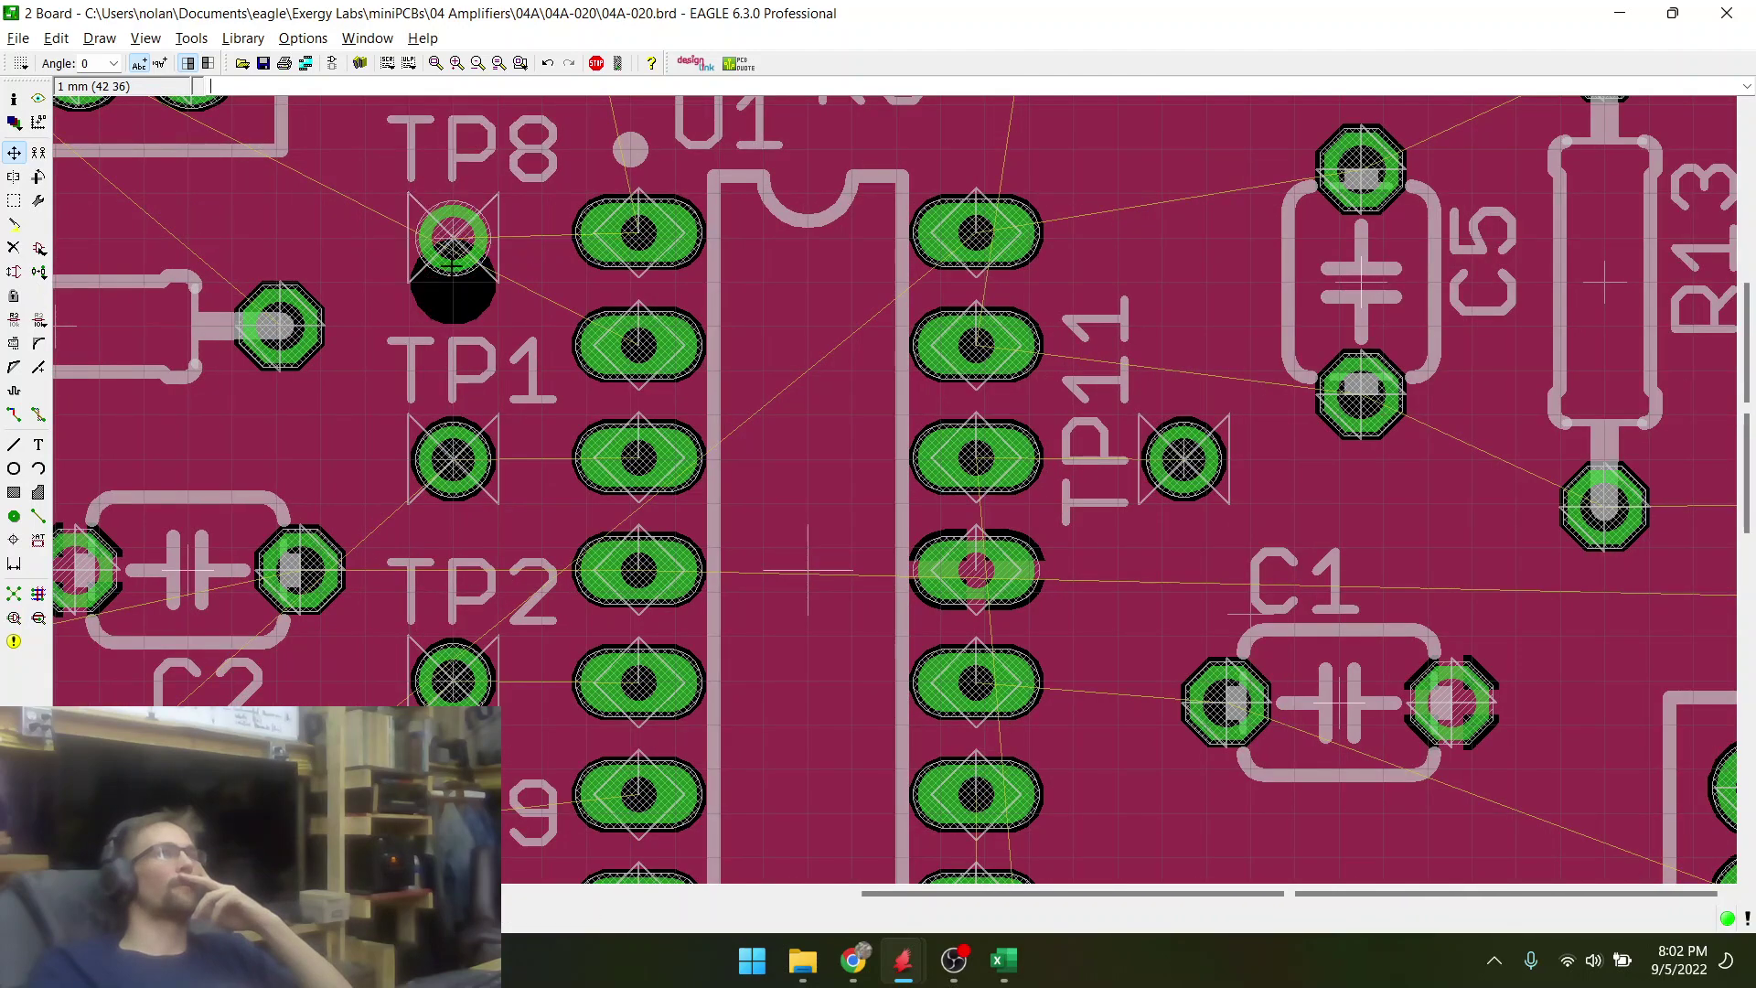
scroll(472, 393, down, 1)
scroll(451, 590, up, 1)
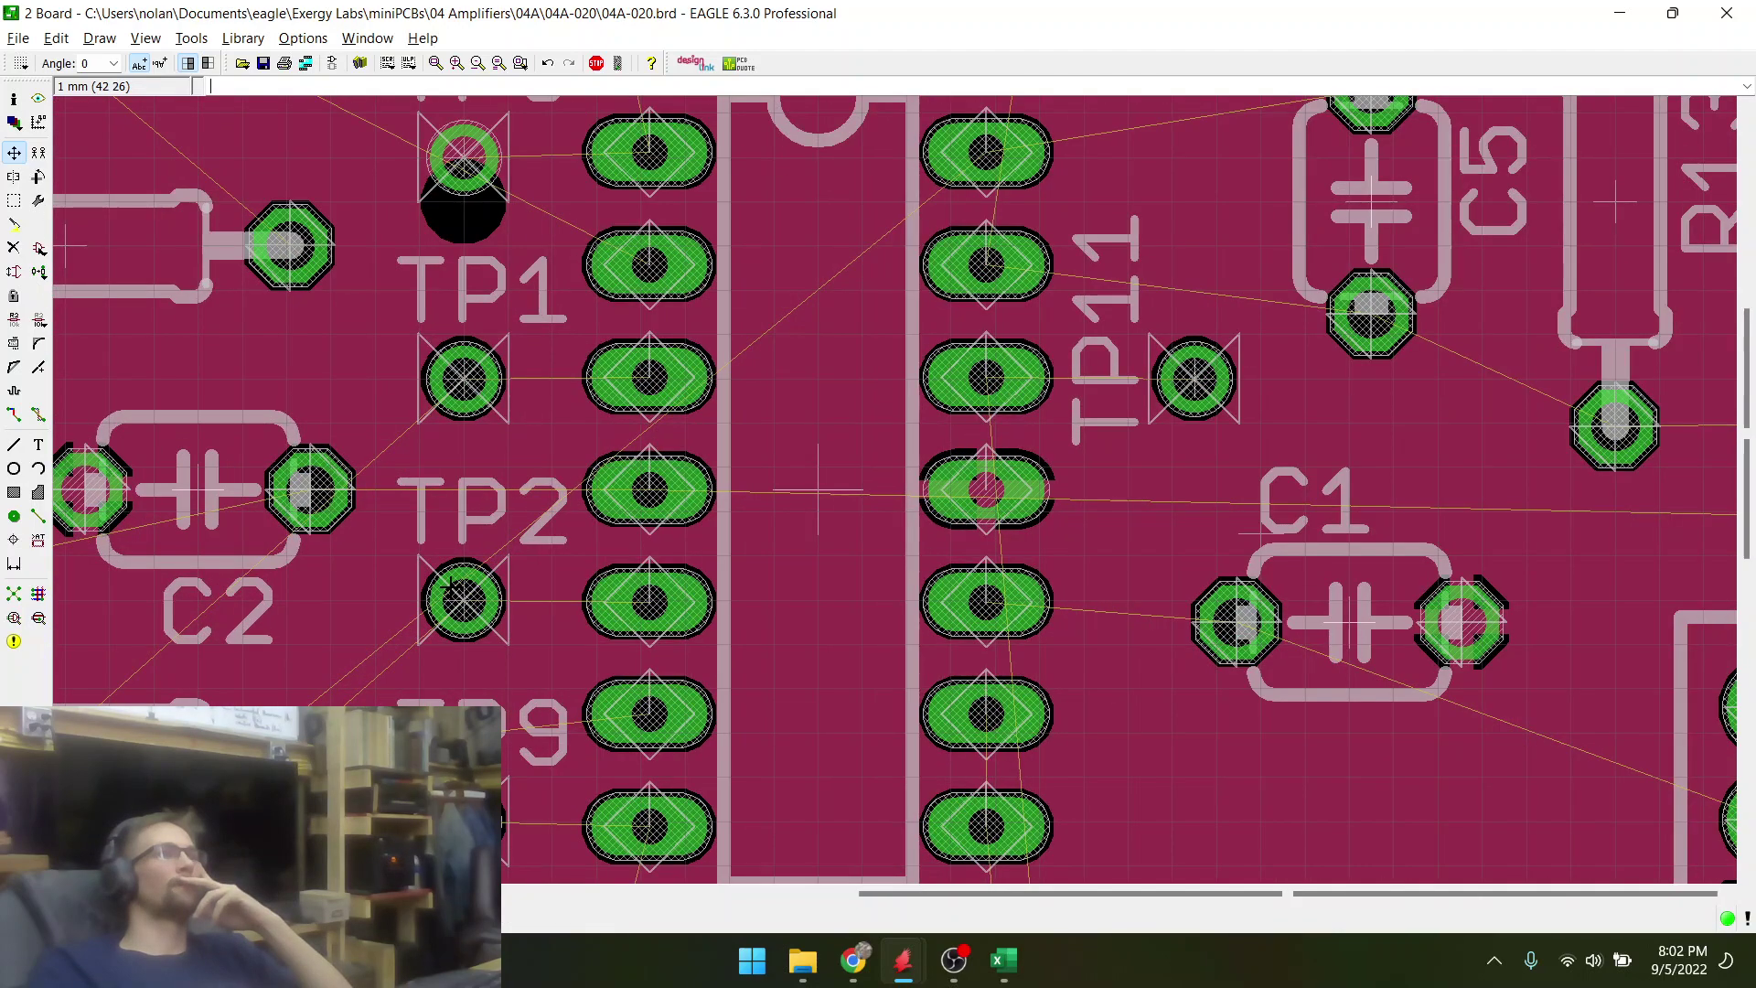
scroll(443, 576, down, 1)
scroll(442, 567, down, 3)
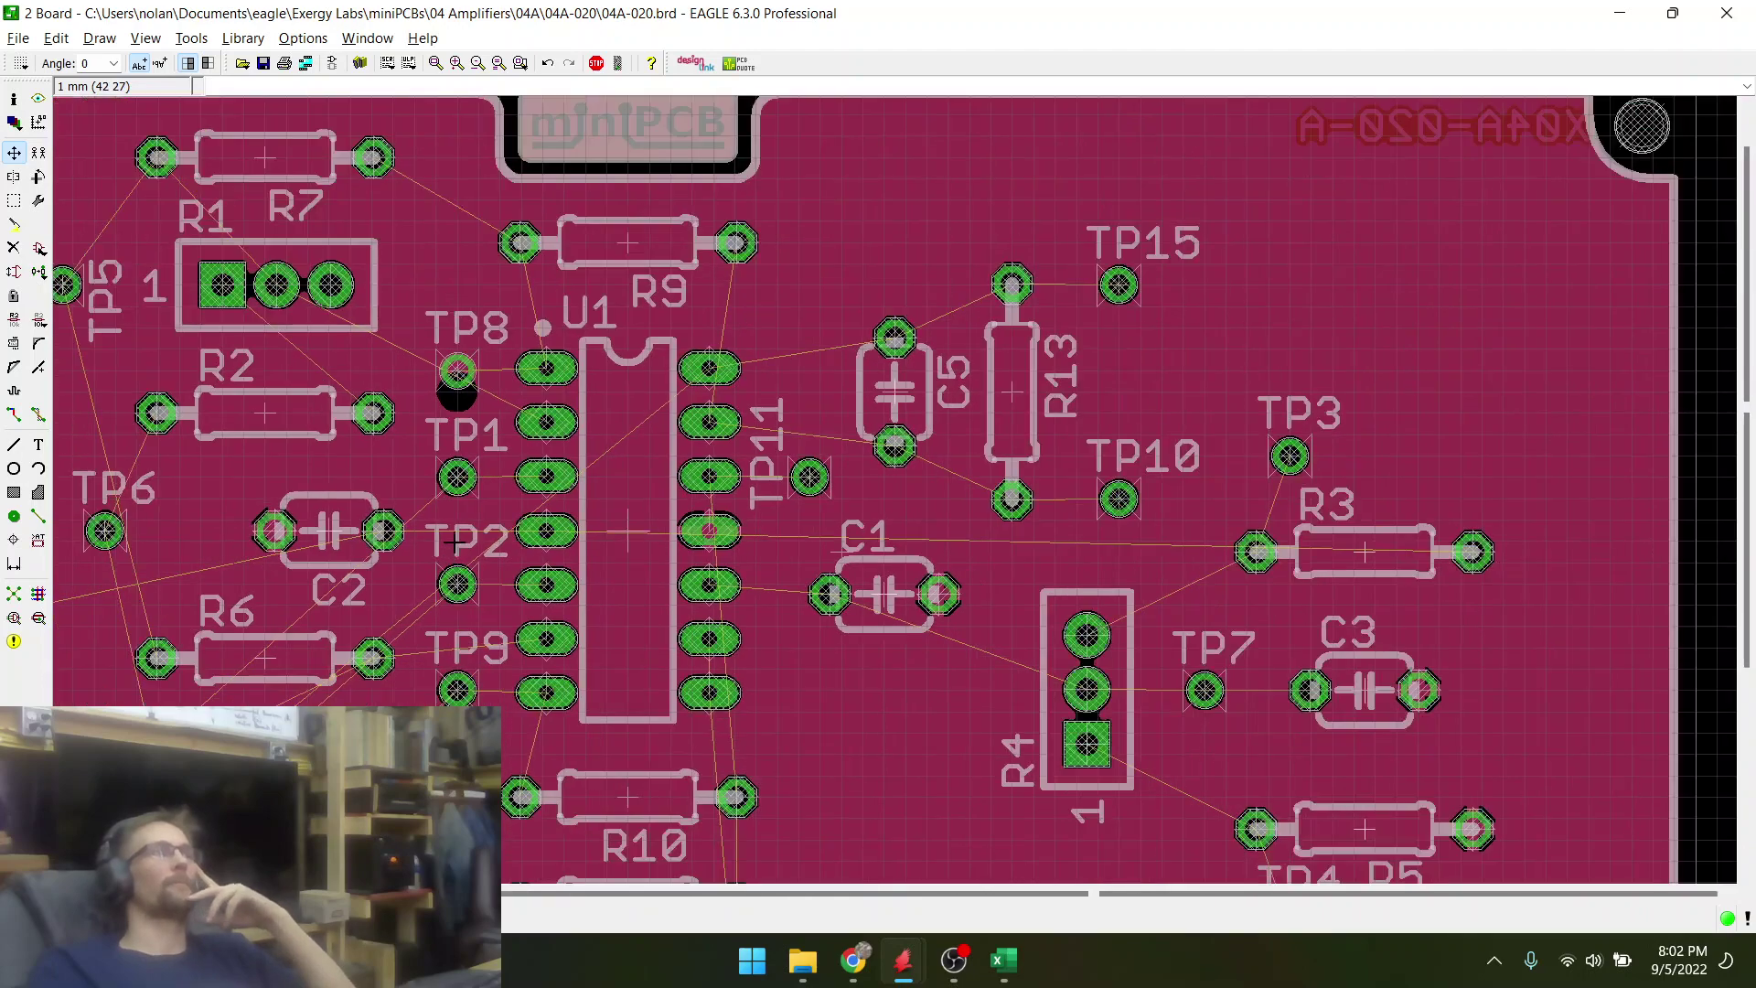
scroll(439, 553, up, 1)
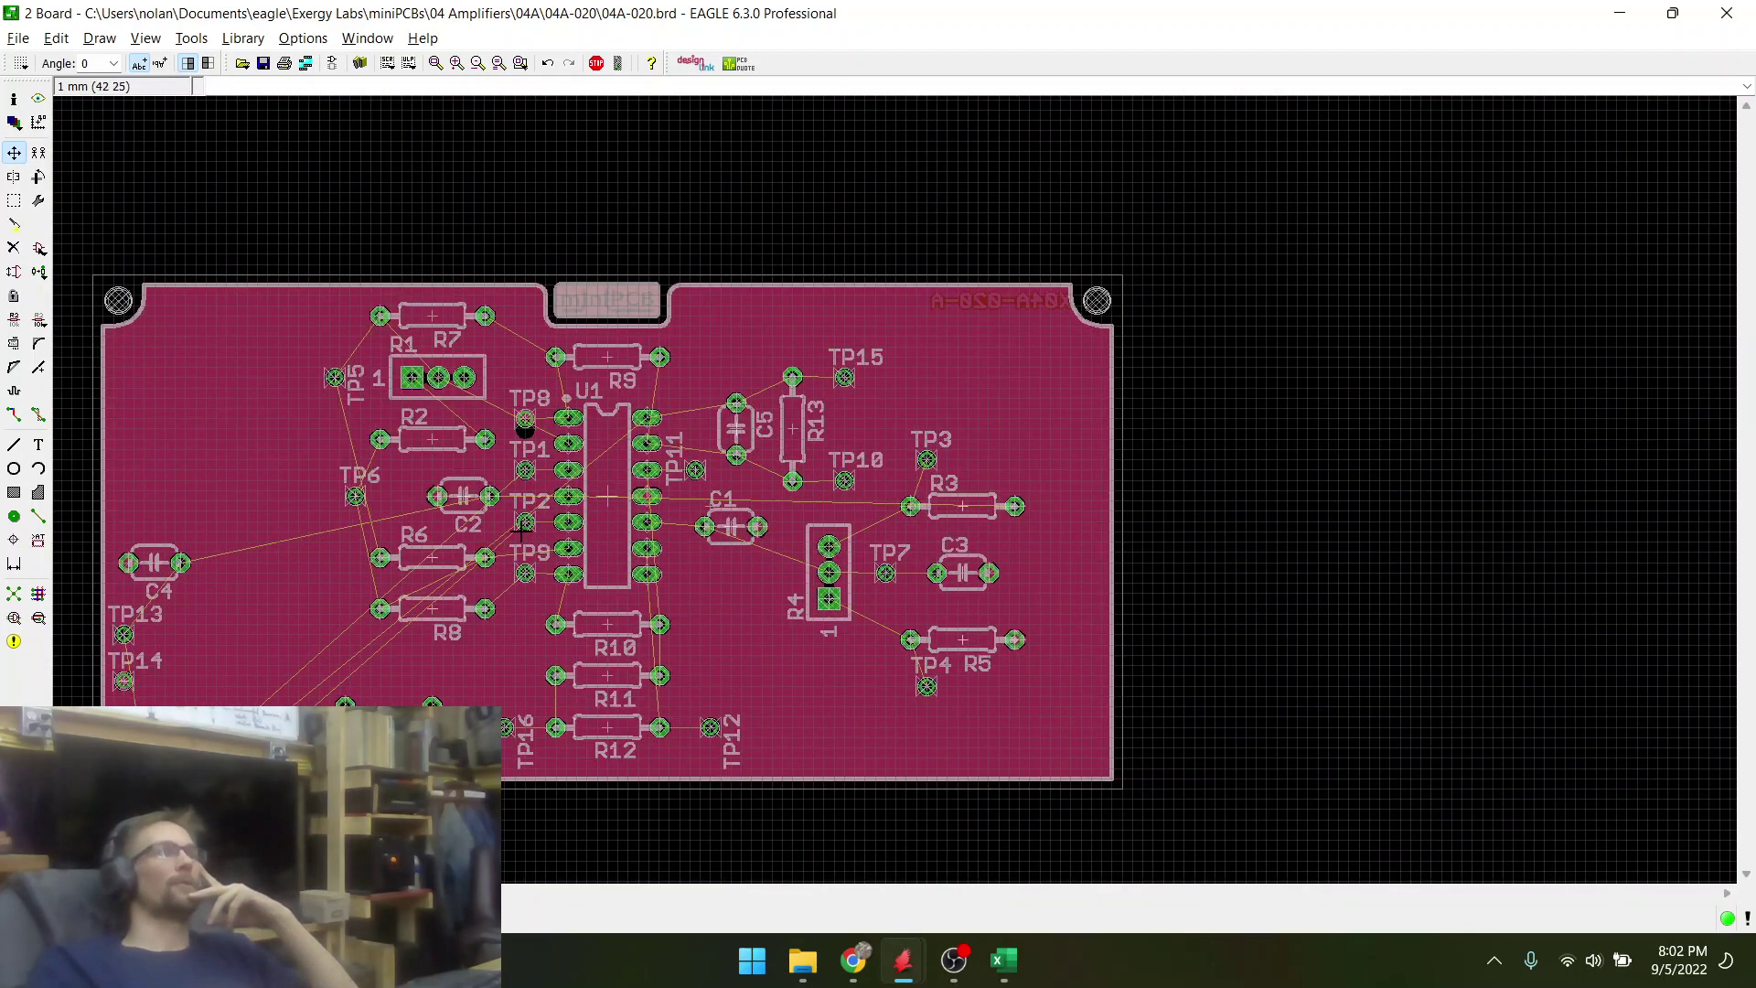
scroll(522, 529, up, 2)
scroll(481, 590, up, 1)
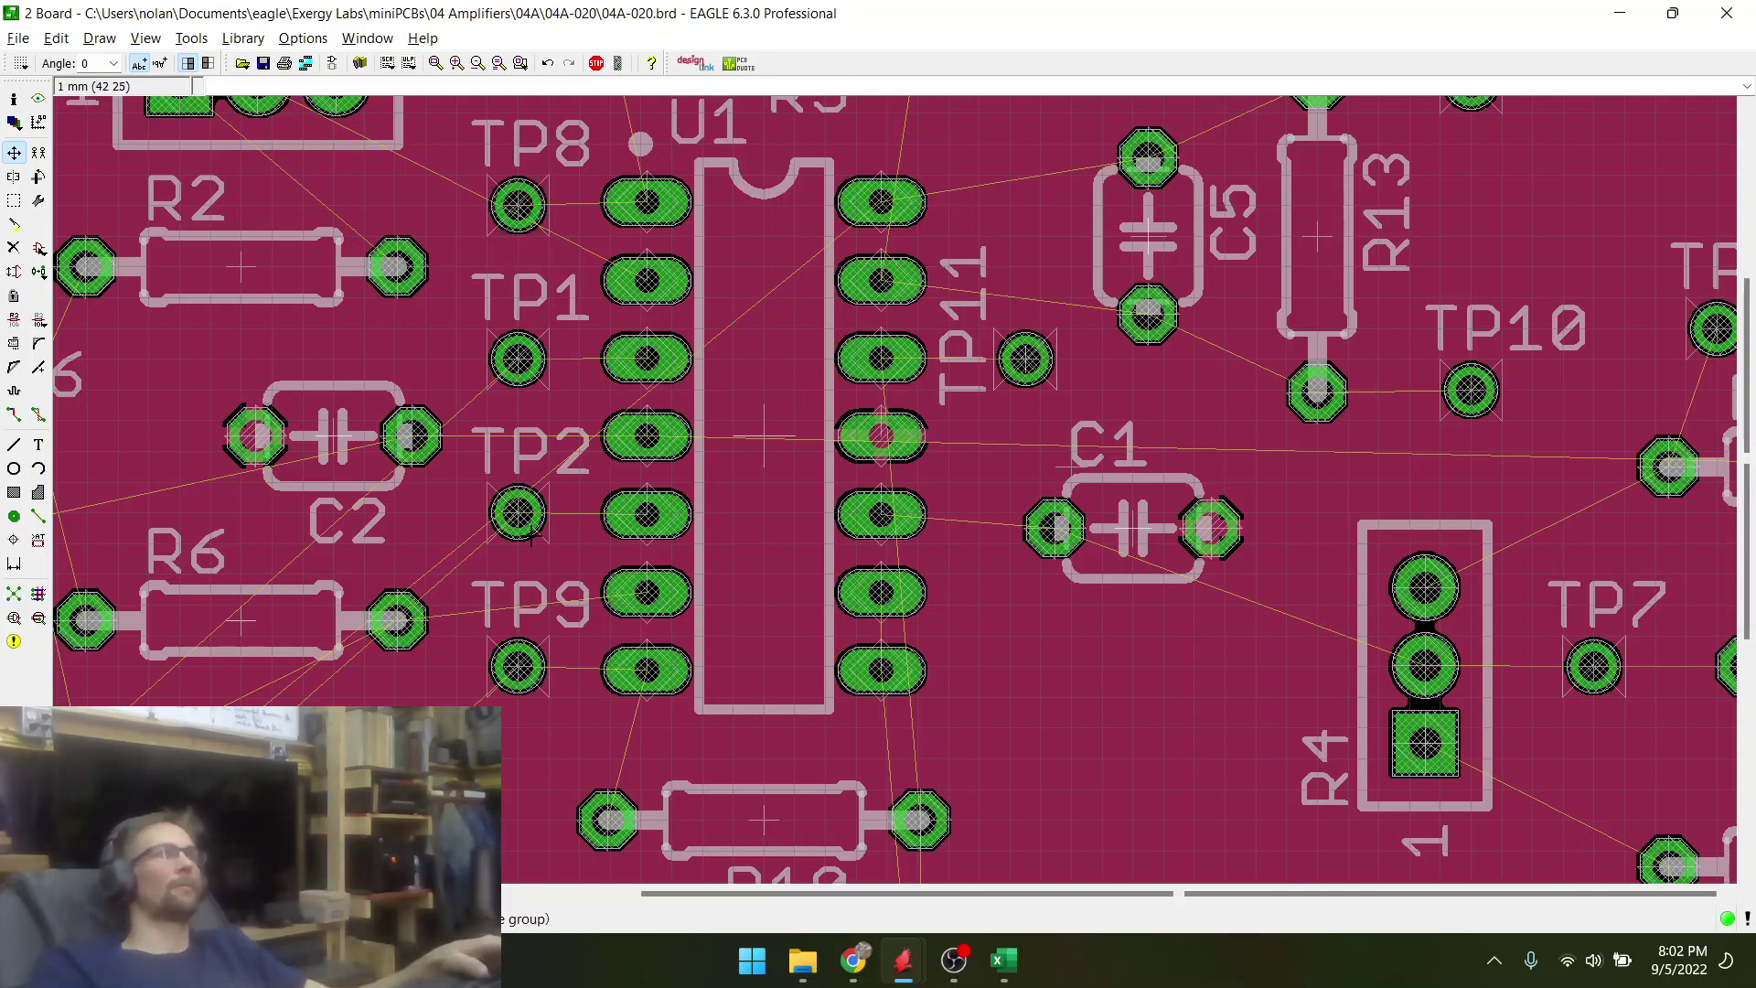
scroll(529, 540, down, 2)
scroll(787, 526, up, 3)
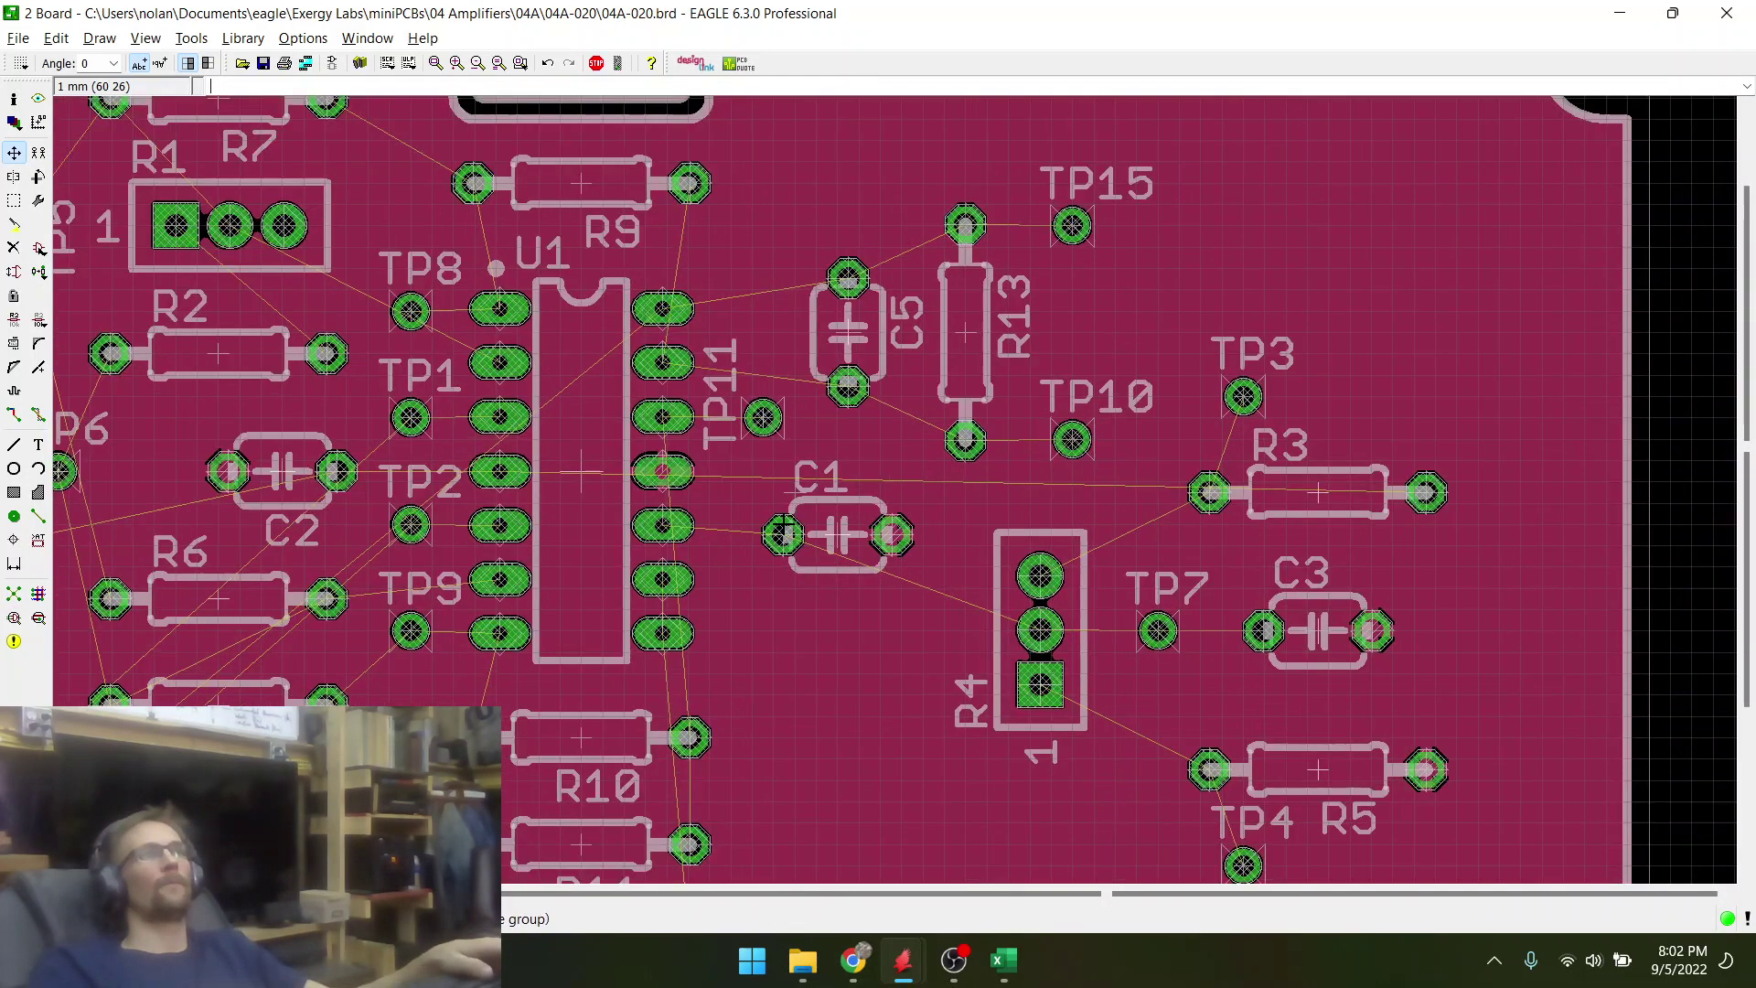
- Orient TP11 to 0° and move it about 0.5 mm closer to U1, level with U1's third pad
click(764, 389)
right_click(753, 396)
right_click(753, 396)
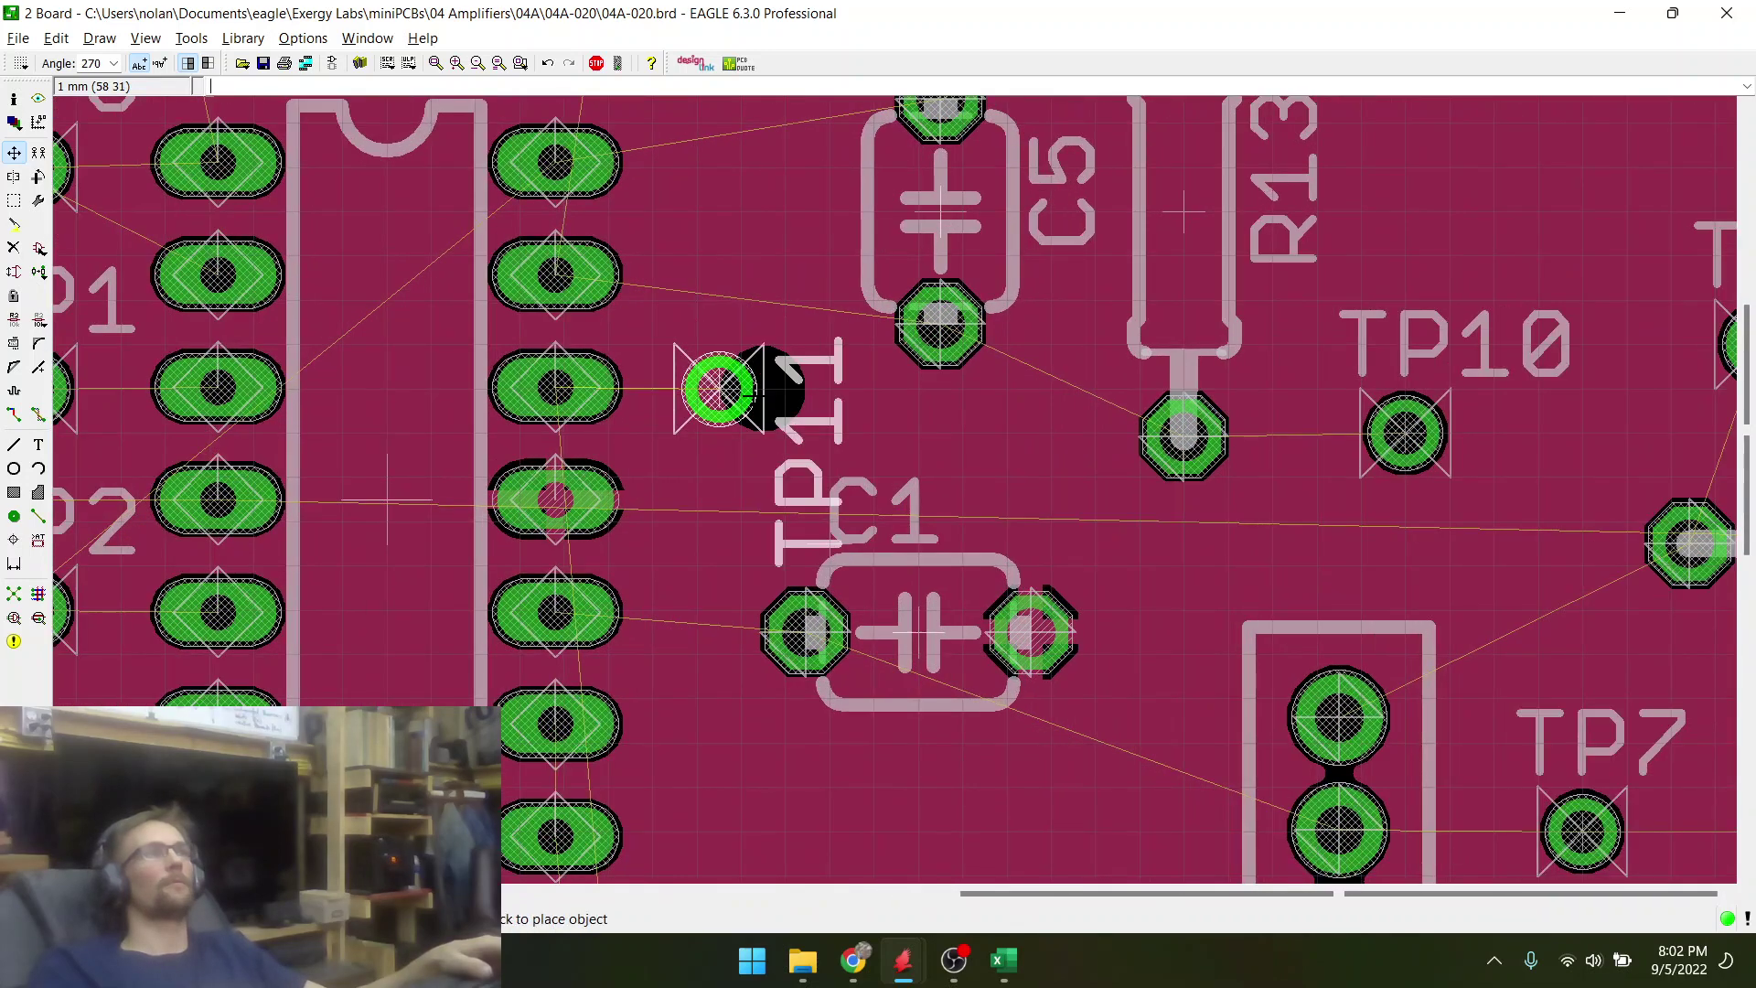
right_click(753, 396)
click(753, 395)
click(739, 405)
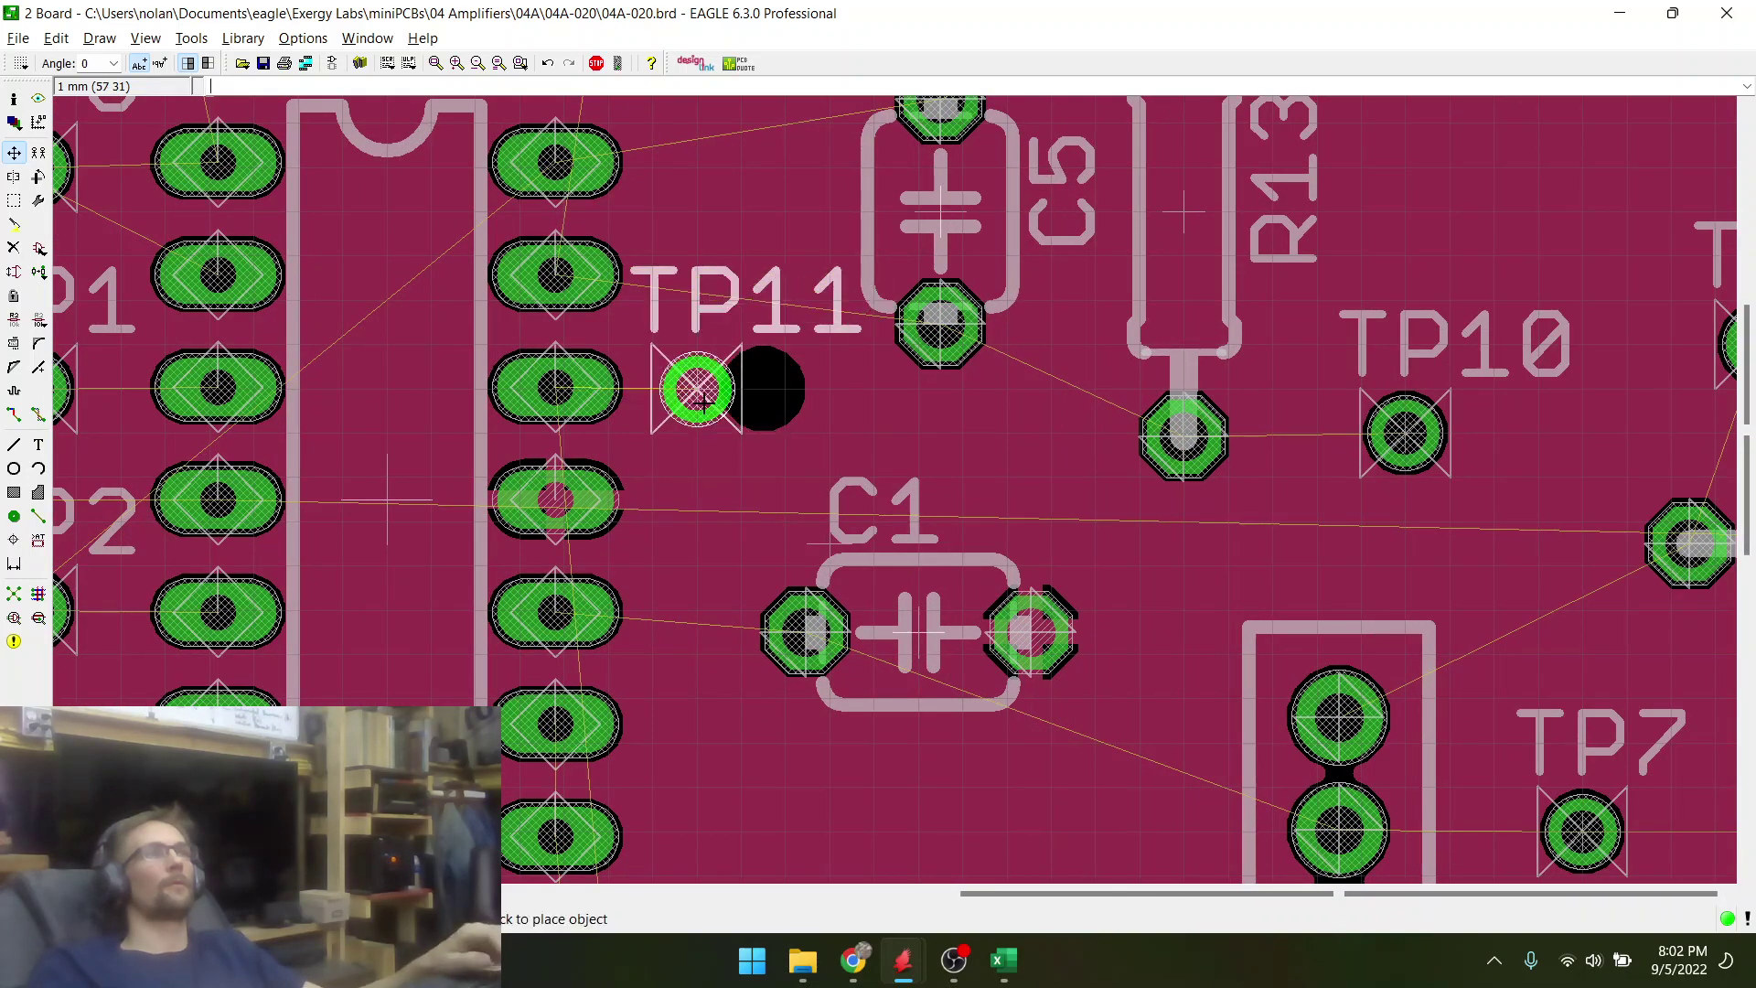
click(742, 391)
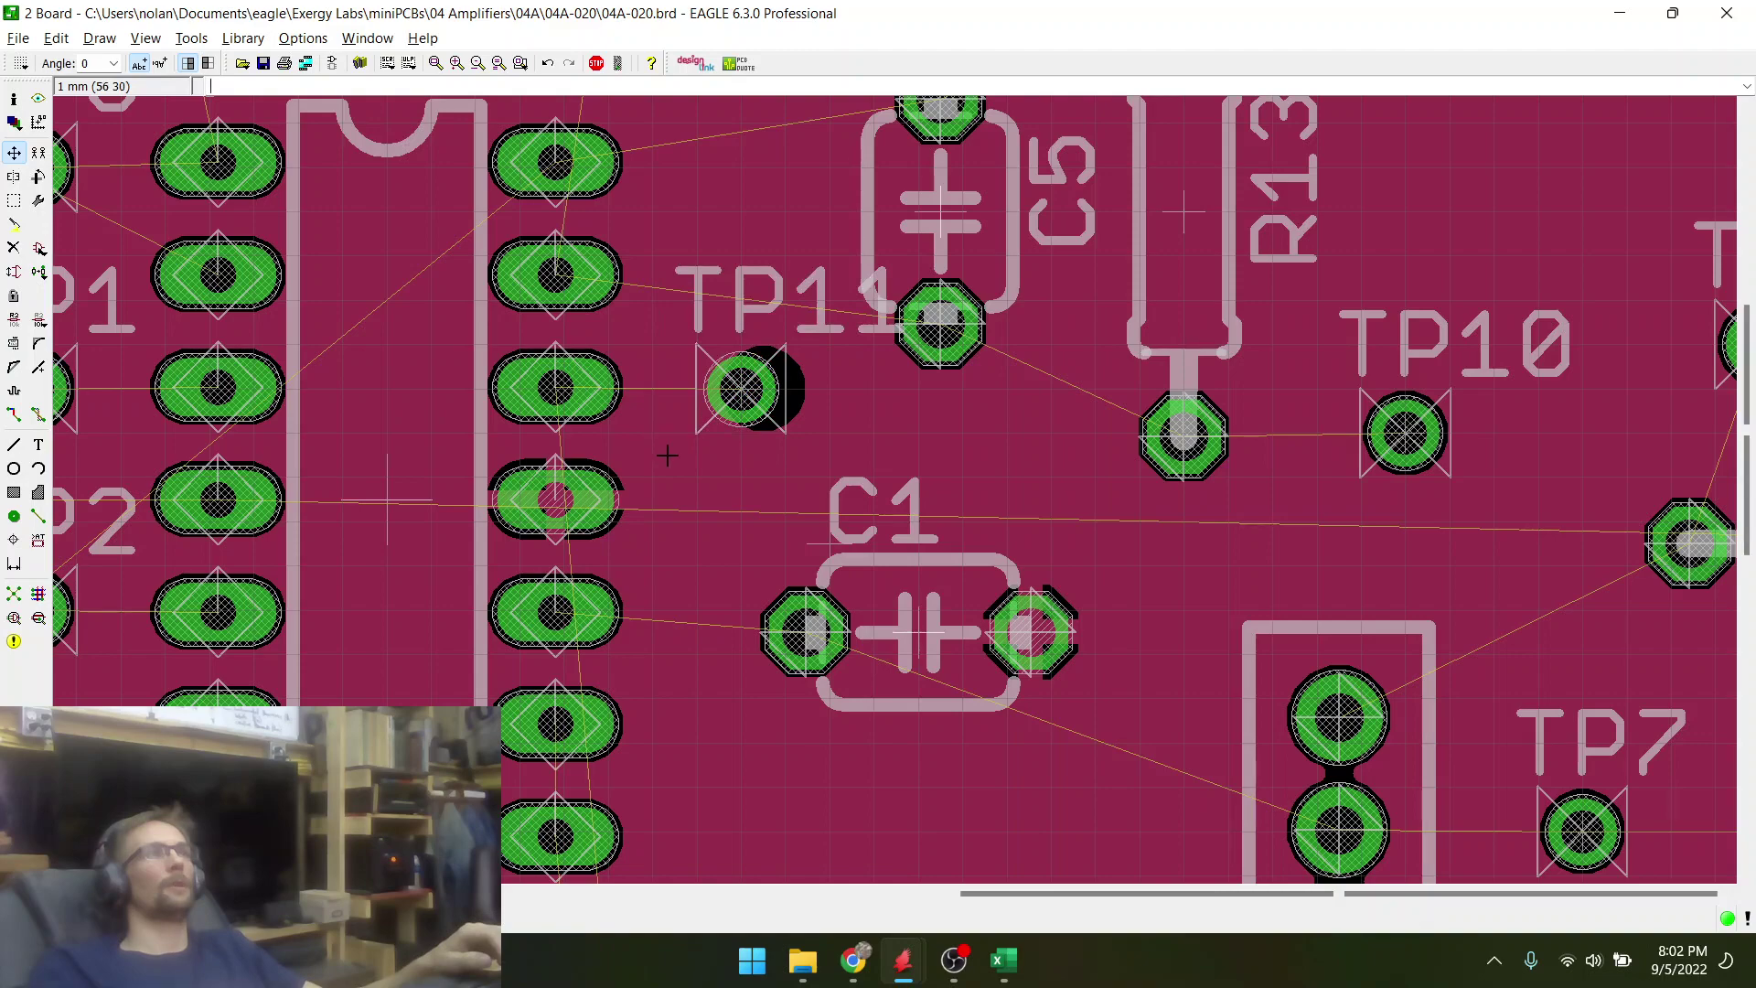
- Move C5, R13, TP10 and TP15 as a group about 2 mm farther from U1 and recalculate the ratsnest
scroll(1067, 625, down, 3)
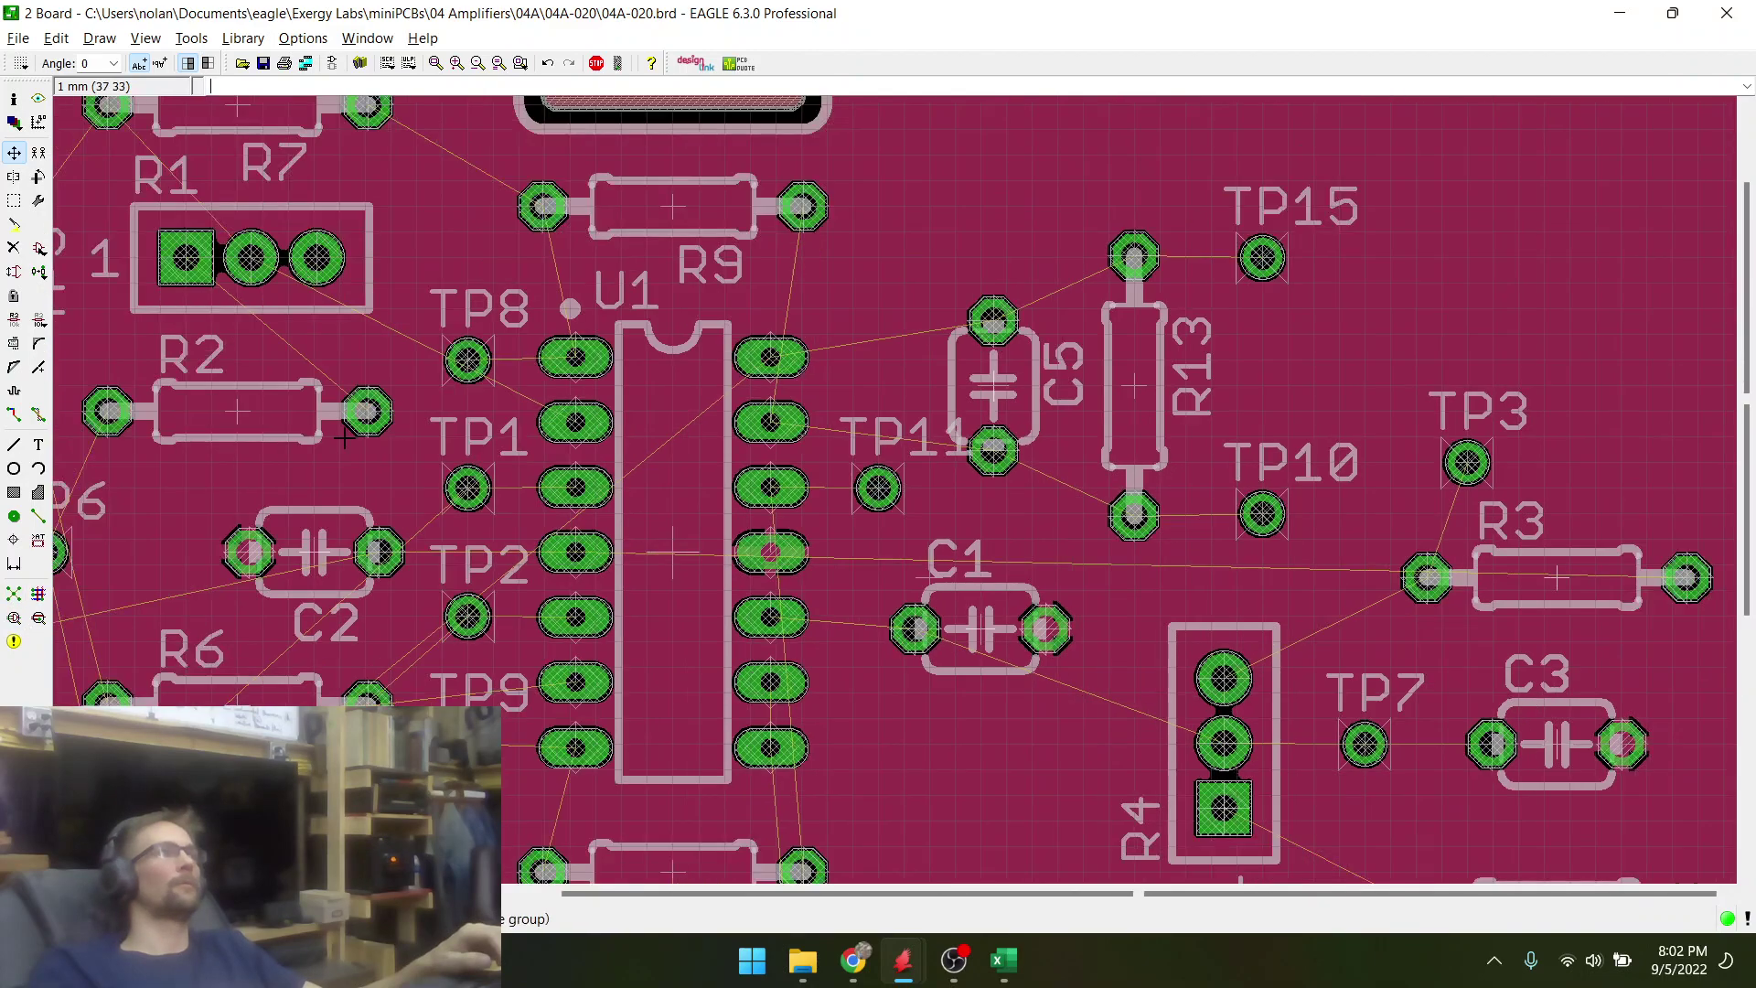
scroll(344, 437, up, 5)
scroll(551, 549, down, 3)
scroll(1043, 512, up, 1)
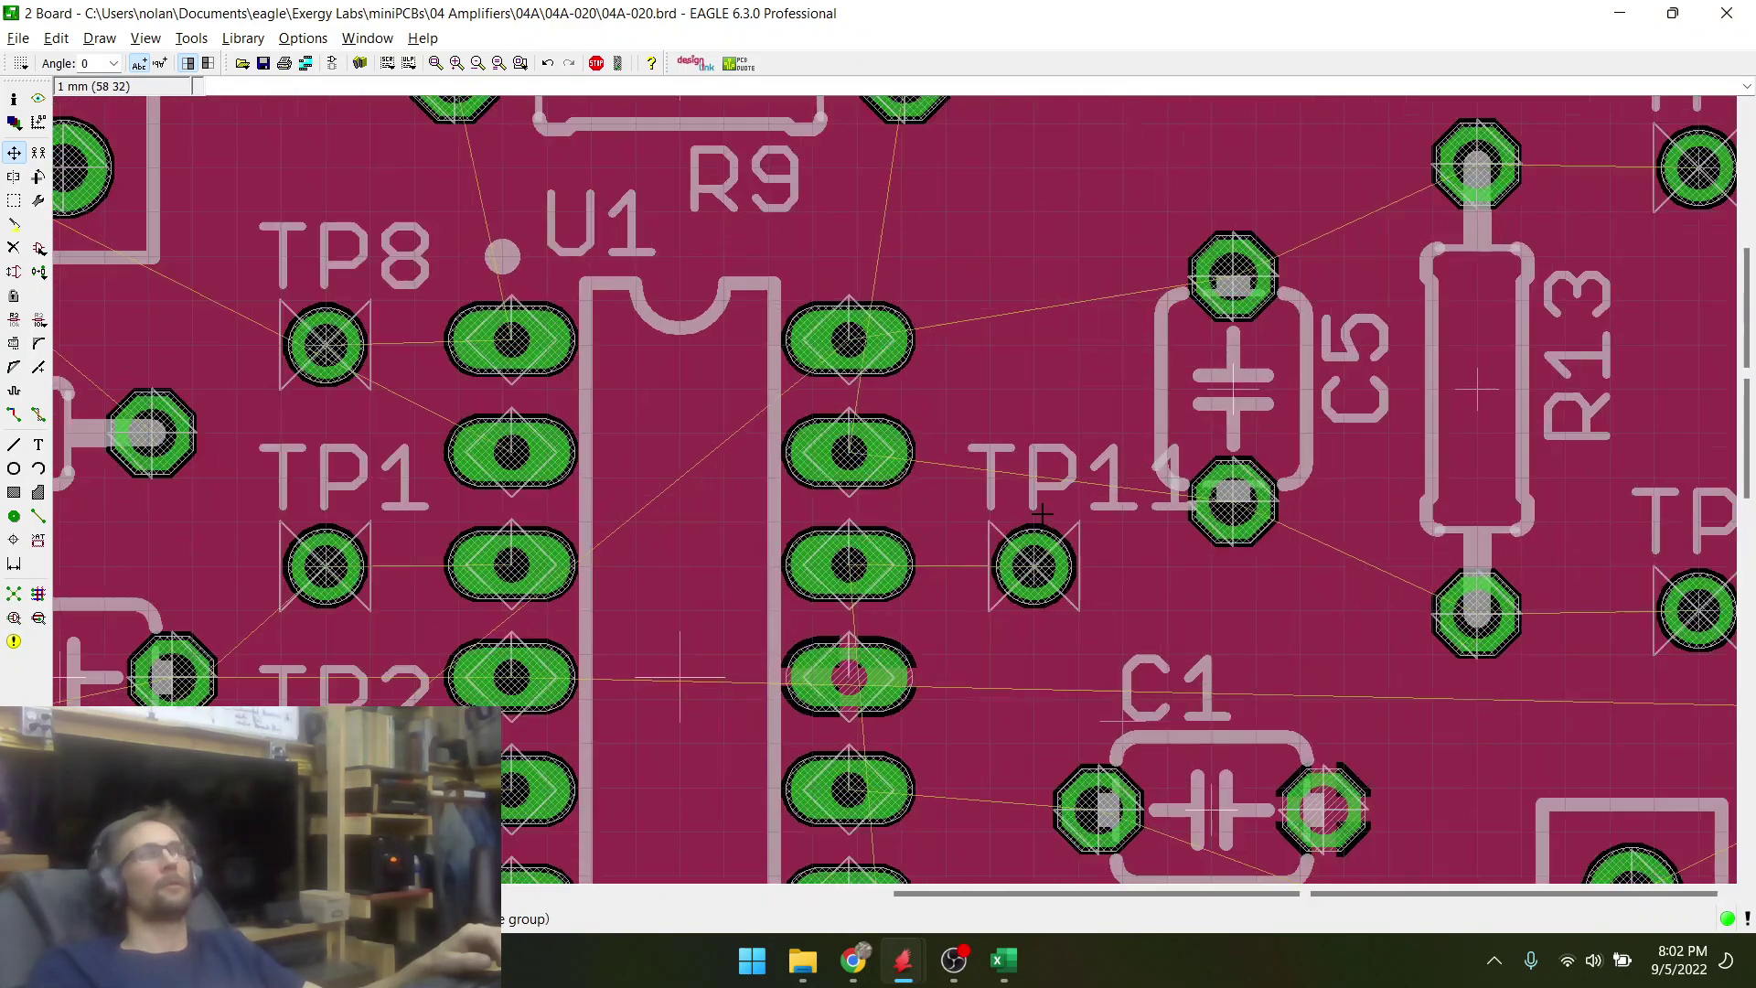
scroll(1045, 515, up, 1)
scroll(634, 498, down, 4)
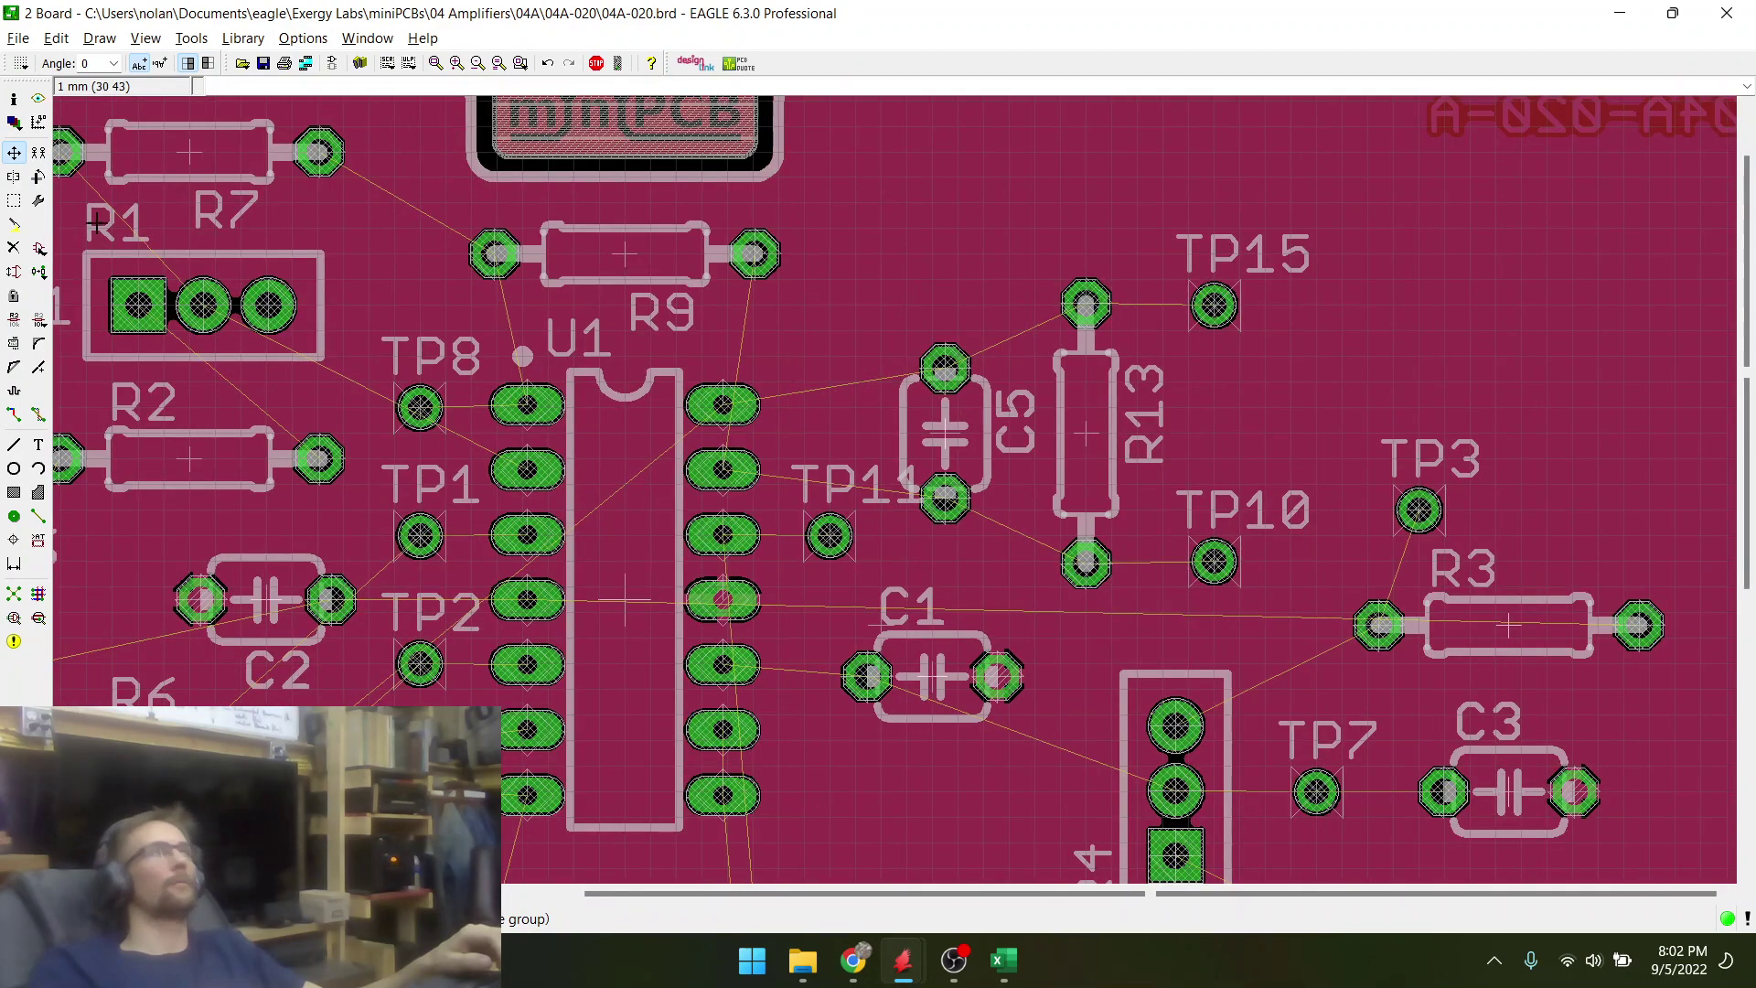
click(14, 201)
scroll(895, 469, down, 5)
scroll(847, 362, up, 4)
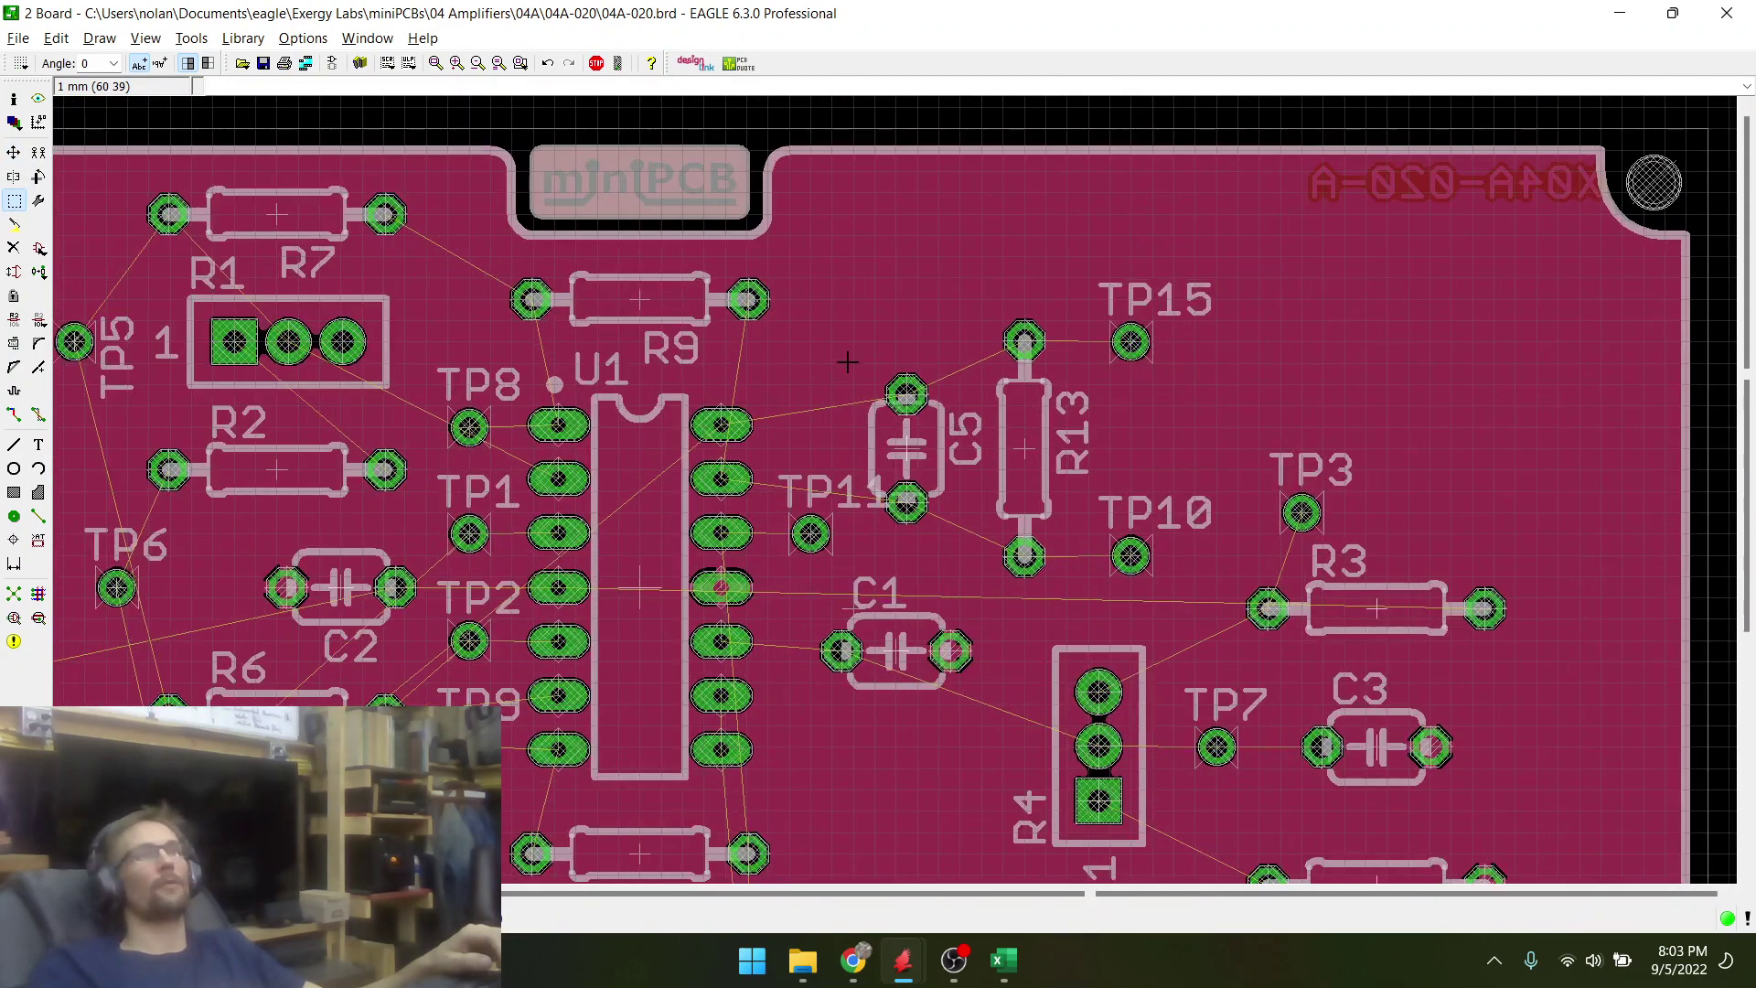
drag(880, 303, 1217, 586)
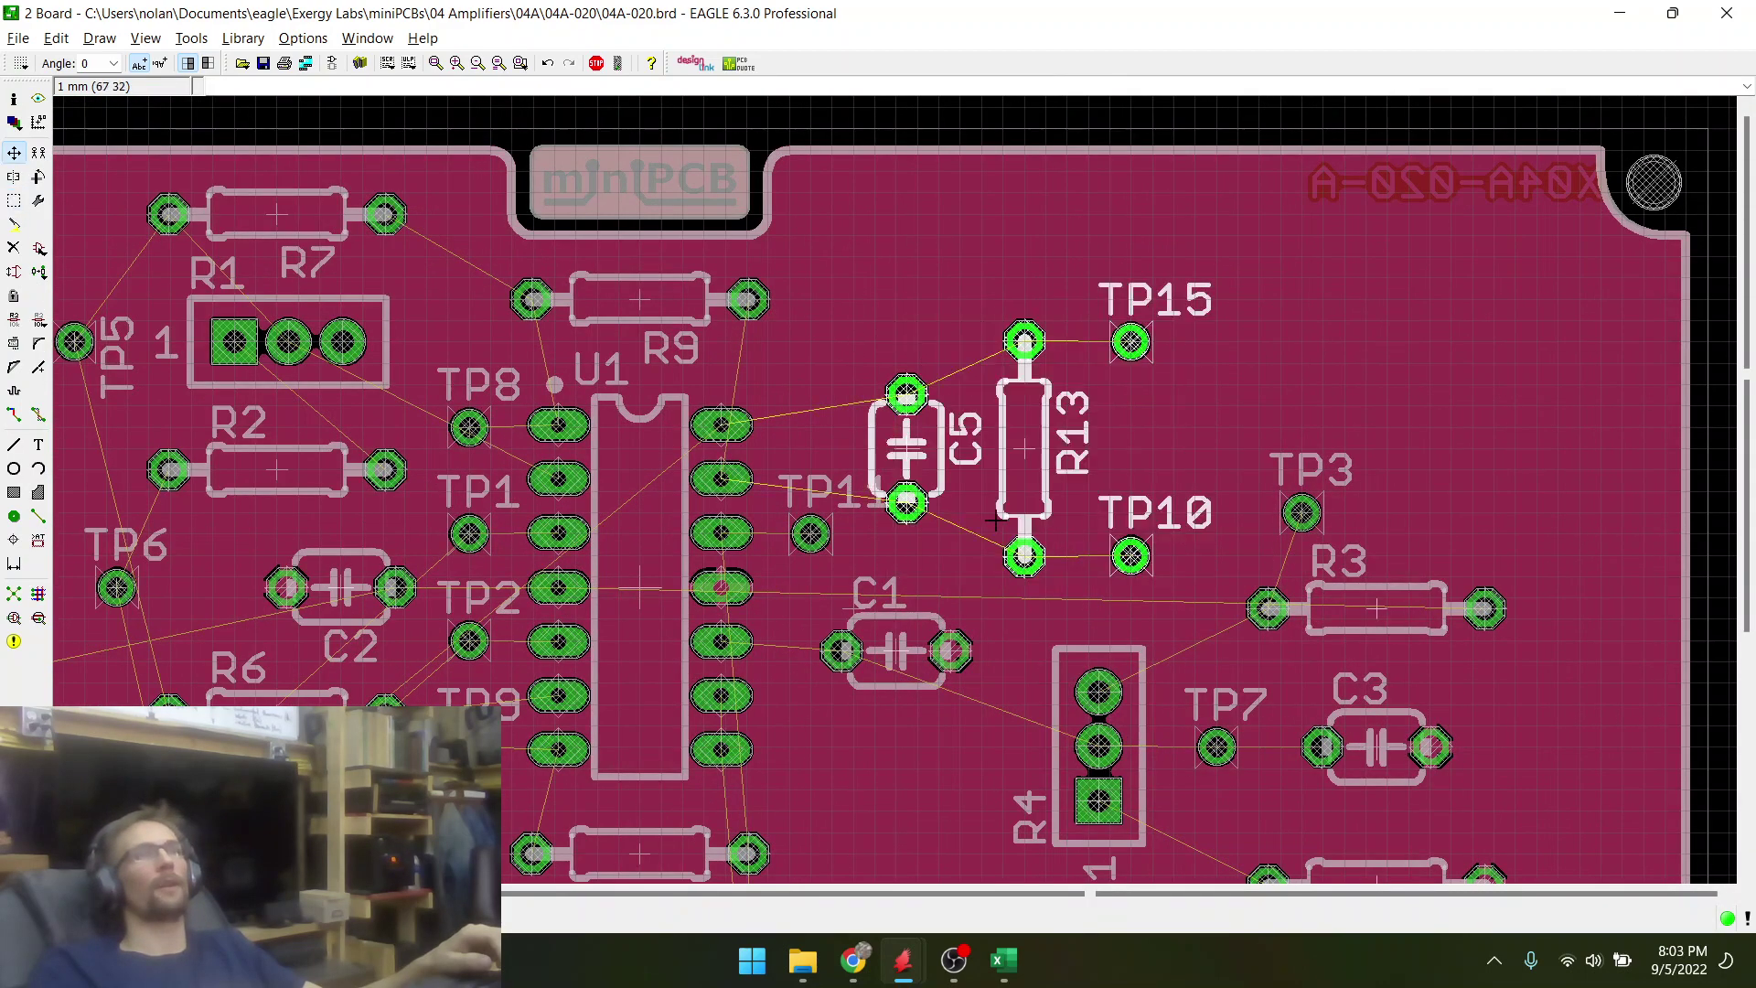
right_click(915, 446)
click(990, 801)
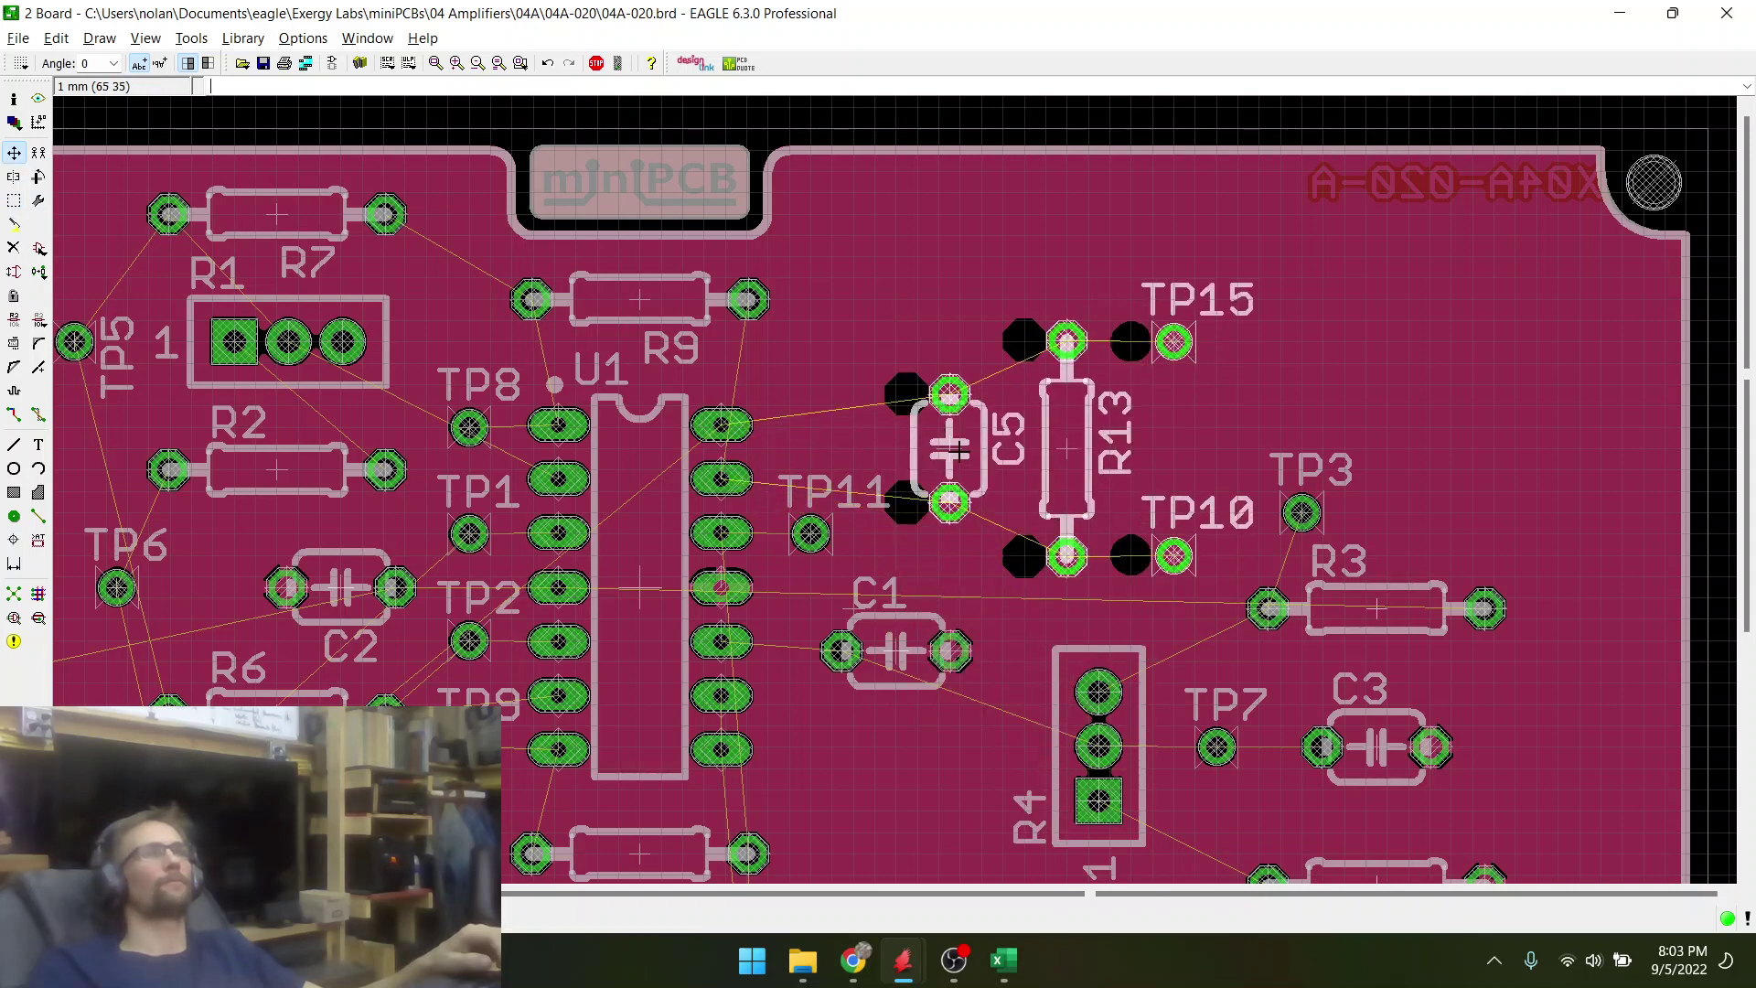
click(958, 450)
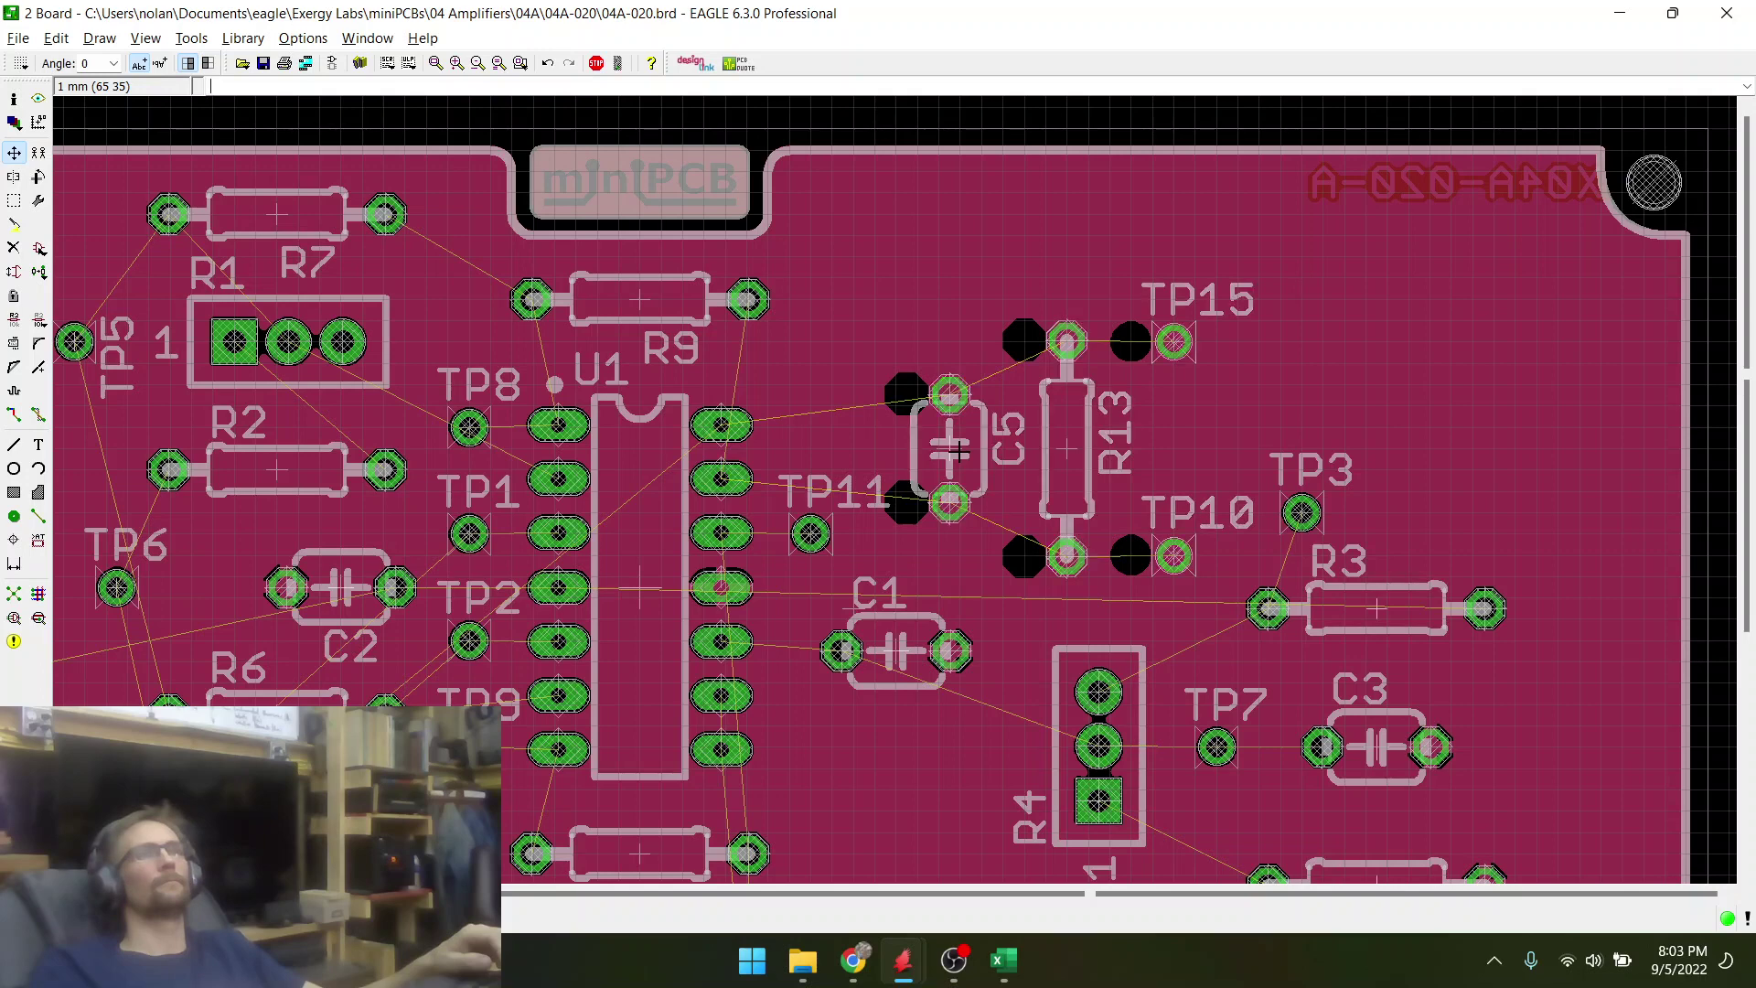
click(15, 595)
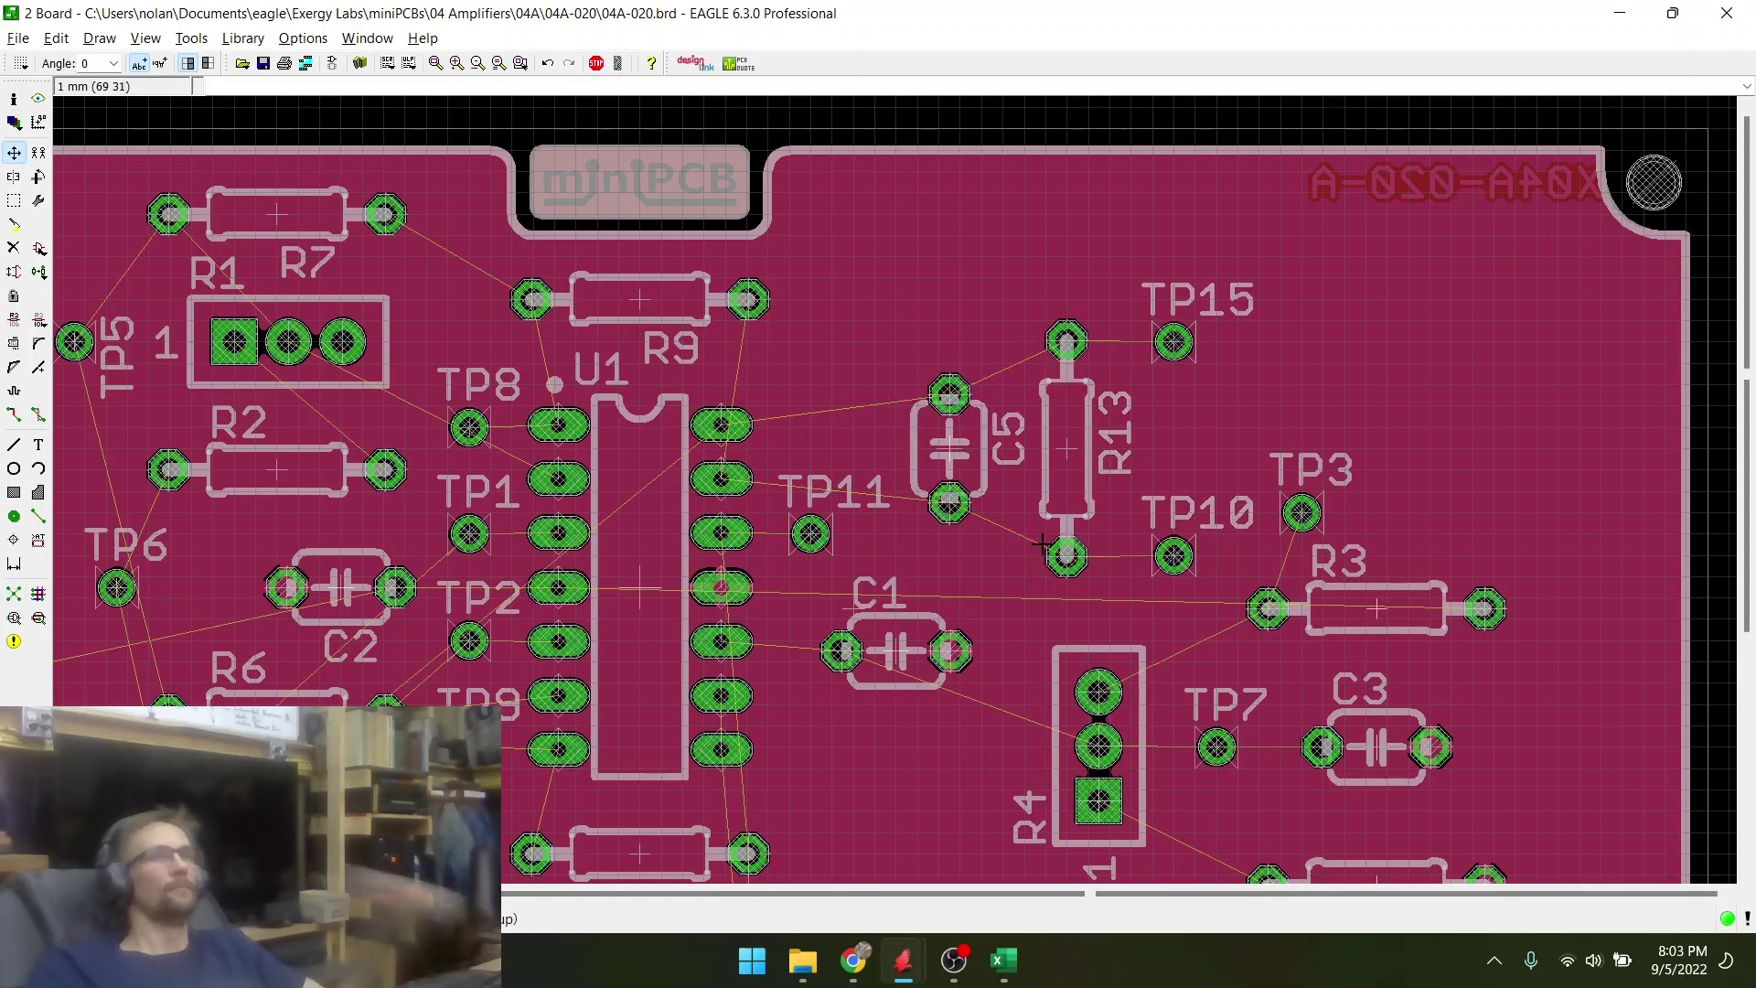
- Move R4, TP7, C3, R3, R5 and TP4 as a group about 5 mm straight toward the board edge opposite the miniPCB logo
scroll(871, 436, down, 1)
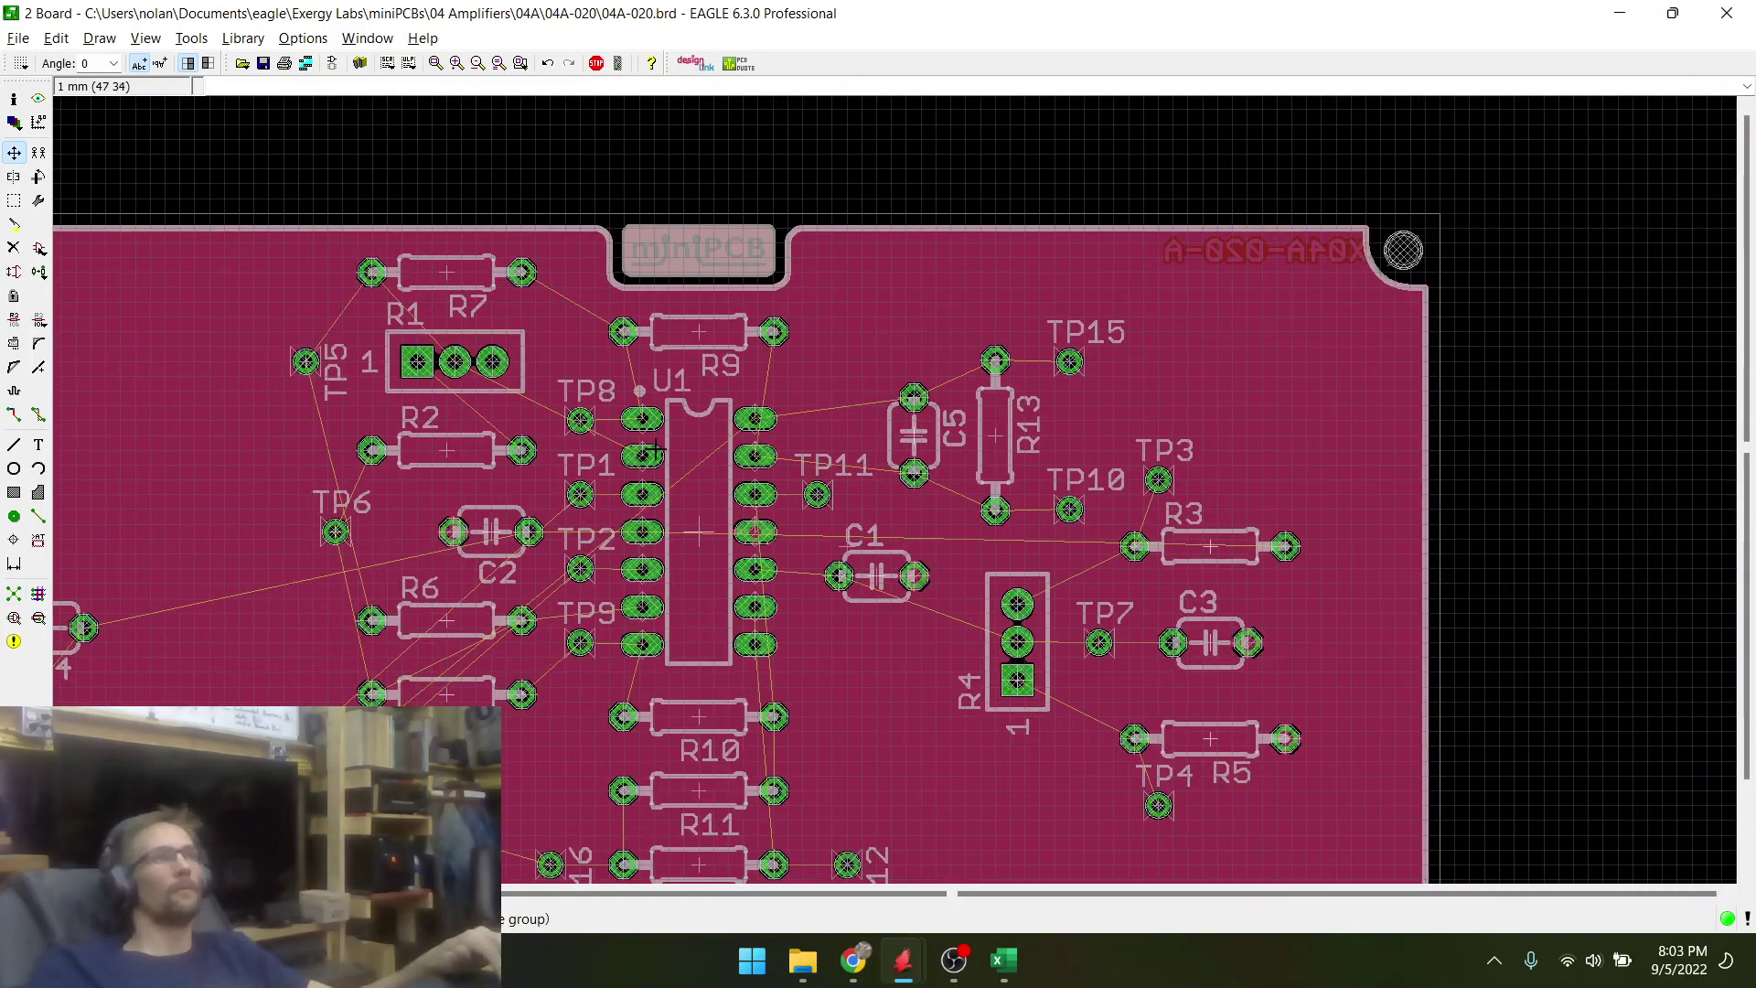
scroll(871, 436, up, 1)
scroll(976, 559, down, 3)
scroll(976, 560, up, 3)
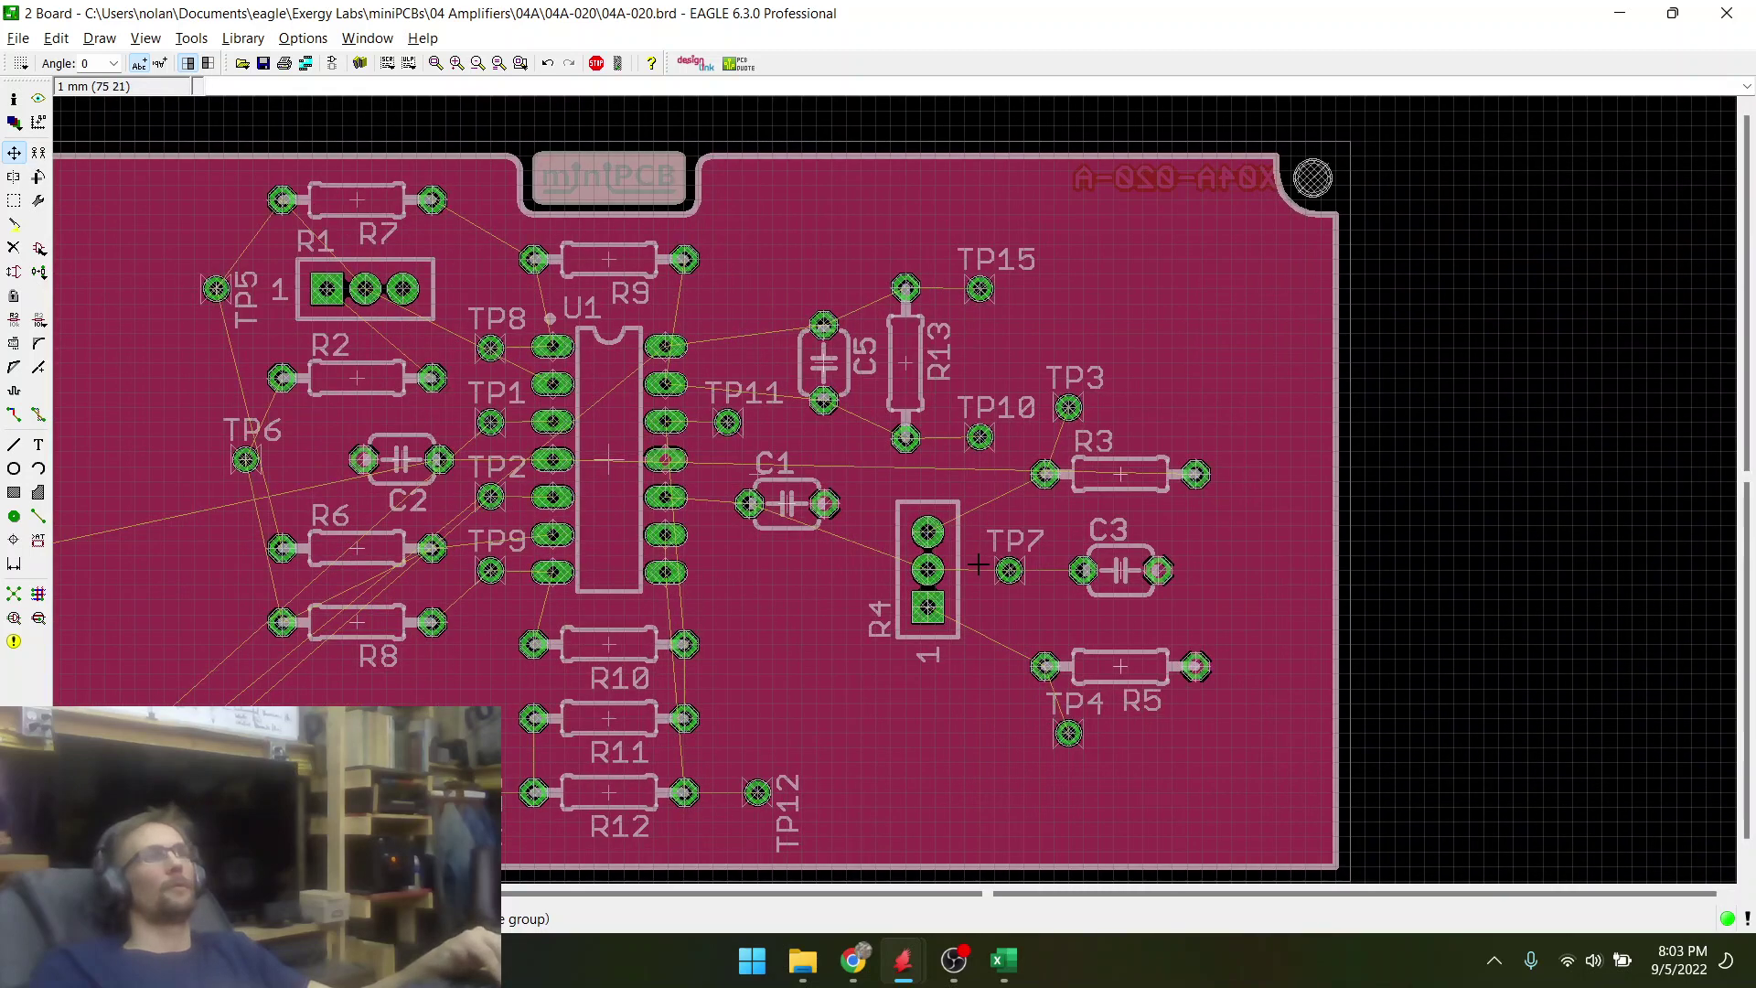
scroll(978, 564, down, 1)
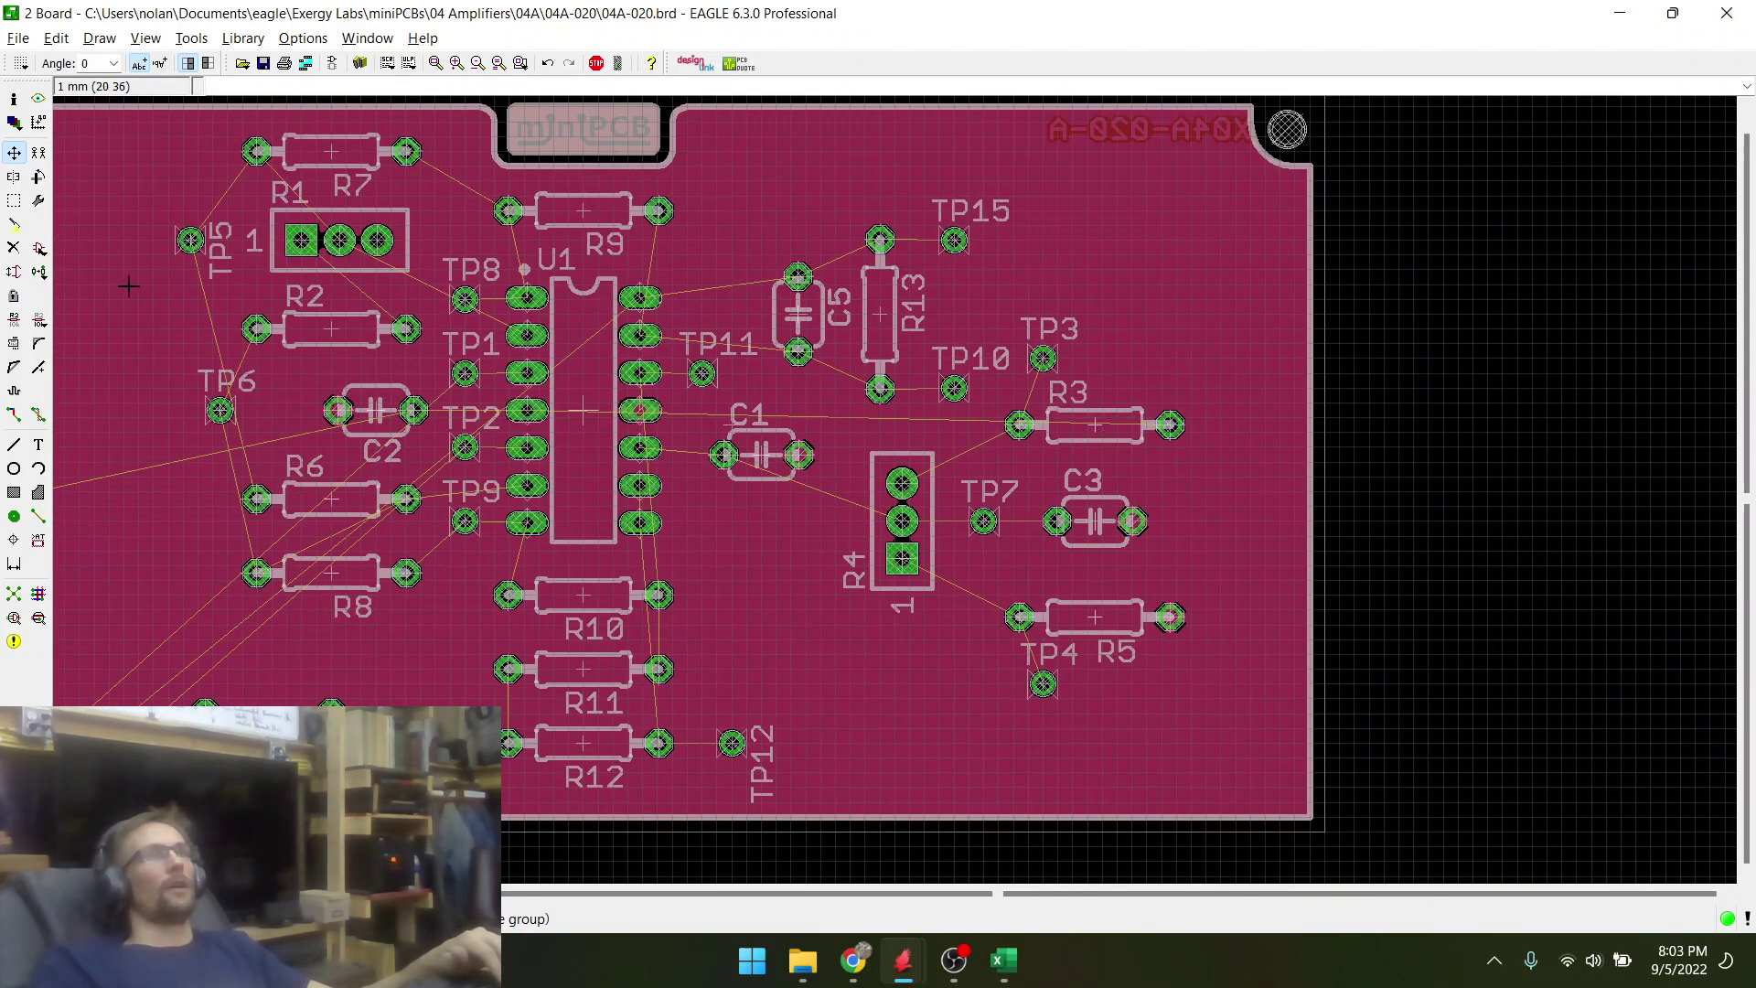
click(14, 181)
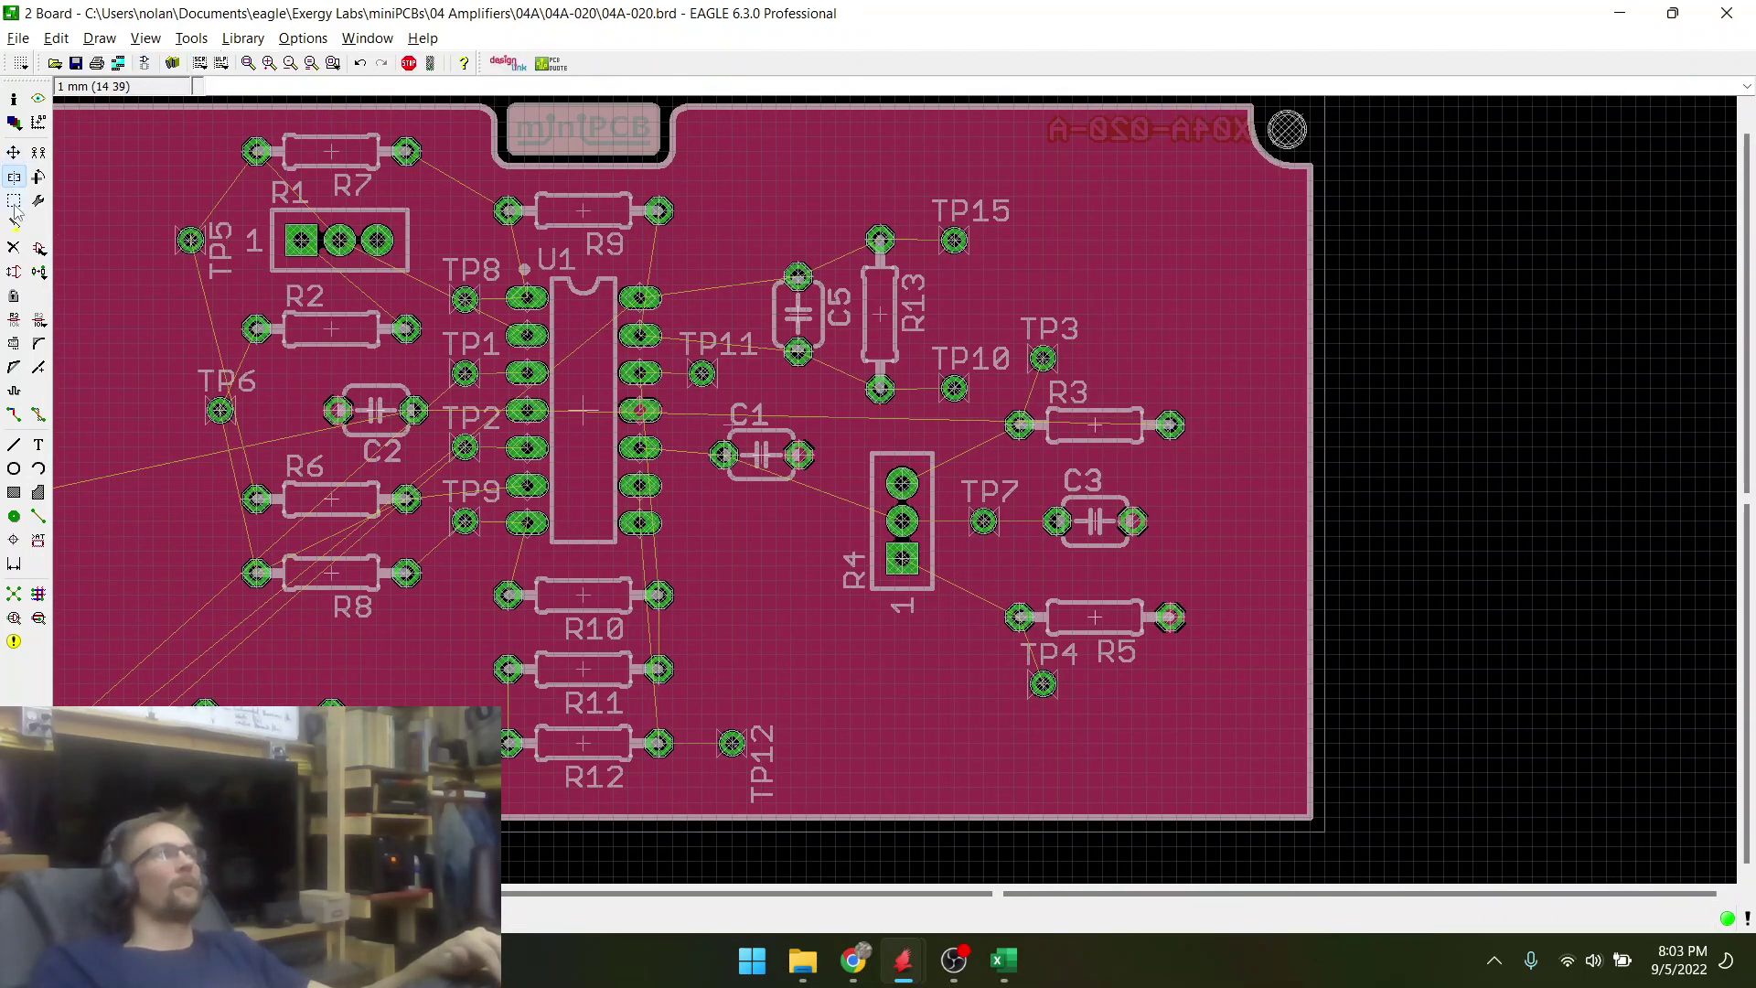
click(14, 156)
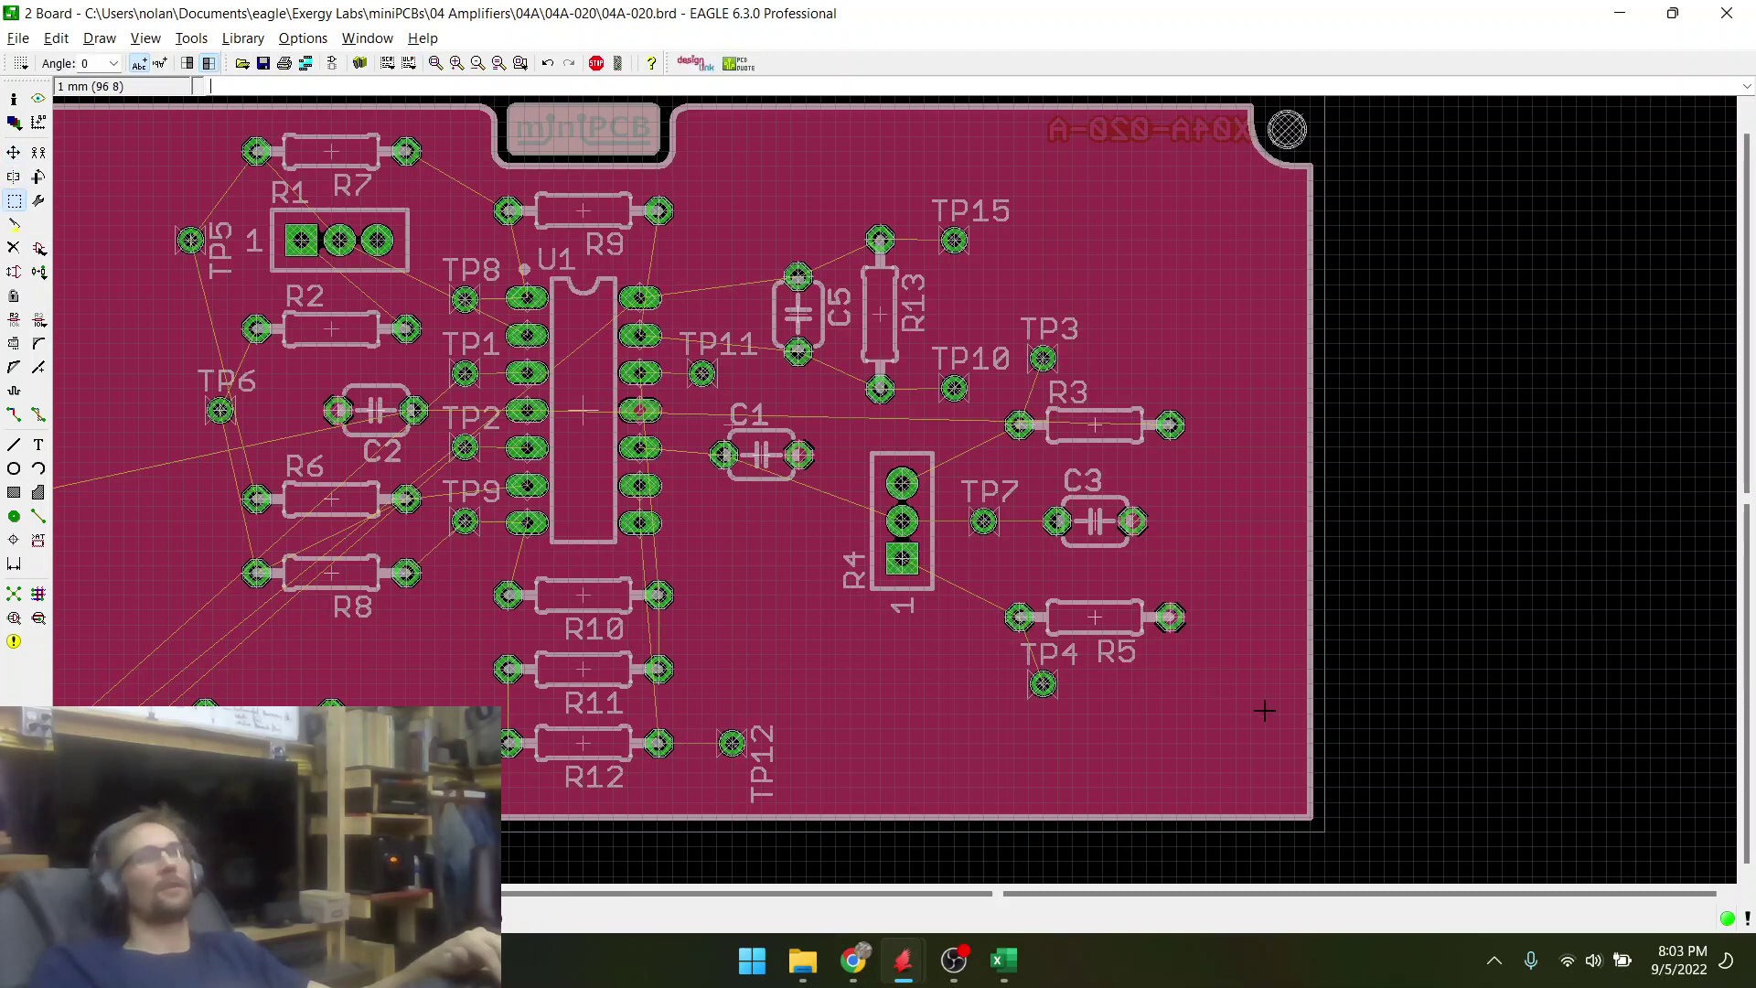
drag(1149, 688, 832, 419)
right_click(914, 524)
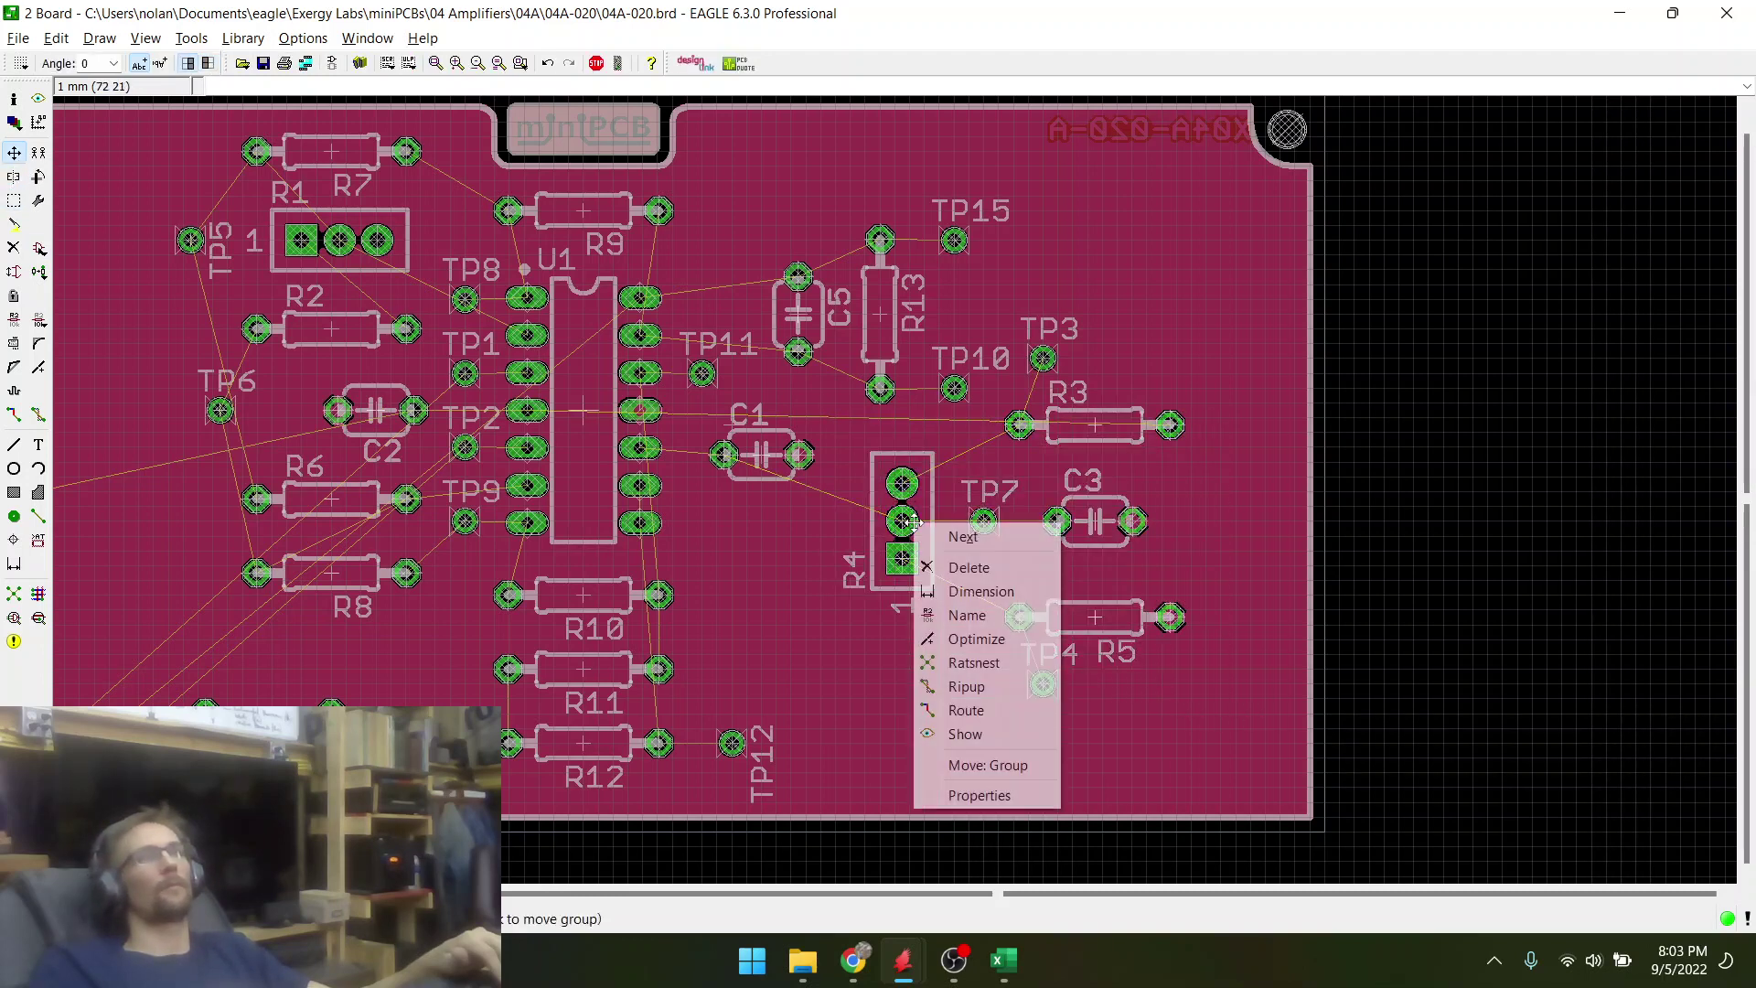
click(970, 767)
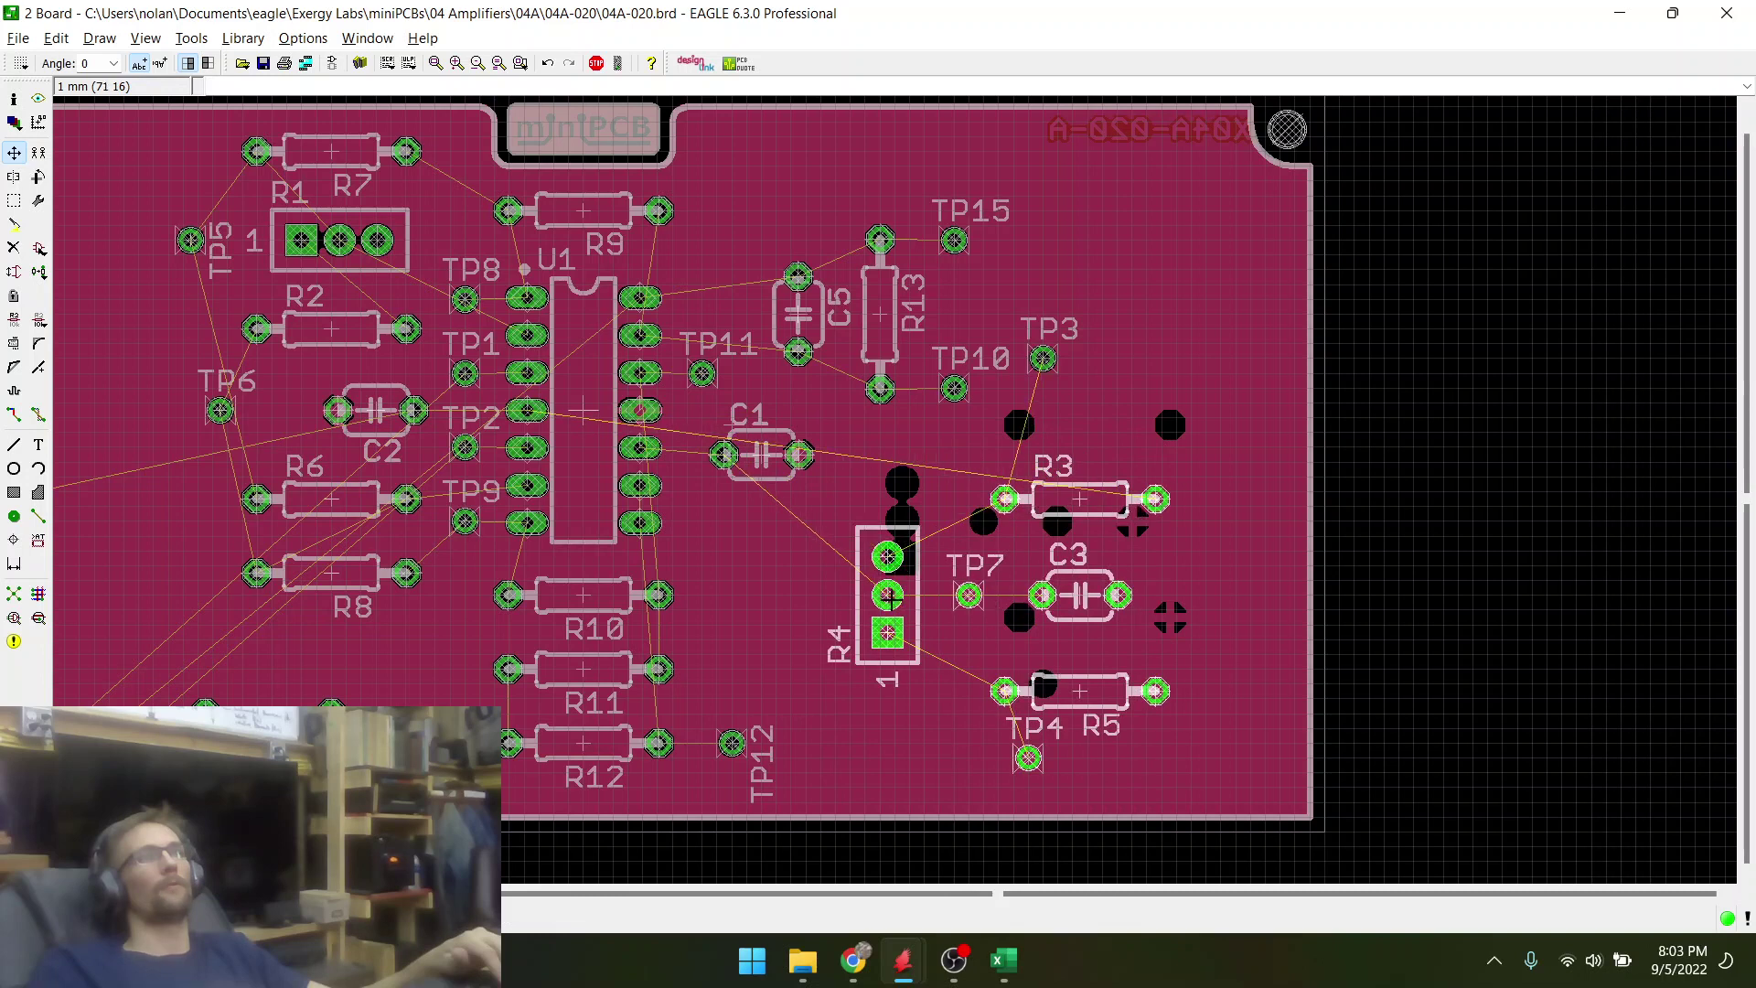
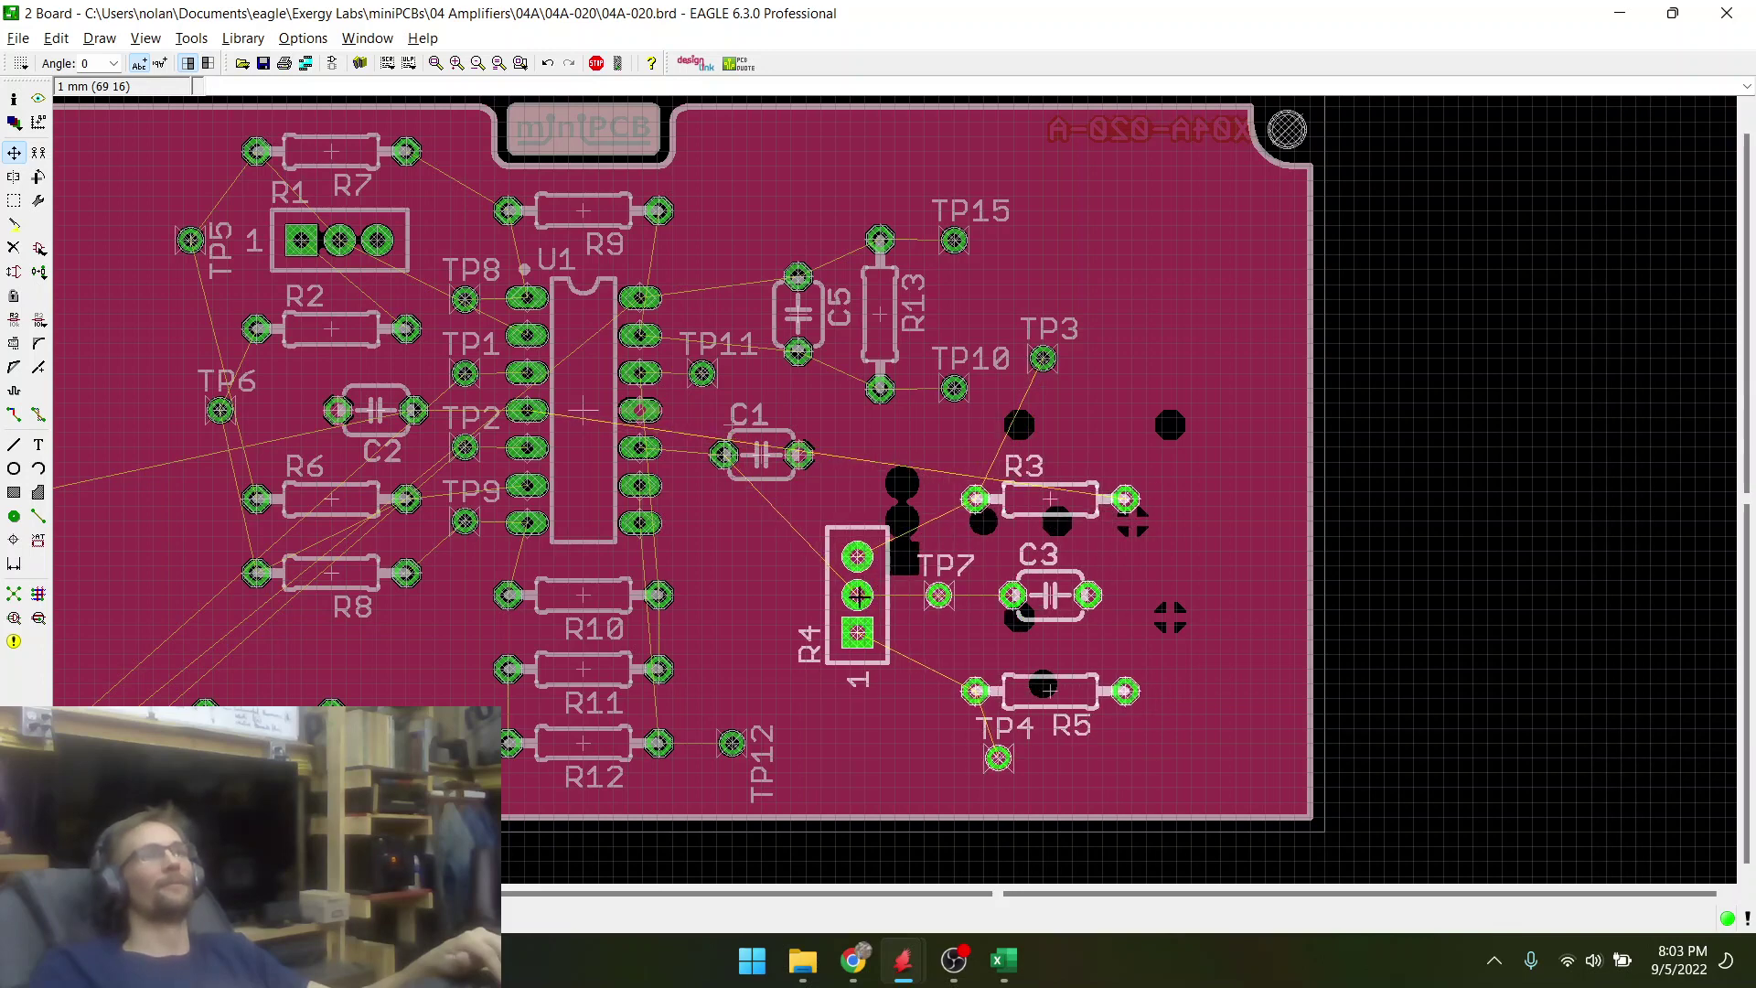
click(928, 597)
- Move TP3 about 5 mm straight toward R3 and recalculate the ratsnest
scroll(1080, 352, up, 2)
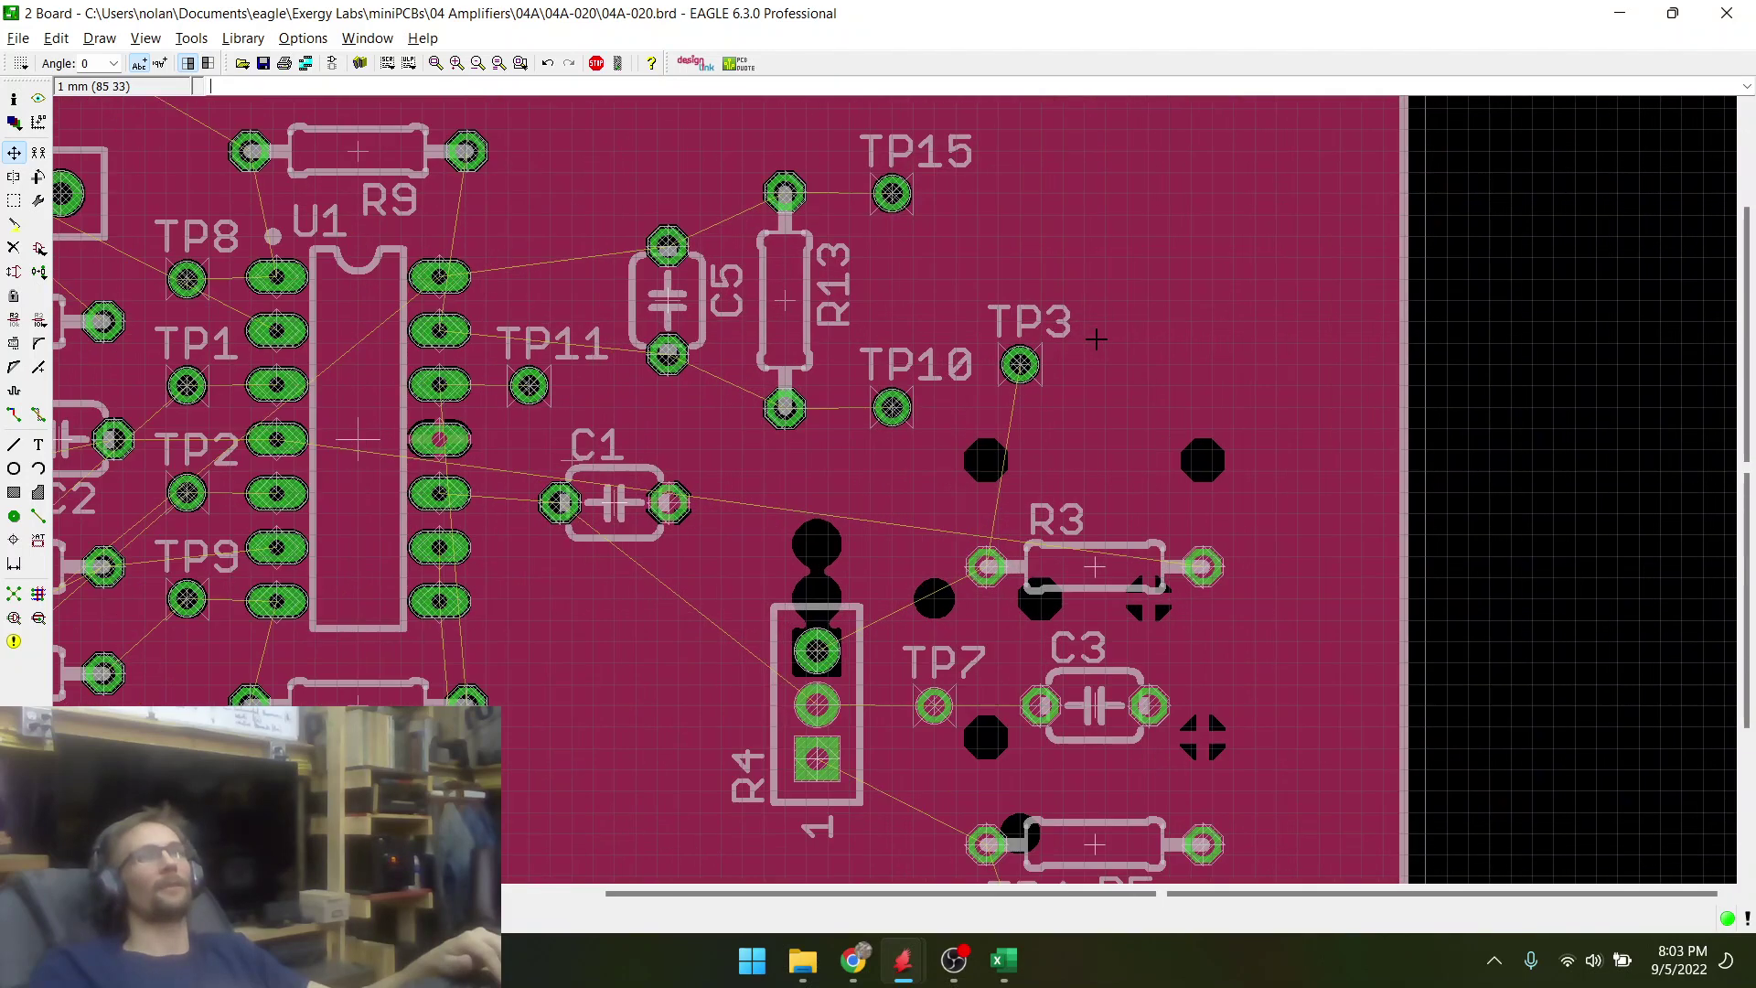
click(986, 375)
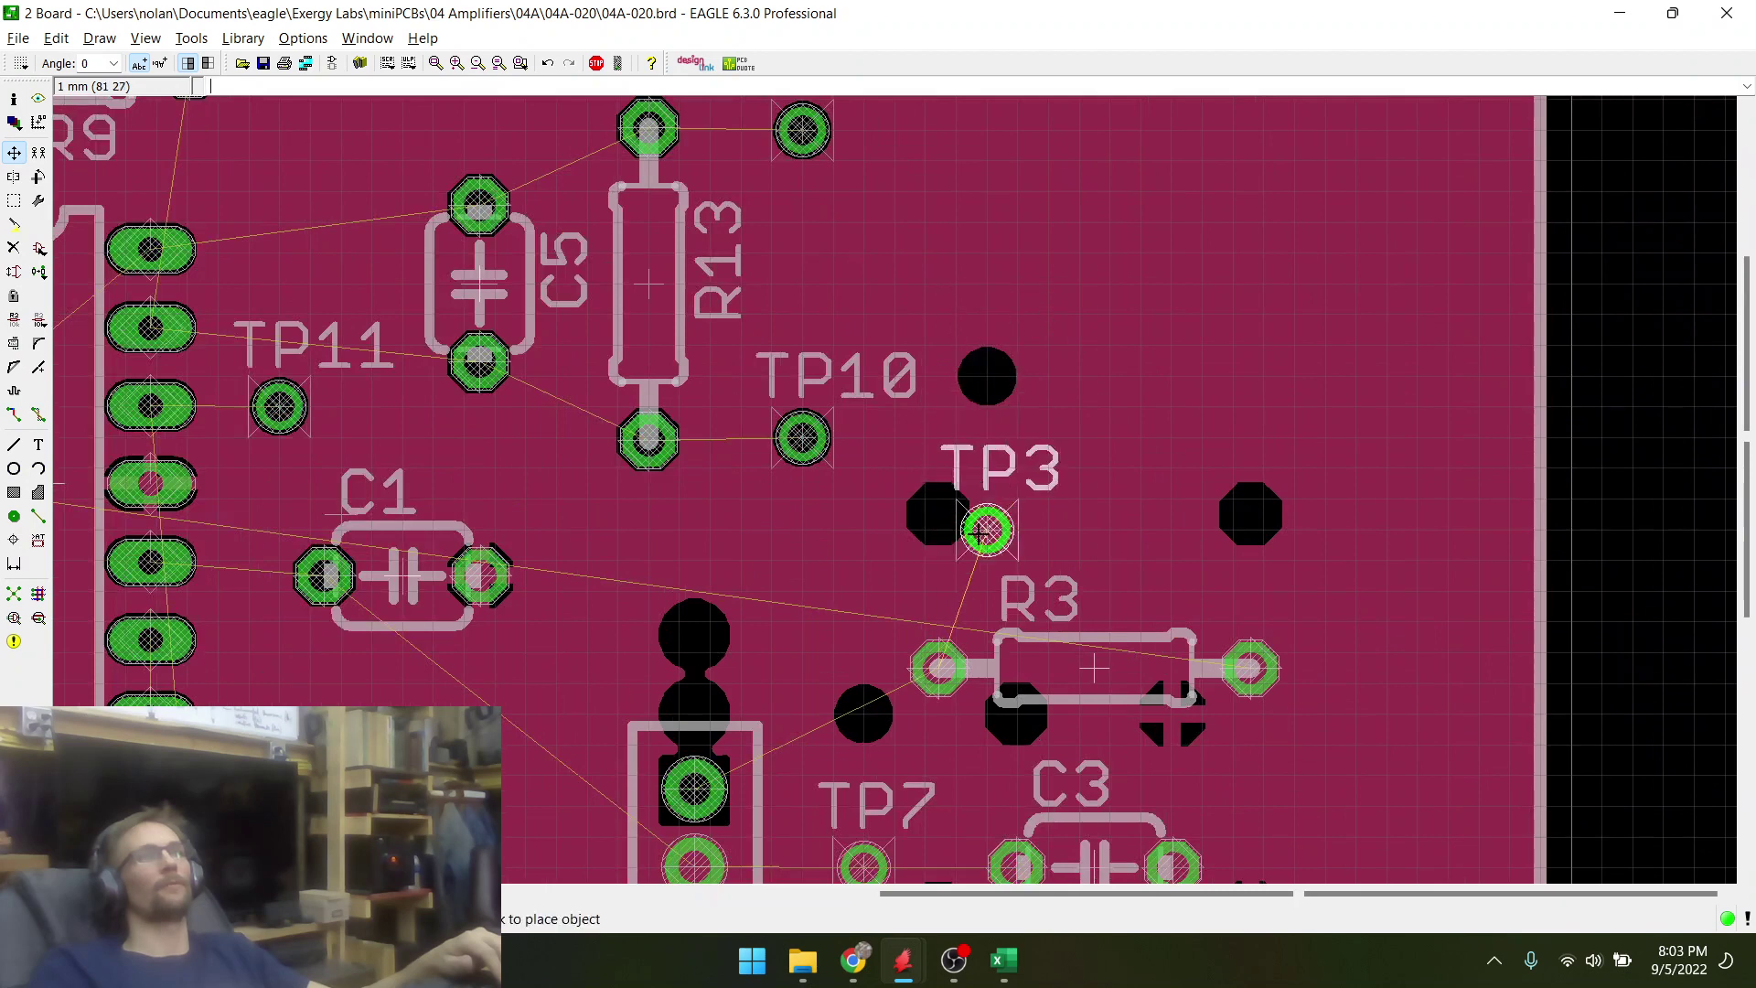
click(982, 531)
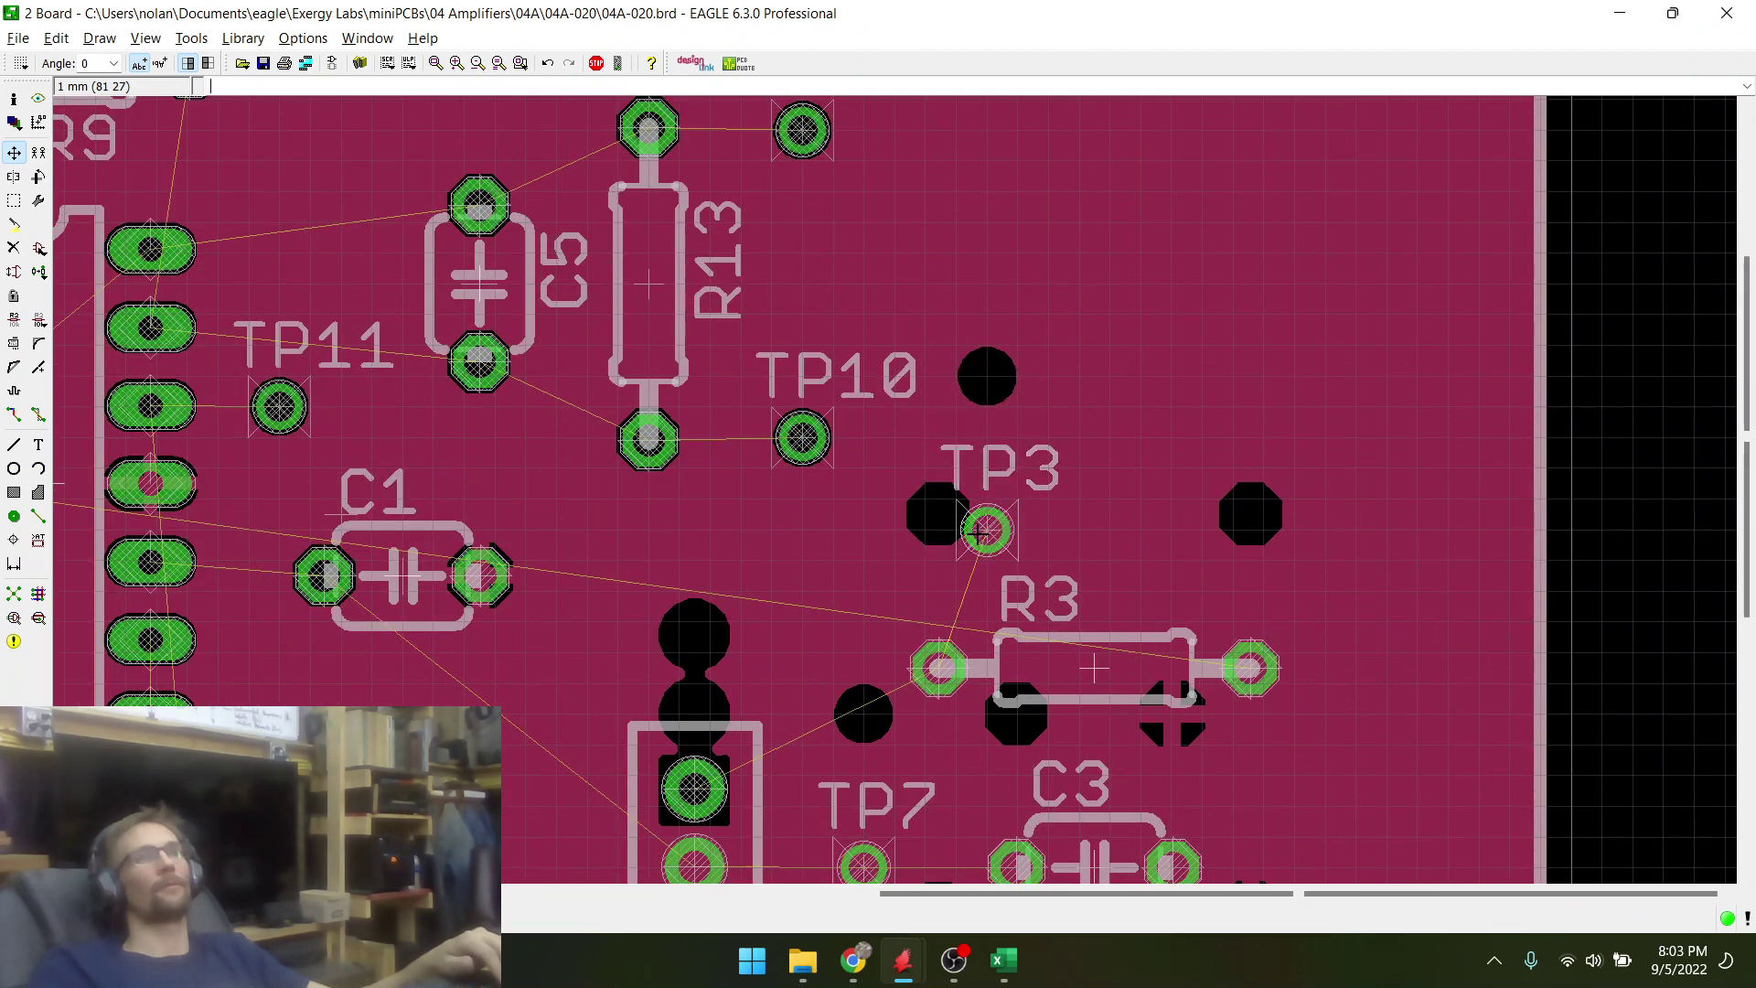
click(14, 594)
- Examine the part placement across the whole board and the airwires around U1, R4 and R6
scroll(887, 402, down, 4)
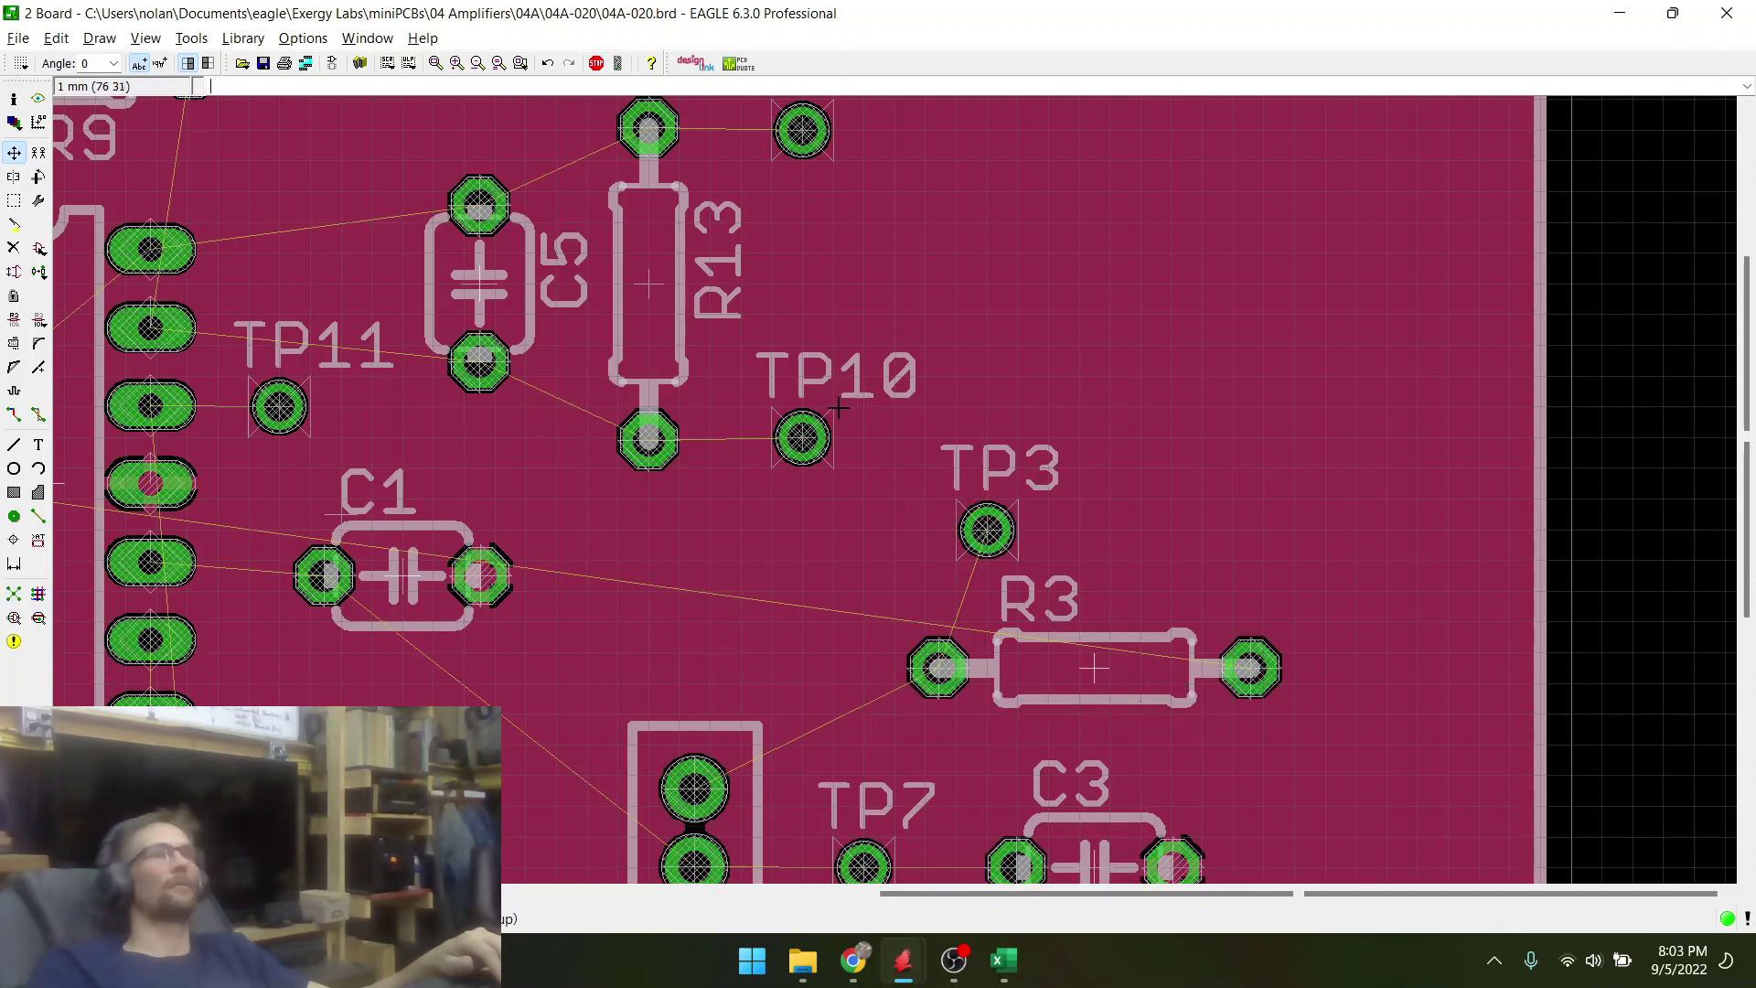
scroll(887, 402, up, 2)
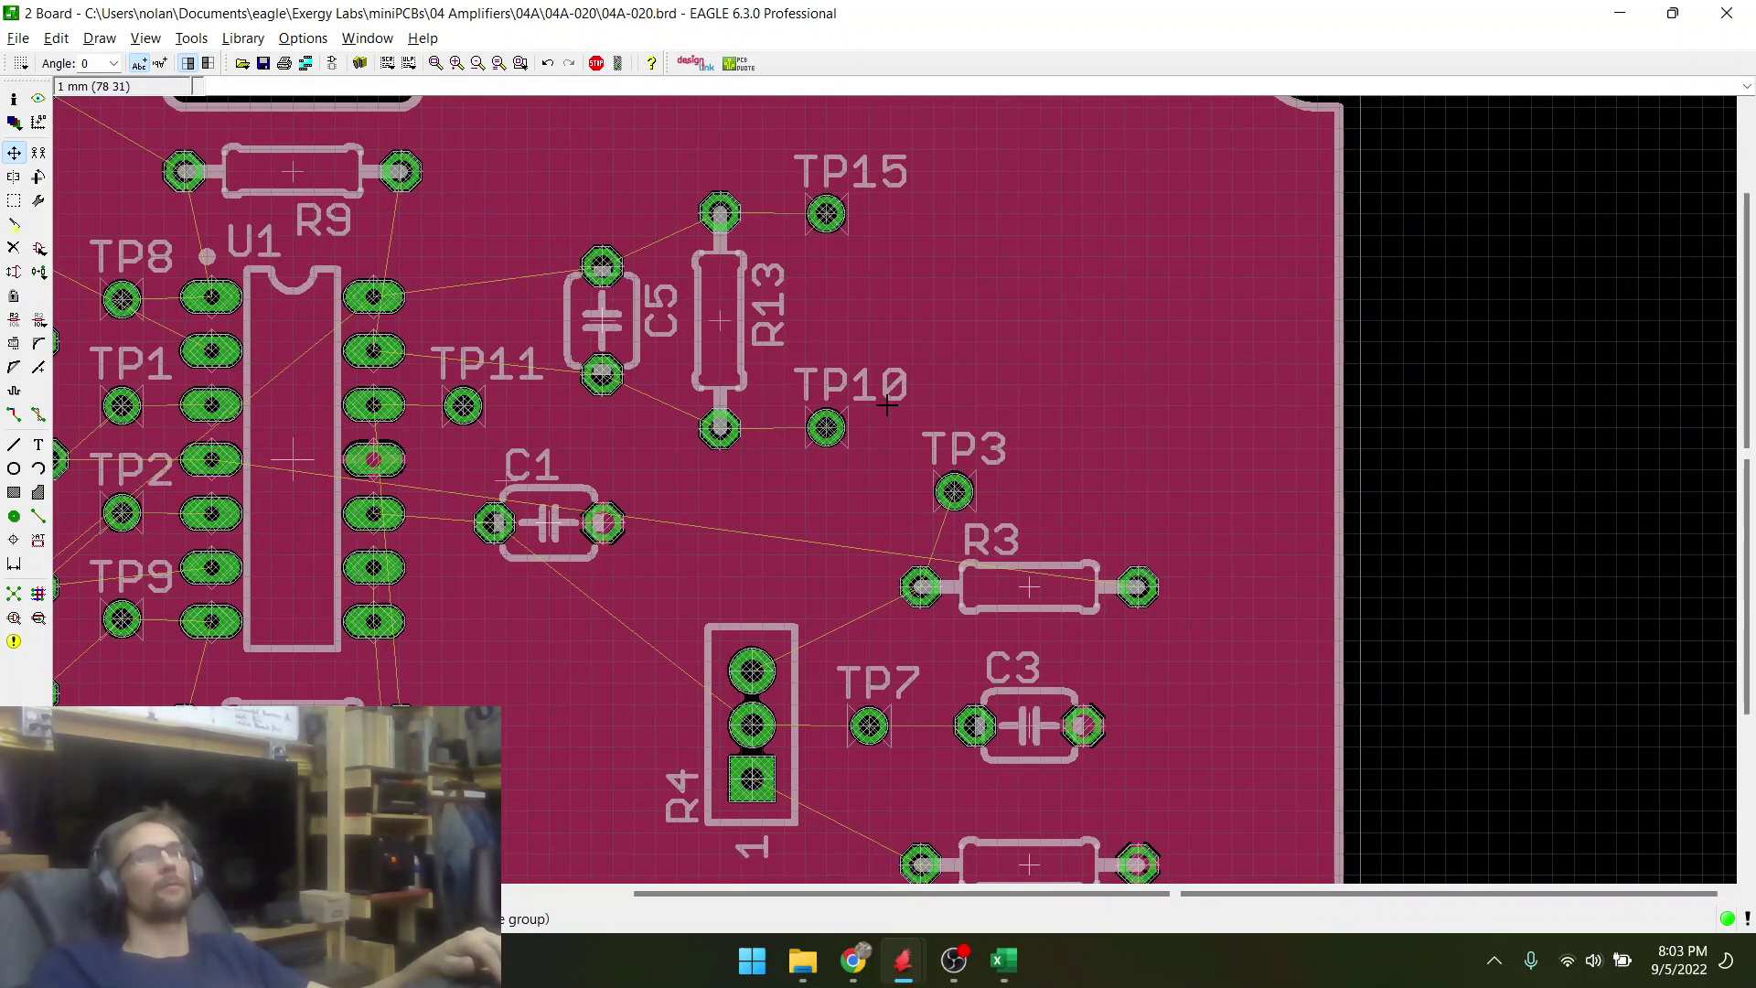
scroll(887, 402, down, 1)
scroll(950, 755, up, 2)
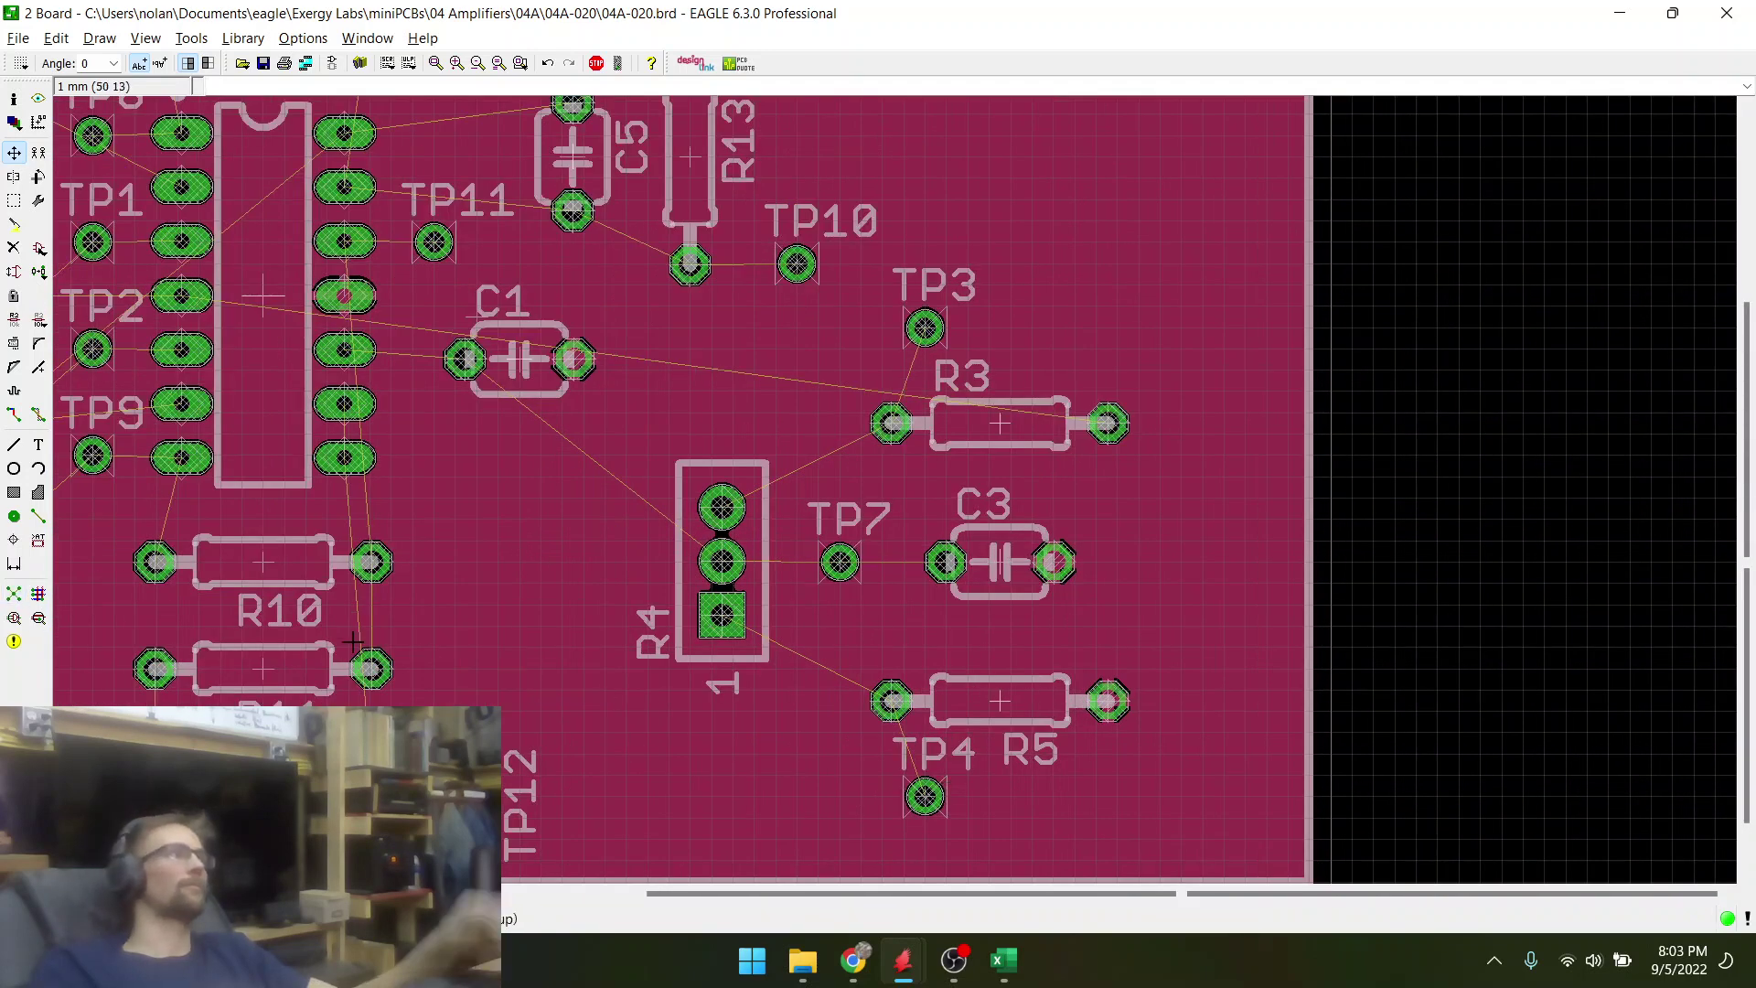
scroll(604, 677, down, 5)
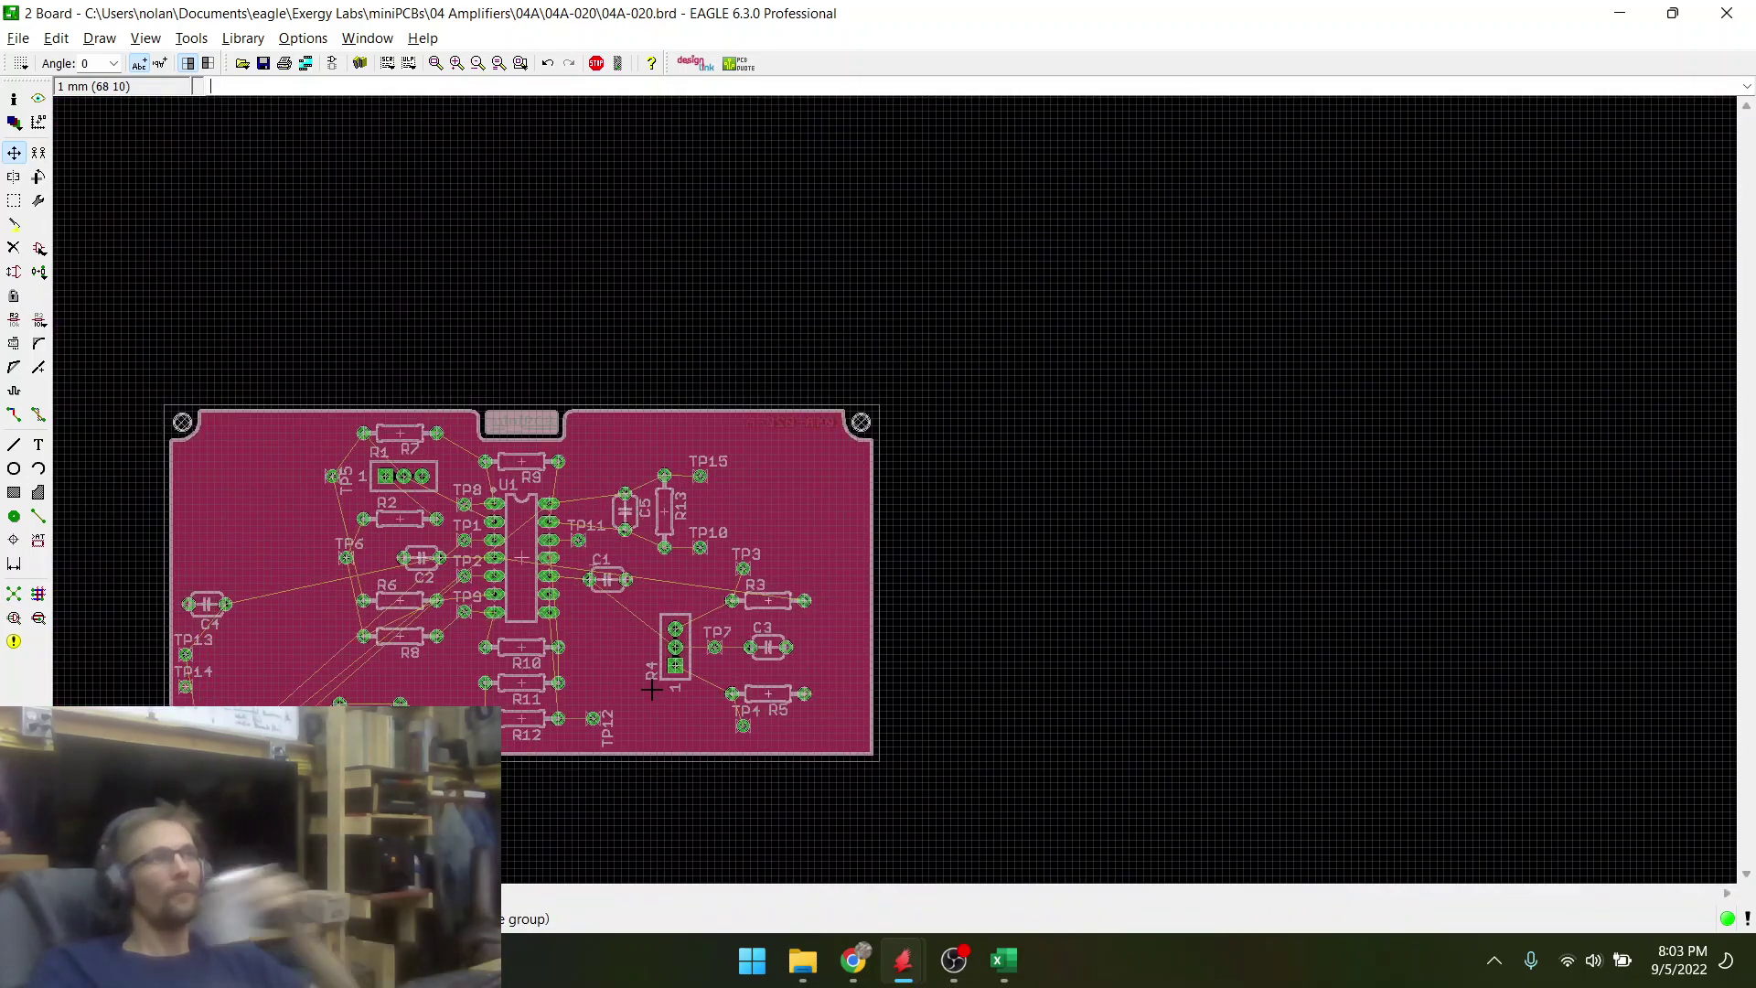
scroll(310, 553, up, 5)
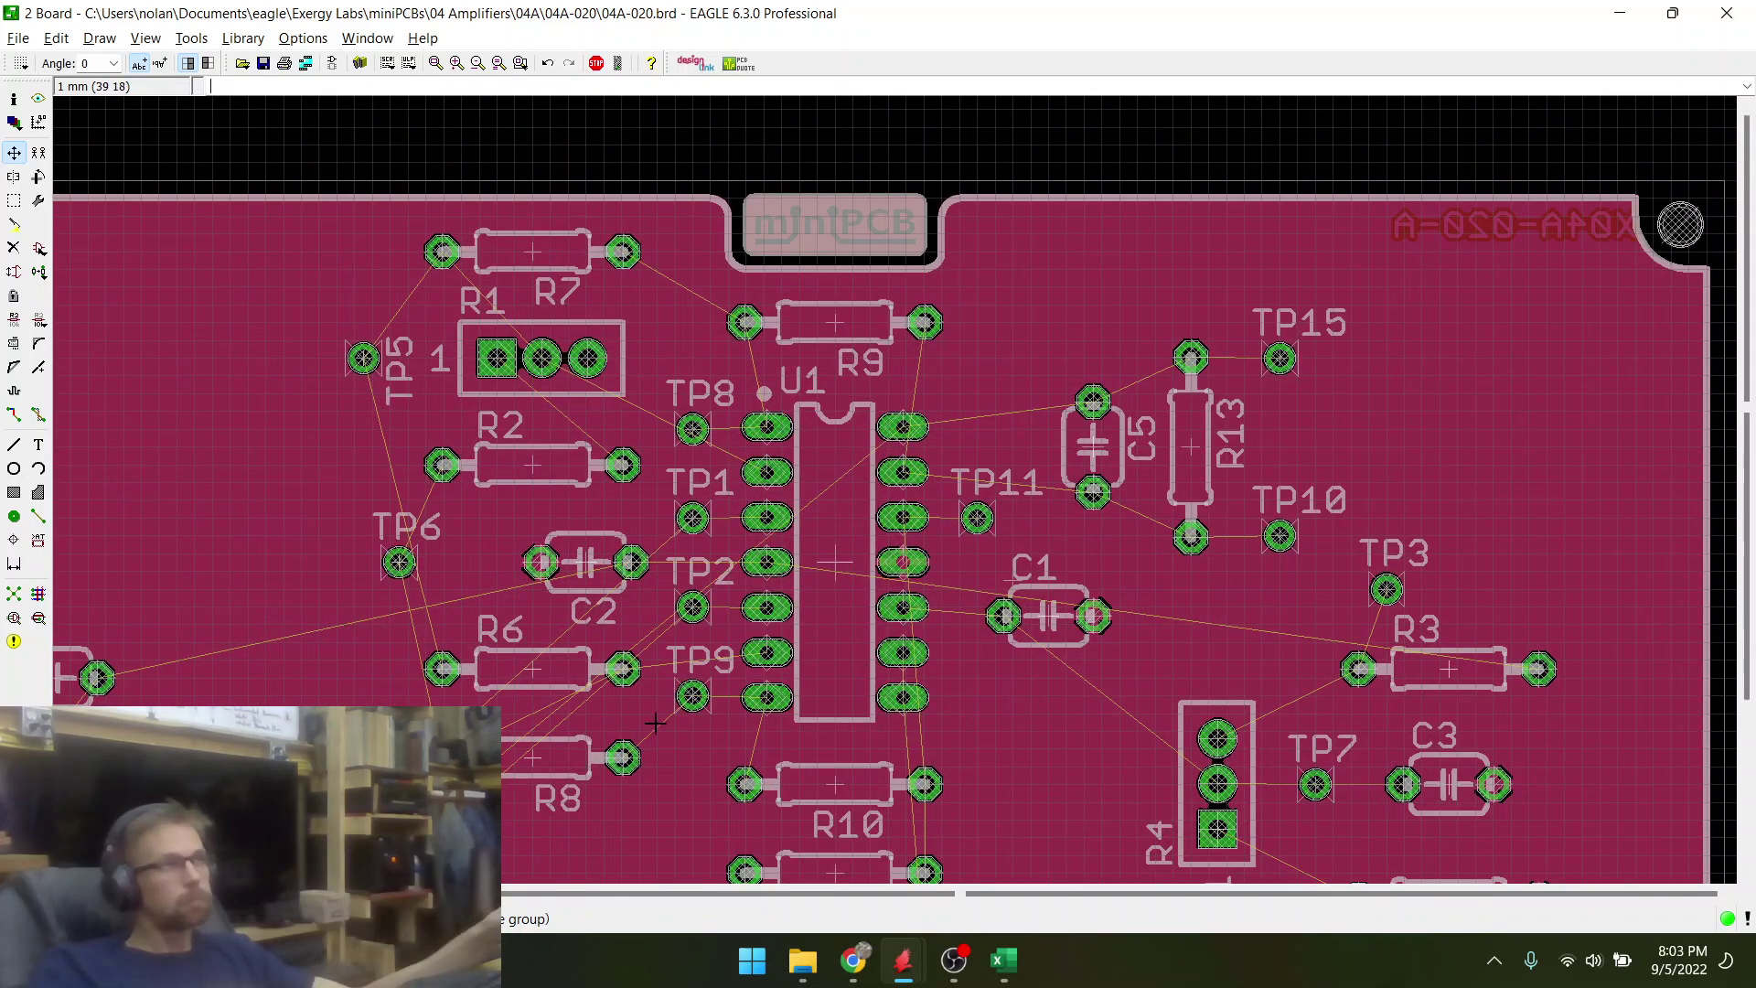
scroll(530, 688, up, 4)
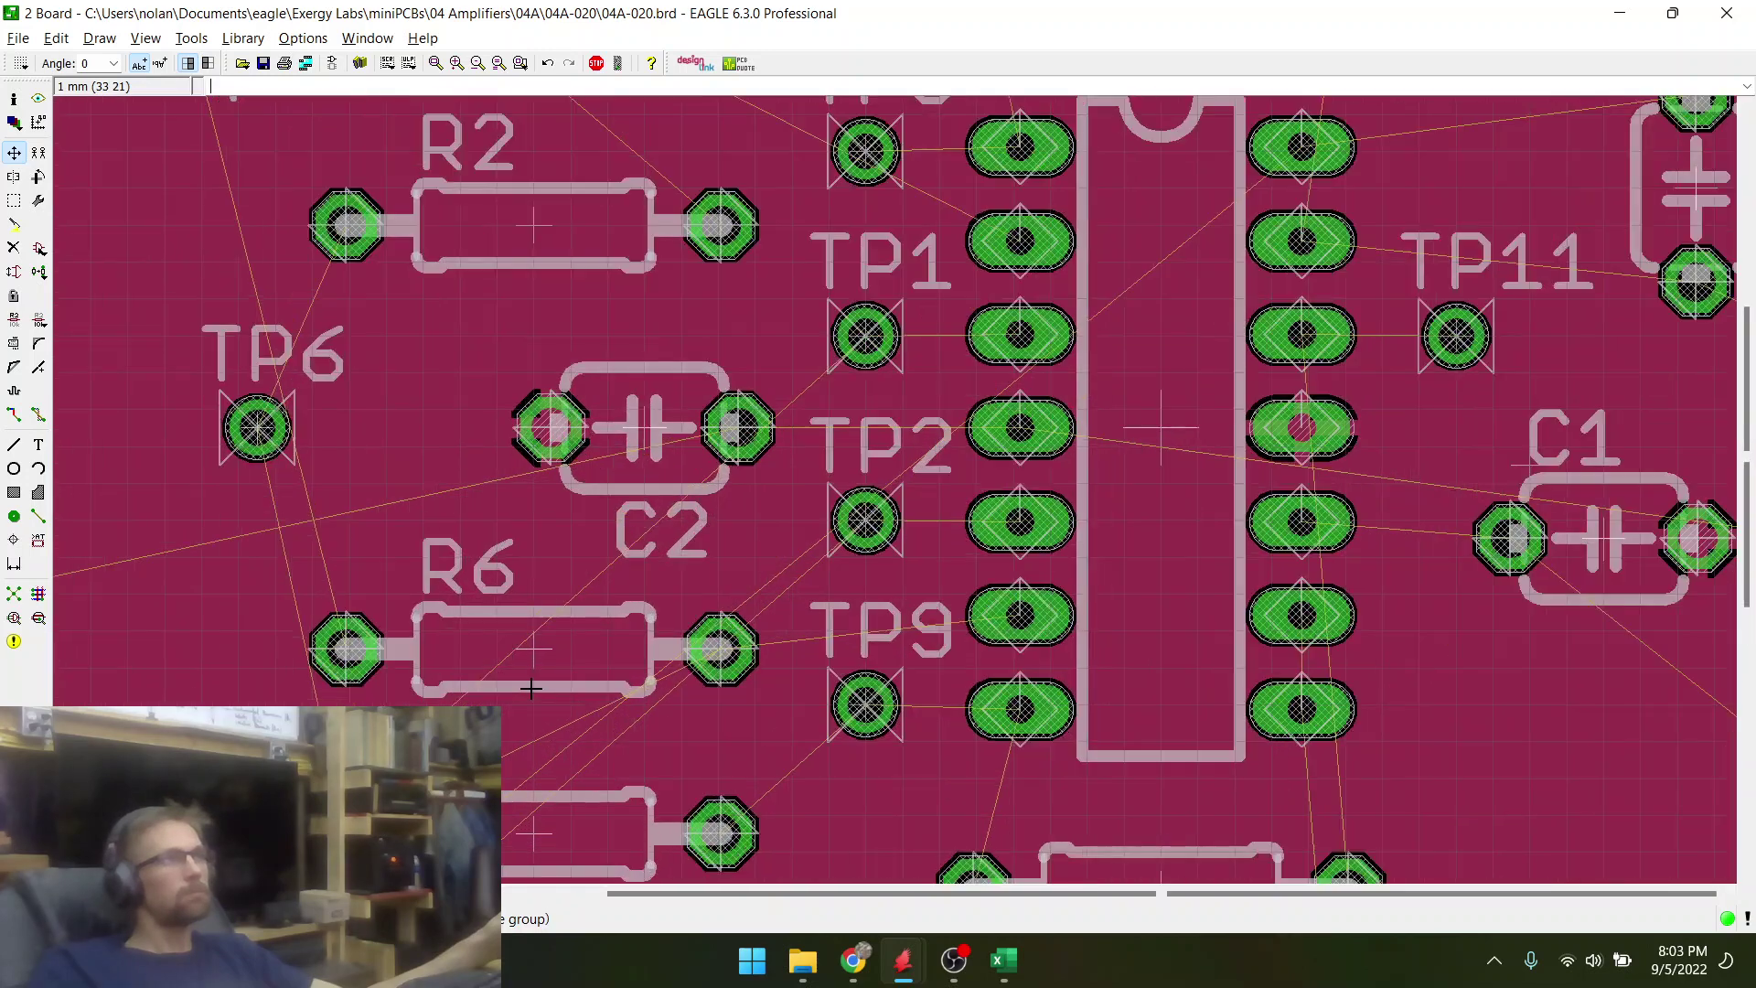
scroll(804, 618, down, 2)
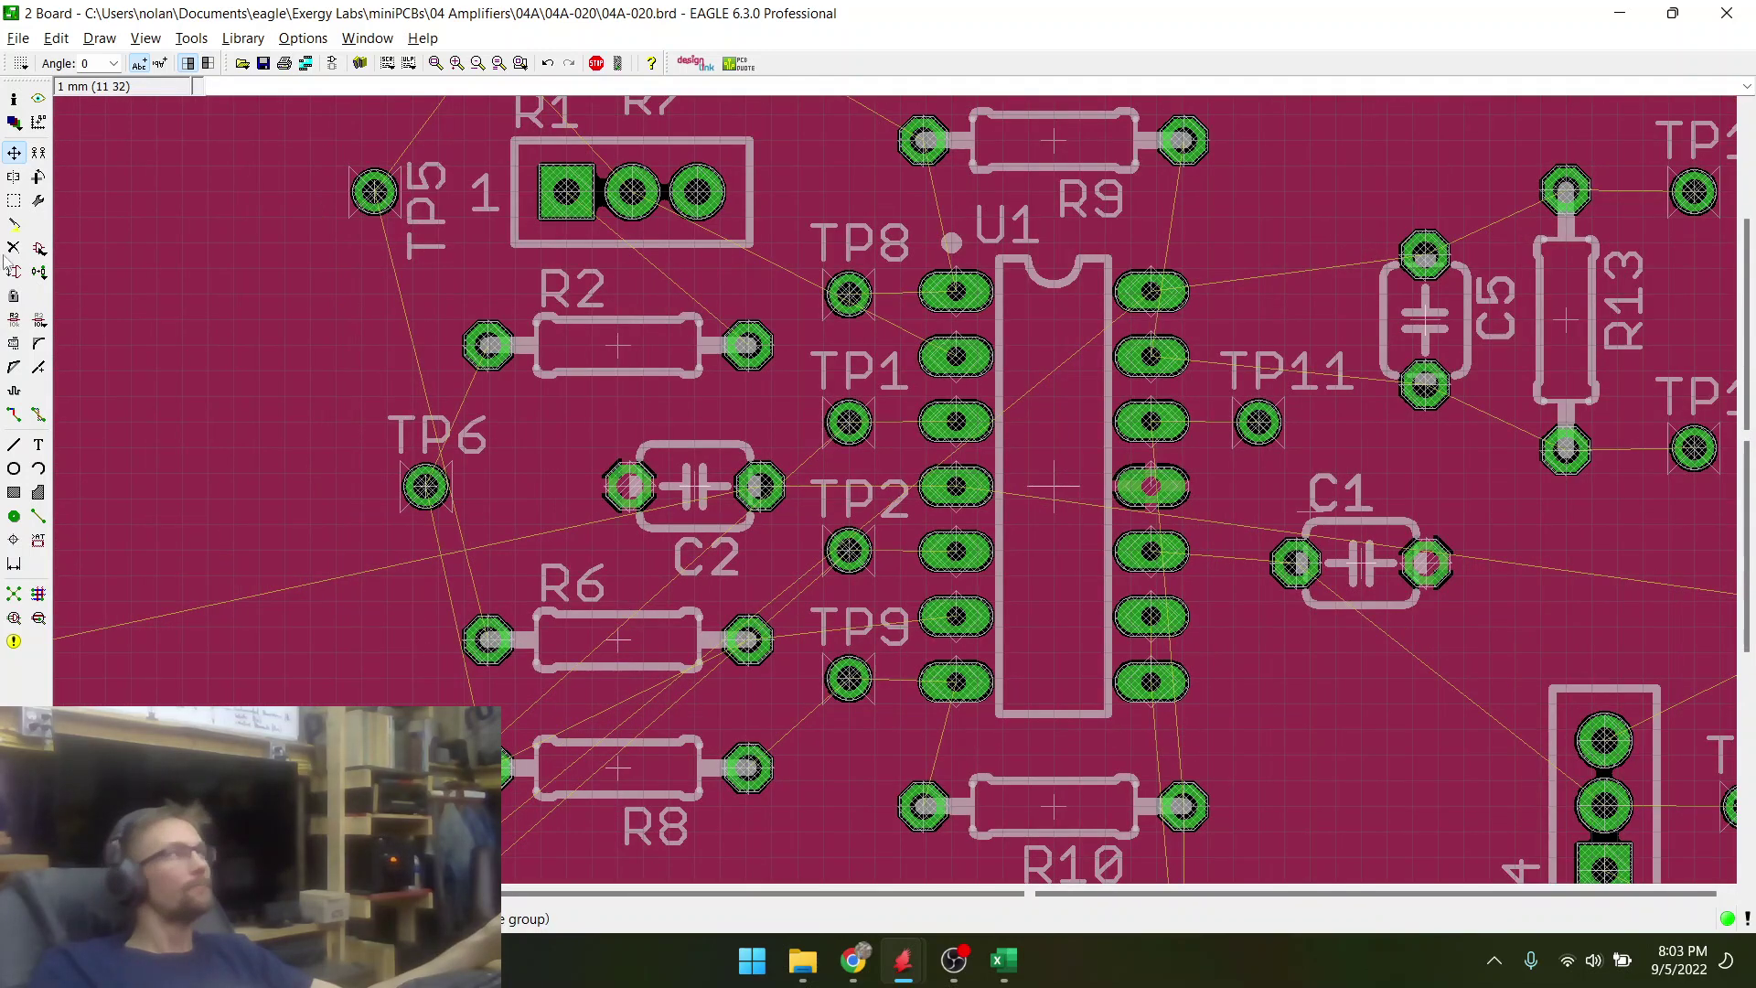
- Move TP6 in line with R6, about 5 mm beyond the R6 pad facing away from U1
mouse_move(631, 663)
mouse_down()
mouse_move(534, 605)
mouse_move(383, 626)
mouse_move(609, 645)
mouse_move(606, 627)
mouse_move(611, 648)
mouse_up()
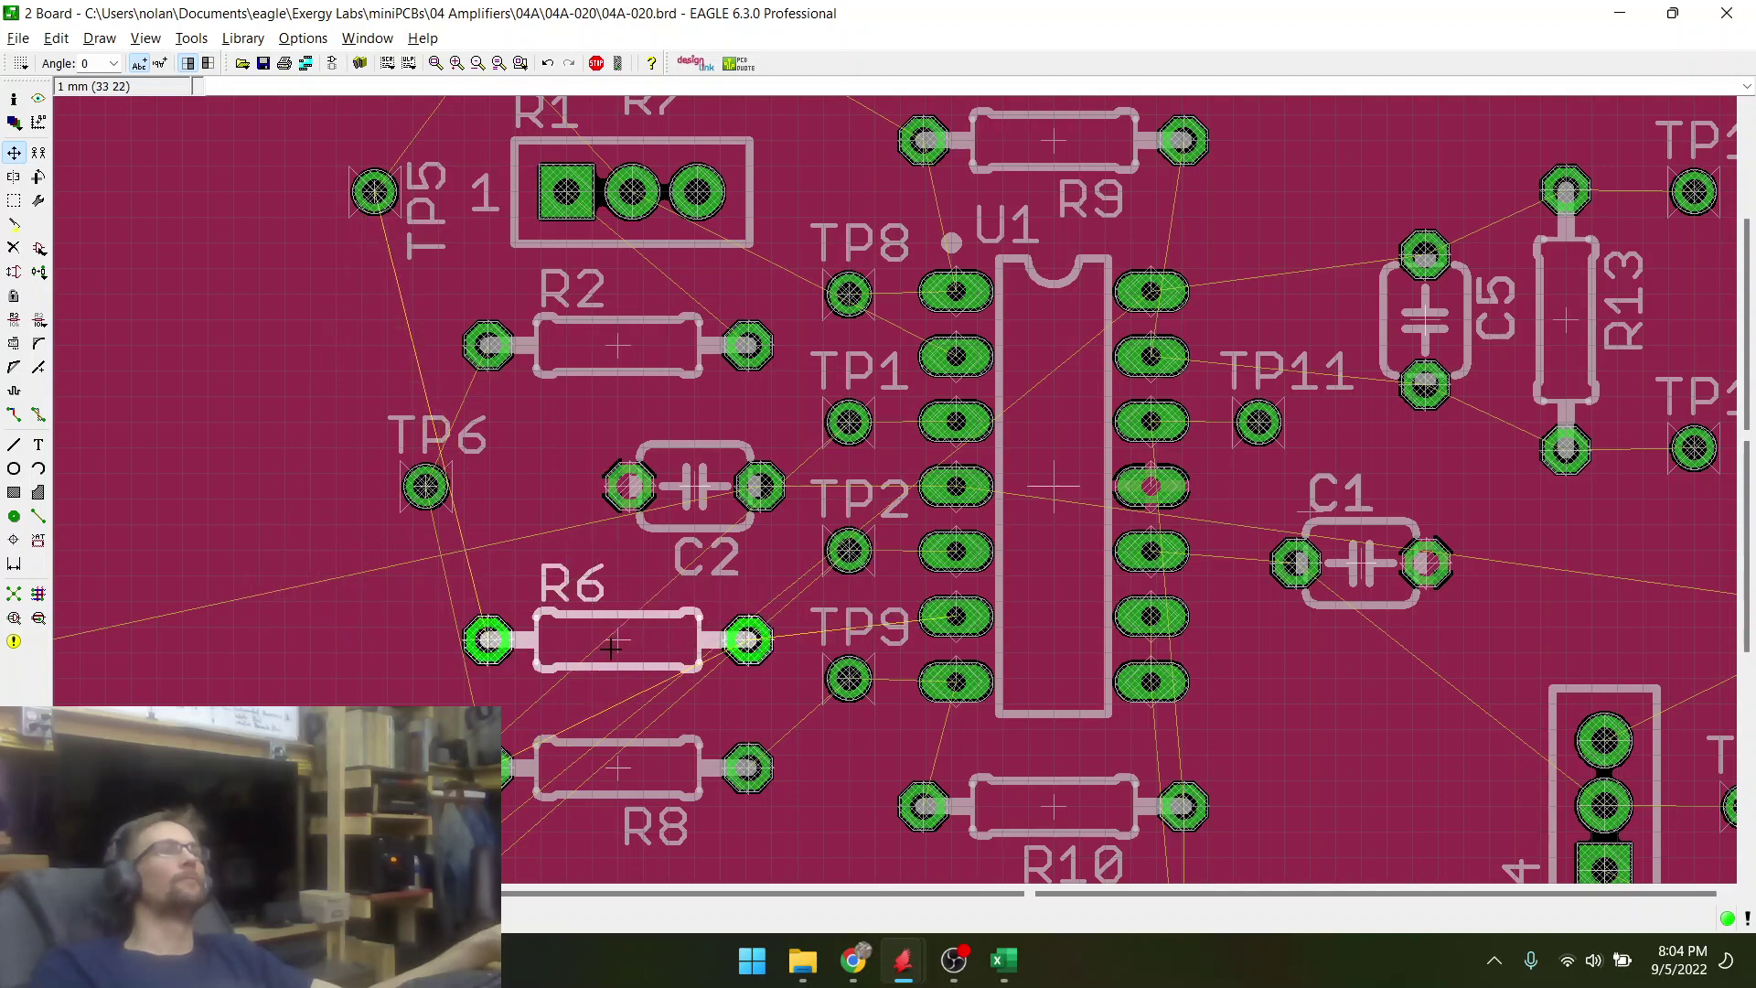
drag(611, 648, 611, 648)
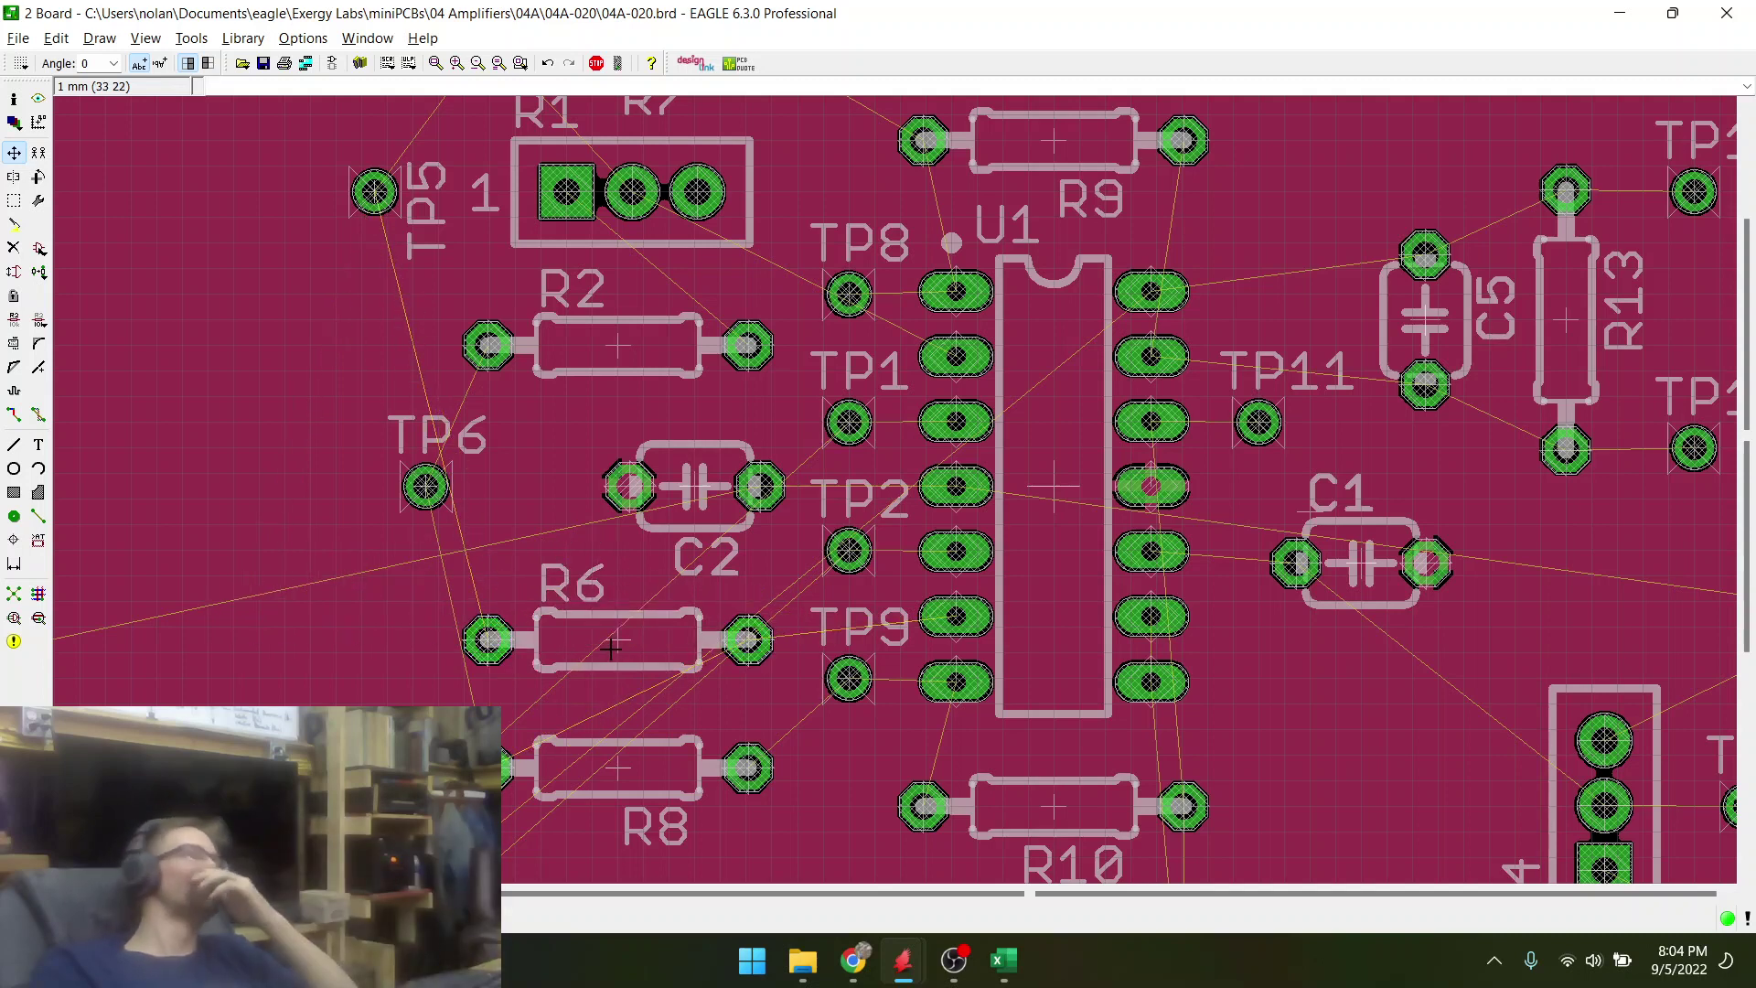
drag(426, 486, 349, 640)
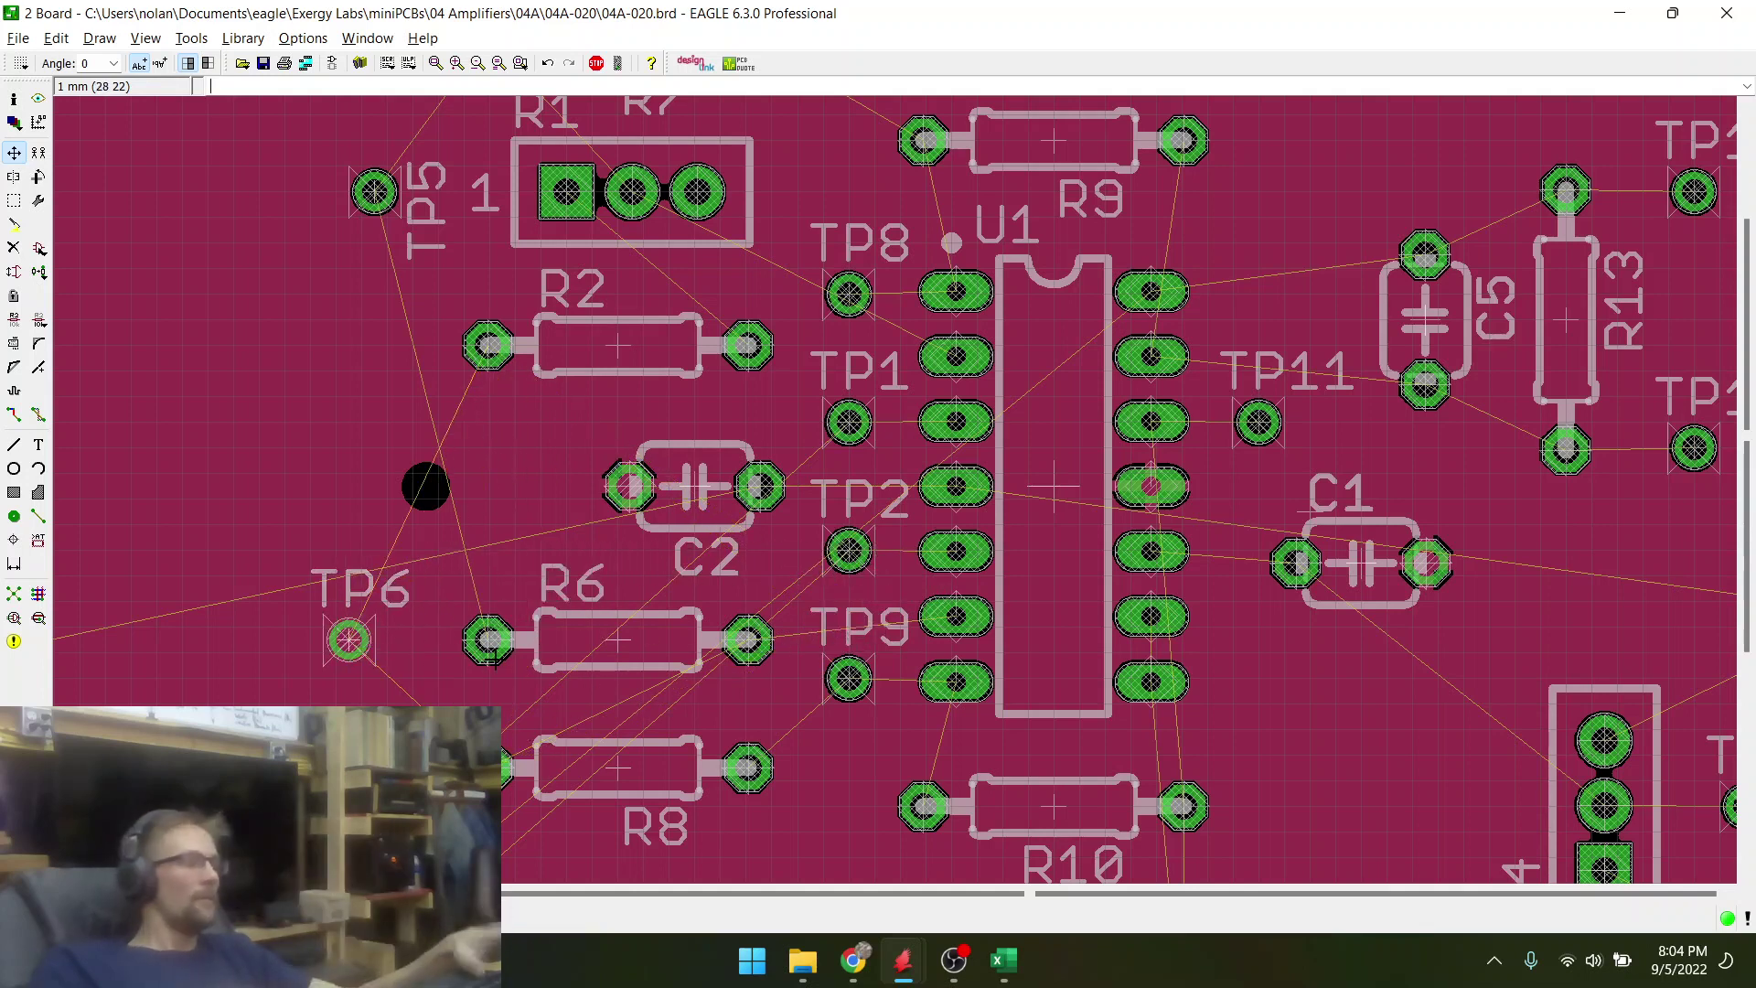
- Switch to the schematic to check how TP6, R6, R8 and TP9 connect around U1B, and return to the board
key(alt+Tab)
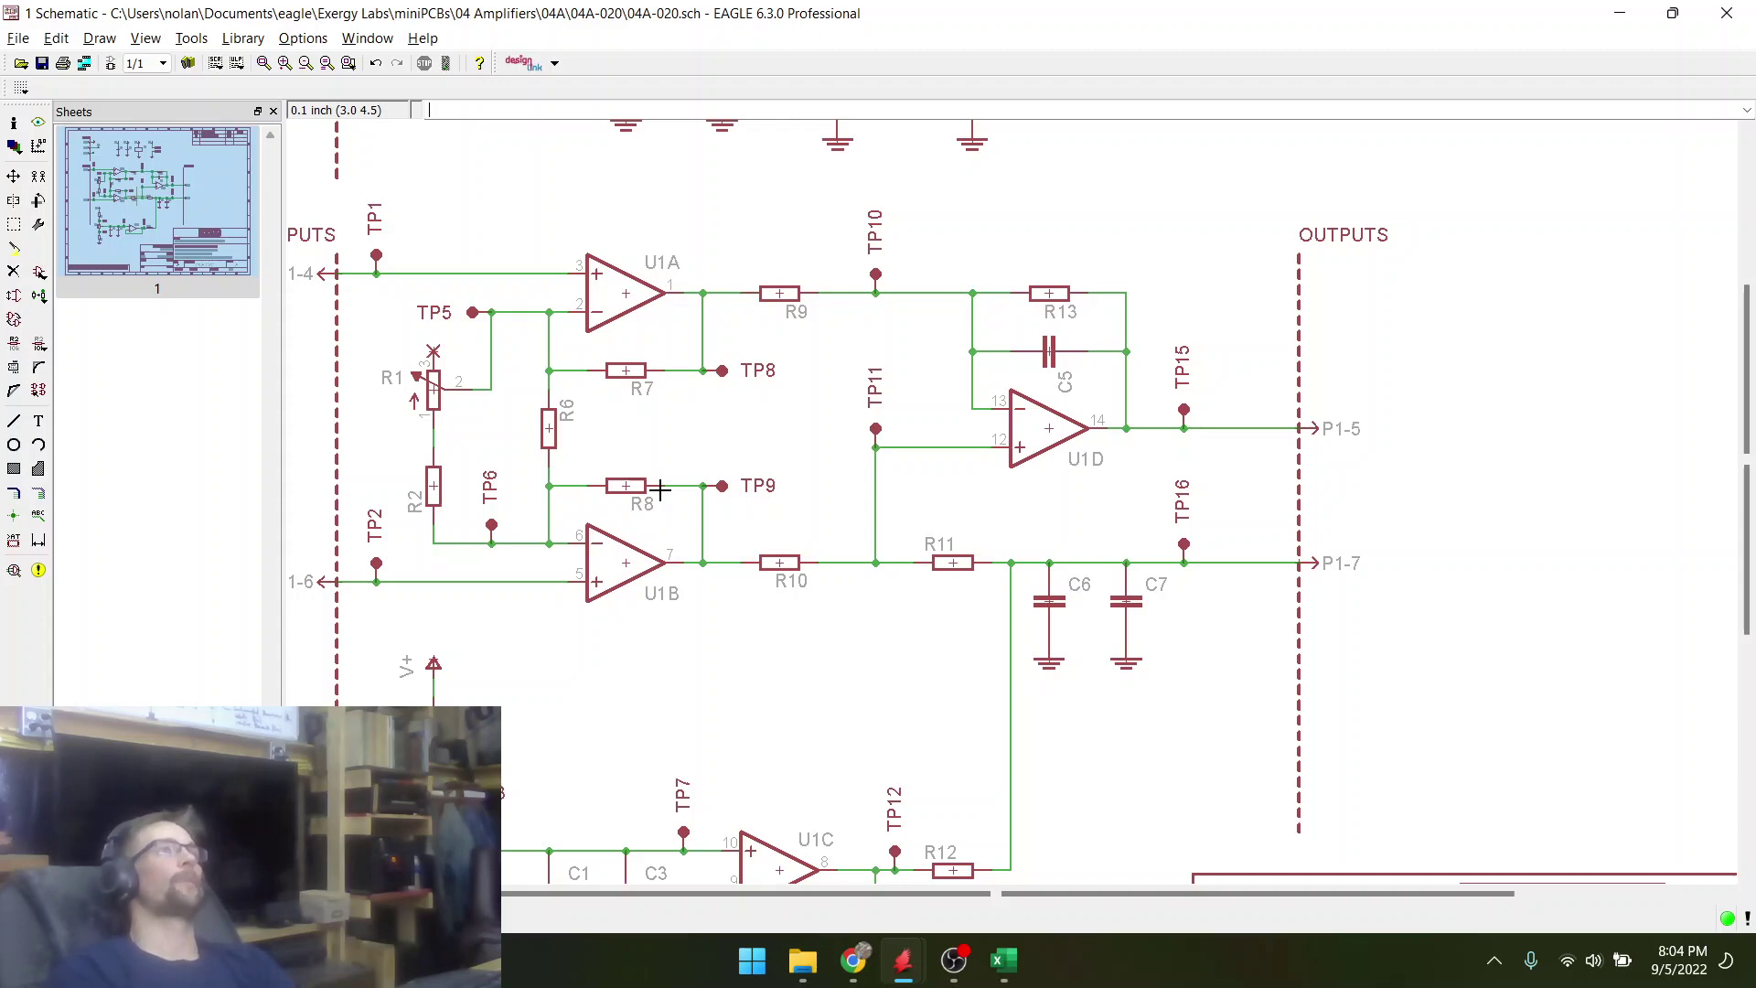
key(alt+2)
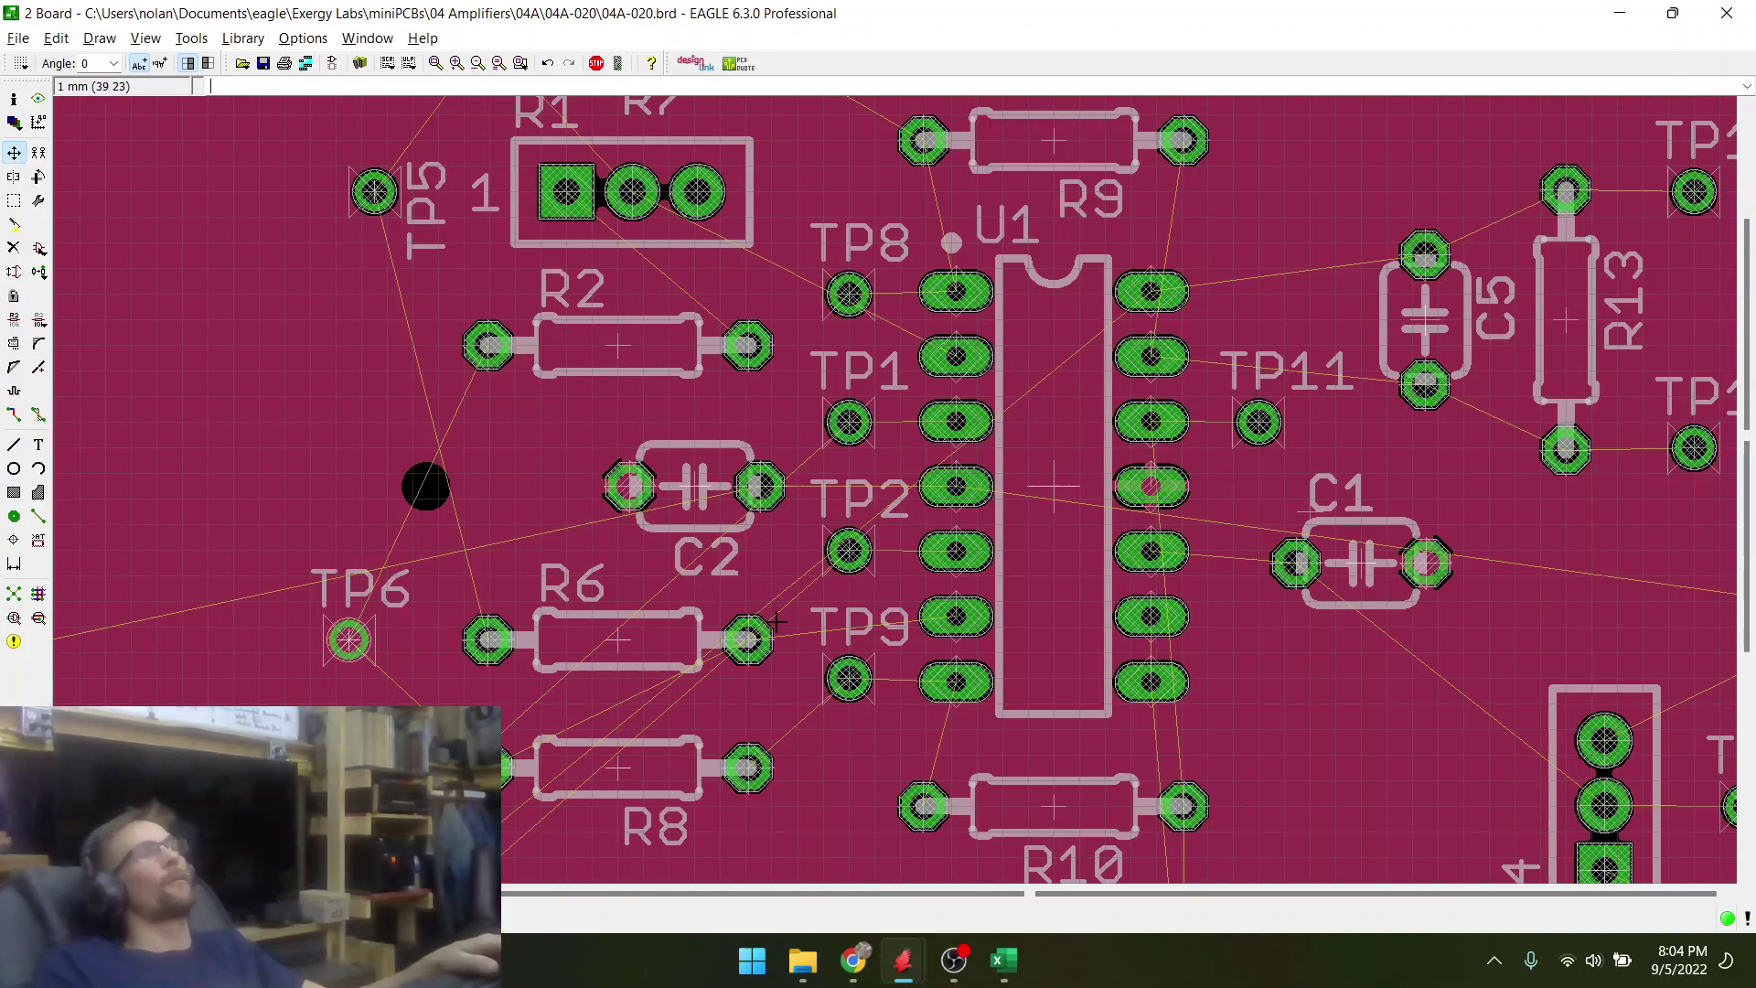
- Move TP9 about 3 mm straight away from TP2, keeping it in the test point column beside U1
scroll(776, 621, down, 2)
scroll(851, 600, up, 4)
click(851, 596)
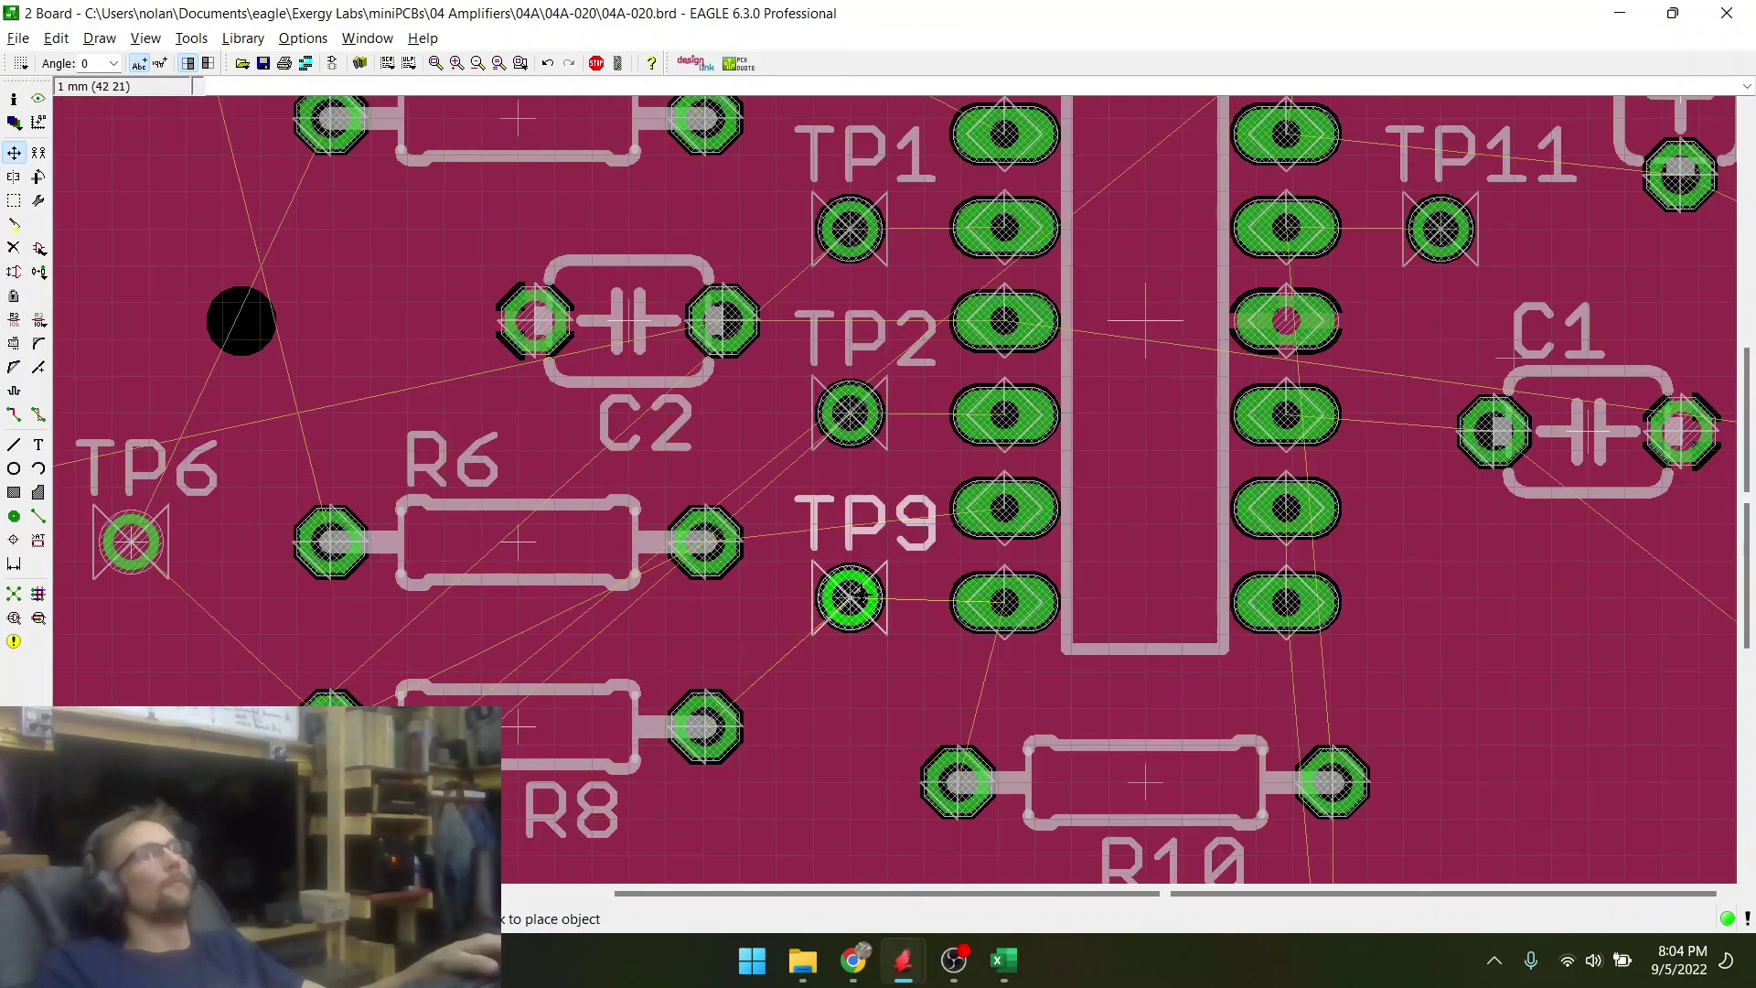
click(850, 709)
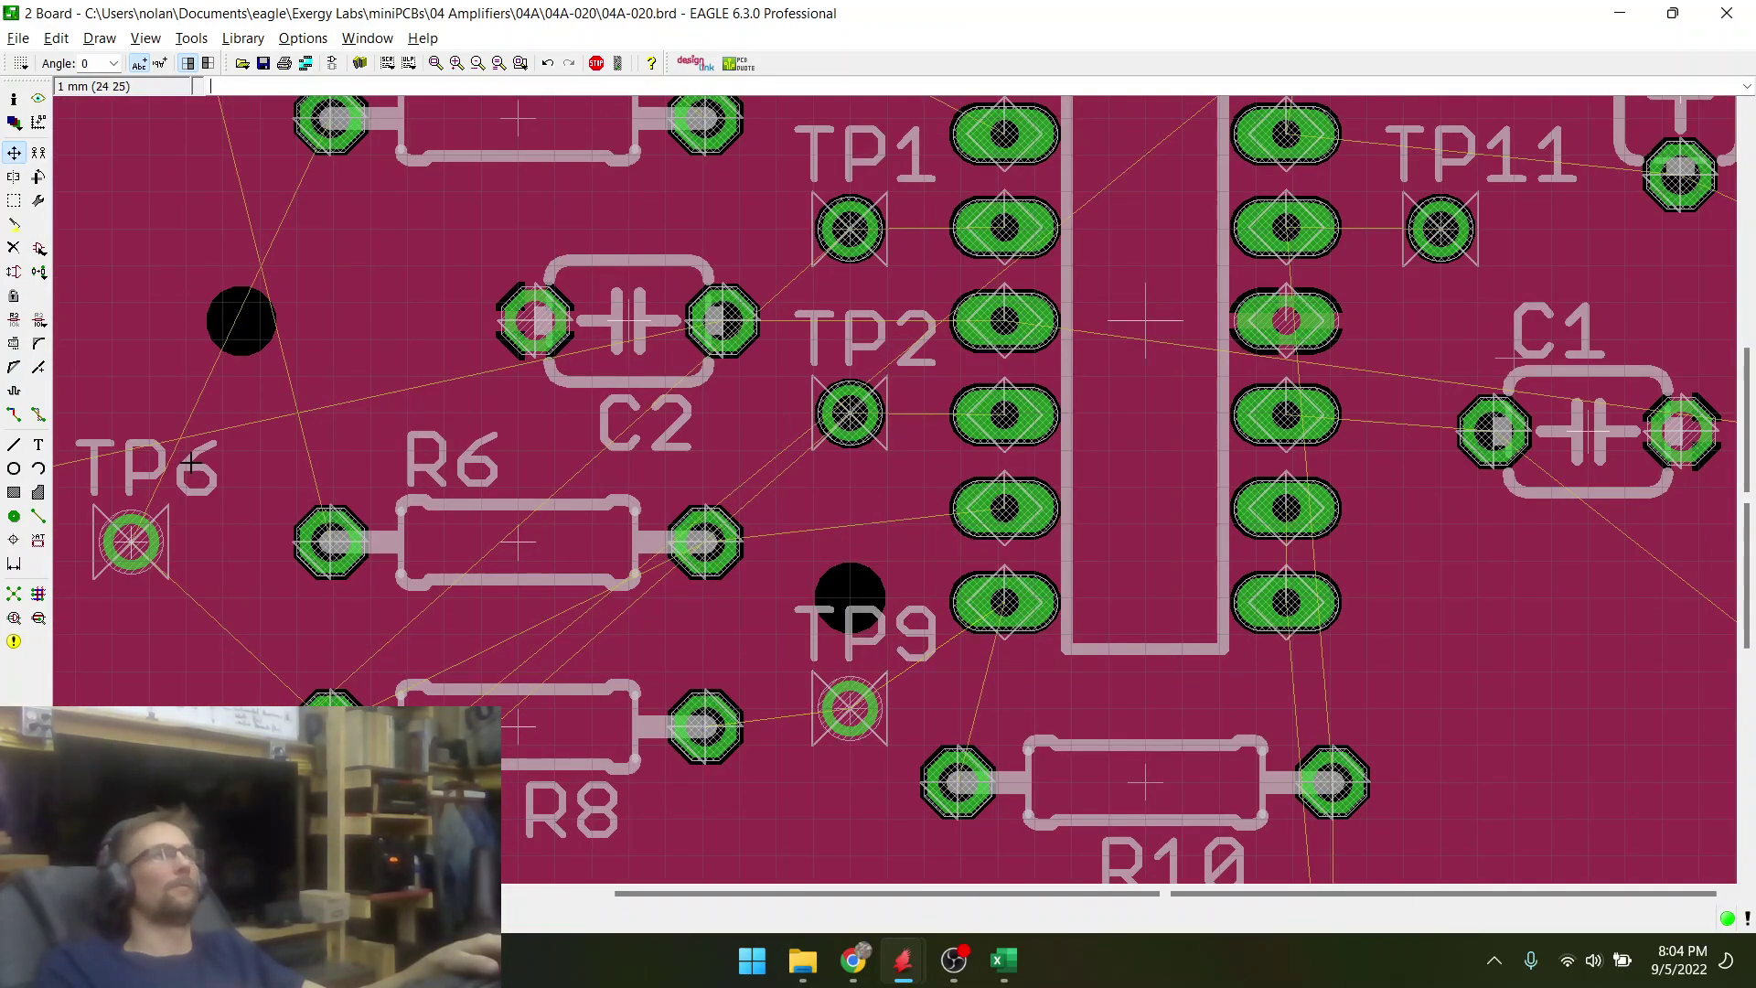
- Move TP6 from the far side of R6 into the column beside U1, between TP2 and TP9
click(110, 558)
click(855, 511)
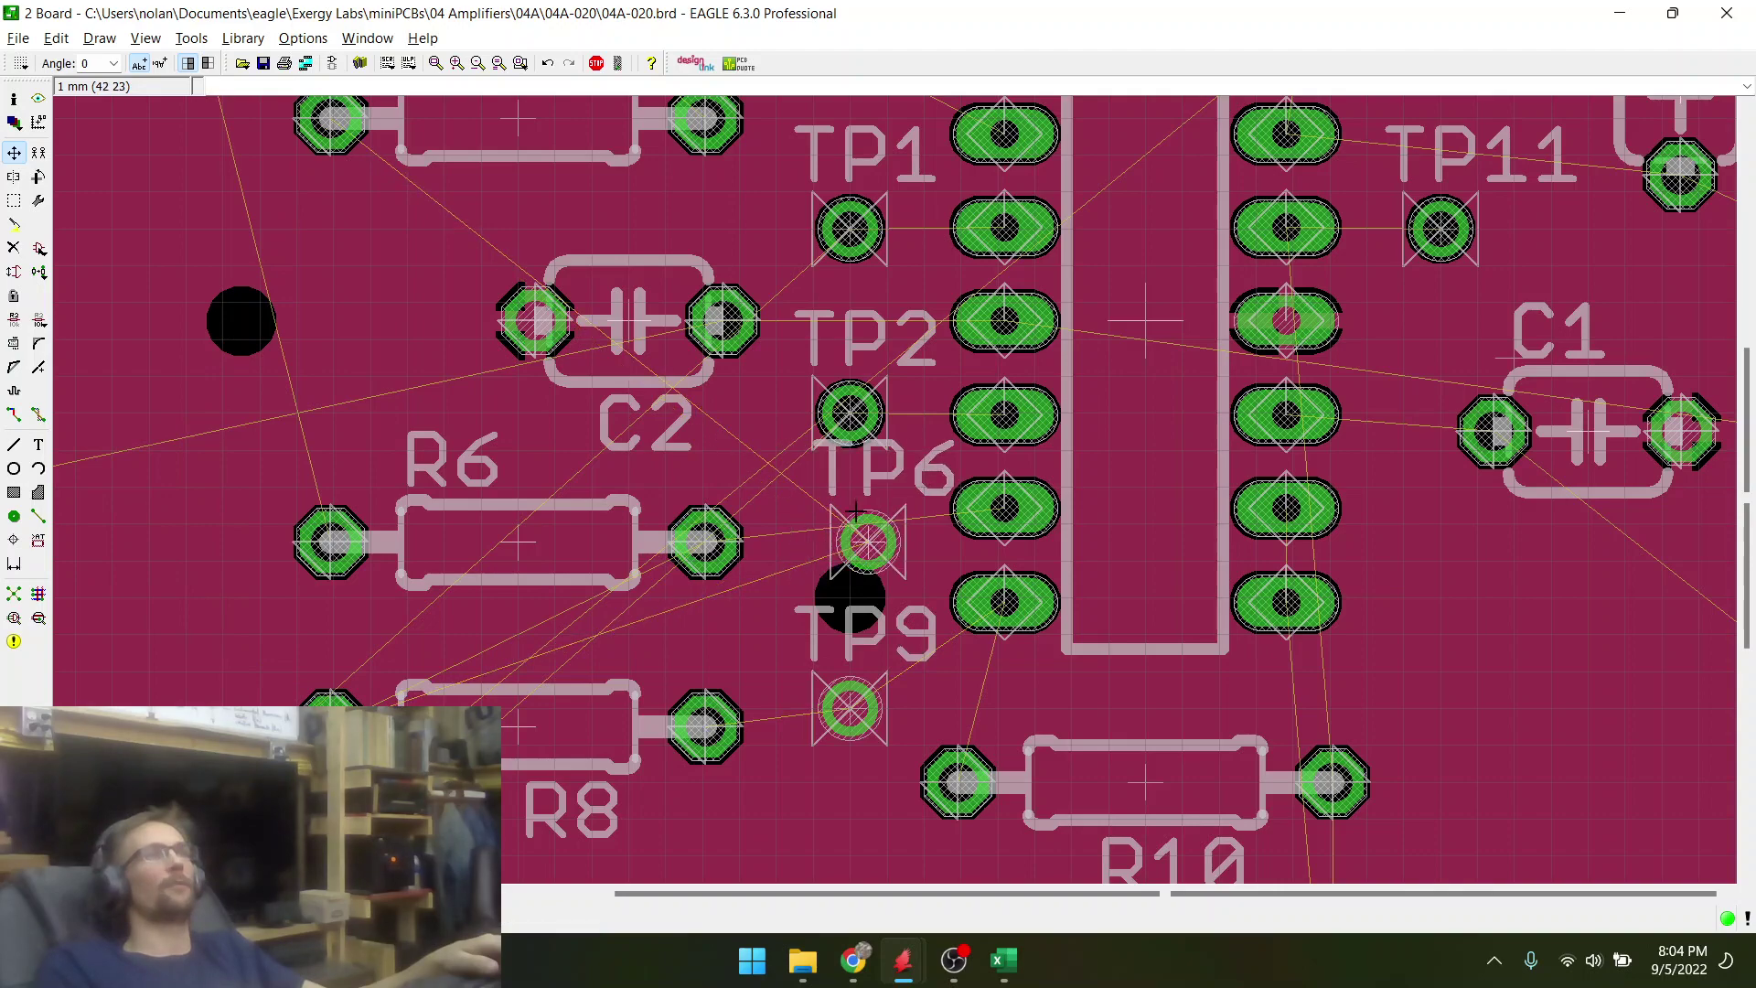
scroll(864, 508, down, 4)
scroll(873, 521, up, 3)
ctrl+click(871, 524)
click(857, 530)
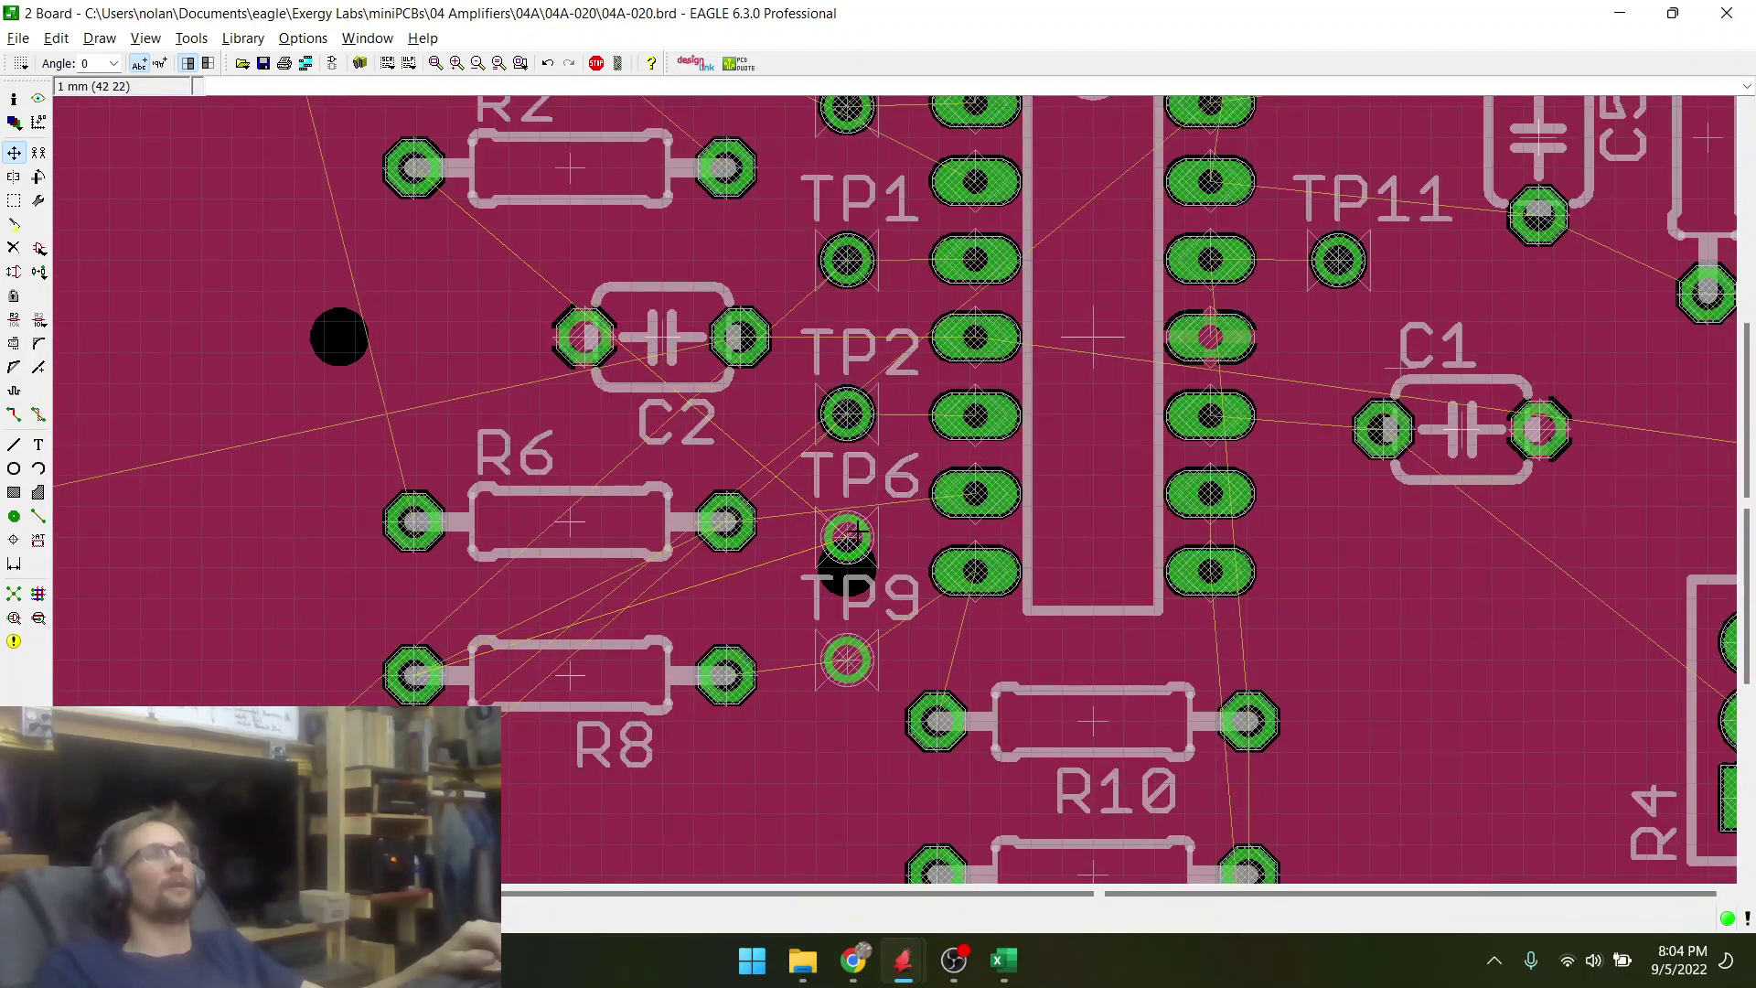
- Group R7, R1, TP5, R2, C2, R6 and R8 and move the group about 10 mm straight away from U1
scroll(809, 525, down, 3)
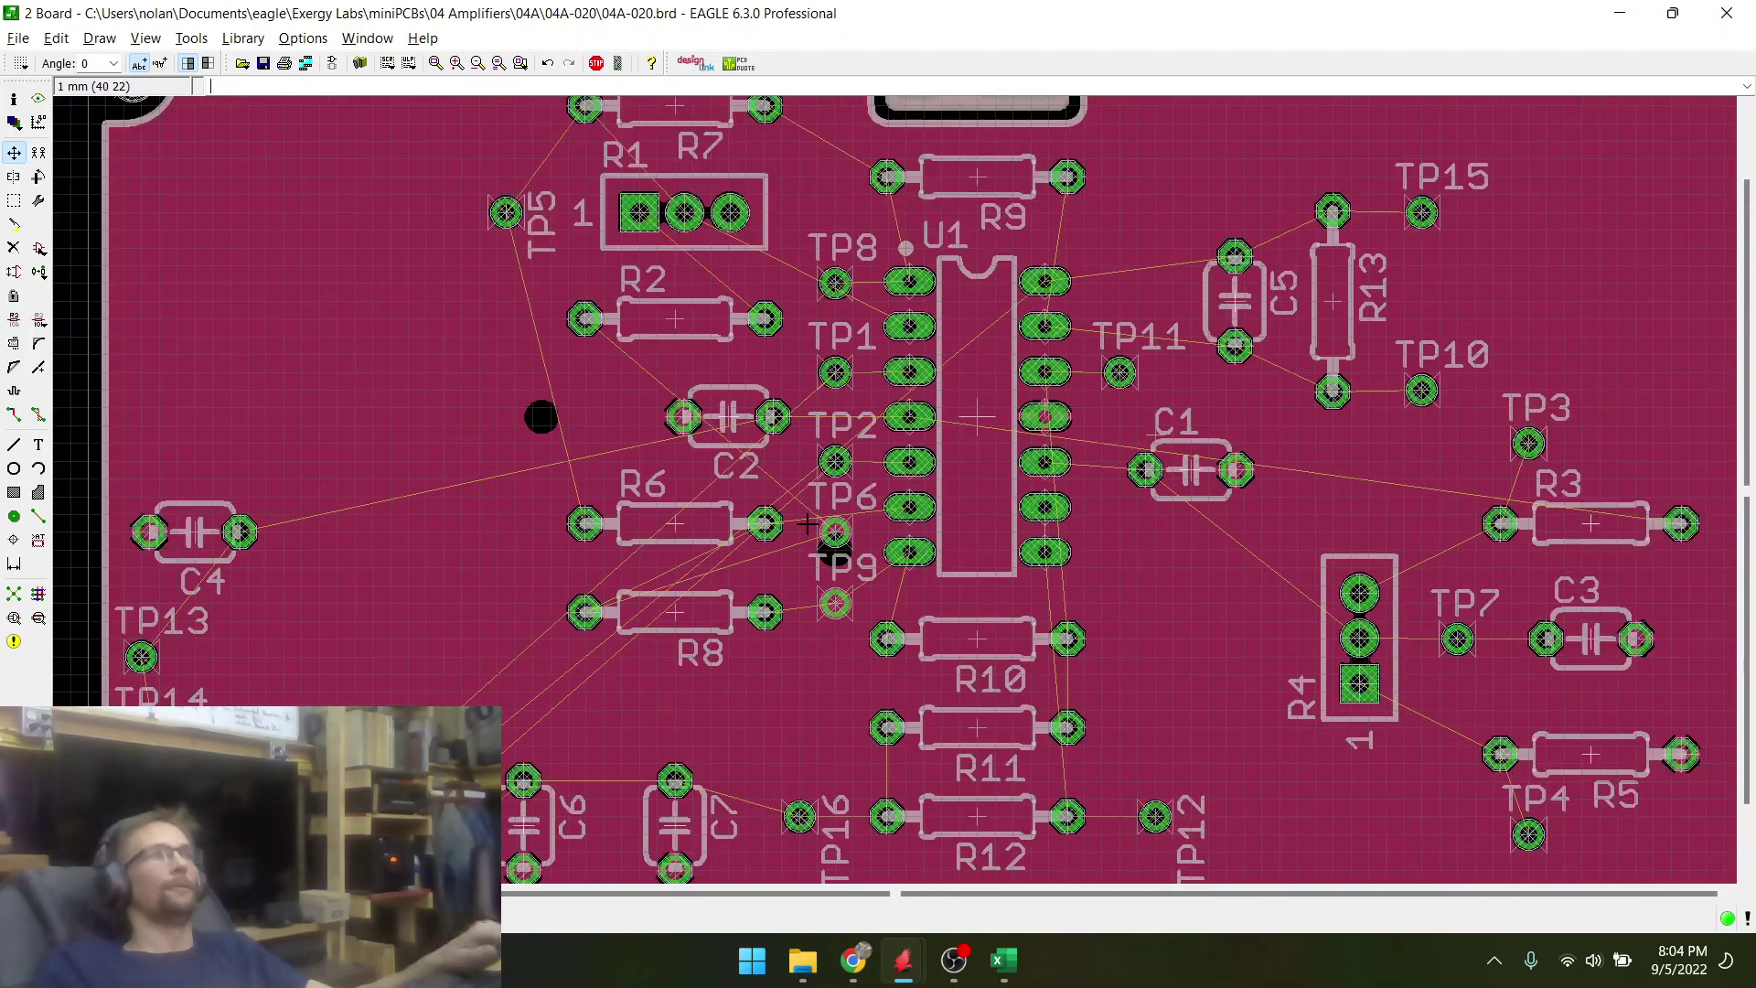
scroll(807, 523, down, 3)
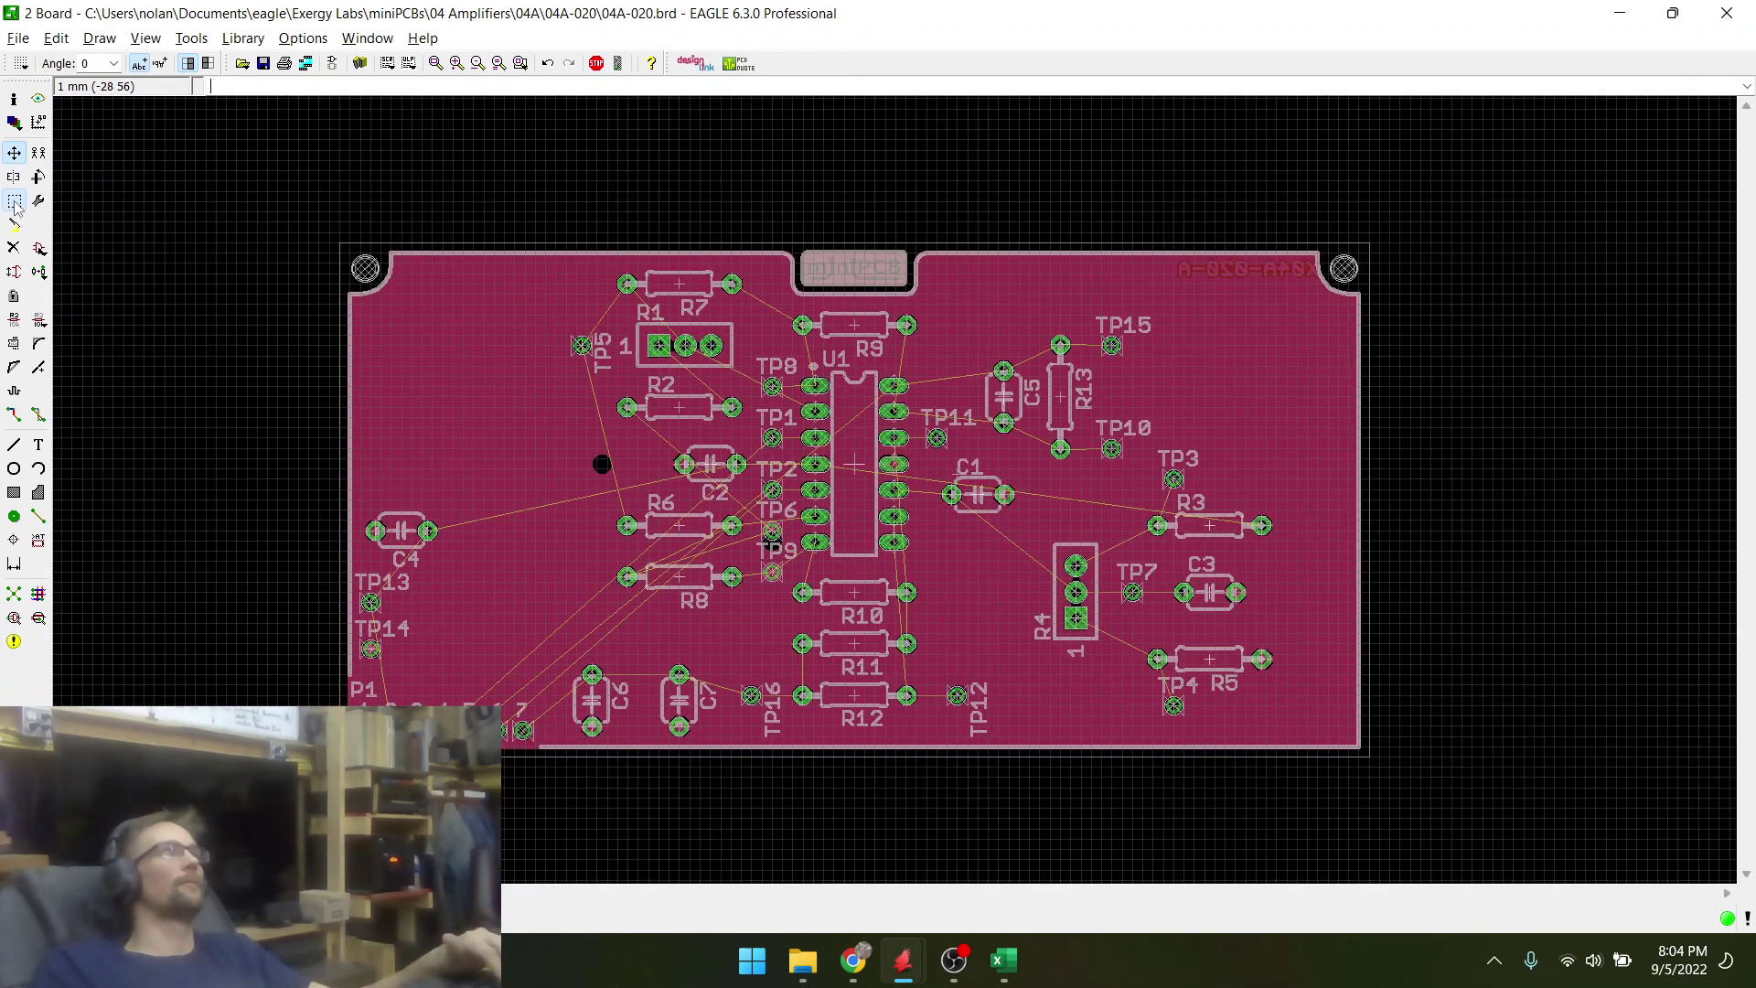
click(14, 201)
drag(553, 233, 730, 590)
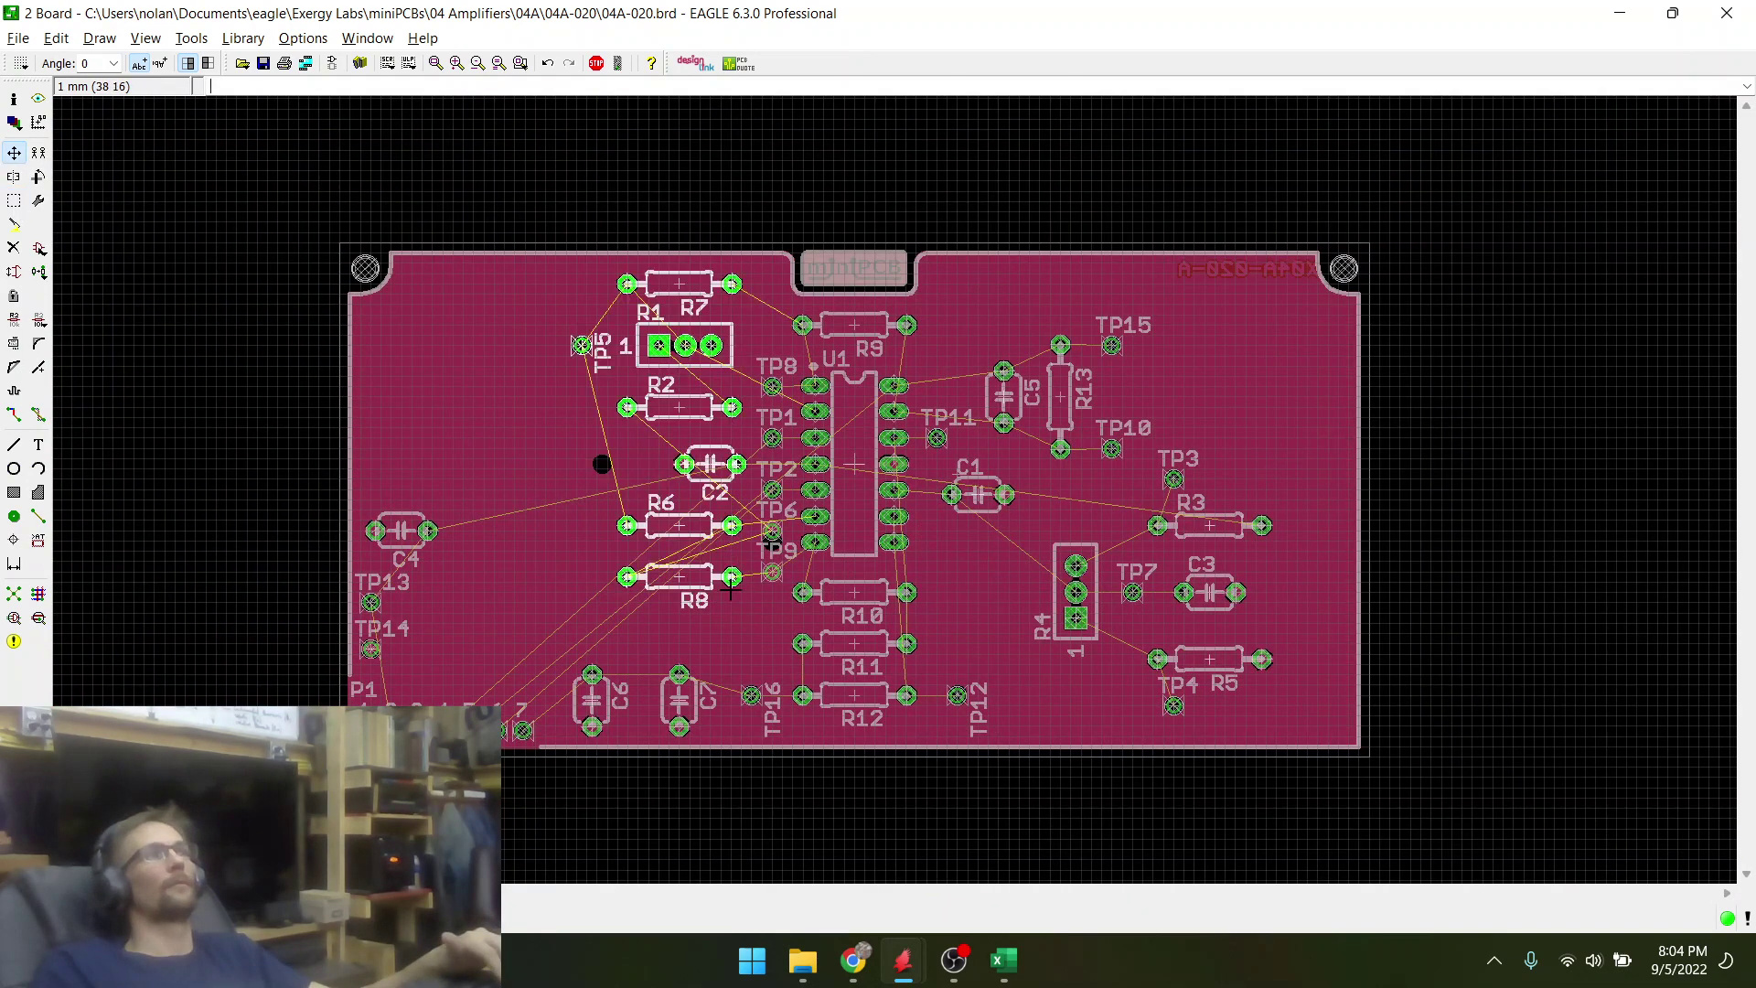
scroll(716, 549, up, 2)
right_click(684, 465)
click(763, 730)
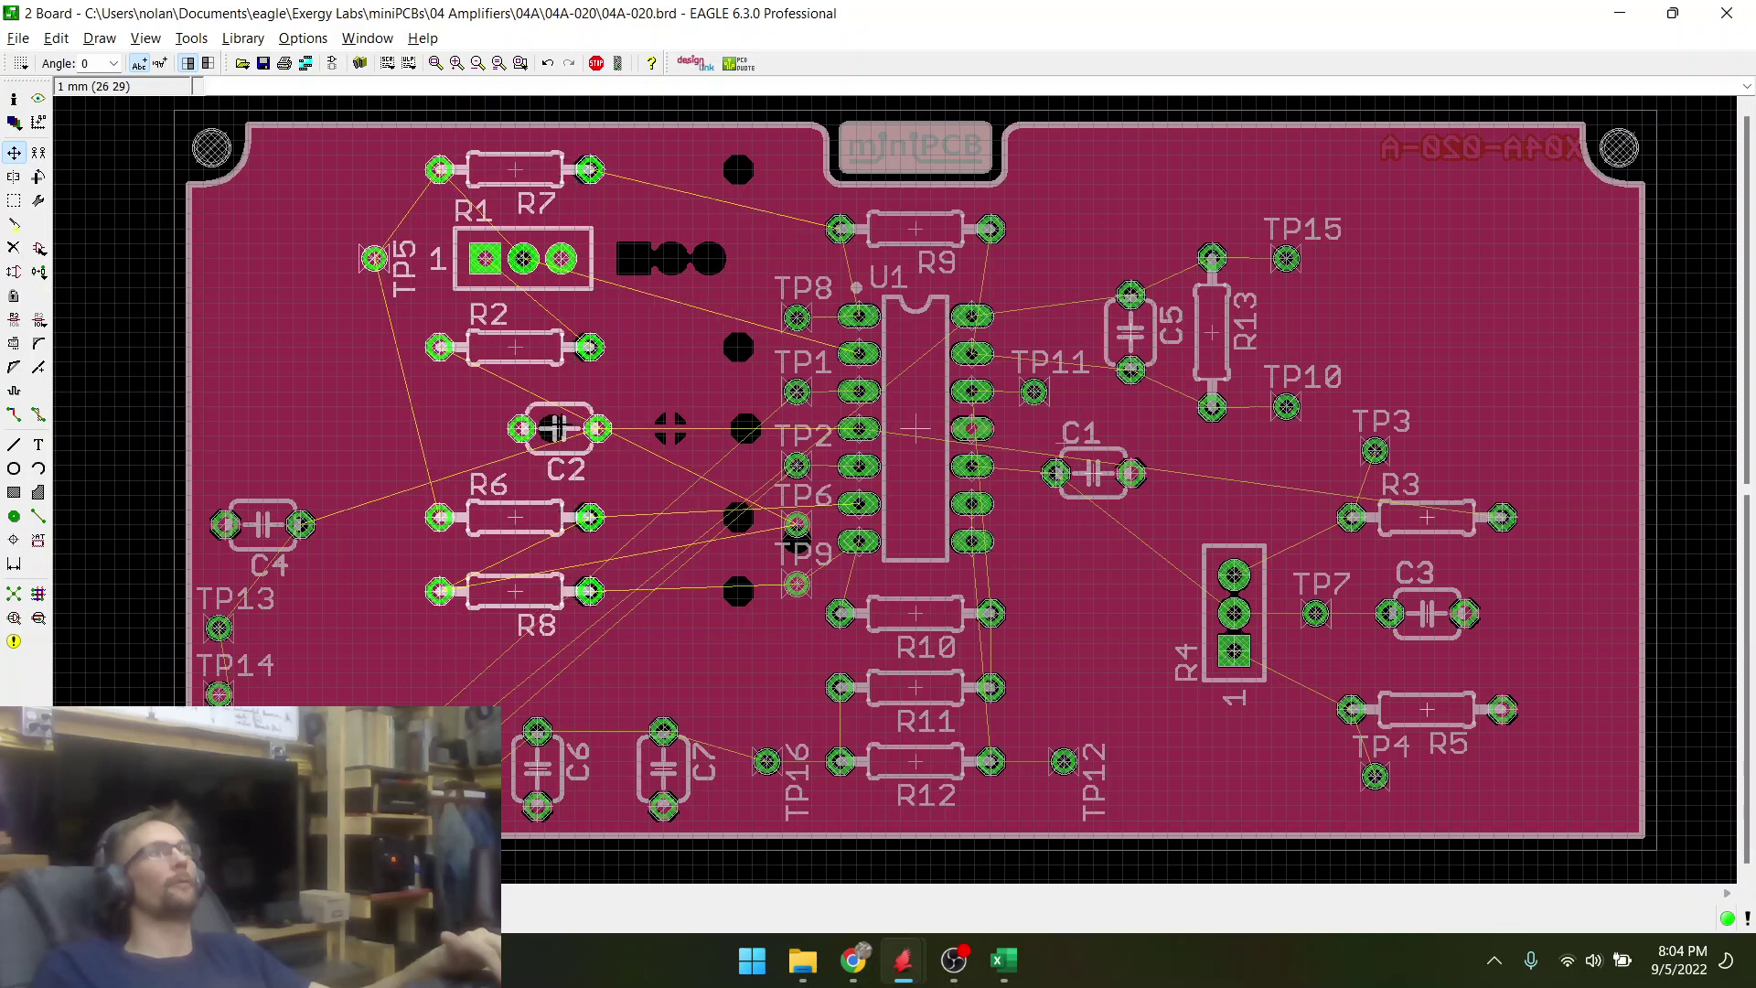
- Move TP6, TP9 and TP2 about 5 mm farther from U1, aligned in one column at about 5 mm spacing
scroll(817, 497, up, 3)
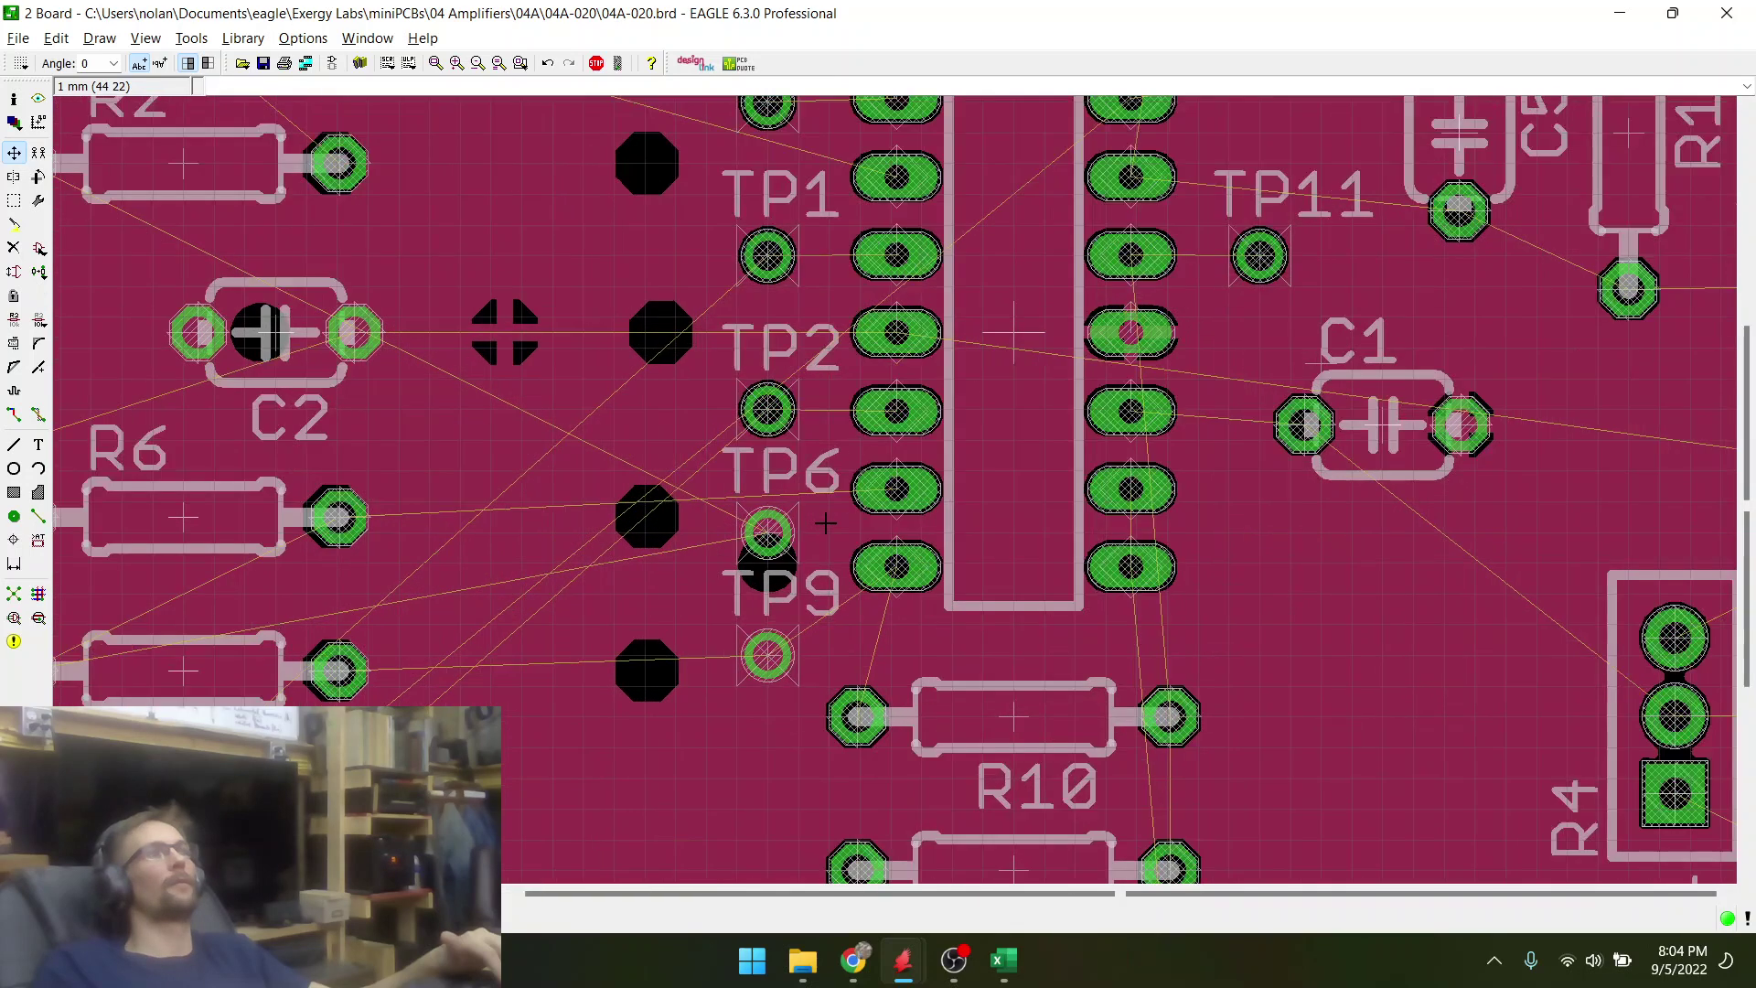
click(768, 532)
click(615, 532)
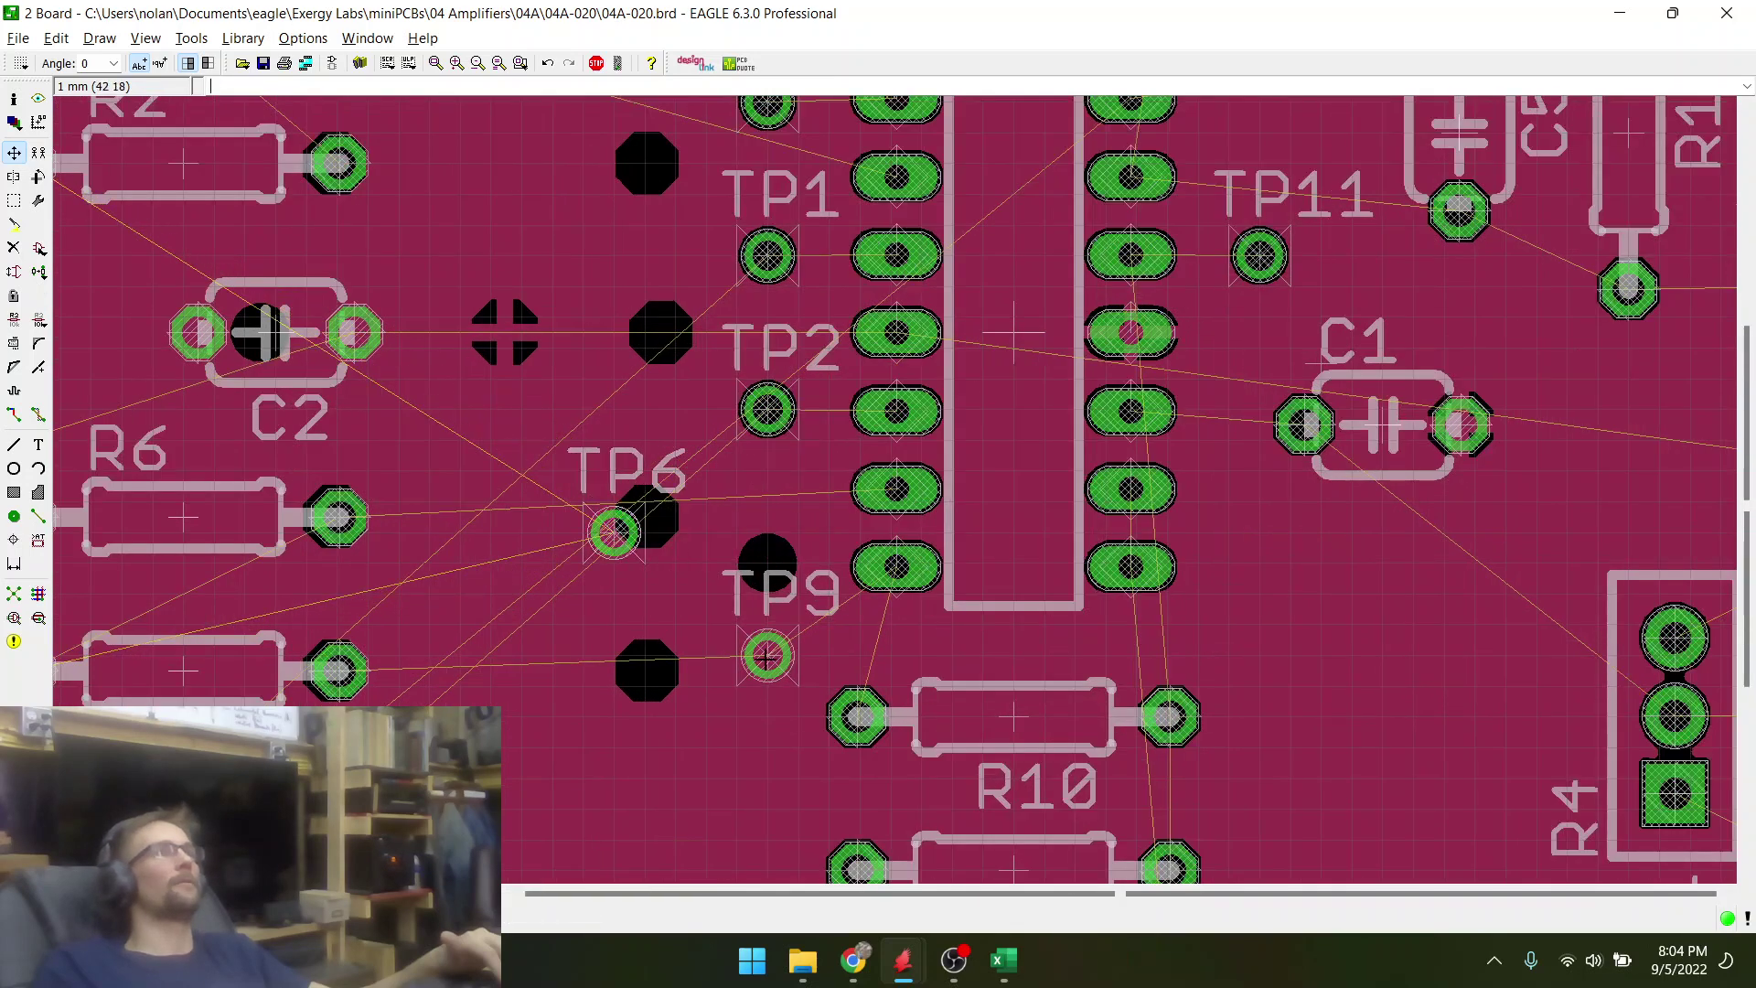
click(768, 655)
click(615, 684)
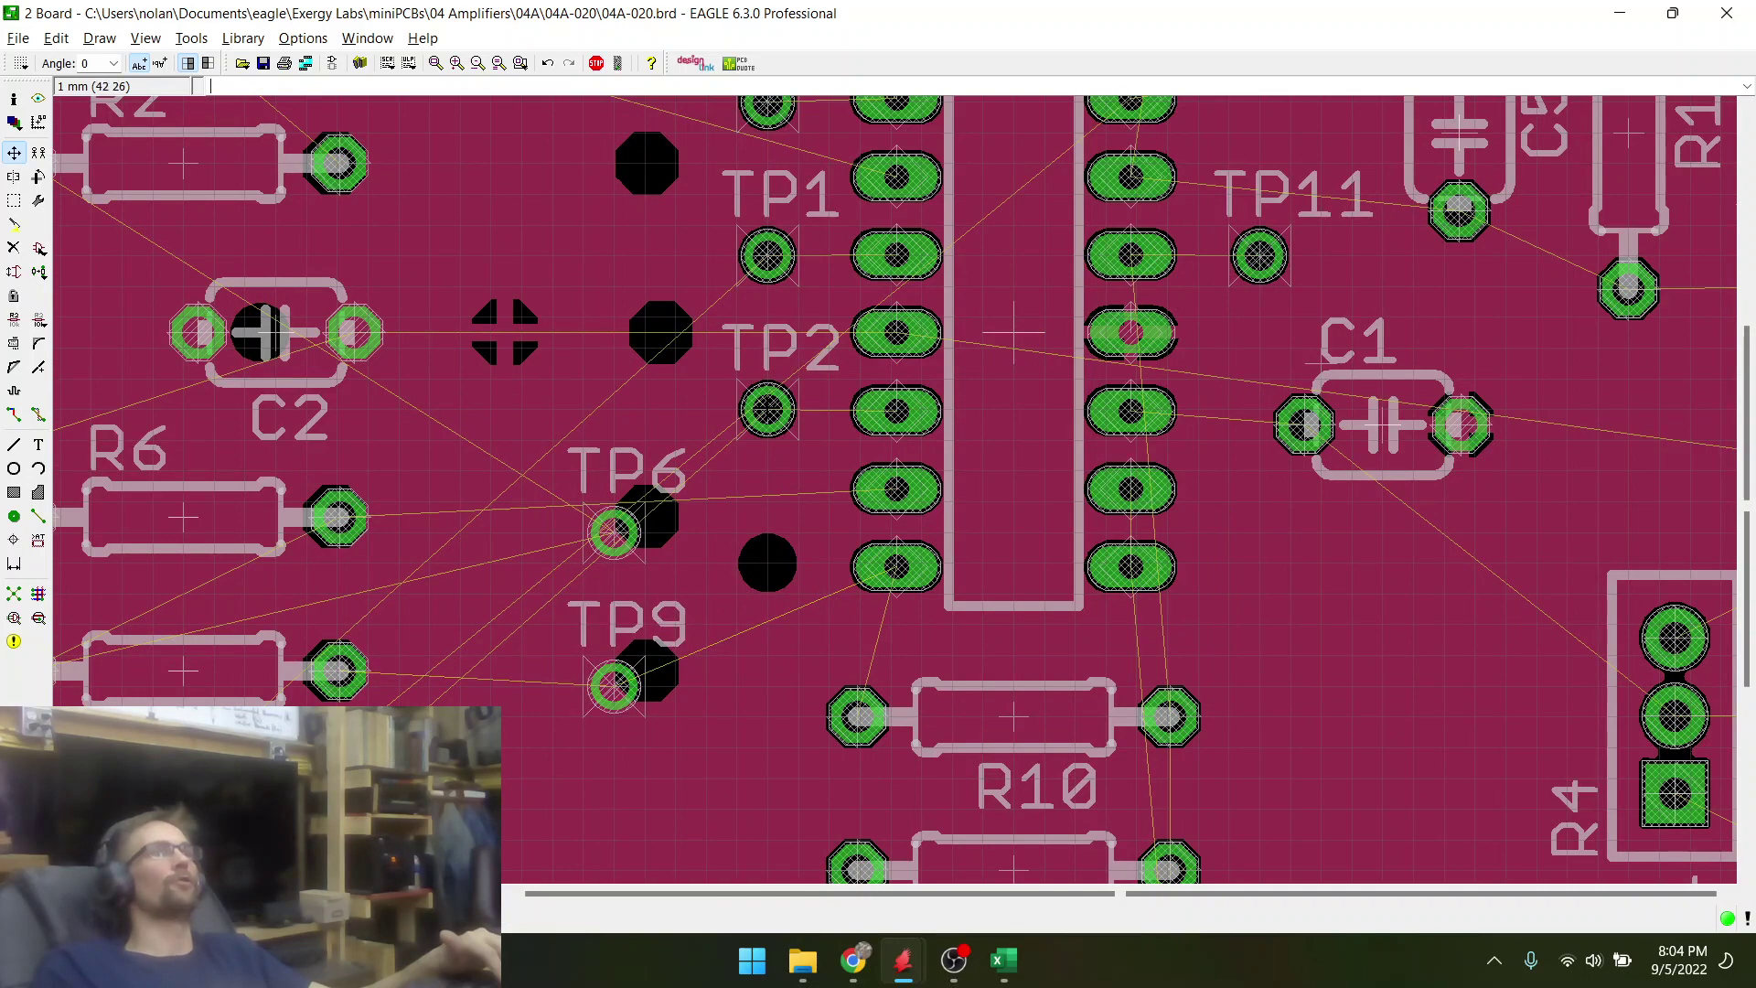
click(768, 409)
click(614, 380)
scroll(785, 229, down, 2)
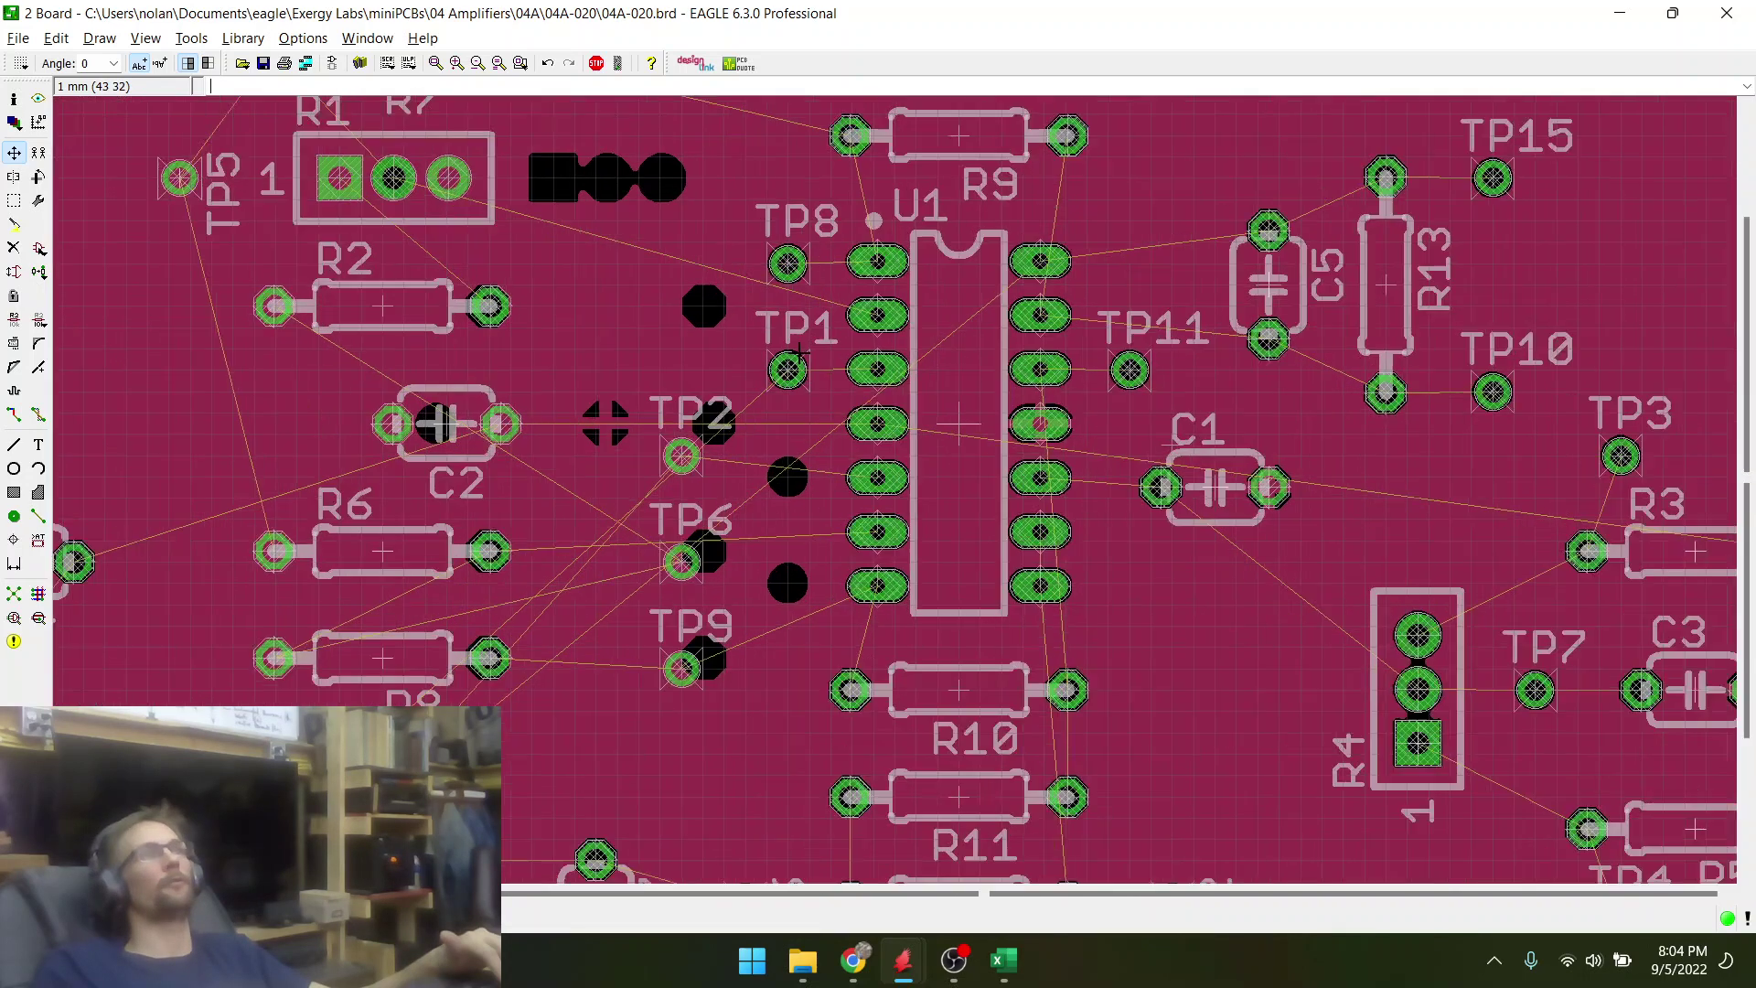
- Move TP1 and TP8 into the same column above TP2 at about 5 mm spacing, and recalculate the ratsnest
scroll(800, 352, up, 2)
click(781, 380)
click(596, 346)
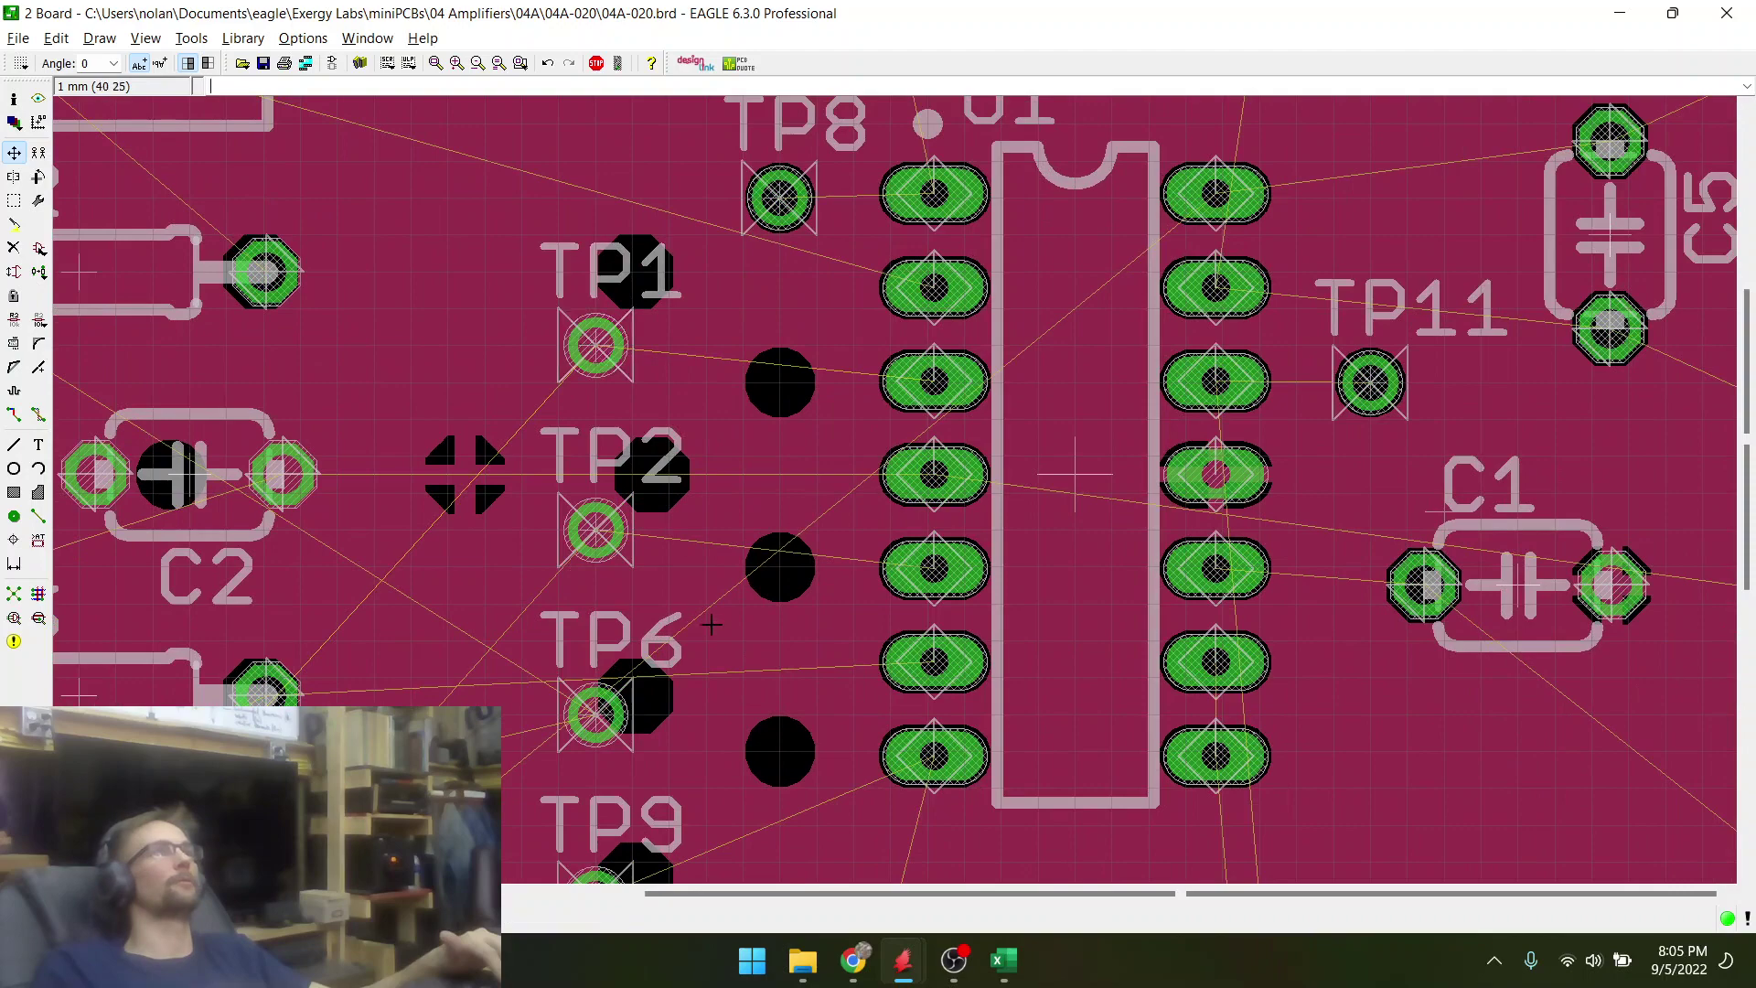
scroll(712, 625, down, 3)
scroll(773, 494, up, 2)
click(771, 488)
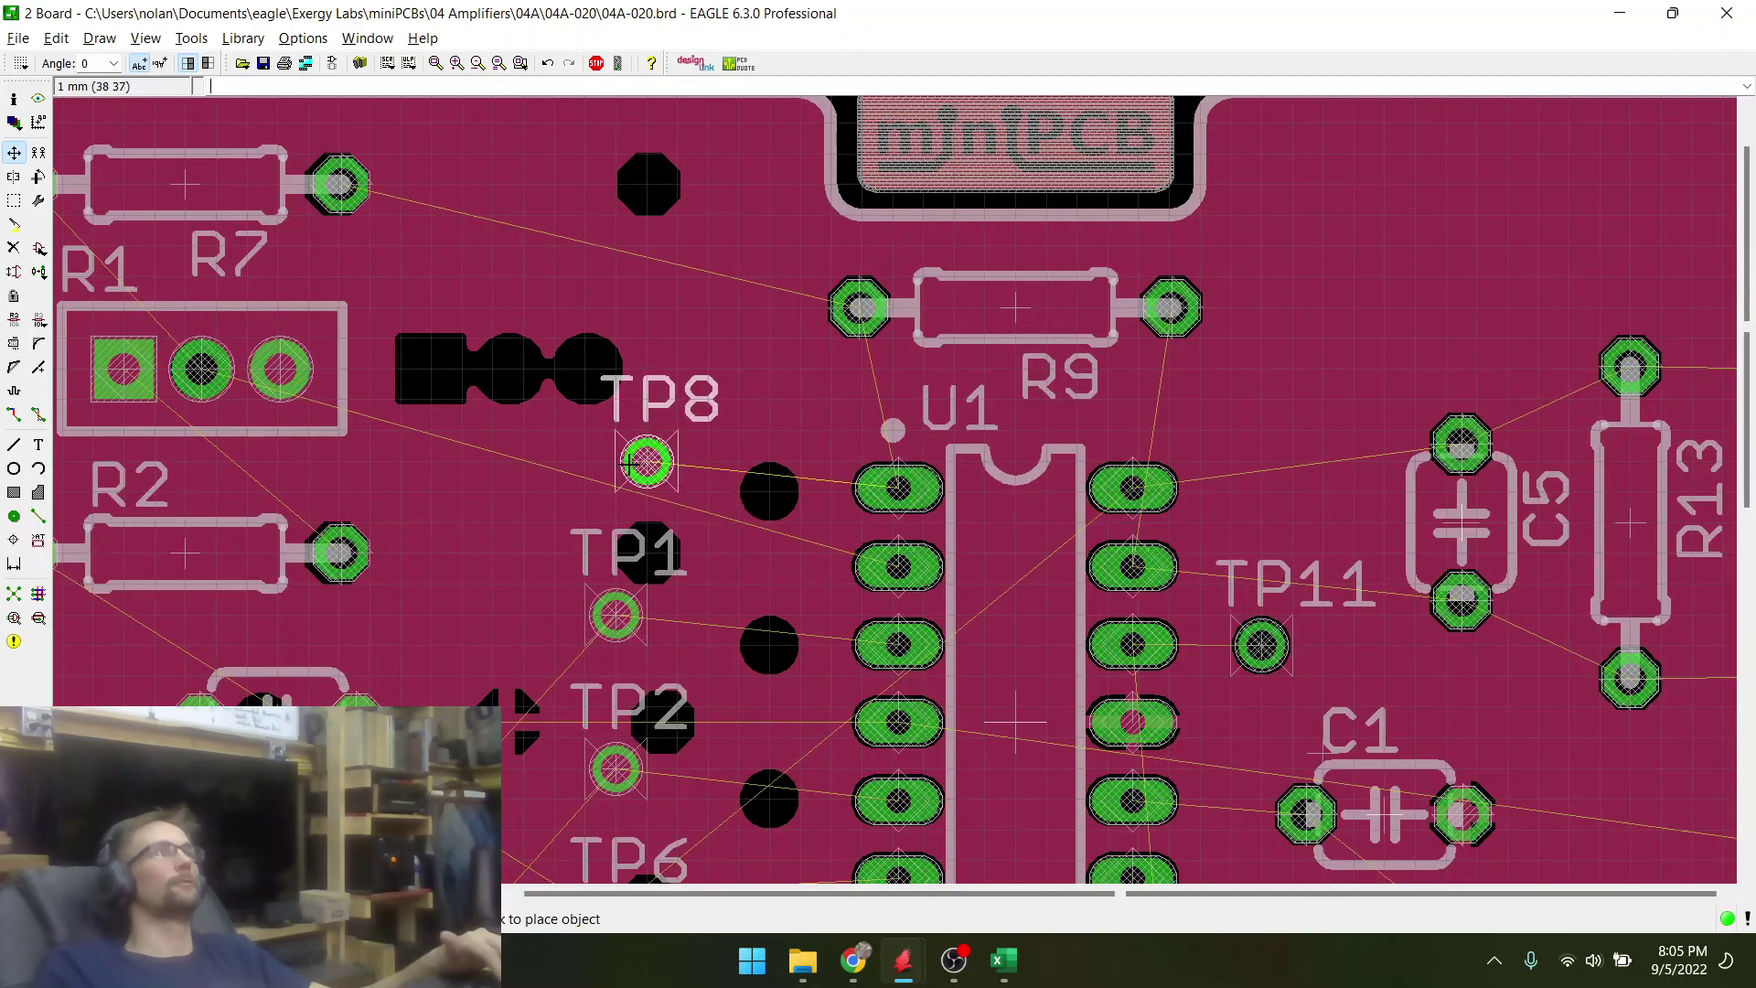
click(615, 462)
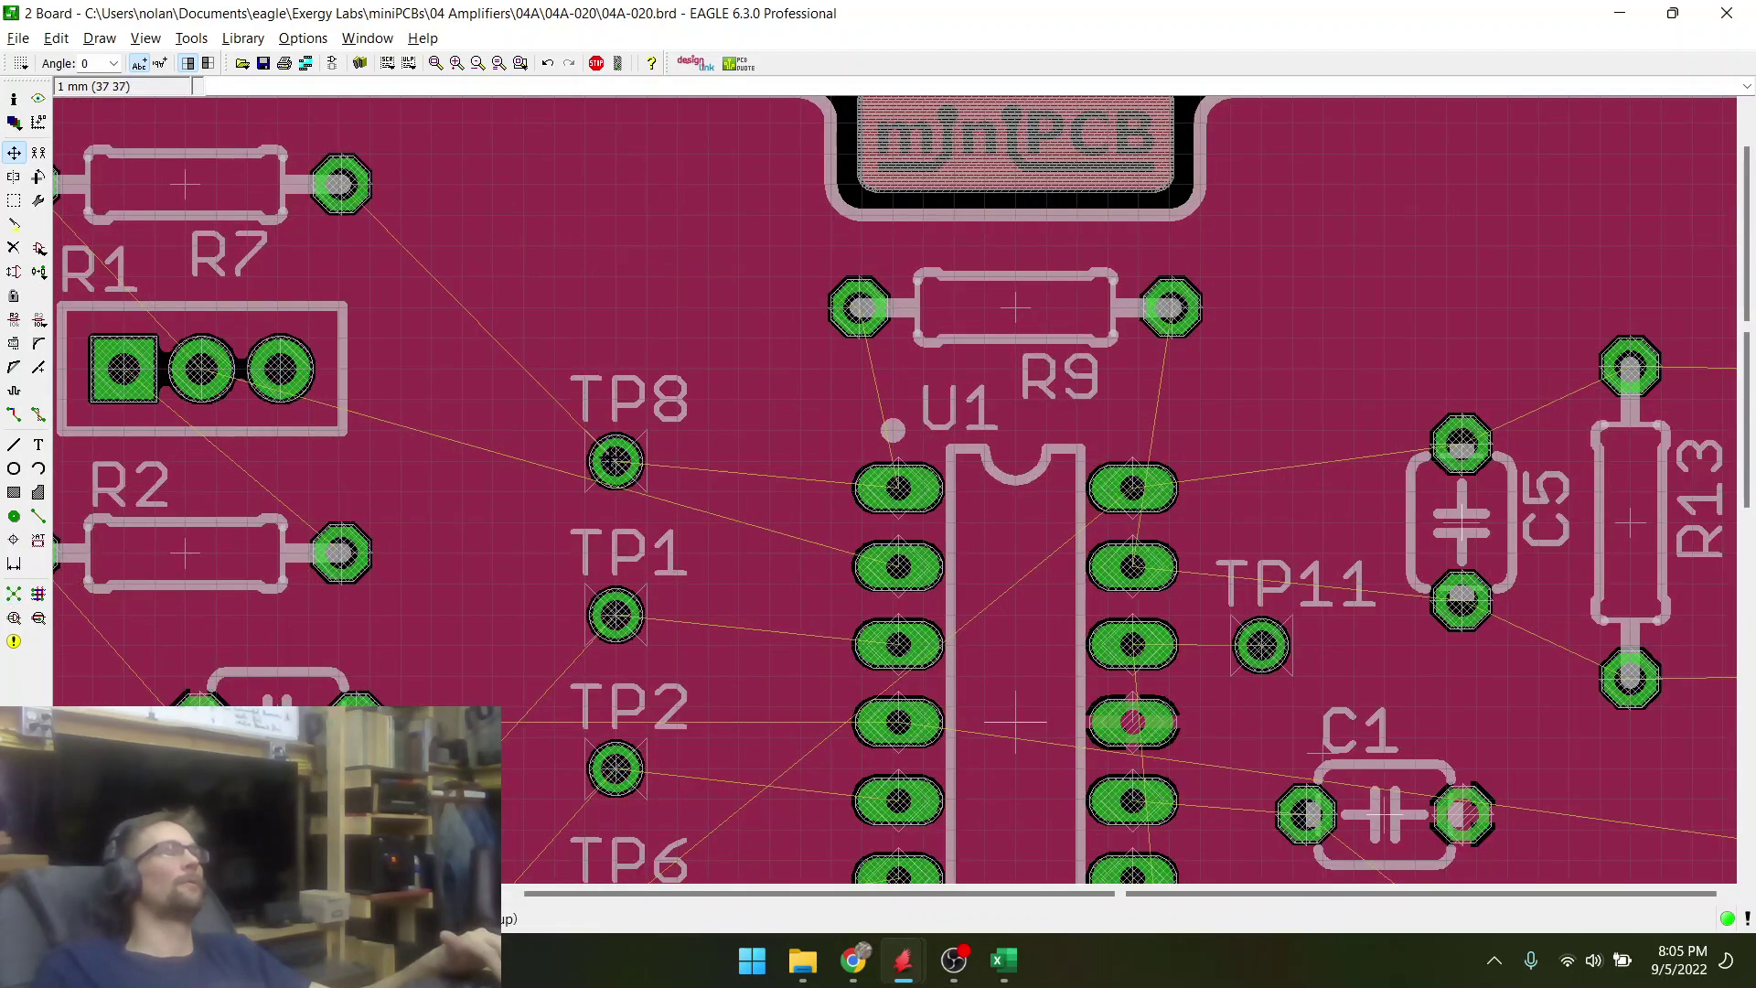
- Examine the part placement and airwires across the board, from the TP8–TP9 column to C5, R13, TP15 and TP10
scroll(616, 462, down, 3)
scroll(593, 471, up, 2)
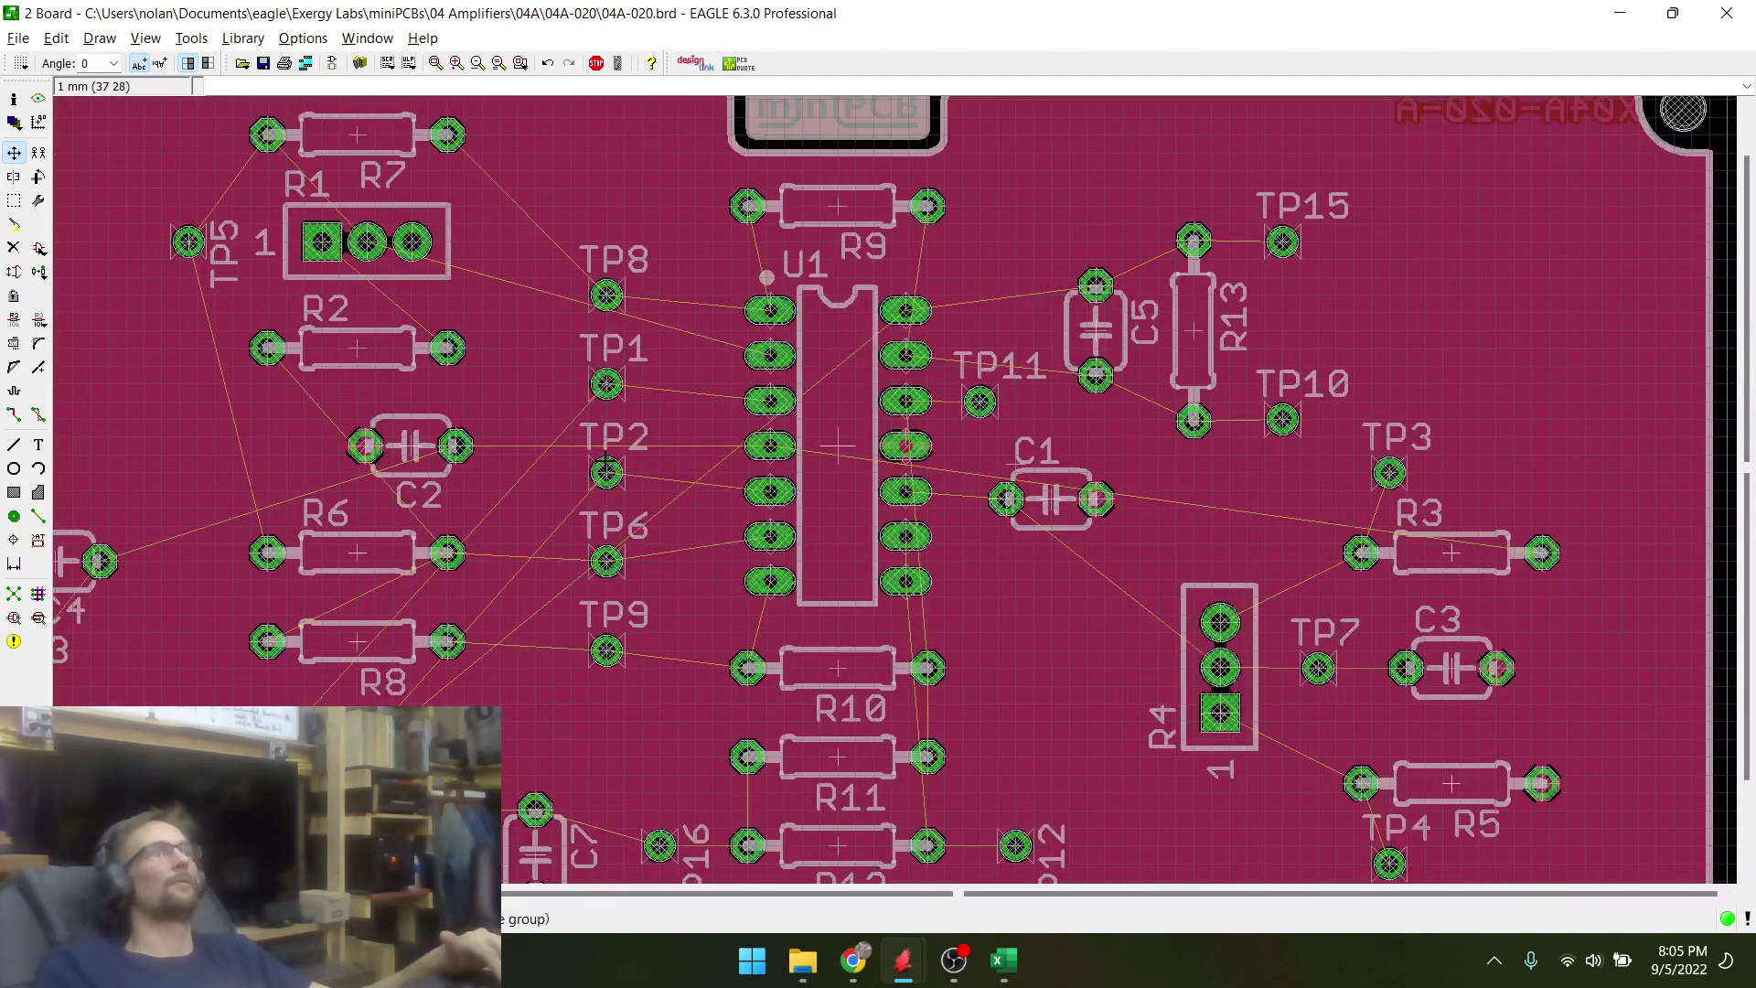
scroll(613, 460, down, 2)
scroll(599, 325, up, 3)
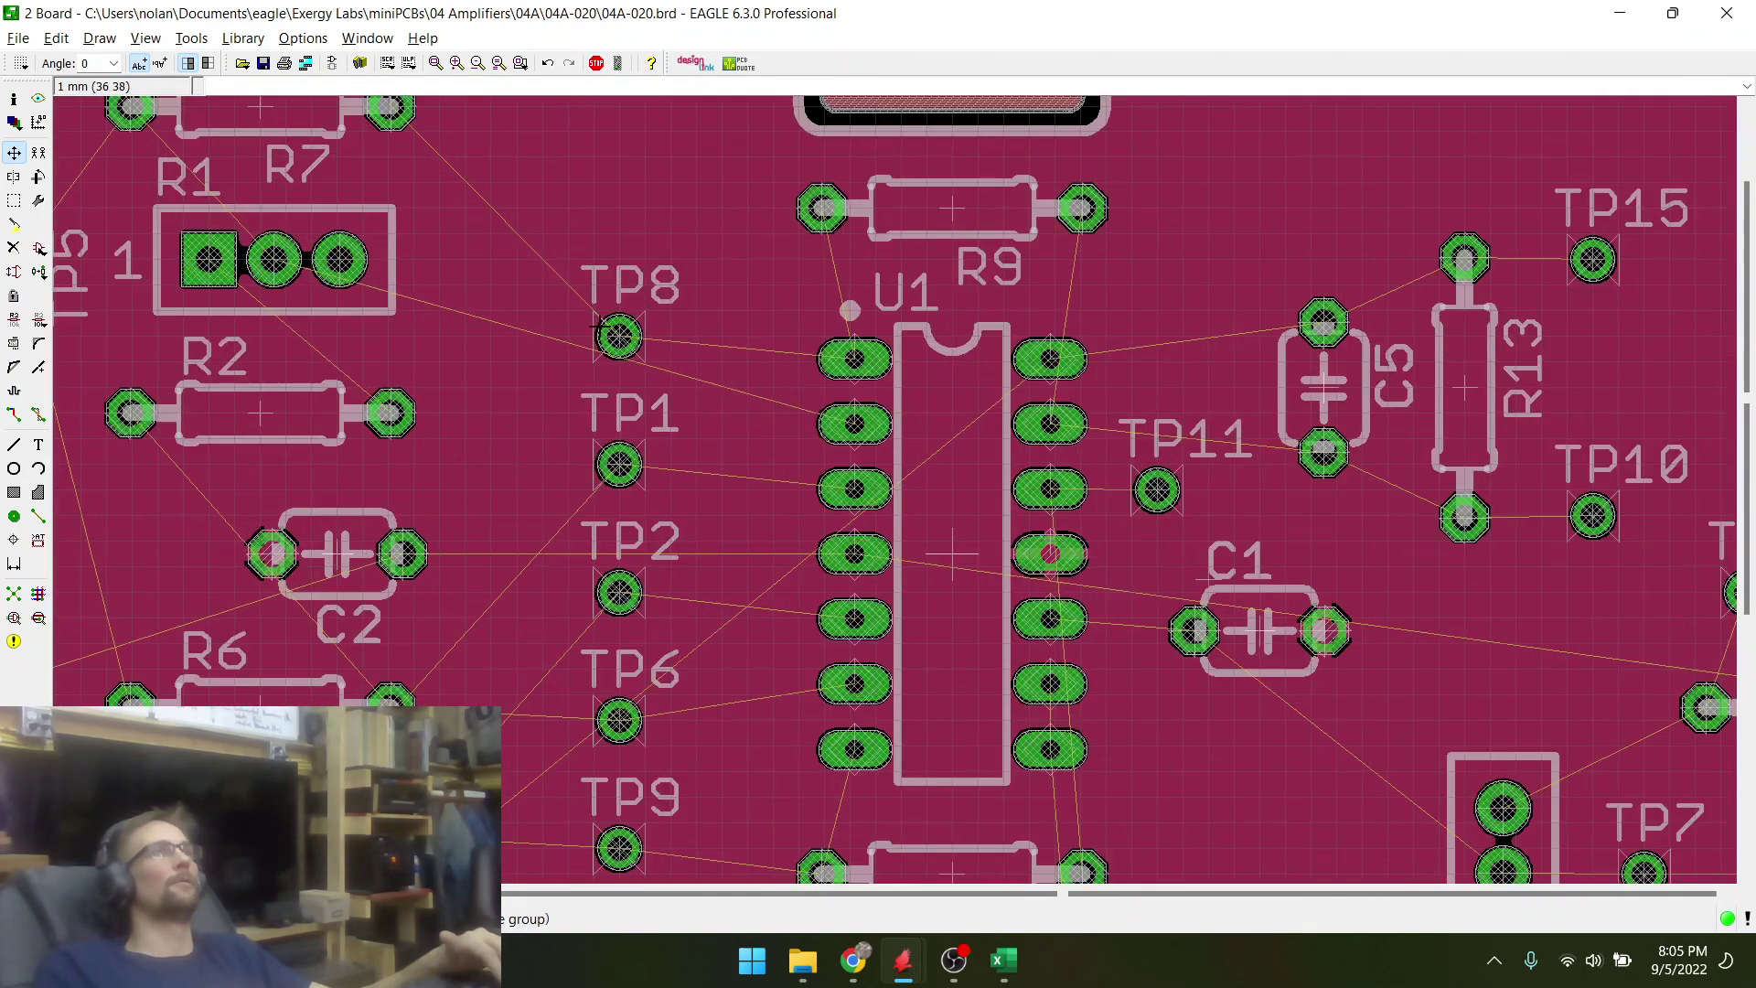
scroll(737, 494, down, 3)
scroll(407, 477, up, 2)
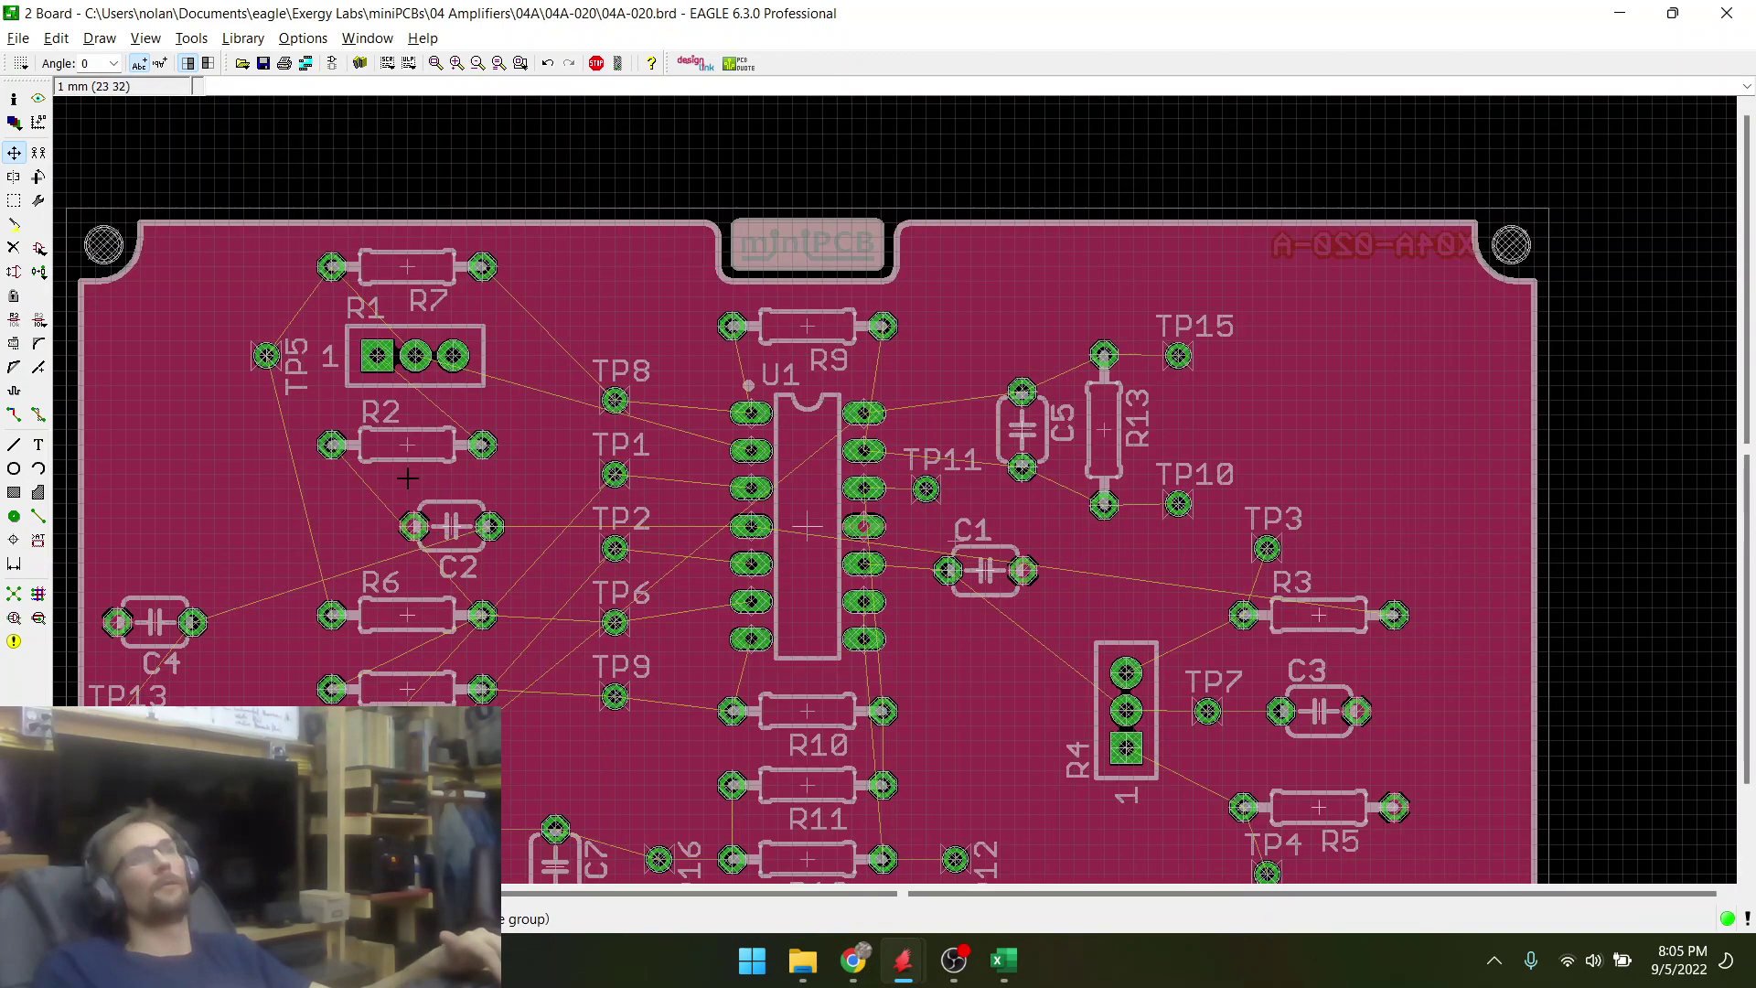
scroll(518, 454, down, 1)
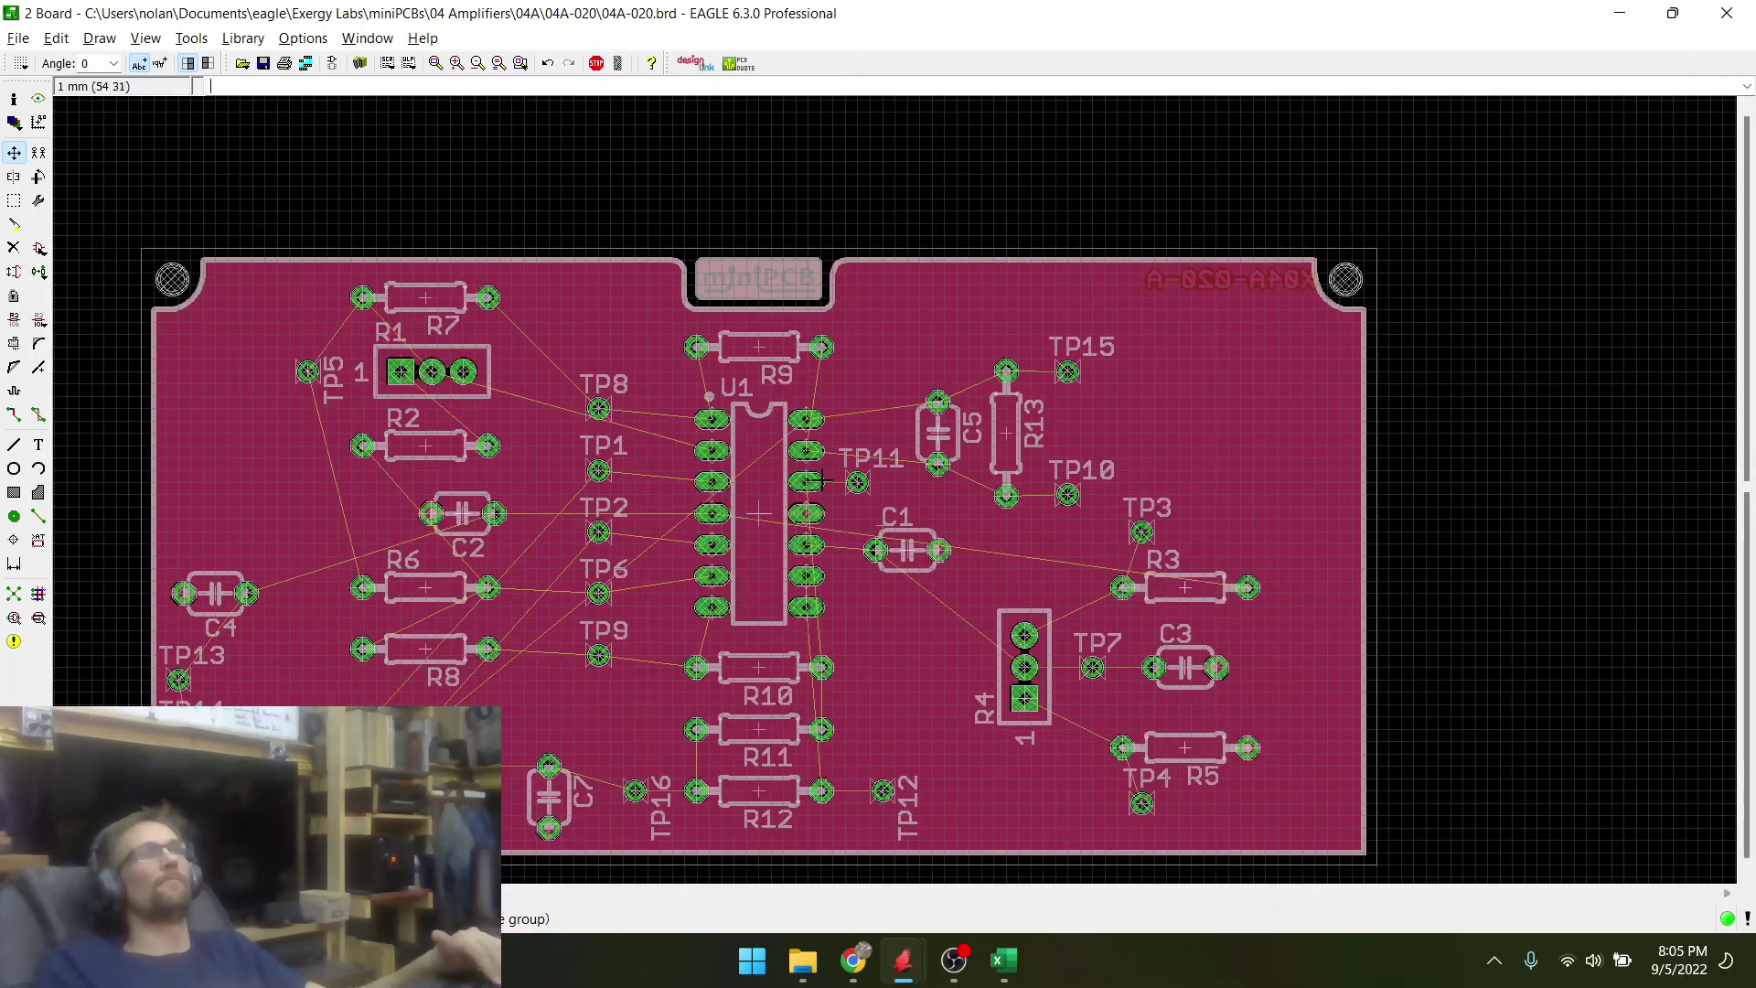
scroll(1007, 469, up, 1)
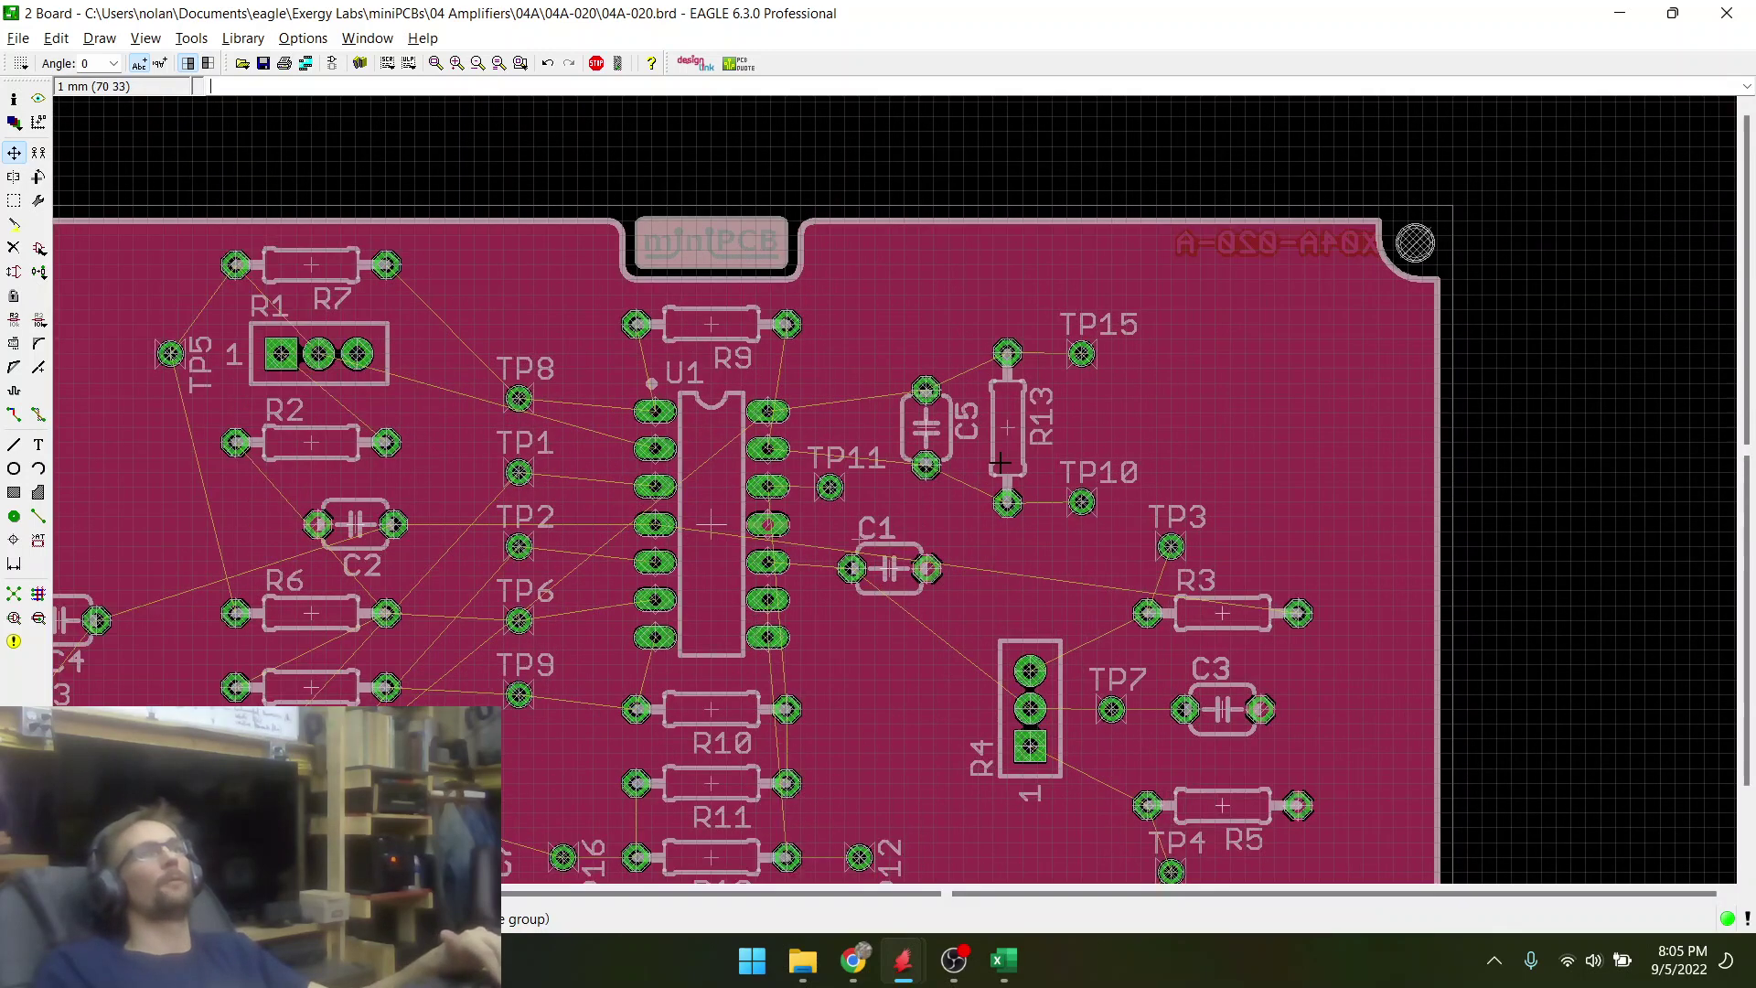
scroll(1000, 464, up, 2)
scroll(1121, 313, down, 1)
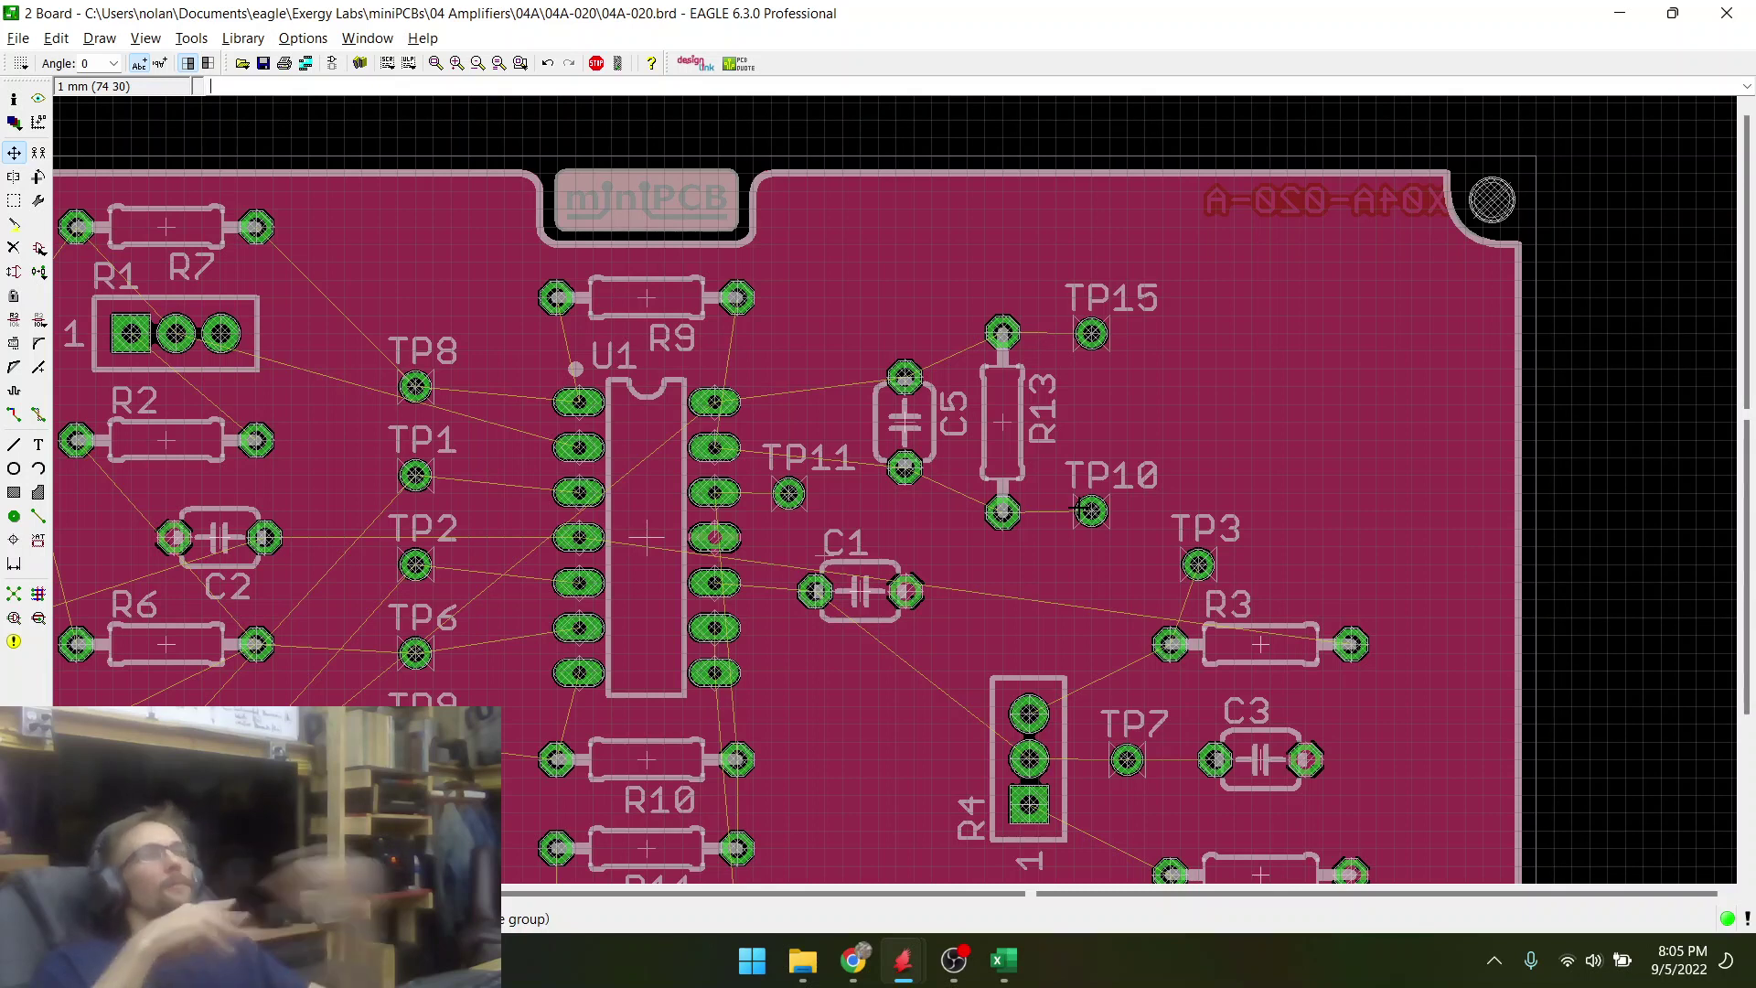
- Check the U1D output stage in the schematic, and examine the placement of C1, R10, R11 and R12 on the board
key(alt+1)
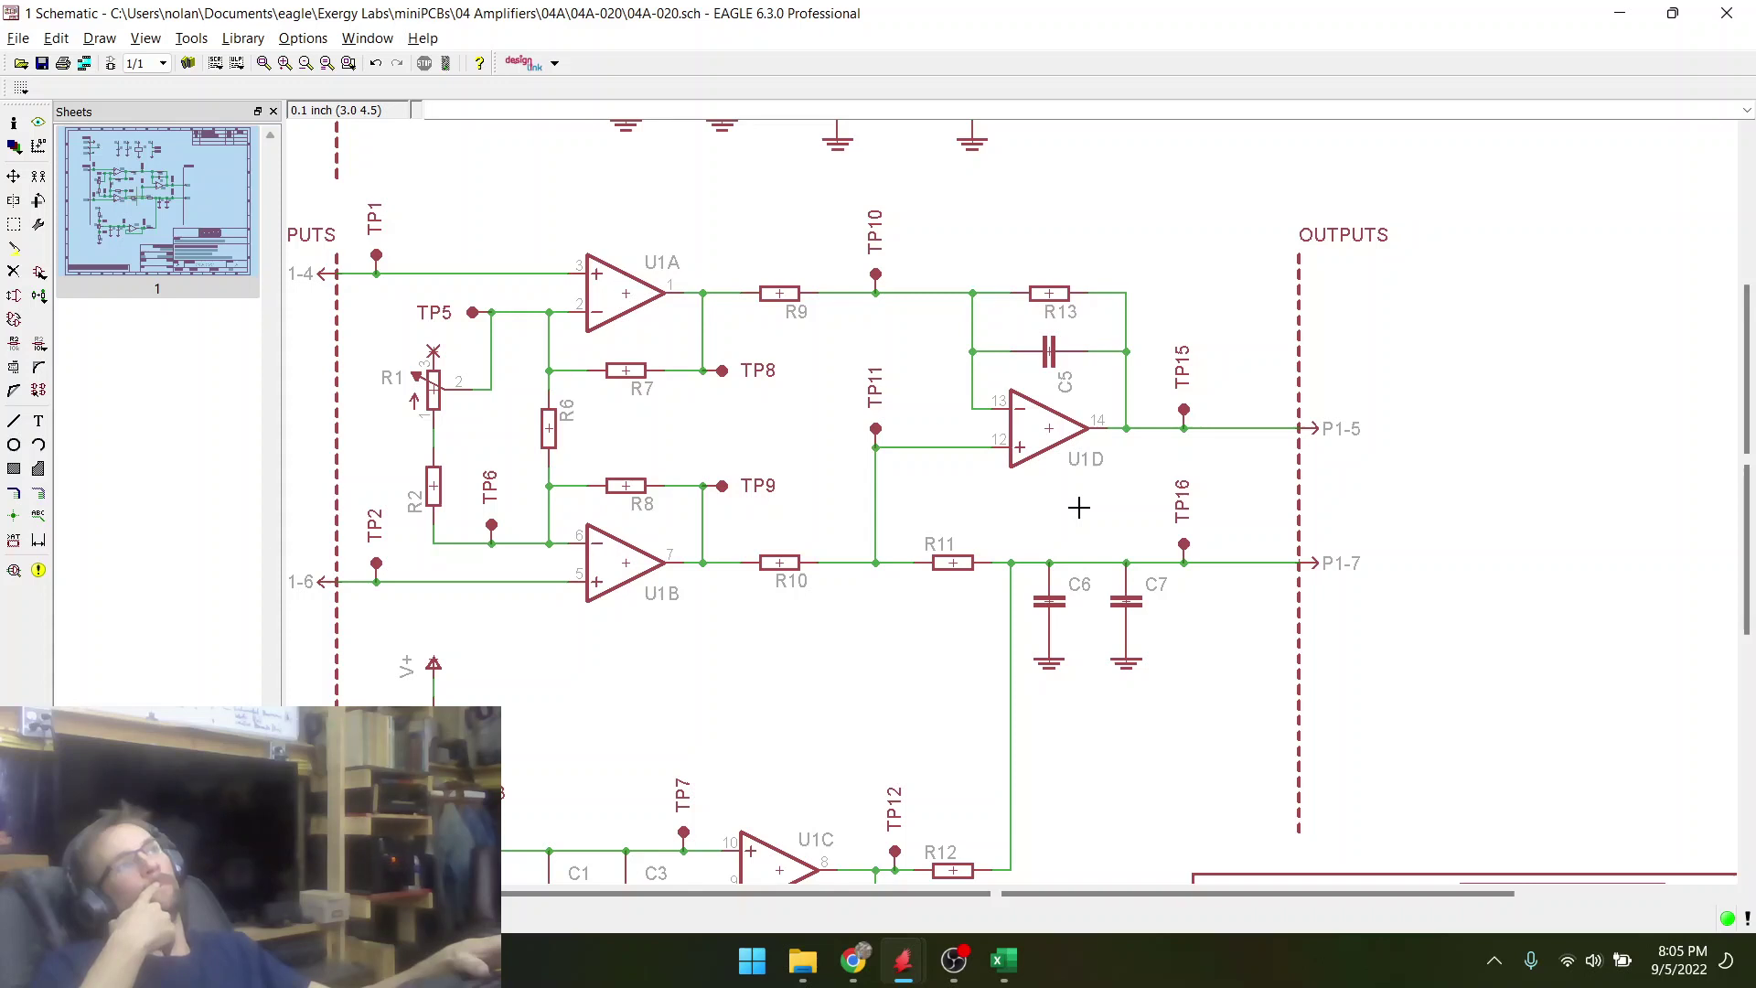
key(alt+2)
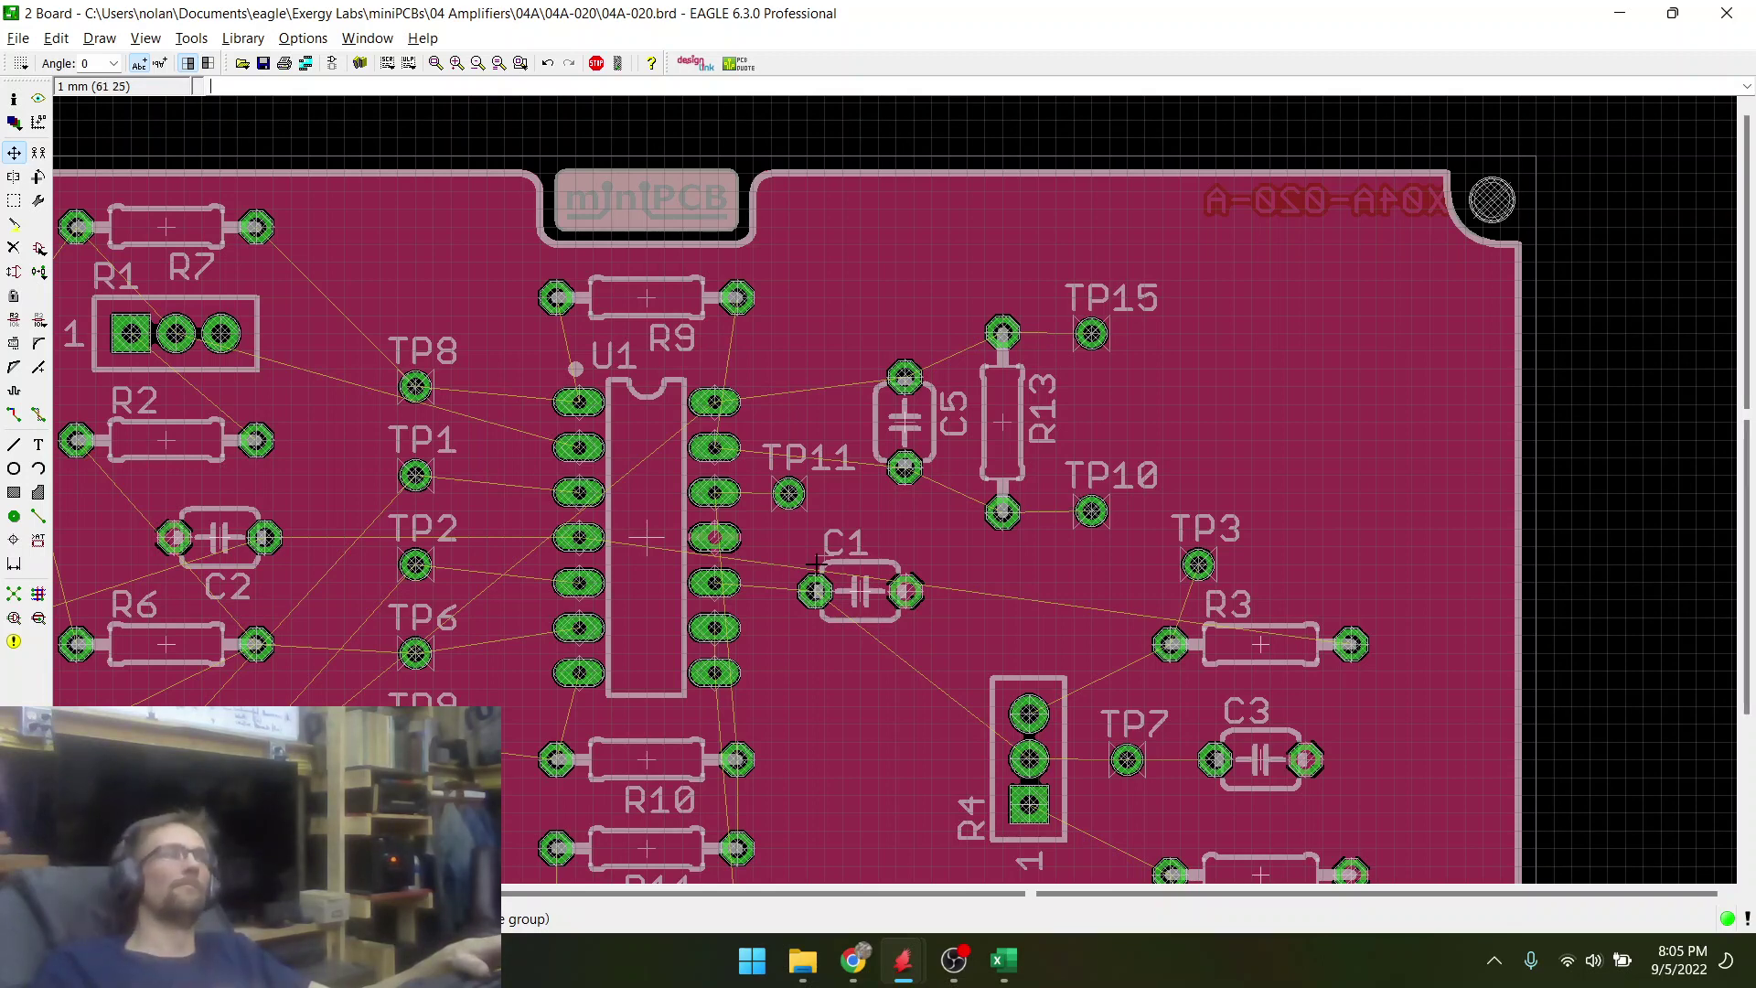
scroll(787, 488, down, 3)
scroll(652, 782, up, 3)
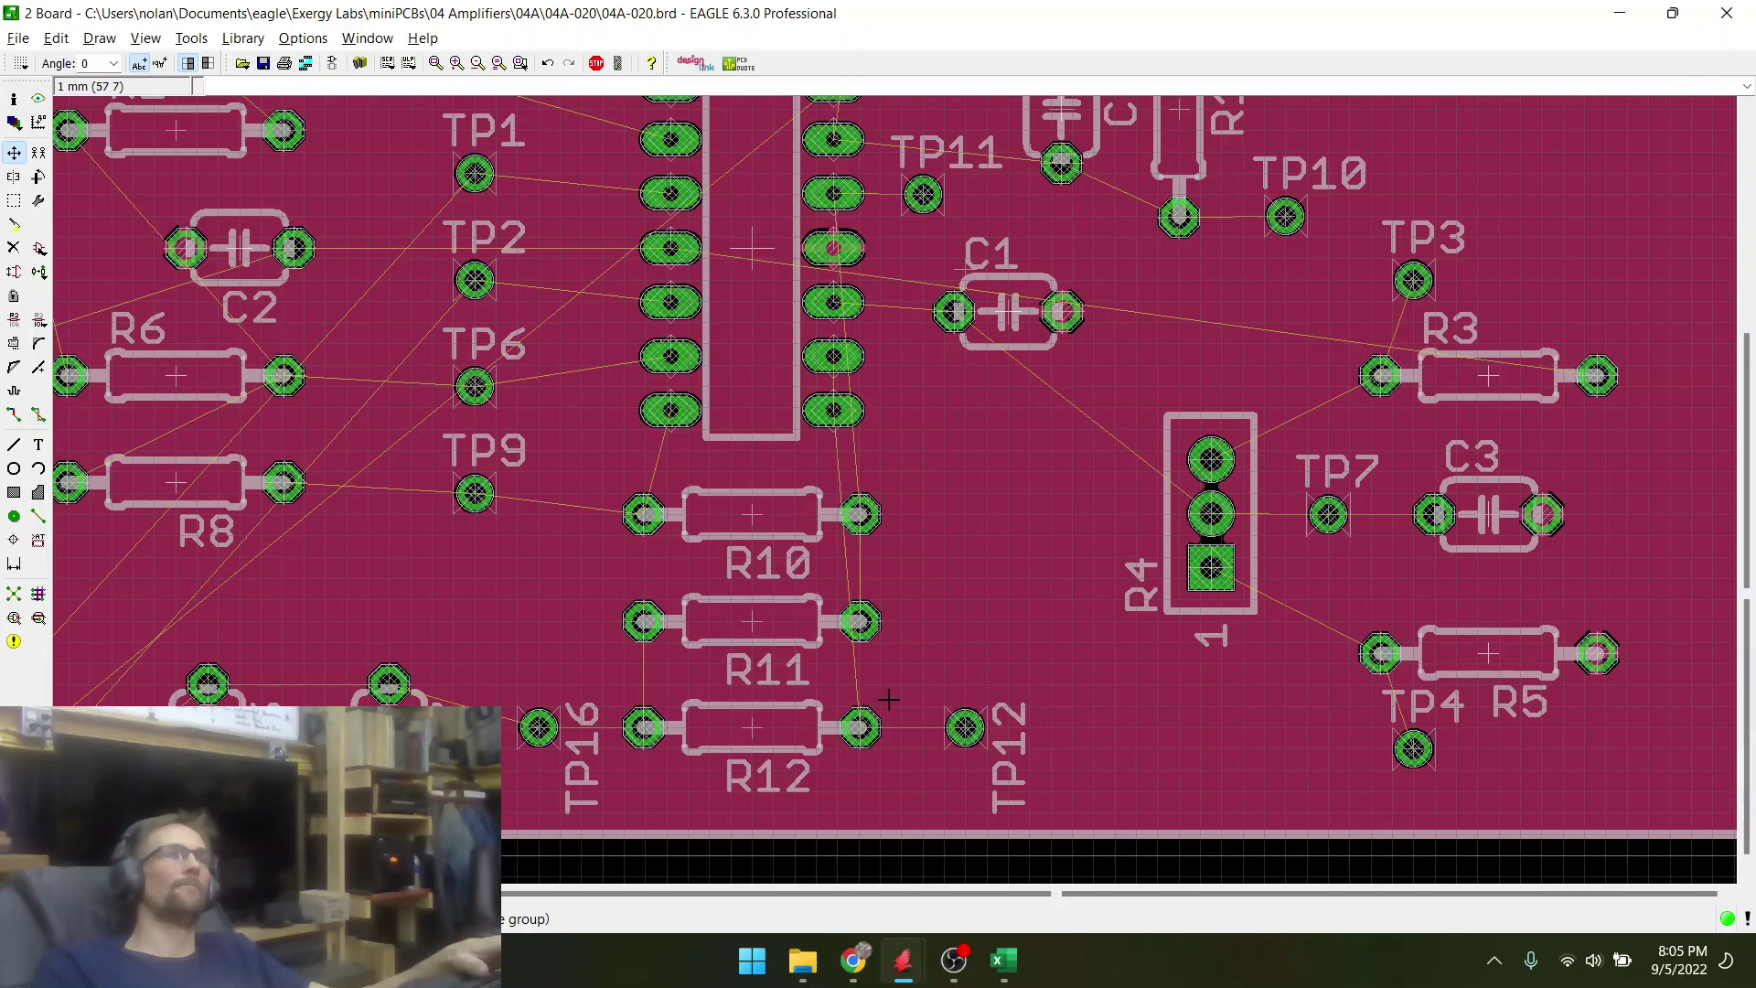
scroll(916, 632, down, 3)
scroll(967, 509, up, 4)
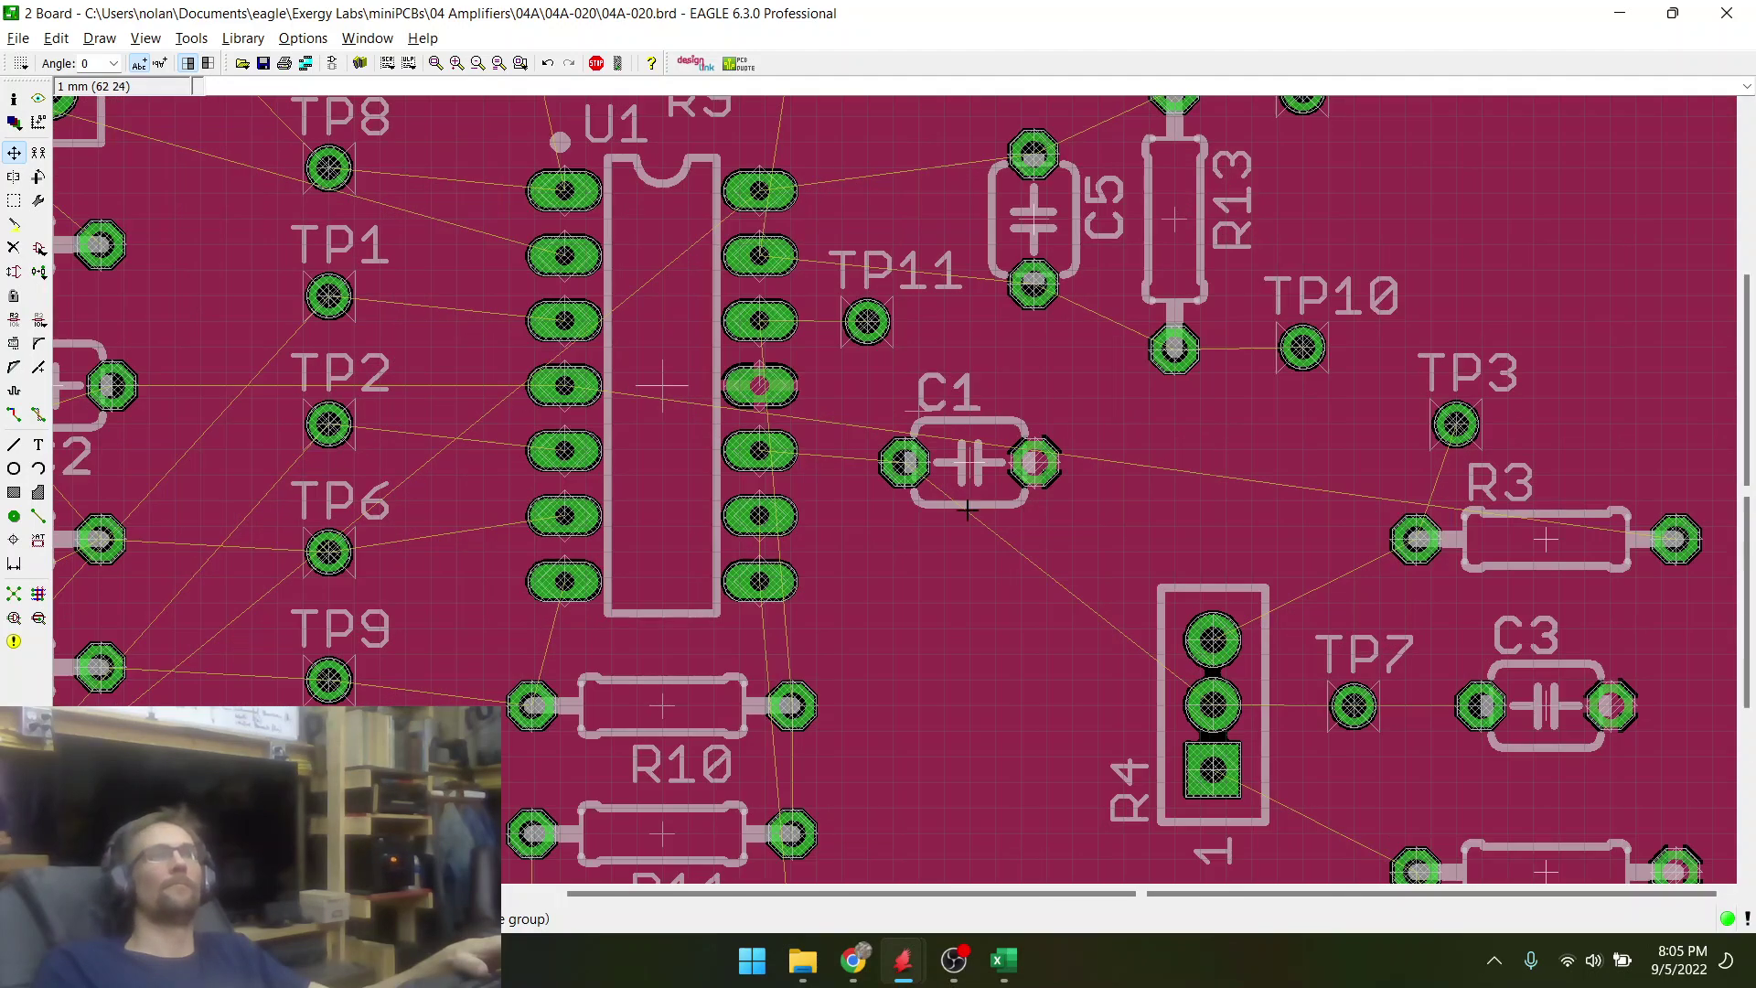
scroll(937, 717, down, 2)
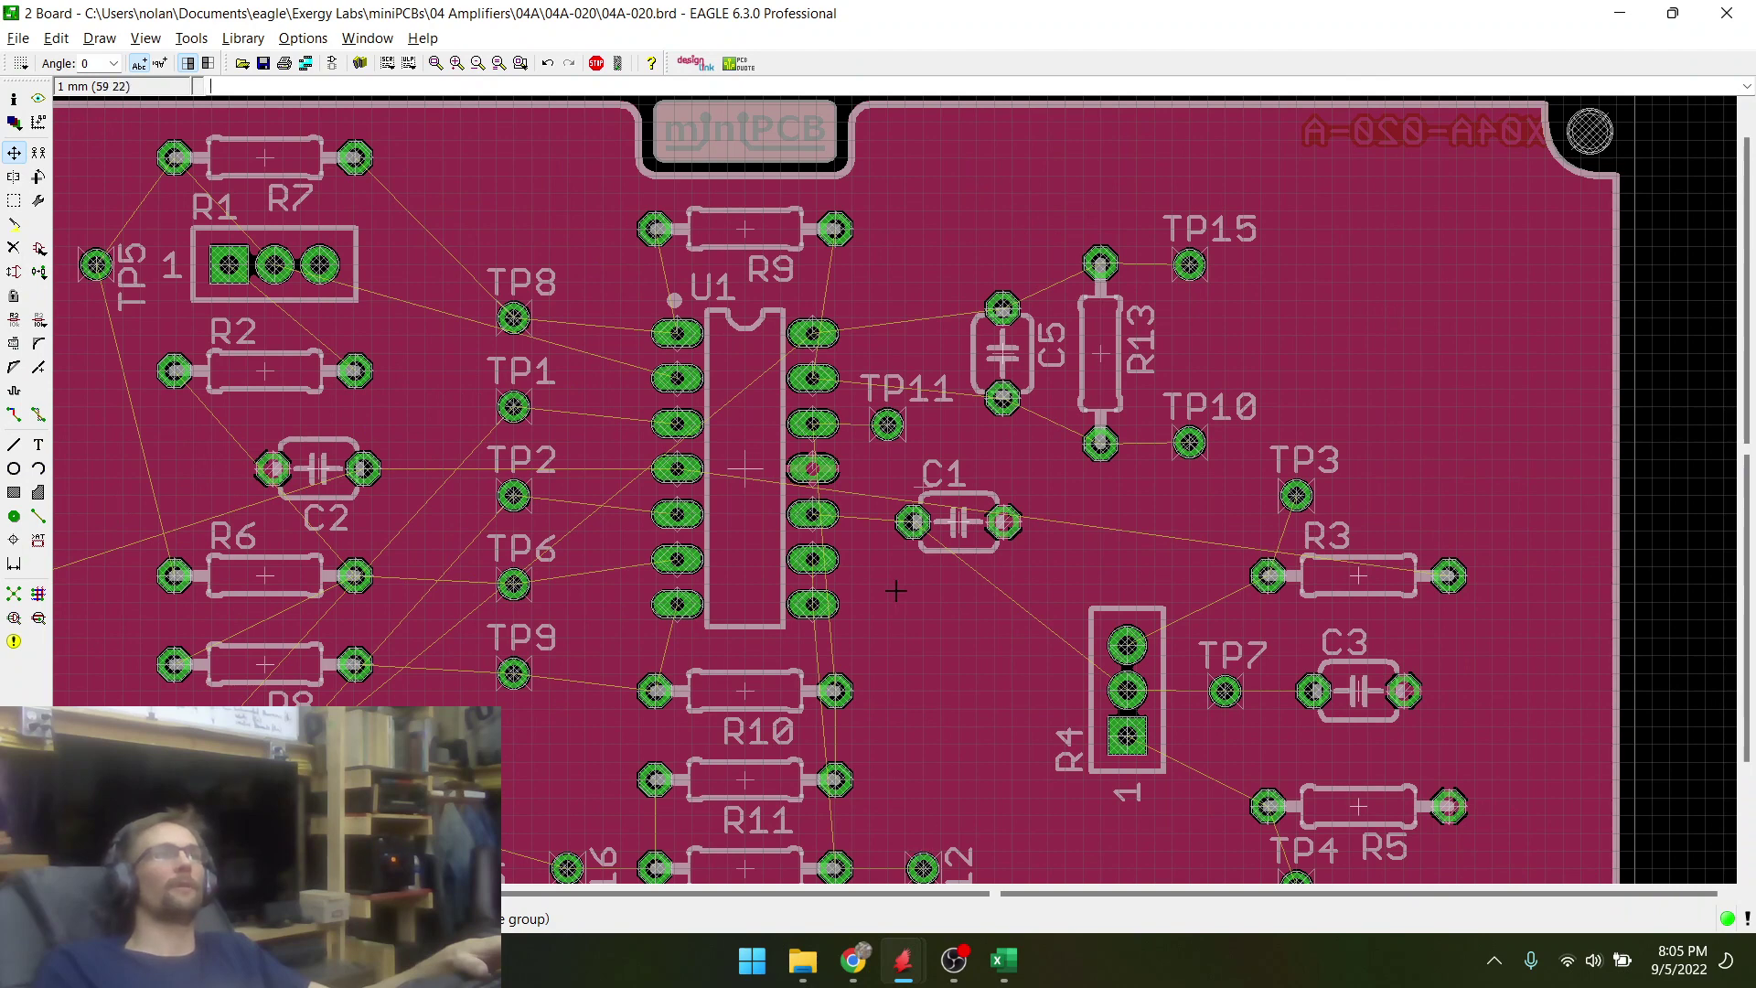
scroll(687, 421, down, 1)
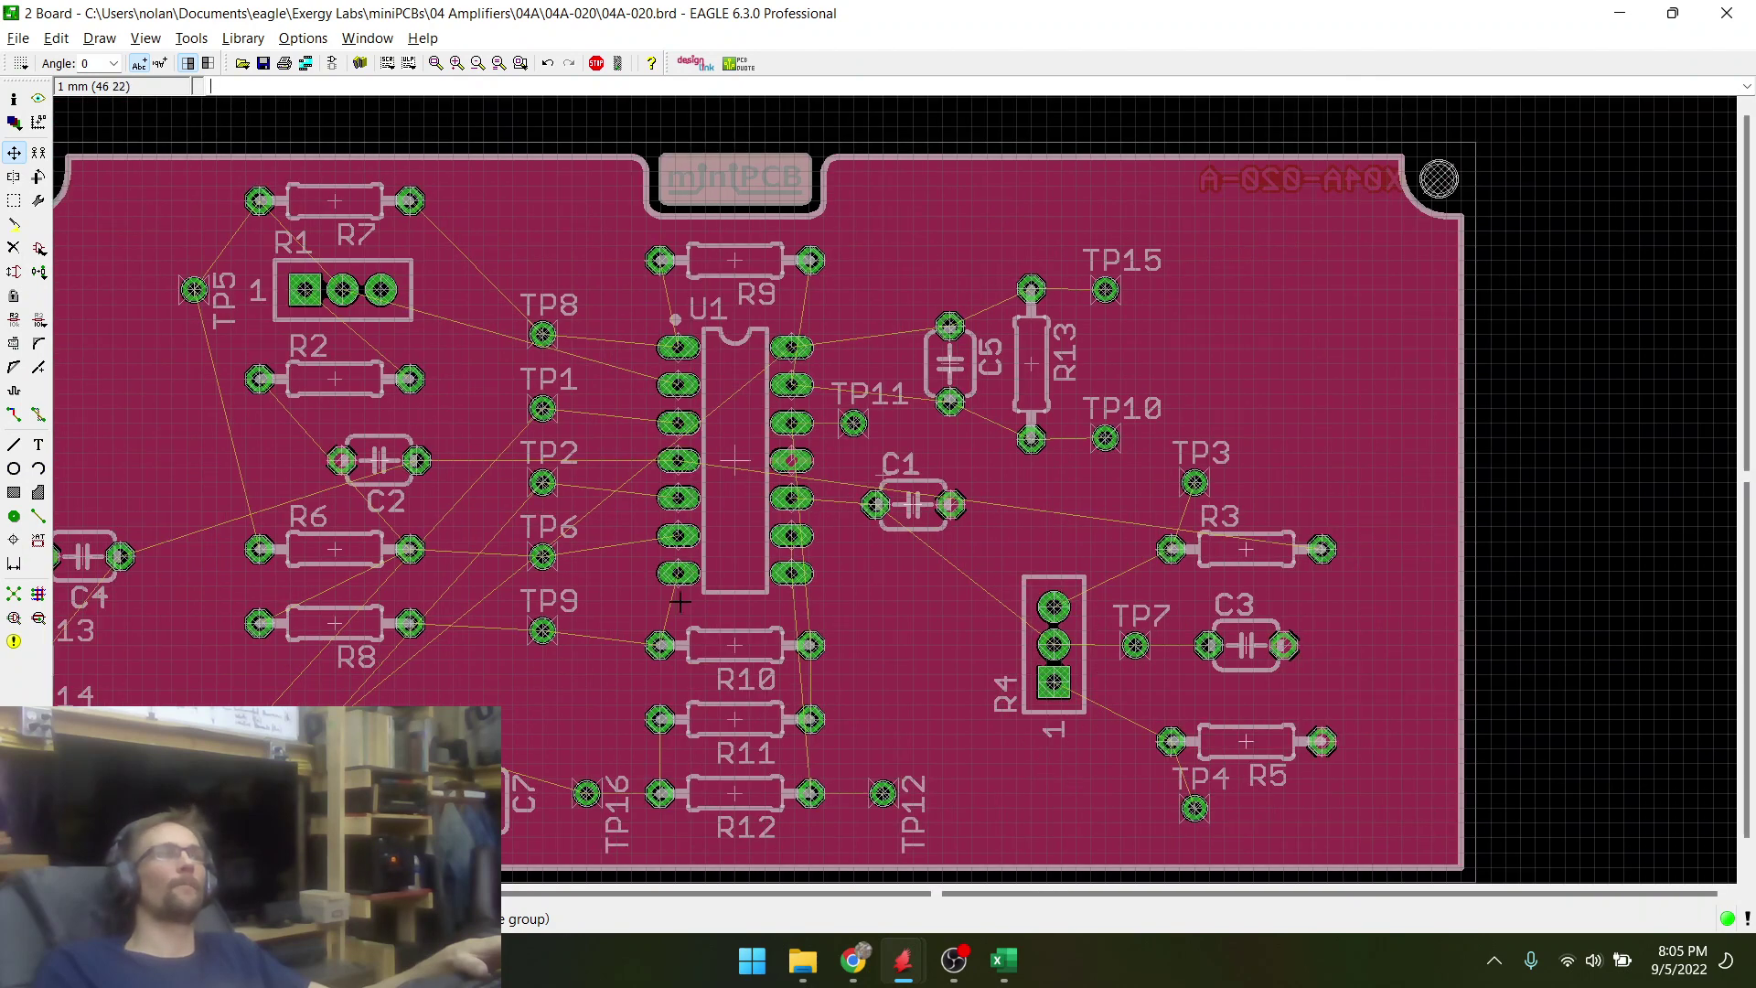
- Compare how R10, R11, R12, TP11 and TP12 connect around U1C and U1D in the schematic with their board placement
key(alt+Tab)
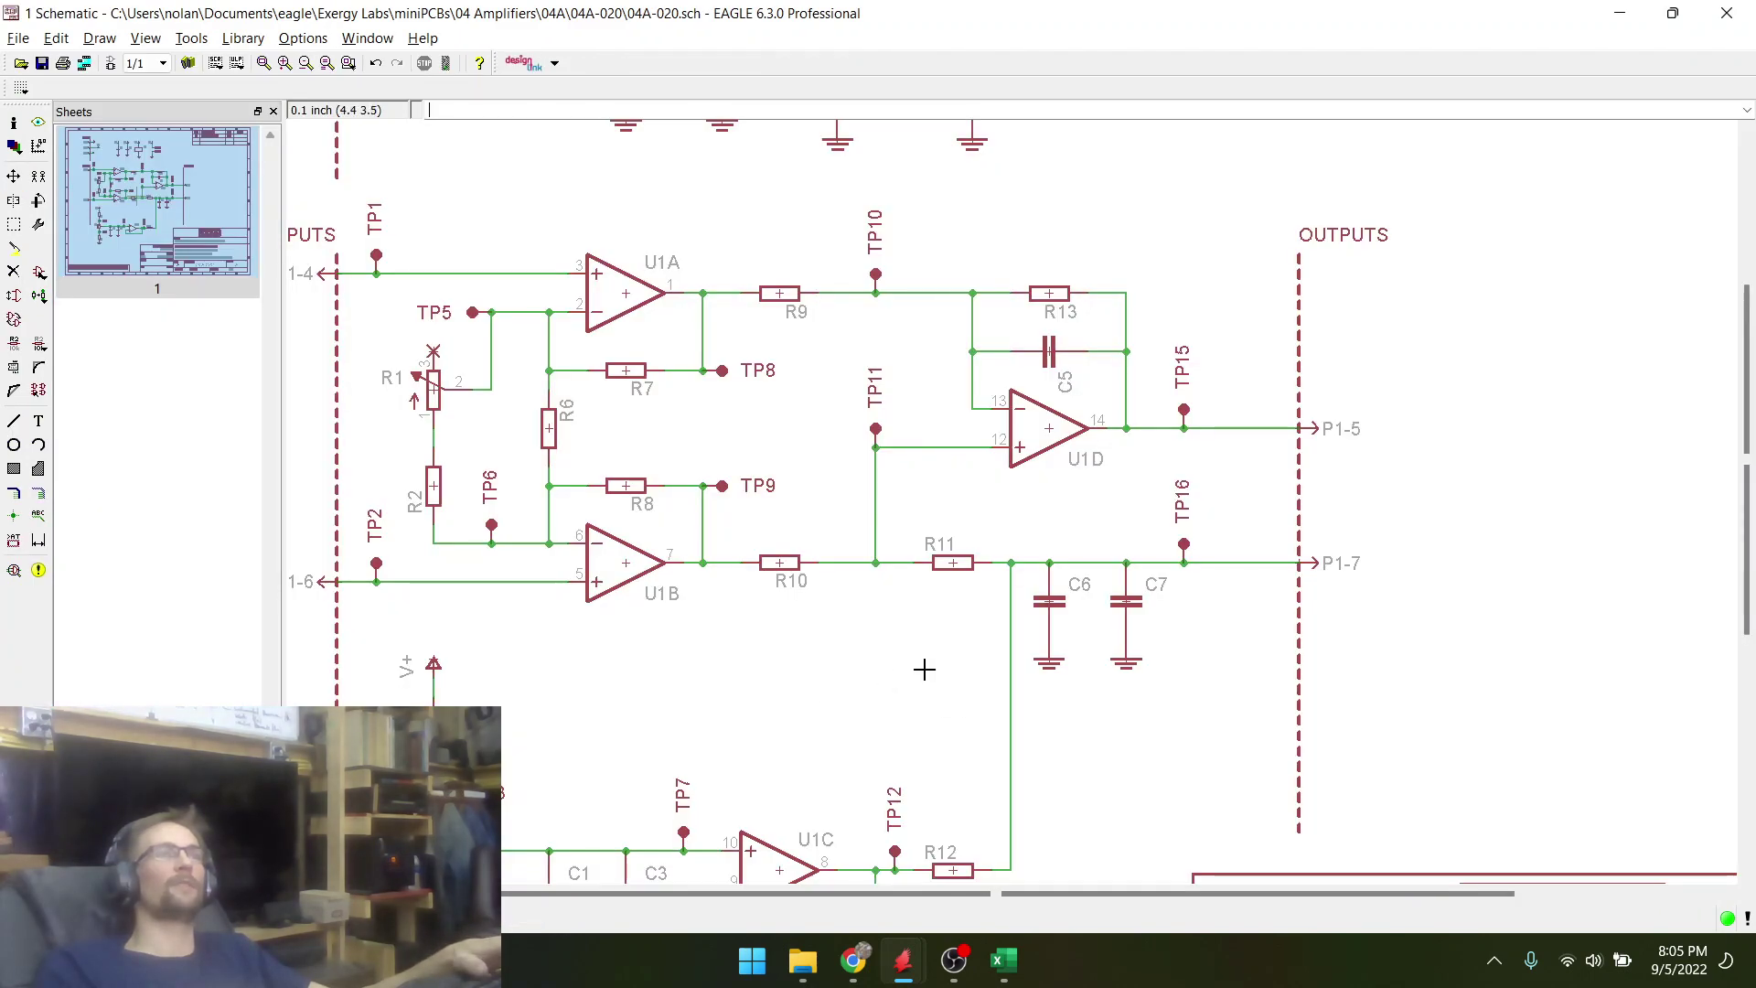
scroll(746, 568, down, 1)
scroll(707, 622, down, 1)
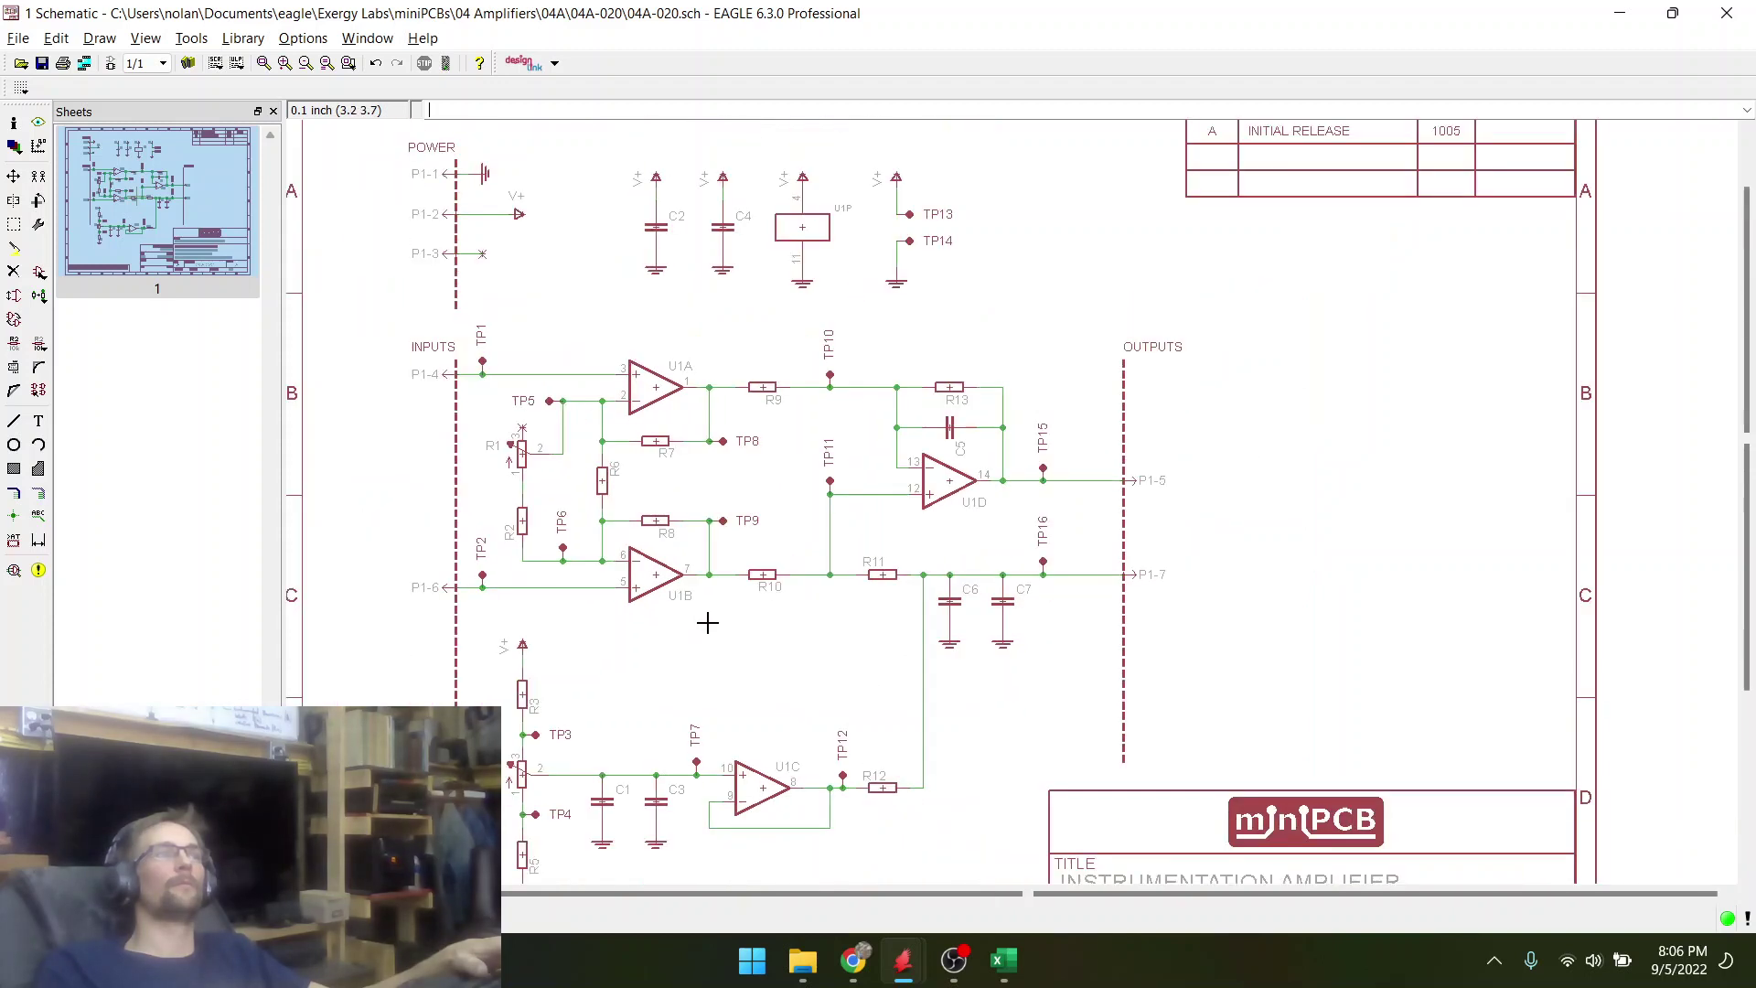
scroll(1040, 526, up, 1)
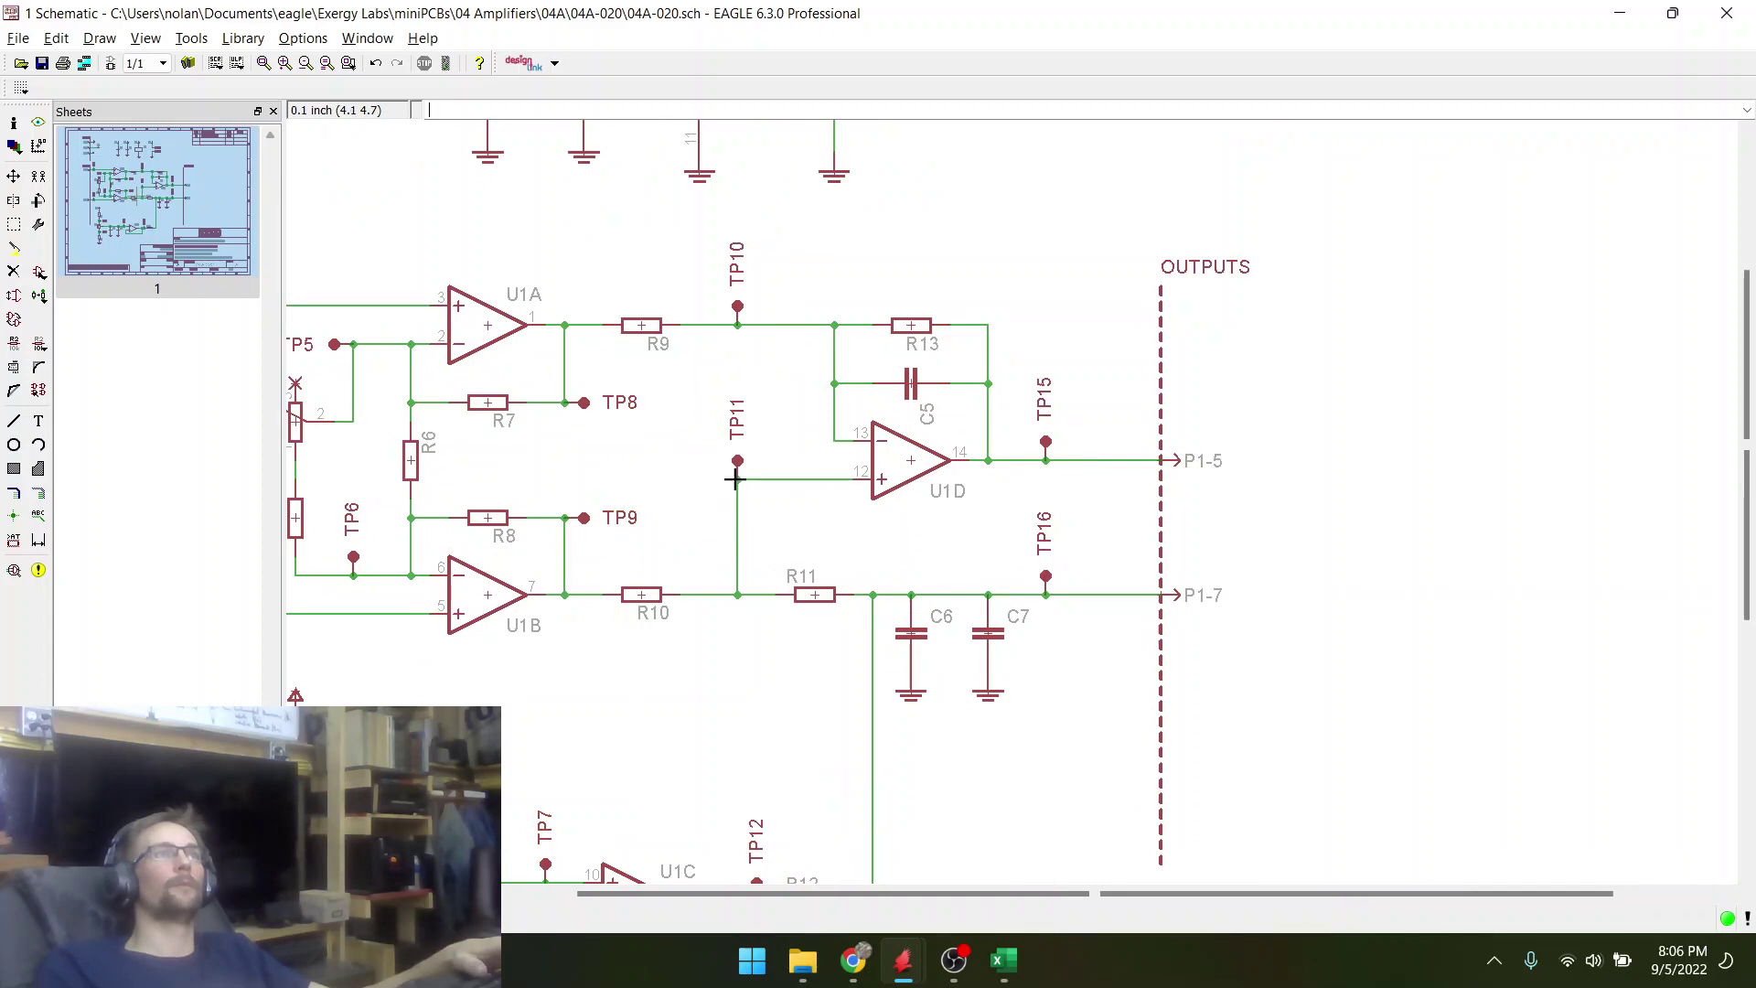
scroll(714, 558, down, 2)
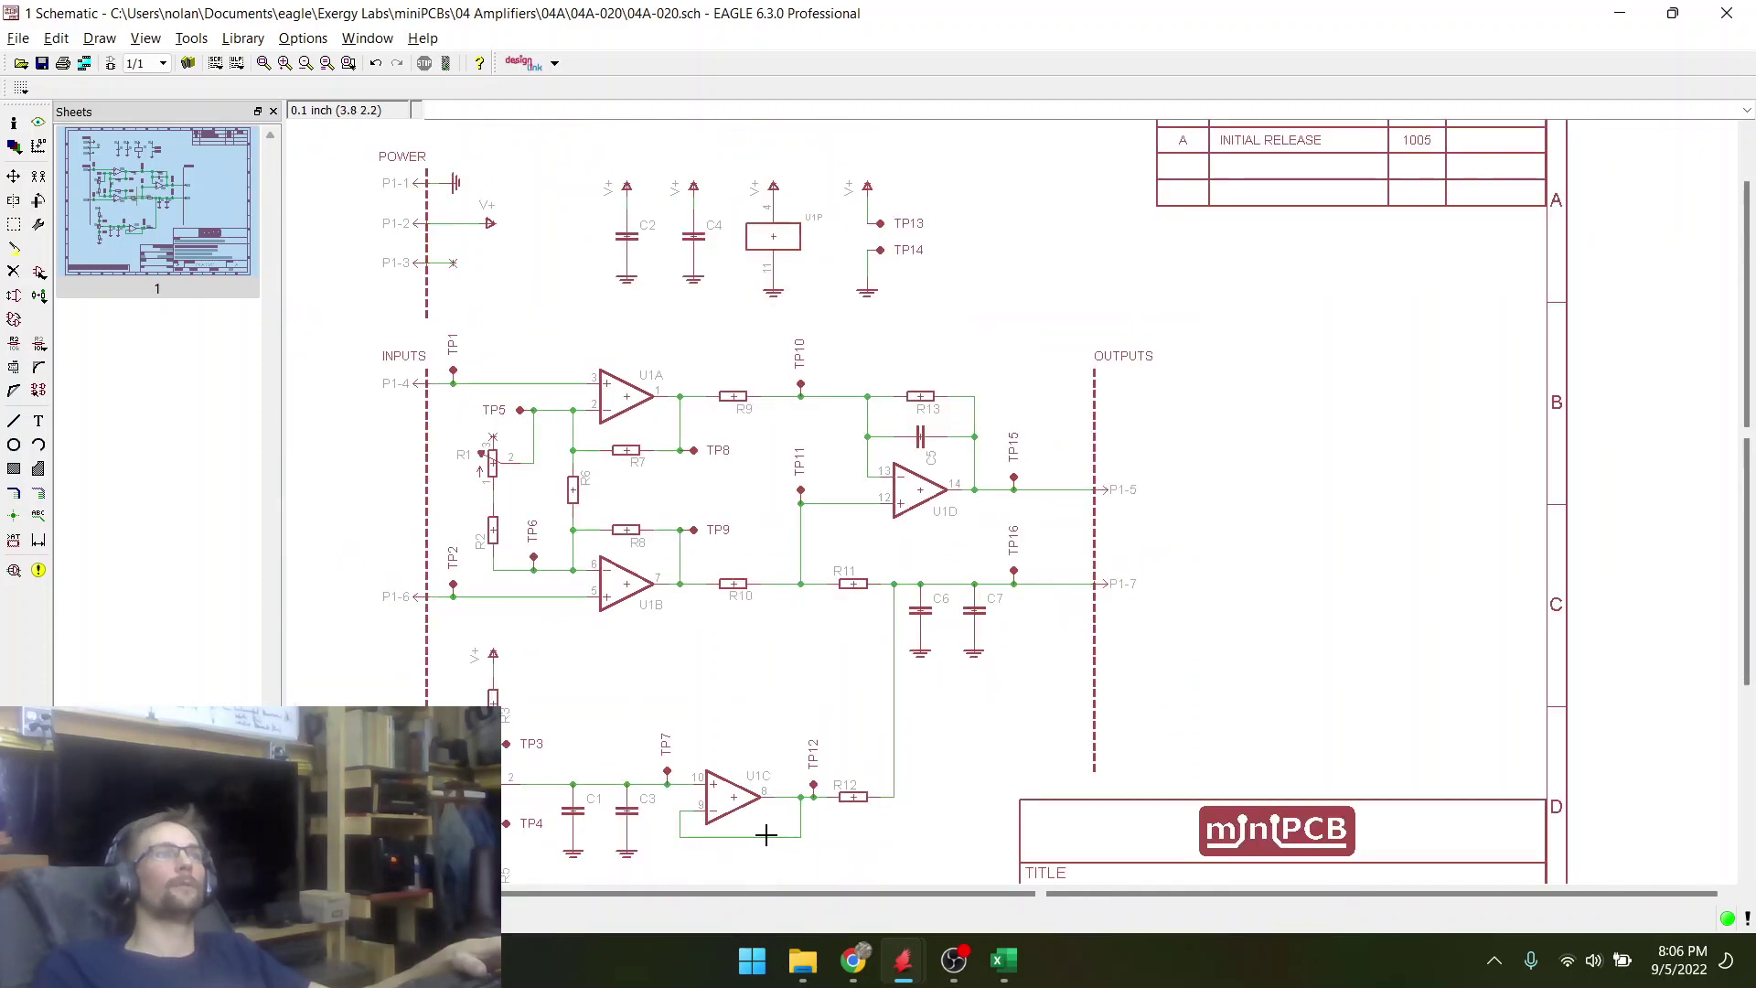
scroll(837, 828, up, 3)
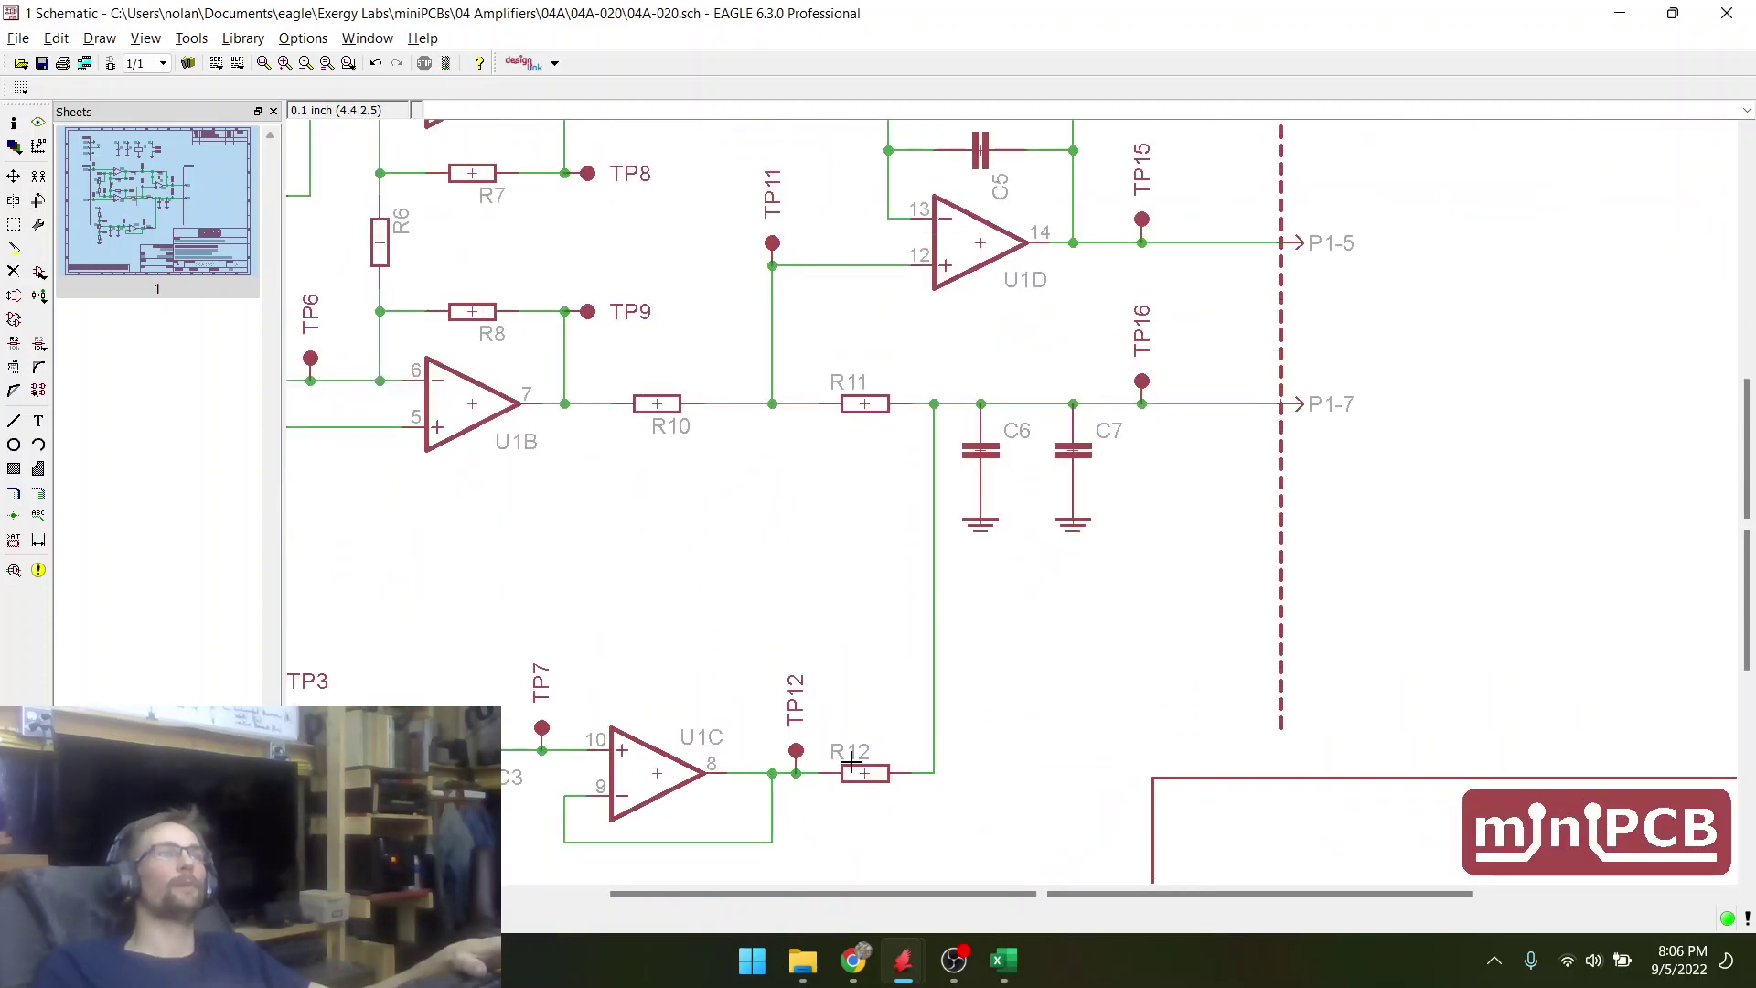
key(alt+Tab)
scroll(804, 660, down, 1)
scroll(841, 750, up, 3)
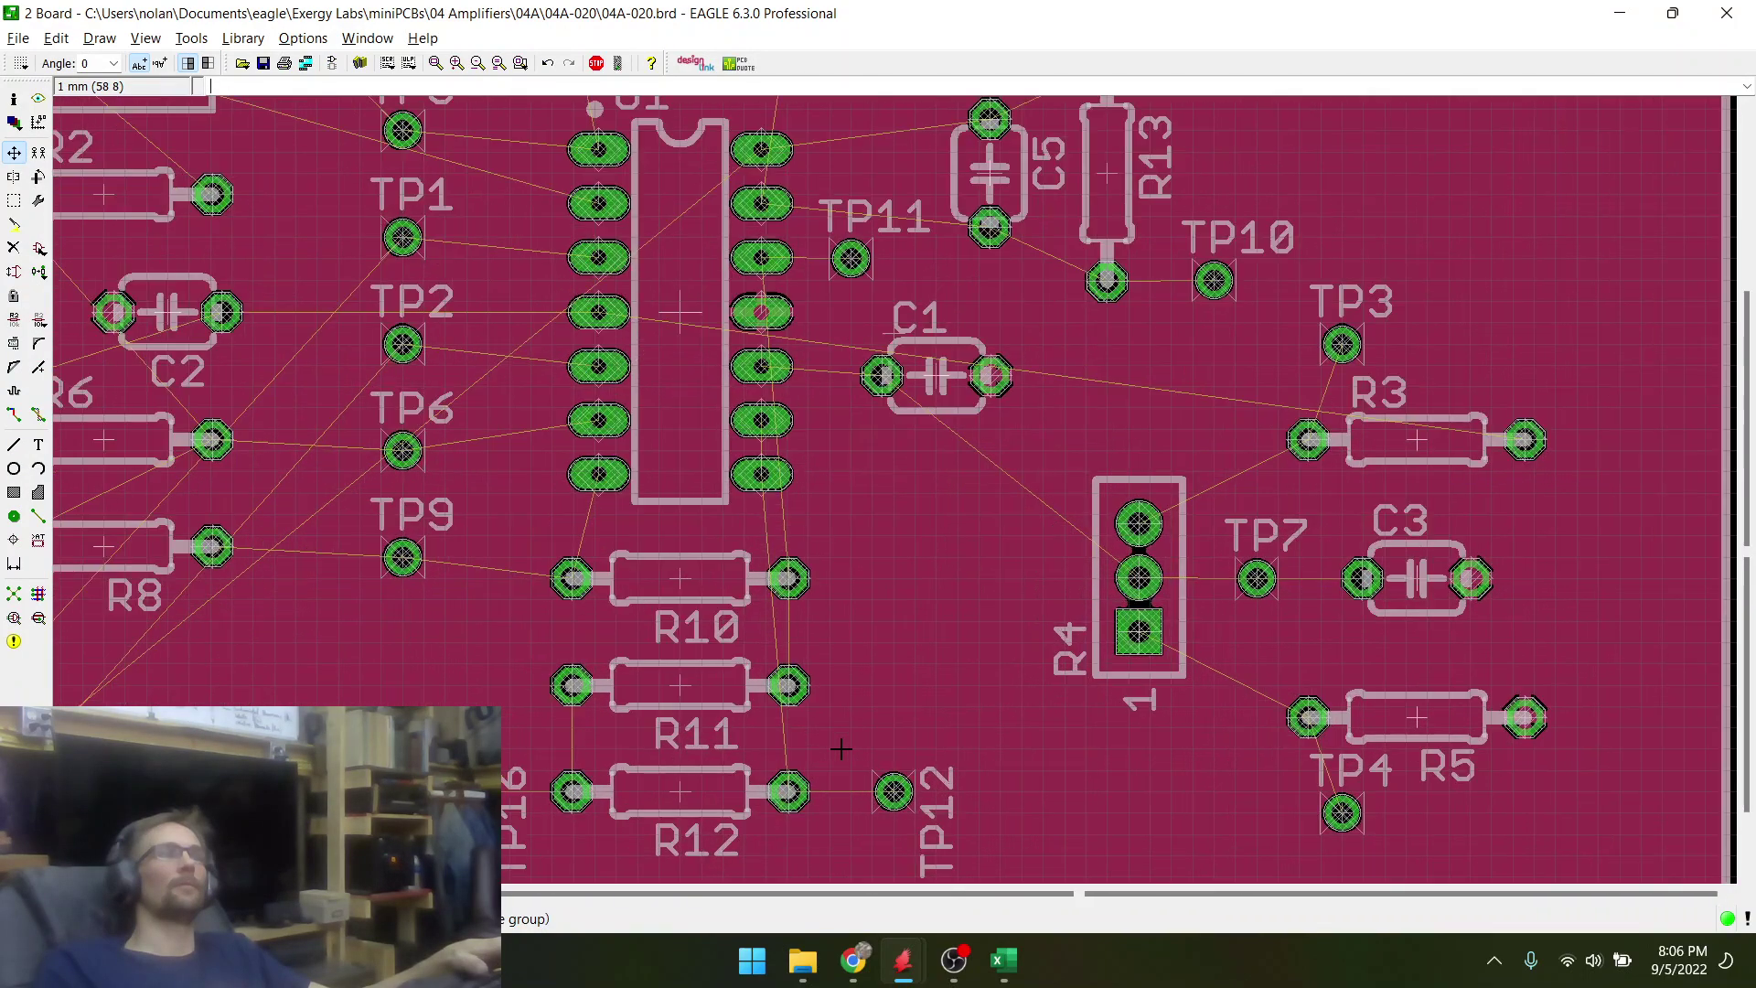
key(alt+Tab)
key(alt+Tab)
scroll(841, 749, up, 1)
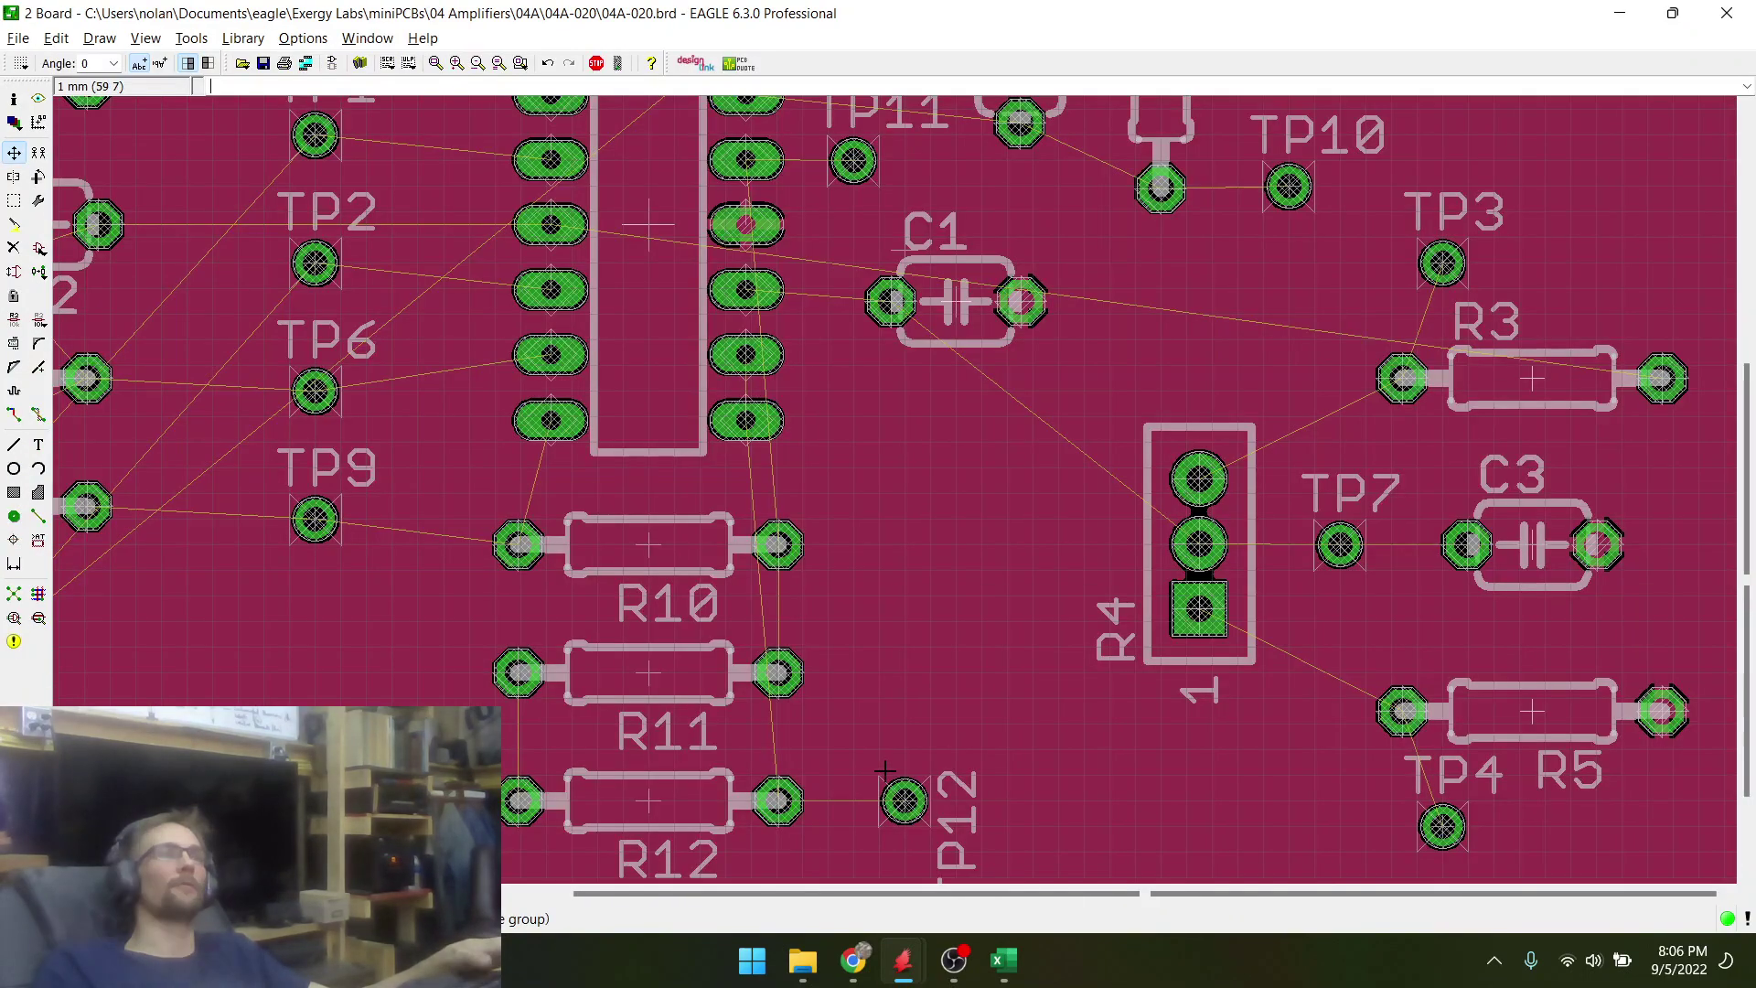
scroll(901, 843, up, 1)
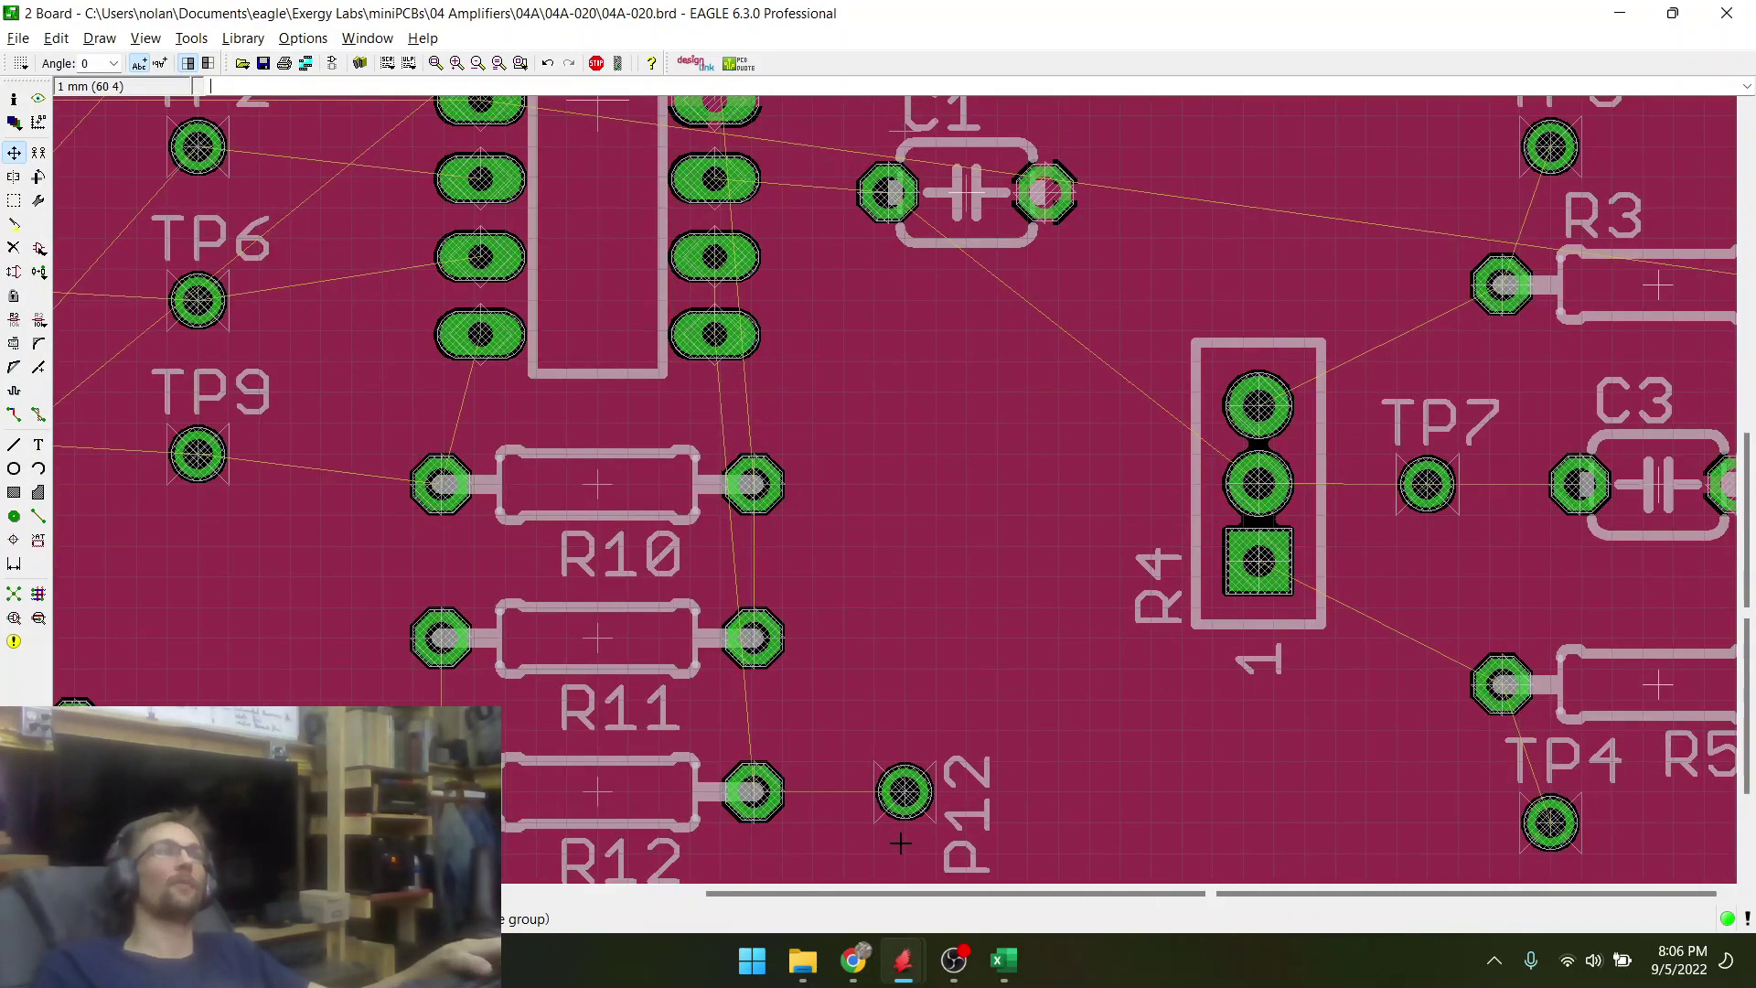
- Rotate TP12 and TP16, at either end of R12, by 90 degrees in place so their labels read horizontally
scroll(925, 691, down, 1)
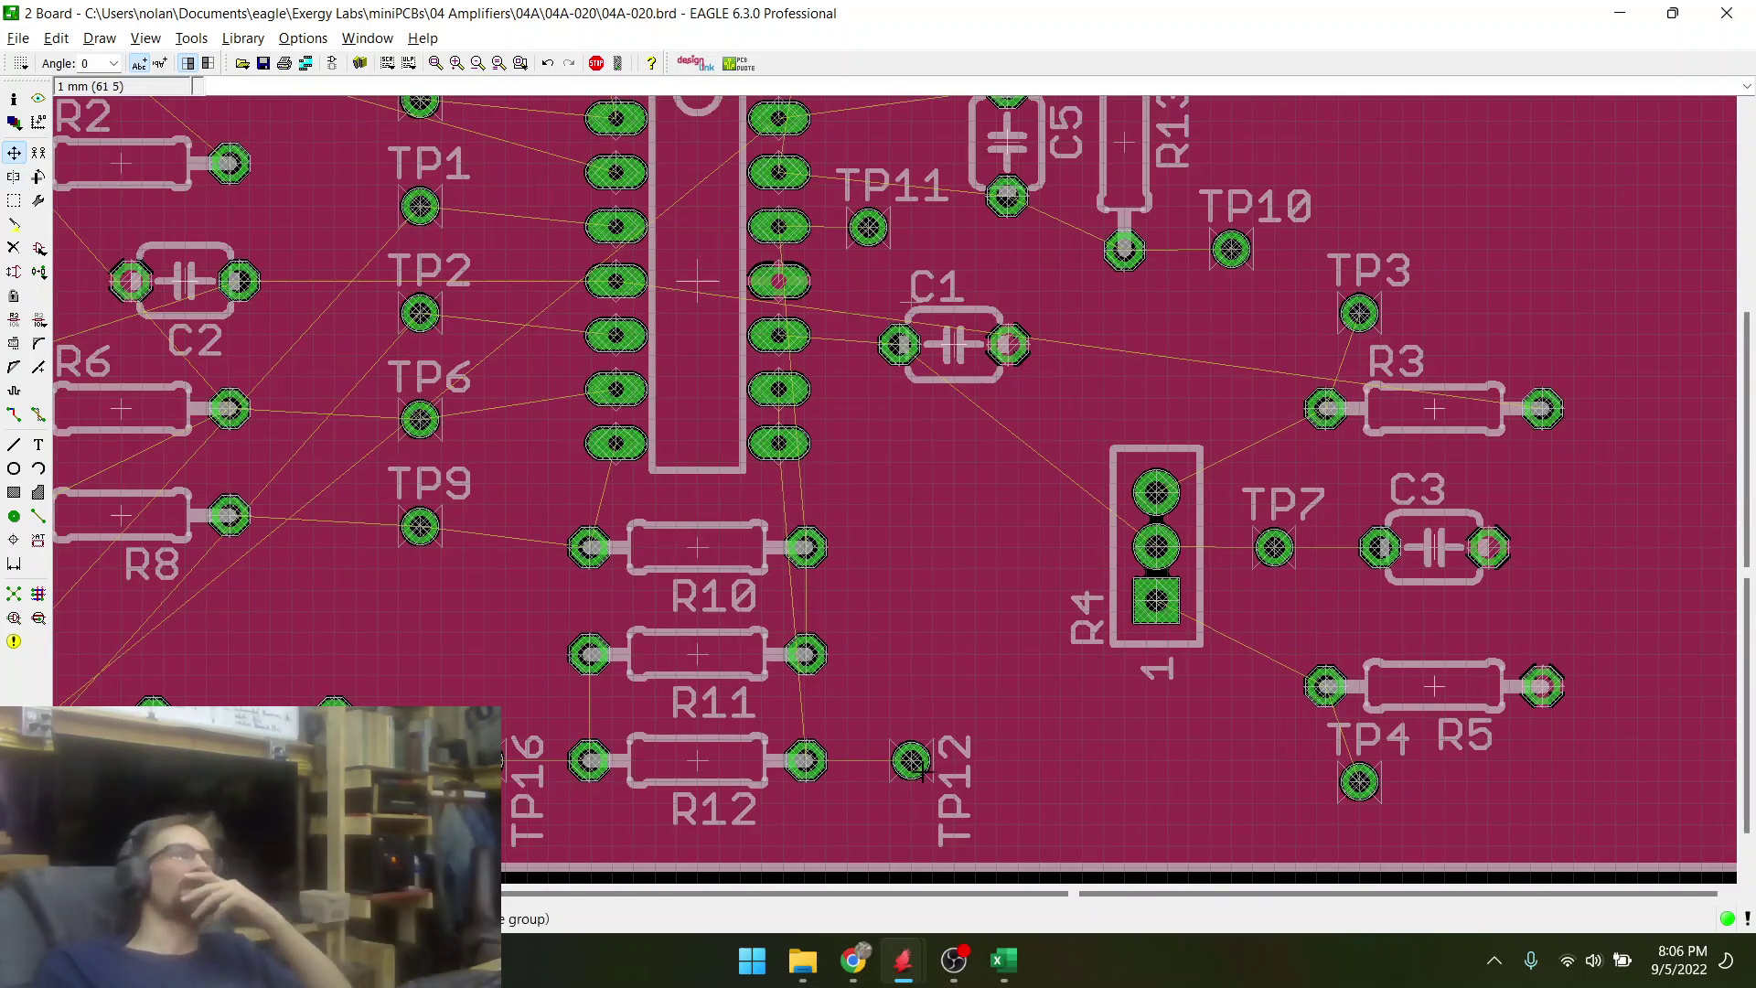
click(911, 760)
right_click(911, 760)
click(911, 760)
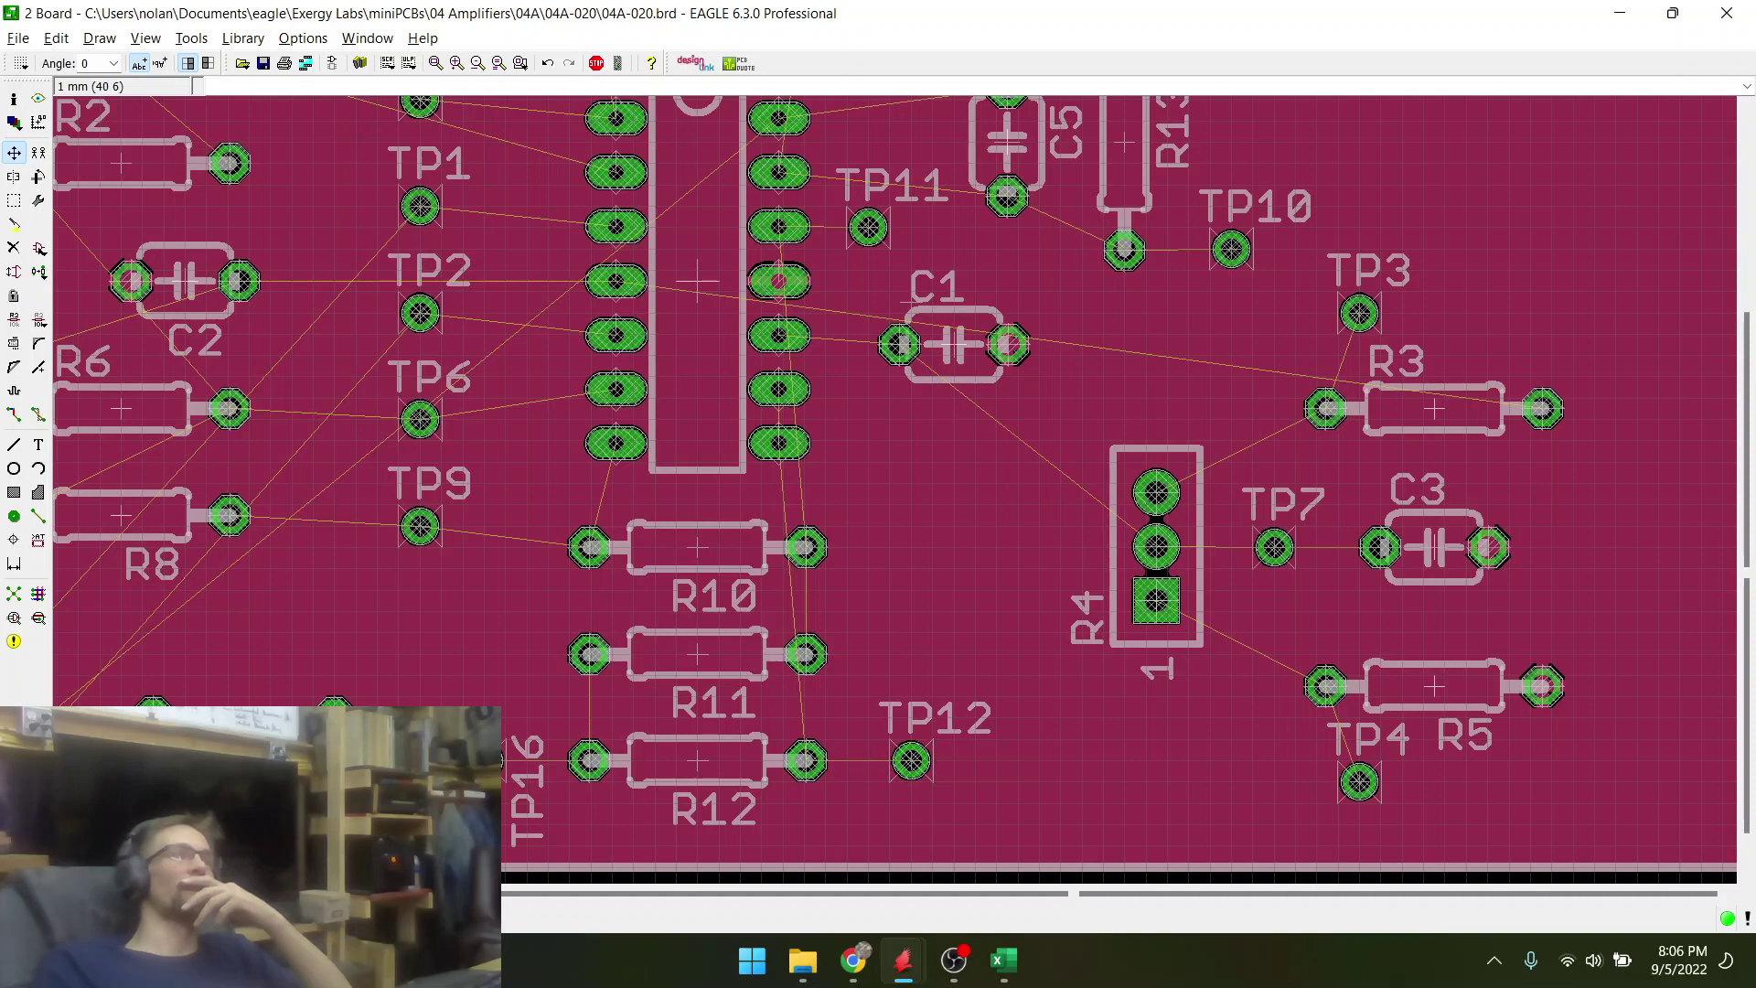
click(499, 760)
right_click(498, 760)
click(498, 760)
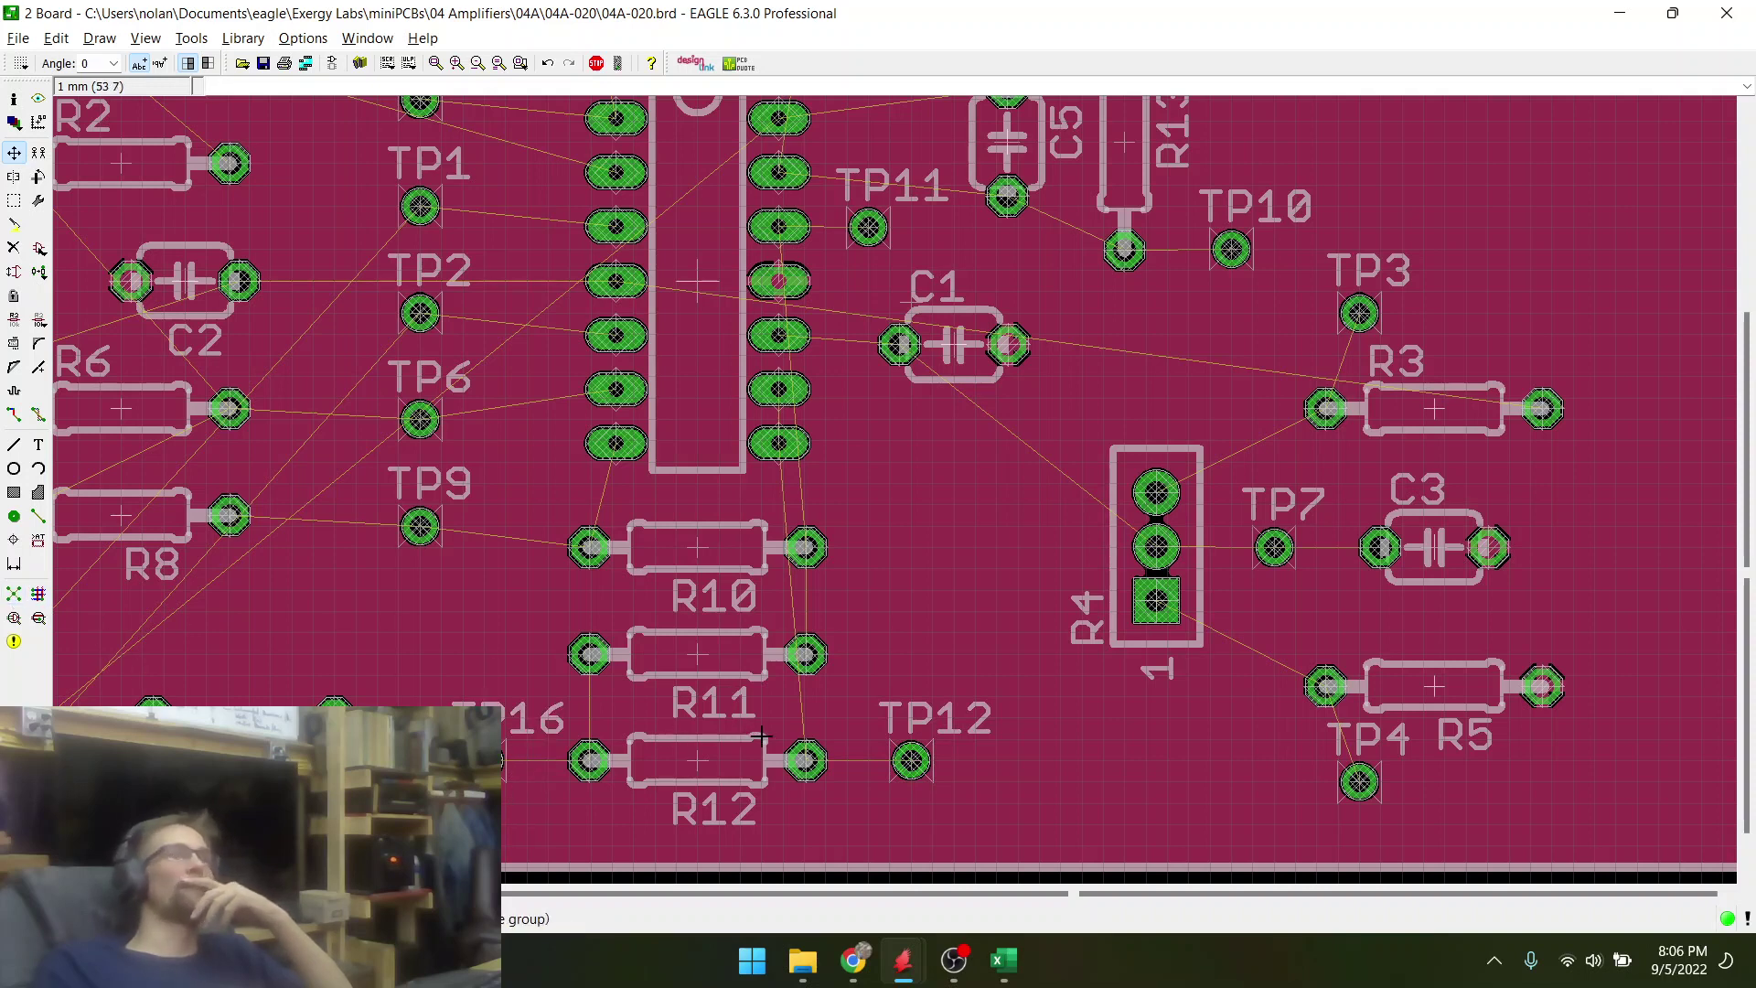
- Move TP4 about 1 mm farther down from R5, toward the lower board edge
scroll(759, 746, down, 1)
scroll(1124, 700, down, 2)
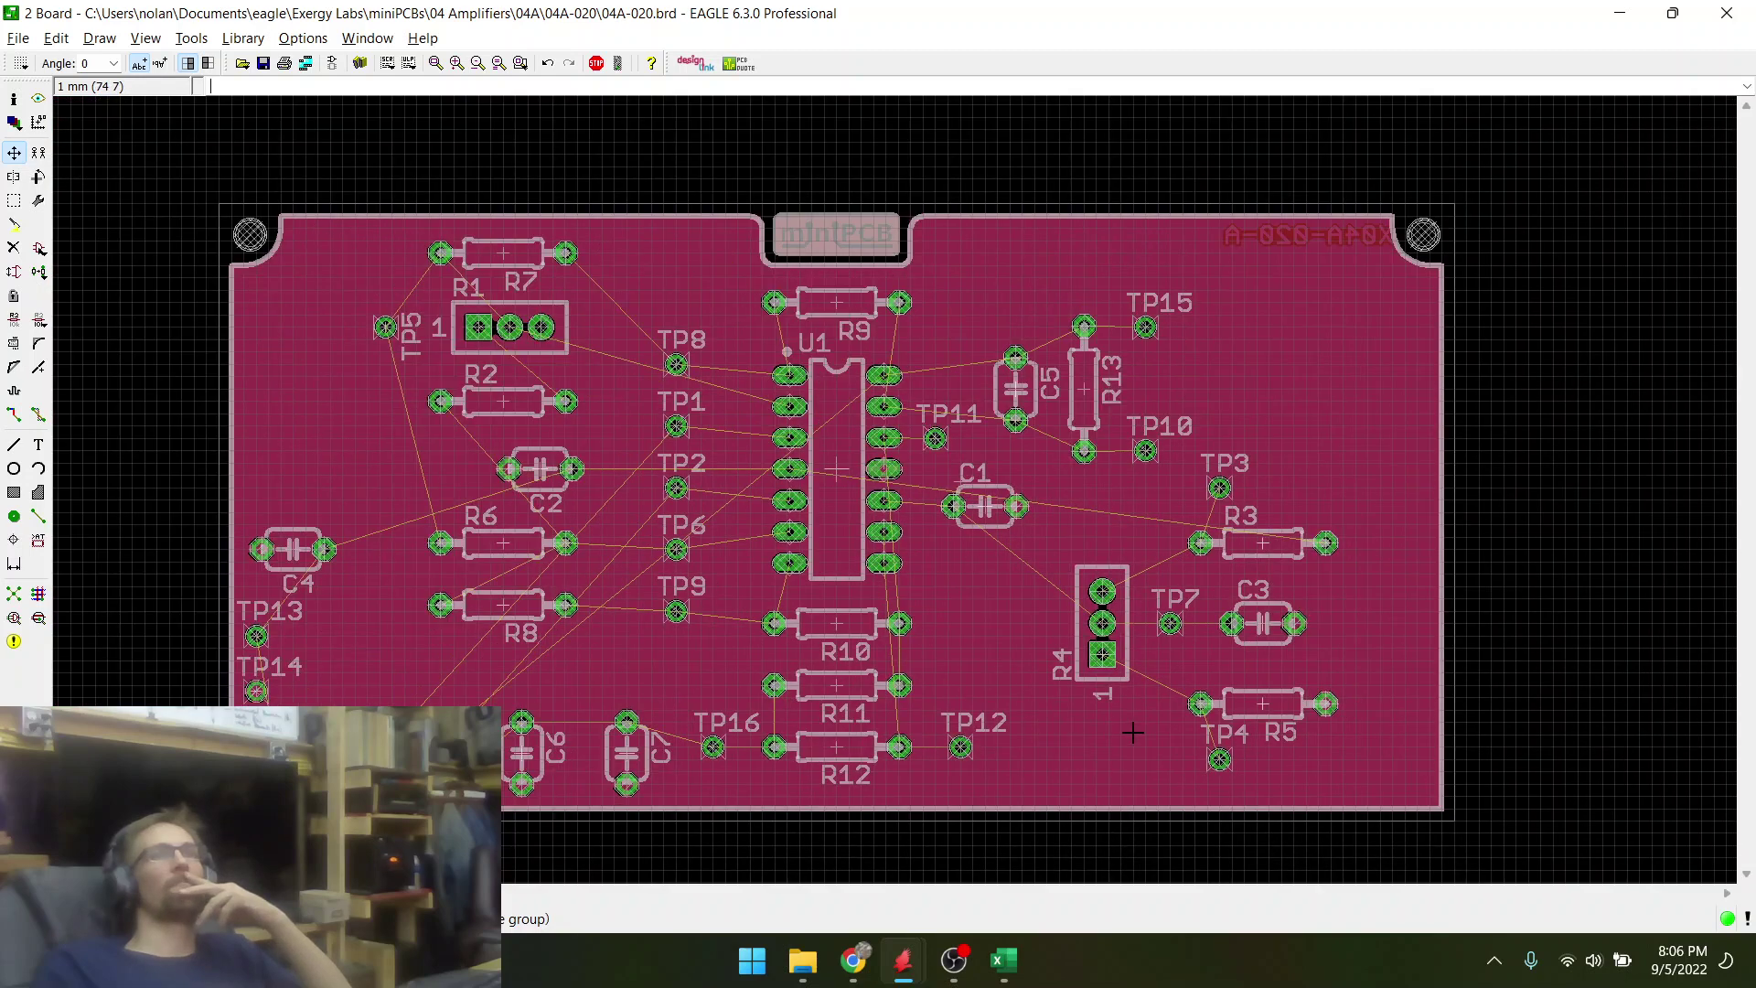
scroll(1052, 684, up, 1)
scroll(1052, 685, down, 1)
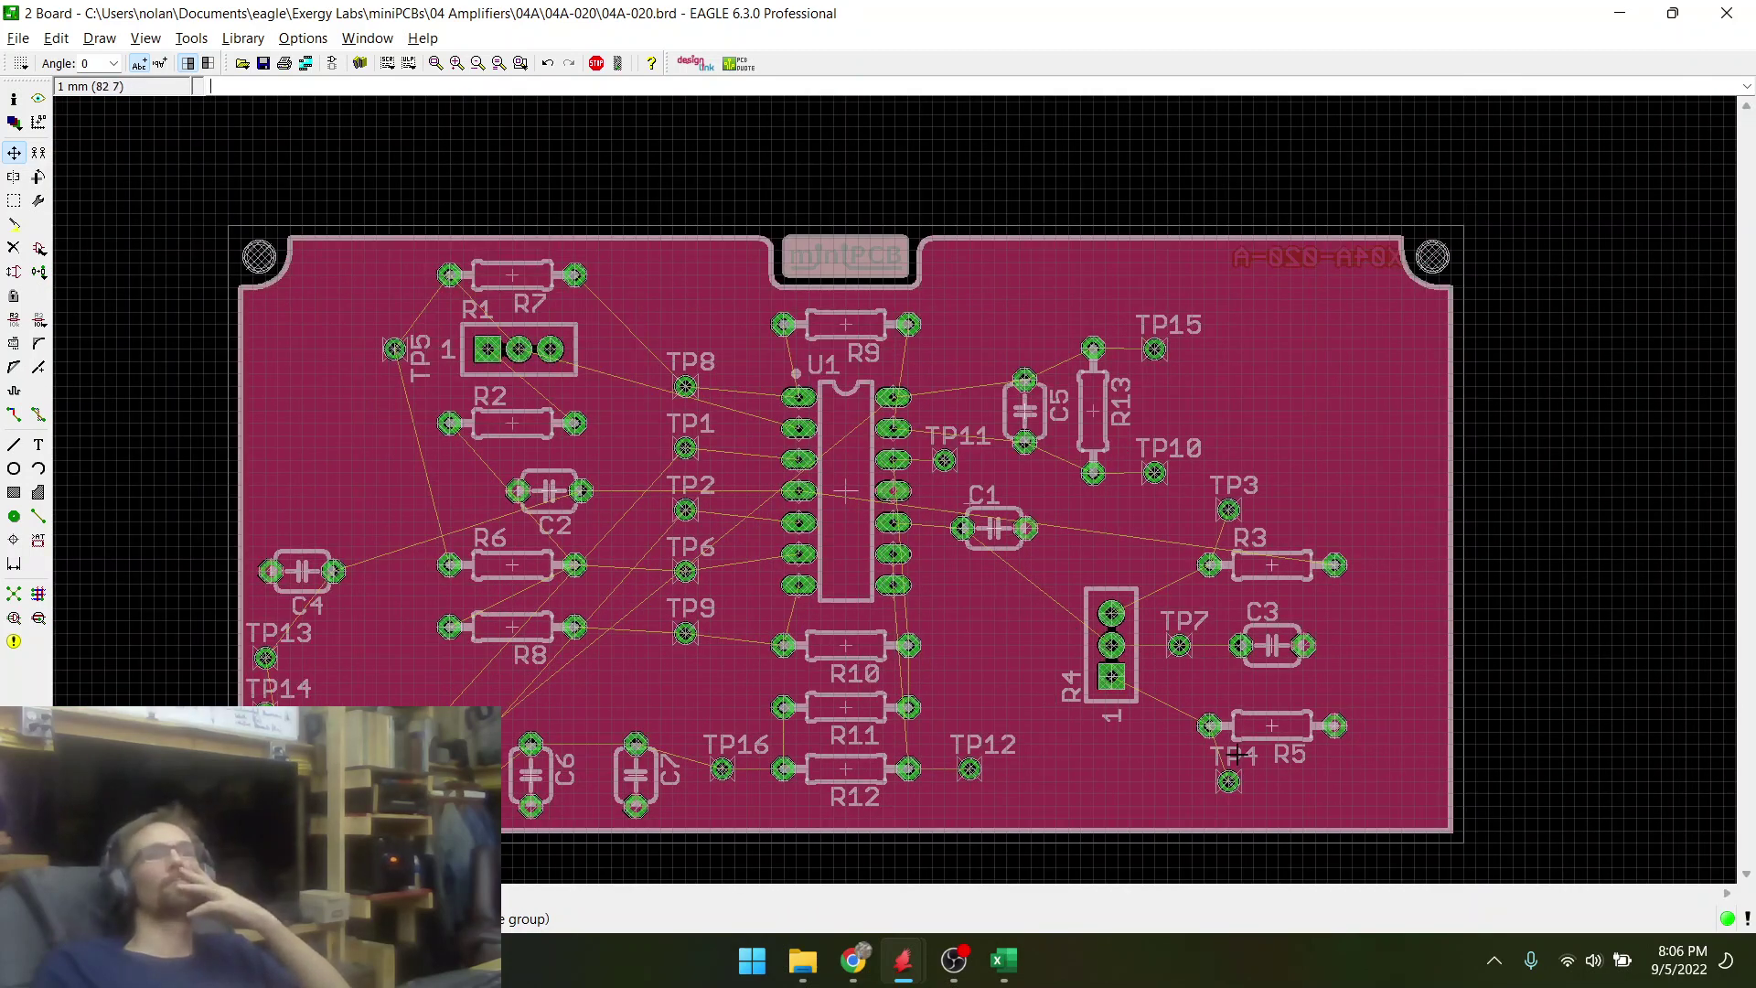
scroll(1235, 755, up, 1)
scroll(1226, 785, up, 1)
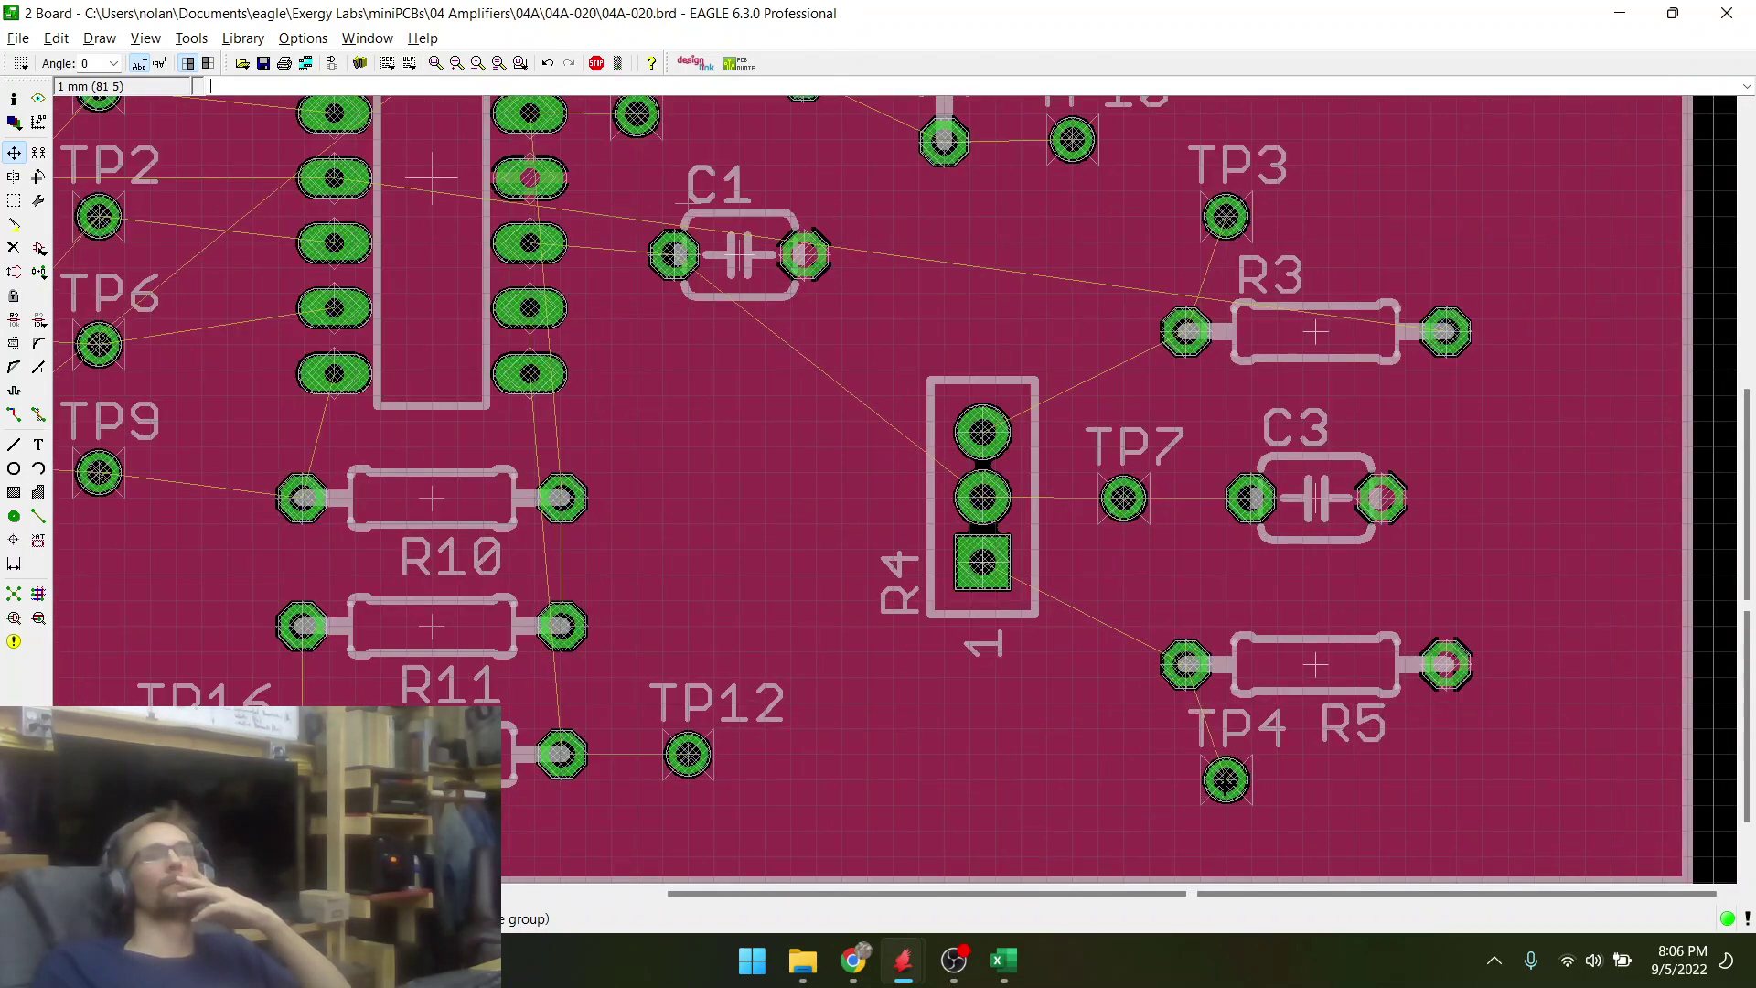
click(1226, 781)
scroll(1169, 778, up, 1)
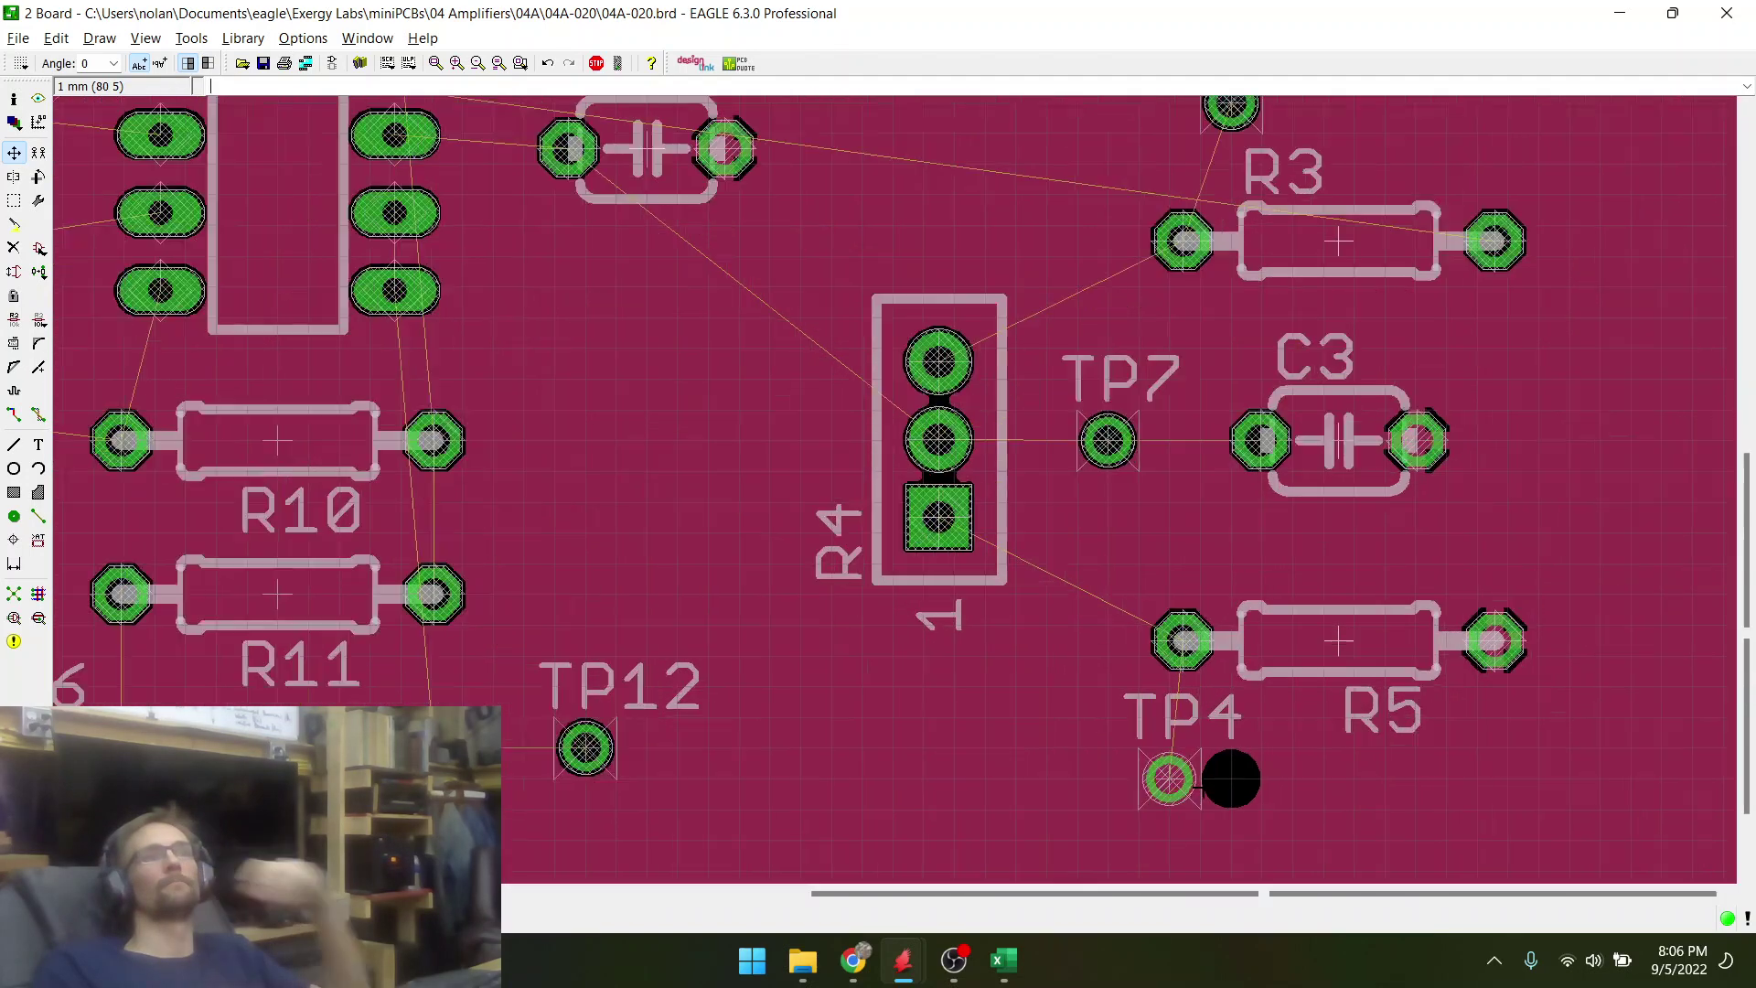
scroll(1168, 778, up, 1)
click(1231, 778)
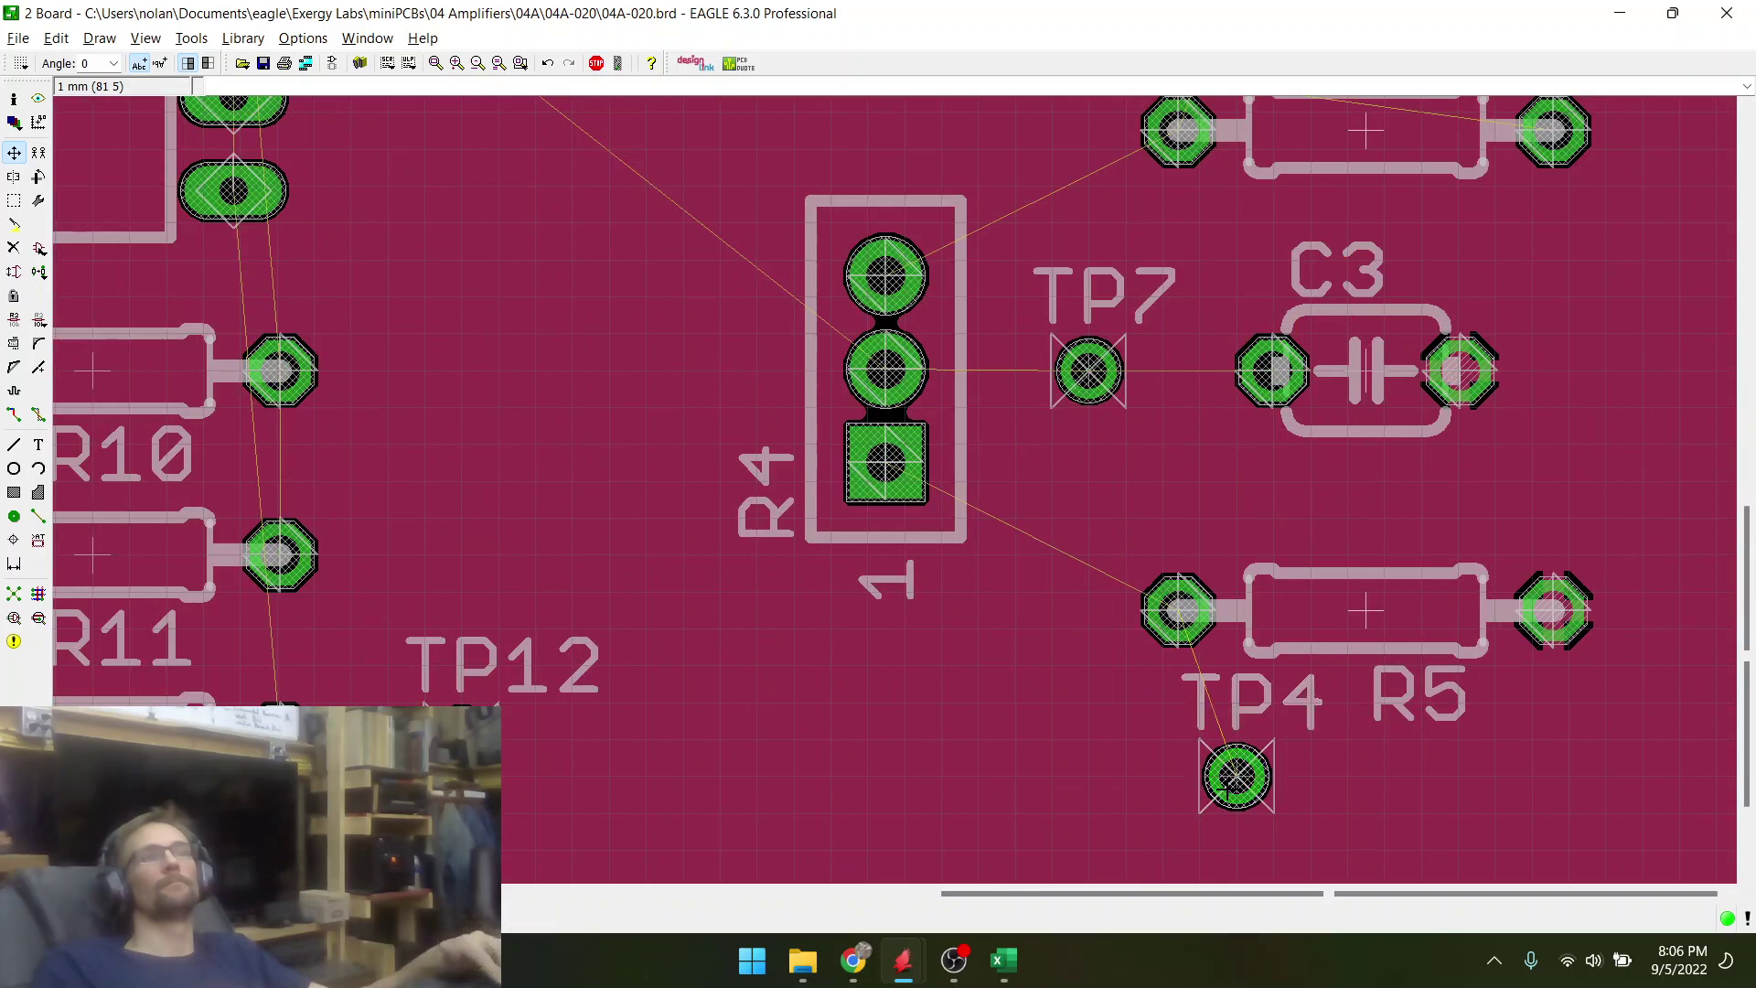
scroll(1230, 778, down, 3)
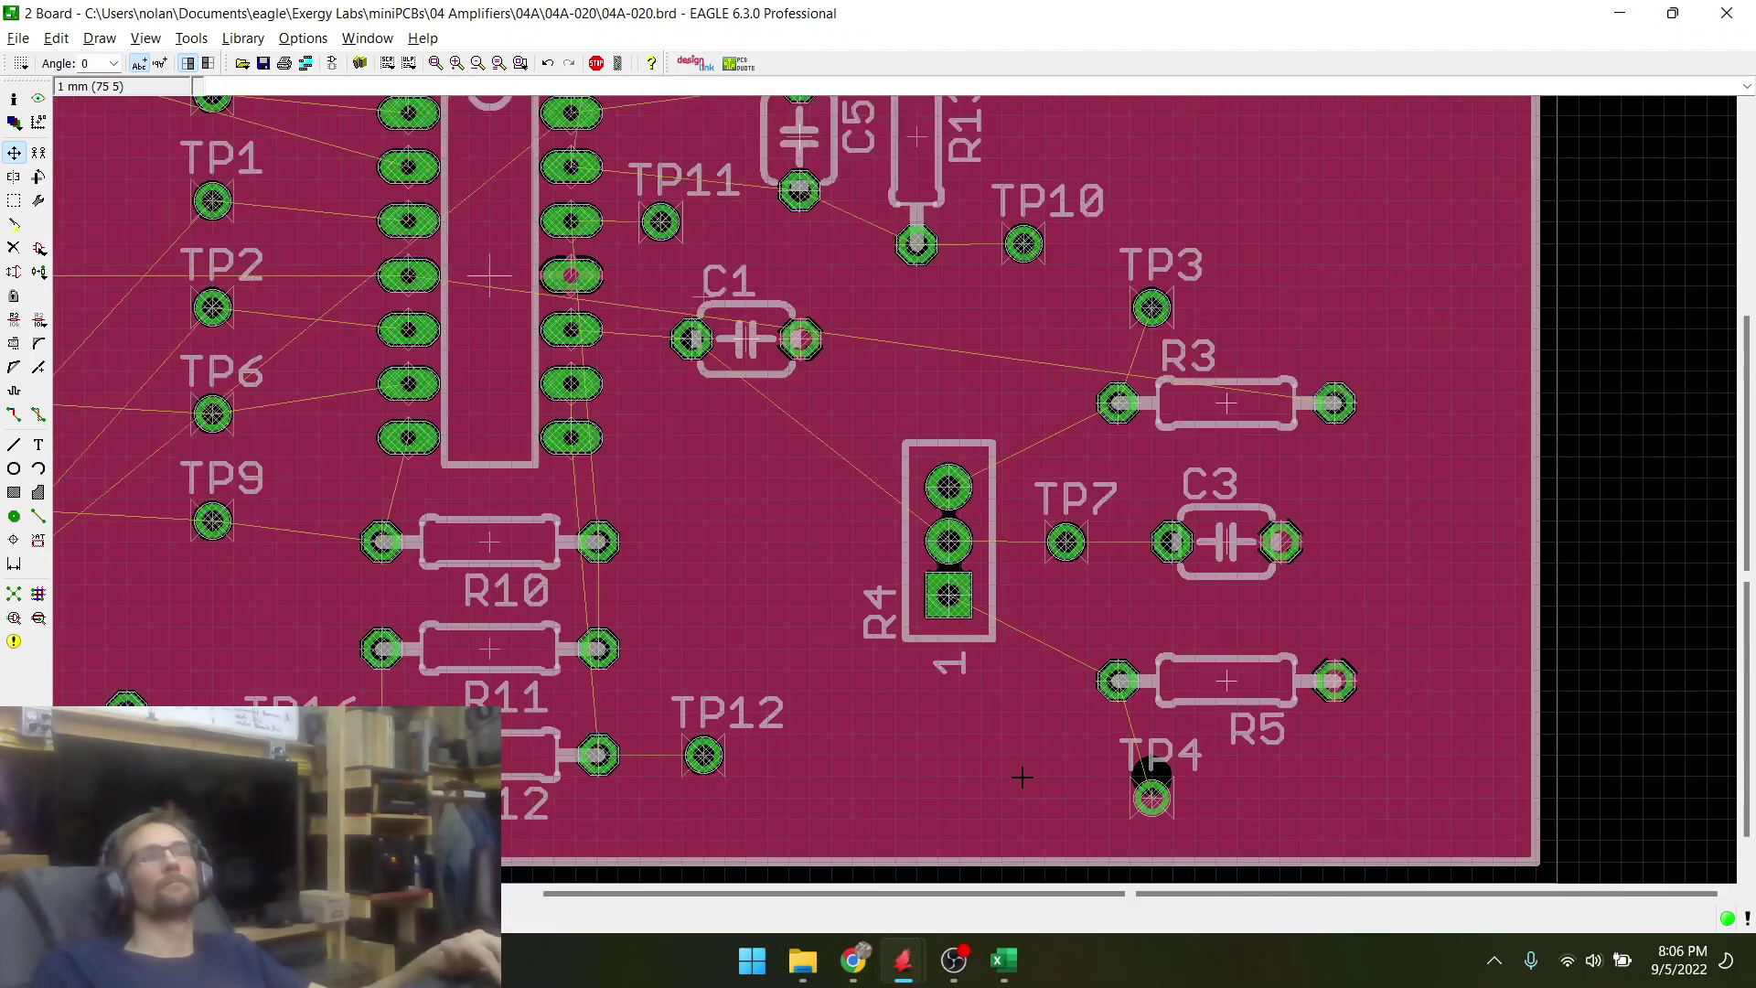
- Move TP3 about 1 mm farther up from R3, and recalculate the ratsnest
scroll(1160, 319, up, 1)
scroll(1160, 320, up, 2)
click(1096, 454)
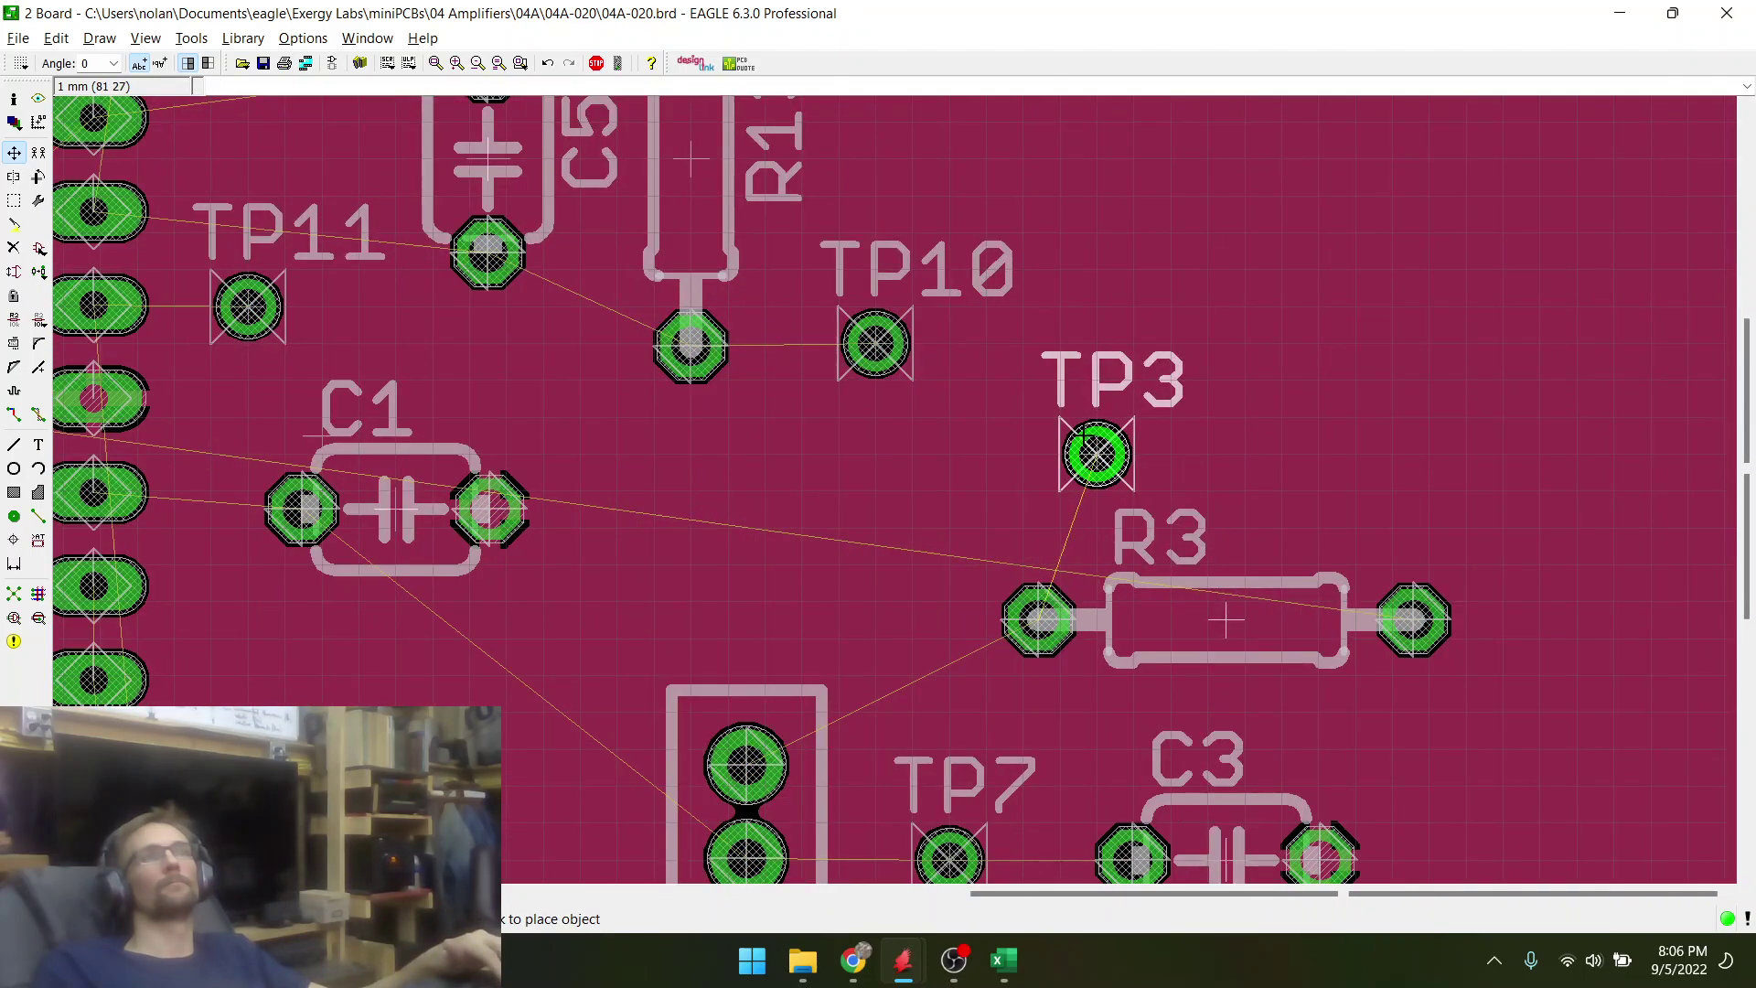
click(1086, 431)
scroll(807, 471, down, 2)
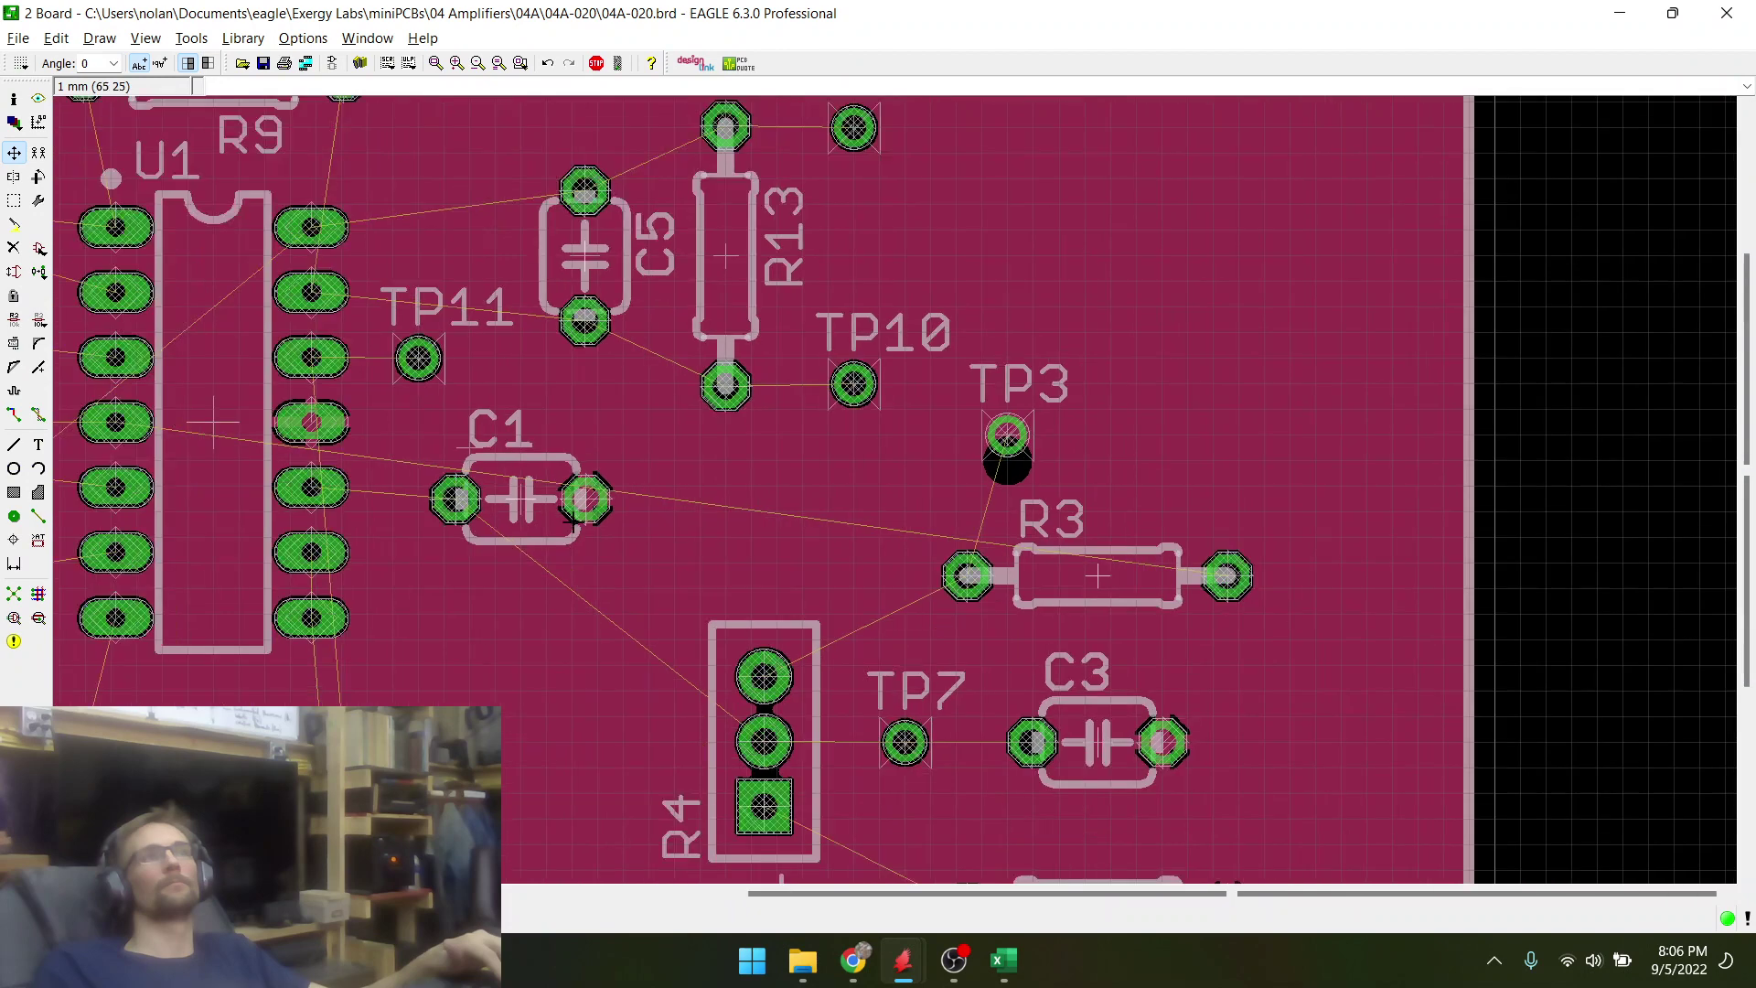
click(14, 594)
- Group R13, TP15 and TP10 and move them together about 1 mm to the right, away from C5
scroll(805, 505, down, 3)
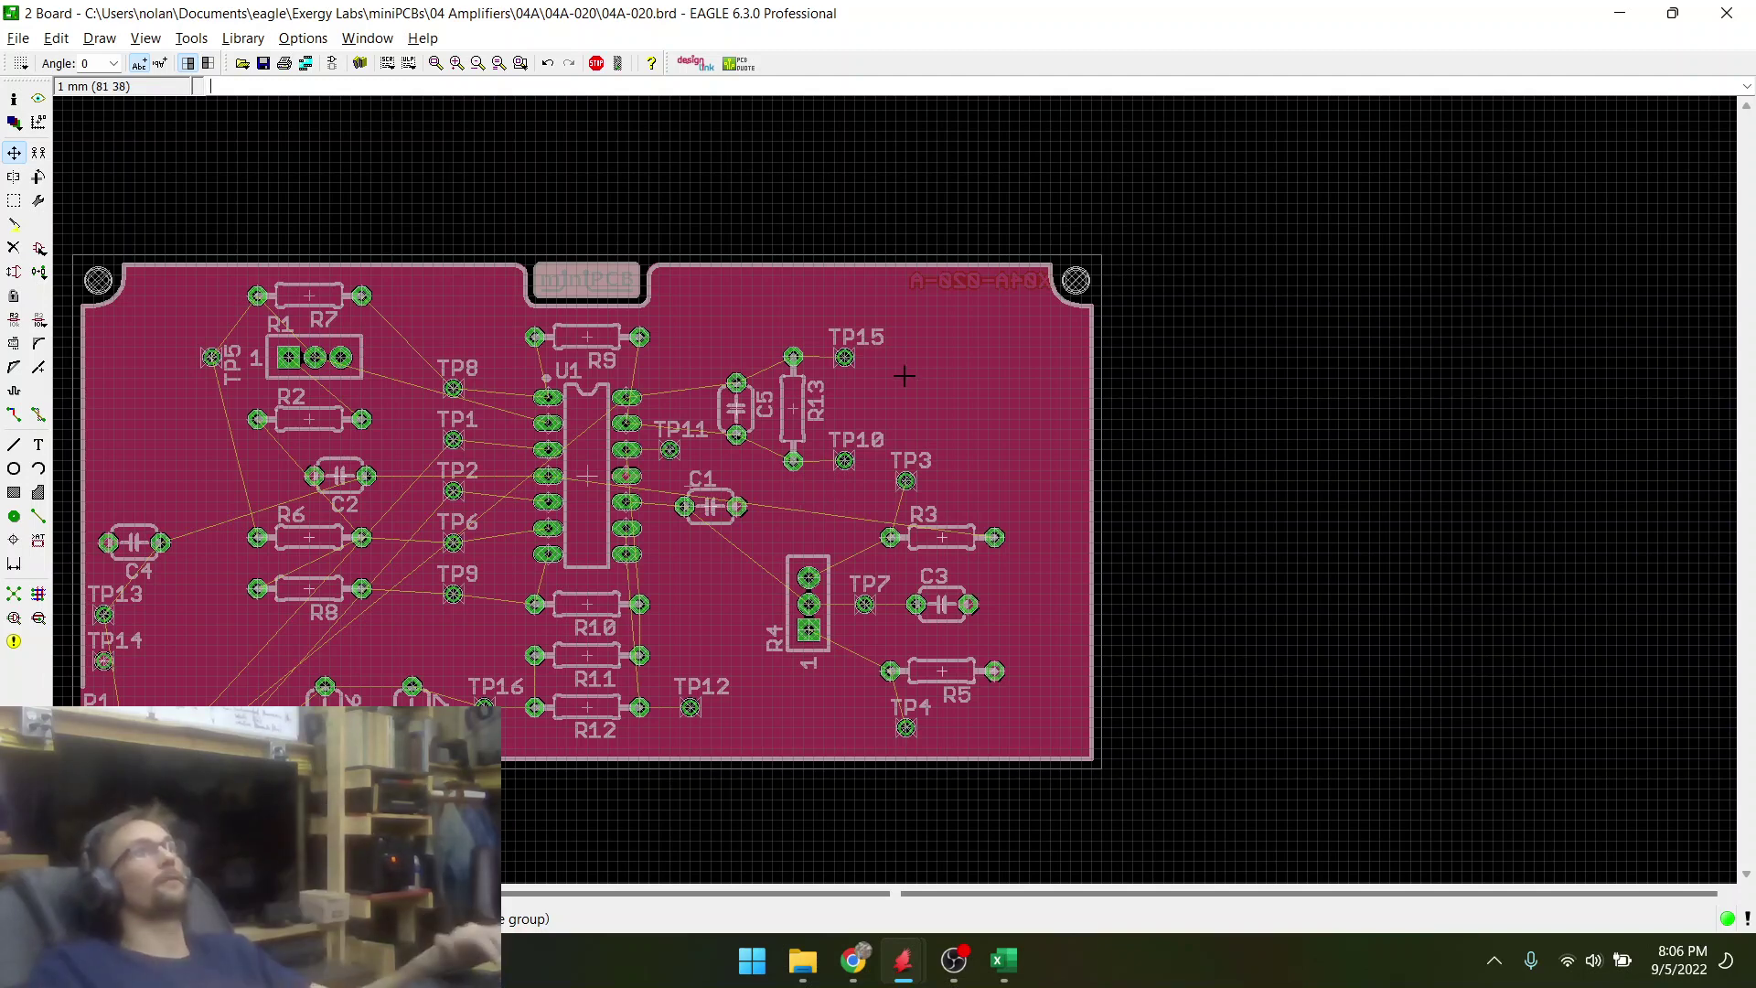
scroll(904, 375, up, 2)
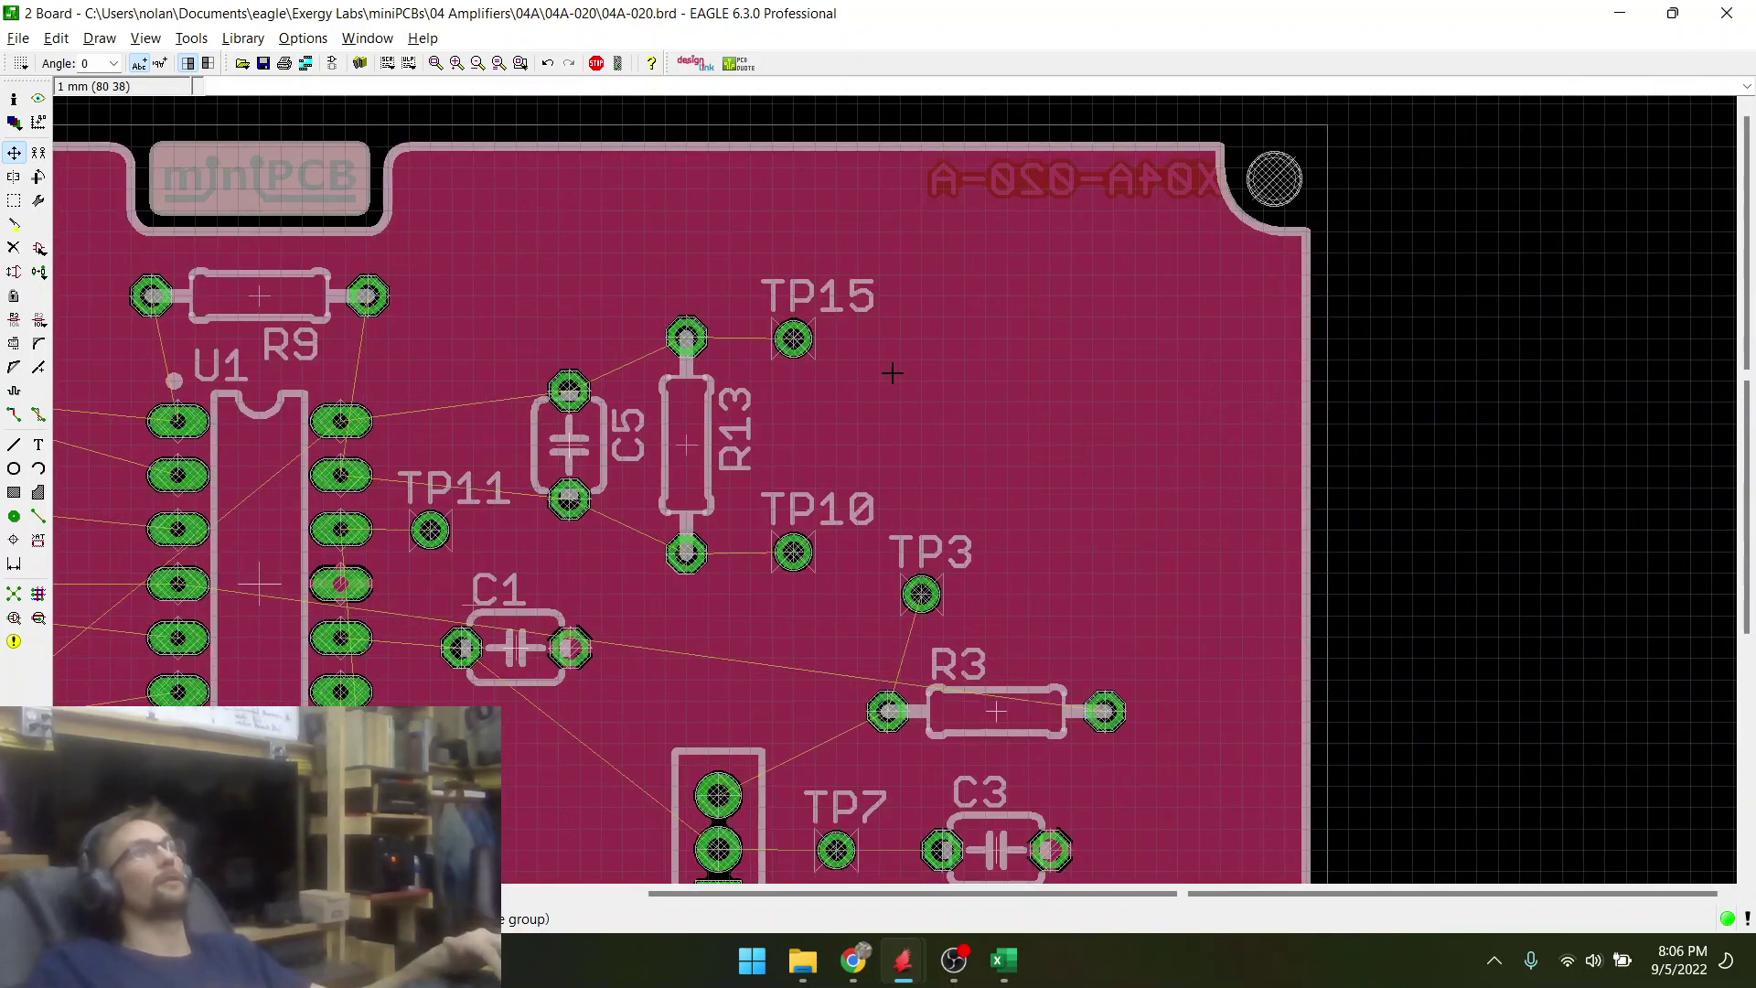
click(14, 201)
drag(655, 266, 832, 638)
right_click(707, 485)
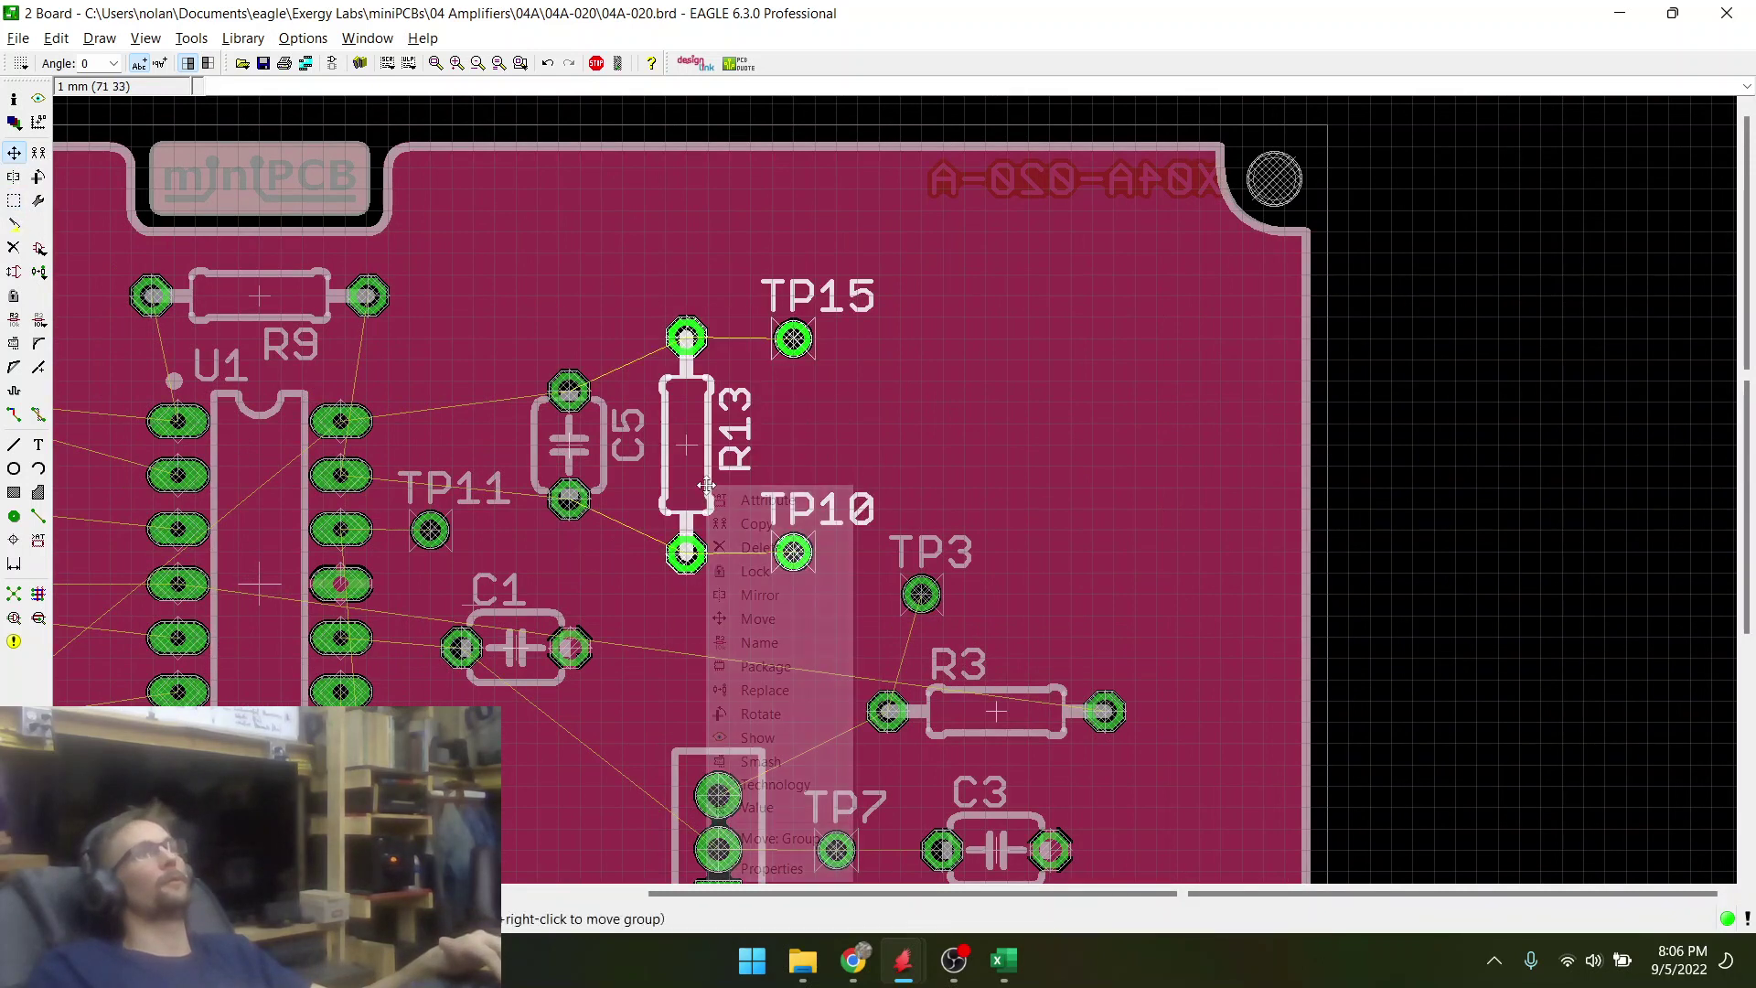
click(773, 838)
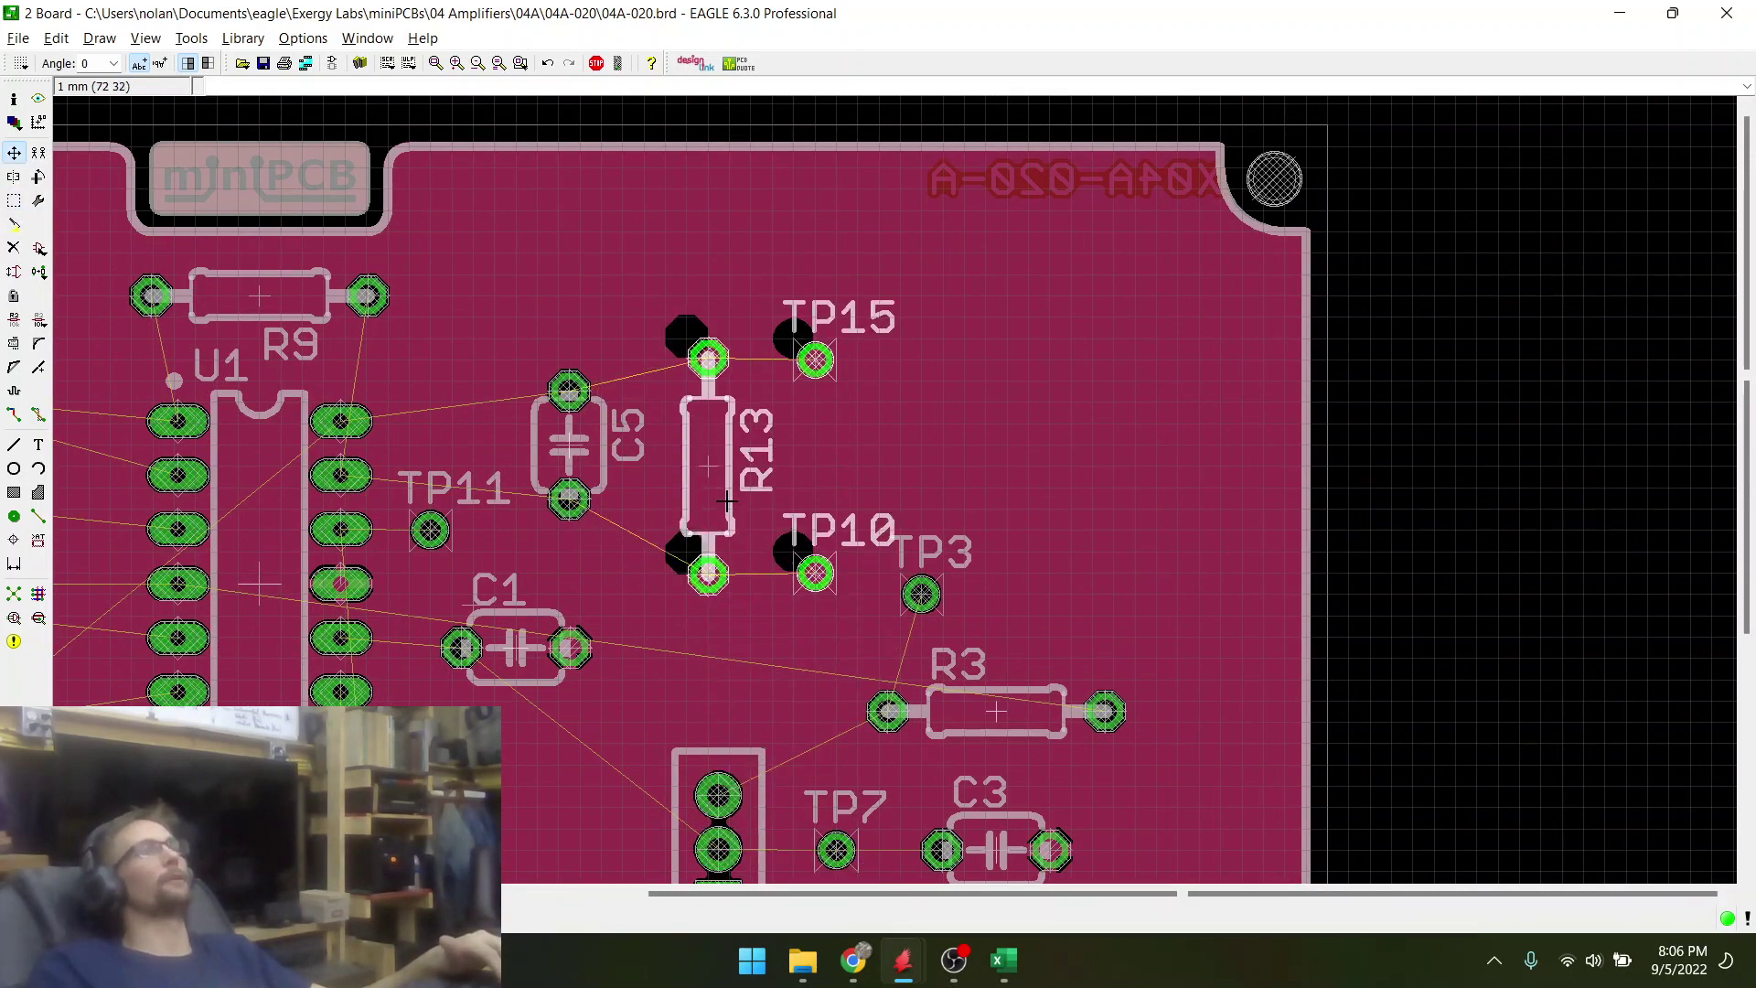
click(729, 491)
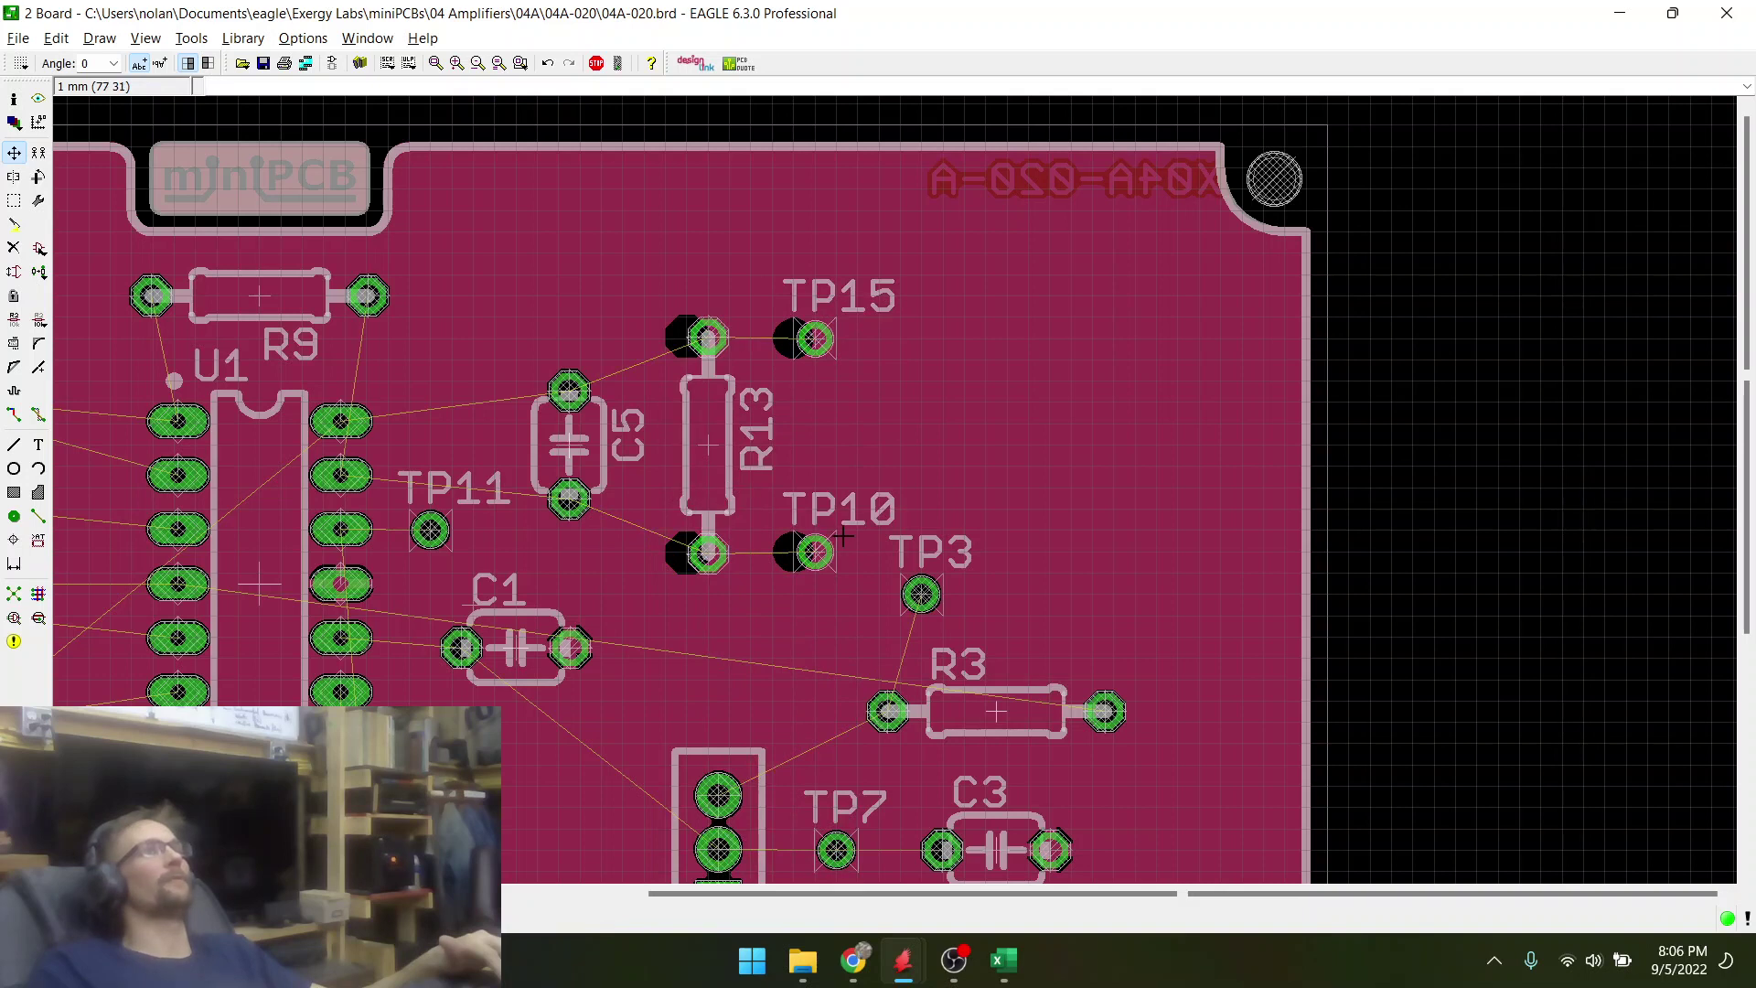
- Group TP15 and TP10 and move them together about 1 mm farther right from R13
click(13, 205)
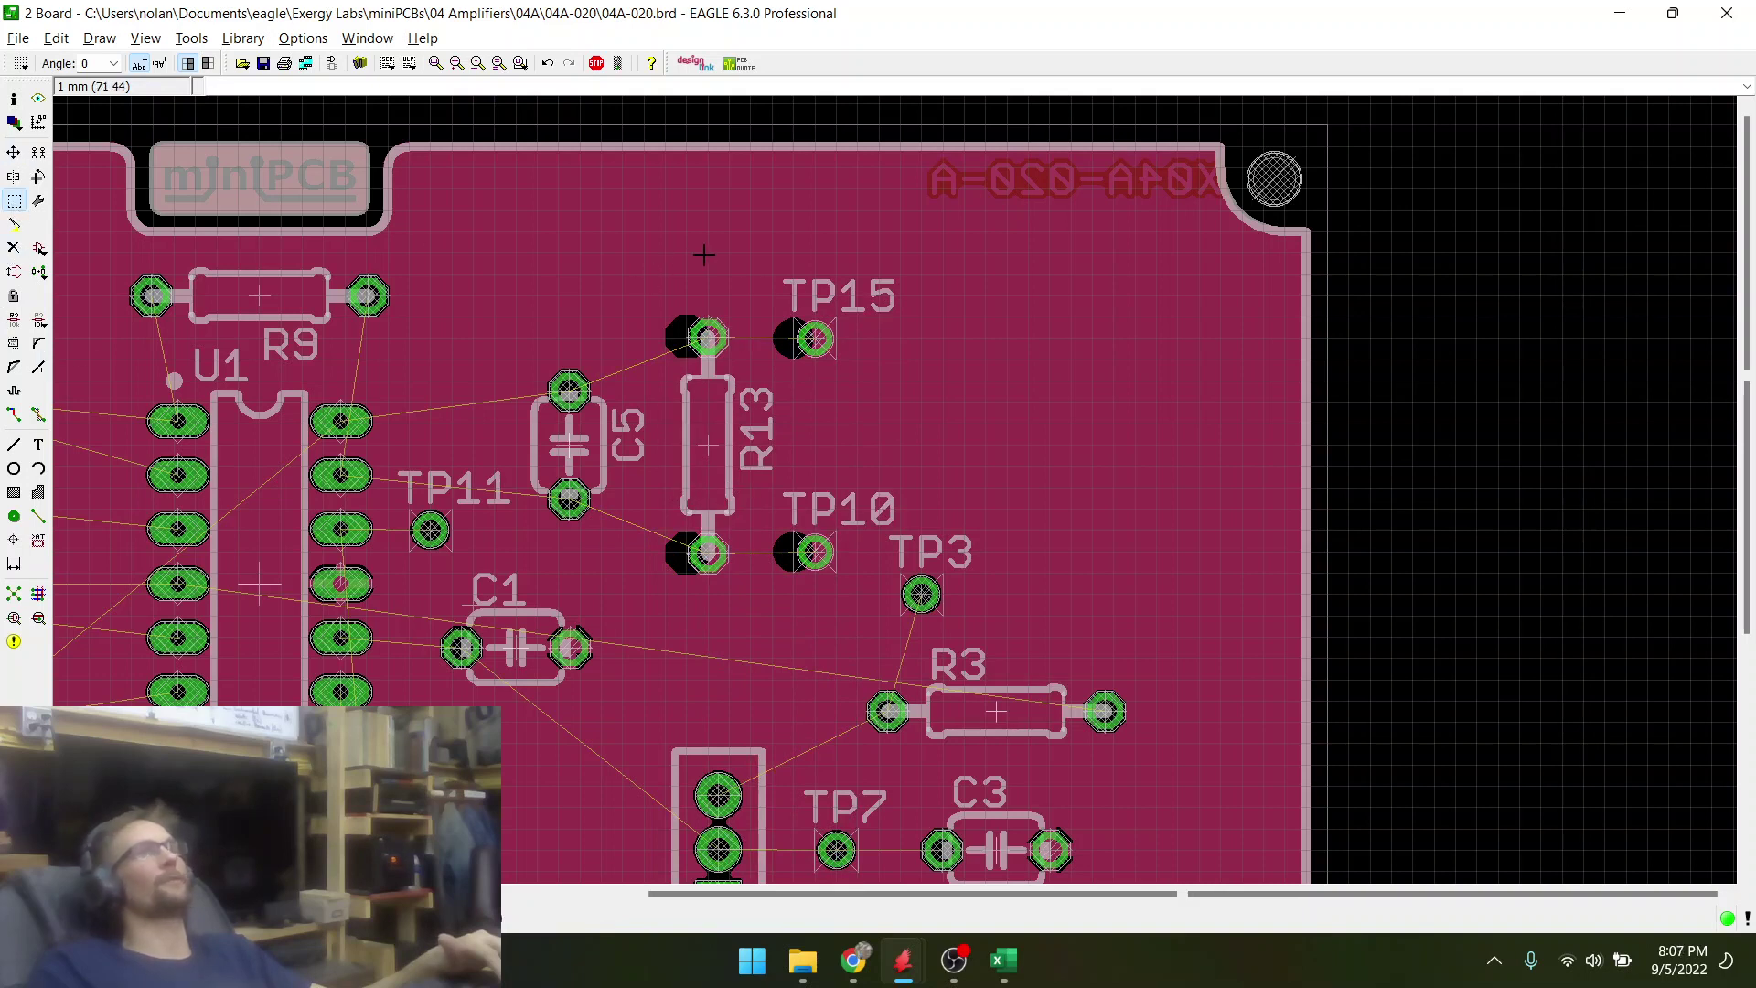
drag(797, 293, 896, 605)
right_click(815, 340)
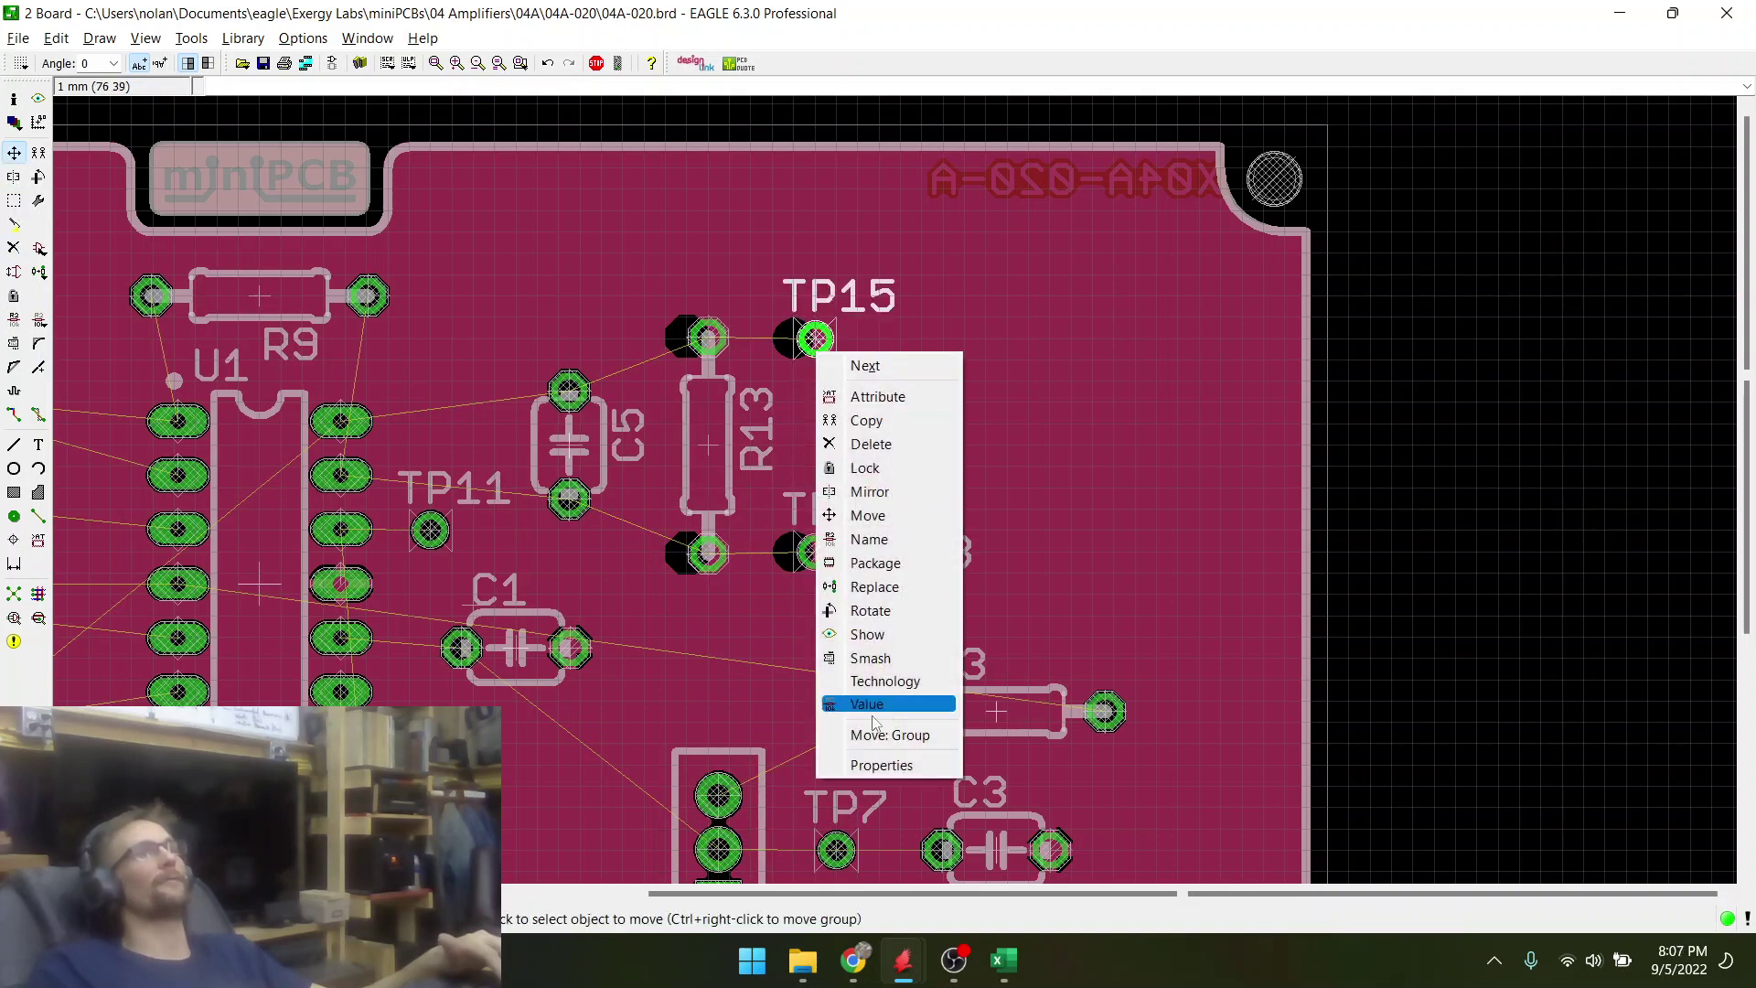
click(887, 737)
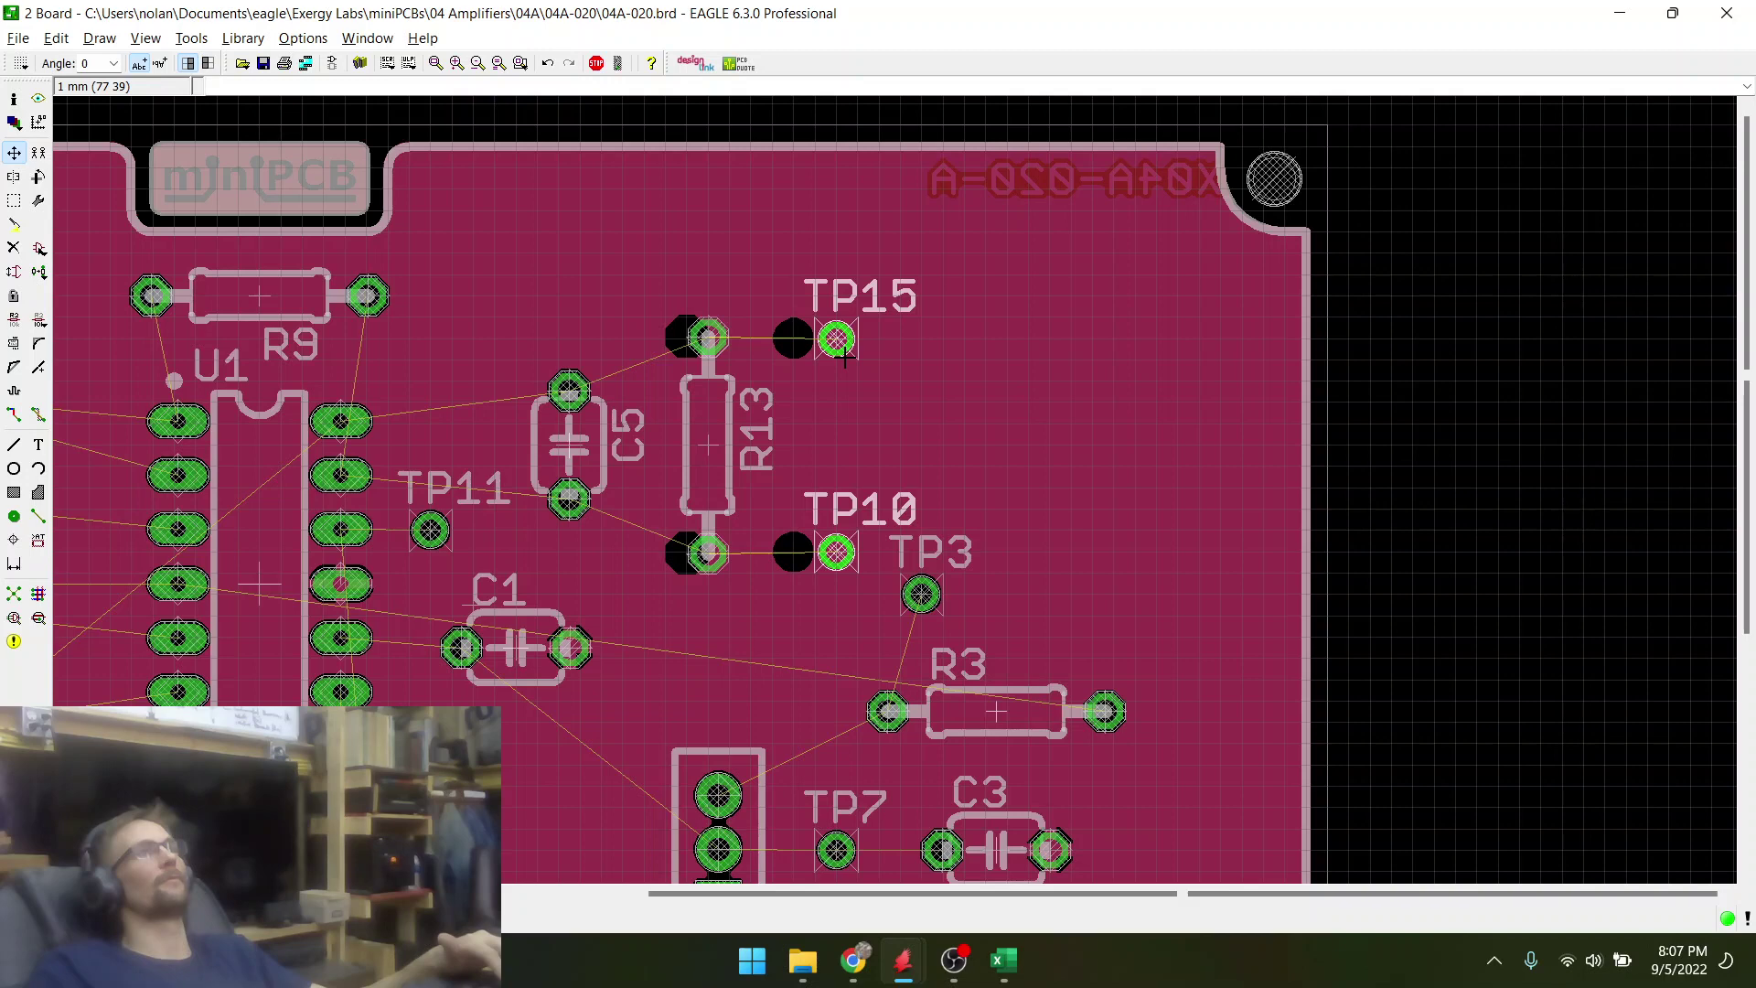
click(844, 356)
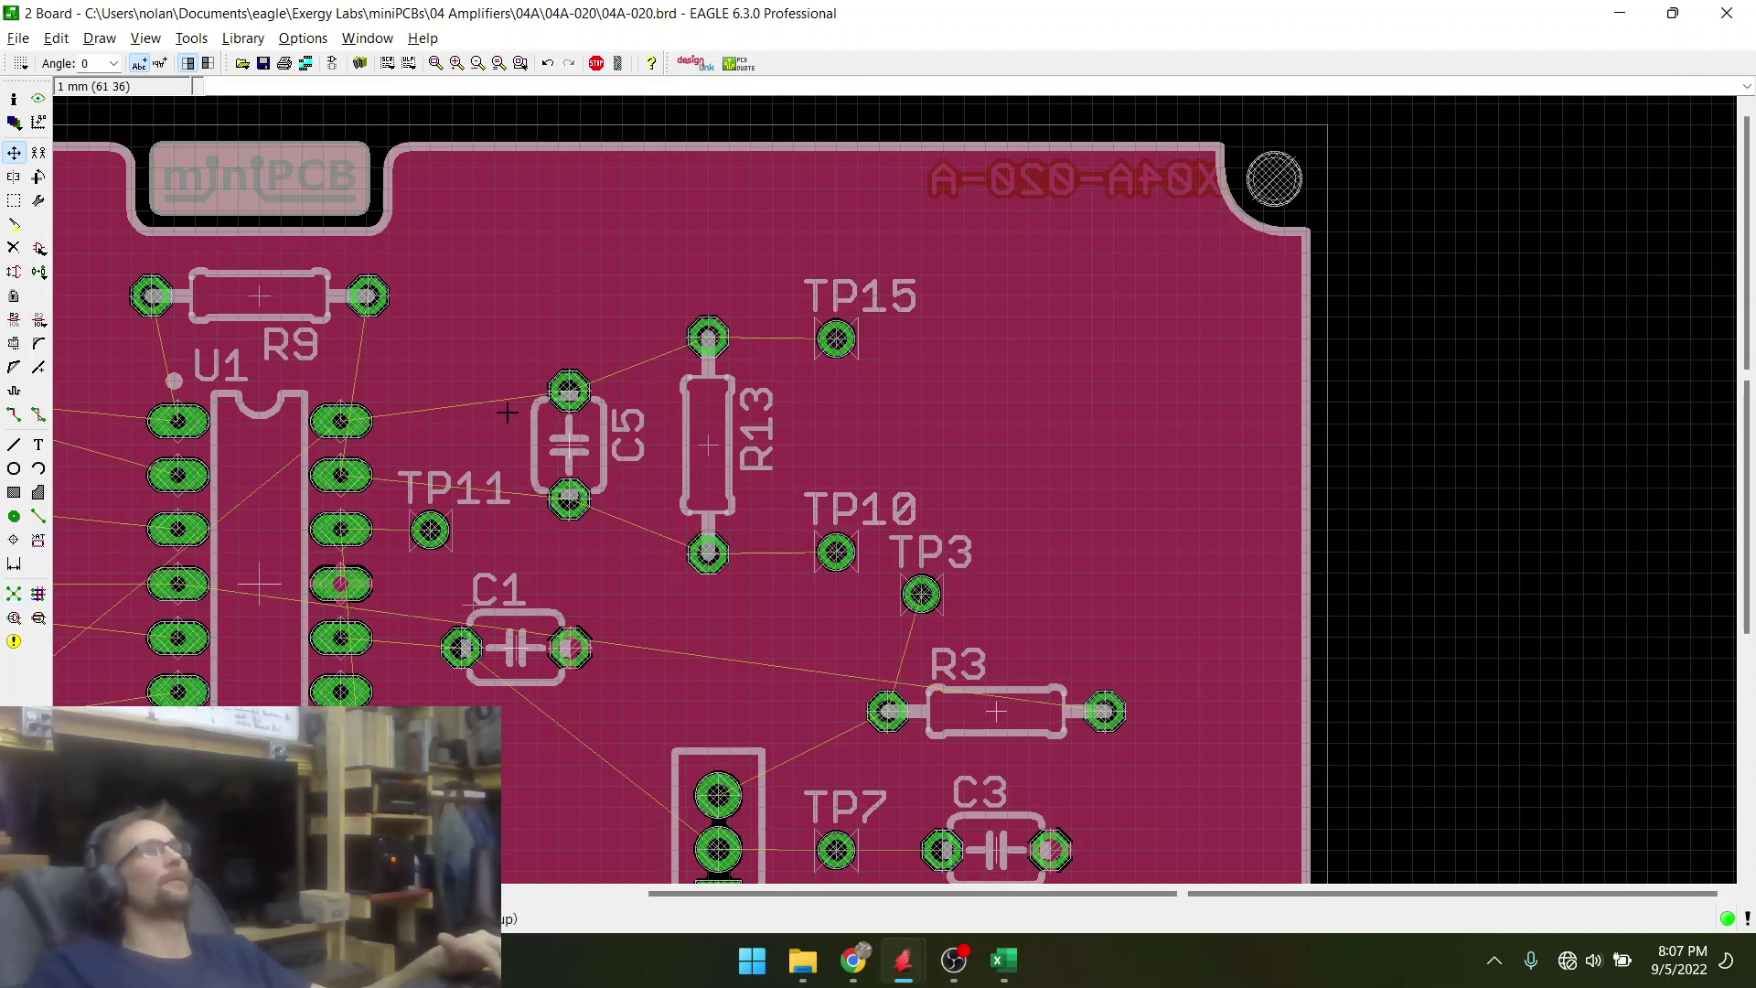
- Move TP3 about 6 mm left and 4 mm down, into the gap between R4's upper end and R3
scroll(507, 413, down, 2)
scroll(539, 412, up, 2)
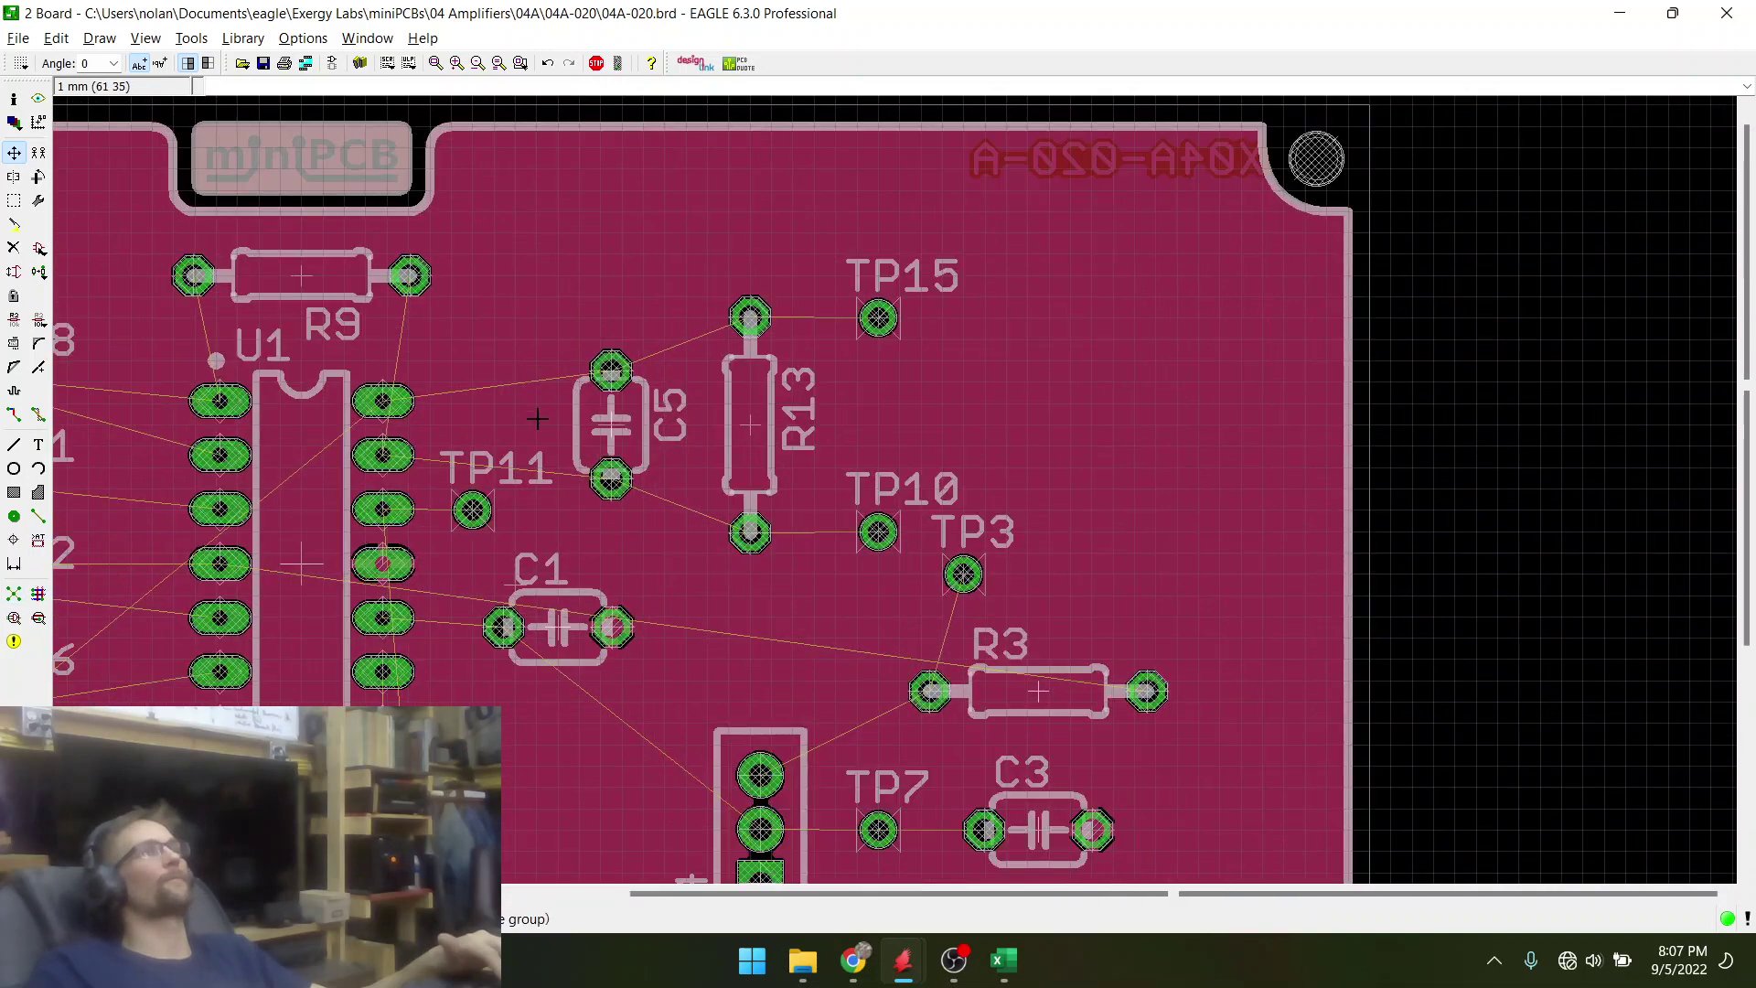
scroll(537, 418, down, 2)
scroll(814, 512, up, 2)
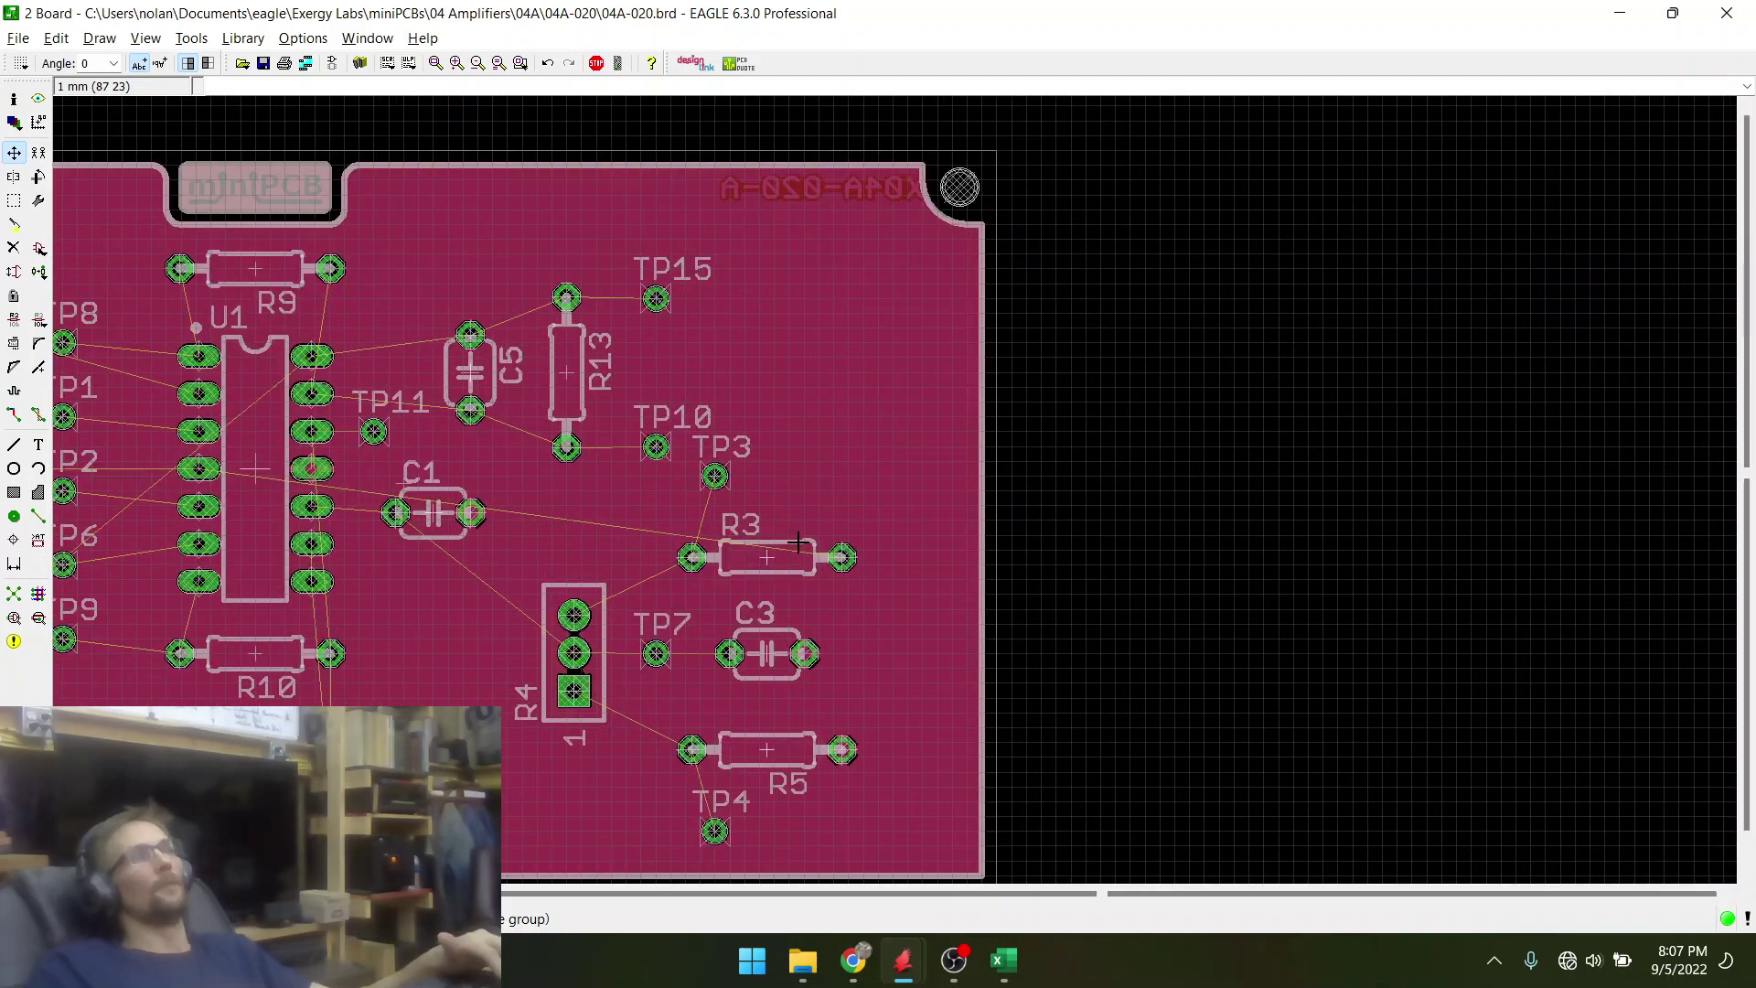
scroll(681, 557, up, 2)
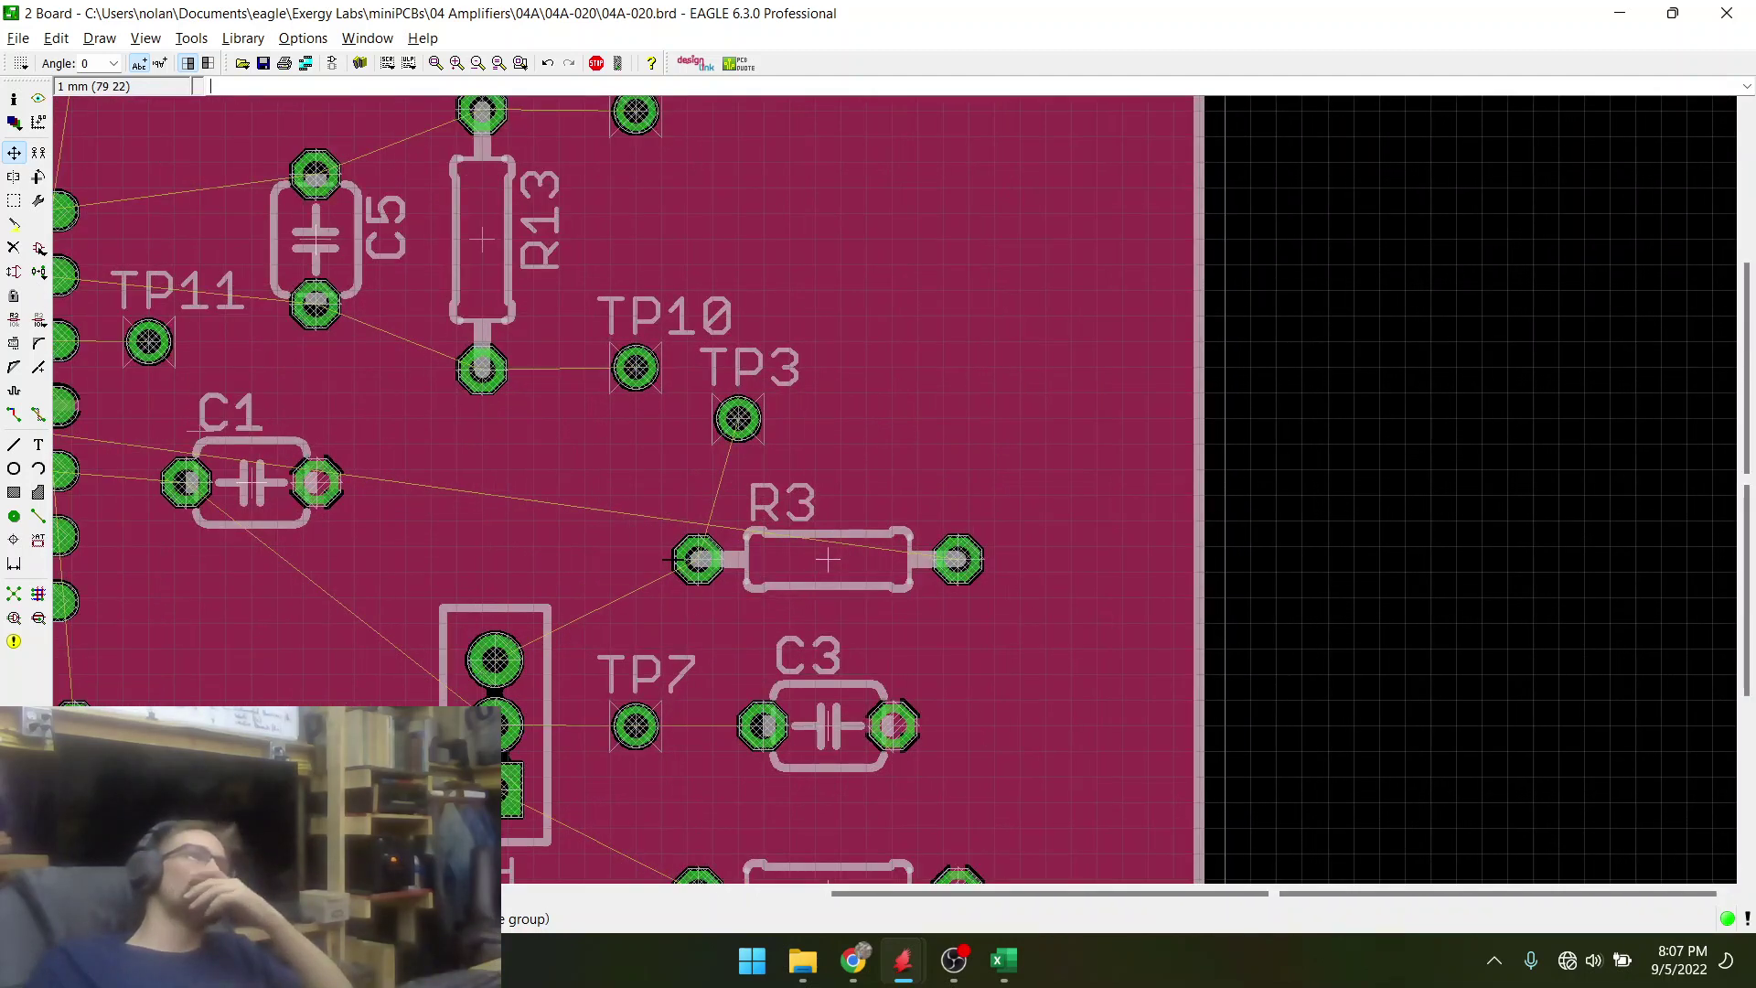
click(738, 419)
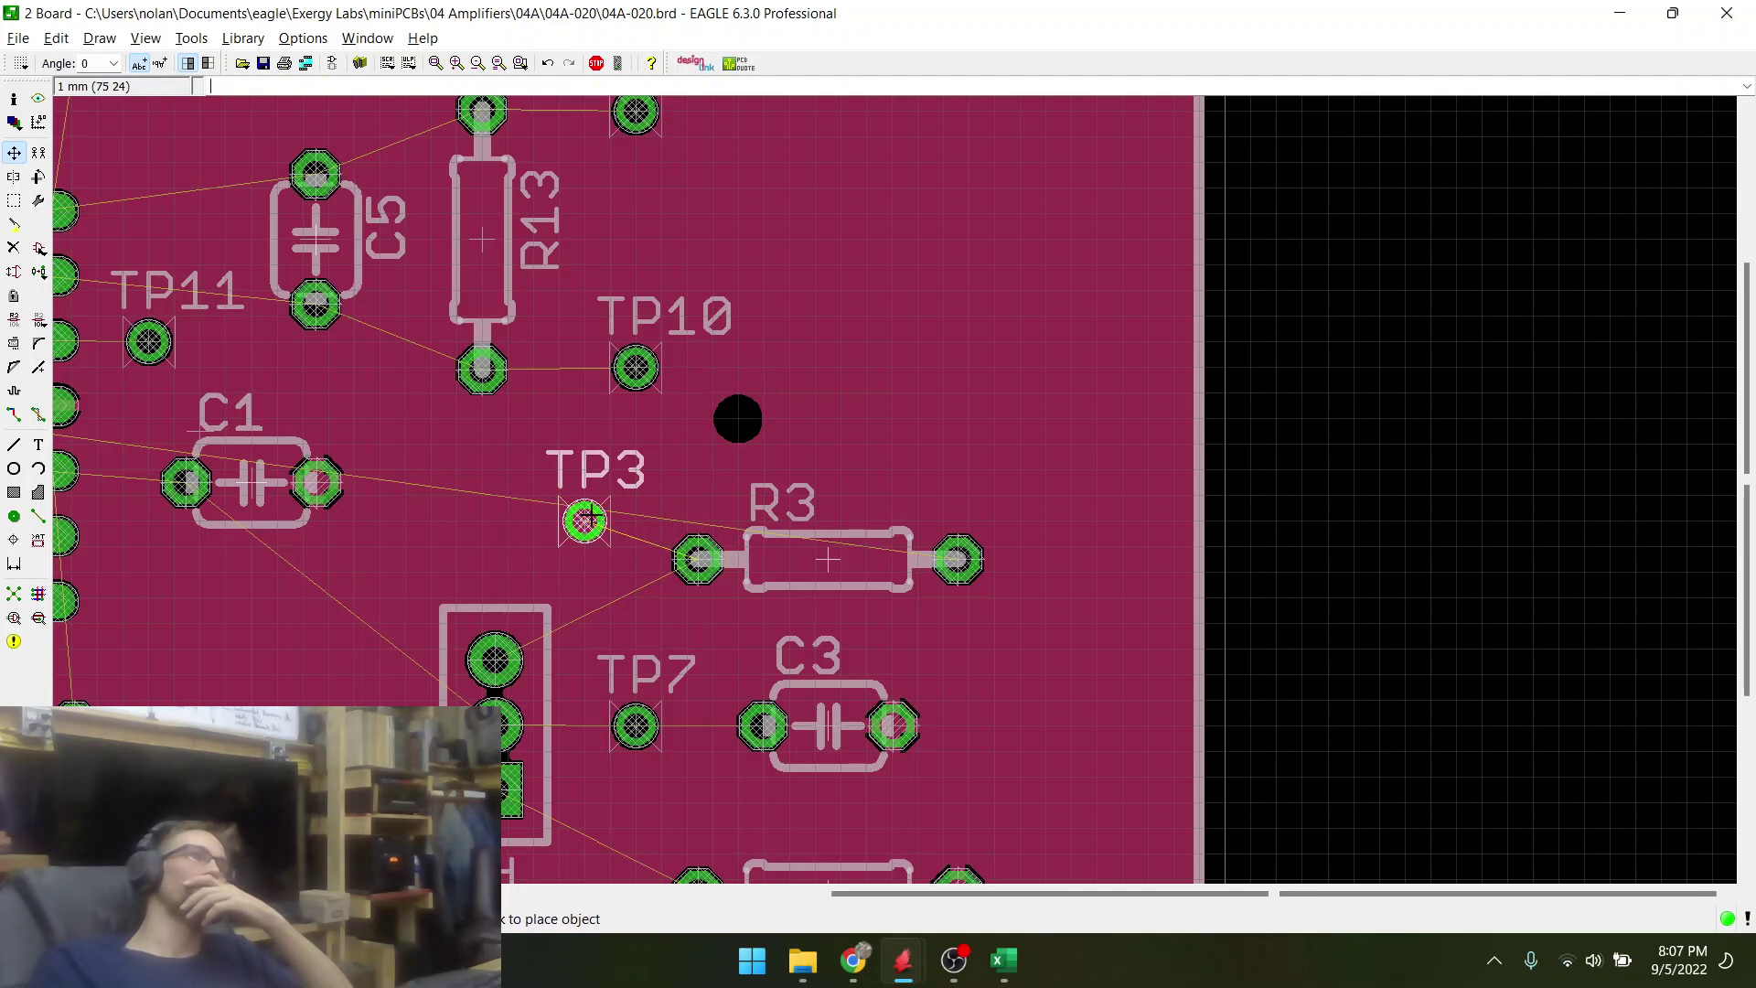
click(585, 520)
- Move TP4 about 6 mm left and 2 mm up into TP3's column beside R5, and recalculate the ratsnest
scroll(582, 518, down, 2)
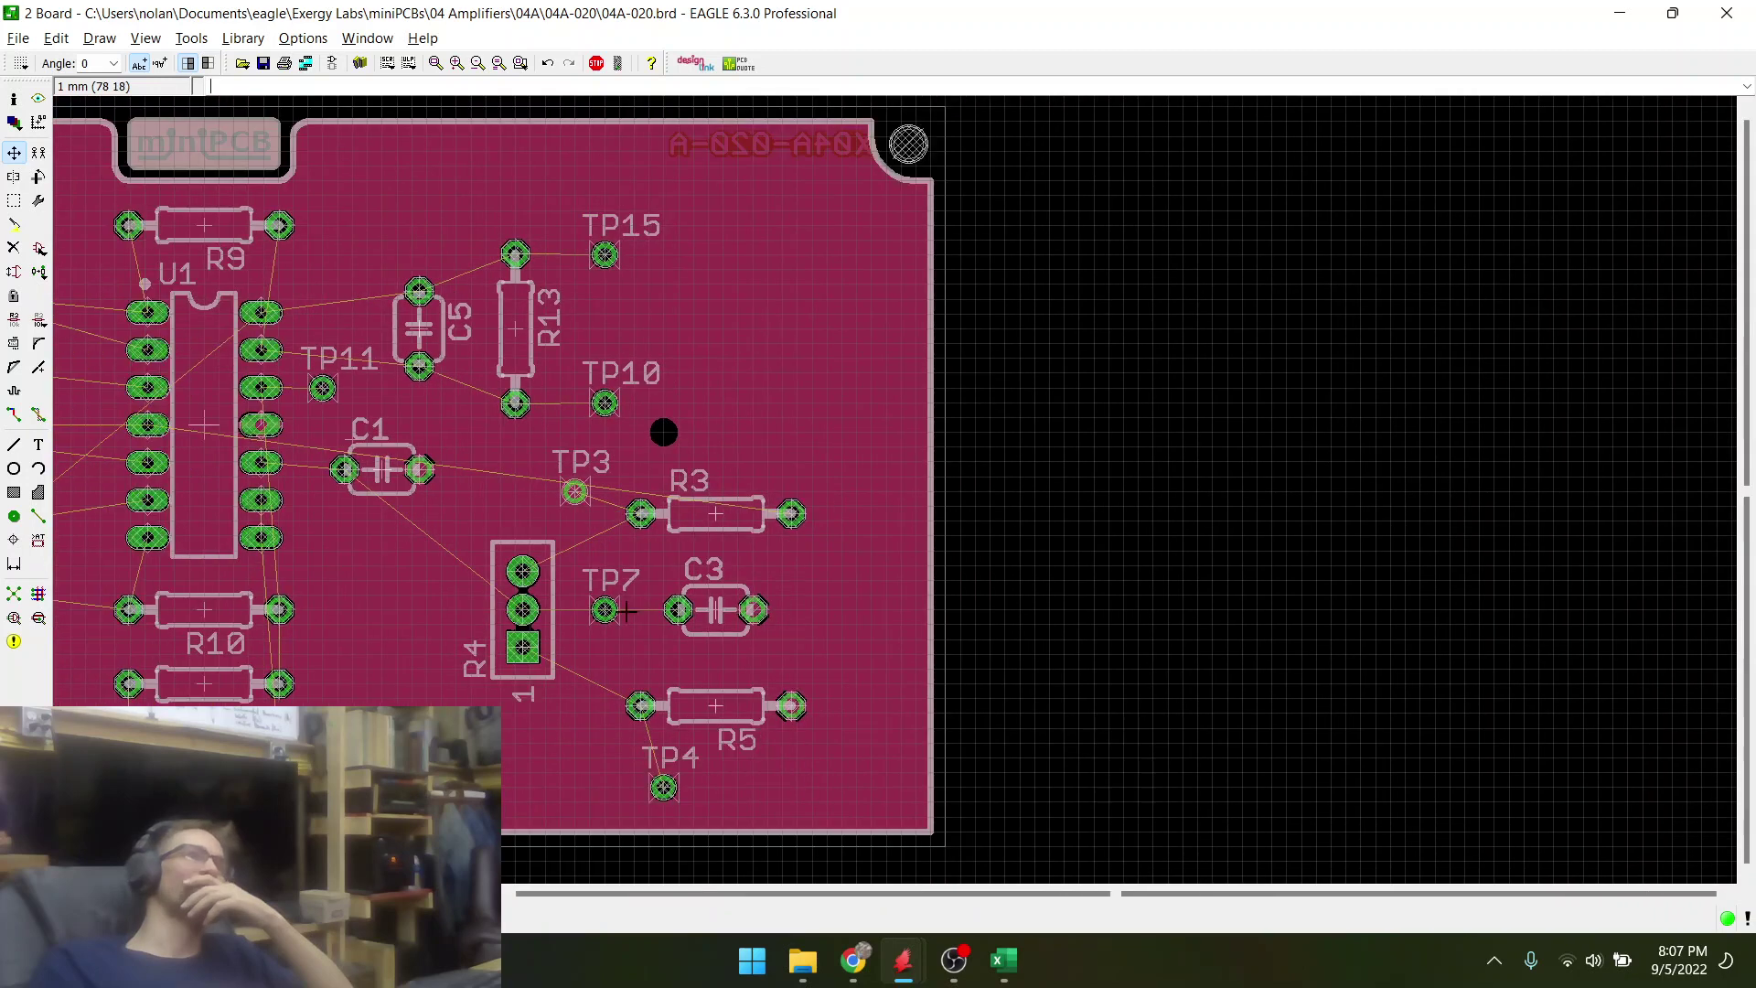
click(666, 787)
scroll(666, 787, up, 2)
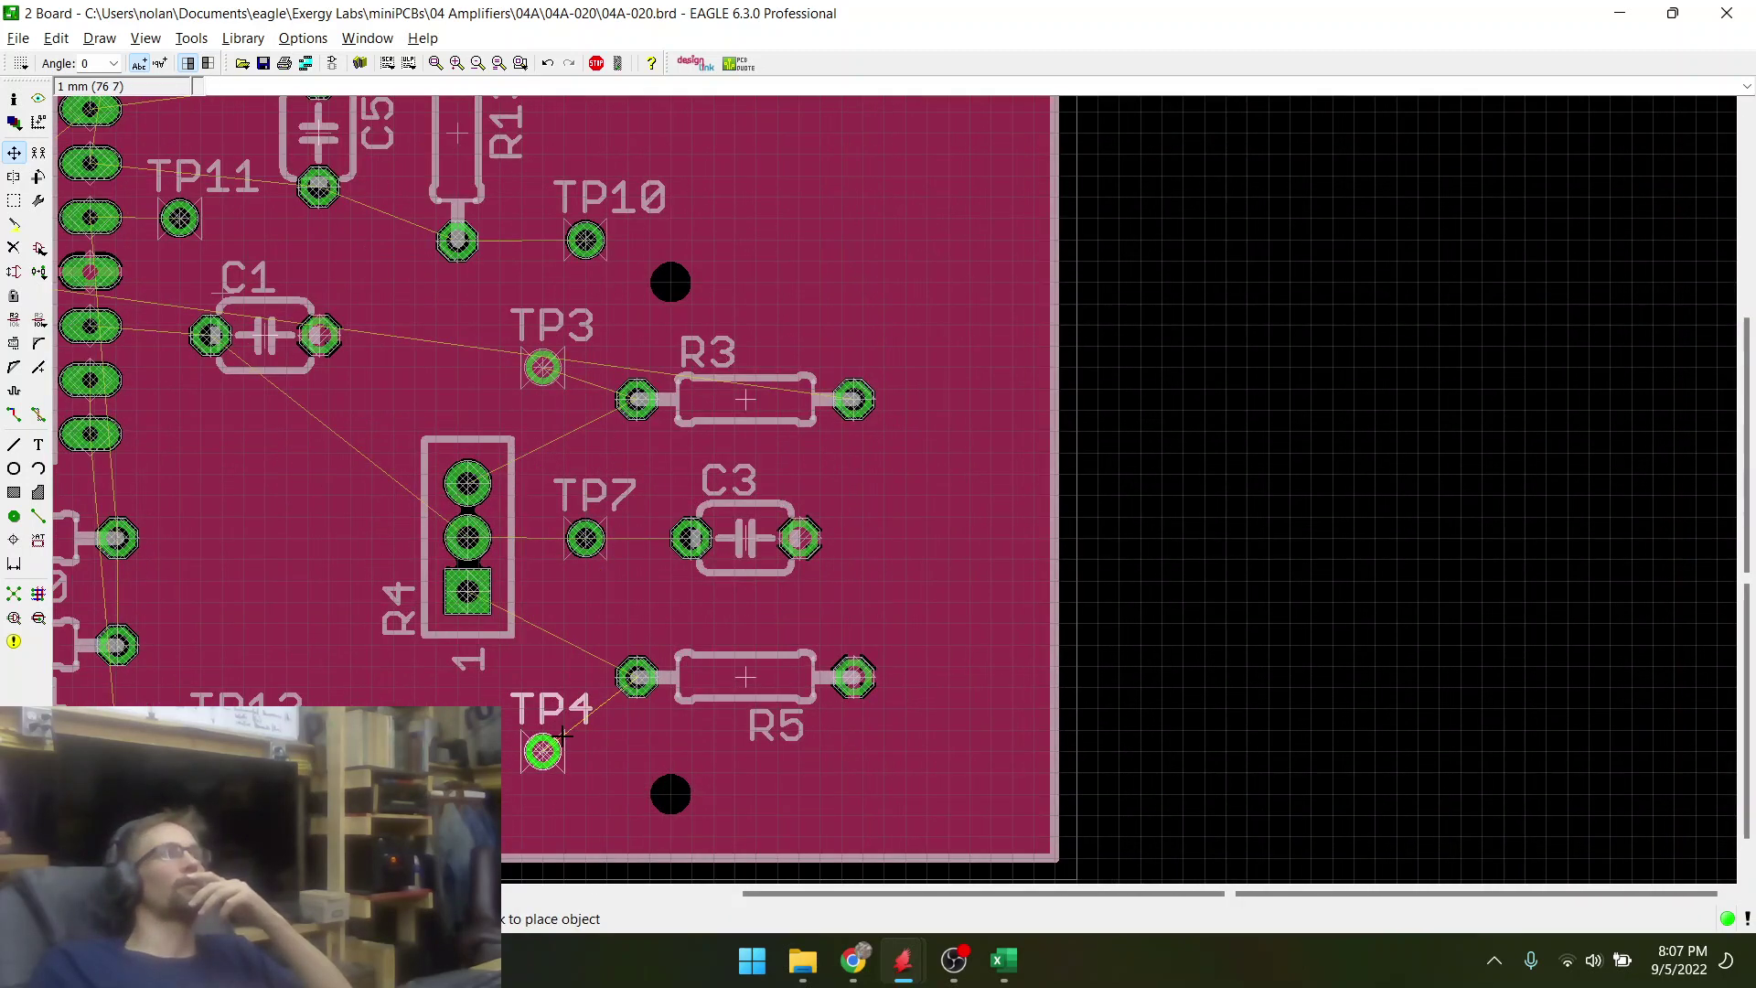
click(561, 734)
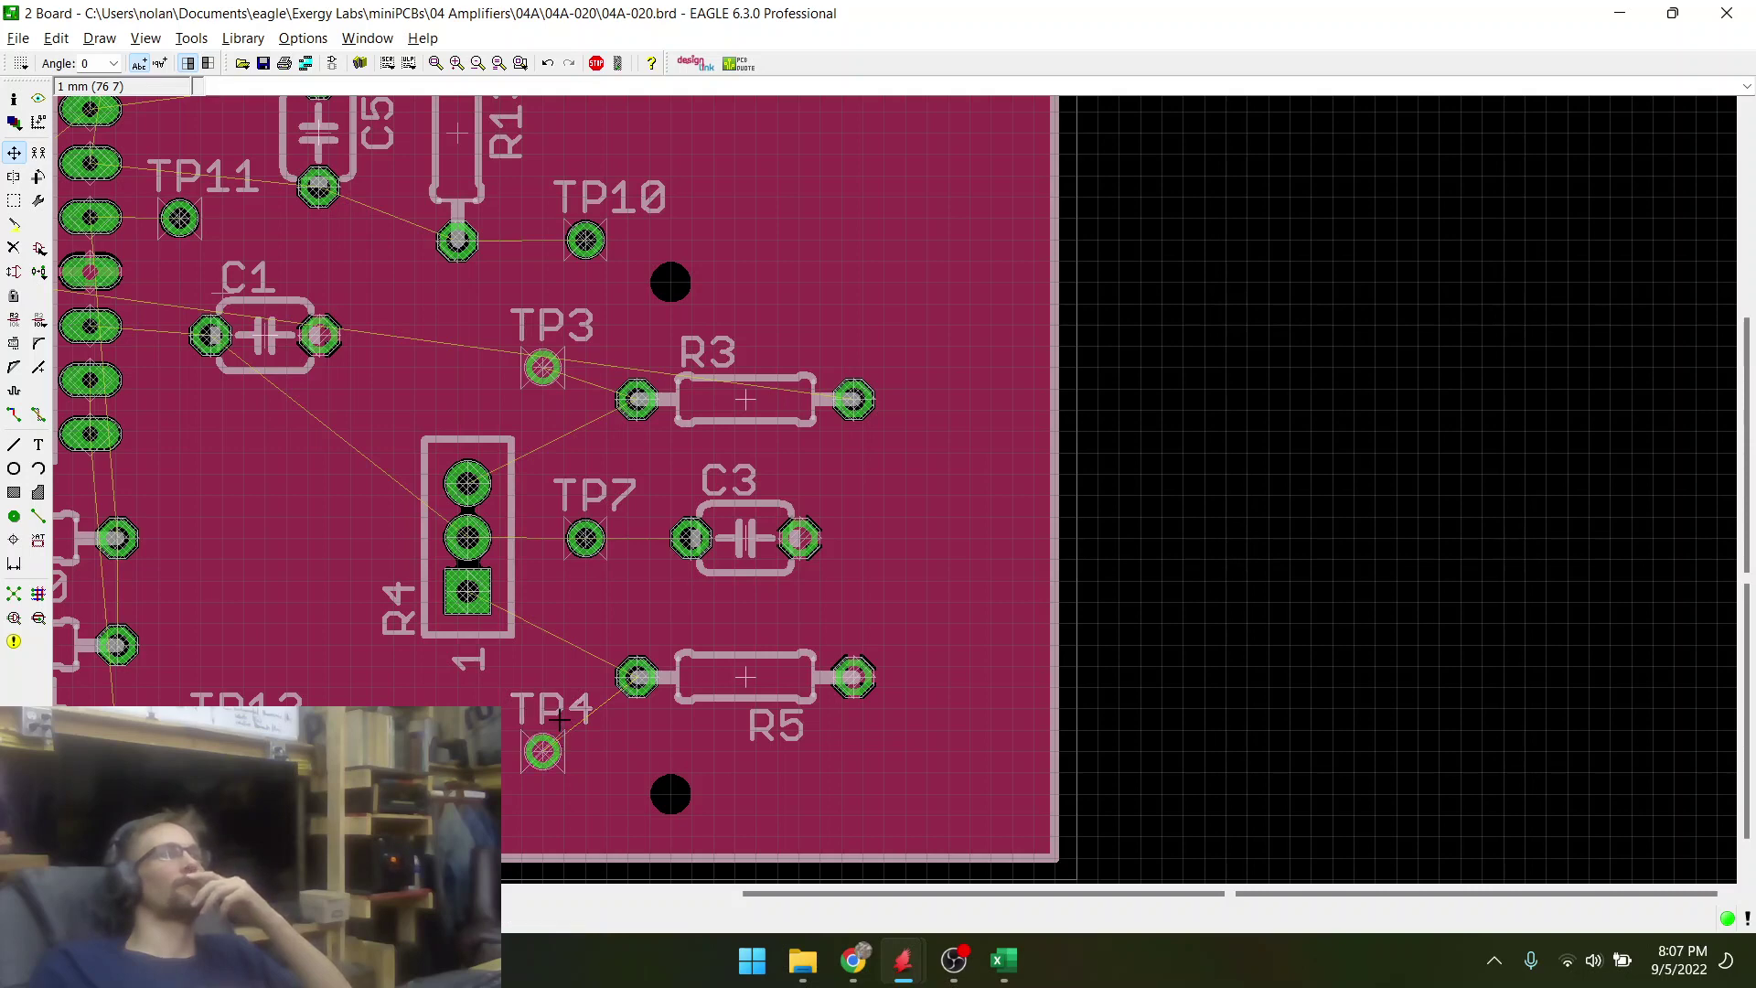
scroll(561, 727, up, 1)
click(14, 595)
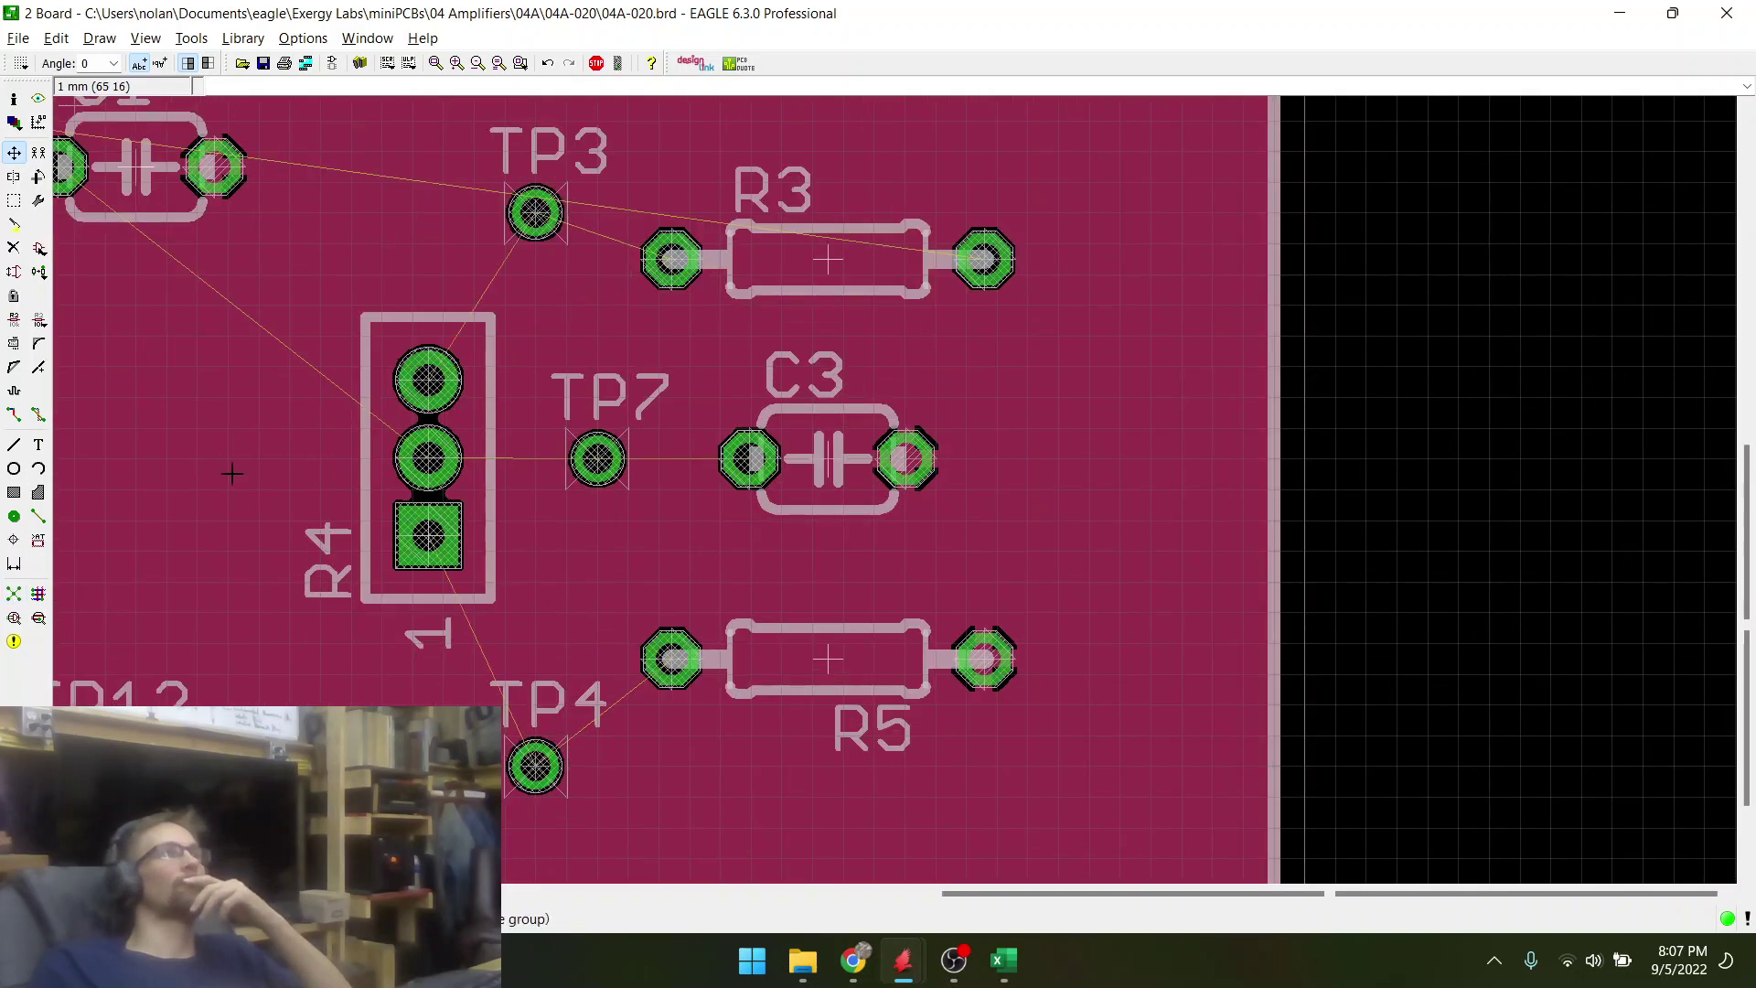
- Move TP4 about 2 mm up beside R5, mirroring TP3's offset from R3
scroll(609, 131, up, 4)
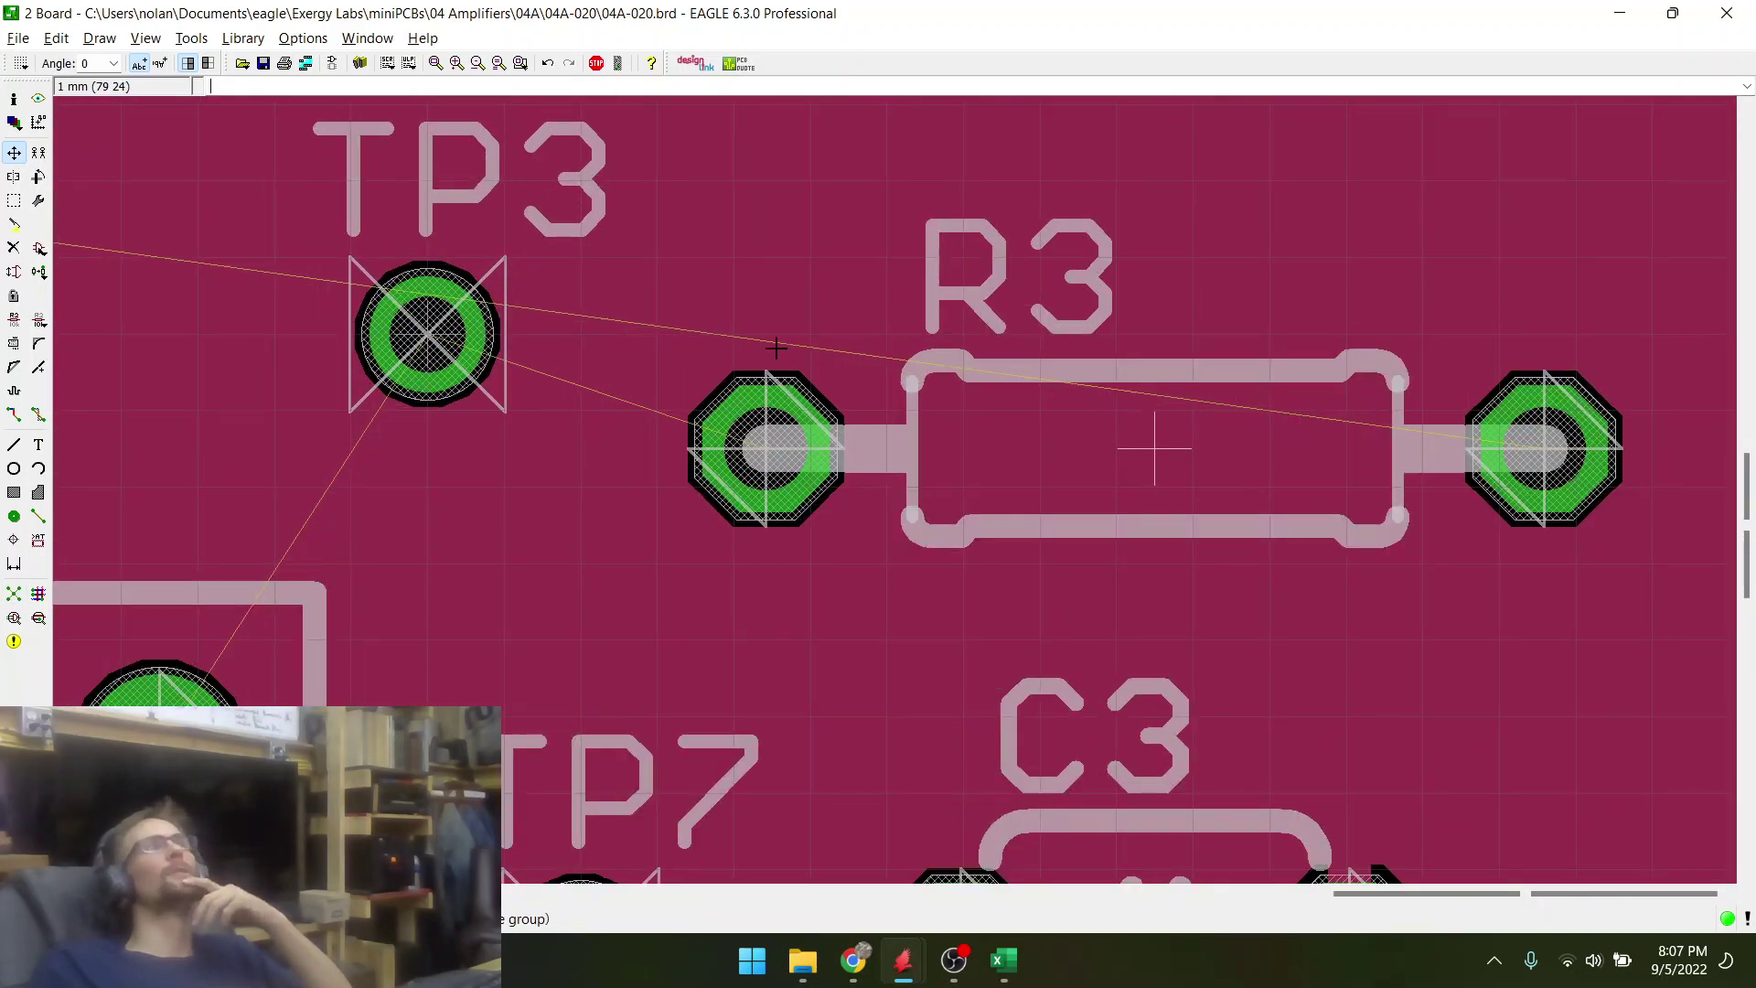
scroll(777, 347, down, 4)
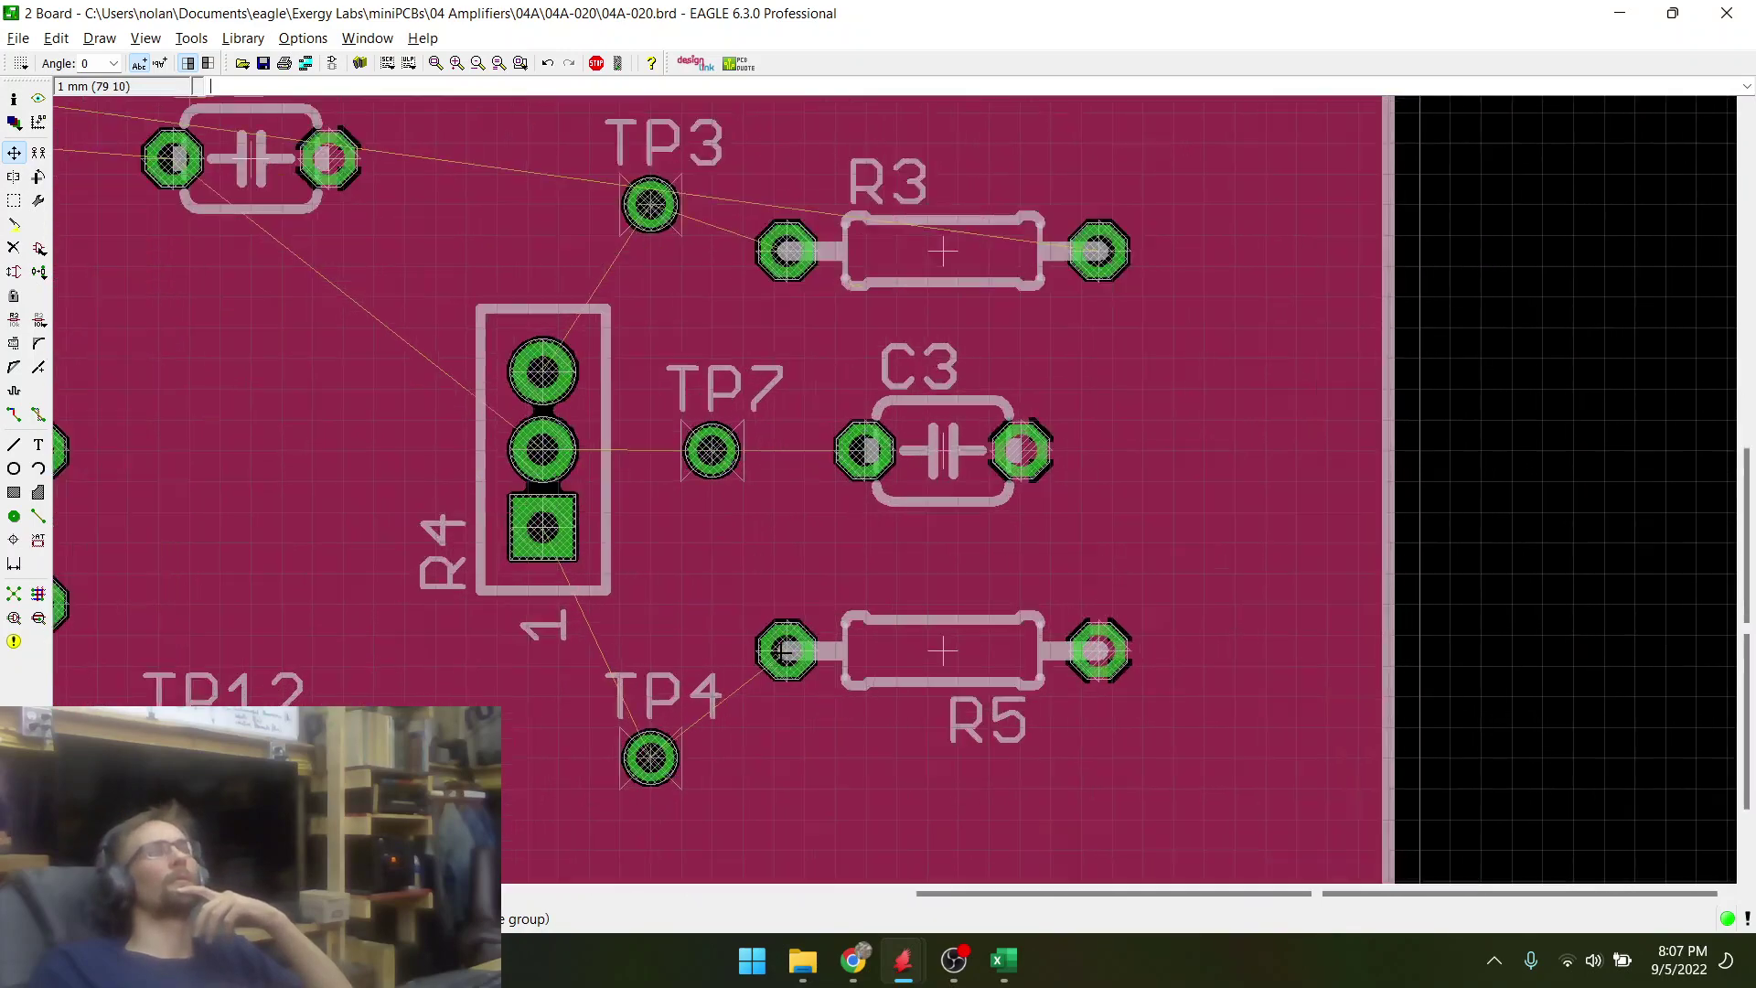
scroll(785, 651, up, 2)
click(553, 828)
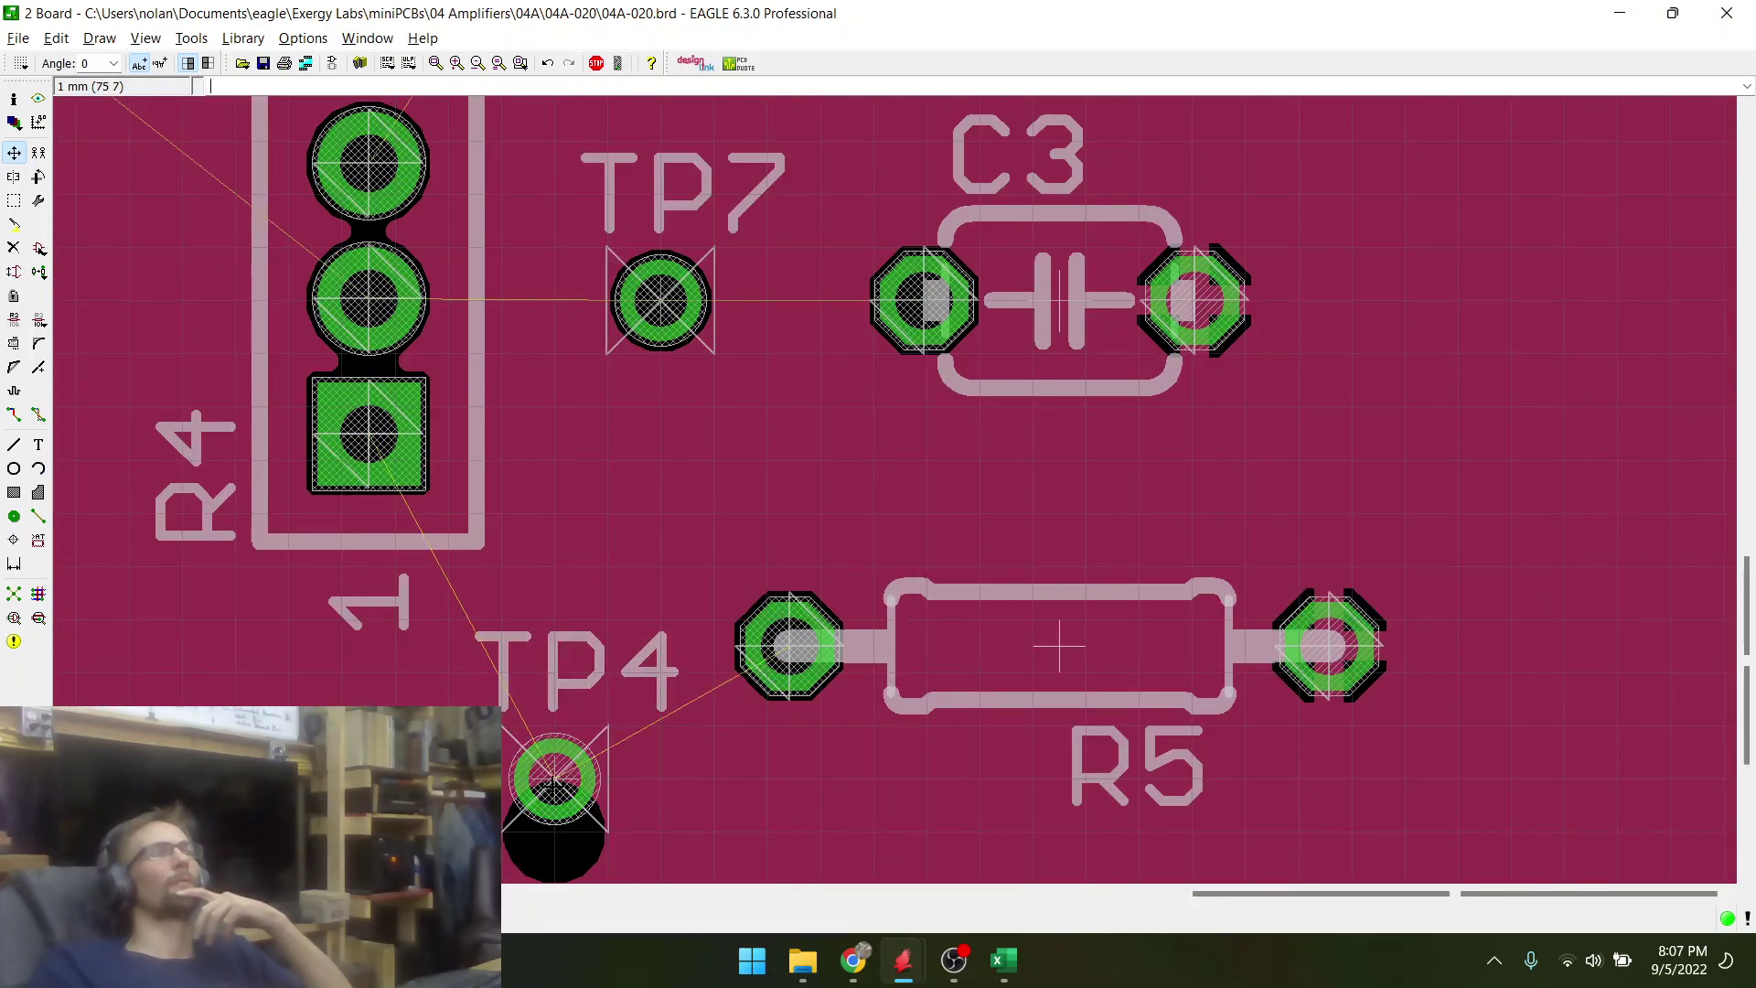
scroll(823, 769, down, 4)
scroll(715, 376, up, 4)
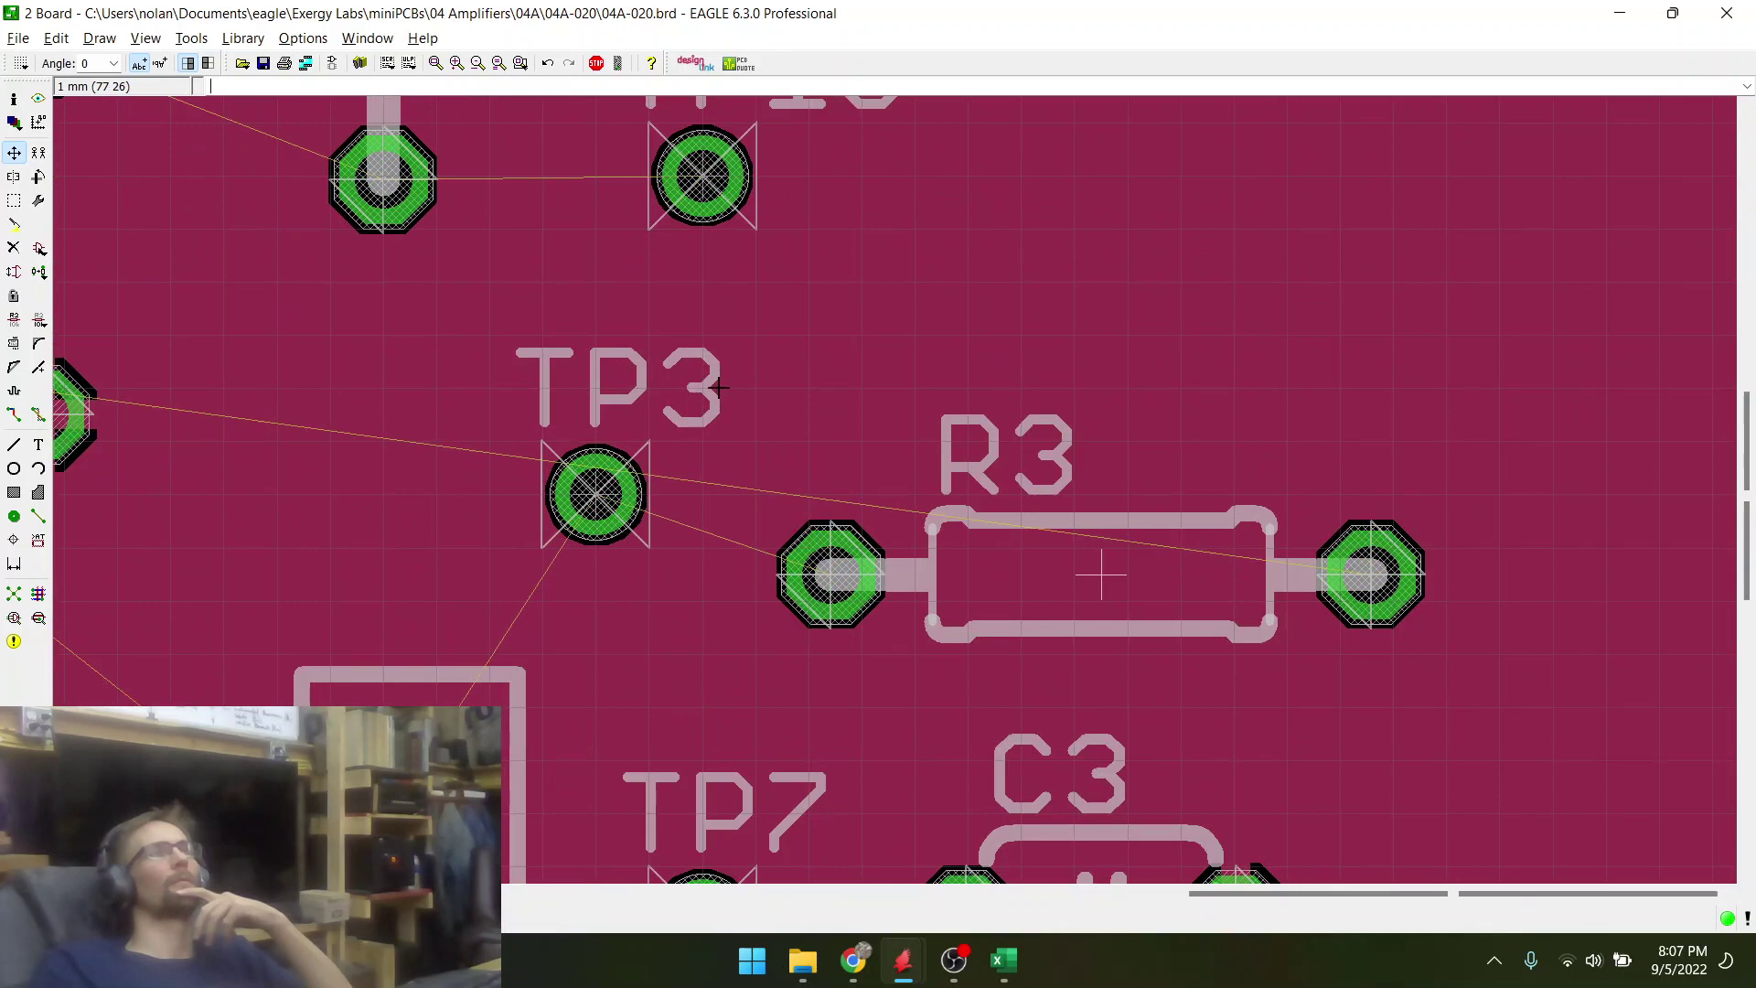
scroll(711, 401, down, 4)
scroll(713, 822, up, 4)
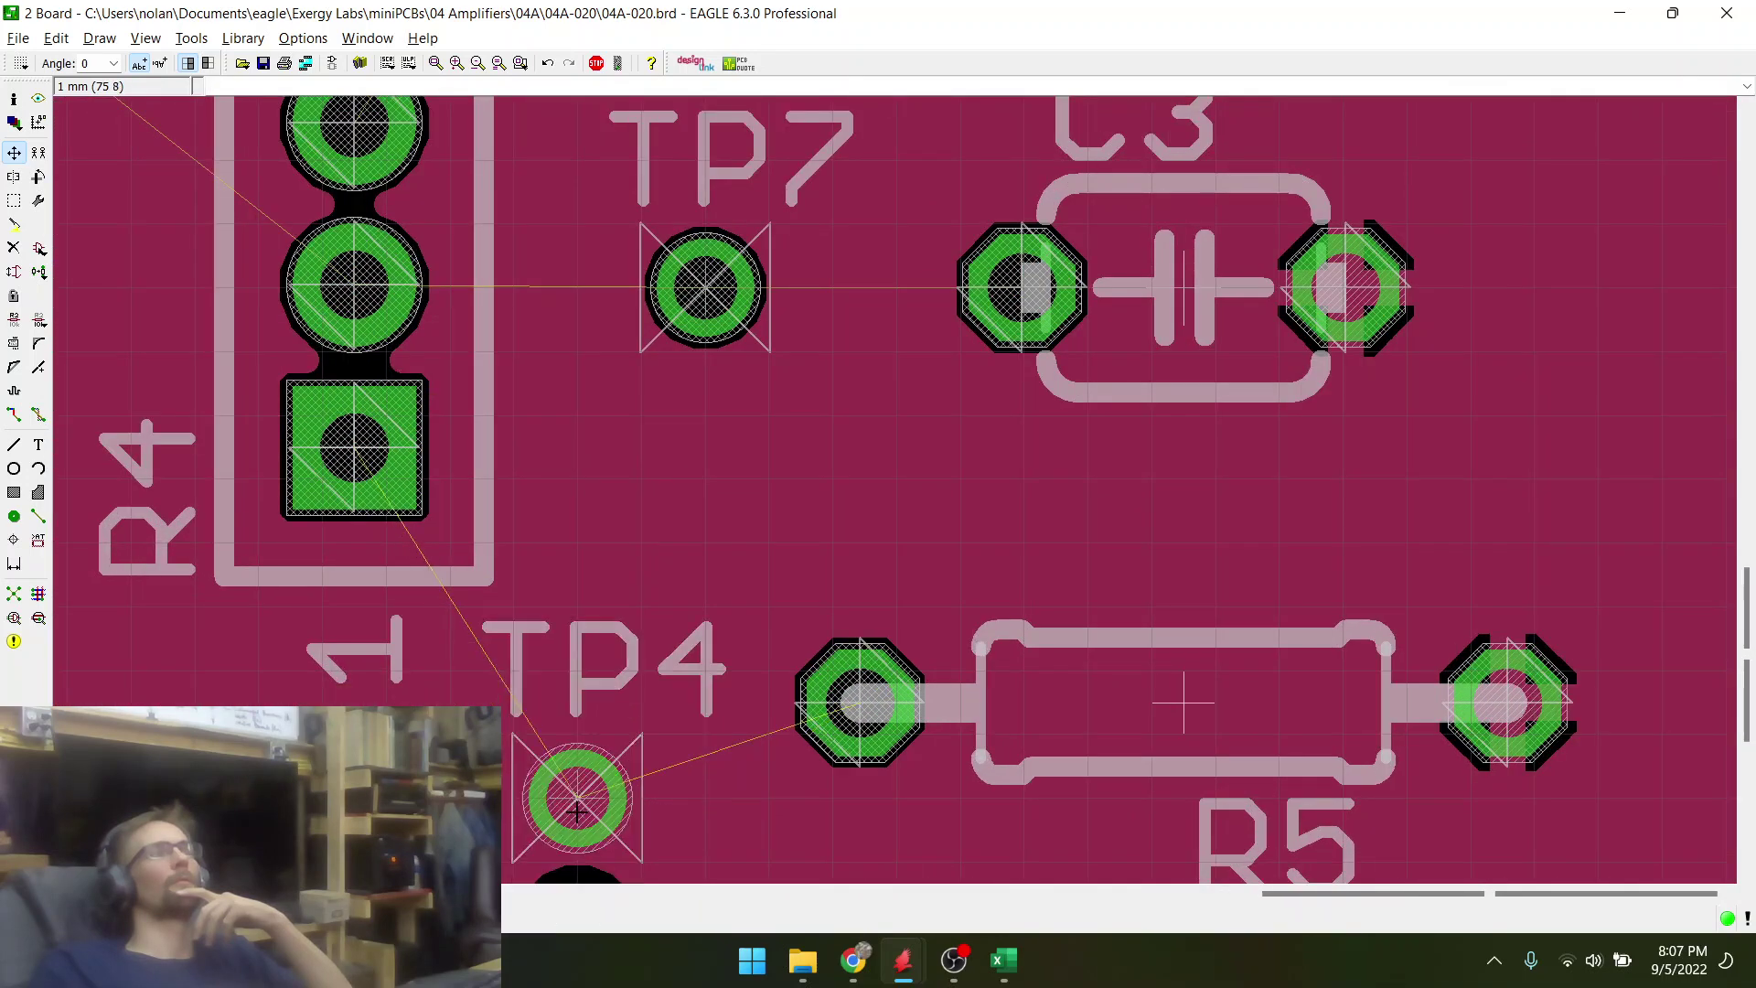
scroll(635, 501, down, 4)
scroll(634, 501, up, 2)
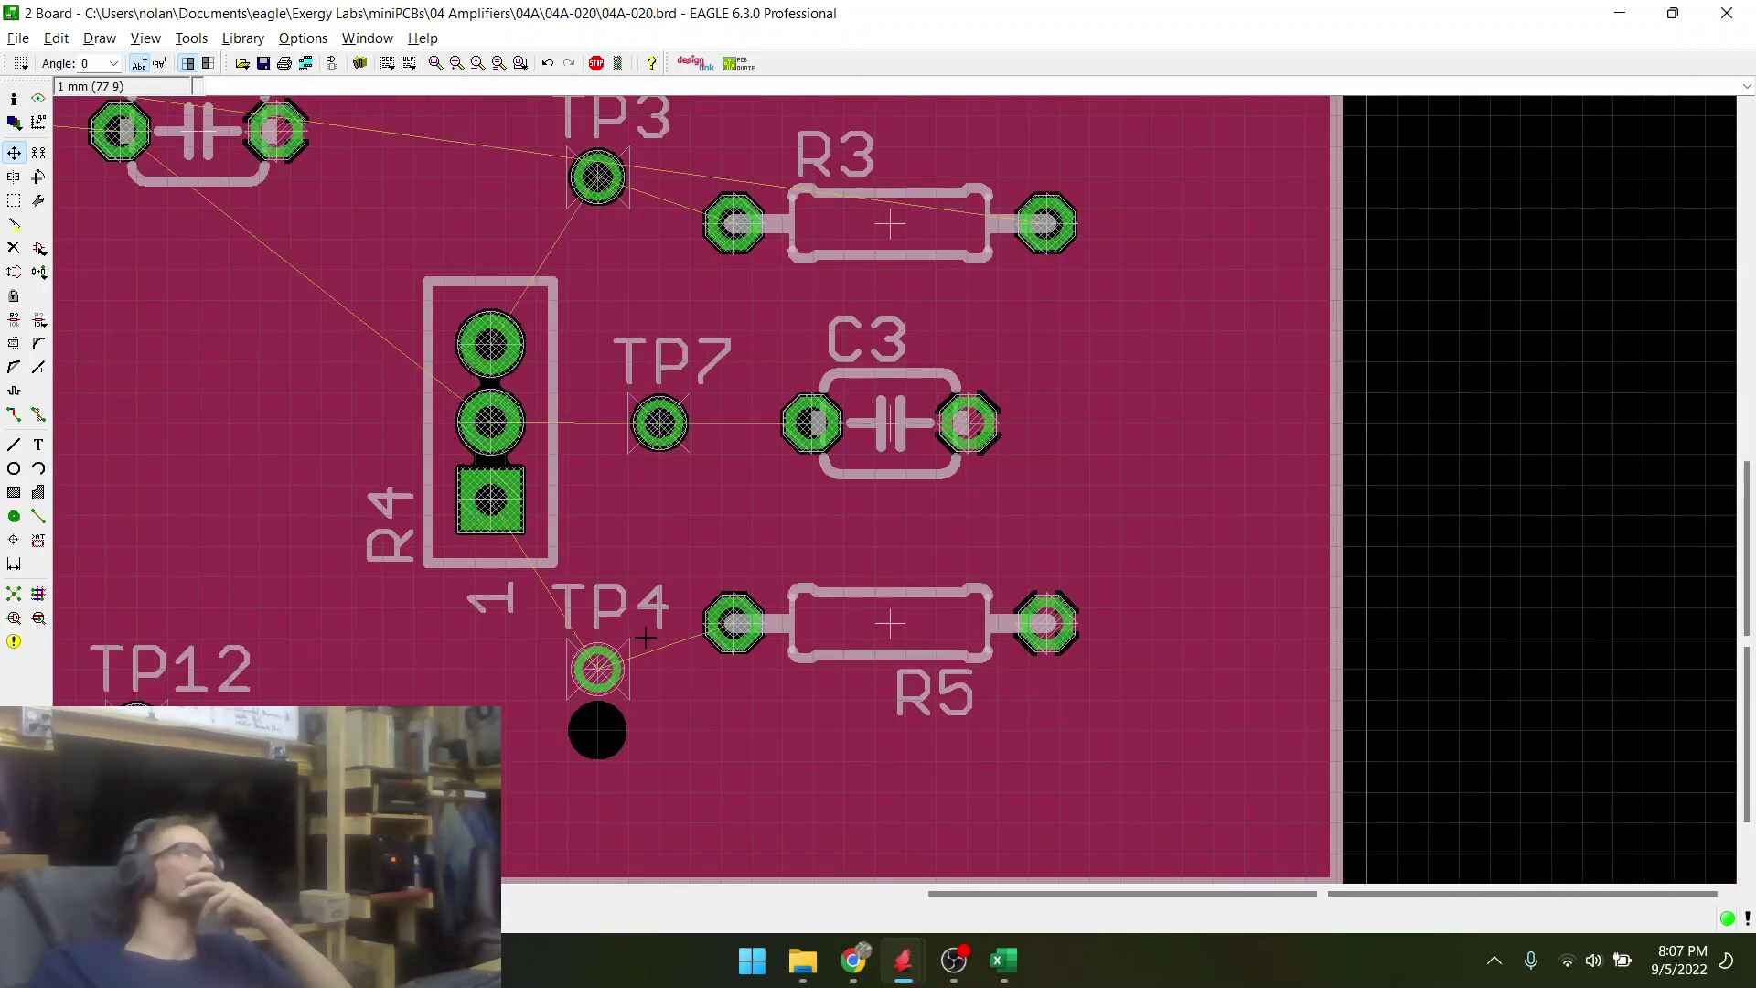
- Rotate TP4 by 180° so its label sits below the pad, and recalculate the ratsnest
click(599, 668)
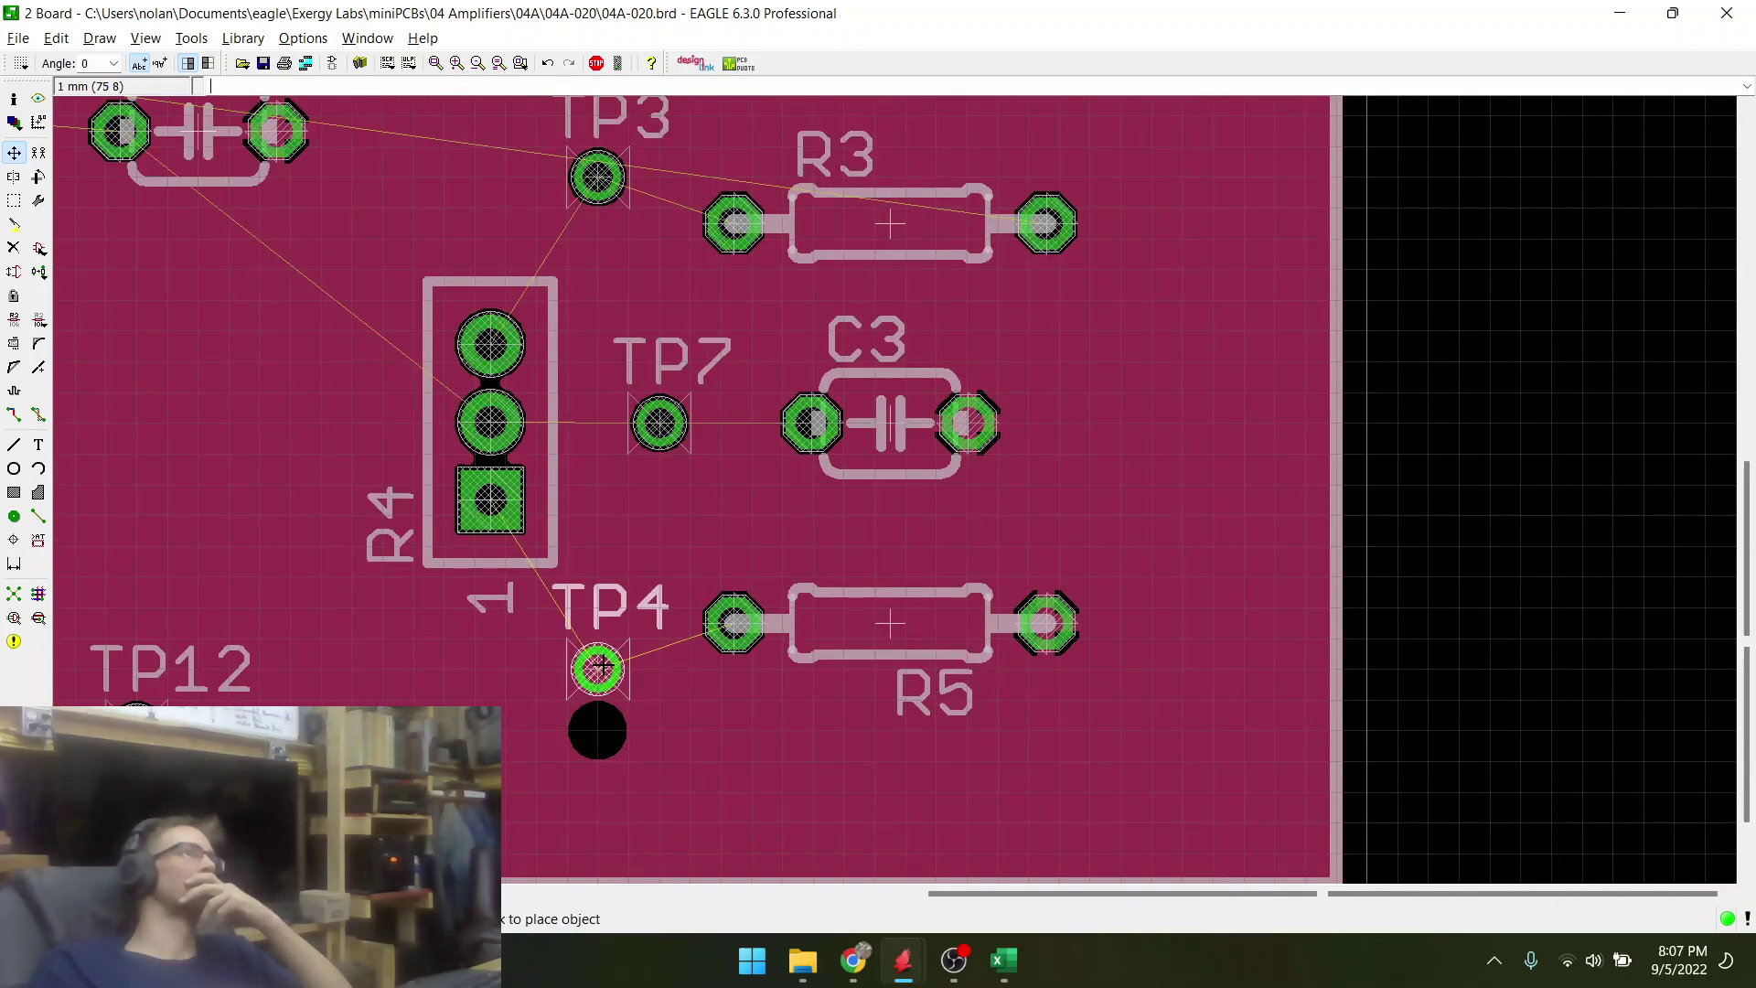
right_click(600, 667)
right_click(599, 668)
click(599, 667)
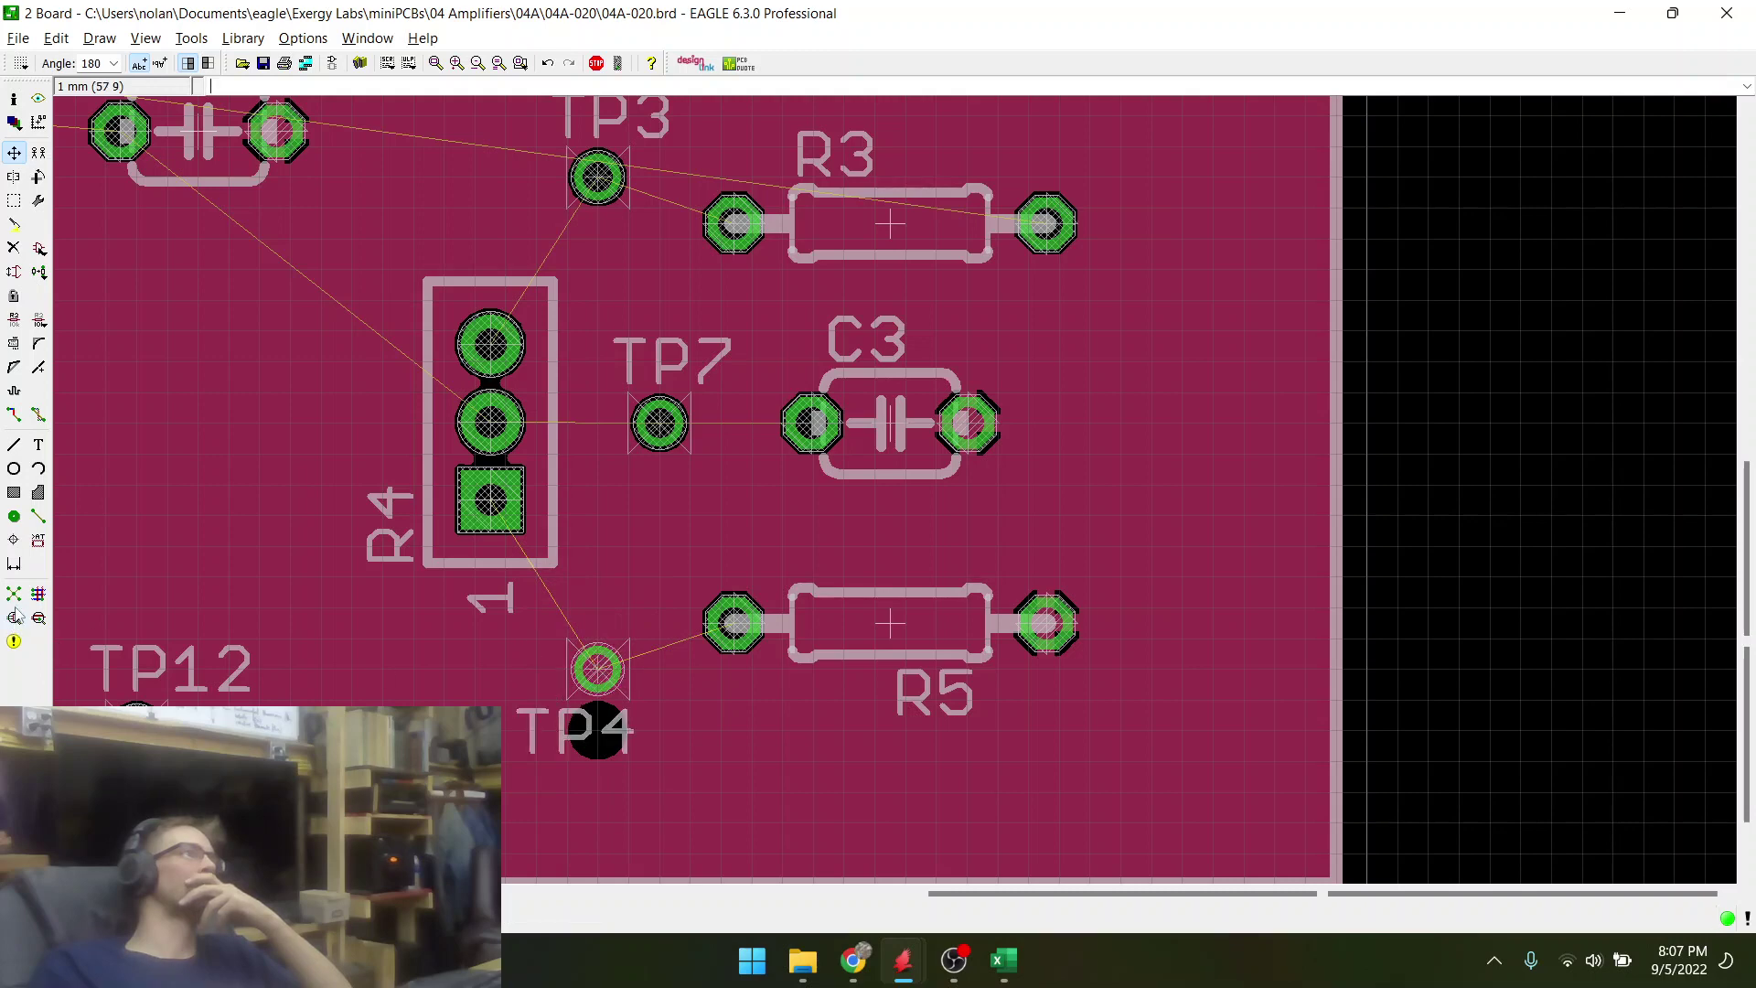
scroll(703, 575, down, 4)
scroll(703, 575, up, 2)
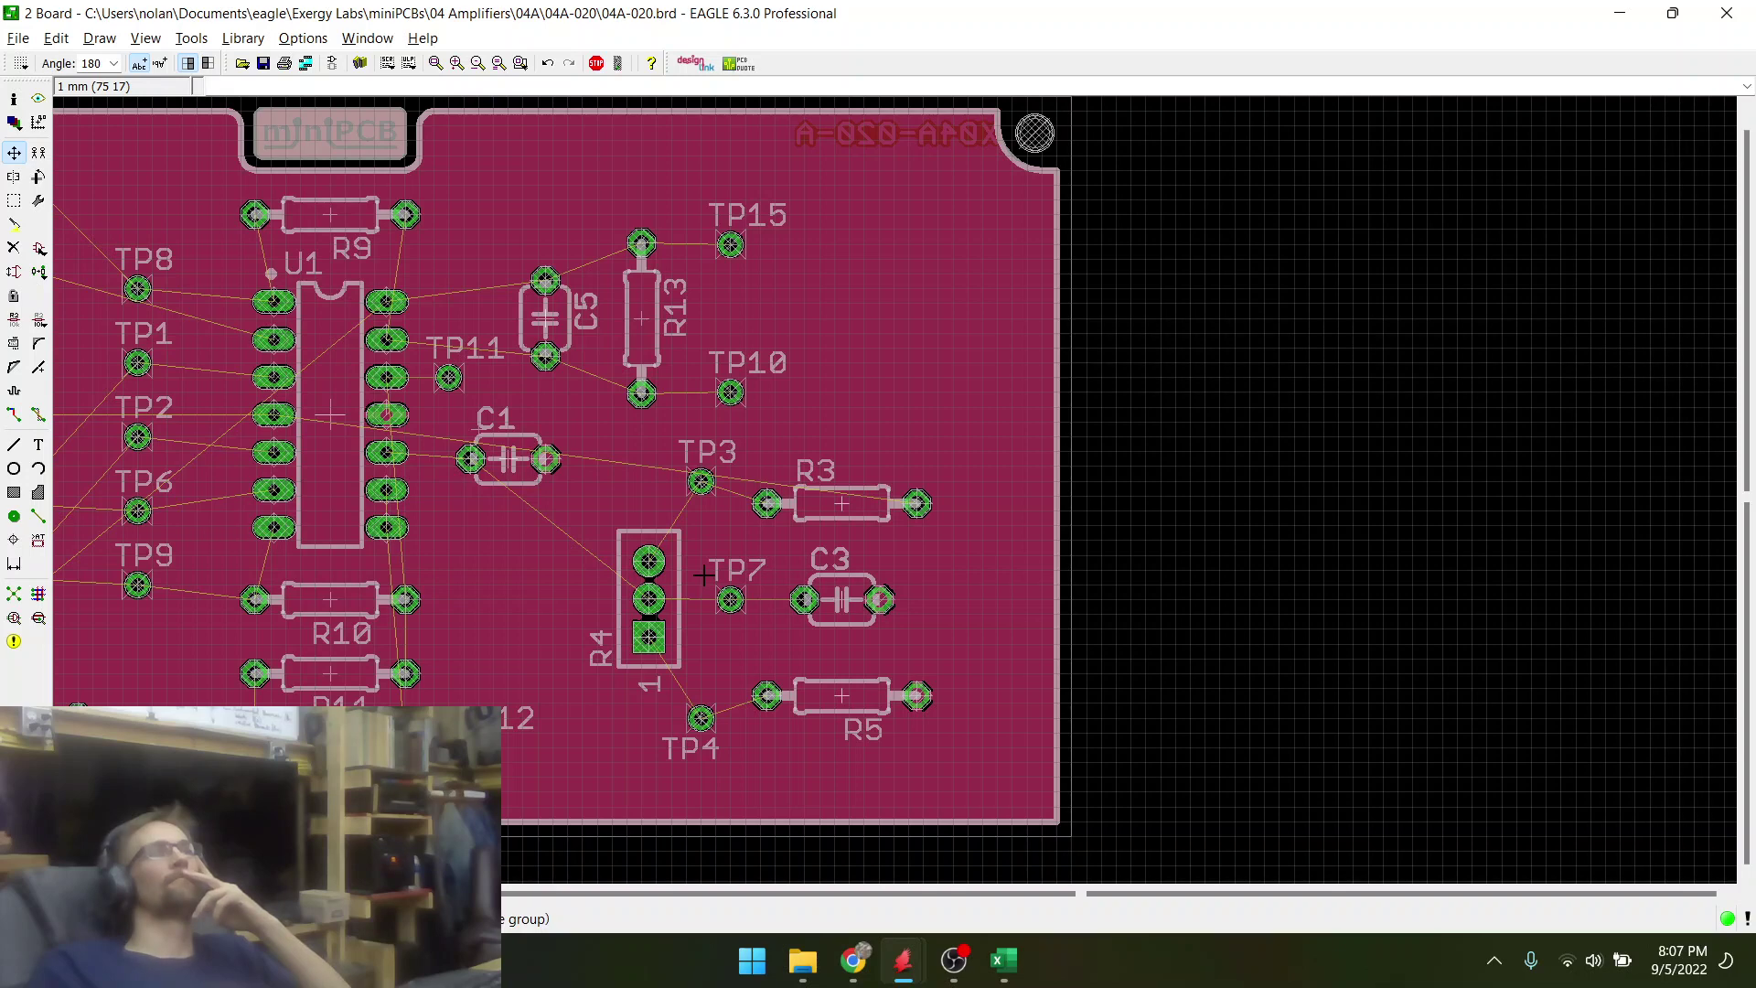
- Try moving R5 about 1 mm down, then put it back in its place below C3
scroll(703, 575, down, 3)
scroll(849, 675, up, 4)
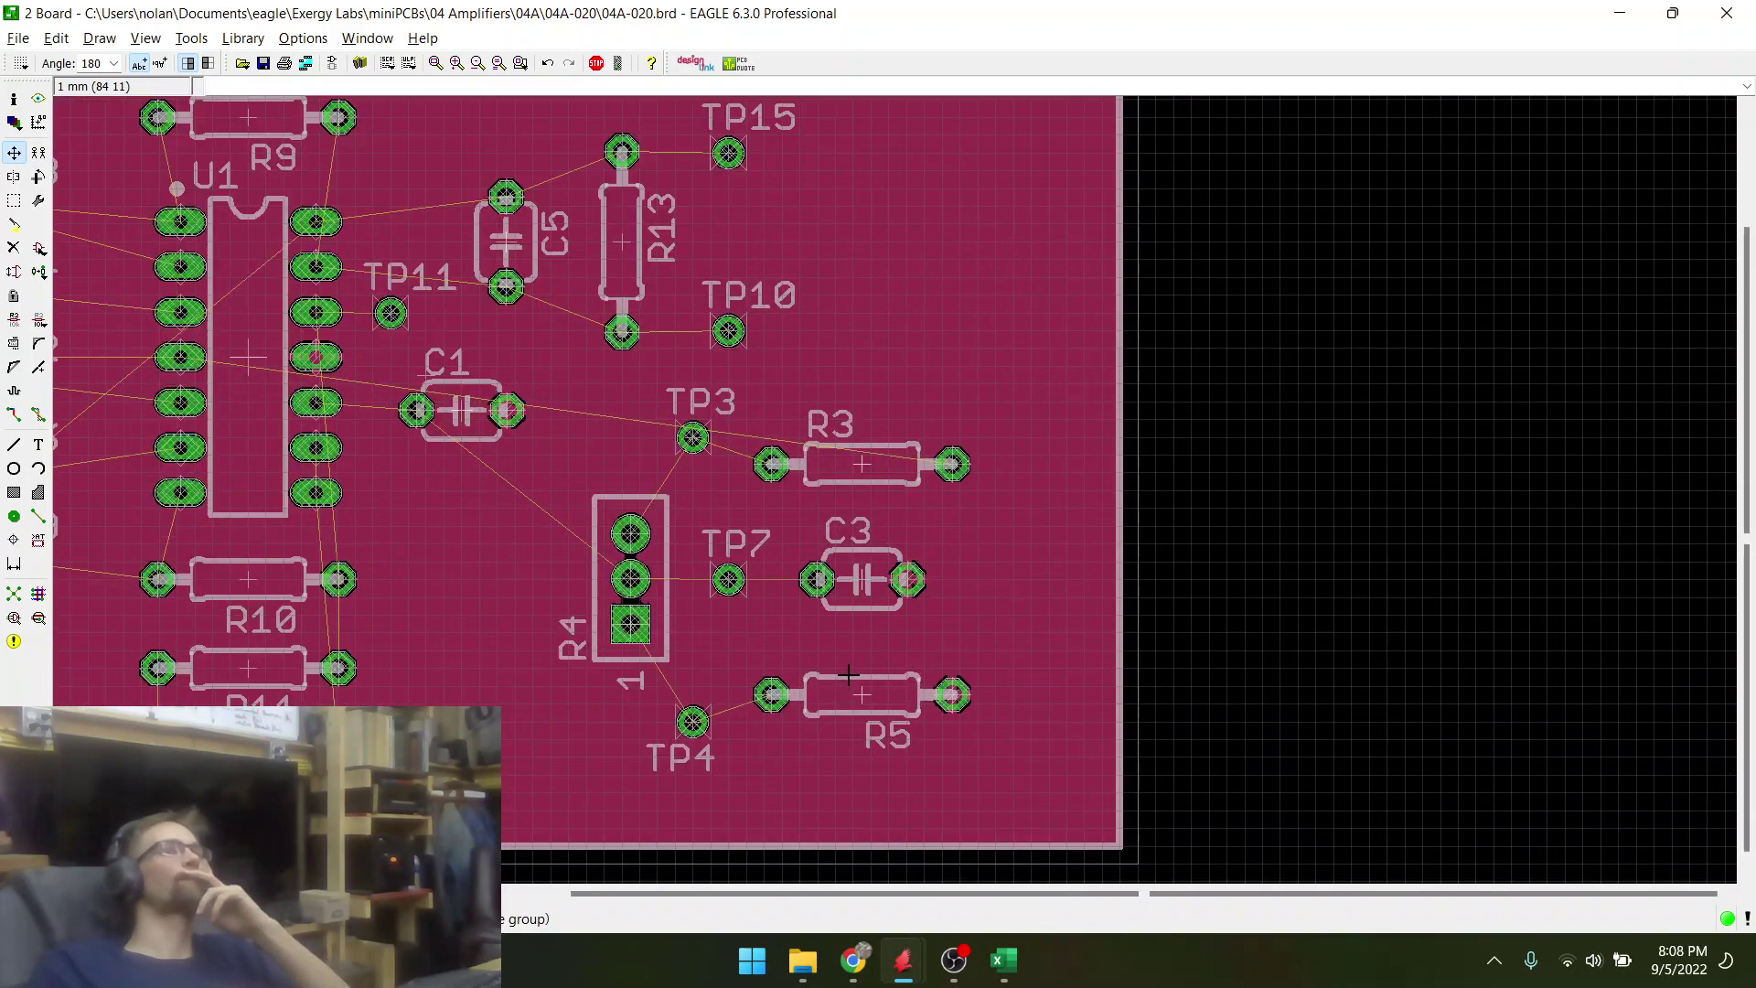
scroll(849, 675, up, 2)
click(869, 701)
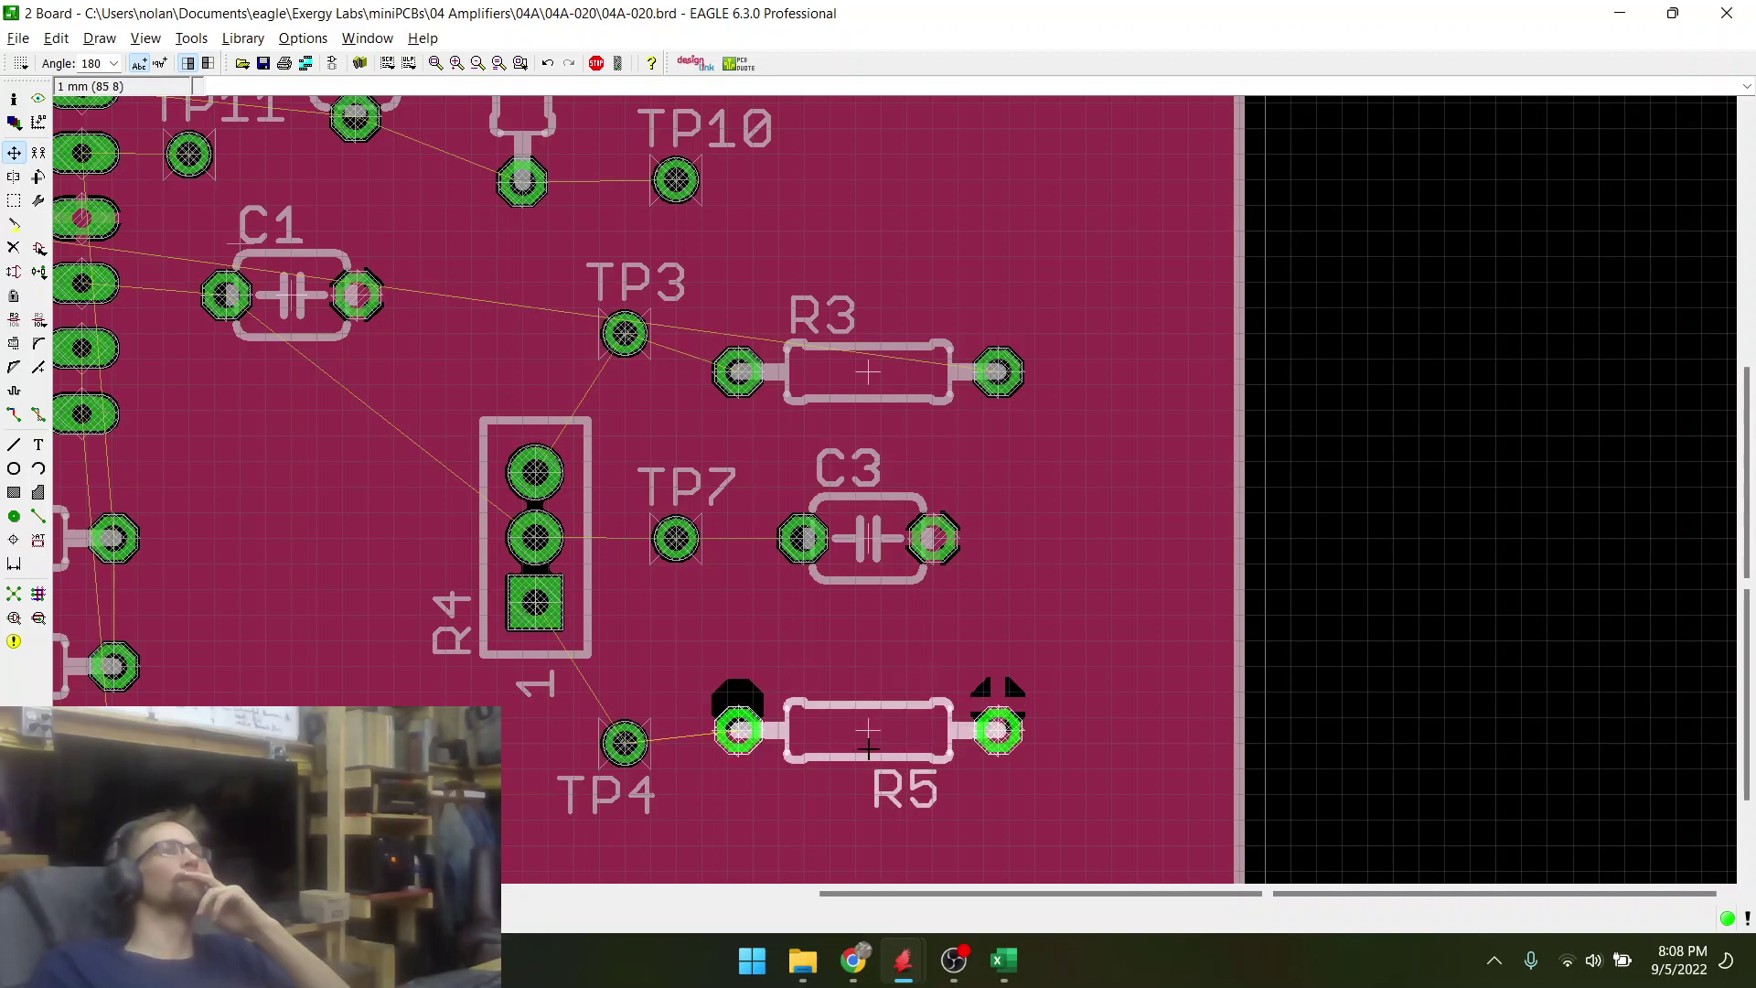
click(874, 720)
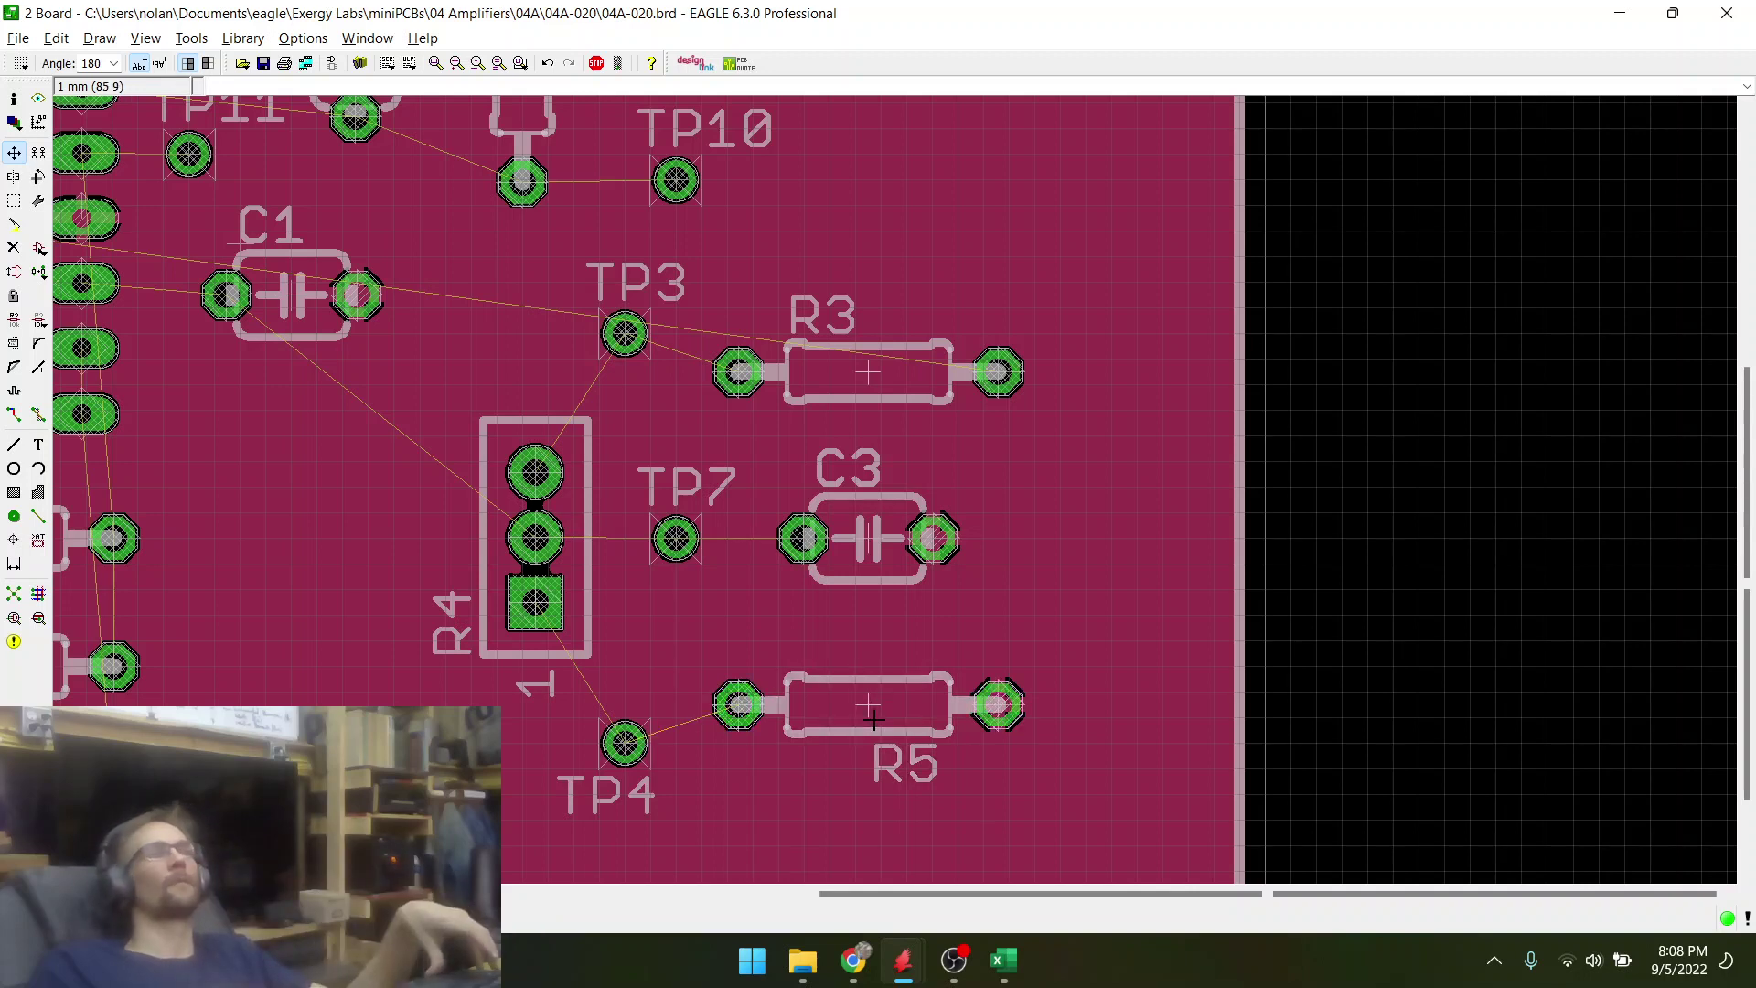
- Save the board, bring up the R4 bias network in the schematic, and save the schematic
scroll(884, 709, down, 6)
scroll(690, 573, up, 5)
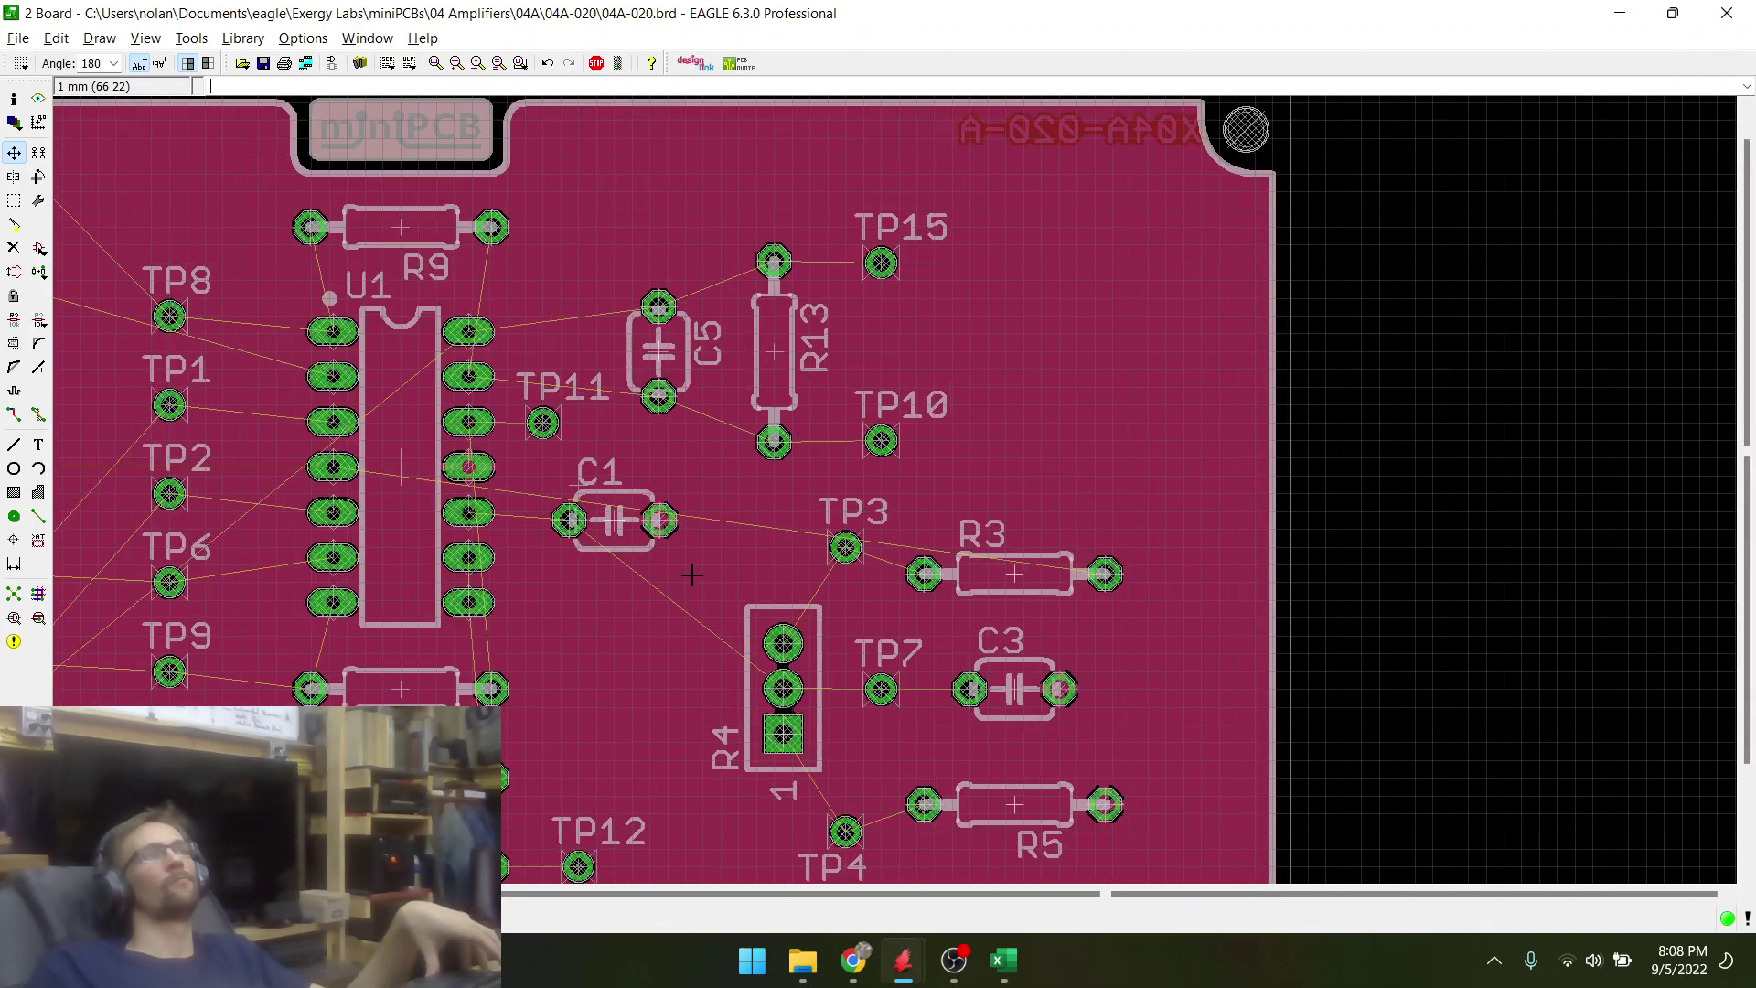
click(262, 63)
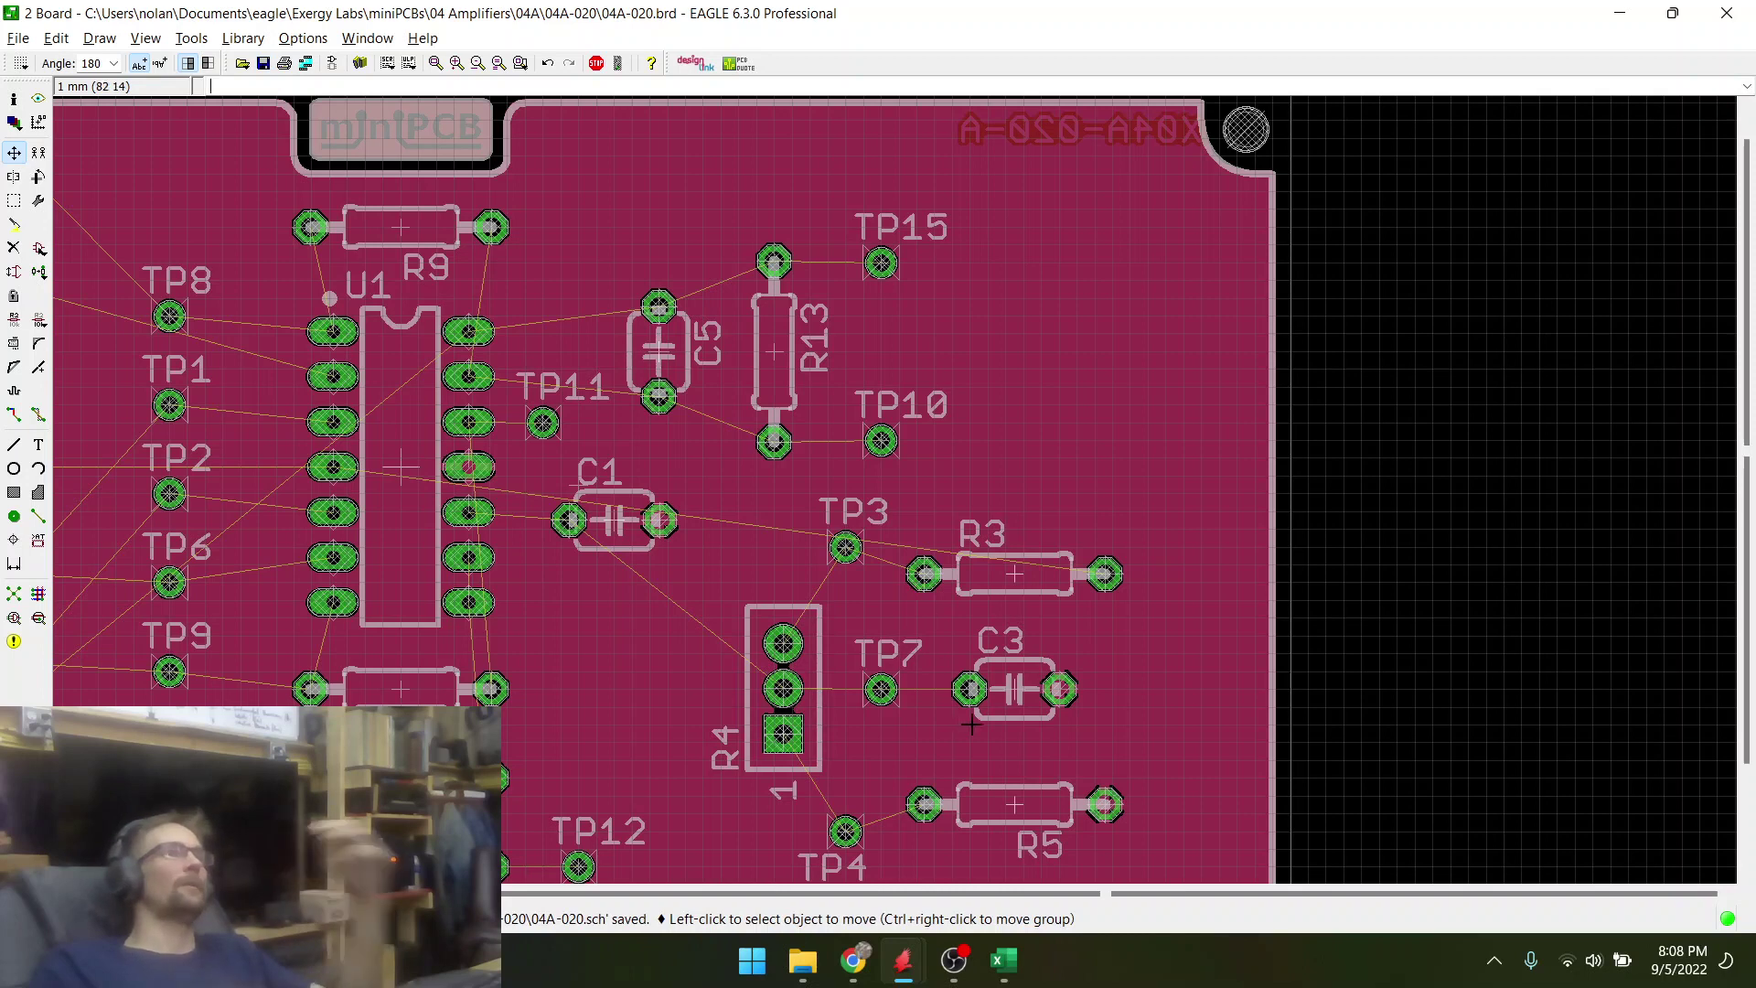
key(alt+1)
scroll(500, 689, down, 4)
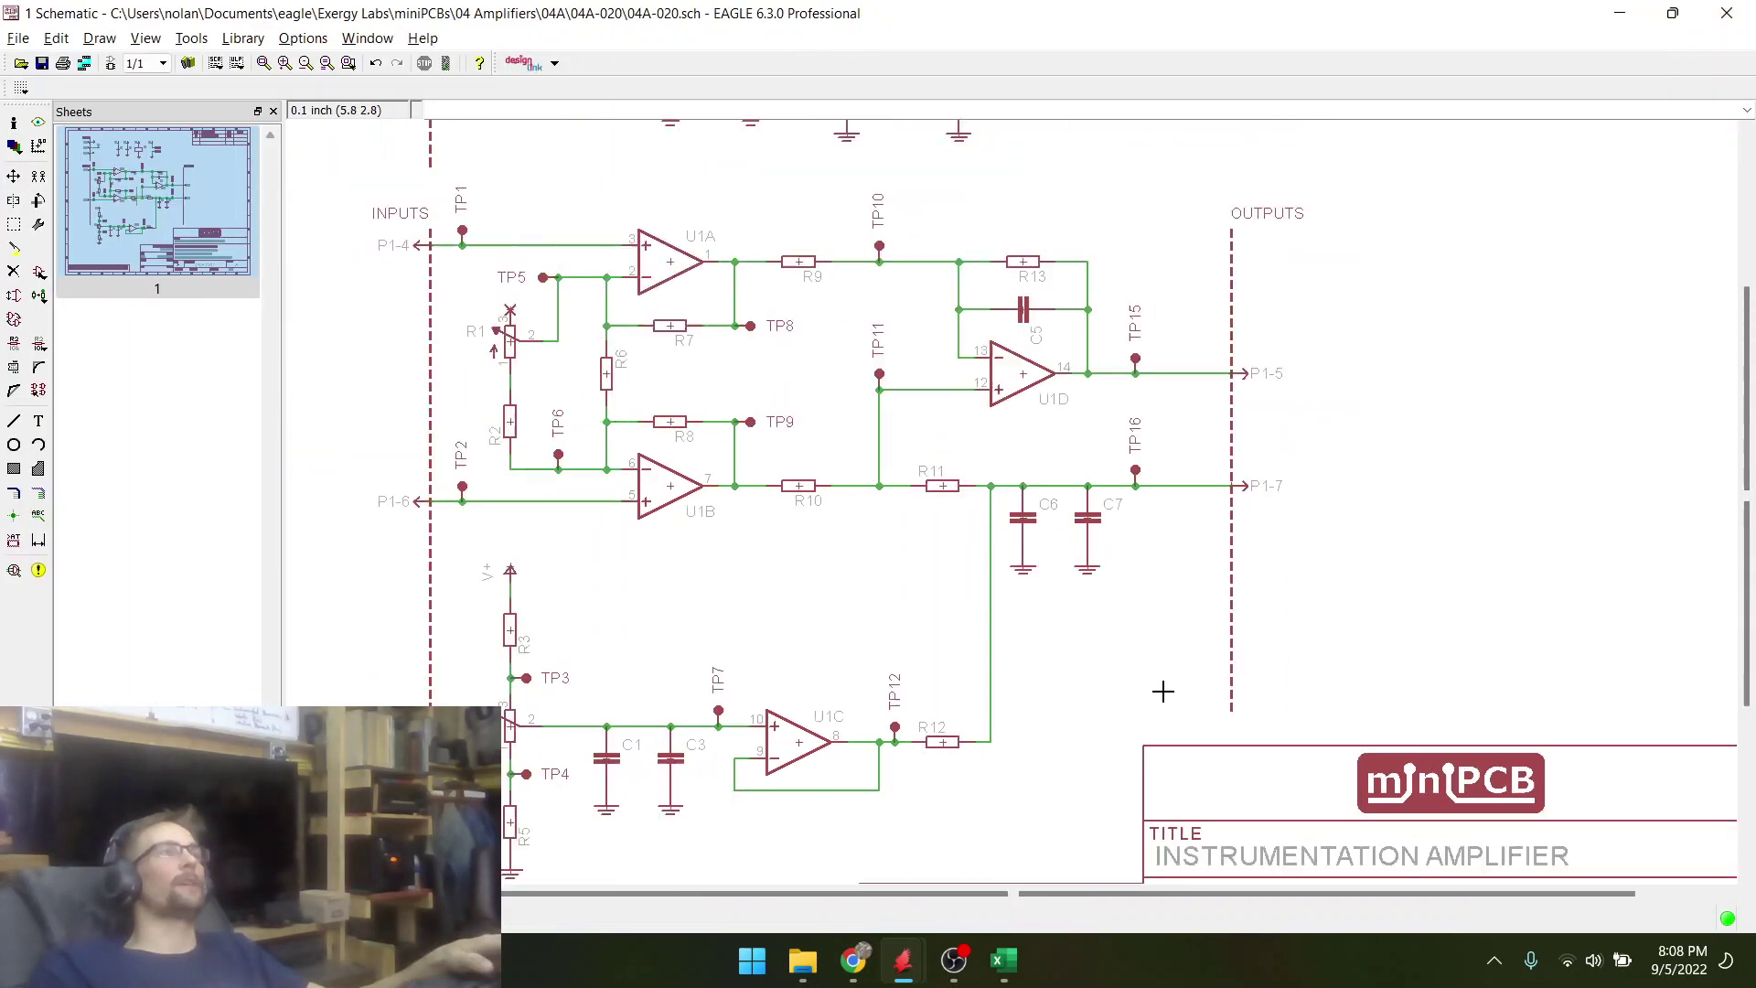
scroll(789, 695, up, 4)
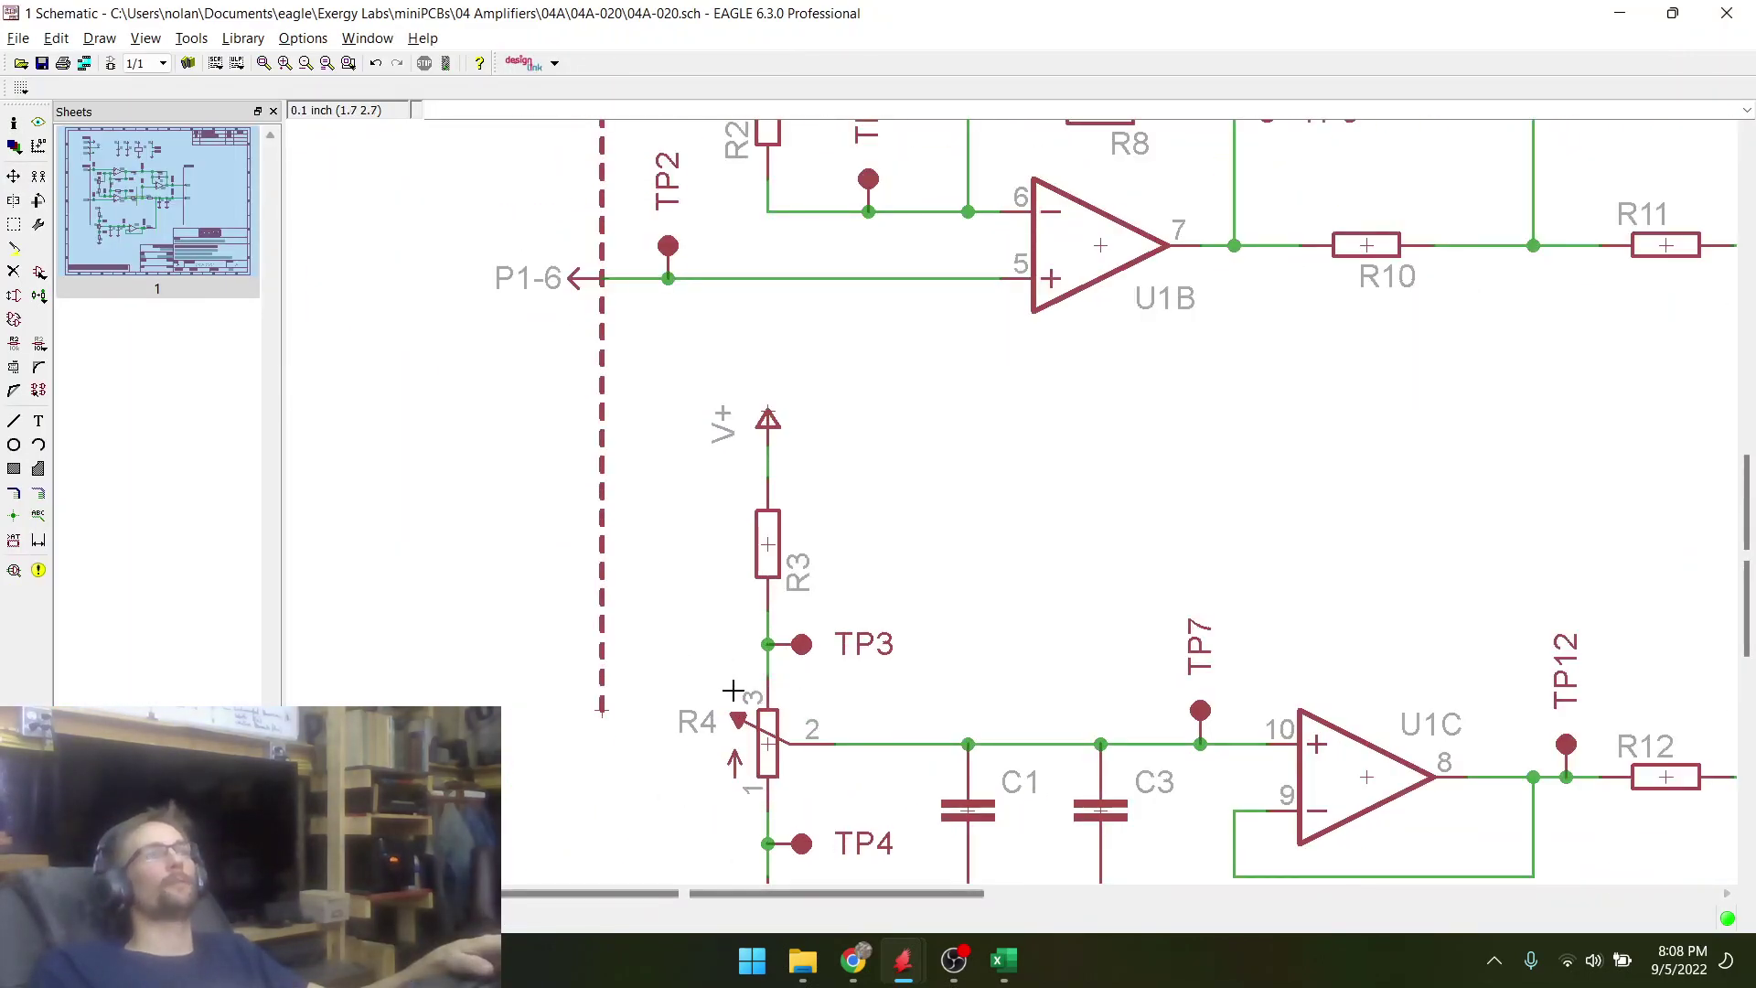
key(ctrl+s)
- Compare the board placement around R4, C1, C3 and TP7 with the bias network in the schematic
key(alt+2)
scroll(700, 473, down, 2)
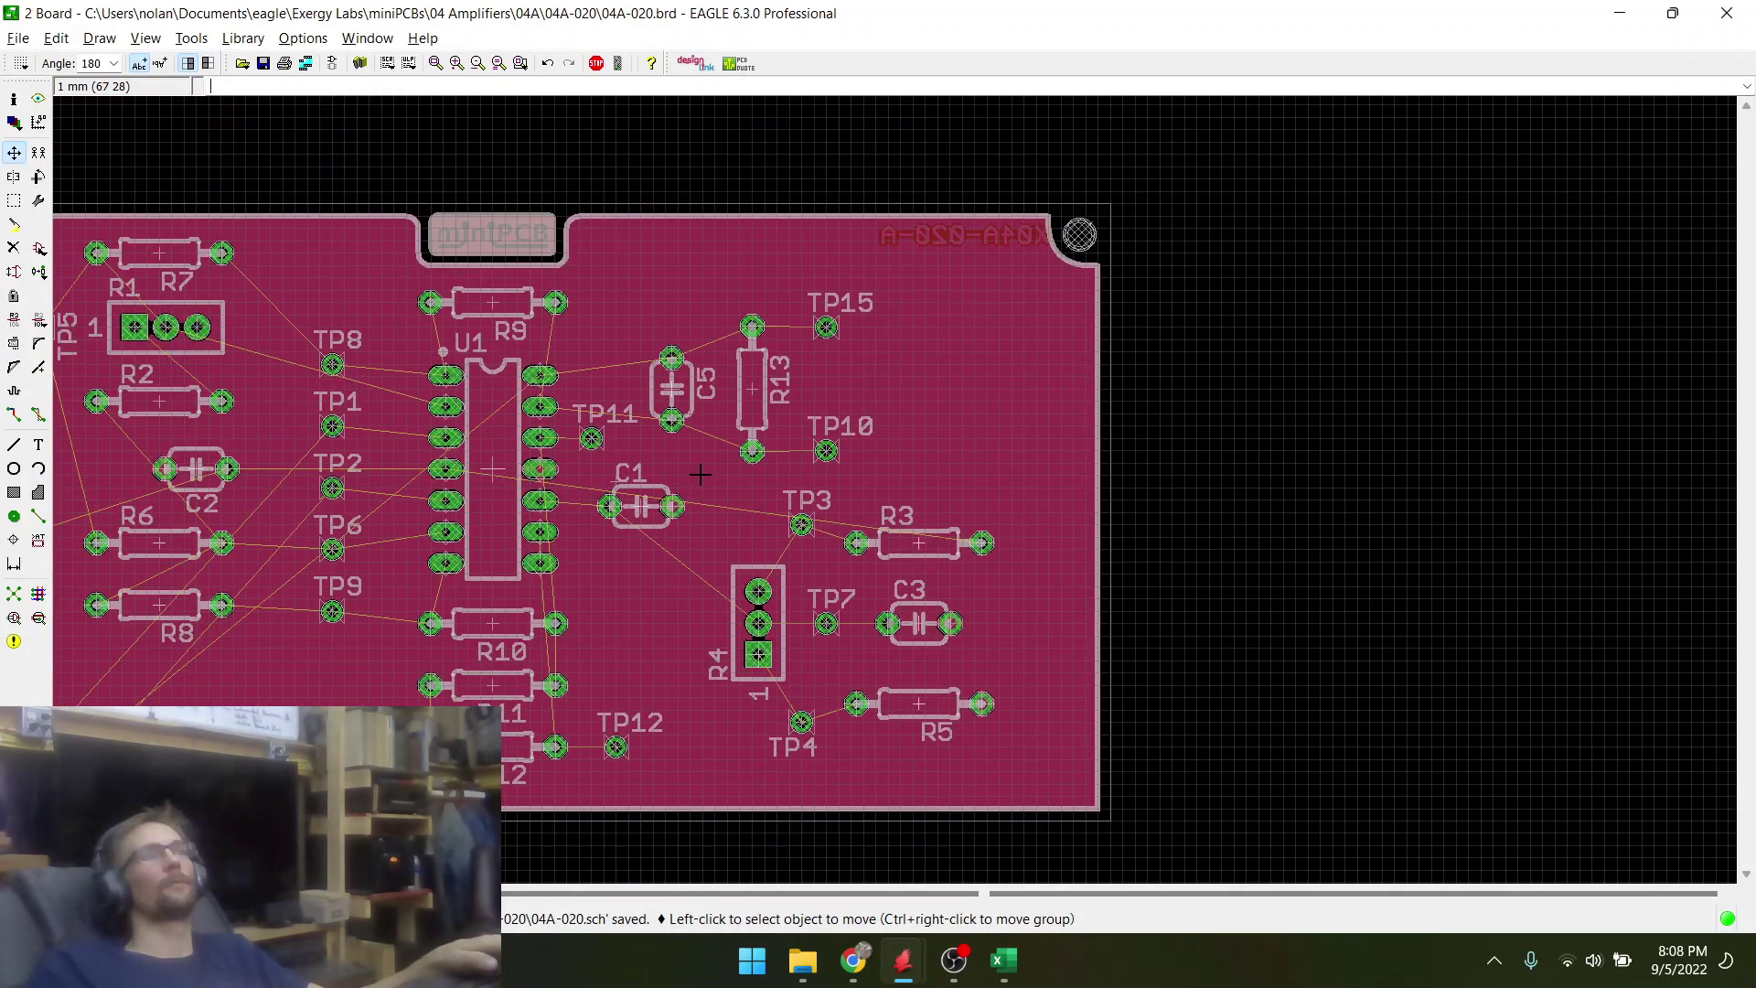
scroll(815, 671, up, 2)
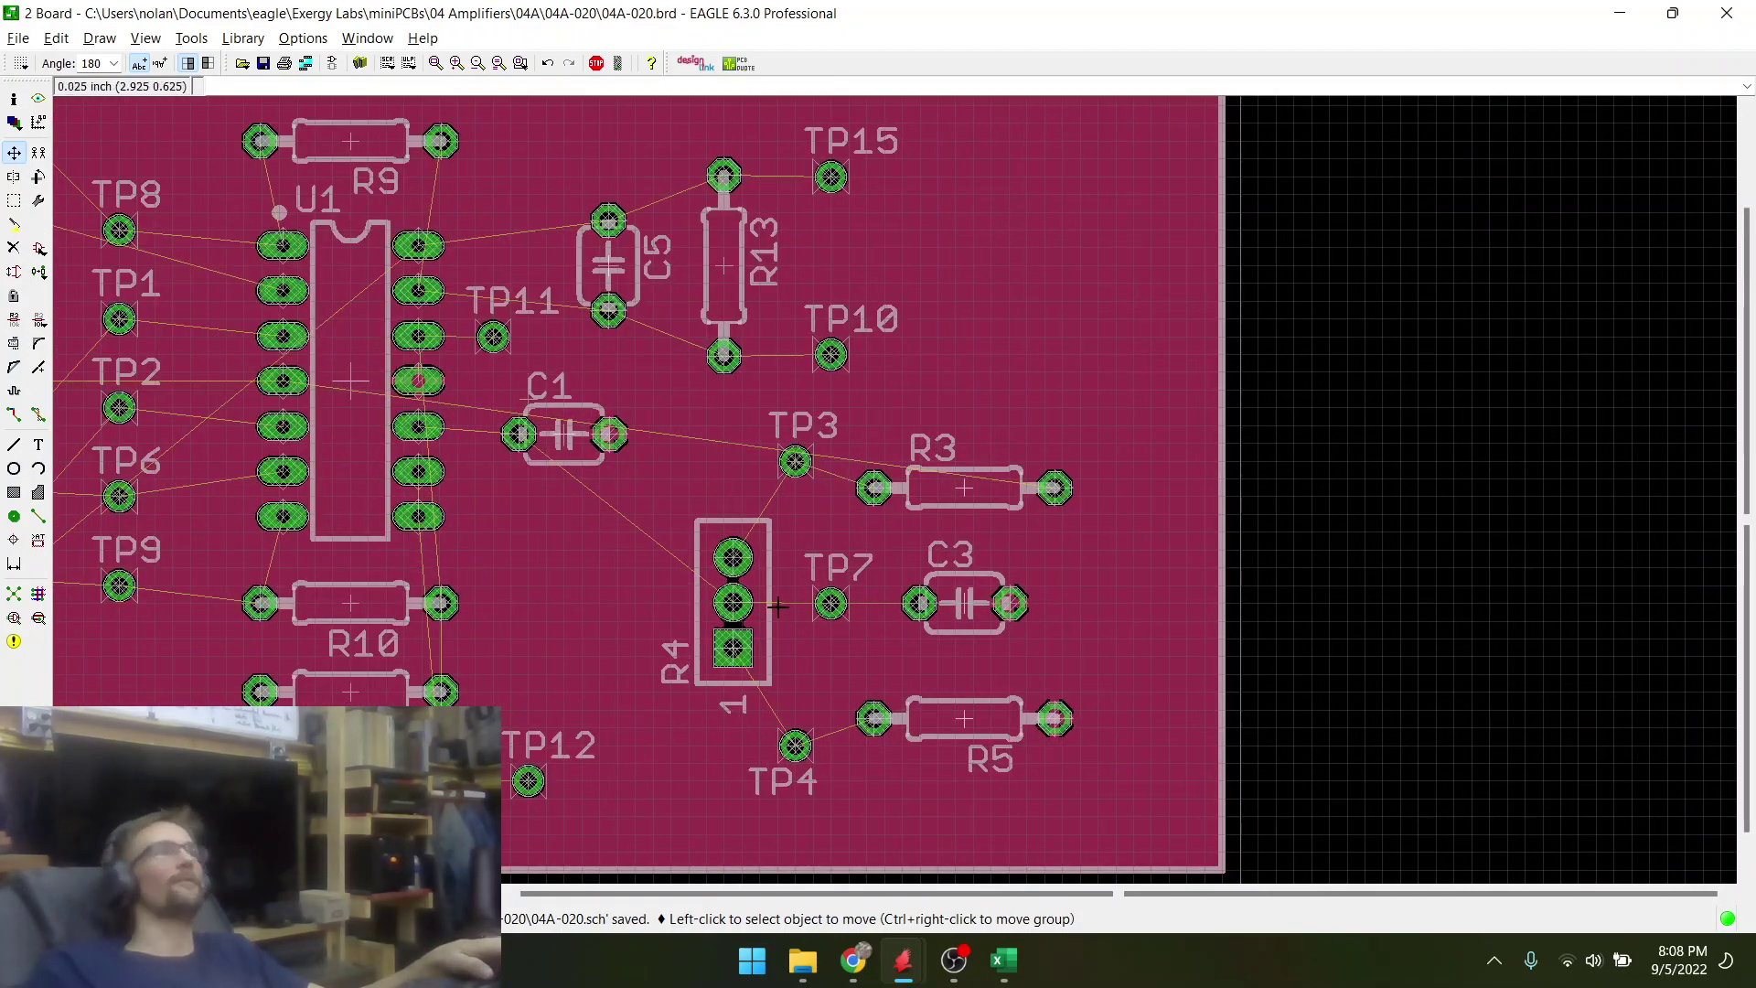
key(alt+1)
scroll(866, 604, down, 3)
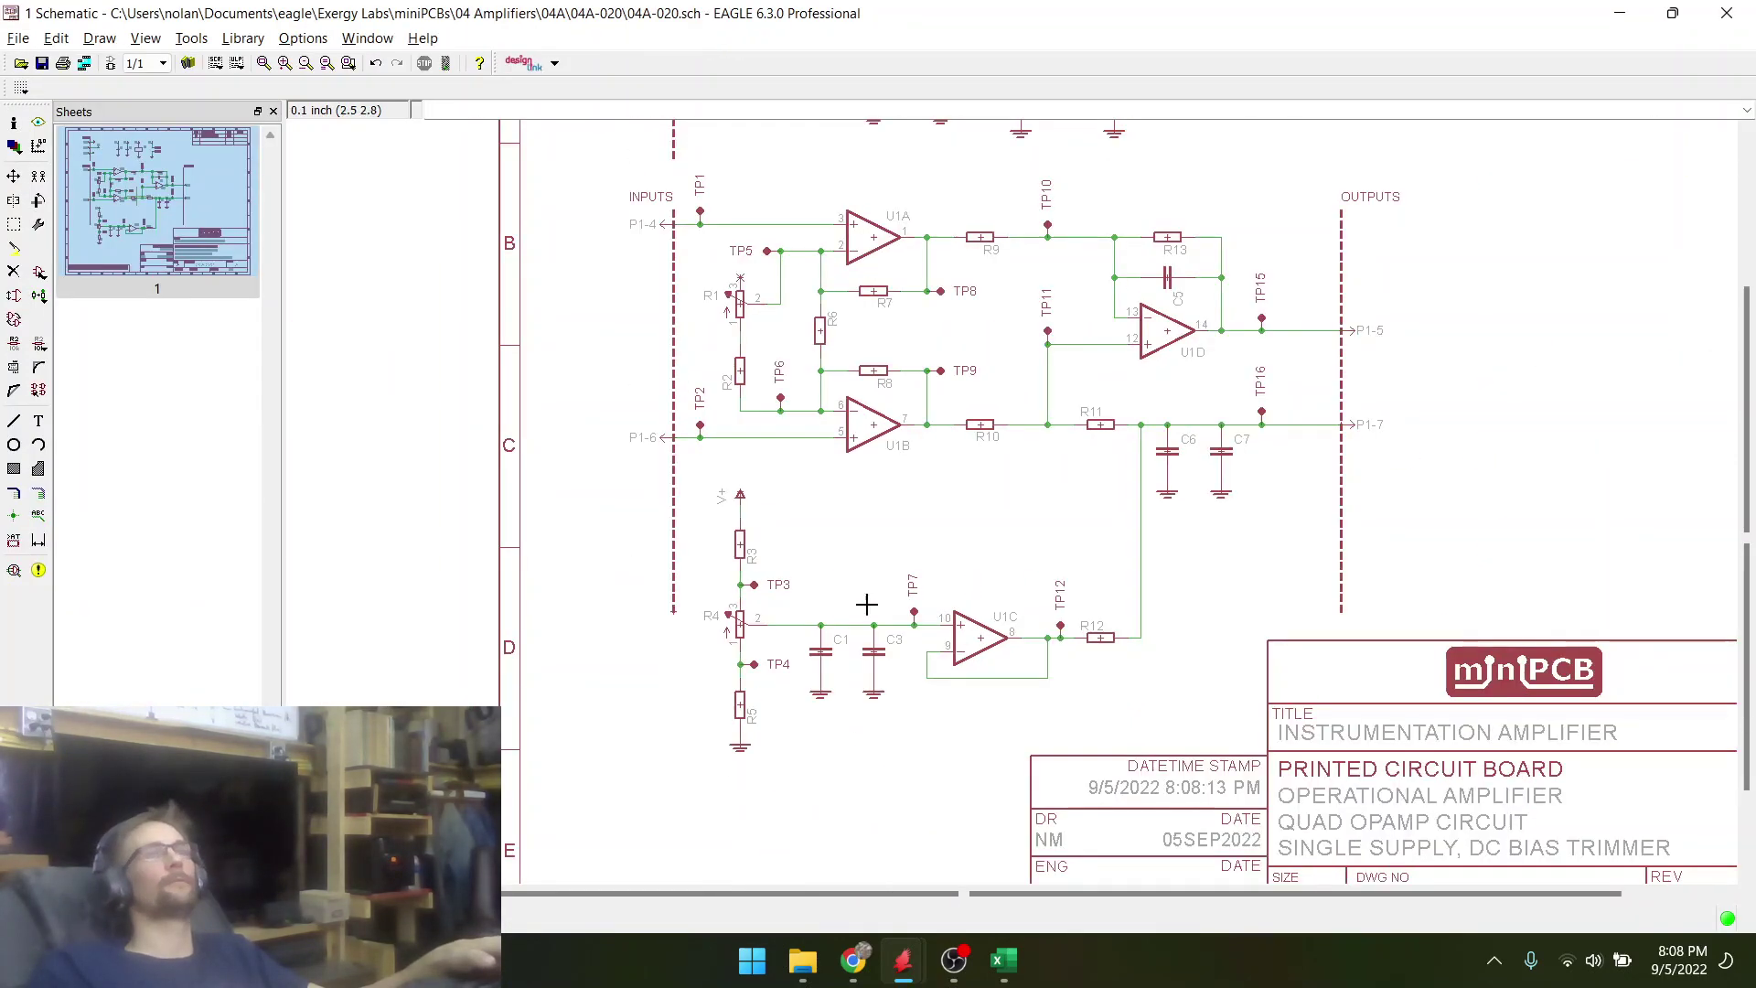
scroll(913, 606, up, 2)
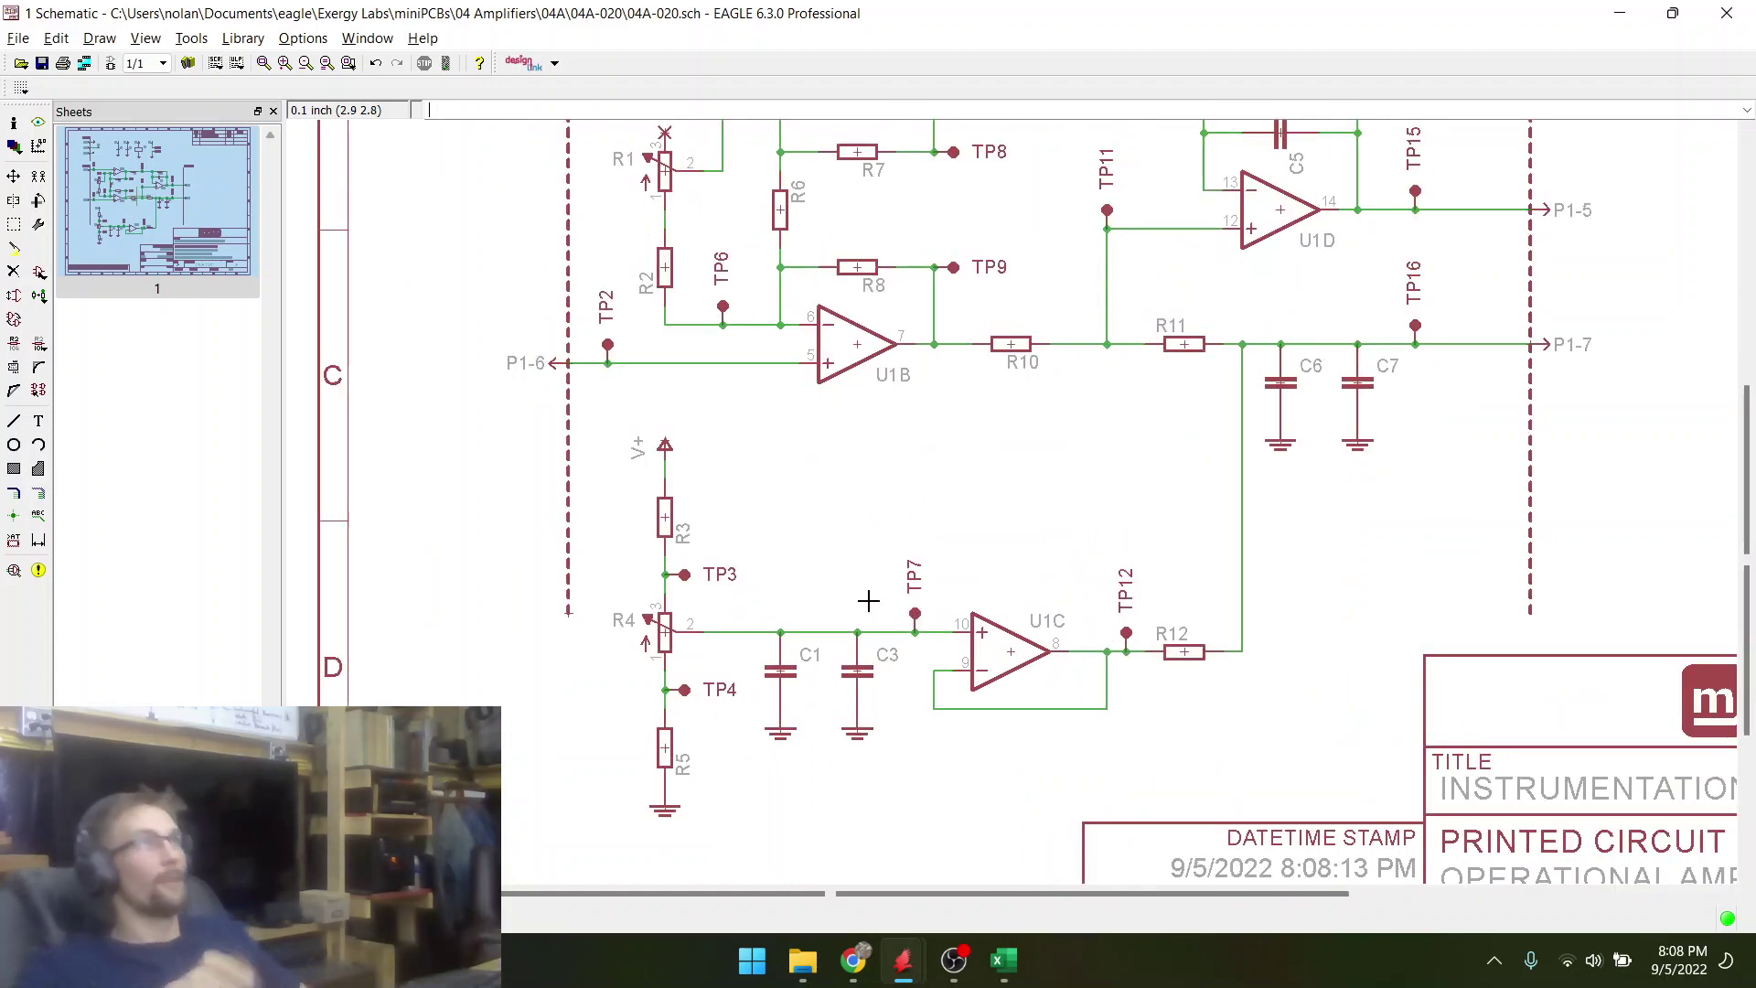
- Group C6, C7, their grounds, TP16 and the wire rising from R12, and move them 0.3 inch right
click(13, 177)
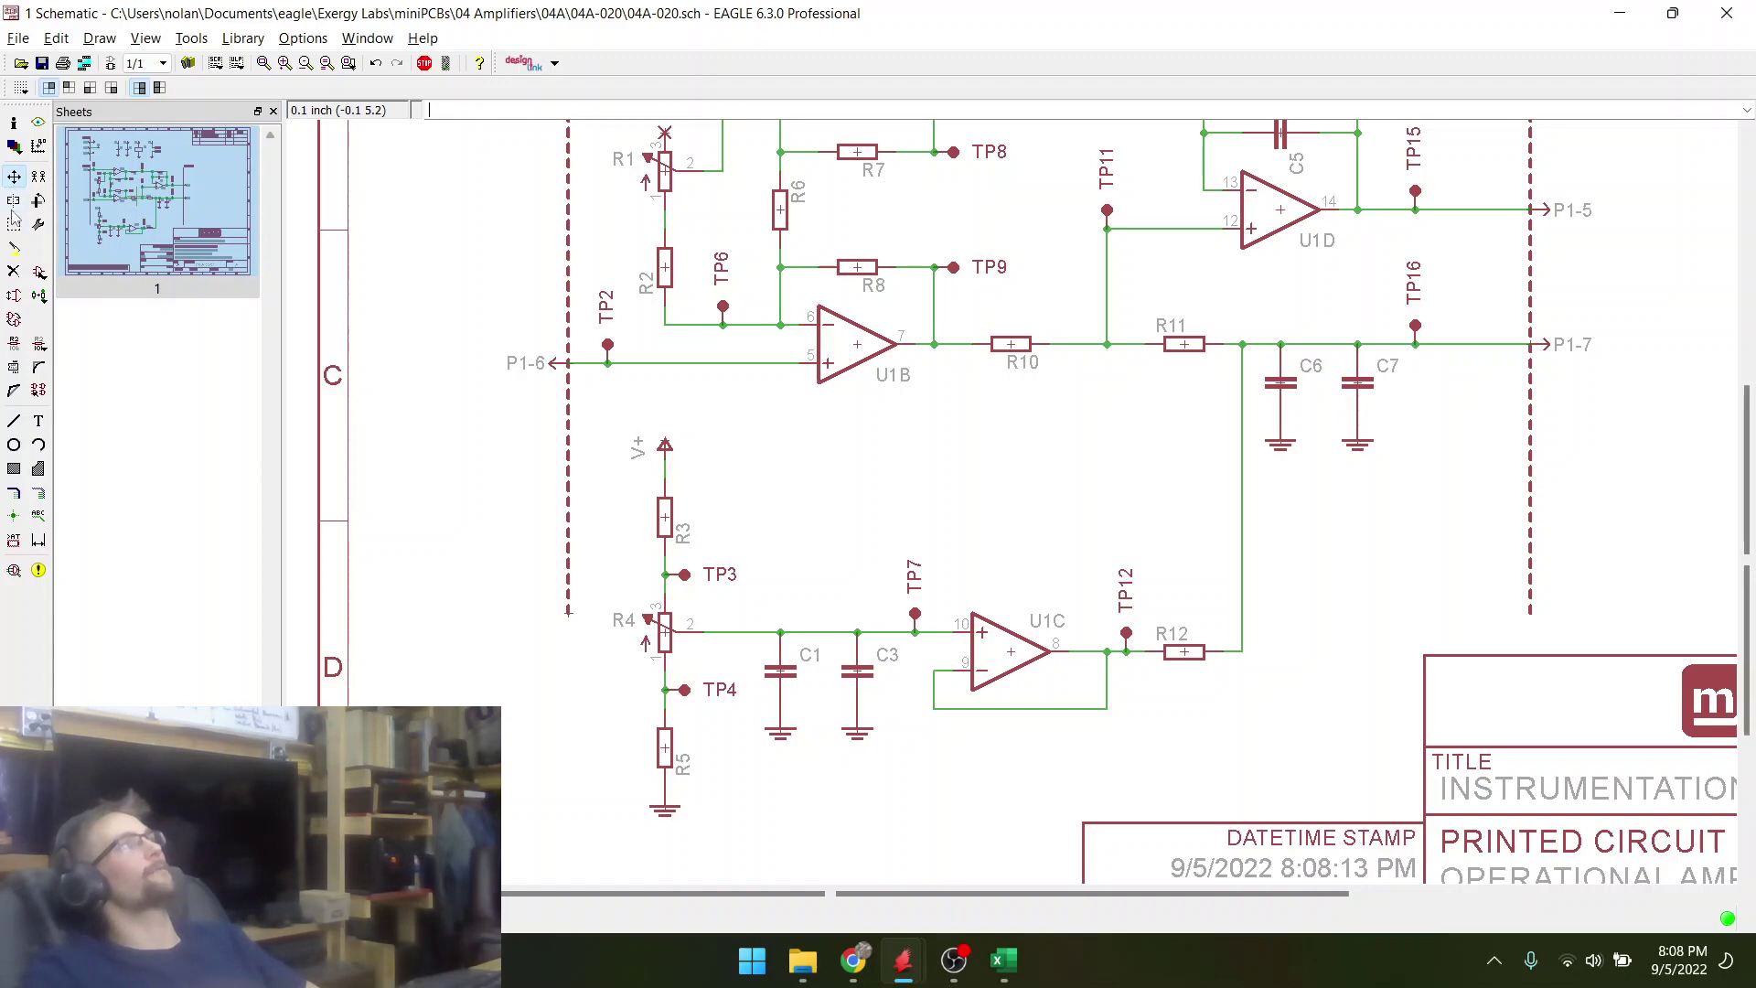
scroll(1522, 392, up, 2)
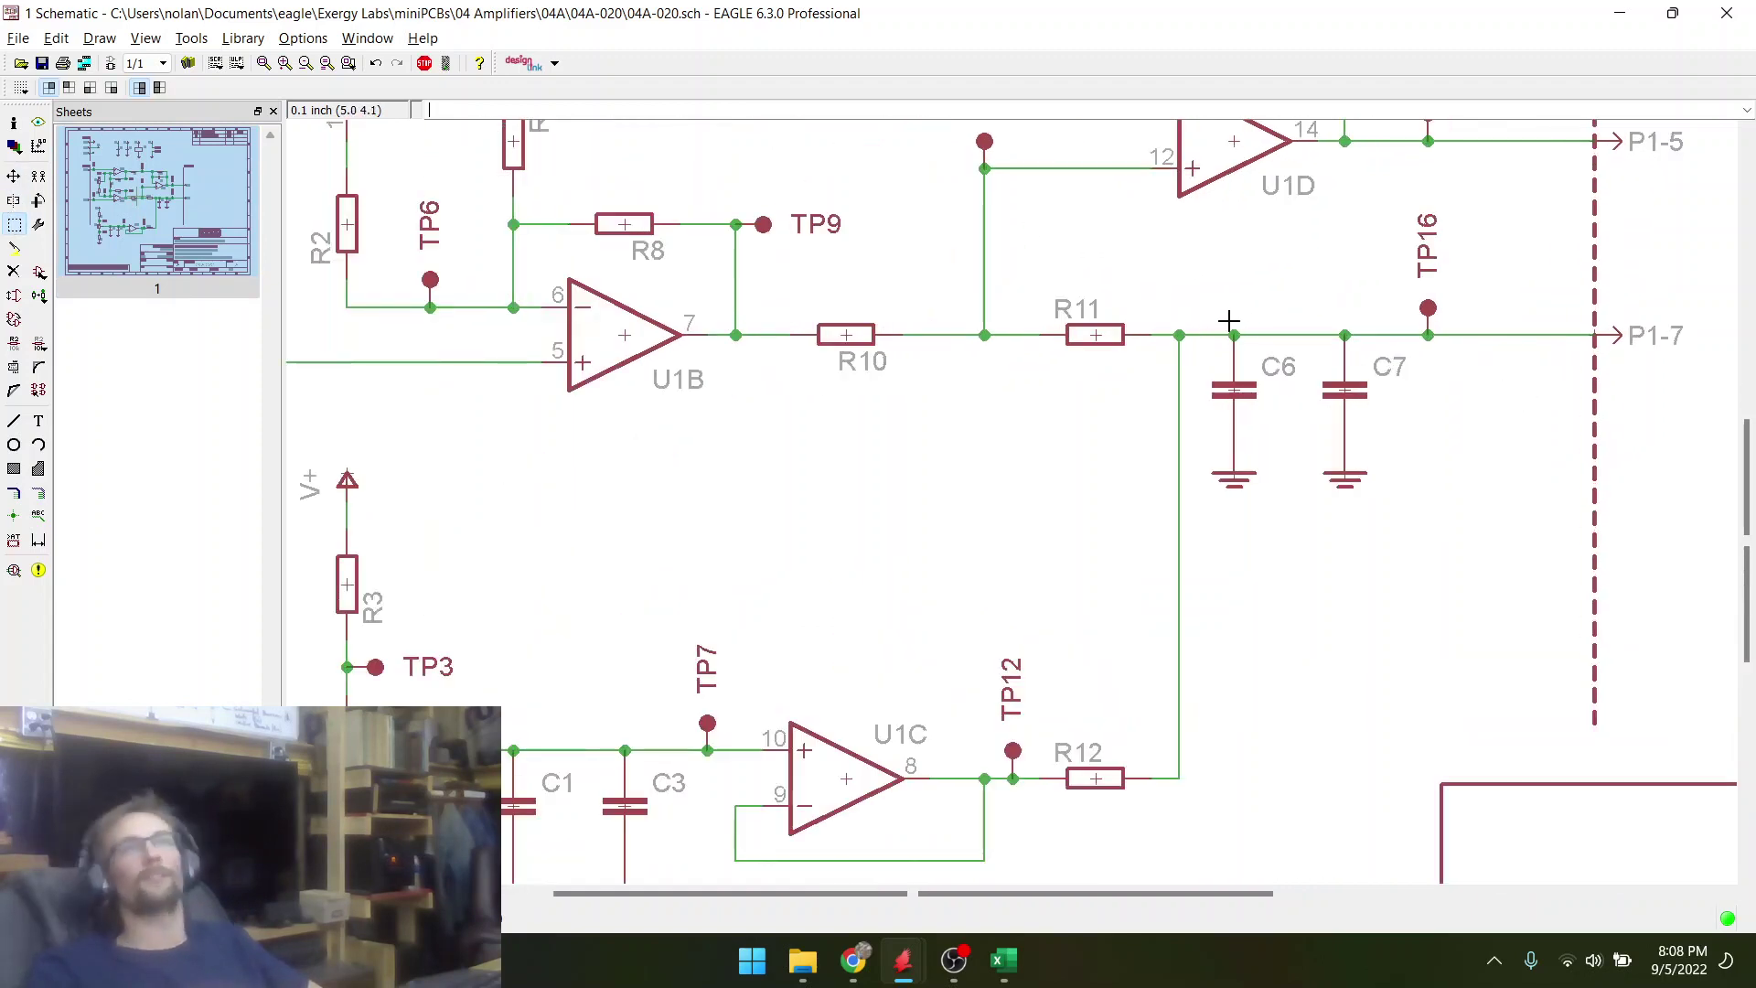
drag(1167, 259, 1477, 871)
right_click(1317, 405)
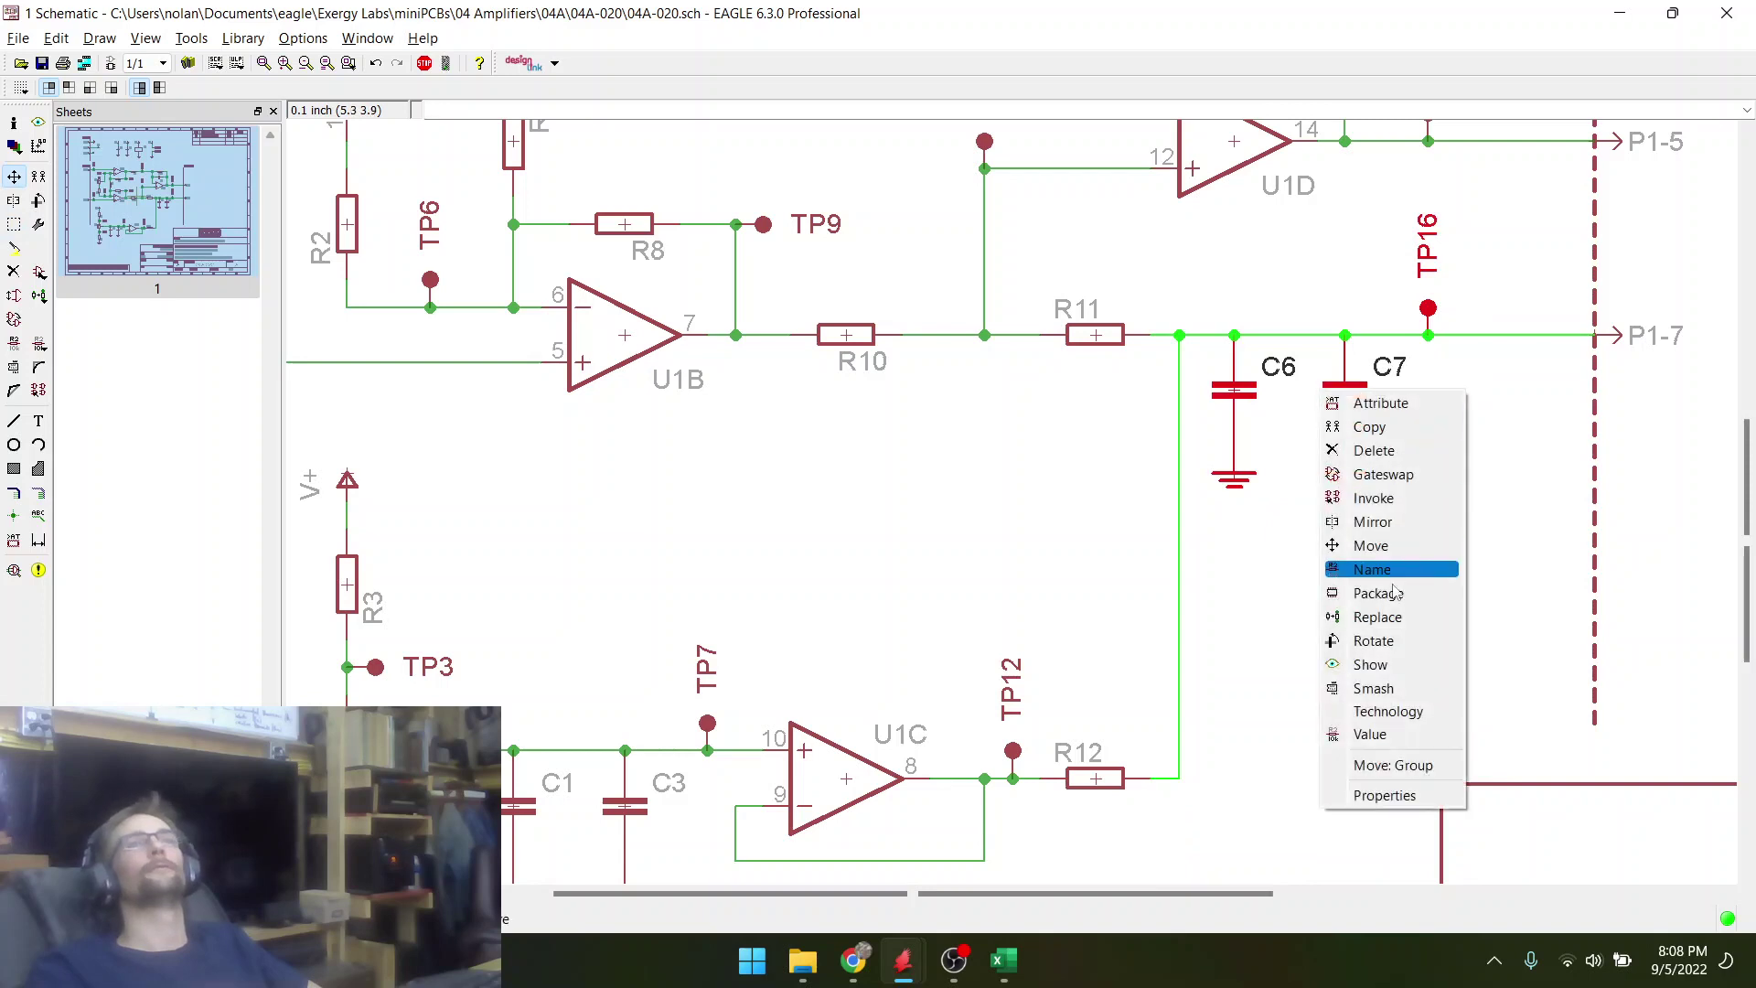
click(1400, 765)
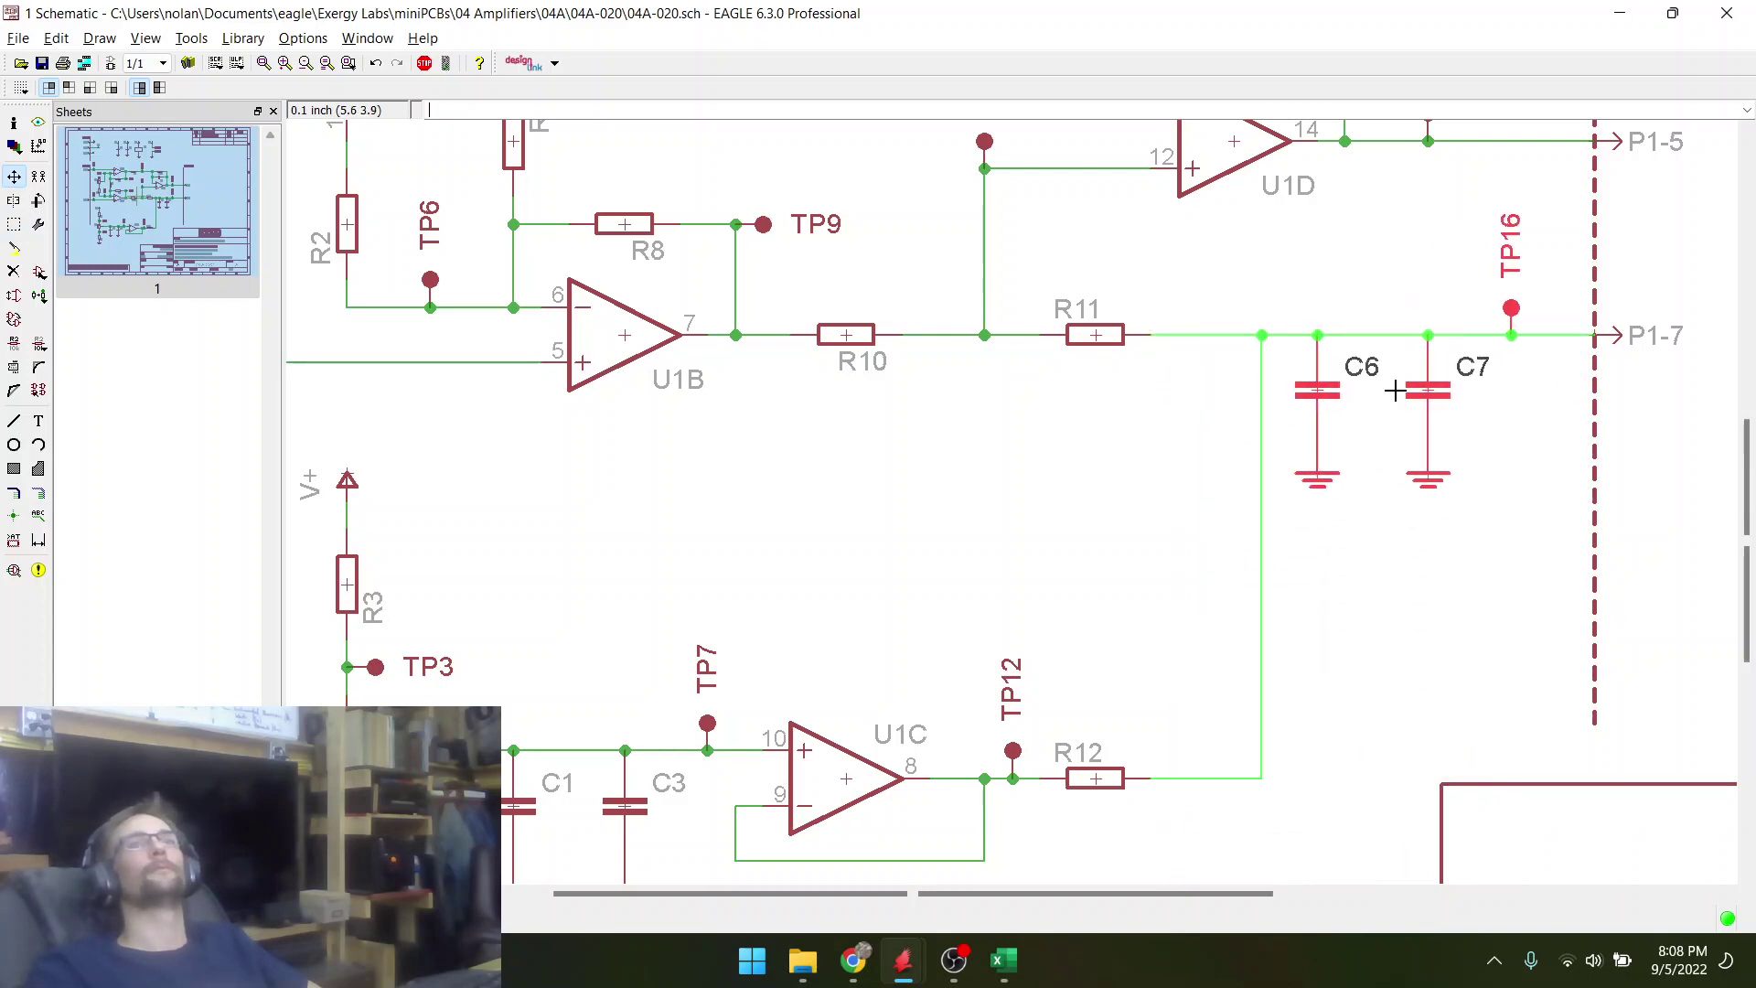
click(1395, 392)
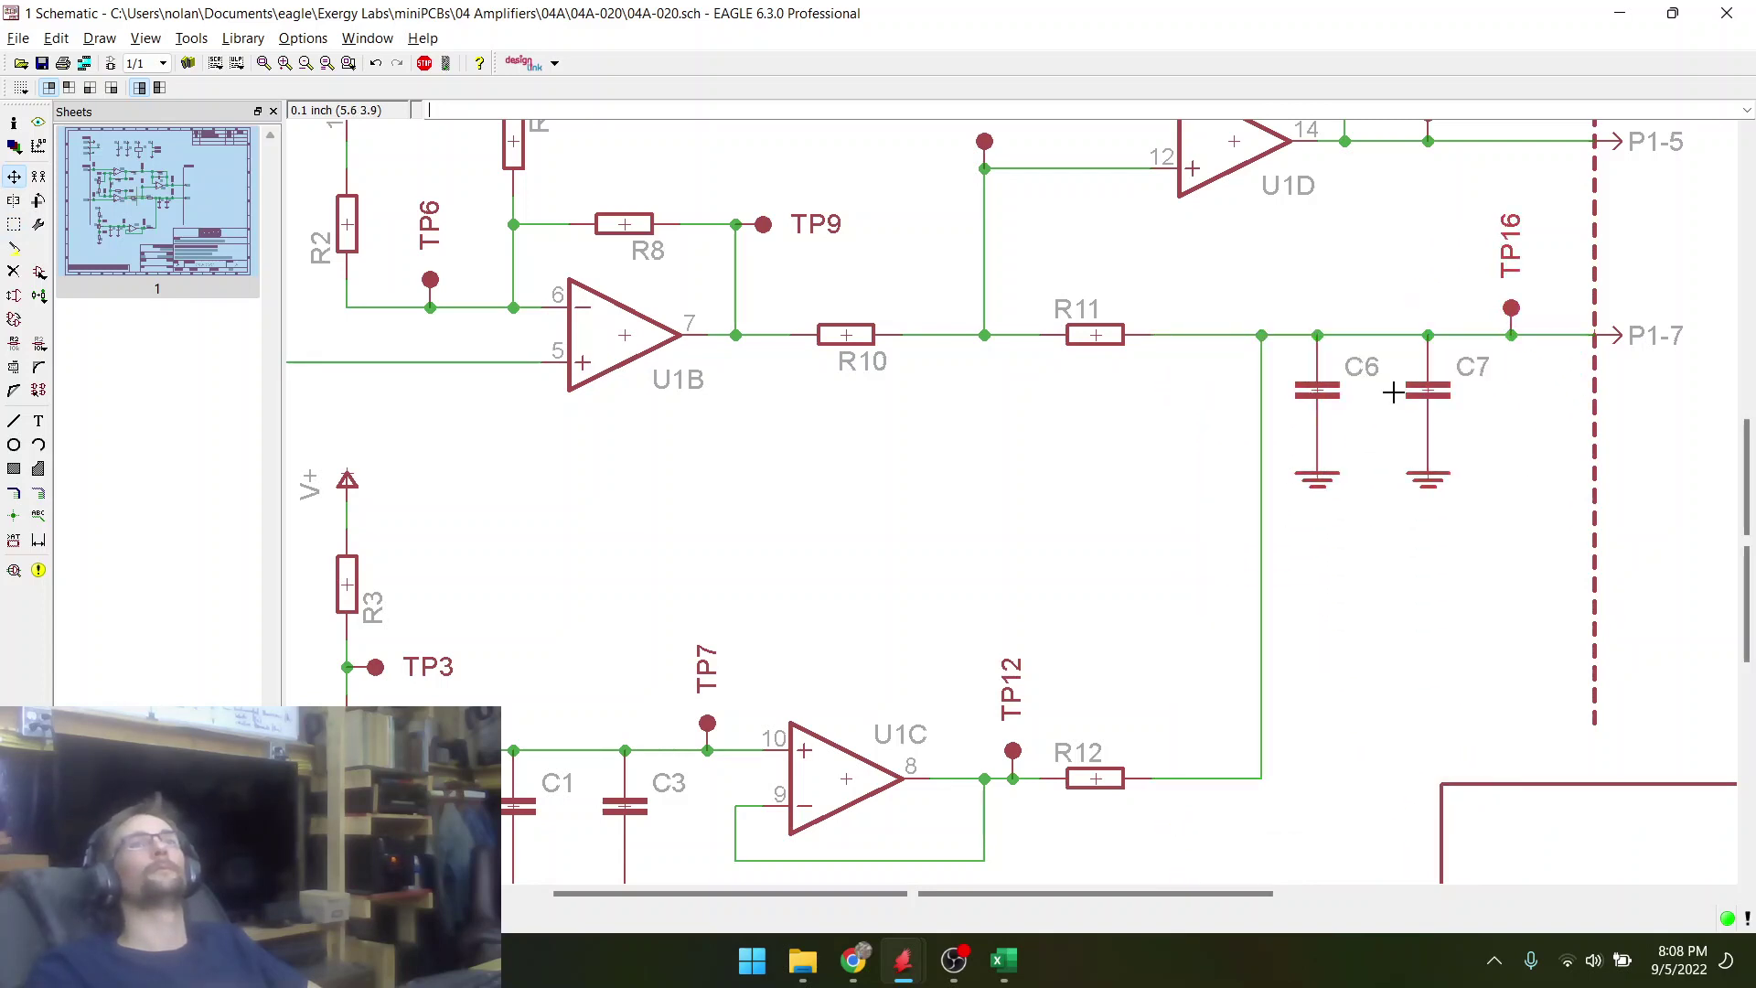
- Group the bias network from R3, R4 and R5 through U1C to R12 and move it 0.3 inch right
scroll(811, 361, down, 2)
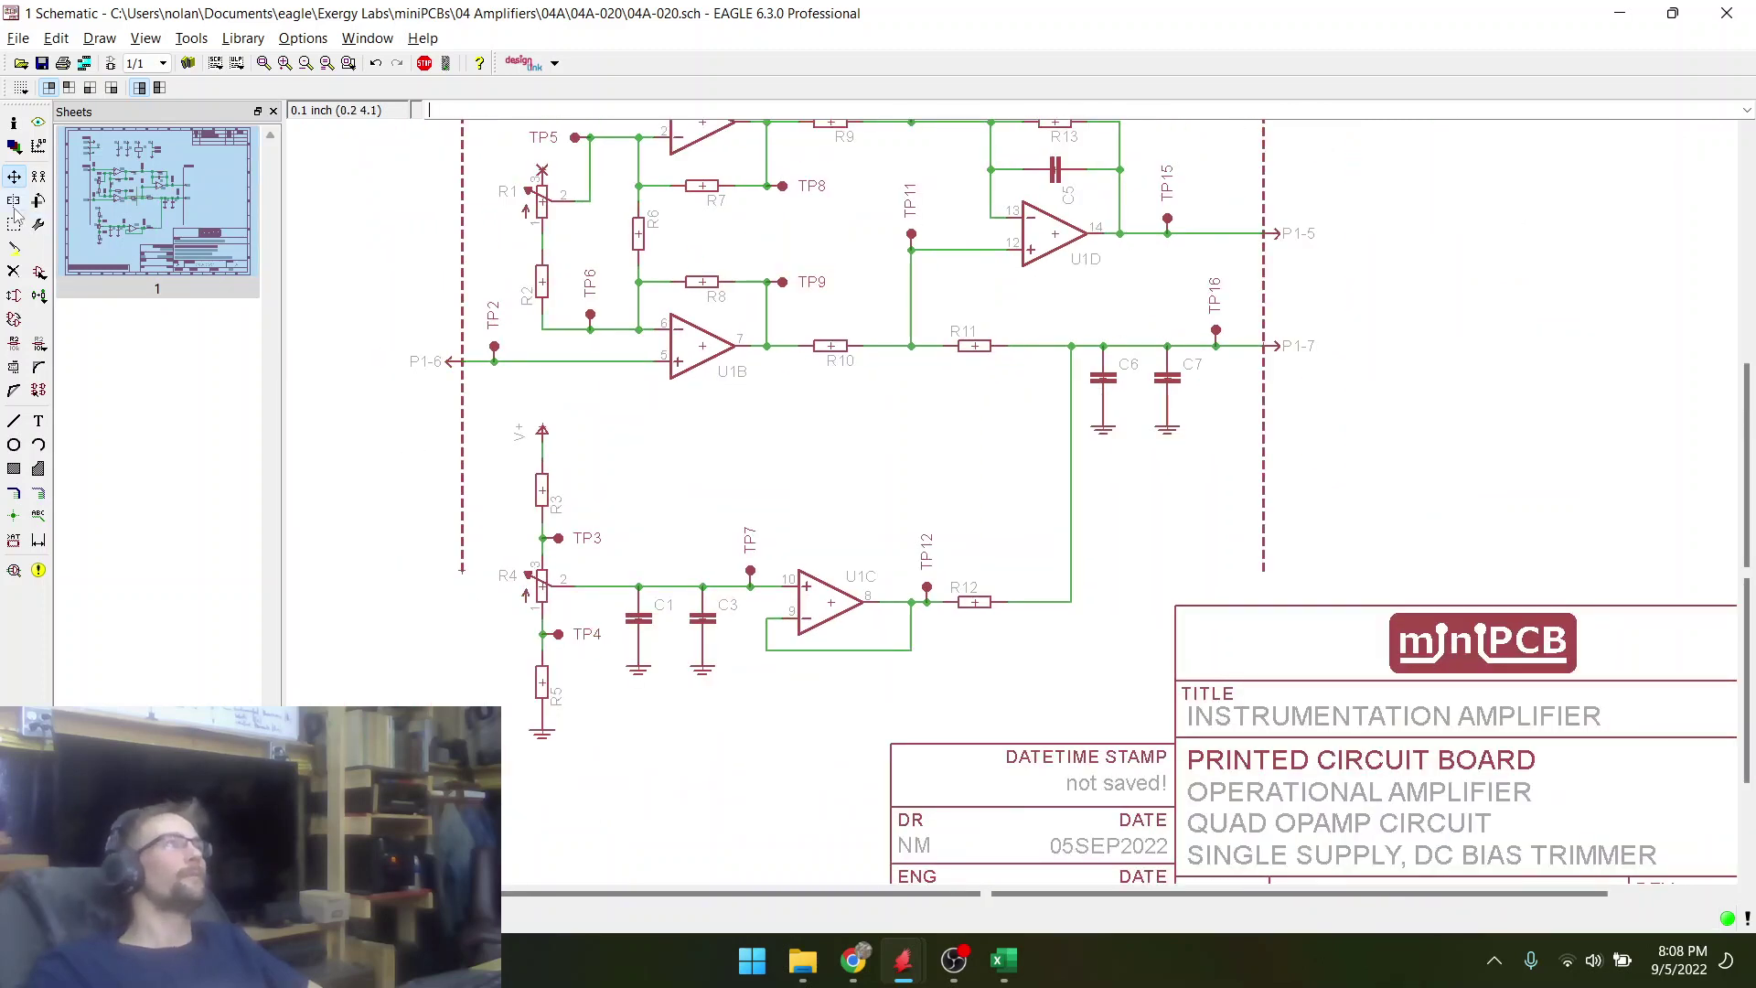
drag(510, 413, 1006, 793)
right_click(976, 586)
click(1003, 599)
scroll(1003, 598, up, 5)
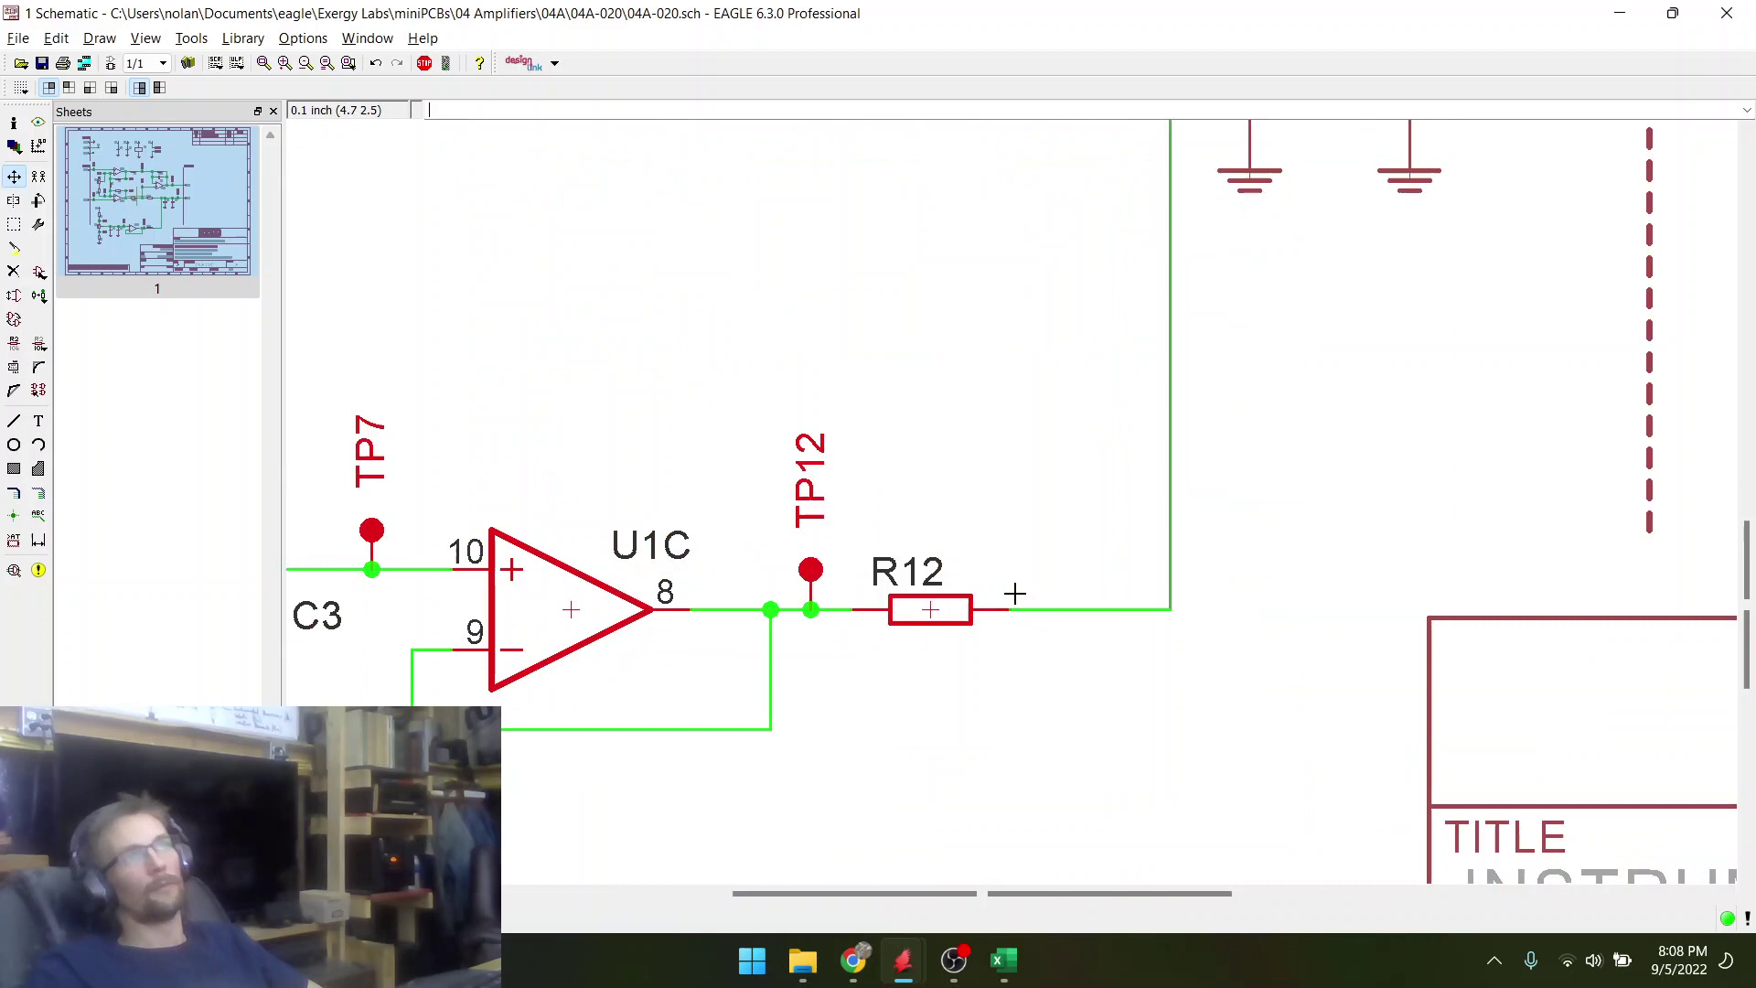
right_click(937, 607)
click(1017, 566)
click(1049, 608)
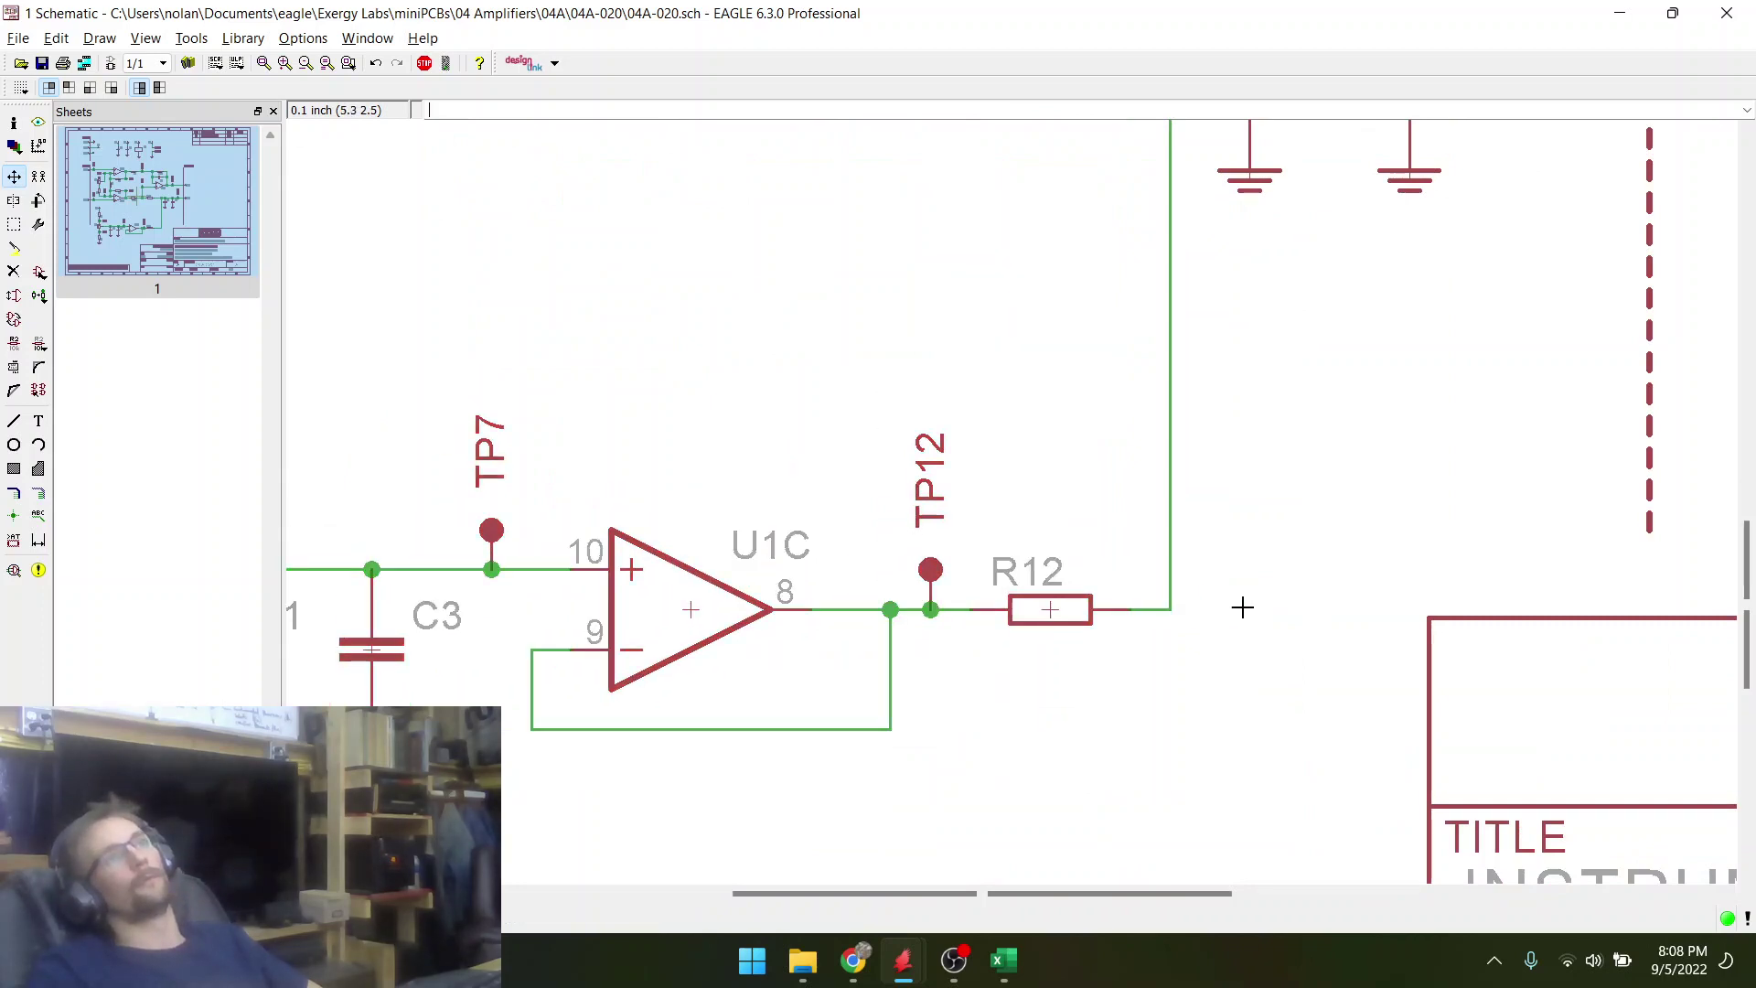
- Copy capacitor C1 and place the copy in the free space left of R4
scroll(641, 585, down, 4)
scroll(673, 590, up, 1)
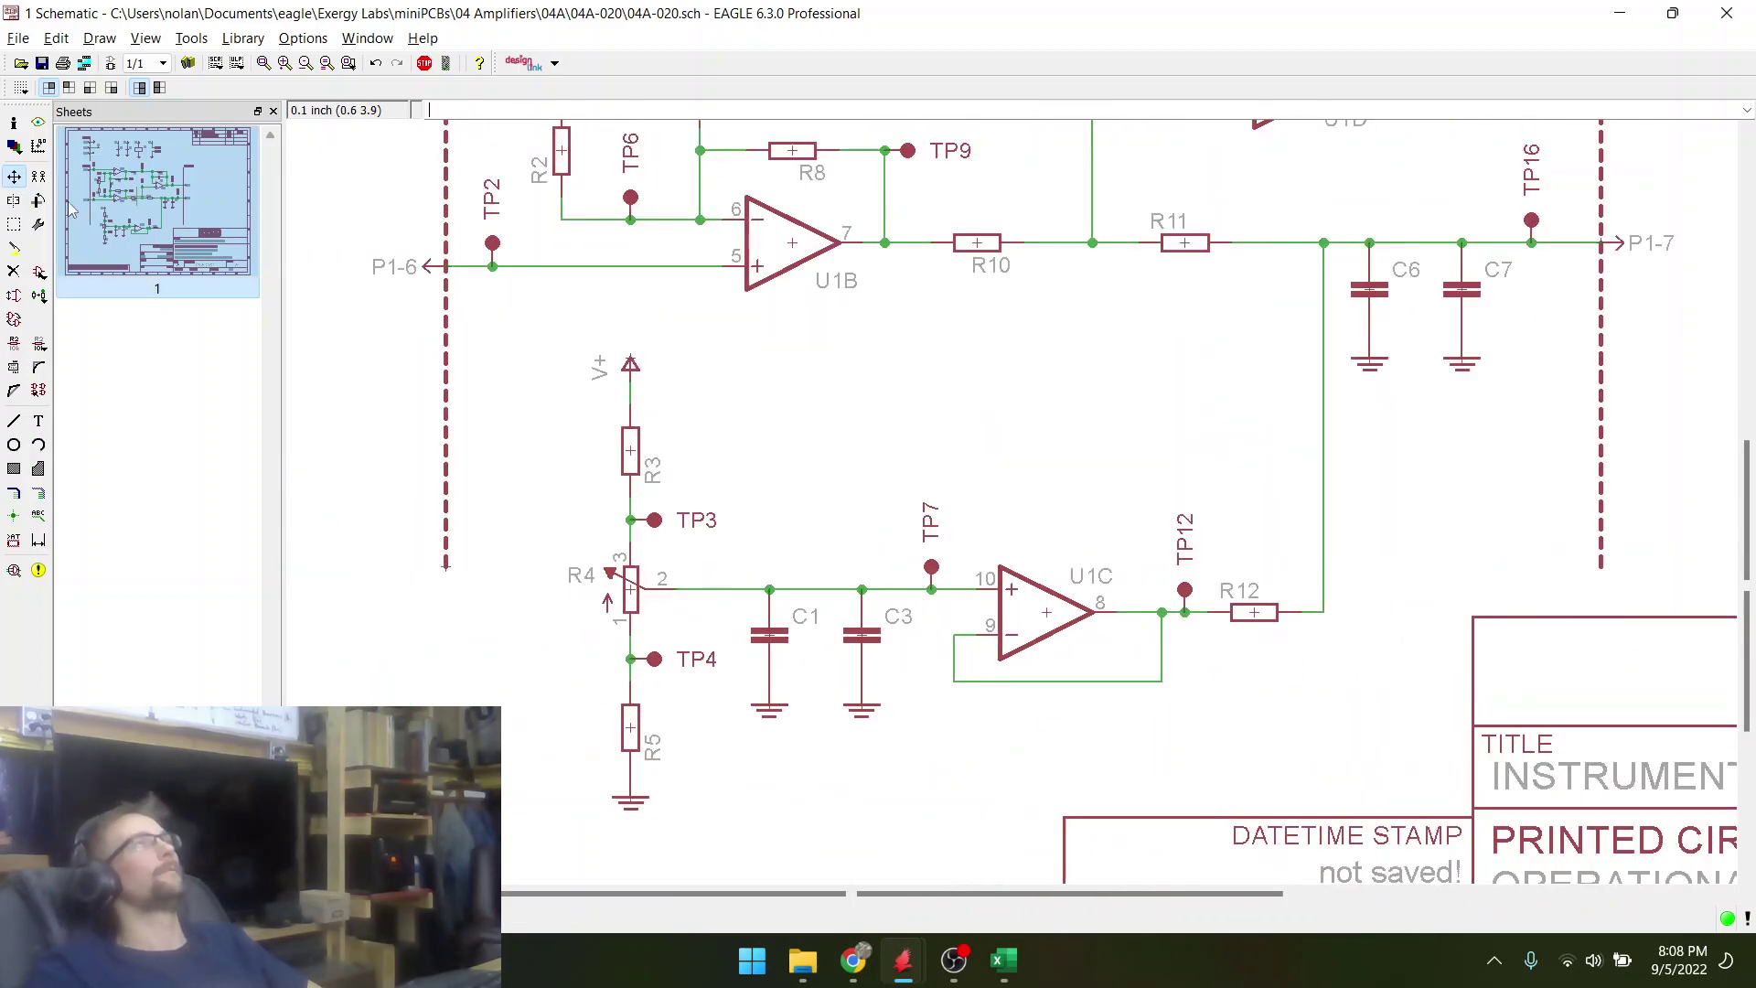
click(39, 177)
click(769, 631)
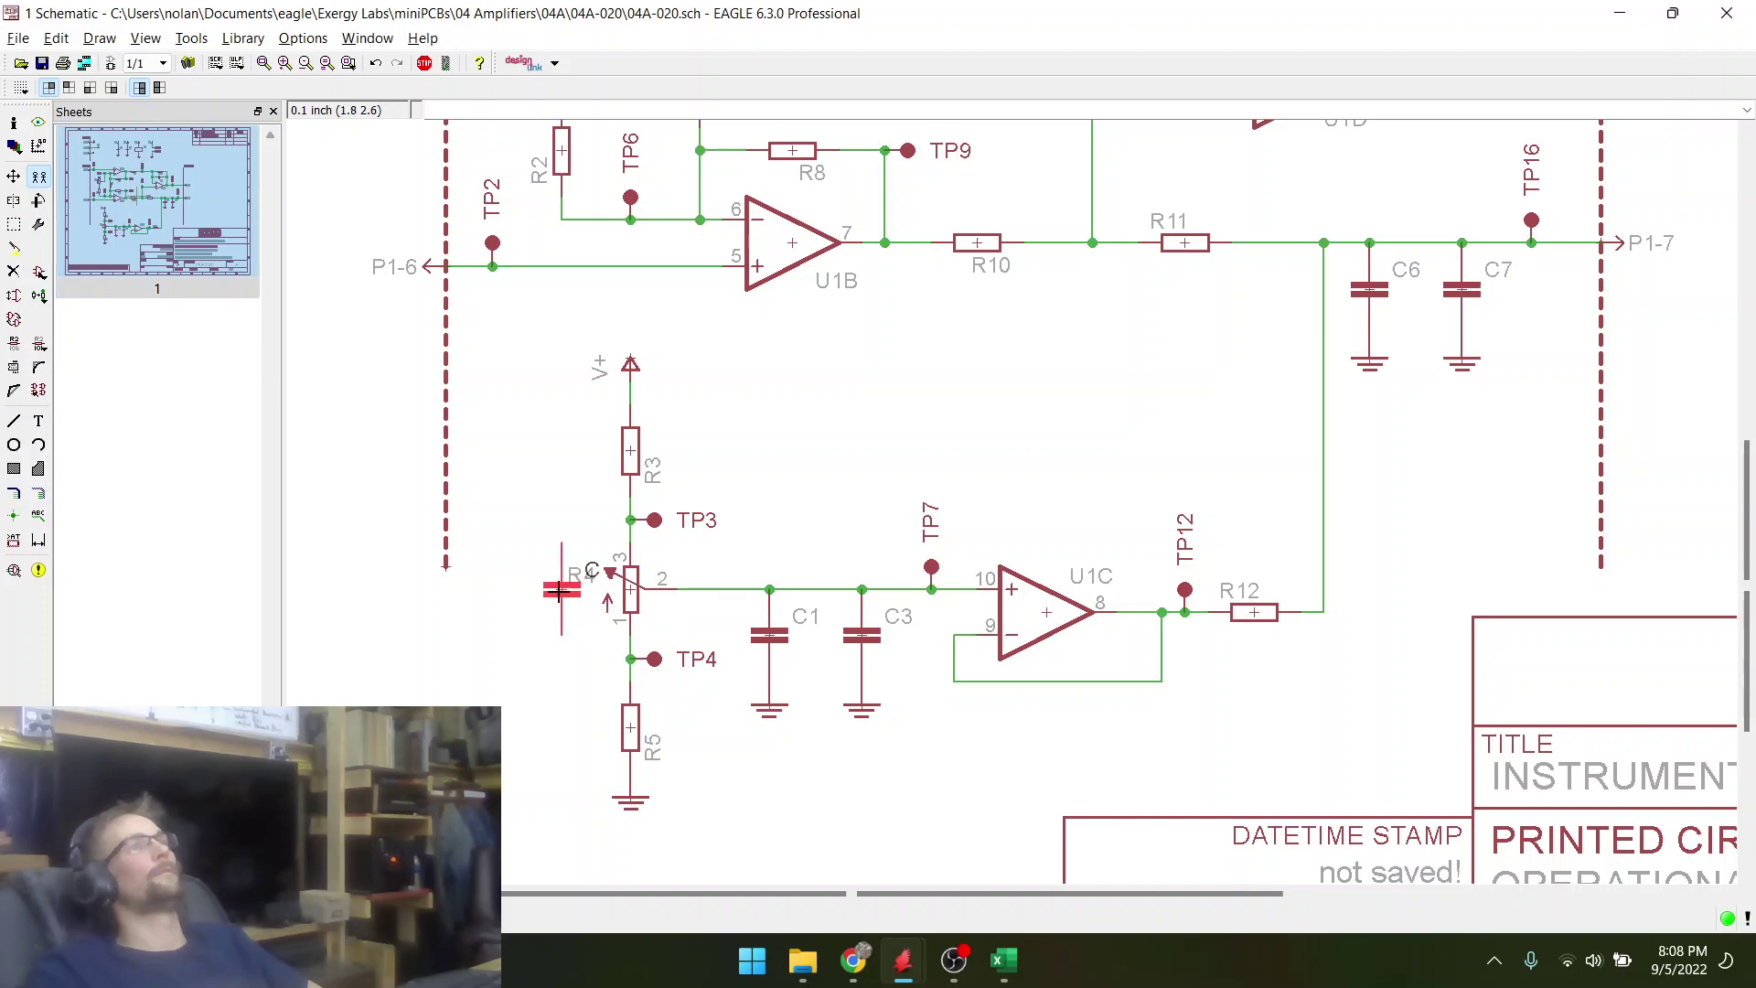
scroll(549, 585, up, 2)
click(485, 586)
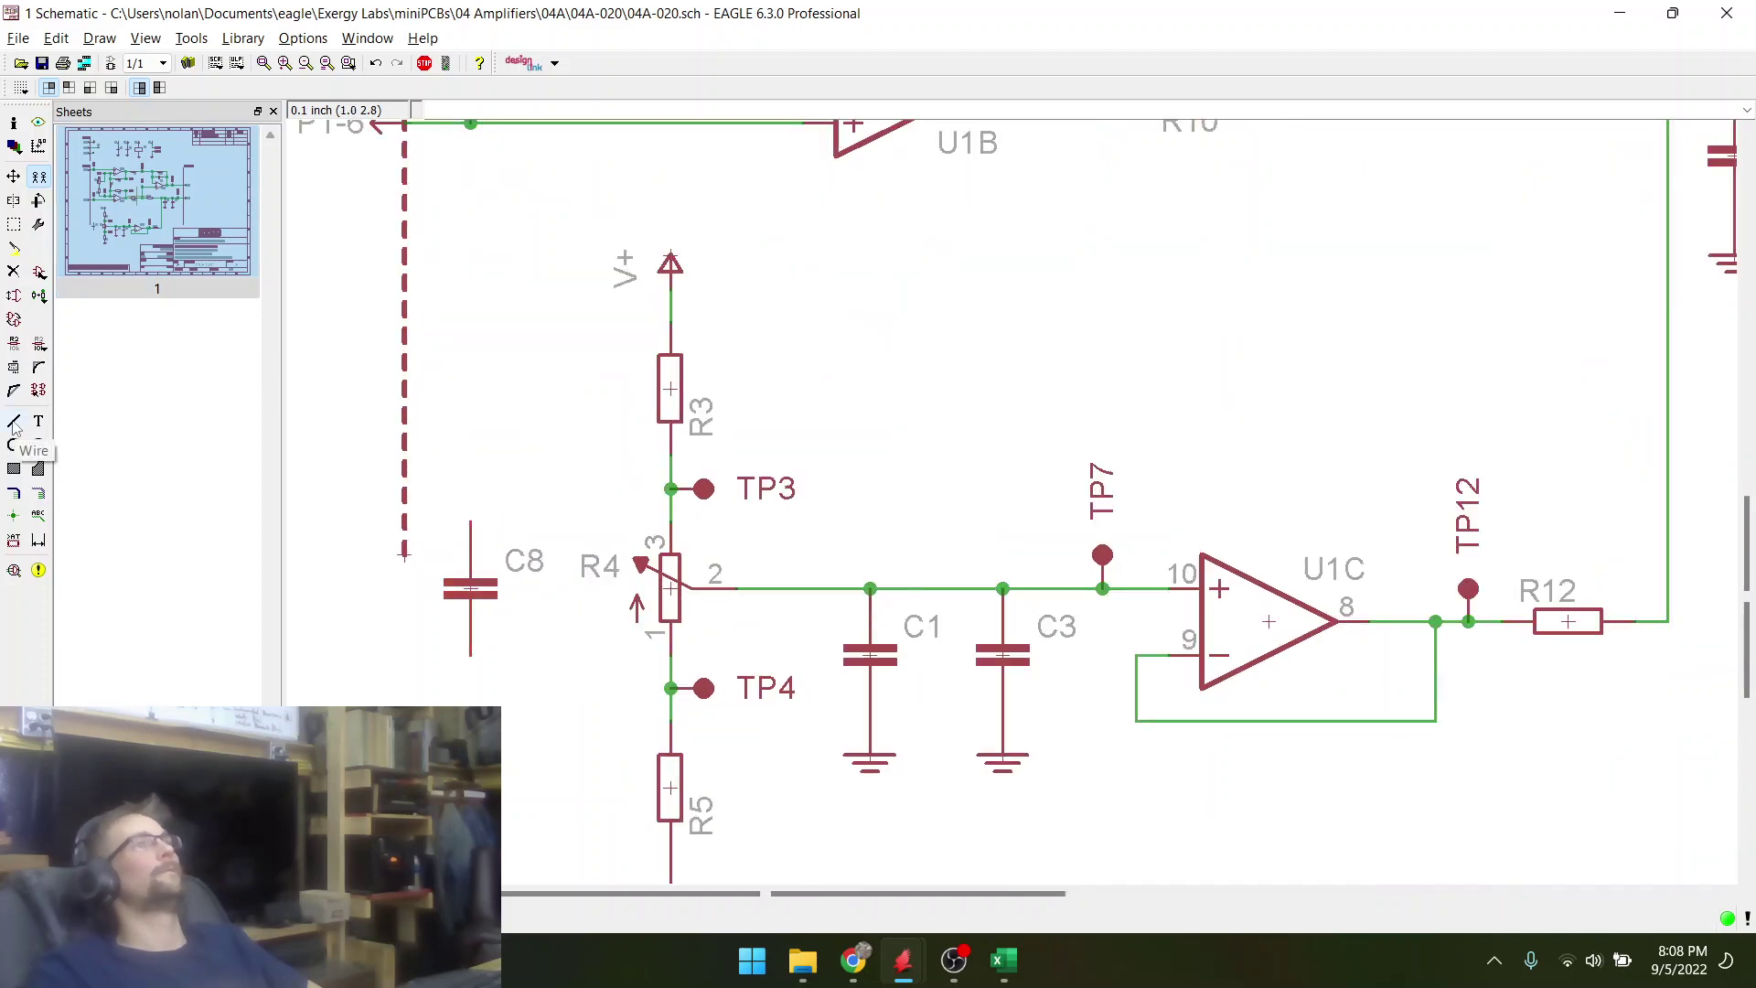
- Group the V+ symbol and R3 above TP3 and move them 0.1 inch up
scroll(829, 398, down, 2)
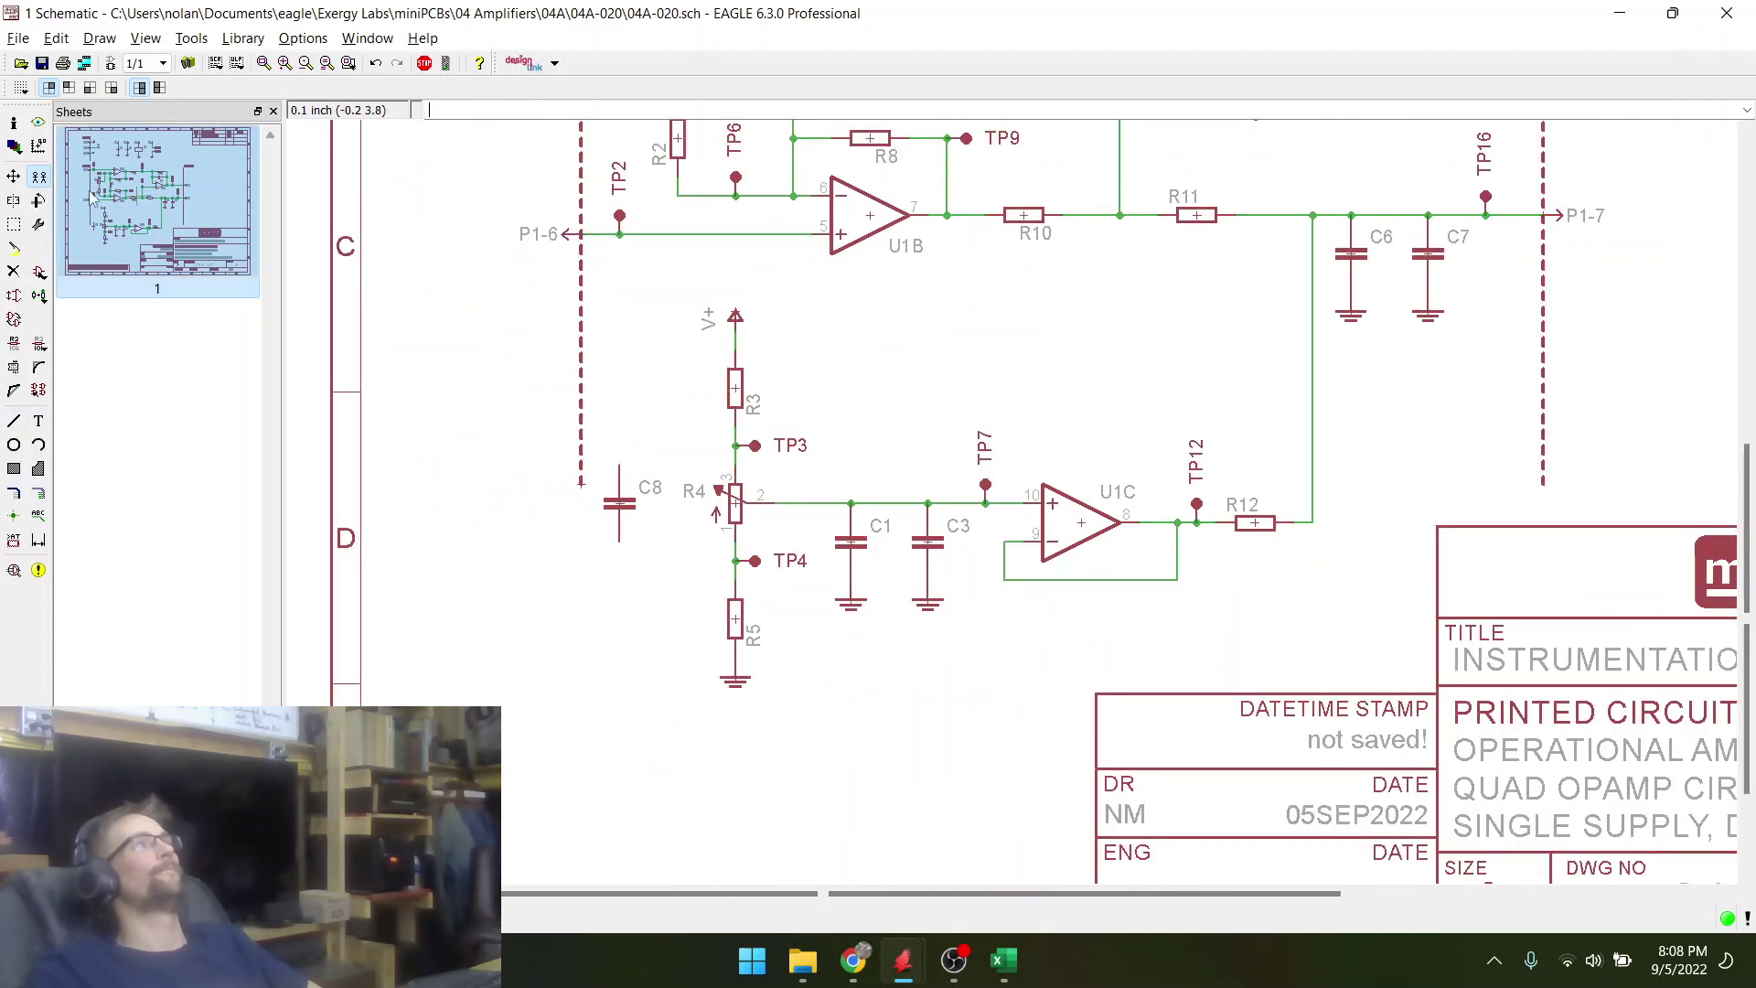
scroll(768, 341, up, 5)
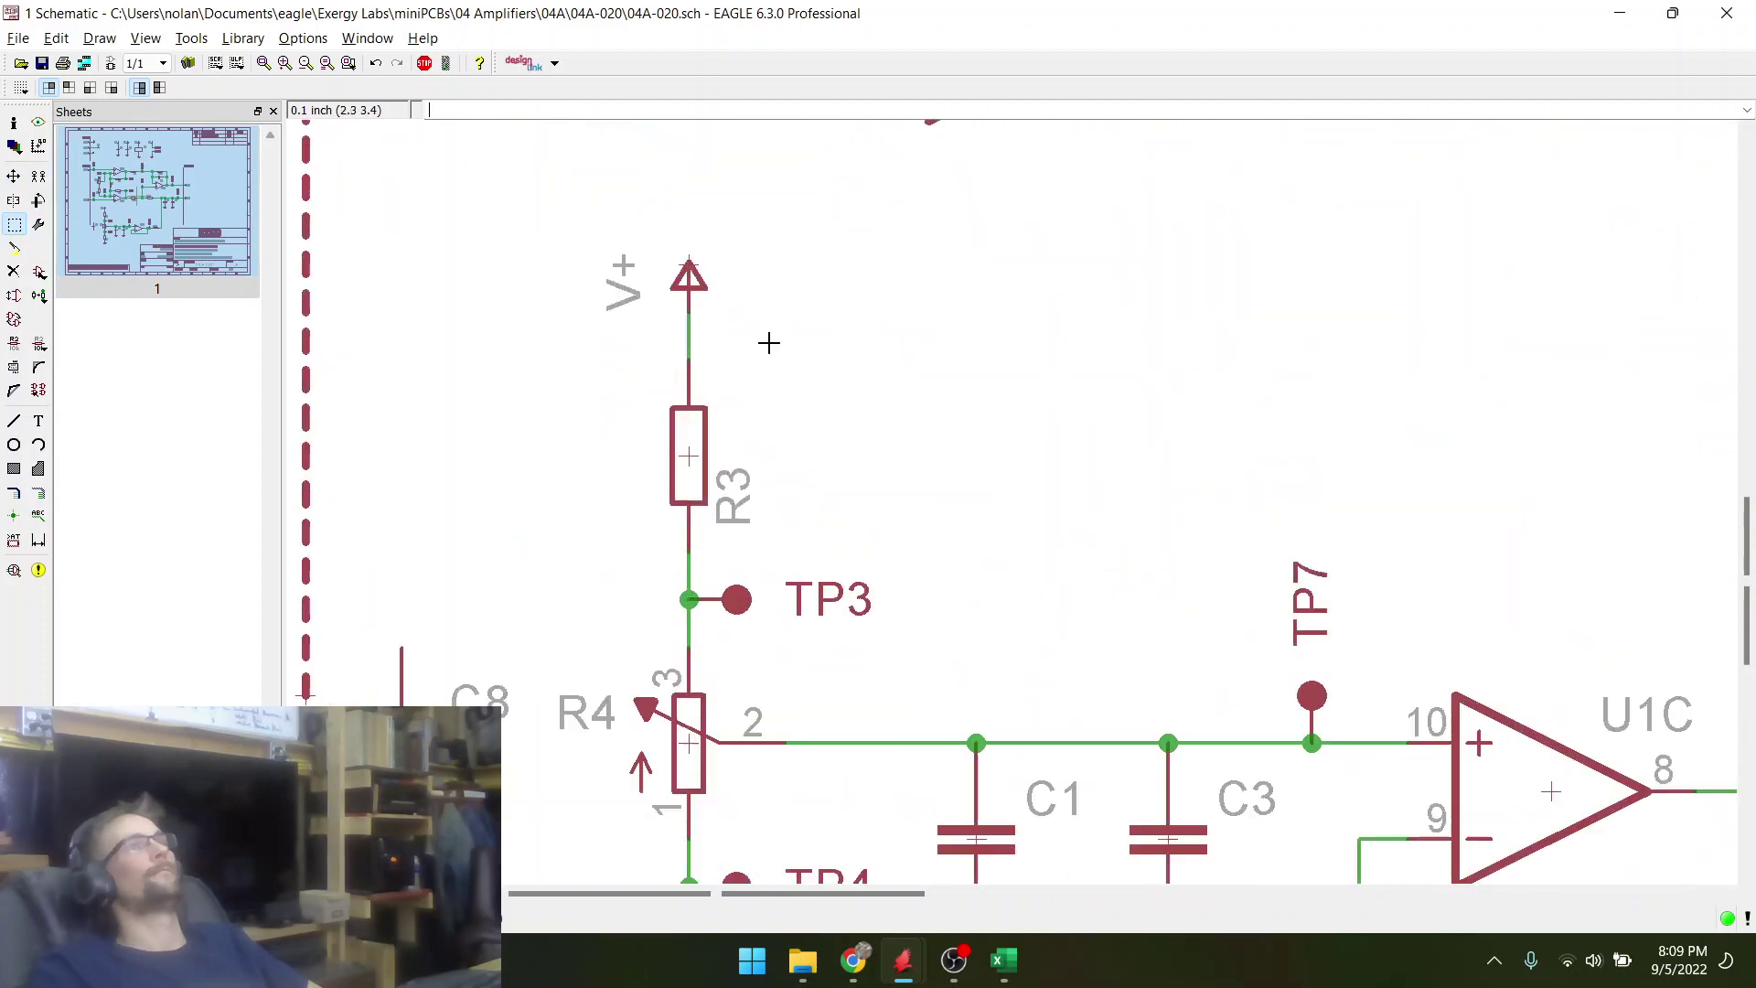
drag(637, 246, 806, 518)
right_click(692, 436)
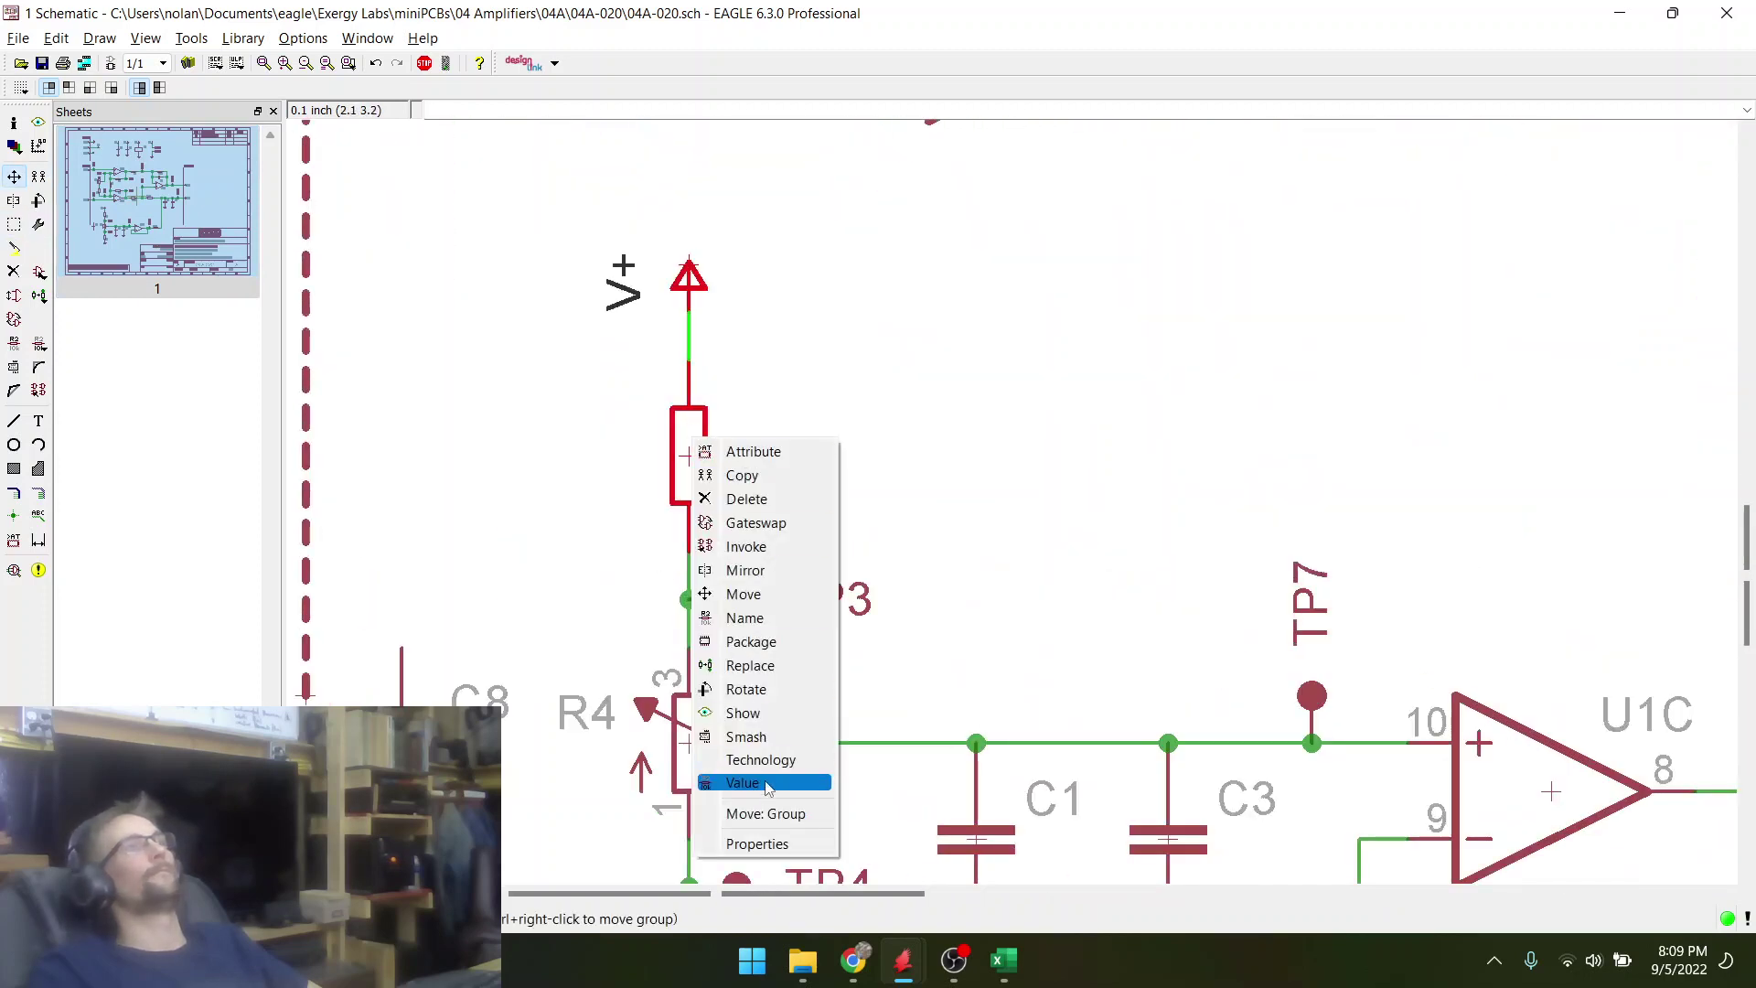
click(765, 813)
click(696, 418)
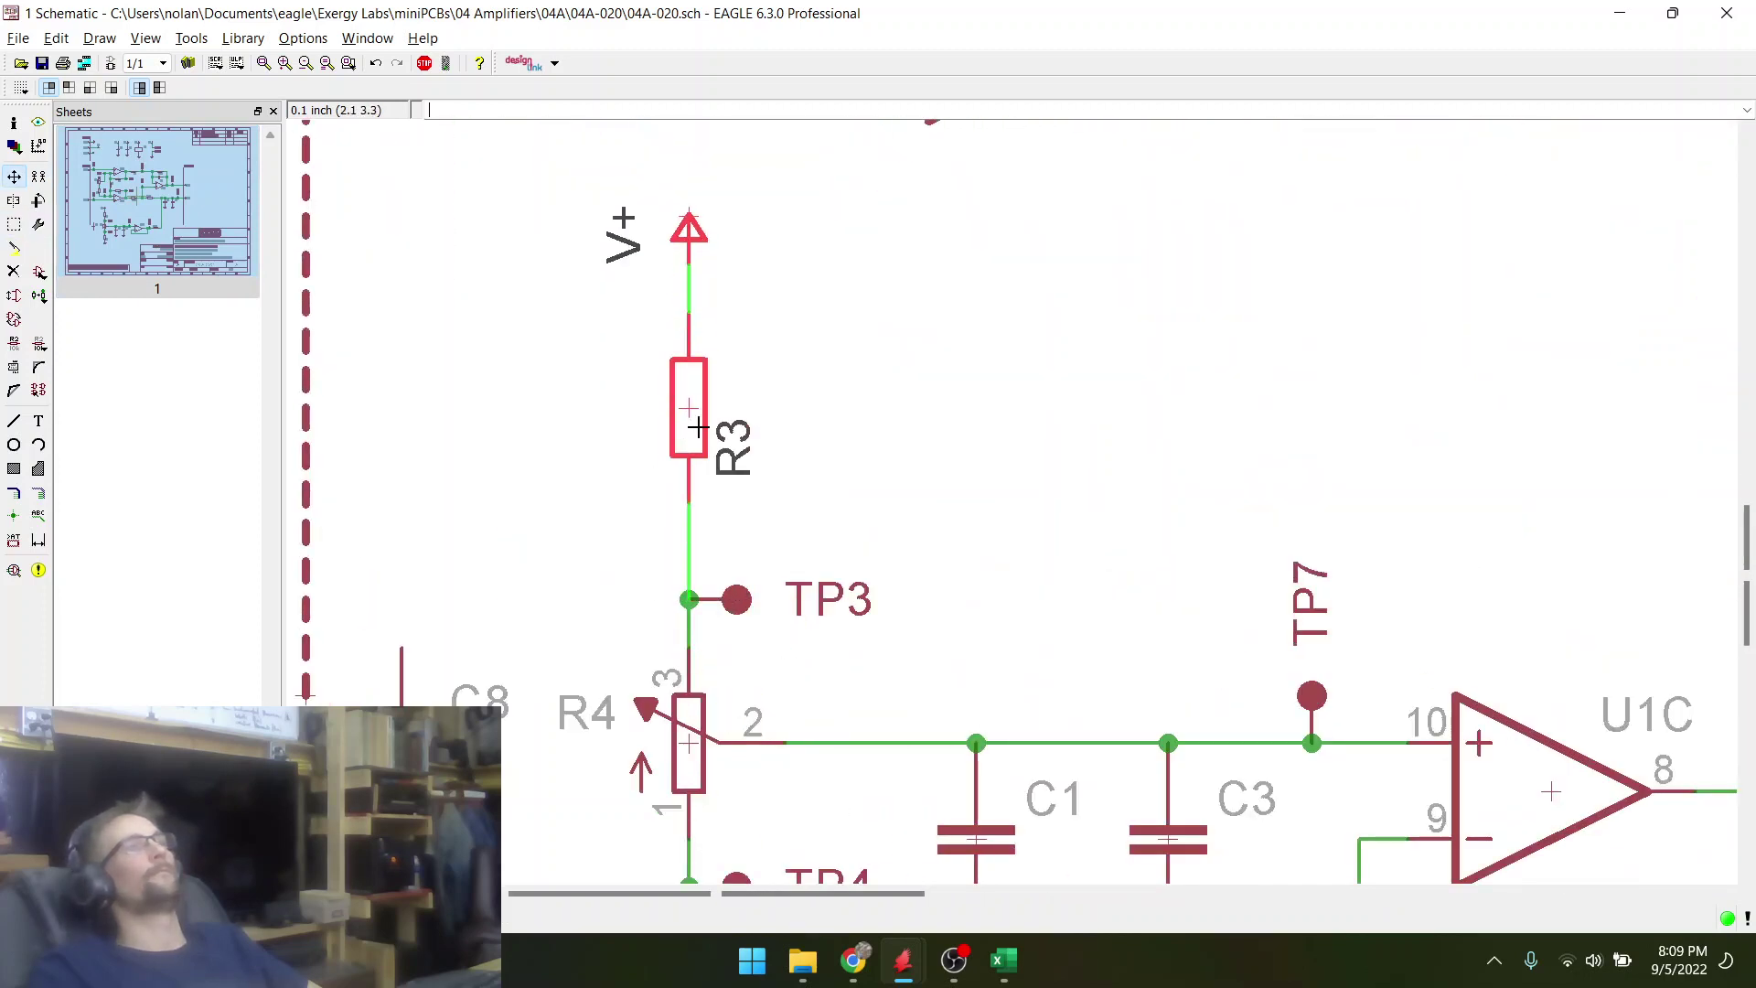
- Group R5 and its ground symbol below TP4 and move them 0.1 inch down
scroll(668, 417, down, 4)
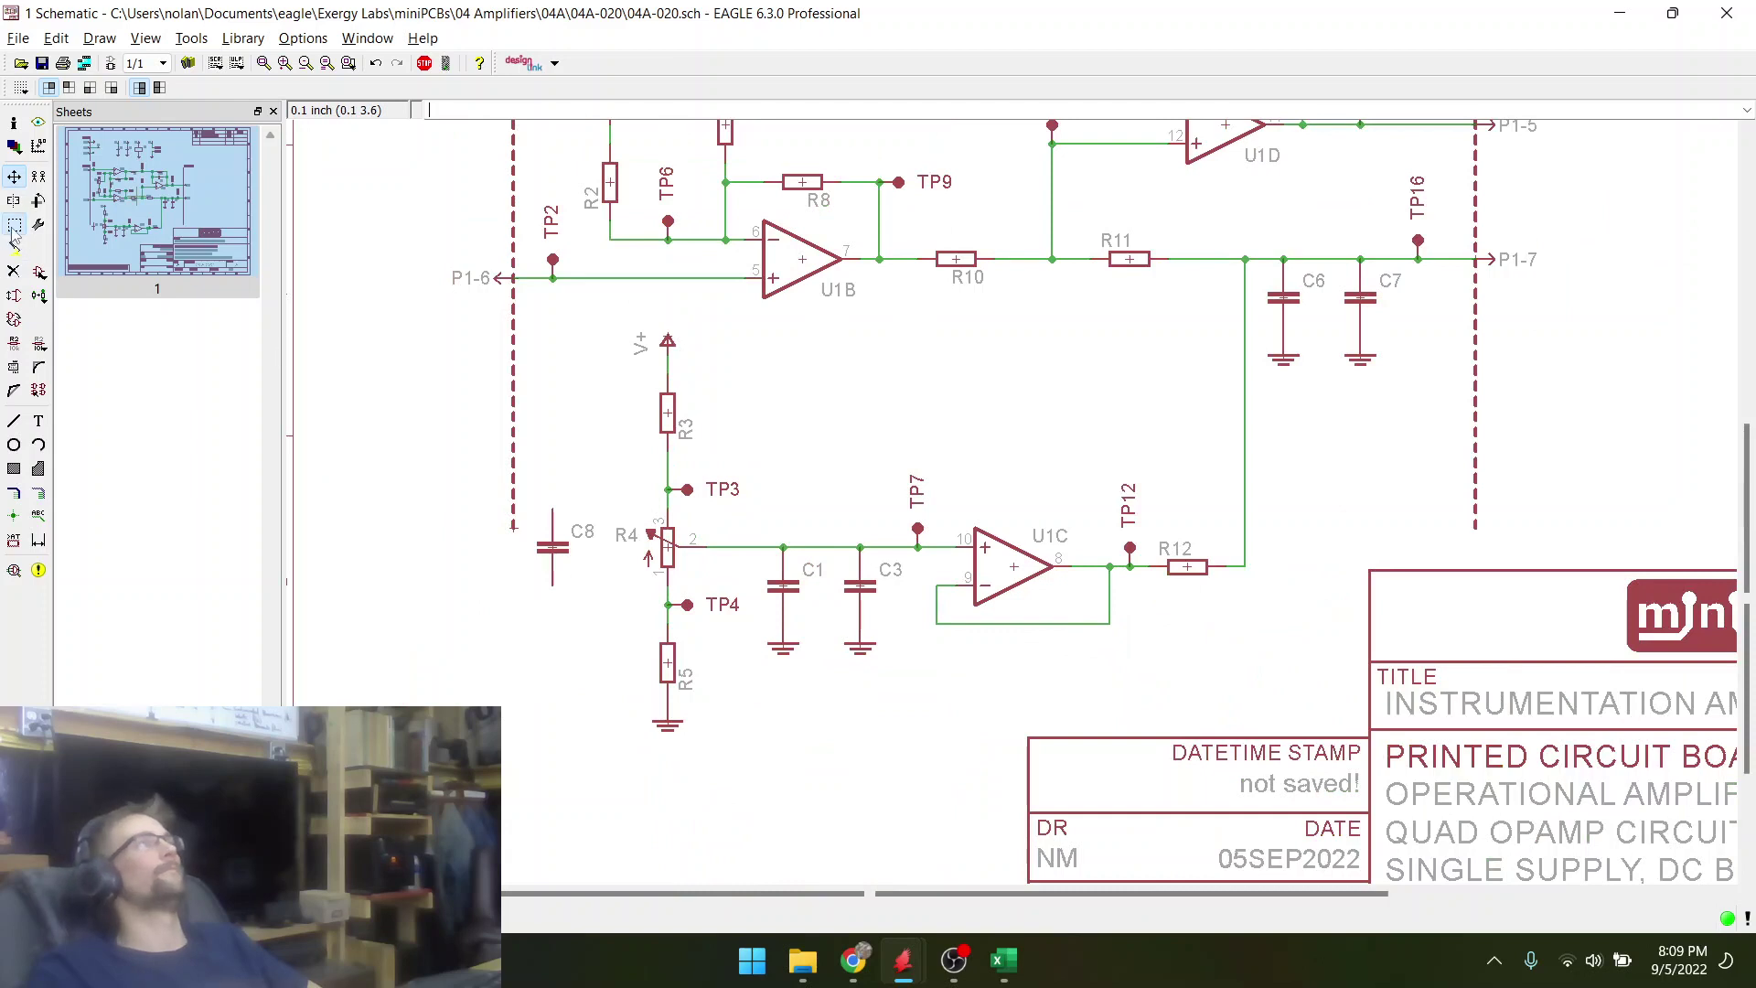
scroll(757, 709, up, 4)
drag(509, 594, 677, 844)
right_click(579, 667)
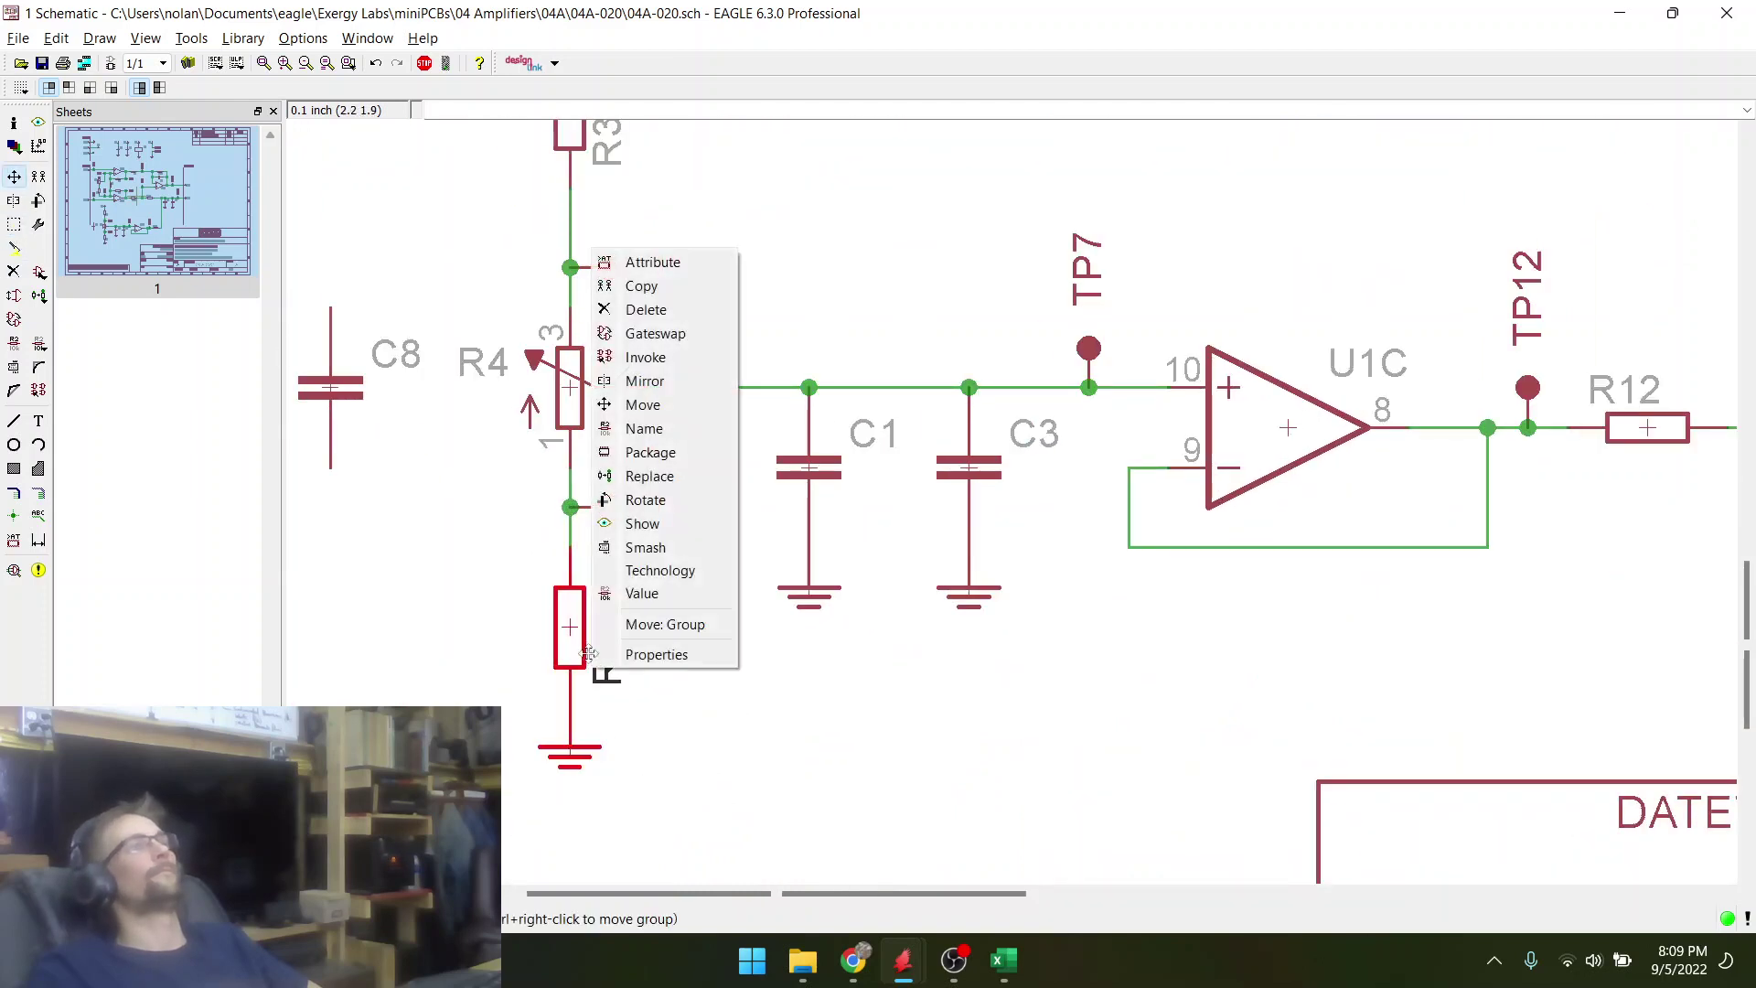
click(641, 623)
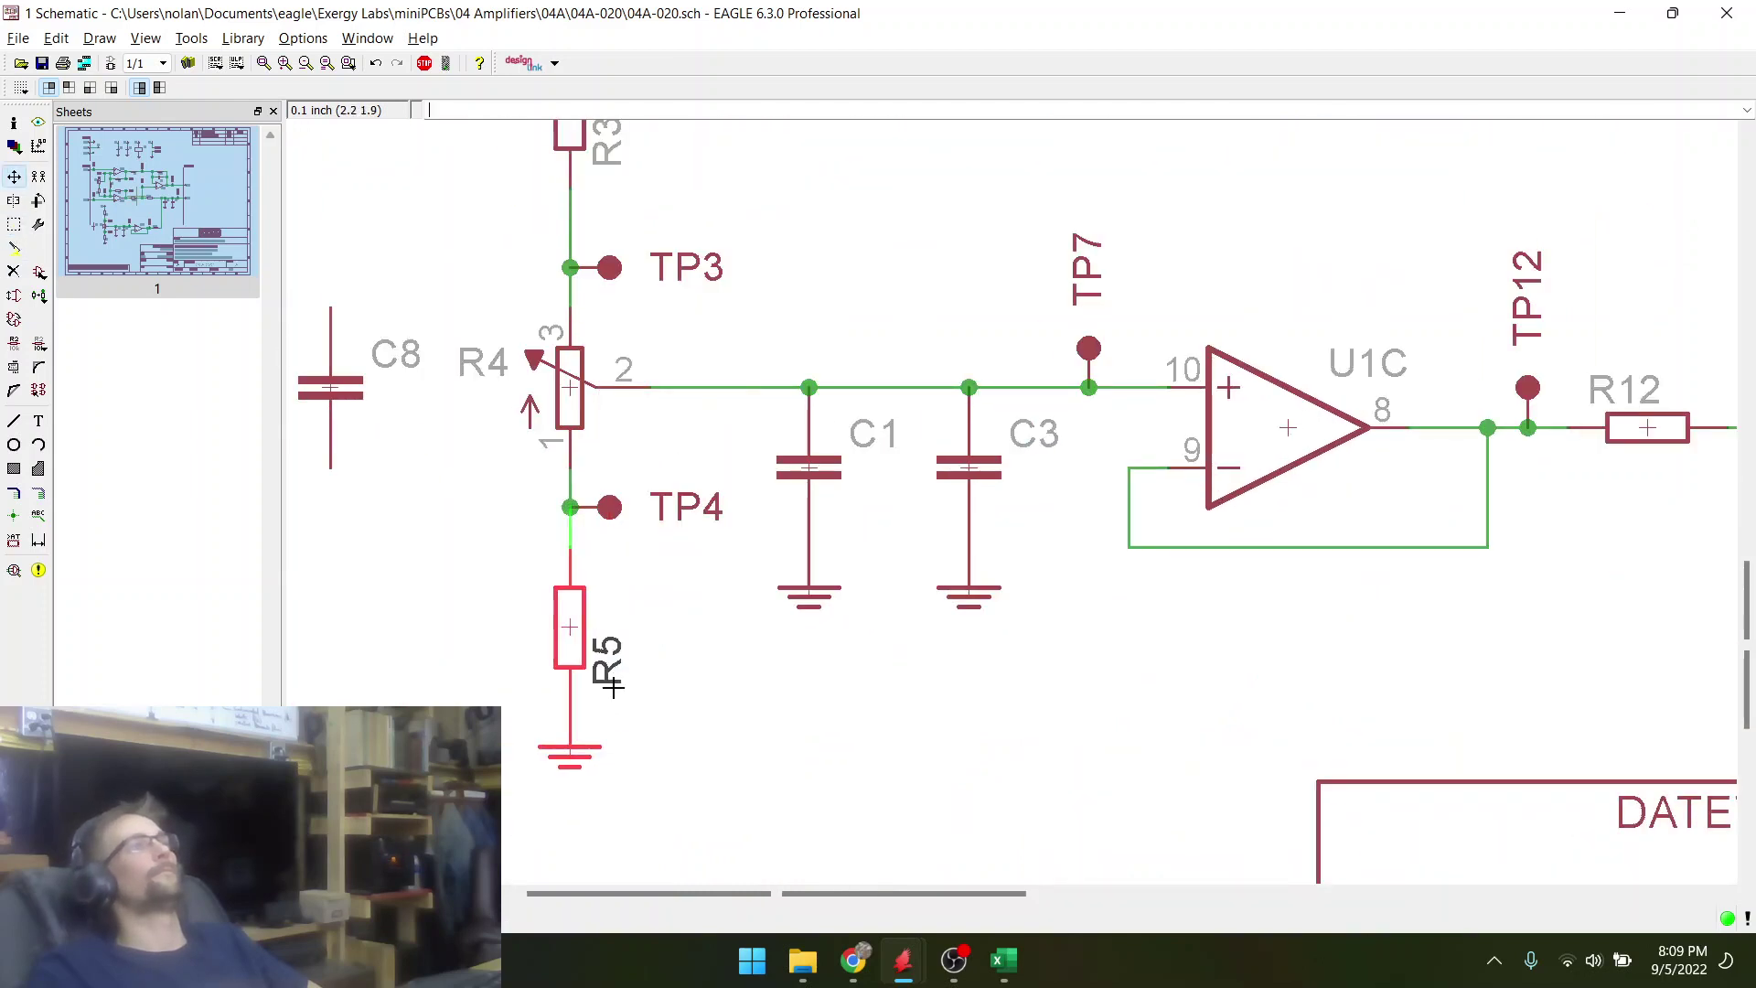
- Draw nets connecting C8's lower pin to the line between TP4 and R5 and its upper pin to the line between R3 and TP3
click(14, 422)
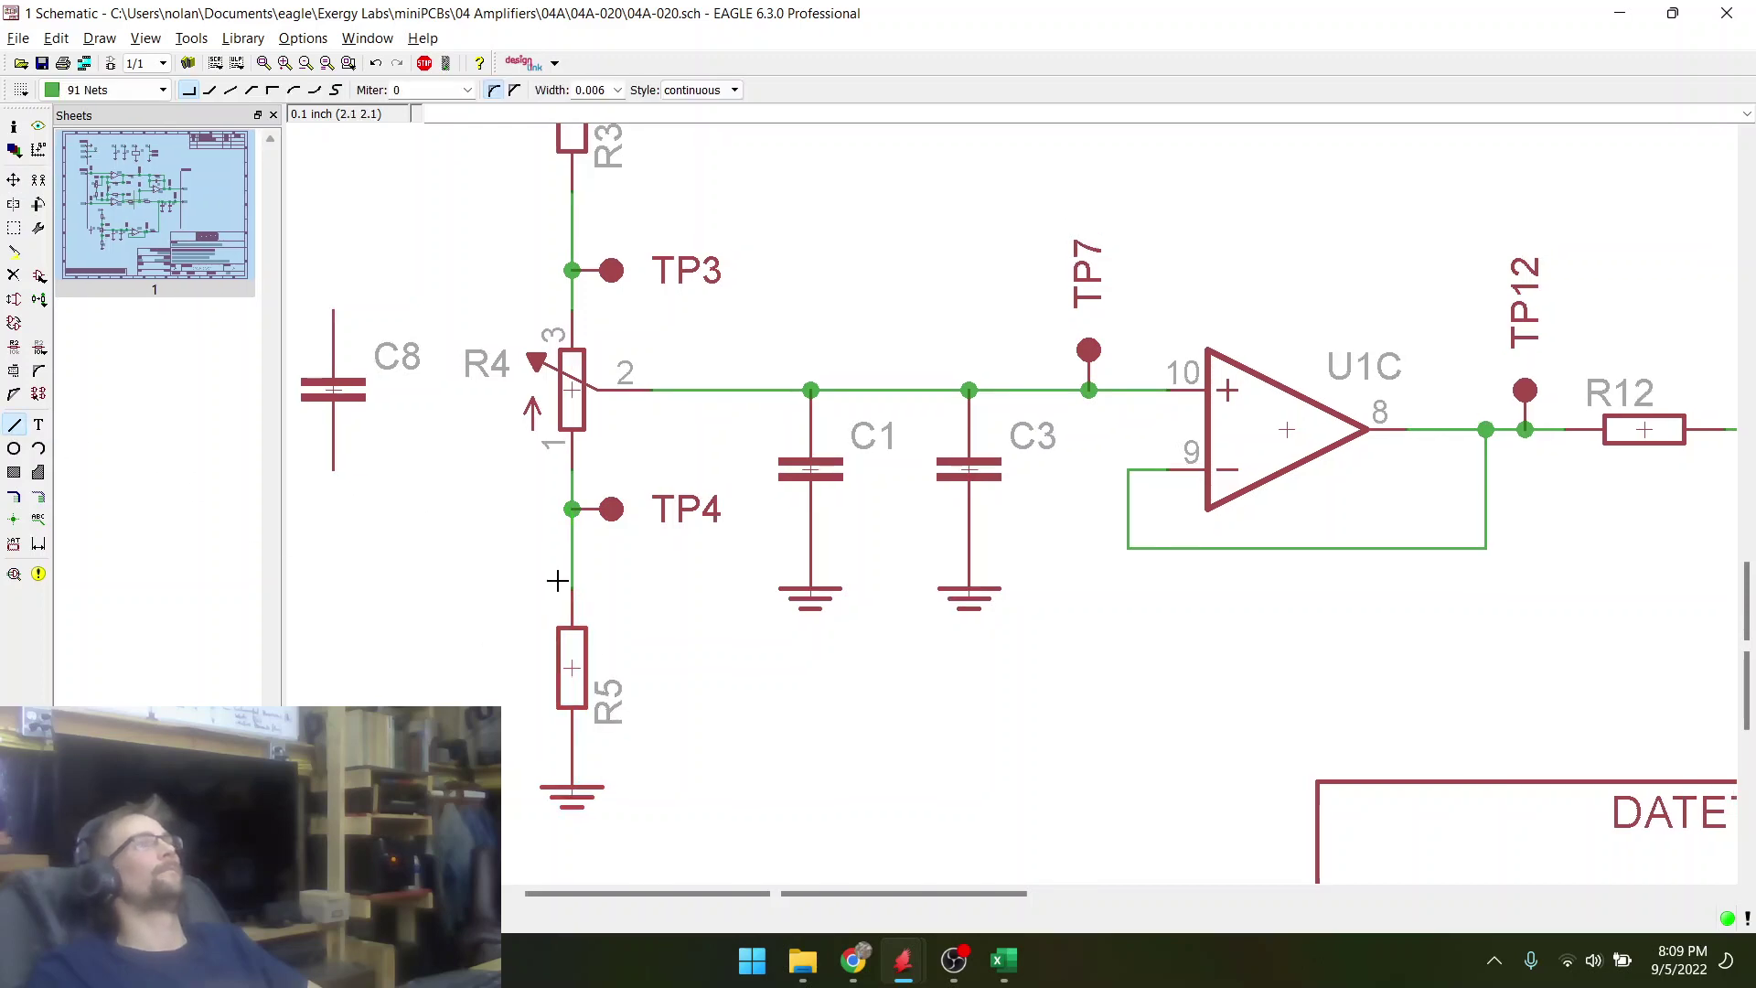
click(337, 478)
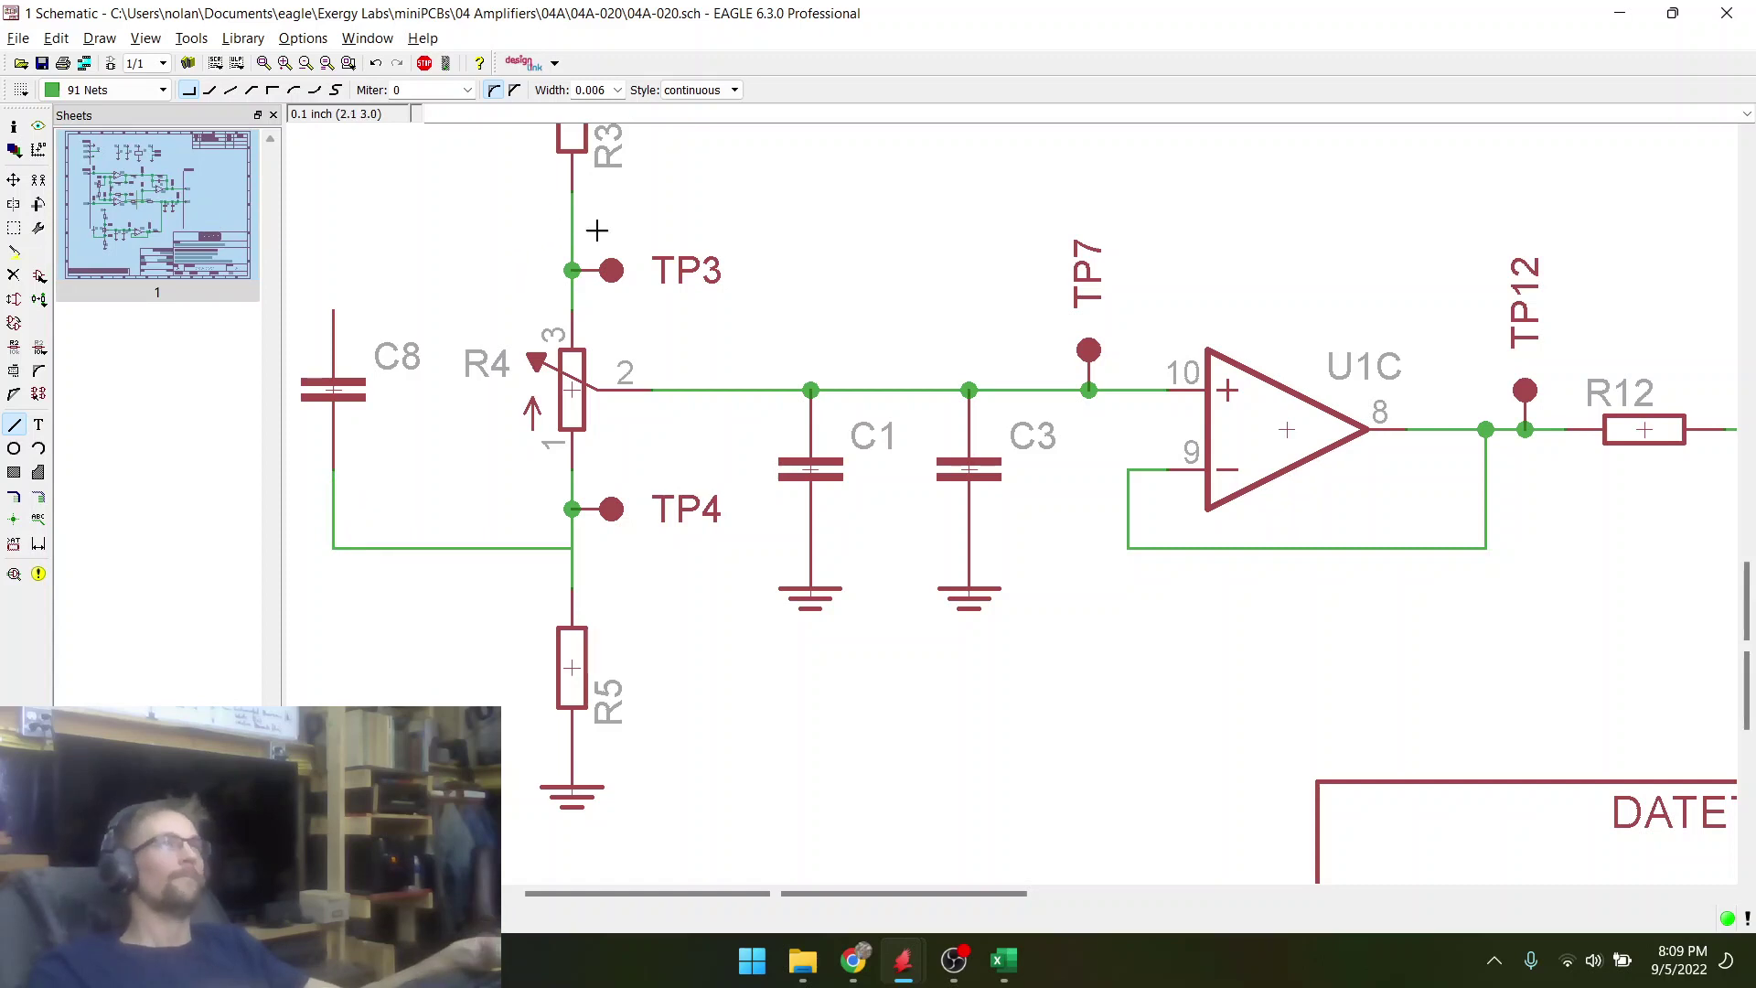
scroll(597, 229, down, 2)
scroll(580, 380, up, 2)
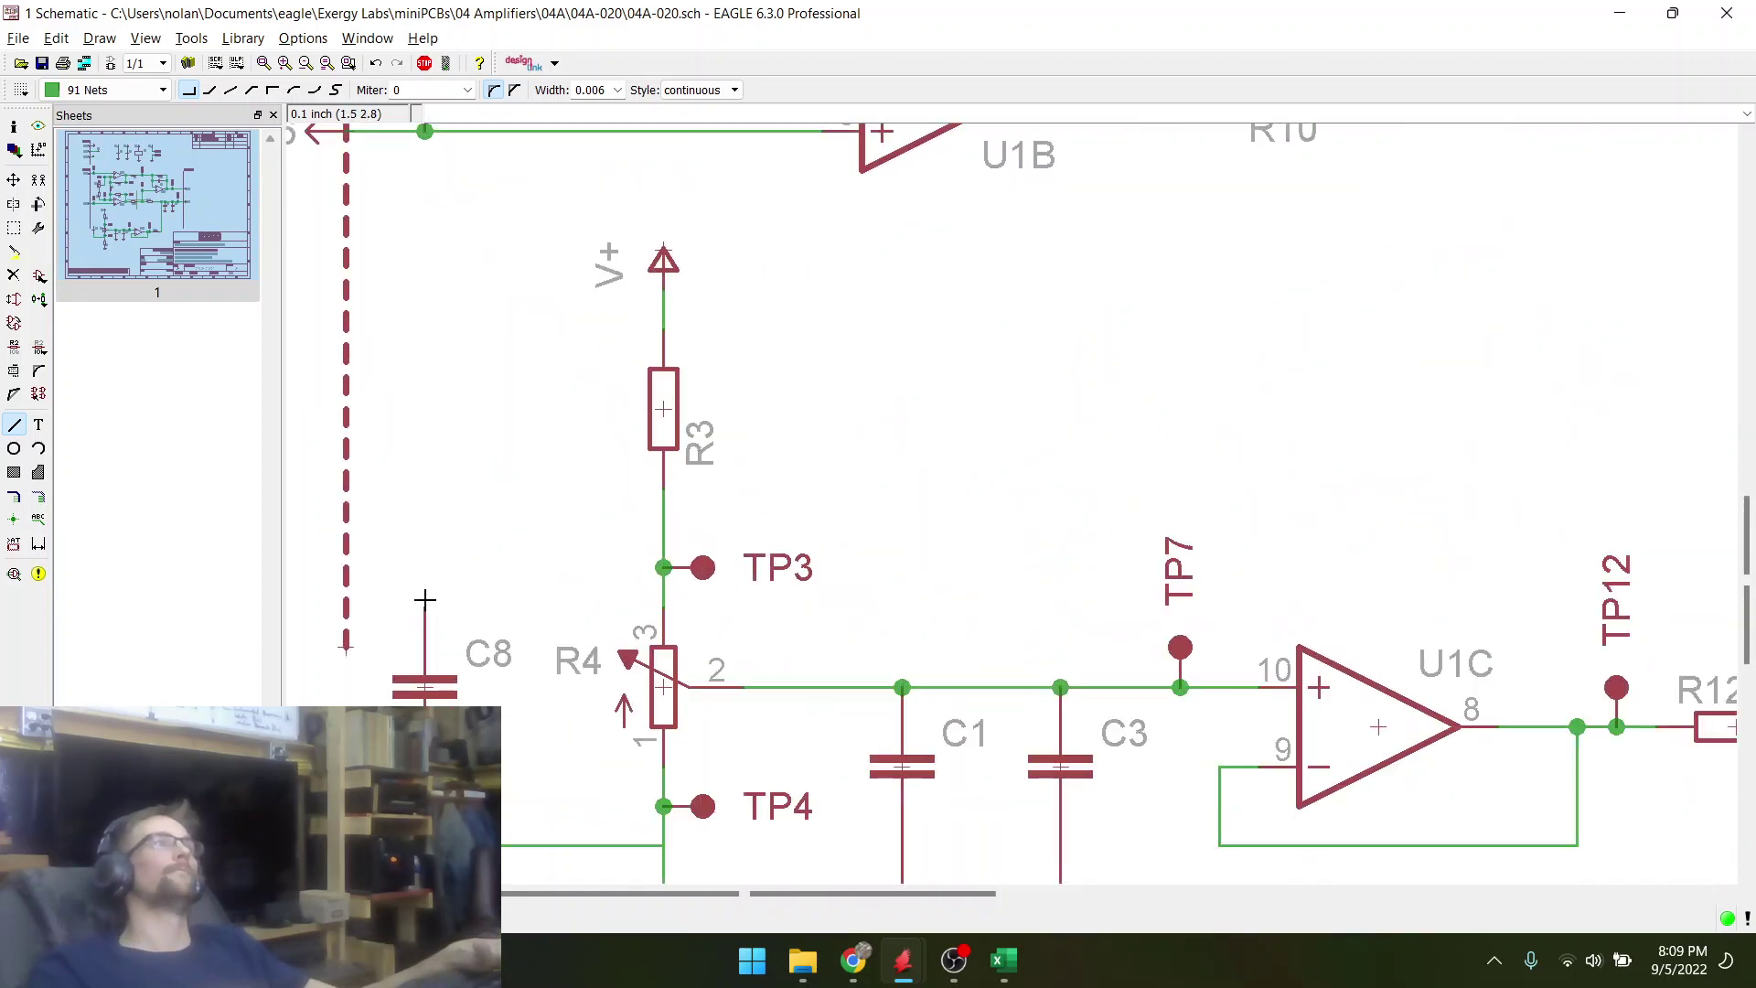
click(424, 599)
right_click(662, 508)
right_click(662, 509)
right_click(663, 508)
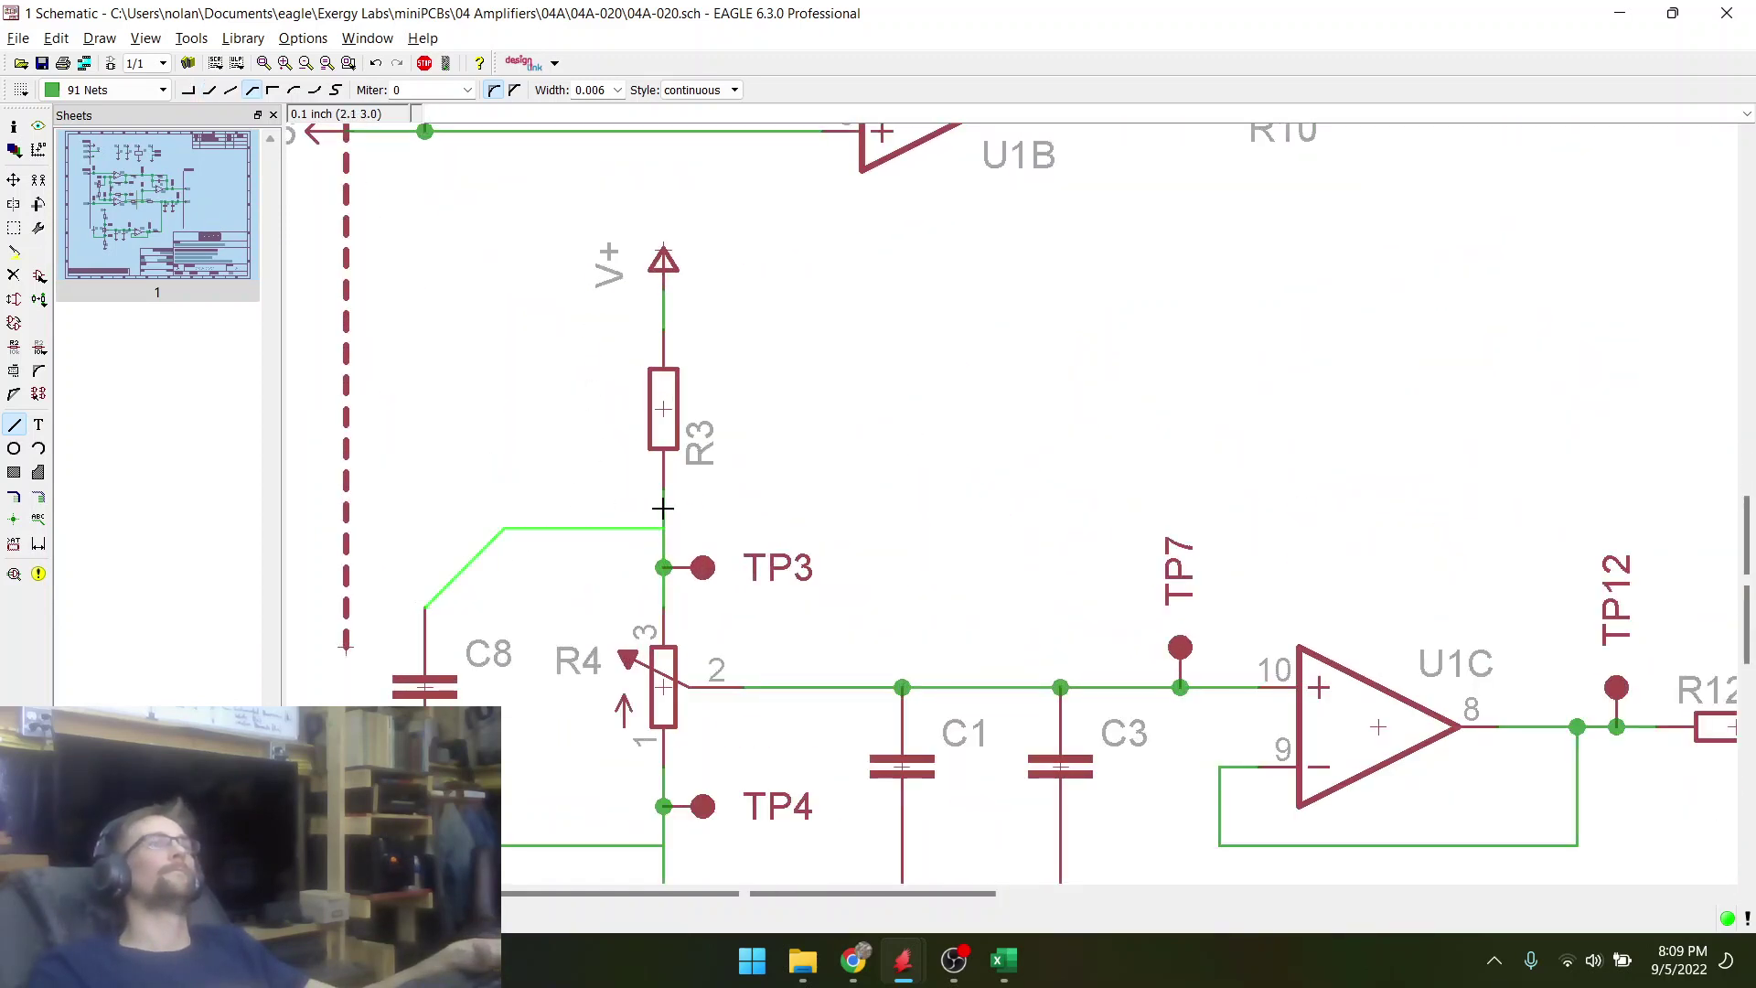
right_click(662, 509)
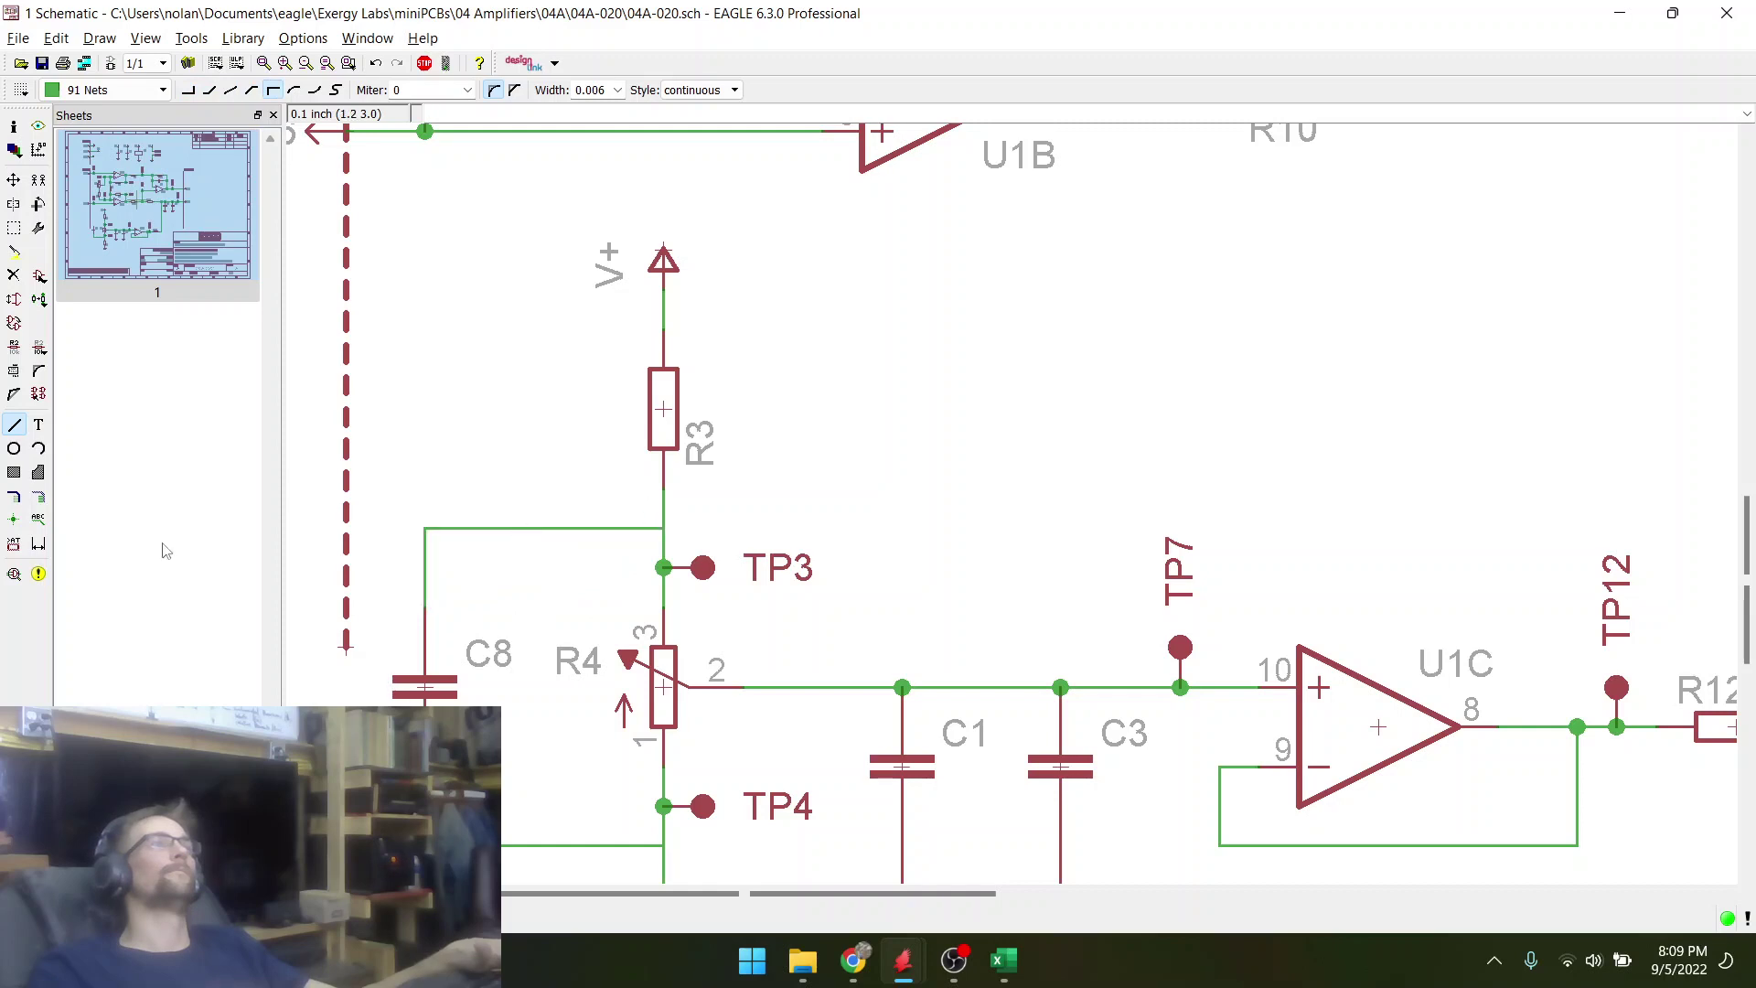
- Place junctions where the two C8 nets meet the R3–R4–R5 line and save the schematic
click(16, 519)
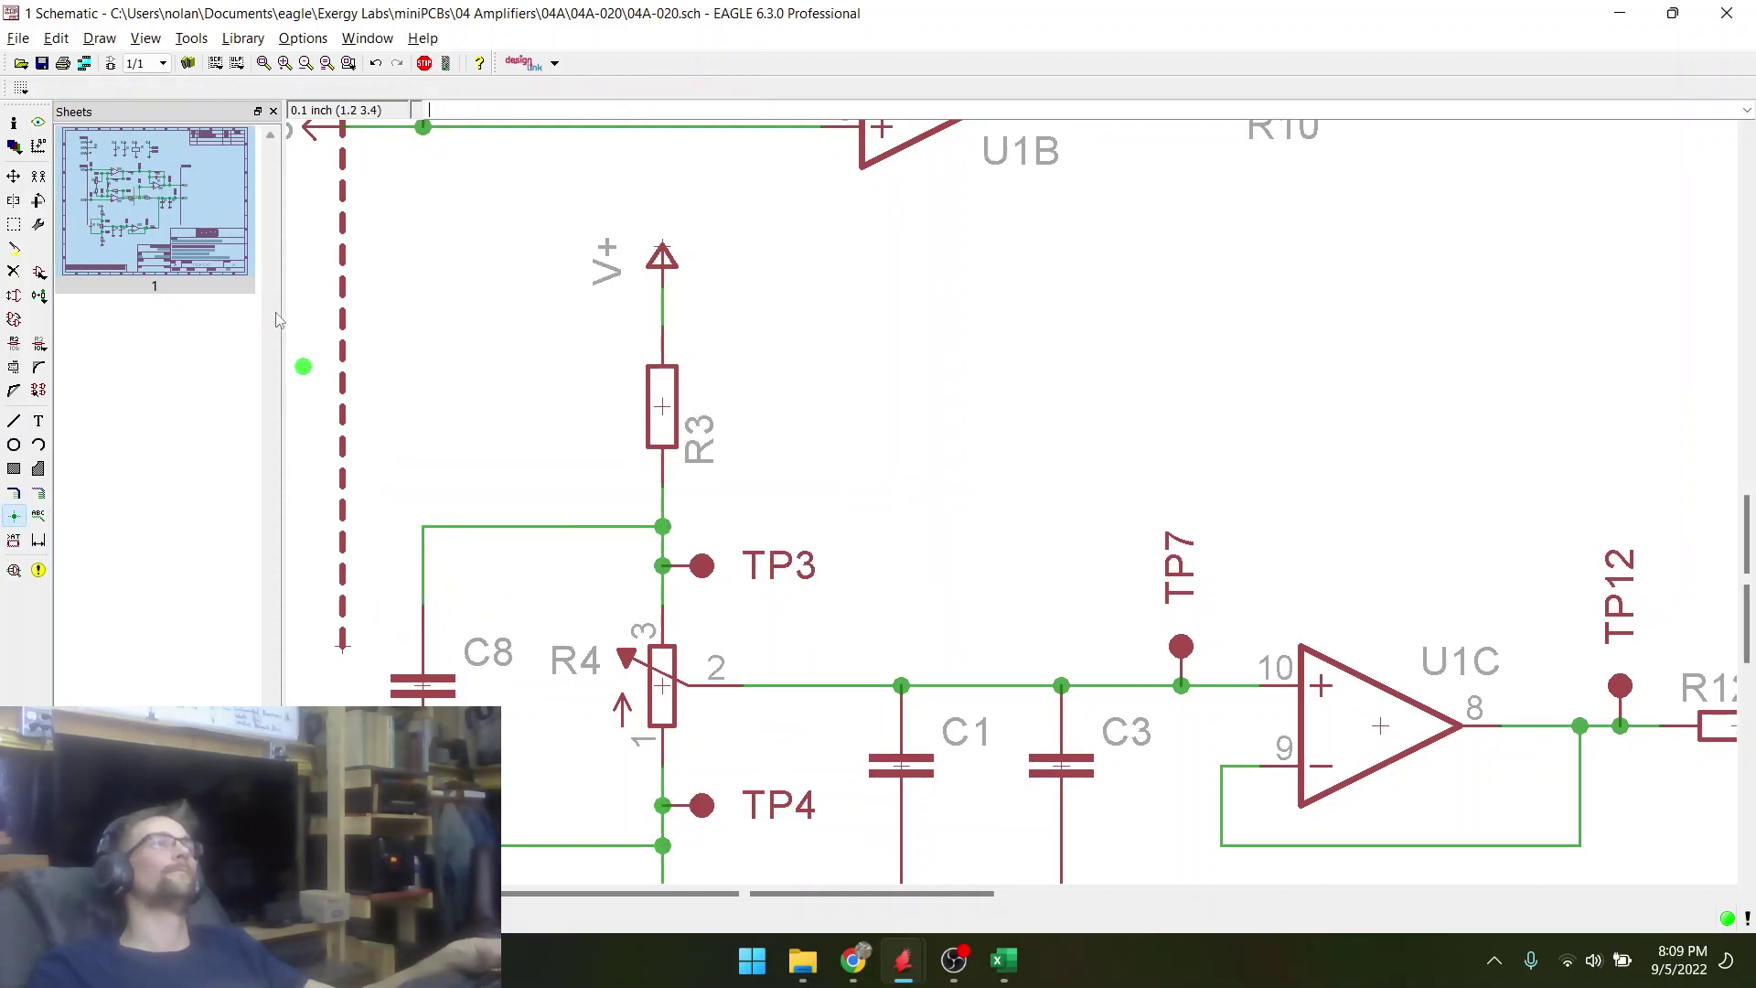
click(42, 62)
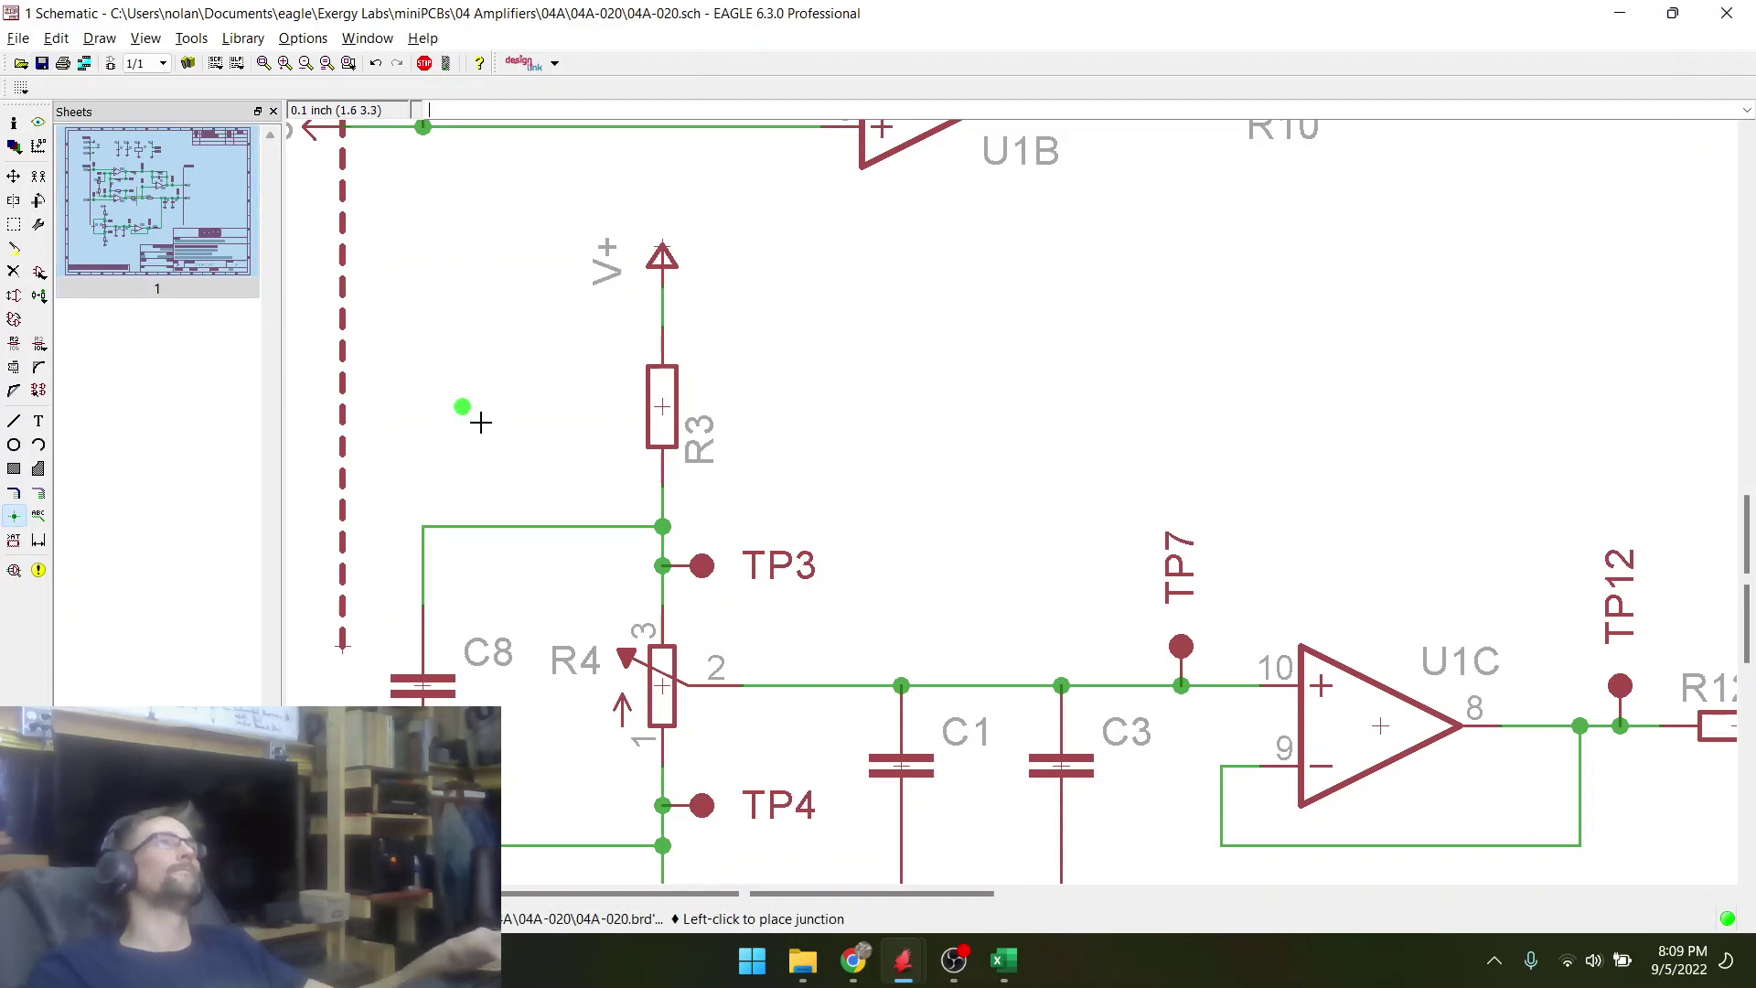
scroll(478, 417, down, 3)
scroll(576, 470, up, 2)
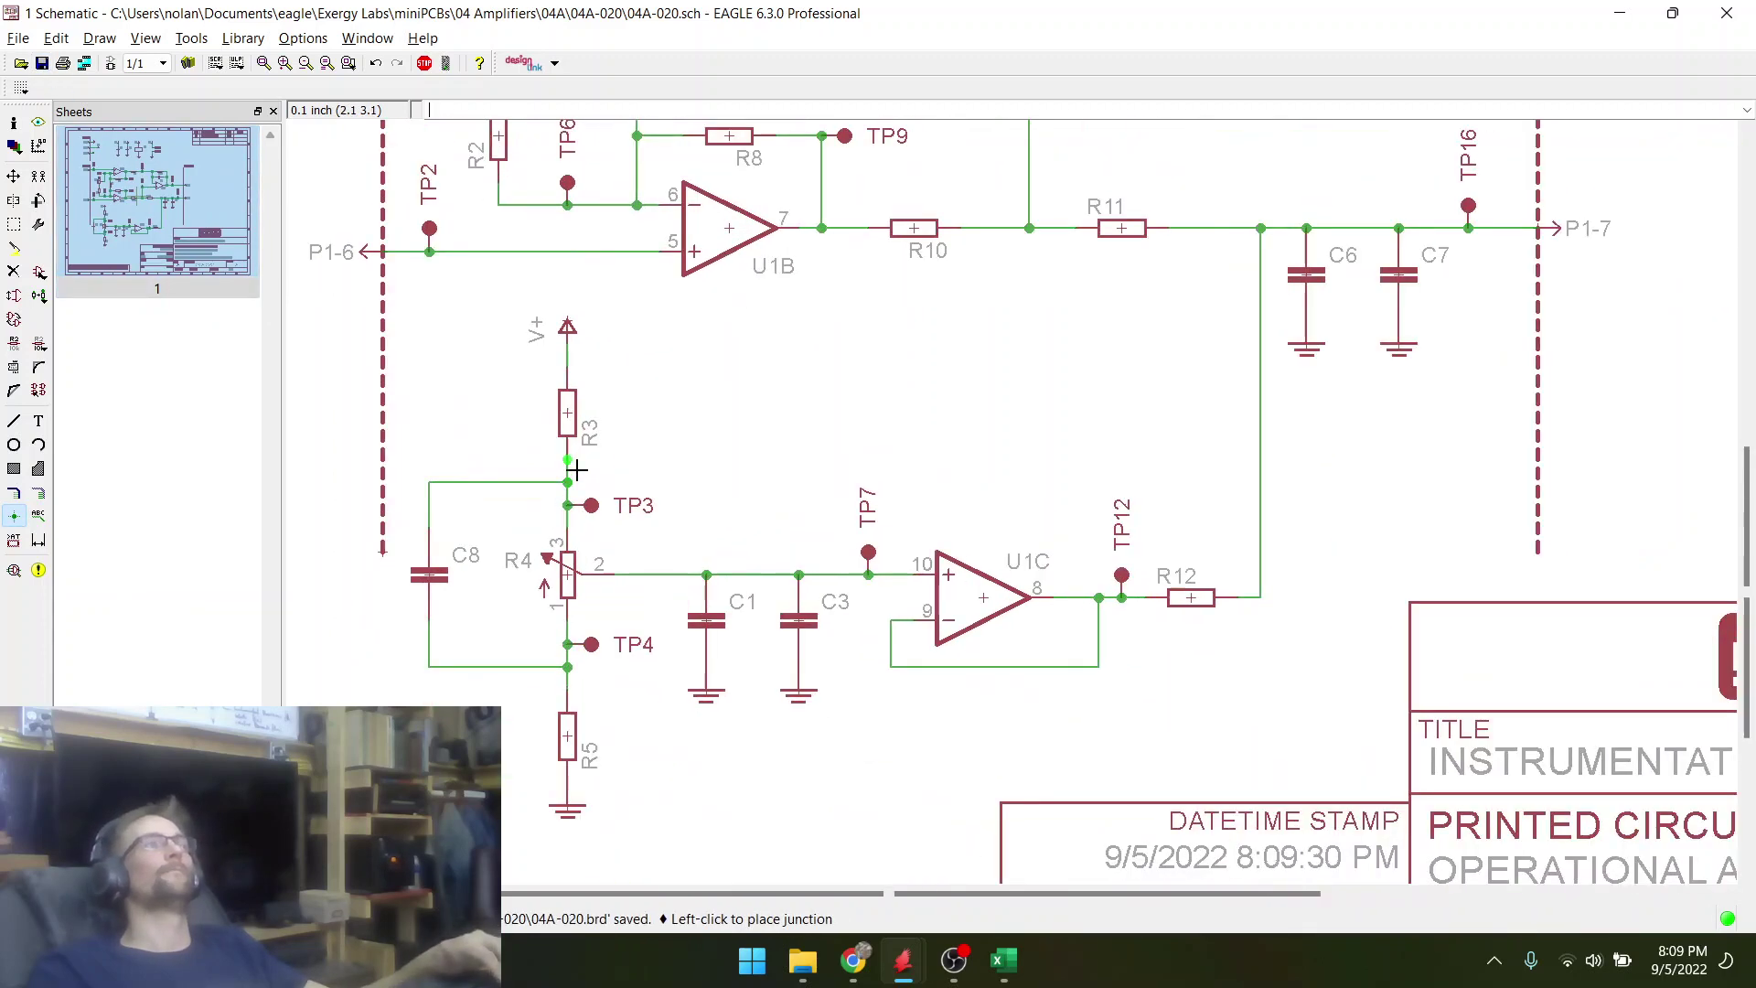
scroll(544, 592, down, 1)
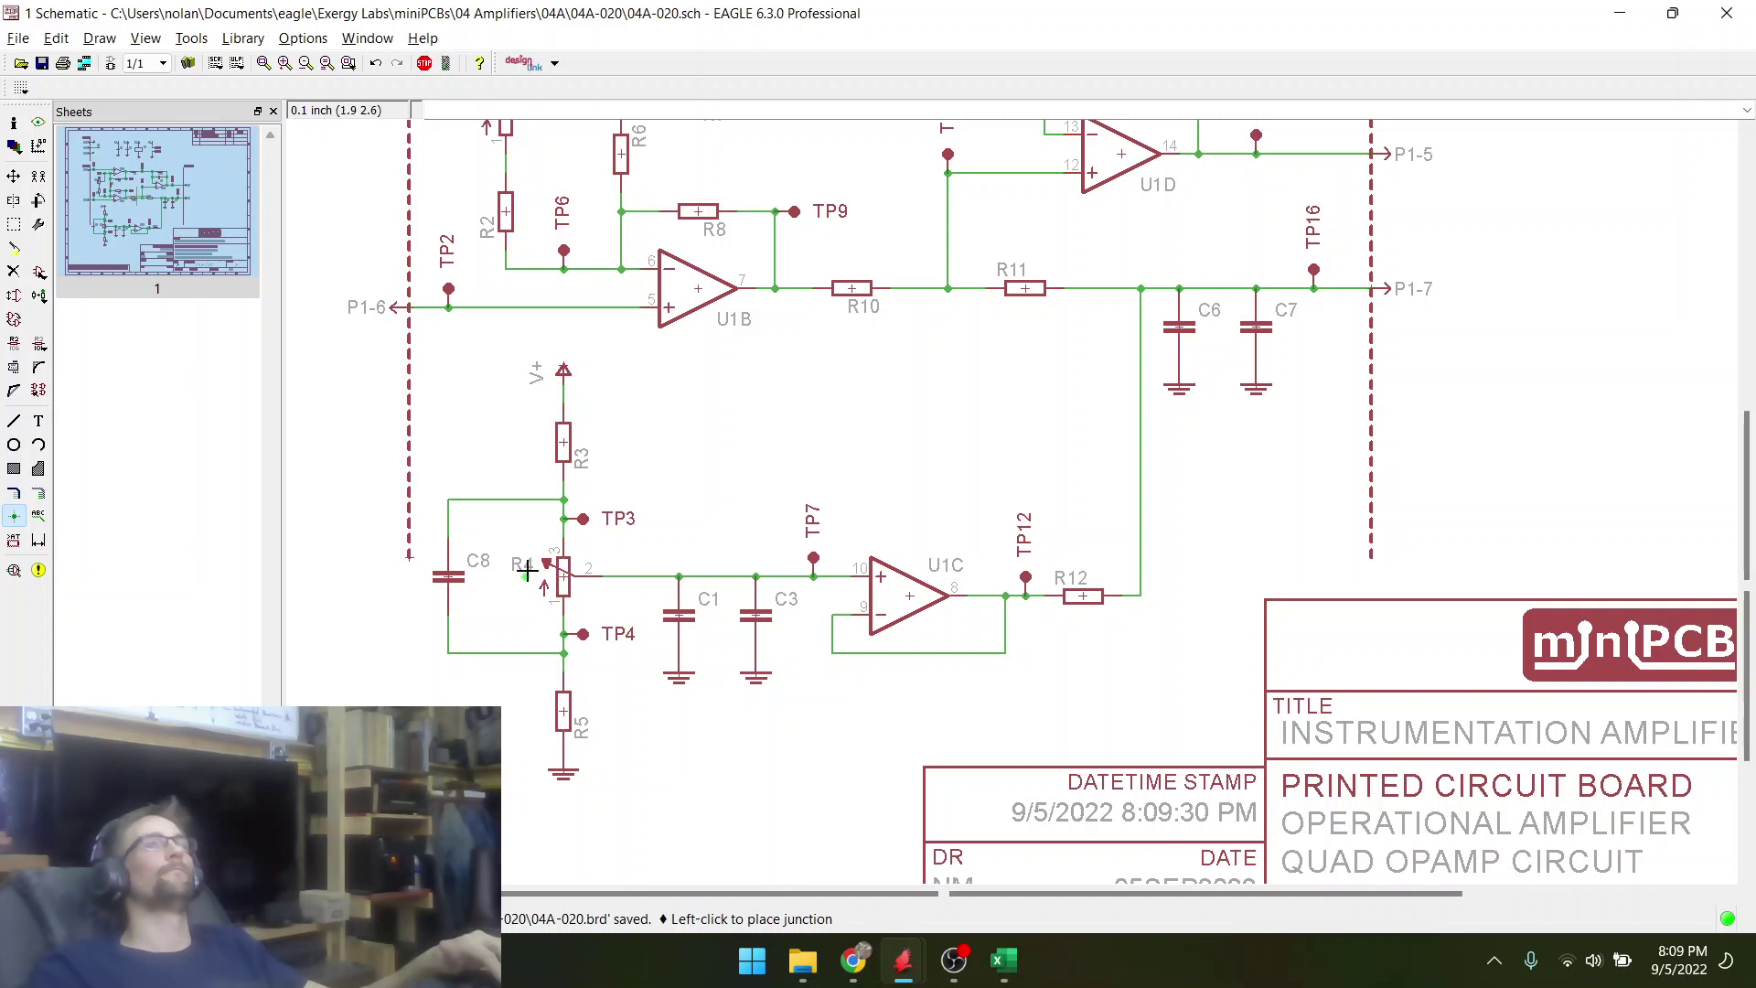
click(42, 62)
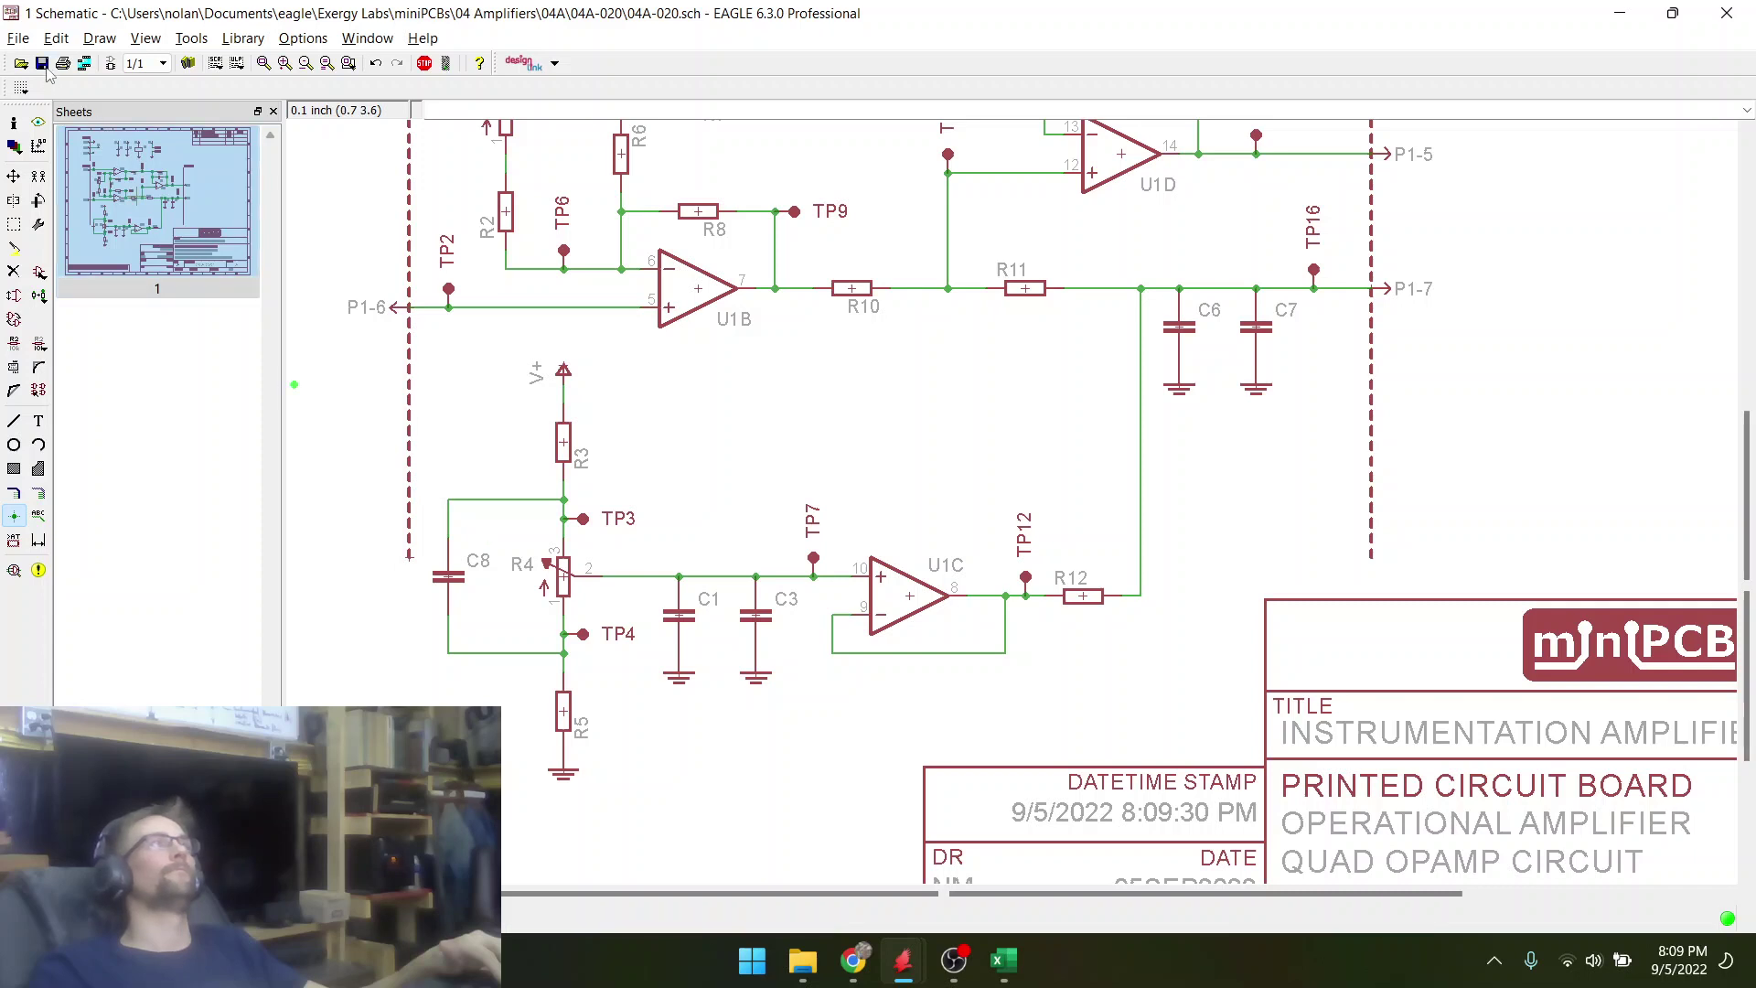
scroll(345, 549, down, 2)
scroll(409, 510, up, 3)
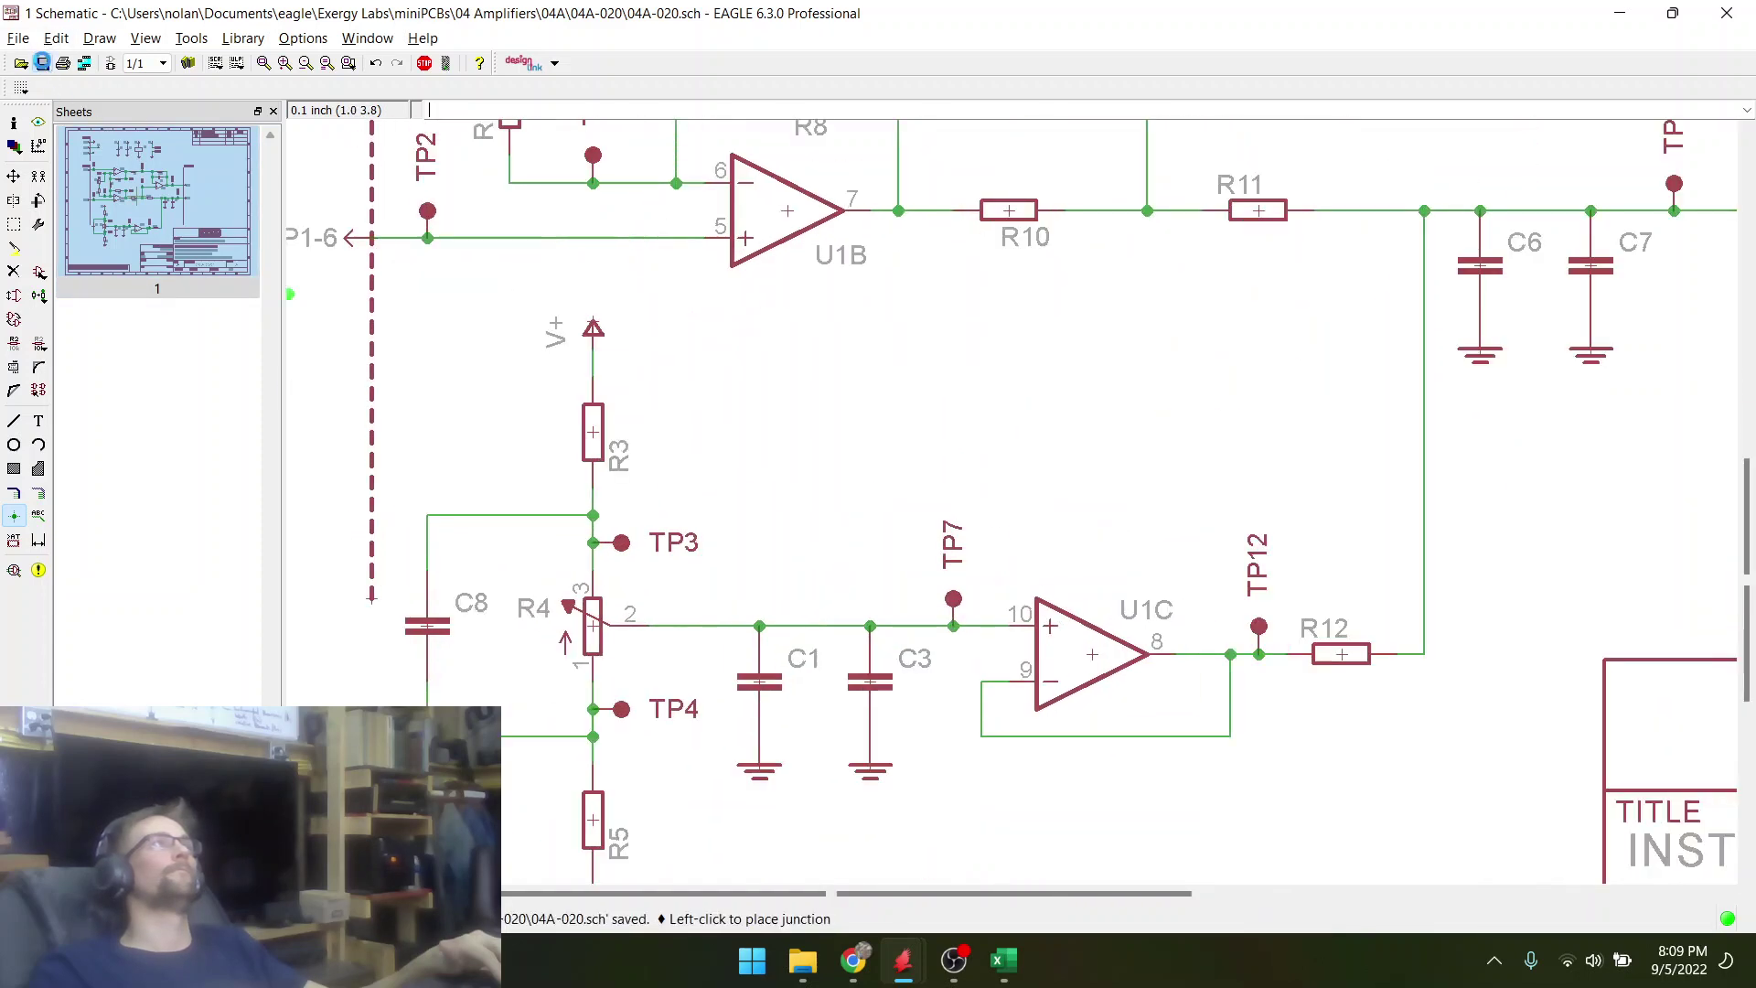
scroll(542, 453, down, 1)
- Switch to the board, rotate C8 to 270 degrees and place it left of R4, aligned with R4's outer pads
click(111, 64)
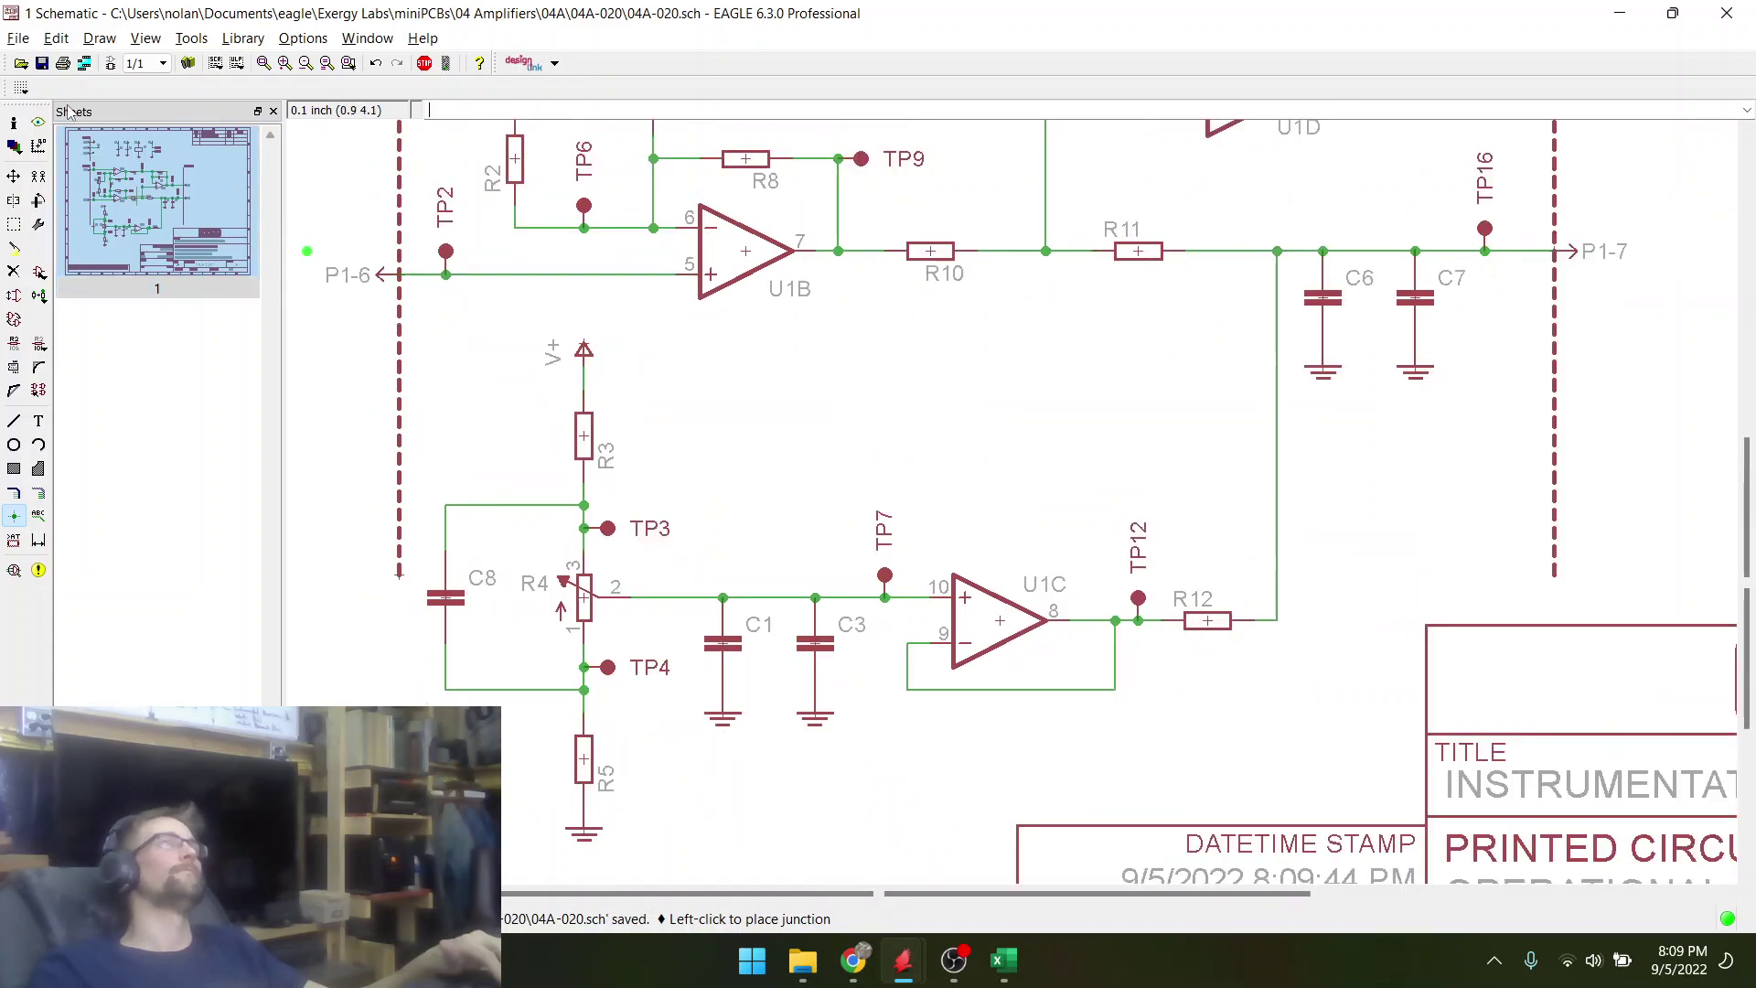
scroll(1057, 631, down, 2)
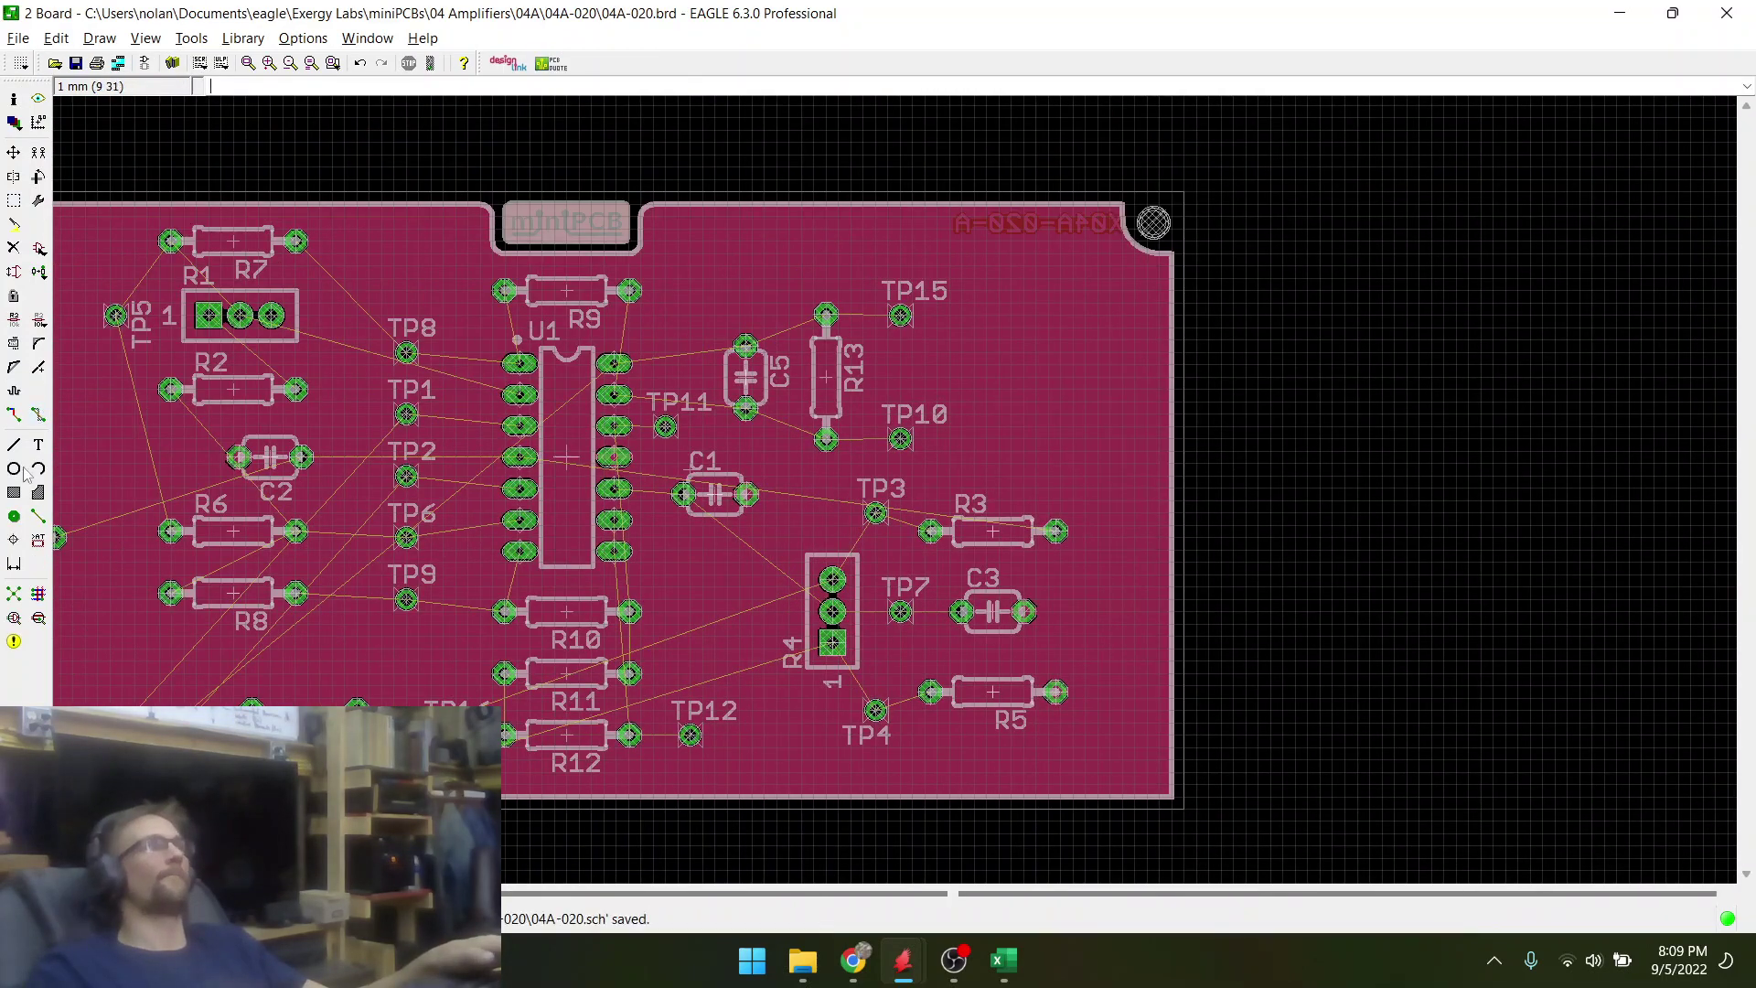
click(13, 599)
scroll(844, 700, down, 2)
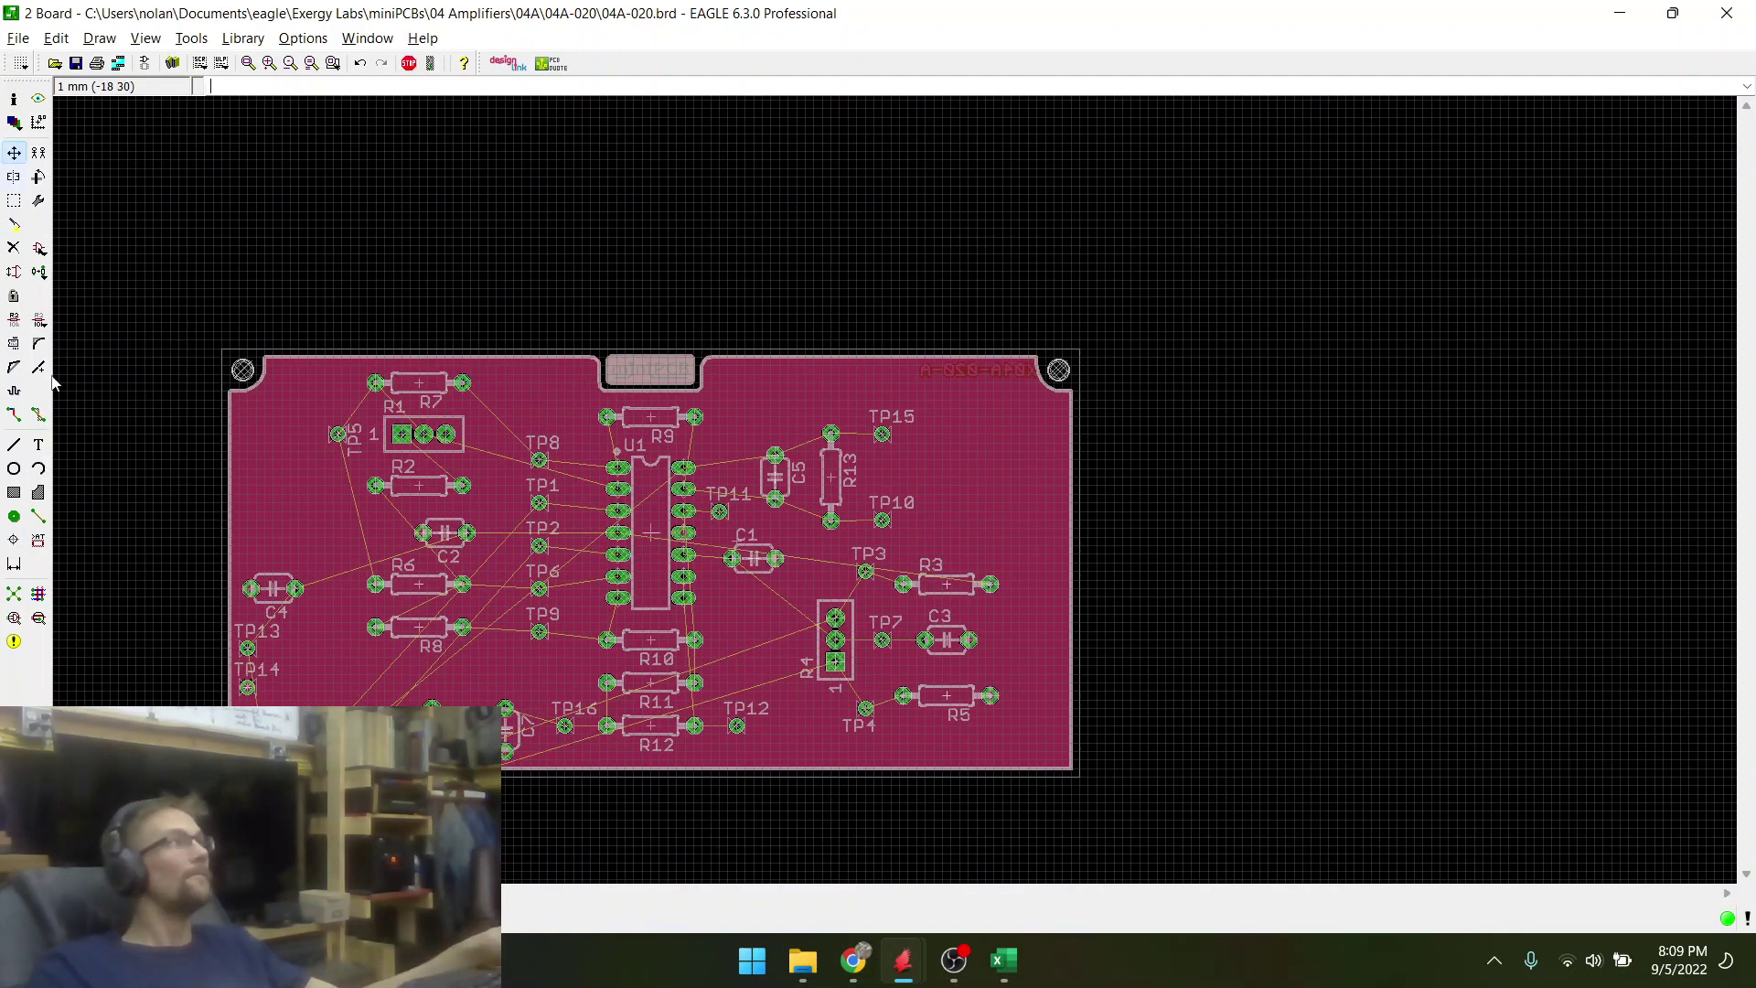
scroll(807, 587, up, 5)
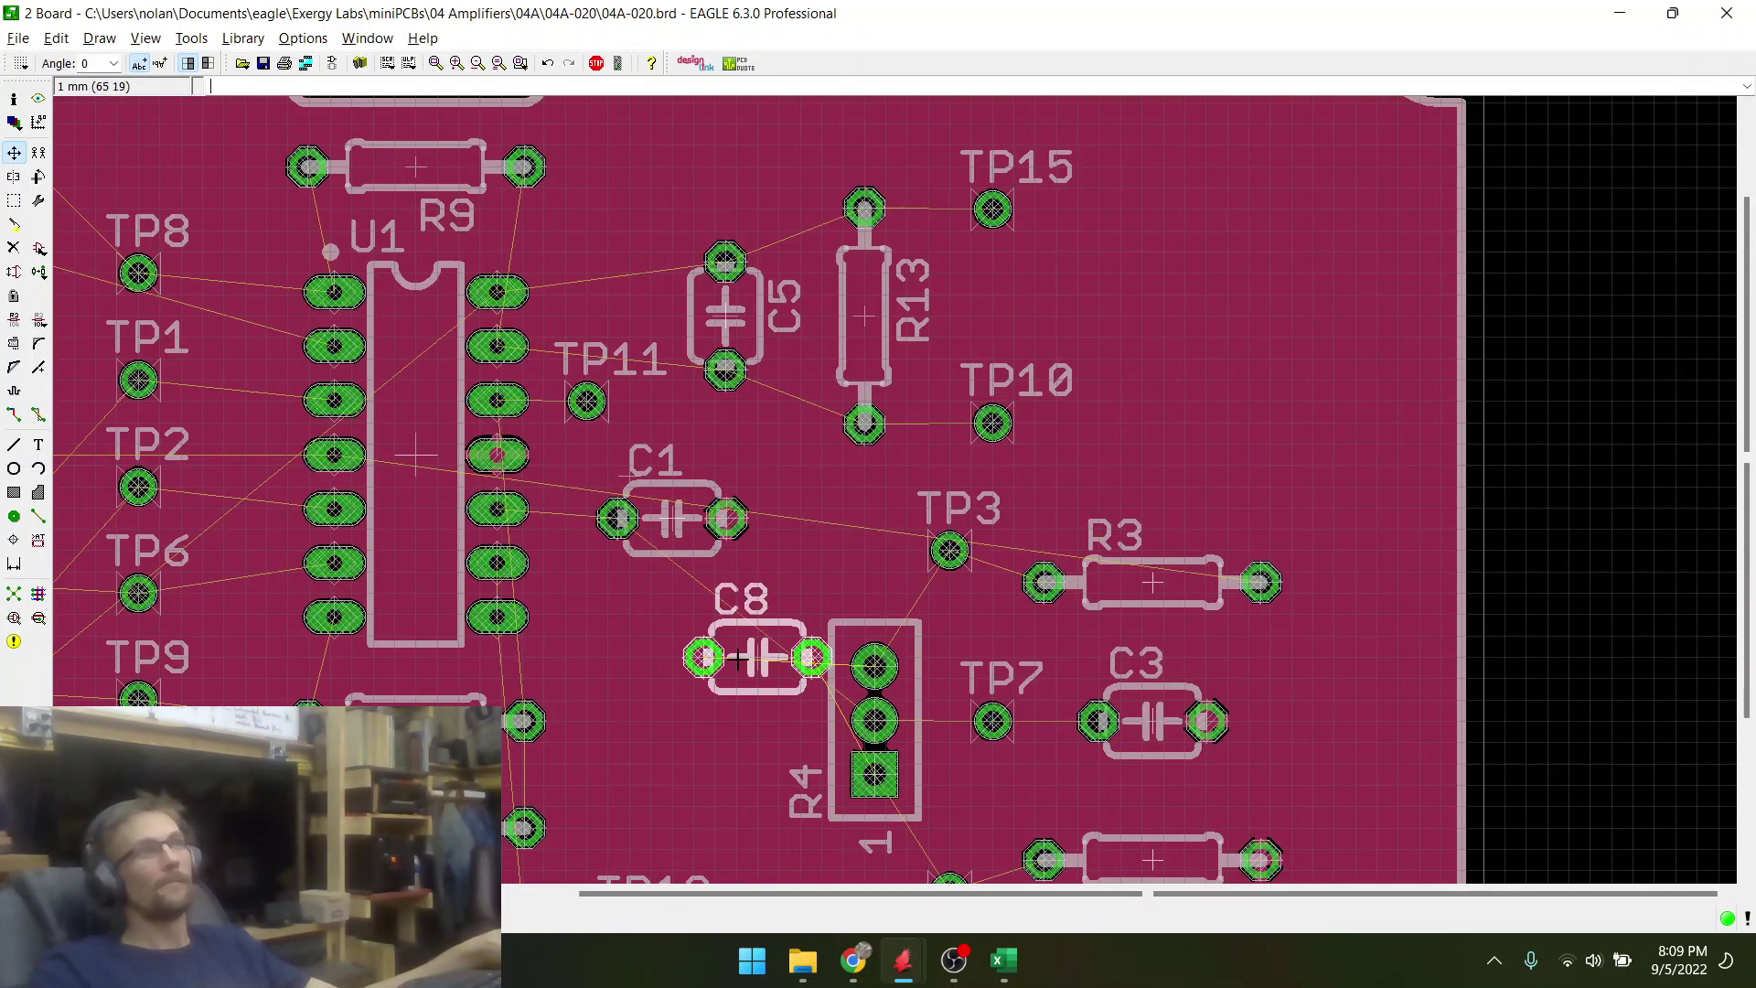
right_click(751, 649)
right_click(739, 660)
right_click(732, 667)
scroll(708, 707, up, 3)
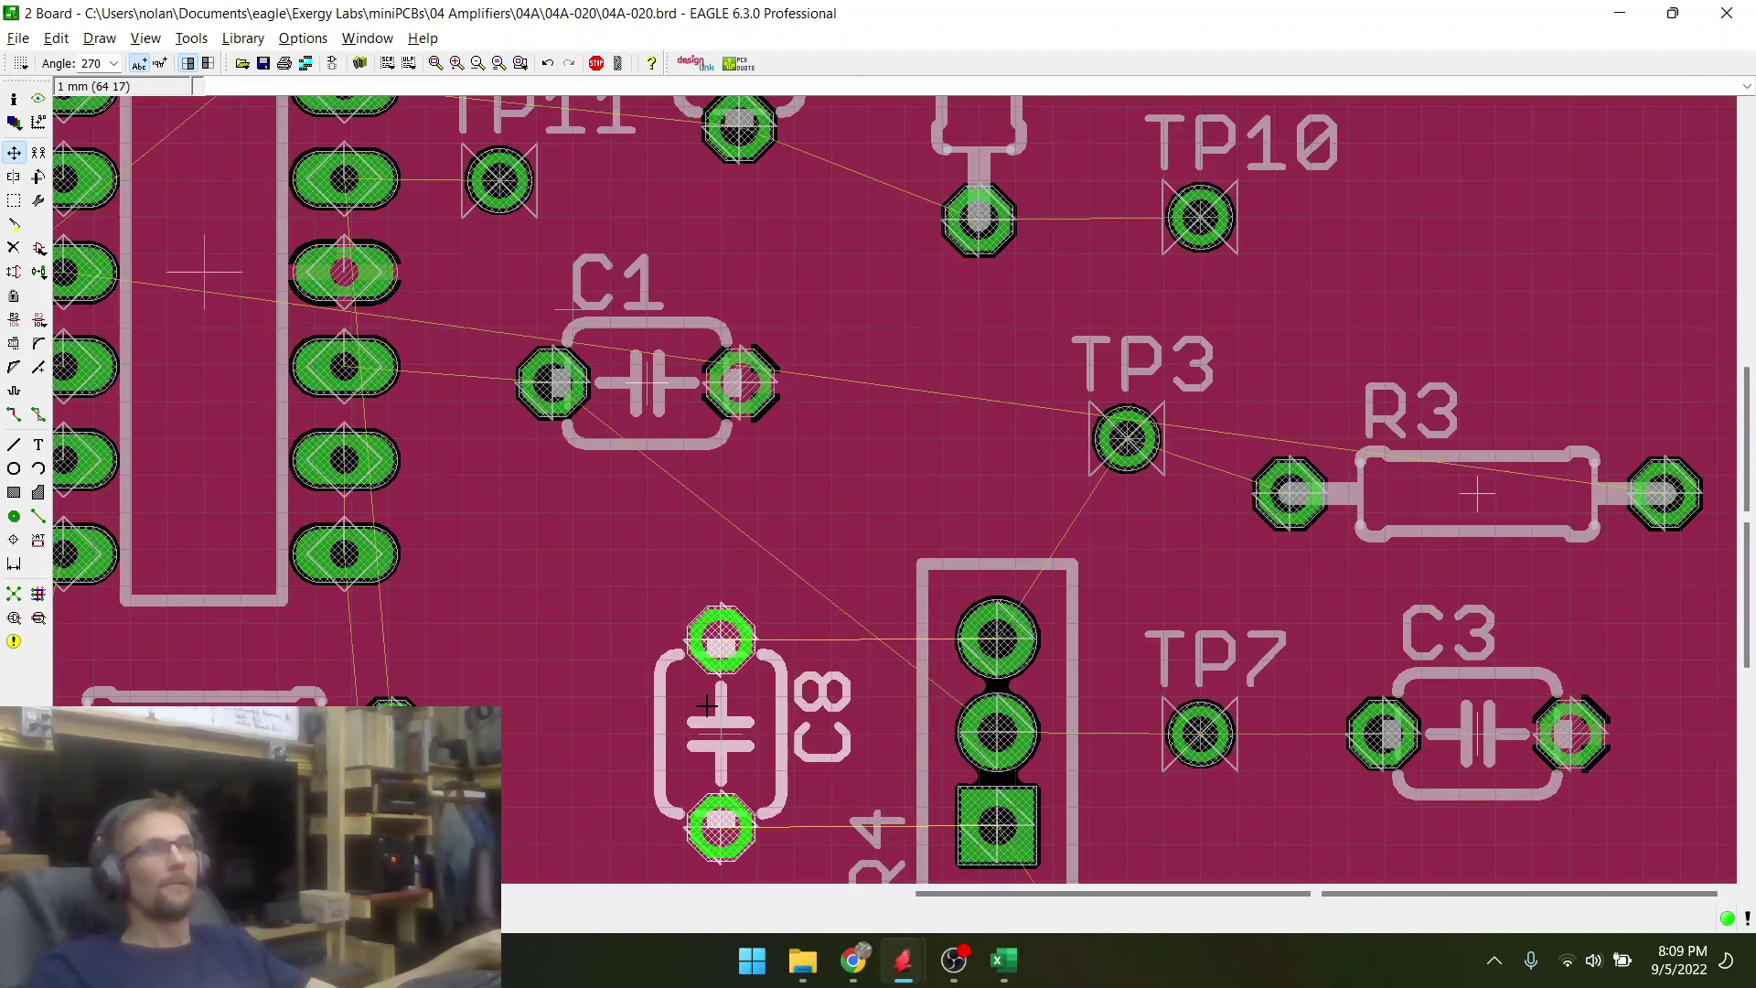
click(693, 703)
scroll(634, 544, down, 4)
scroll(652, 569, up, 4)
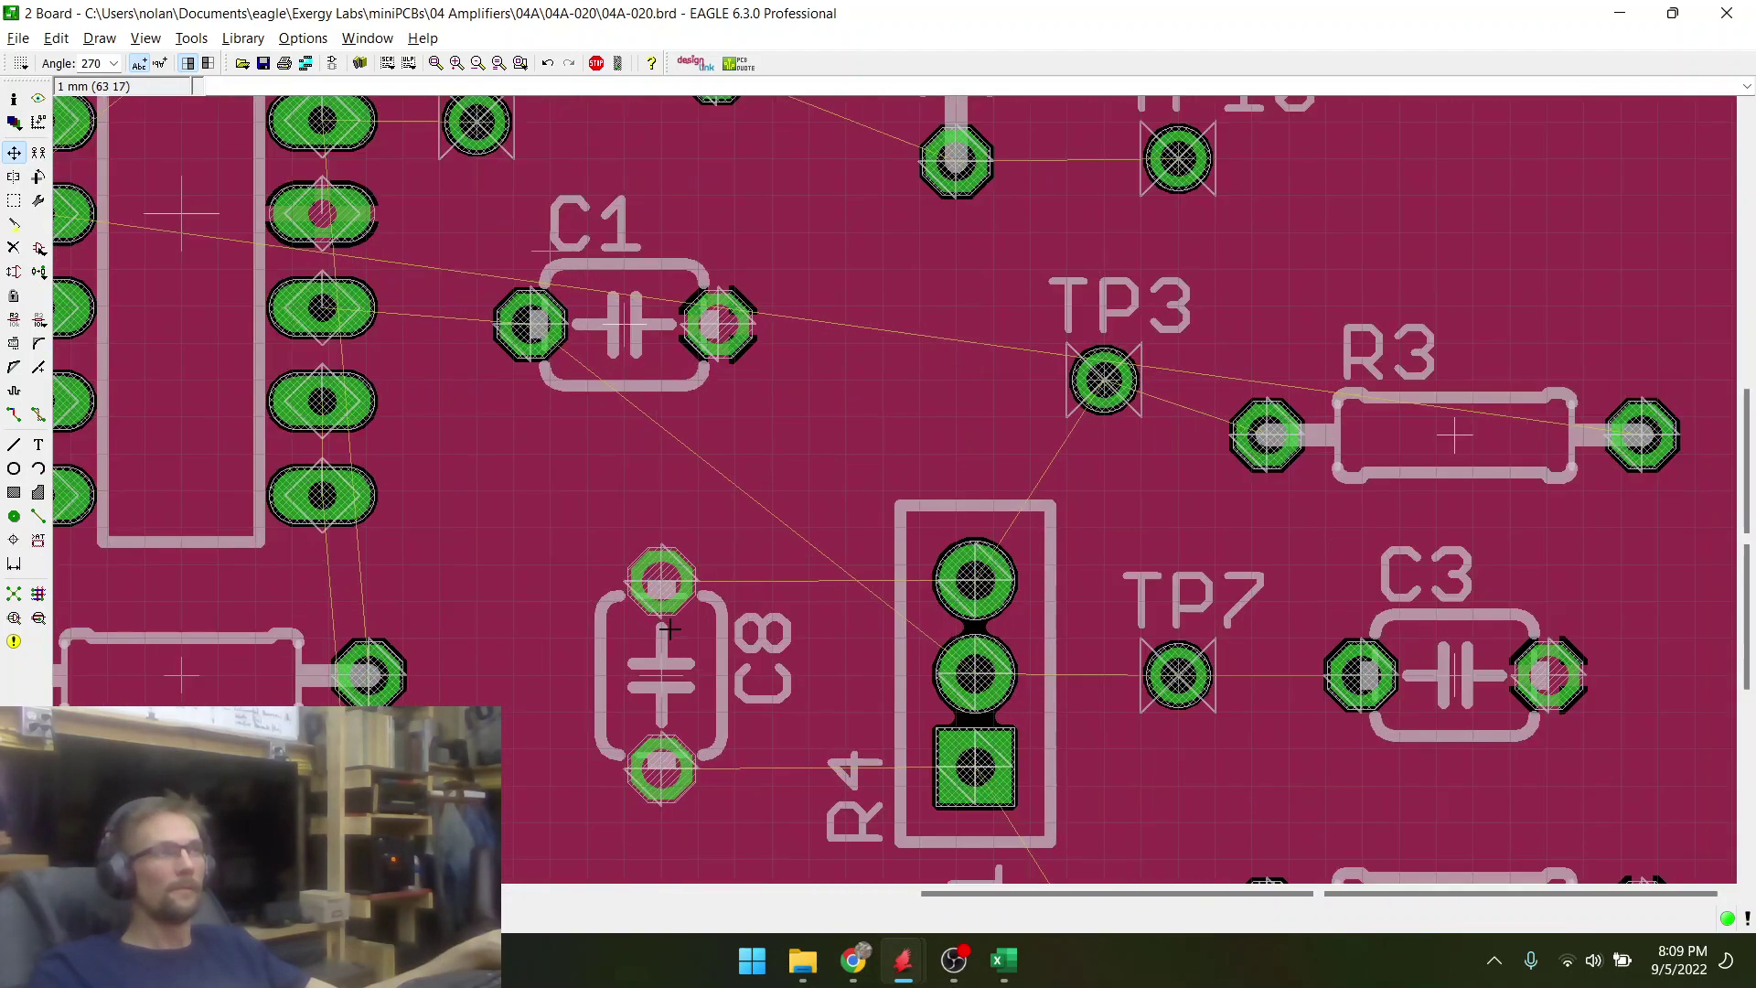
- Move C8 1 mm farther left from R4 and save the board
click(657, 669)
click(622, 670)
scroll(624, 590, down, 4)
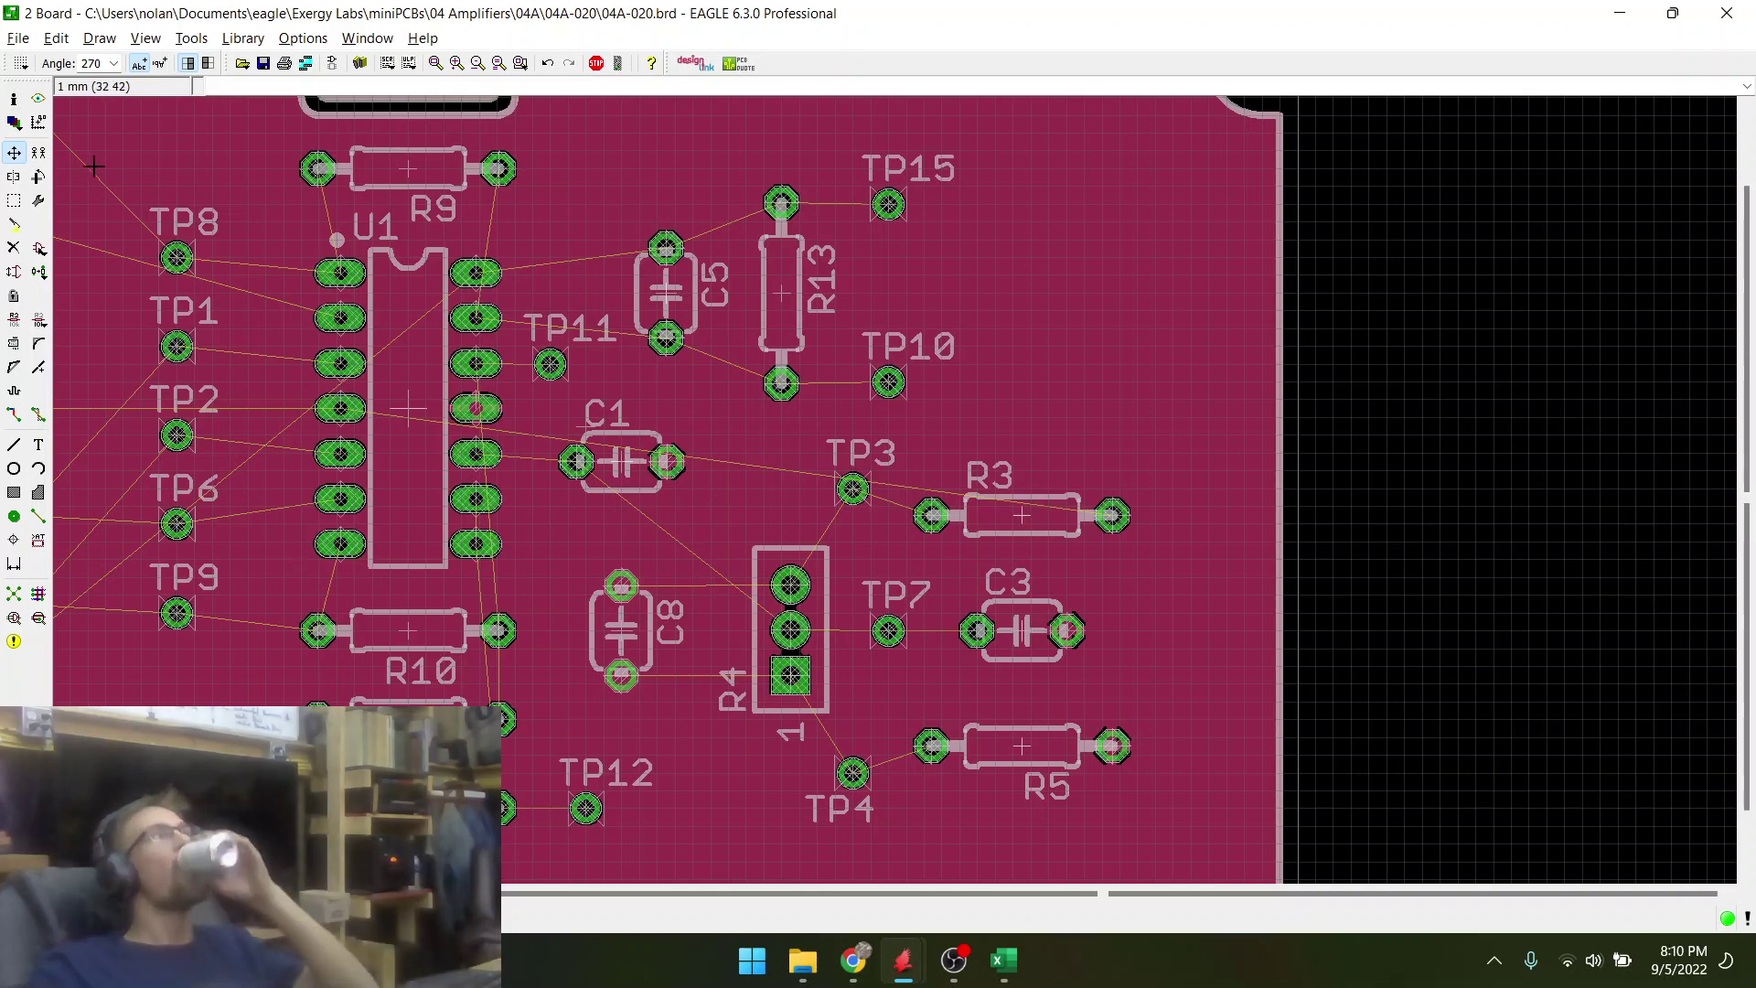
click(263, 63)
scroll(611, 599, up, 4)
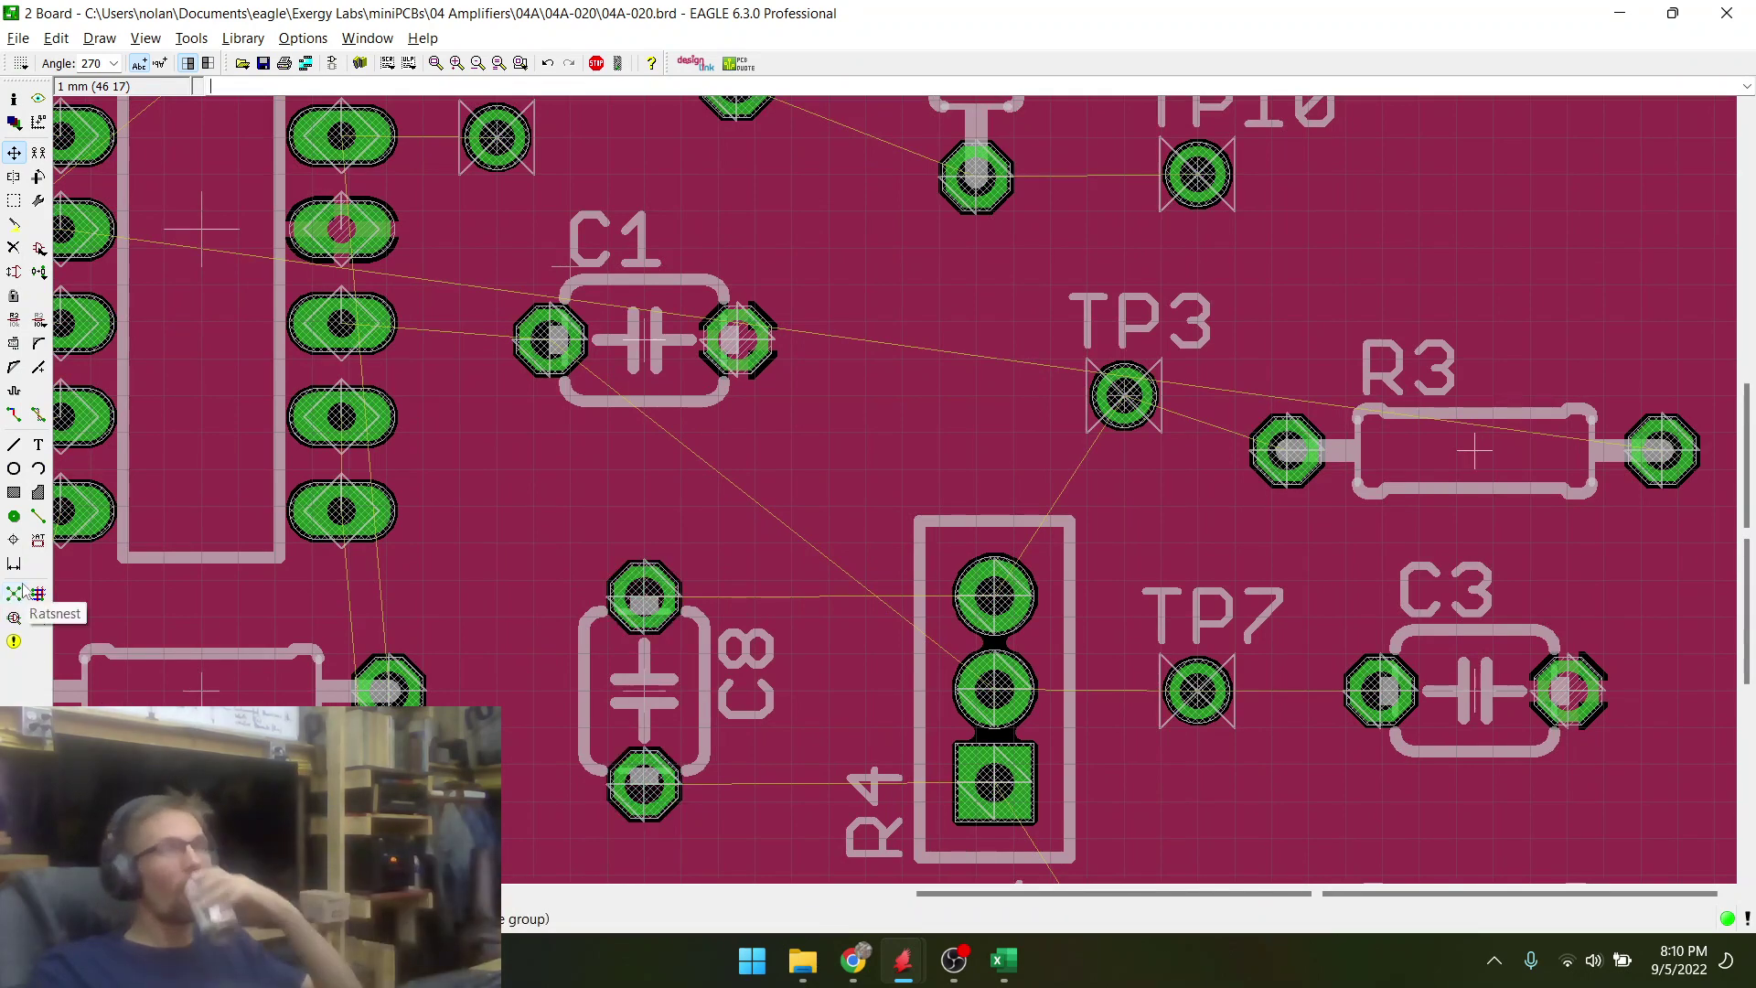
click(263, 63)
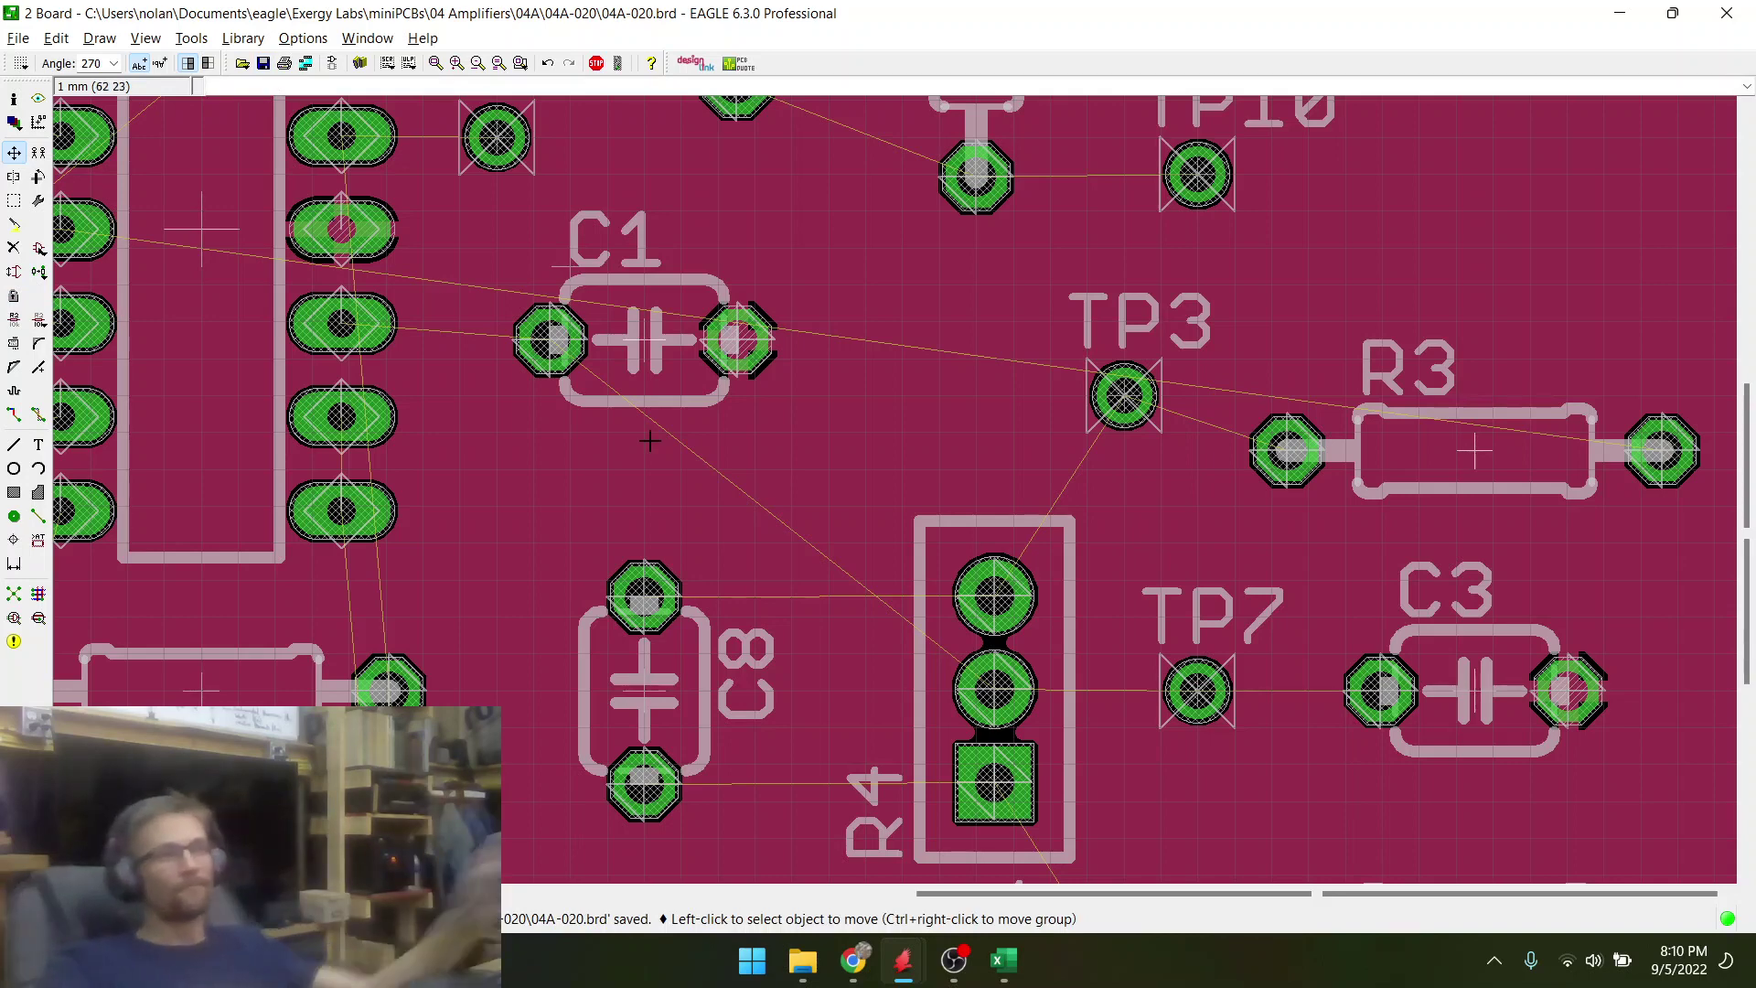
scroll(763, 544, down, 2)
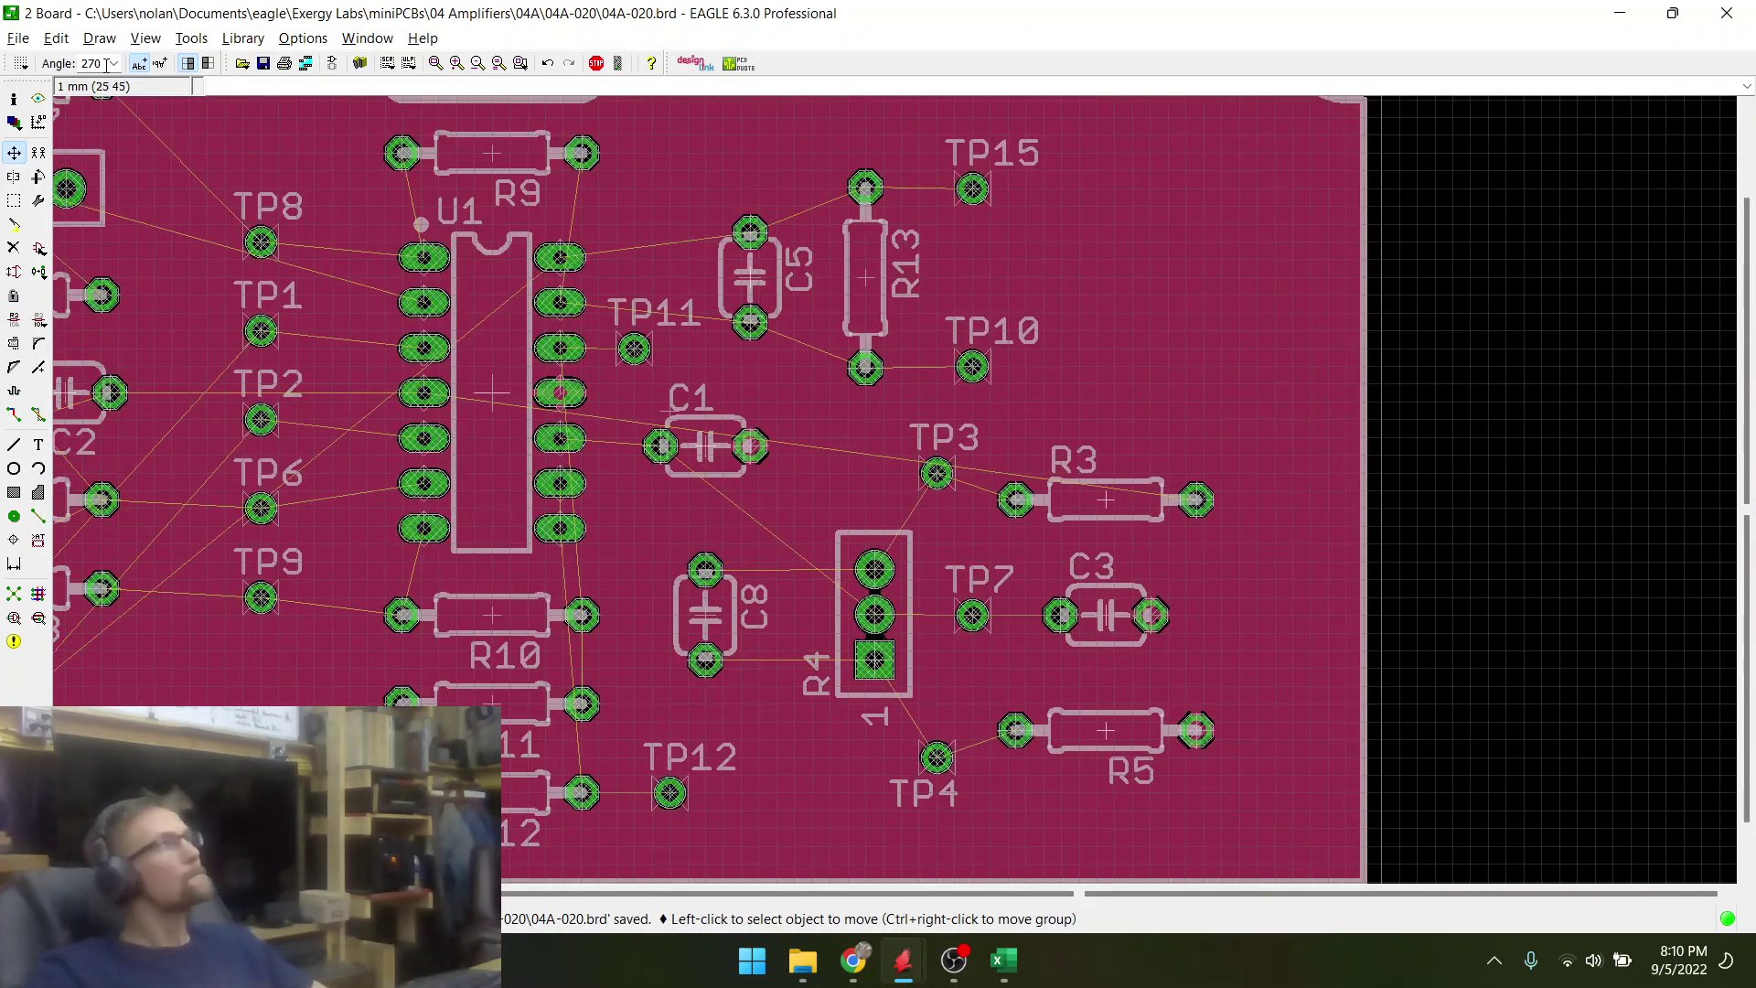
click(264, 62)
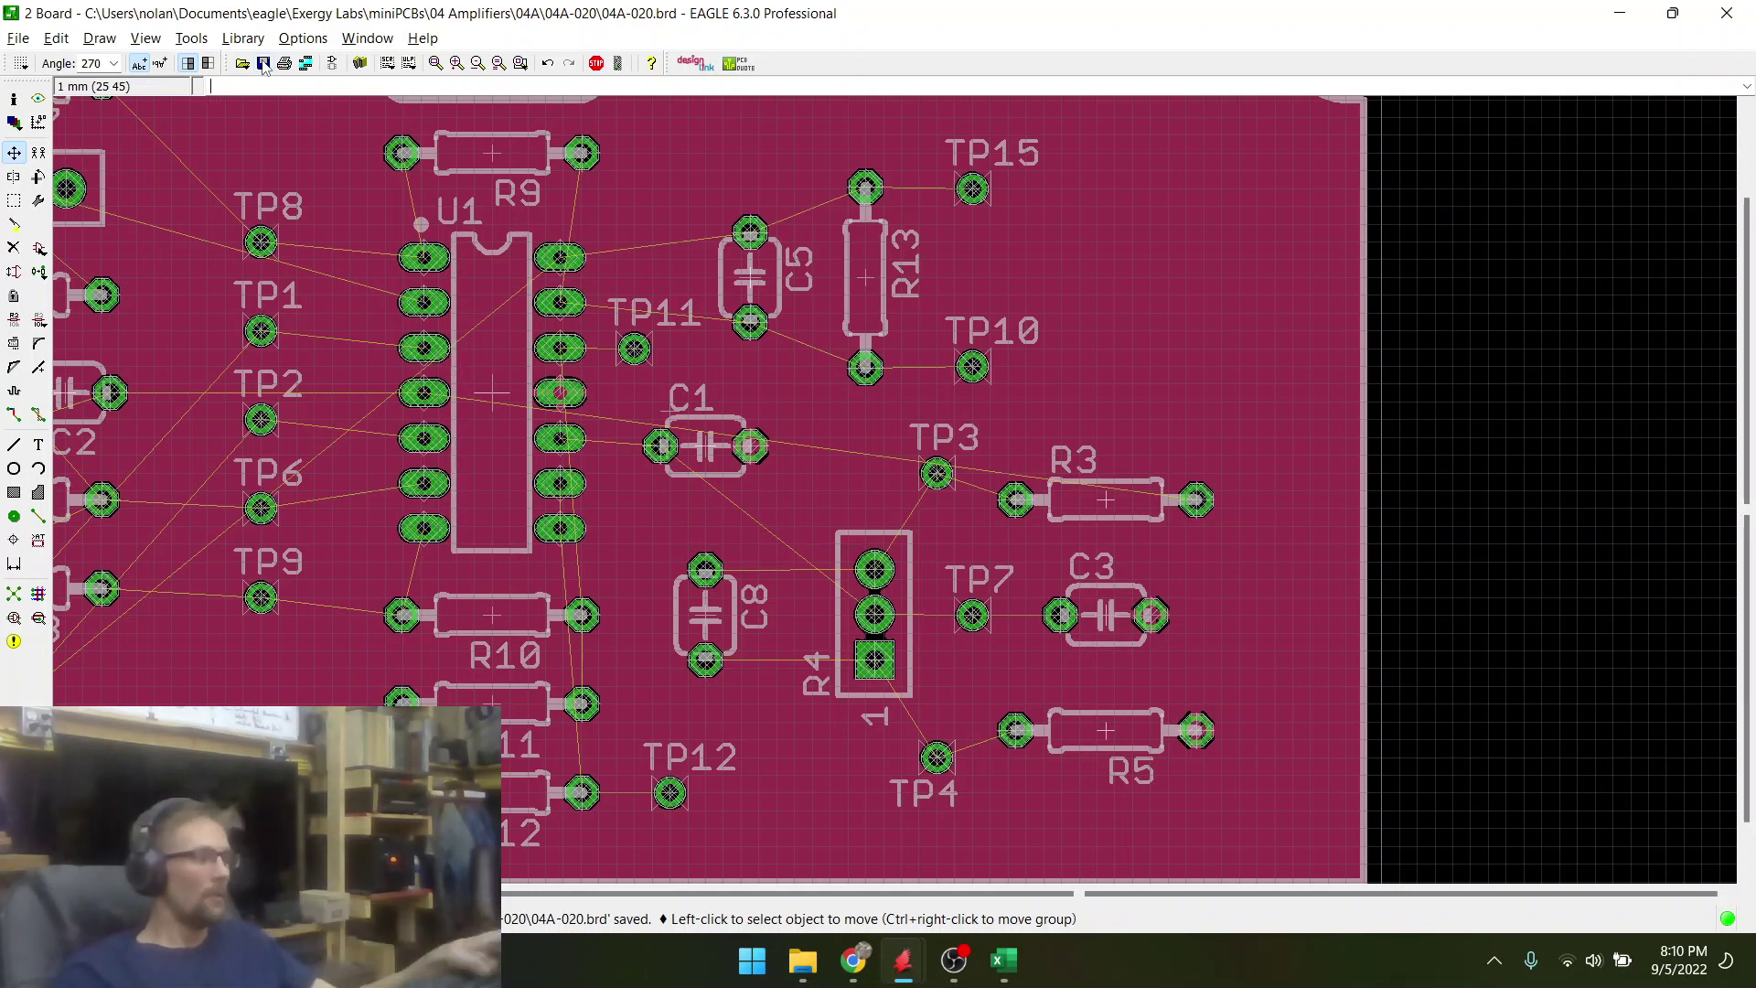
- Run renumber-sheet.ulp on the schematic with X ascending, Y descending, X-direction emphasis, numerical order 0, and parts with prefix TP excluded
key(alt+Tab)
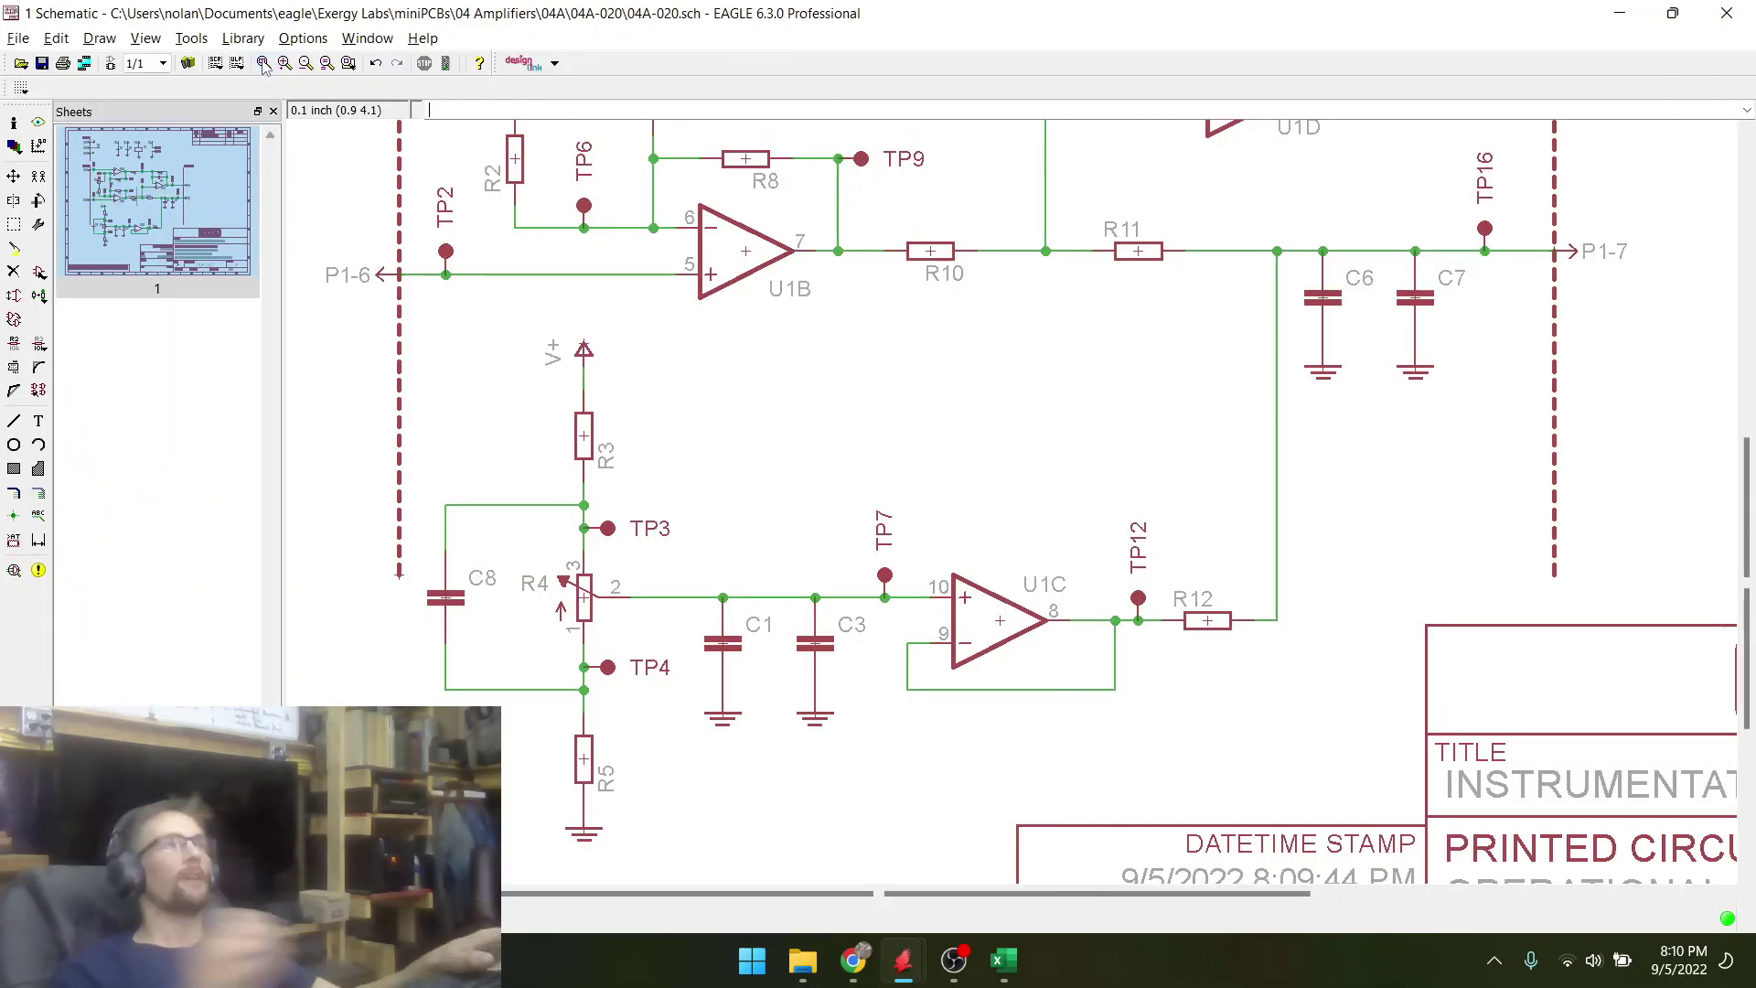
click(216, 63)
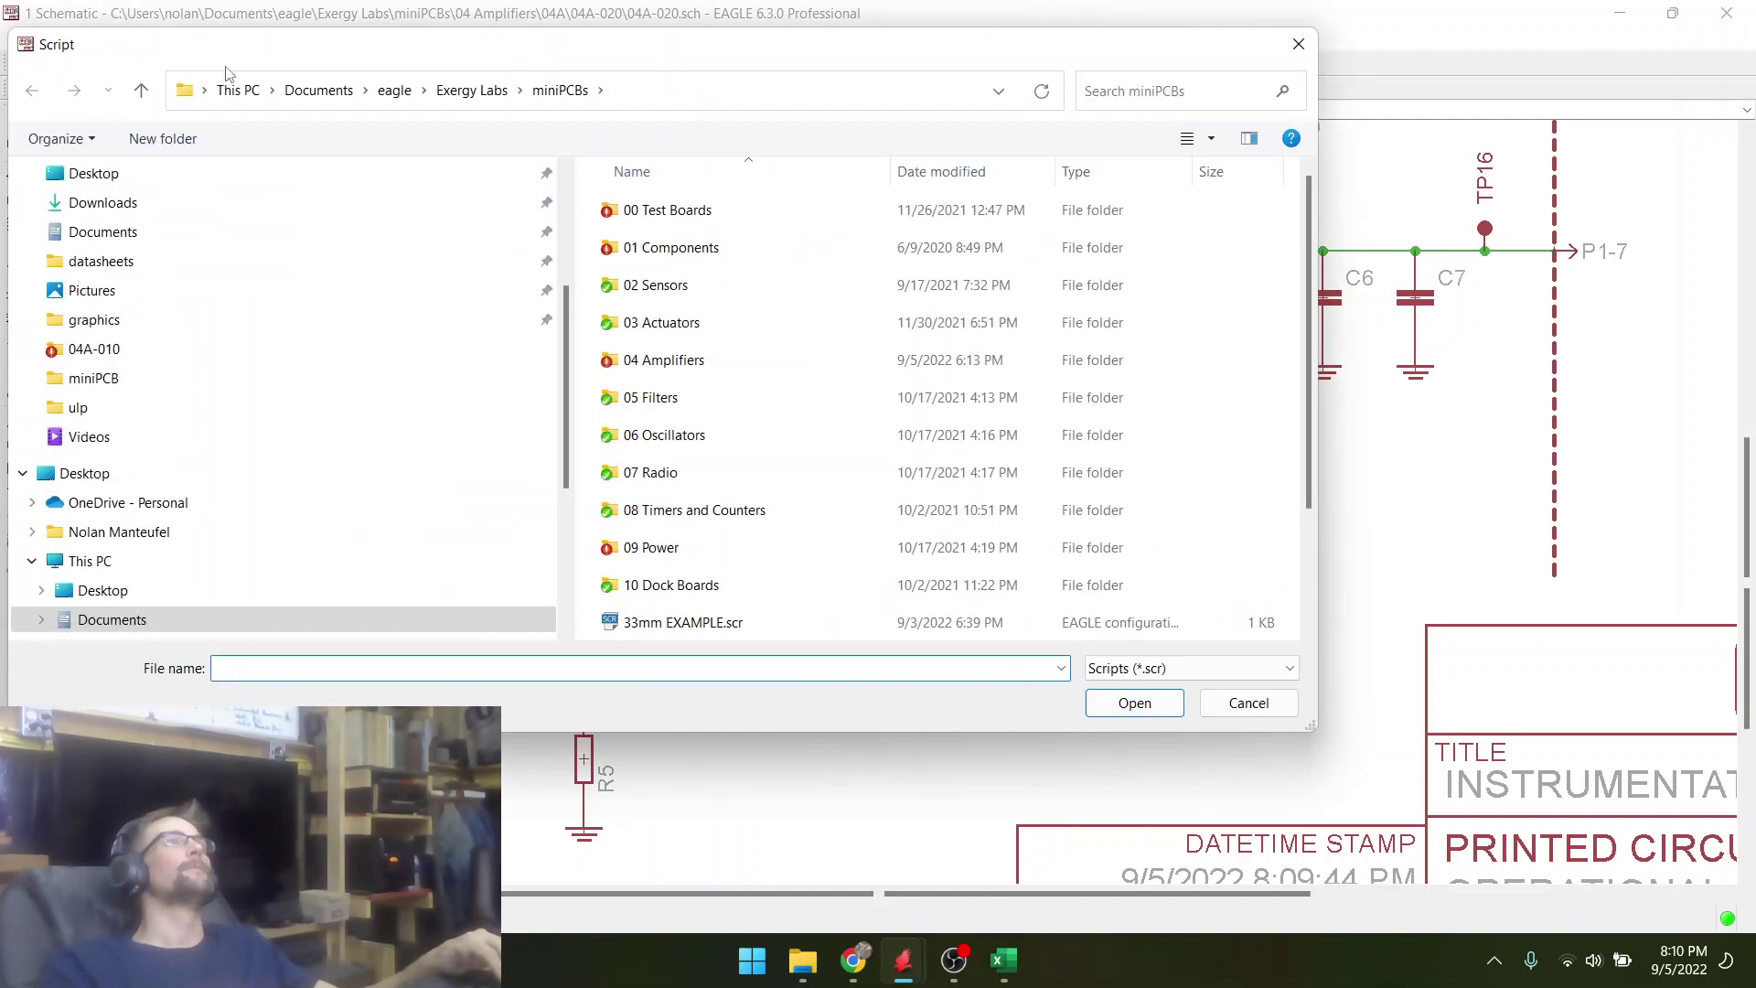
click(1248, 703)
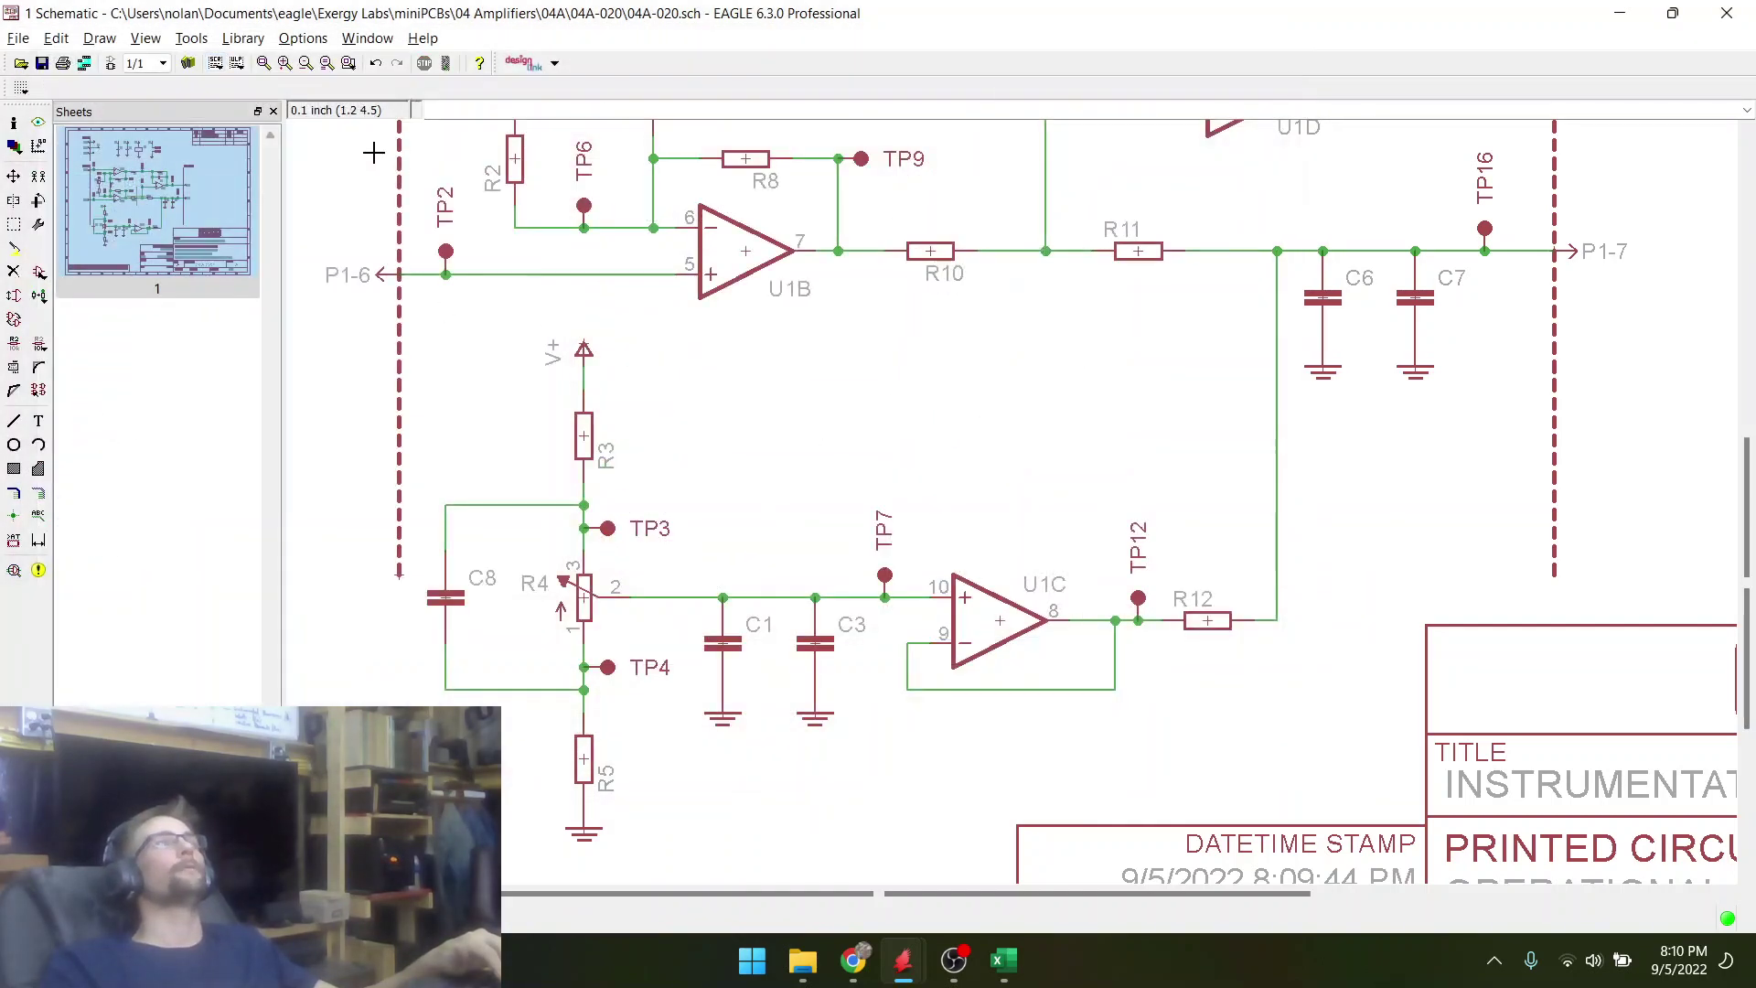
click(237, 62)
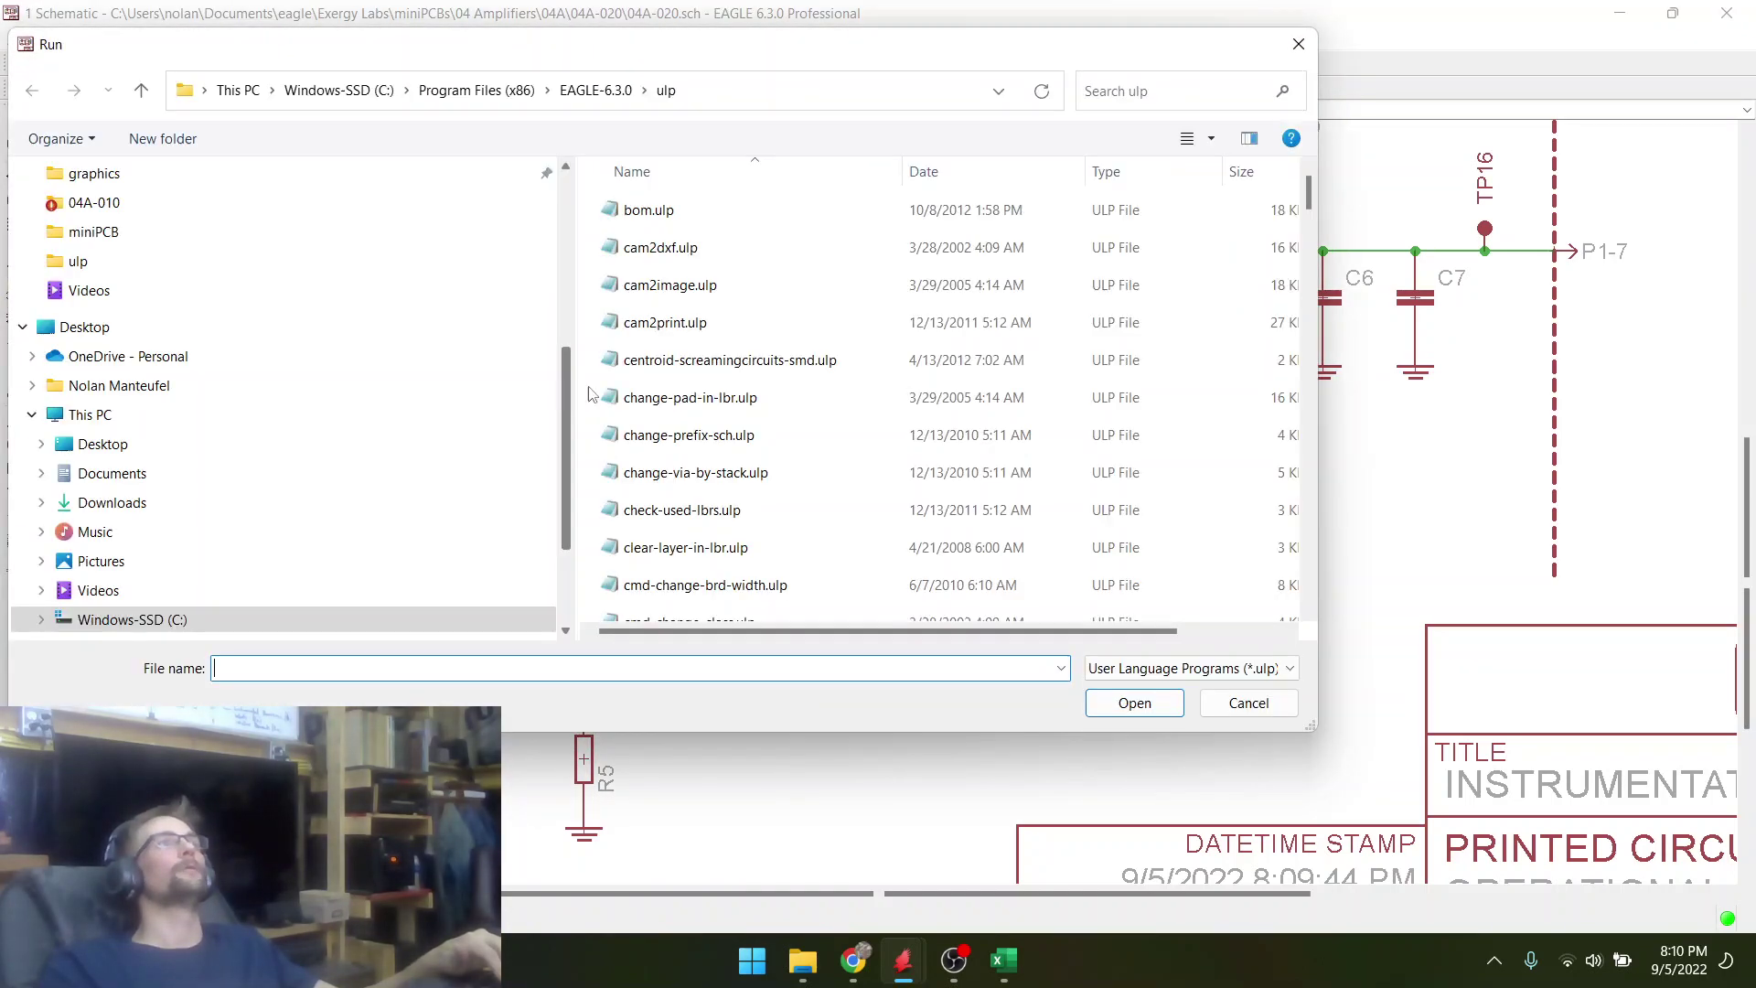
click(670, 362)
text(renumber-sheet.ulp)
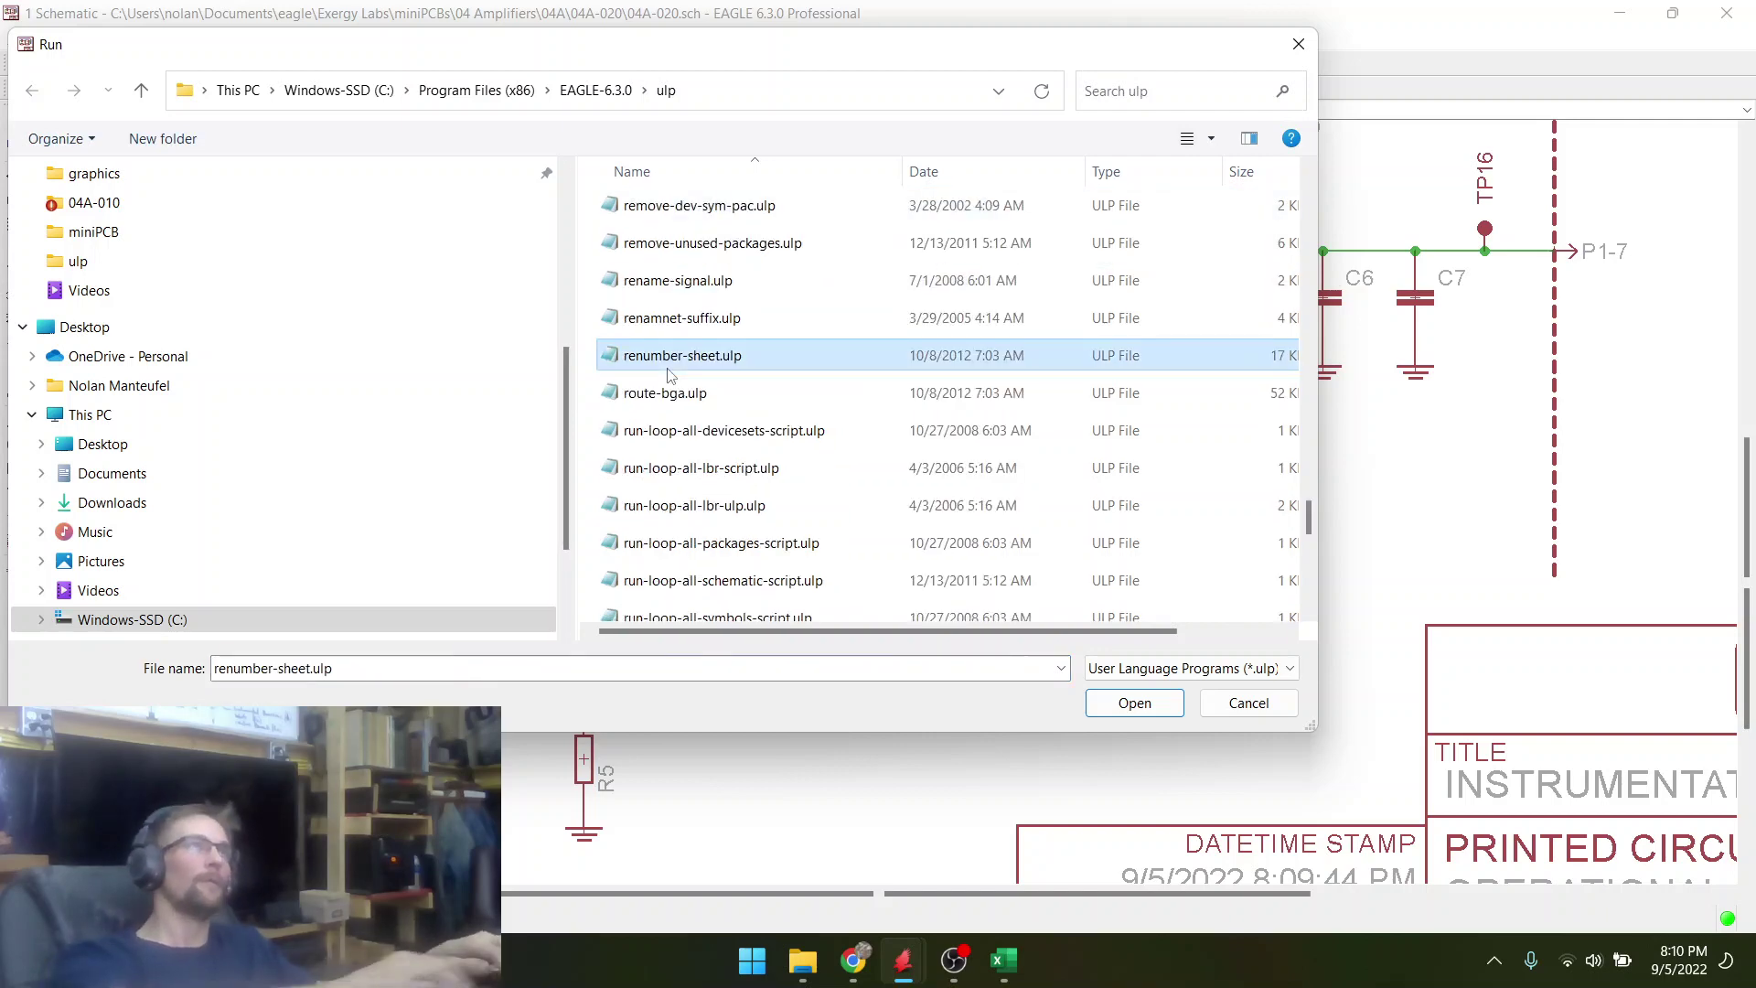
key(Return)
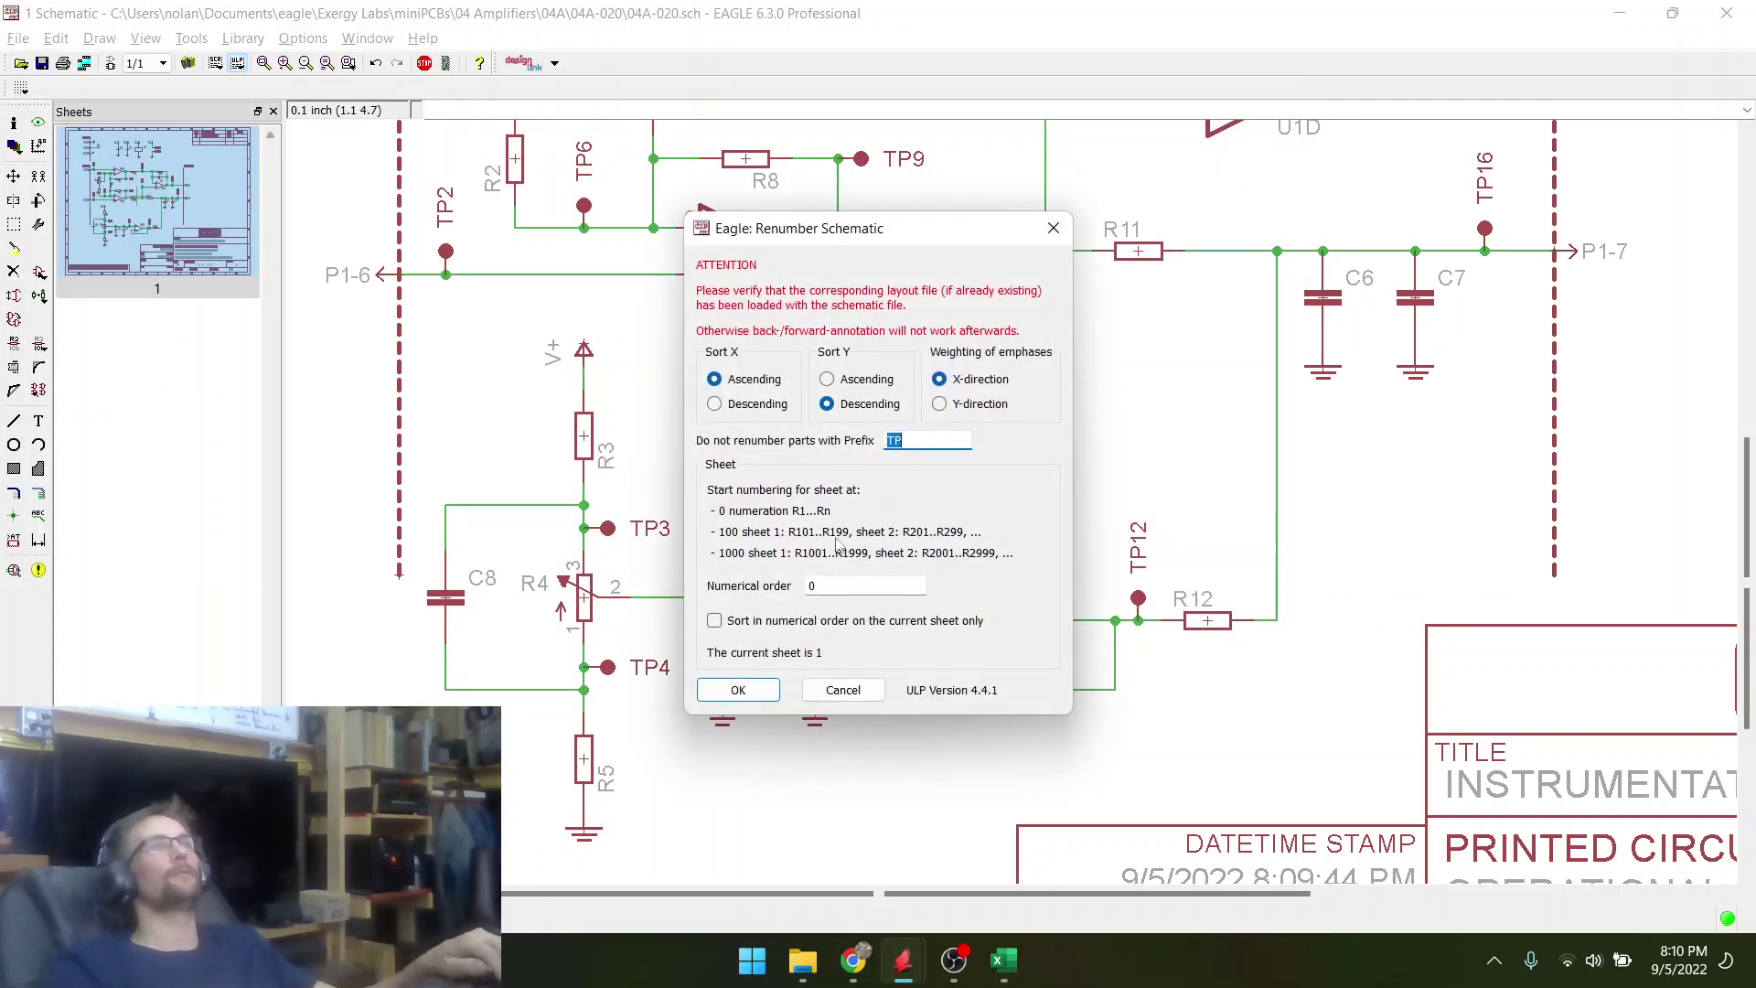
click(739, 691)
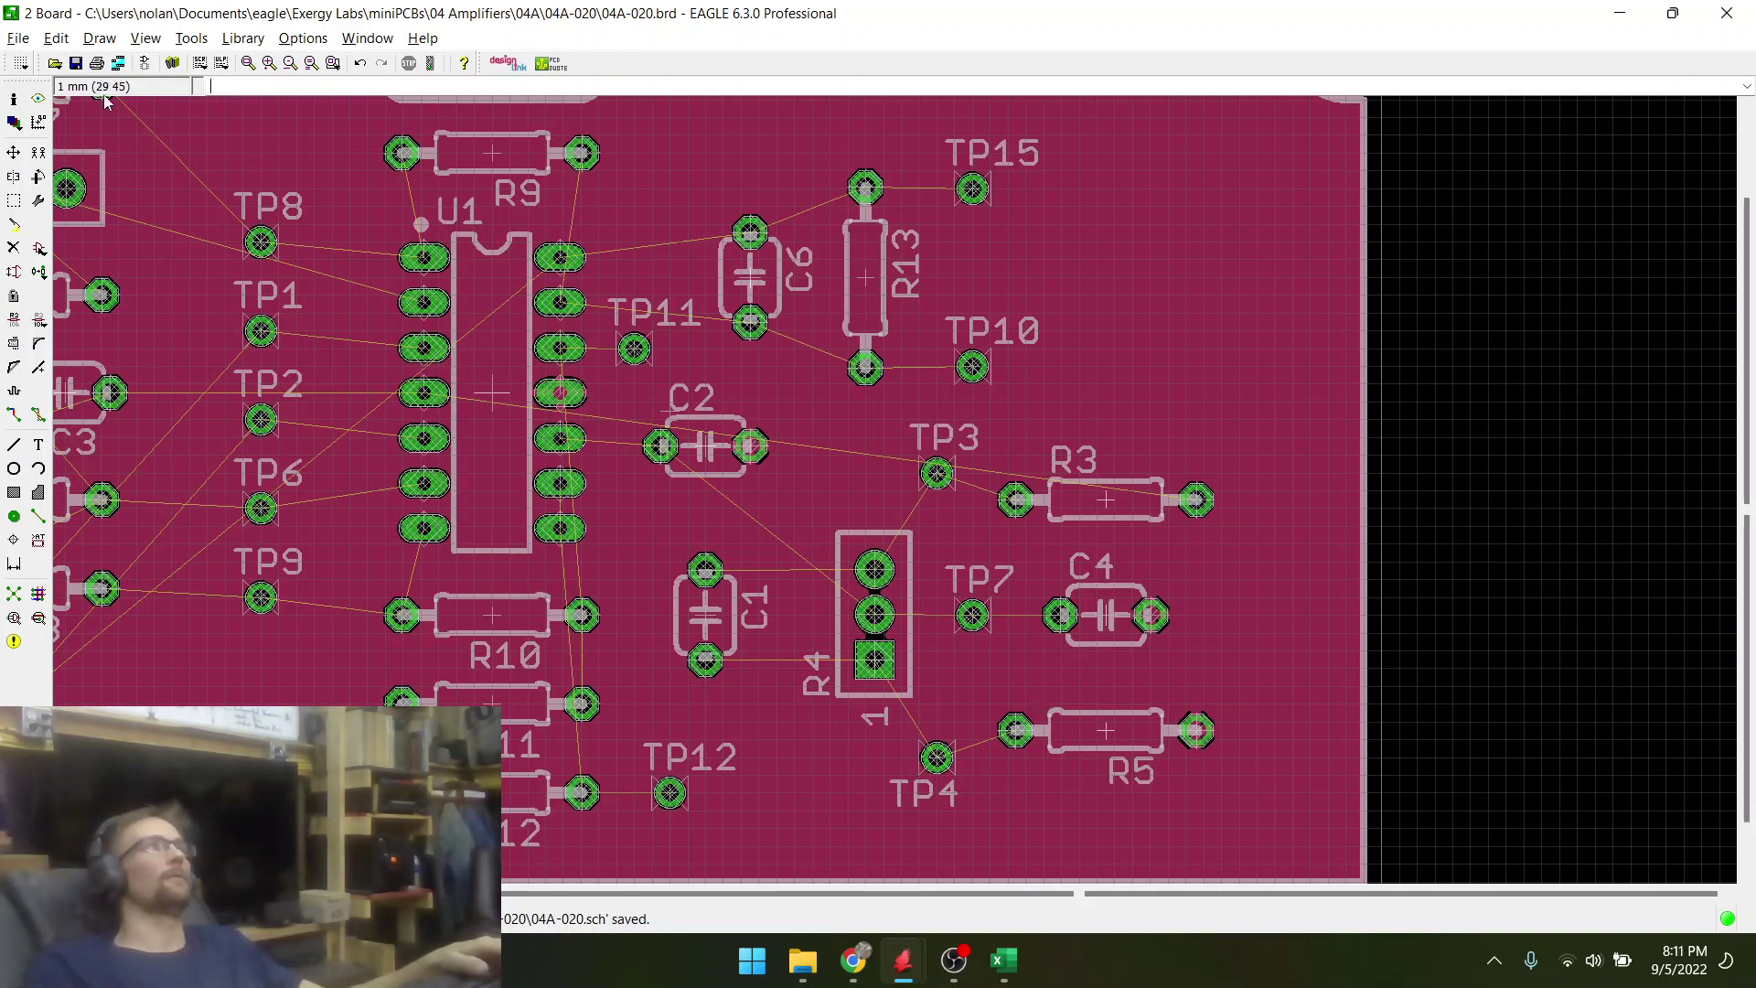
- Examine the renumbered capacitors and overall component placement across the whole board
scroll(903, 633, down, 3)
scroll(903, 632, down, 2)
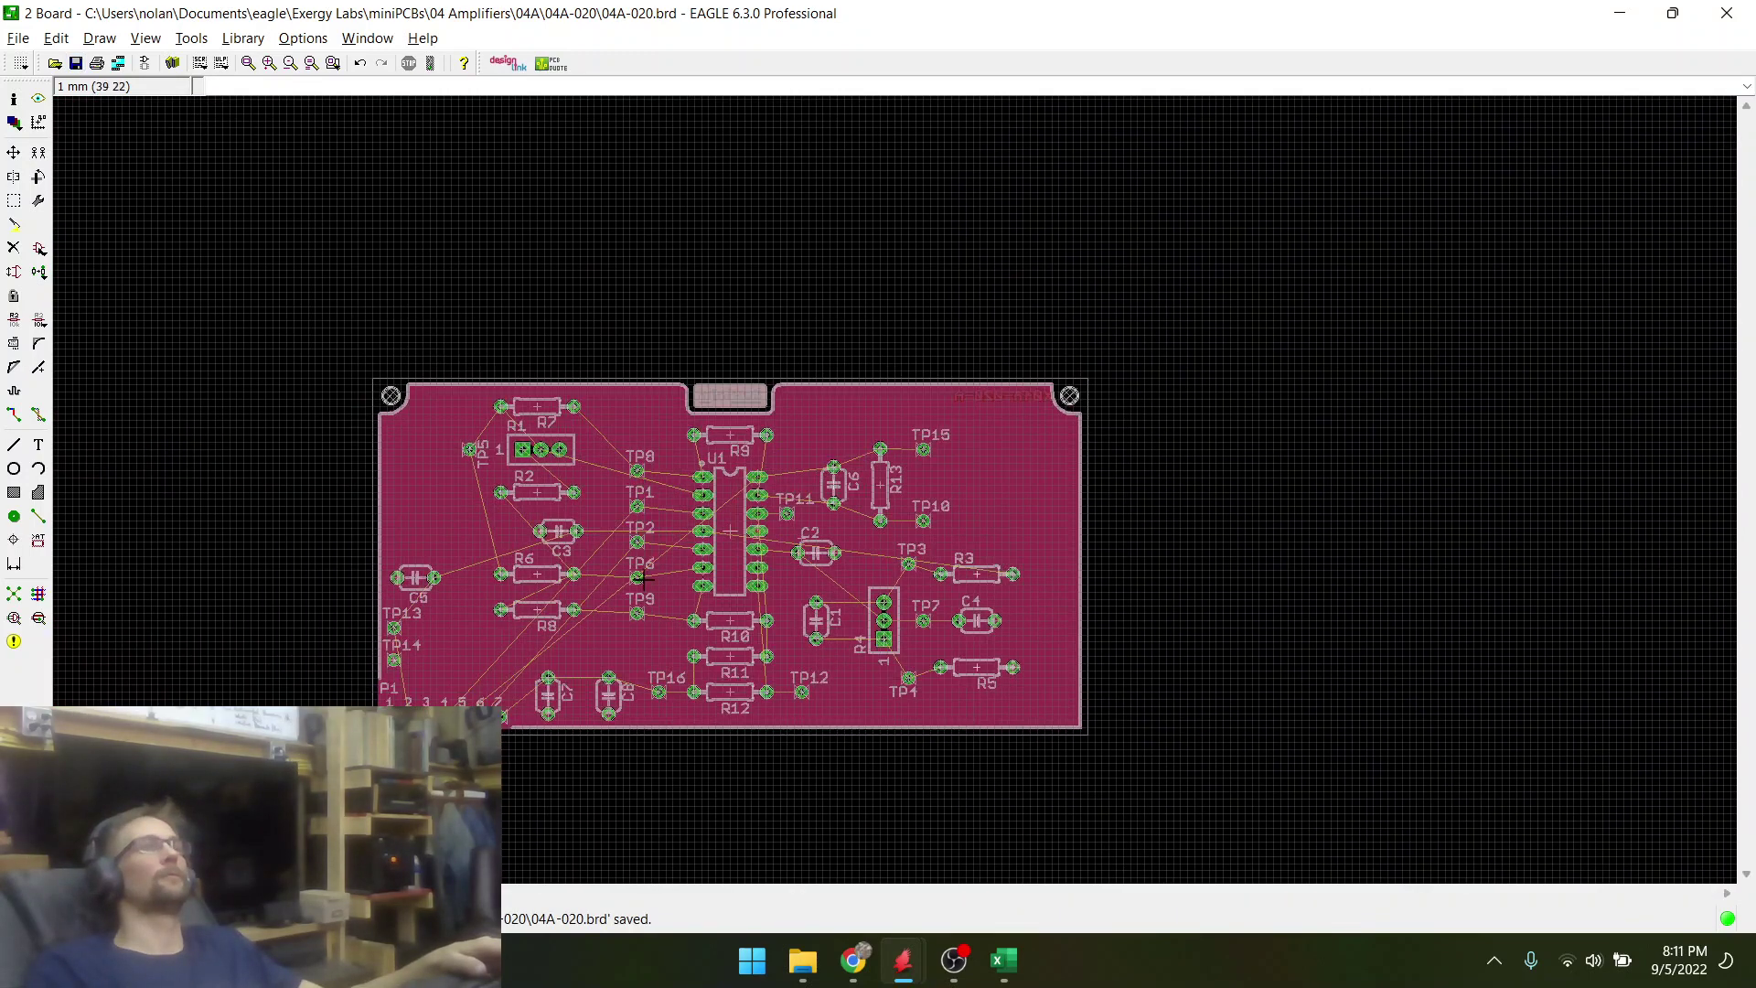
scroll(823, 617, up, 2)
key(alt+1)
key(alt+2)
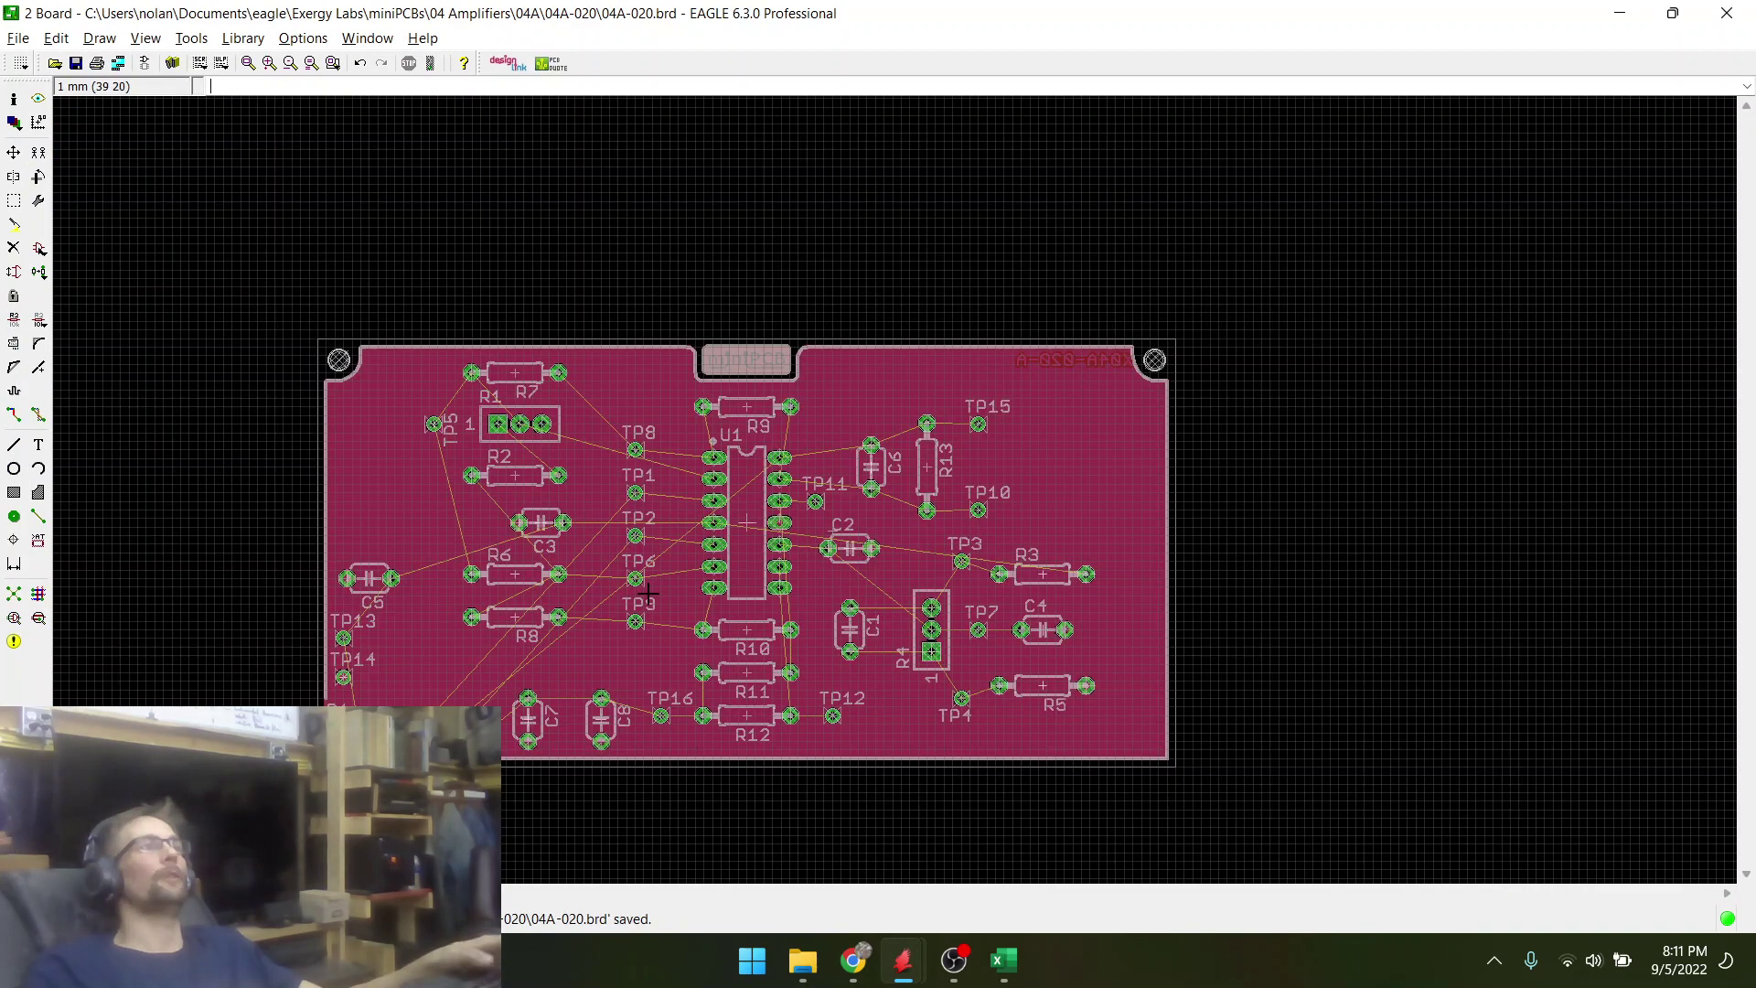
scroll(452, 628, up, 2)
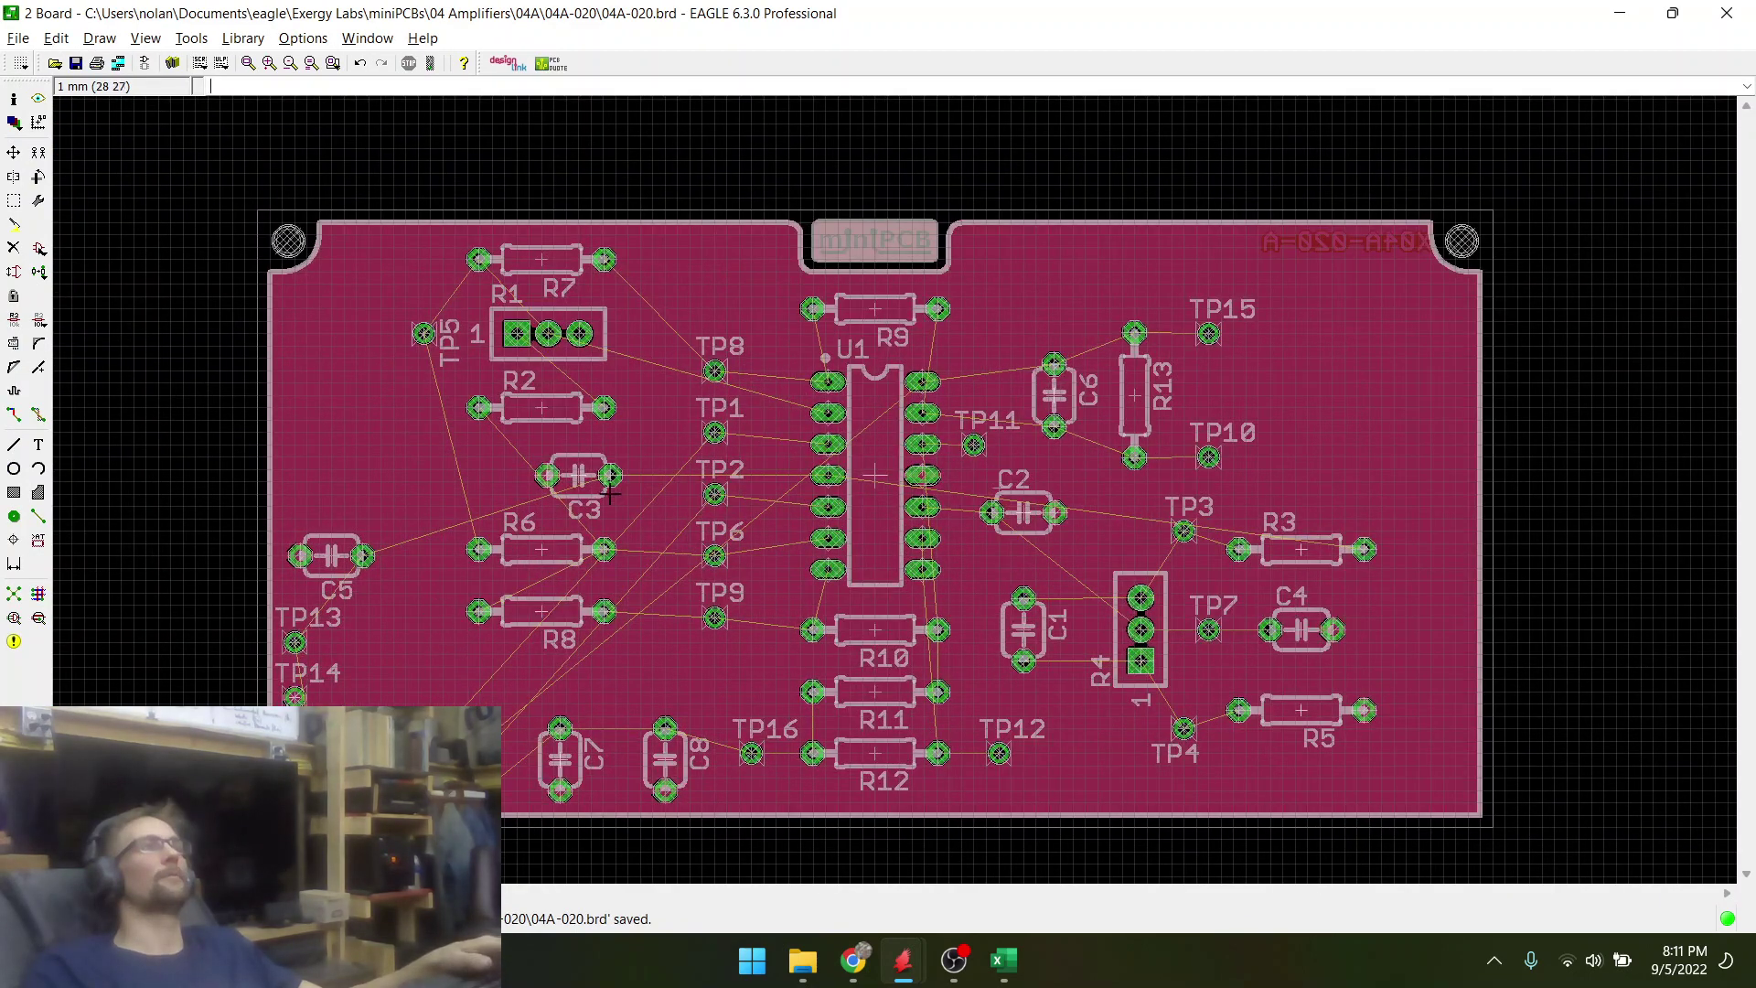
- Move C3 2 mm right, between R2 and R6
scroll(610, 494, up, 3)
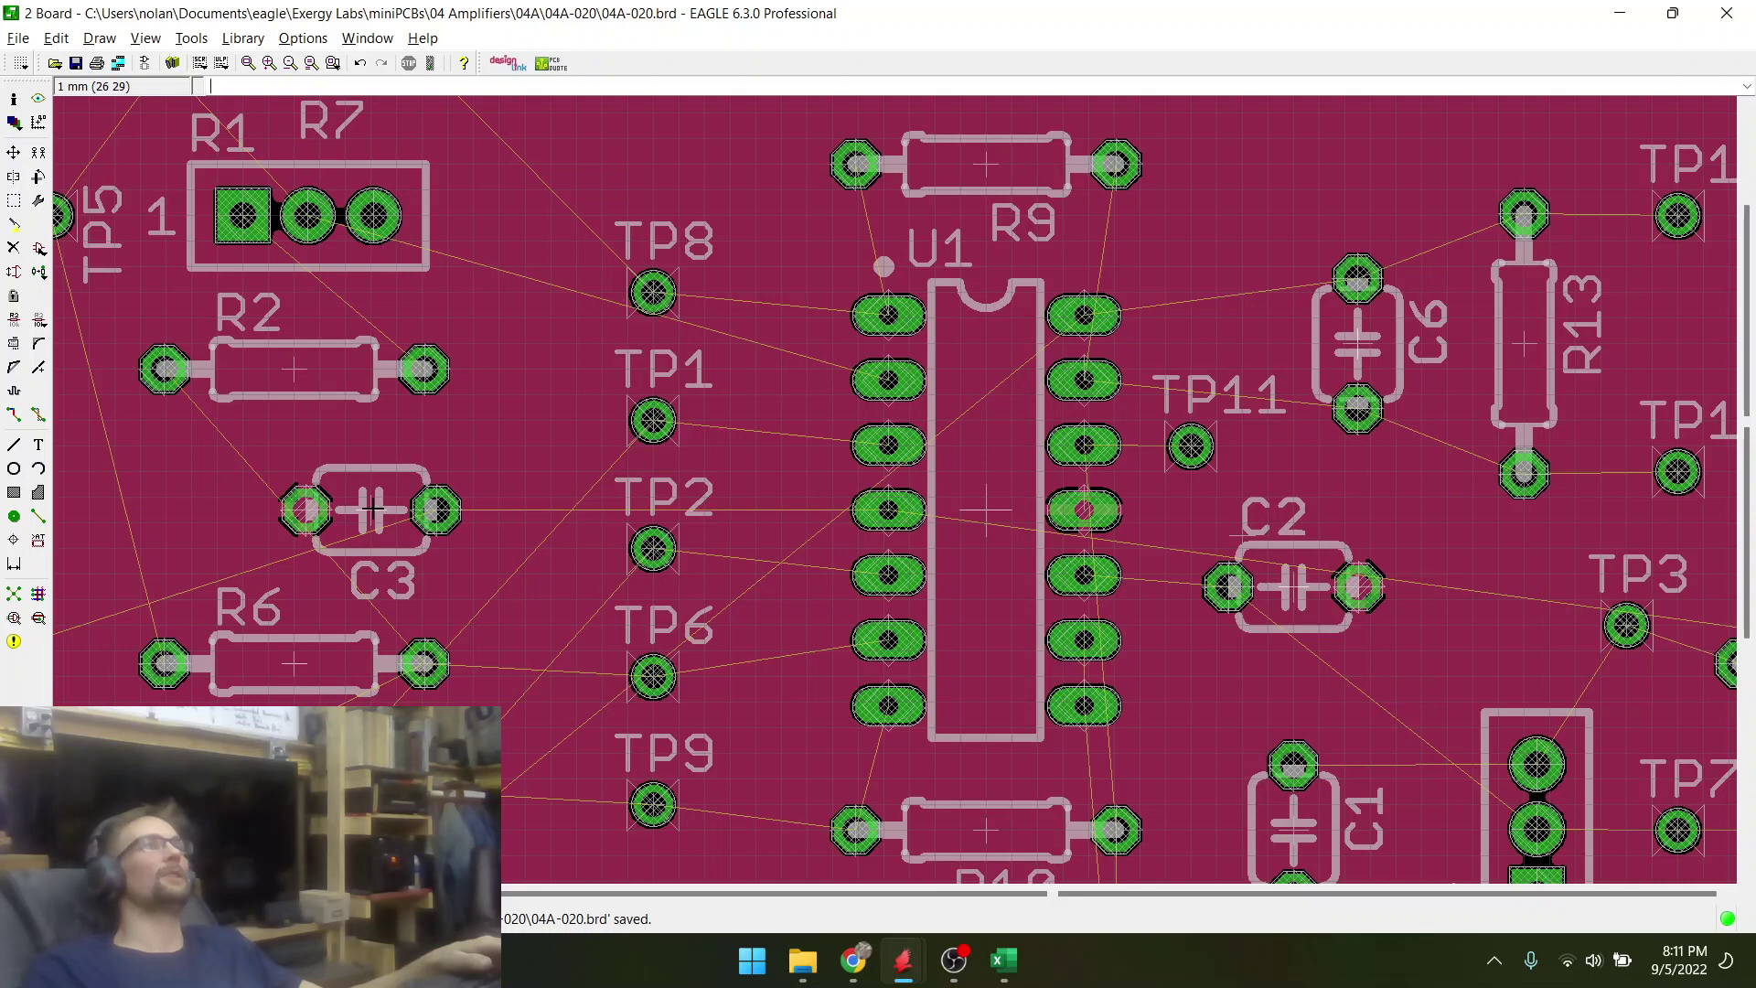
click(14, 152)
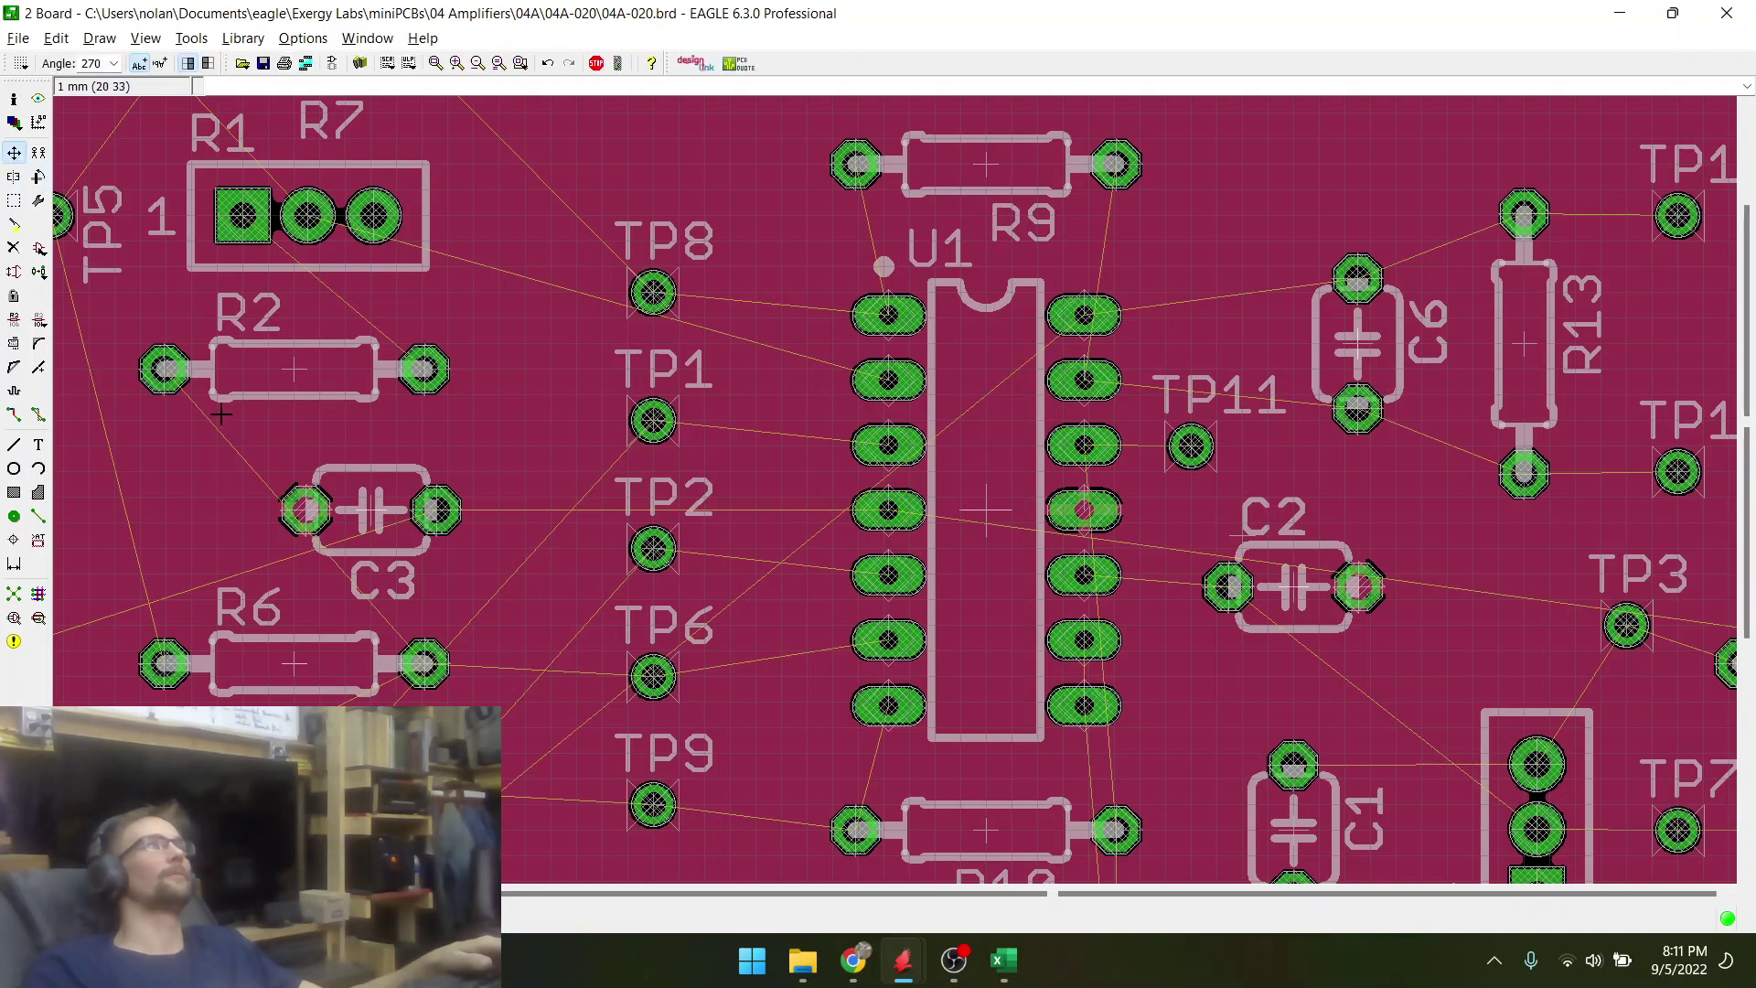
click(375, 511)
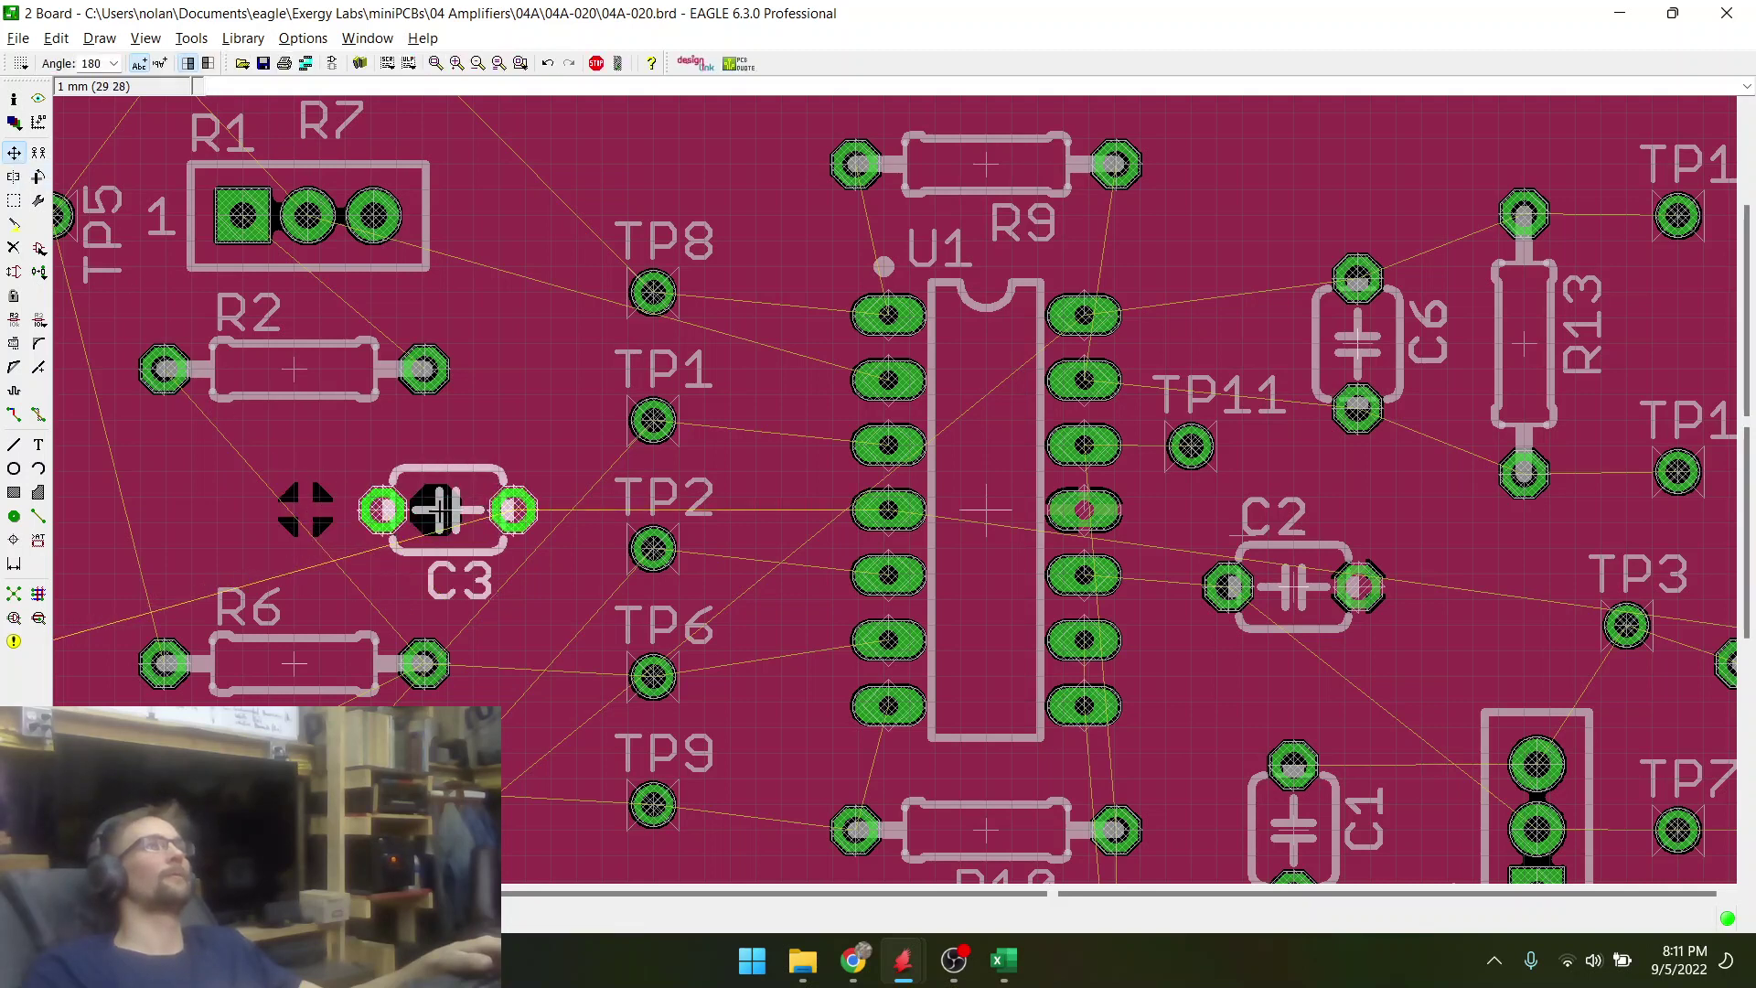
scroll(583, 488, down, 3)
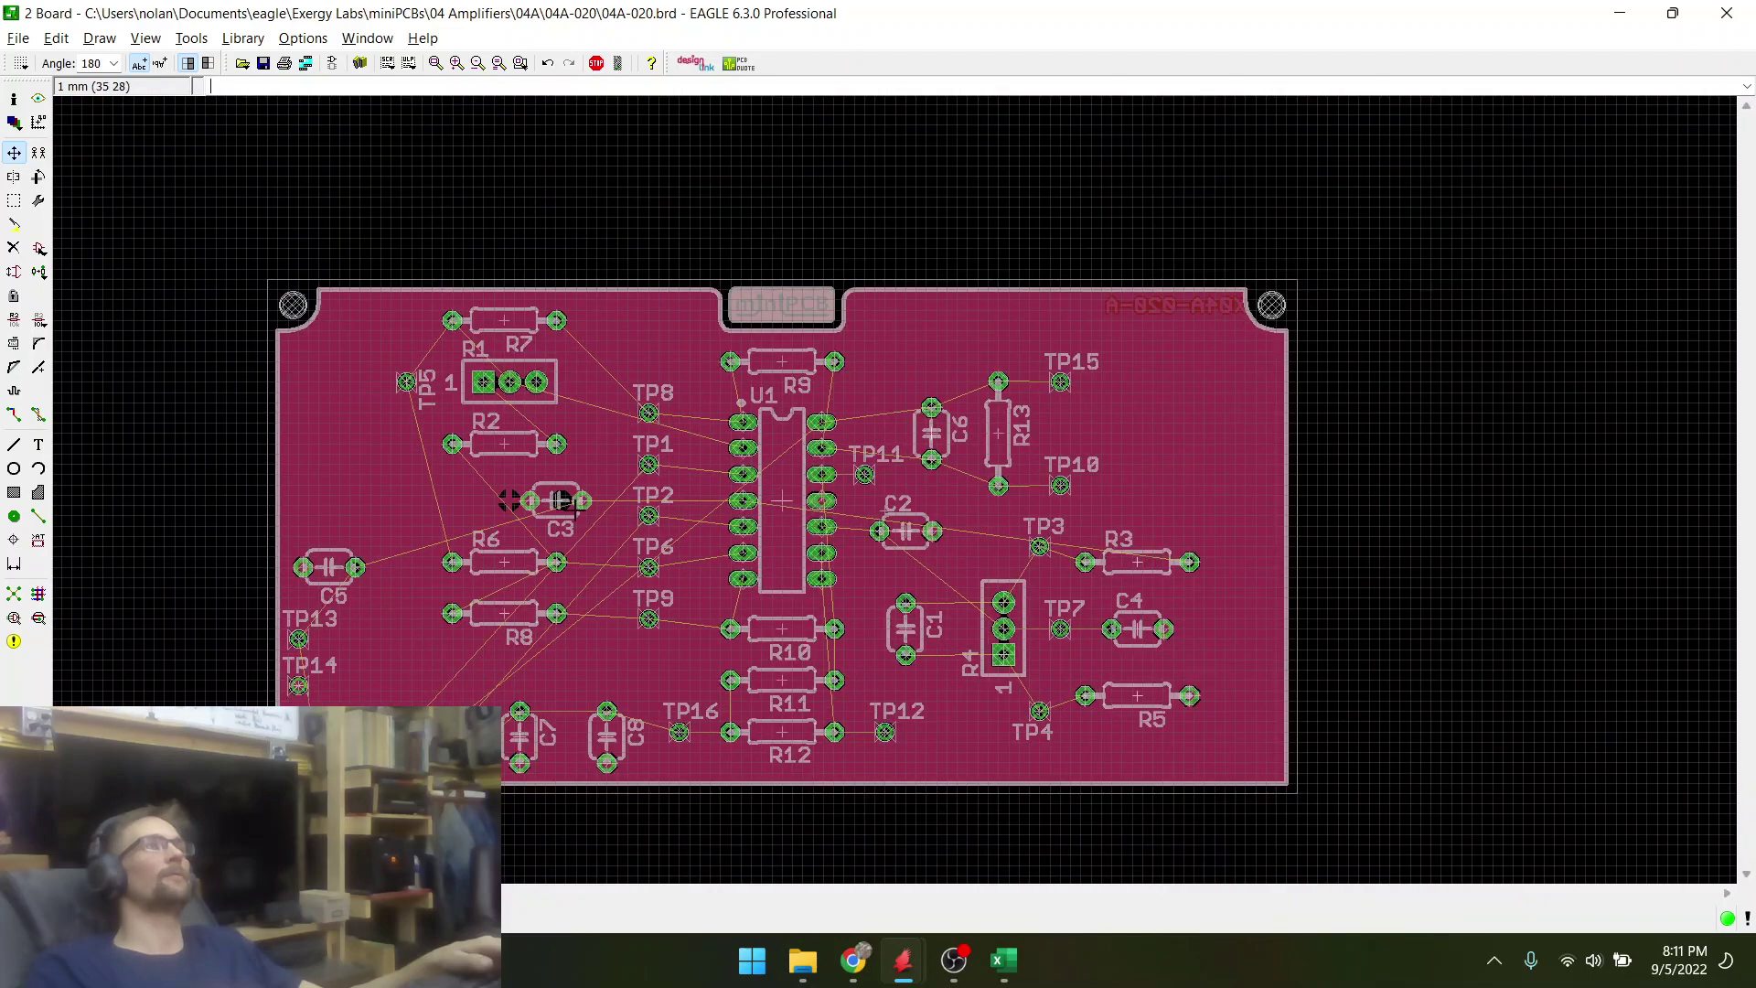
- Move C5 up 2 mm, recalculate the airwires and save the board
scroll(332, 573, up, 2)
scroll(332, 574, up, 1)
click(331, 567)
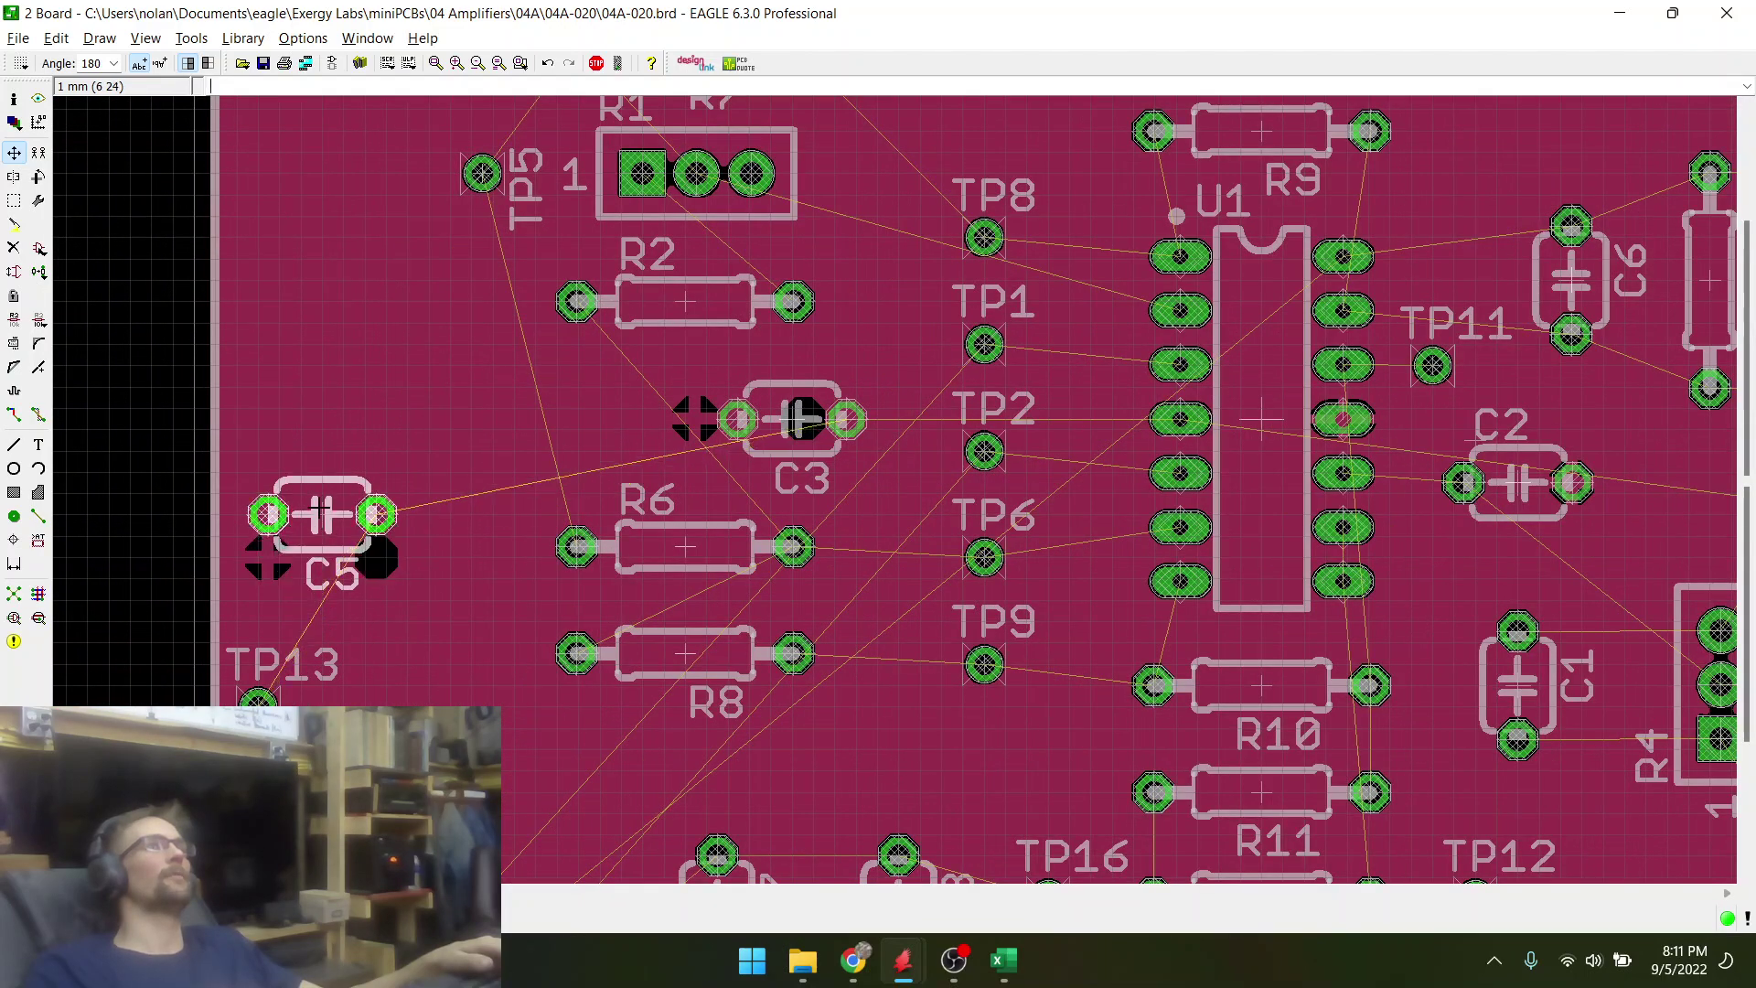
click(320, 506)
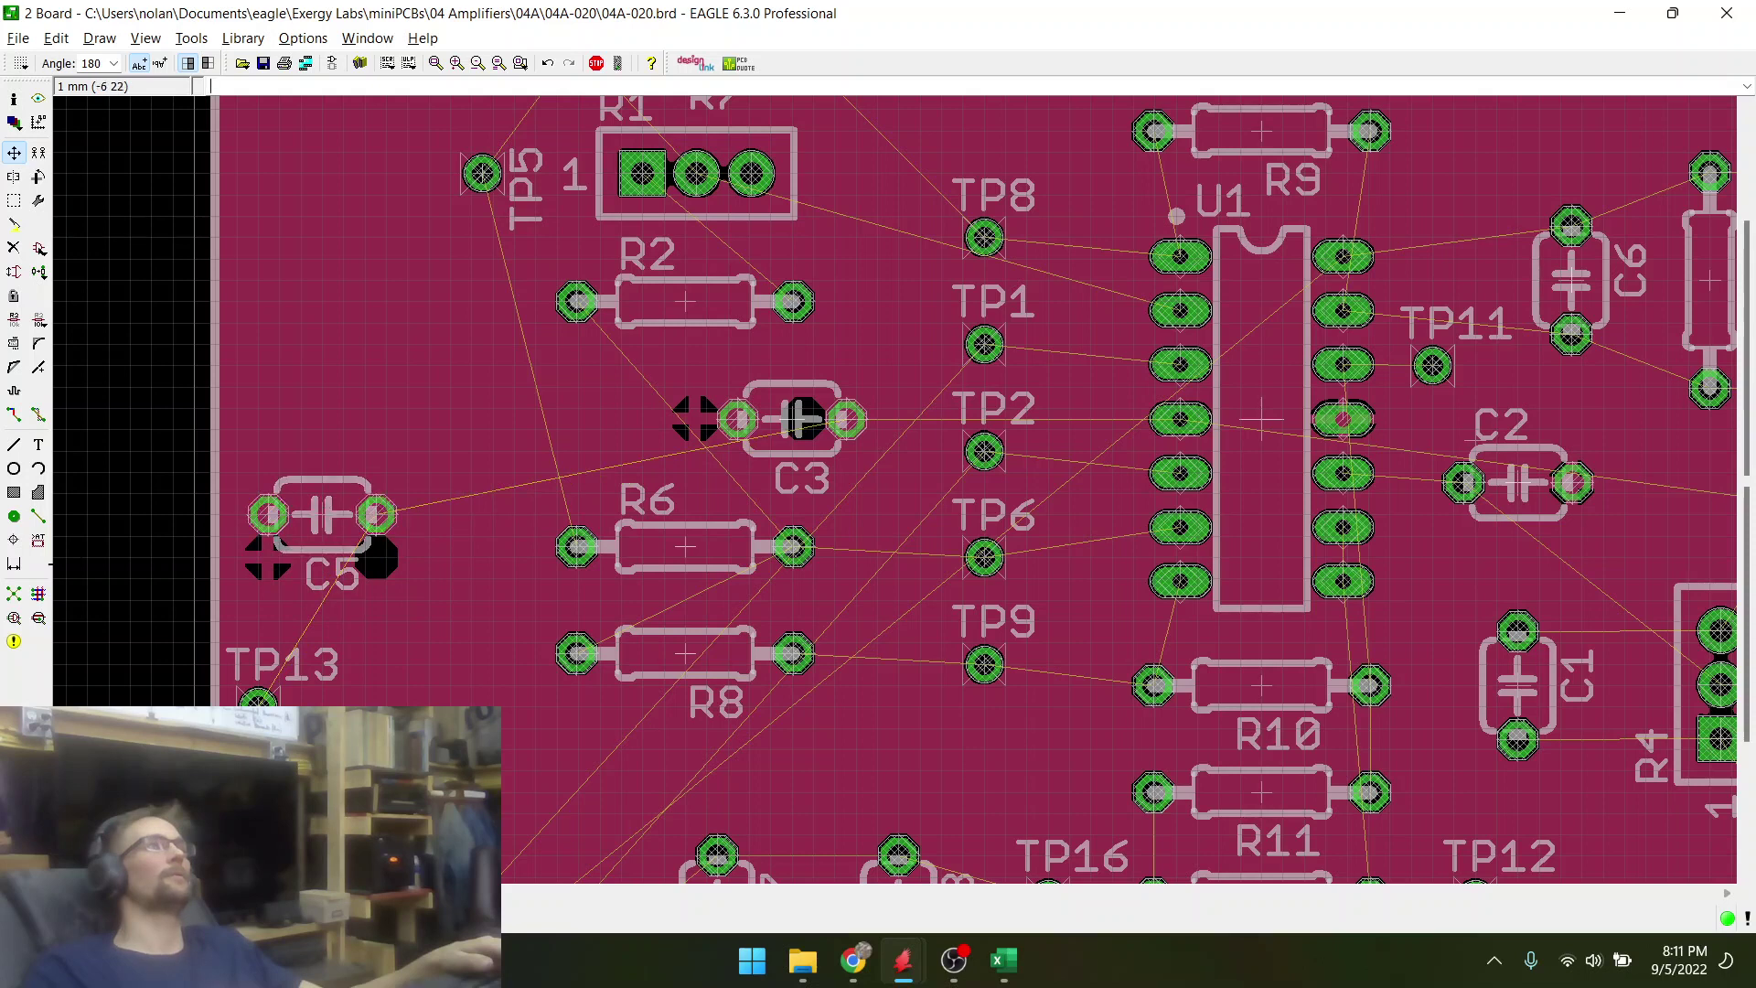
click(12, 597)
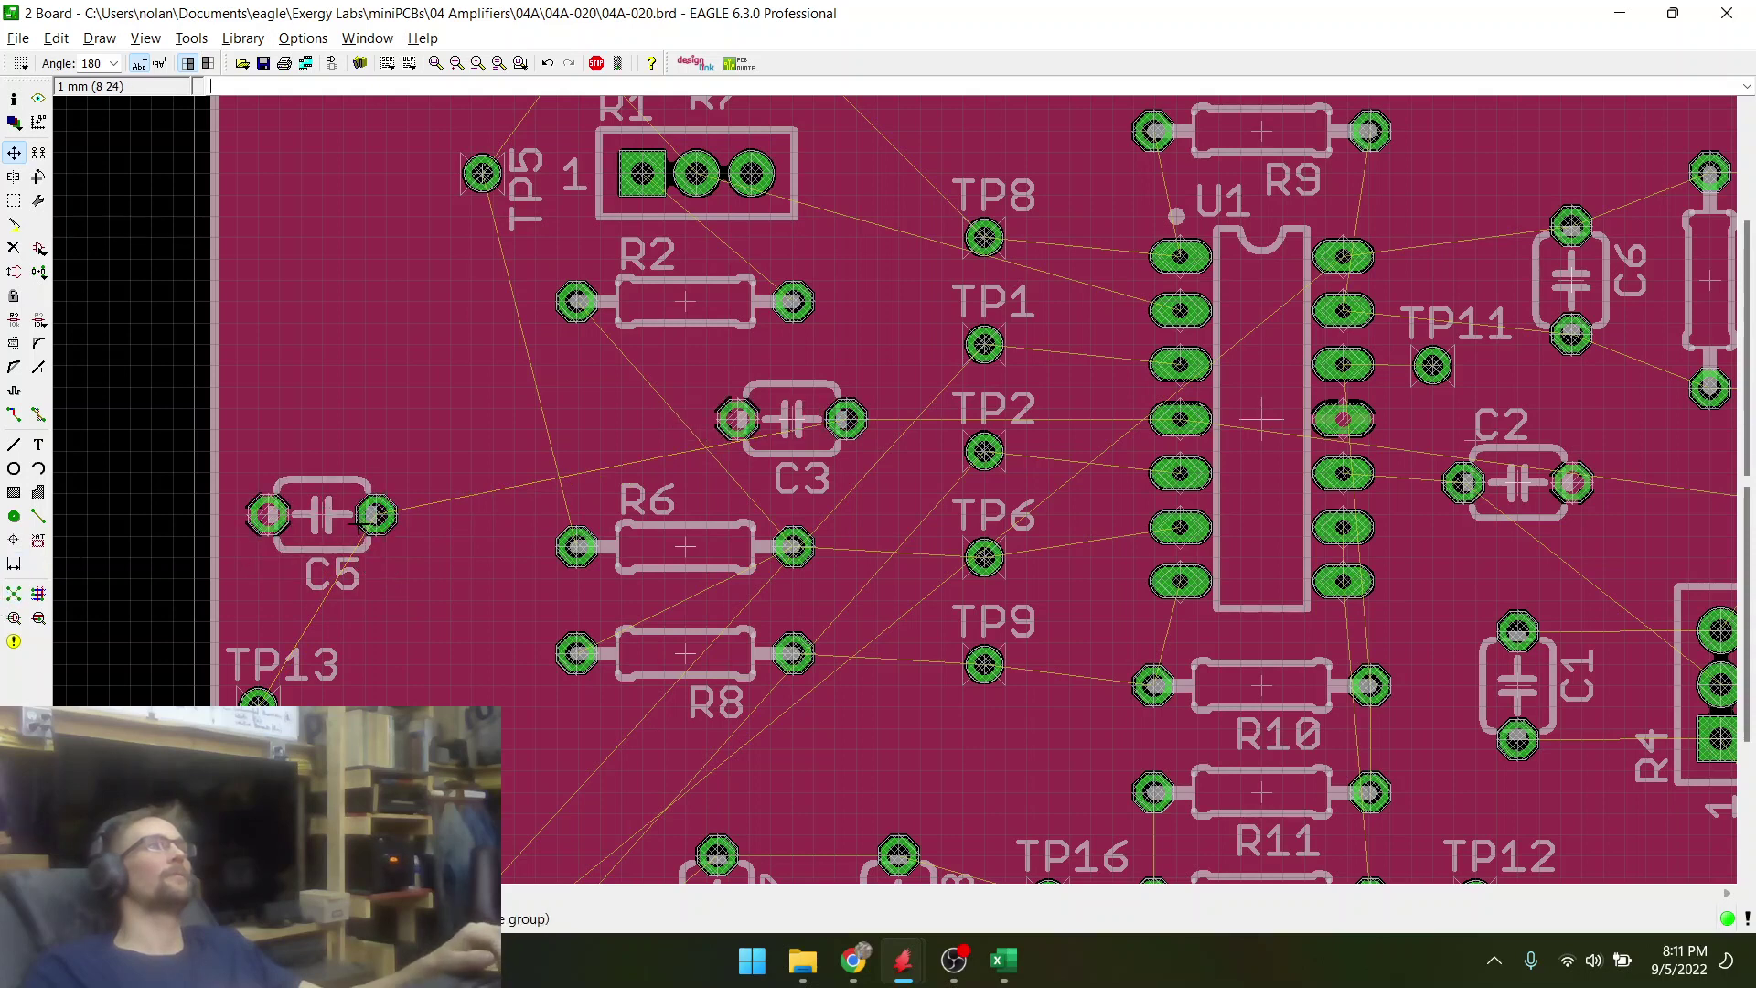
click(263, 63)
- Reposition TP13 2 mm right and 1 mm up, in line with pad 2 of P1
scroll(305, 380, down, 4)
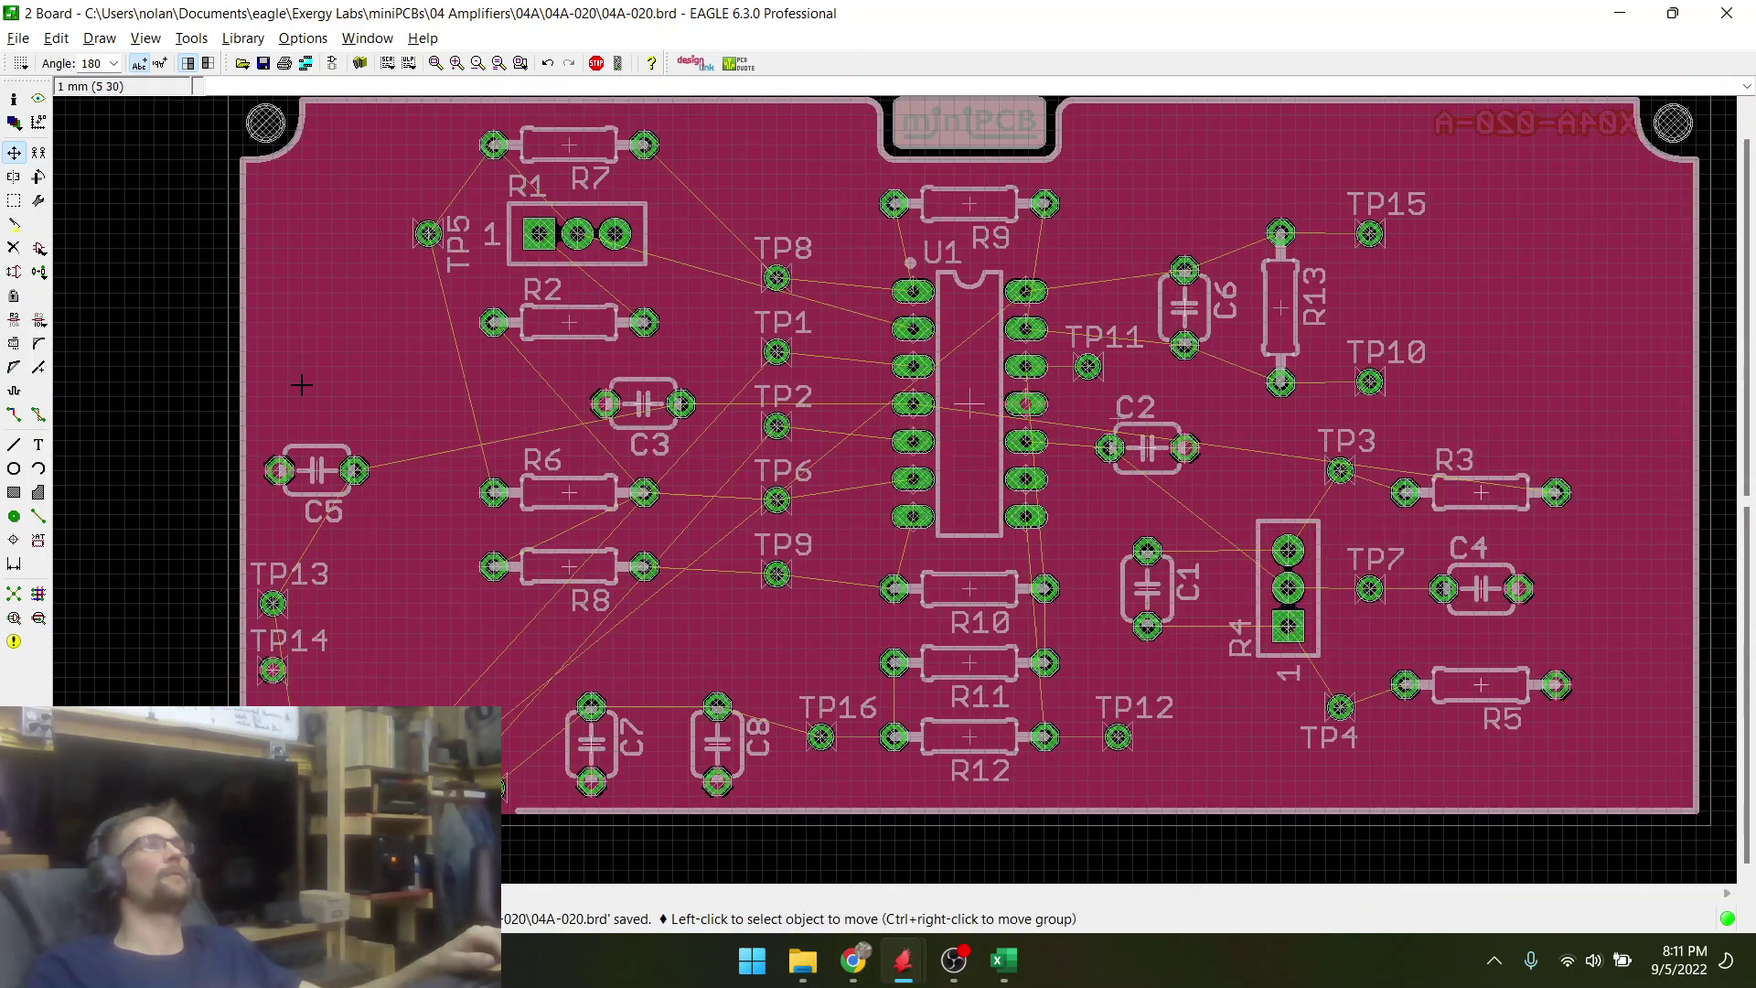
scroll(311, 642, up, 2)
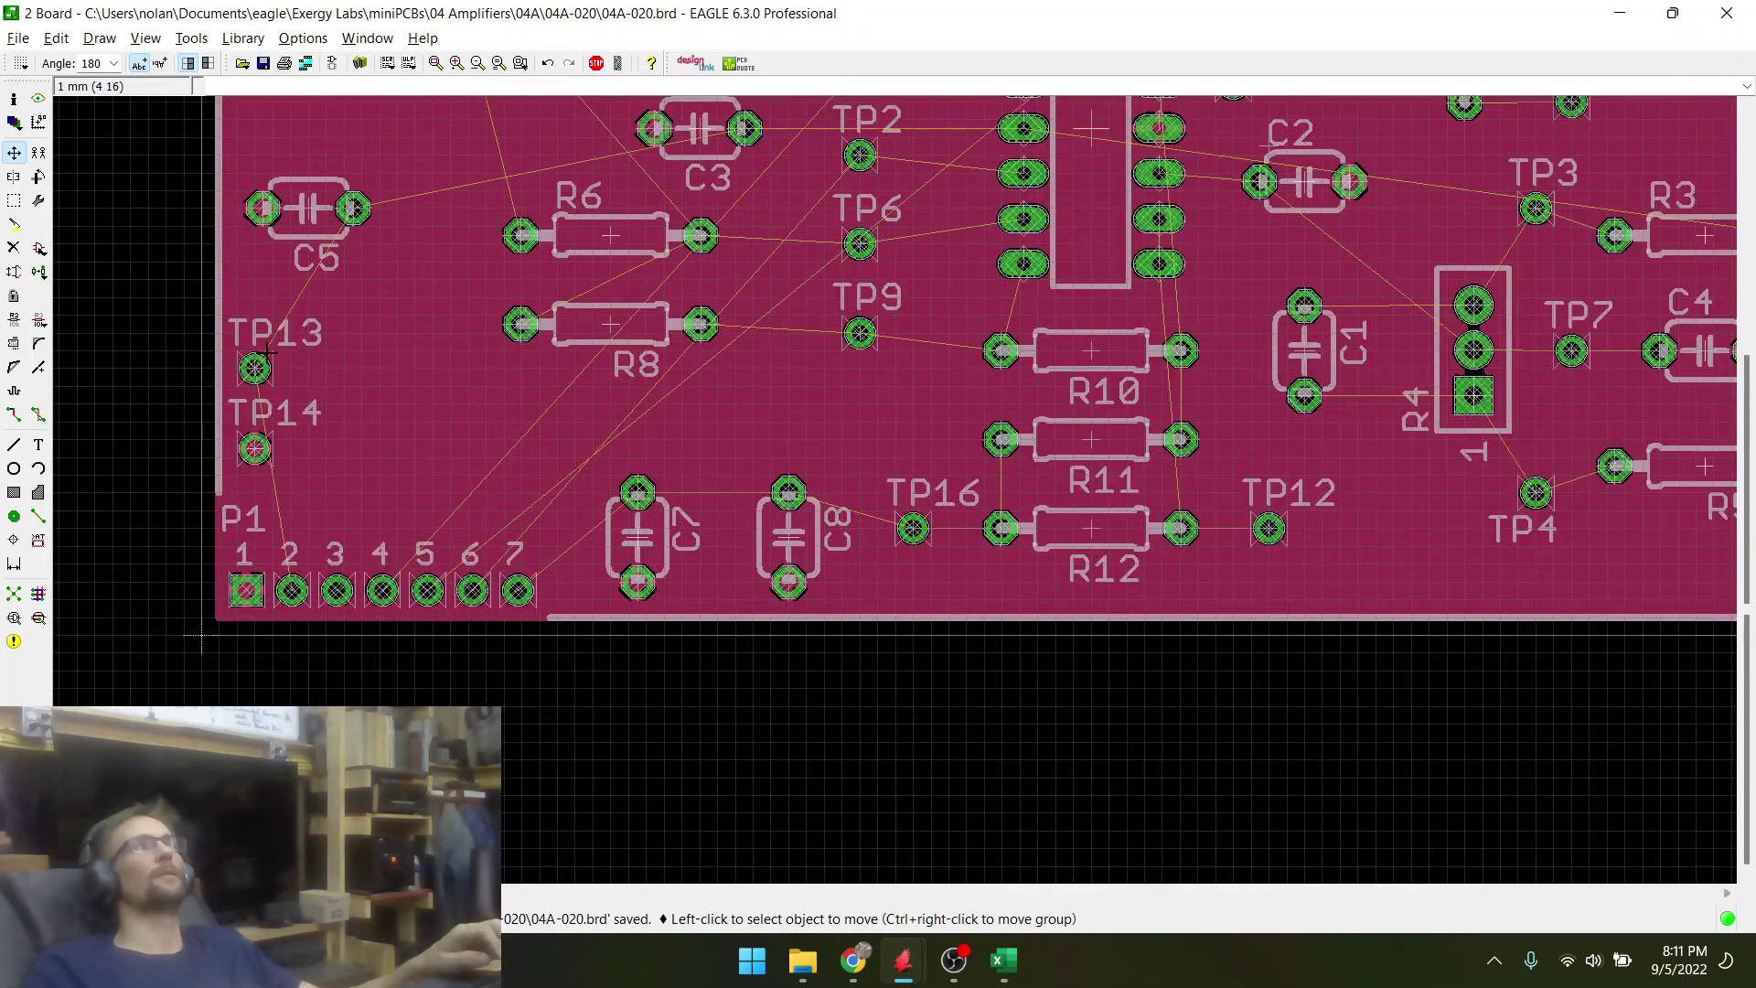
scroll(294, 470, down, 1)
scroll(295, 471, up, 3)
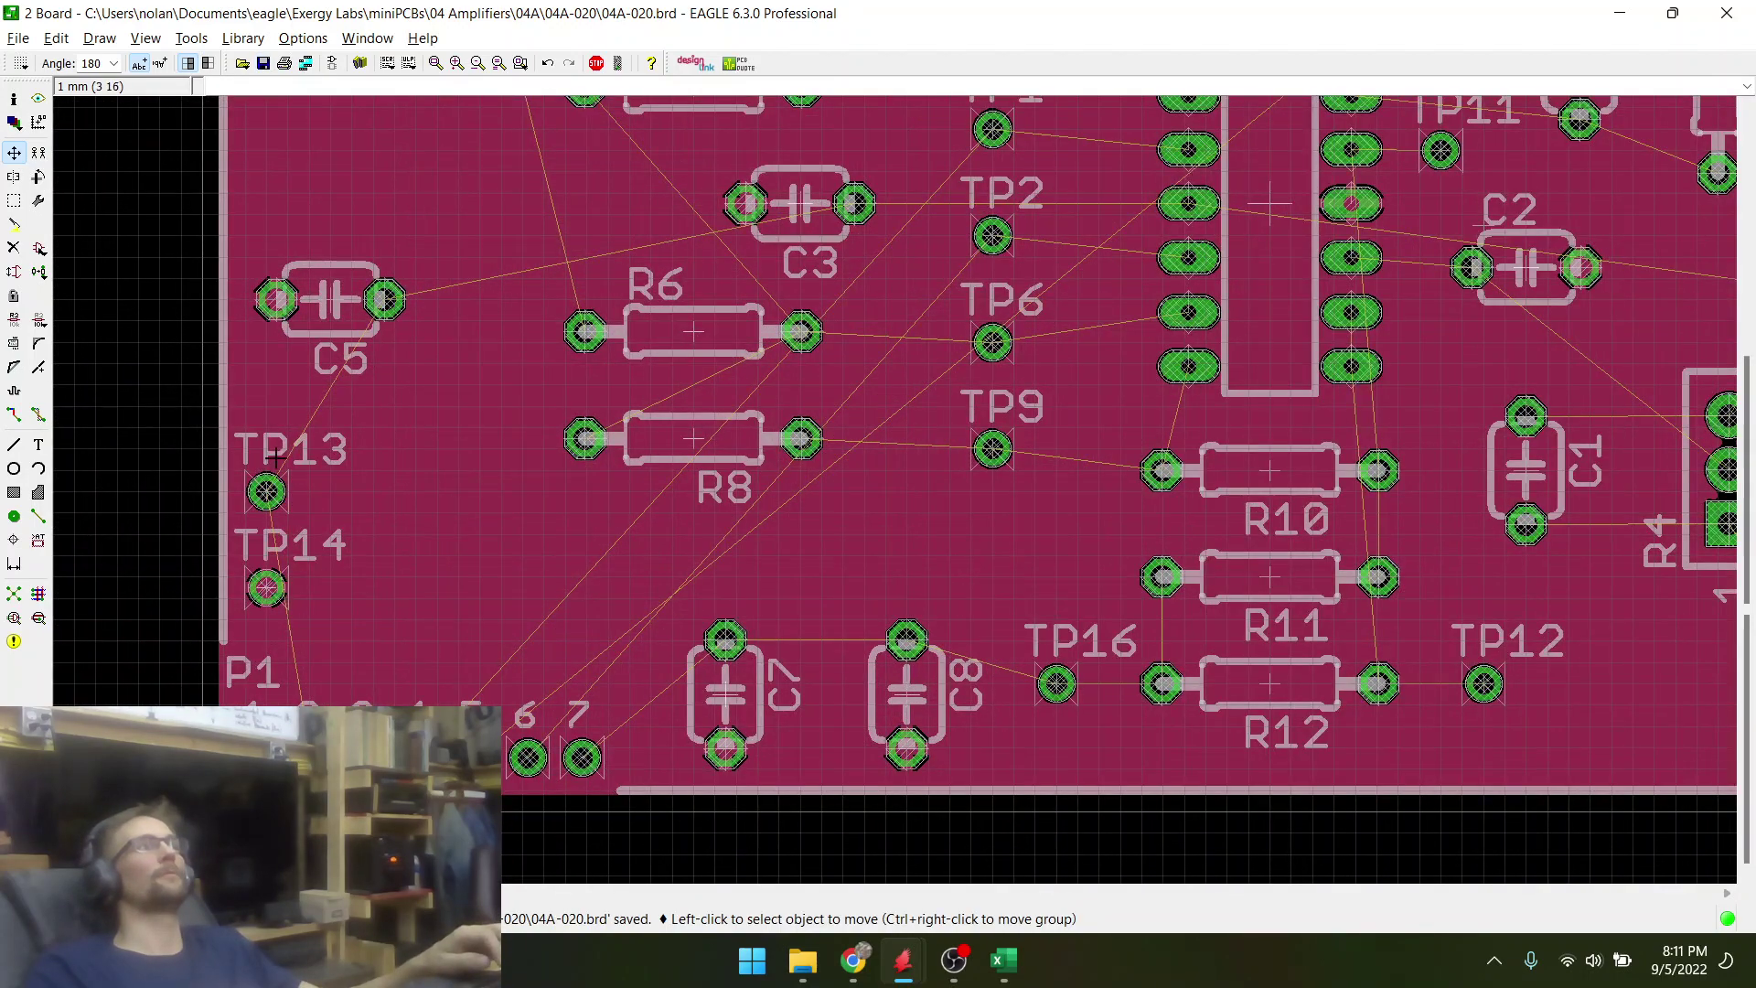
click(267, 491)
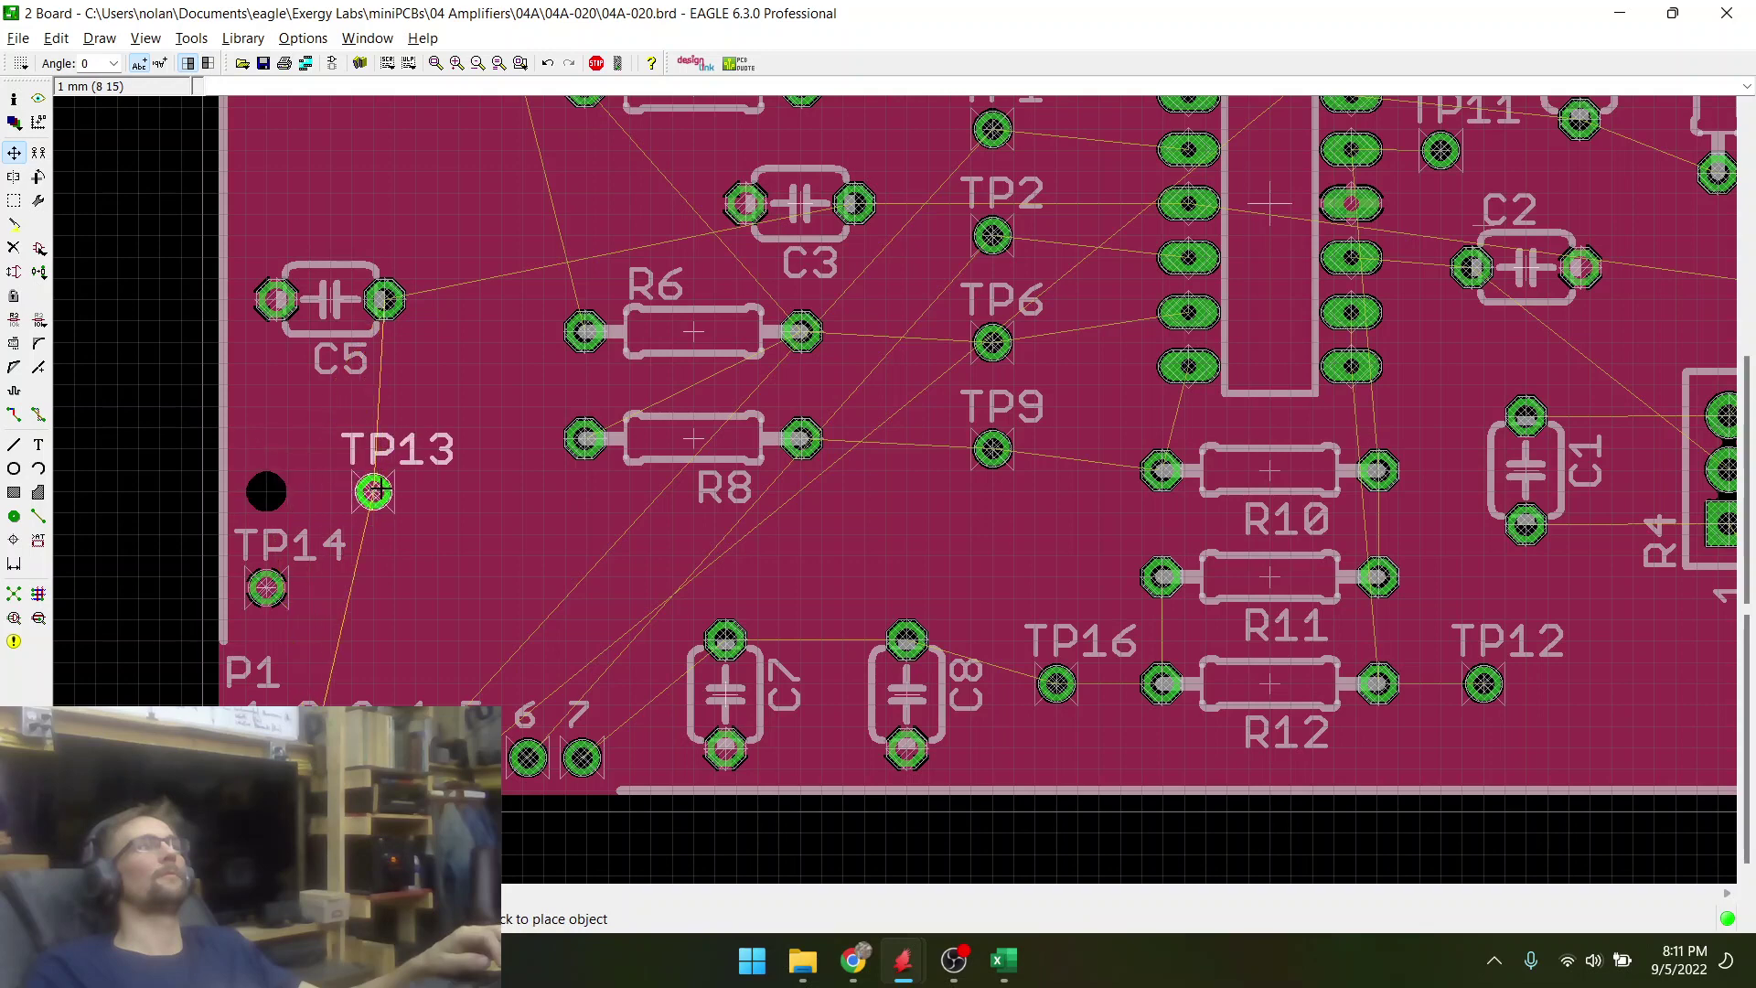
scroll(373, 491, up, 4)
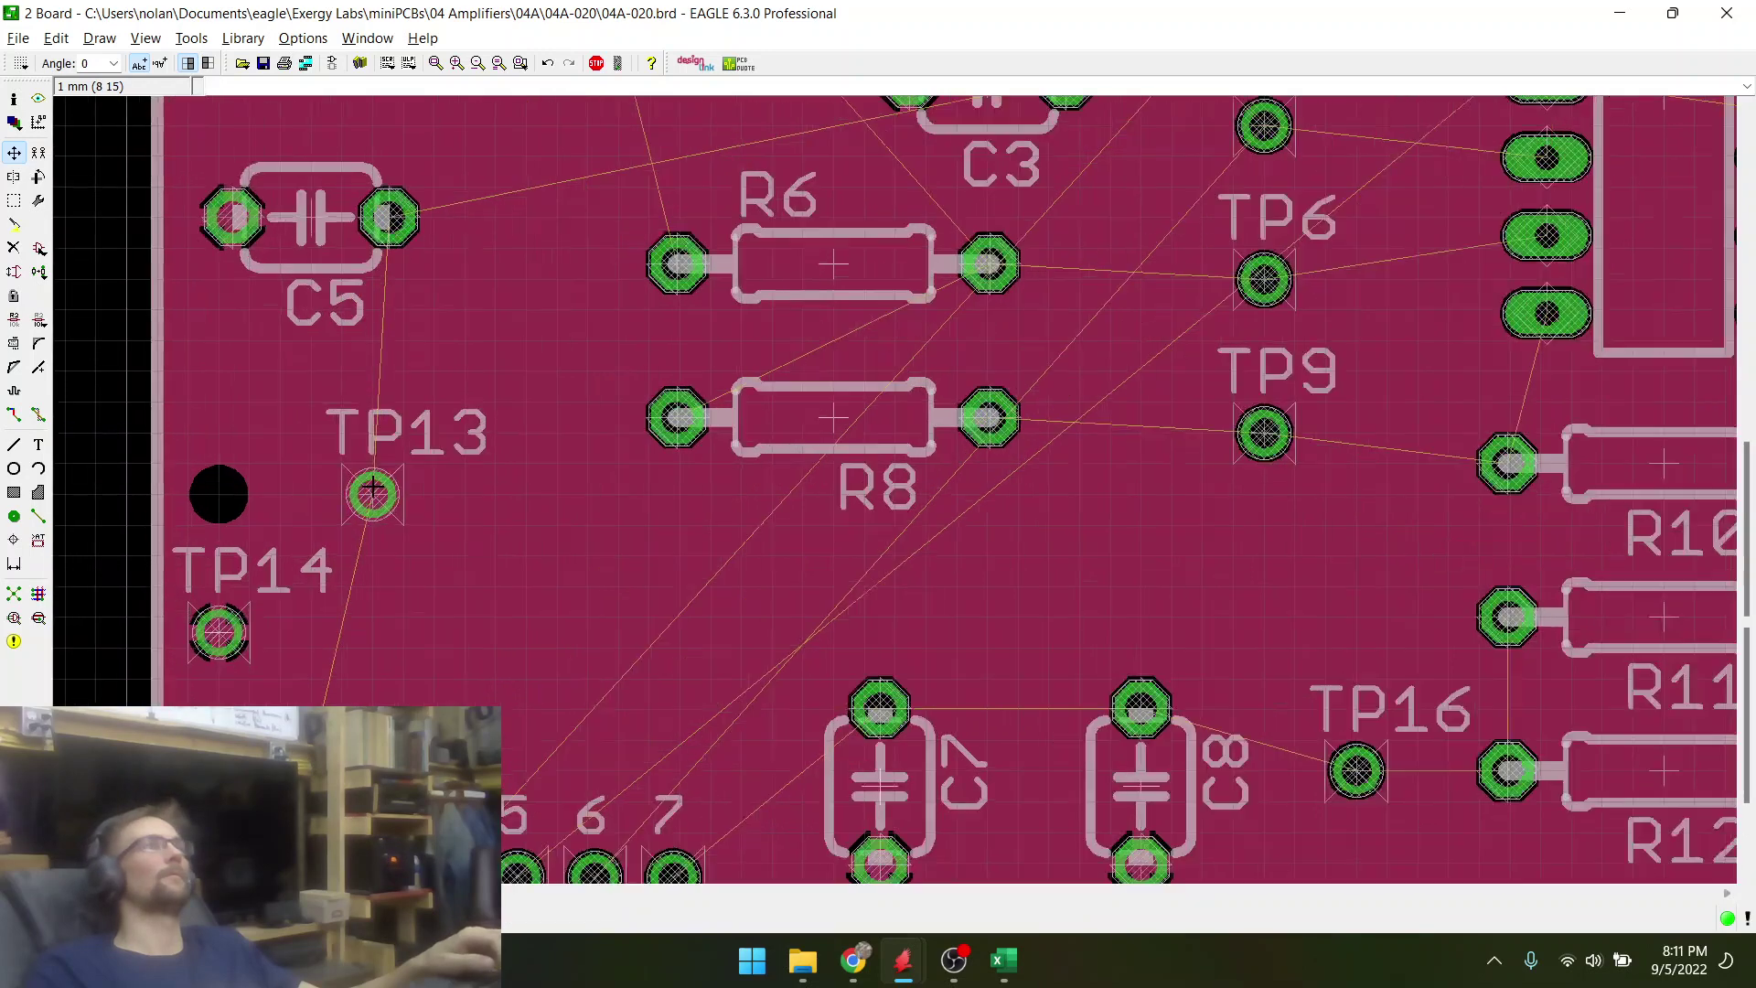
click(373, 491)
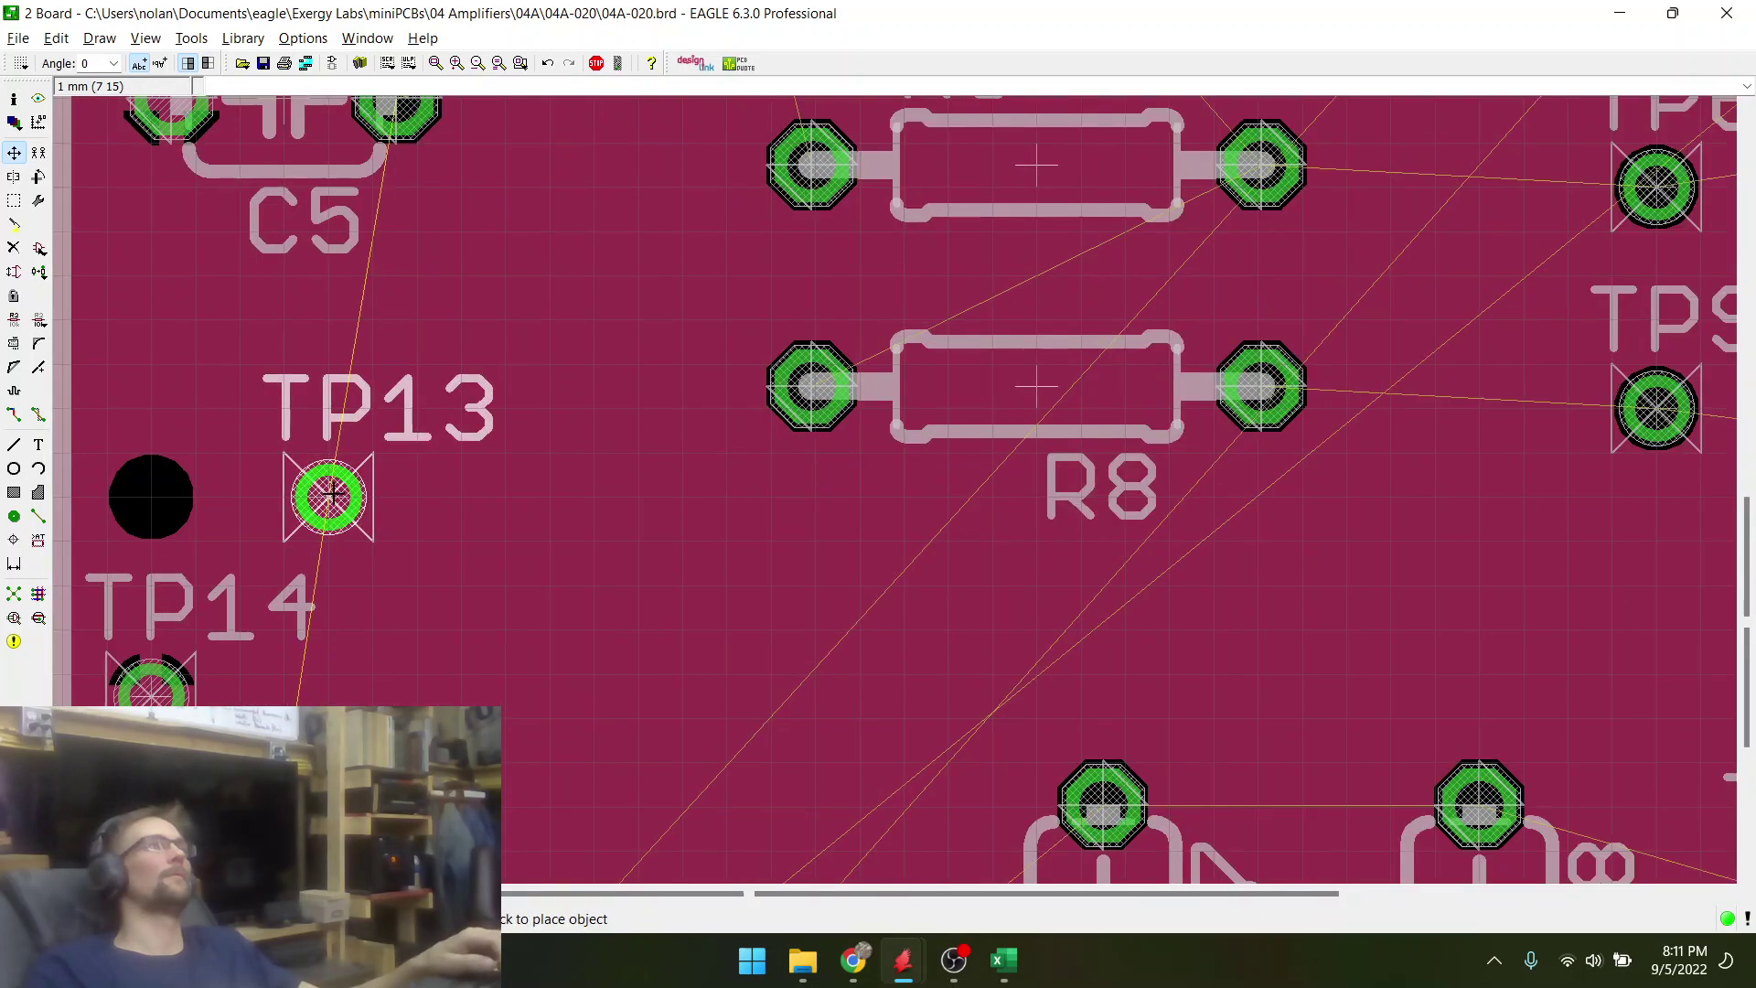
click(329, 492)
scroll(329, 491, down, 3)
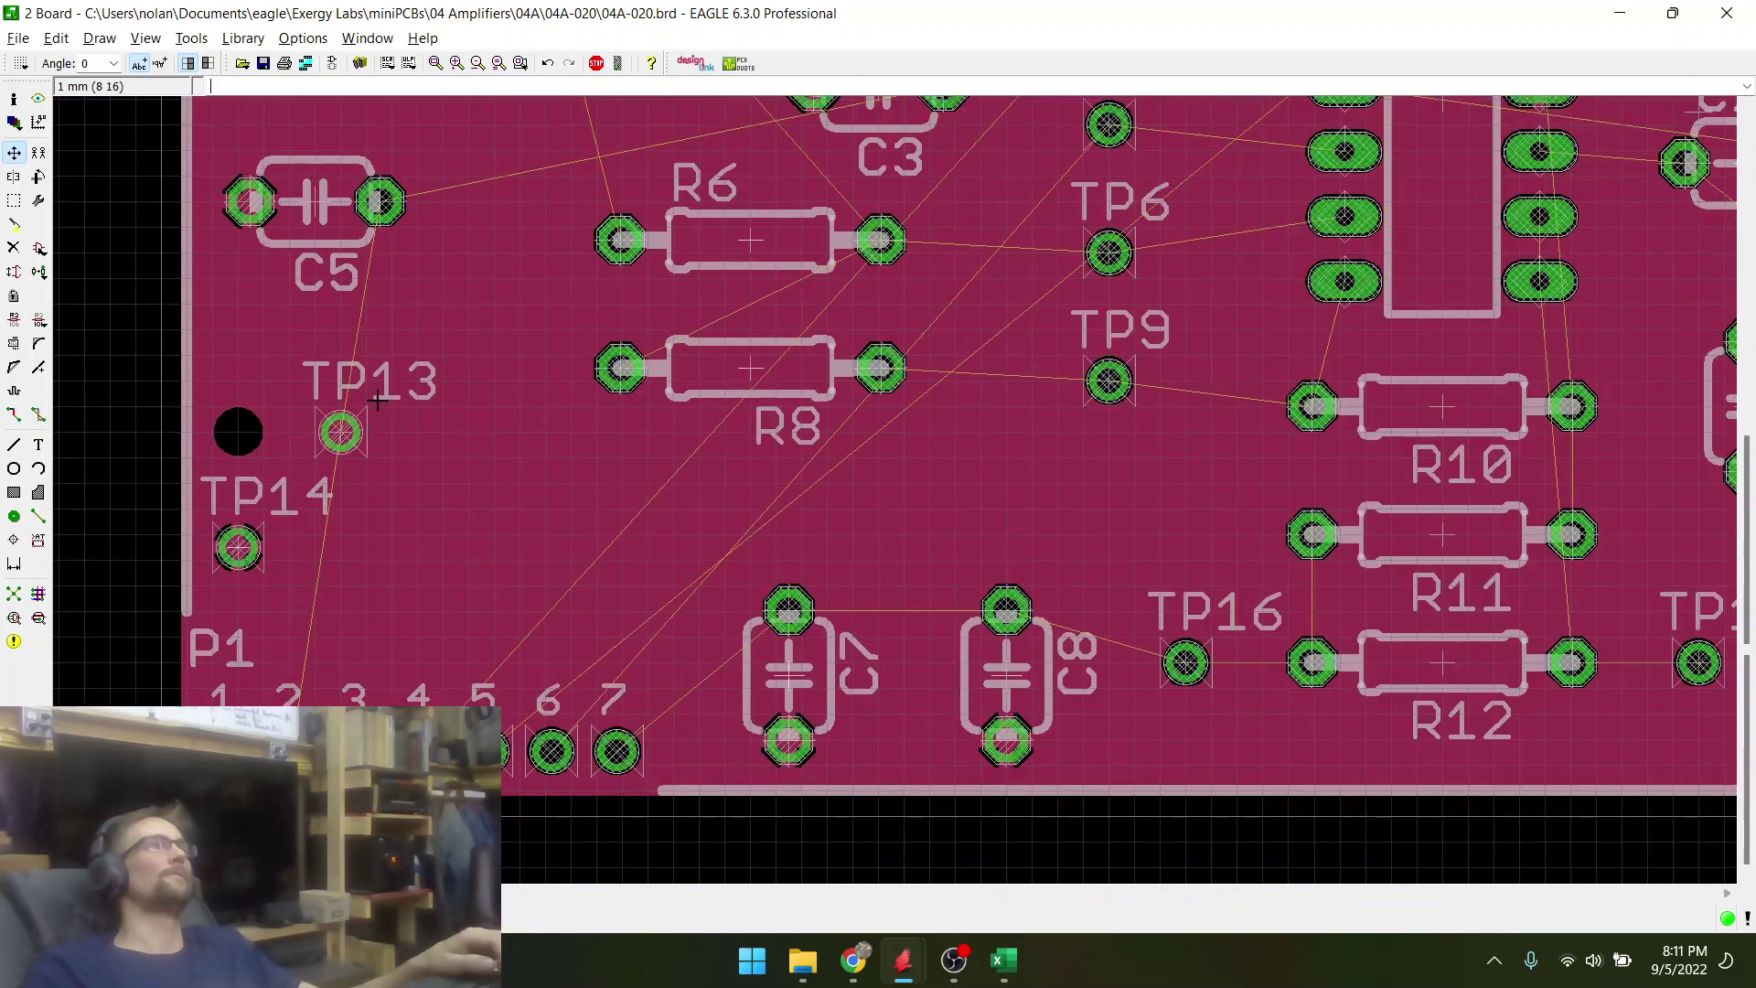
click(341, 432)
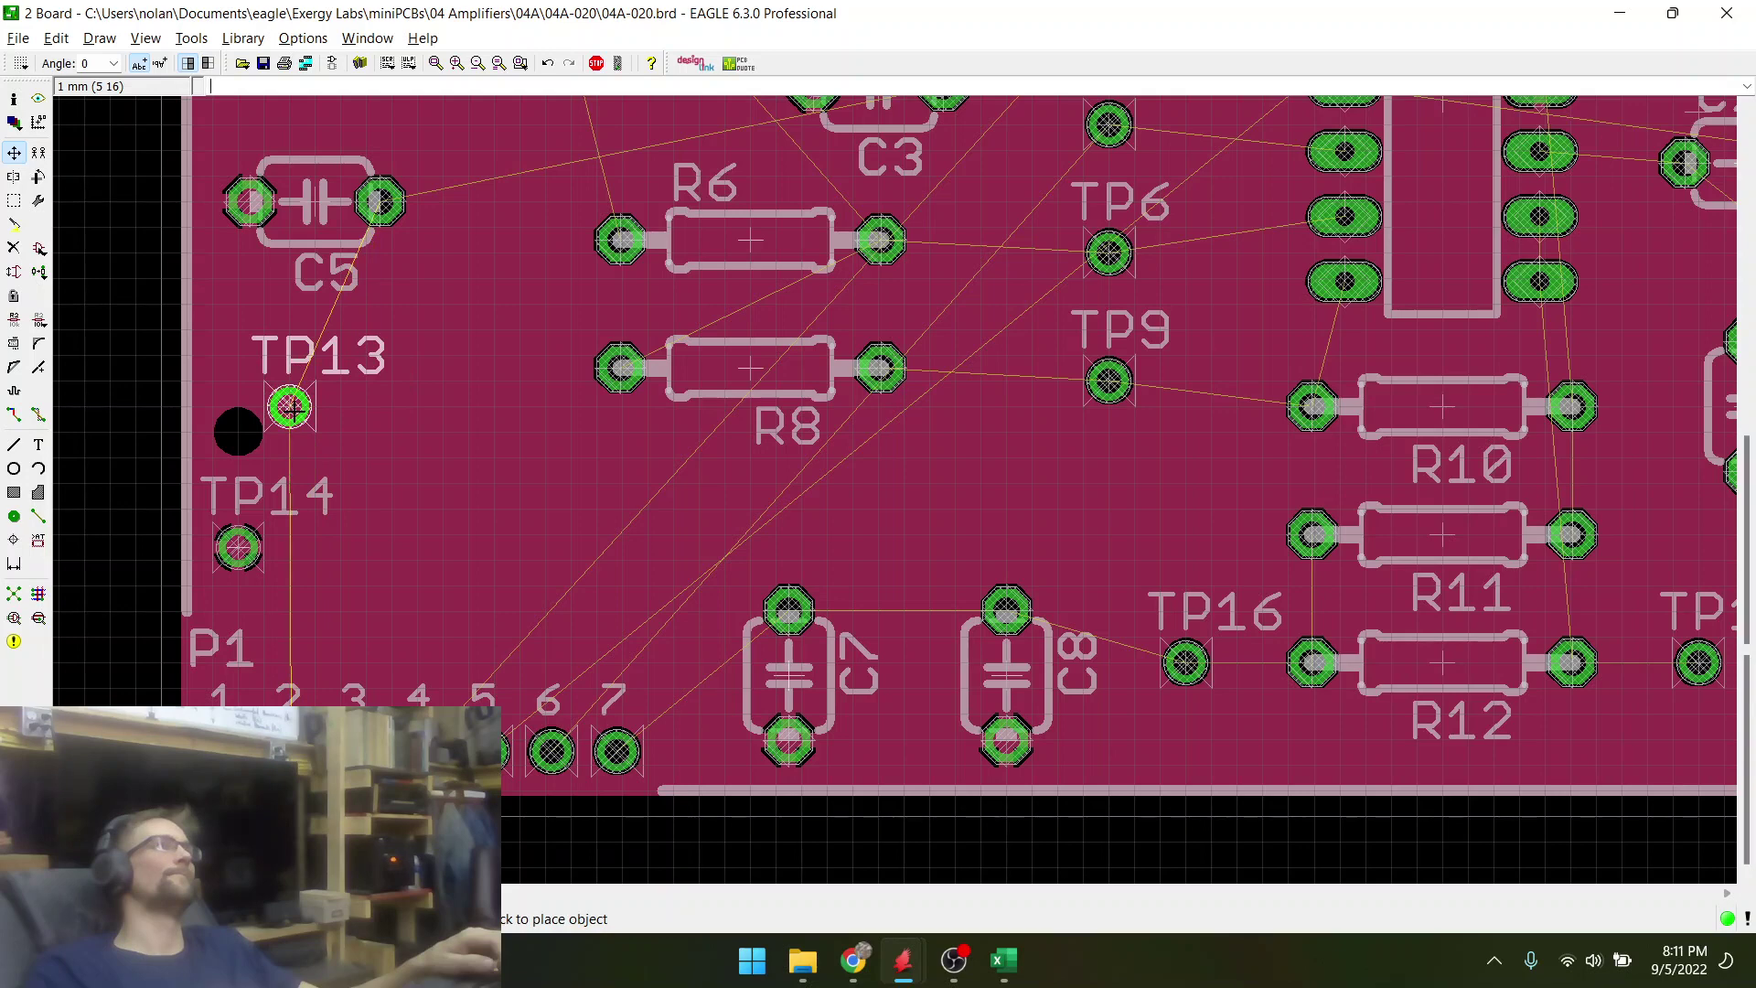
click(289, 407)
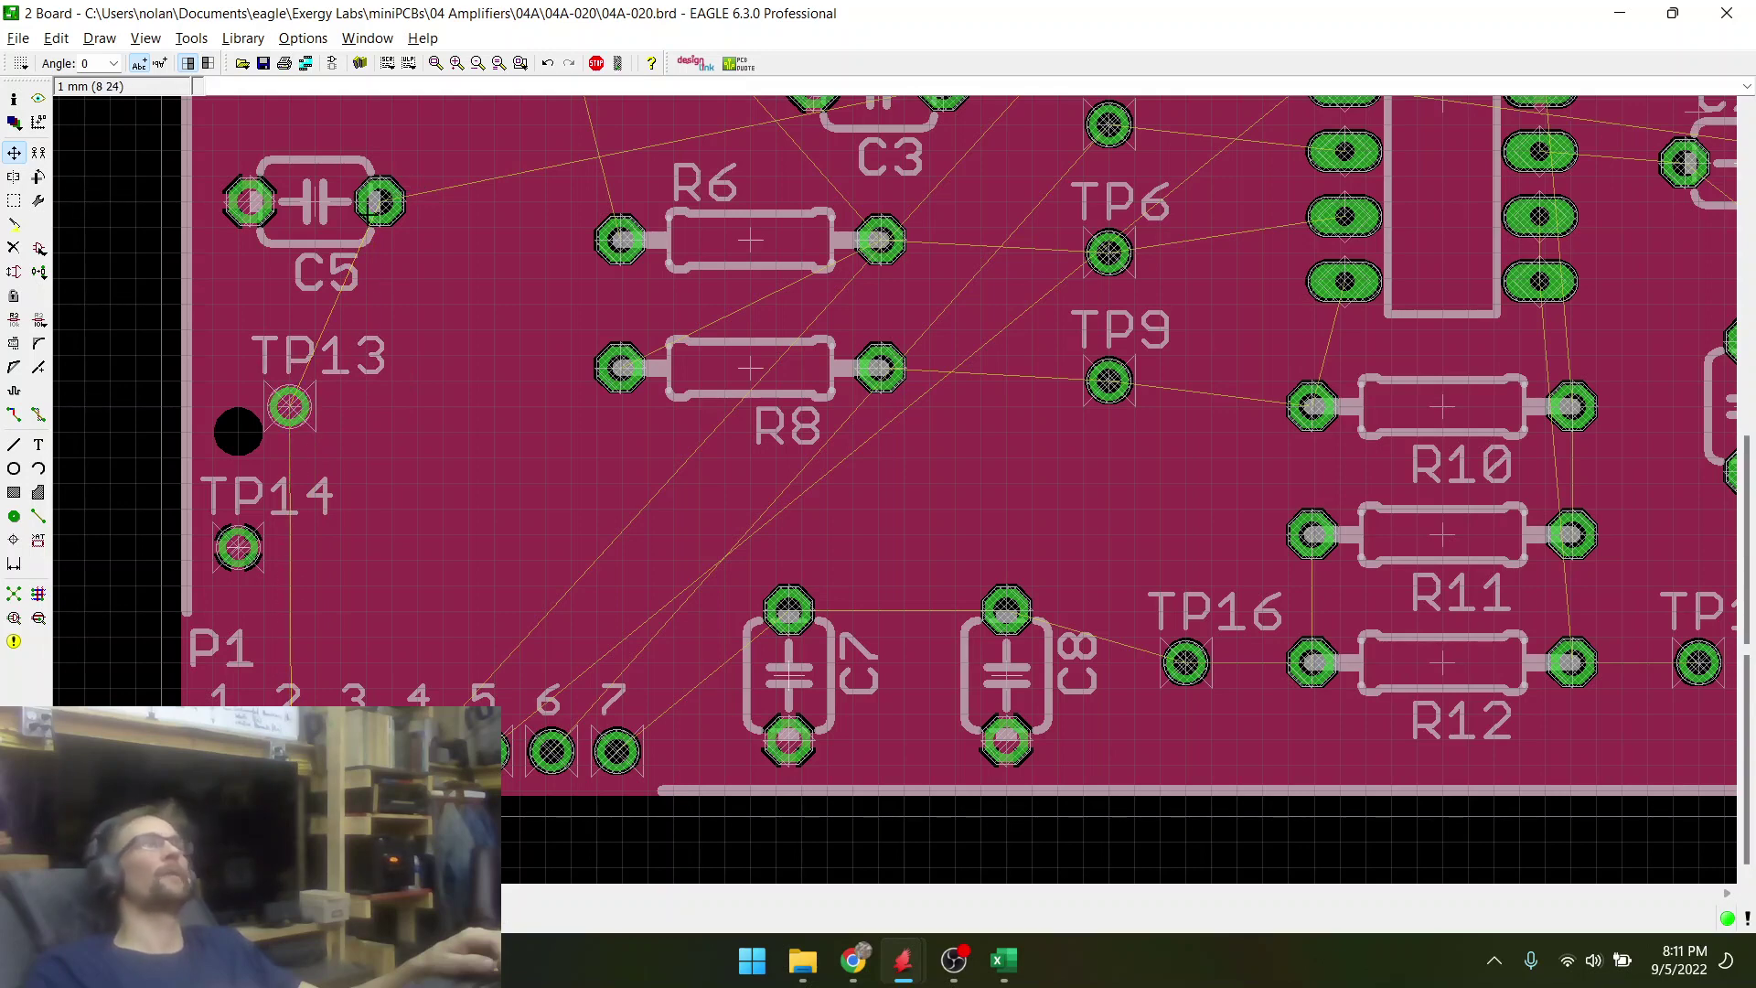
- Examine the airwires and component spacing across the board, especially from C3 past U1 to C2, R3, C4 and R4
scroll(371, 203, down, 4)
scroll(664, 216, up, 4)
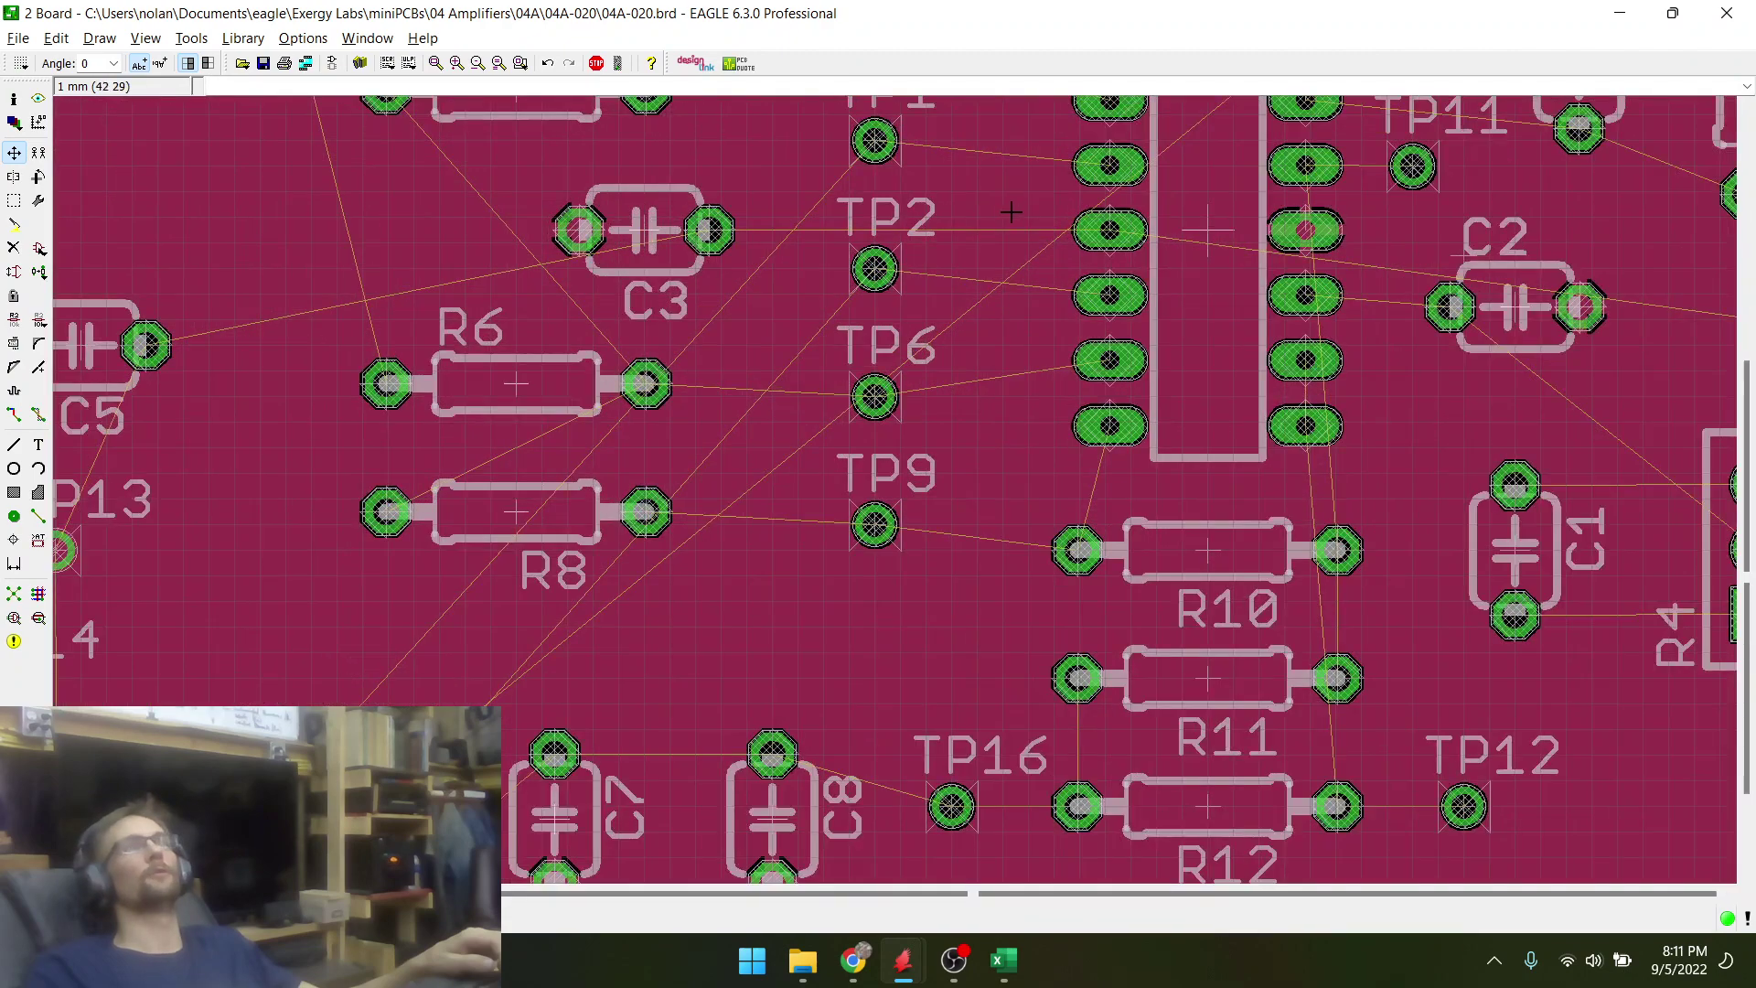
scroll(912, 248, down, 4)
scroll(476, 306, up, 4)
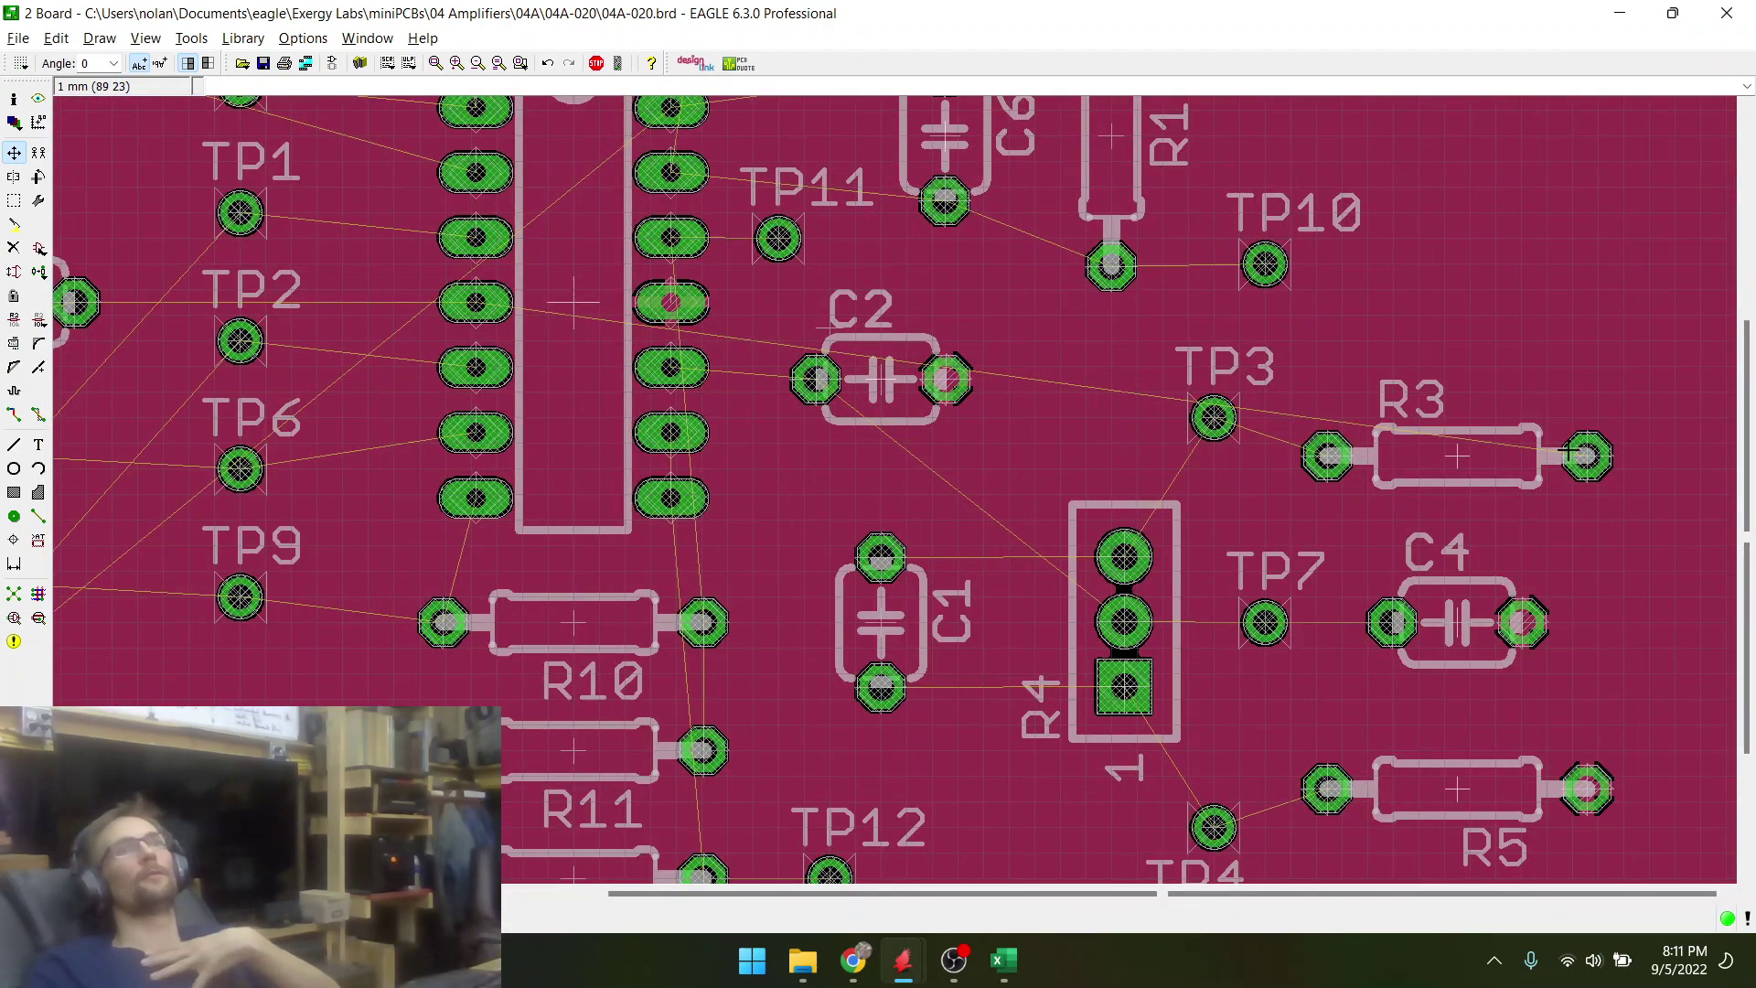
scroll(1482, 485, down, 2)
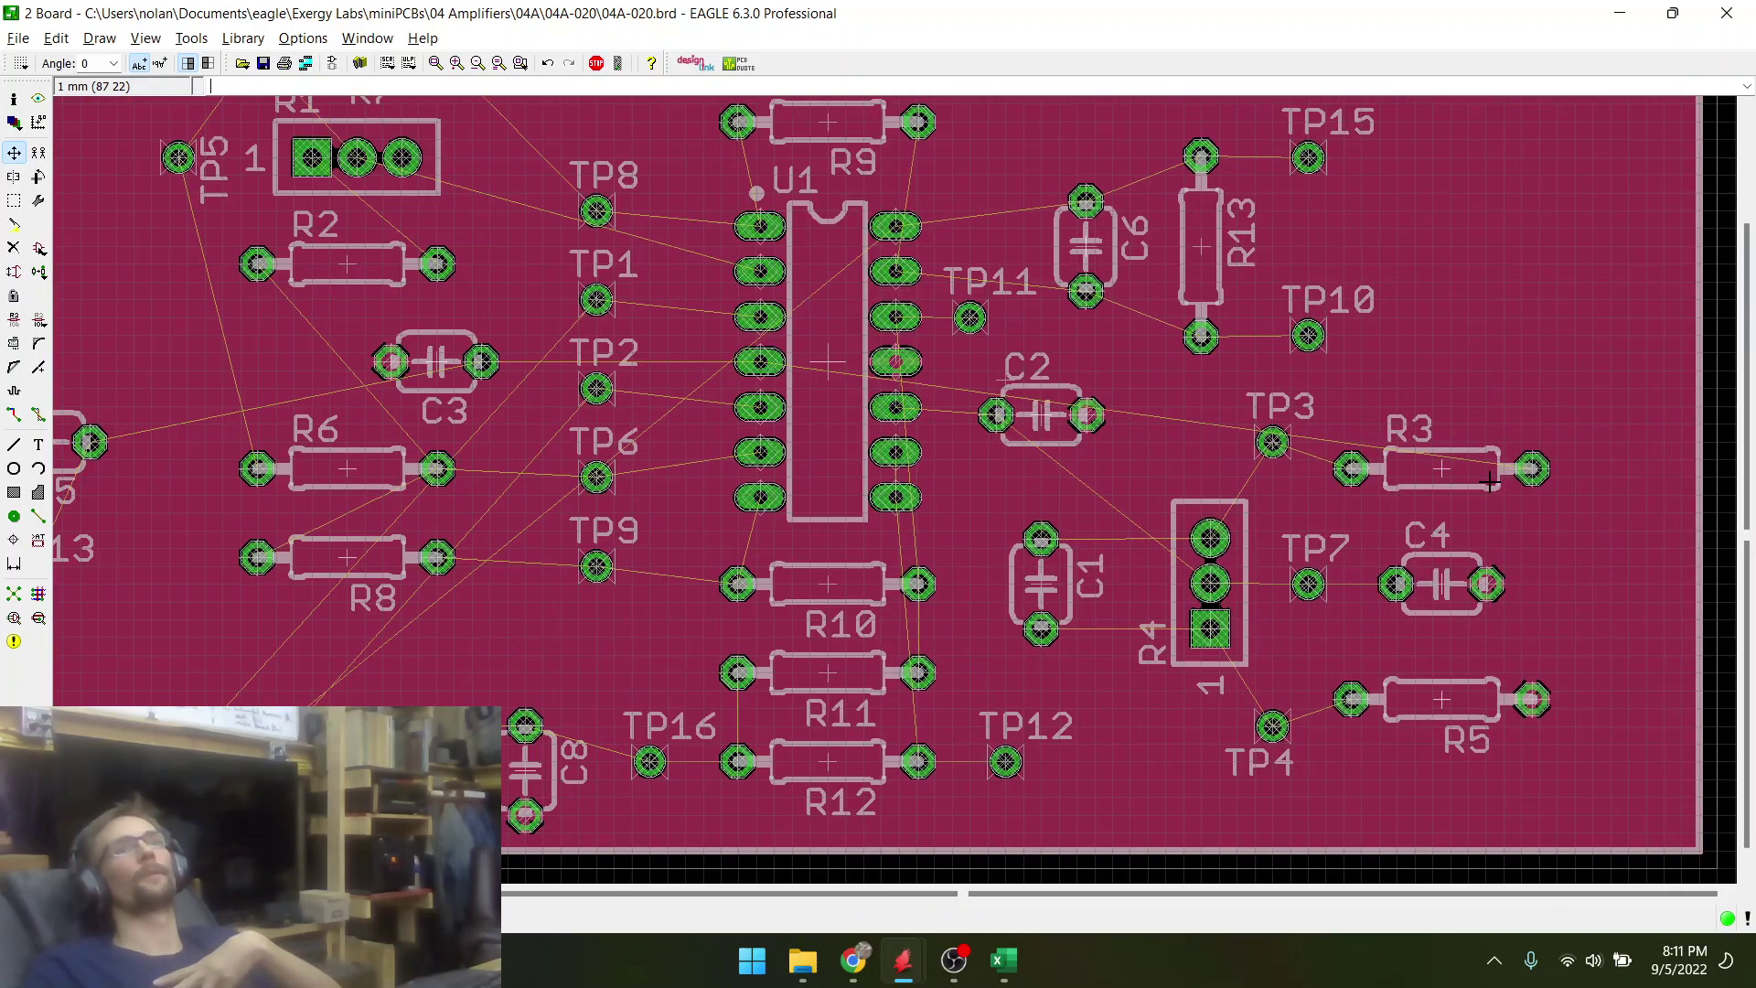
scroll(1489, 482, up, 1)
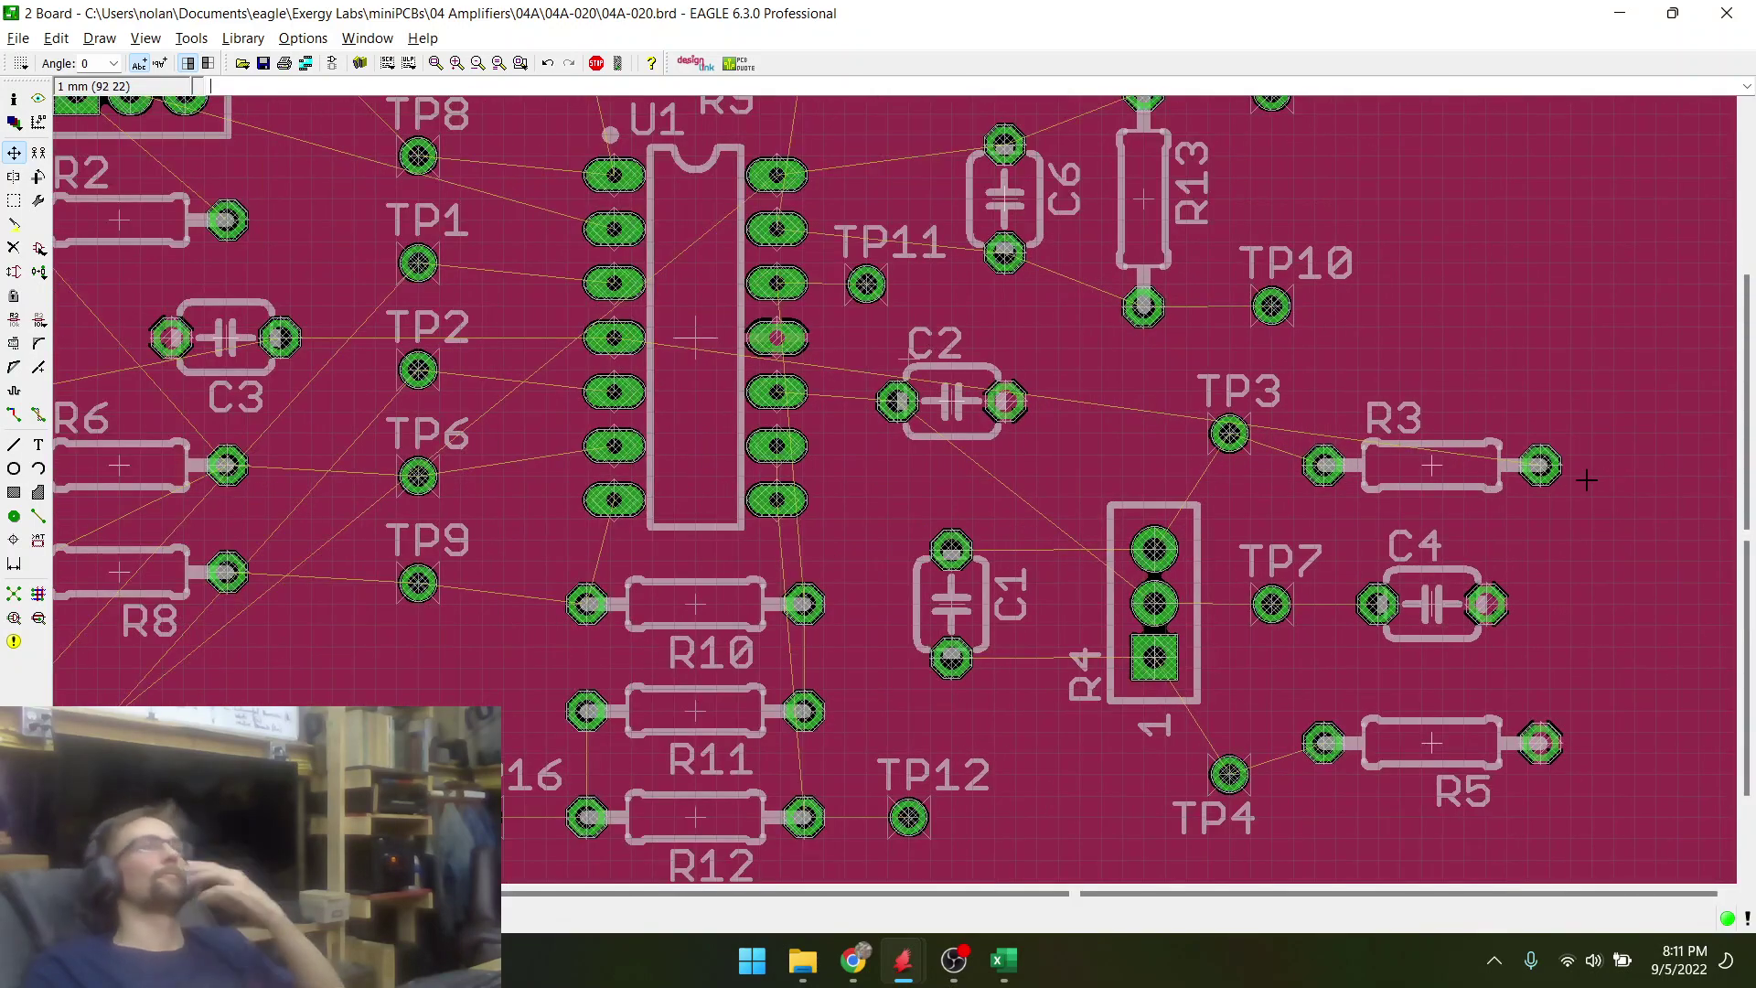
scroll(1582, 479, down, 2)
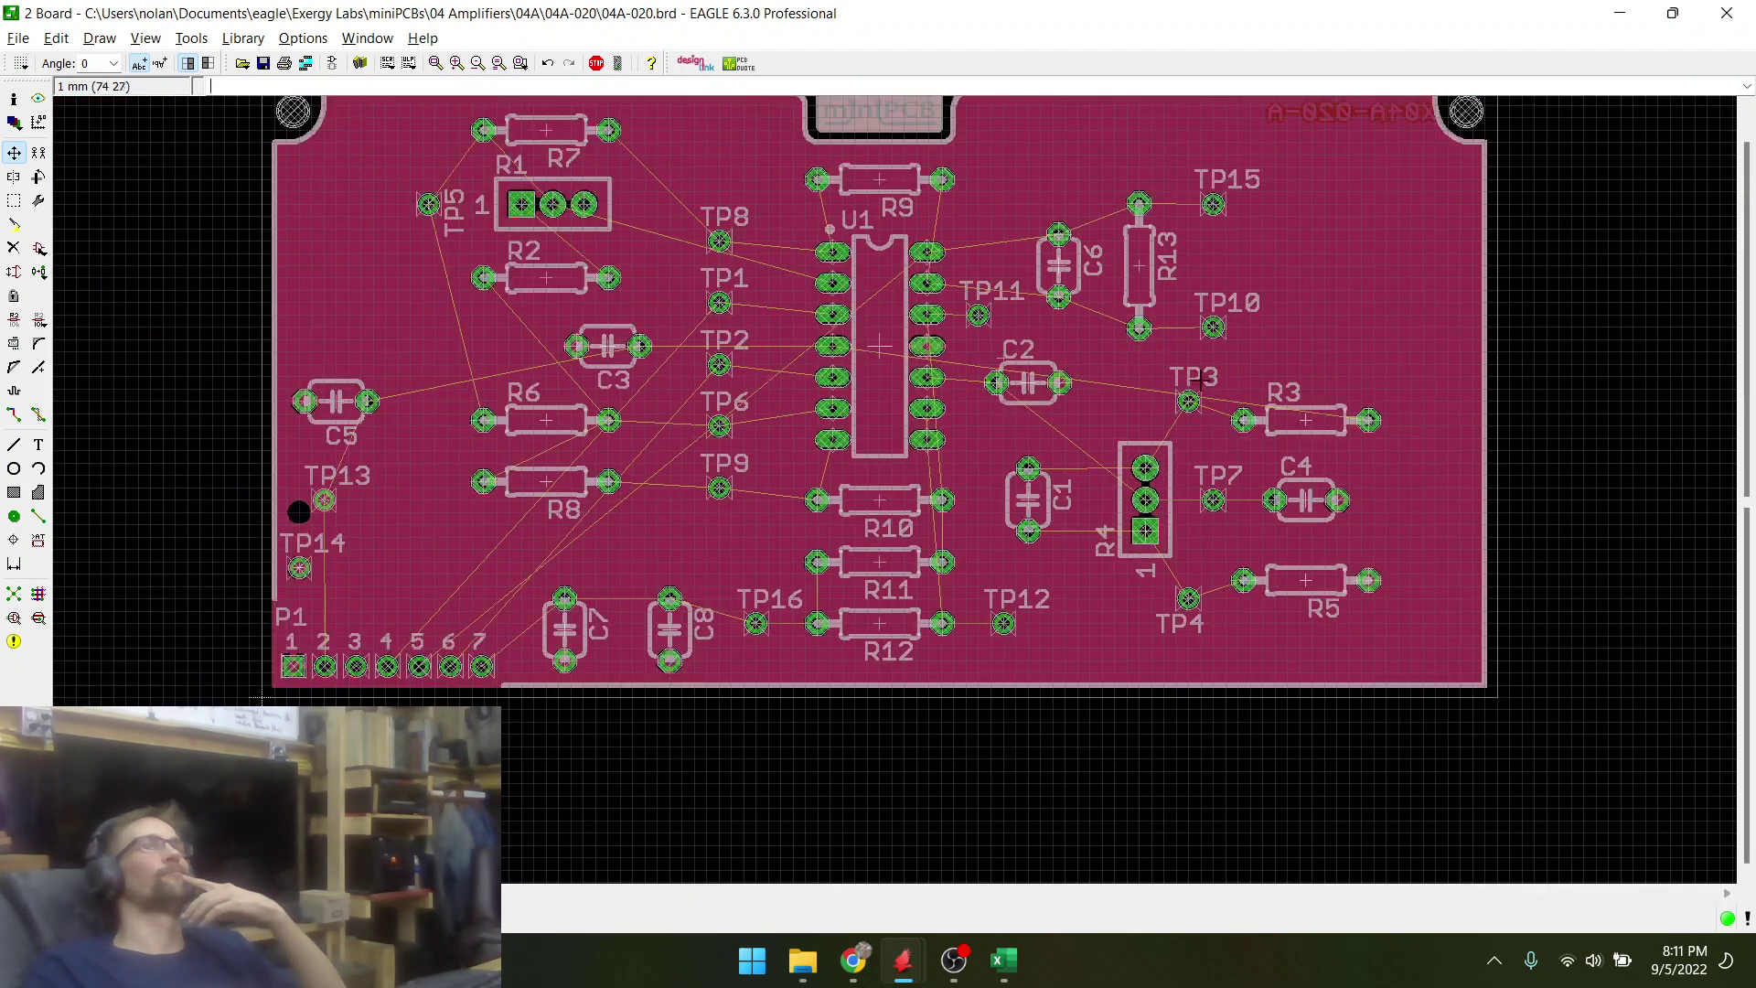
scroll(1339, 456, up, 1)
scroll(1339, 456, up, 1)
scroll(1340, 456, down, 3)
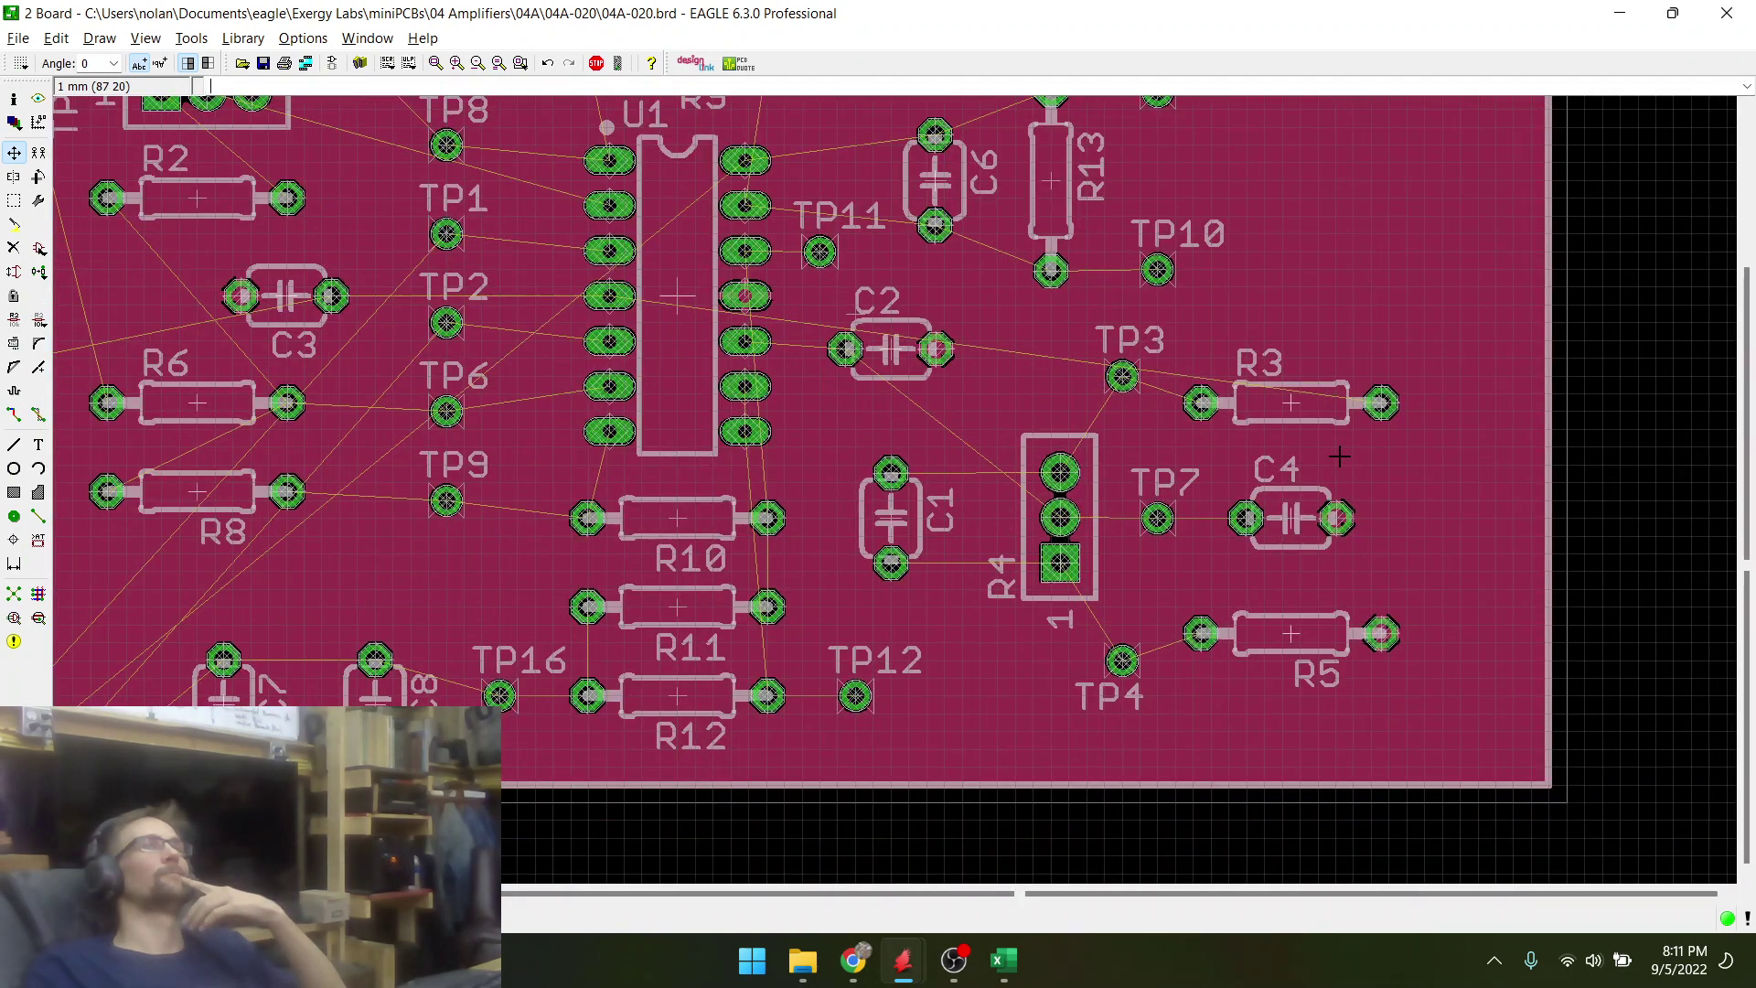
scroll(1339, 456, up, 1)
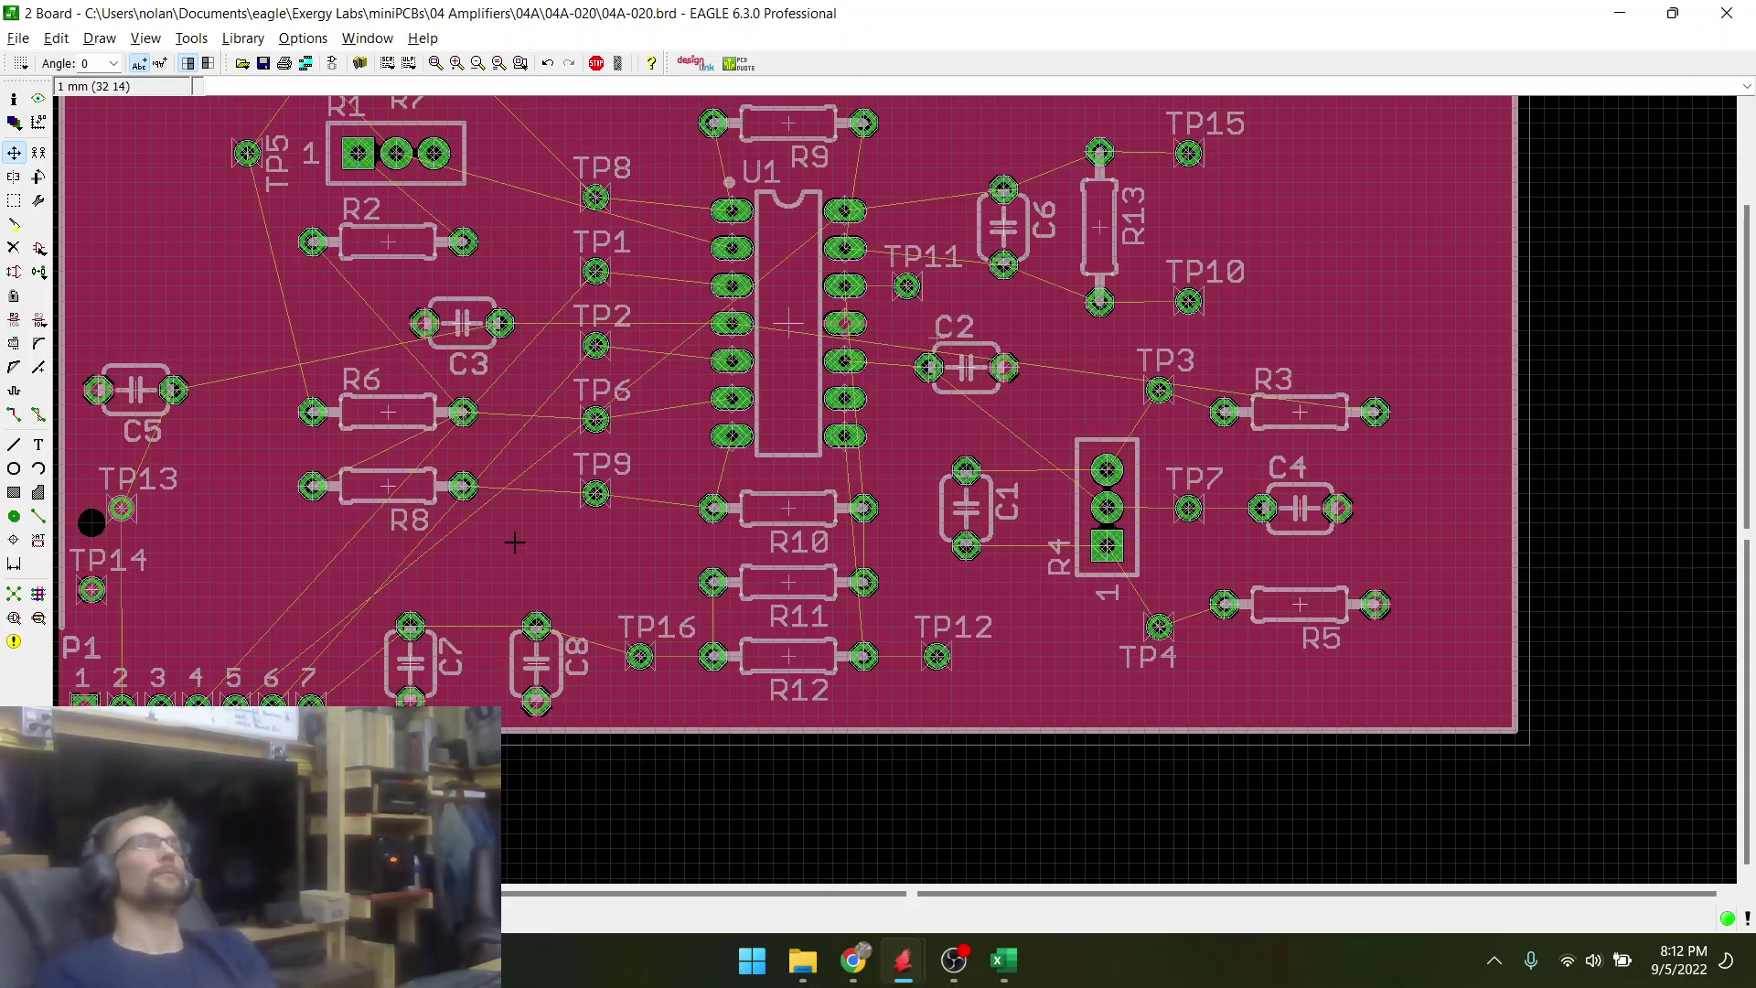
scroll(1025, 403, down, 2)
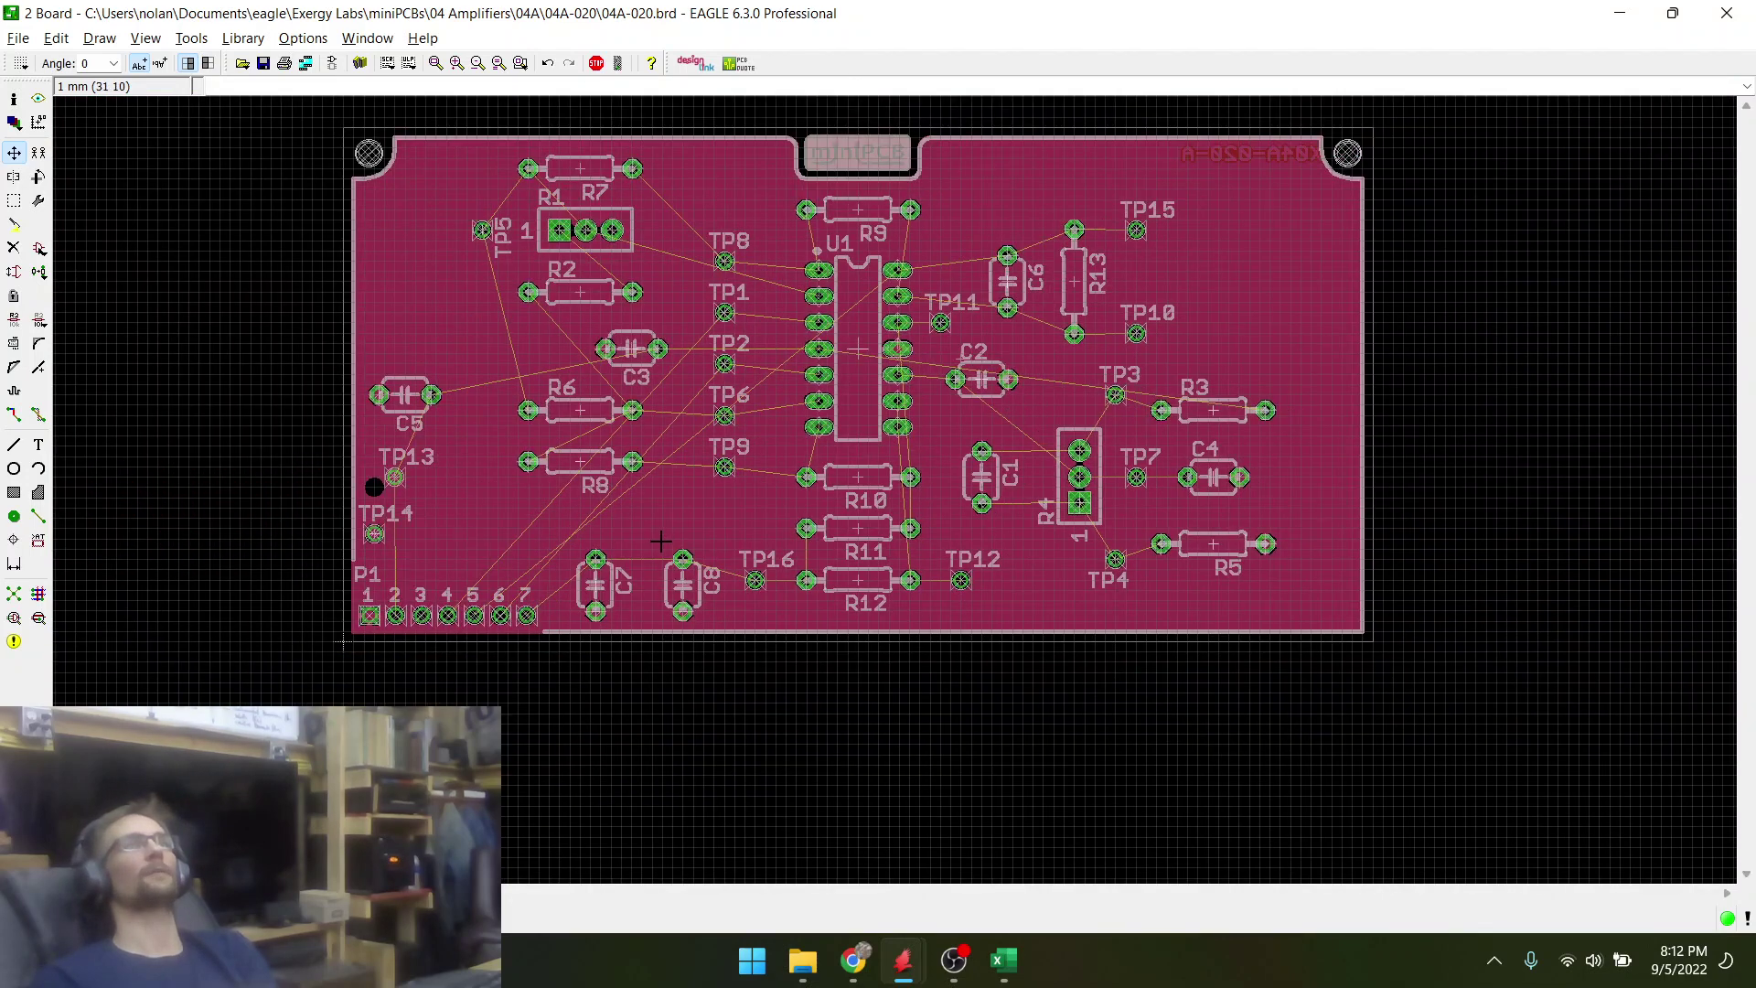
scroll(660, 542, down, 1)
scroll(969, 293, up, 2)
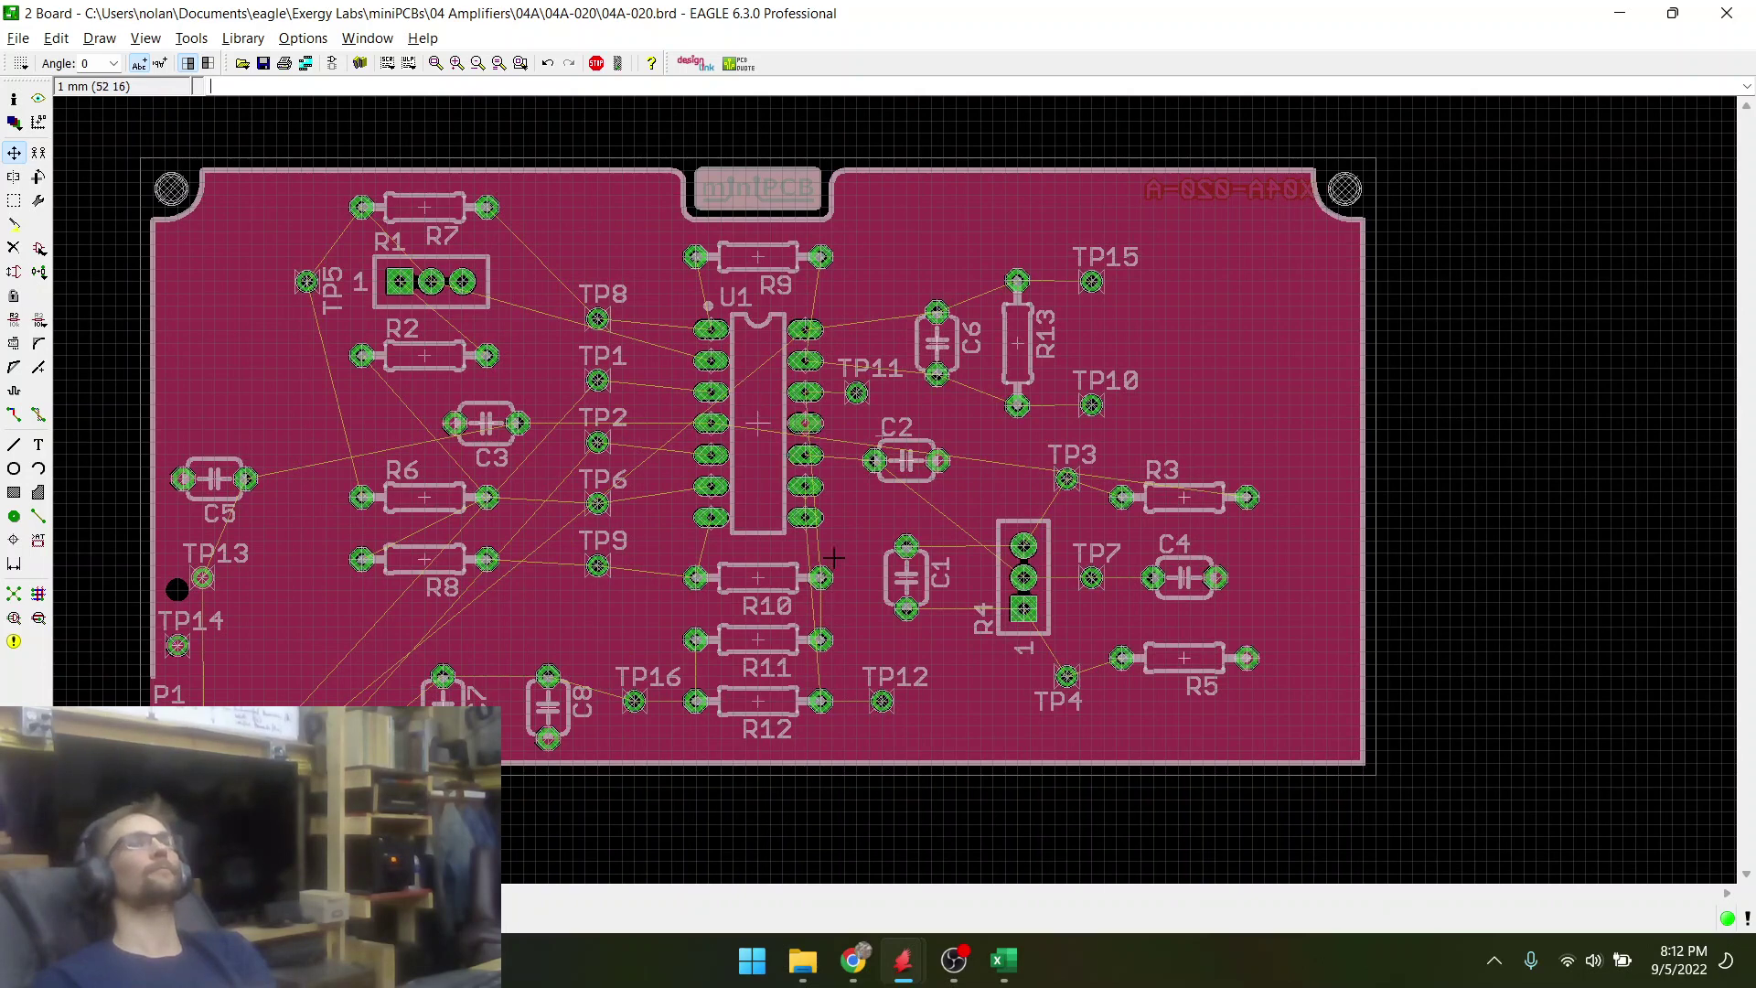
scroll(1204, 503, up, 1)
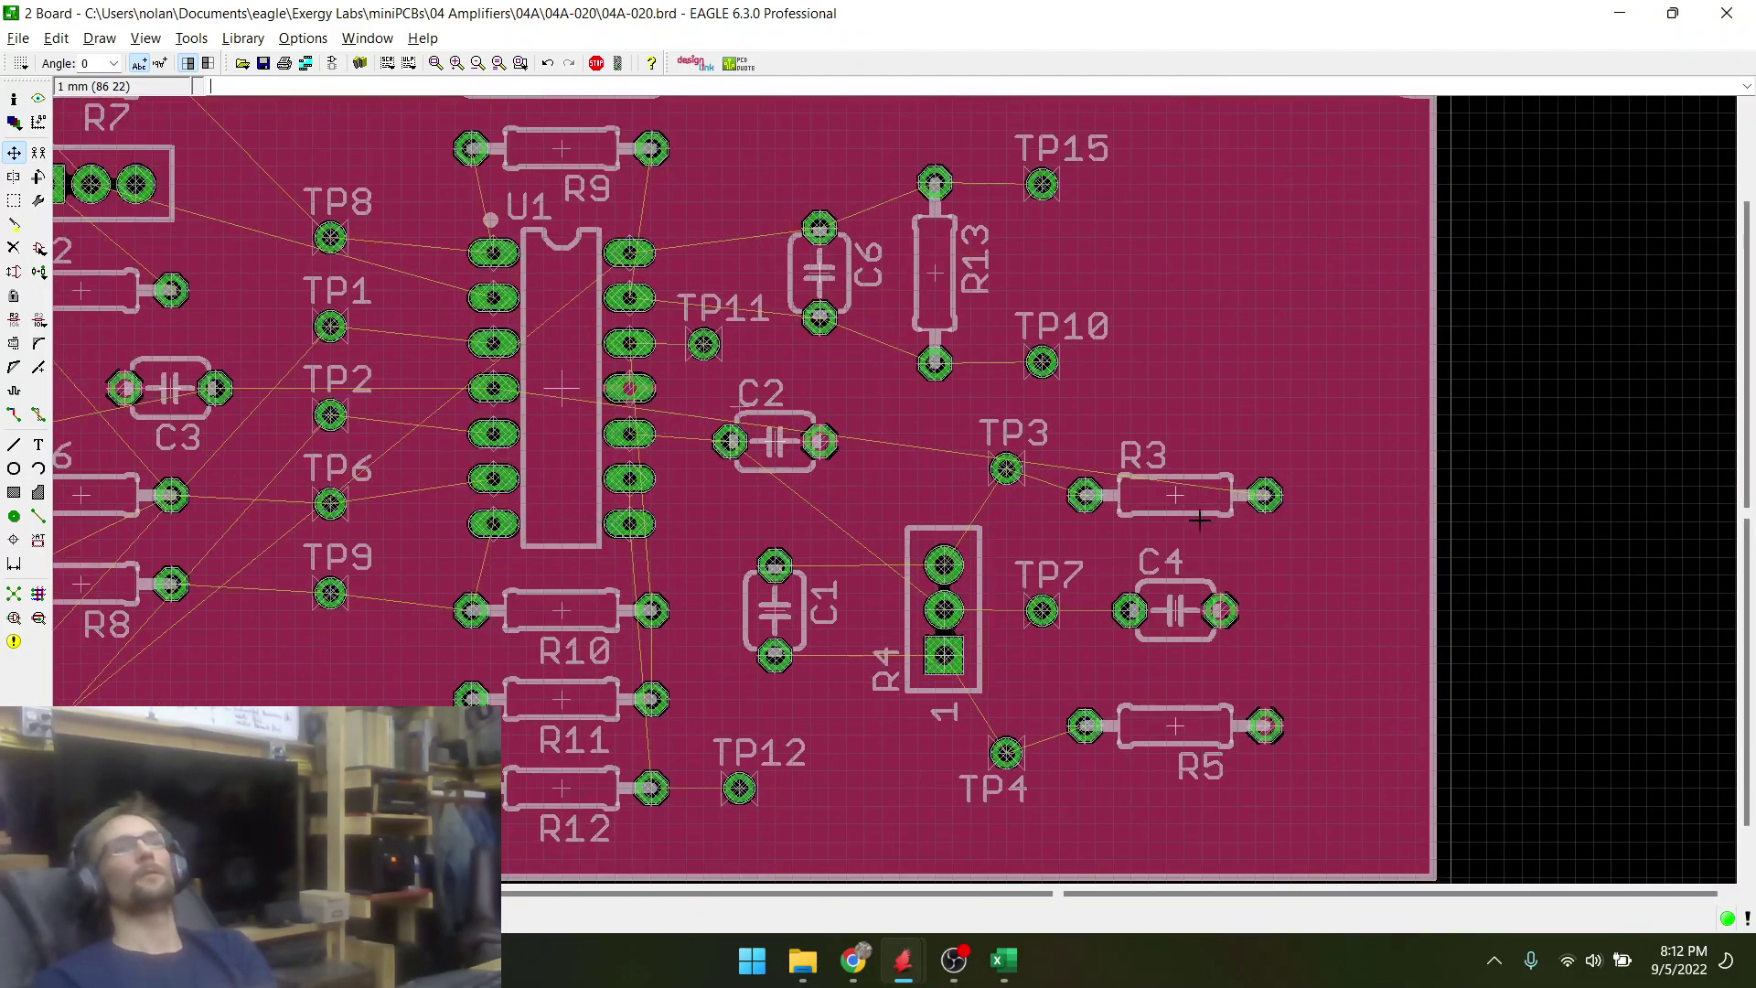
scroll(1199, 520, down, 2)
scroll(1190, 530, down, 1)
scroll(853, 550, up, 1)
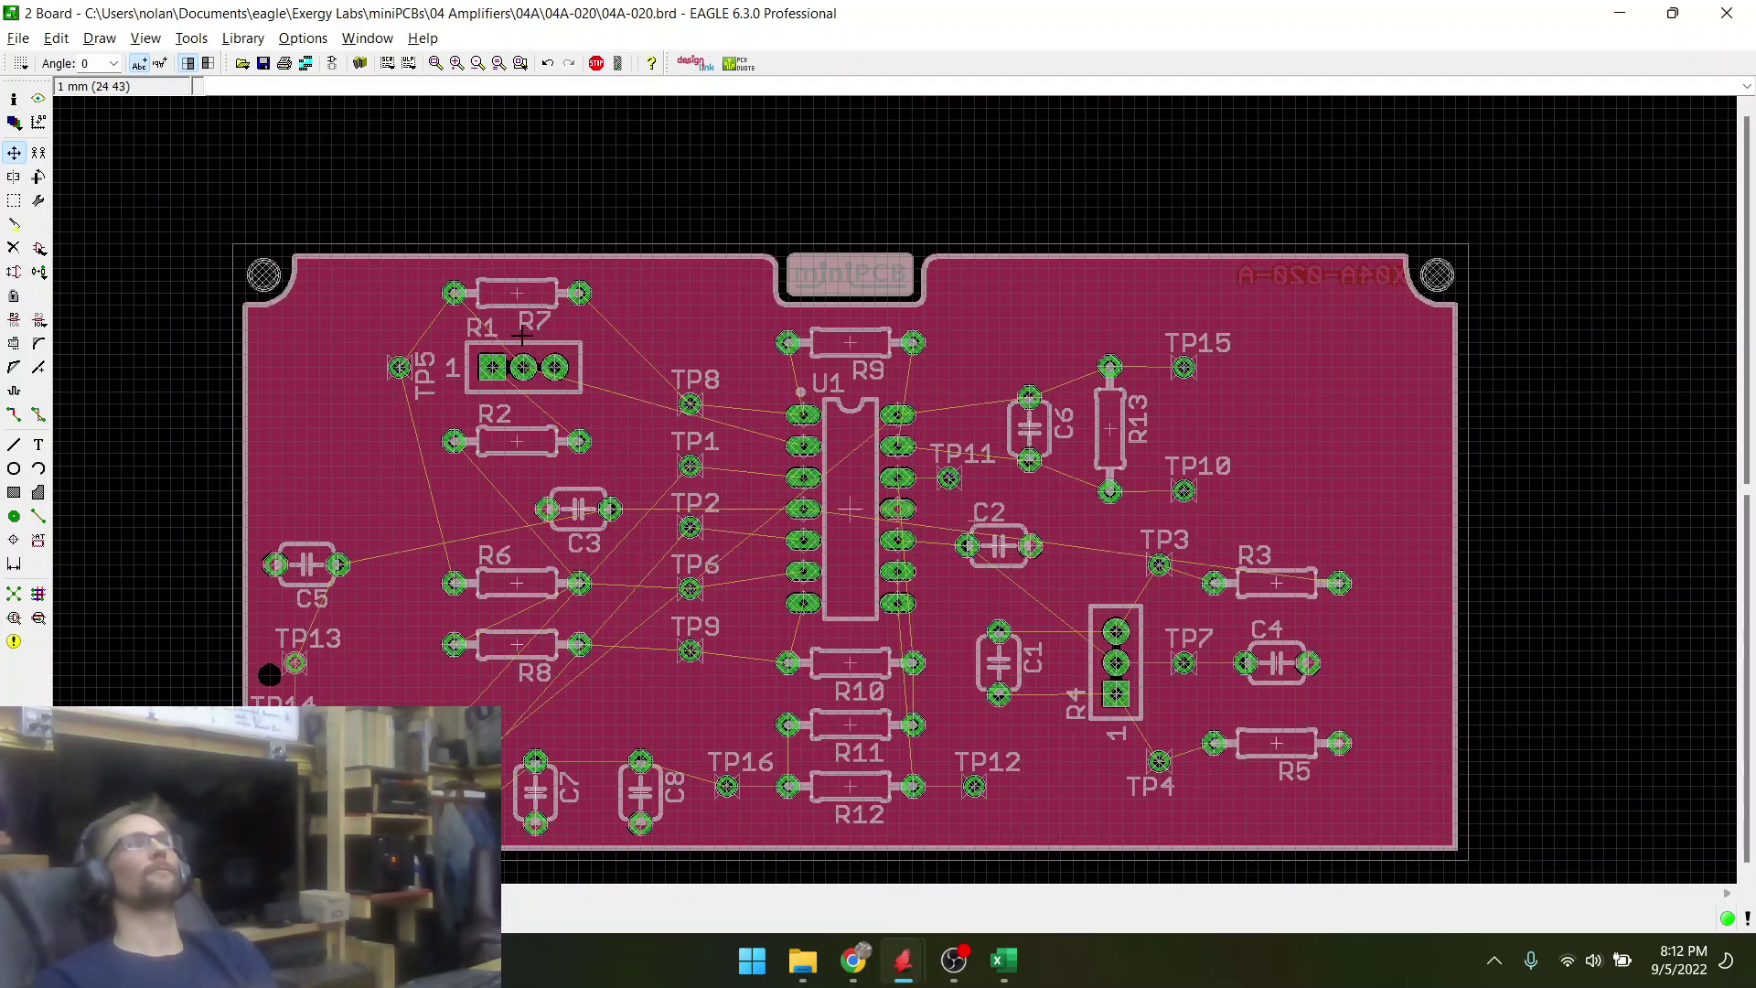
scroll(522, 337, up, 1)
scroll(512, 382, down, 2)
scroll(521, 608, up, 2)
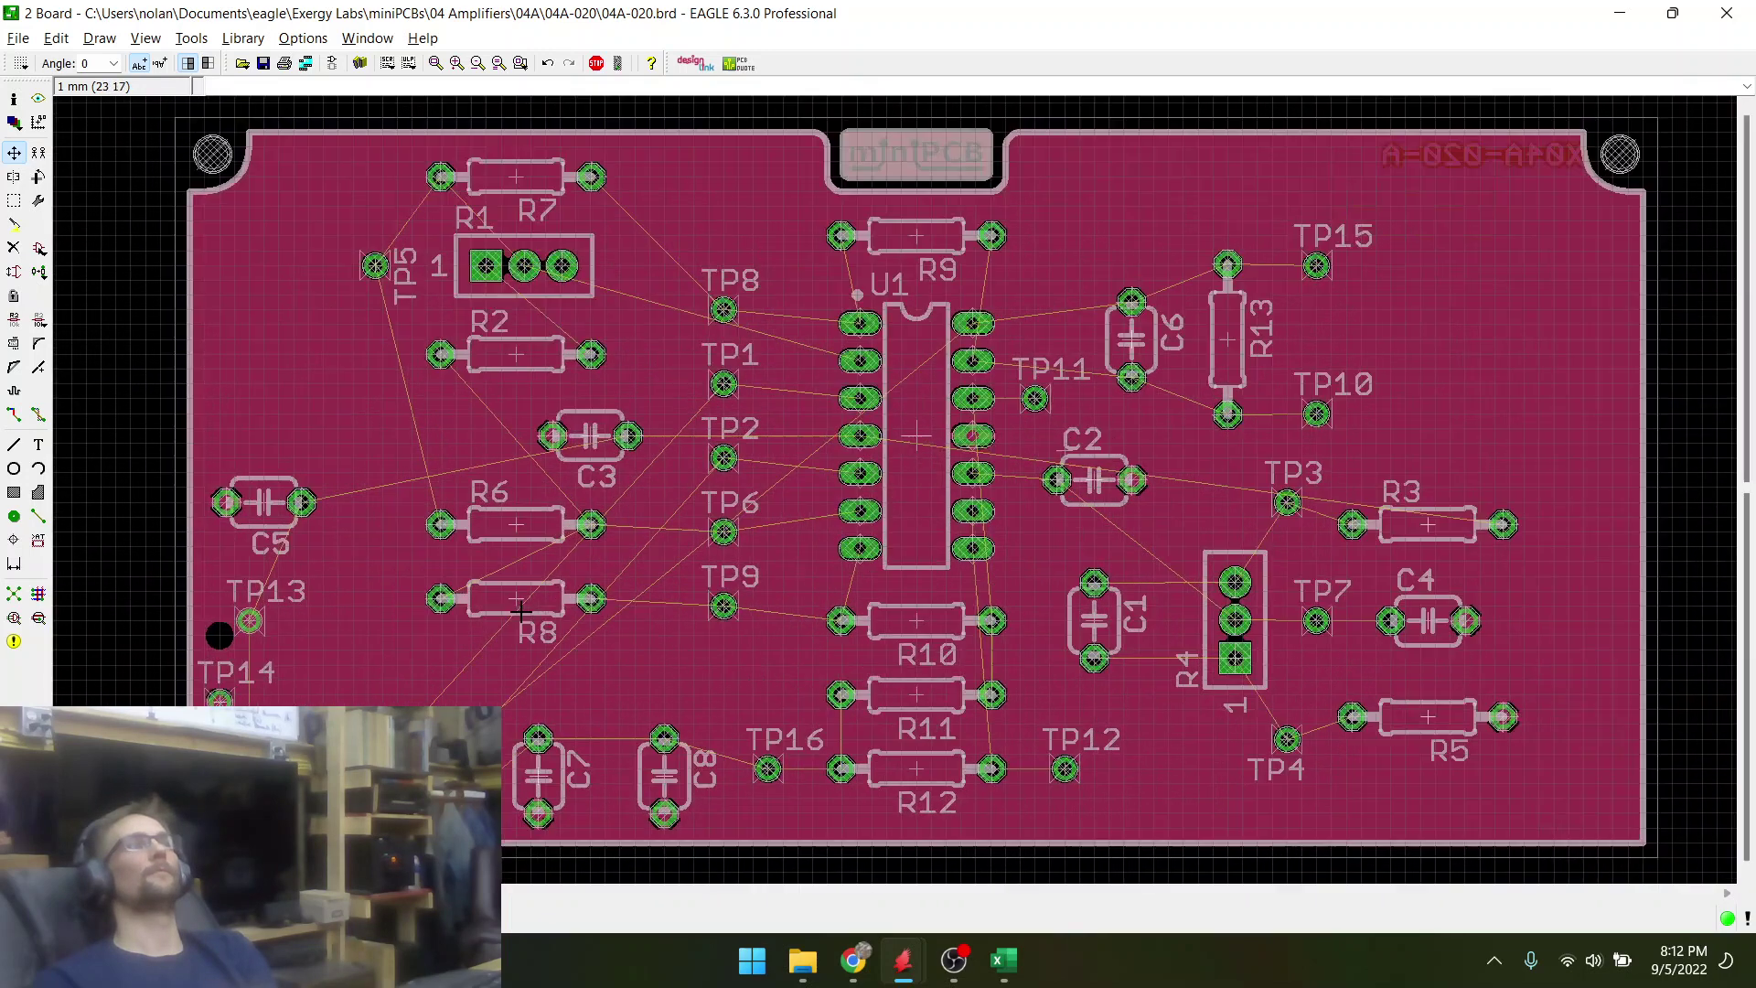
- Move R8 and R6 each 1 mm down and recalculate the airwires
scroll(531, 600, up, 1)
click(518, 599)
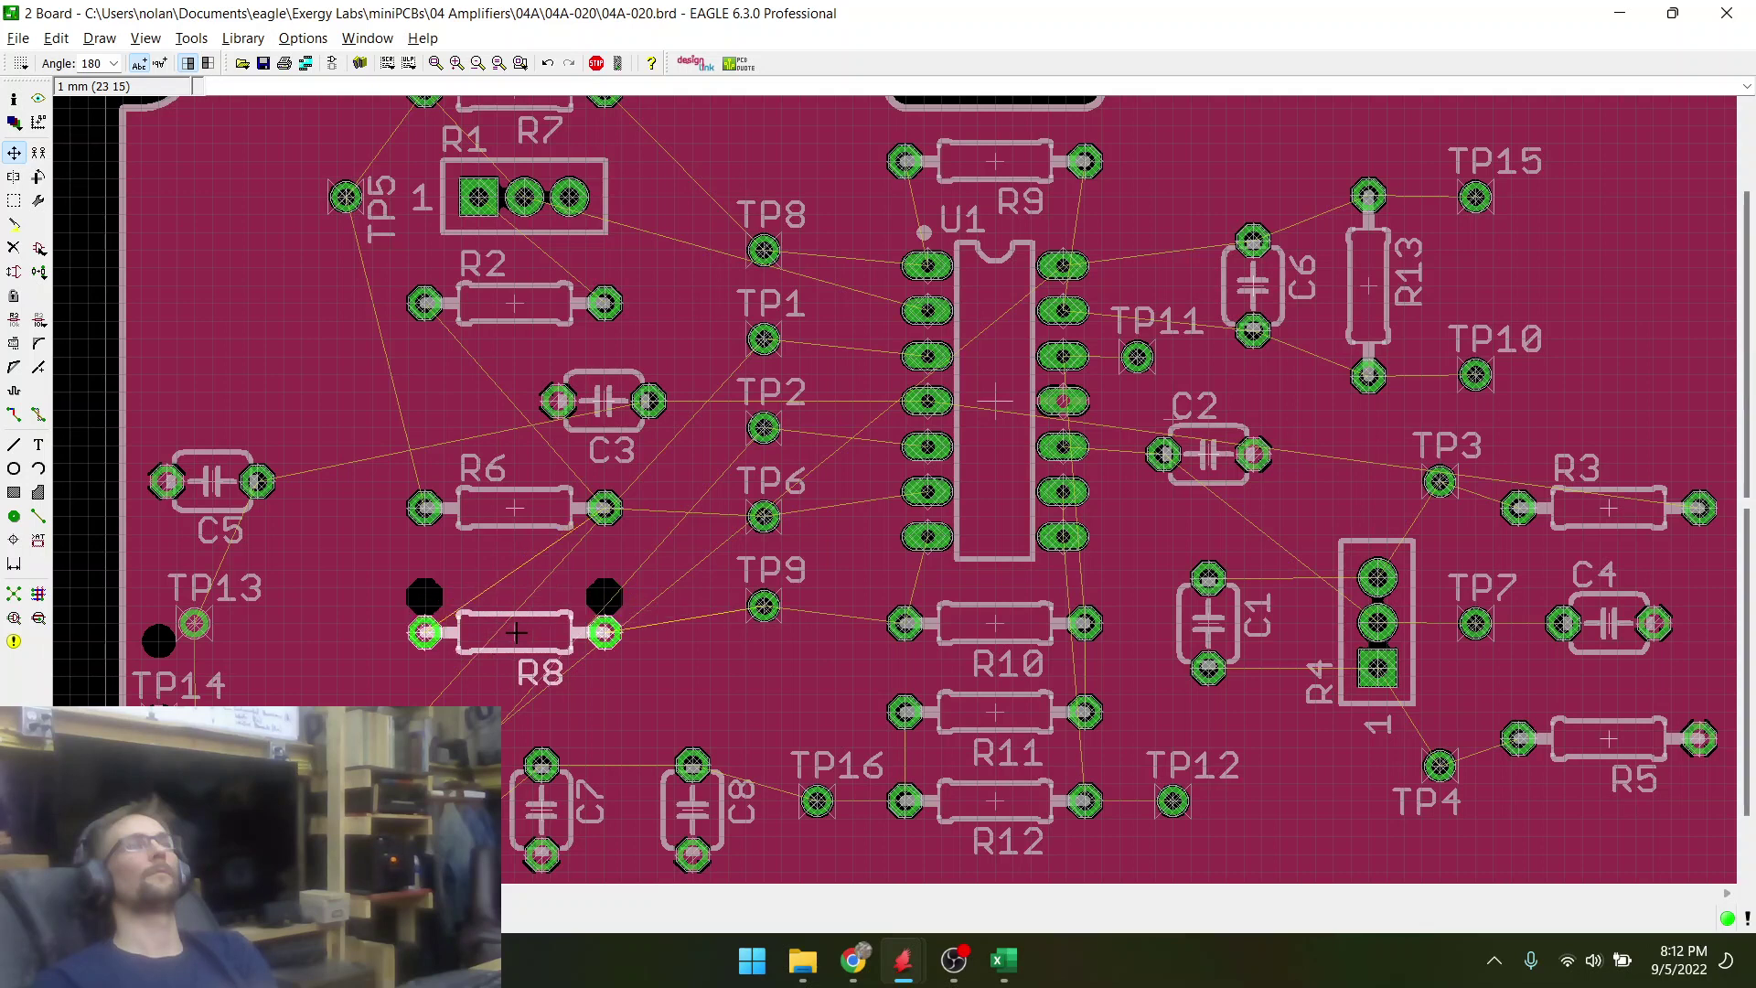
click(516, 627)
click(514, 515)
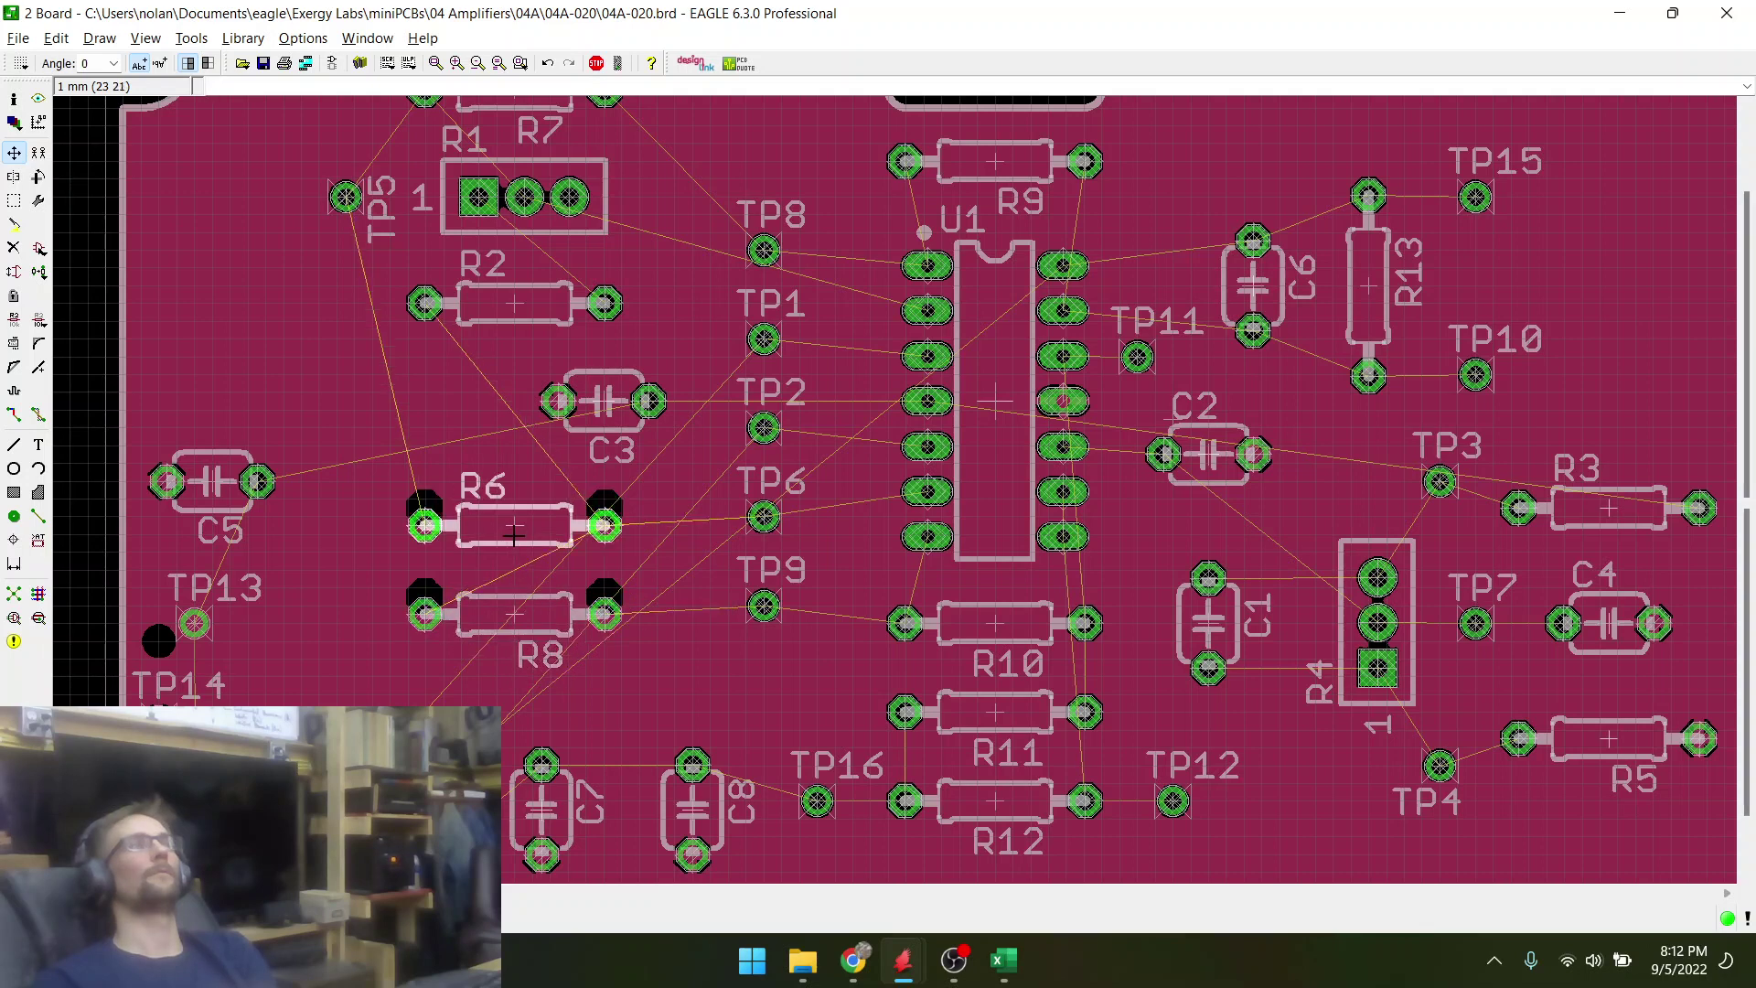
scroll(563, 587, down, 1)
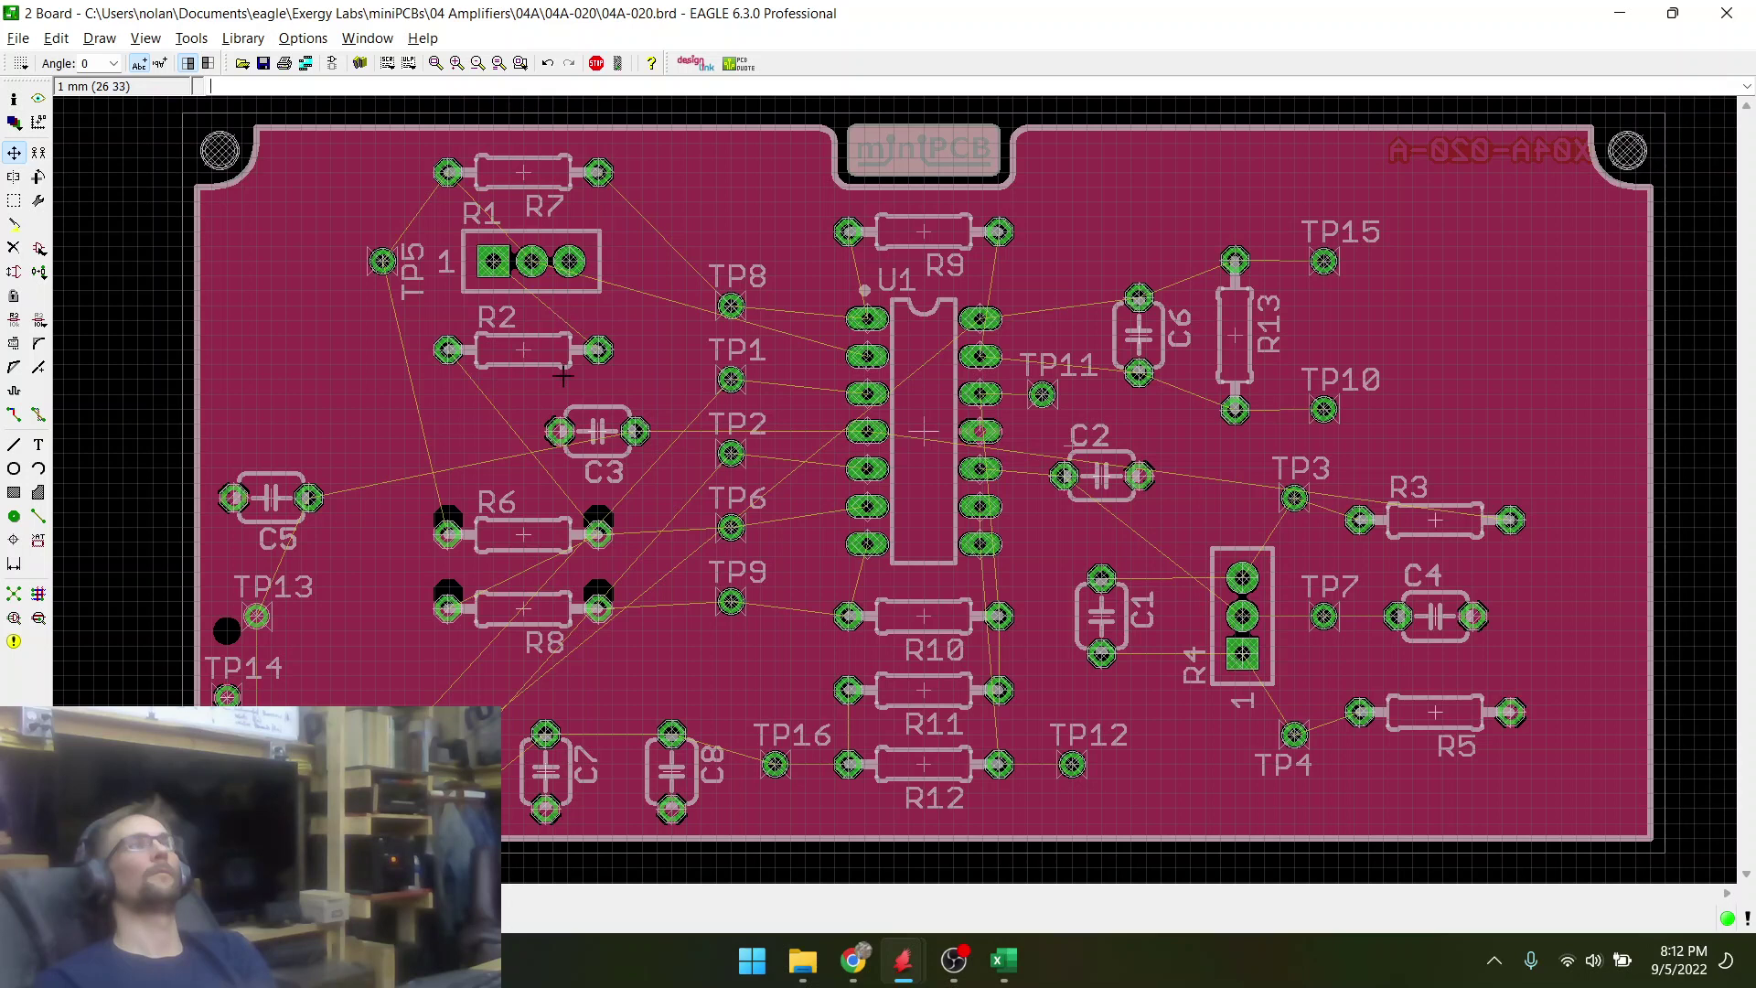
click(13, 594)
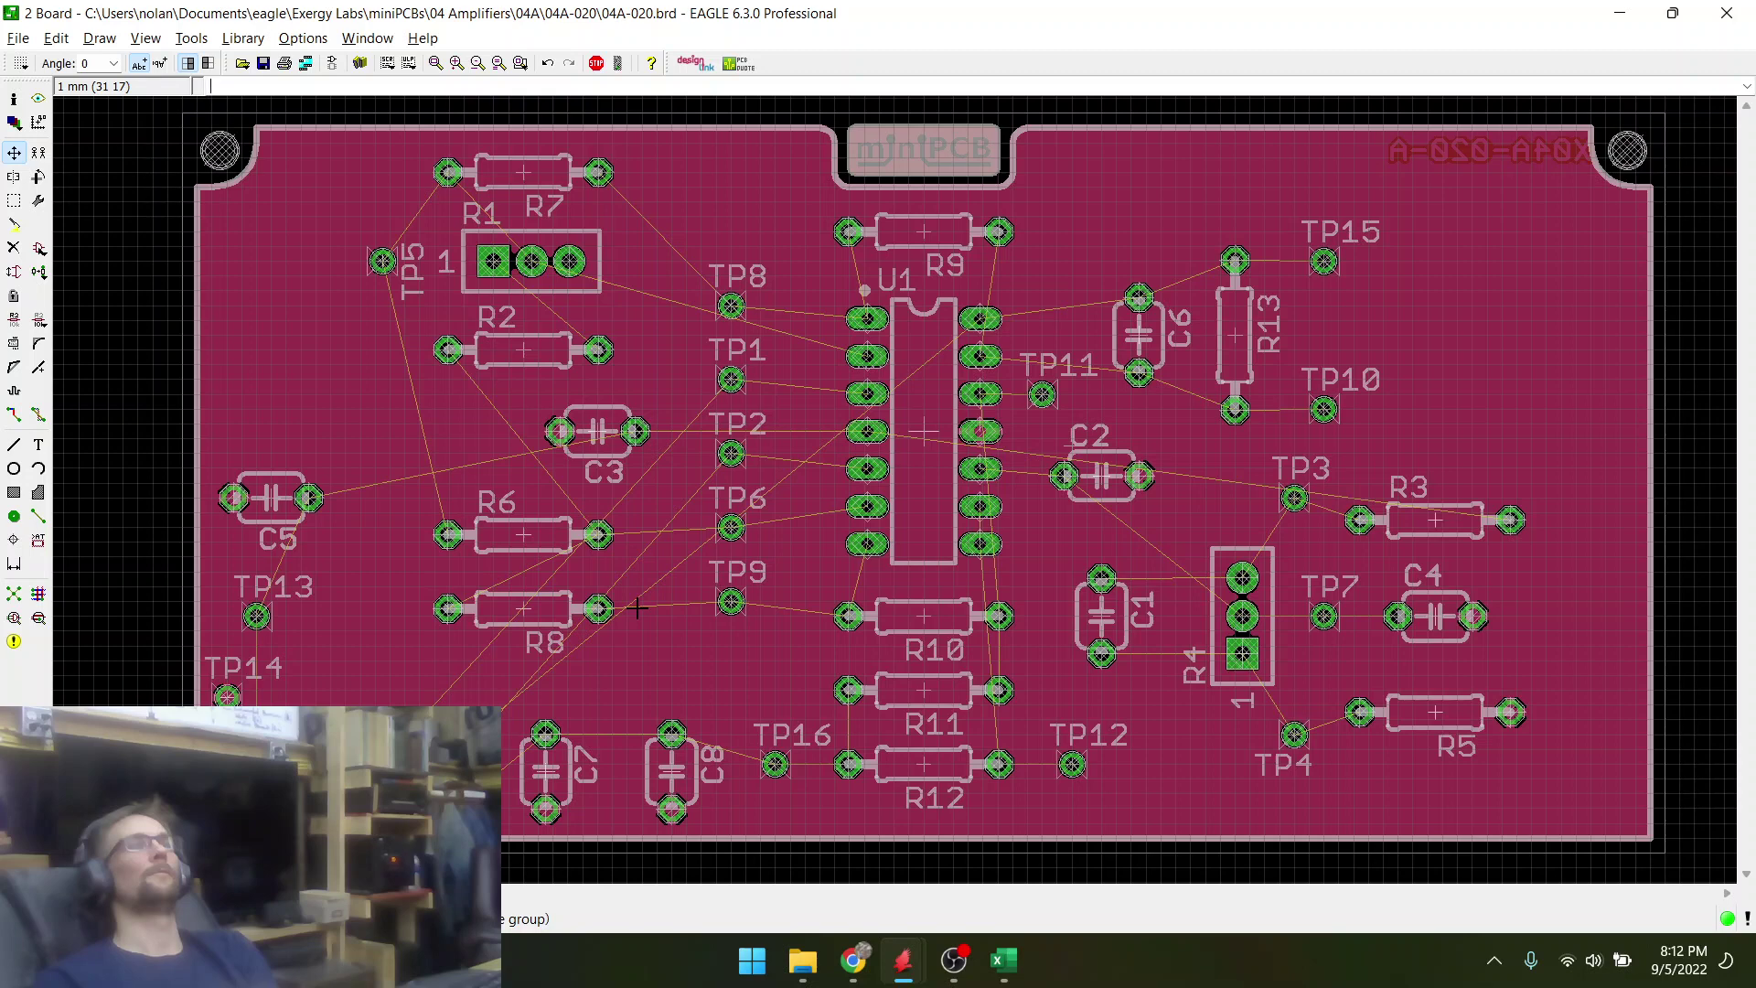
- Inspect the component spacing and airwires across the board, especially around R1, R2, R6, R8, C3 and the P1 pads
scroll(704, 661, down, 1)
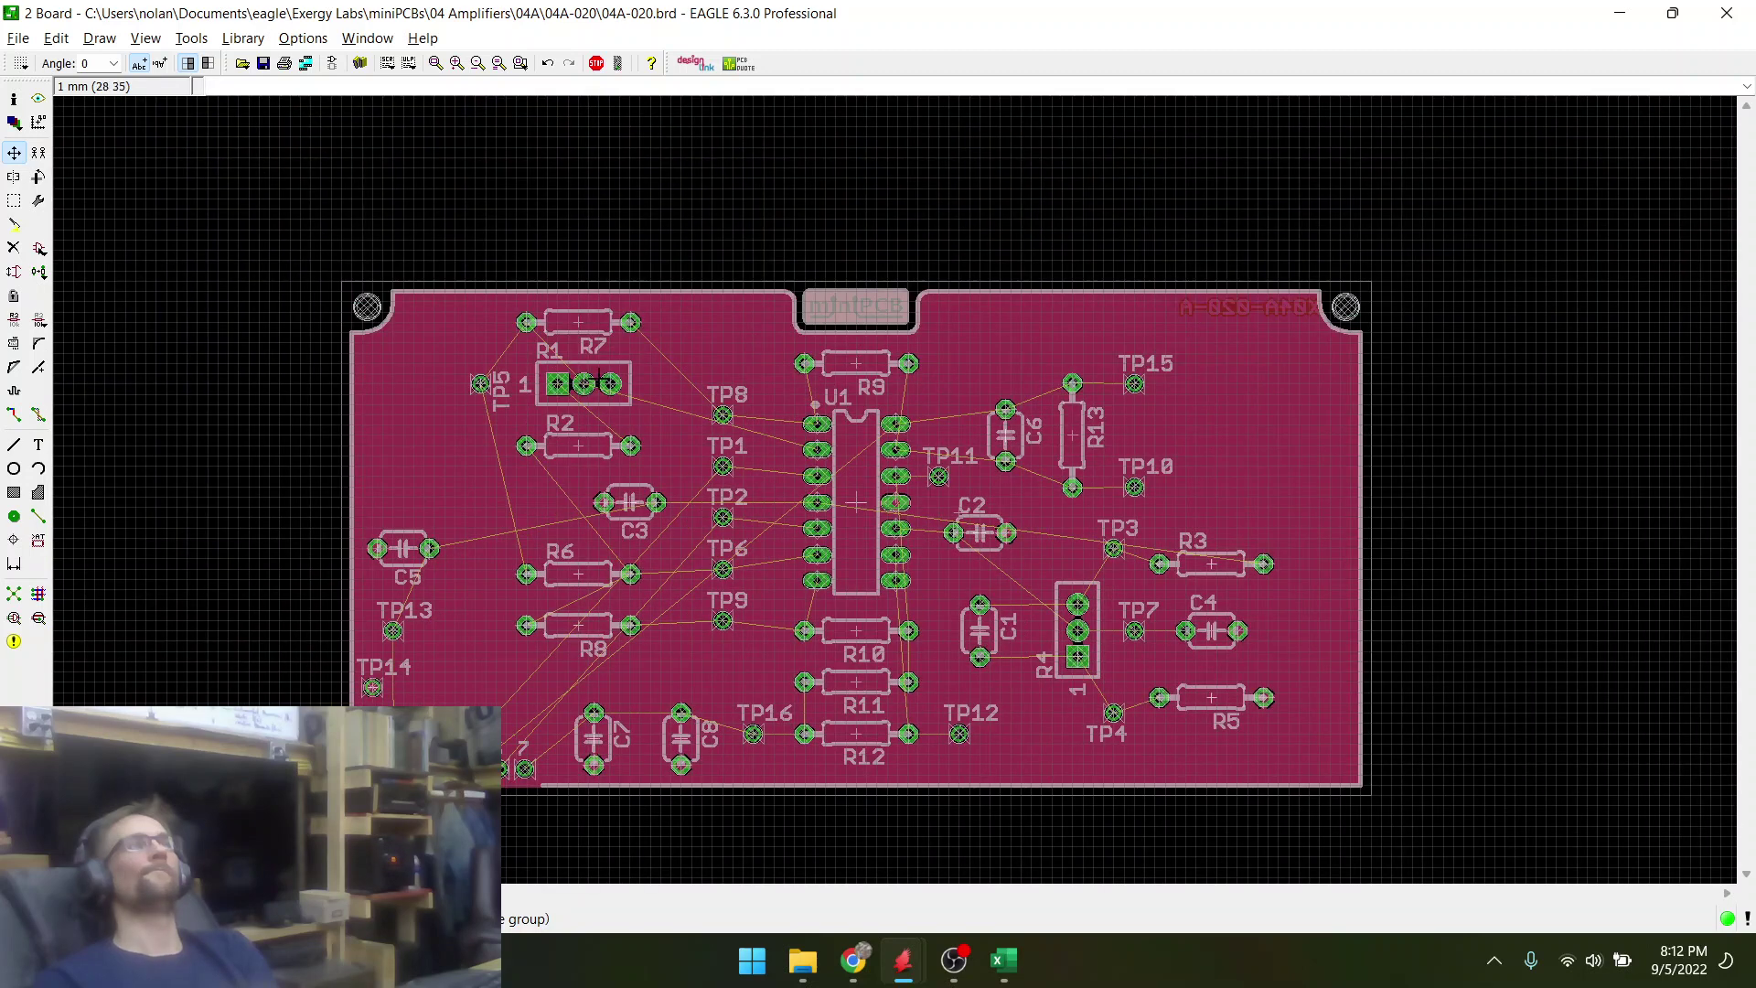
scroll(580, 347, up, 3)
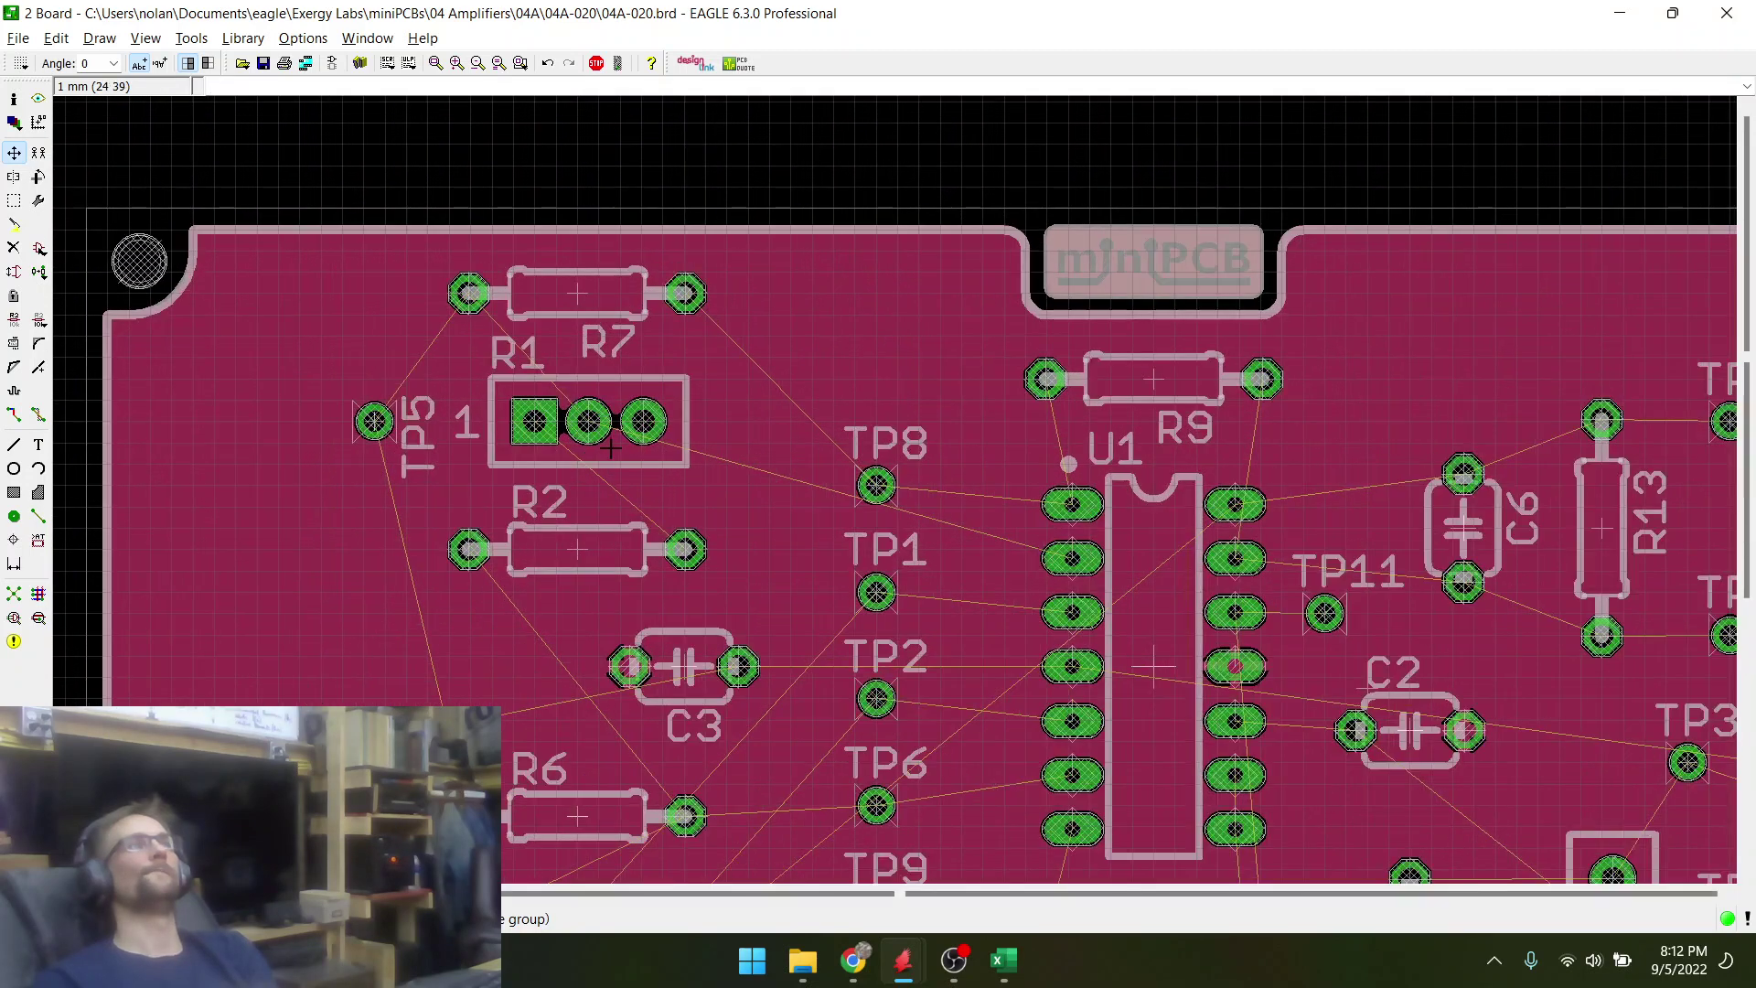
scroll(713, 338, down, 1)
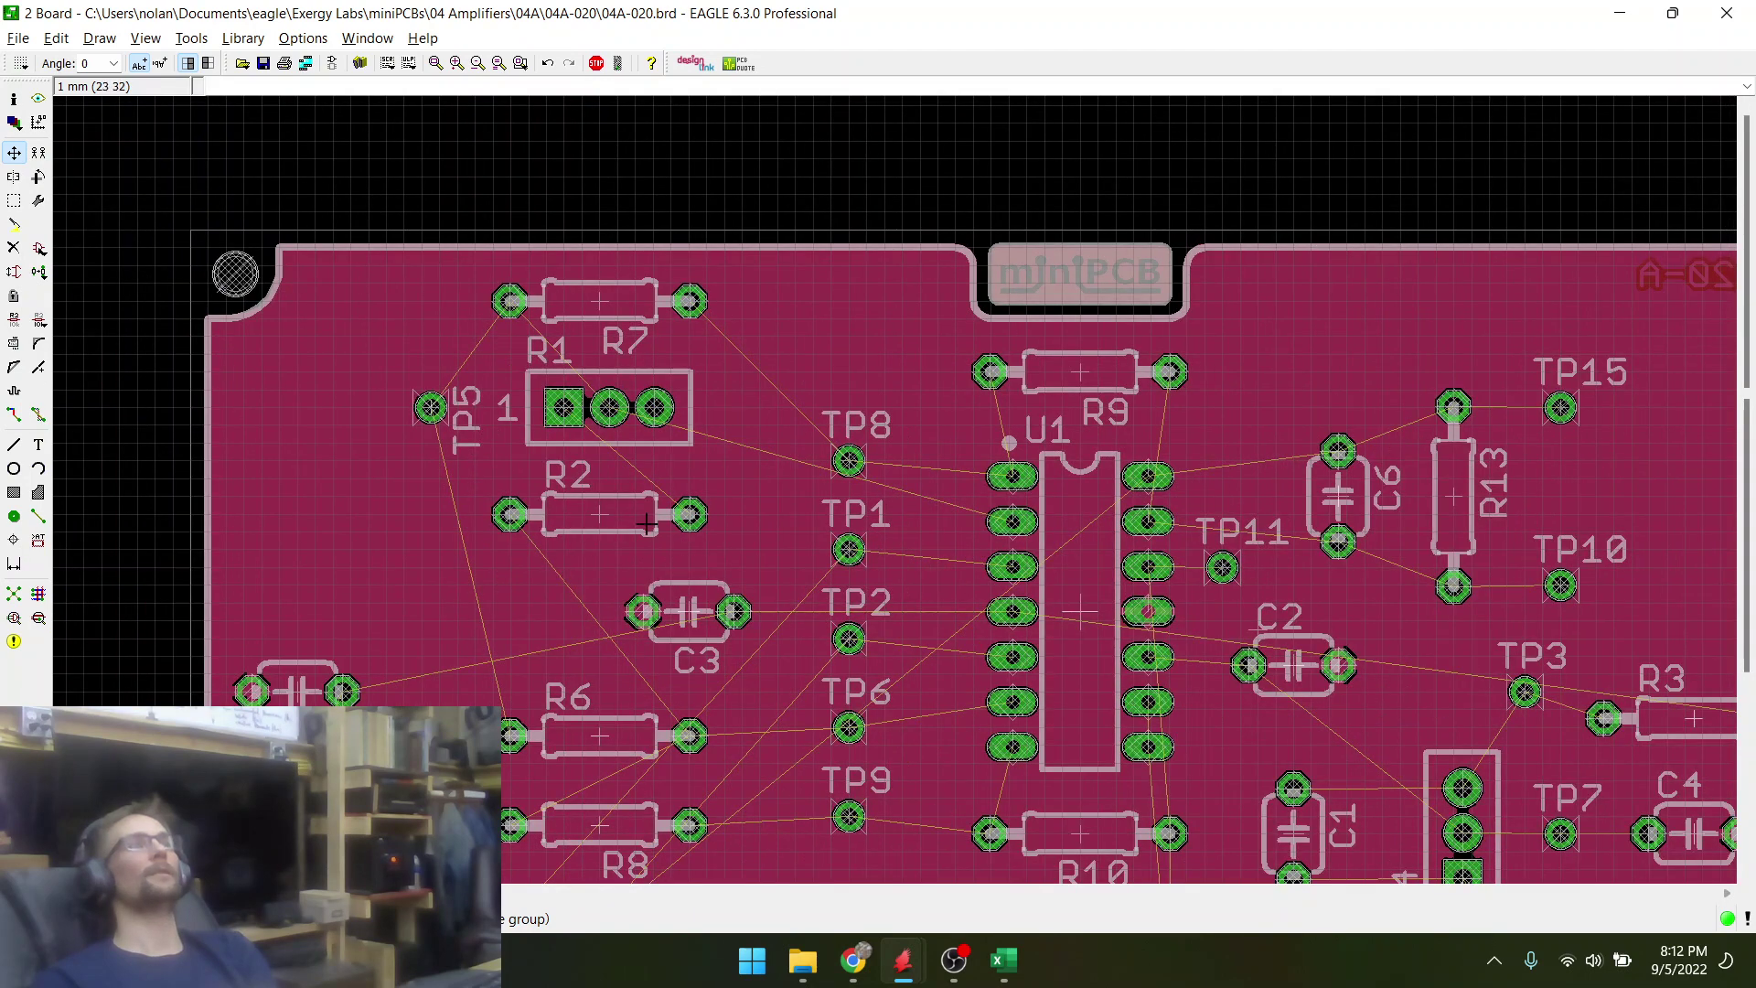
scroll(681, 640, up, 1)
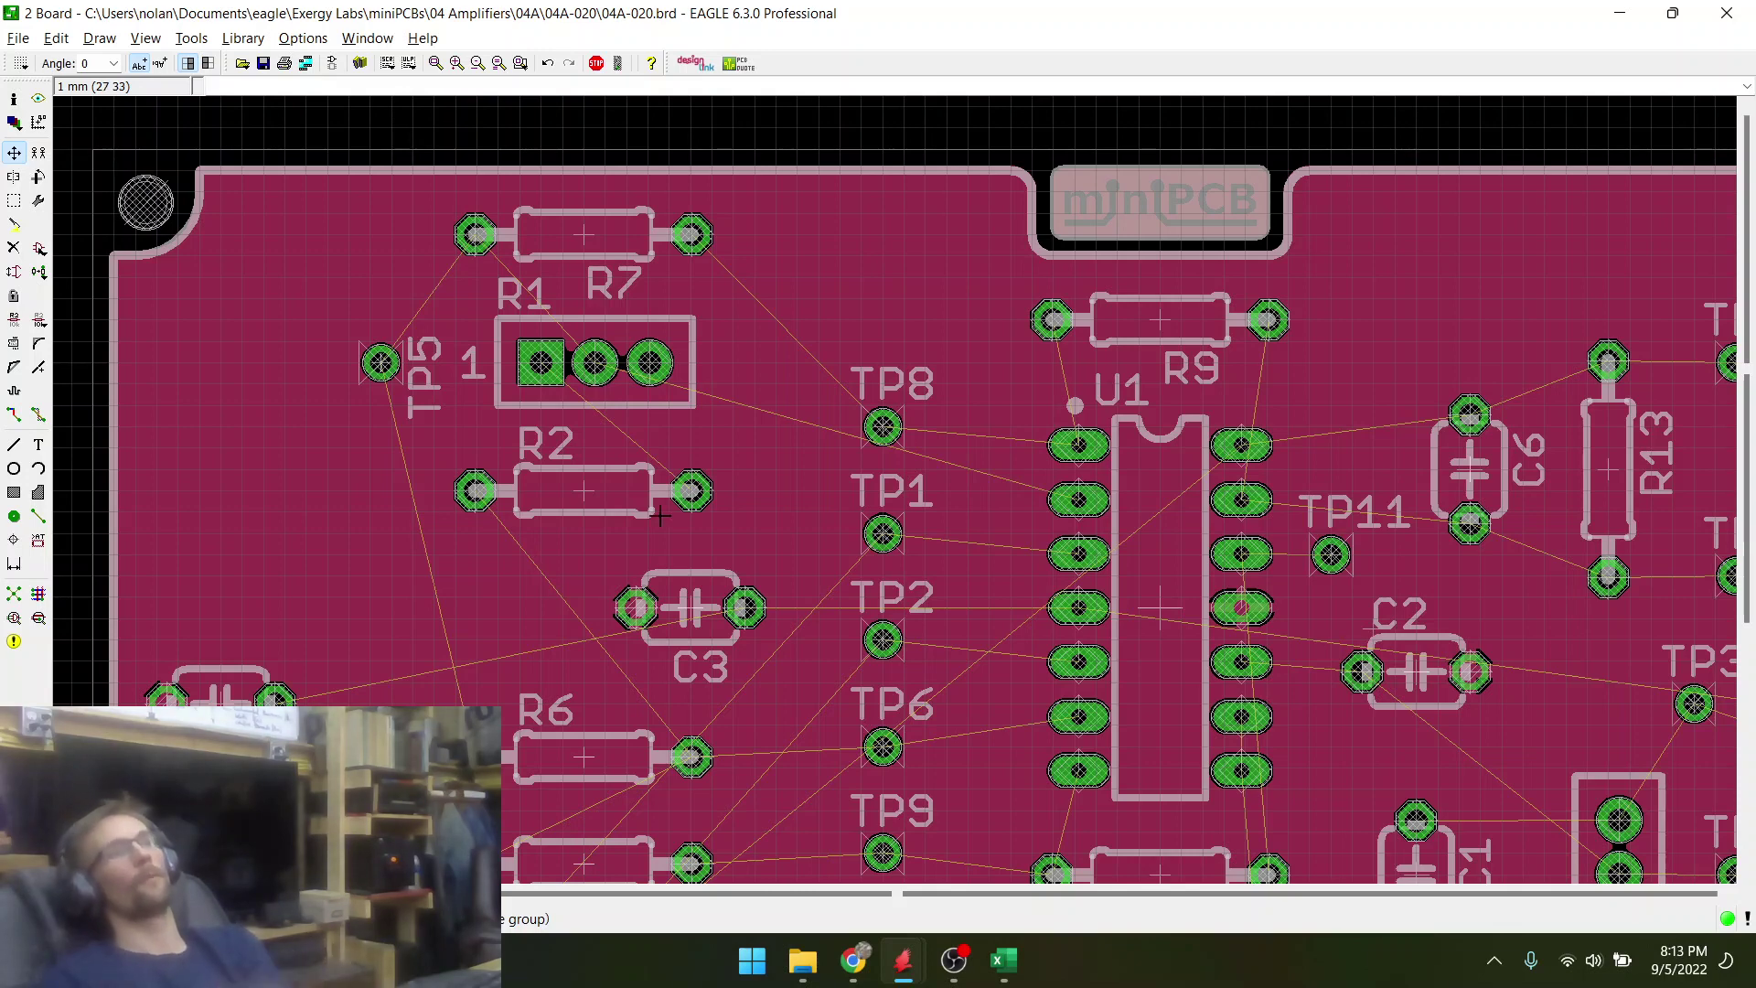
scroll(718, 475, down, 2)
scroll(651, 536, down, 1)
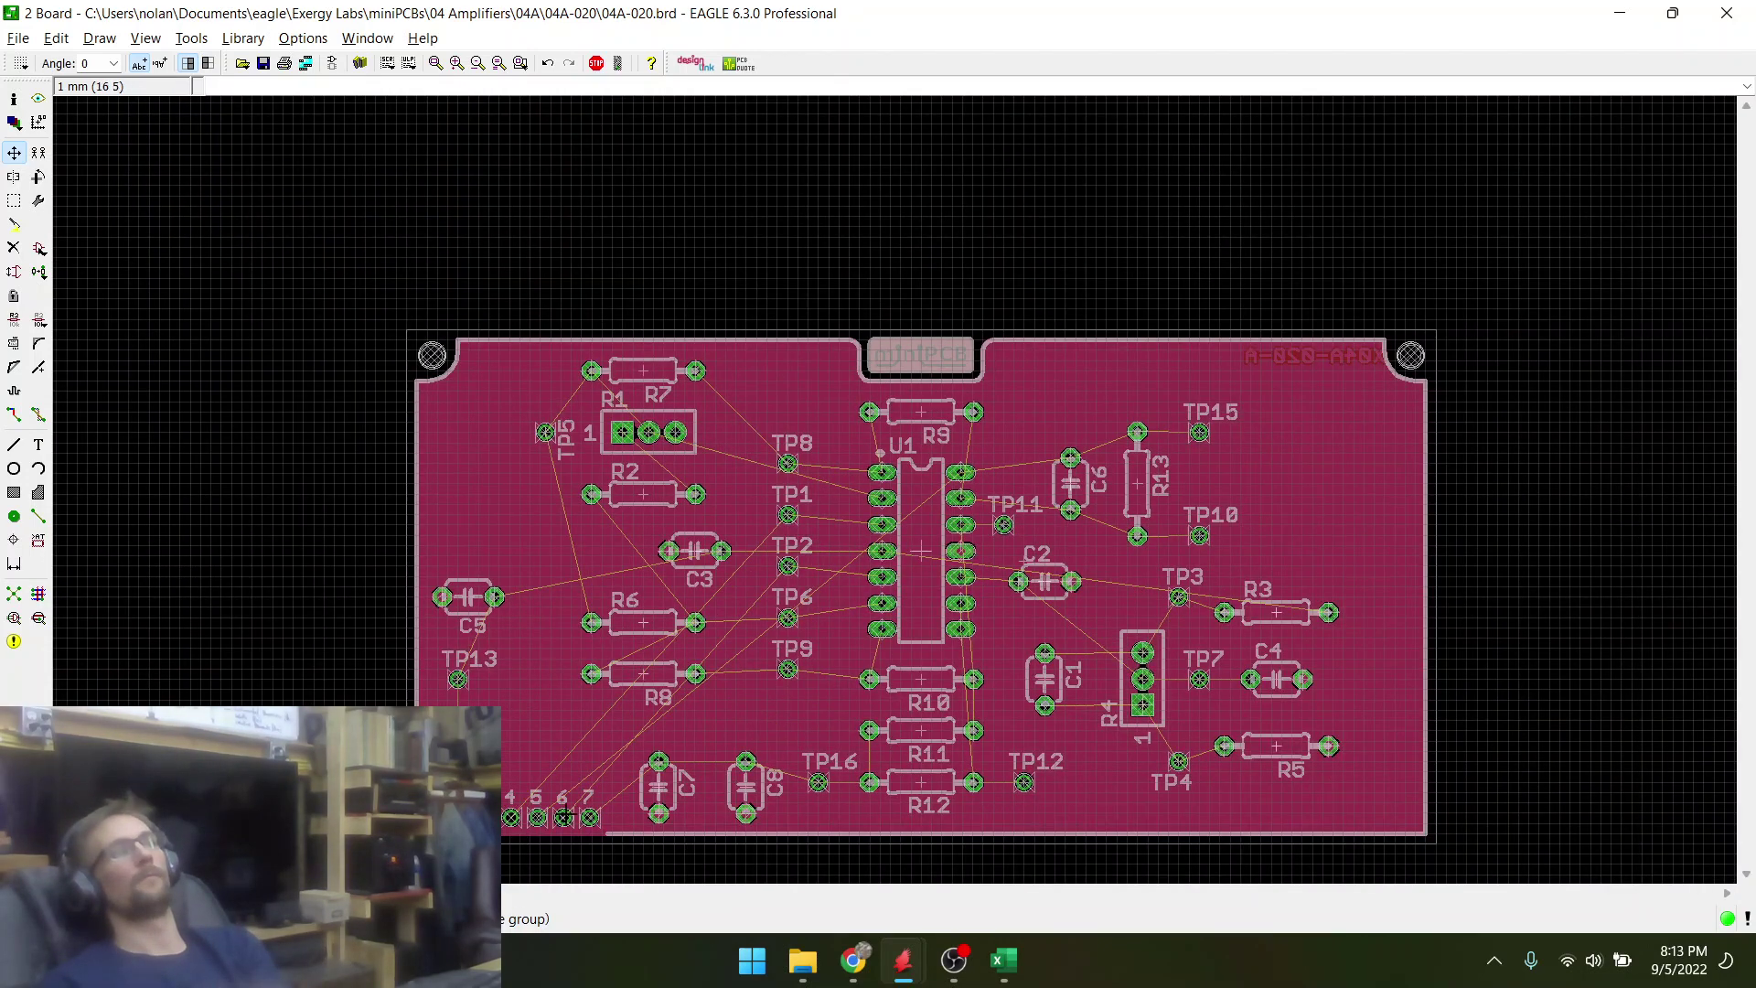
scroll(560, 824, up, 3)
scroll(560, 824, down, 1)
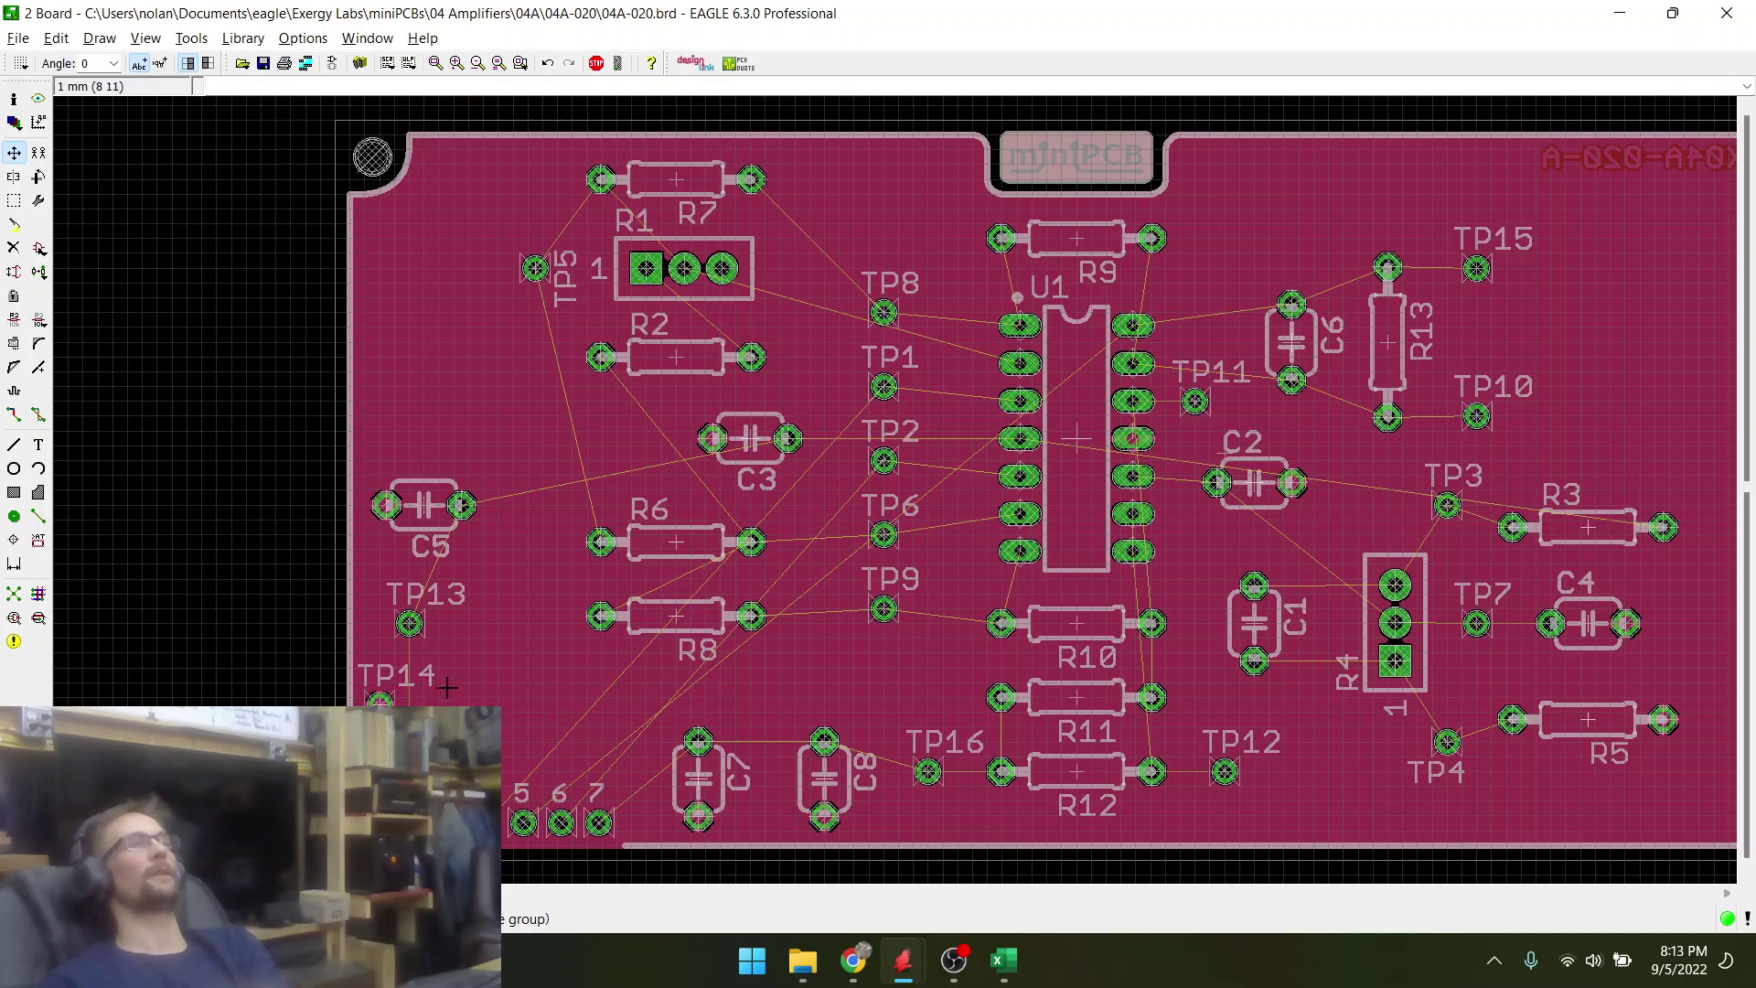
scroll(447, 688, down, 1)
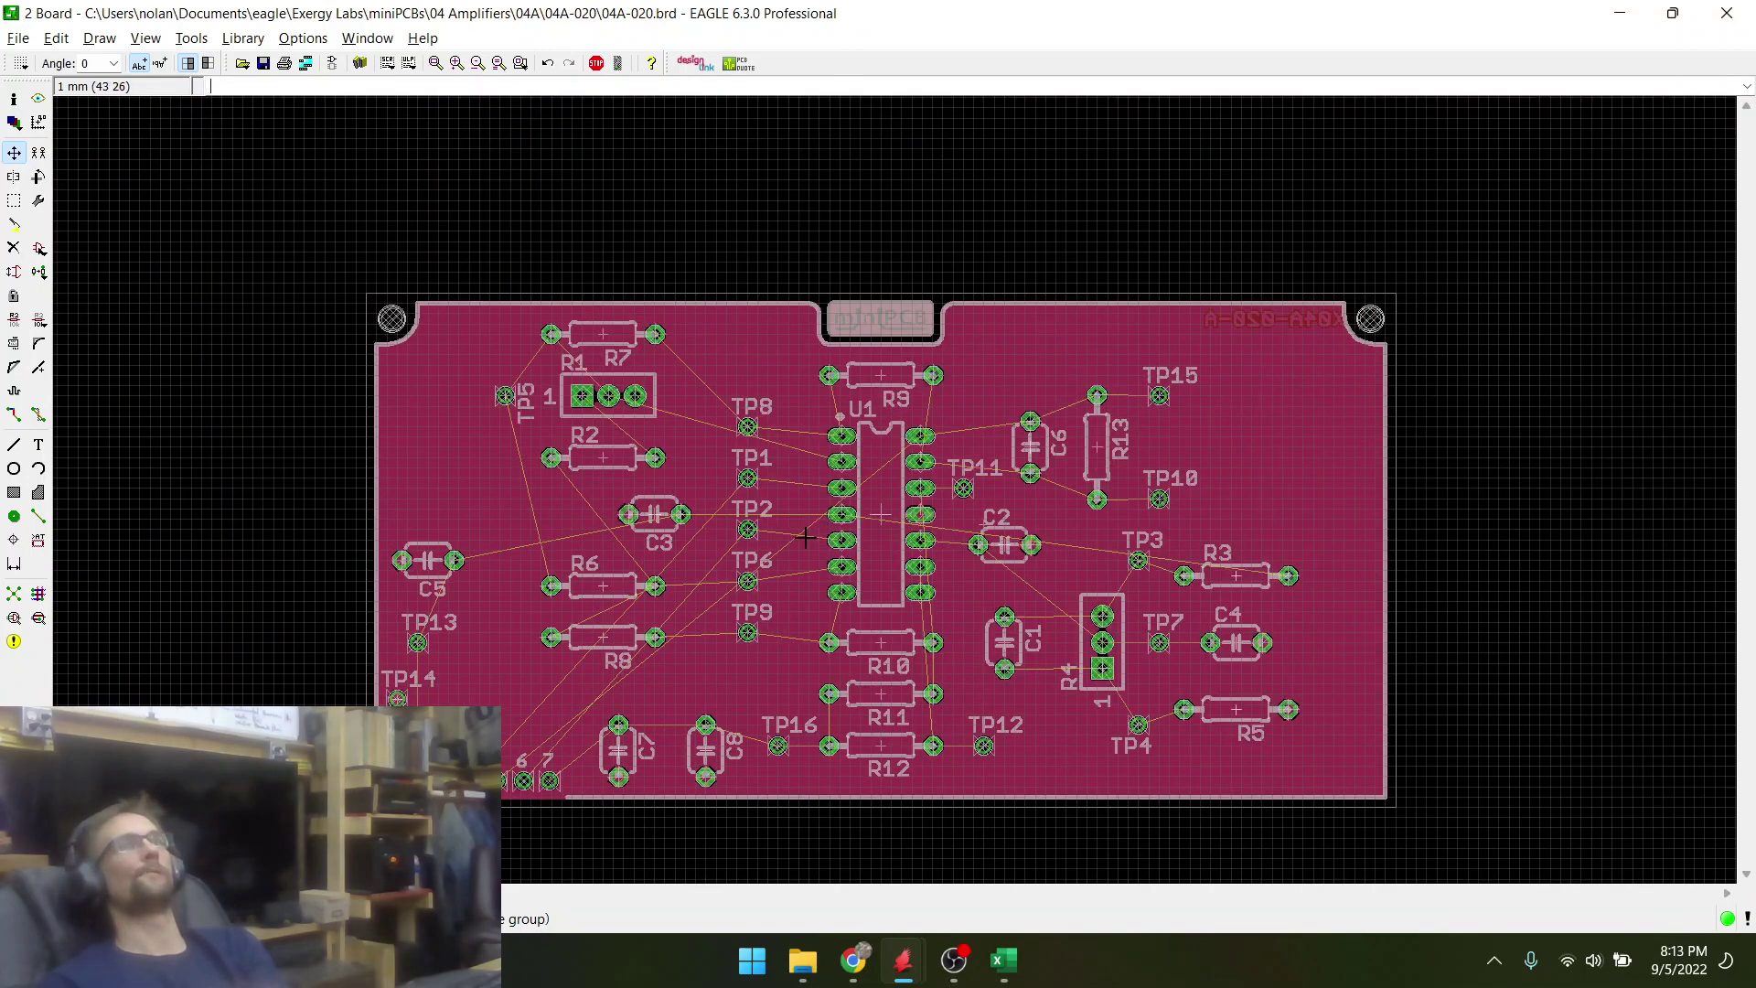
- Save the board and check the recording in the OBS window before returning to the layout
click(260, 64)
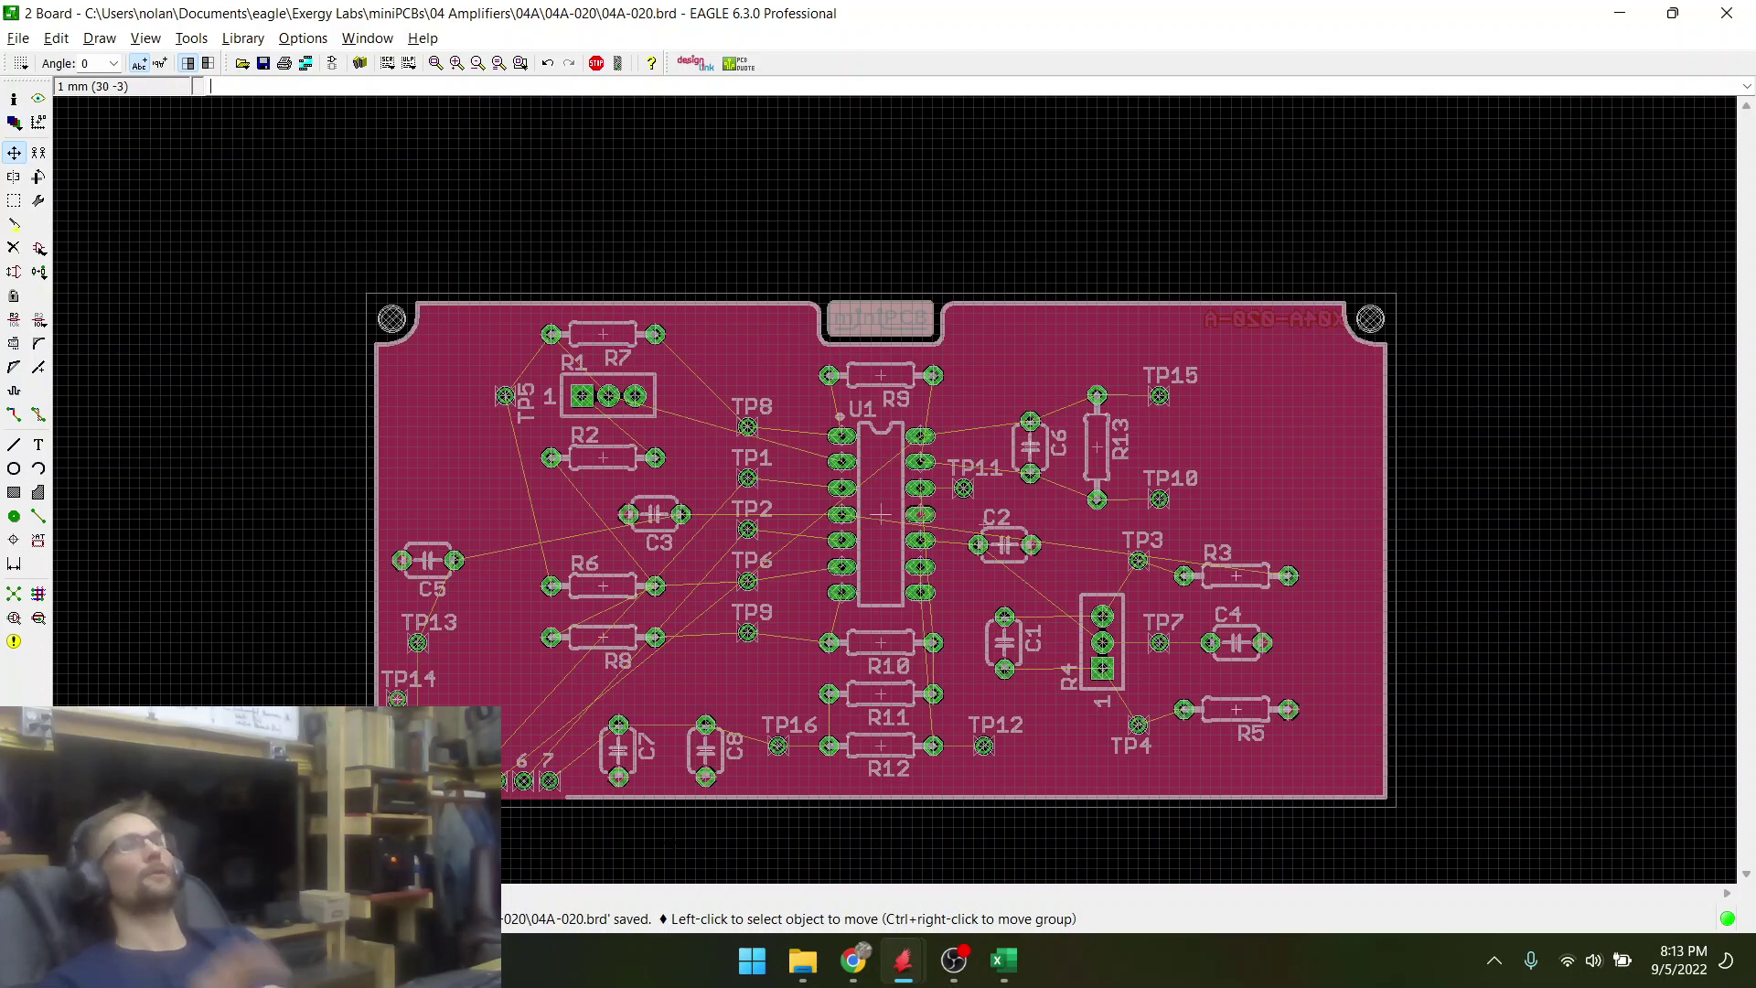
click(956, 968)
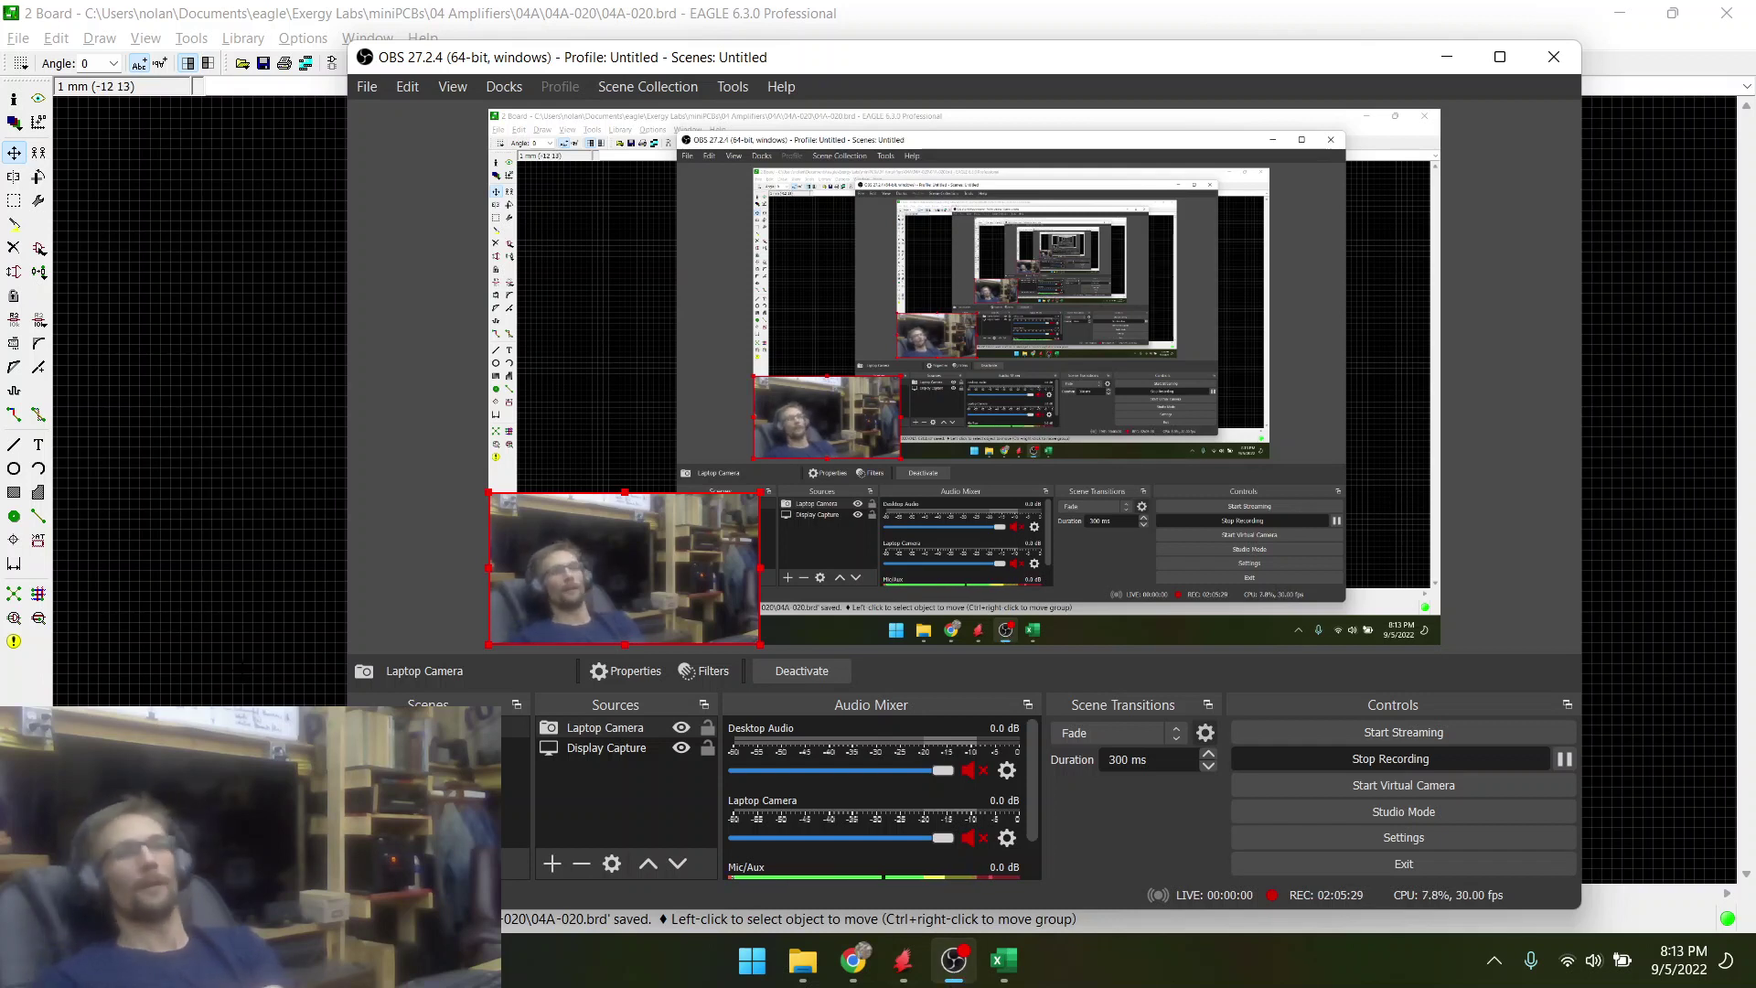
click(267, 690)
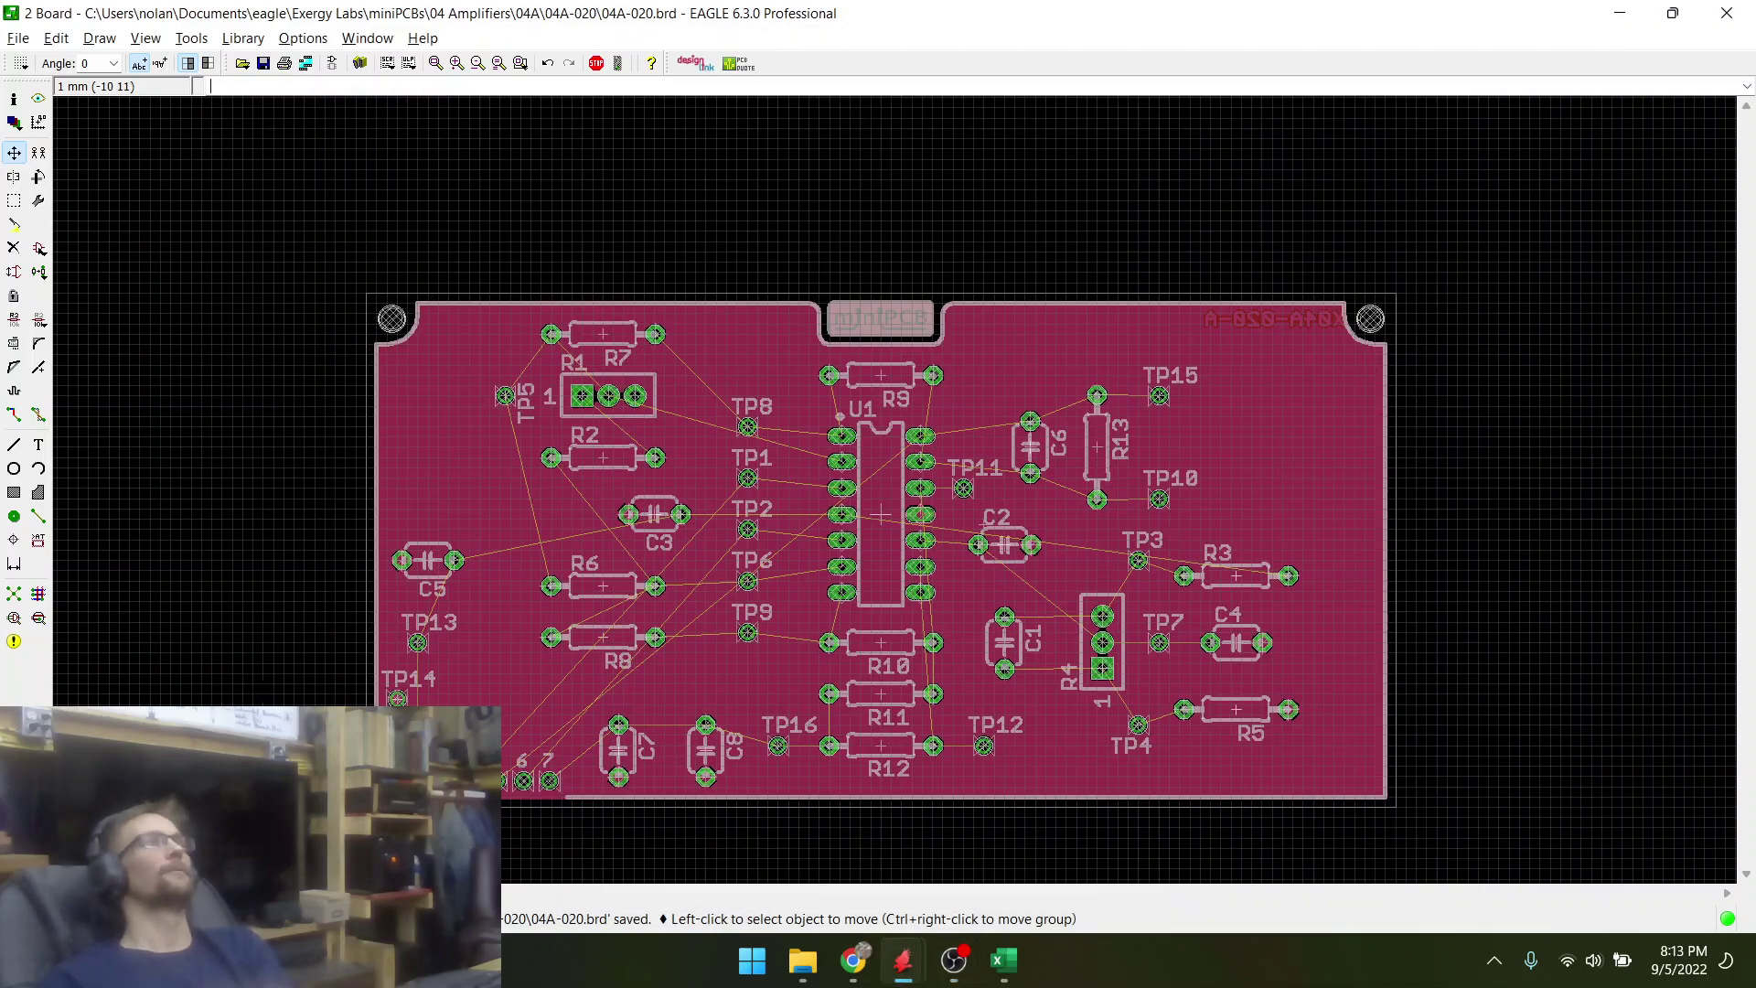
- Route a 0.4064 wide trace on layer 16 Bottom from pad 2 of P1 straight up to TP13
click(14, 416)
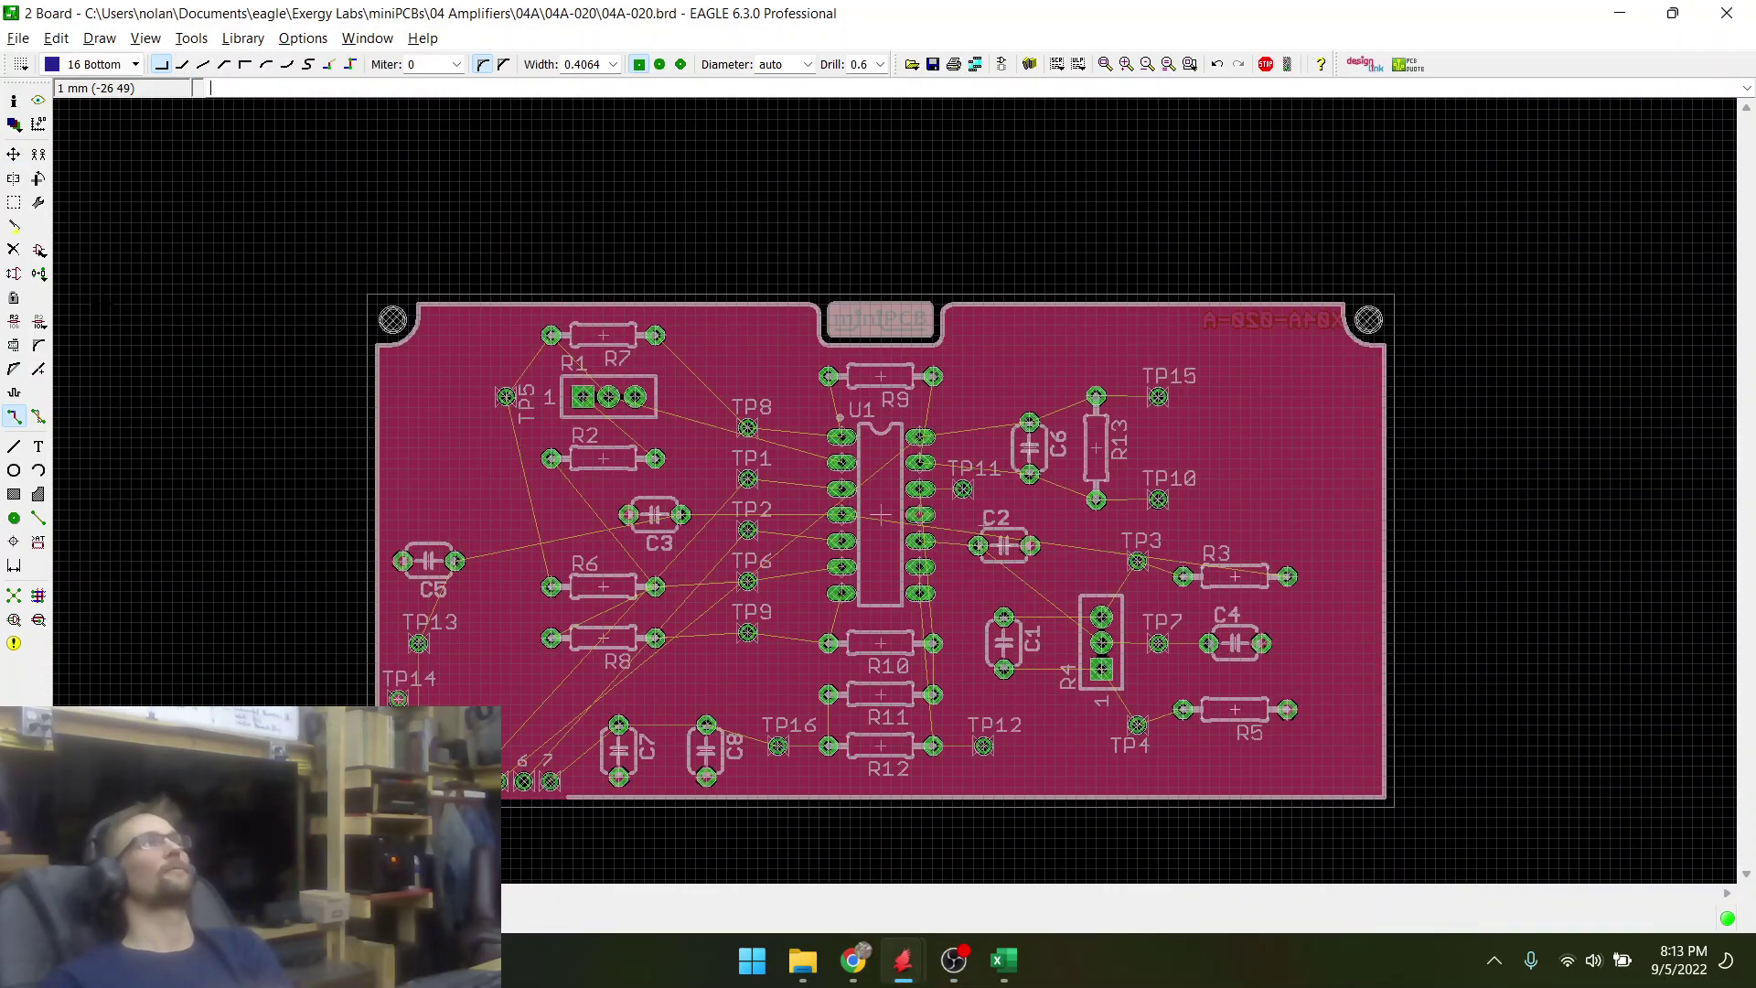
scroll(440, 683, up, 4)
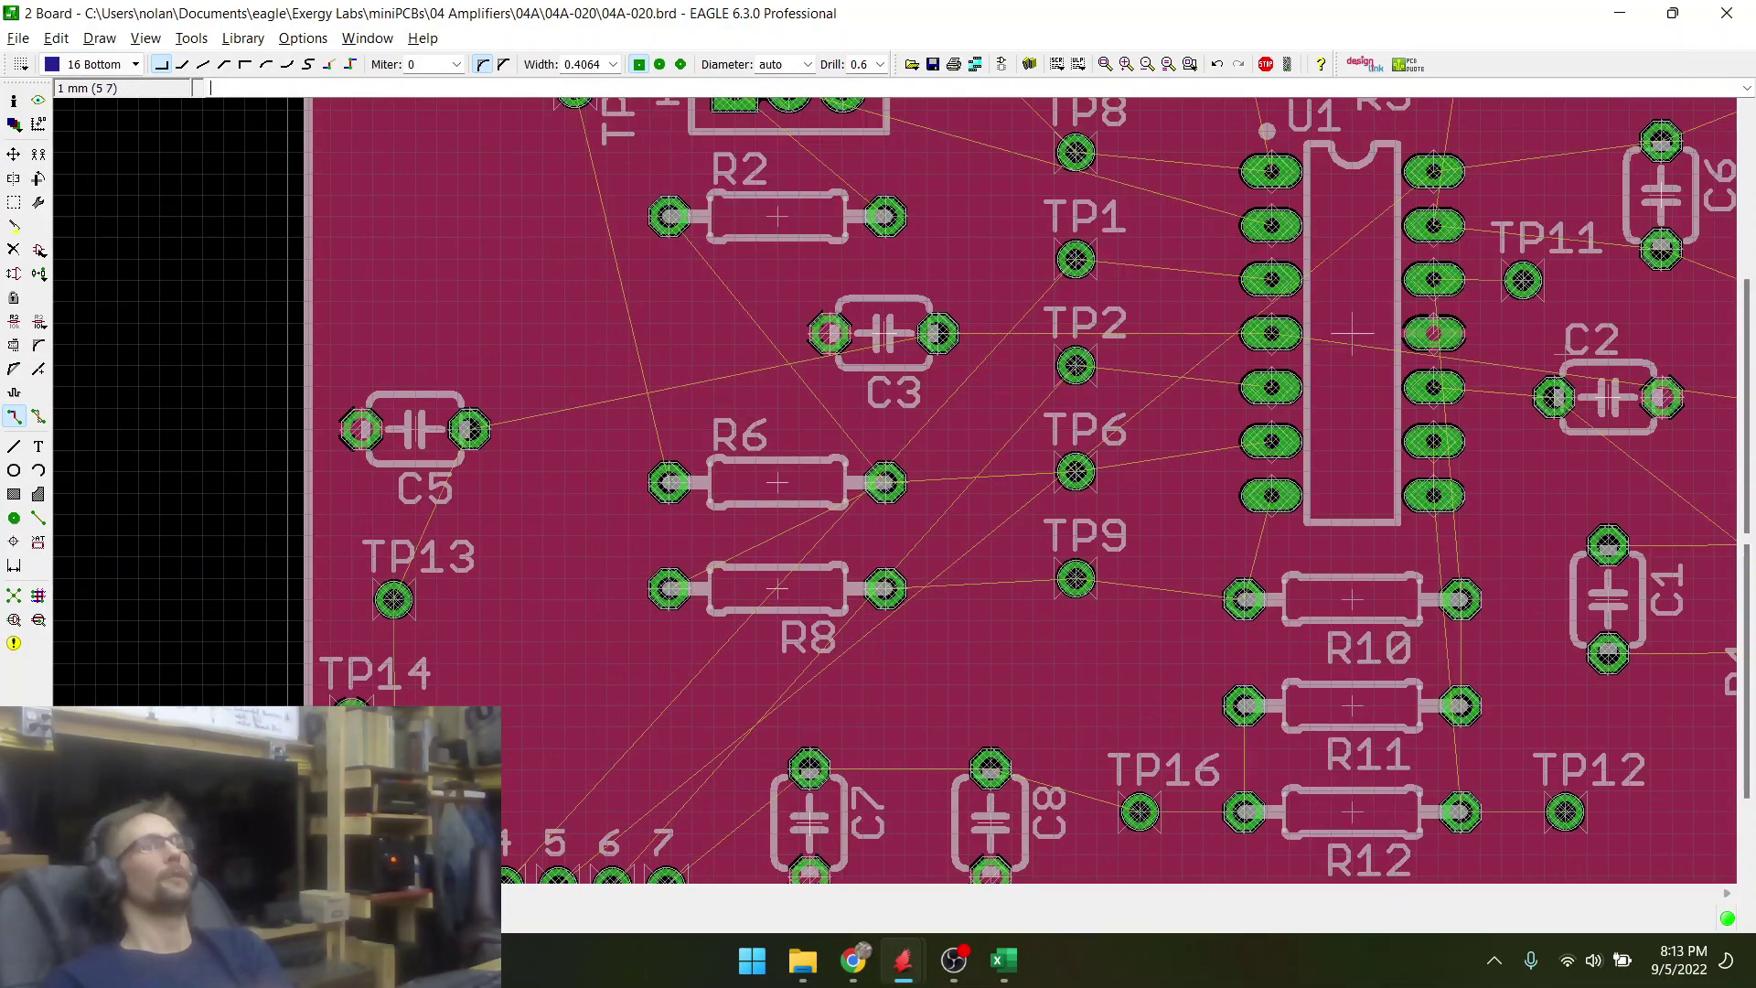
scroll(402, 809, down, 2)
scroll(411, 816, up, 3)
click(411, 807)
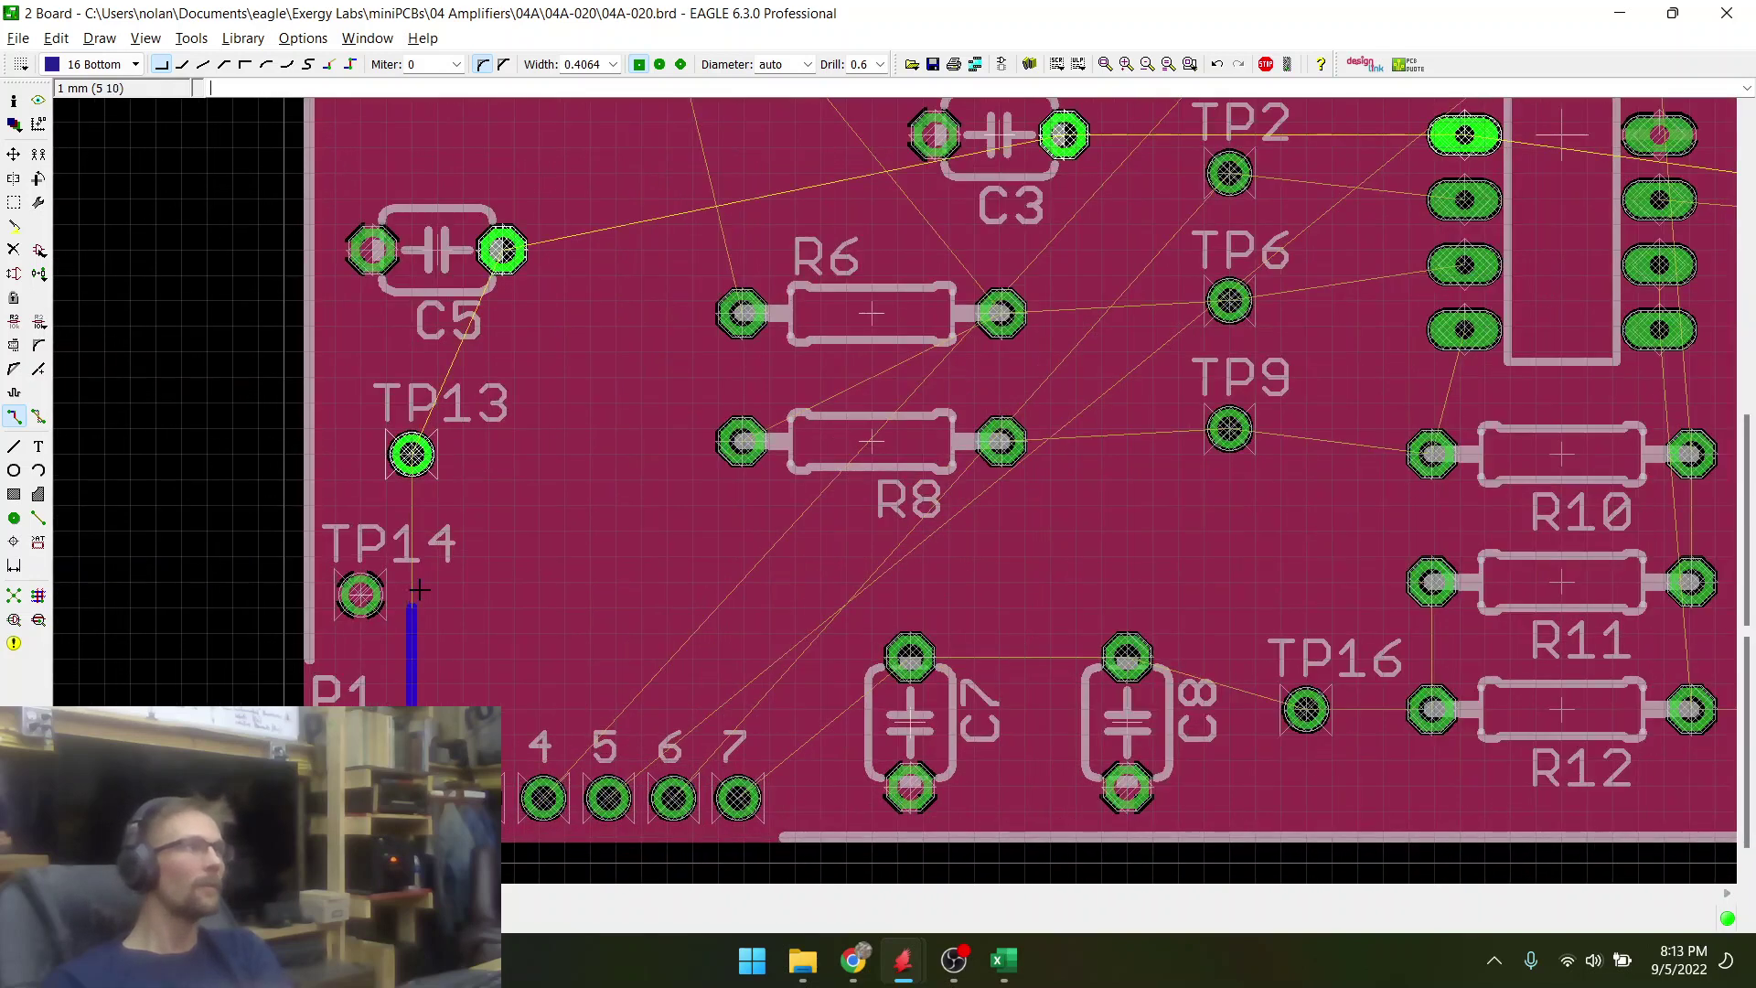
scroll(419, 521, up, 3)
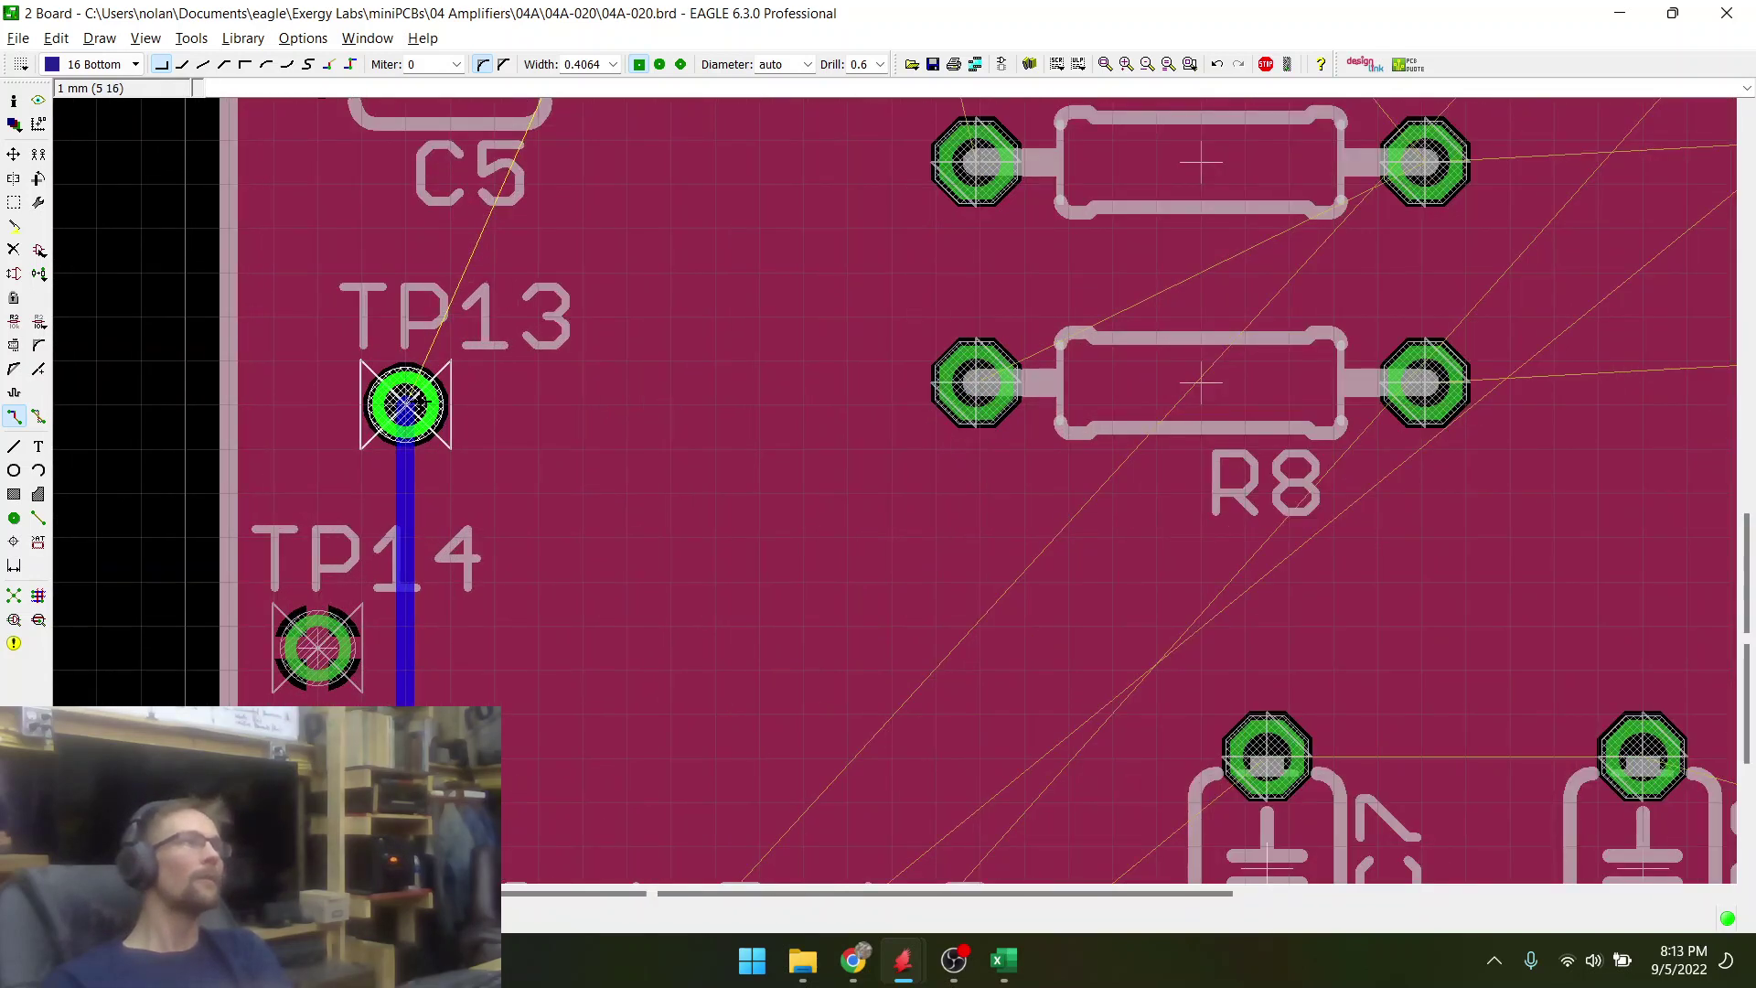
scroll(412, 400, down, 3)
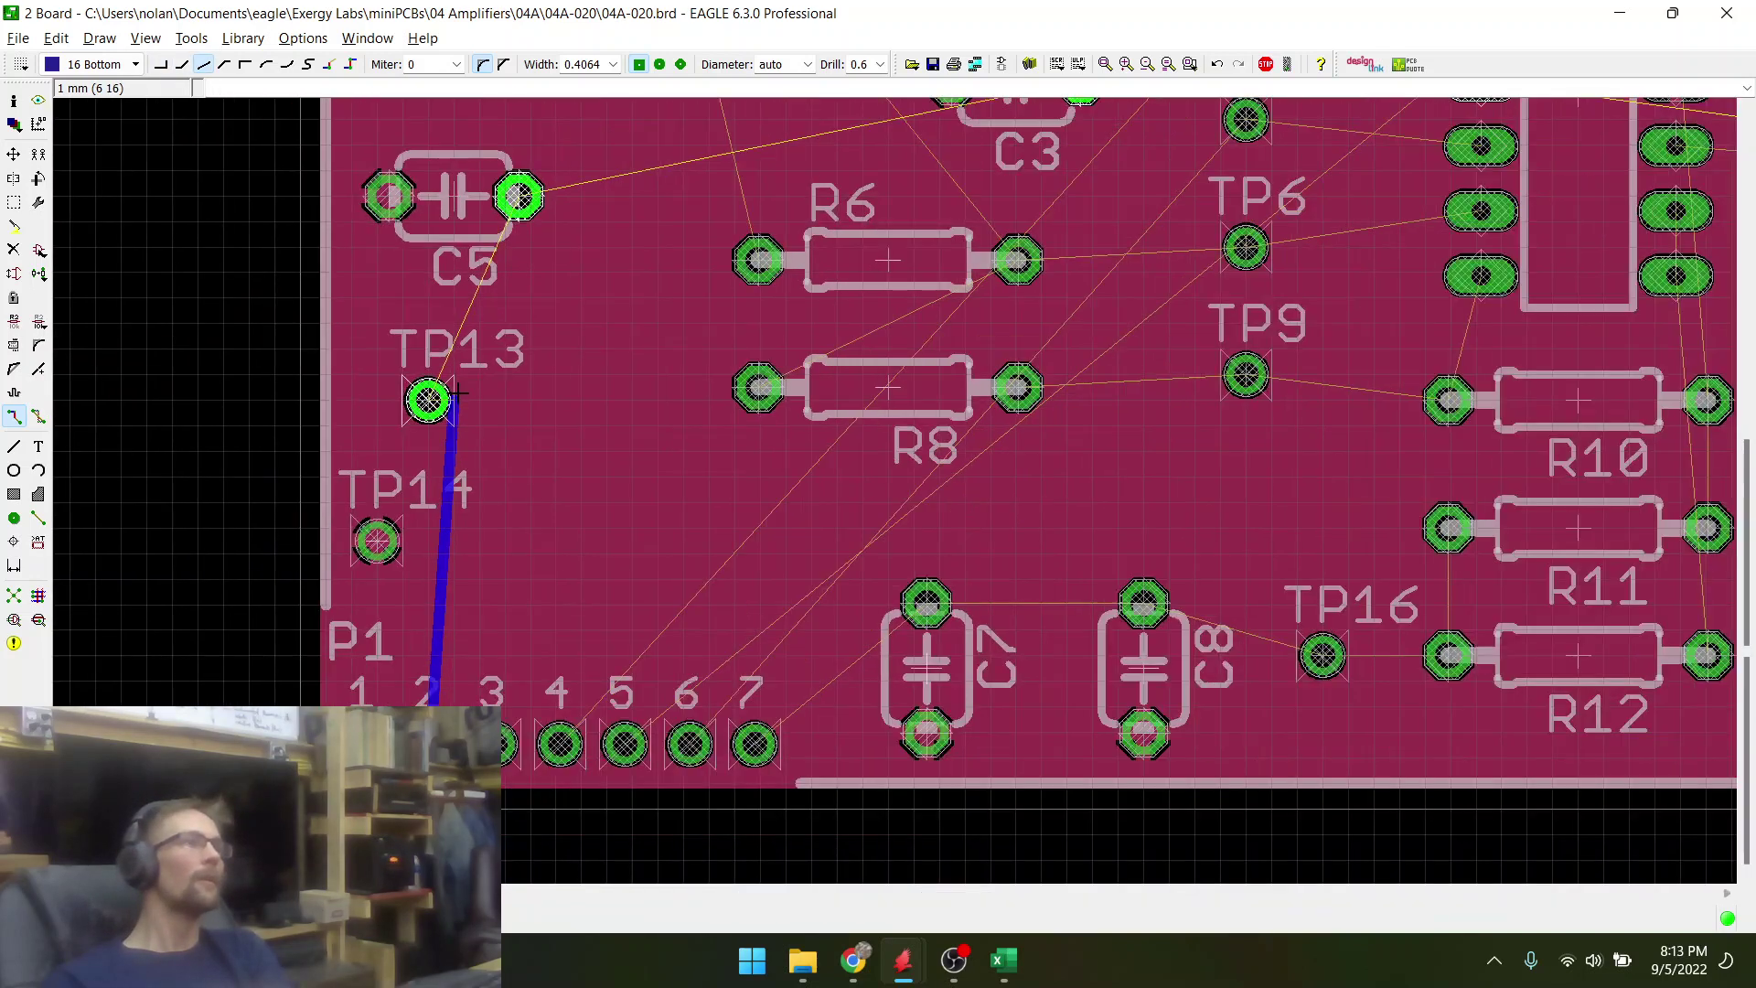
scroll(430, 400, up, 2)
right_click(420, 409)
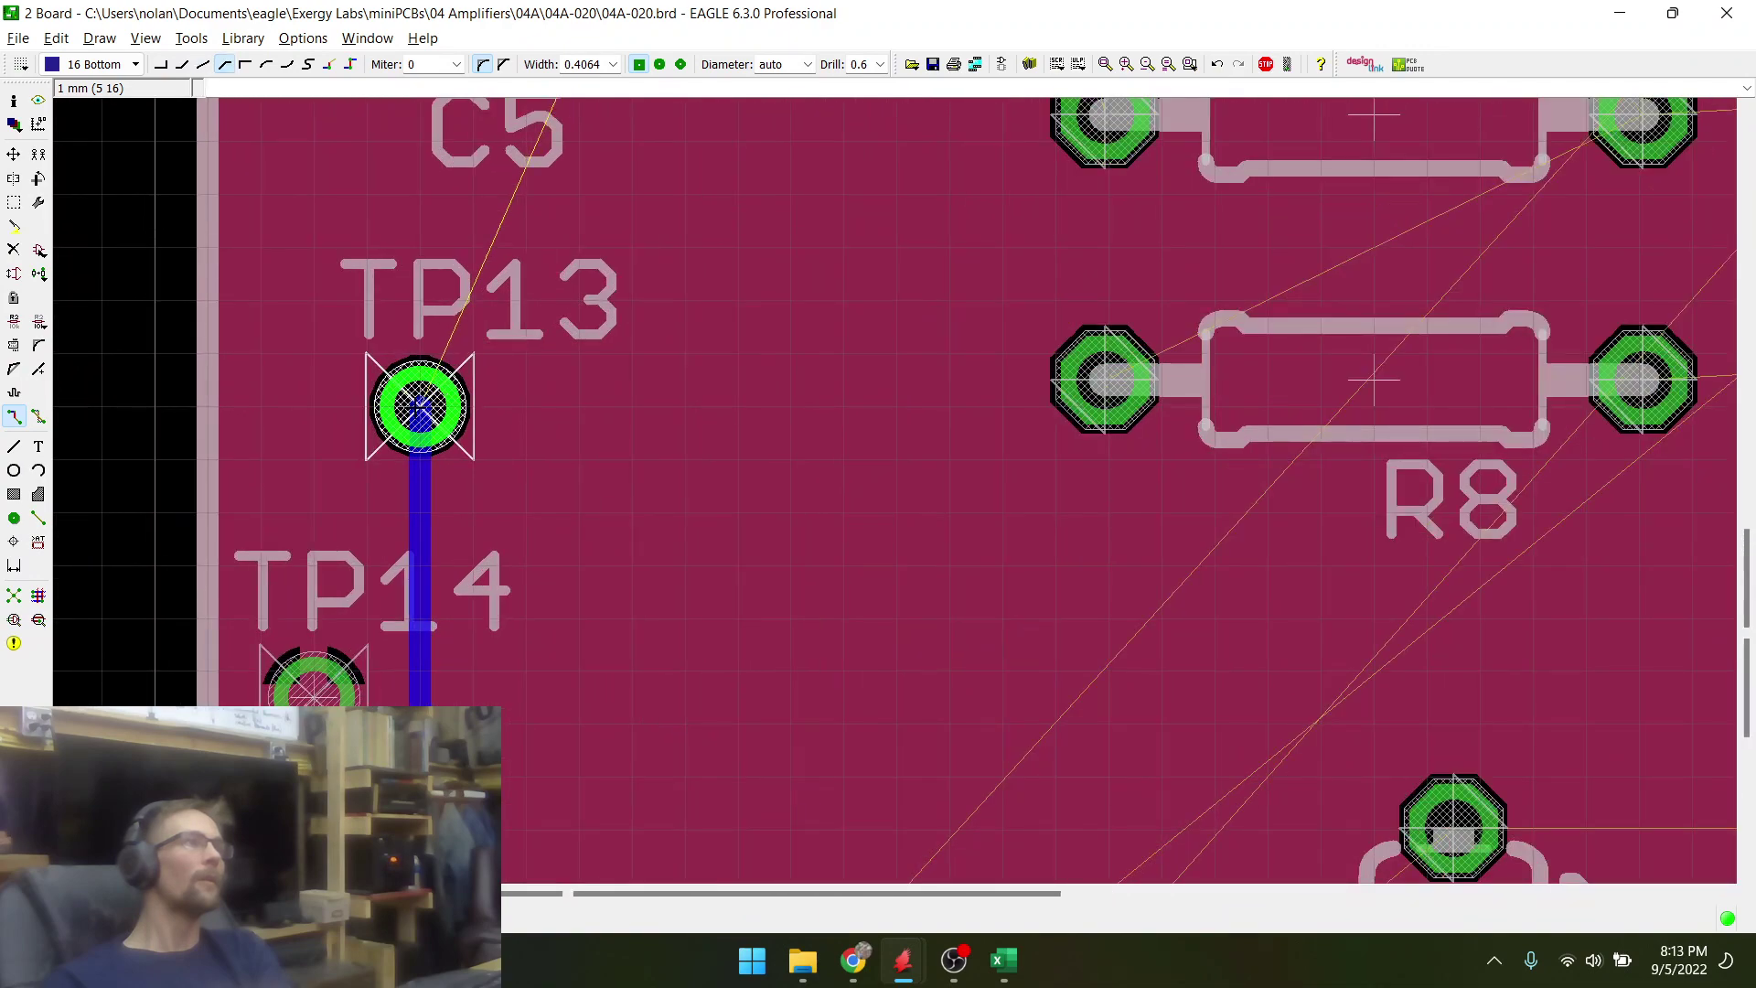
right_click(422, 409)
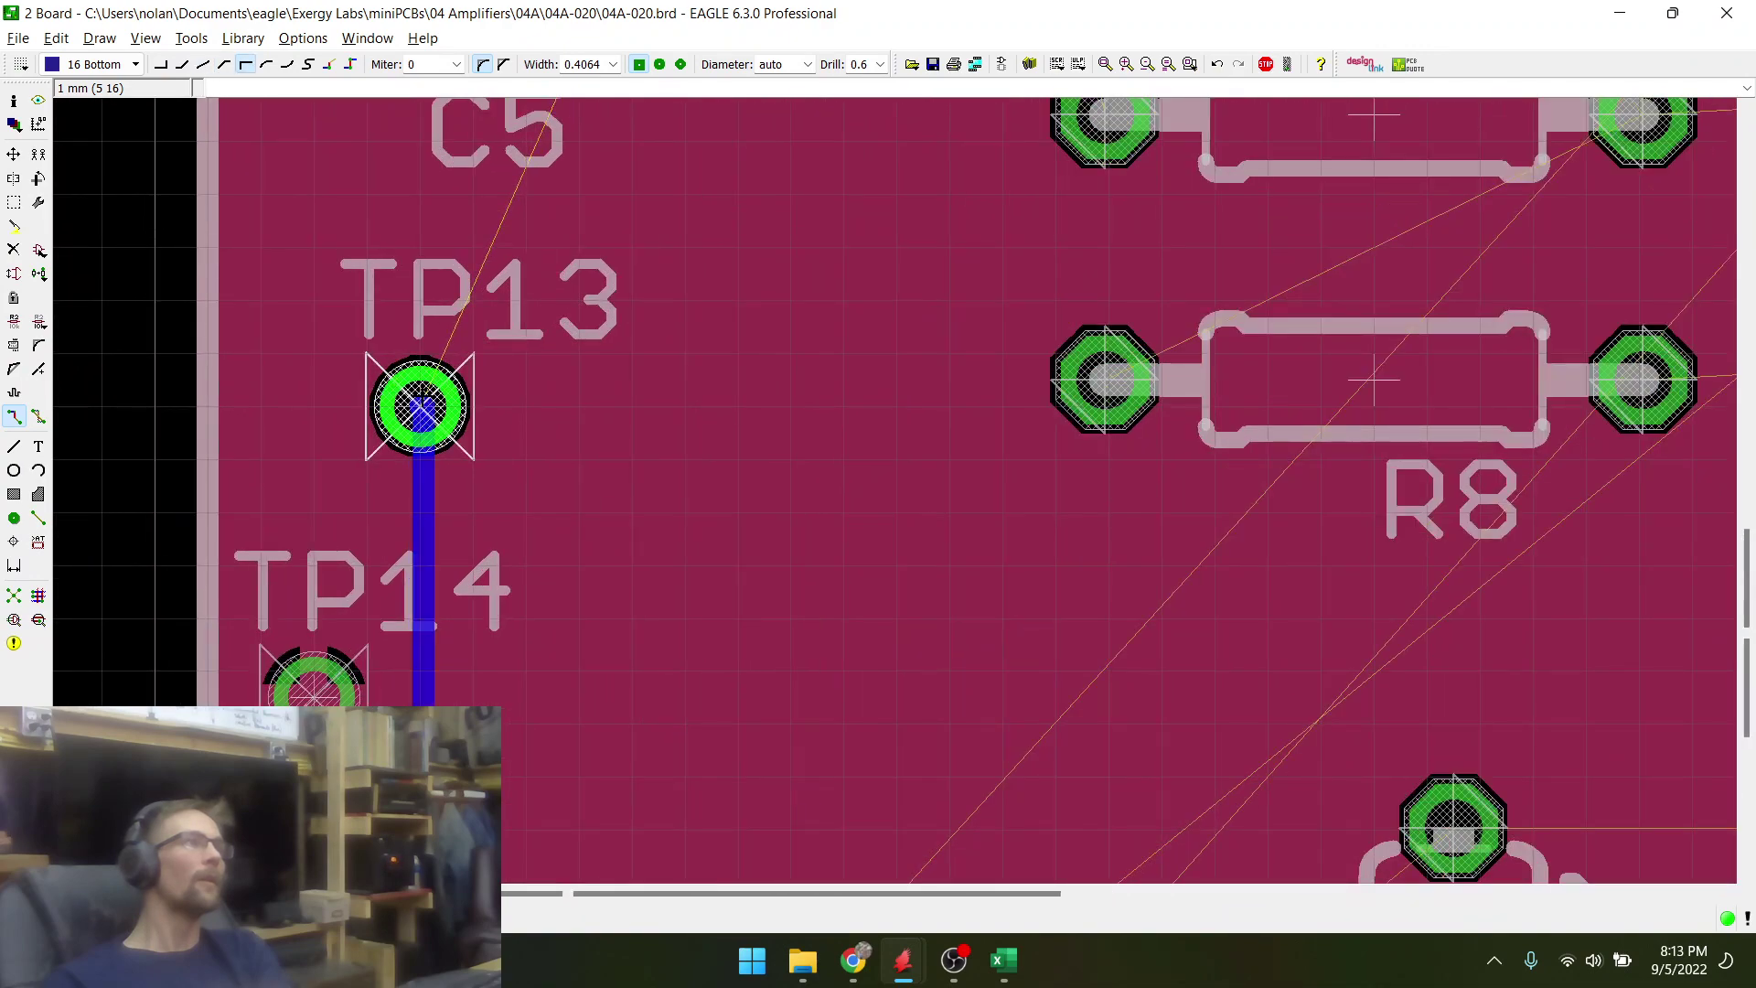
- Continue the bottom-layer trace from TP13 straight up, then at 45 degrees to the right pad of C5
scroll(444, 426, down, 3)
scroll(518, 284, up, 3)
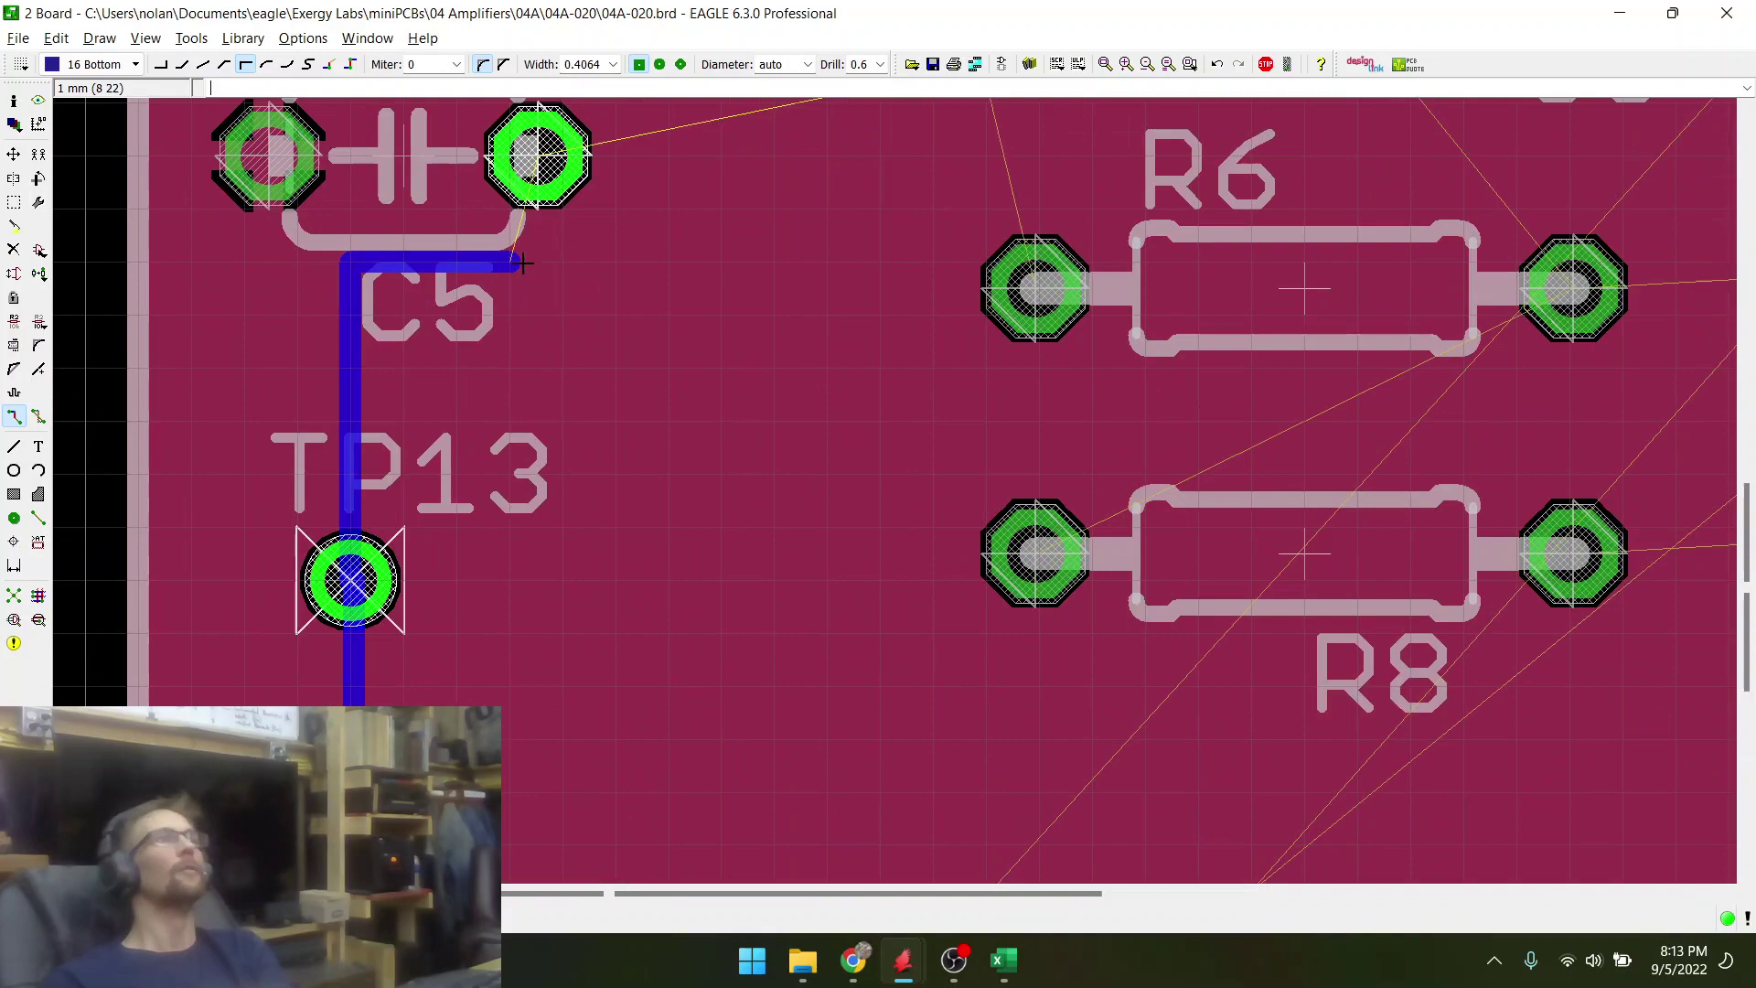
right_click(538, 156)
right_click(538, 156)
right_click(537, 156)
right_click(538, 155)
right_click(538, 156)
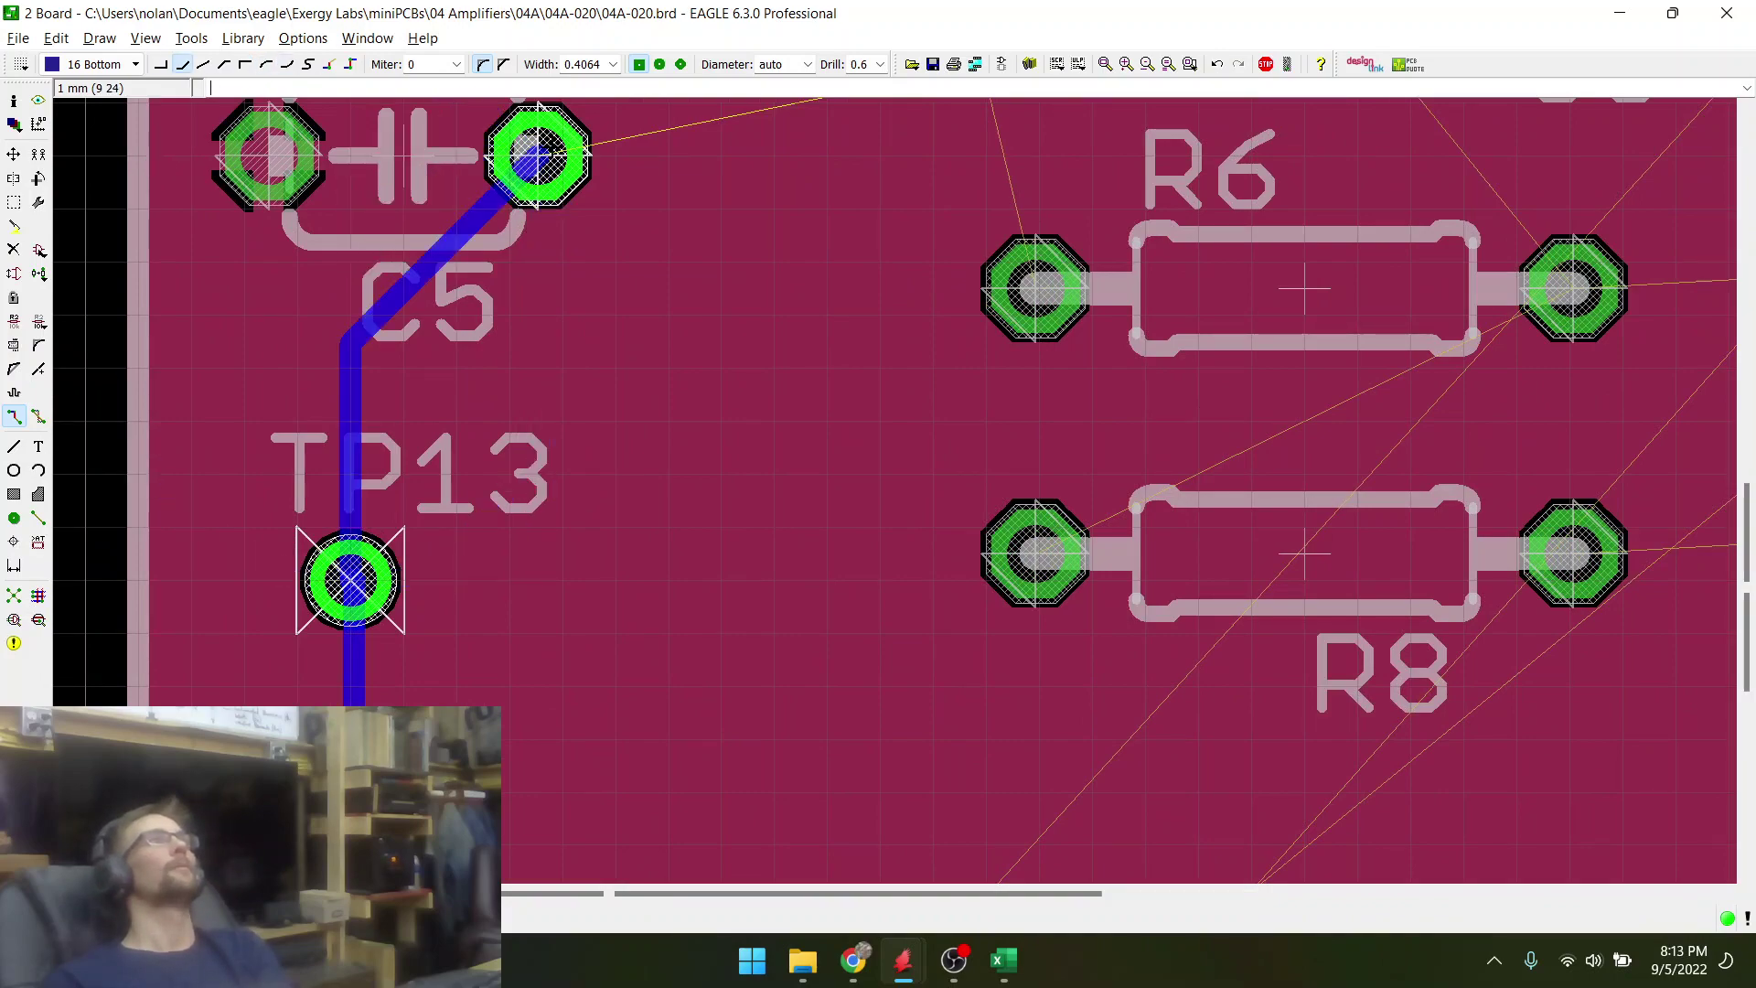
click(547, 150)
- Route a bottom-layer trace from C5's right pad, horizontally above R6, then at 45 degrees up to C3's right pad
scroll(266, 420, down, 5)
scroll(706, 199, up, 2)
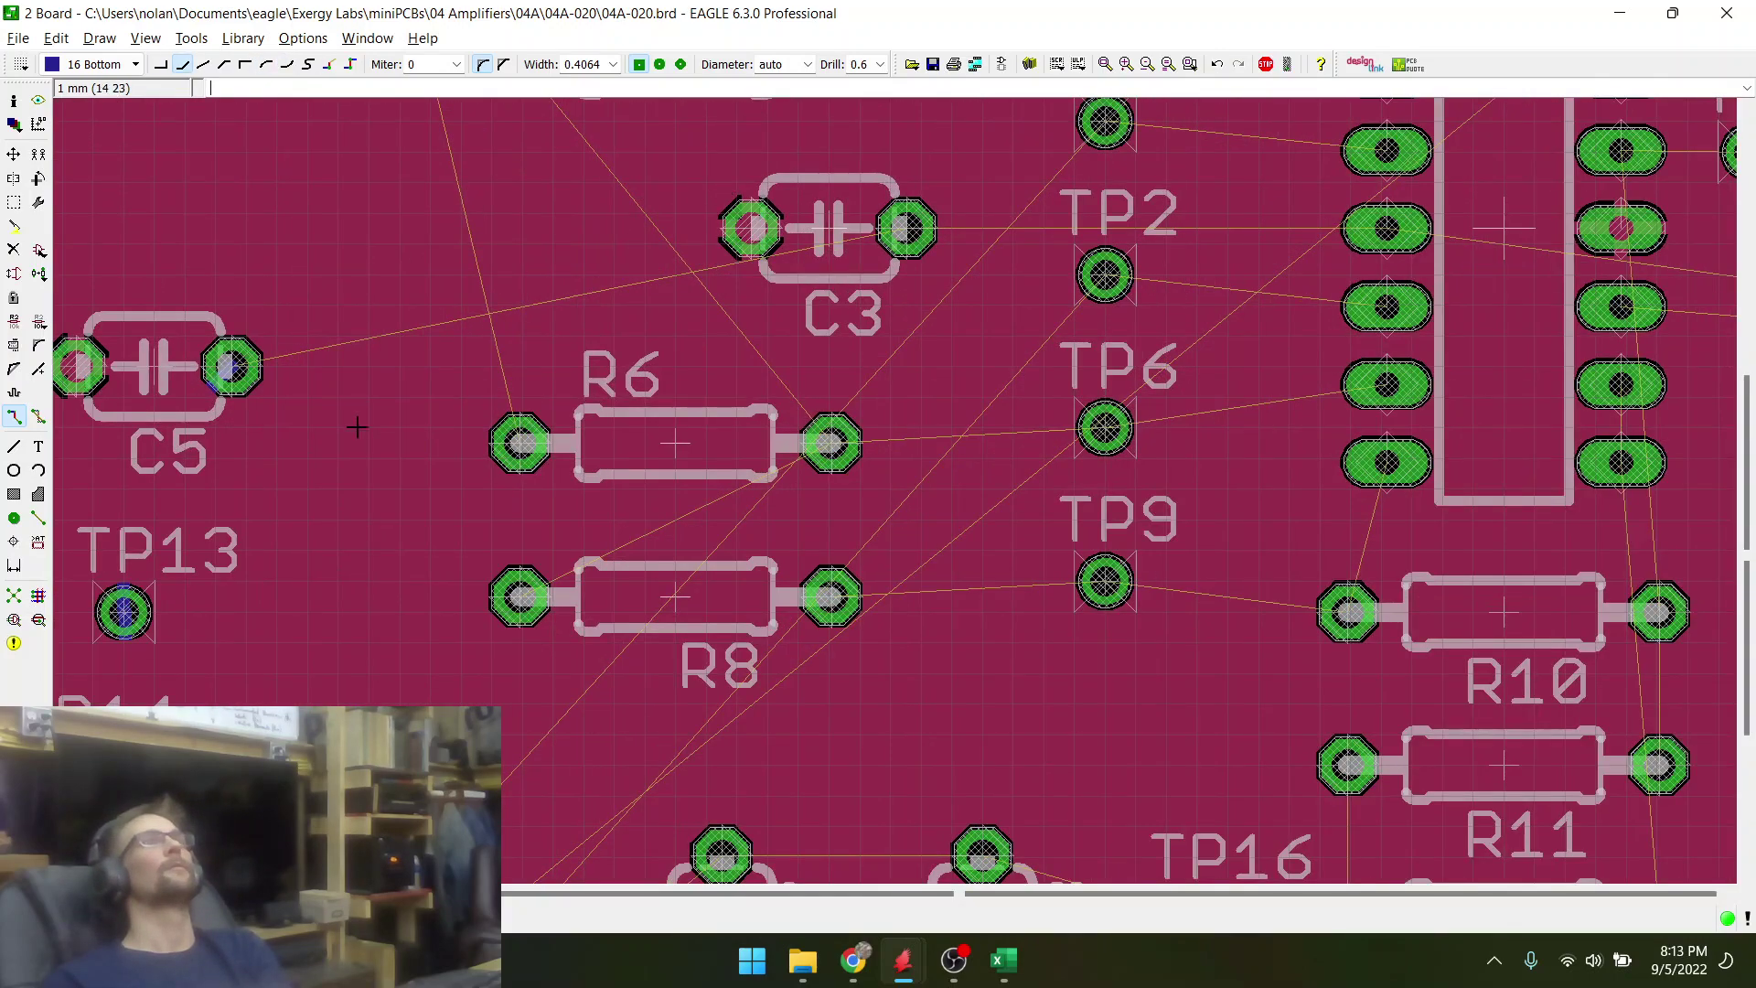
scroll(357, 427, down, 4)
scroll(360, 353, up, 3)
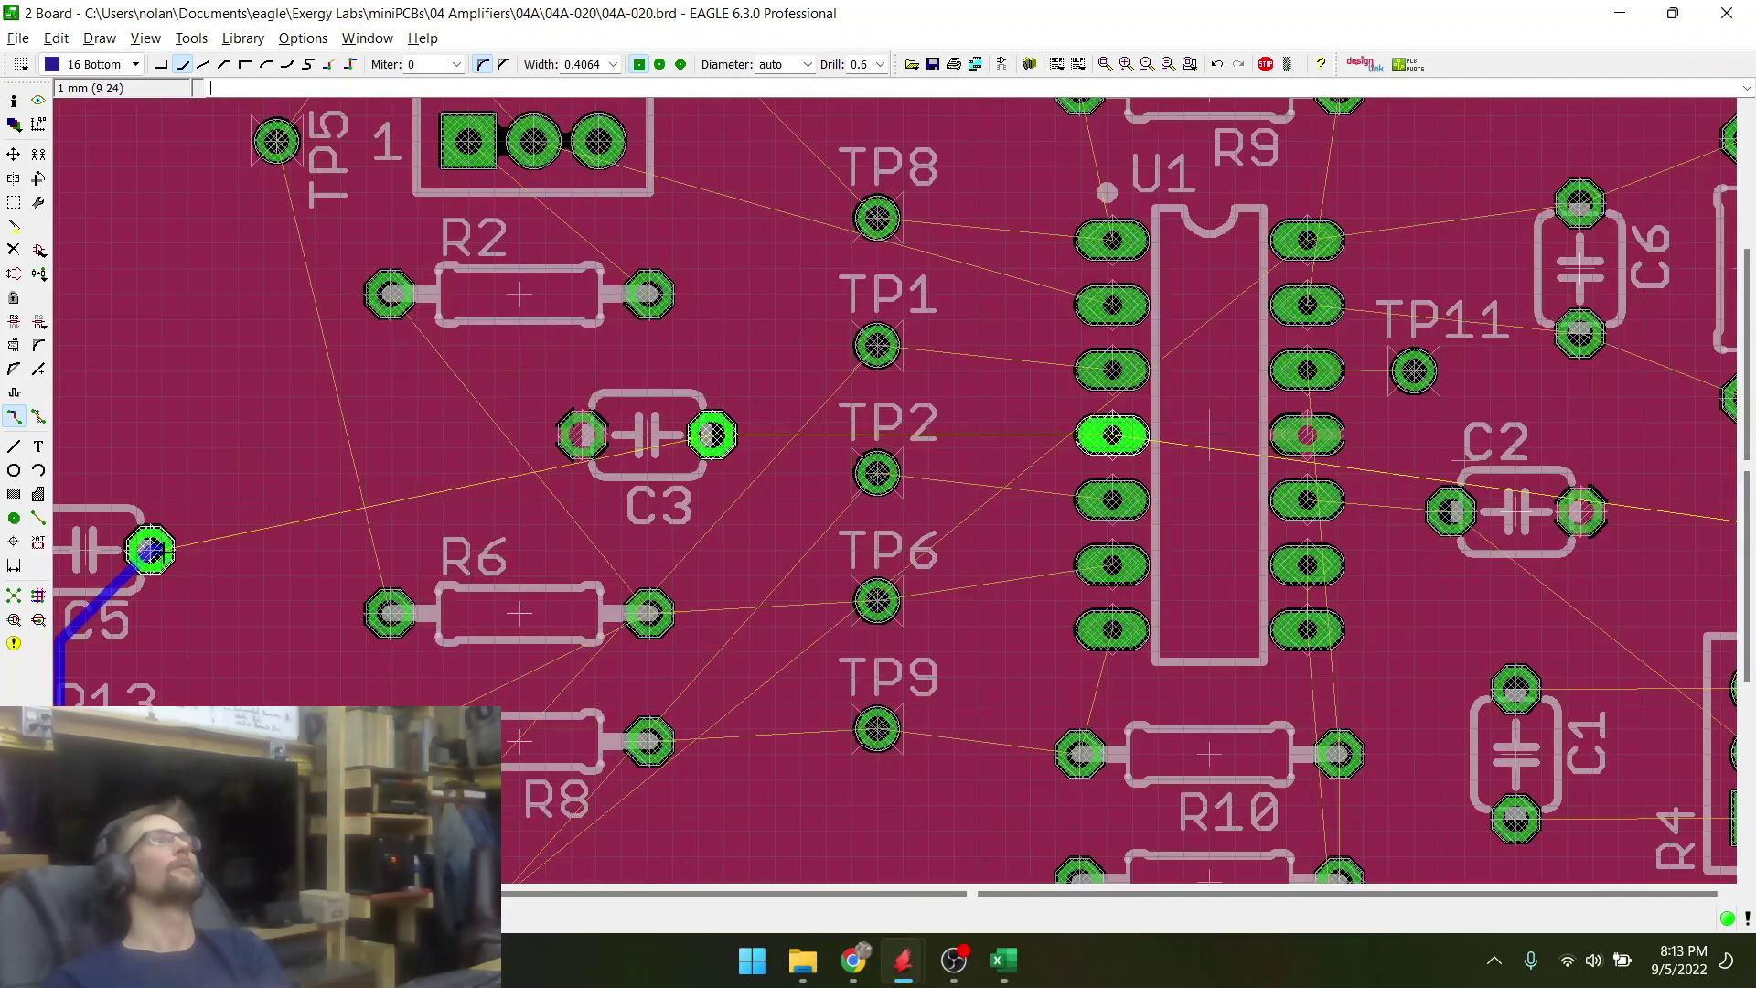
right_click(424, 470)
right_click(470, 490)
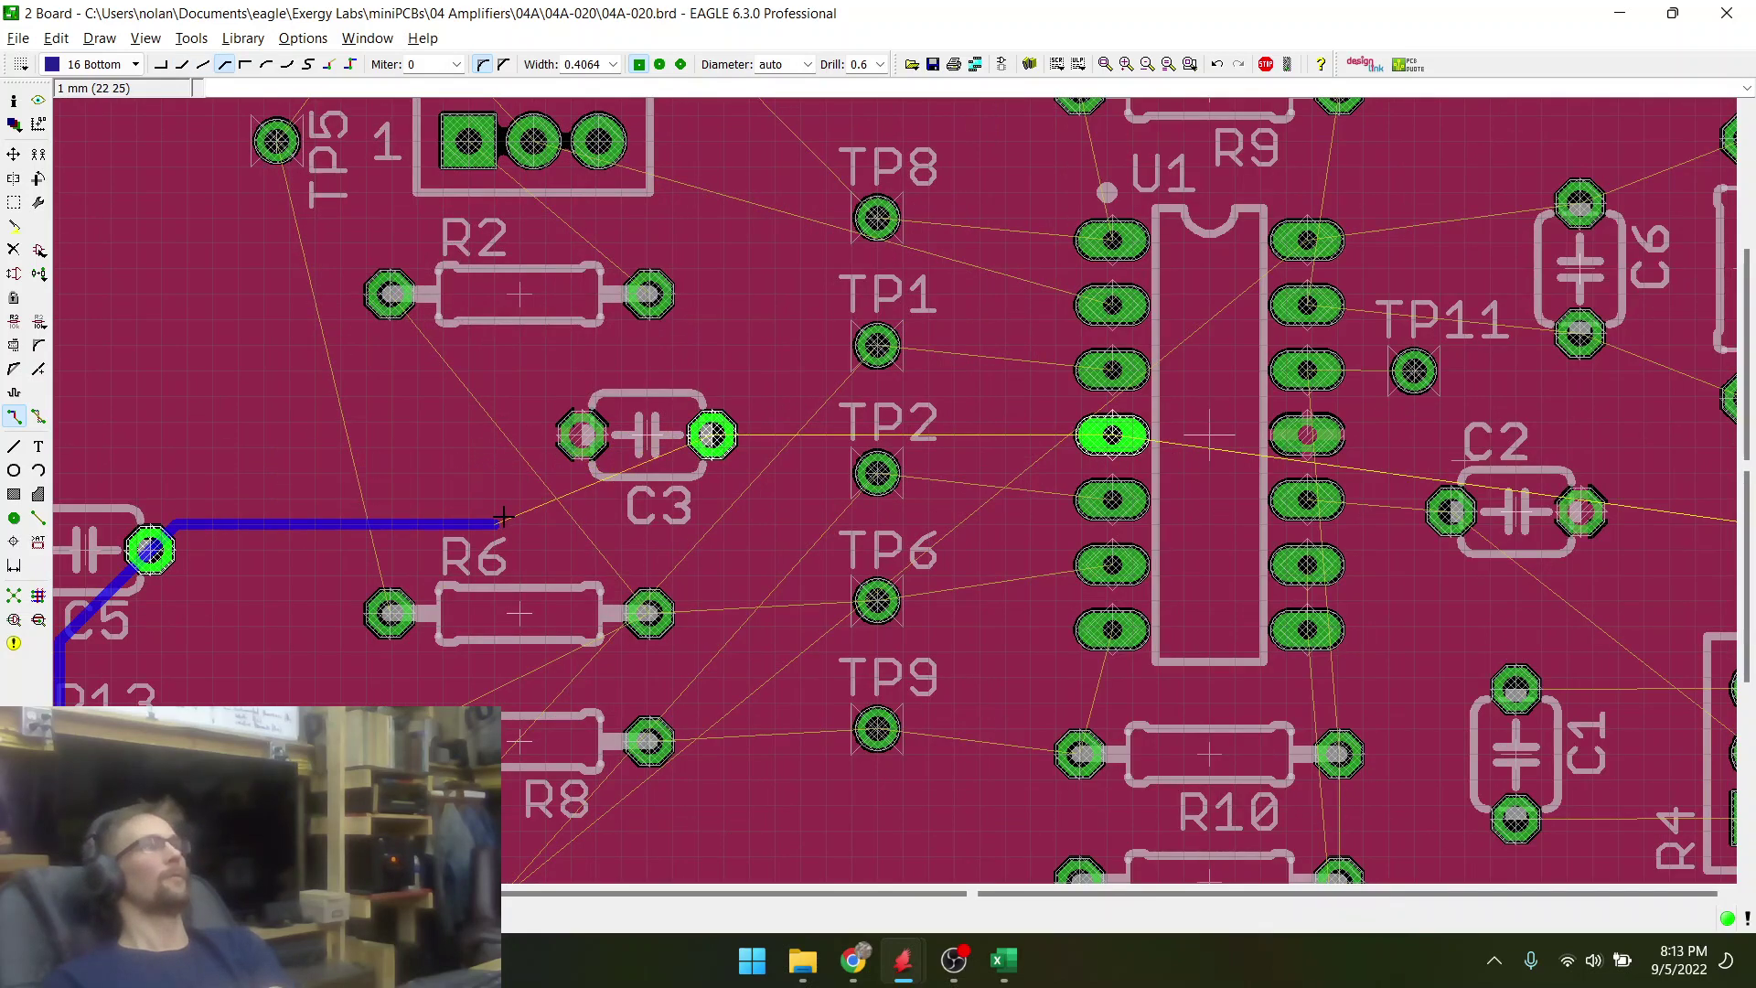
click(504, 517)
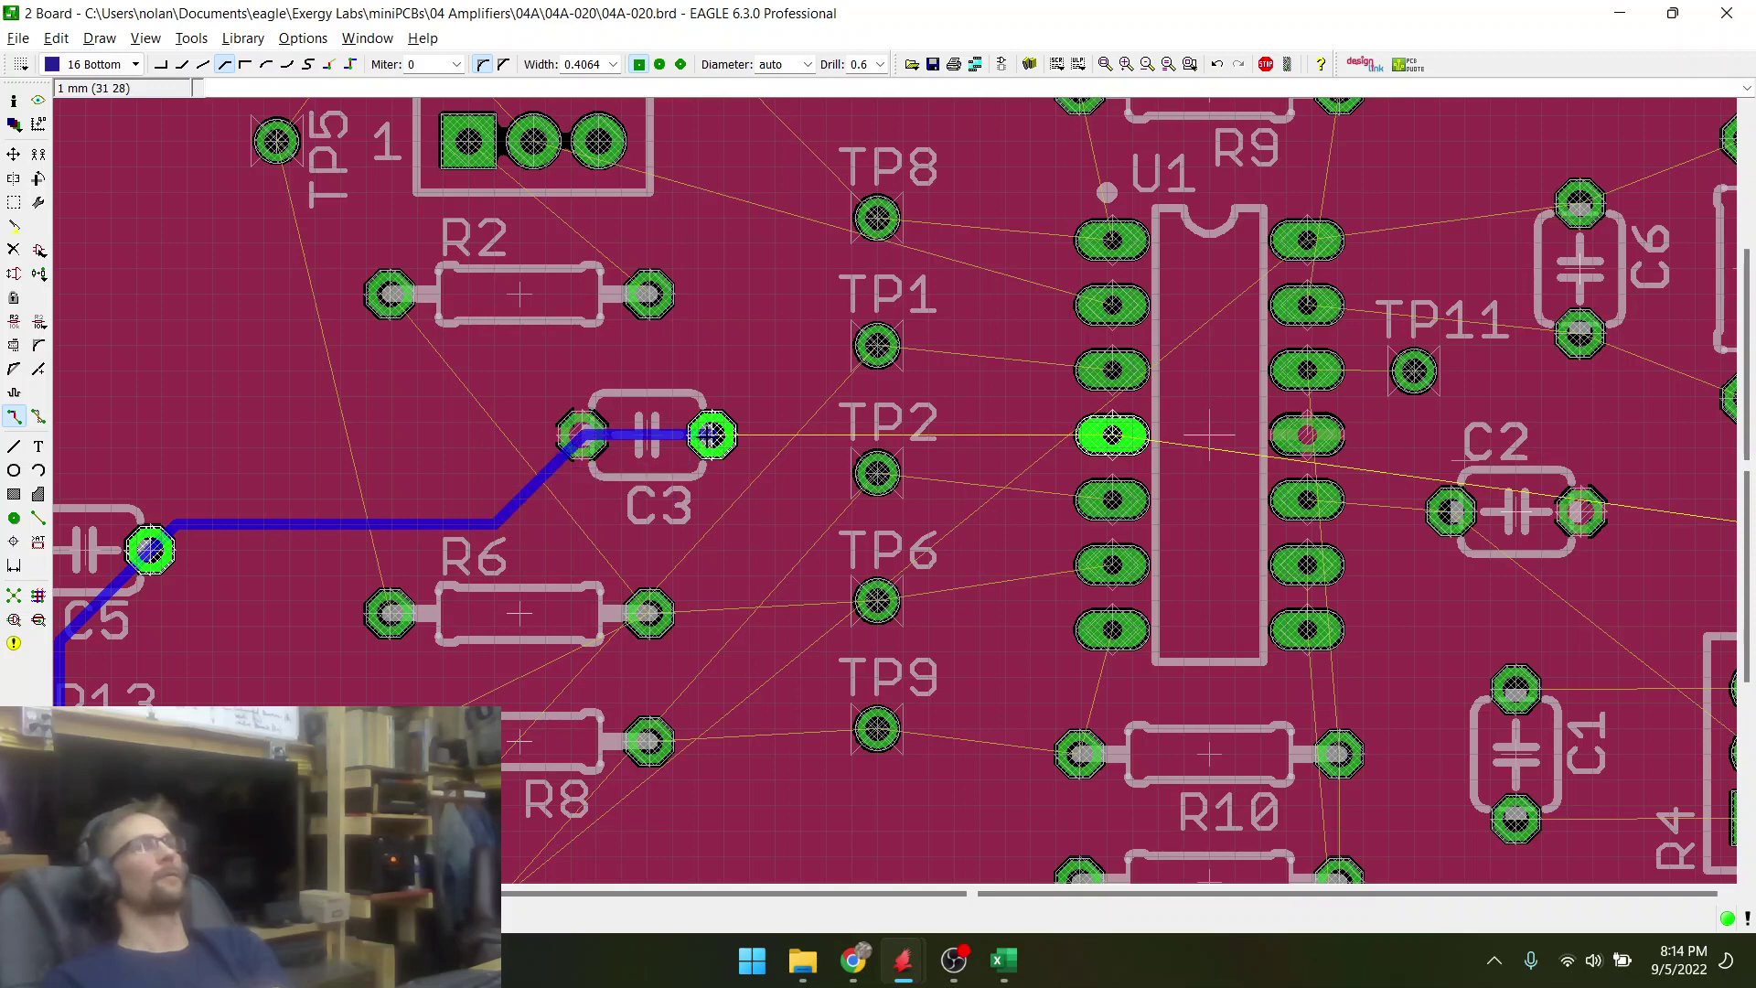
right_click(709, 436)
right_click(709, 437)
right_click(709, 437)
right_click(709, 436)
right_click(711, 436)
right_click(711, 436)
right_click(710, 437)
click(711, 437)
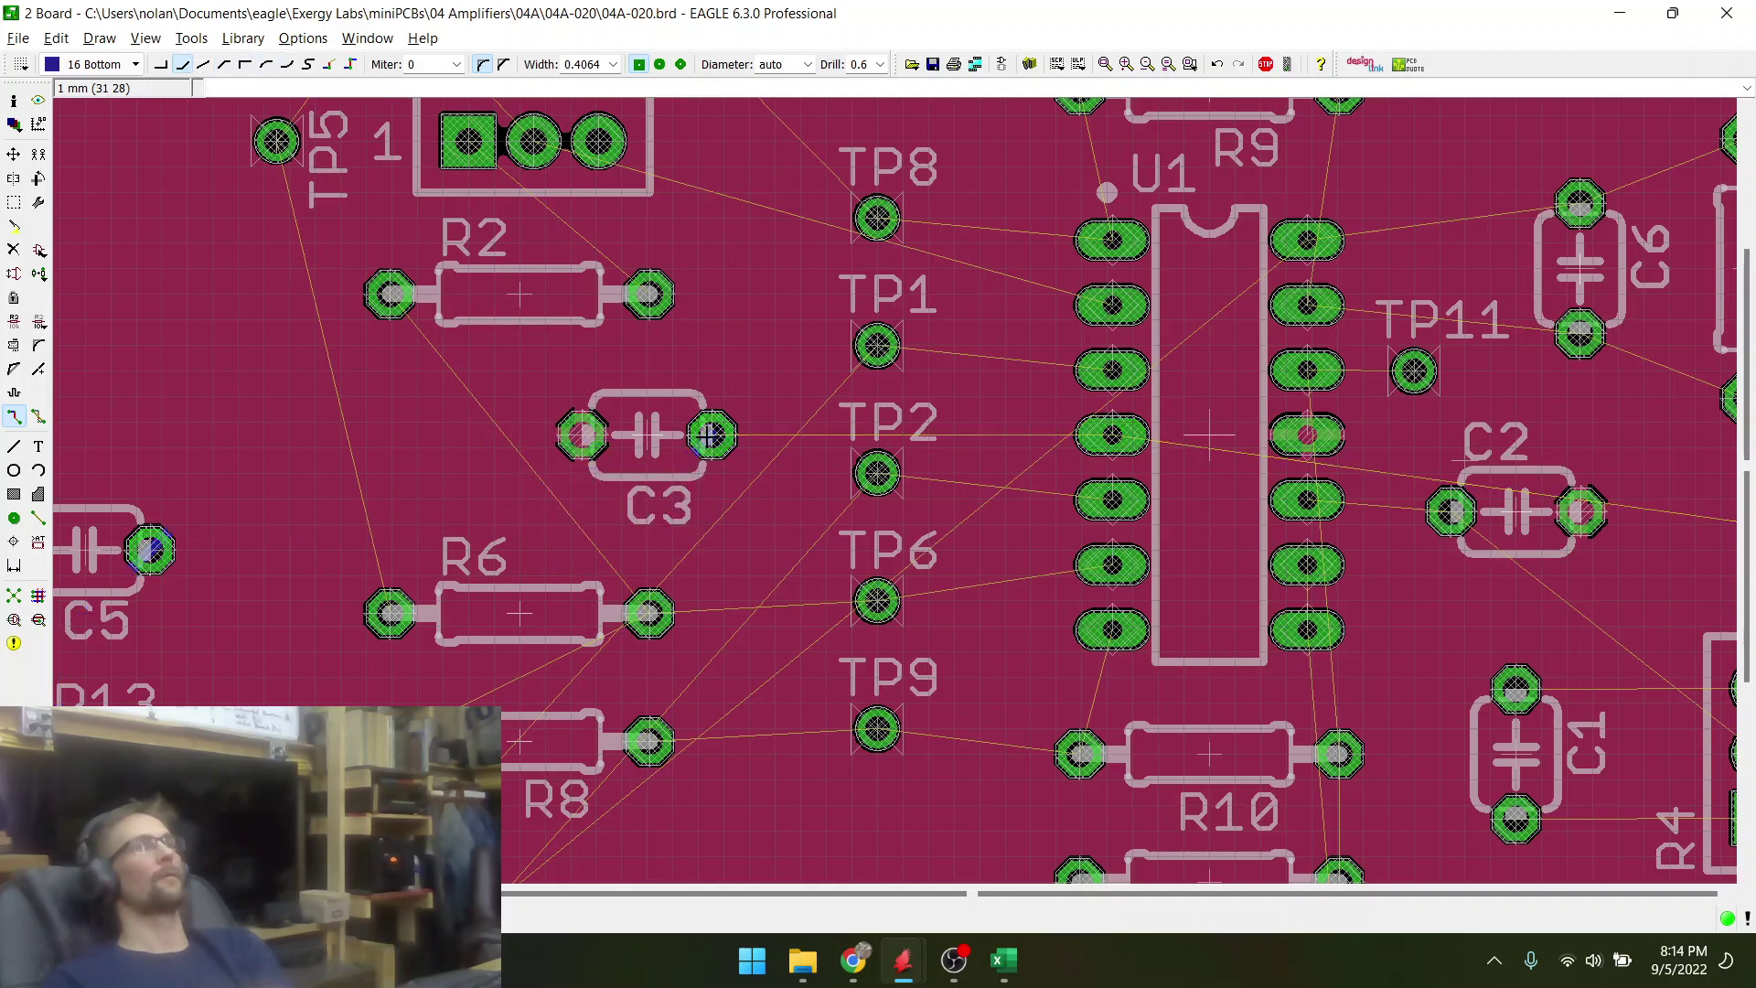
- Route a straight bottom-layer trace from C3's right pad to the fourth left-hand pin of U1 and recalculate the airwires
scroll(1116, 429, up, 3)
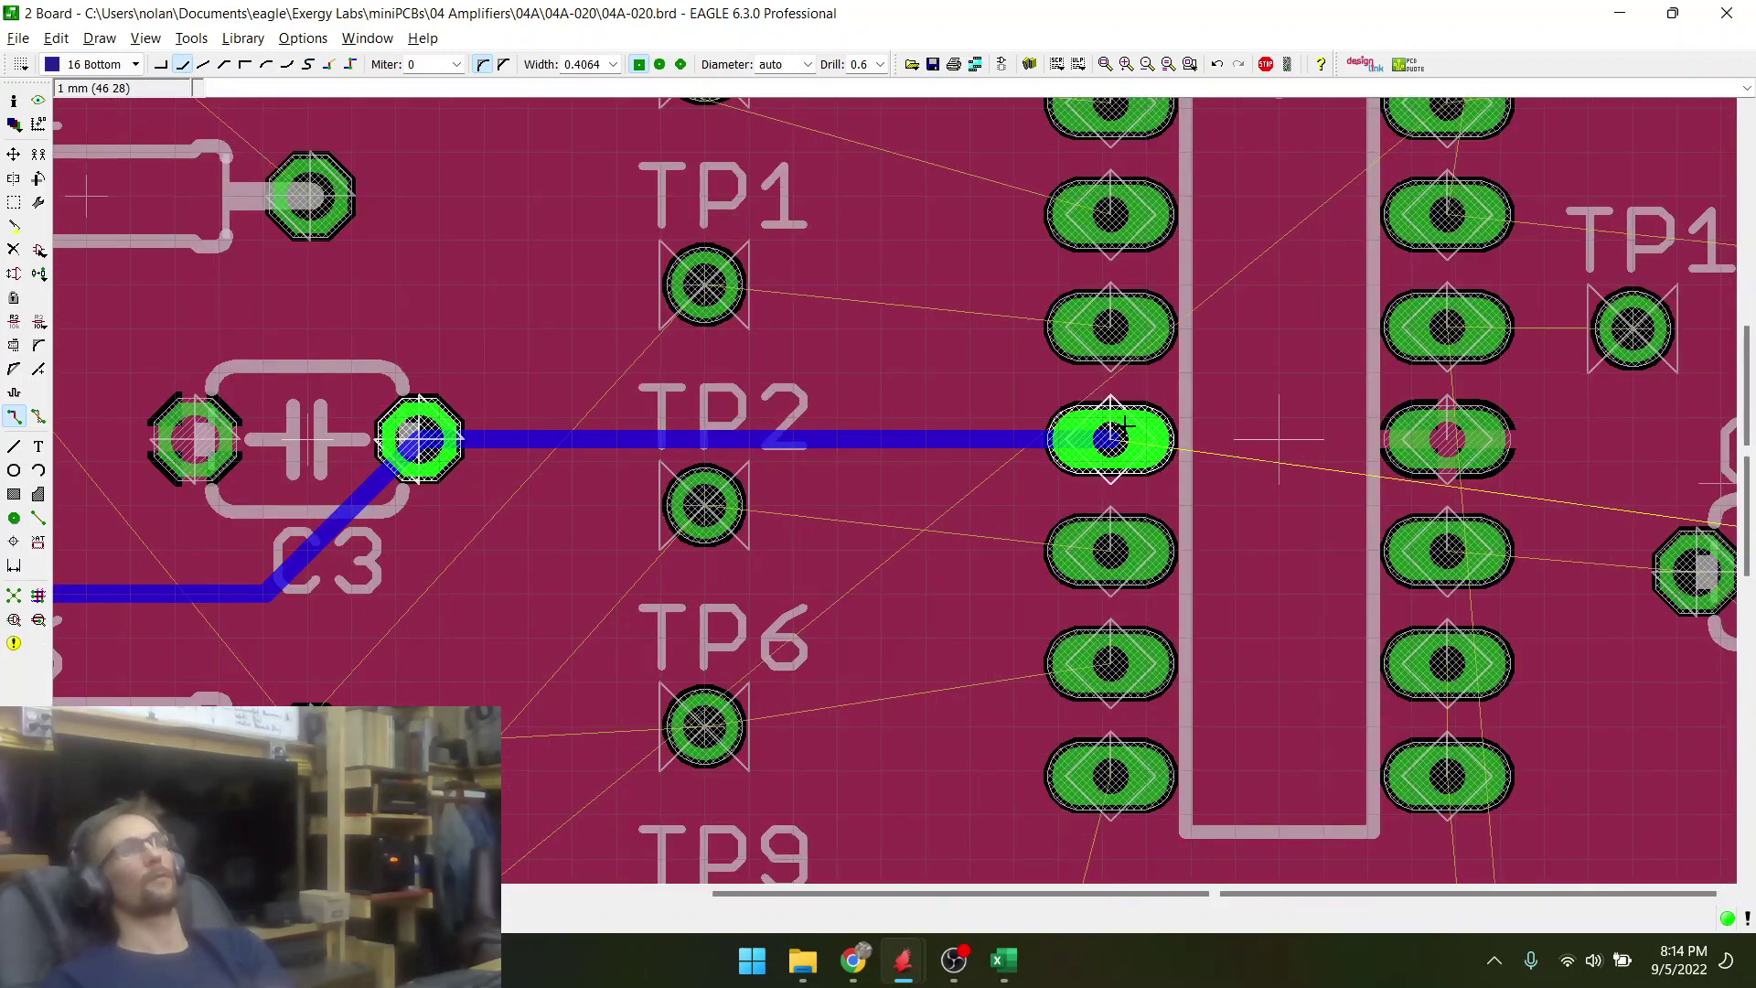
click(1110, 440)
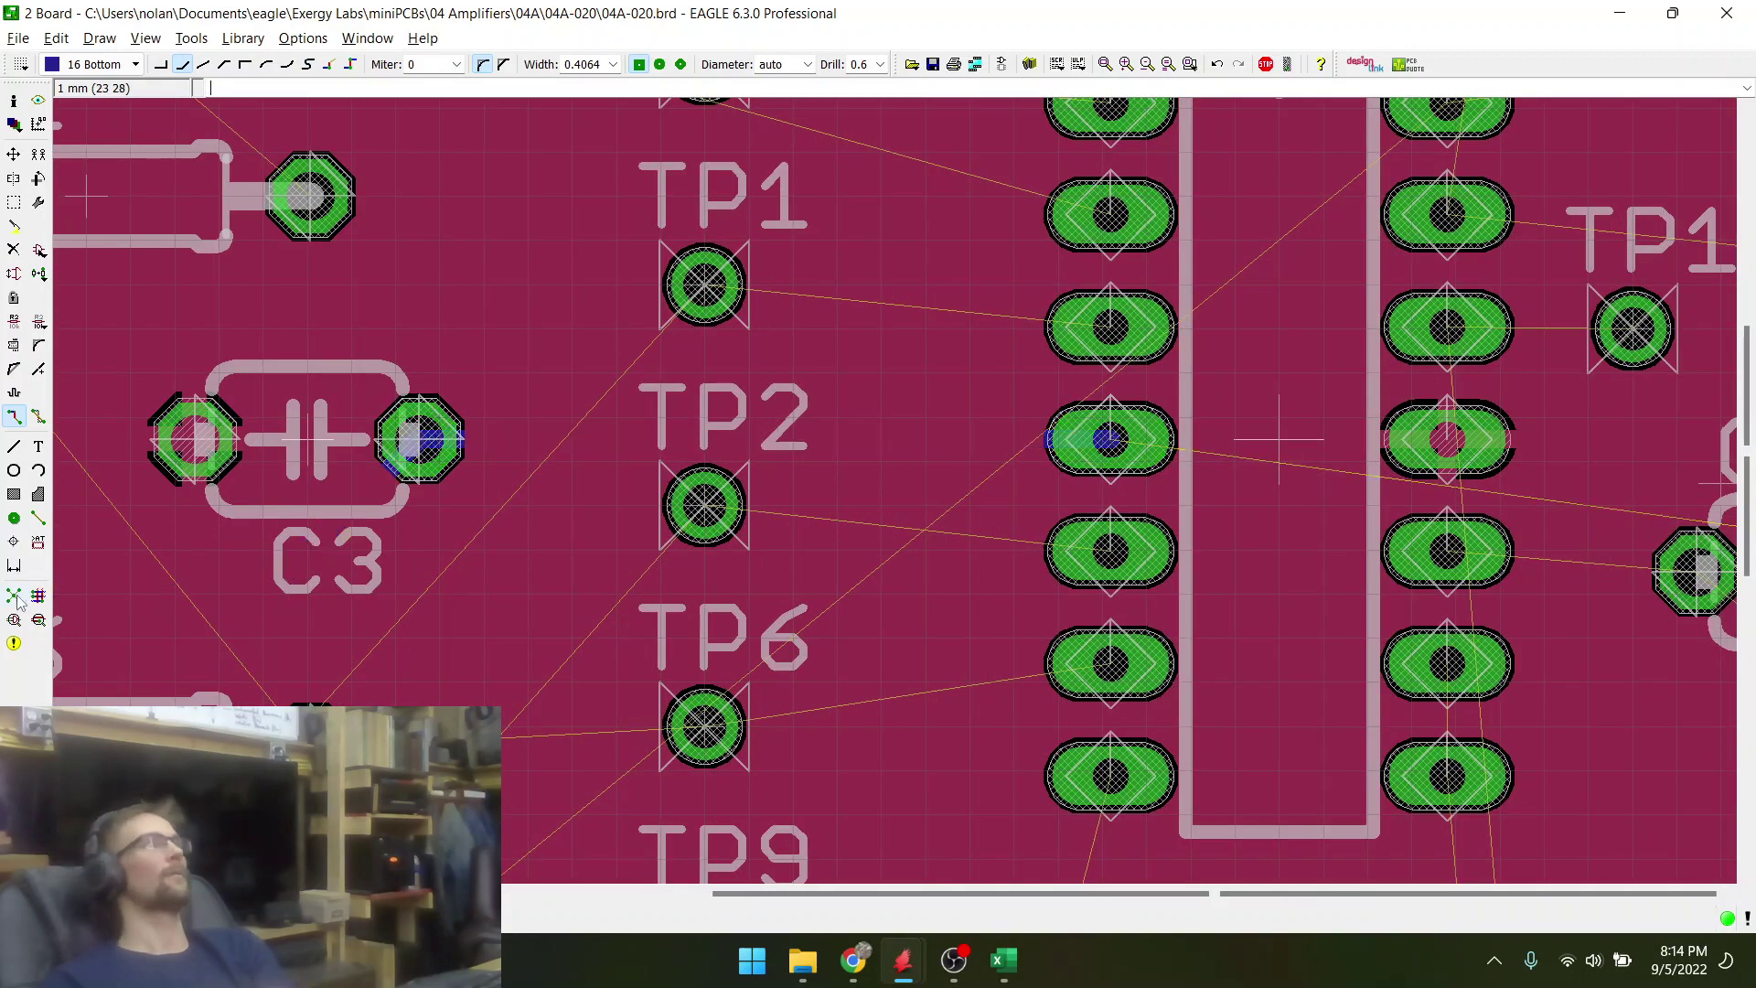
scroll(549, 314, down, 3)
scroll(681, 411, up, 2)
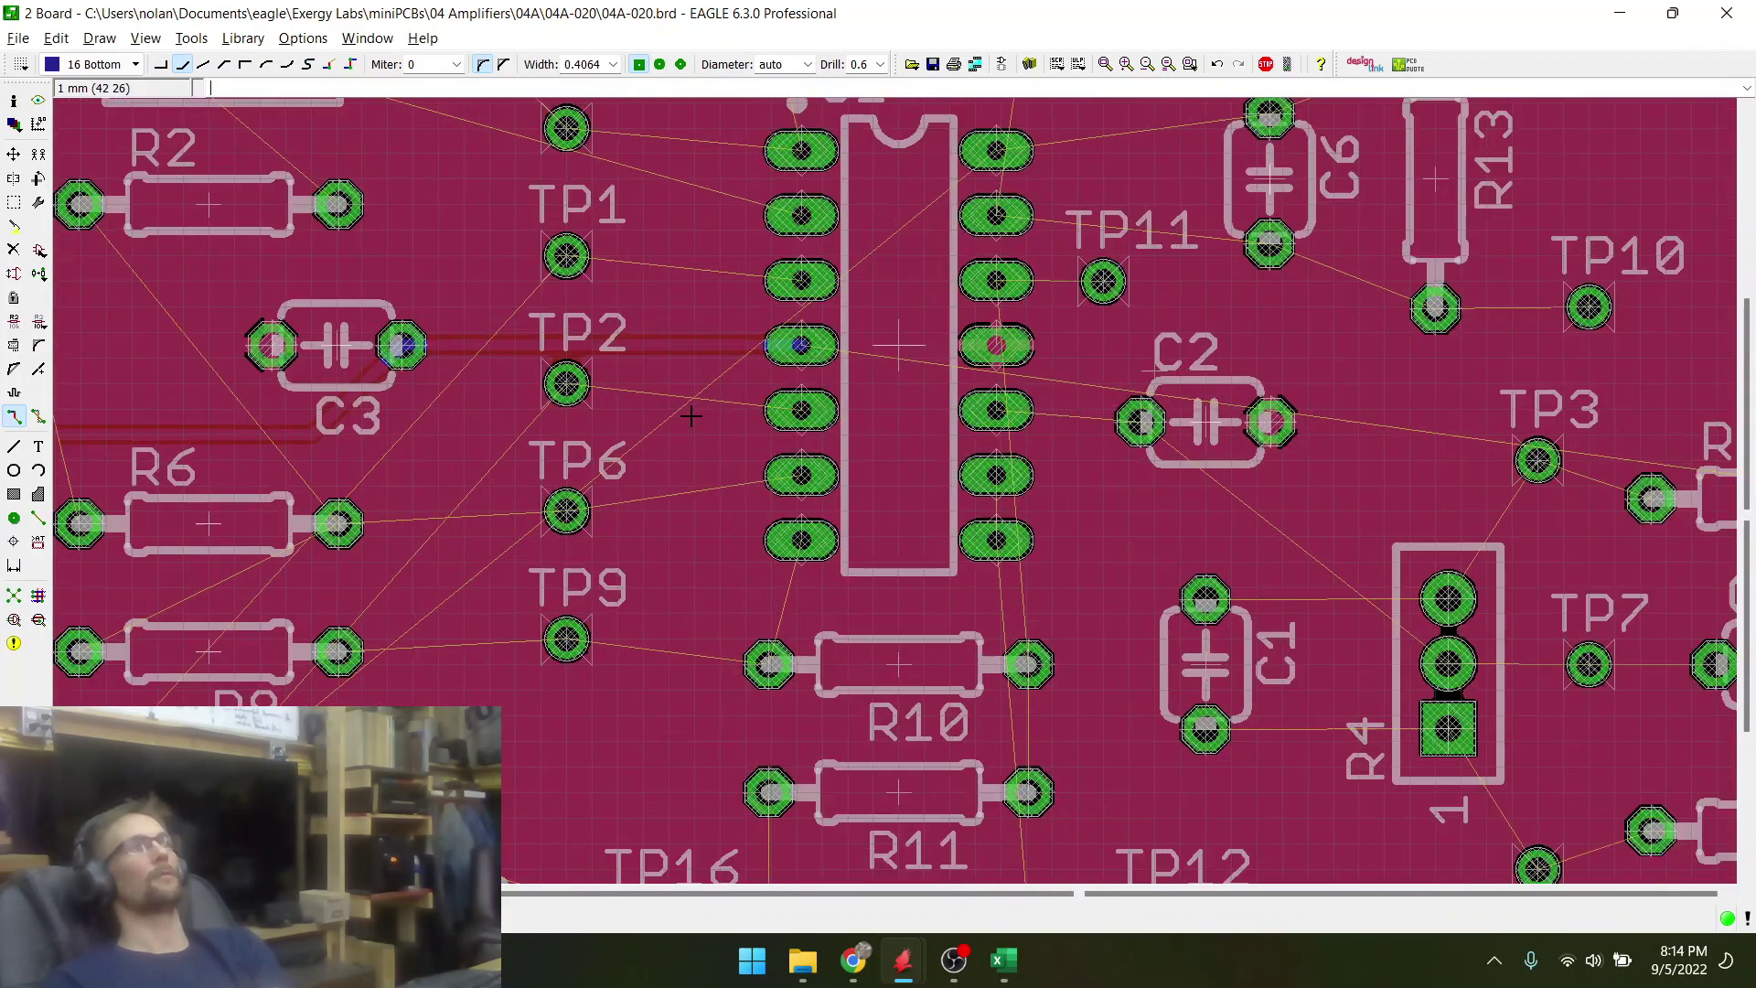
scroll(594, 398, up, 2)
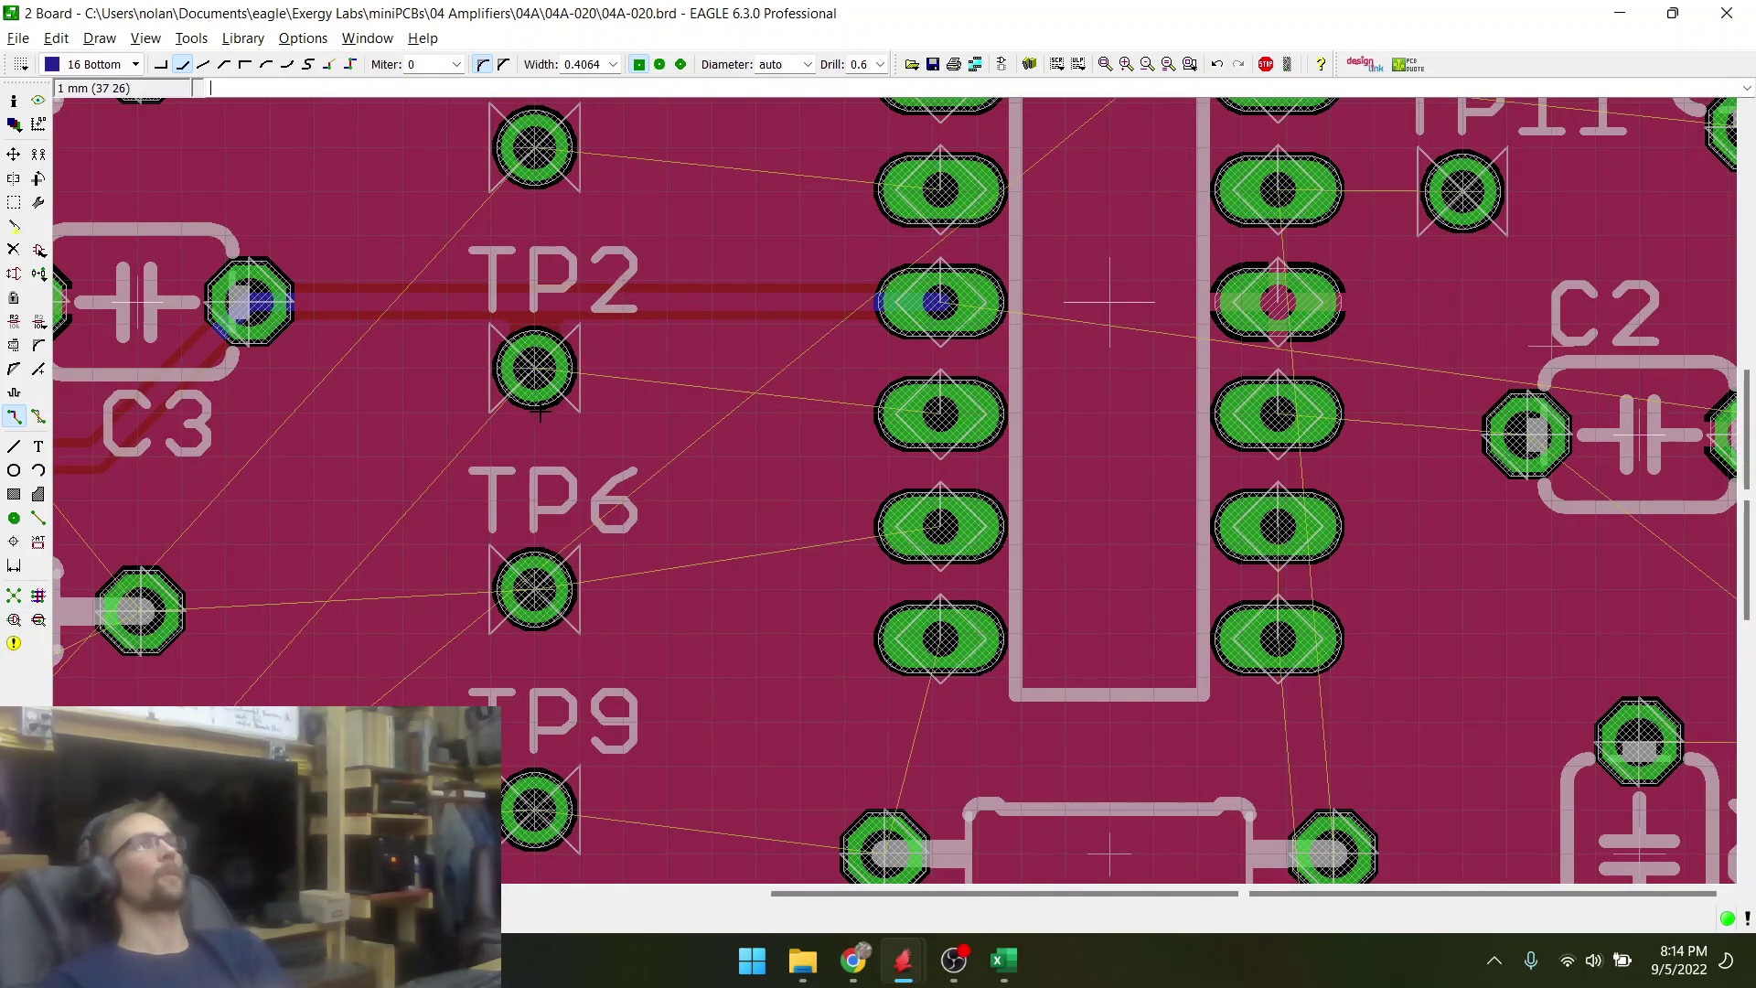
scroll(540, 421, down, 1)
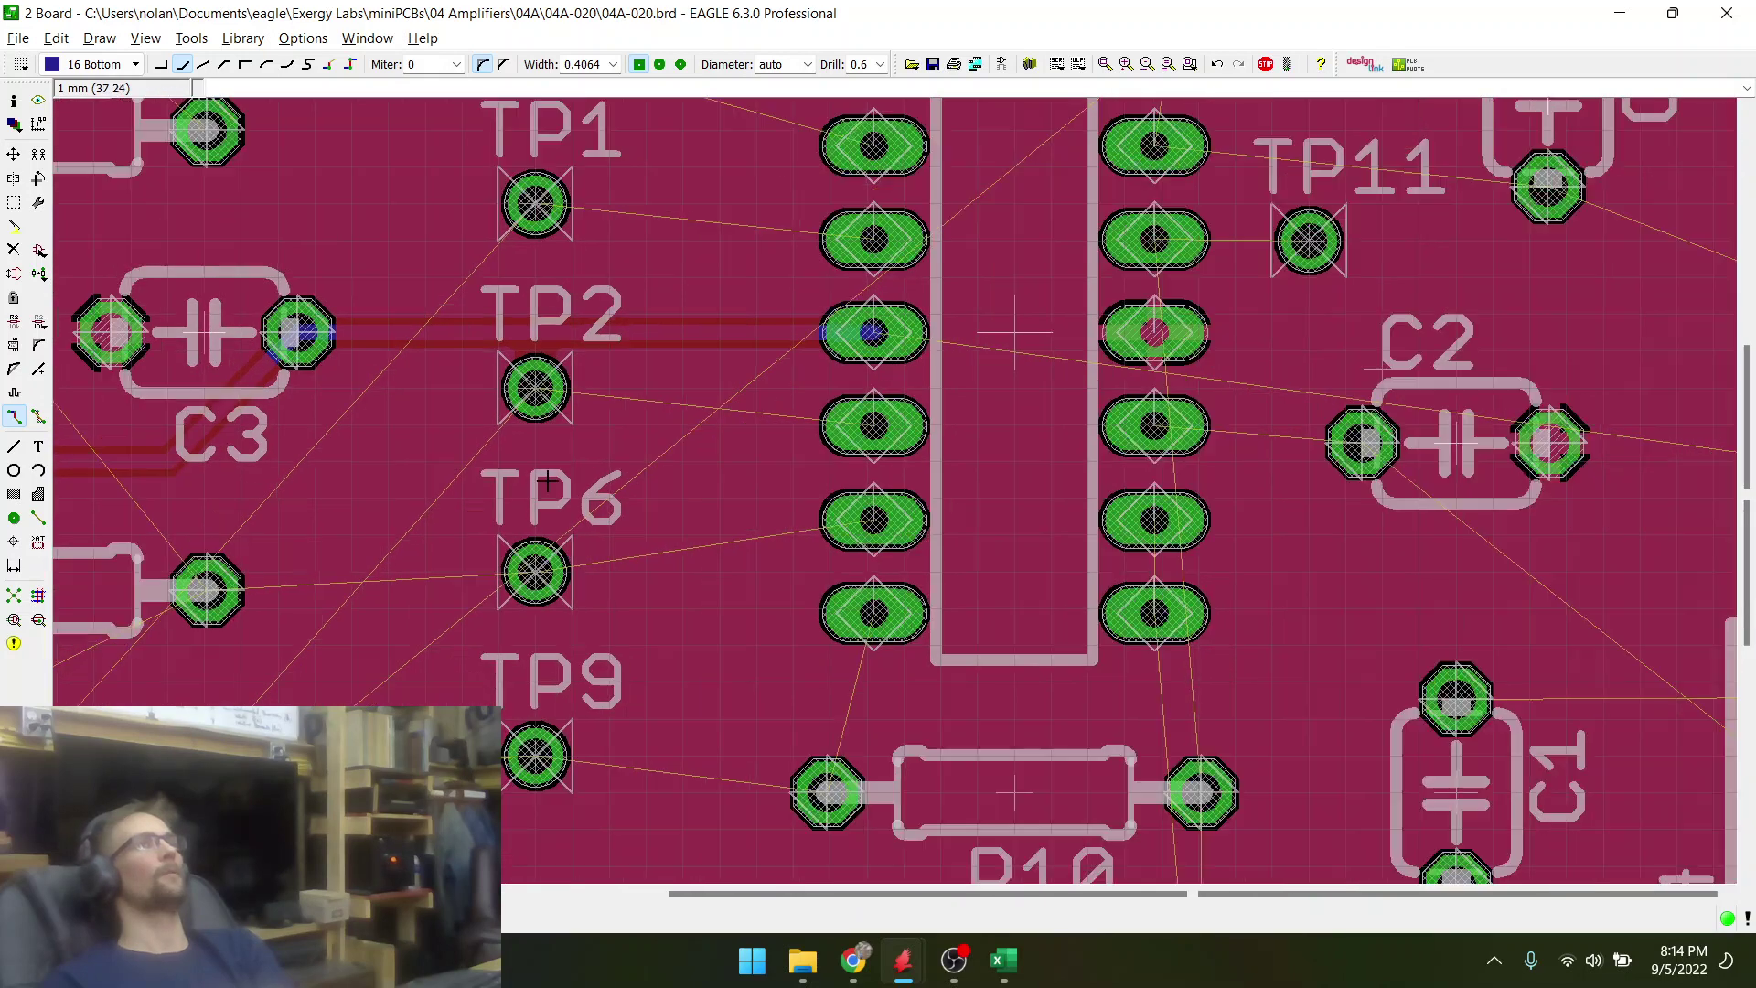
click(14, 153)
click(540, 385)
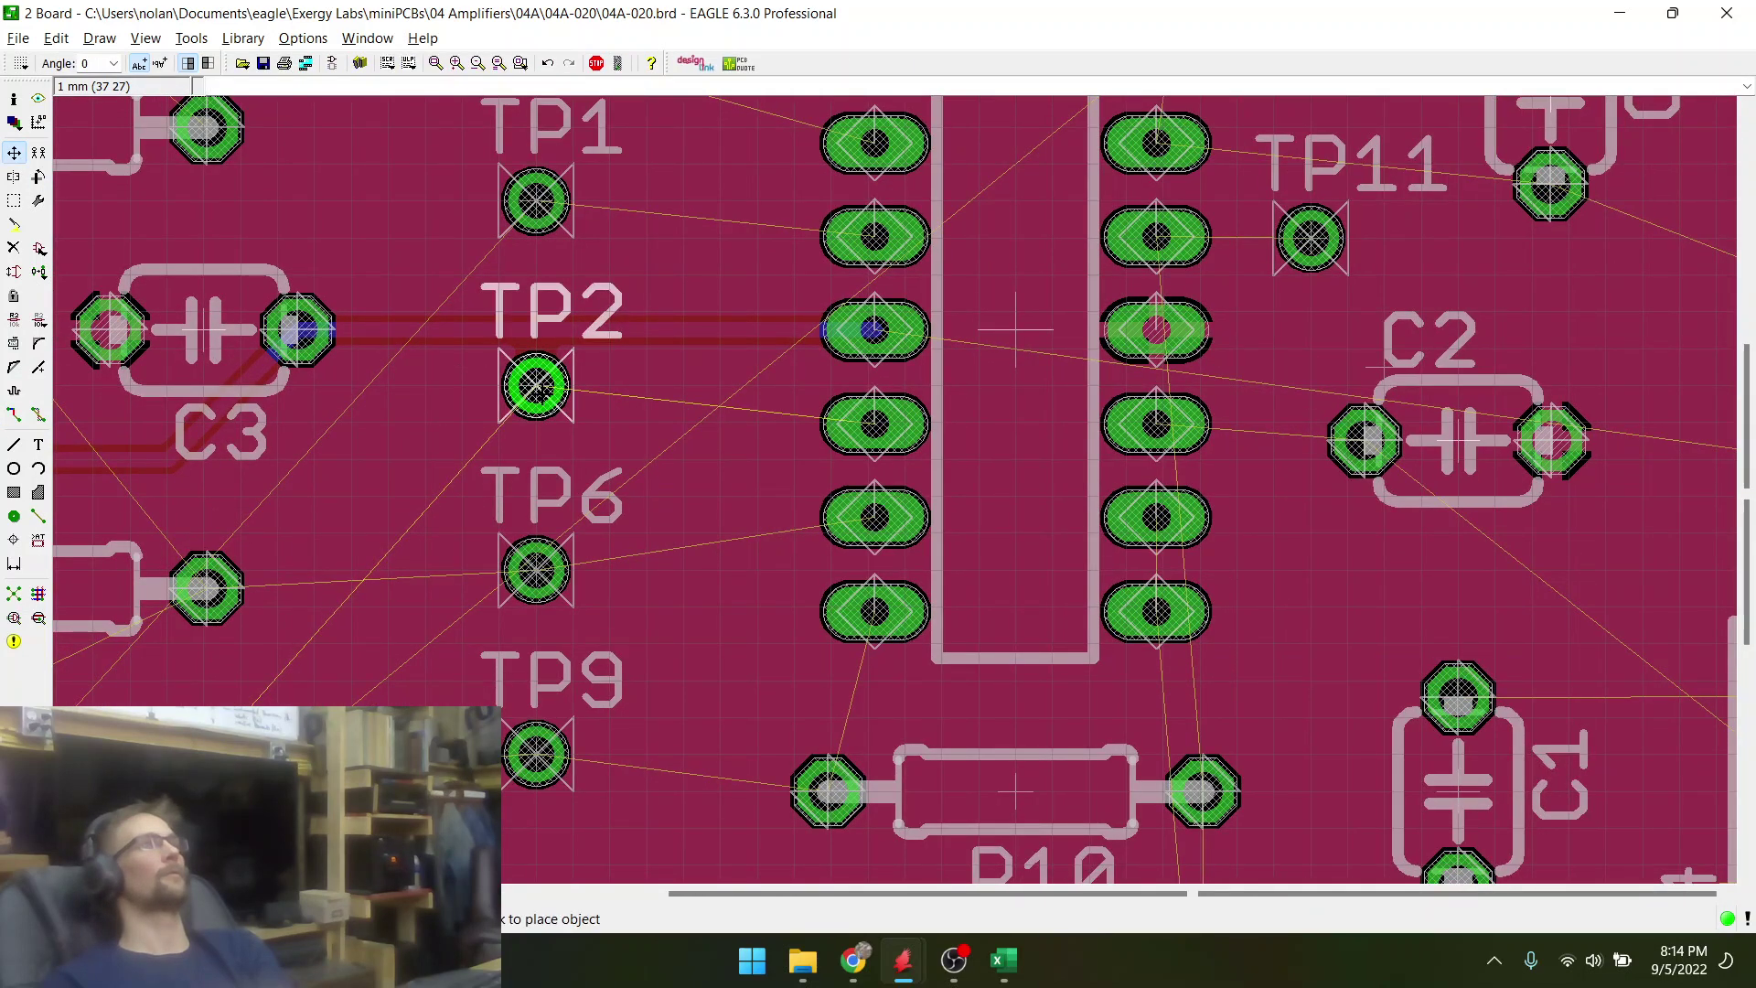
click(539, 385)
- Move TP2, TP6 and TP9 as a group 1 mm down, away from the trace between C3 and U1
click(14, 201)
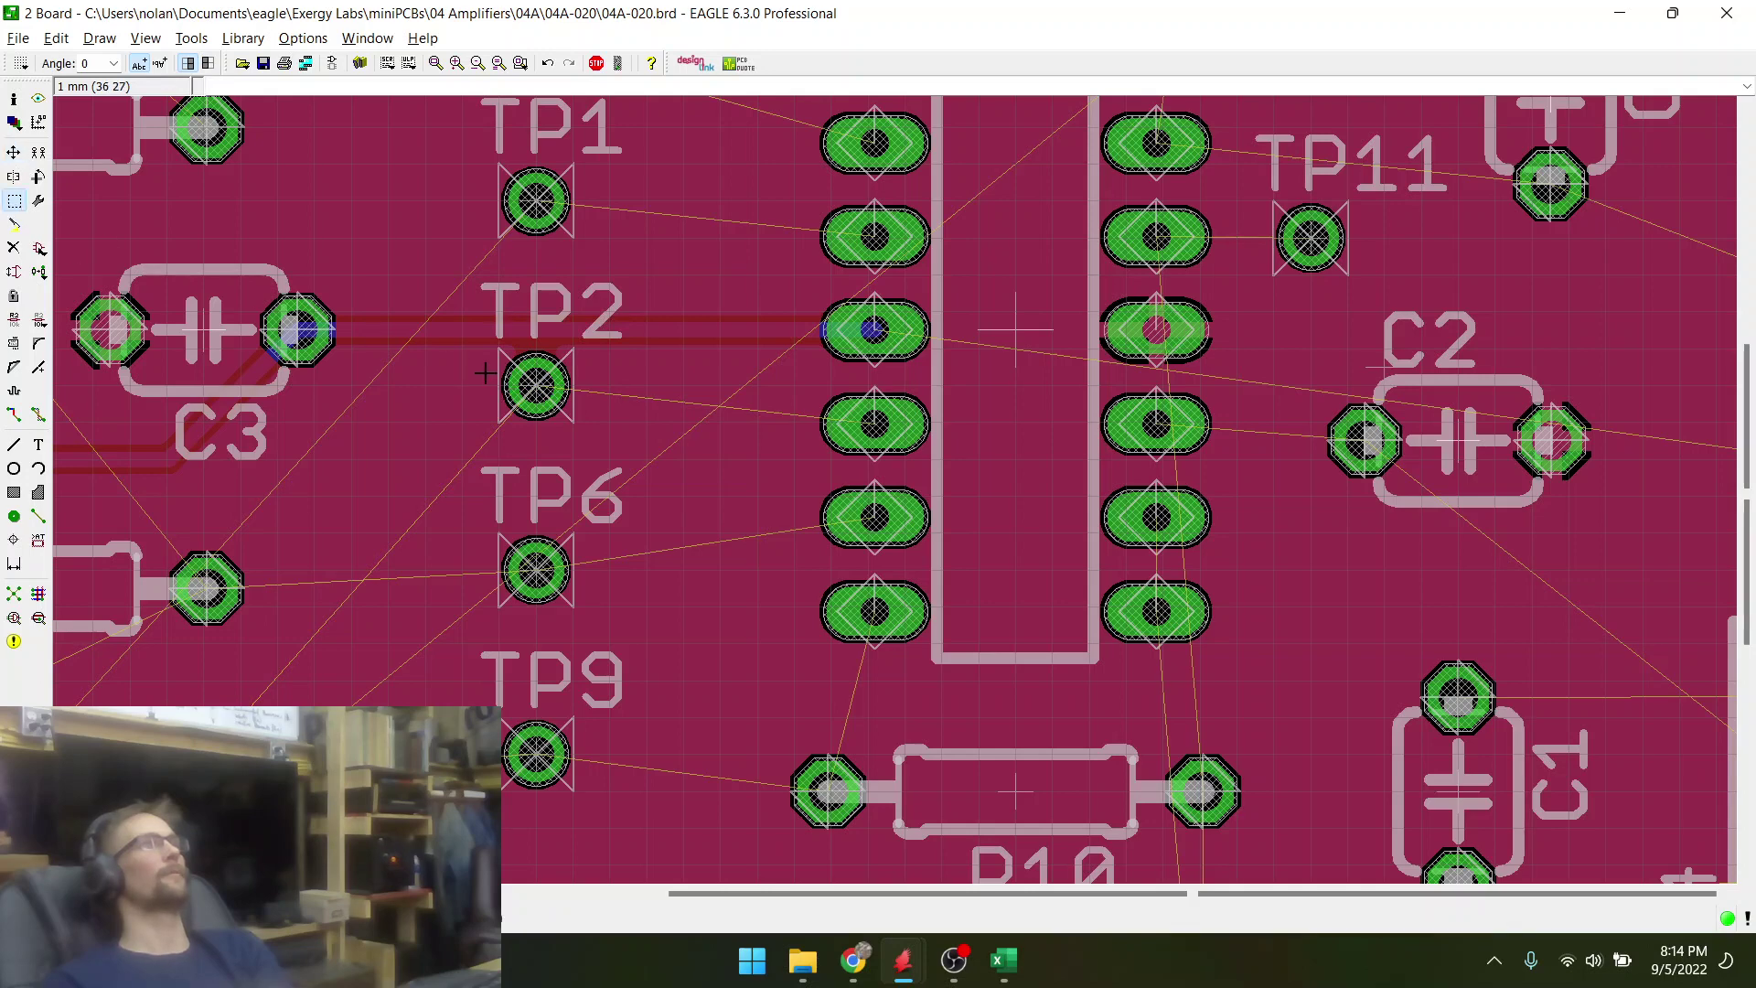
drag(484, 374, 574, 734)
key(F7)
right_click(536, 381)
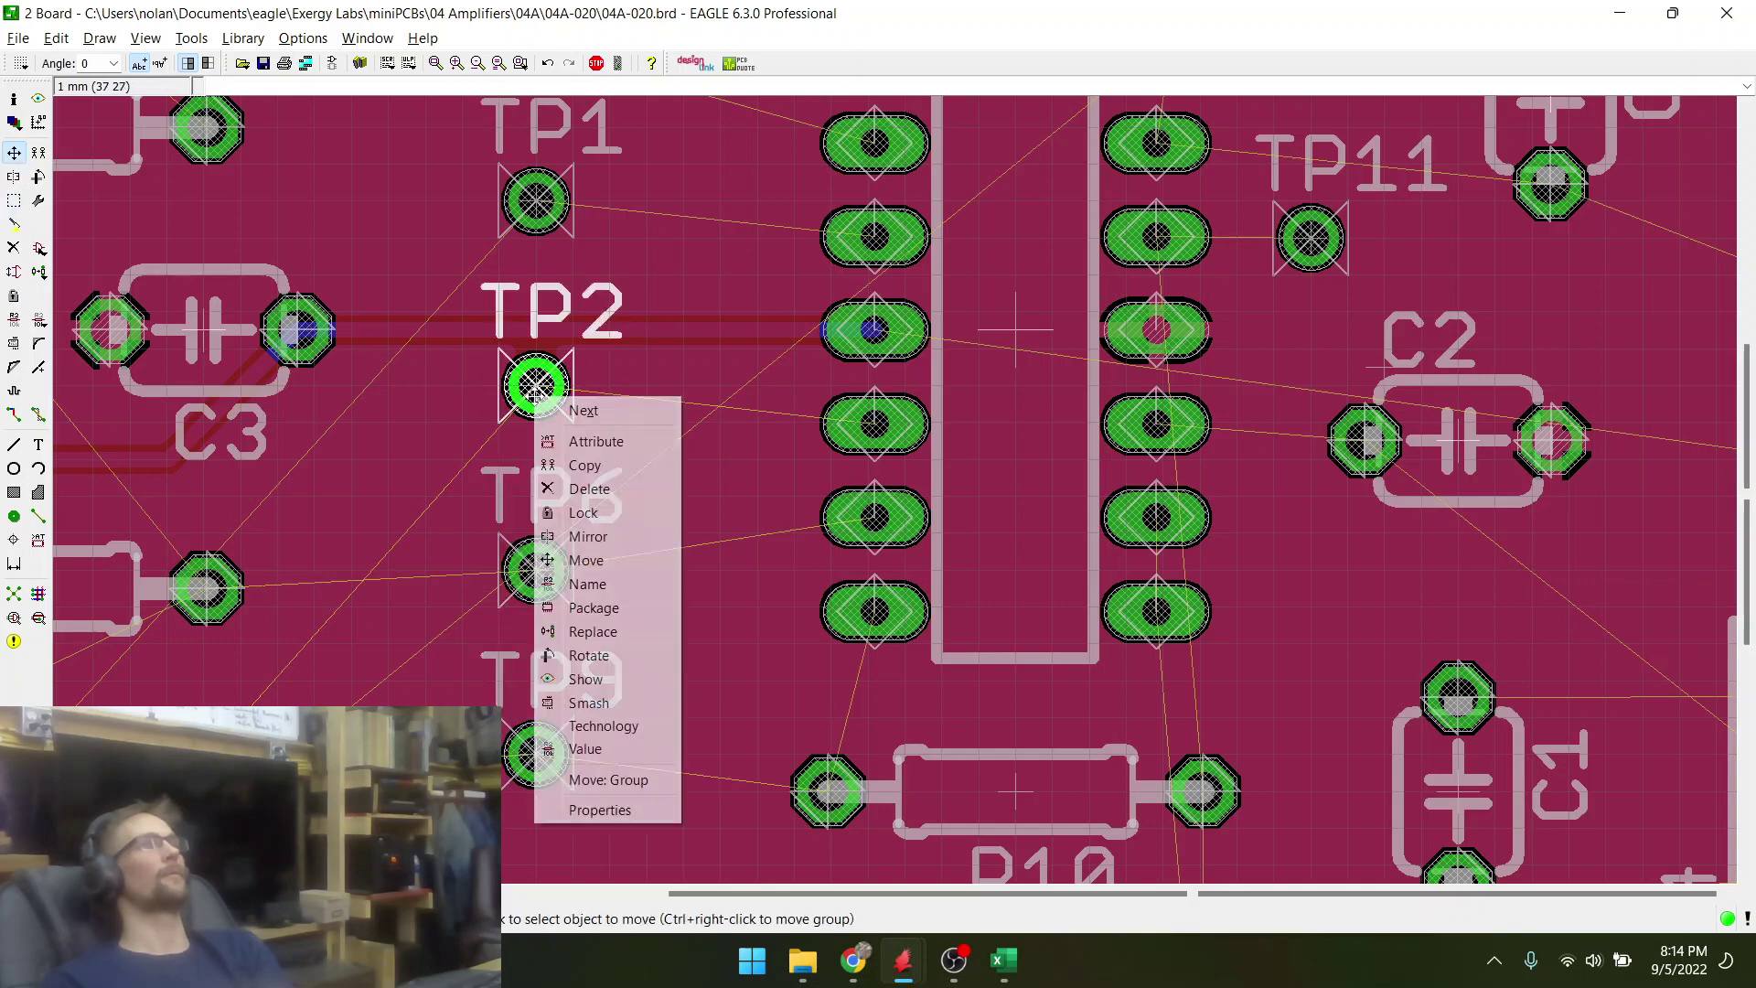
click(585, 780)
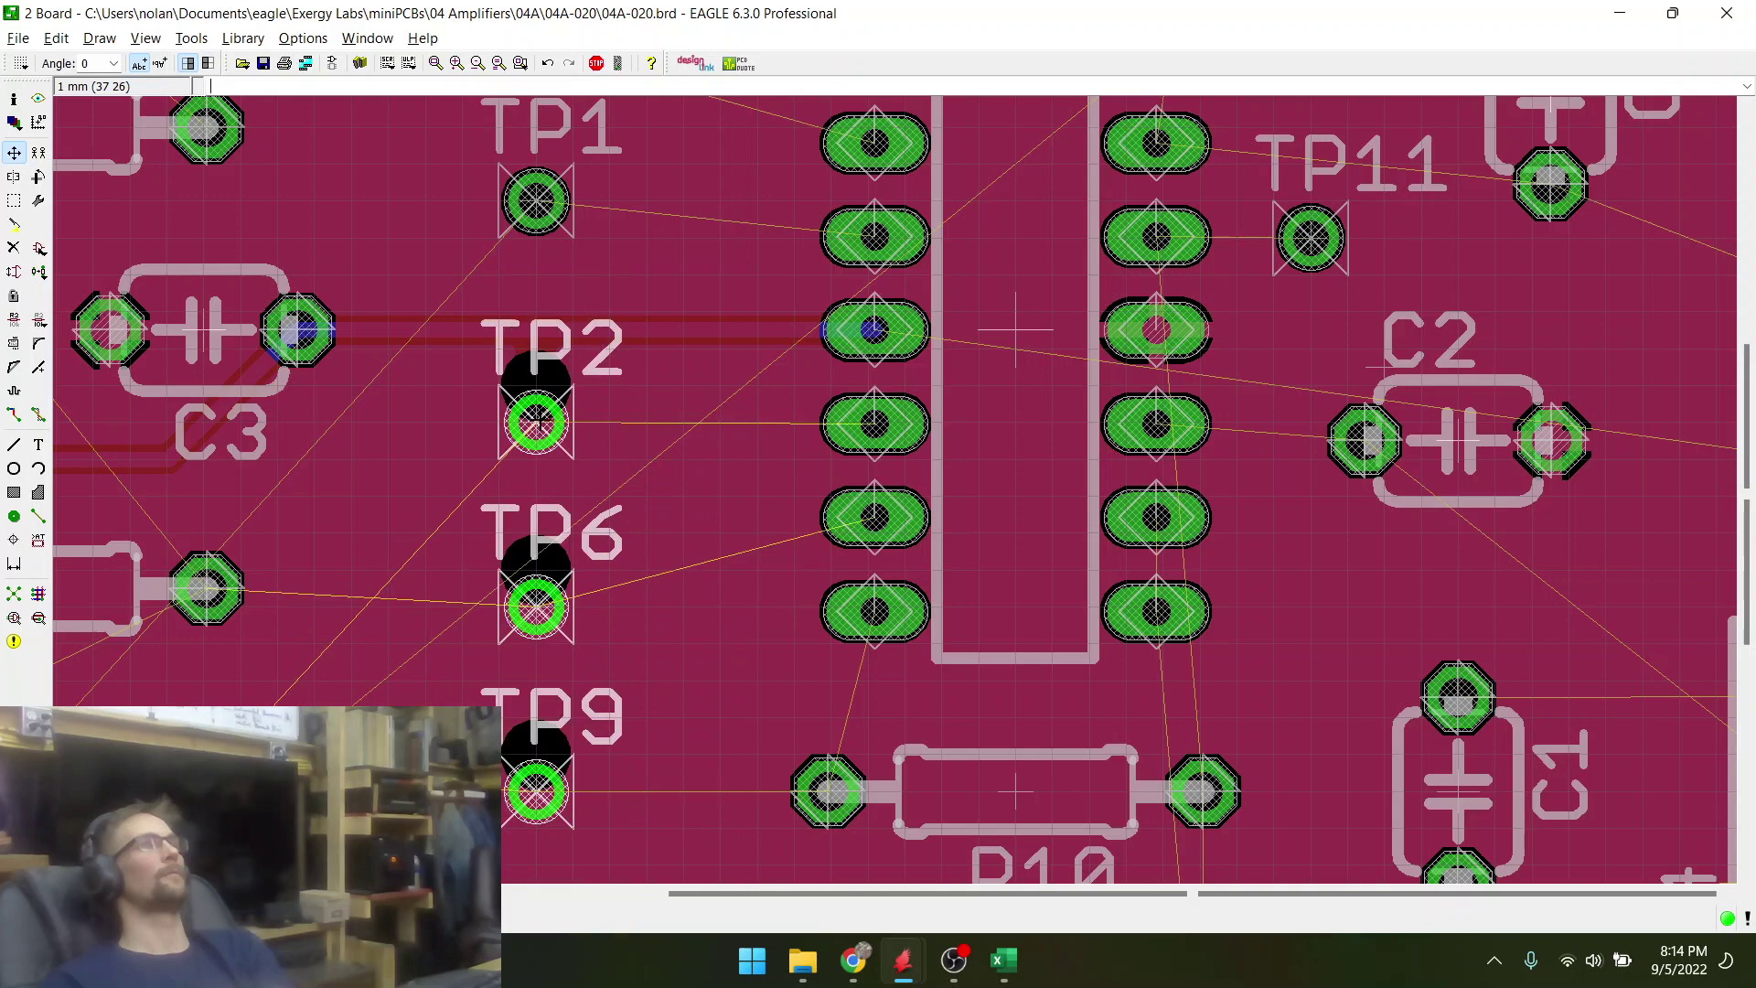
click(537, 421)
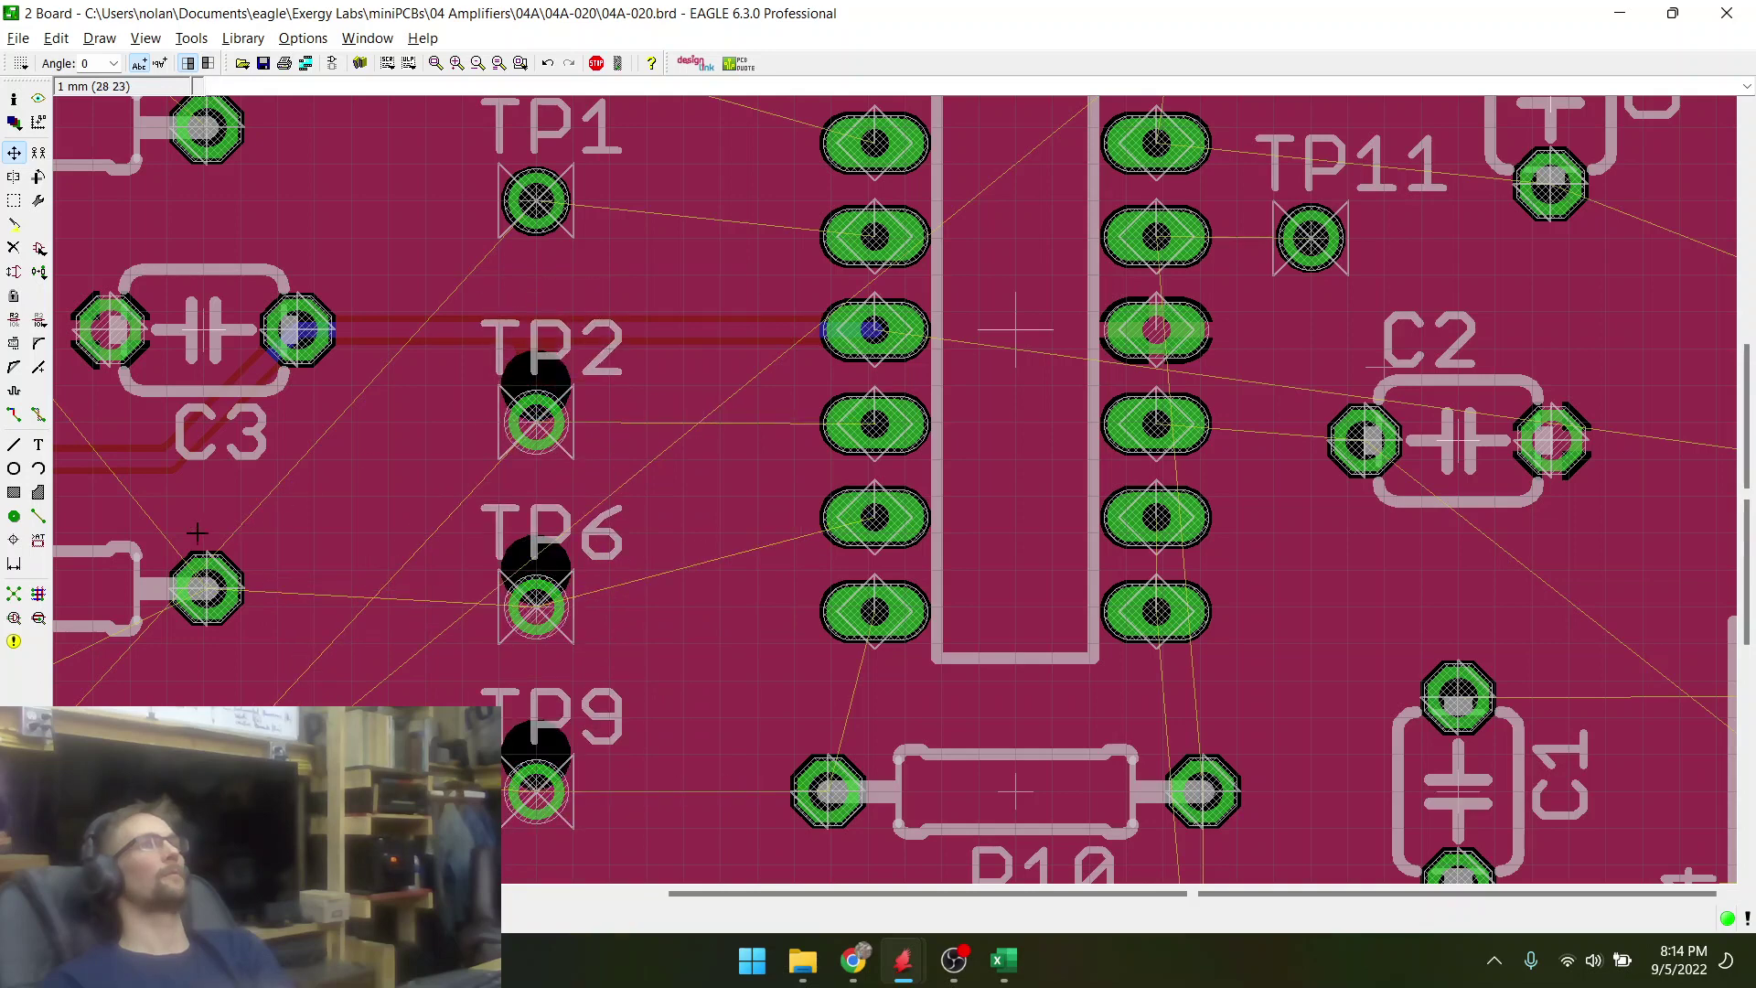
- Route a straight bottom-layer trace from TP2 to the fifth left-hand pin of U1
click(16, 413)
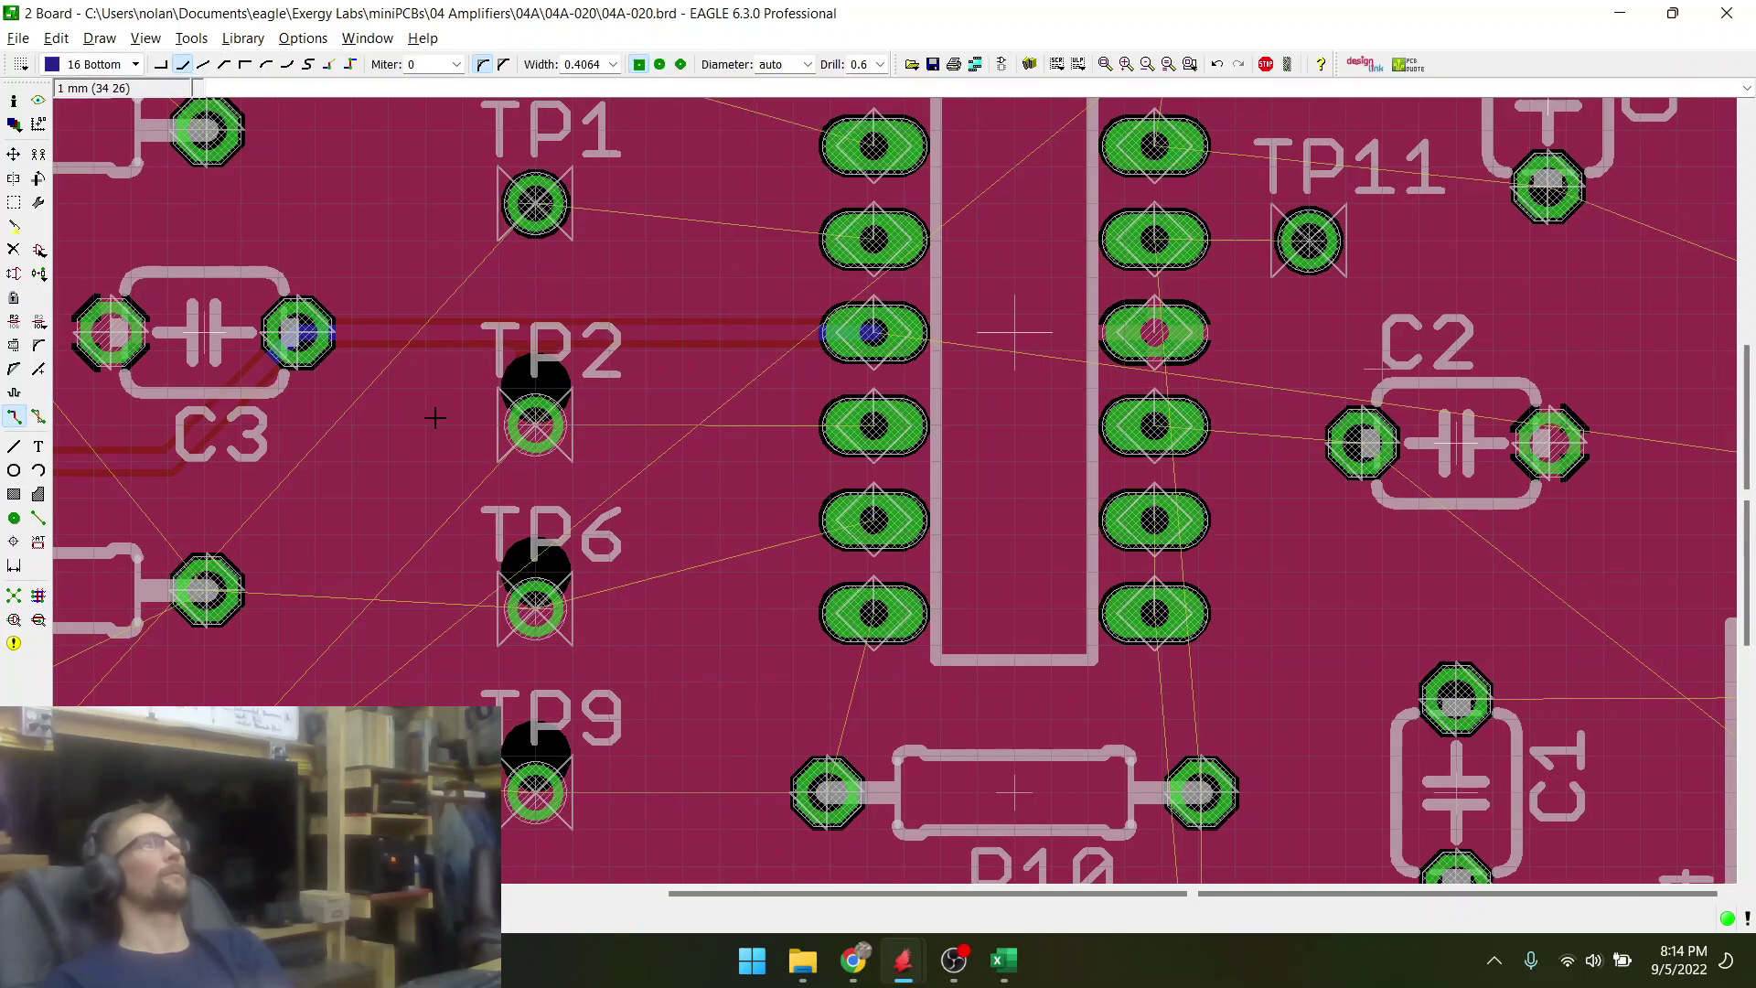
click(711, 428)
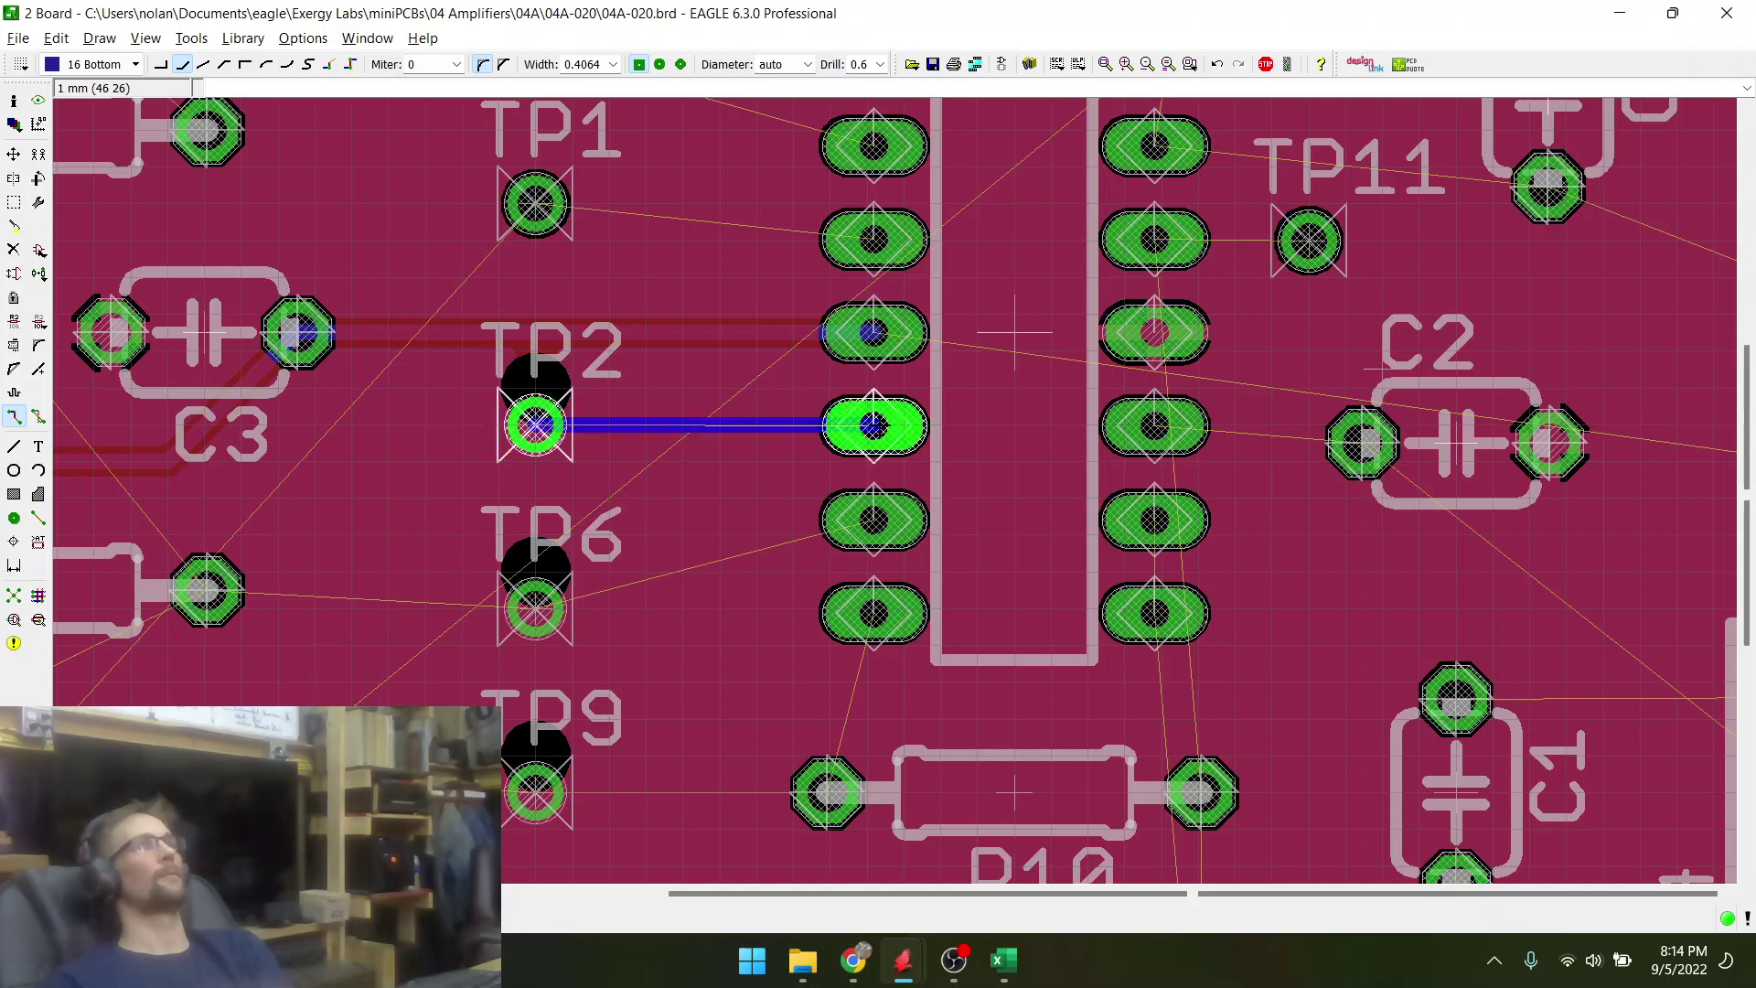
click(872, 424)
- Route a bottom-layer trace from TP6 up at 45 degrees, then horizontally to the sixth left-hand pin of U1
click(547, 611)
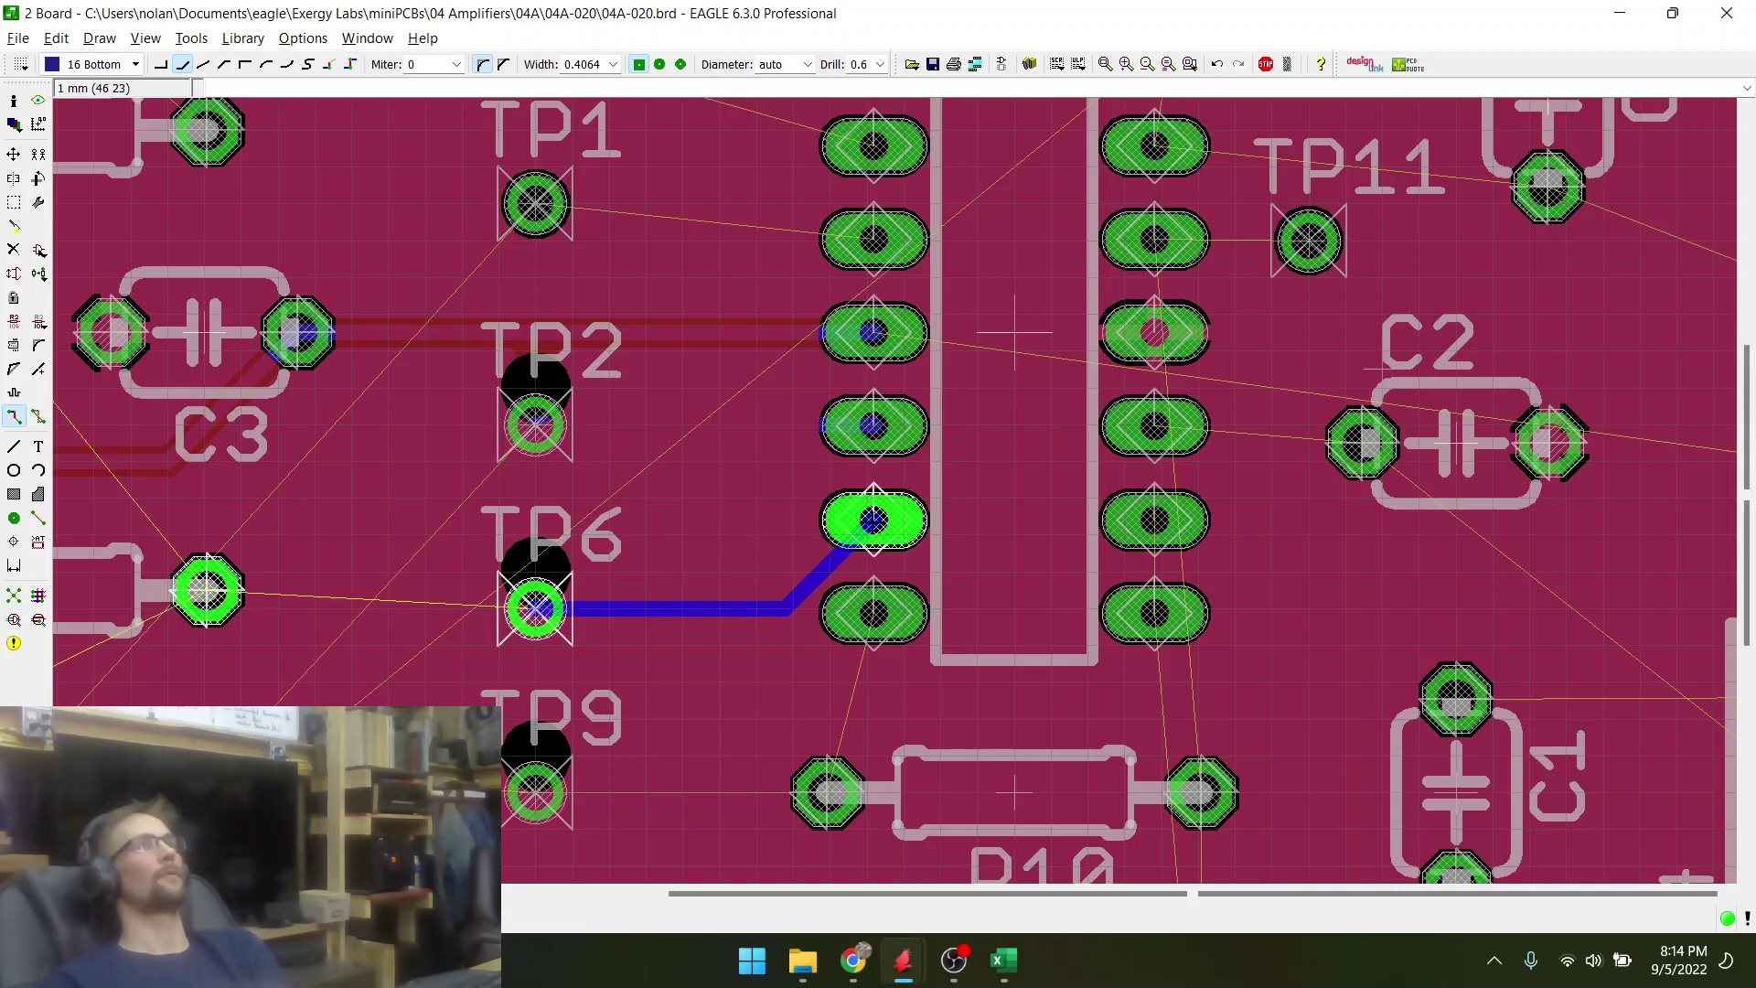
right_click(870, 517)
right_click(870, 518)
click(872, 520)
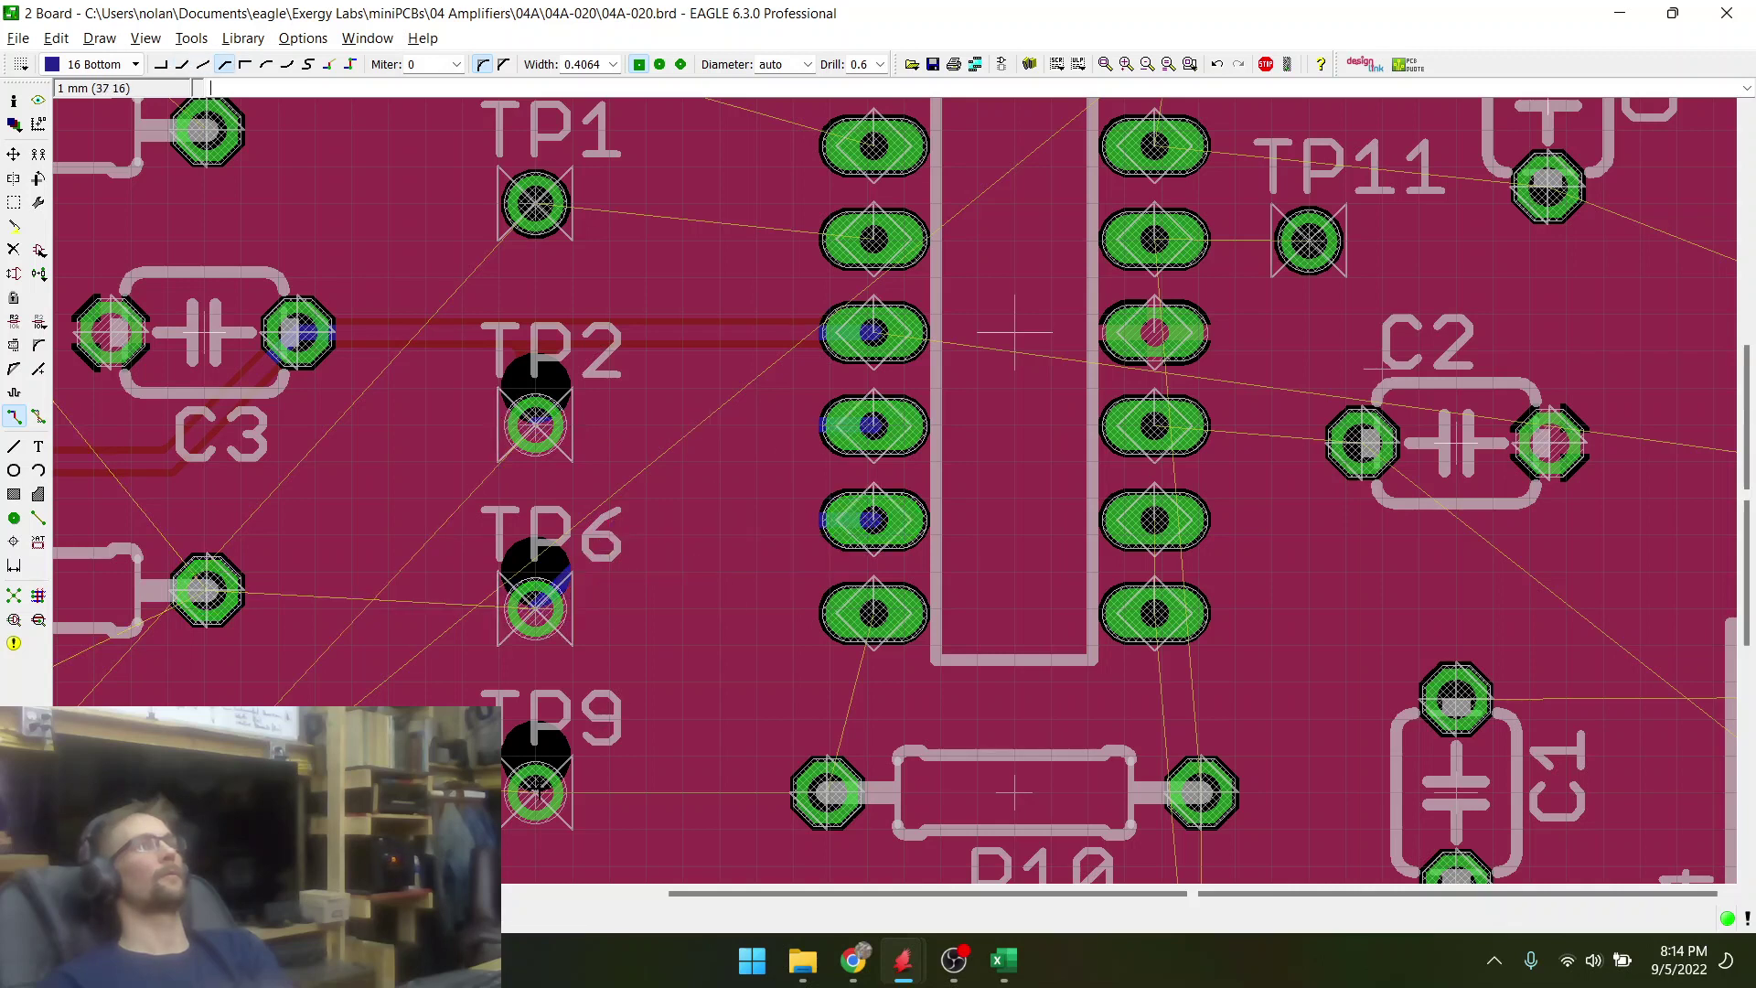
- Route U1's lowest left-hand pin straight down, then at 45 degrees to R10's left pad, and continue horizontally to TP9 on the bottom layer
click(835, 674)
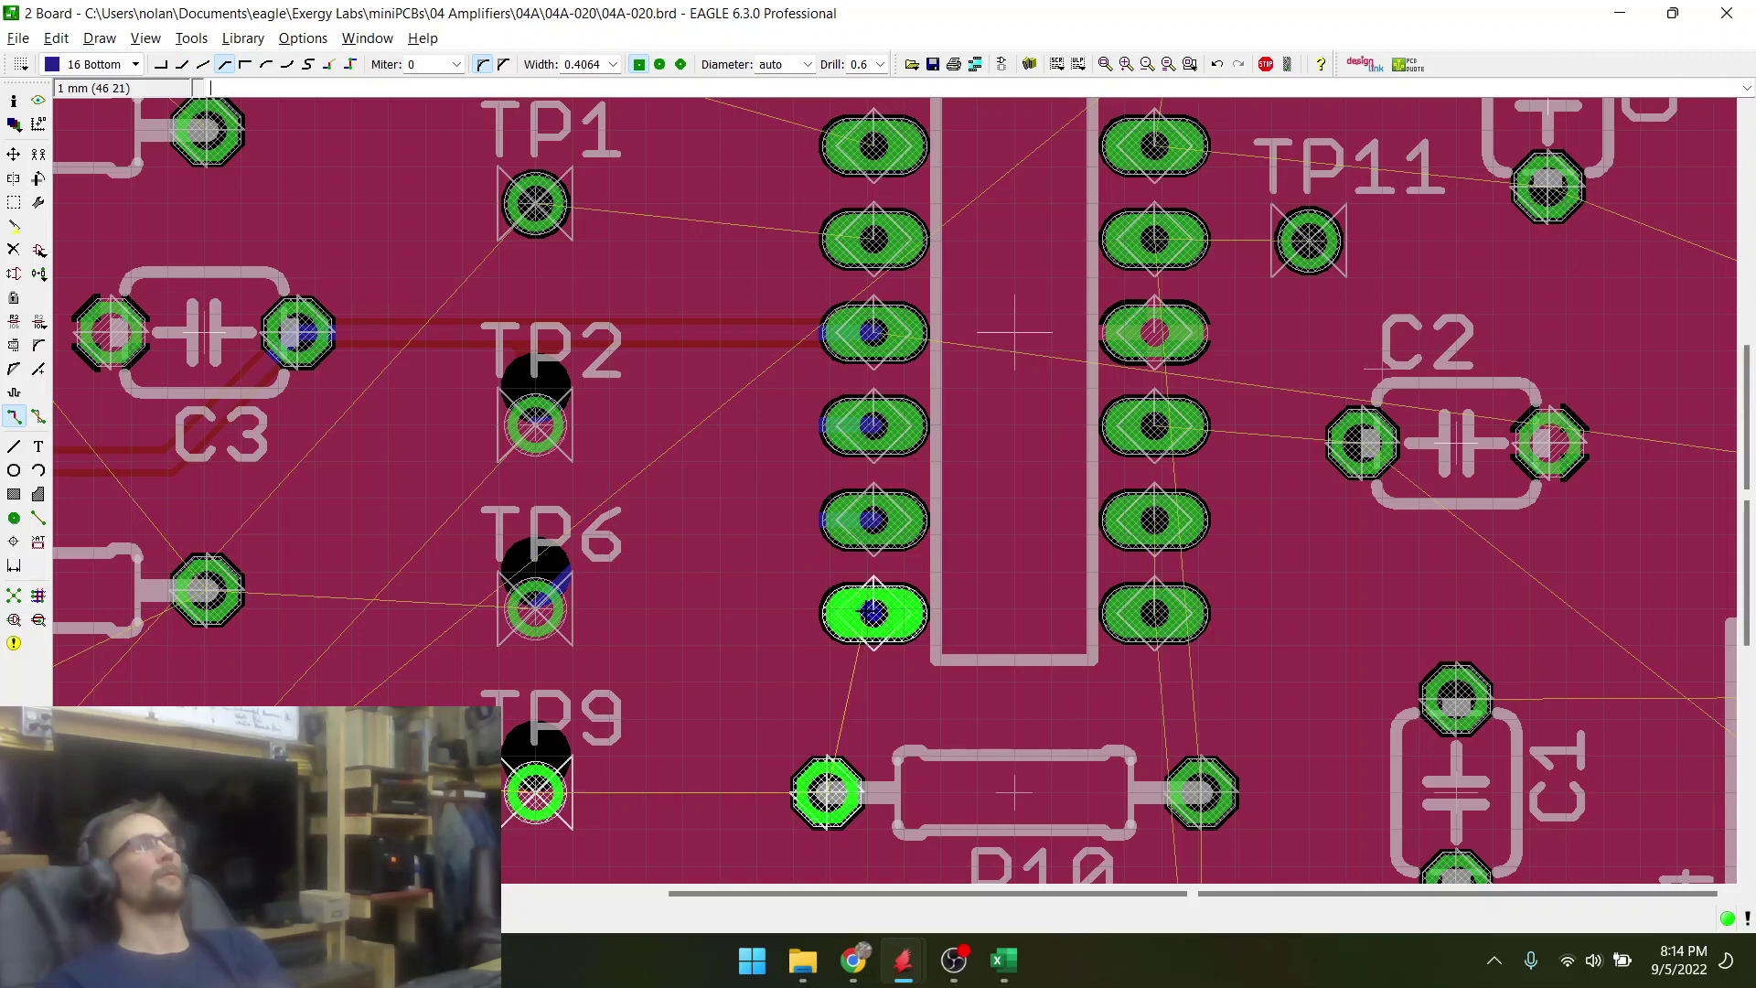
right_click(828, 792)
right_click(828, 792)
right_click(828, 792)
right_click(829, 790)
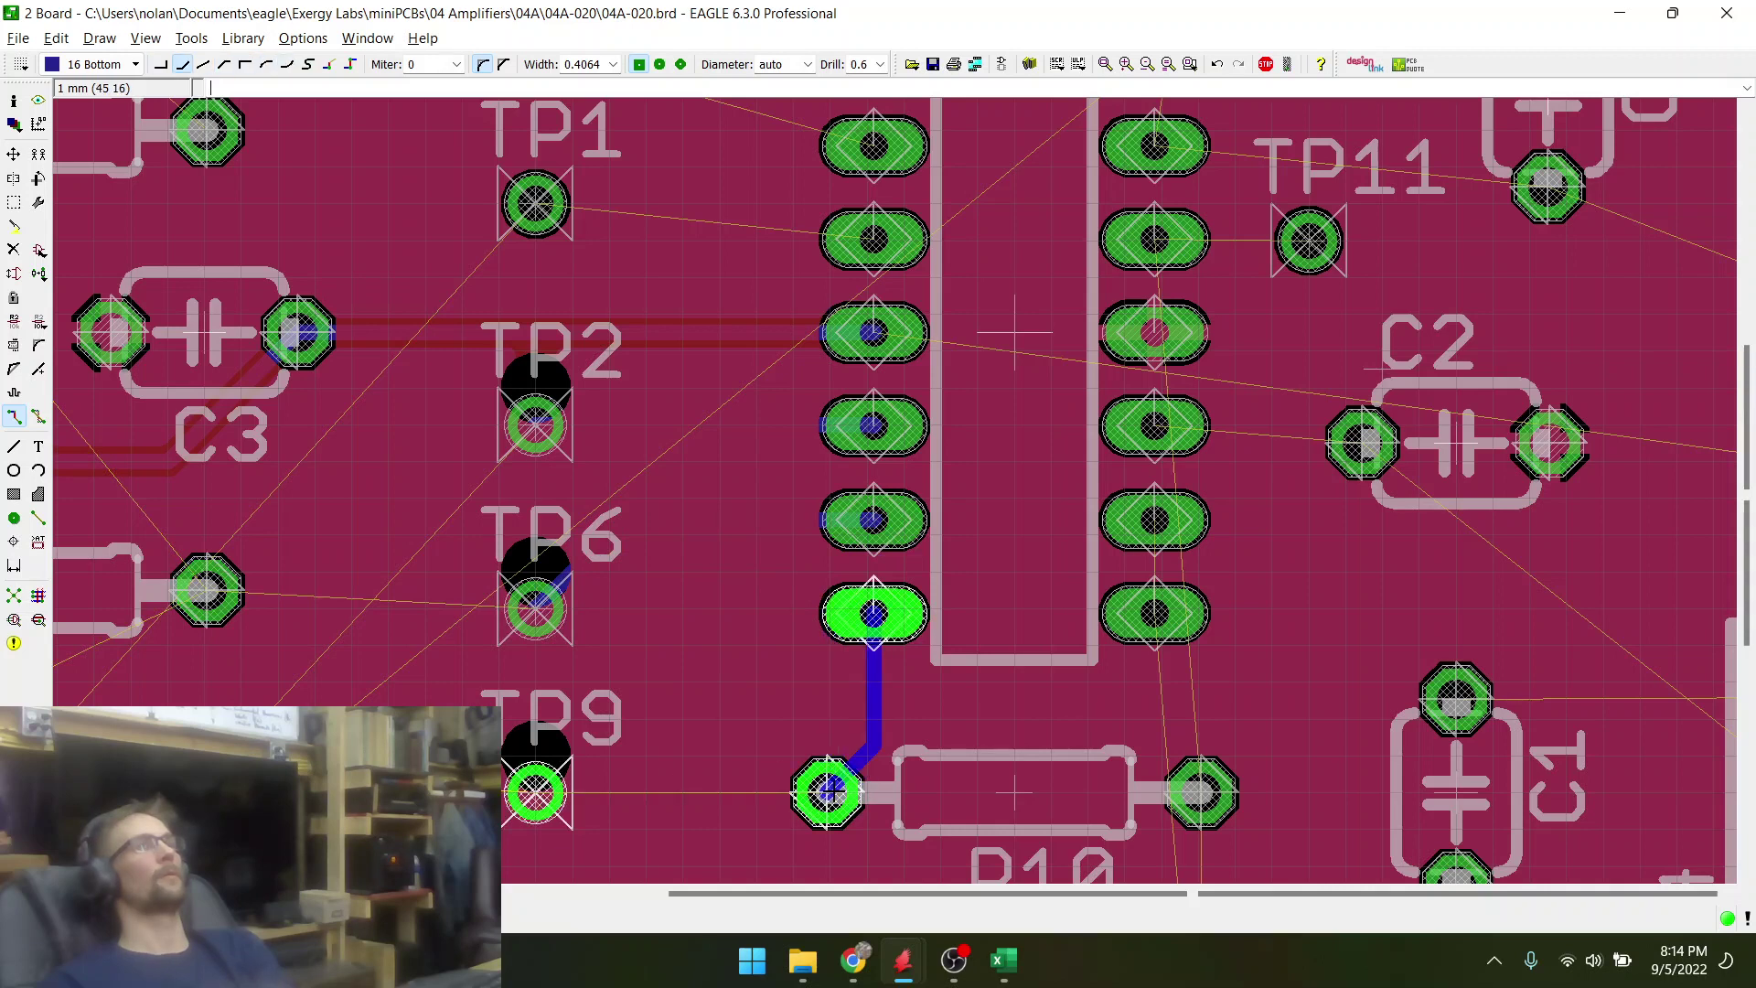
click(831, 789)
click(828, 792)
click(535, 792)
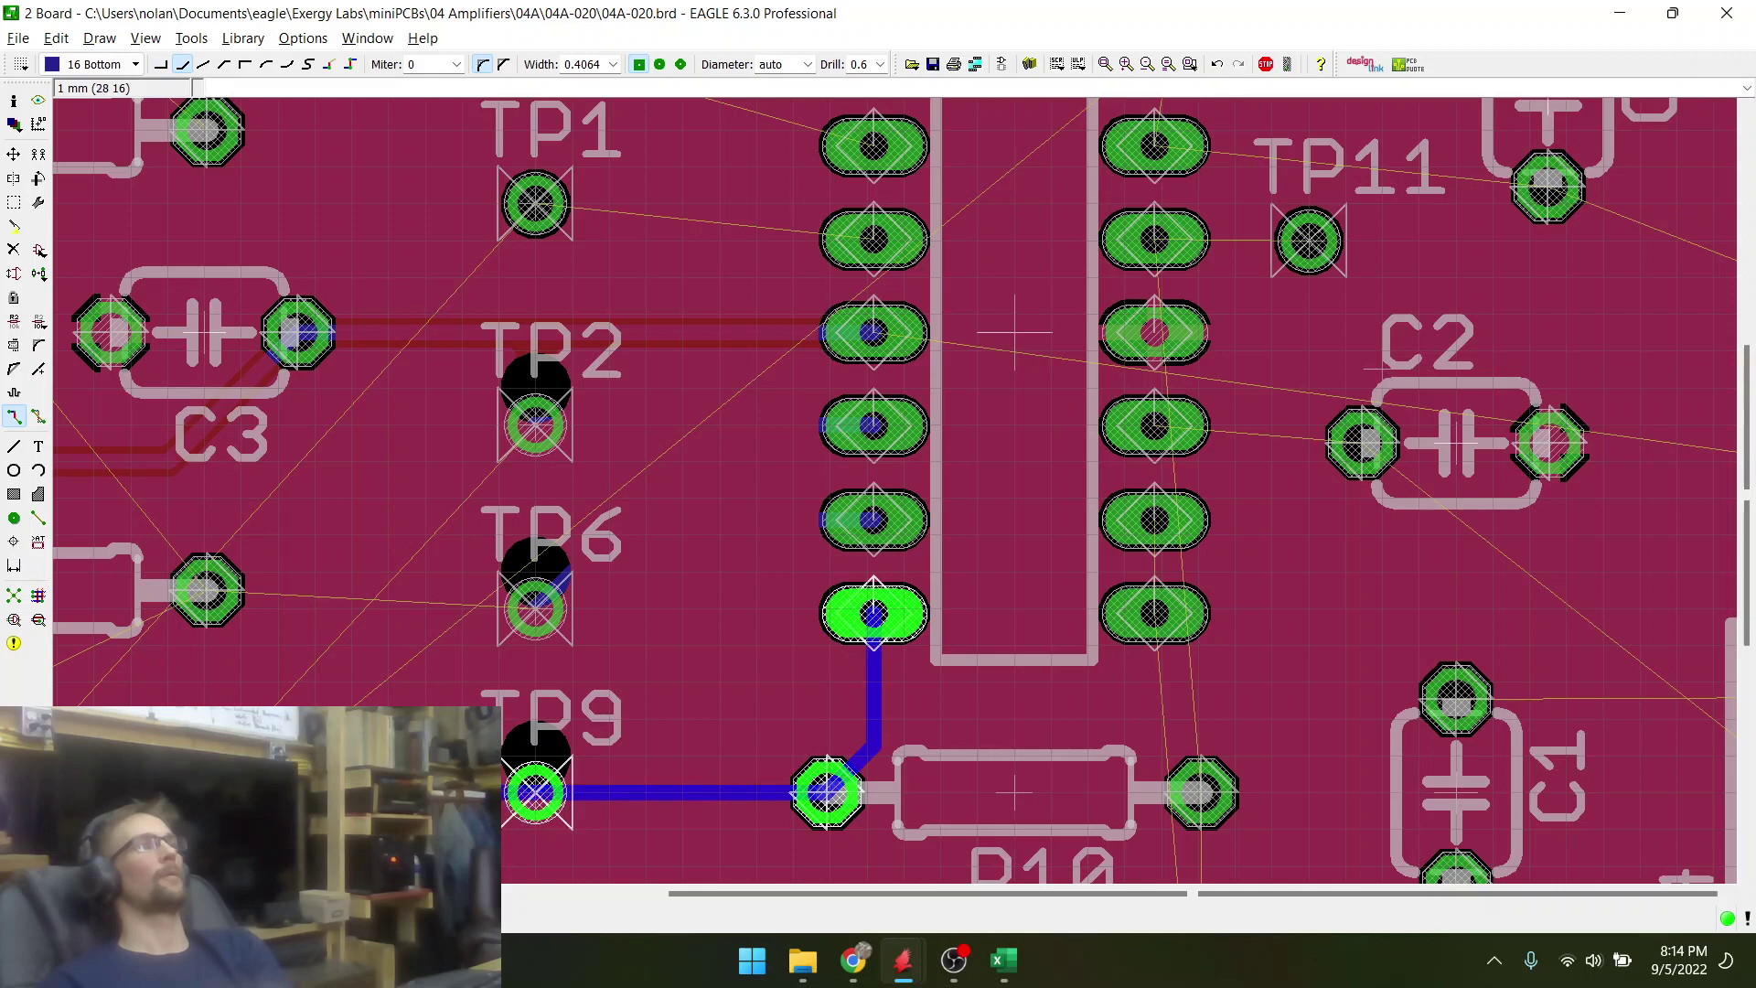
- Route a bottom-layer trace from TP9 to R8's right pad with a small 45-degree jog
right_click(535, 792)
right_click(535, 792)
right_click(535, 792)
right_click(535, 792)
right_click(536, 792)
right_click(535, 792)
right_click(535, 793)
right_click(535, 792)
right_click(535, 792)
right_click(535, 792)
key(Escape)
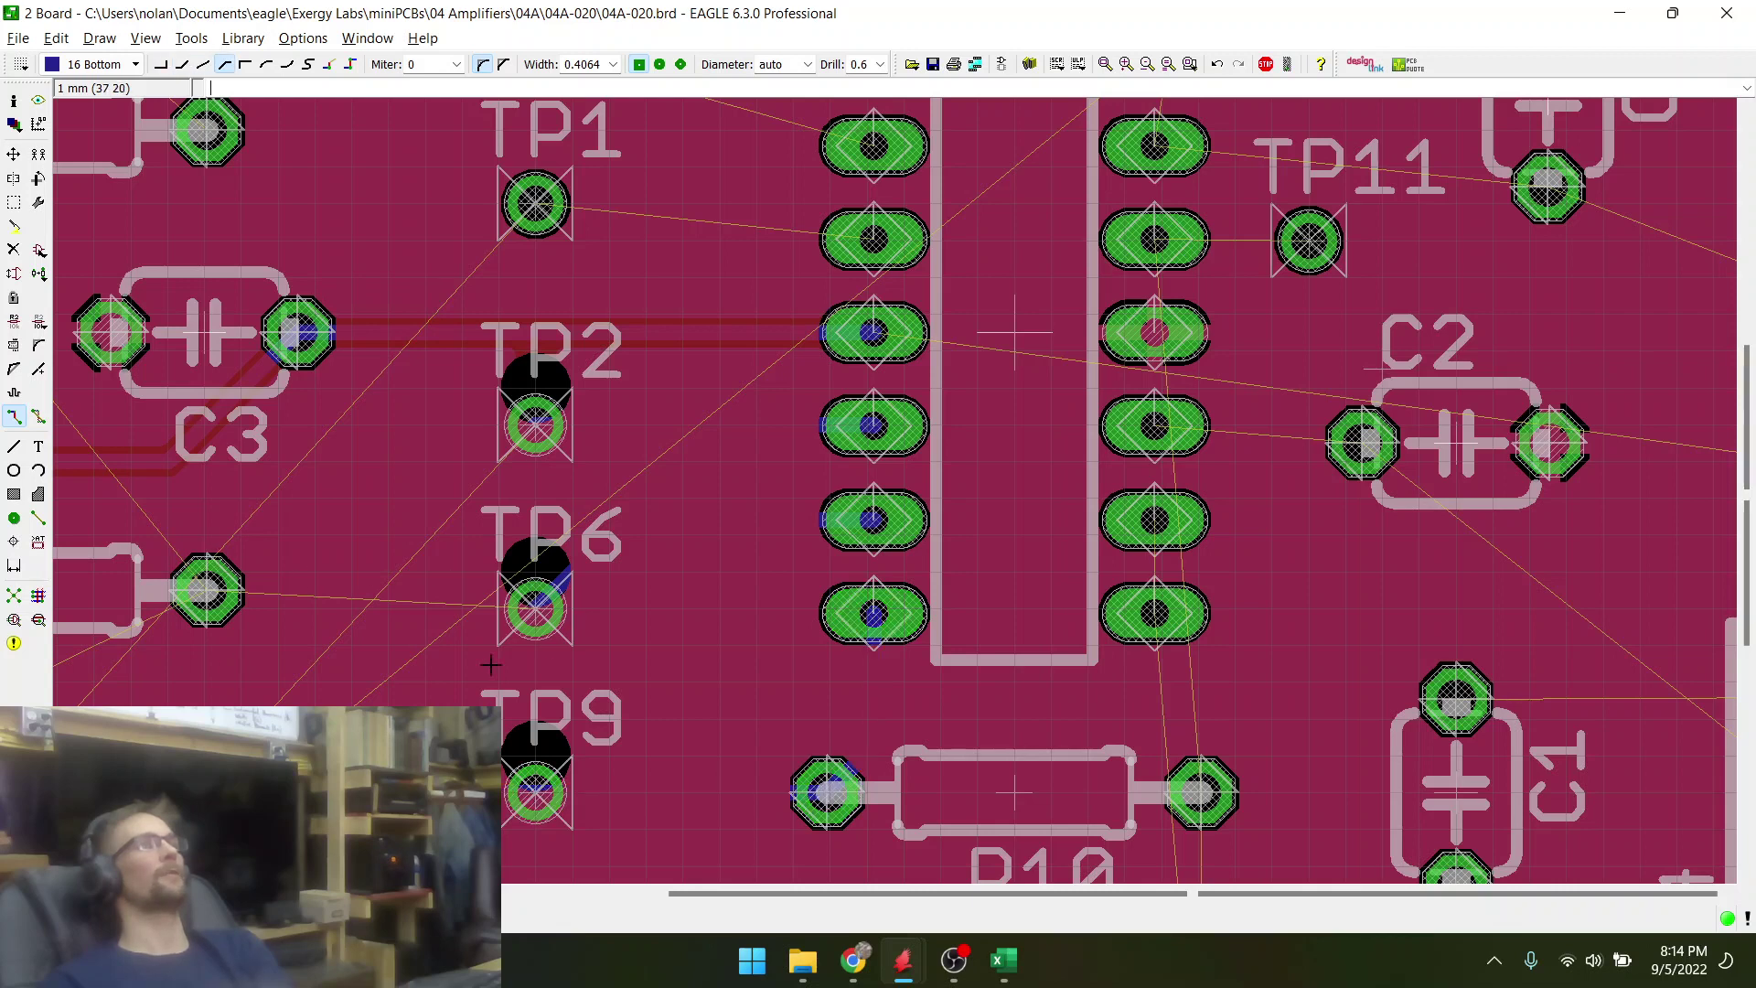
- Route a bottom-layer trace from R6's right pad to TP6 with a short 45-degree jog near the test point
scroll(387, 562, down, 2)
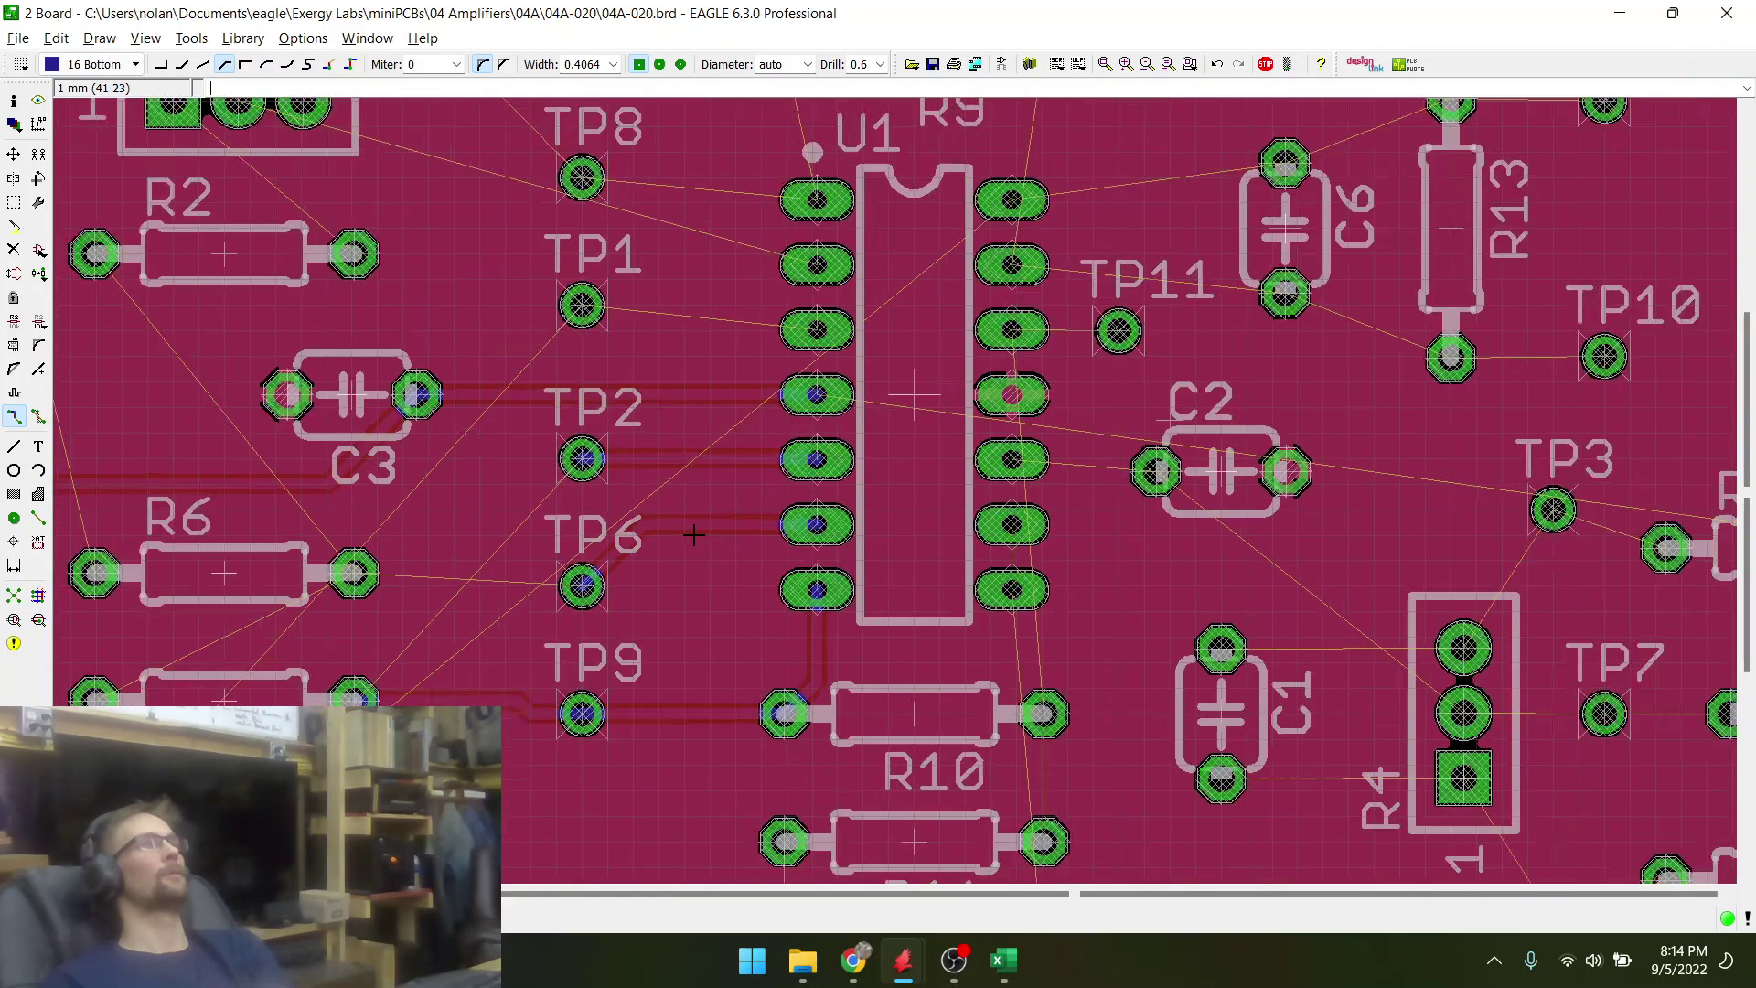
scroll(365, 589, up, 3)
click(296, 572)
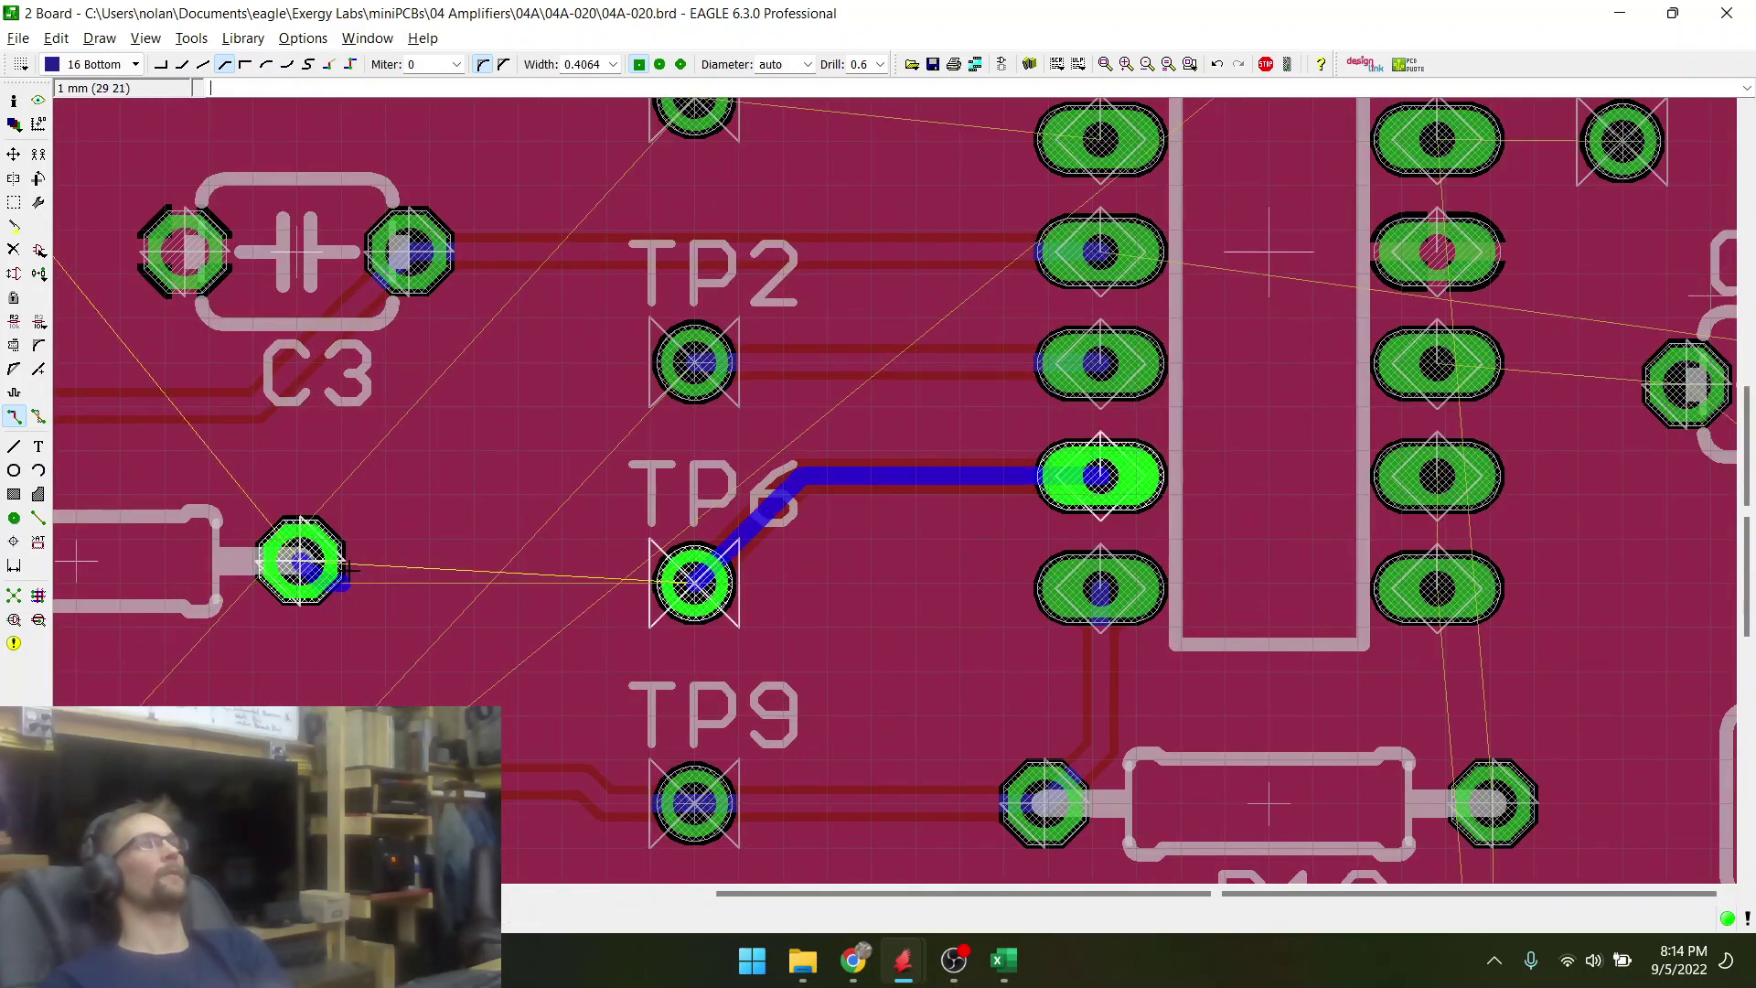
right_click(666, 582)
right_click(666, 582)
right_click(668, 587)
right_click(668, 588)
right_click(616, 582)
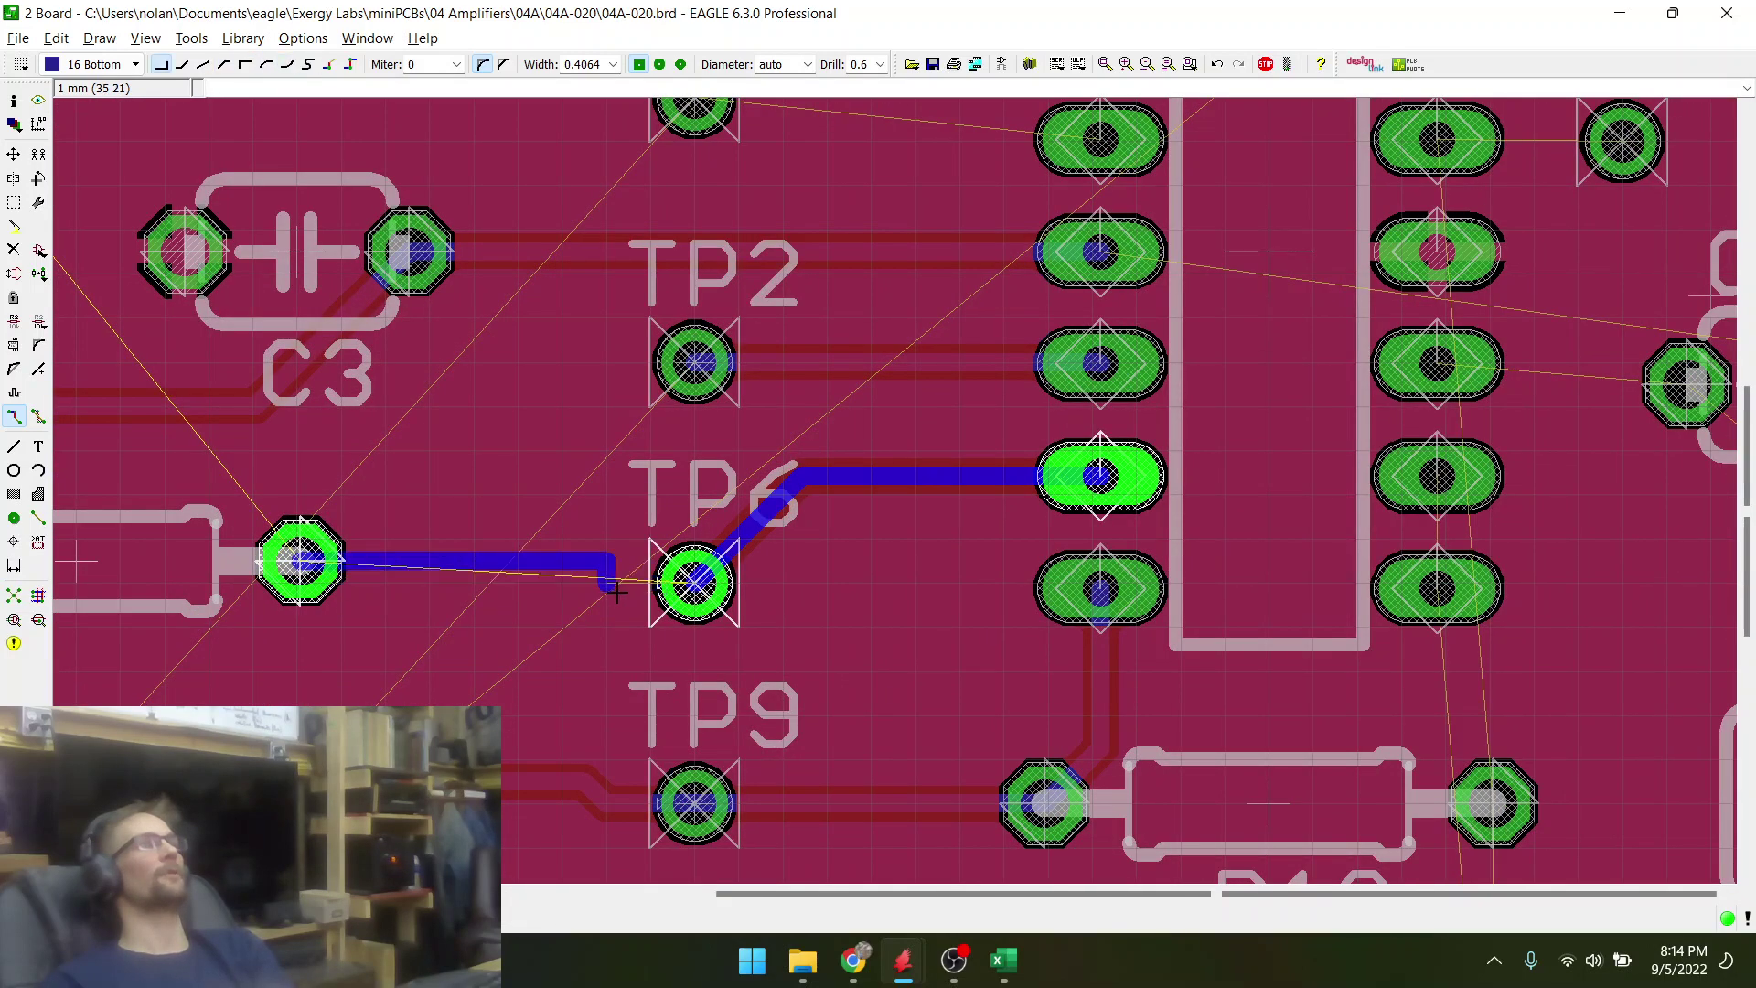
right_click(577, 581)
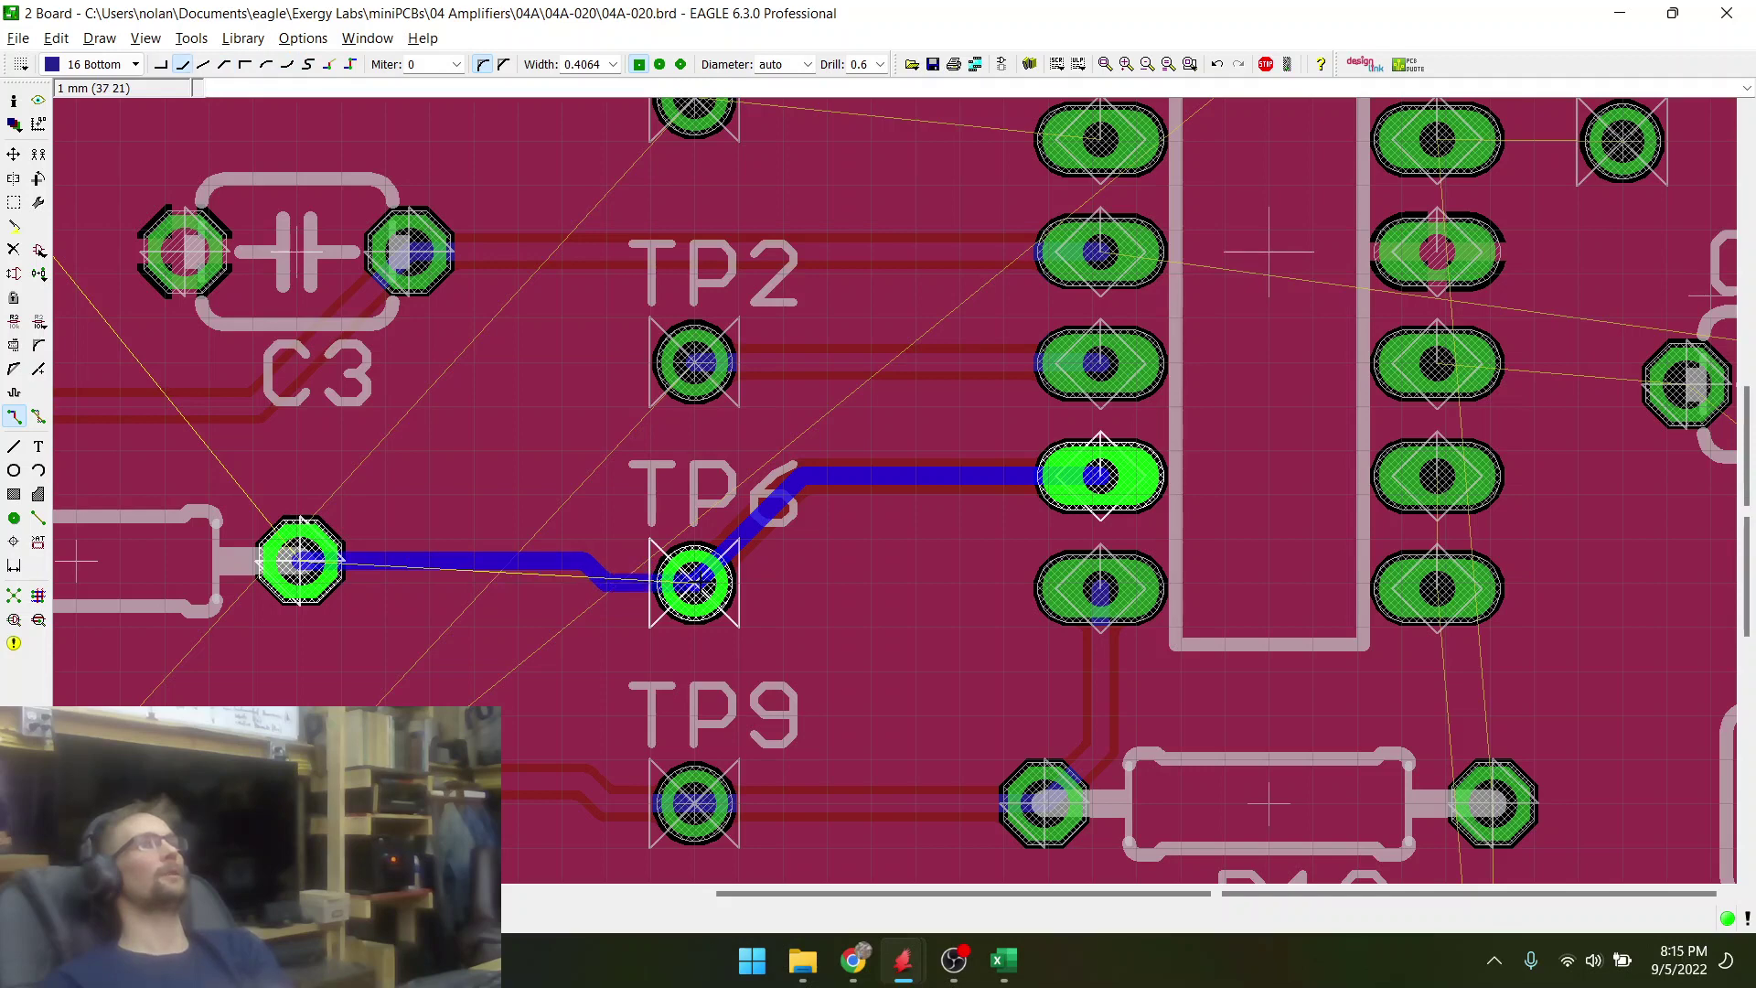
key(Escape)
- Rip up the jogged traces between R6 and TP6 and between R8 and TP9
scroll(394, 587, down, 4)
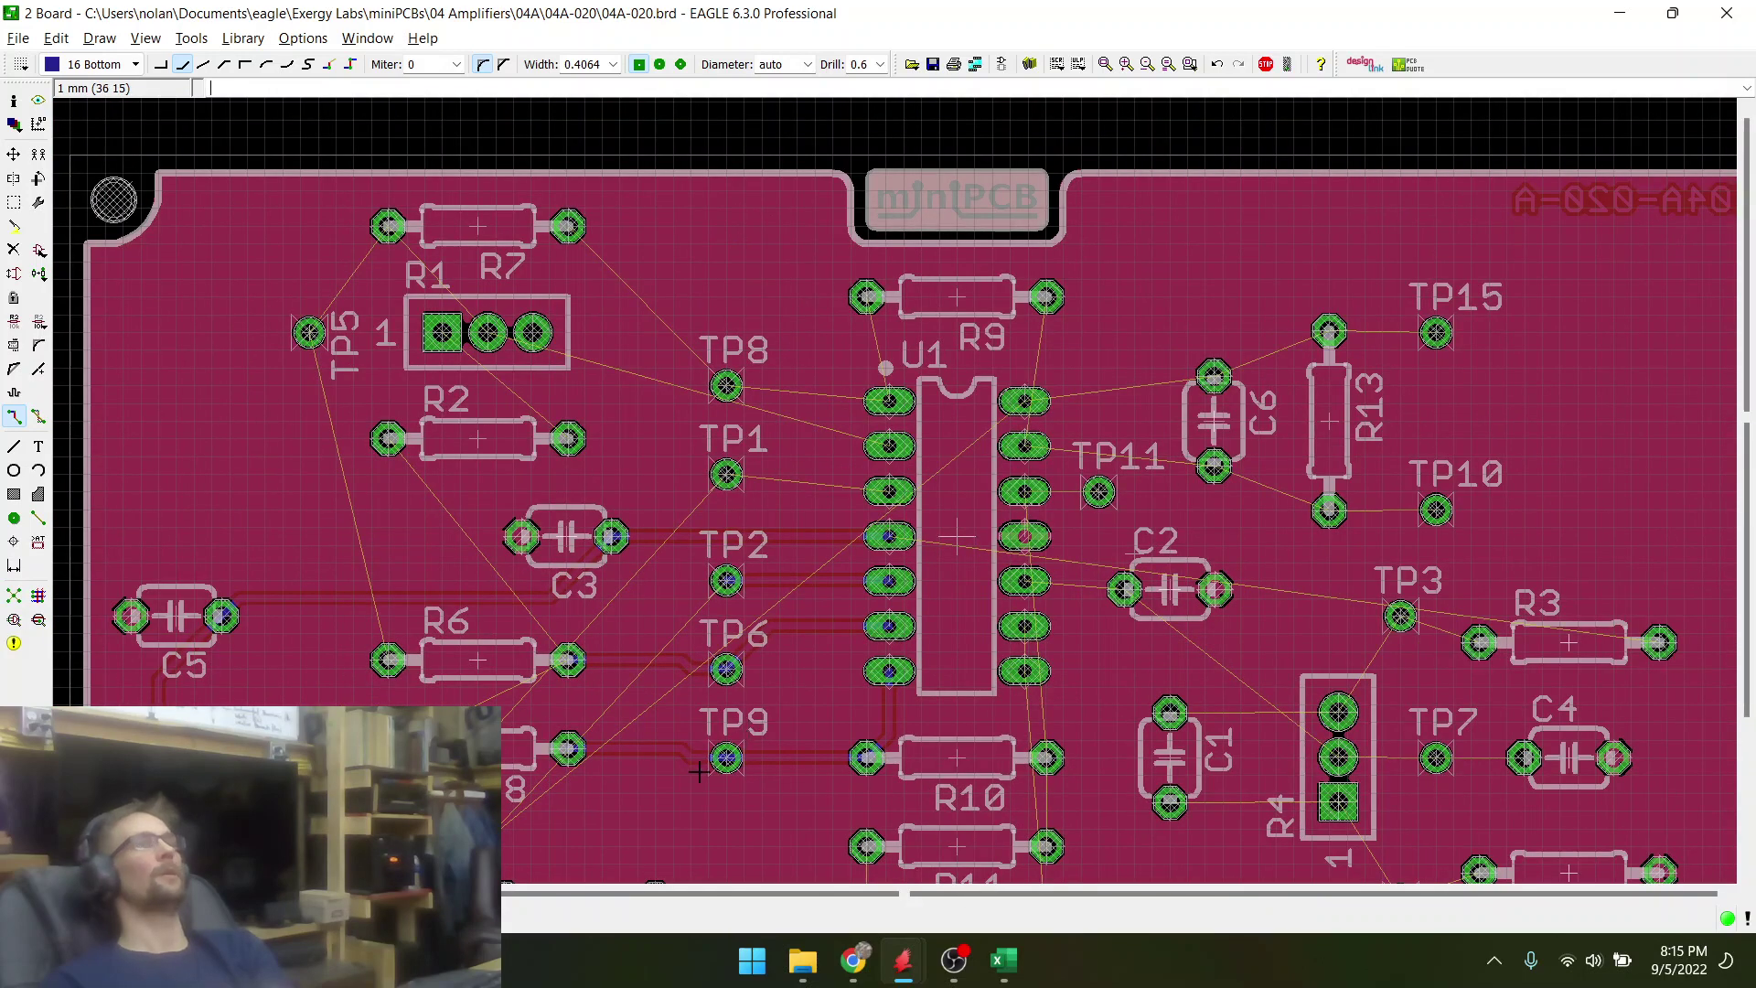
scroll(523, 716, up, 2)
click(37, 416)
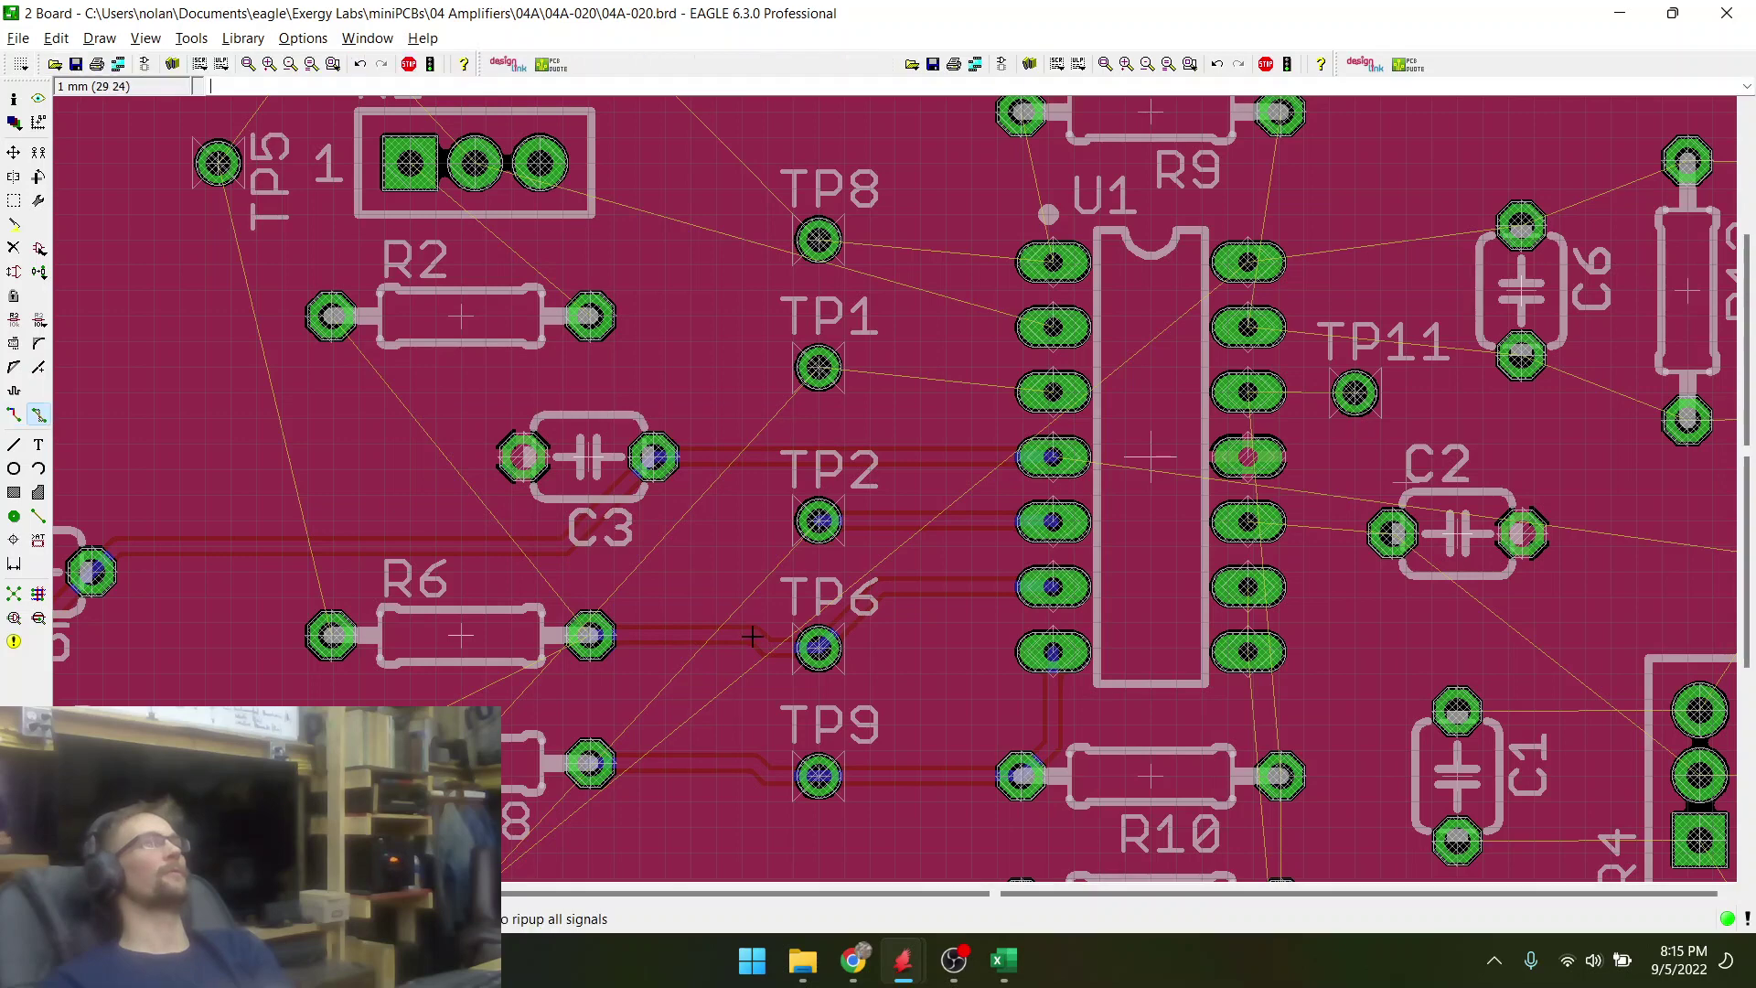
click(746, 636)
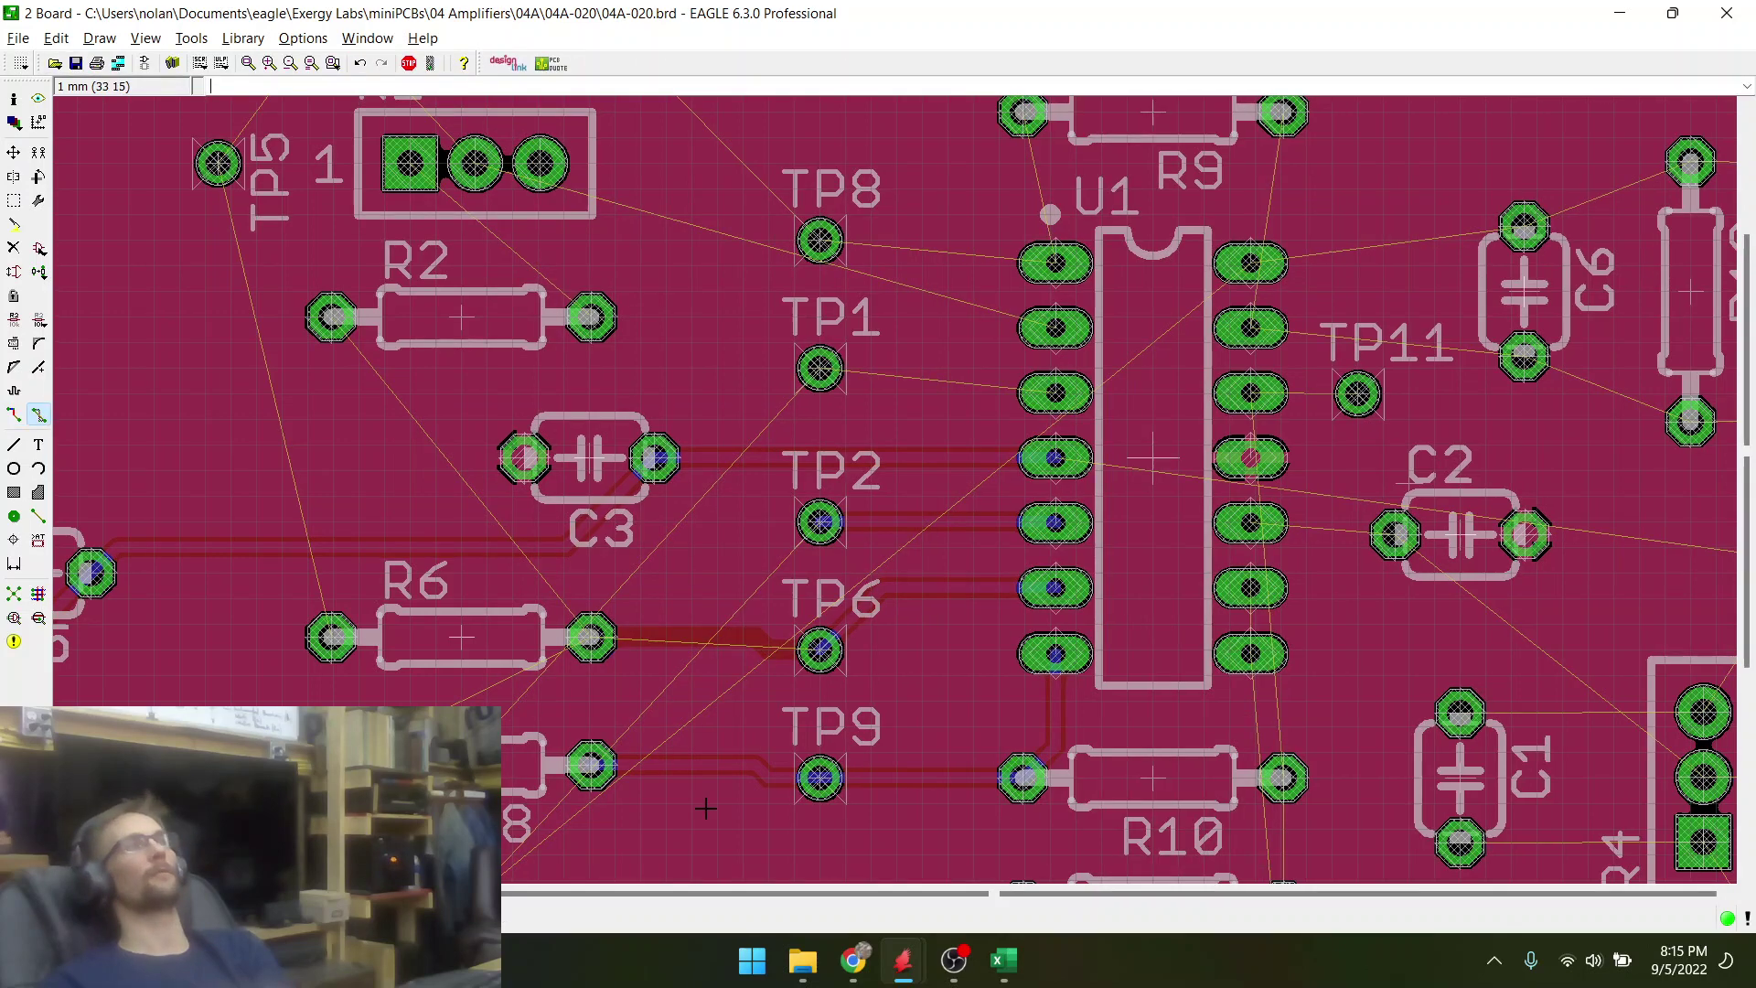
click(712, 770)
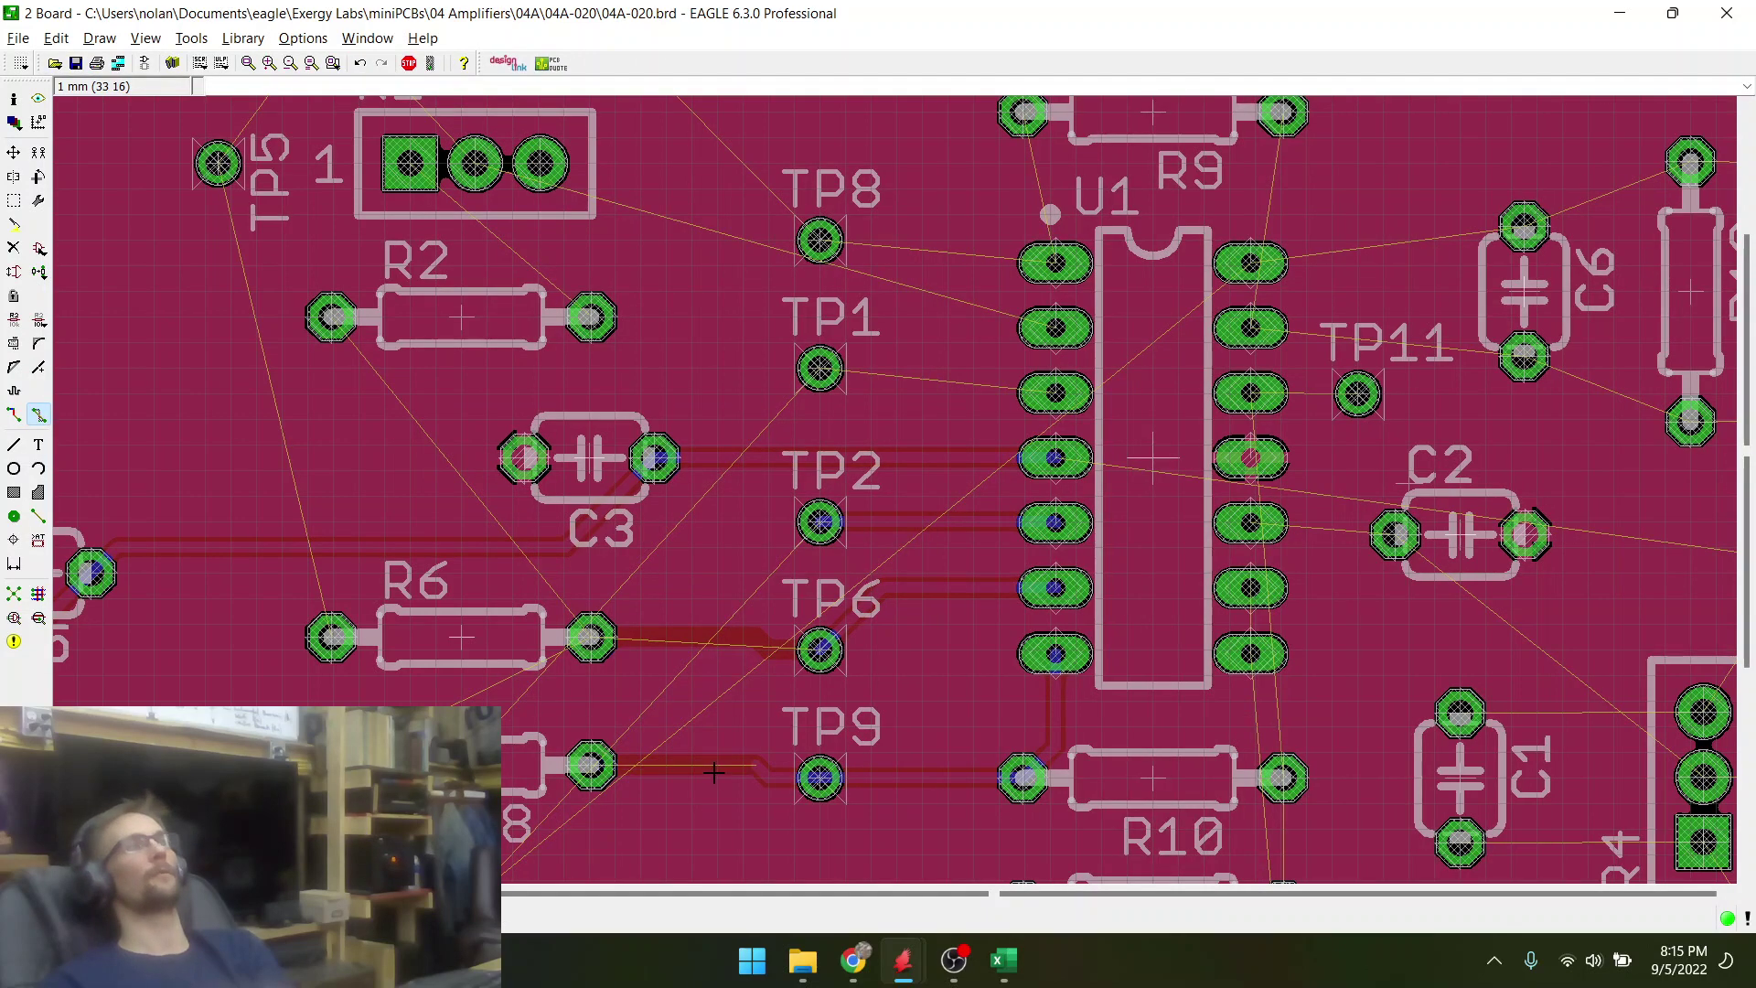
- Move R6 and R8 slightly down so their right pads line up horizontally with TP6 and TP9
click(14, 152)
scroll(447, 643, up, 1)
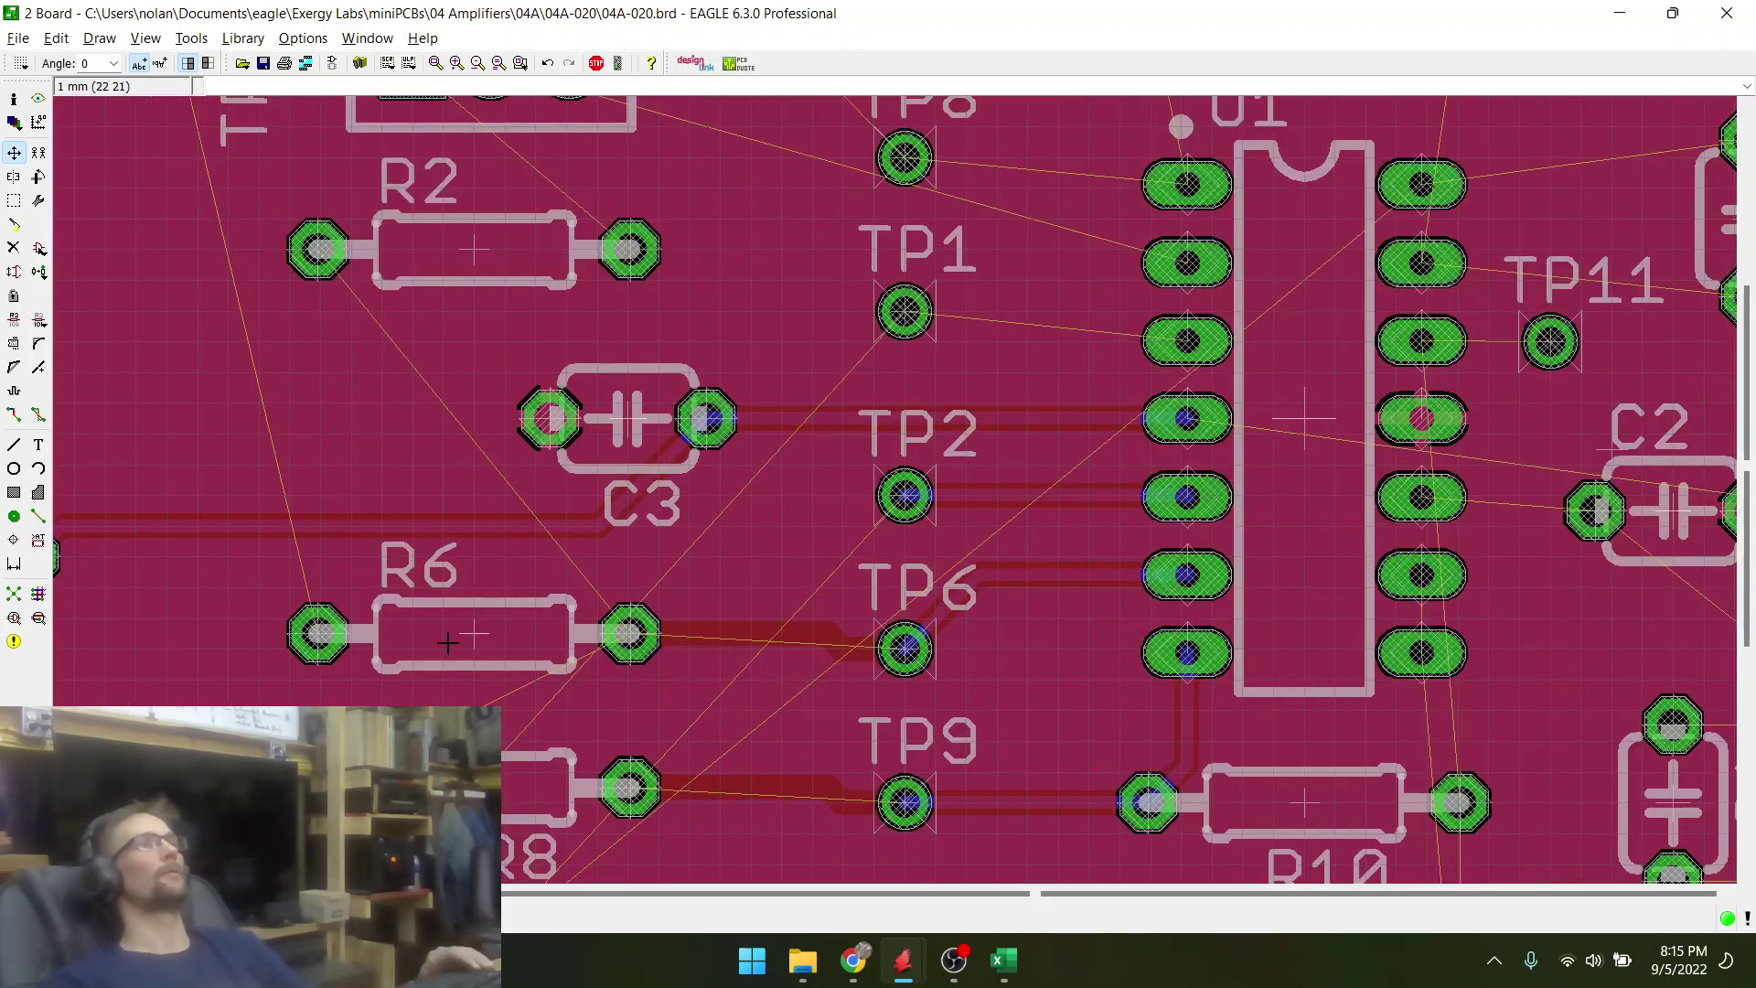
click(447, 643)
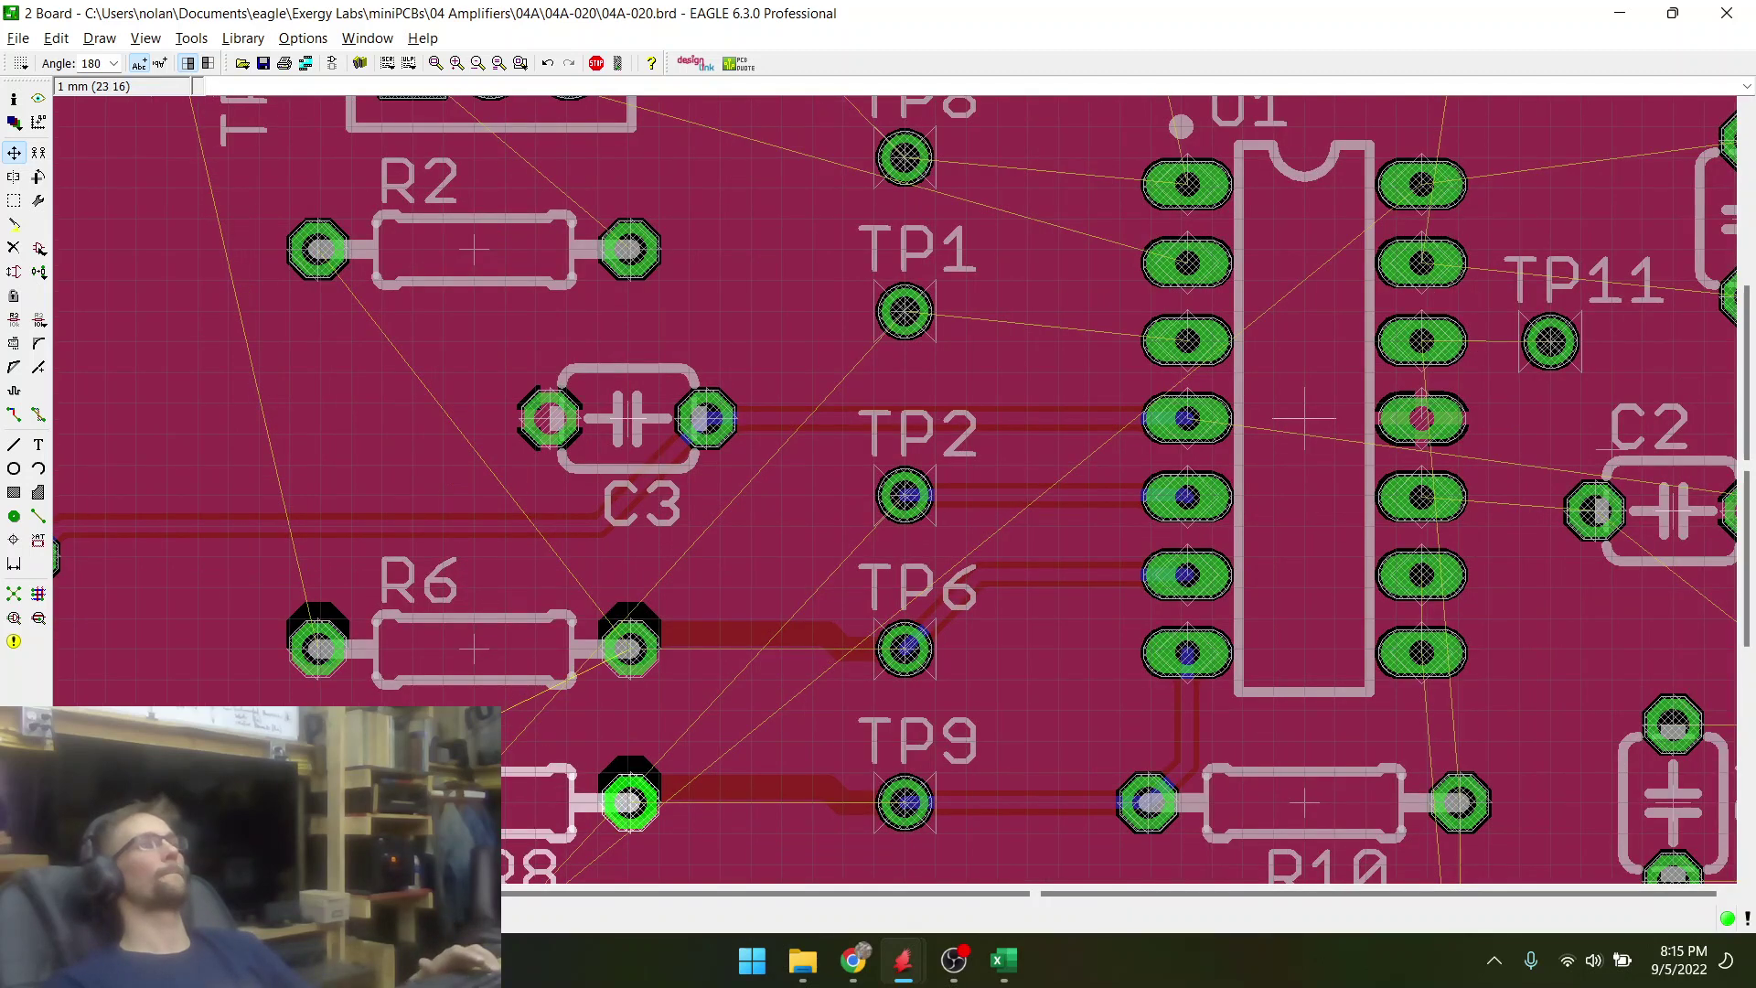
- Route a straight bottom-layer trace between TP9 and R8's right pad
click(13, 416)
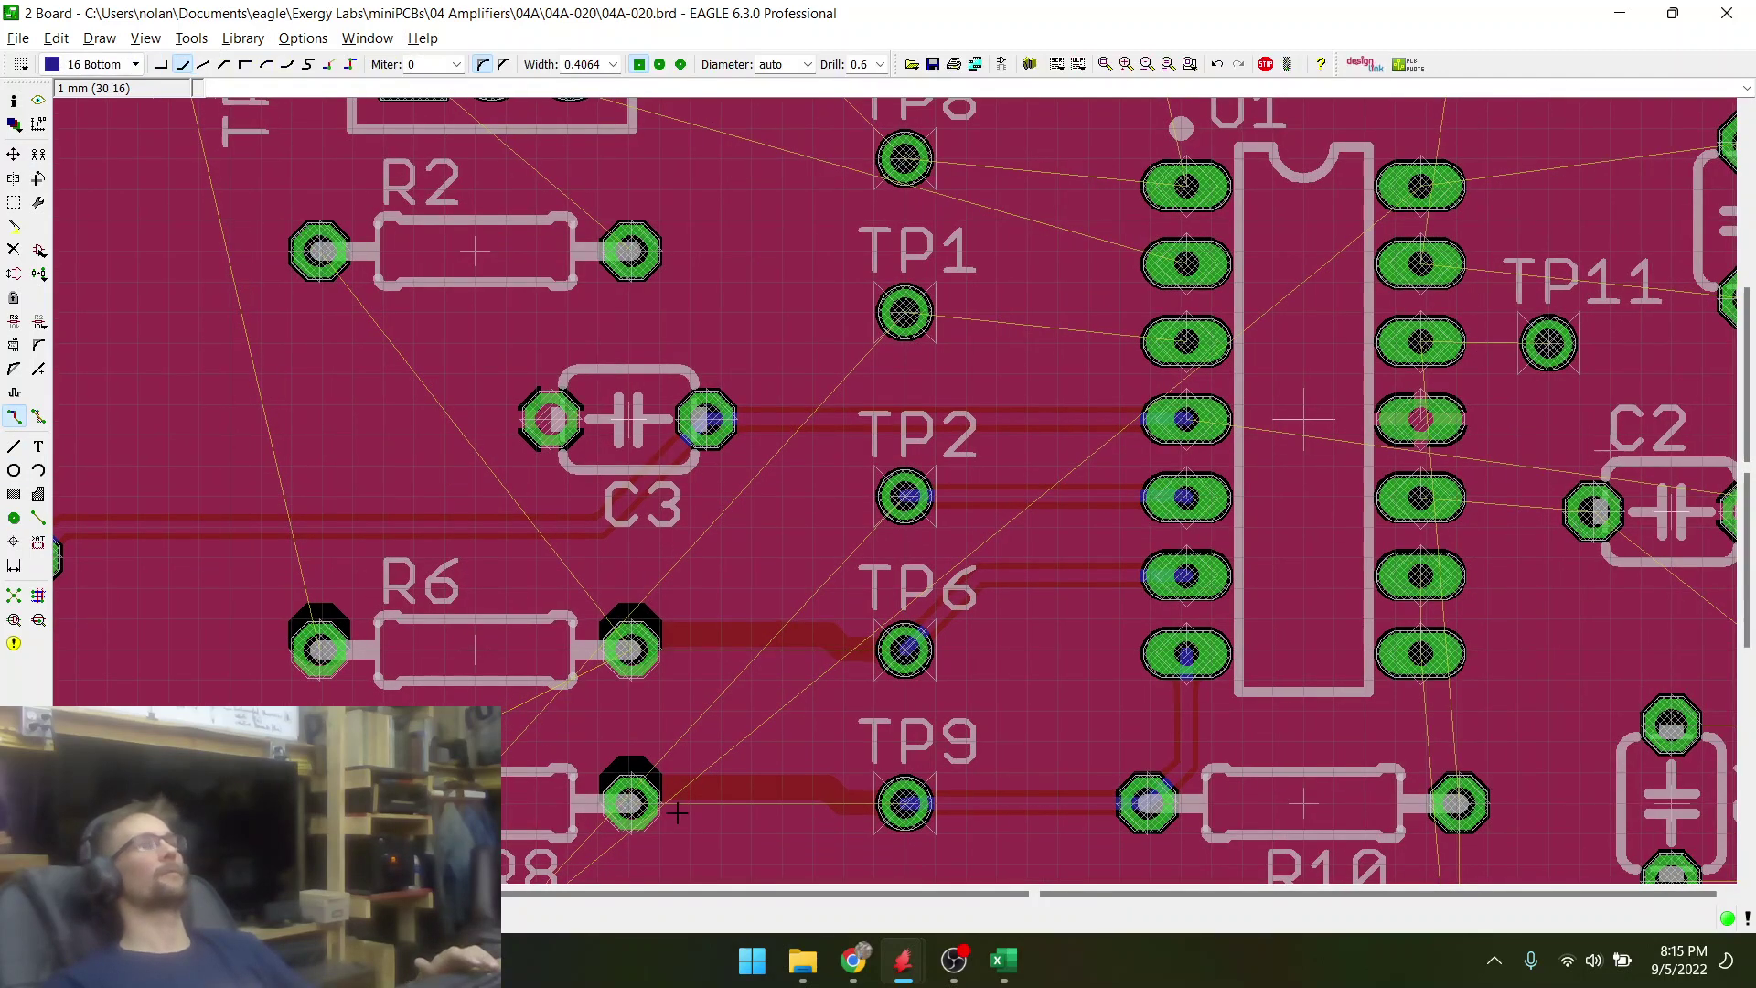
click(732, 804)
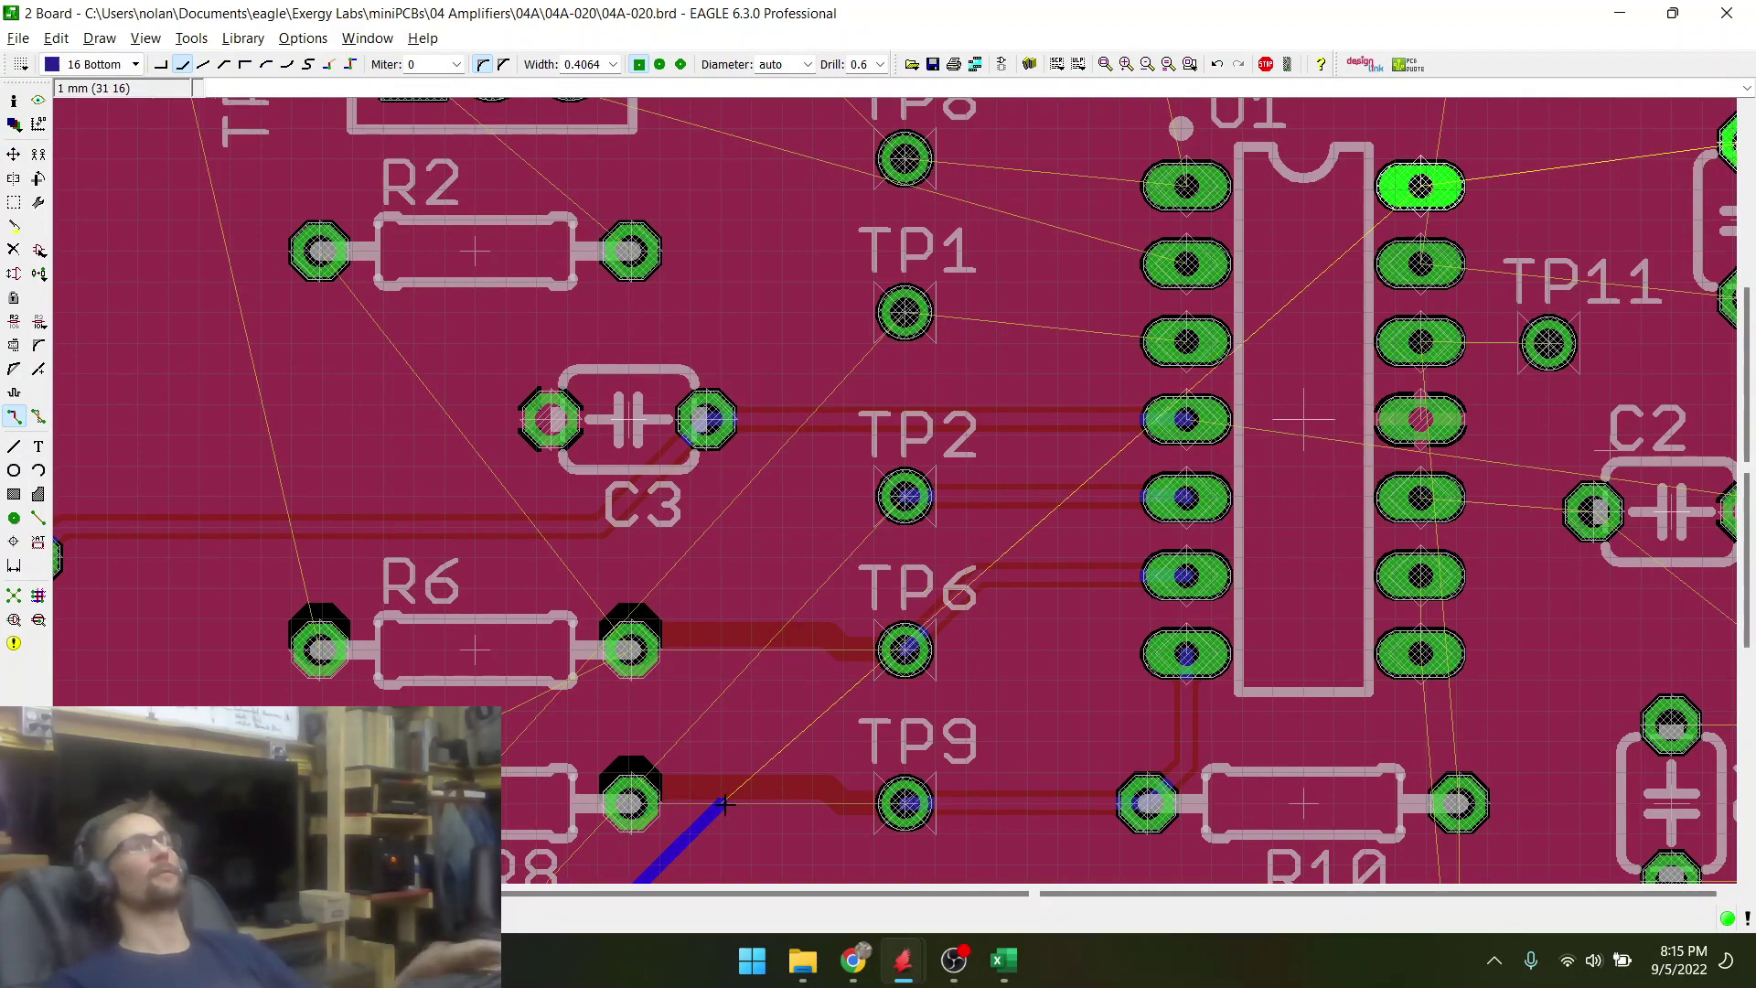
click(652, 805)
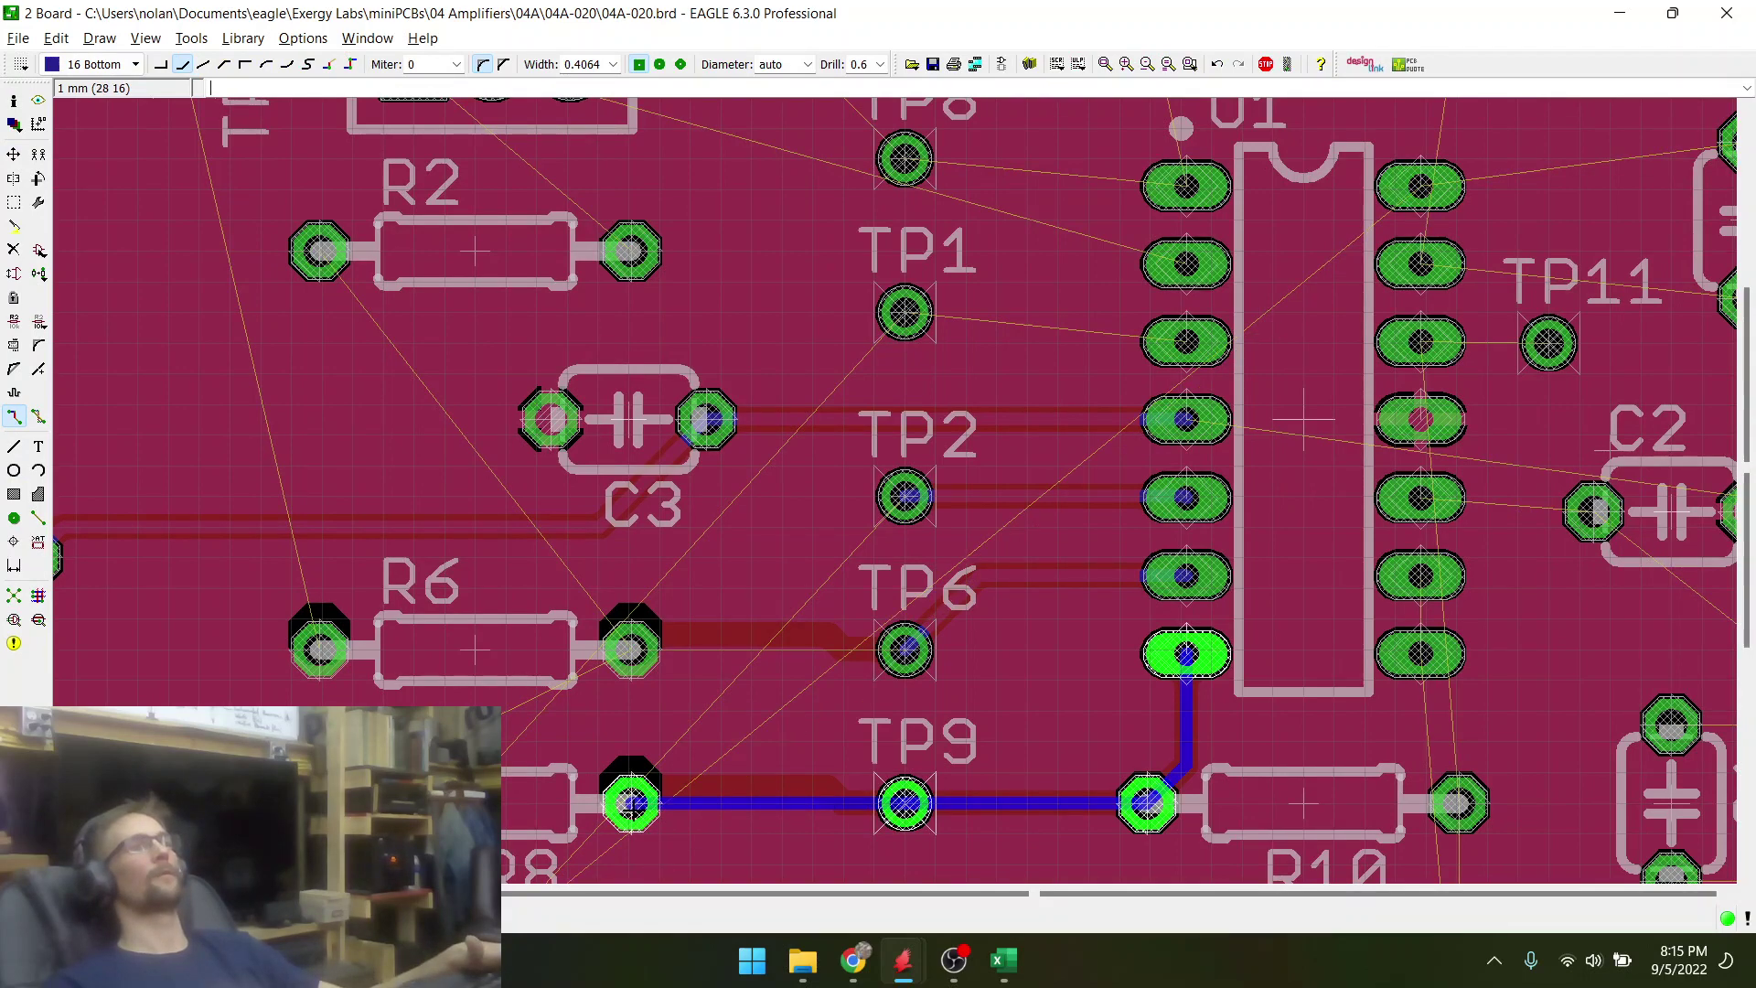
- Route a straight bottom-layer trace from TP6 to R6's right pad and connect that pad with a 45-degree trace running down to the left
click(889, 666)
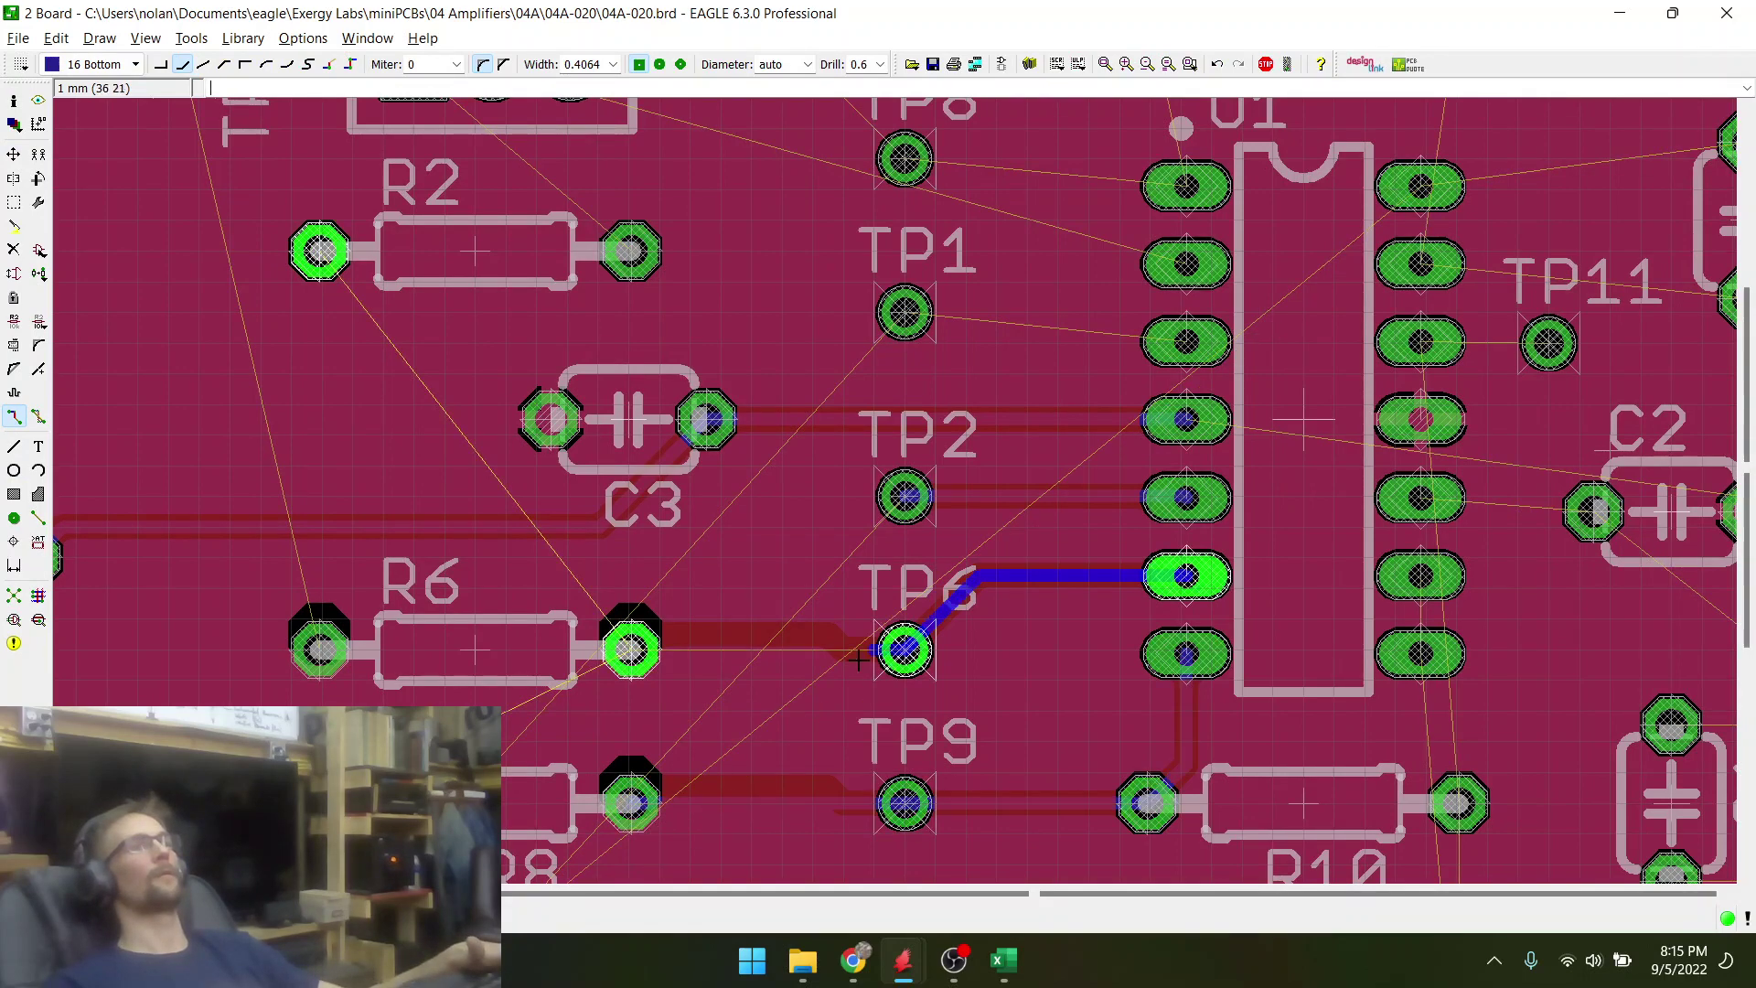
click(633, 651)
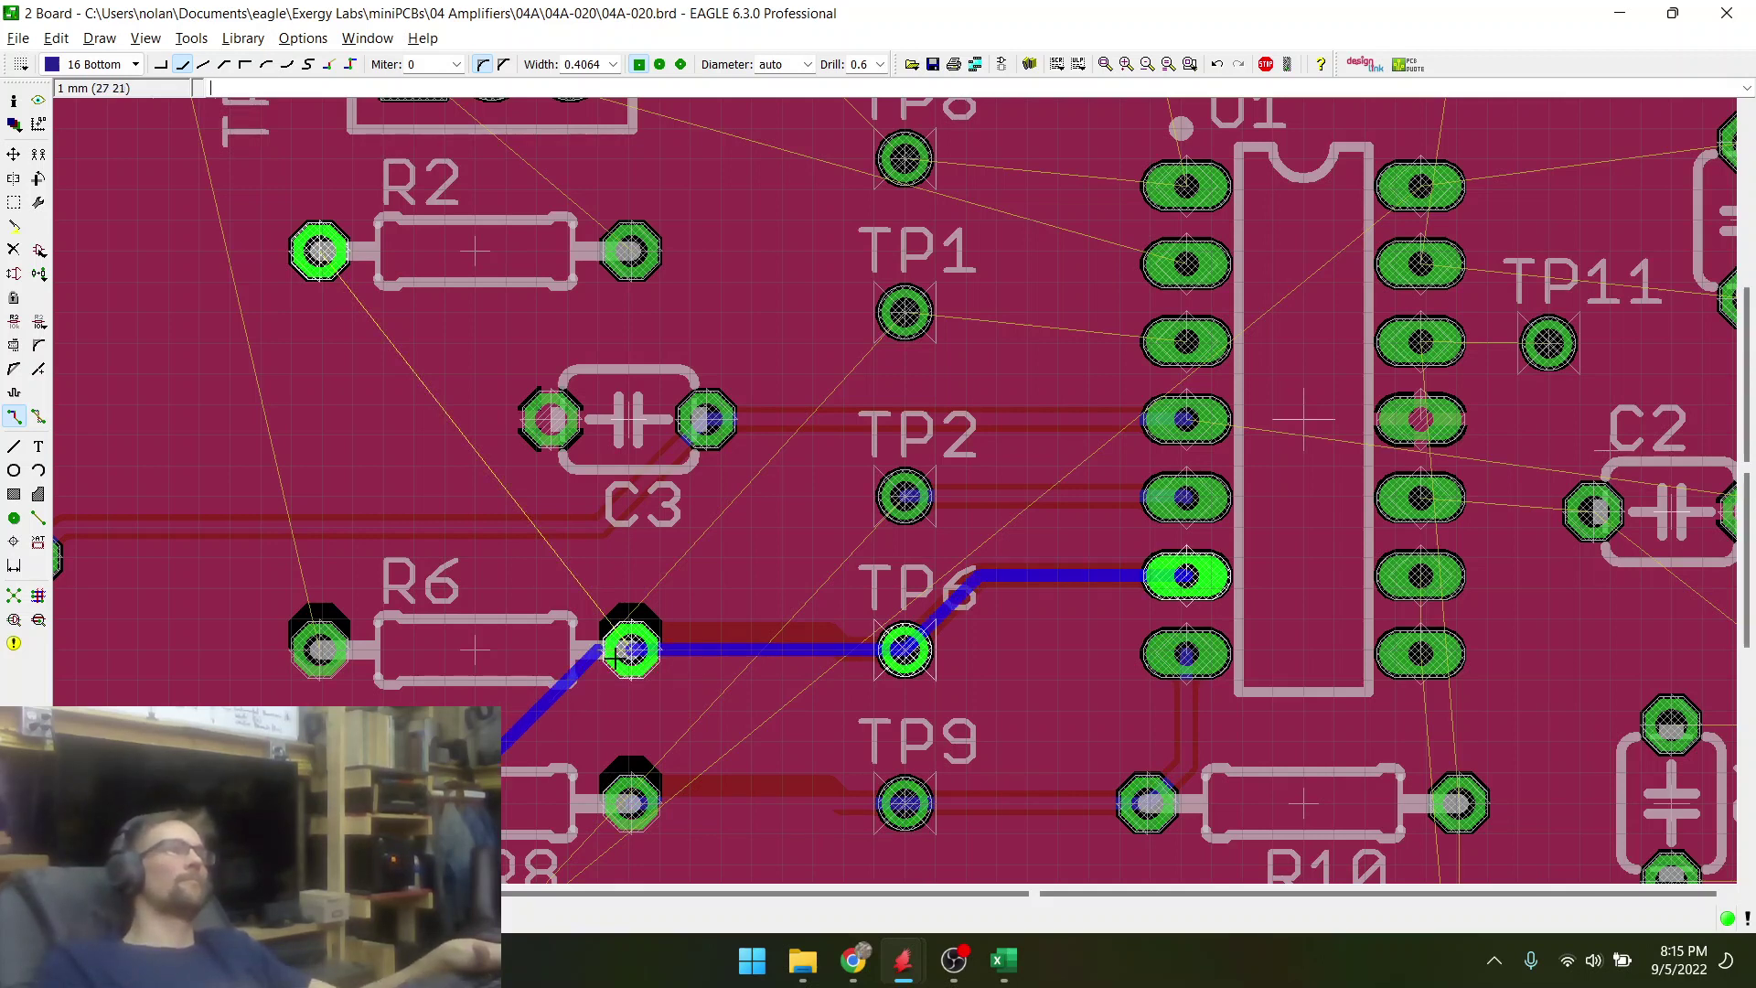
key(Escape)
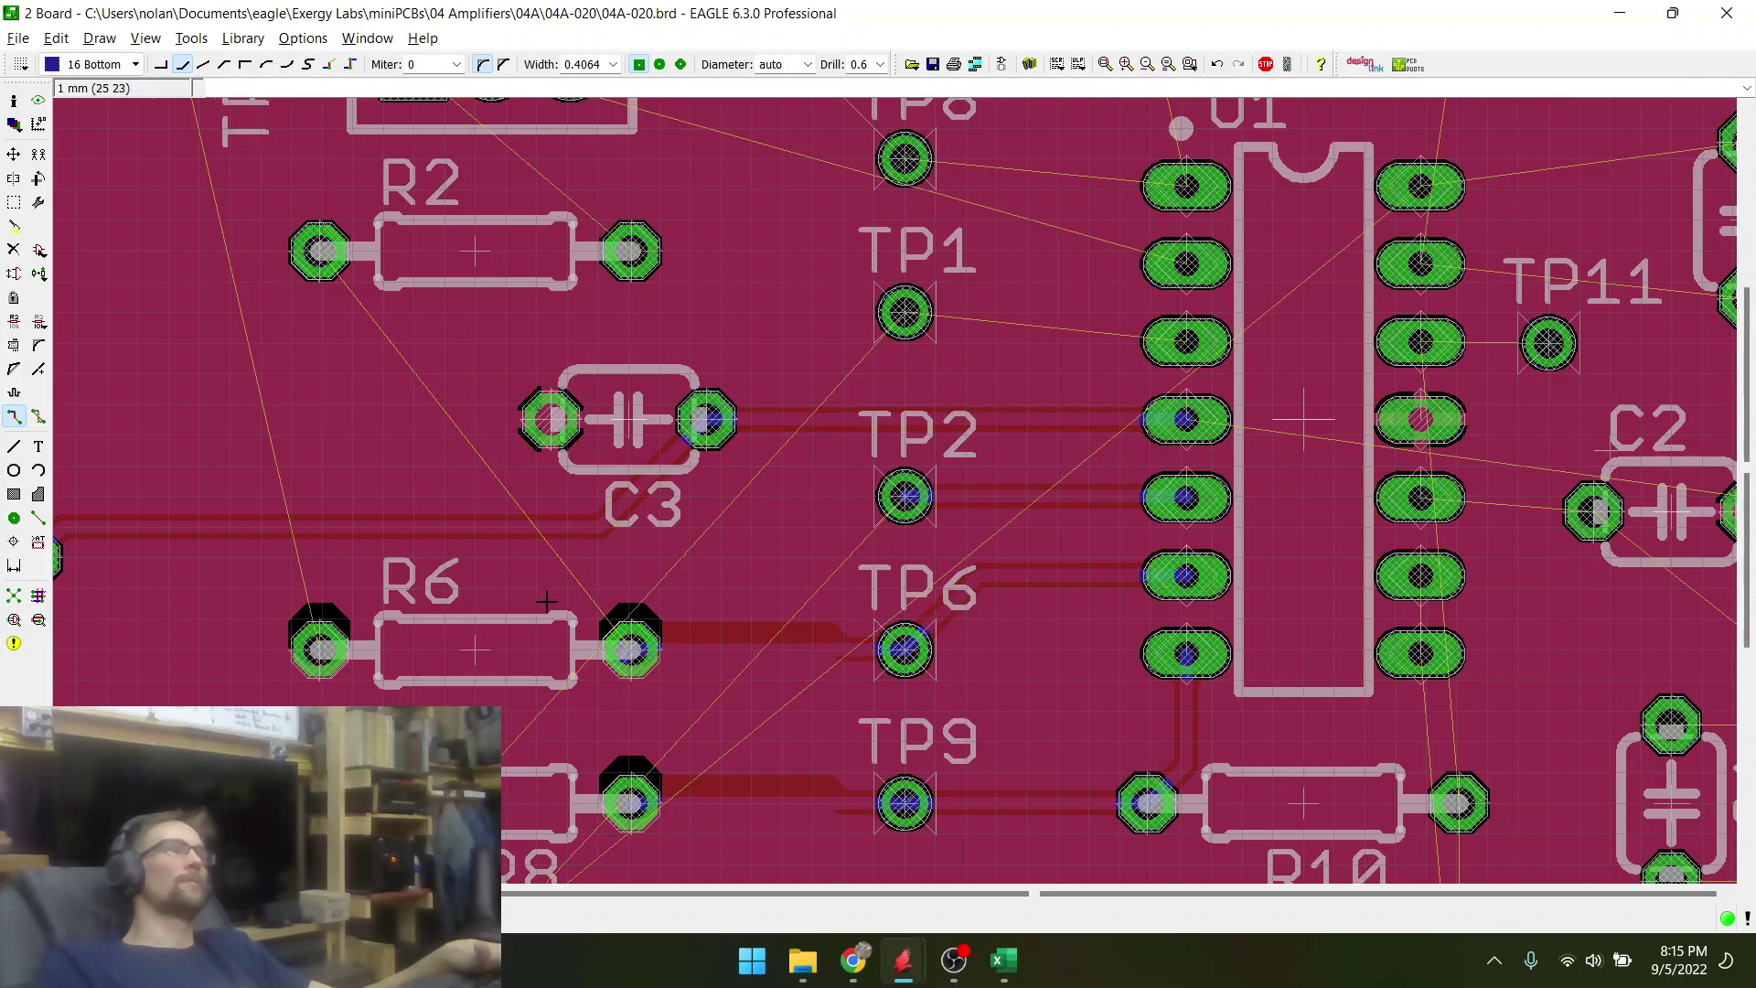
- Start a bottom-layer trace from R2's left pad, running diagonally down toward R6's right pad
scroll(321, 253, down, 3)
click(341, 285)
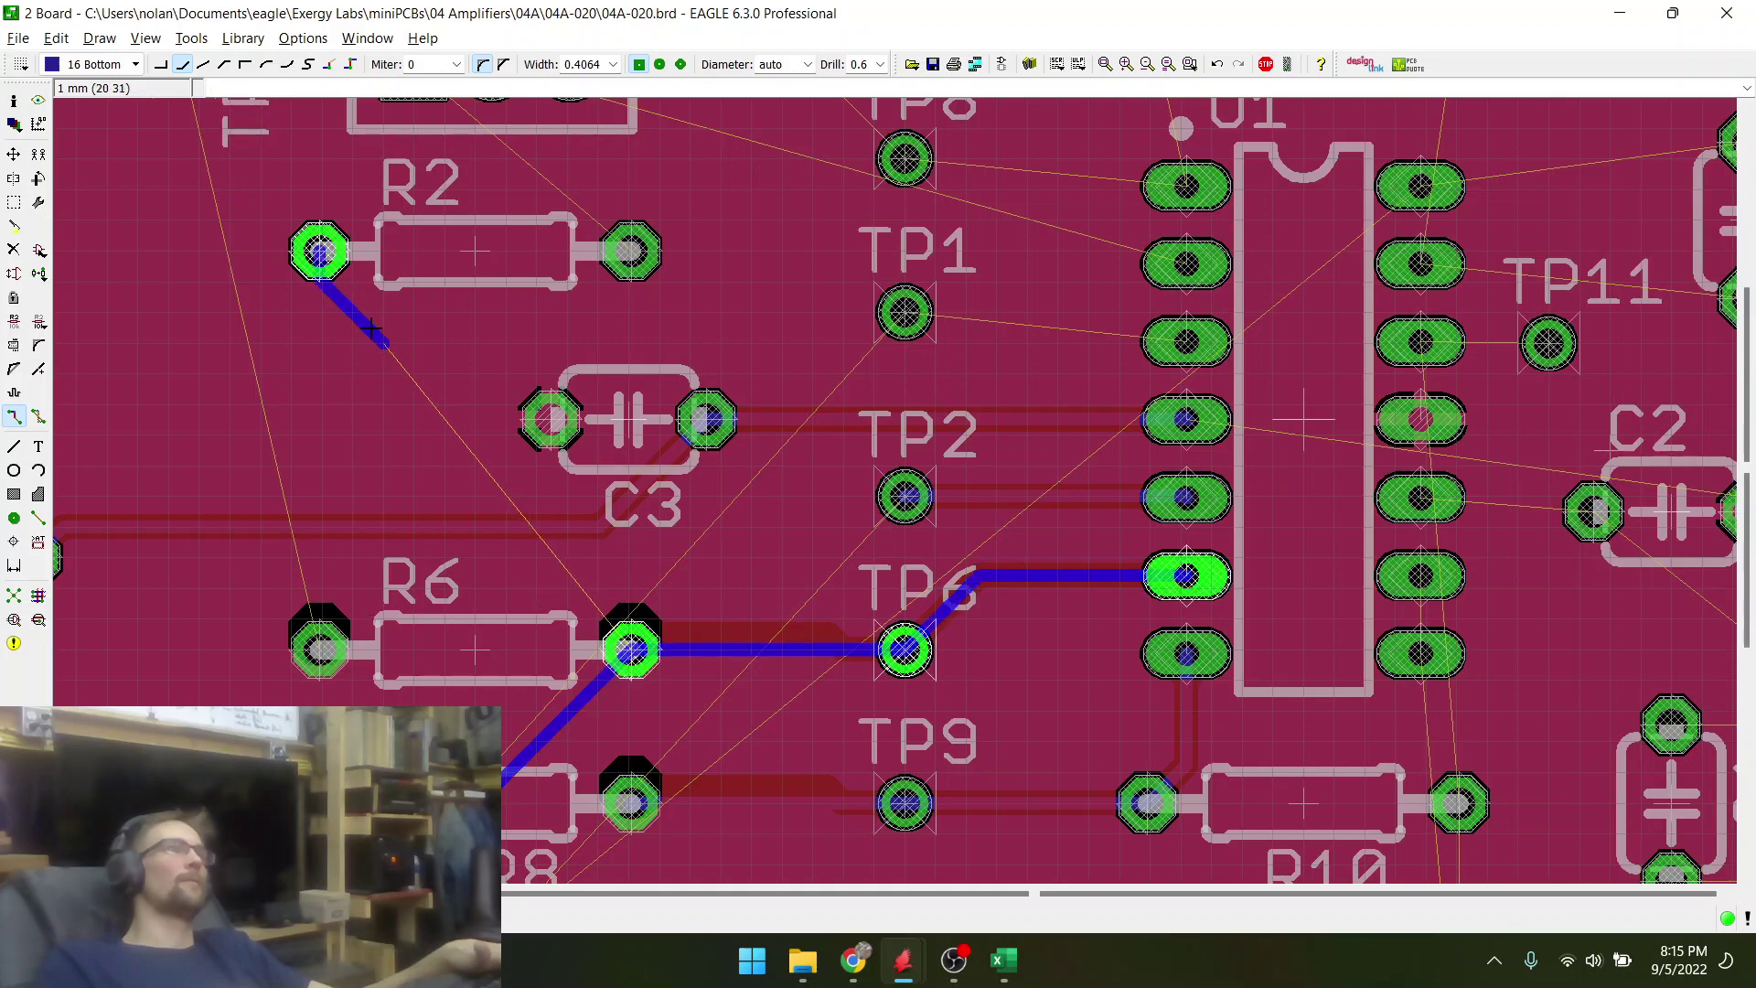
- Cancel the pending R2 trace, rotate R2 to 90° and place it vertically between C5 and R6
scroll(372, 333, down, 1)
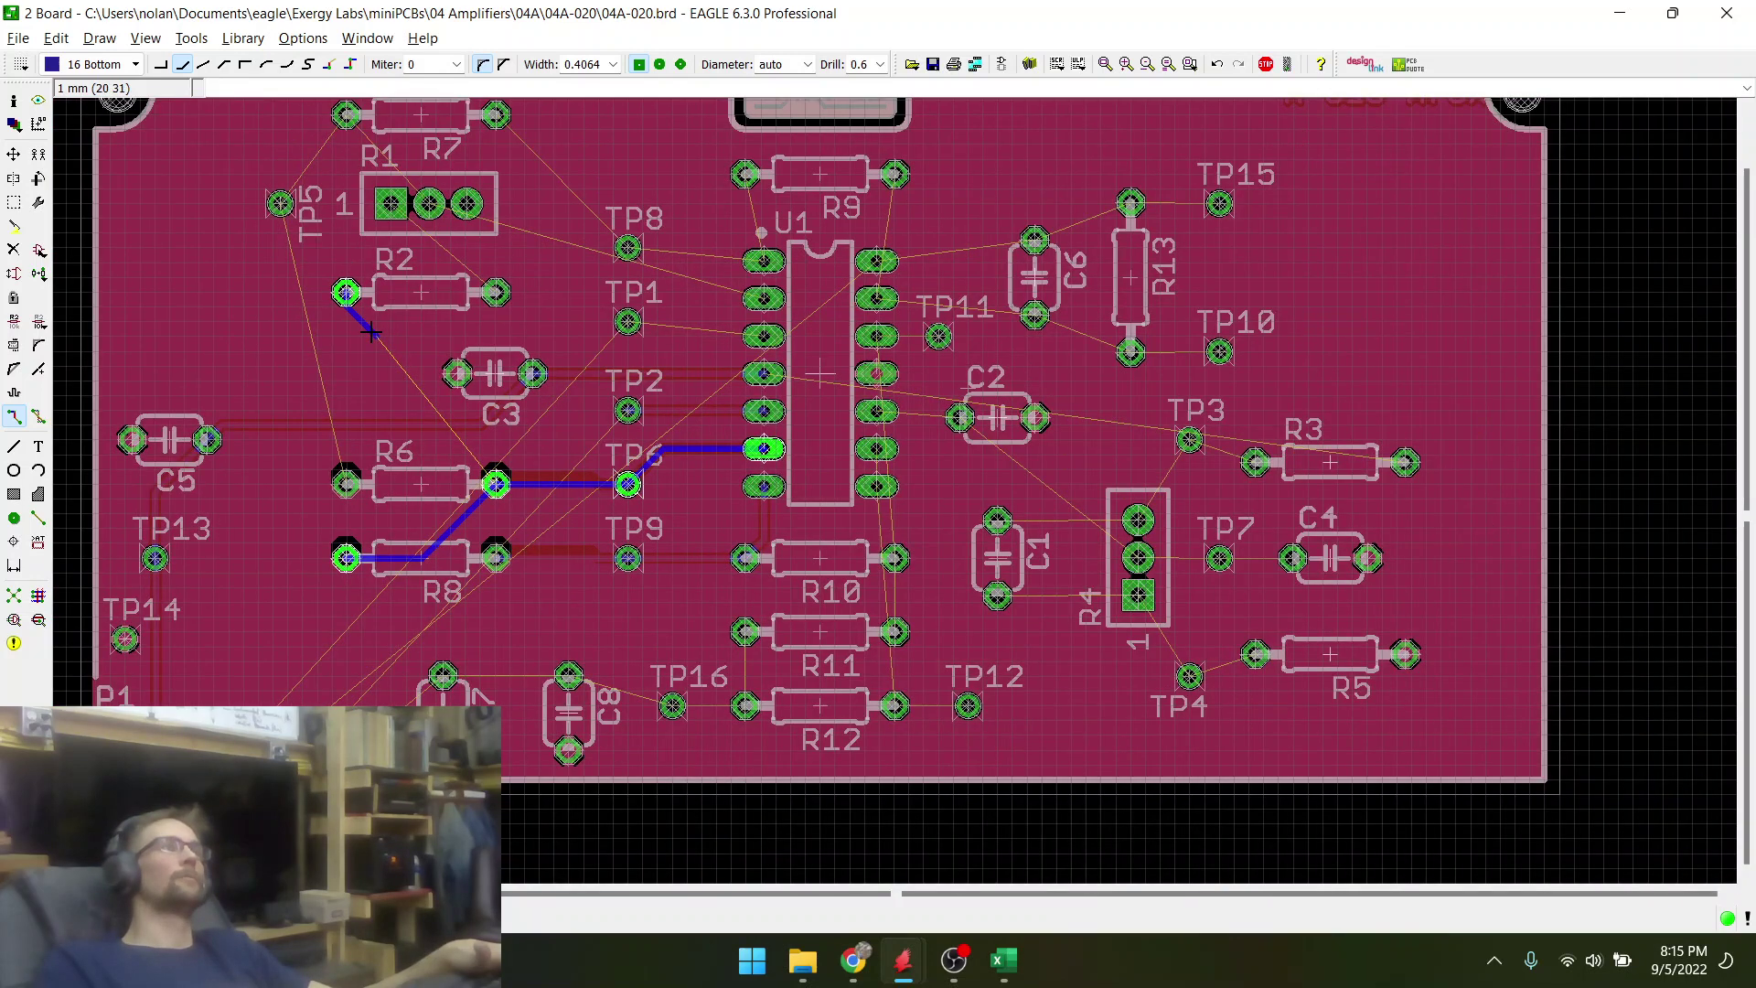
scroll(372, 333, up, 1)
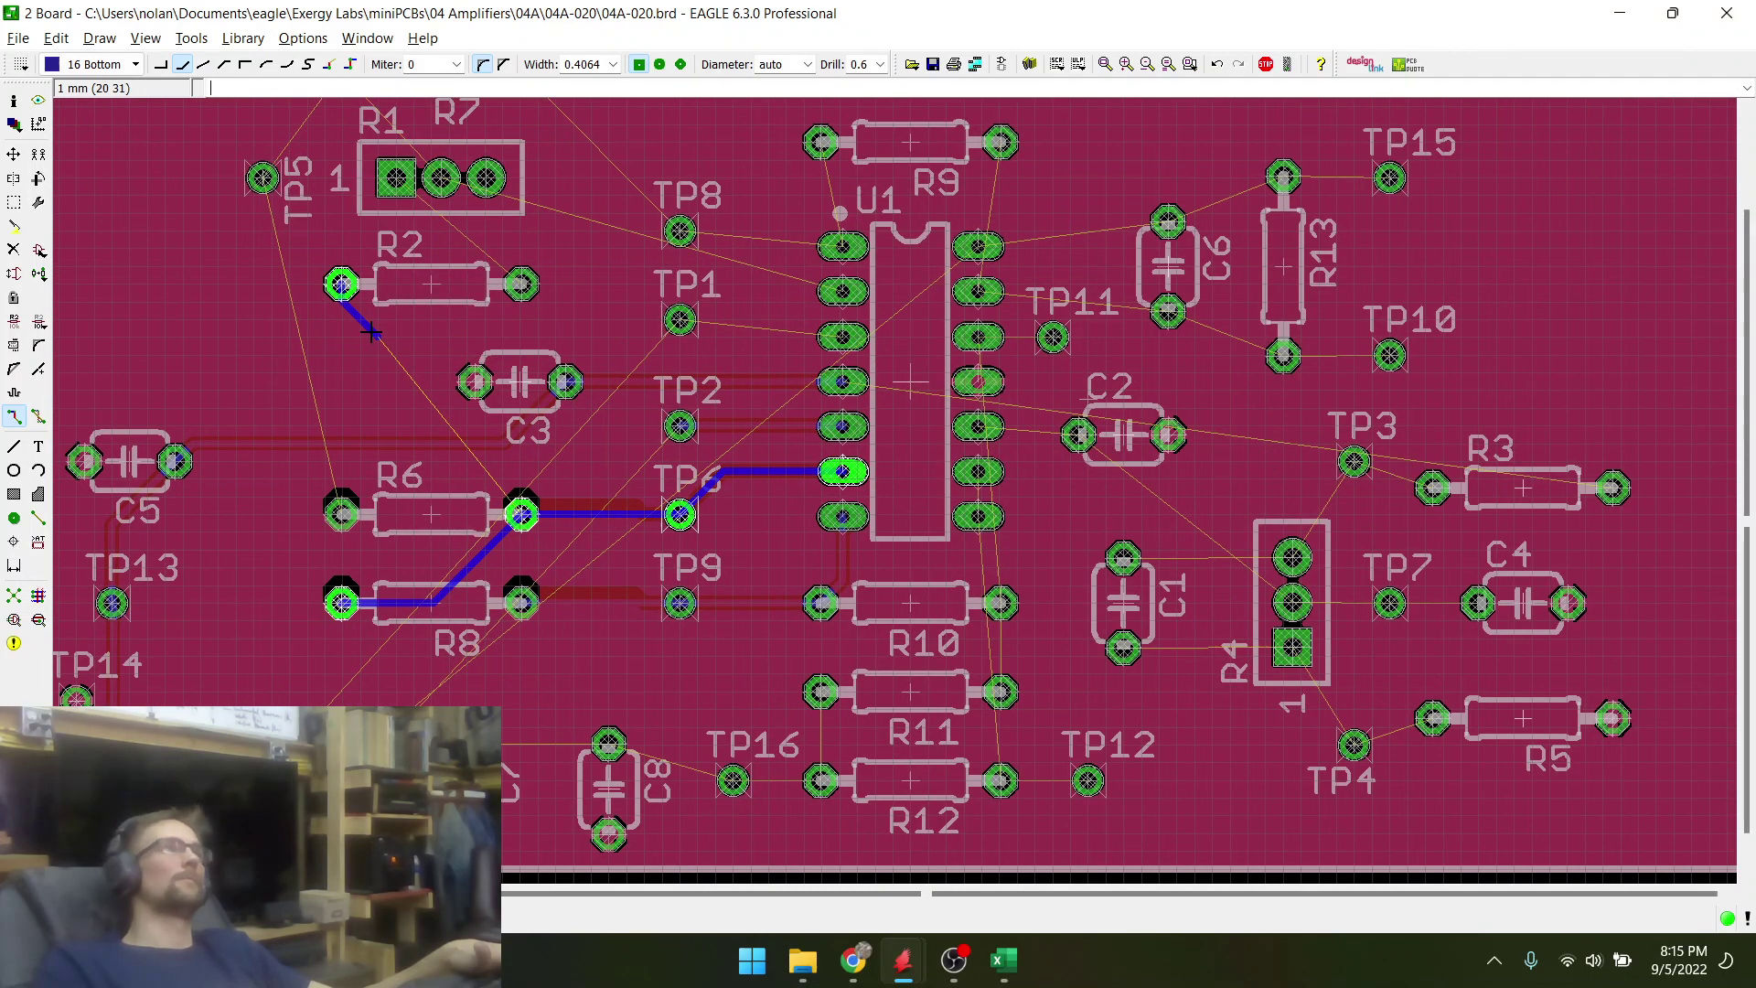
key(Escape)
click(13, 155)
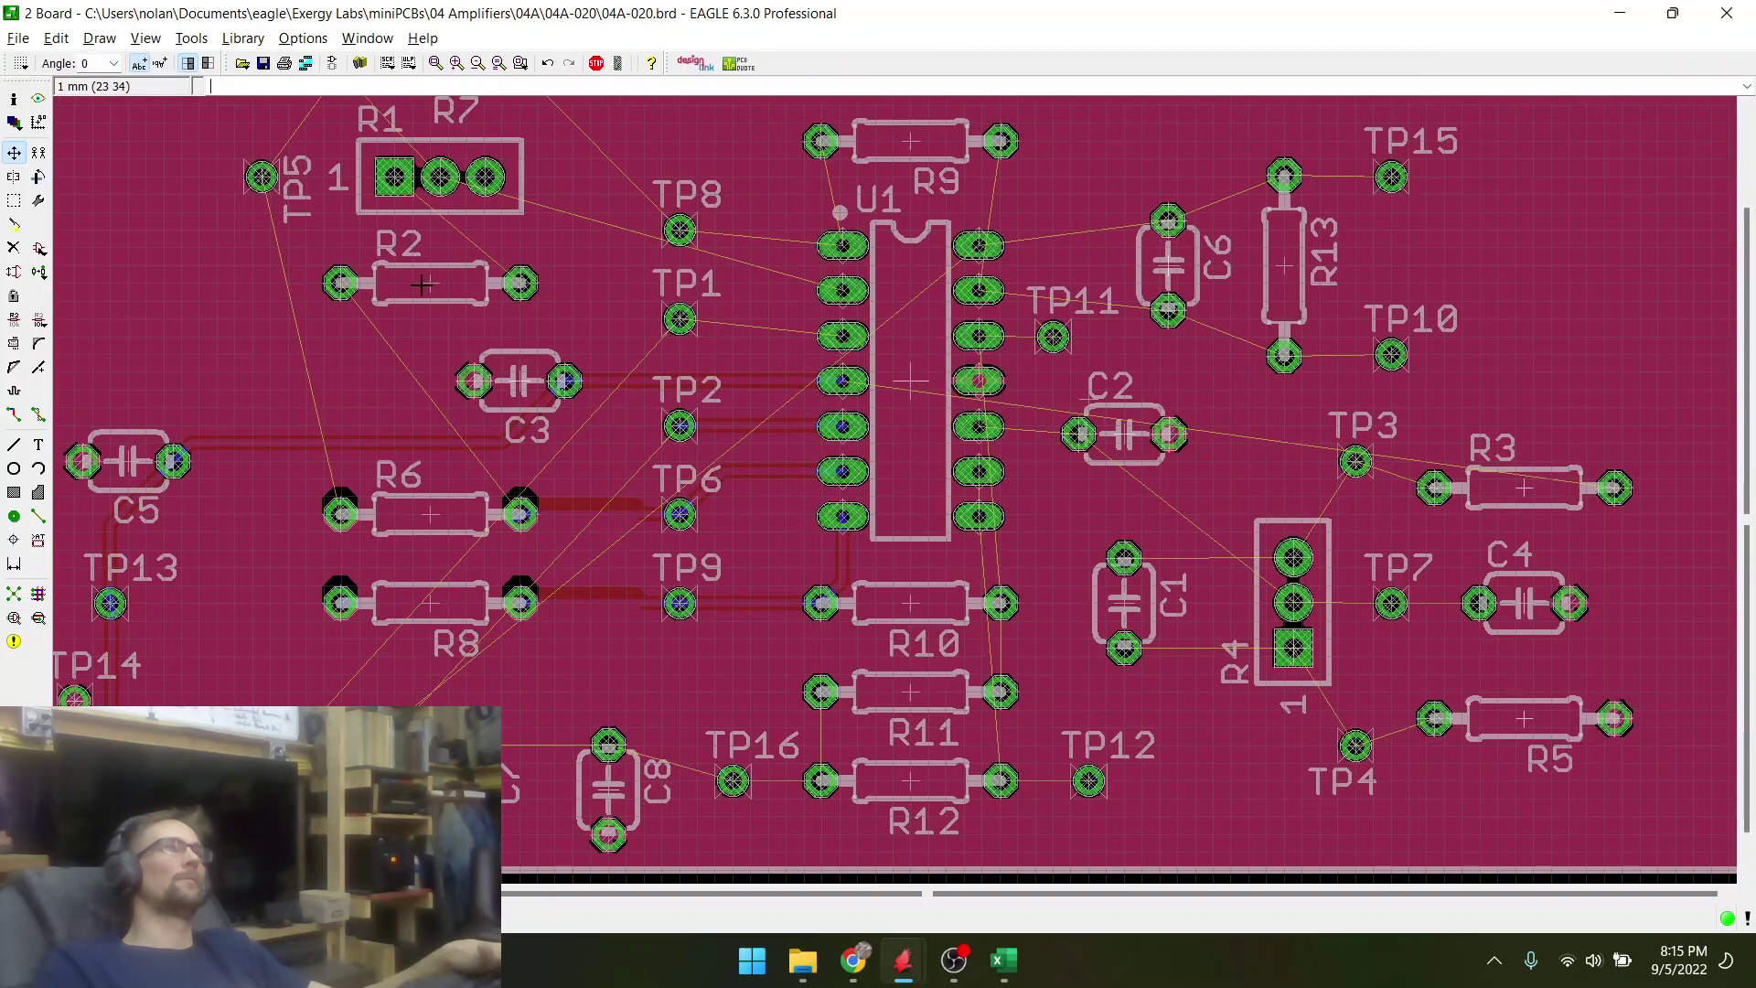
click(431, 285)
right_click(274, 402)
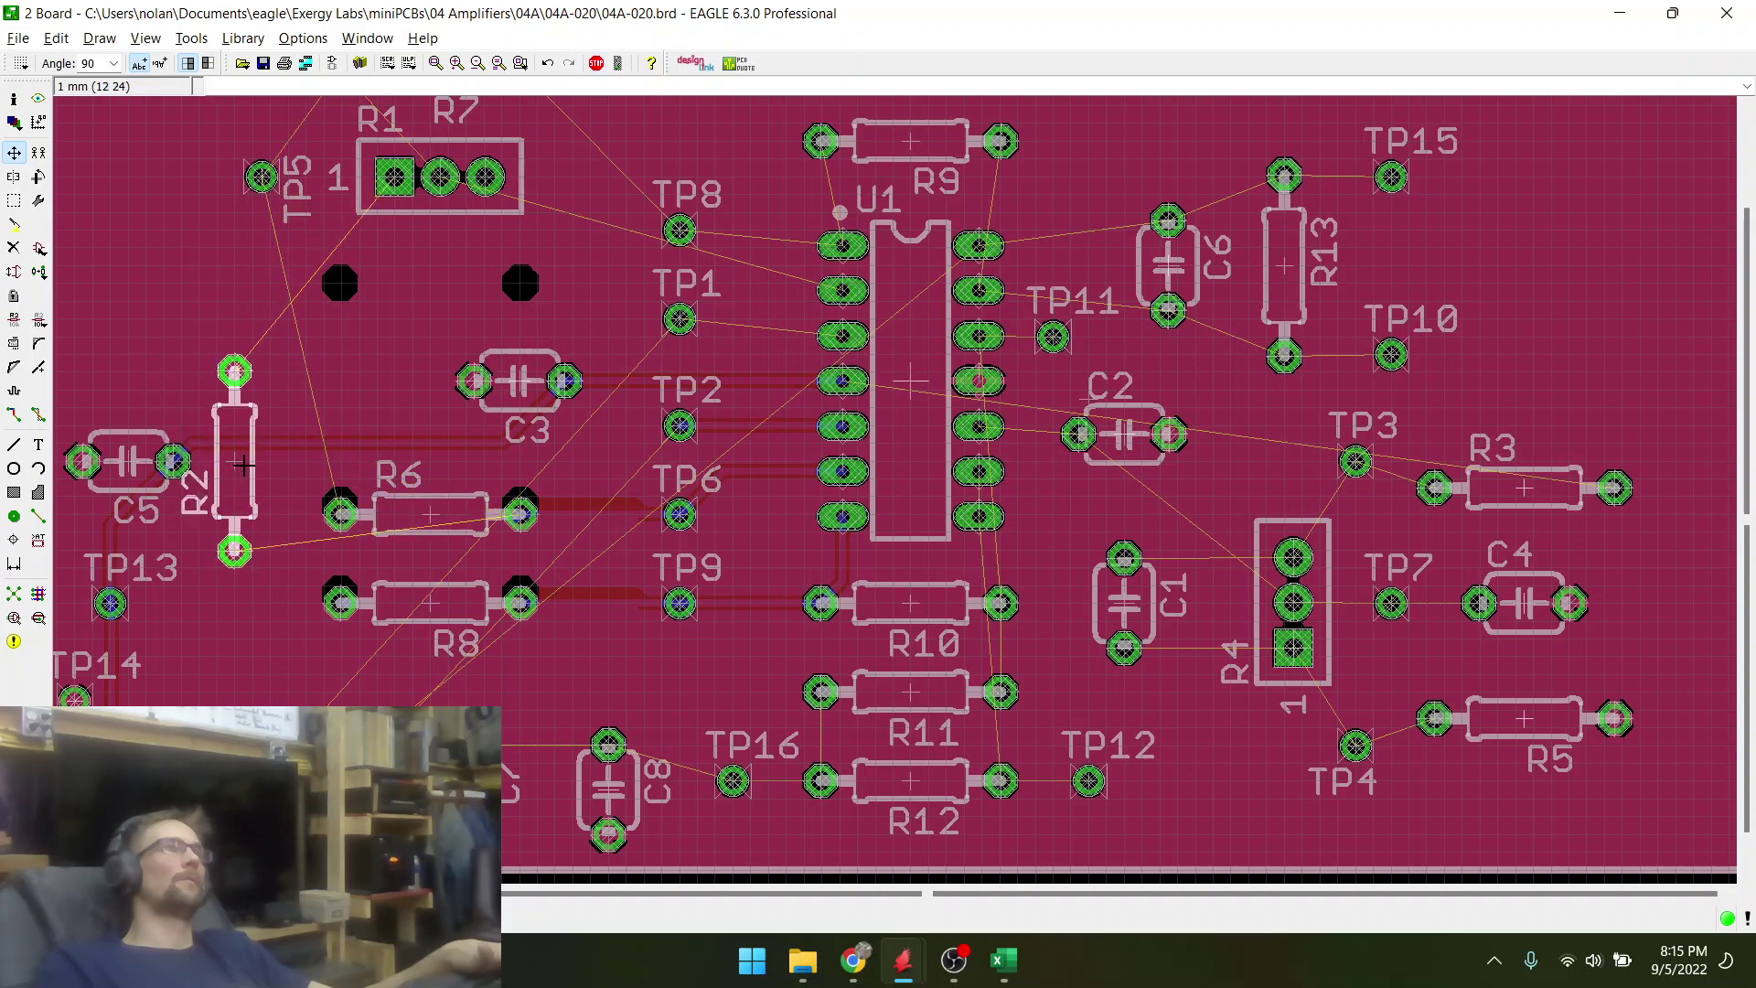
click(274, 438)
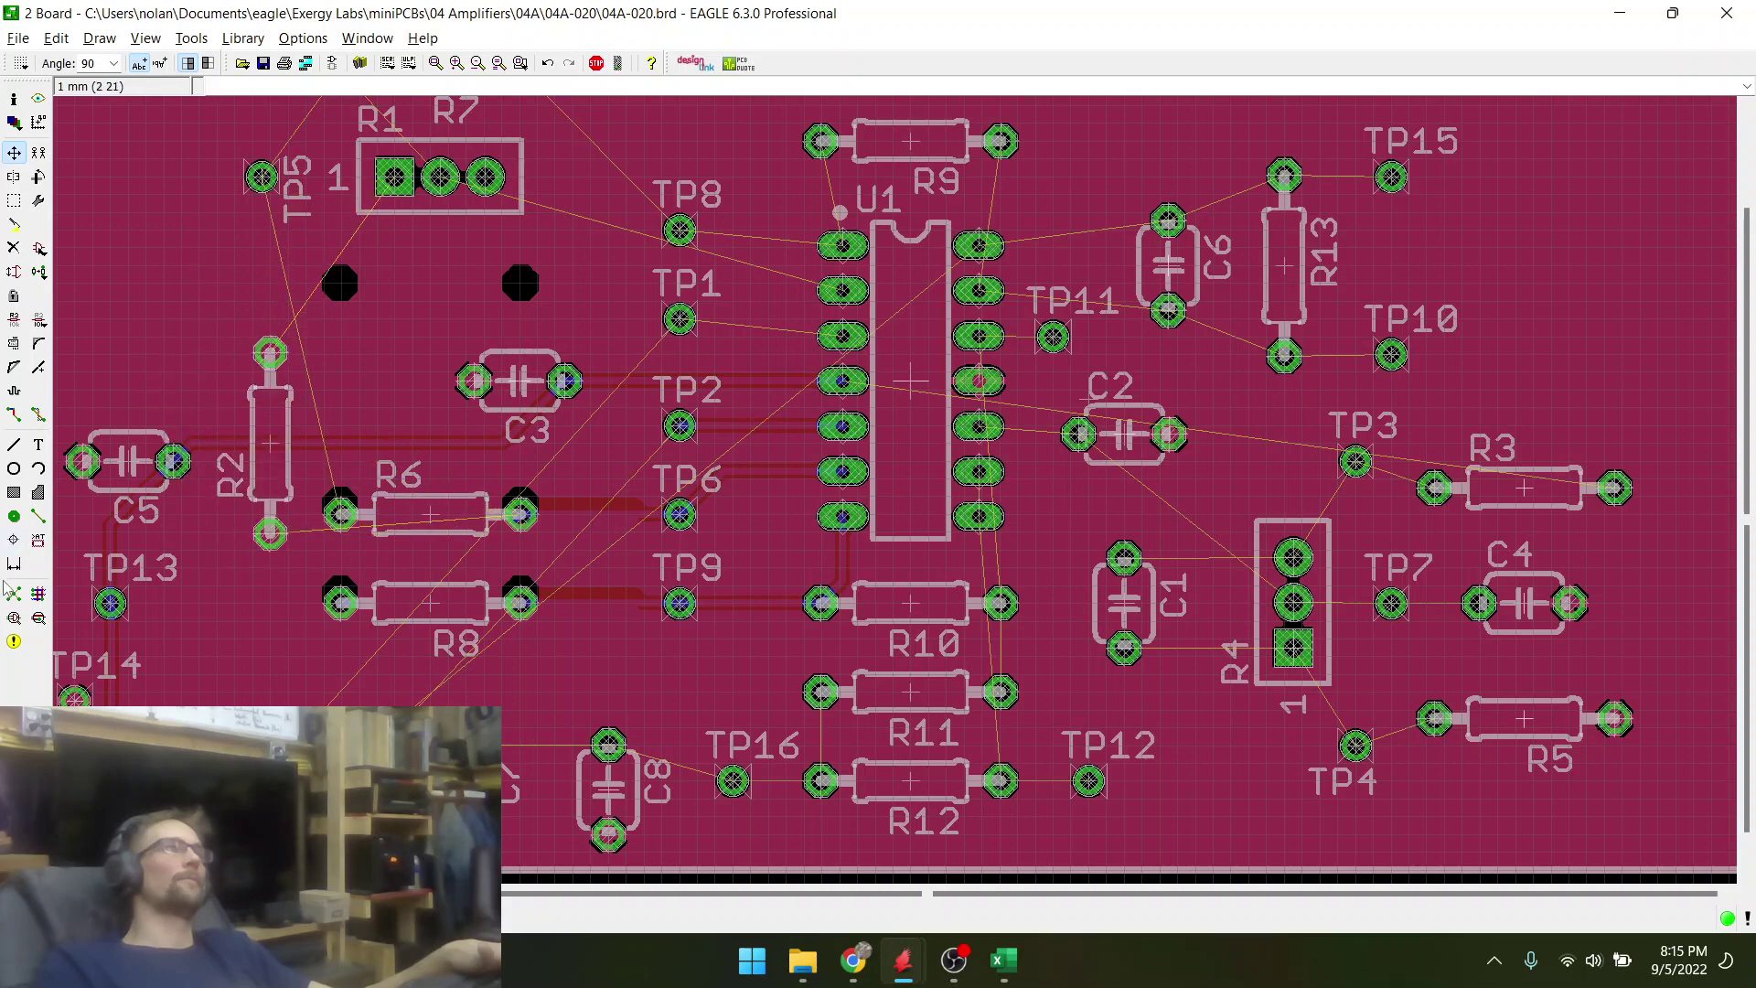
- Route a 0.4064 mm wide trace on the 16 Bottom layer from R2's lower pad to R8's left pad
scroll(286, 649, up, 4)
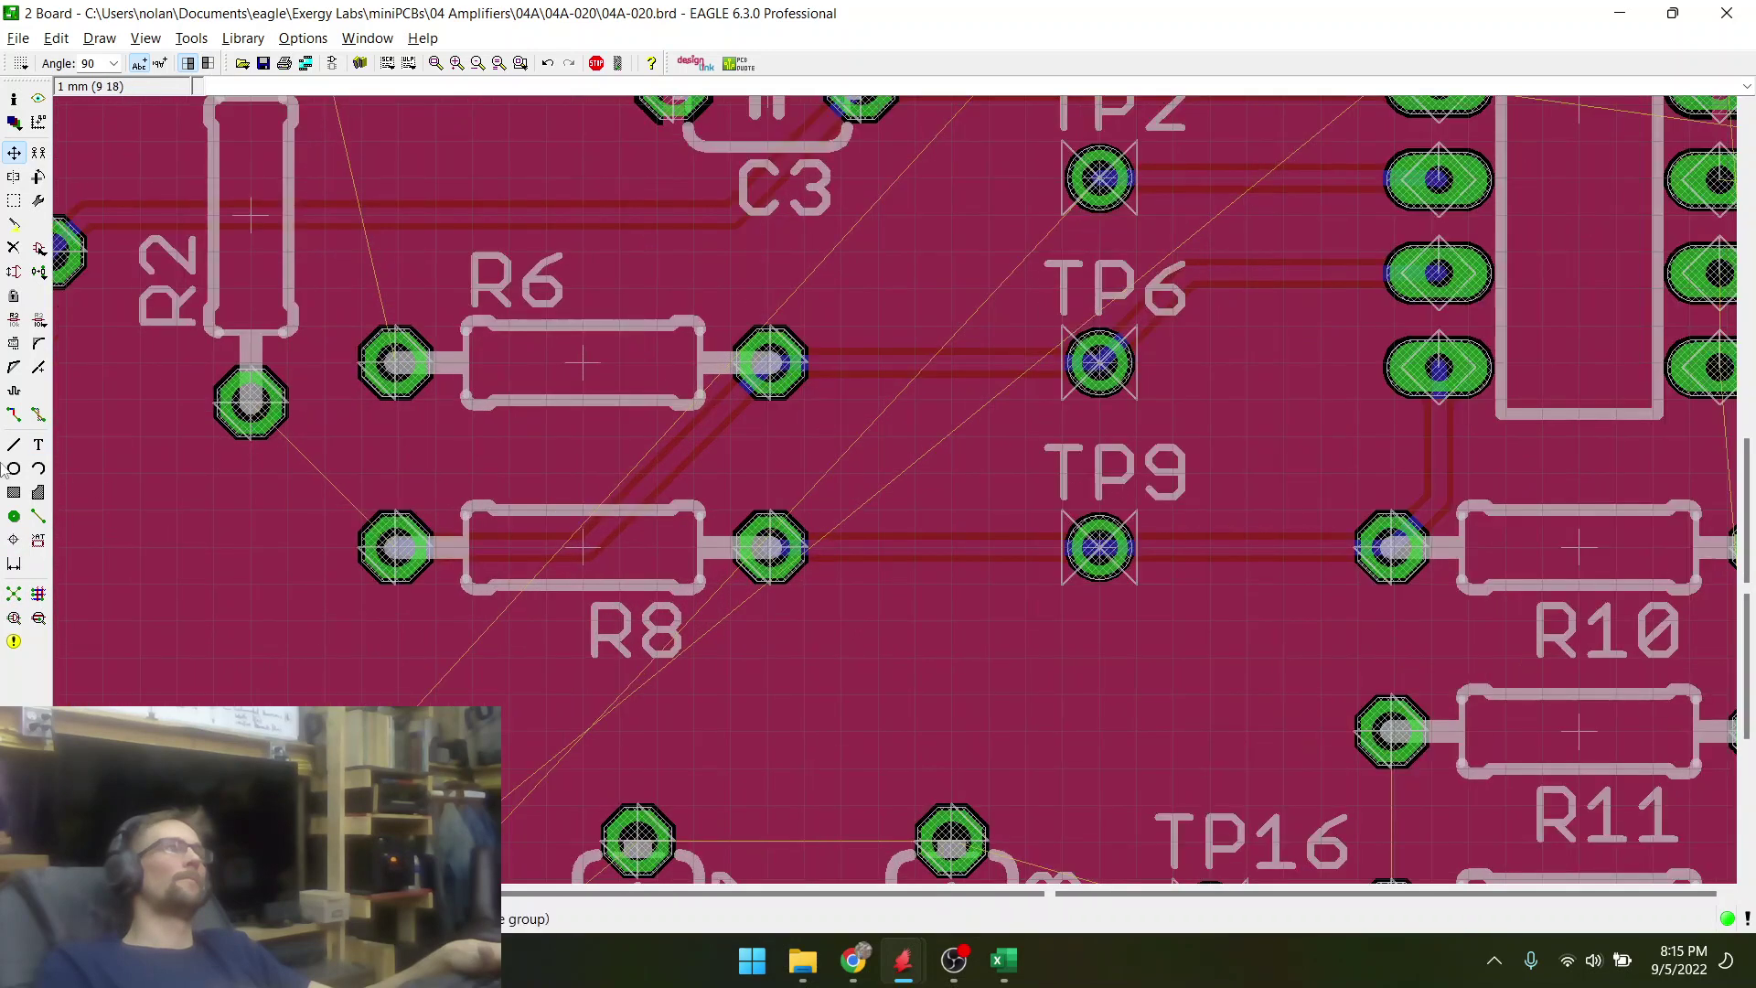
click(13, 414)
click(251, 403)
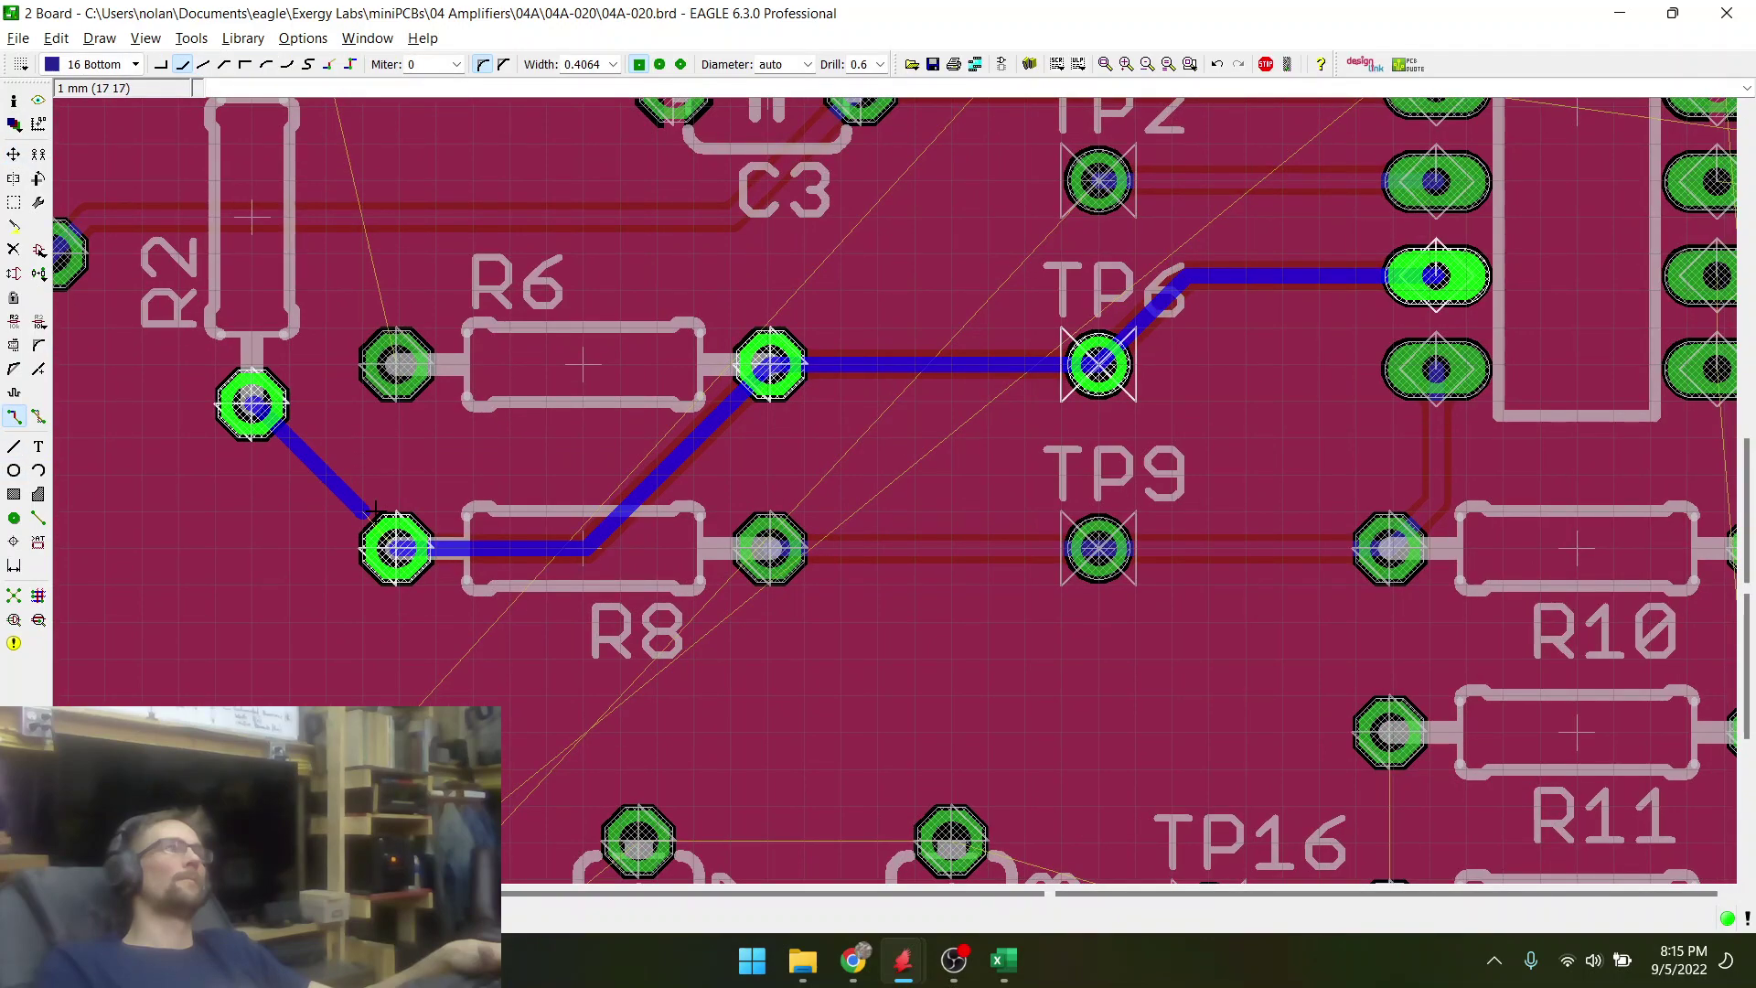
click(398, 551)
scroll(411, 633, down, 4)
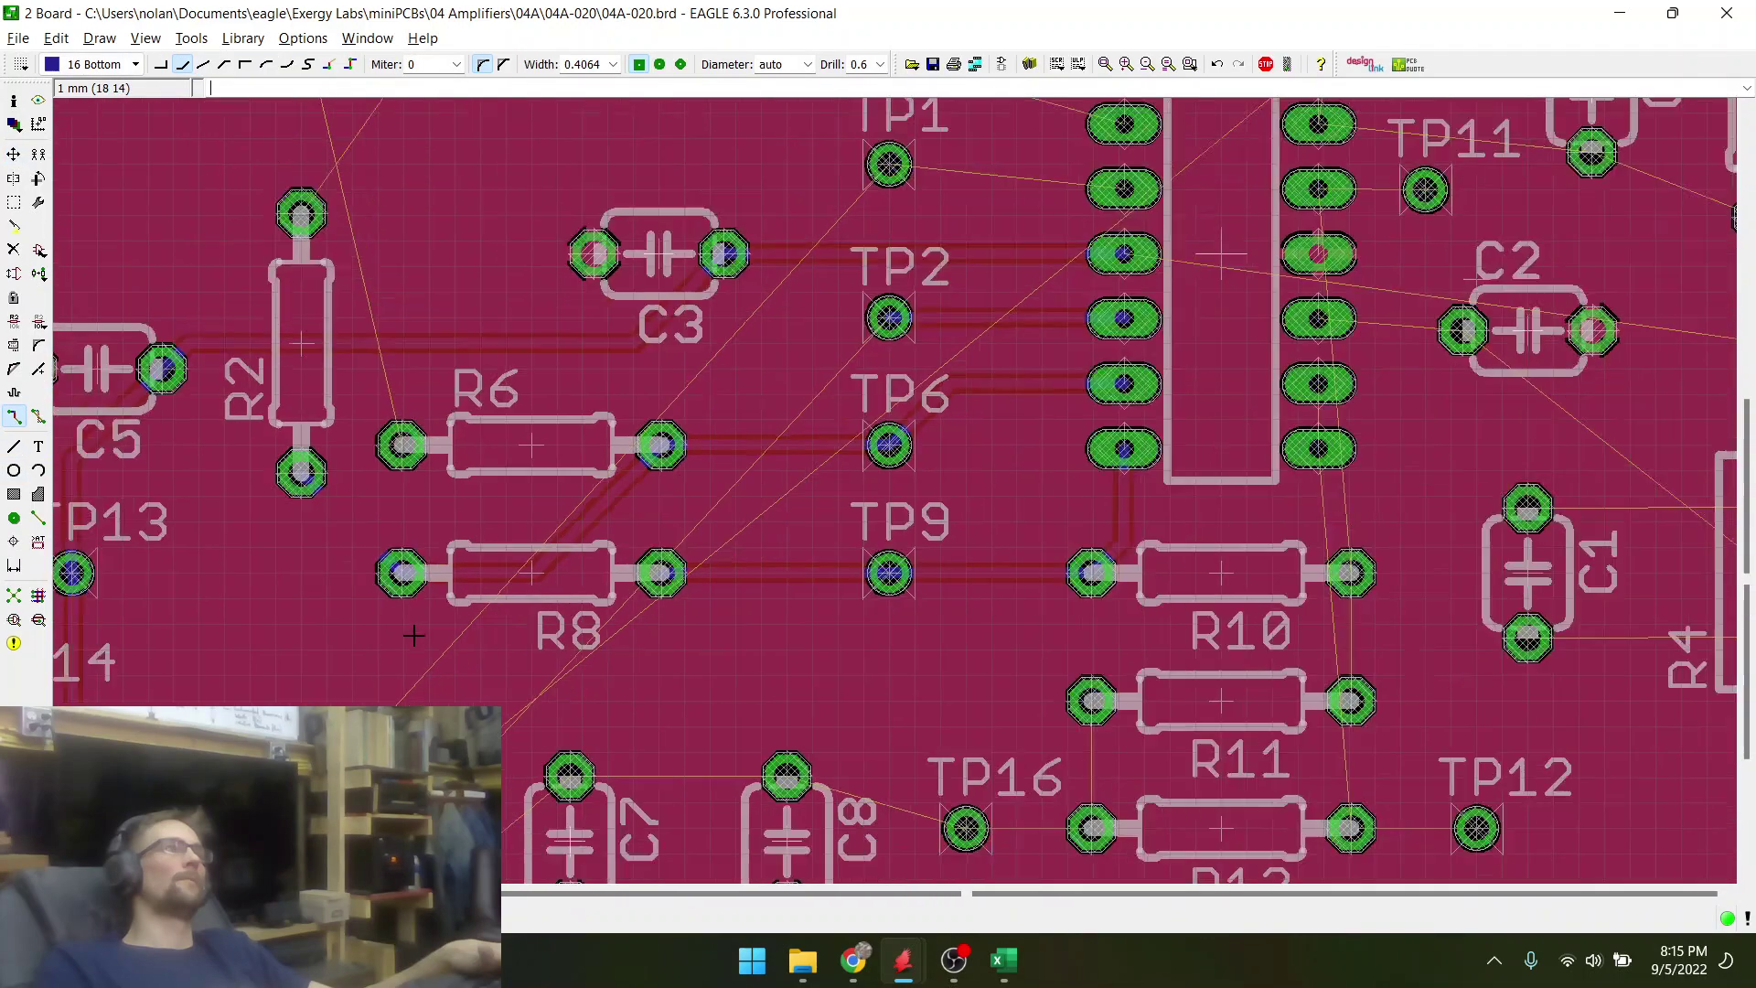
- Route a bottom-layer trace from R2's upper pad to pad 1 of R1
scroll(353, 369, up, 3)
click(325, 325)
scroll(443, 371, down, 3)
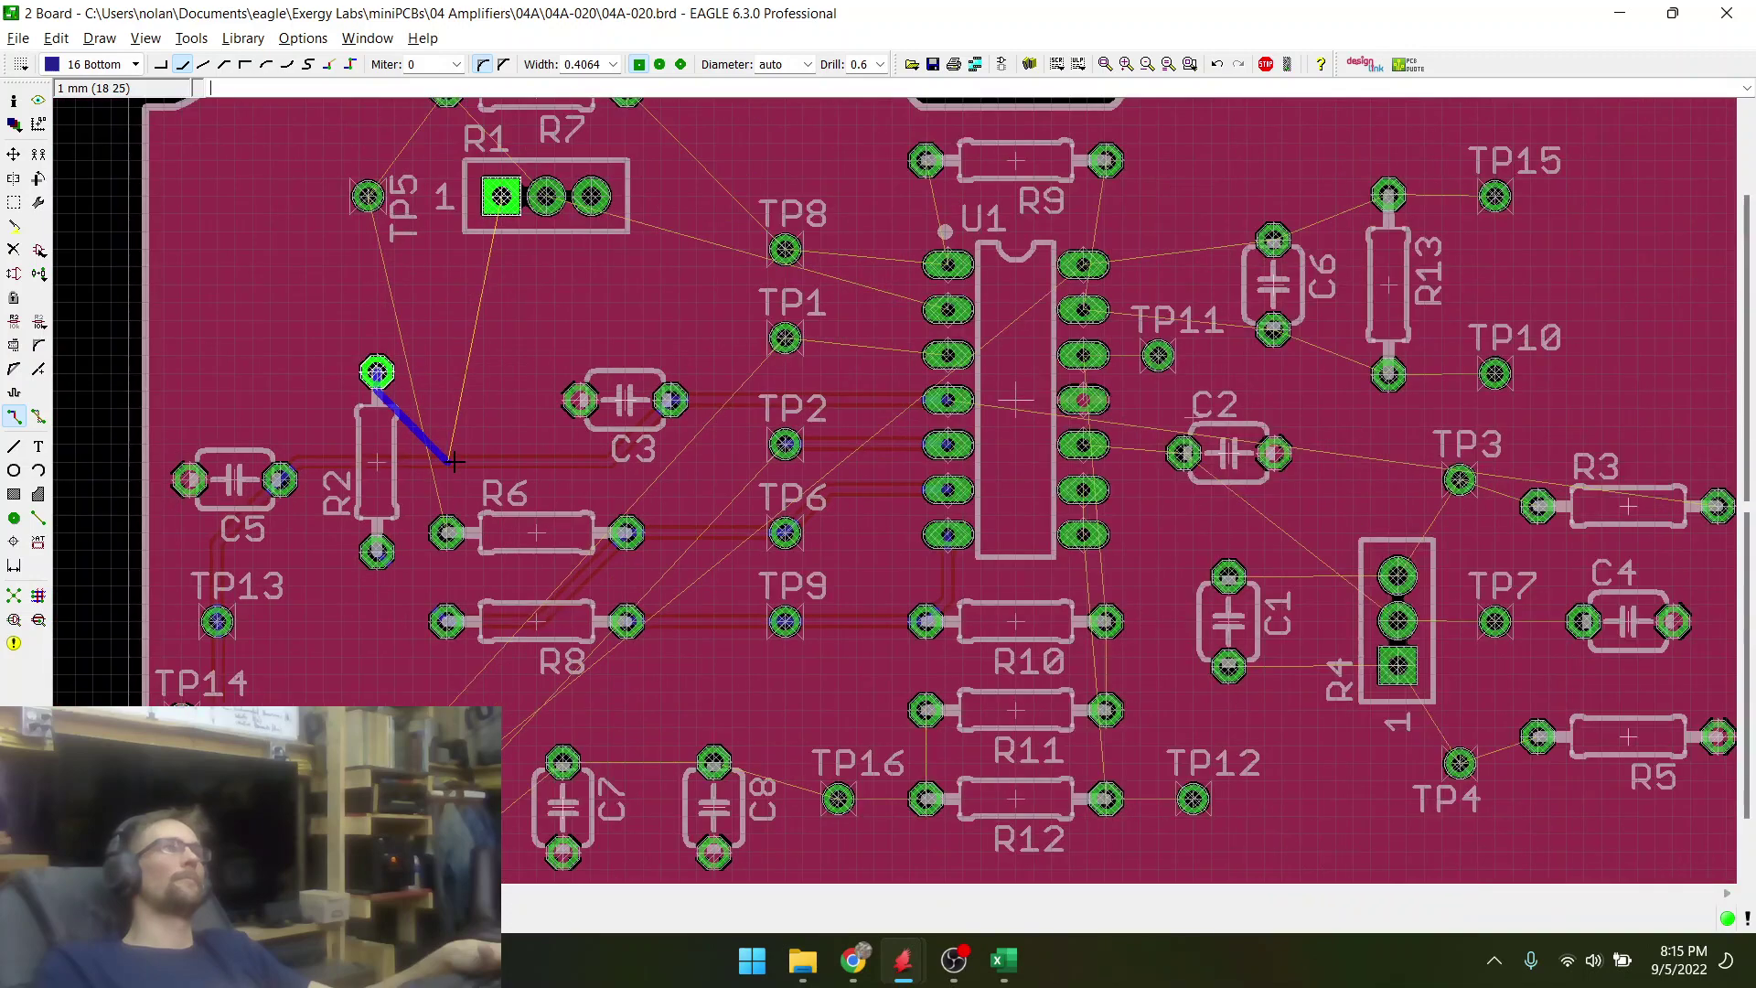
scroll(494, 188, up, 2)
scroll(487, 175, up, 4)
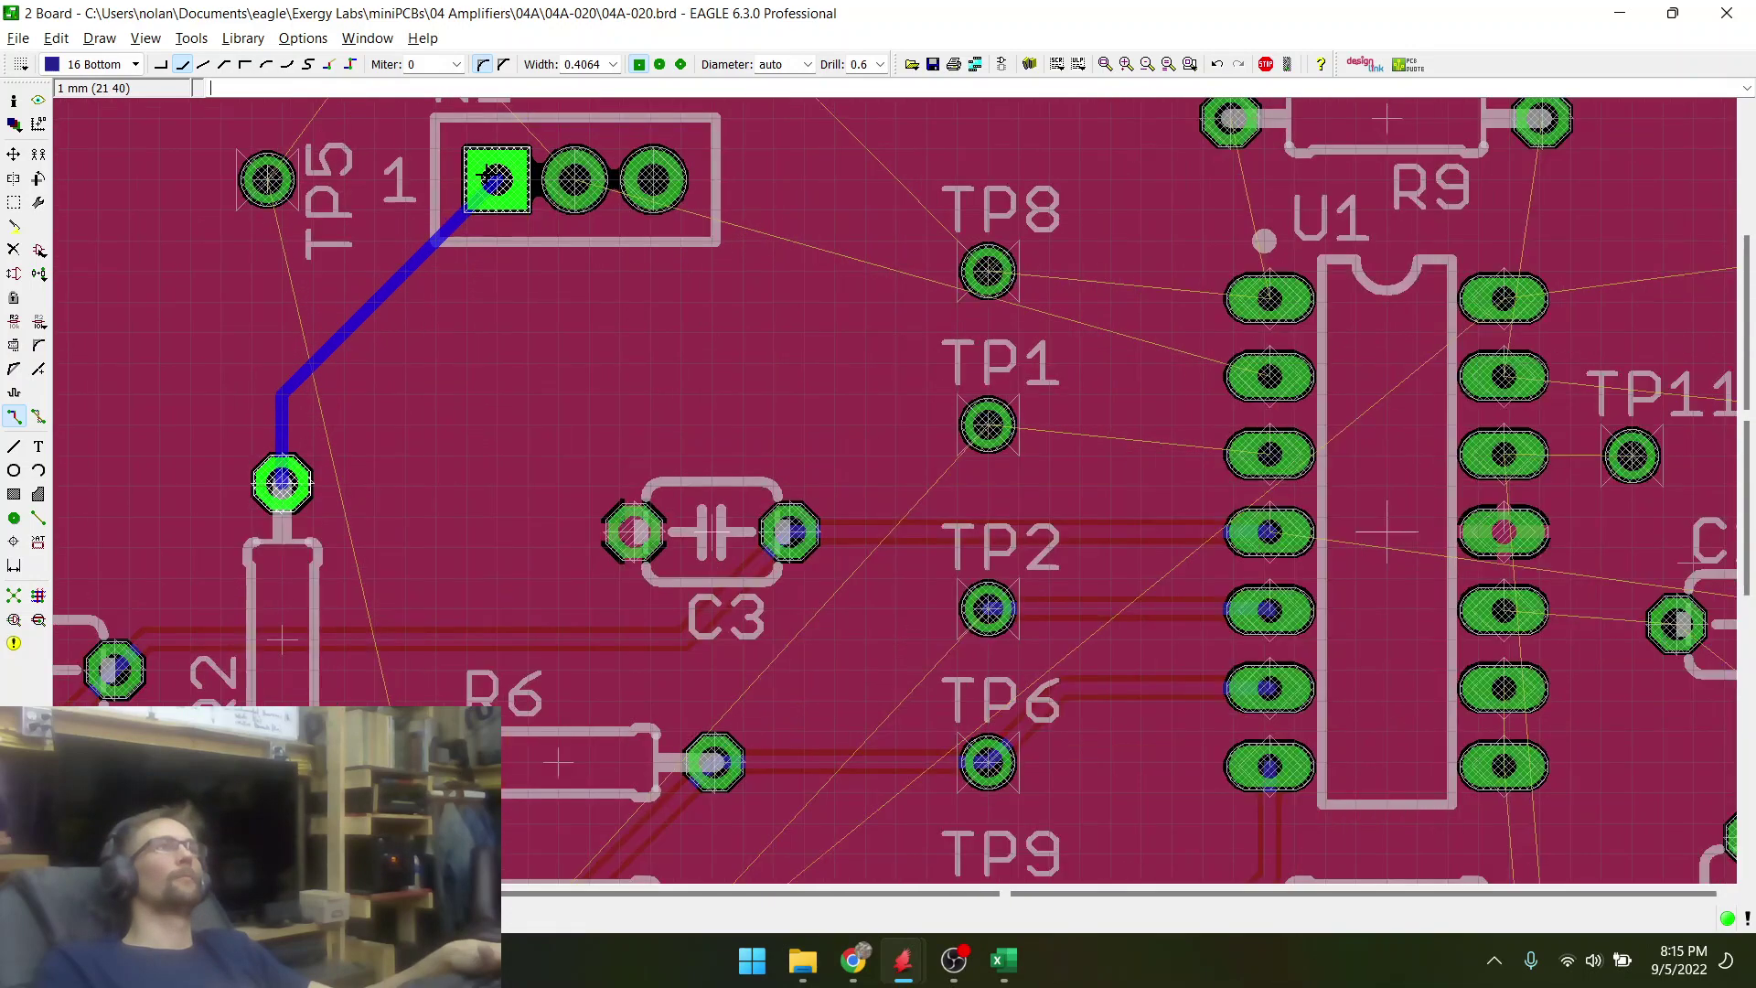
click(493, 180)
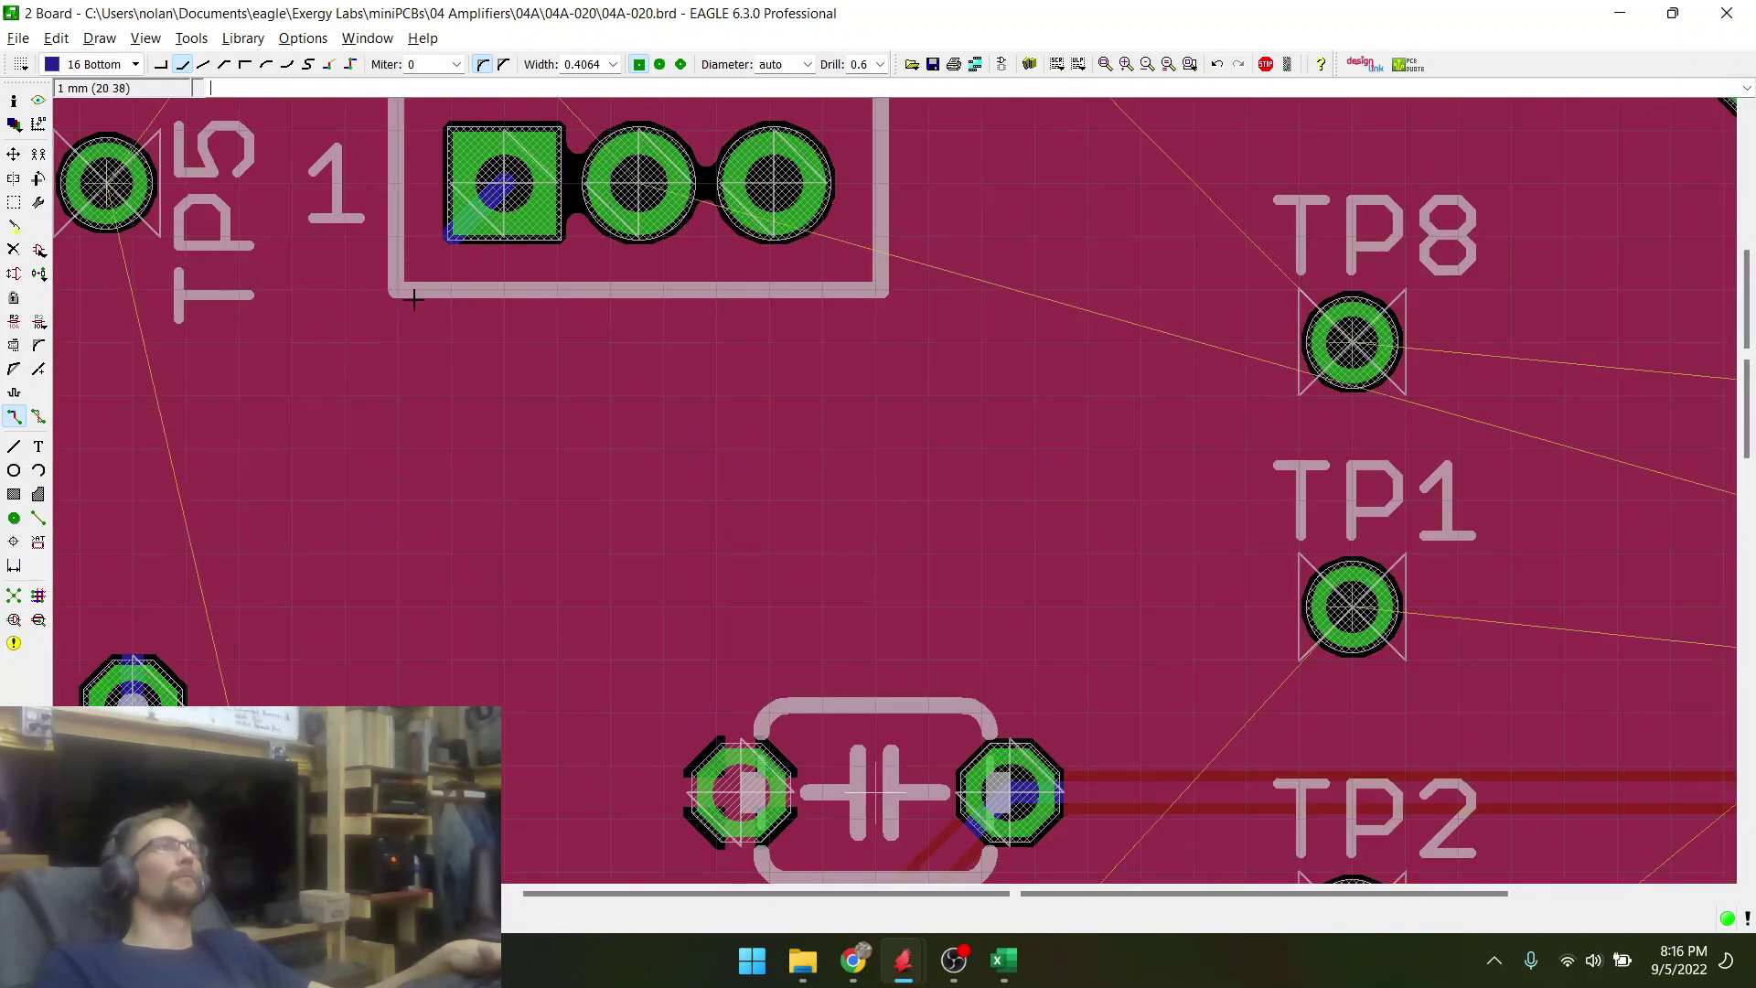
click(14, 597)
scroll(601, 350, down, 3)
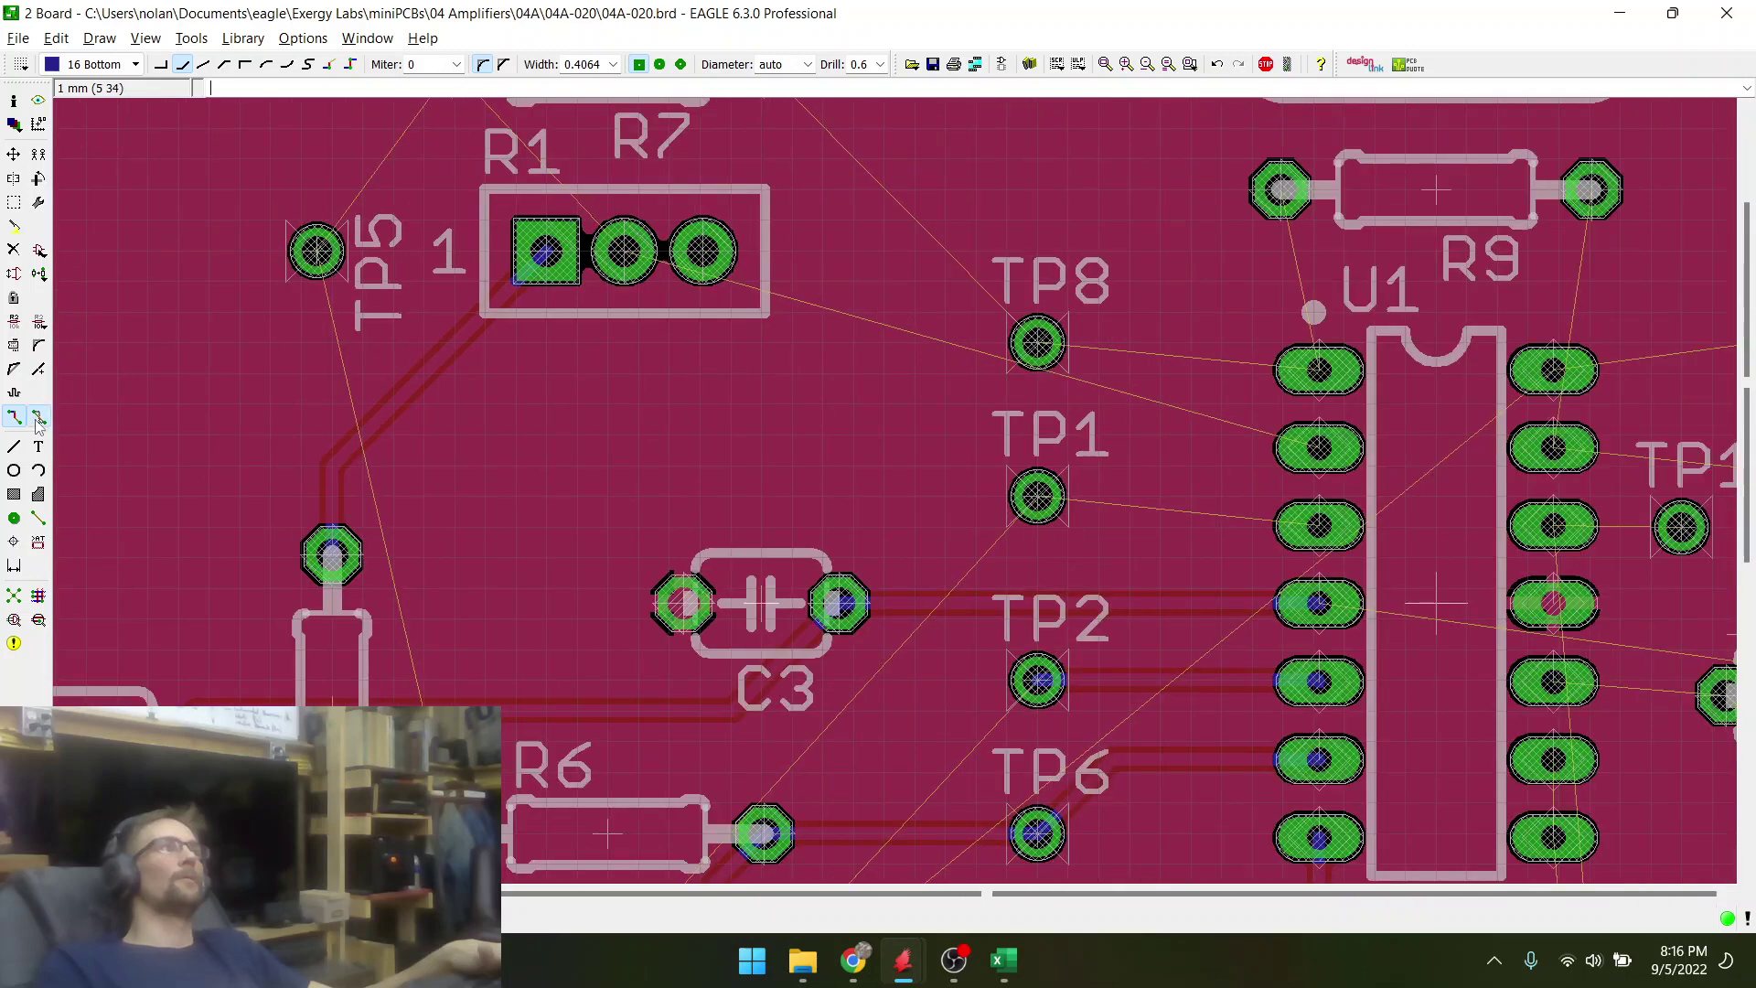
- Rip up the diagonal segment between R2 and R1, shorten the stub at R2, and reroute from it to pad 1 of R1
click(38, 417)
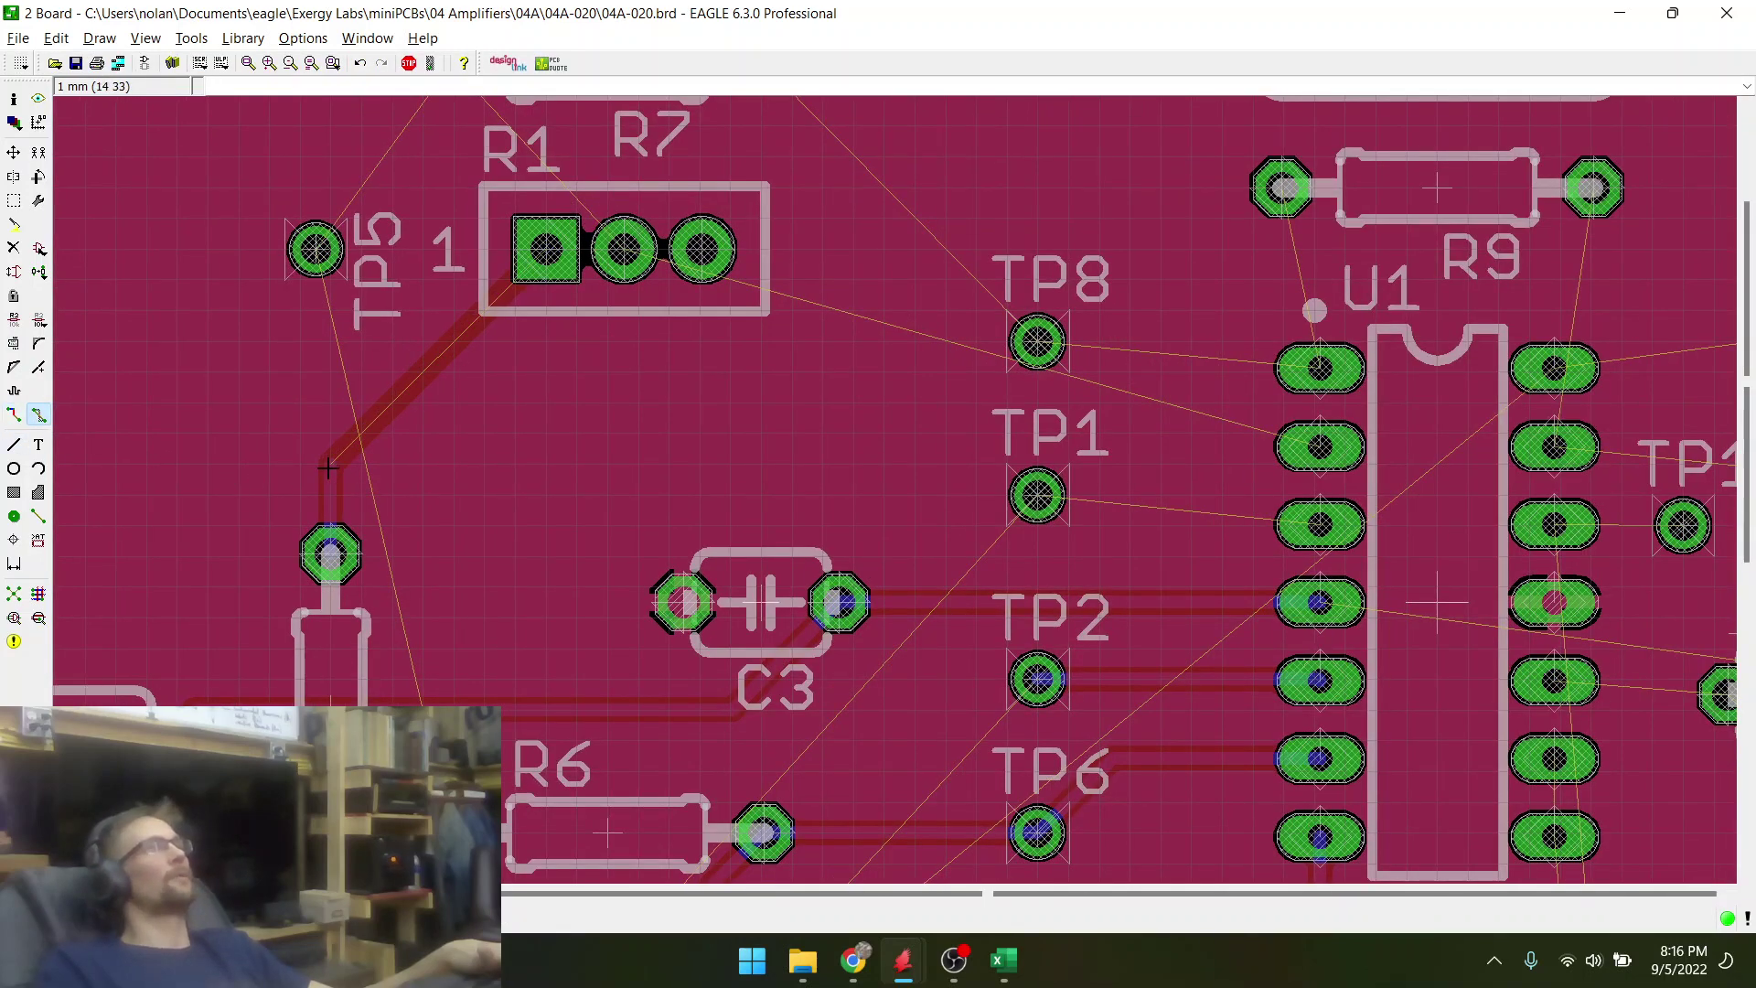
click(14, 152)
click(329, 463)
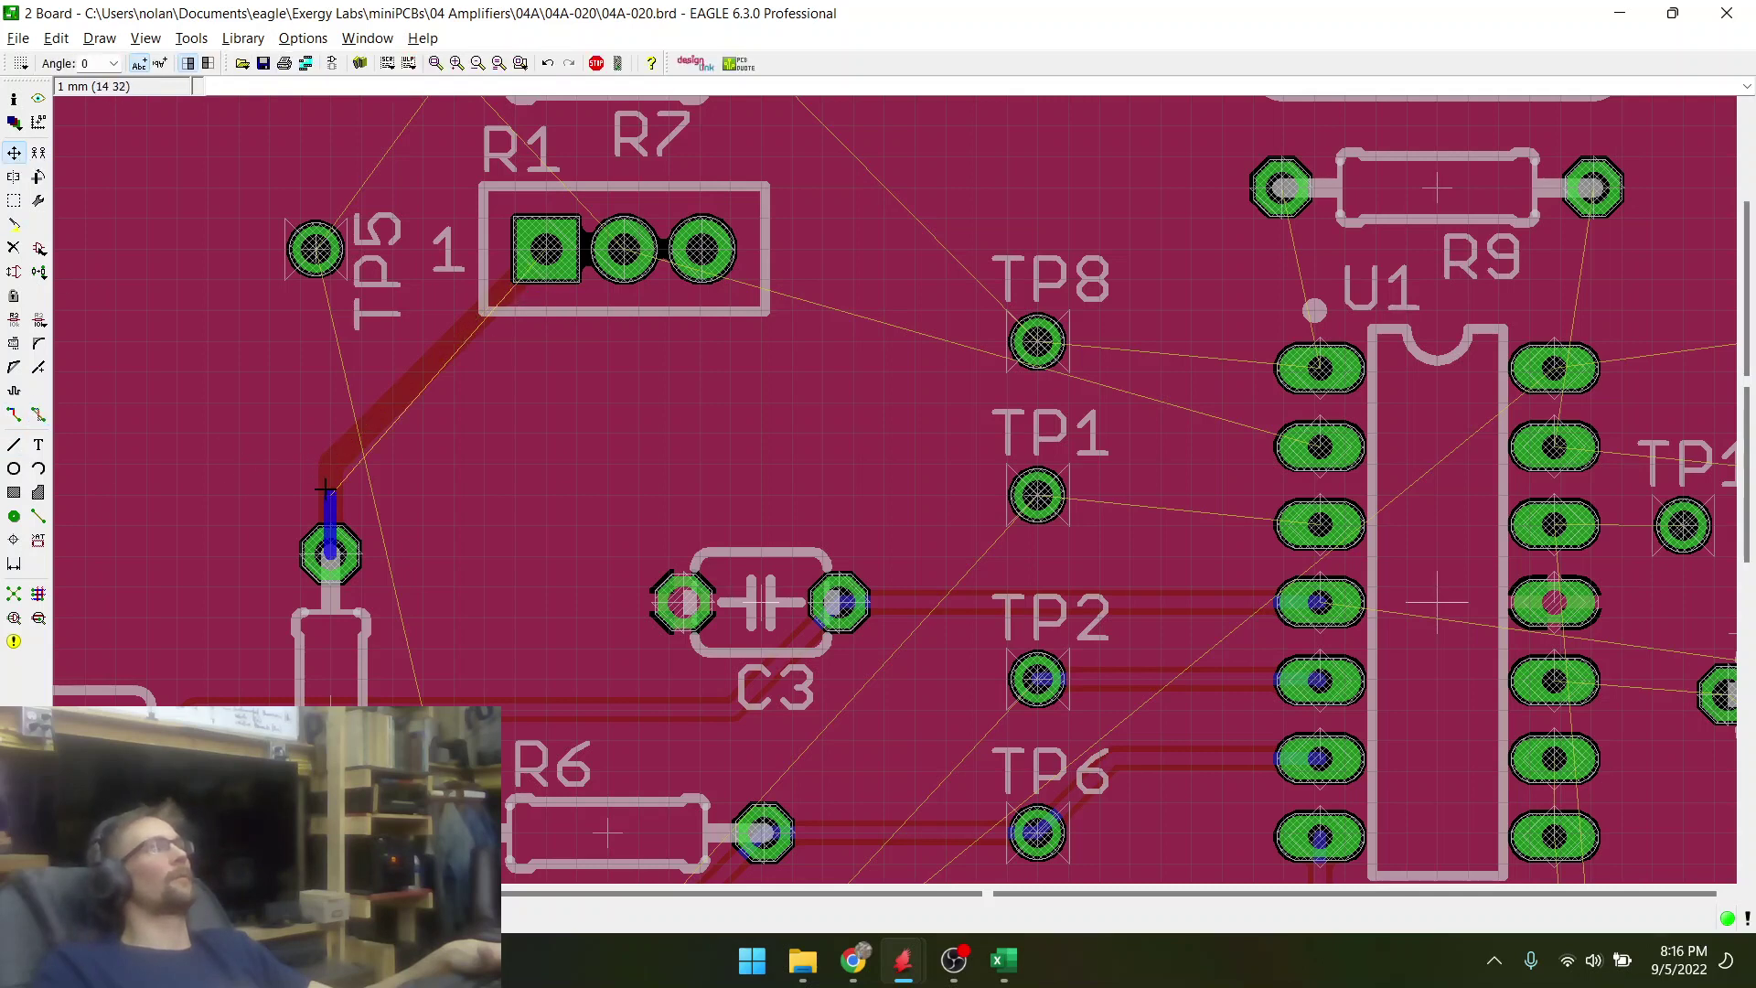
click(14, 414)
click(339, 503)
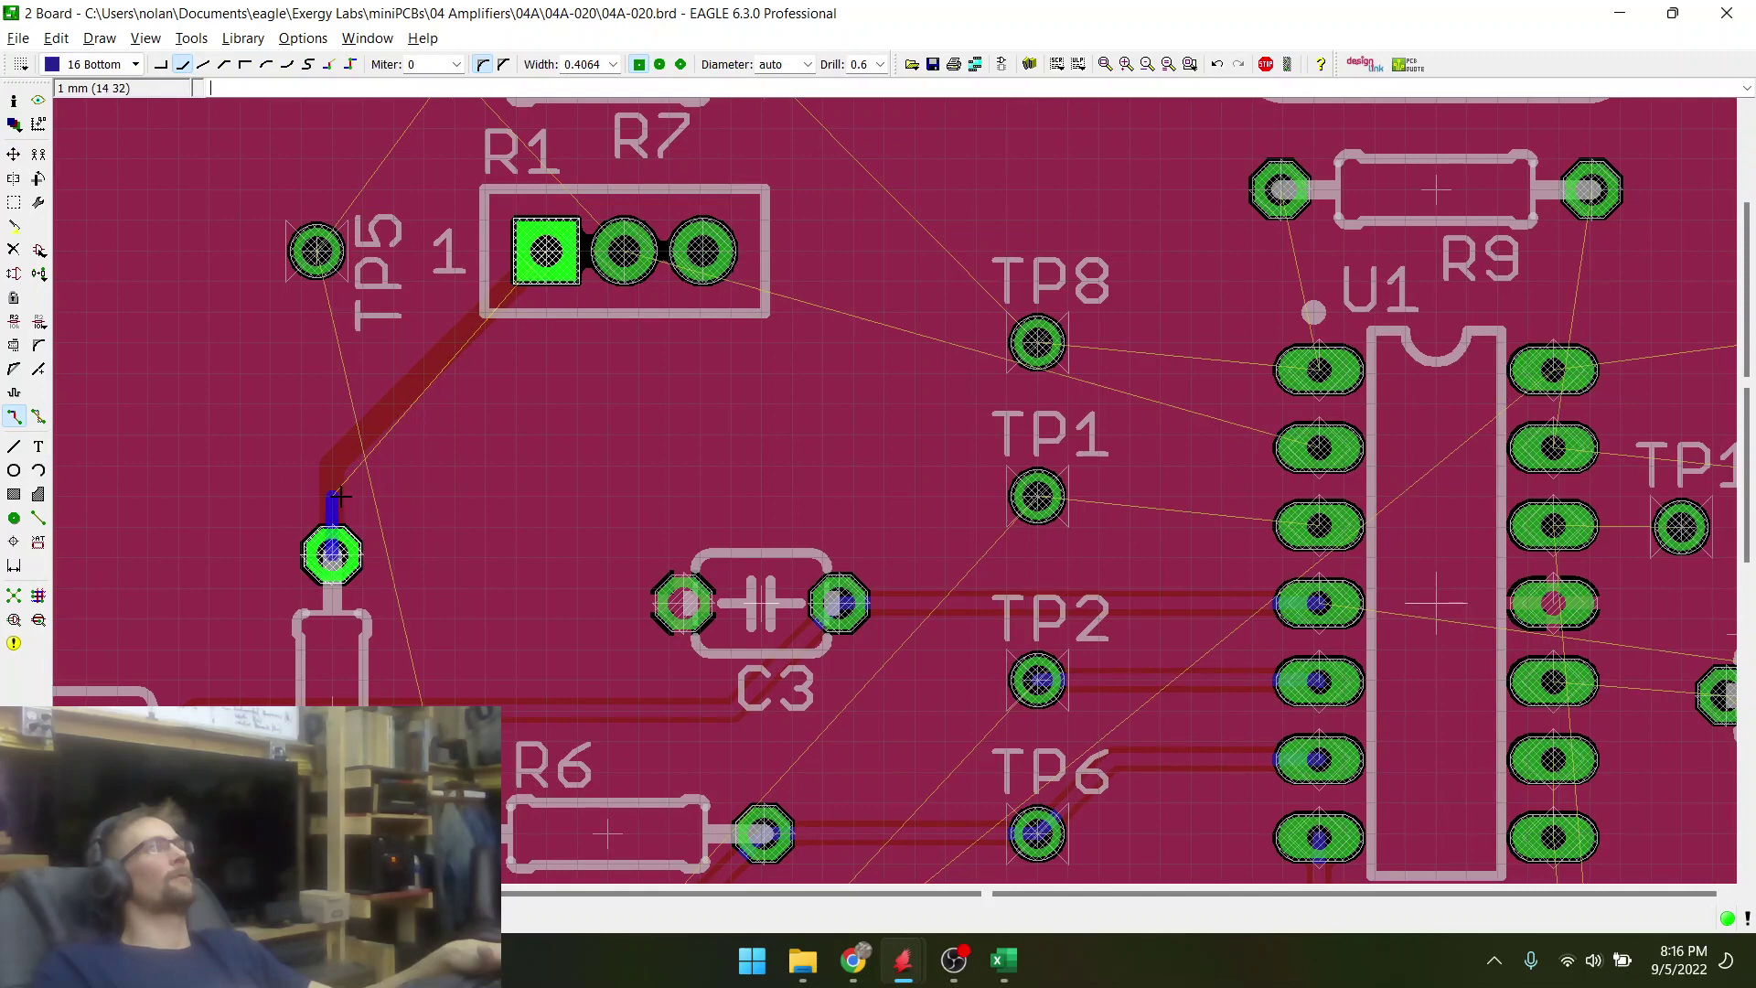
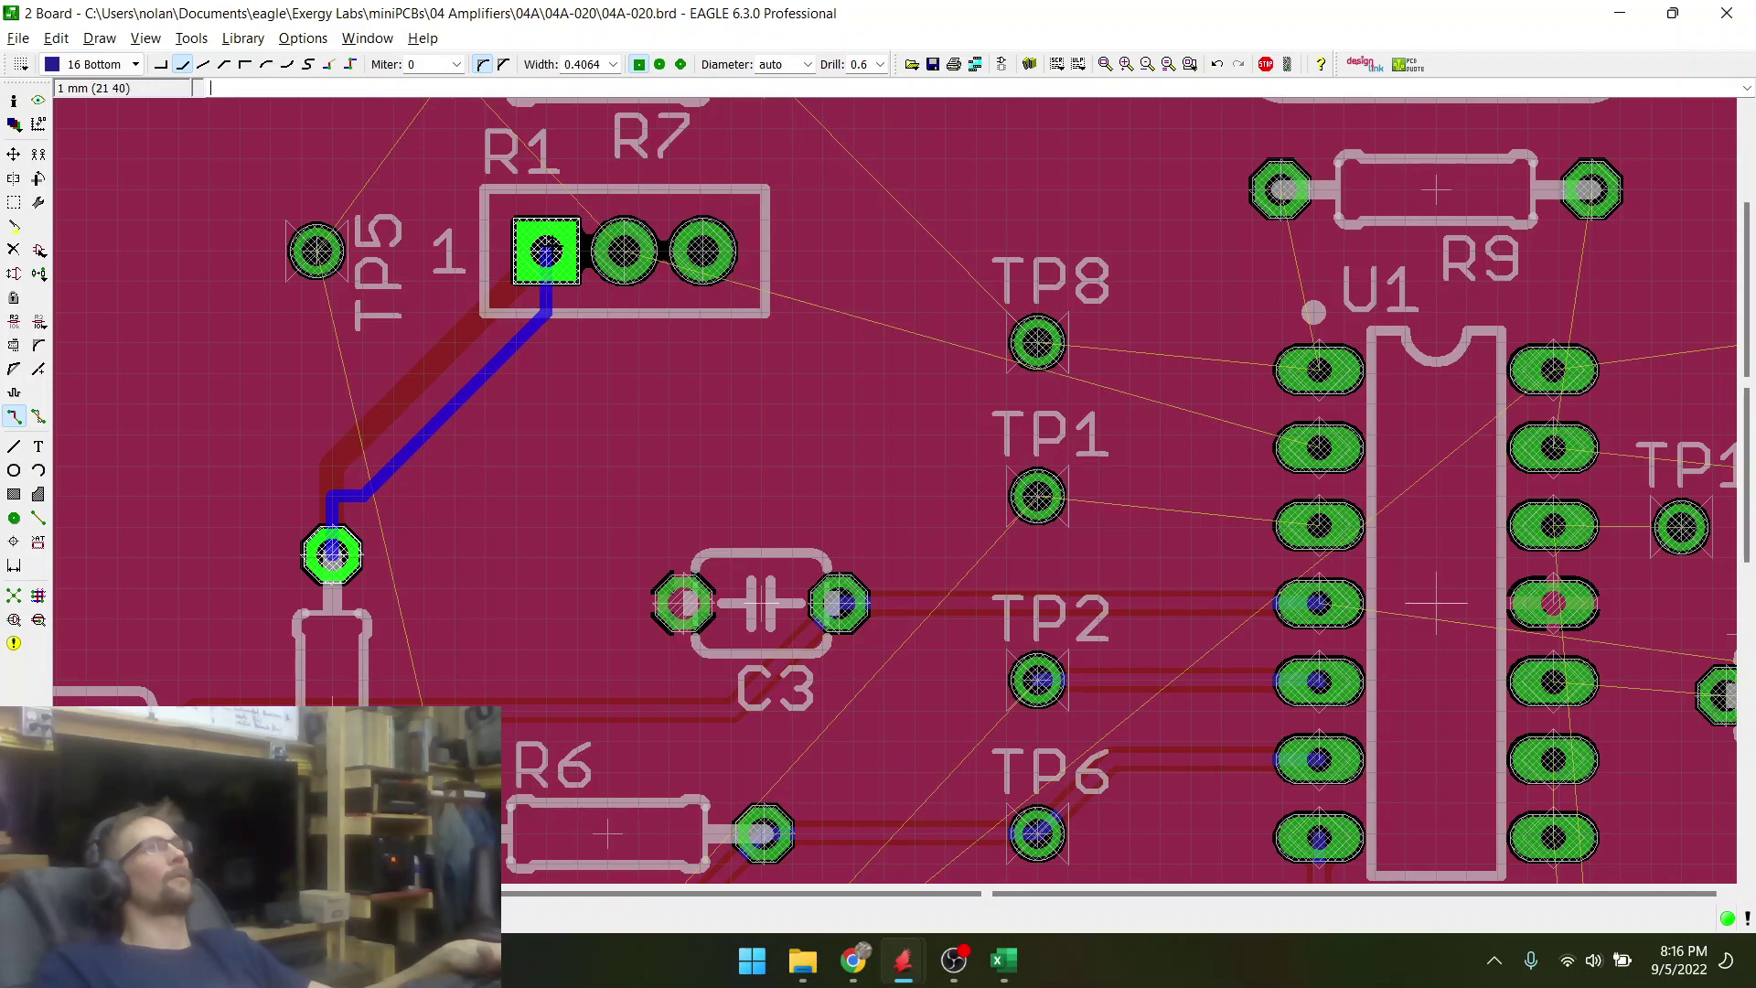
key(Escape)
scroll(363, 492, up, 1)
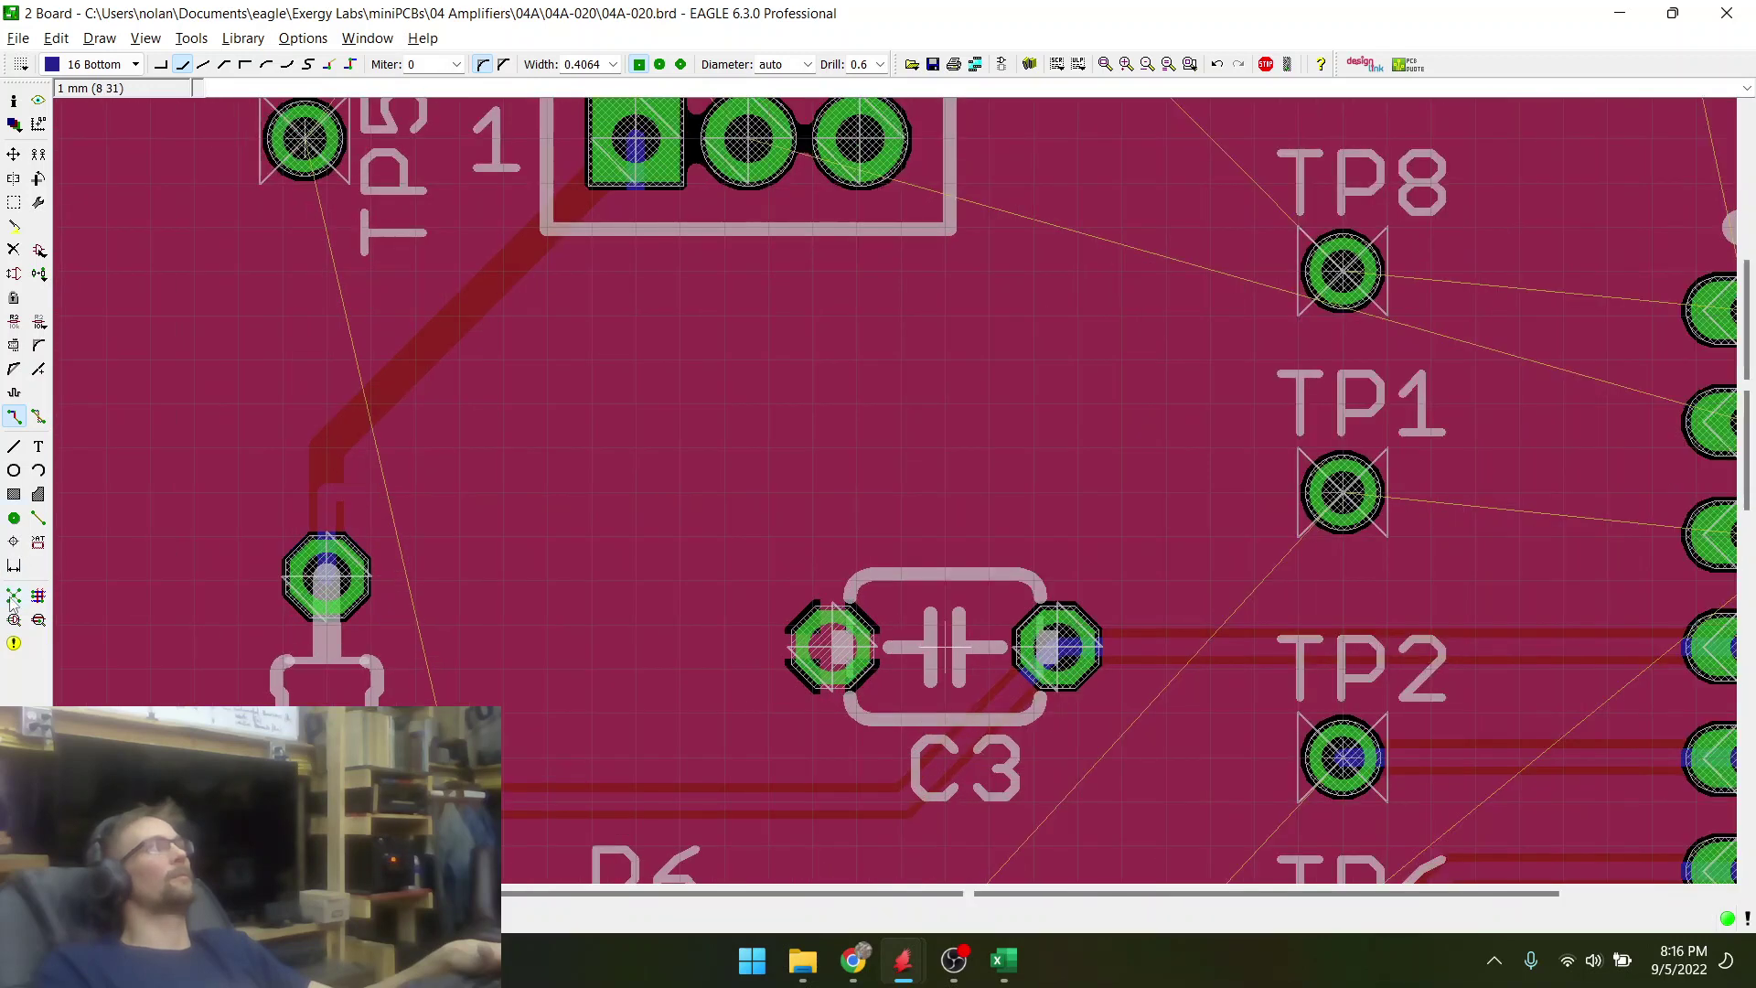
scroll(357, 481, up, 3)
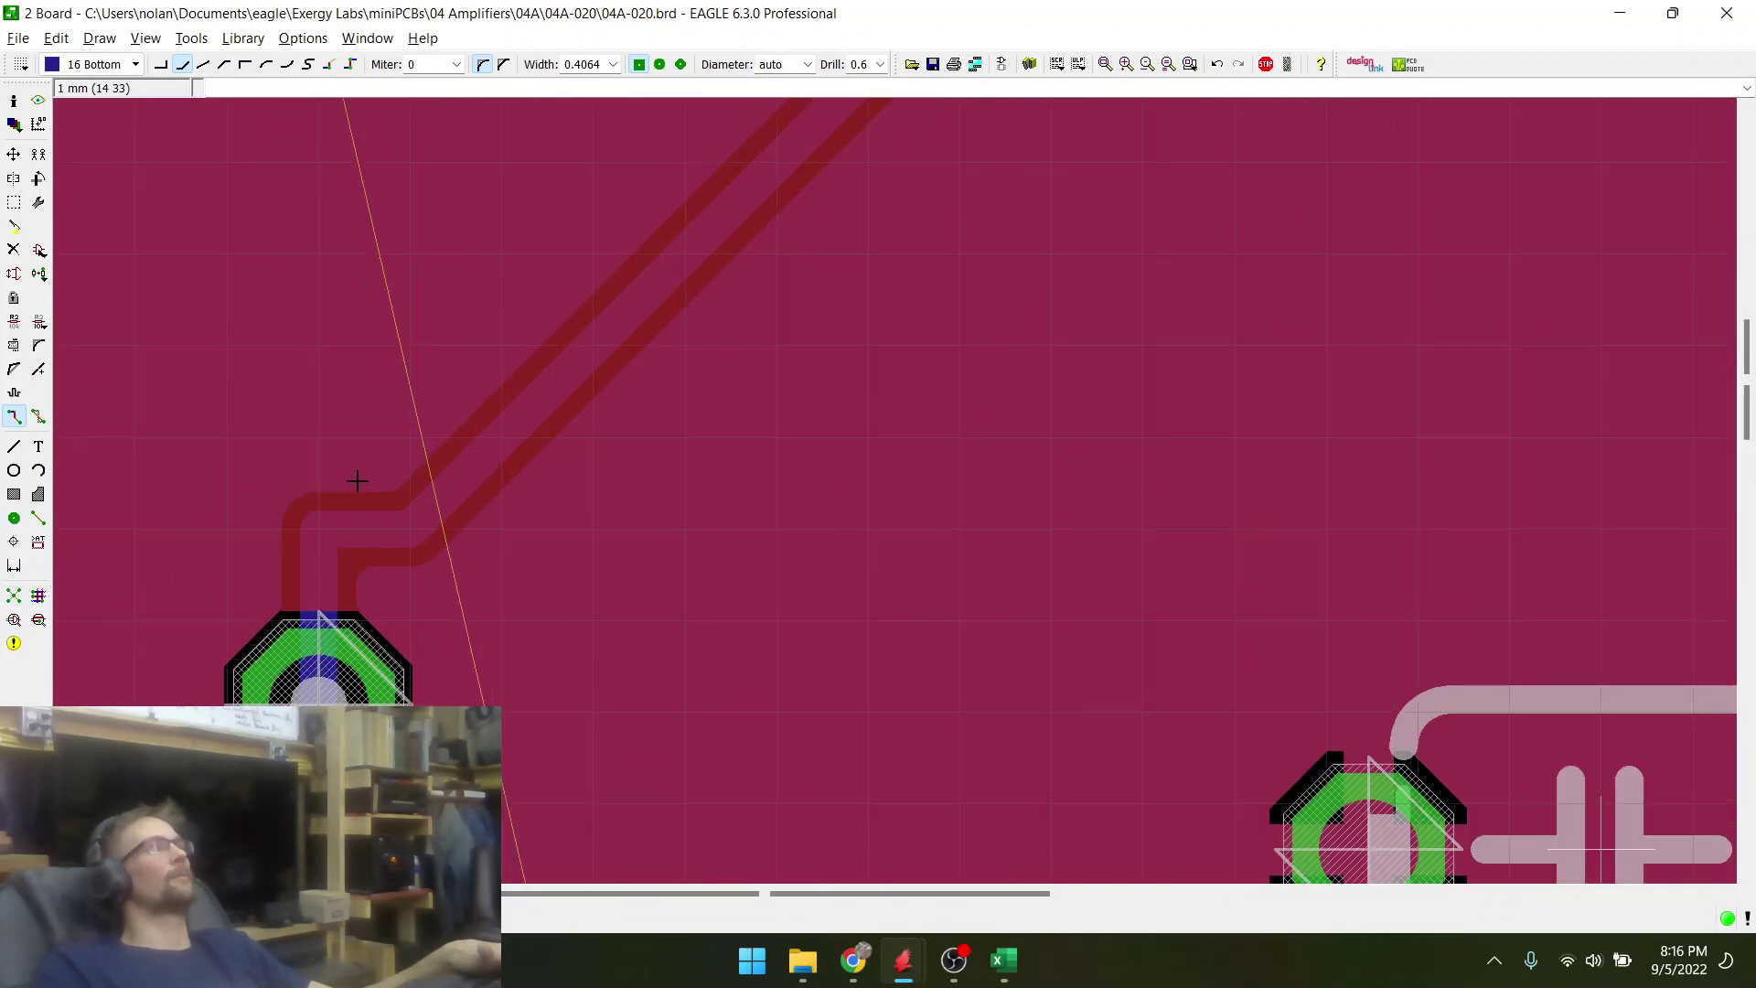
- Move the trace corners so the R2–R1 trace leaves R2's upper pad diagonally and enters pad 1 of R1 vertically
click(13, 155)
click(312, 531)
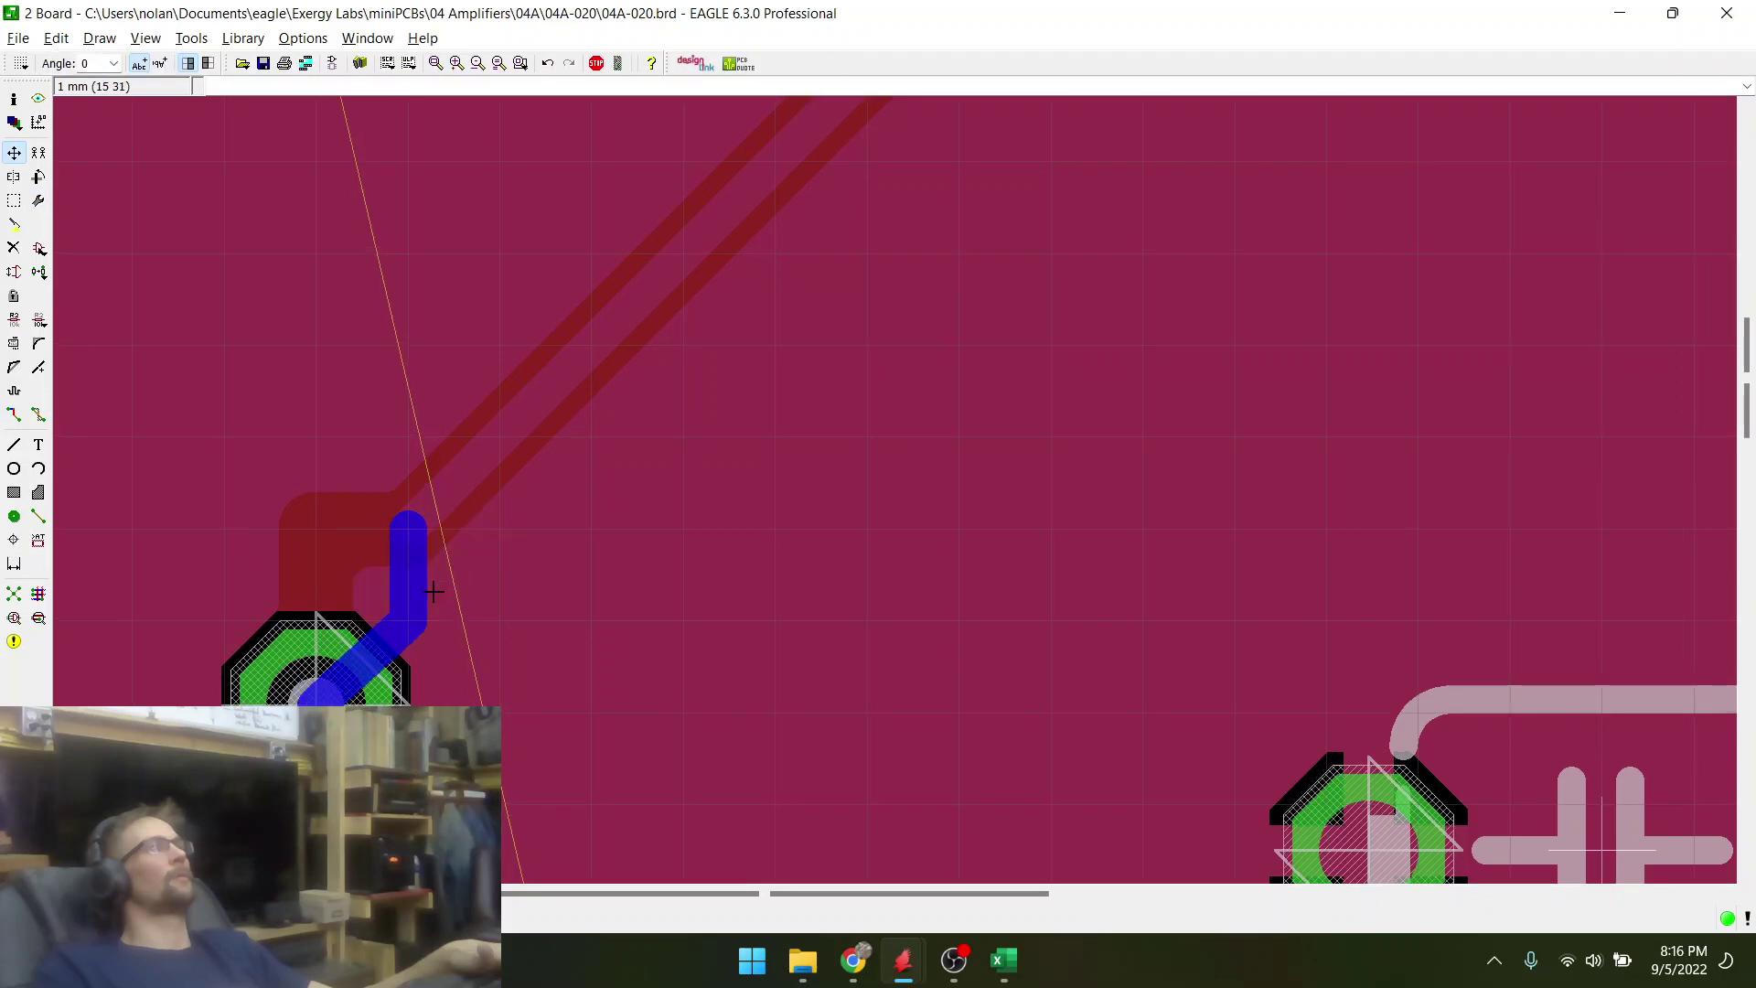
click(420, 580)
click(420, 580)
scroll(419, 580, down, 4)
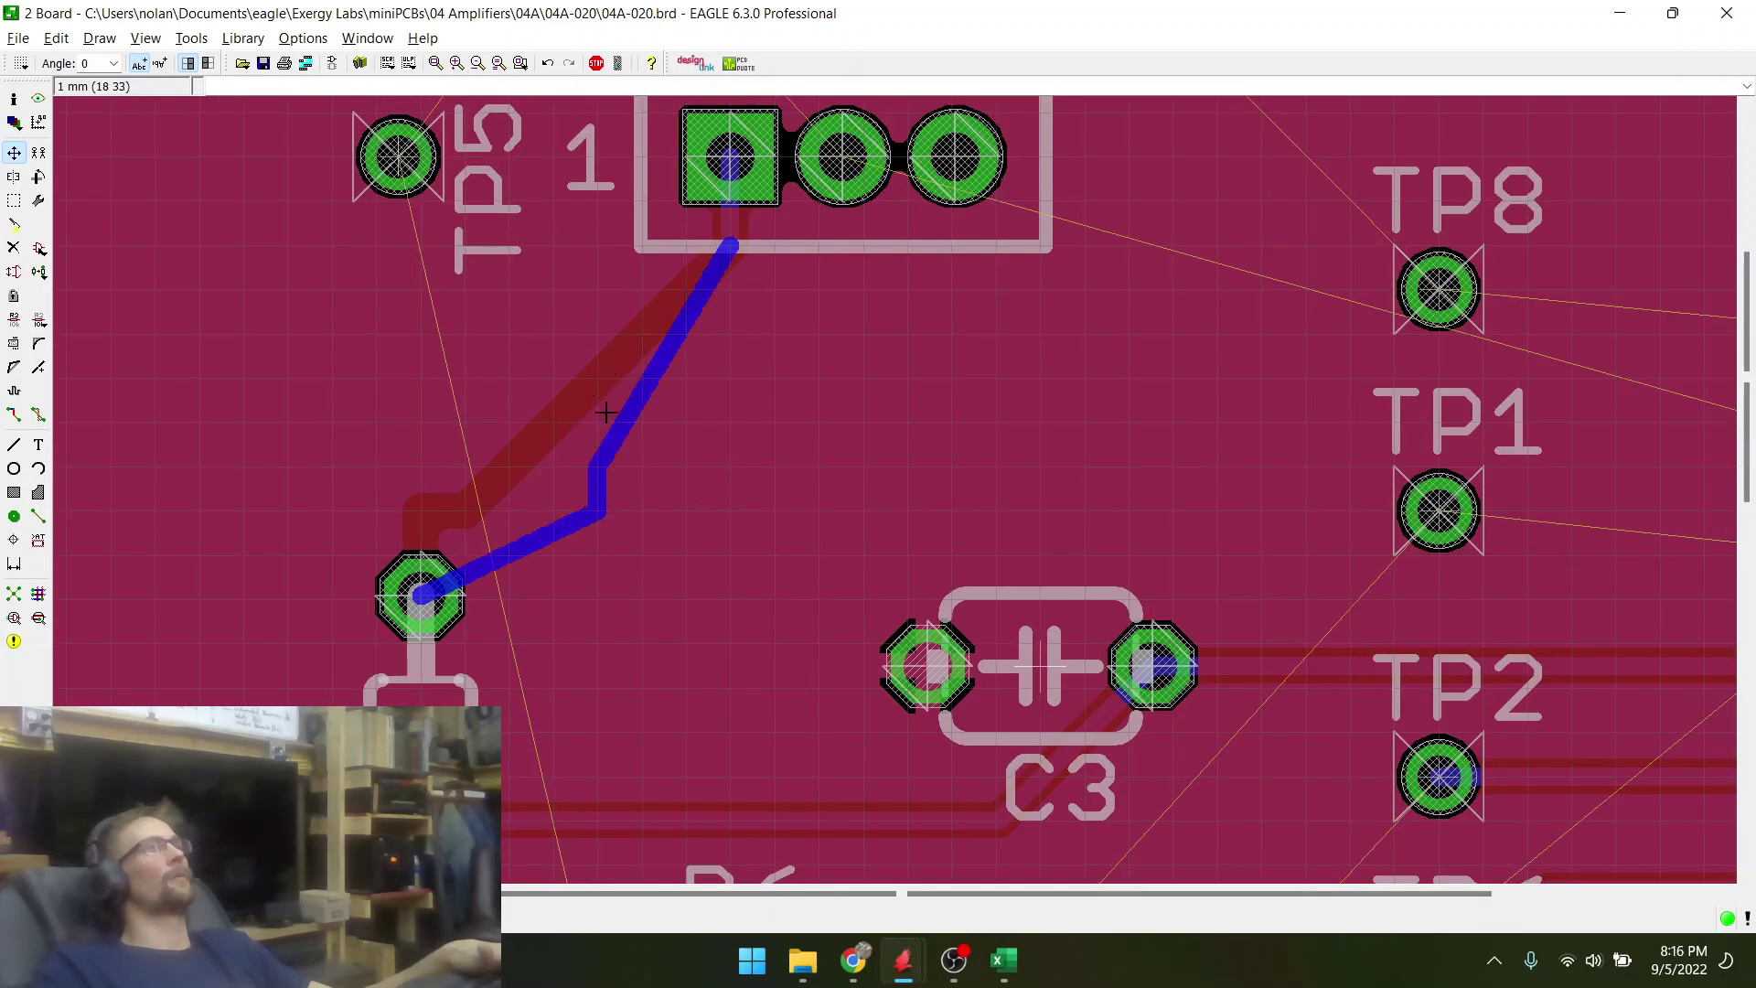
click(730, 248)
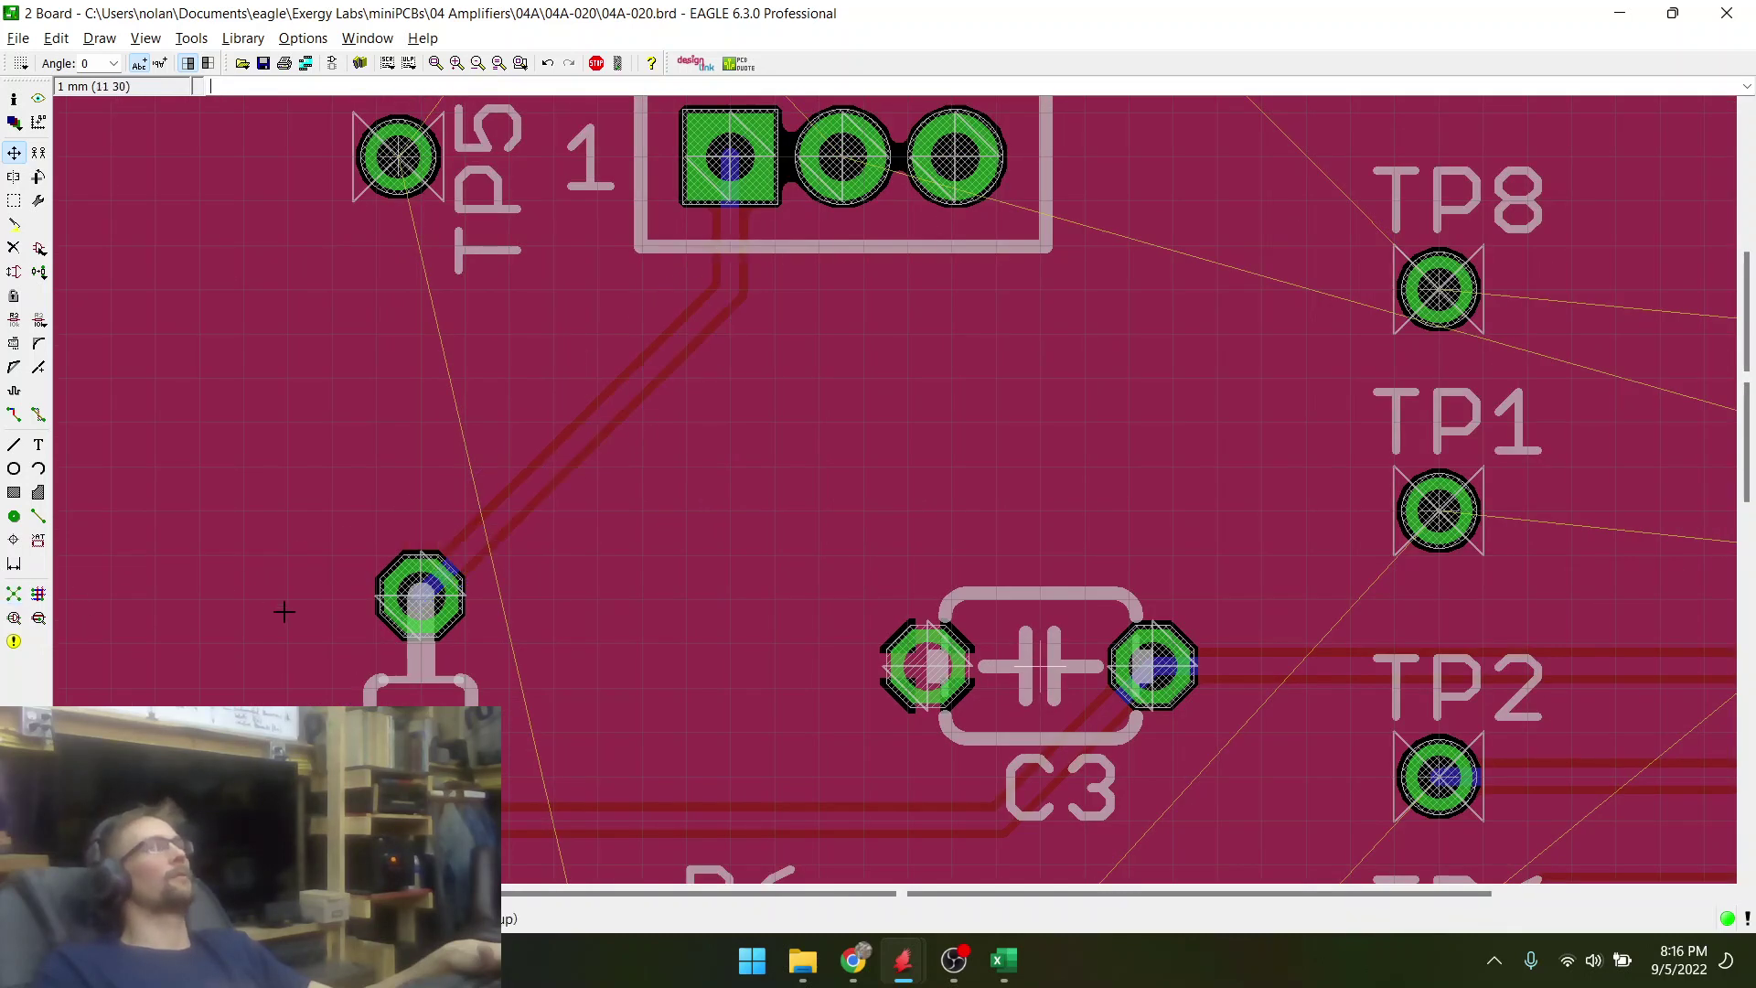
- Rip up the trace between R2 and R1, and move R1 straight down by 6 mm
scroll(485, 558, down, 3)
scroll(277, 241, up, 4)
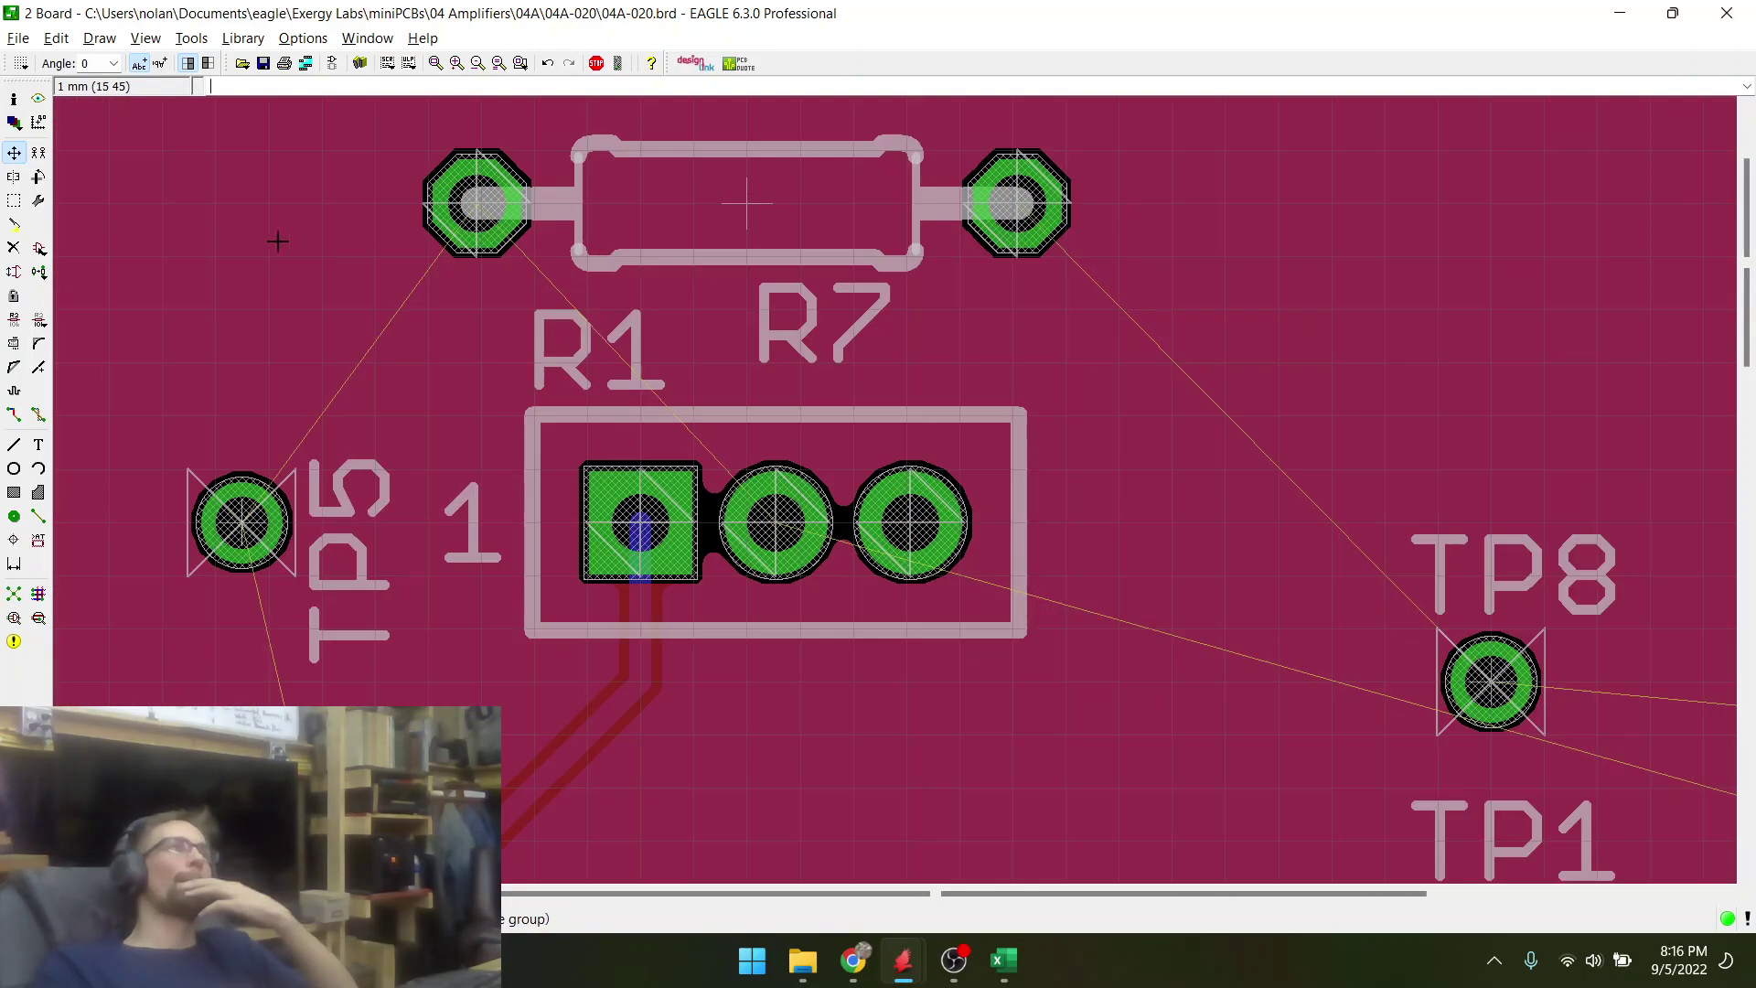
scroll(278, 241, down, 3)
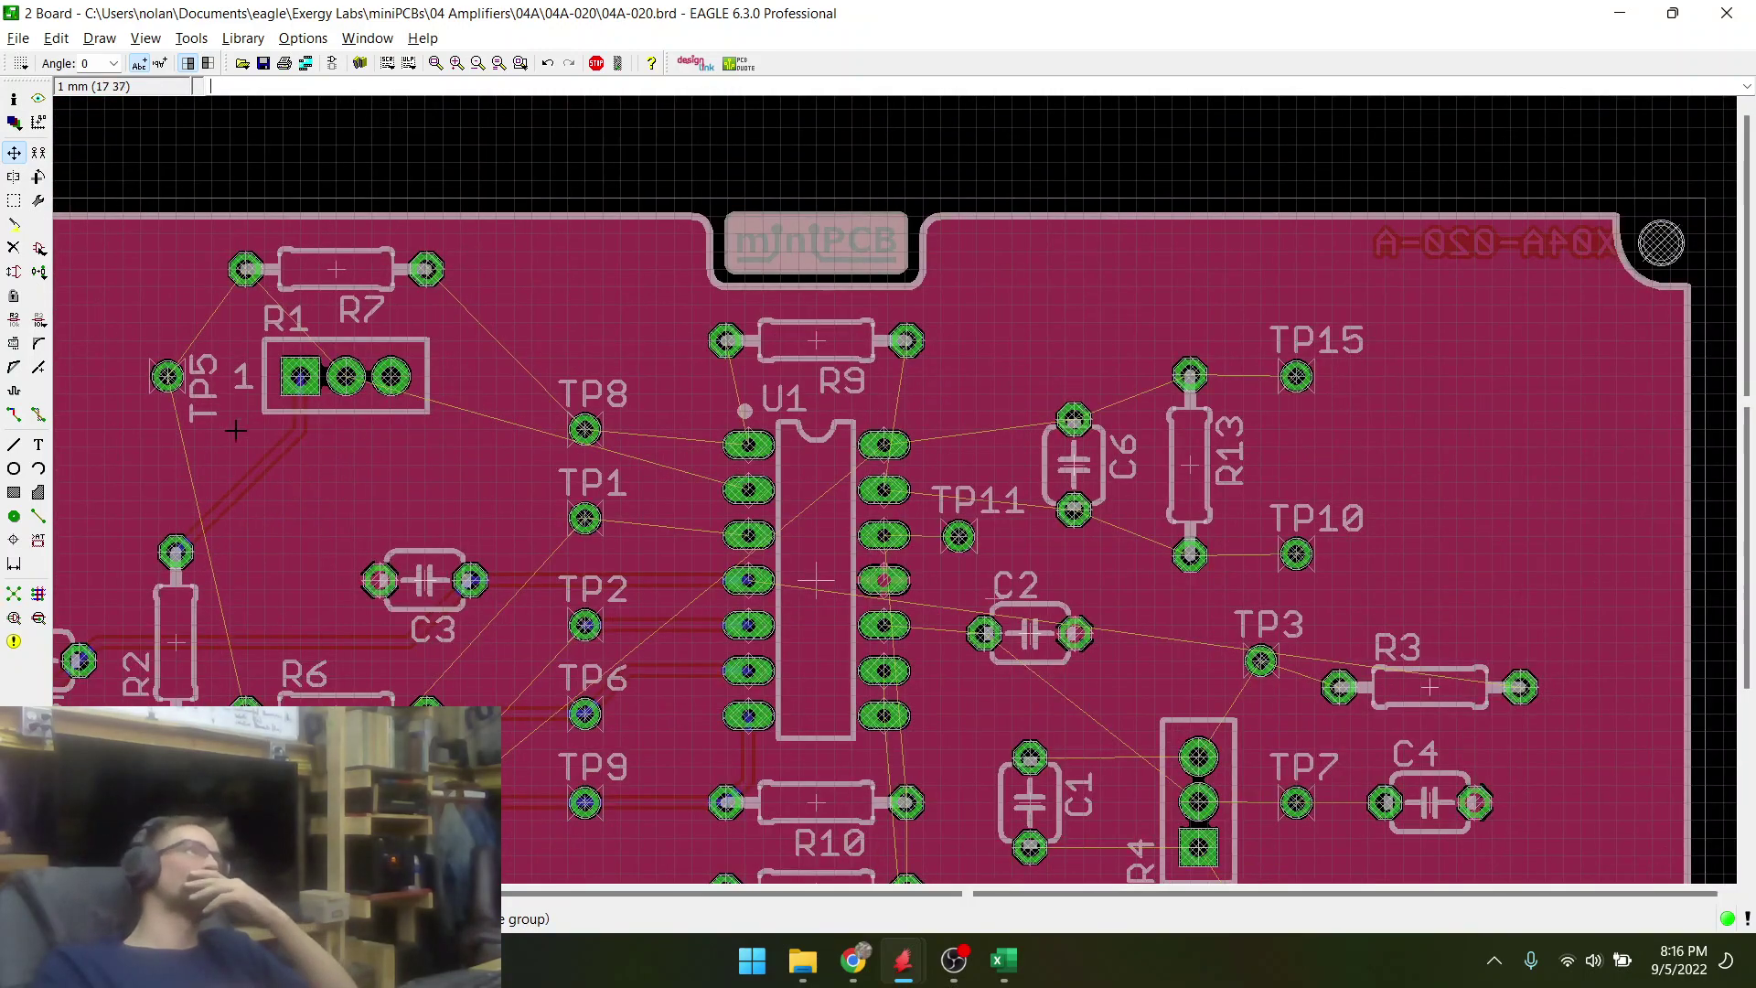
scroll(321, 454, up, 2)
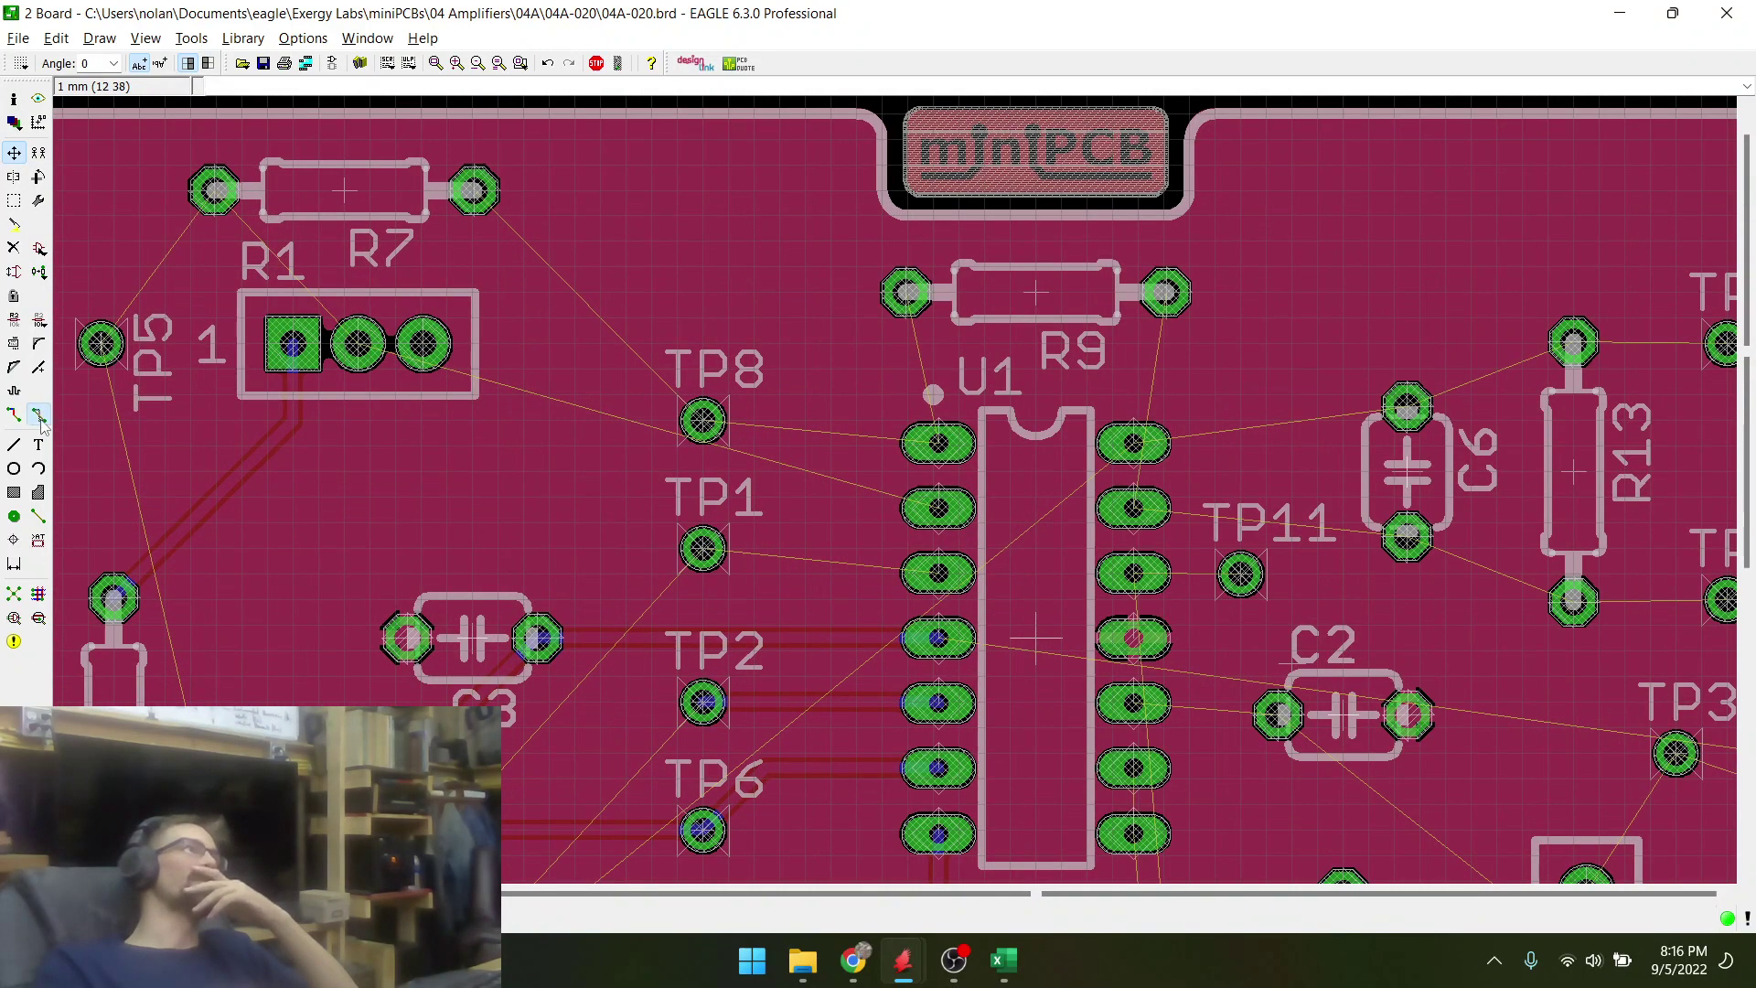
click(39, 416)
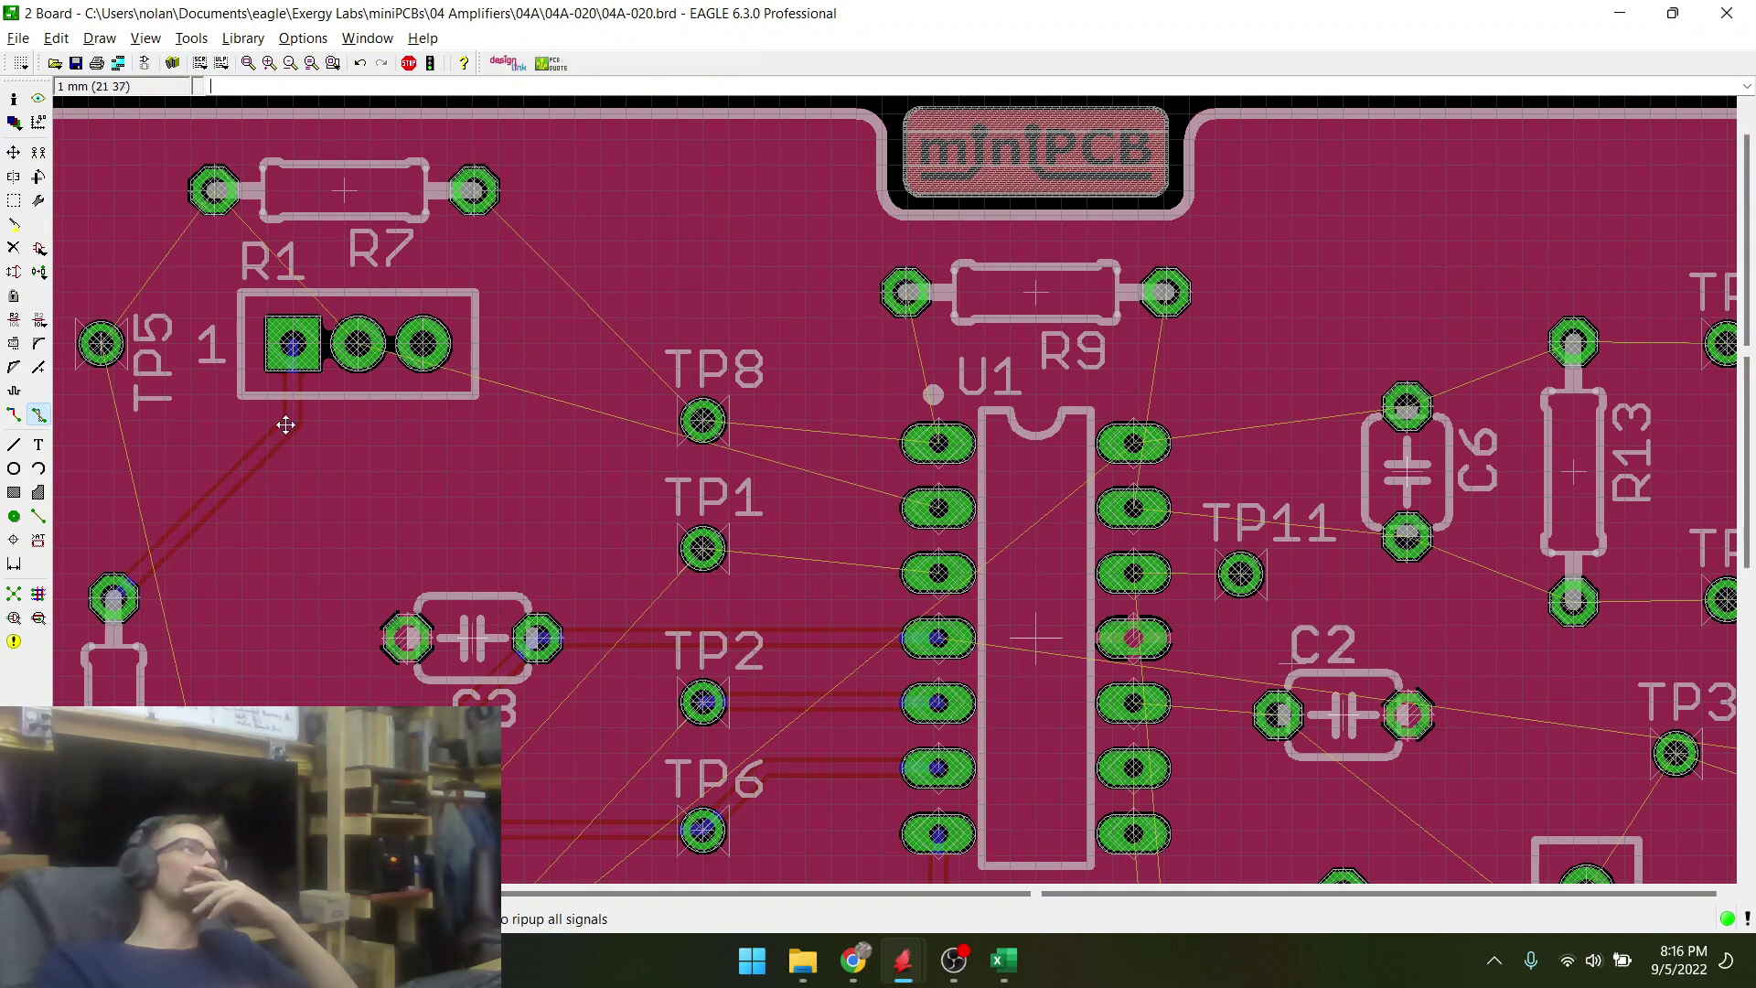
click(14, 153)
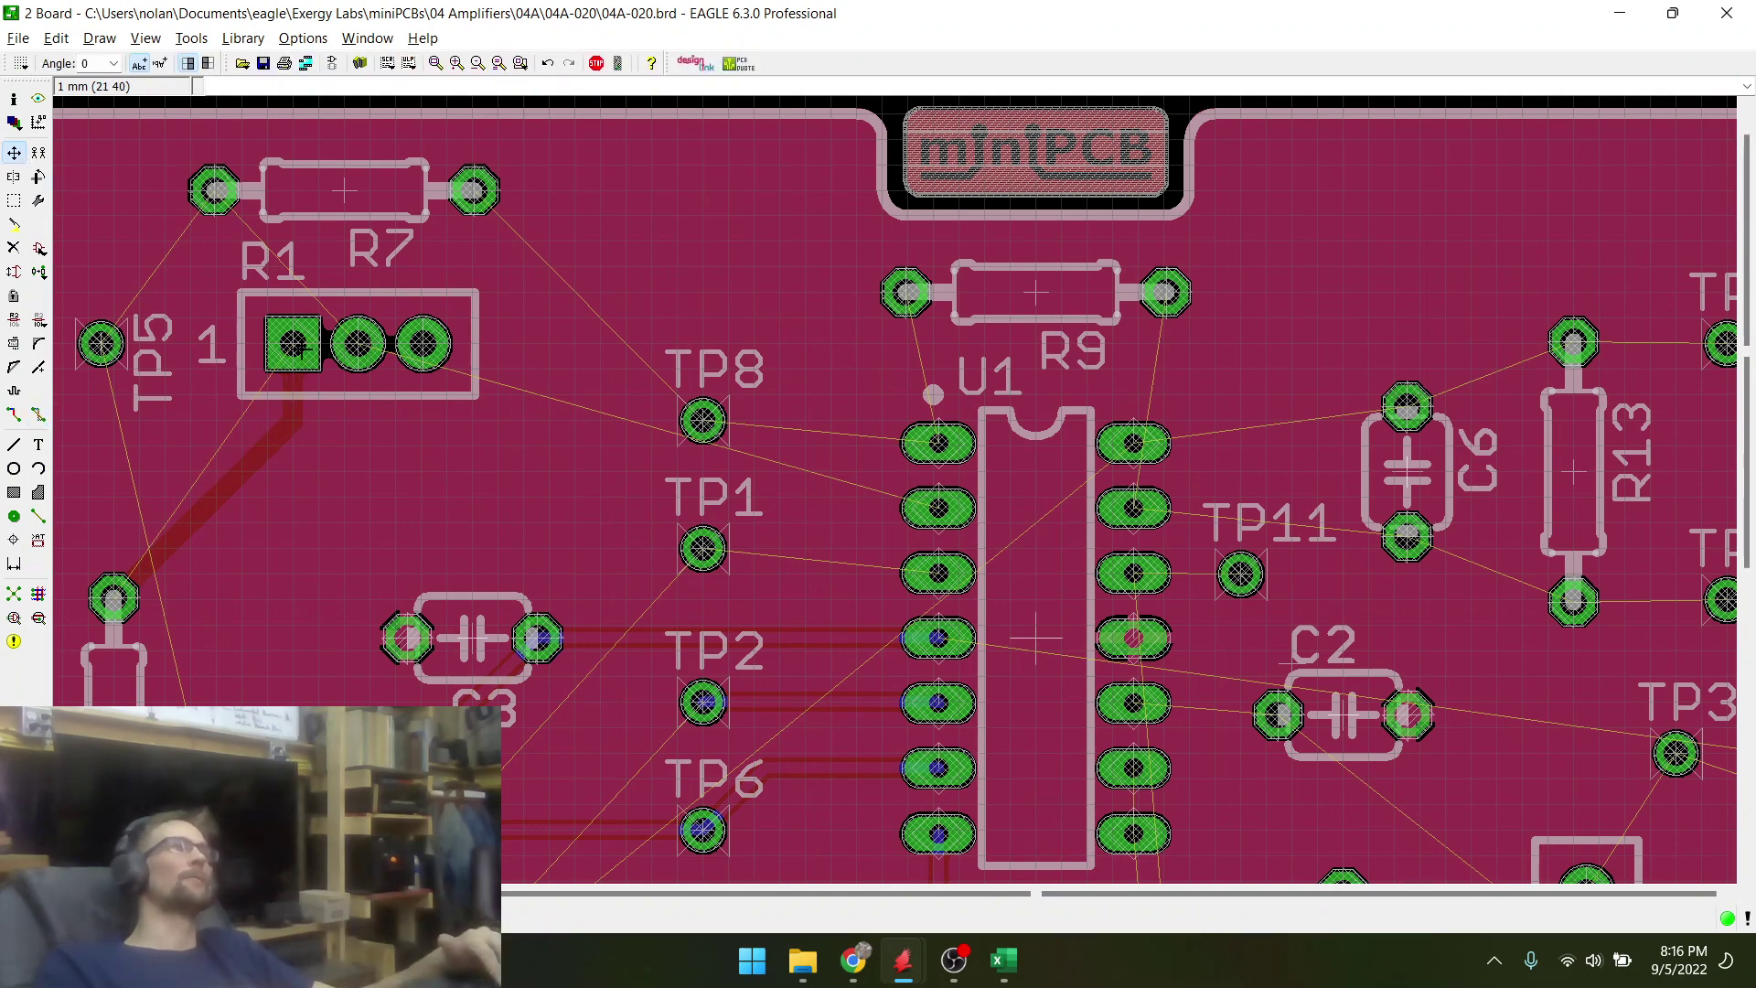
drag(300, 346, 297, 488)
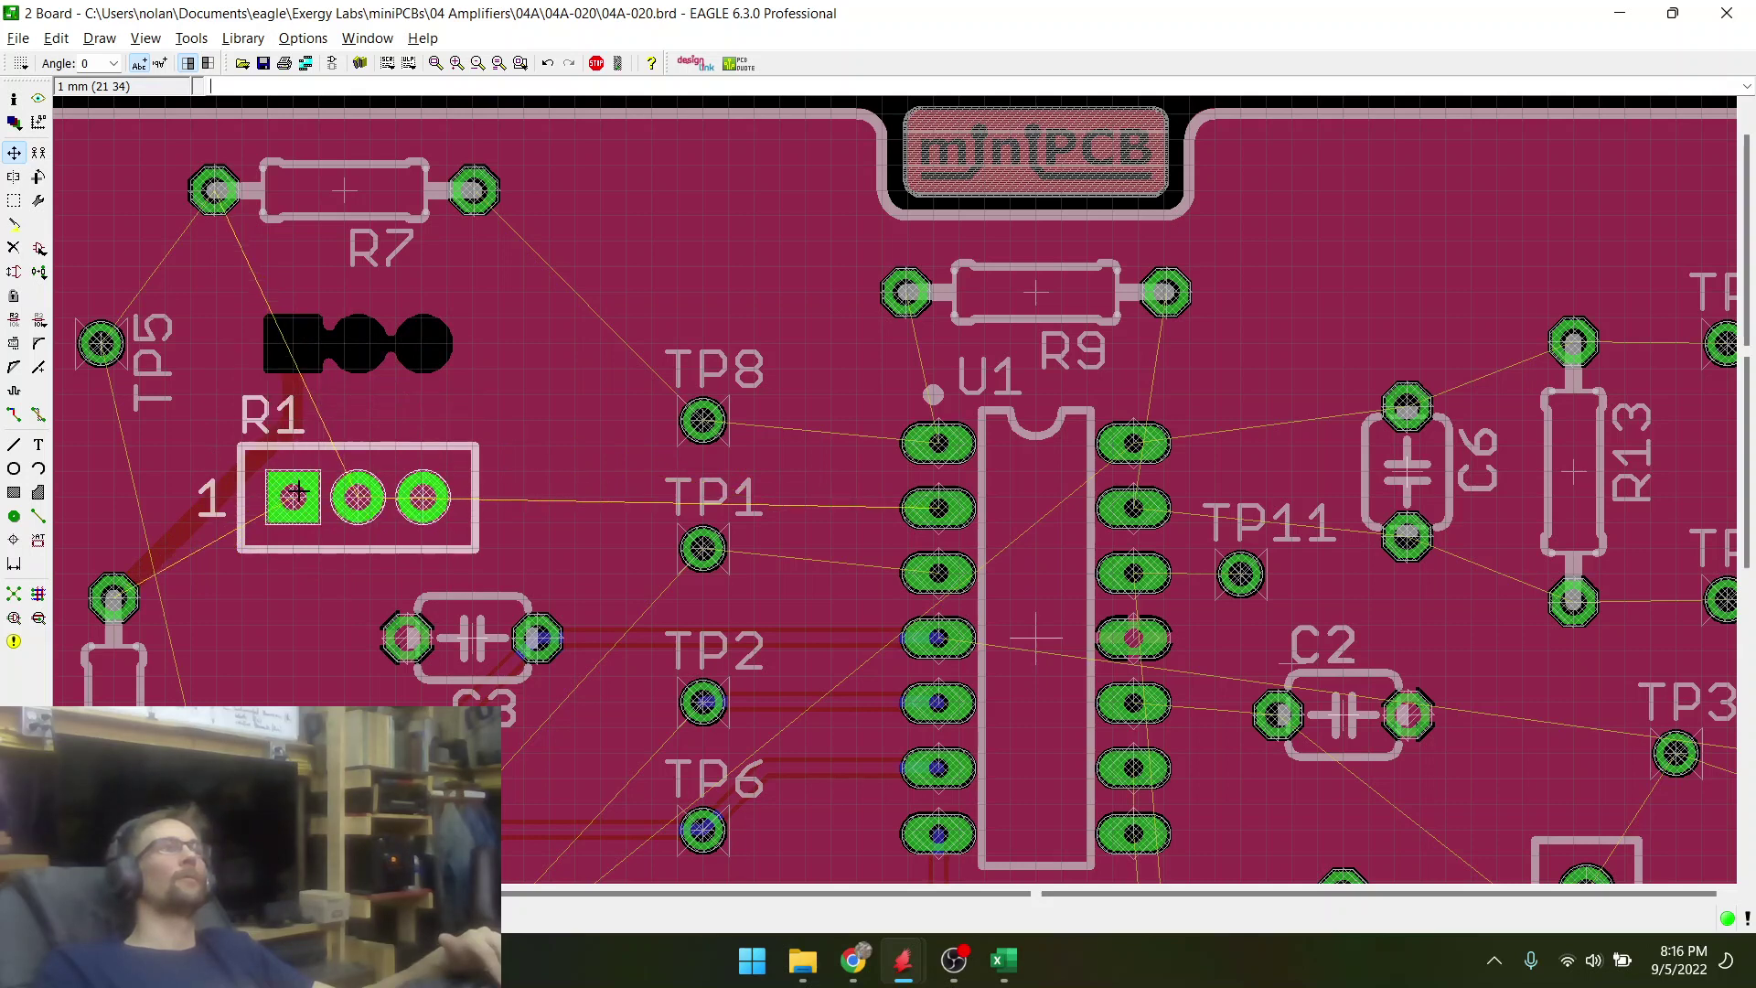
click(297, 492)
- Move R7 straight down by 4 mm so it sits above R1, level with R9
drag(349, 199, 349, 300)
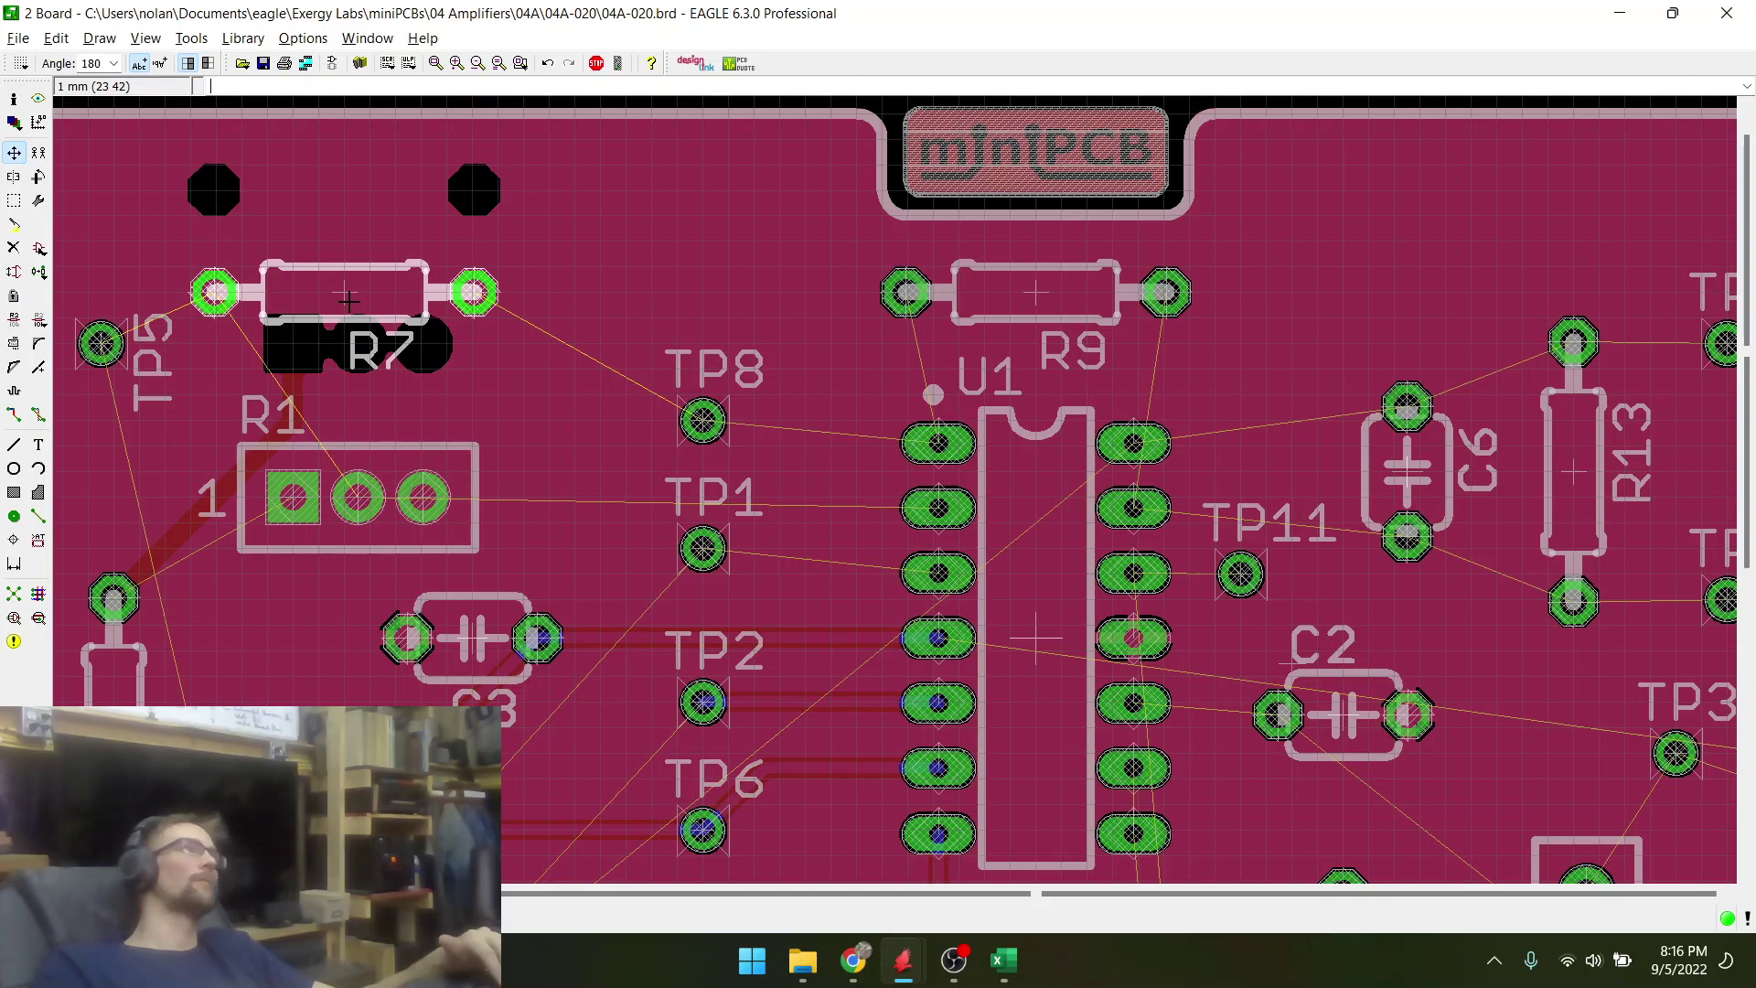
drag(348, 300, 373, 300)
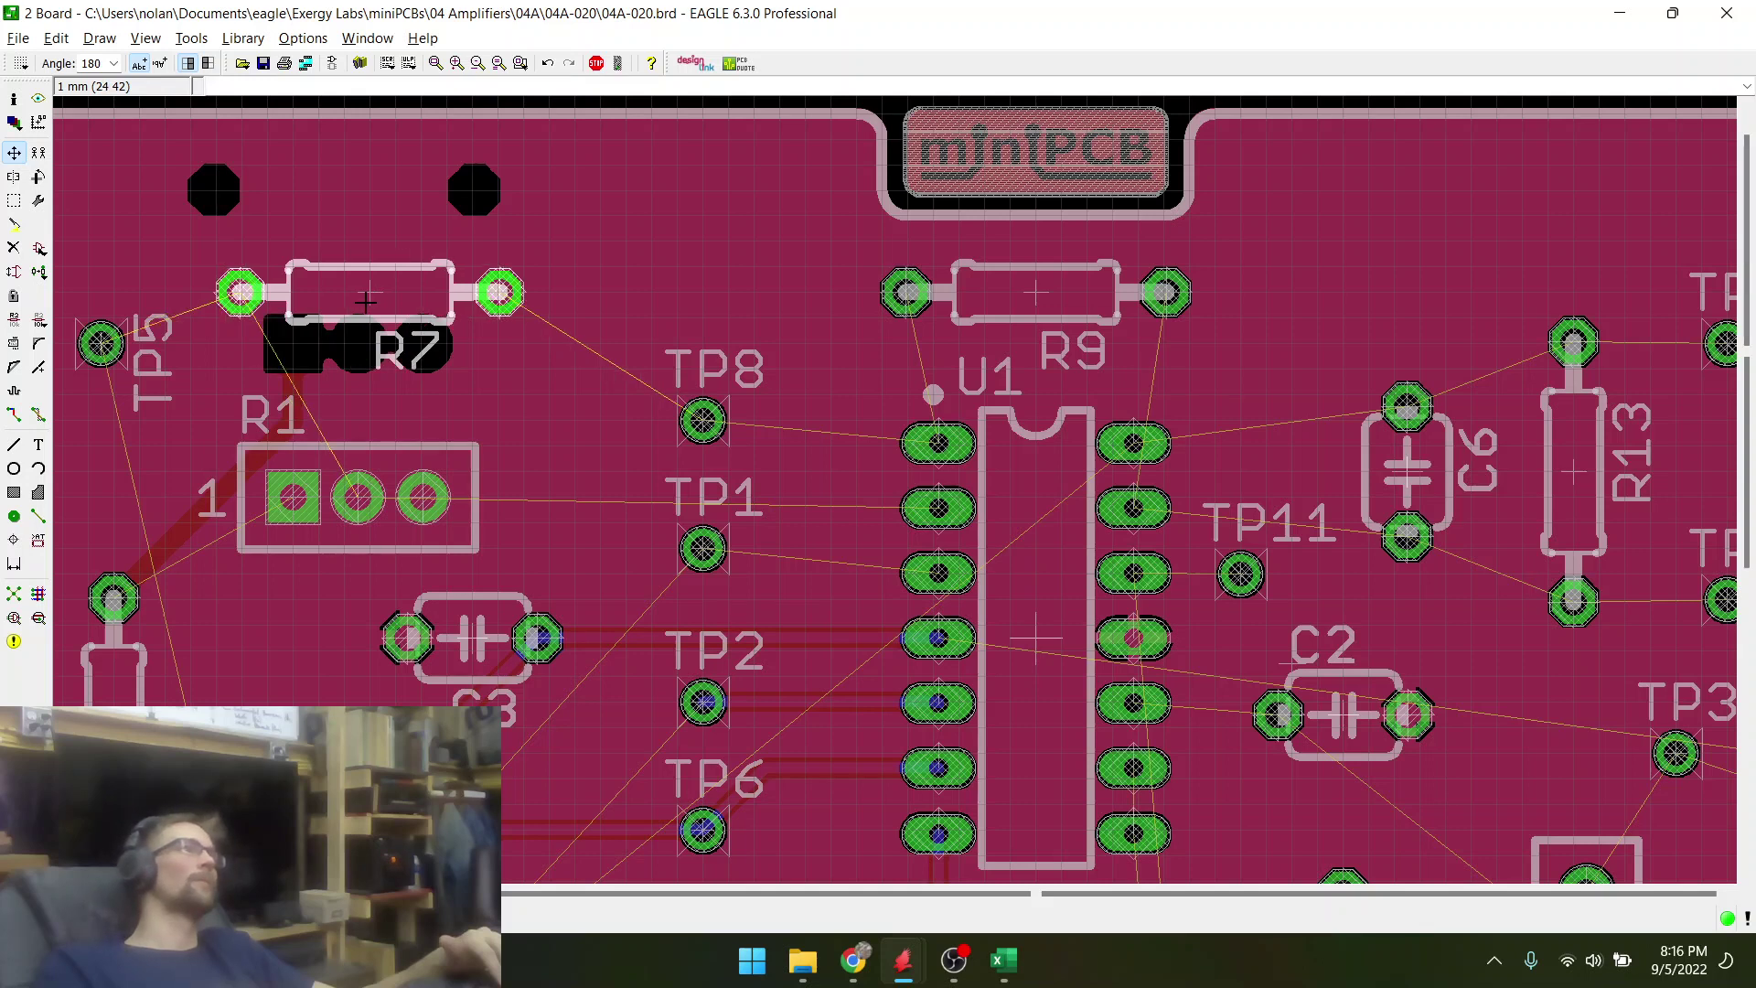
drag(366, 300, 355, 303)
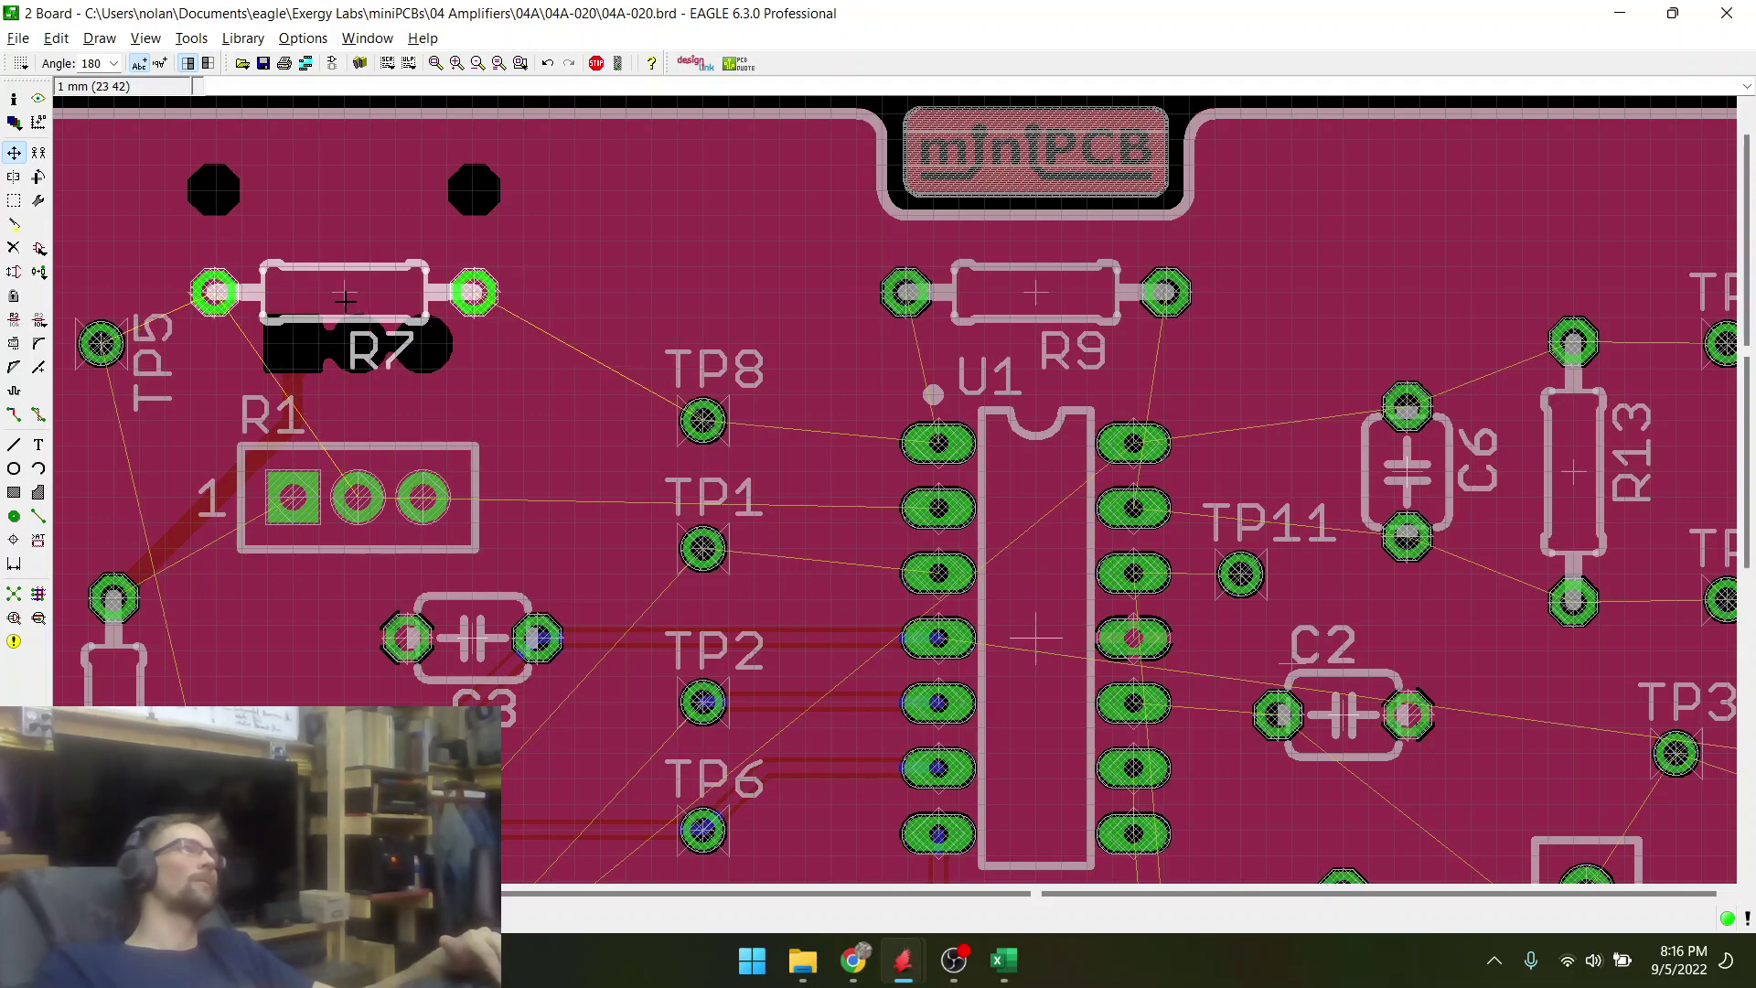
click(346, 300)
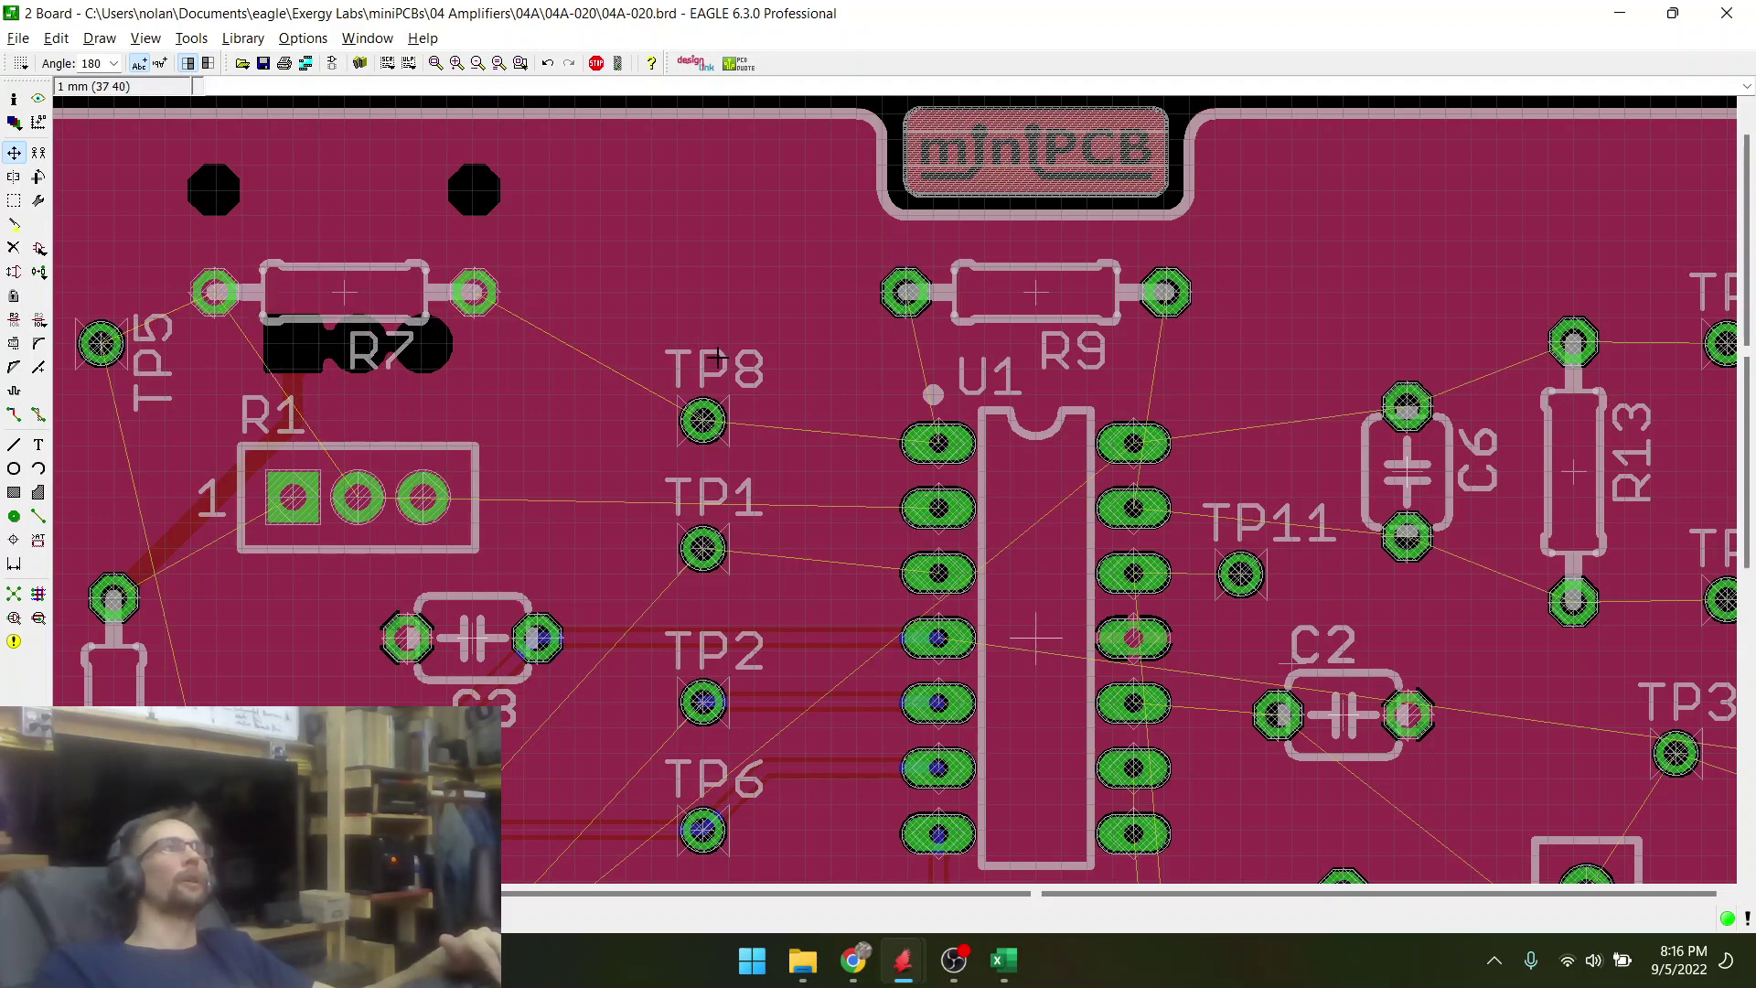
- Move TP5 up and to the left so it lines up horizontally with R7
scroll(348, 302, down, 3)
scroll(403, 366, up, 5)
click(519, 317)
scroll(449, 258, down, 3)
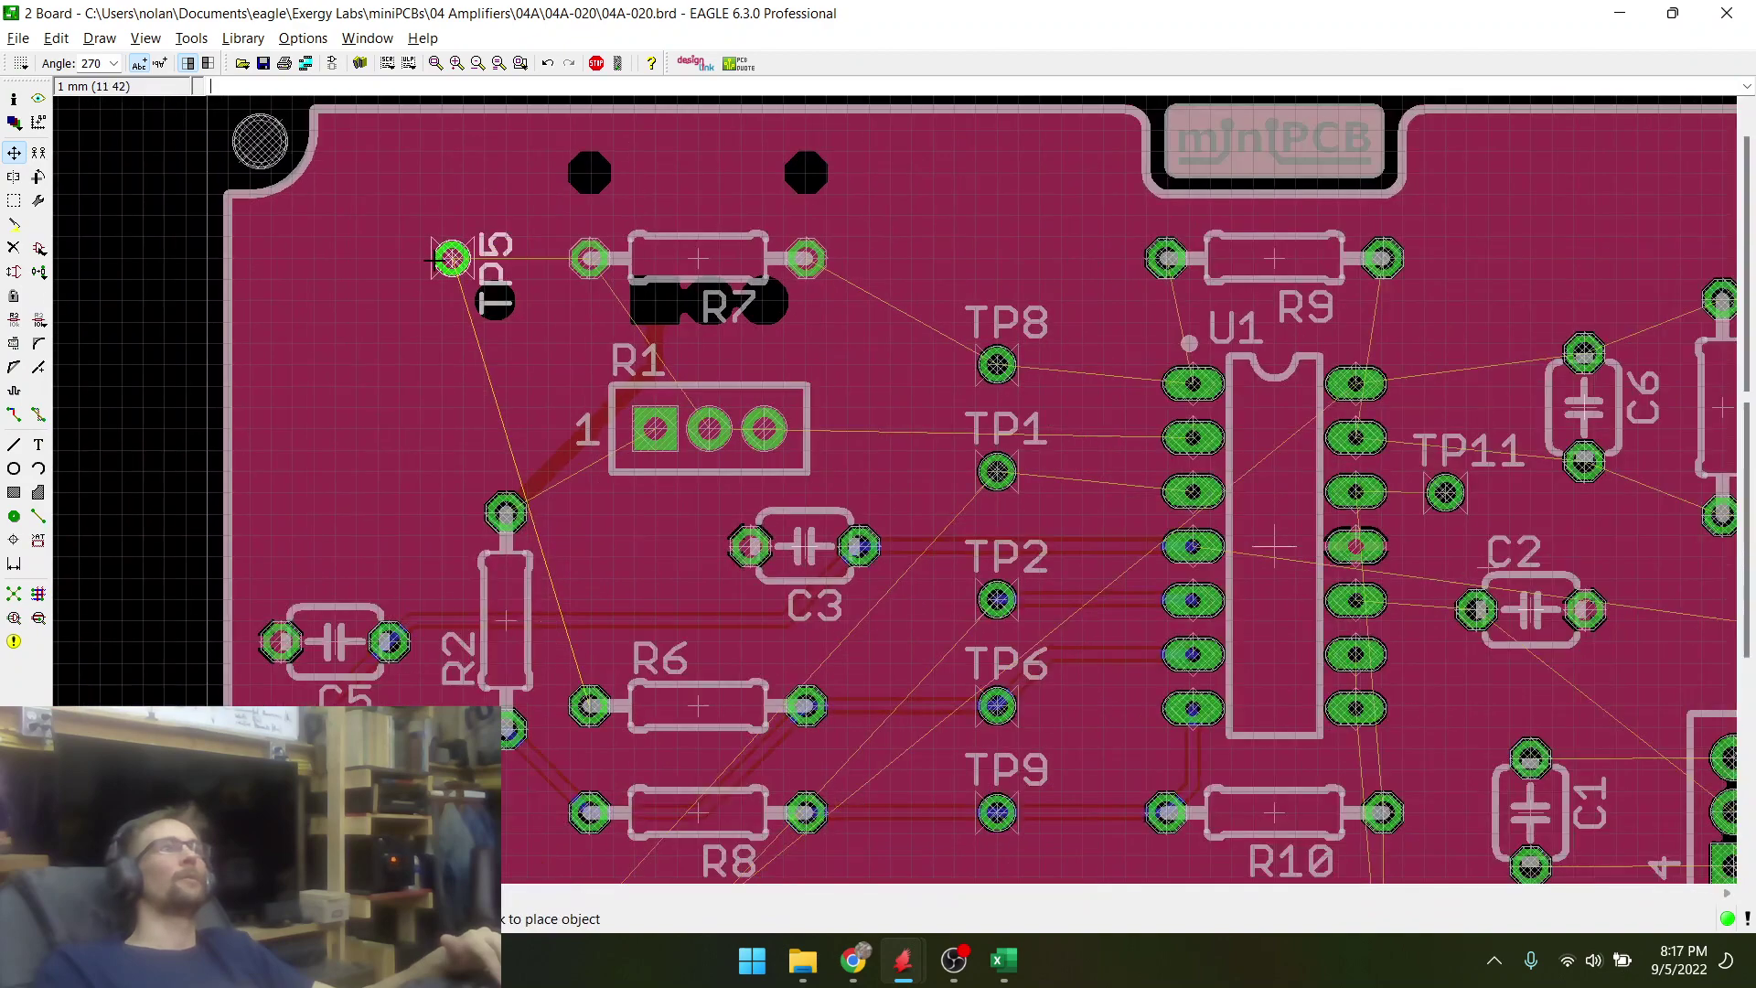
- Switch to the schematic and examine the connections of TP5, R1, R2, R6 and R7 around U1A and U1B
key(alt+Tab)
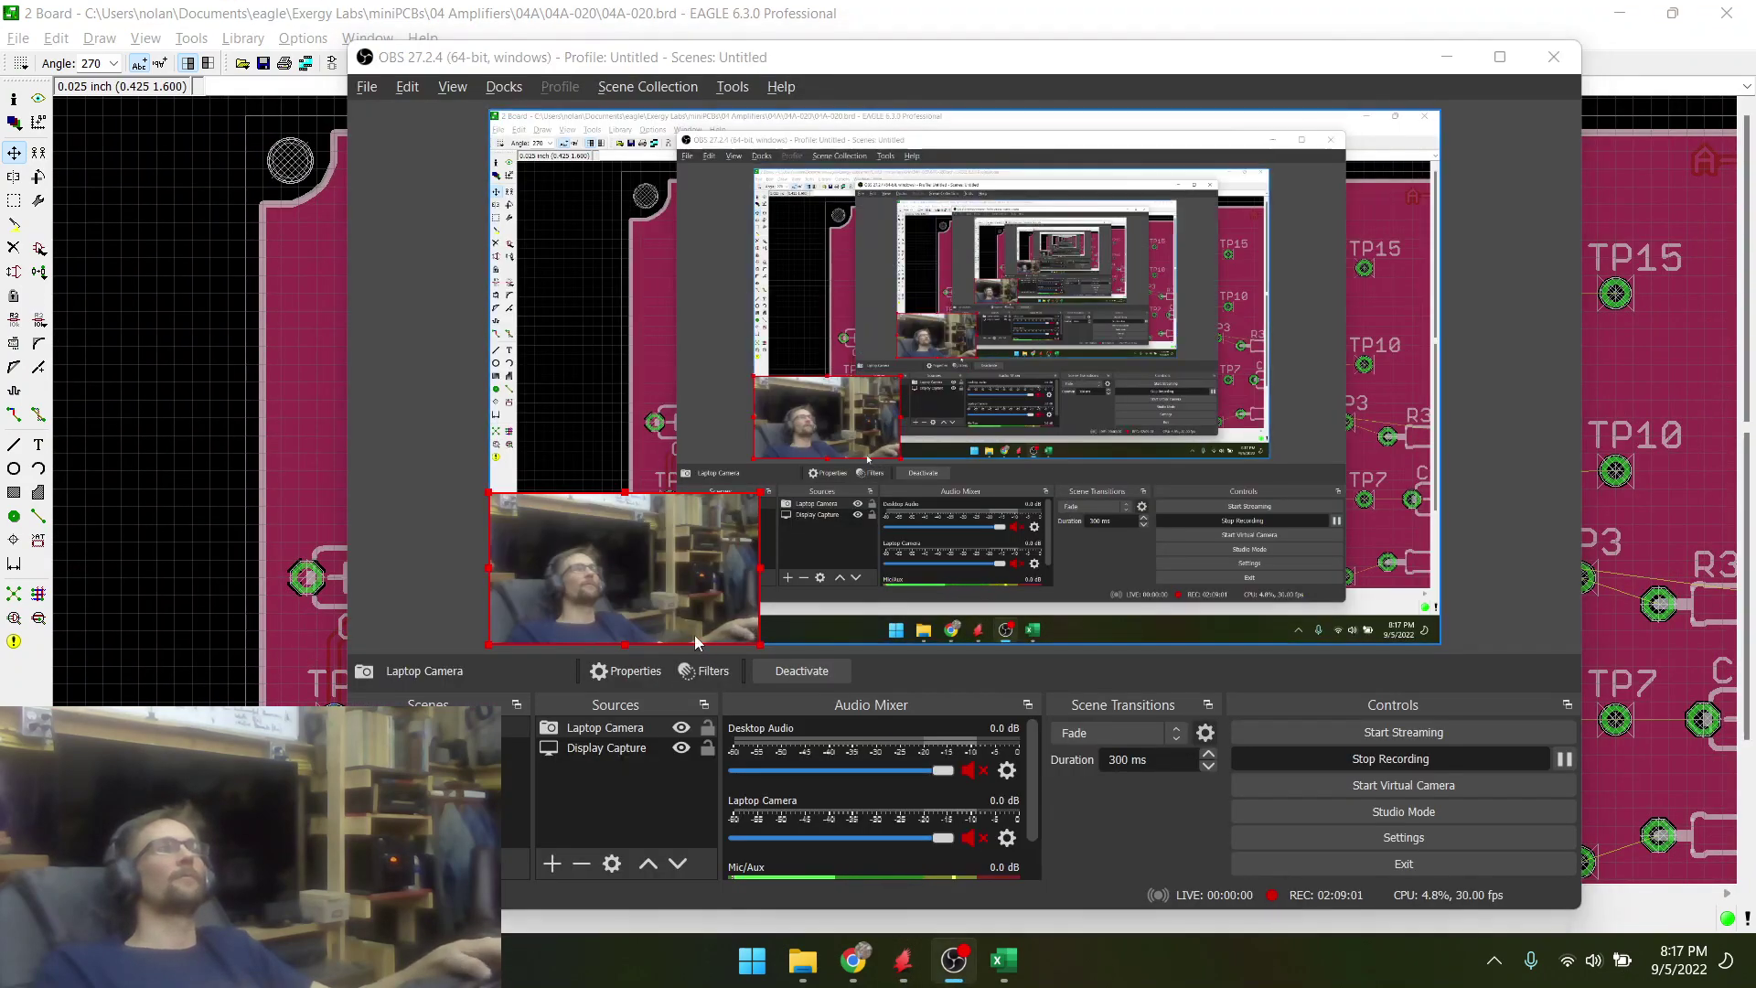
key(alt+Tab)
key(alt+Tab)
key(Tab)
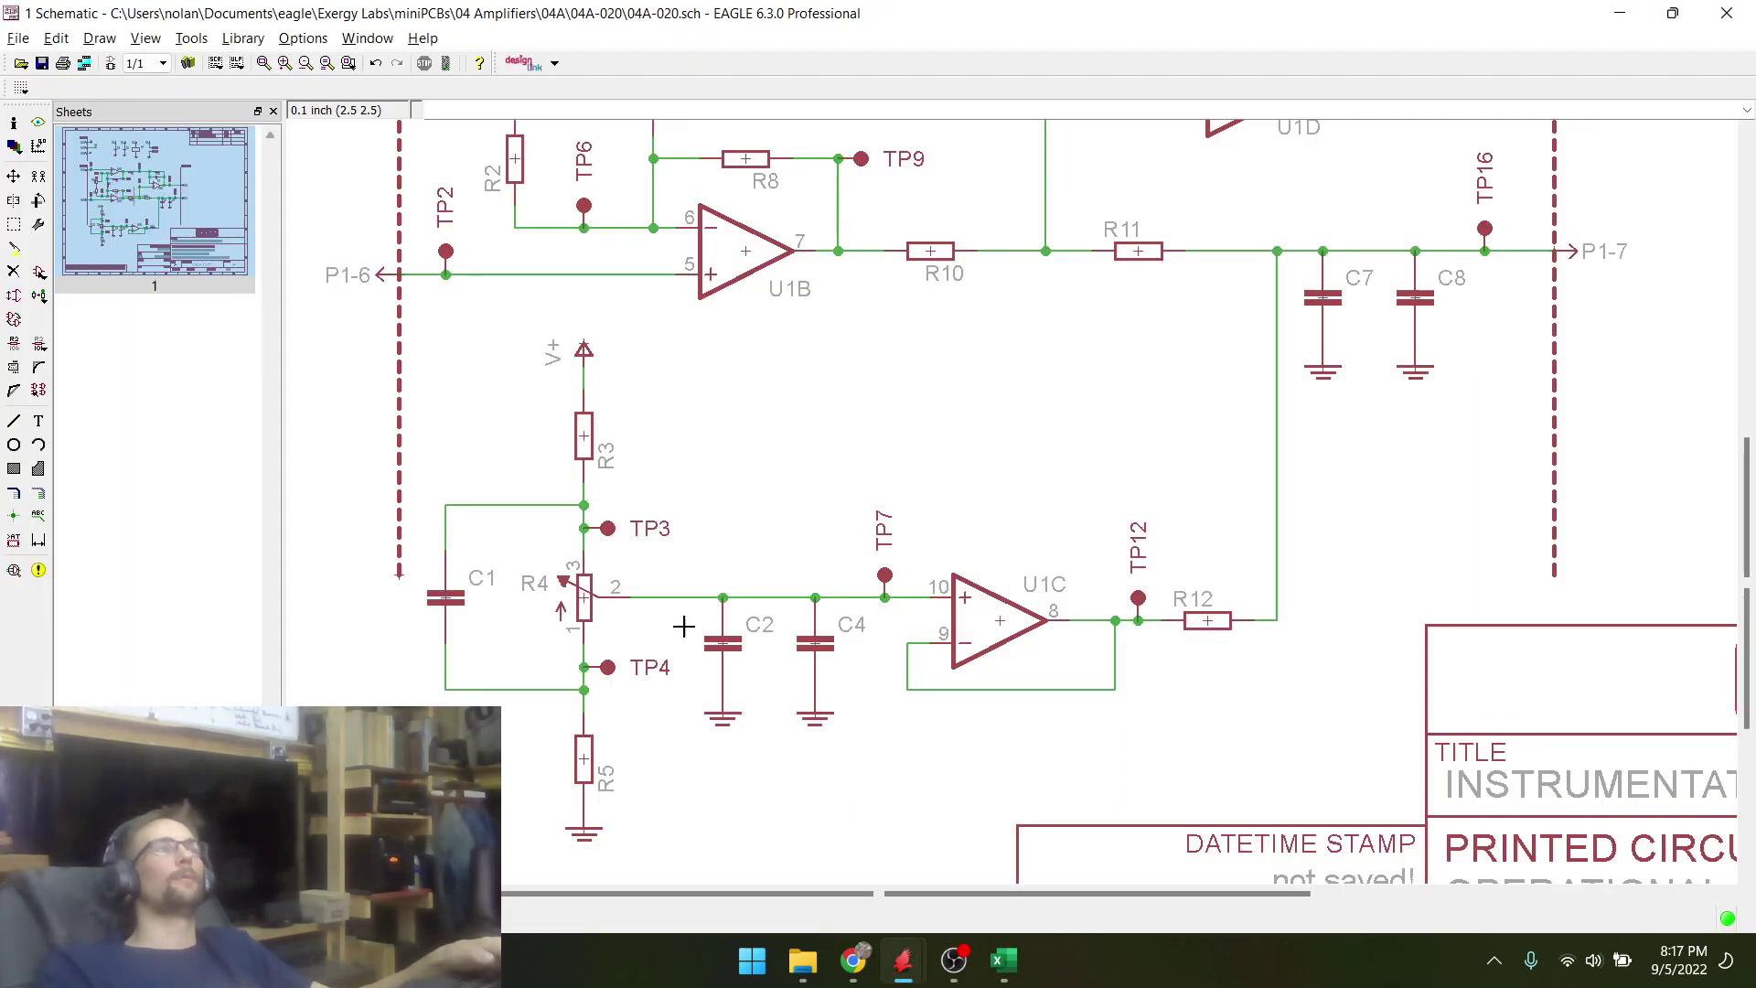
scroll(610, 622, down, 3)
scroll(729, 357, up, 4)
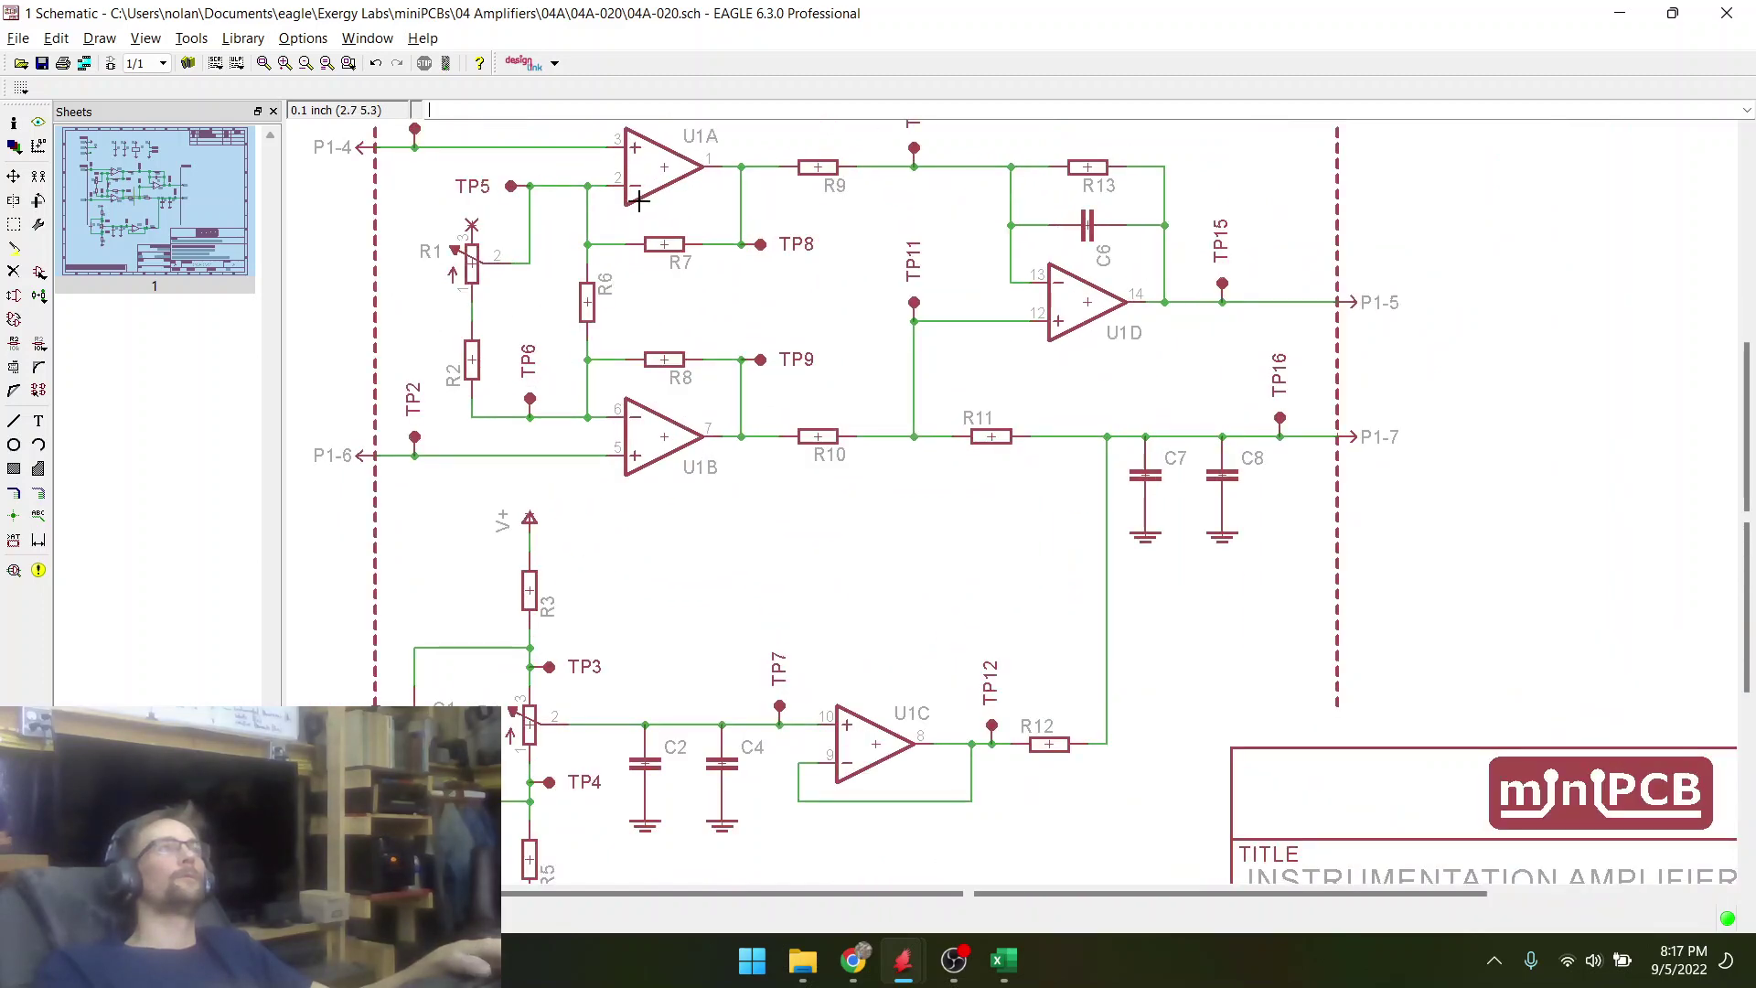
- Switch back to the board and move TP8 straight up by 6 mm, in line with R7 and R9
key(alt+Tab)
click(431, 274)
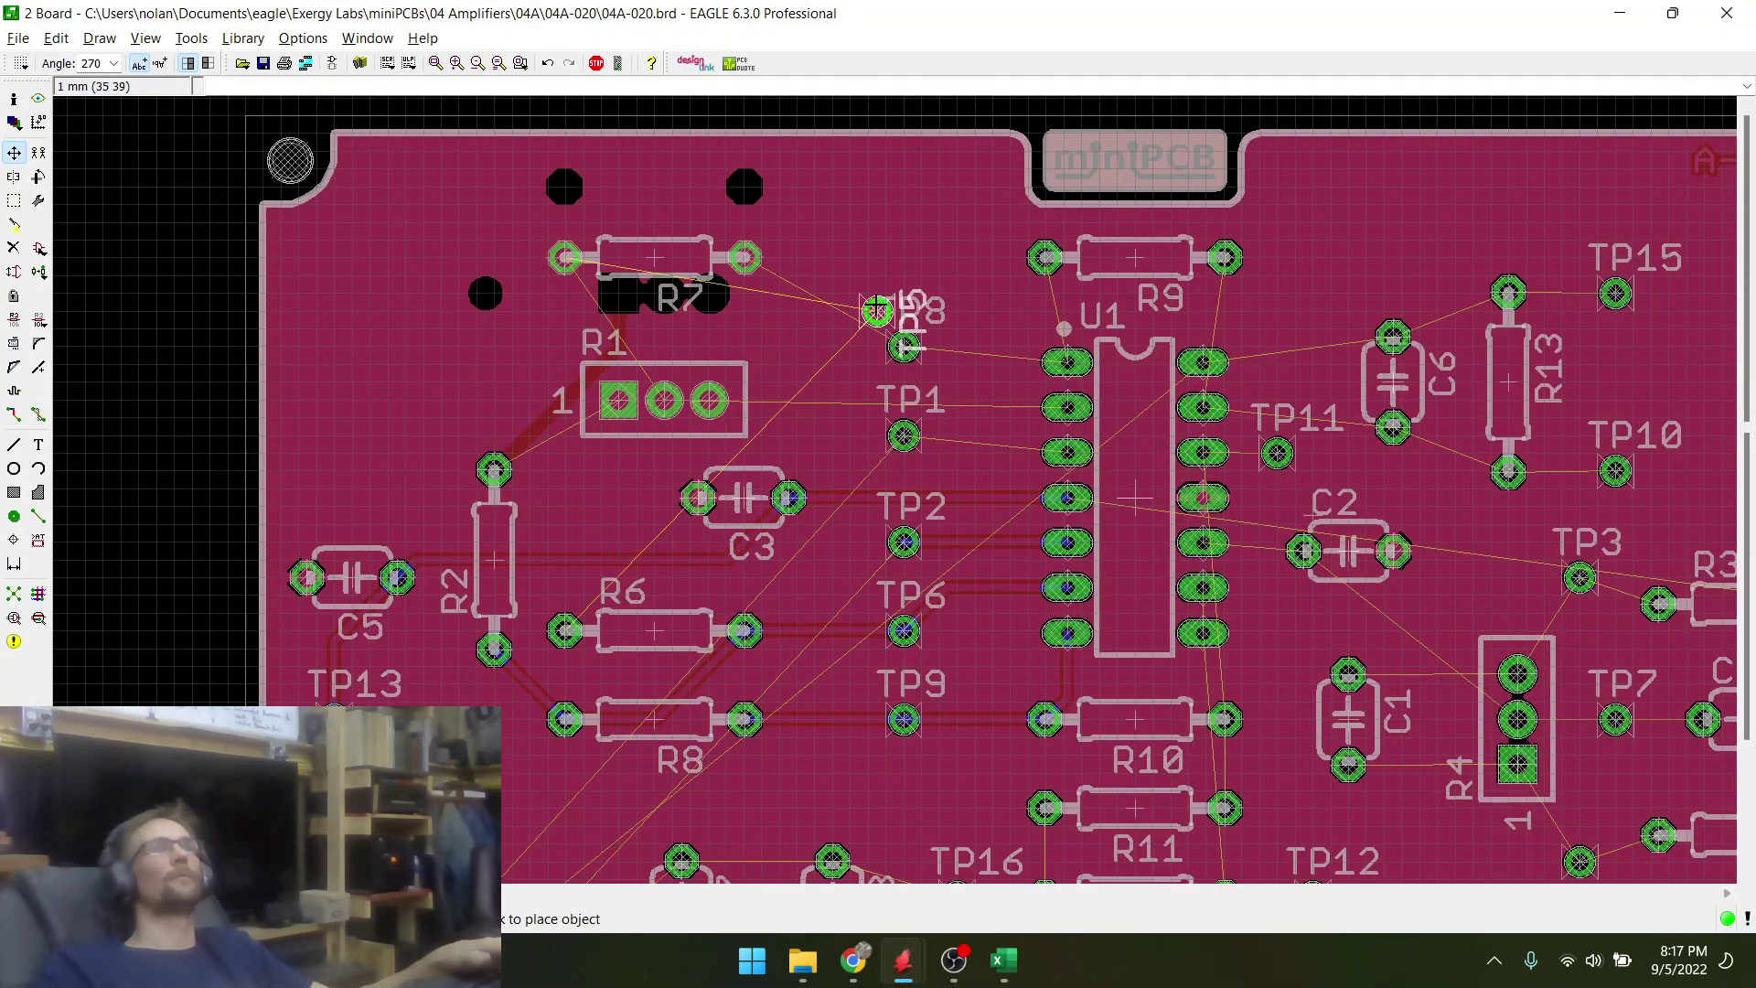
scroll(882, 314, up, 4)
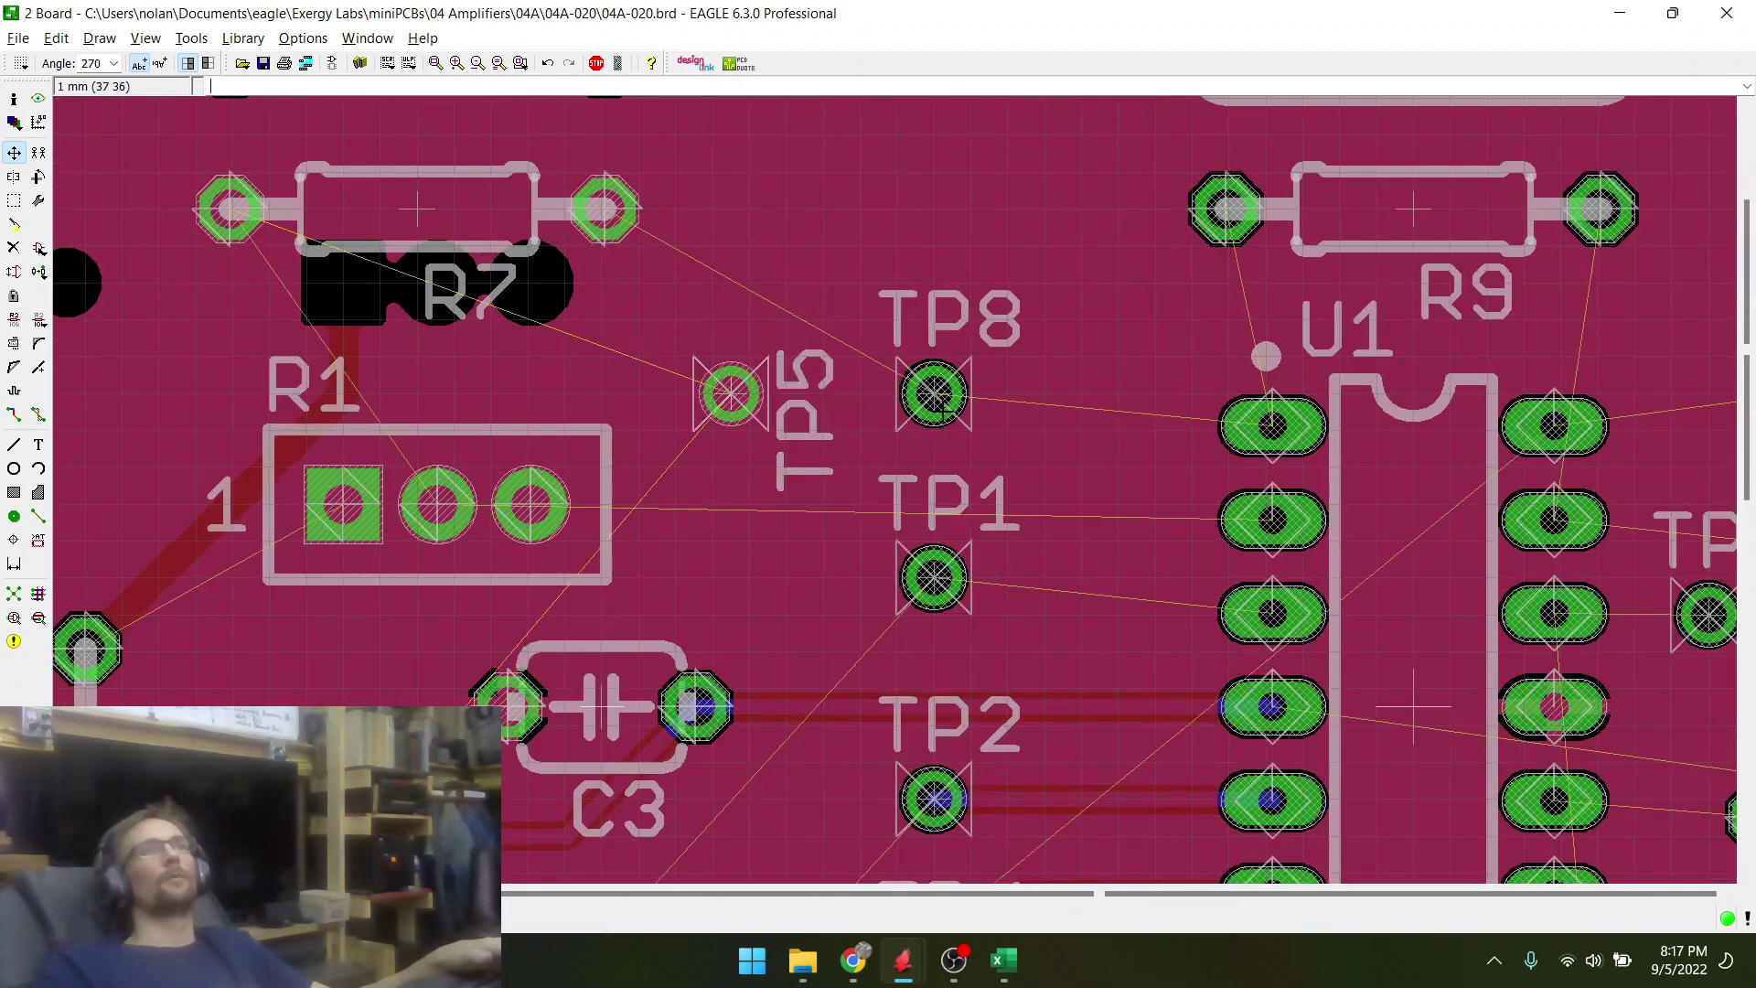
click(942, 409)
click(933, 209)
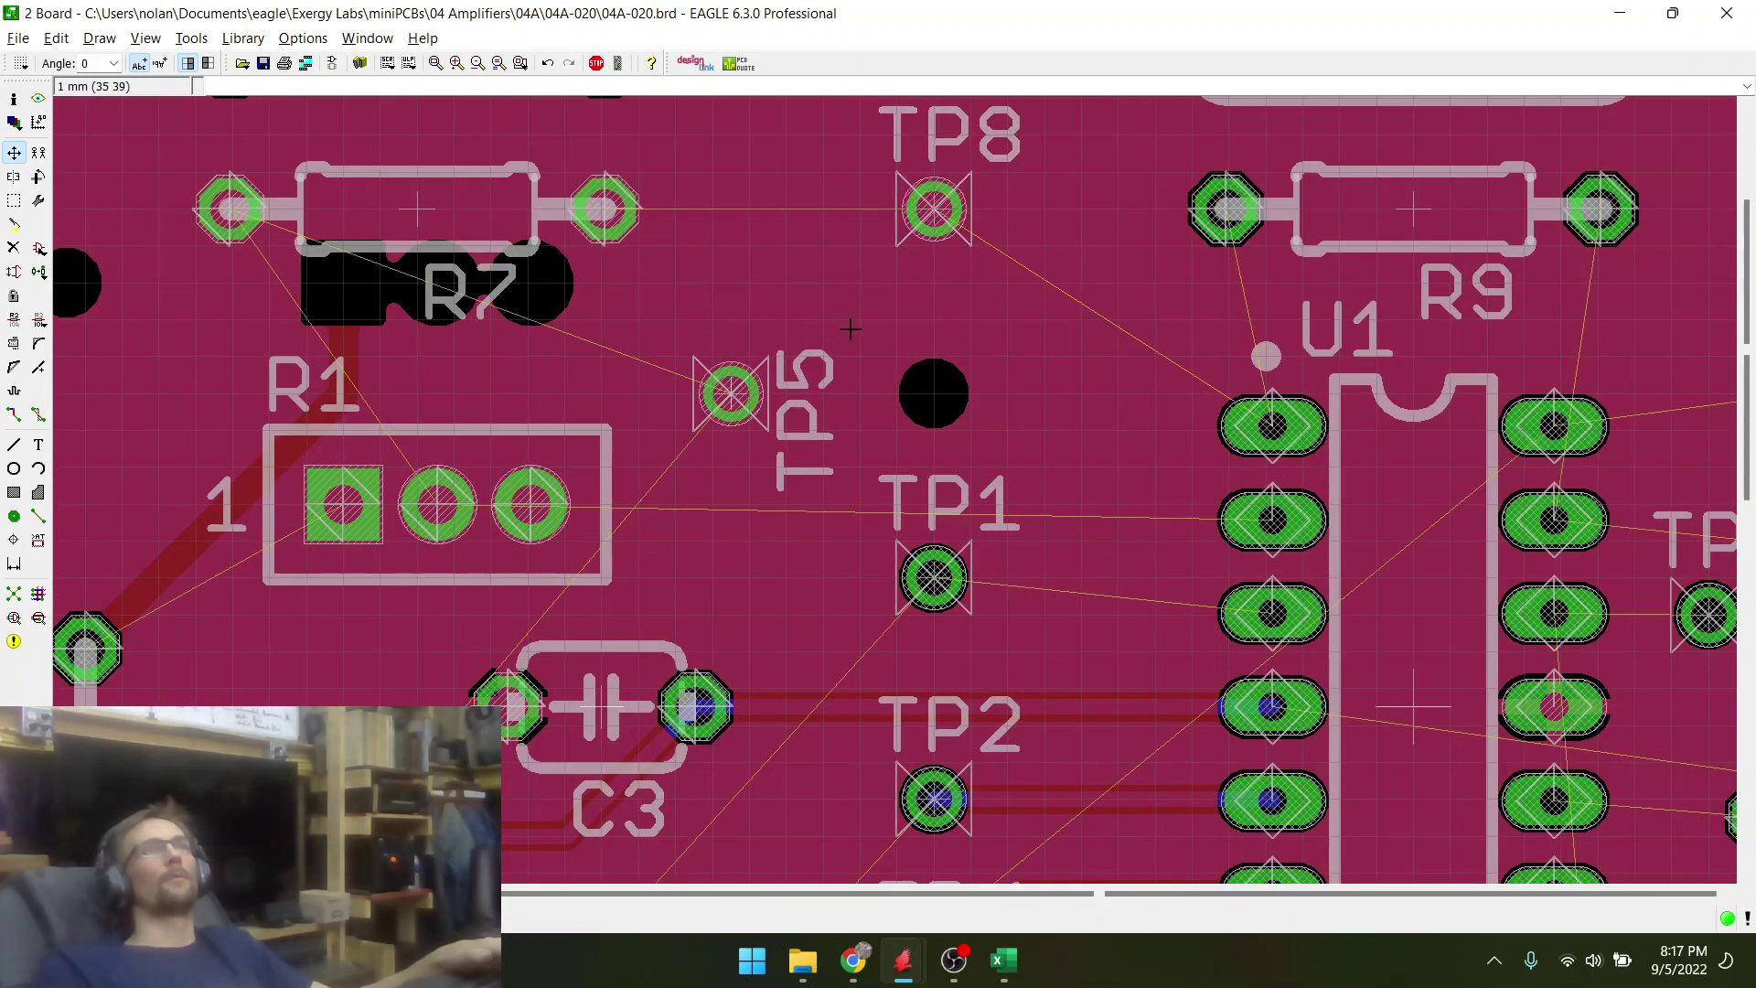
- Move TP5 into the test-point column midway between TP8 and TP1, rotated to 0°, and recalculate the airwires
click(727, 403)
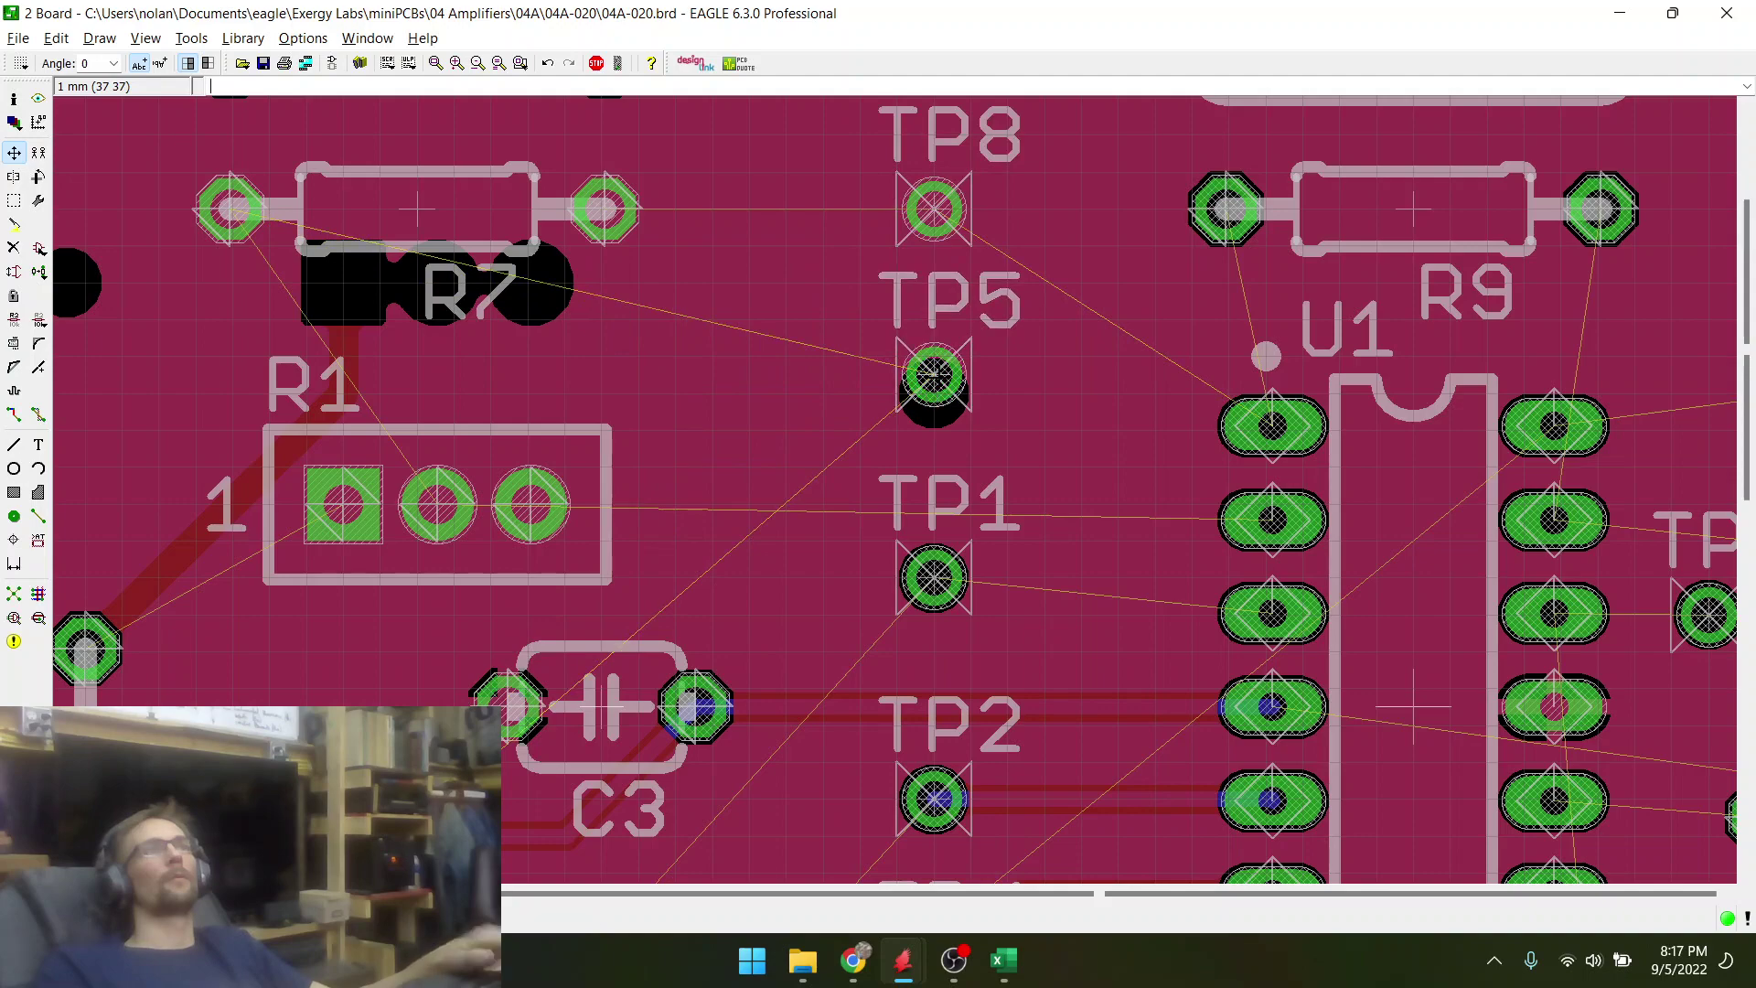
click(933, 393)
scroll(730, 425, down, 4)
scroll(903, 282, up, 3)
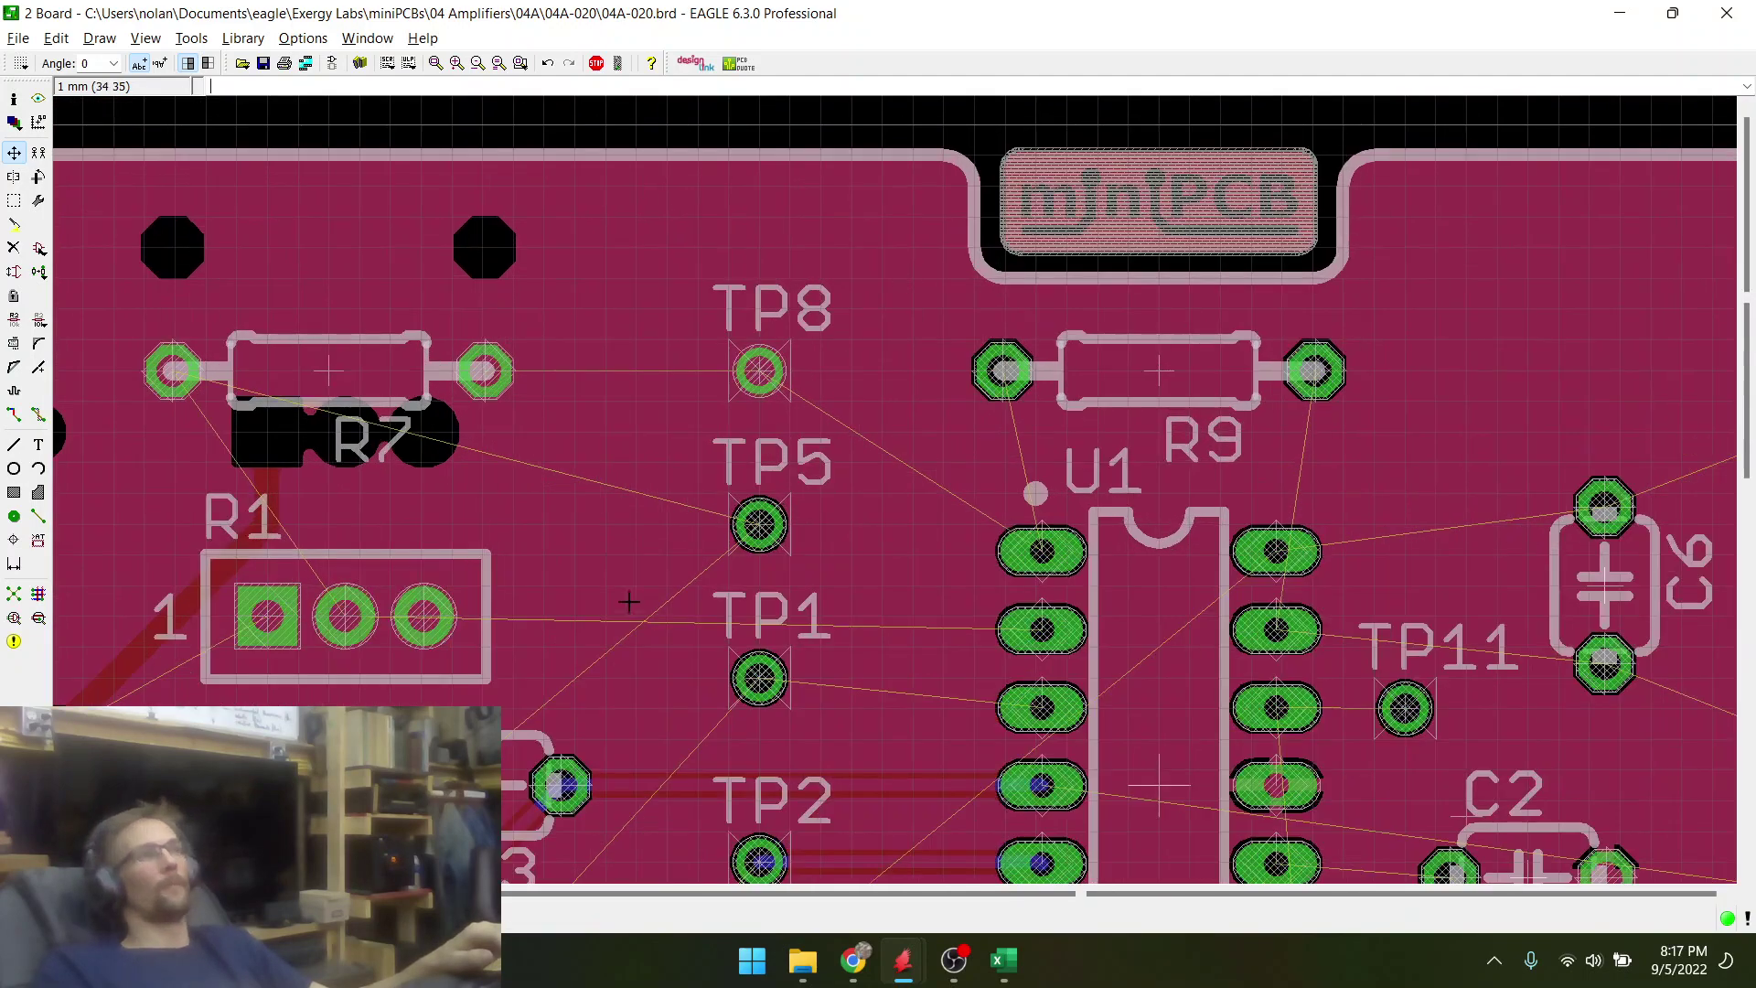
scroll(688, 583, down, 3)
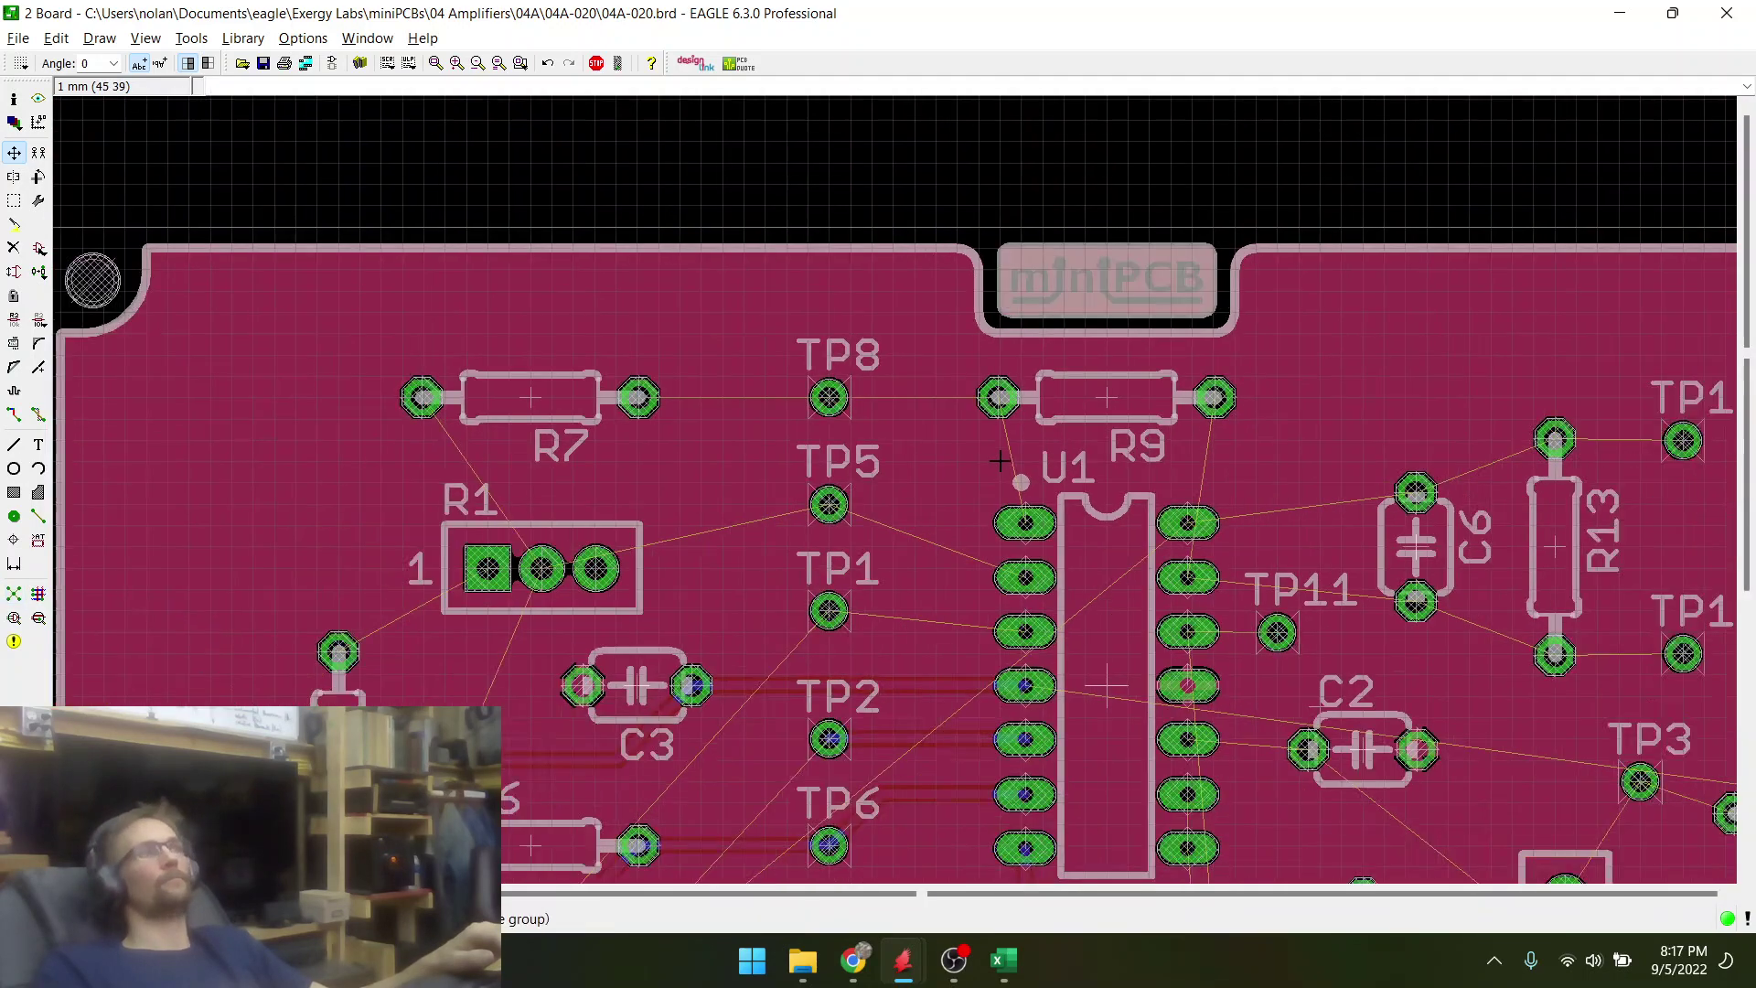
scroll(649, 560, up, 2)
scroll(647, 556, down, 4)
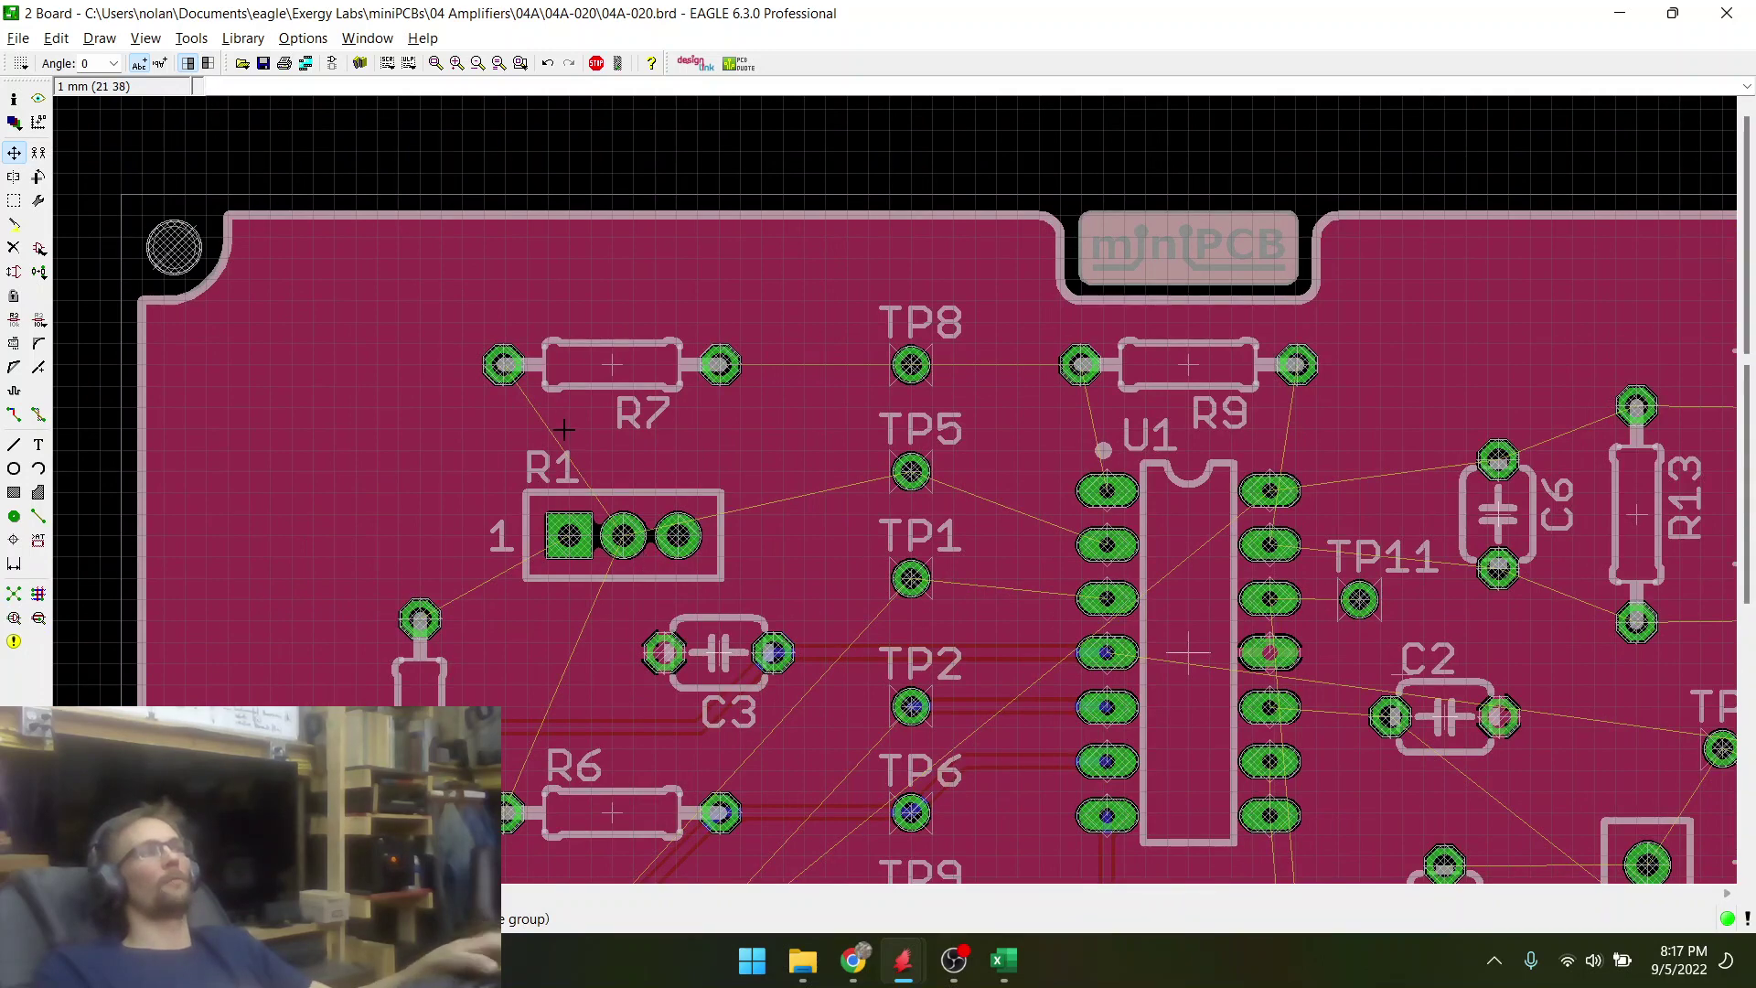
scroll(576, 572, up, 3)
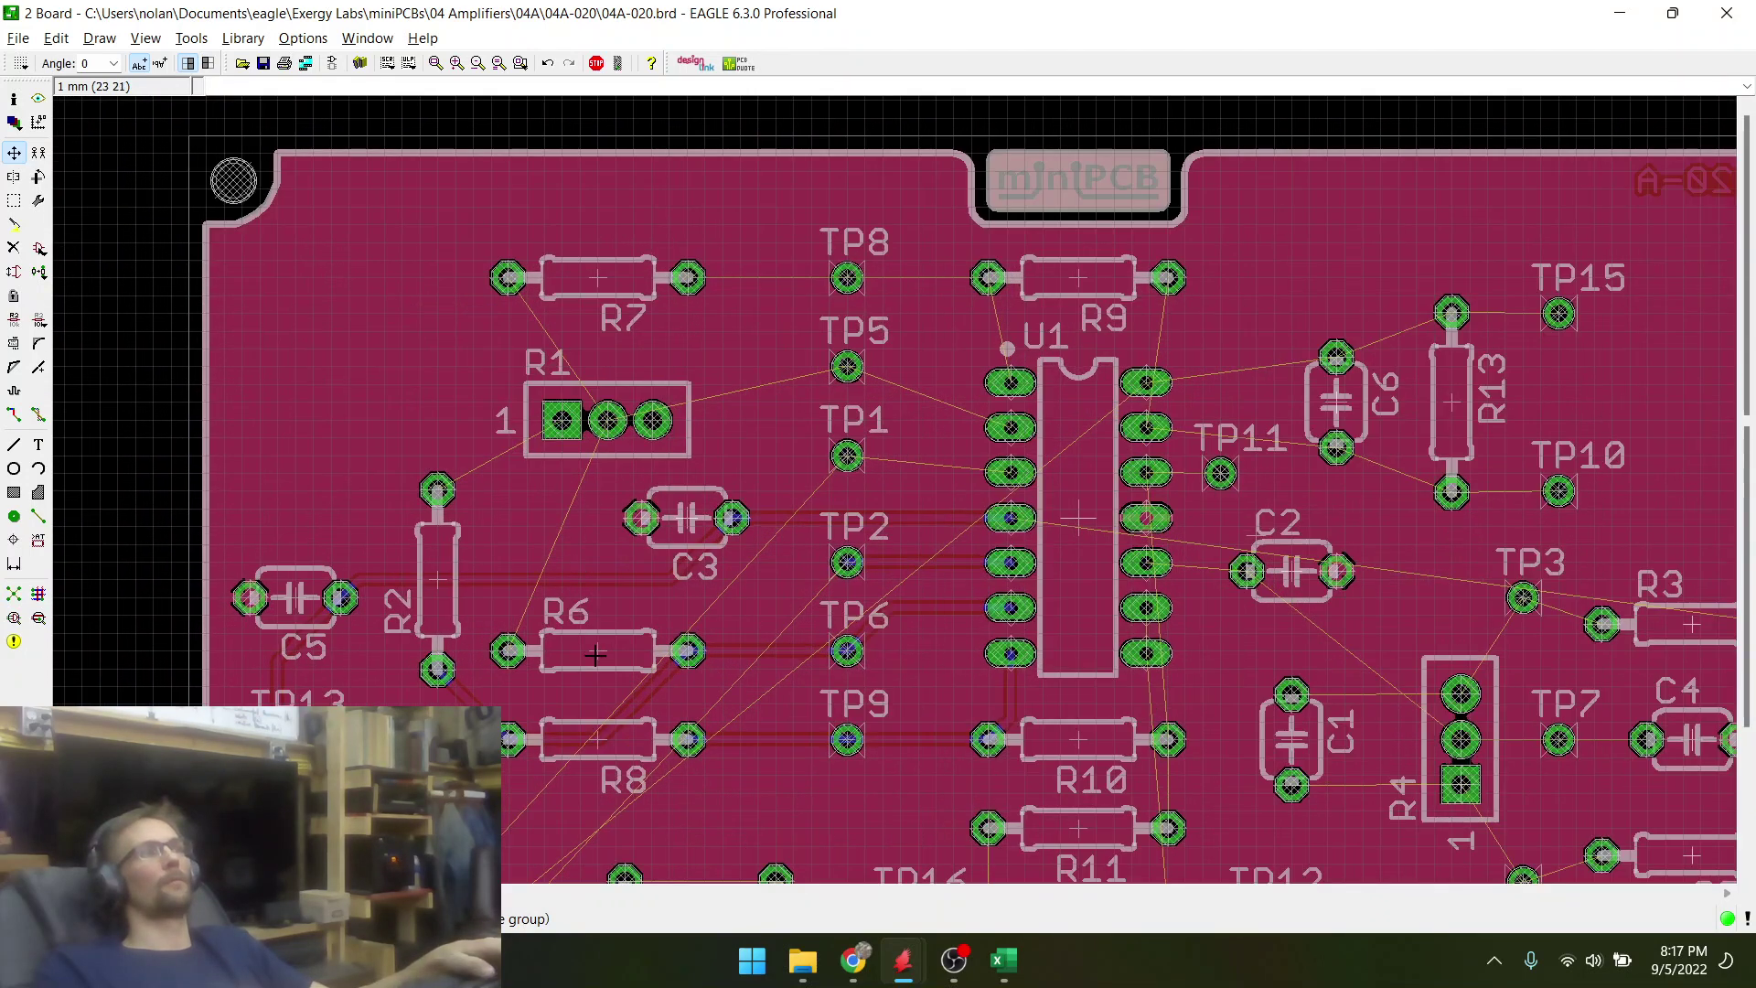
- Rip up the trace between R6 and TP6, and place R6 vertically beside R2 at an angle of 270°
click(37, 415)
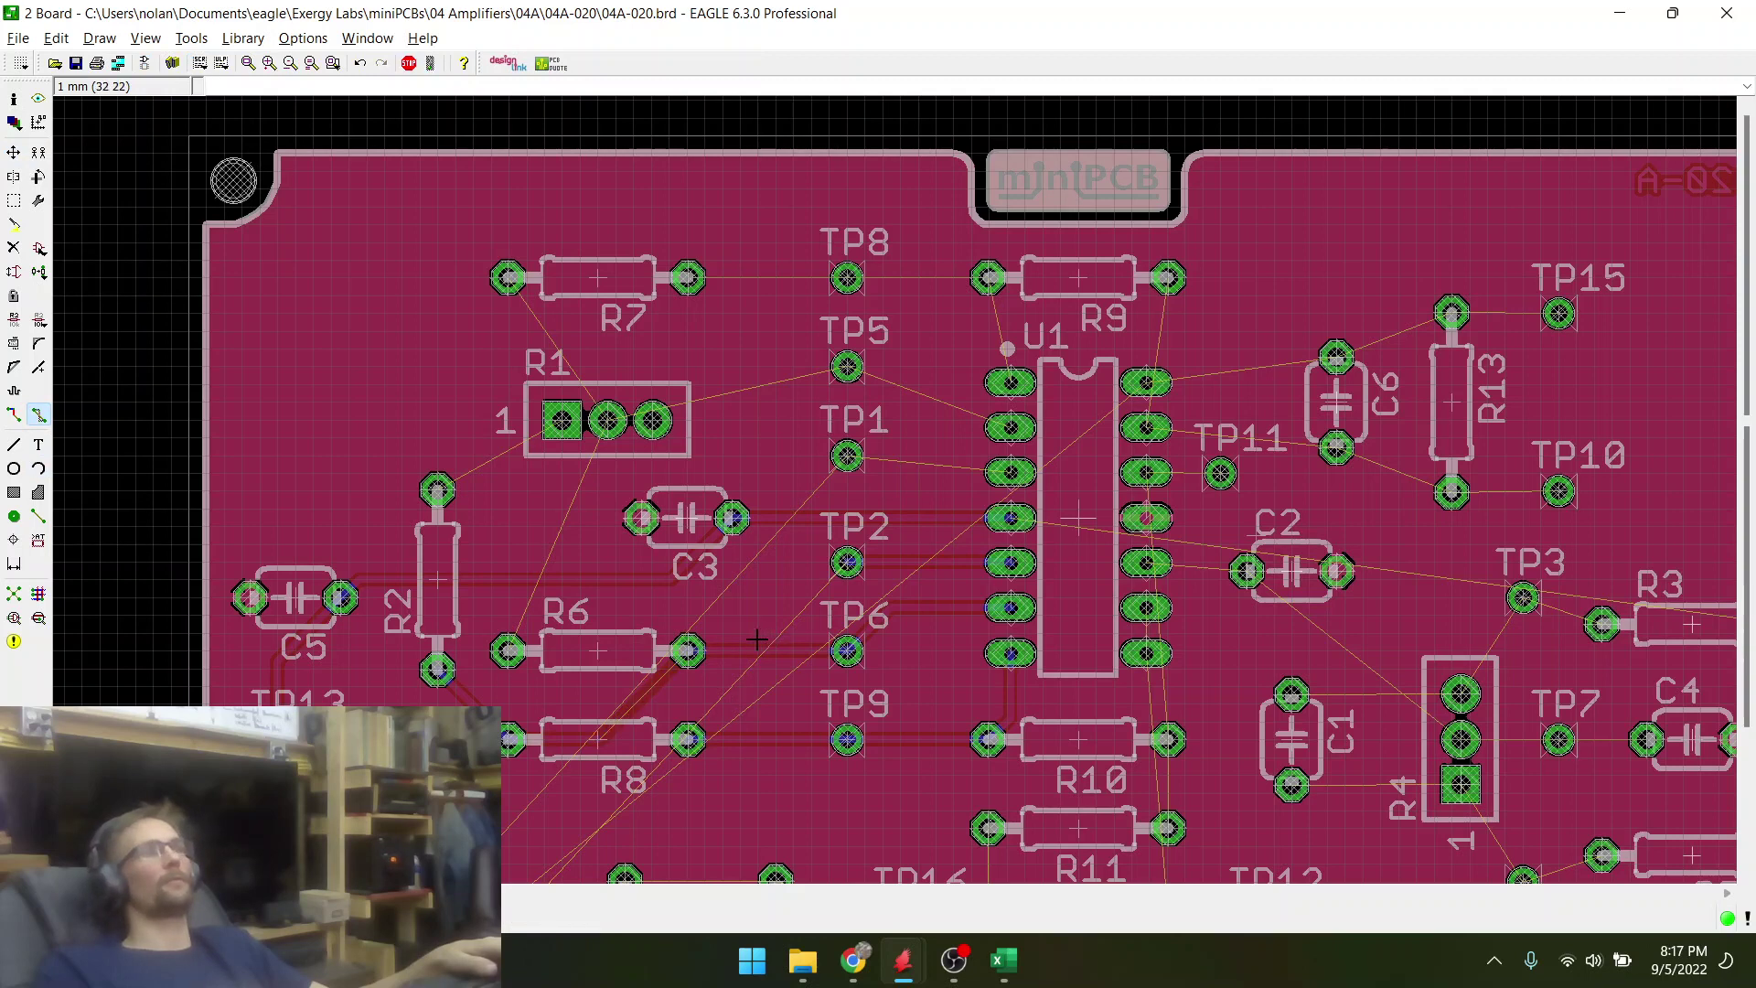
click(722, 651)
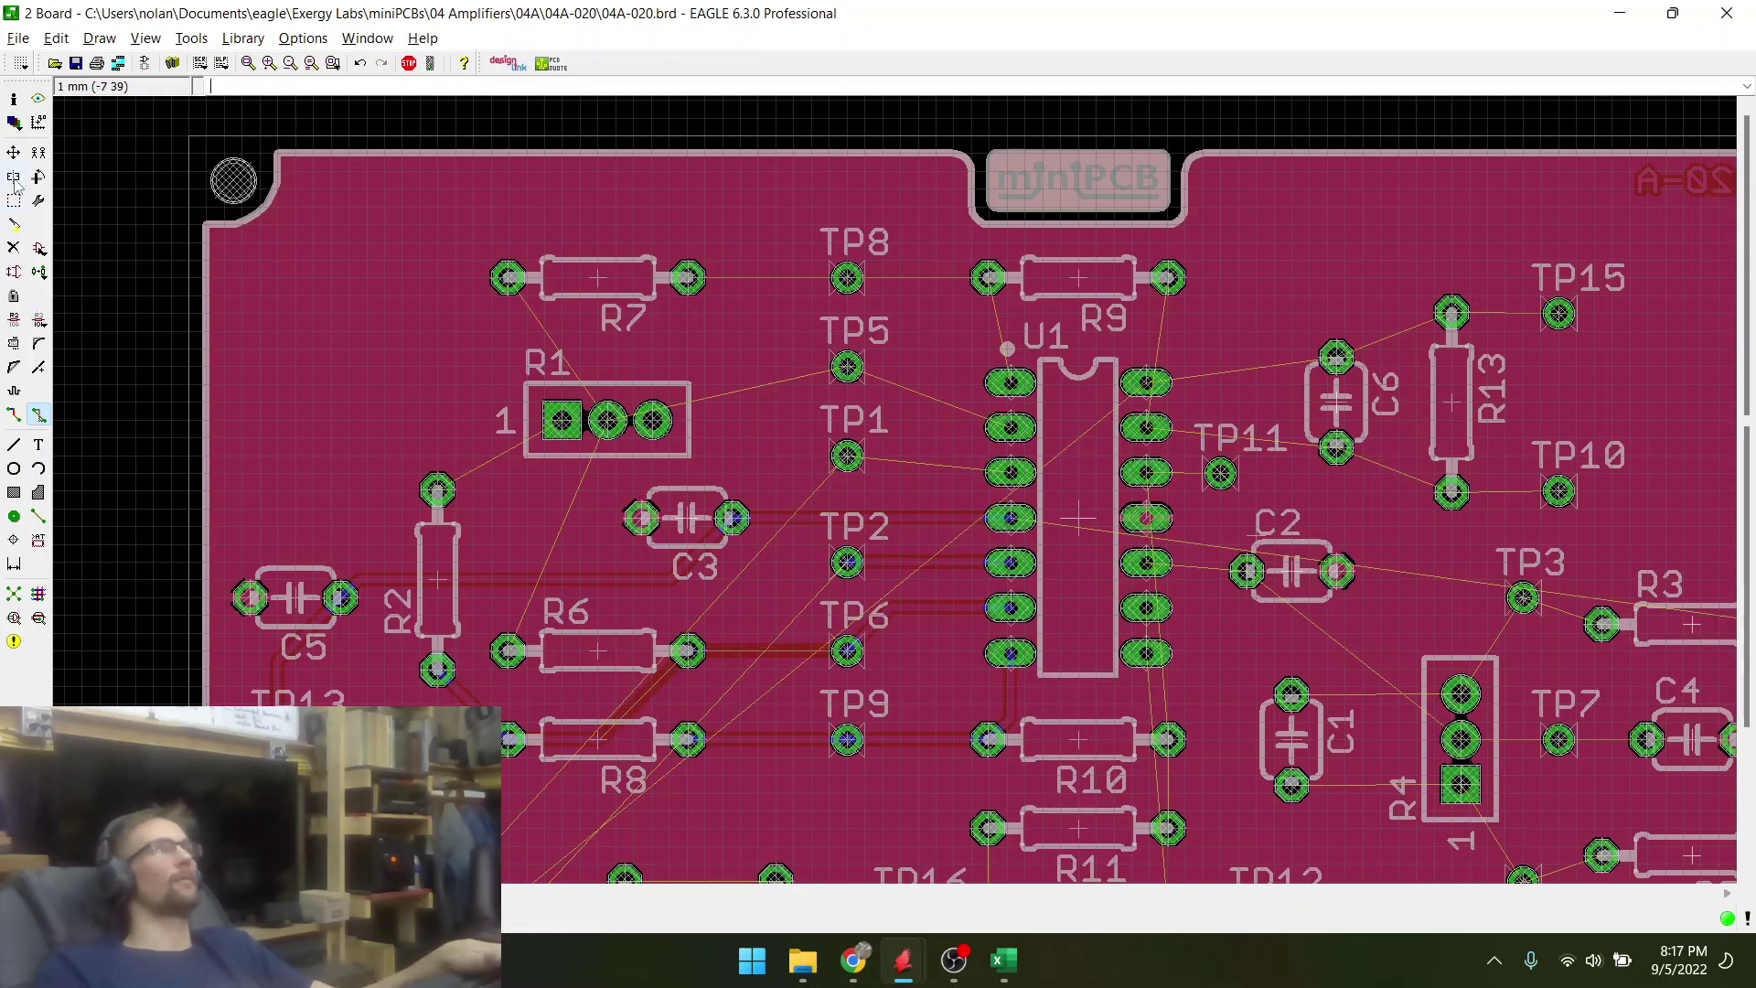
click(14, 152)
click(598, 657)
right_click(595, 607)
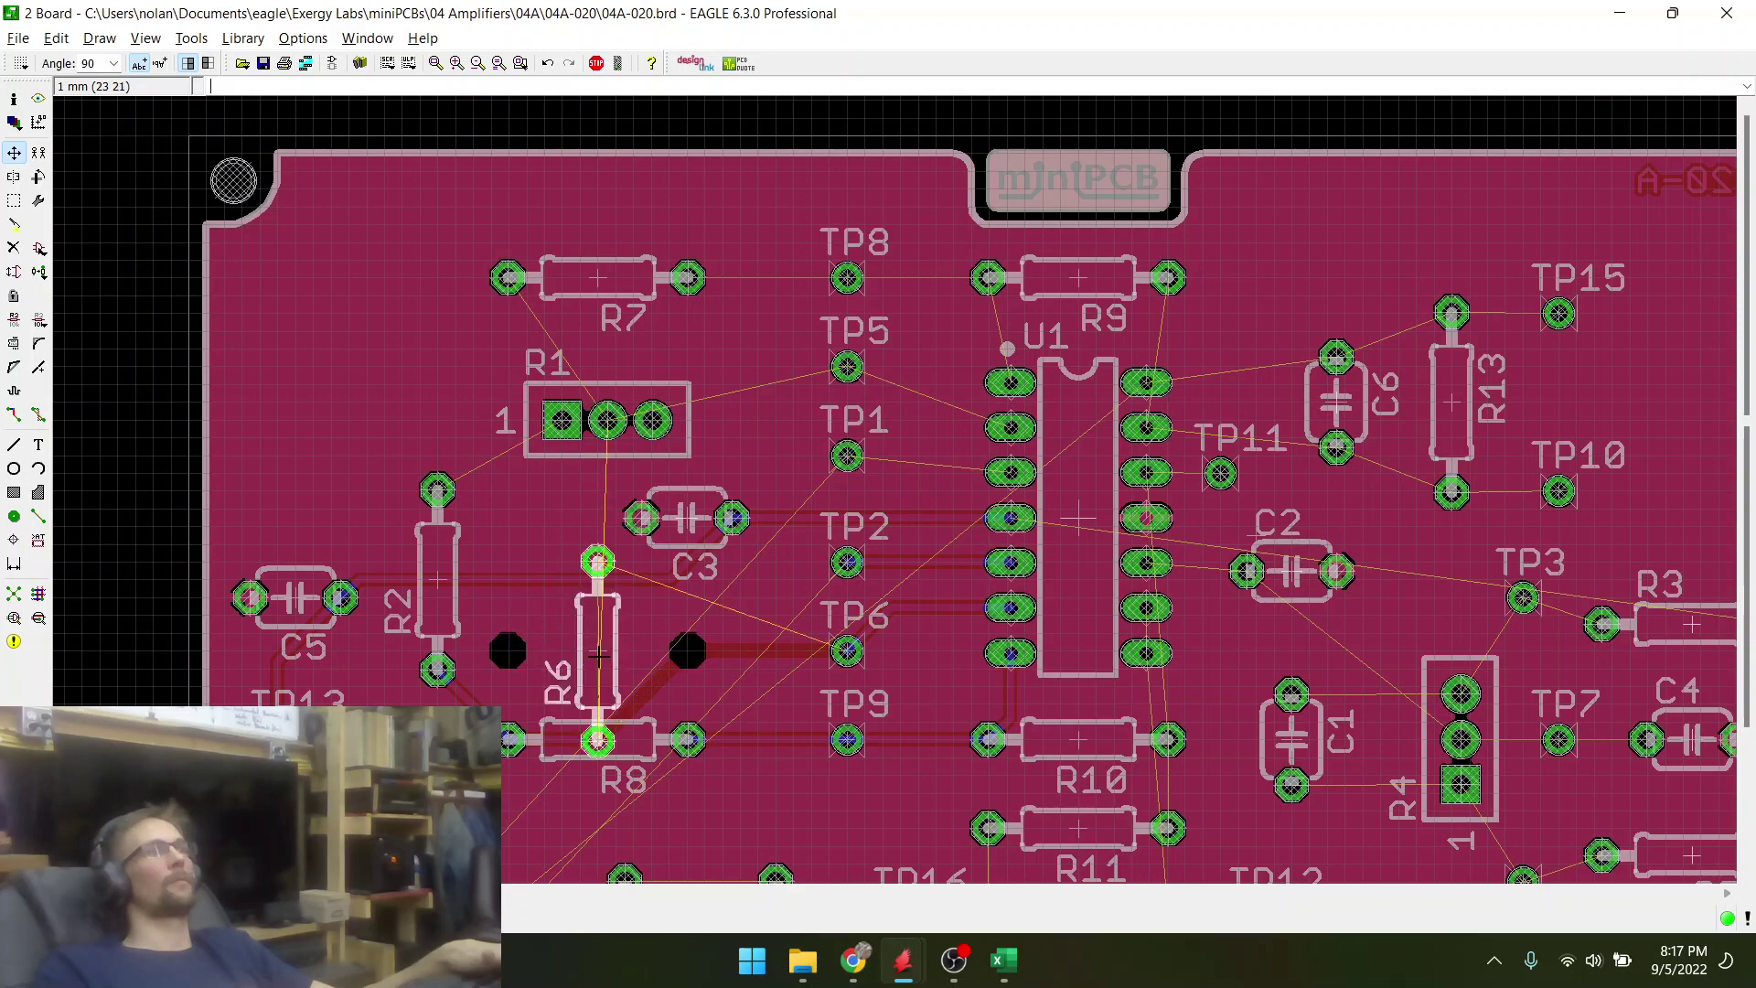
right_click(580, 595)
right_click(557, 568)
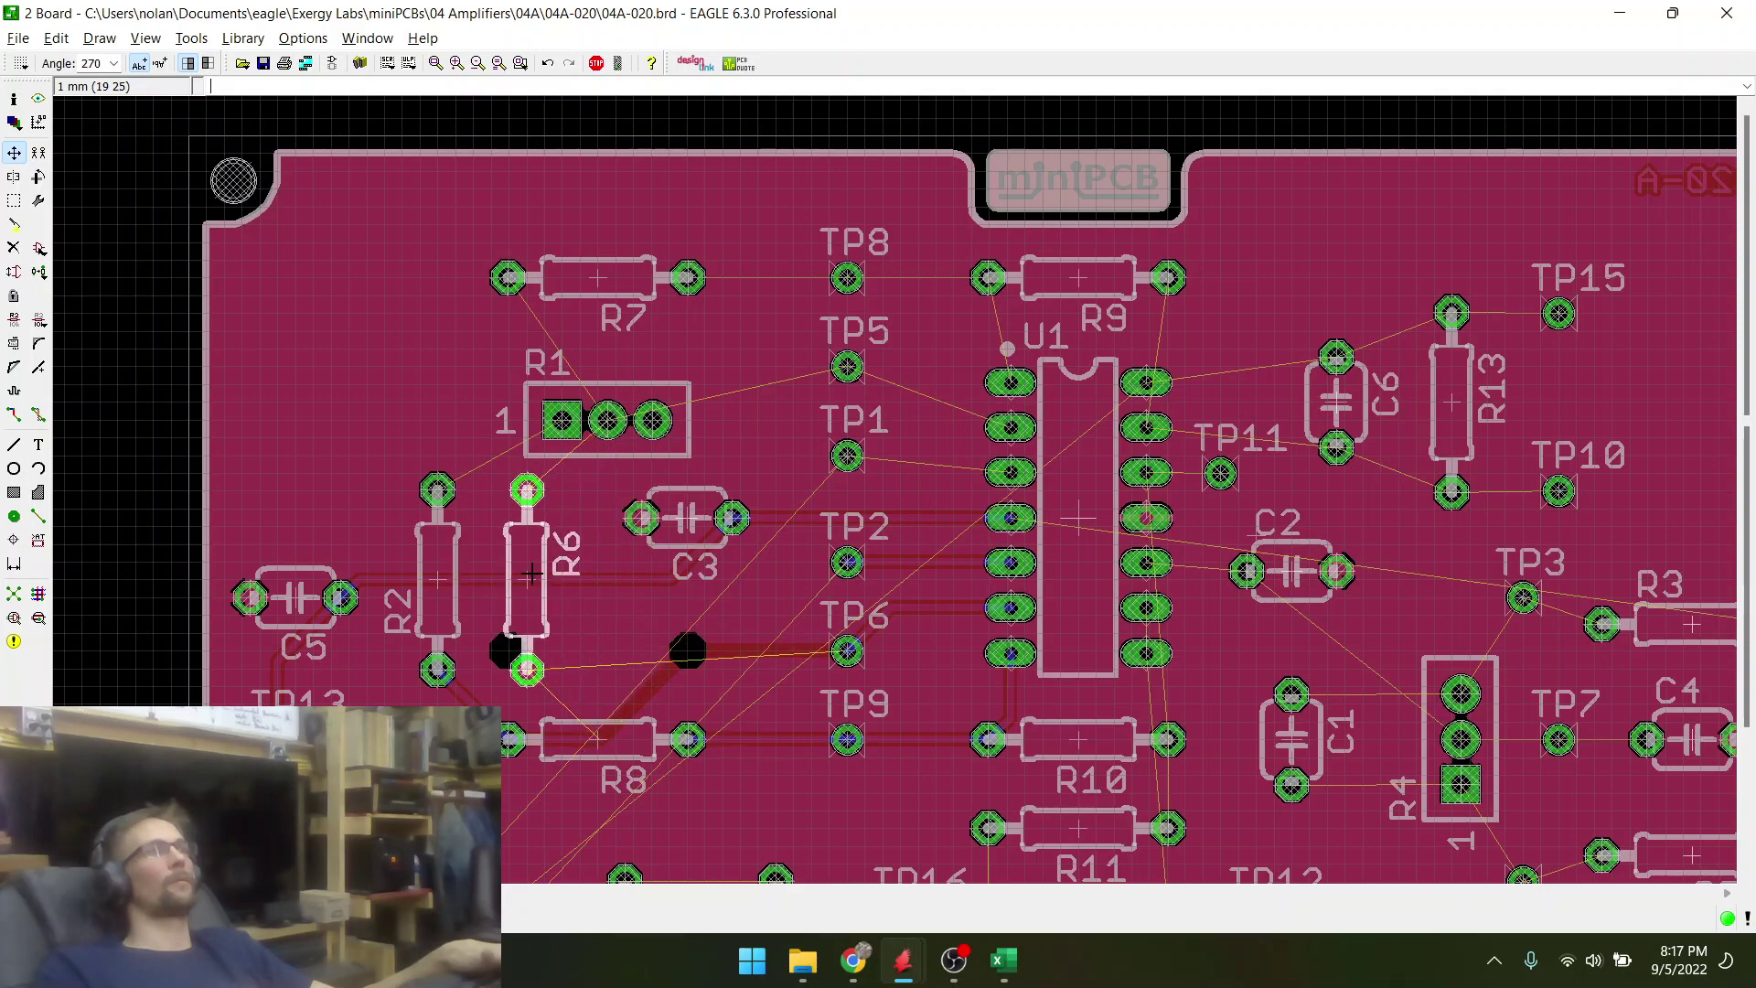
click(532, 573)
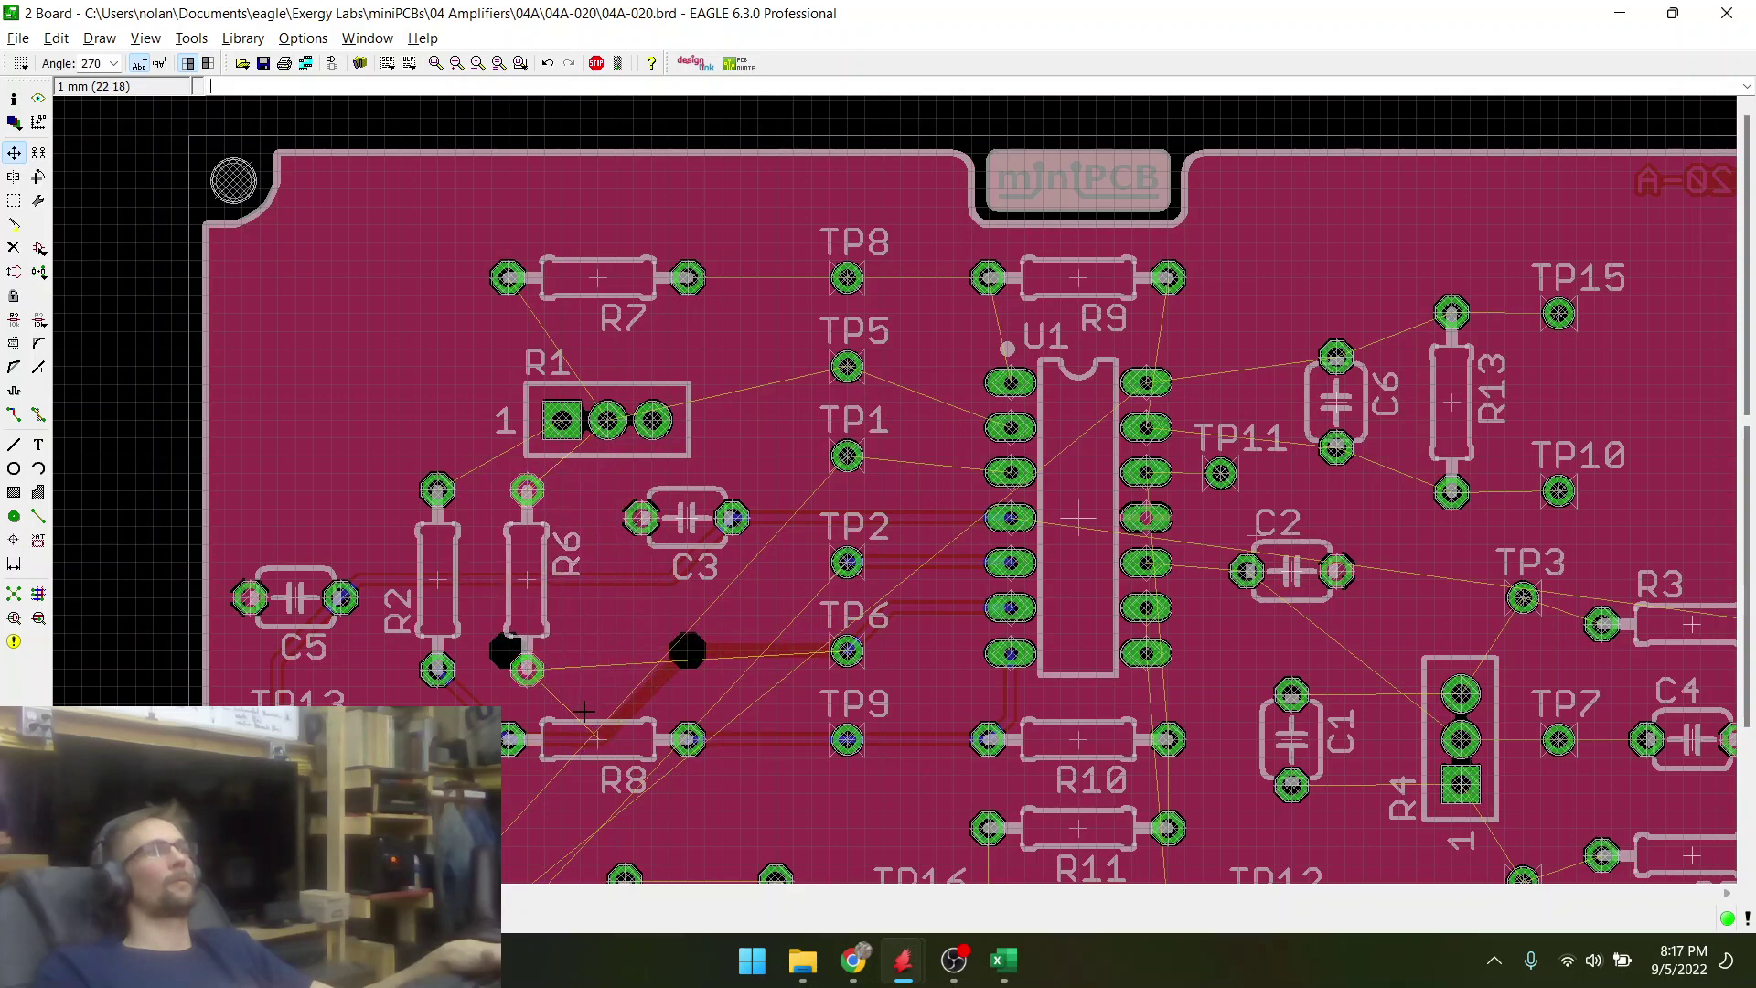
- Rip up the trace between R2's lower pad and R8, and move R6 1 mm to the right
scroll(585, 711, up, 2)
click(37, 418)
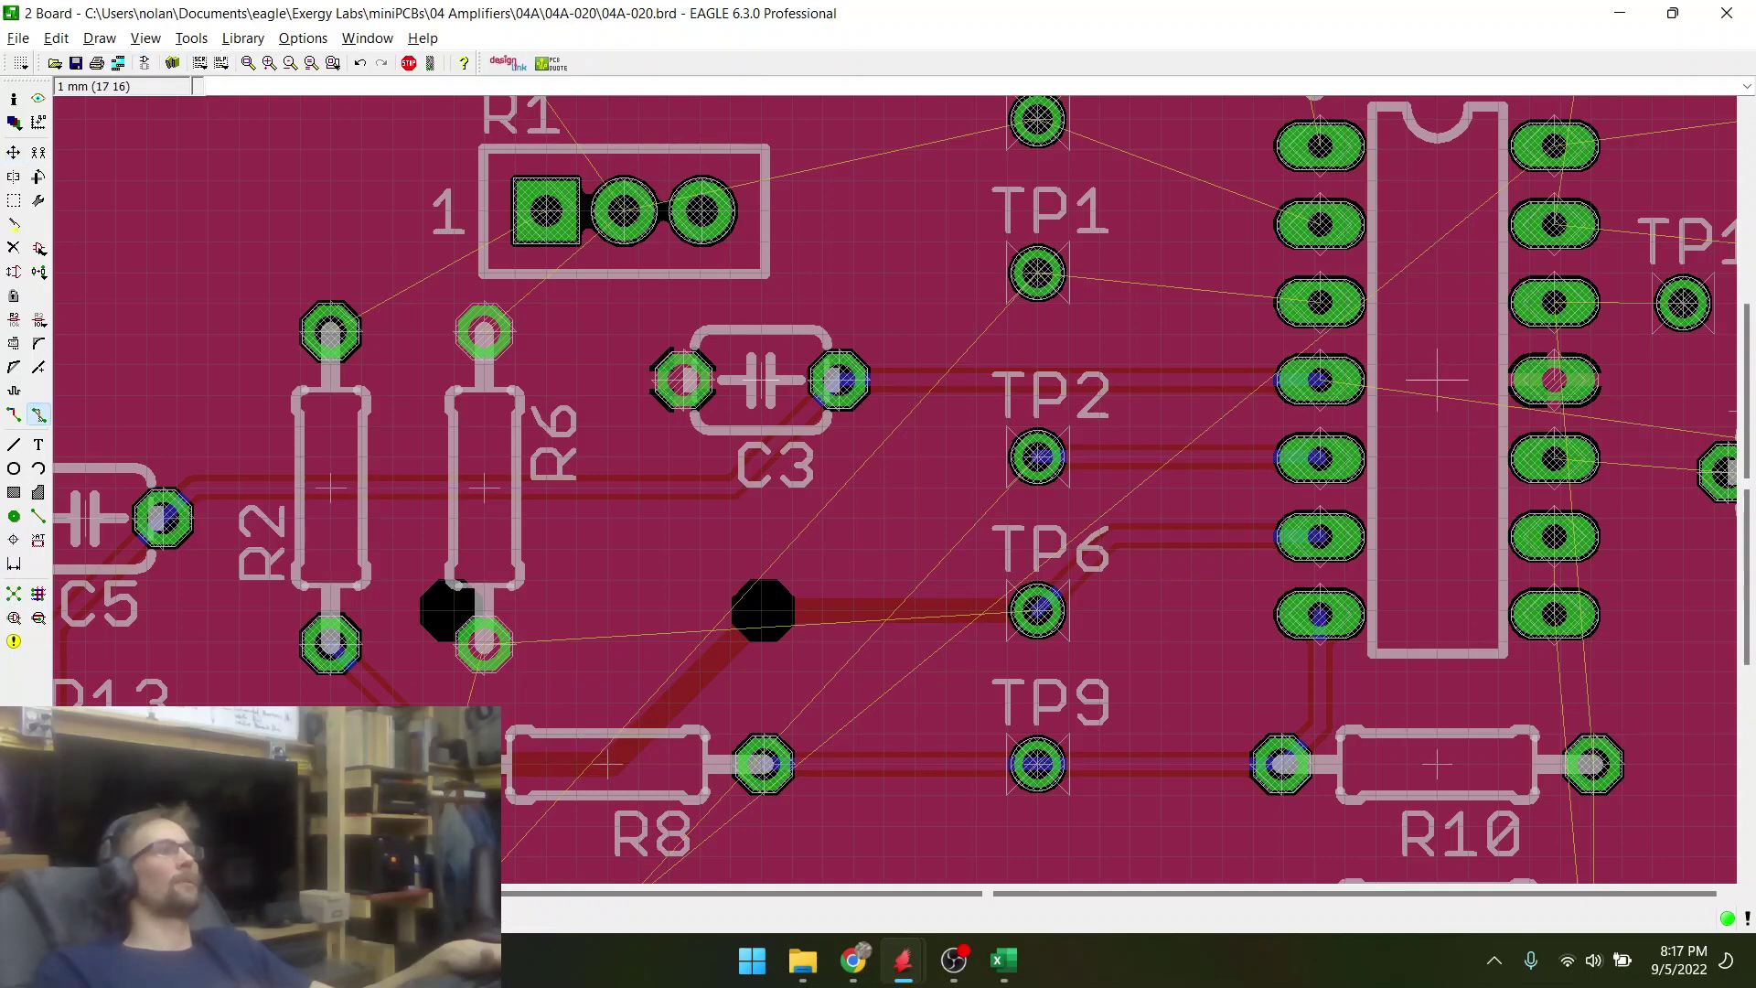
click(389, 681)
click(13, 153)
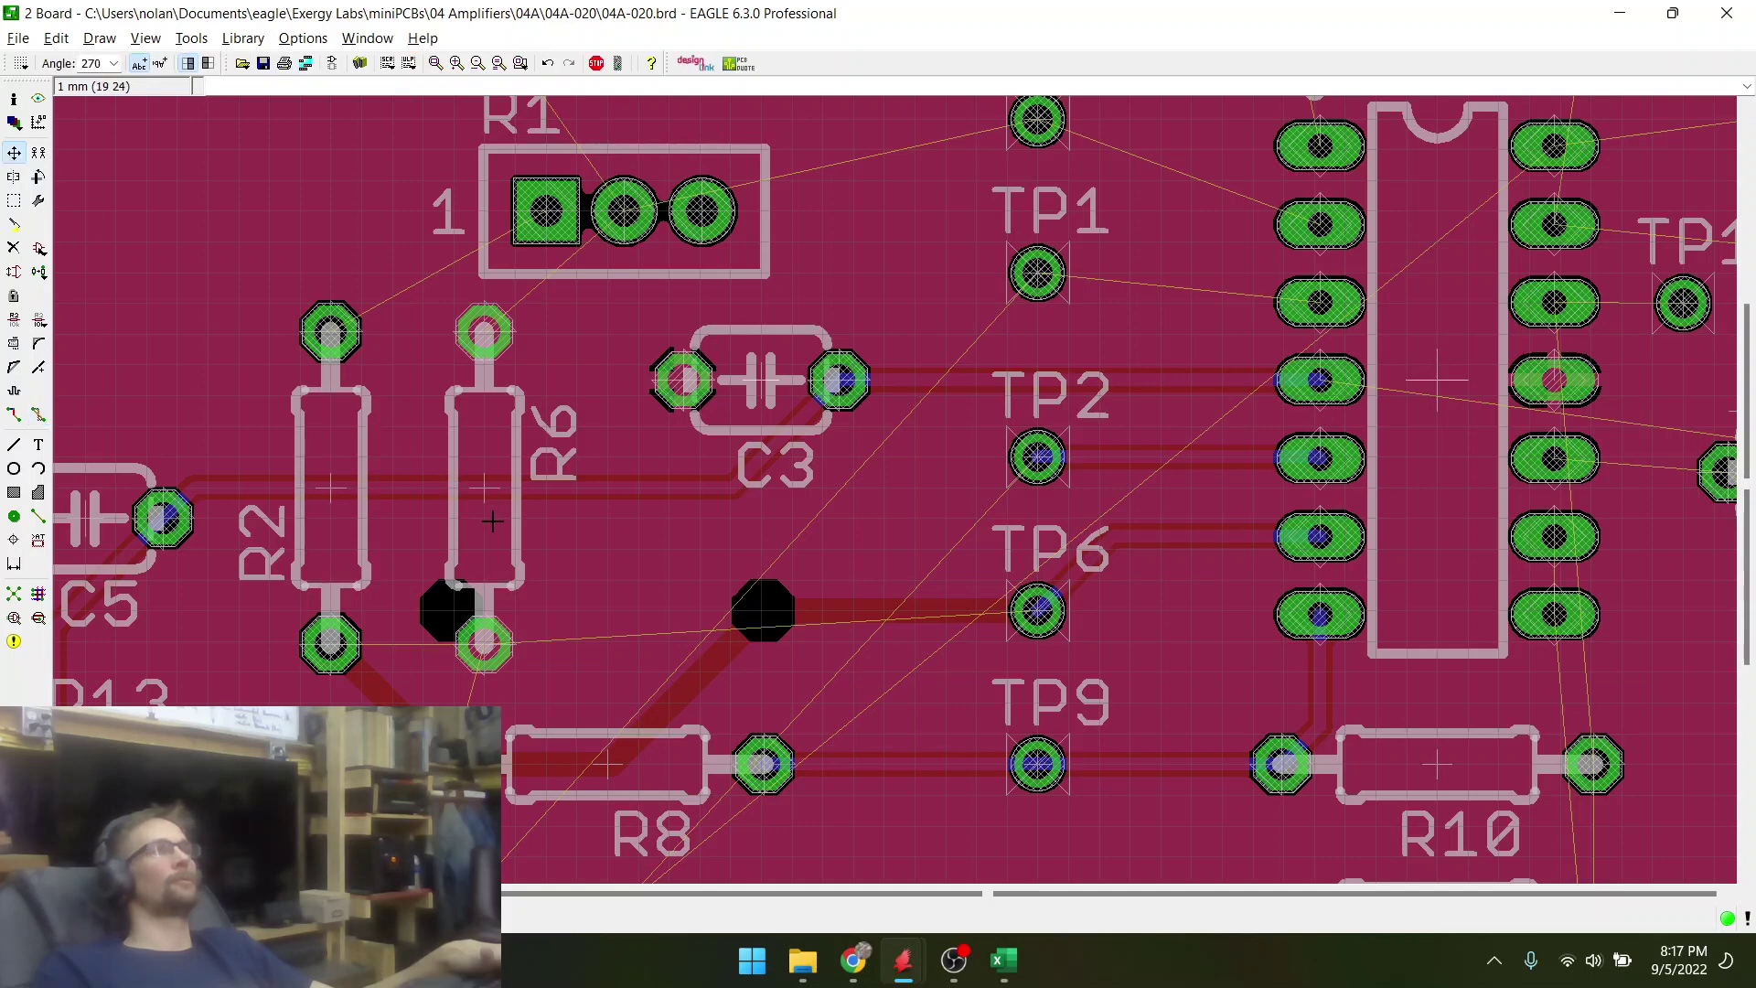
click(487, 494)
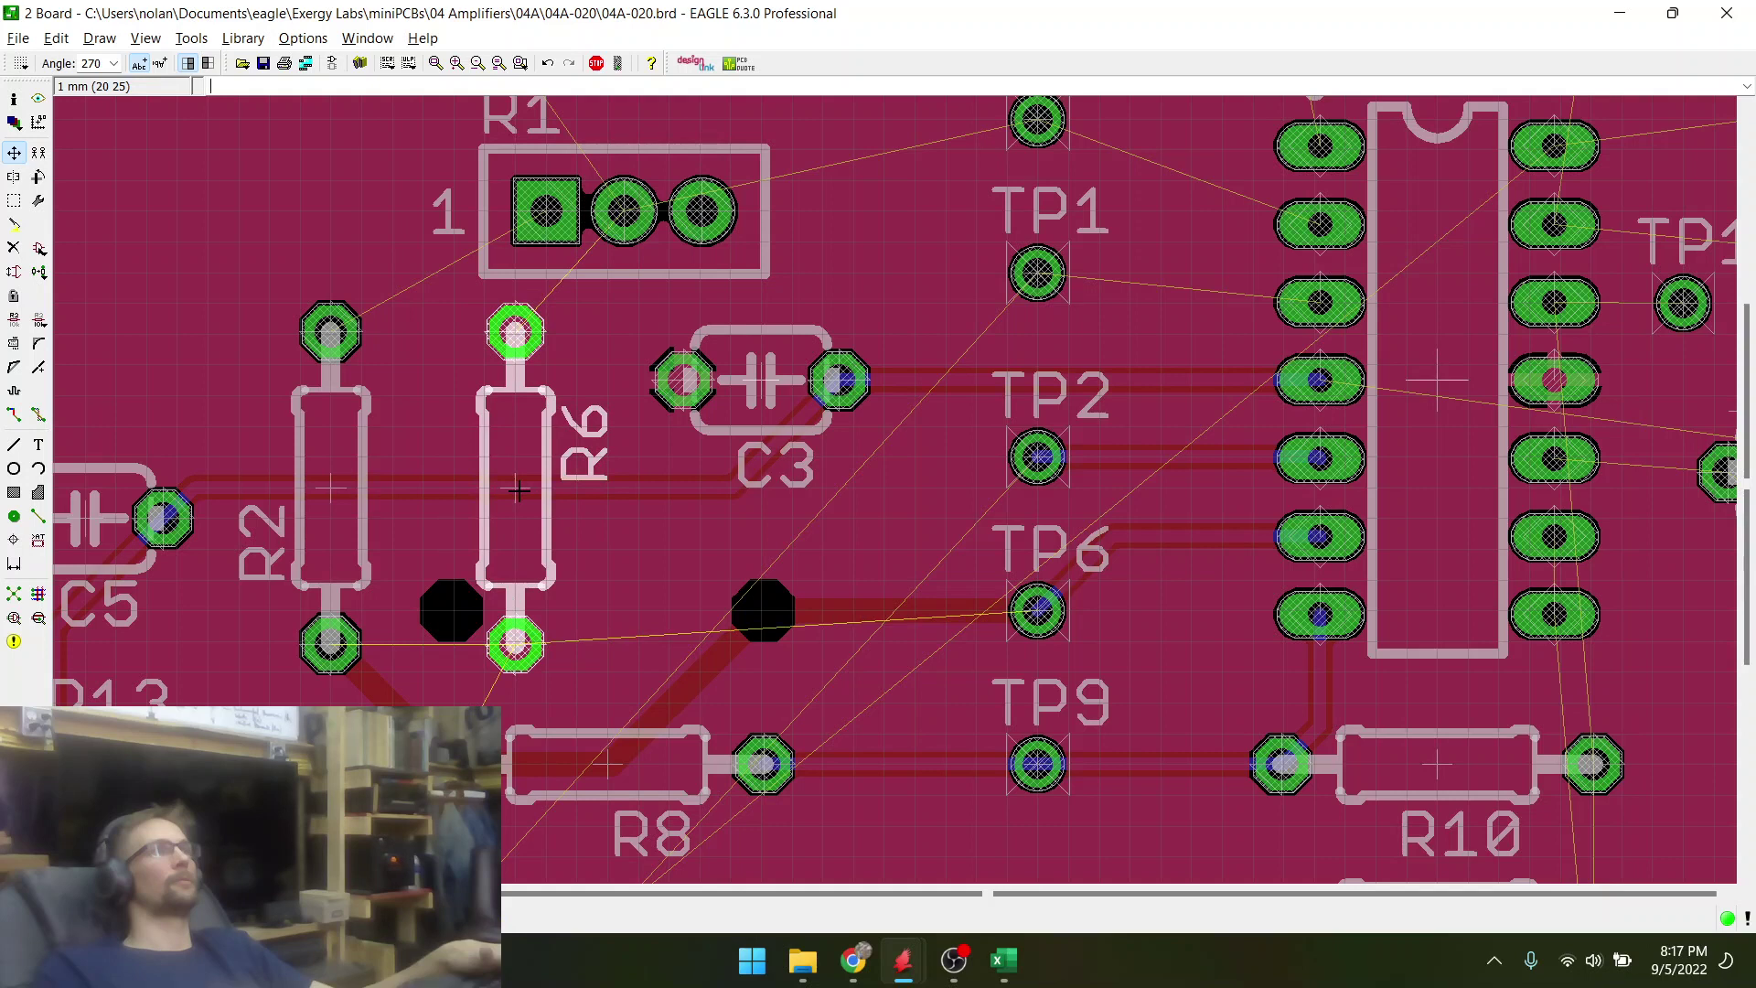
click(519, 491)
- Move R2 1 mm to the right, keeping it vertical and level with R6, and recalculate the airwires
click(336, 491)
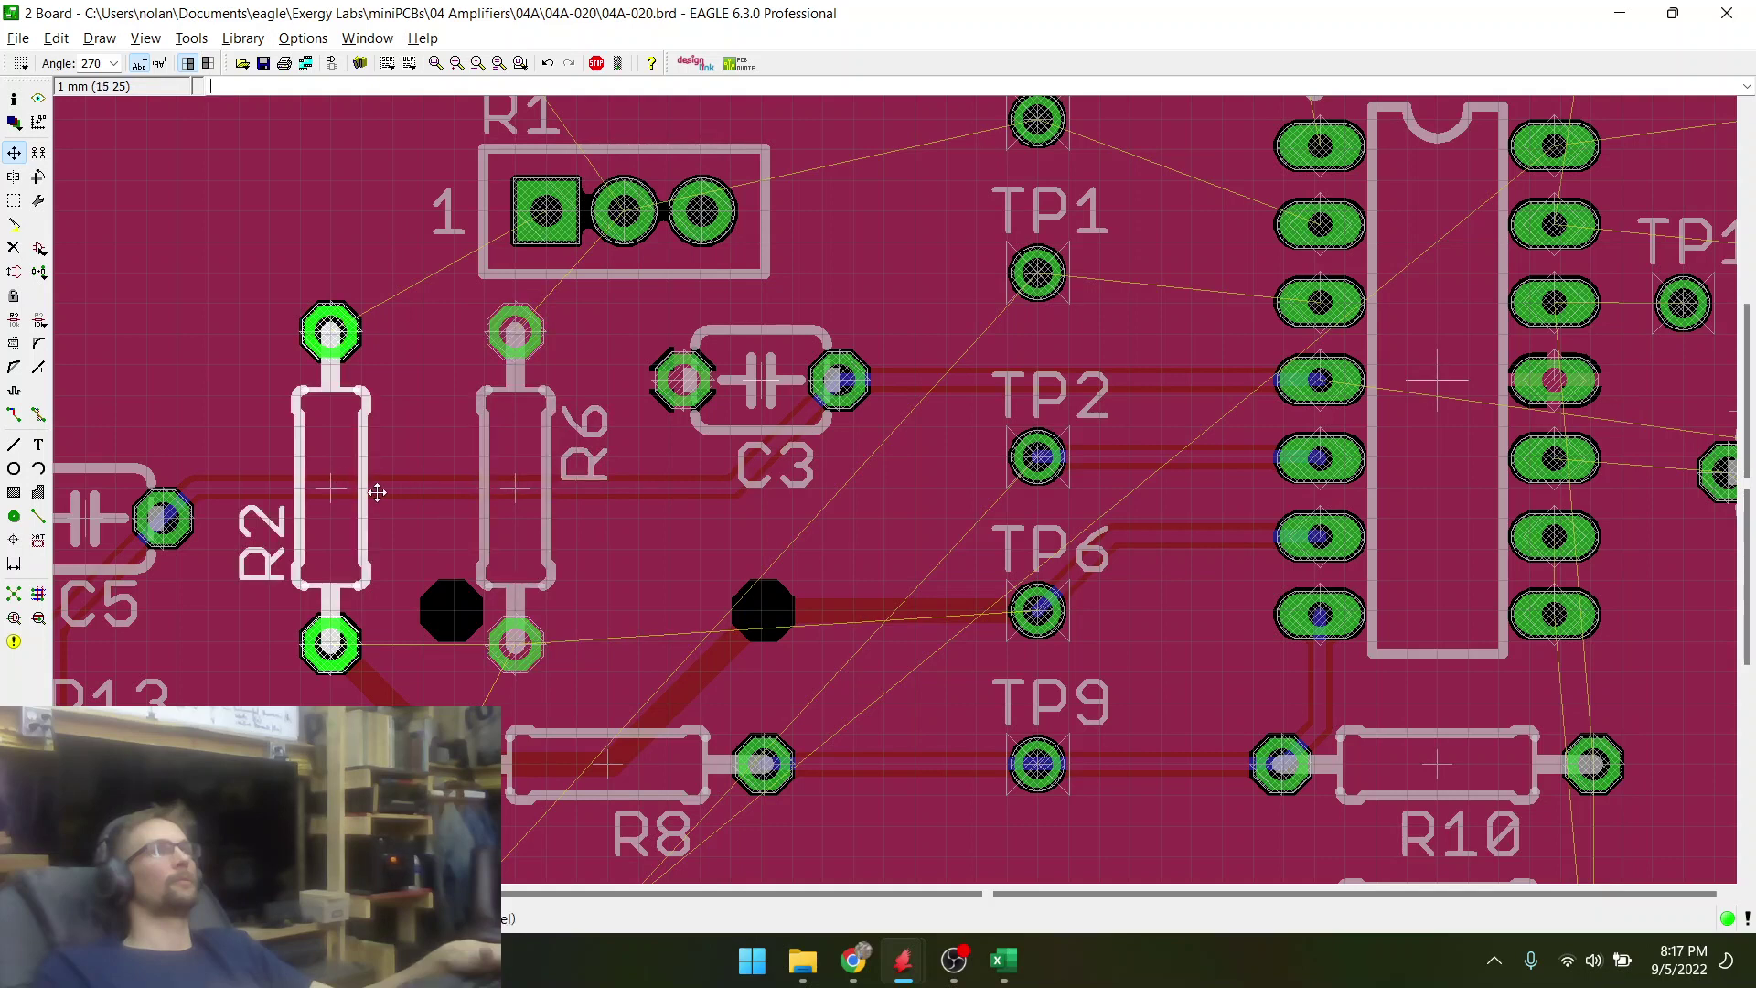
right_click(362, 494)
right_click(363, 494)
click(363, 494)
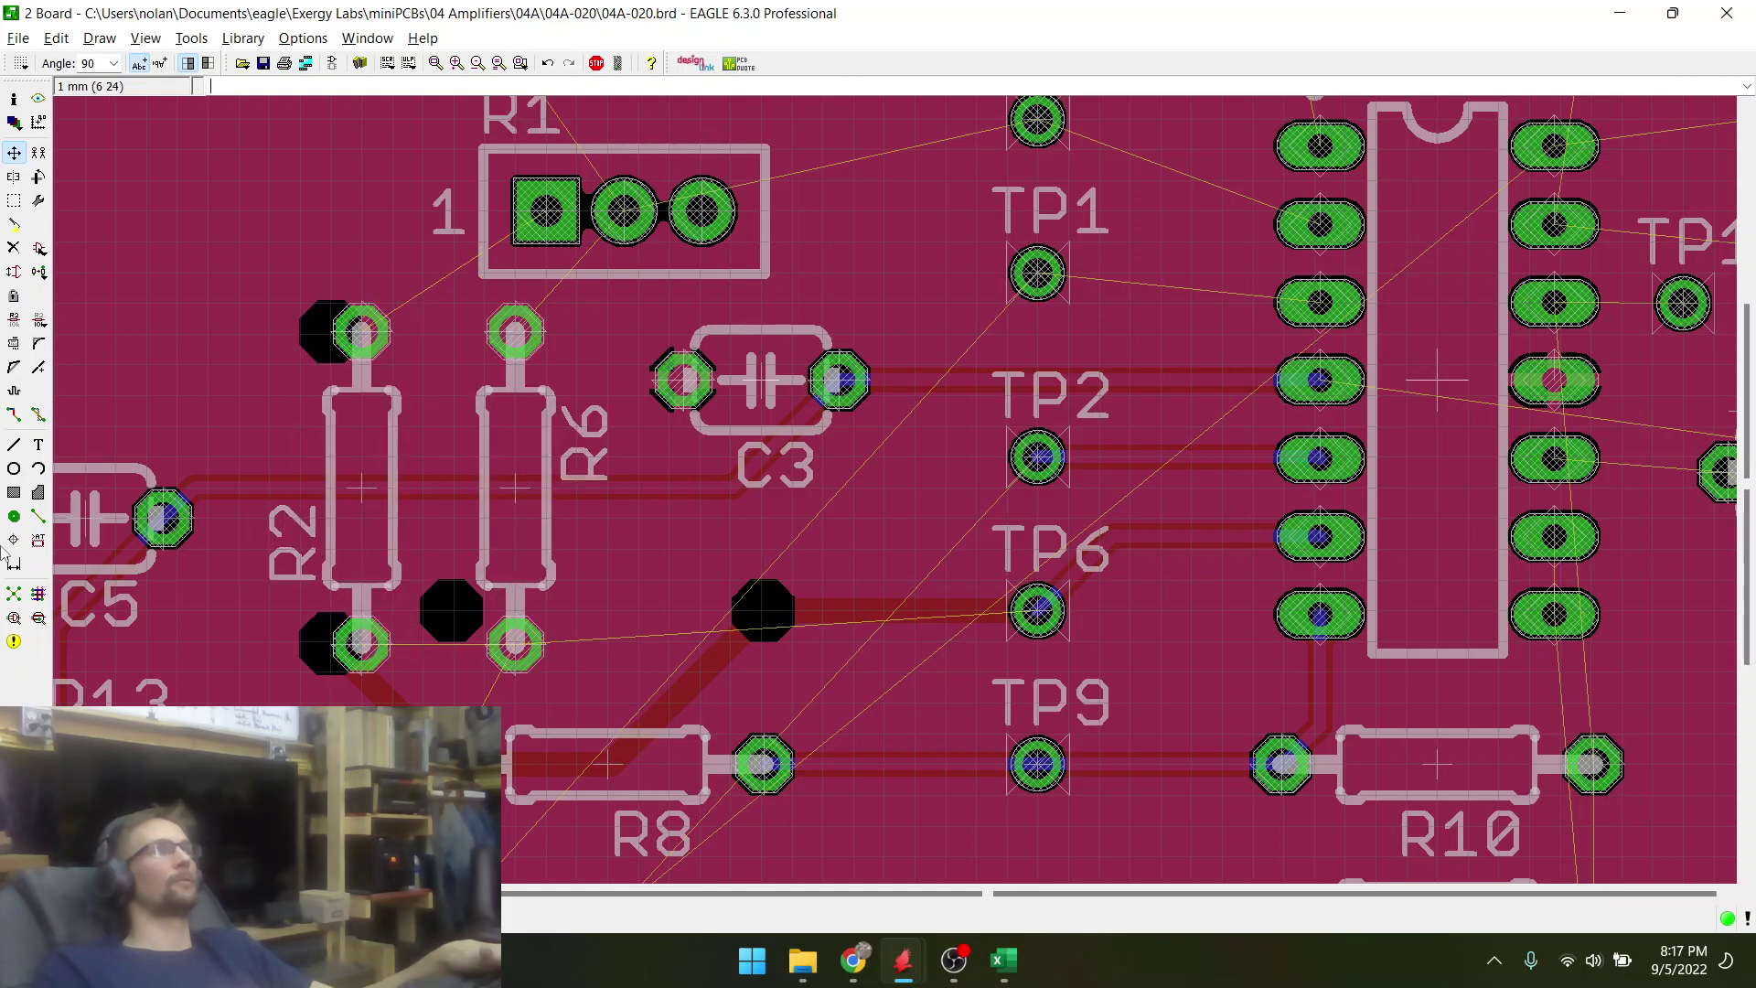
scroll(309, 559, down, 4)
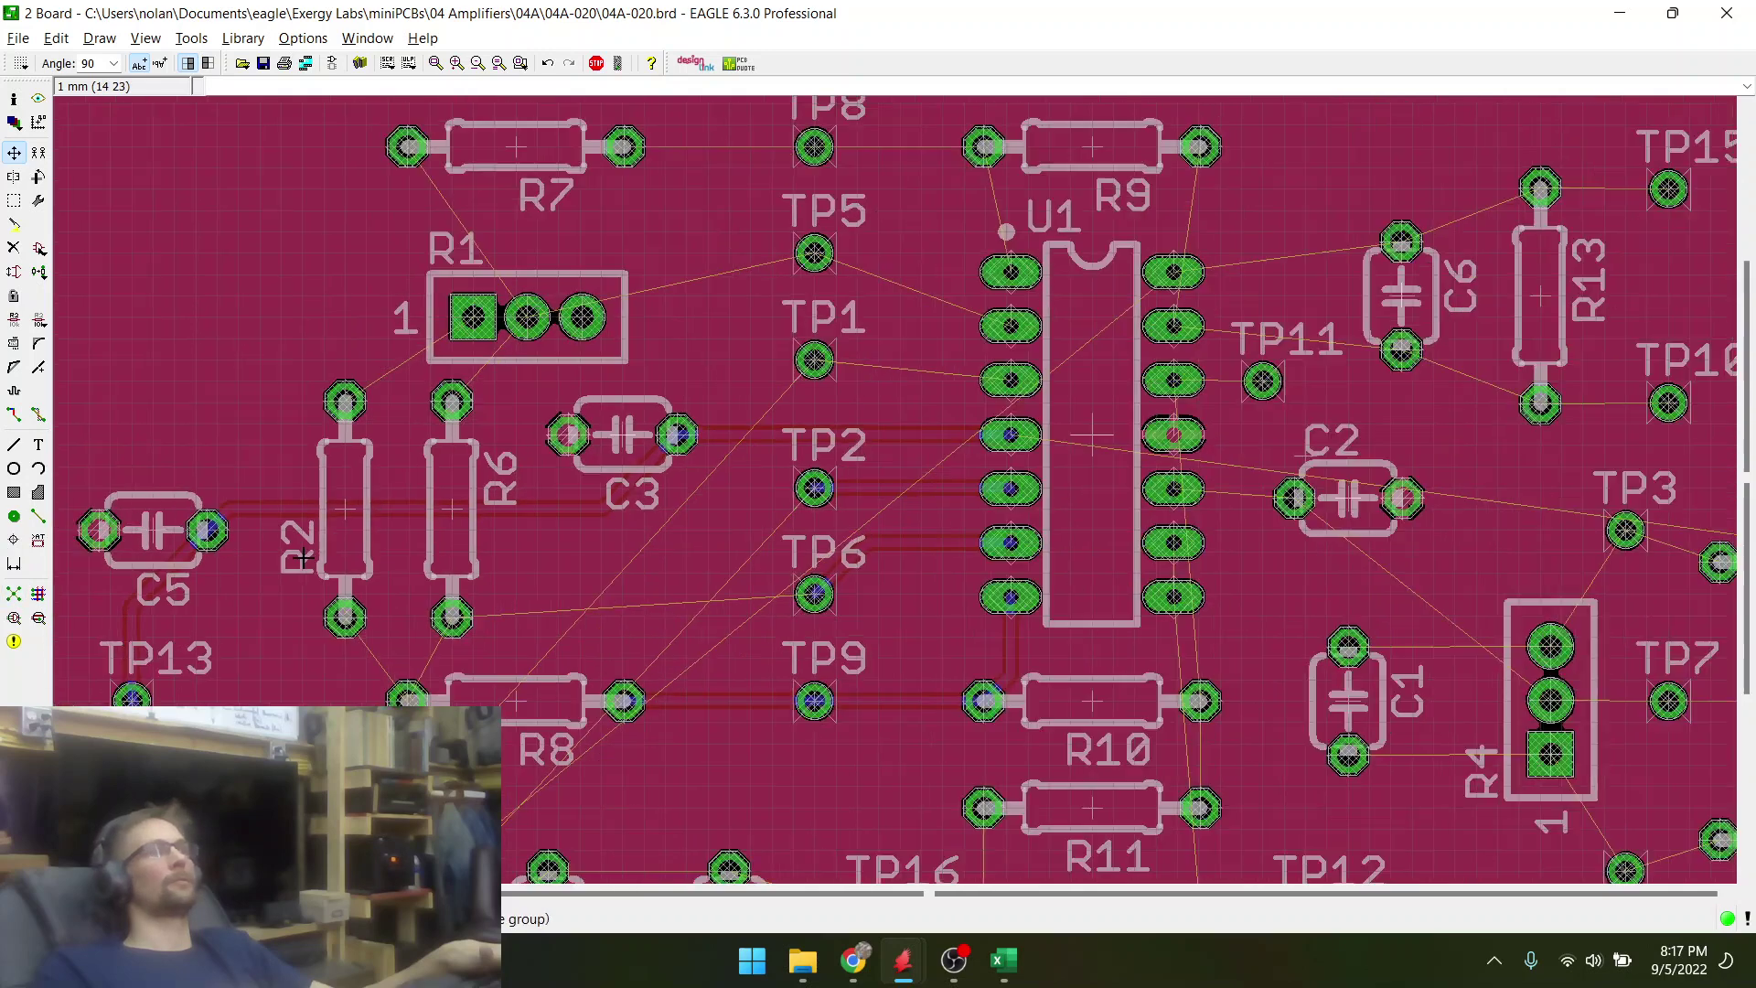
scroll(584, 647, up, 2)
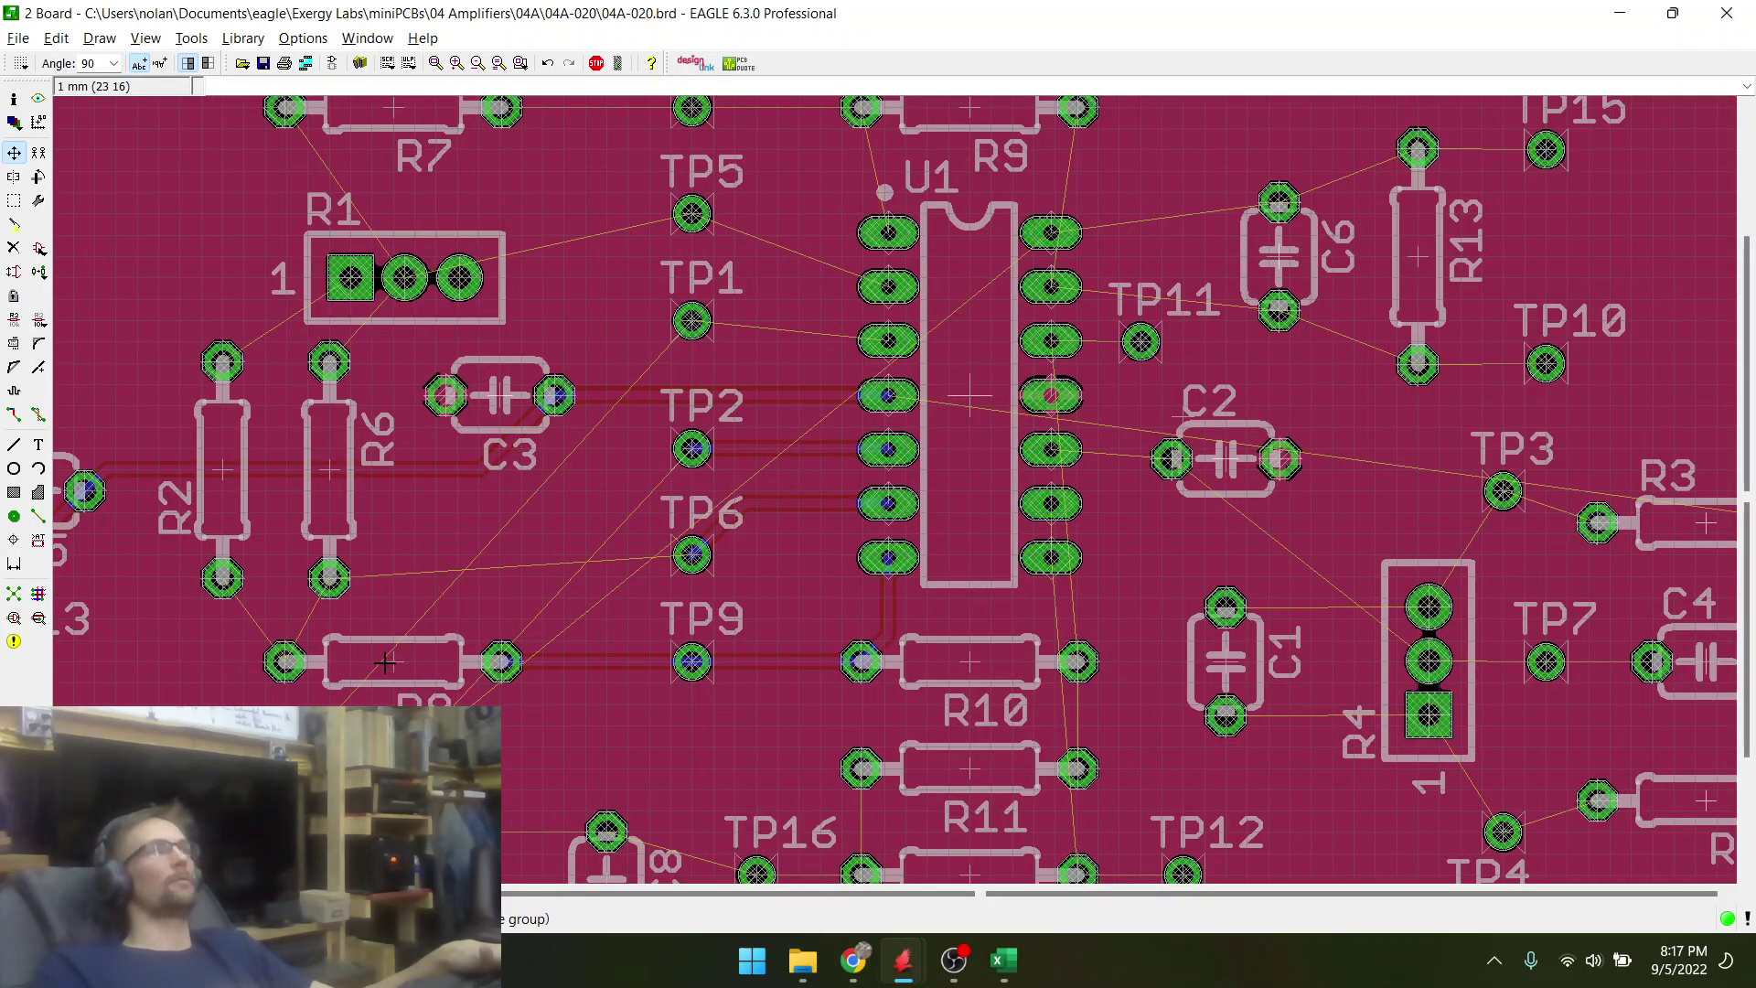
- Move R8 and R7 each 4 mm to the right, closer to TP9 and TP8, and recalculate the airwires
click(385, 661)
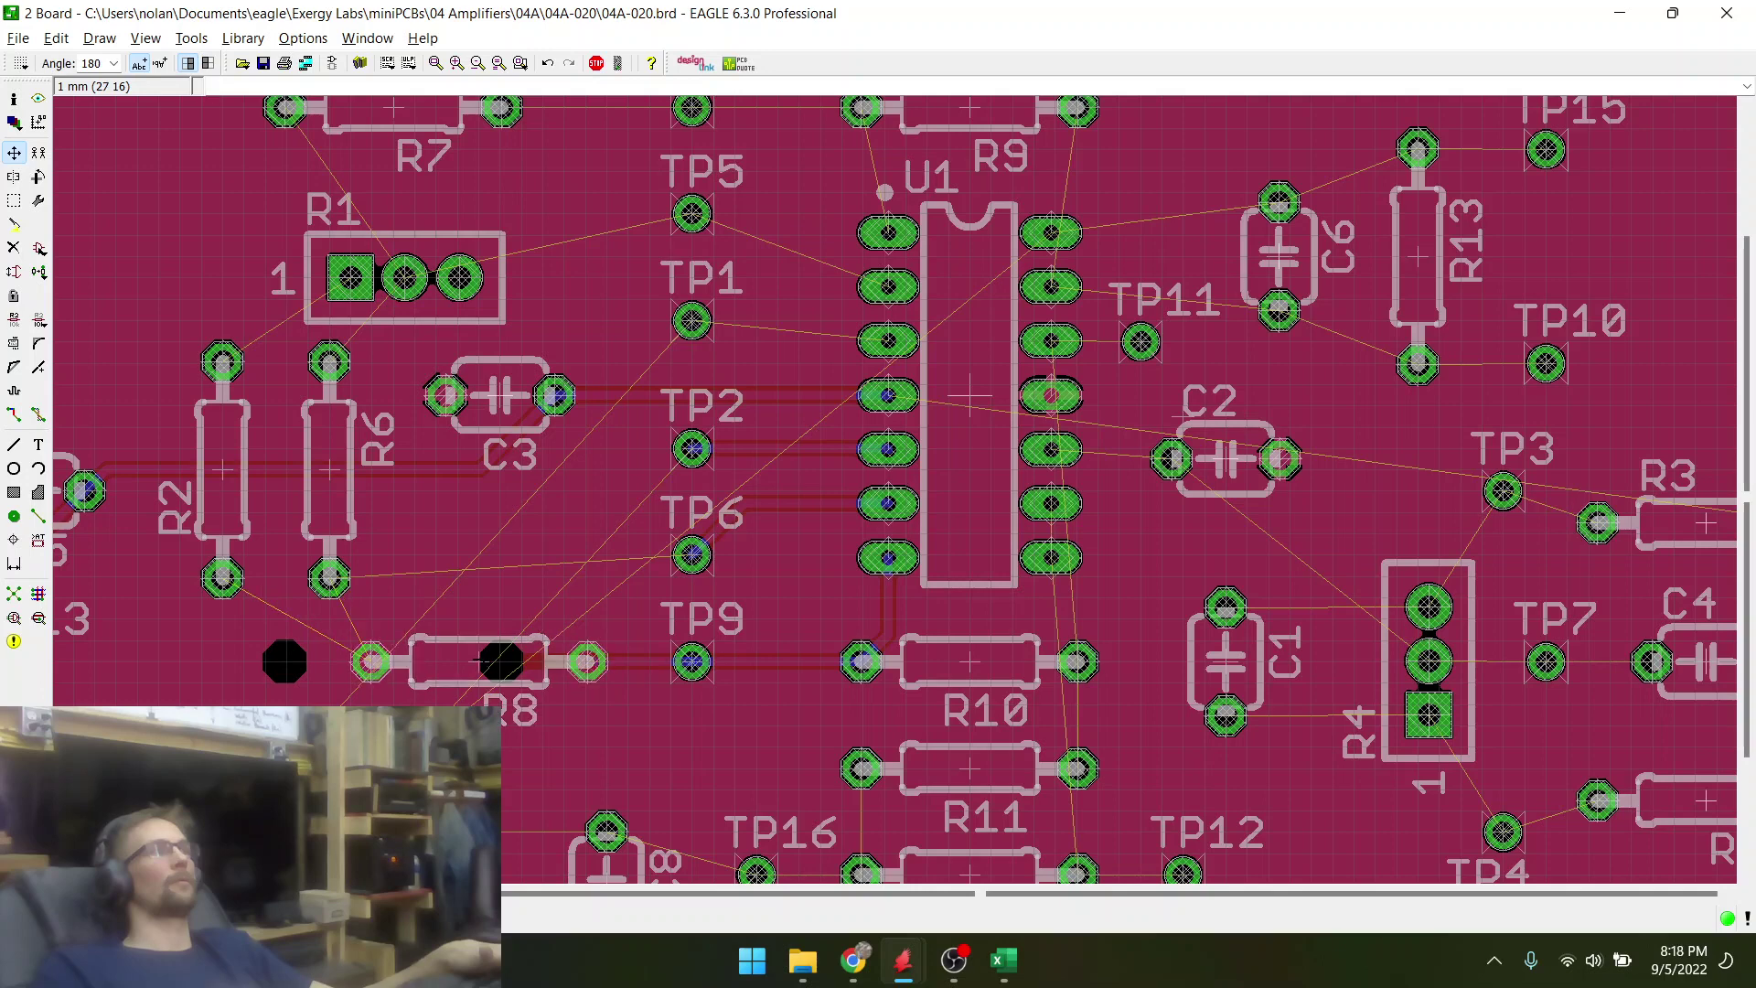
scroll(480, 660, down, 4)
scroll(484, 681, up, 5)
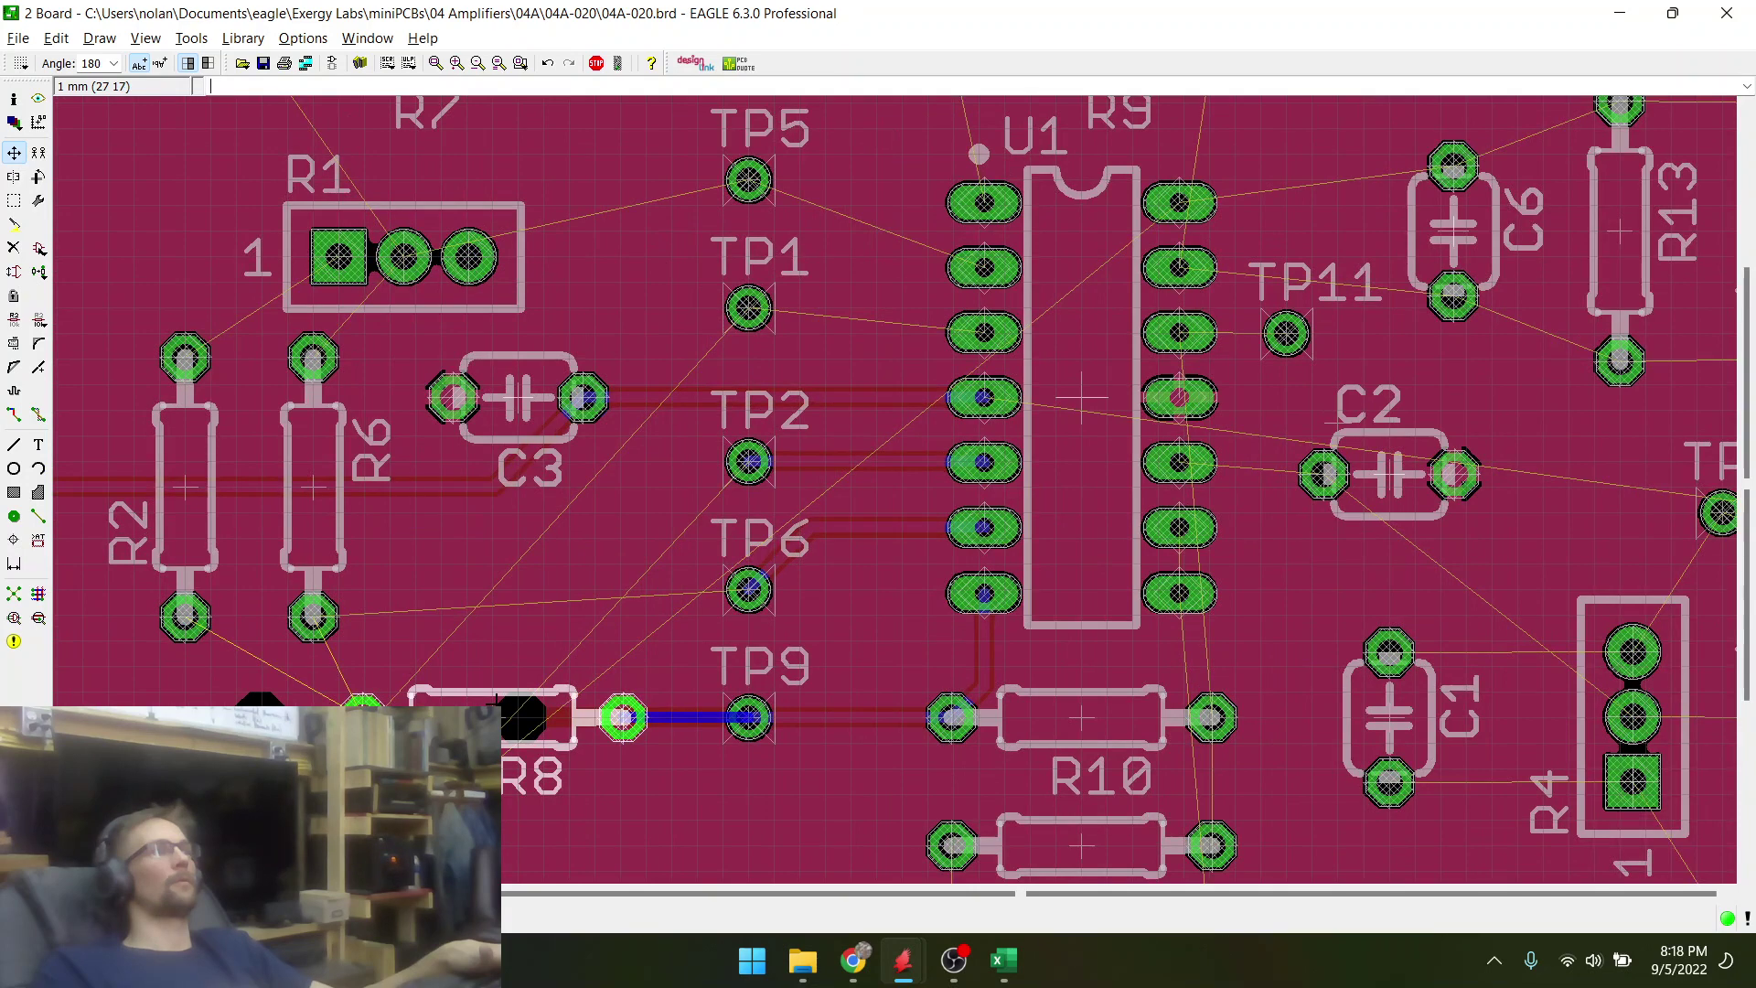
scroll(454, 686, down, 2)
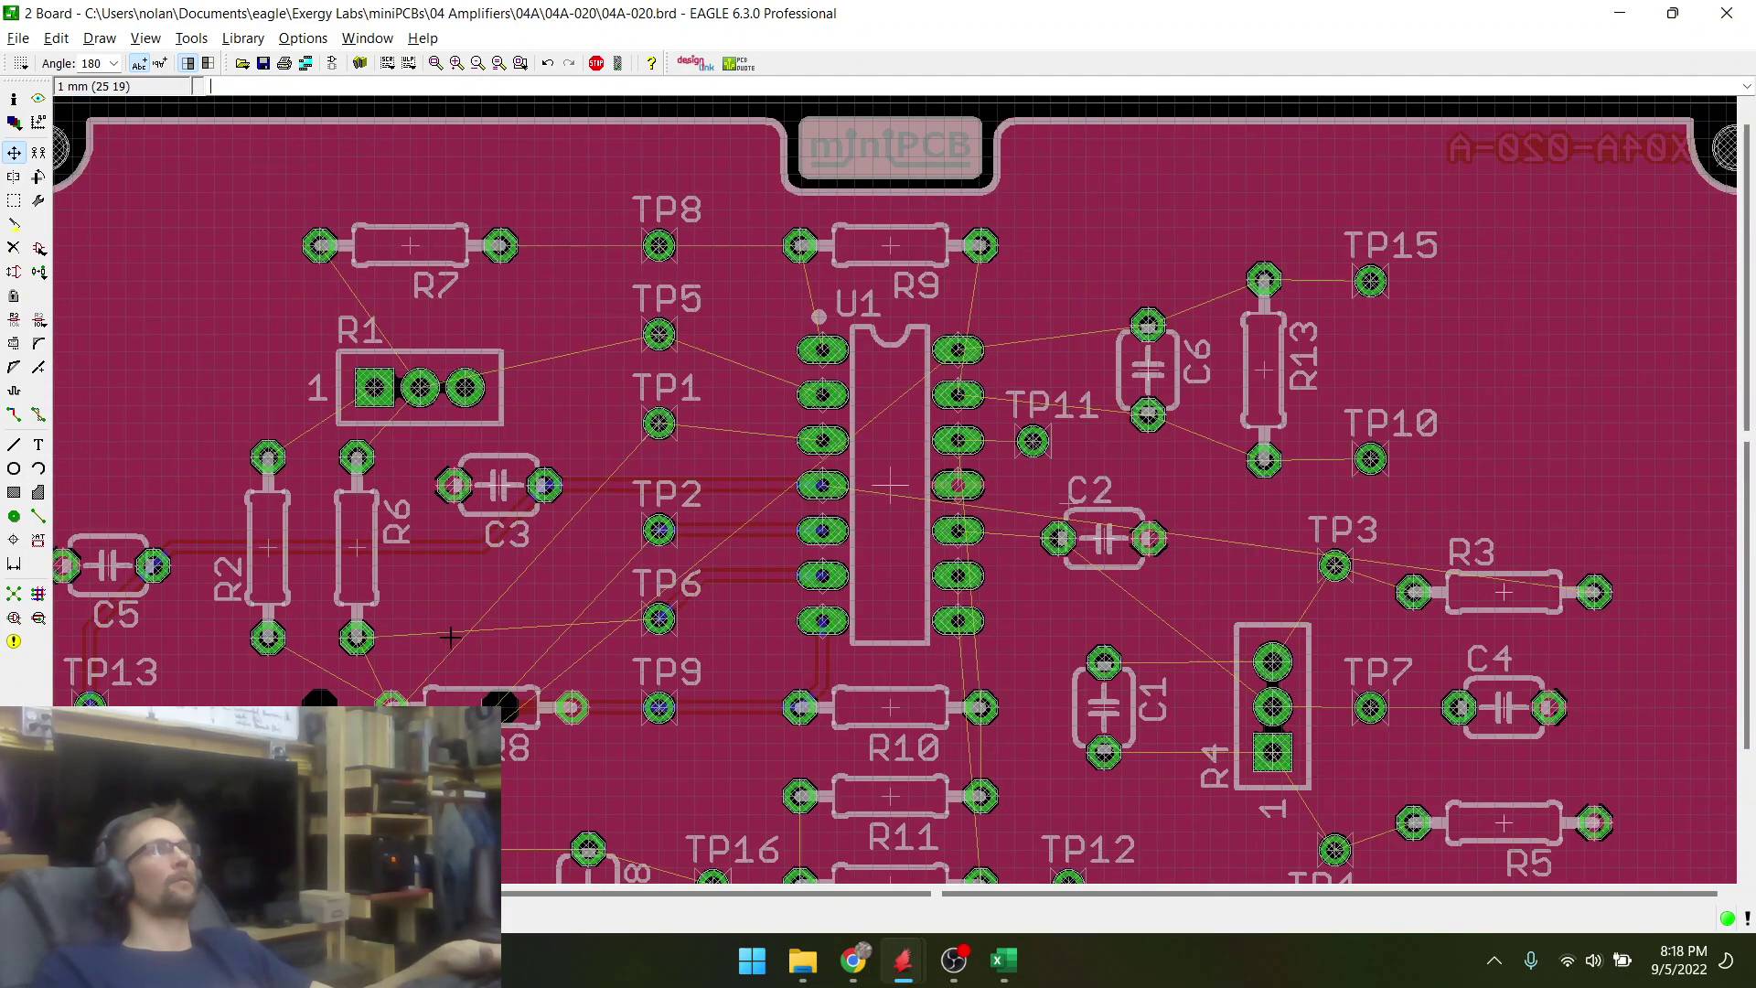
click(406, 245)
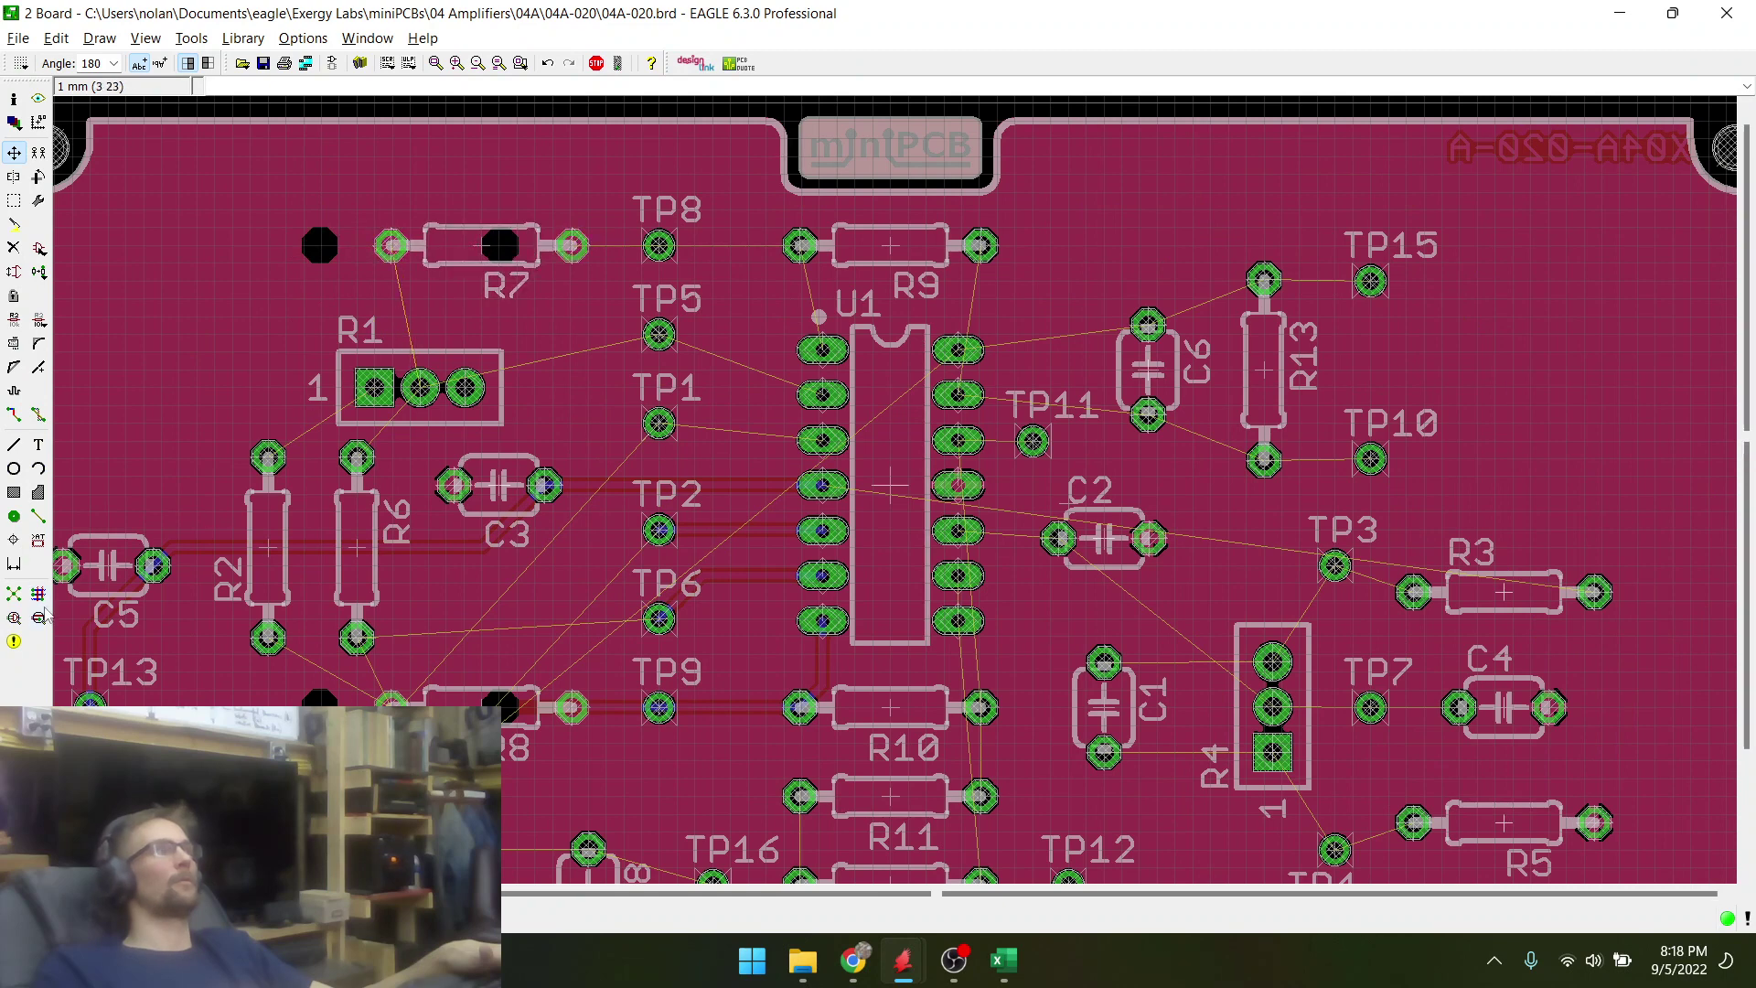
click(13, 595)
scroll(406, 540, up, 1)
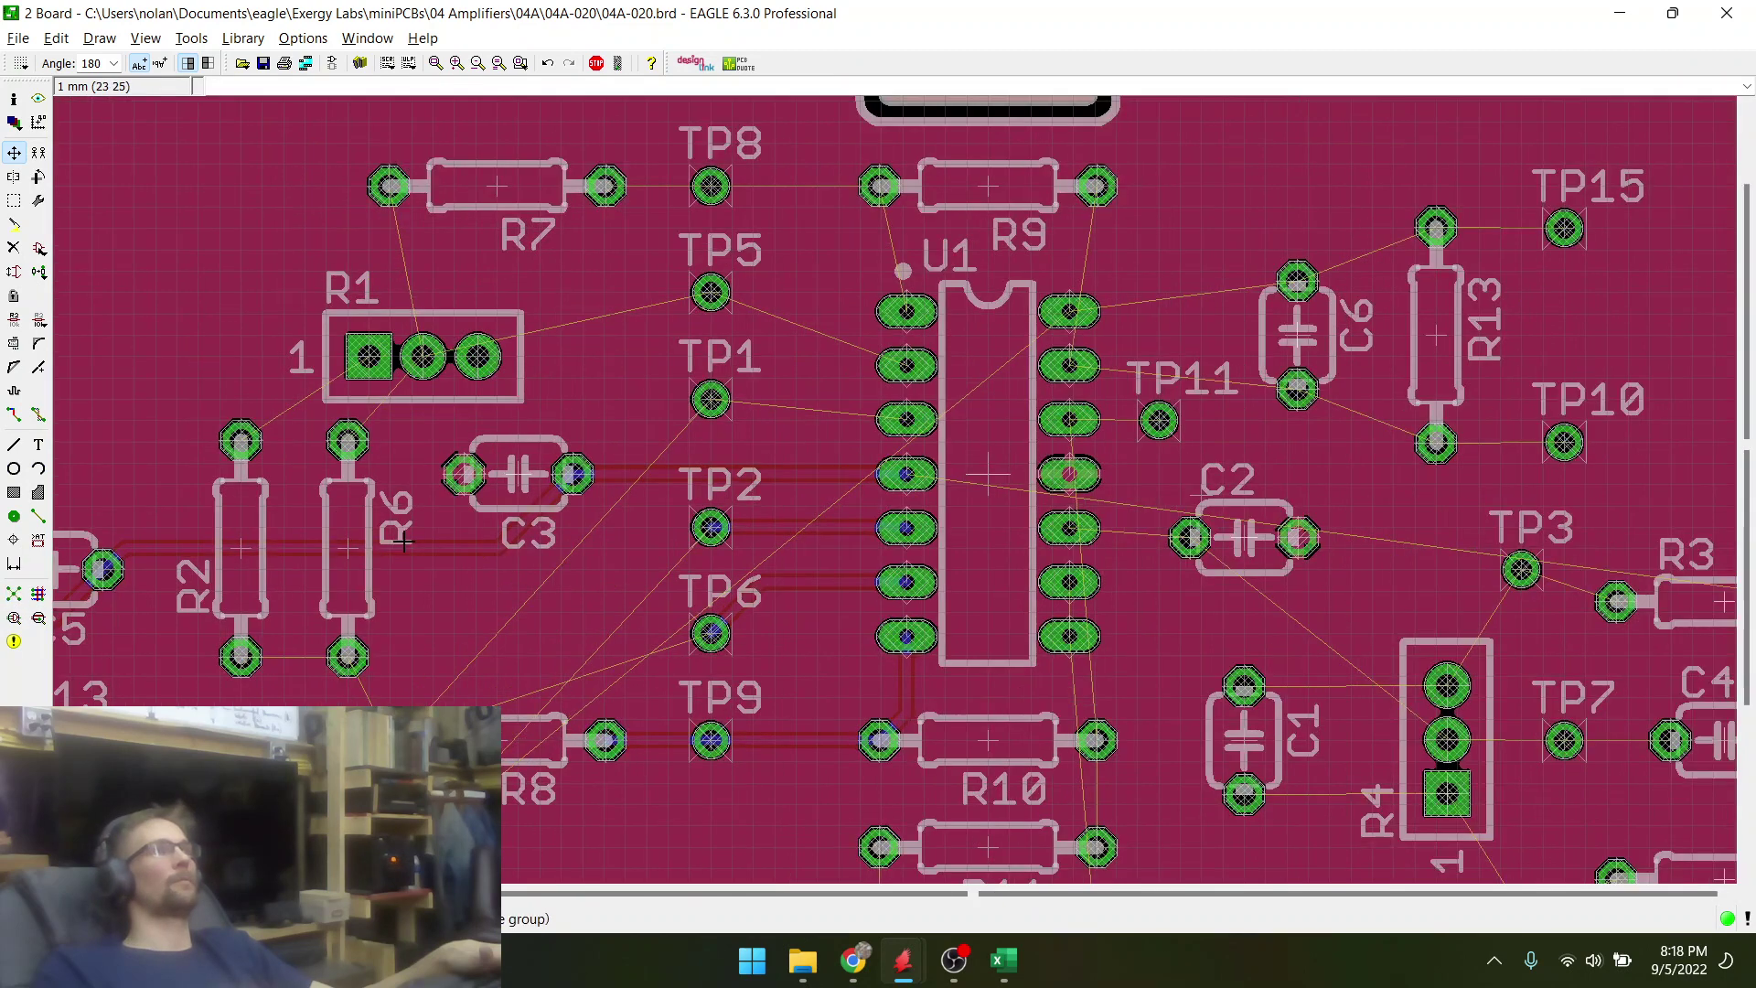
- Move R1 straight up by 1 mm towards R7 and recalculate the airwires
click(370, 336)
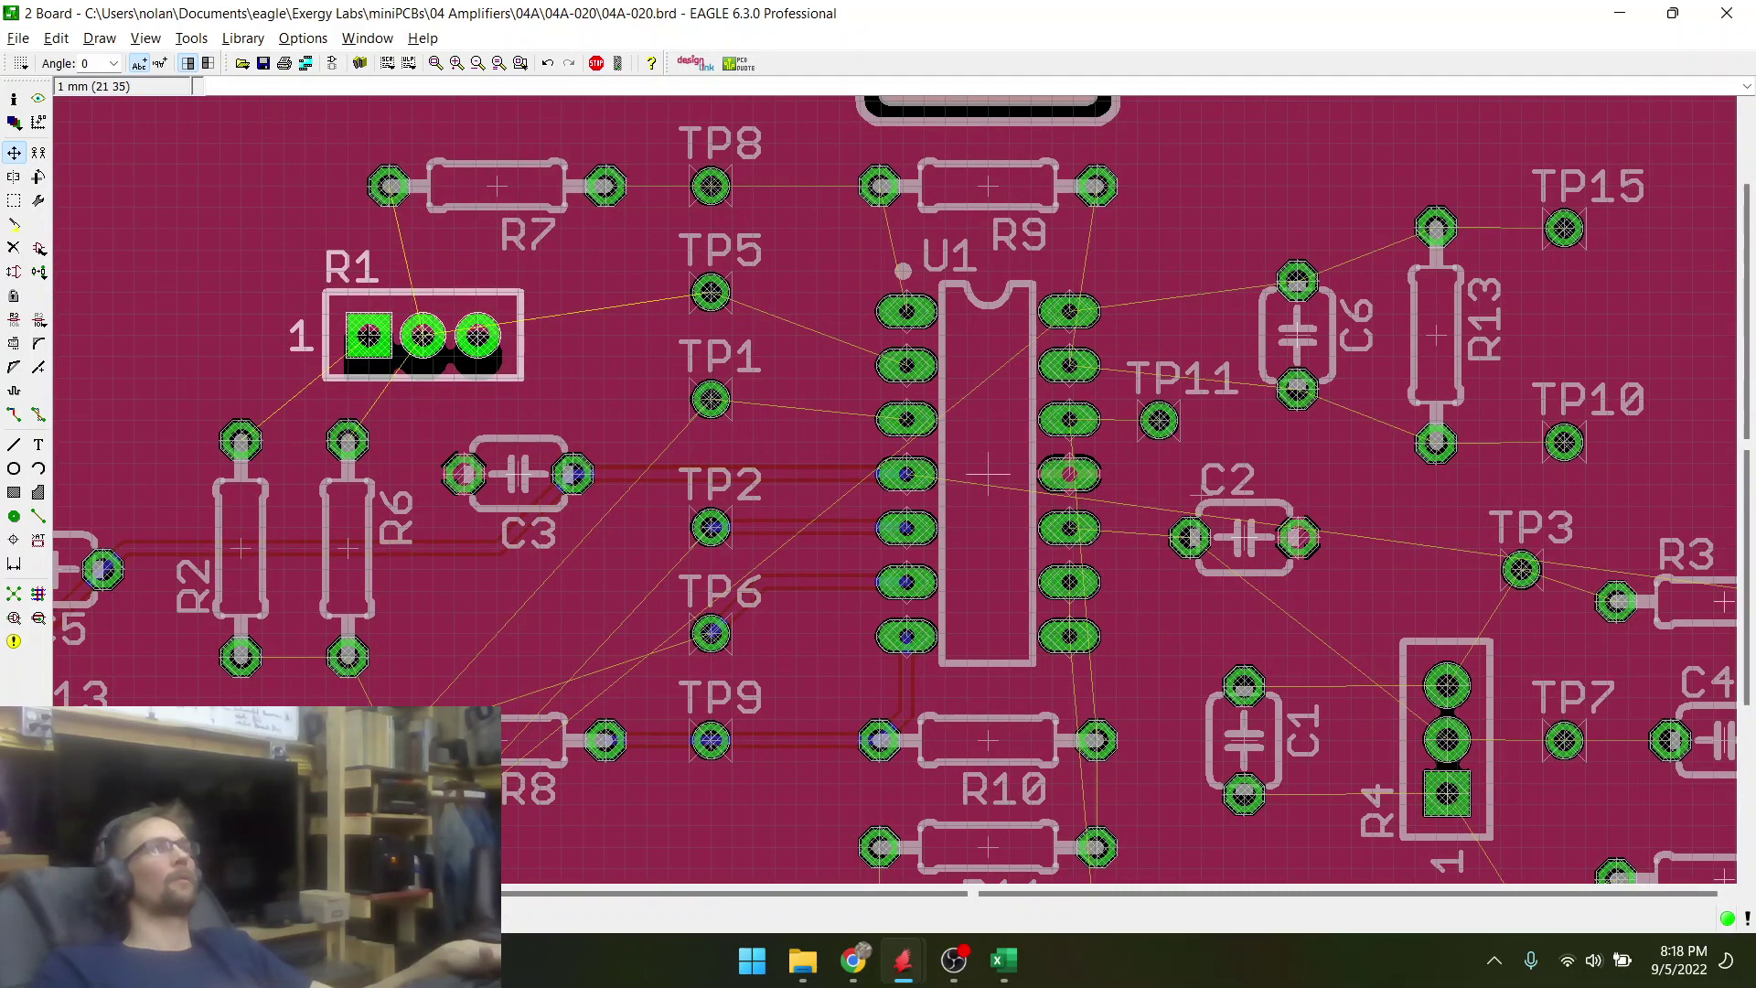
click(13, 595)
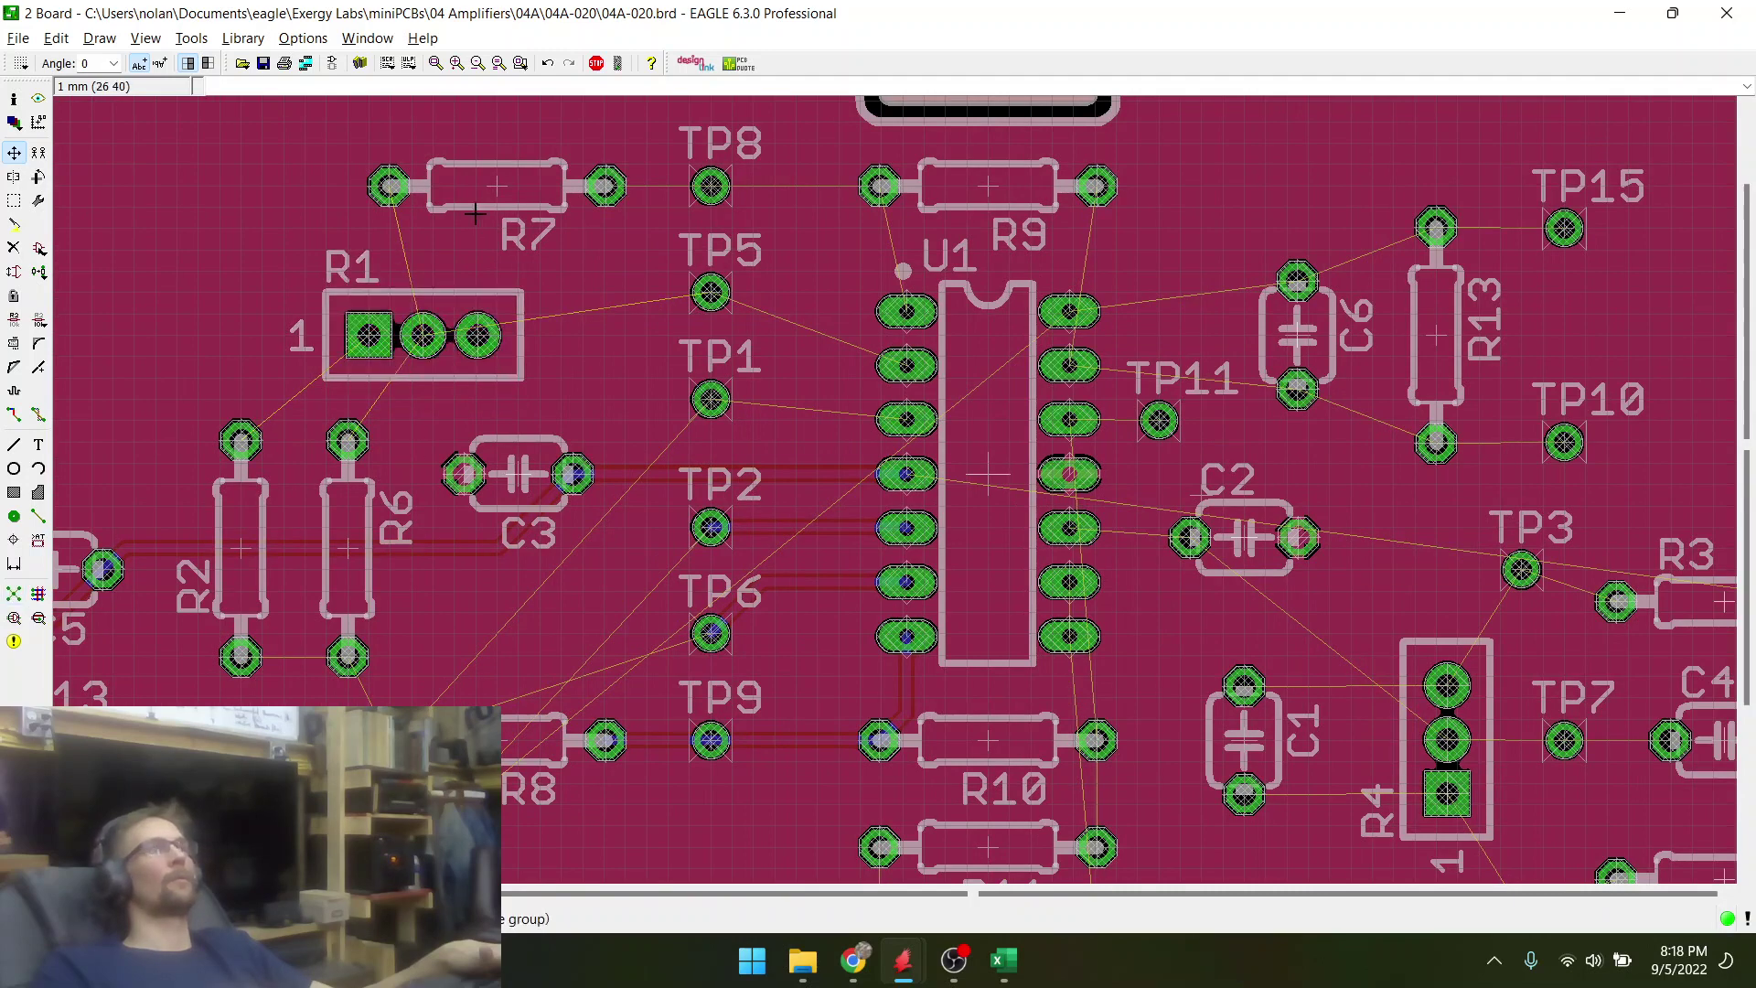
scroll(466, 209, up, 2)
scroll(420, 340, down, 1)
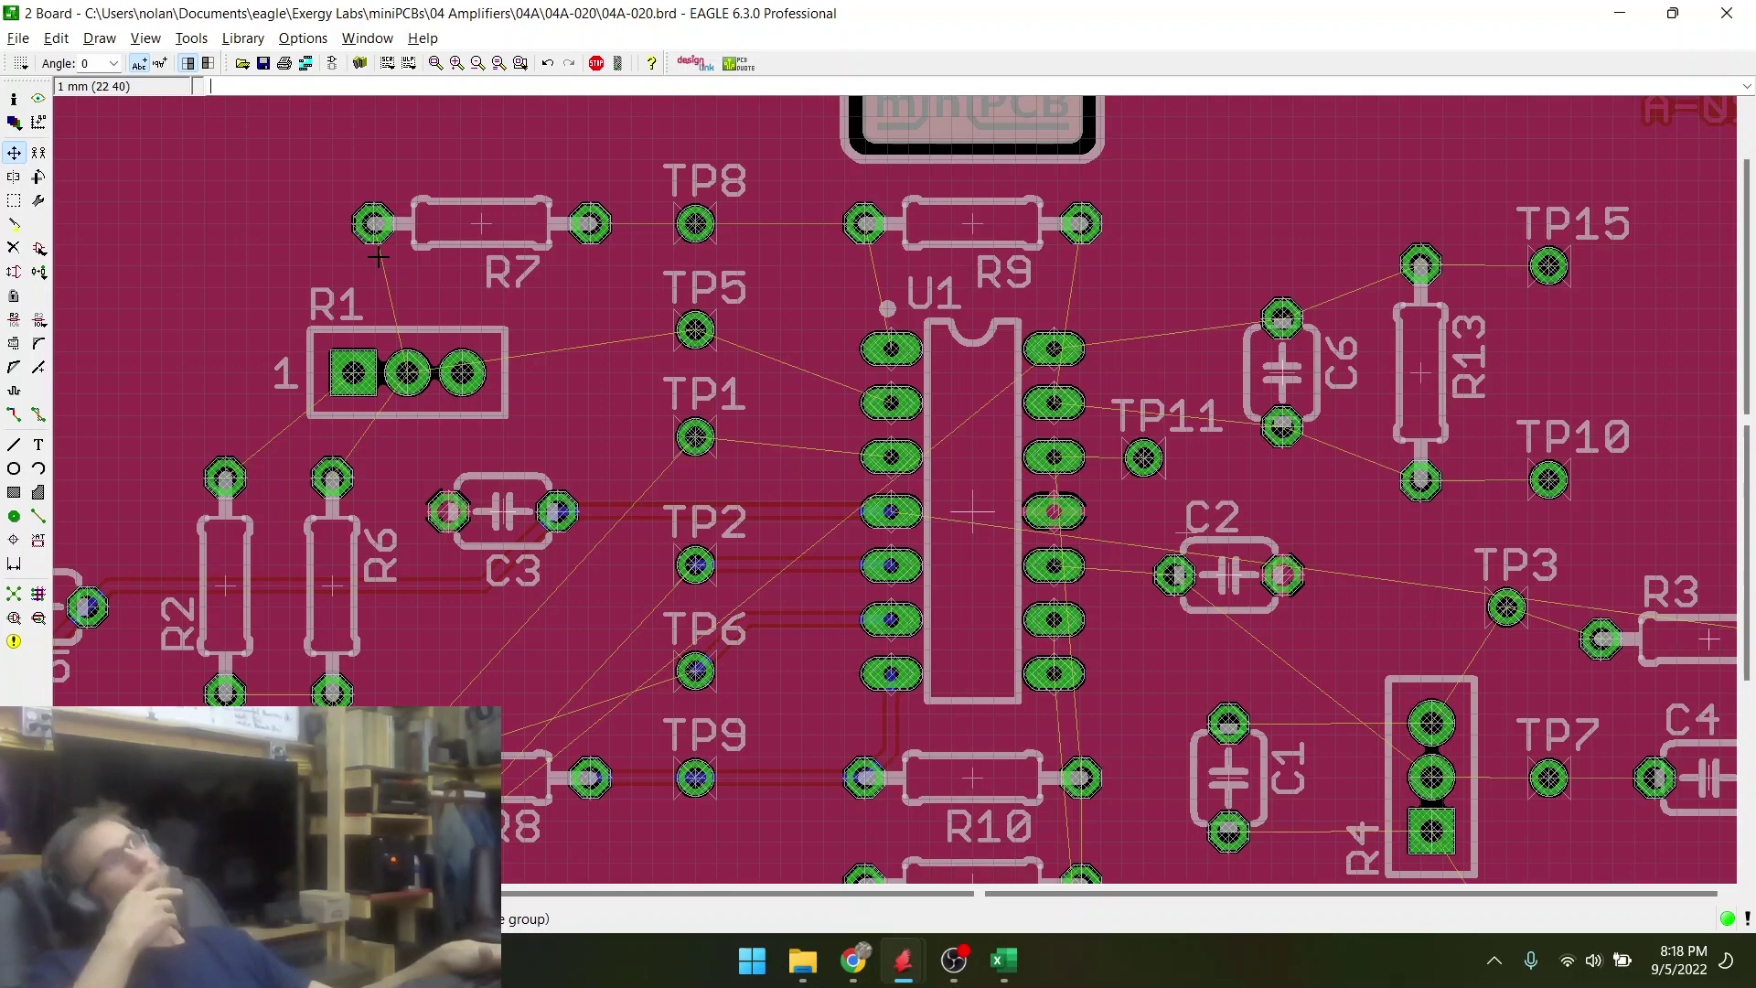
scroll(563, 394, down, 2)
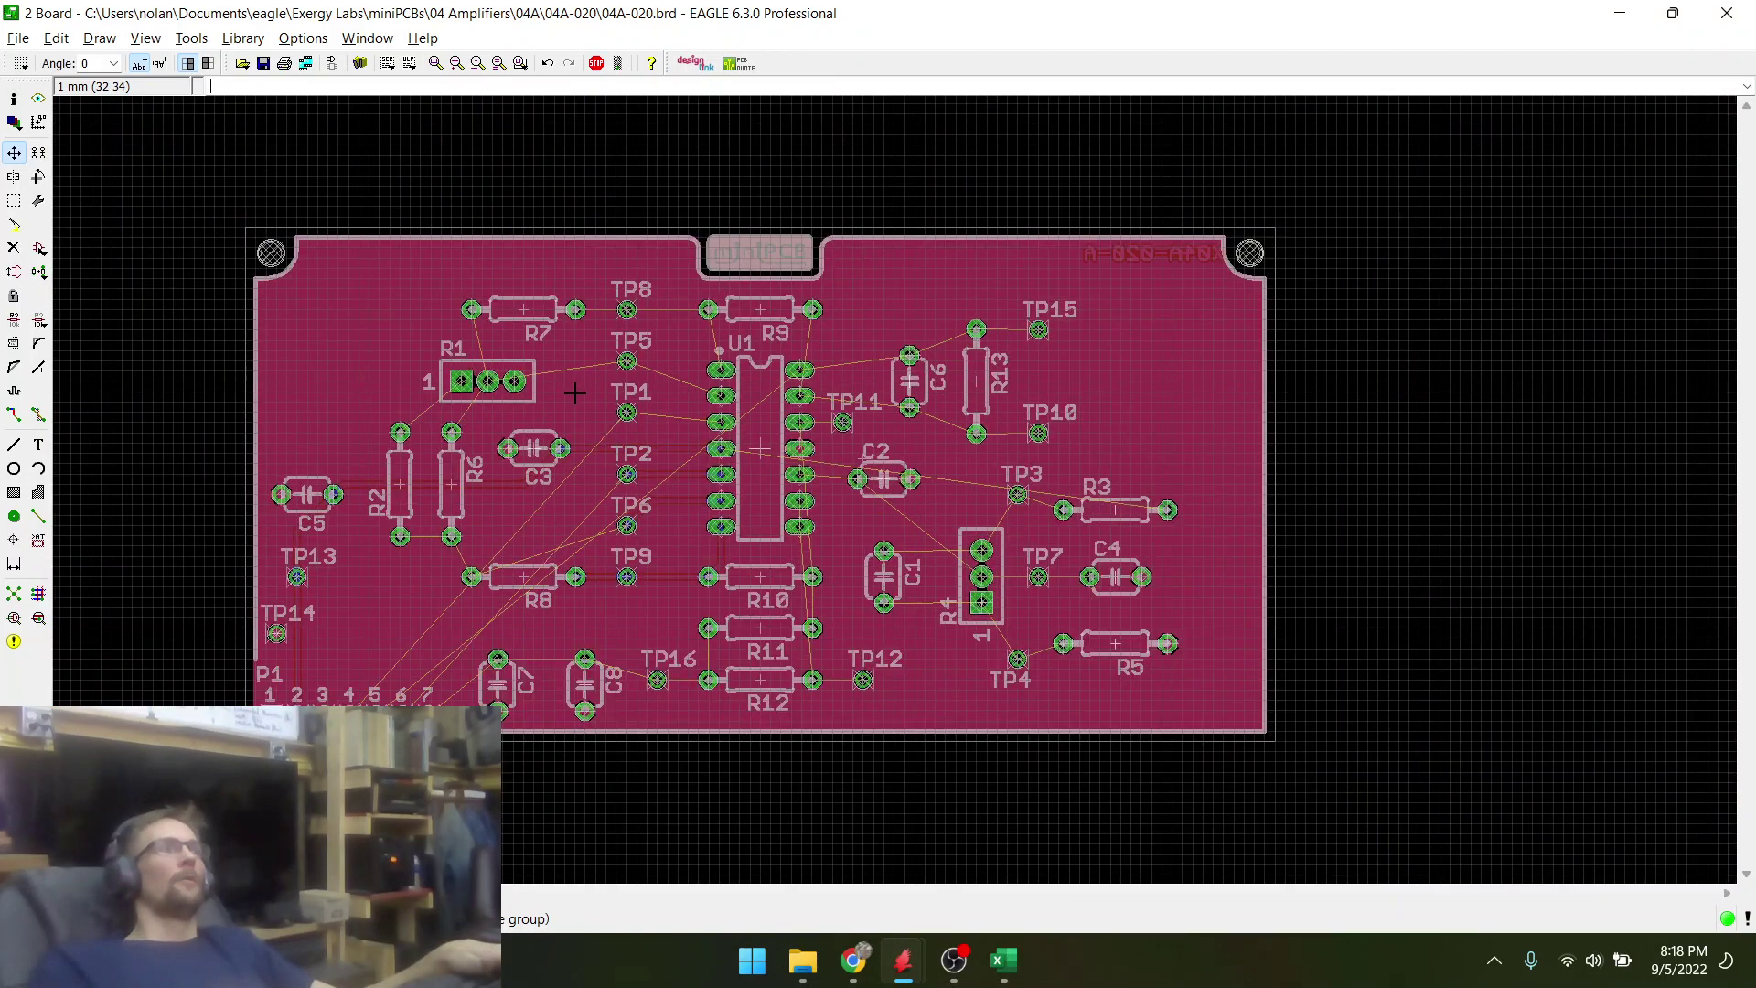
scroll(584, 608, up, 1)
scroll(583, 608, up, 1)
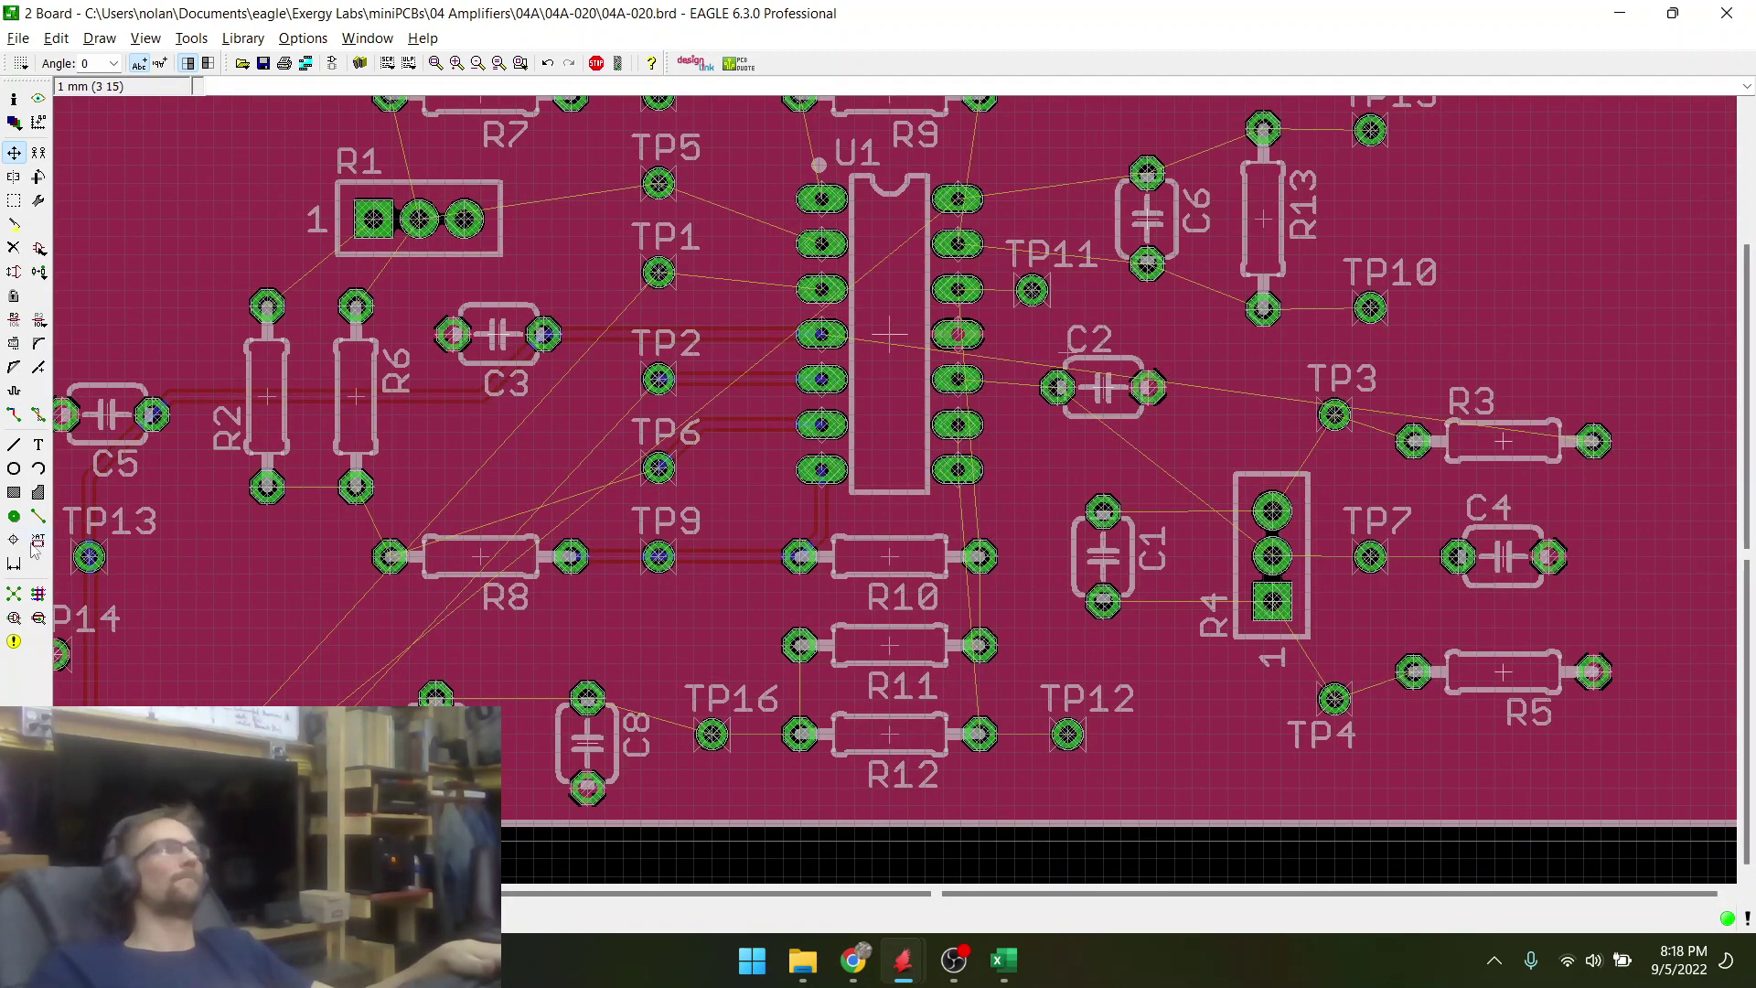
- Route a 0.4064 mm bottom-layer trace from R12's right pad up beneath R11 and R10 to U1's lowest right-hand pin
click(14, 416)
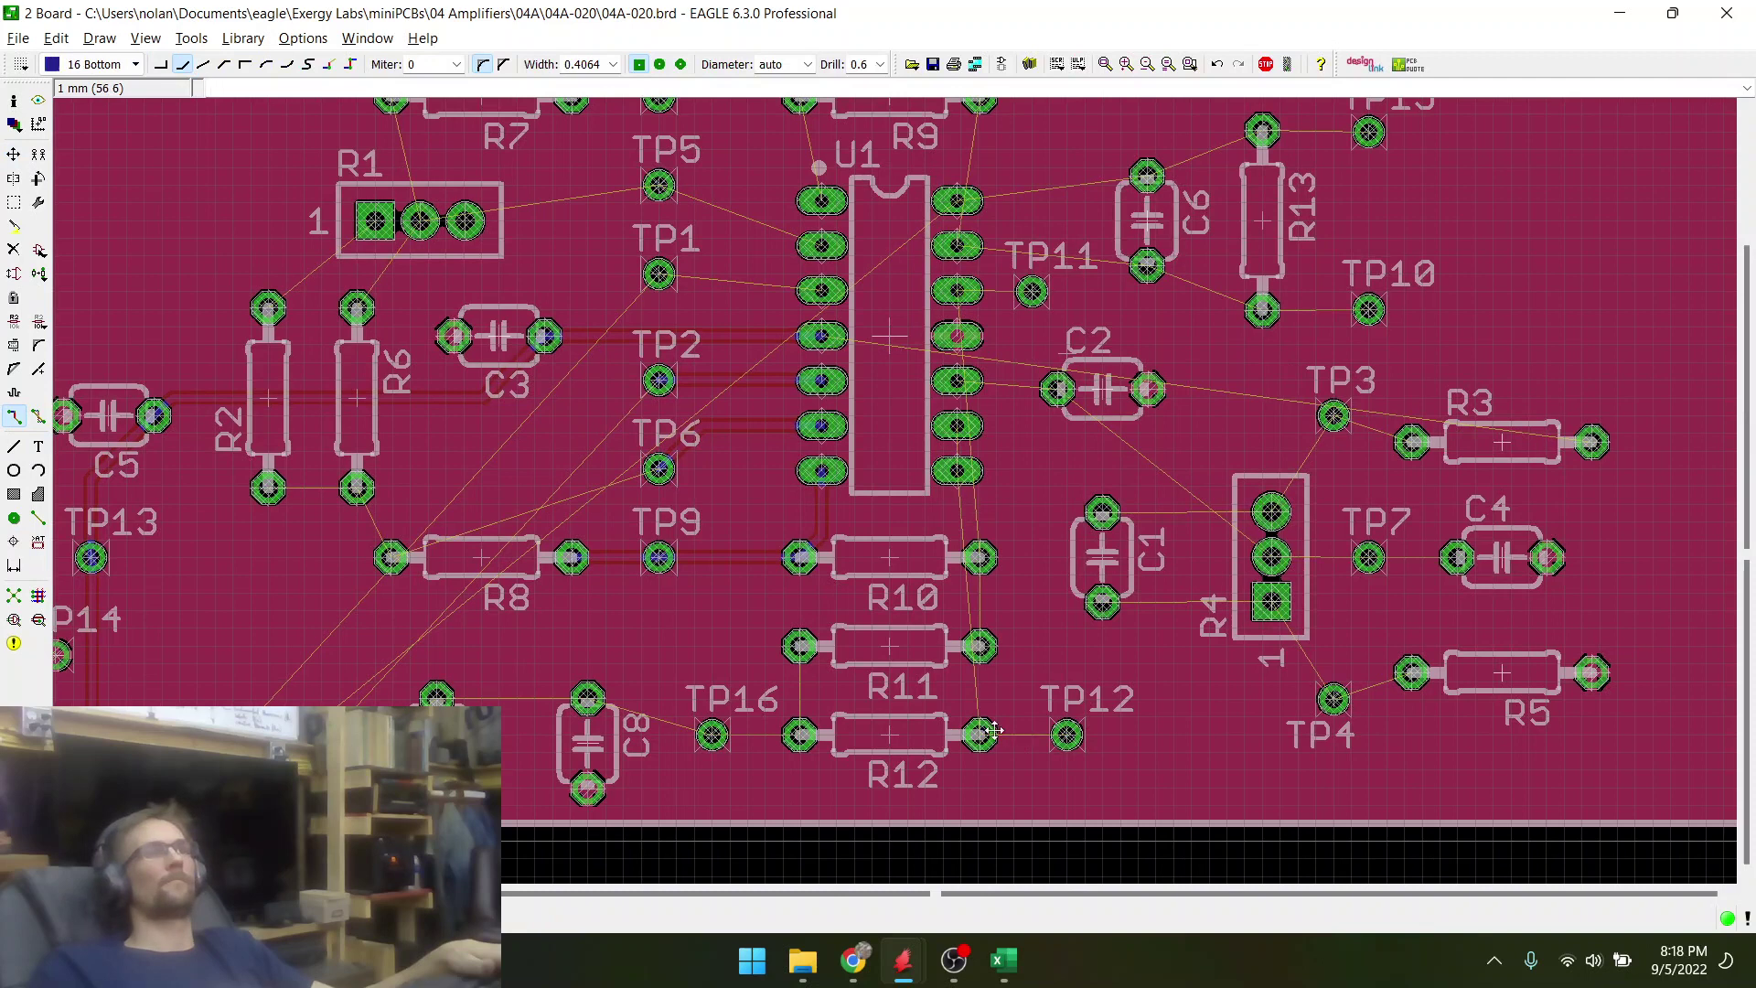
click(1008, 699)
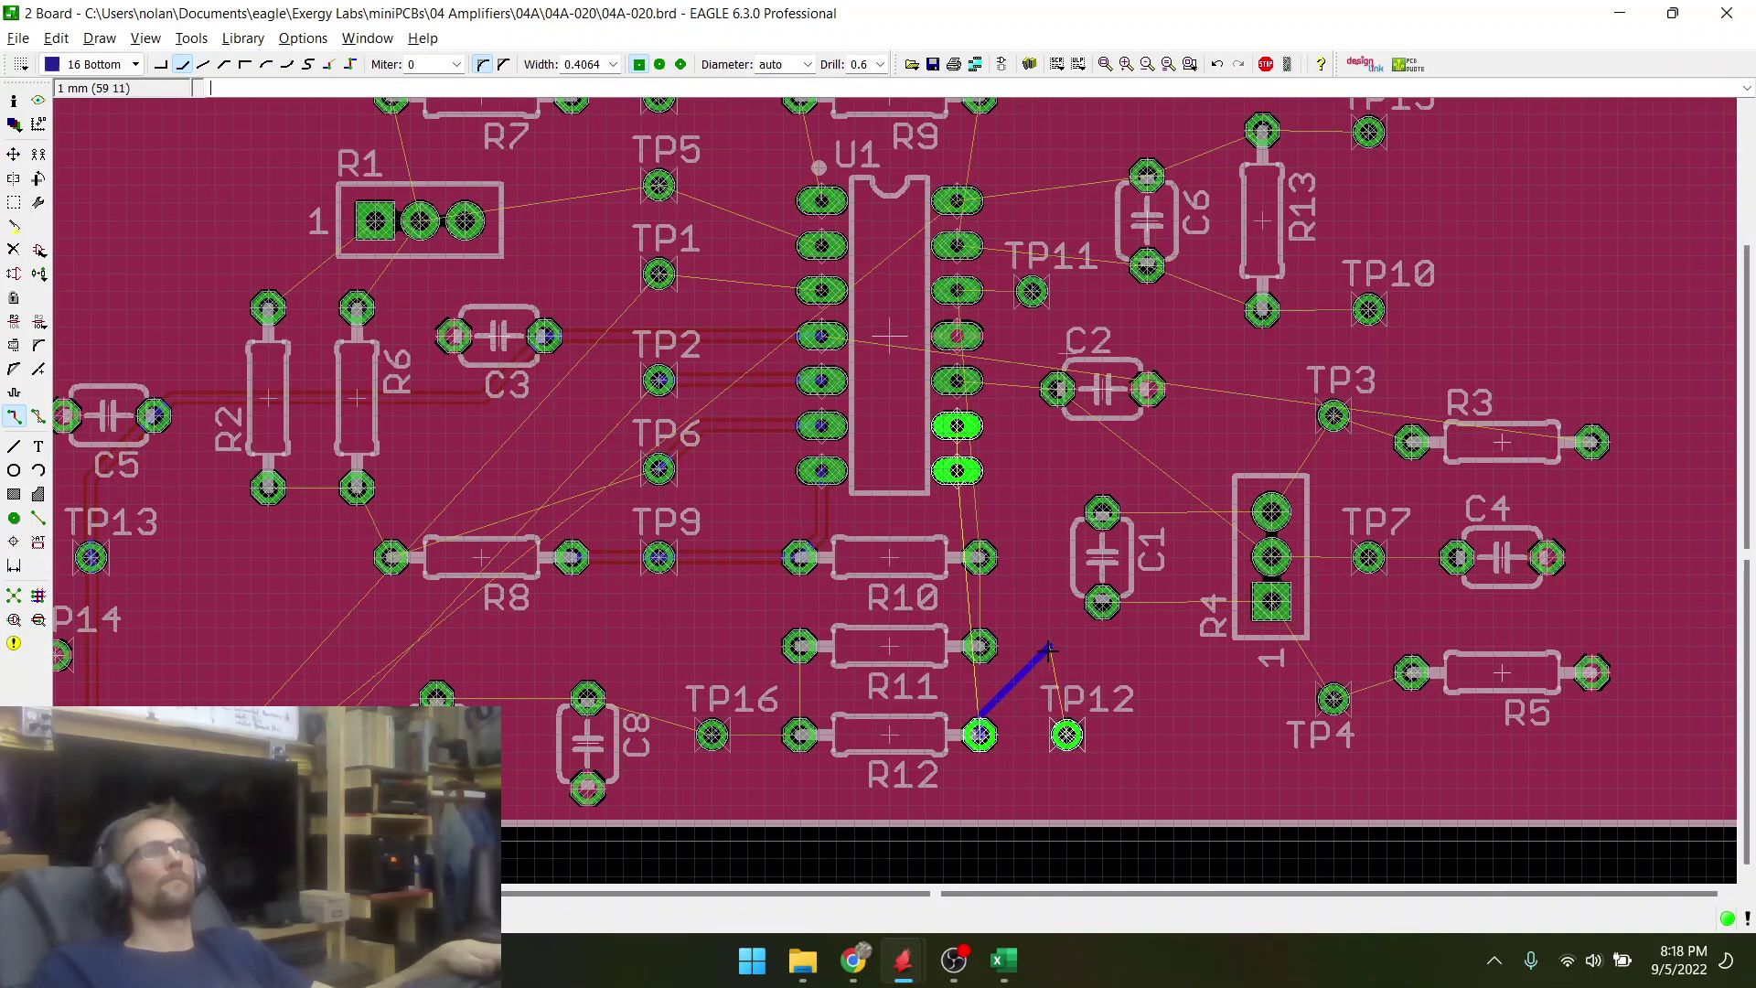
scroll(974, 645, up, 2)
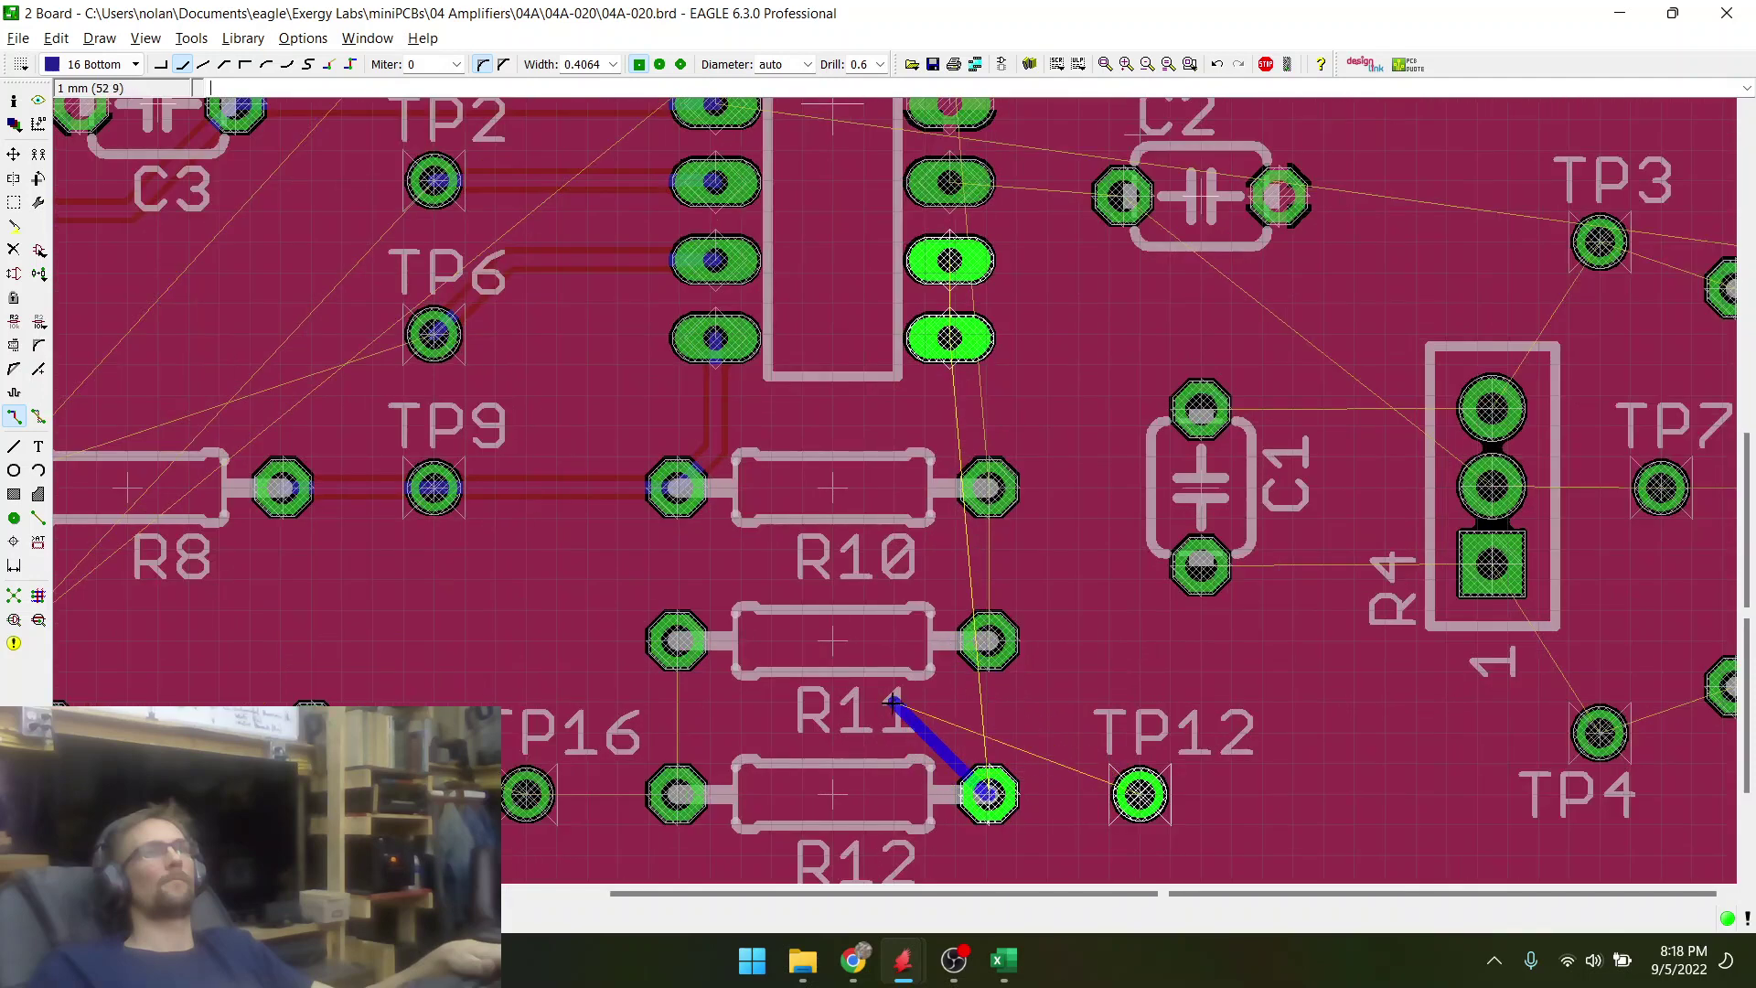
right_click(913, 635)
right_click(925, 599)
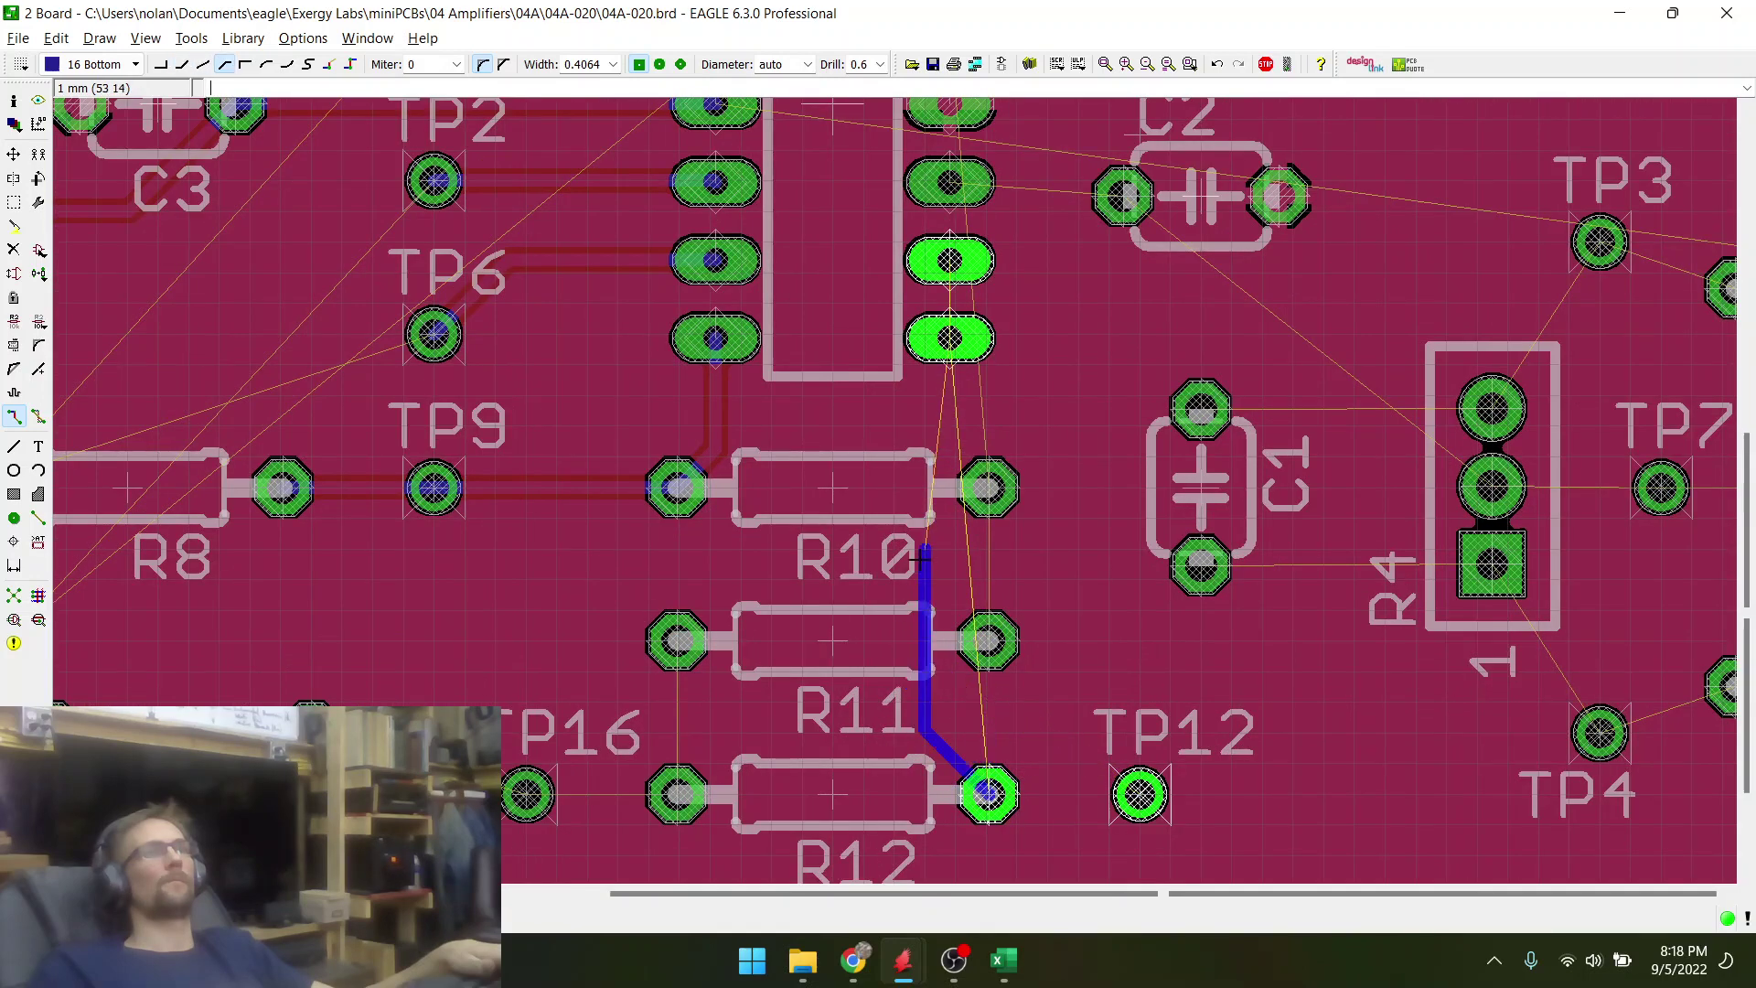
click(951, 380)
click(950, 339)
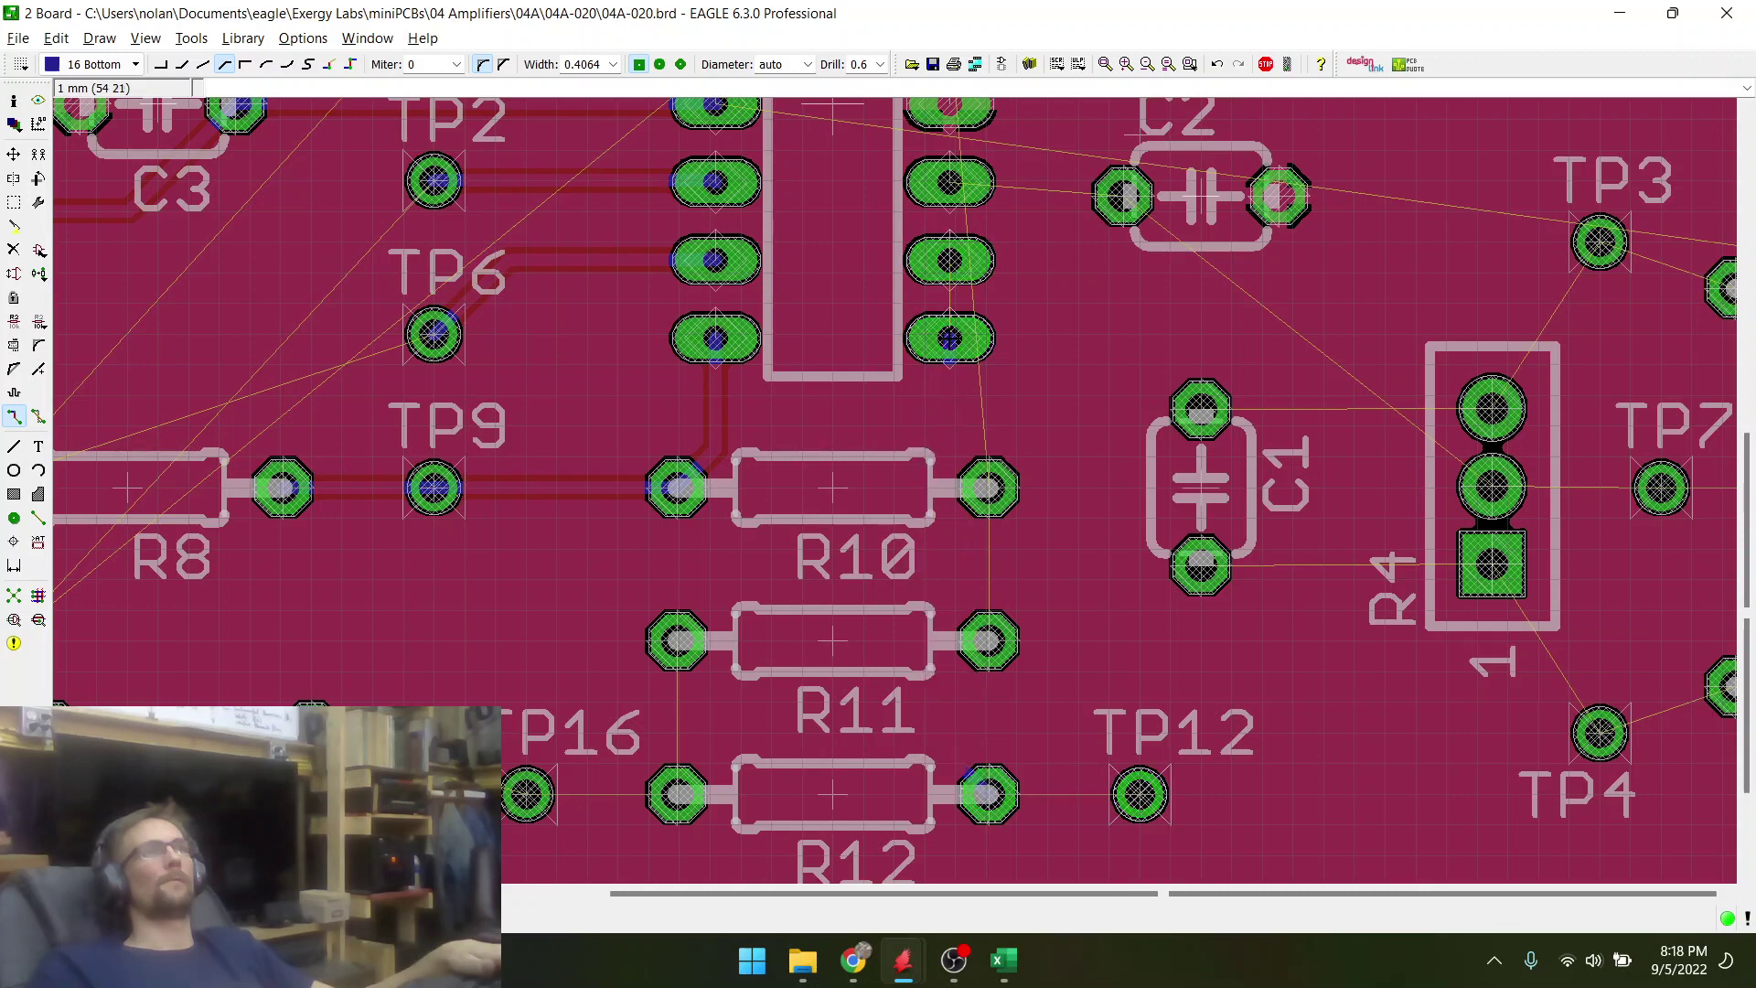
- Extend the bottom-layer trace from U1's lowest right-hand pin to the pin above it, and route TP12 to R12's right pad
click(948, 260)
click(1139, 794)
click(988, 794)
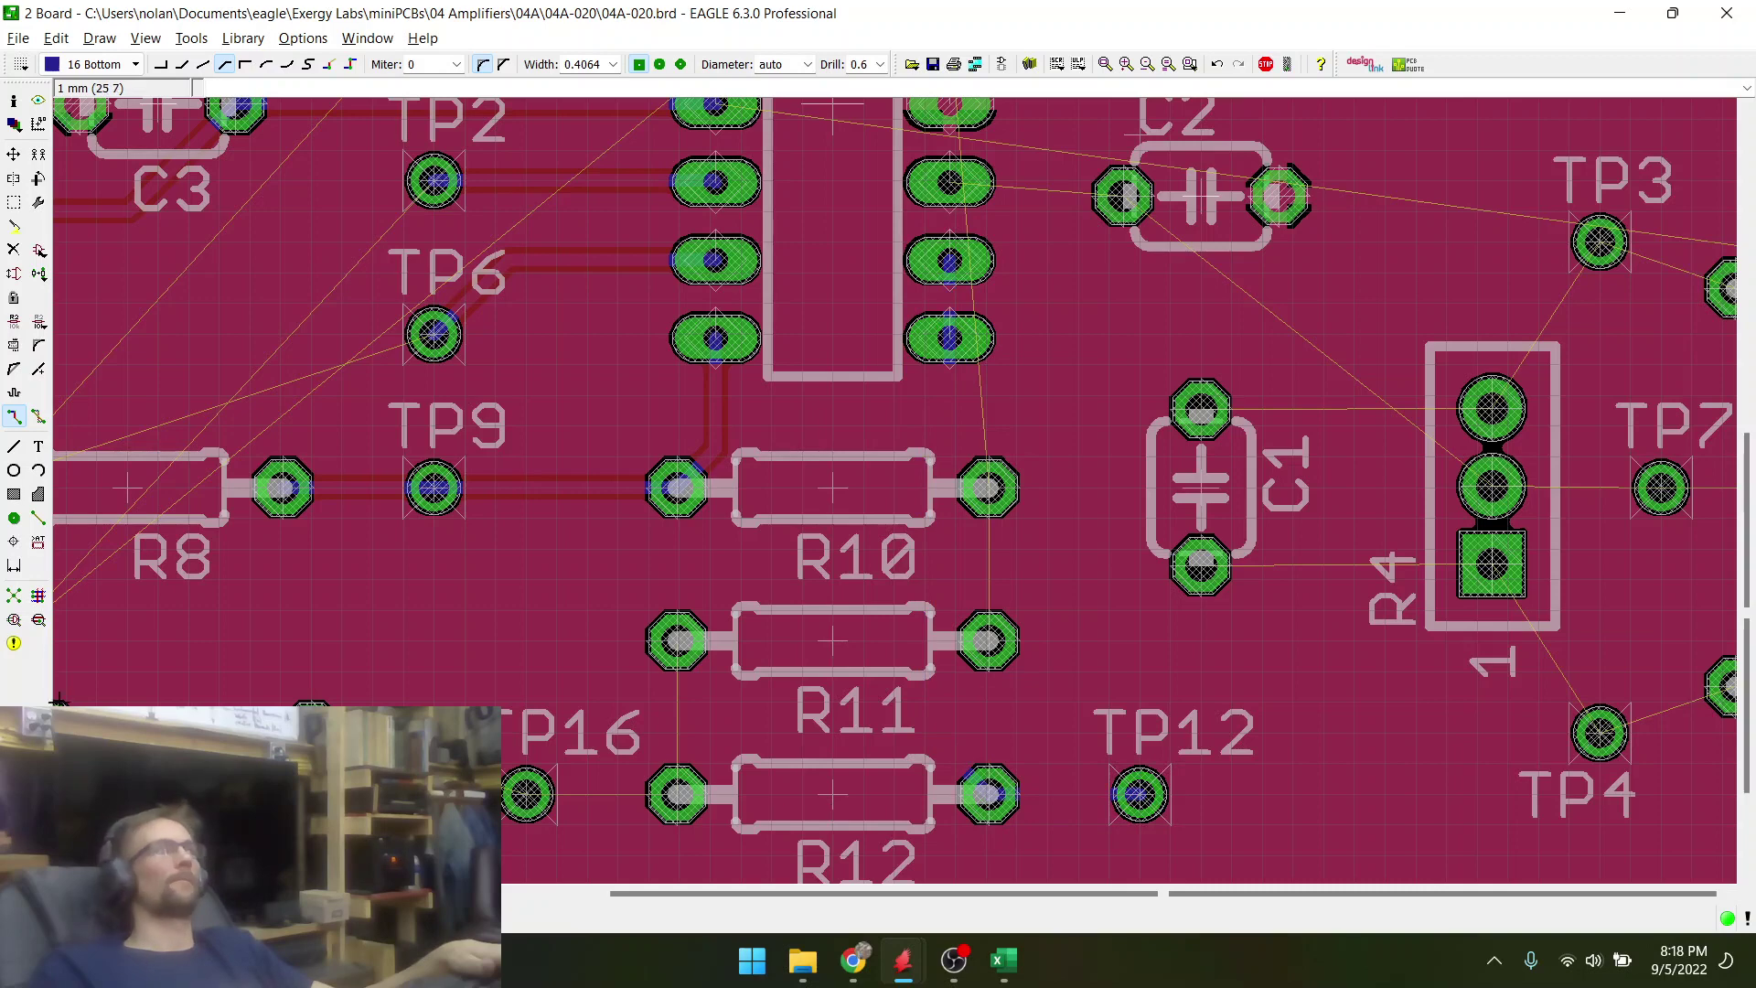
- Route a bottom-layer trace from R11's right pad through R10's right pad and beneath C2 to TP11 and U1's third right-hand pin
click(988, 640)
click(988, 487)
click(988, 488)
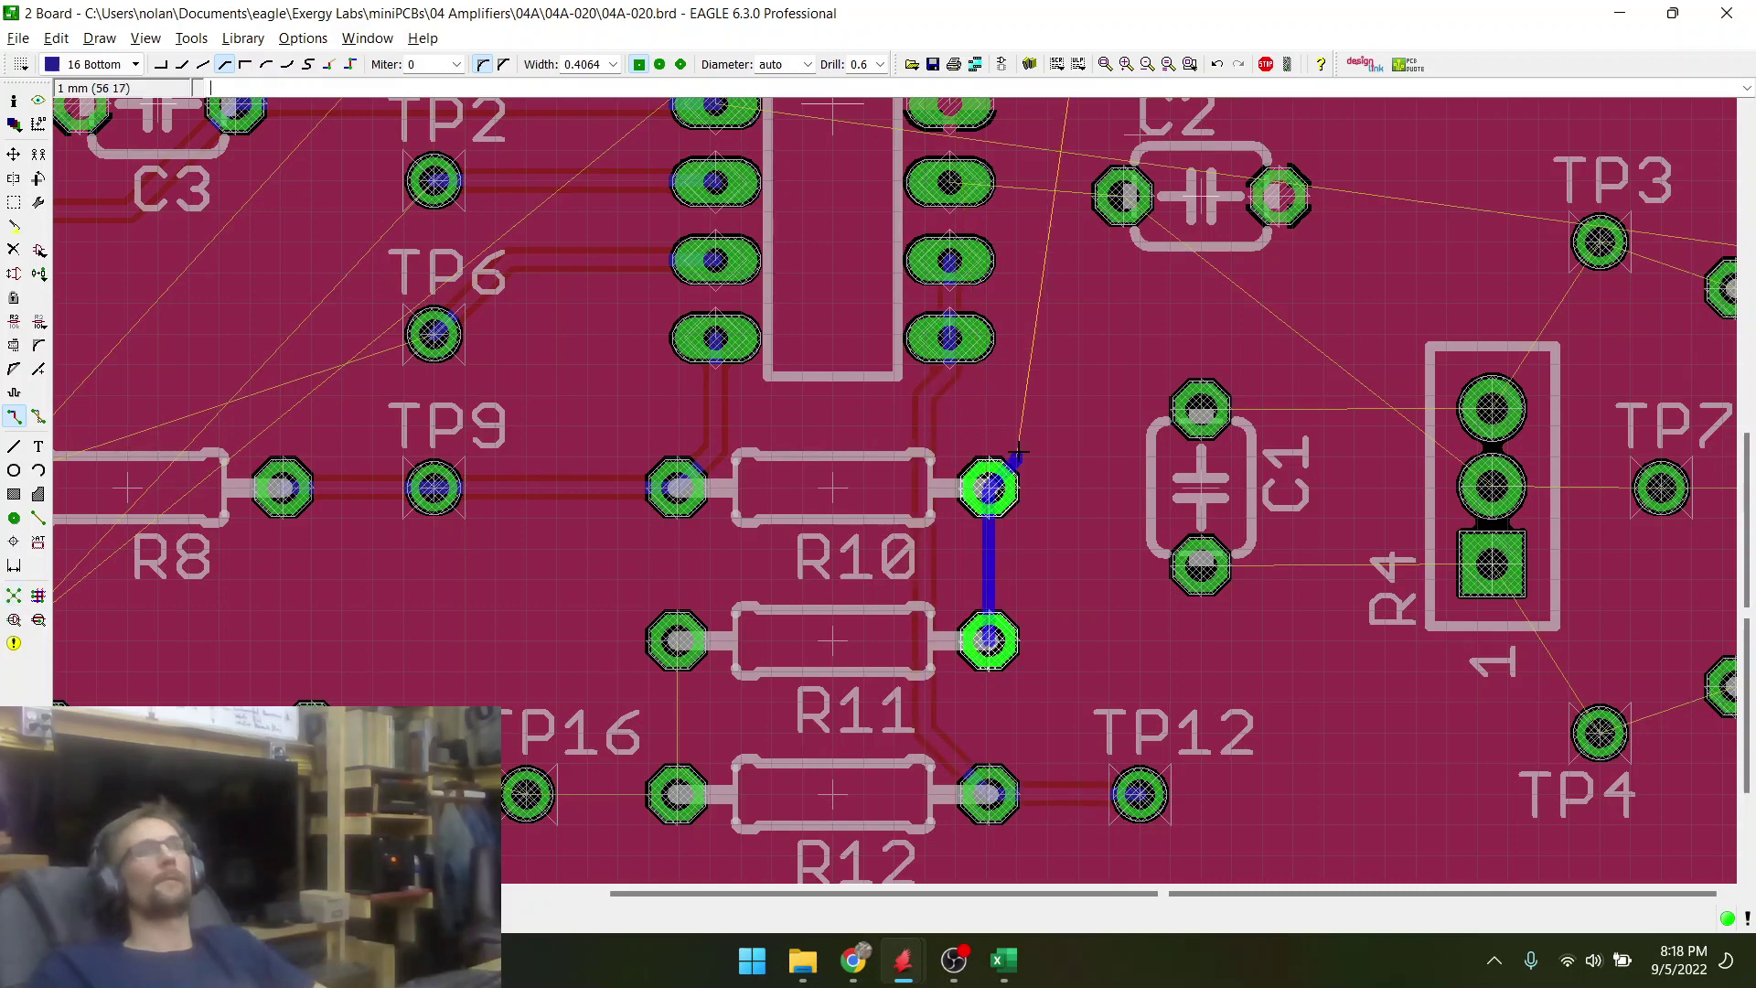
scroll(988, 488, down, 1)
scroll(998, 489, down, 3)
scroll(999, 499, up, 4)
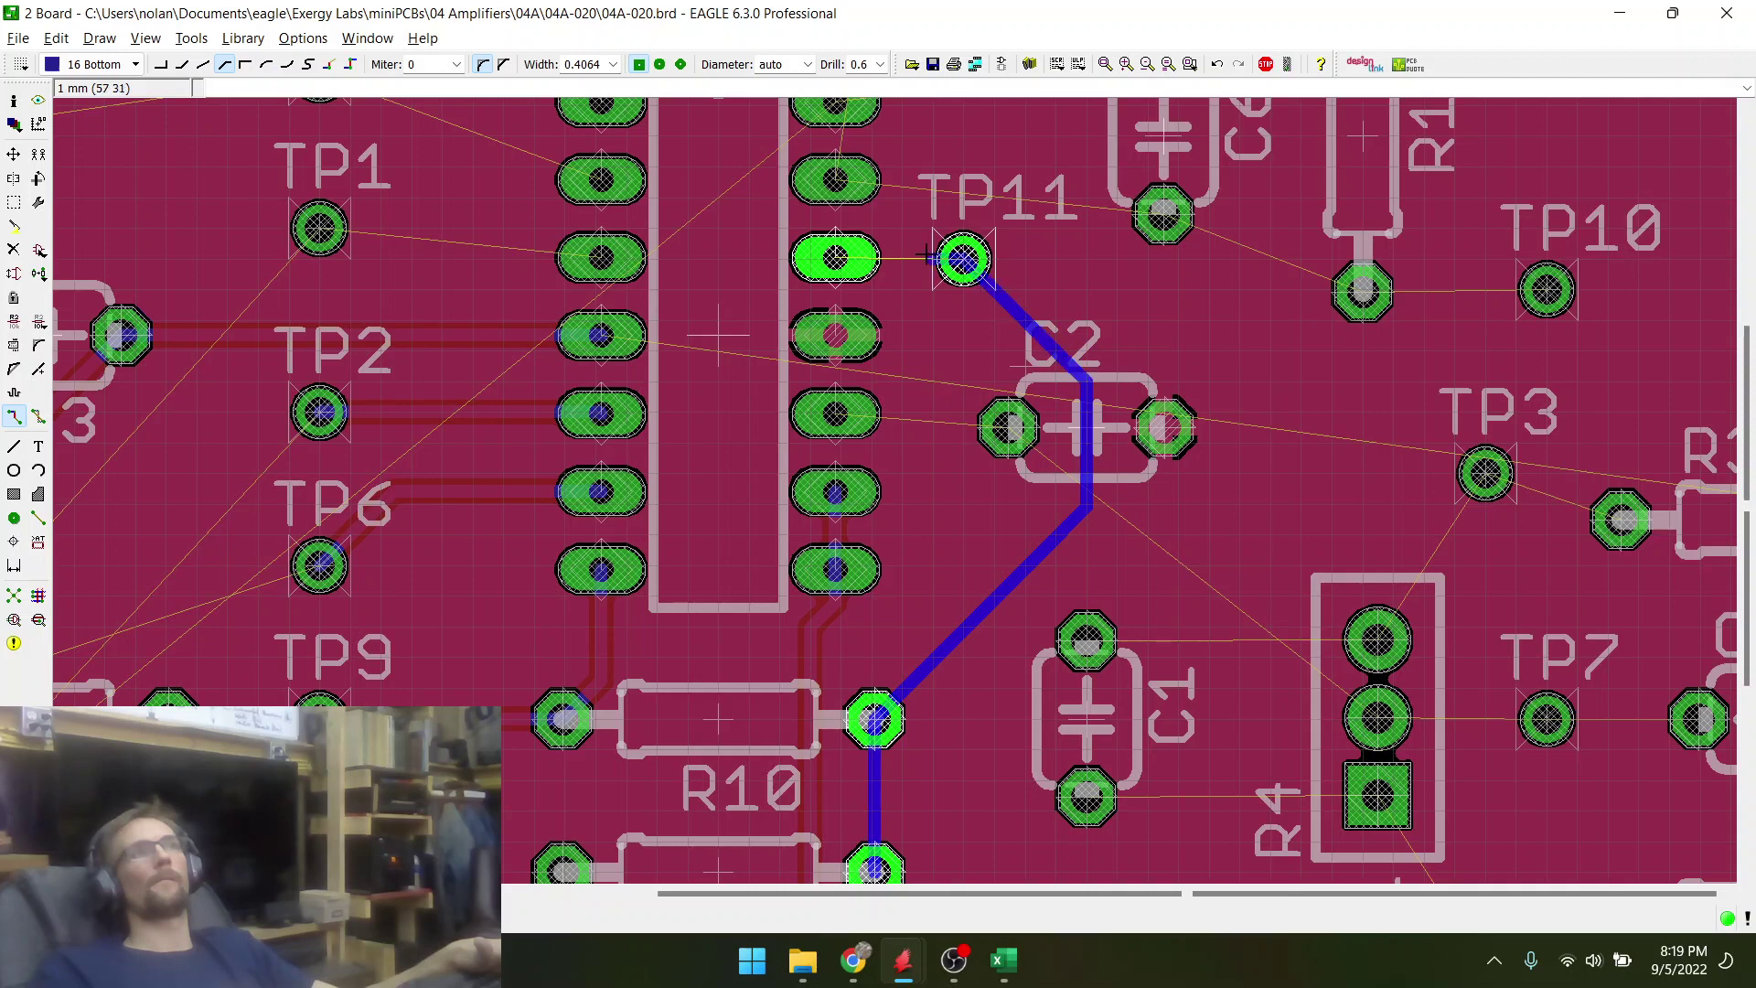
click(963, 260)
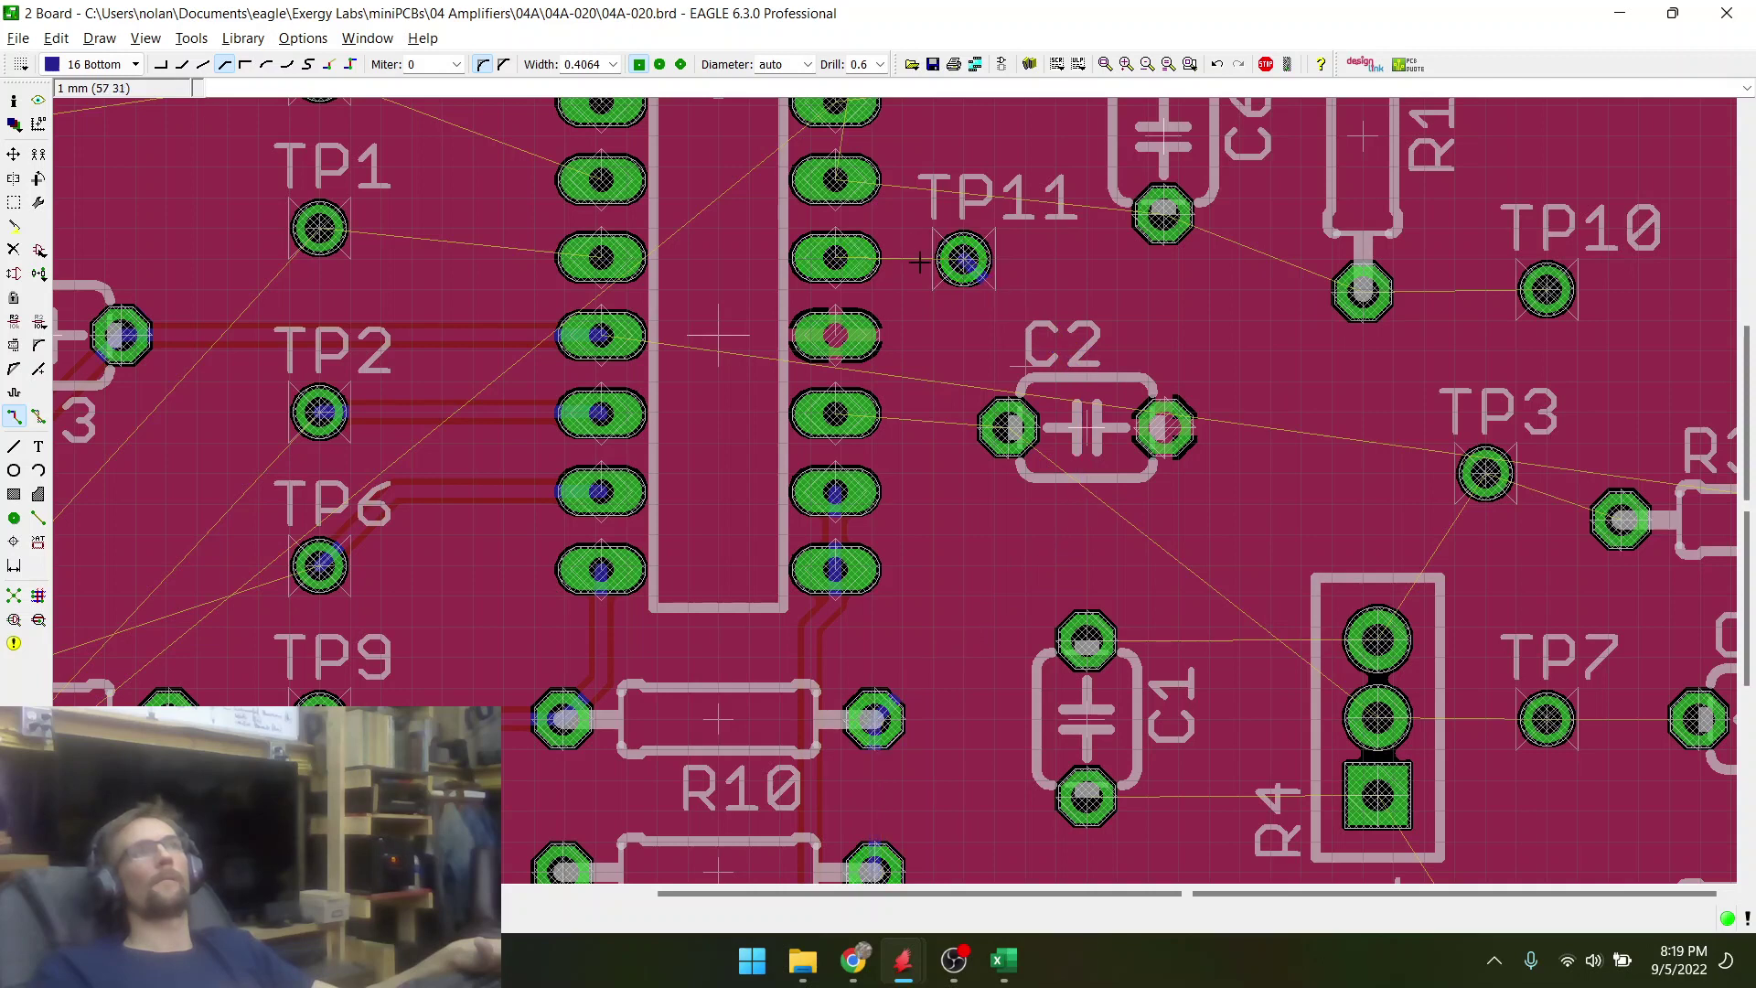
click(912, 259)
click(957, 254)
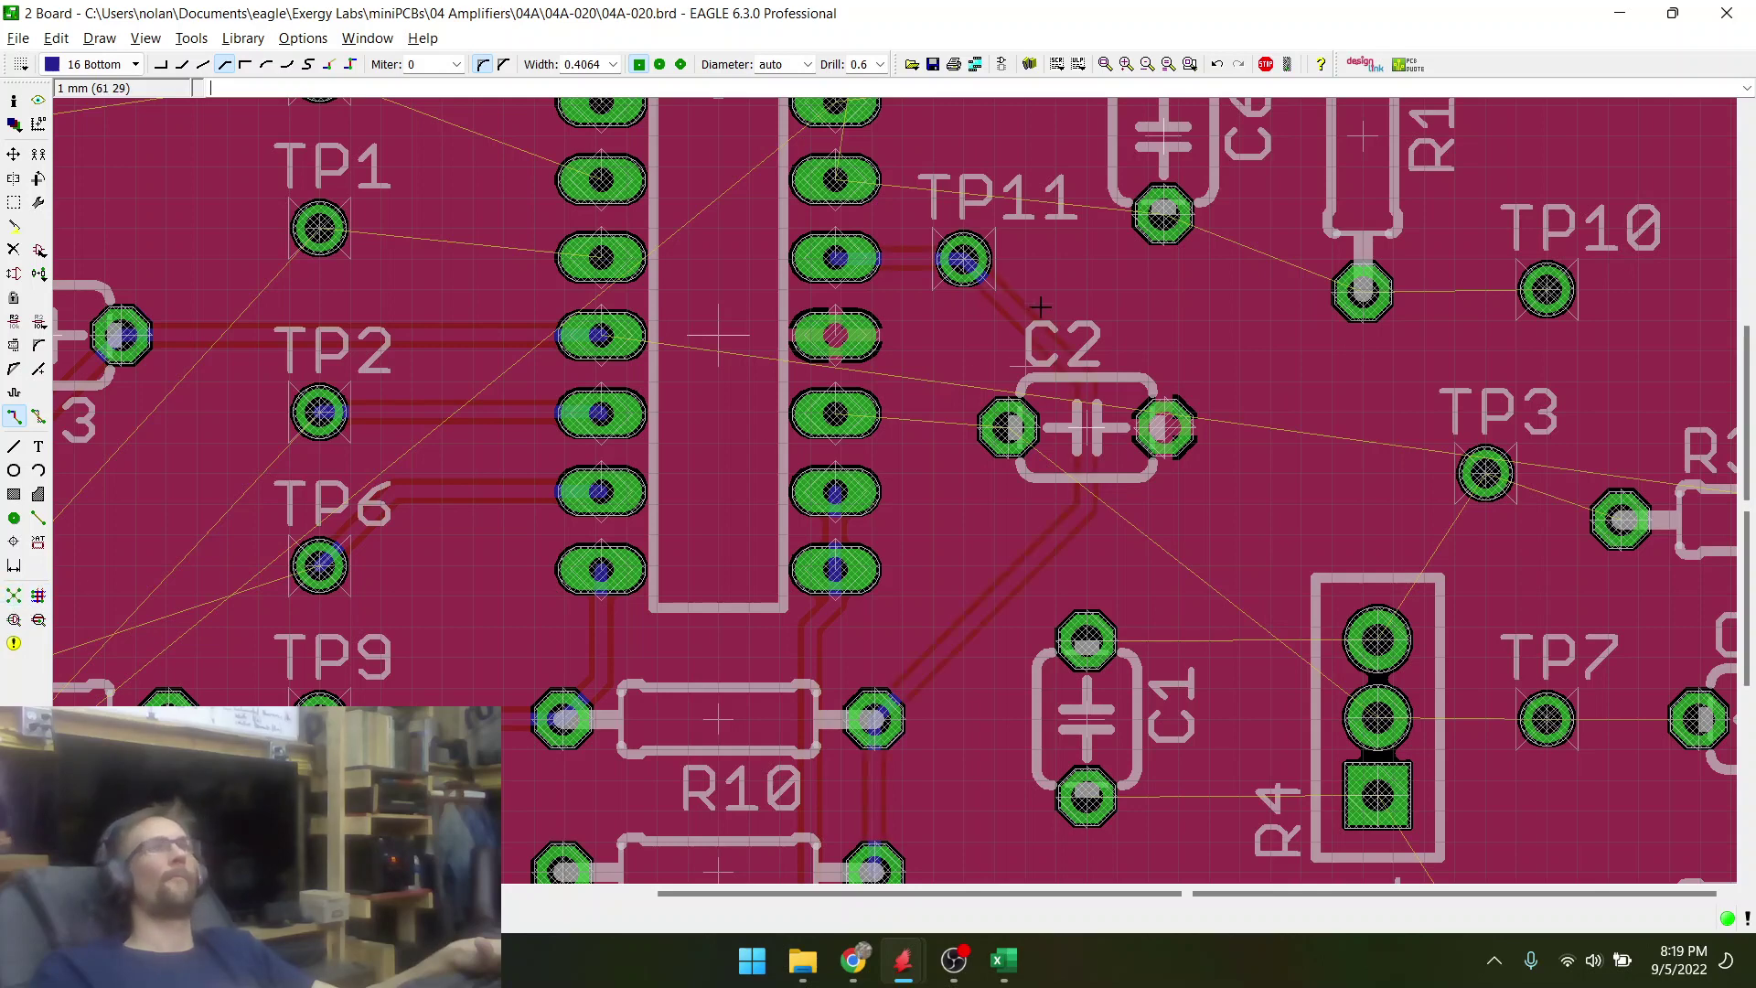
scroll(964, 259, up, 2)
click(777, 483)
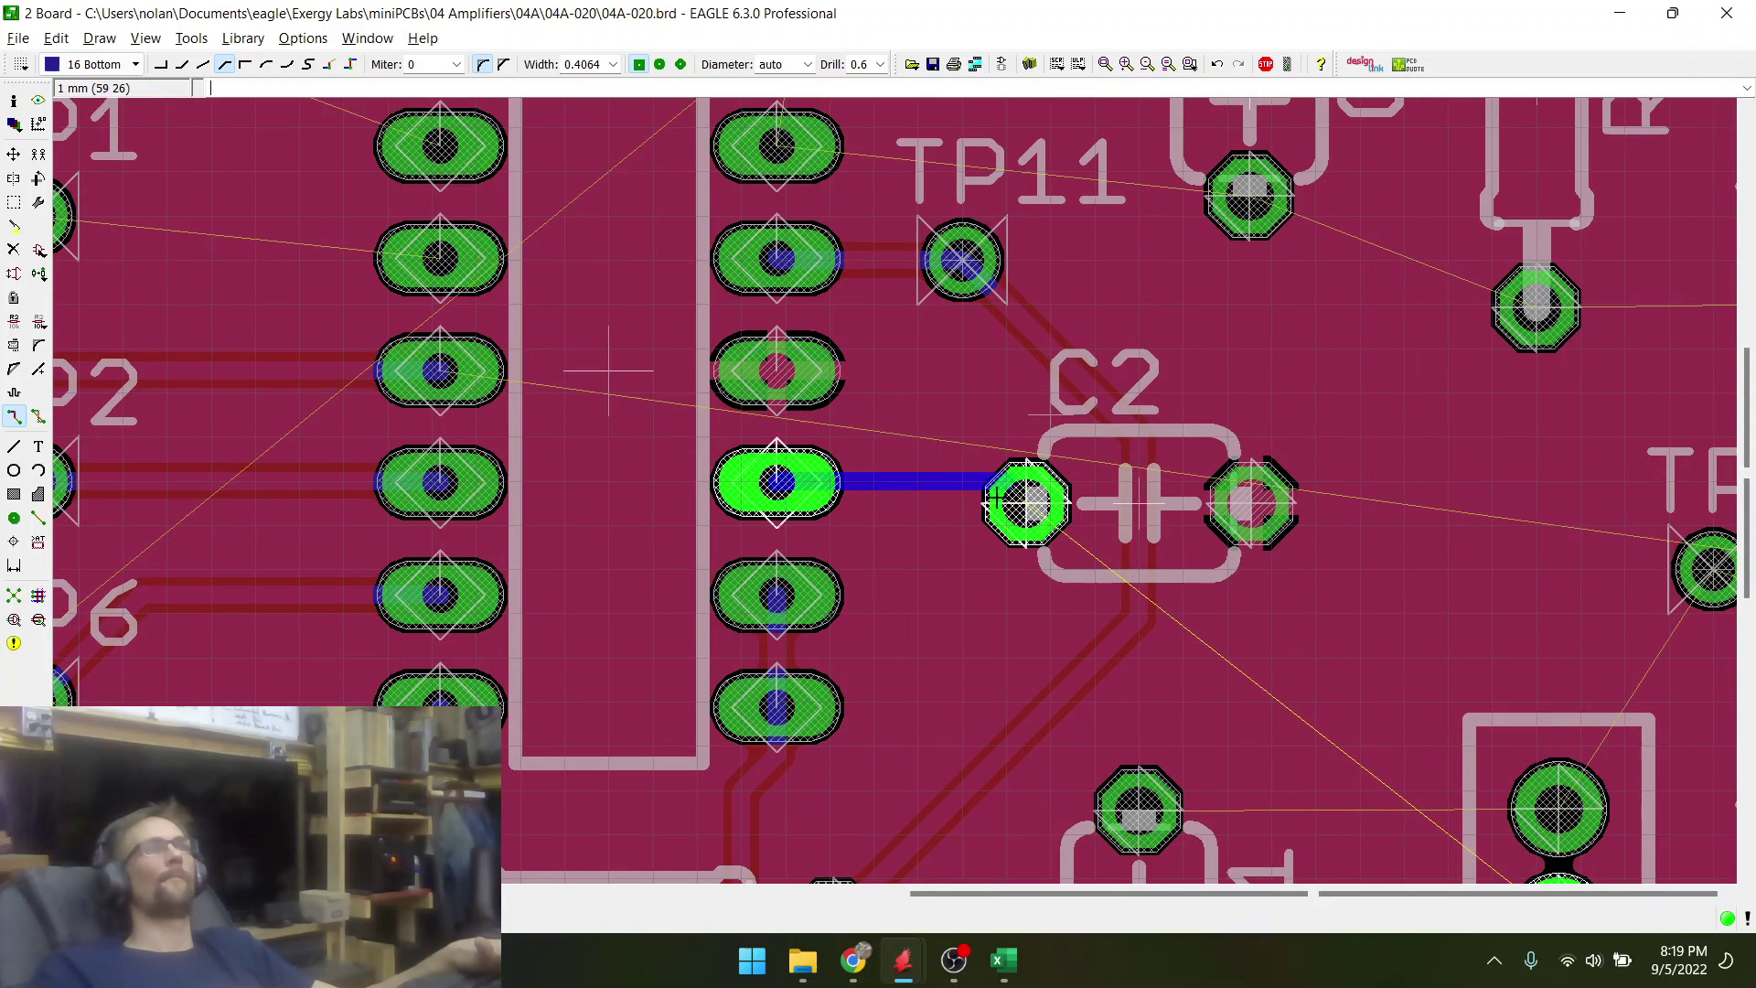
right_click(1026, 501)
right_click(1026, 502)
right_click(1027, 501)
right_click(1026, 501)
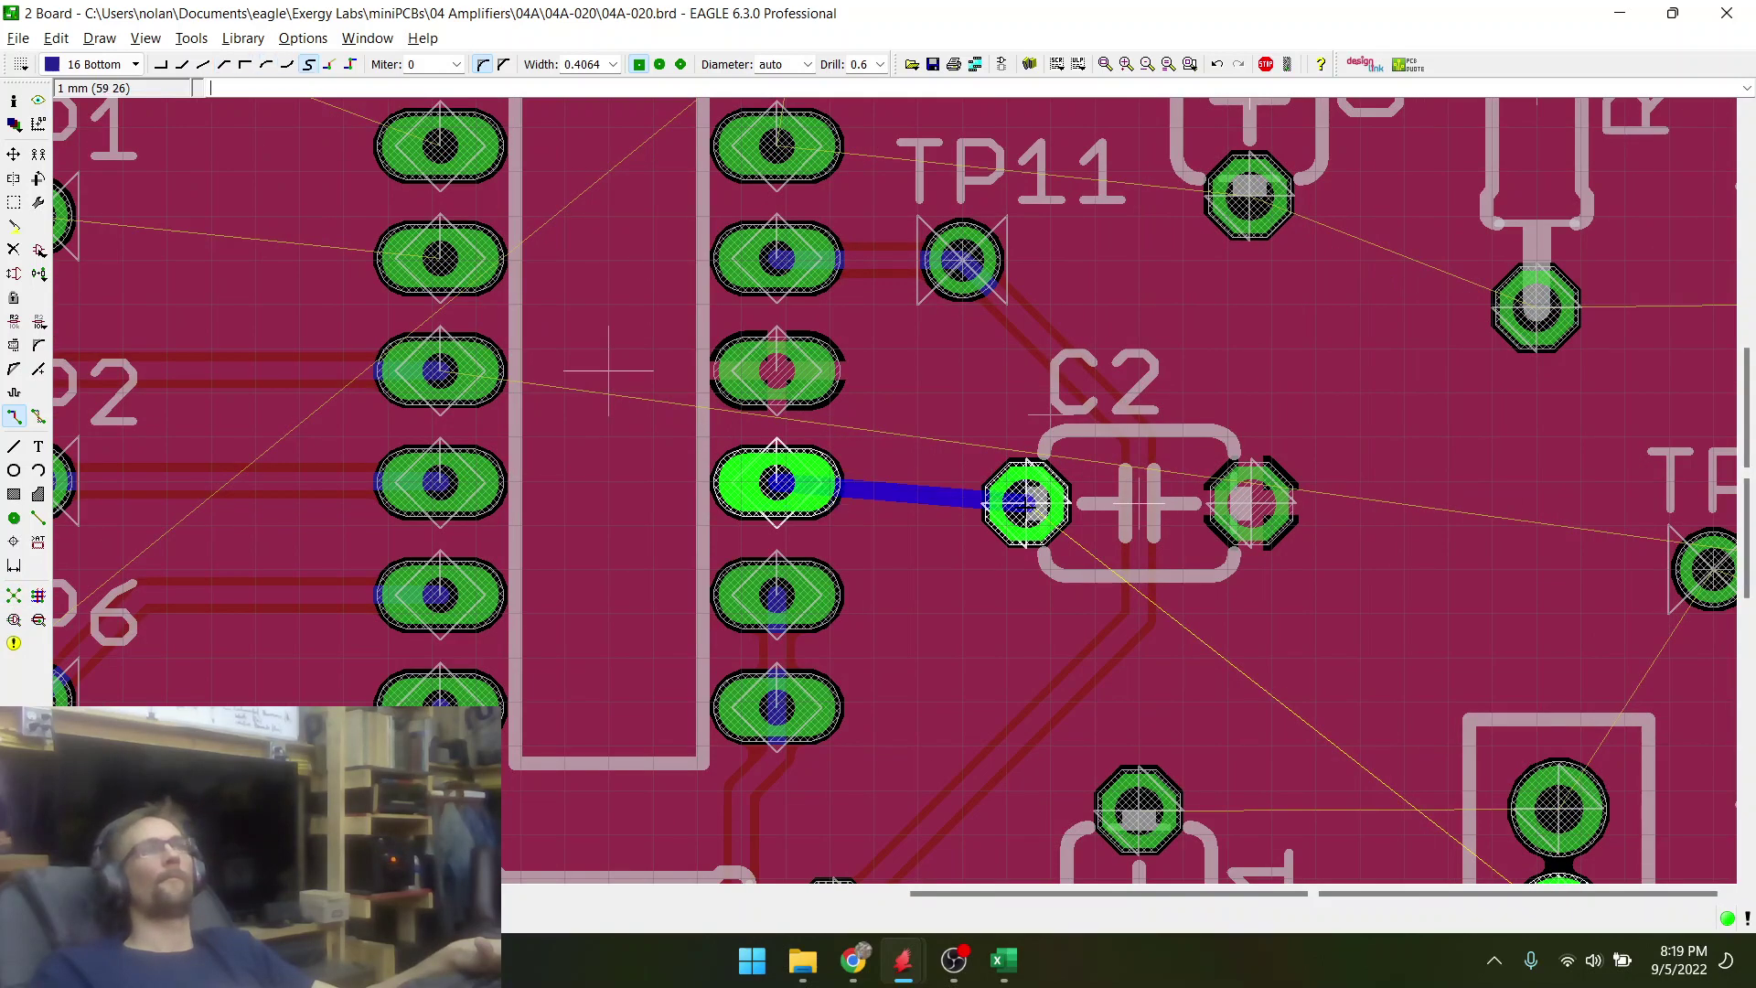
right_click(1026, 501)
right_click(1027, 501)
key(Escape)
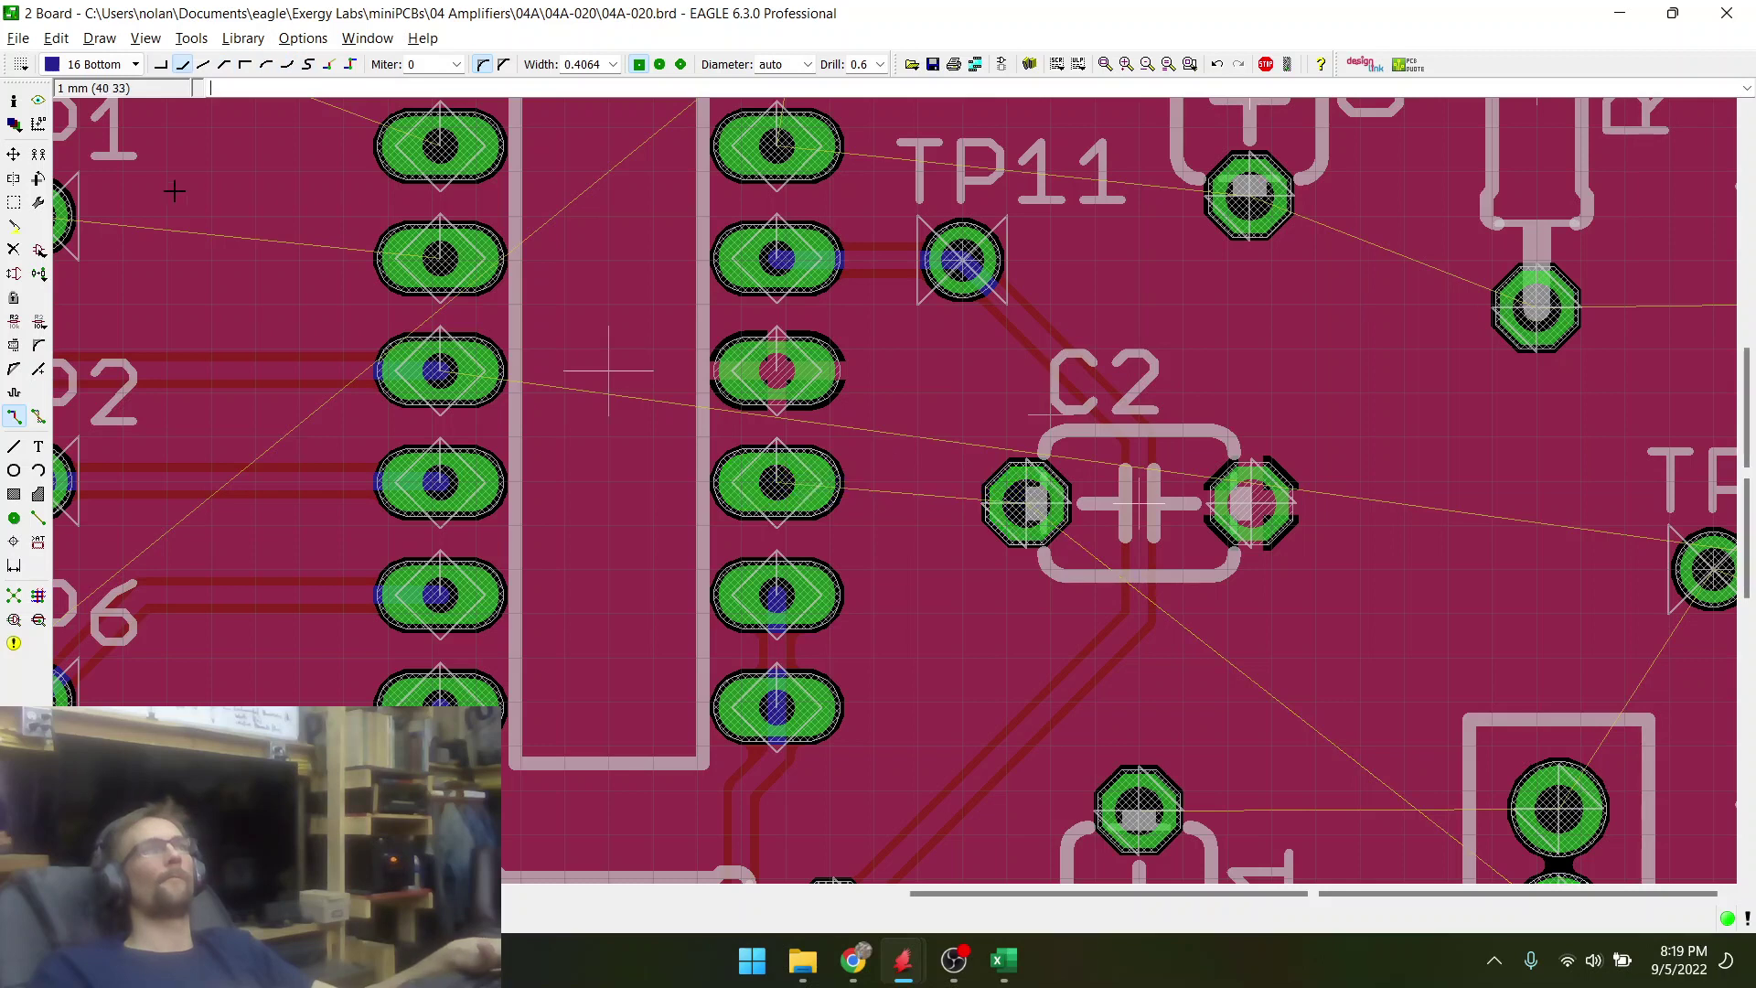
- Move C2 straight down by 2 mm
click(13, 153)
click(1186, 510)
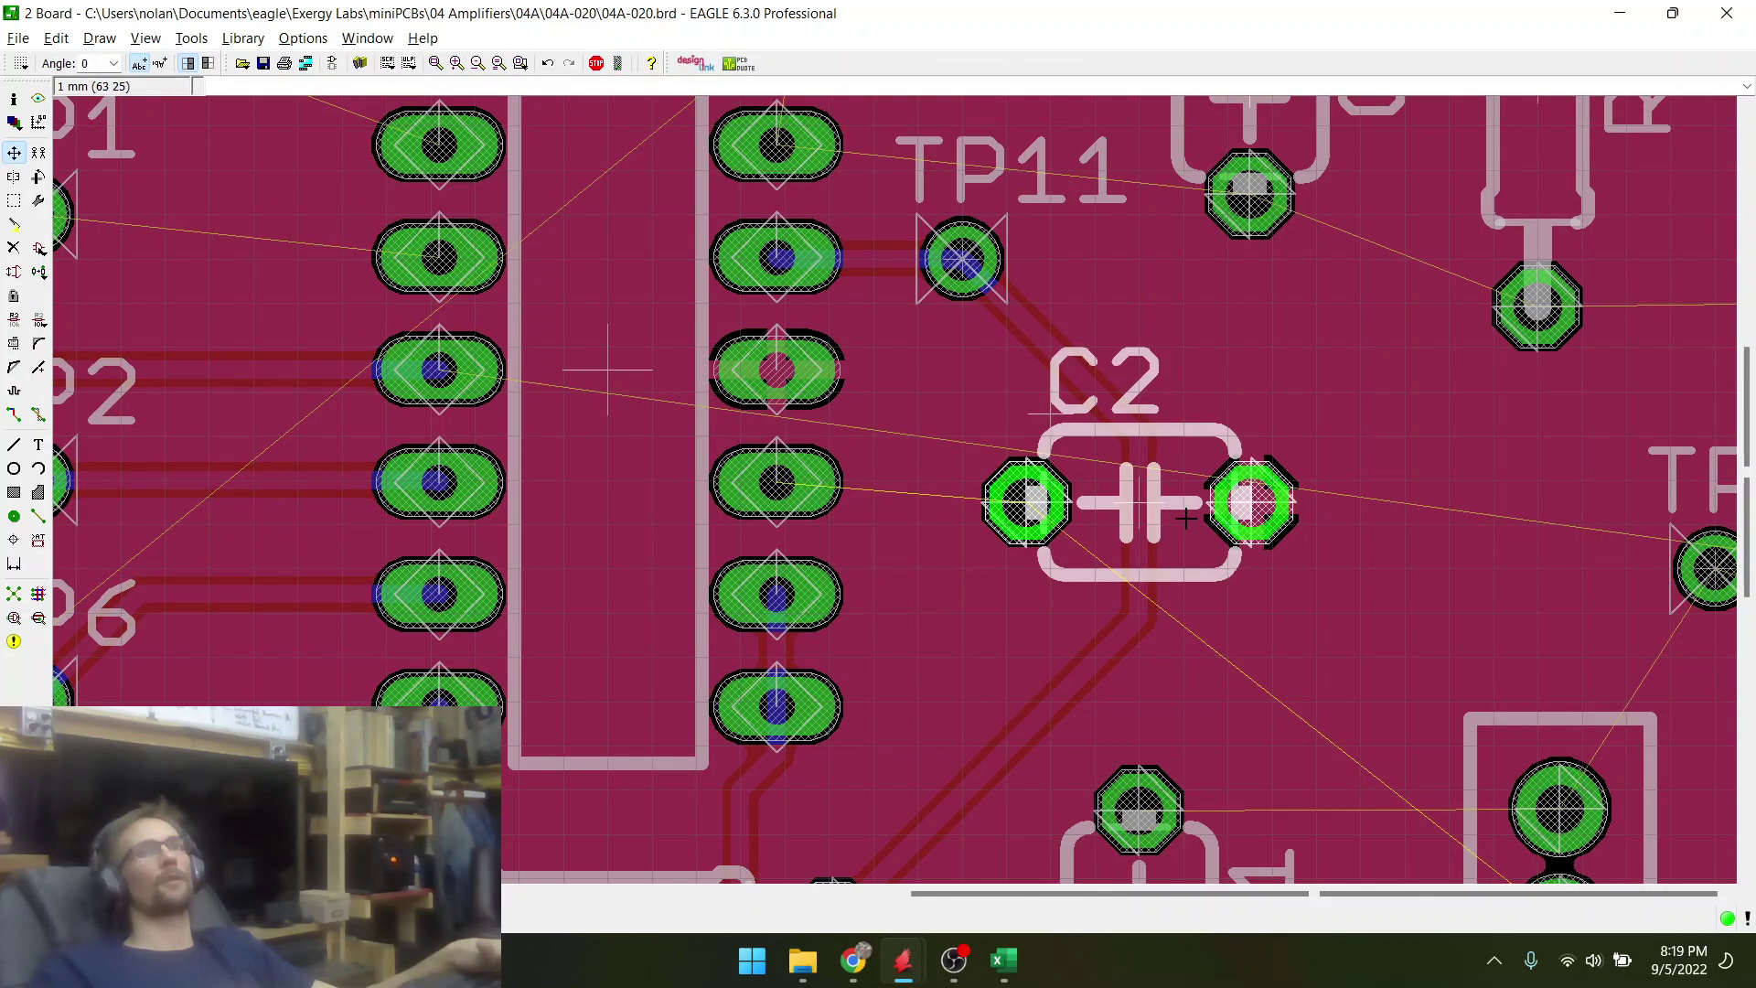
click(1178, 611)
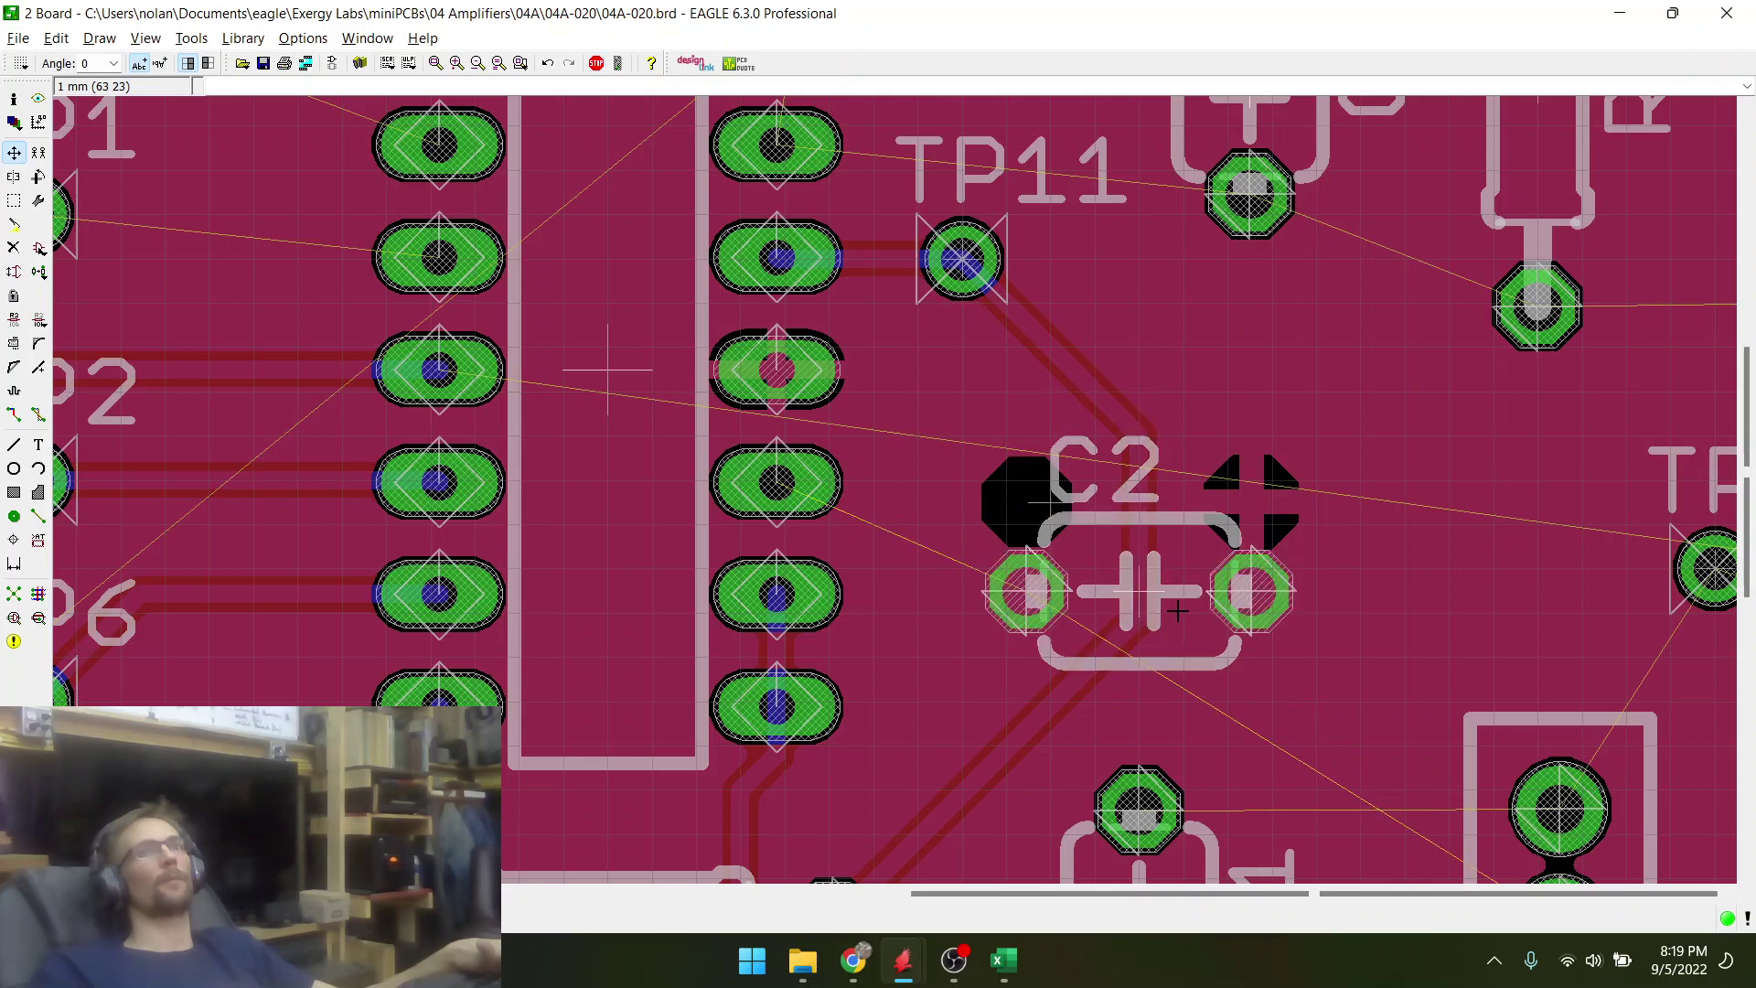
- Route a 0.4064 mm bottom-layer trace from U1's fifth right-hand pin to C2's left pad
click(13, 416)
click(777, 482)
click(1046, 593)
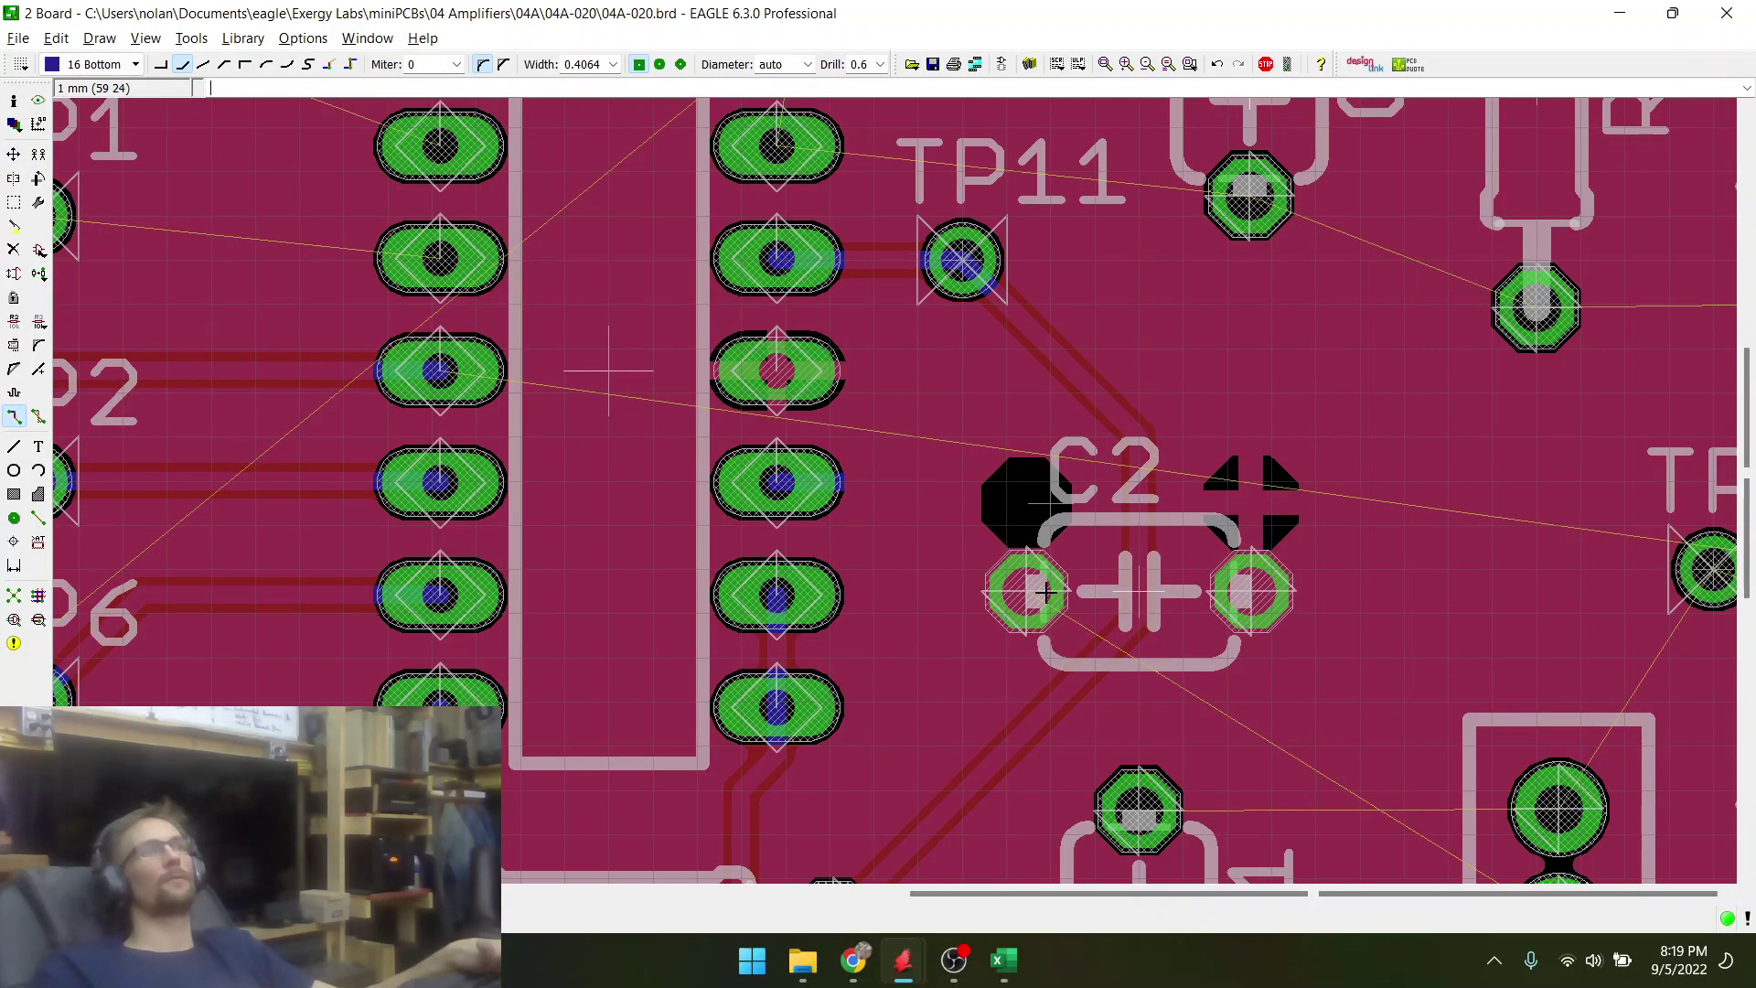
- Rip up the trace that runs from R10's right pad beneath C2 to TP11
scroll(1046, 593, down, 4)
scroll(1073, 583, up, 2)
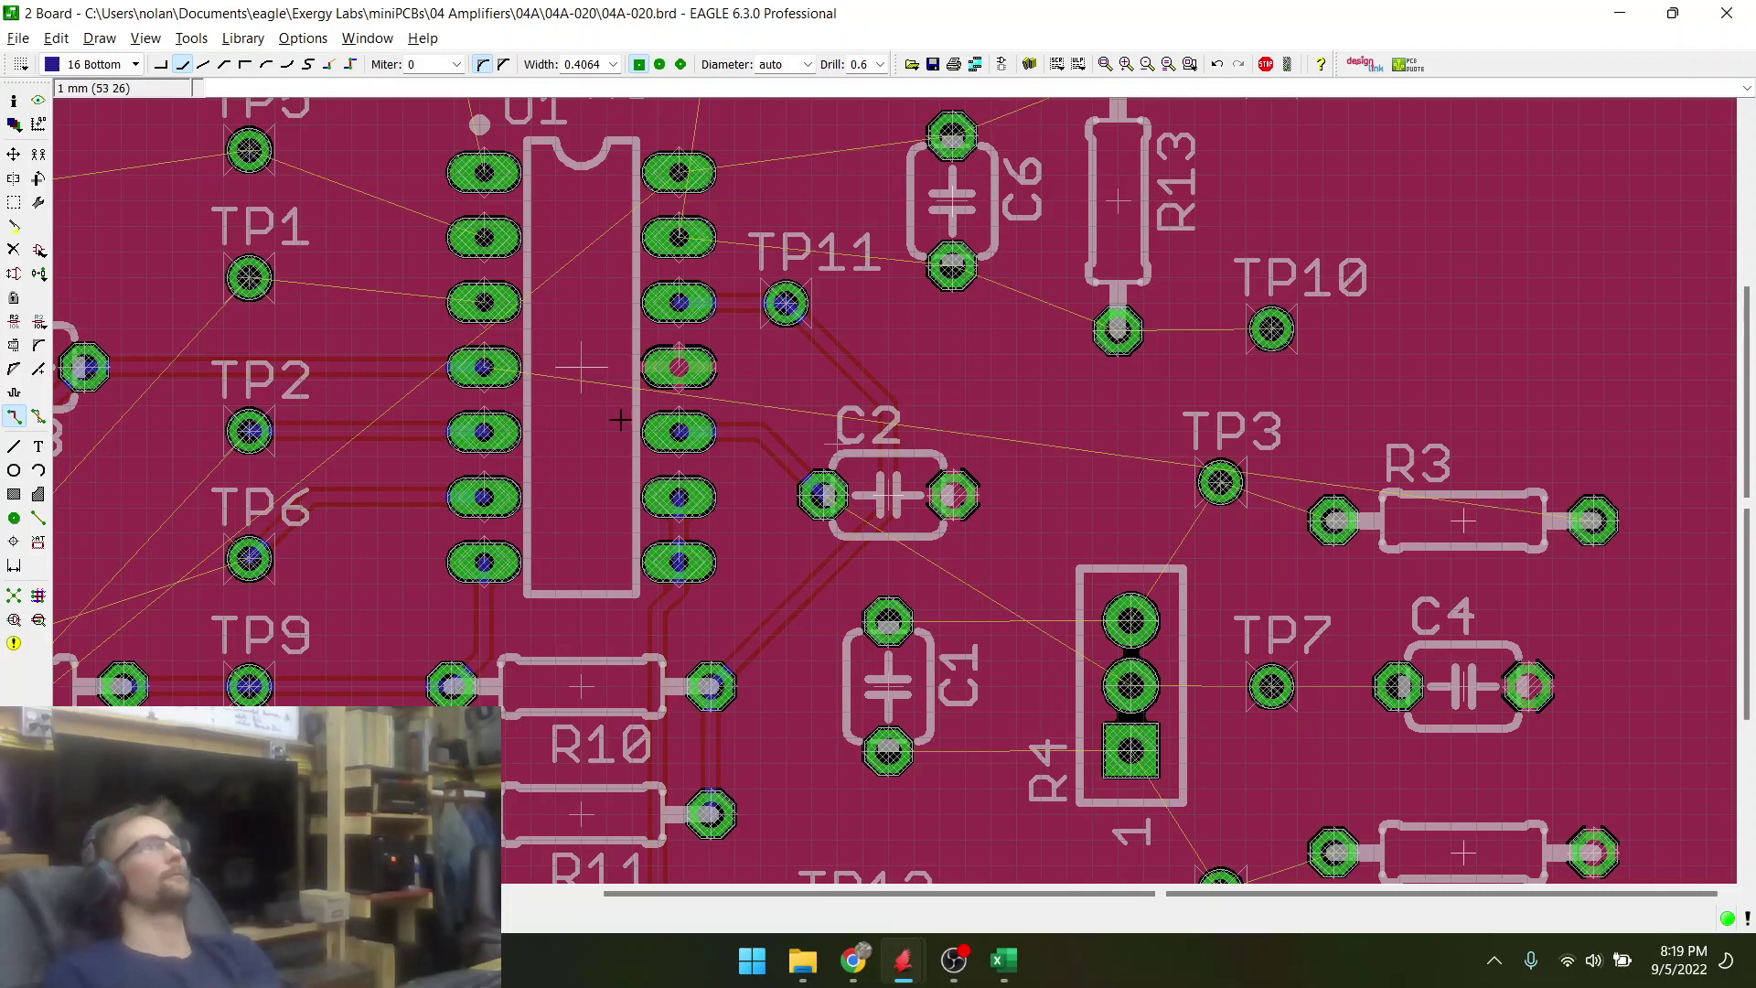
click(40, 417)
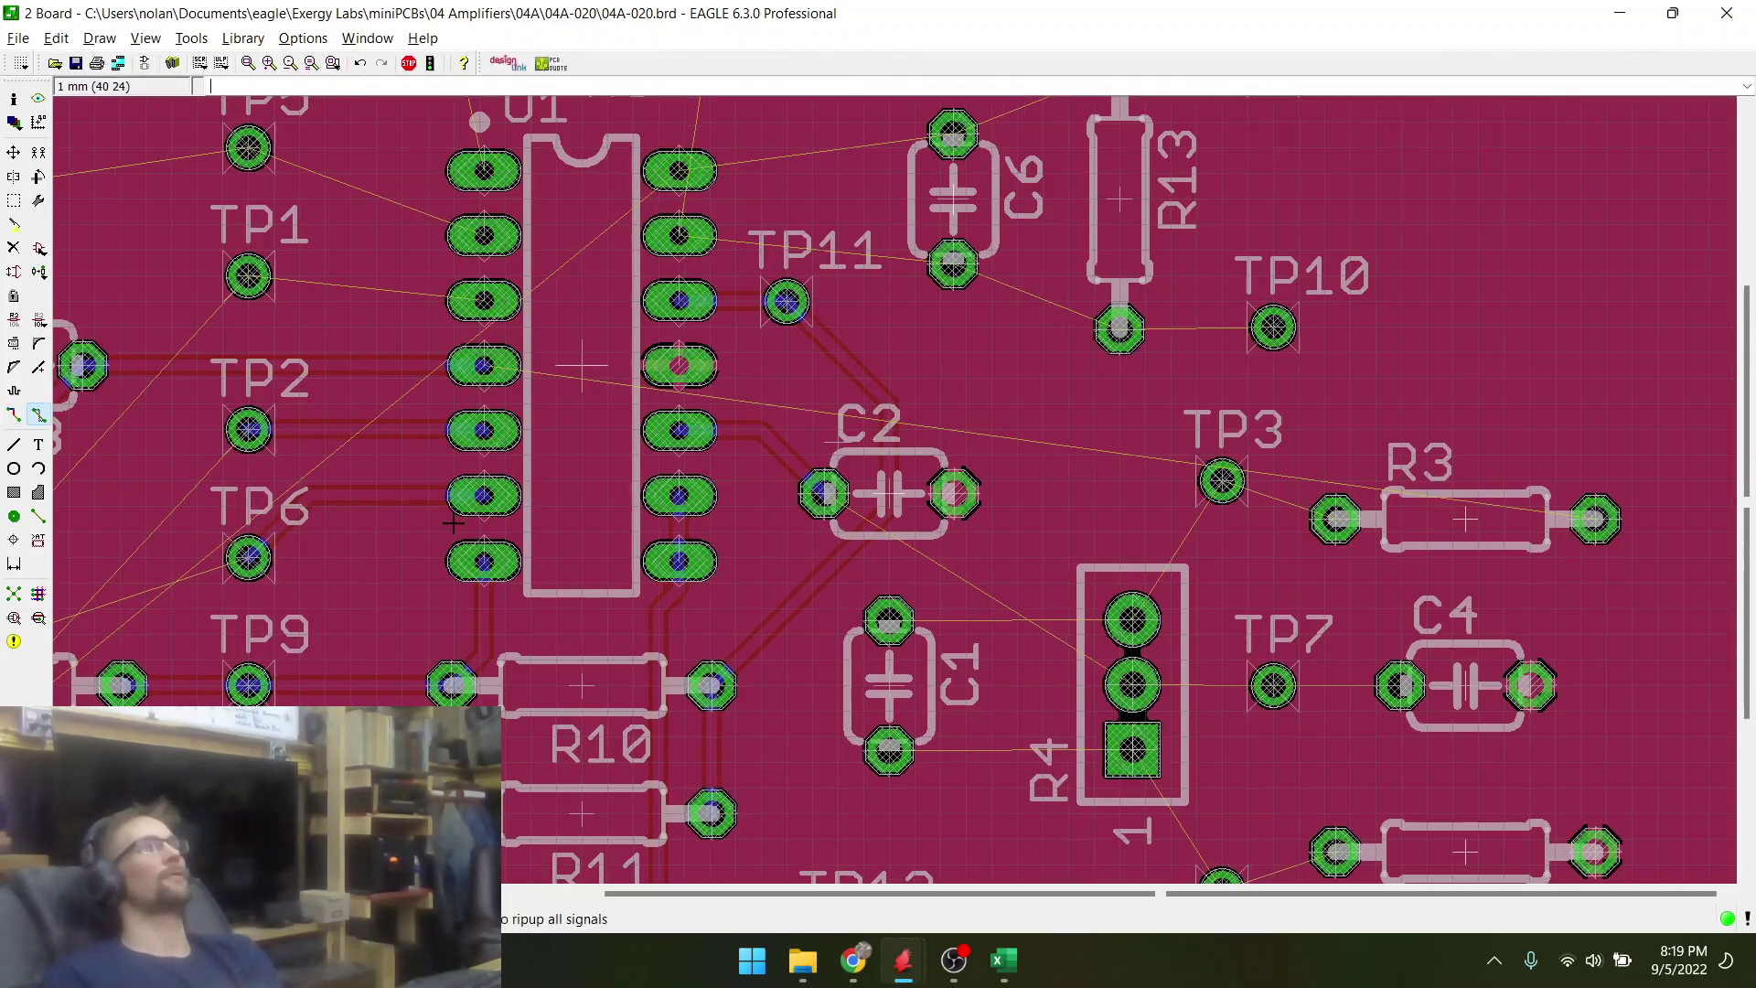
click(802, 584)
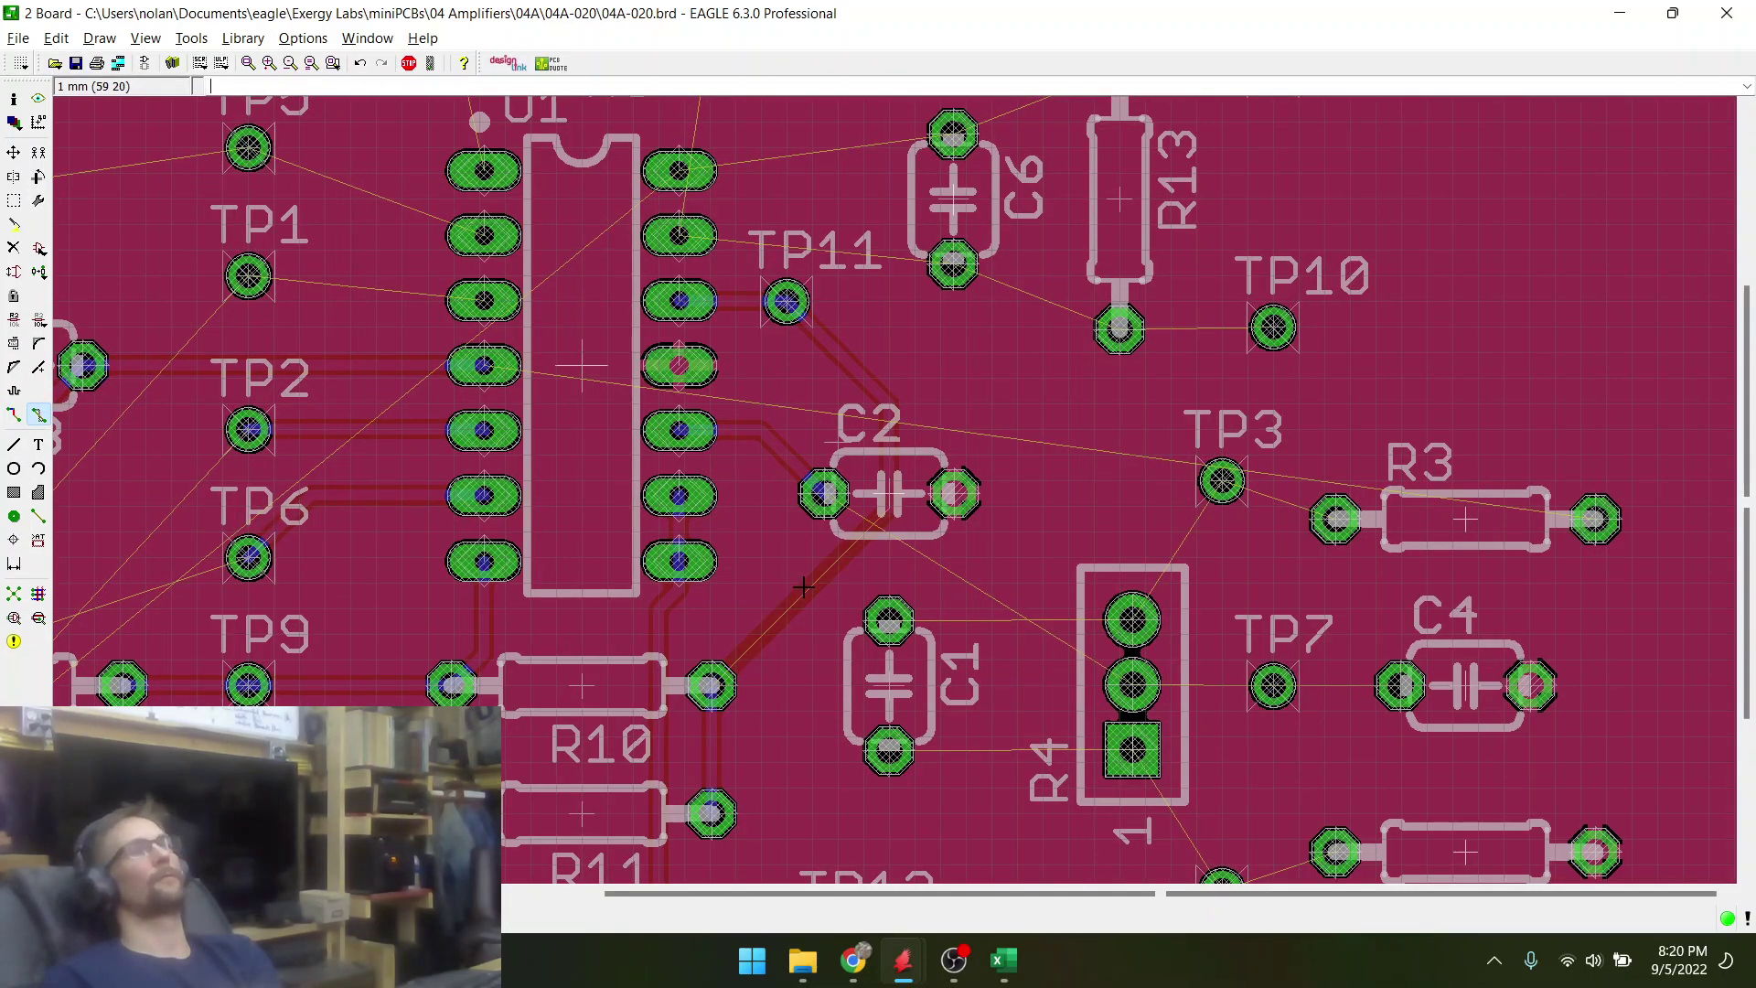
- Route a bottom-layer trace from C2's left pad down and across beneath C1 to R4's middle pad
click(13, 417)
click(679, 430)
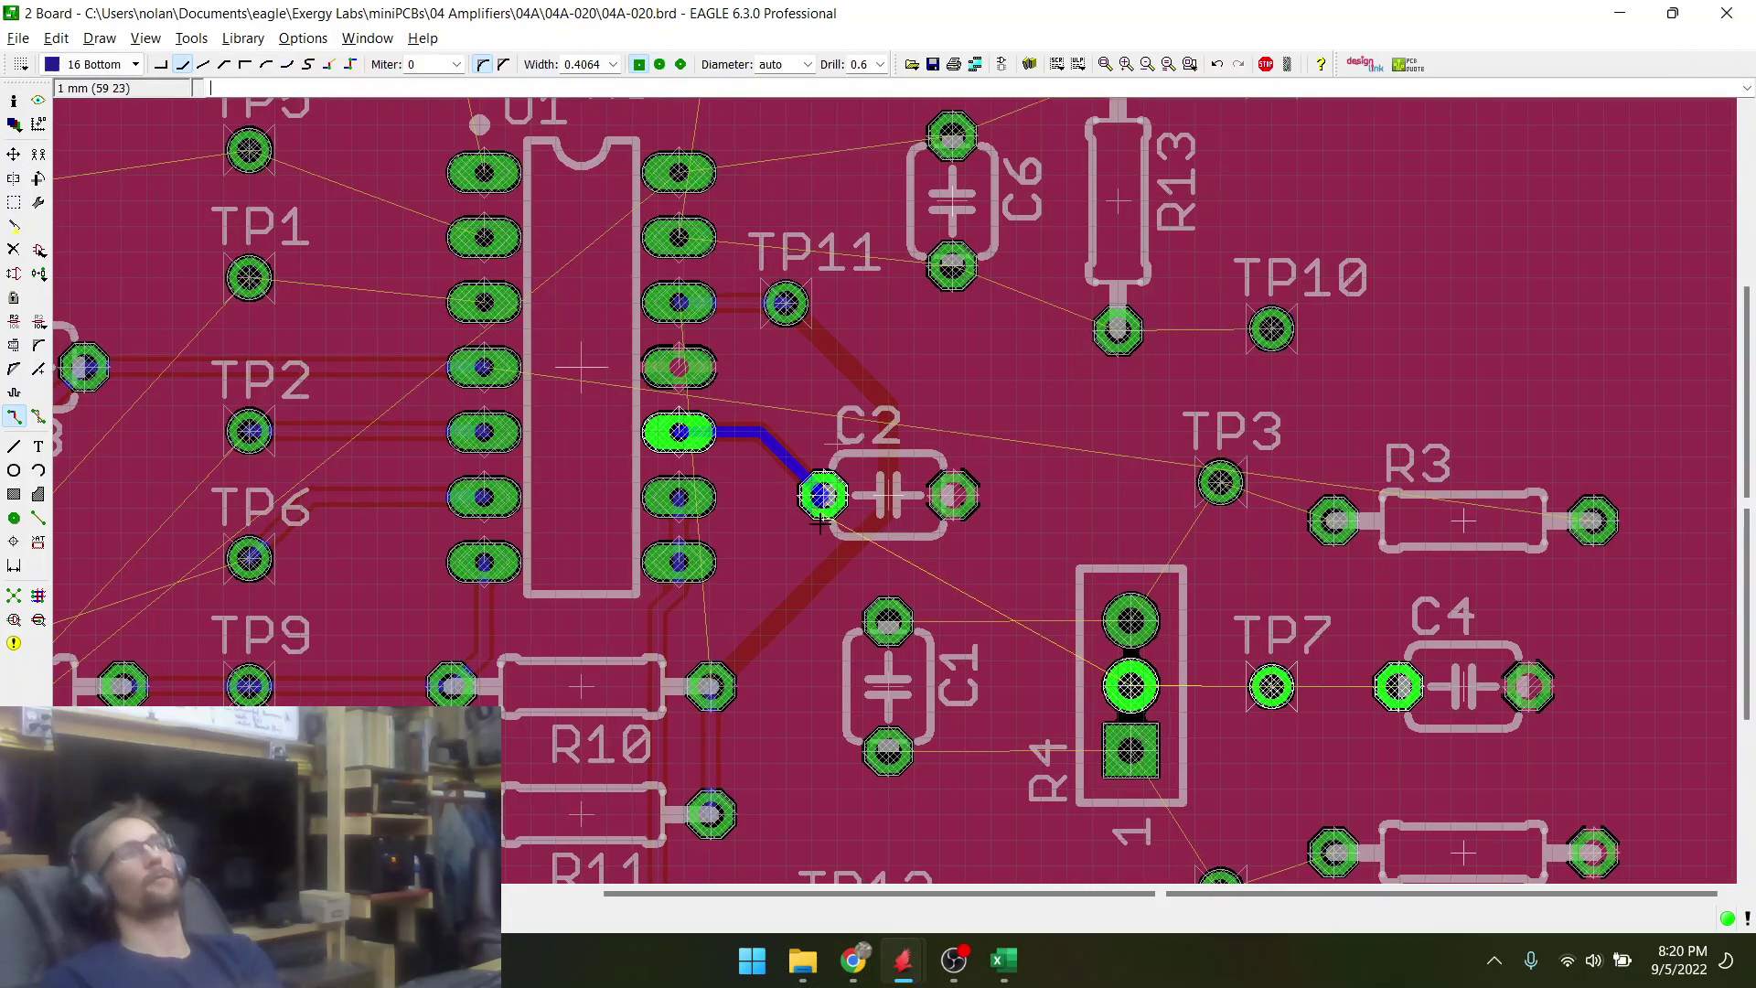
click(825, 494)
scroll(838, 694, up, 1)
scroll(838, 693, up, 1)
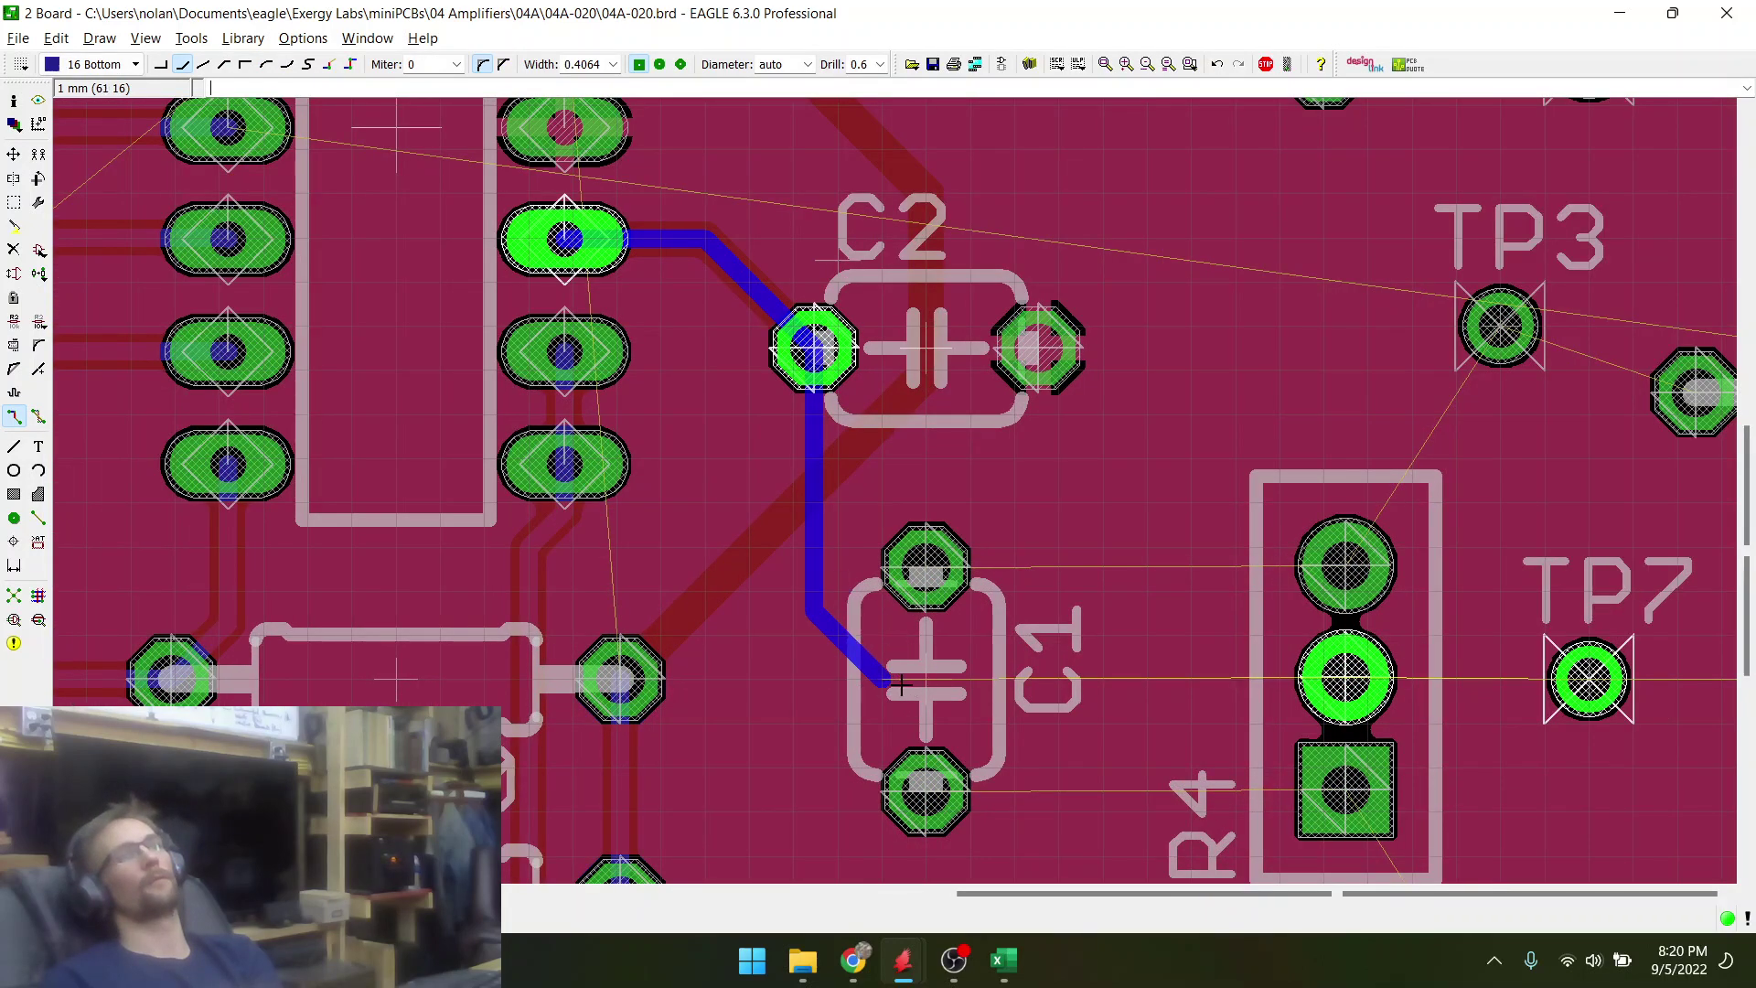
key(Escape)
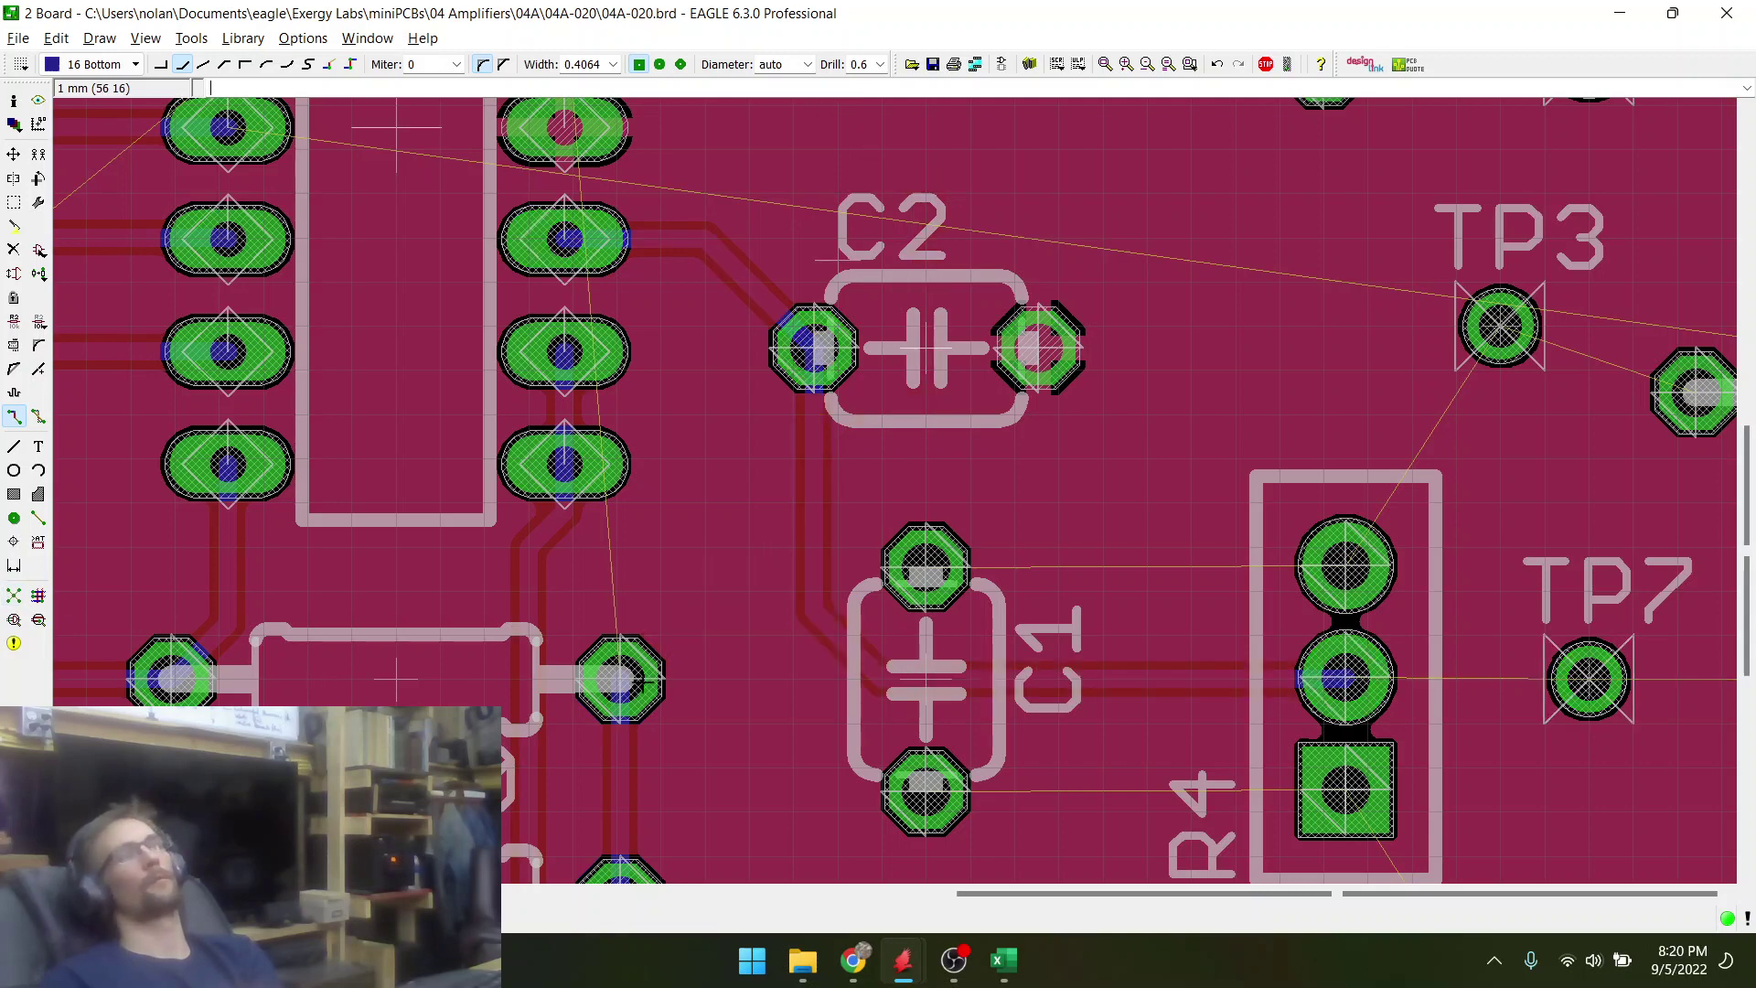
- Route straight bottom-layer traces from C1's upper pad to R4's top pad and from C1's lower pad to R4's square pad
scroll(617, 679, down, 3)
scroll(969, 663, up, 3)
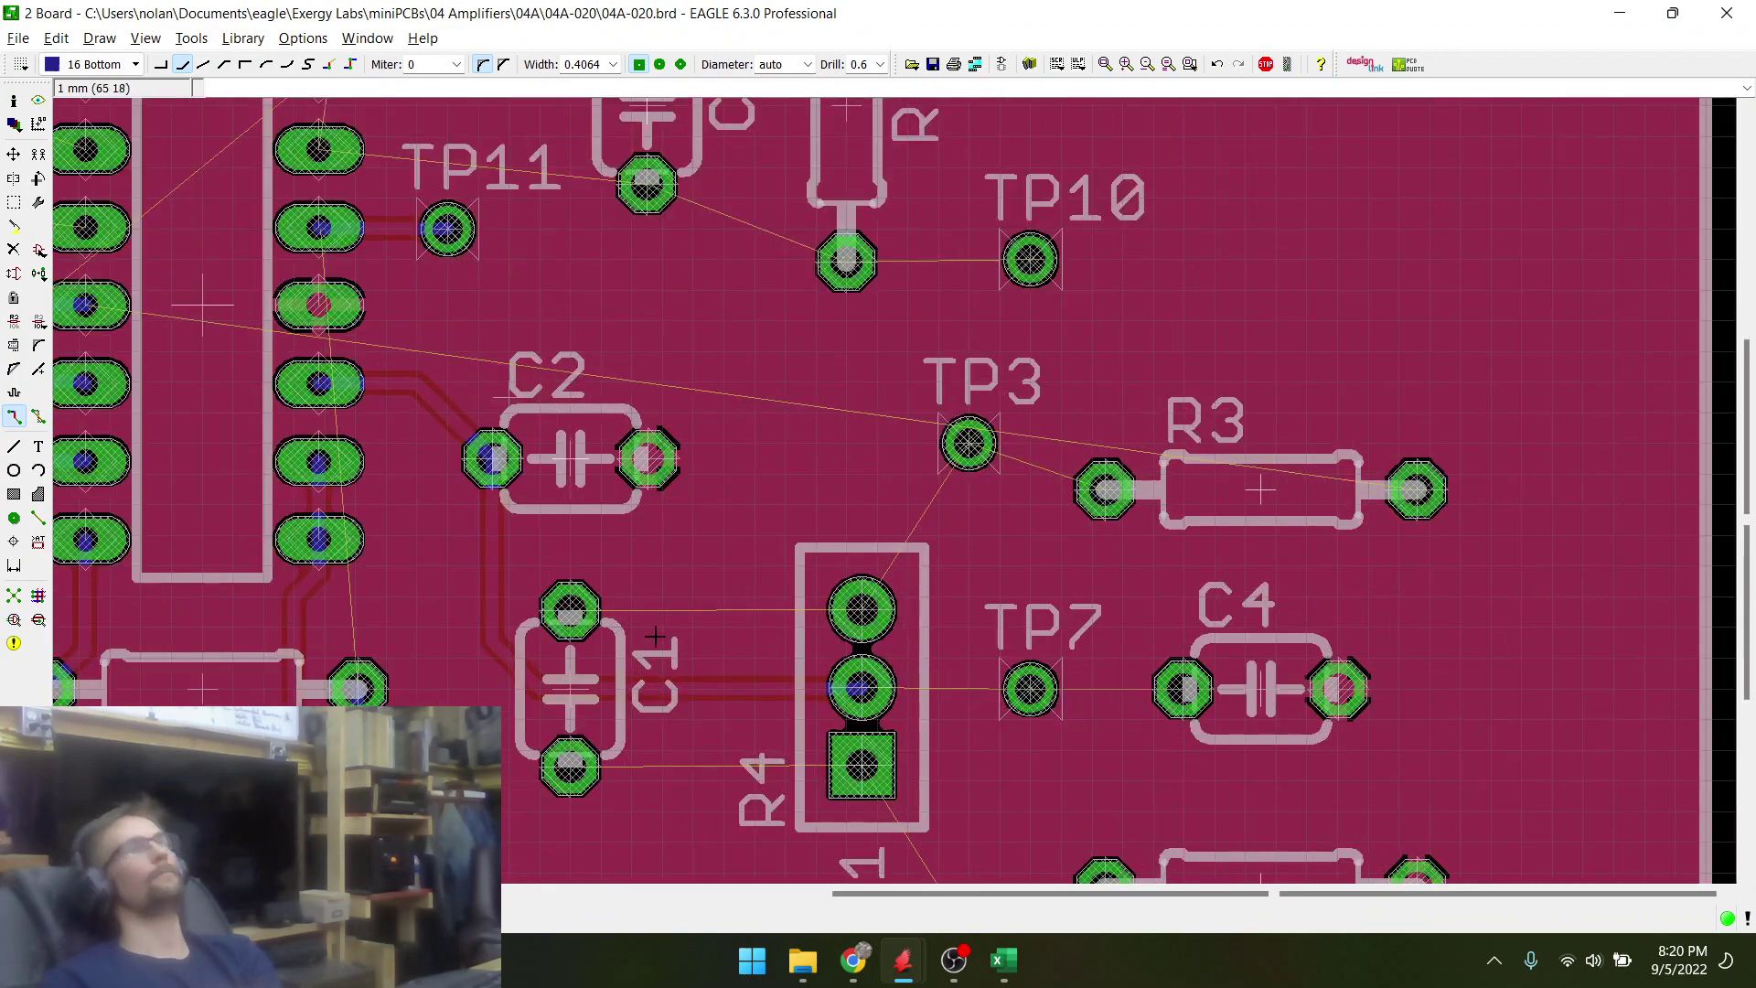
click(740, 633)
key(Escape)
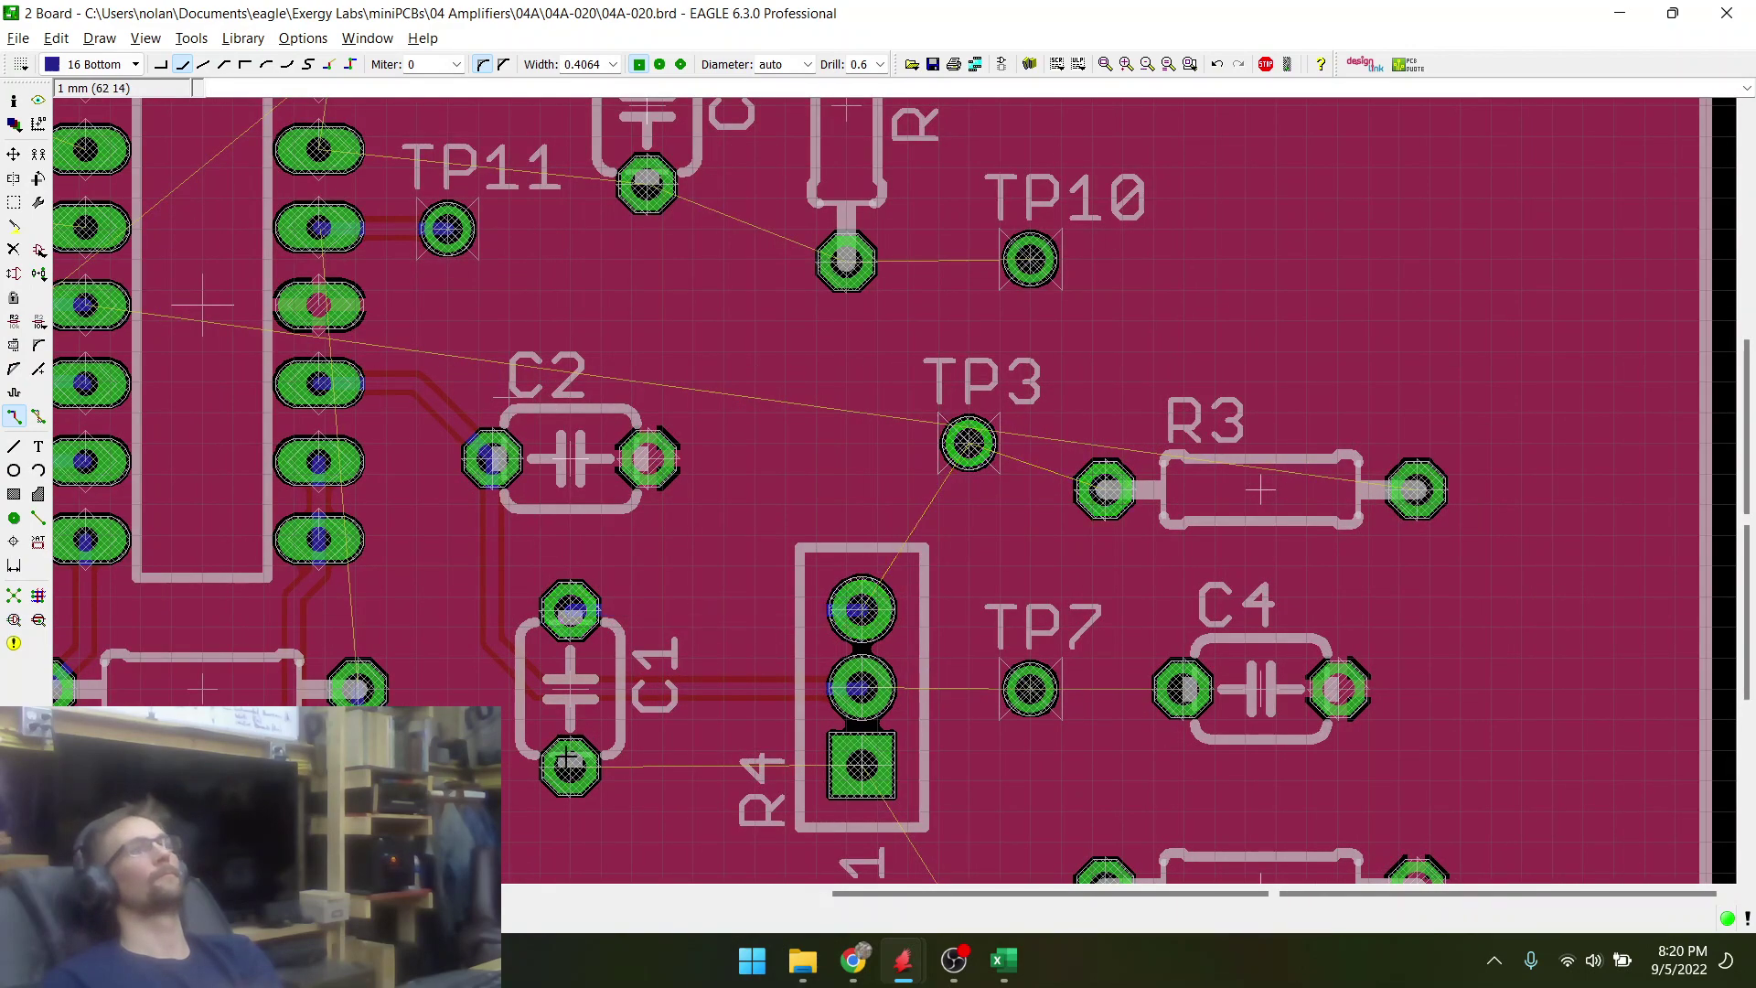
click(569, 762)
key(Escape)
- Route a bottom-layer trace from R4's square pad to R5's left pad and on to TP4
scroll(707, 682, down, 3)
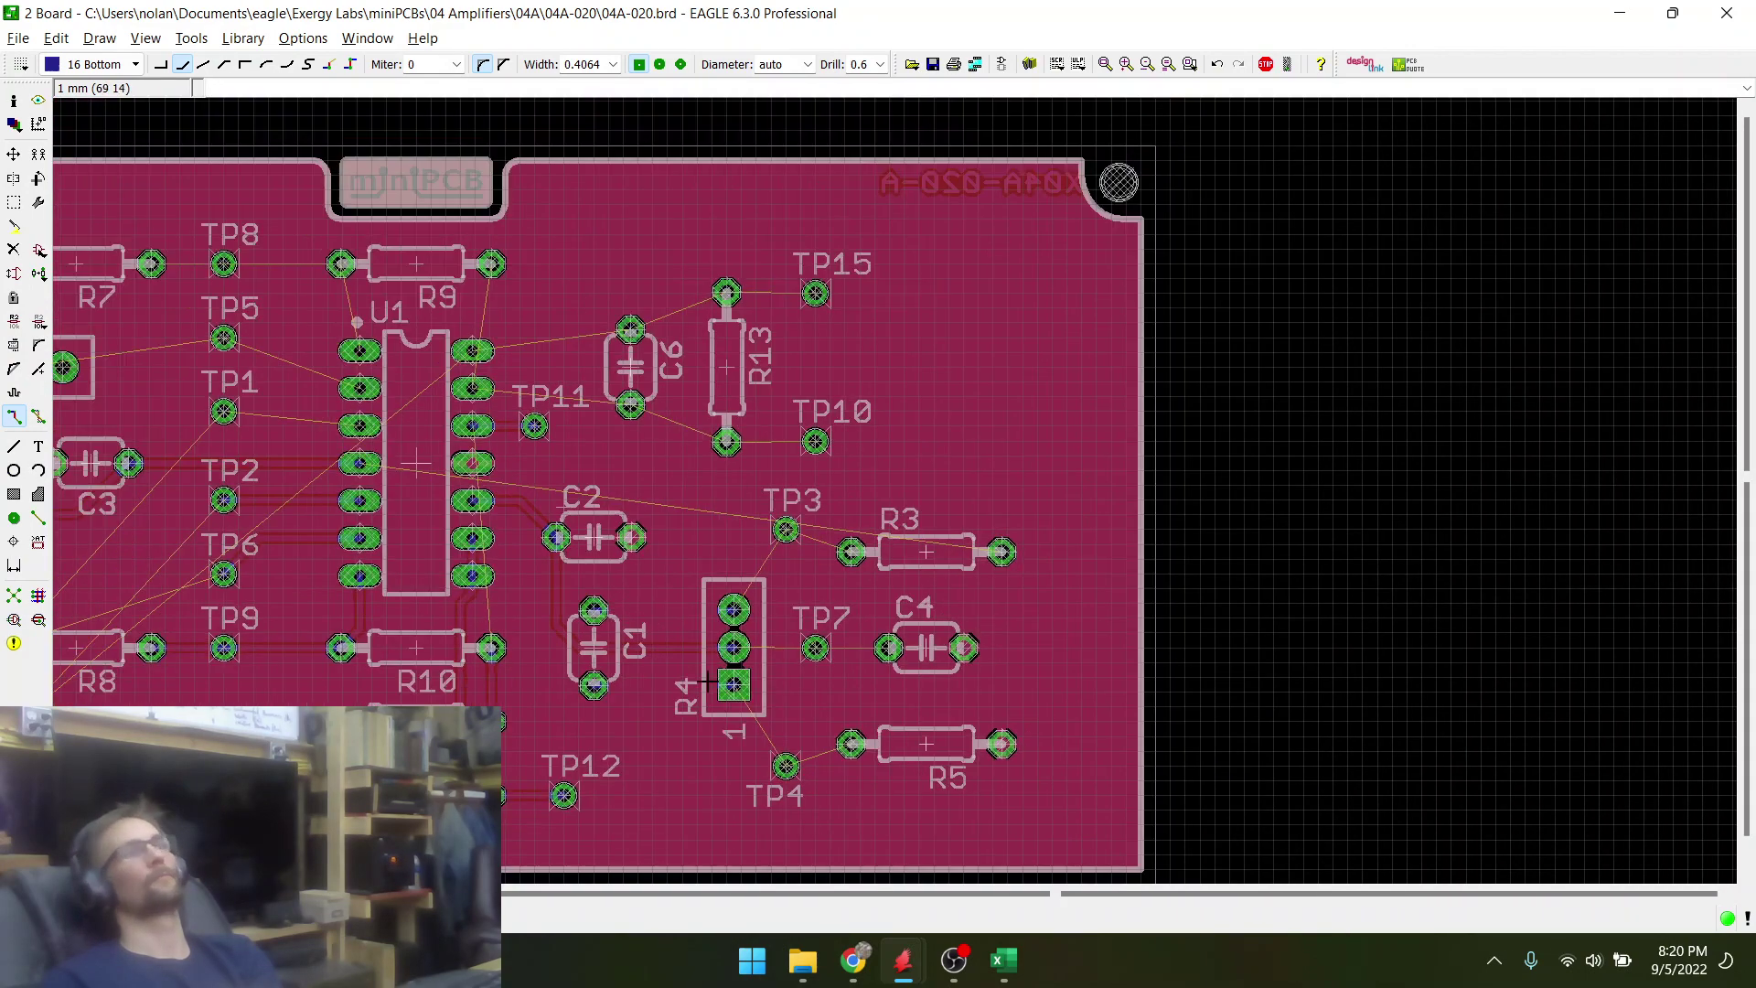
scroll(759, 738, up, 3)
click(718, 628)
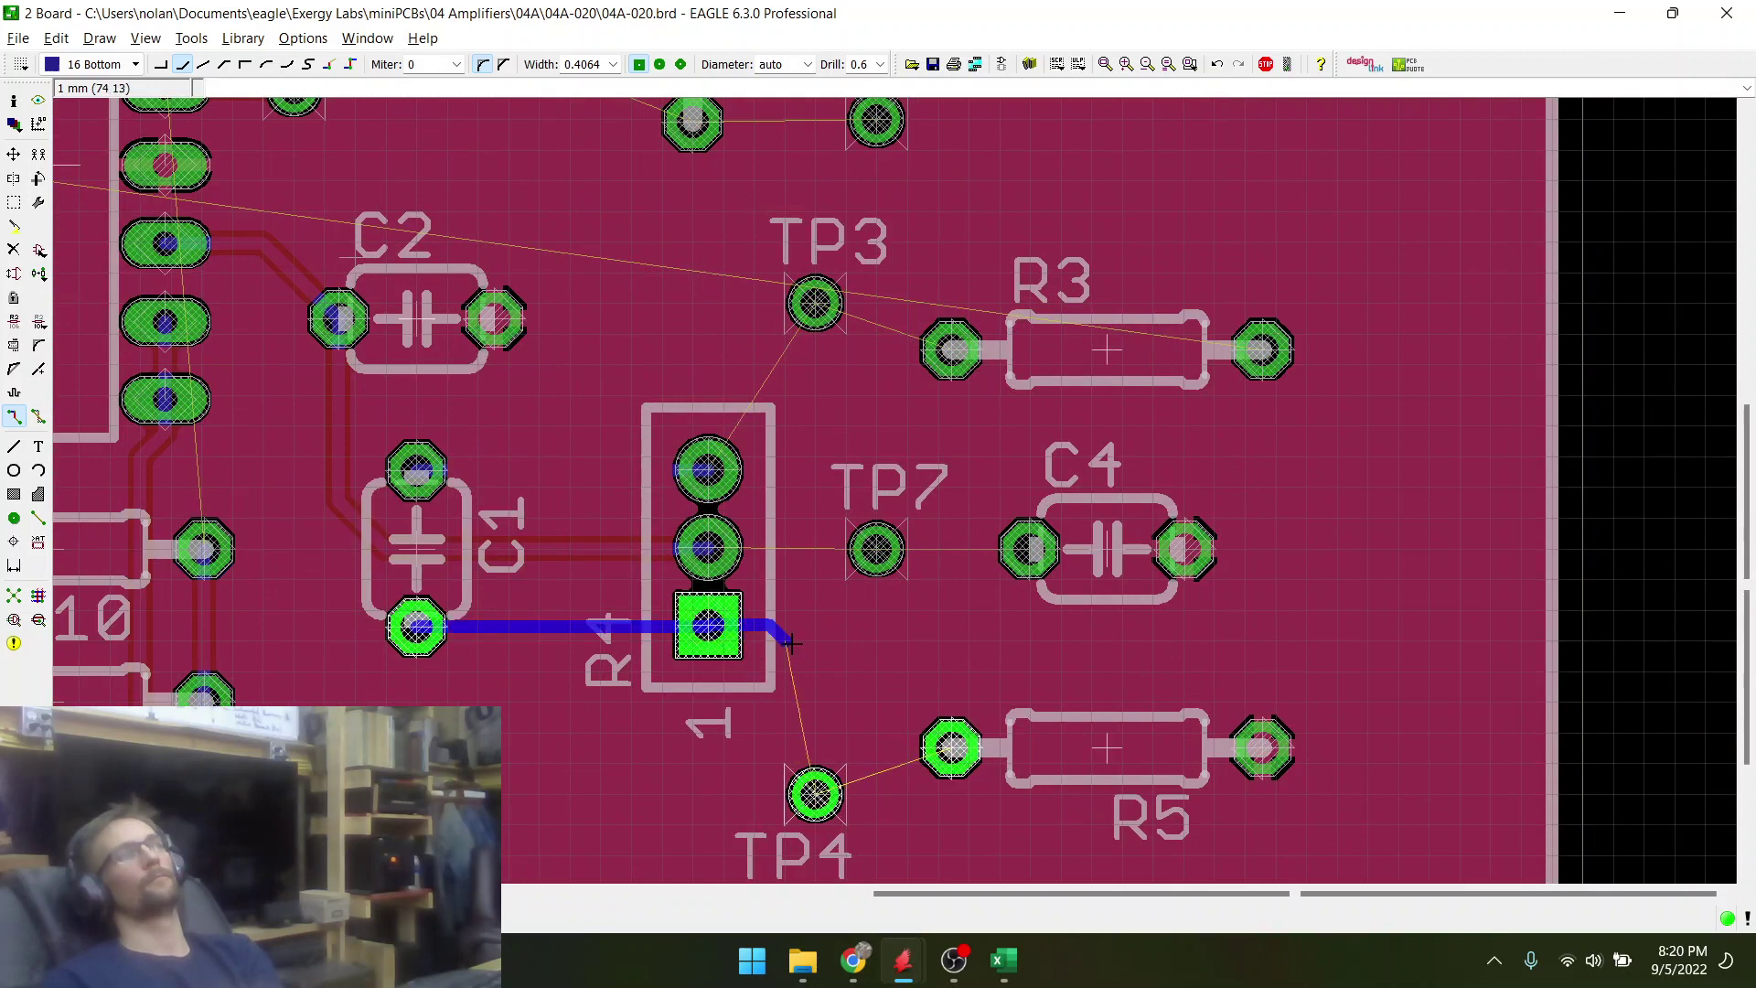
click(950, 746)
click(948, 746)
click(815, 794)
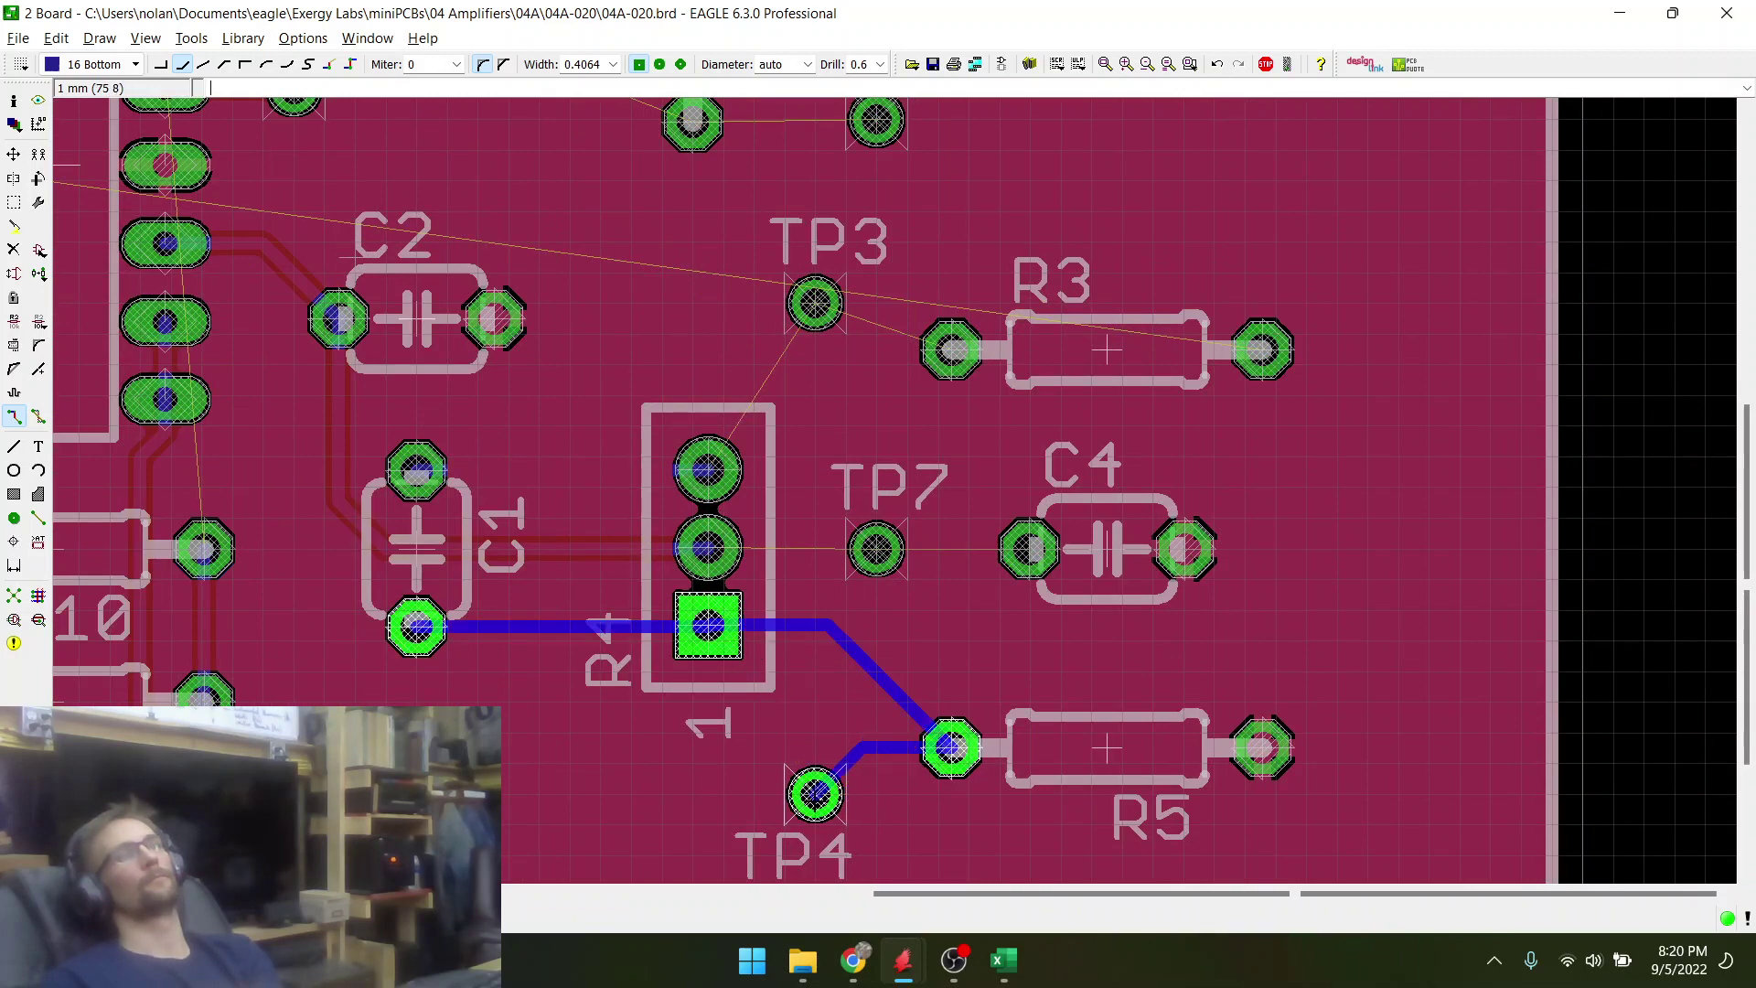
click(815, 793)
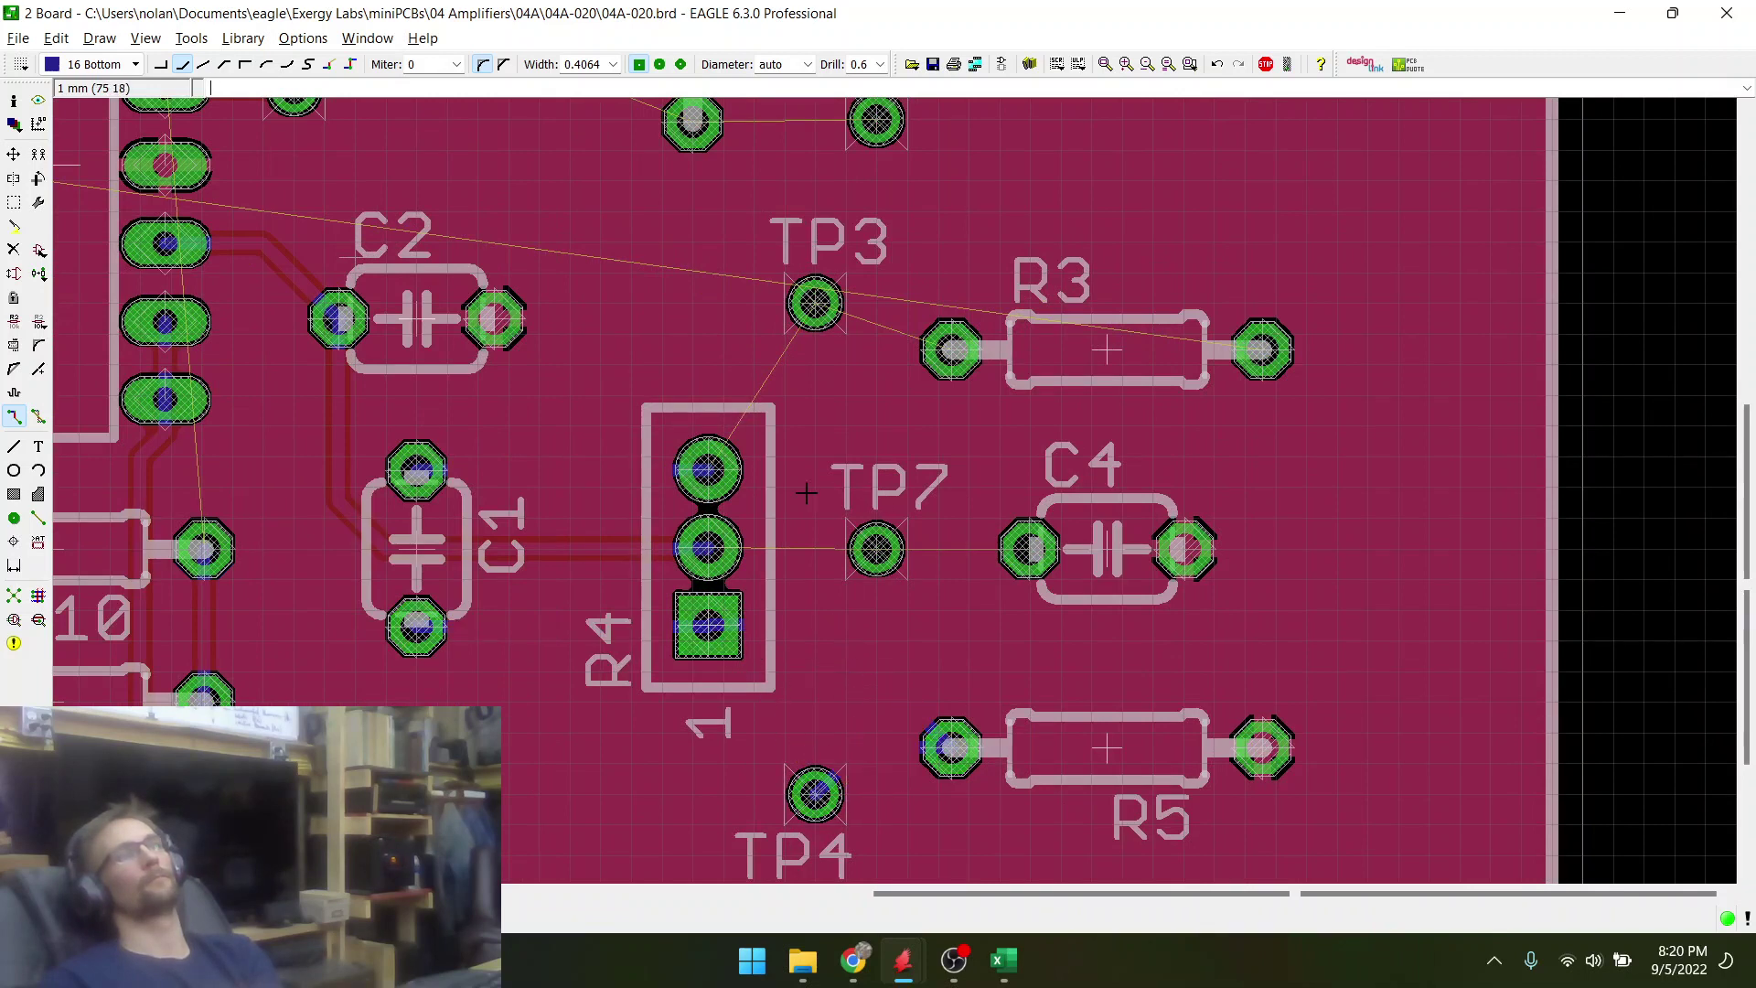
- Route a bottom-layer trace from R4's top pad to R3's left pad and on to TP3
click(707, 469)
click(952, 351)
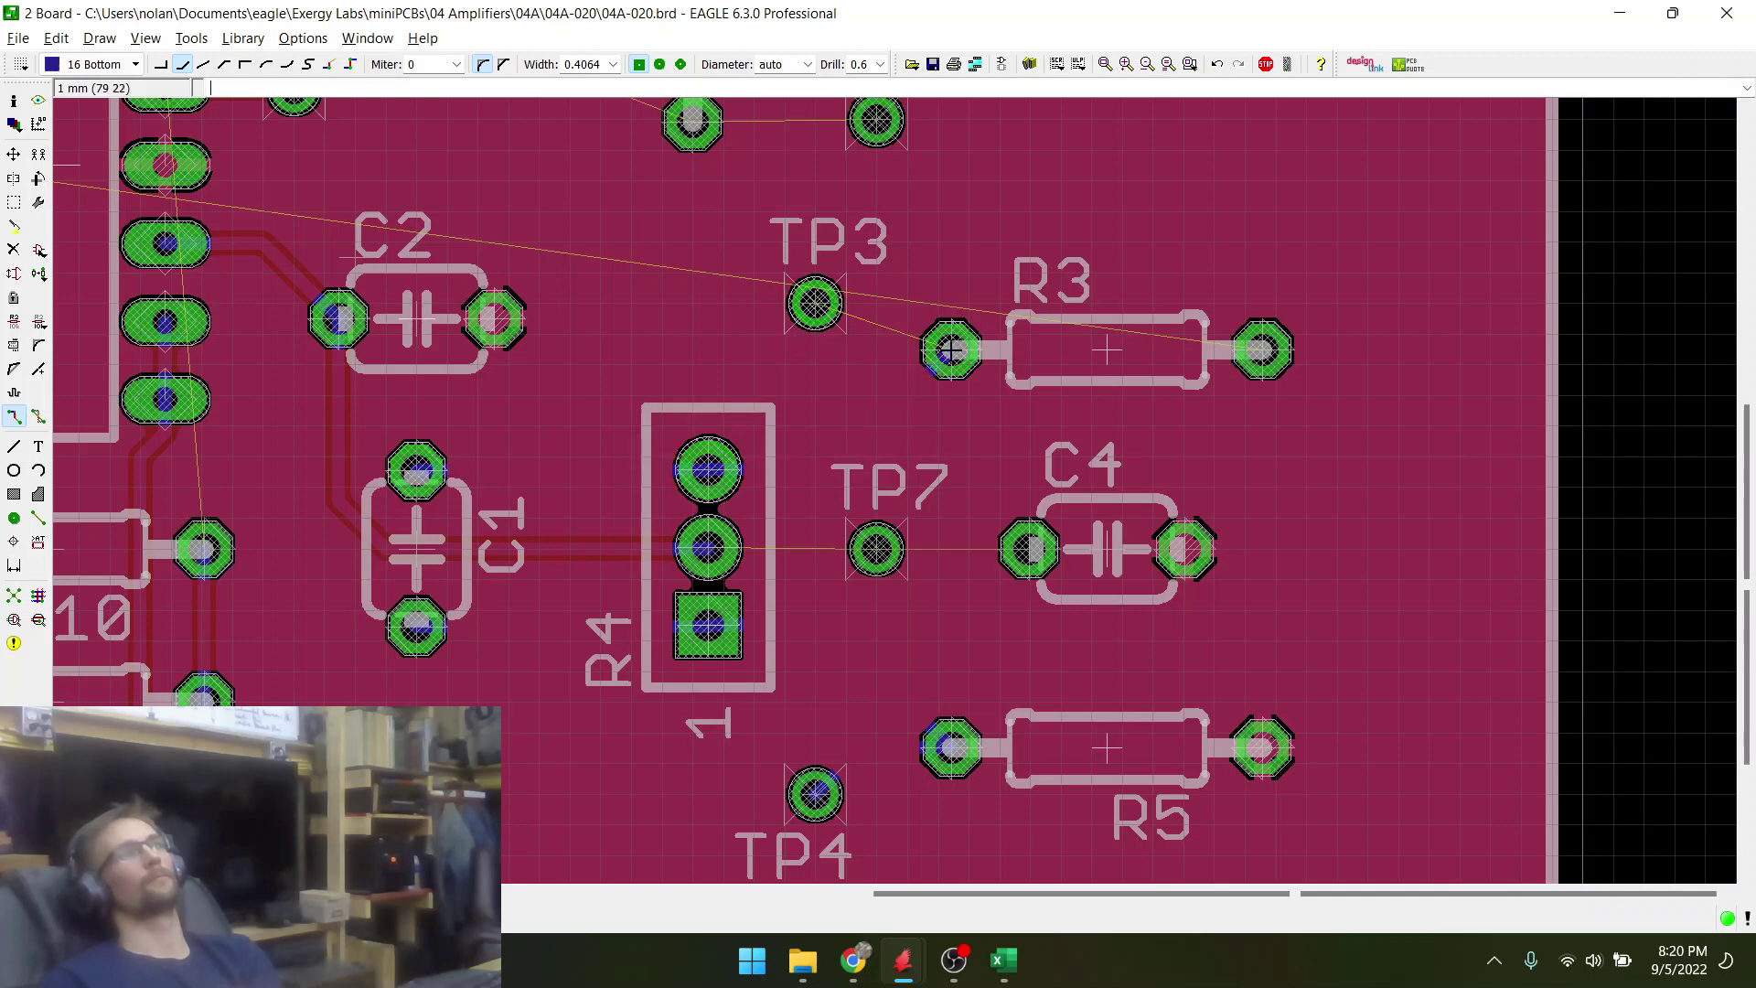
click(951, 350)
- Route a straight bottom-layer trace from R4's middle pad through TP7 to C4's left pad
click(876, 549)
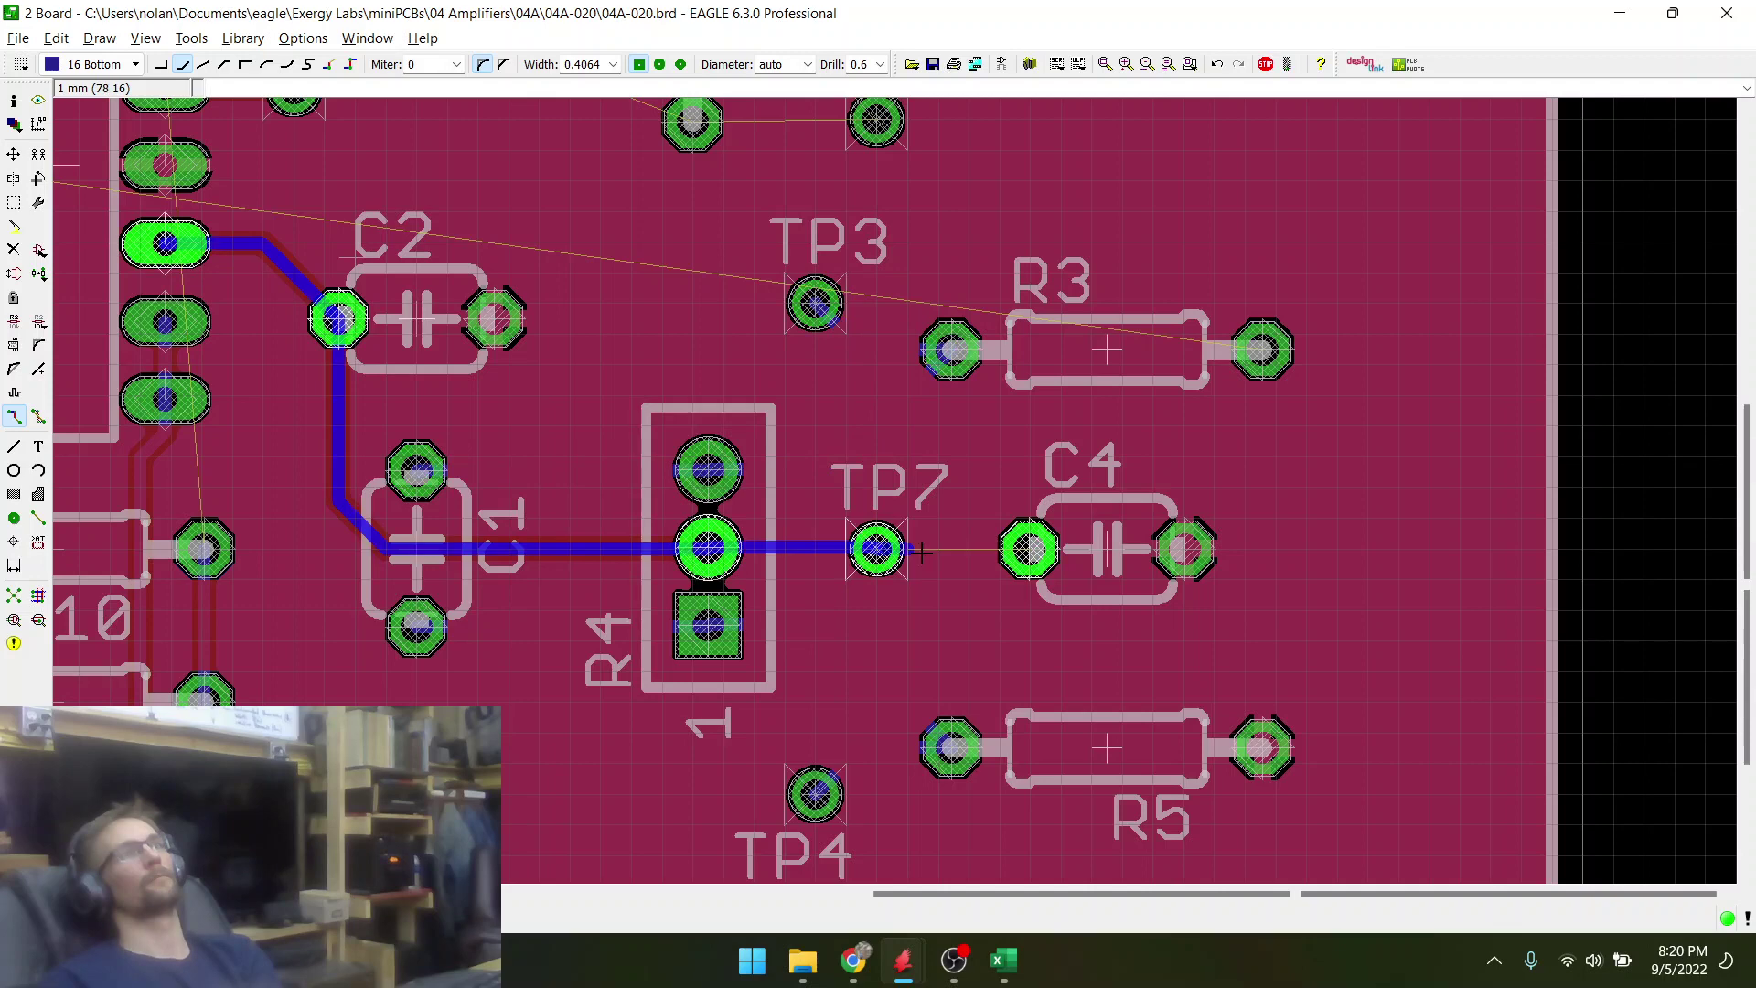
scroll(876, 549, up, 5)
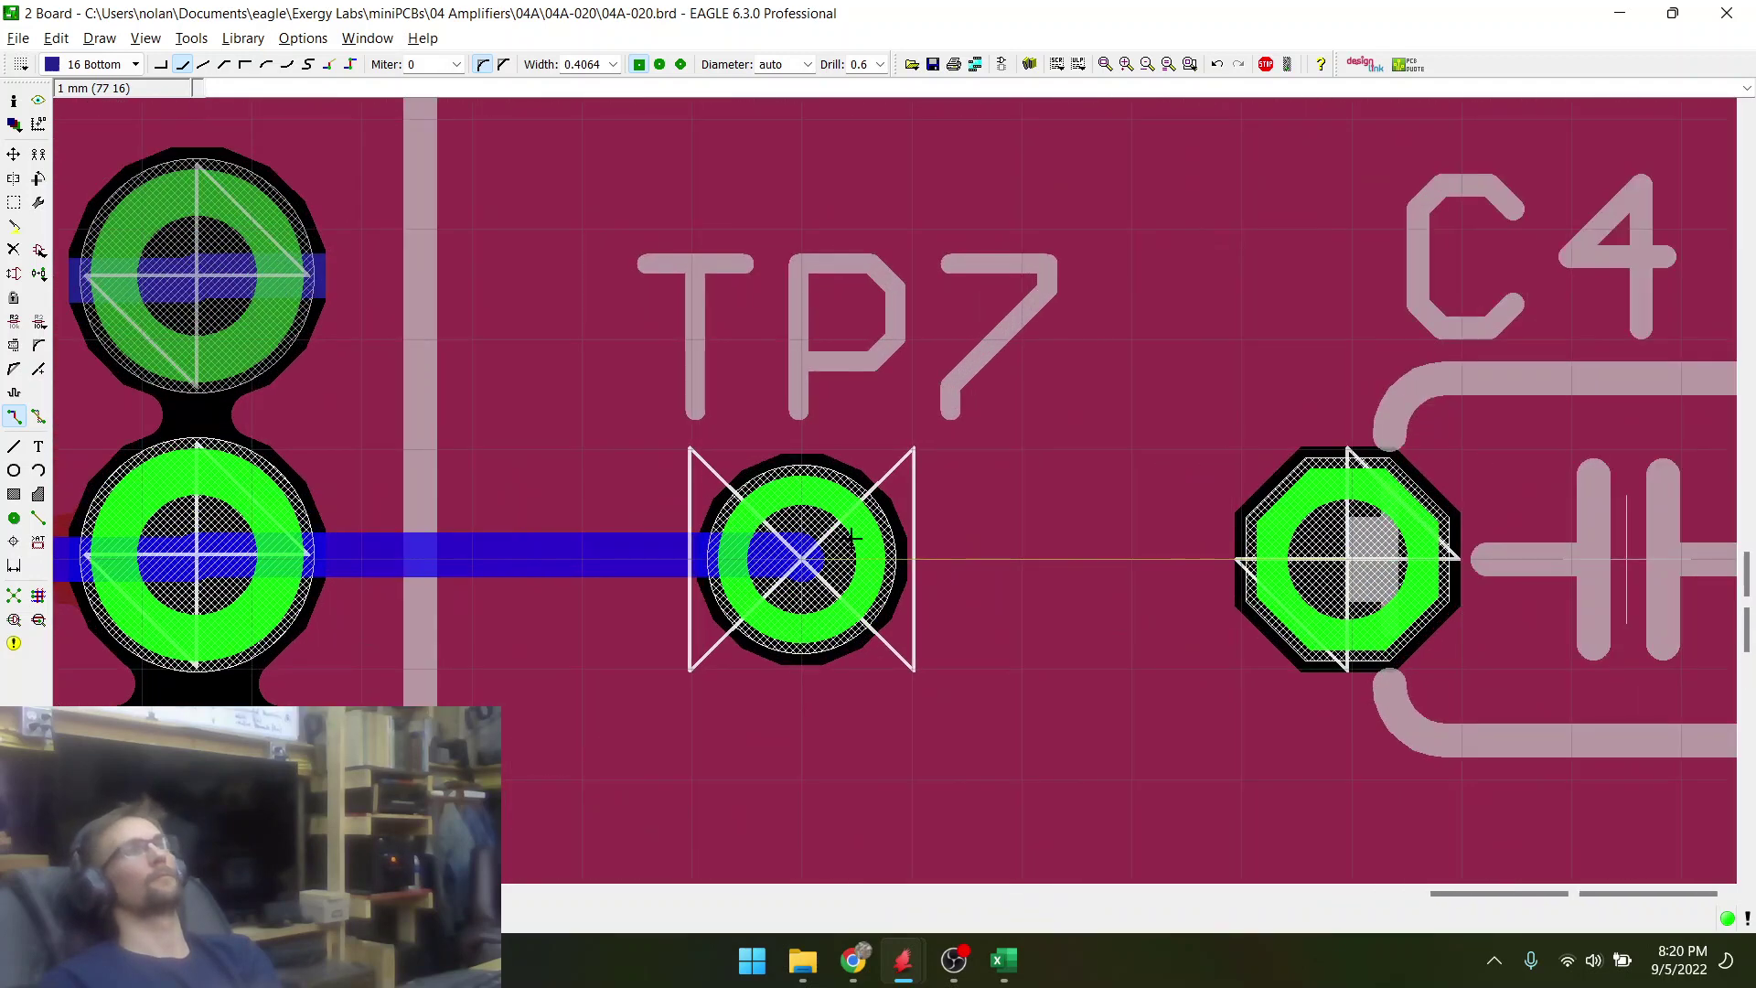
click(853, 535)
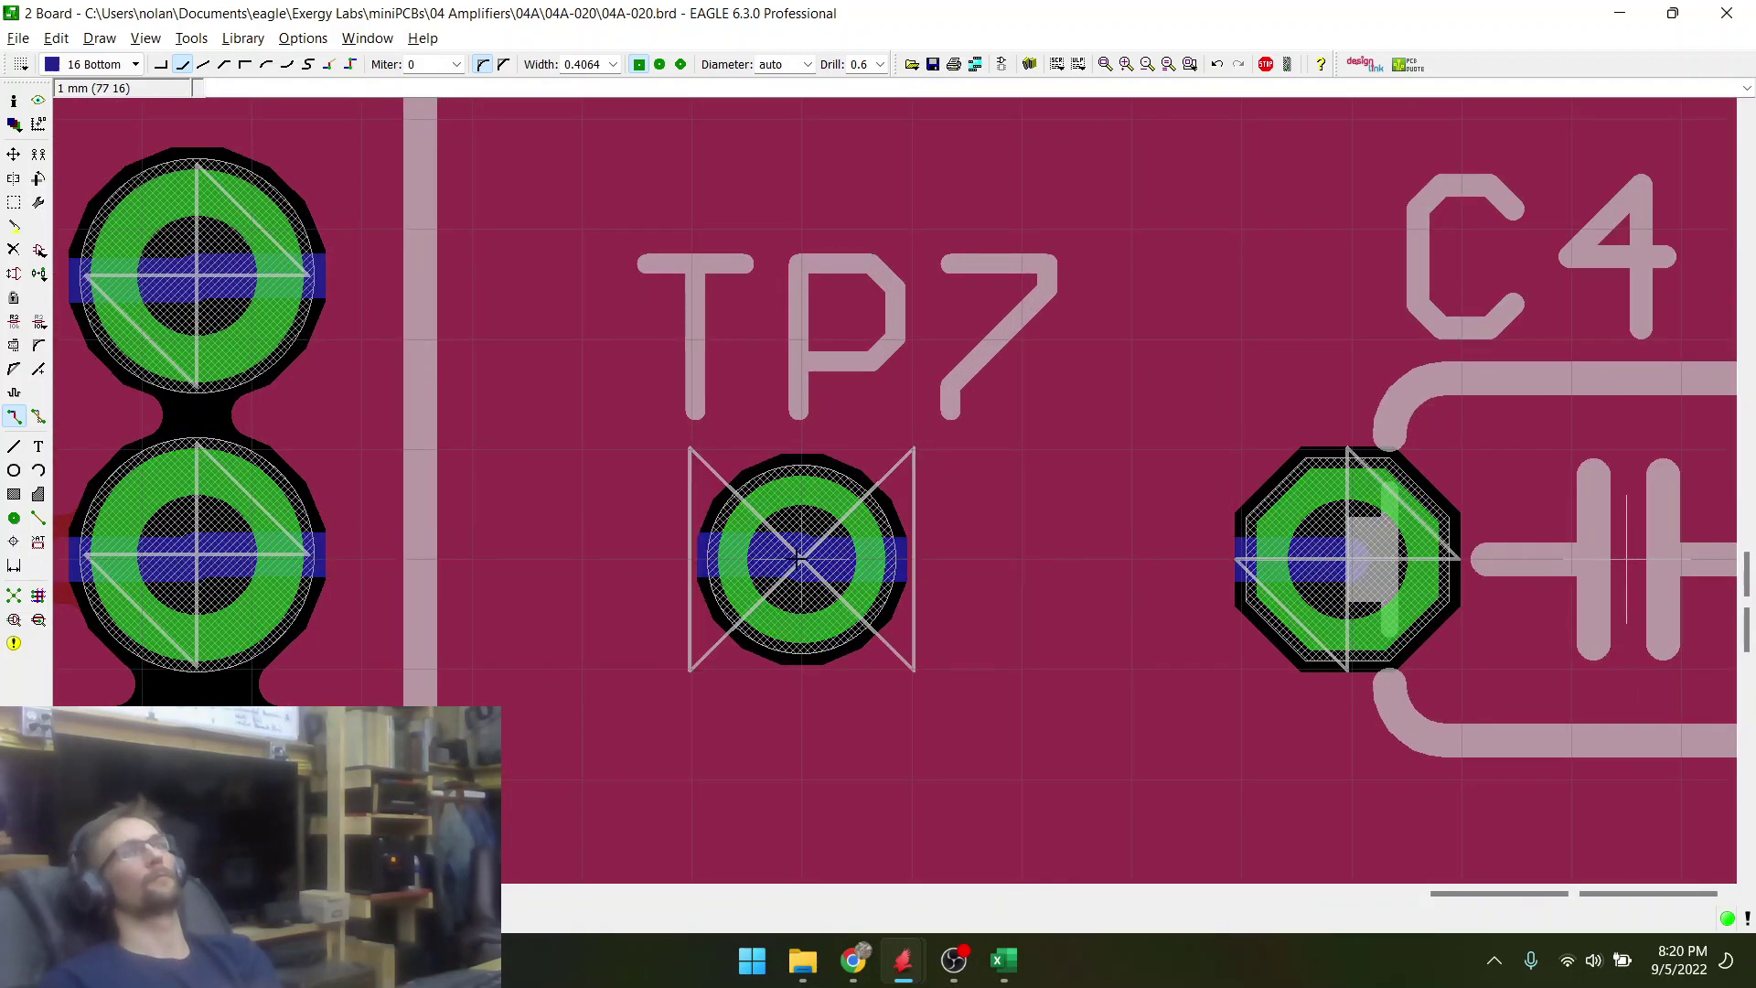
- Rip up the trace between R12's right pad and U1's lowest right-hand pin
scroll(1347, 558, down, 5)
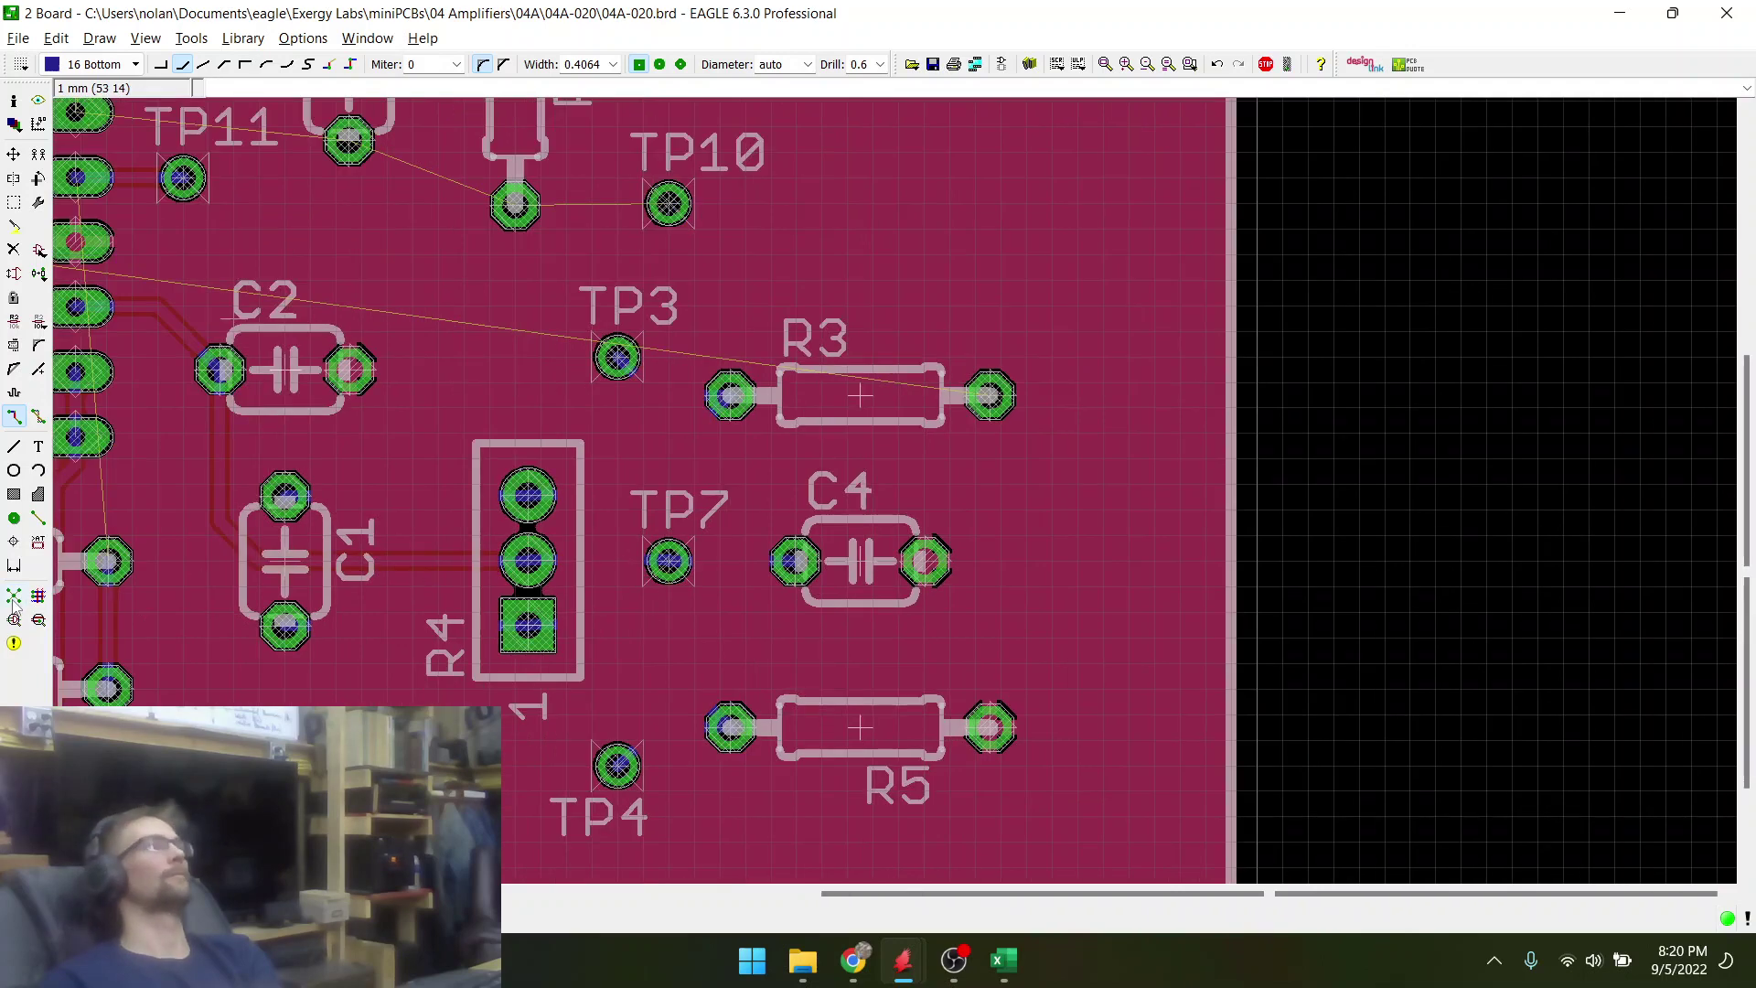
scroll(826, 642, down, 5)
scroll(793, 625, up, 2)
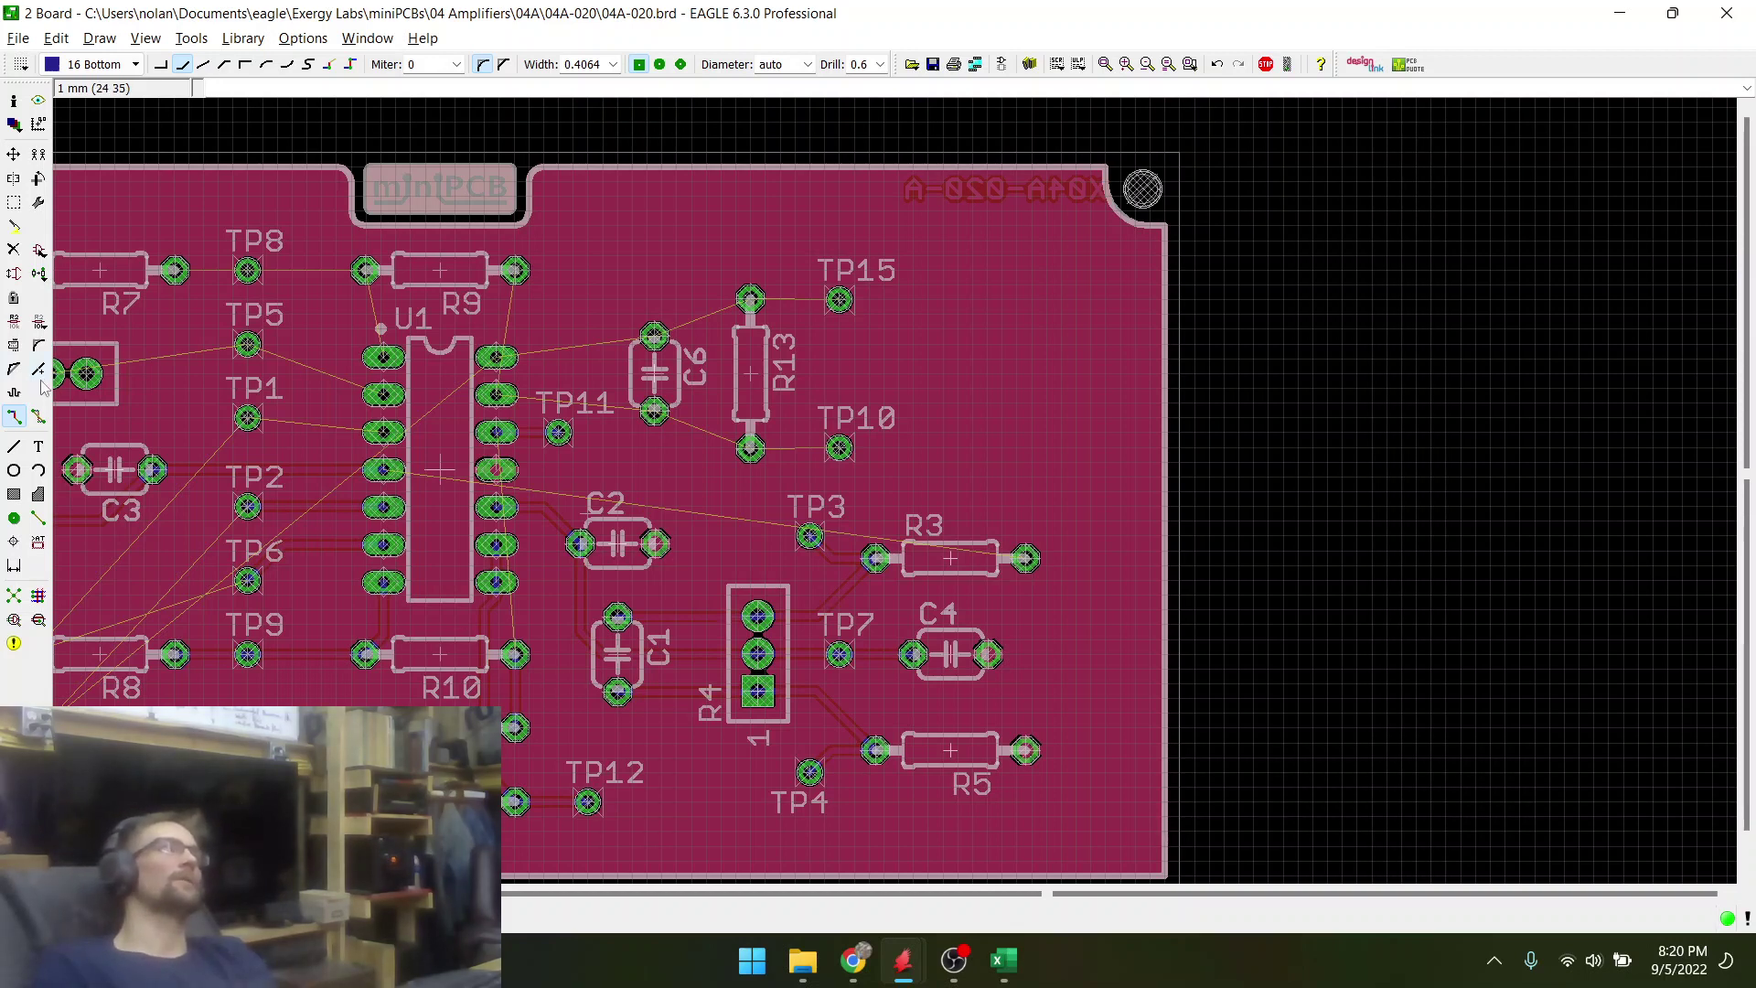
click(40, 416)
scroll(601, 770, up, 4)
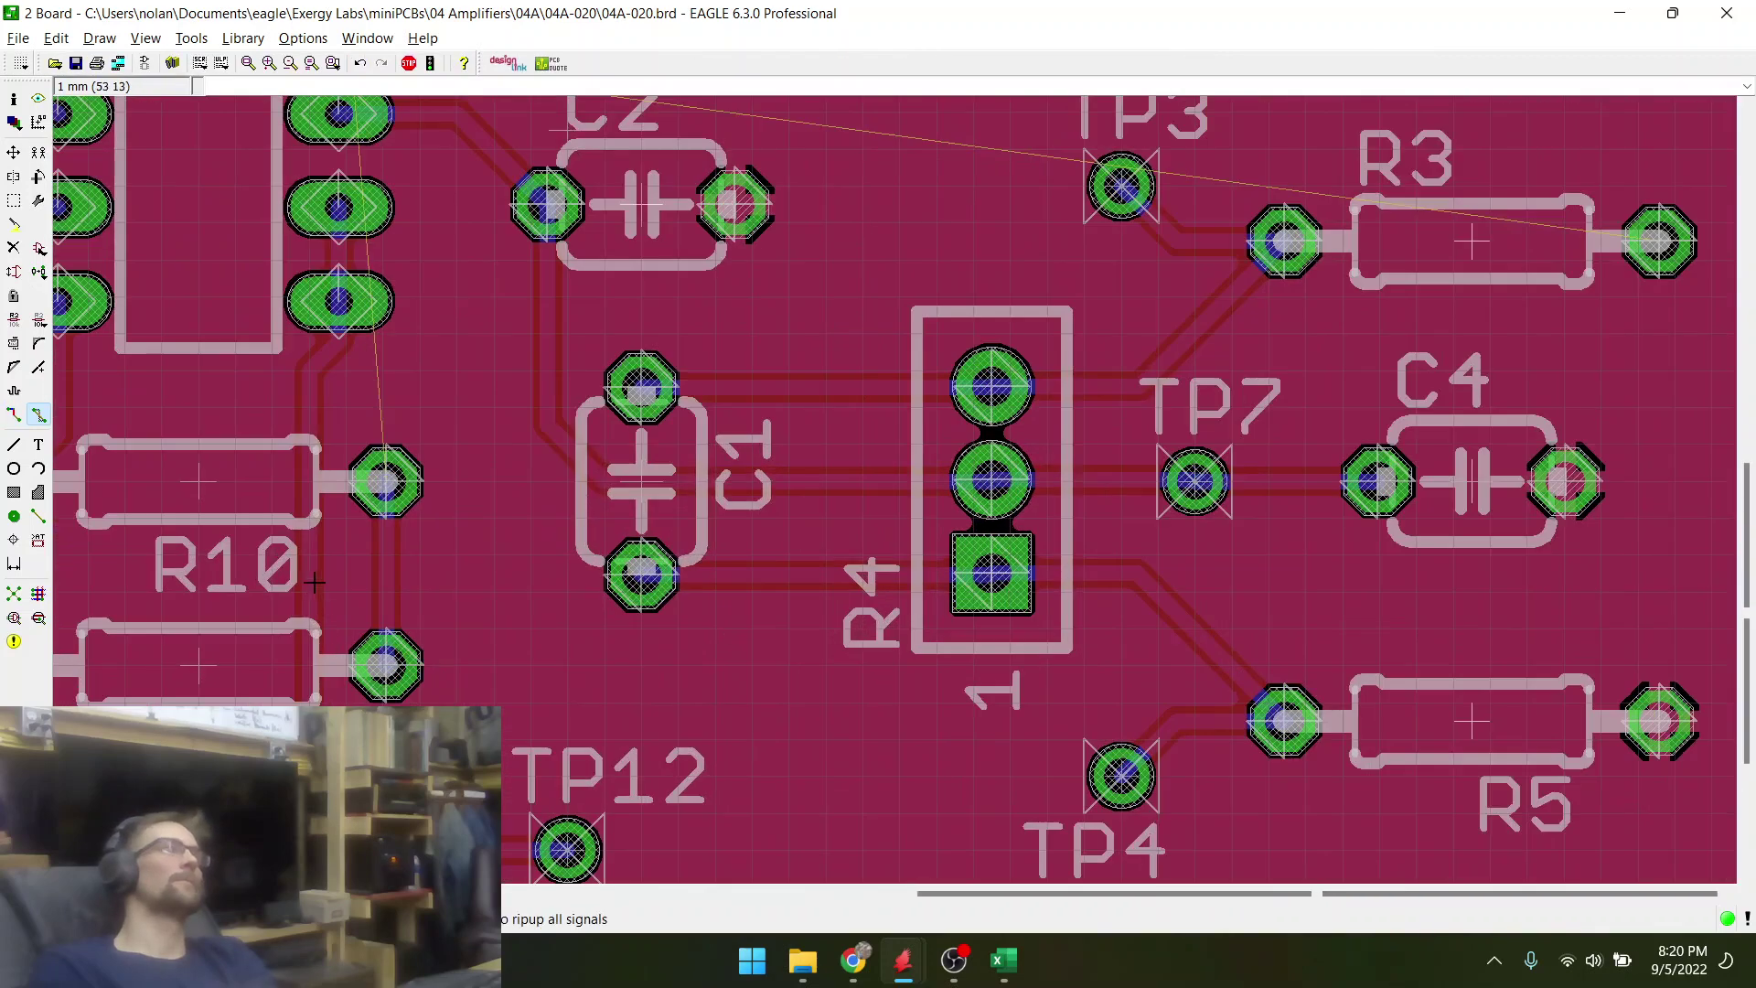
- Route a bottom-layer trace from R10's right pad up beneath U1, between its pin rows, to U1's third right-hand pin beside TP11
click(15, 418)
click(388, 480)
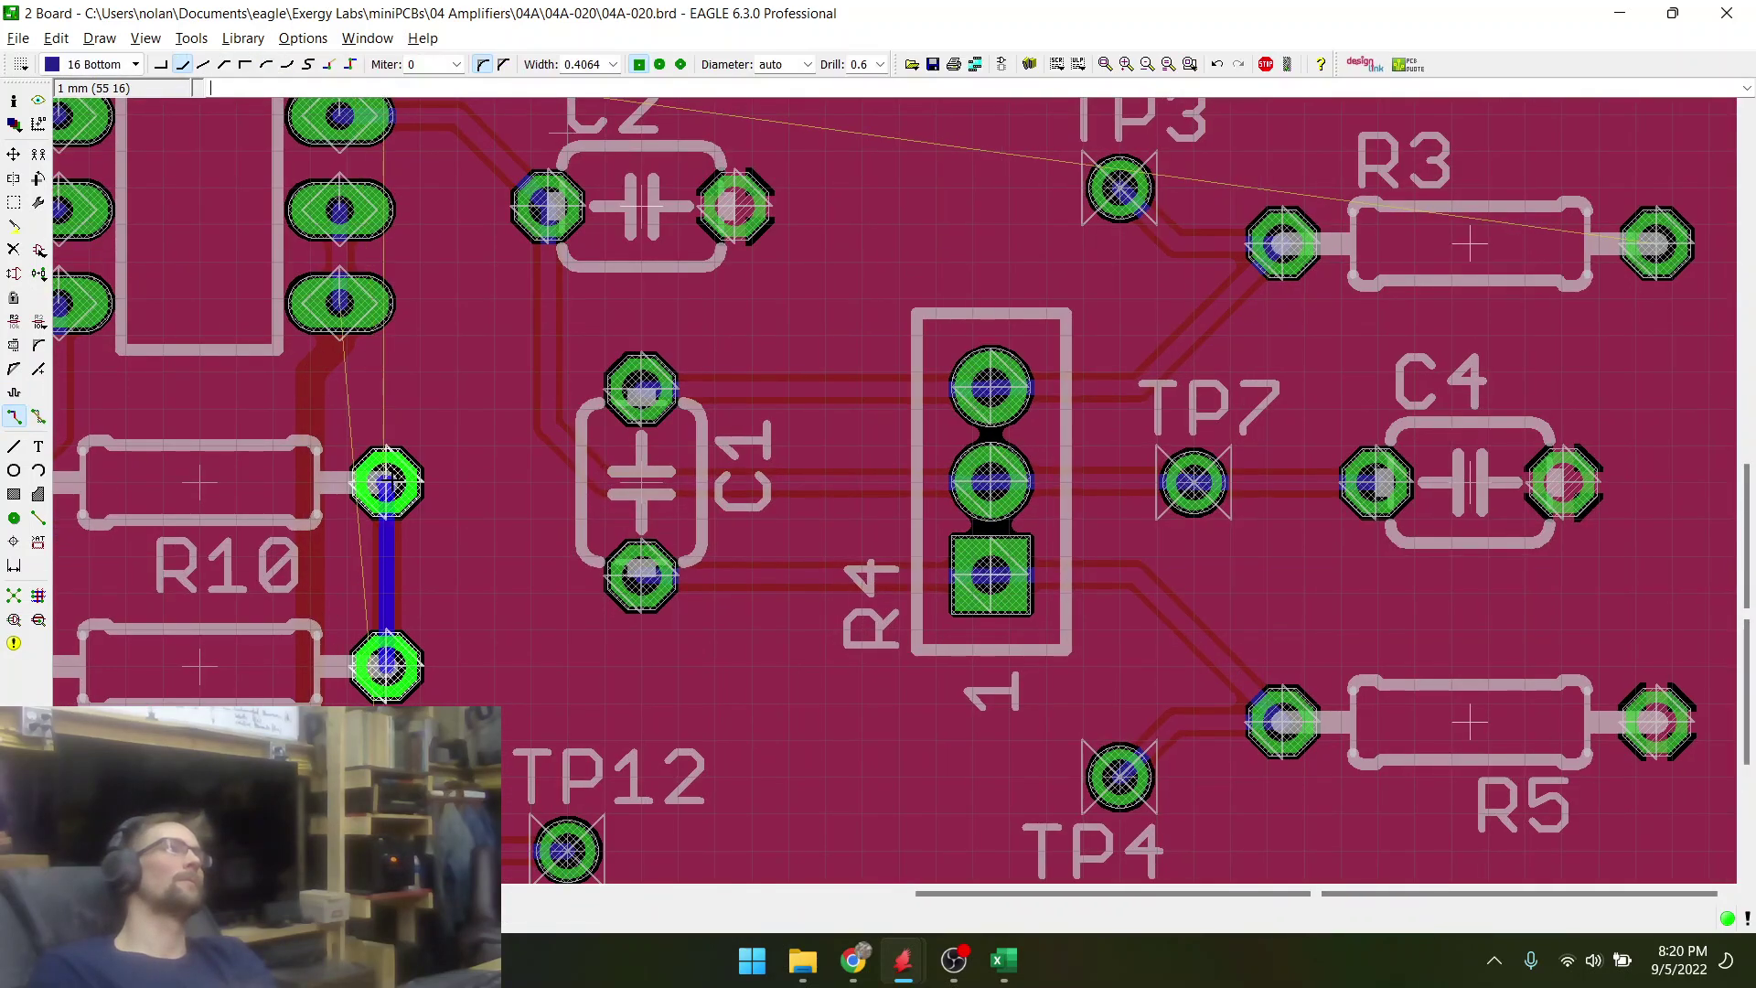
scroll(403, 509, down, 8)
scroll(404, 509, up, 7)
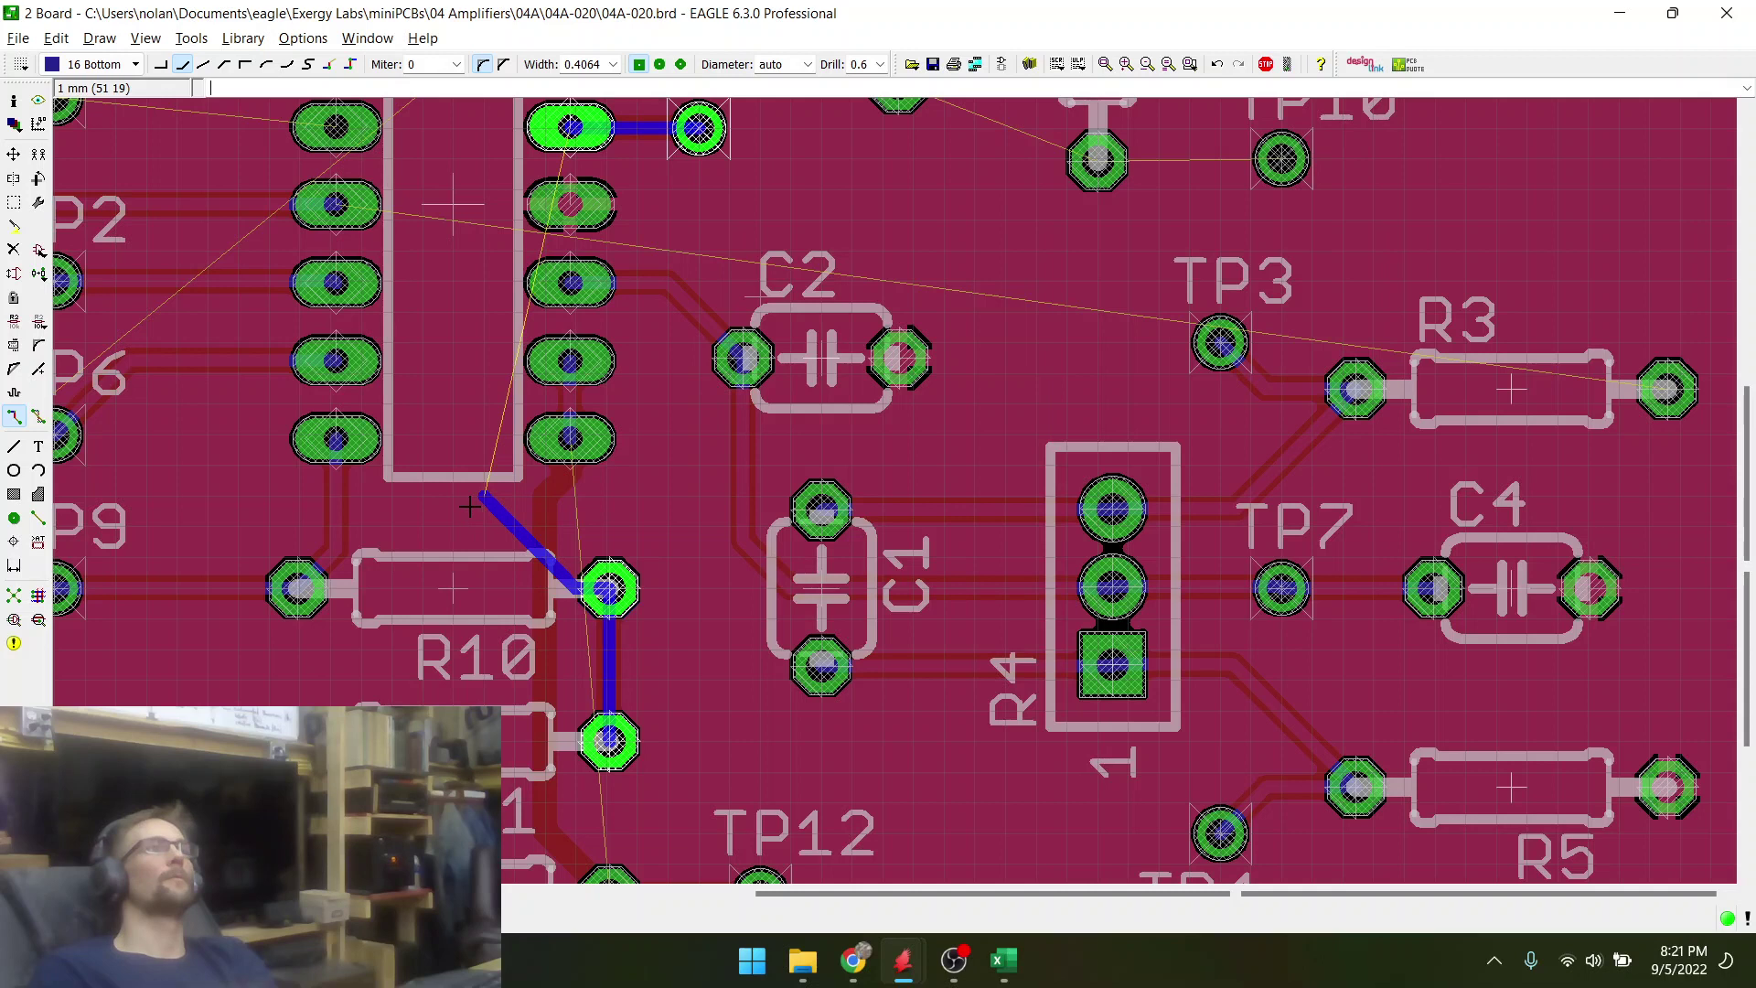
click(470, 517)
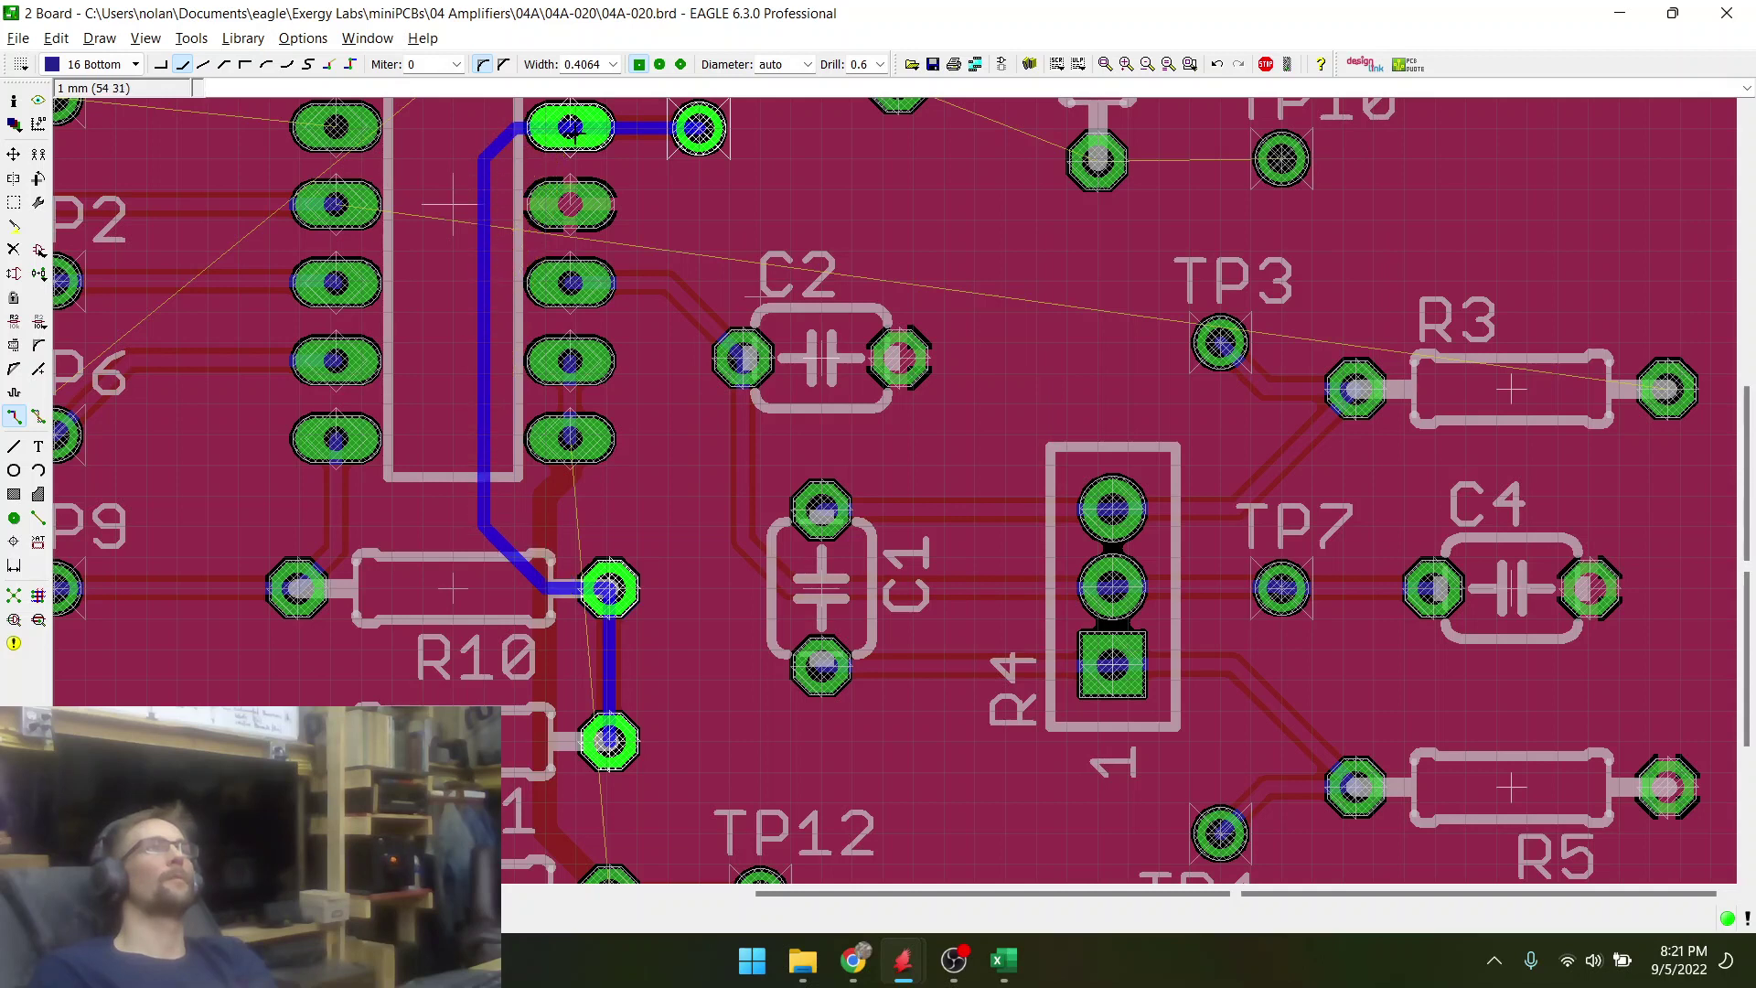
key(Escape)
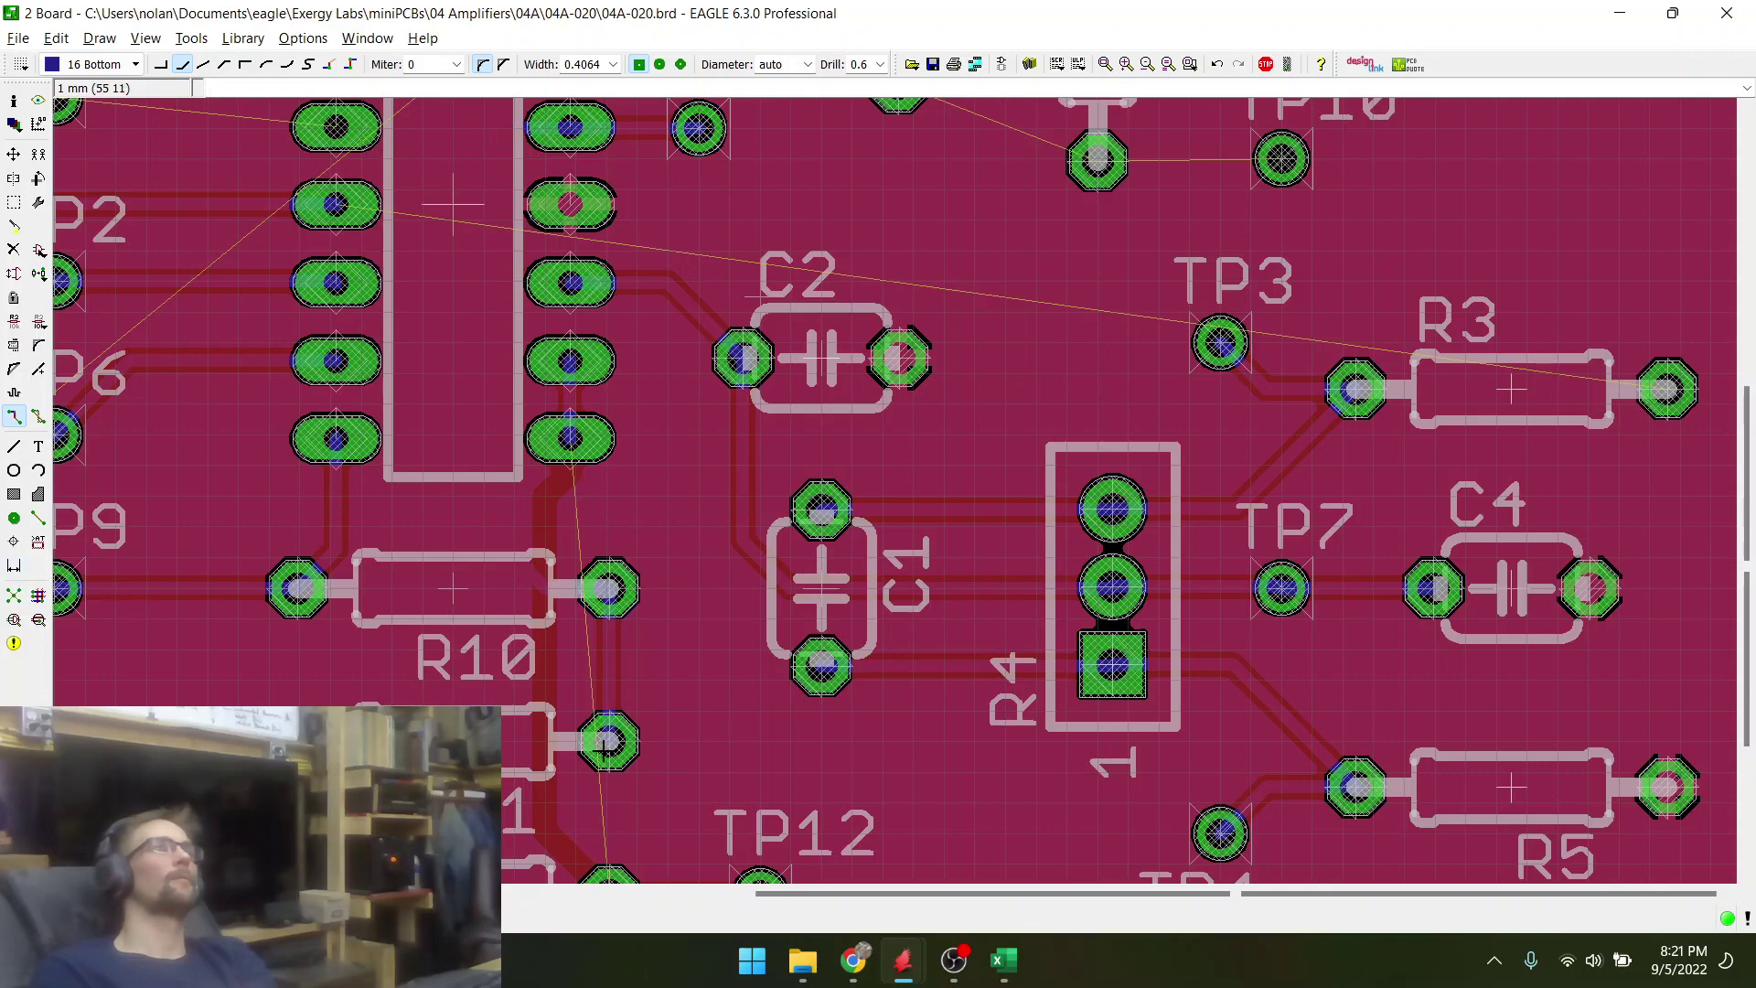
scroll(605, 747, down, 3)
scroll(614, 778, up, 4)
scroll(628, 796, down, 1)
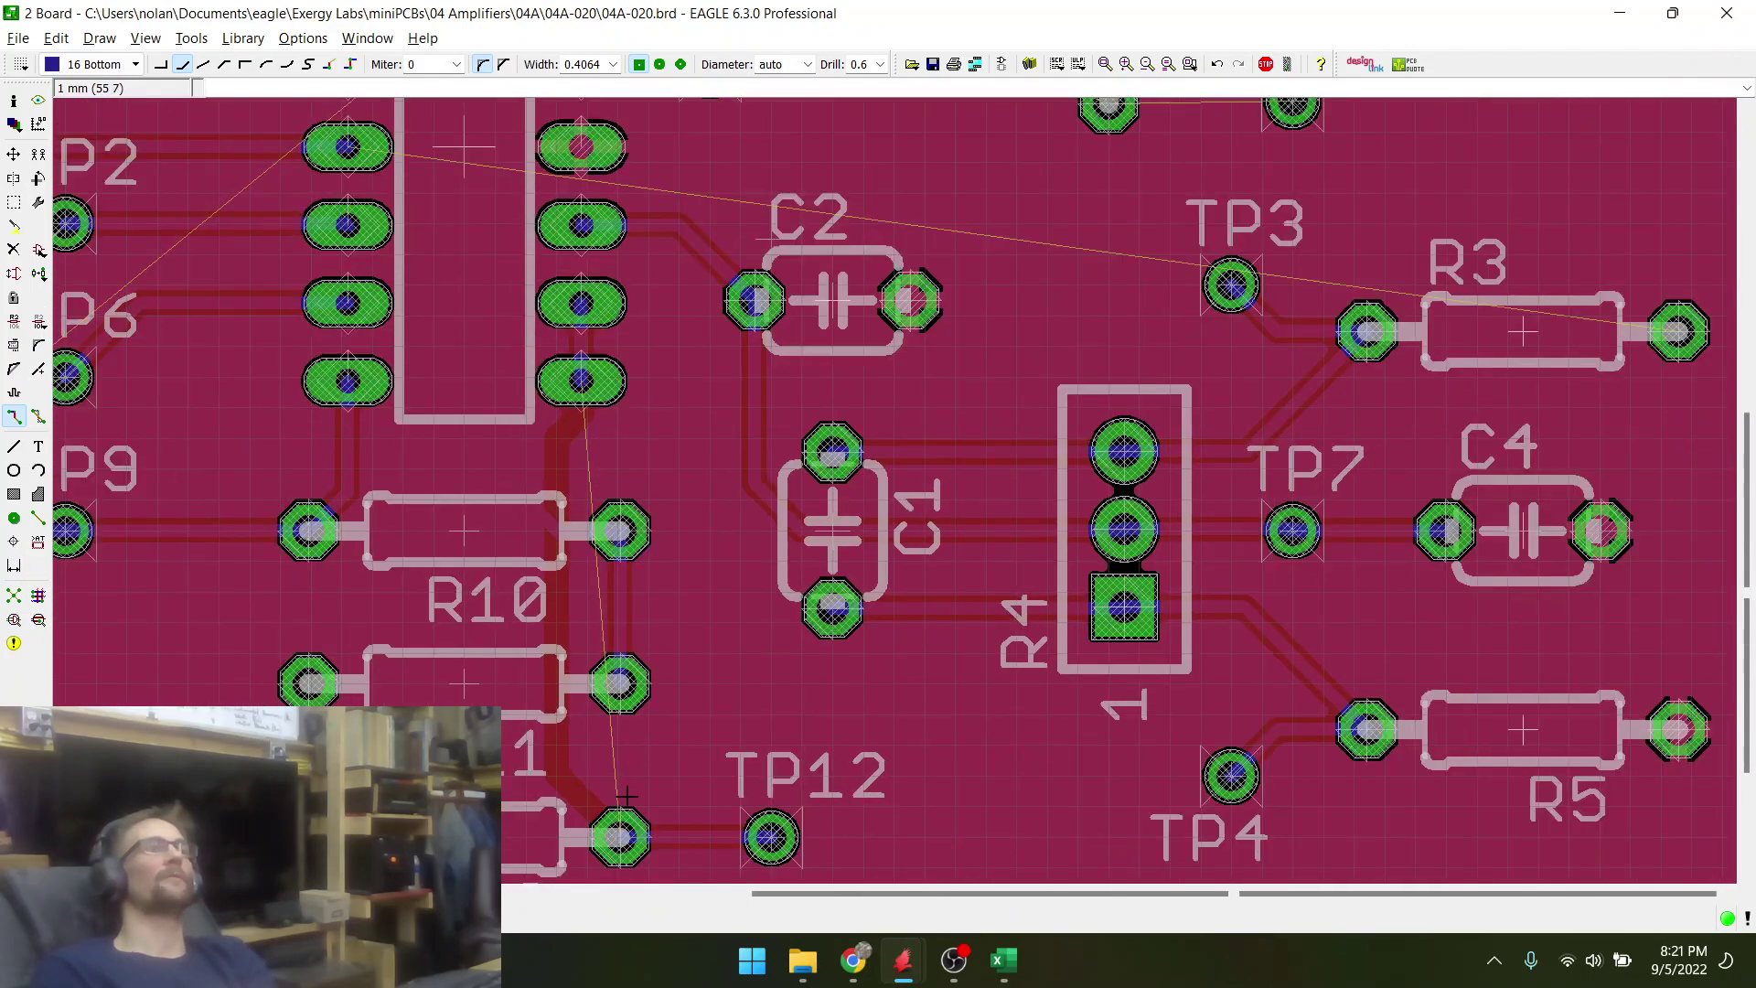
- Route a bottom-layer trace from R12's right pad up beside R10 and R11 to U1's lowest right-hand pin
click(628, 796)
scroll(703, 547, up, 1)
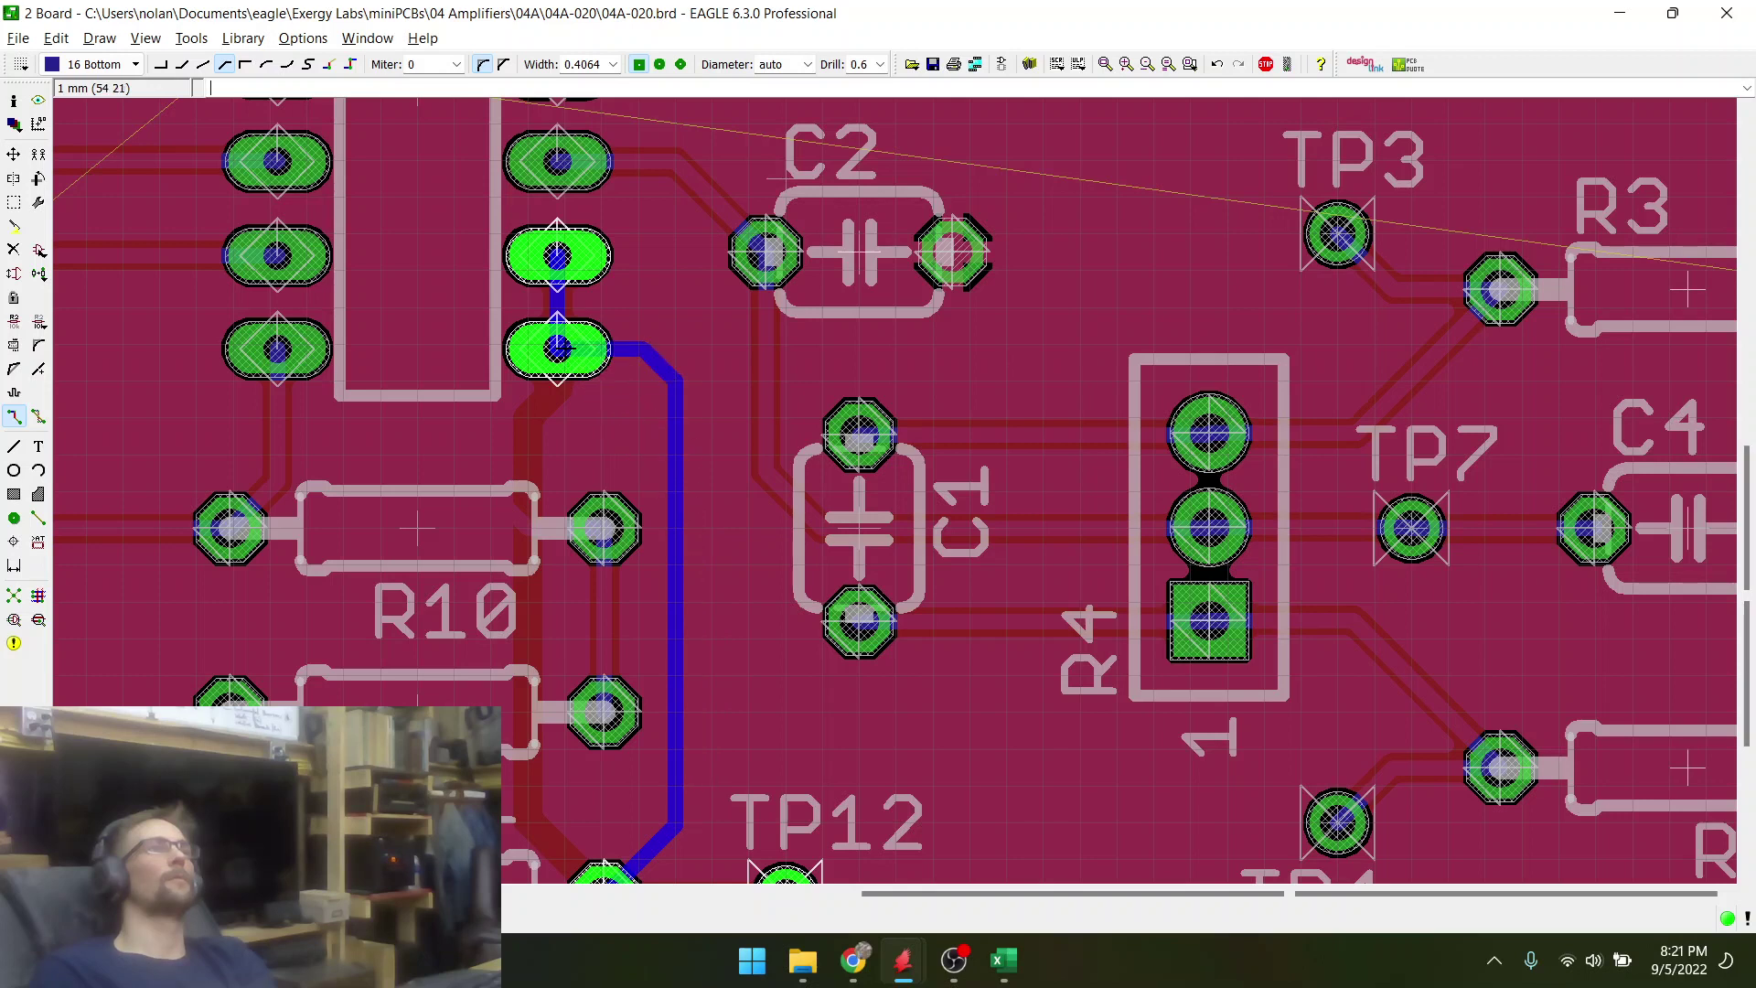
key(Escape)
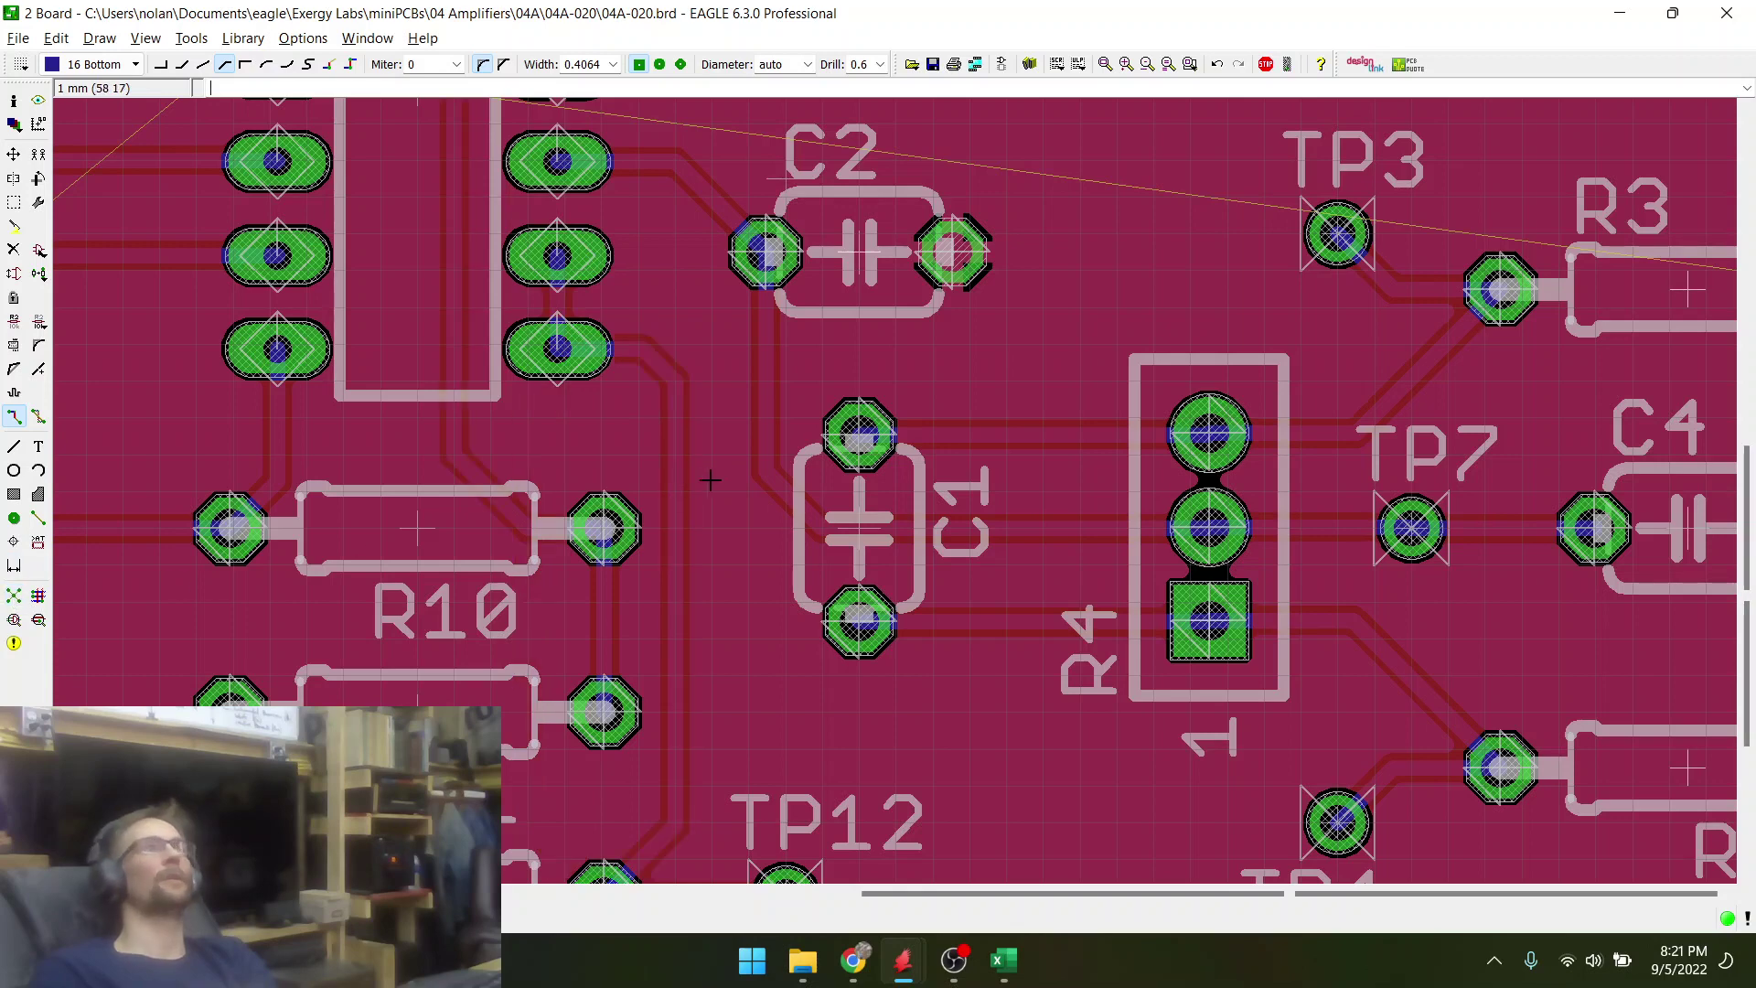
scroll(738, 482, down, 2)
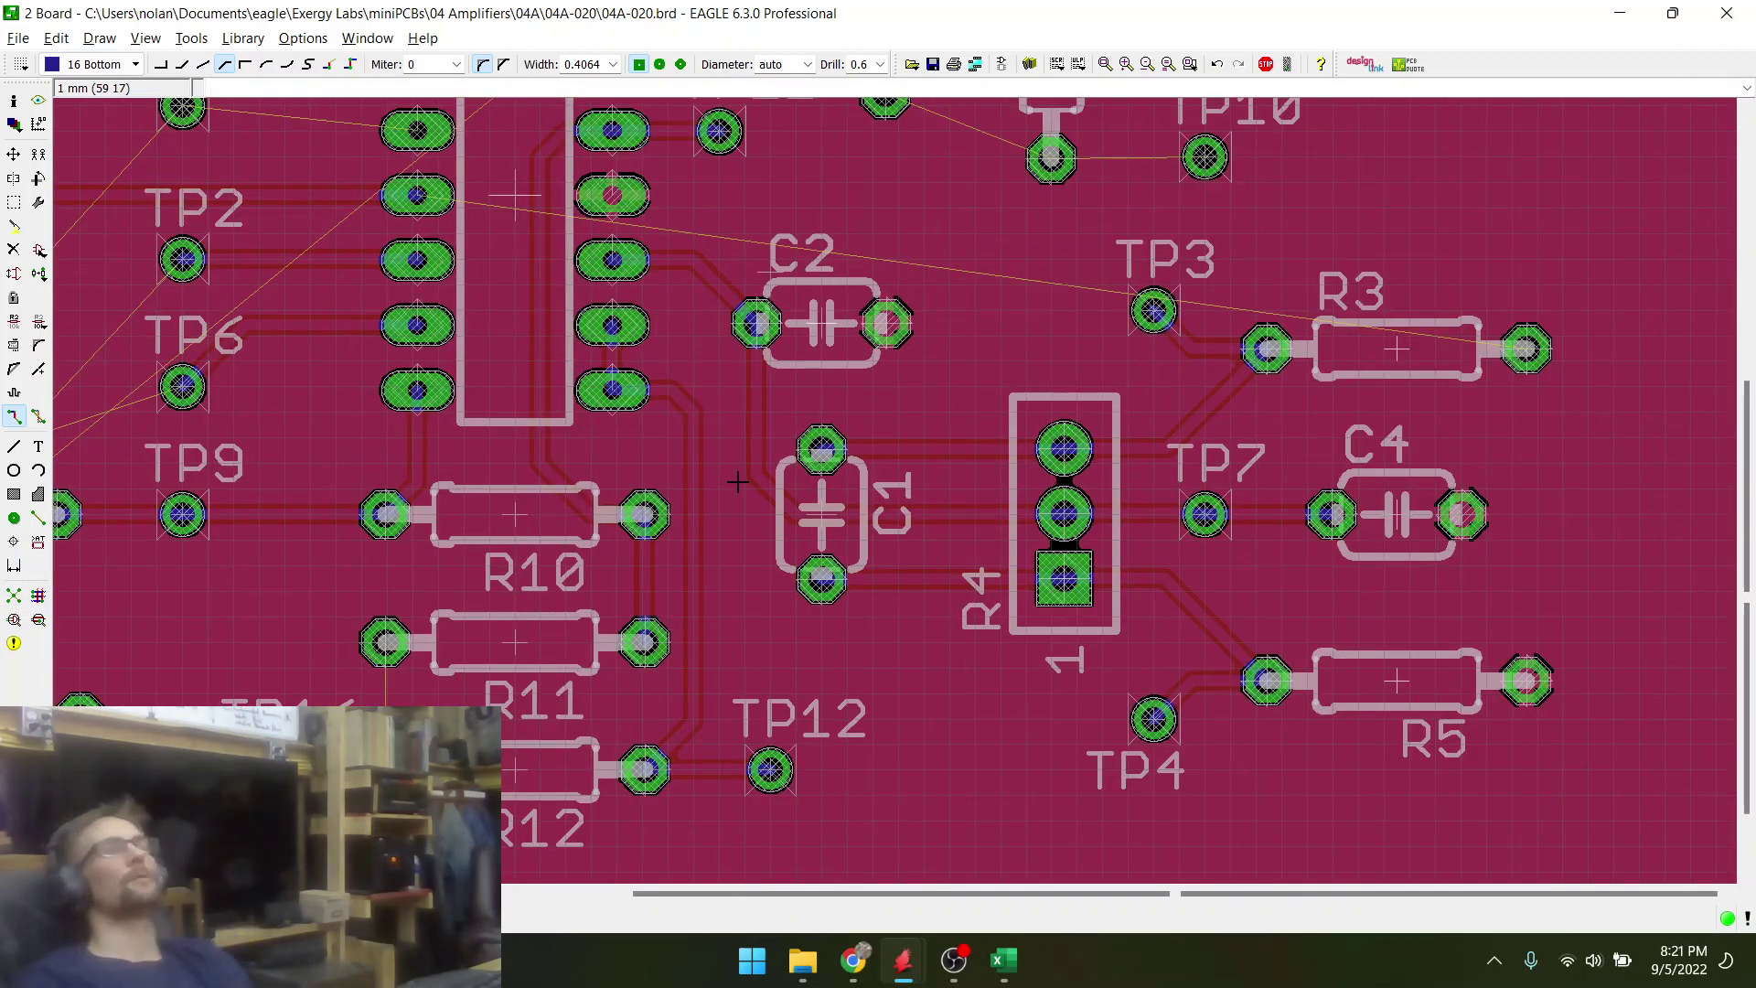
- Route a bottom-layer trace from R11's left pad through R12's left pad, TP16 and C8's top pad to C7's top pad
scroll(755, 595, down, 2)
scroll(348, 654, up, 3)
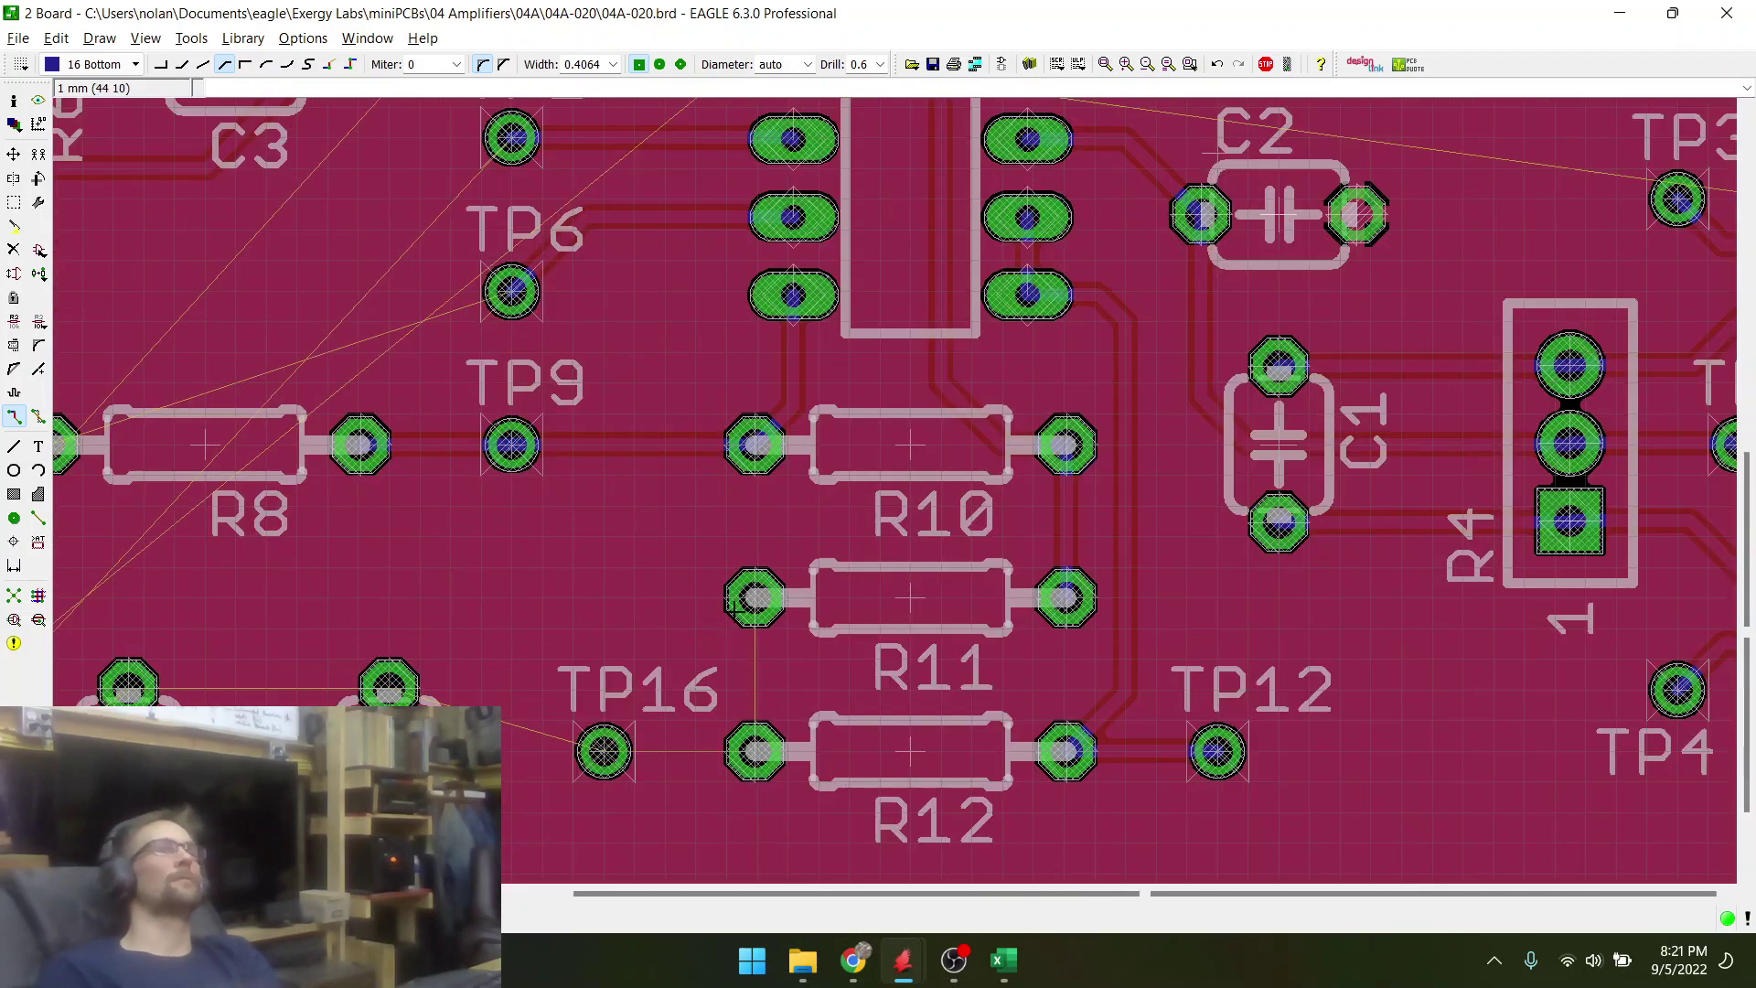
click(754, 597)
click(757, 752)
click(758, 752)
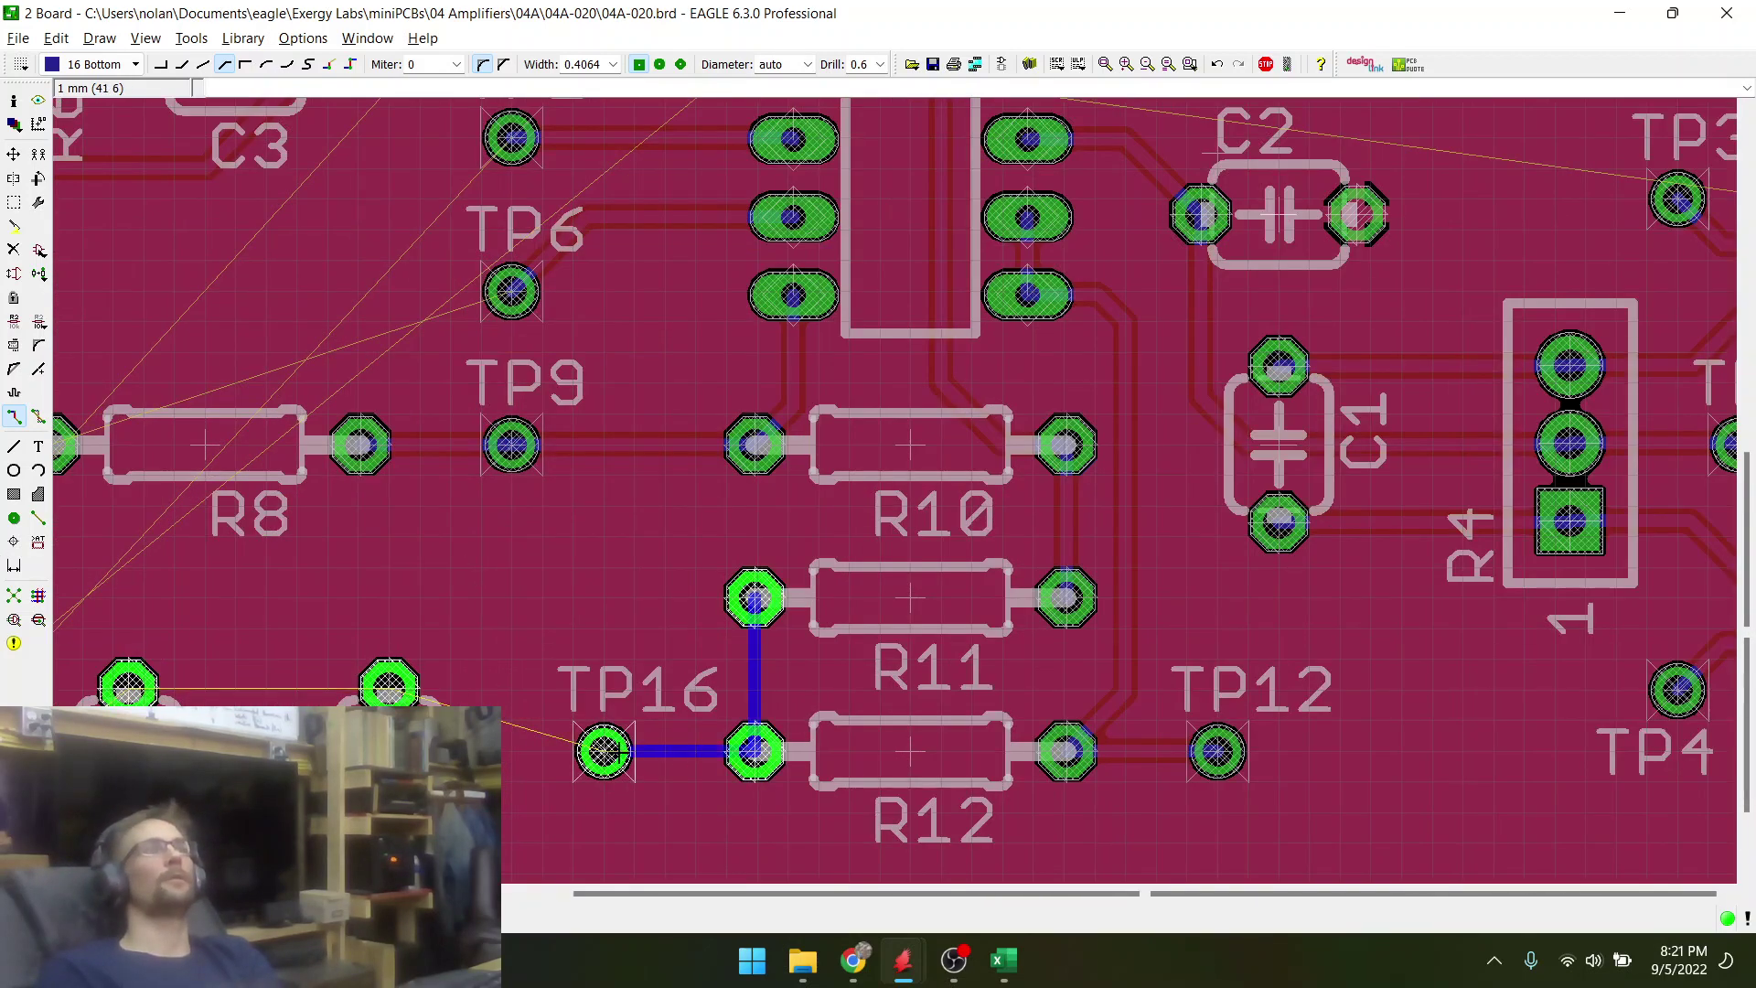
click(603, 752)
click(602, 752)
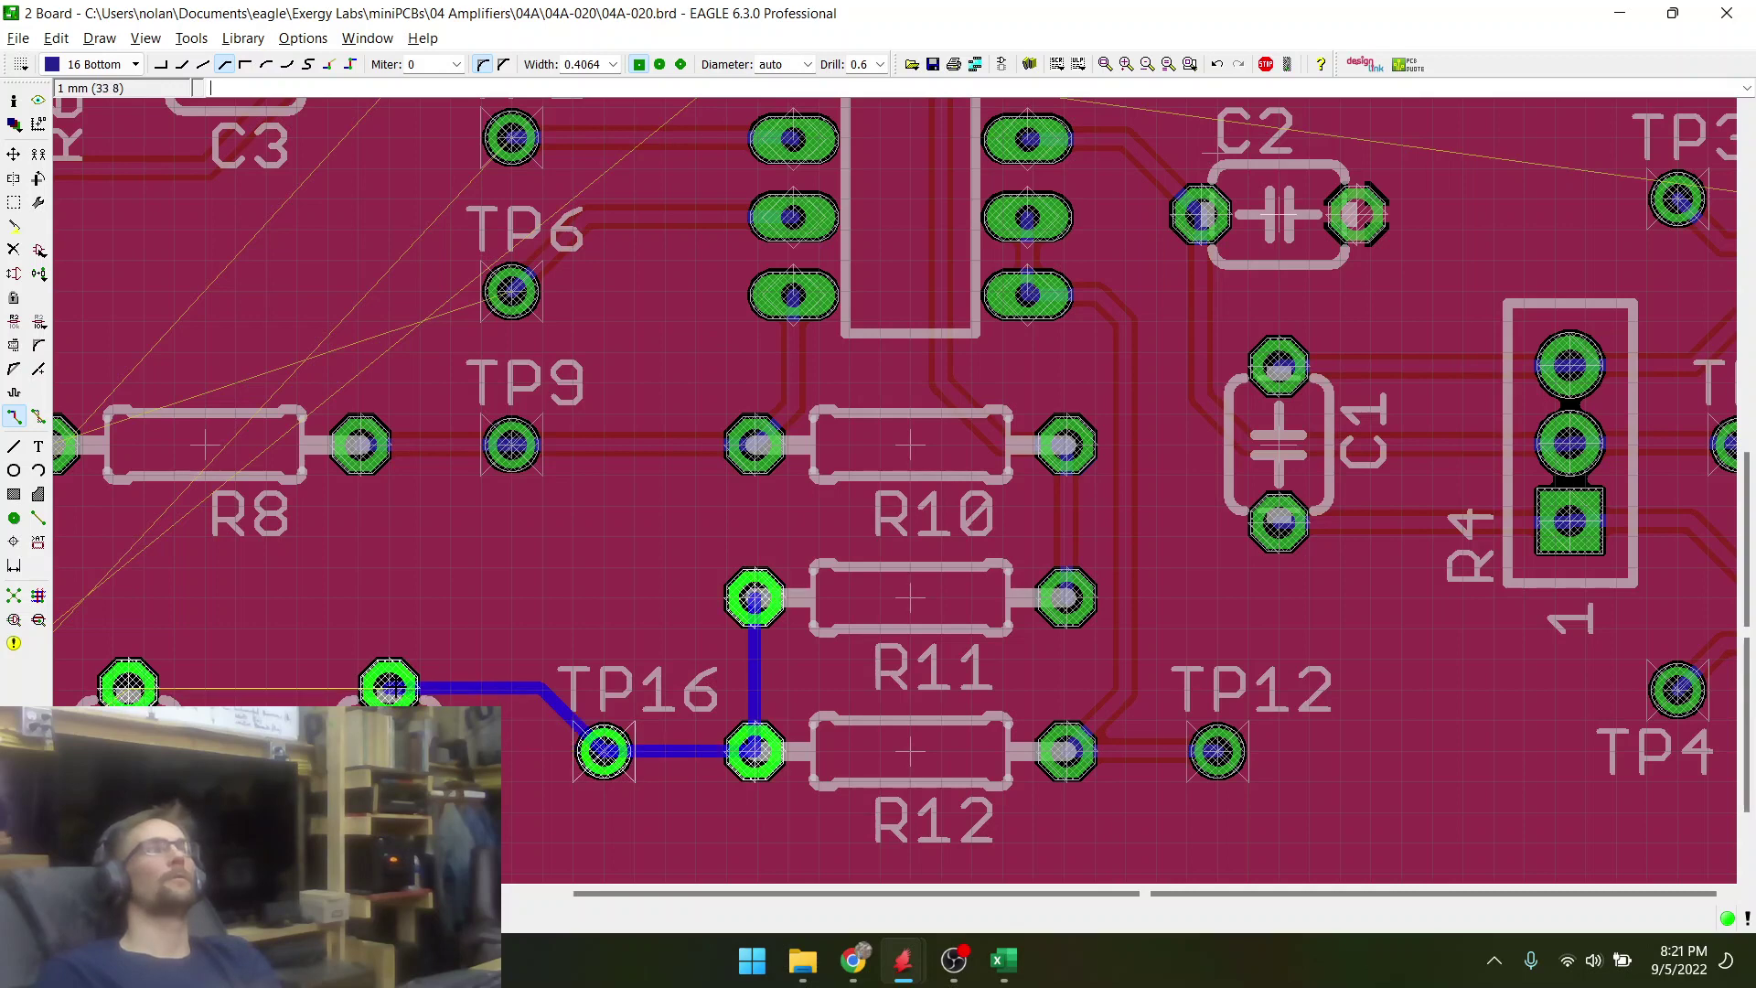
click(396, 687)
click(394, 687)
click(130, 688)
- Route a bottom-layer trace from P1's pin 7 diagonally up and across to C7's top pad
scroll(593, 691, down, 1)
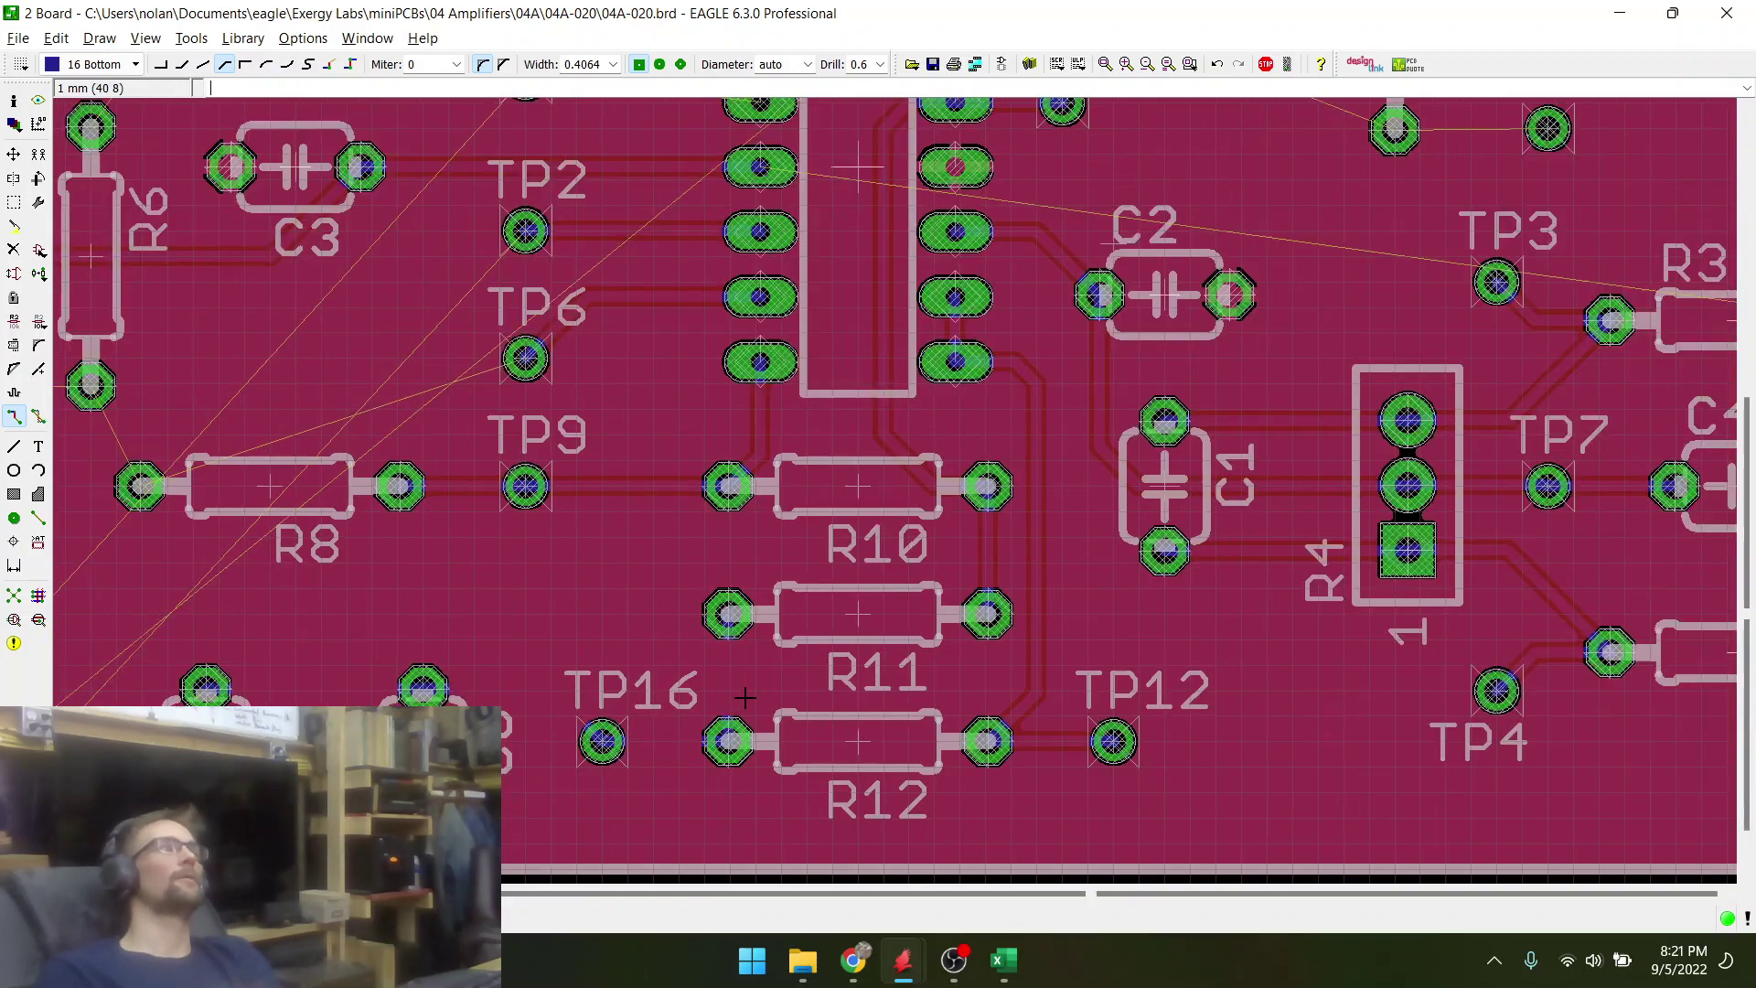
scroll(744, 697, down, 1)
scroll(745, 697, up, 2)
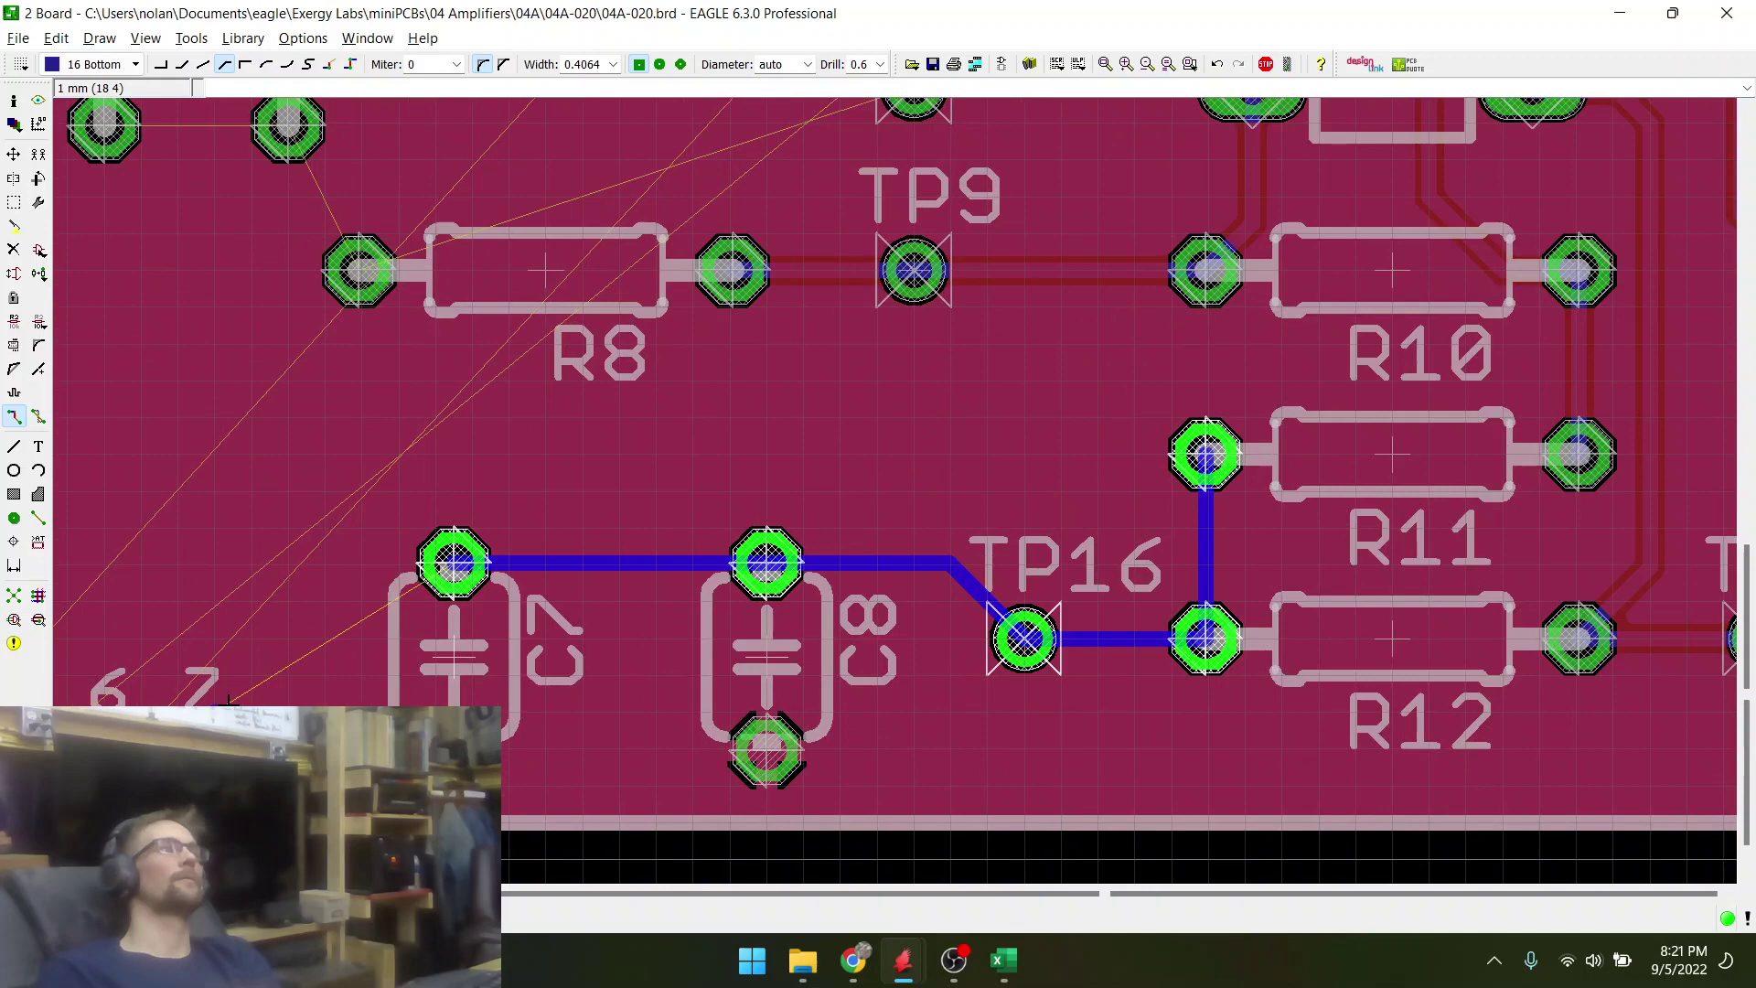
right_click(240, 590)
right_click(245, 589)
right_click(263, 595)
right_click(302, 578)
right_click(333, 563)
right_click(342, 562)
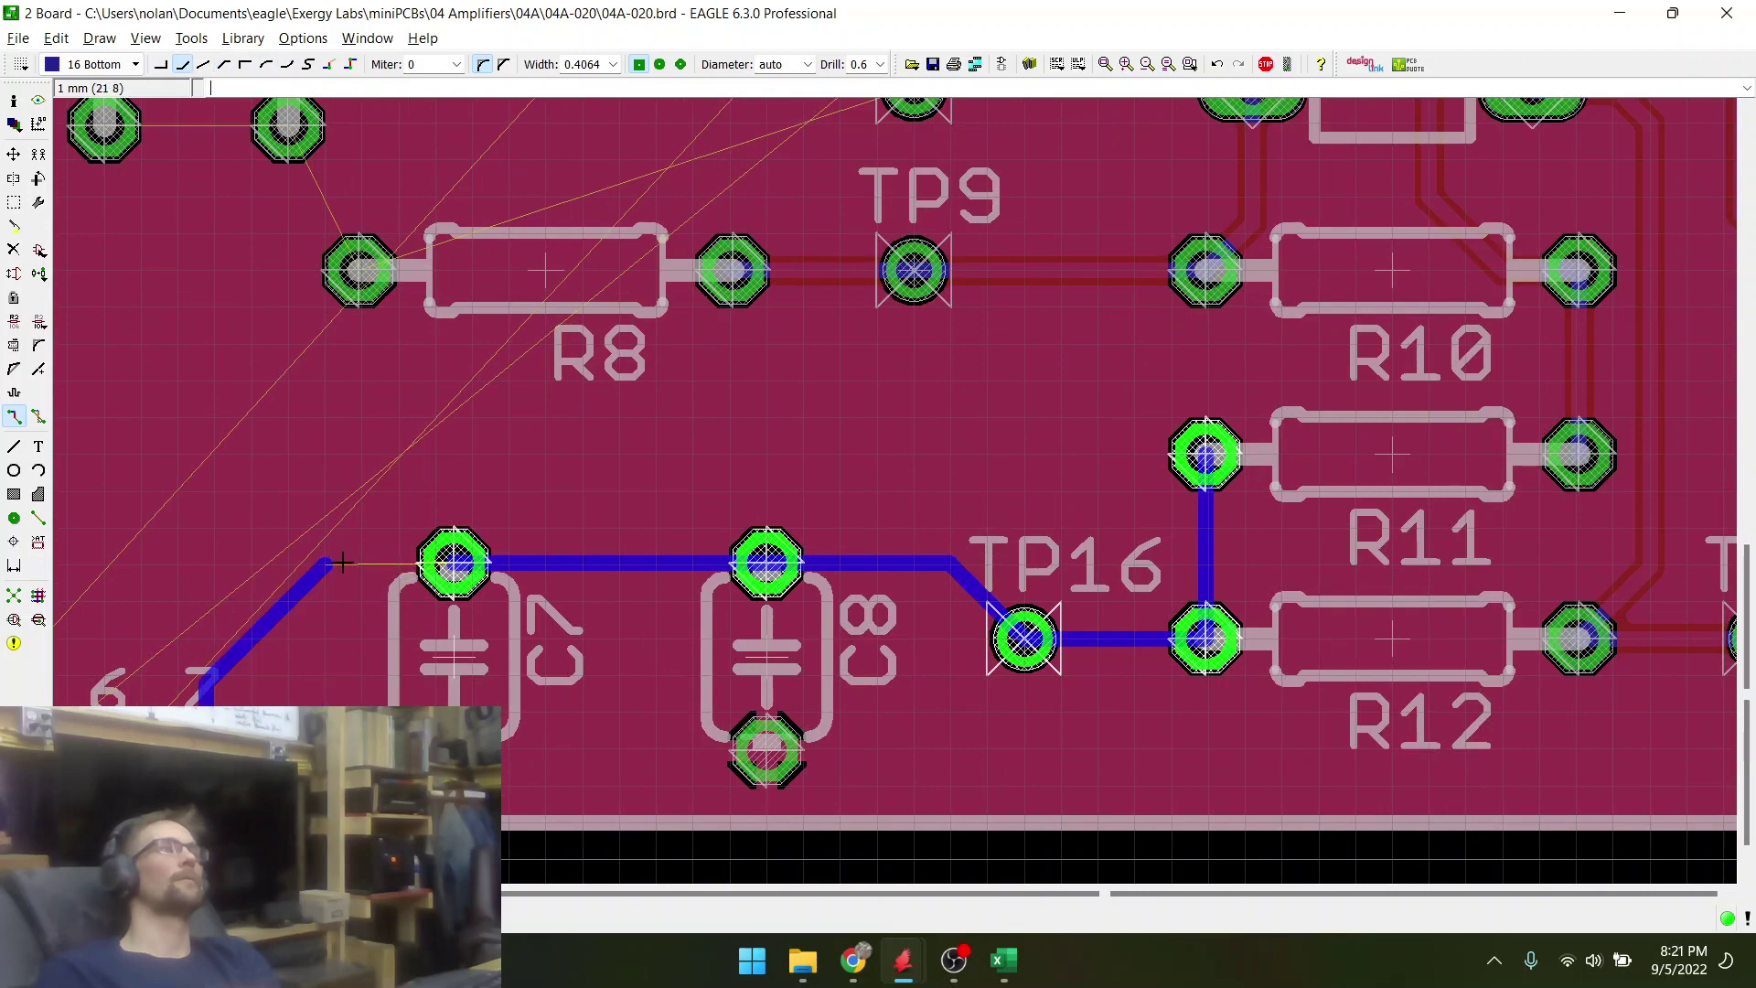
click(445, 566)
key(Escape)
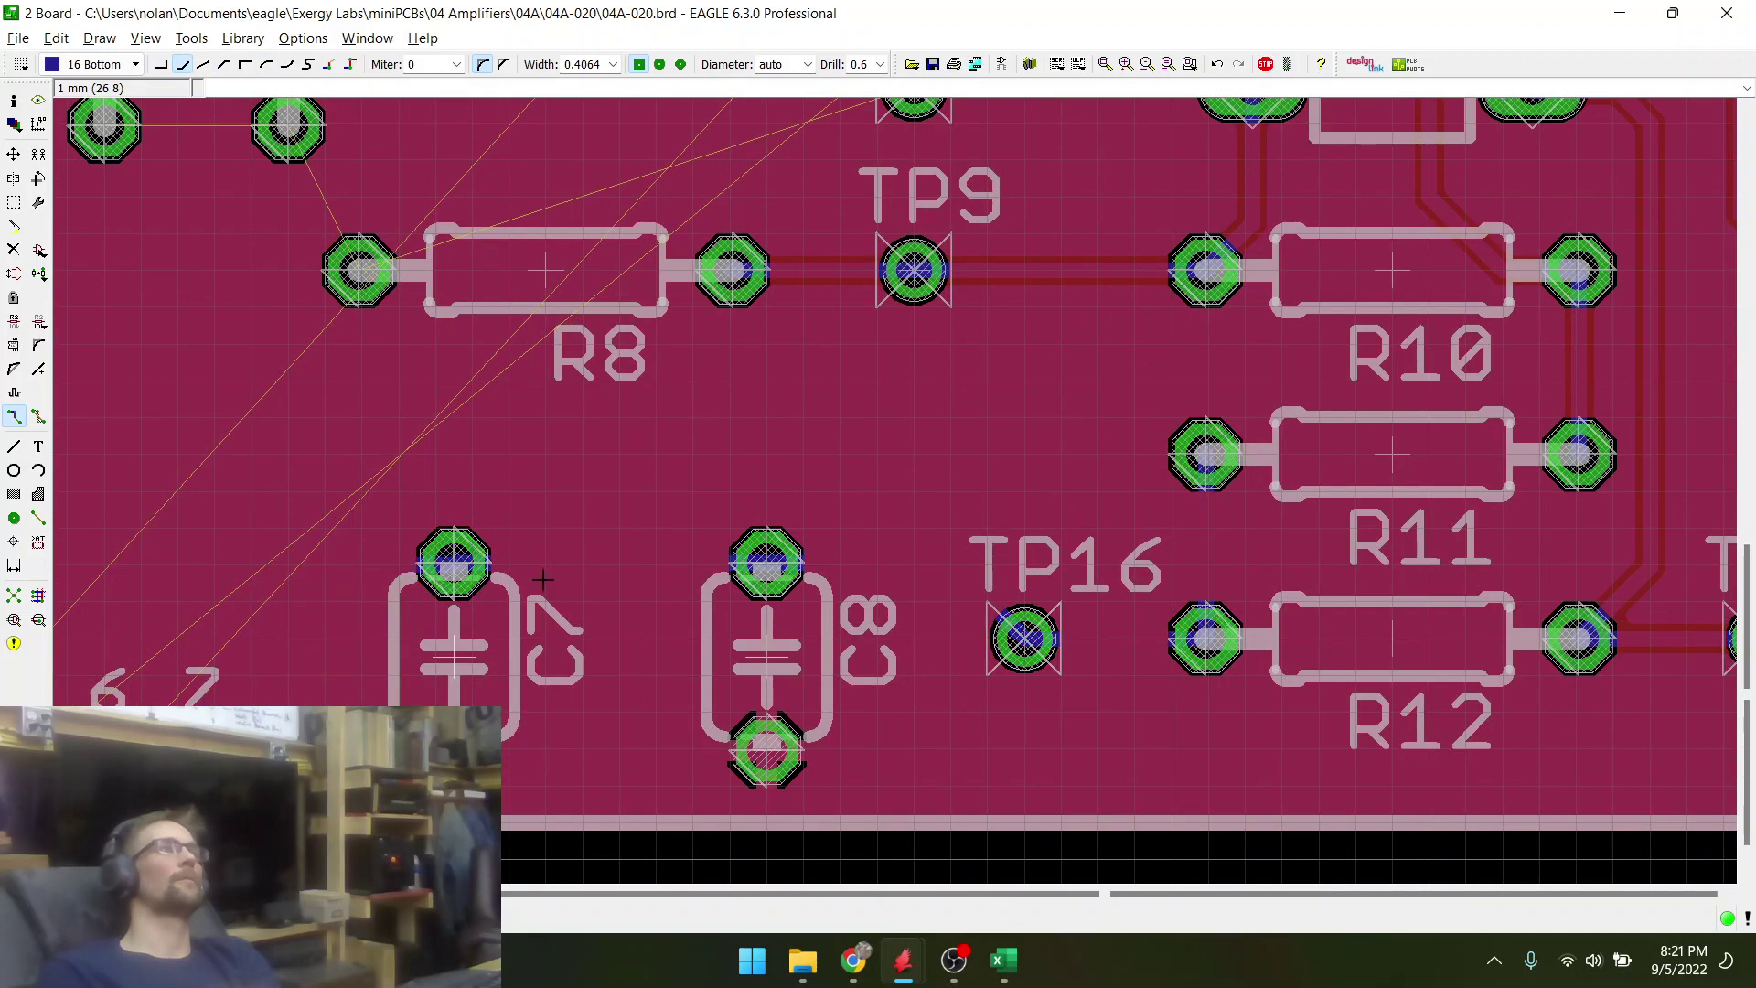
- Route a bottom-layer trace from R2's bottom pad through R6's bottom pad to R8's left pad
scroll(988, 659, down, 2)
scroll(403, 678, up, 1)
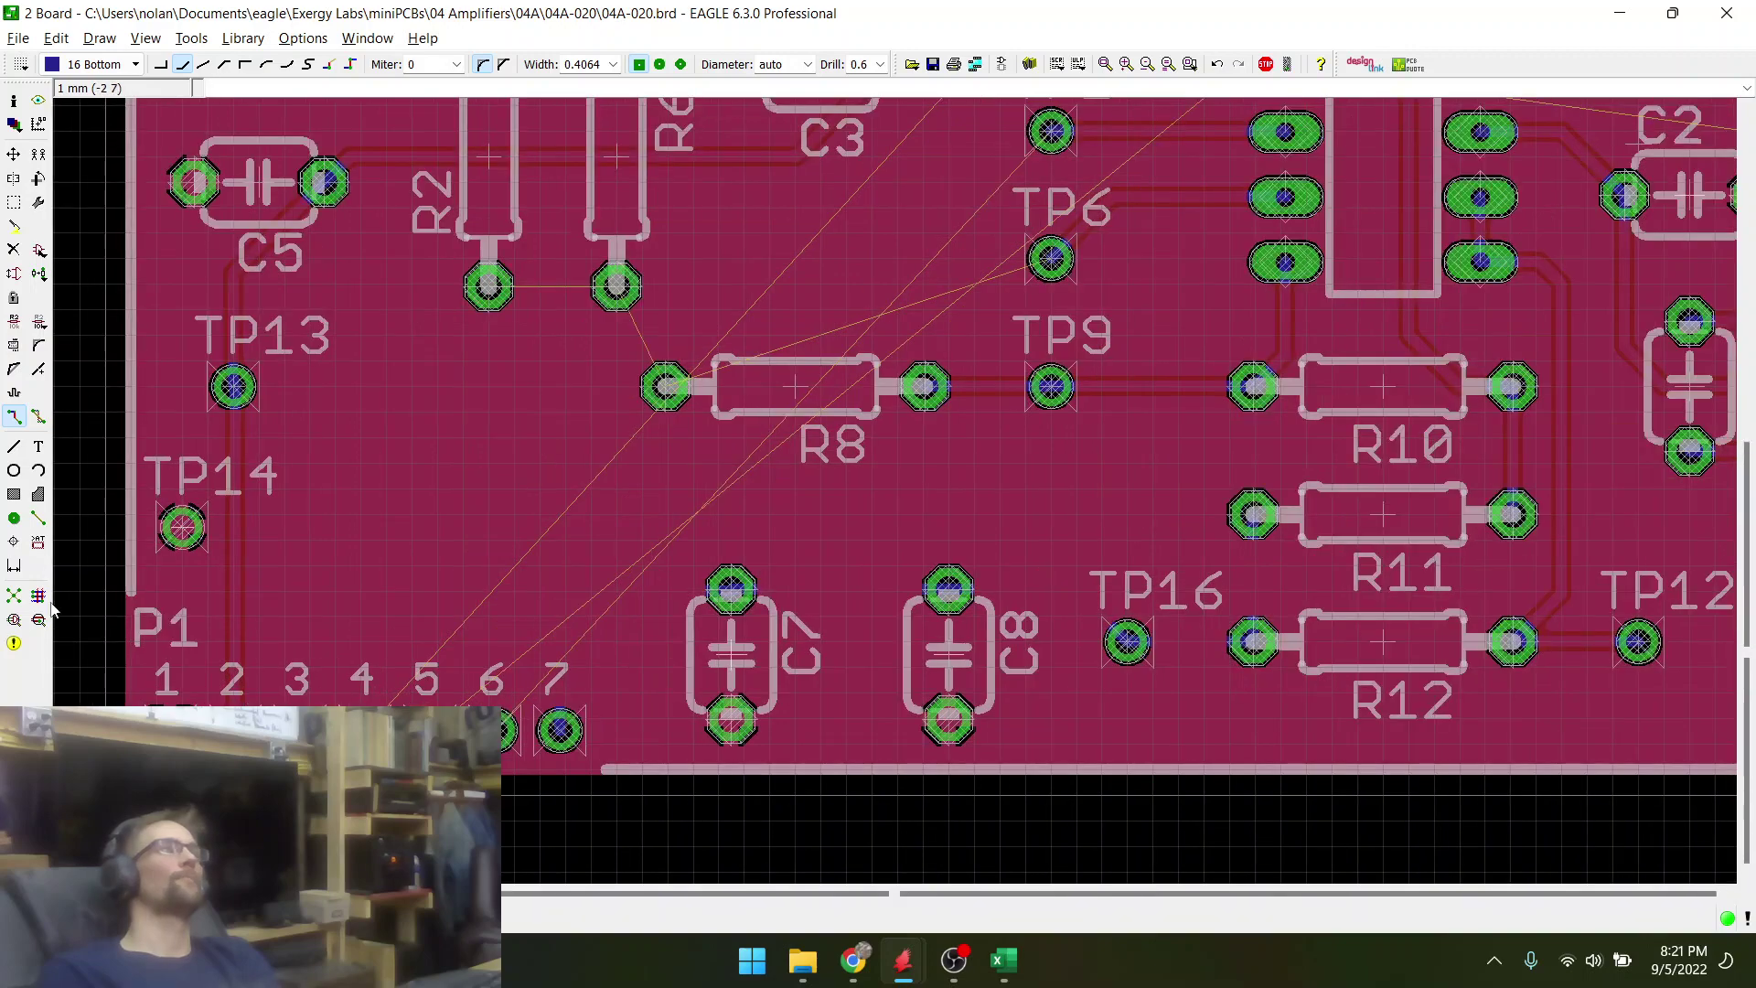
scroll(563, 621, down, 4)
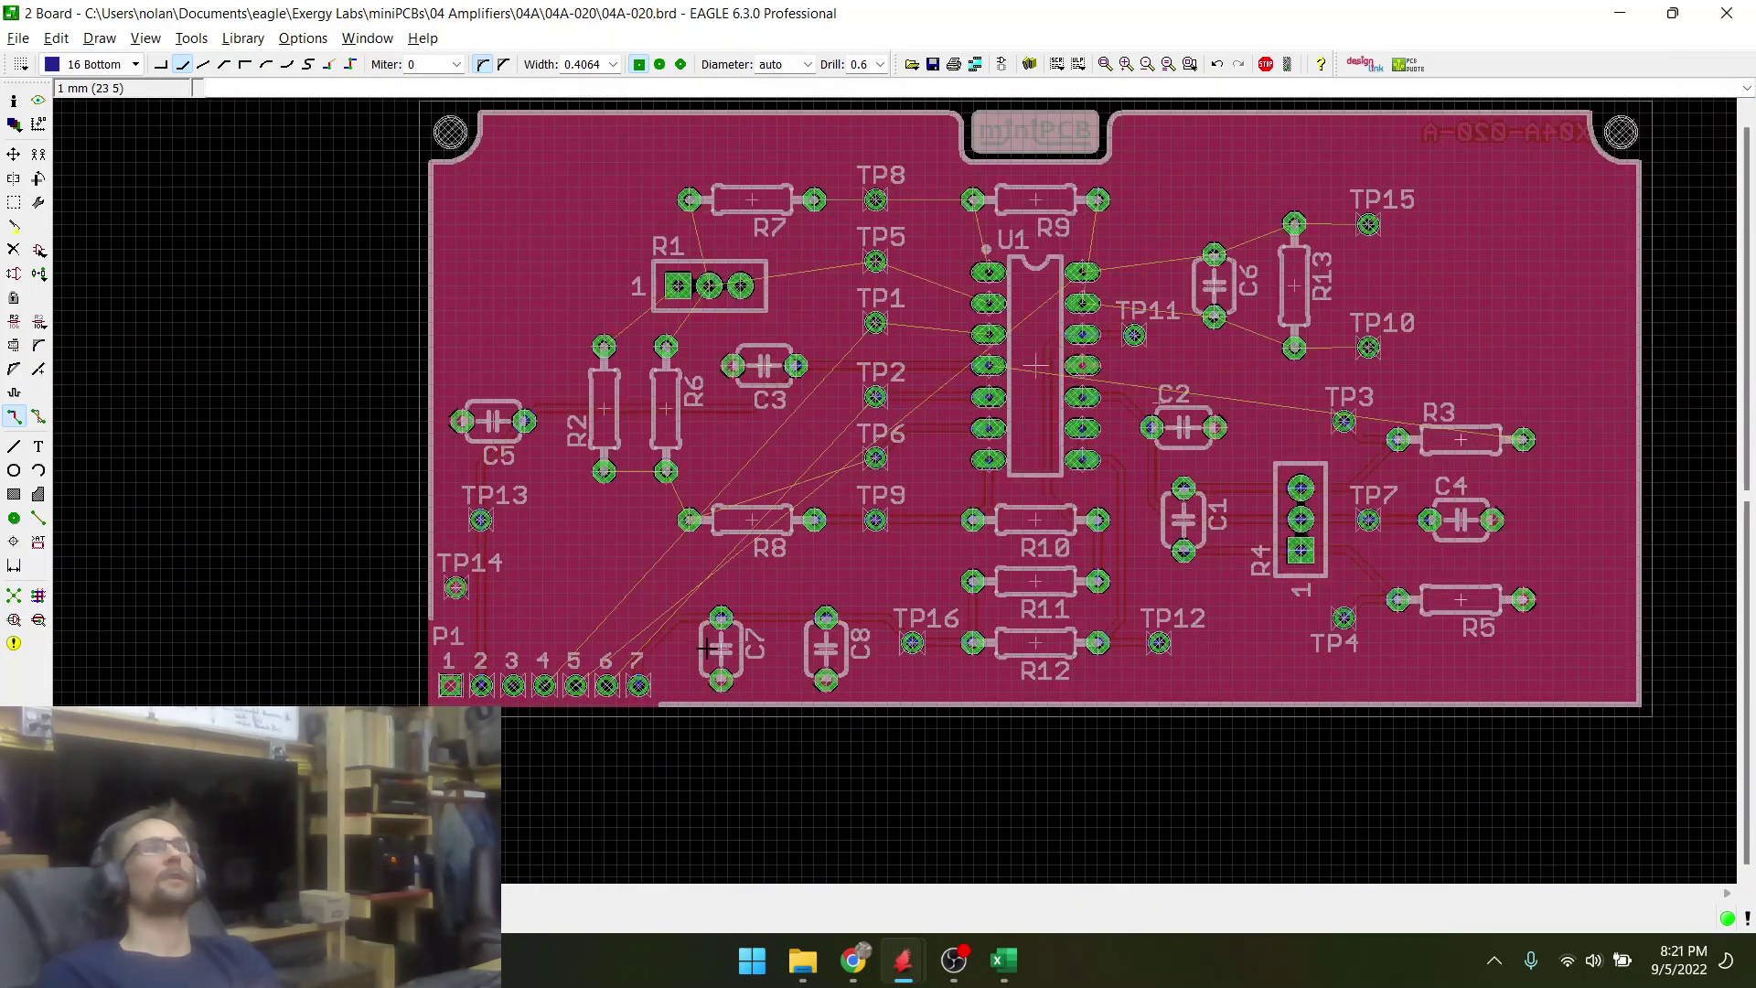
scroll(803, 405, up, 2)
scroll(530, 549, up, 4)
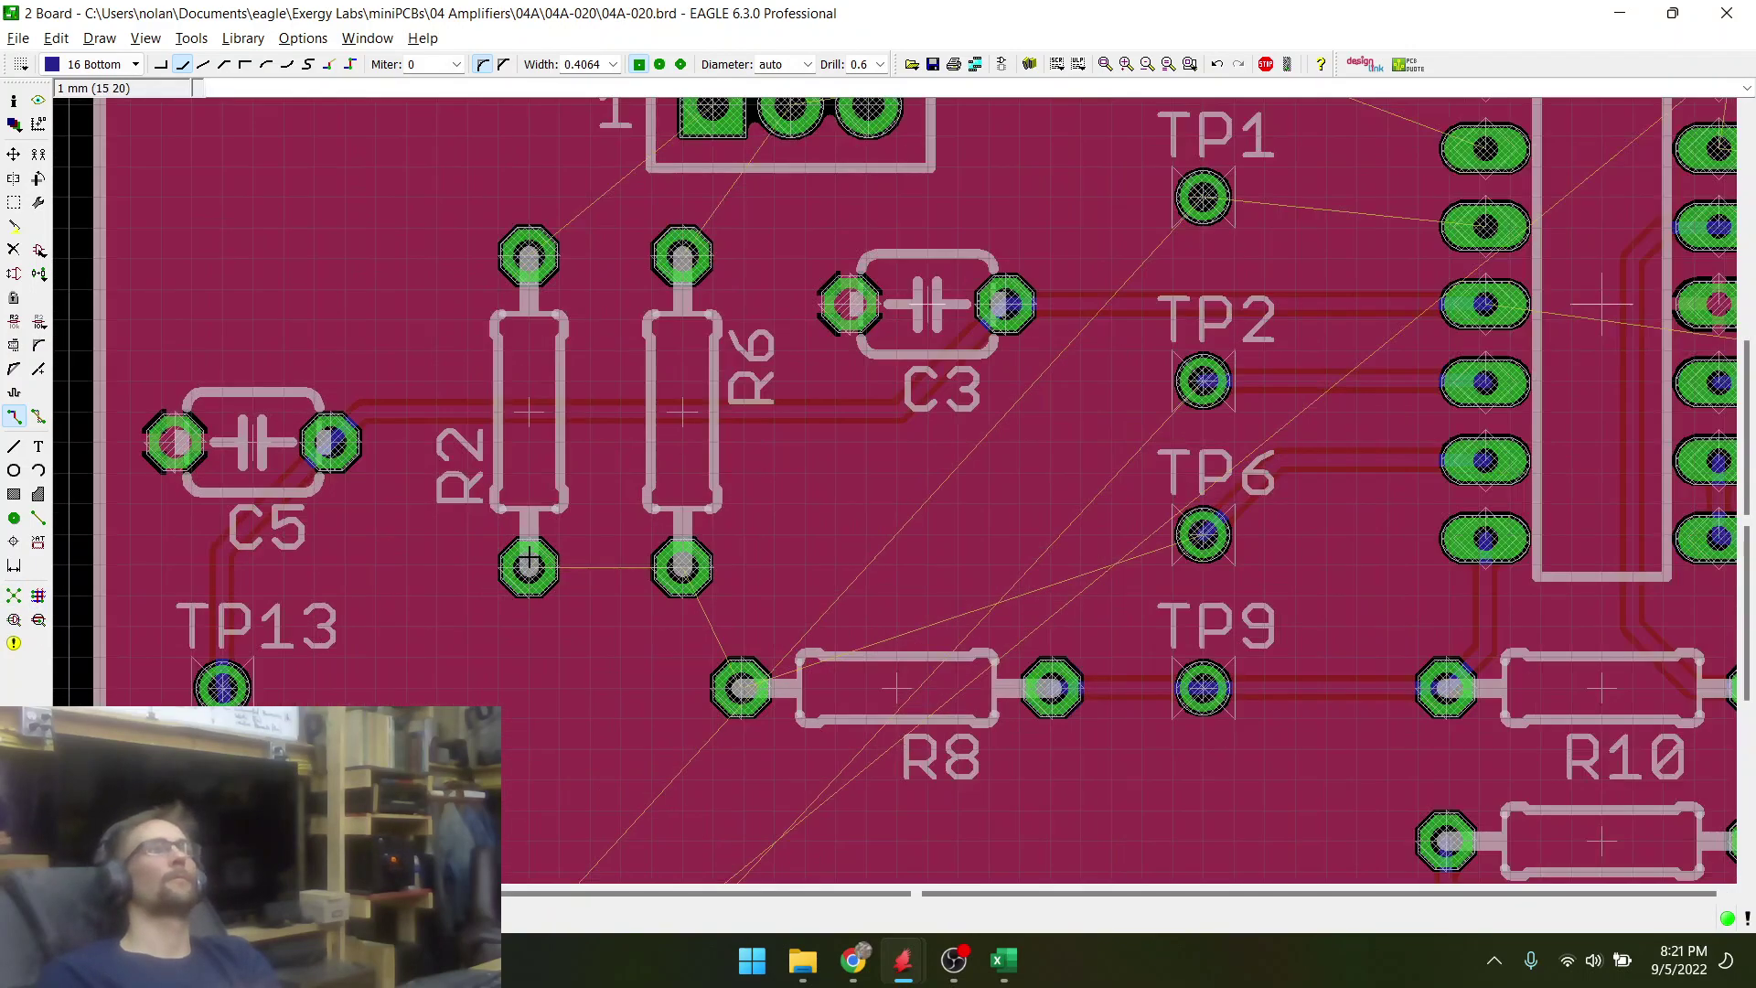
click(530, 559)
click(682, 567)
click(743, 688)
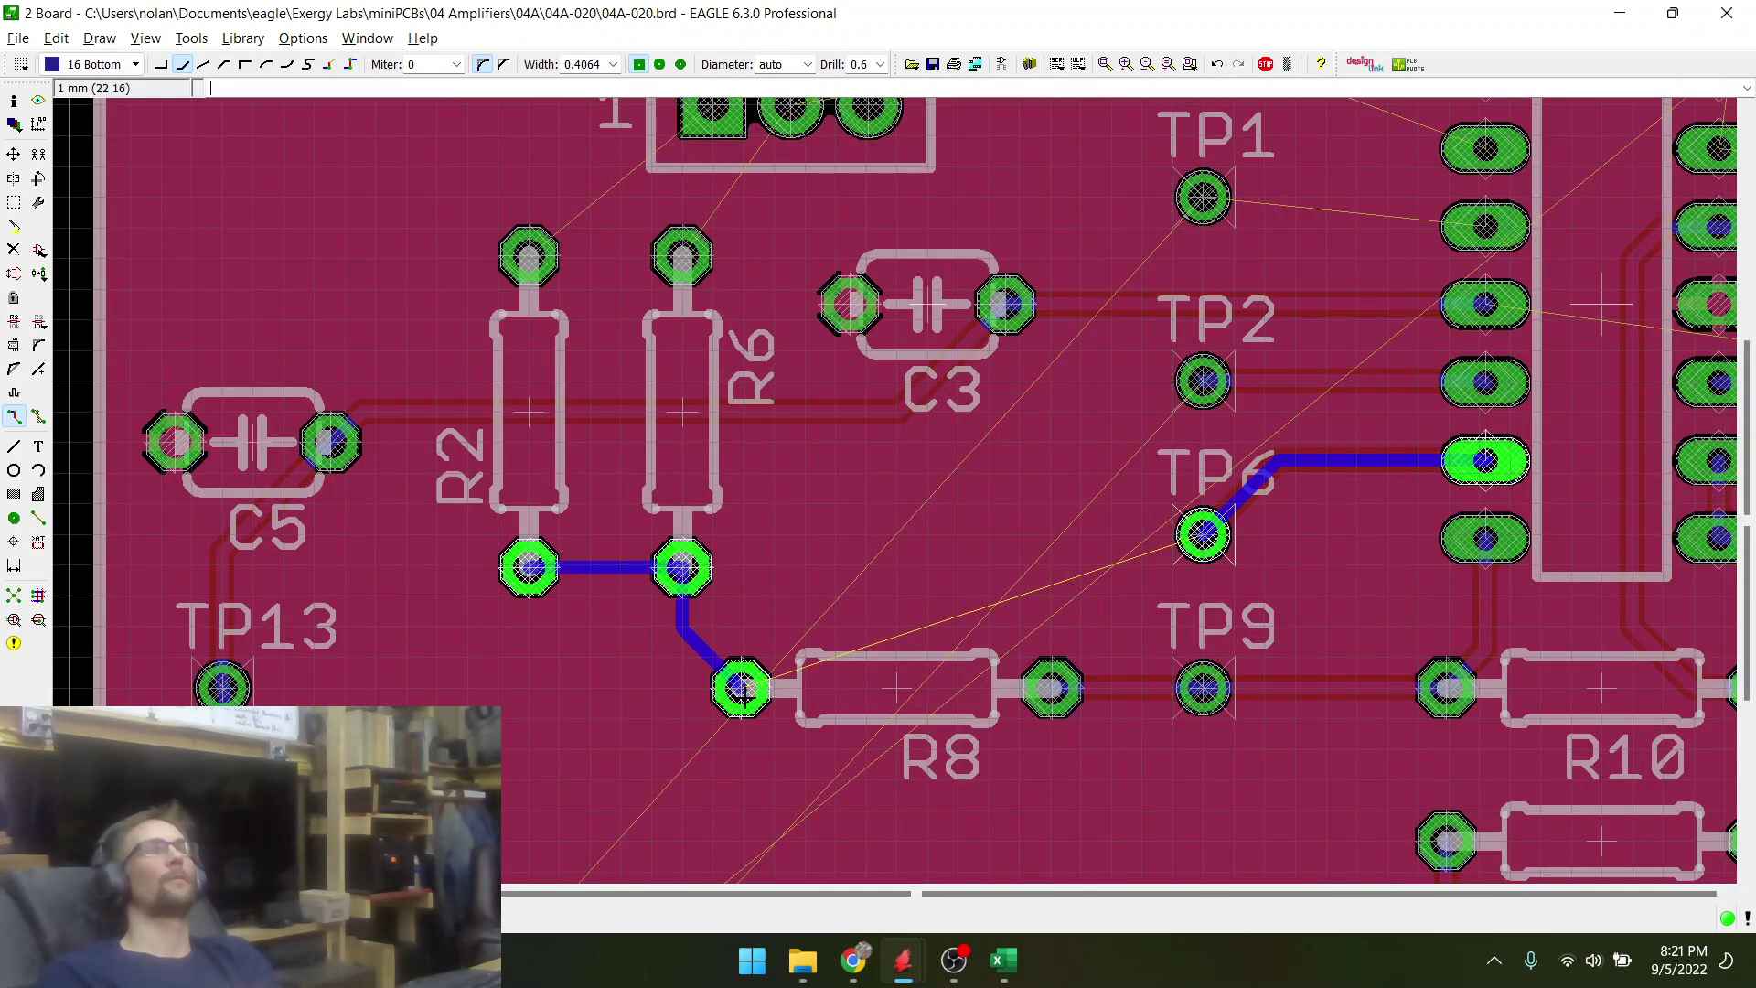
key(Escape)
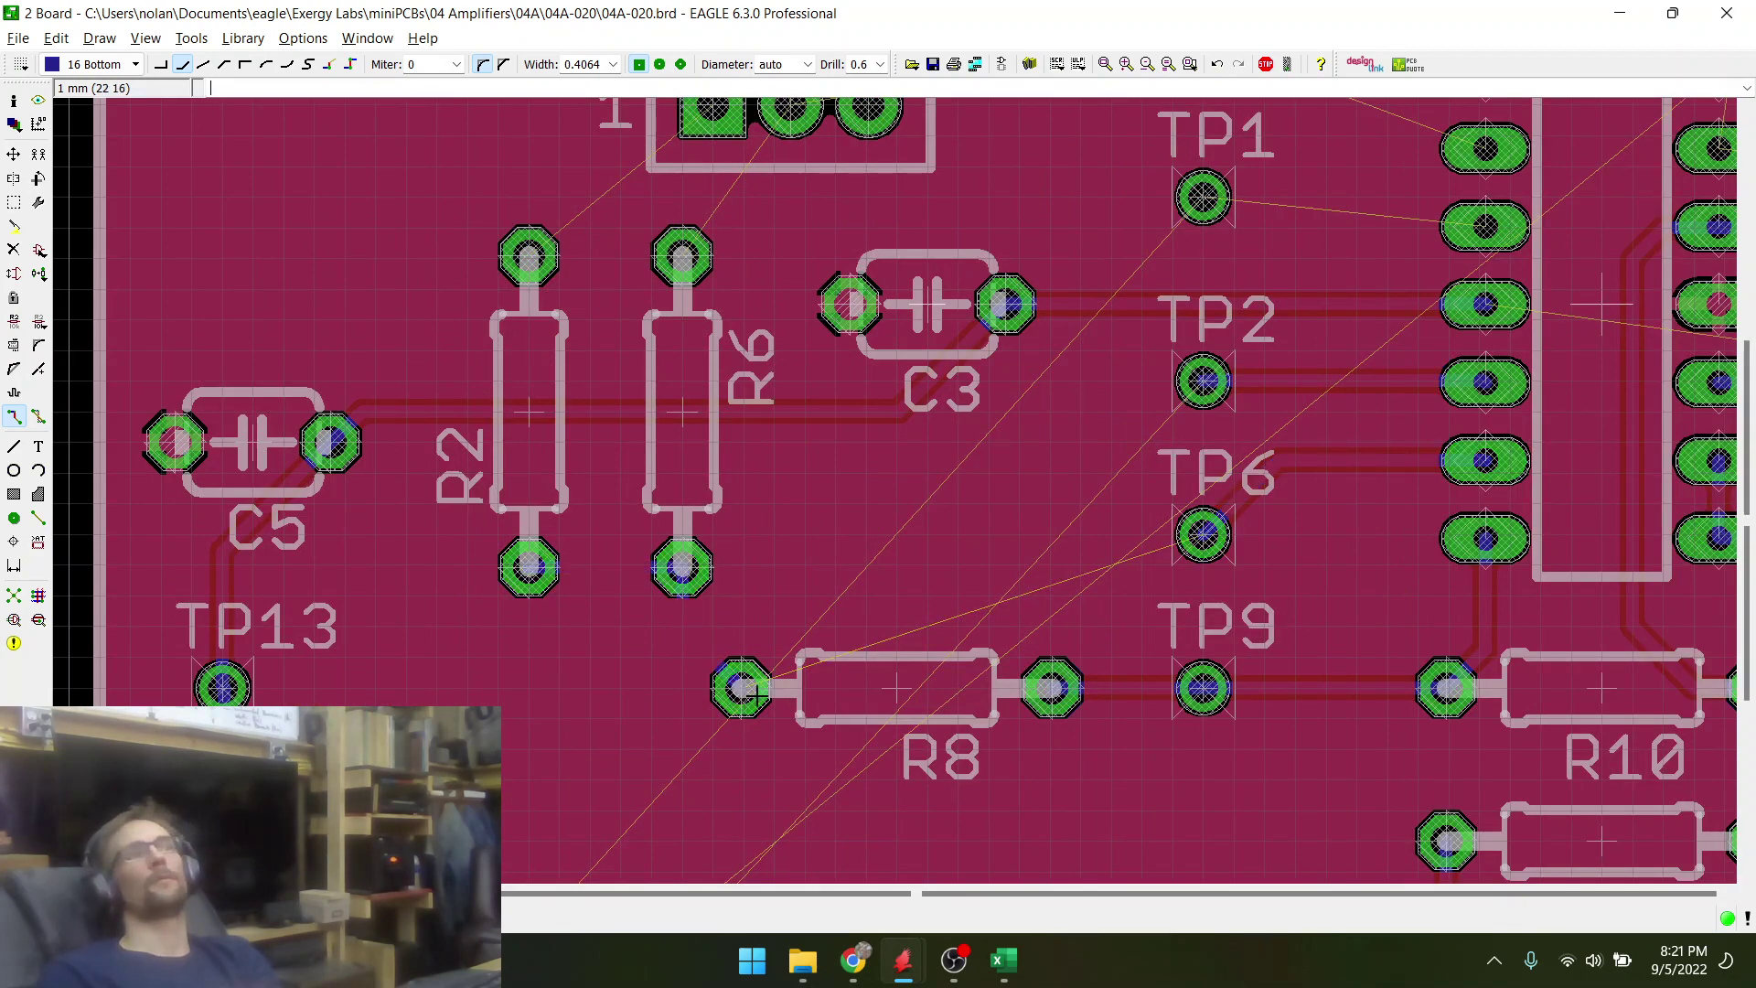
- Route a bottom-layer trace from R8's left pad diagonally up and across to TP6, and refresh the ratsnest
click(967, 608)
right_click(1201, 525)
right_click(1201, 525)
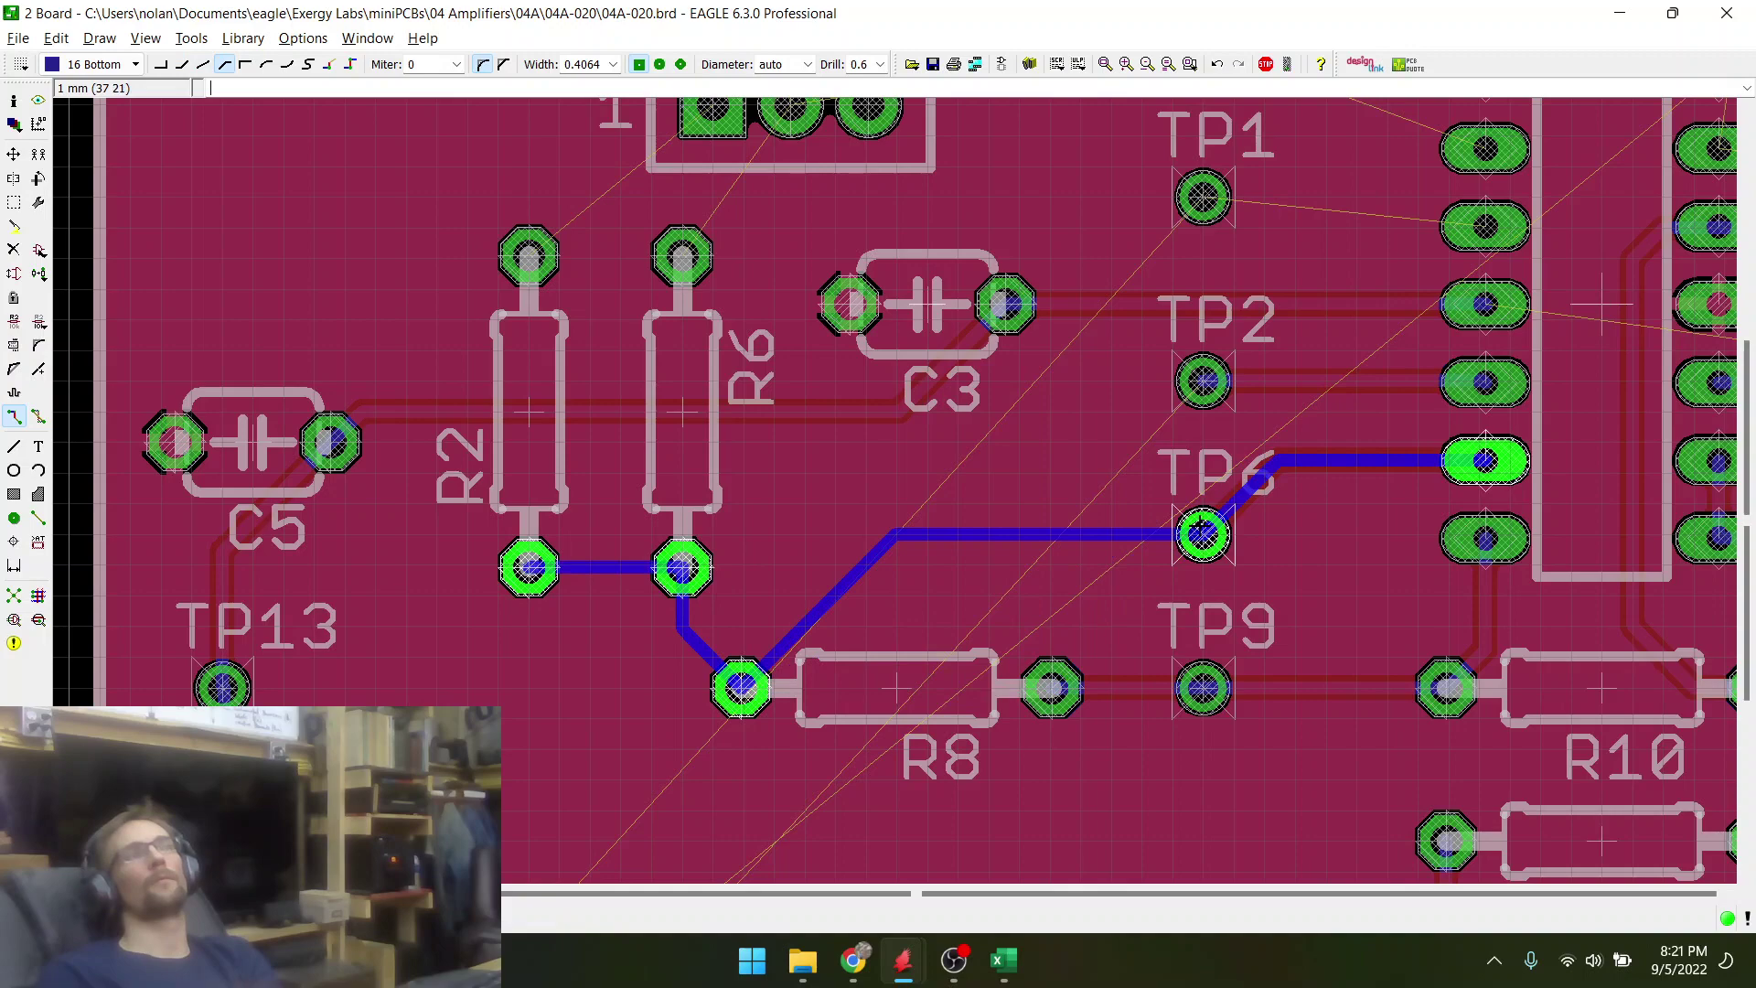
key(Escape)
click(7, 598)
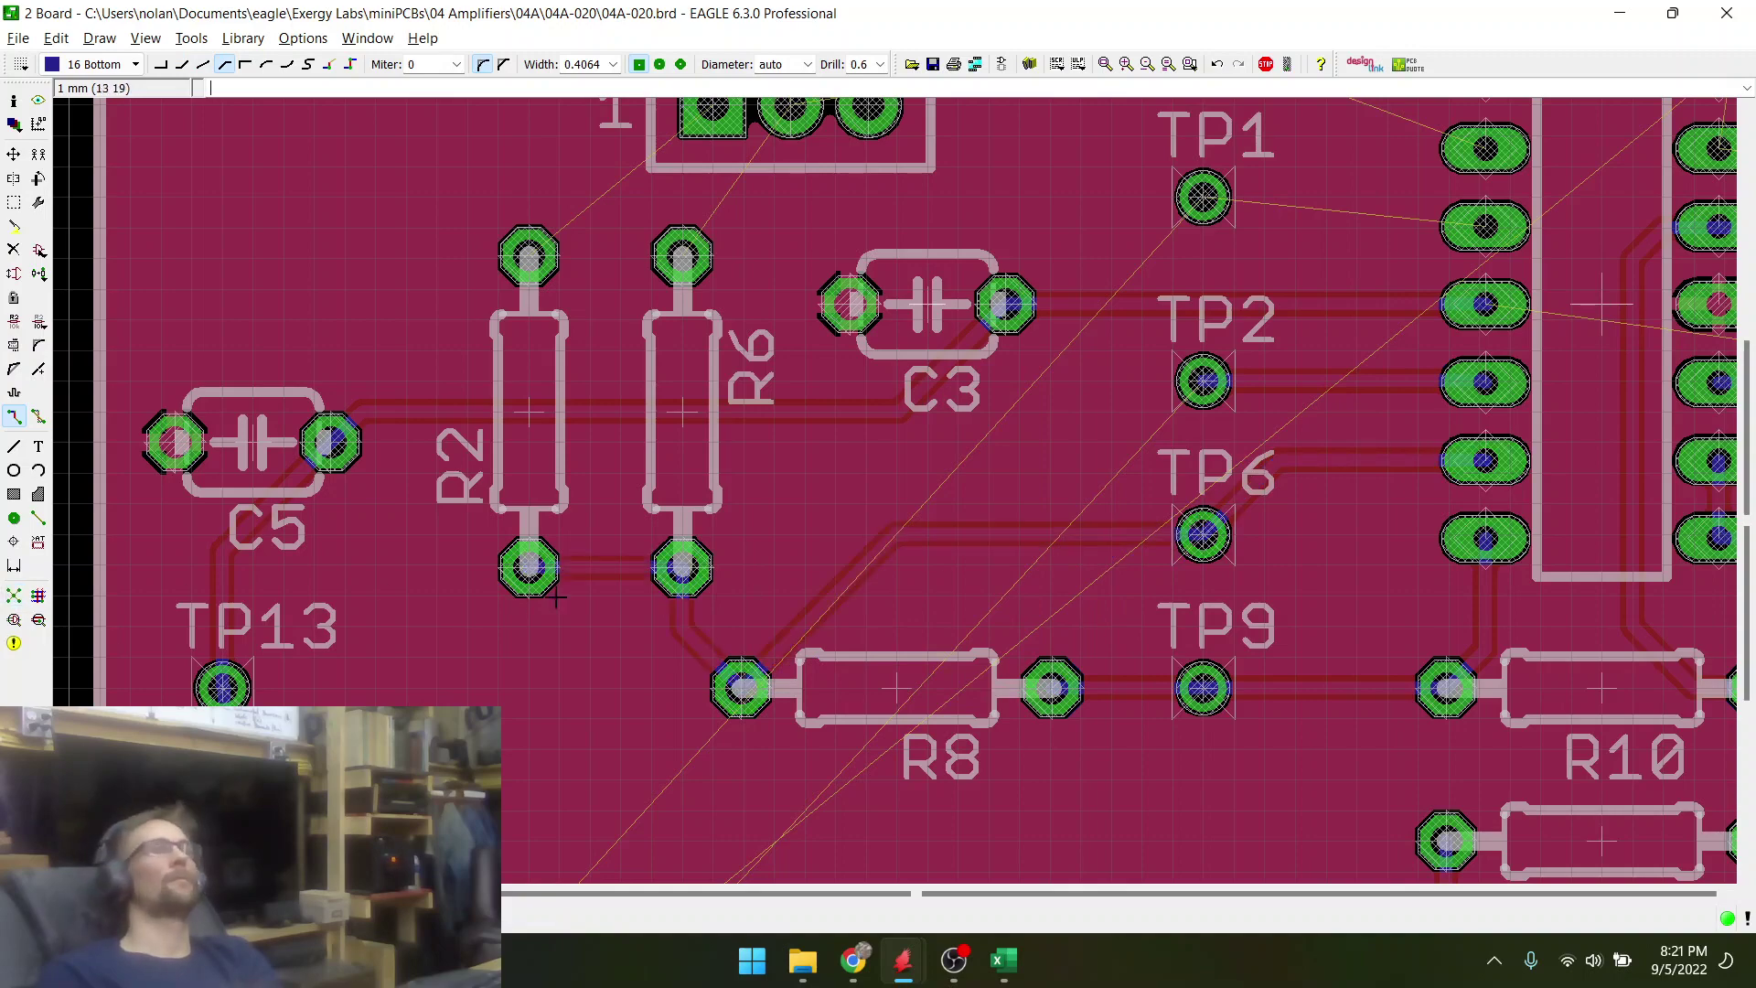
- Route a diagonal bottom-layer trace from R6's top pad to R1's middle pad
scroll(714, 780, down, 4)
scroll(802, 582, up, 3)
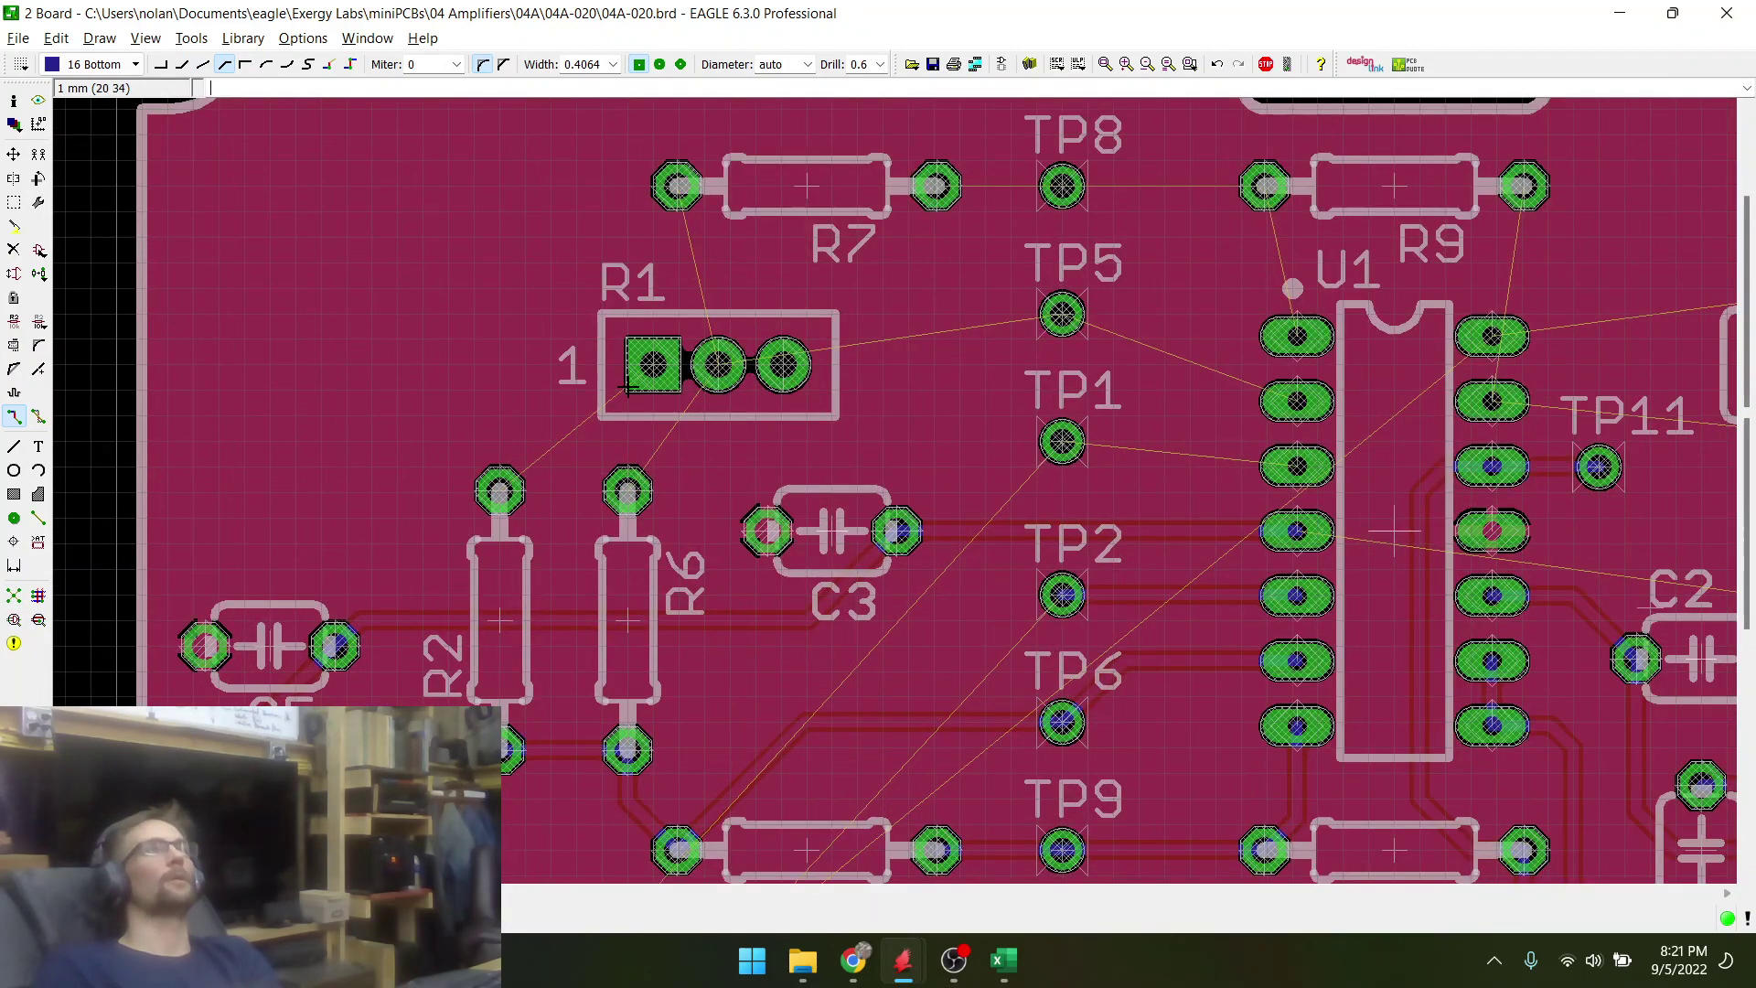
scroll(628, 394, up, 2)
click(640, 528)
key(Escape)
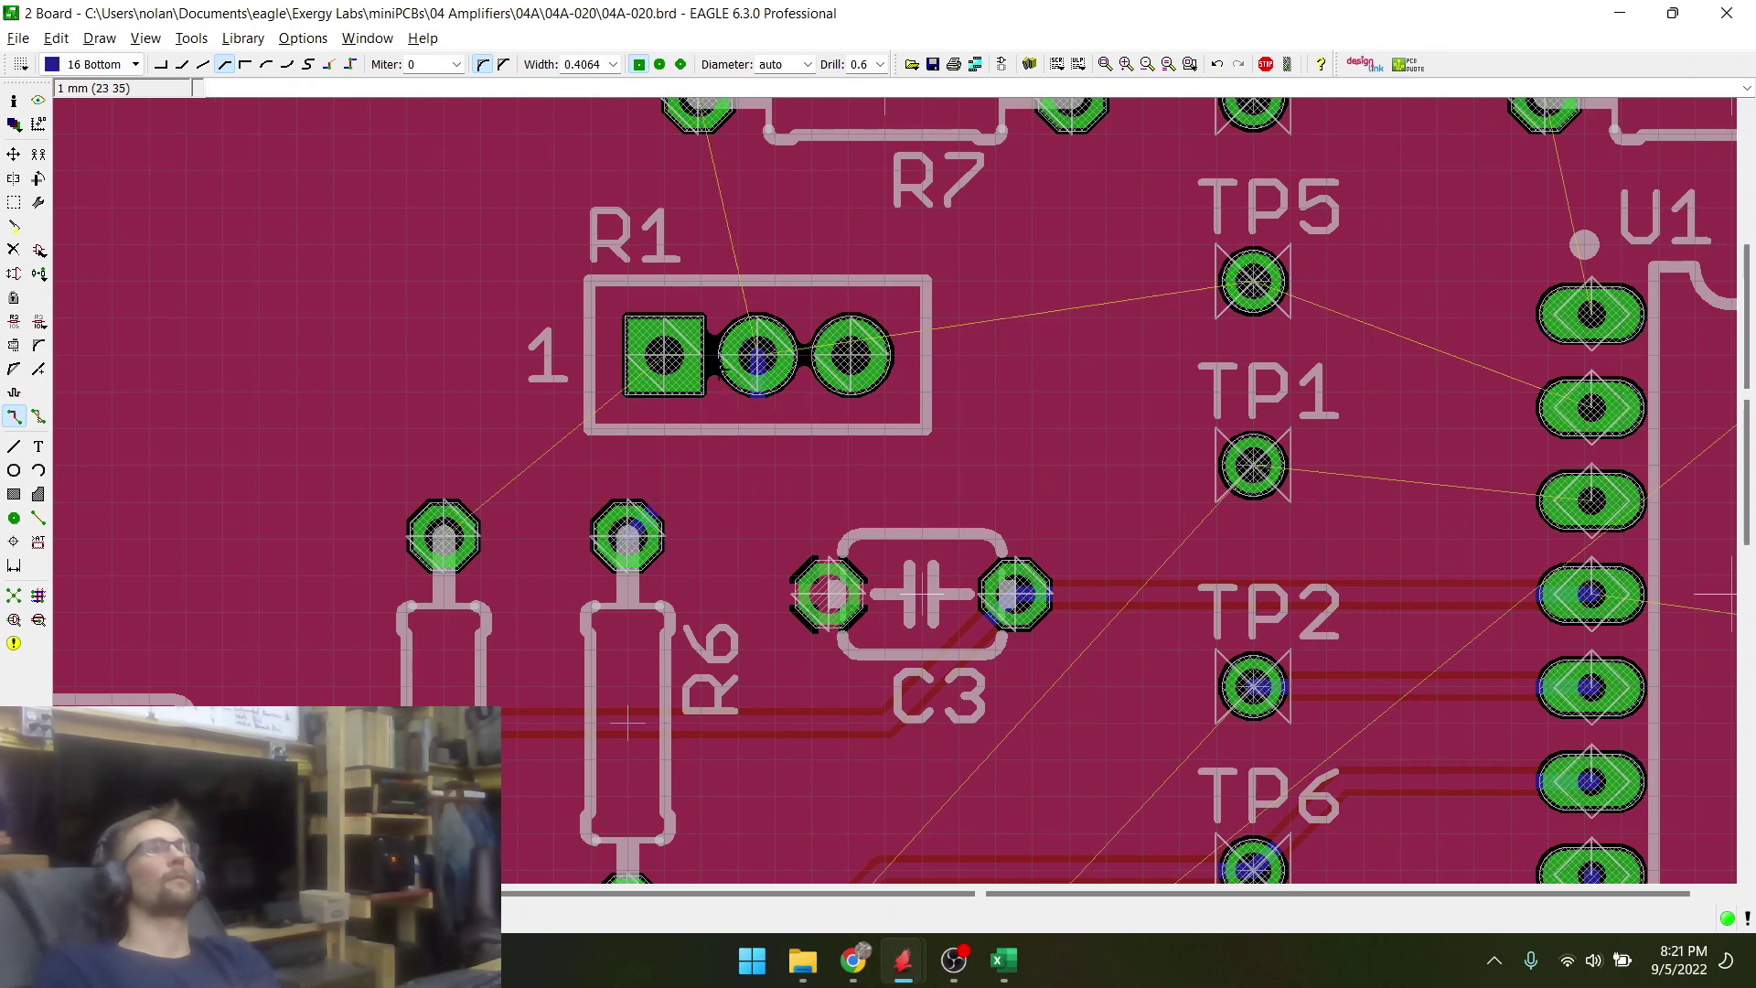
- Route a bottom-layer trace from R2's top pad up, diagonally and into the side of R1's pad 1, and refresh the ratsnest
click(444, 536)
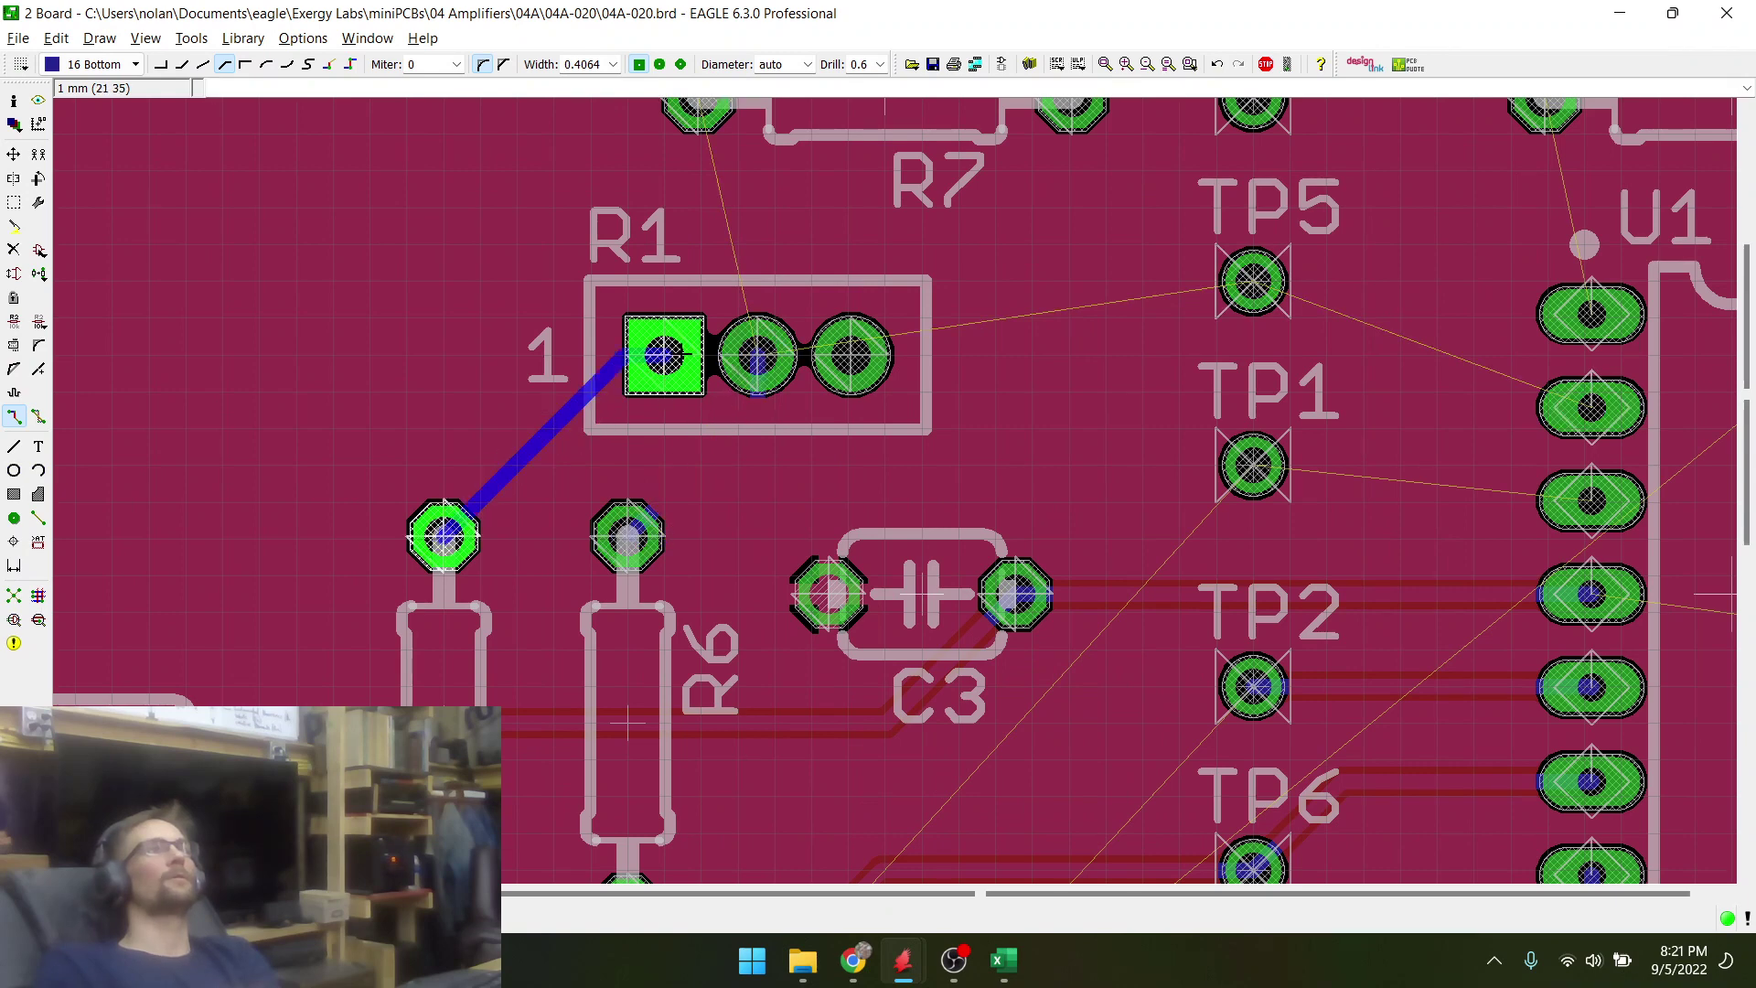
click(443, 464)
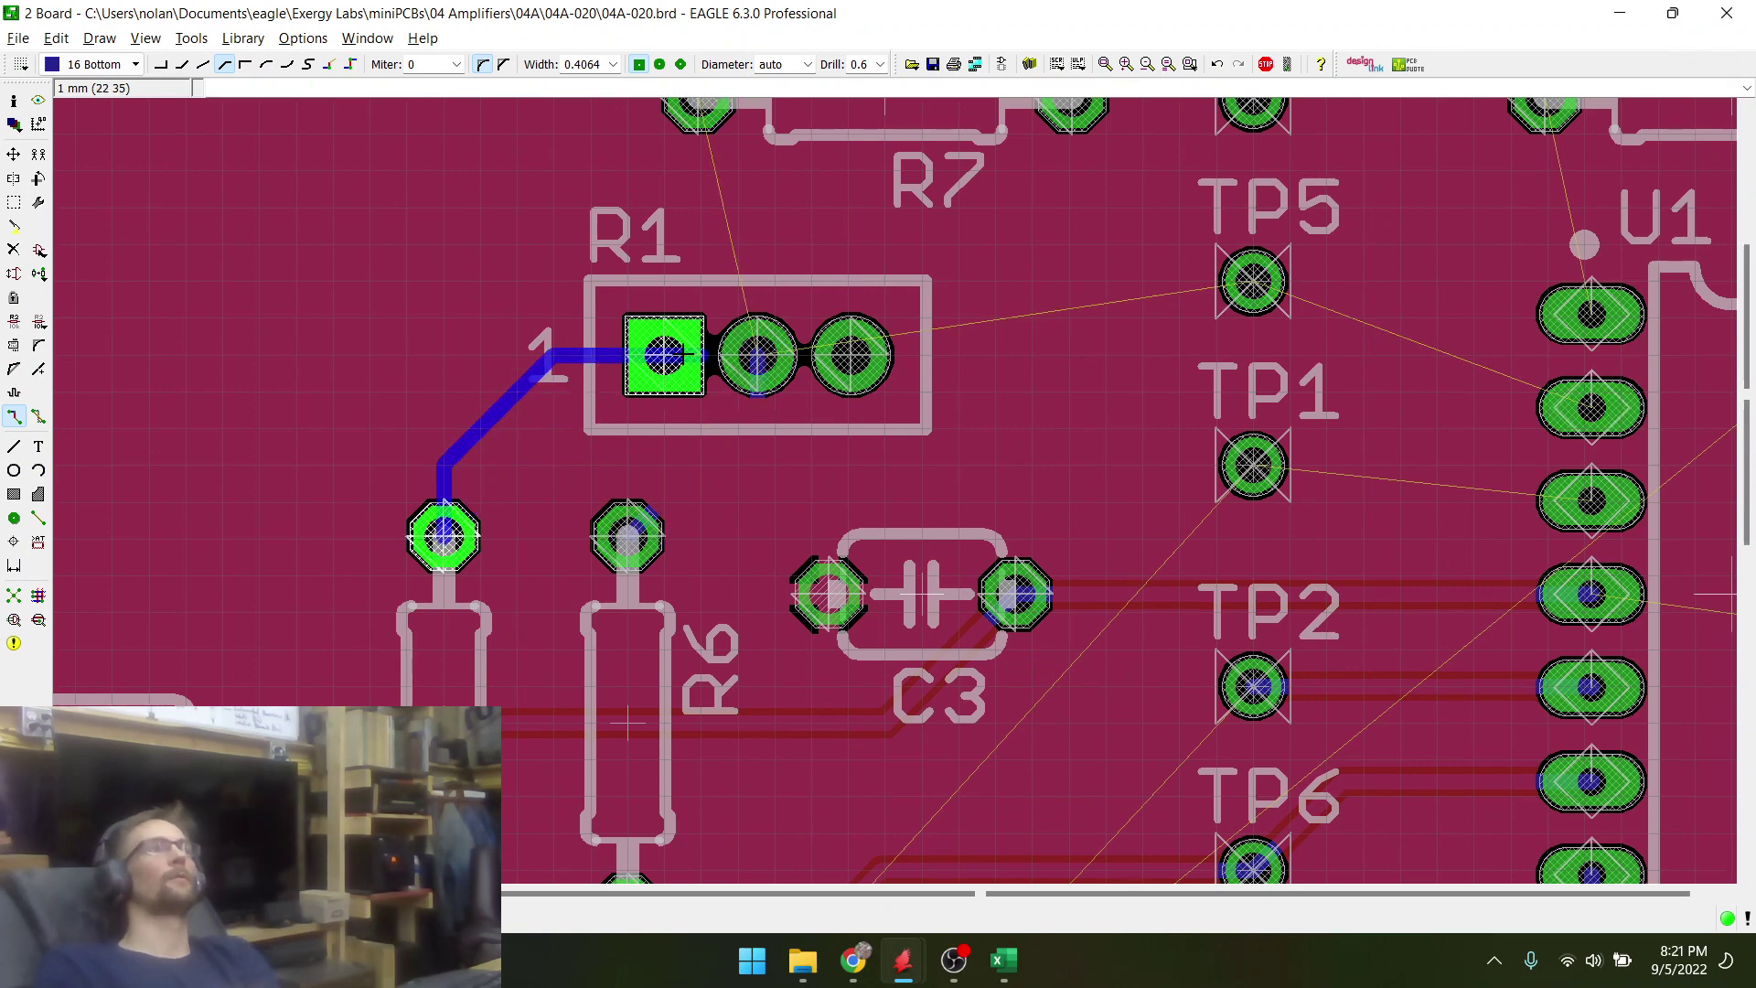
key(Escape)
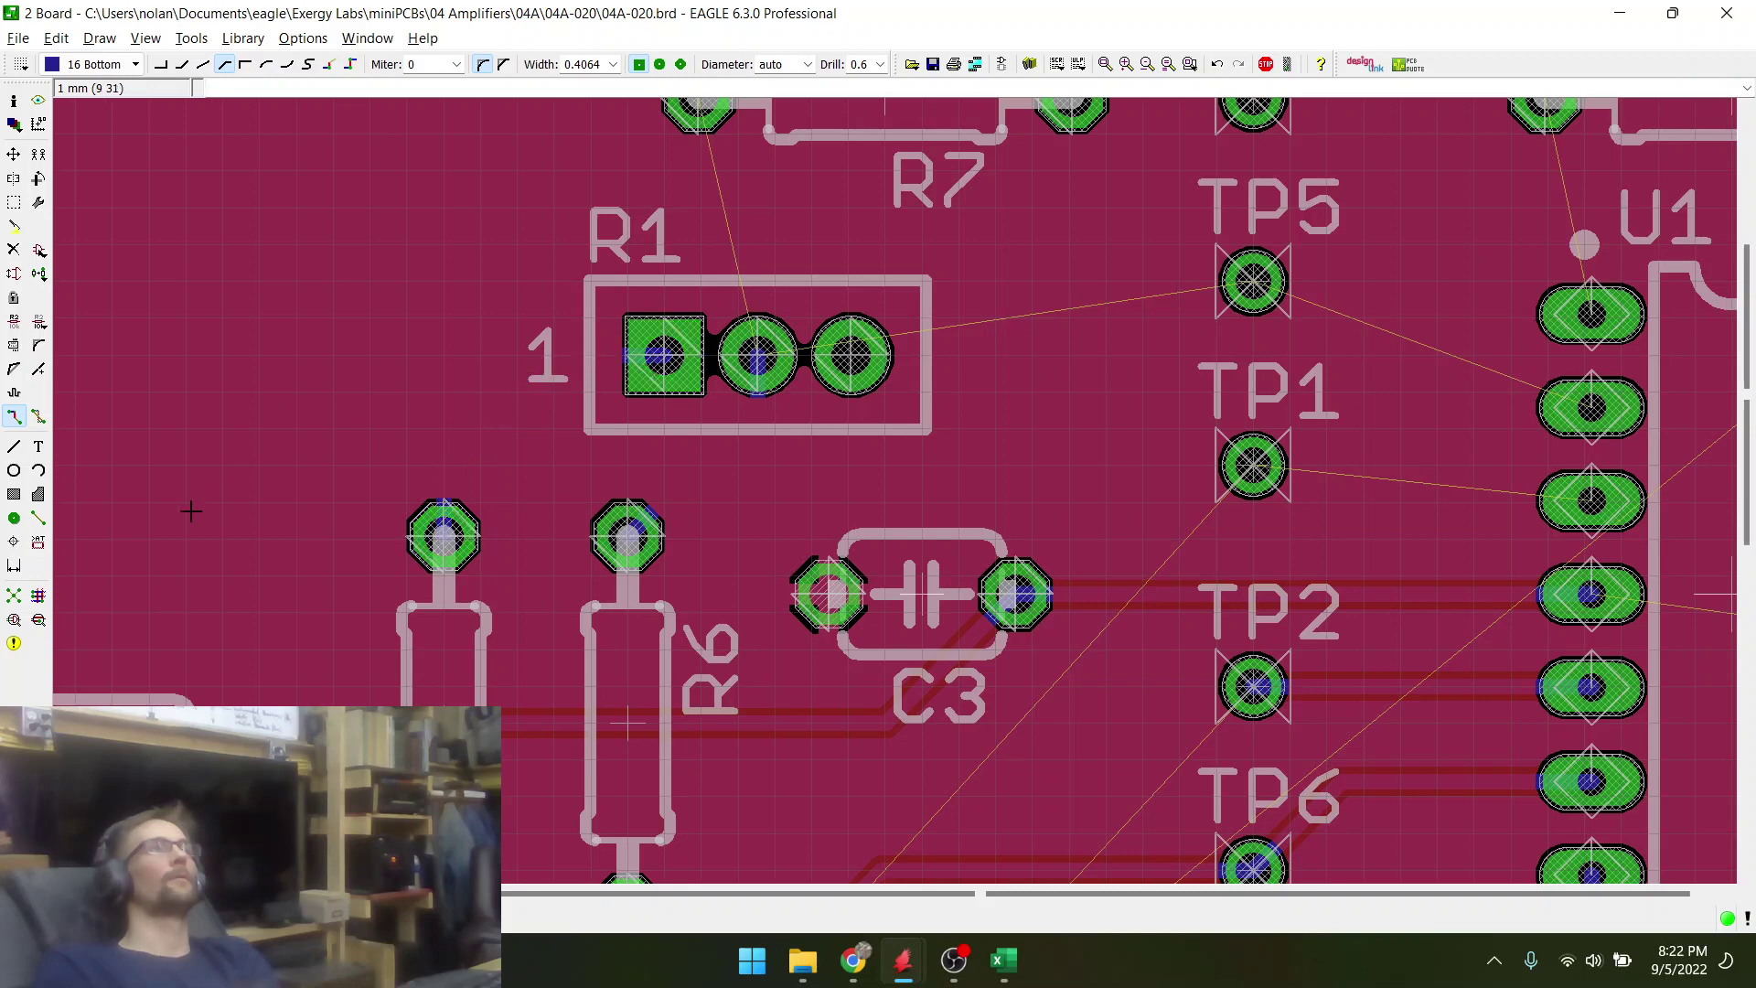
click(18, 602)
- Rip up the diagonal trace between R6's top pad and R1's middle pad
scroll(712, 399, up, 4)
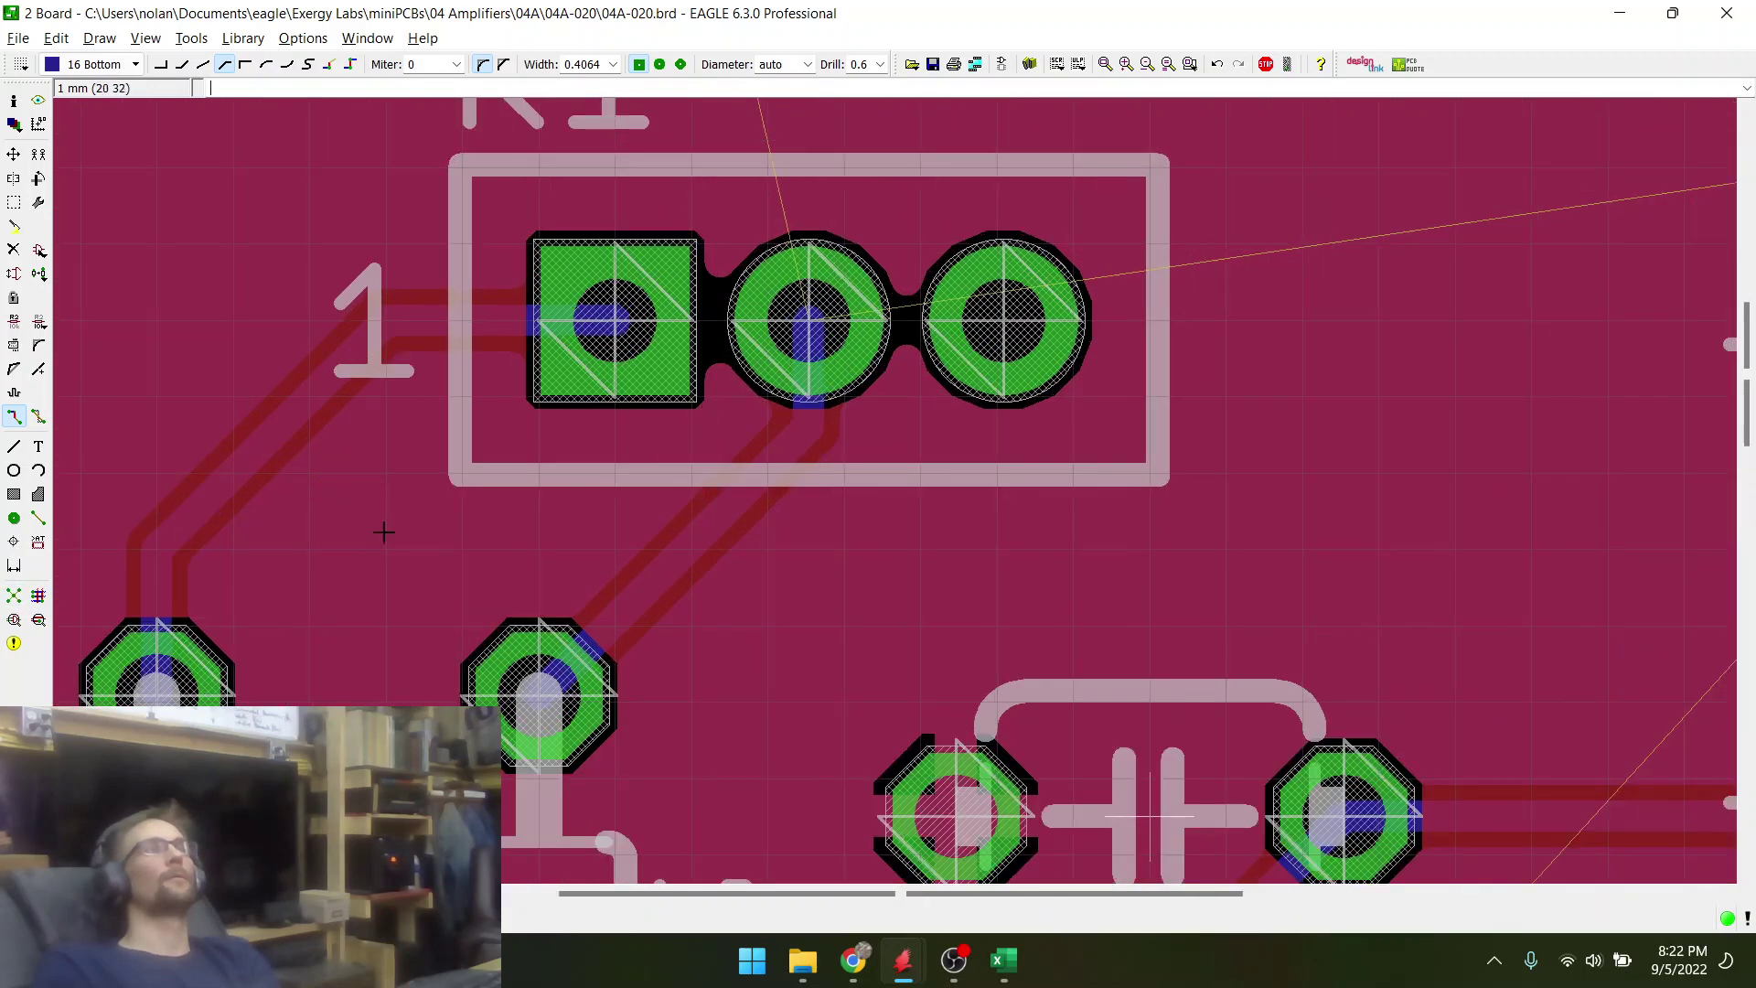
click(39, 417)
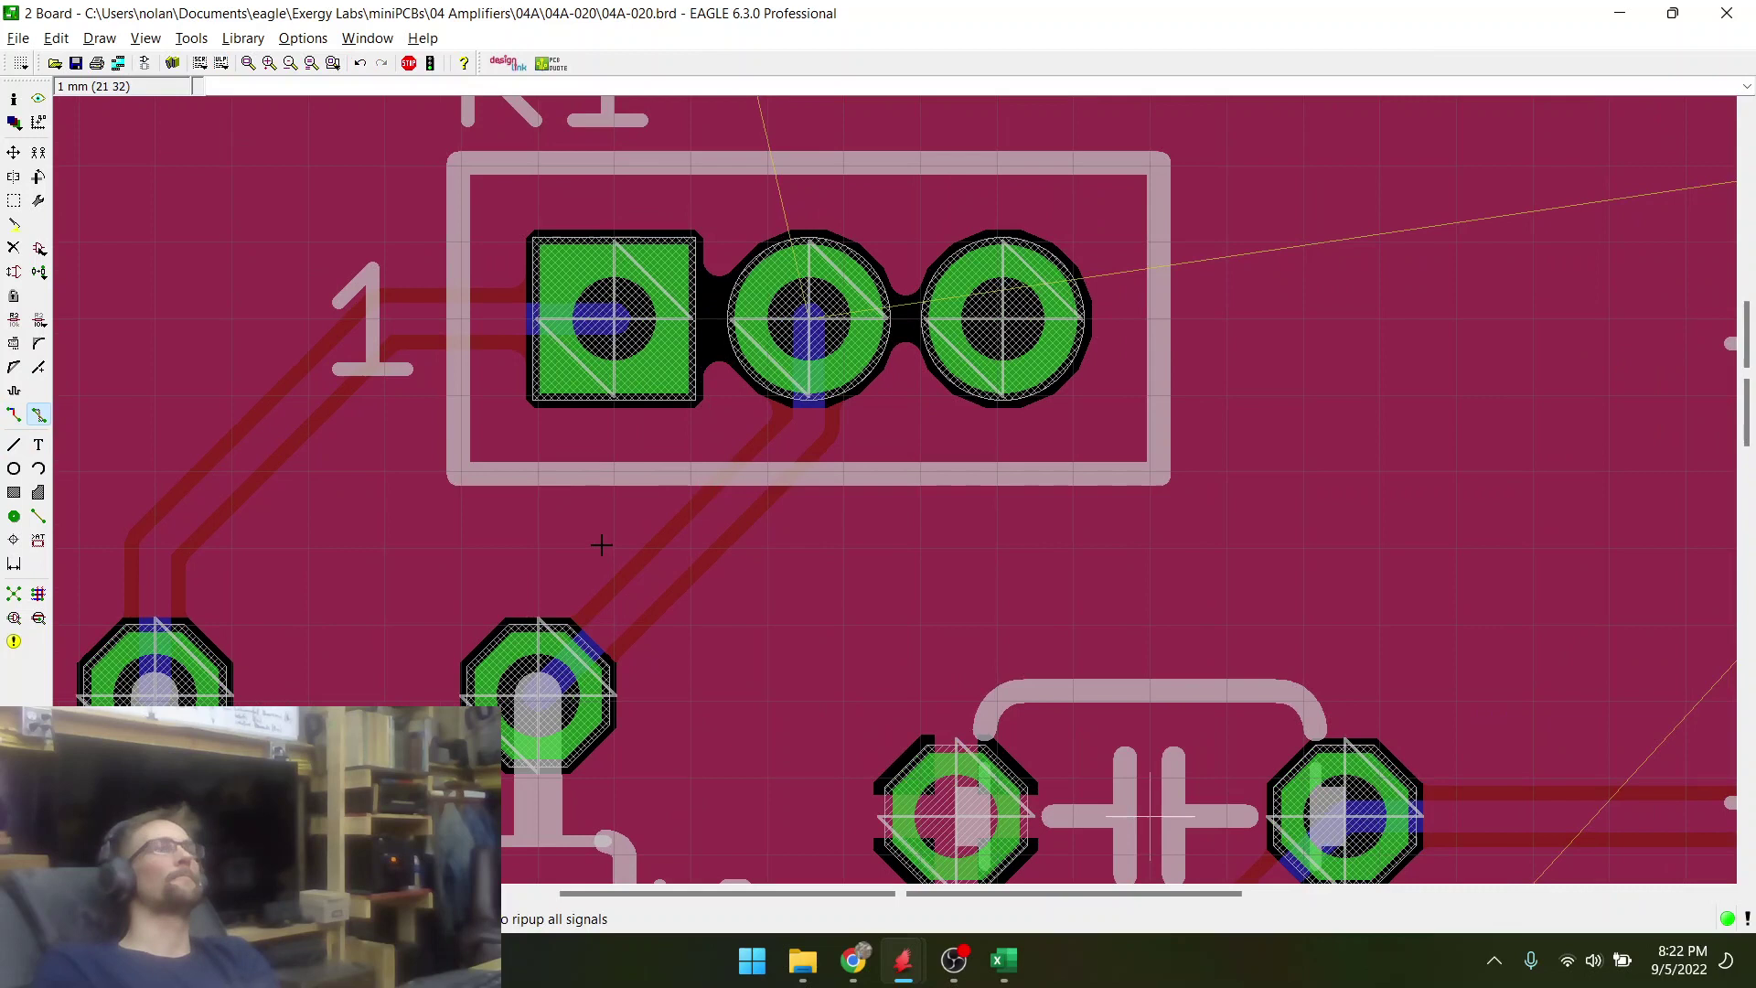
click(657, 552)
- Route a bottom-layer trace sideways out of R6's top pad, diagonally, and straight up into R1's middle pad
click(14, 417)
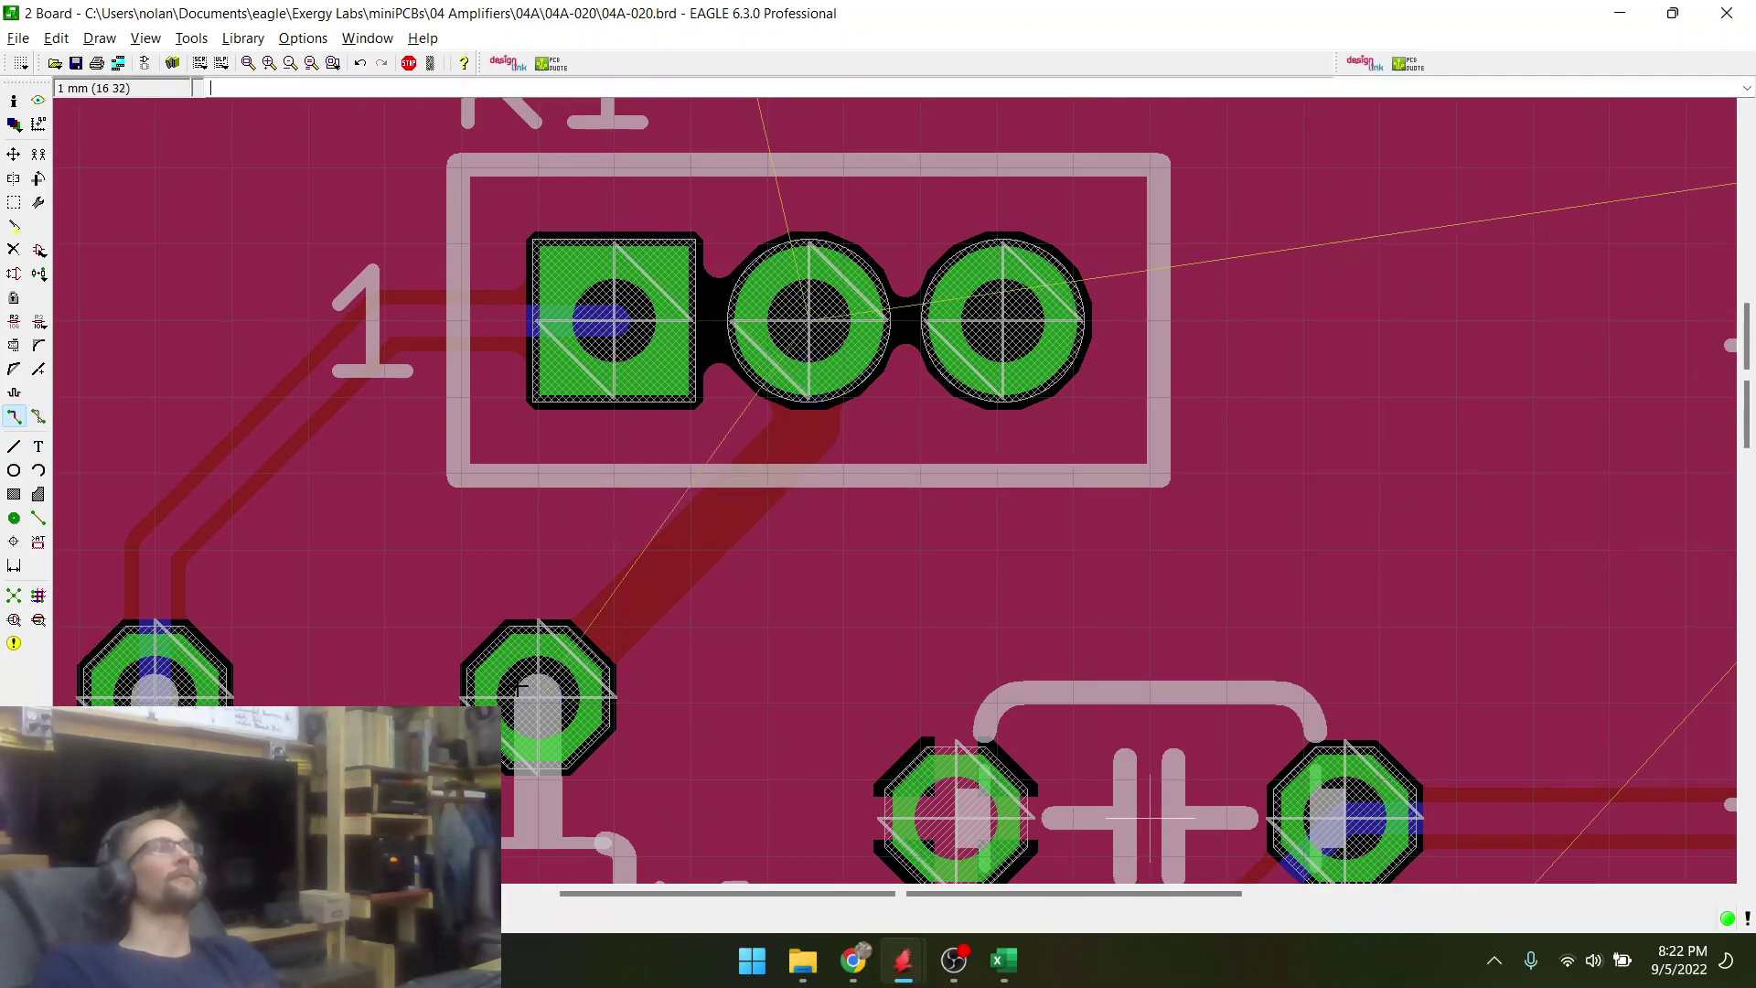
click(546, 688)
right_click(764, 599)
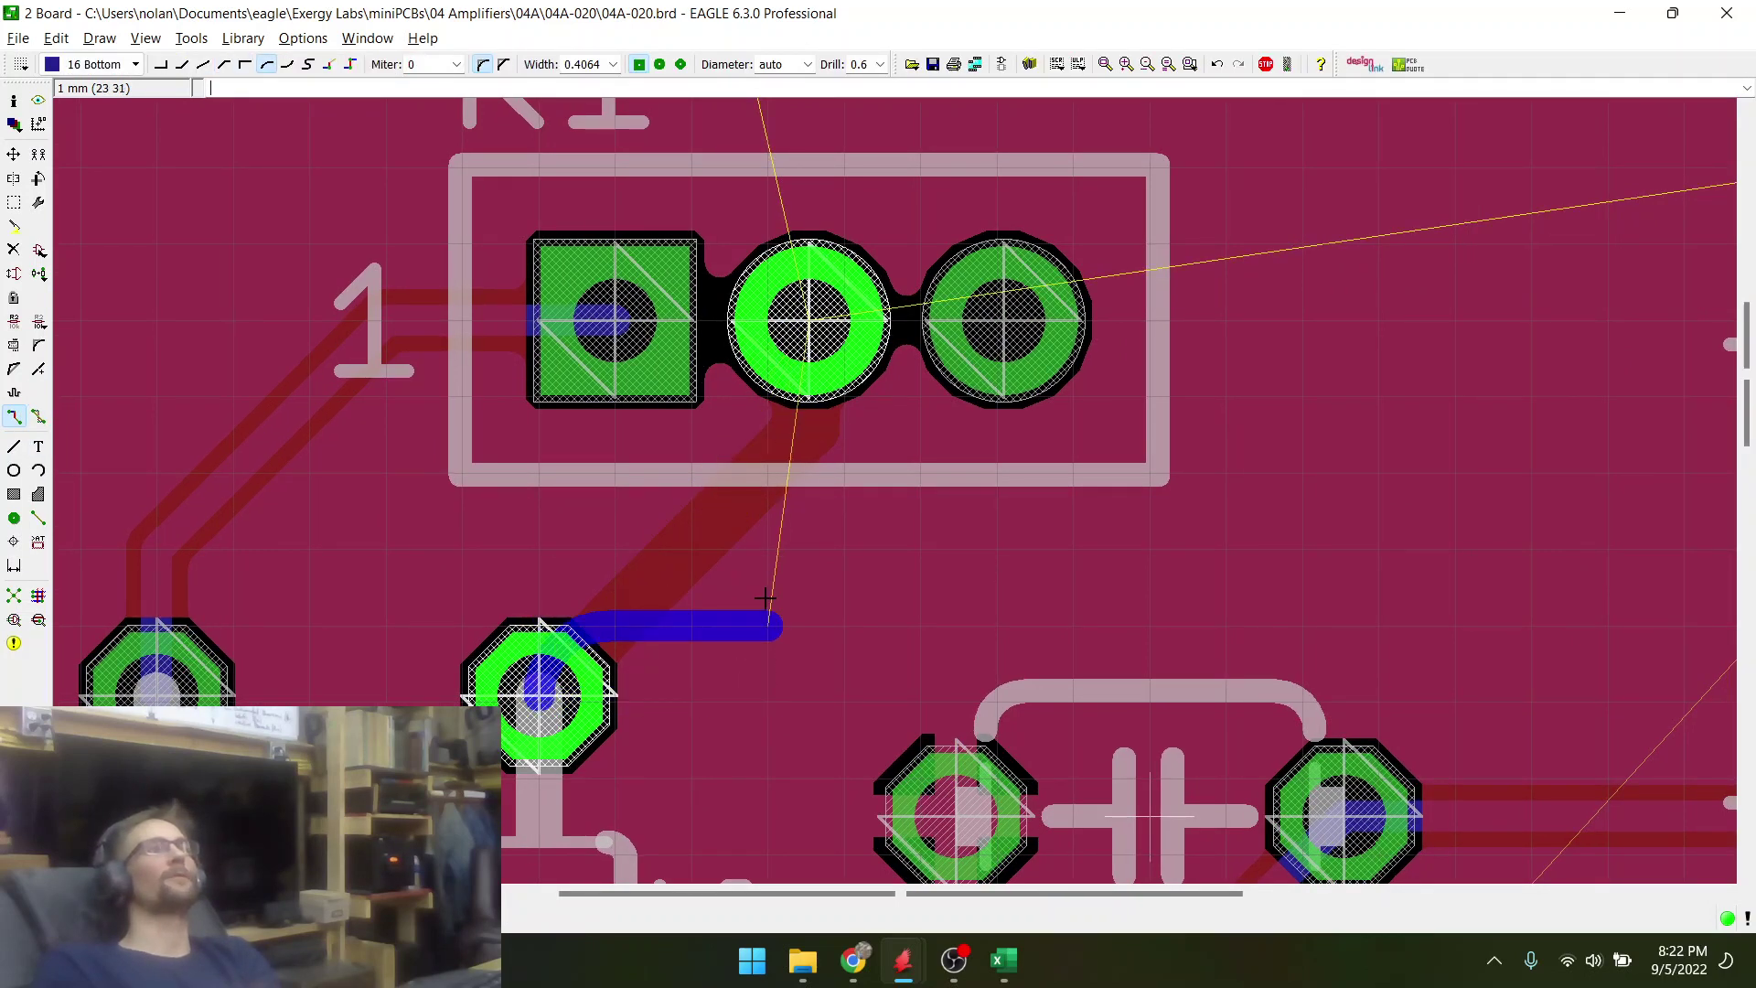
right_click(764, 600)
right_click(764, 599)
right_click(765, 599)
right_click(764, 598)
right_click(765, 599)
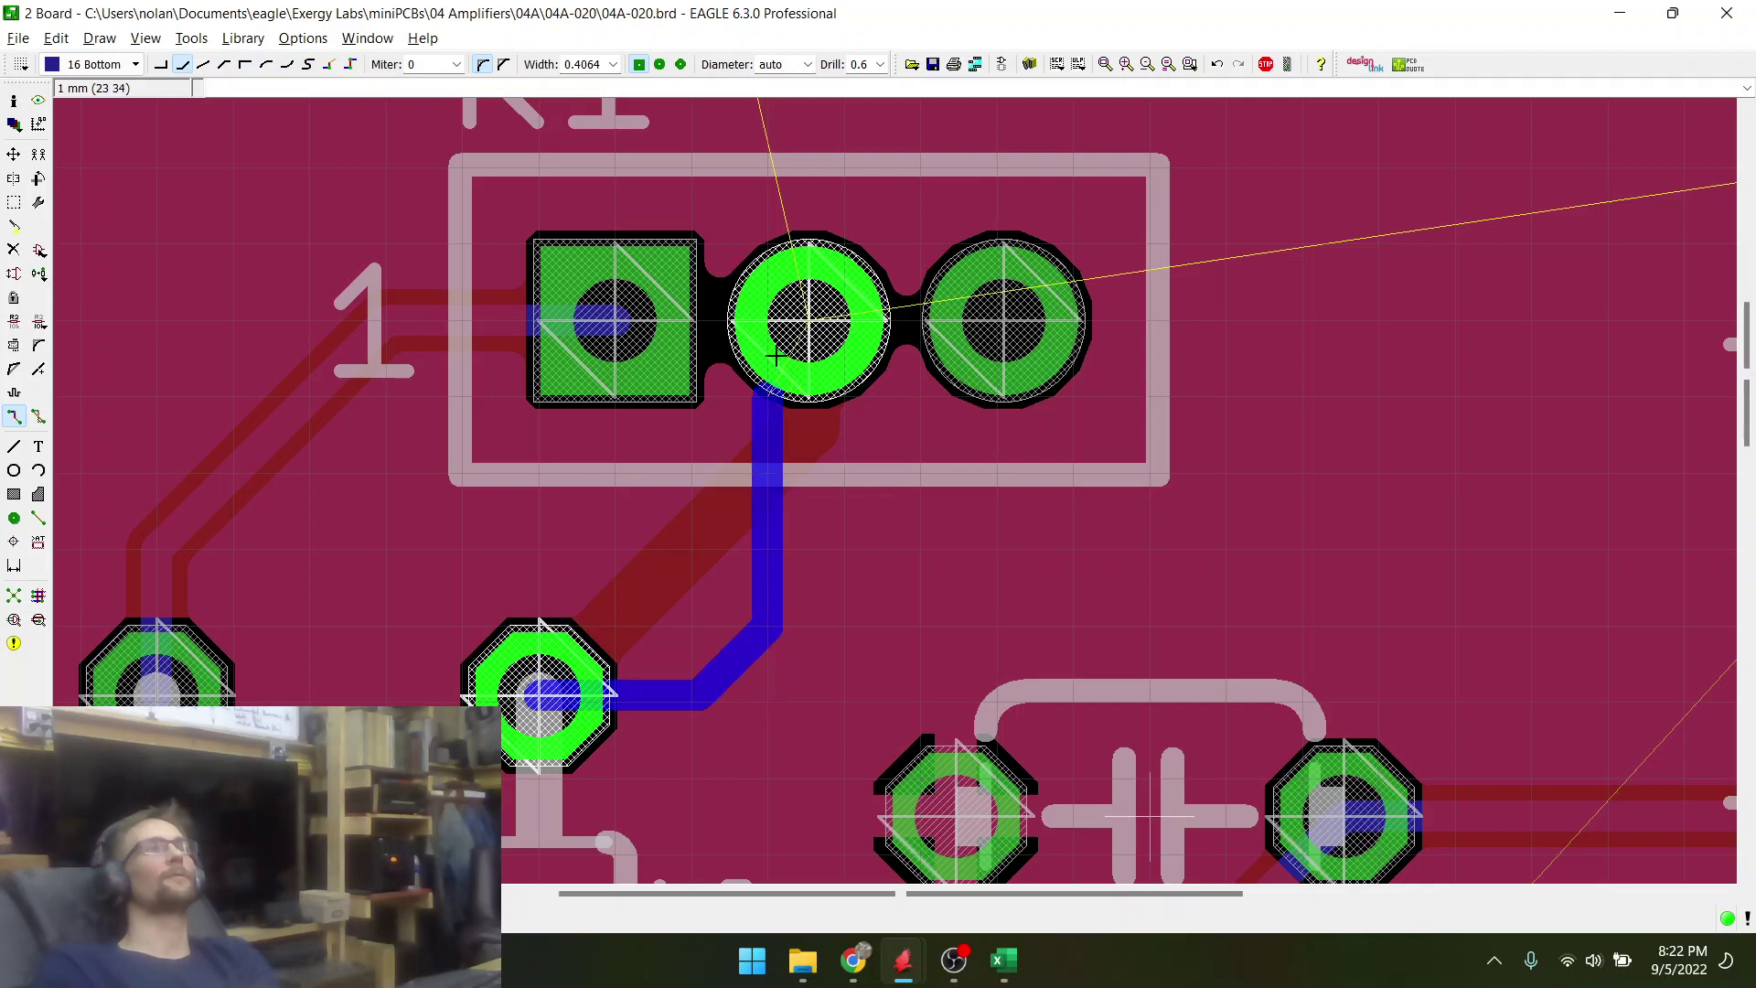
right_click(804, 316)
right_click(804, 315)
click(805, 316)
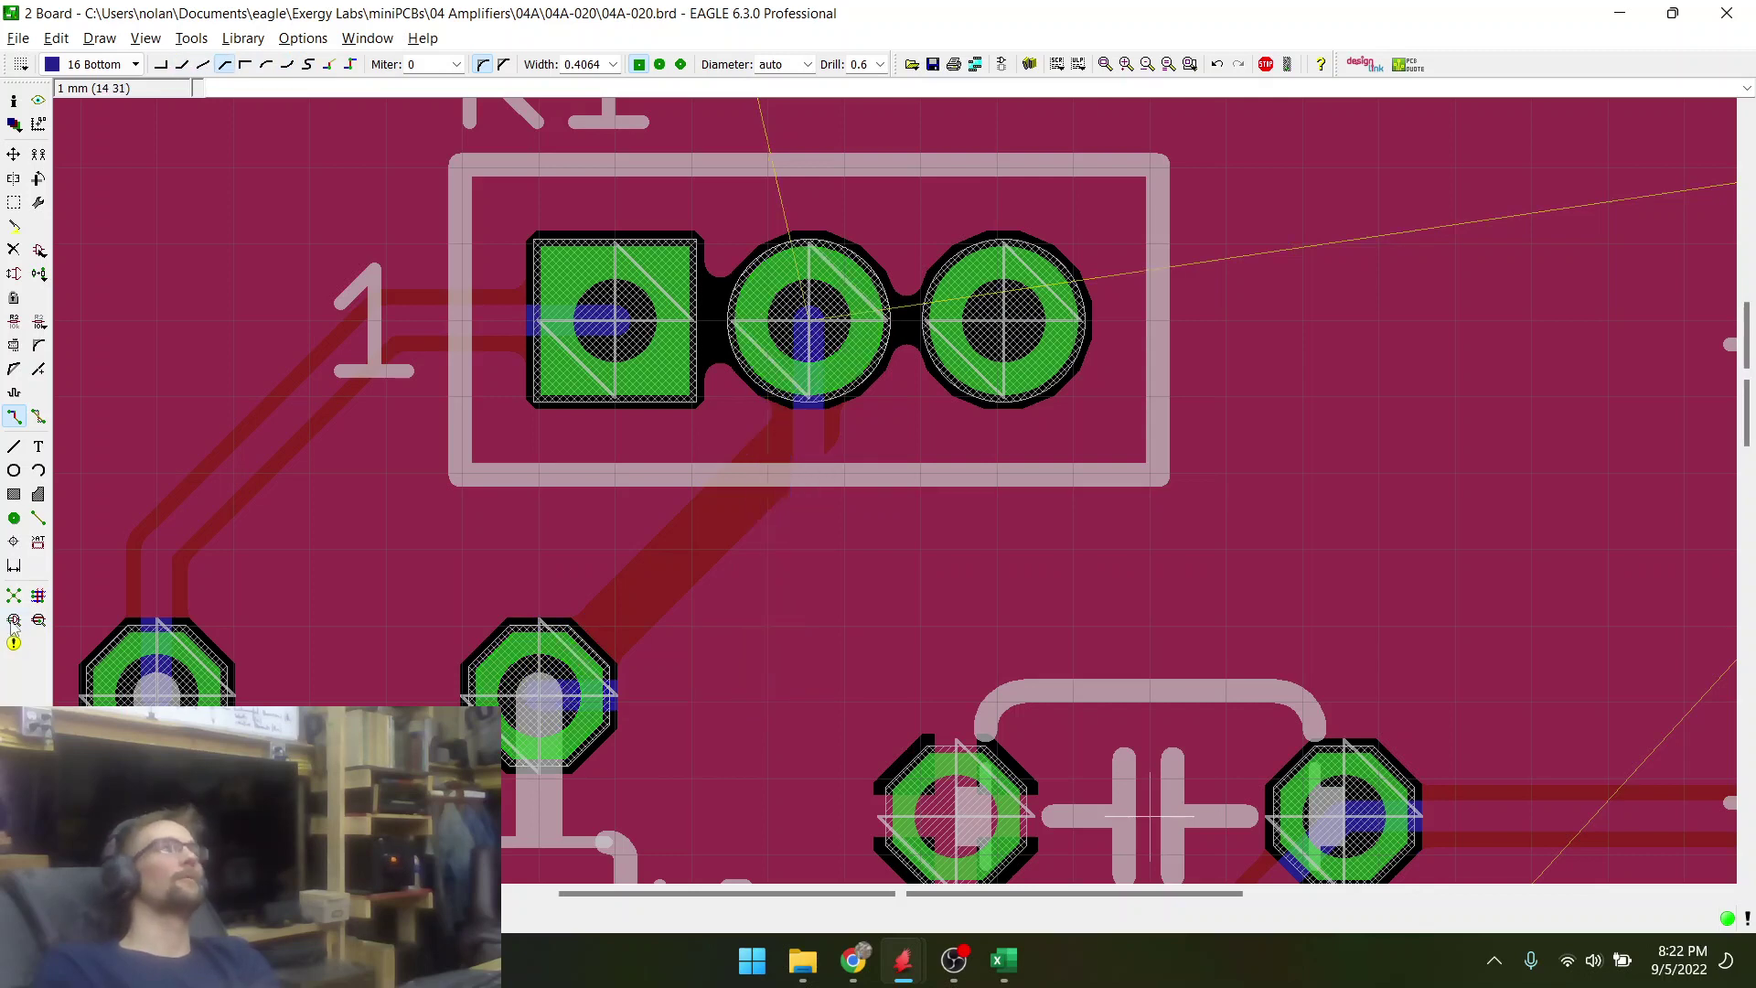
scroll(698, 616, down, 2)
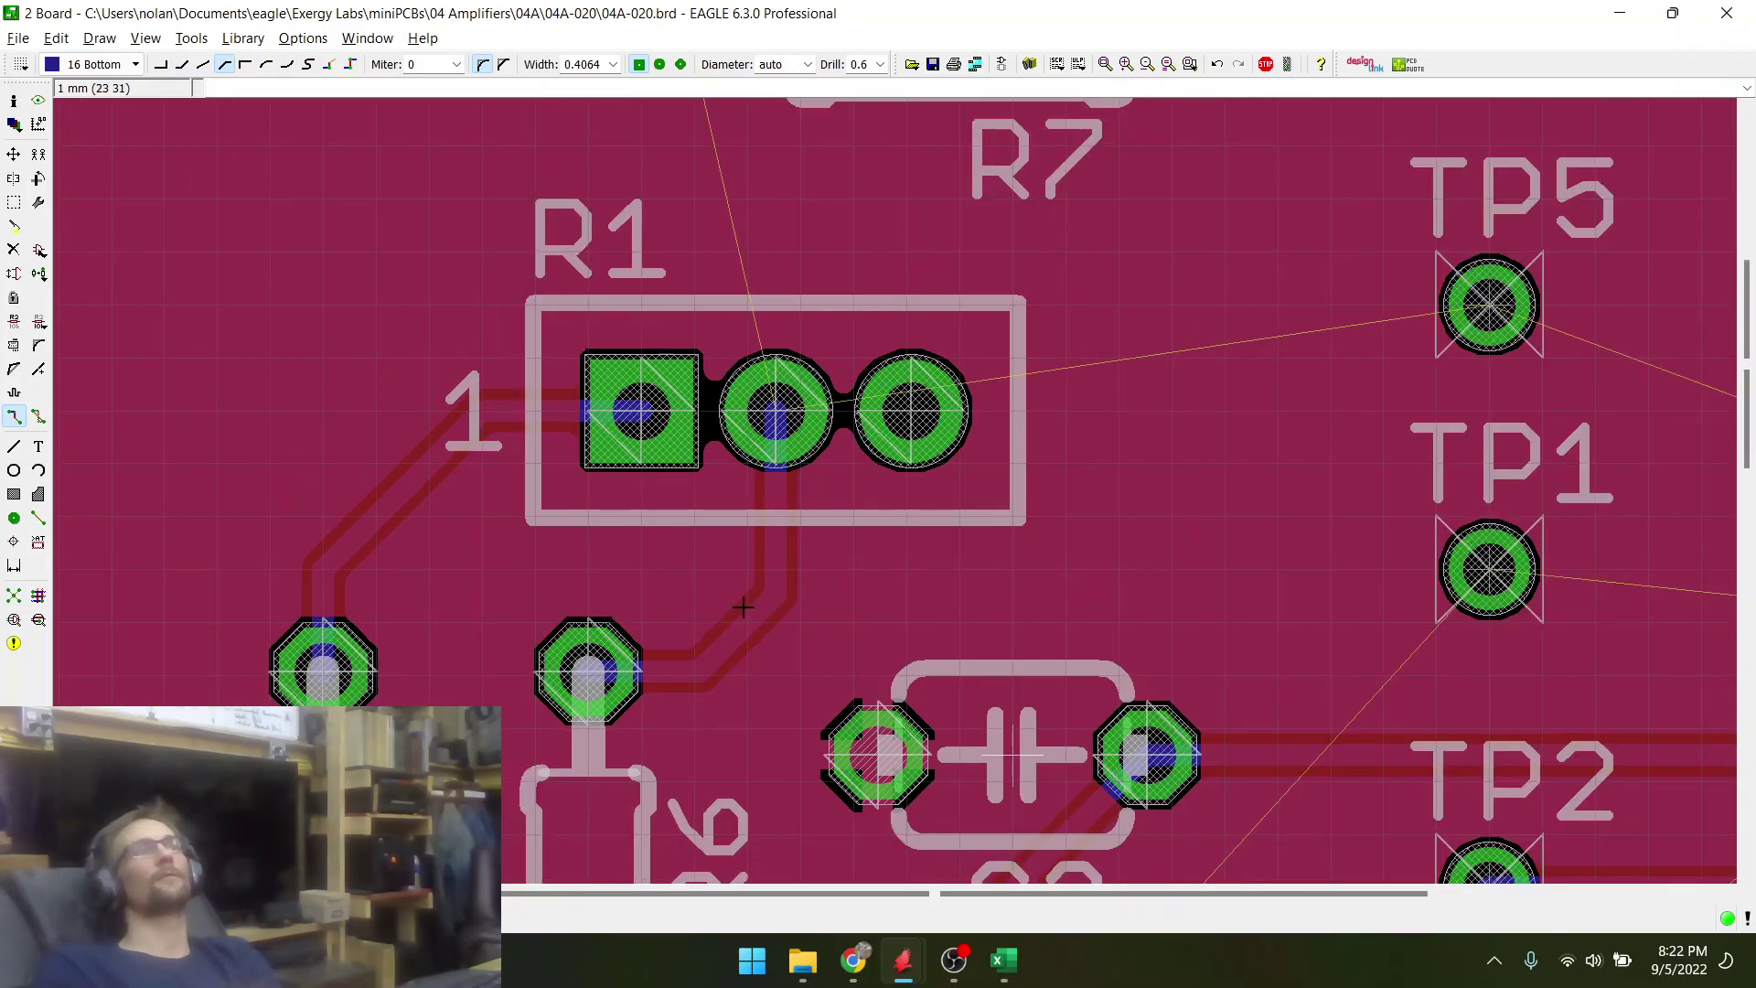
scroll(745, 607, up, 3)
scroll(703, 577, down, 4)
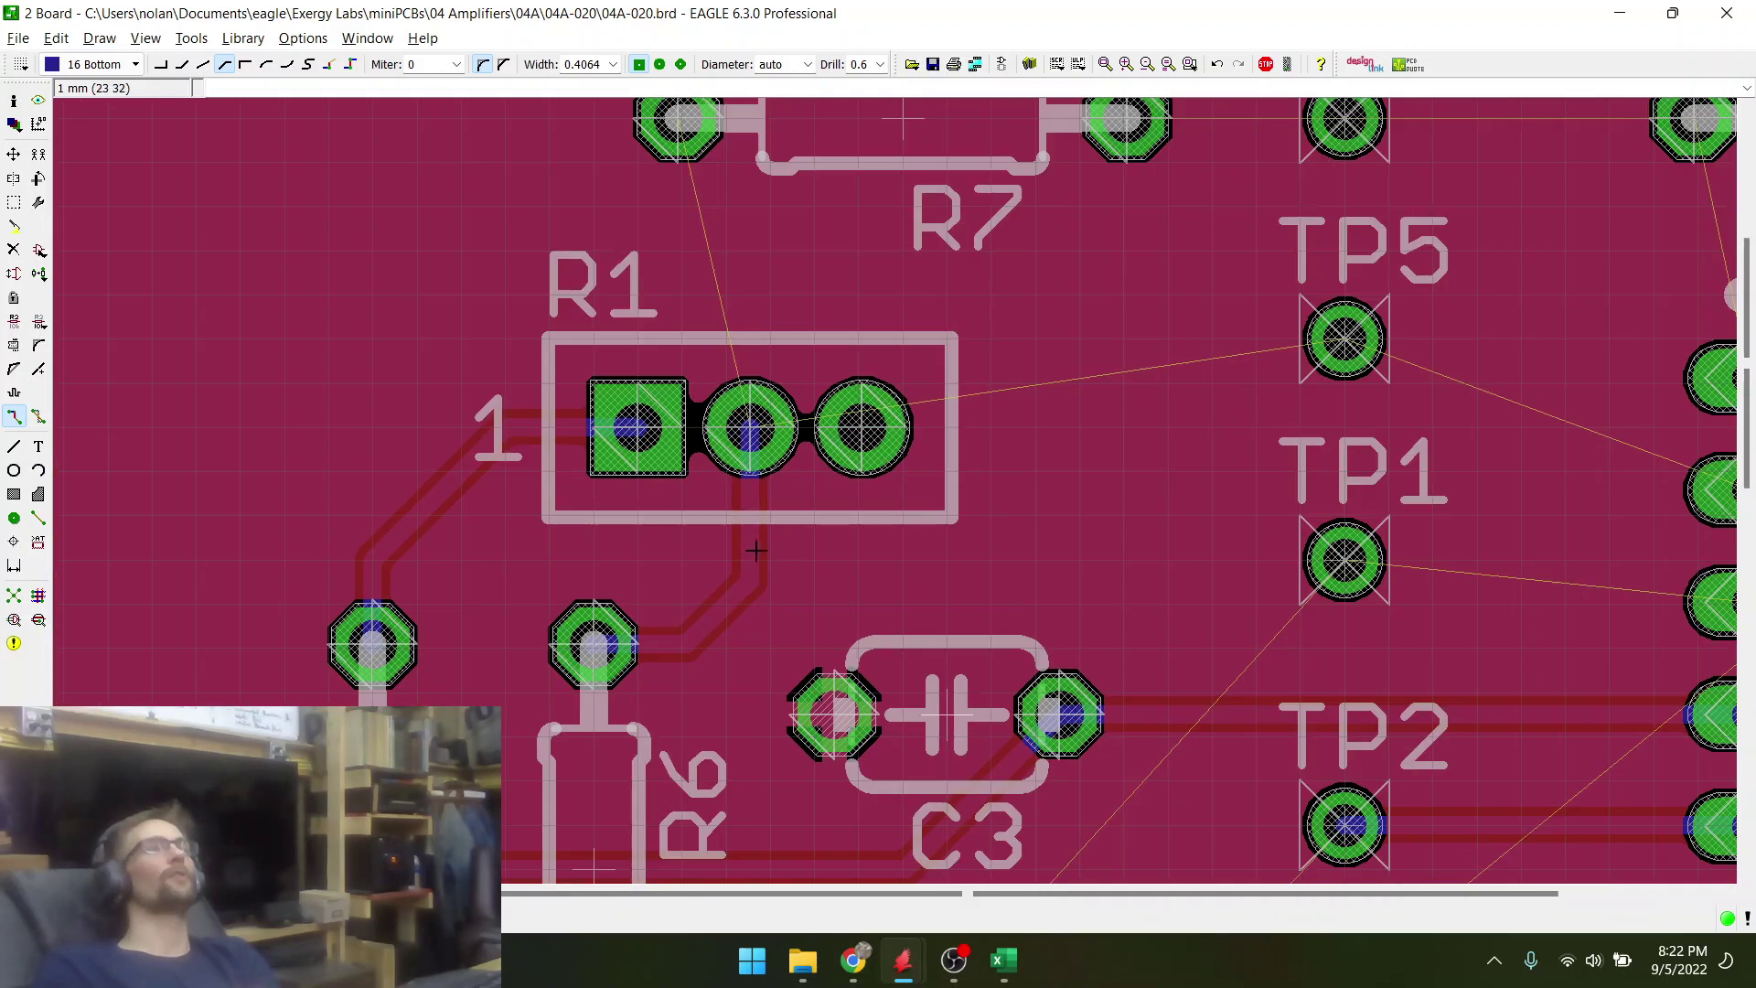
- Route a bottom-layer trace from R1's middle pad straight up and diagonally to R7's left pad
scroll(579, 510, down, 2)
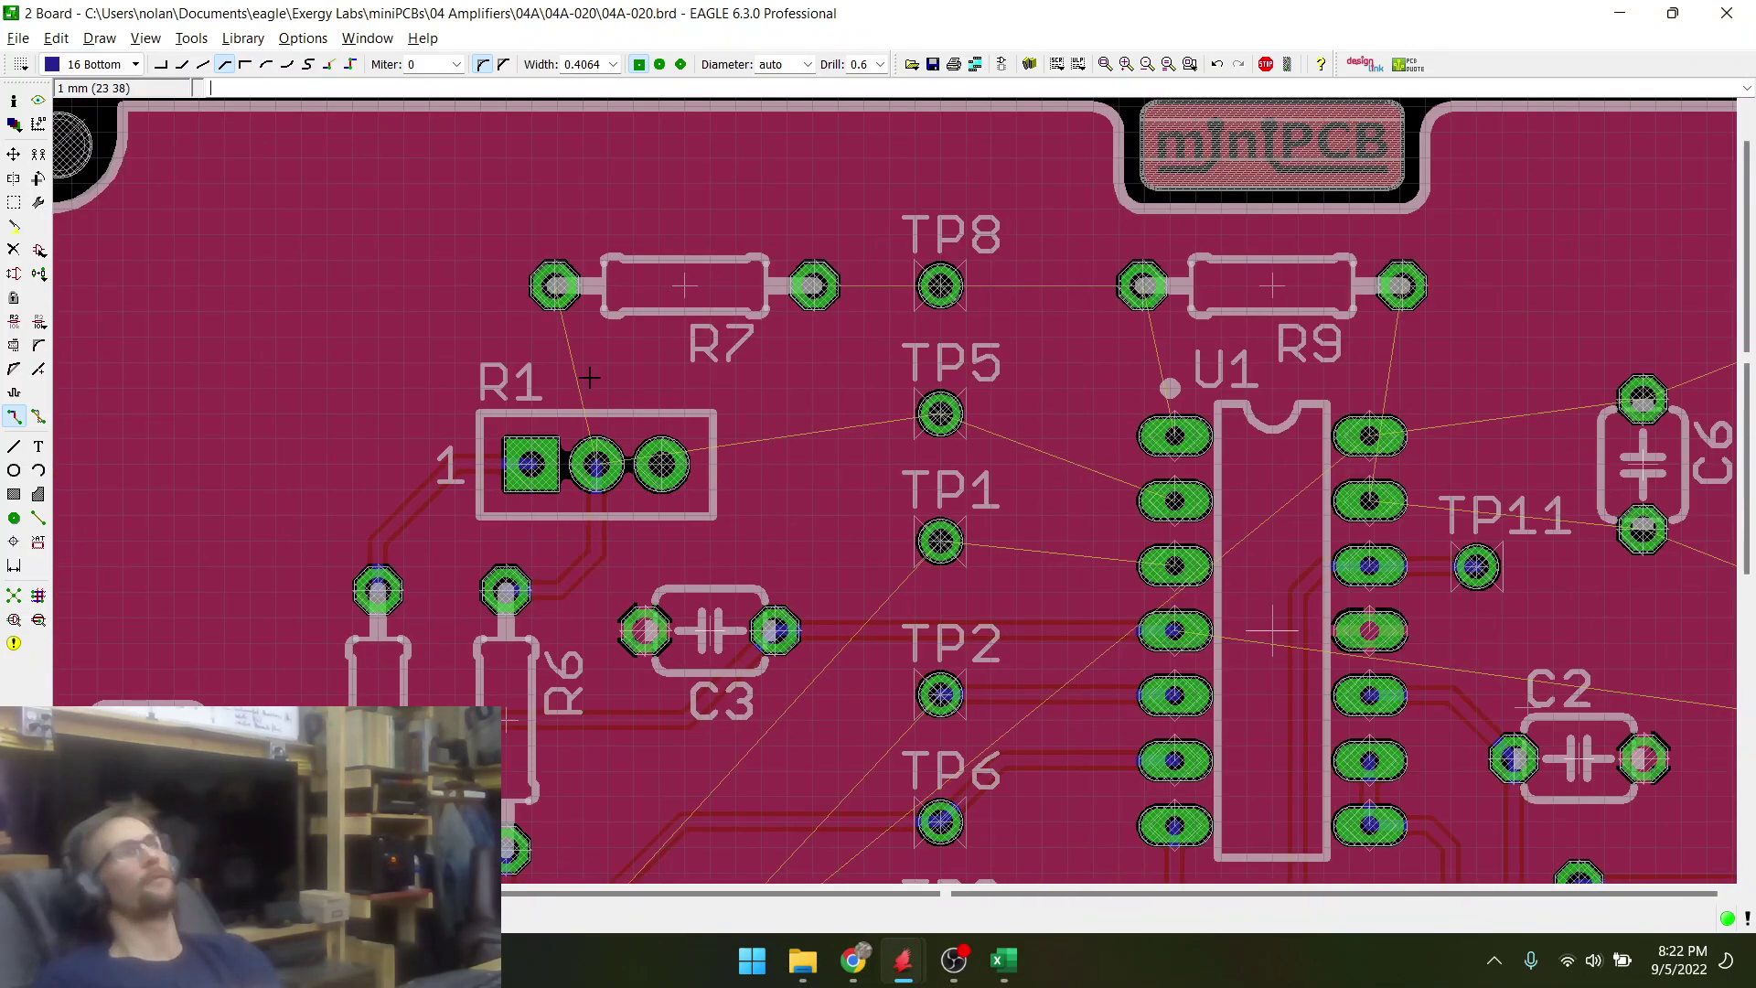
click(570, 321)
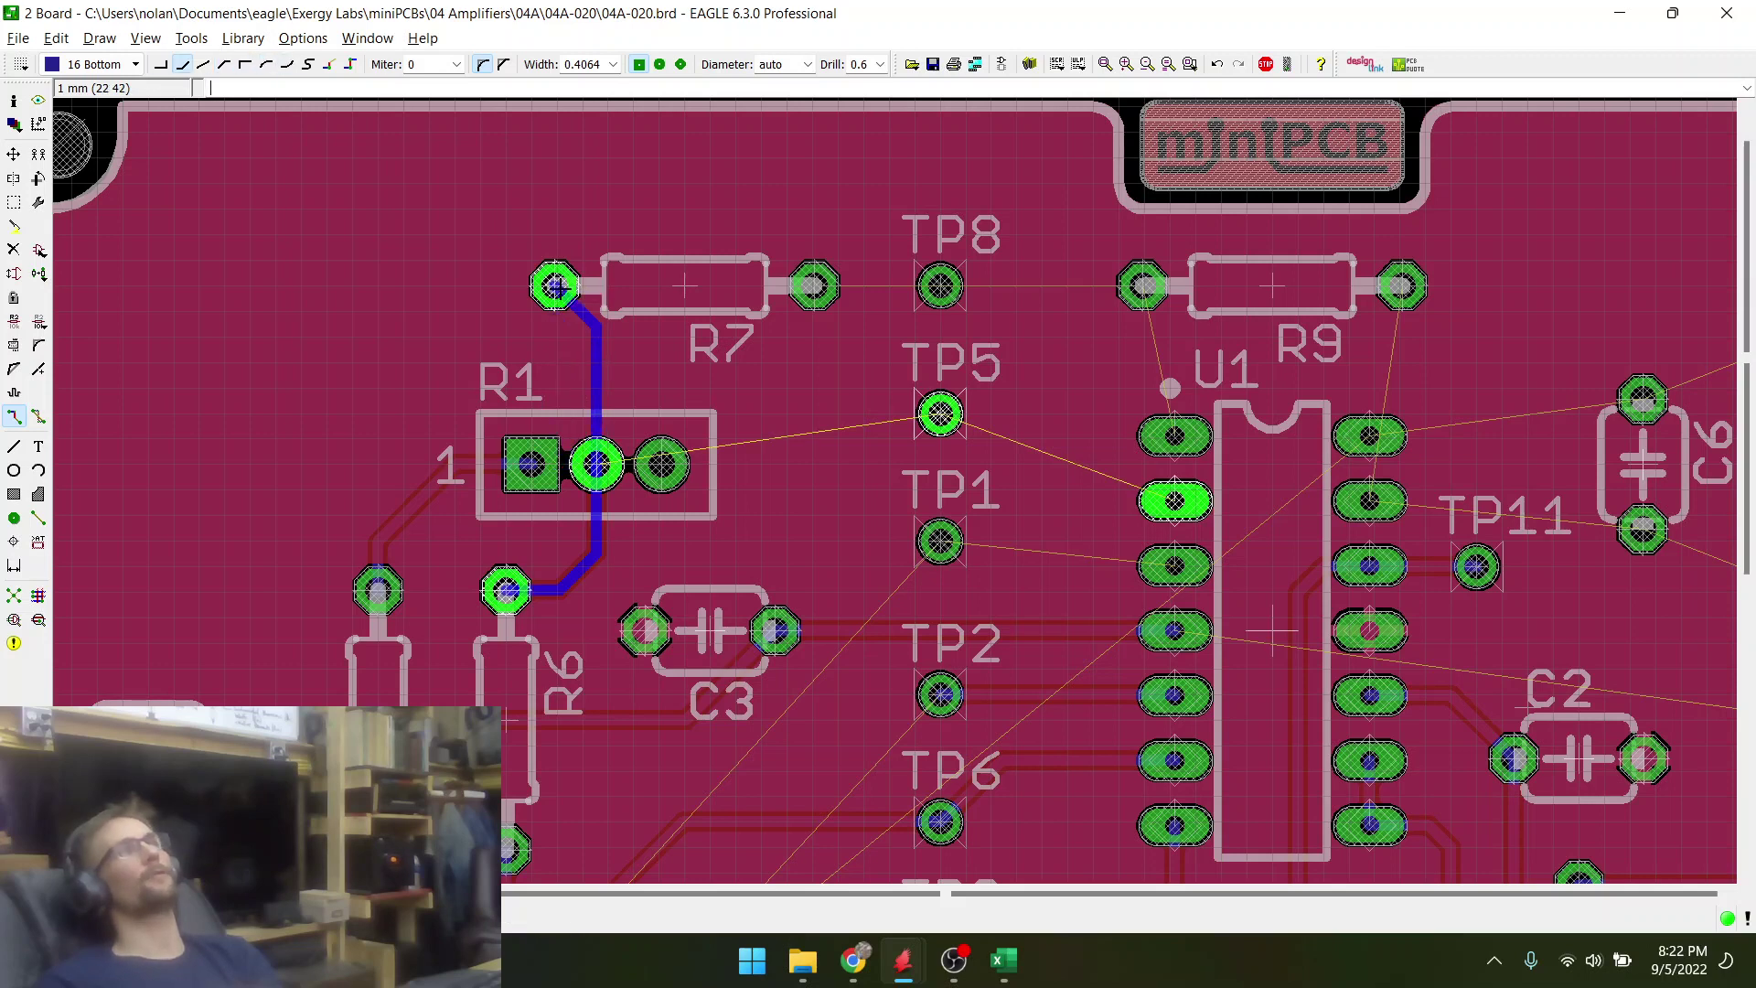
click(560, 289)
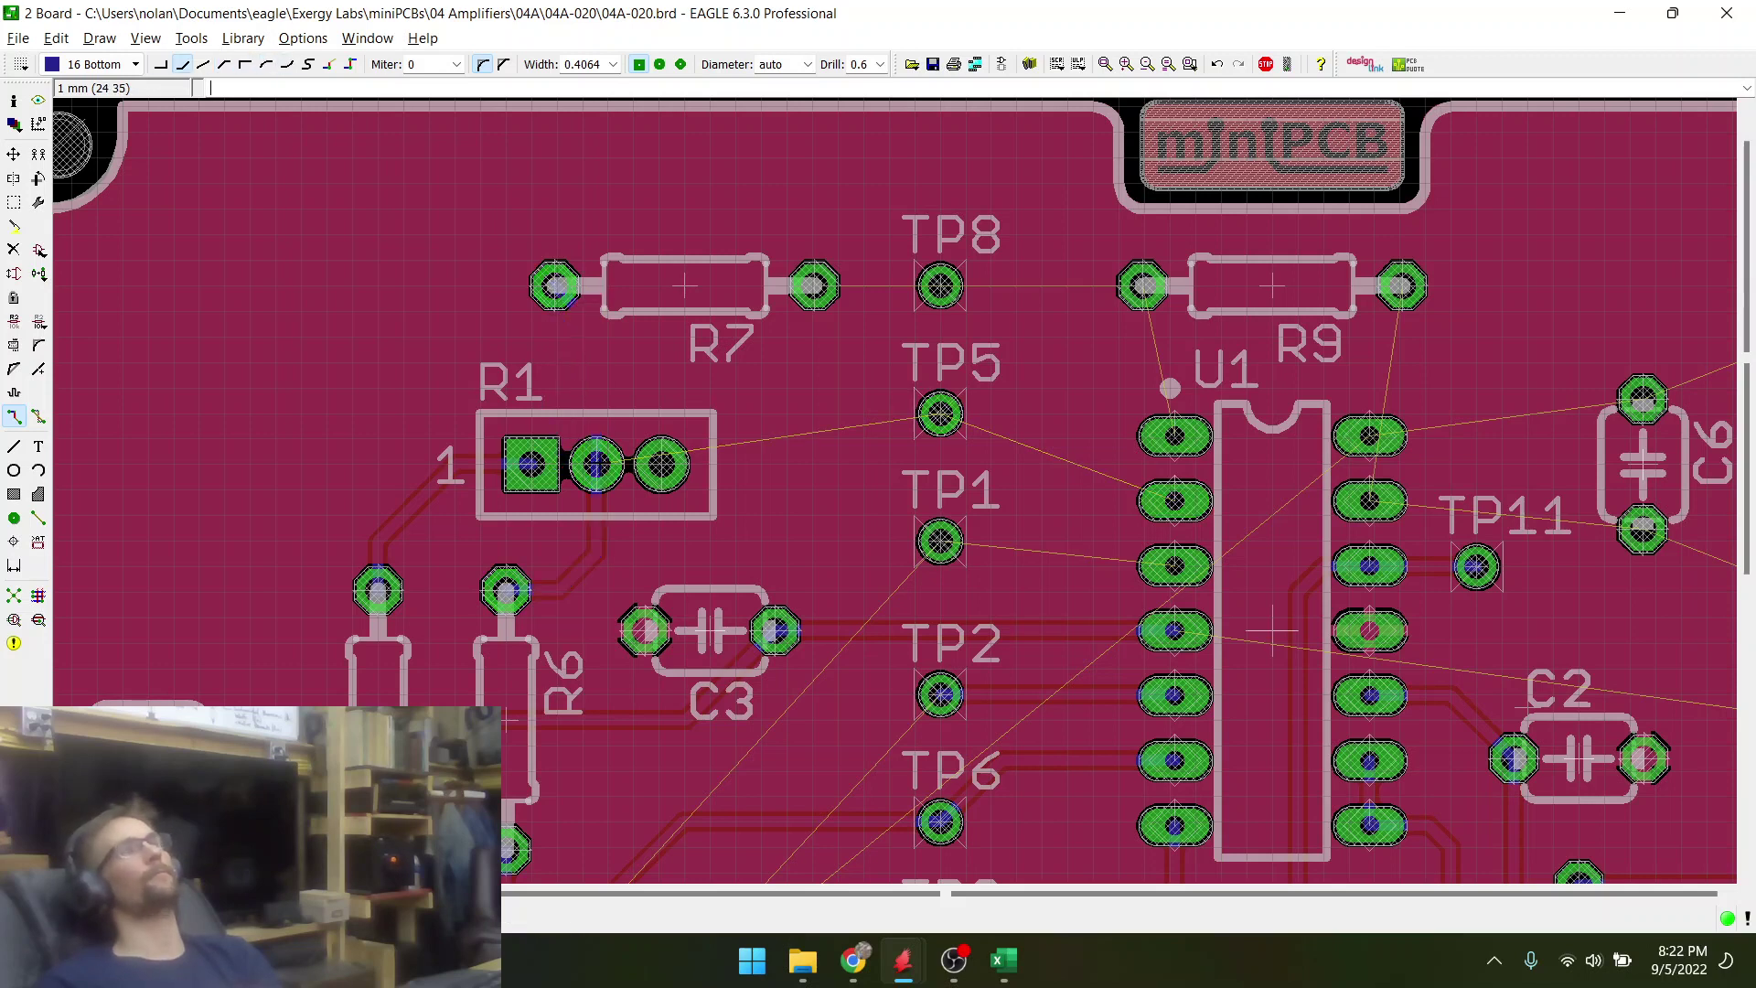
- Route a bottom-layer trace from U1's second left-hand pin to TP5
scroll(1148, 507, up, 5)
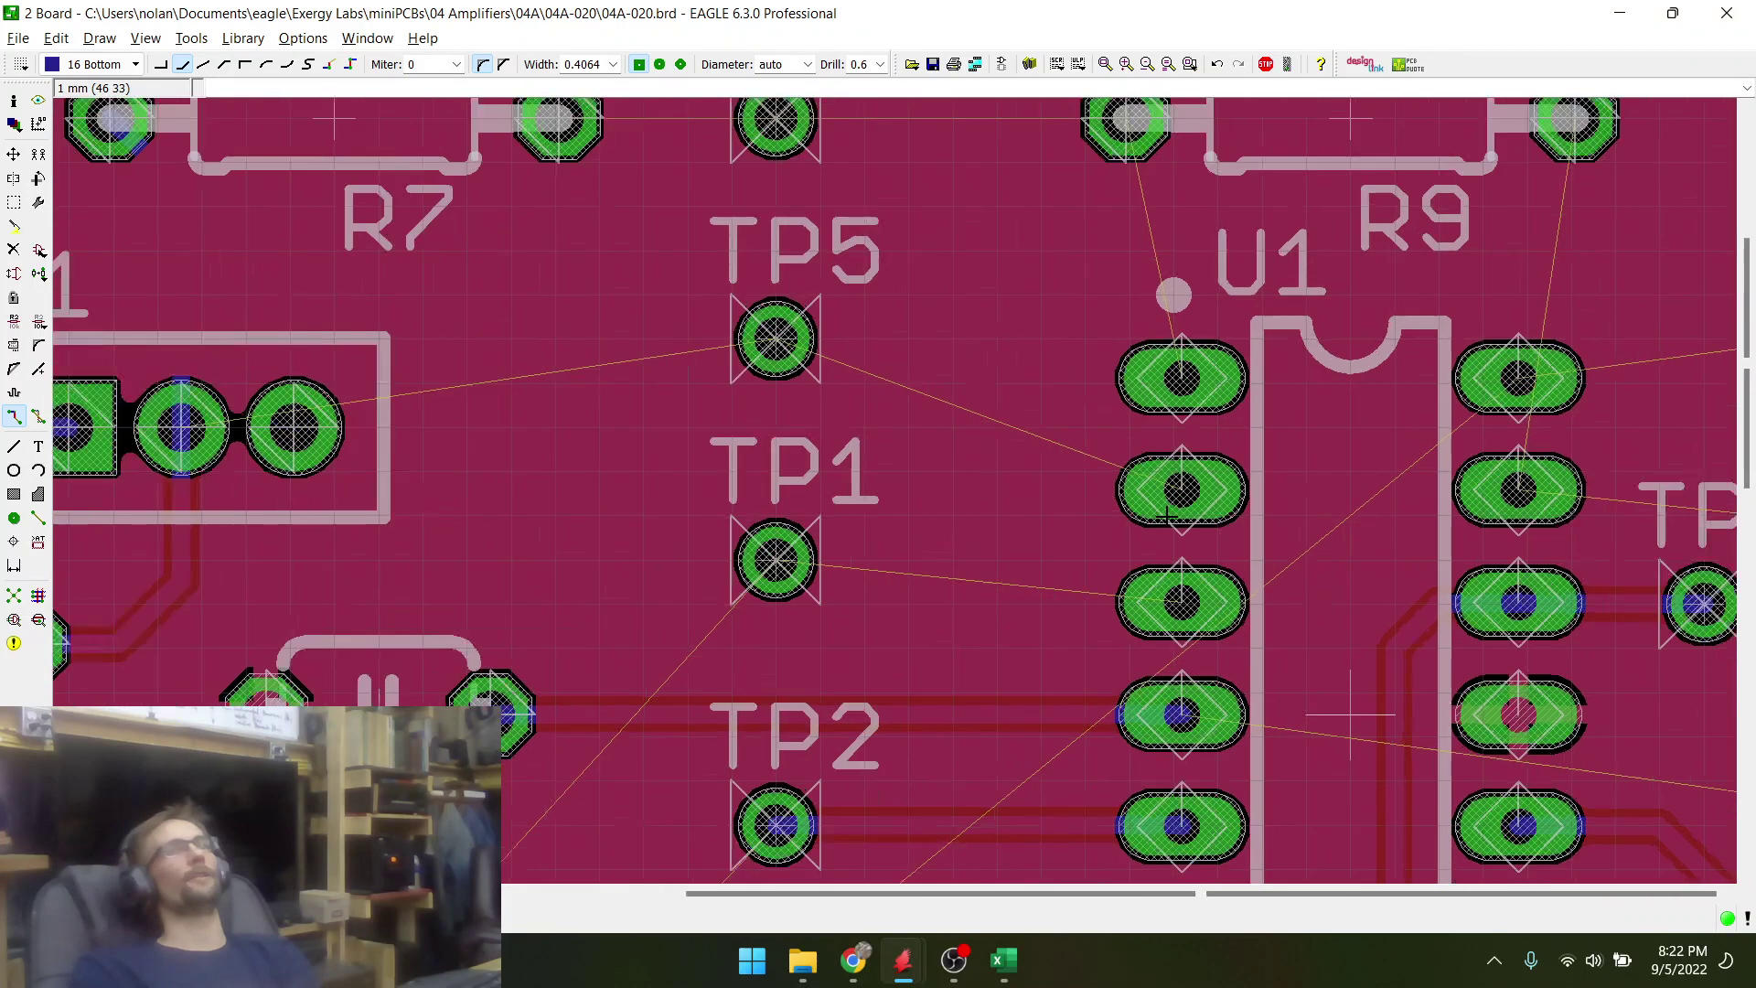
click(1058, 458)
click(609, 276)
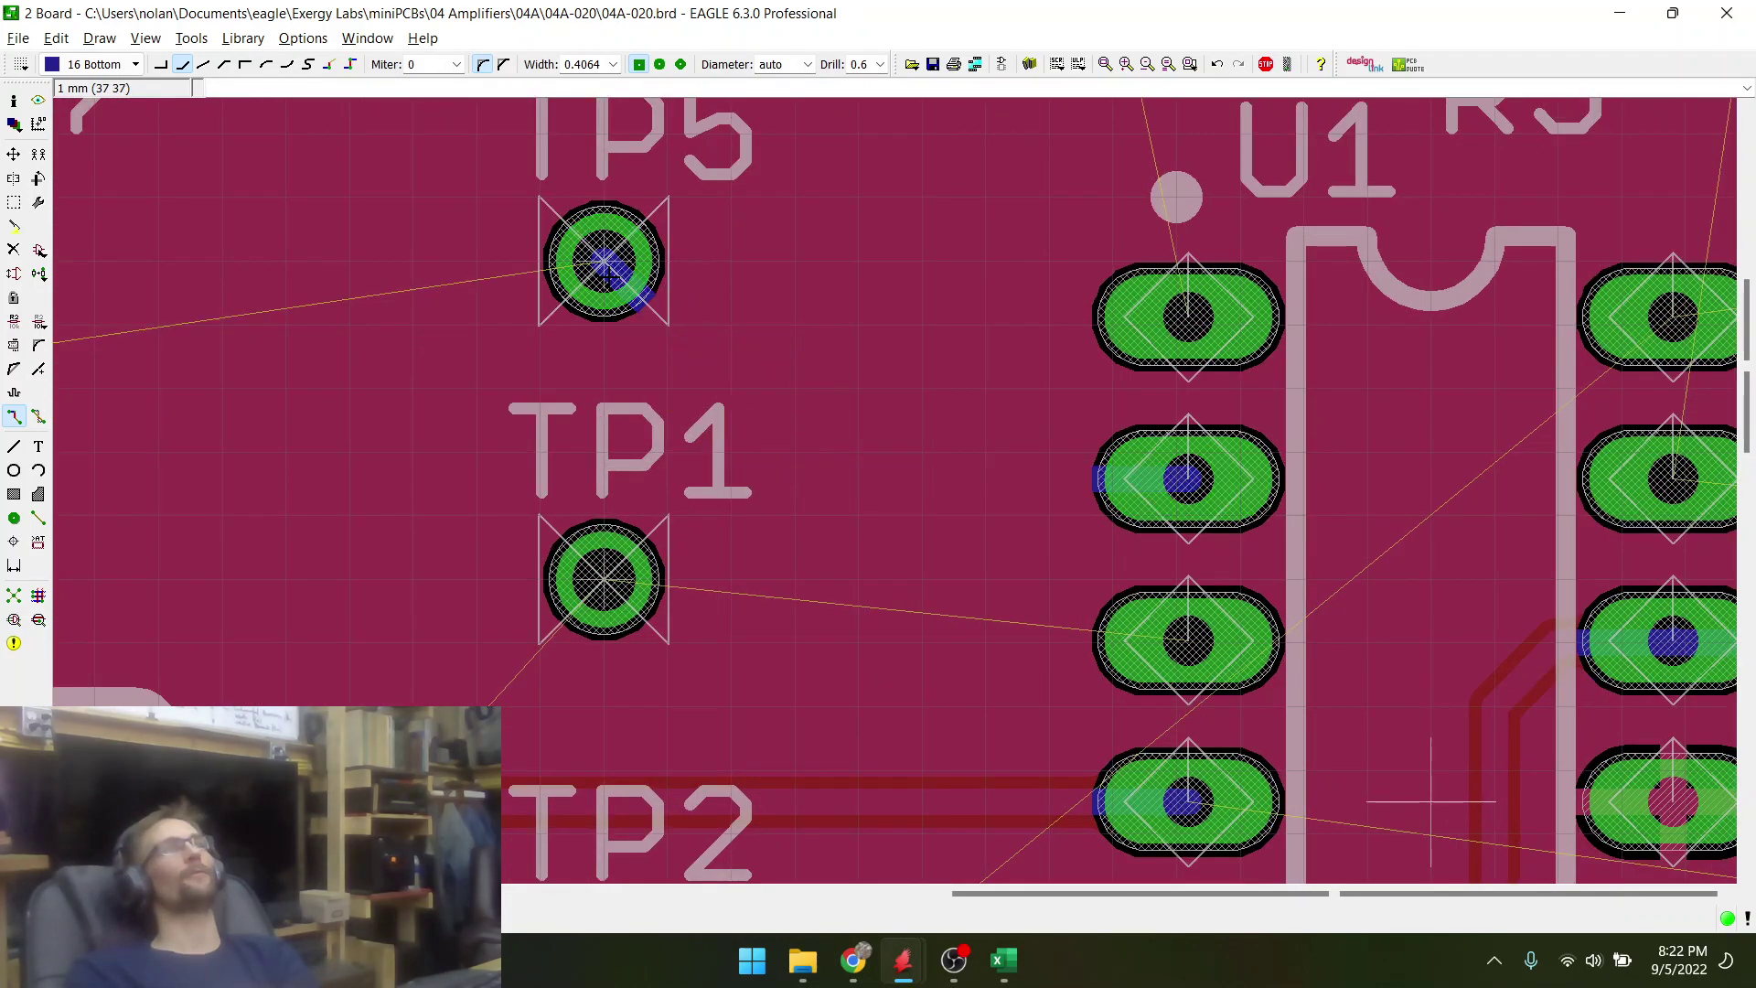
- Refresh the ratsnest and route a bottom-layer trace from TP5 to R7's left pad, checking the net's connections in the schematic
scroll(1052, 444, down, 4)
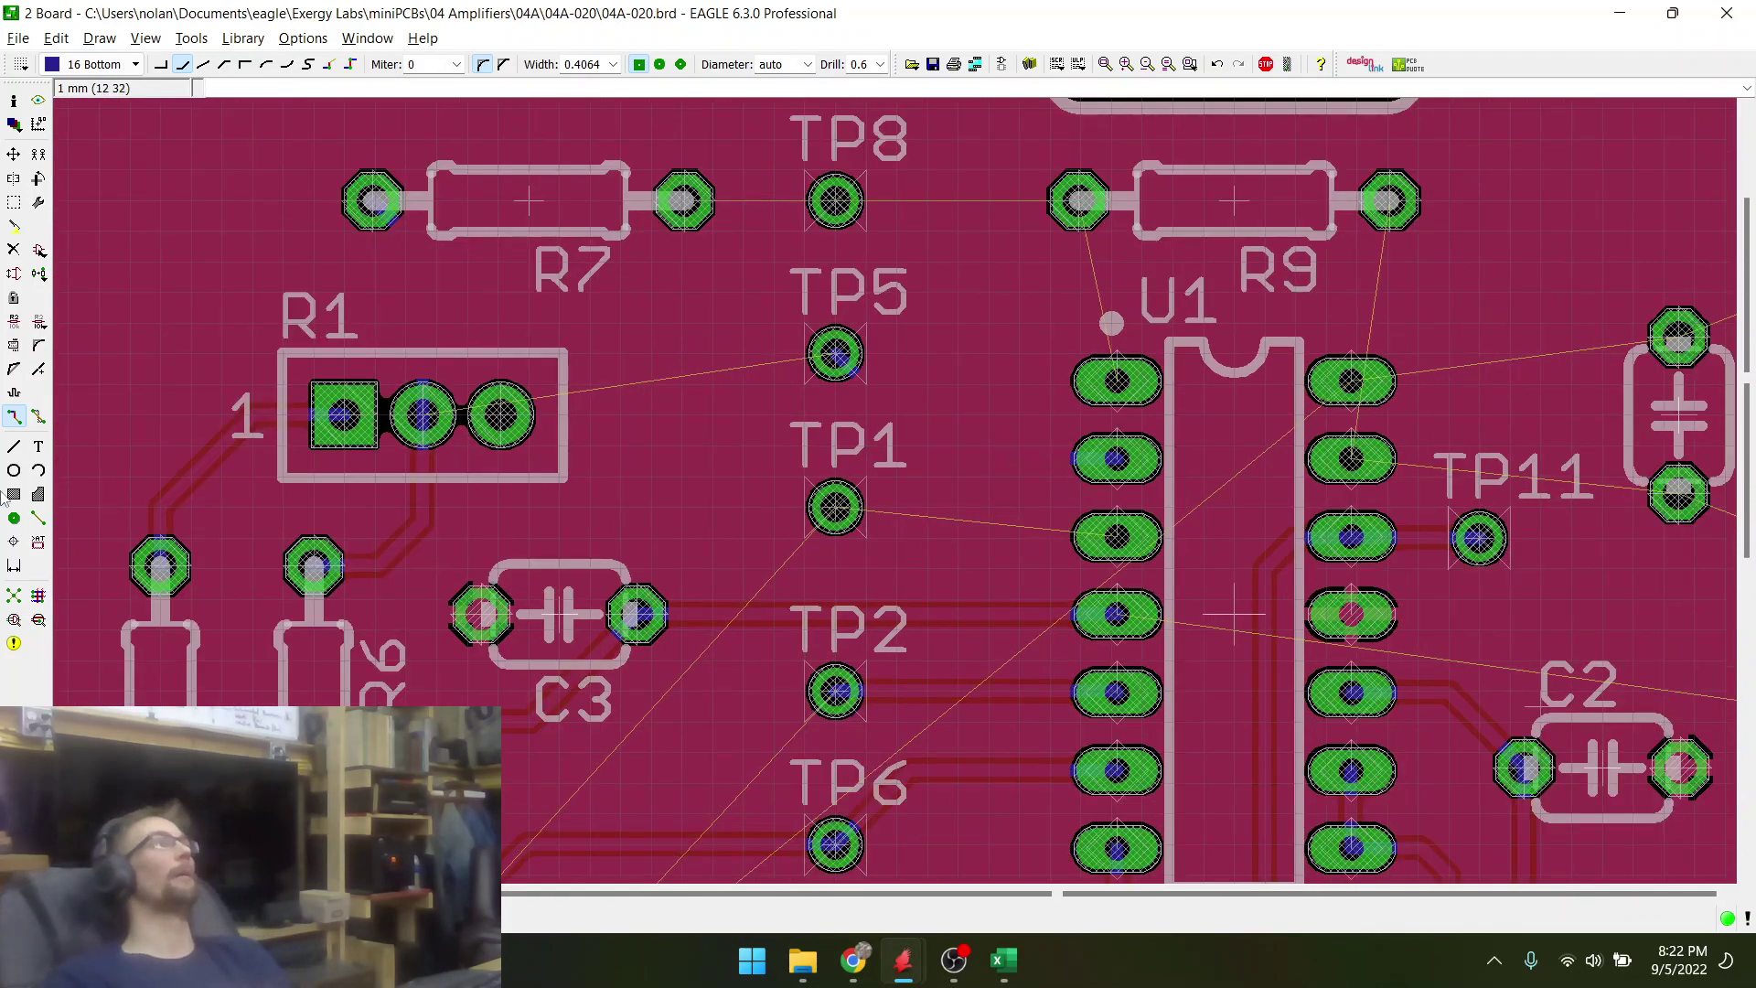
click(13, 597)
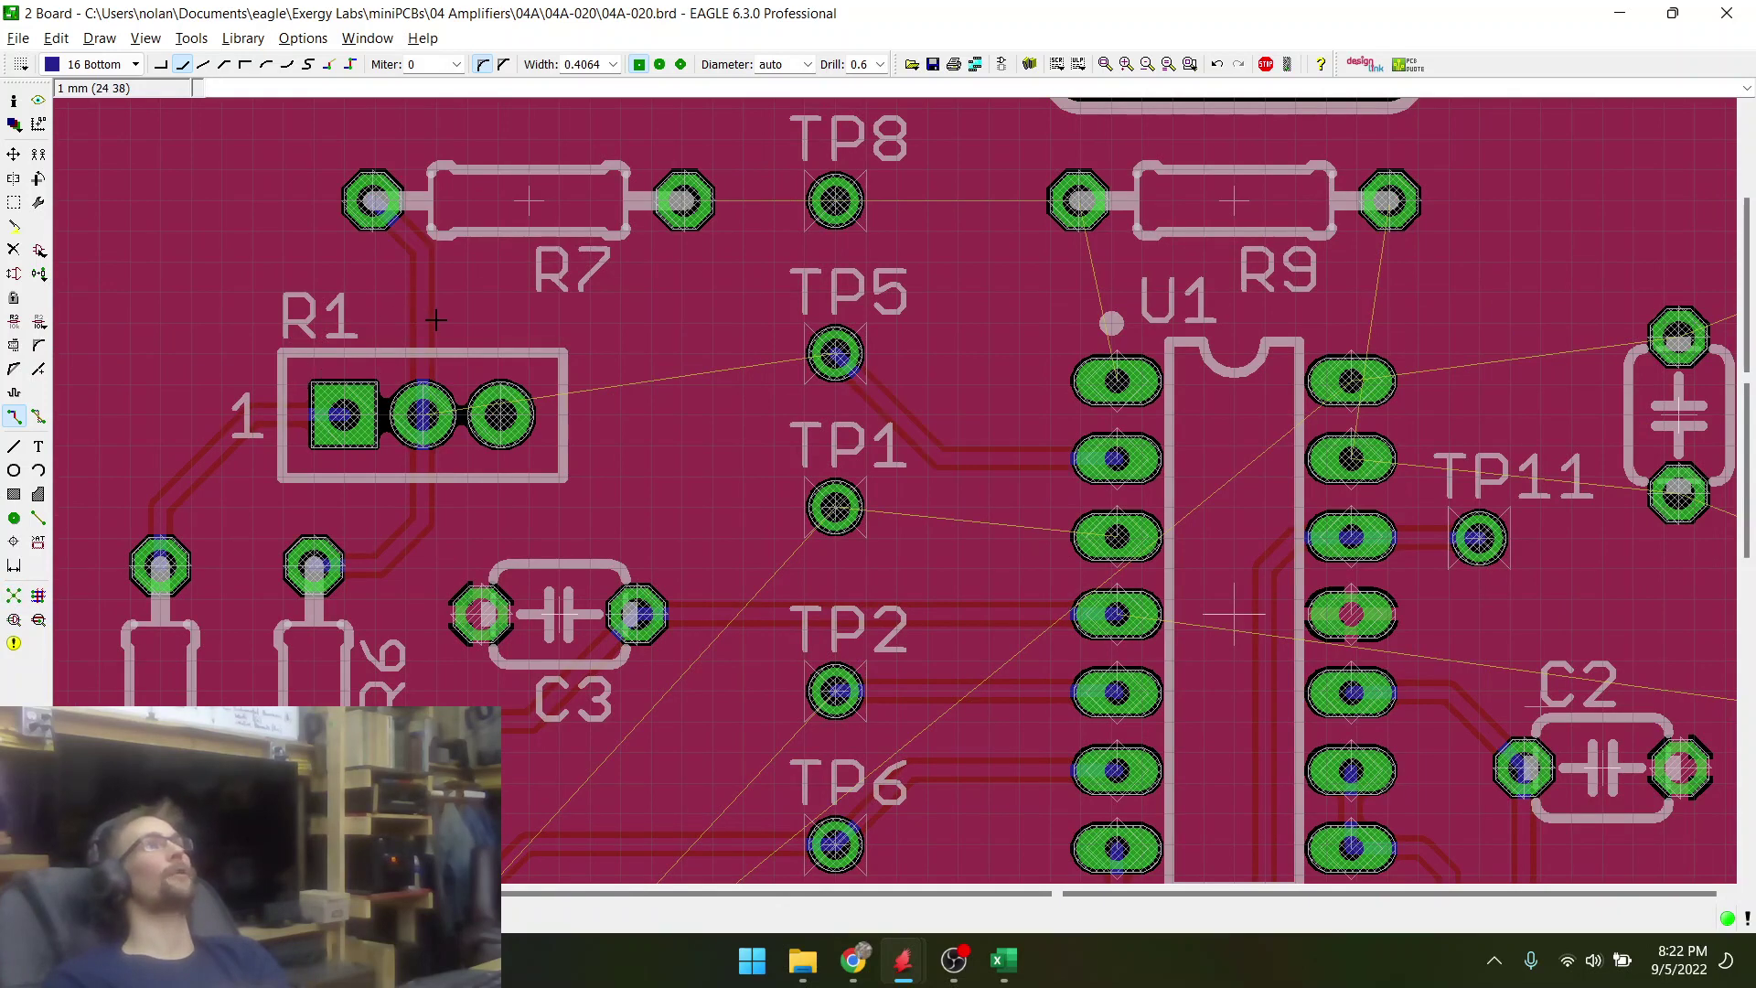
click(826, 349)
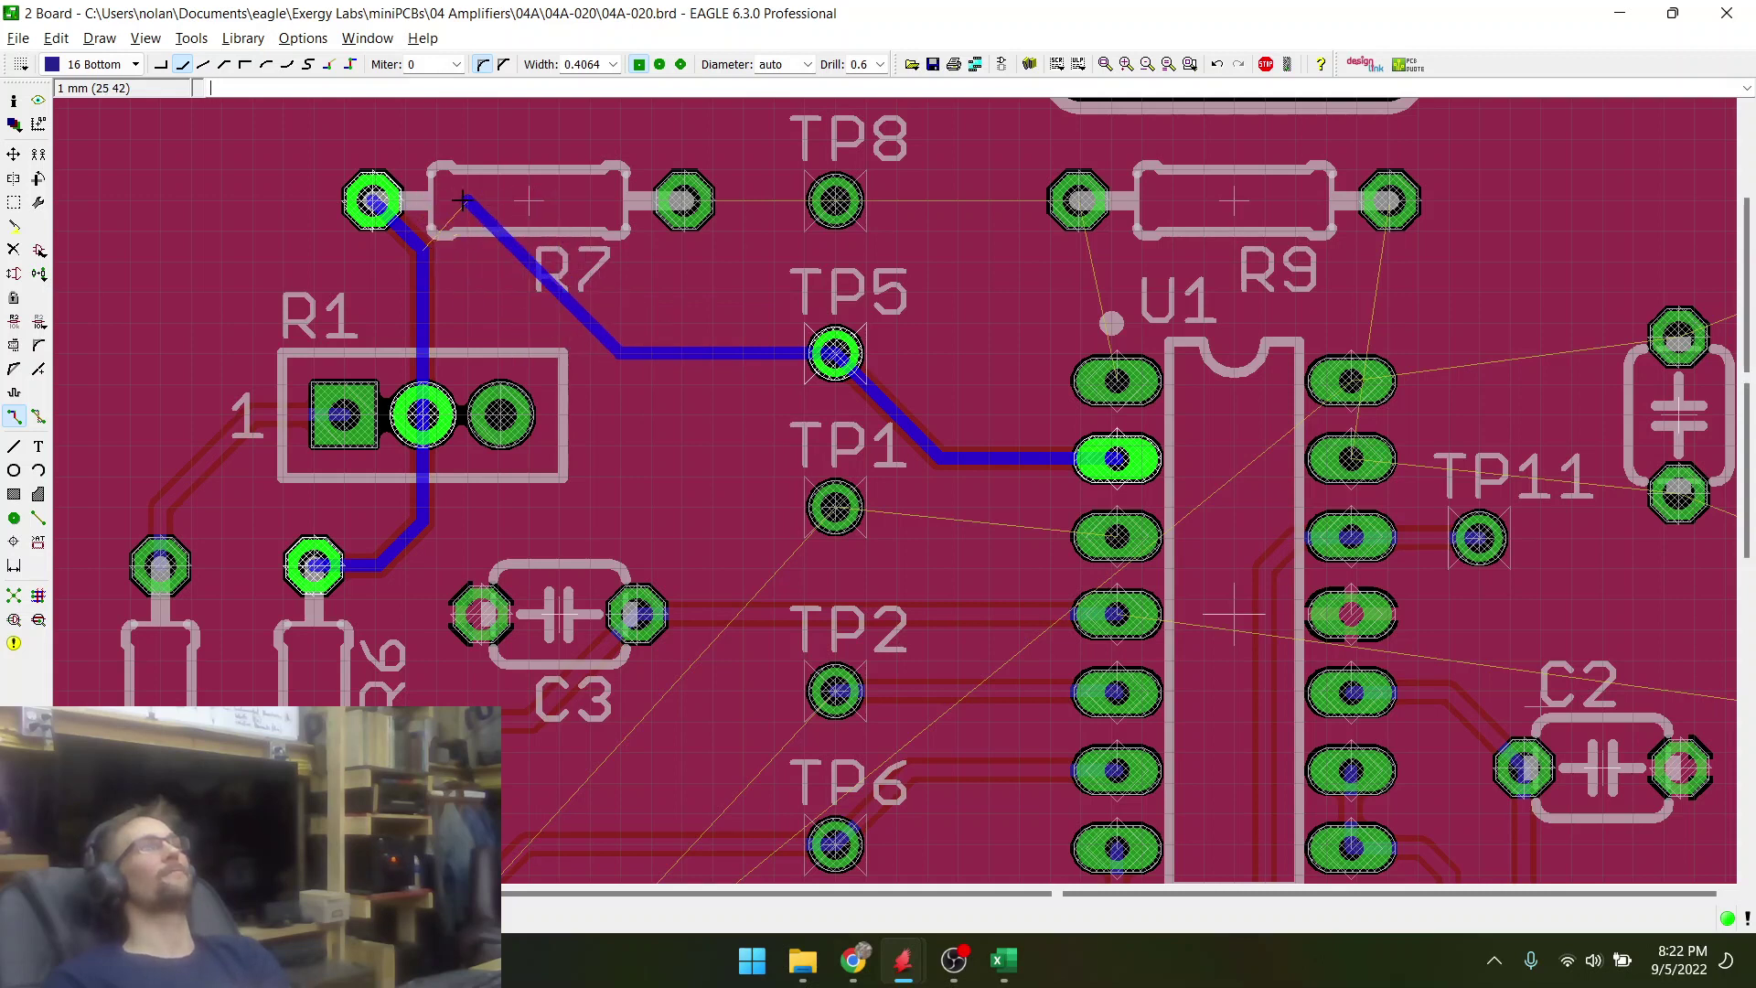
click(423, 415)
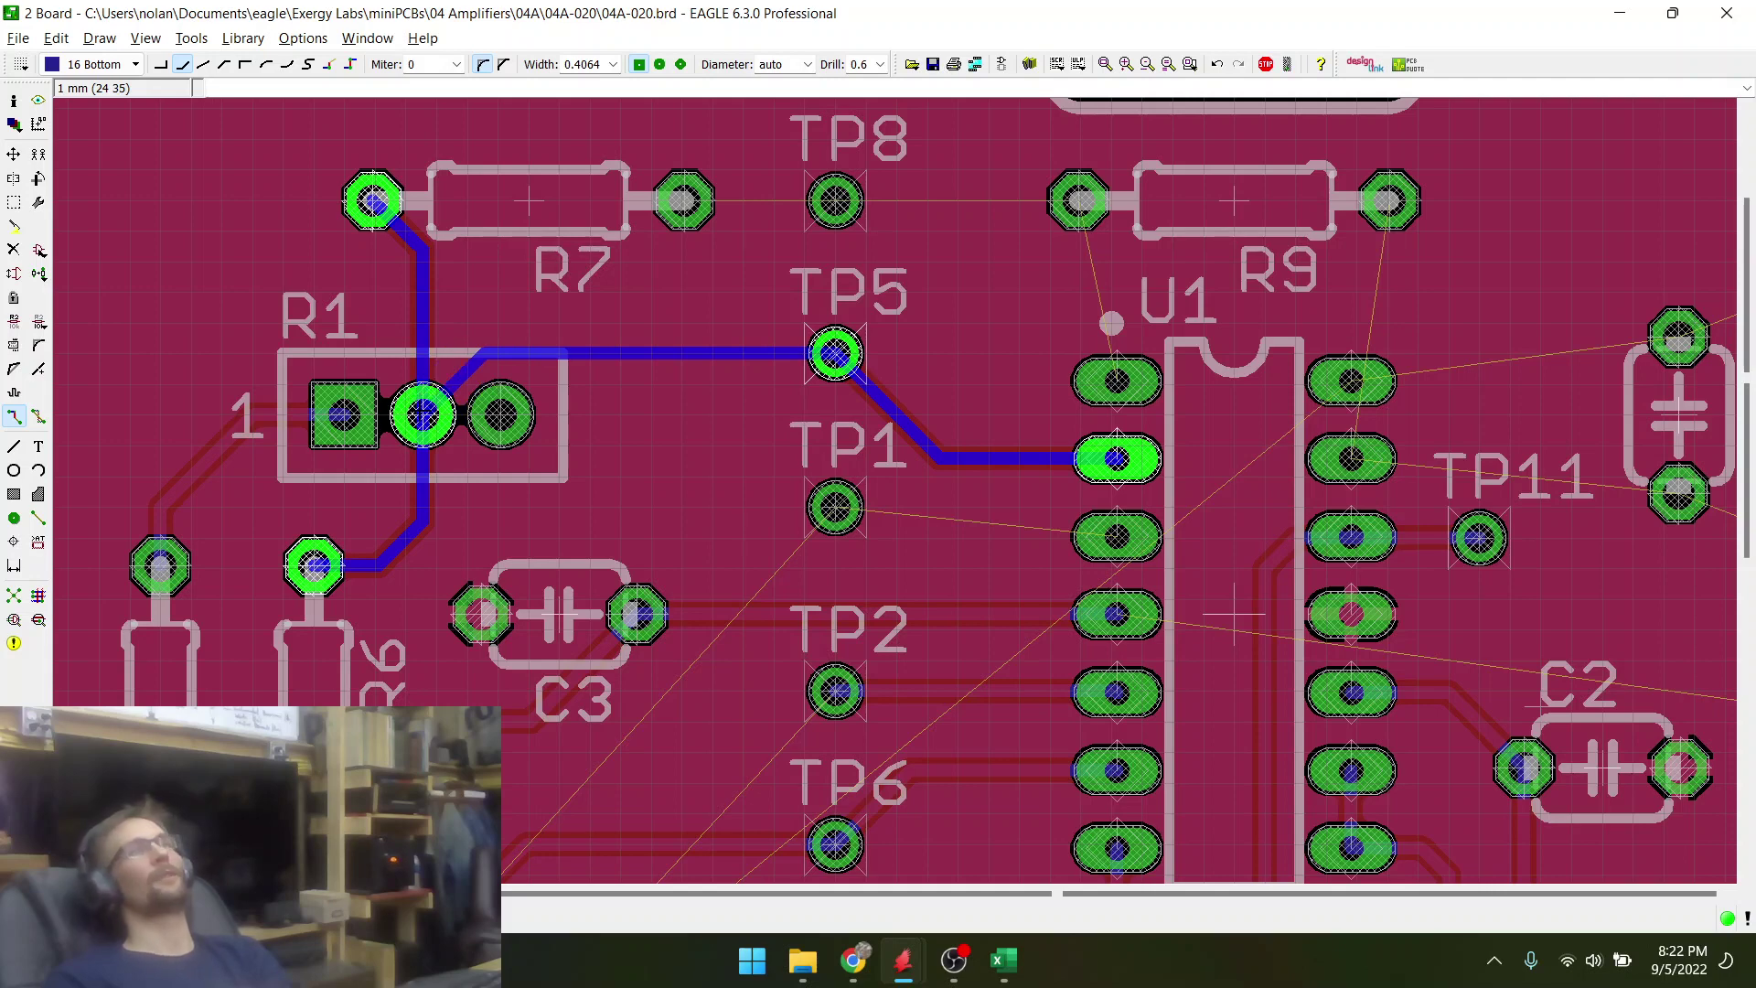
scroll(423, 415, down, 2)
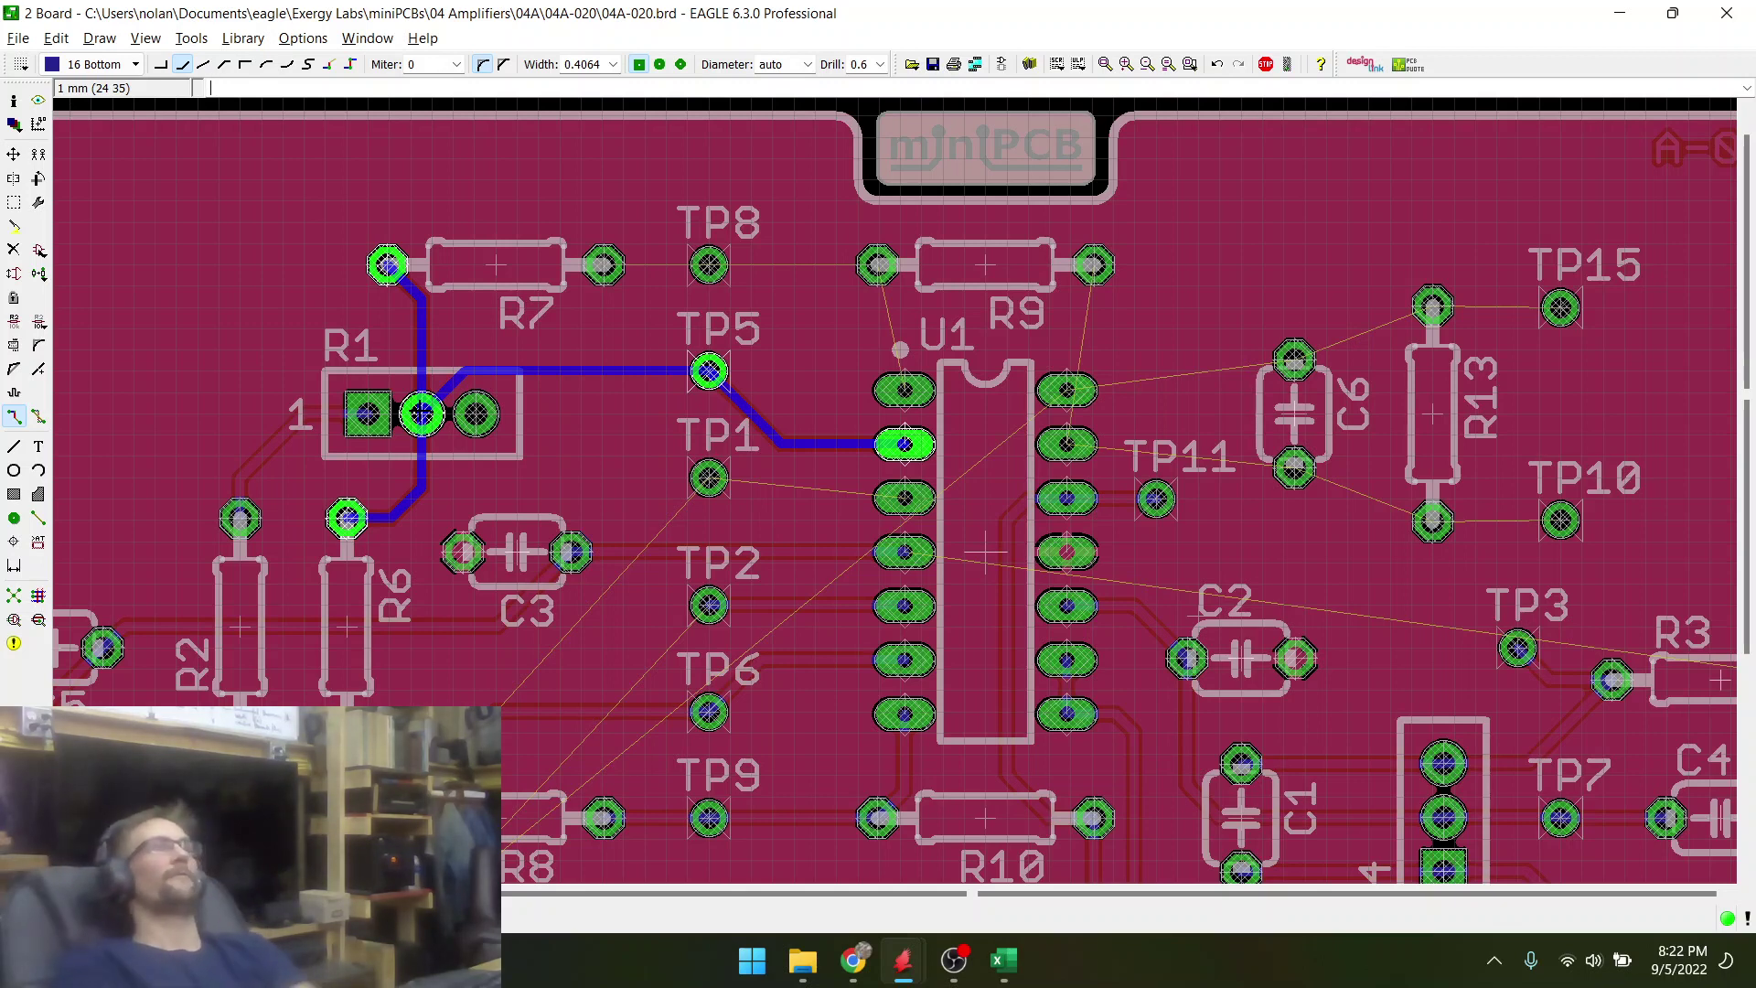
key(alt+Tab)
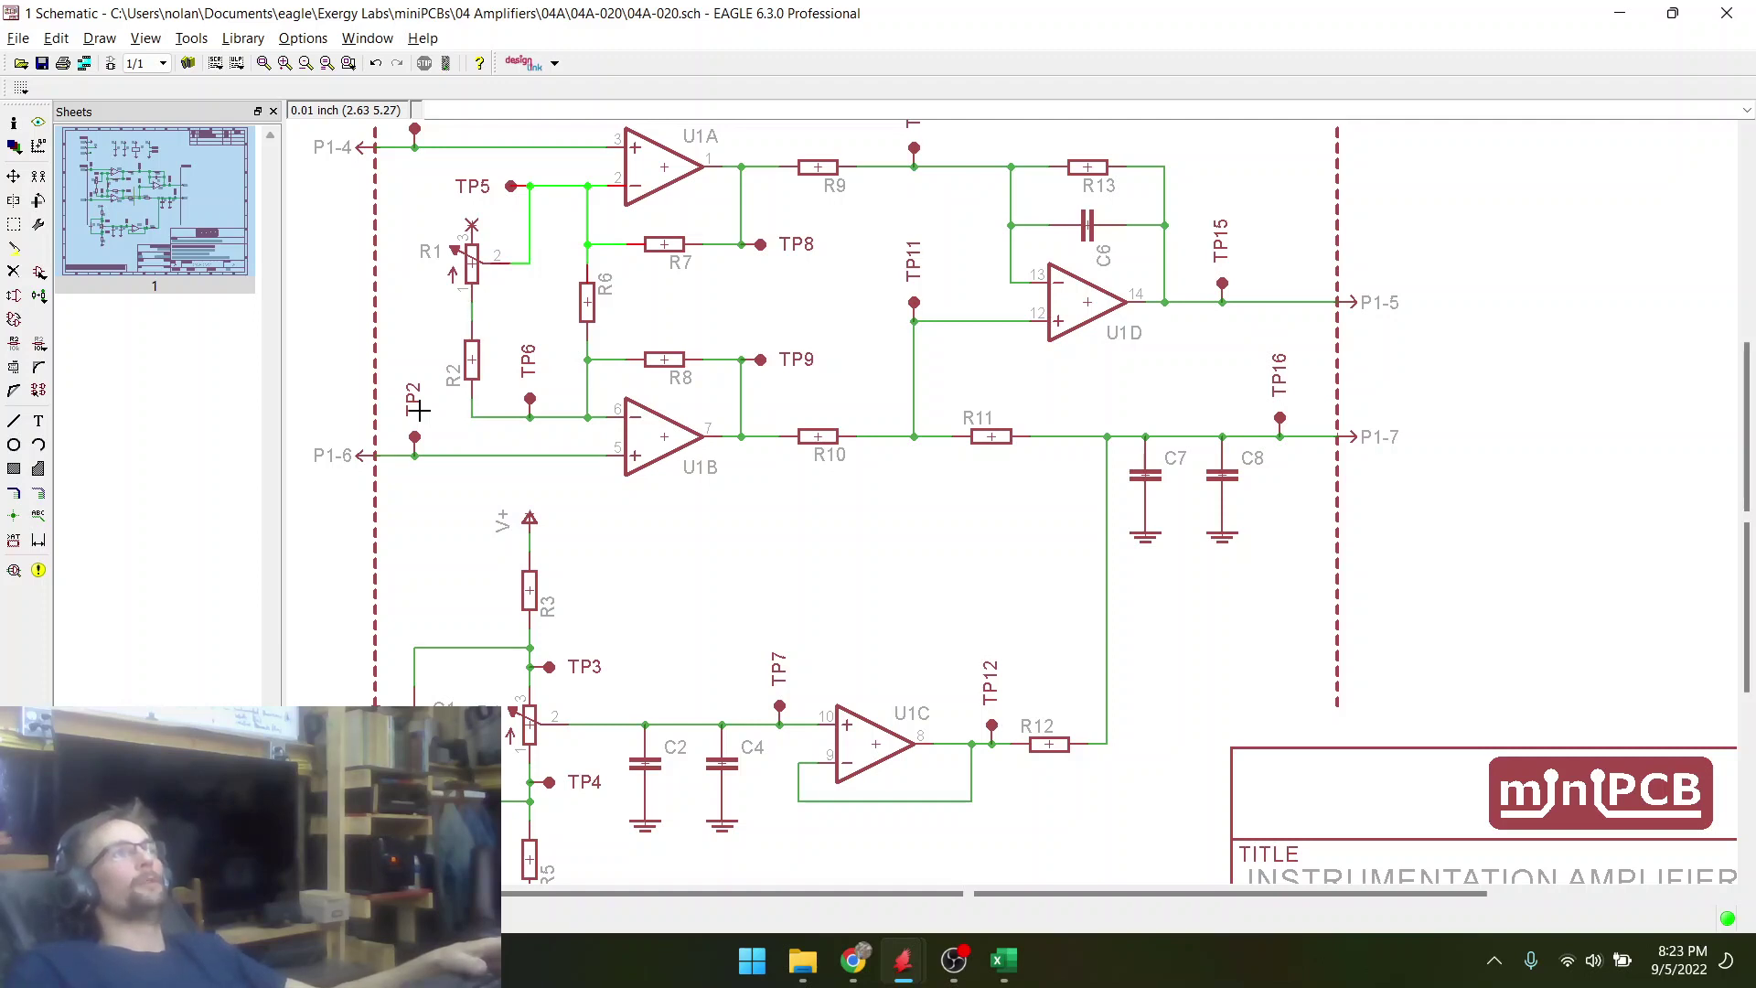
key(alt+Tab)
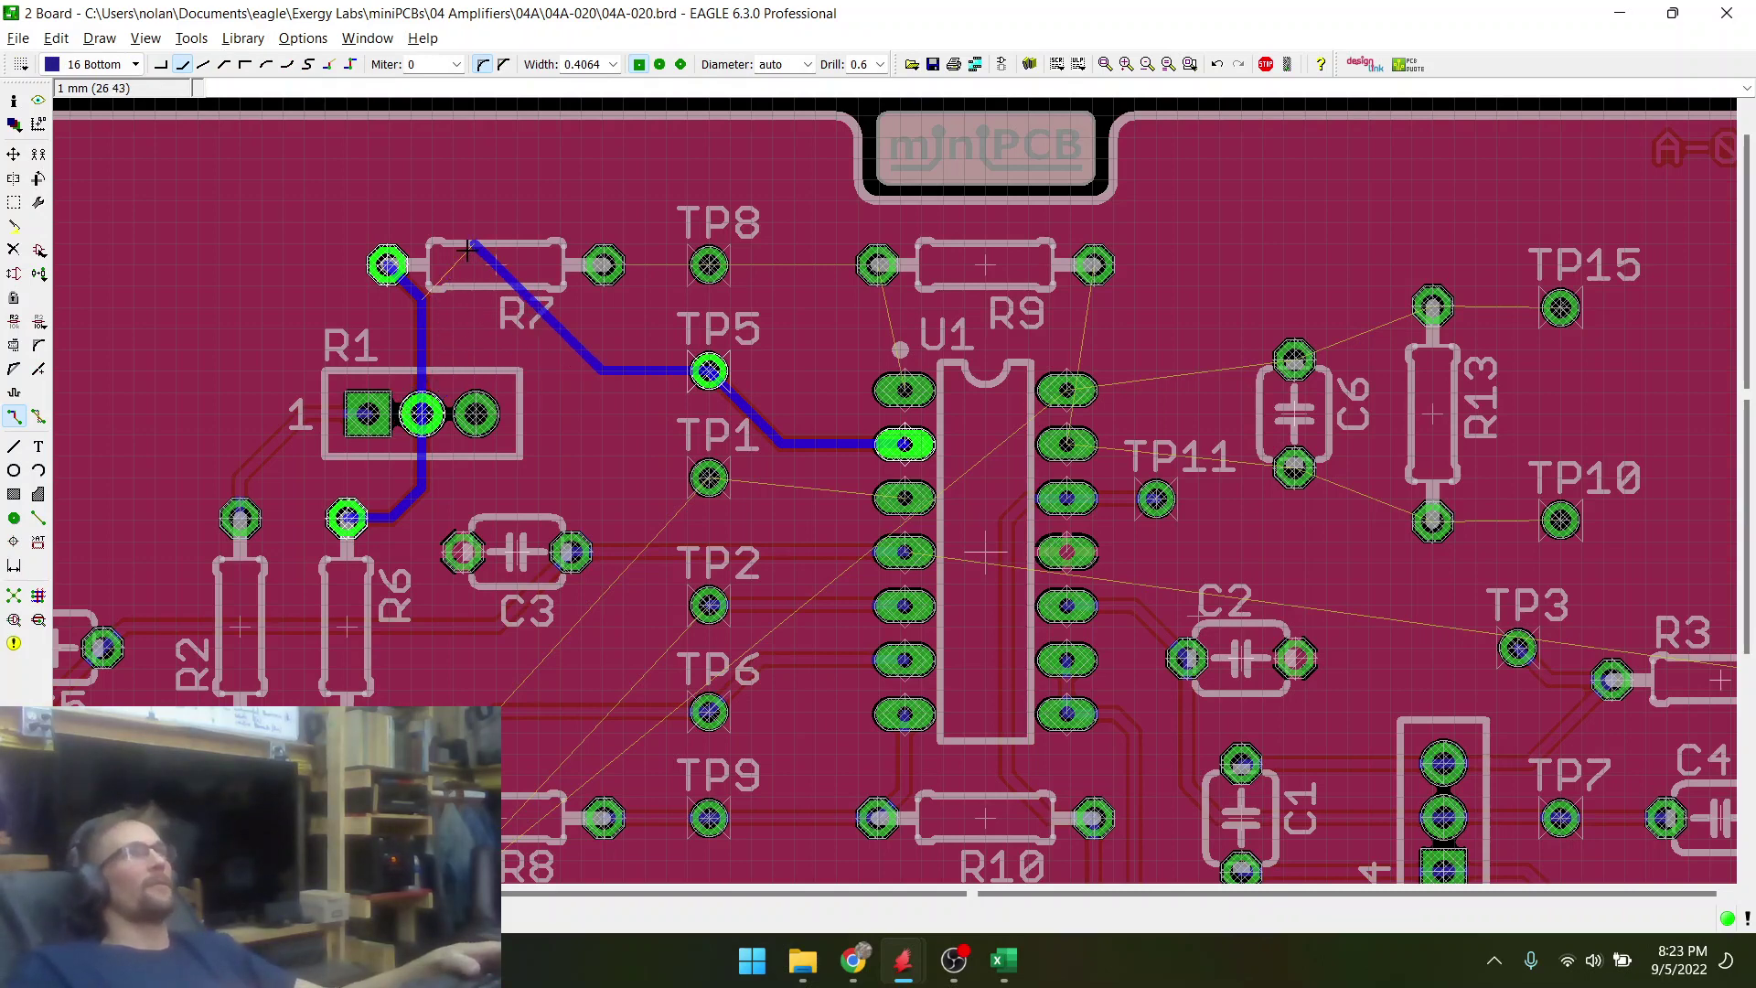
scroll(468, 252, up, 2)
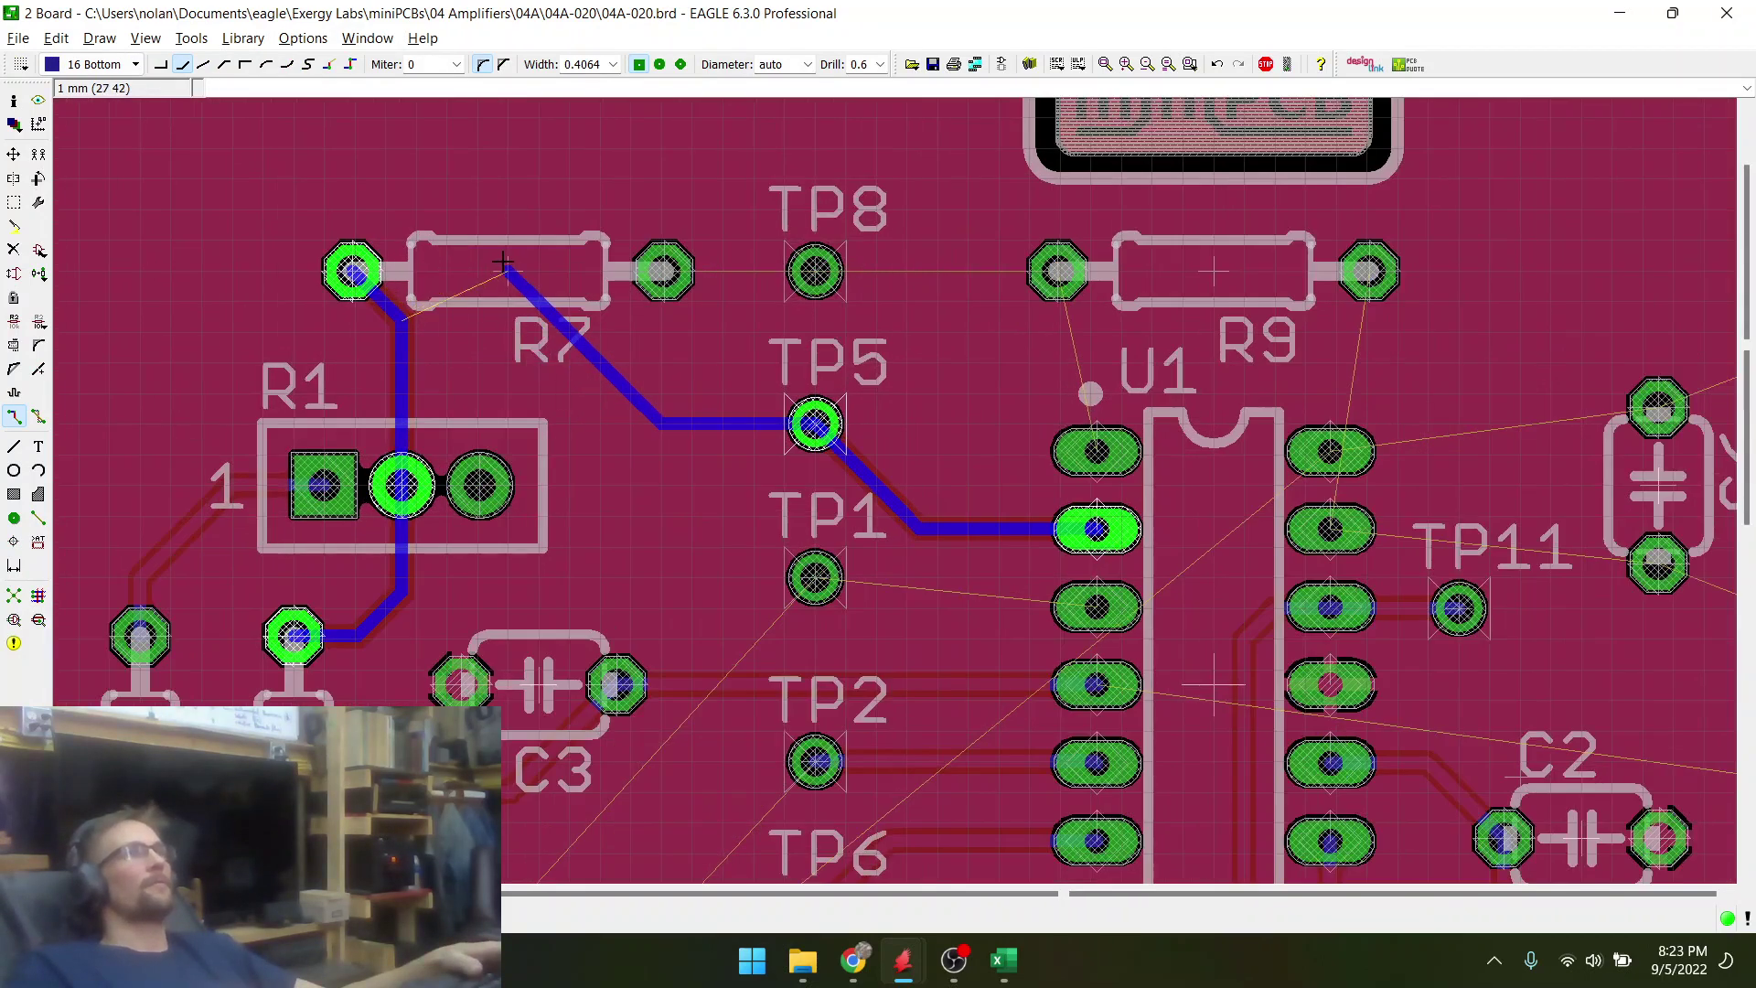
key(Escape)
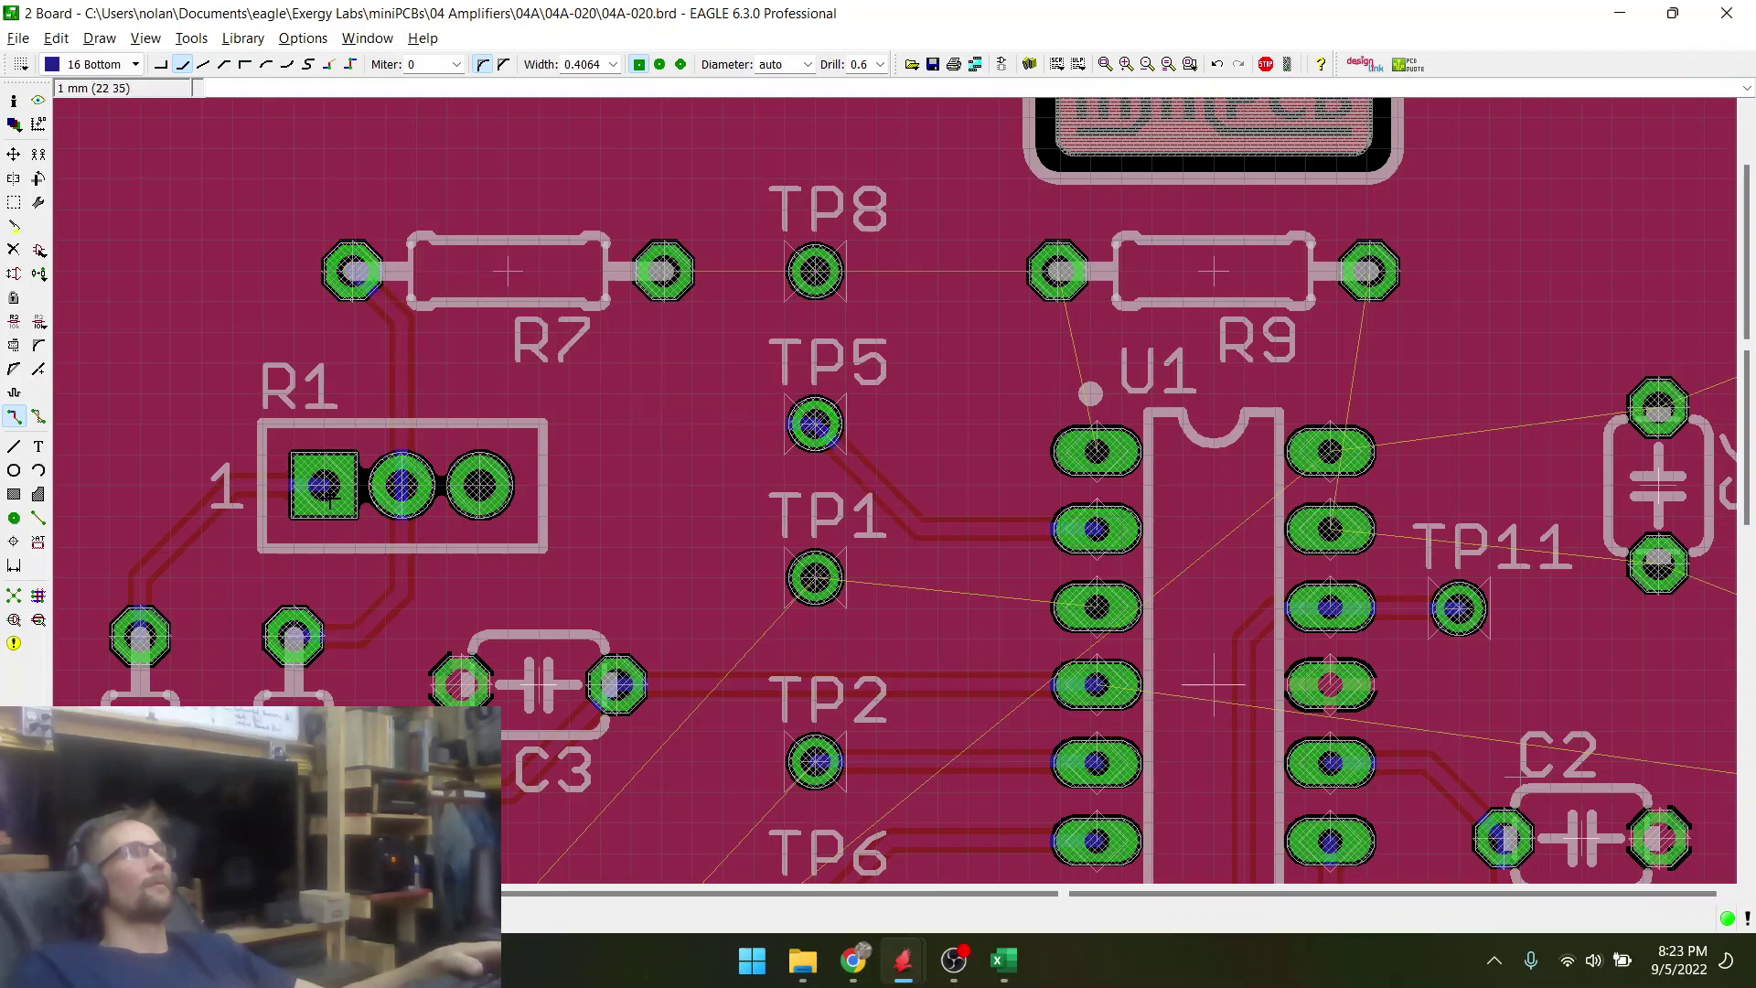
scroll(331, 351, up, 2)
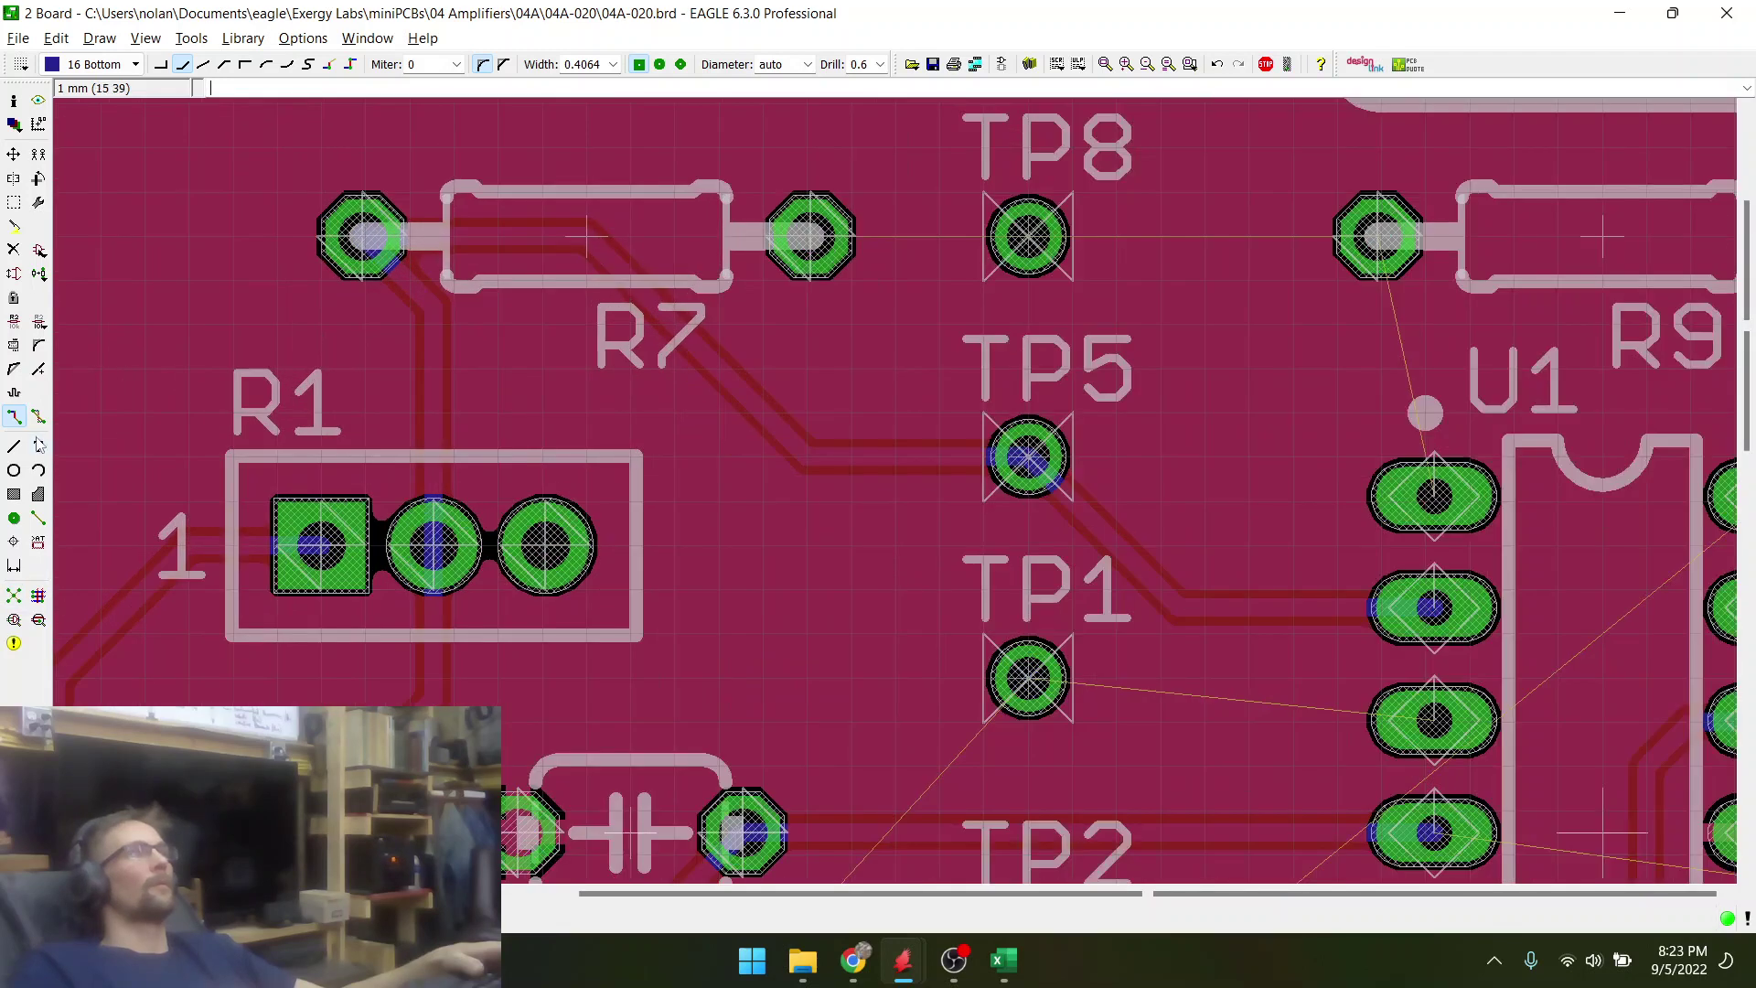
- Replace the trace between R1's middle pad and R7's left pad with one running straight up, diagonally, and straight up into R7
click(440, 383)
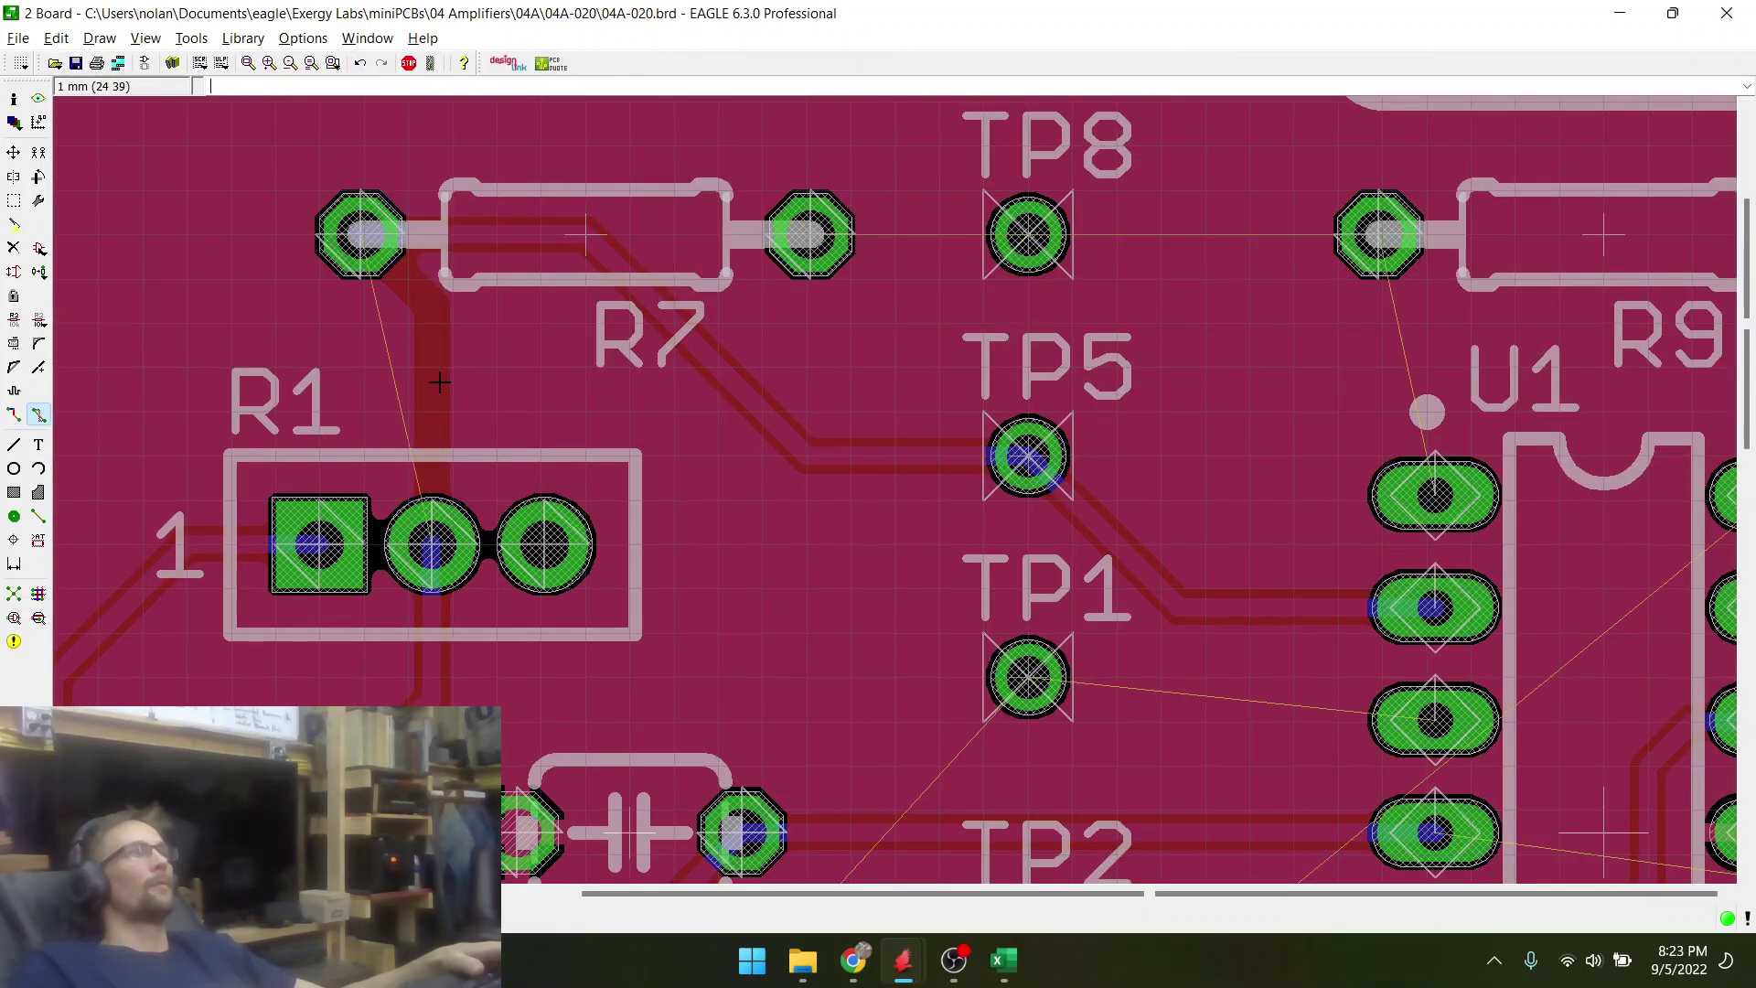
click(26, 417)
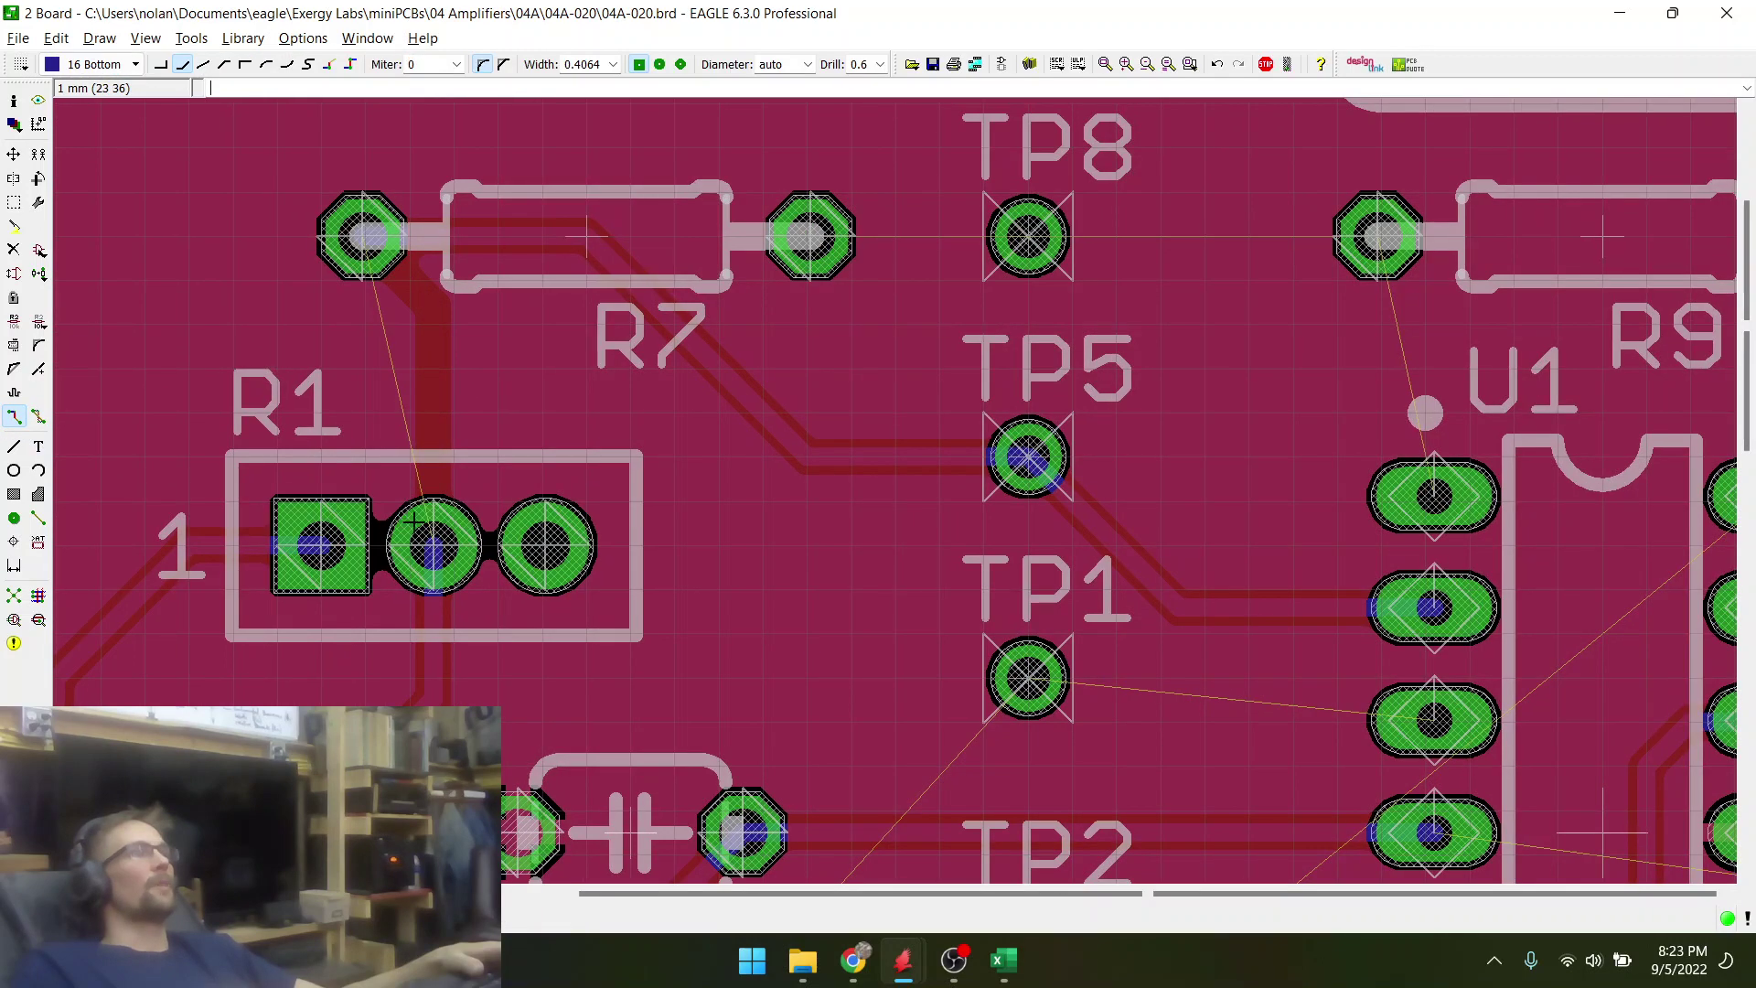
click(433, 547)
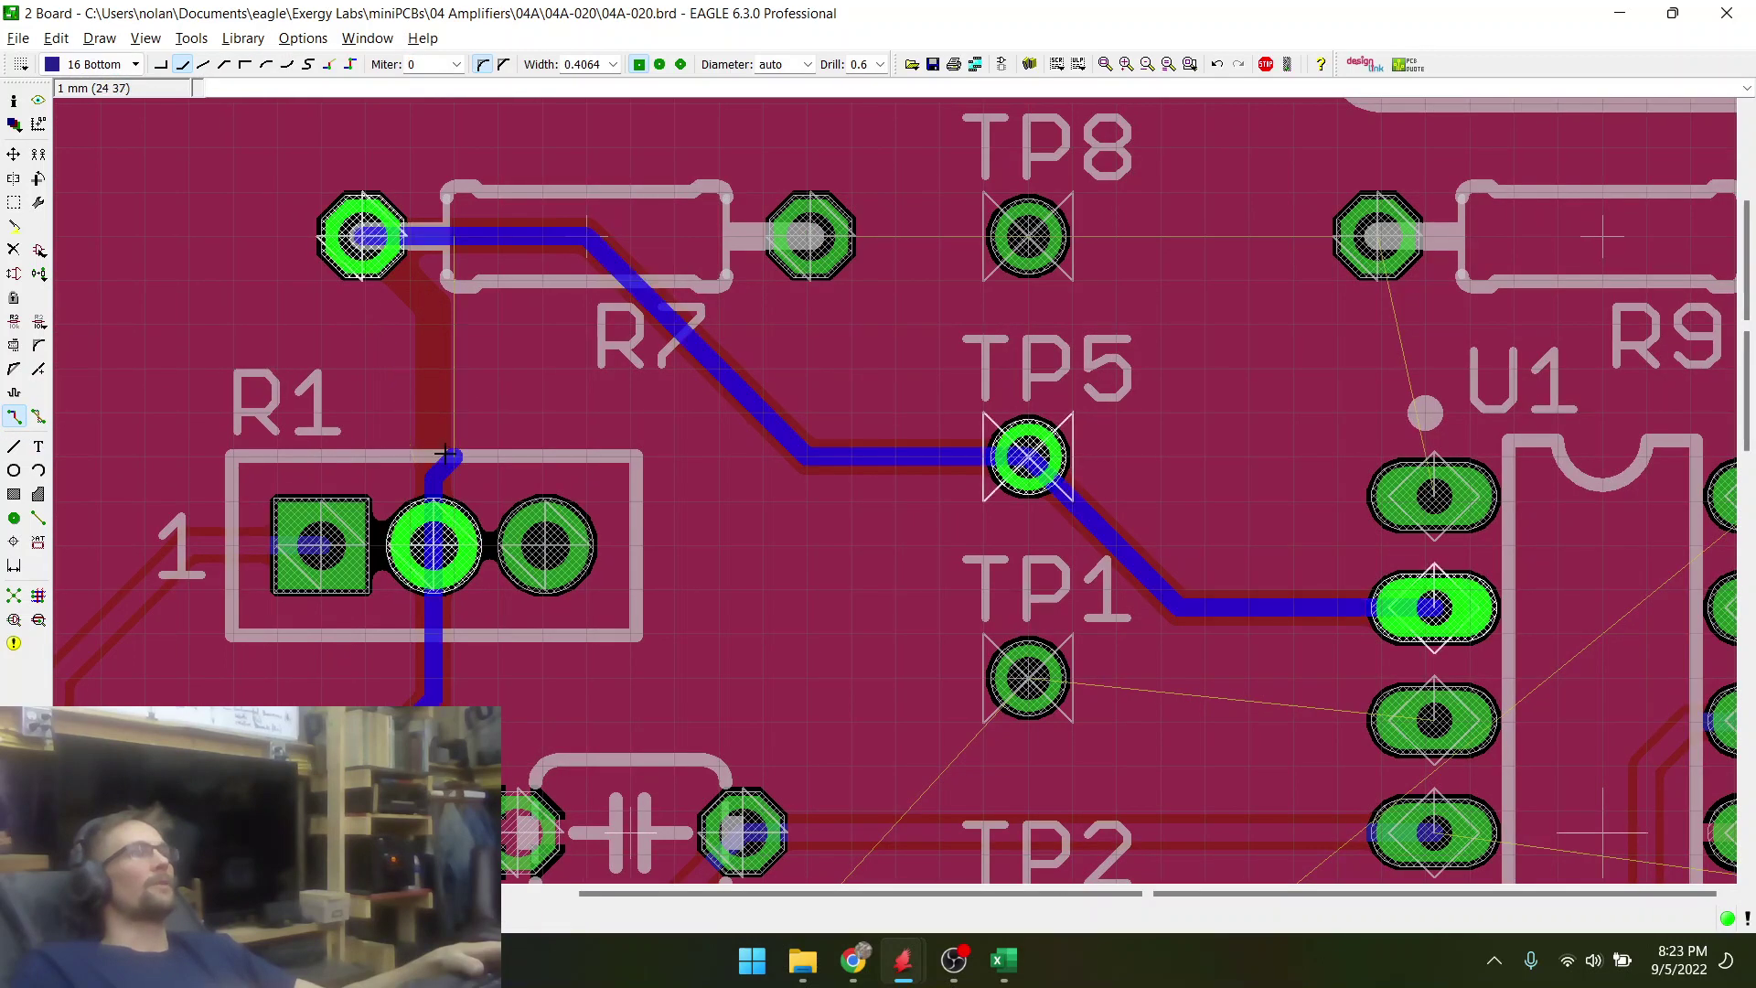
click(372, 387)
right_click(370, 239)
right_click(370, 239)
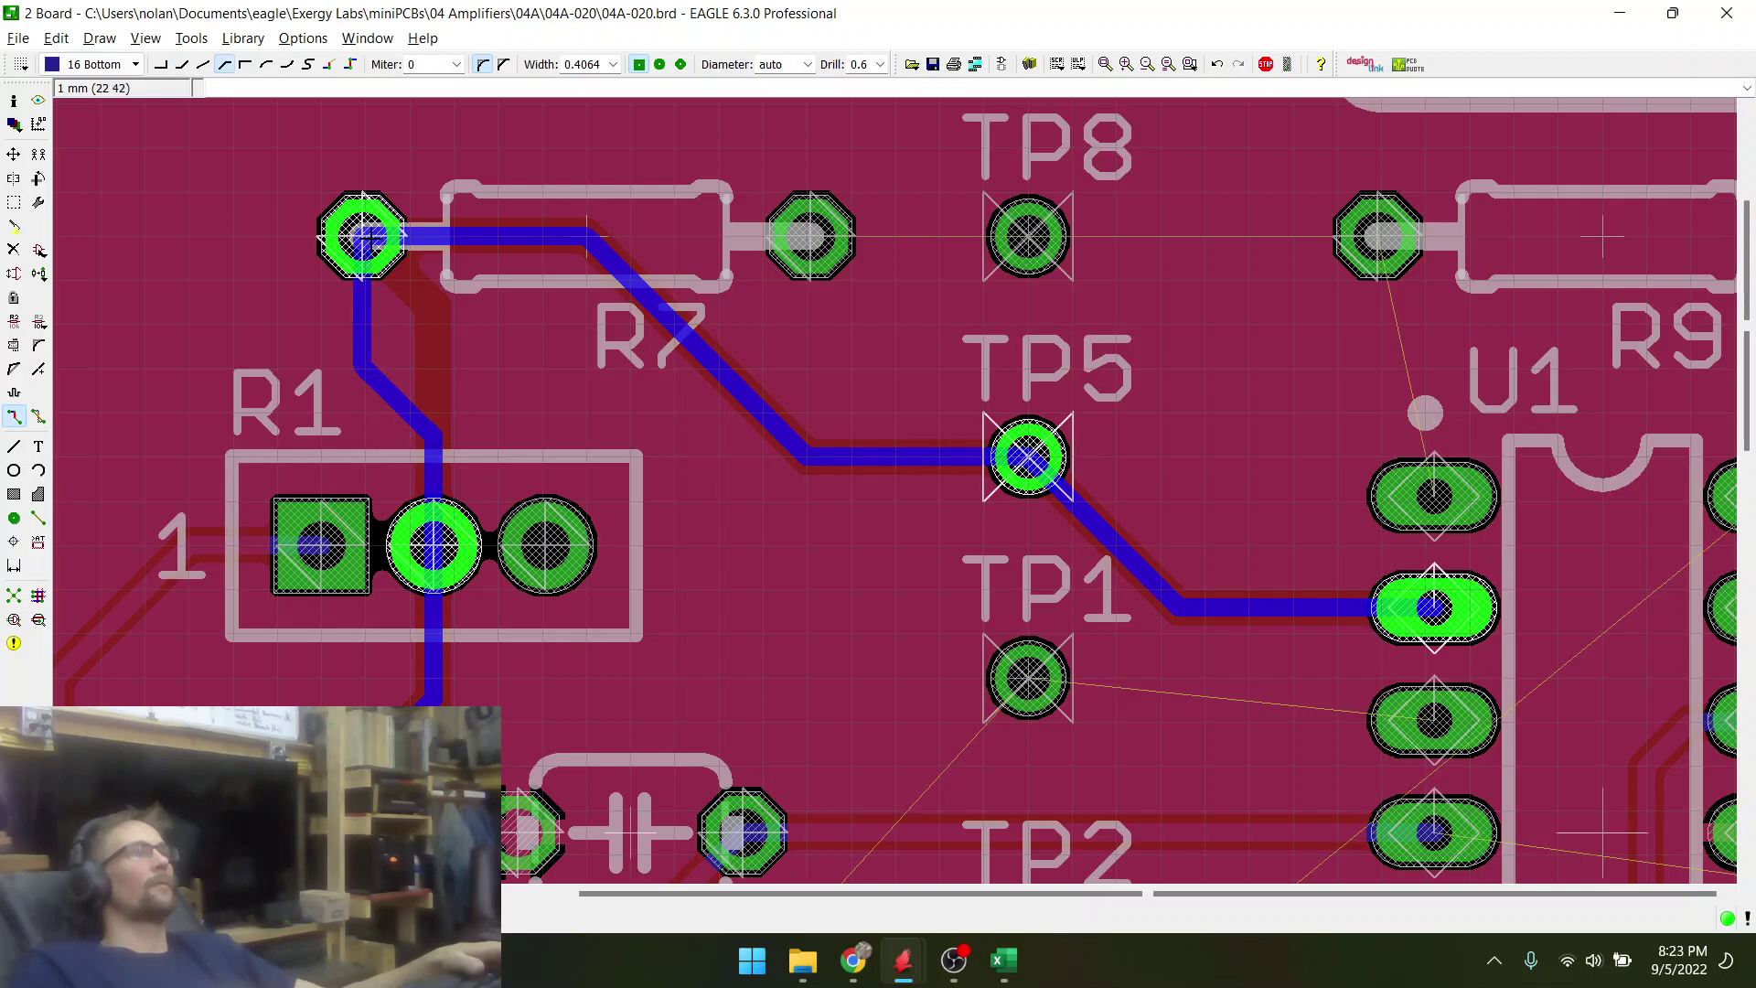
click(371, 238)
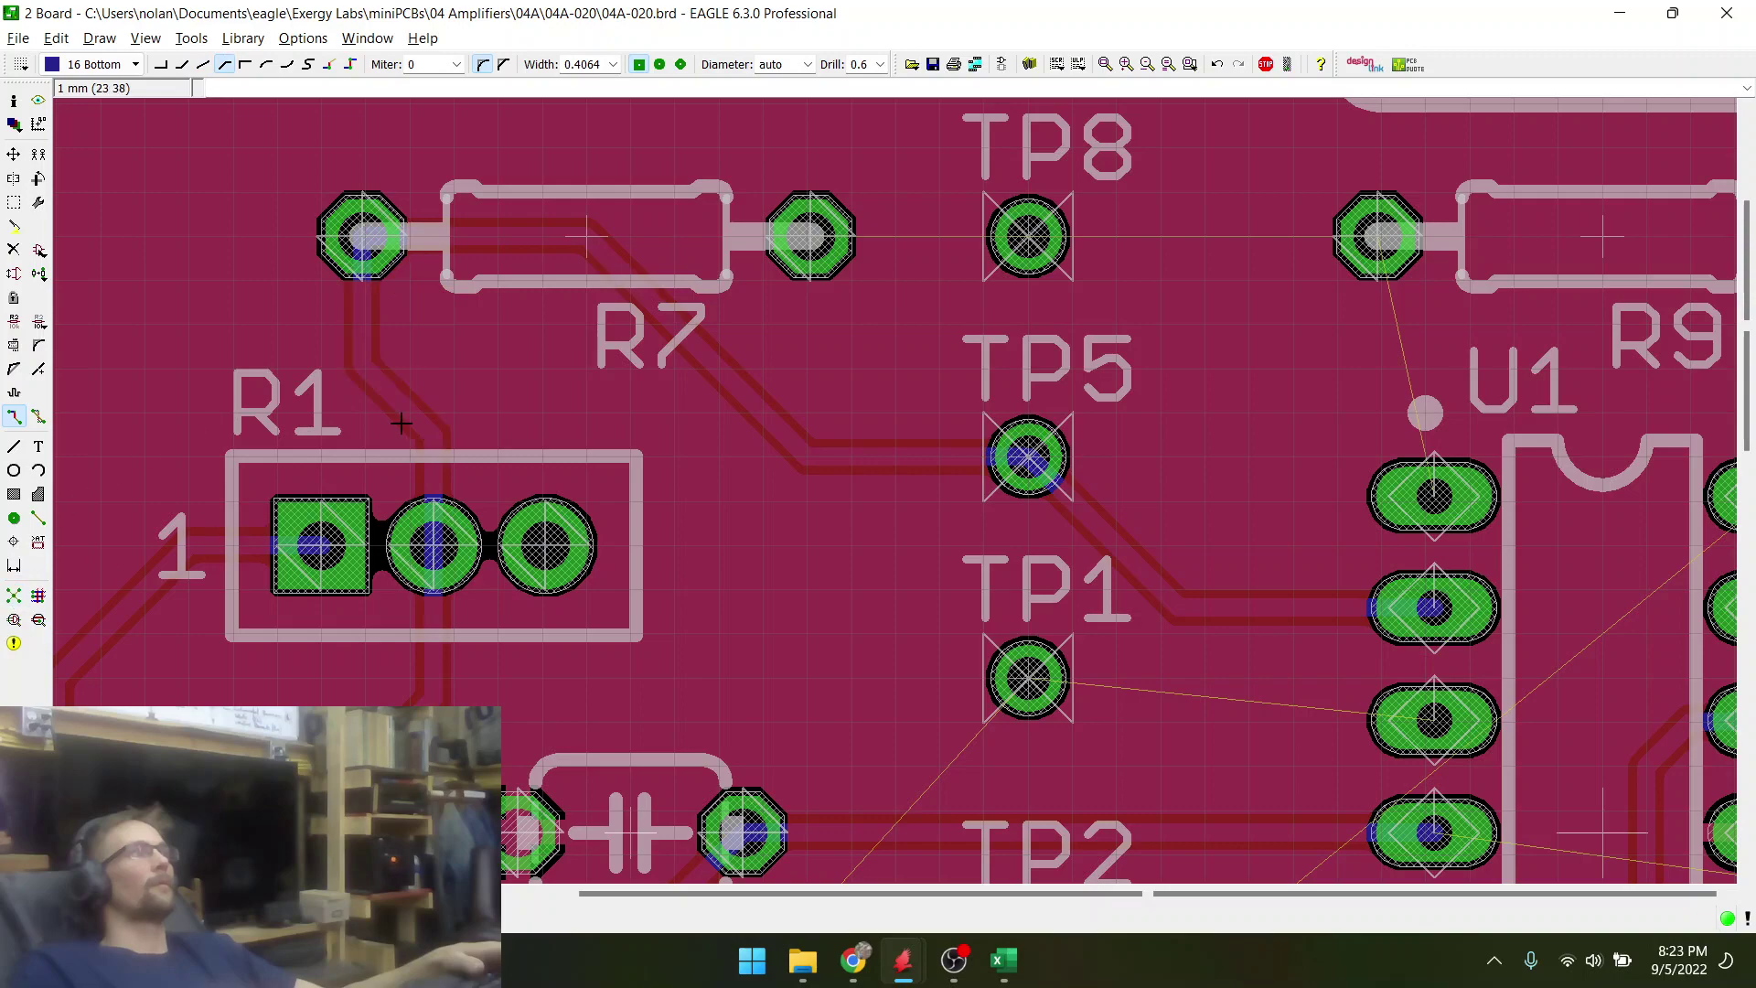
- Set the board grid size to 0.5 mm
scroll(369, 489, down, 5)
scroll(369, 489, up, 3)
scroll(369, 490, up, 2)
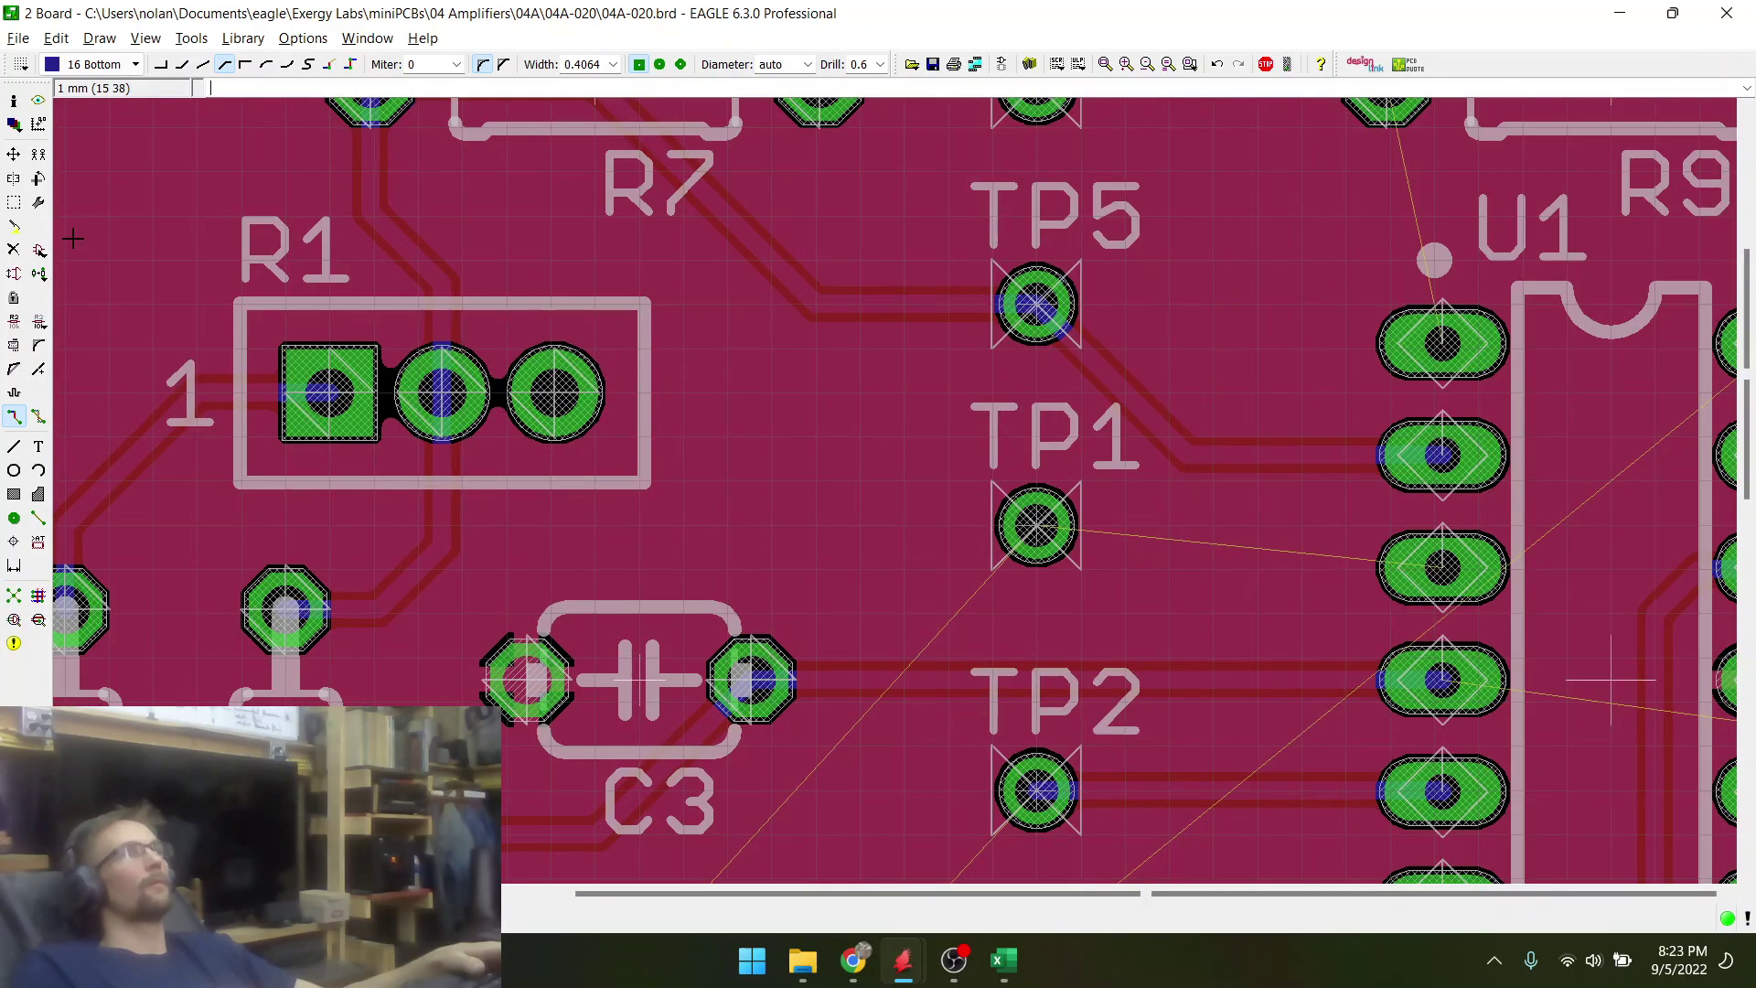
click(20, 64)
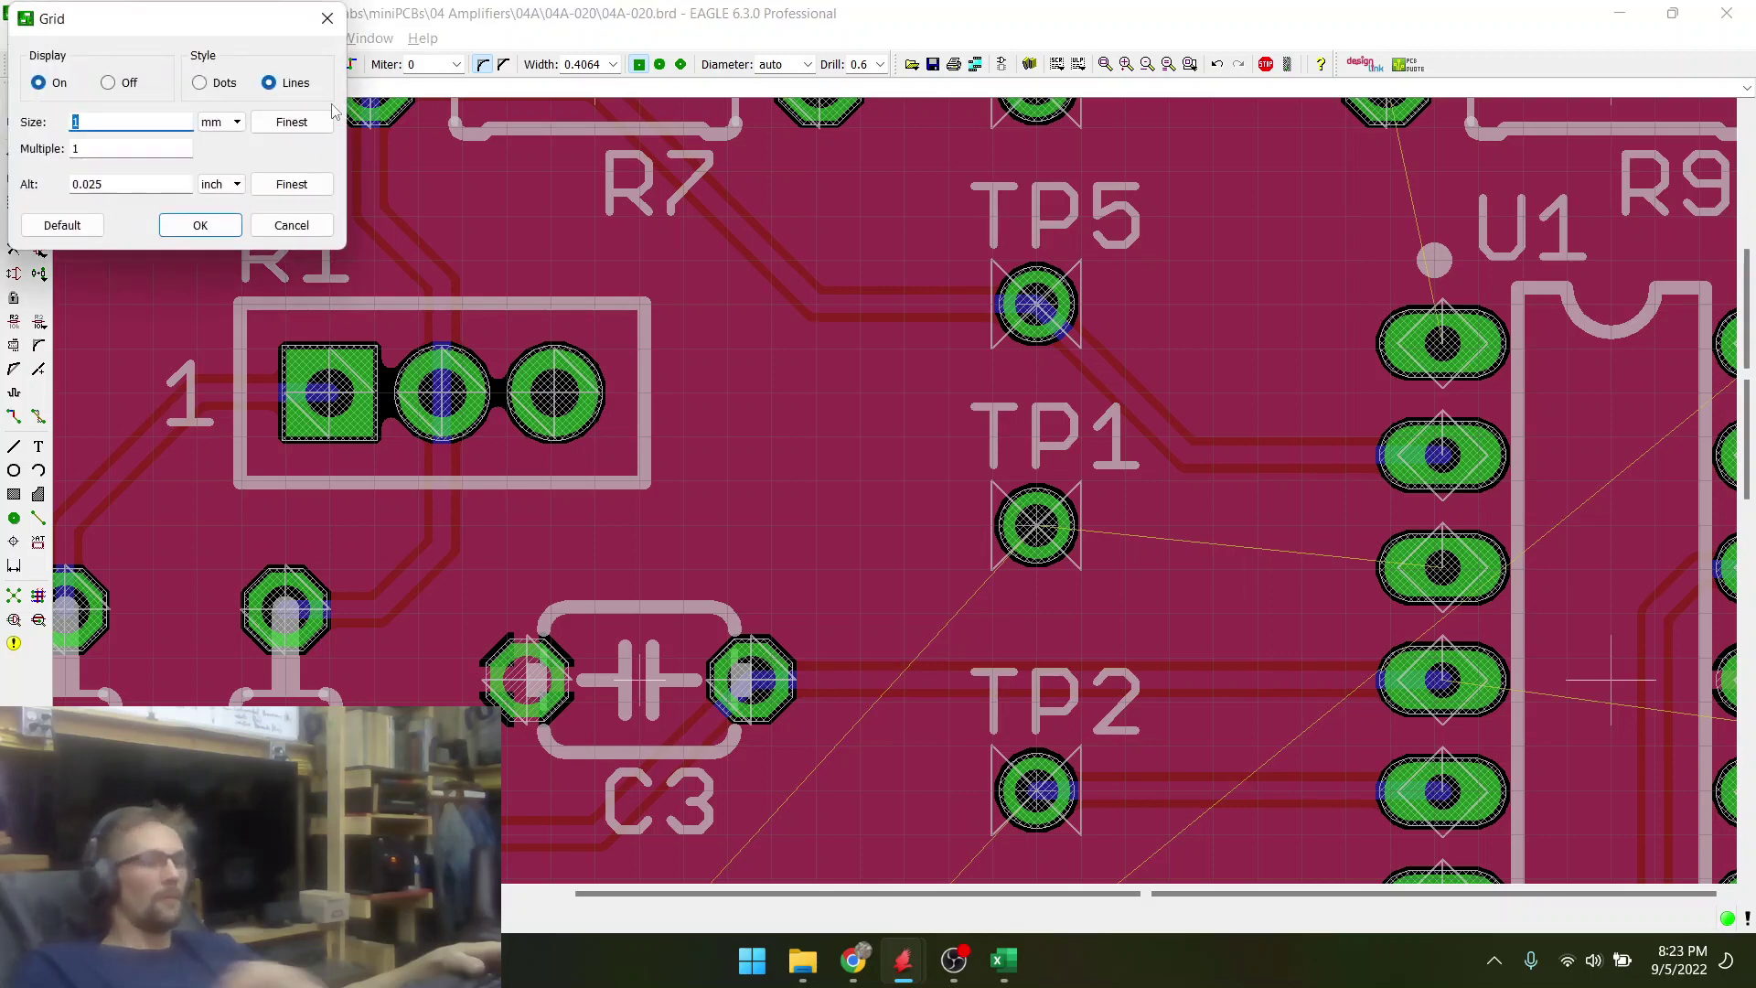
text(0.5)
key(Return)
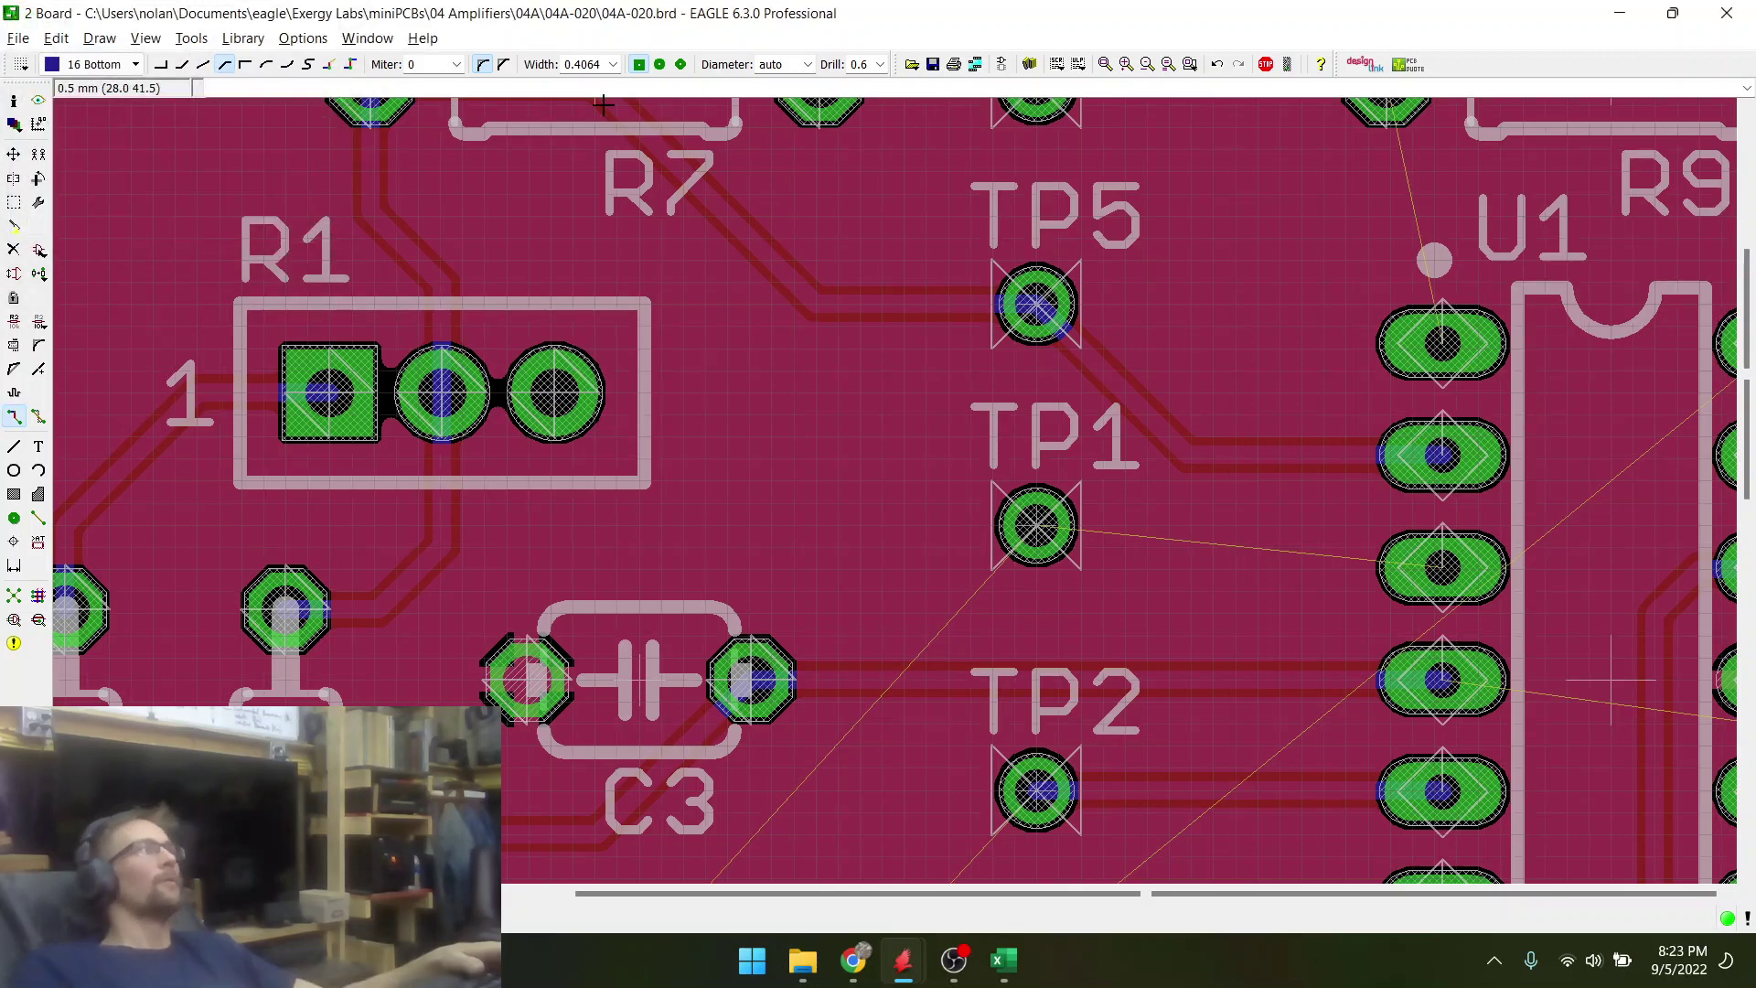
- Shift the diagonal segment of the trace between R6's top pad and R1's middle pad away from C3, and refresh the ratsnest
click(13, 155)
scroll(402, 489, up, 3)
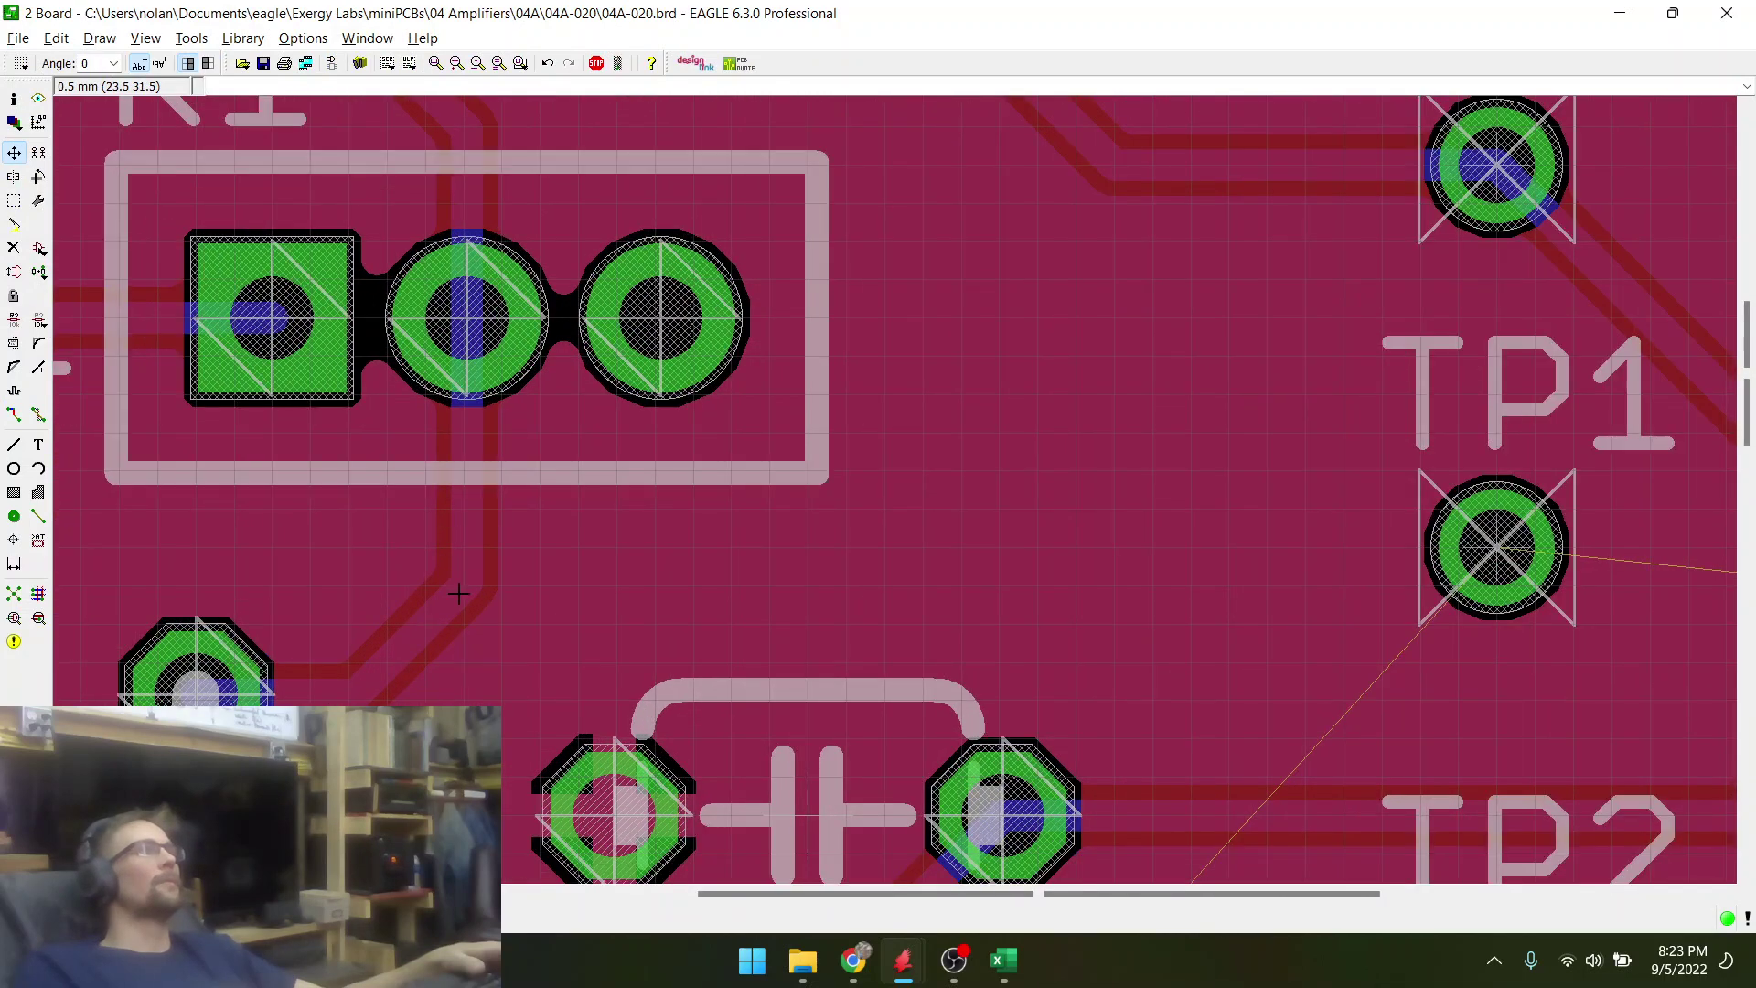
click(467, 553)
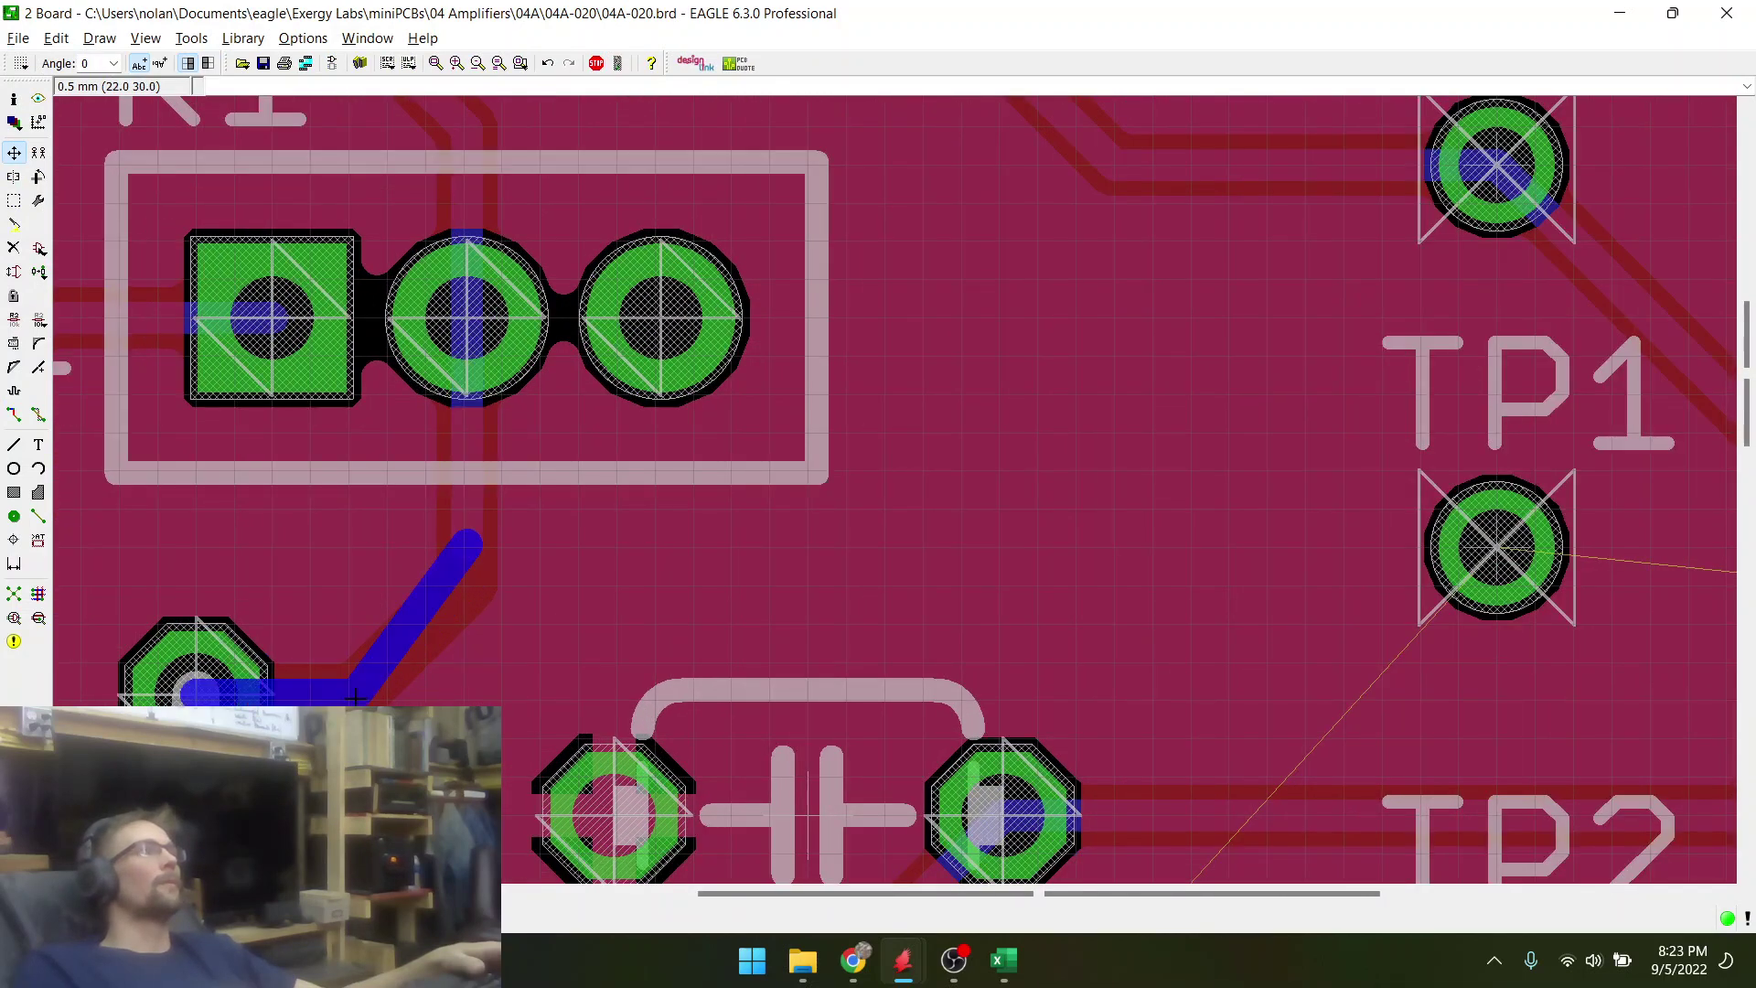
key(Escape)
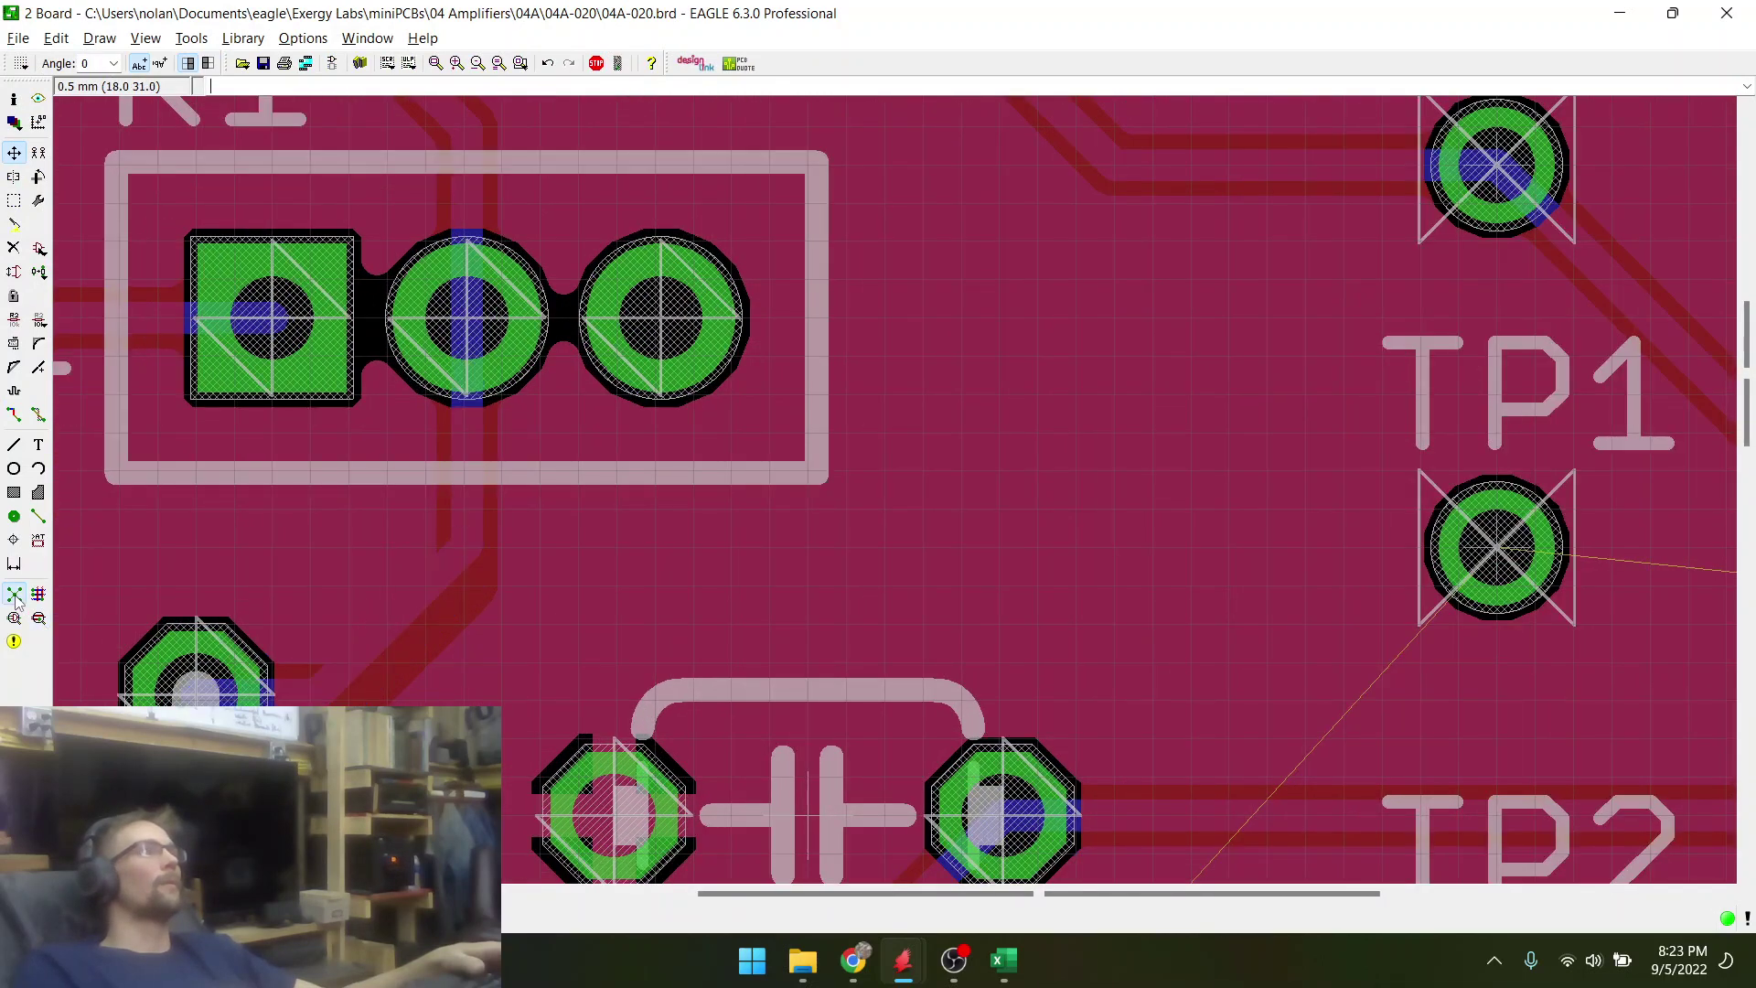
scroll(416, 476, down, 4)
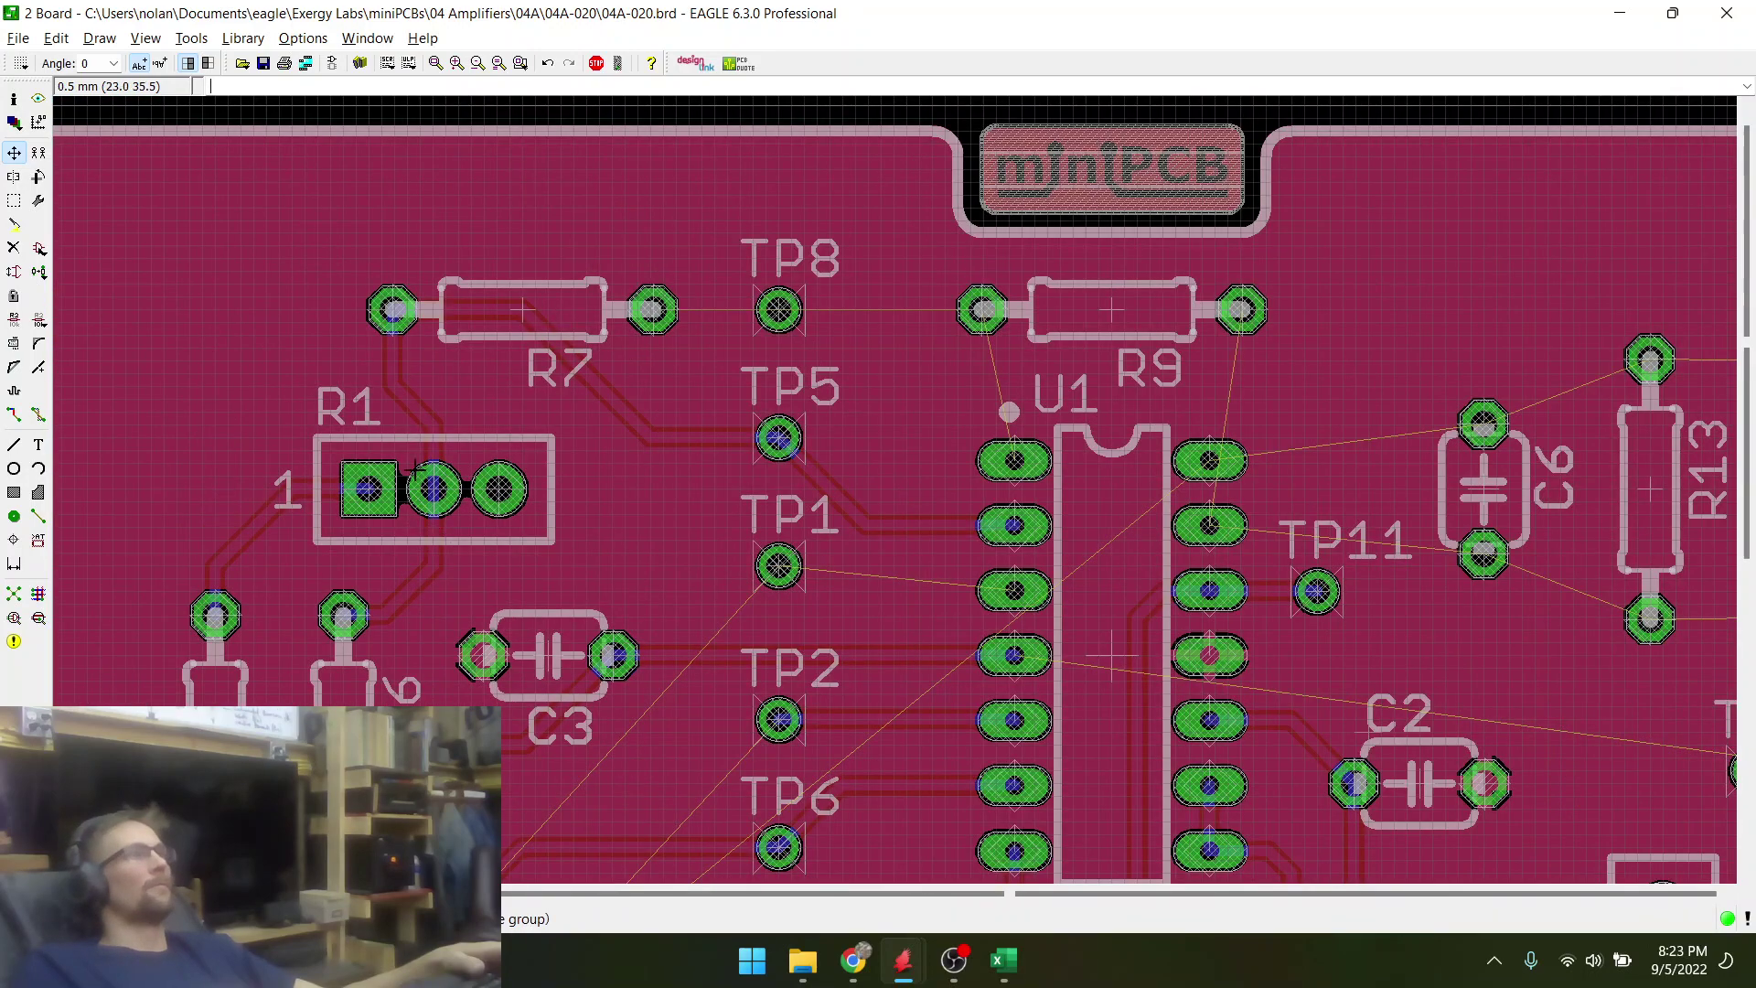
- Shift the diagonal segment of the trace between R1's middle pad and R7's left pad closer to R7, and refresh the ratsnest
scroll(419, 372, up, 2)
click(414, 432)
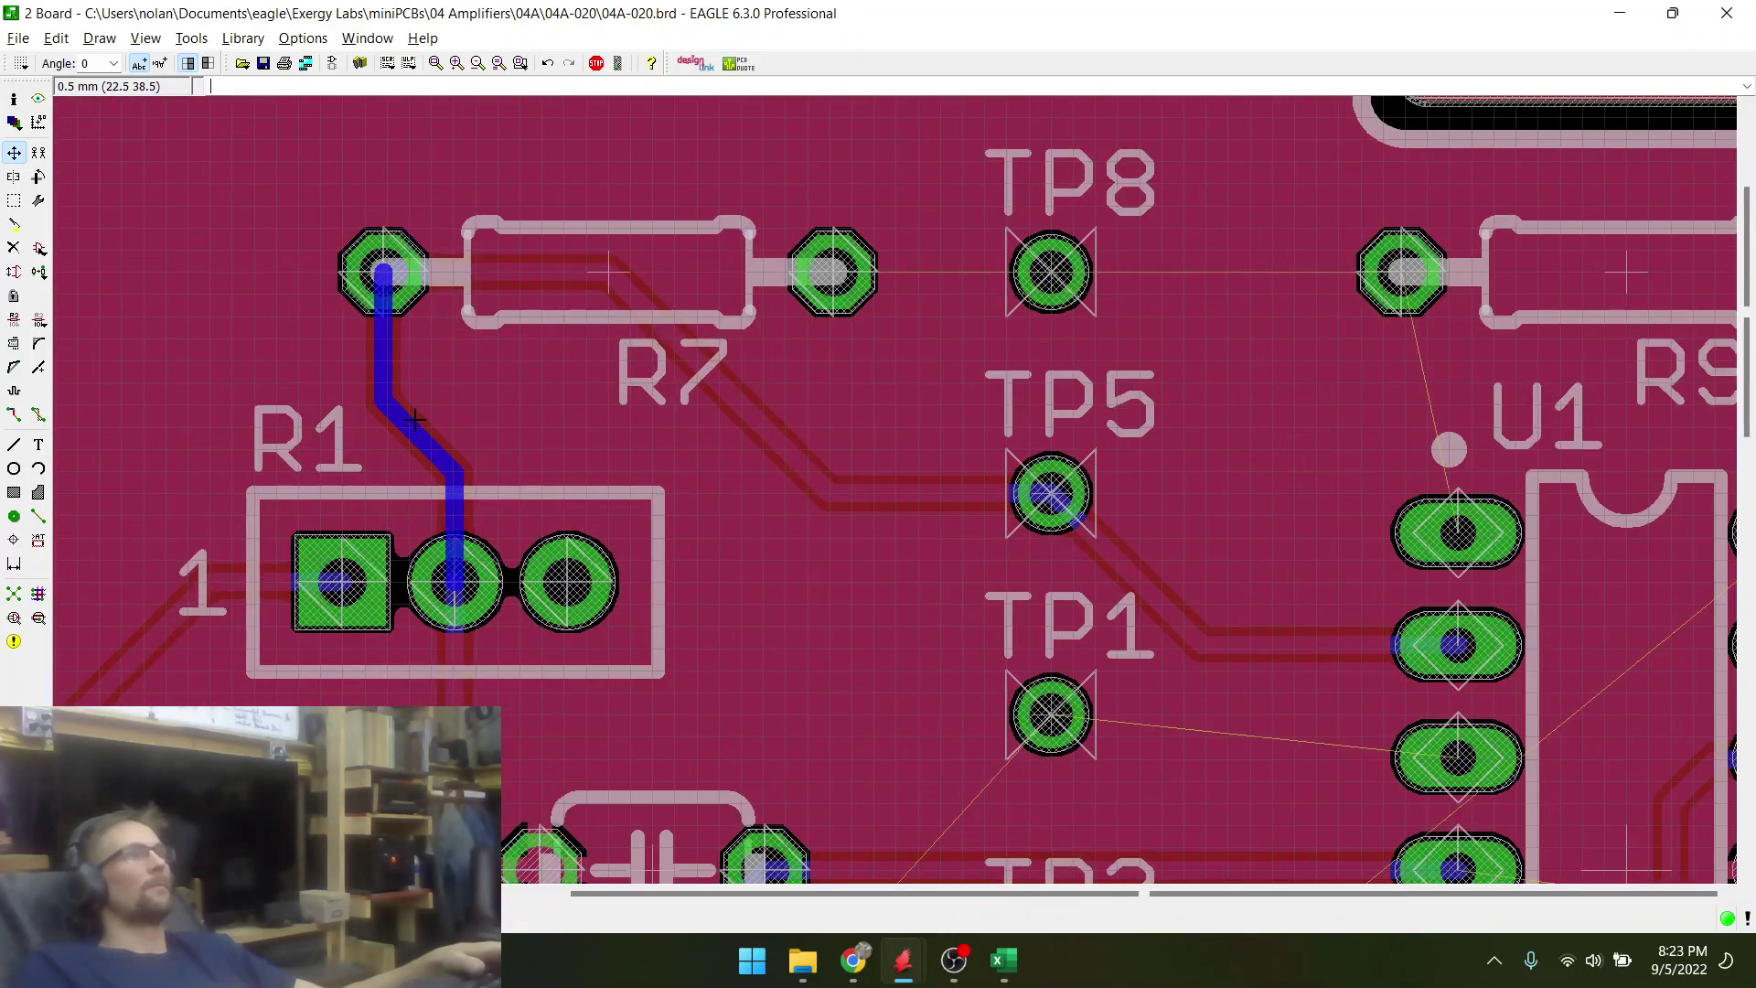
key(Escape)
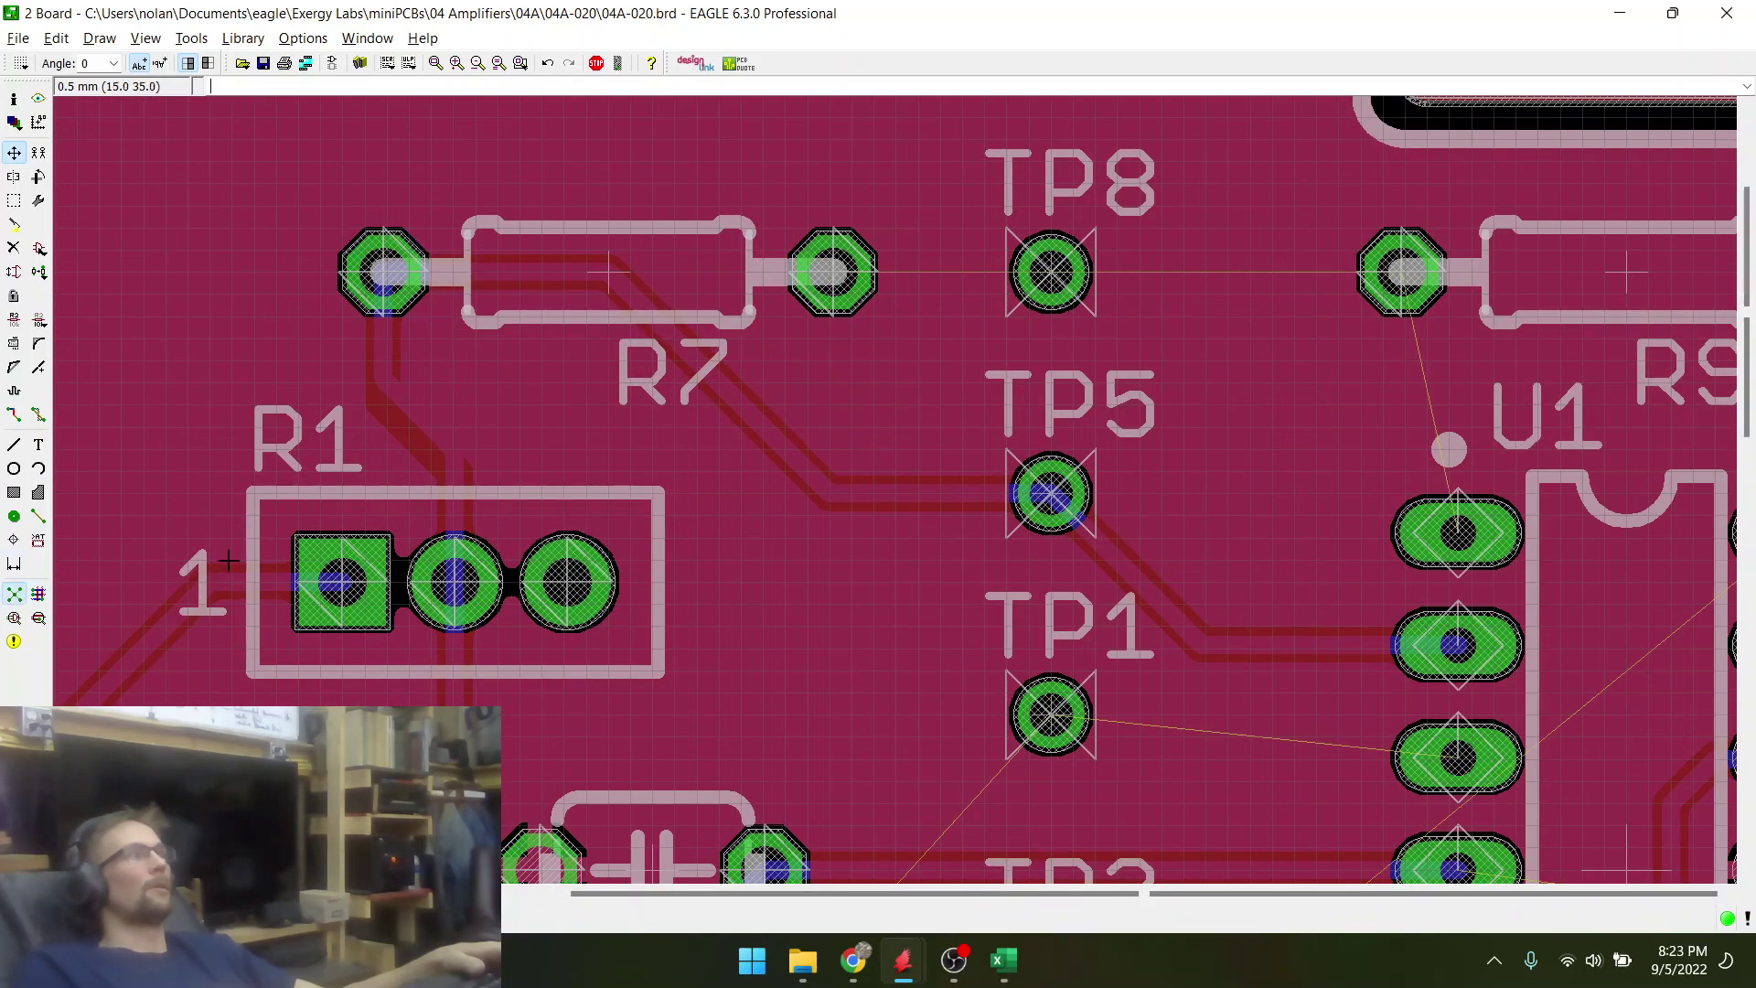
scroll(321, 457, down, 2)
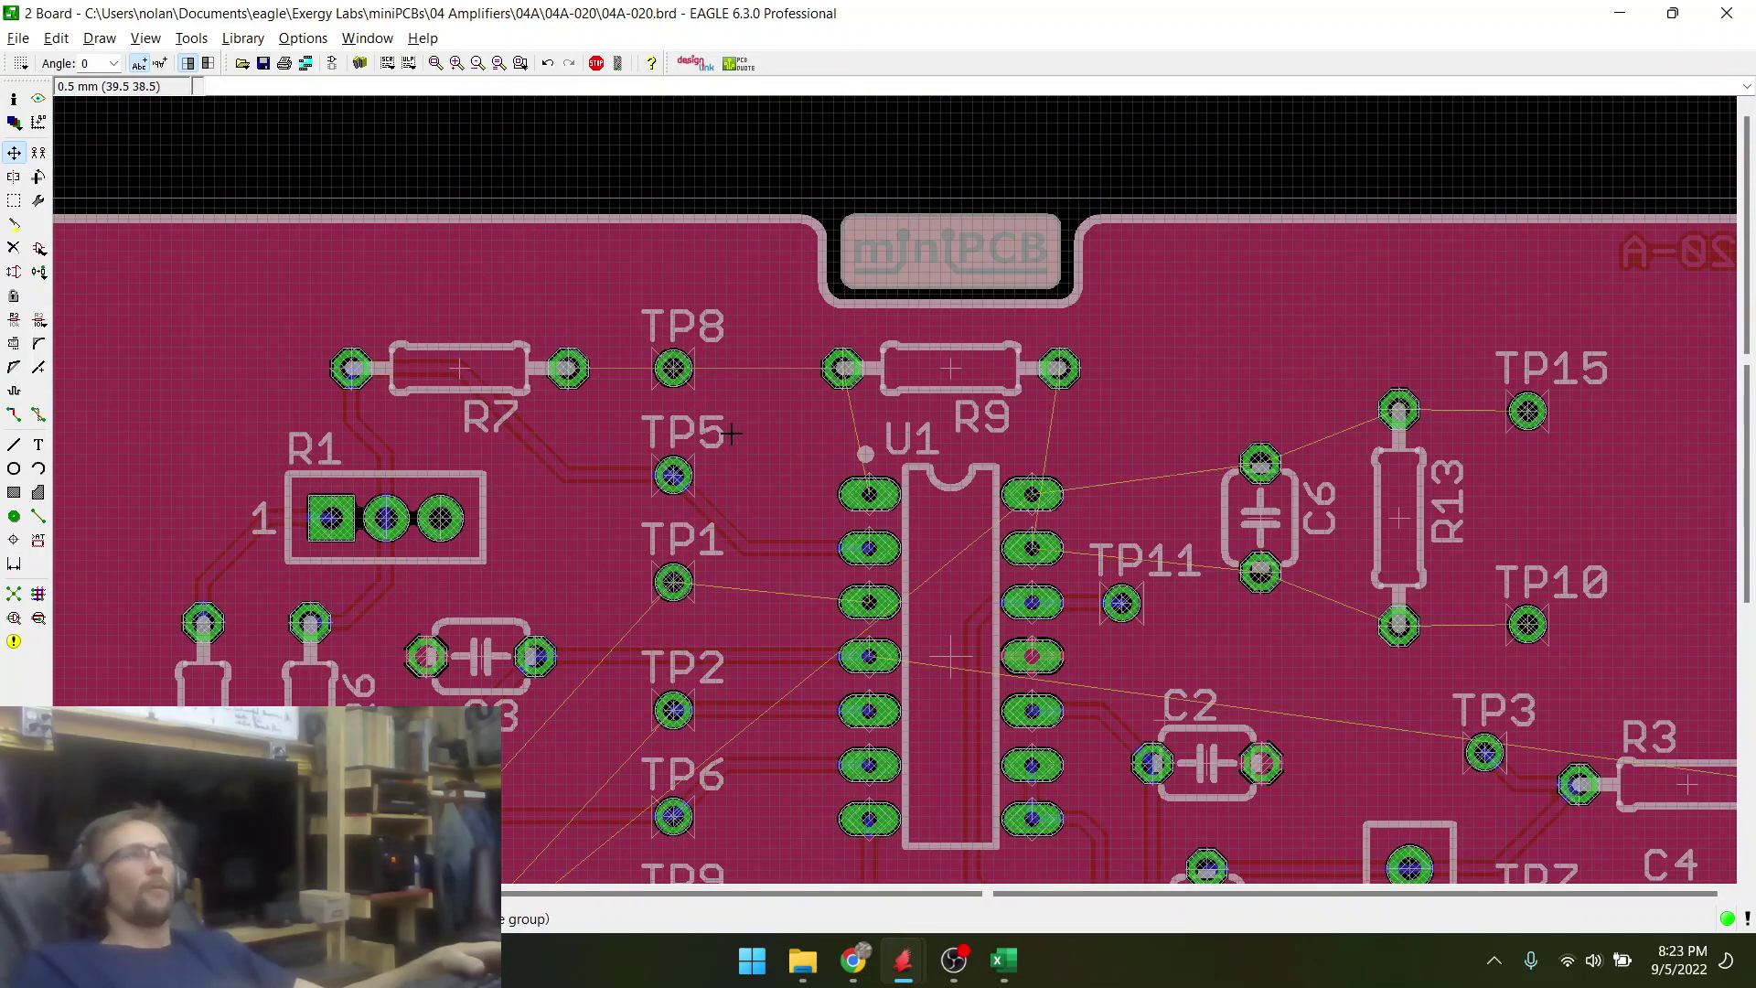
- Route bottom-layer traces from R7's right pad through TP8 to R9's left pad and on to U1's first left-hand pin
scroll(731, 433, up, 2)
click(13, 415)
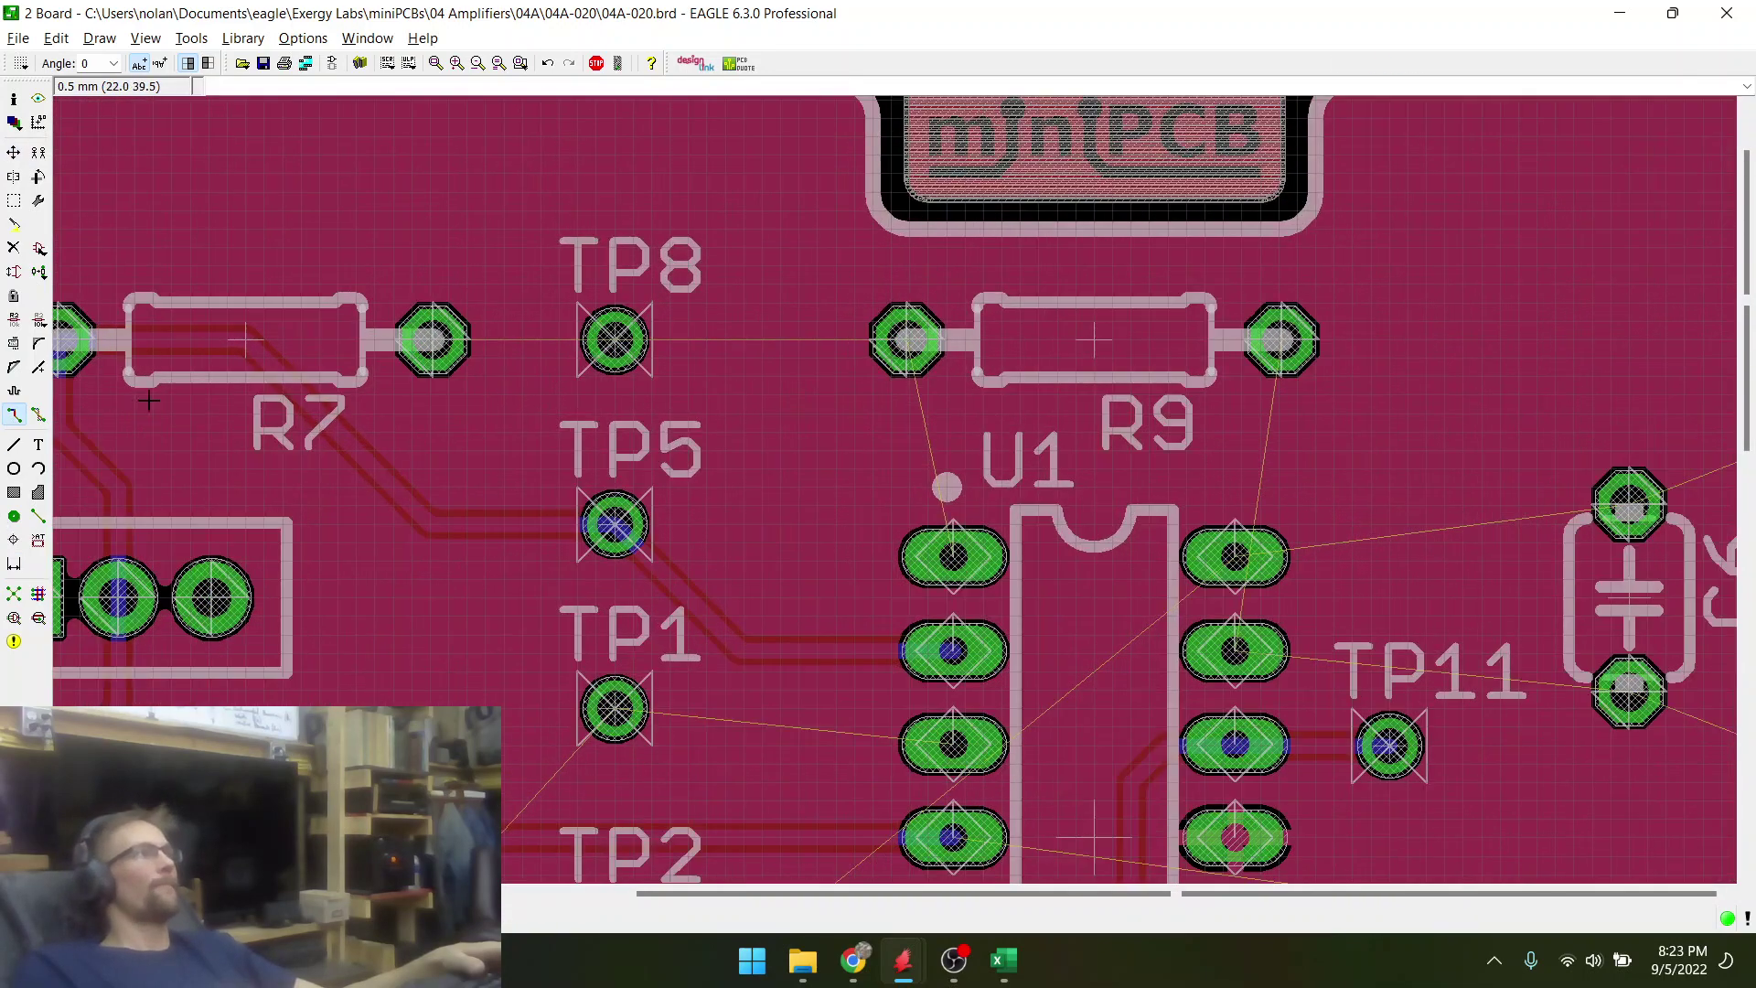
click(433, 341)
click(614, 342)
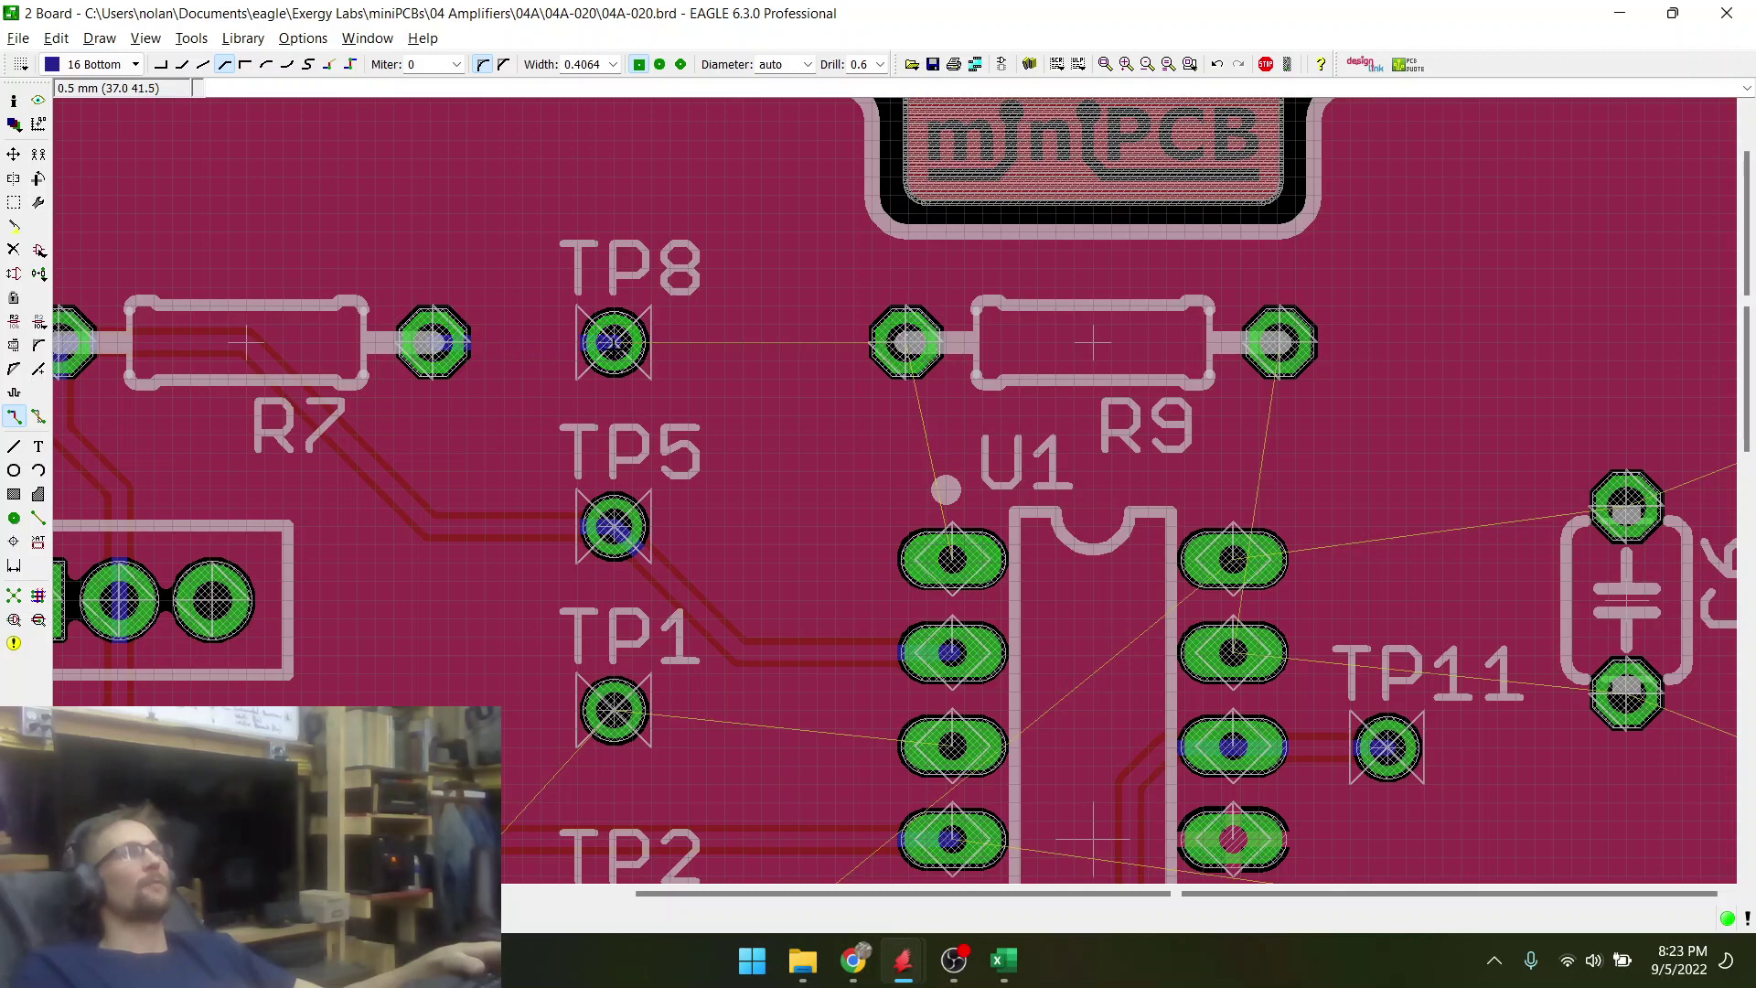
click(905, 342)
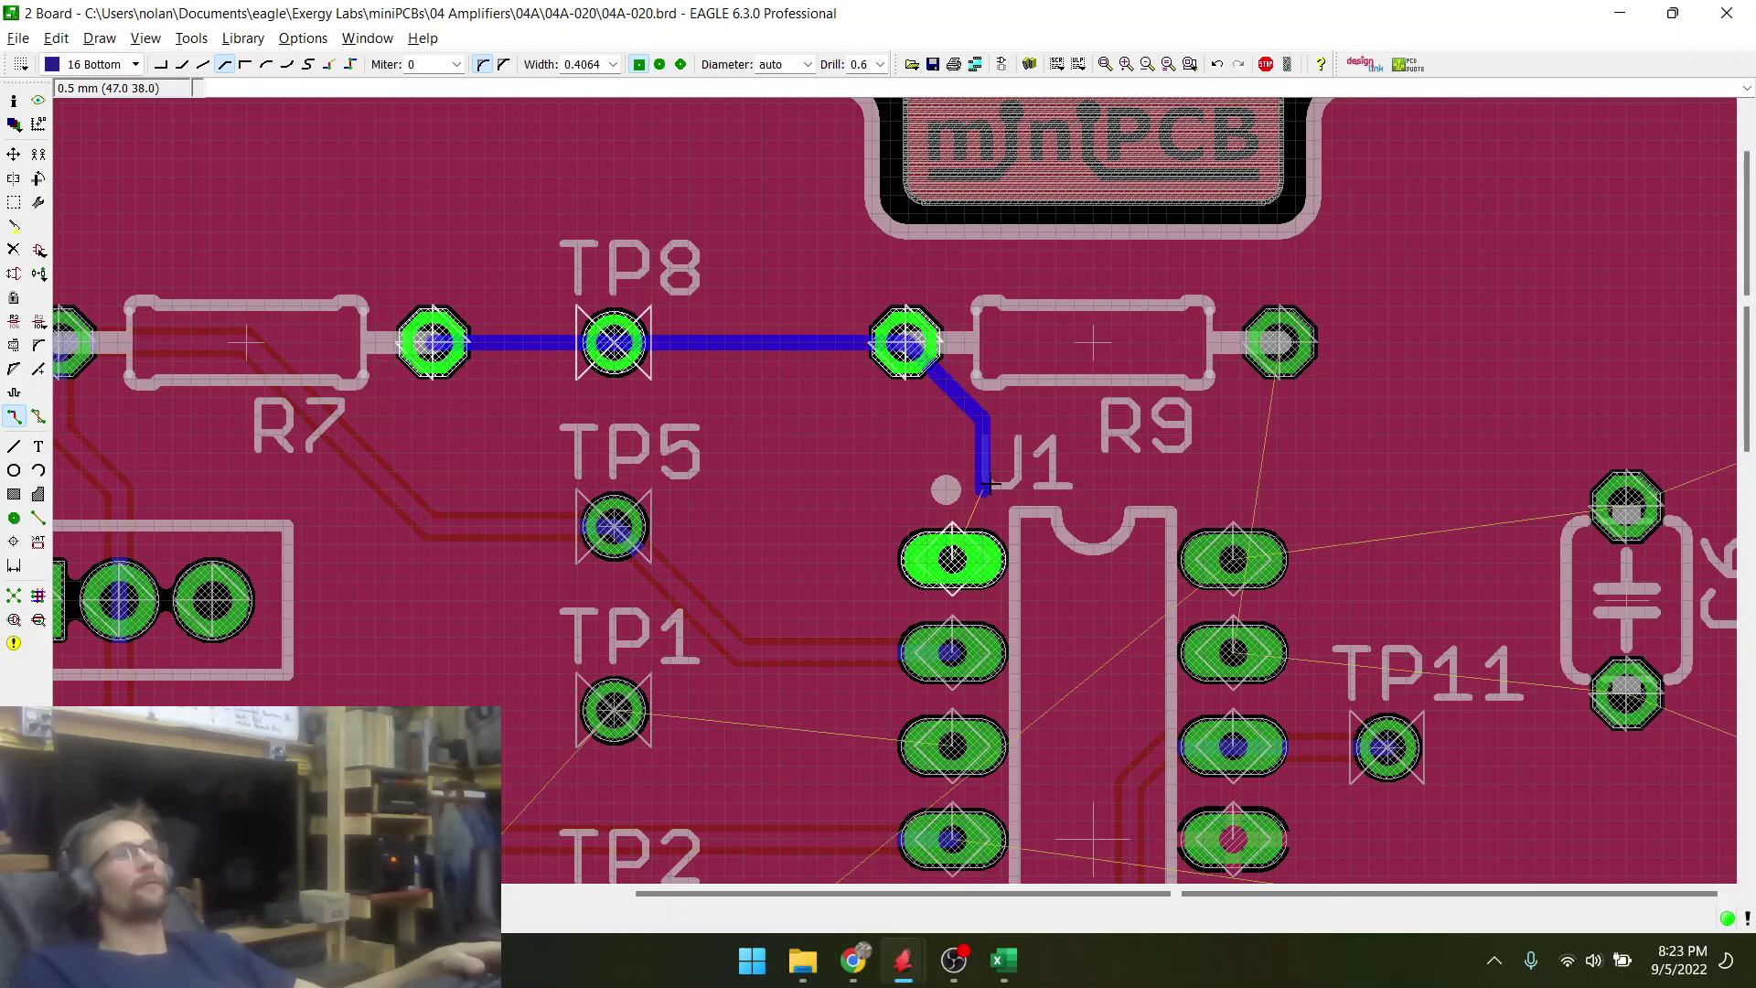
key(Escape)
- Route a bottom-layer trace from R9's right pad through U1's body to its second right-hand pin, and on to C6's lower pad
click(1279, 342)
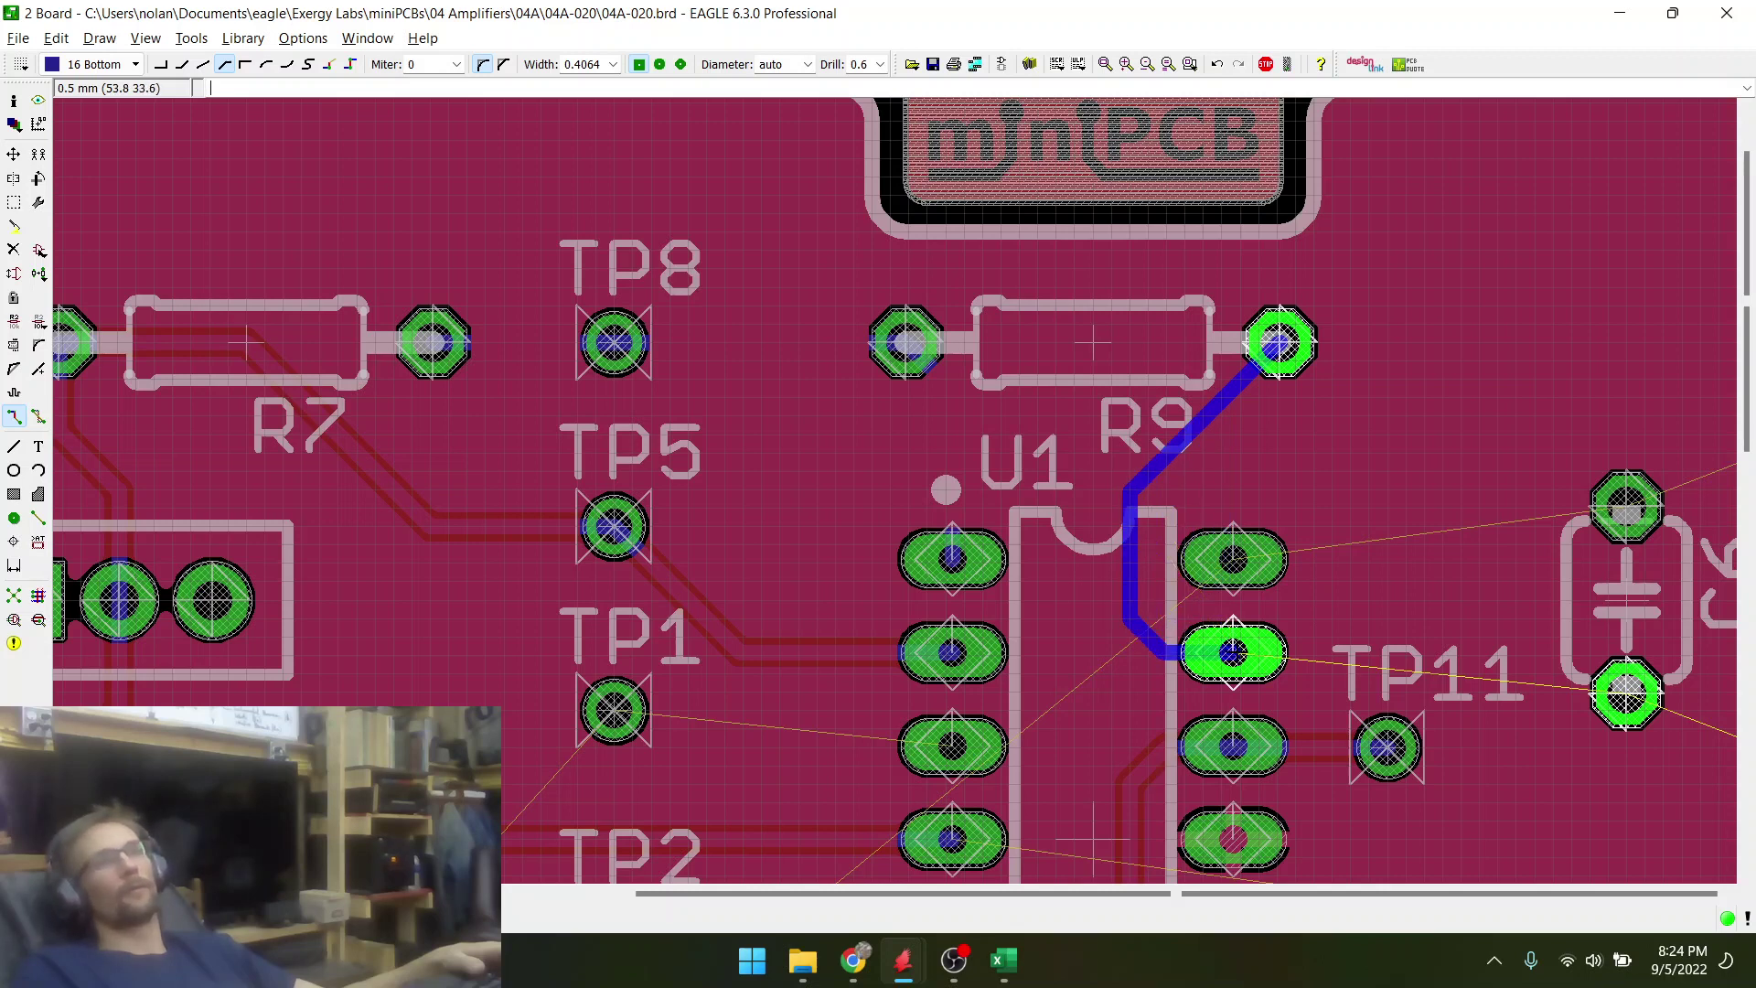
key(Escape)
click(1234, 654)
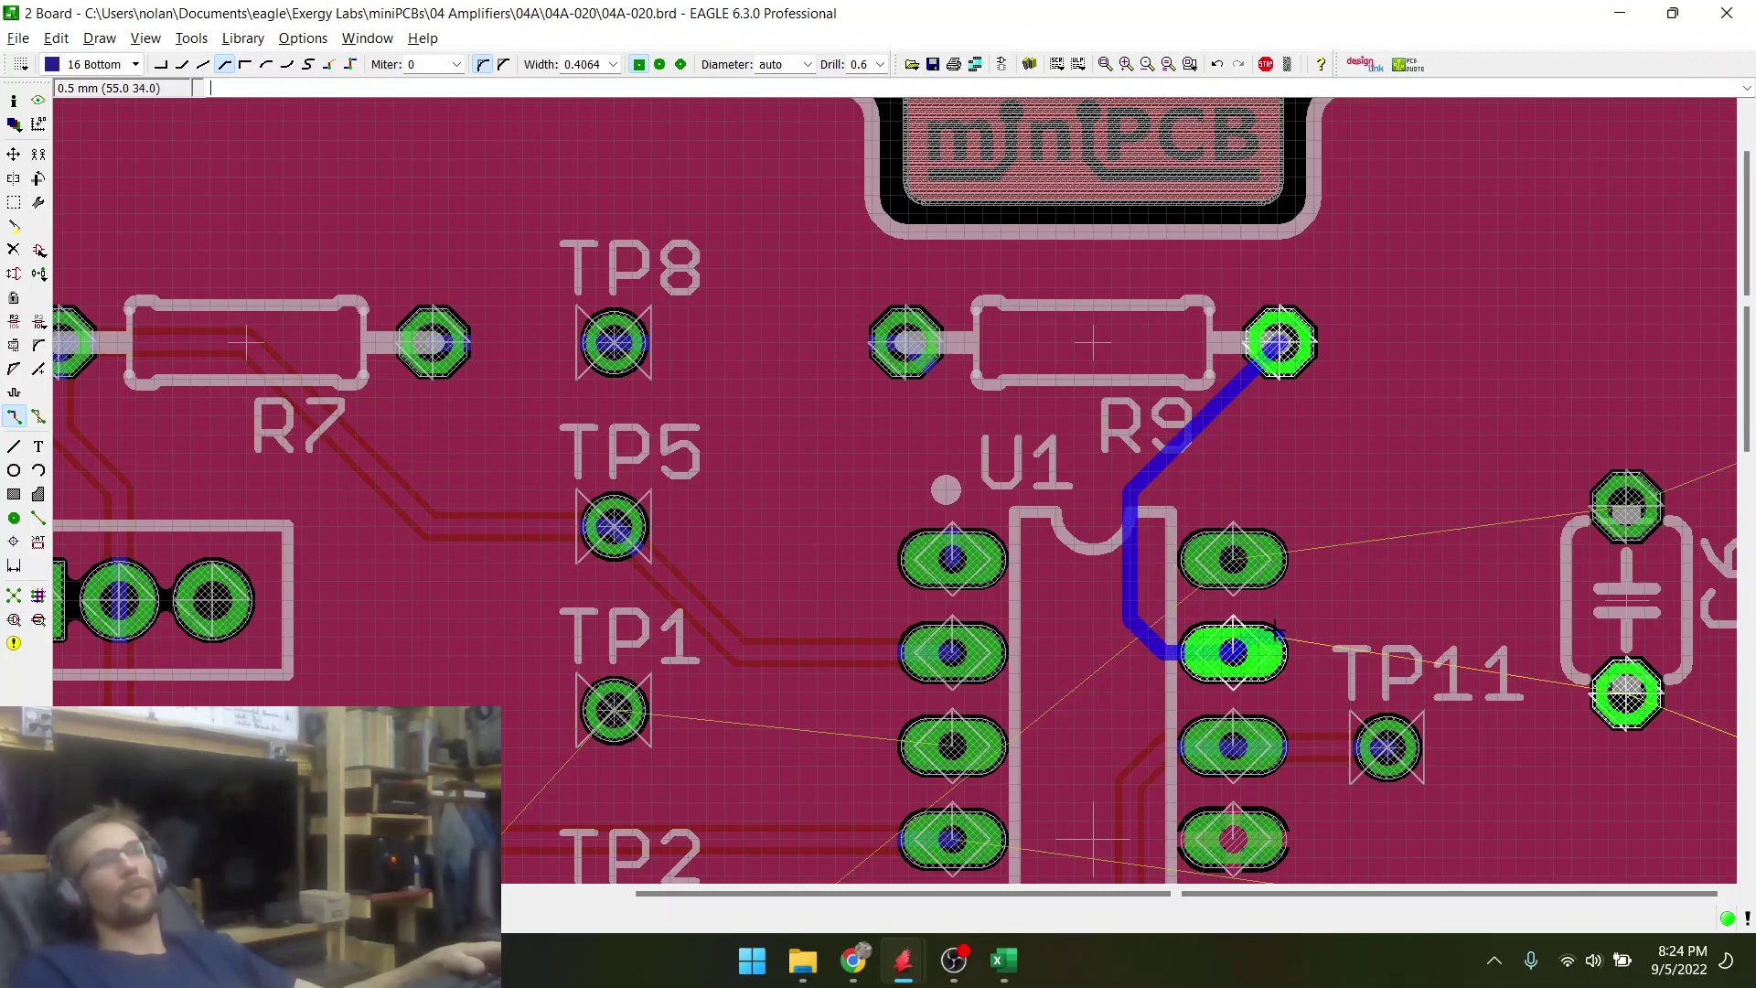
scroll(1177, 575, down, 4)
scroll(1391, 619, up, 4)
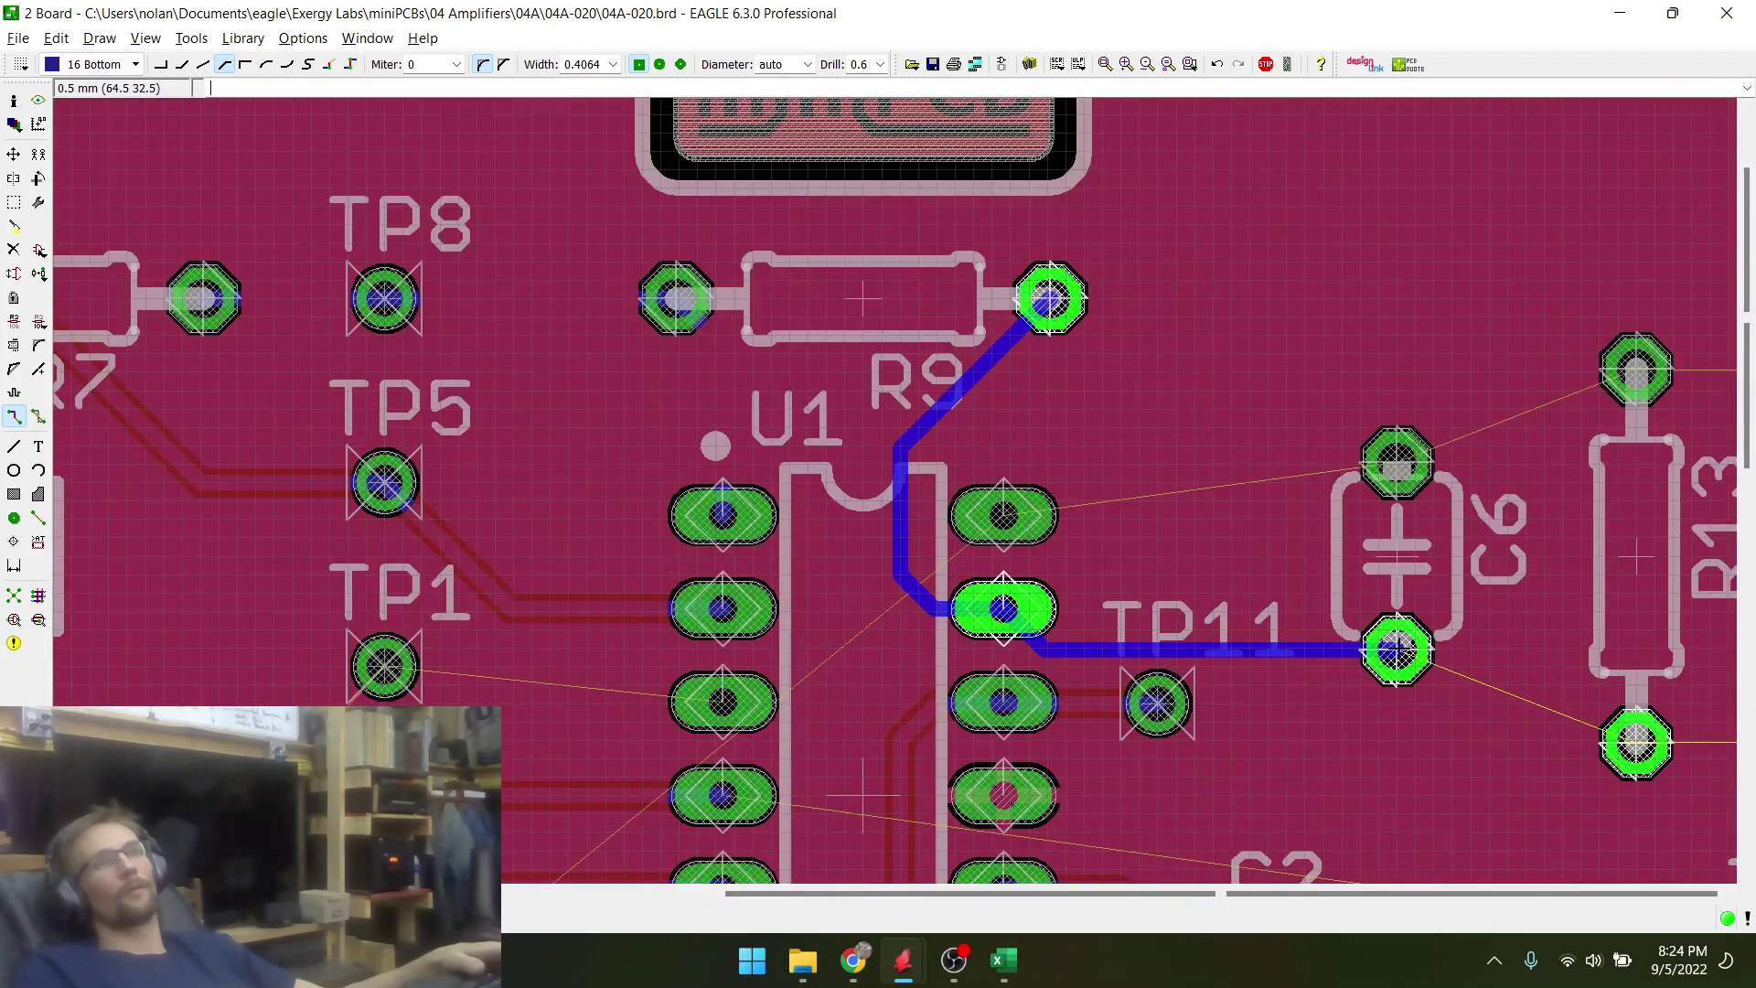
right_click(1400, 649)
right_click(1400, 650)
right_click(1400, 650)
right_click(1400, 650)
right_click(1400, 650)
right_click(1400, 649)
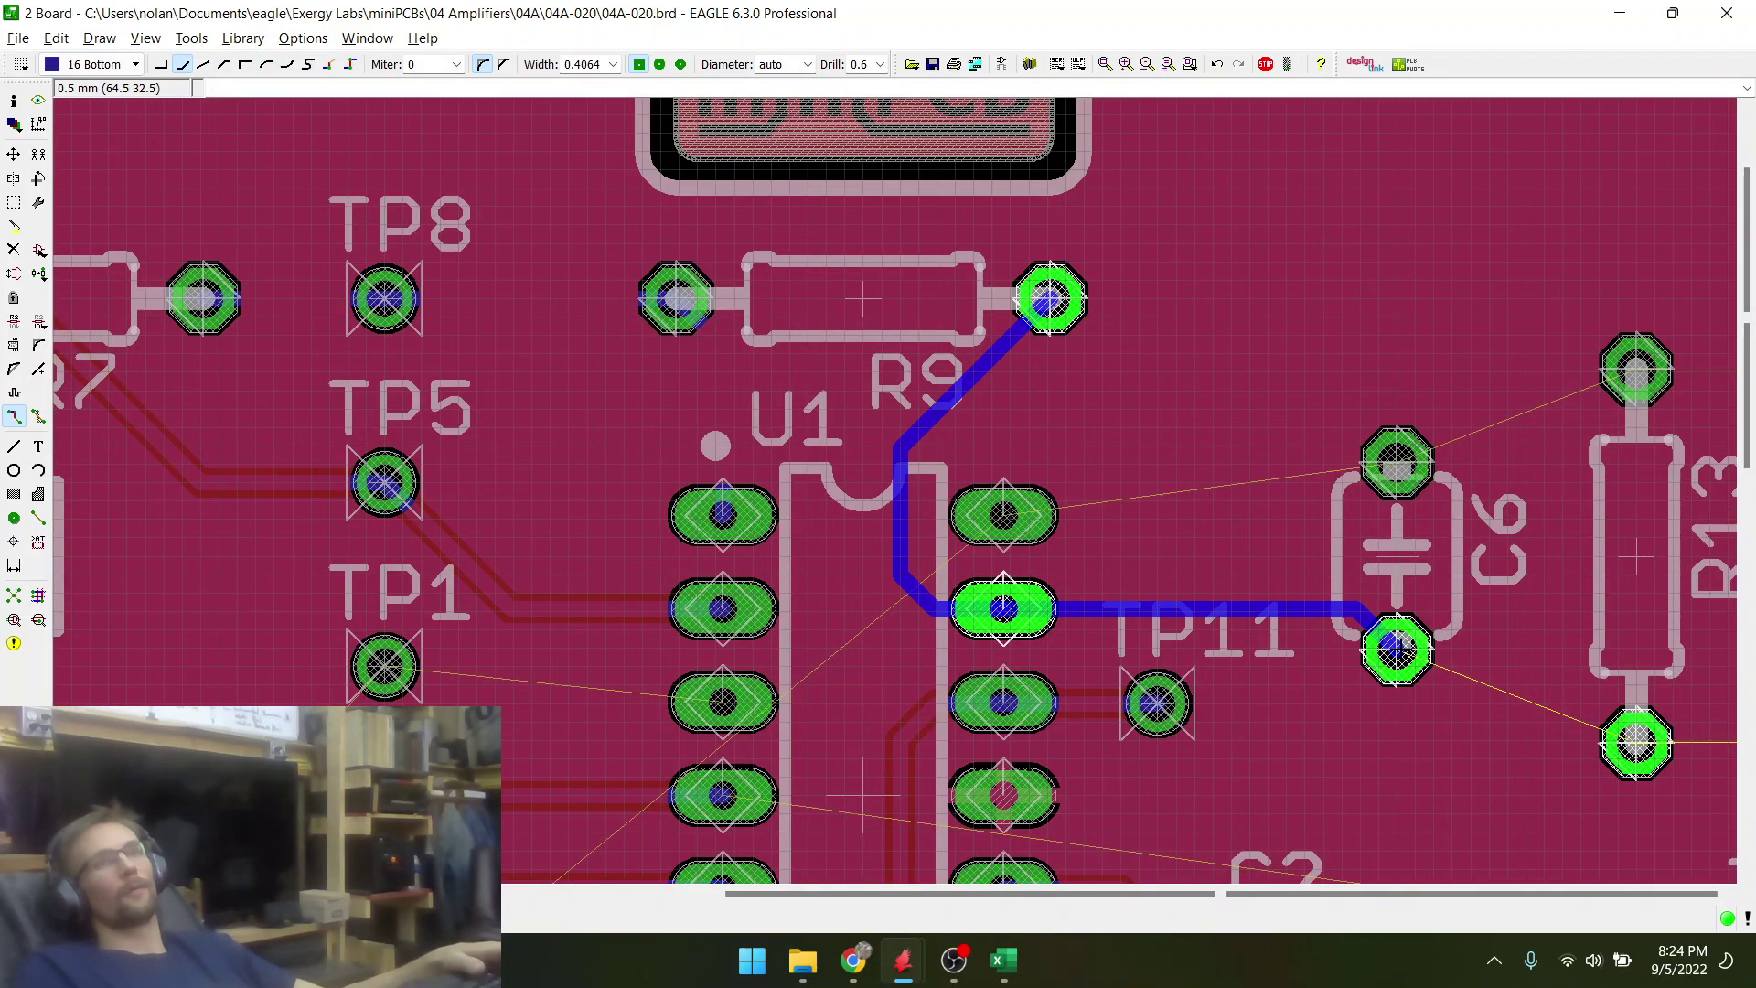
click(1400, 650)
- Route bottom-layer traces from U1's first right-hand pin through C6's upper pad to R13's upper pad, and between the lower pads of C6 and R13
click(995, 524)
click(1237, 519)
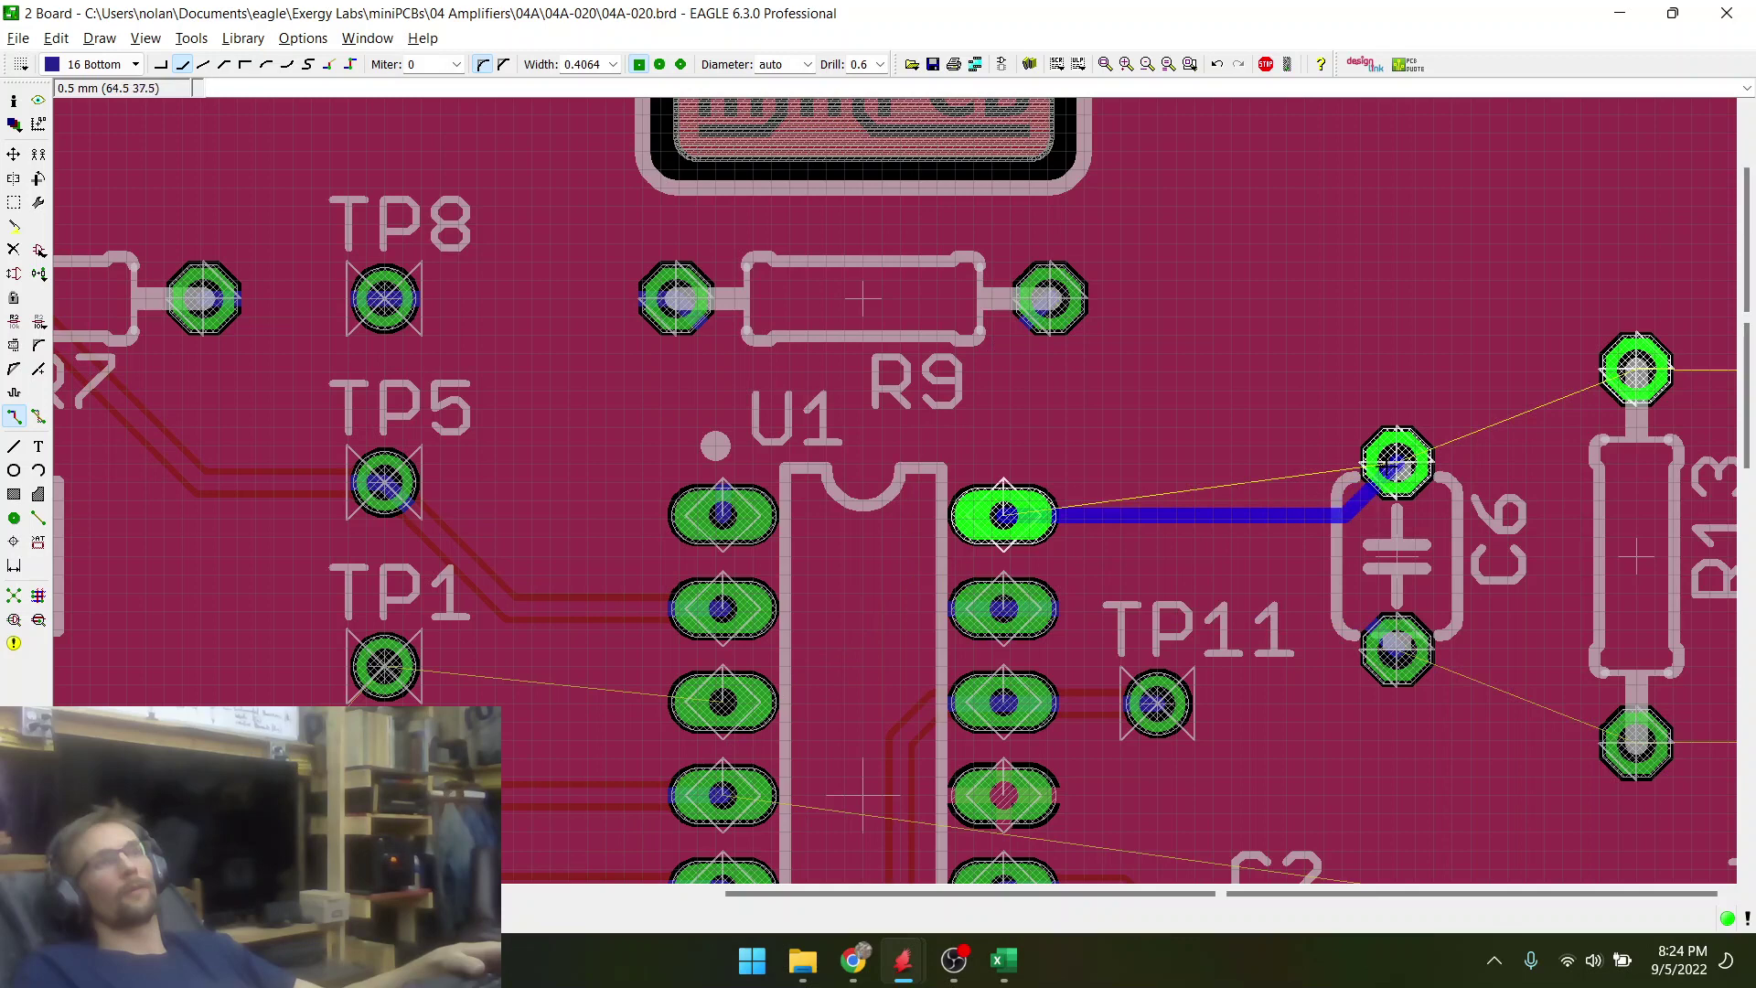
click(1394, 464)
click(1397, 463)
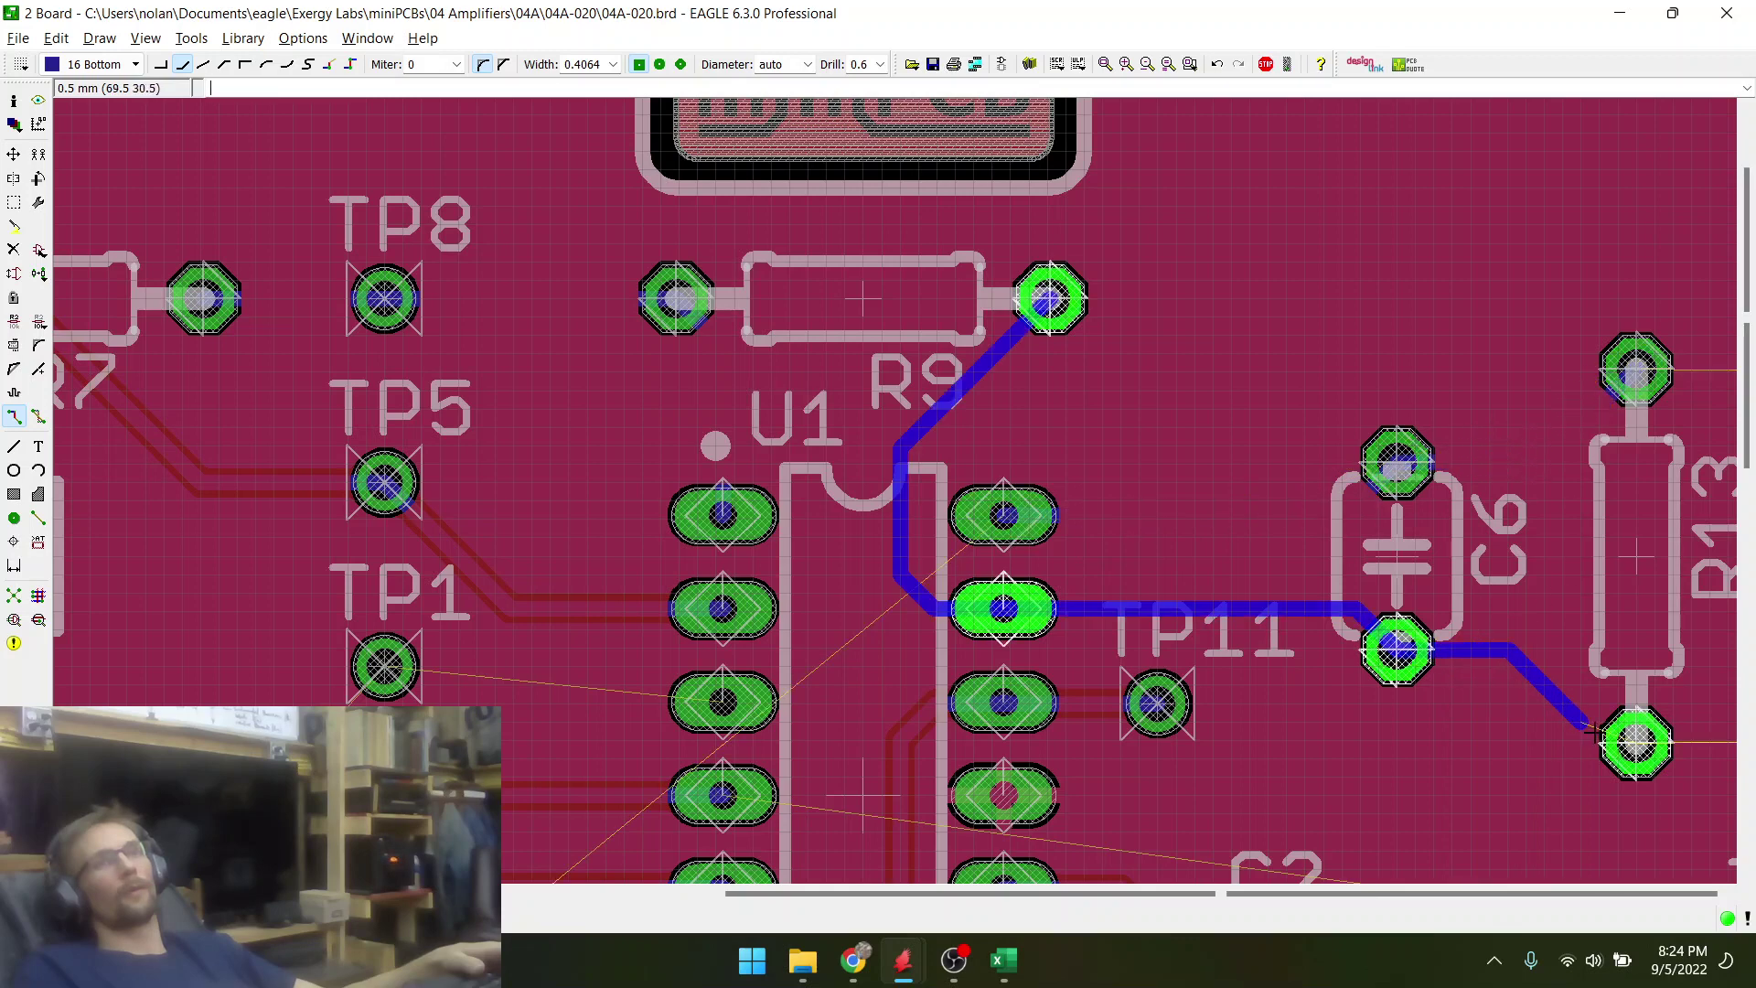
click(1636, 743)
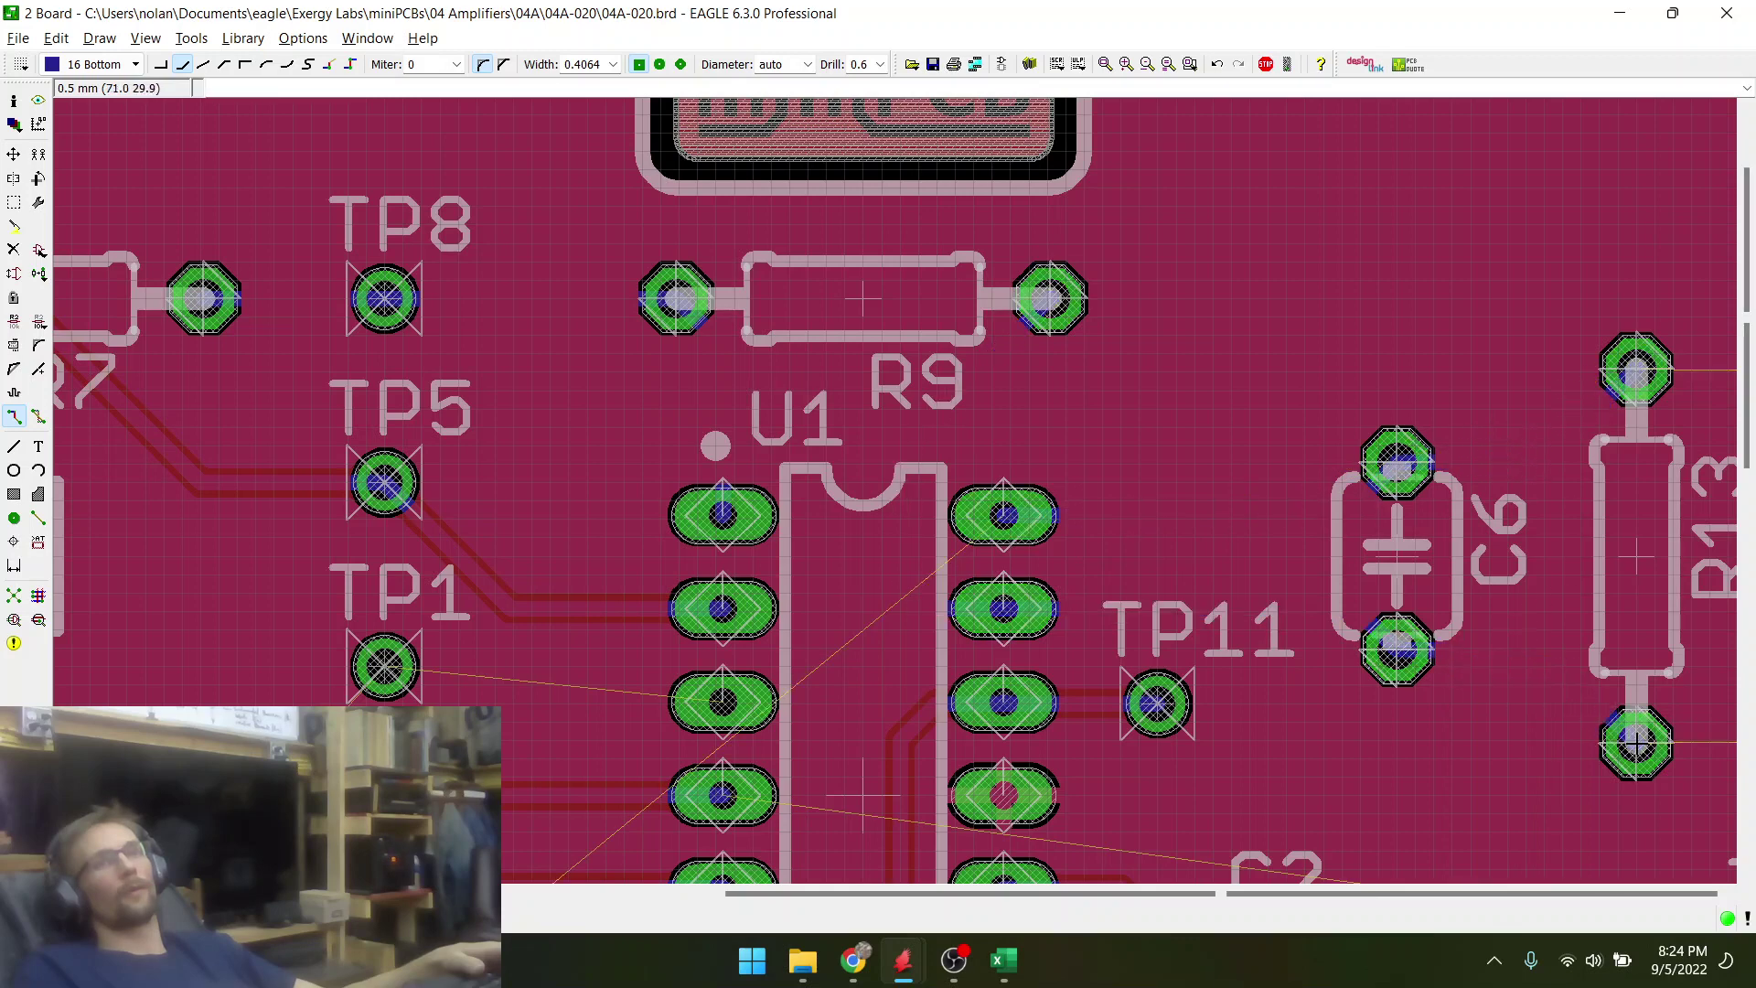
- Route bottom-layer traces from R13's lower pad to TP10 and from R13's upper pad to TP15
scroll(843, 660, down, 6)
scroll(1164, 640, up, 6)
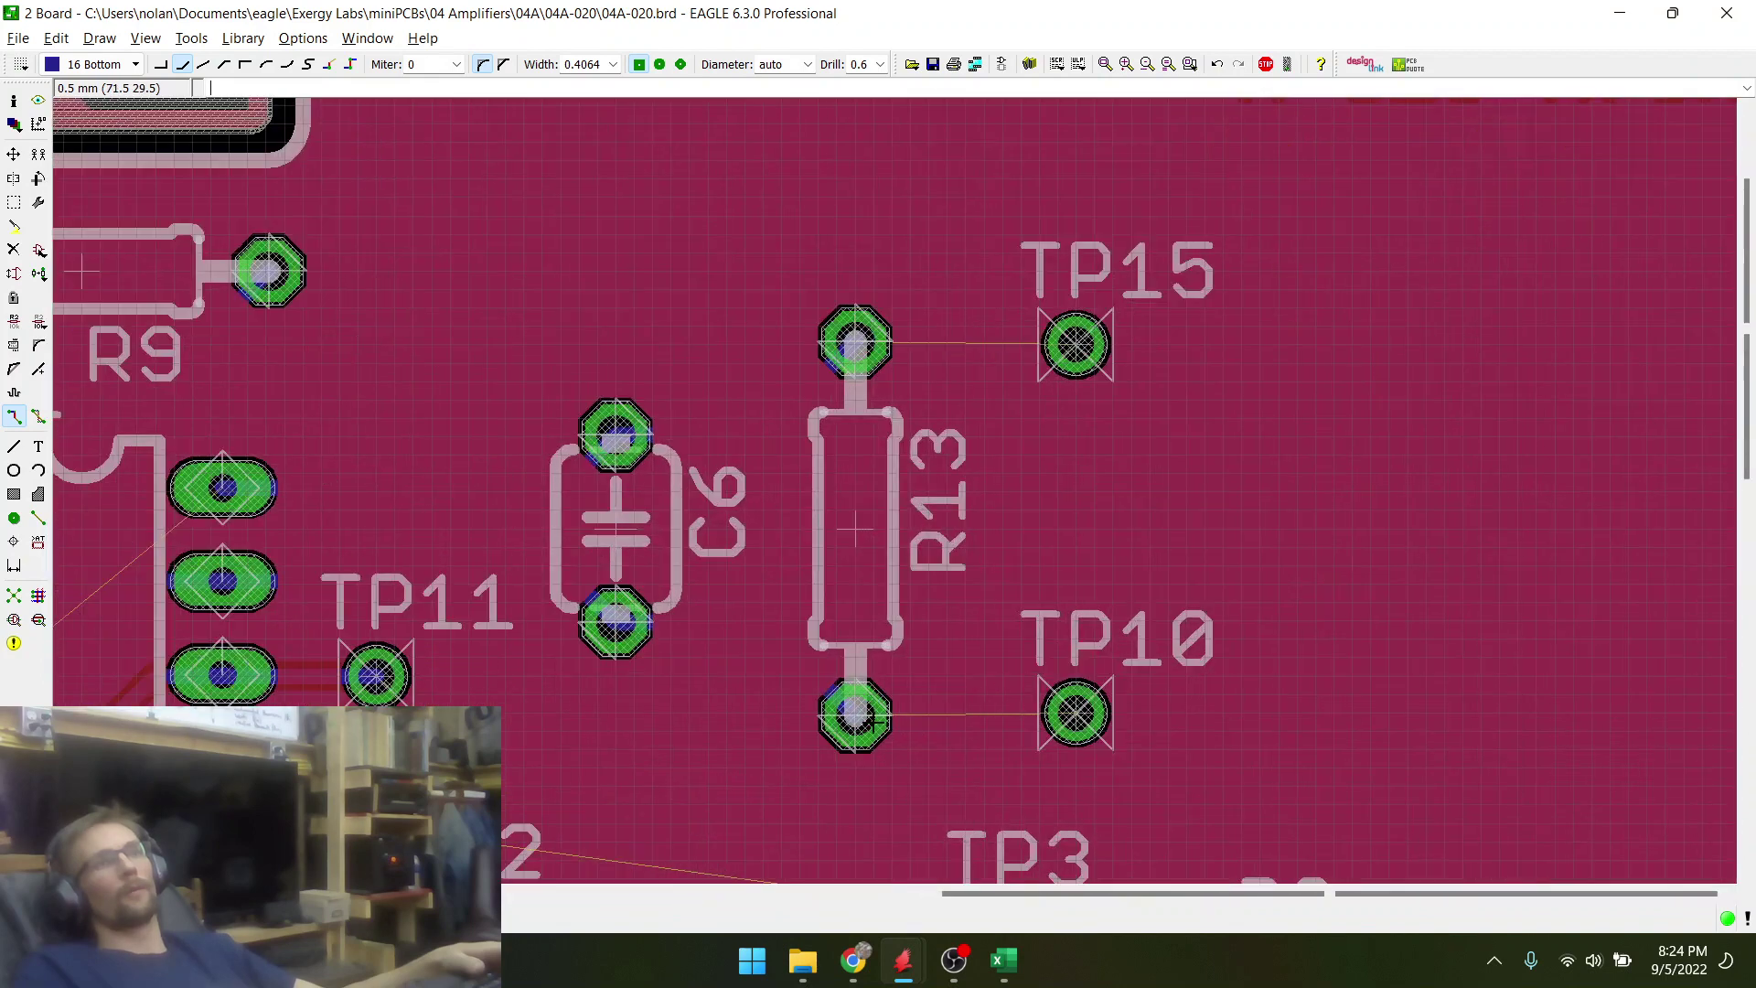
click(877, 721)
click(1077, 712)
click(857, 346)
click(1077, 345)
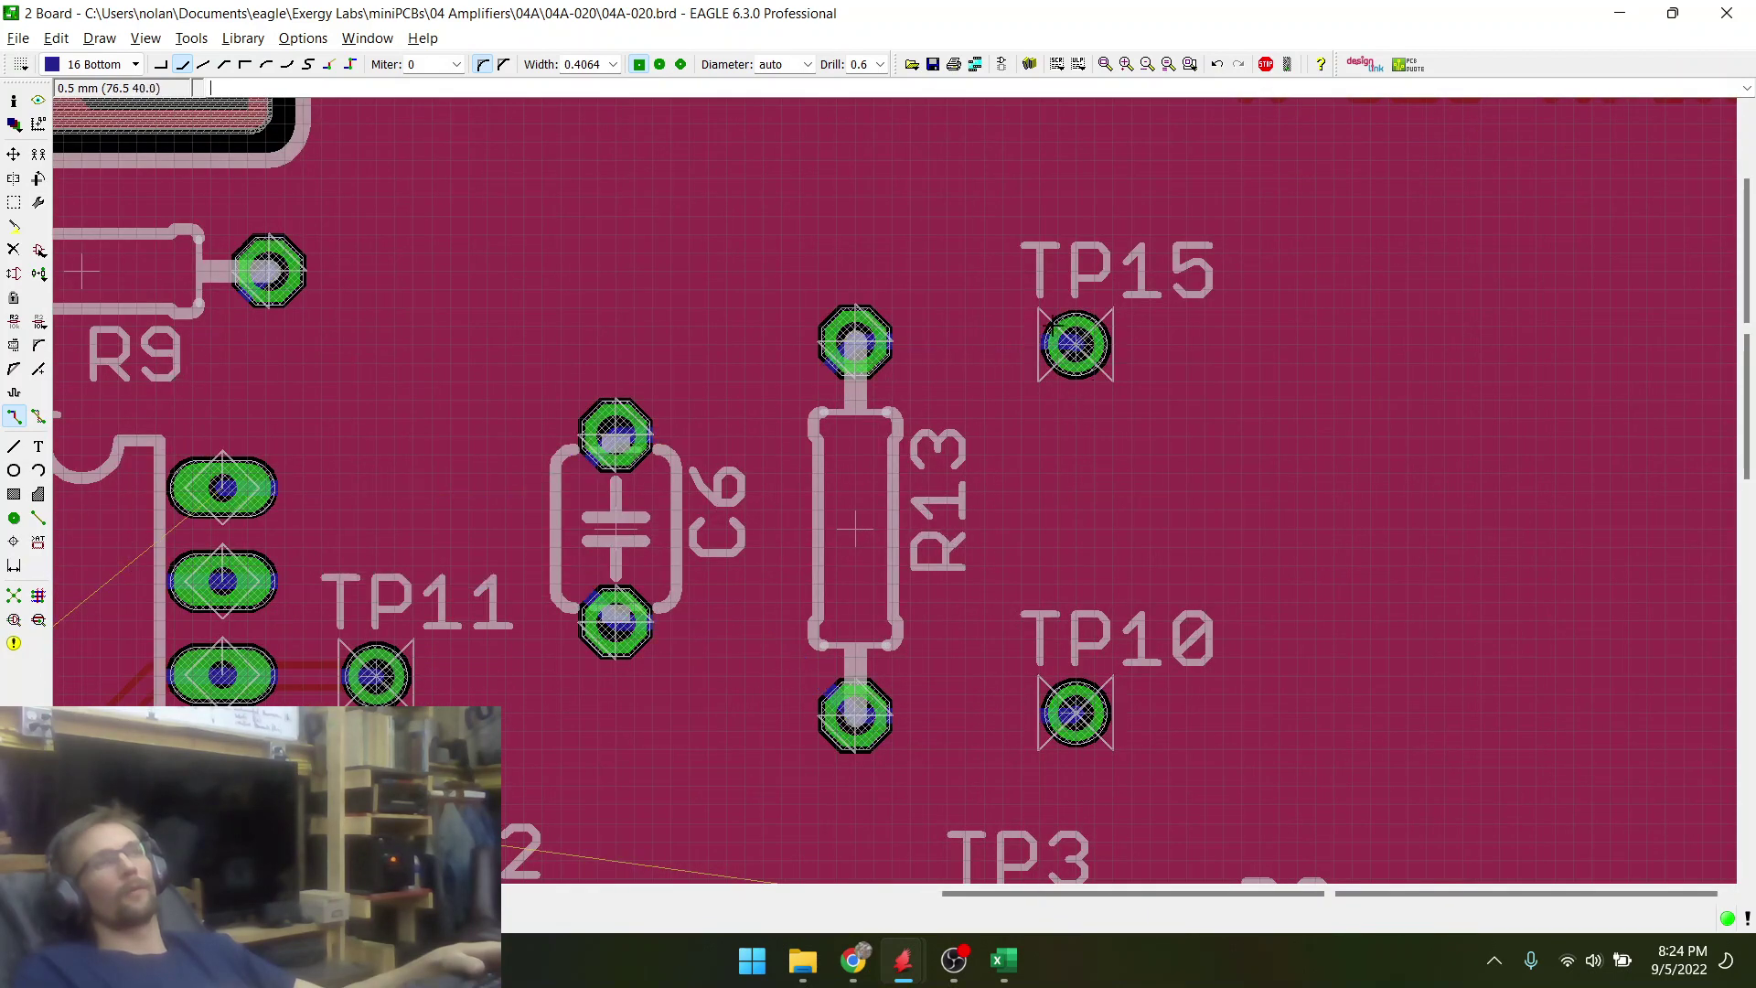
- Try a bottom-layer trace from U1's third left-hand pin to TP1 with its diagonal at the test point, and rip it up
scroll(1064, 317, up, 5)
scroll(667, 139, down, 5)
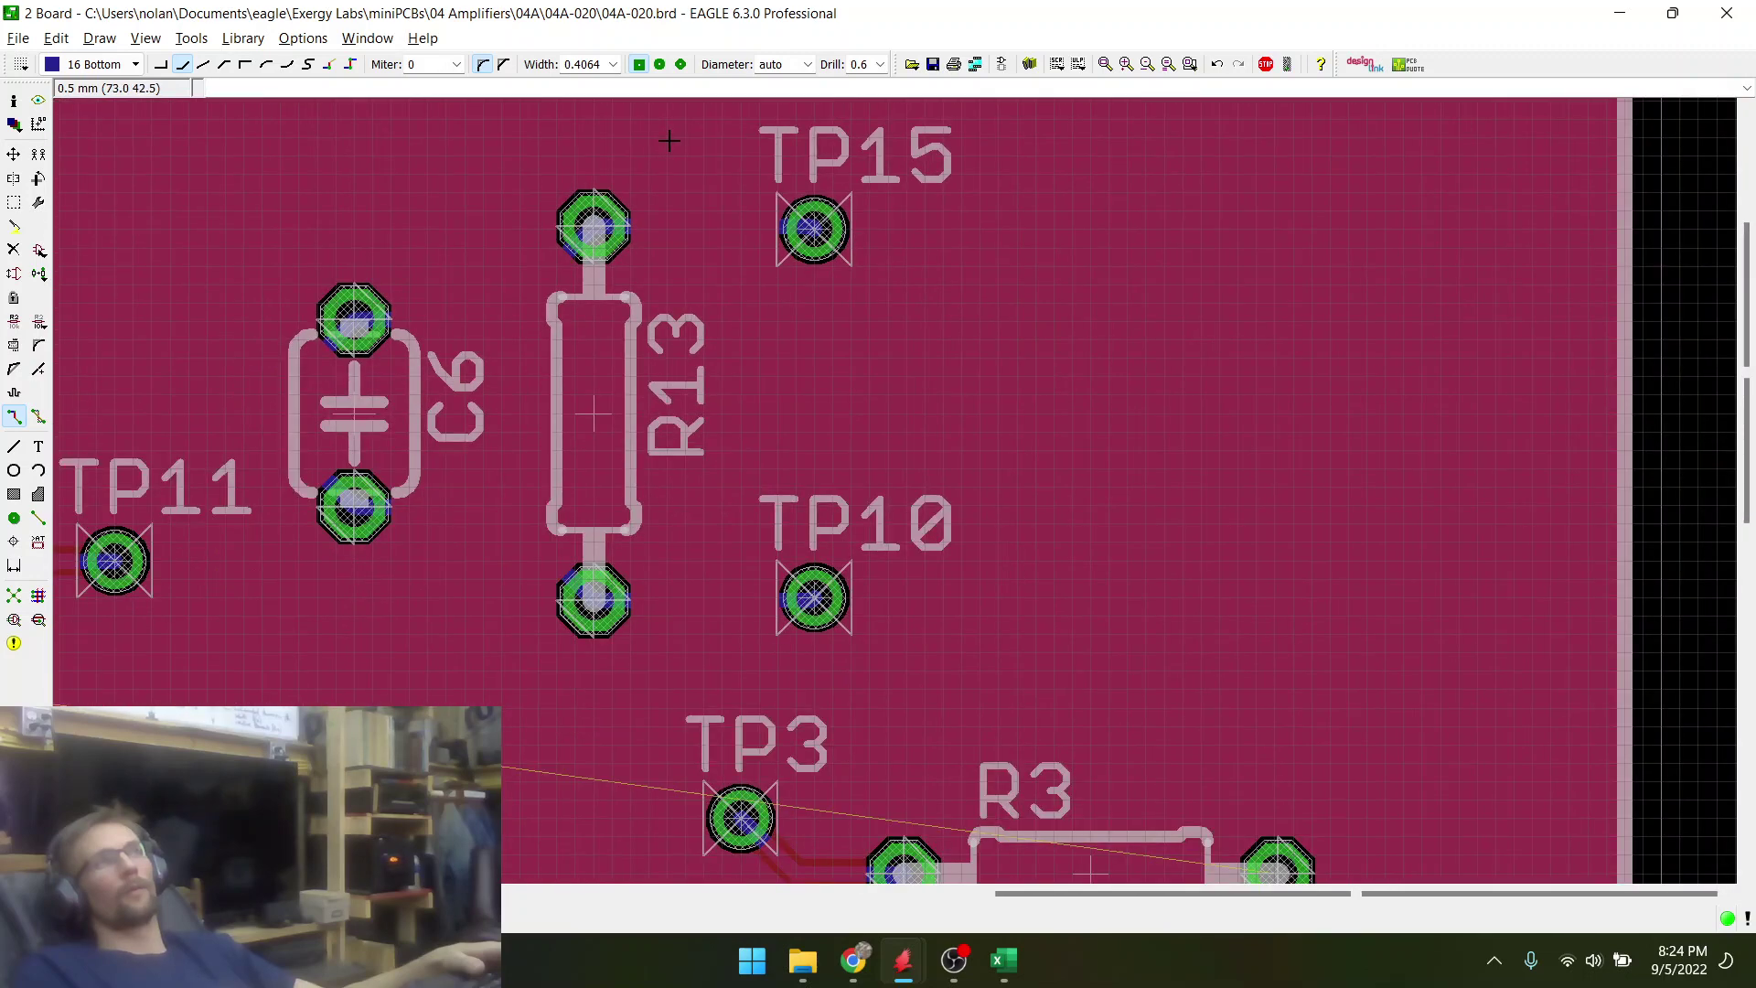
scroll(669, 140, down, 3)
scroll(710, 431, up, 1)
scroll(519, 471, down, 4)
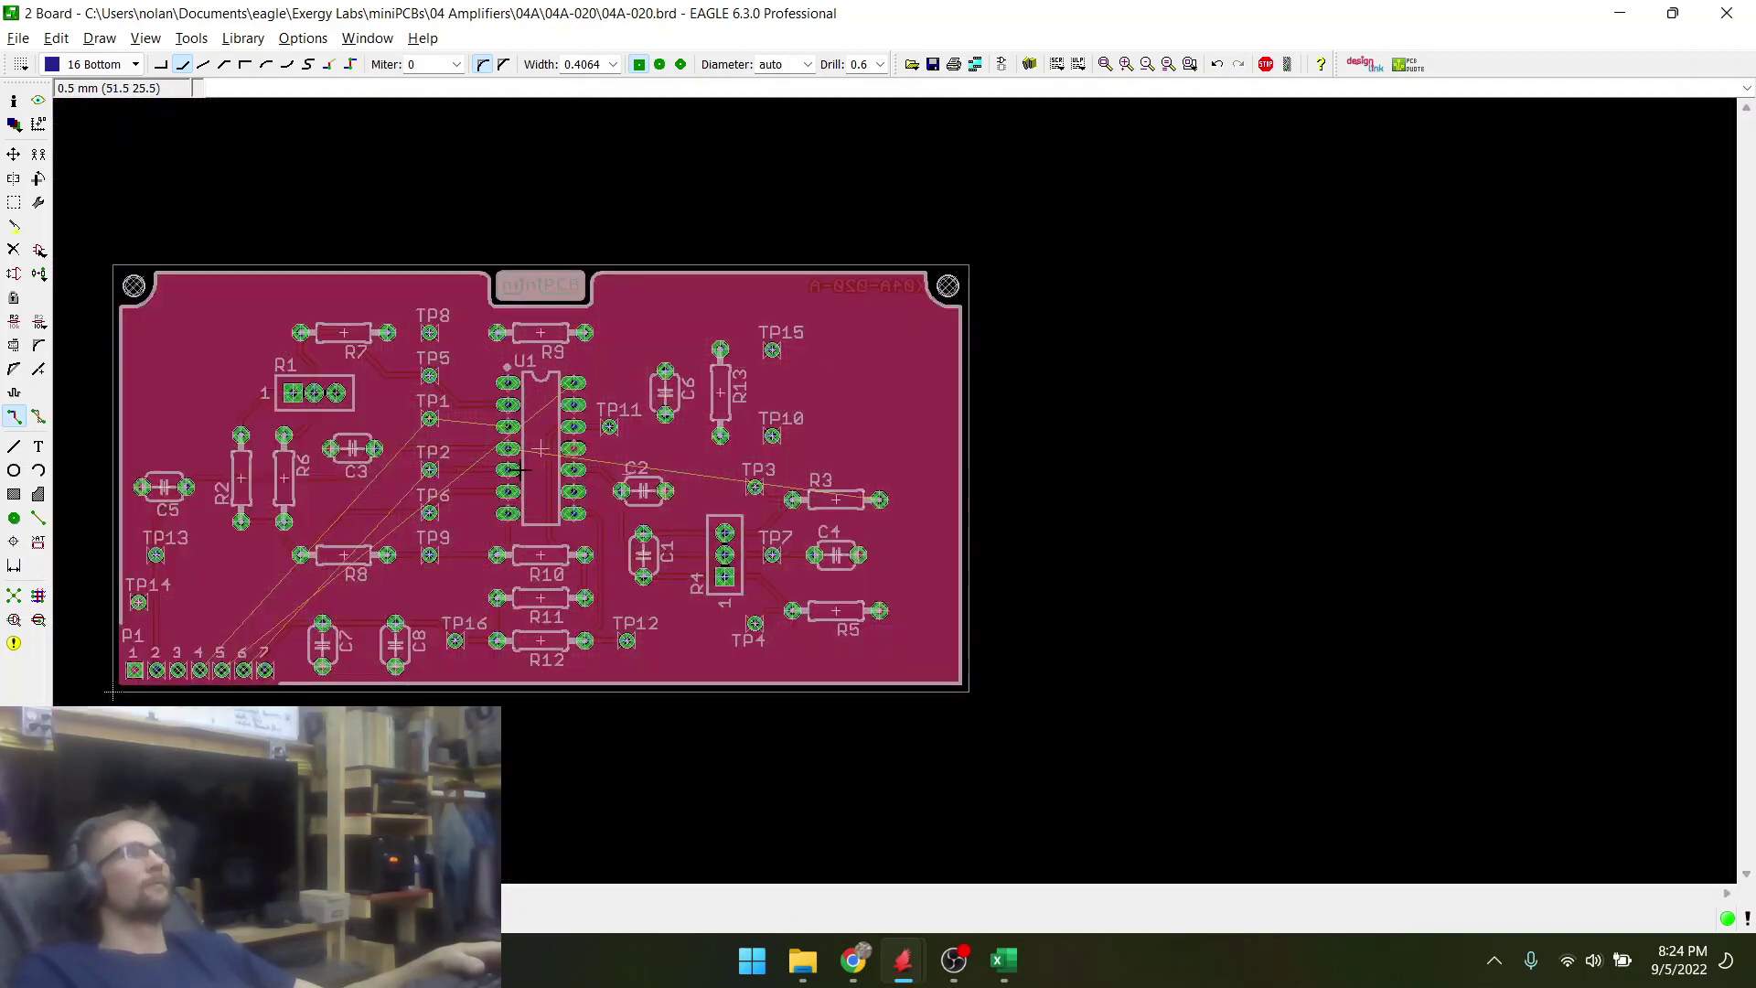
scroll(518, 470, up, 7)
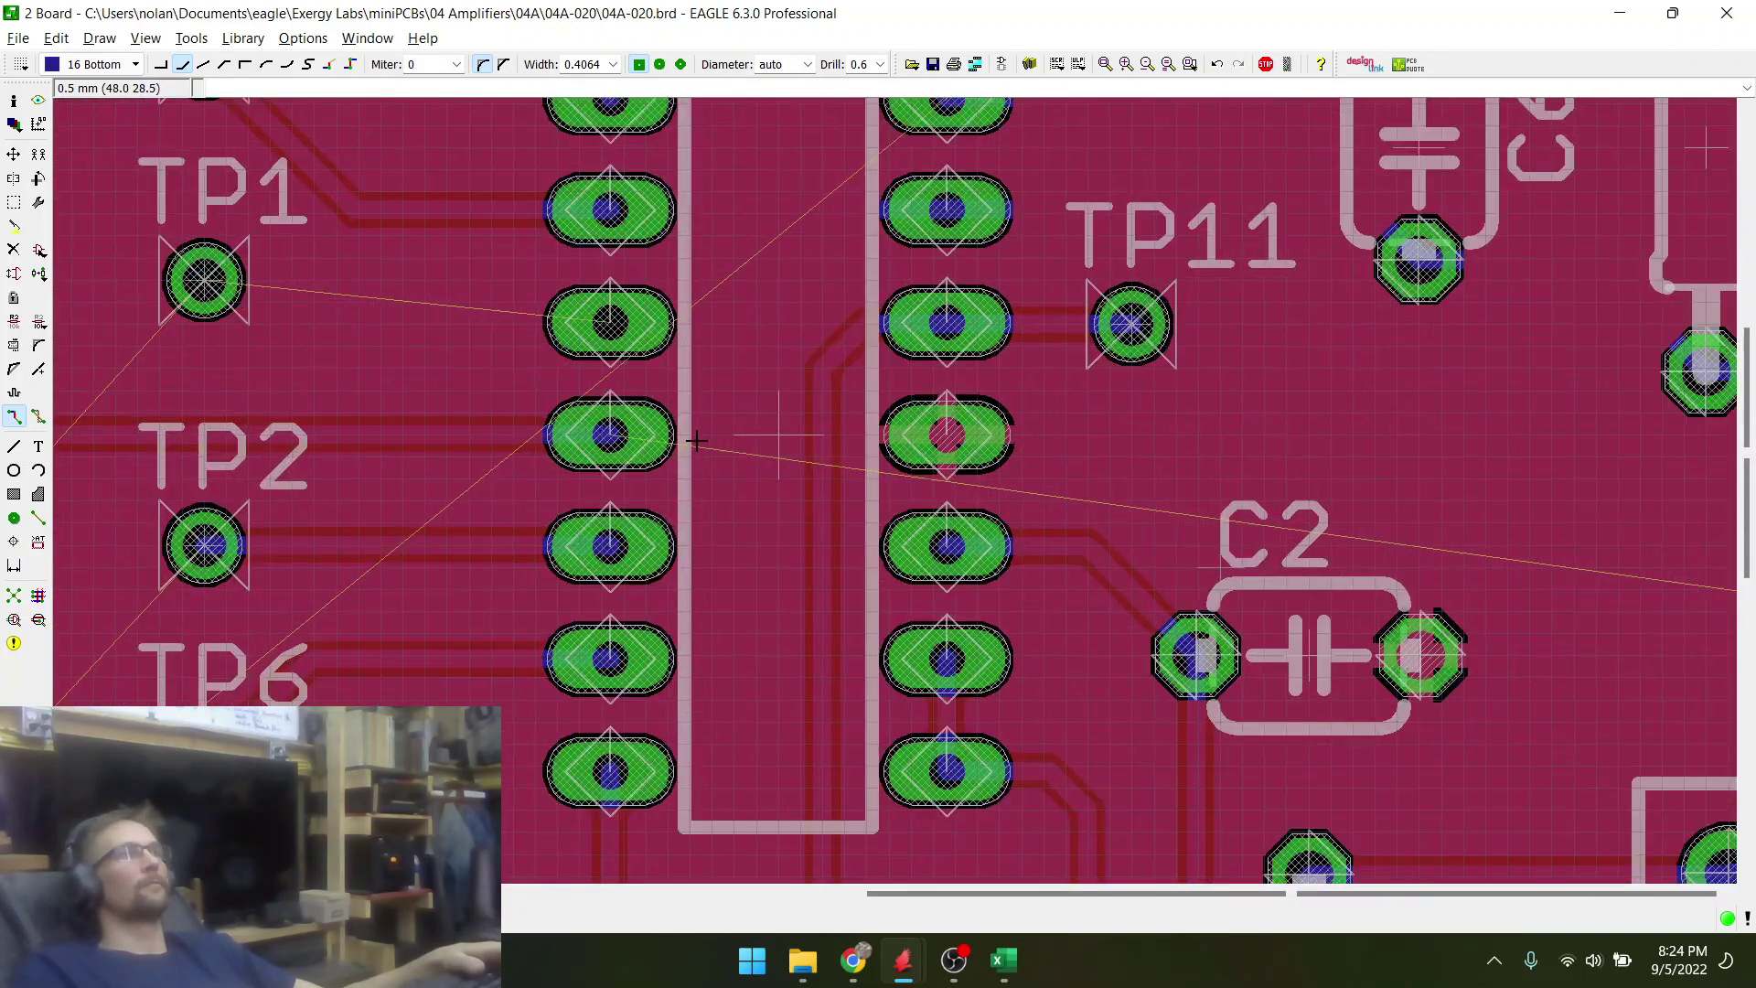
scroll(681, 433, down, 2)
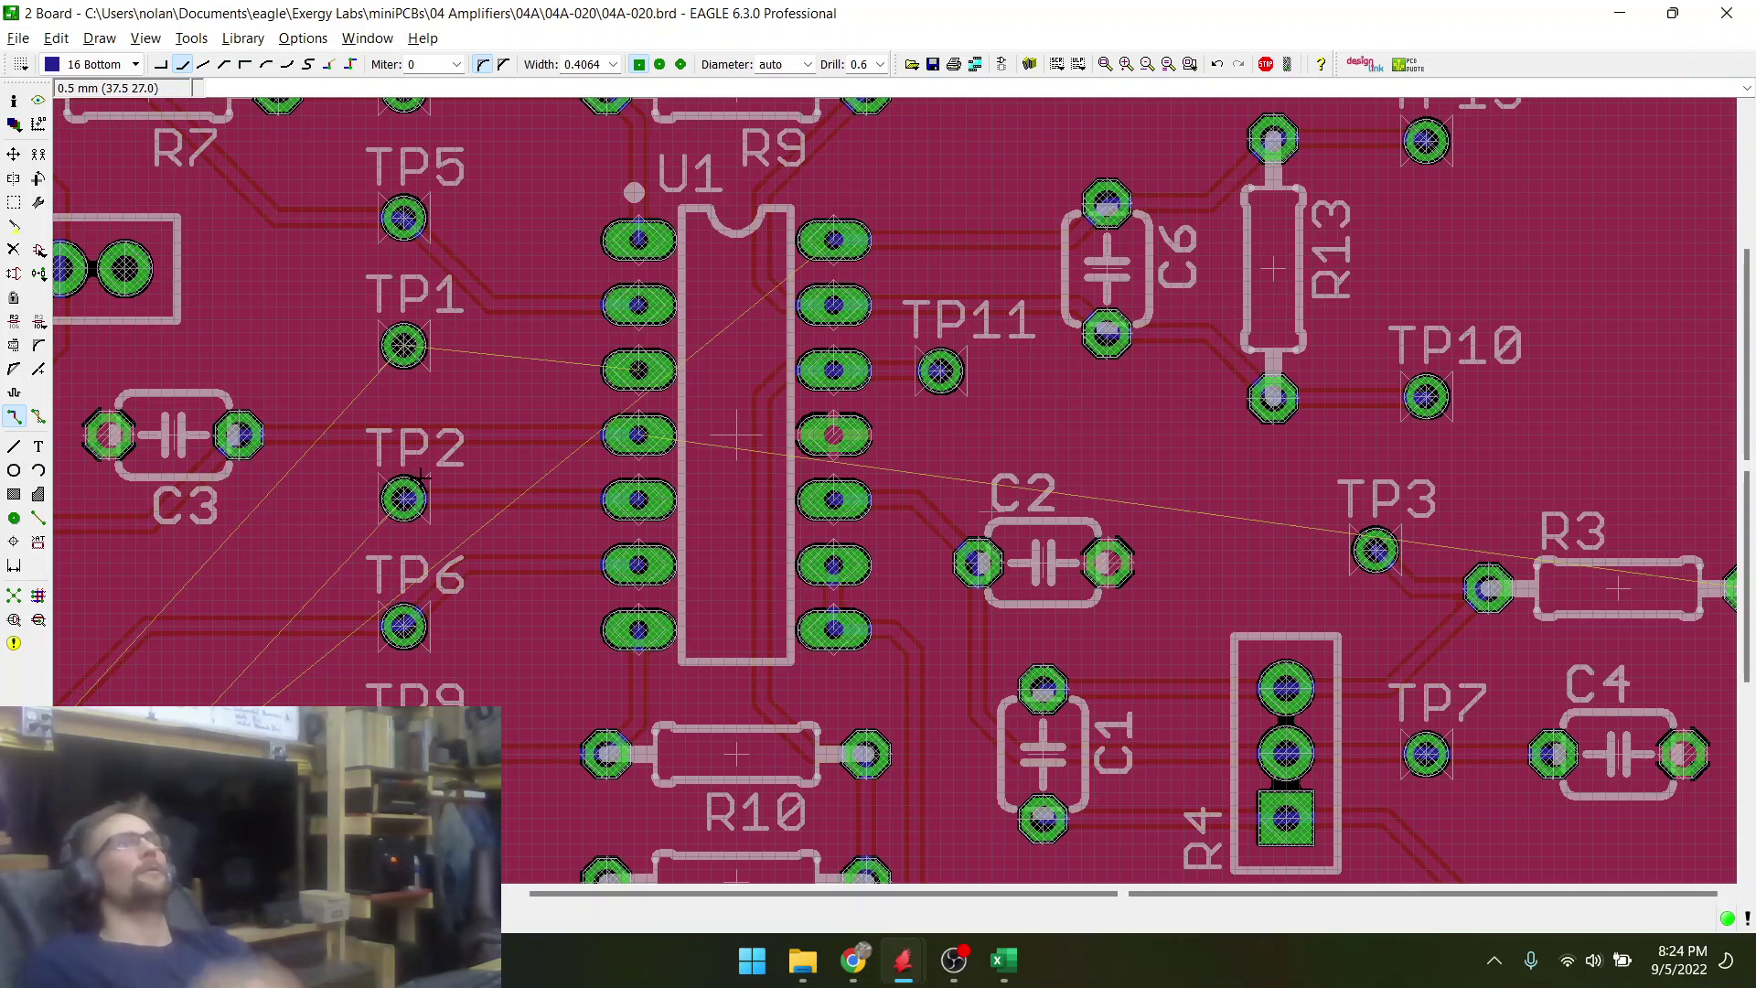
scroll(596, 414, up, 4)
scroll(549, 311, down, 3)
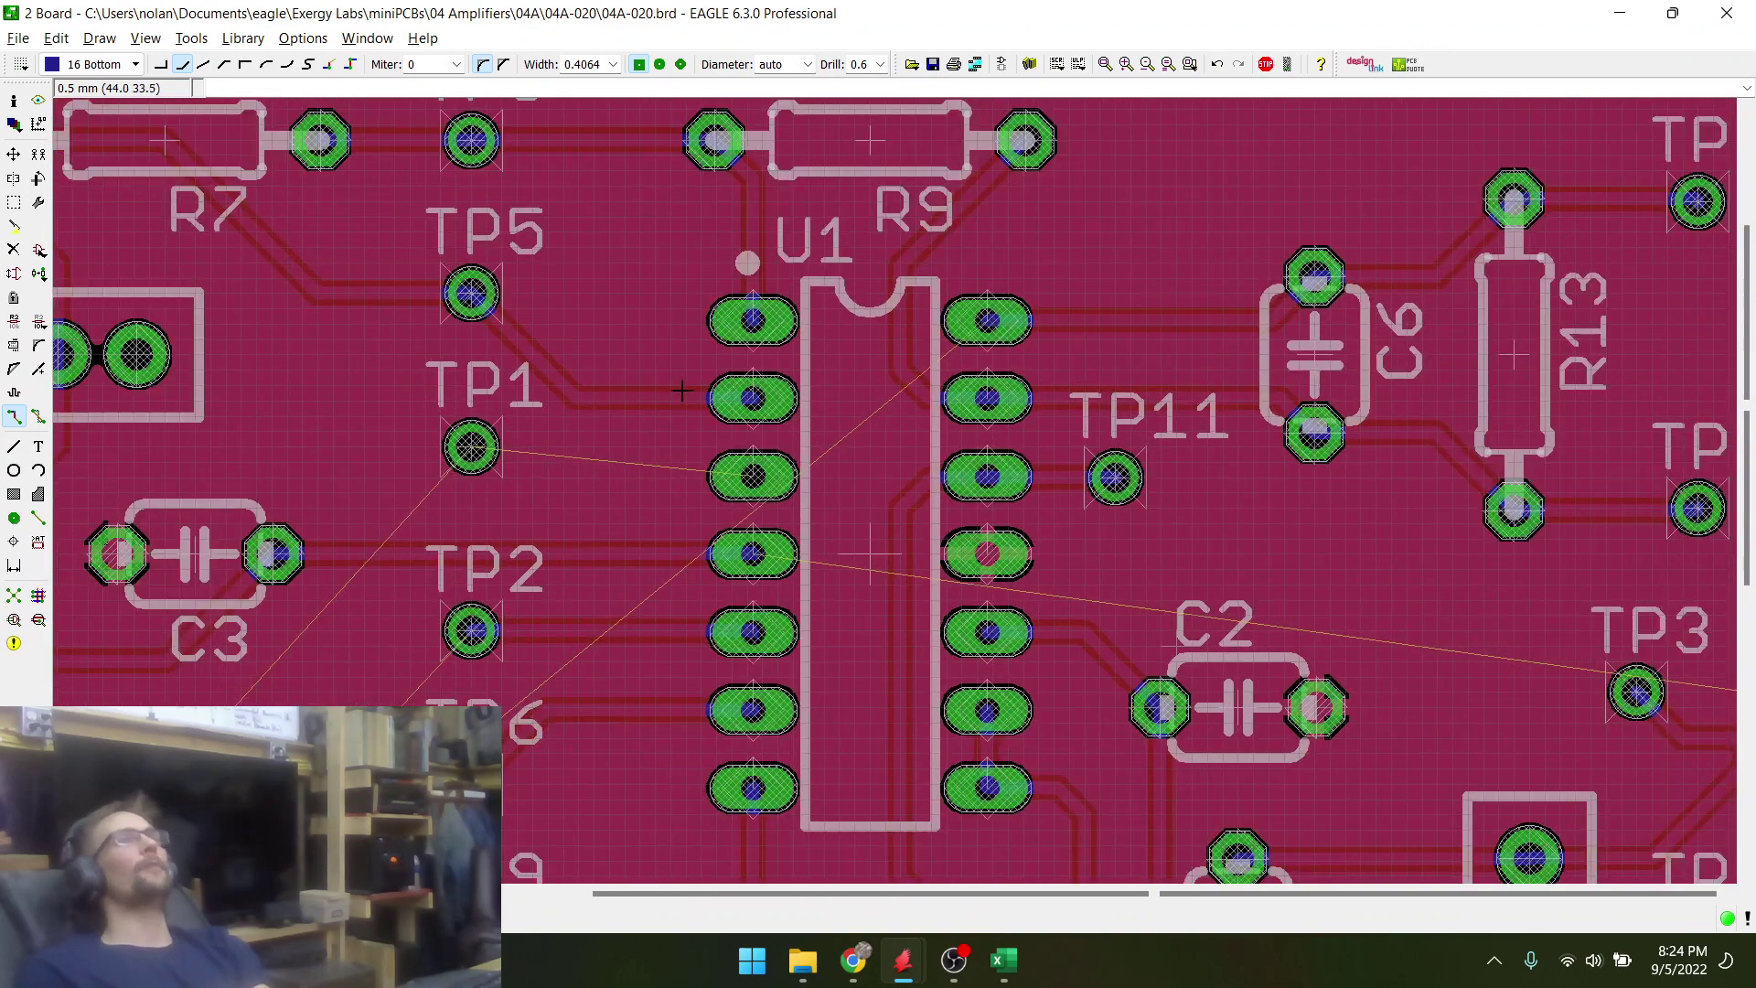
scroll(653, 375, up, 3)
click(821, 549)
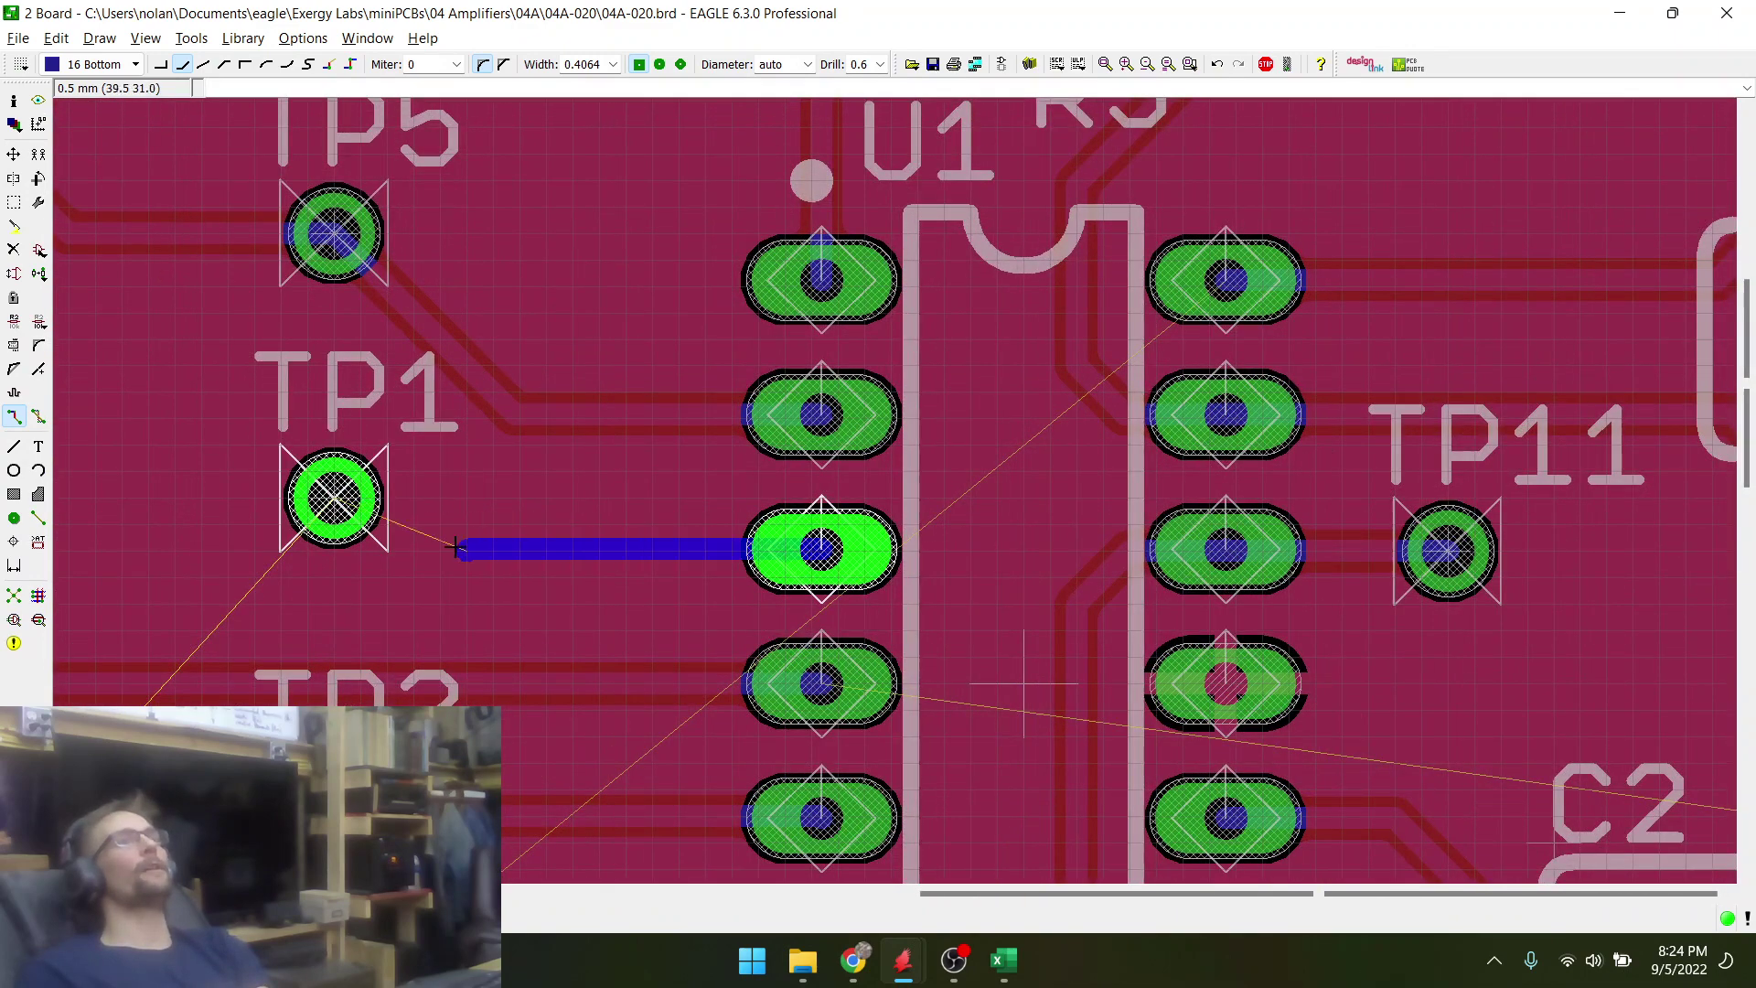
key(Escape)
scroll(406, 516, down, 2)
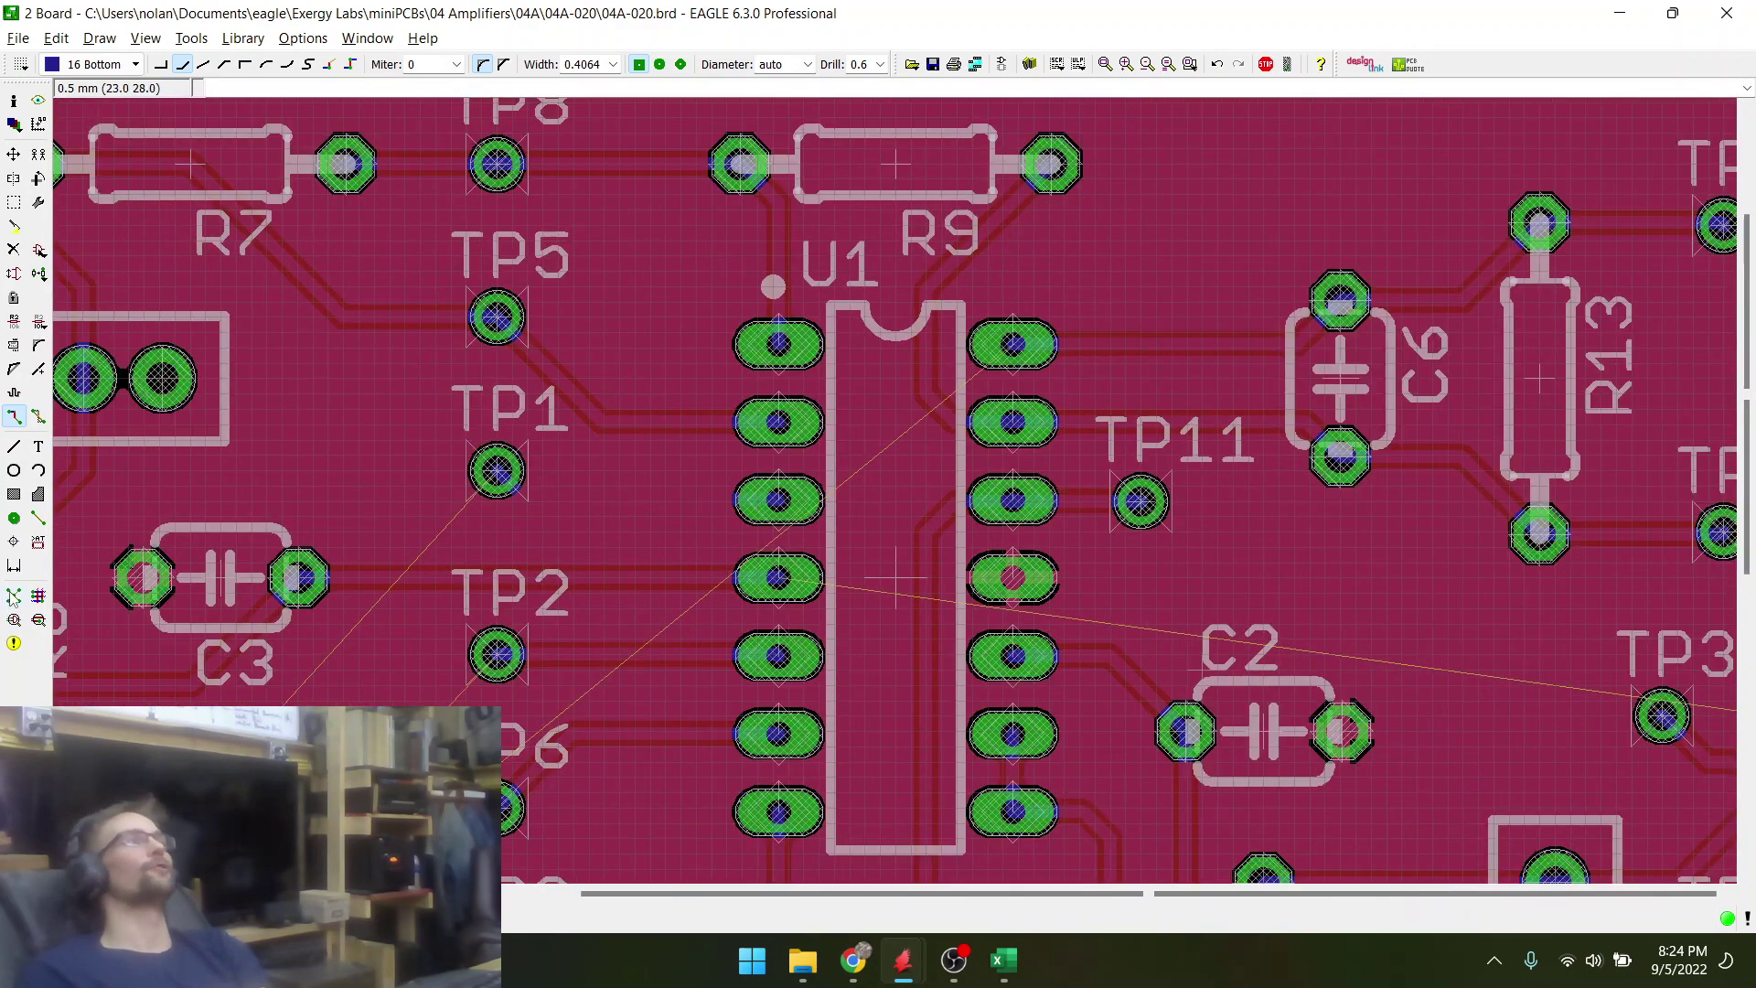
scroll(698, 494, up, 3)
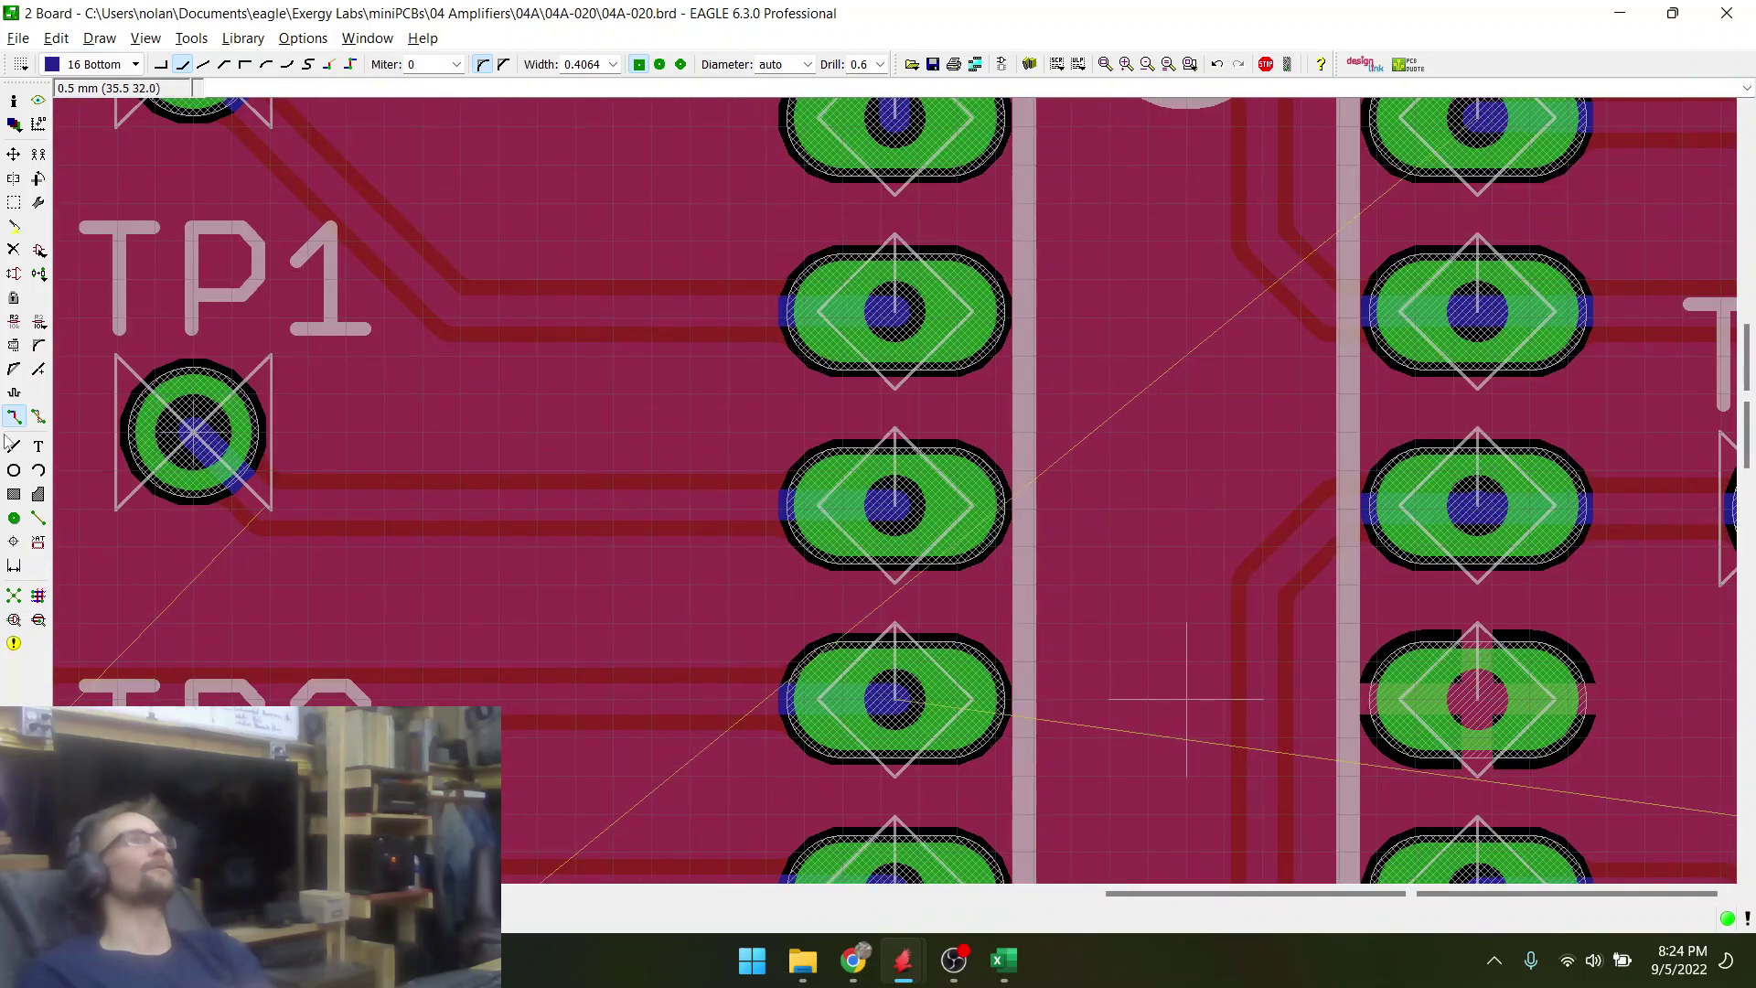
click(41, 418)
click(384, 508)
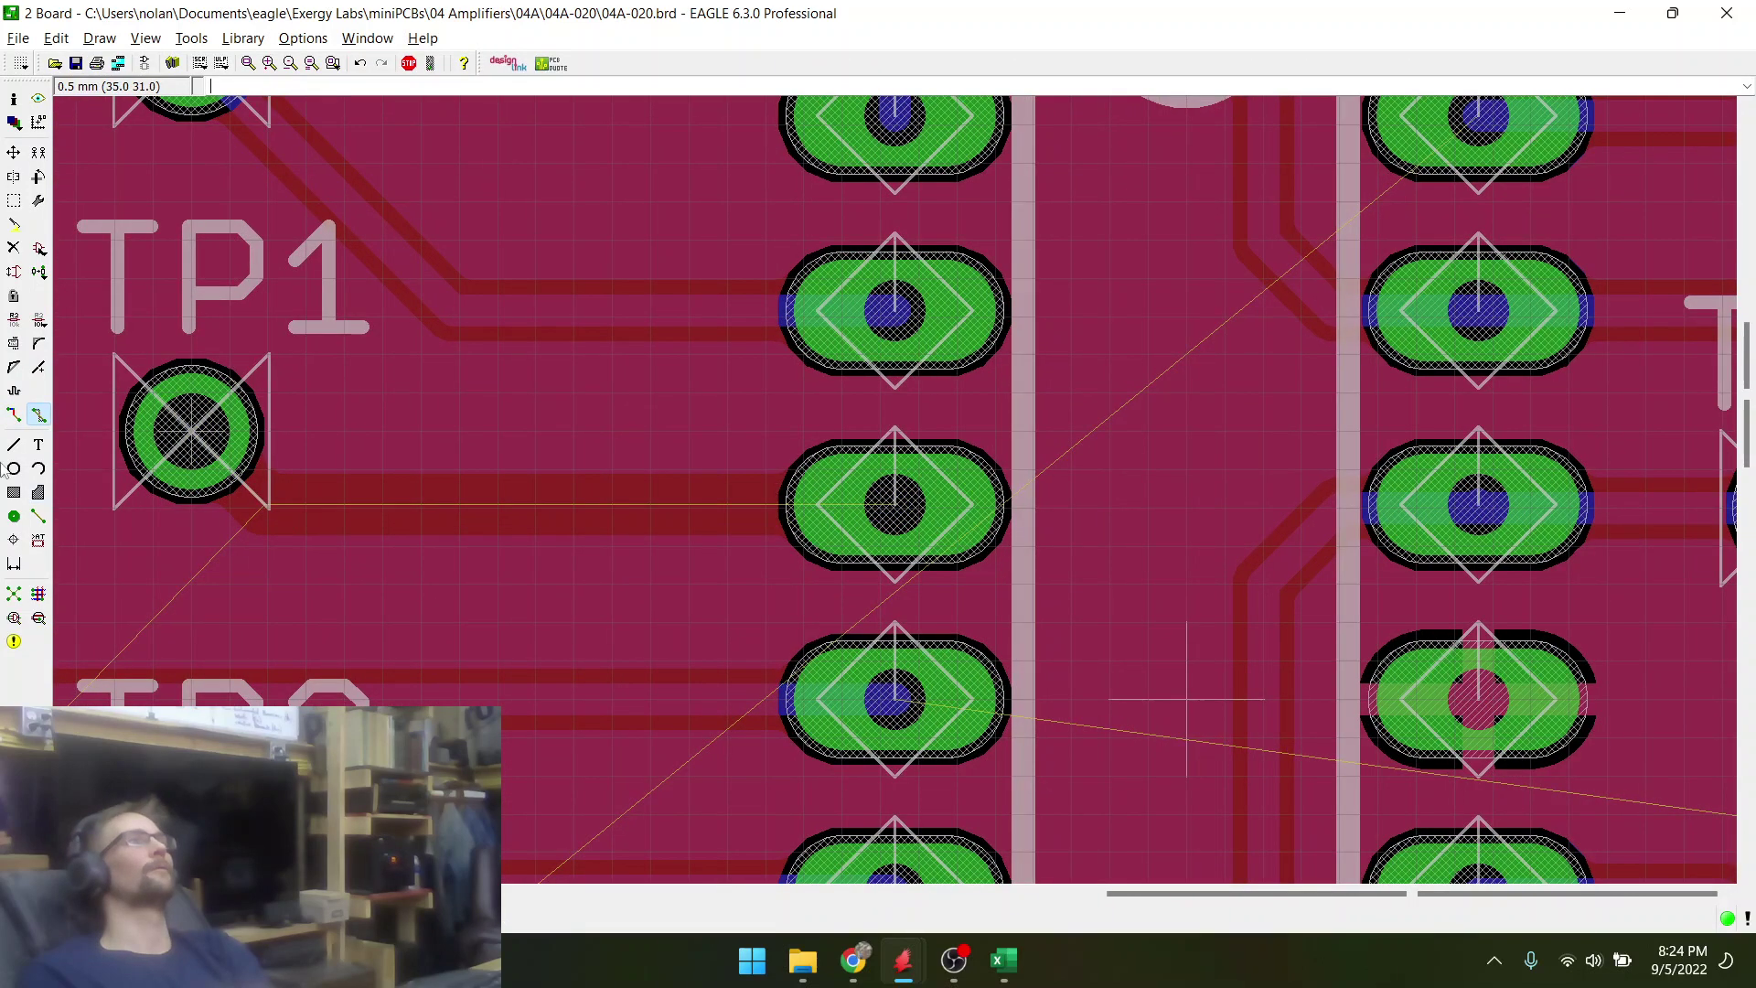
- Route a bottom-layer trace from U1's third left-hand pin to TP1, entering the test point horizontally, and refresh the ratsnest
click(14, 416)
click(869, 494)
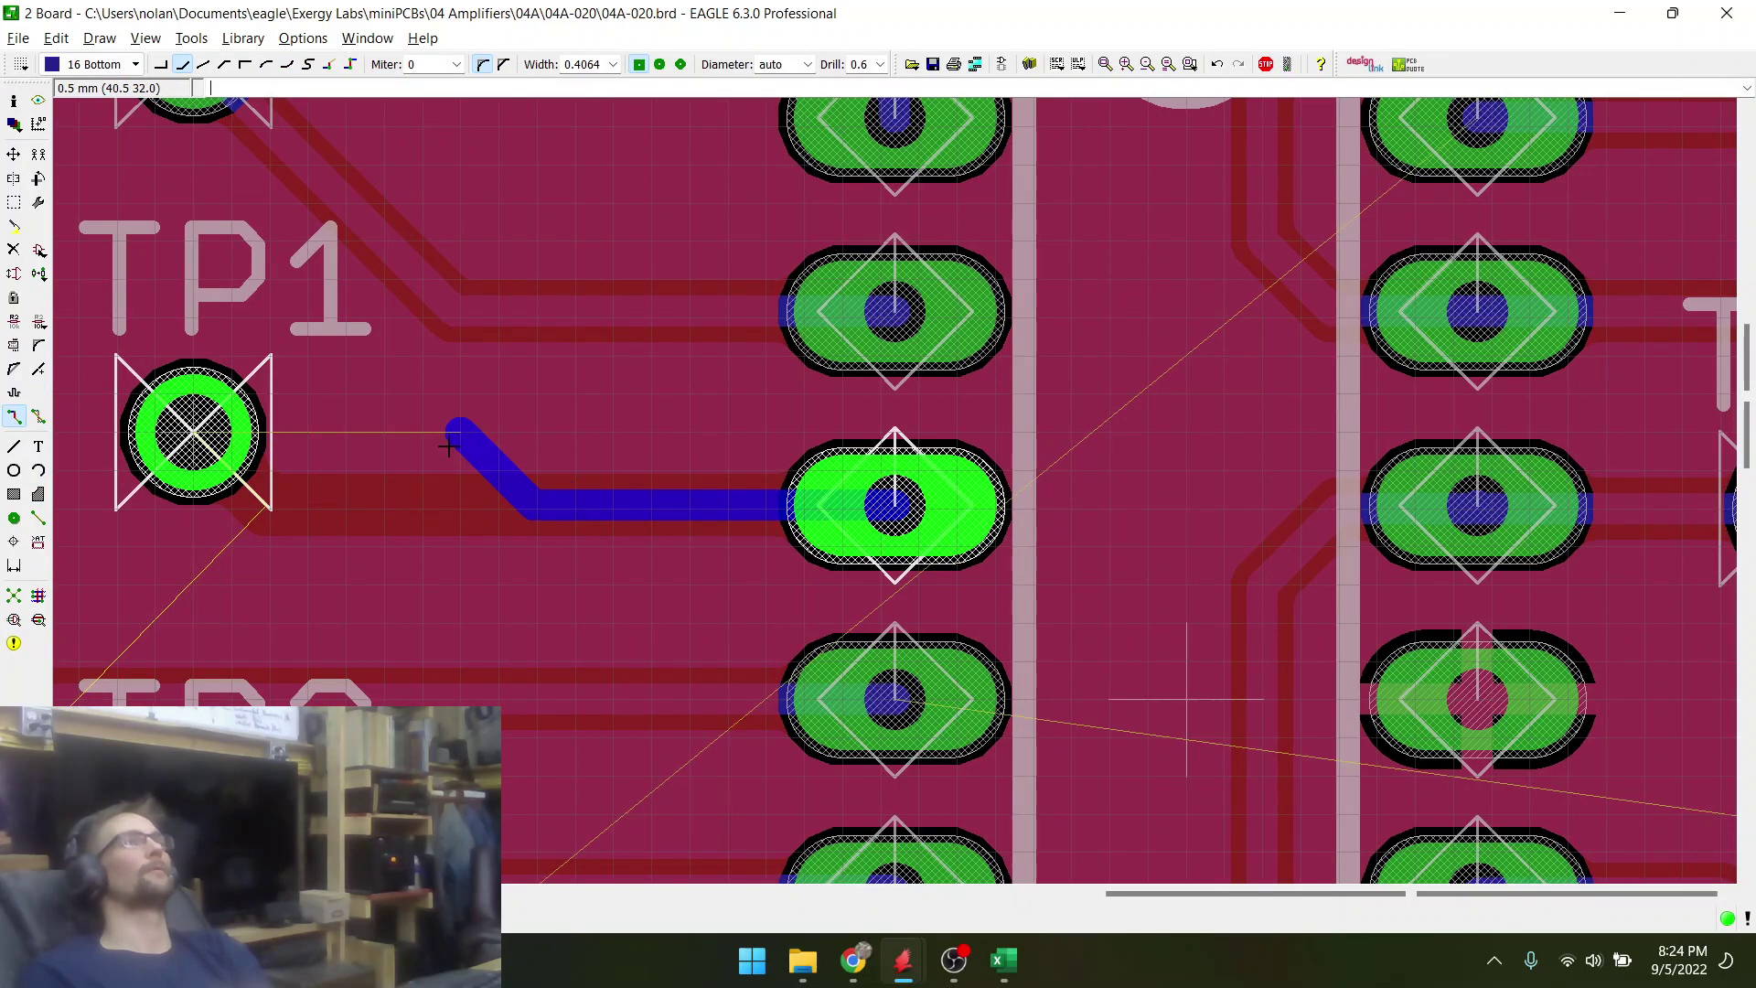
click(449, 445)
click(196, 441)
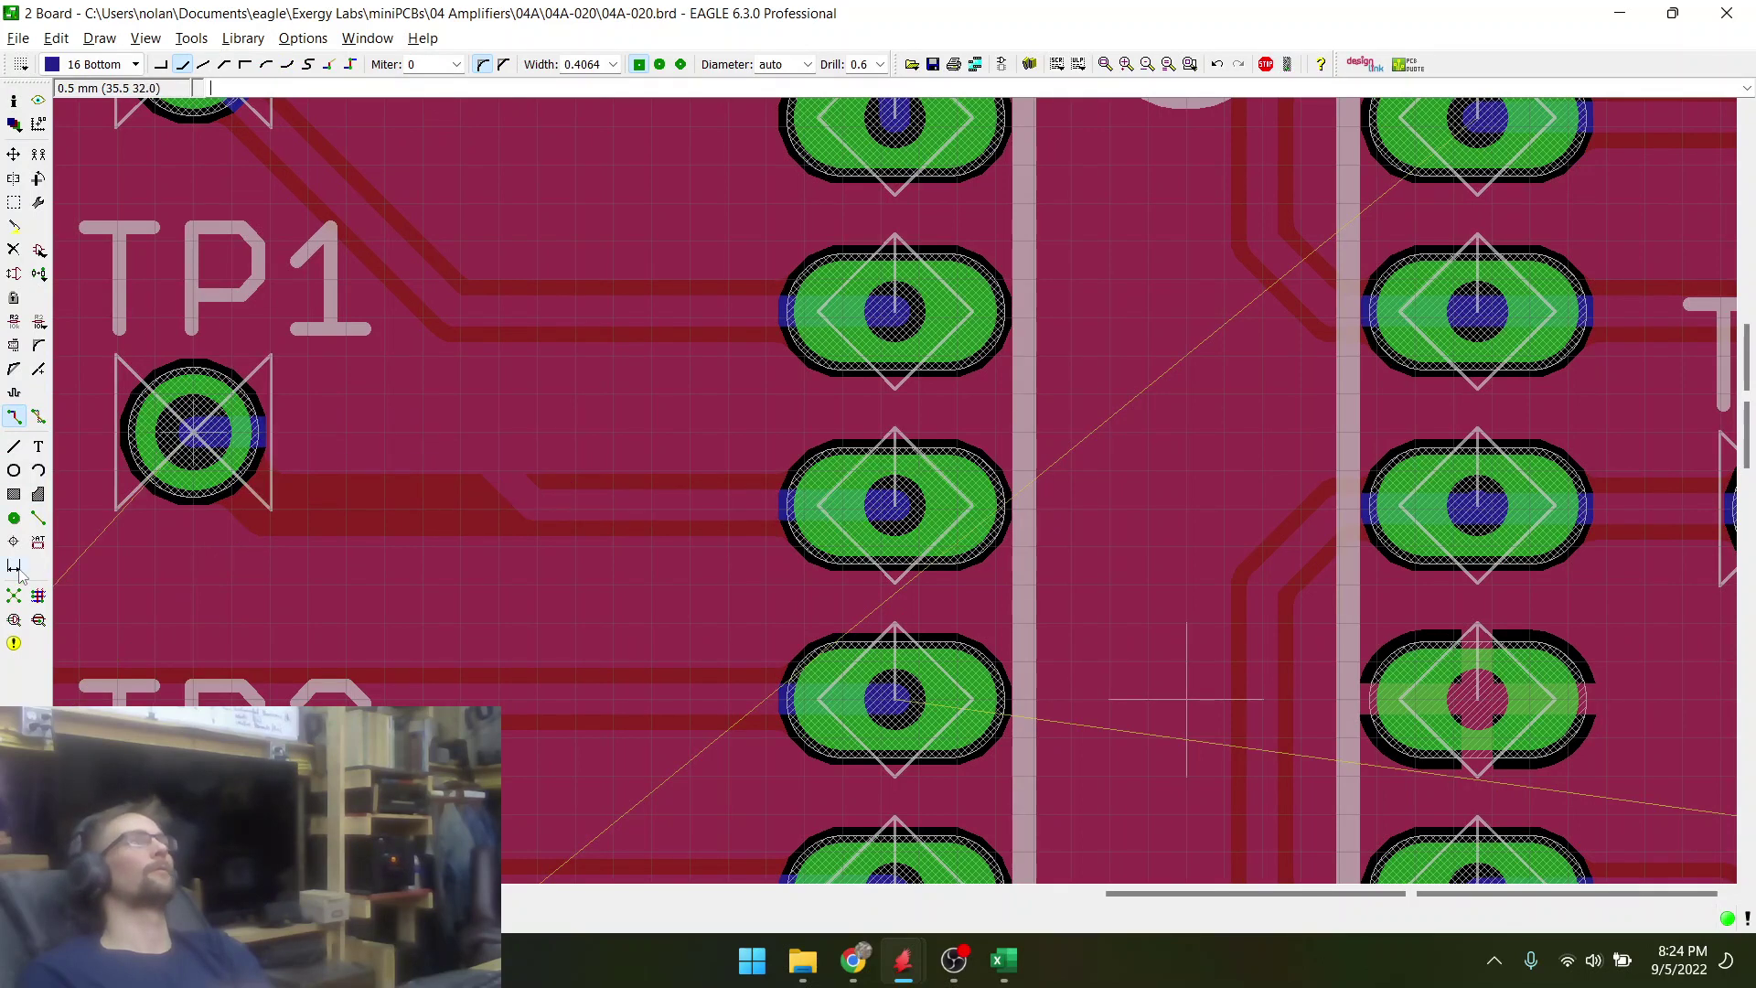
click(14, 596)
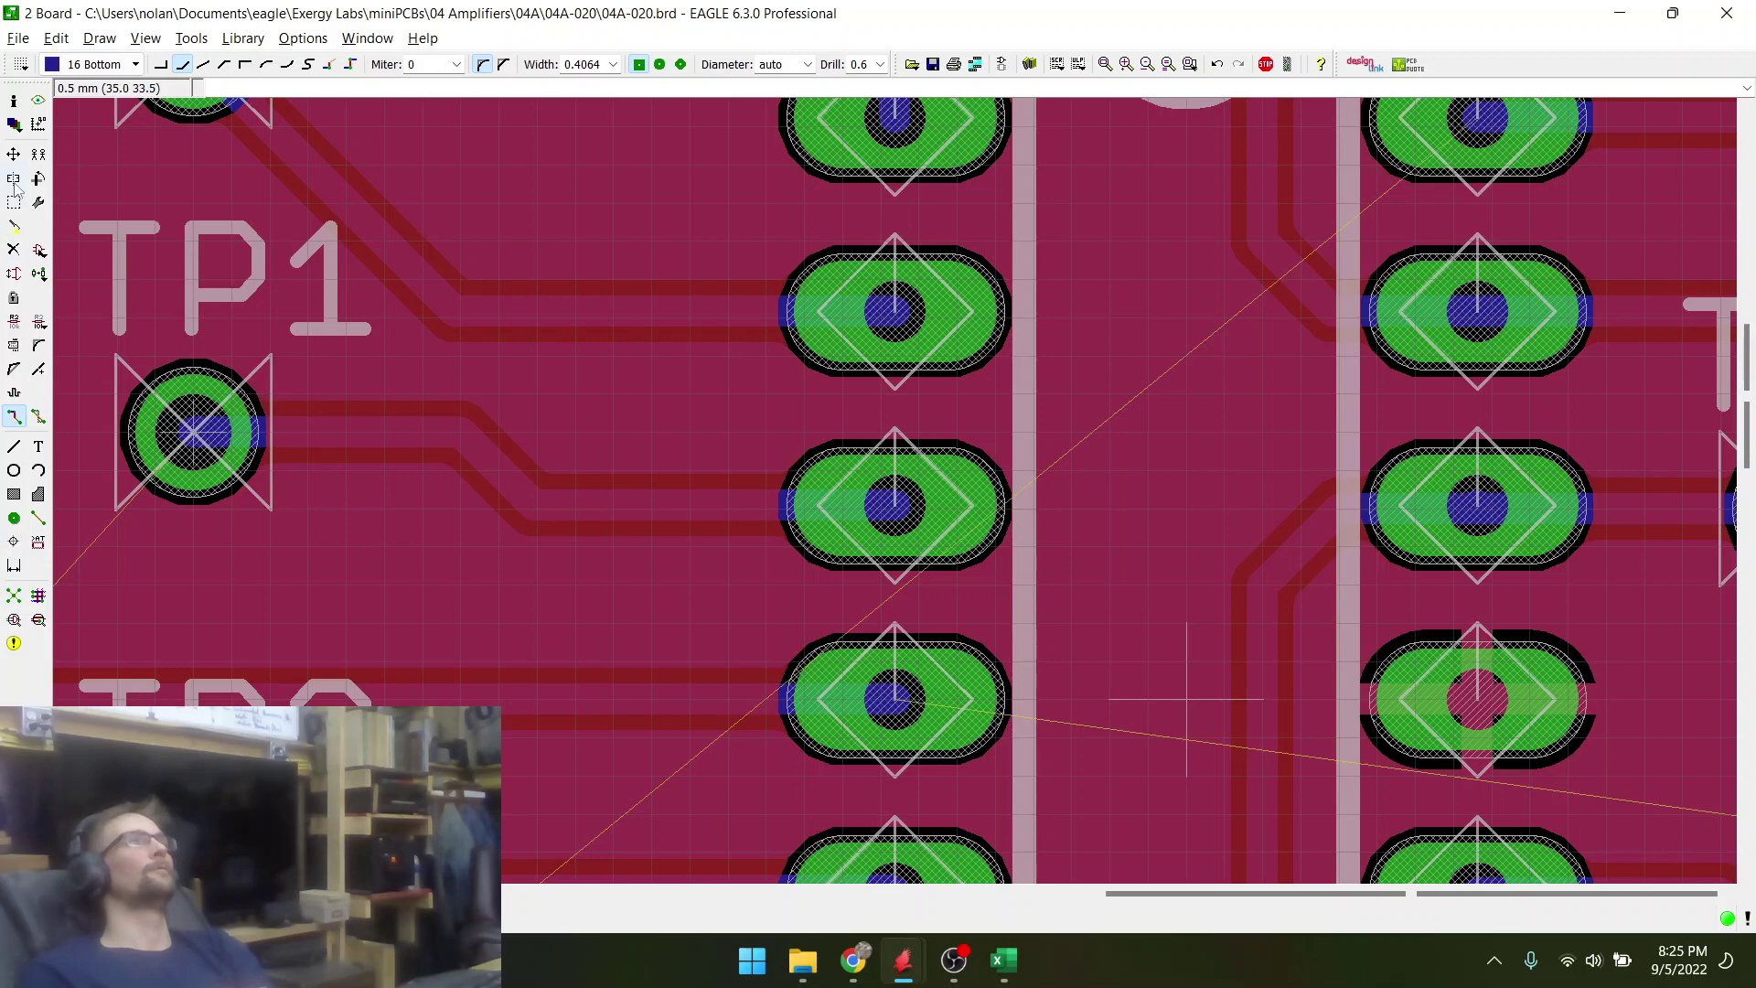
- Shift the diagonal segment of the trace between TP1 and U1's third left-hand pin closer to TP1
click(14, 154)
click(485, 471)
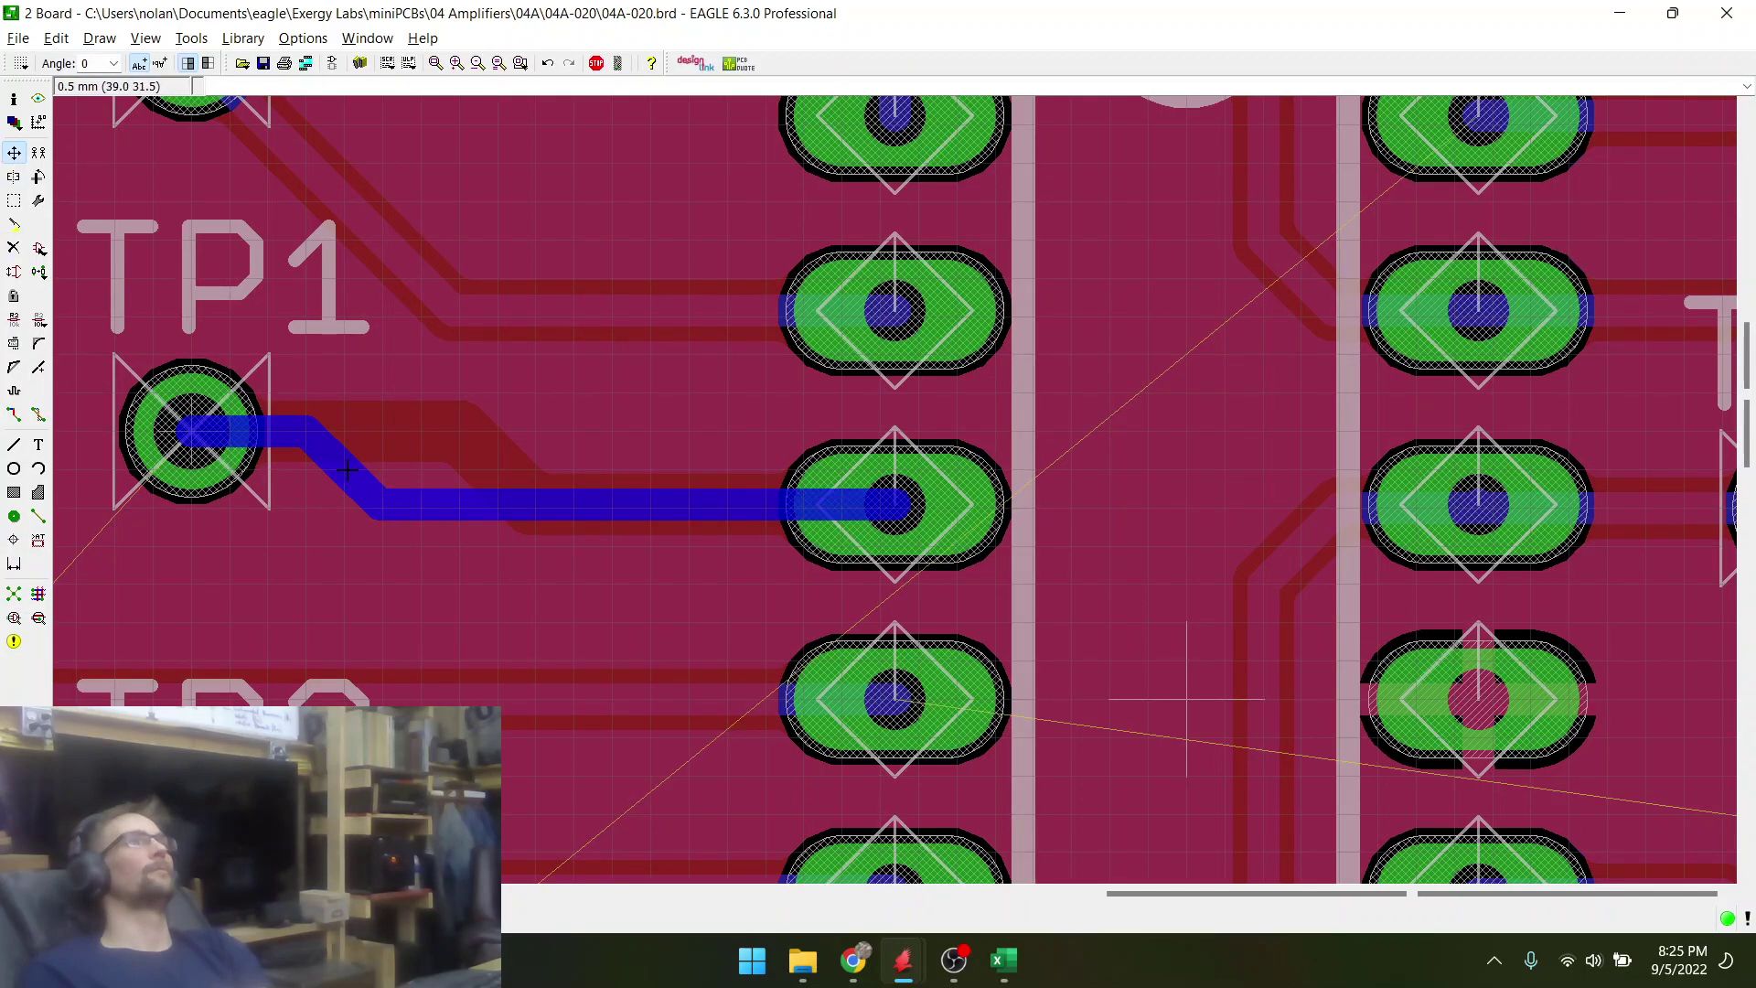
click(347, 470)
scroll(696, 418, down, 1)
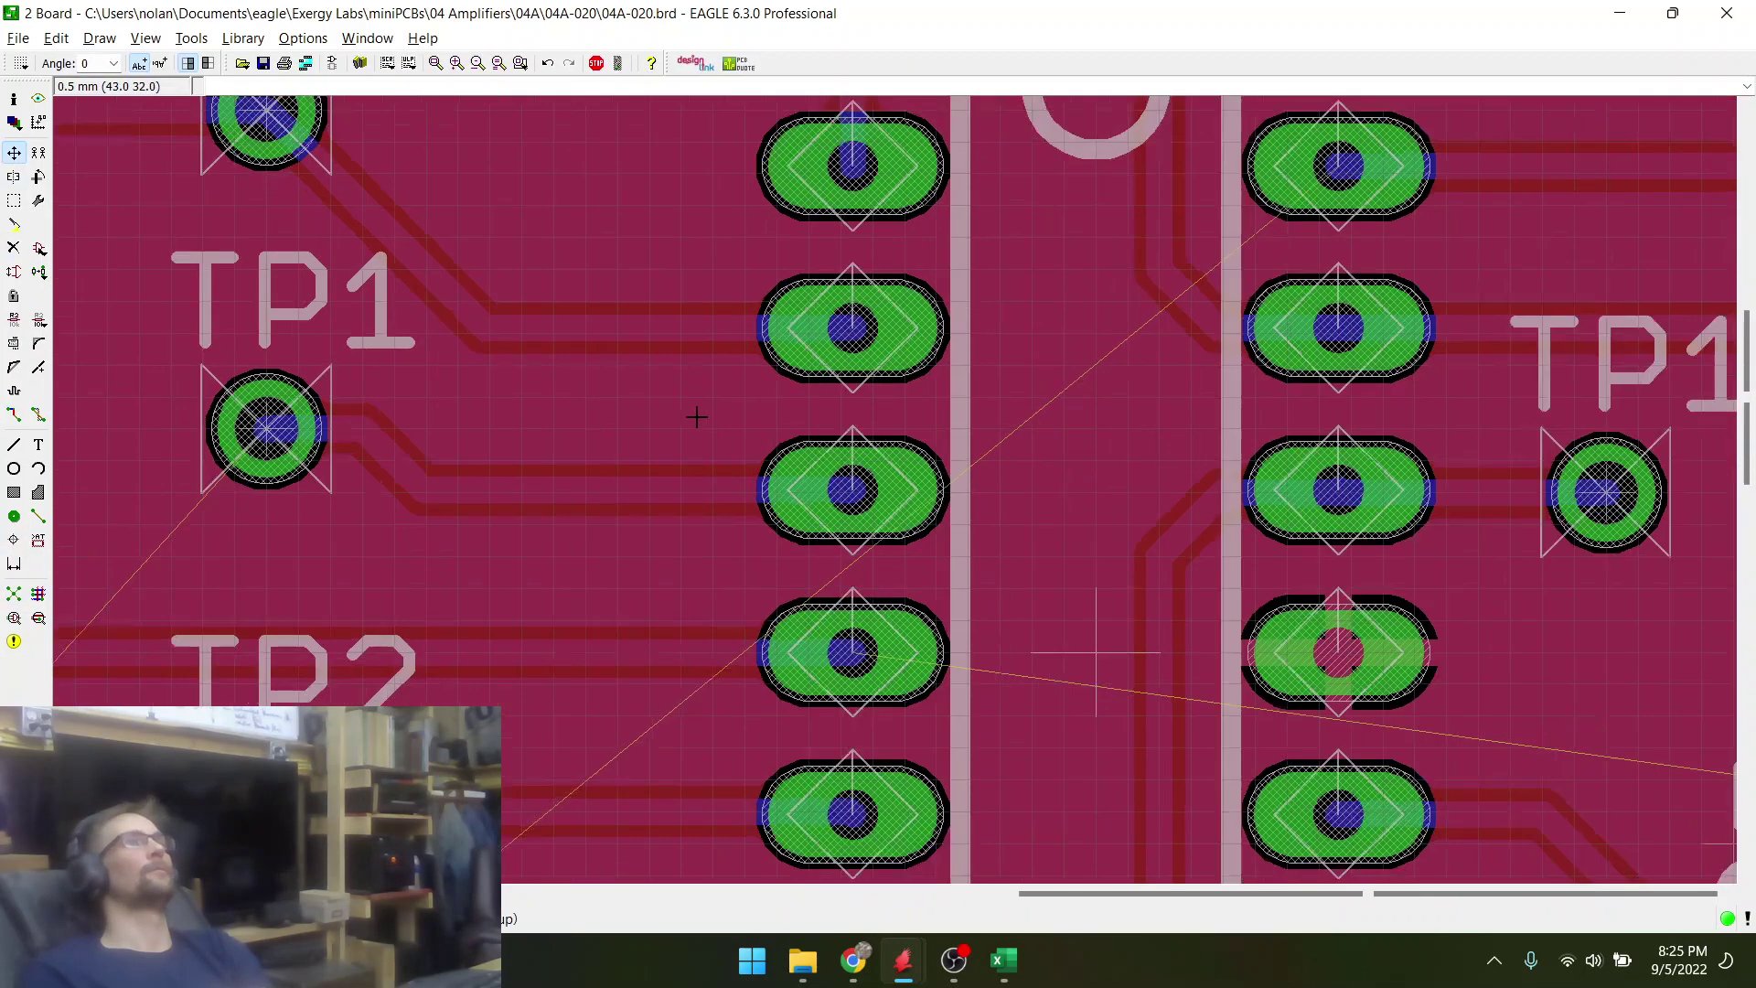
scroll(697, 417, down, 5)
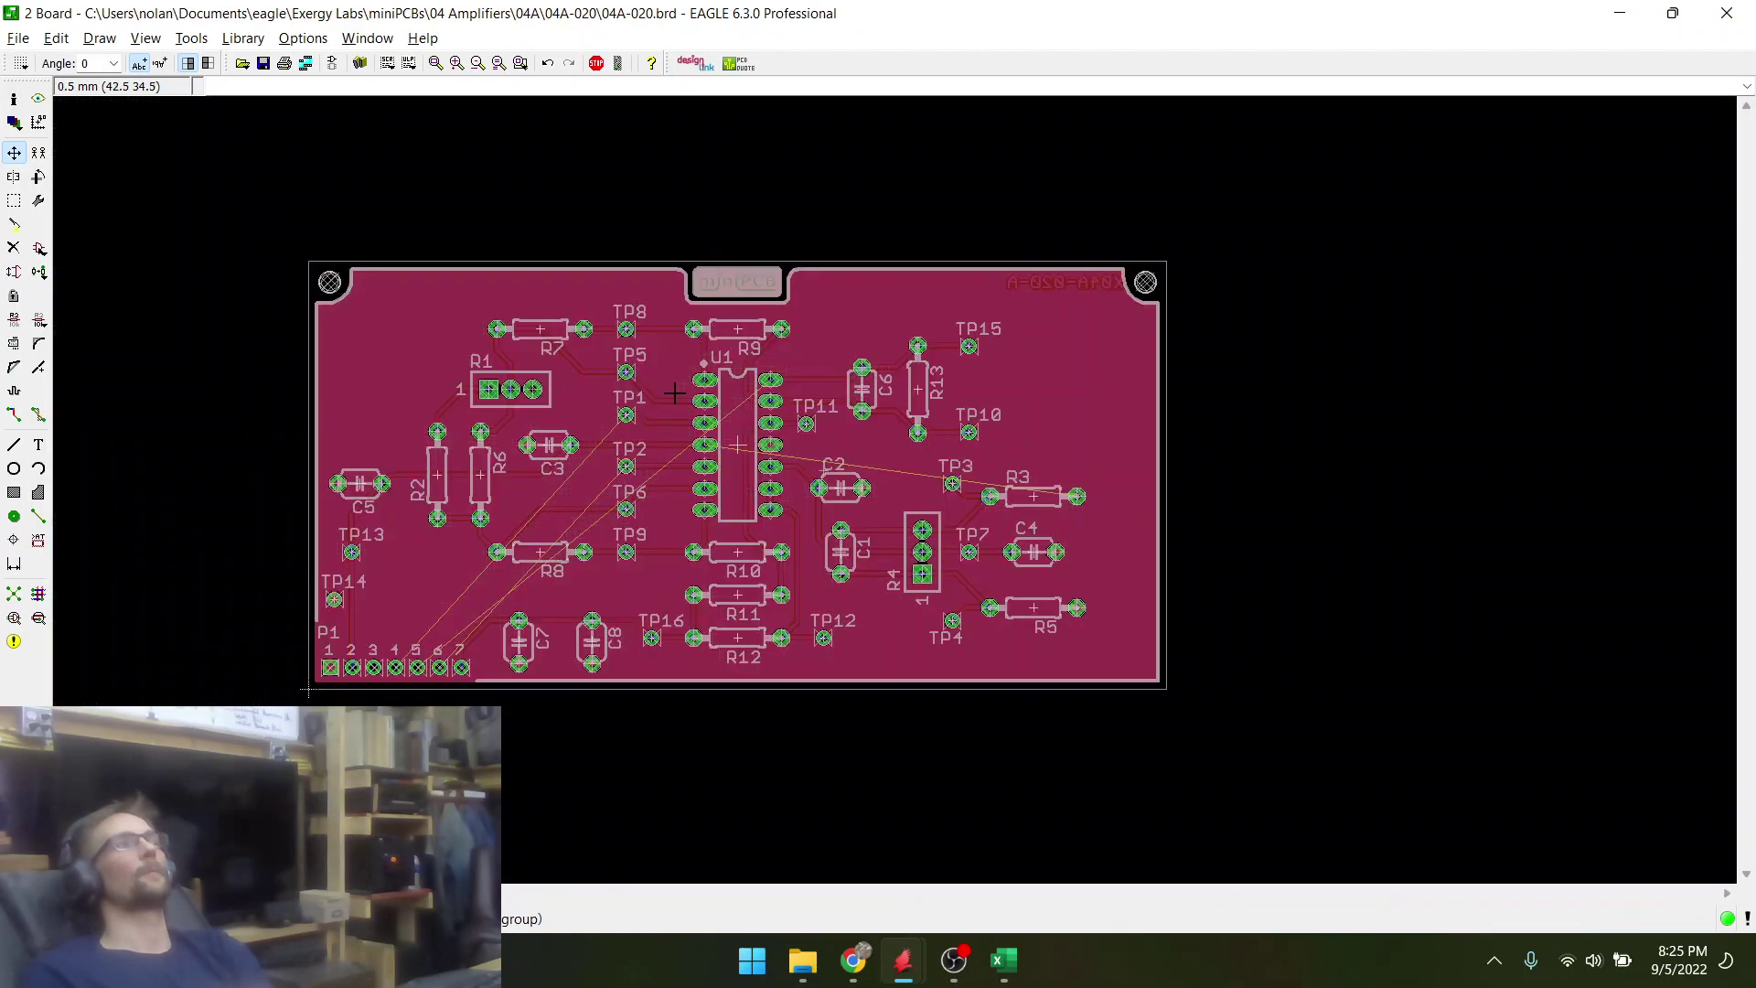
scroll(497, 552, up, 3)
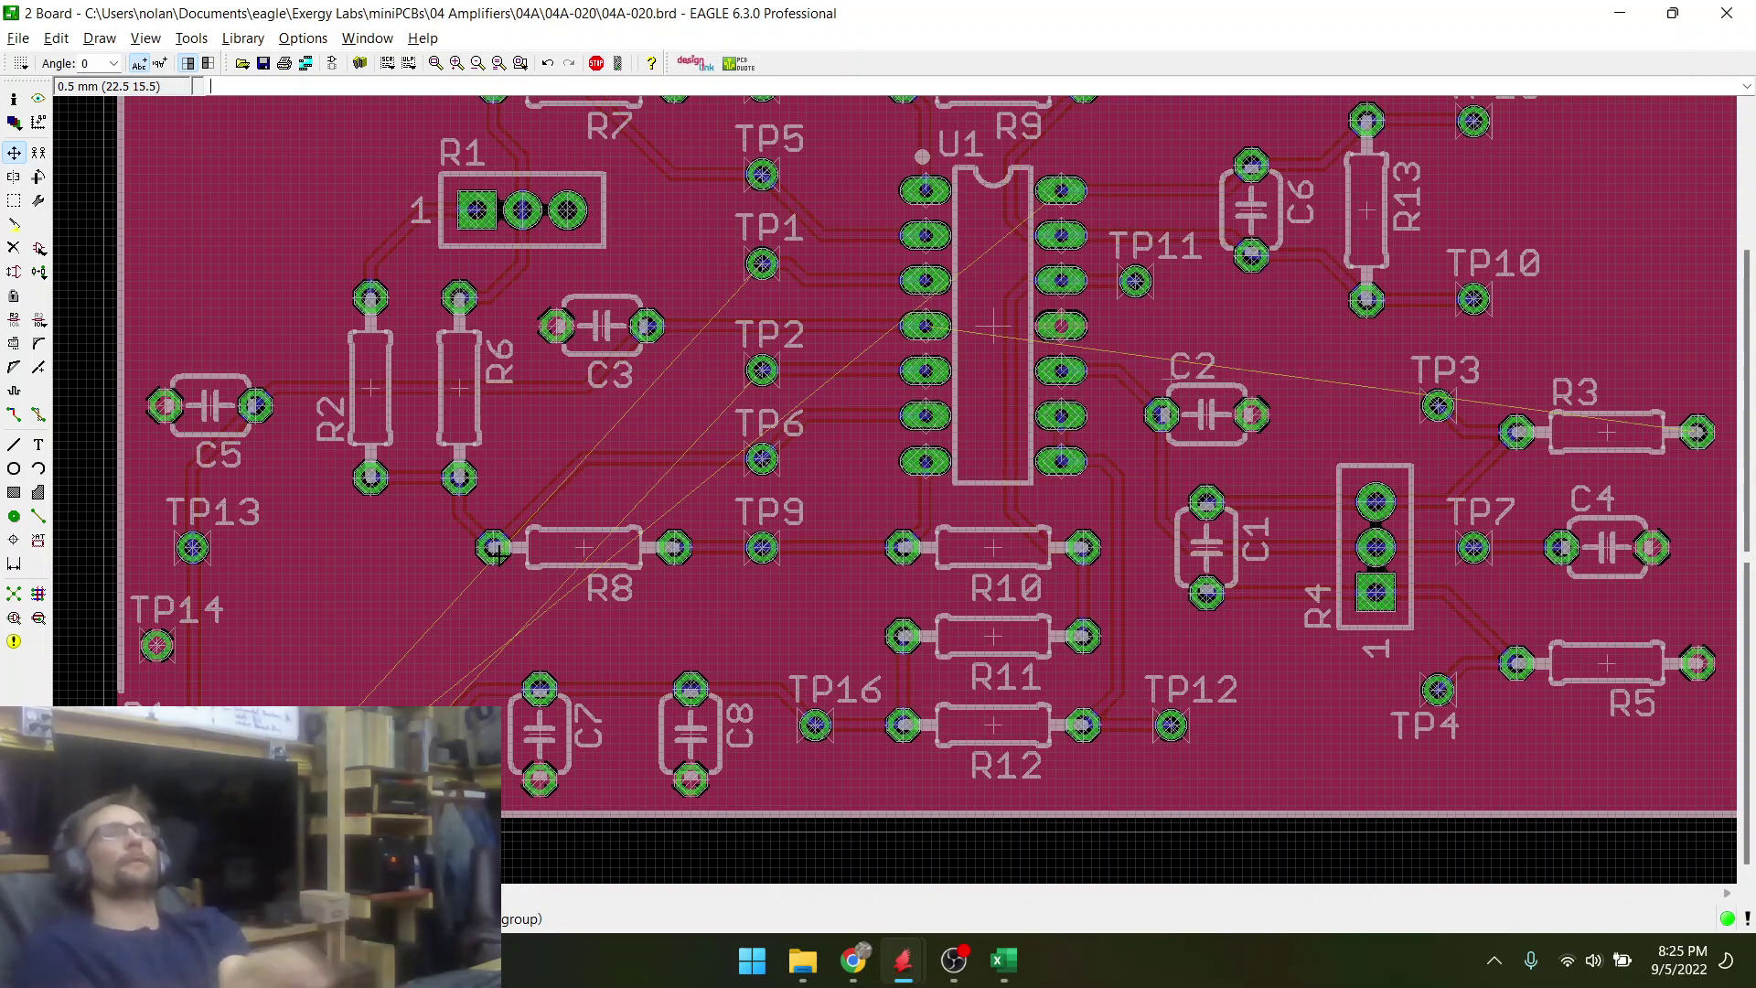
scroll(521, 640, down, 1)
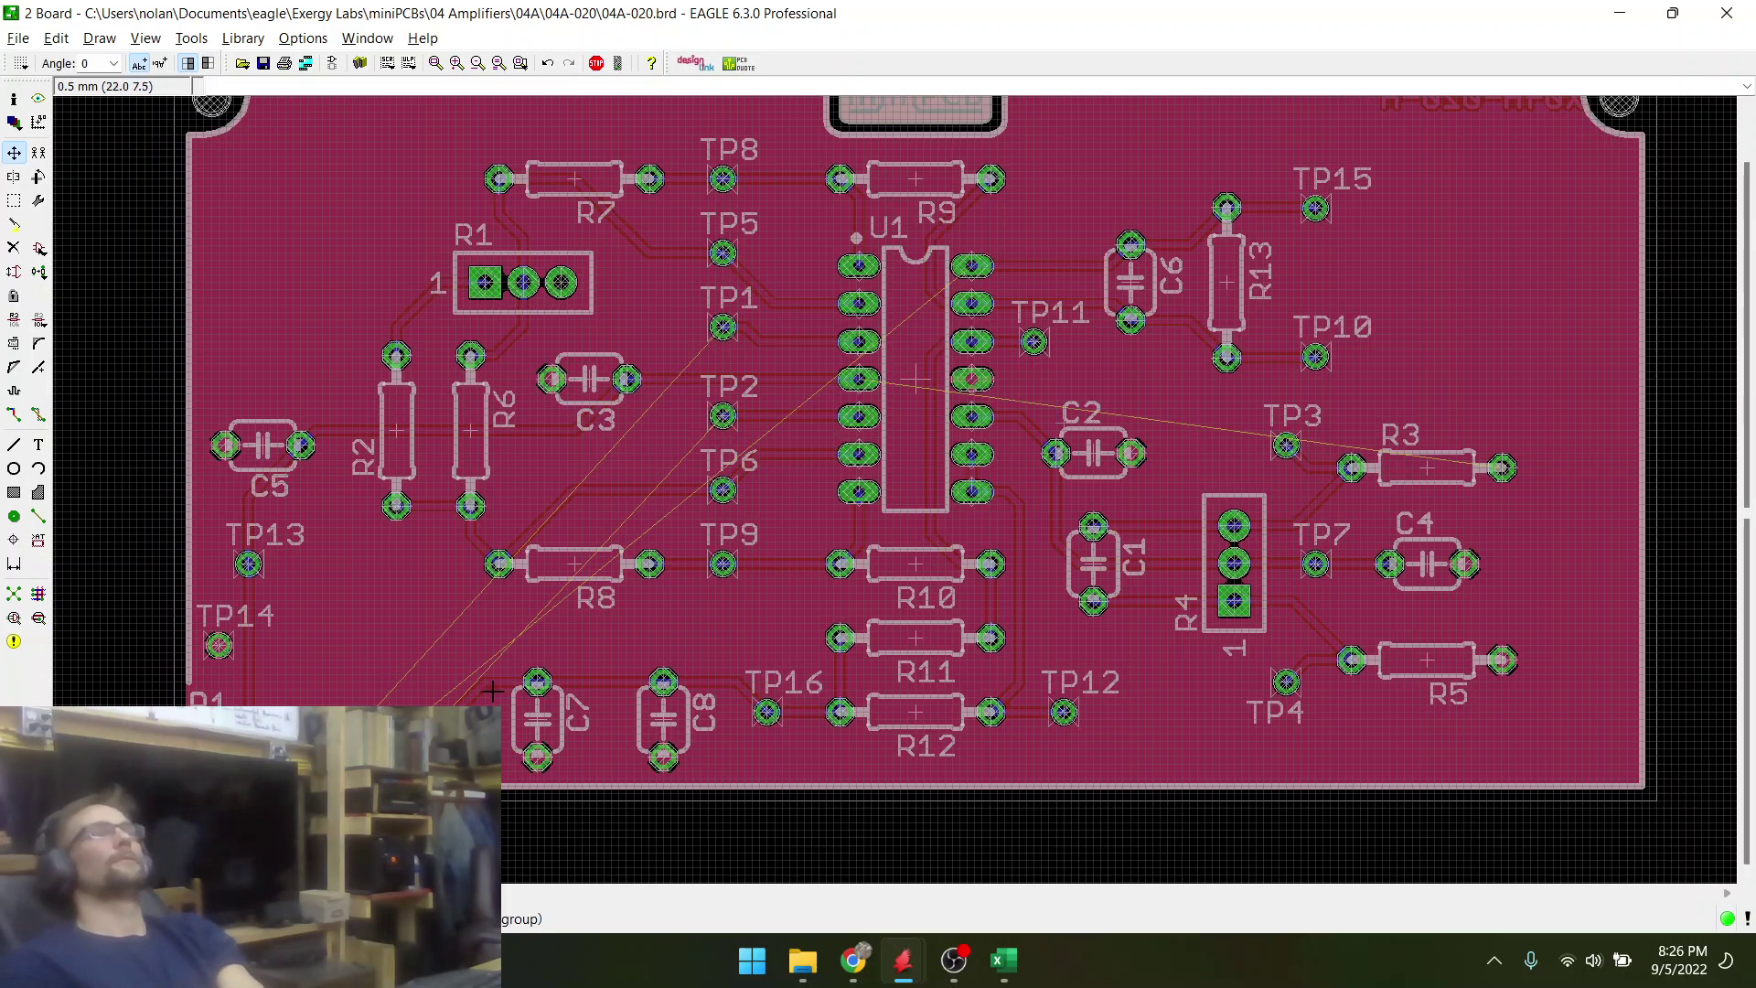
scroll(363, 734, up, 1)
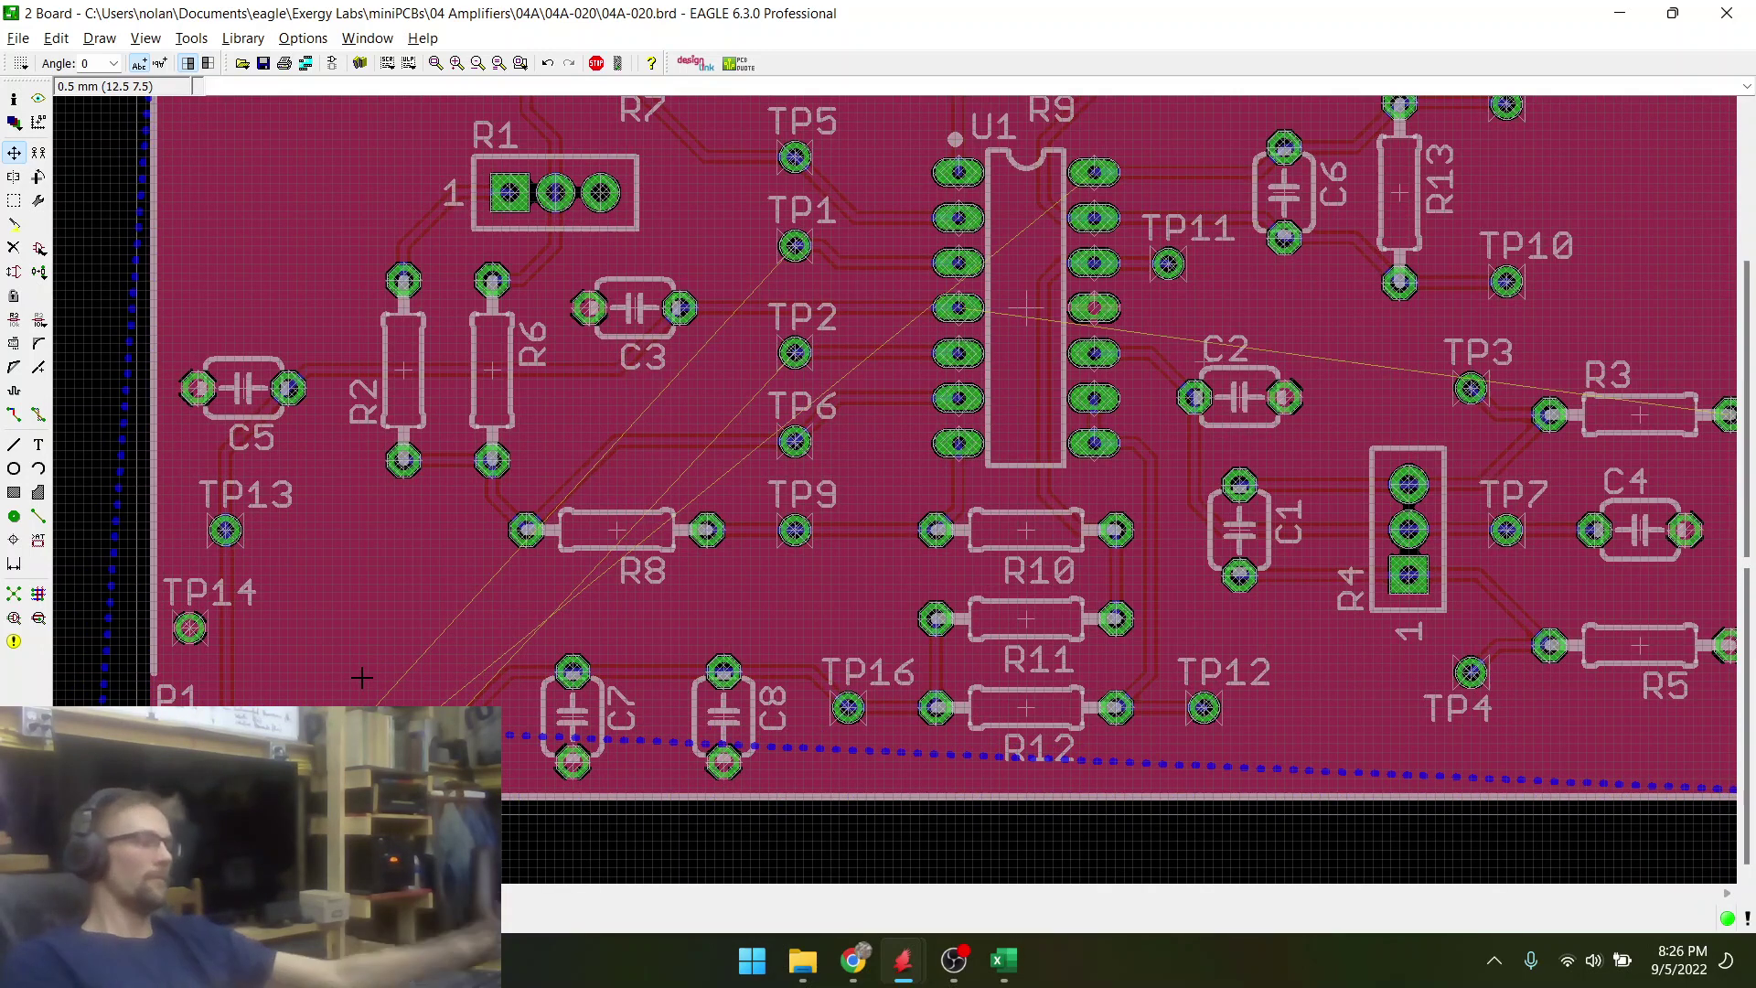
click(14, 416)
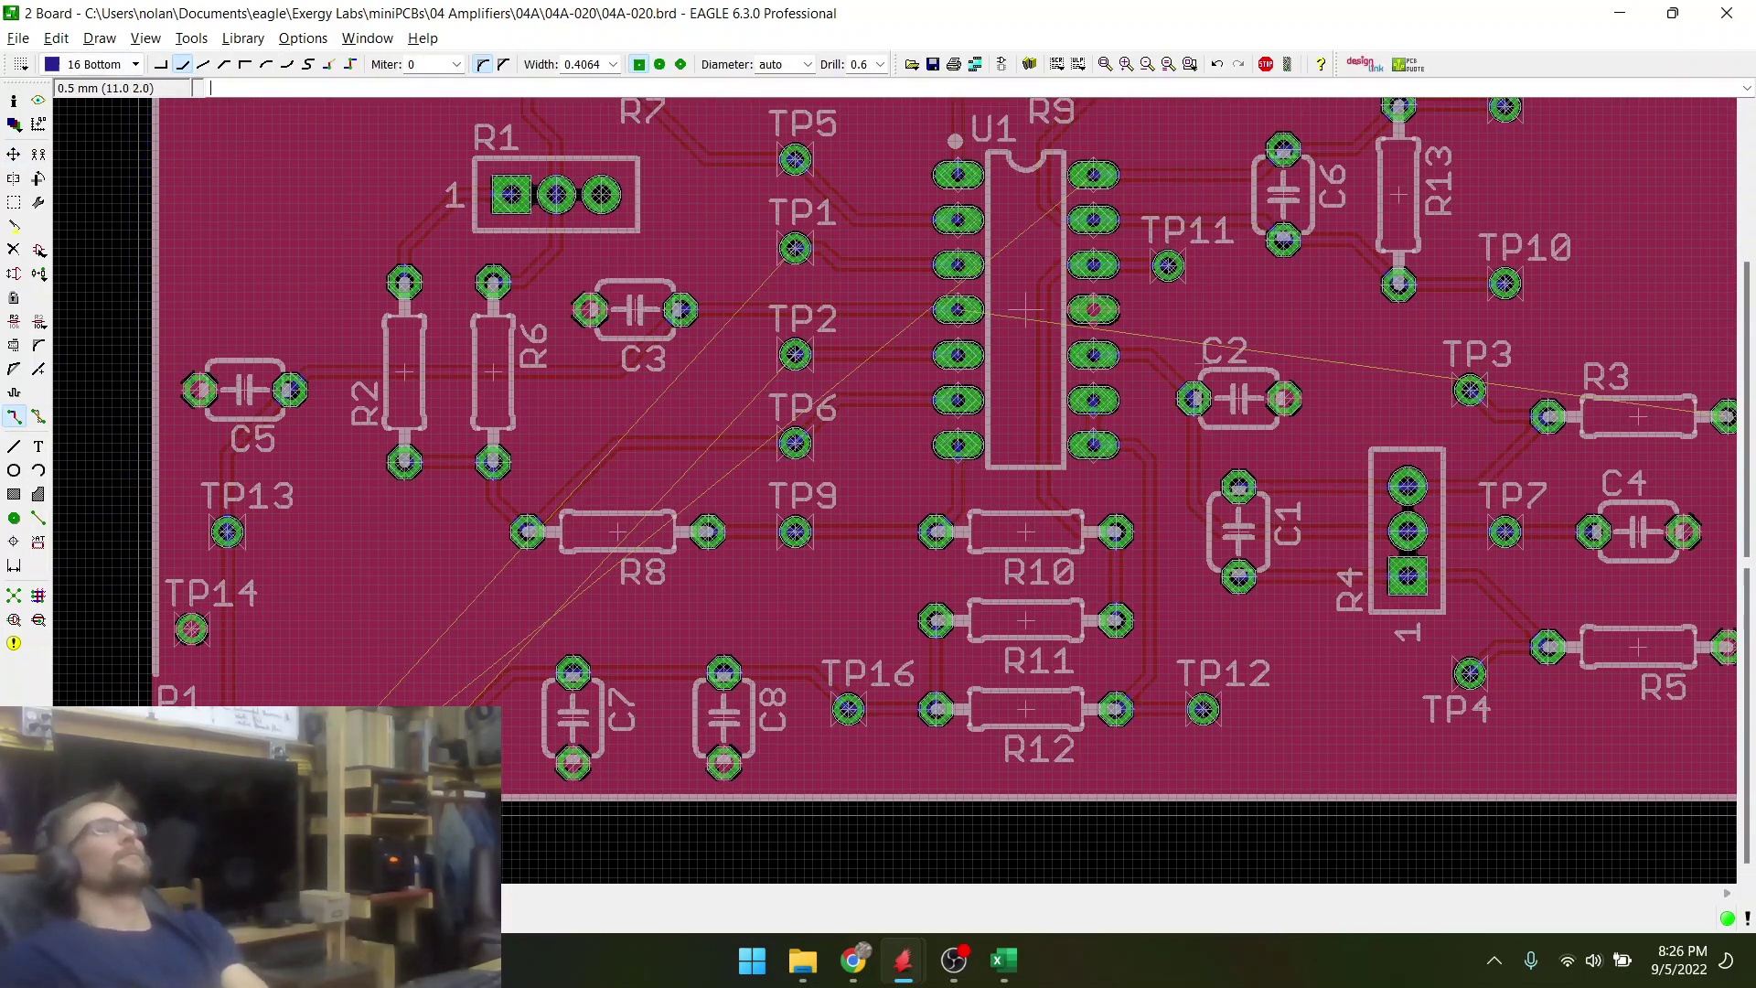
click(416, 661)
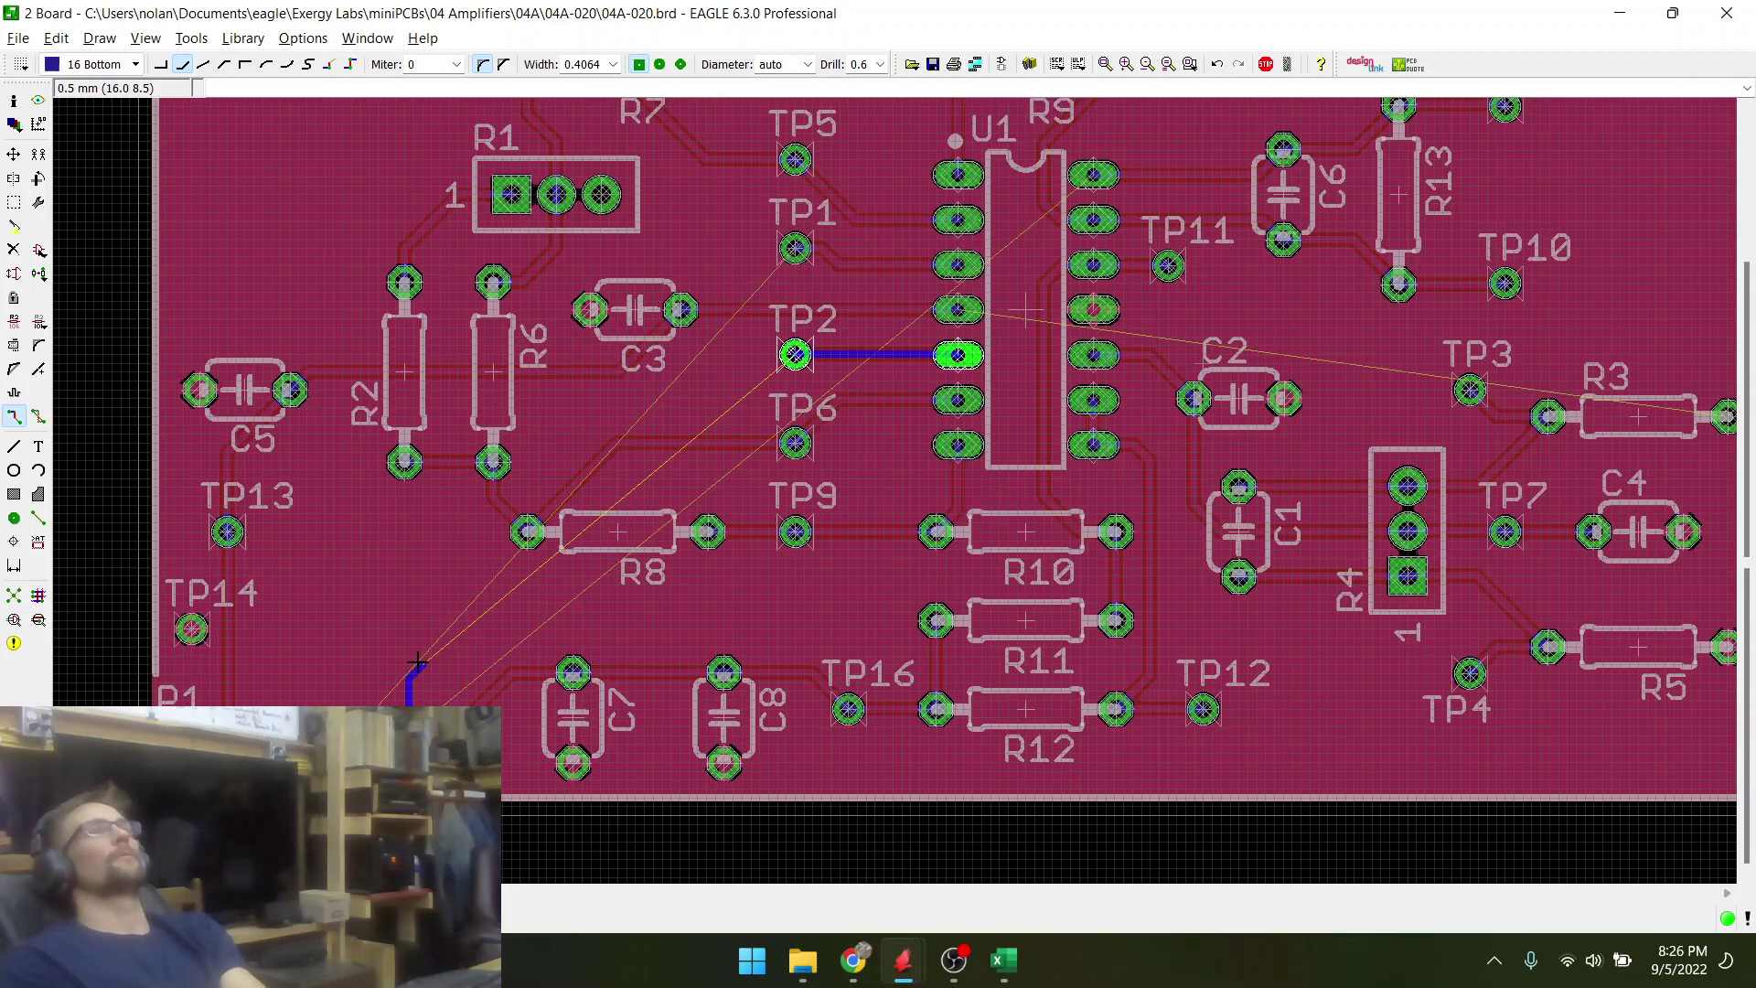
click(17, 601)
click(18, 421)
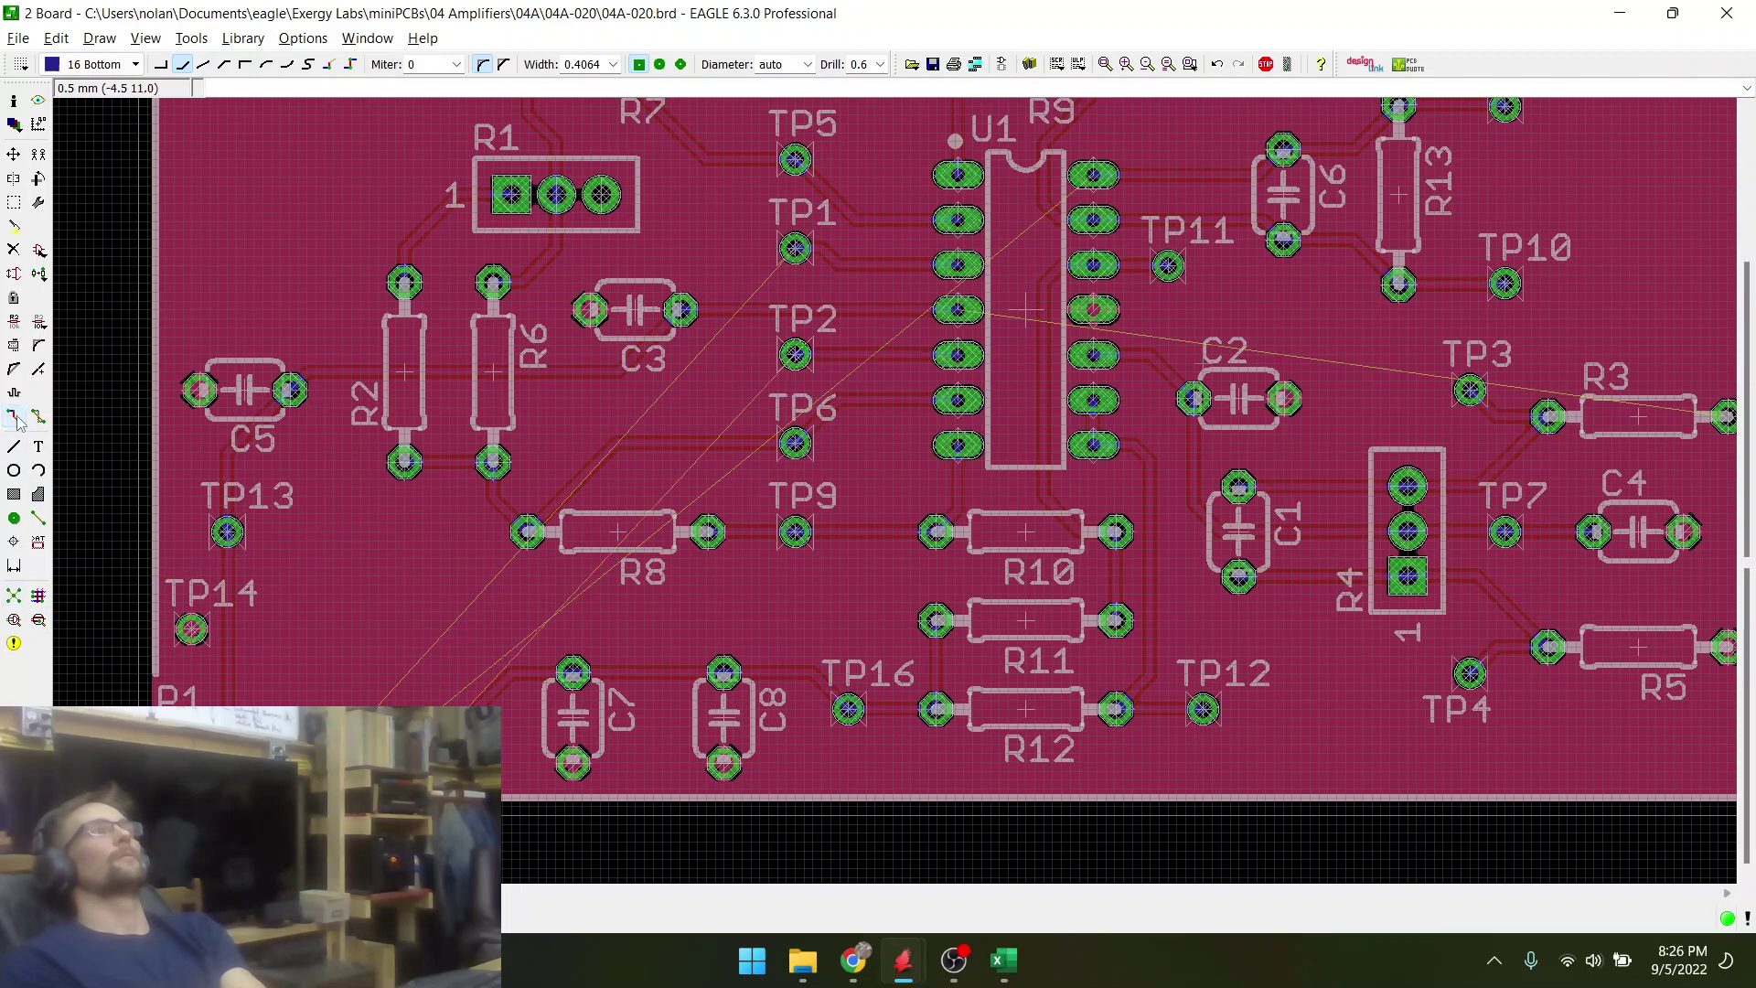
click(375, 763)
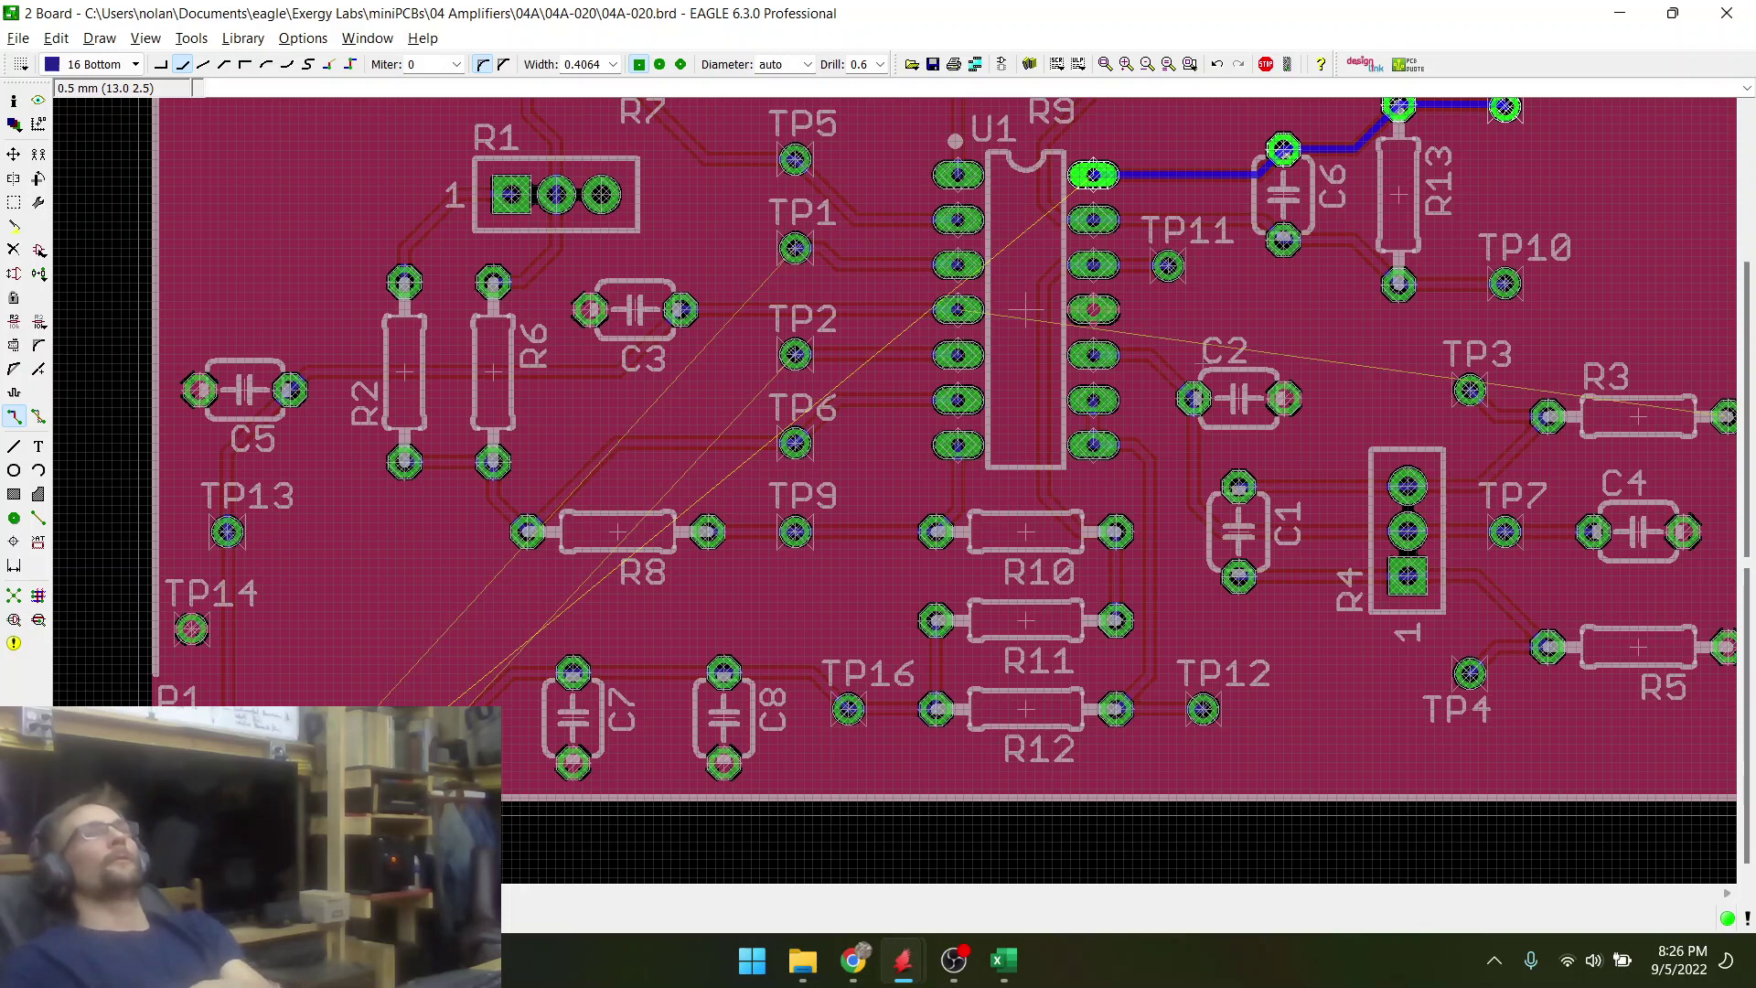
scroll(759, 720, down, 4)
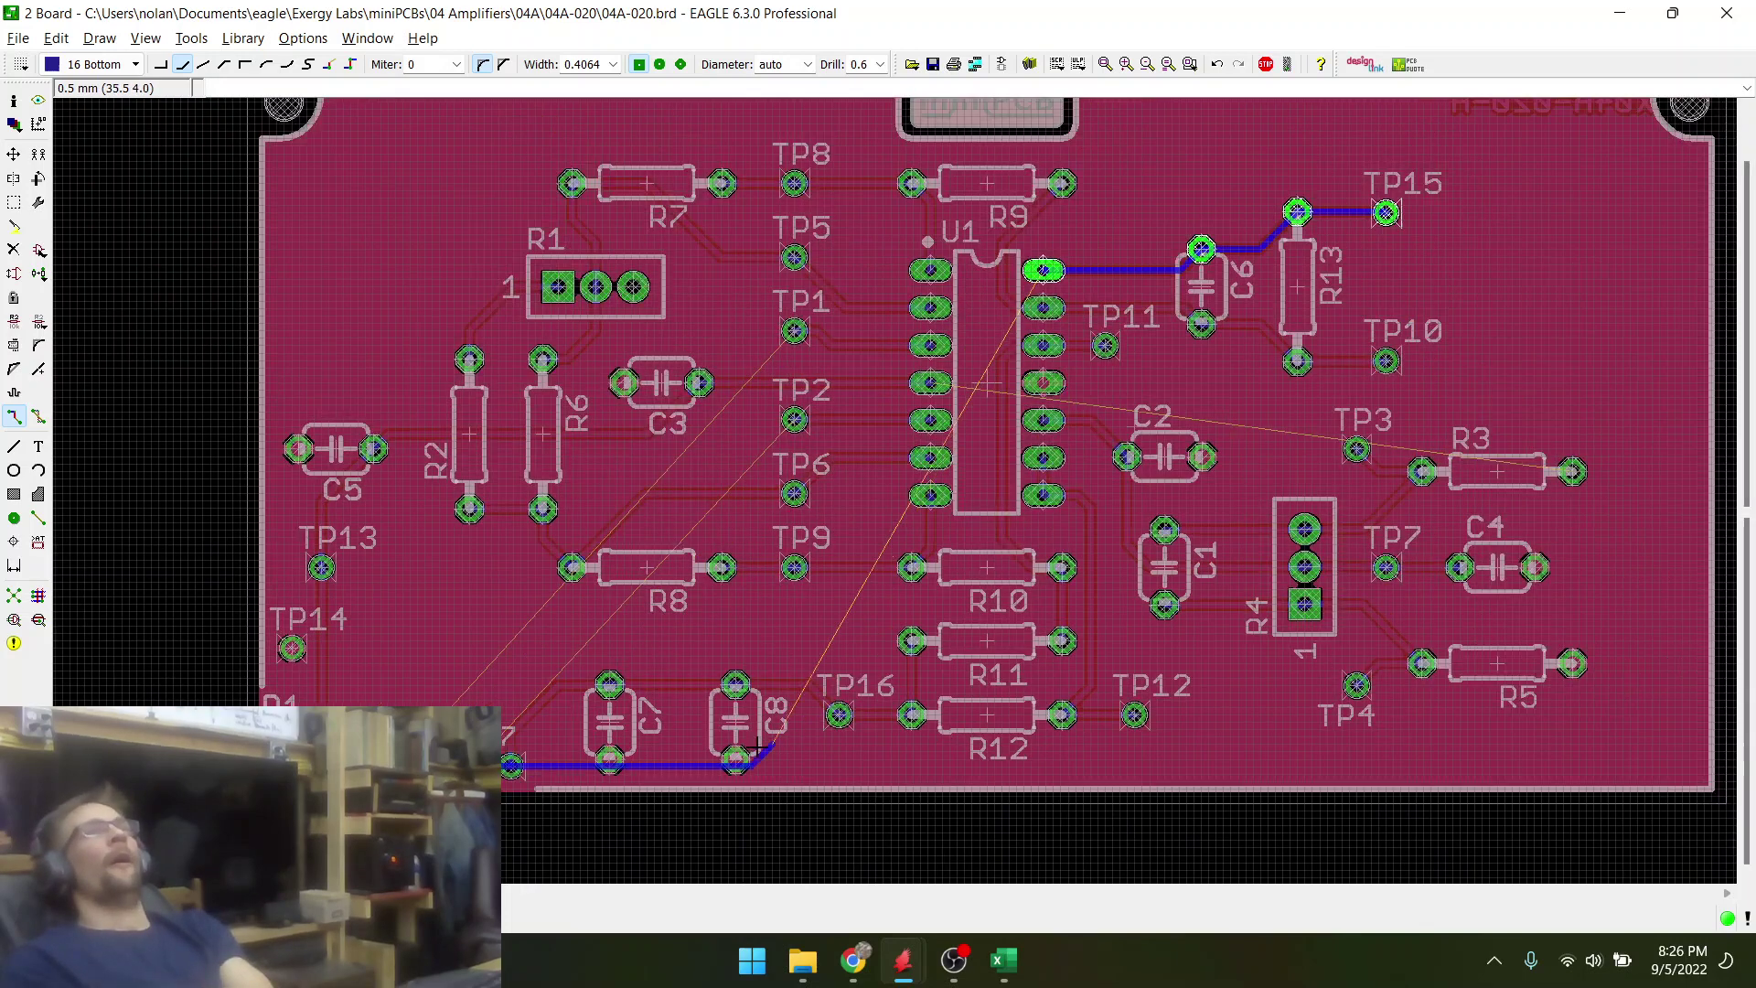
scroll(759, 720, up, 3)
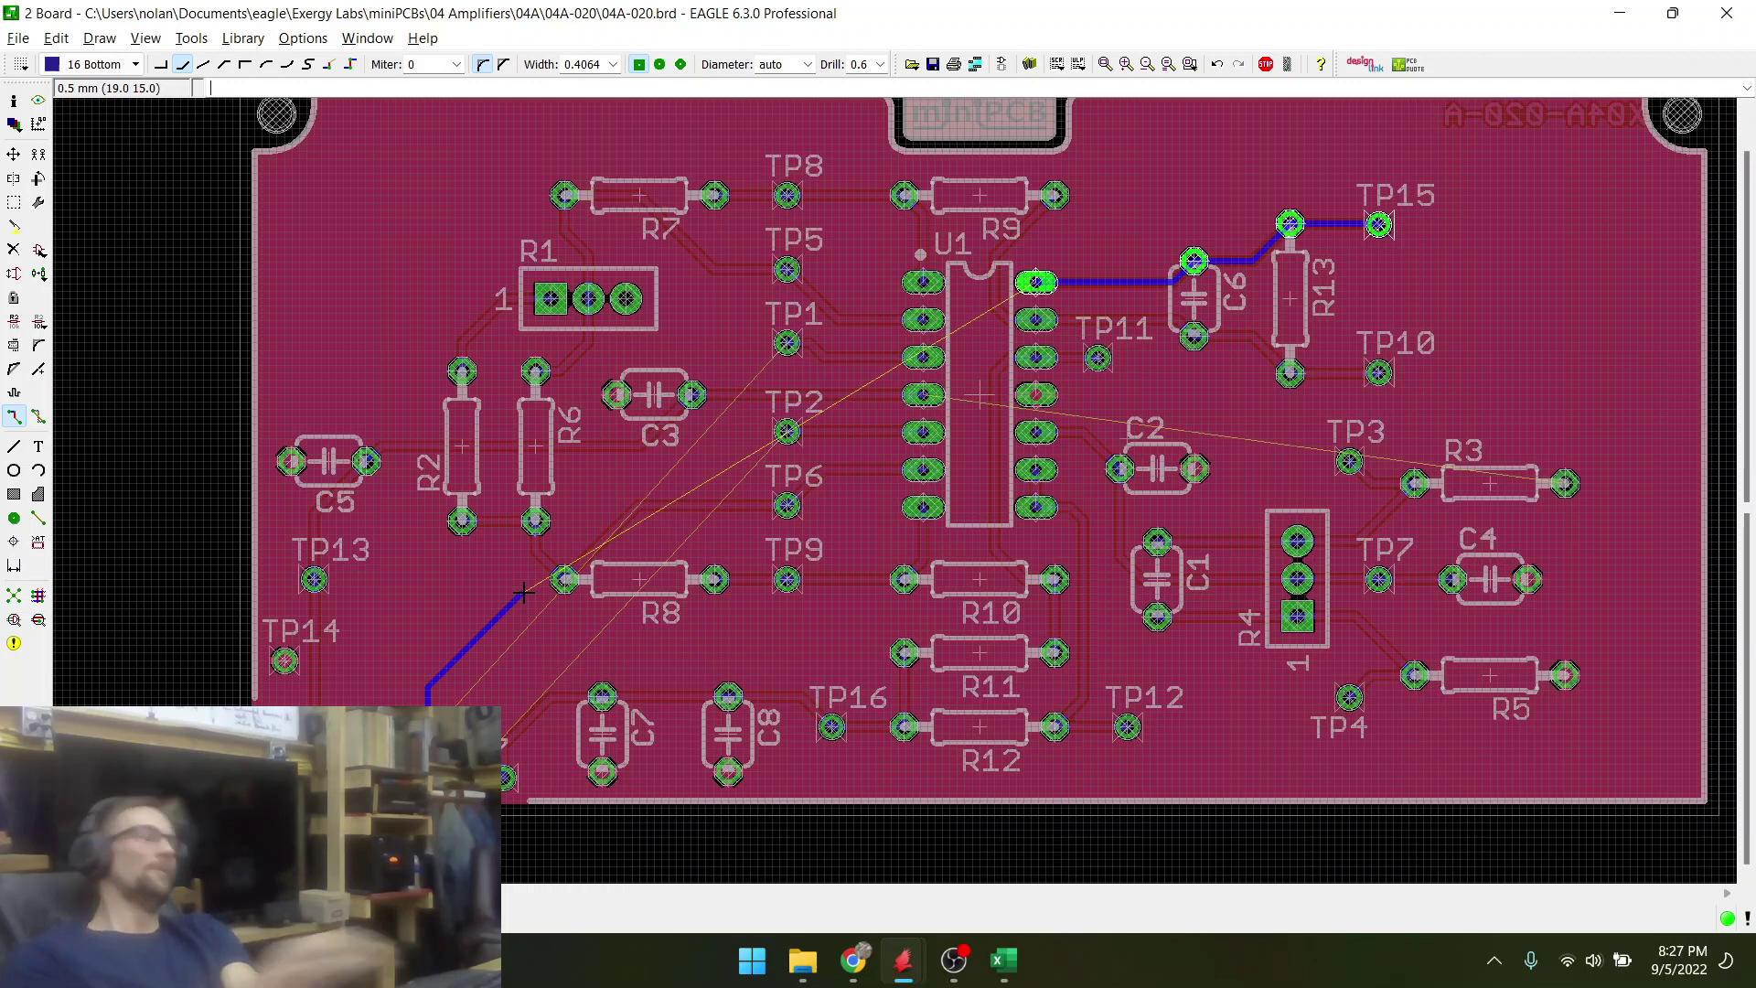
key(Escape)
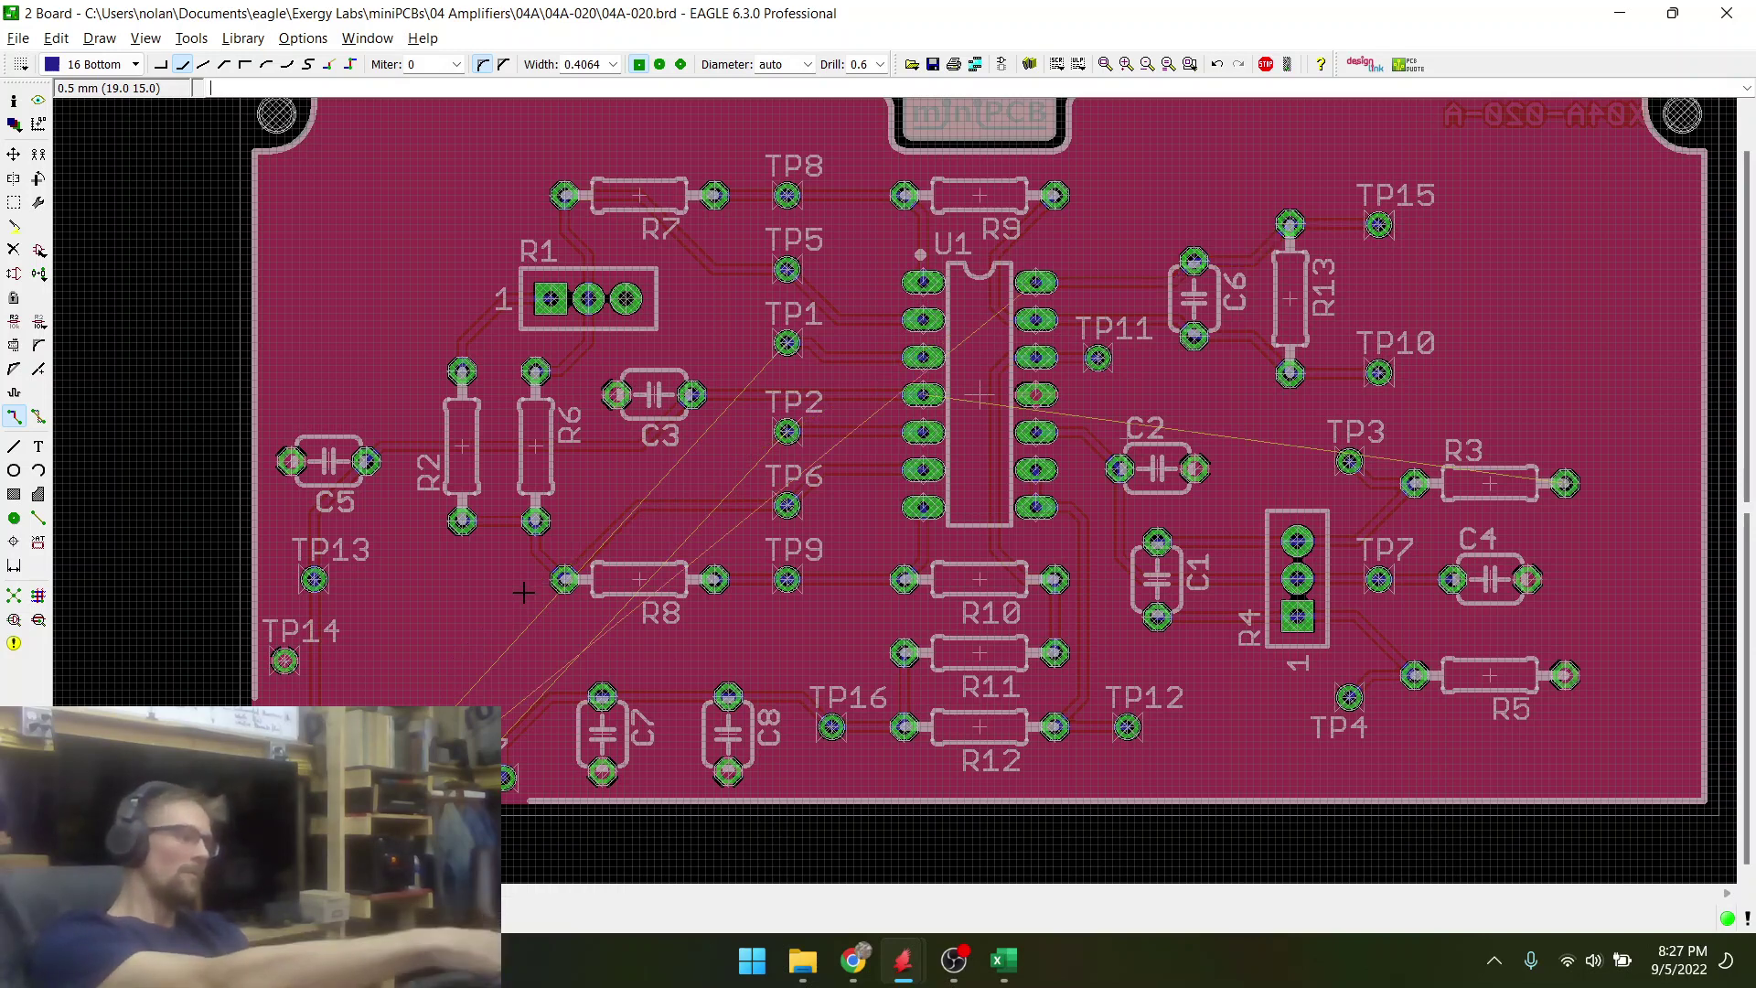
- Switch to the schematic and move the group of U1D, R13, C6 and TP15 left by 0.3 inch, away from output P1-5
key(alt+Tab)
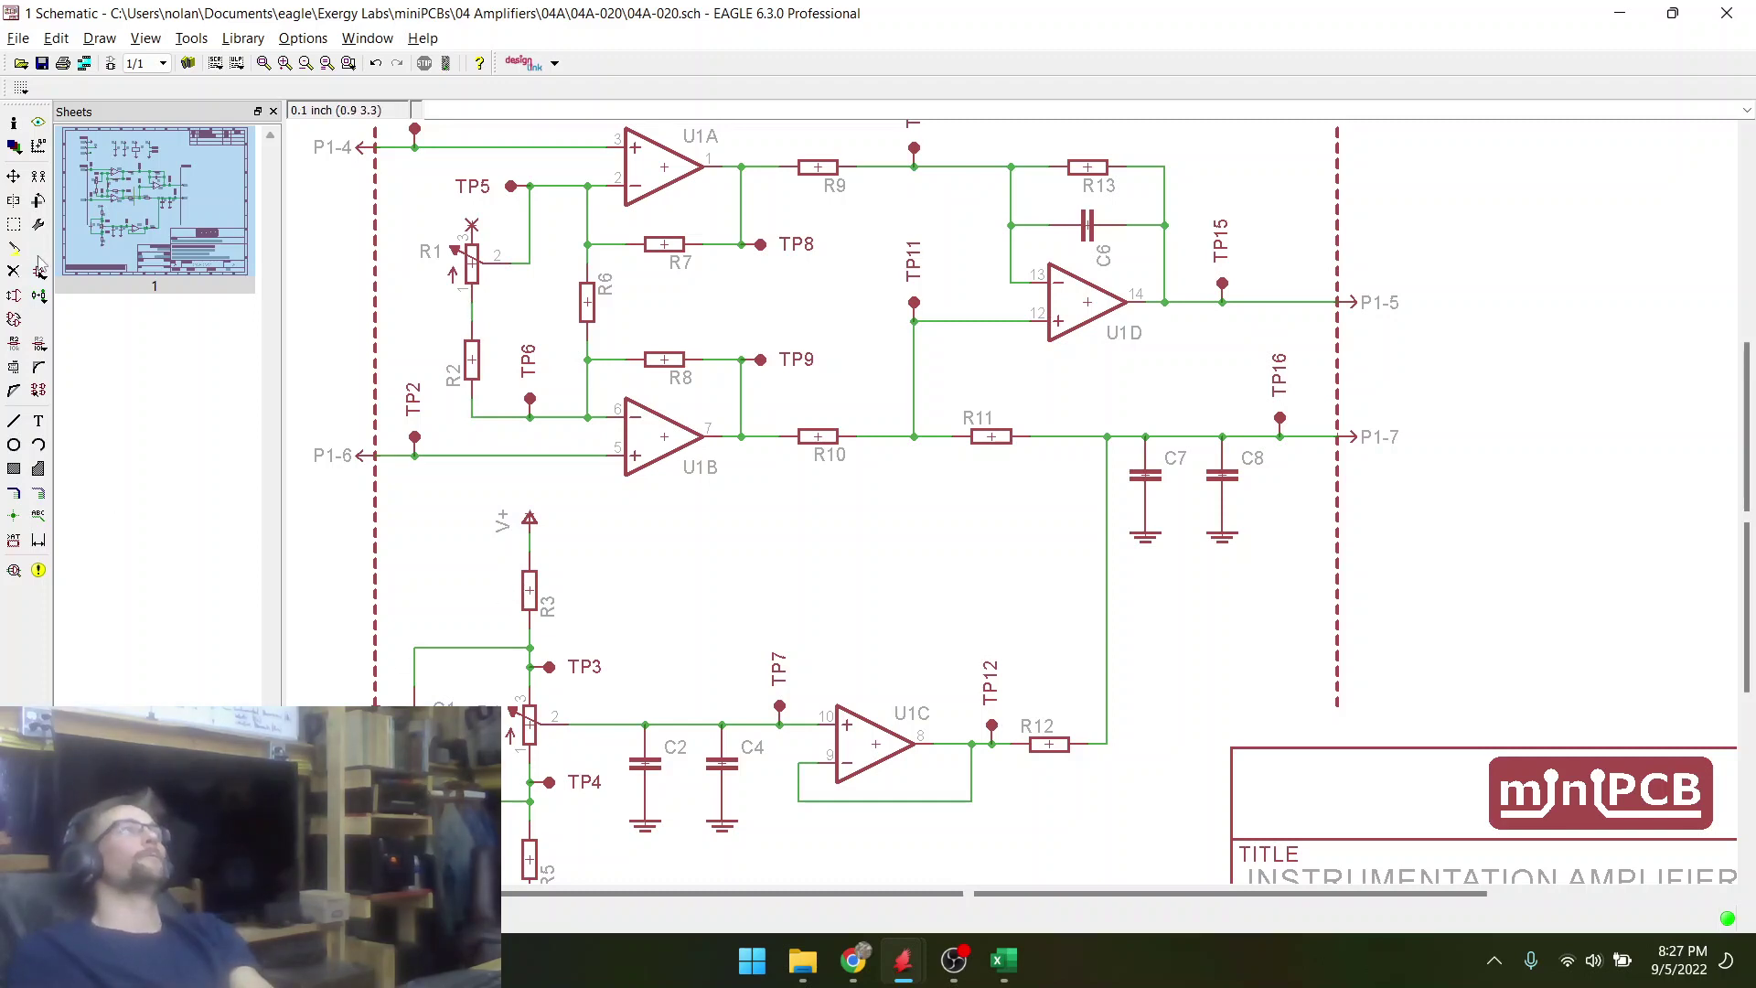
click(14, 177)
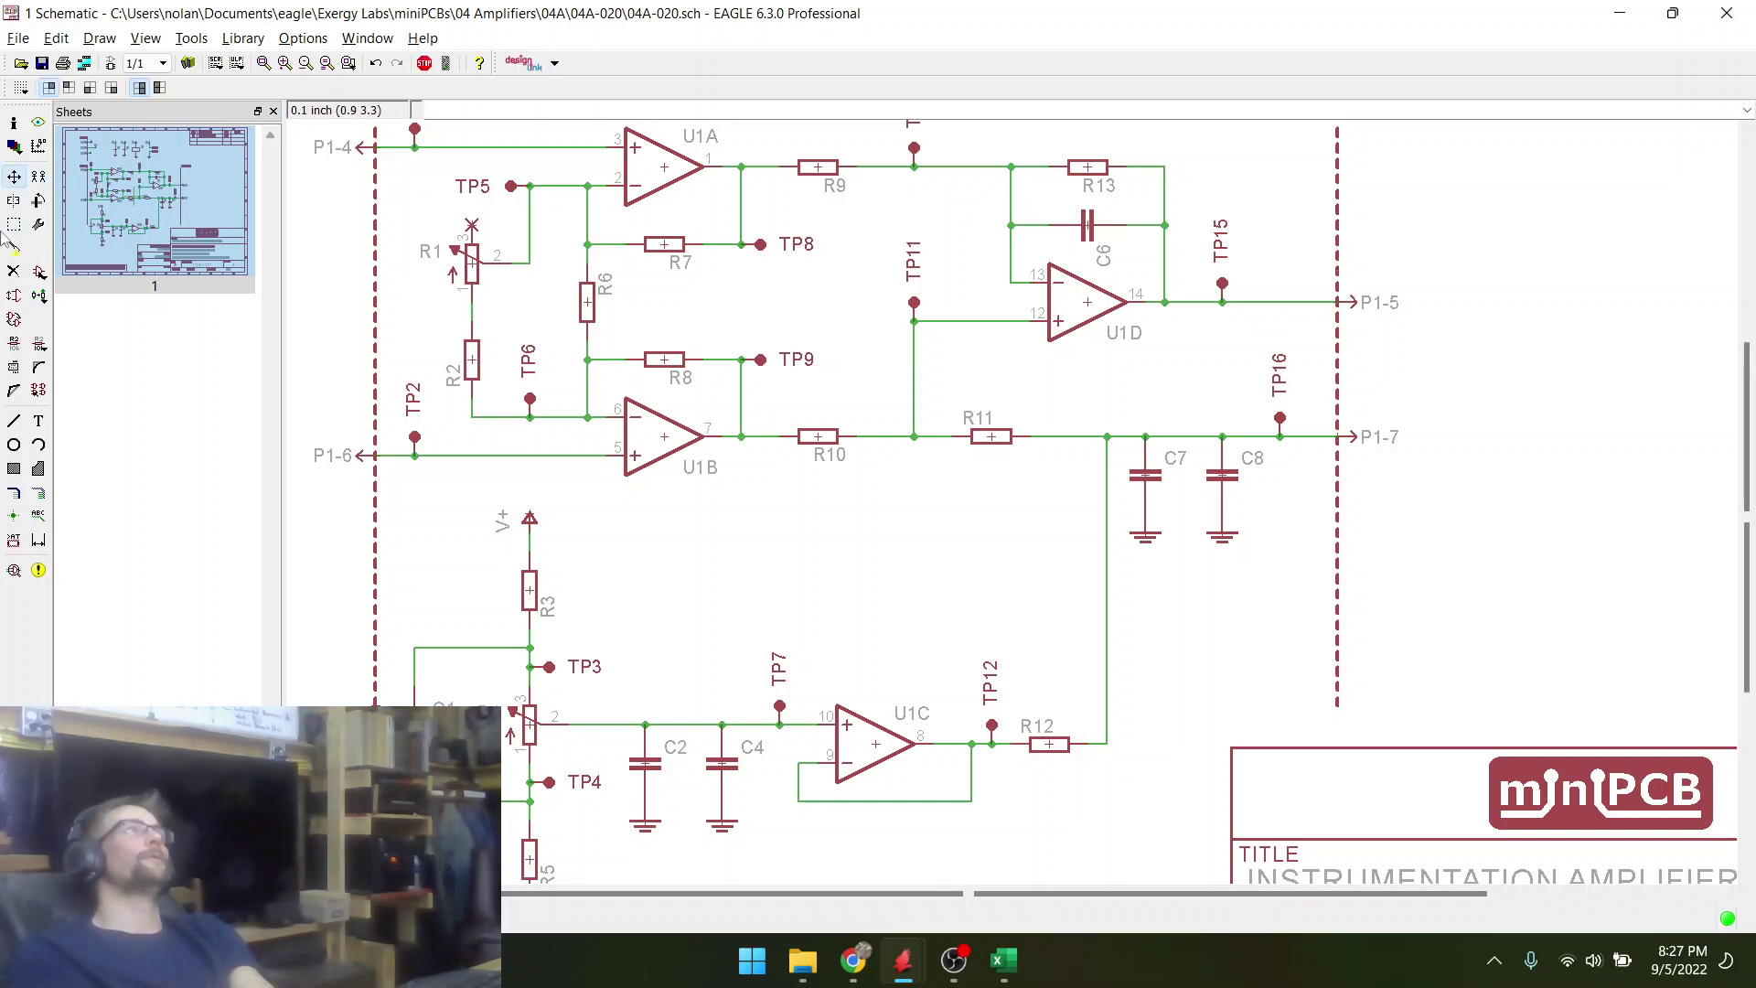
click(13, 224)
scroll(643, 551, down, 3)
scroll(911, 303, up, 2)
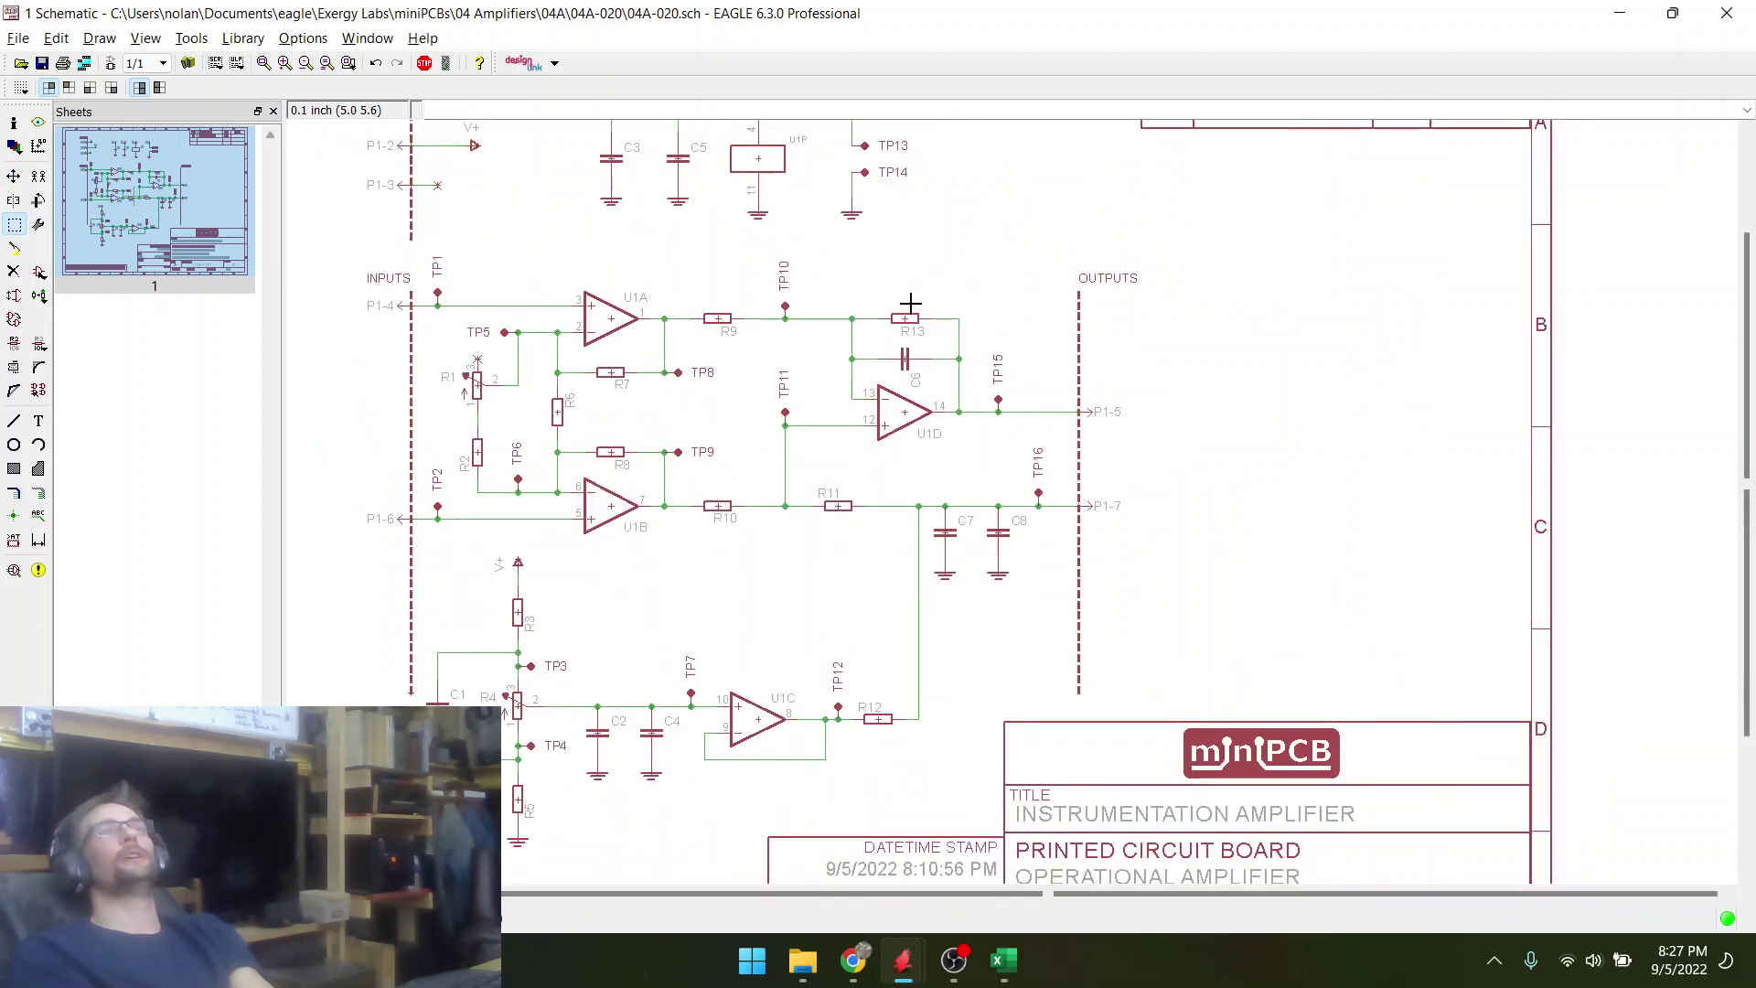
scroll(911, 302, up, 2)
drag(783, 277, 1075, 573)
right_click(907, 489)
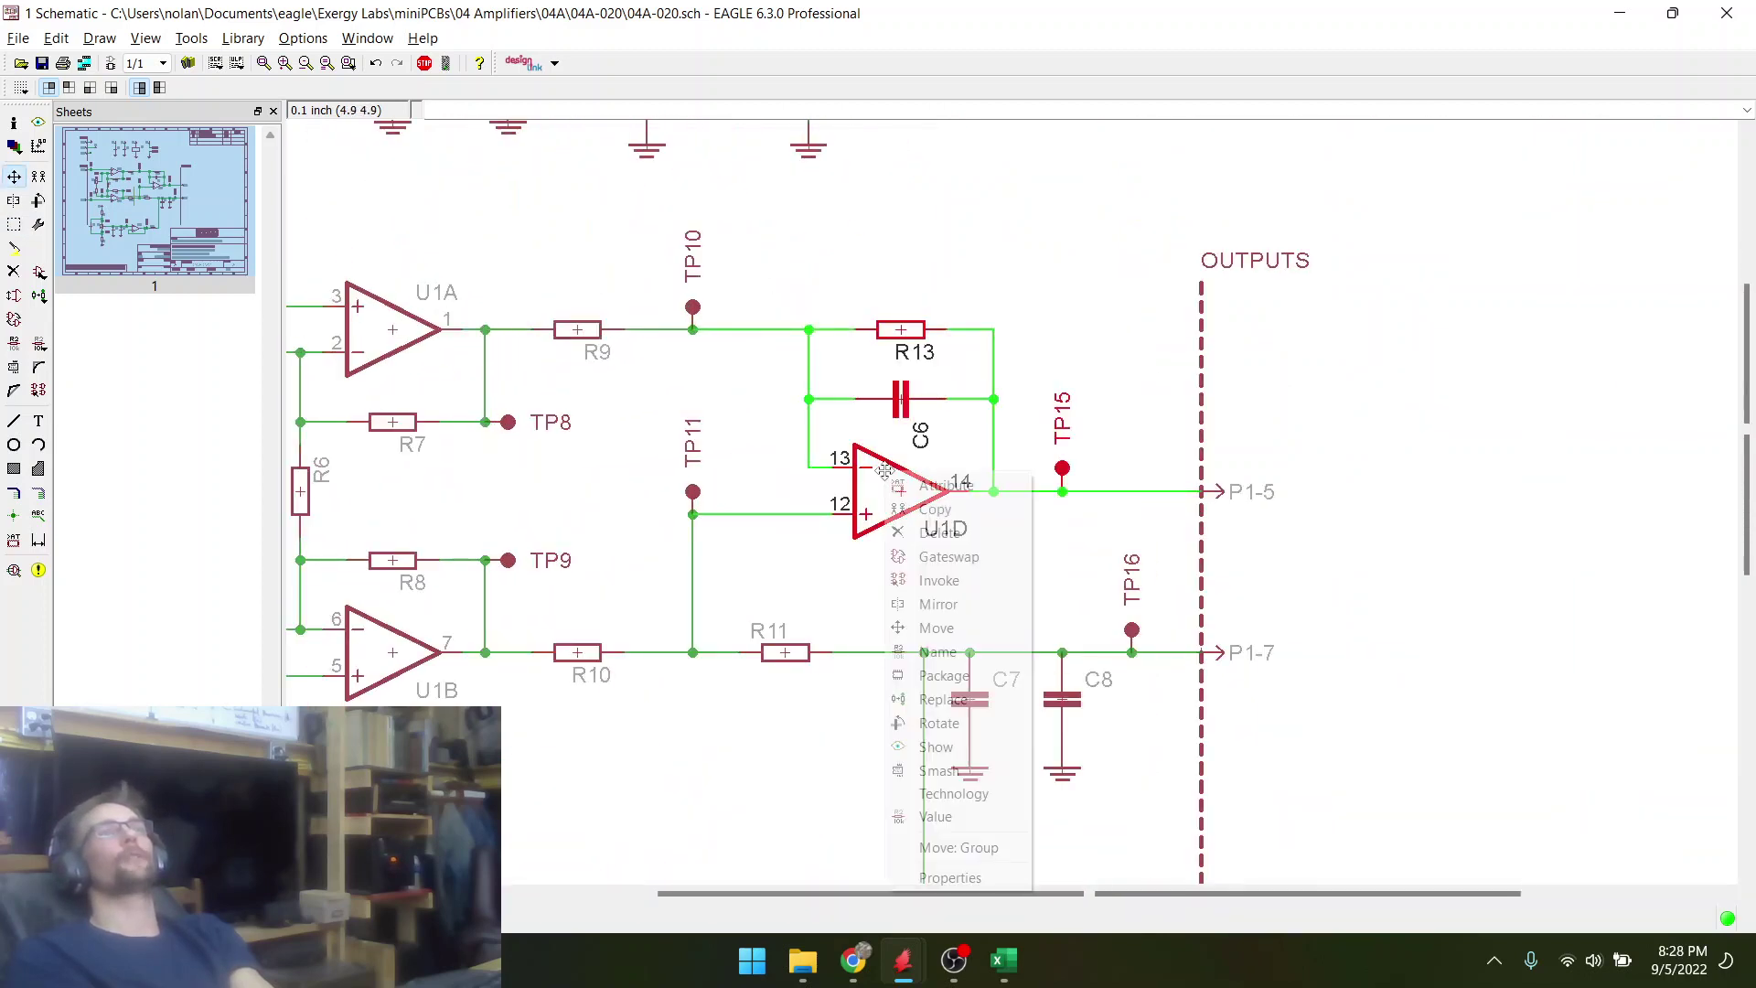
click(921, 848)
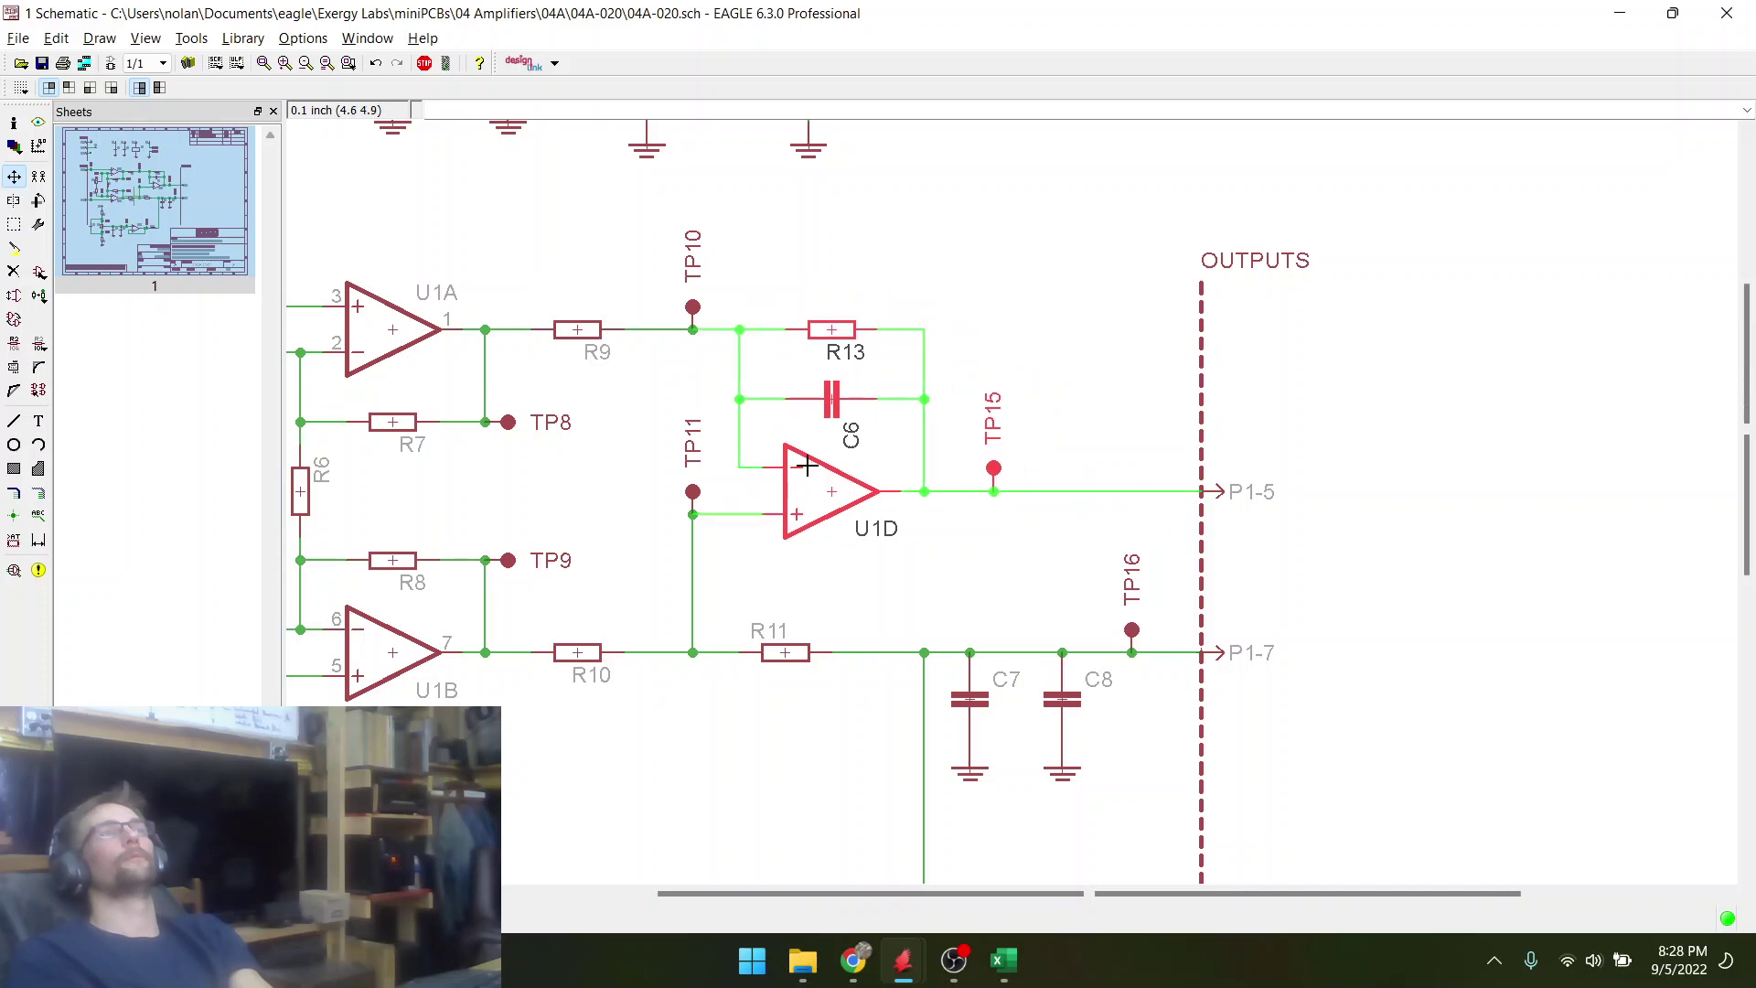
click(807, 467)
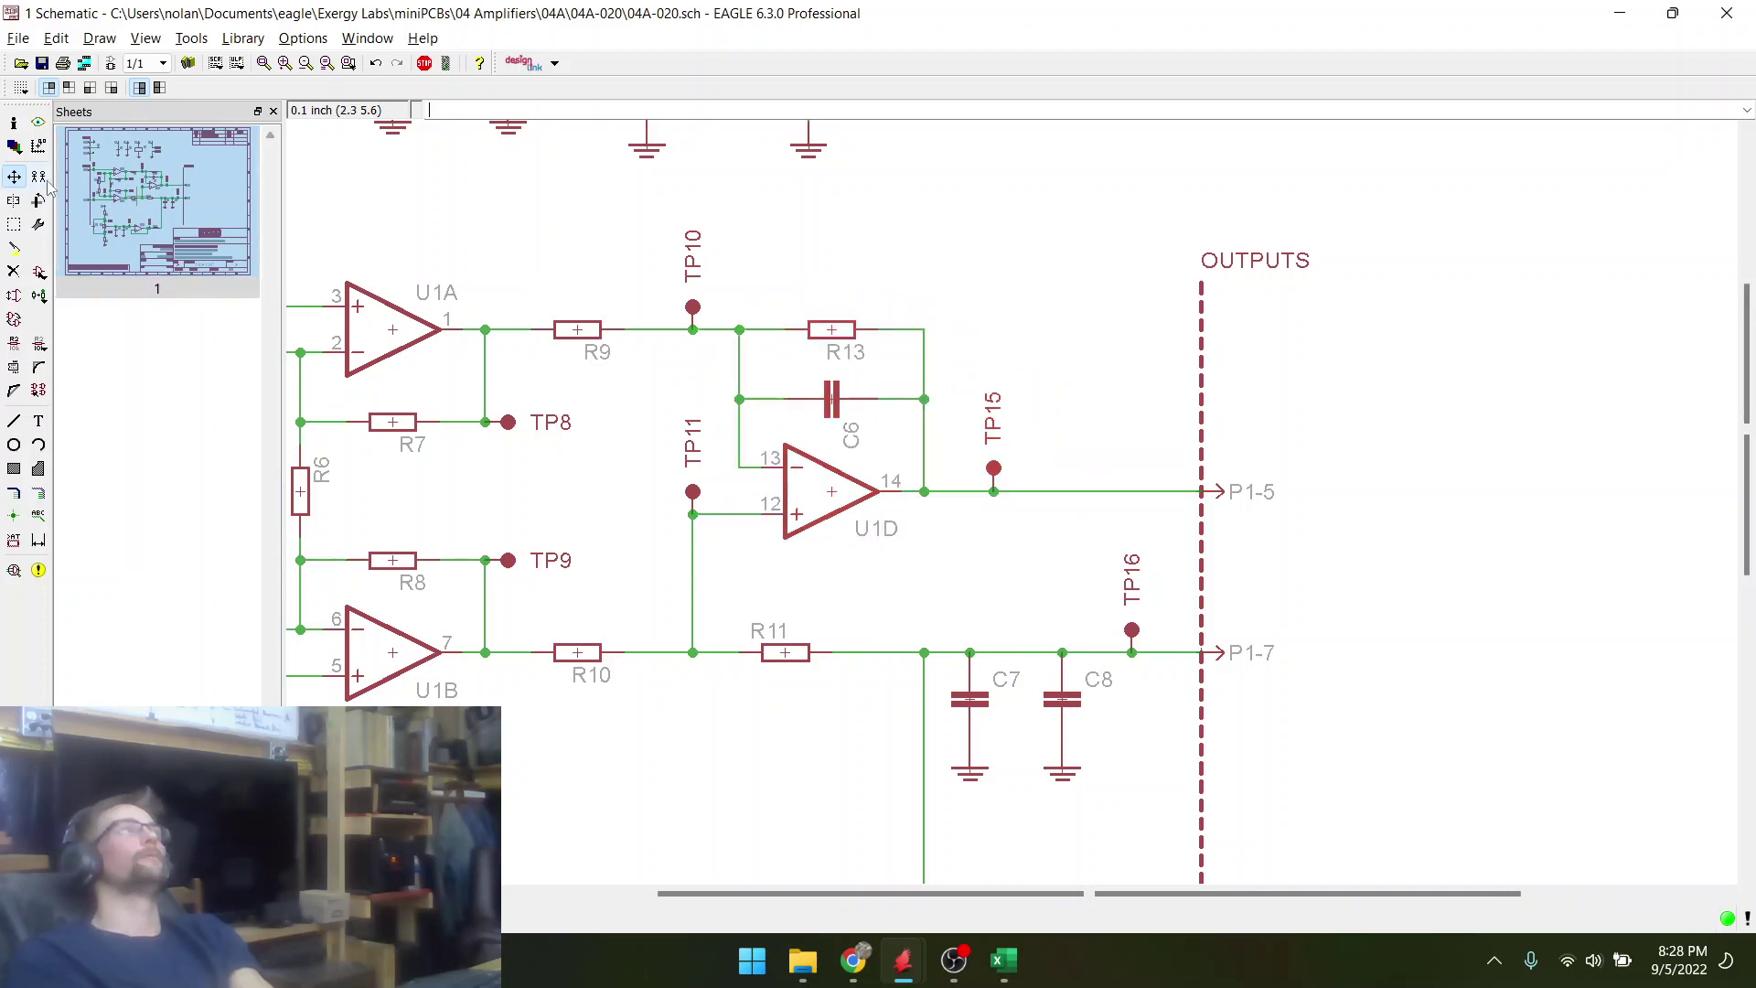
- Place a copy of resistor R13 on the output wire between TP15 and P1-5
click(822, 330)
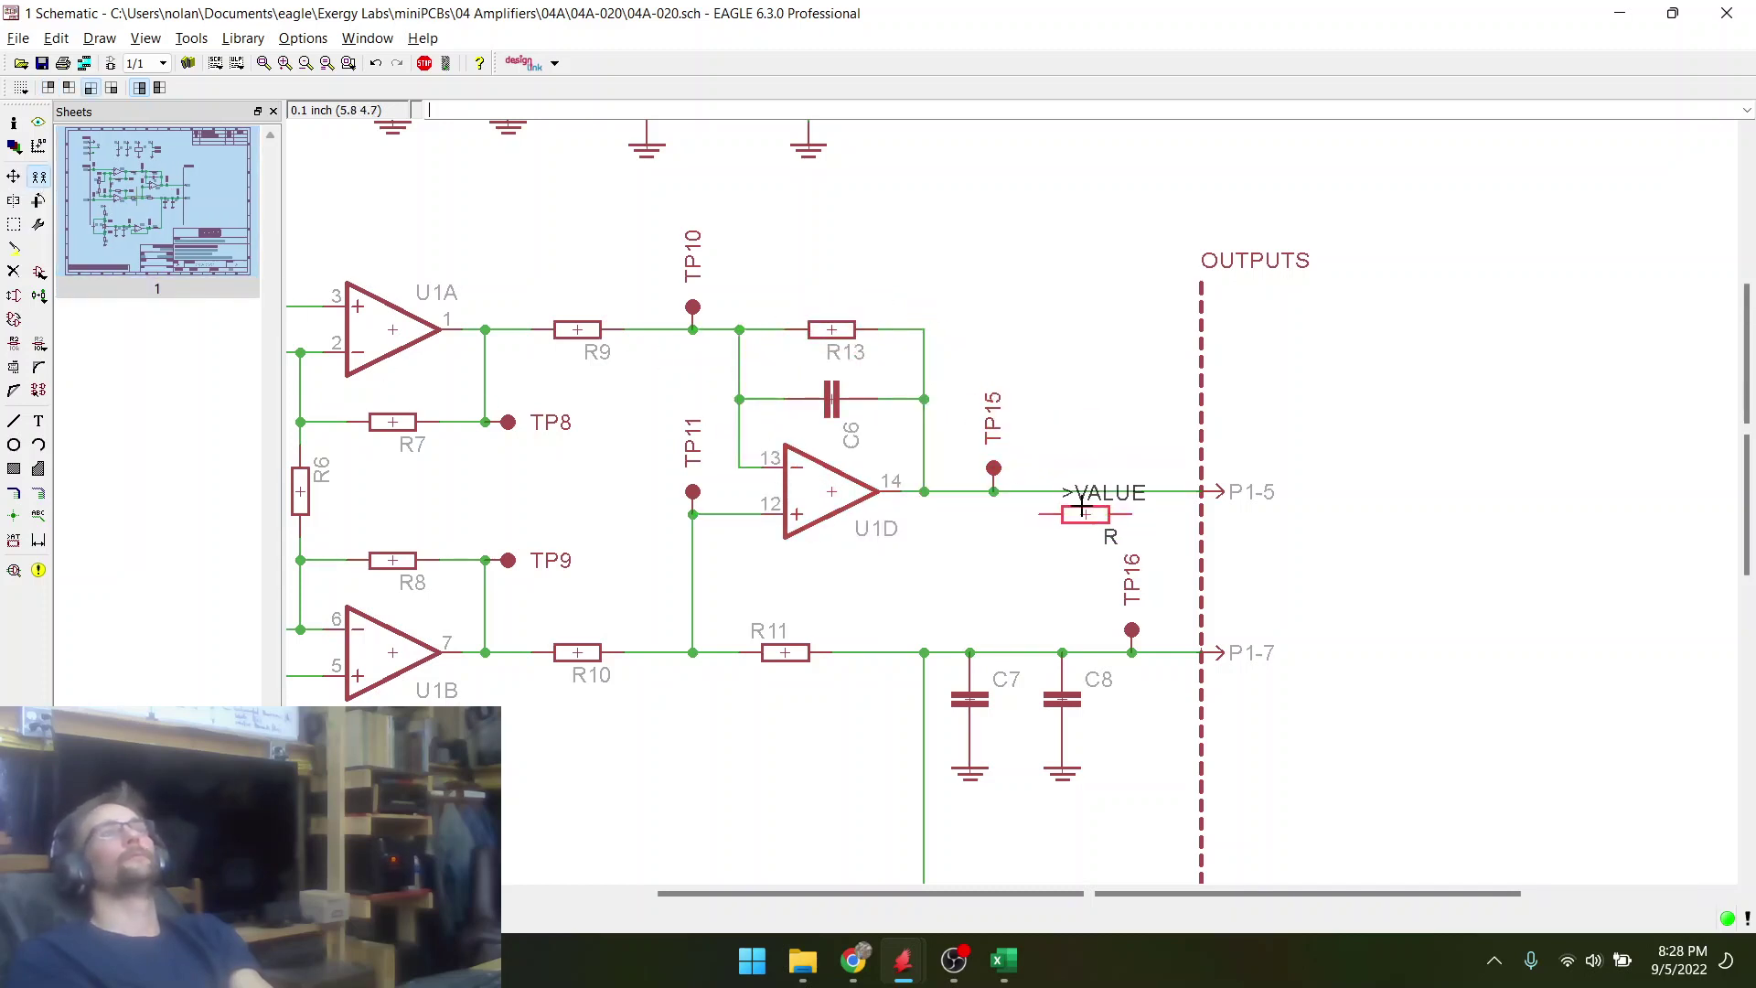
click(1082, 495)
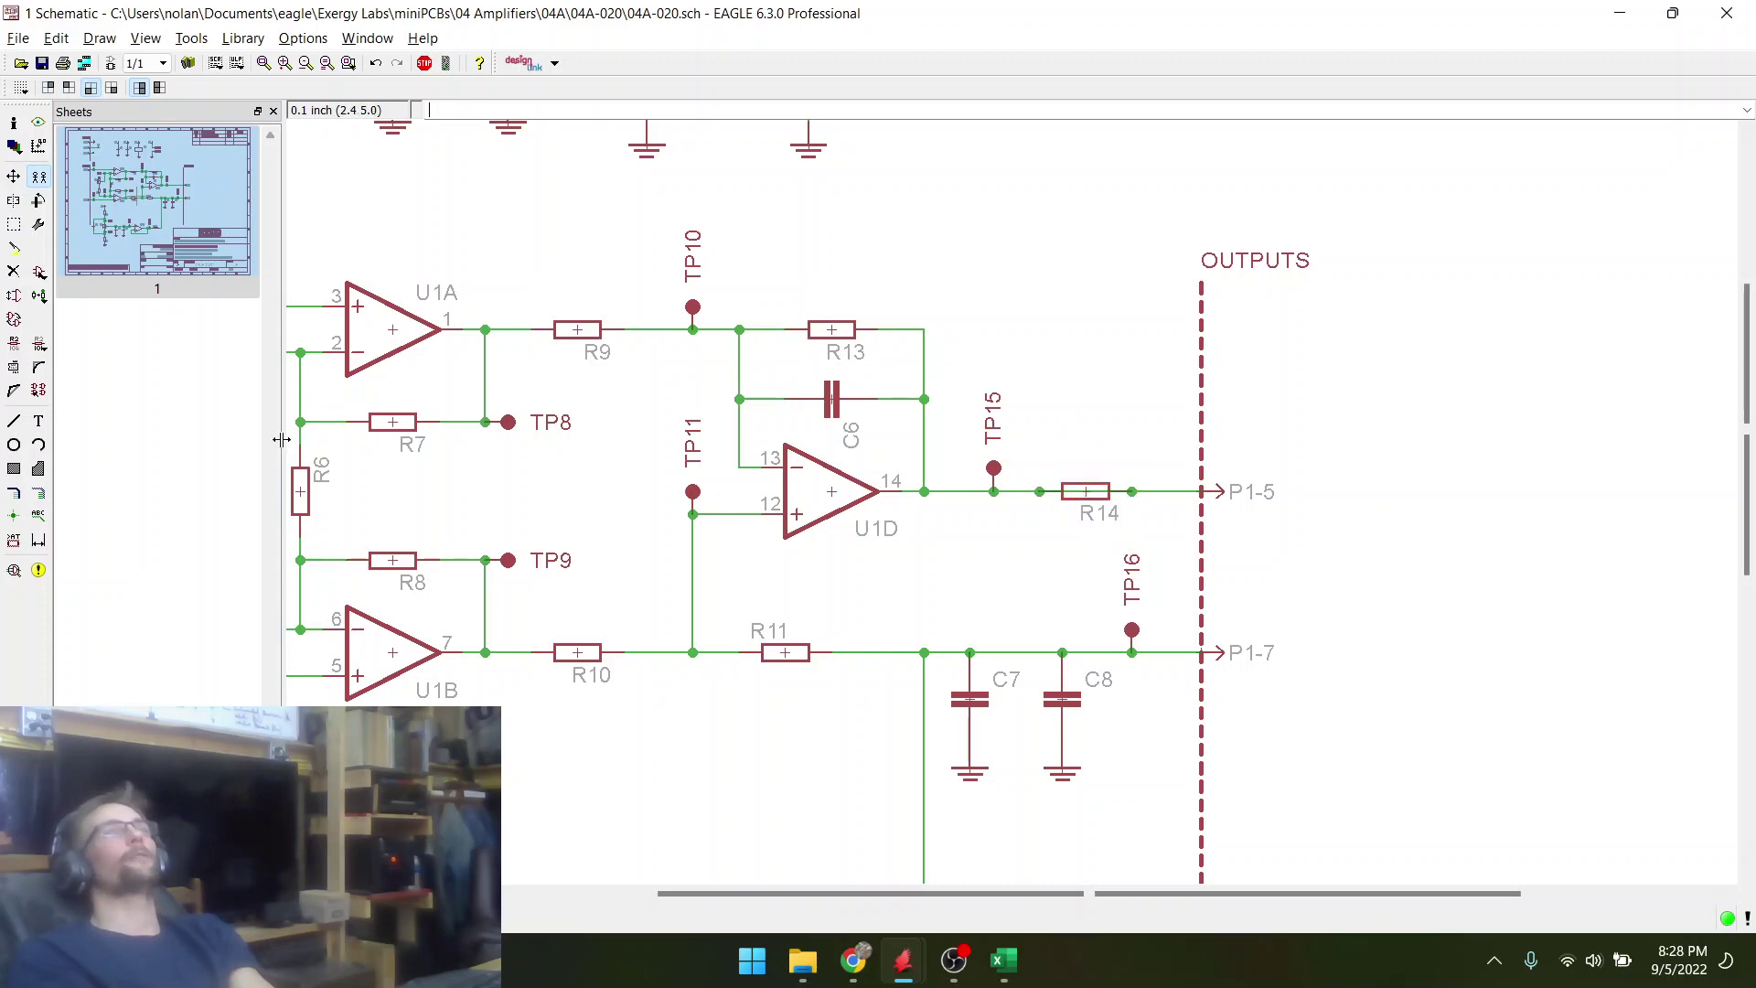
- Delete the leftover wire segment that runs straight through R14 on the output line between TP15 and P1-5
click(14, 272)
scroll(1023, 535, up, 3)
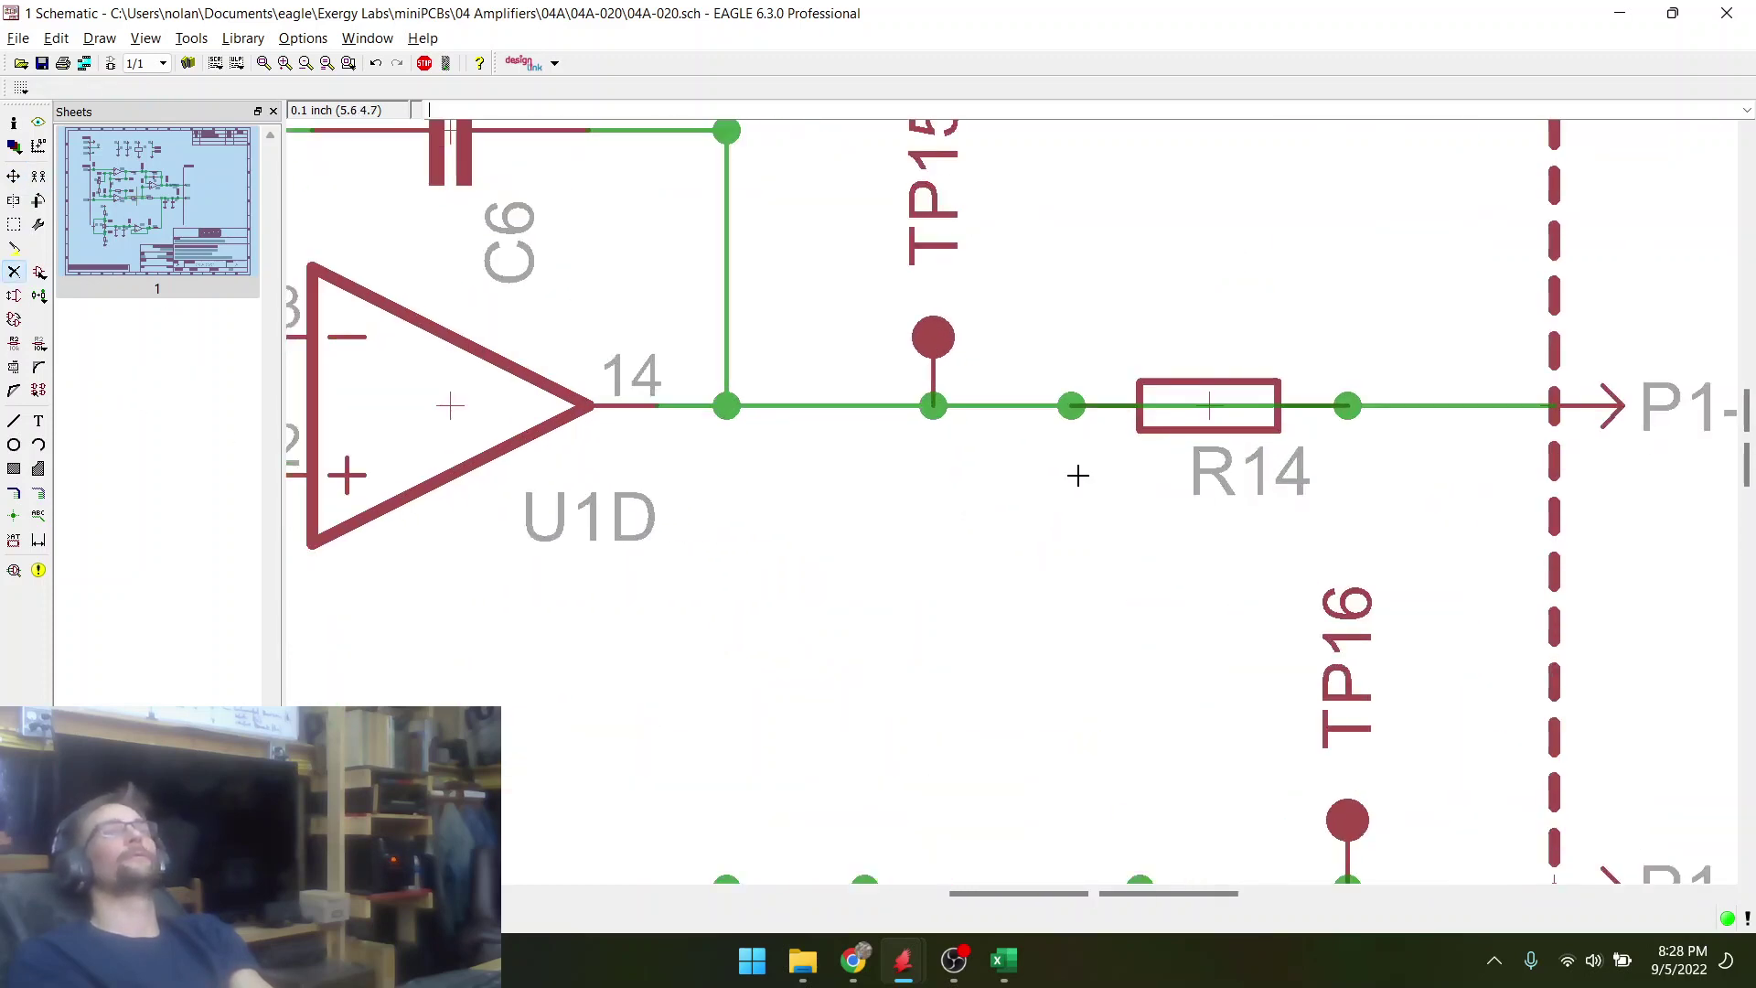
click(1159, 404)
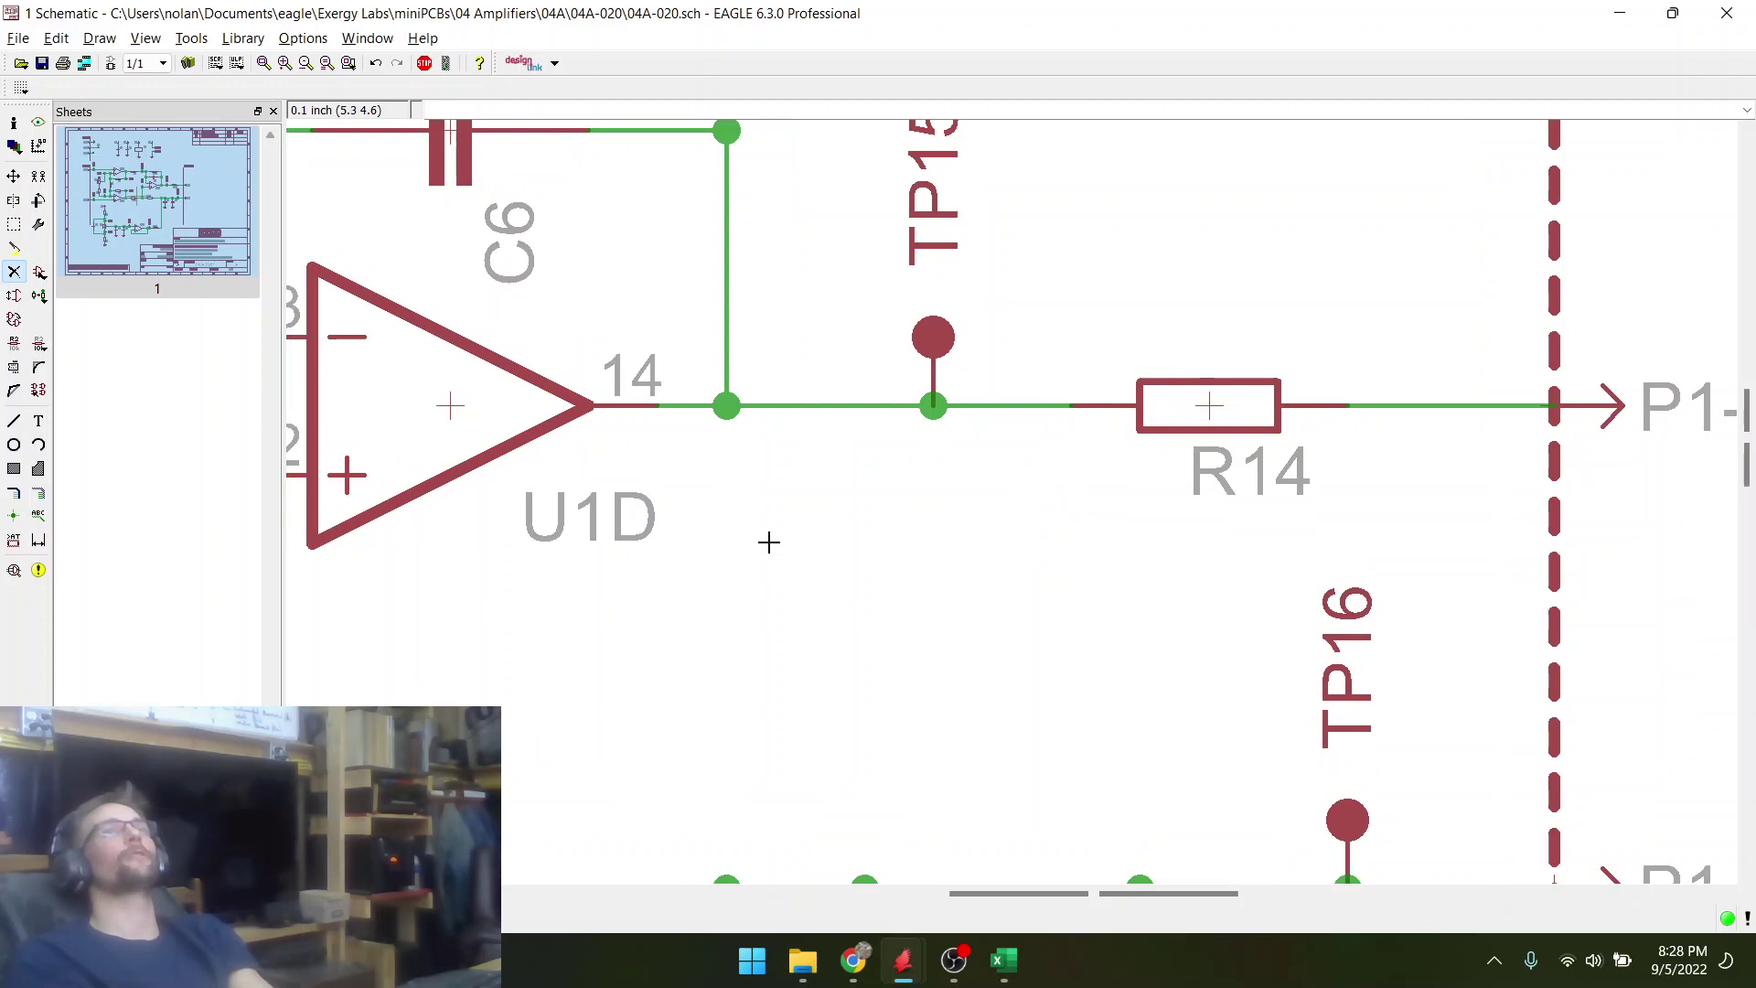
scroll(768, 543, down, 1)
scroll(851, 537, down, 4)
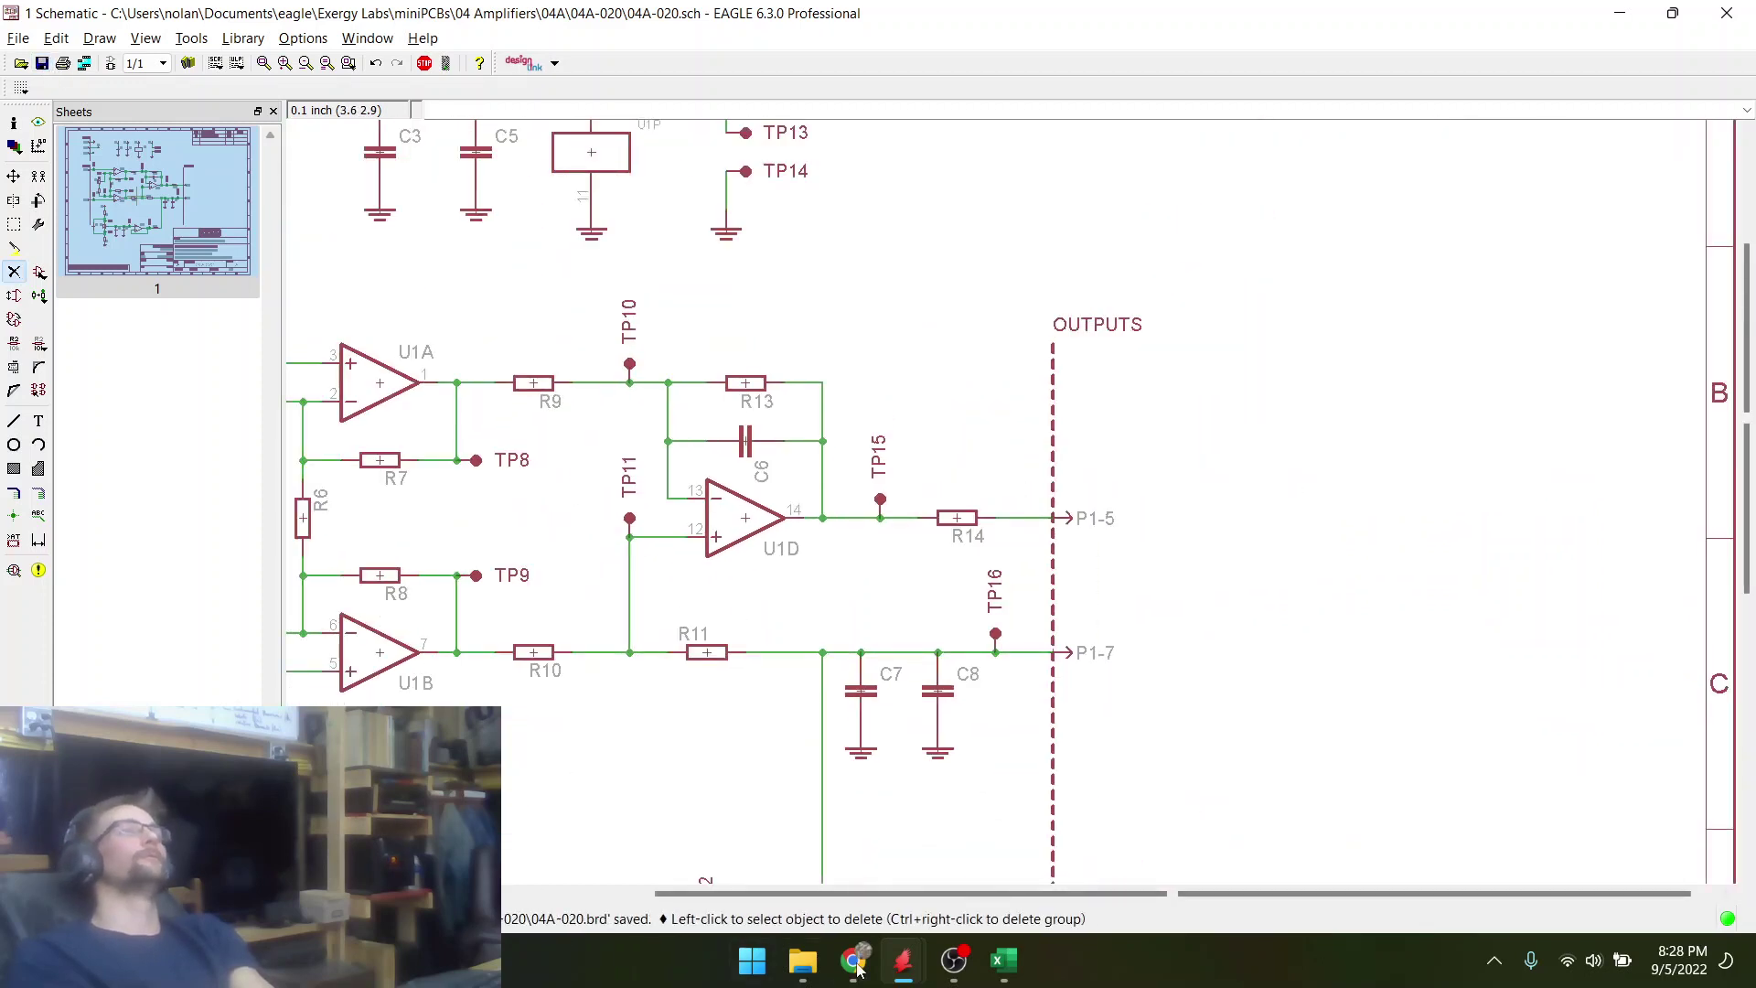
- Switch to the board and place the new resistor R14 horizontally below R8, rotated 180 degrees and aligned with R8's pads
mouse_move(1003, 970)
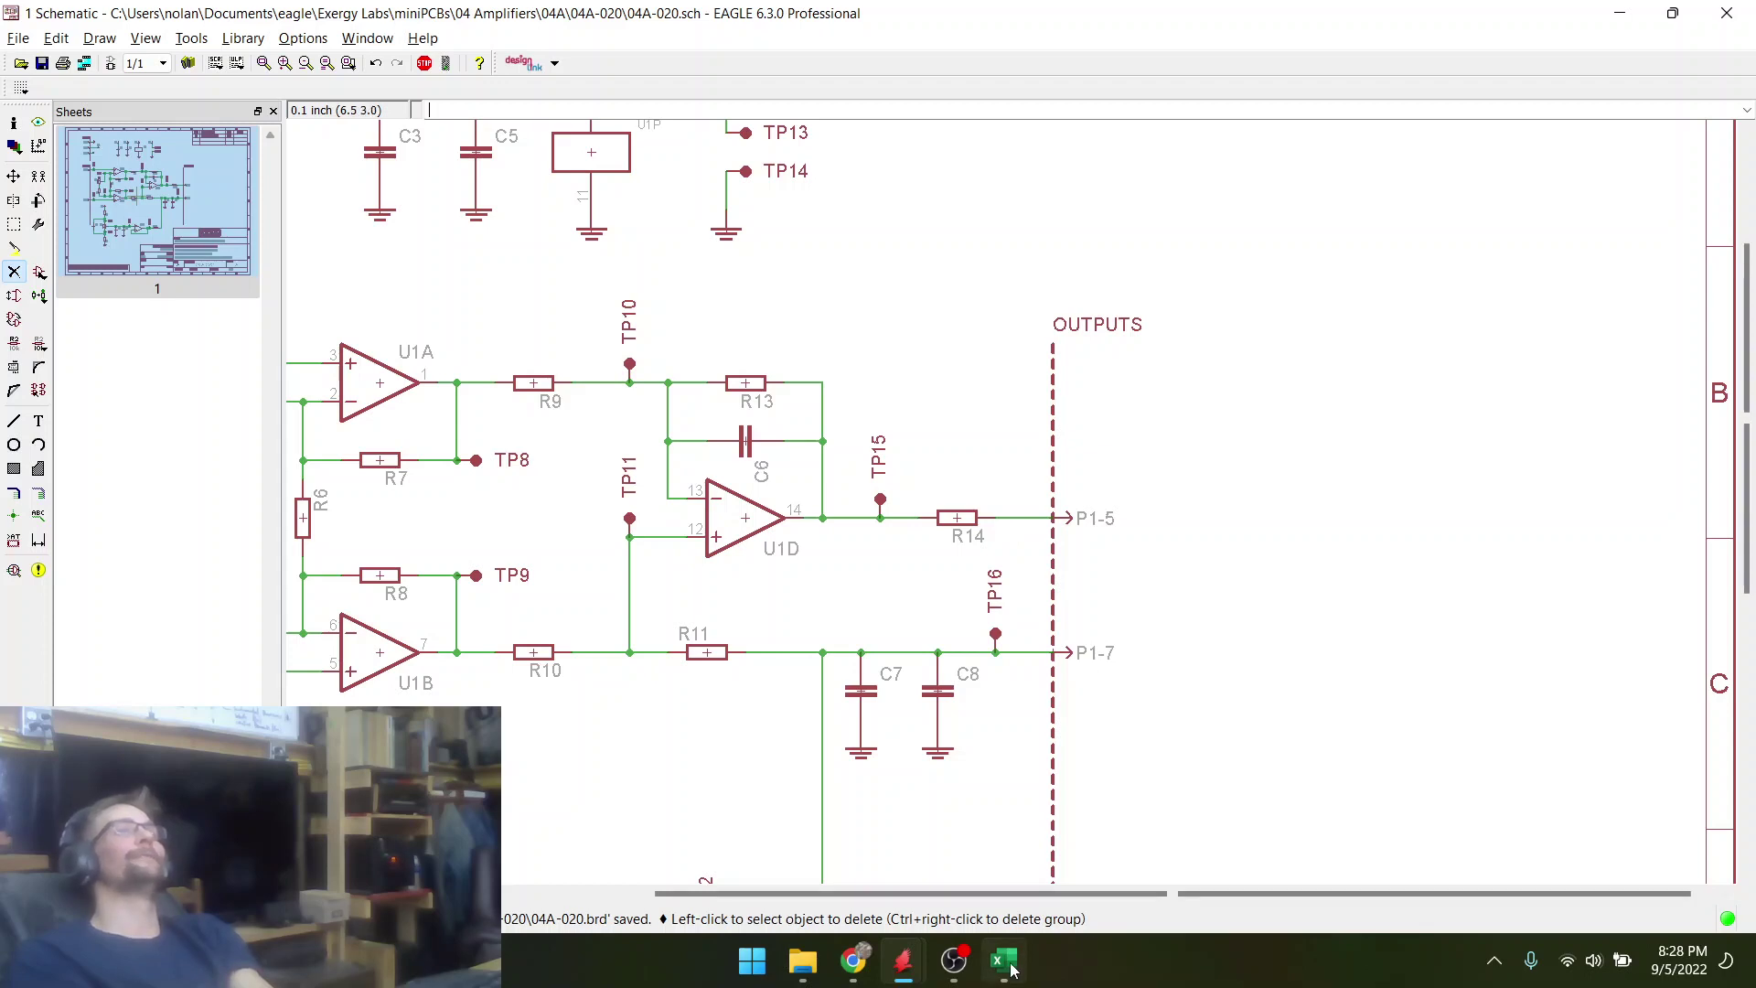
mouse_move(903, 961)
click(838, 897)
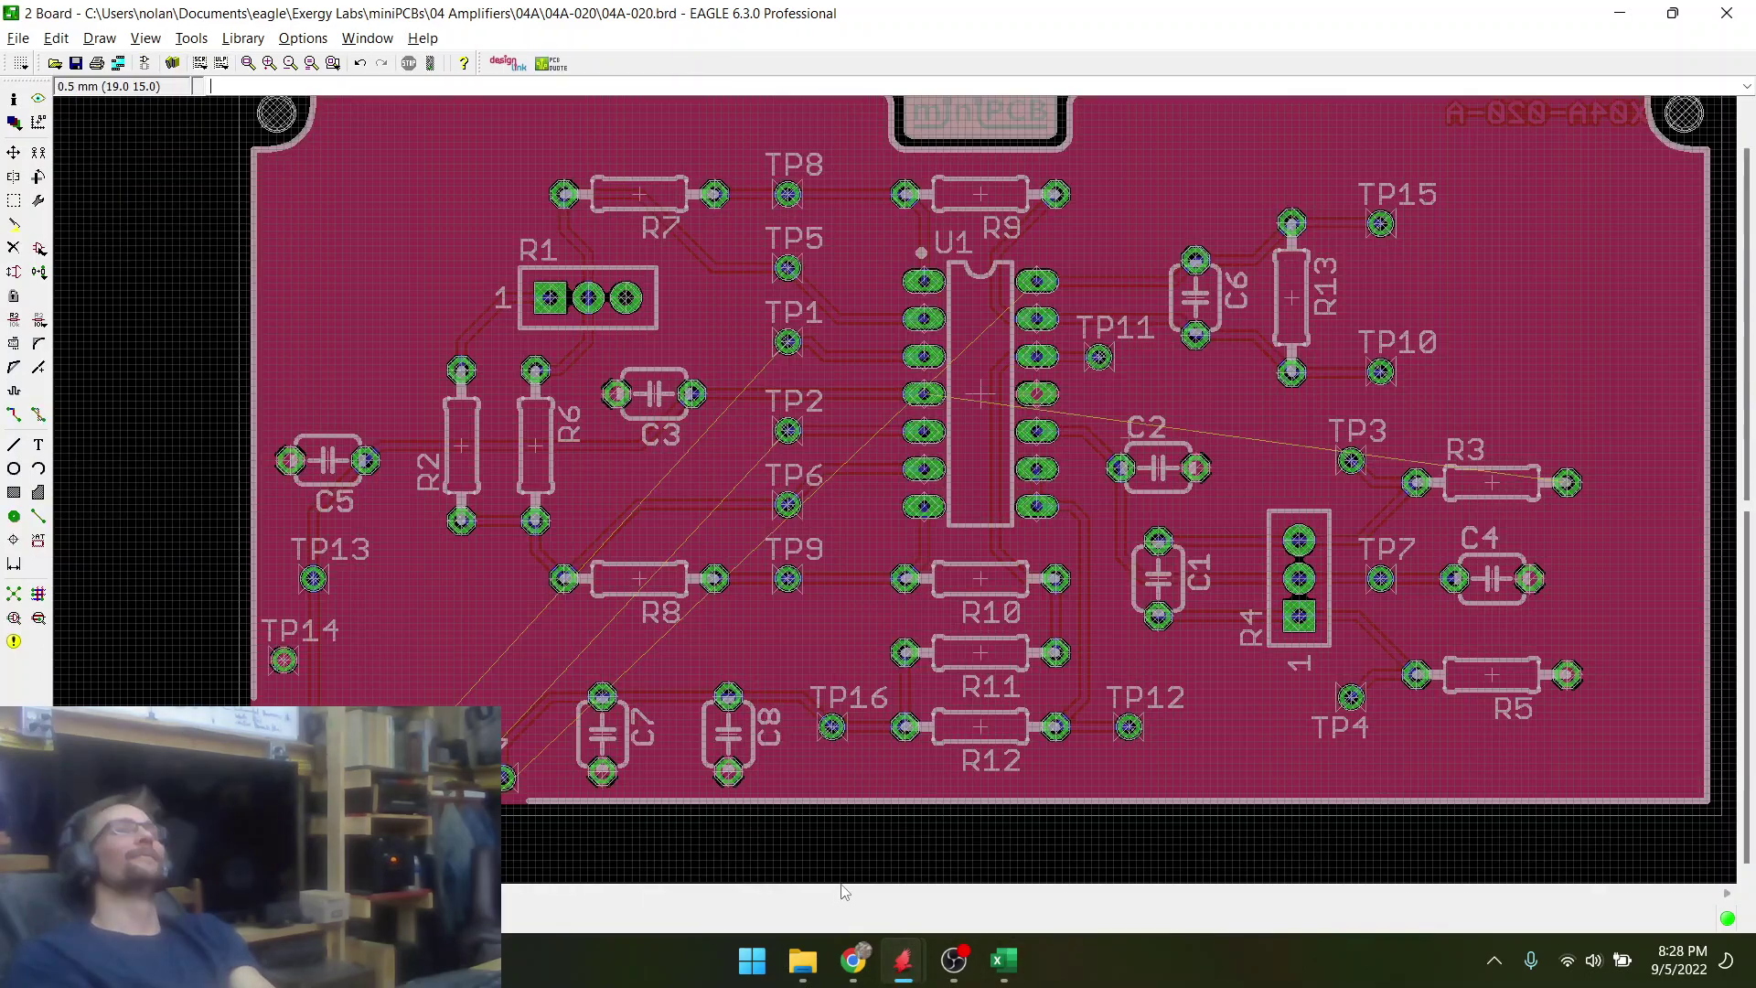
click(13, 151)
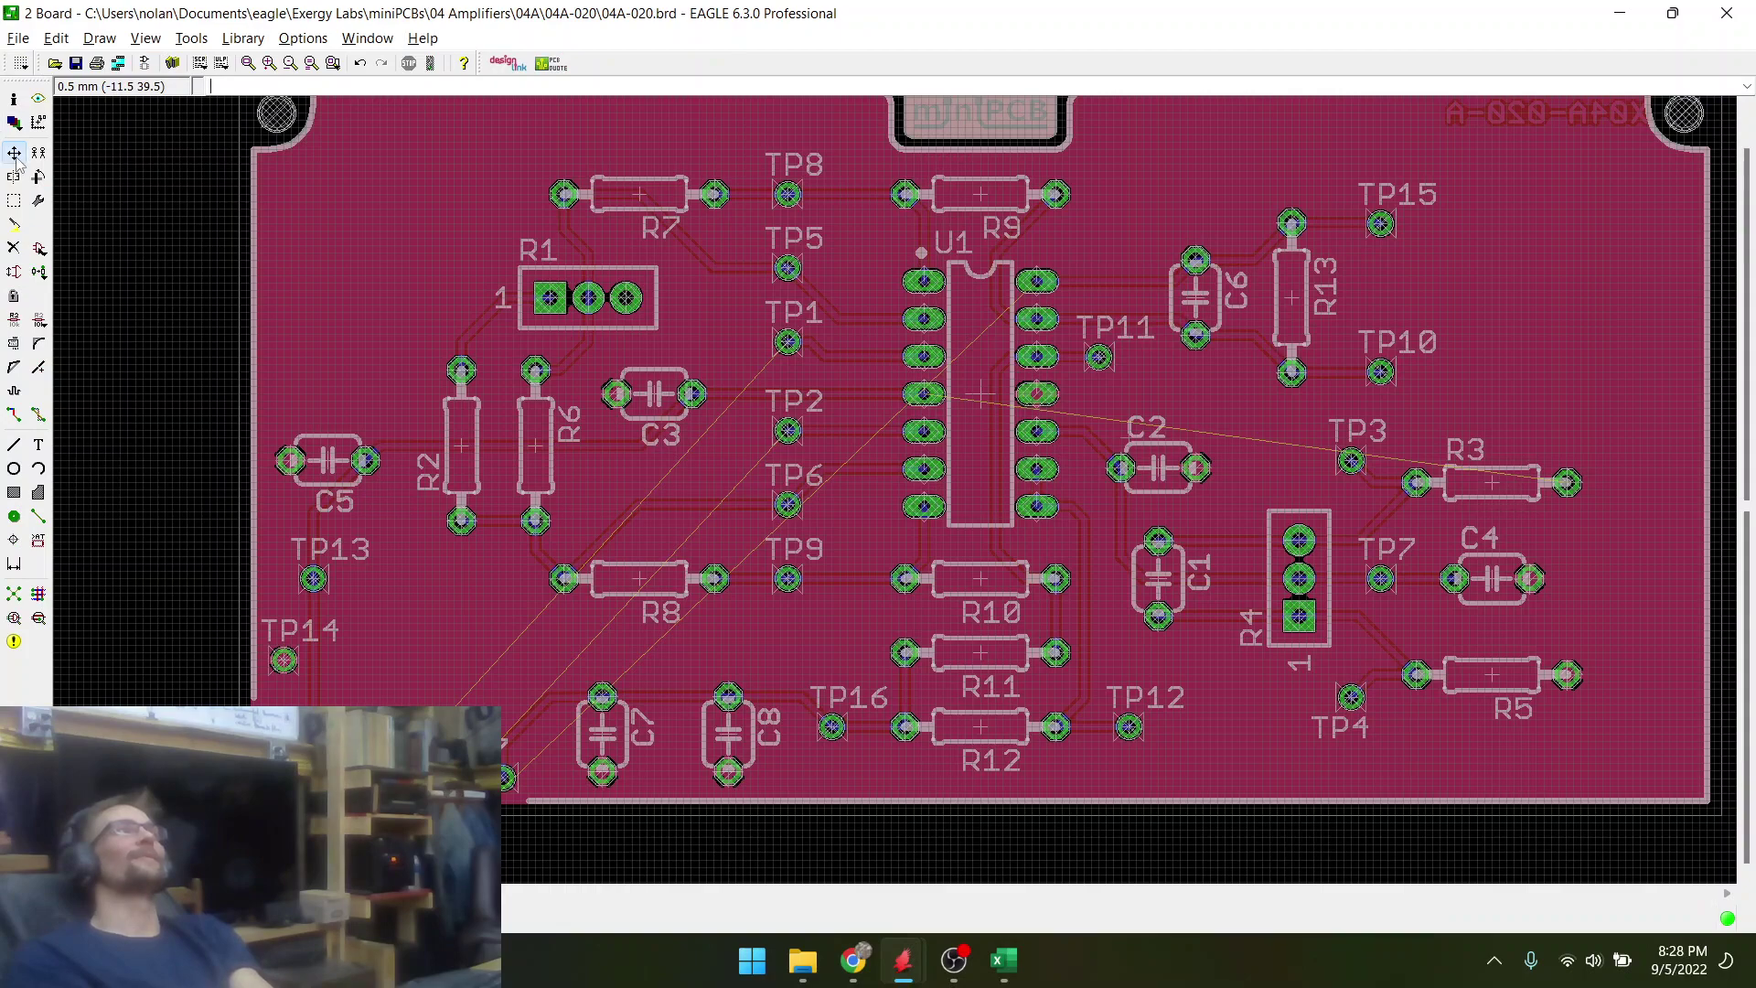
scroll(376, 215, down, 3)
scroll(353, 583, up, 3)
click(334, 631)
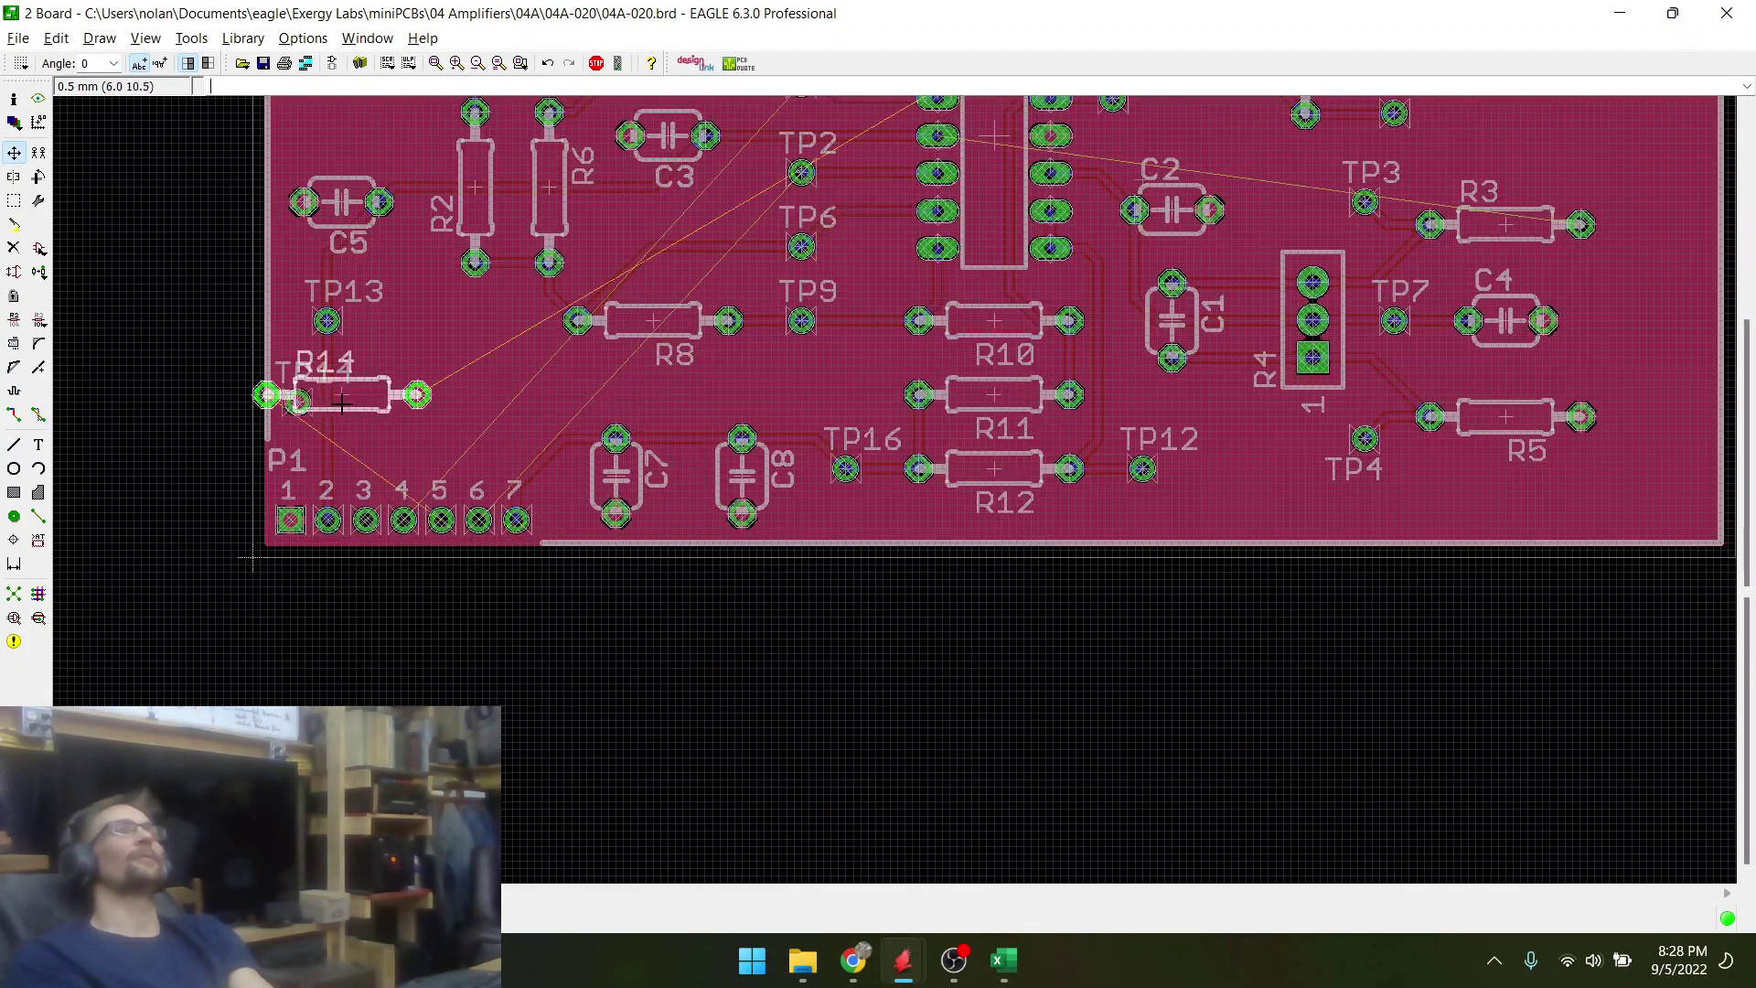
scroll(343, 417, down, 2)
scroll(447, 345, up, 2)
scroll(374, 616, down, 2)
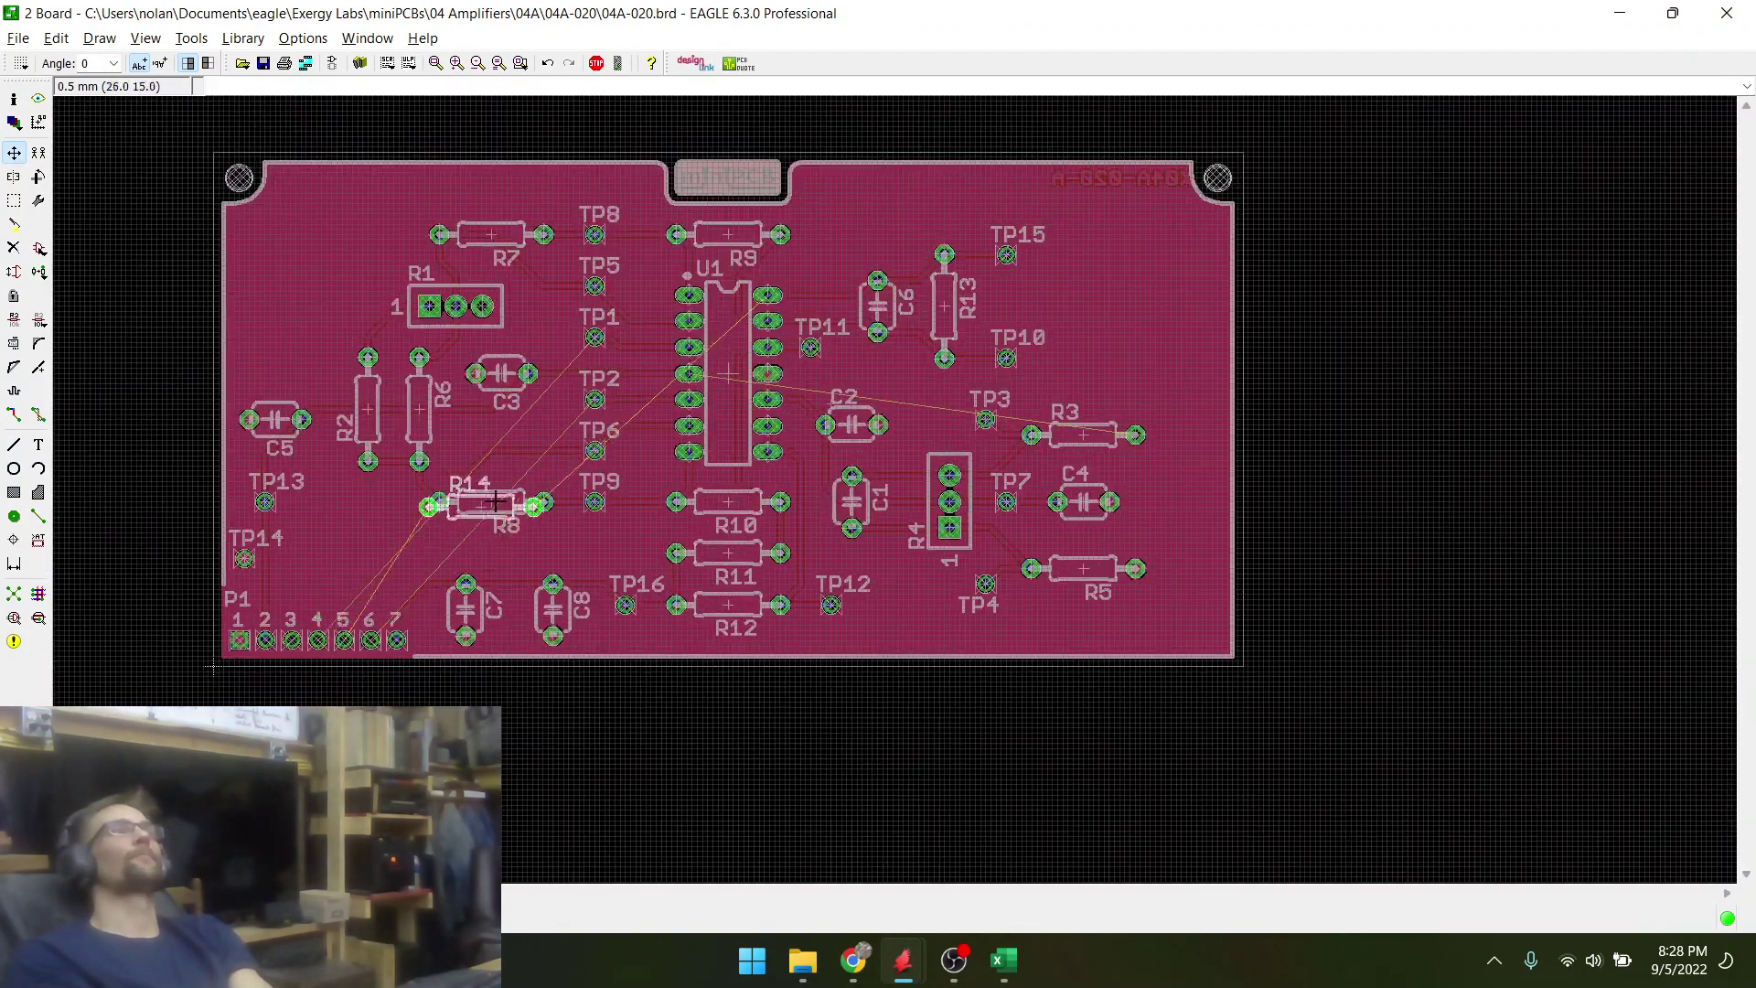
scroll(543, 560, up, 2)
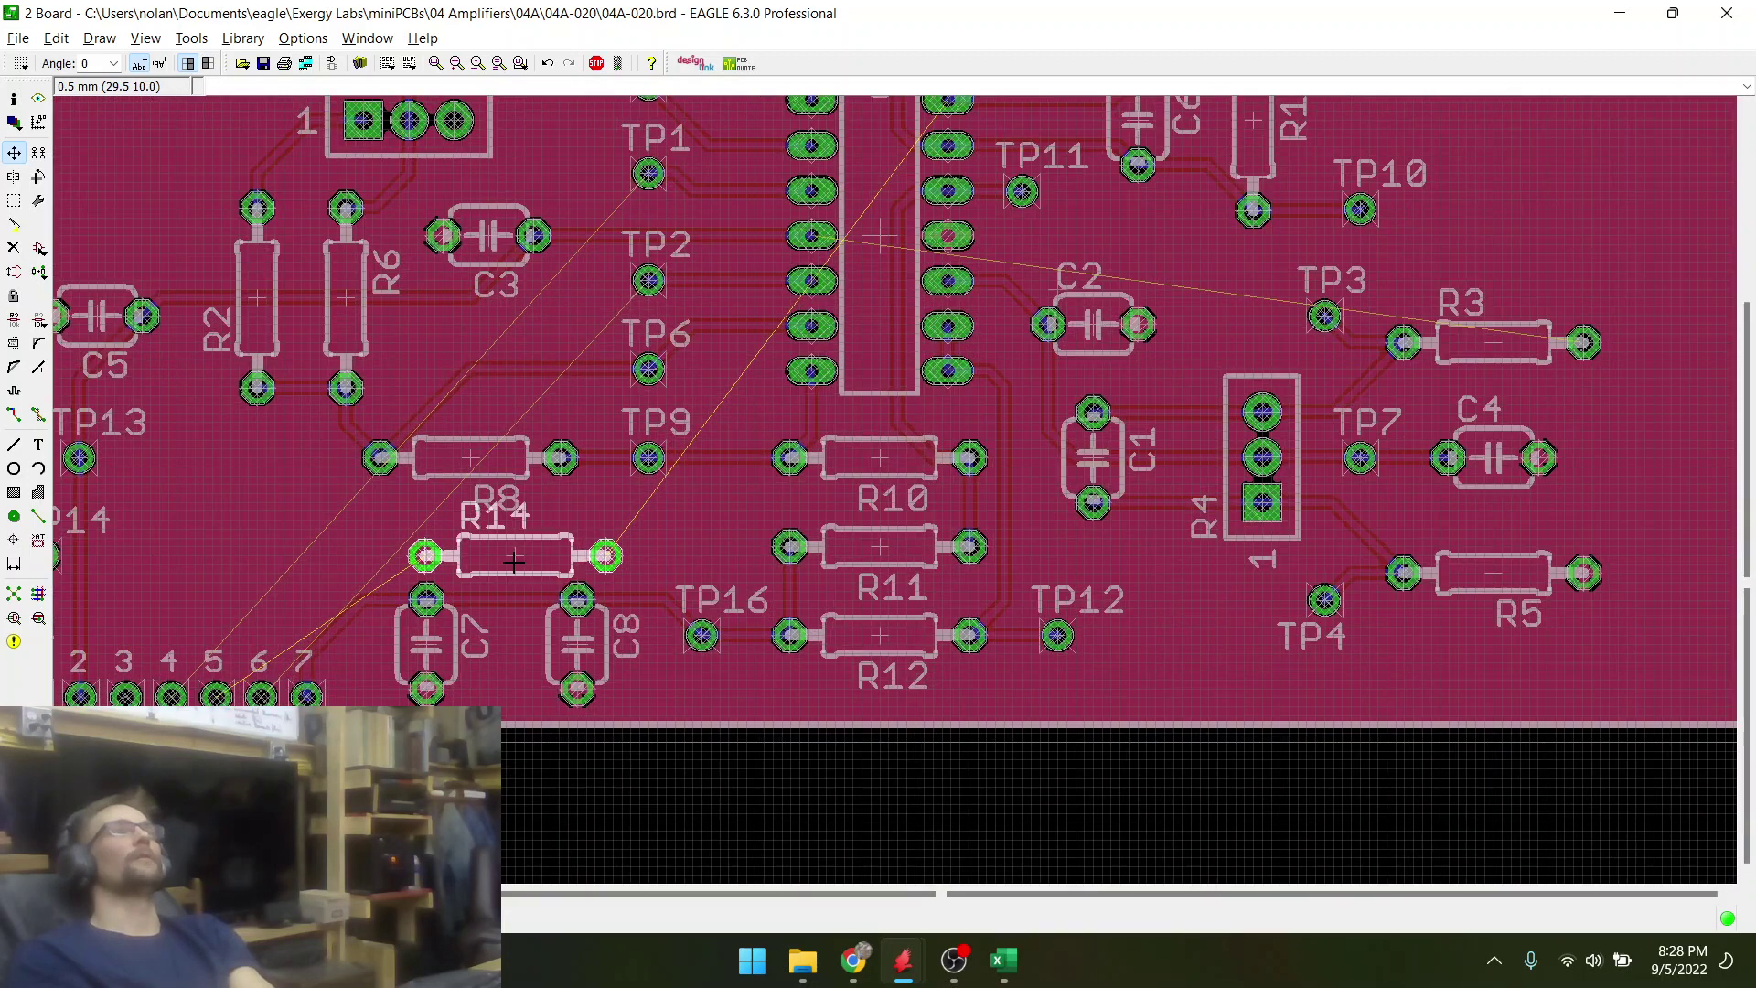
right_click(464, 561)
right_click(464, 561)
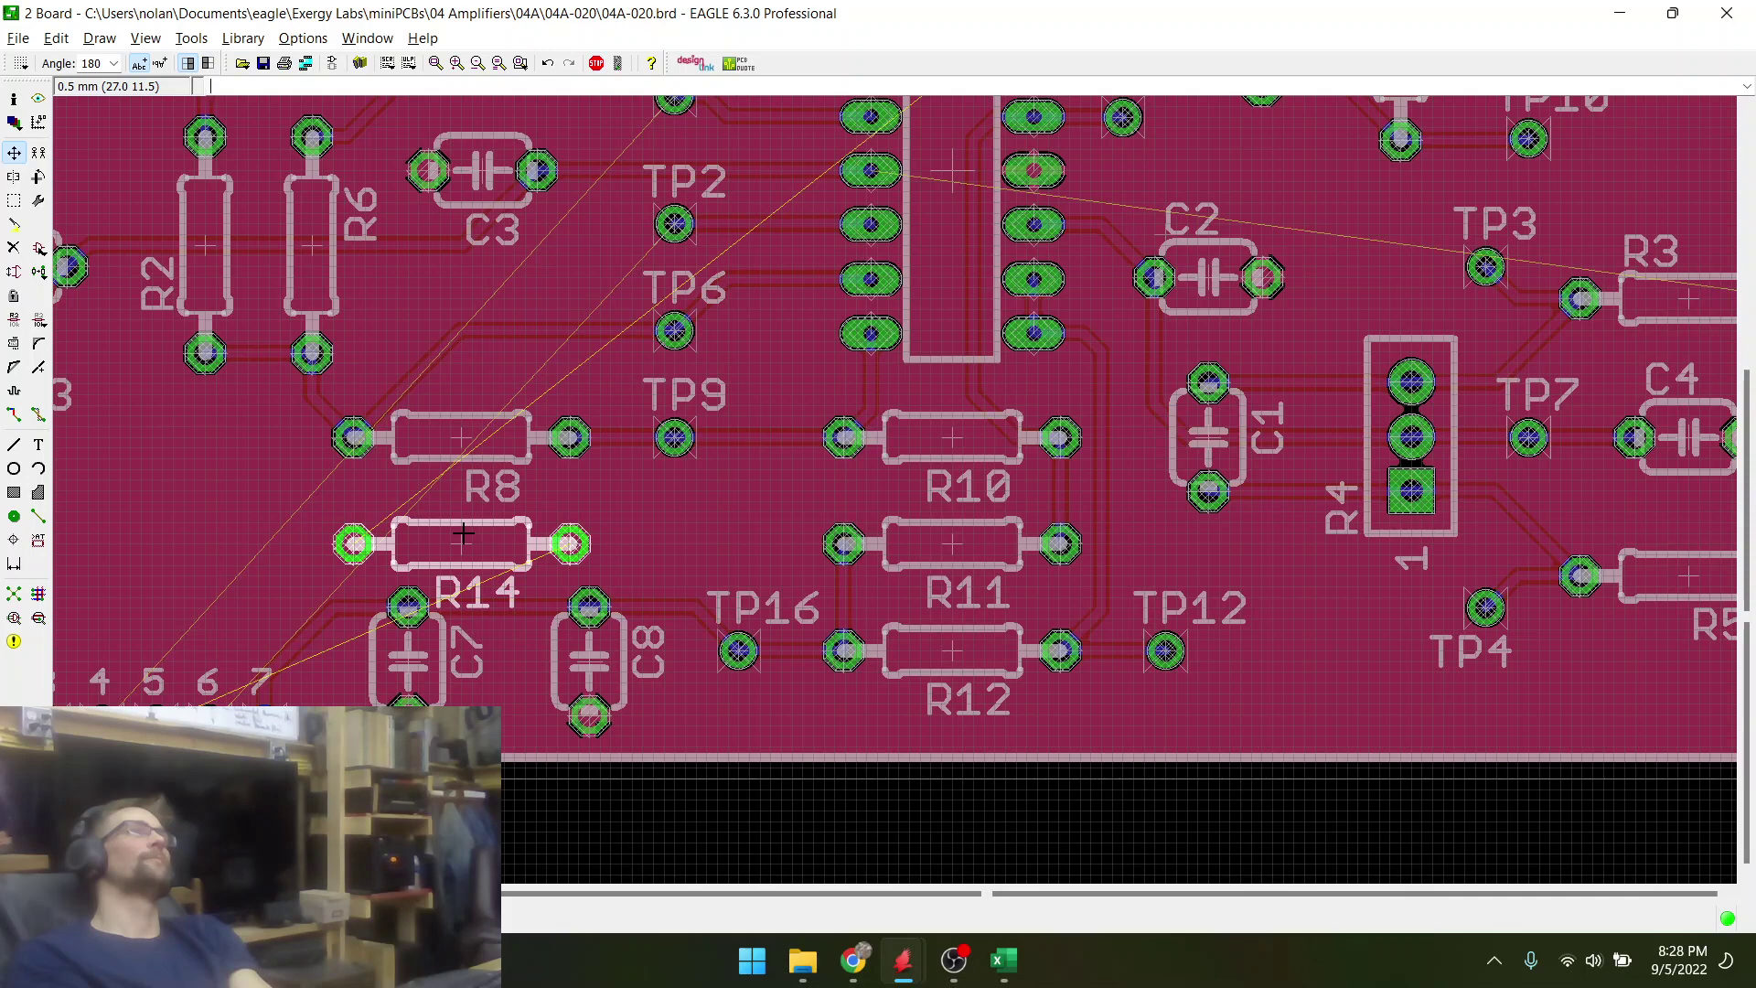
scroll(463, 534, down, 3)
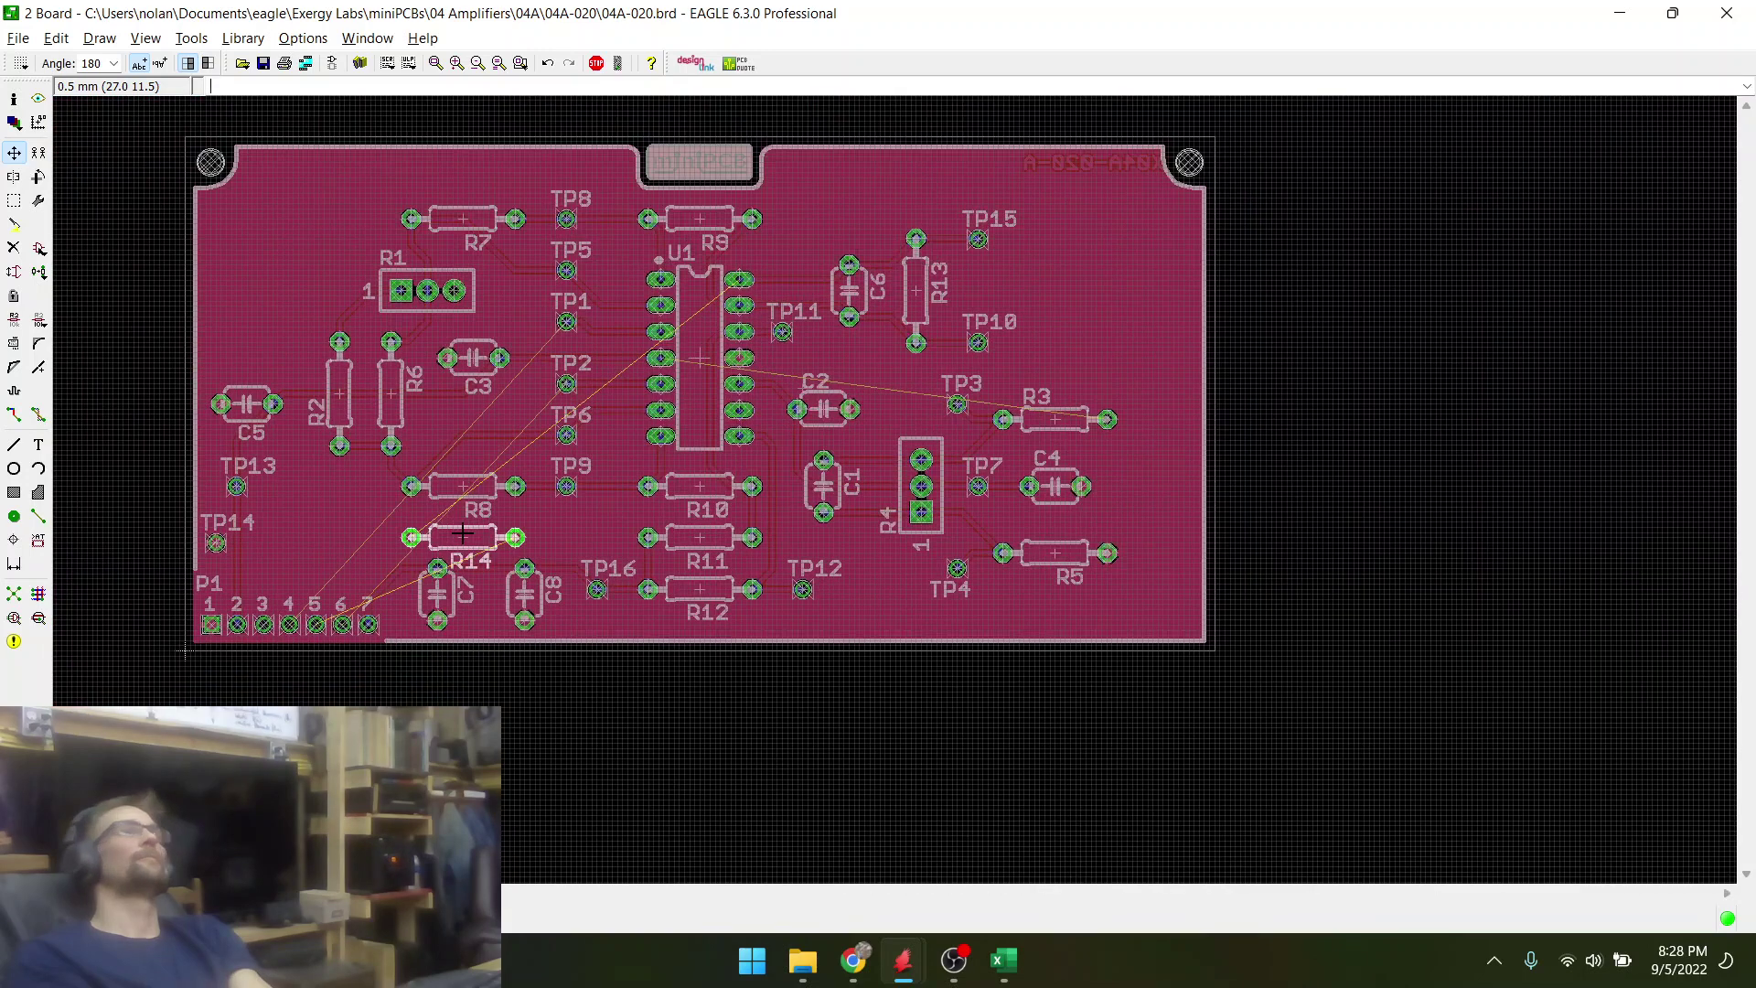
scroll(464, 533, up, 3)
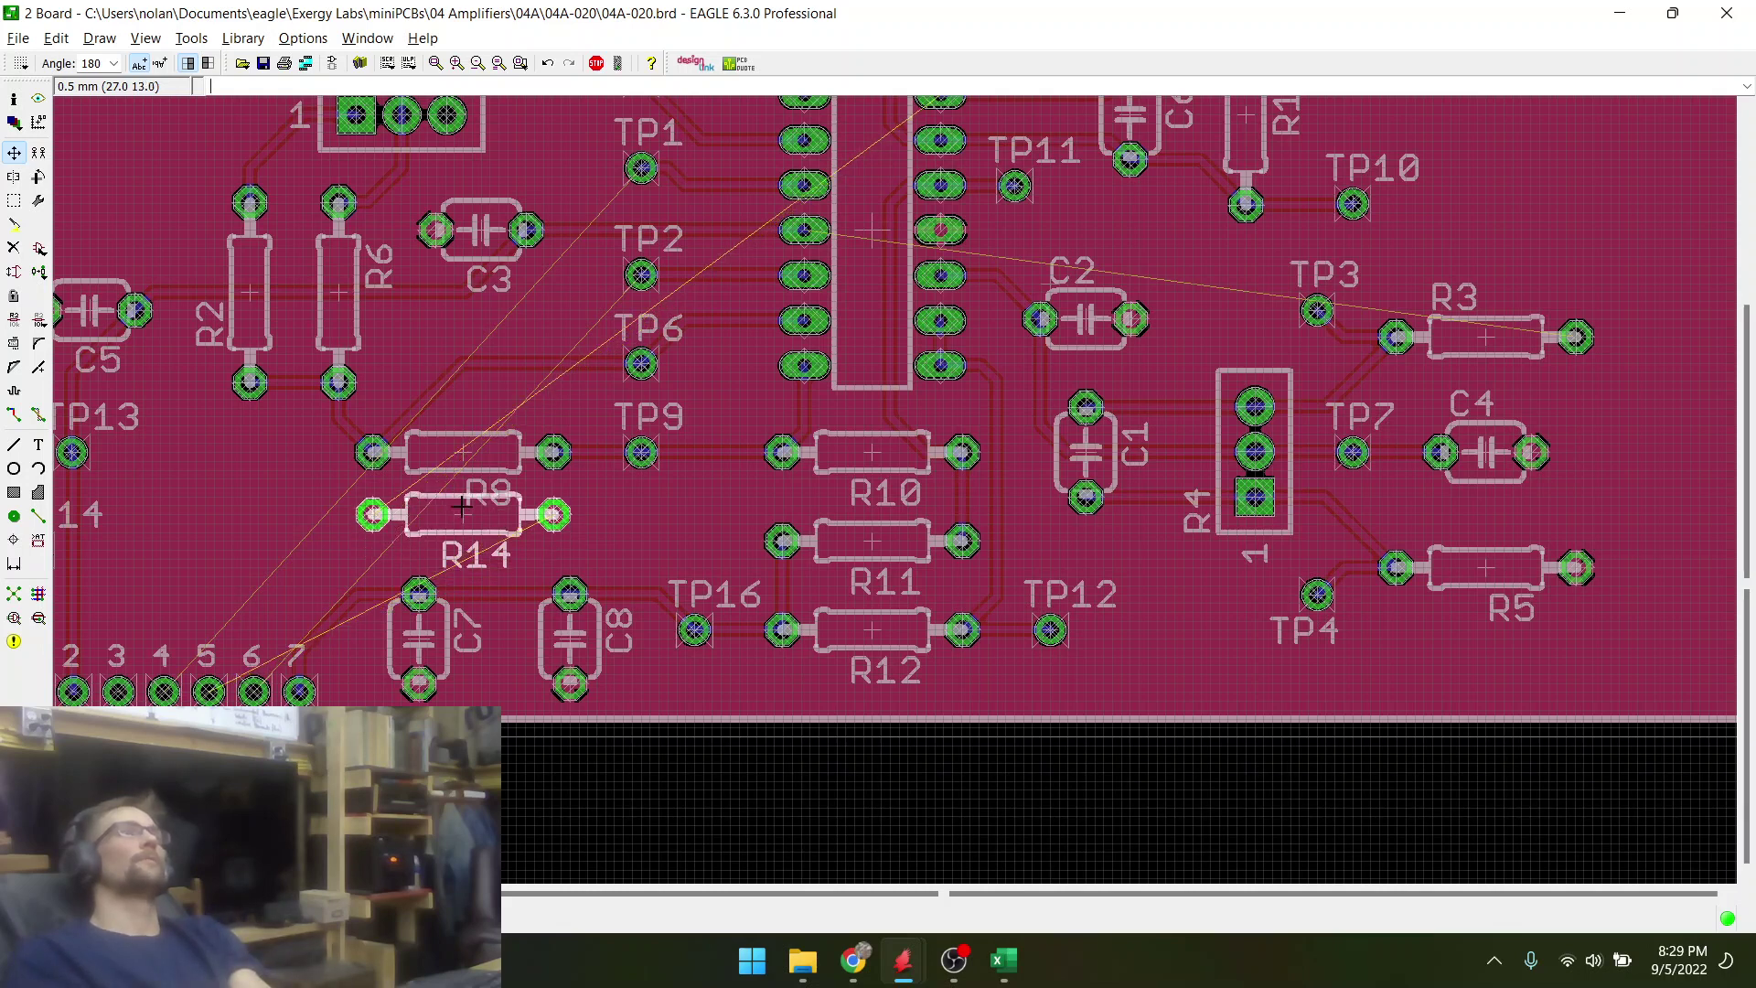
click(462, 495)
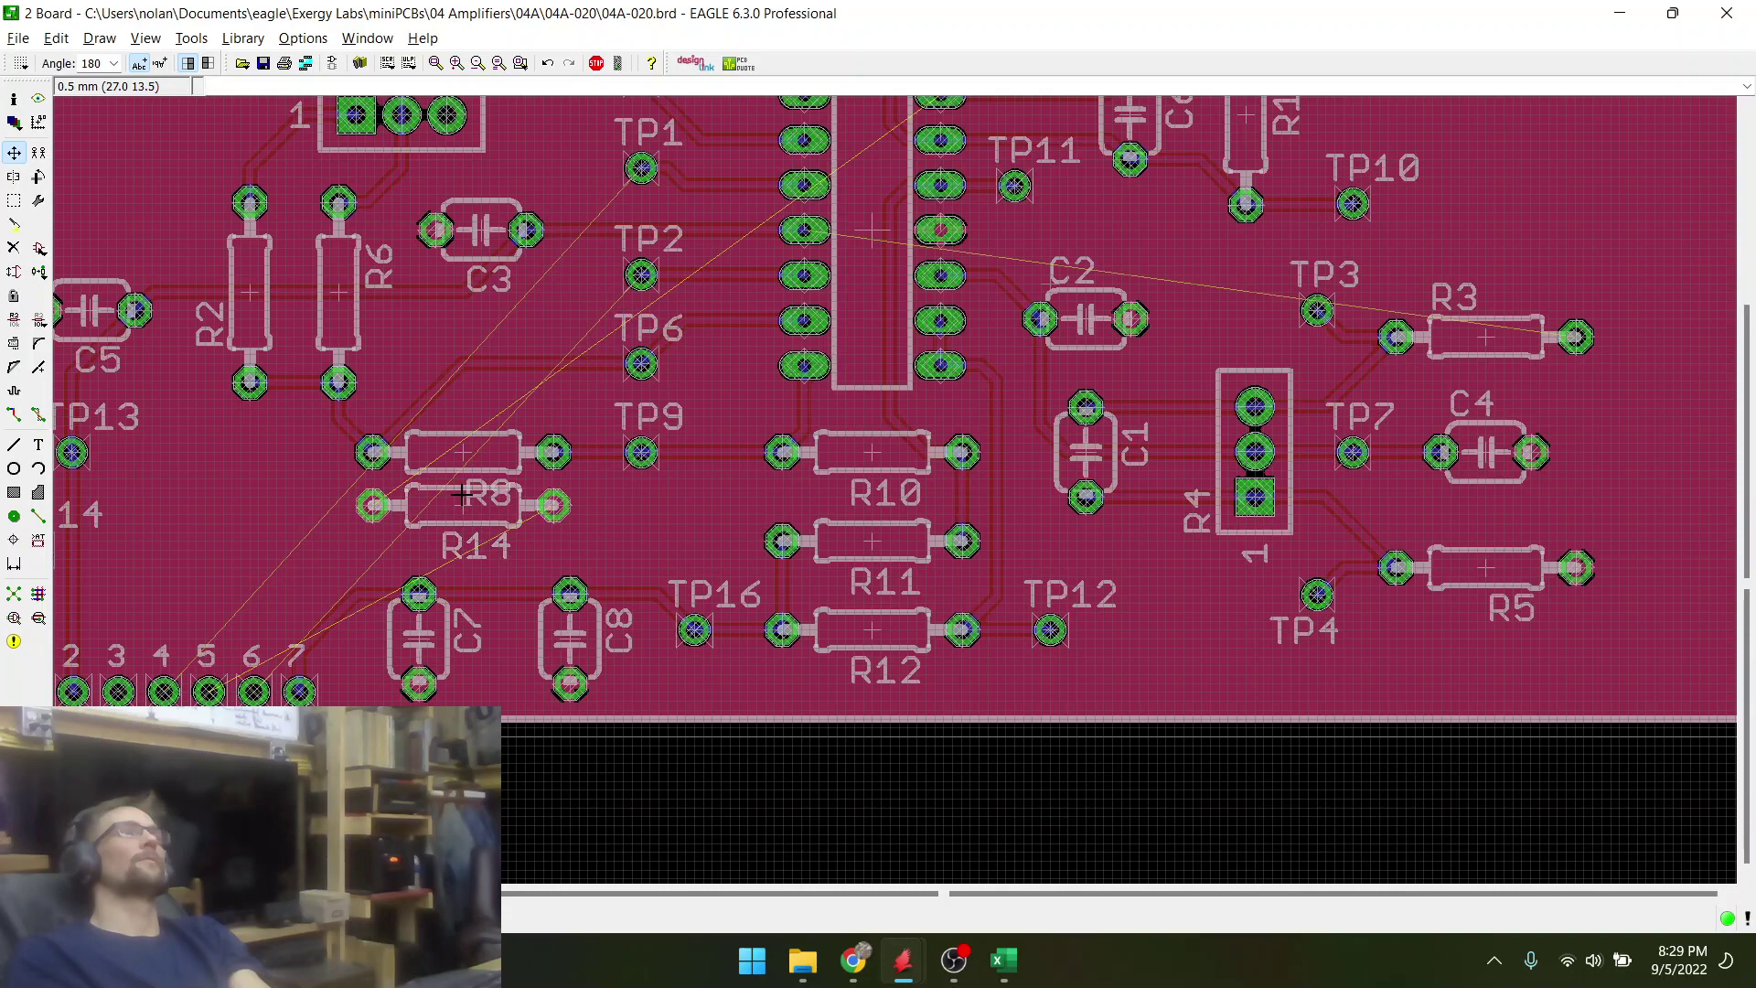
- Rip up the bottom-layer traces that connect R8 to TP9, TP6 and R6
scroll(371, 332, up, 2)
scroll(553, 509, down, 1)
scroll(553, 509, down, 2)
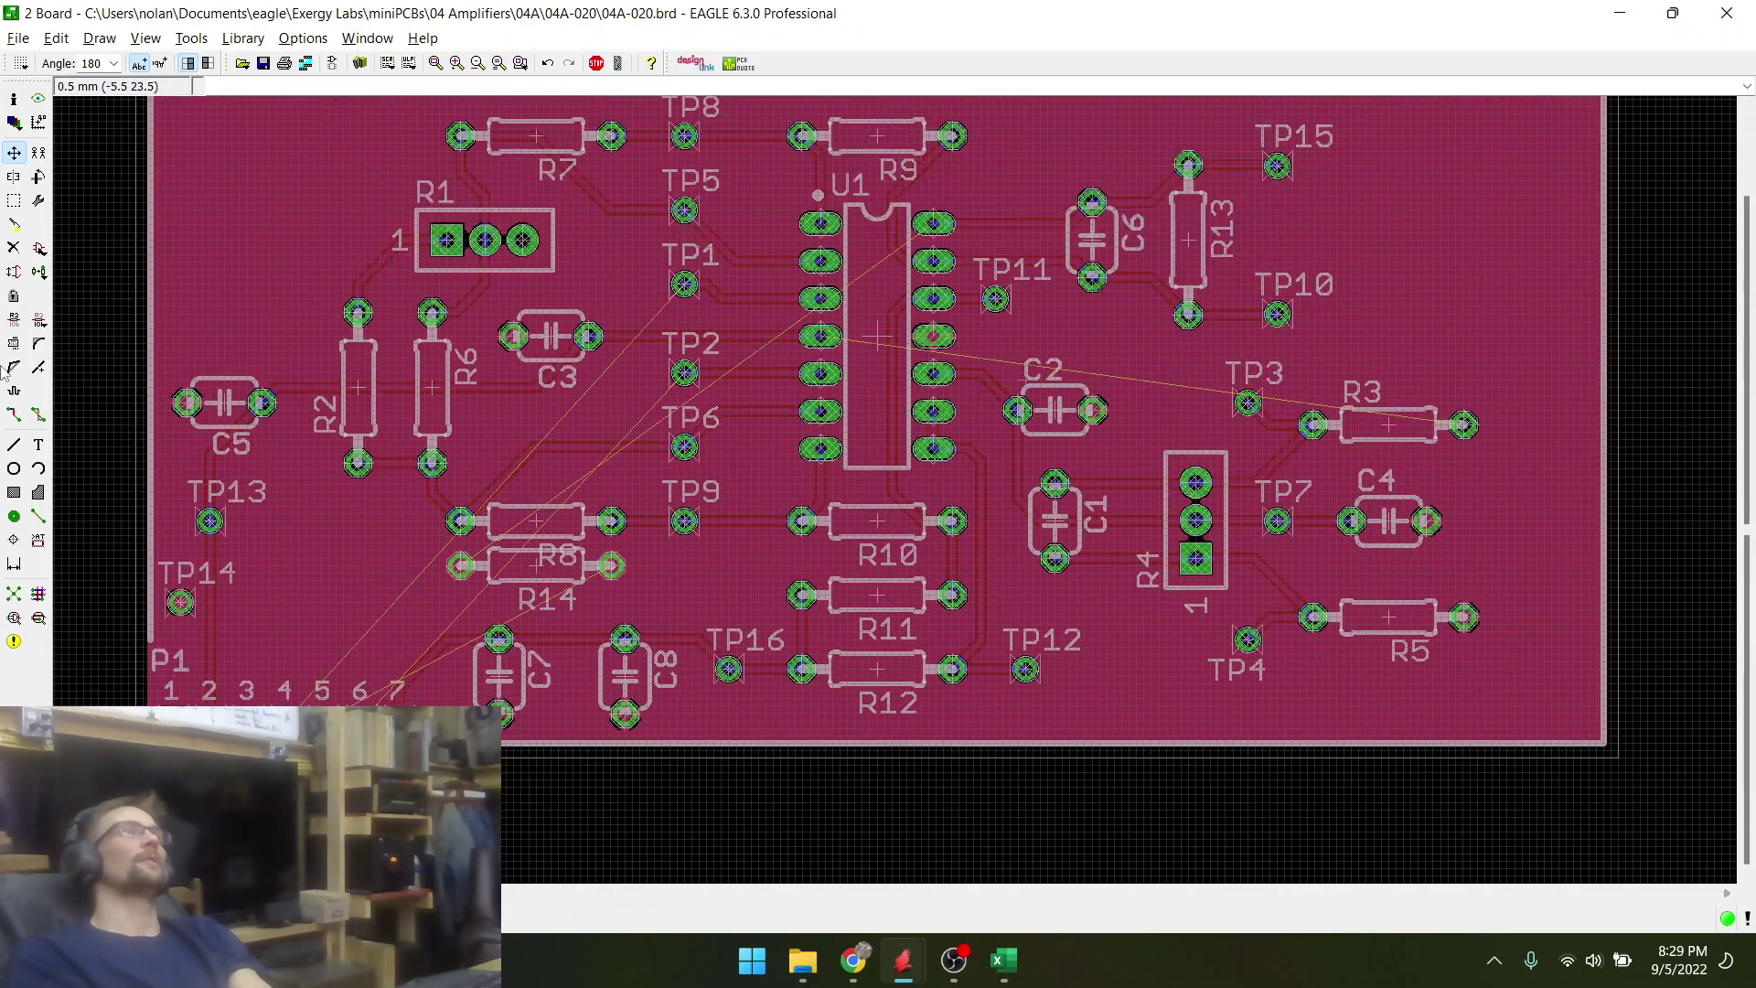
click(38, 417)
scroll(595, 485, up, 2)
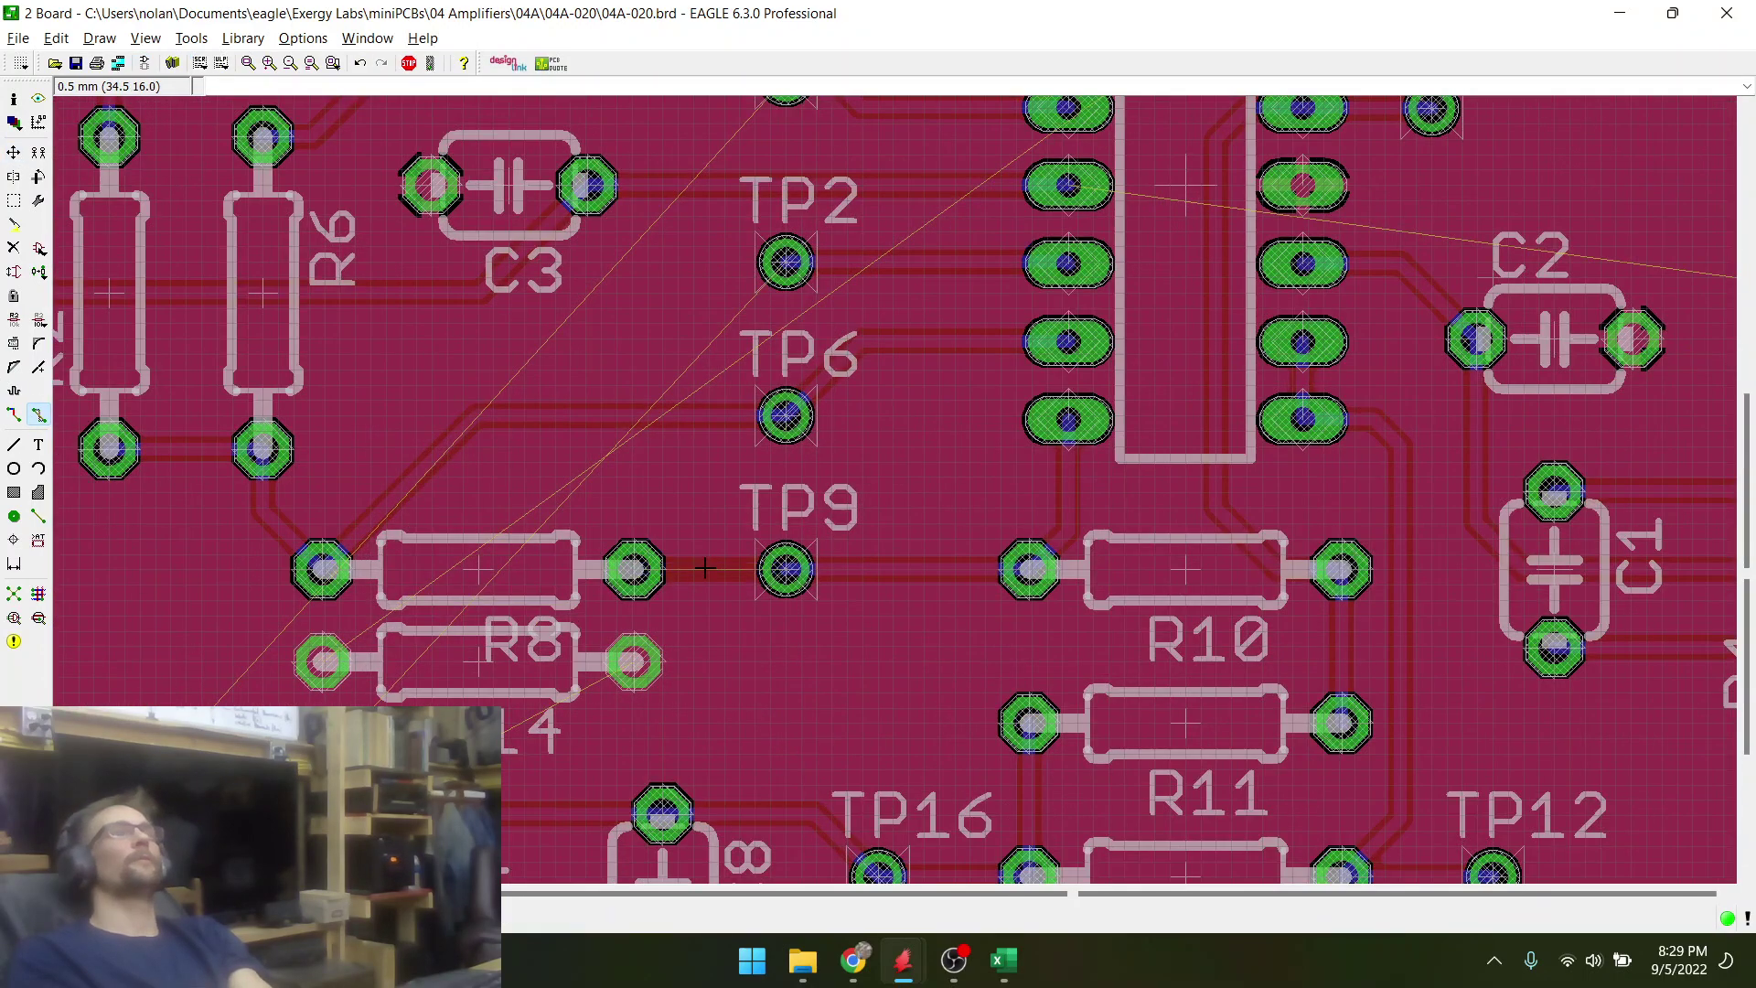
click(420, 473)
click(420, 474)
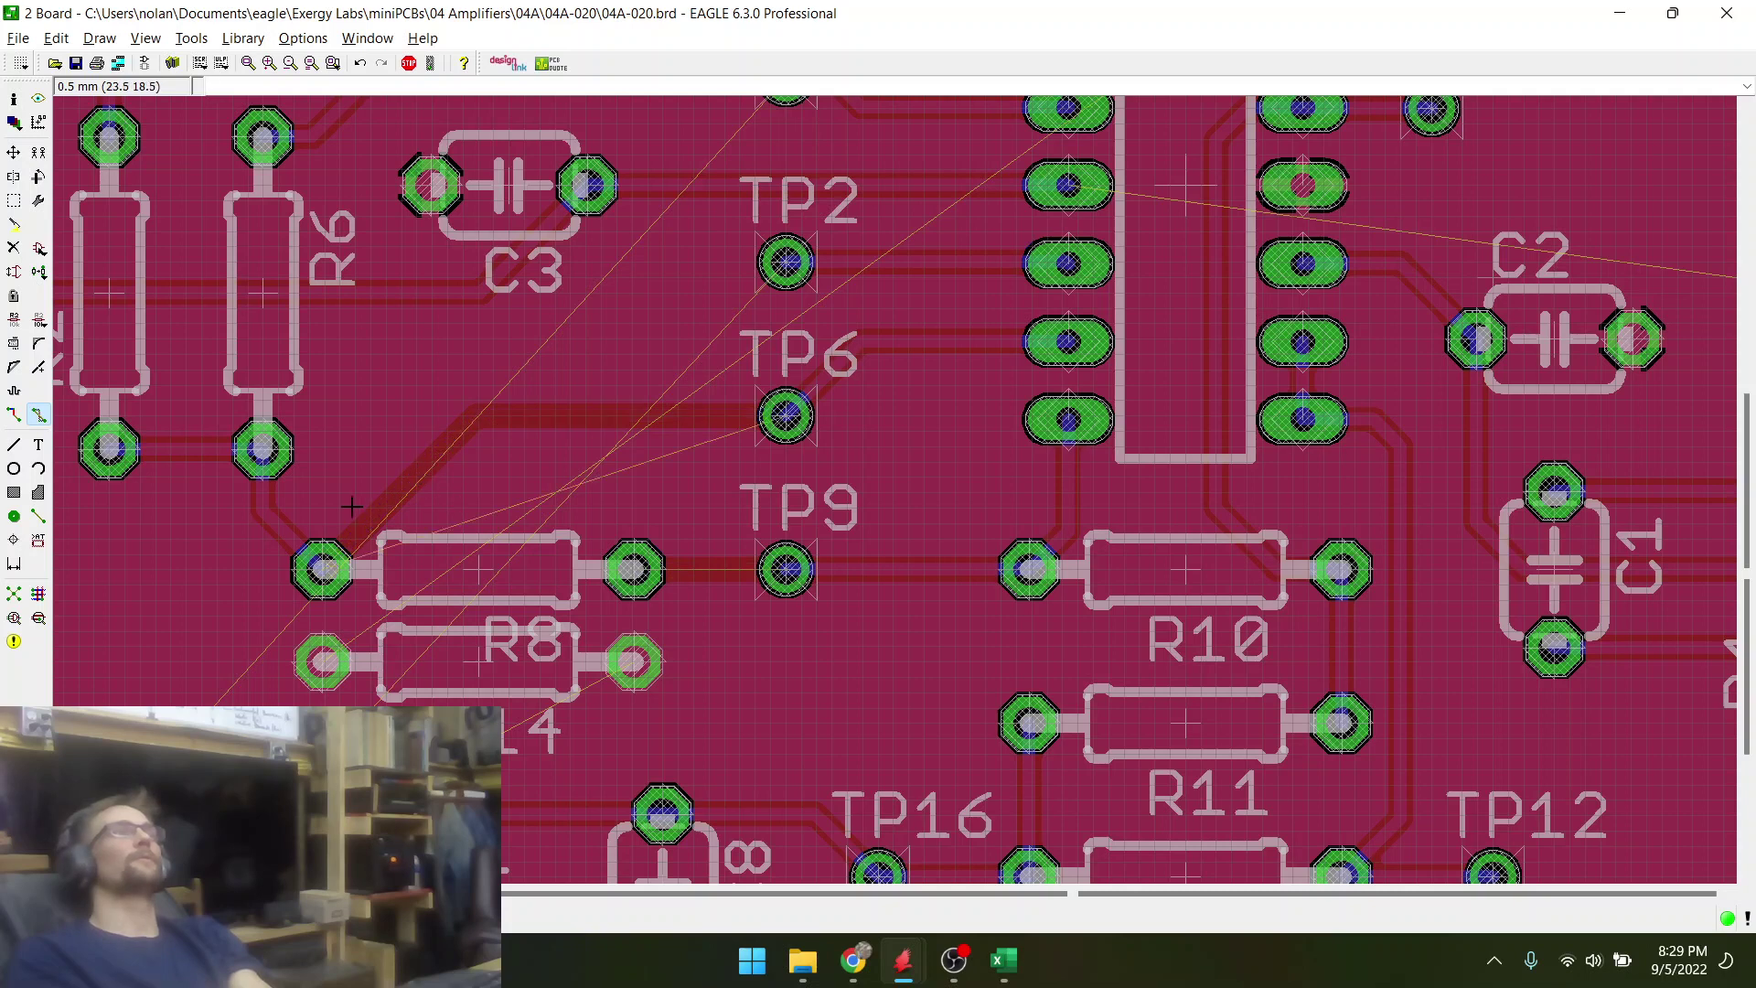
click(283, 527)
click(283, 527)
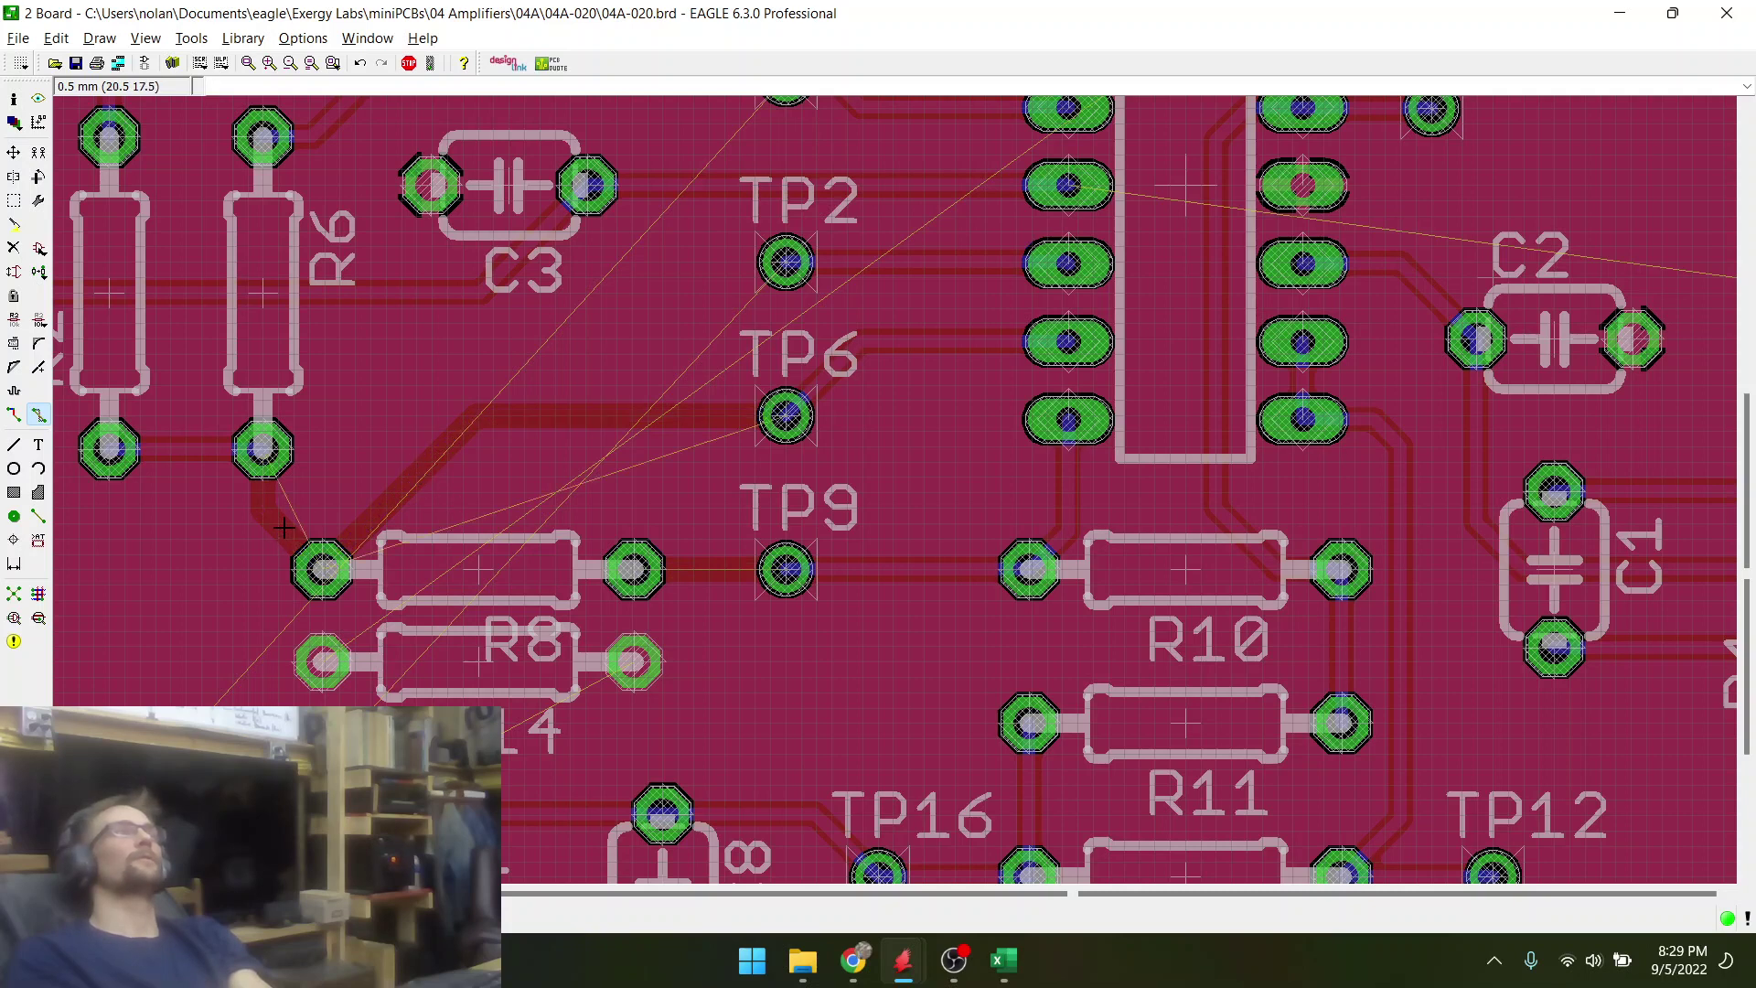
- Move resistor R8 up by about 2 mm, away from R14
click(14, 153)
click(478, 569)
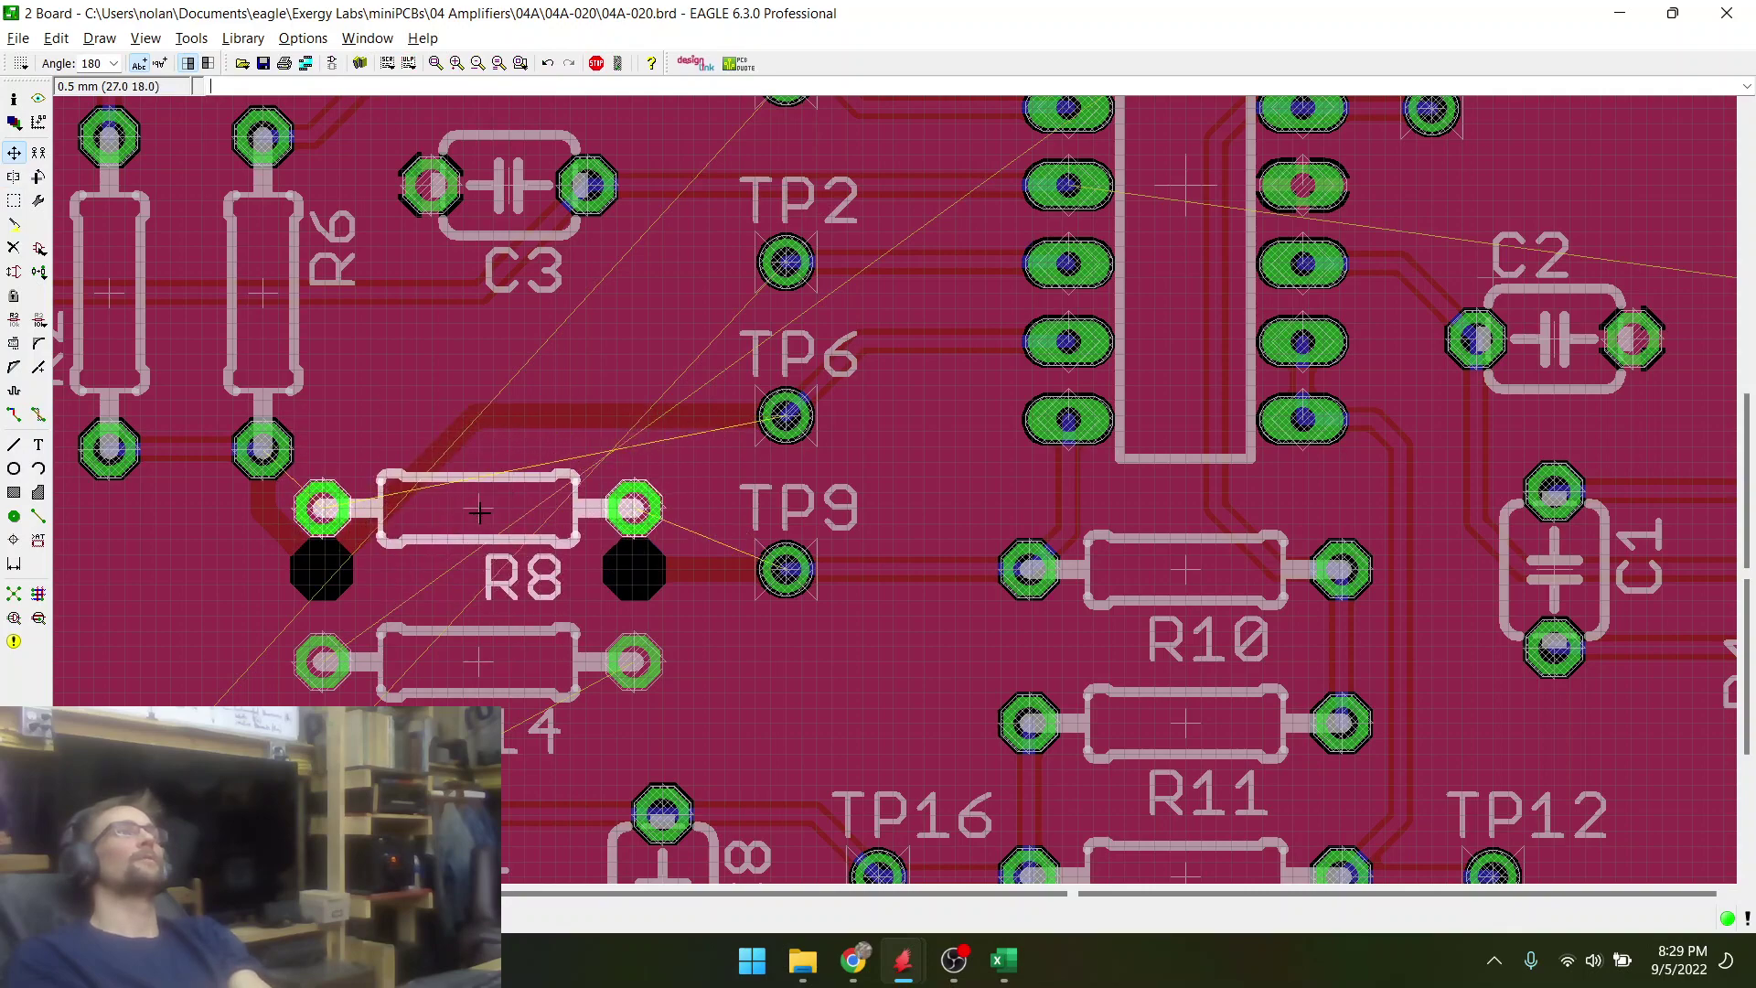
click(479, 511)
scroll(494, 485, down, 3)
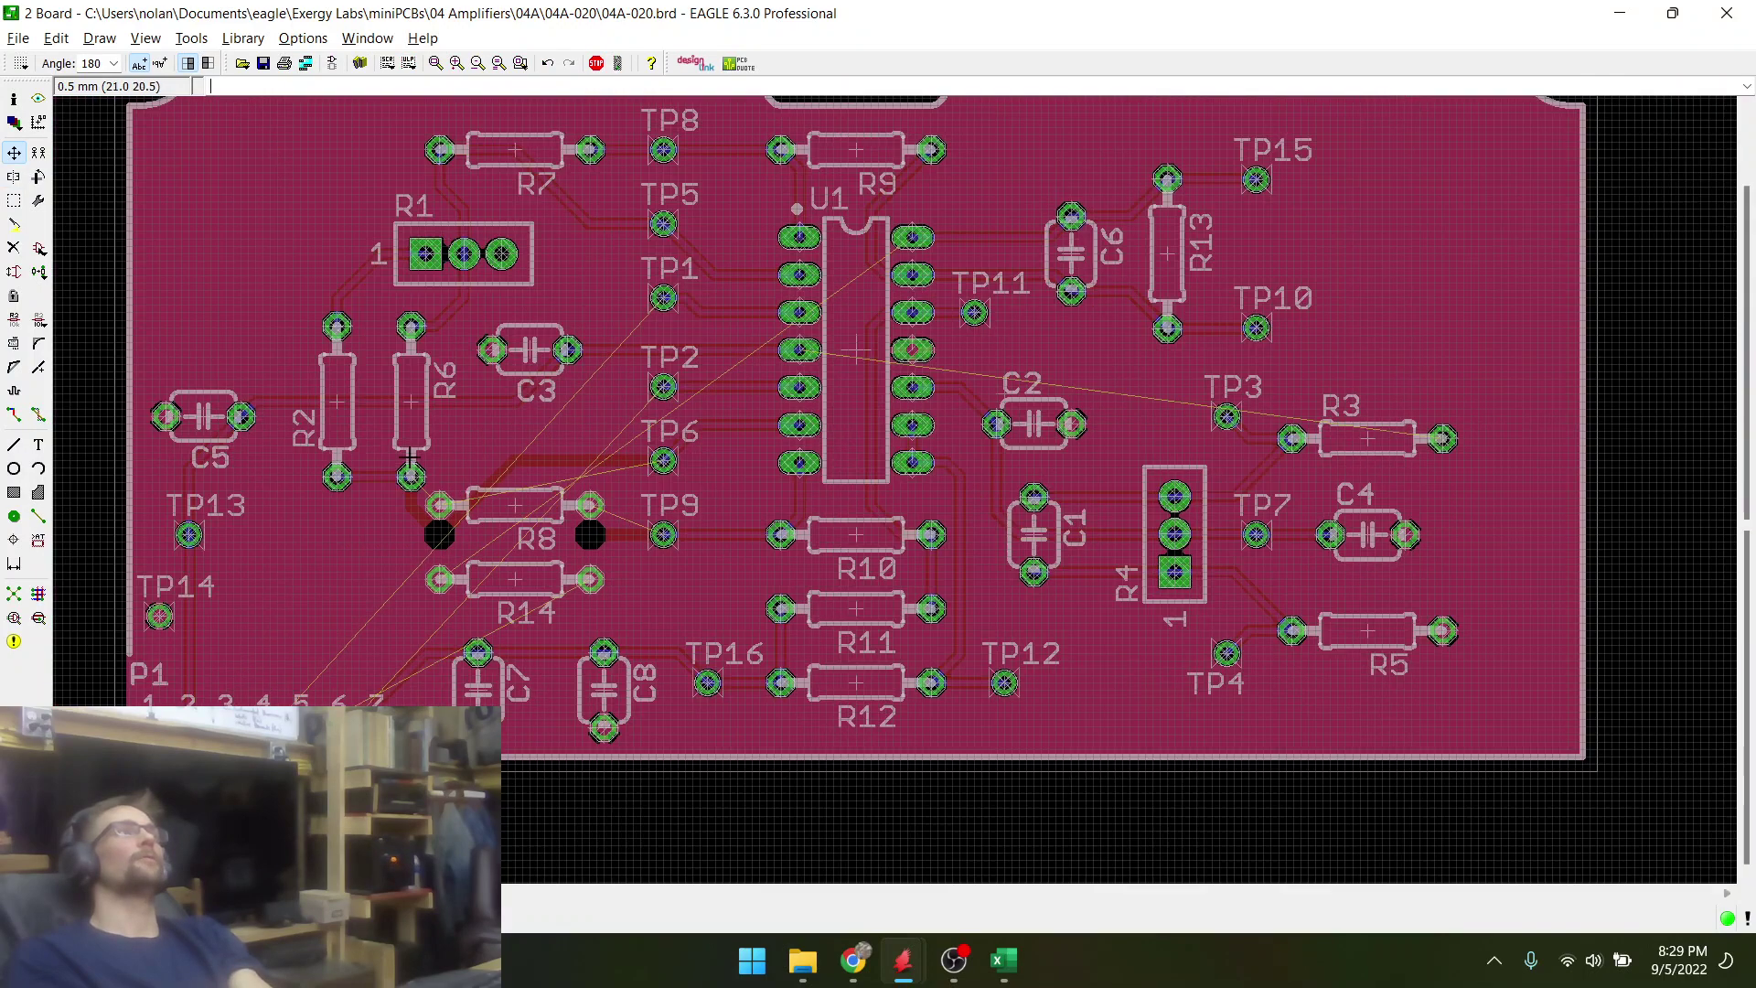
- Rip up the traces from R1 to the upper pads of R6 and R2
scroll(258, 341, up, 2)
scroll(258, 342, up, 2)
click(39, 414)
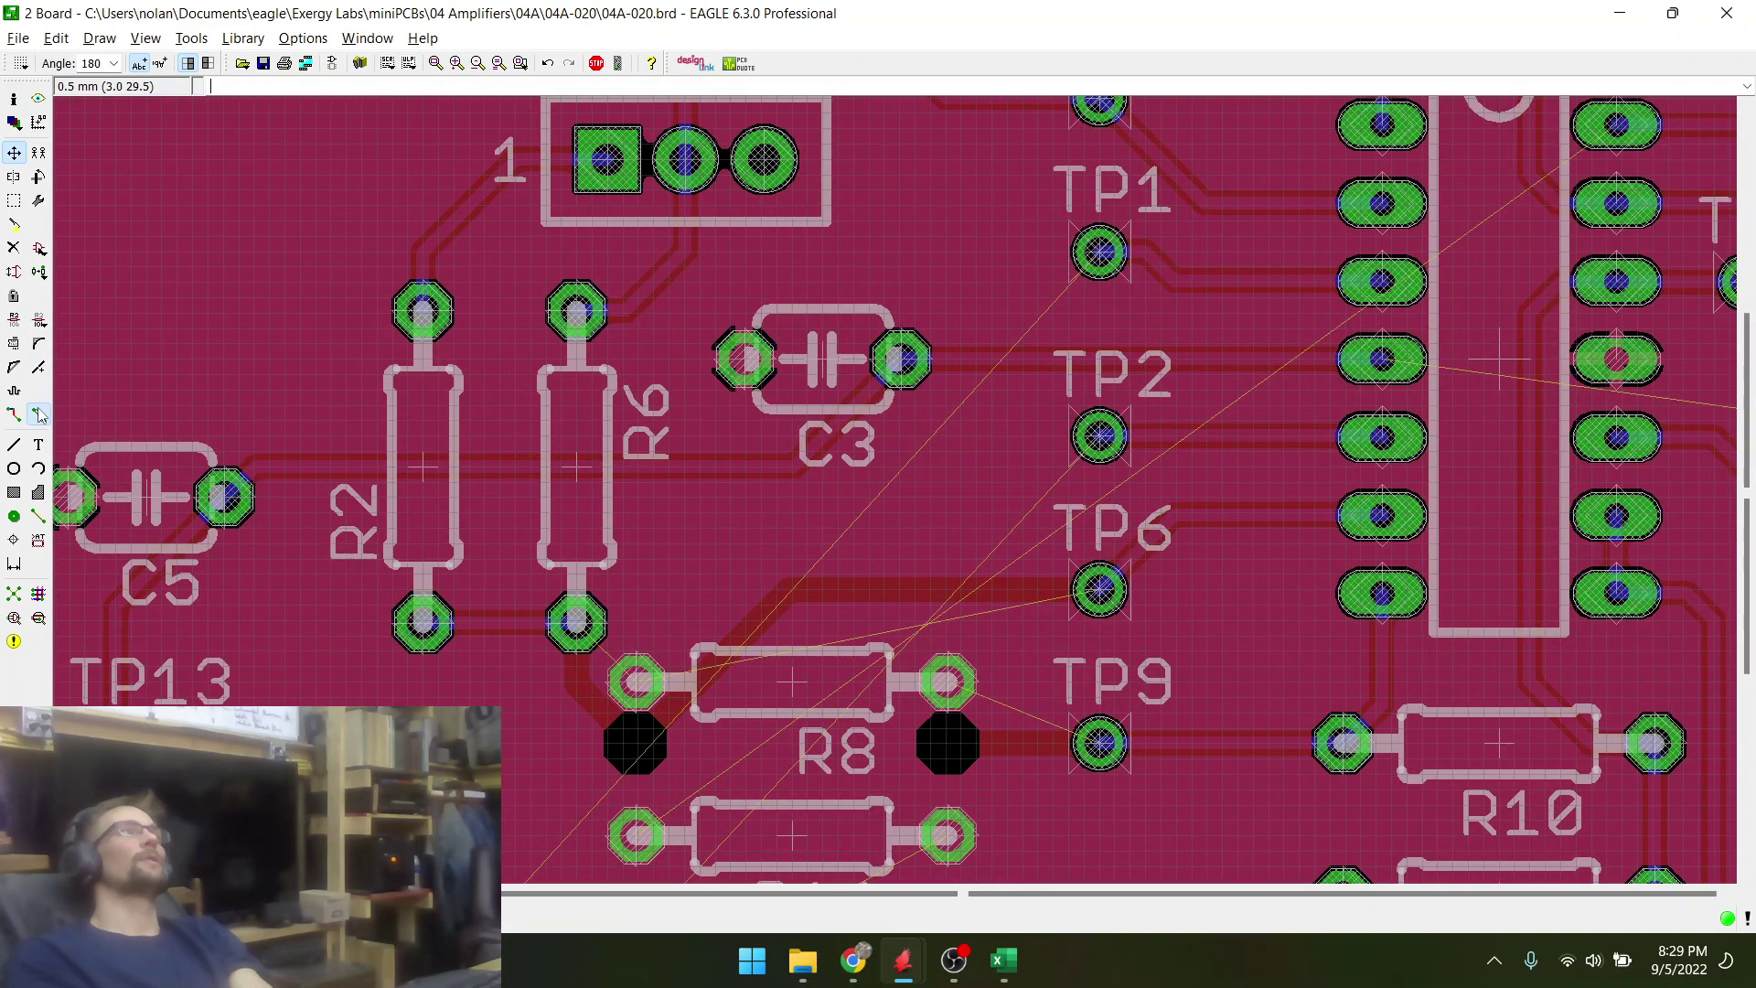
click(649, 291)
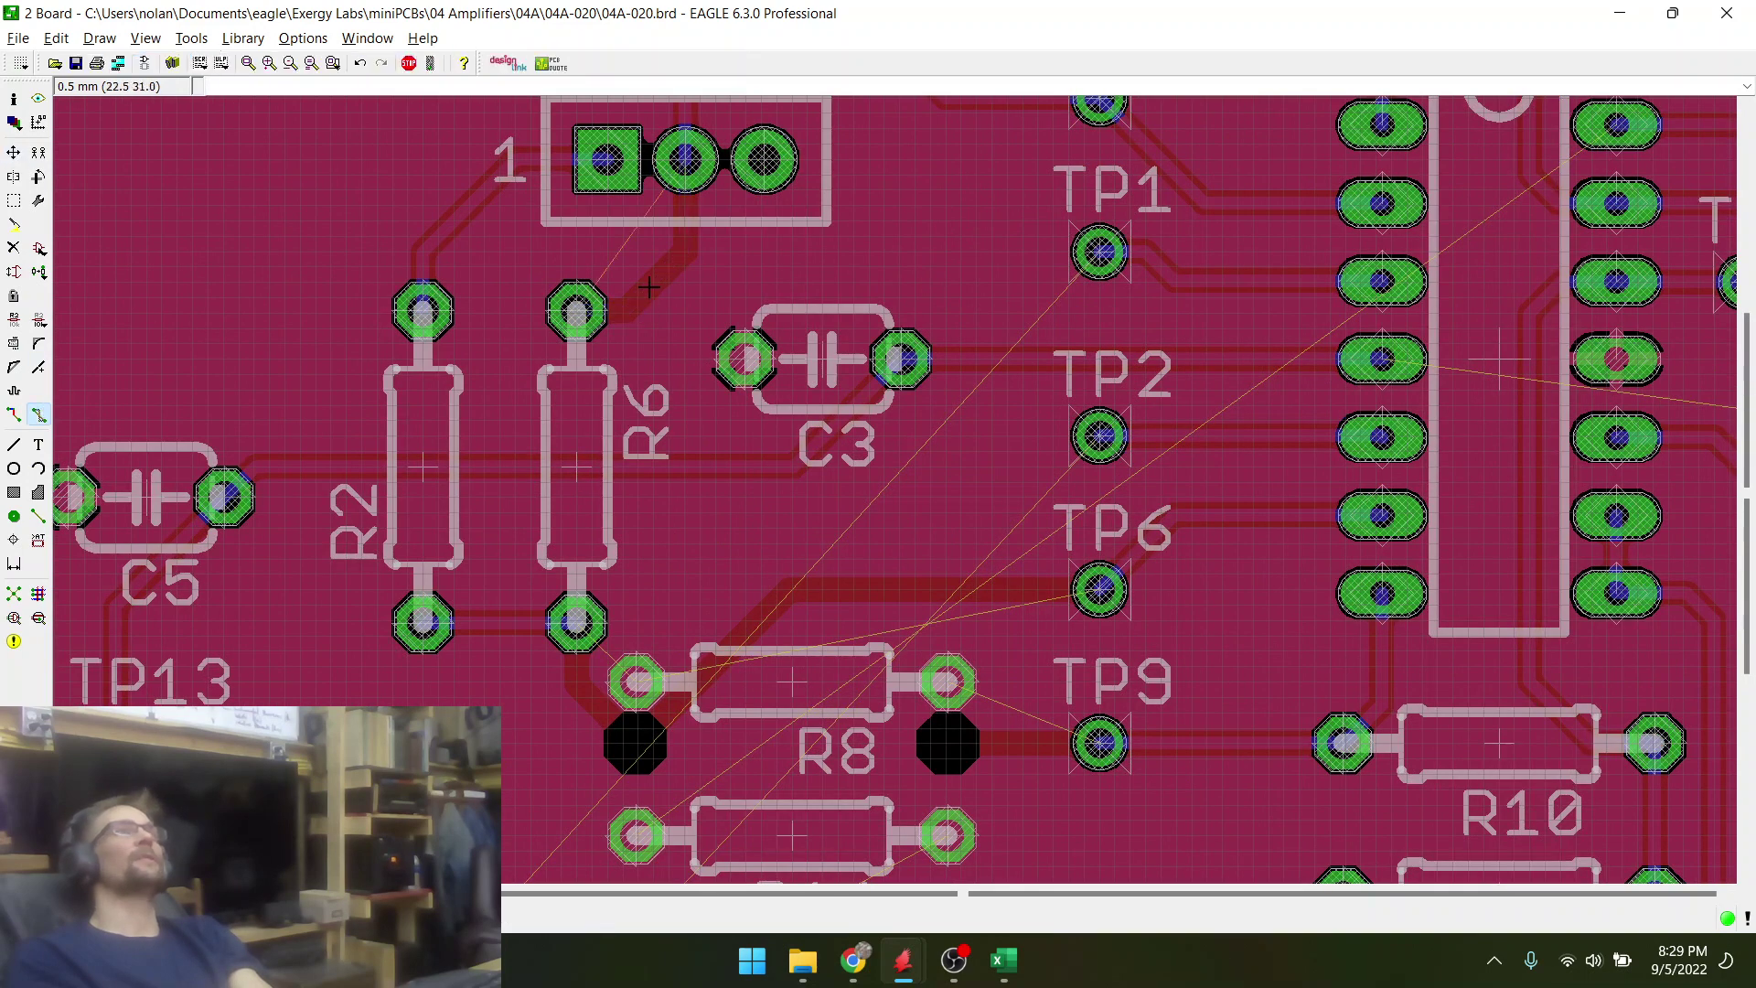
click(433, 268)
- Move R2 and R6 as a group, with the trace joining them, about 1.5 mm to the left
click(14, 152)
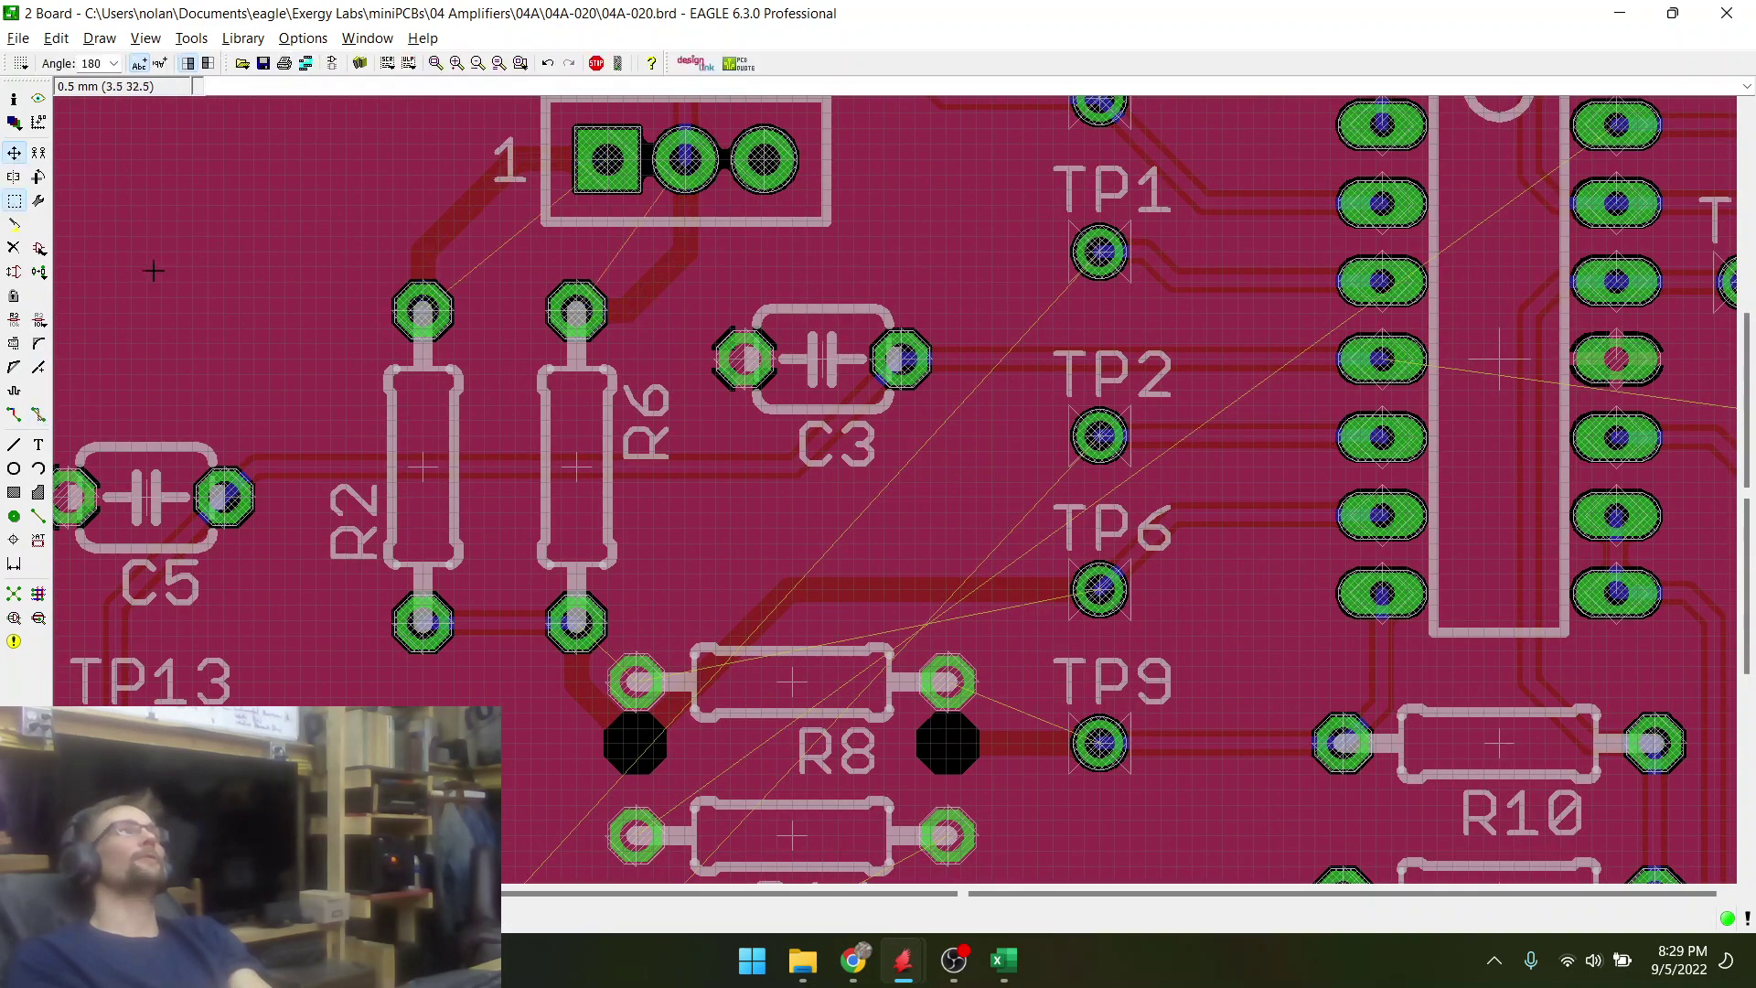
right_click(579, 463)
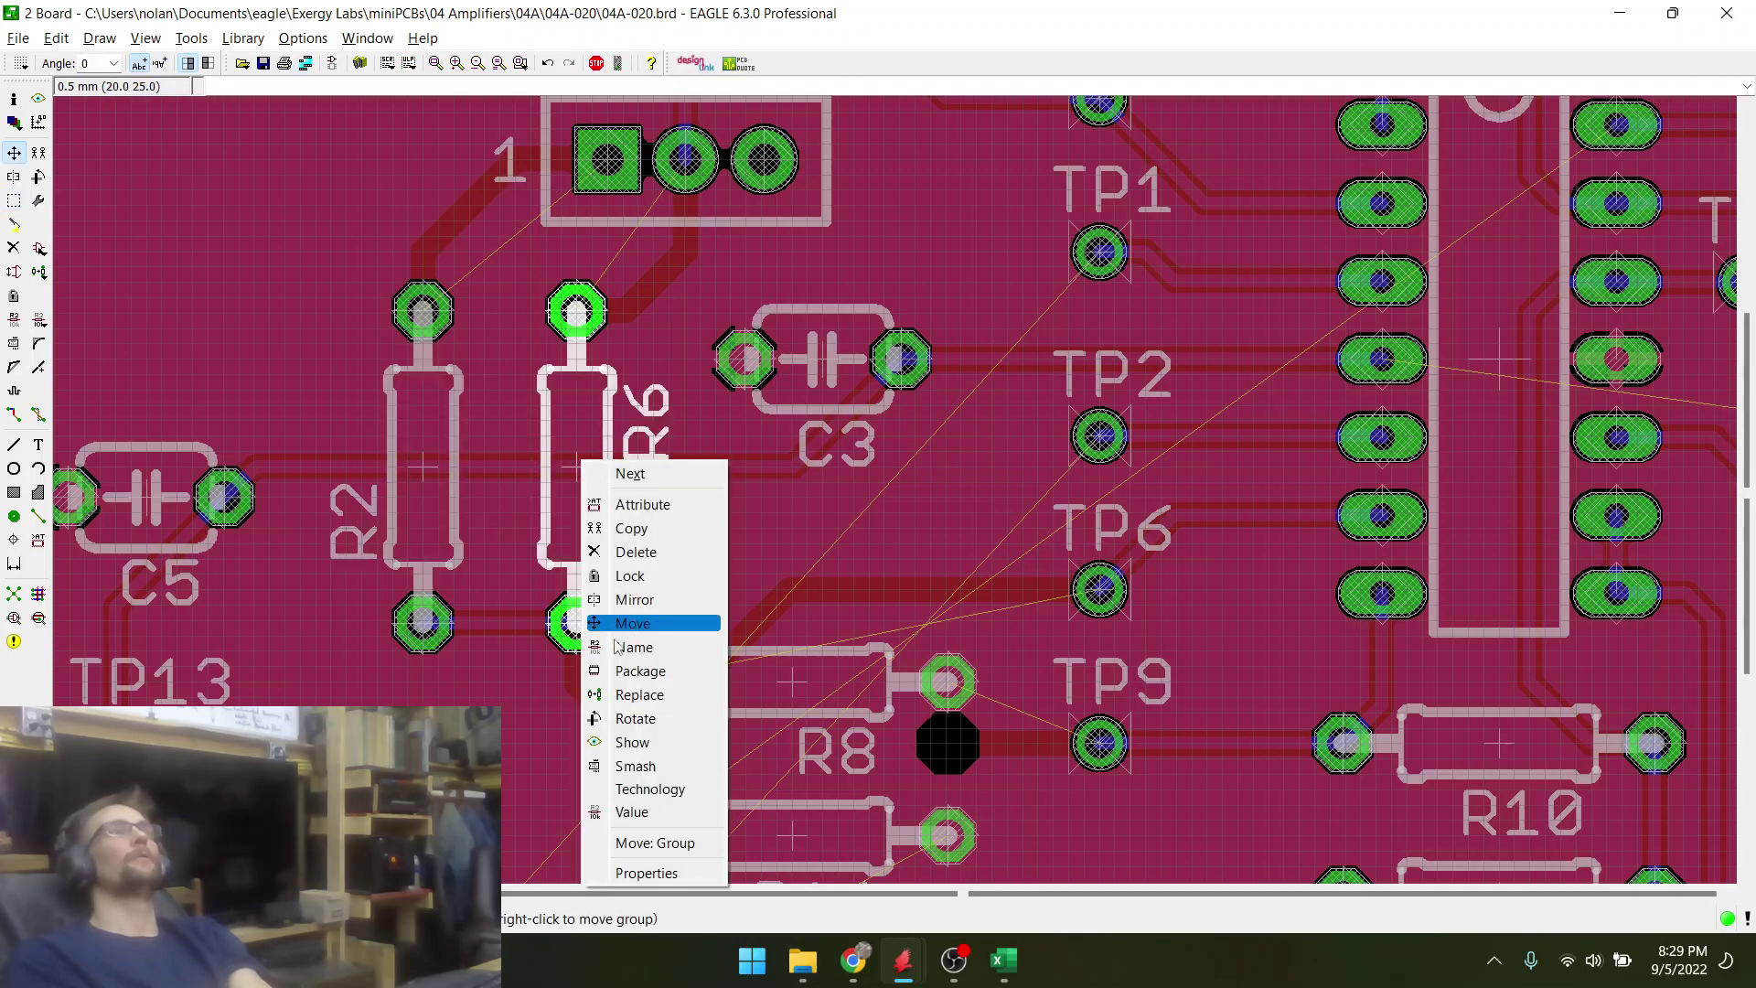
click(655, 843)
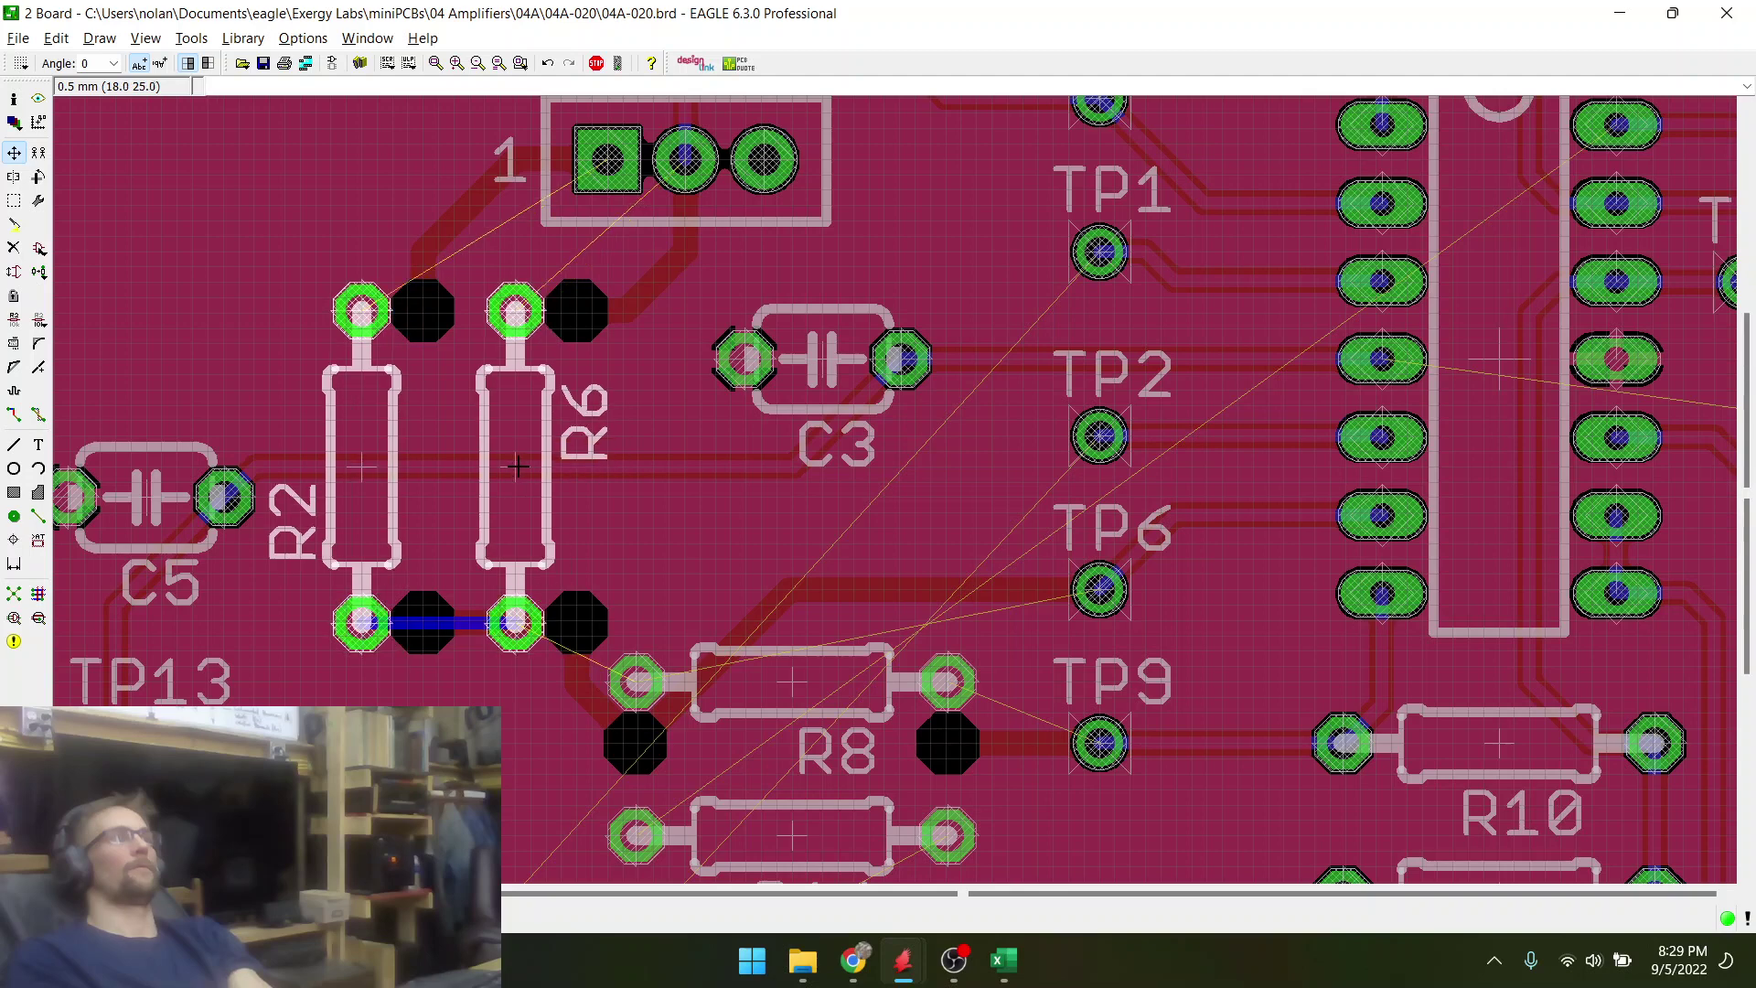
click(535, 464)
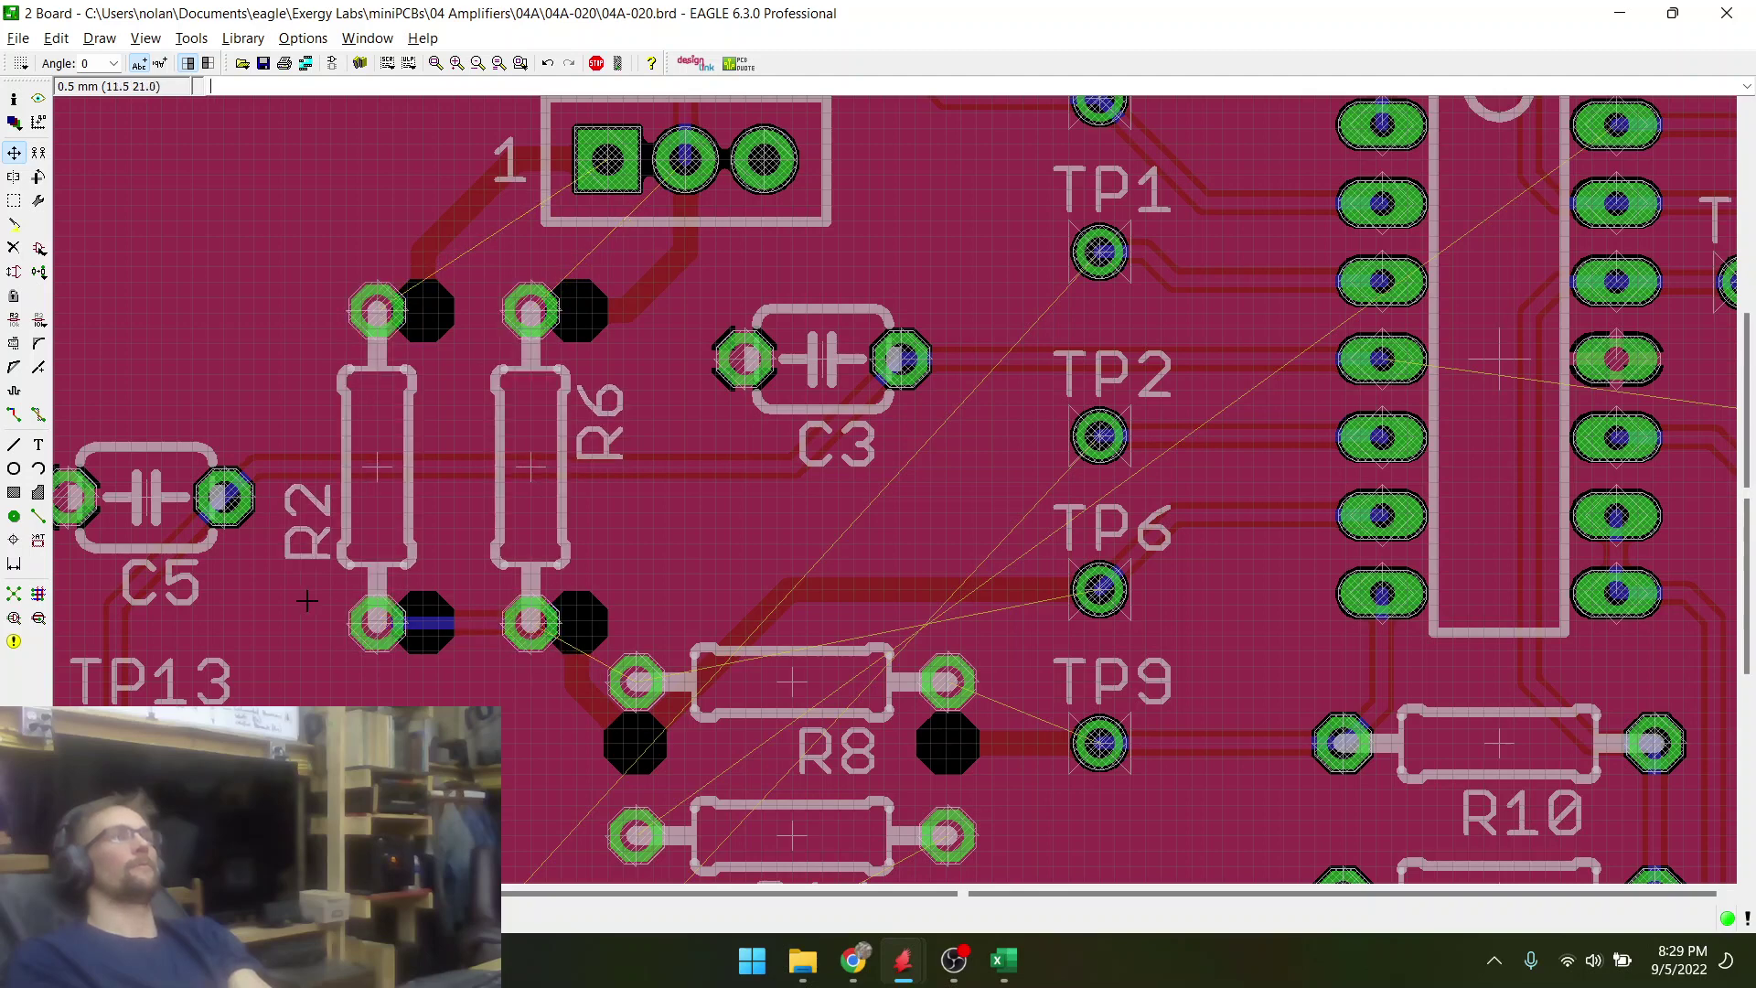
scroll(486, 517, down, 2)
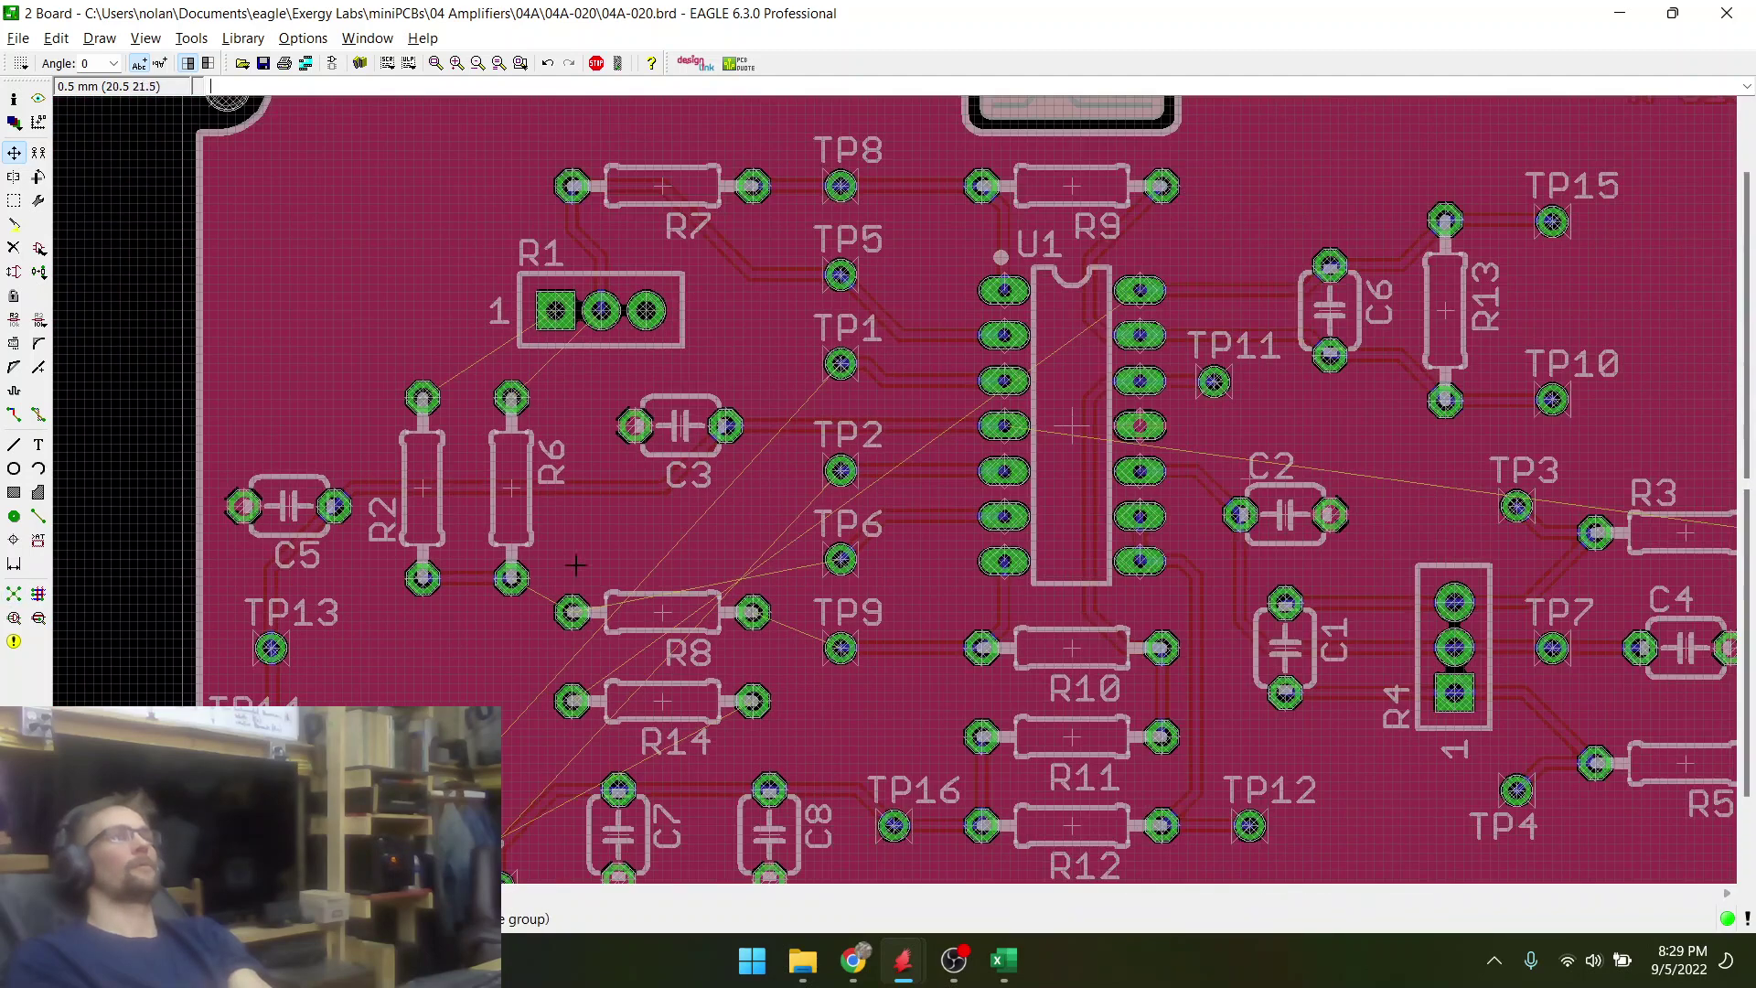
scroll(658, 613, up, 2)
- Move R8 up by another 2 mm so that it sits roughly level with the lower pads of R2 and R6
click(649, 614)
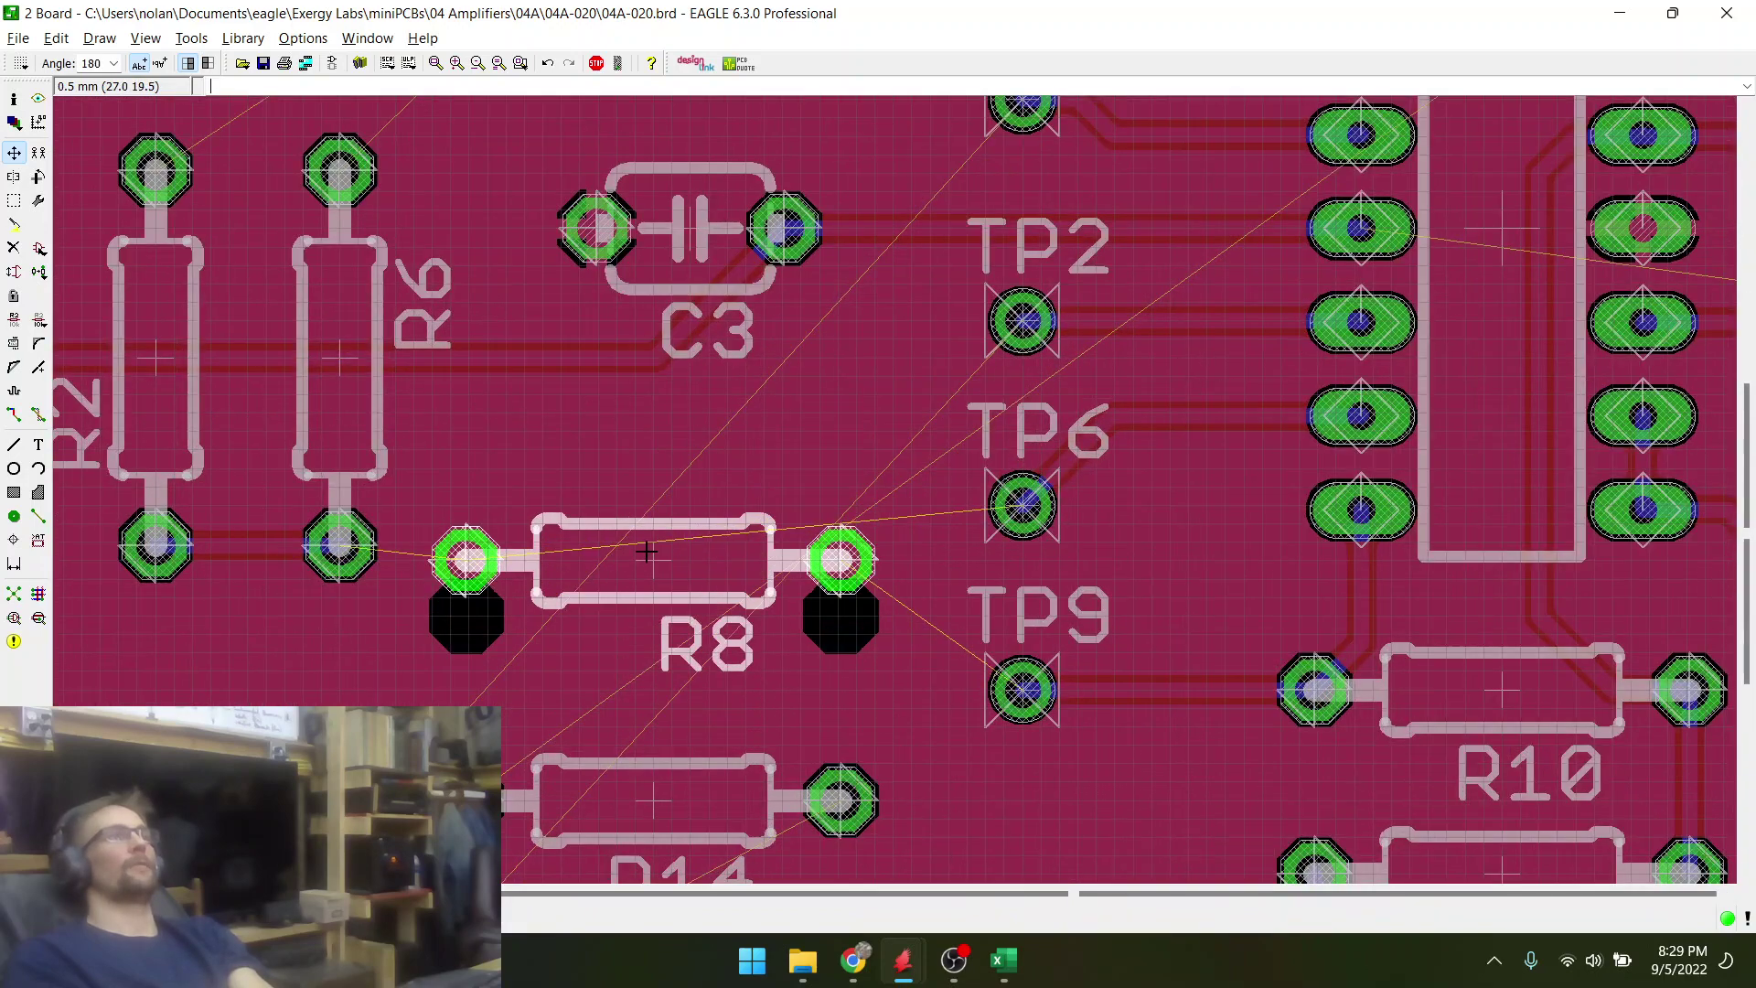
scroll(649, 541, up, 2)
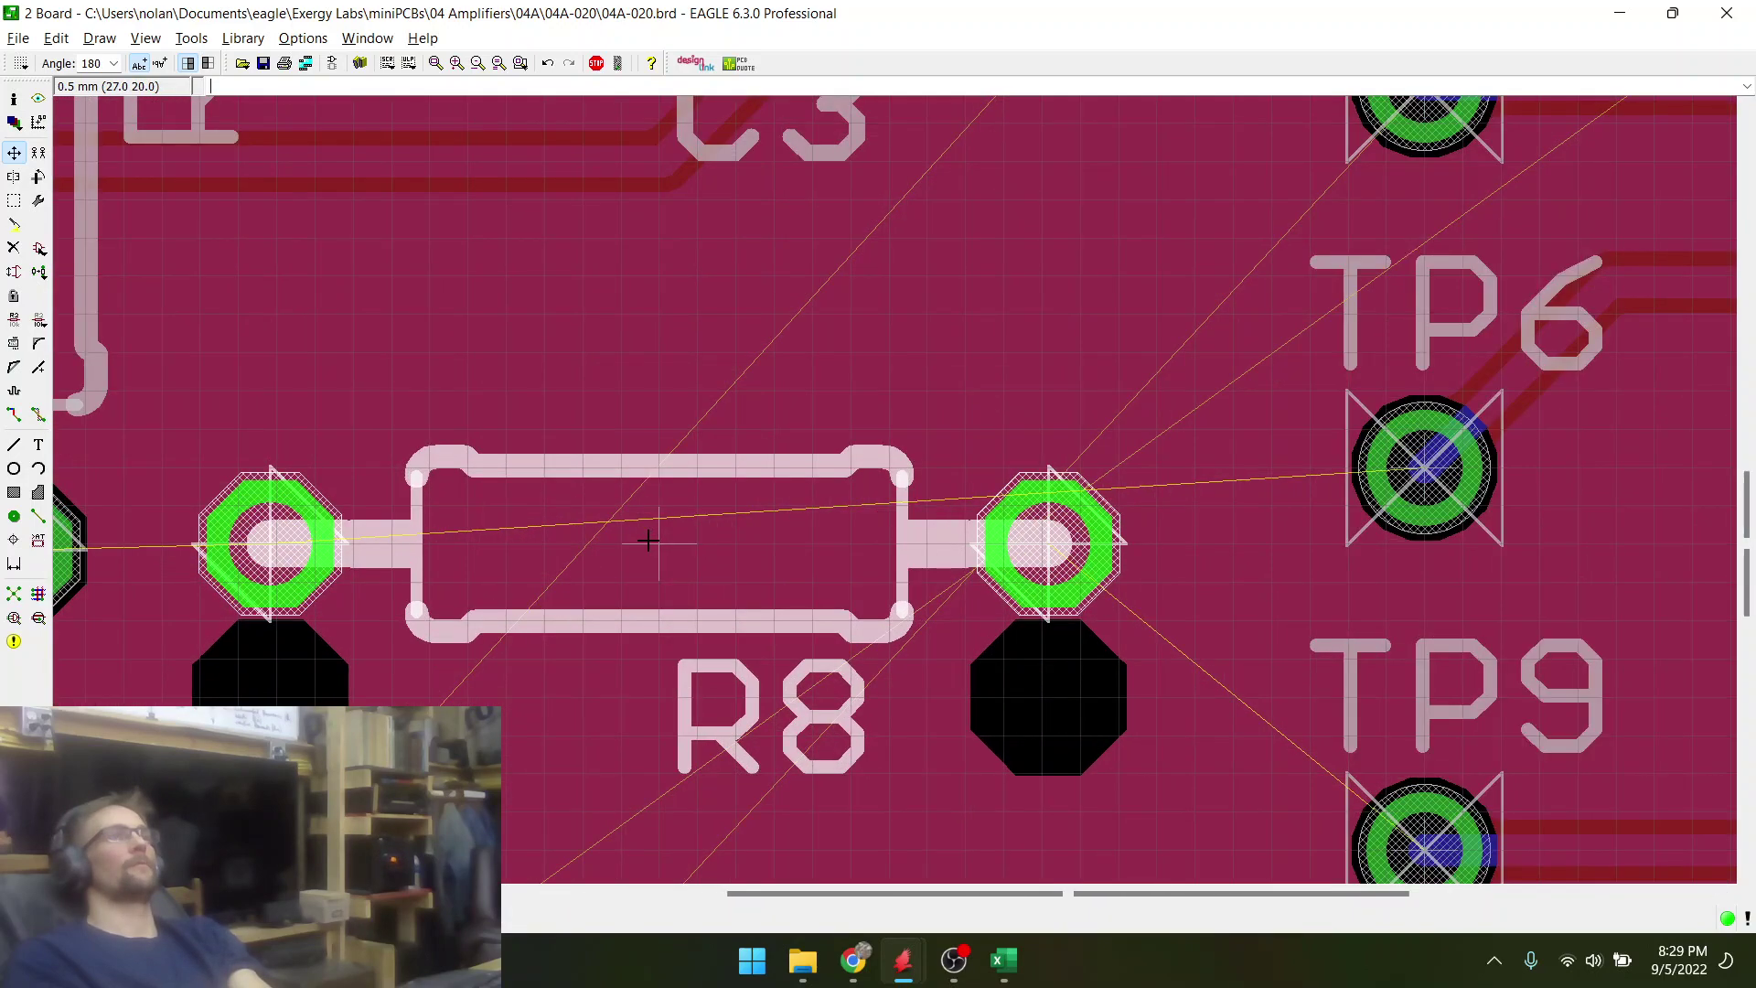
scroll(649, 541, down, 1)
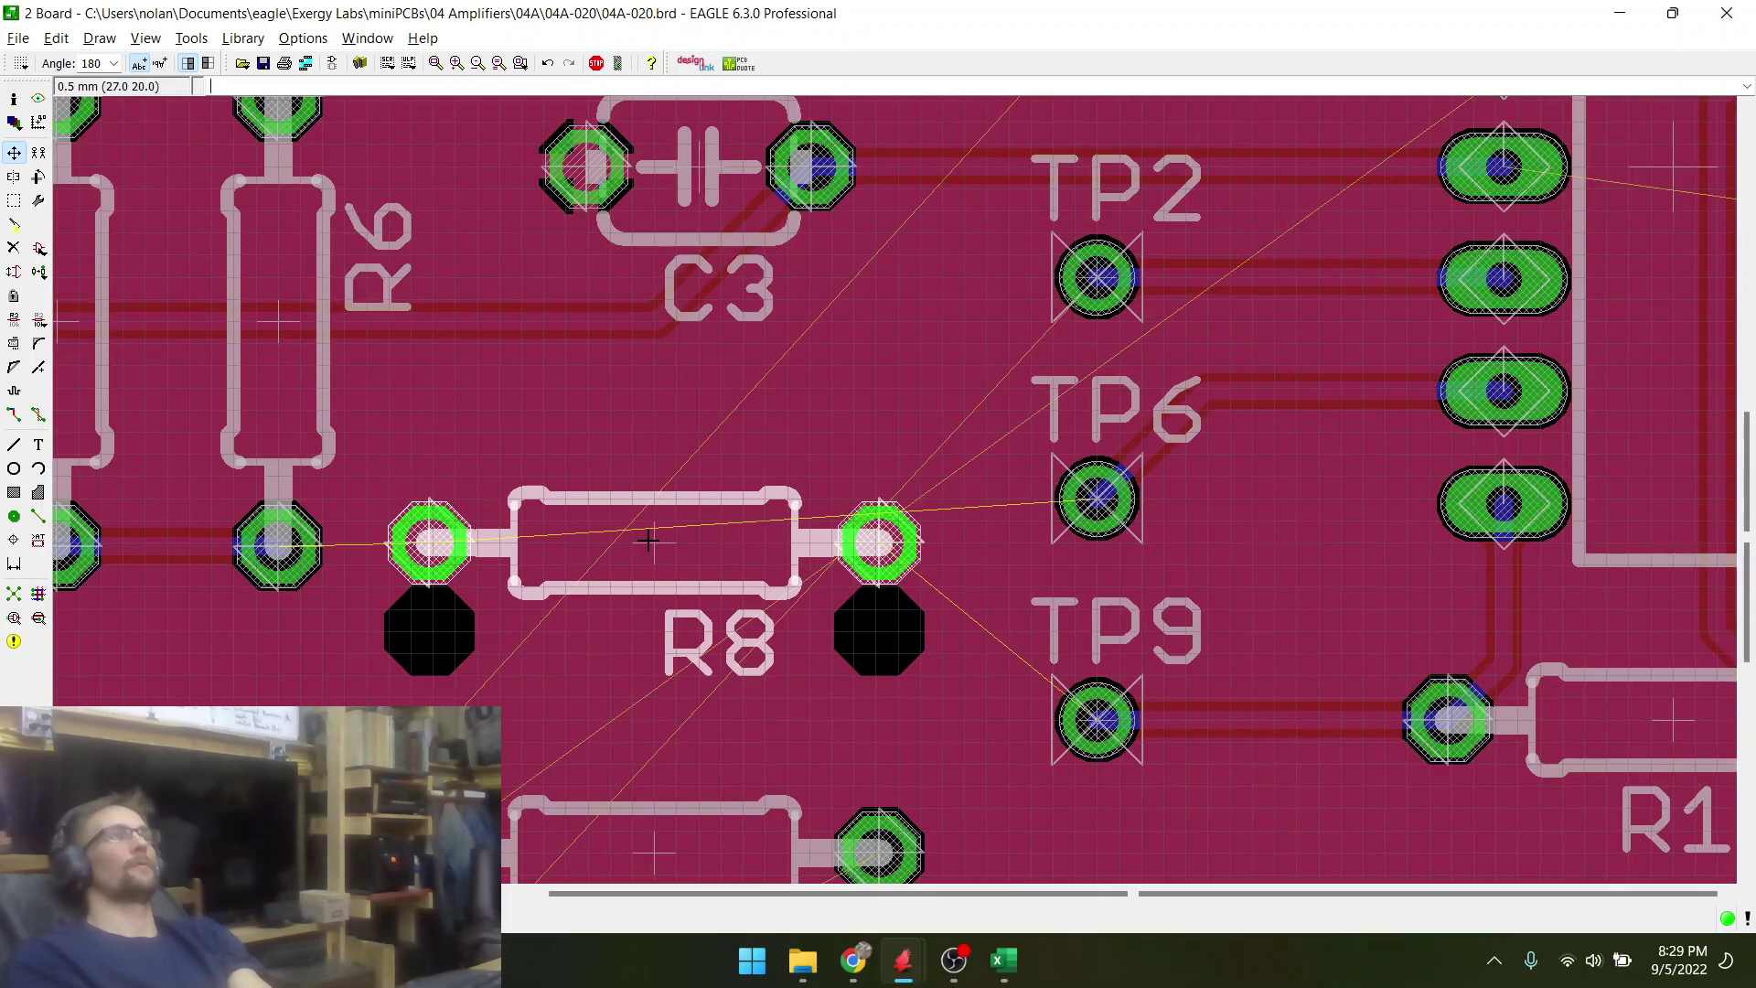
click(648, 540)
scroll(551, 564, down, 3)
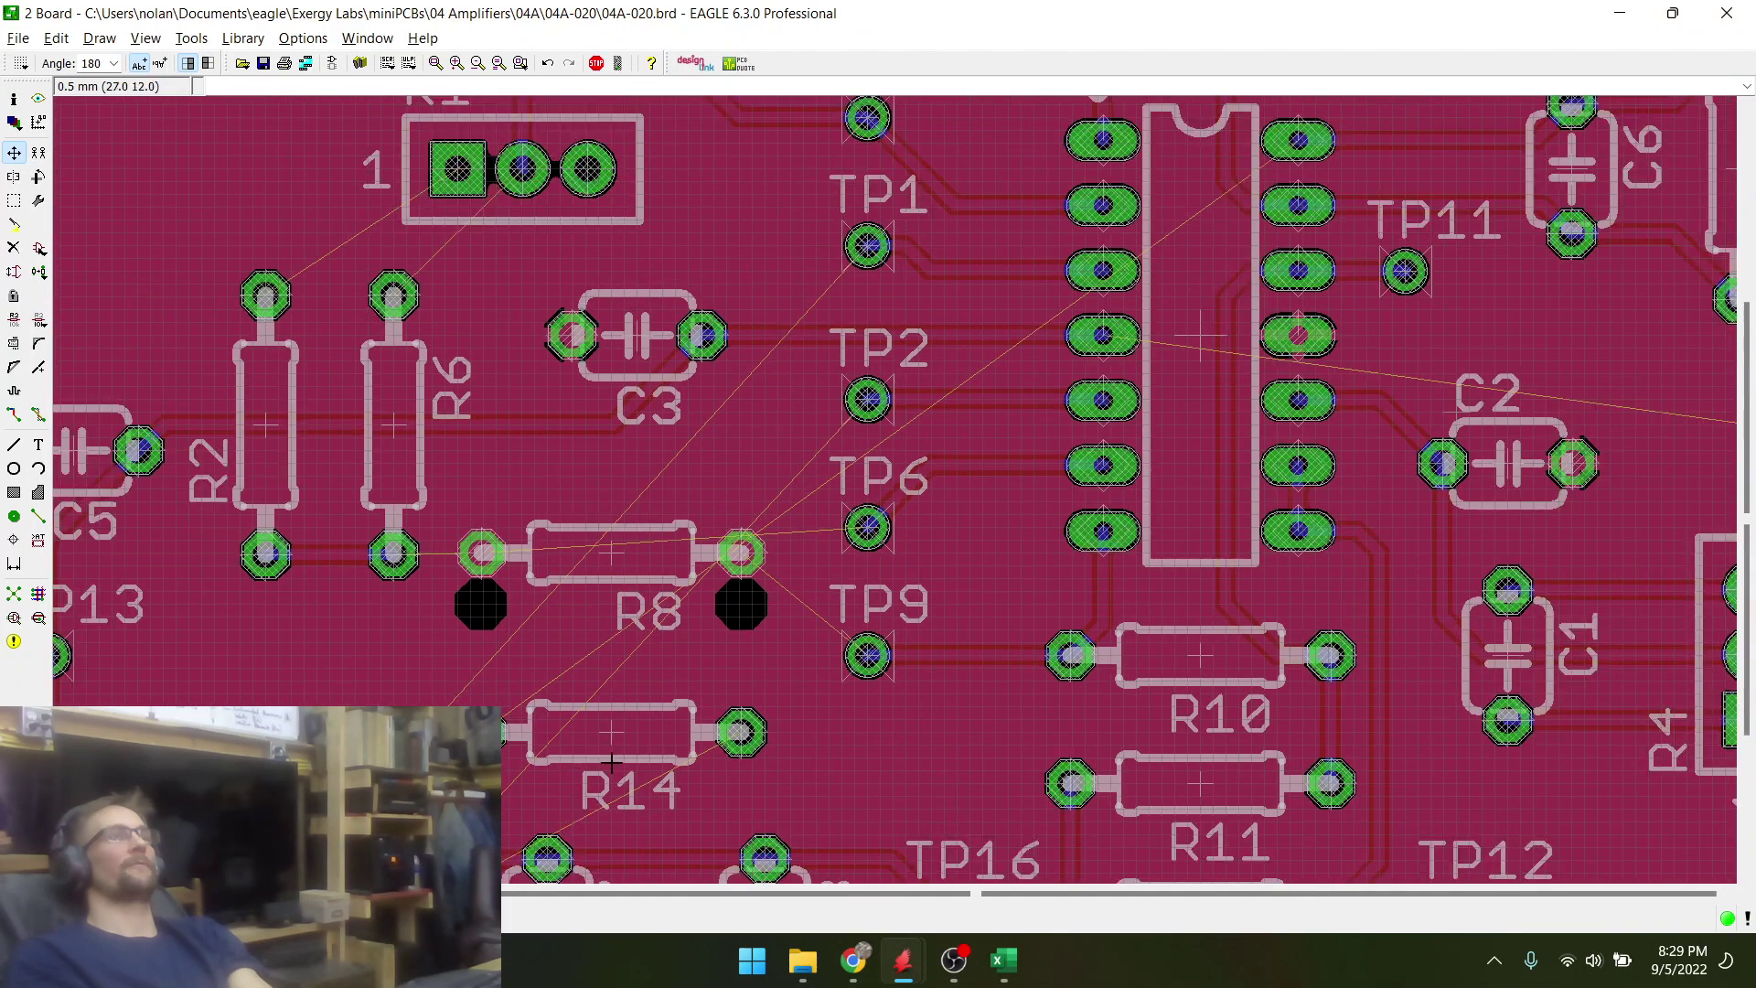
- Move R14 up by about 1.5 mm towards R8 and refresh the ratsnest
scroll(612, 758, up, 2)
click(612, 717)
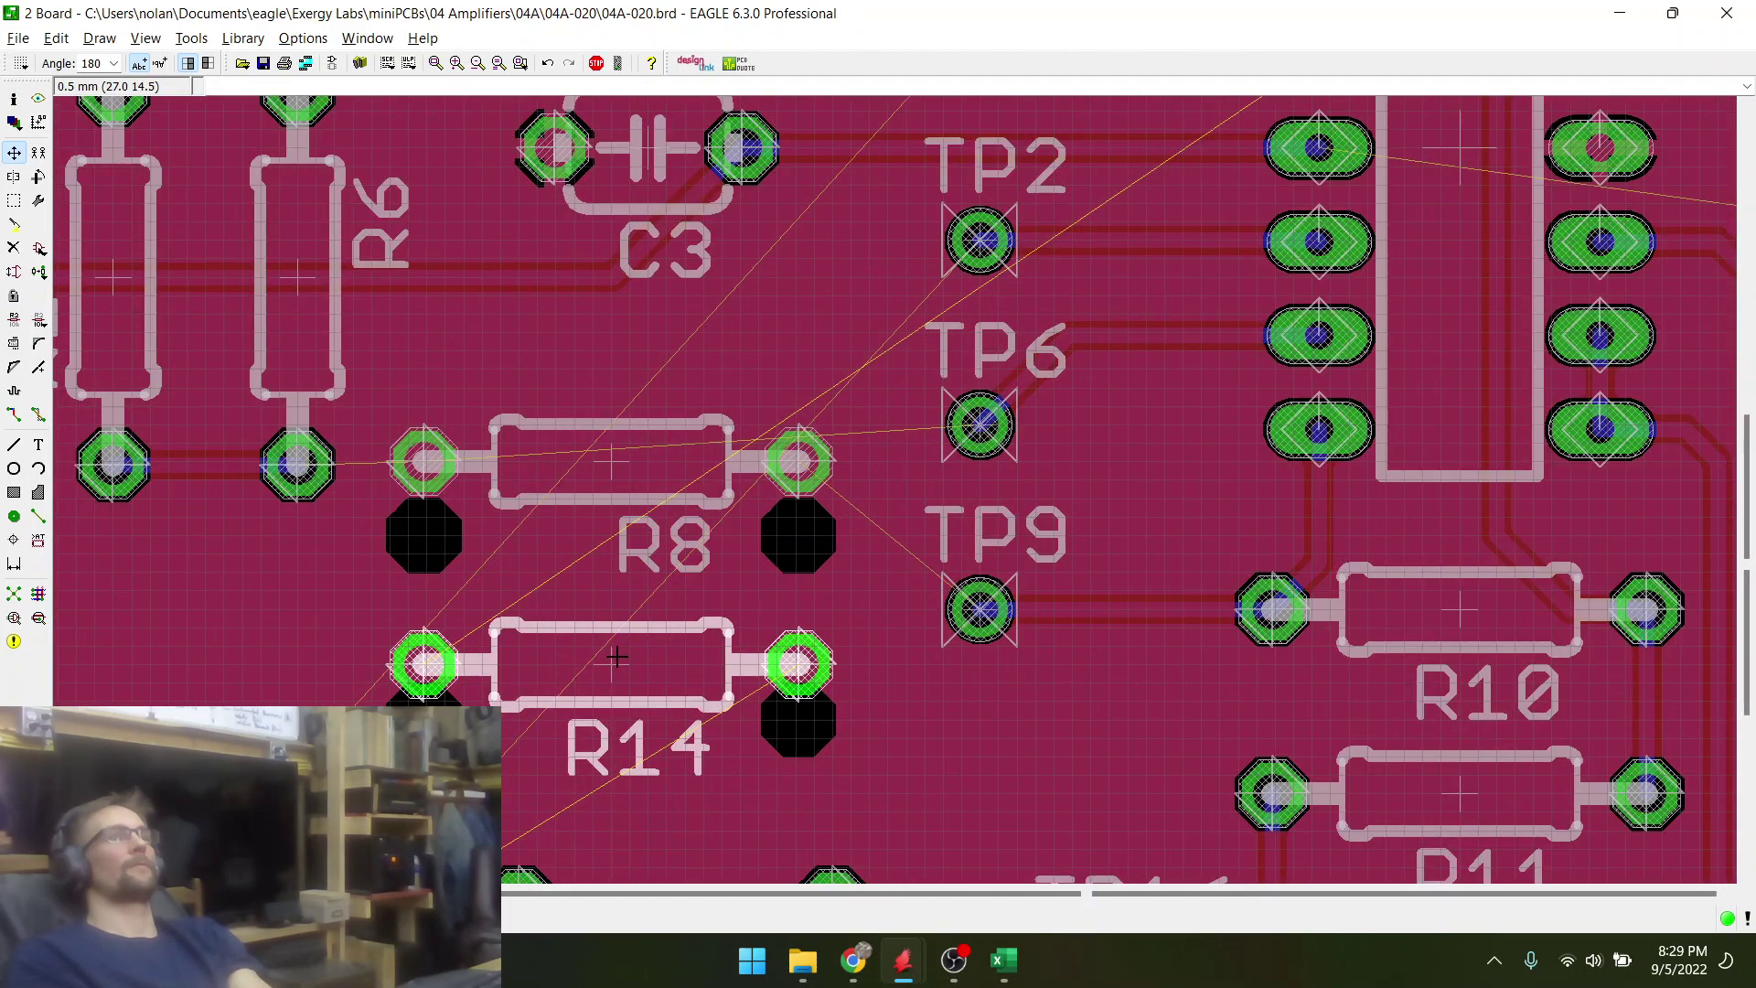
click(618, 656)
scroll(706, 541, down, 1)
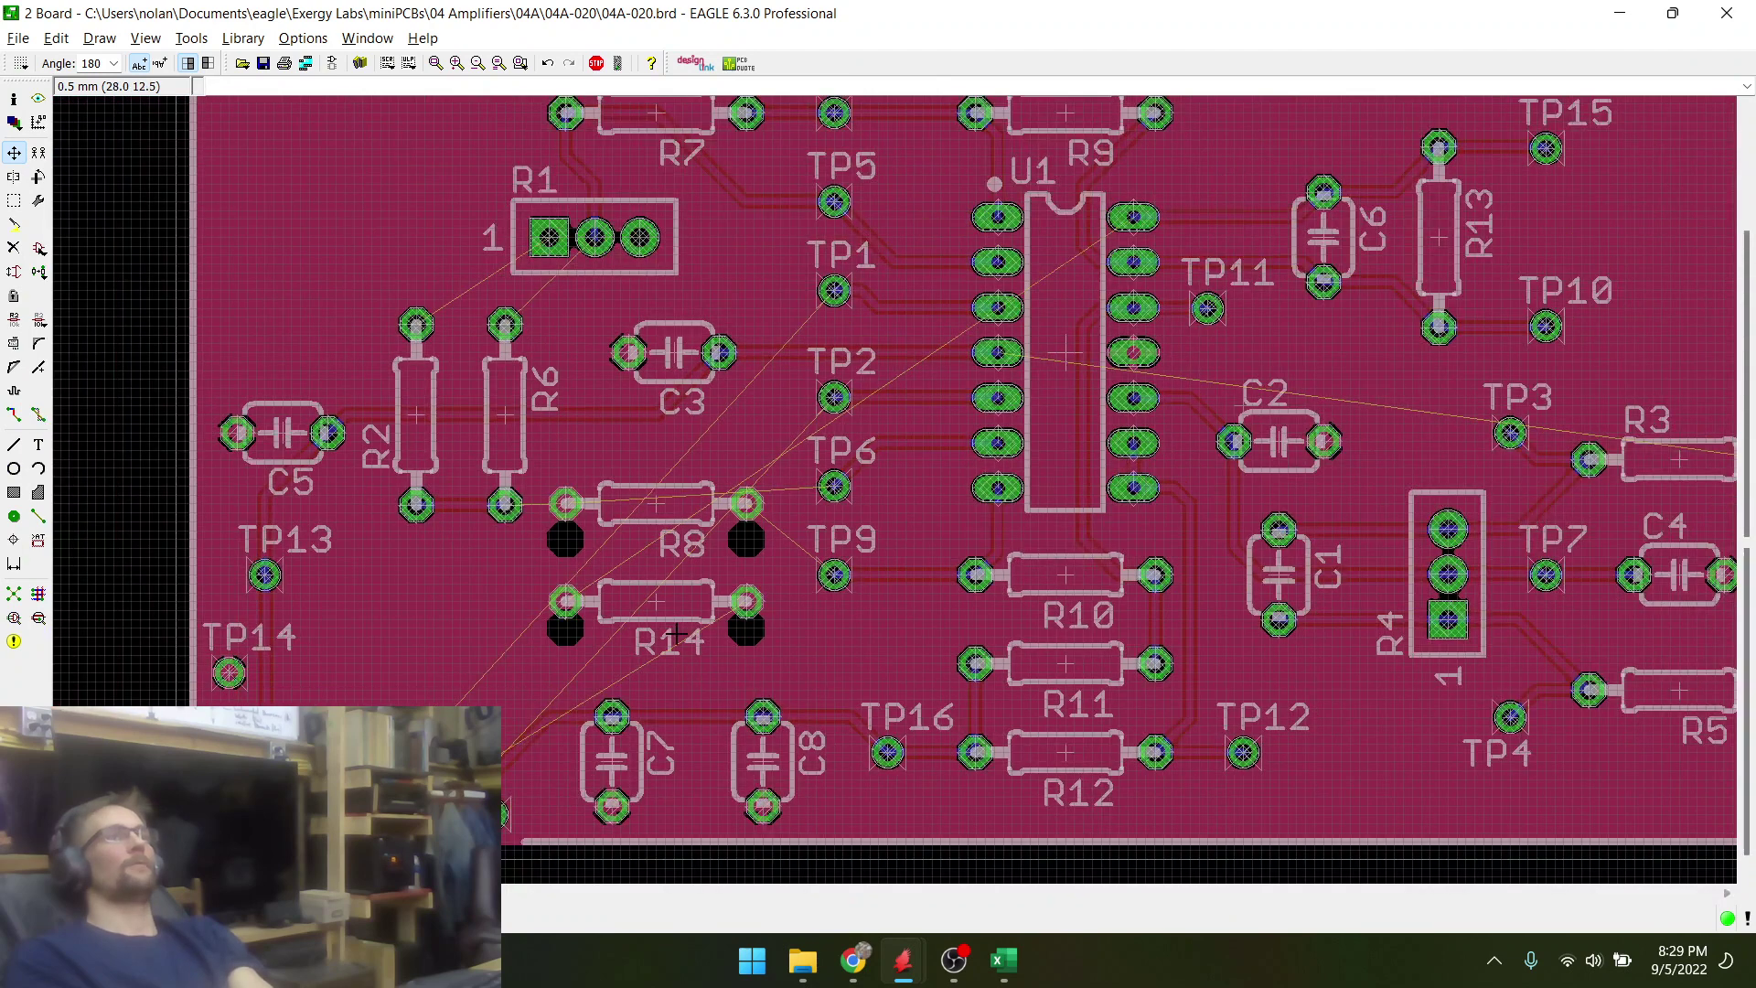
click(13, 593)
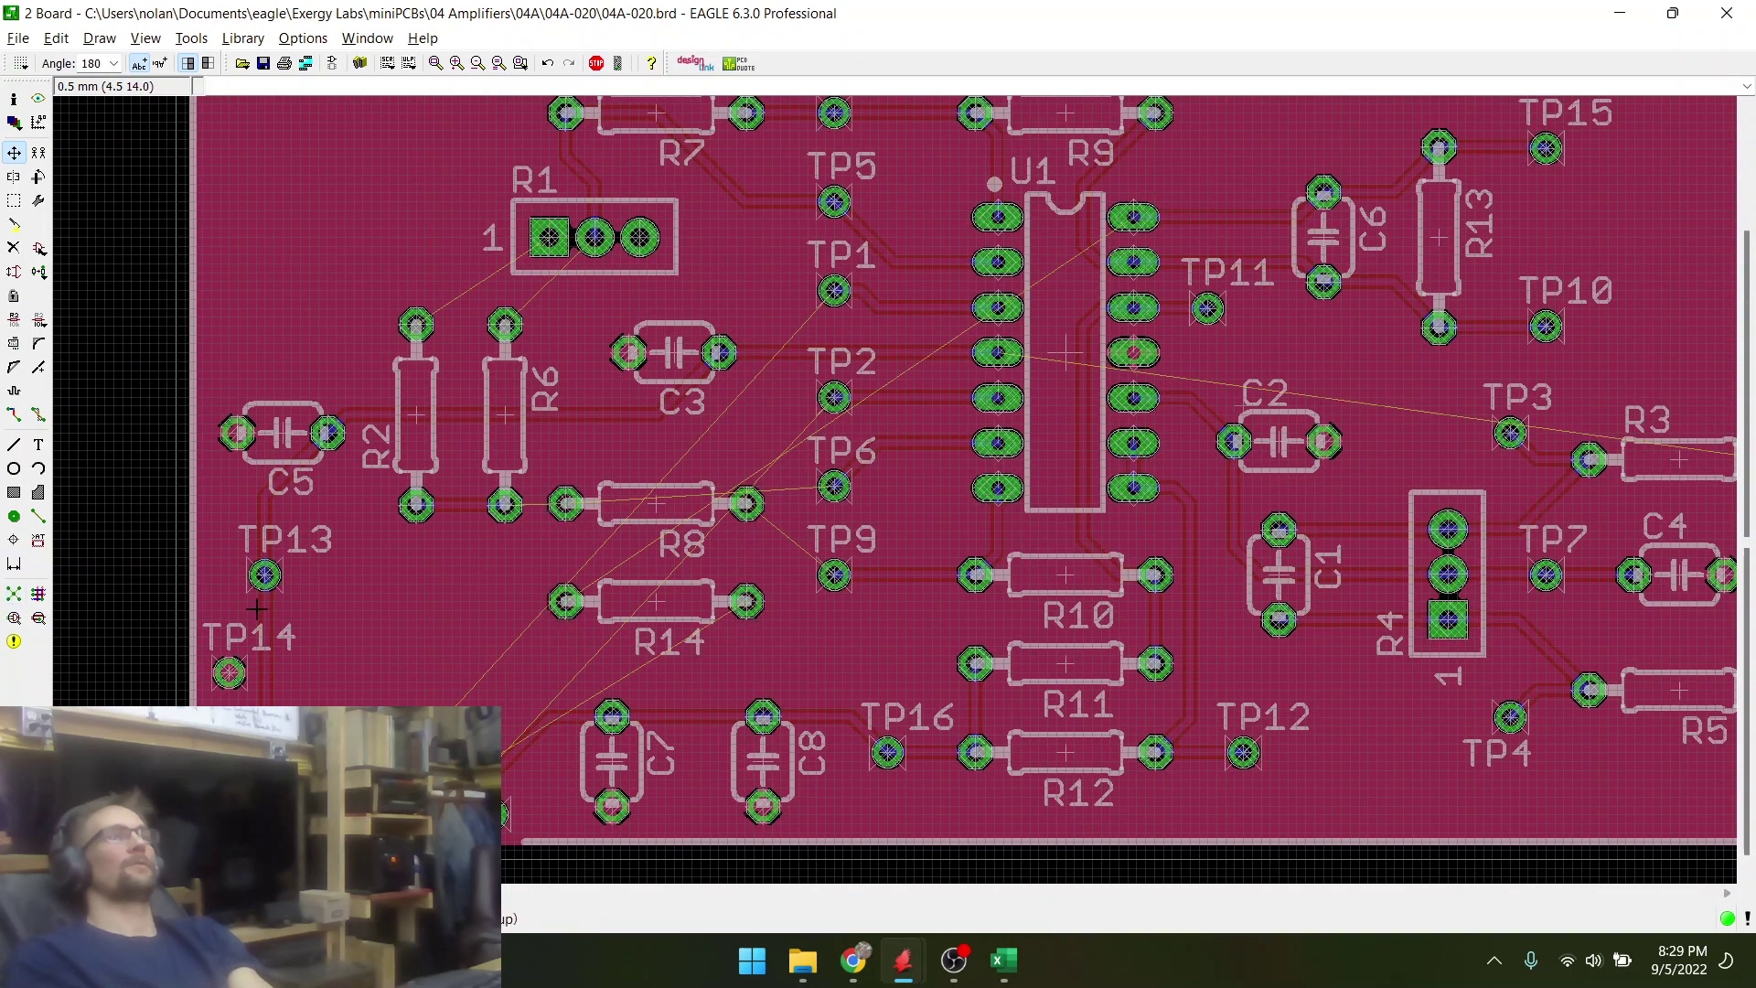
- Rotate R14 by 180 degrees, move it down about 2 mm below R8, and refresh the ratsnest
scroll(524, 657, up, 1)
click(656, 613)
right_click(656, 622)
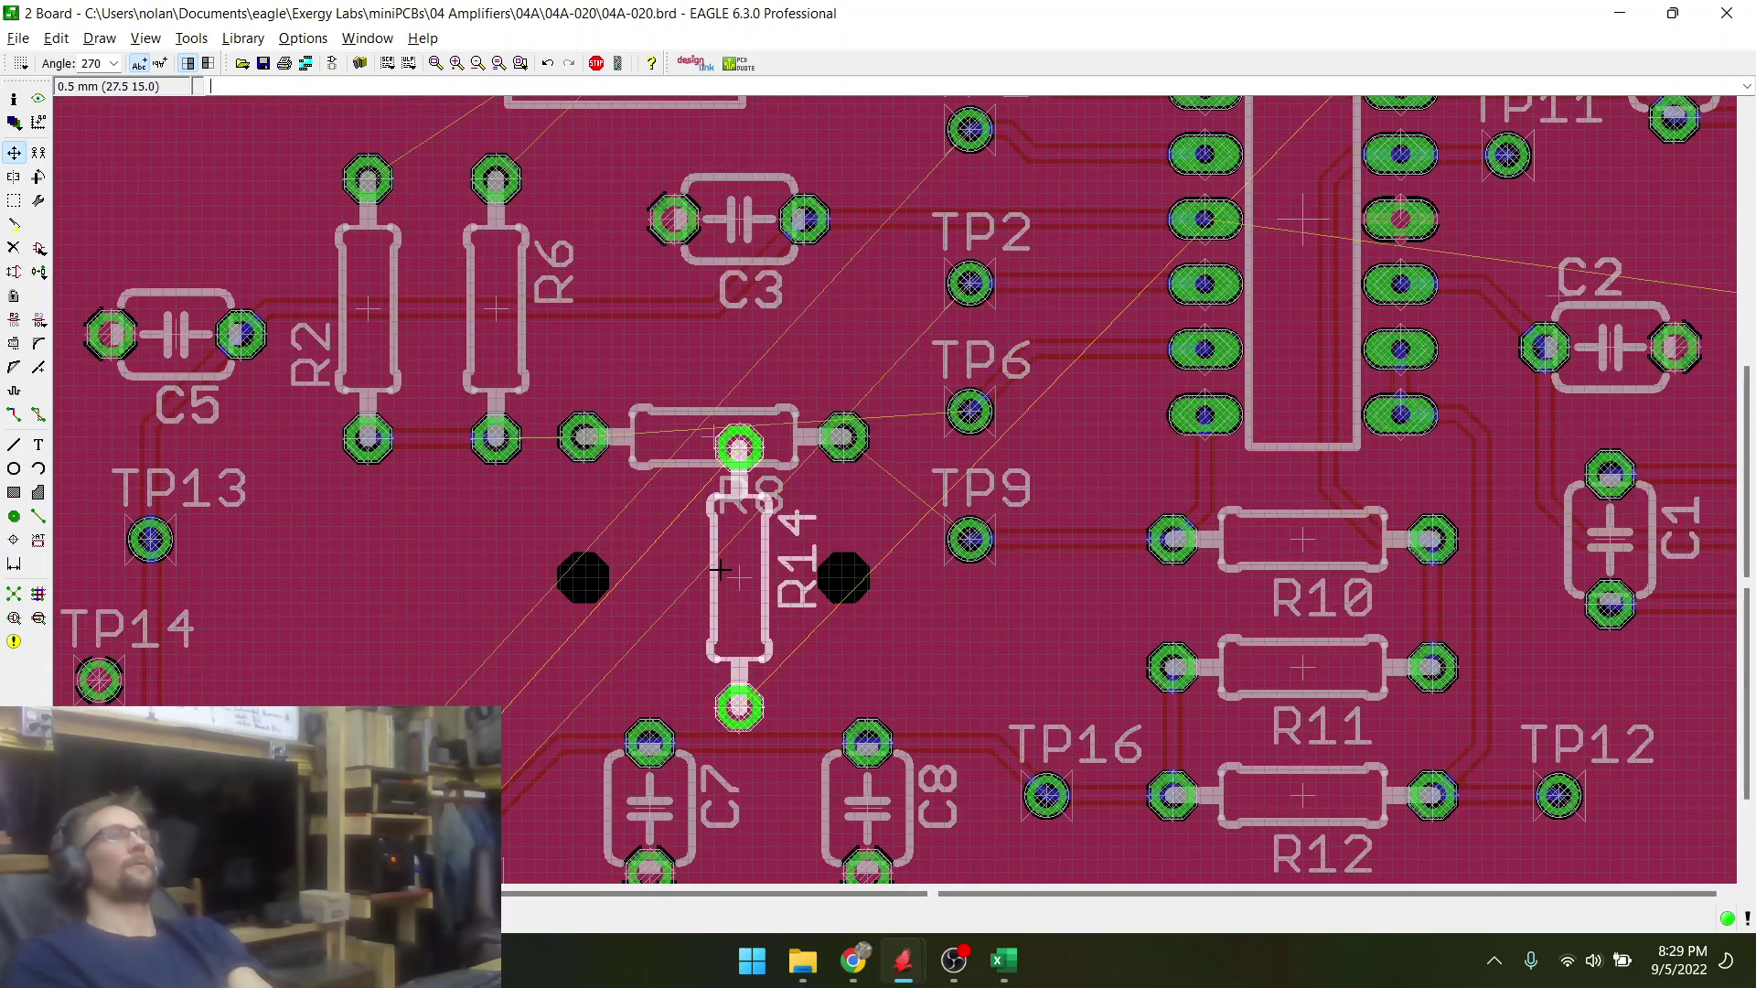
right_click(656, 624)
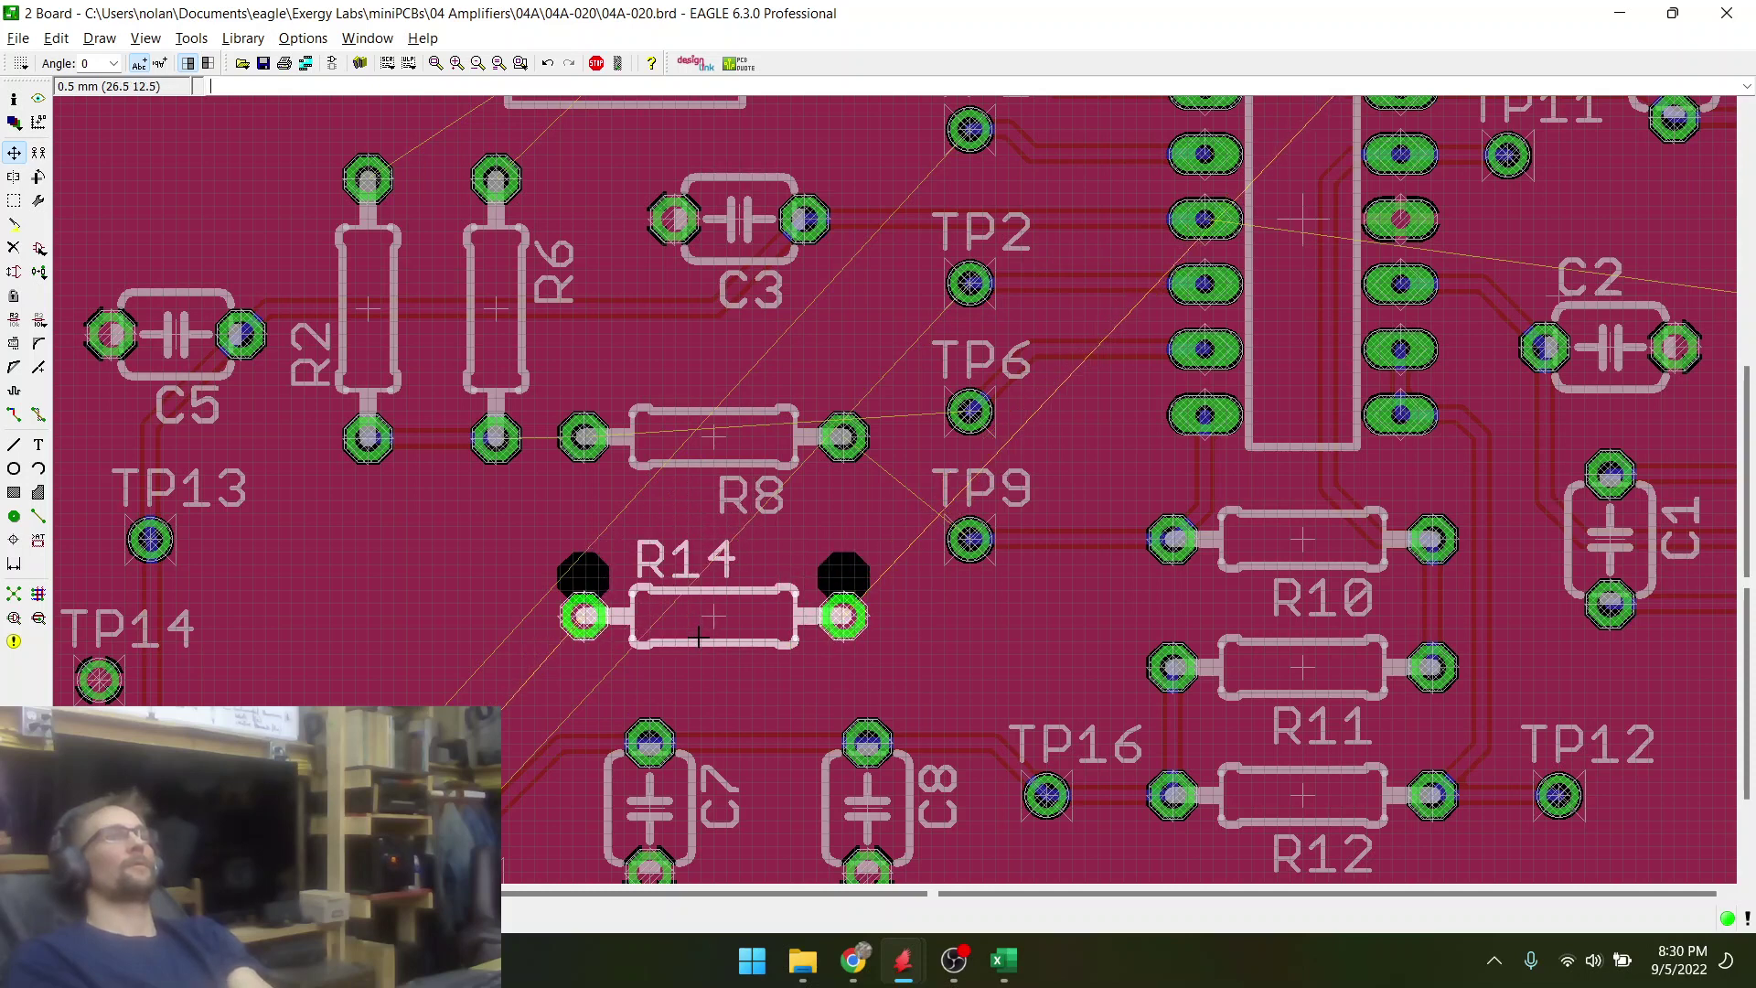
click(700, 643)
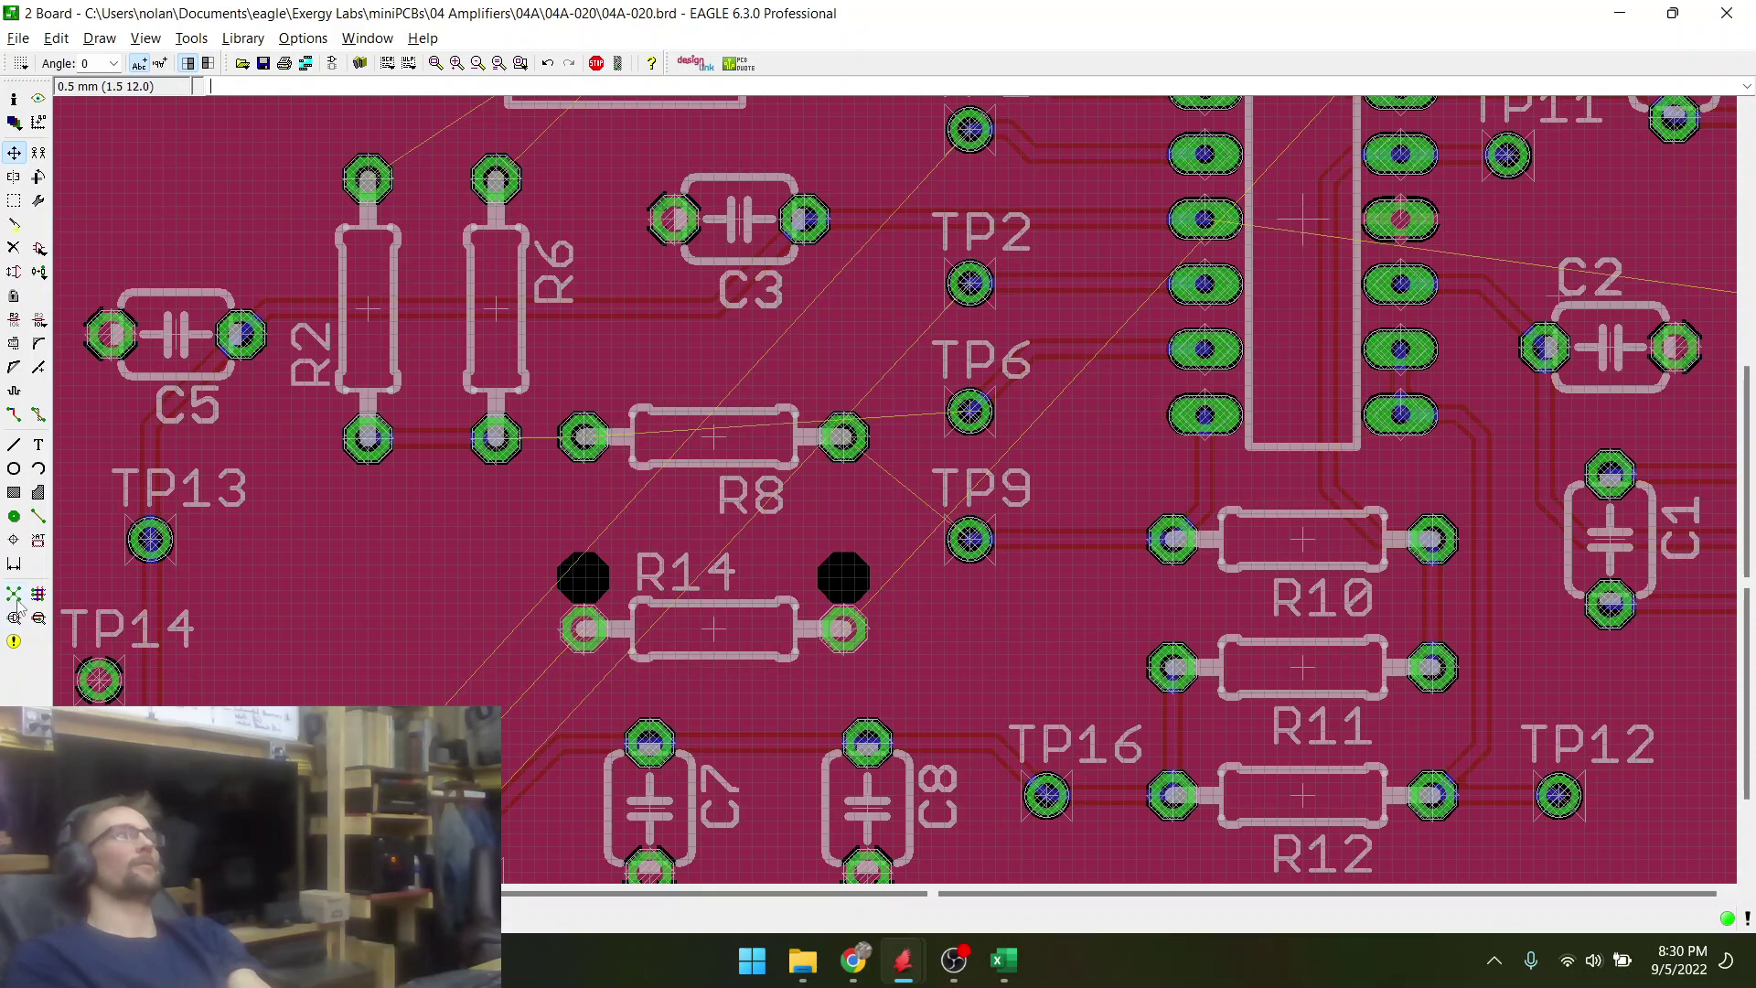
click(16, 601)
scroll(742, 482, down, 2)
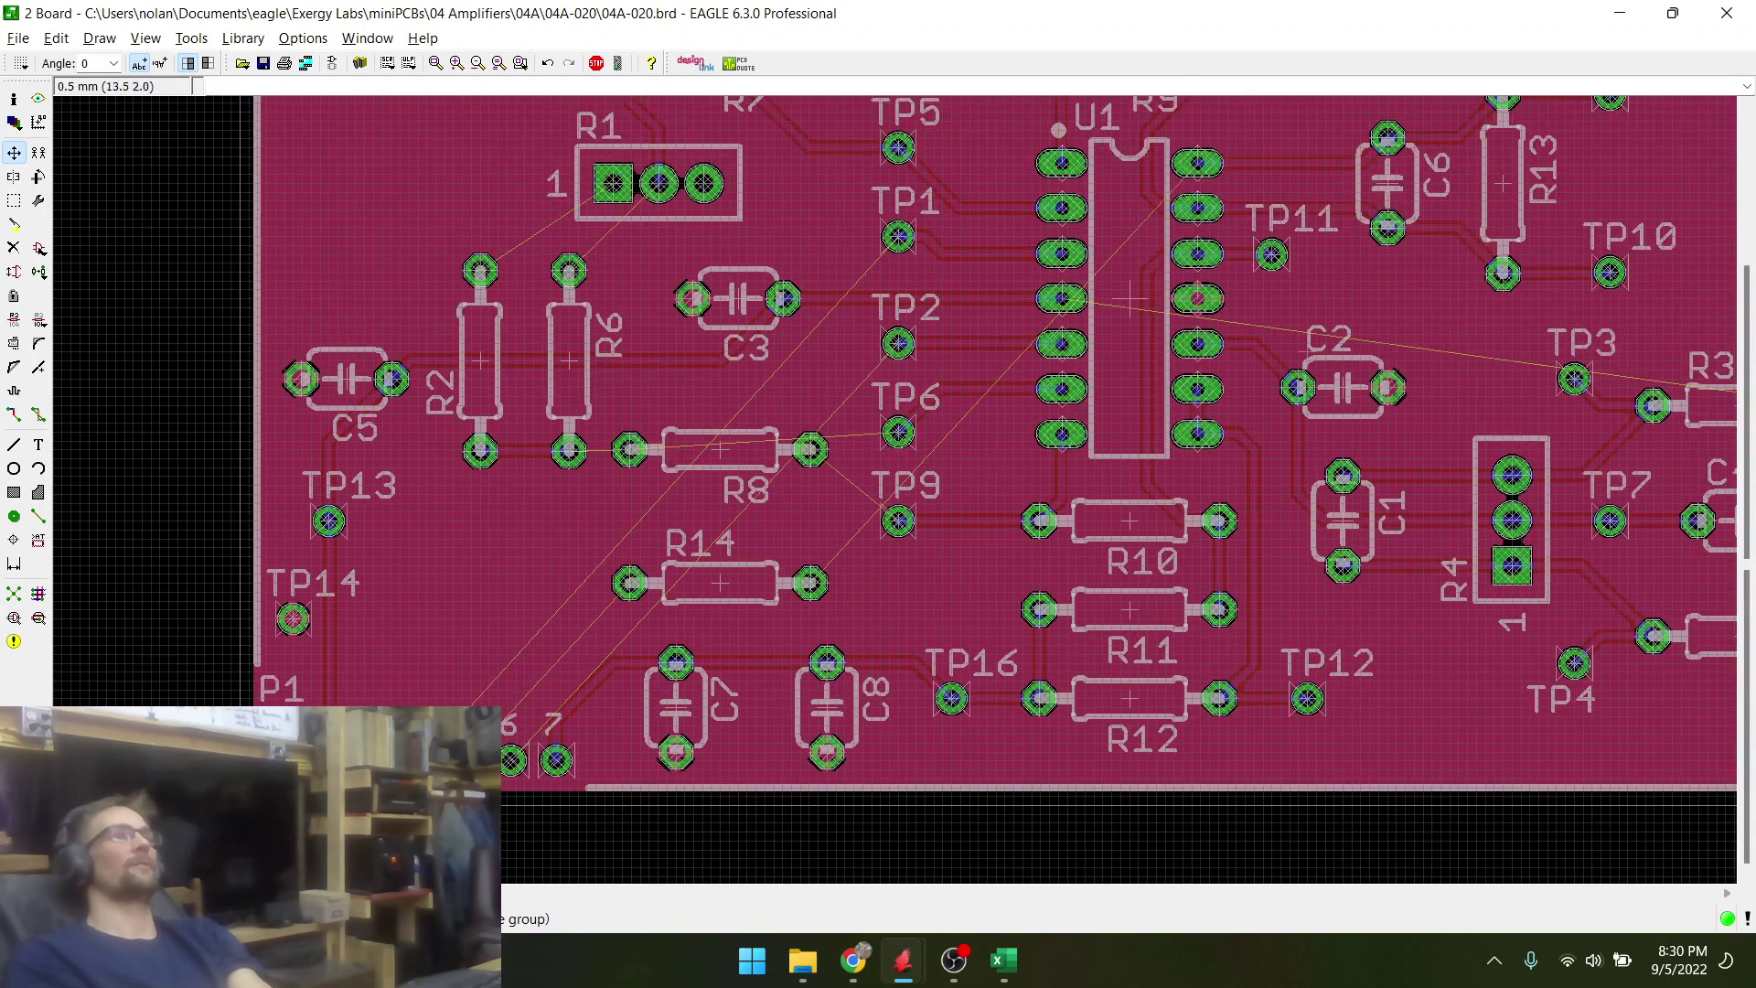
- Route a 0.4064 mm wide bottom-layer trace from P1 pin 5 diagonally up to the left pad of R14
scroll(472, 770, up, 2)
click(14, 417)
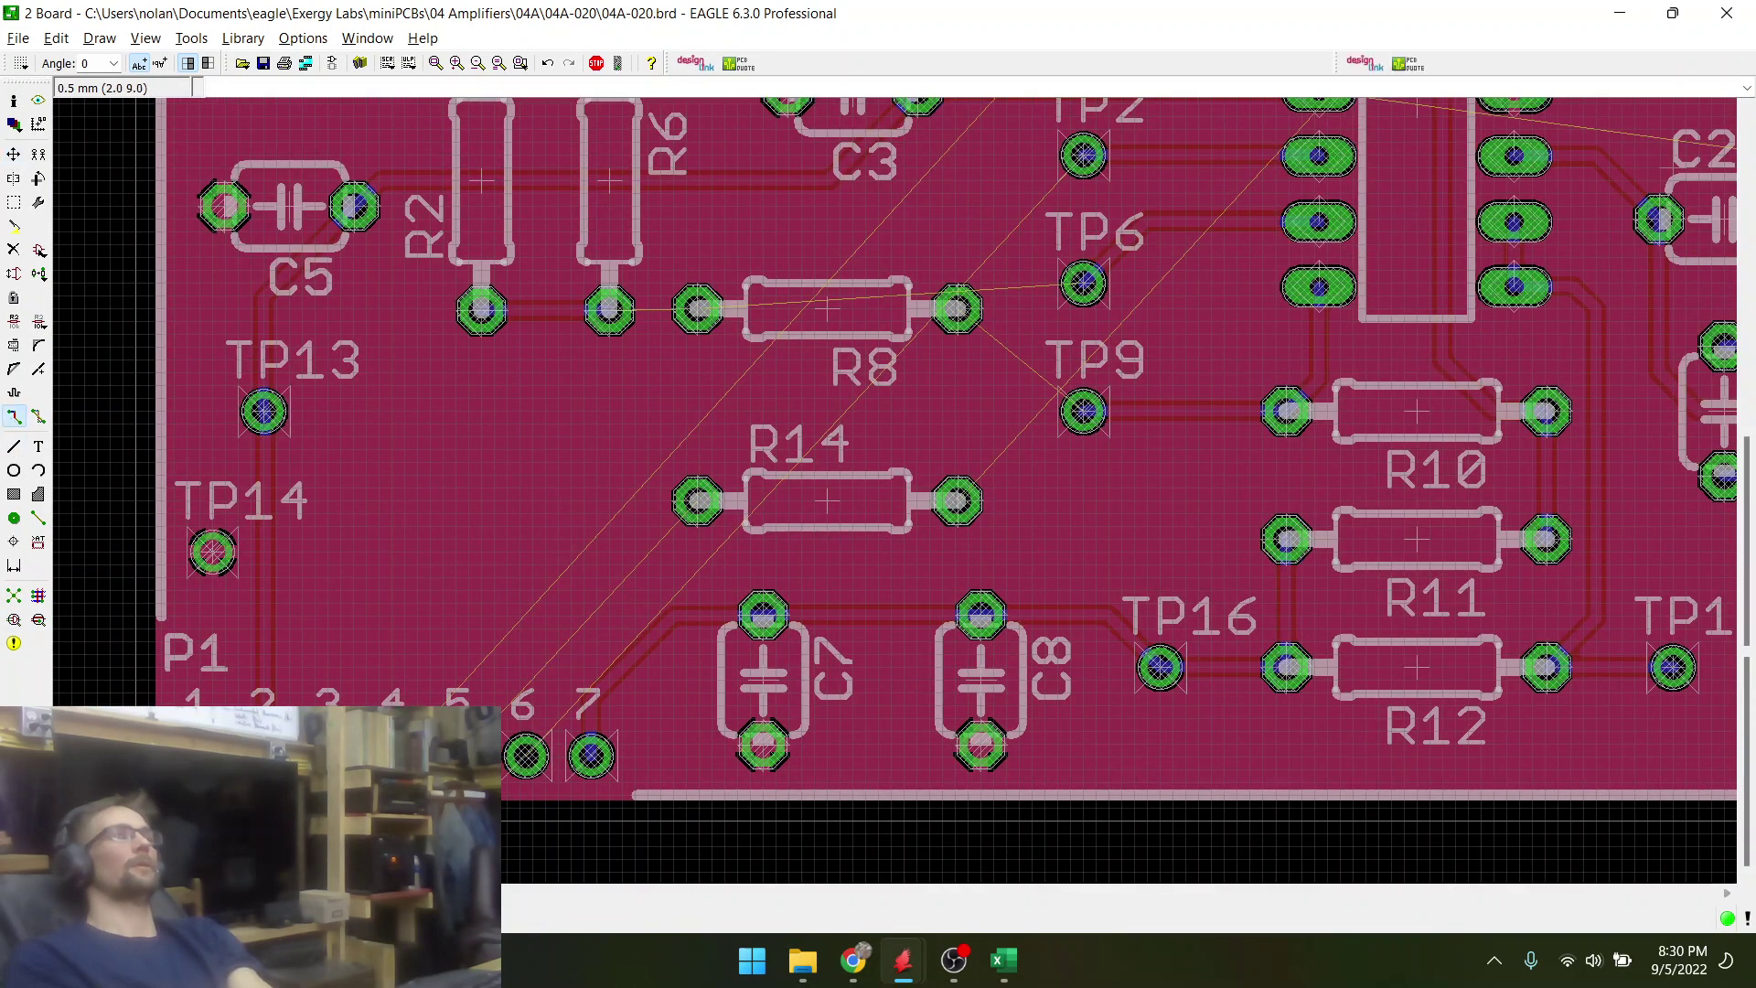
click(465, 755)
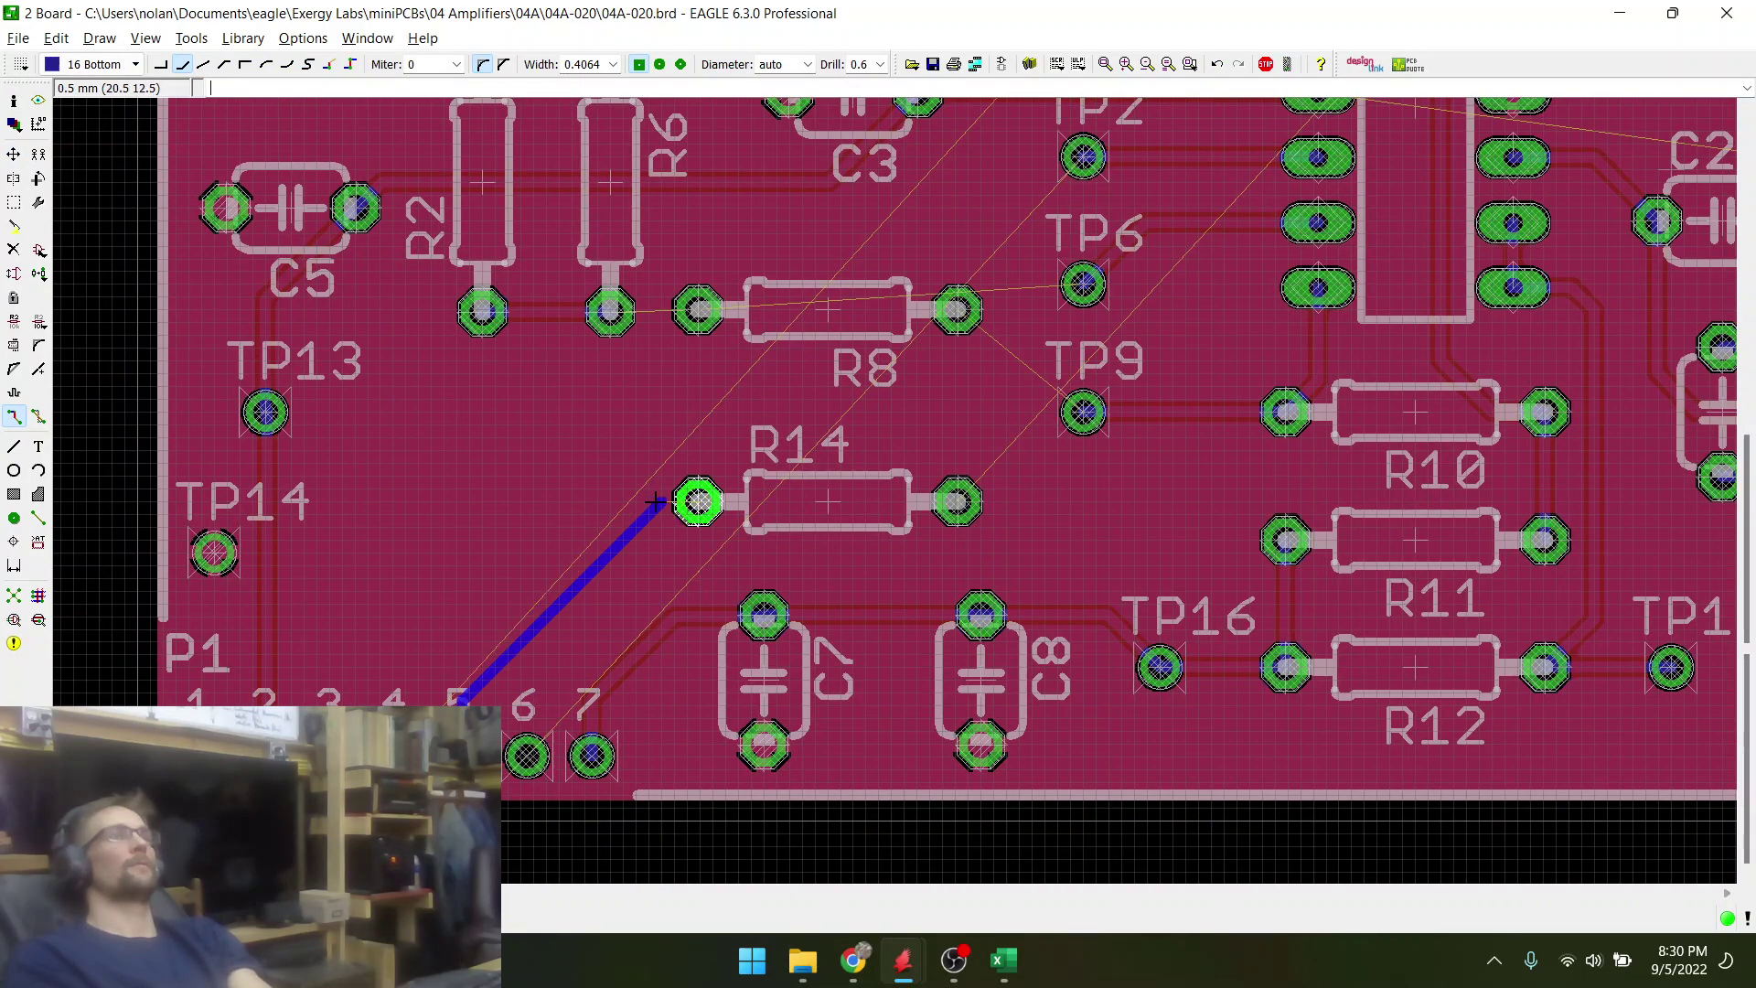
click(698, 502)
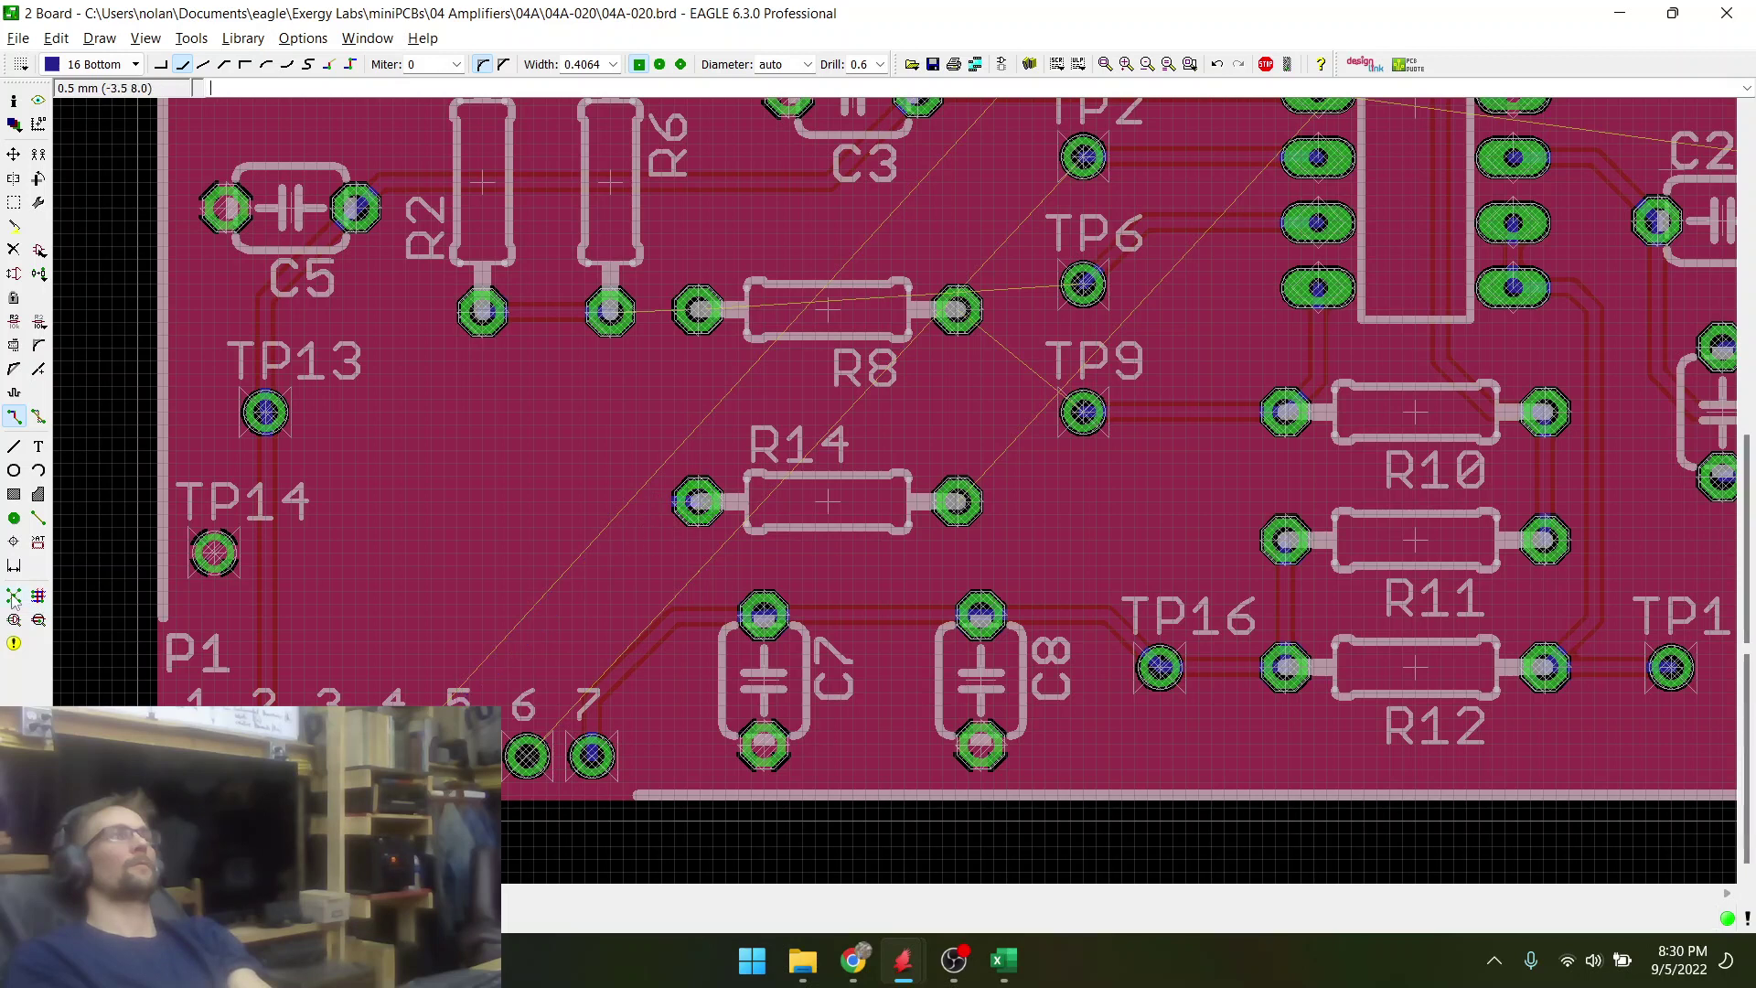
- Start a bottom-layer trace from P1 pin 6, running alongside the pin 5 trace and diagonally under R14's body
click(528, 755)
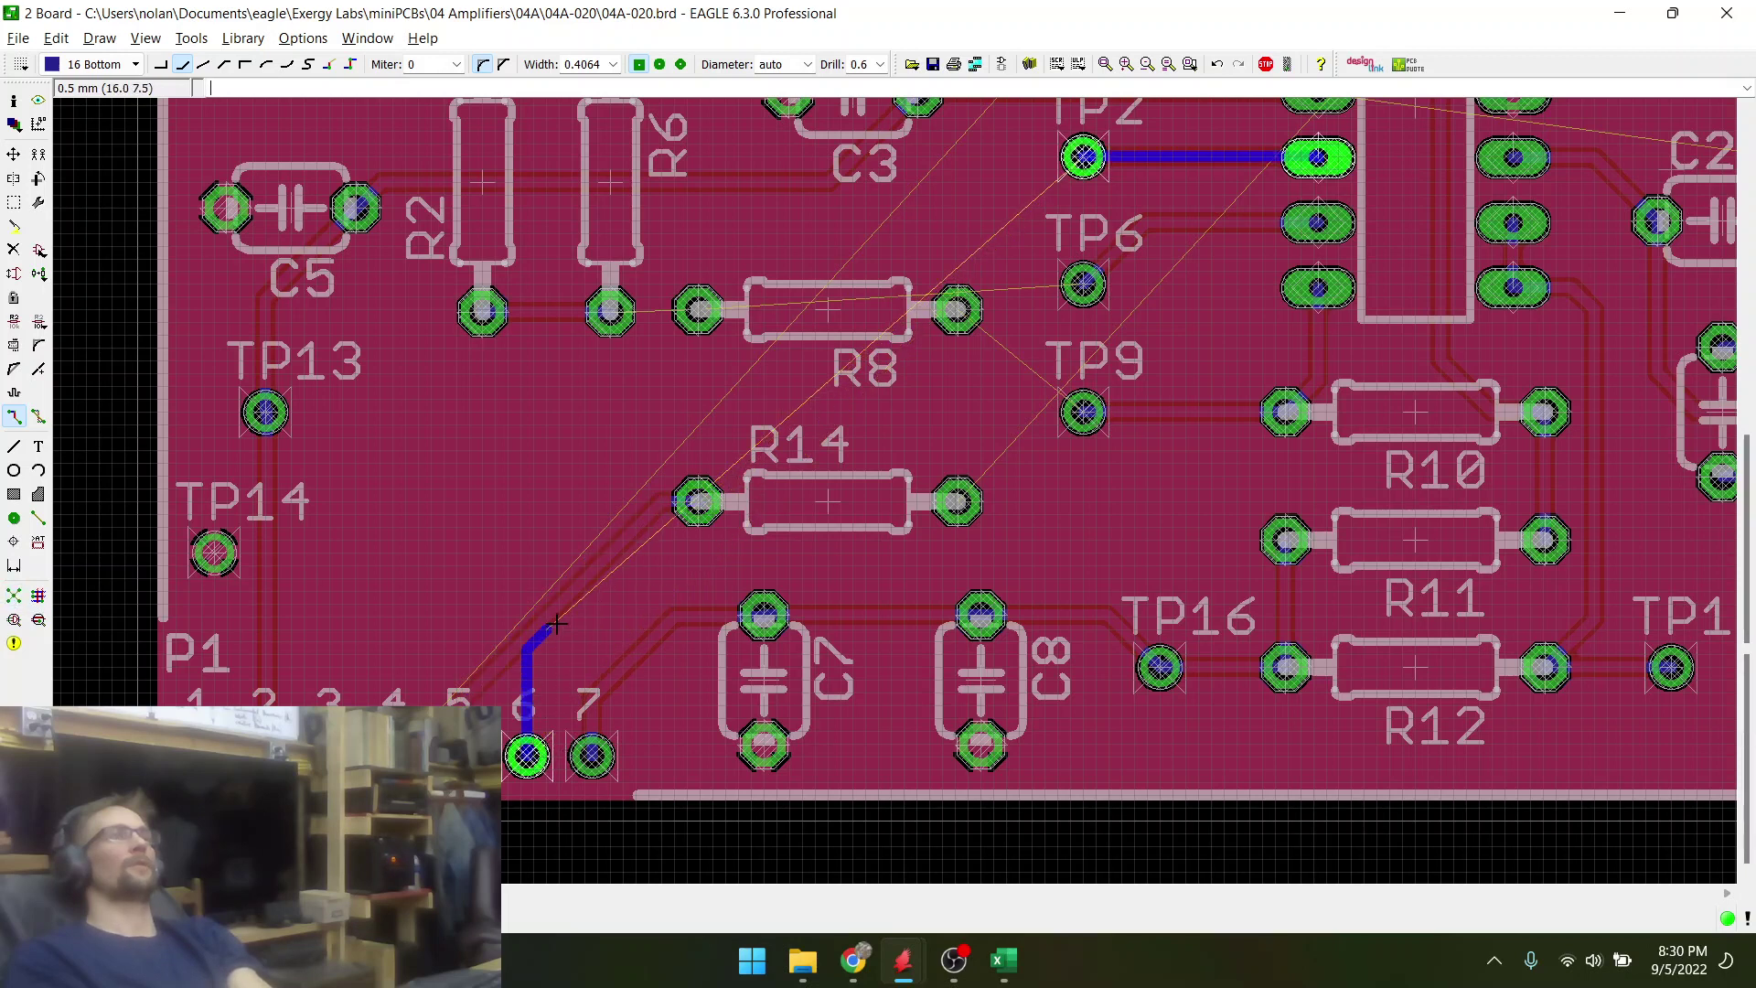
click(662, 565)
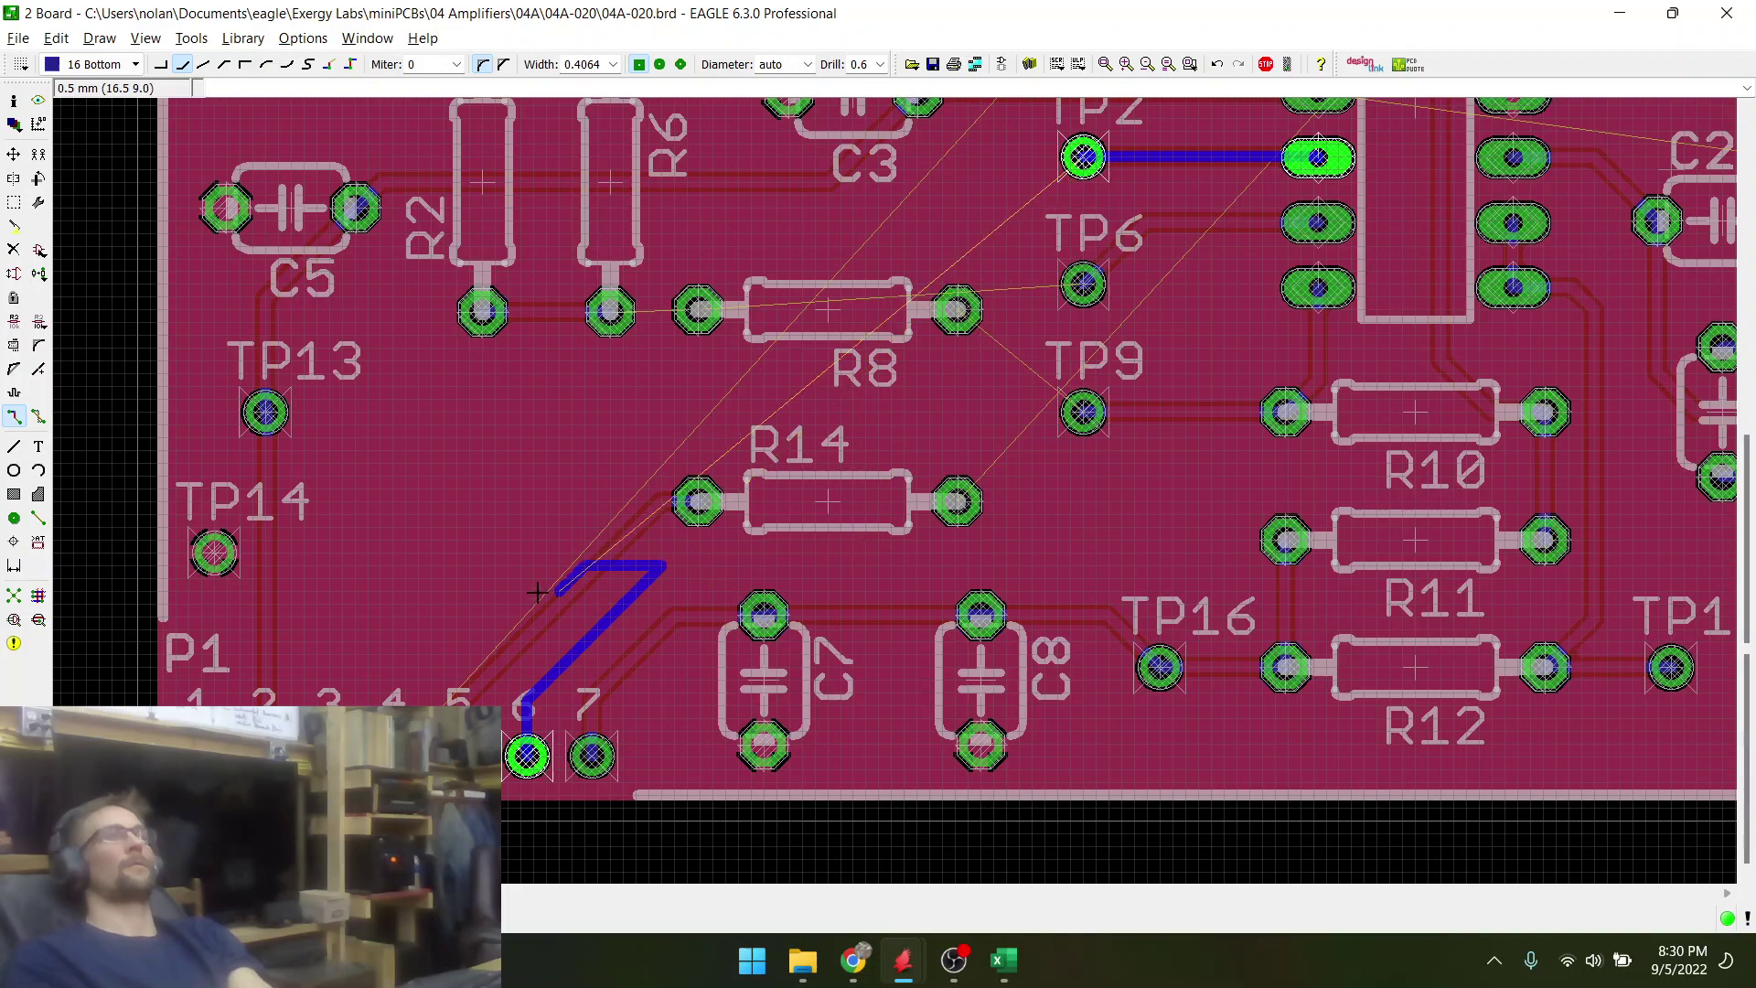
scroll(543, 583, down, 3)
scroll(796, 531, up, 2)
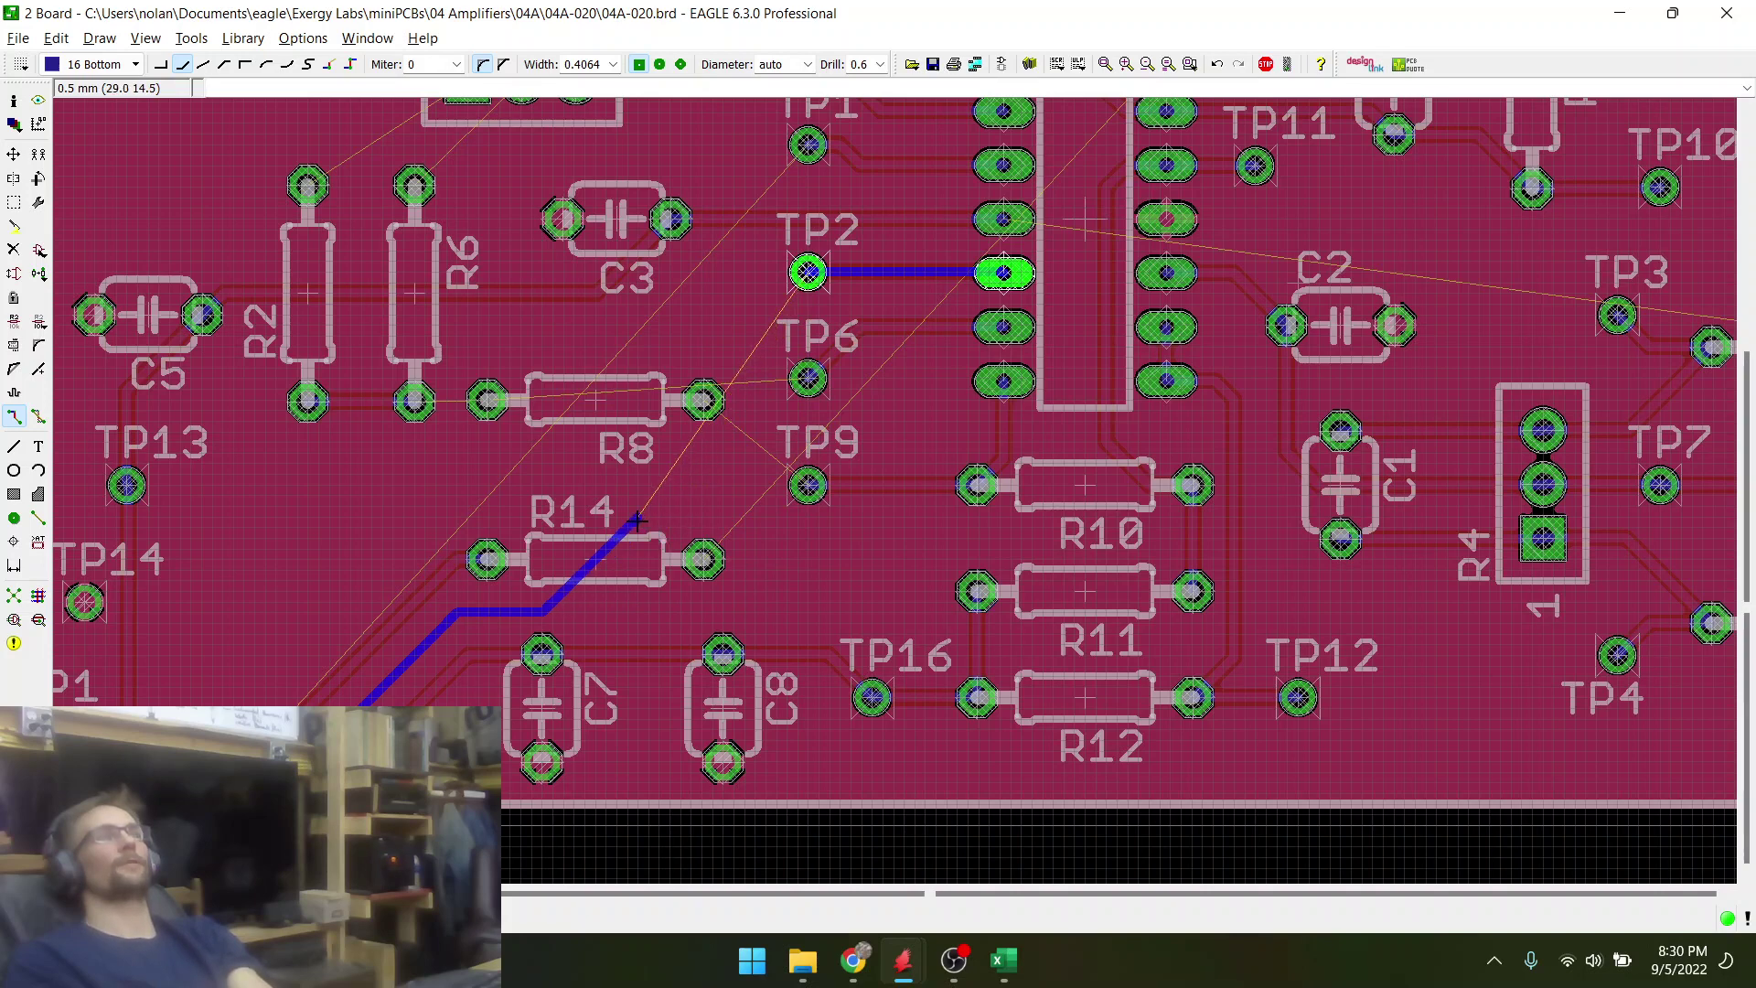
scroll(1046, 491, up, 3)
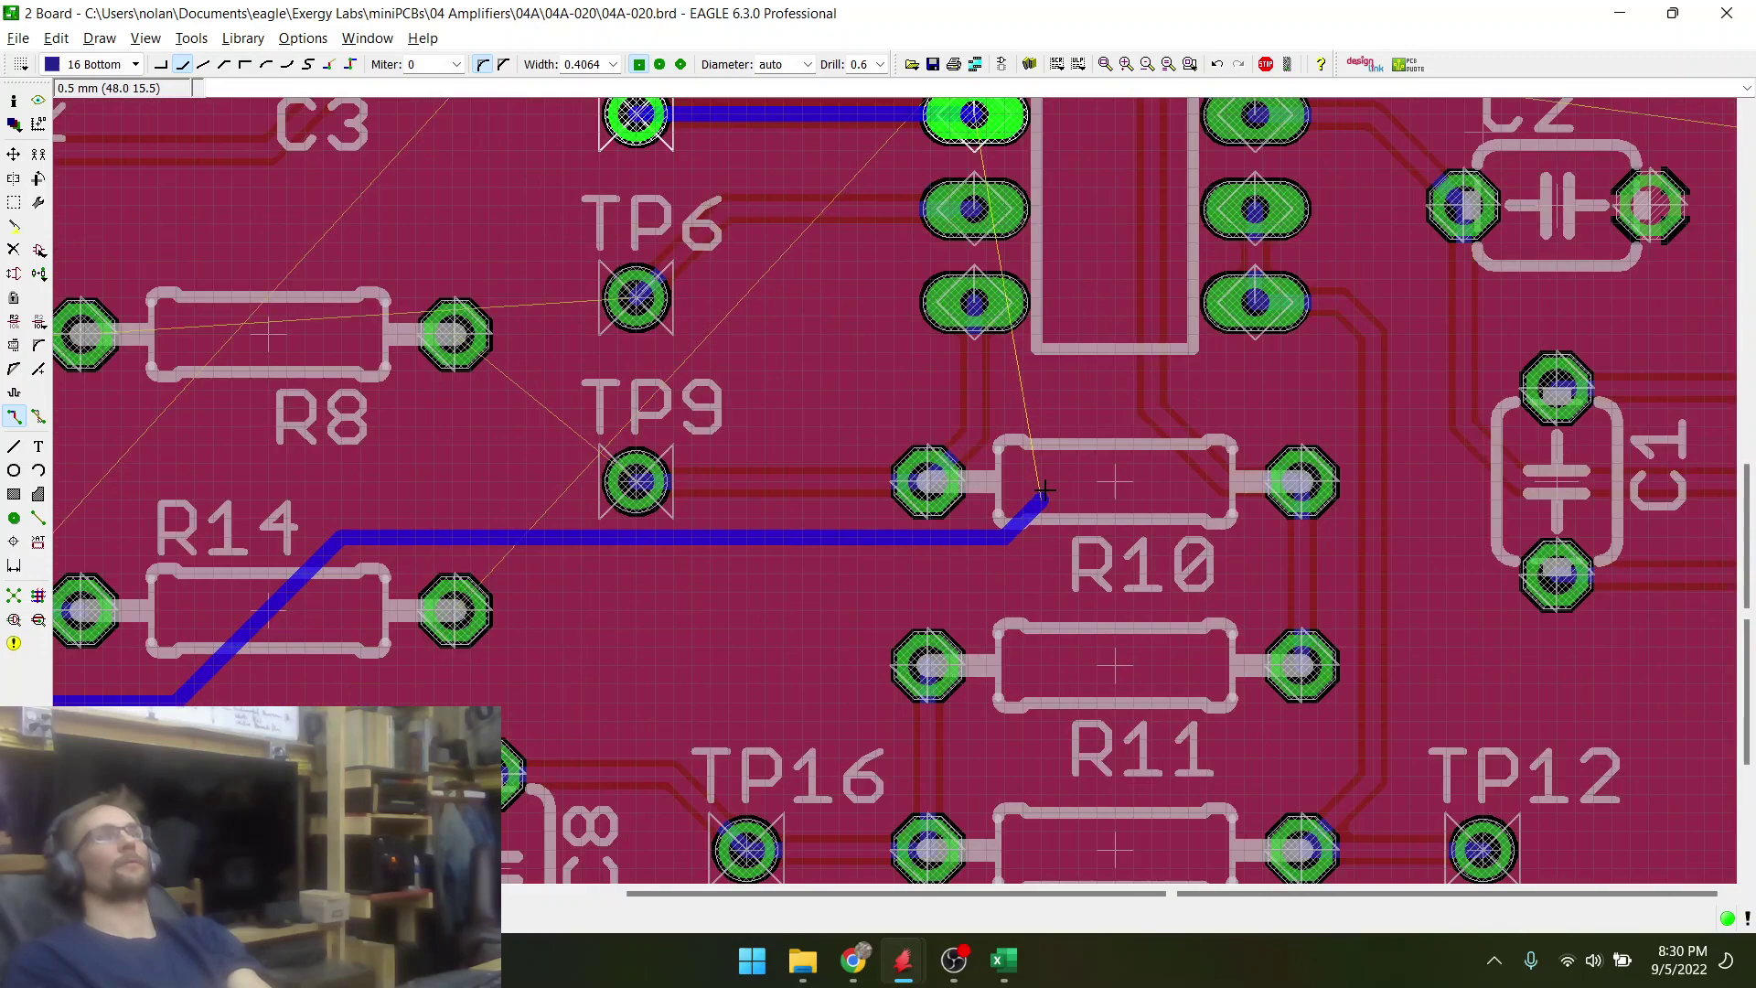
scroll(1044, 491, down, 3)
scroll(1020, 503, up, 2)
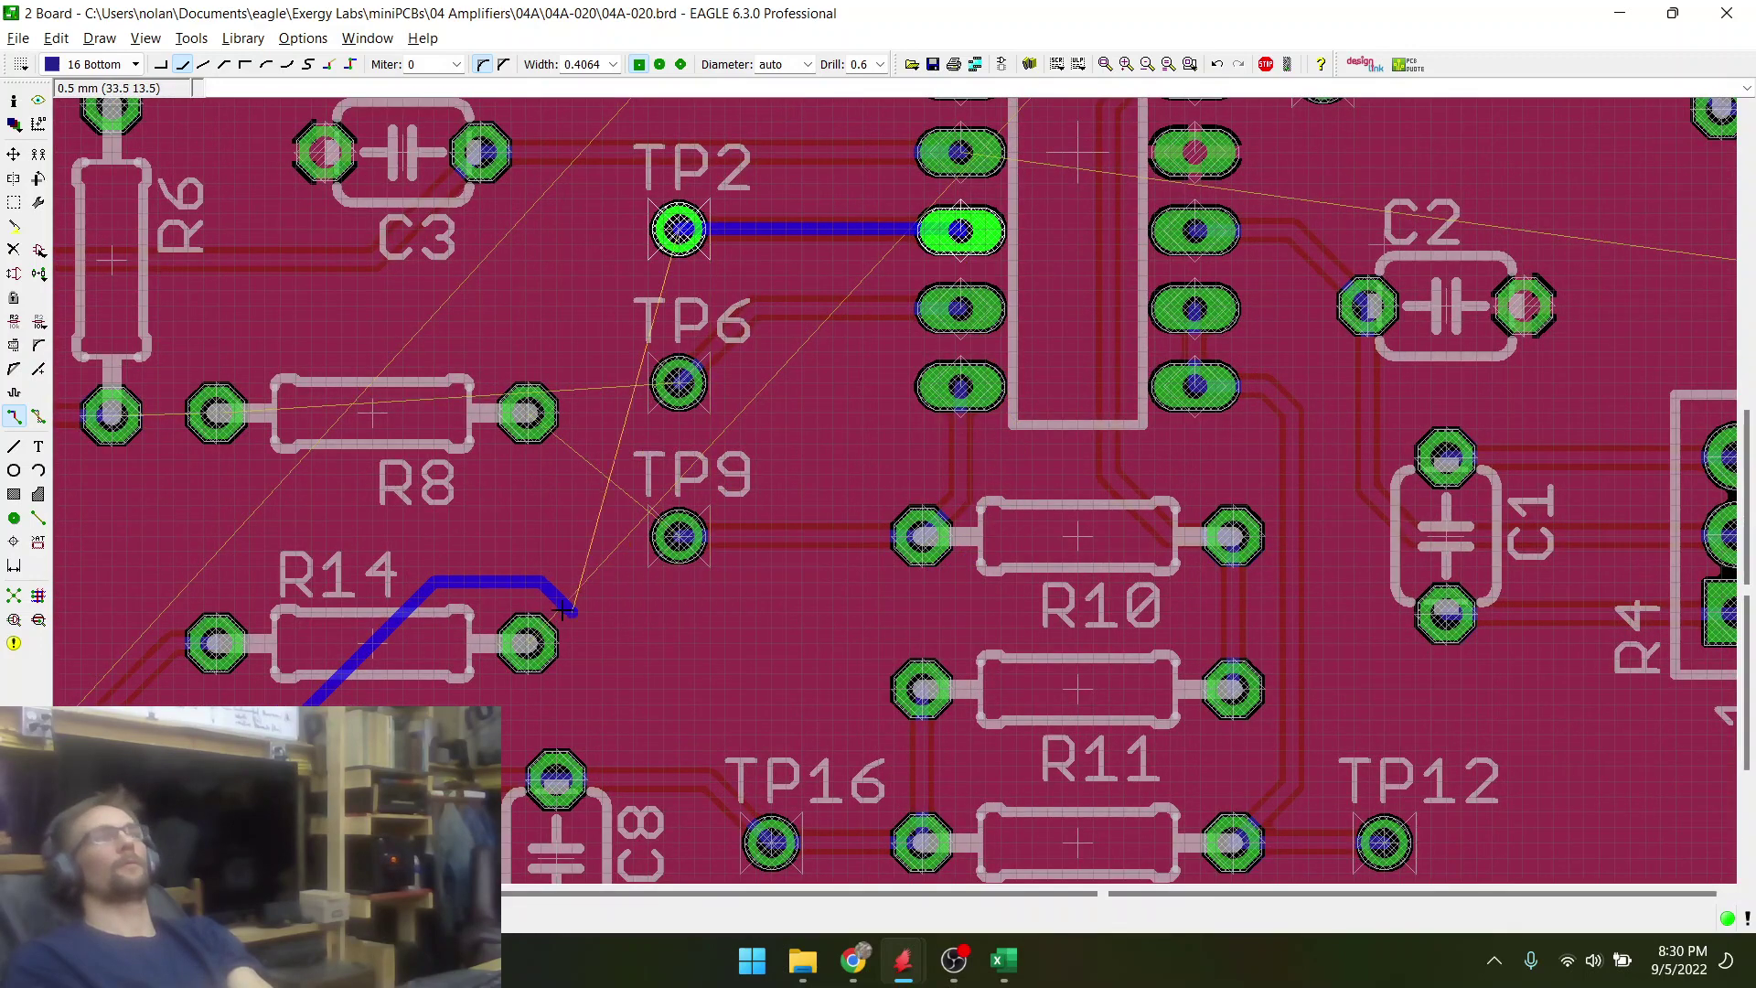
- Continue the pin 6 trace under R10 and up beneath U1, ending it on the U1 pin connected to TP2
click(1047, 503)
scroll(1034, 274, up, 3)
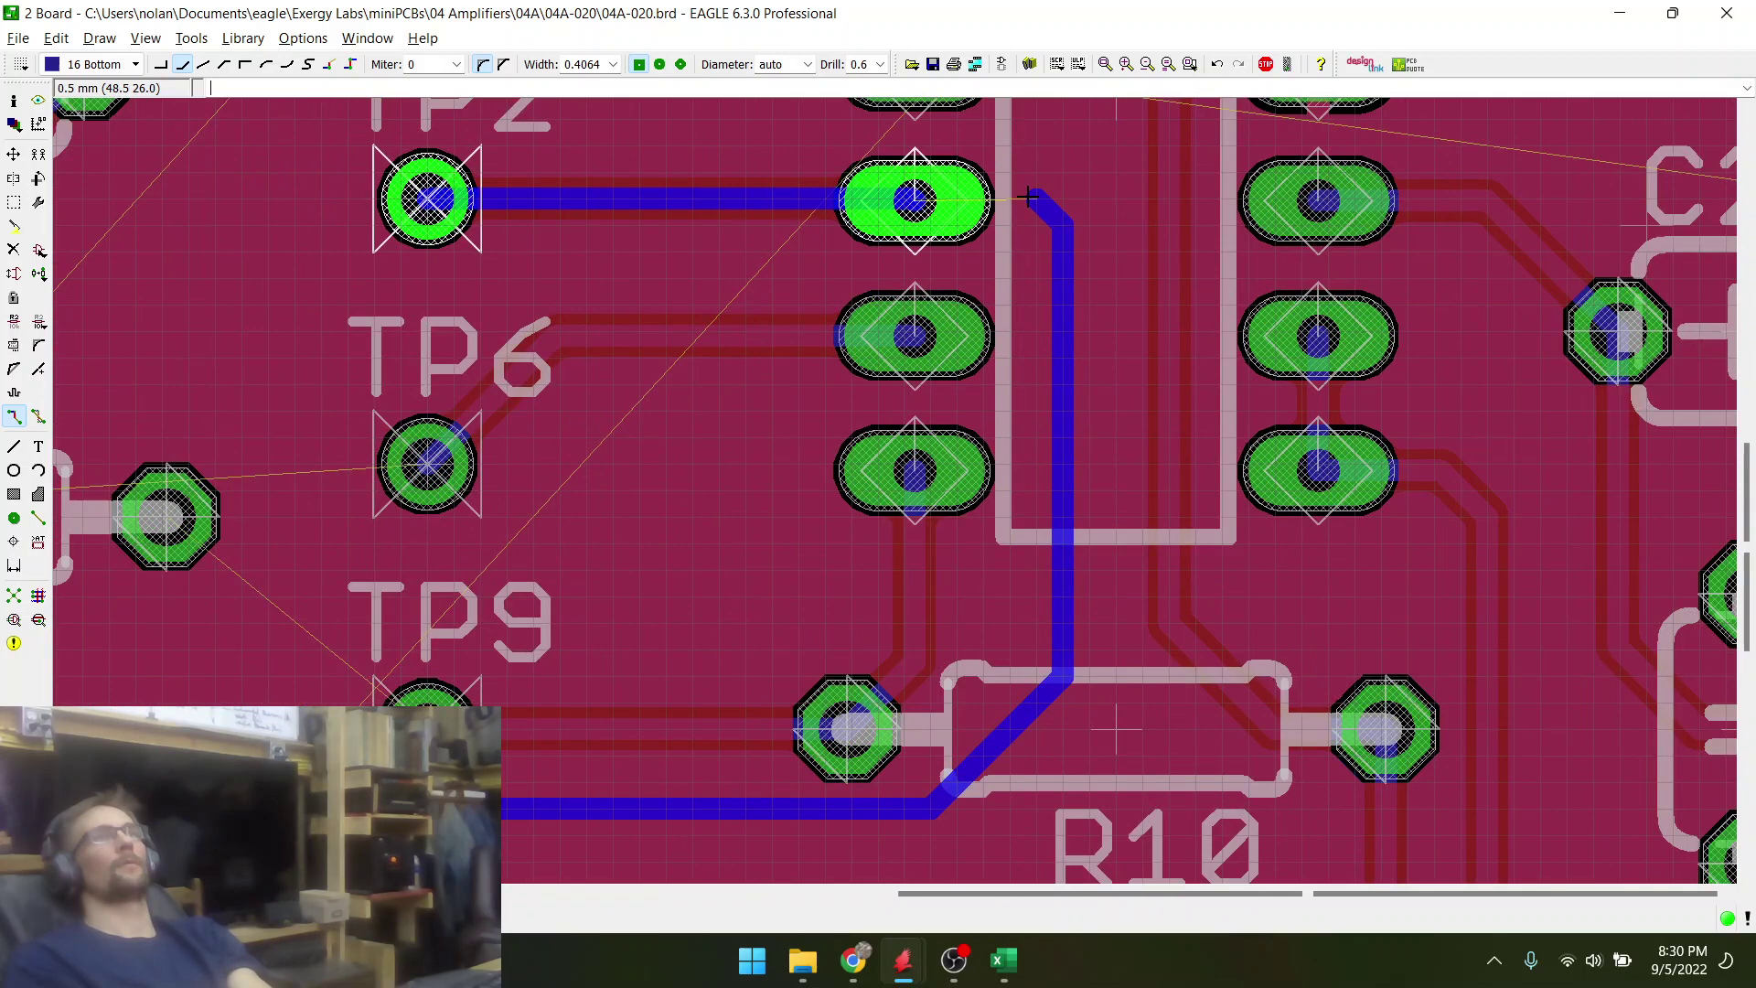
scroll(1028, 196, up, 5)
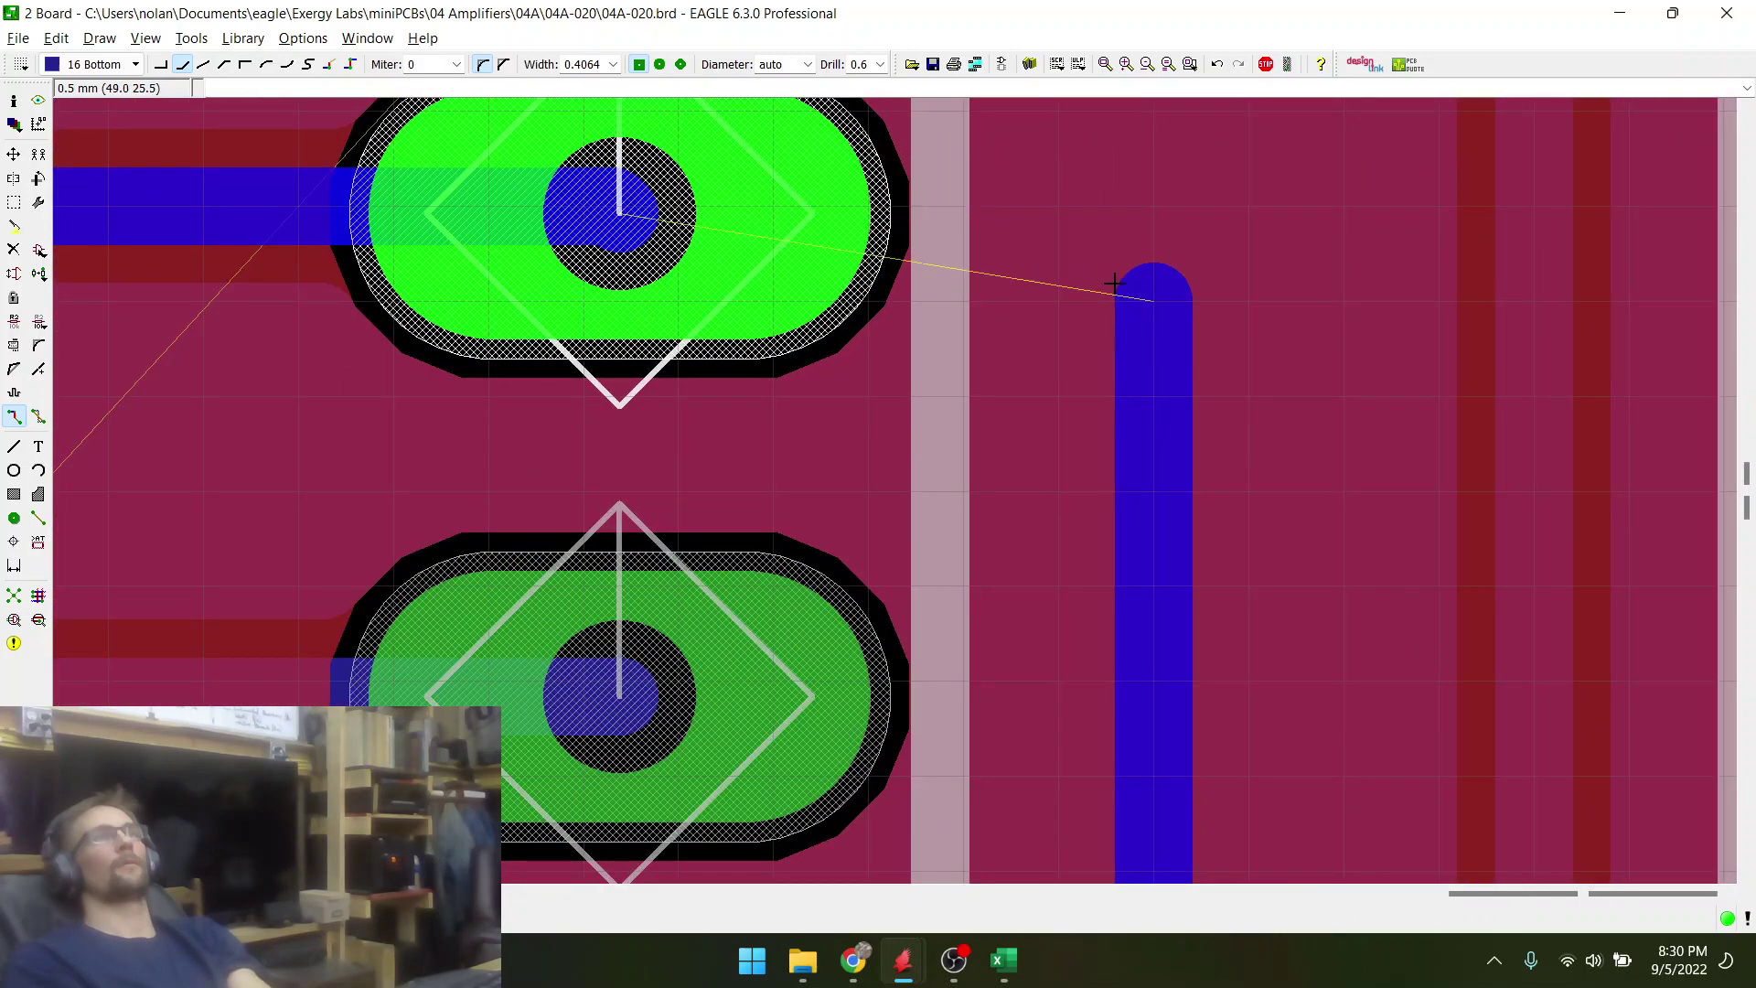
right_click(632, 235)
right_click(631, 235)
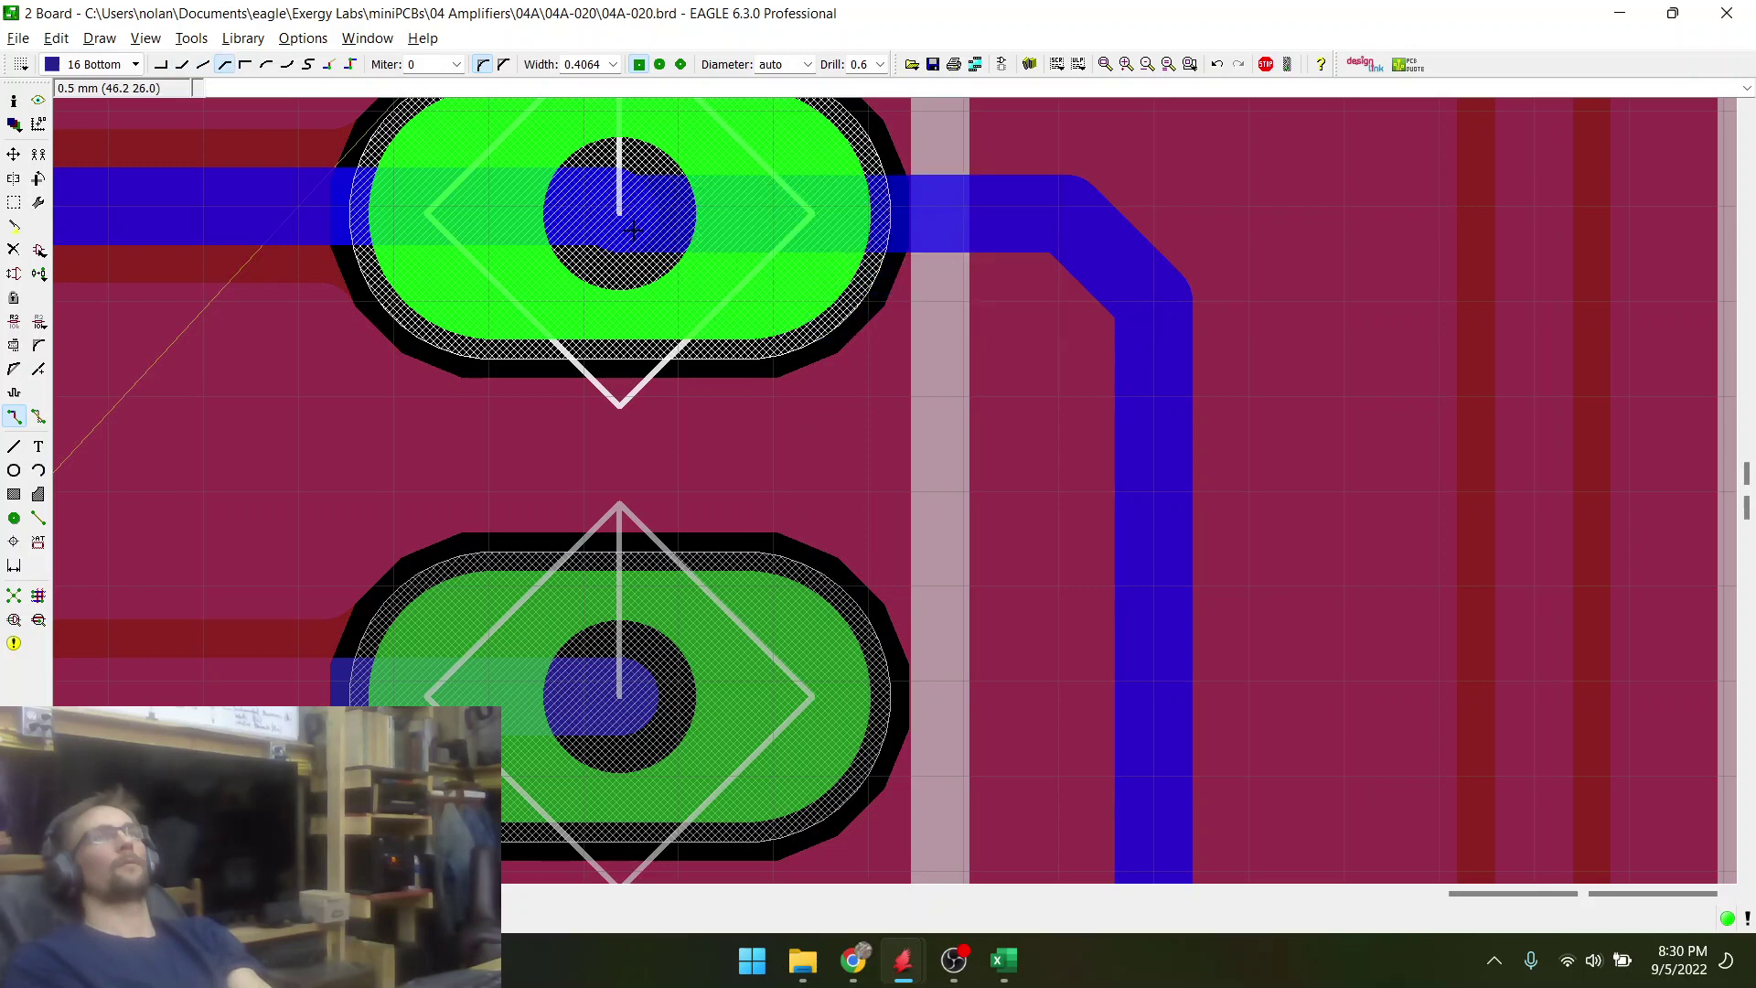
click(632, 230)
scroll(880, 403, down, 5)
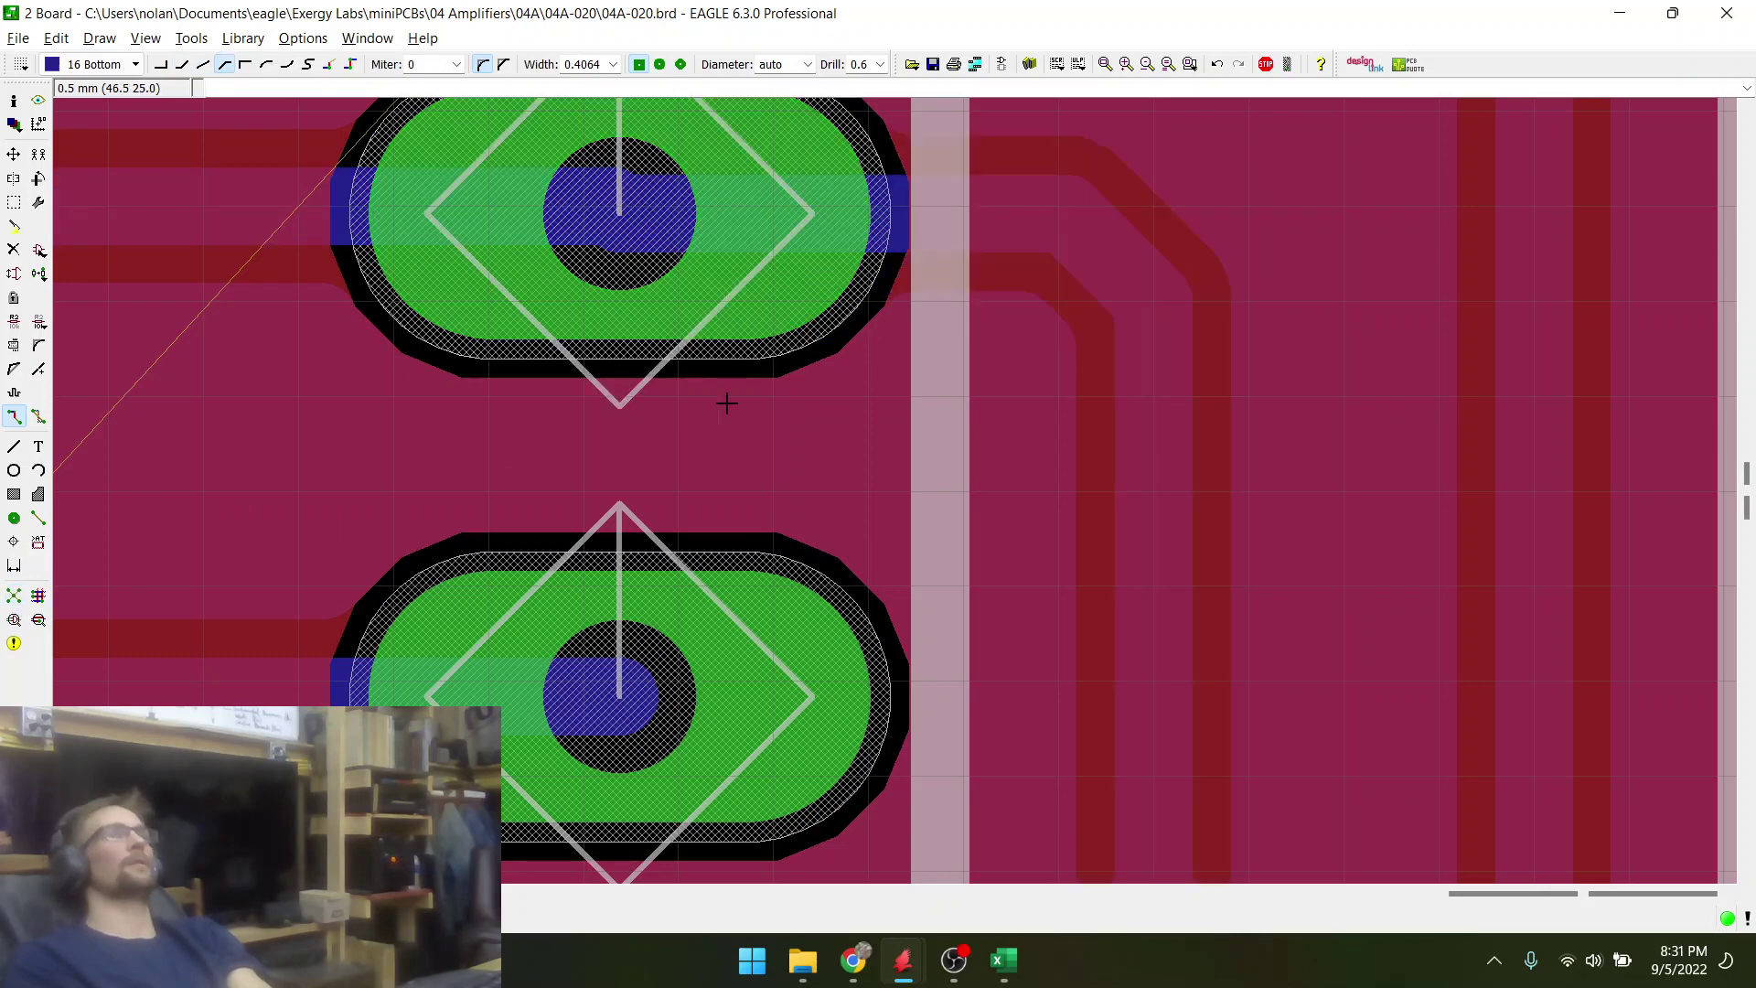
scroll(879, 402, down, 3)
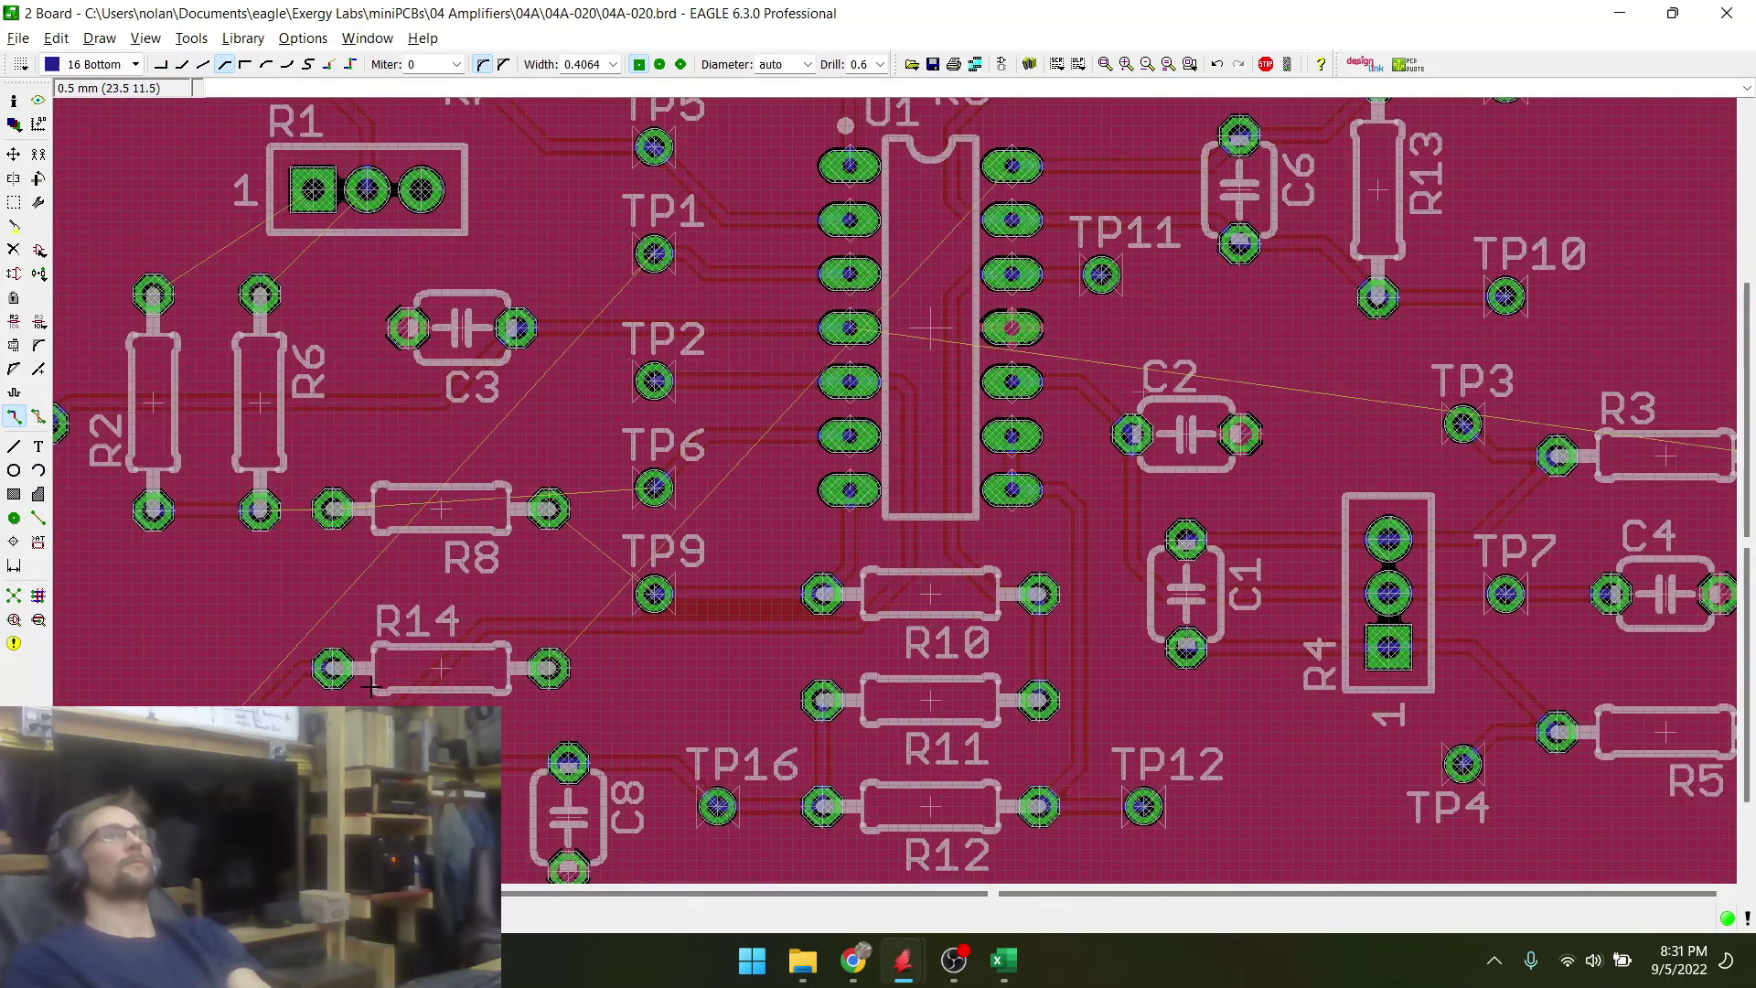
- Start a bottom-layer trace at P1 pin 4 and place its first 45-degree stretch up towards R14, alongside the pin 5 trace
scroll(343, 704, up, 2)
scroll(806, 448, down, 1)
scroll(807, 449, down, 2)
scroll(448, 595, up, 3)
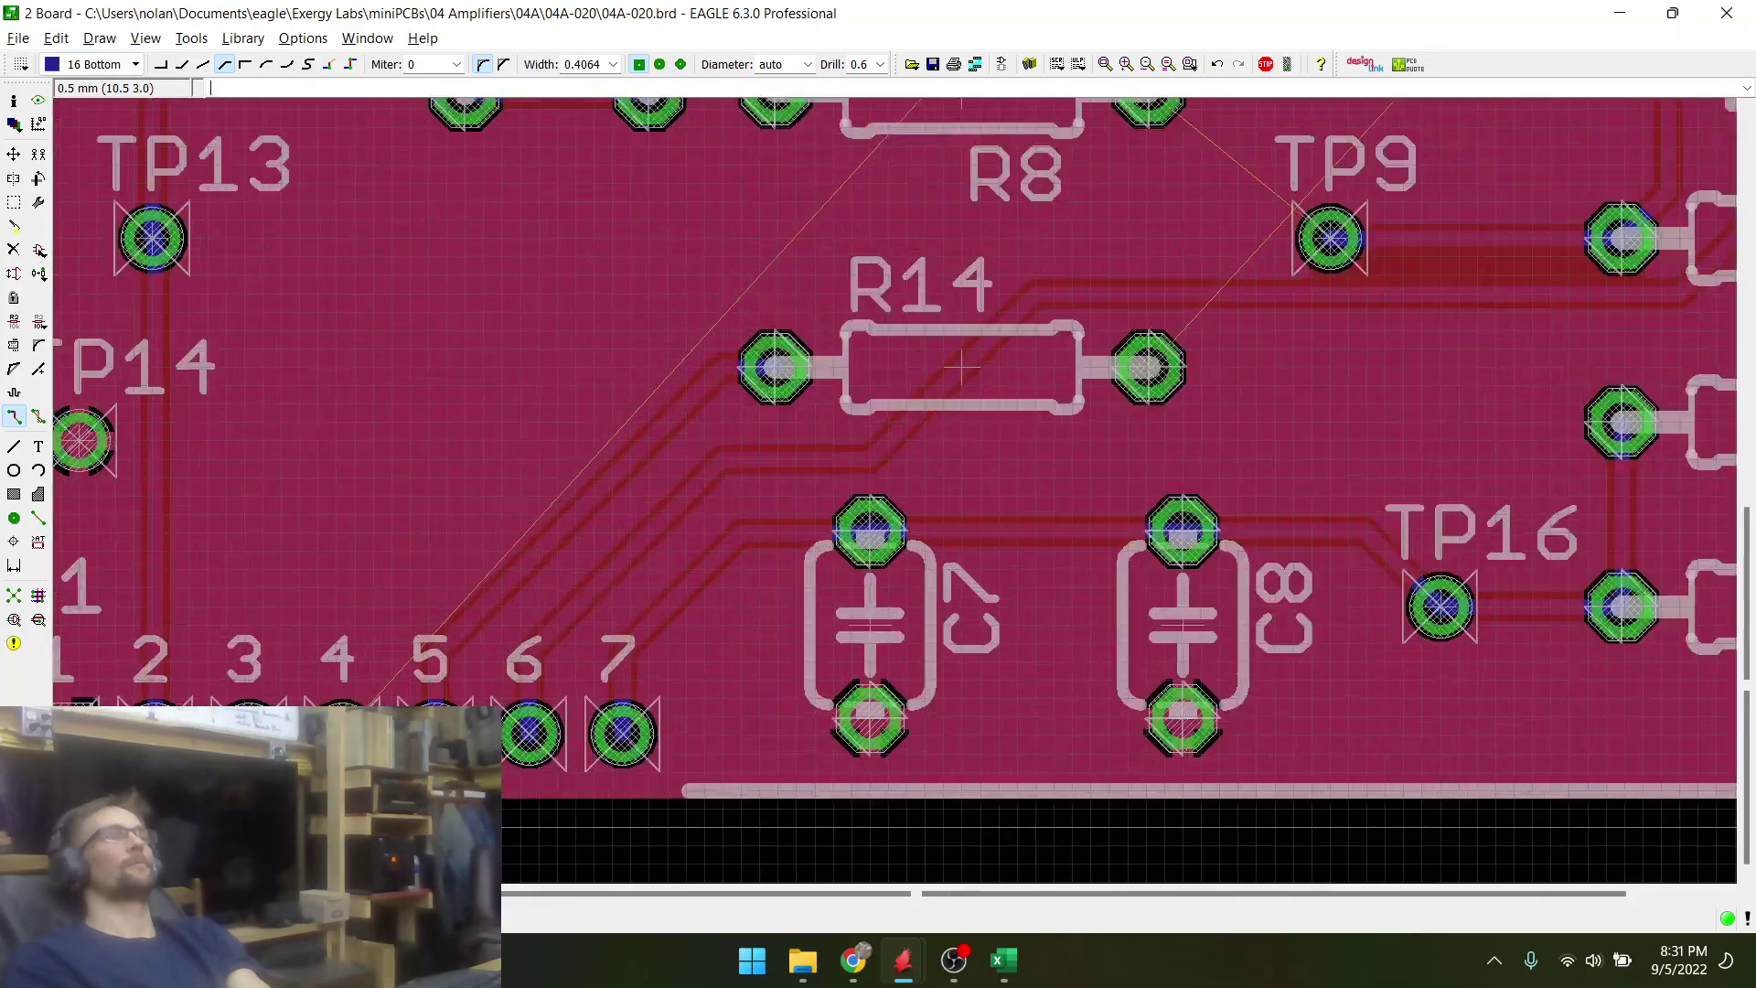
click(343, 732)
scroll(416, 515, down, 2)
right_click(473, 471)
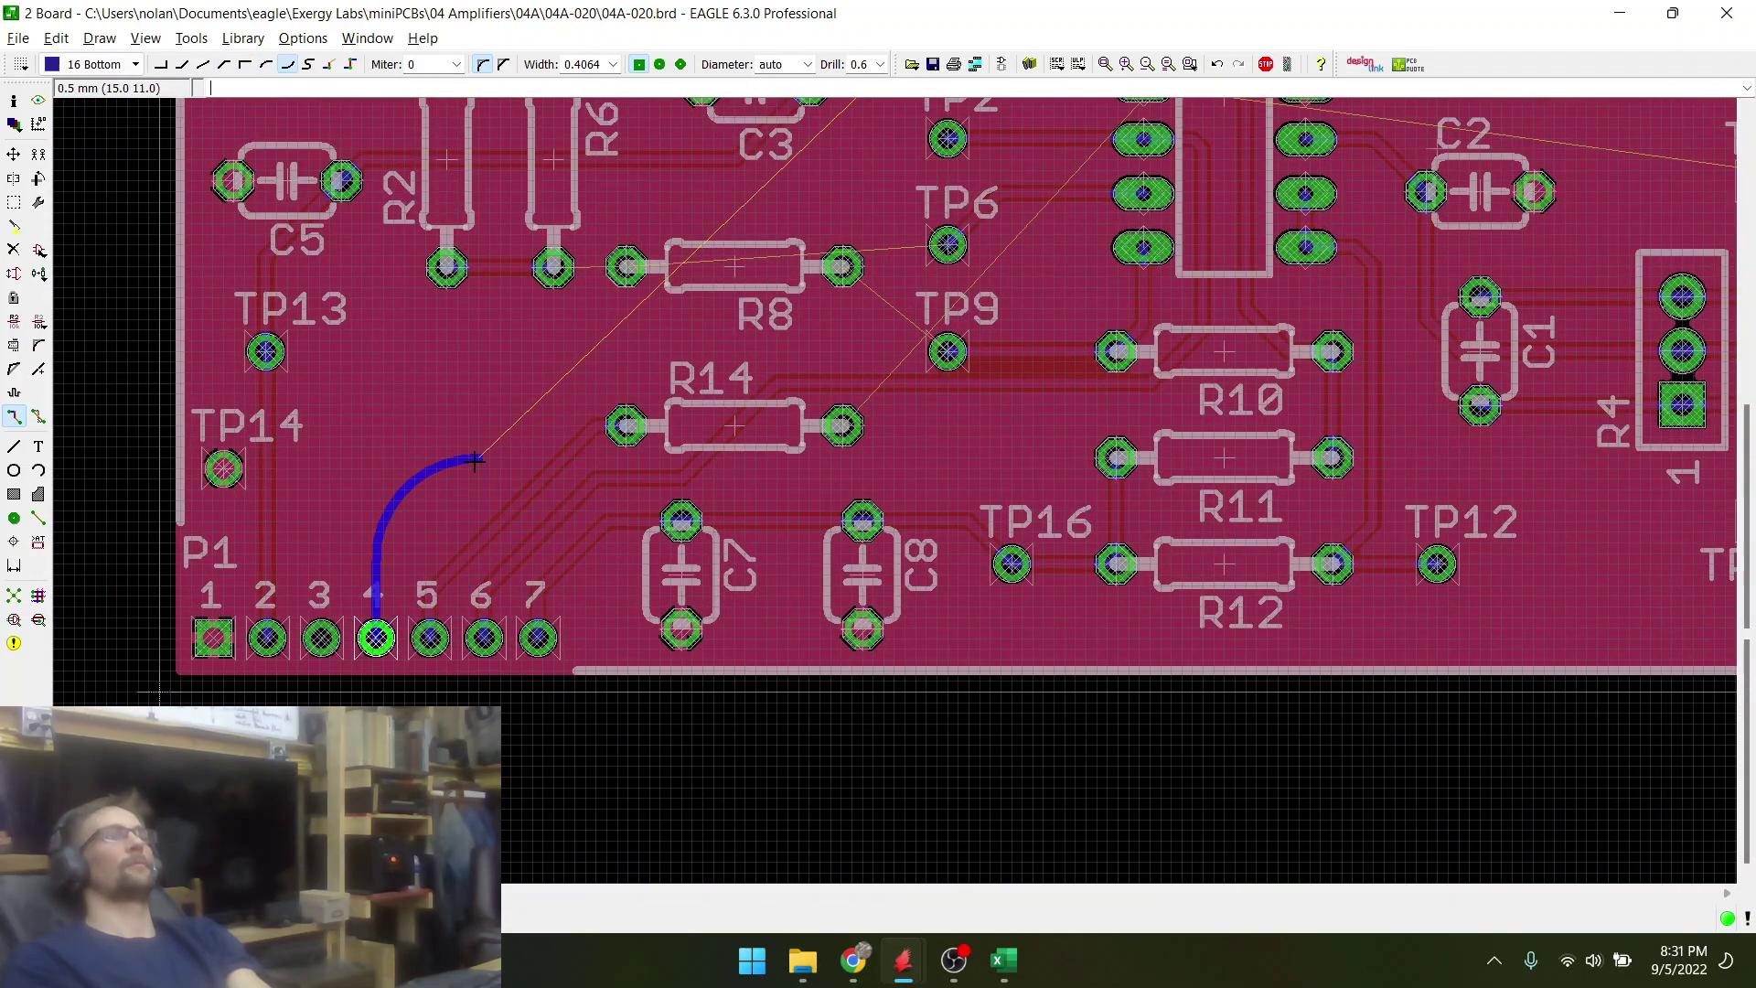
right_click(485, 463)
right_click(479, 458)
scroll(478, 452, up, 3)
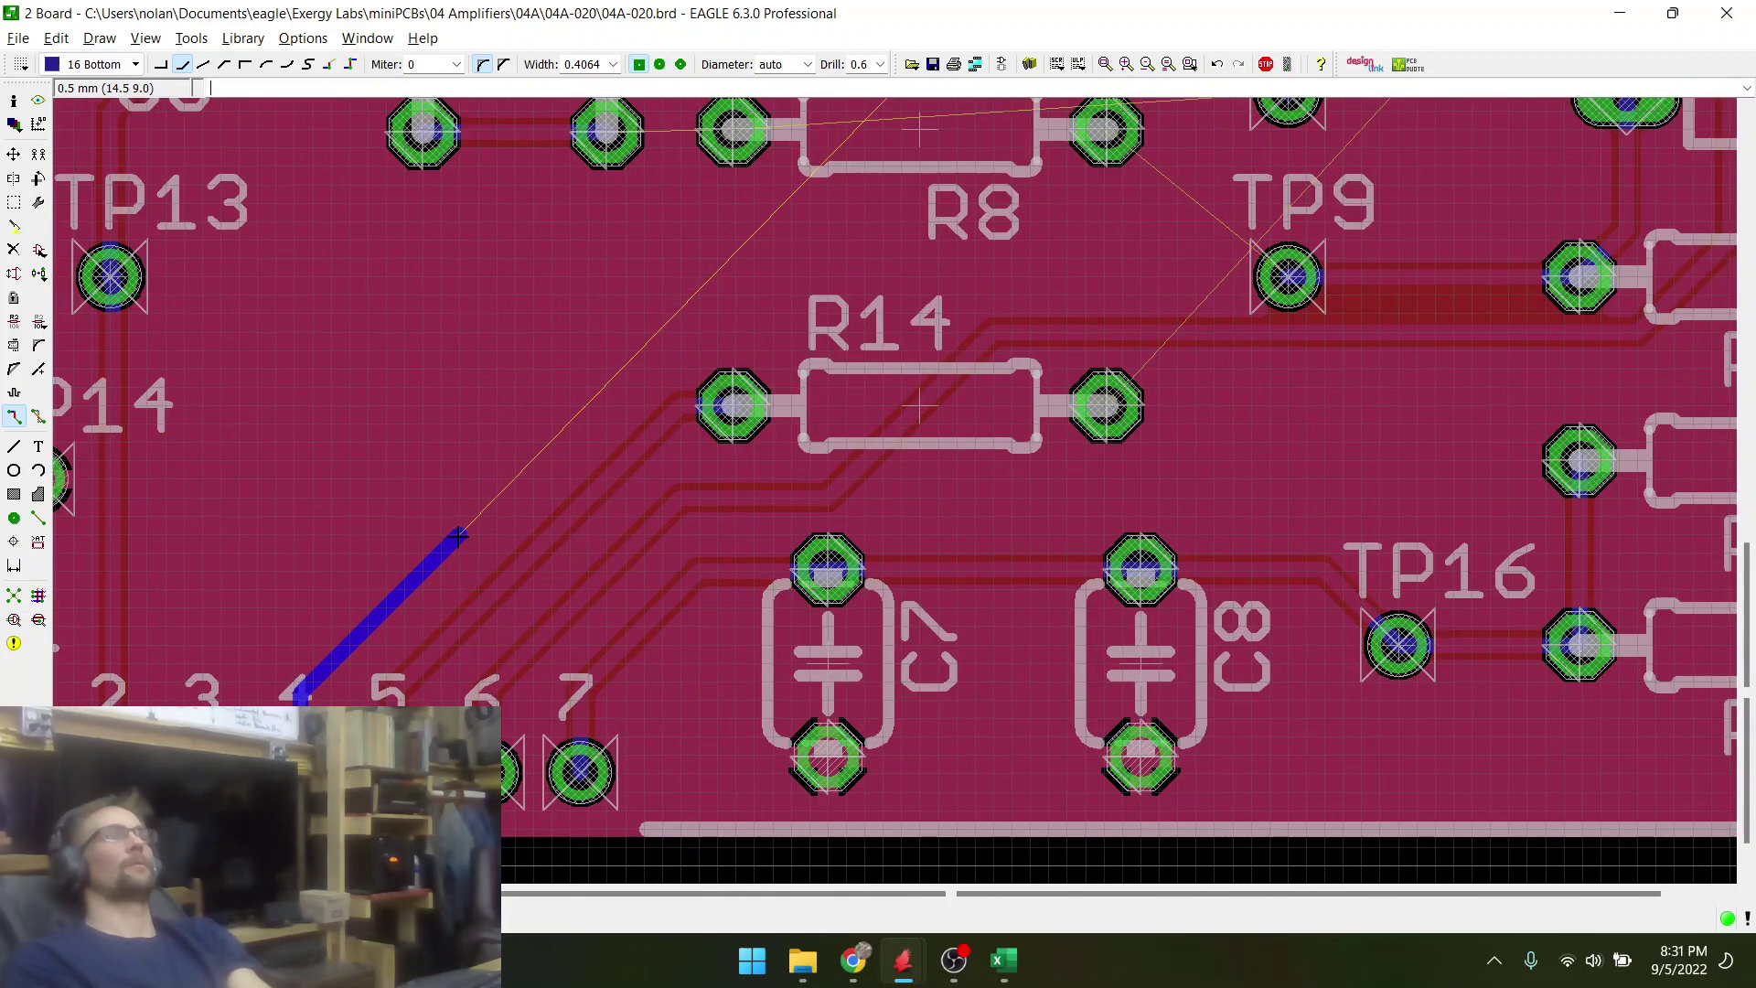
scroll(458, 537, down, 3)
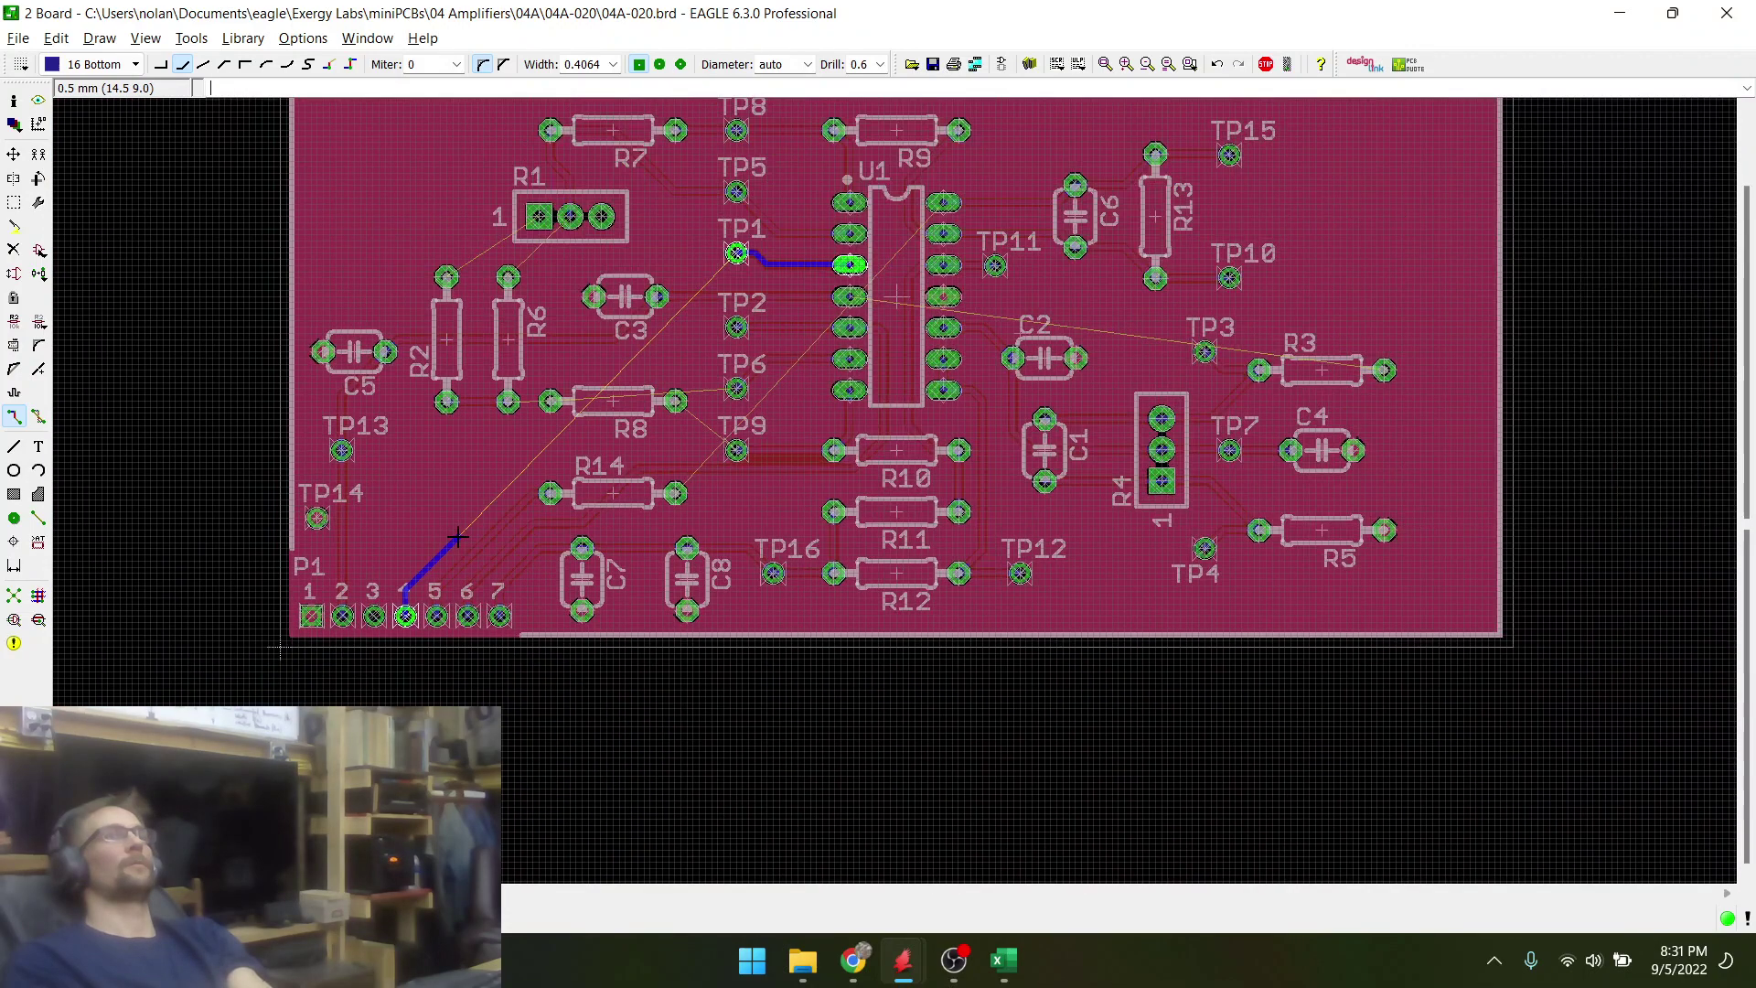
scroll(458, 537, up, 2)
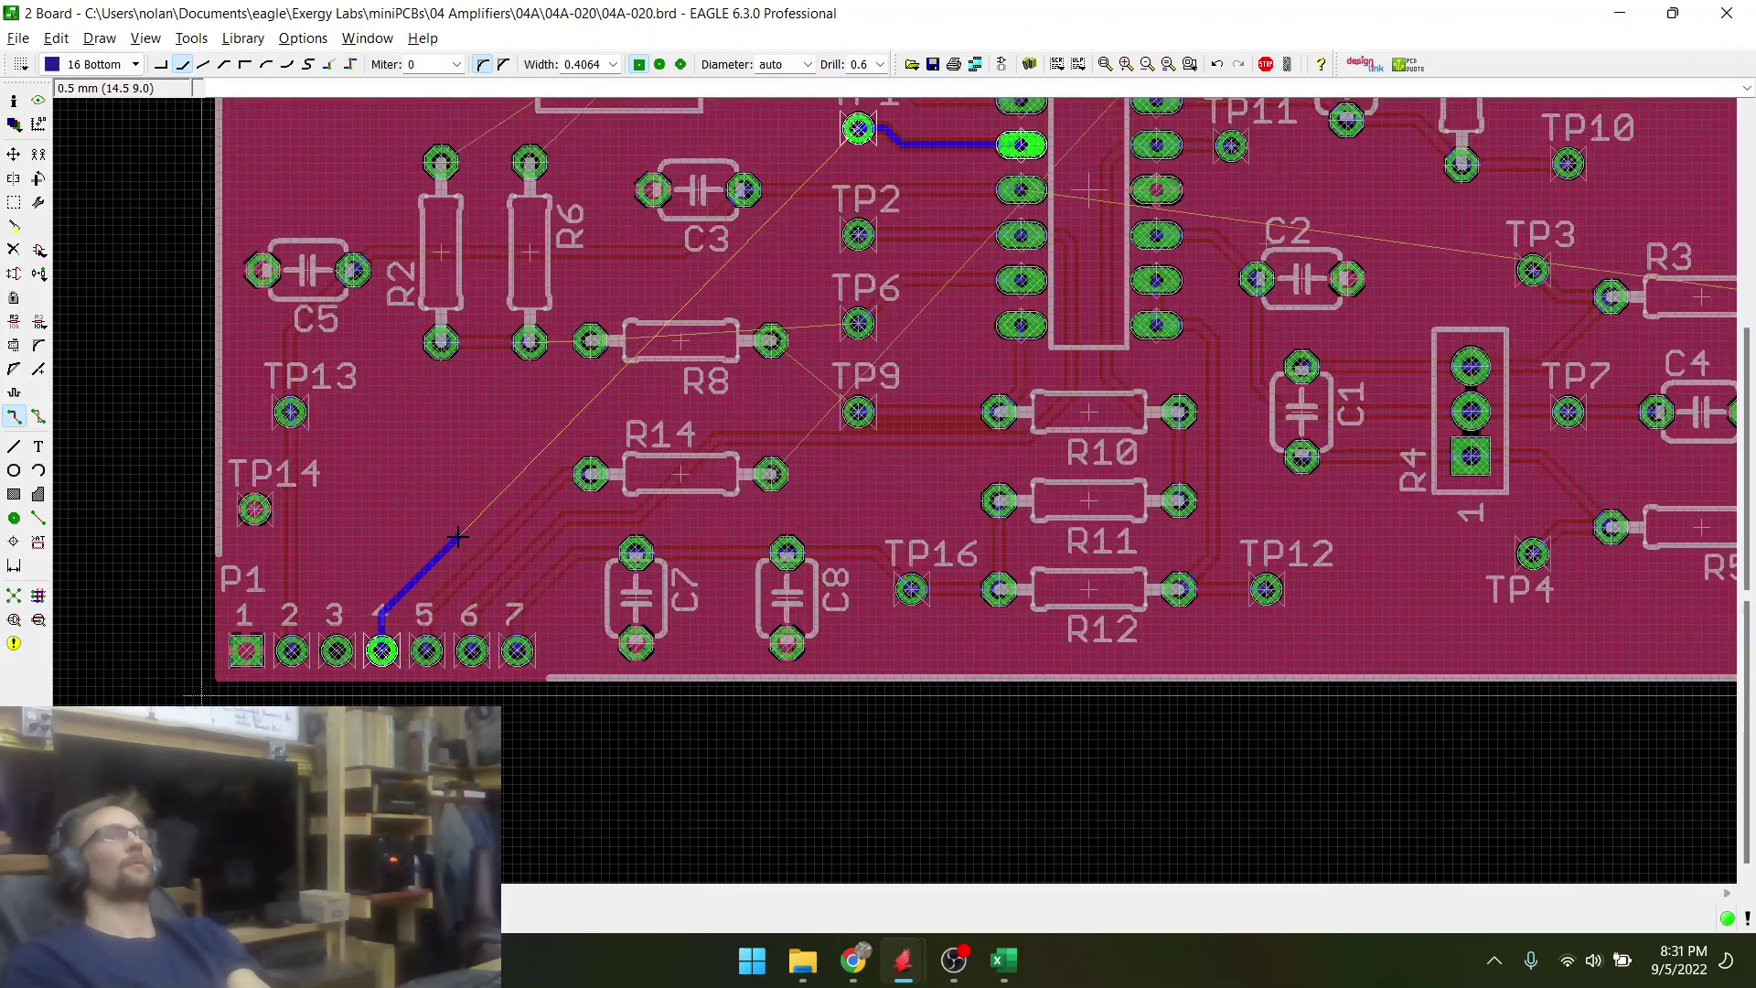
scroll(458, 537, up, 1)
click(458, 537)
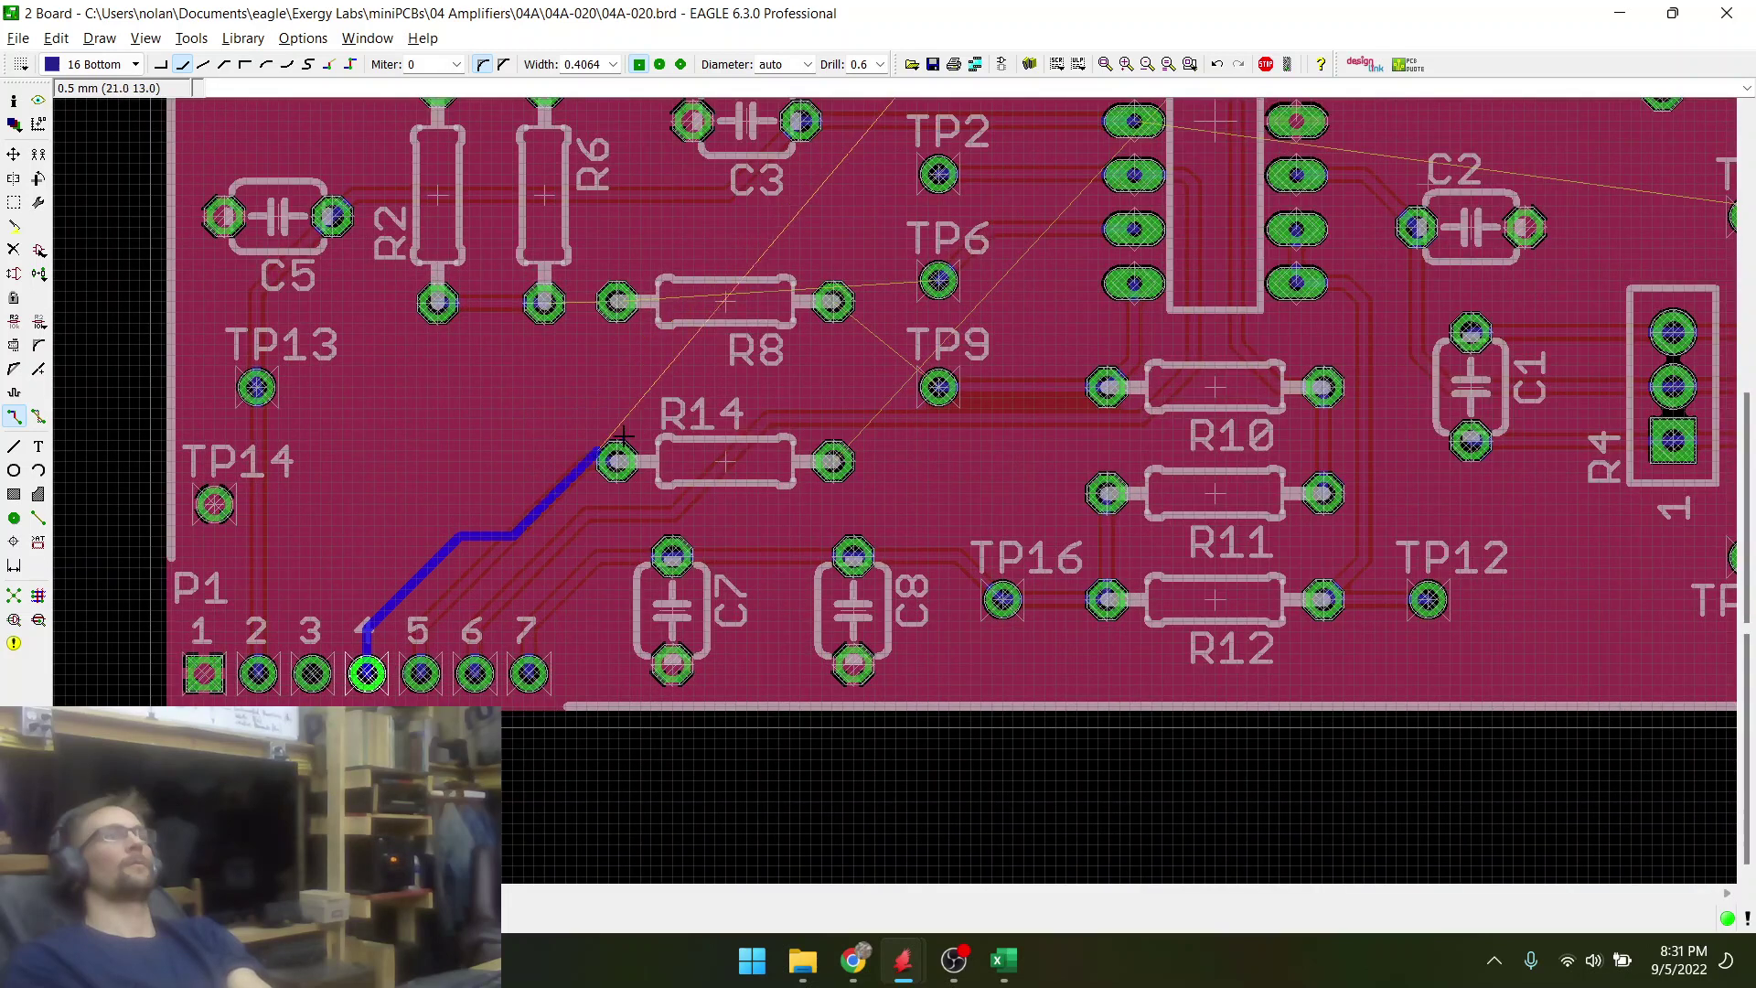
scroll(713, 348, up, 2)
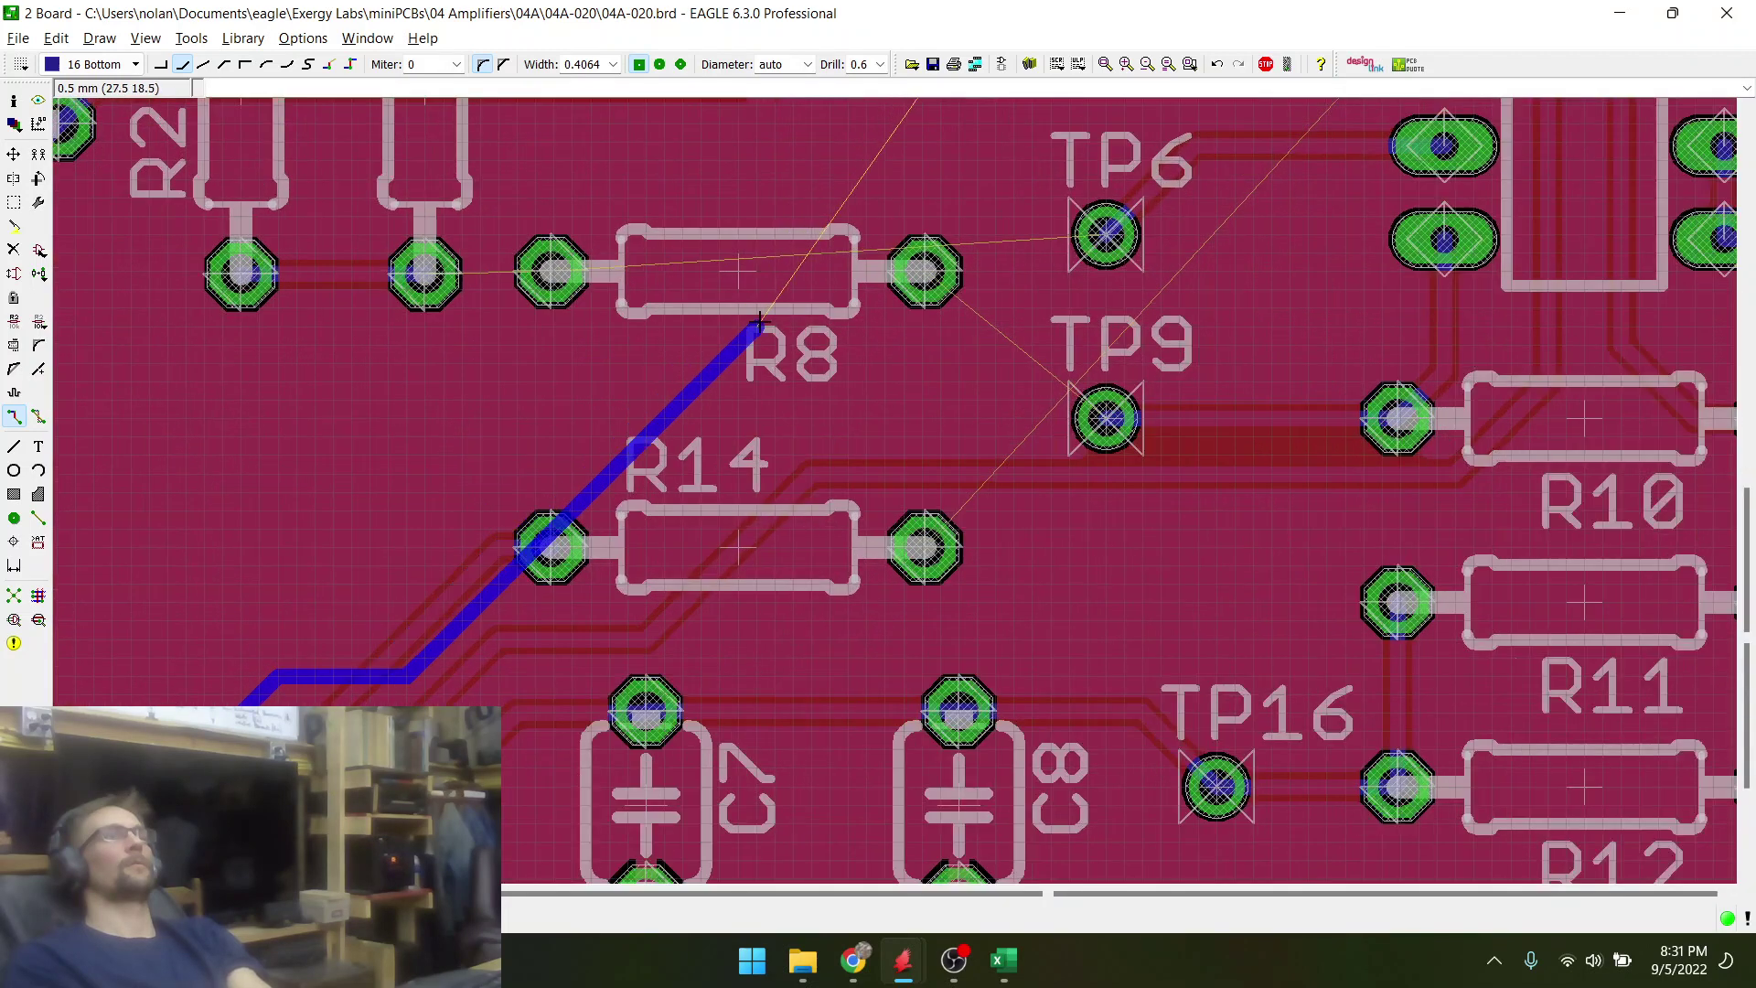
right_click(718, 345)
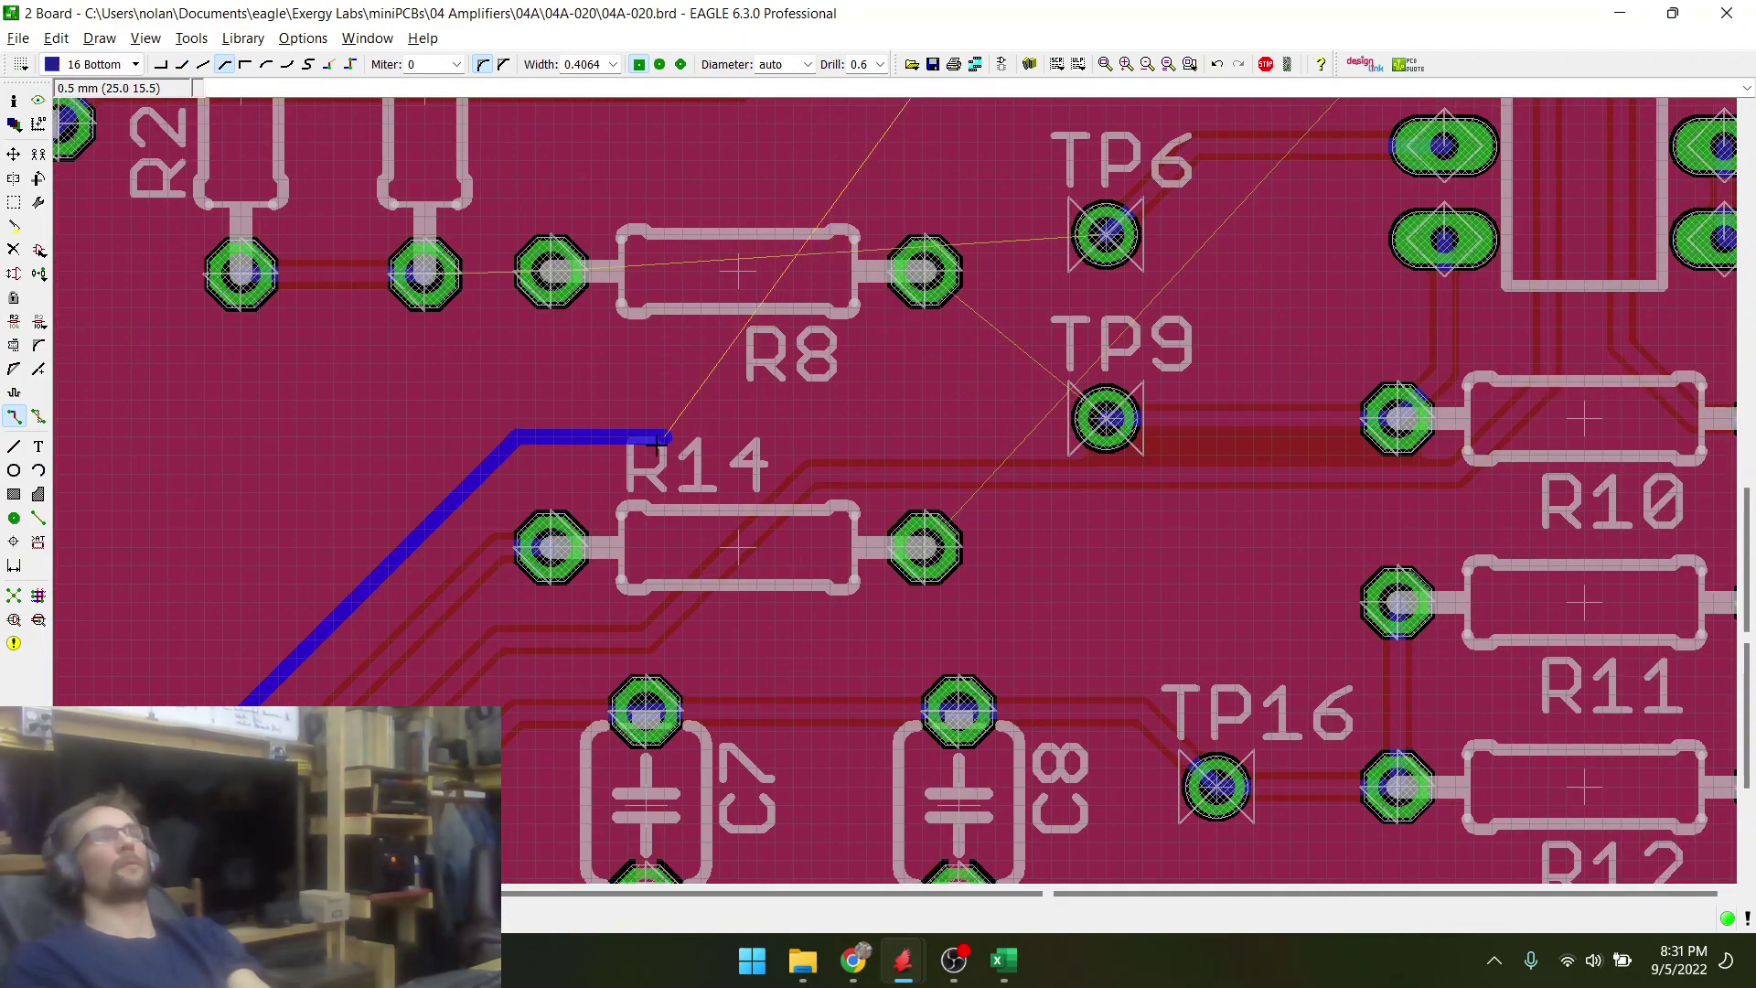
scroll(625, 329, down, 3)
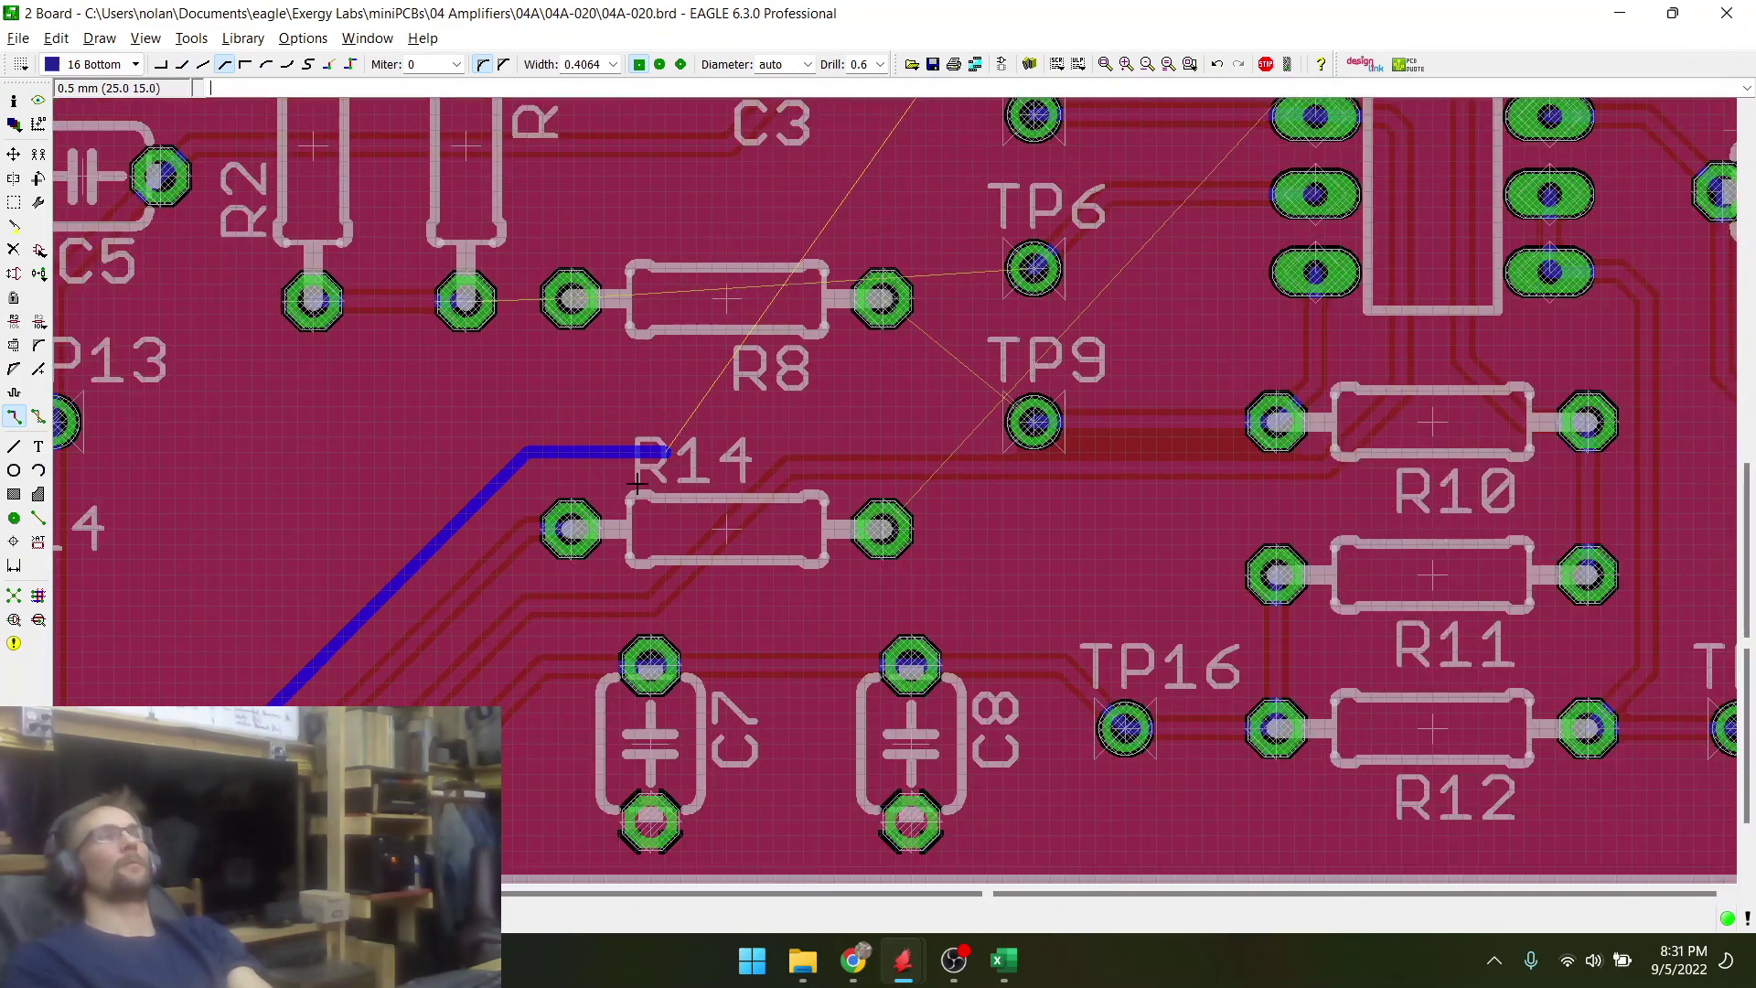
scroll(813, 256, up, 2)
scroll(812, 256, up, 3)
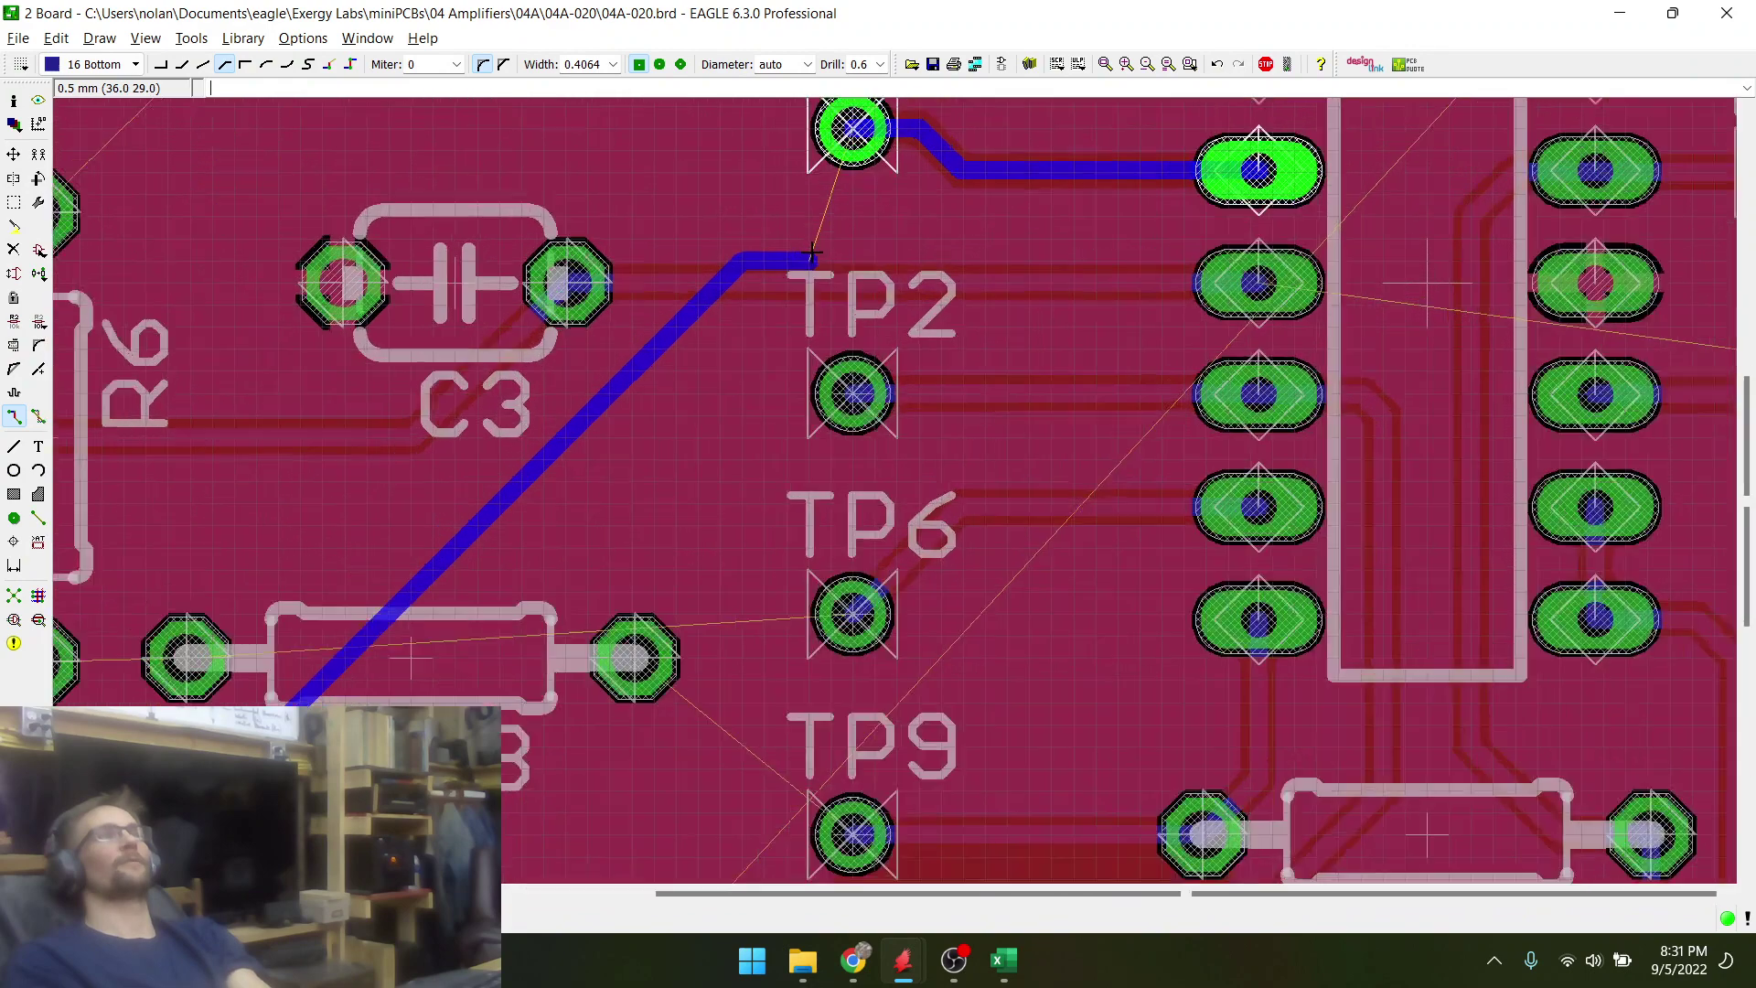
scroll(704, 419, down, 1)
scroll(703, 419, down, 1)
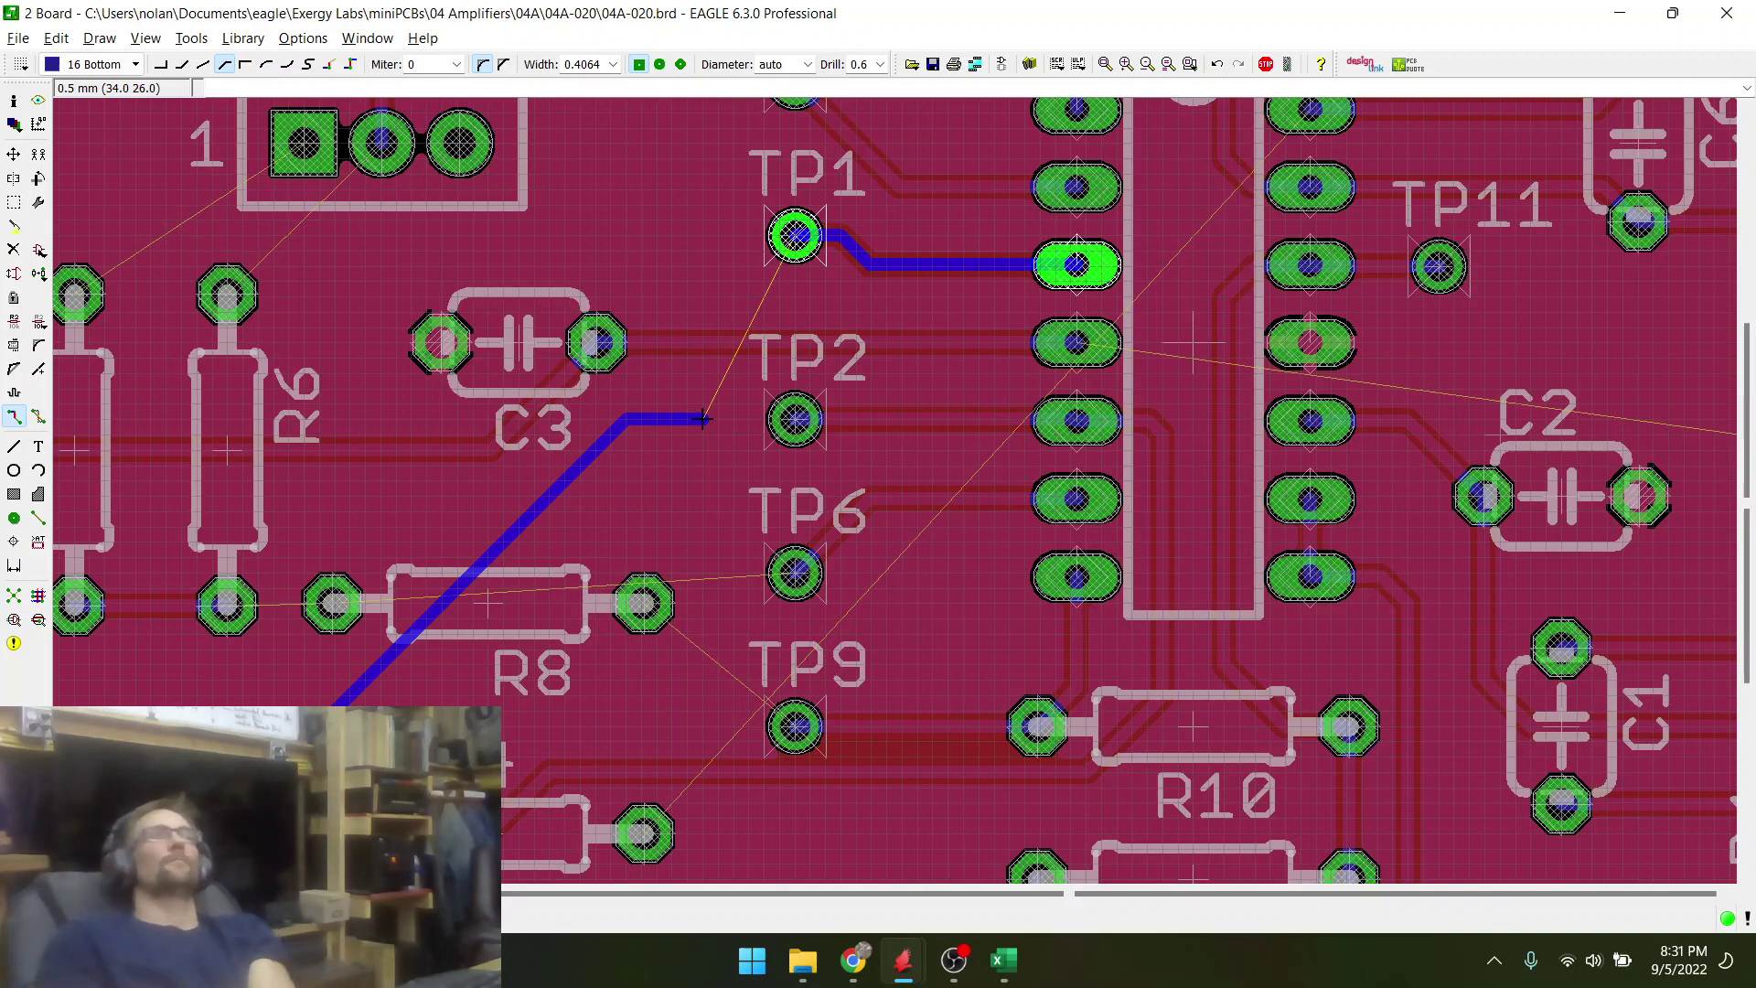
scroll(752, 546, down, 3)
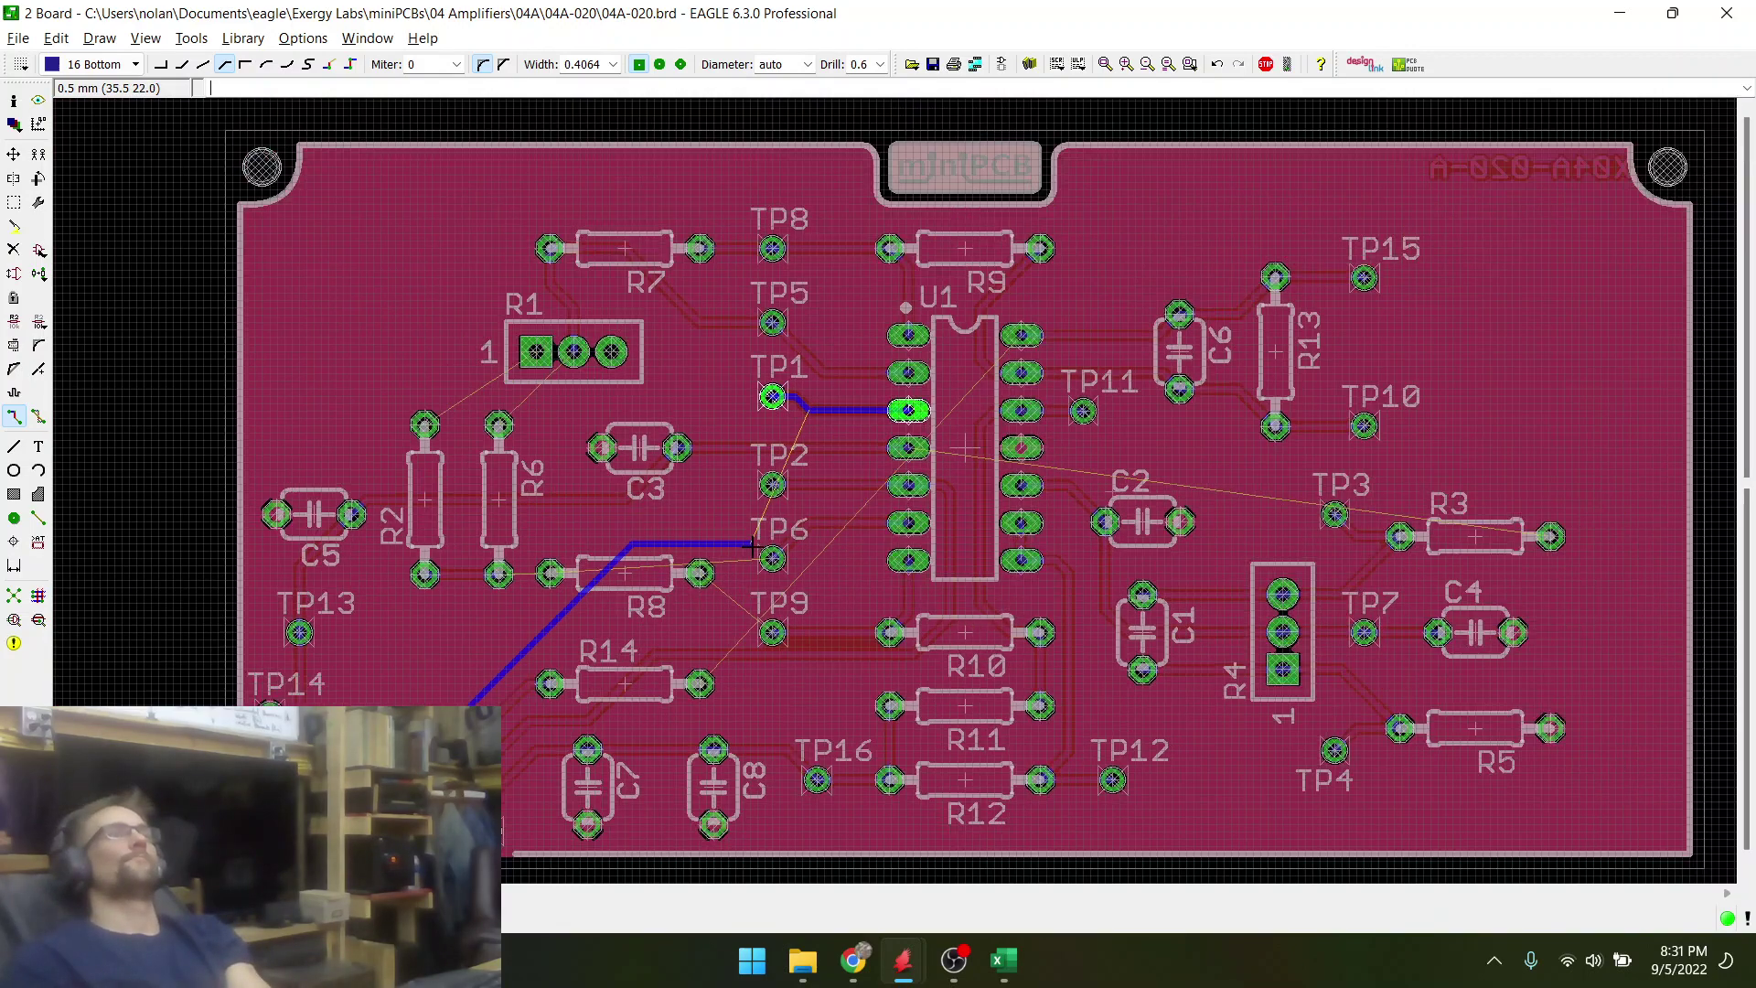
scroll(752, 546, up, 1)
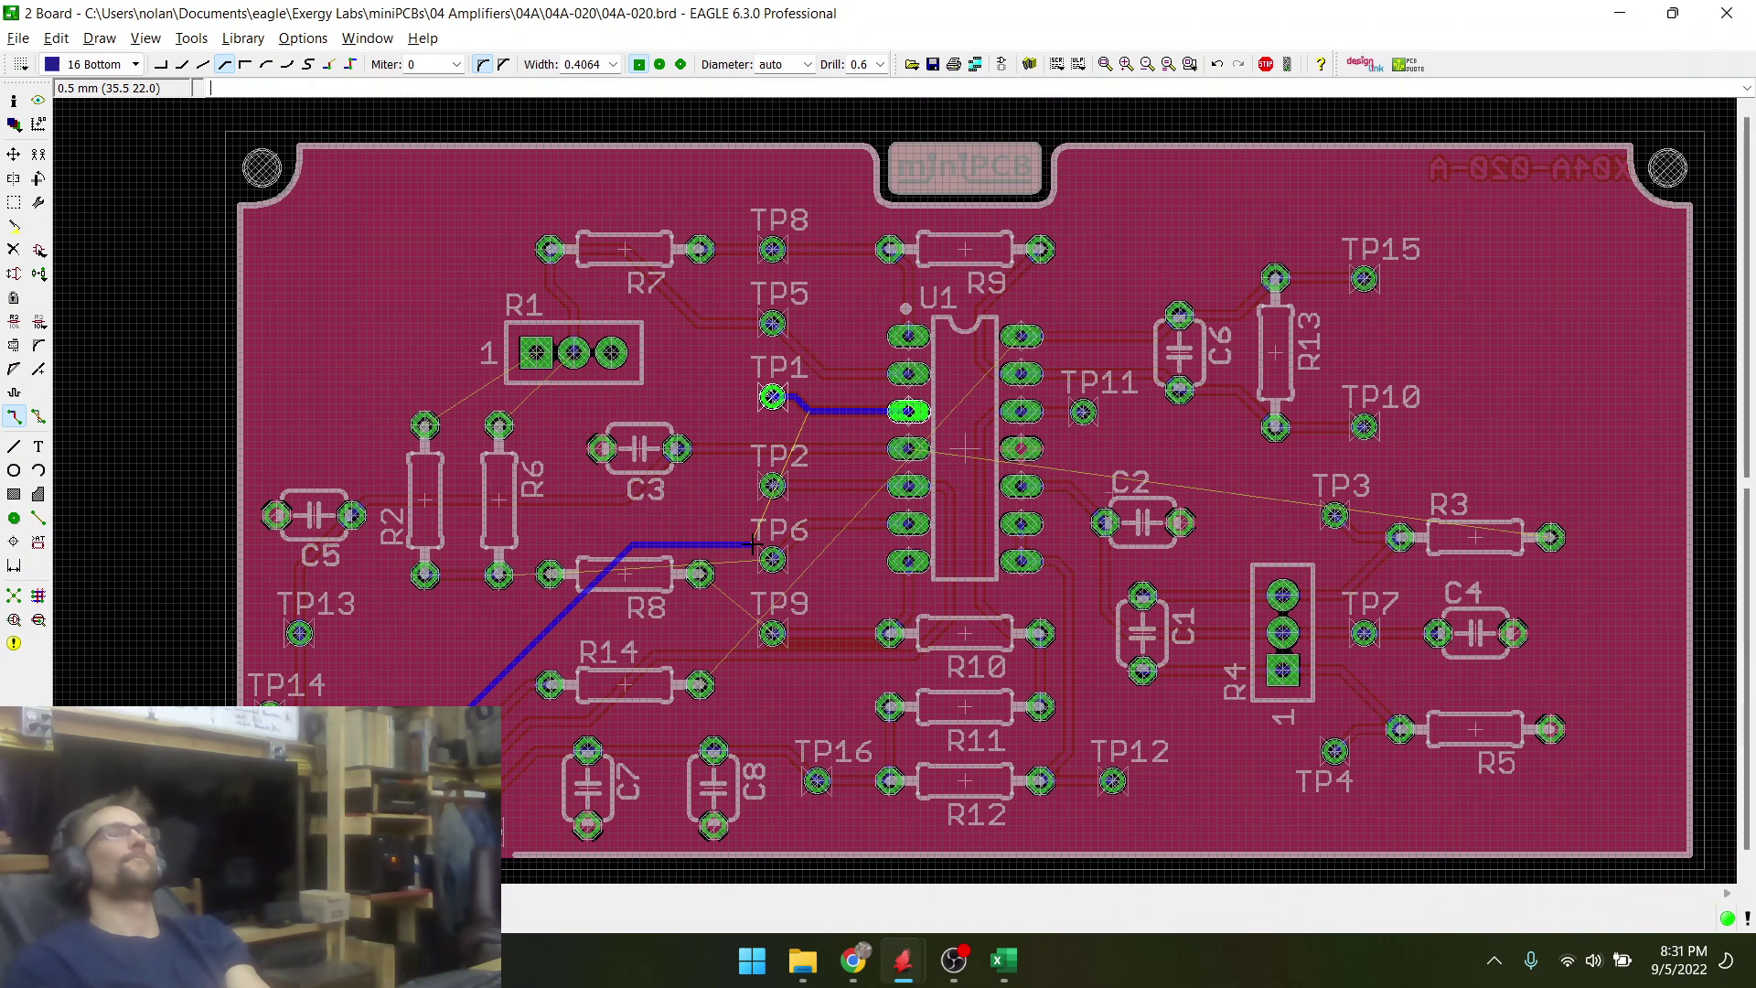
scroll(752, 546, up, 1)
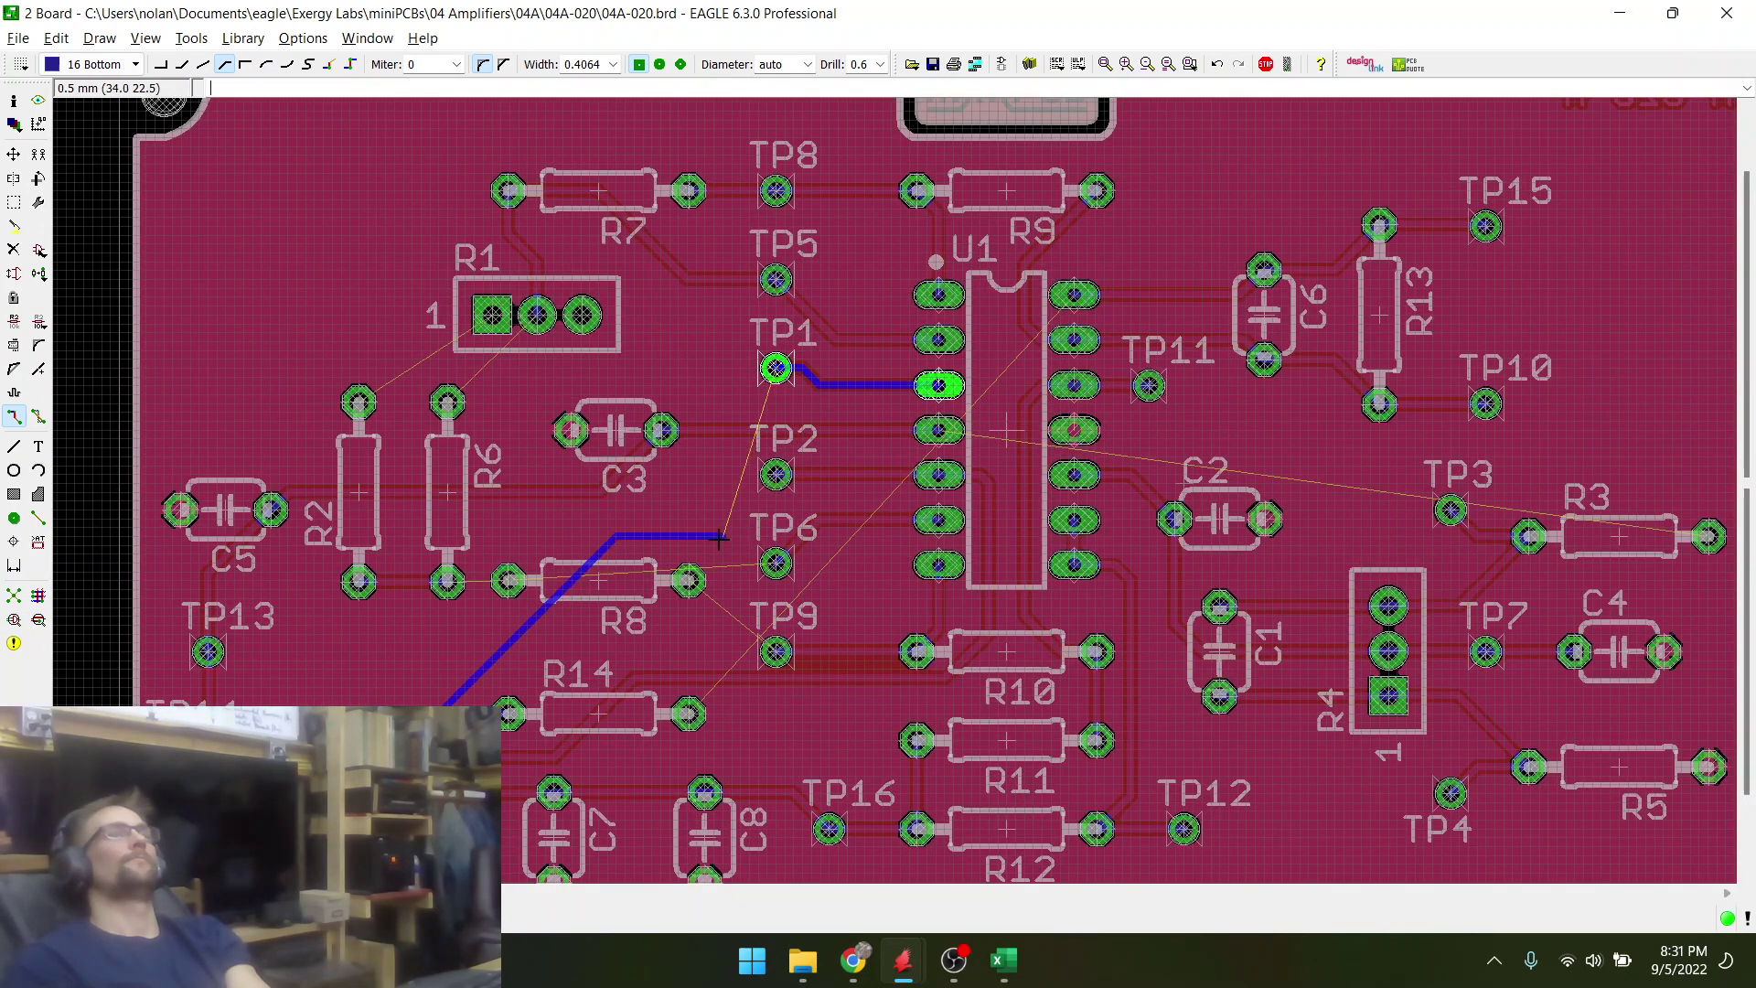
scroll(719, 539, down, 2)
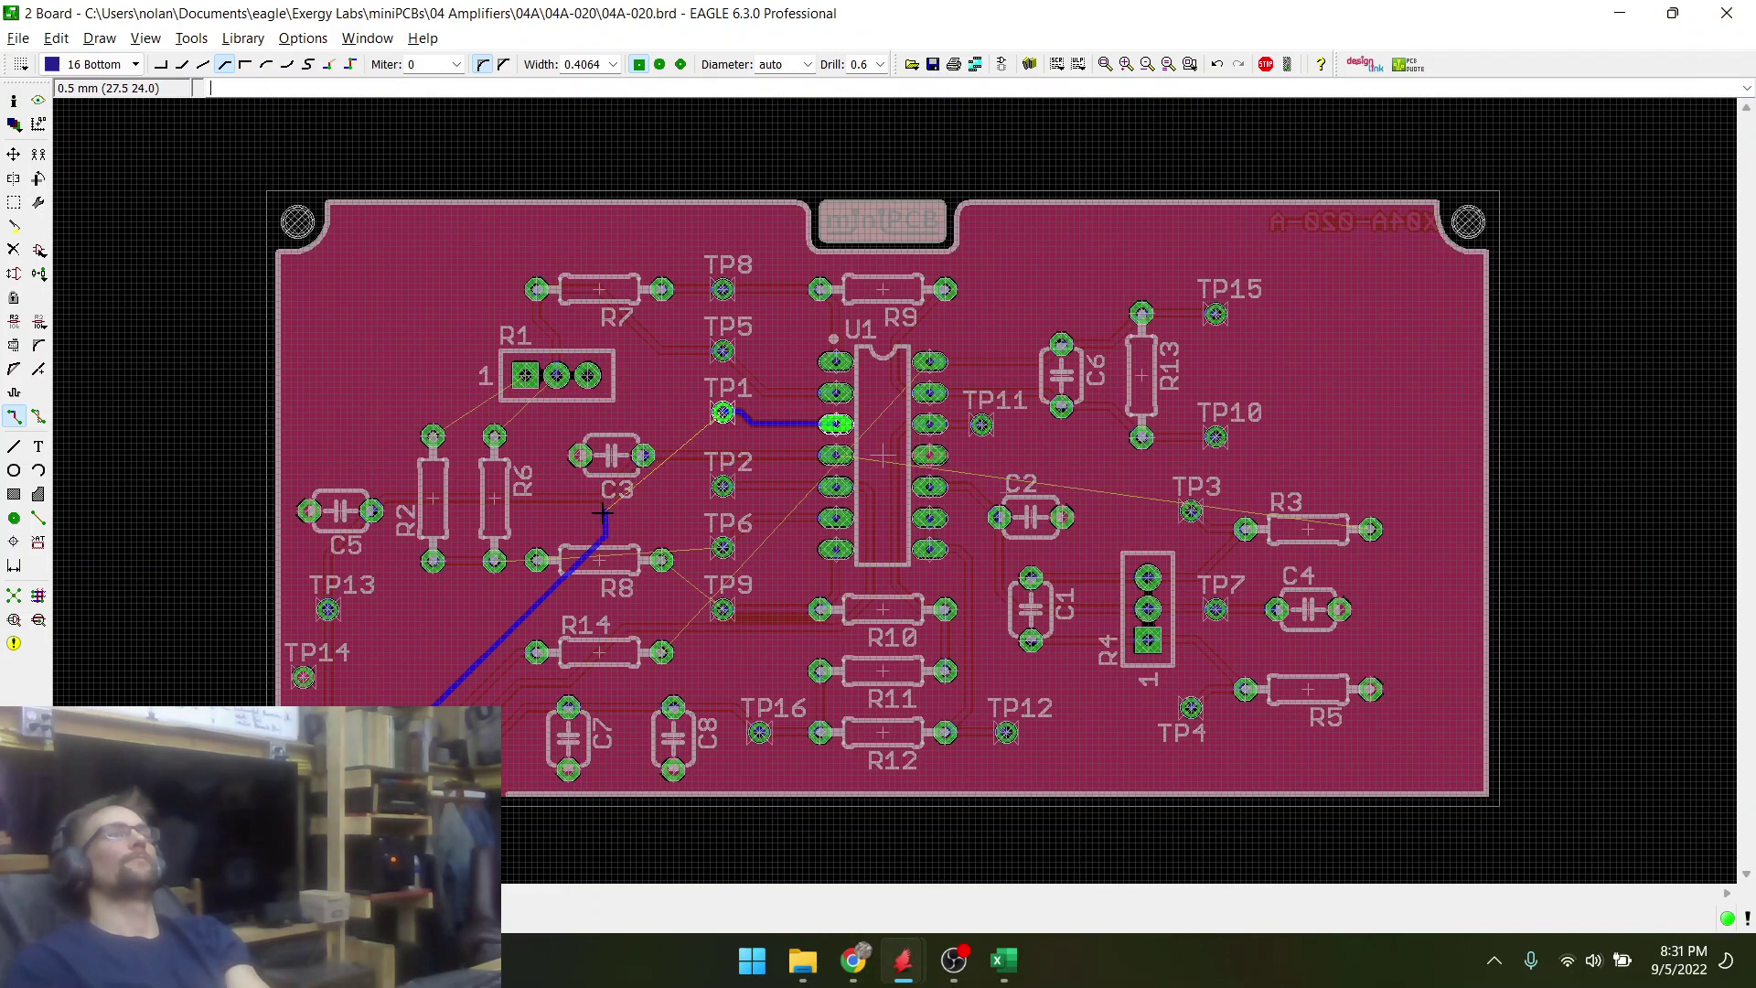
scroll(604, 508, up, 3)
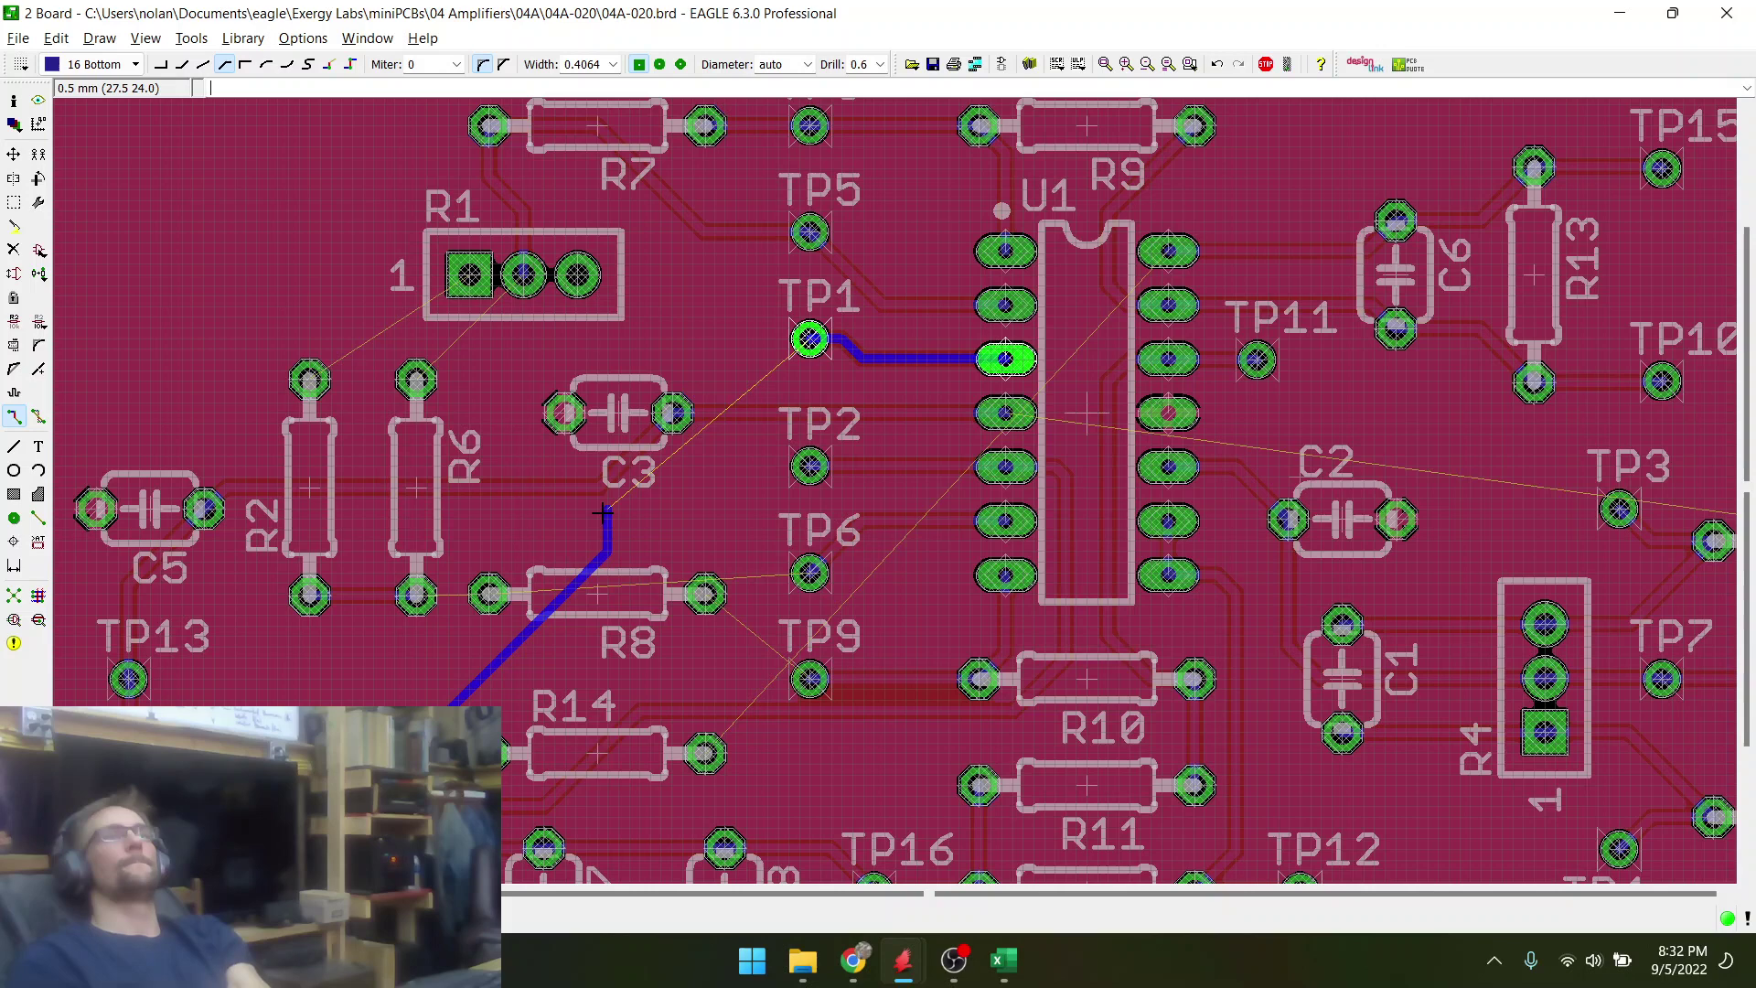
scroll(603, 514, down, 3)
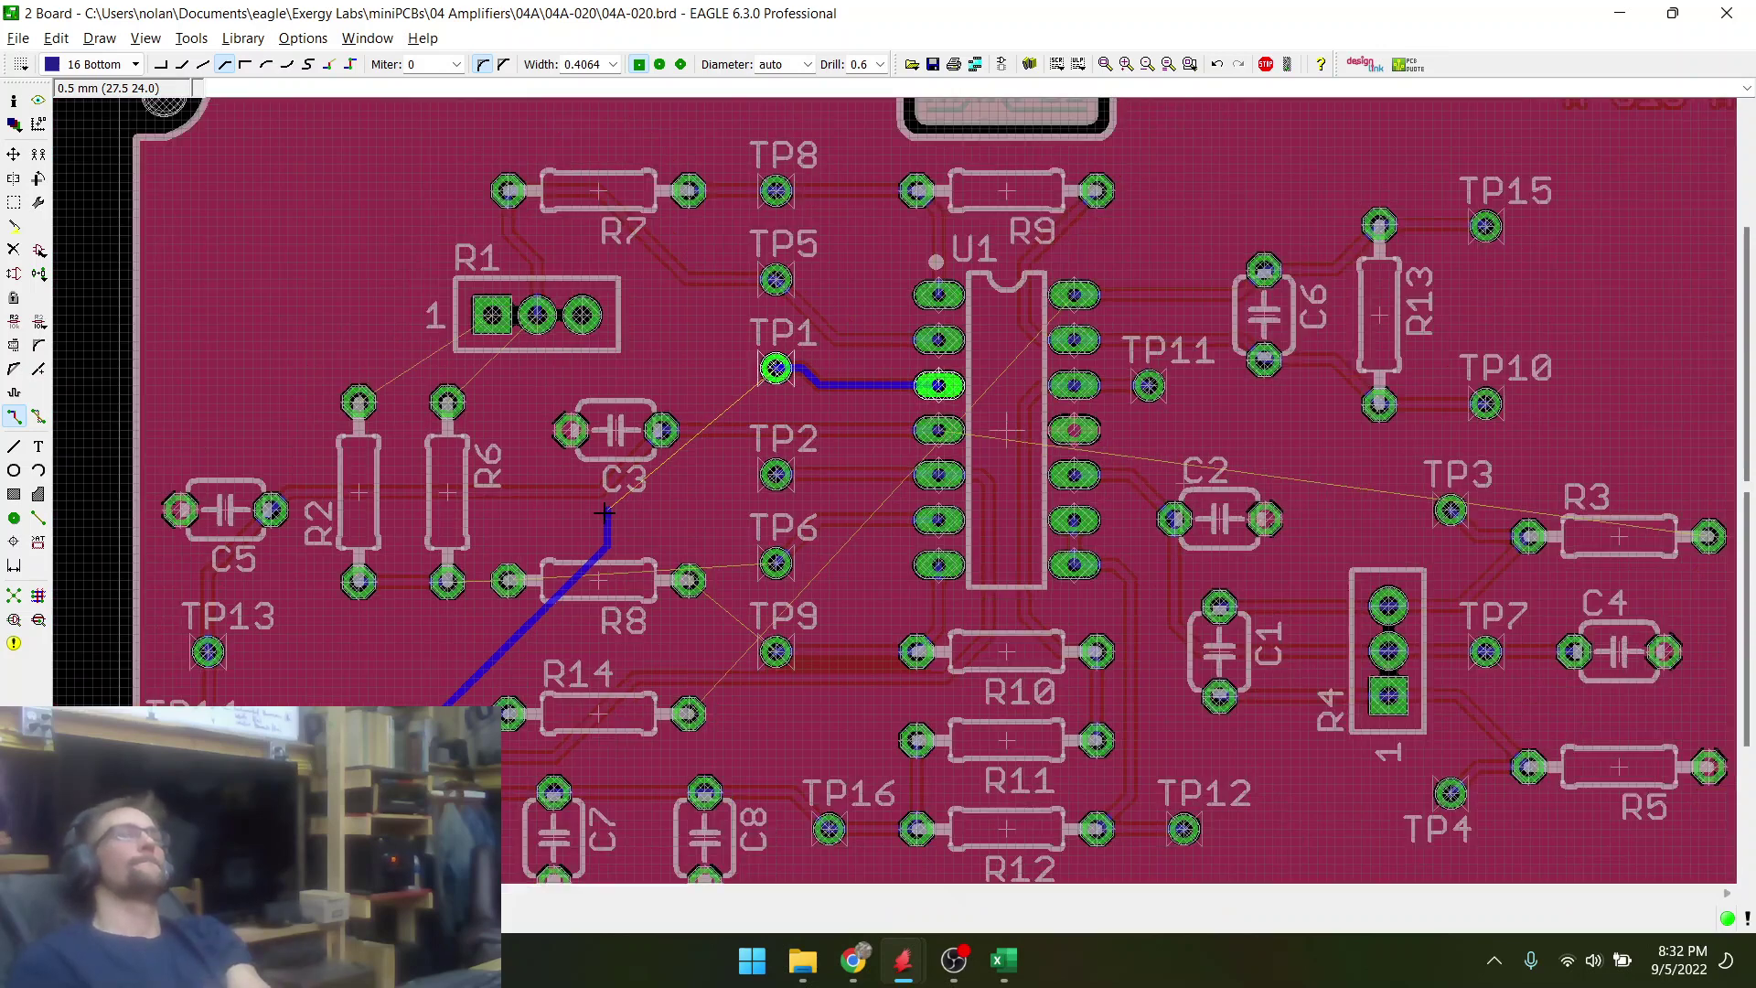
scroll(604, 514, up, 1)
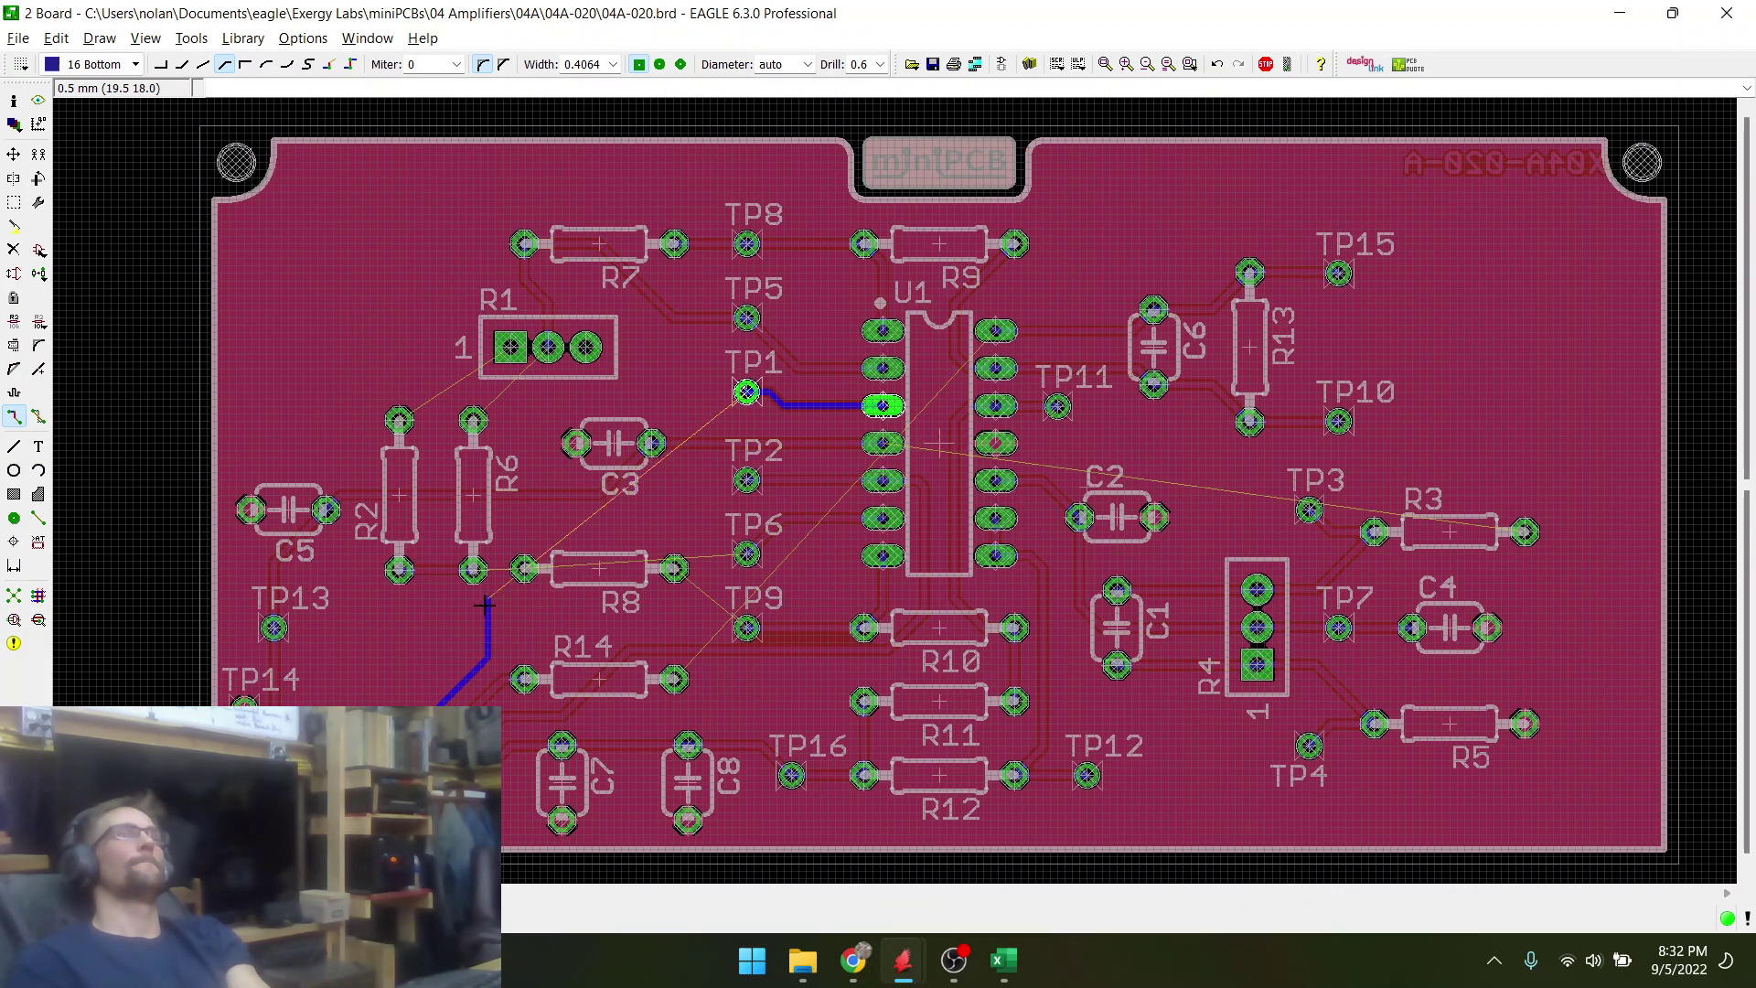
scroll(473, 628, up, 3)
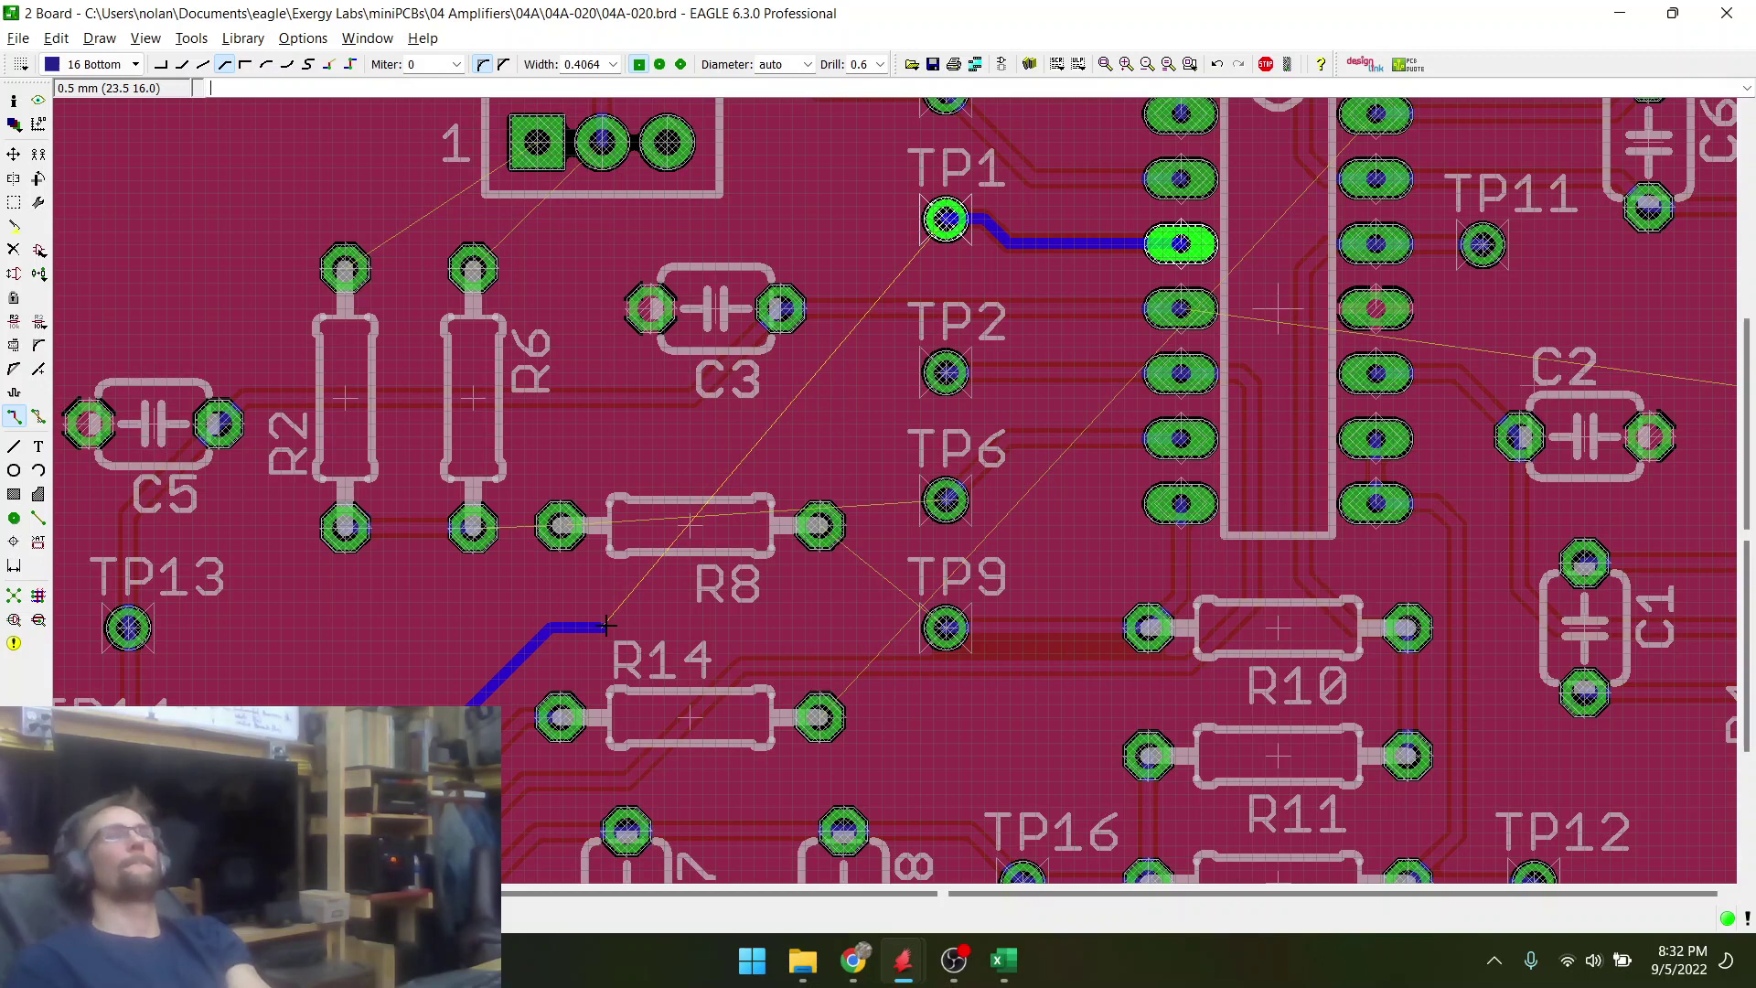
scroll(607, 627, down, 3)
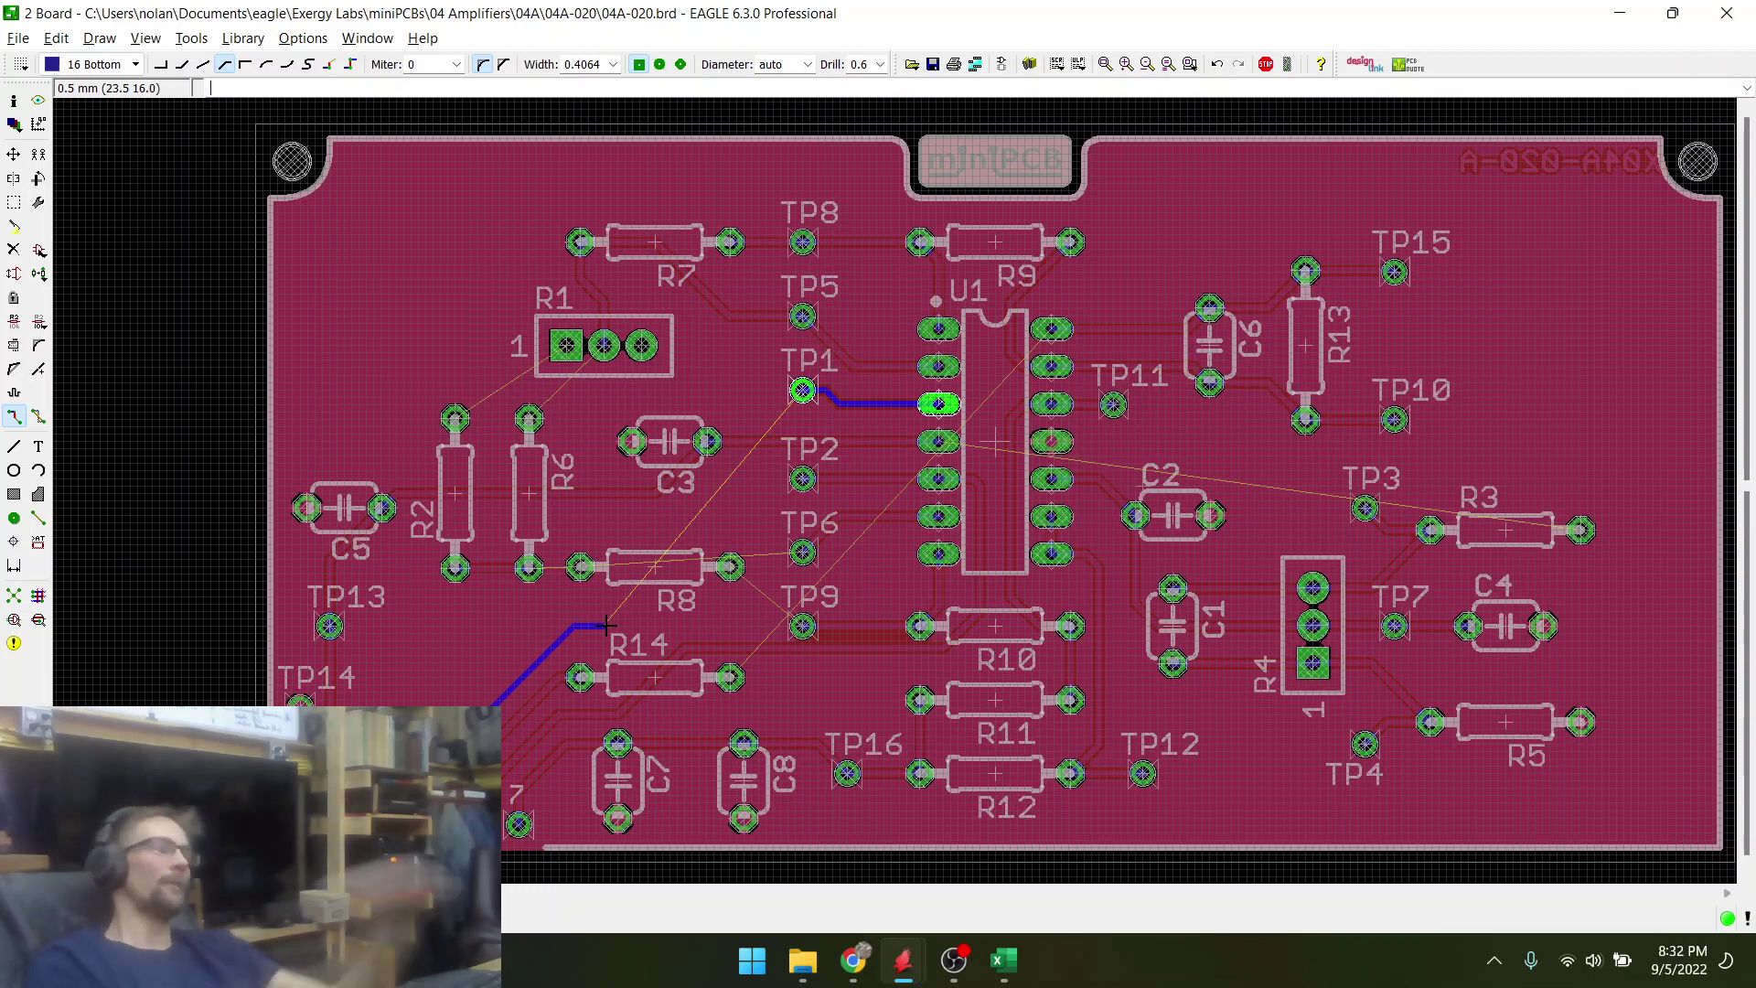
key(Escape)
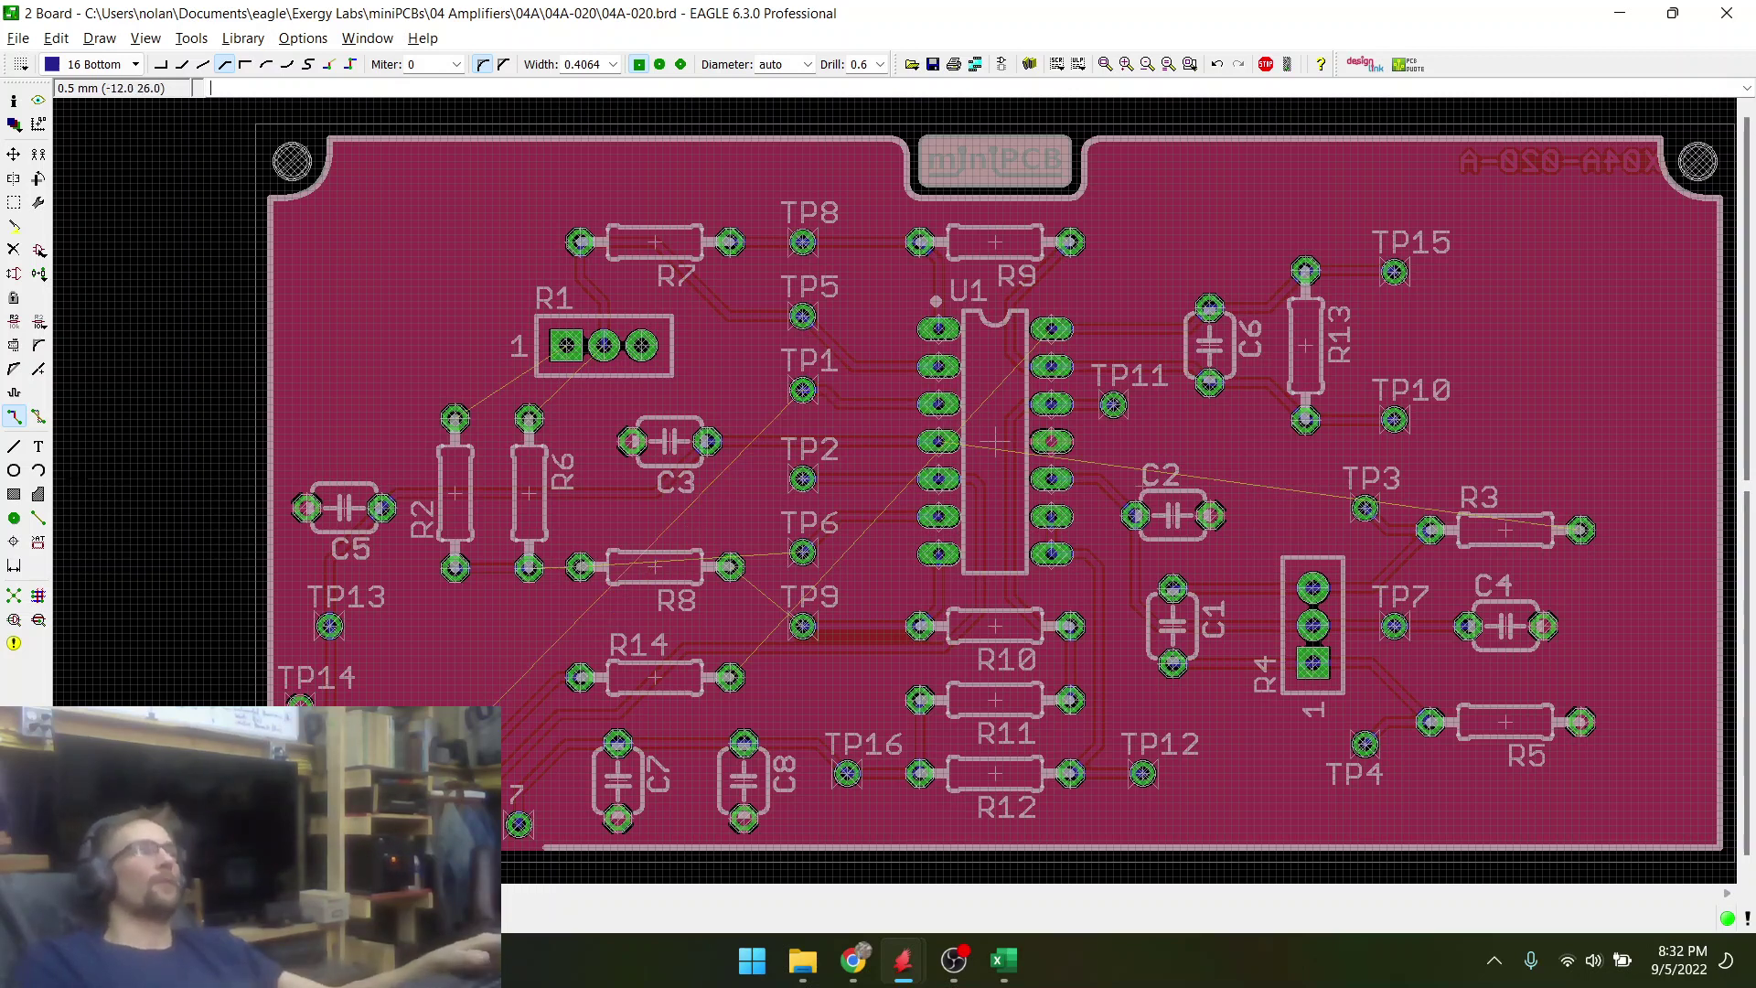
- Rip up the bottom-layer trace from P1 pin 6 that runs under R14 and R10 to the U1 pin connected to TP2
click(37, 416)
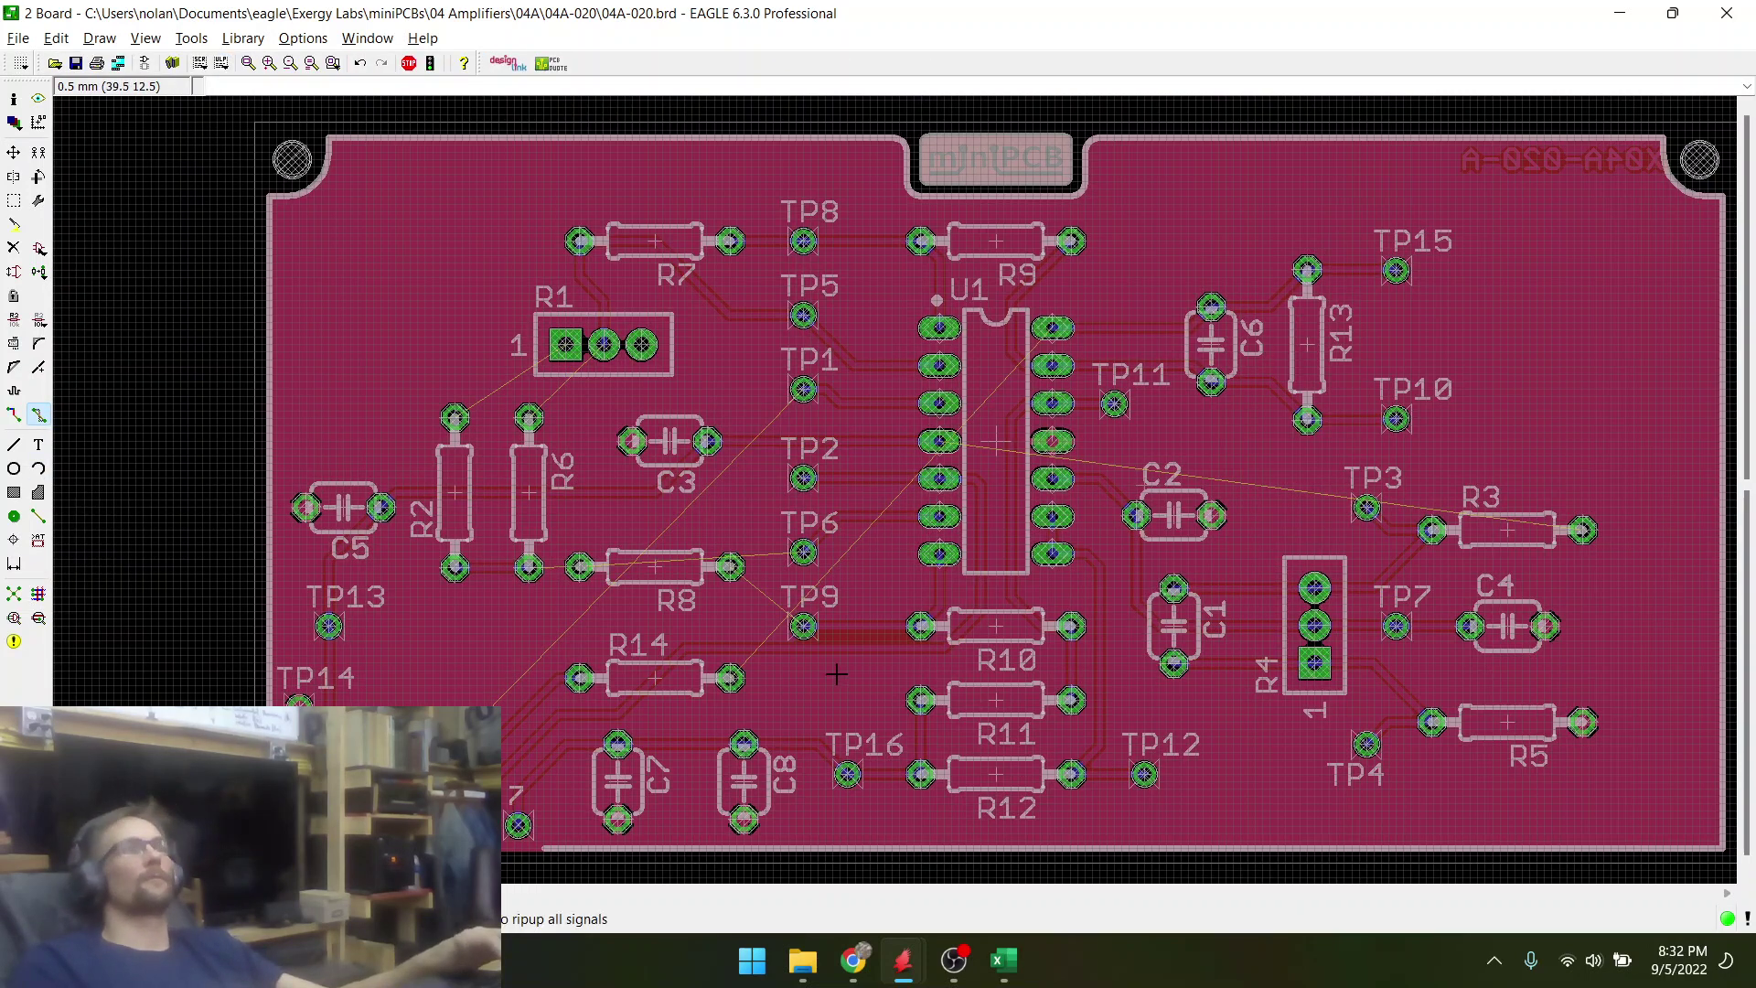
click(852, 651)
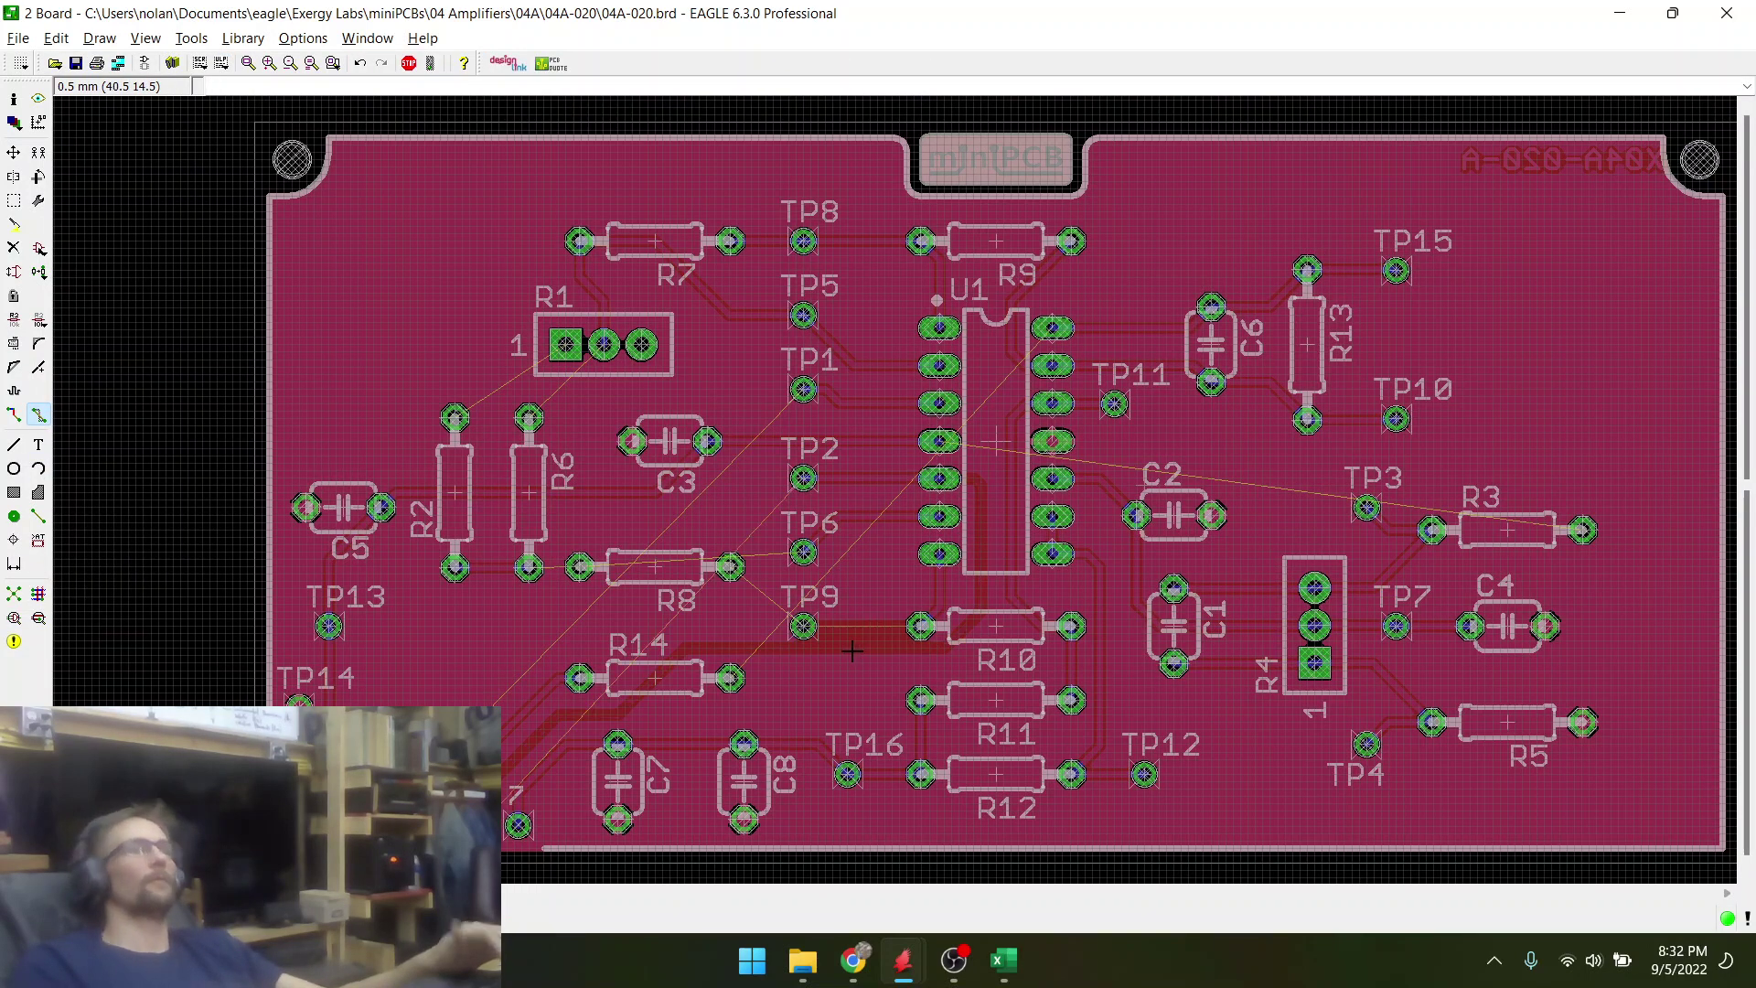
key(ctrl+z)
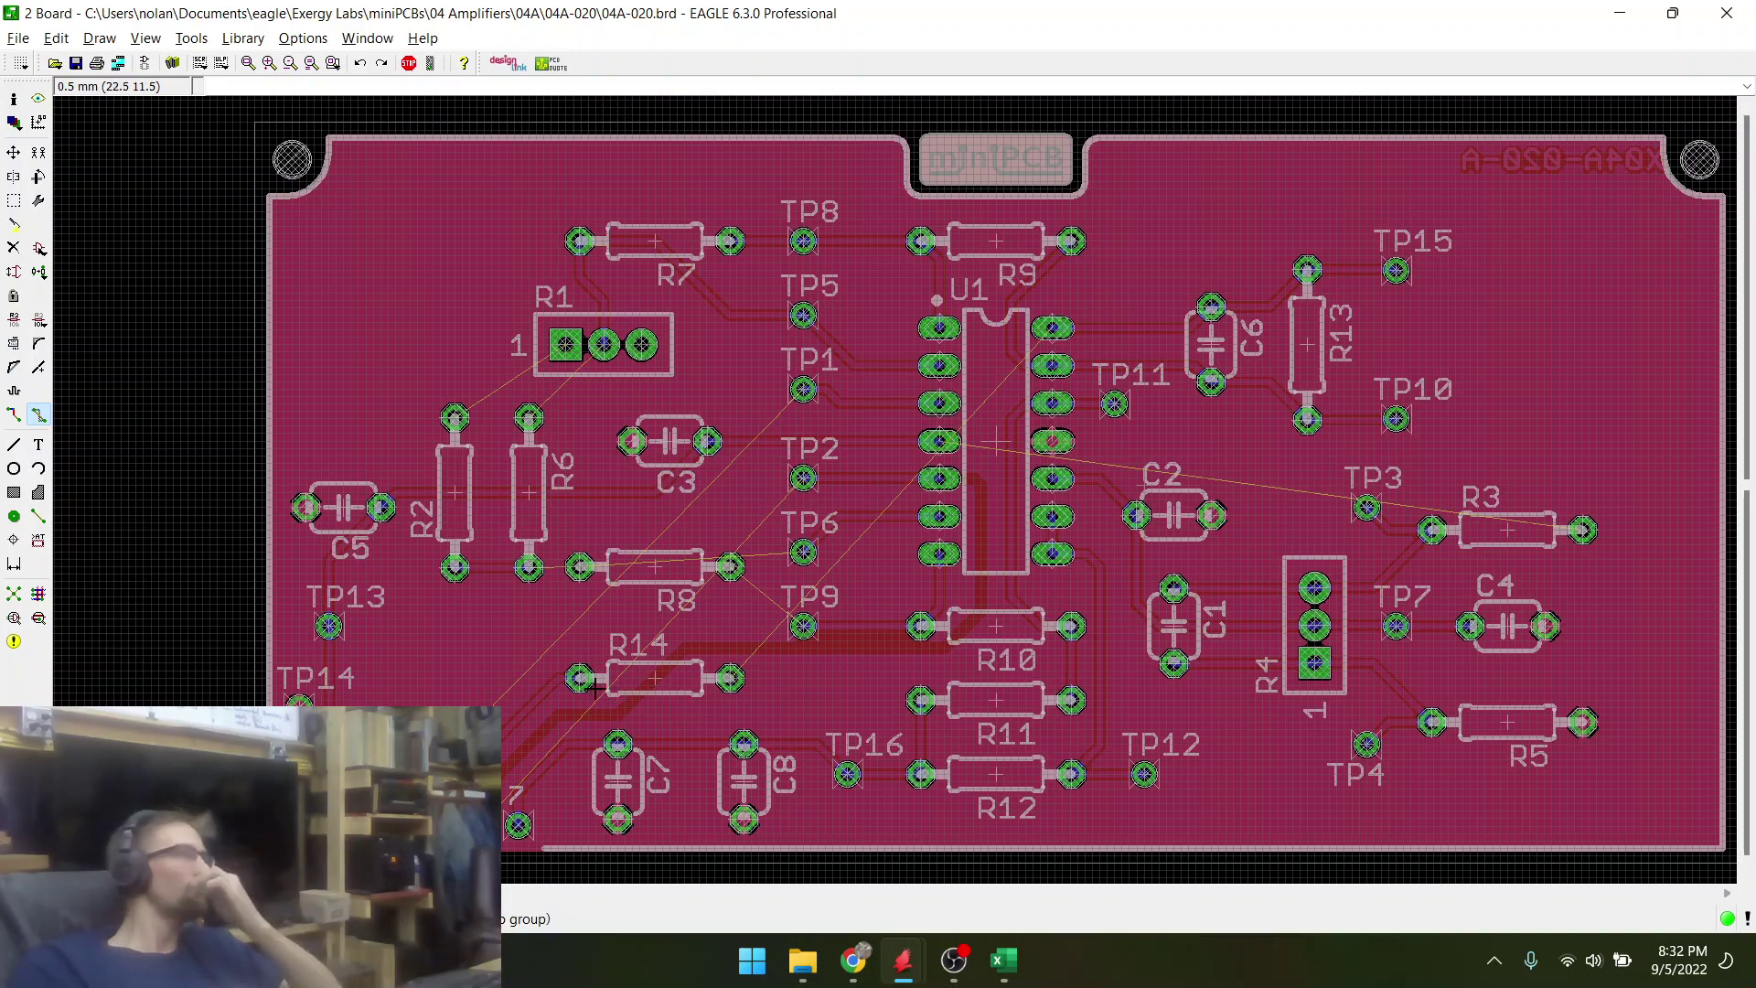
- Route a 0.4064 mm wide bottom-layer trace from the right pad of R8 diagonally down to TP9
scroll(723, 679, up, 6)
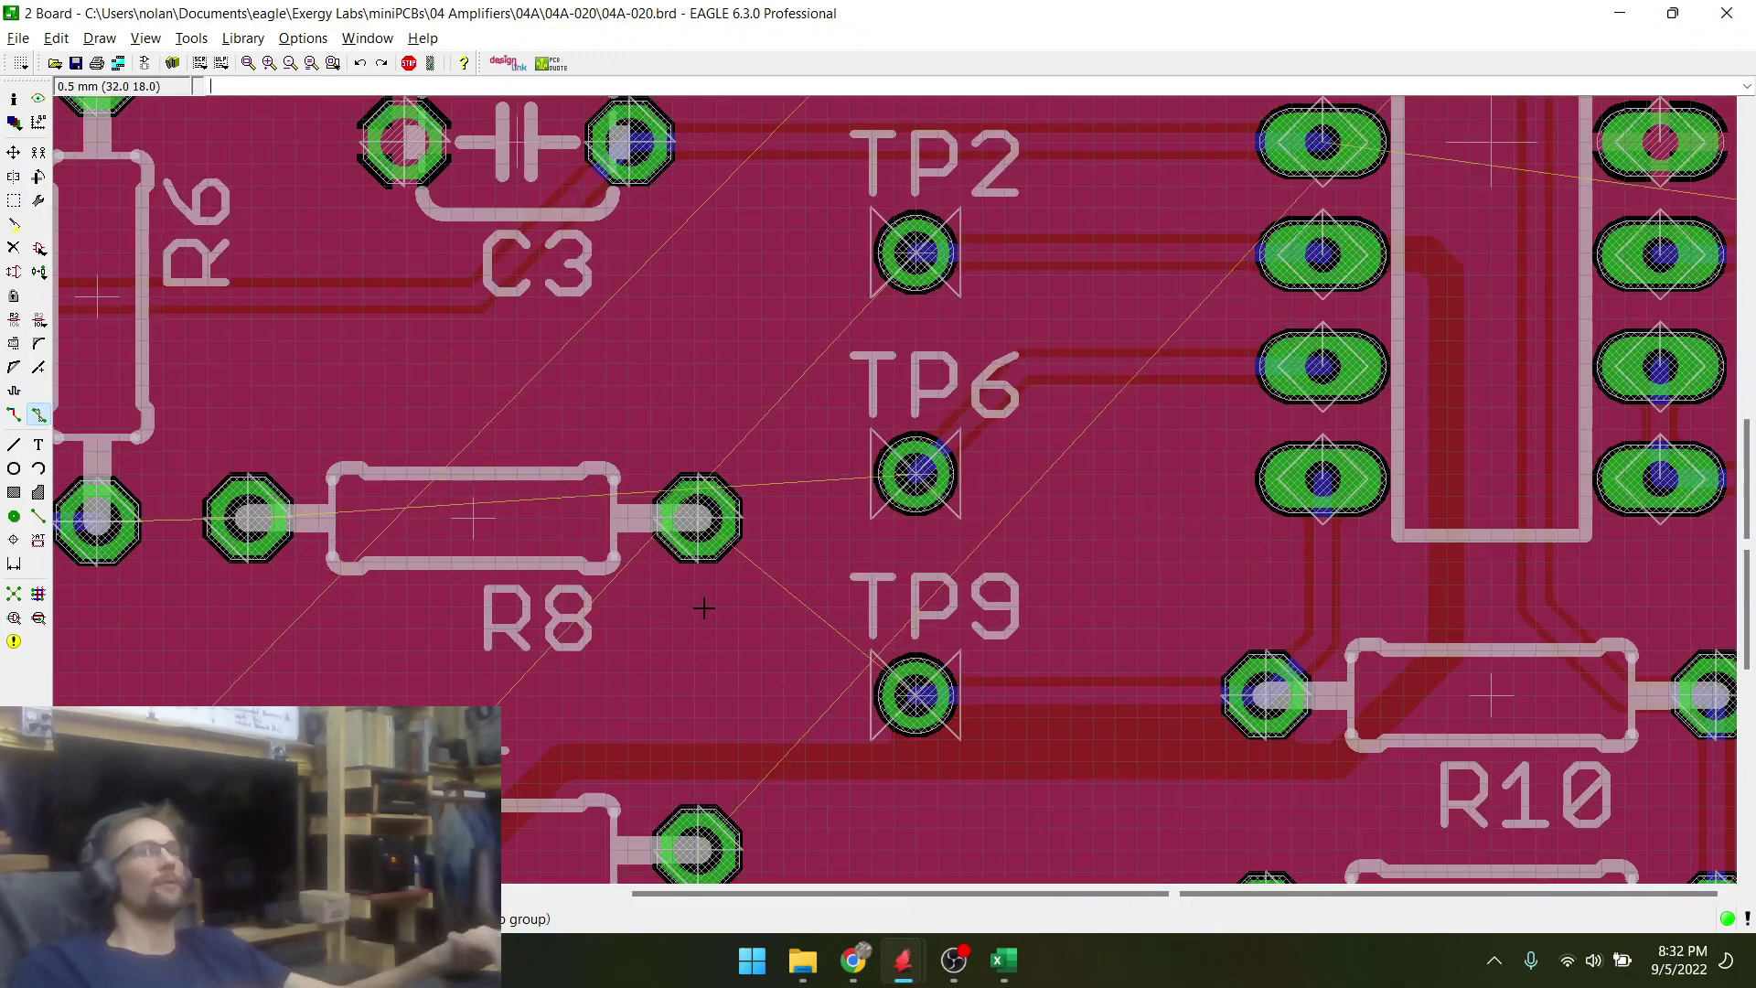
click(14, 416)
click(718, 533)
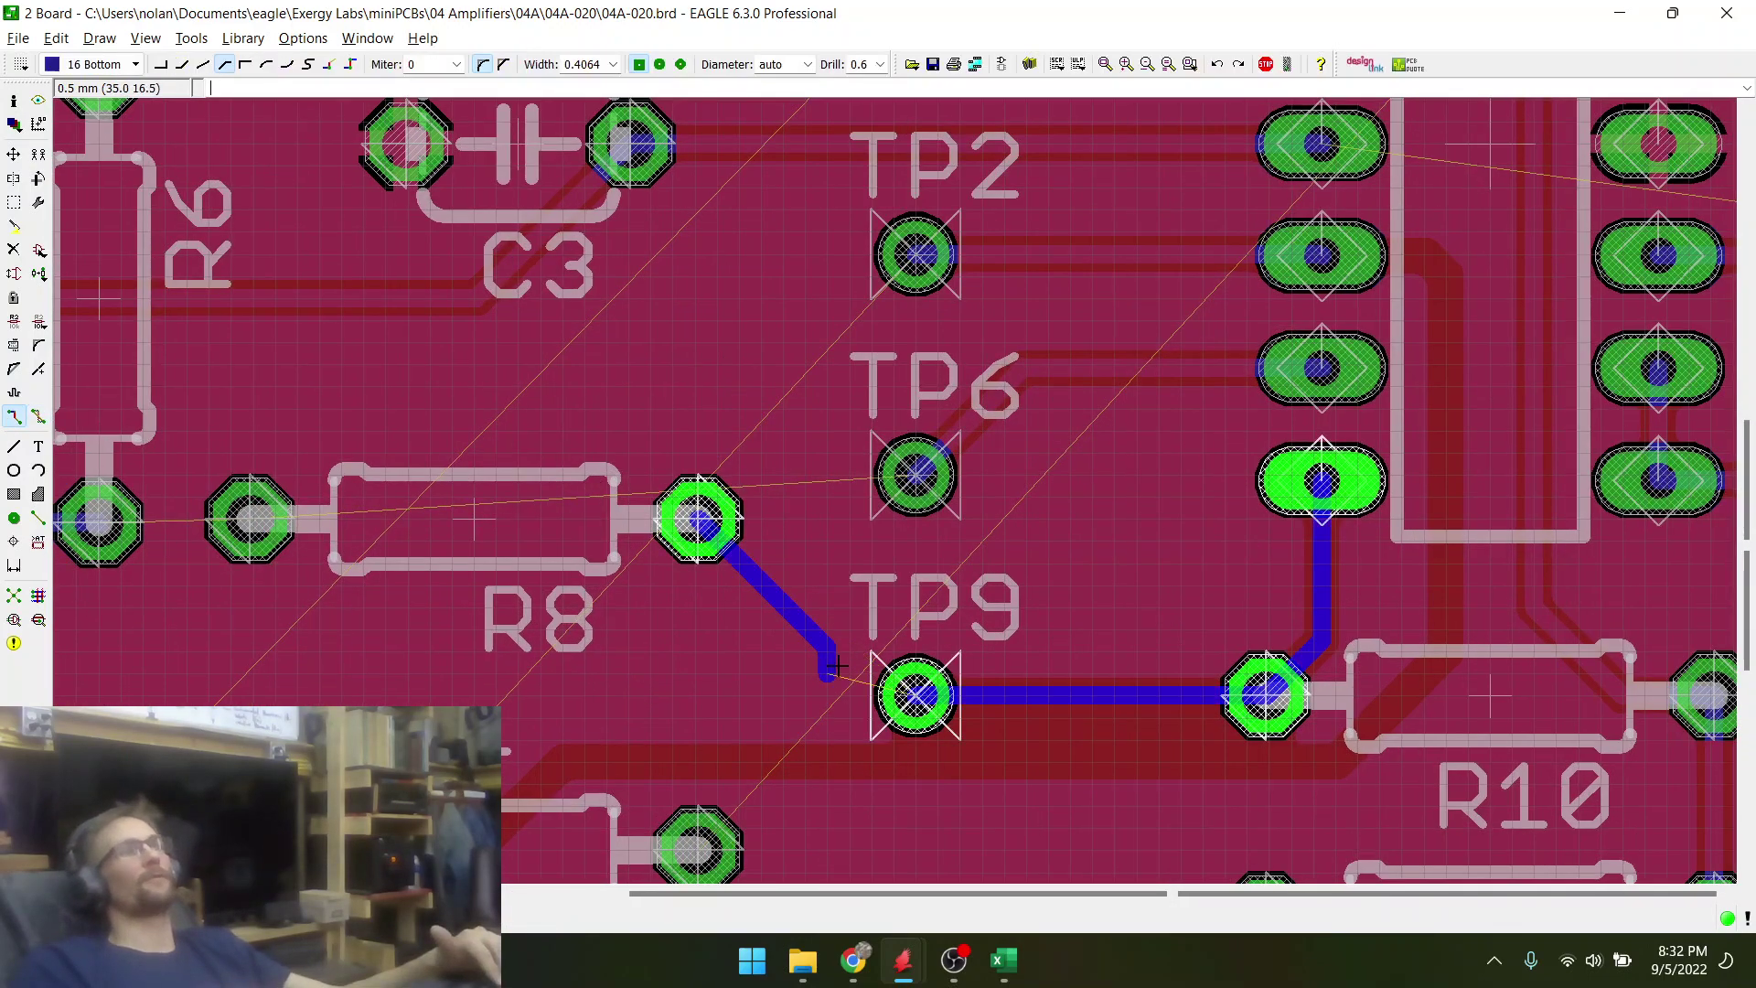
click(916, 695)
- Route a short bottom-layer trace from the lower pad of R6 straight to the left pad of R8
scroll(518, 568, down, 4)
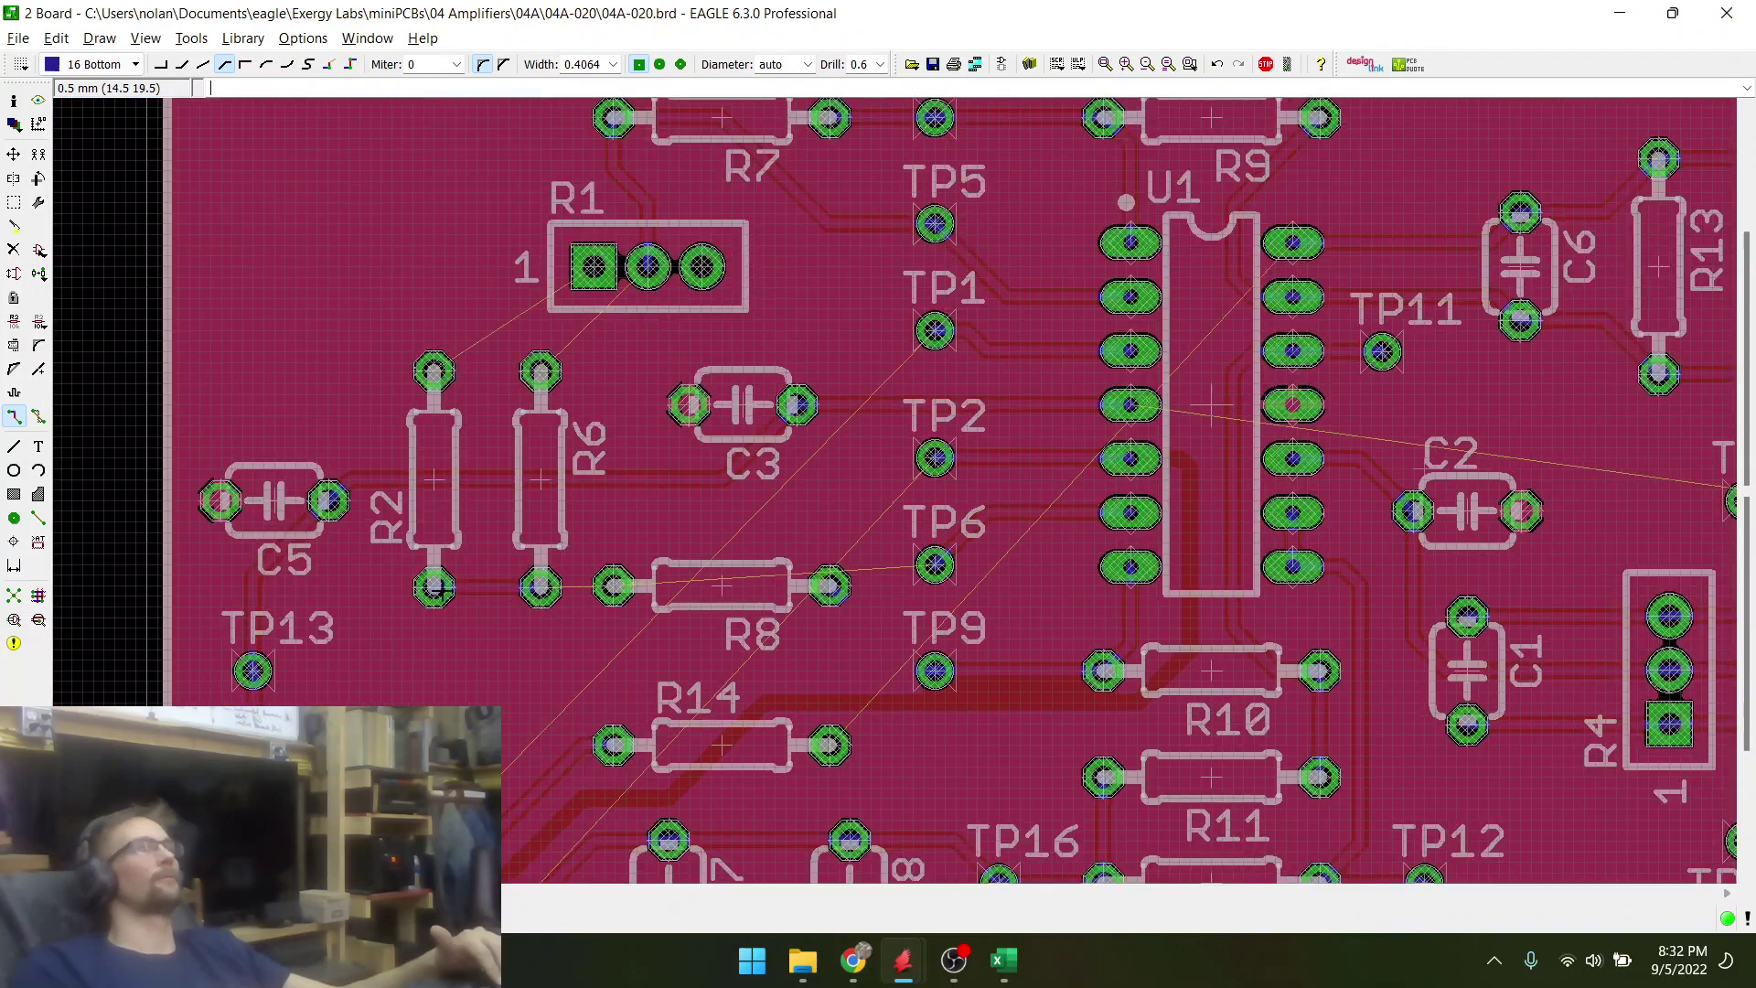
scroll(435, 588, up, 4)
click(708, 595)
click(864, 594)
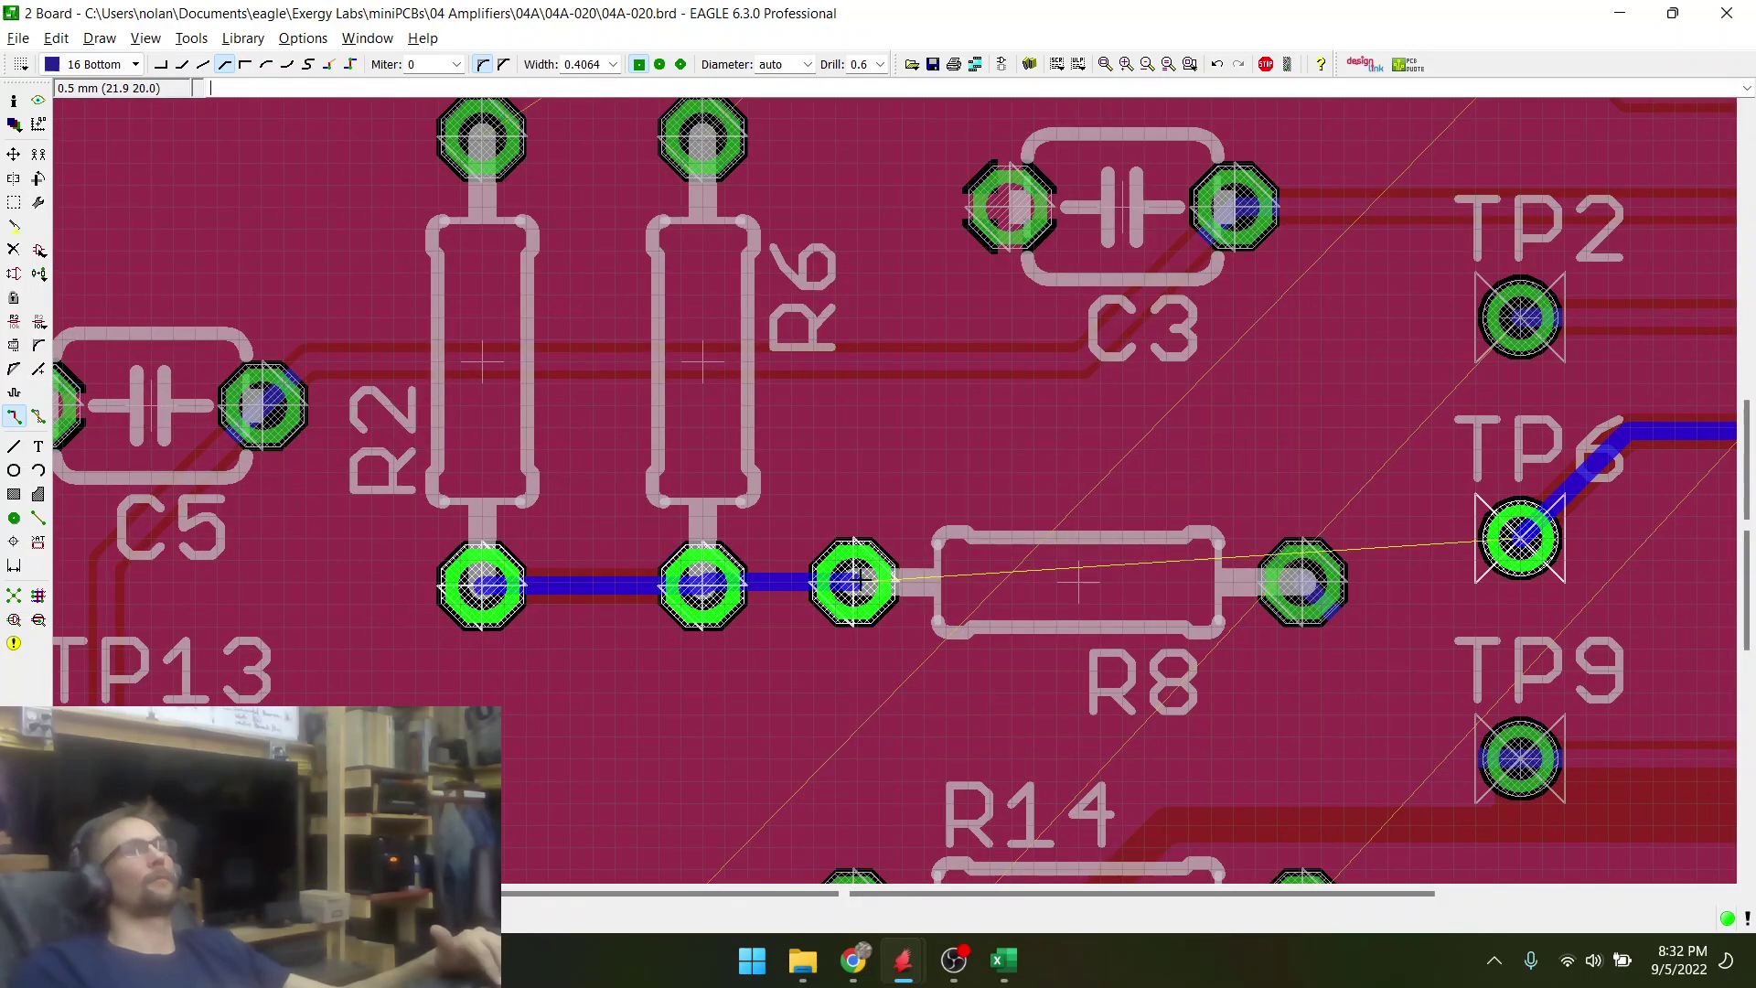
- Route a bottom-layer trace from TP6 along the upper edge of R8 to its left pad with a 45-degree end, and recalculate the ratsnest
scroll(549, 581, down, 5)
scroll(933, 567, up, 3)
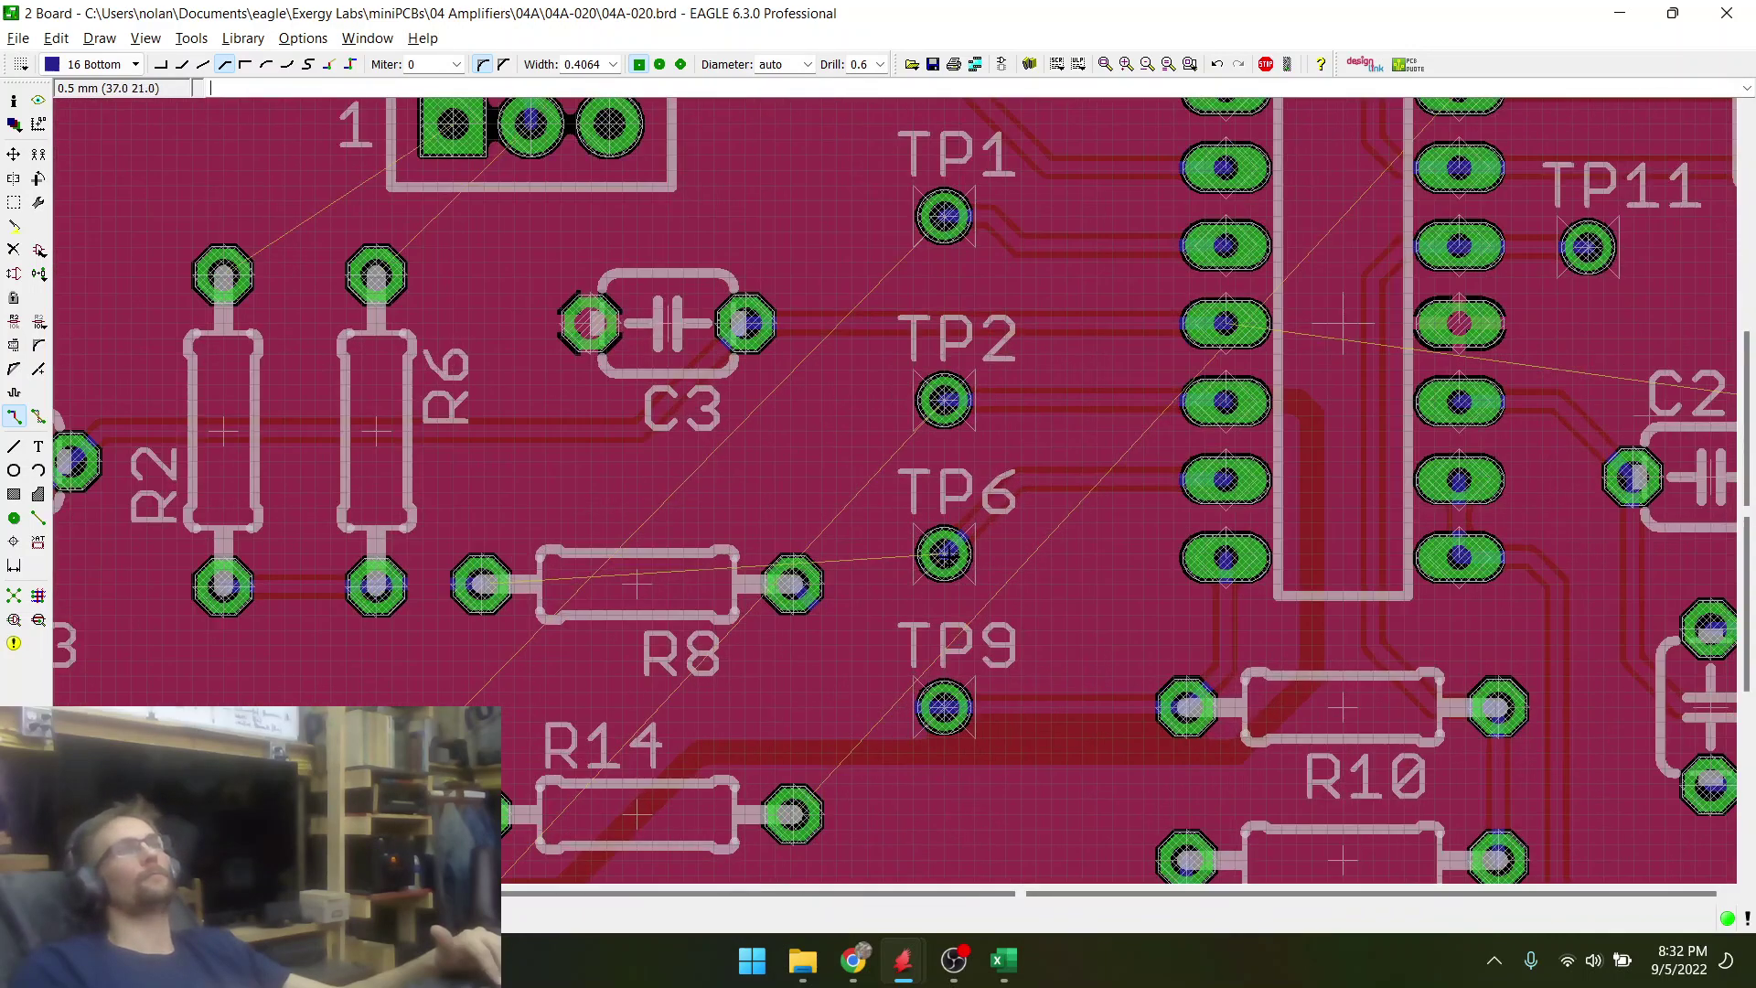
click(945, 554)
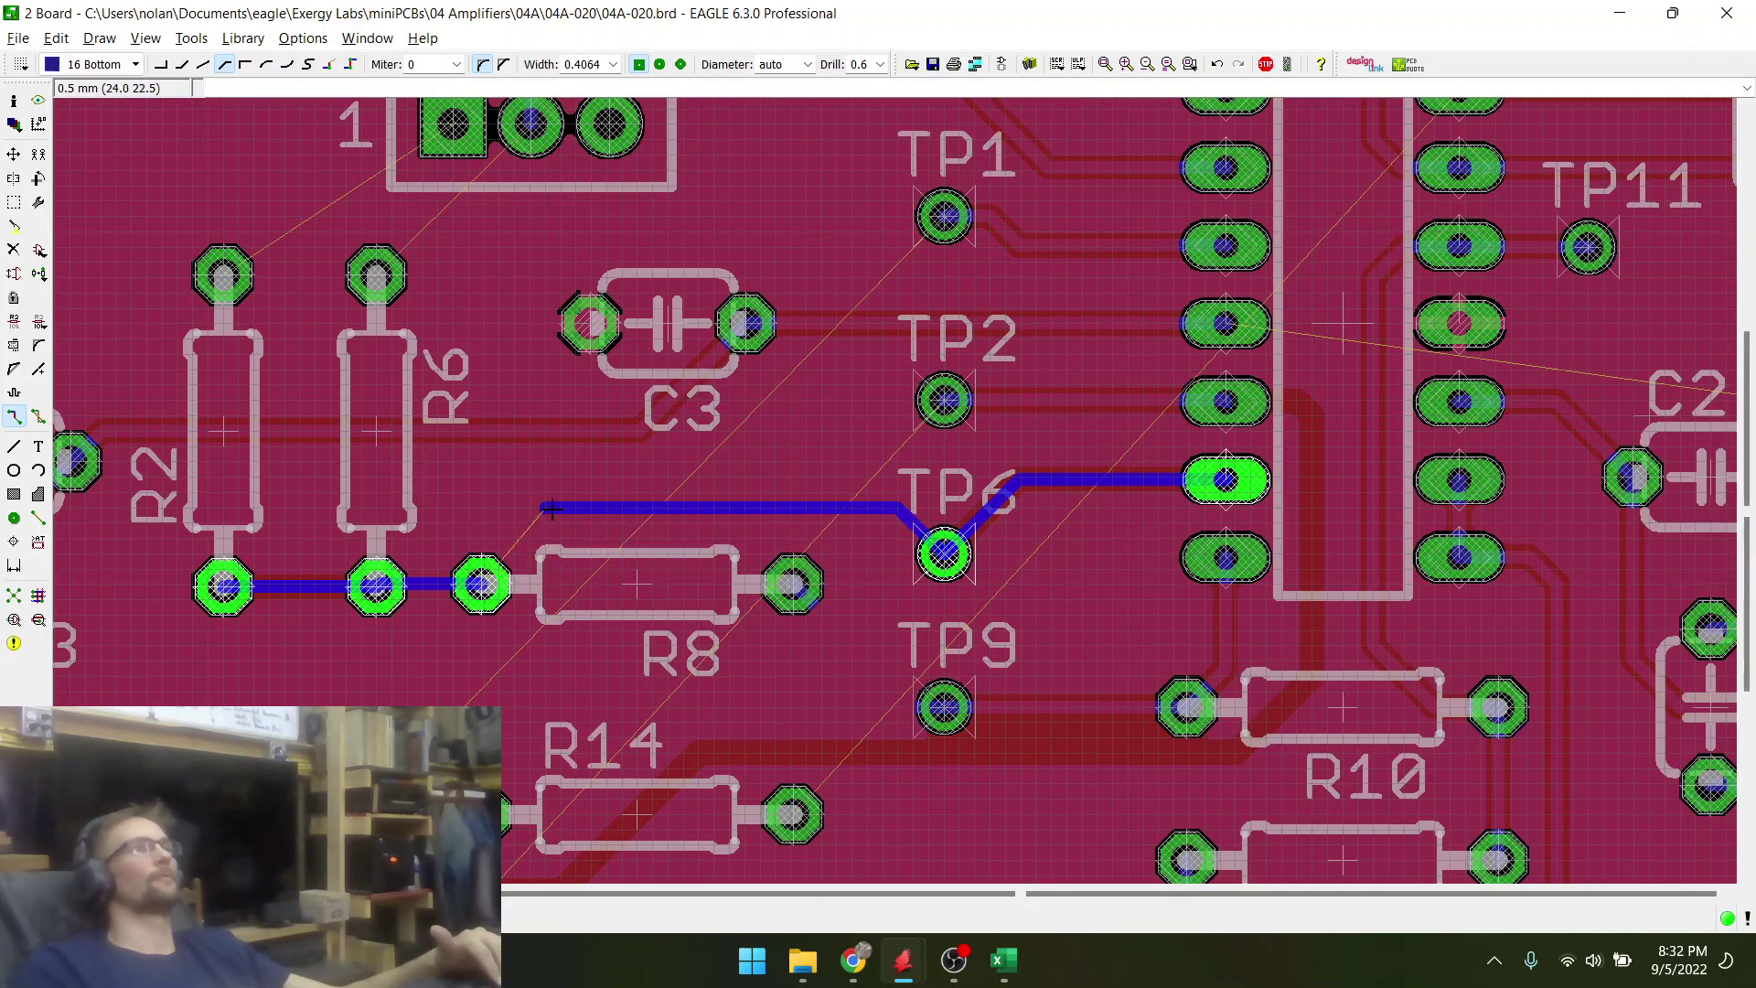
click(556, 519)
click(481, 584)
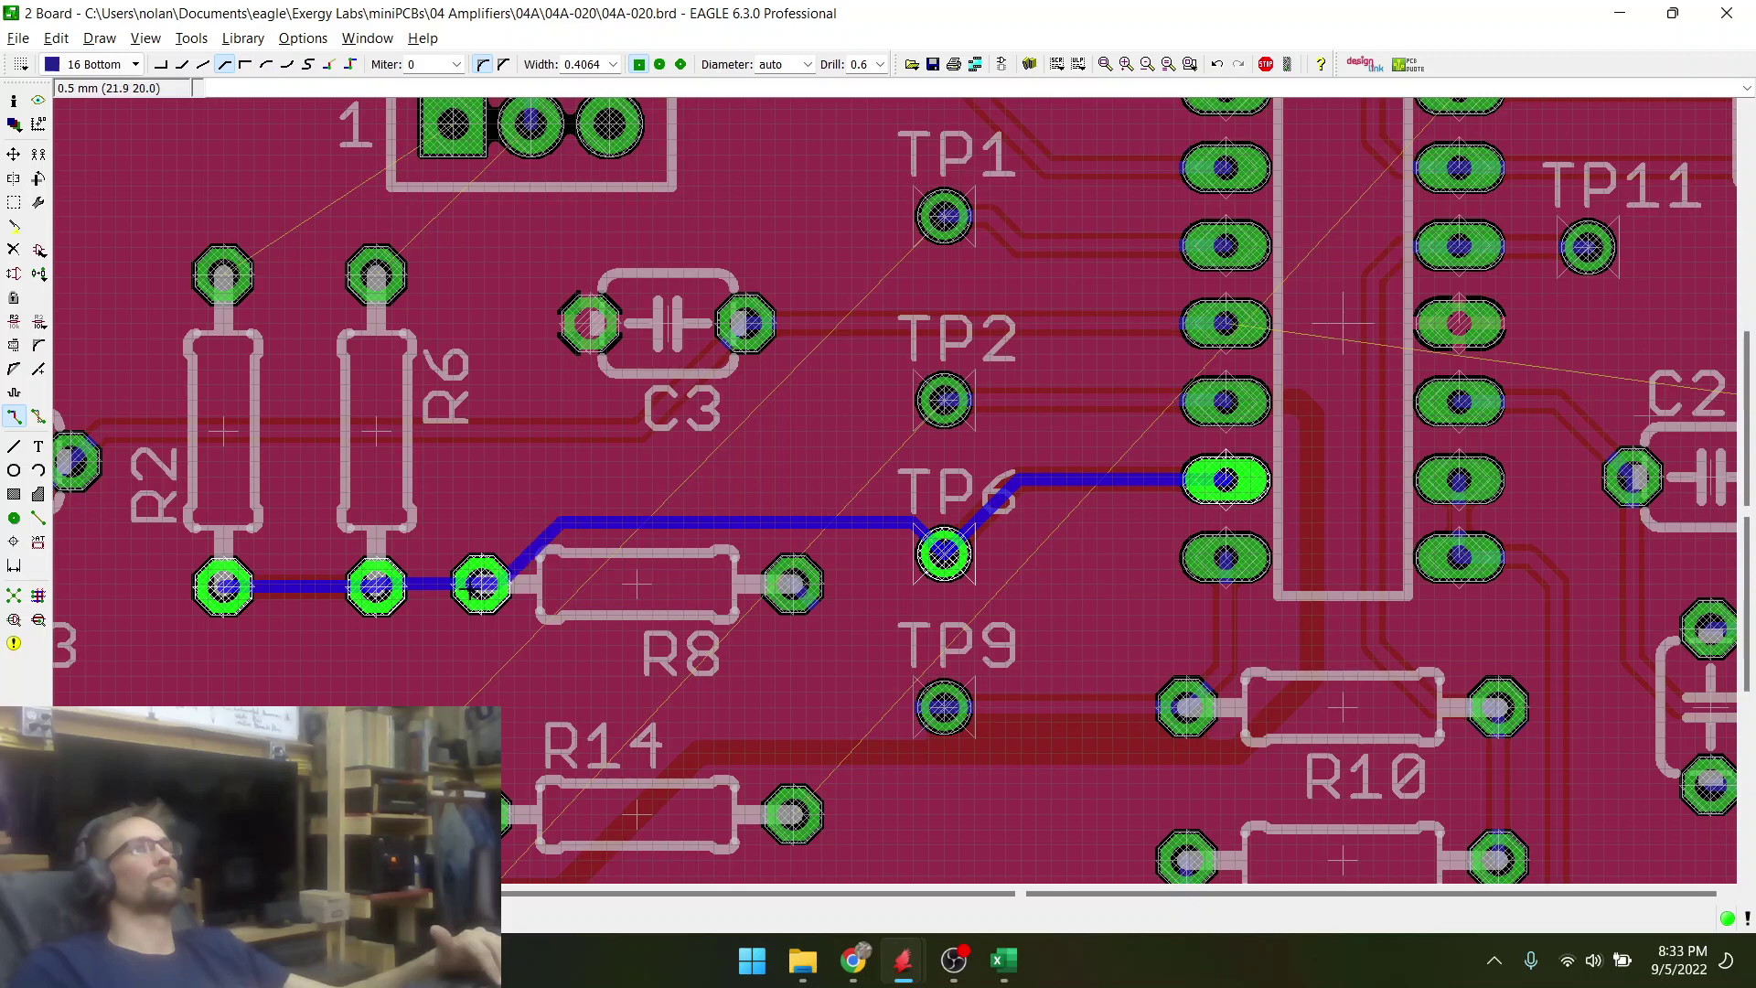
right_click(482, 583)
right_click(482, 583)
right_click(482, 583)
right_click(483, 582)
right_click(482, 583)
right_click(482, 582)
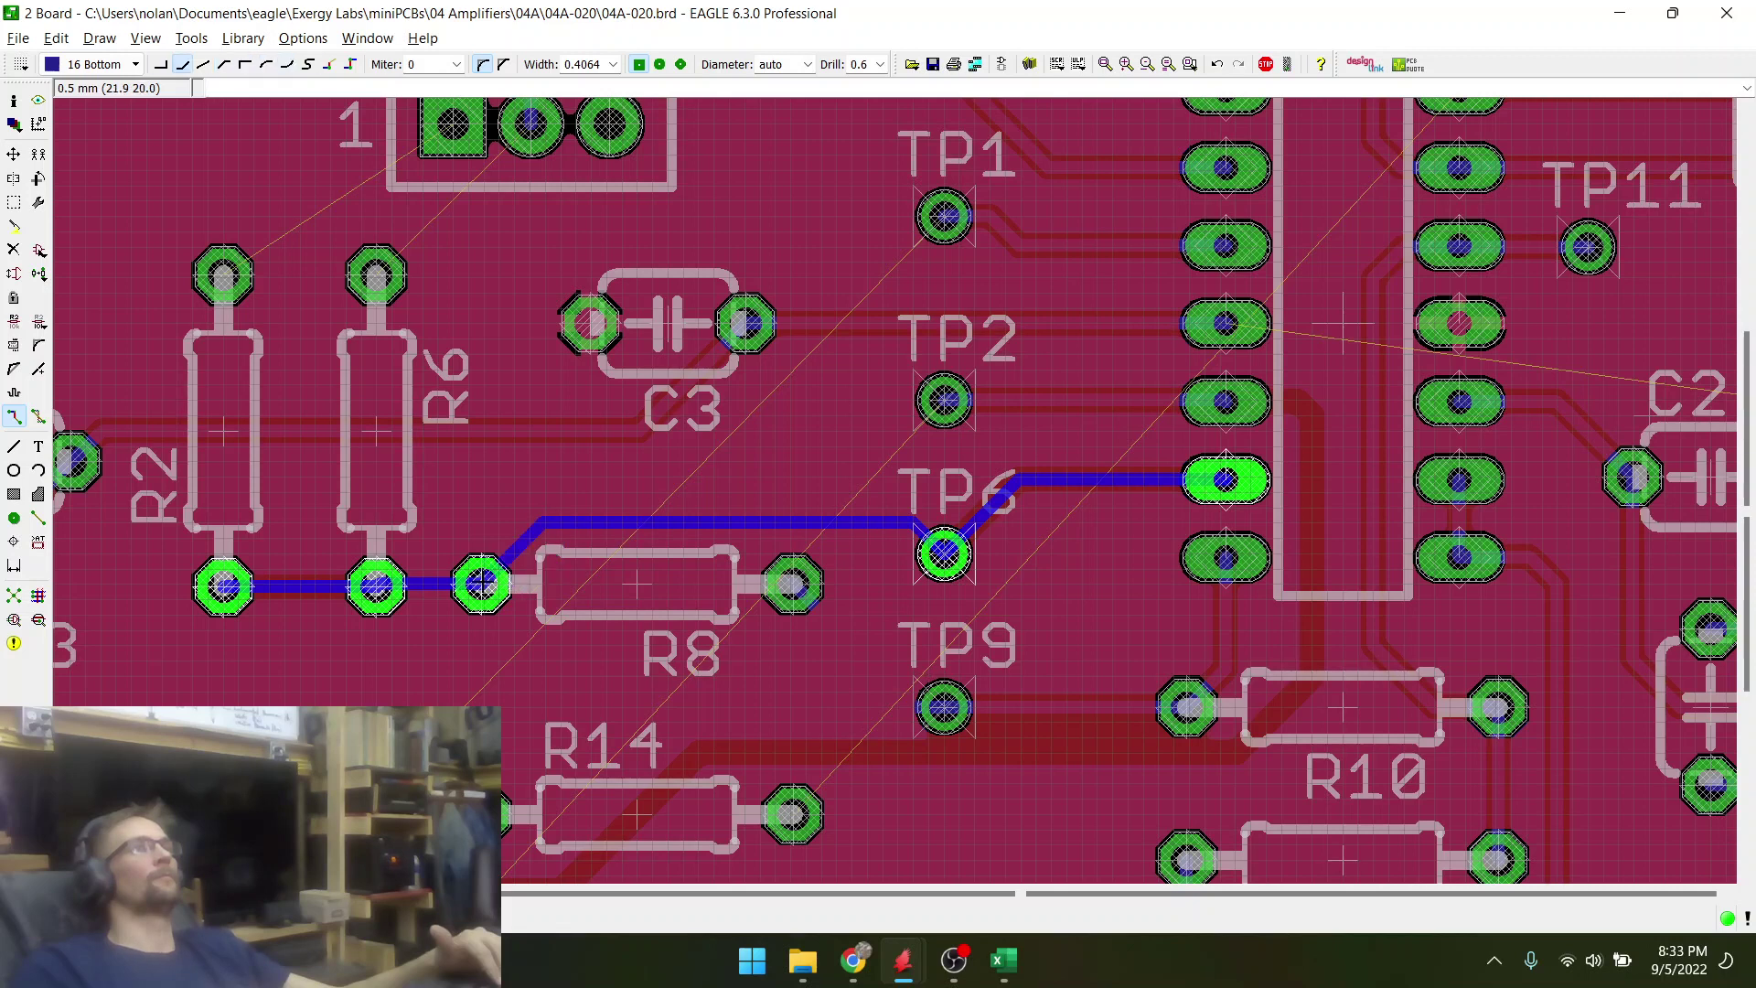
click(482, 583)
click(14, 597)
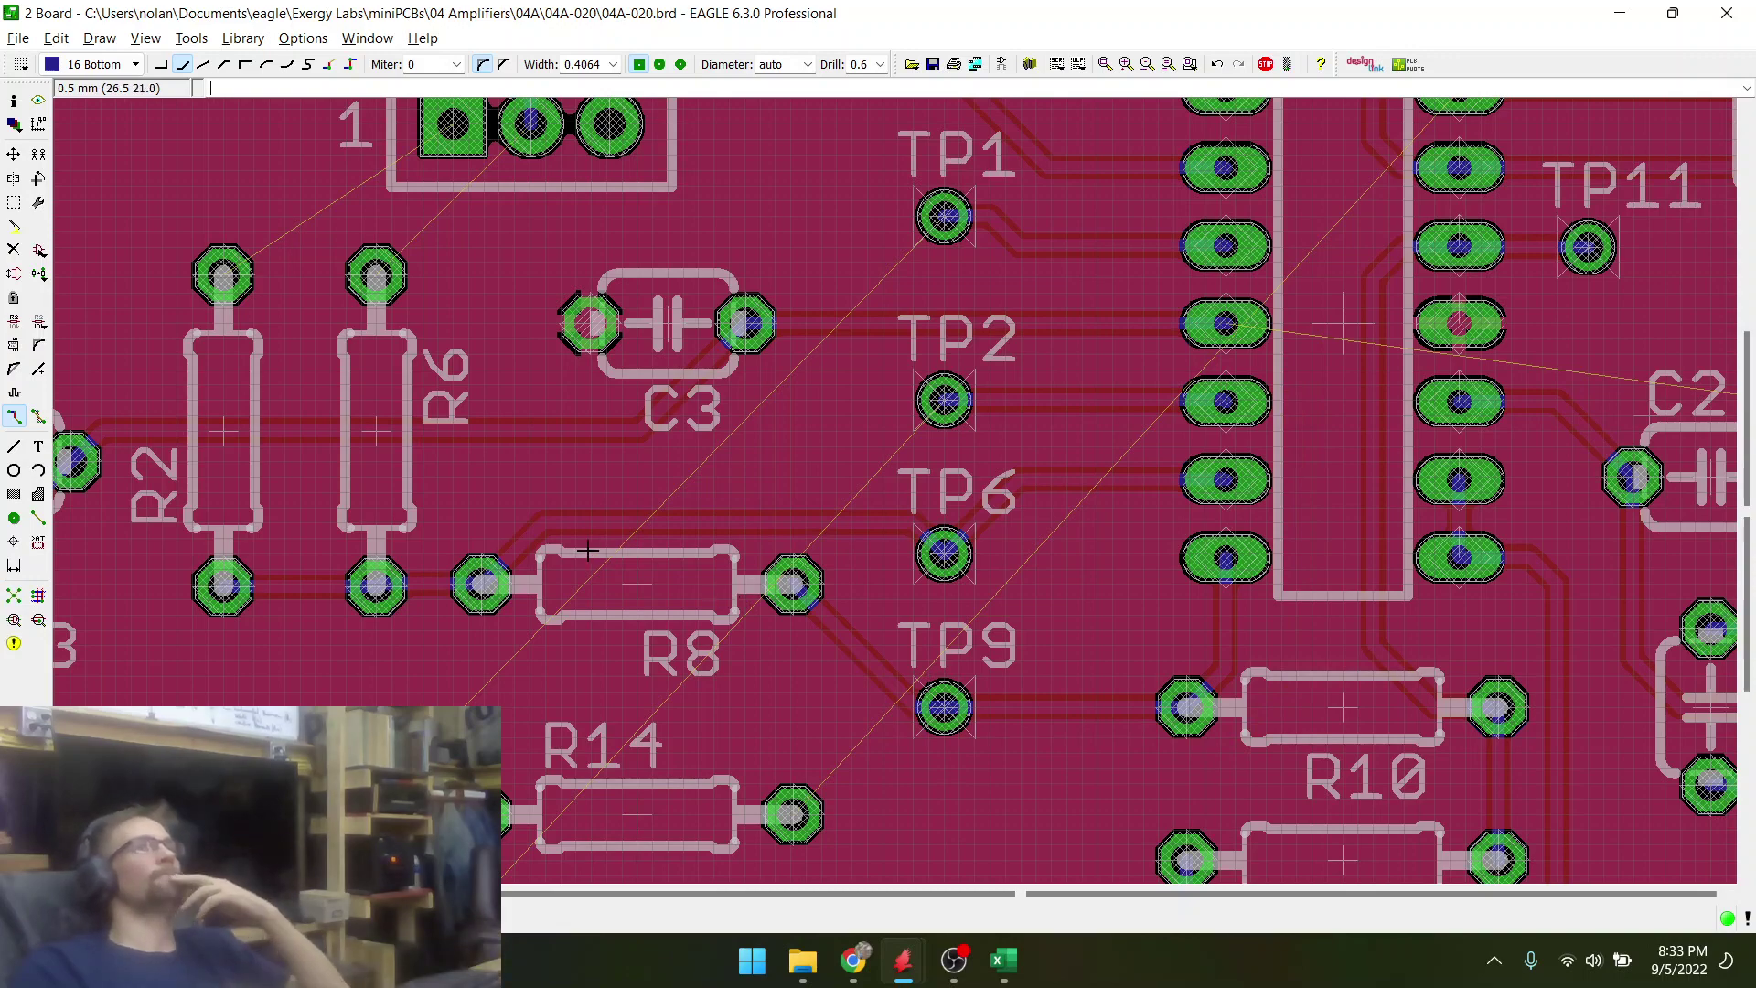
- Route a 0.4064 mm bottom-layer trace from R14's right pad, between R10 and R11, down through R11 and R12 to just below R12
scroll(728, 597, down, 3)
scroll(566, 552, up, 3)
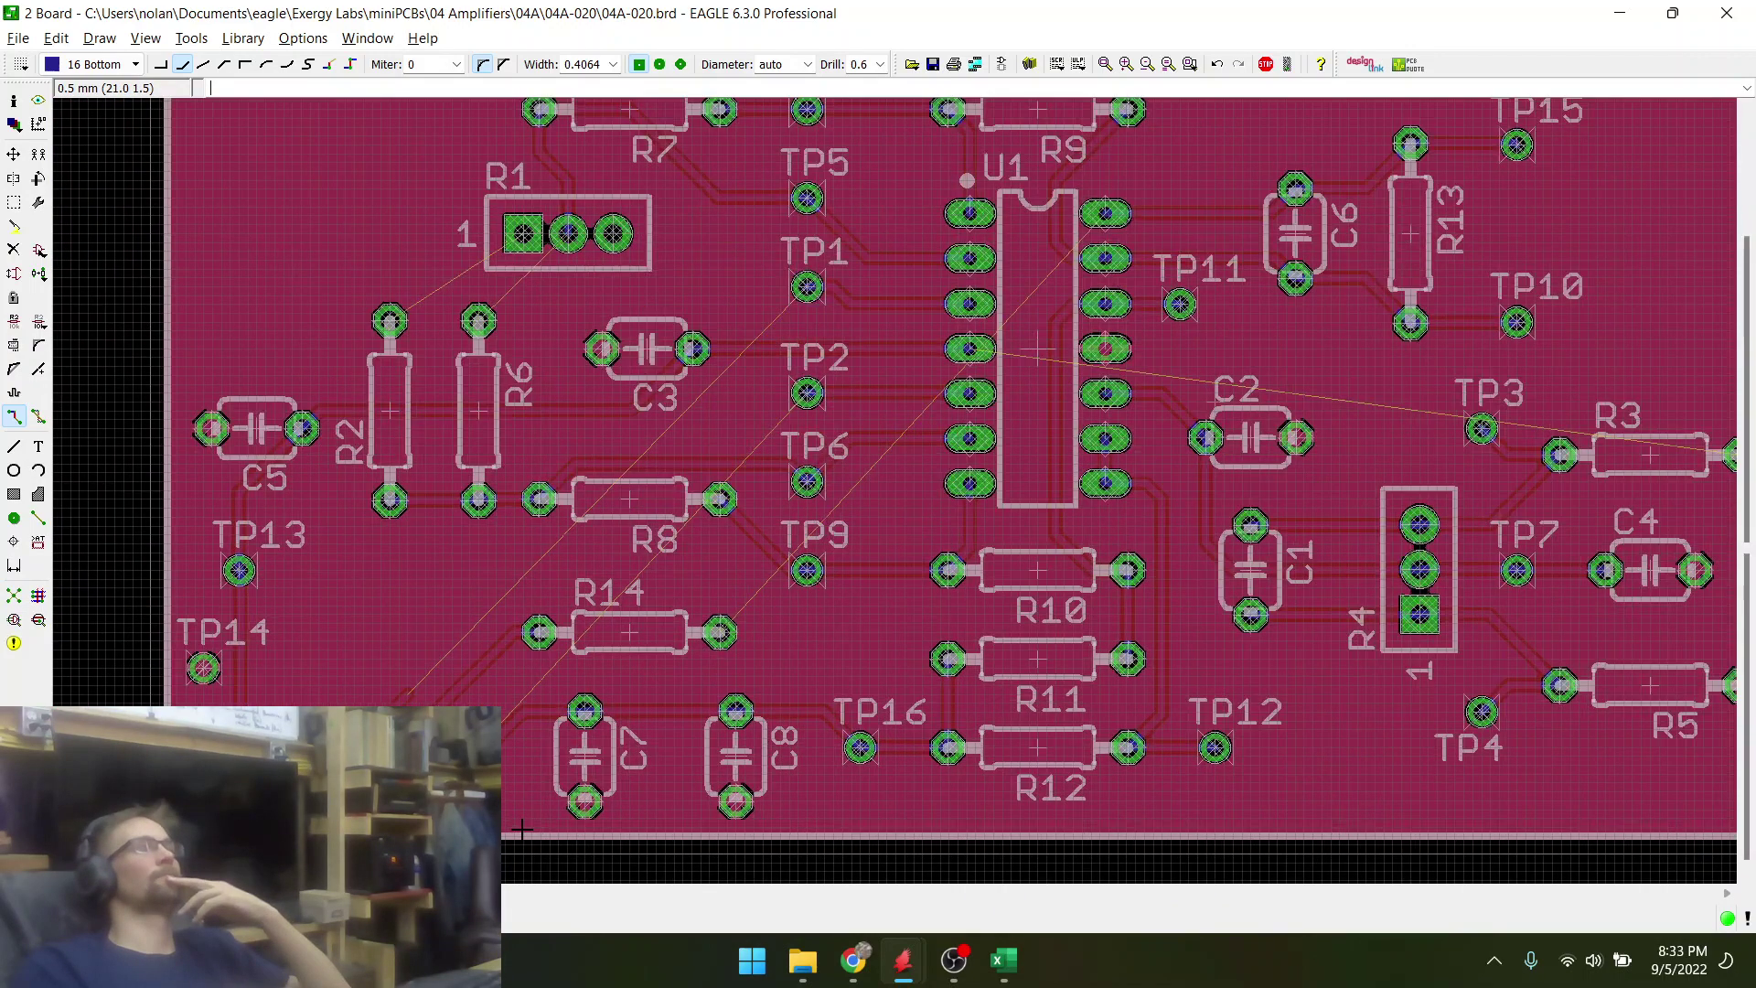
scroll(649, 636, down, 1)
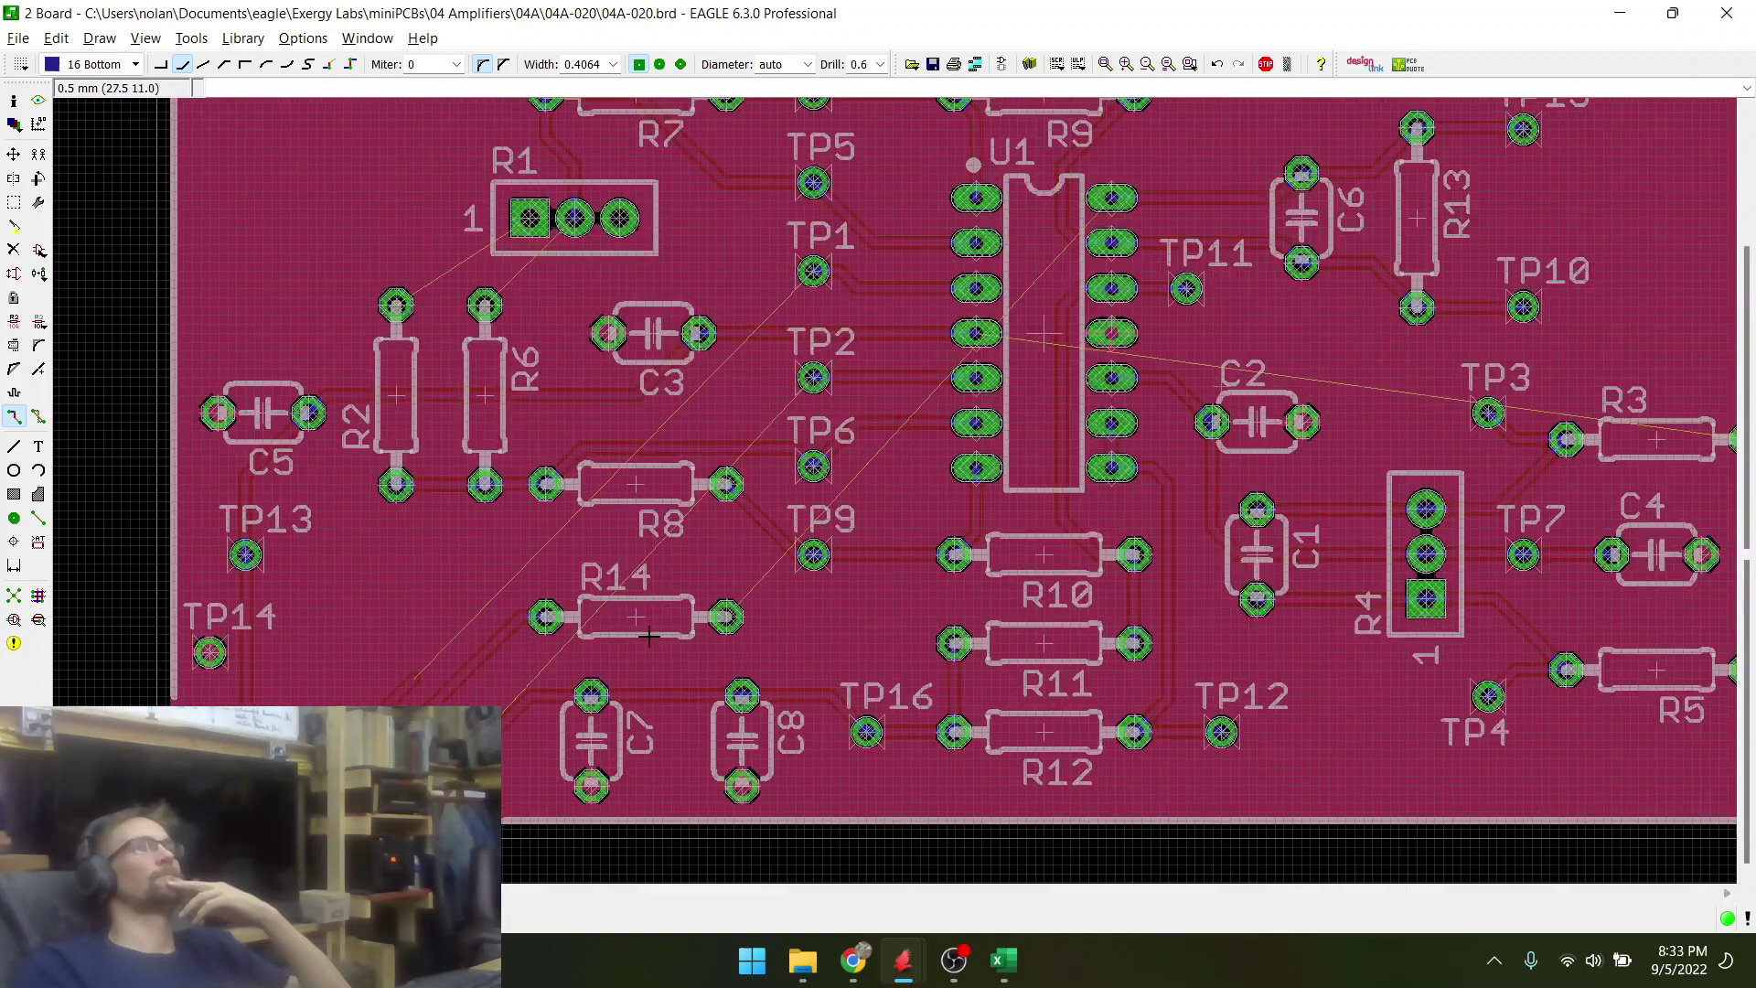
click(730, 615)
scroll(869, 615, up, 1)
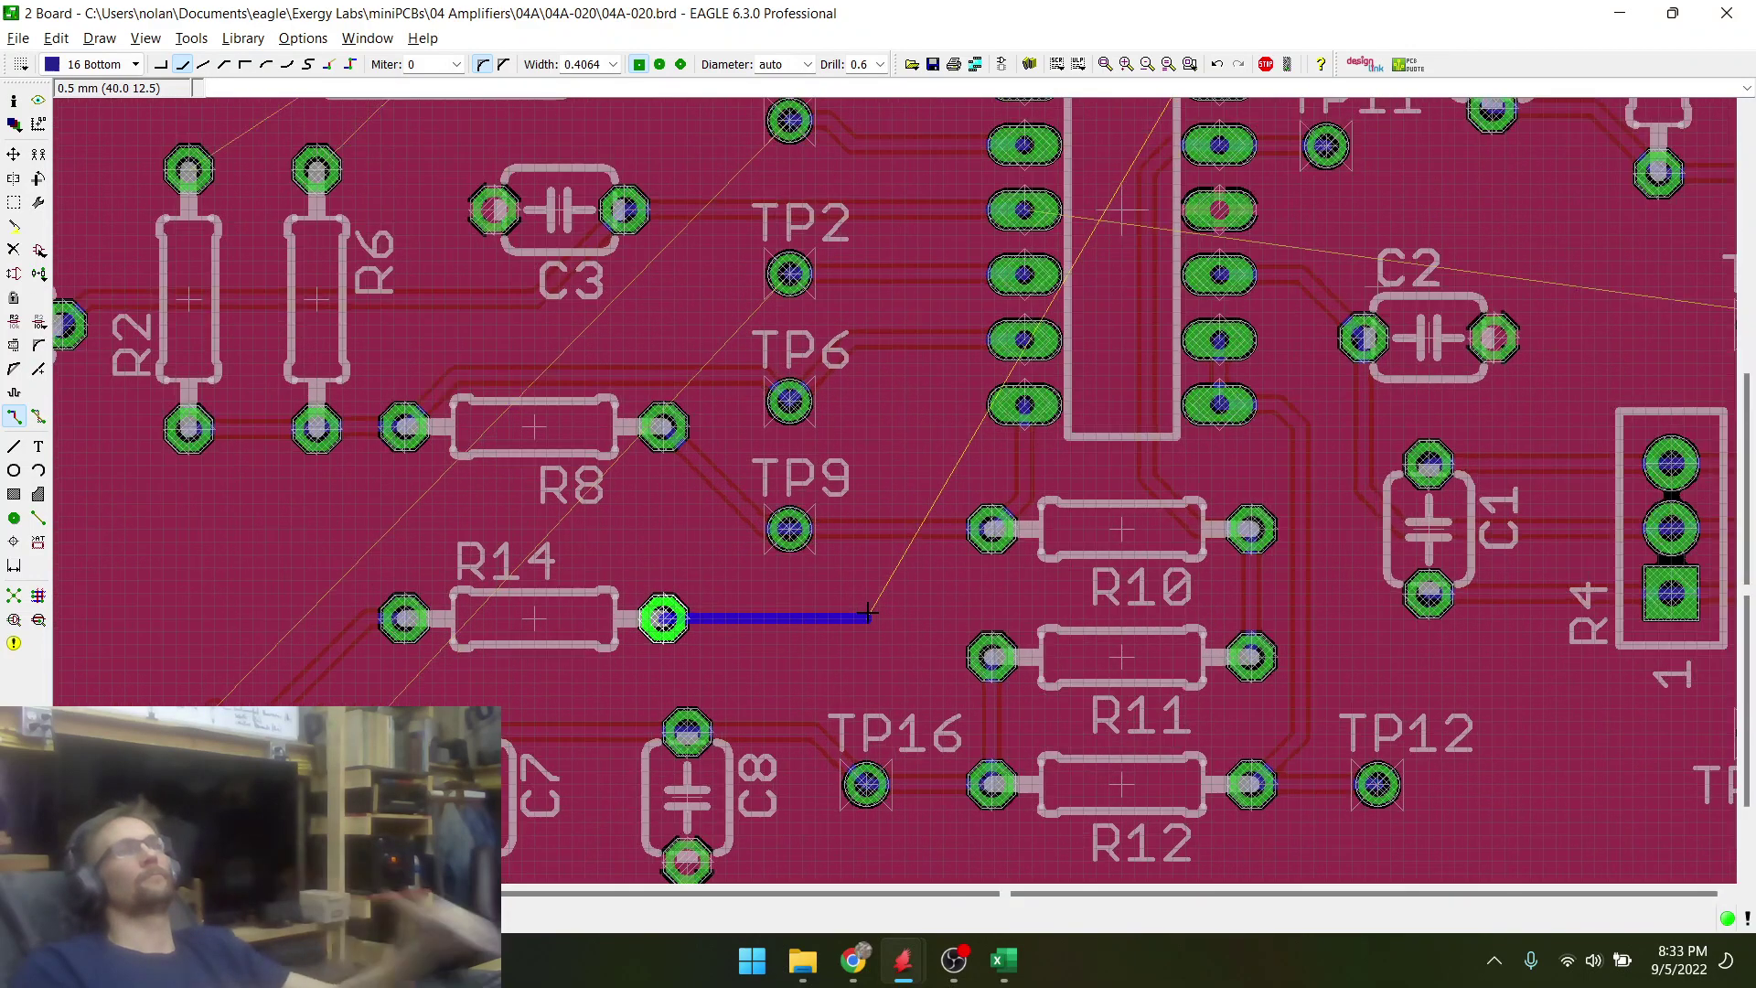
scroll(709, 625, down, 4)
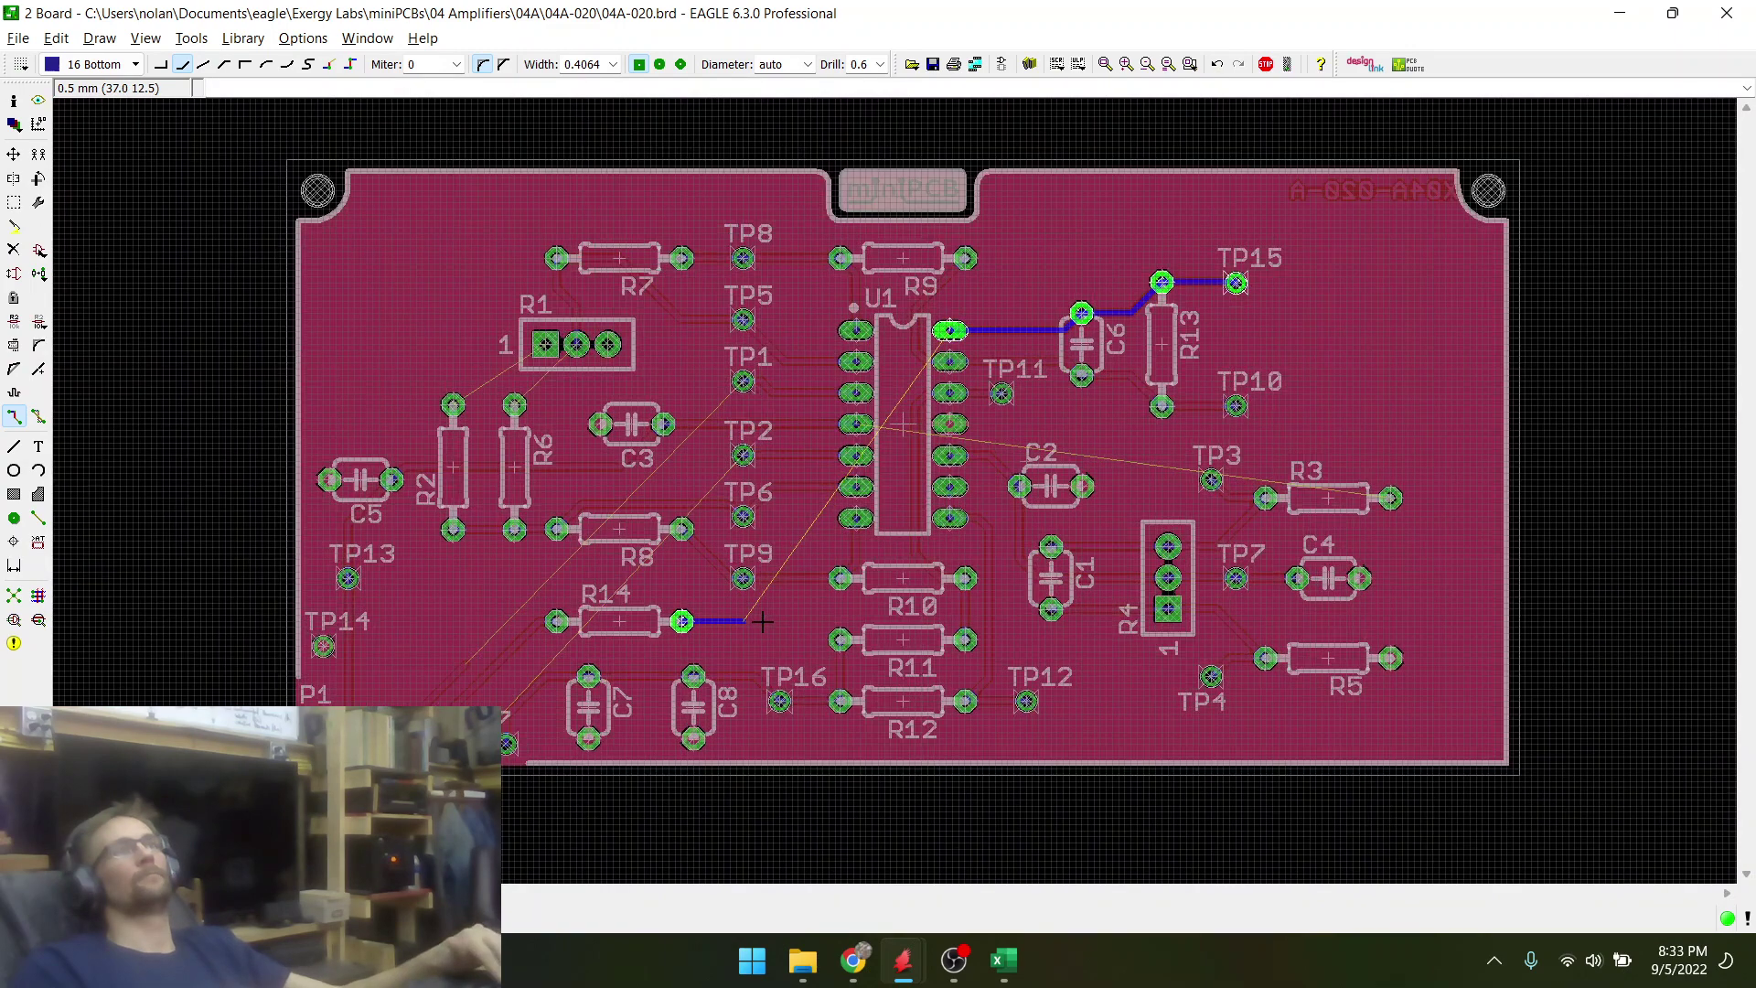
scroll(762, 622, up, 3)
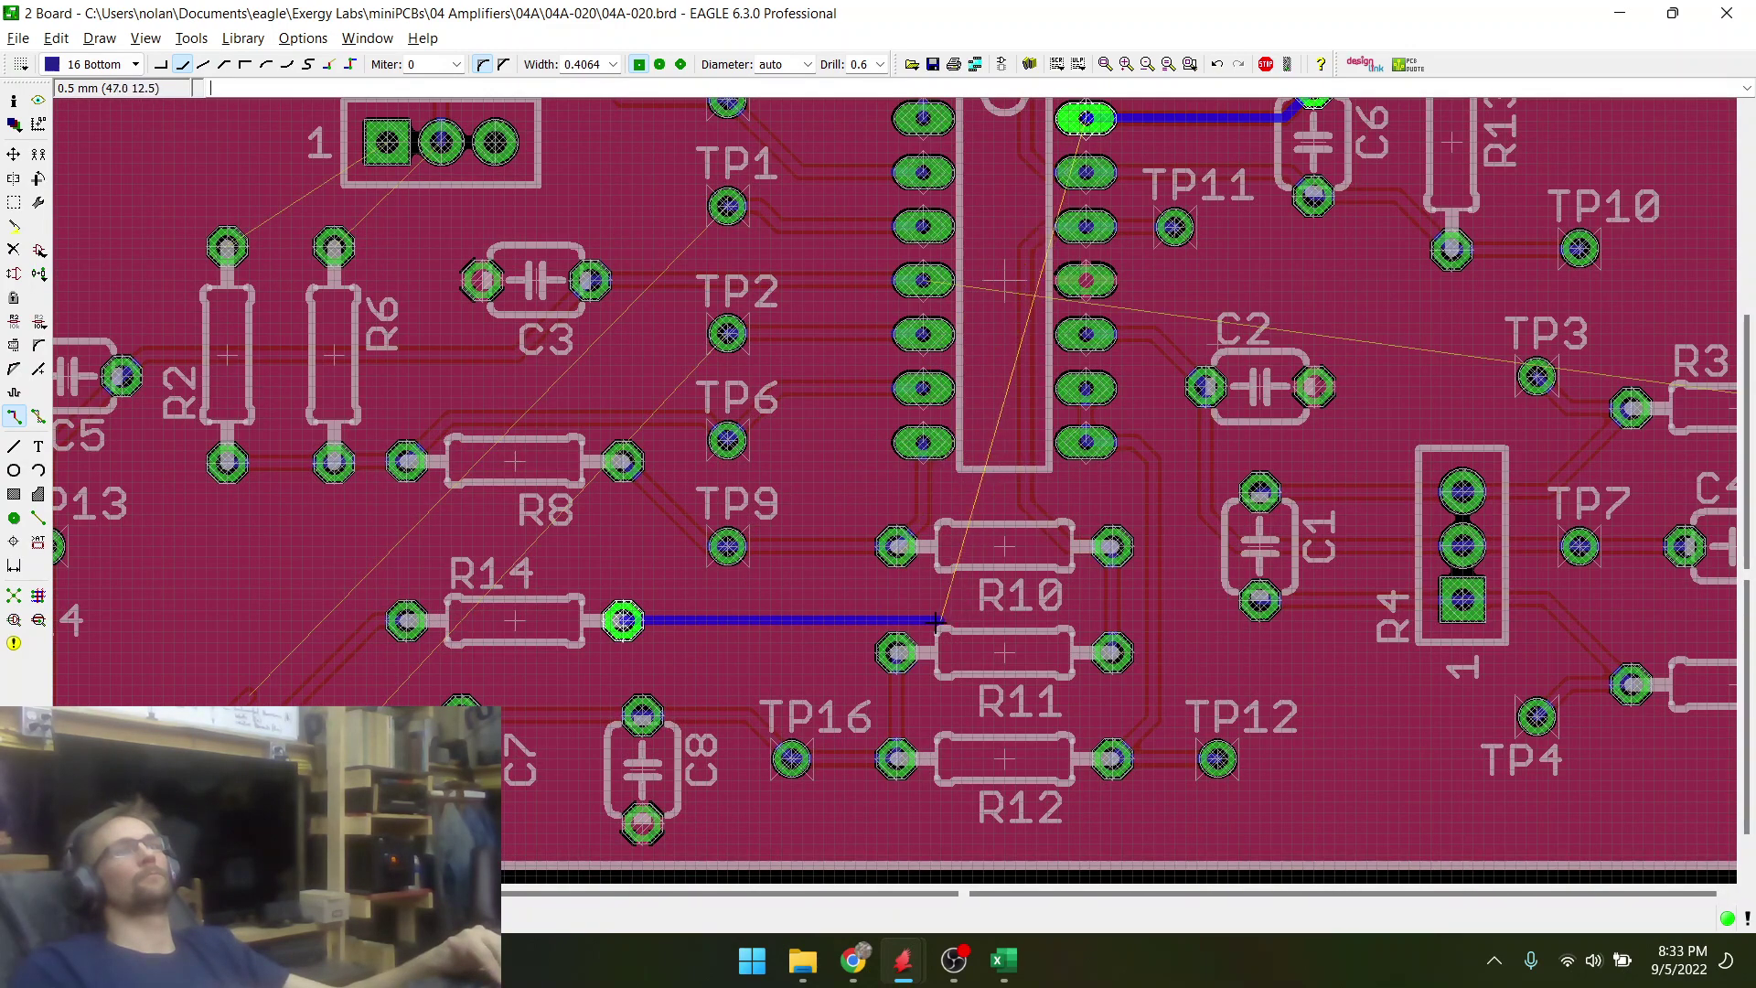
scroll(935, 621, up, 3)
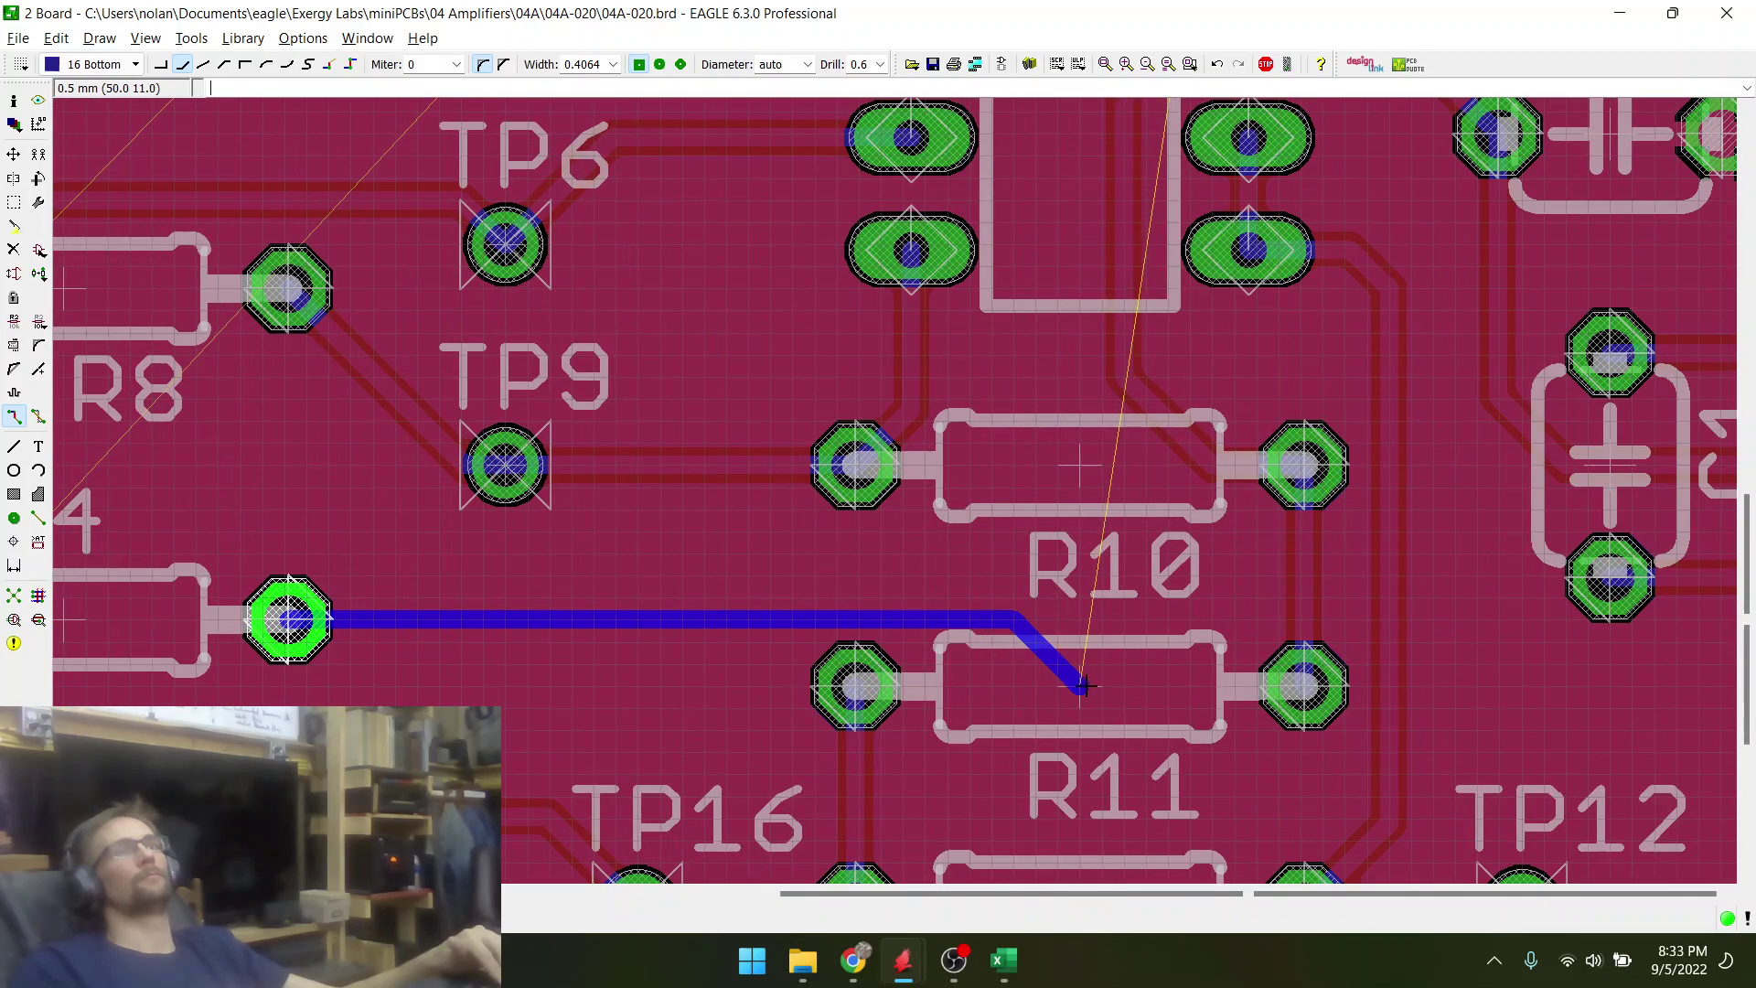
scroll(1083, 687, down, 1)
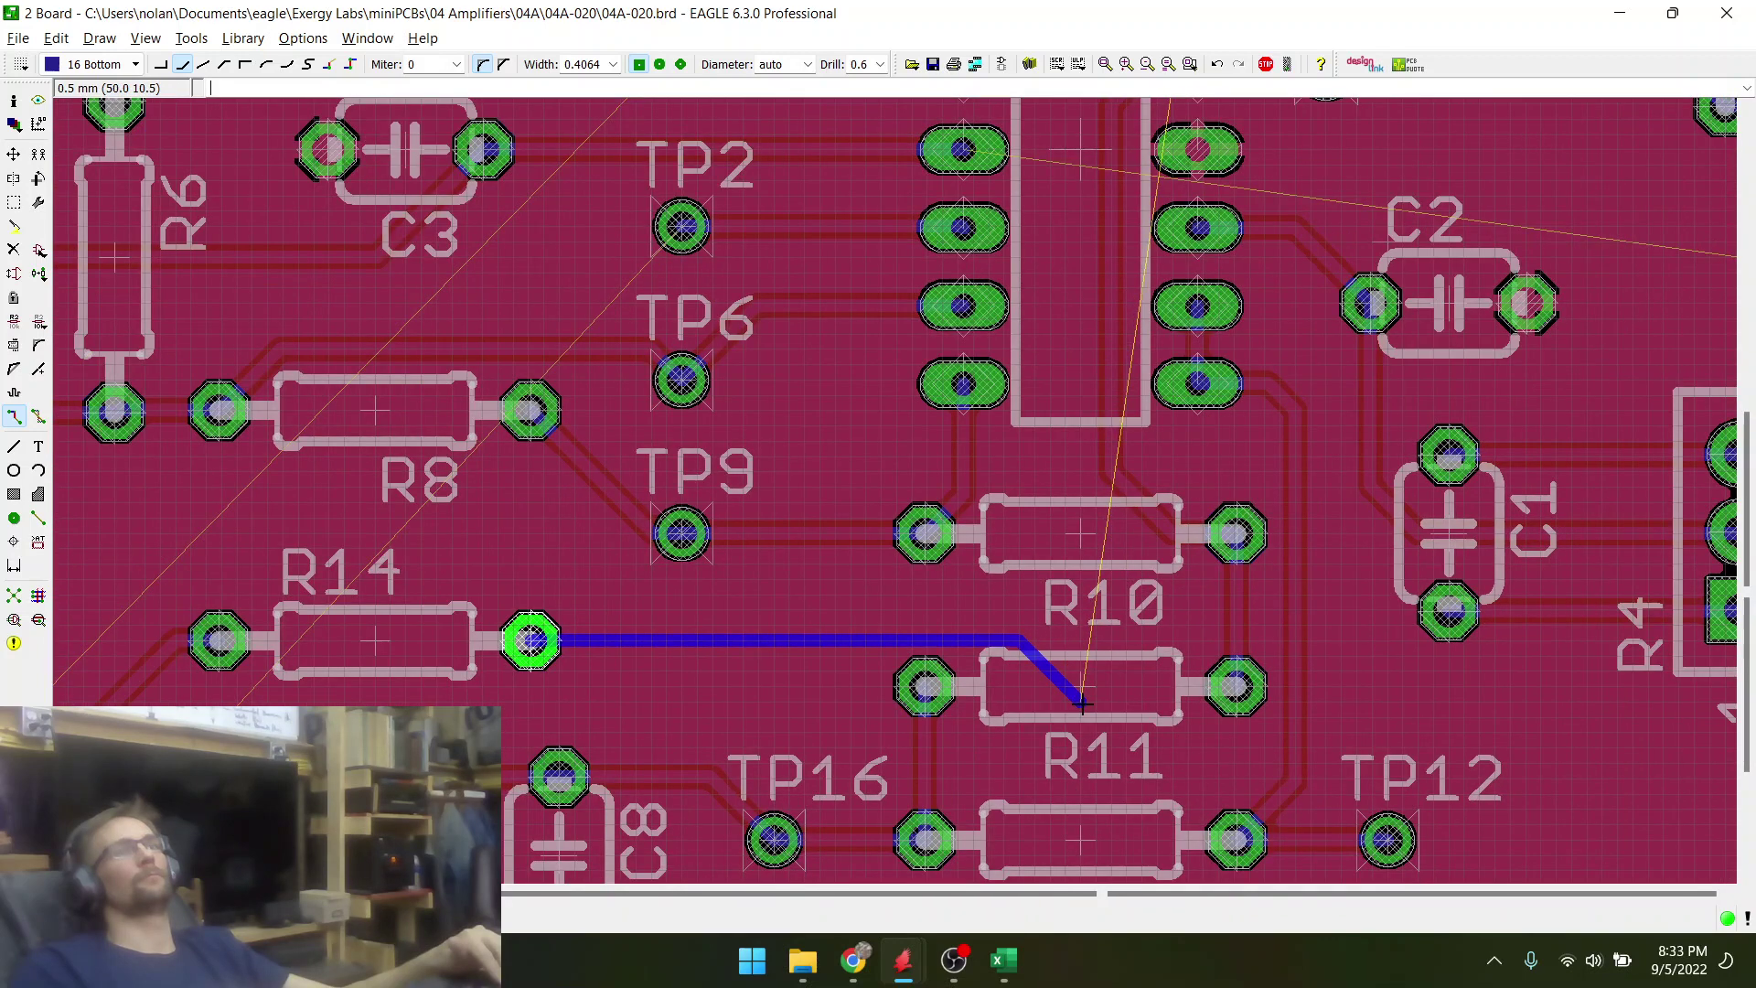
scroll(1082, 723, down, 2)
scroll(1082, 762, up, 2)
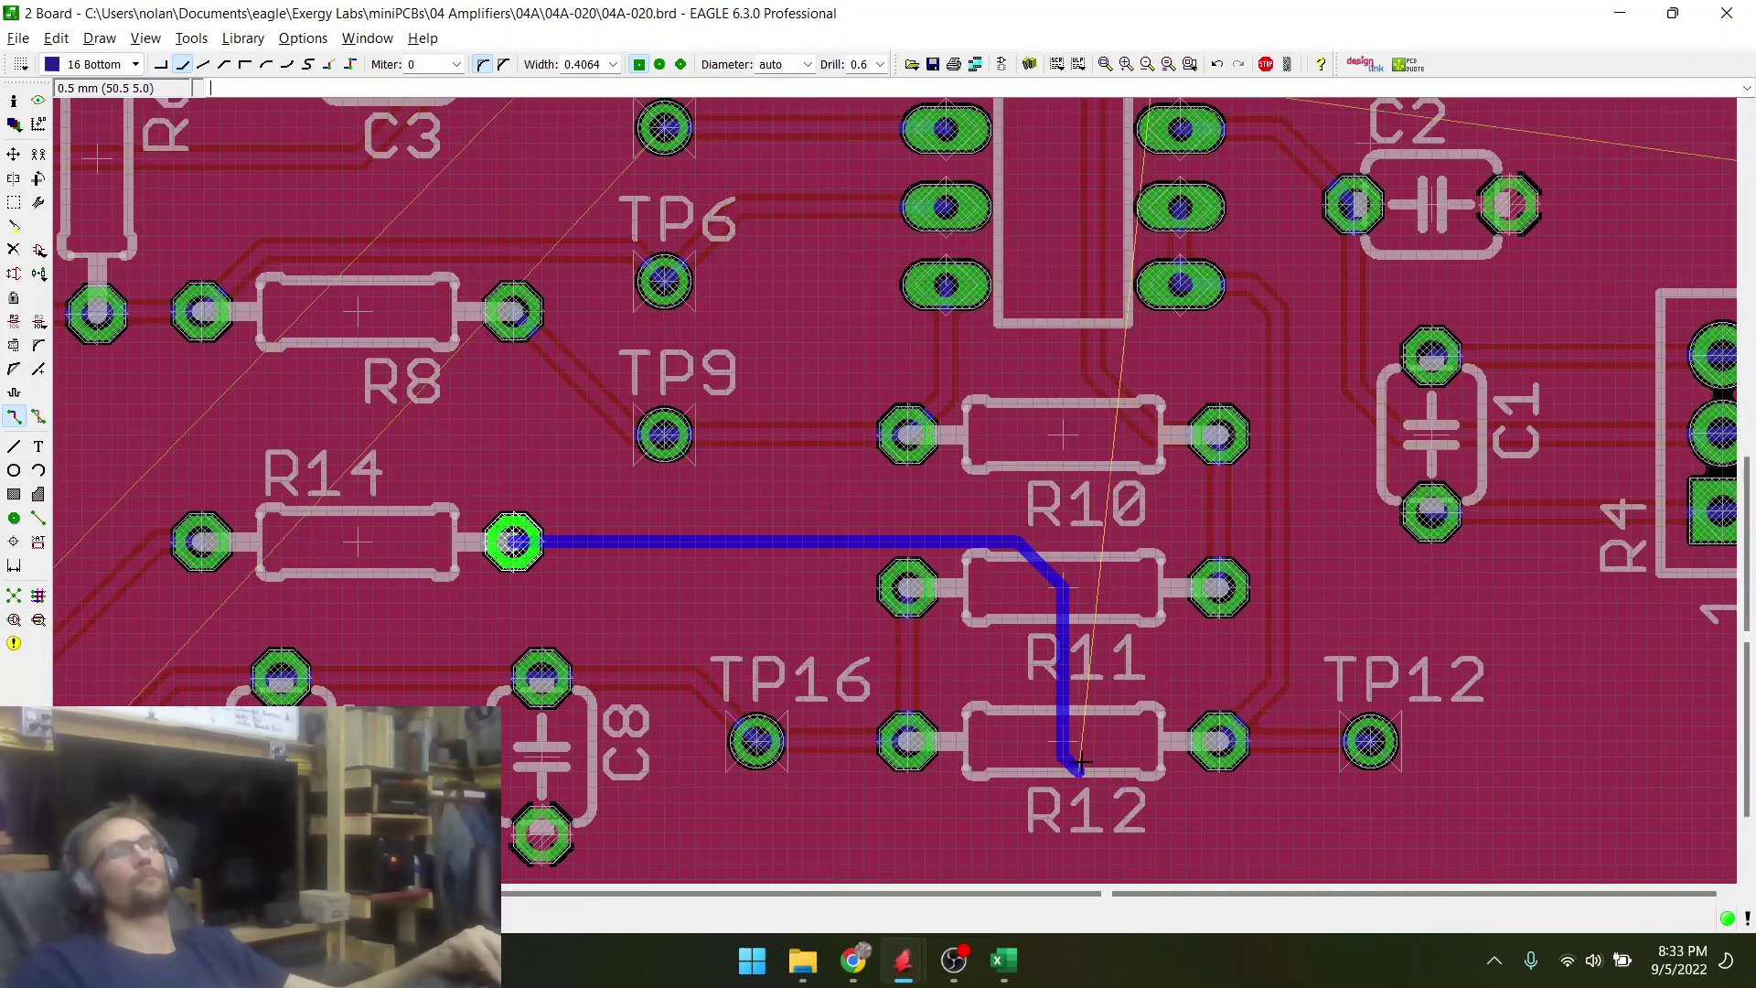
click(1124, 803)
- Continue the bottom-layer trace along the board's lower edge to R5, then up through C4 and R3, ending diagonally at TP15
scroll(917, 735, down, 2)
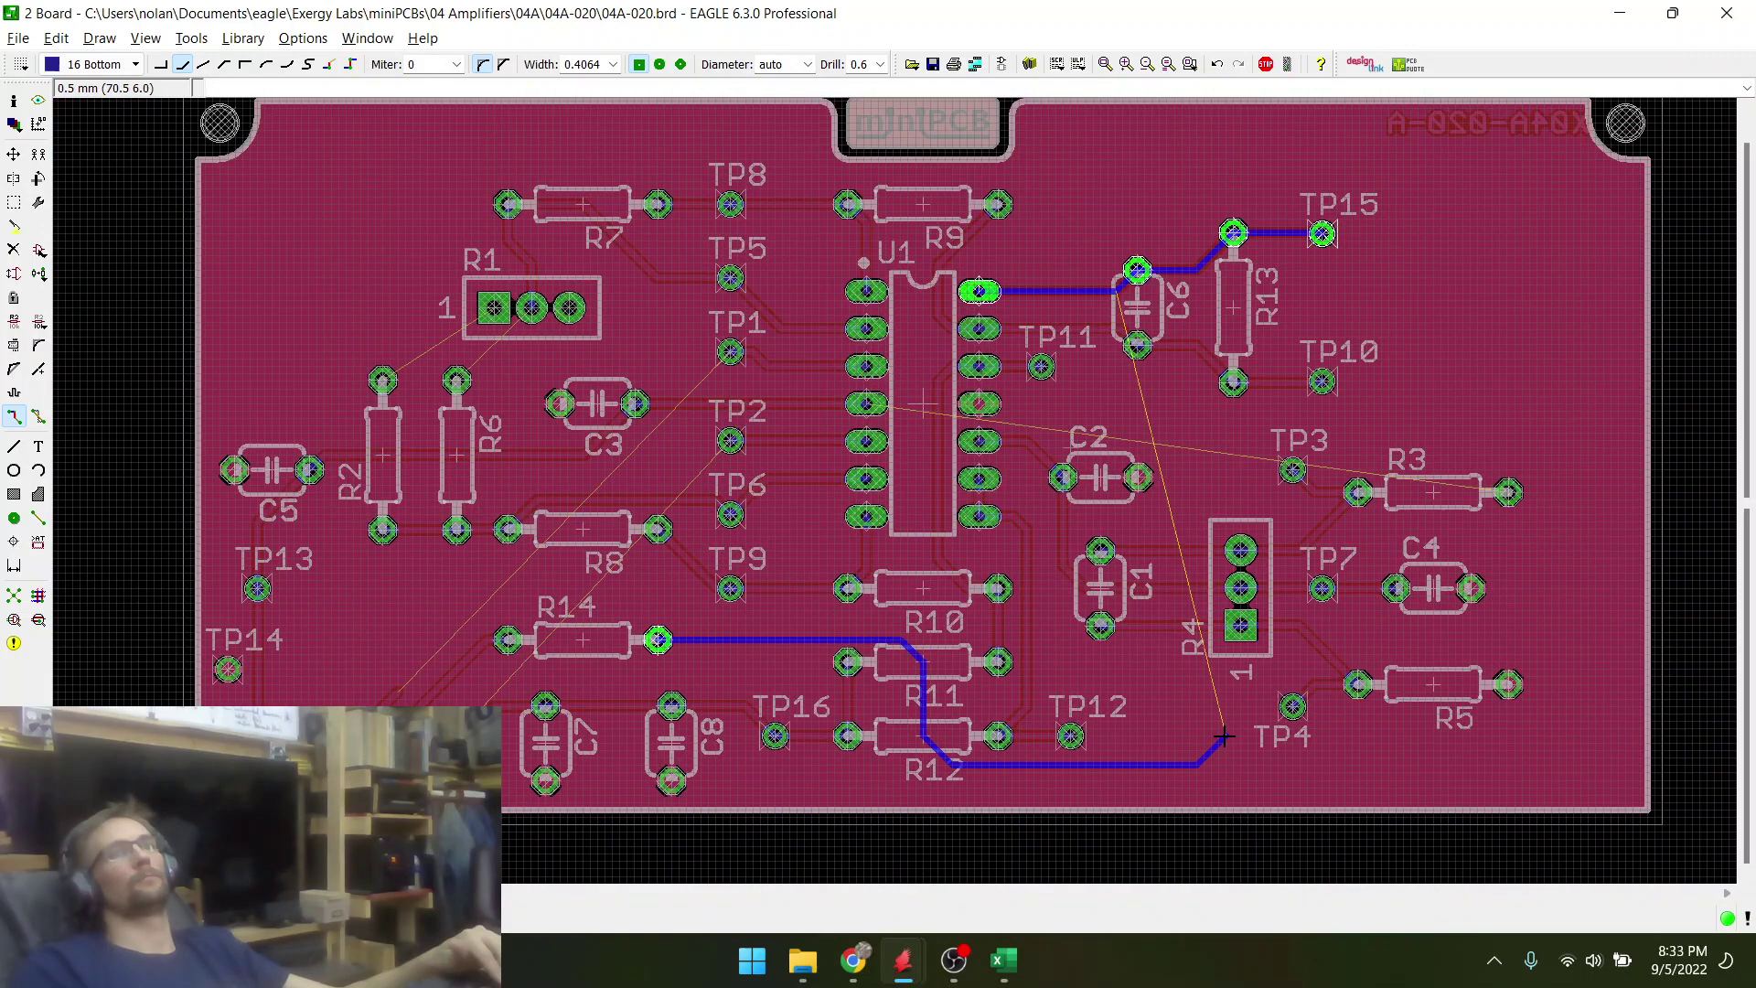
scroll(1503, 740, up, 2)
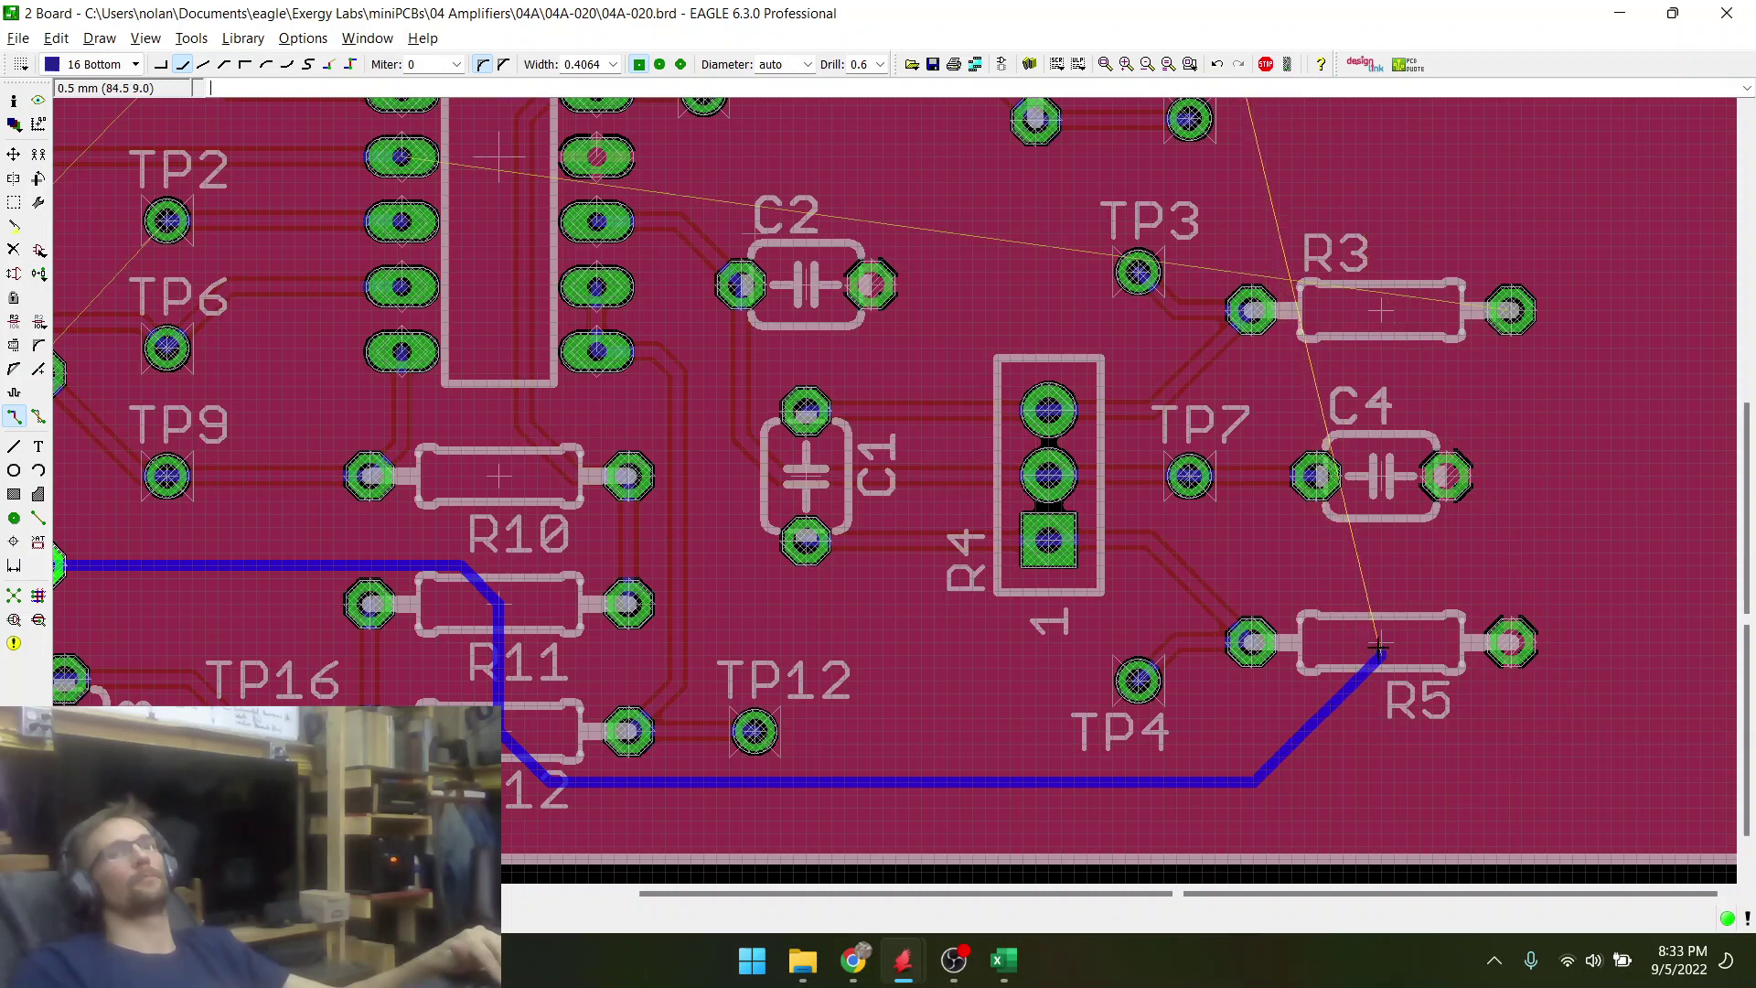
scroll(1348, 395, down, 2)
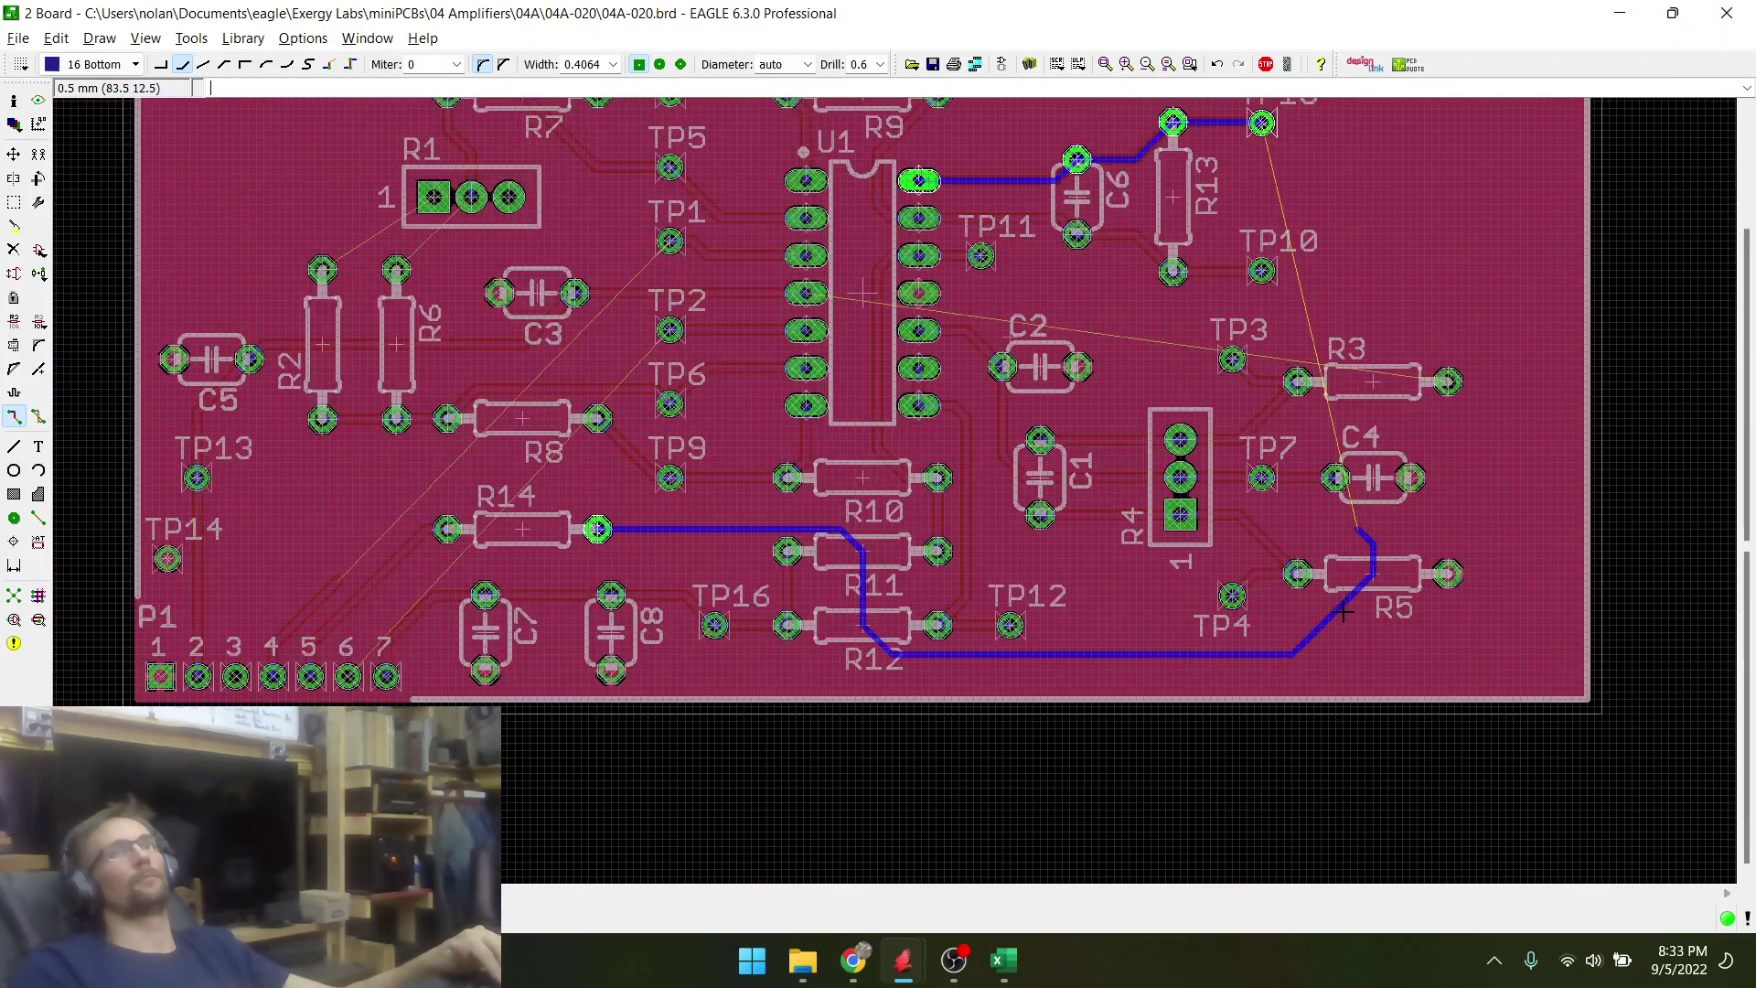
scroll(1349, 395, up, 2)
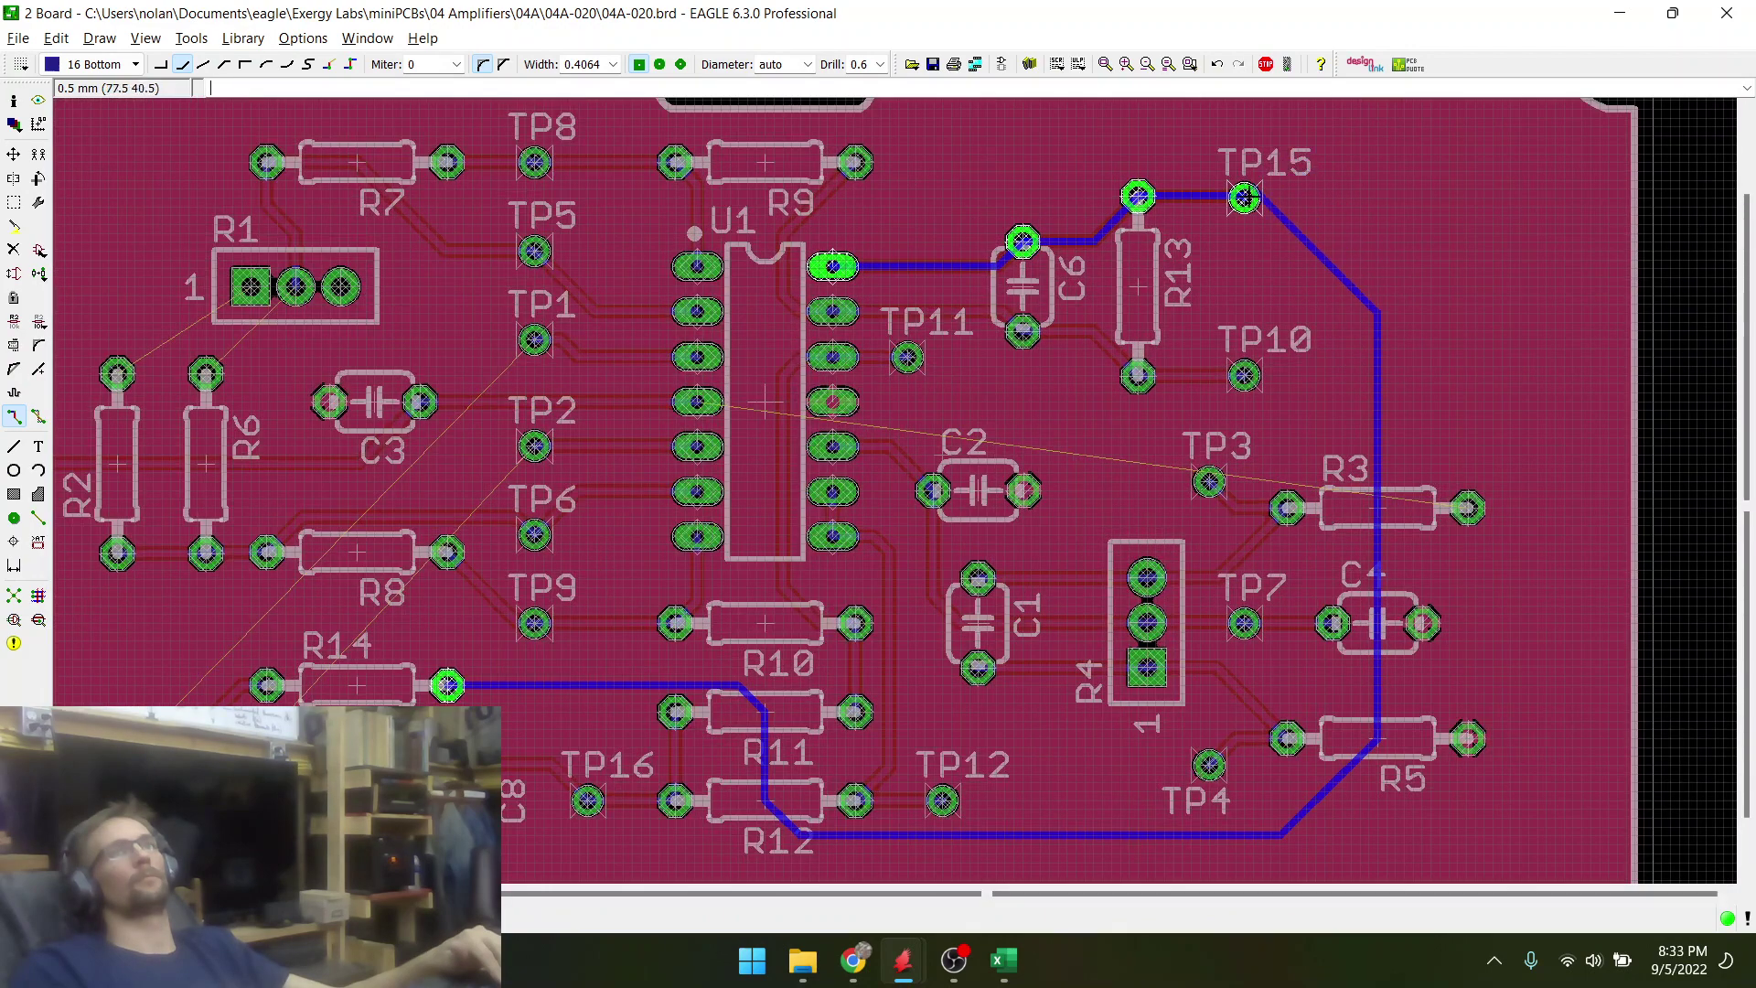
scroll(1244, 197, up, 3)
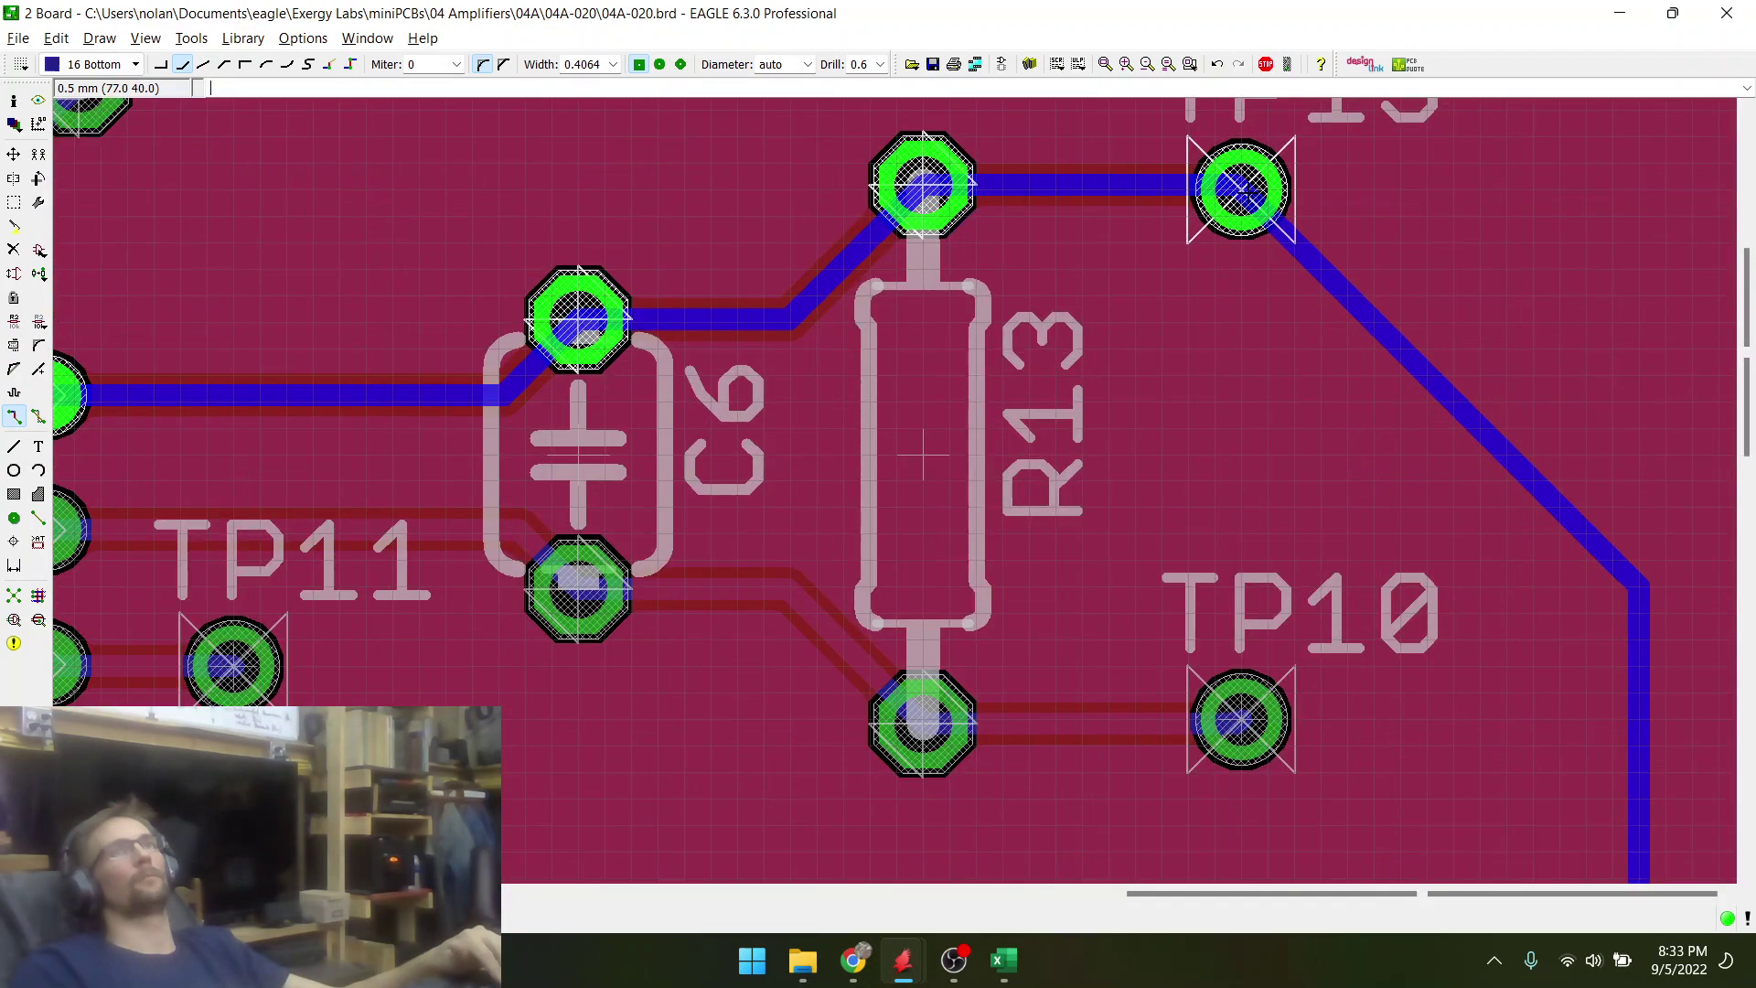
scroll(1244, 190, down, 3)
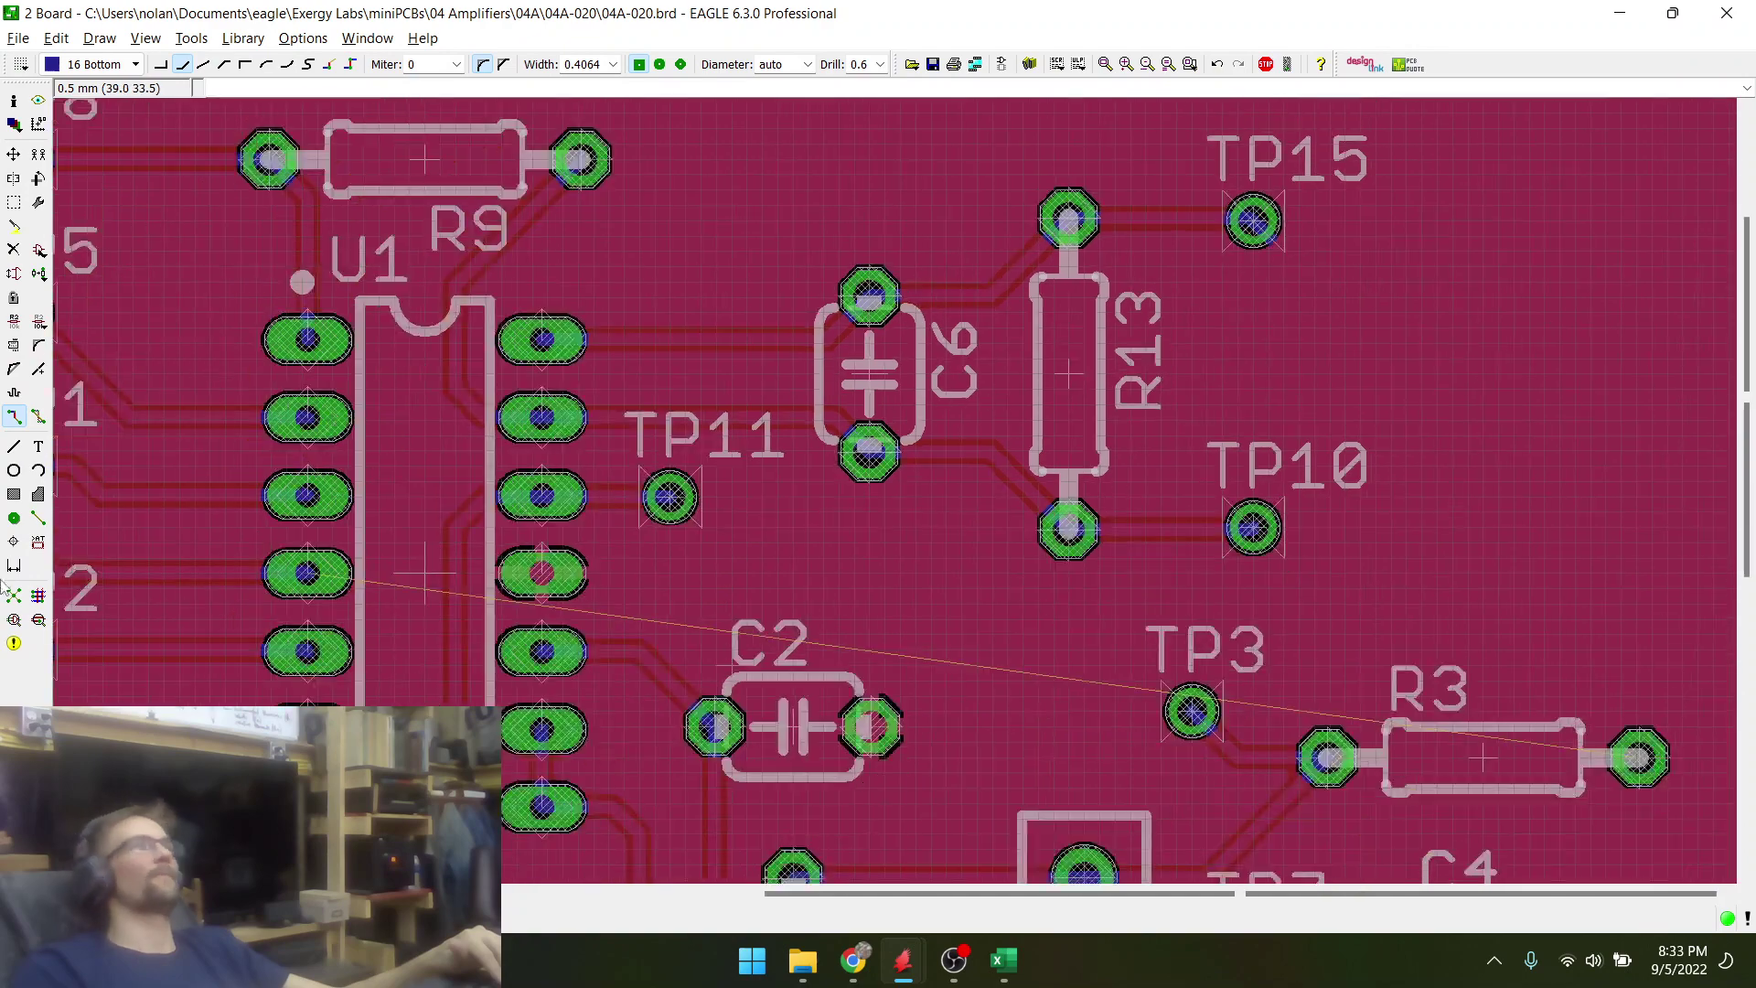
- Review the remaining airwires across the whole board and save the board file
scroll(849, 355, down, 2)
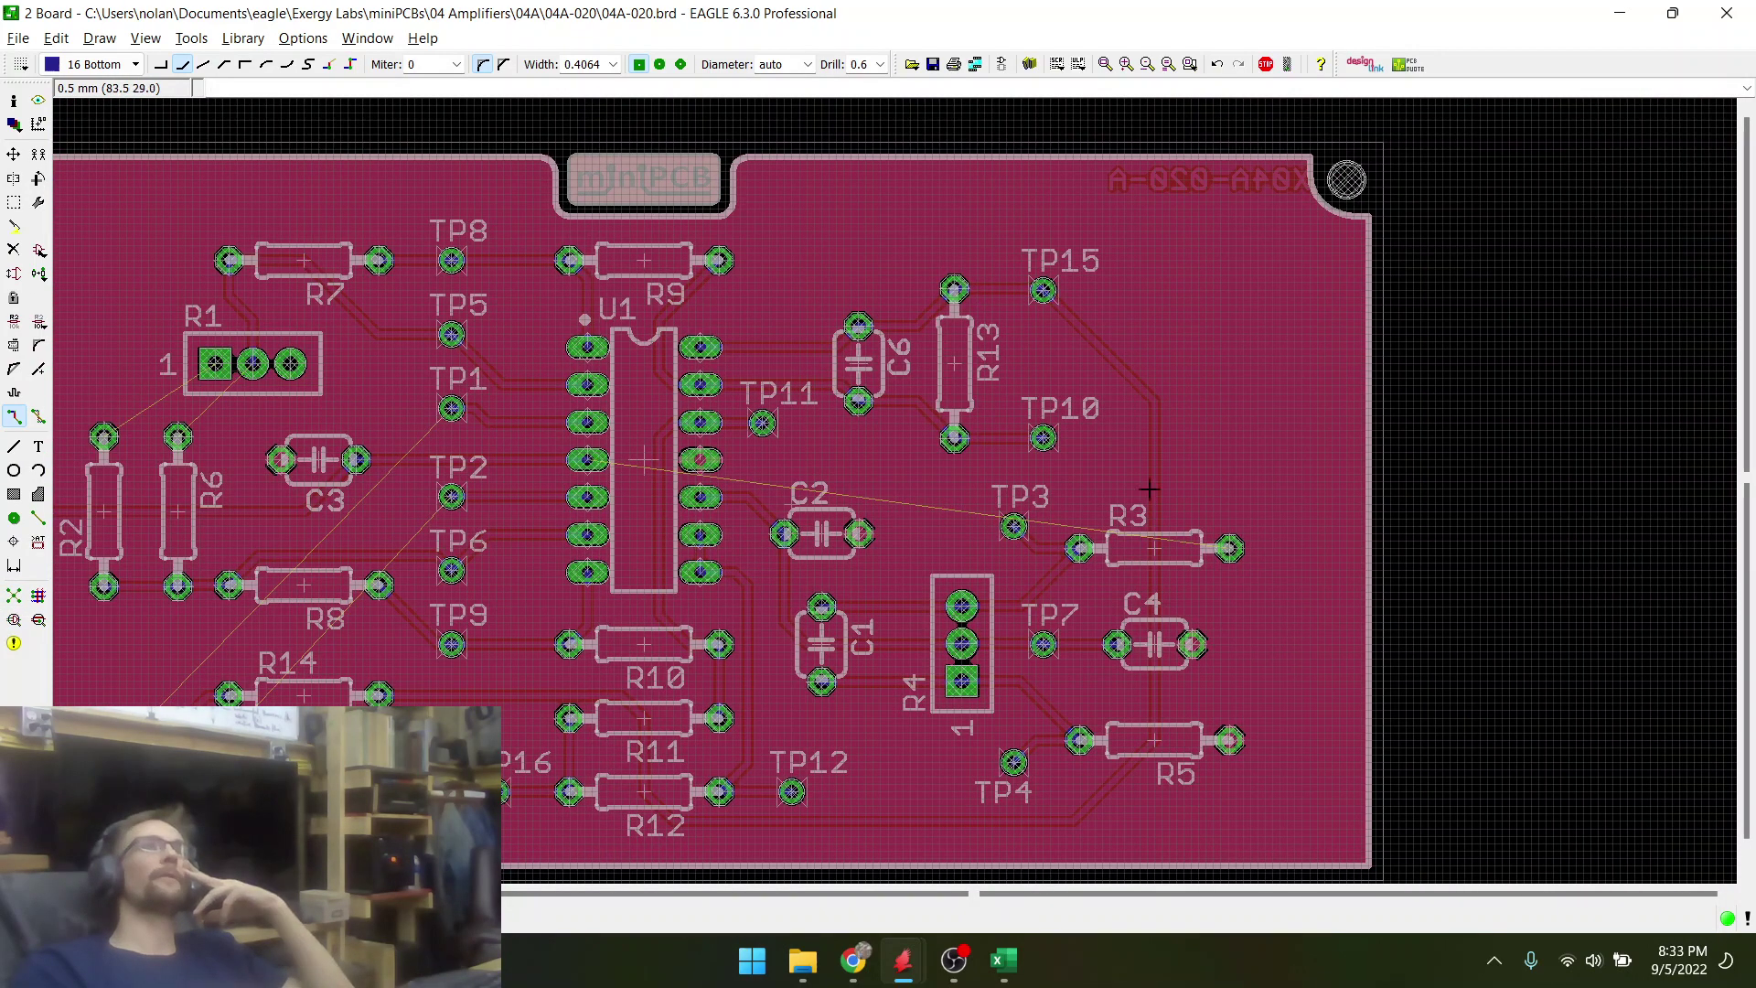
scroll(1156, 548, down, 2)
scroll(695, 712, up, 1)
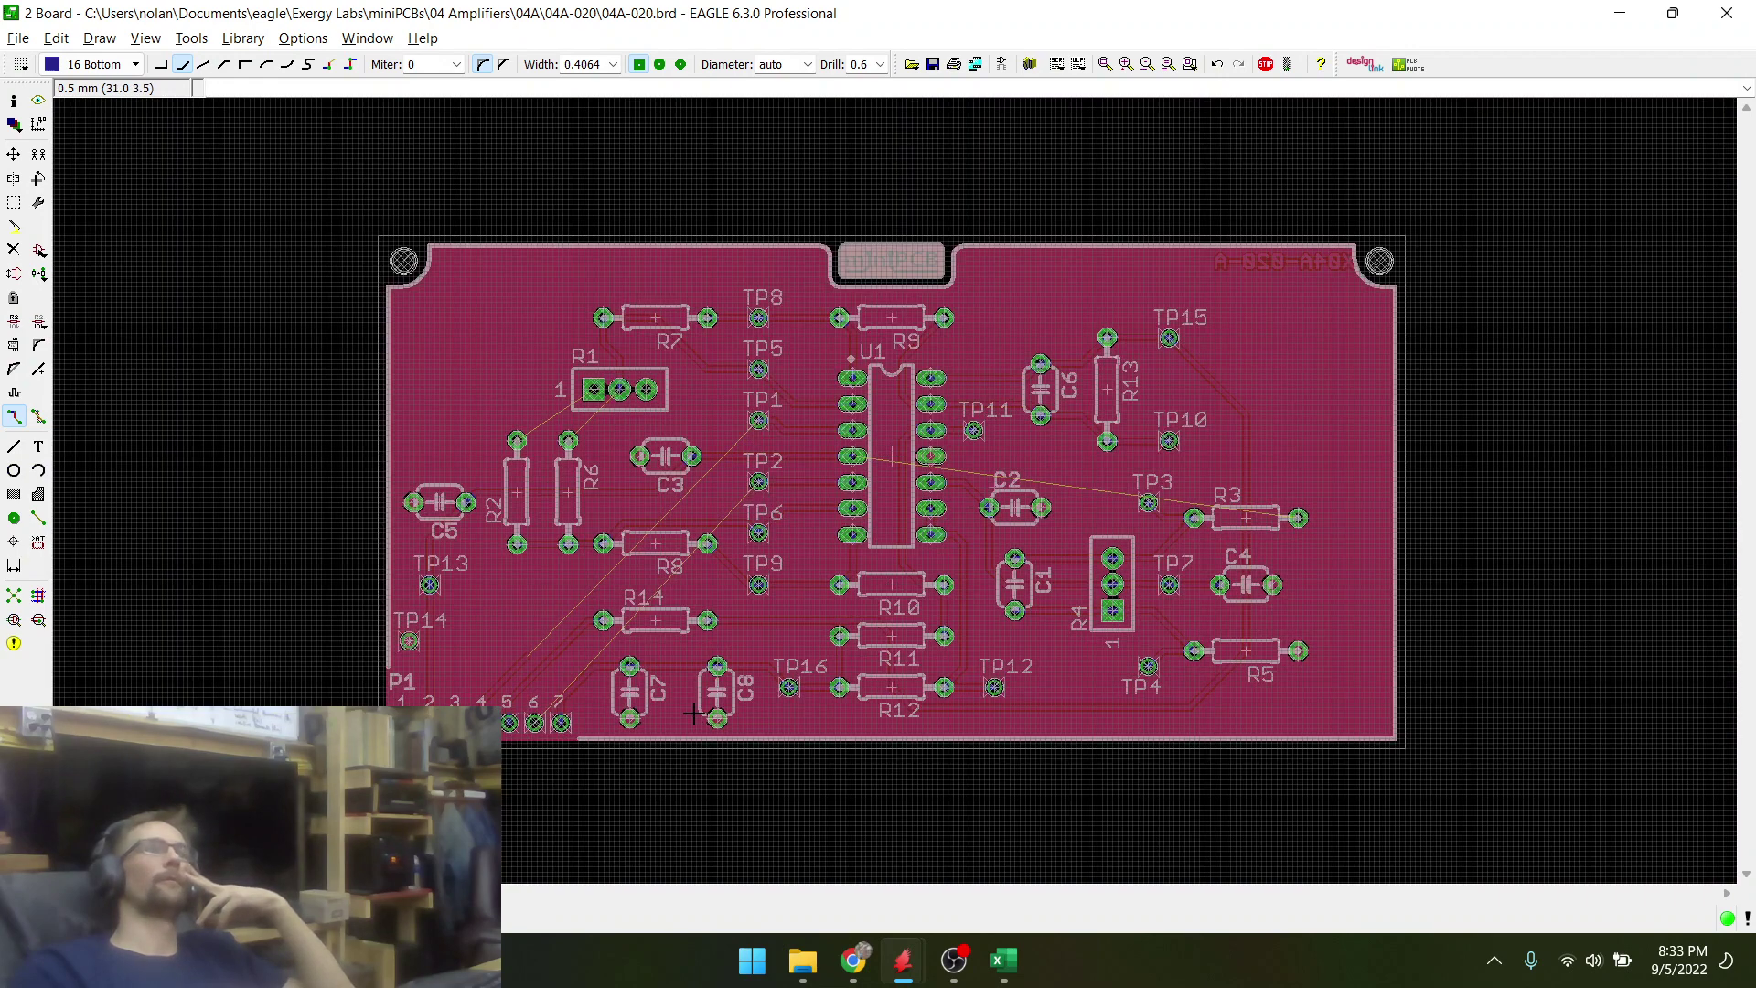
scroll(694, 713, up, 1)
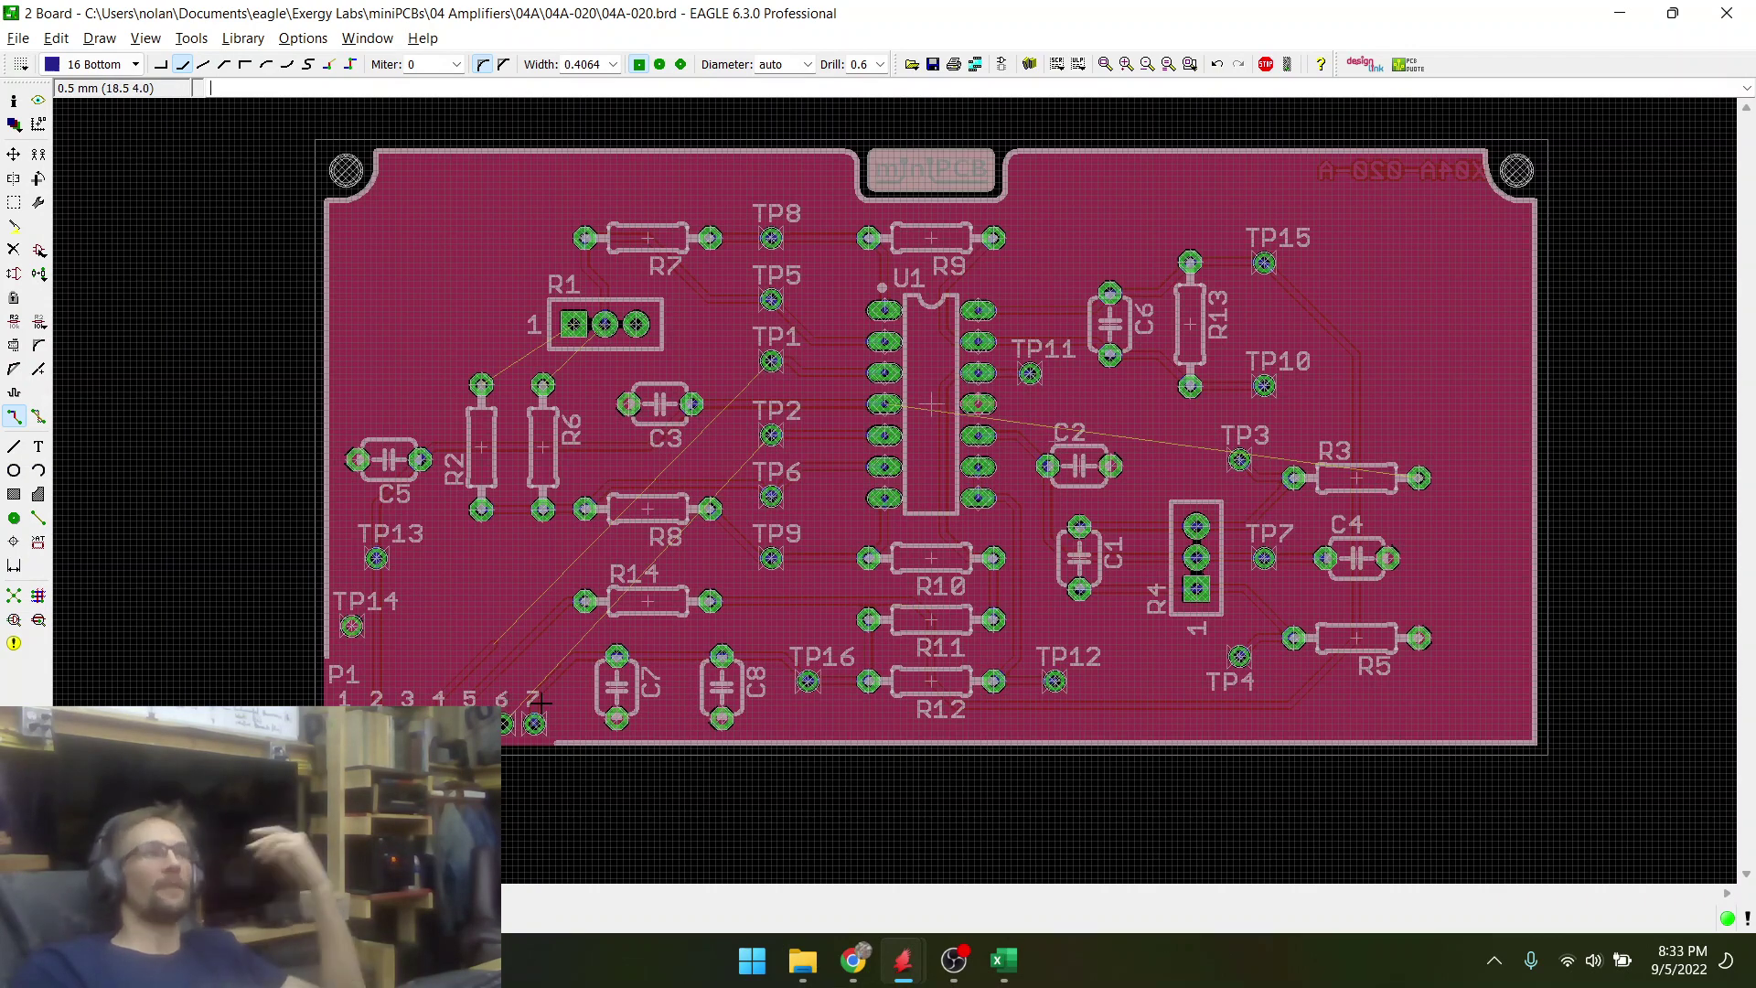
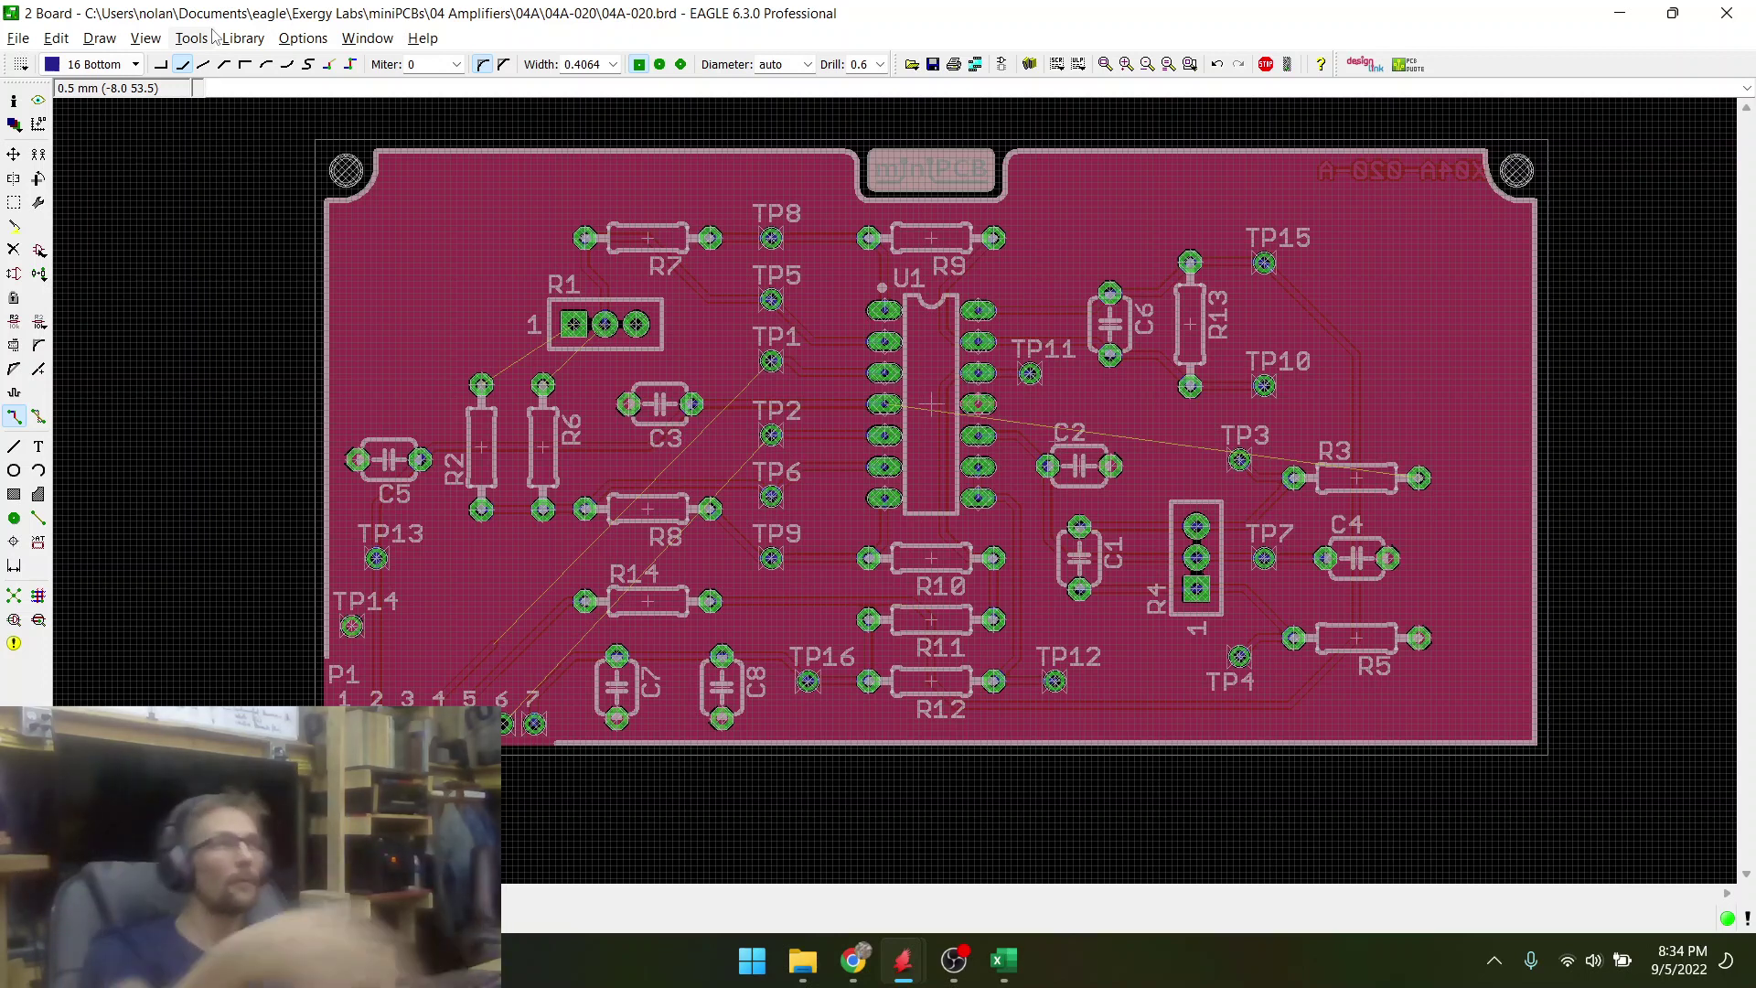
click(932, 66)
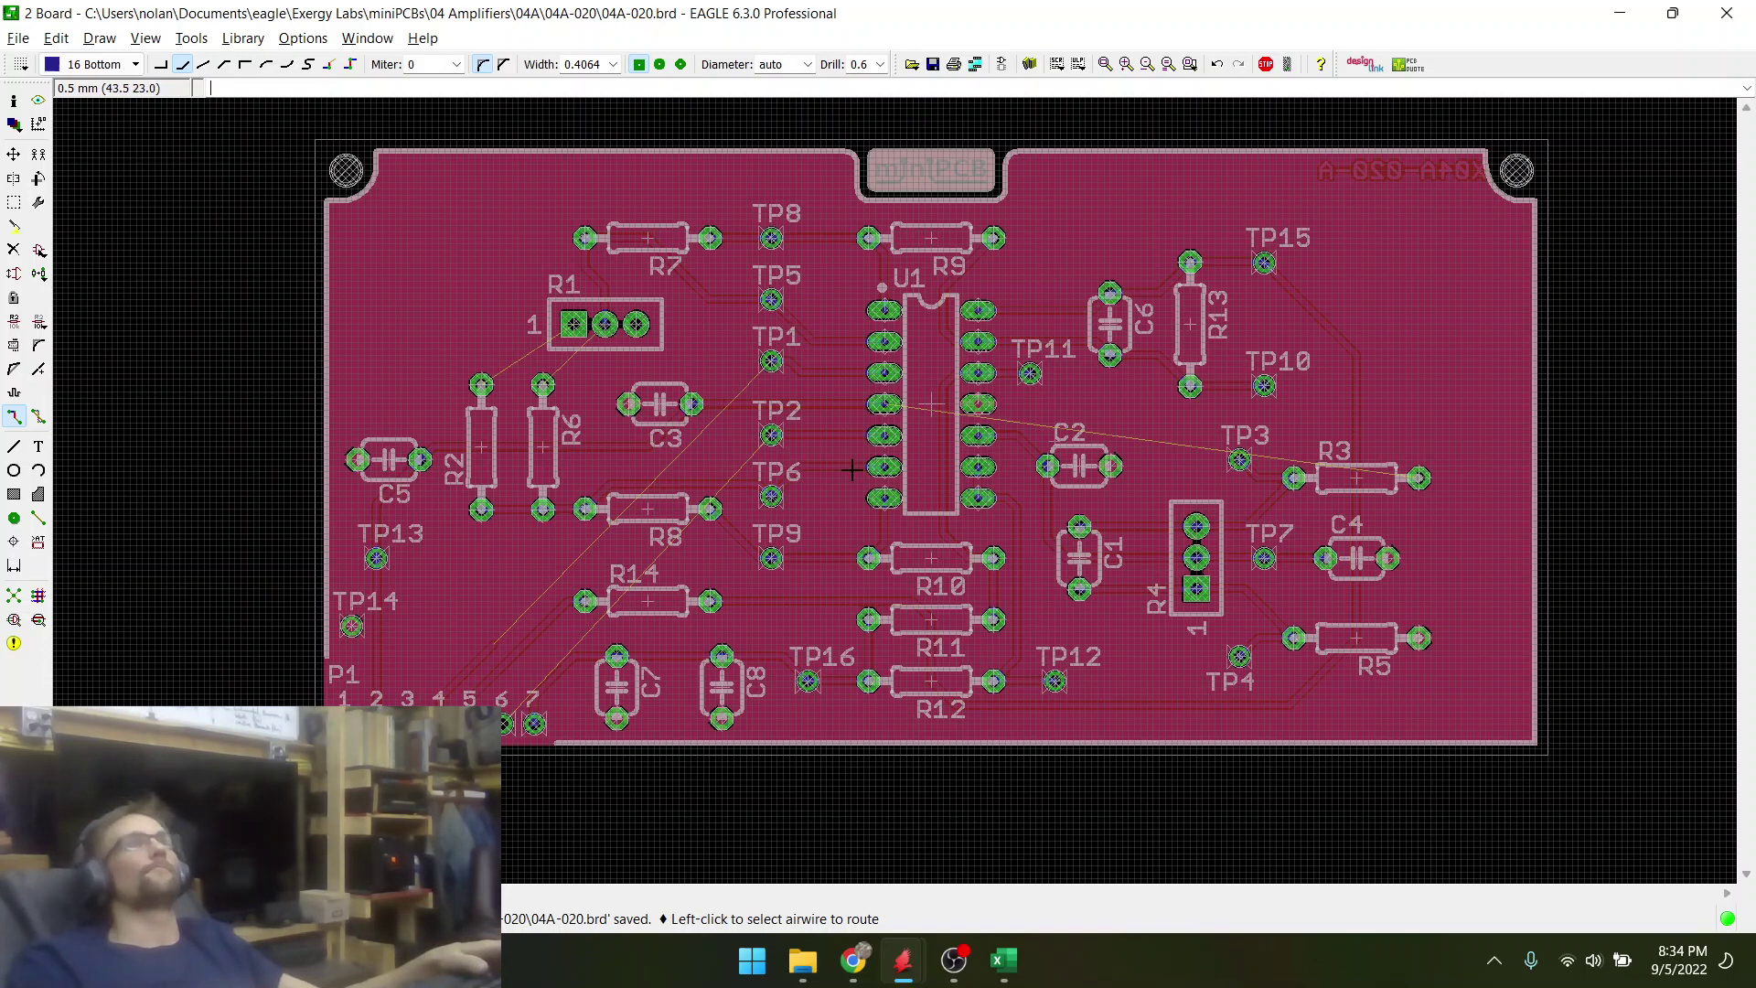
- Switch to the schematic and delete the net segments joining P1-4 to the TP1 line and P1-6 to the TP2 line
scroll(590, 711, up, 1)
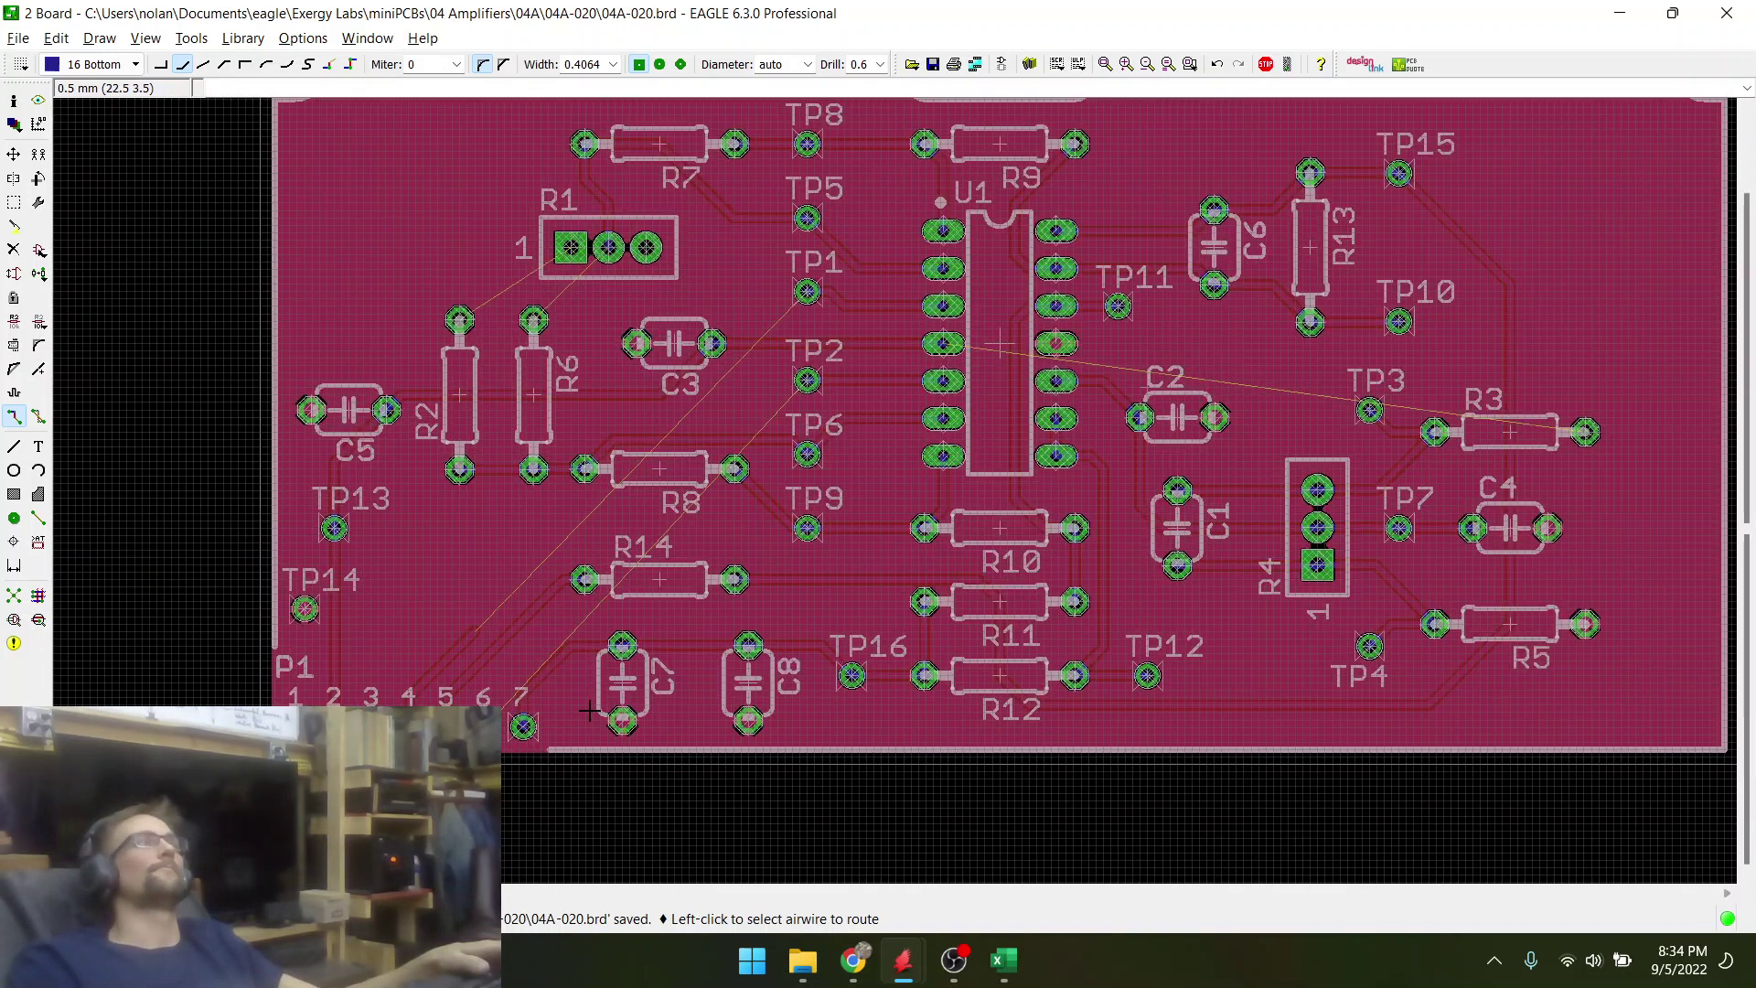
scroll(590, 711, up, 1)
scroll(590, 711, down, 1)
scroll(649, 448, up, 1)
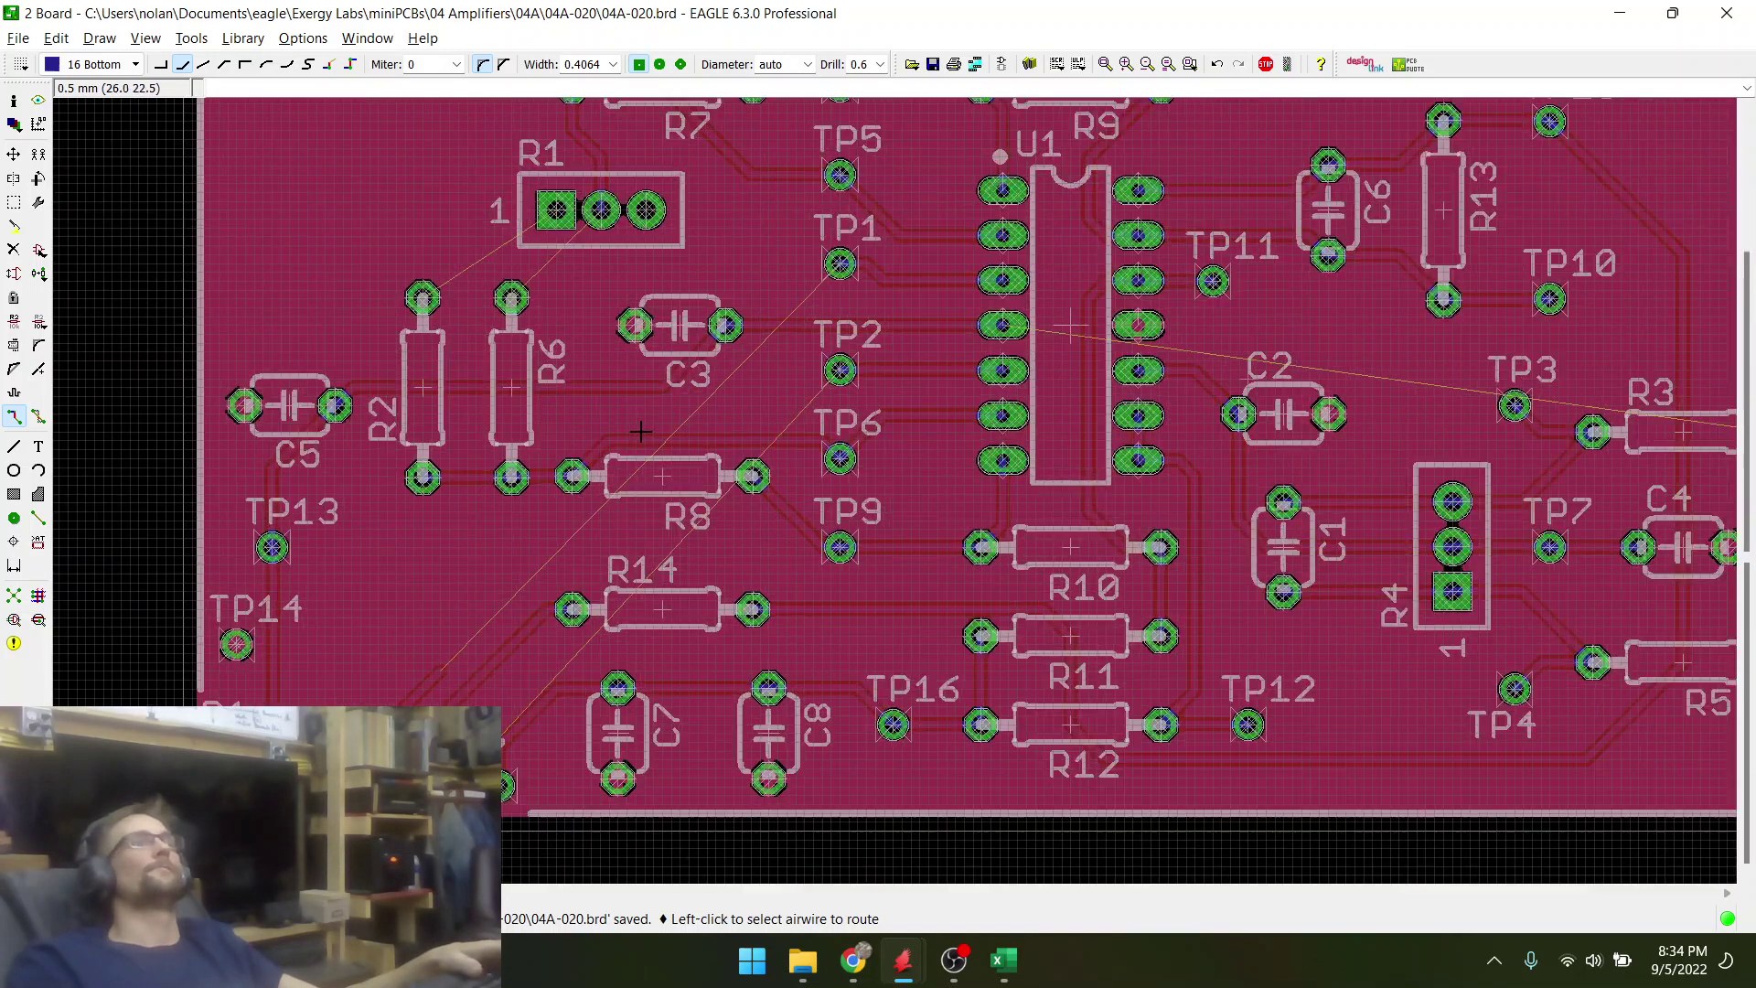
key(alt+Tab)
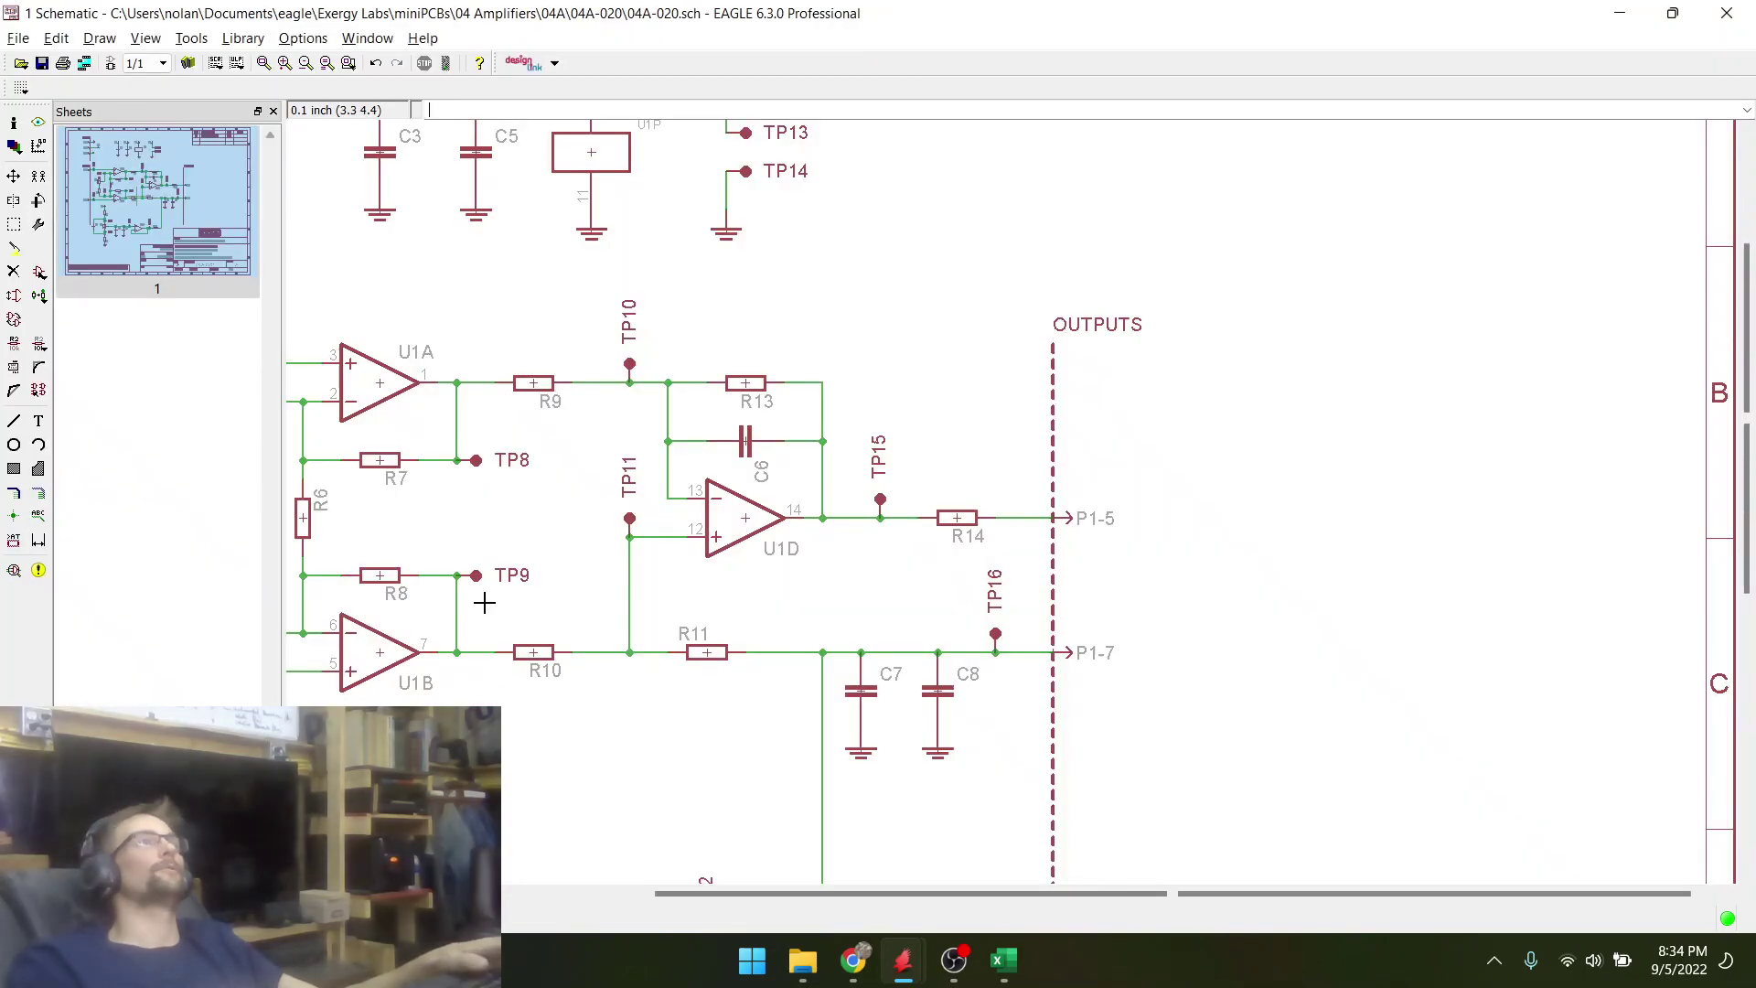
scroll(1312, 627, down, 5)
scroll(741, 609, up, 4)
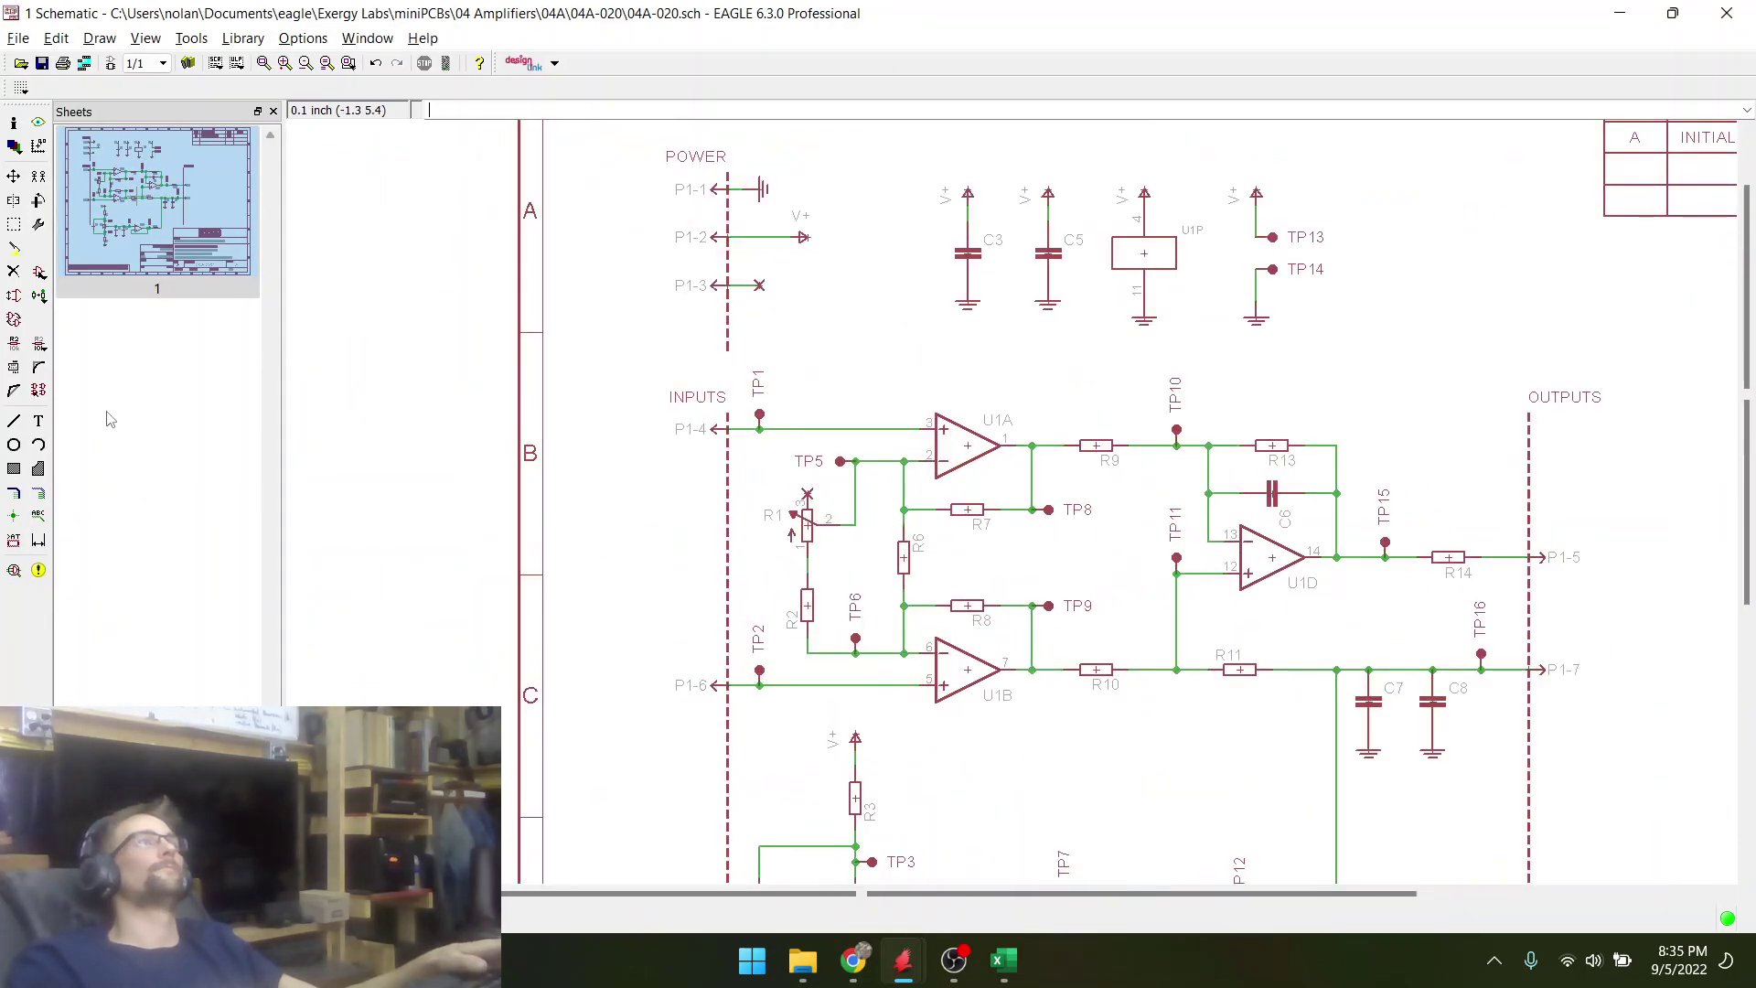
click(14, 272)
scroll(924, 477, up, 4)
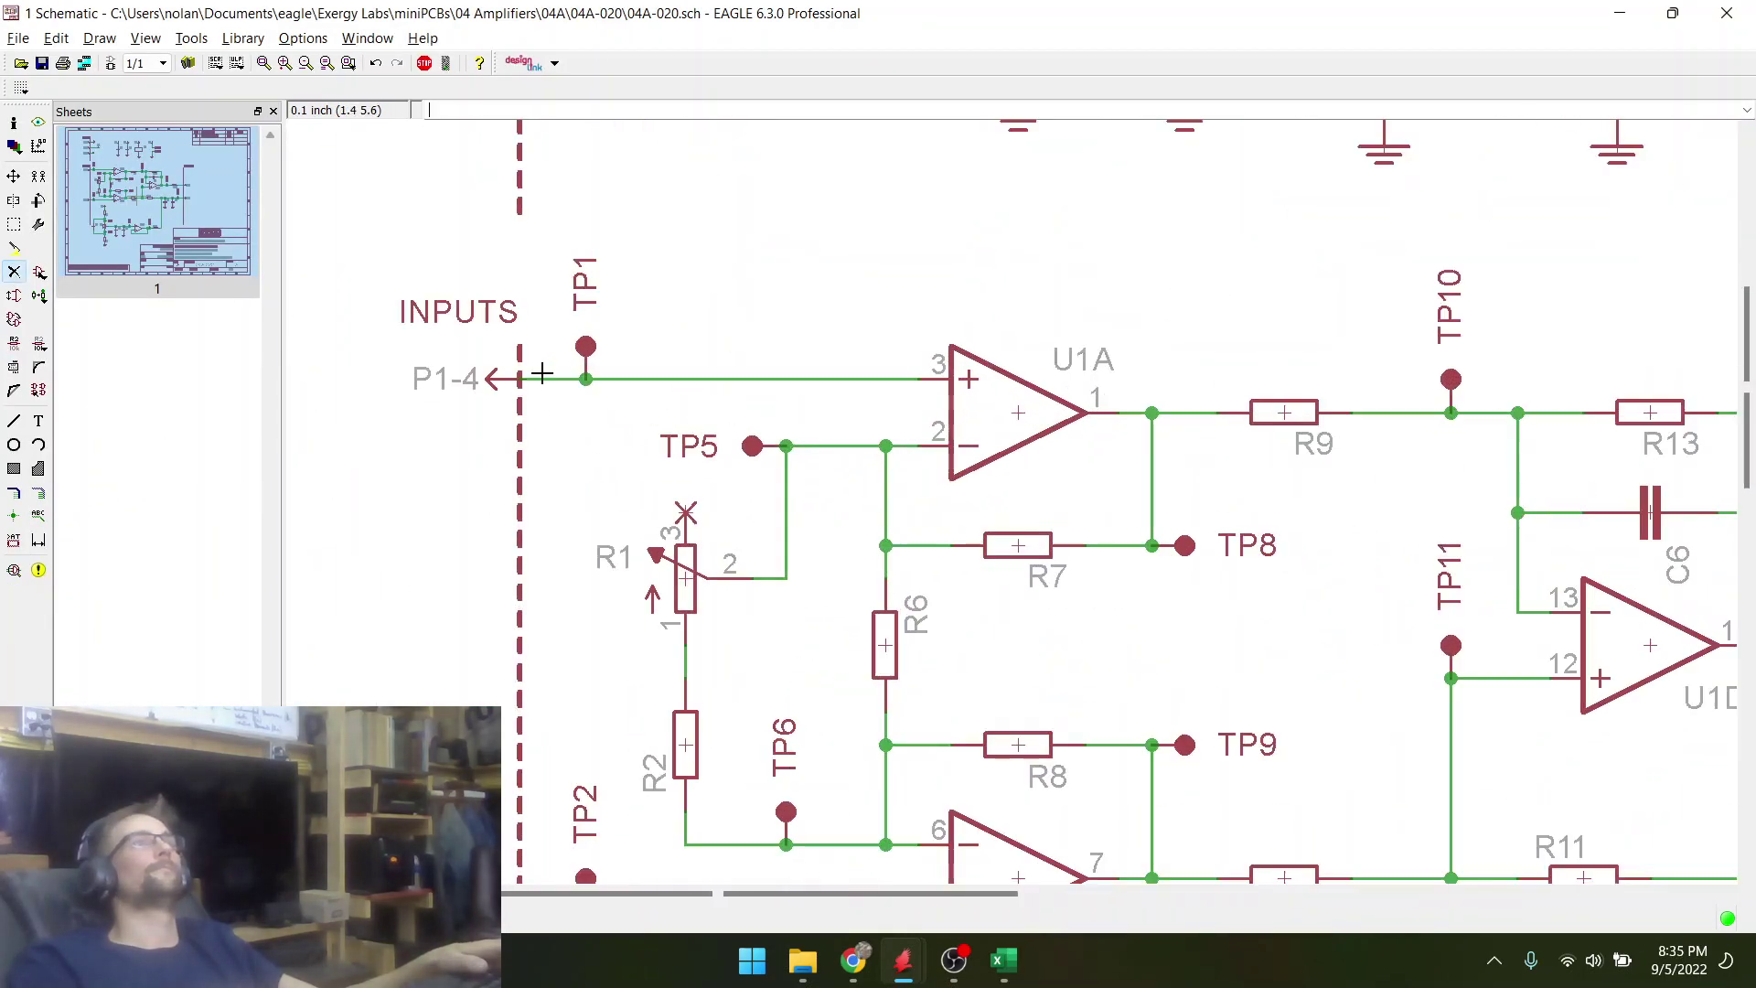
scroll(557, 377, down, 5)
scroll(548, 669, up, 5)
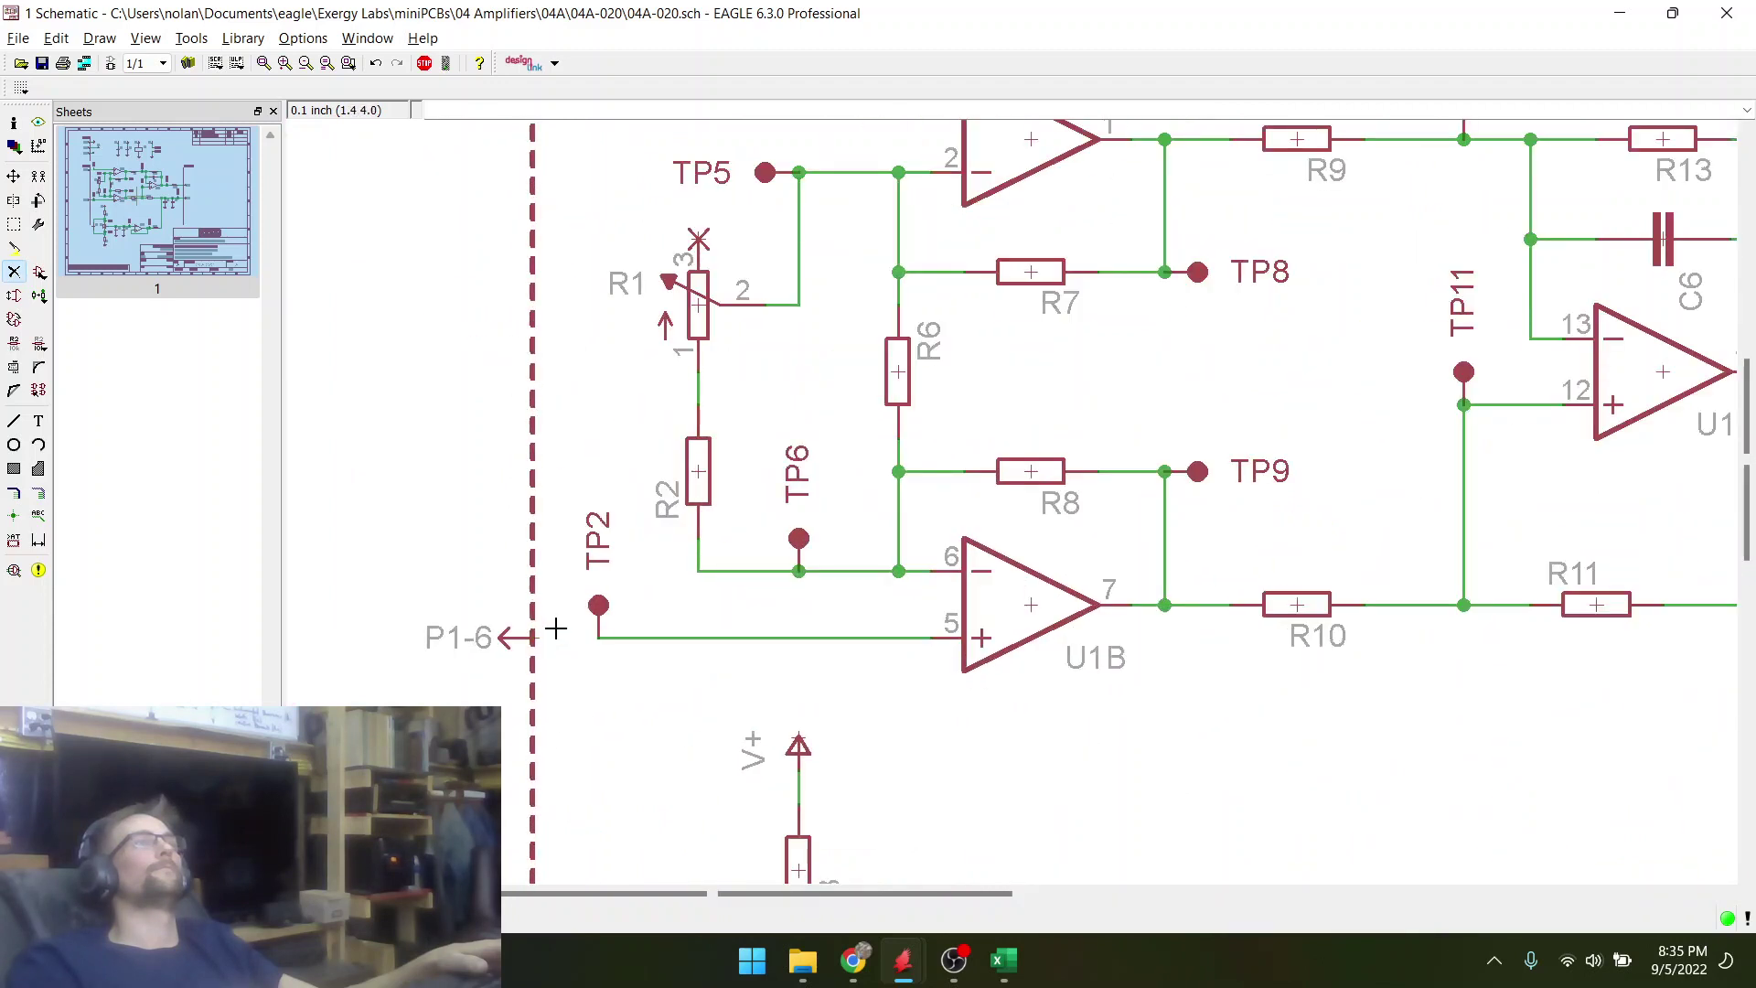
- Swap the two input pins, placing P1-6 at the TP1 line and P1-4 at the TP2 line
click(14, 177)
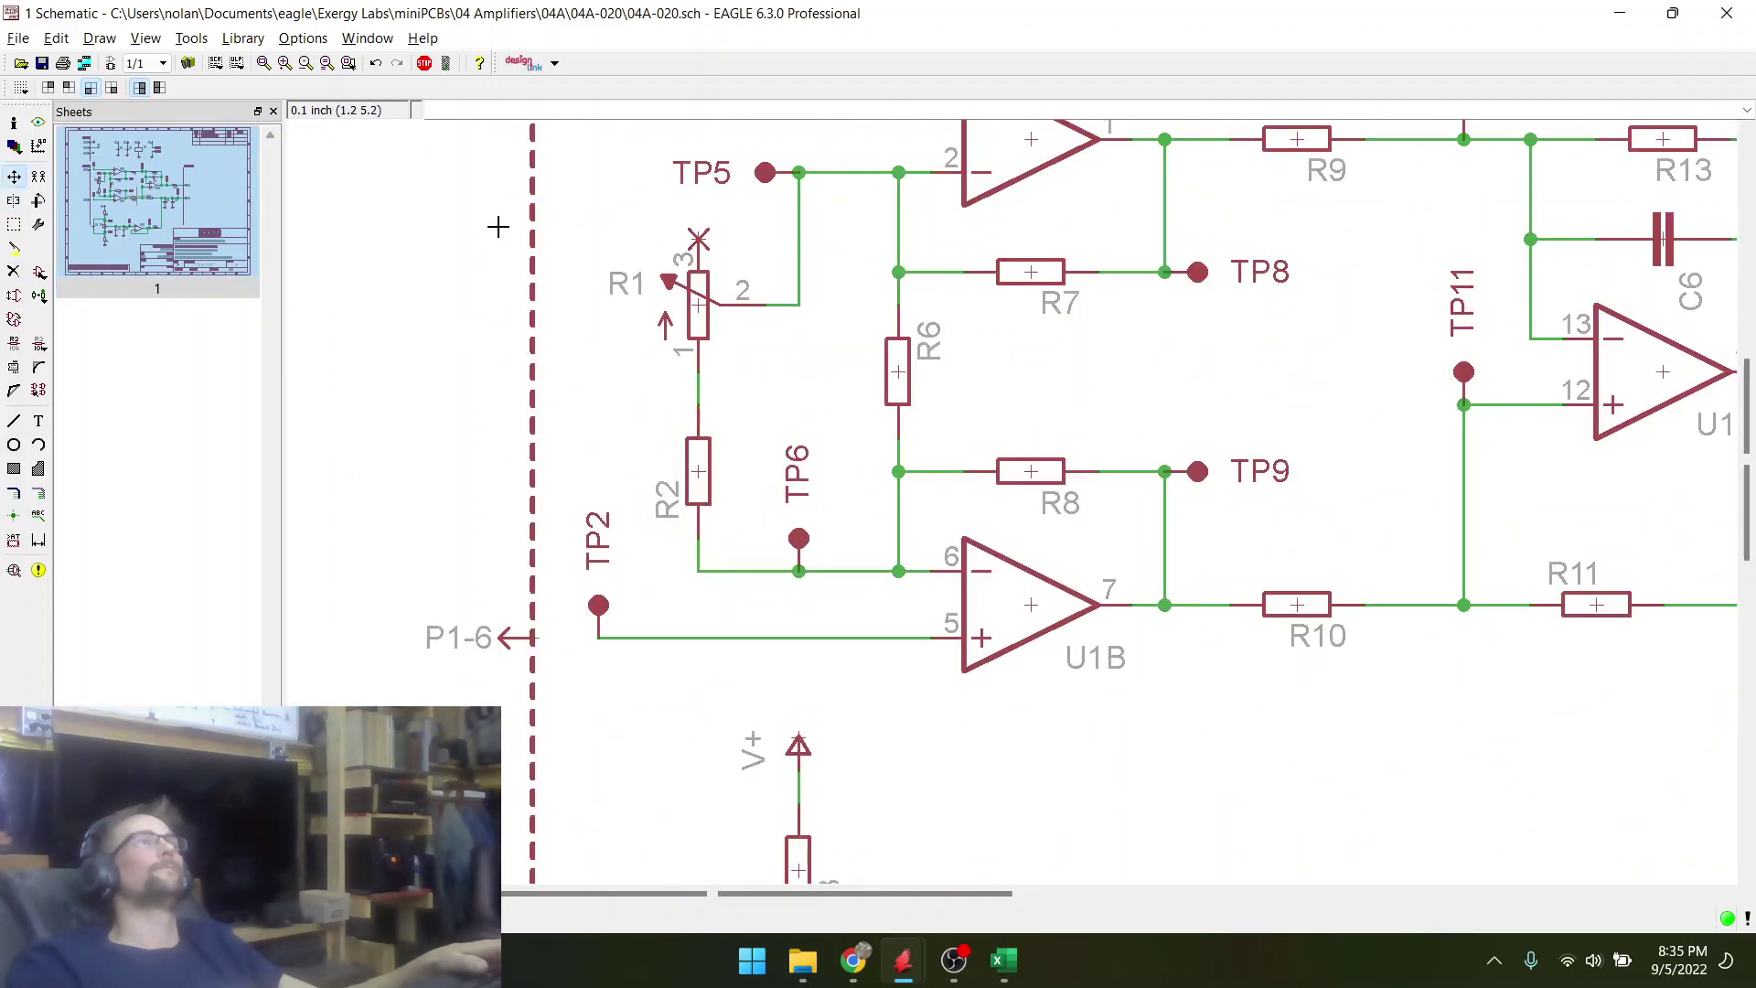
scroll(517, 647, down, 3)
click(516, 352)
click(411, 593)
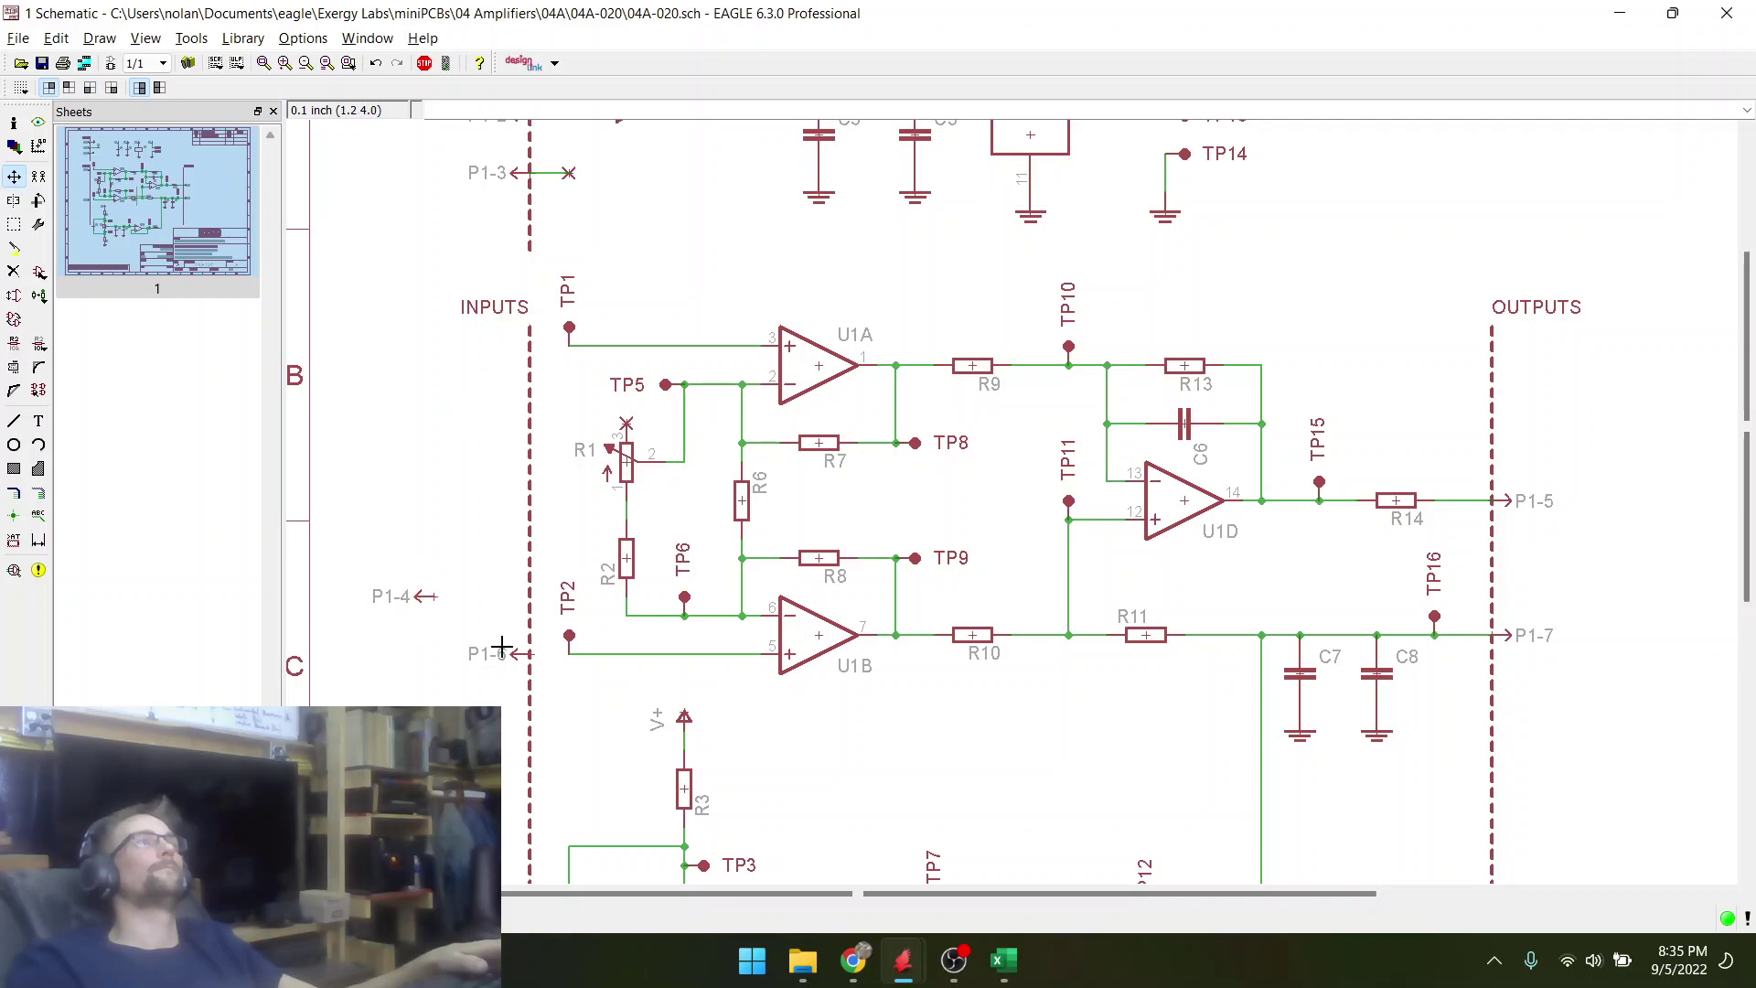
click(511, 652)
click(424, 594)
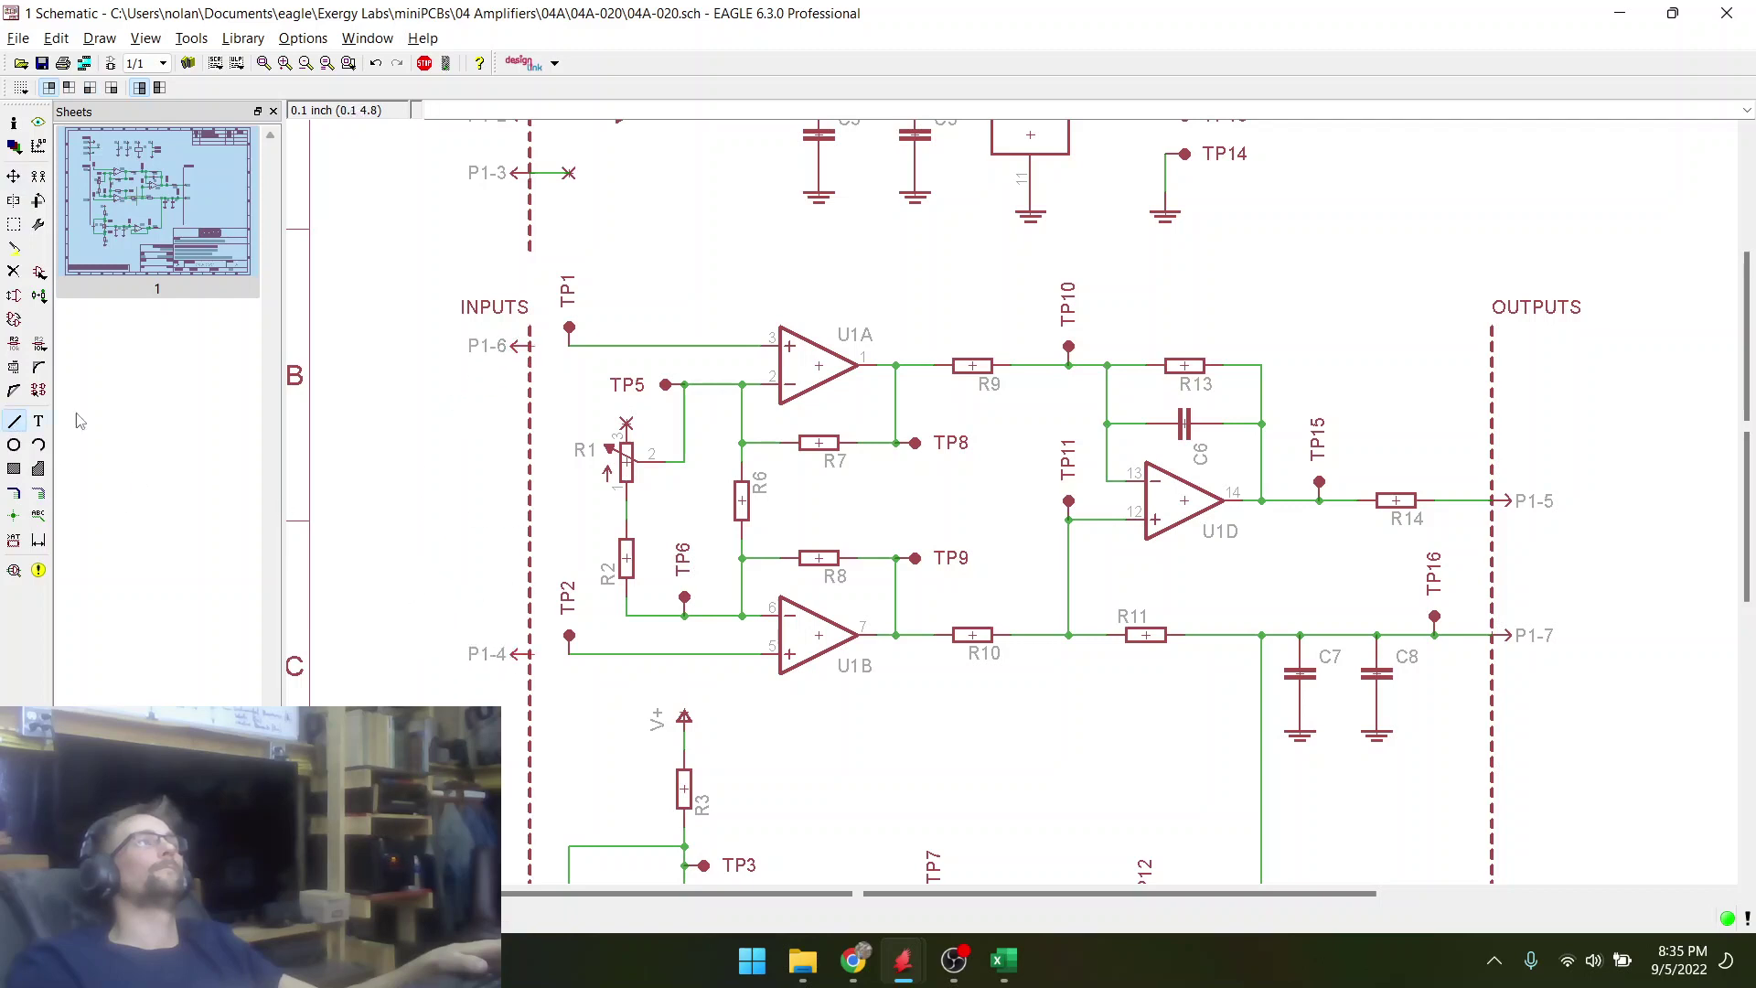
- Draw nets from P1-6 to the TP1 line and from P1-4 to the TP2 line
scroll(497, 341, up, 3)
click(529, 346)
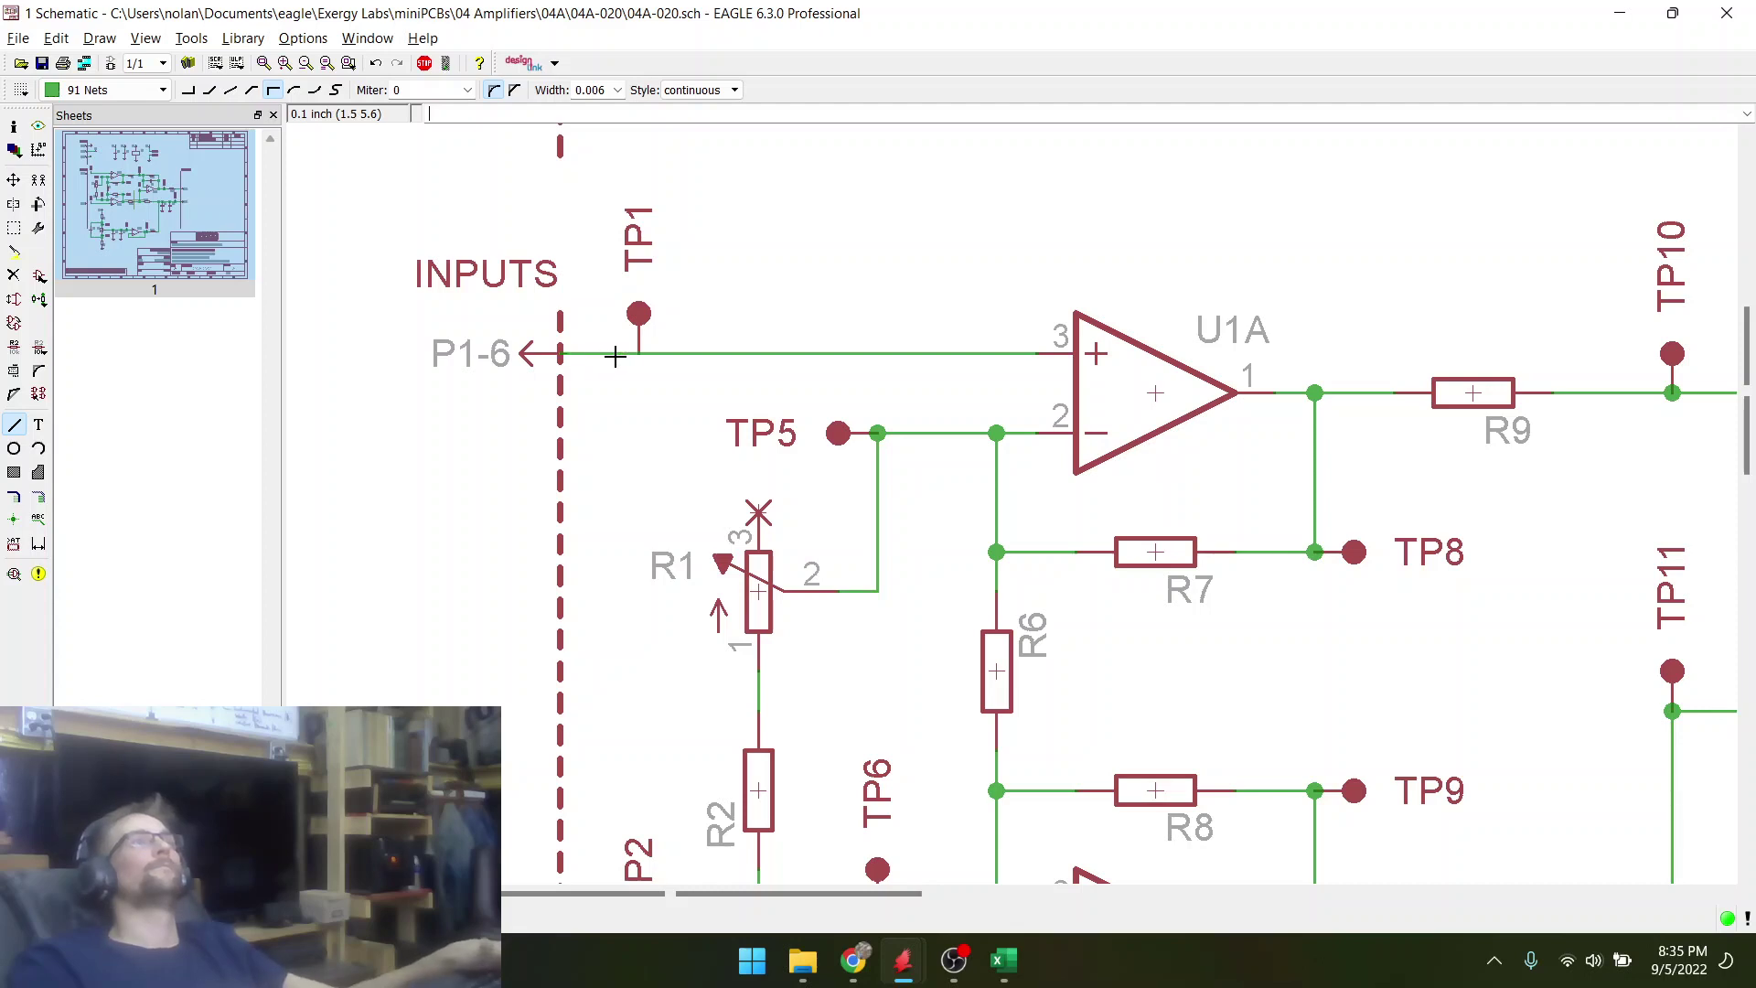
scroll(615, 357, down, 3)
scroll(471, 396, up, 3)
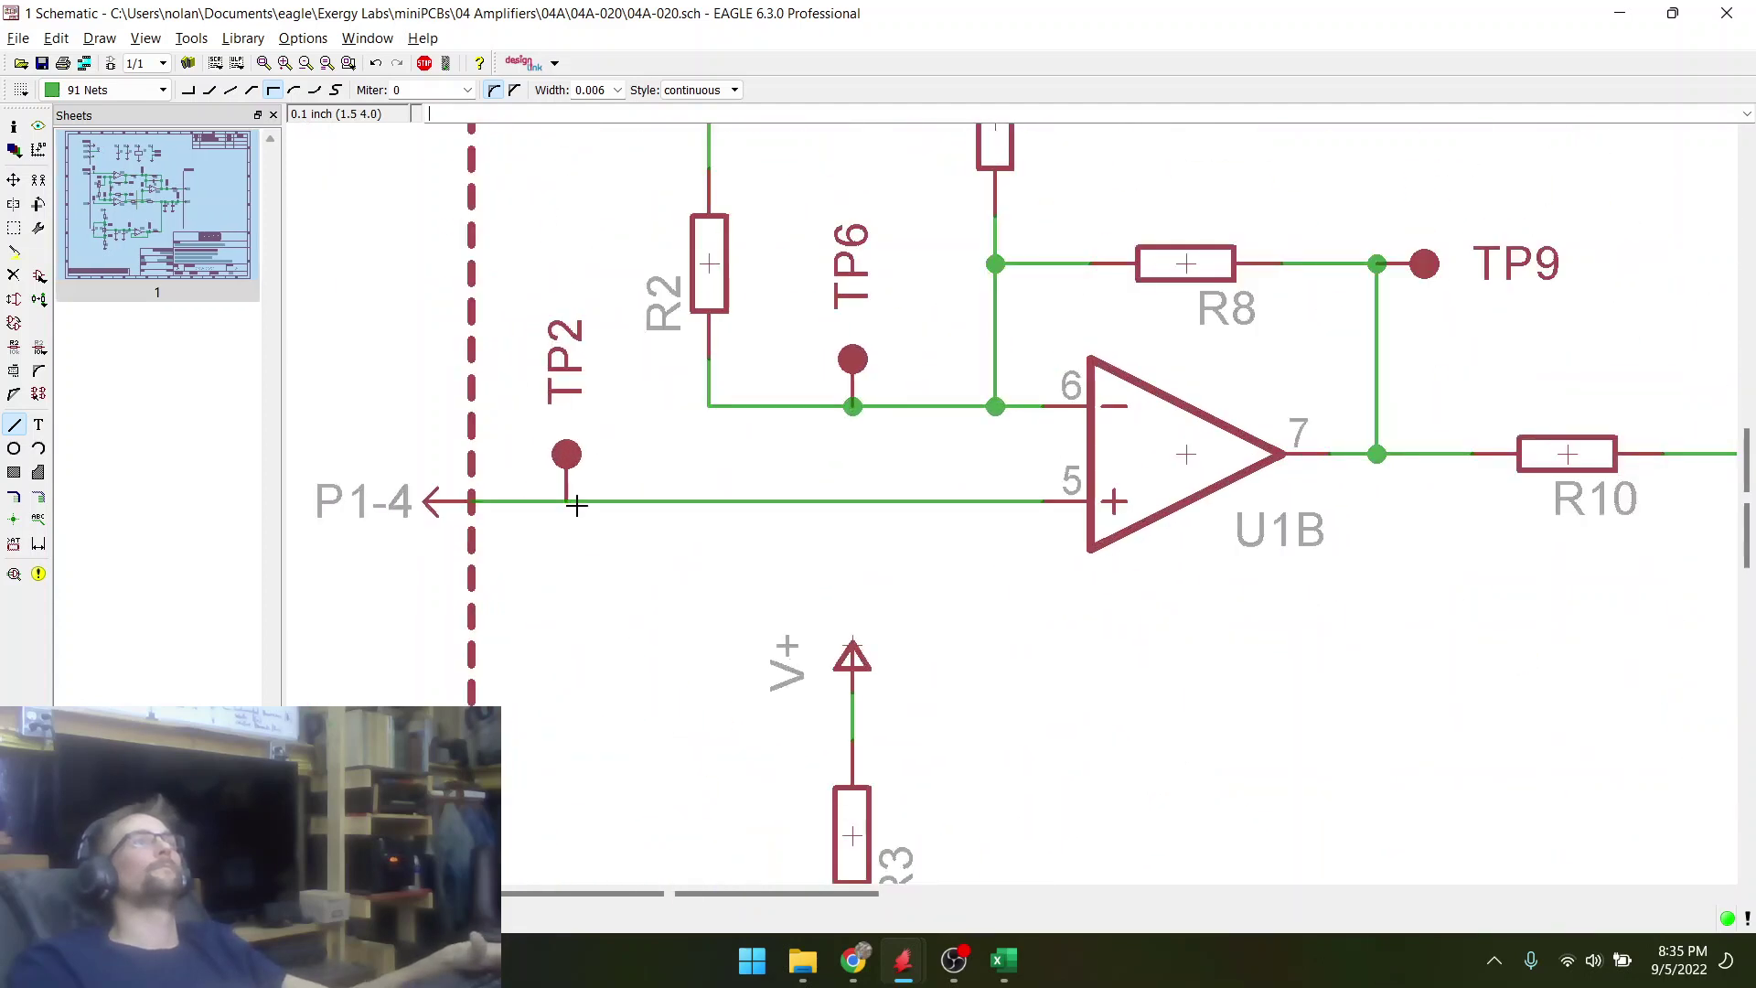
- Pick up test point TP2 to test its connection to the P1-4 net and put it back in place
click(13, 180)
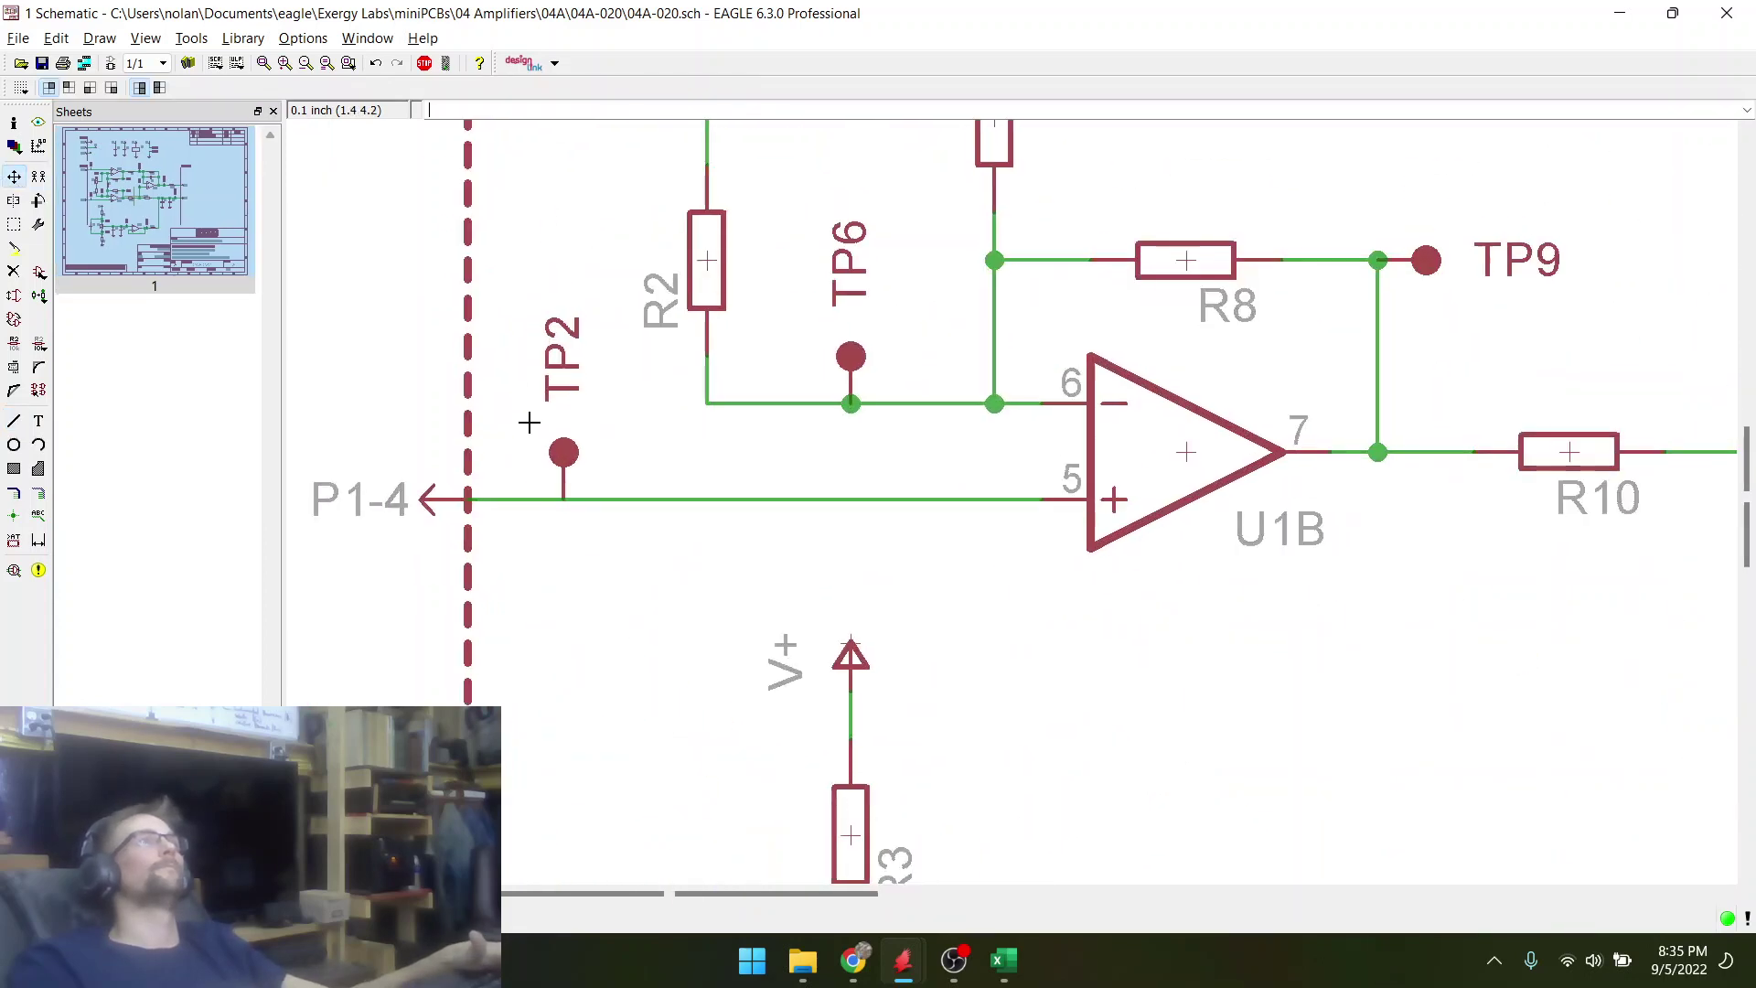
click(575, 451)
click(576, 432)
click(567, 446)
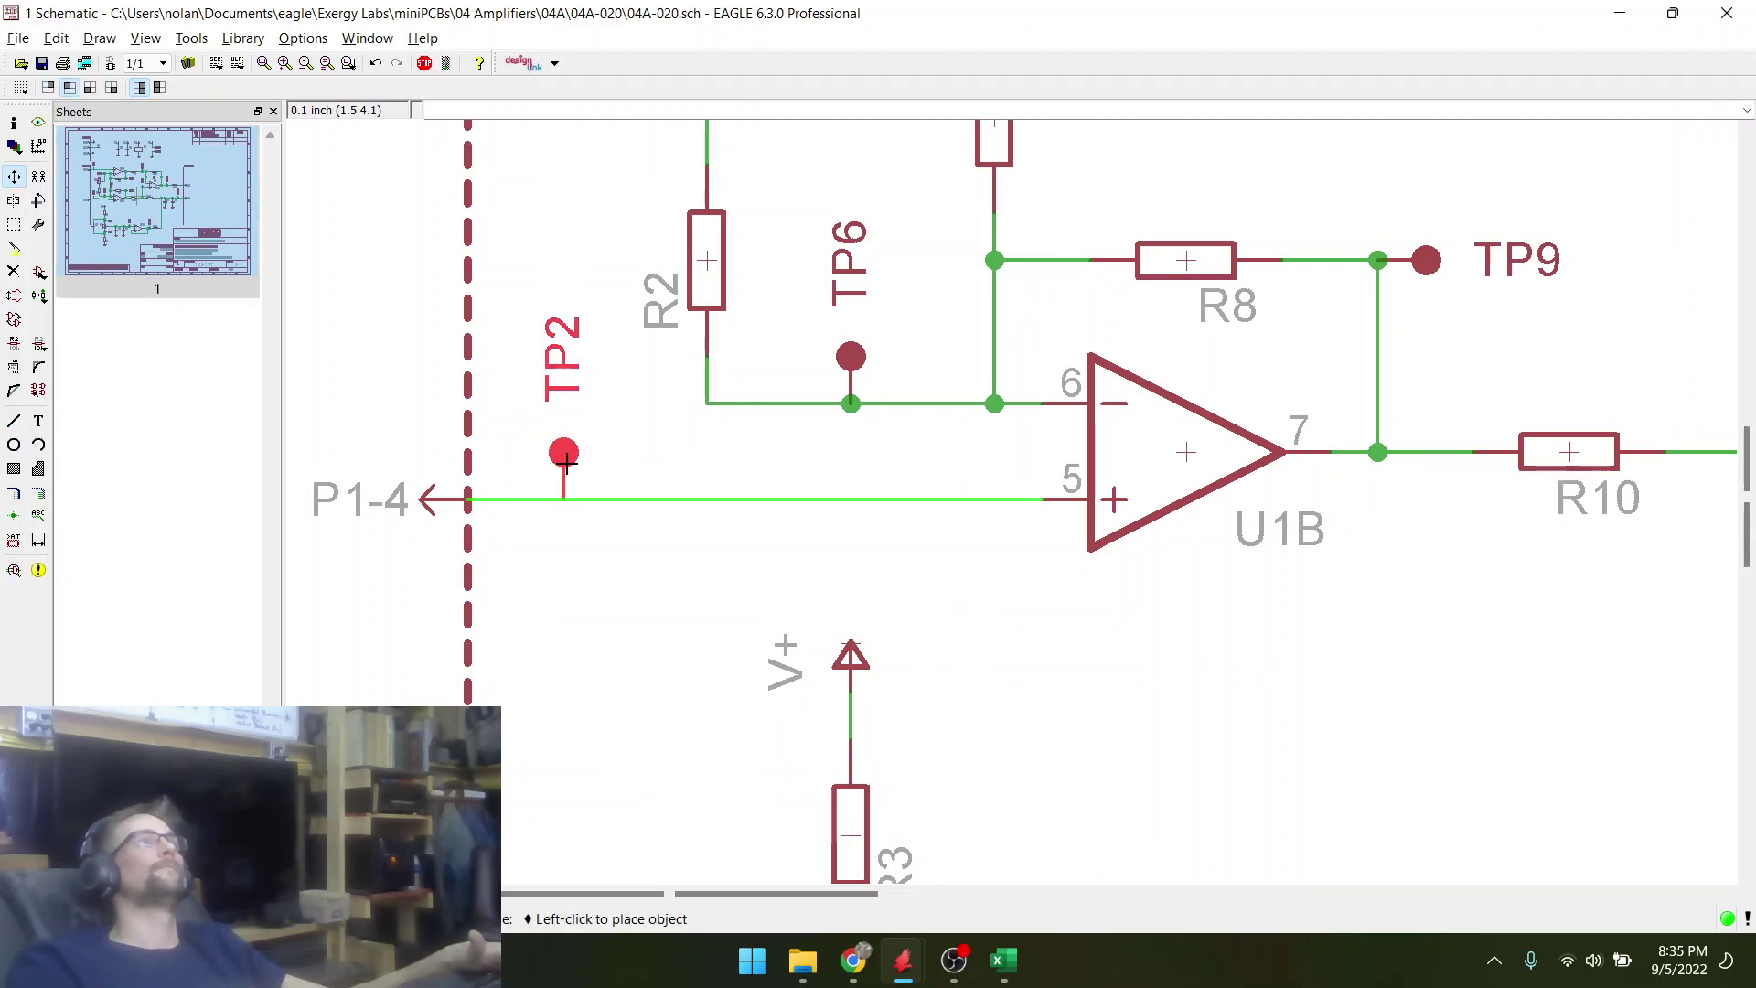
click(567, 463)
- Place junction dots where TP2 meets the P1-4 net and where TP1 meets the P1-6 net
click(14, 516)
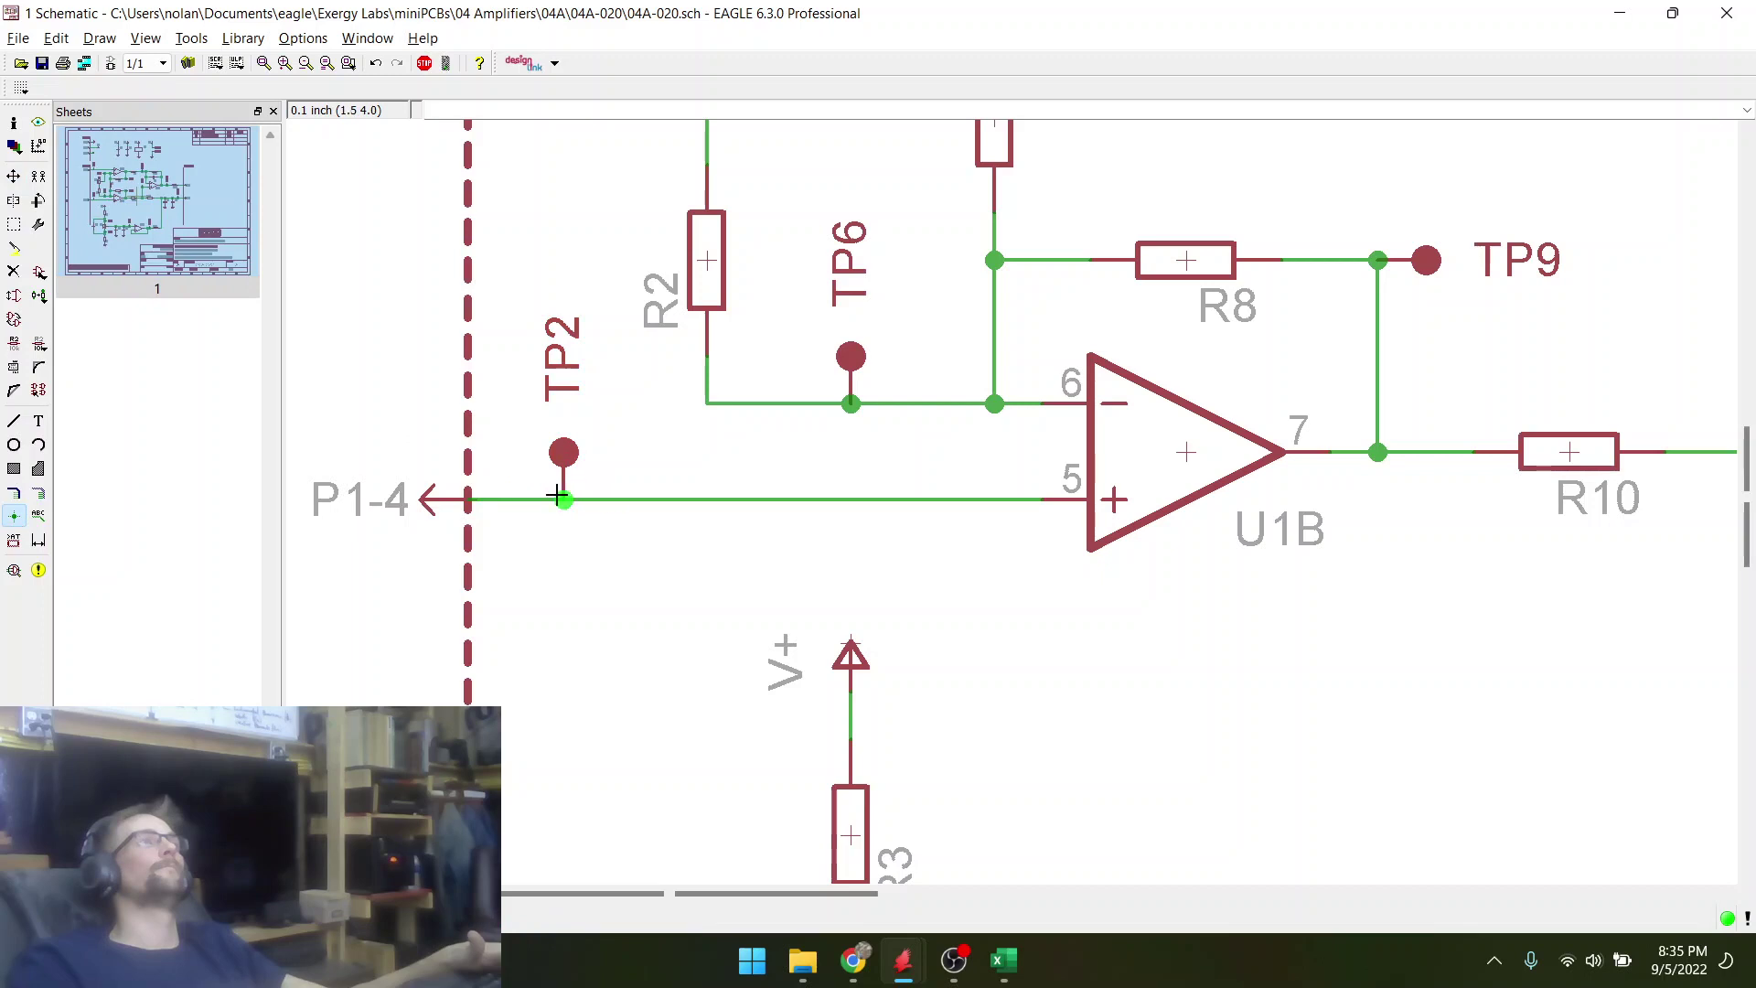
click(561, 499)
scroll(573, 567, down, 4)
scroll(581, 302, up, 3)
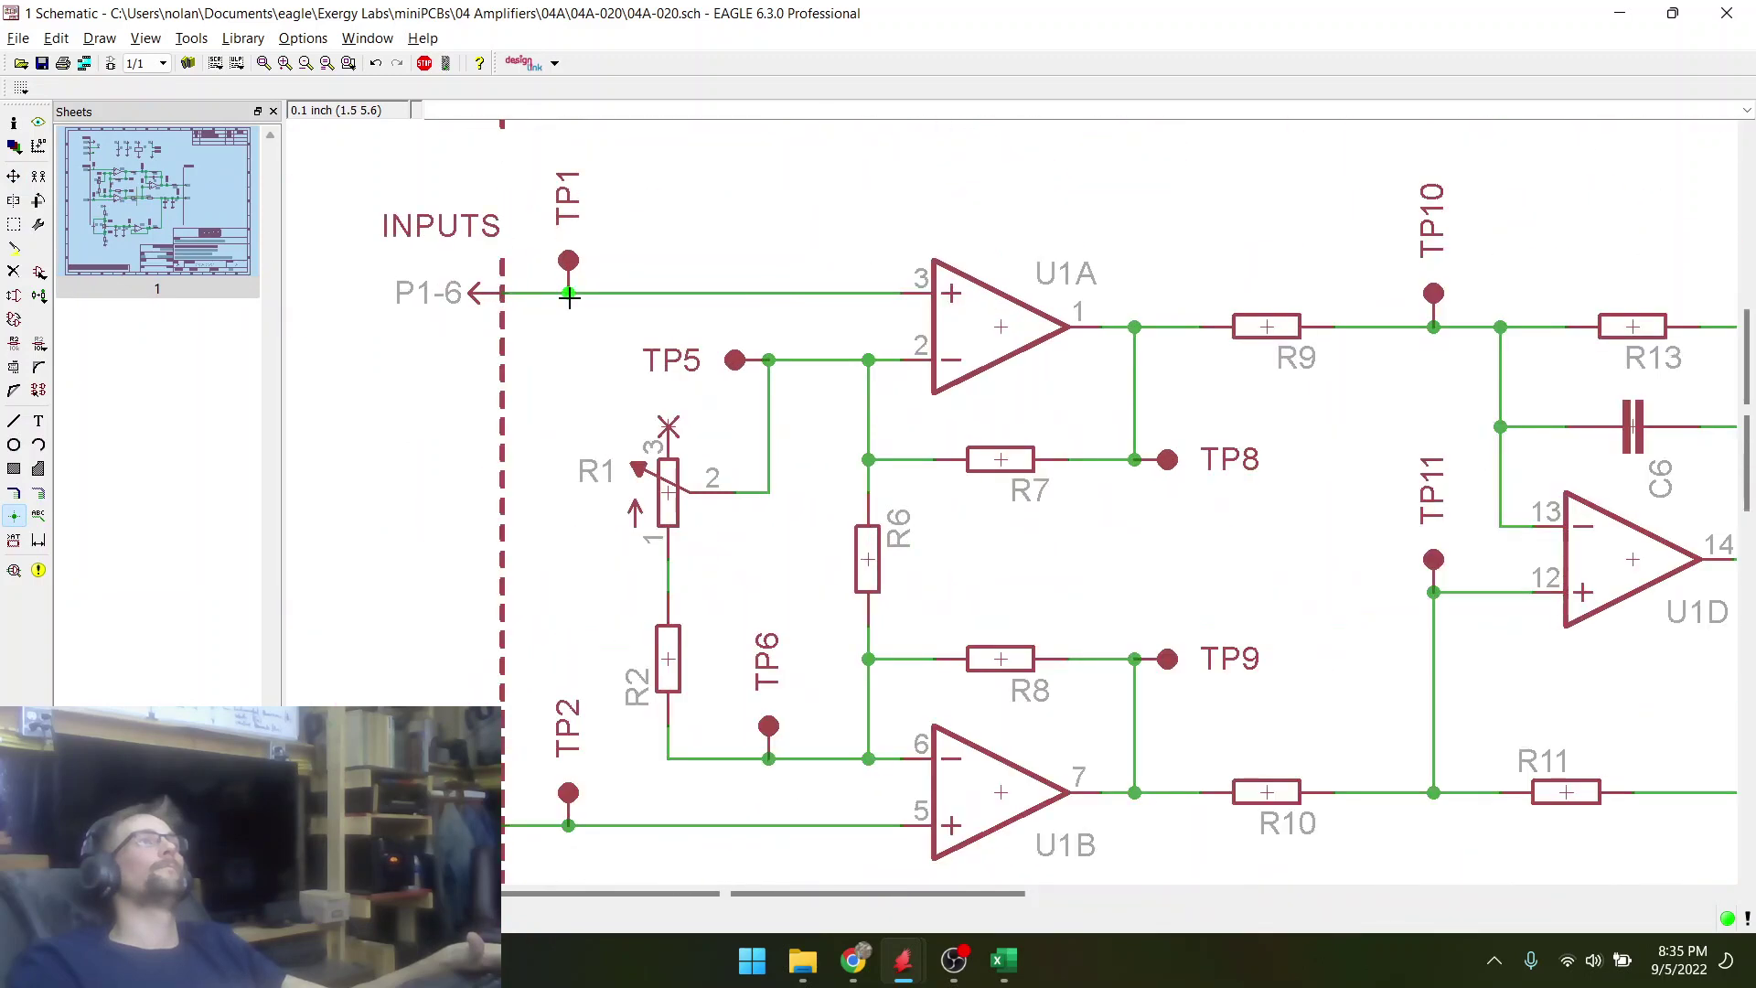
click(569, 295)
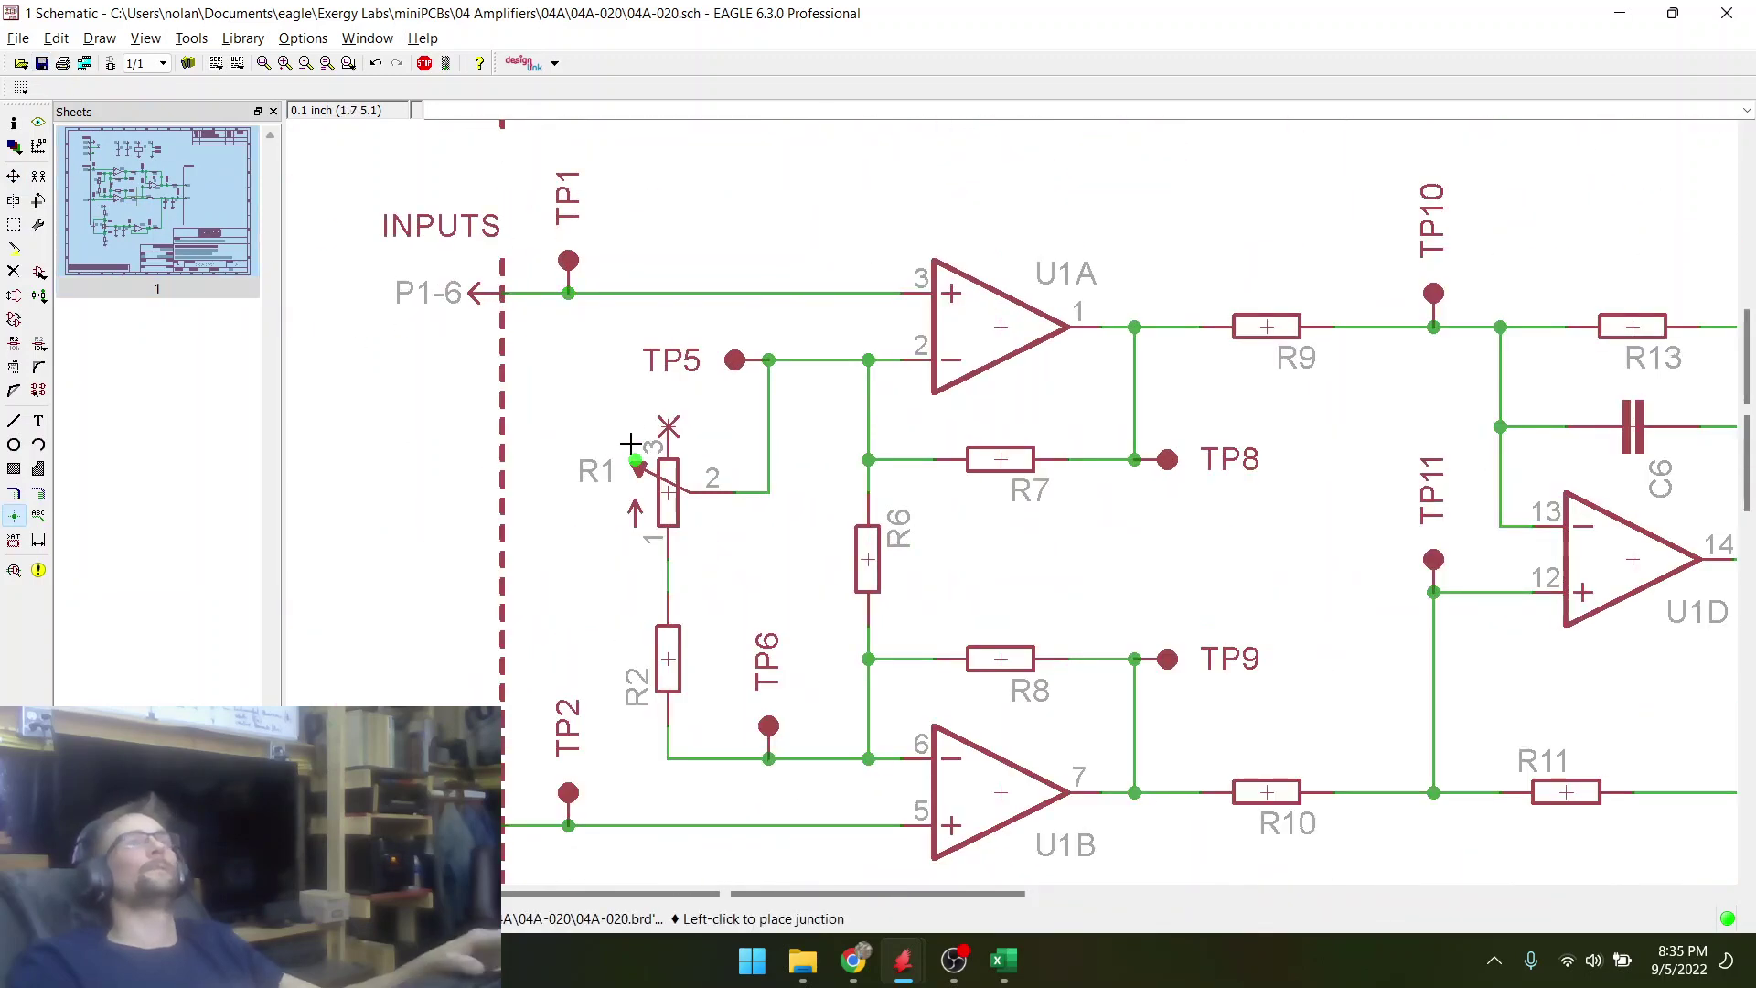
- Check the schematic's input and output connections, save the schematic, and switch to the board layout
scroll(632, 445, down, 3)
scroll(928, 690, up, 2)
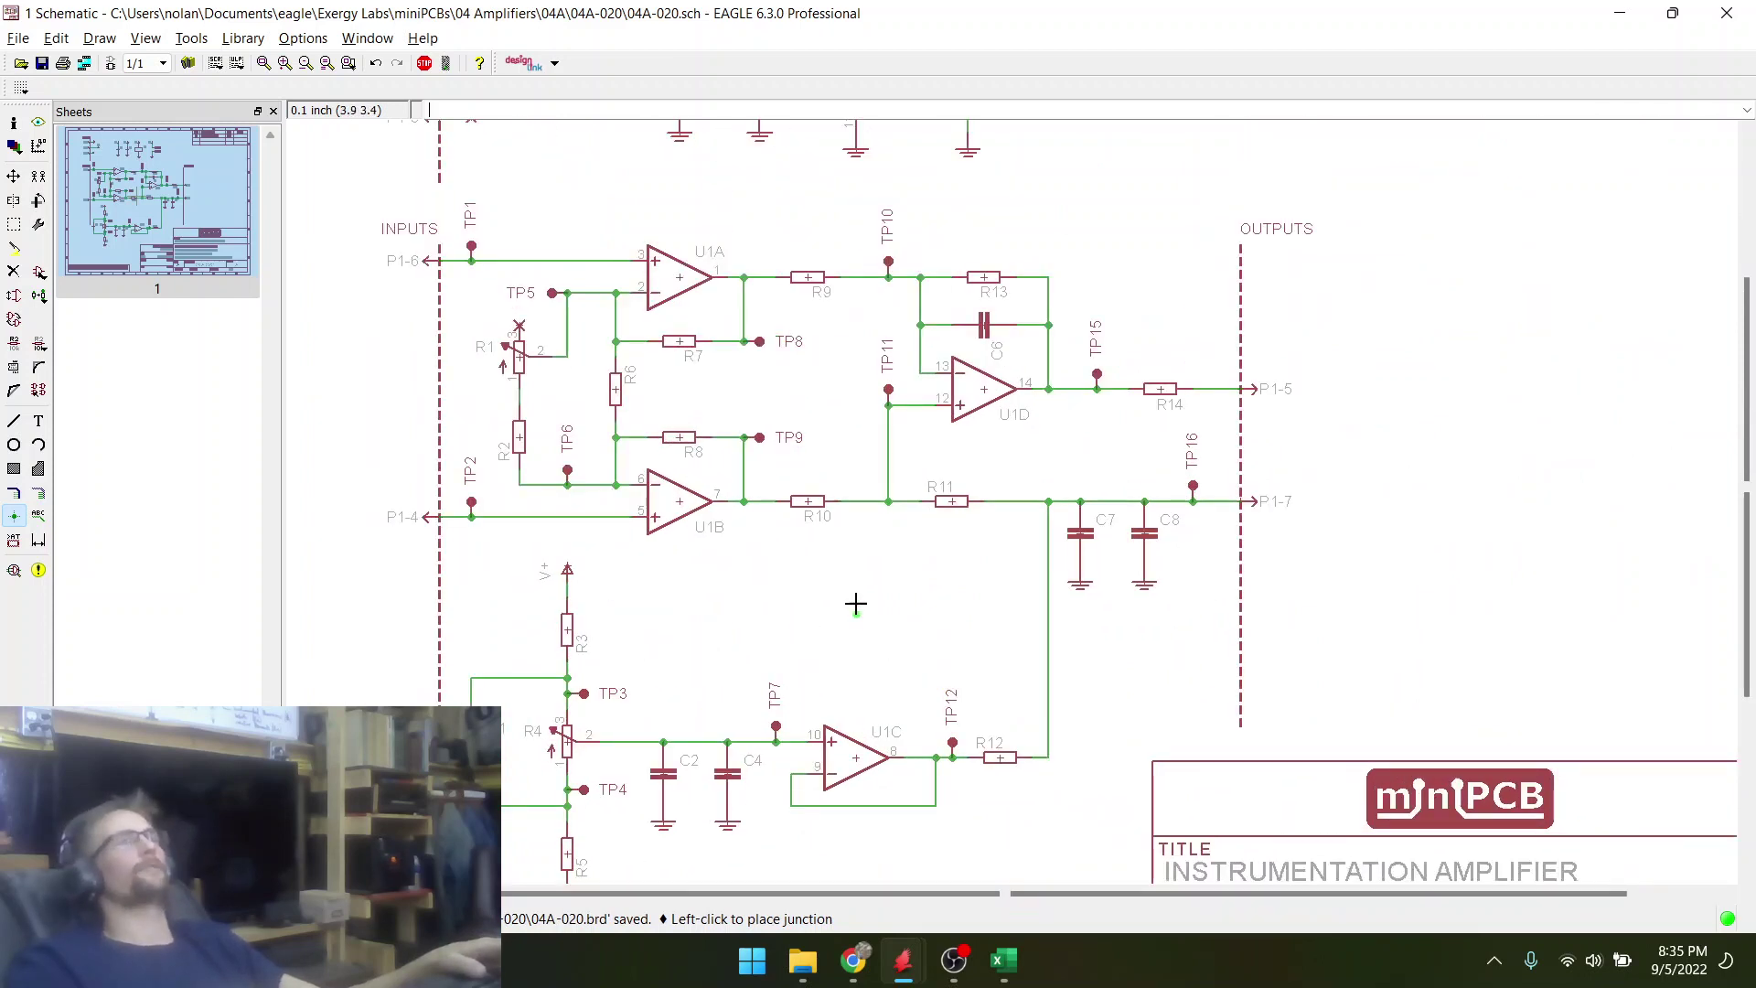
scroll(1172, 396, up, 2)
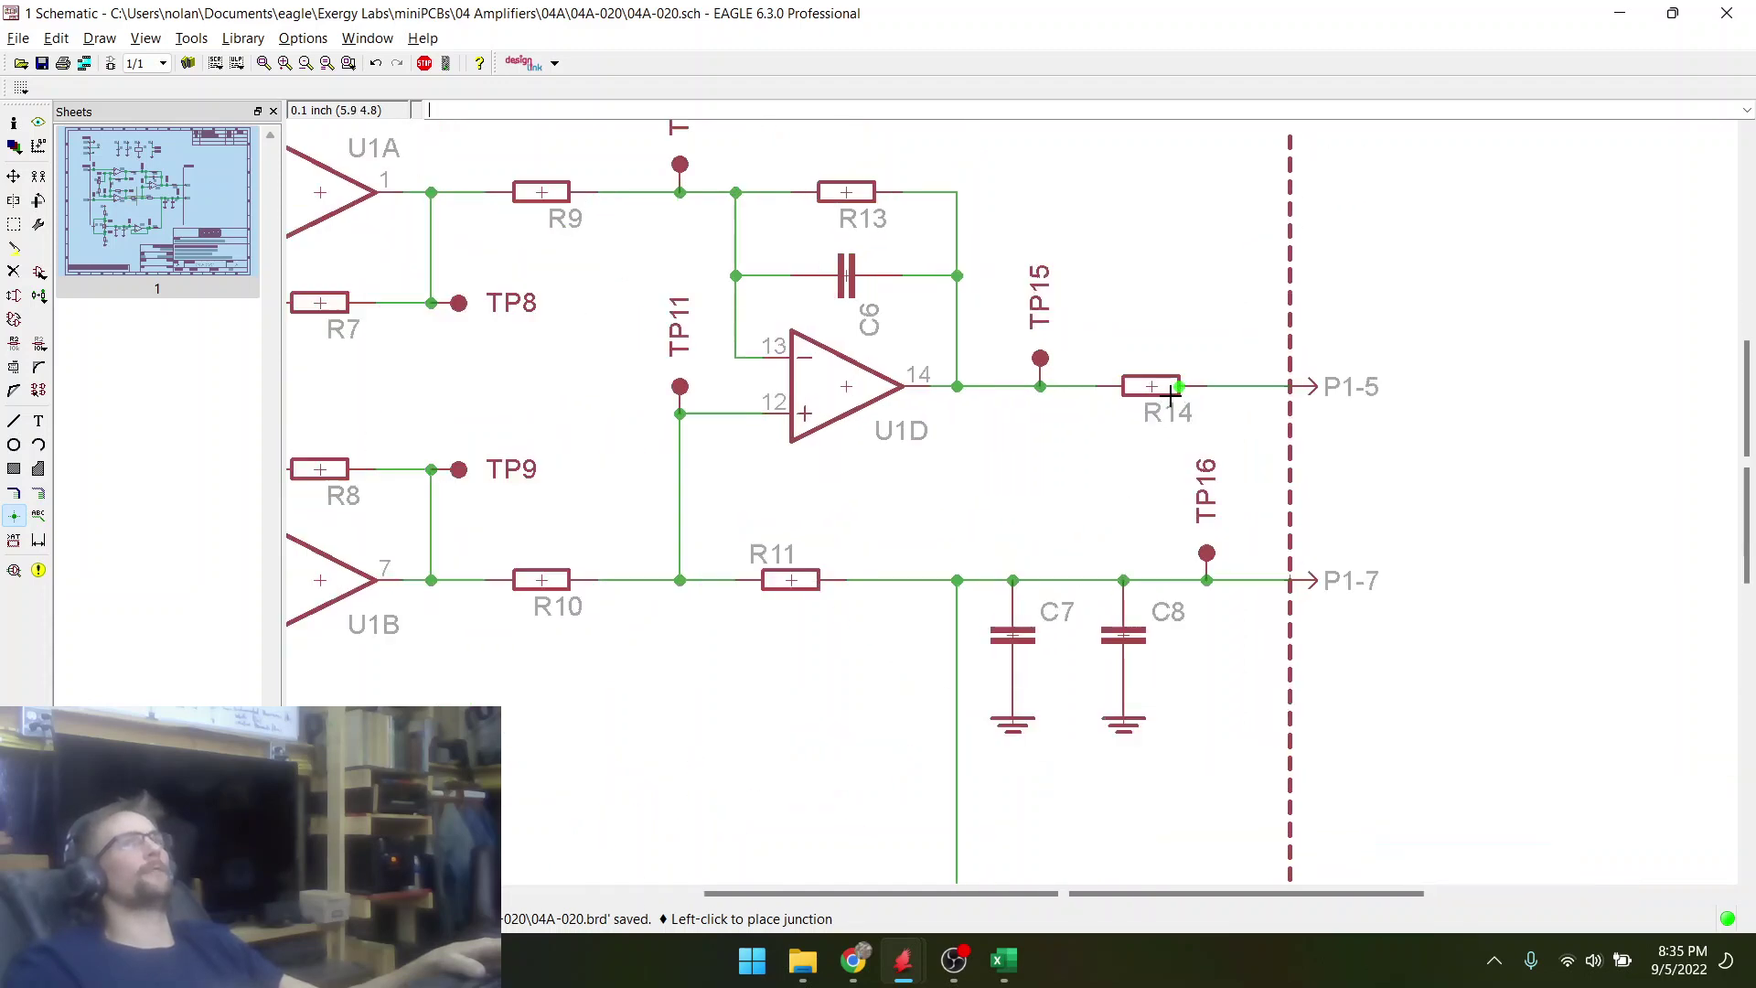
scroll(840, 671, down, 2)
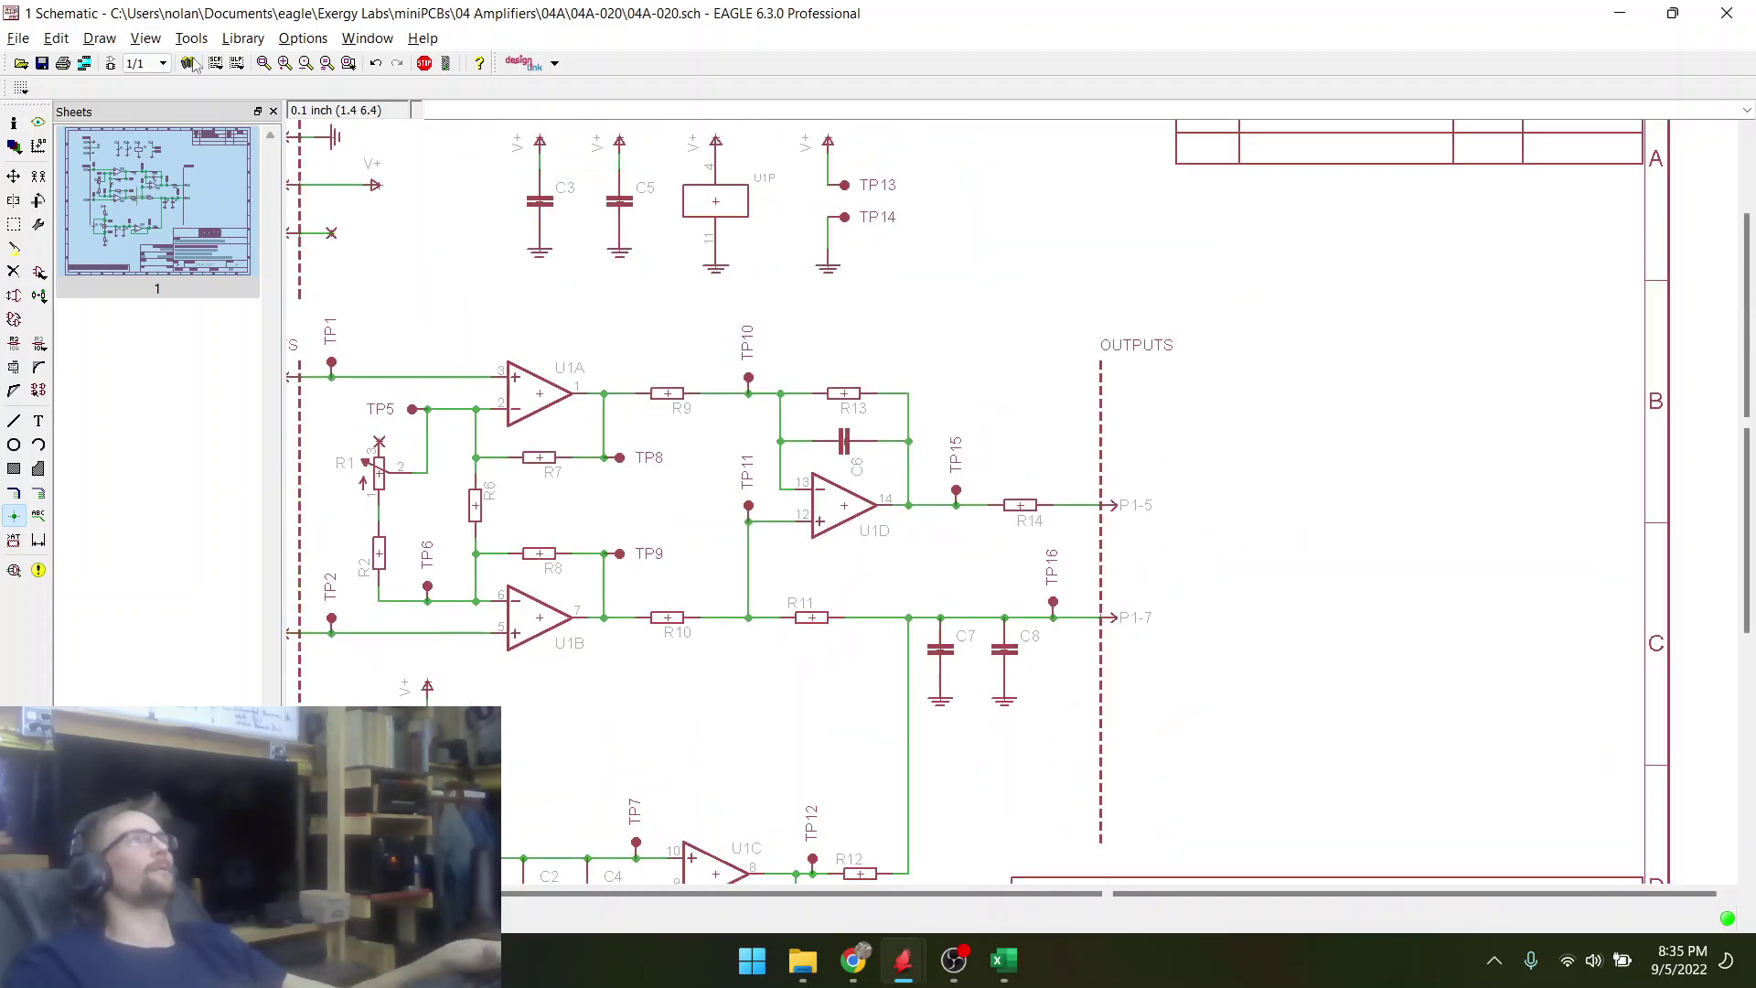
key(ctrl+s)
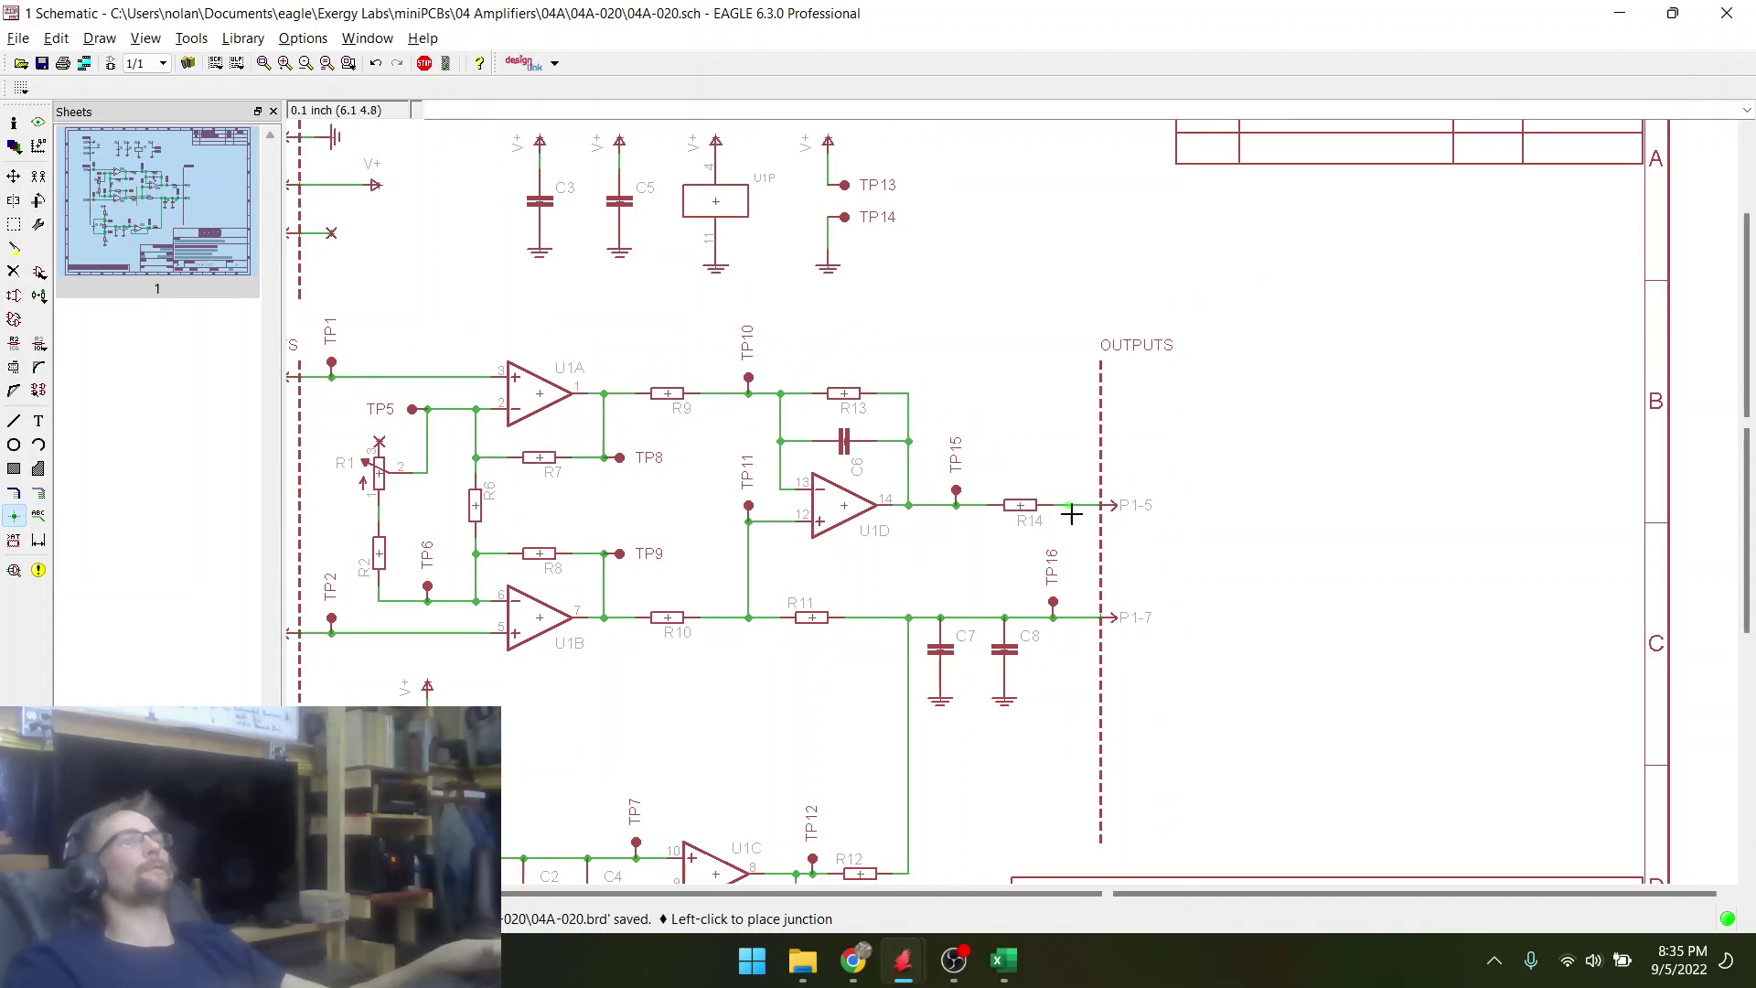
scroll(1022, 527, down, 1)
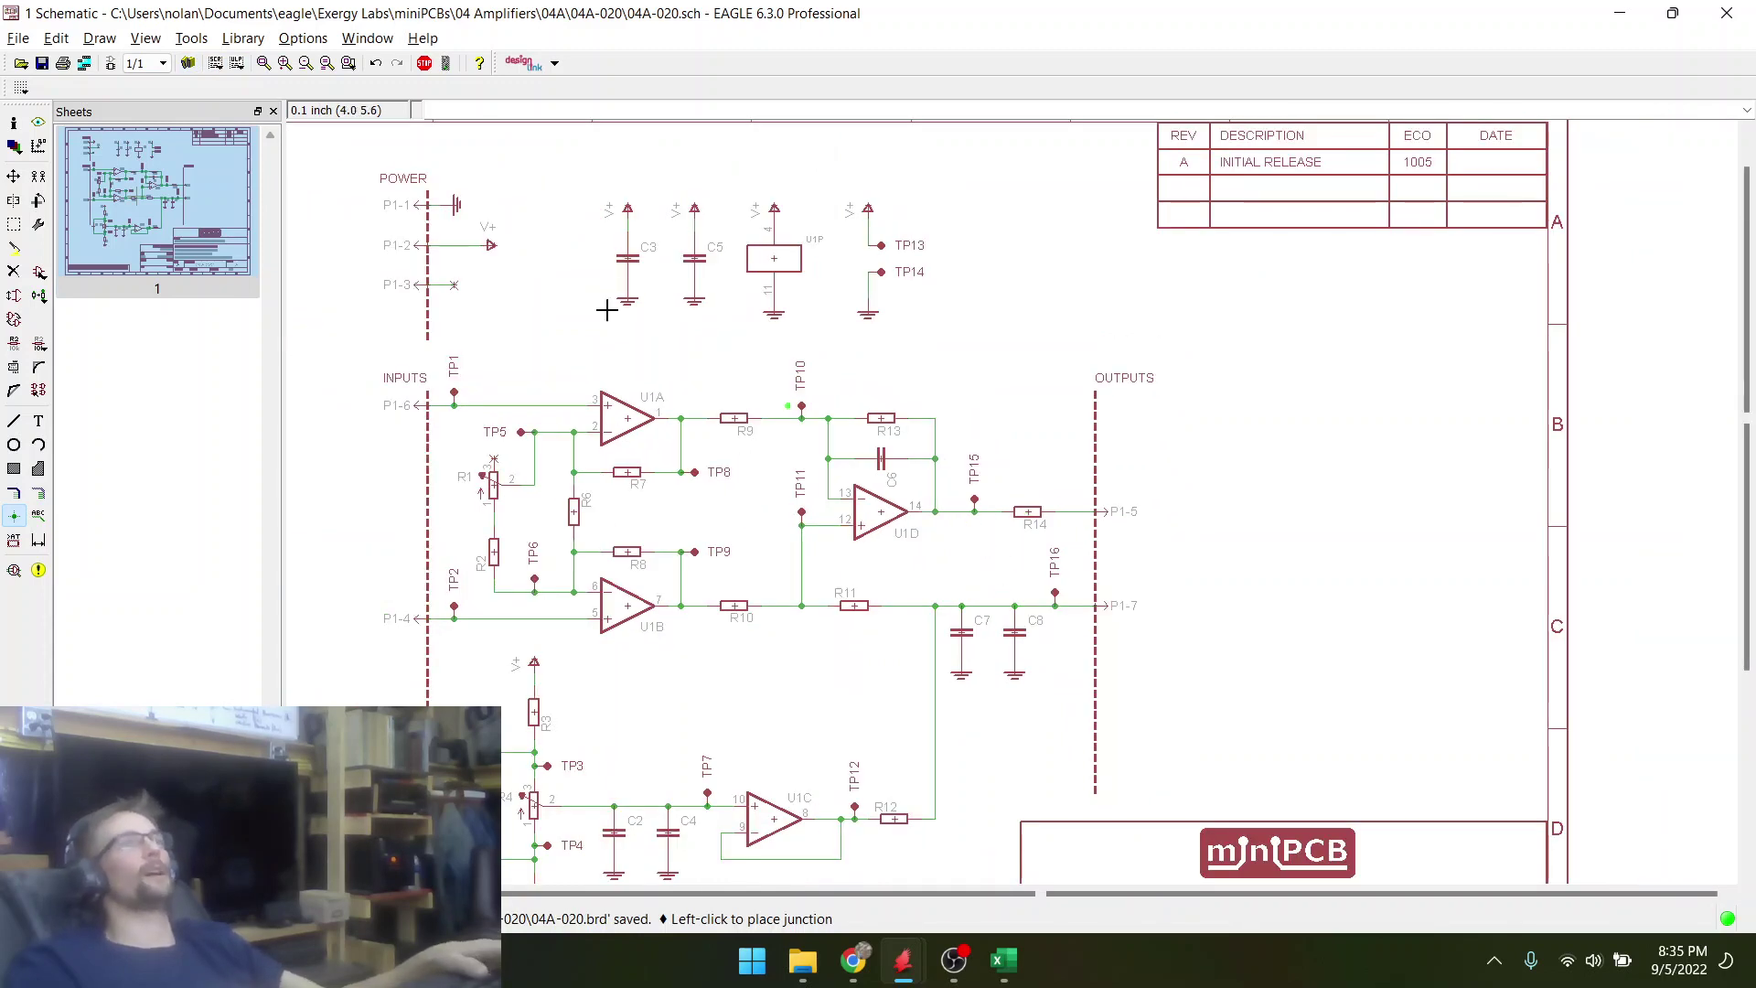
click(42, 64)
click(904, 961)
click(905, 851)
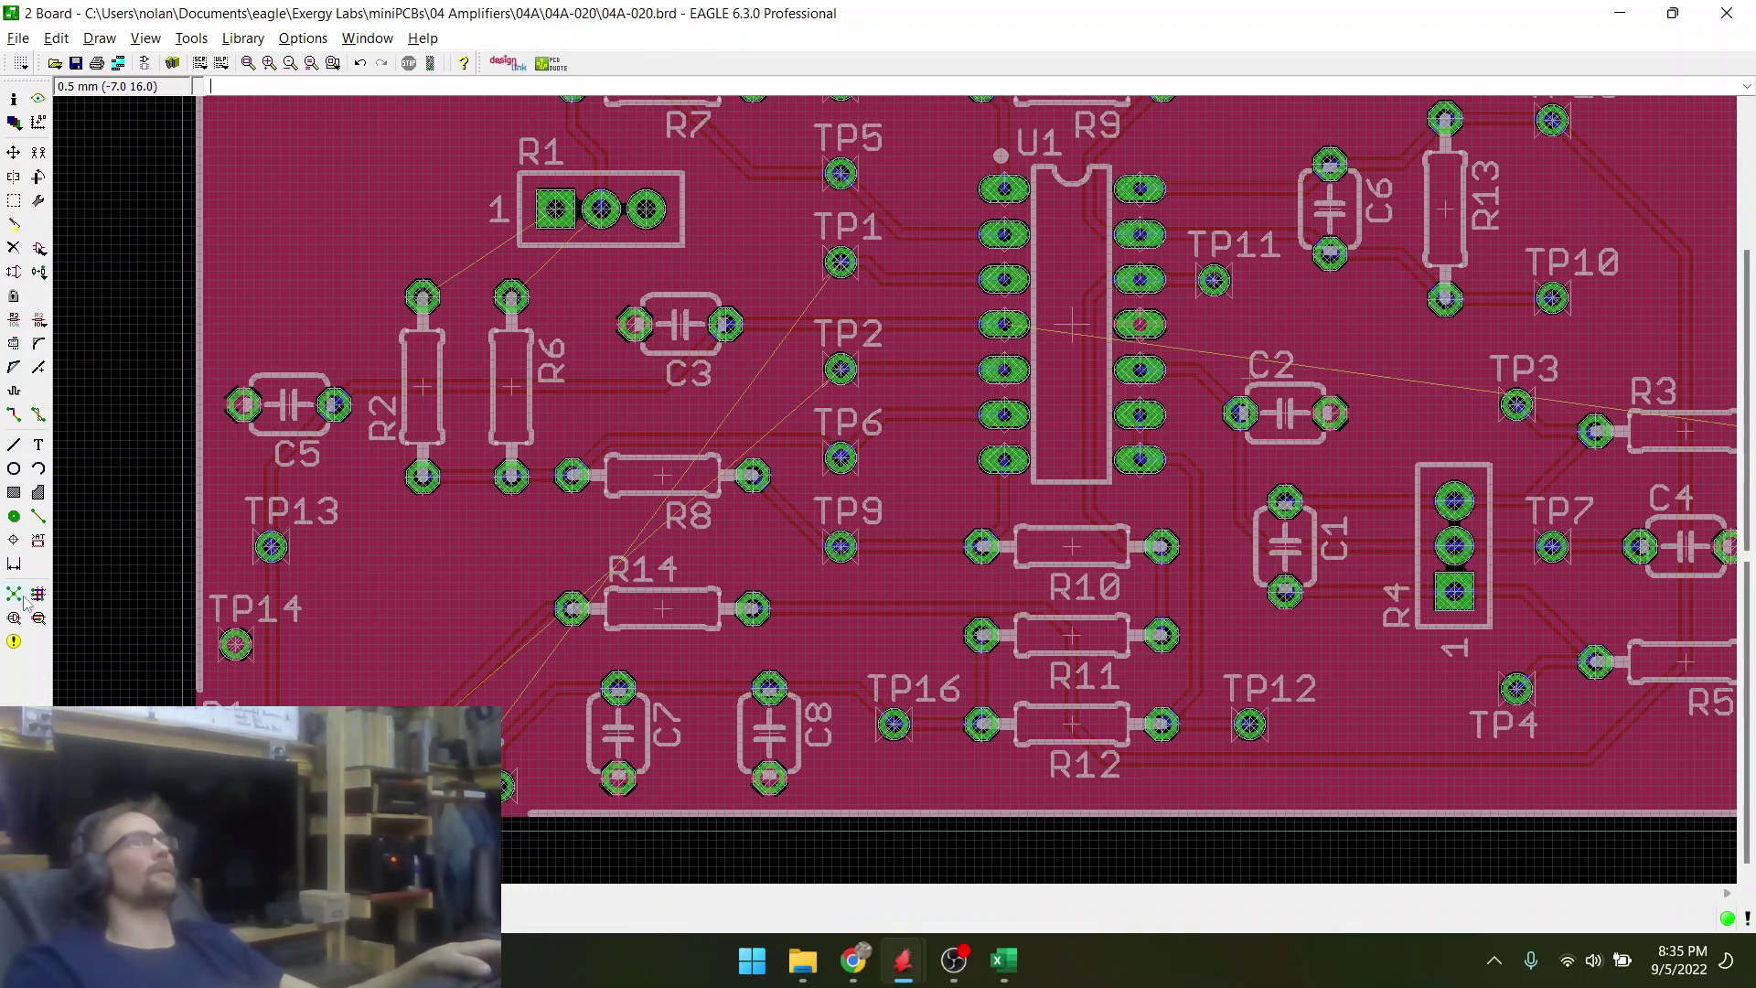
- Start a bottom-layer trace from P1-6, passing between R14's pads and over the pad nearest TP9
click(14, 417)
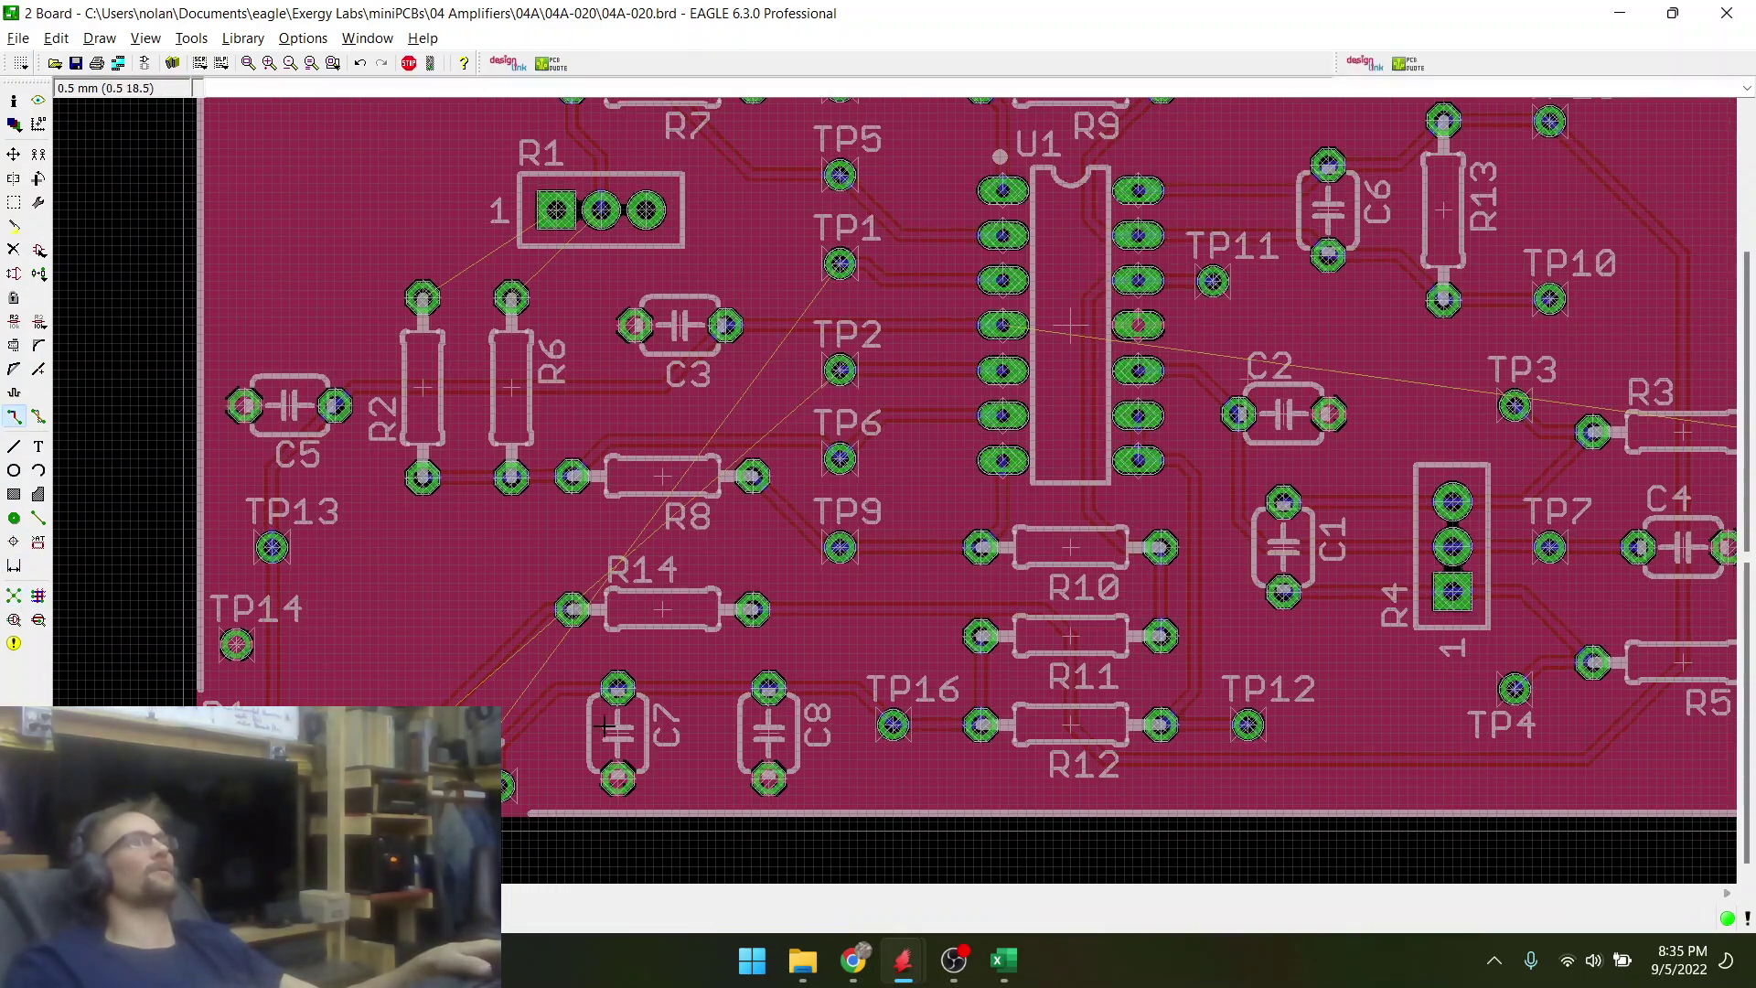
scroll(607, 772, up, 3)
click(360, 617)
scroll(467, 580, up, 2)
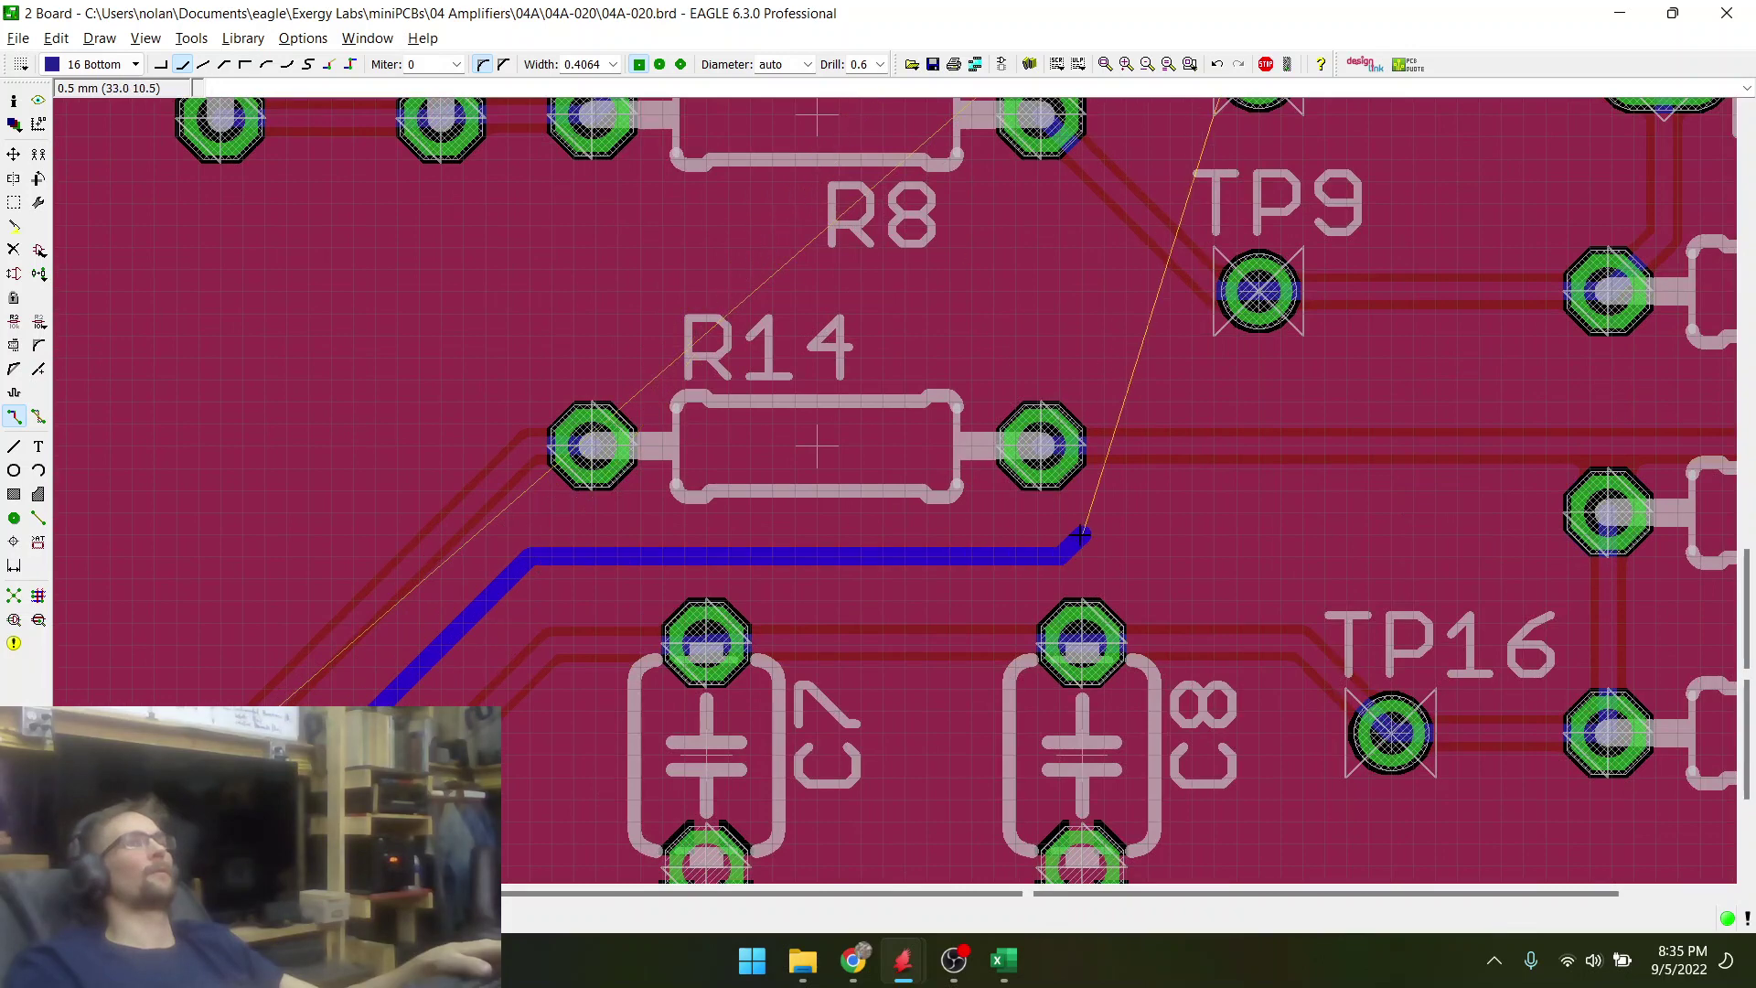
scroll(564, 537, down, 4)
click(562, 538)
scroll(750, 474, up, 4)
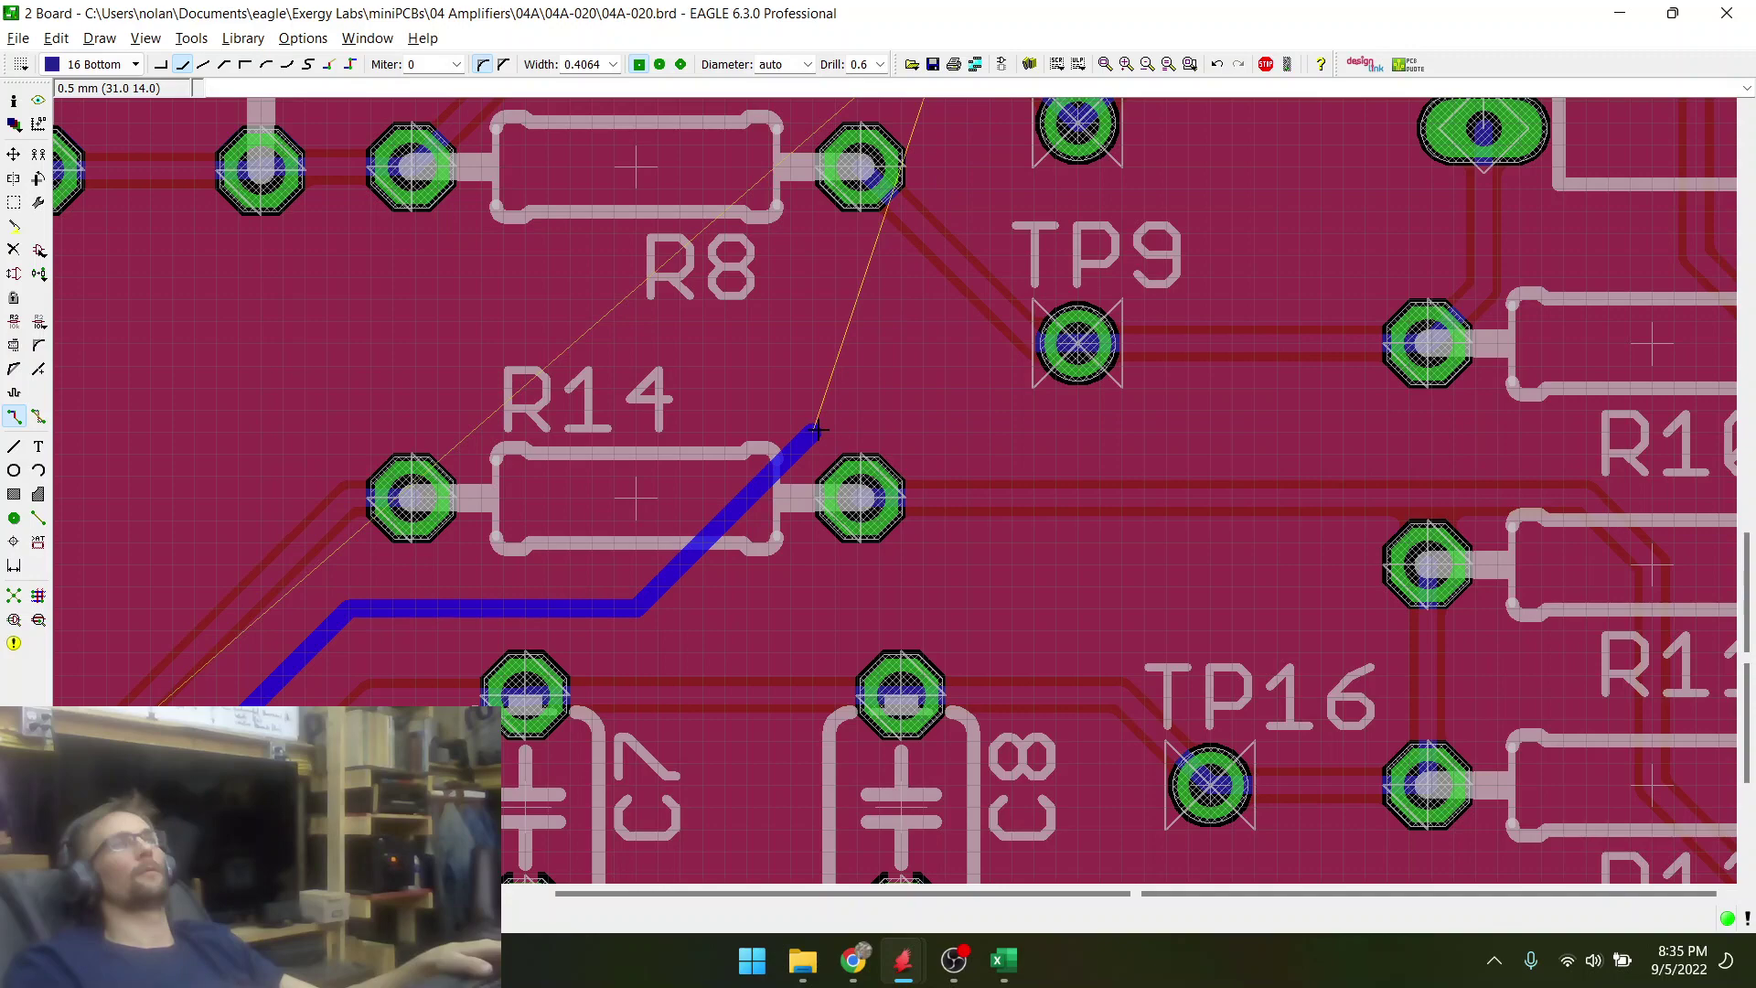
scroll(925, 416, down, 3)
scroll(946, 434, up, 2)
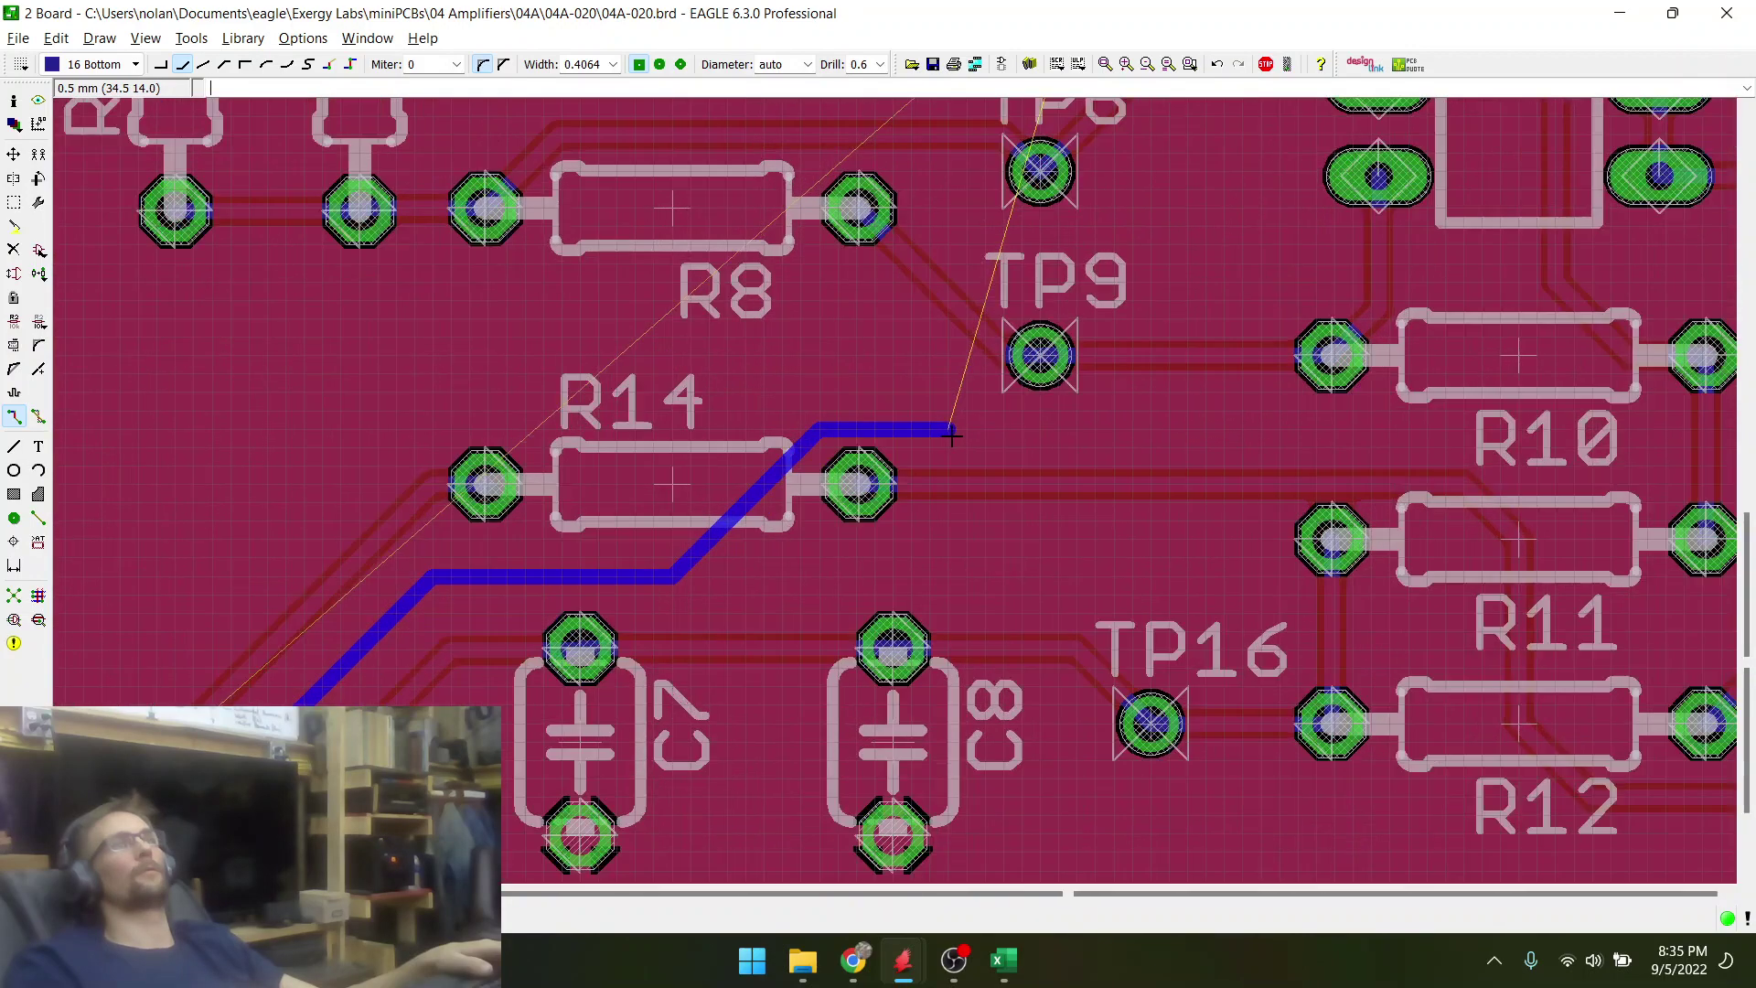
scroll(951, 436, up, 5)
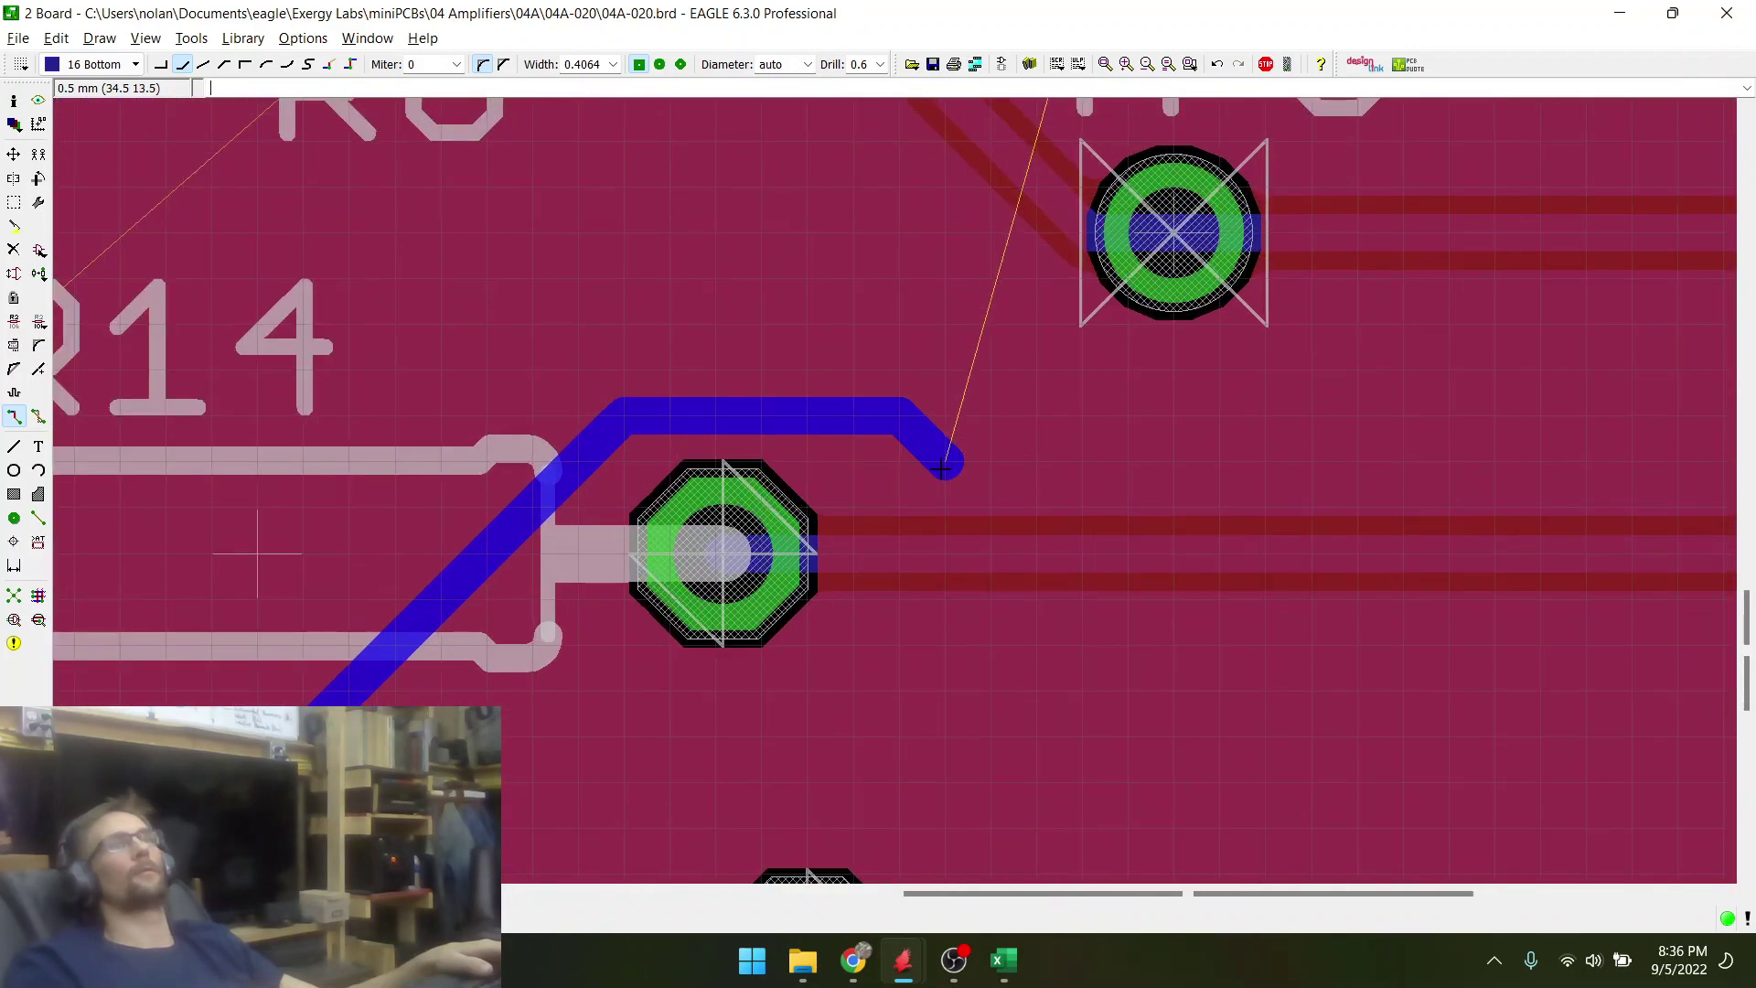
scroll(947, 461, down, 6)
scroll(833, 445, down, 3)
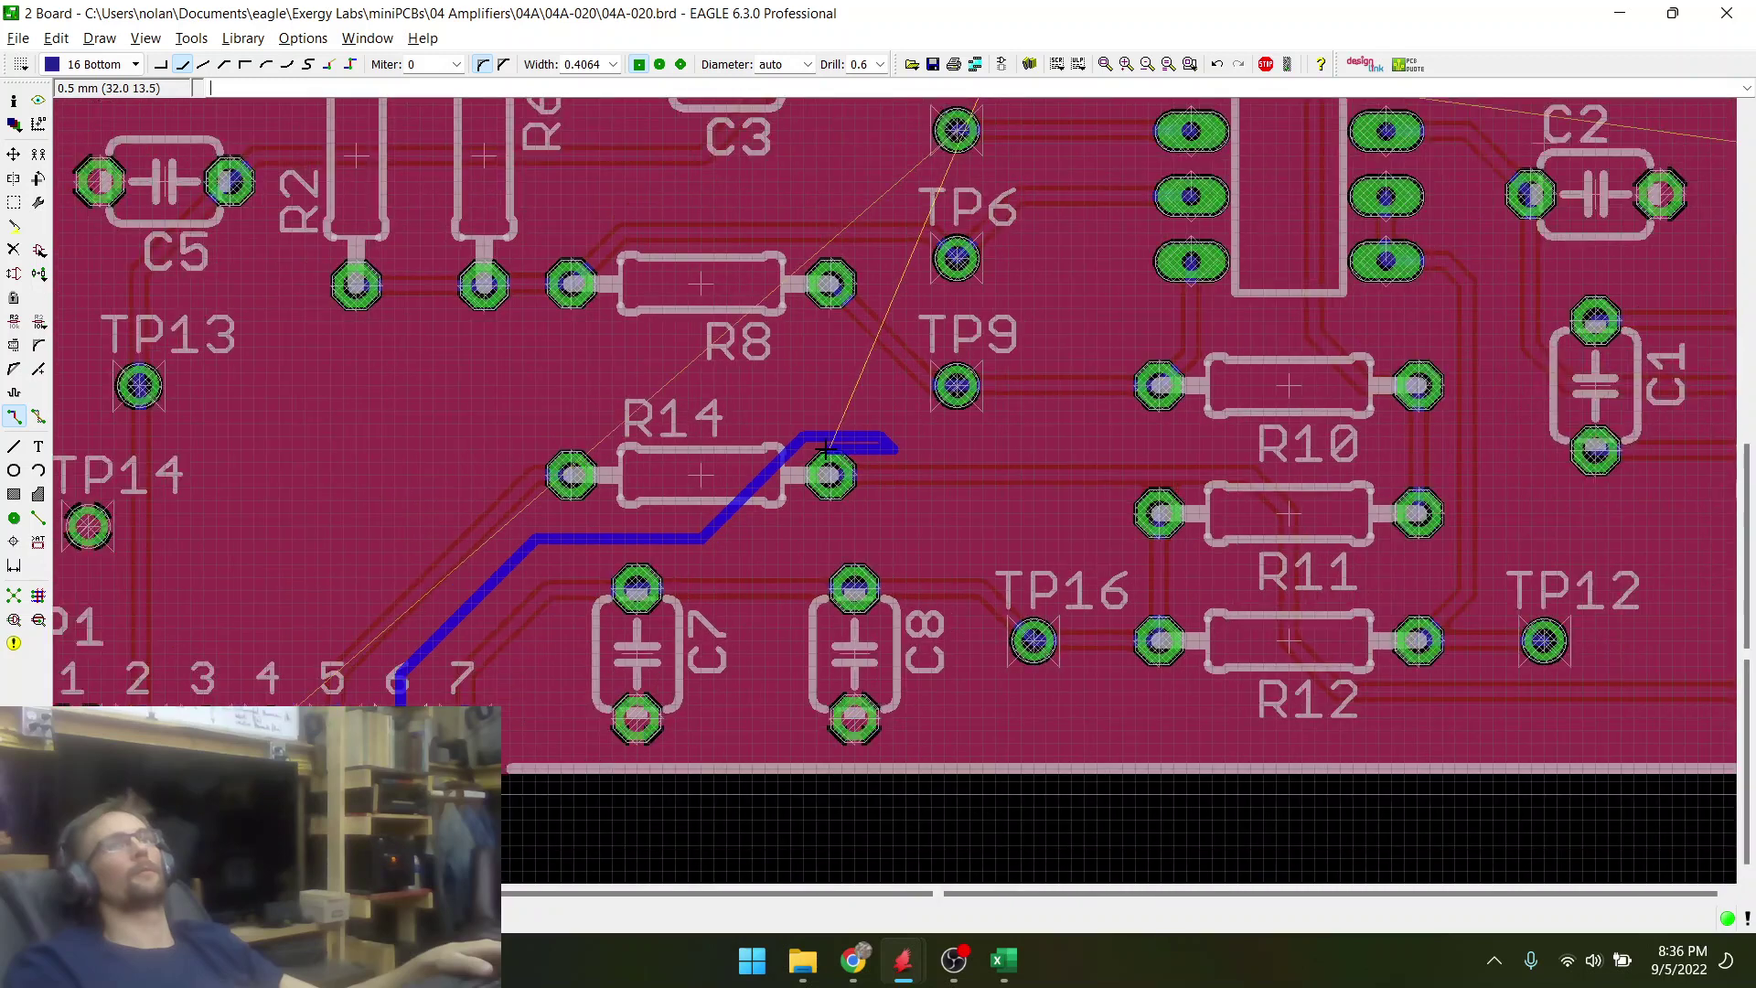
scroll(828, 445, down, 1)
- Continue the P1-6 trace beneath R10 and up inside the U1 outline, ending it at U1 pin 3 on the TP1 net
scroll(1244, 440, up, 4)
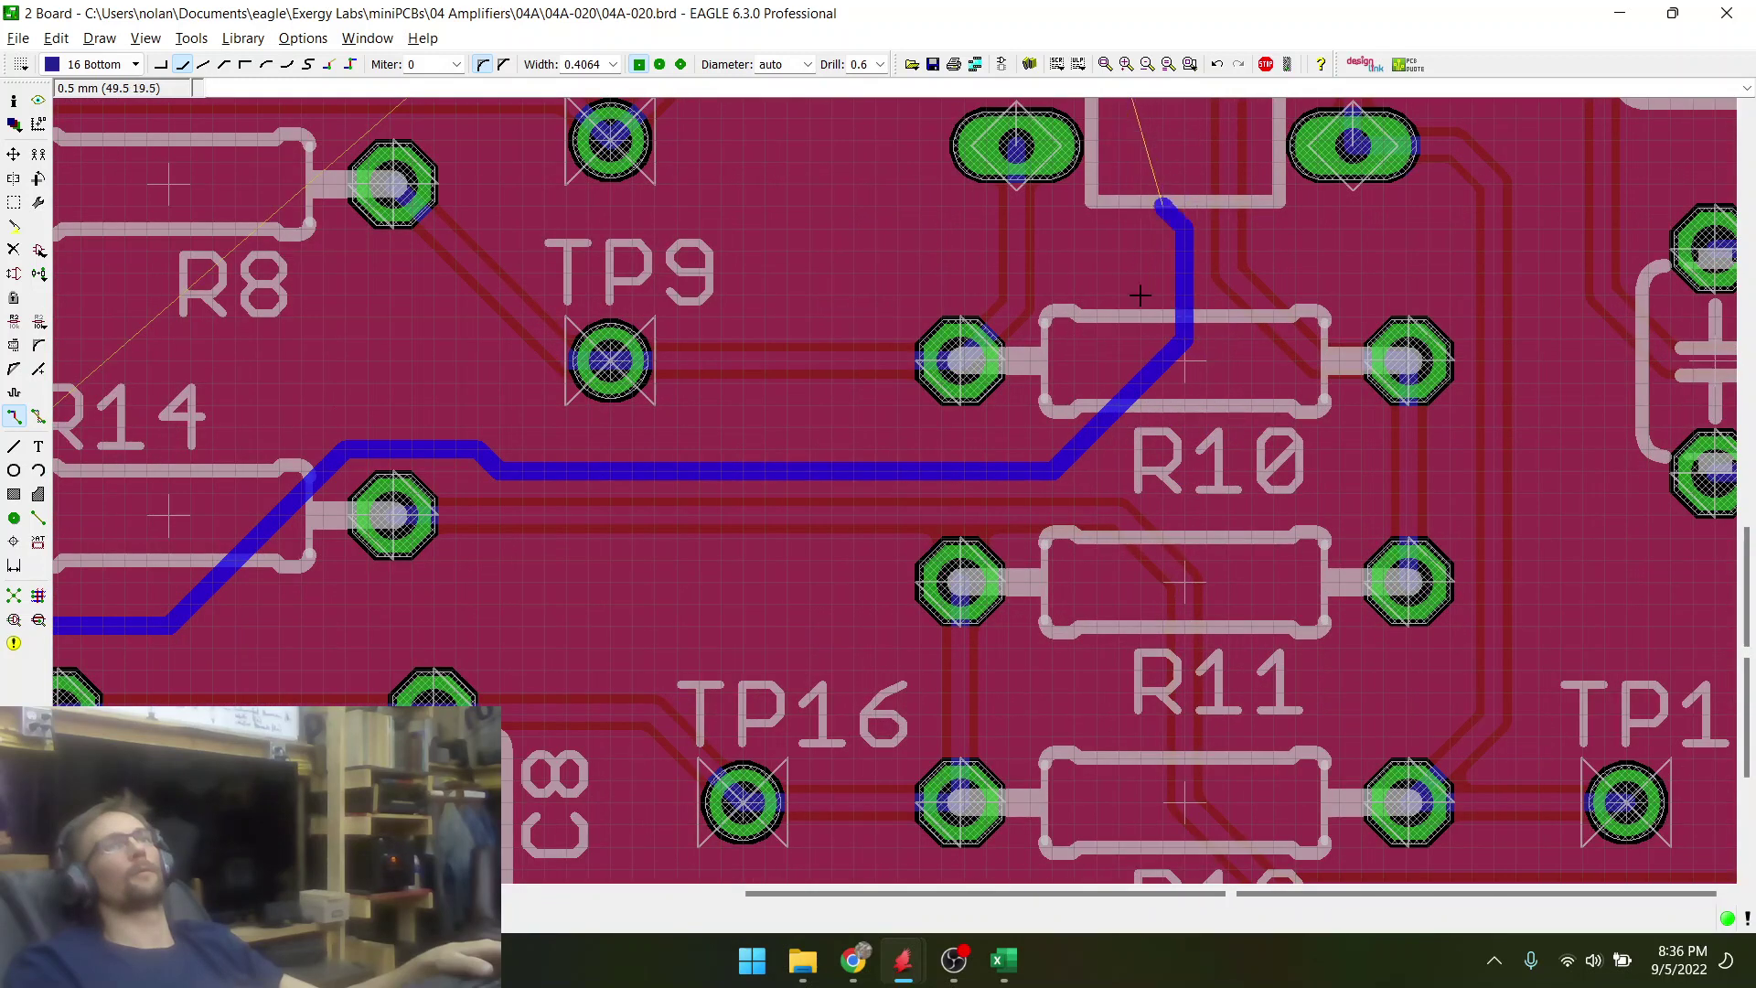
scroll(1098, 520, down, 6)
scroll(1097, 519, down, 3)
scroll(1125, 316, up, 12)
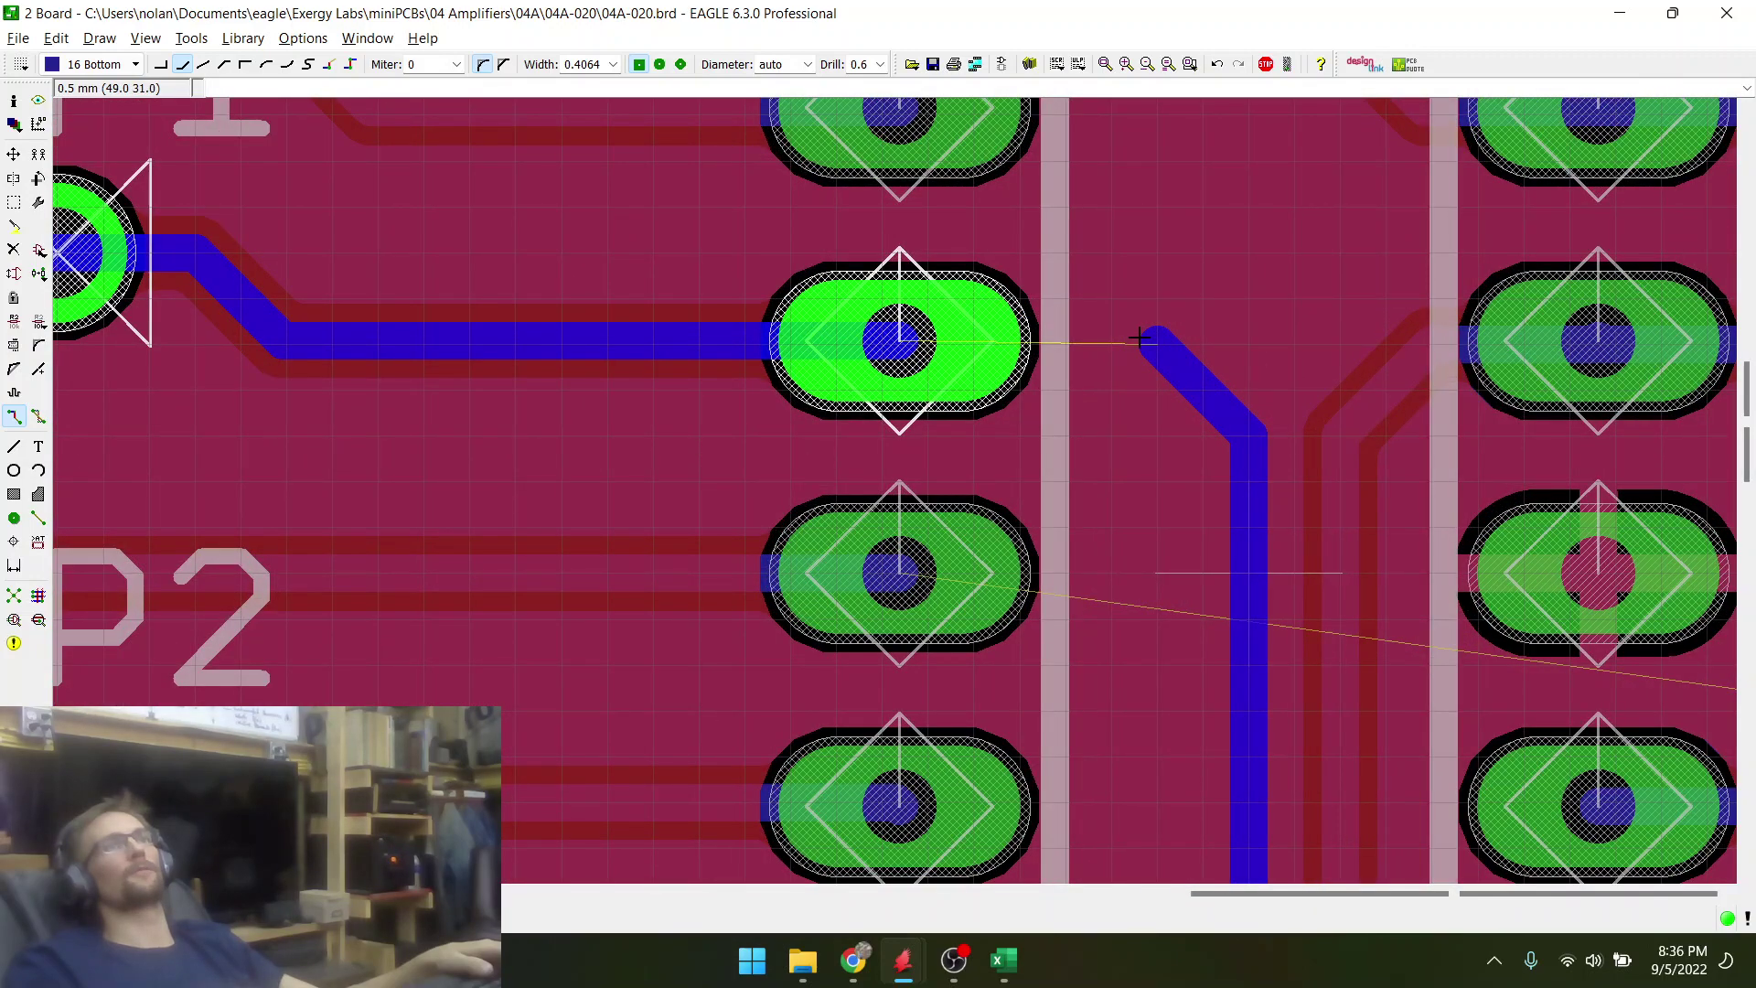
right_click(946, 342)
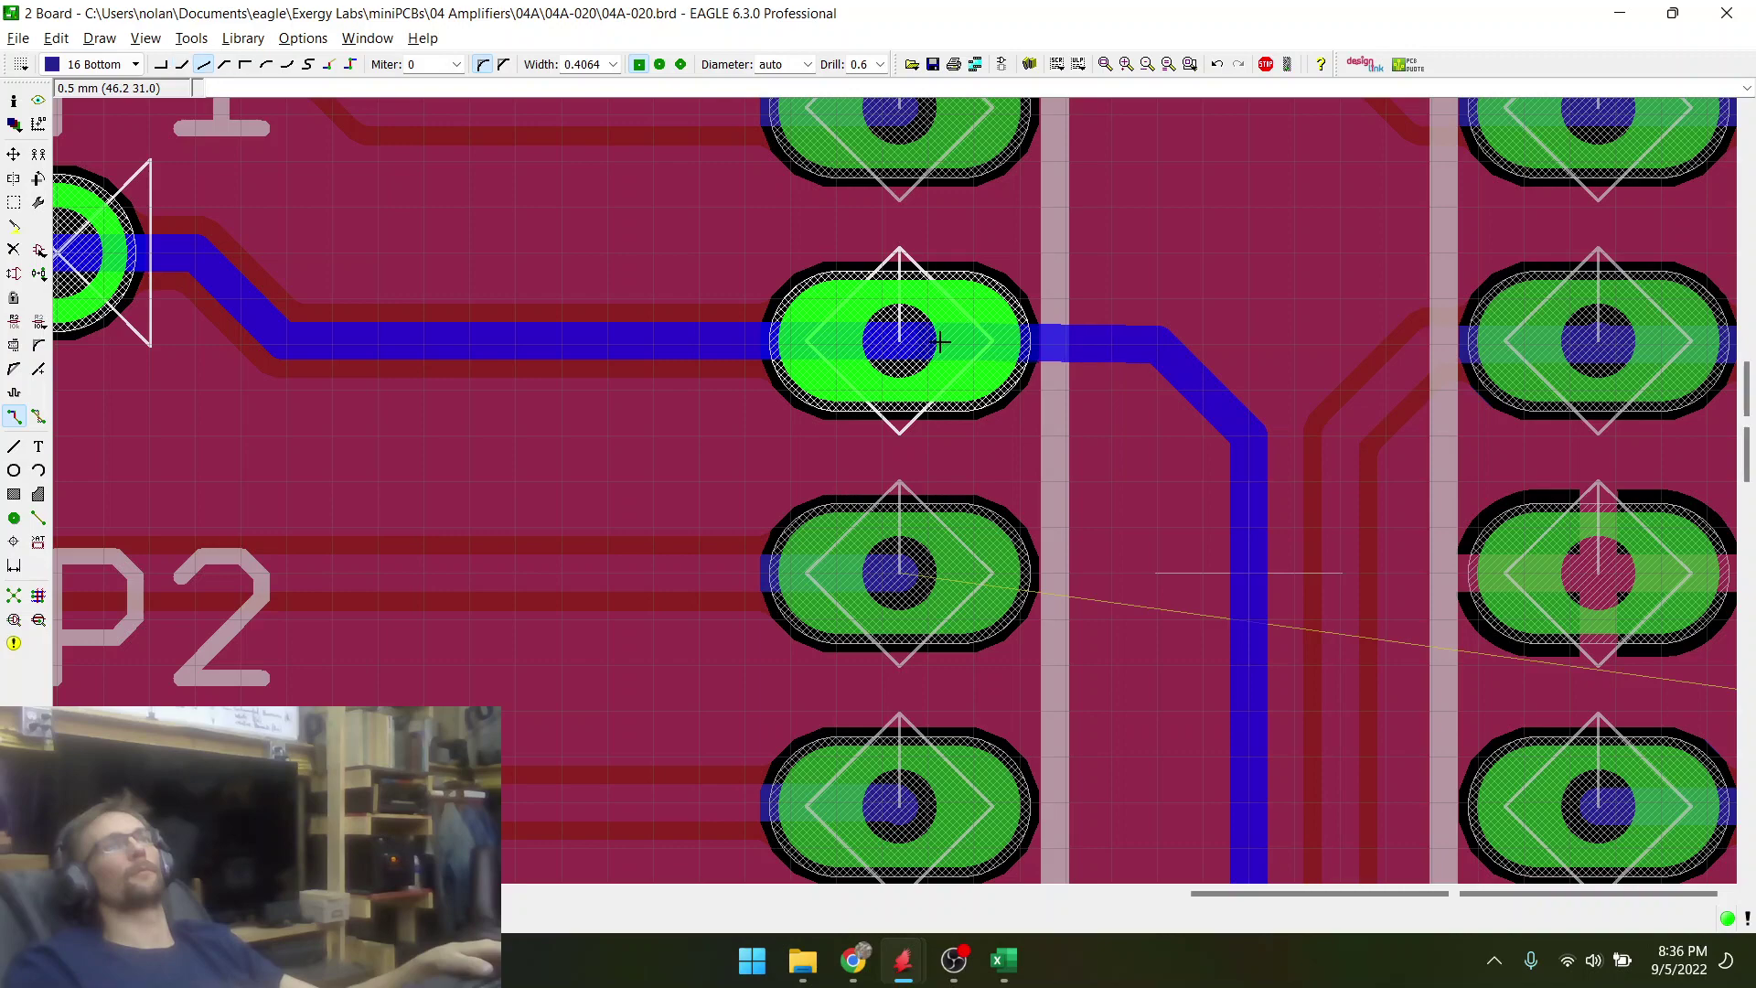
right_click(946, 341)
click(945, 341)
- Start a bottom-layer trace from P1-4 with 45-degree bends, running it above R14 toward TP9
scroll(1163, 286, down, 1)
scroll(1185, 285, down, 6)
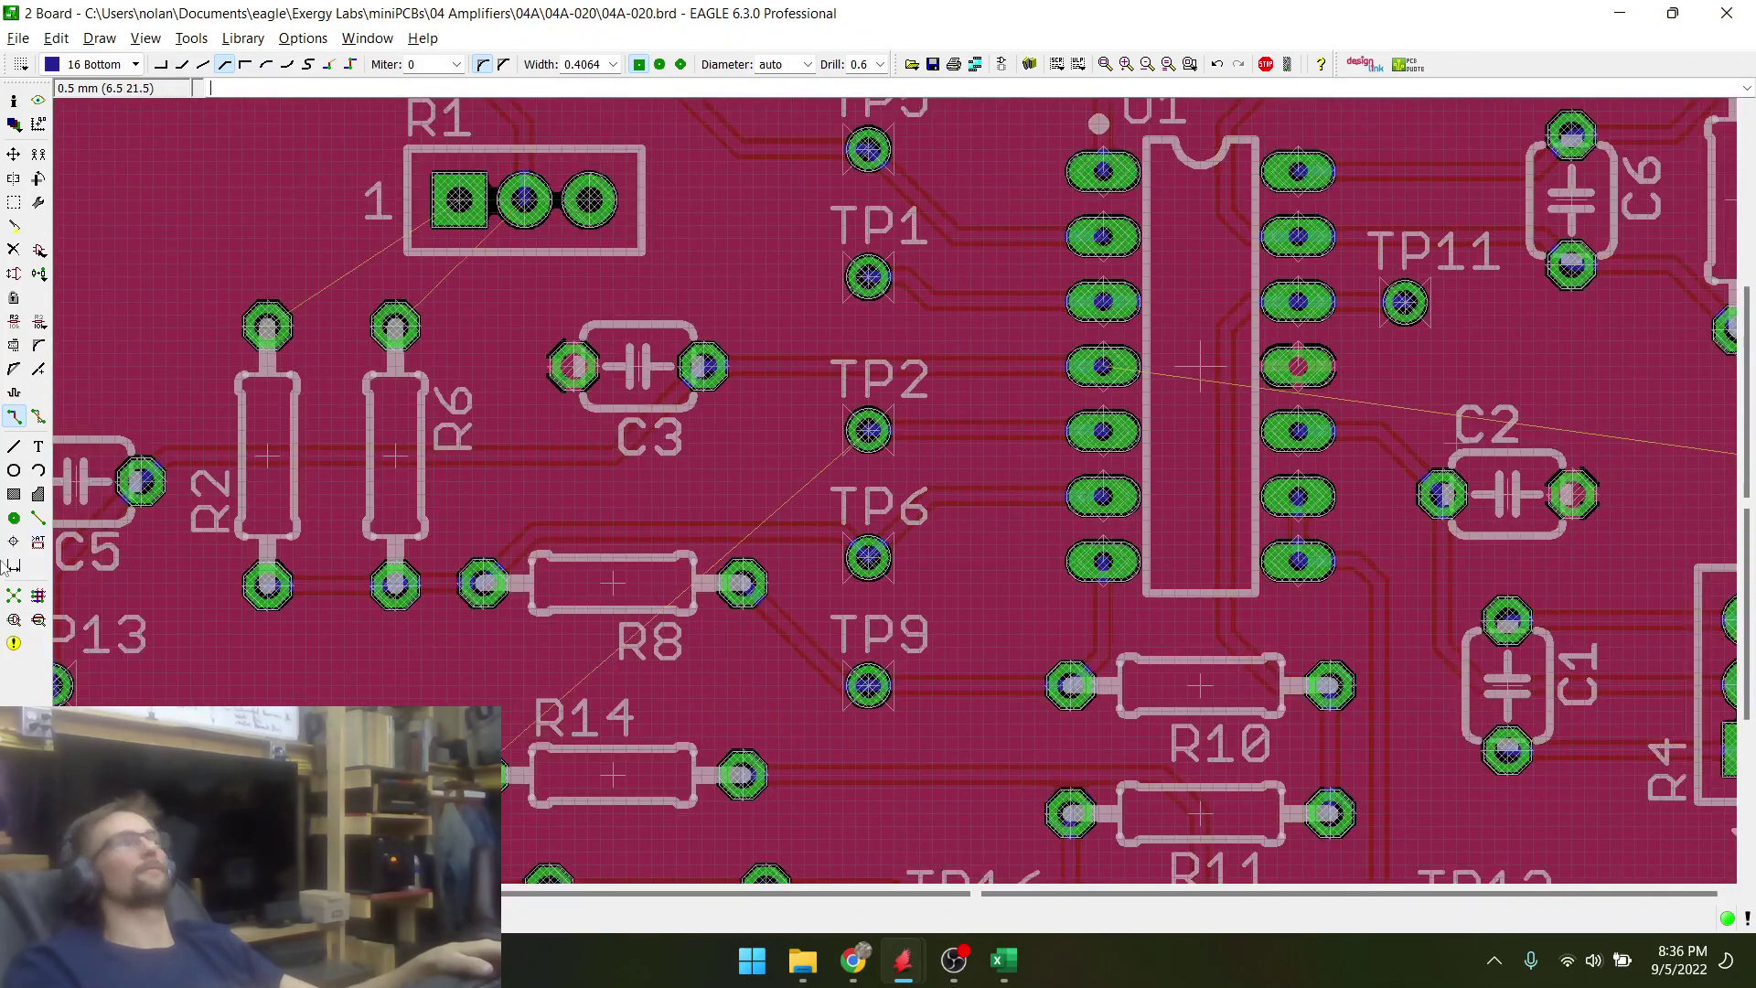
scroll(247, 442, down, 3)
scroll(599, 665, up, 4)
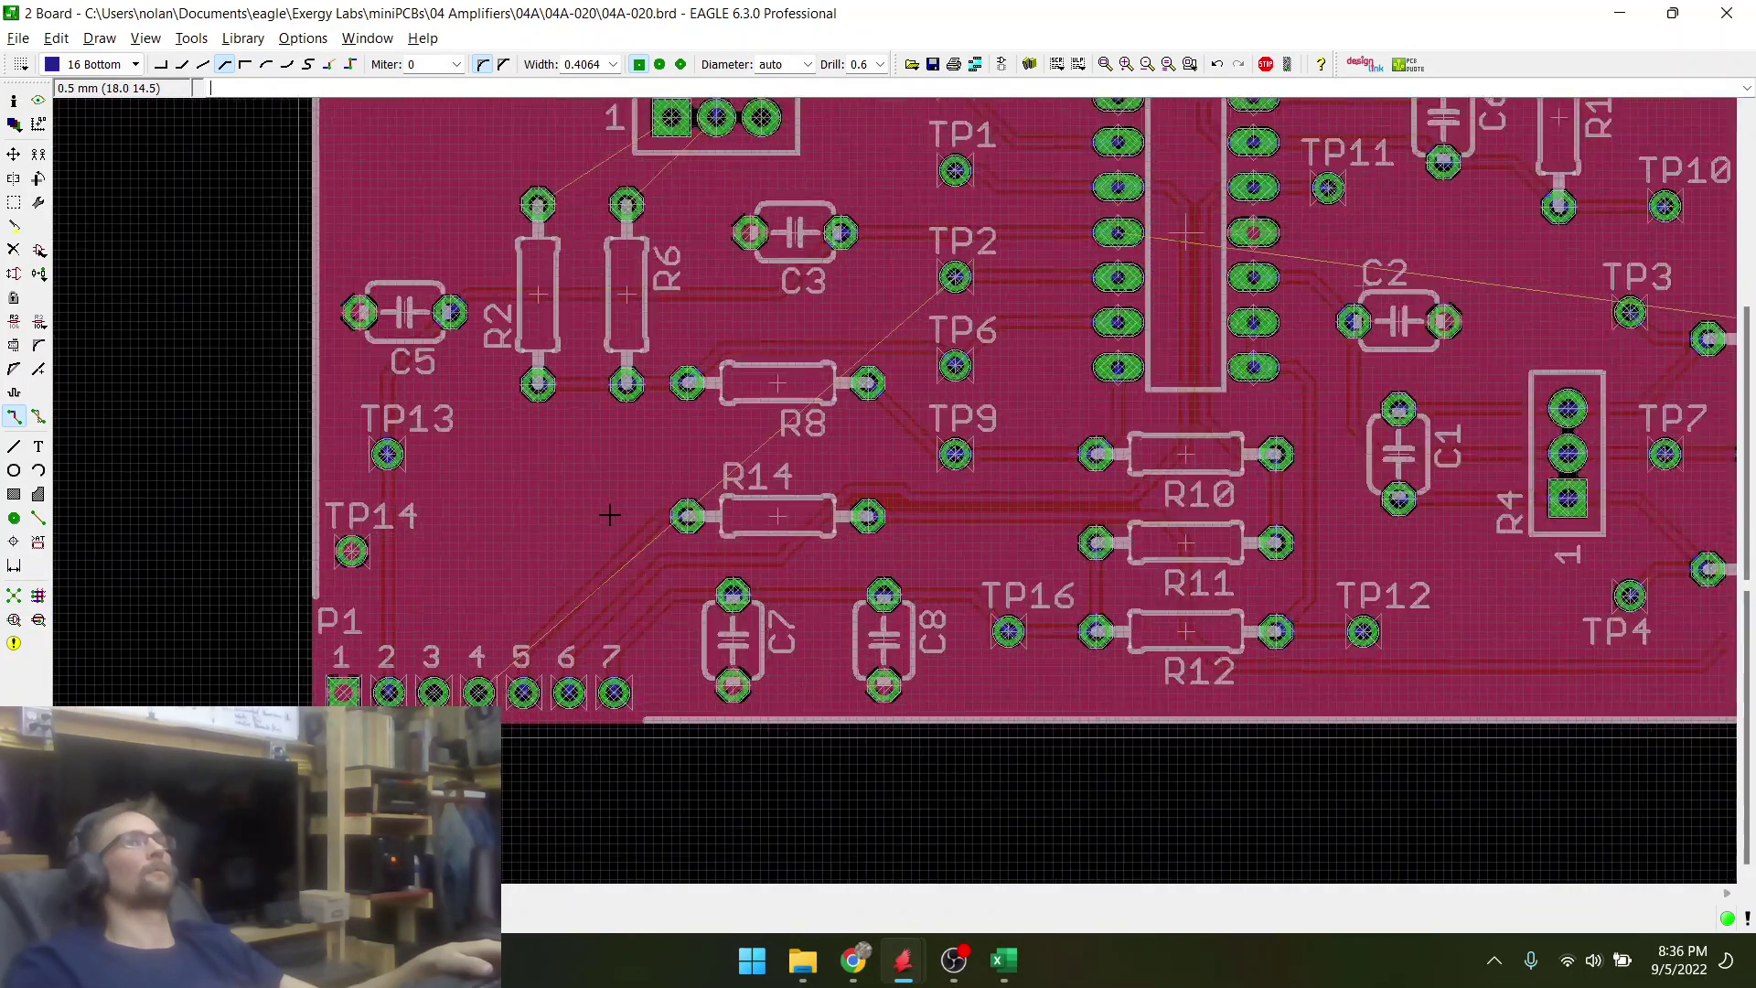
click(392, 816)
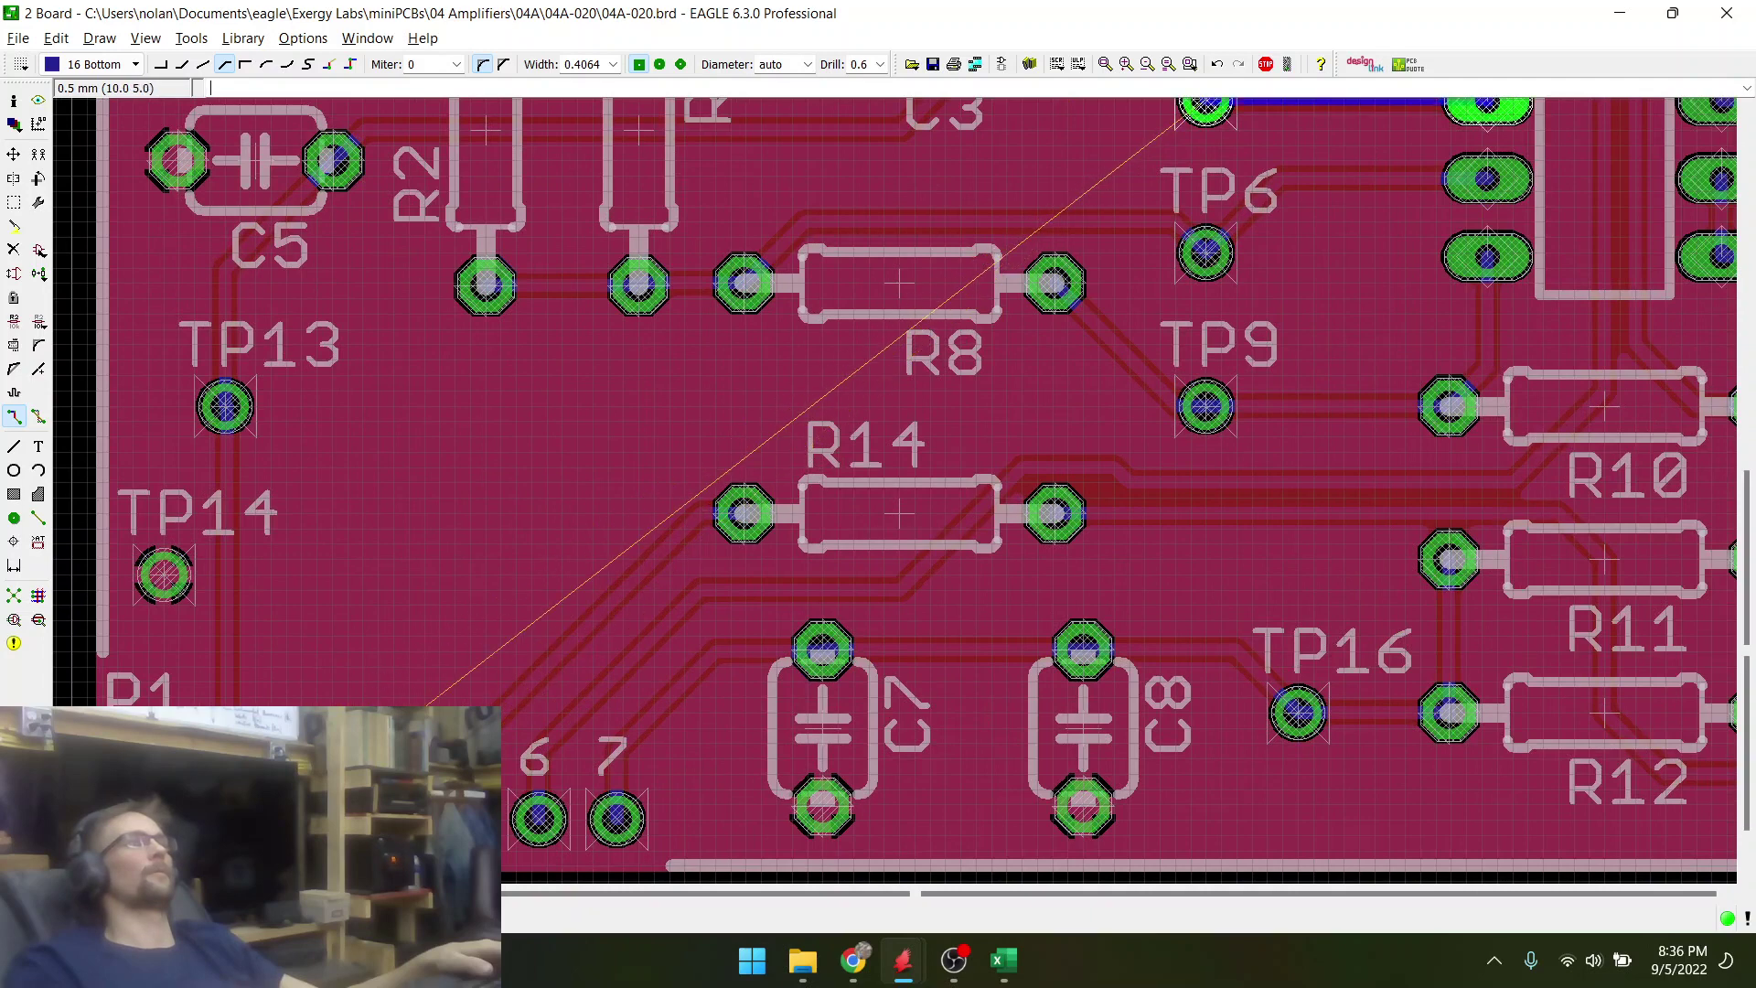
right_click(560, 562)
right_click(600, 534)
right_click(668, 470)
right_click(678, 459)
right_click(678, 459)
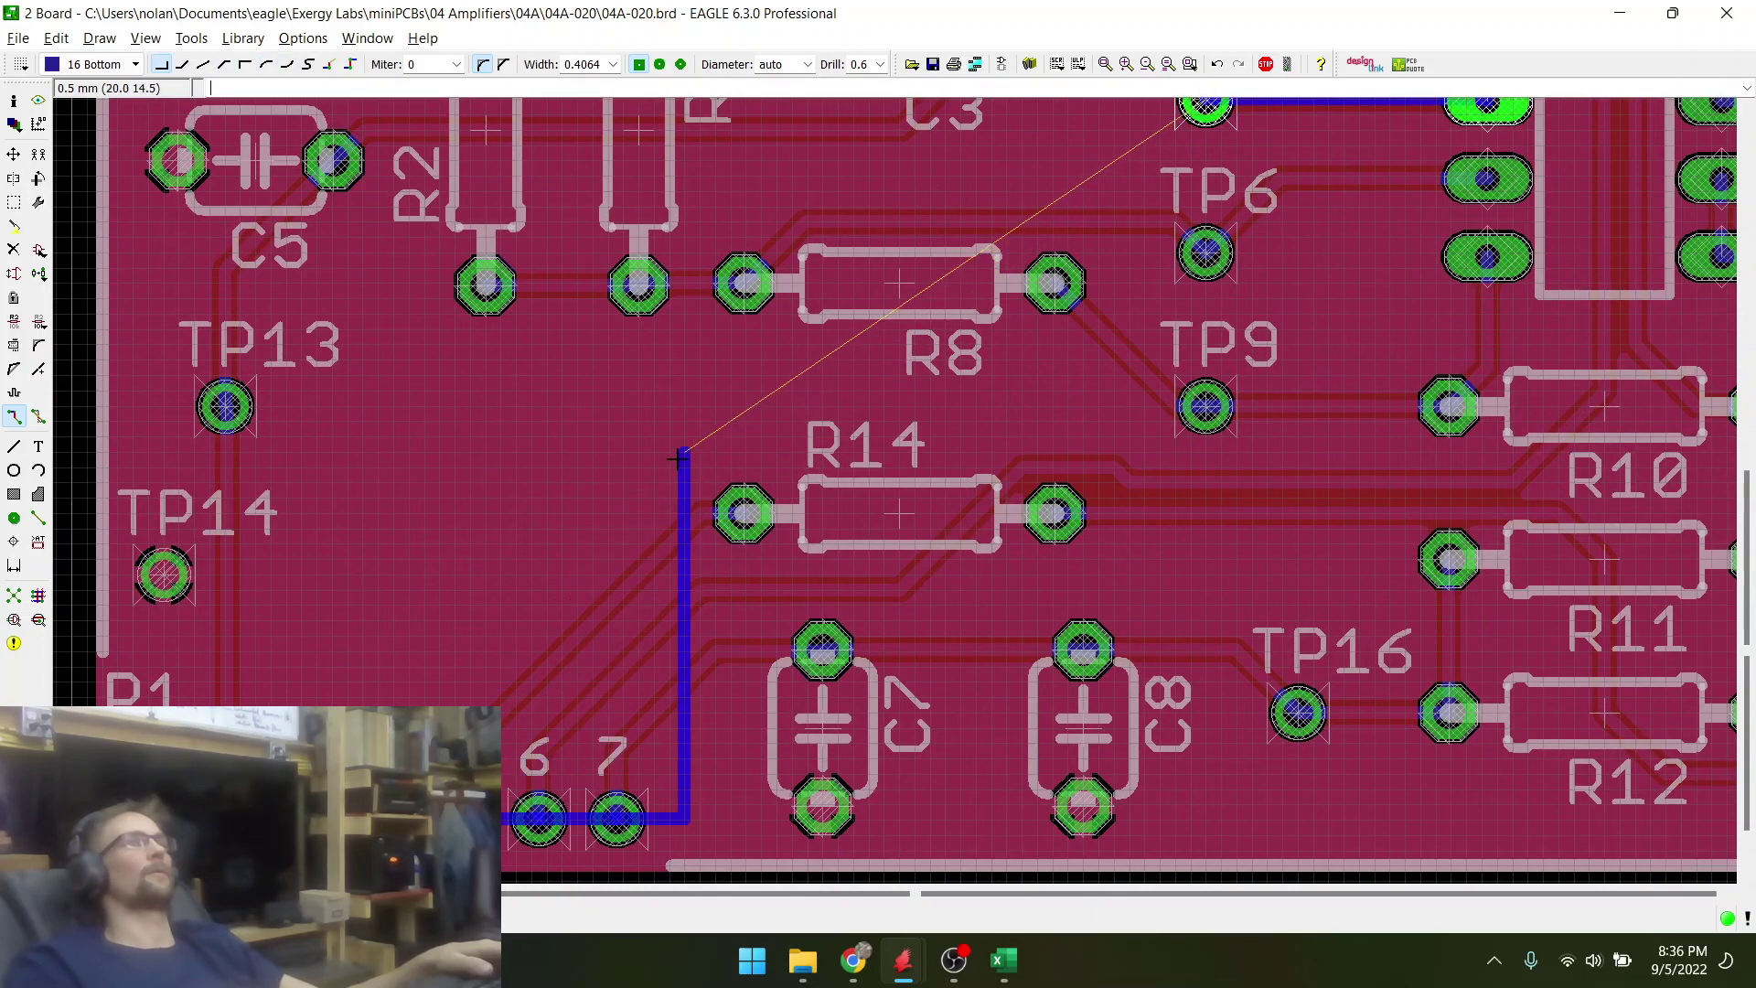
right_click(678, 460)
scroll(678, 459, up, 3)
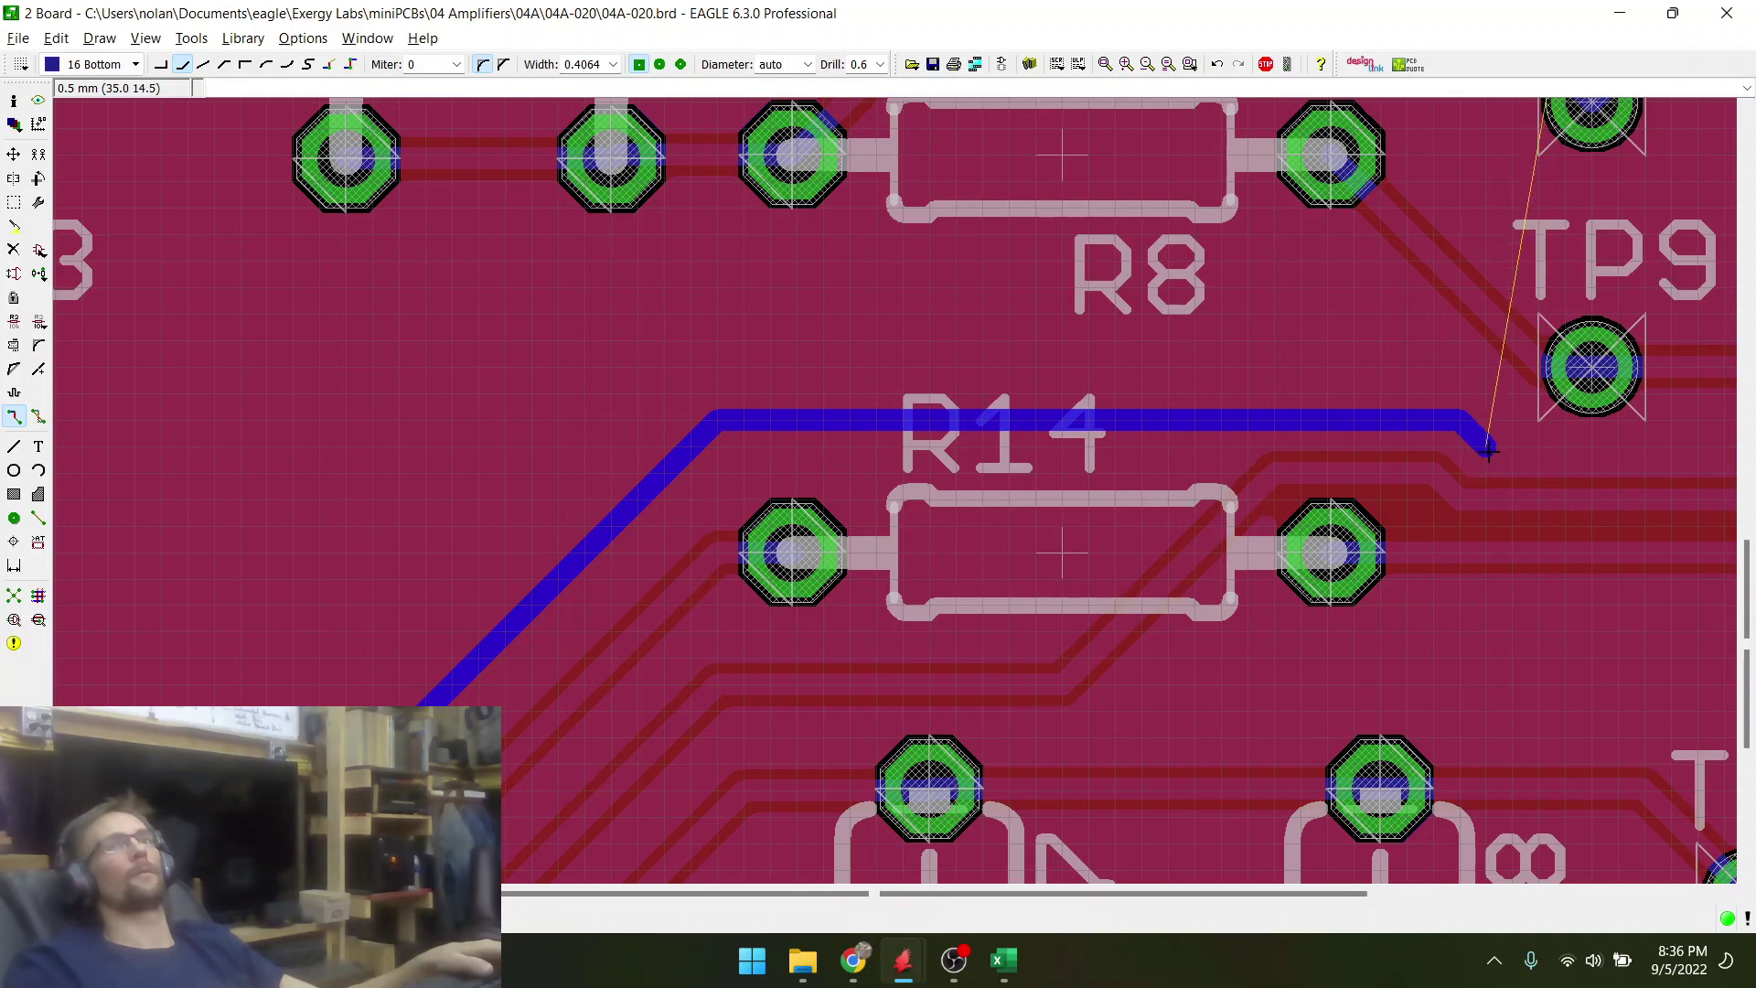
click(1489, 449)
- Continue the P1-4 trace below TP9, beneath R10 and up inside the U1 outline, ending it at U1 pin 5 on the TP2 net
scroll(1488, 450, down, 4)
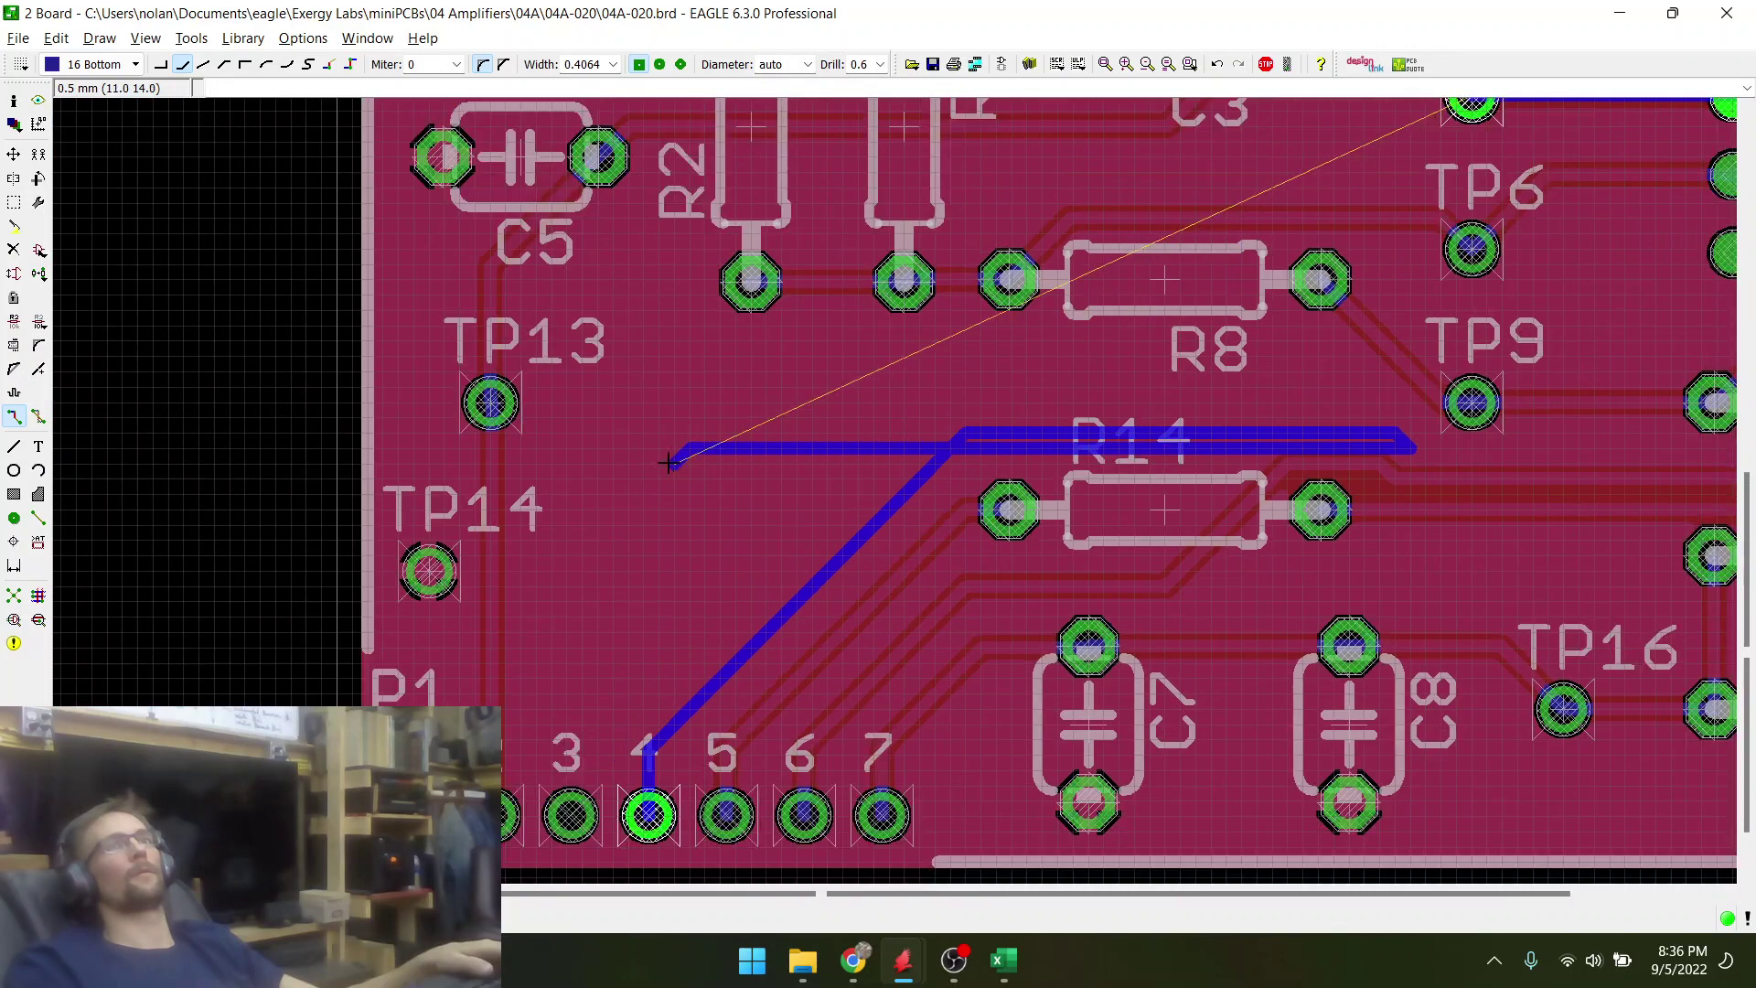
scroll(1370, 472, up, 4)
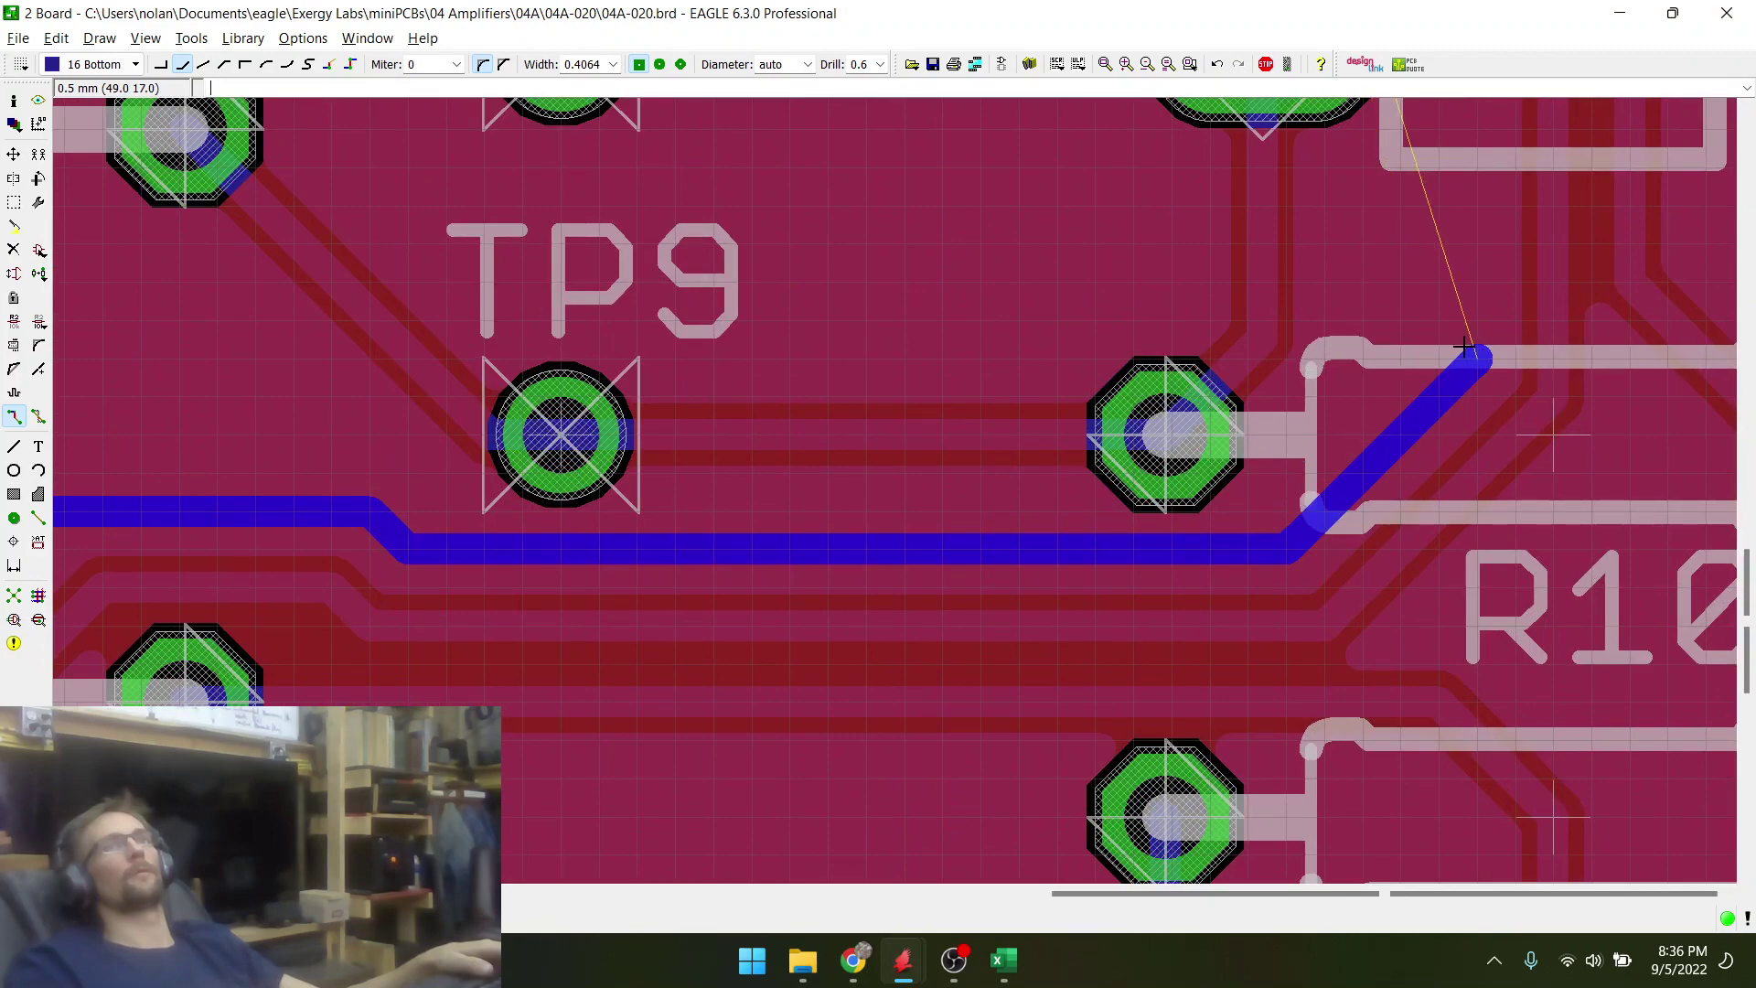
scroll(1456, 360, down, 5)
scroll(1356, 404, up, 4)
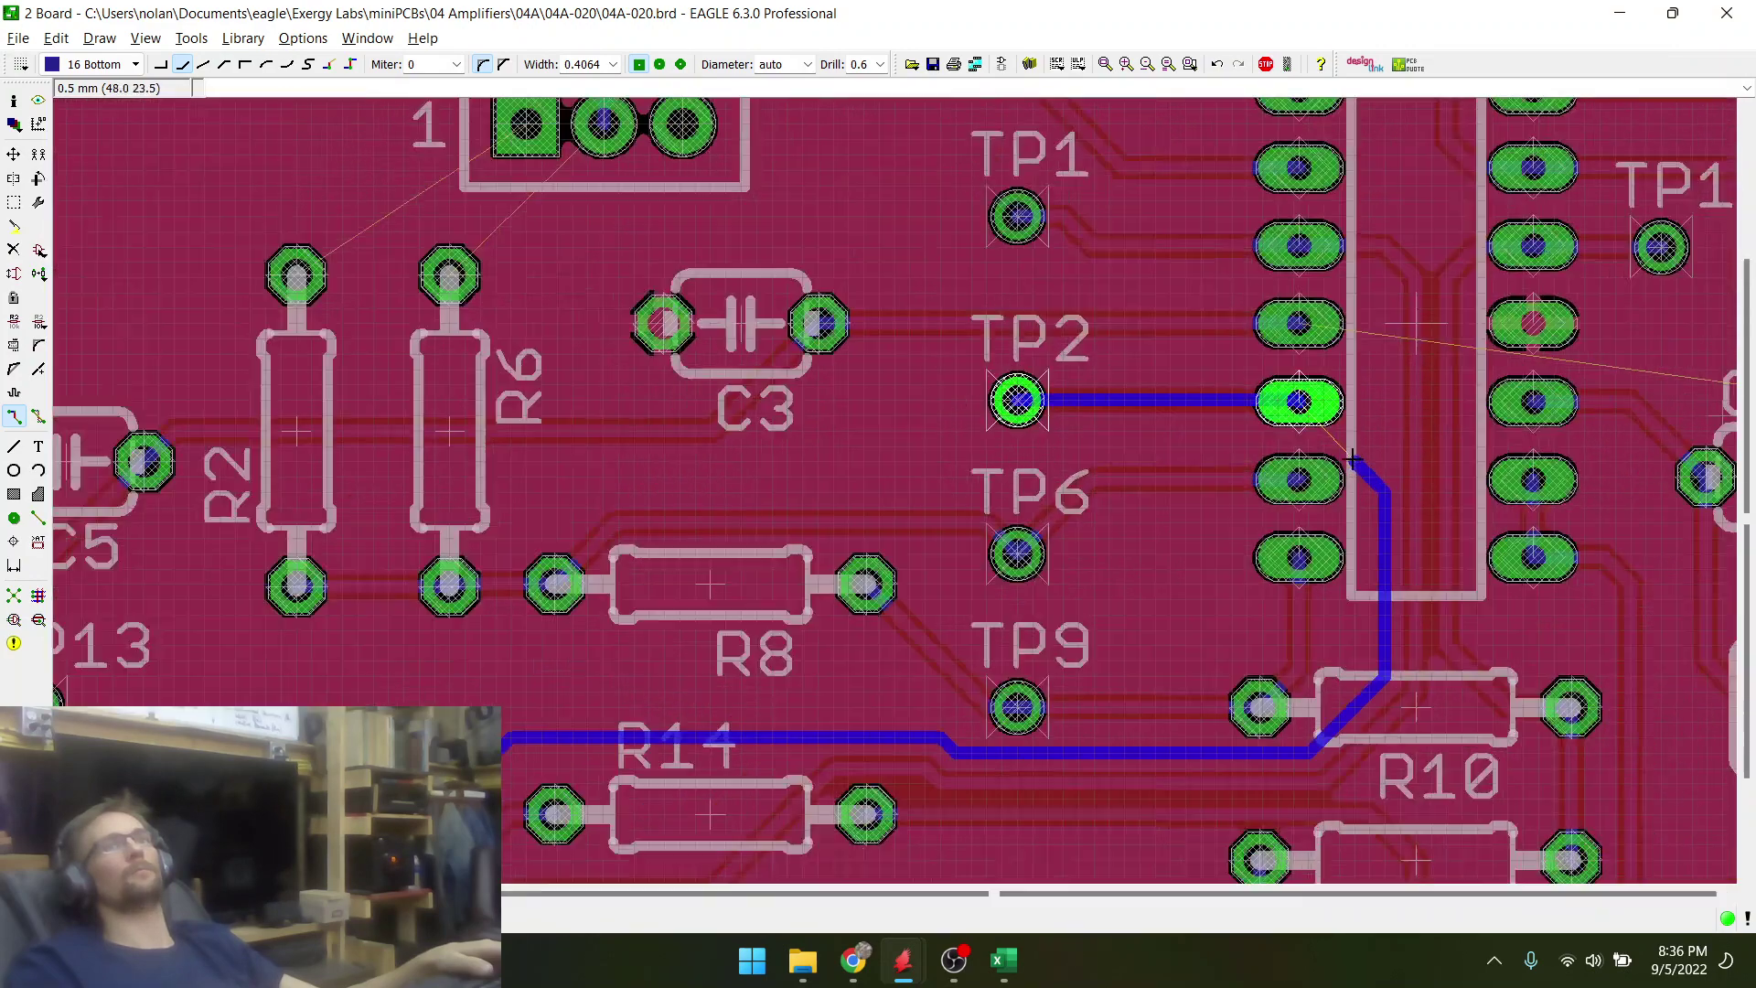
scroll(1356, 405, up, 2)
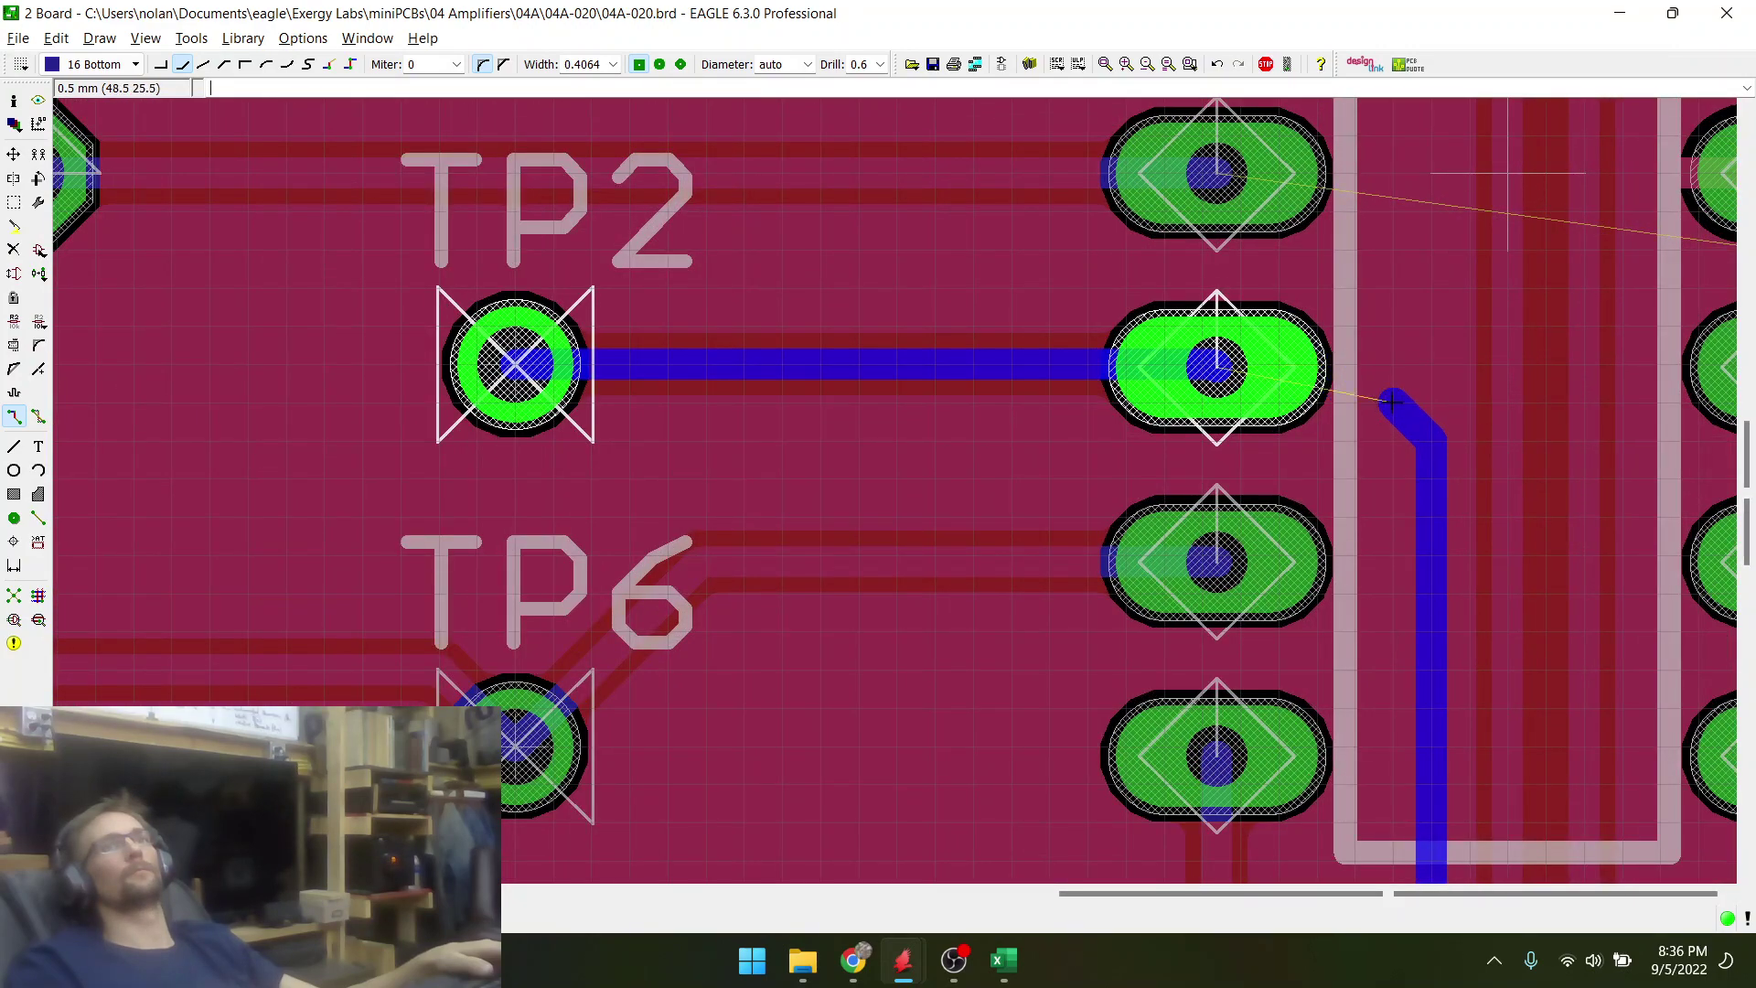
right_click(1235, 376)
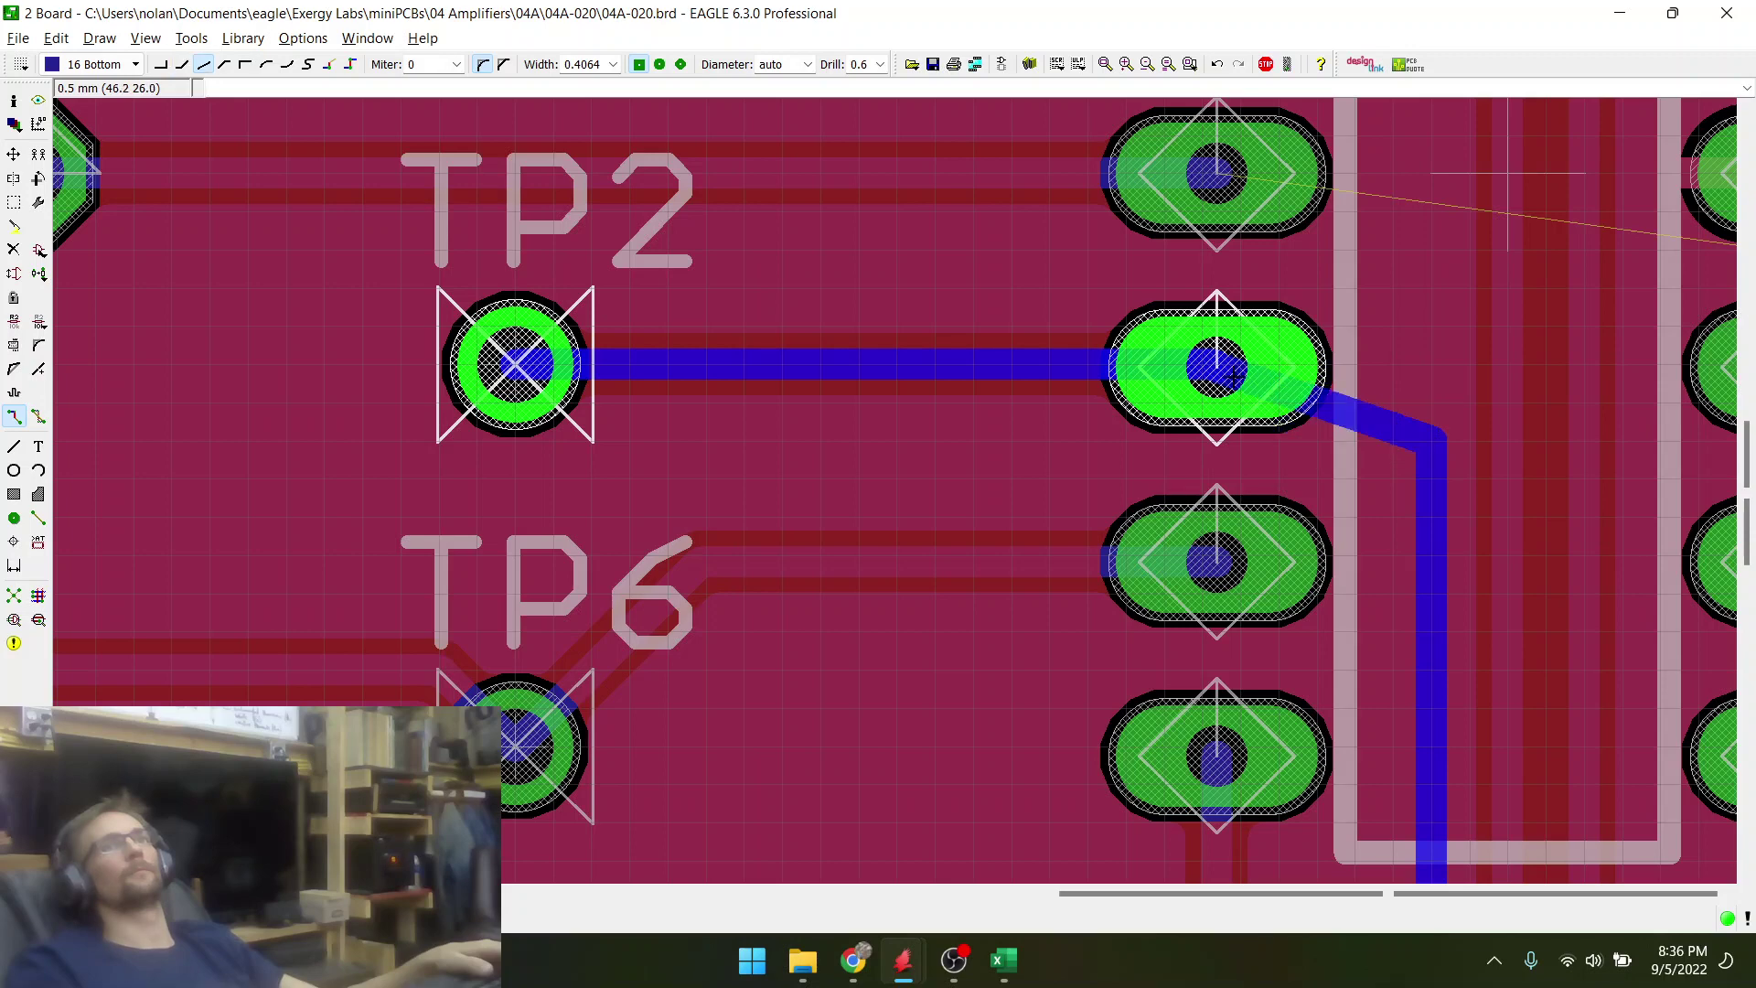
right_click(1235, 376)
key(Escape)
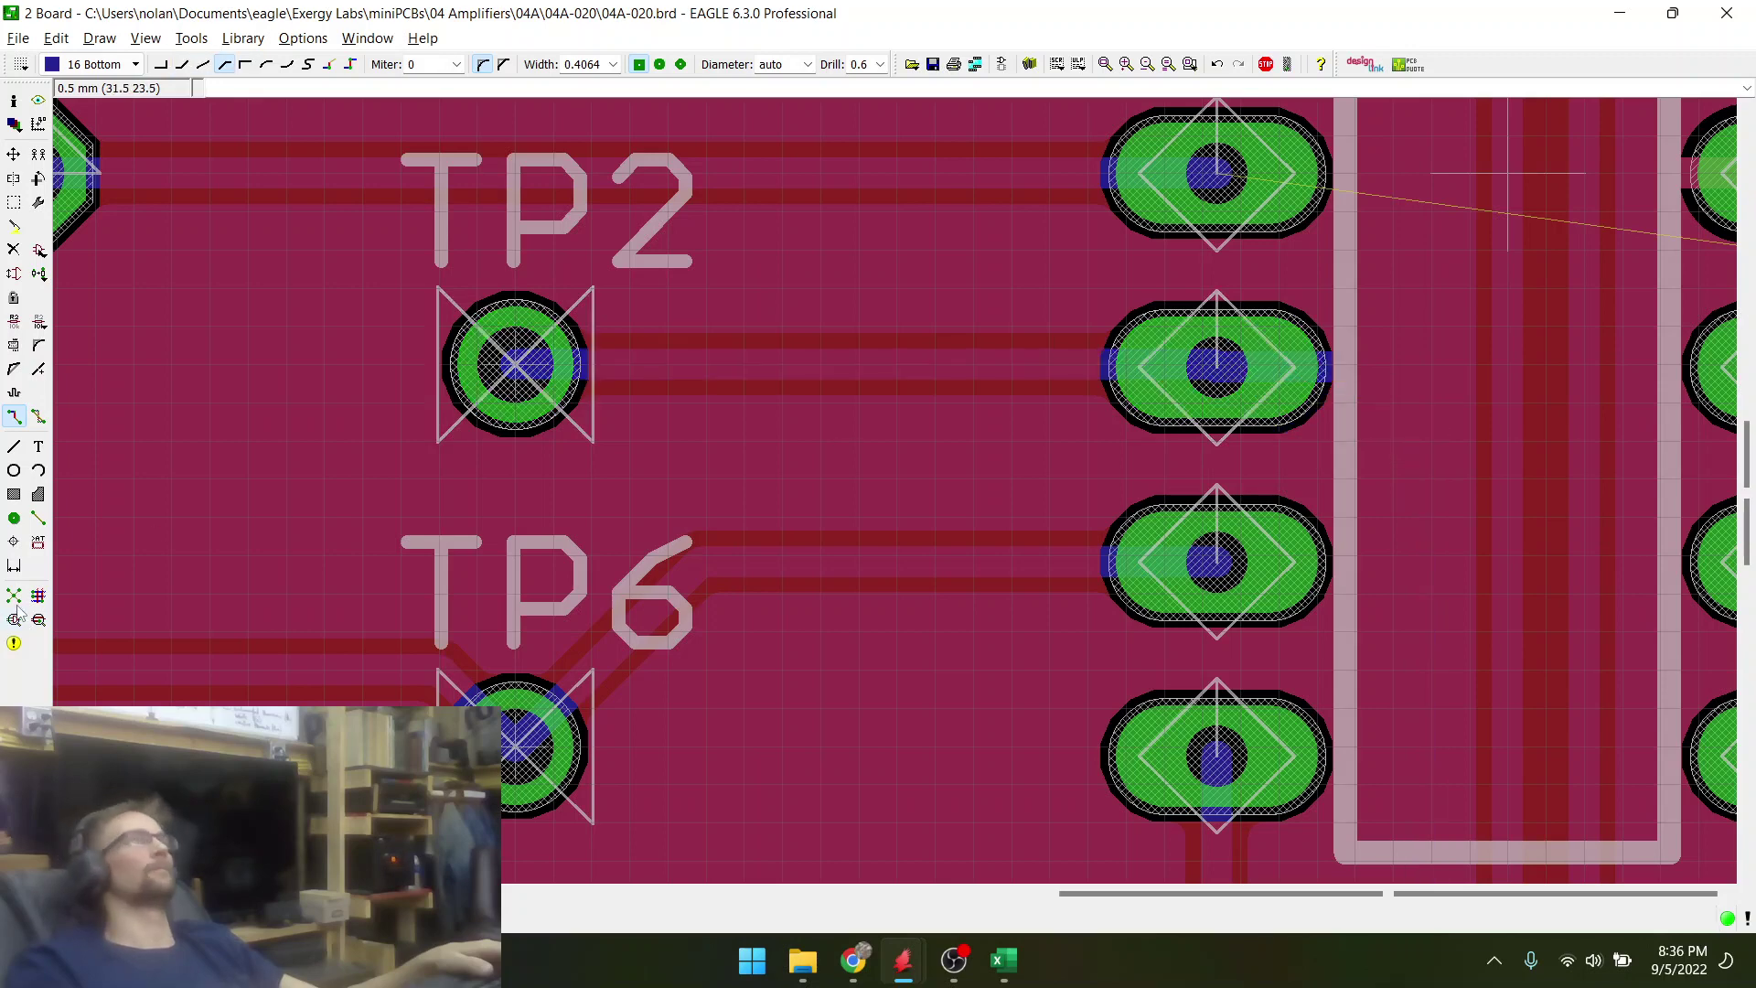
- Check the two new input traces and save the board
scroll(969, 379, down, 3)
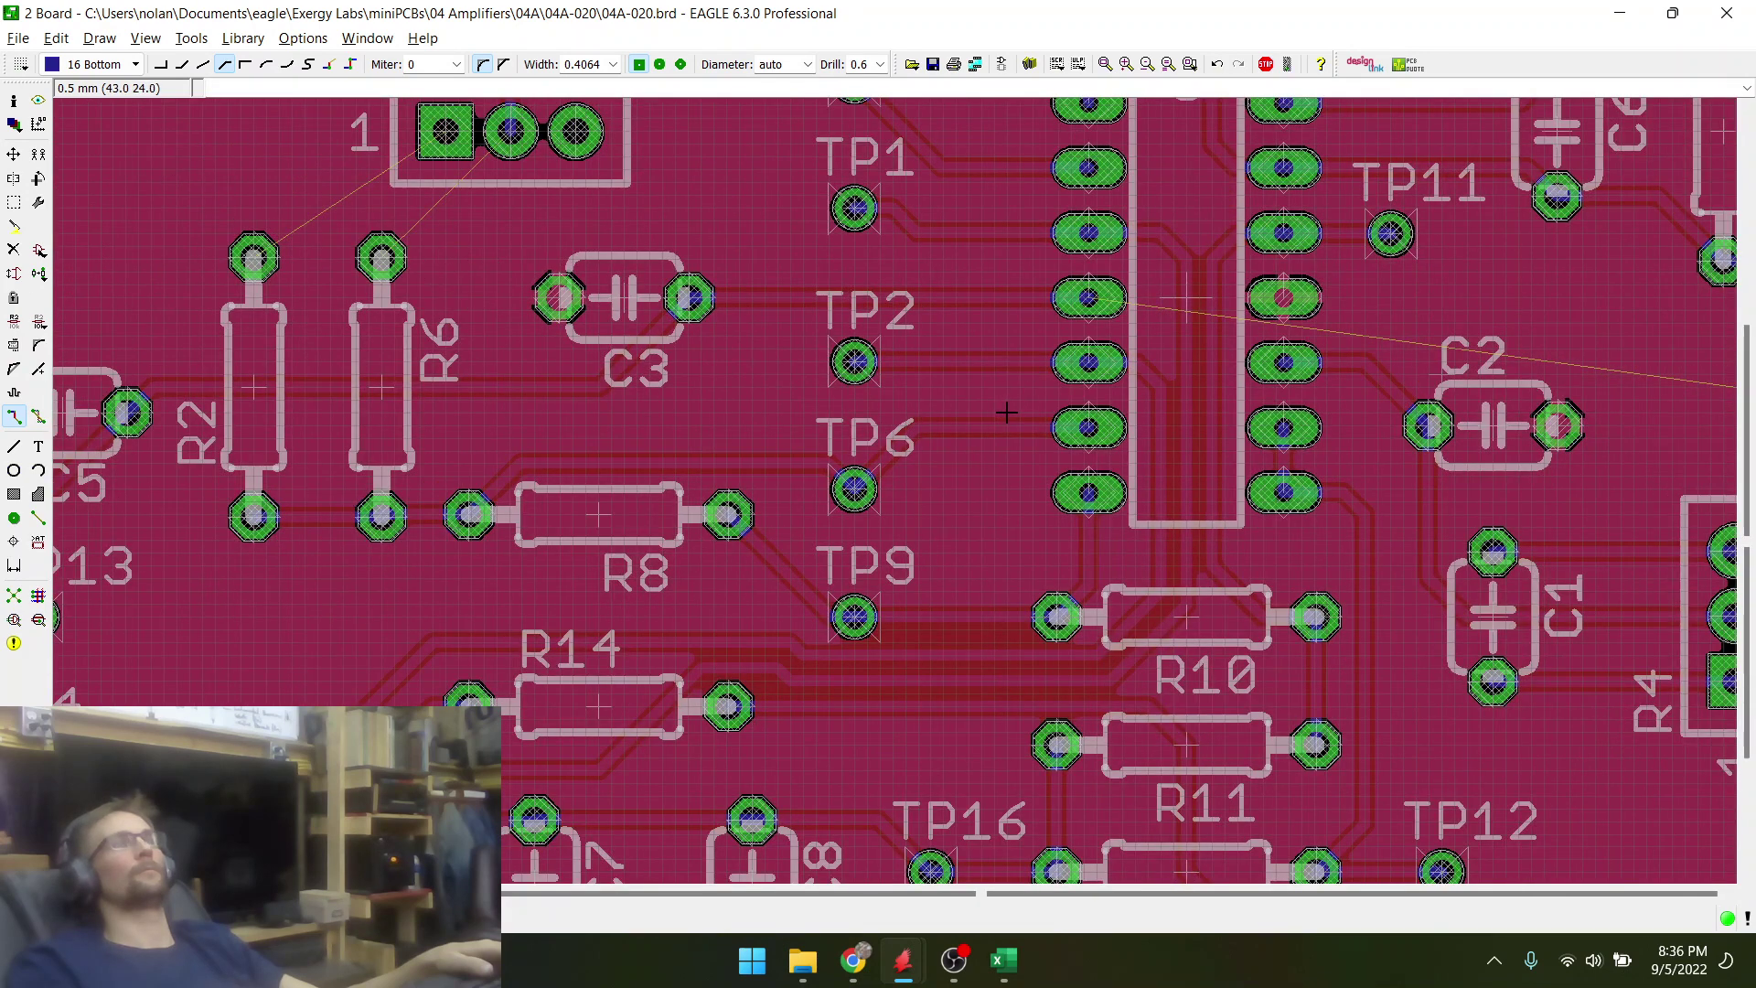
scroll(1006, 413, down, 2)
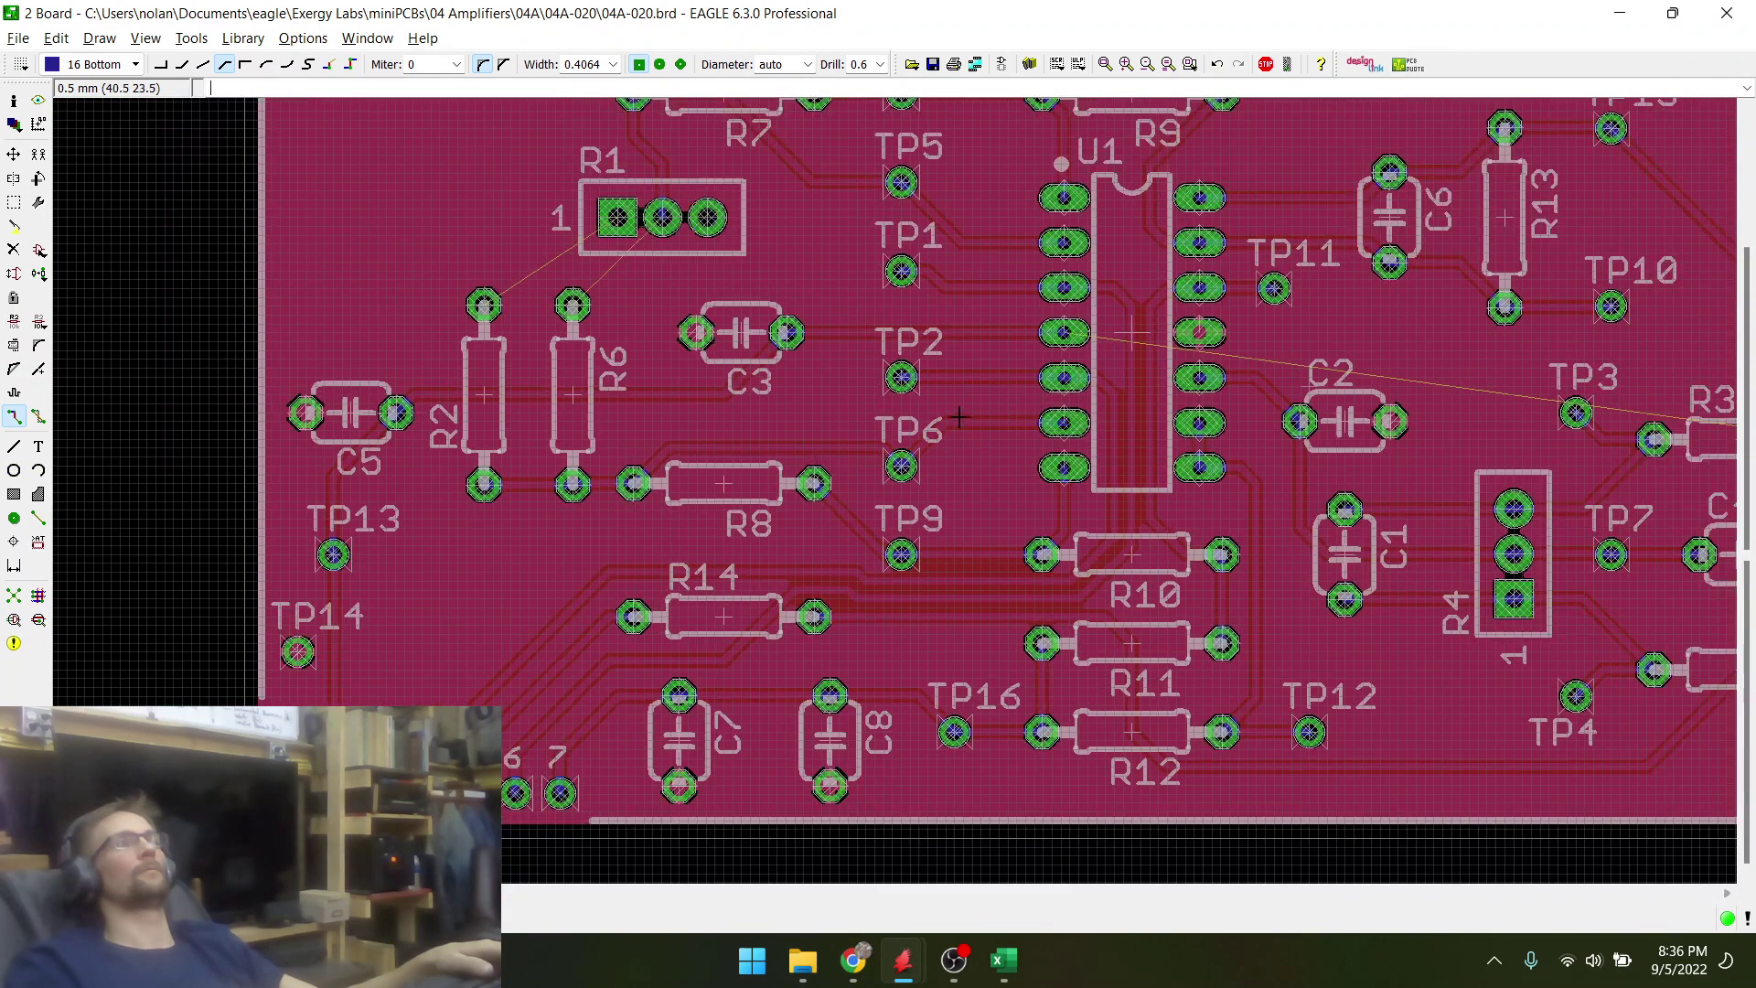
scroll(714, 638, up, 2)
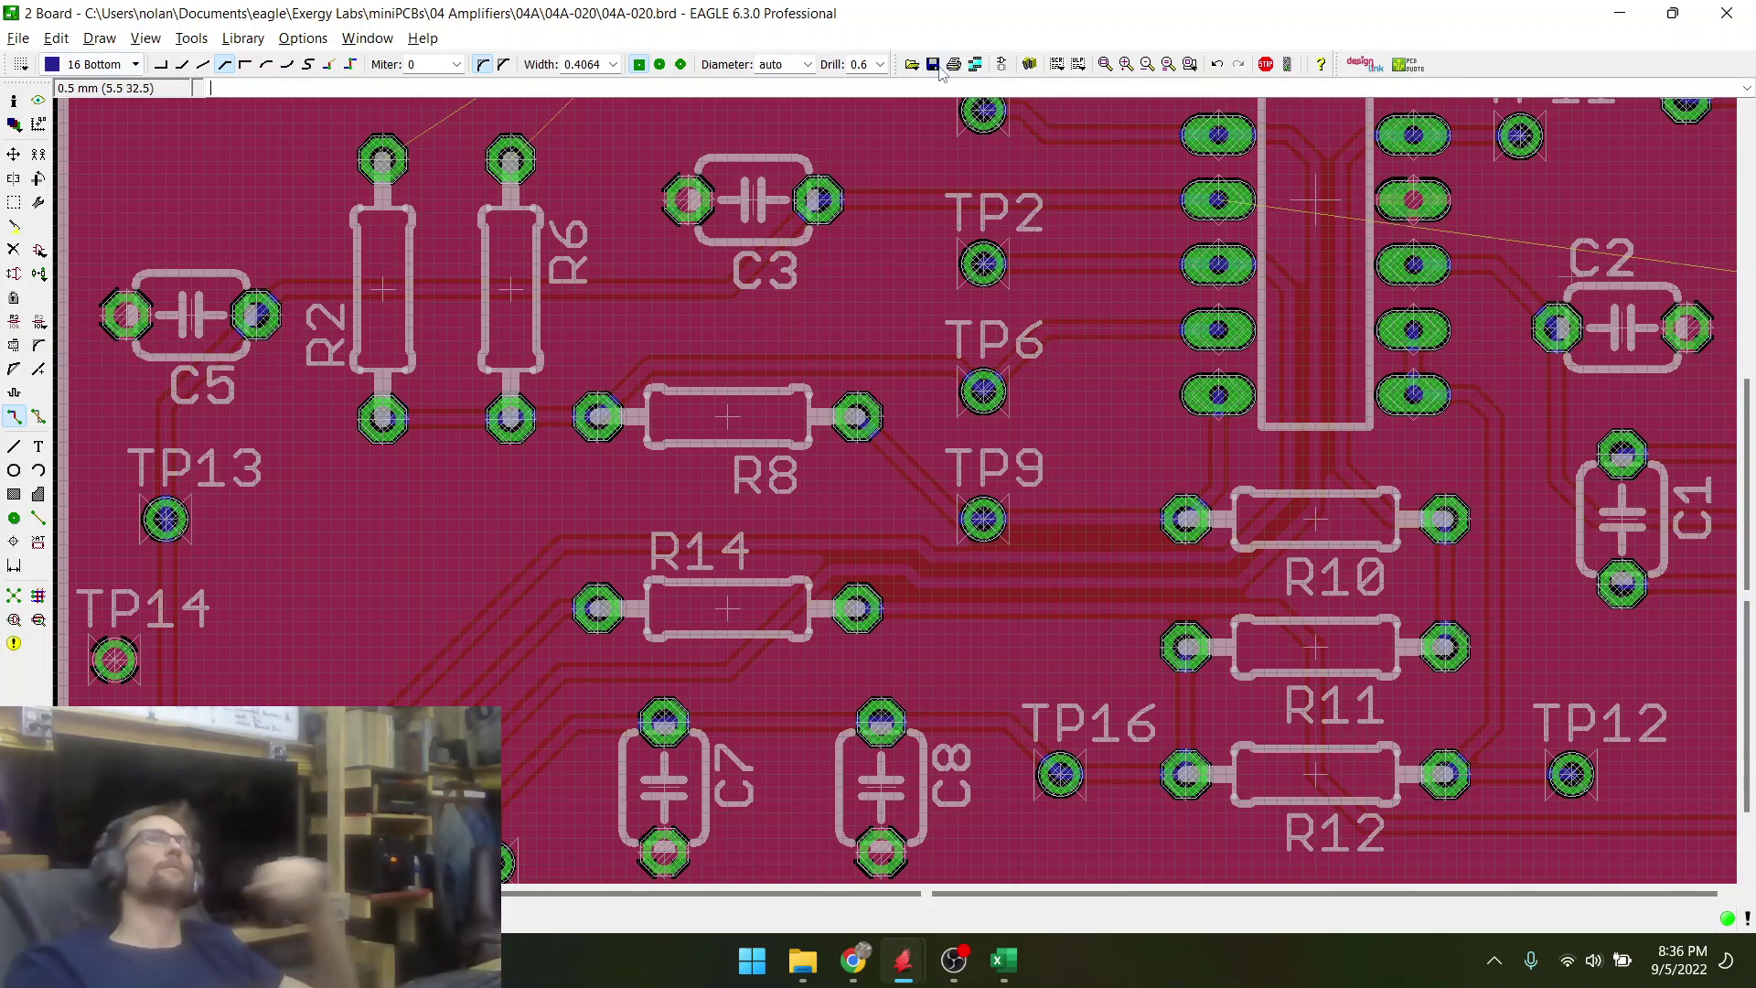
key(ctrl+s)
- Examine the board for remaining unrouted airwires, including those between U1 and R3 and from R1 to R2 and R6
scroll(518, 464, down, 3)
scroll(965, 361, up, 3)
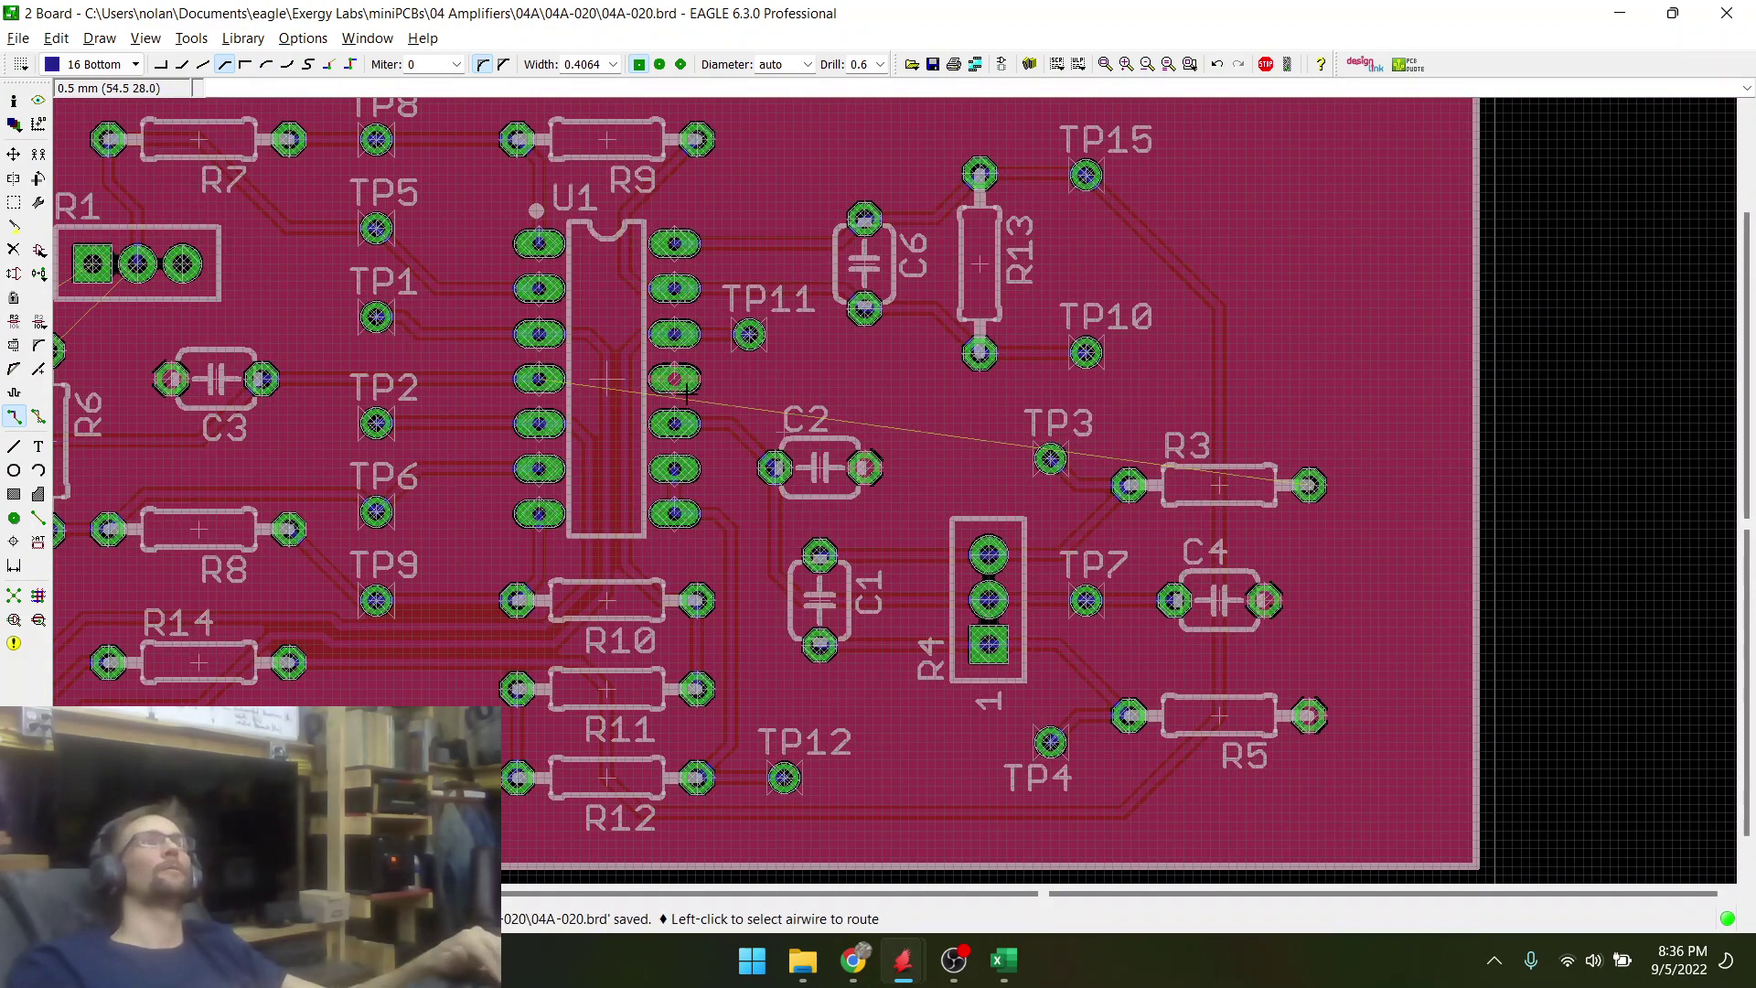
scroll(1068, 452, down, 3)
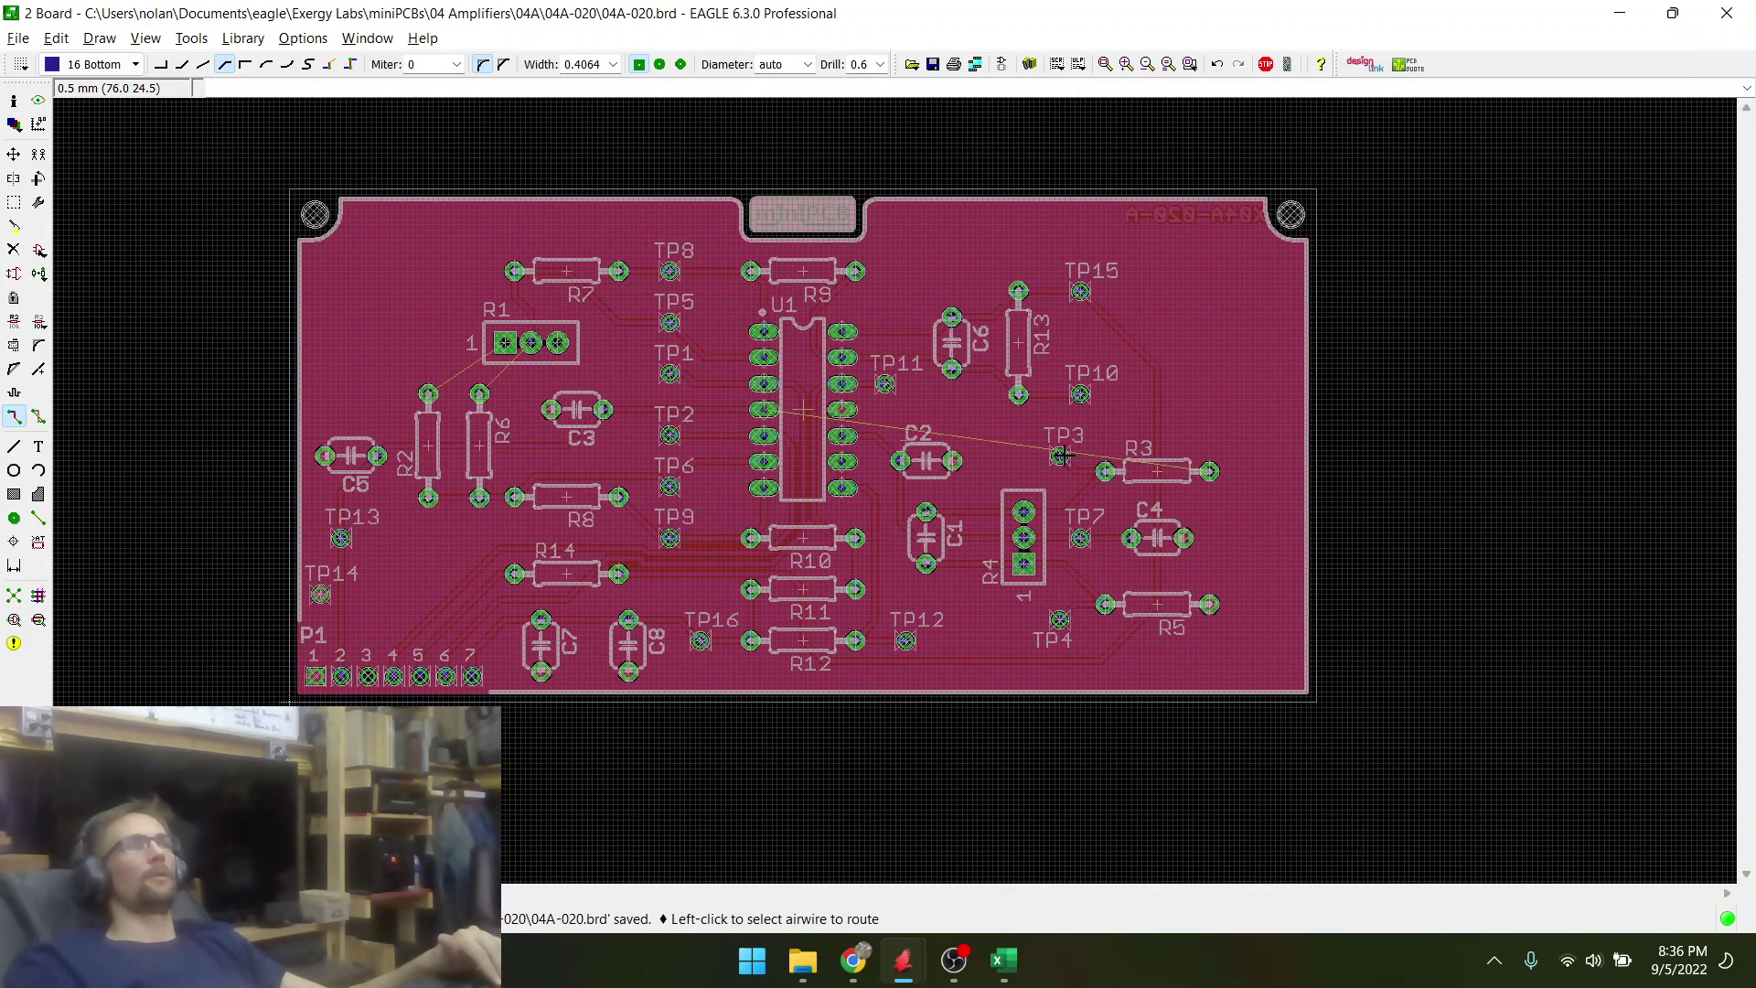
scroll(362, 655, up, 4)
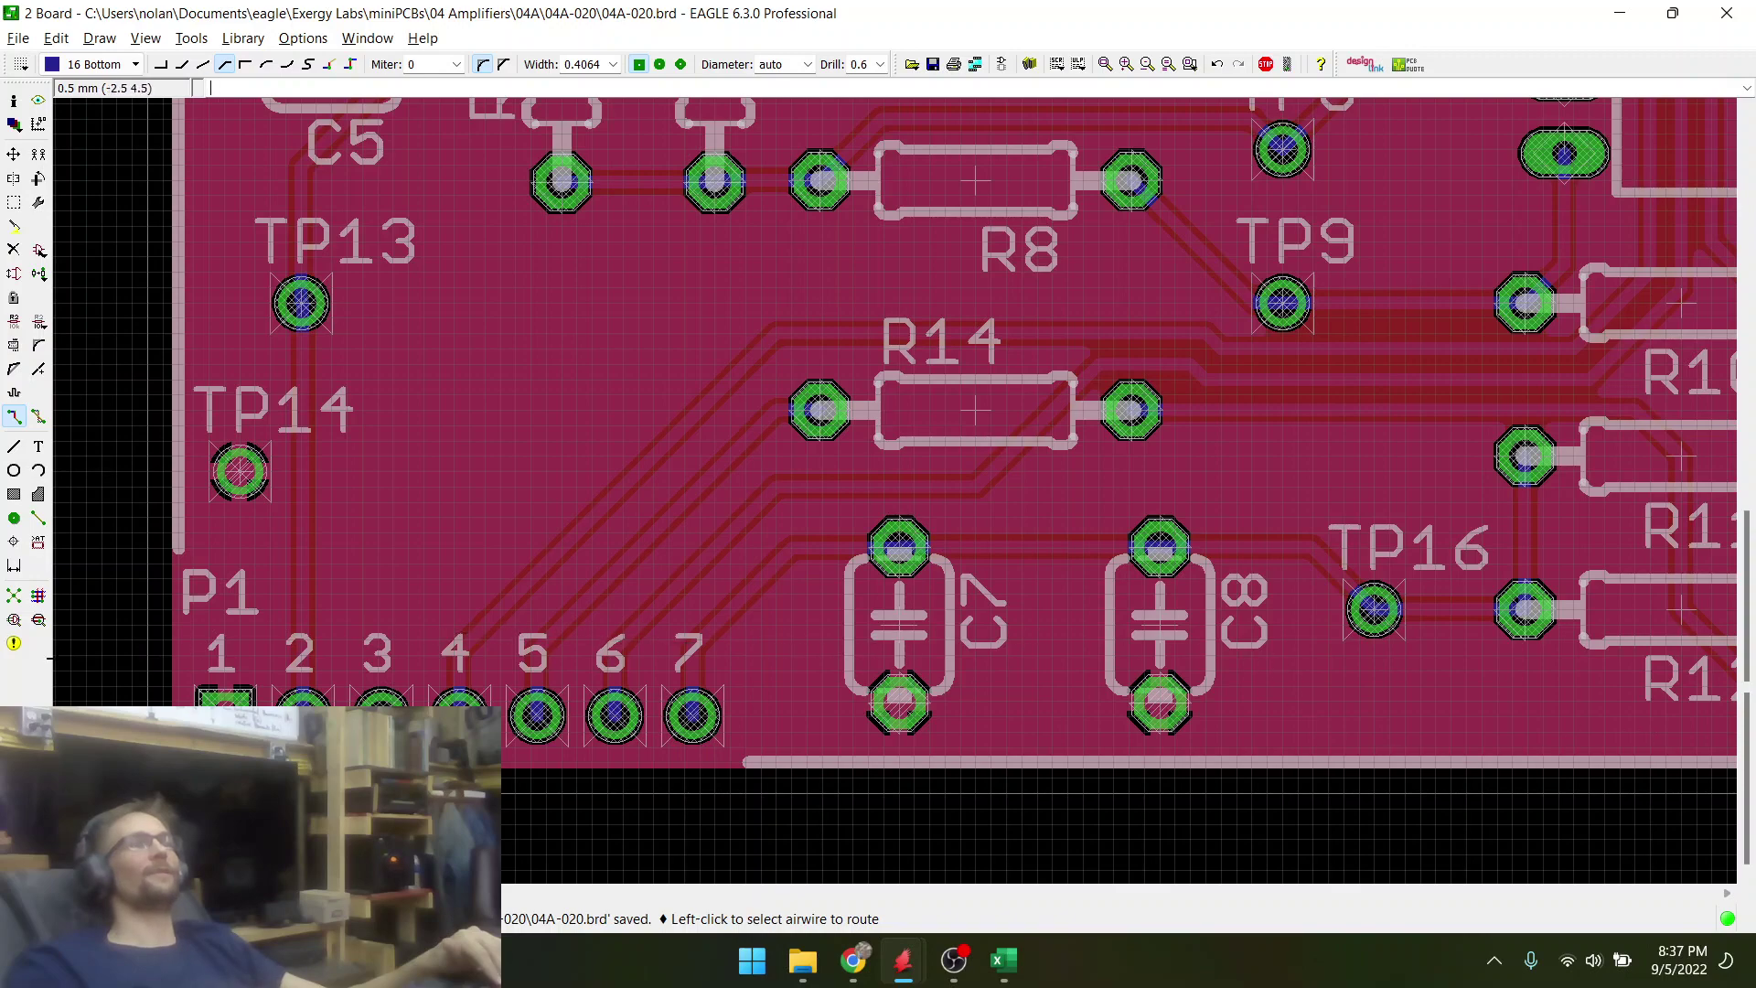
scroll(418, 622, down, 1)
scroll(460, 697, down, 5)
scroll(933, 504, up, 3)
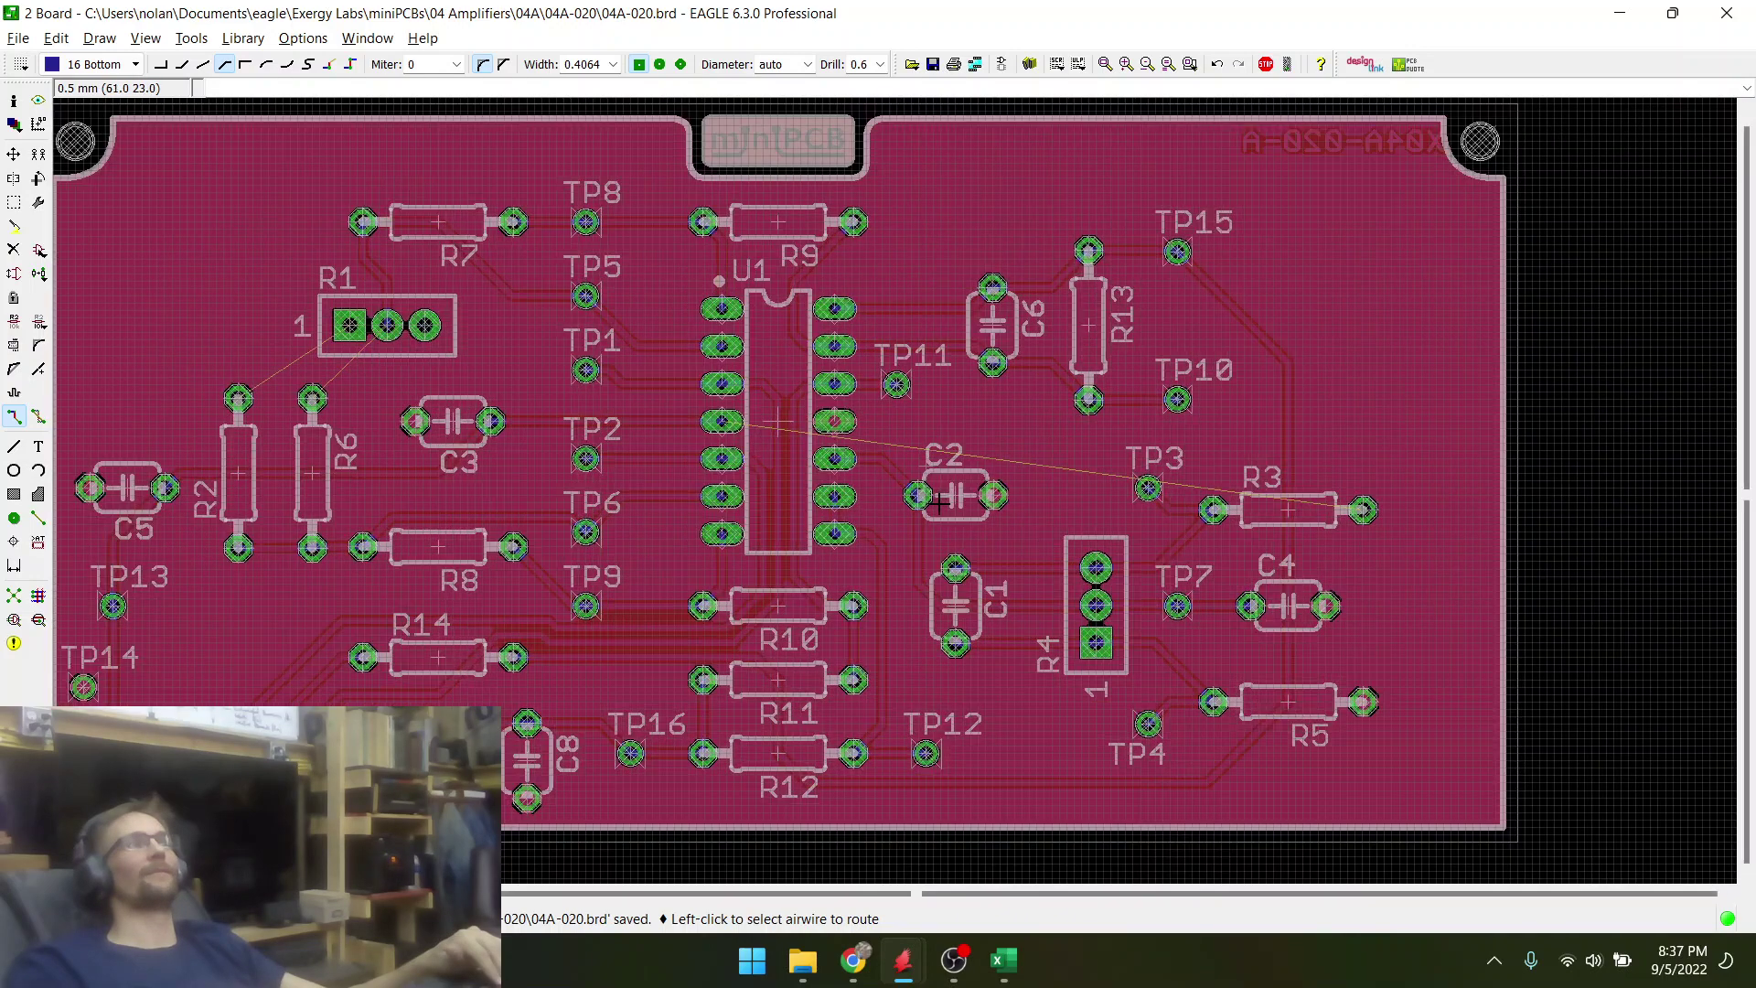
scroll(160, 364, up, 2)
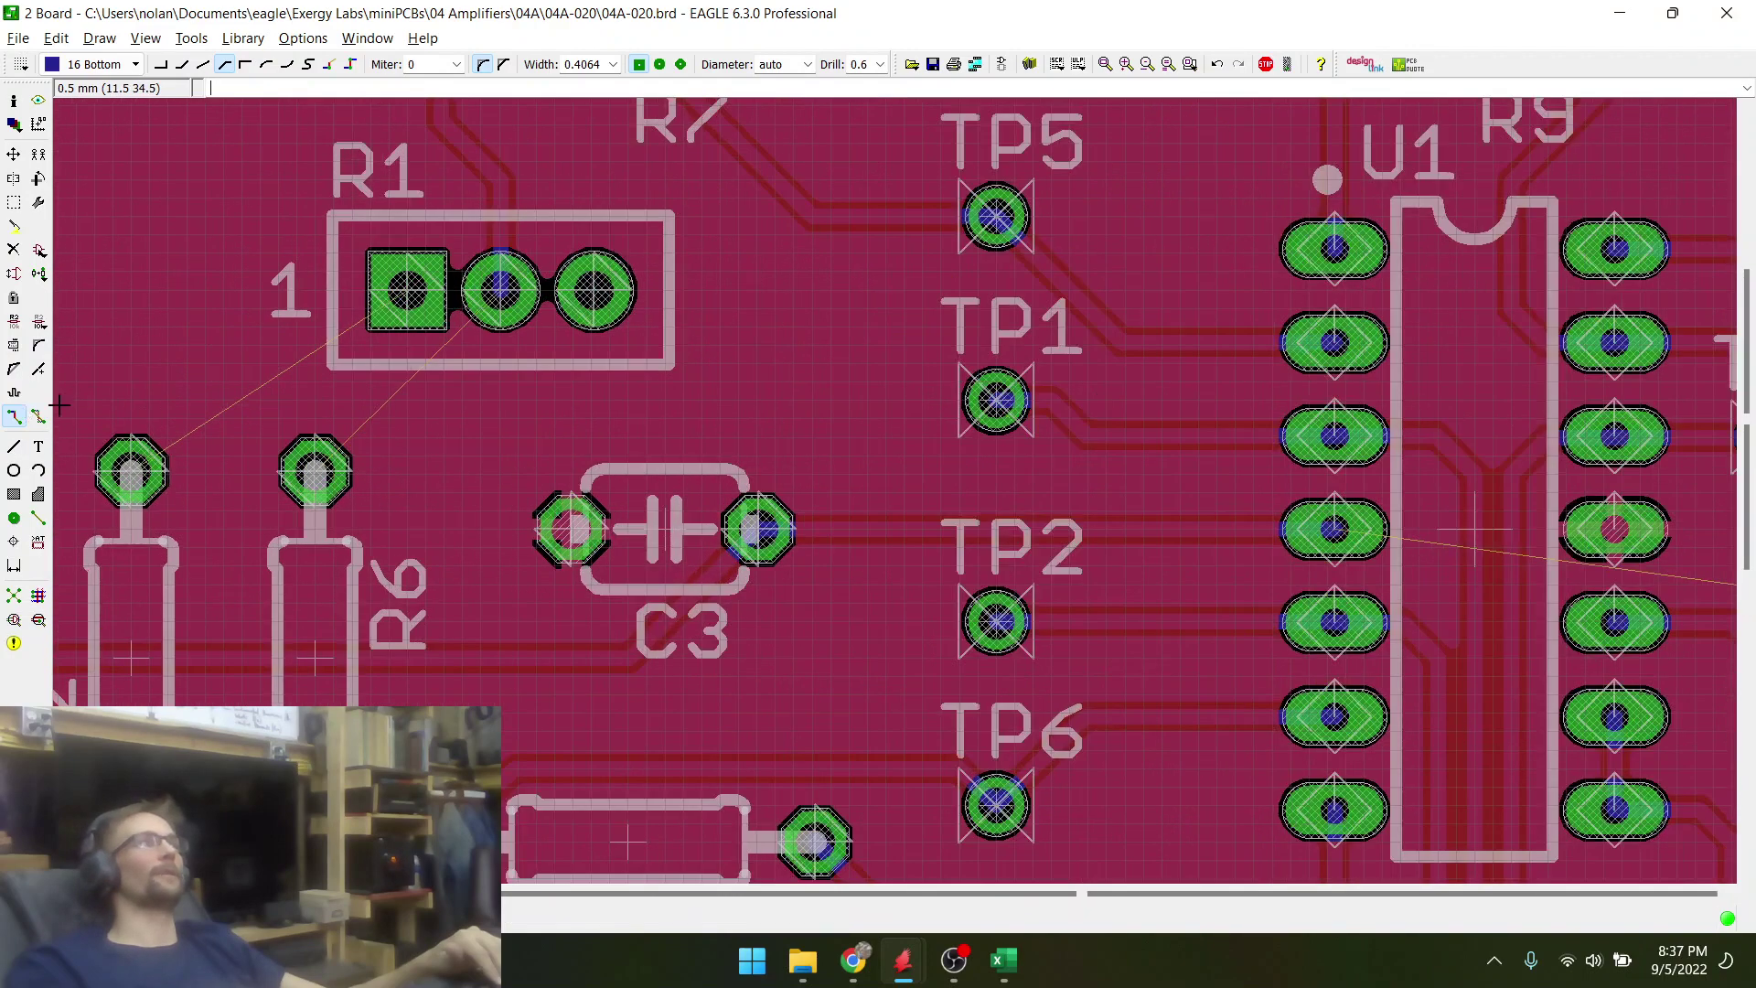
scroll(315, 499, up, 2)
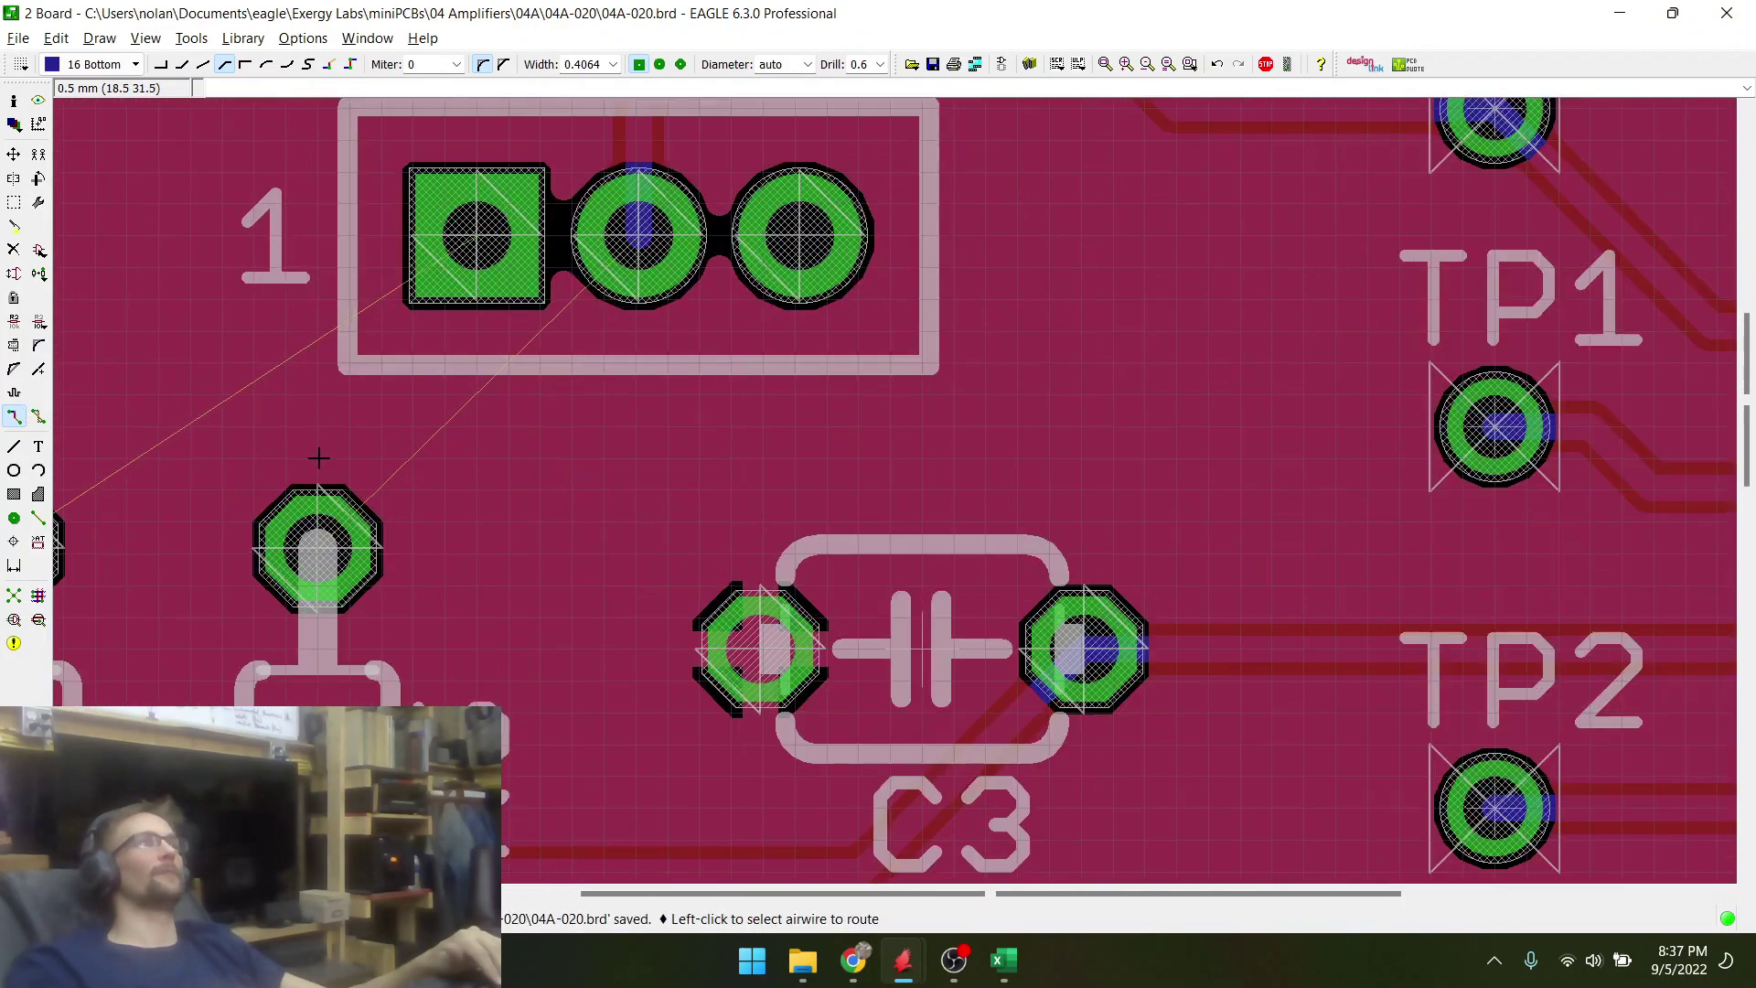
- Route a bottom-layer trace from R6's upper pad to the middle pin of R1 with a 45-degree bend
right_click(639, 454)
right_click(638, 454)
right_click(638, 454)
right_click(638, 428)
right_click(639, 423)
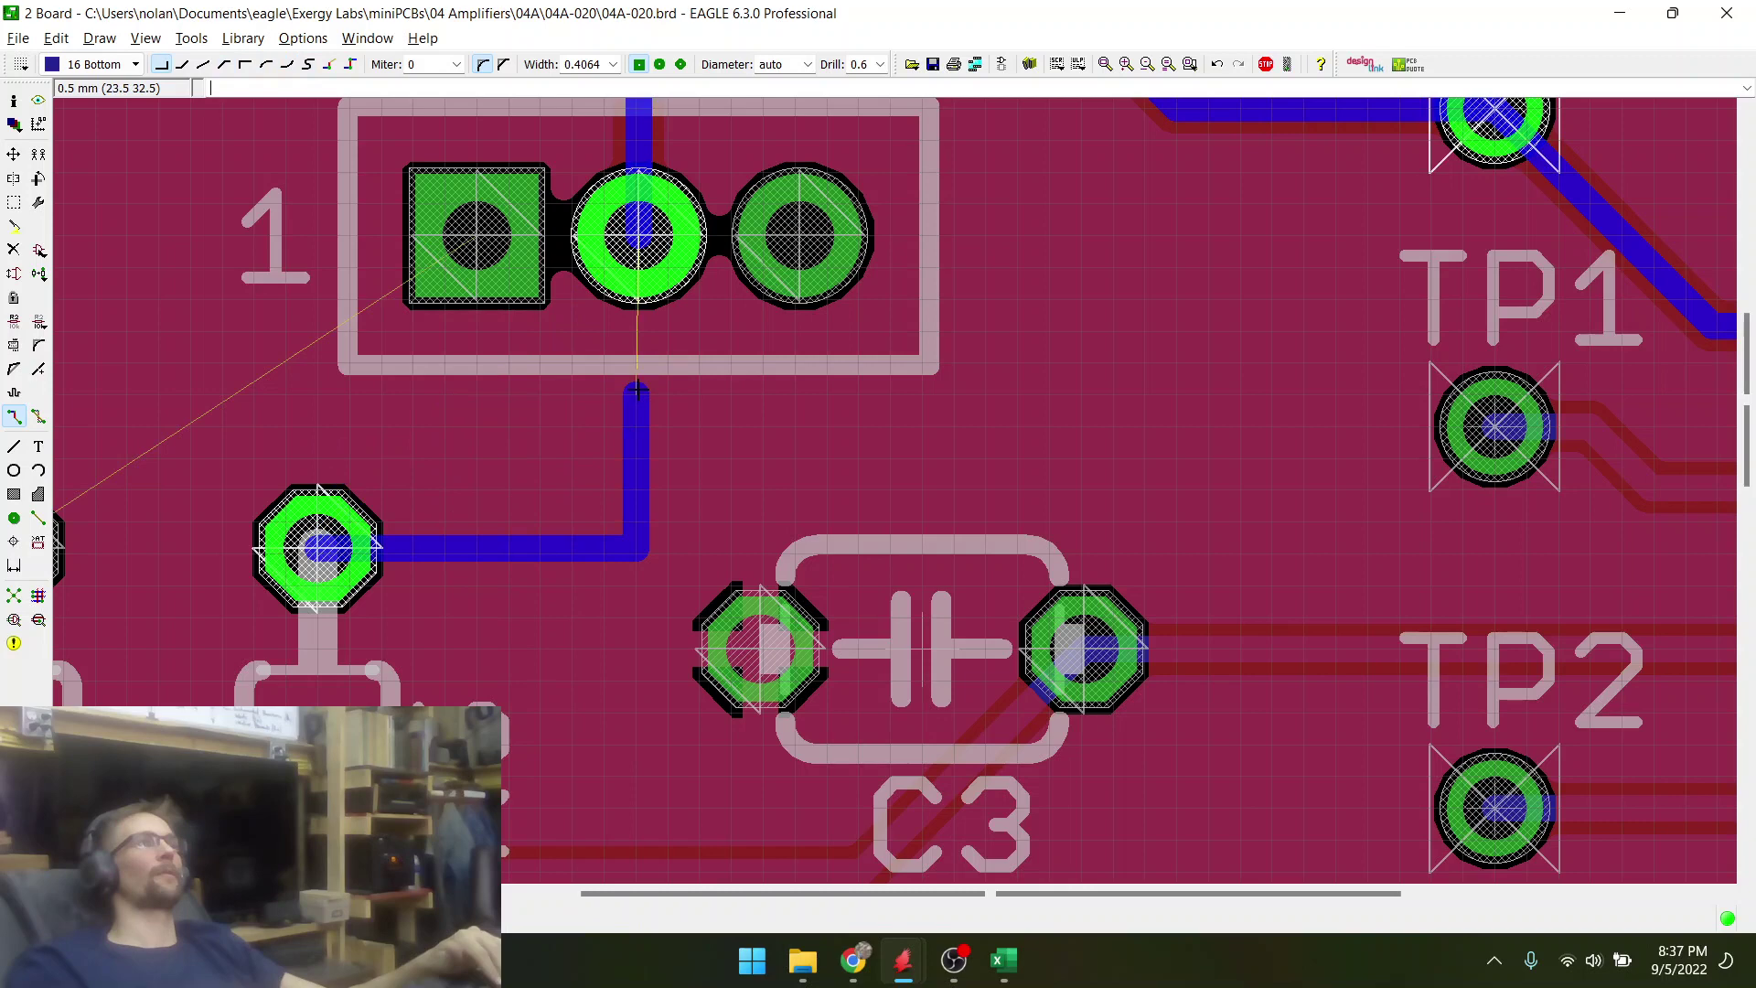
right_click(640, 334)
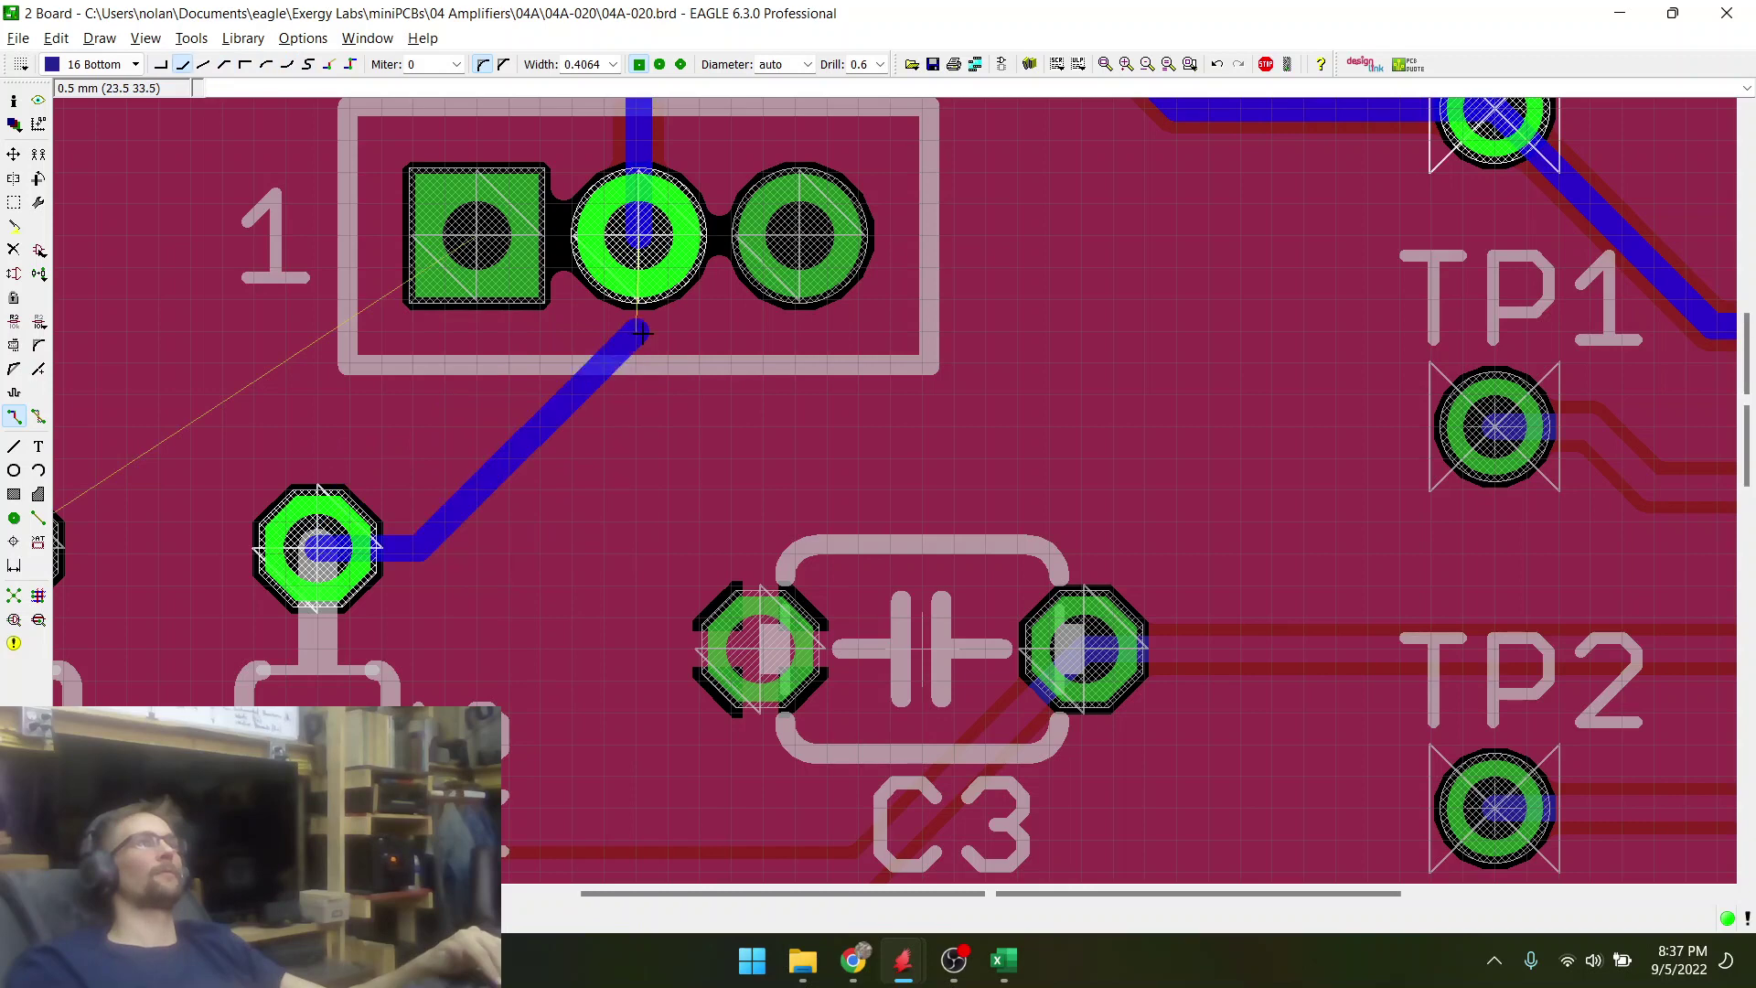
click(641, 233)
- Route a bottom-layer trace from R2's upper pad to pin 1 of R1, passing above R6 with 45-degree bends
scroll(963, 456, down, 4)
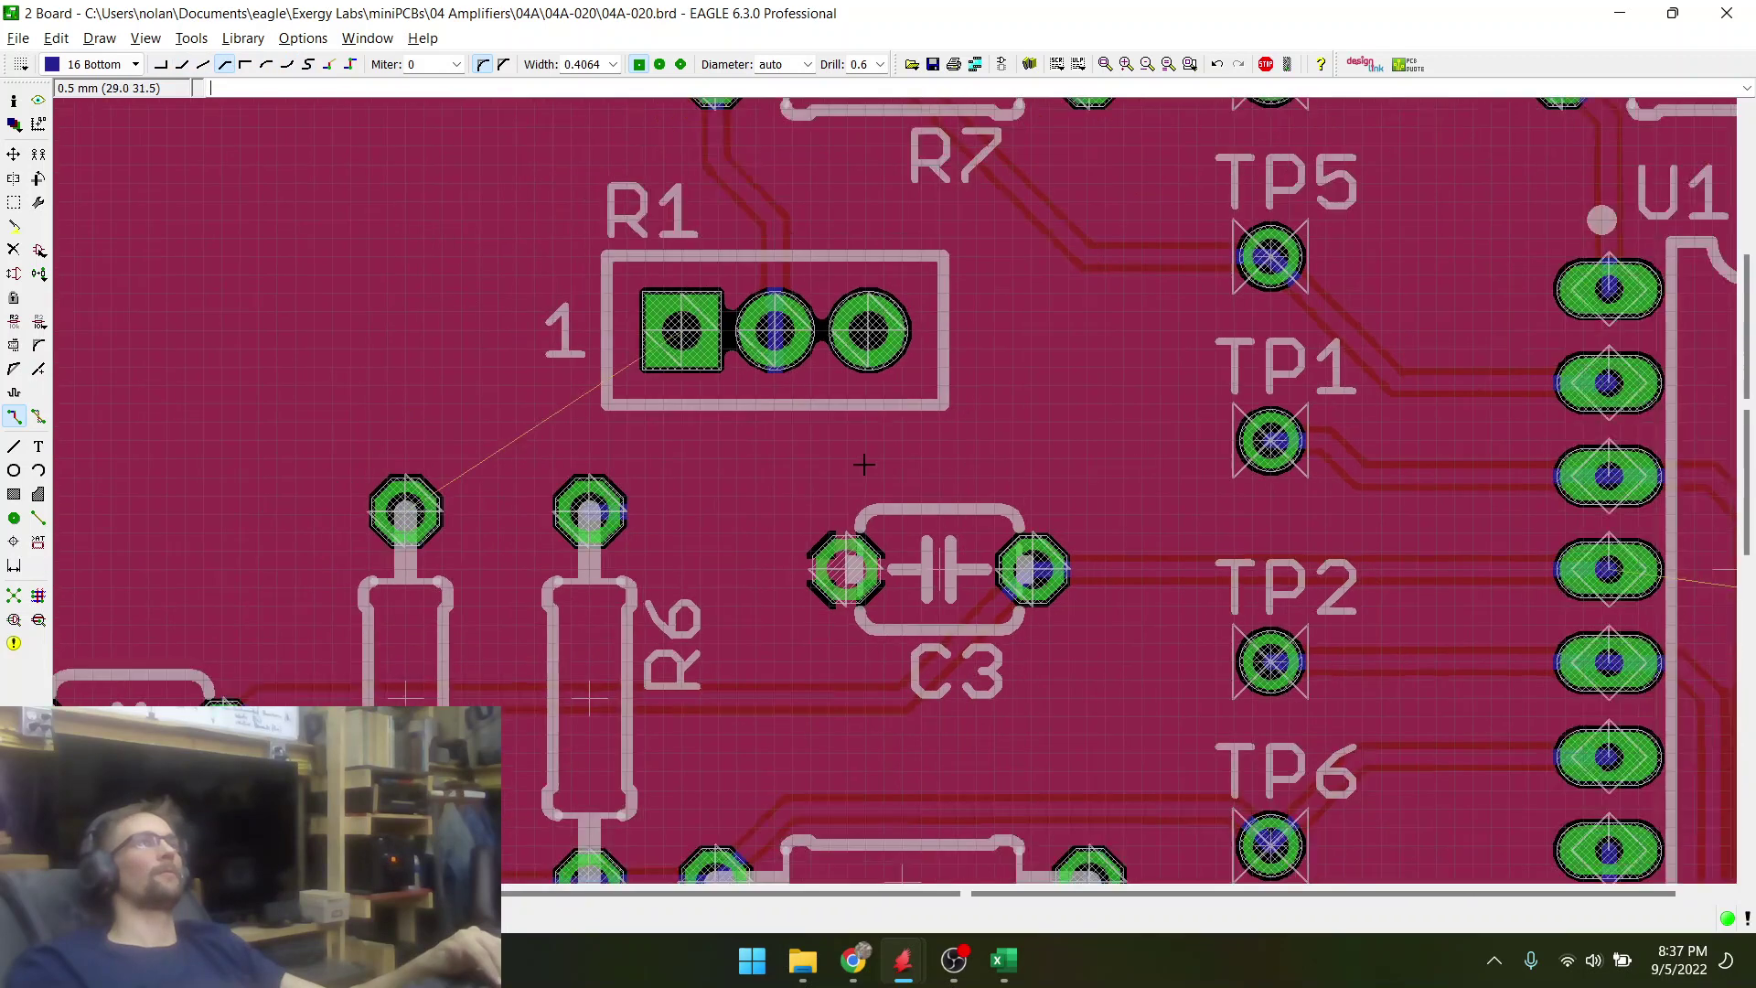
scroll(341, 476, up, 1)
scroll(666, 406, up, 4)
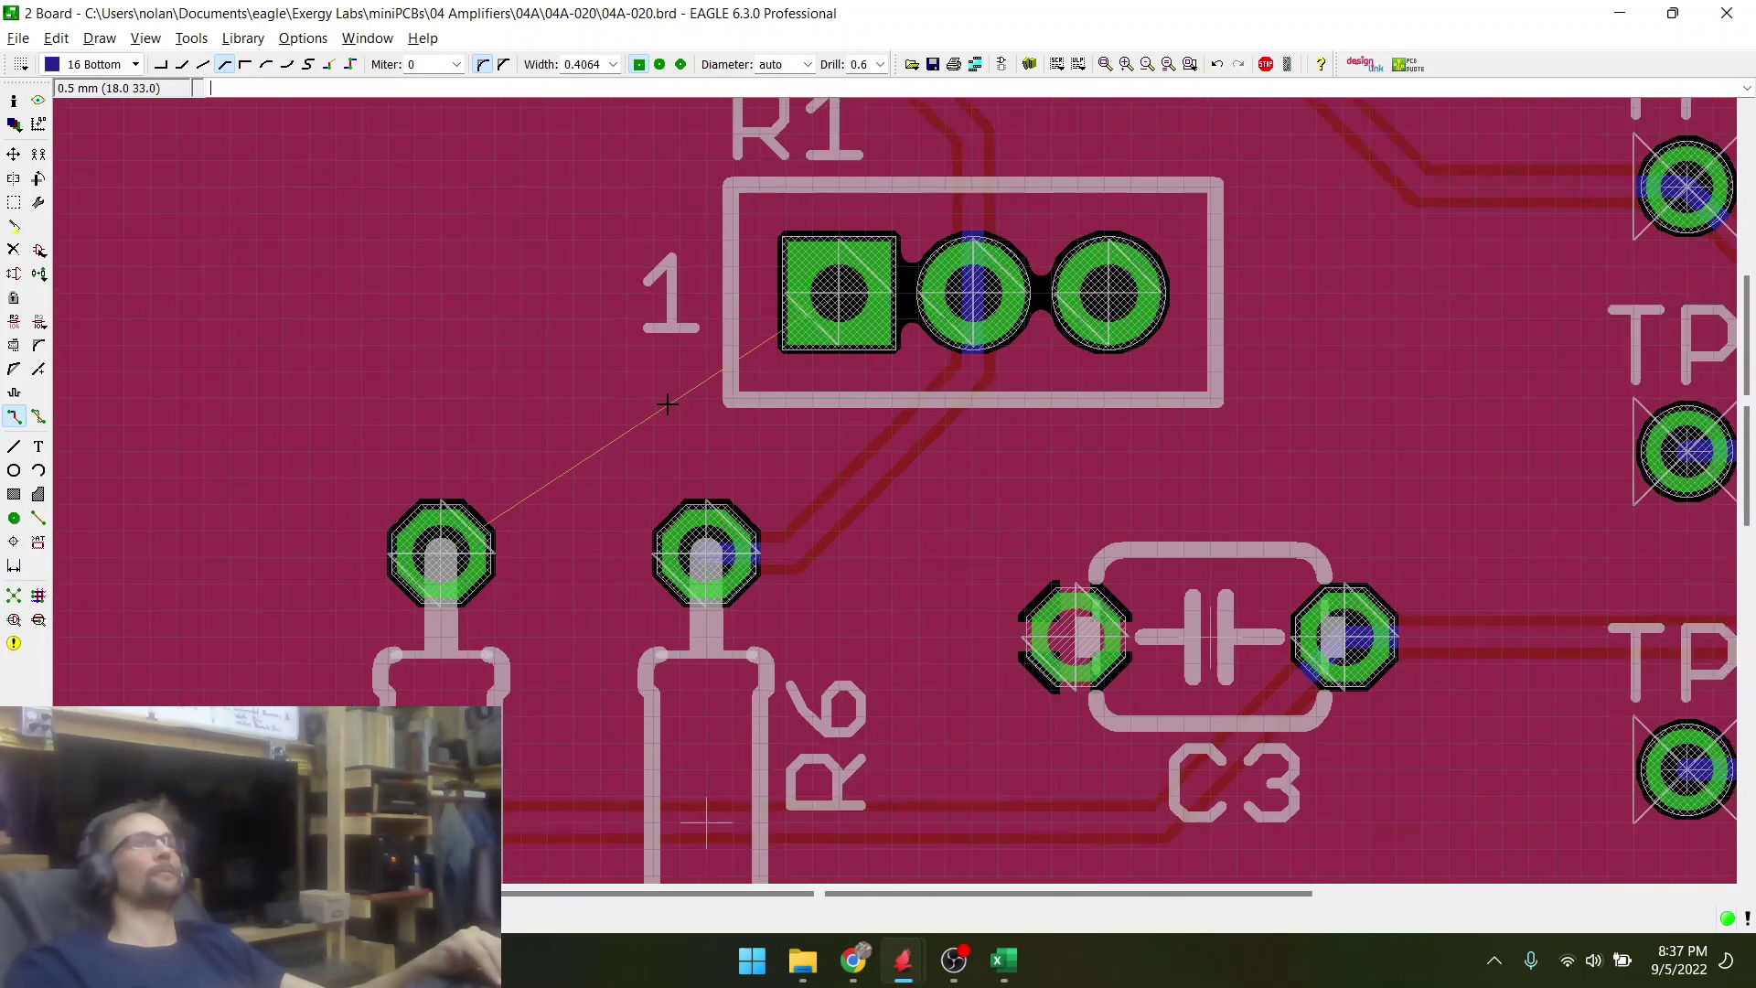
click(553, 496)
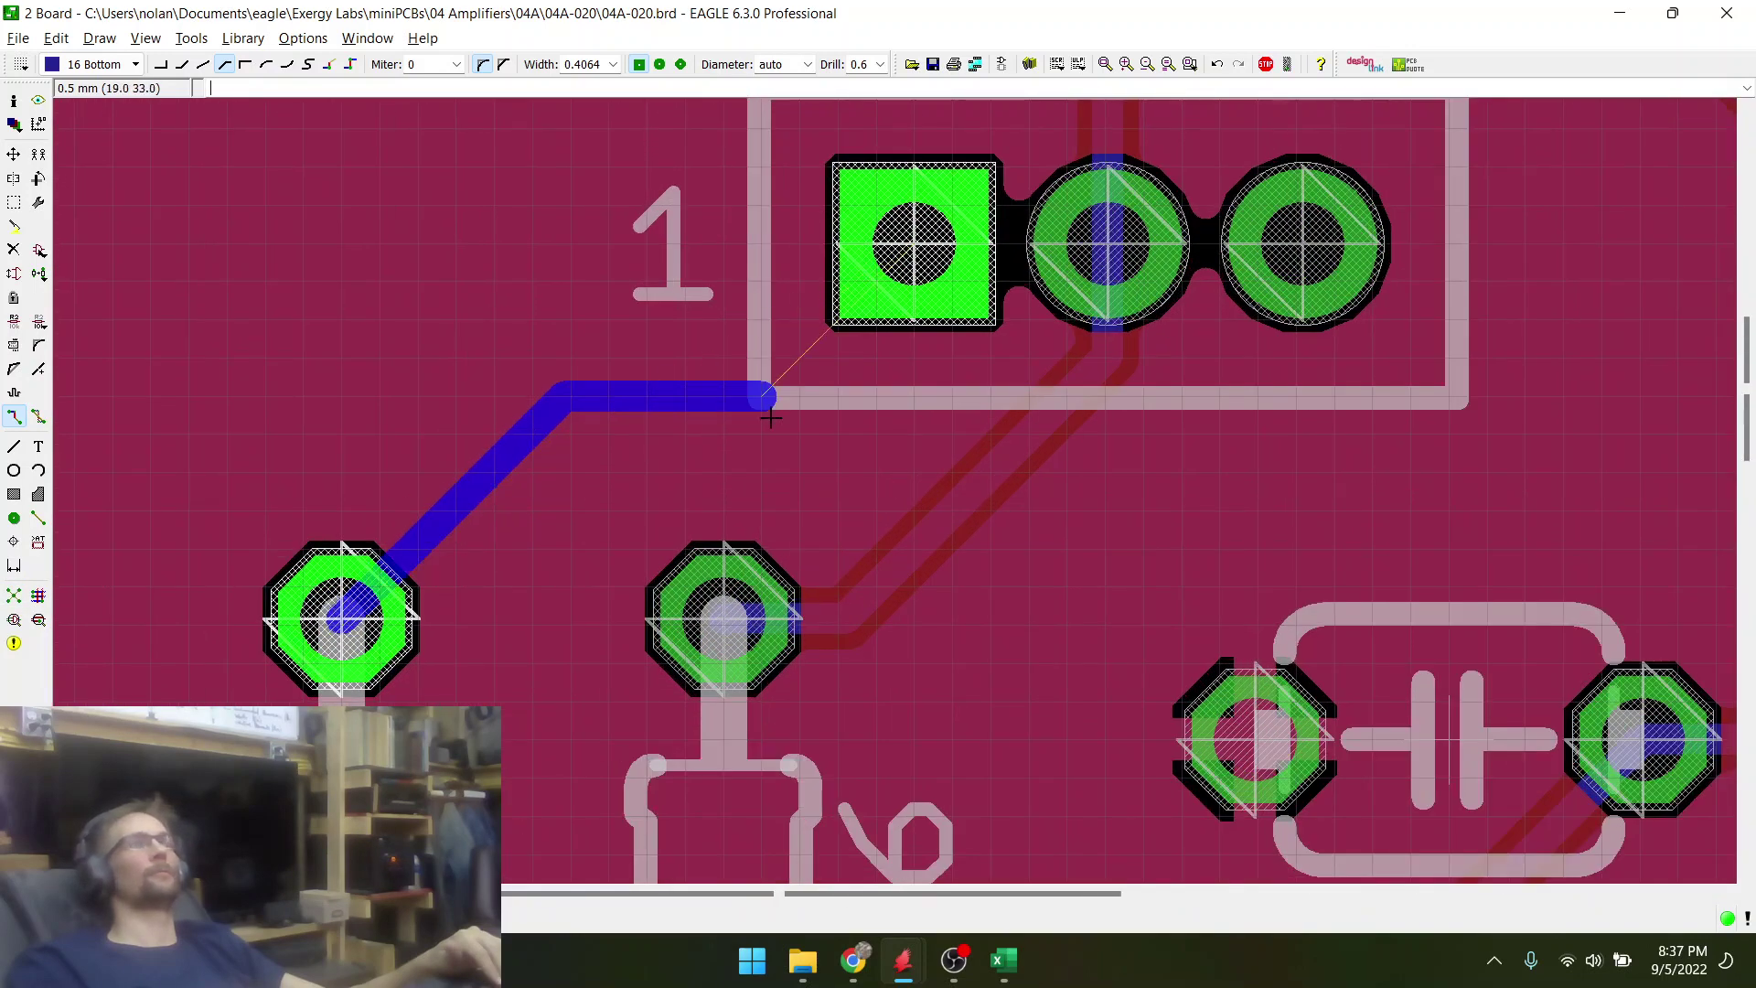
right_click(908, 358)
right_click(909, 358)
right_click(909, 357)
right_click(908, 357)
right_click(908, 358)
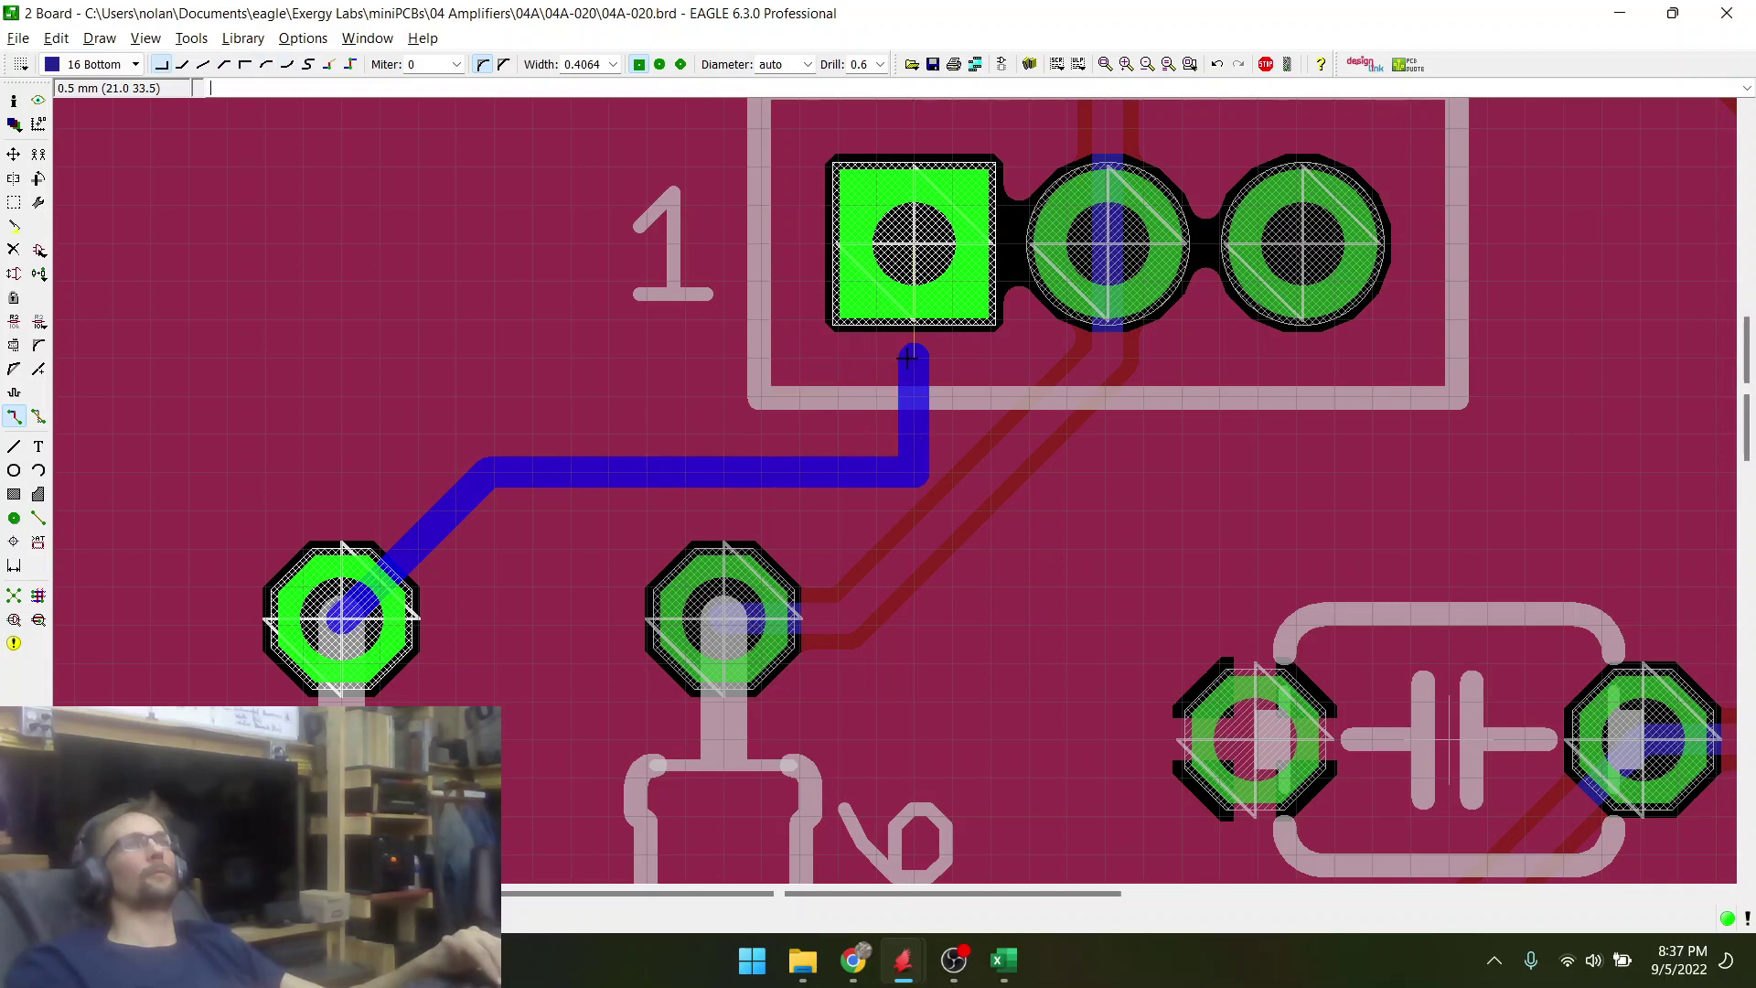
right_click(908, 357)
click(909, 291)
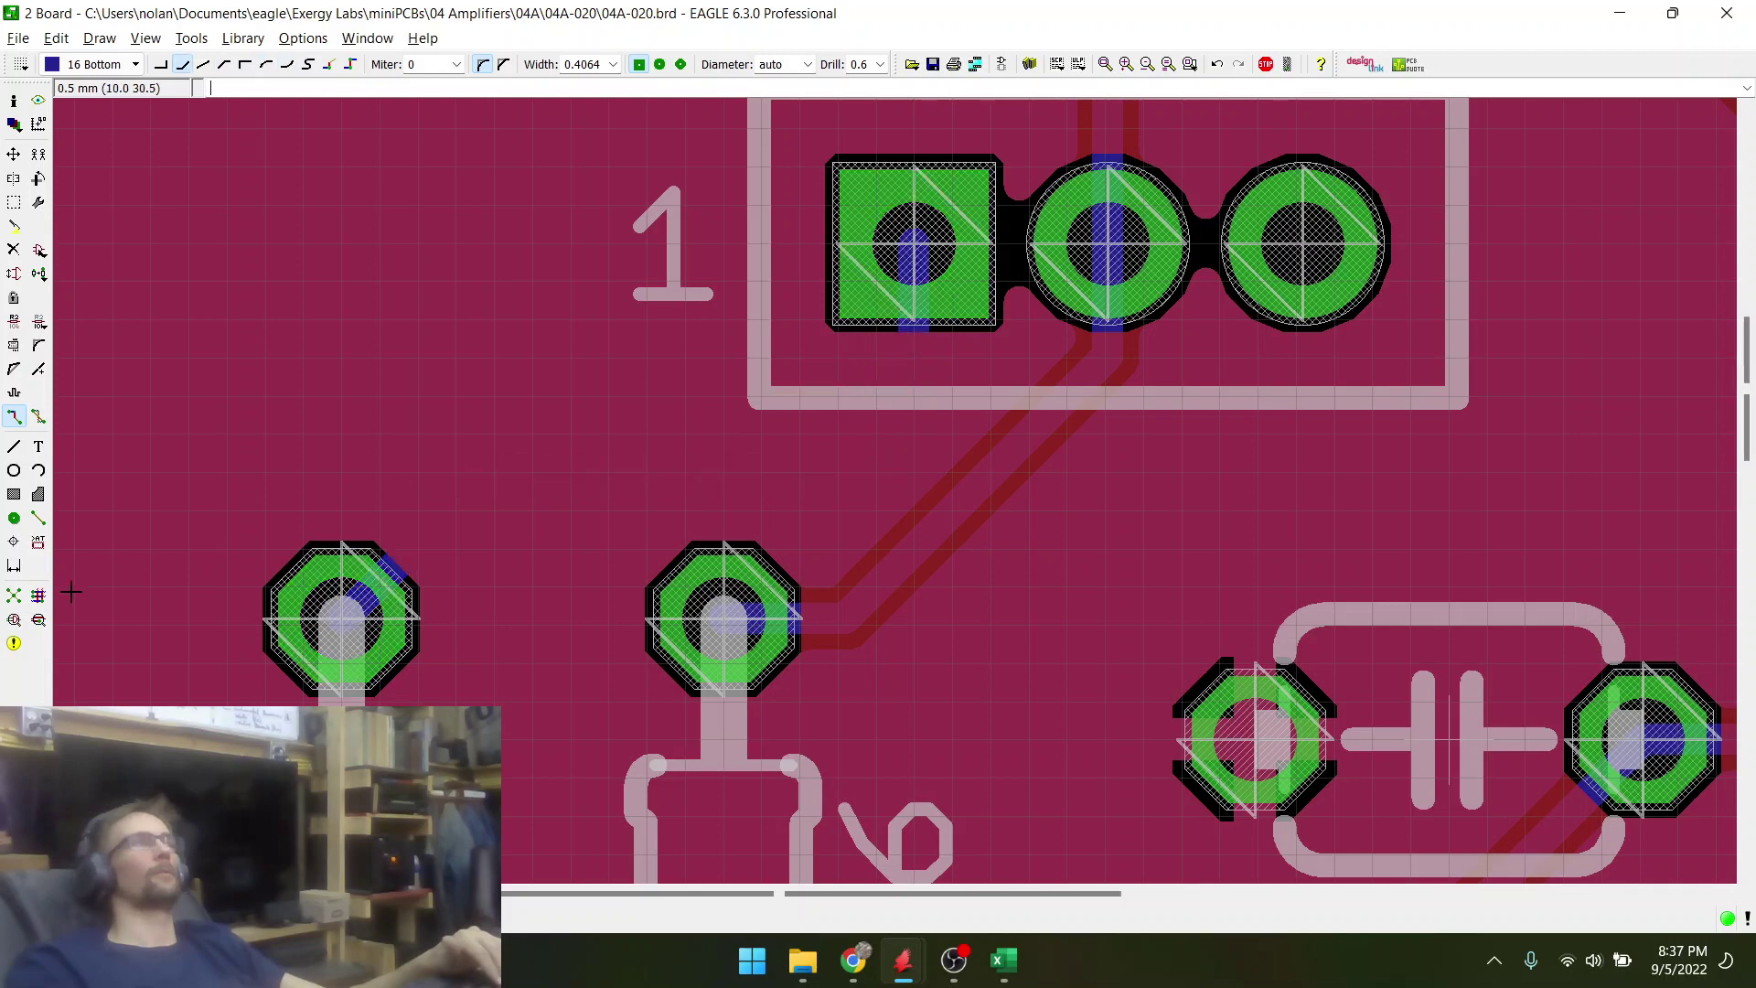
- Examine the board for a path to route the remaining airwire between U1 and R3
scroll(961, 399, down, 1)
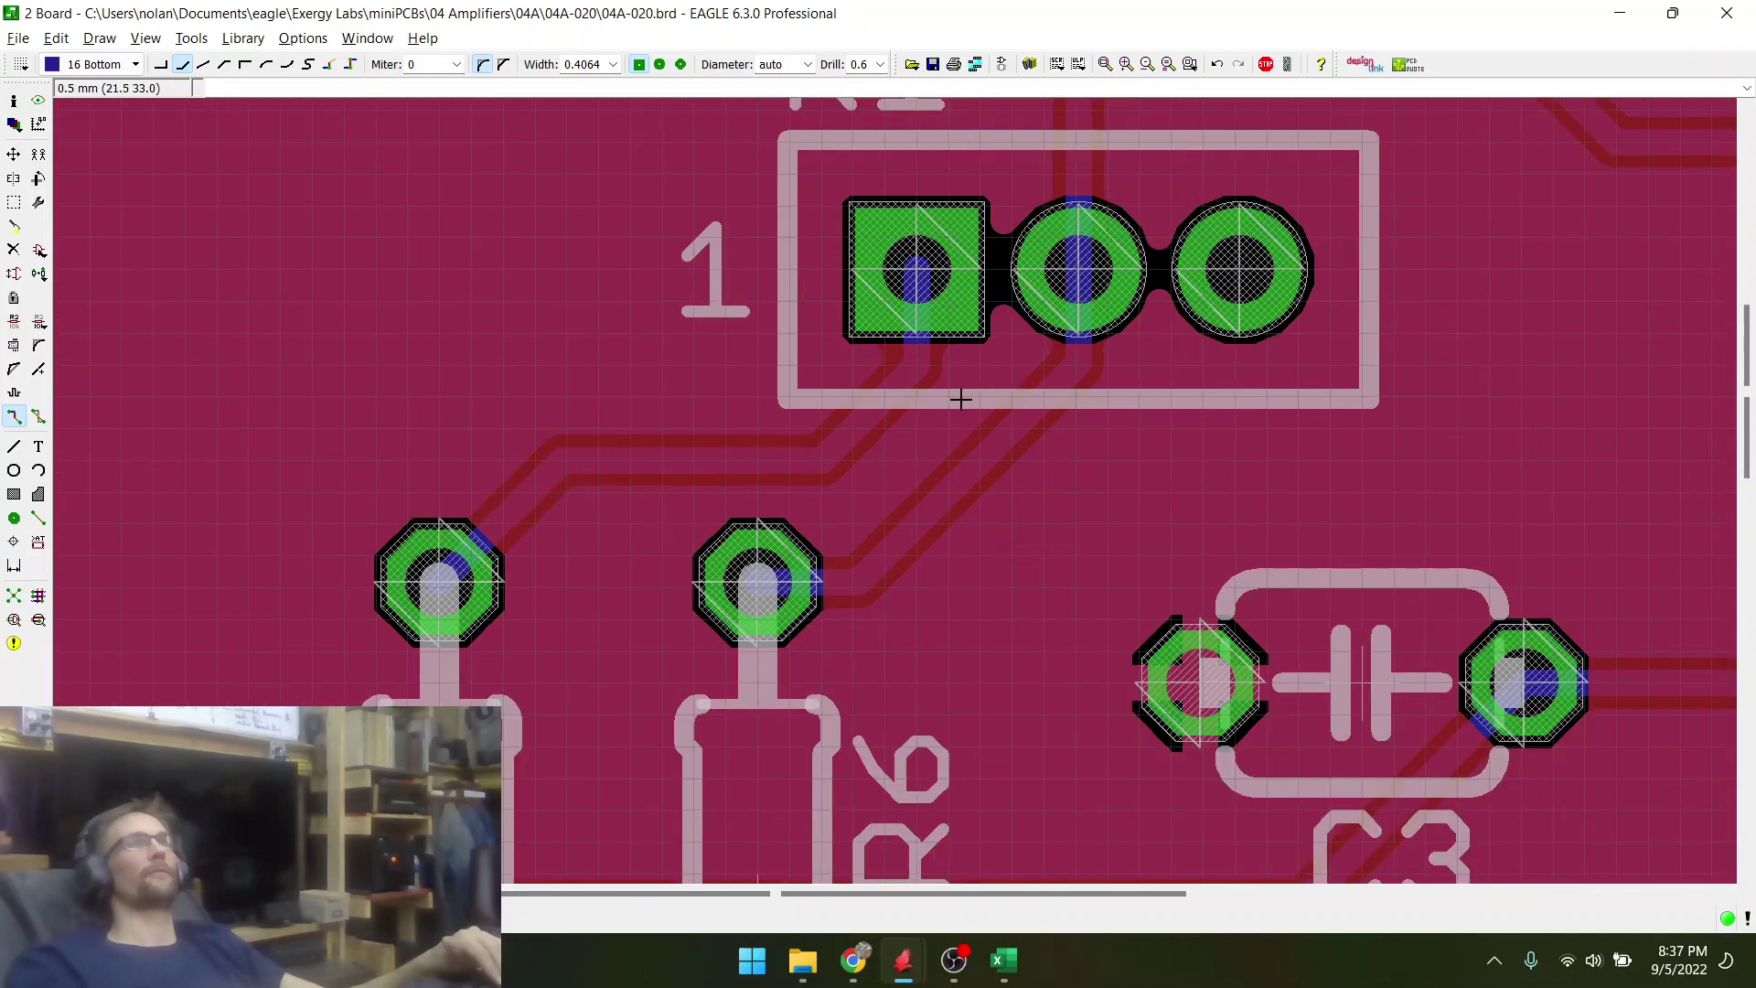
scroll(661, 504, down, 3)
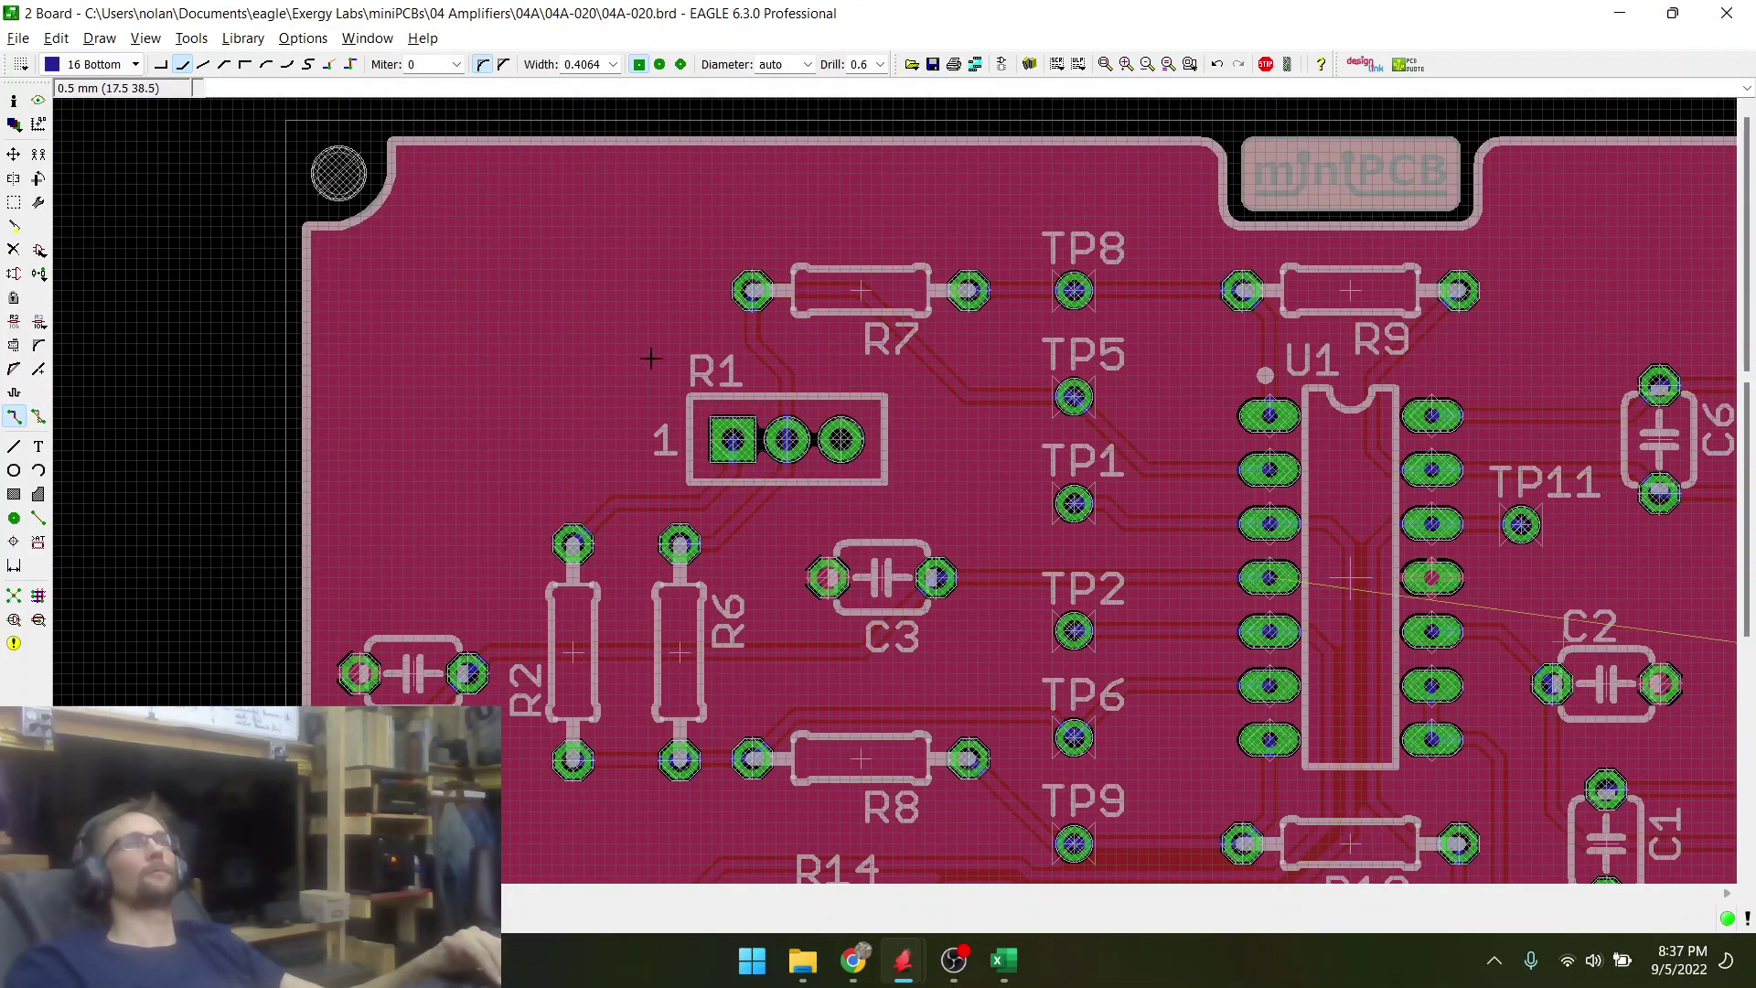
scroll(586, 366, down, 1)
scroll(695, 361, down, 2)
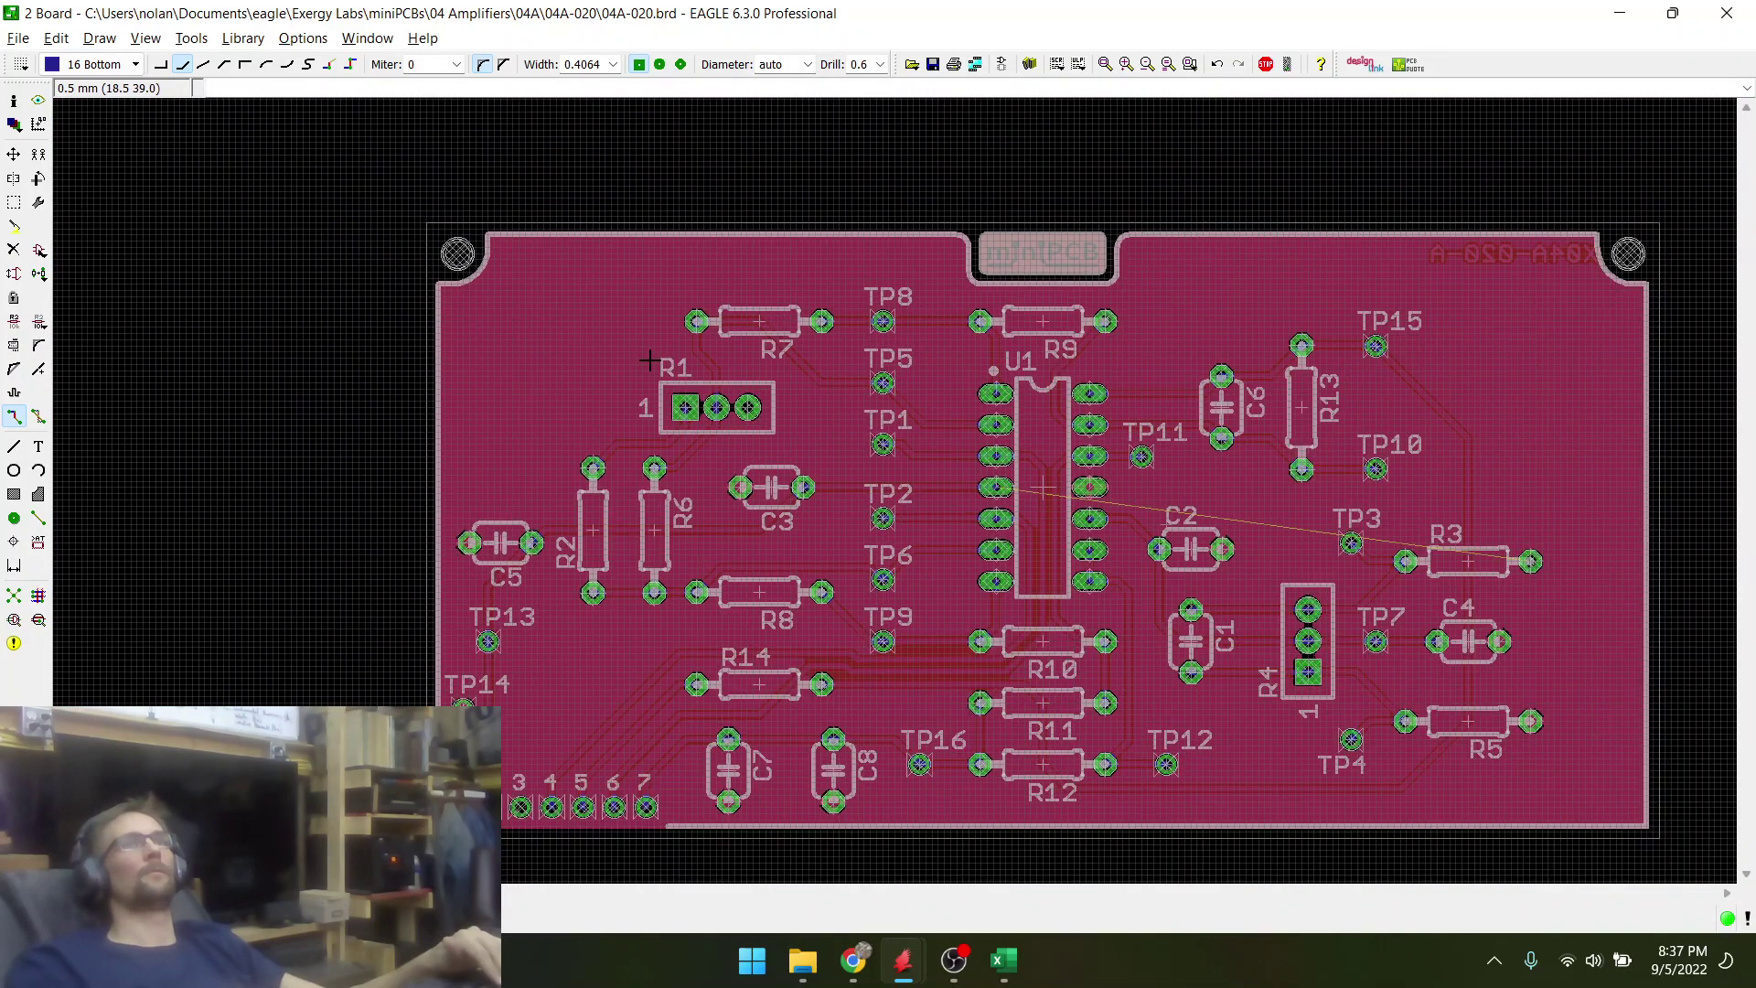
scroll(1305, 473, up, 2)
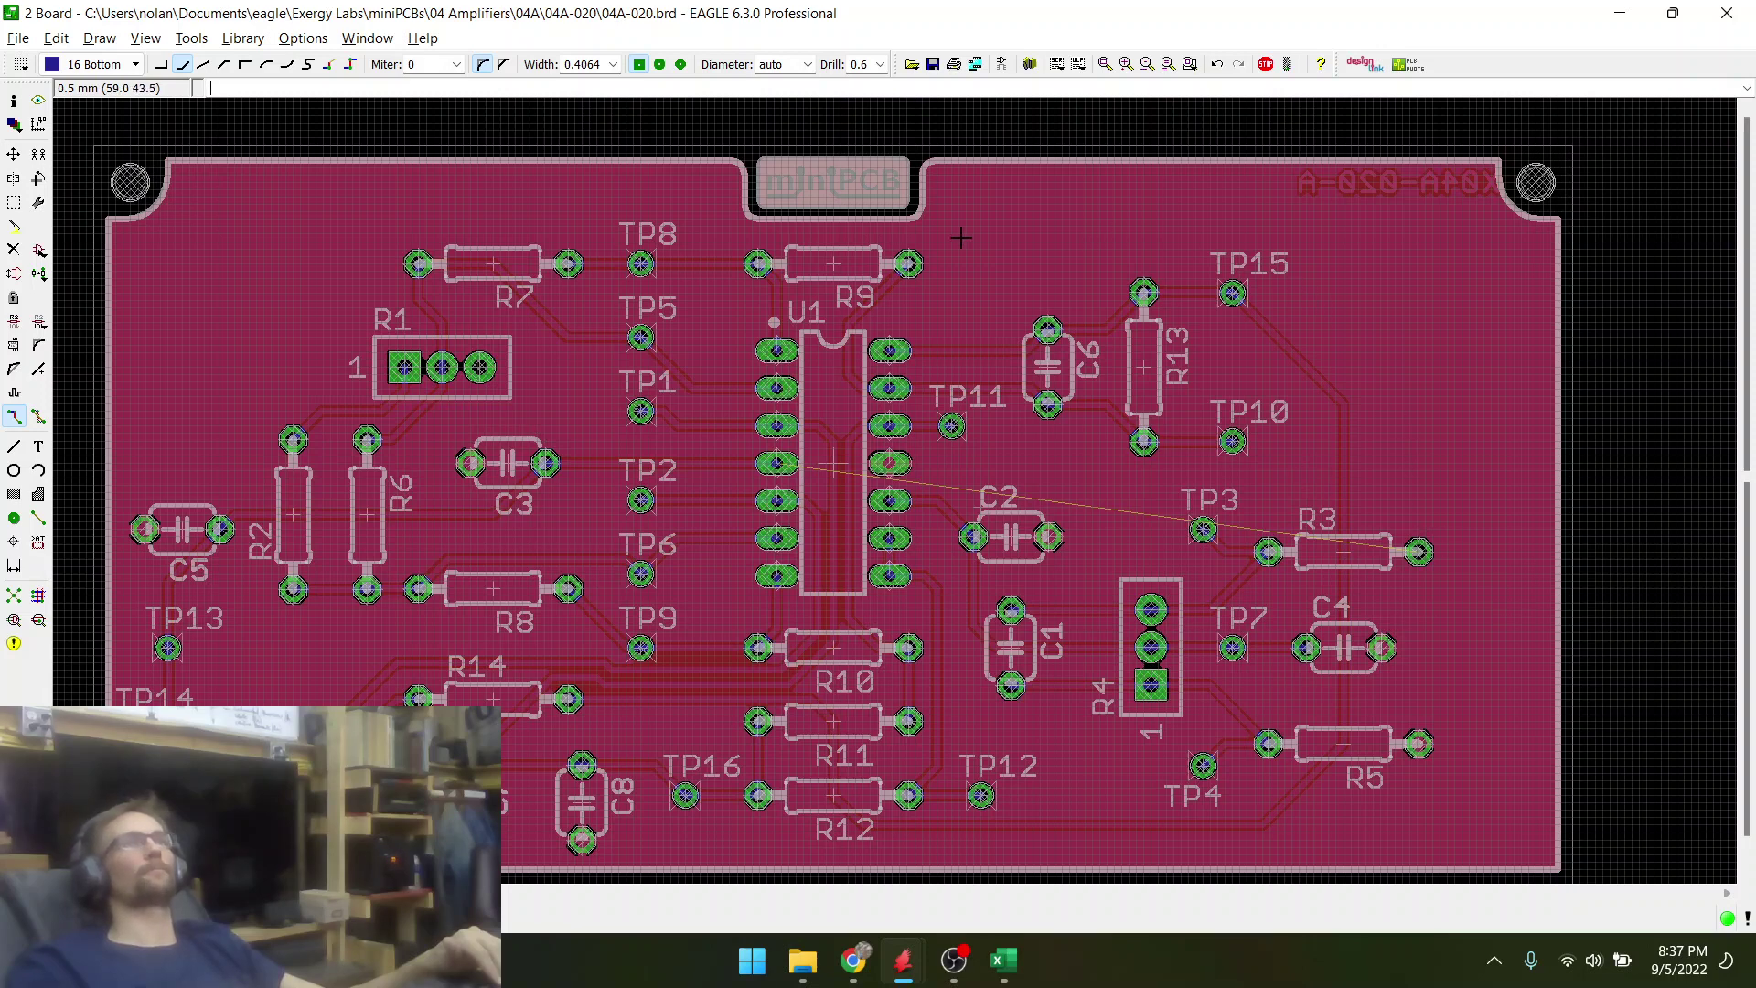
scroll(814, 274, up, 2)
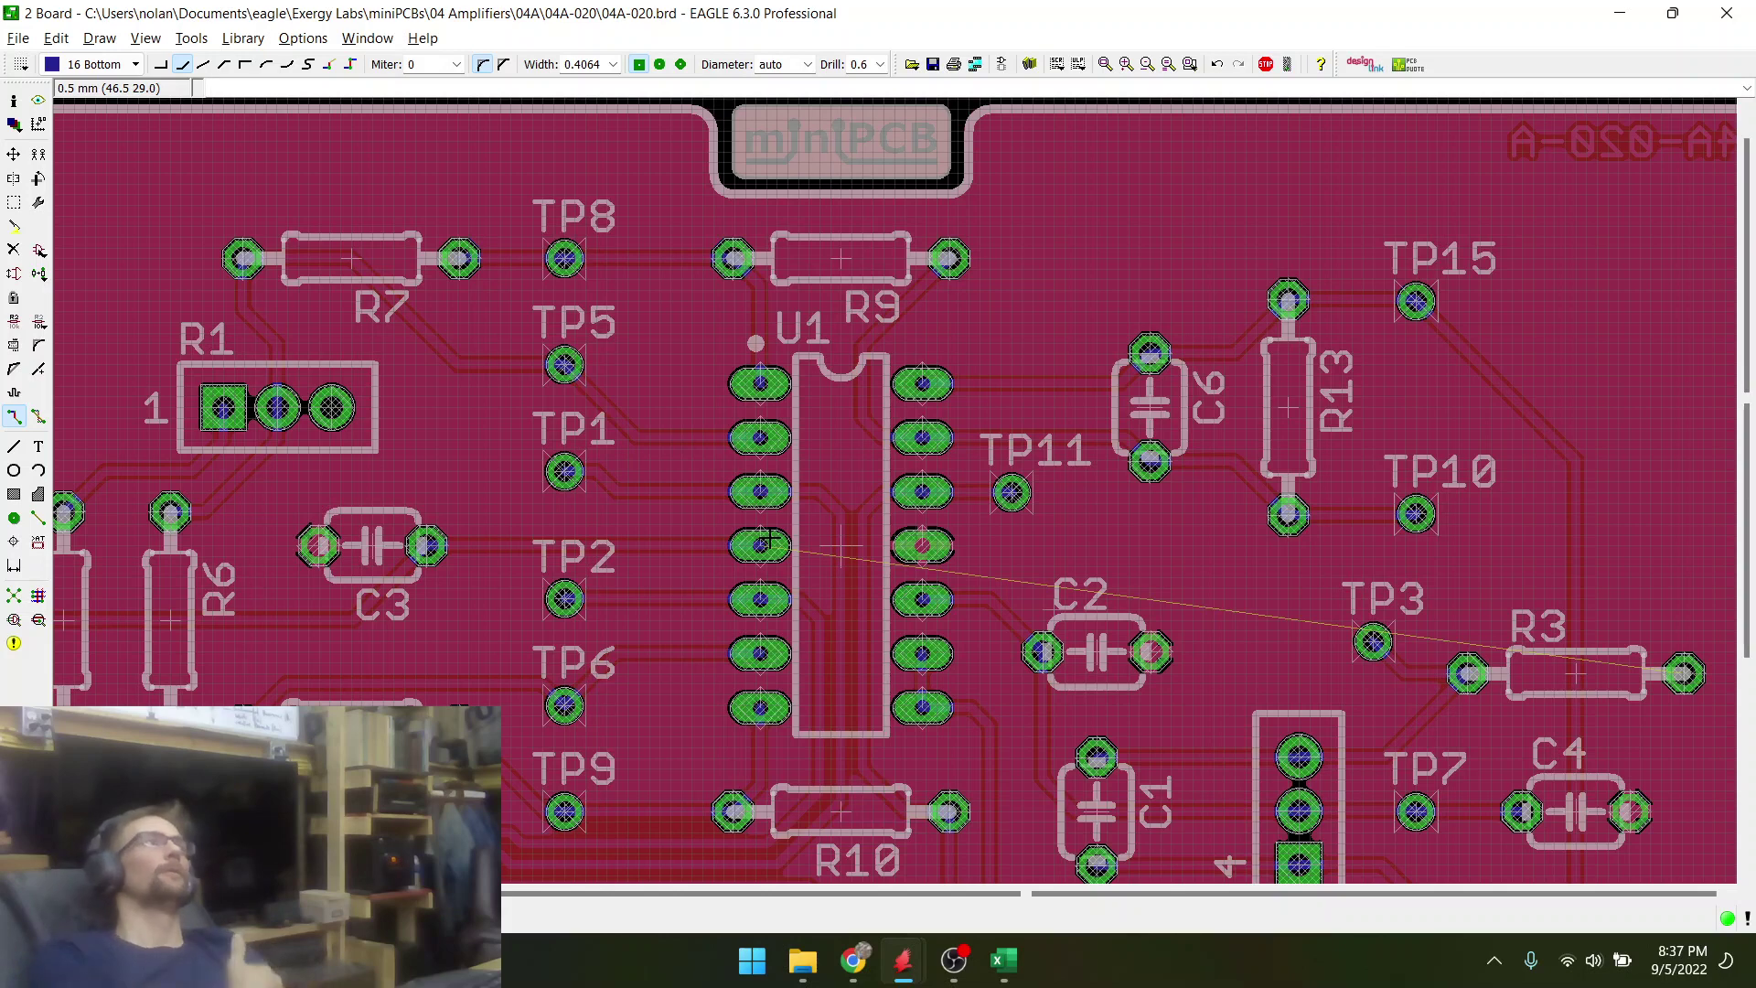
scroll(1047, 593, down, 1)
scroll(1048, 593, down, 1)
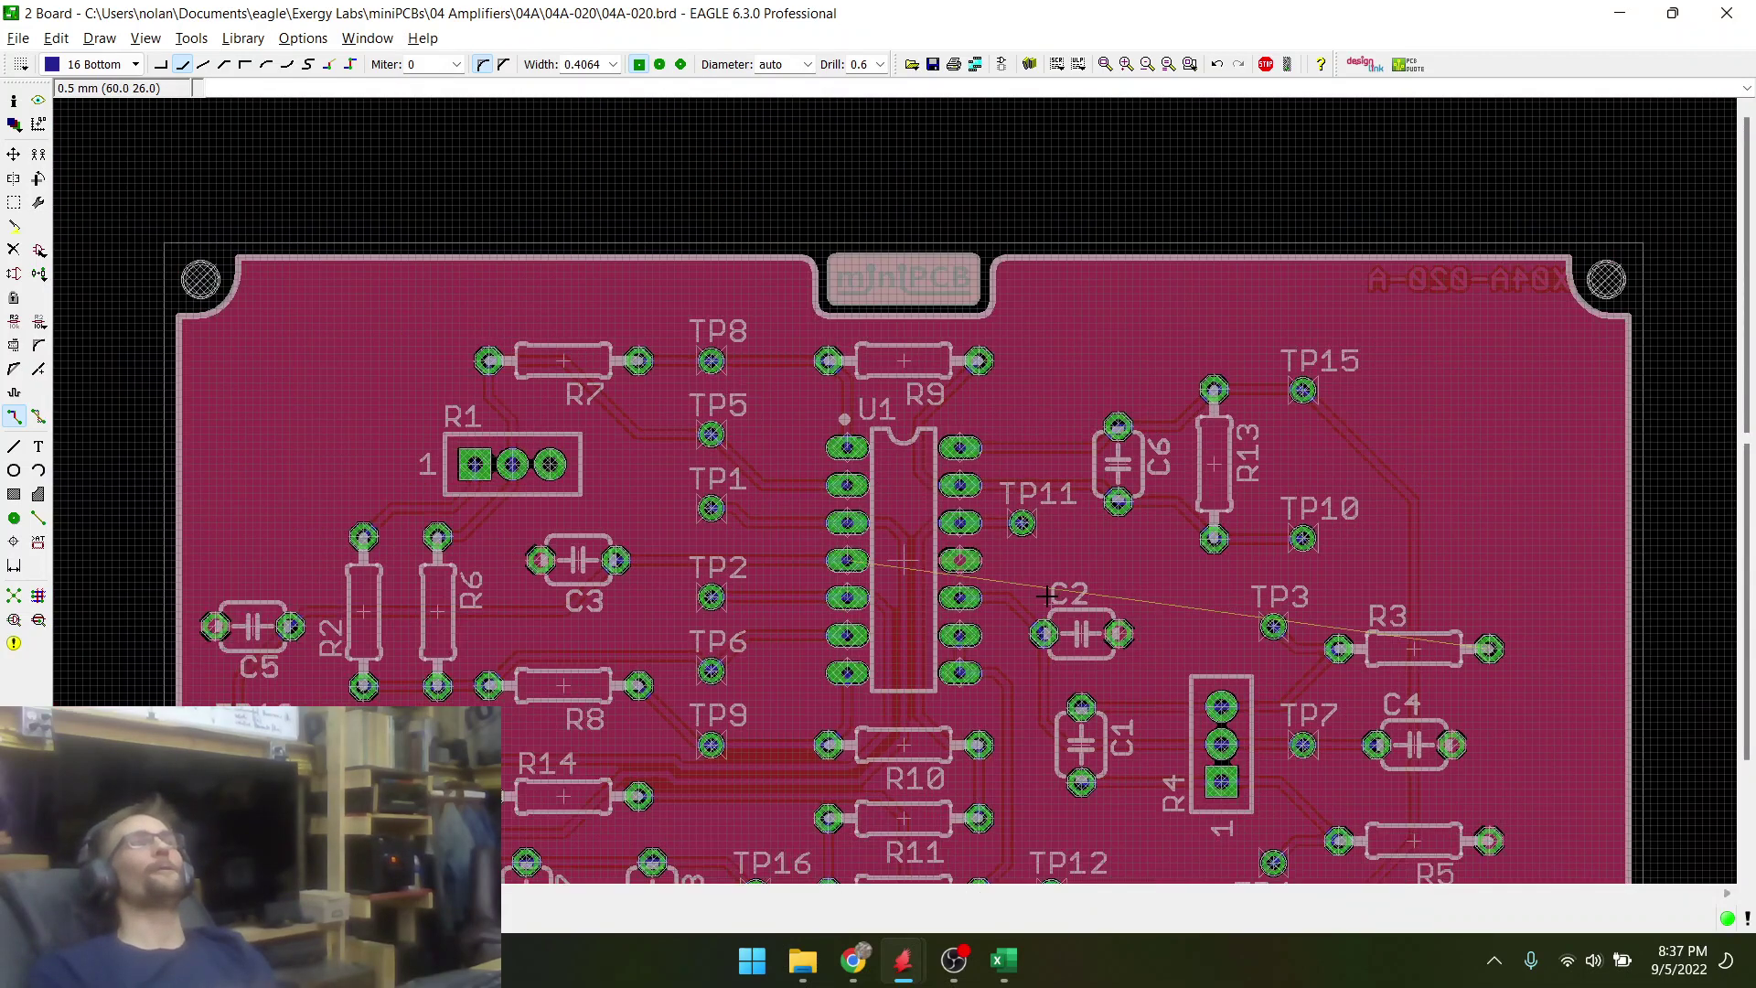
scroll(1048, 592, up, 1)
scroll(505, 597, down, 1)
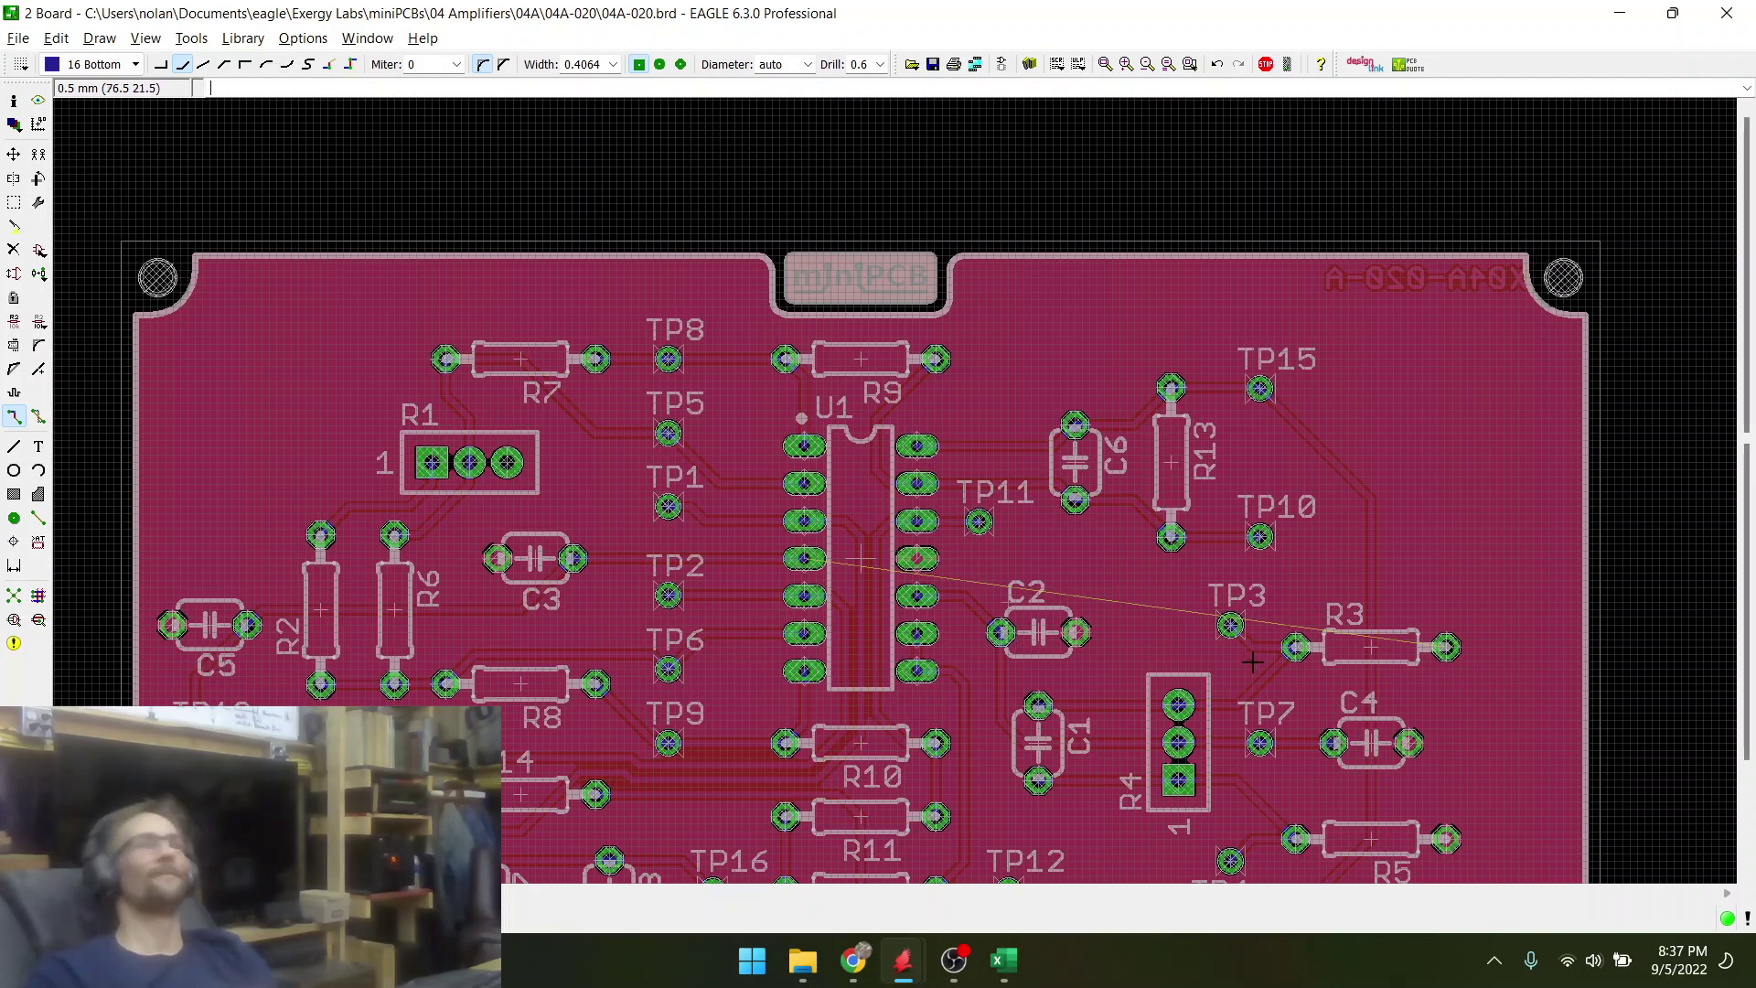
- Start a bottom-layer trace from R3's outer pad, running it up the board and diagonally past TP15
scroll(1268, 574, up, 3)
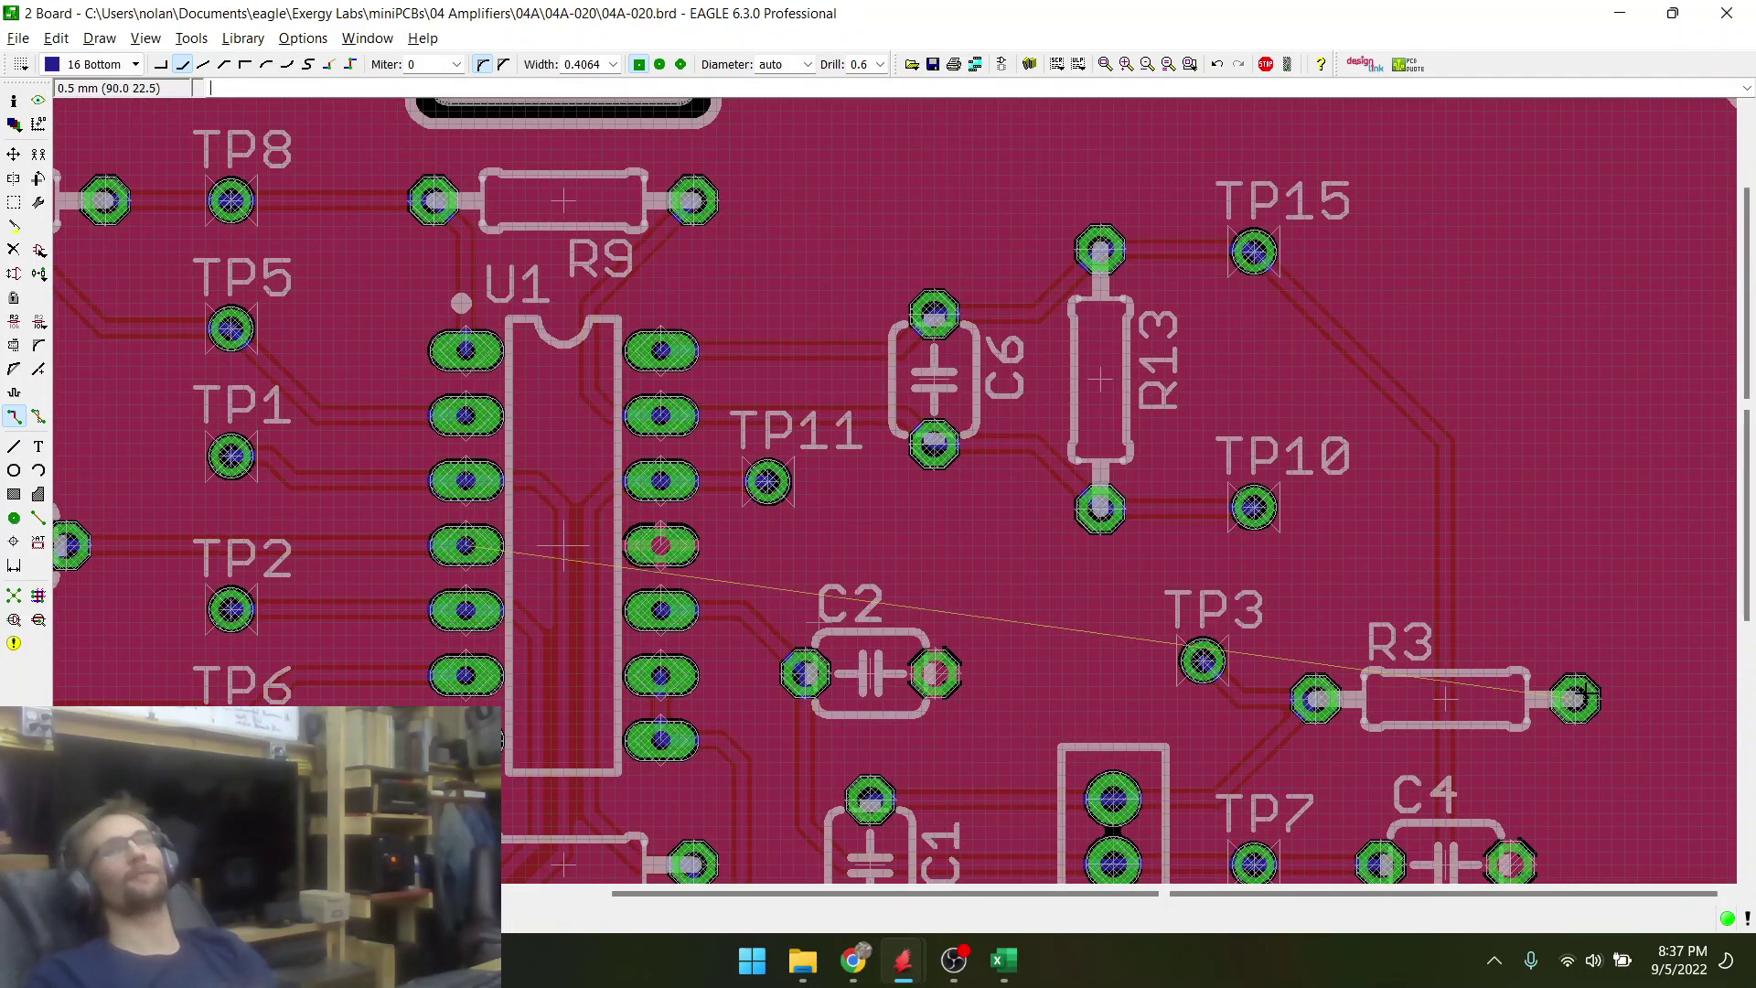
click(1557, 677)
scroll(1566, 690, up, 1)
right_click(1493, 506)
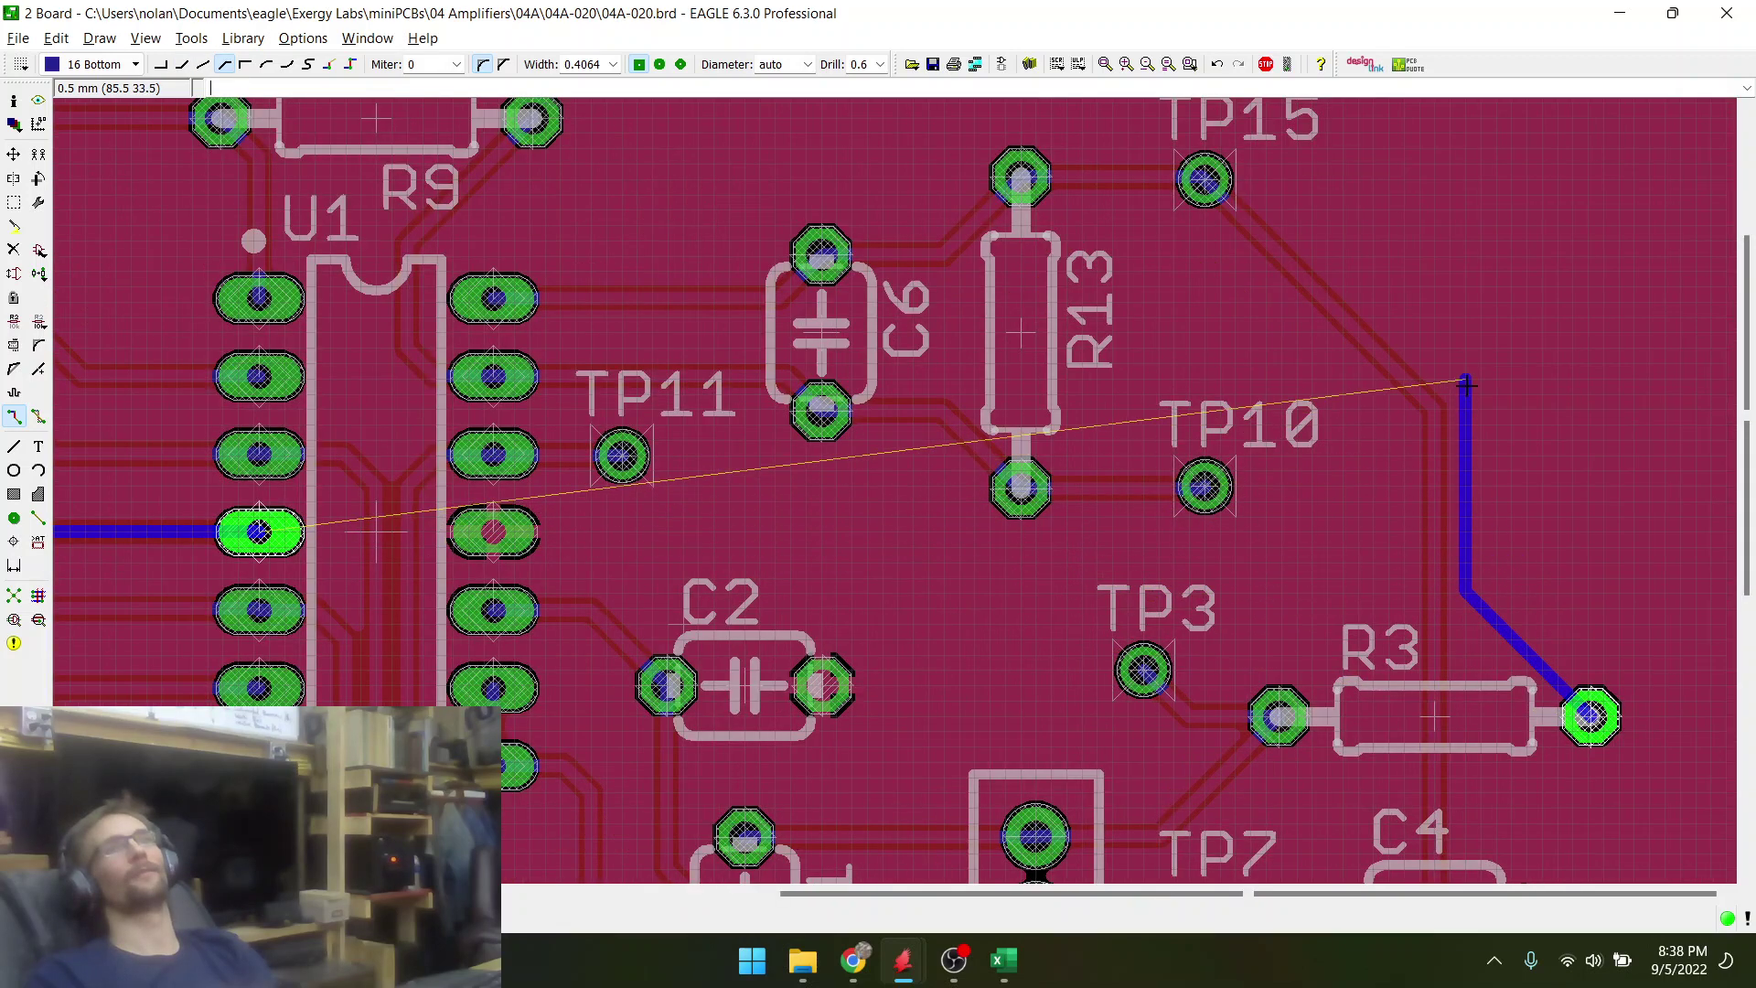
scroll(1465, 385, up, 2)
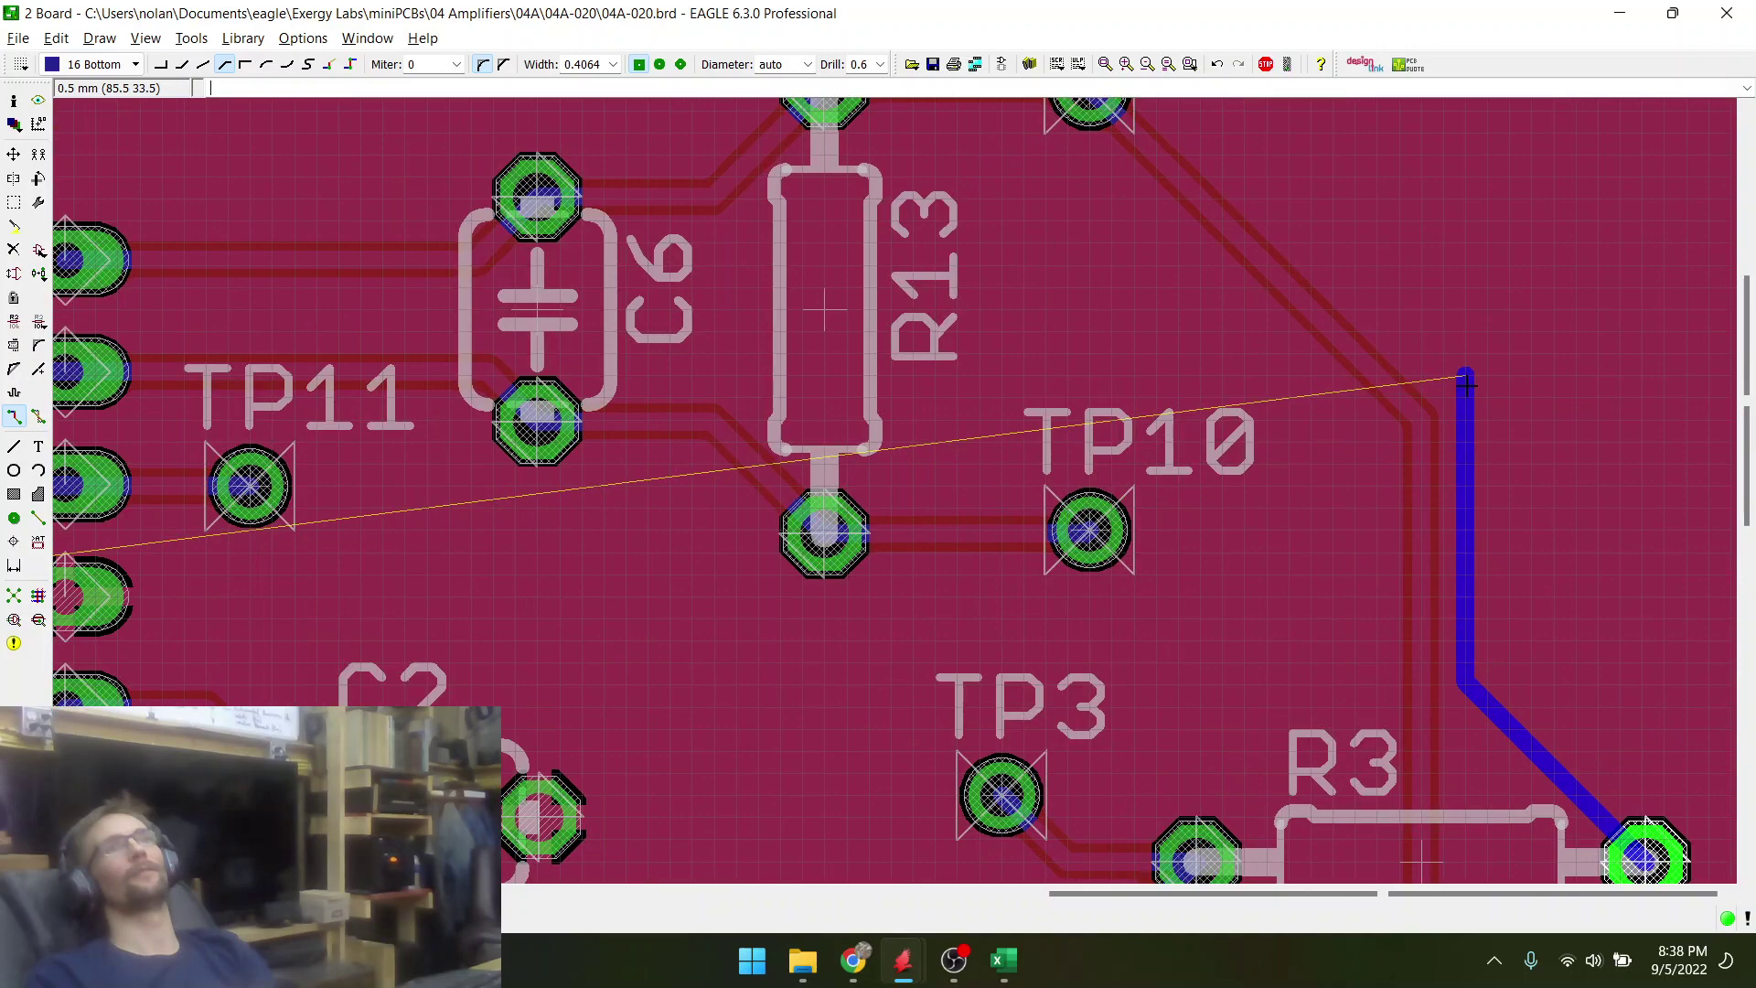
scroll(1465, 385, down, 3)
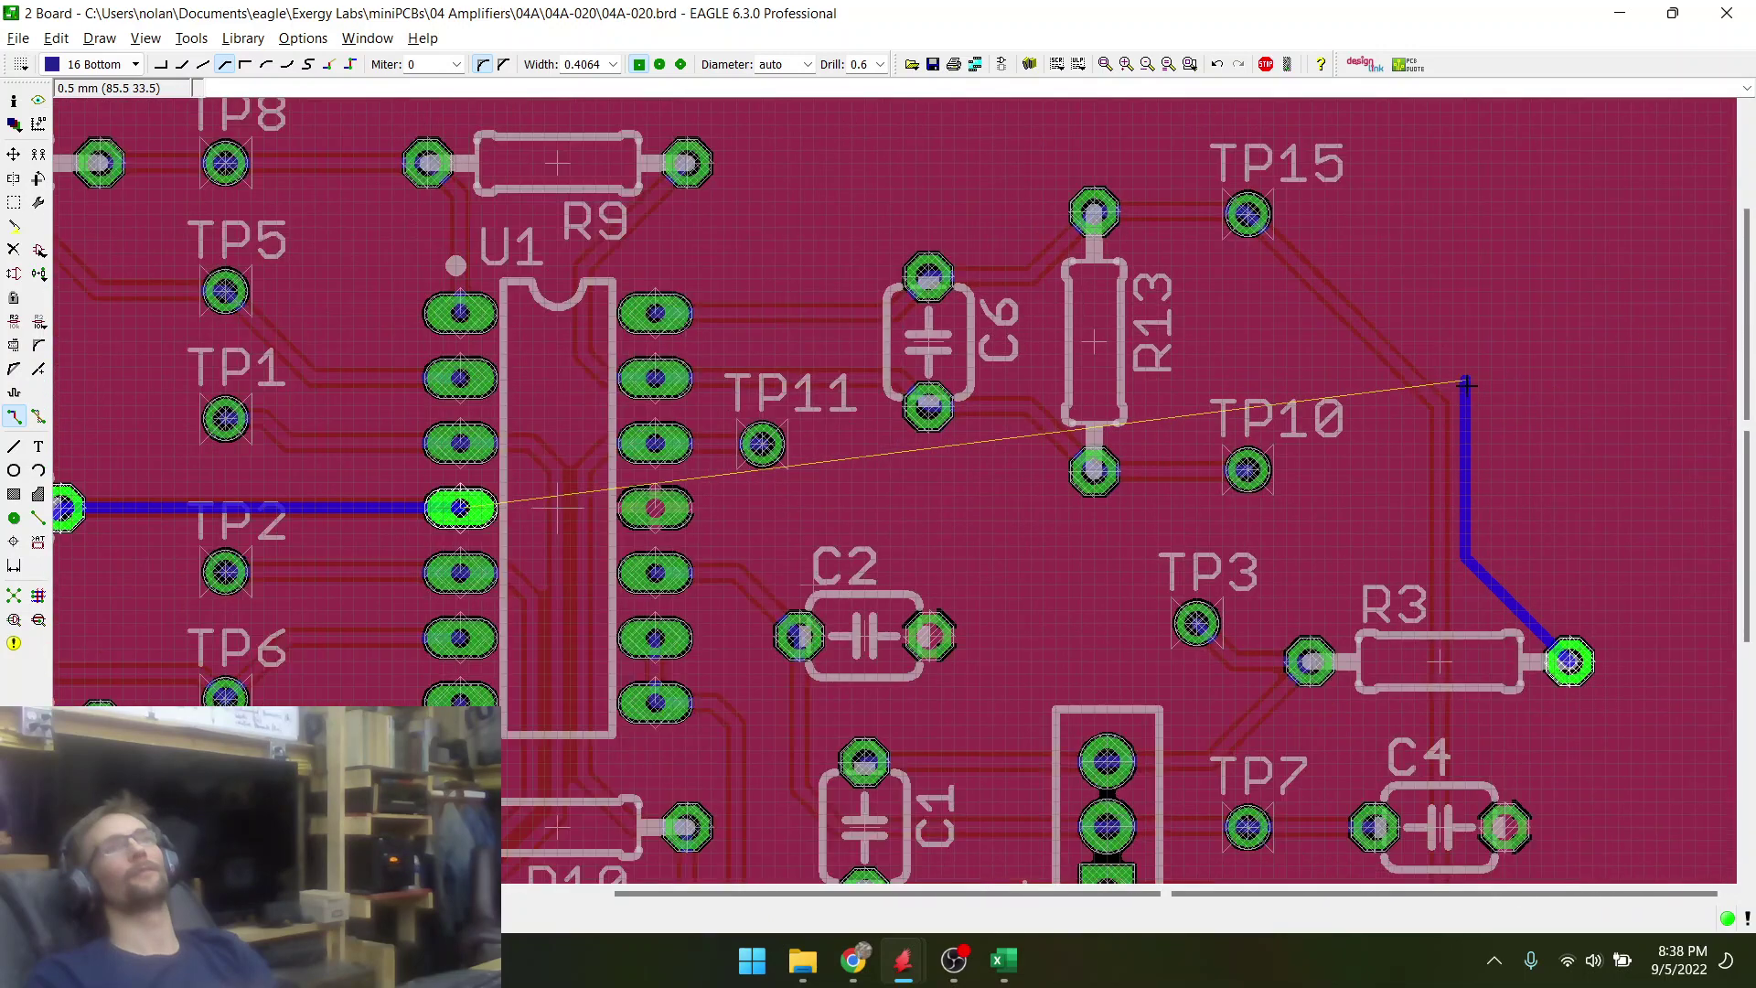
scroll(1465, 385, down, 2)
right_click(1476, 256)
right_click(1478, 251)
right_click(1415, 202)
right_click(1408, 201)
right_click(1400, 198)
right_click(1386, 194)
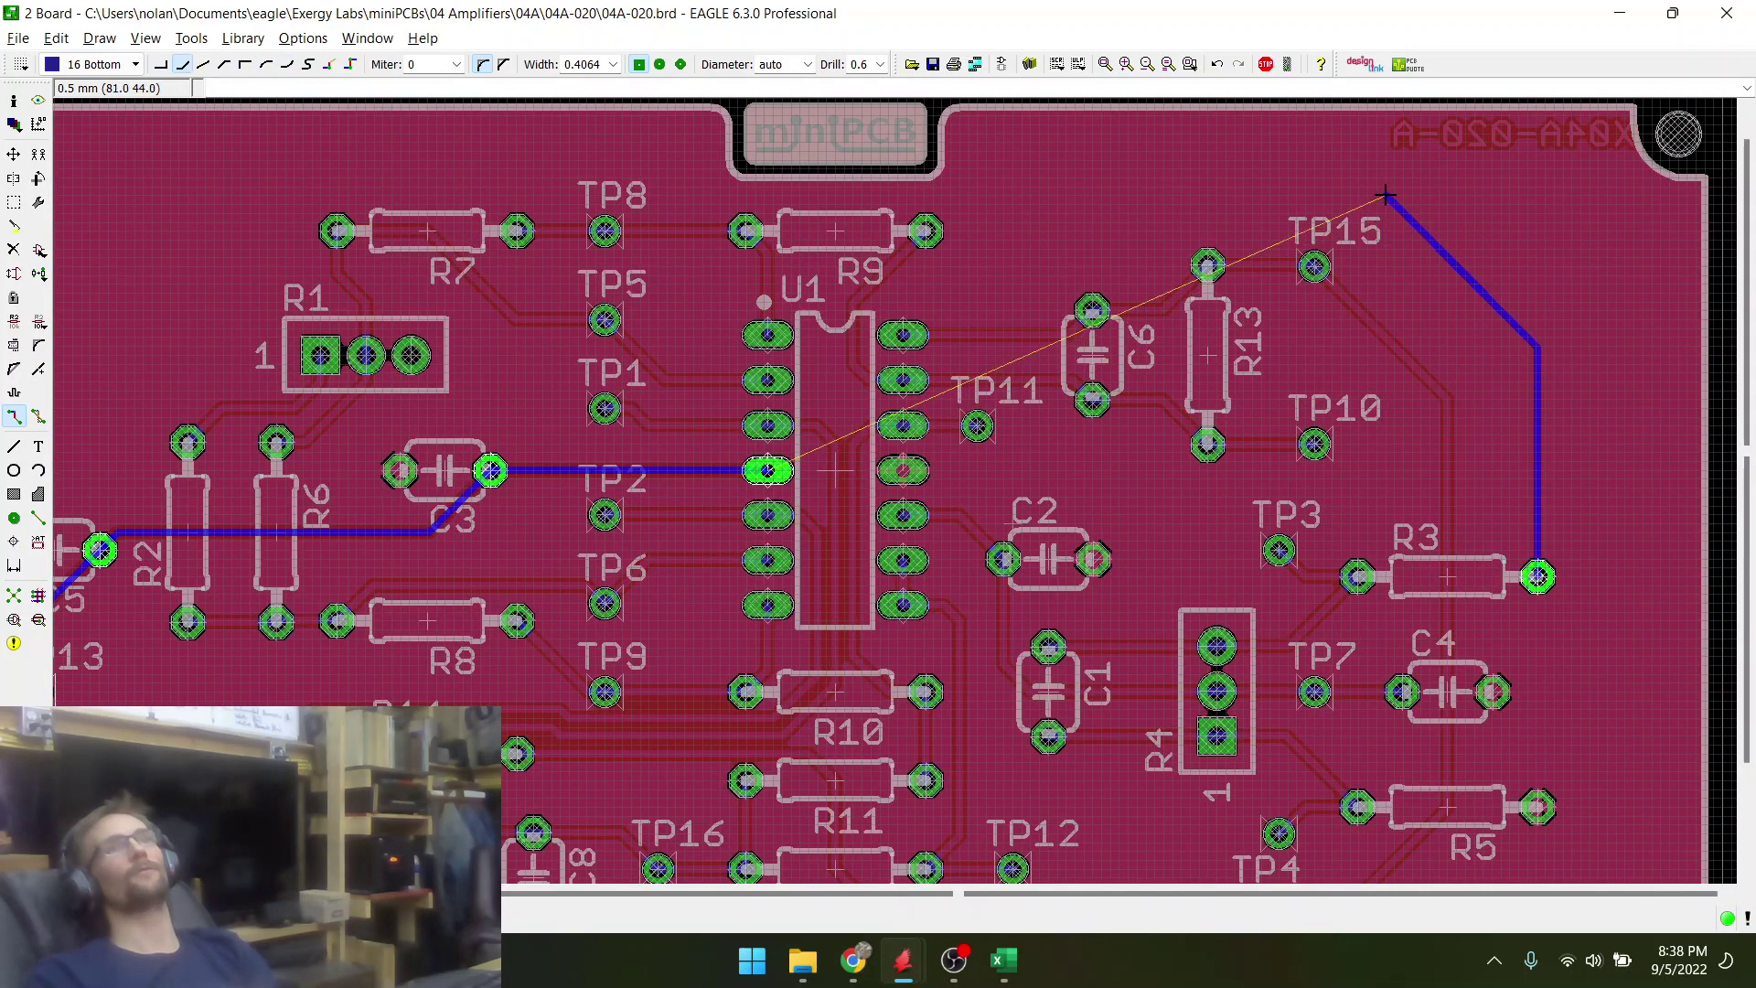
- Continue the R3 trace along the board's upper edge above R9 and R7, ending it at C5's pad nearest R2
scroll(1386, 195, up, 1)
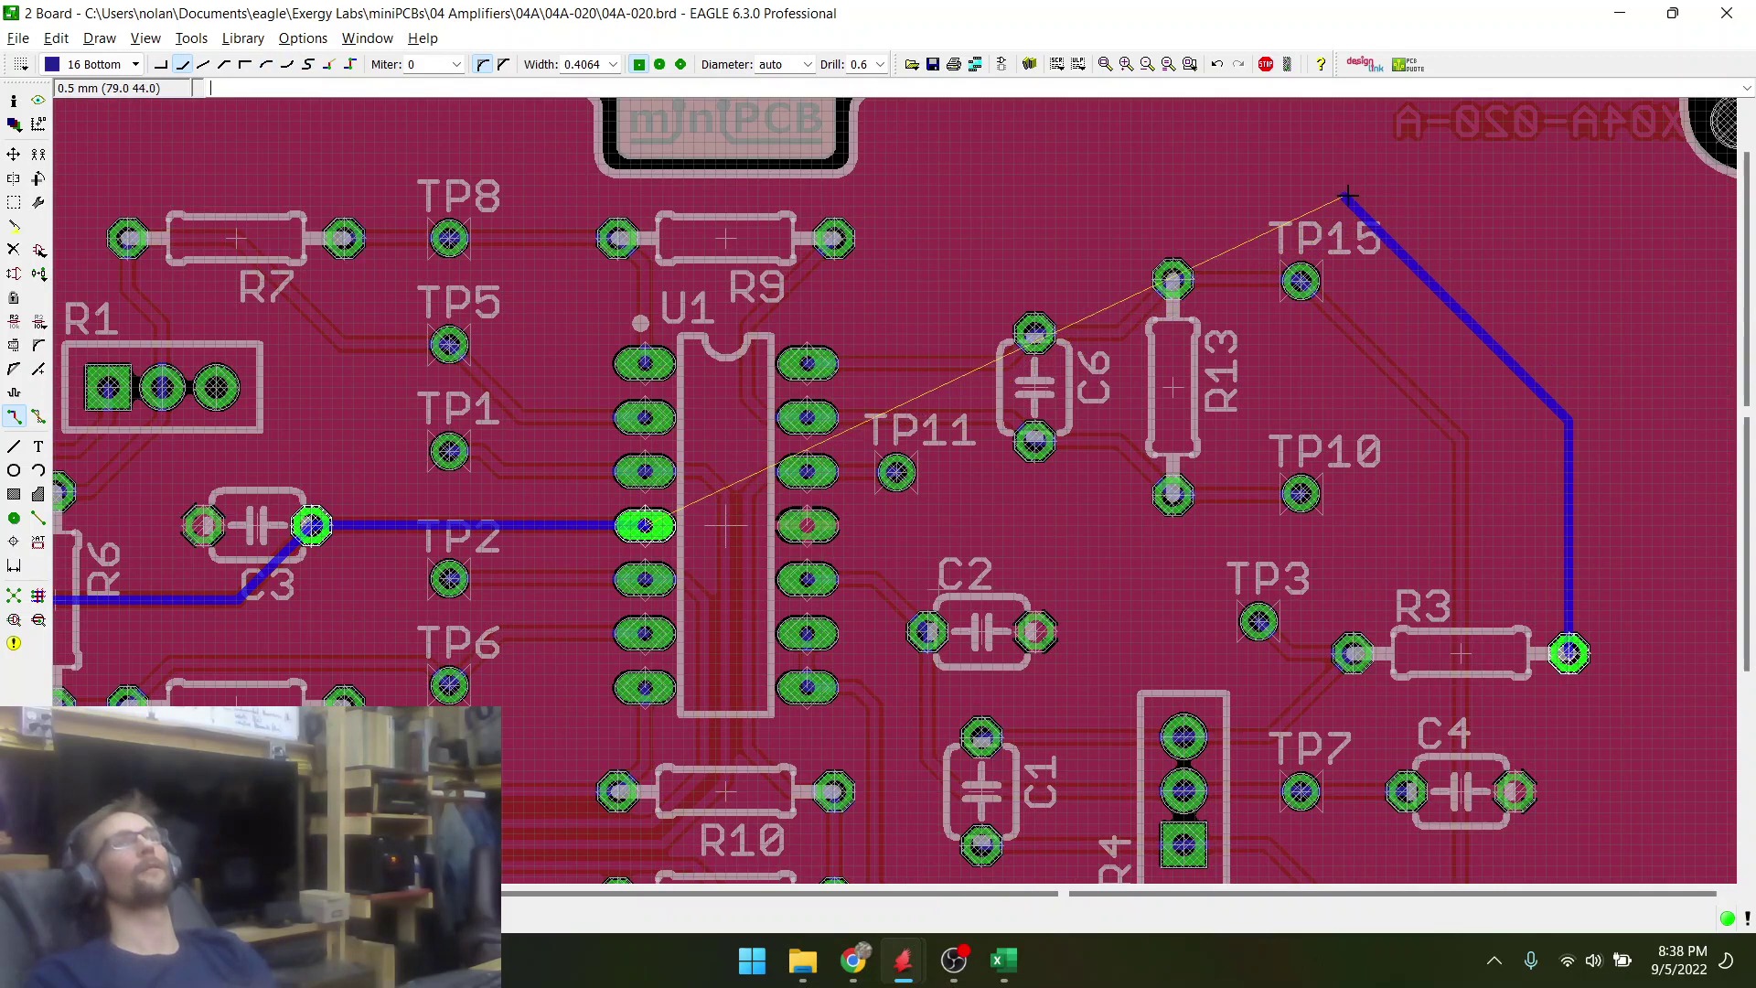
click(1348, 196)
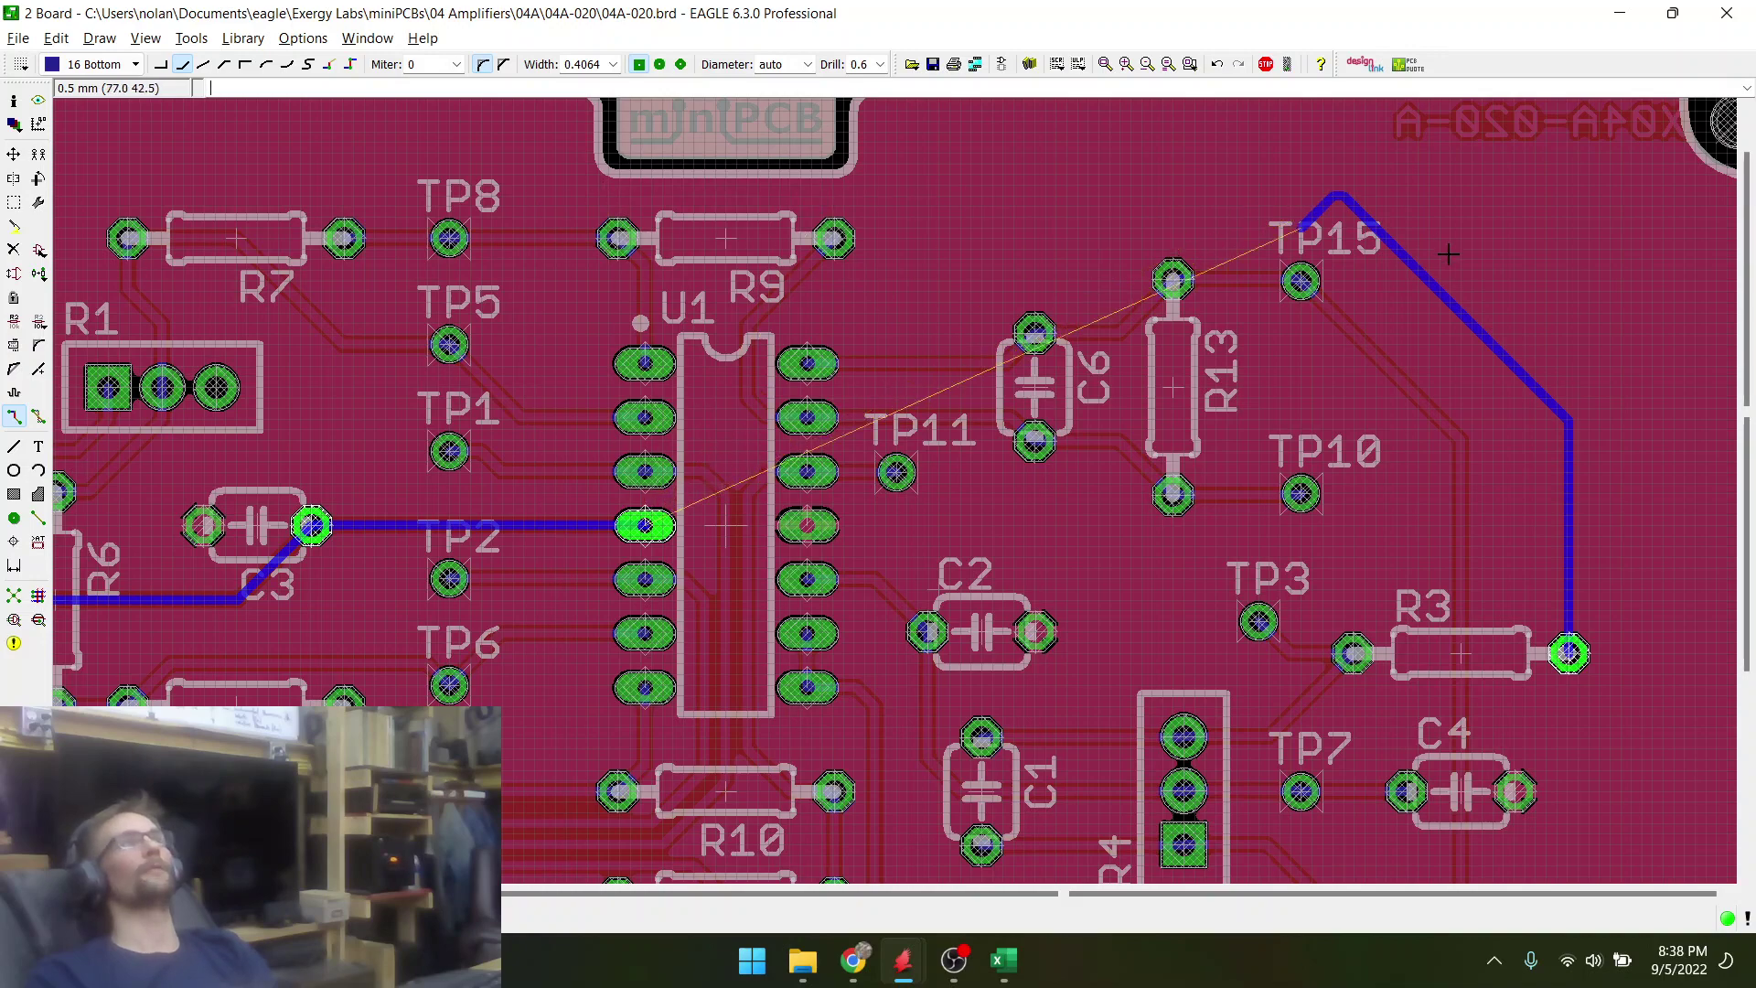
scroll(540, 215, down, 2)
scroll(485, 242, up, 1)
scroll(486, 242, up, 1)
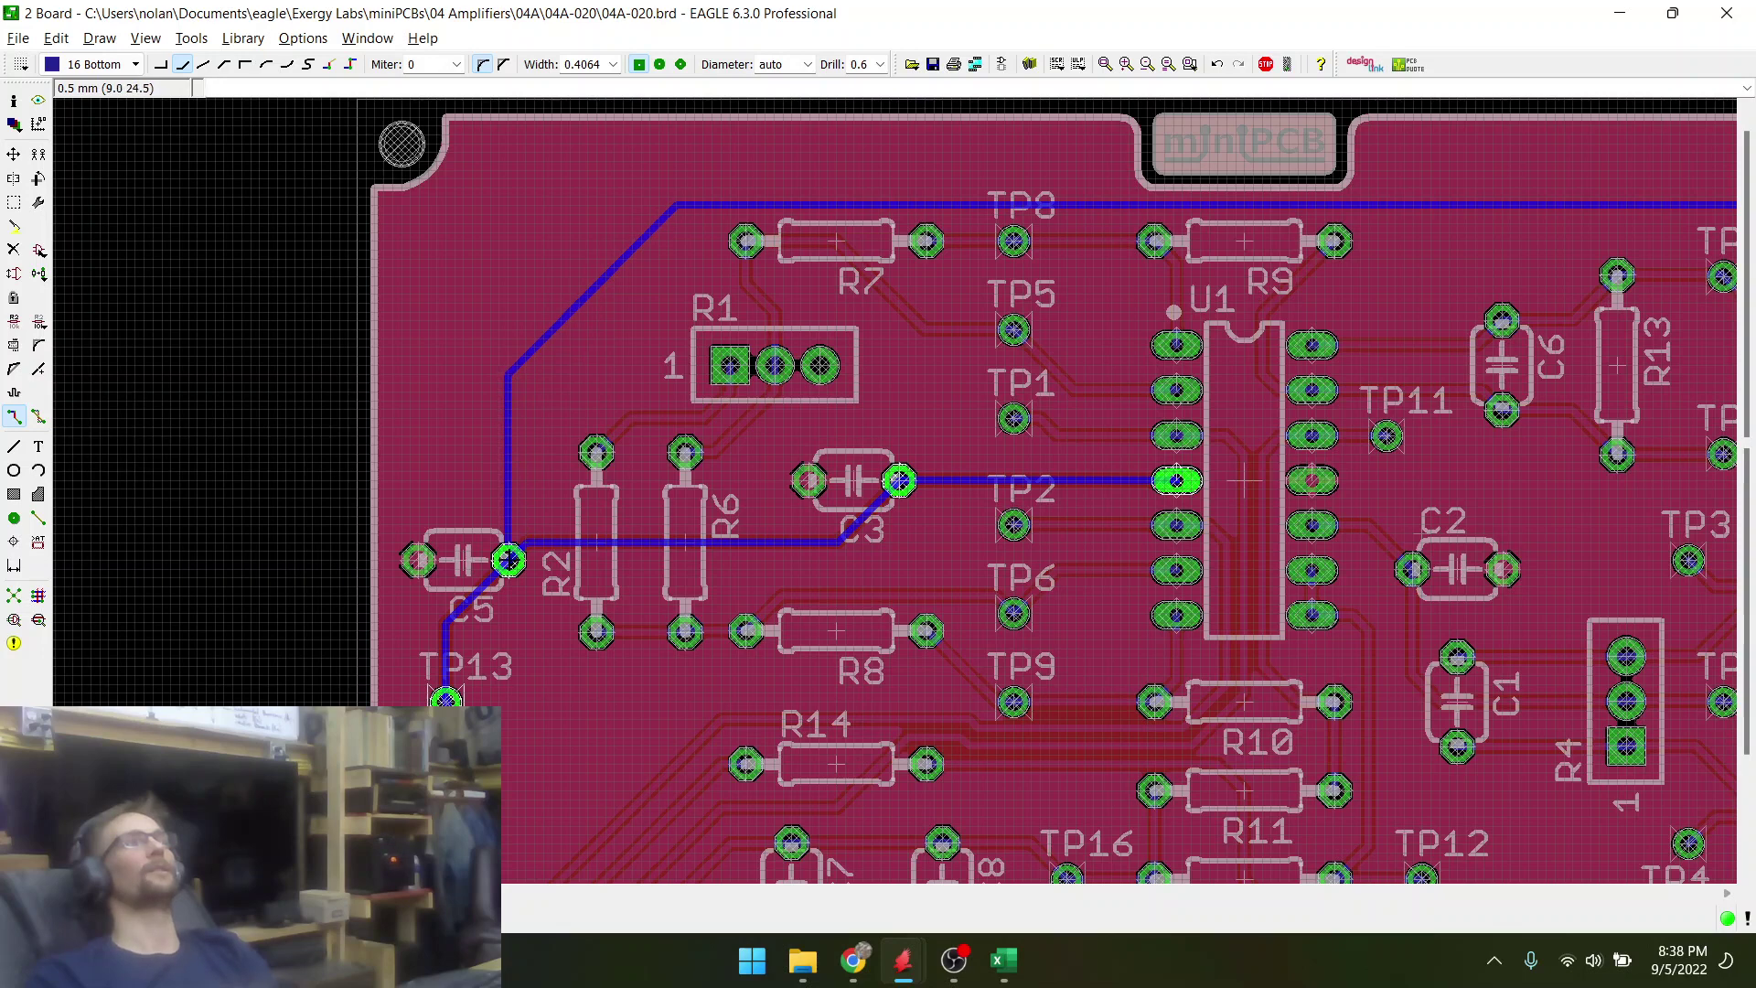
scroll(508, 560, up, 5)
scroll(511, 560, up, 3)
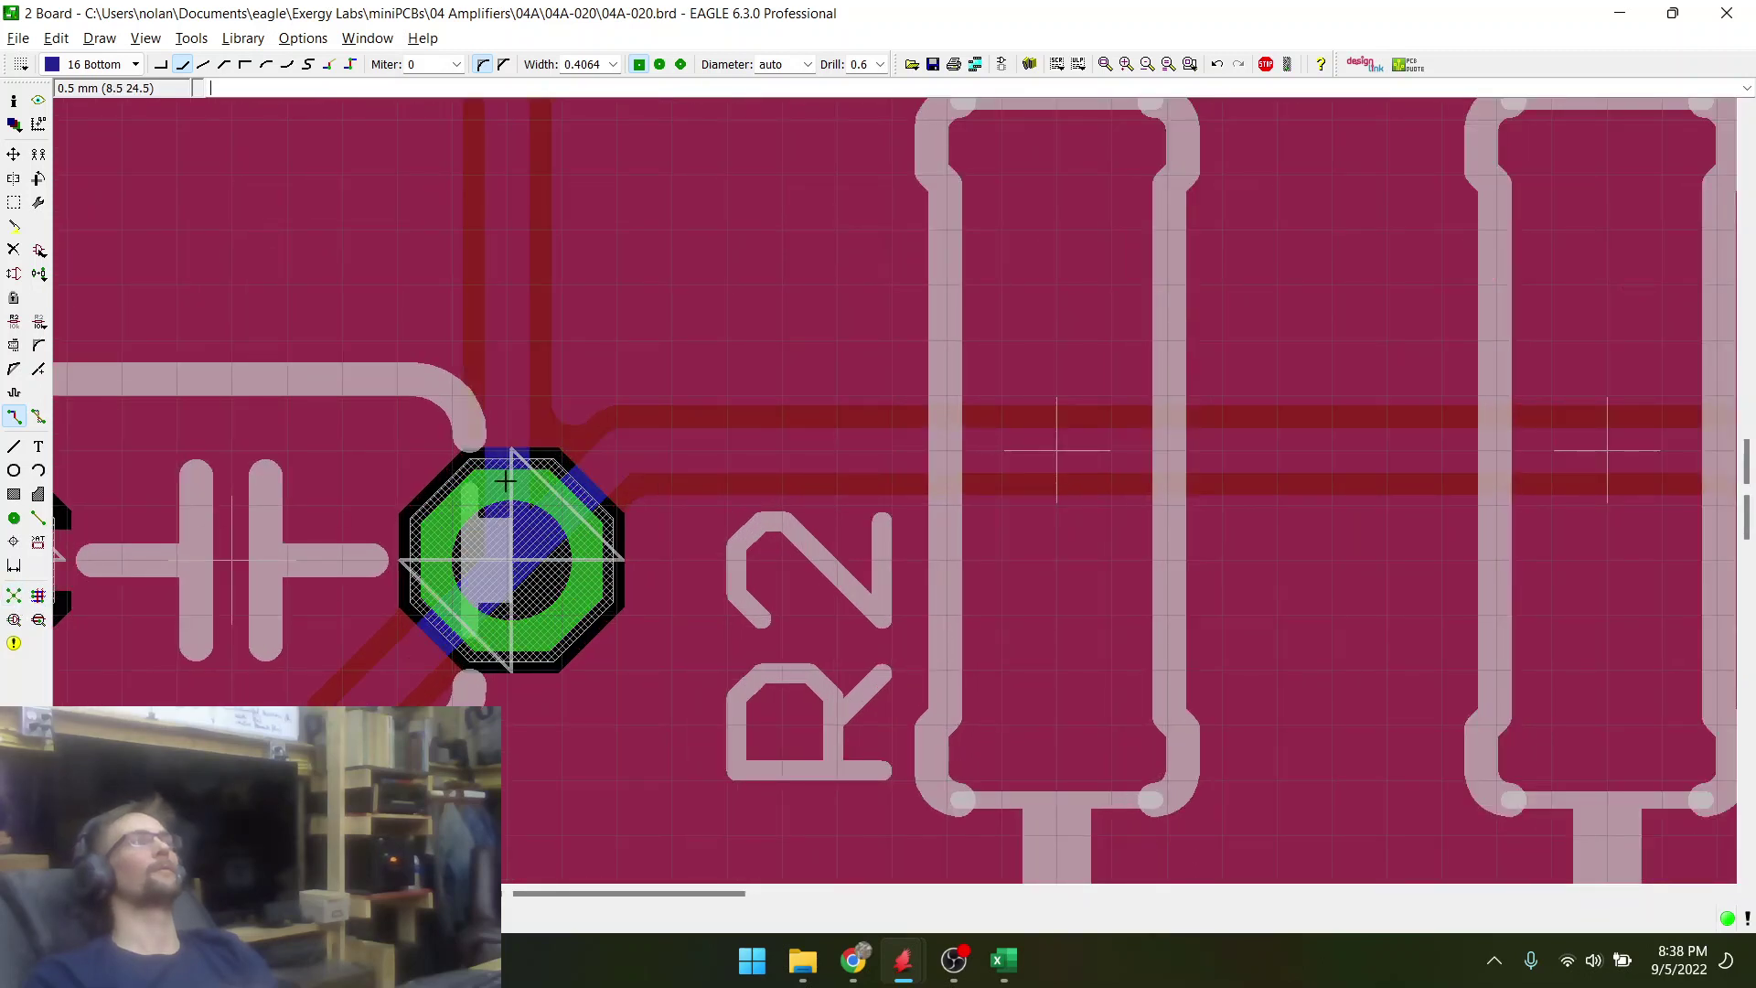
- Rip up the trace between C5 and C3 and reroute it straight out of C5's pad with a 45-degree bend to C3
scroll(611, 436, down, 5)
scroll(731, 416, up, 1)
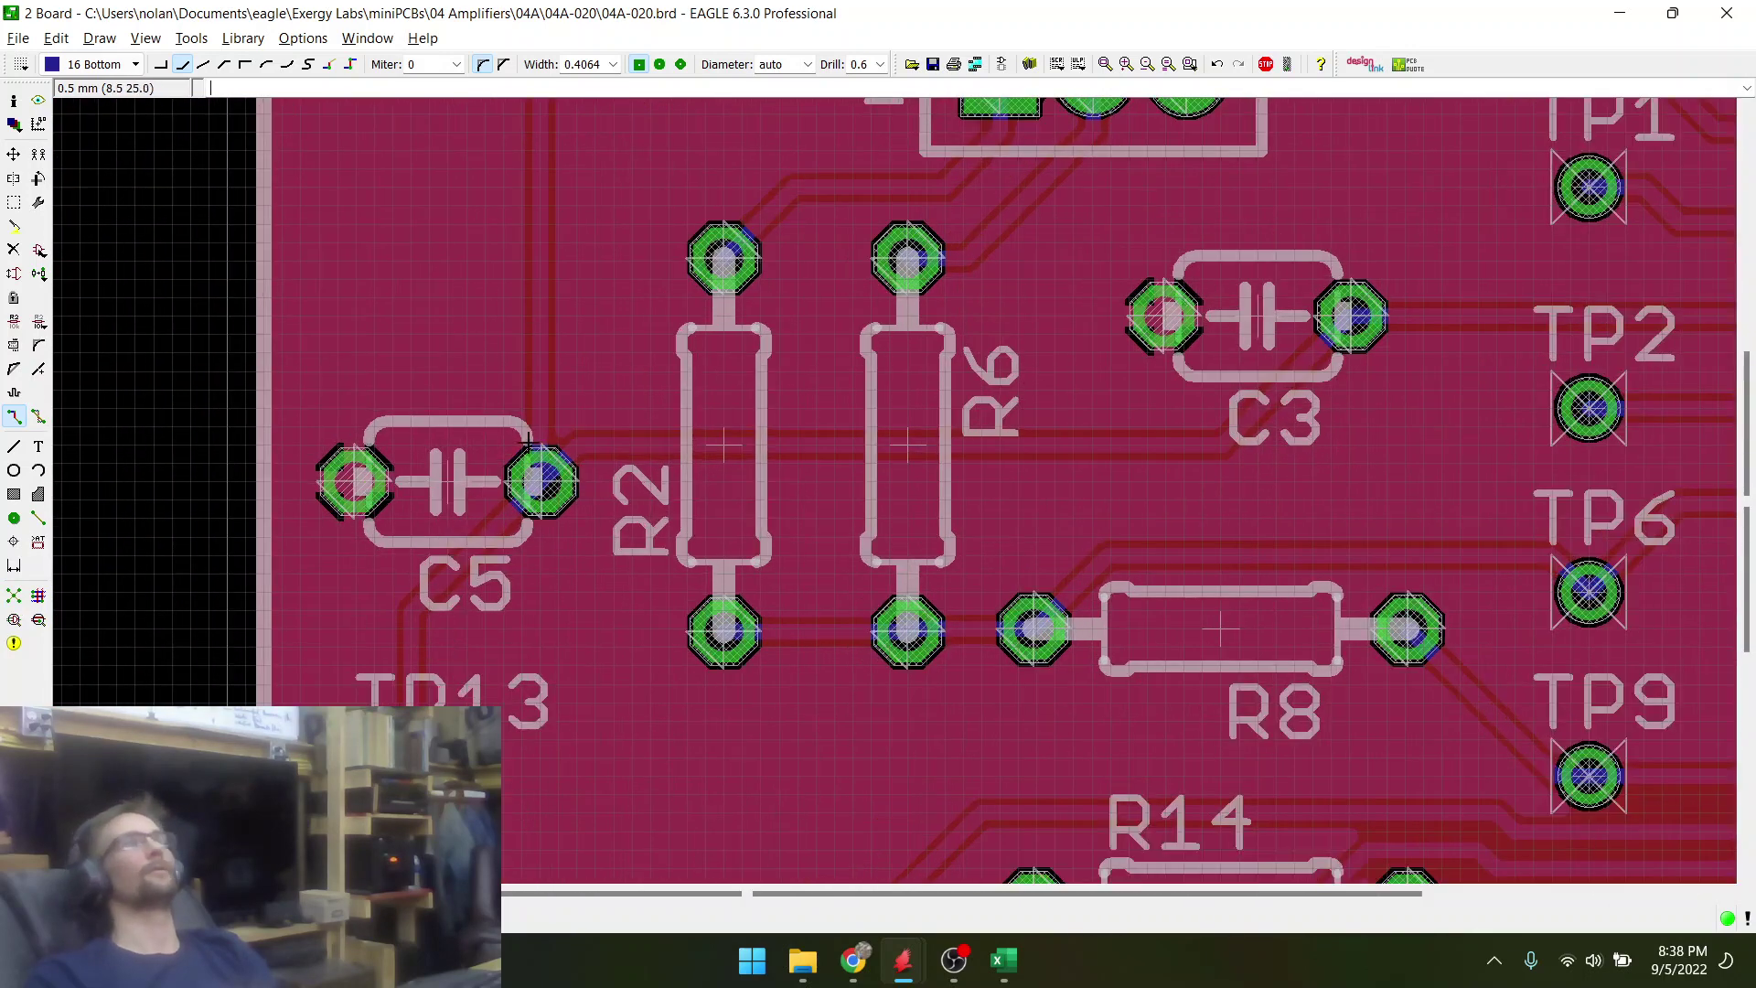
click(38, 416)
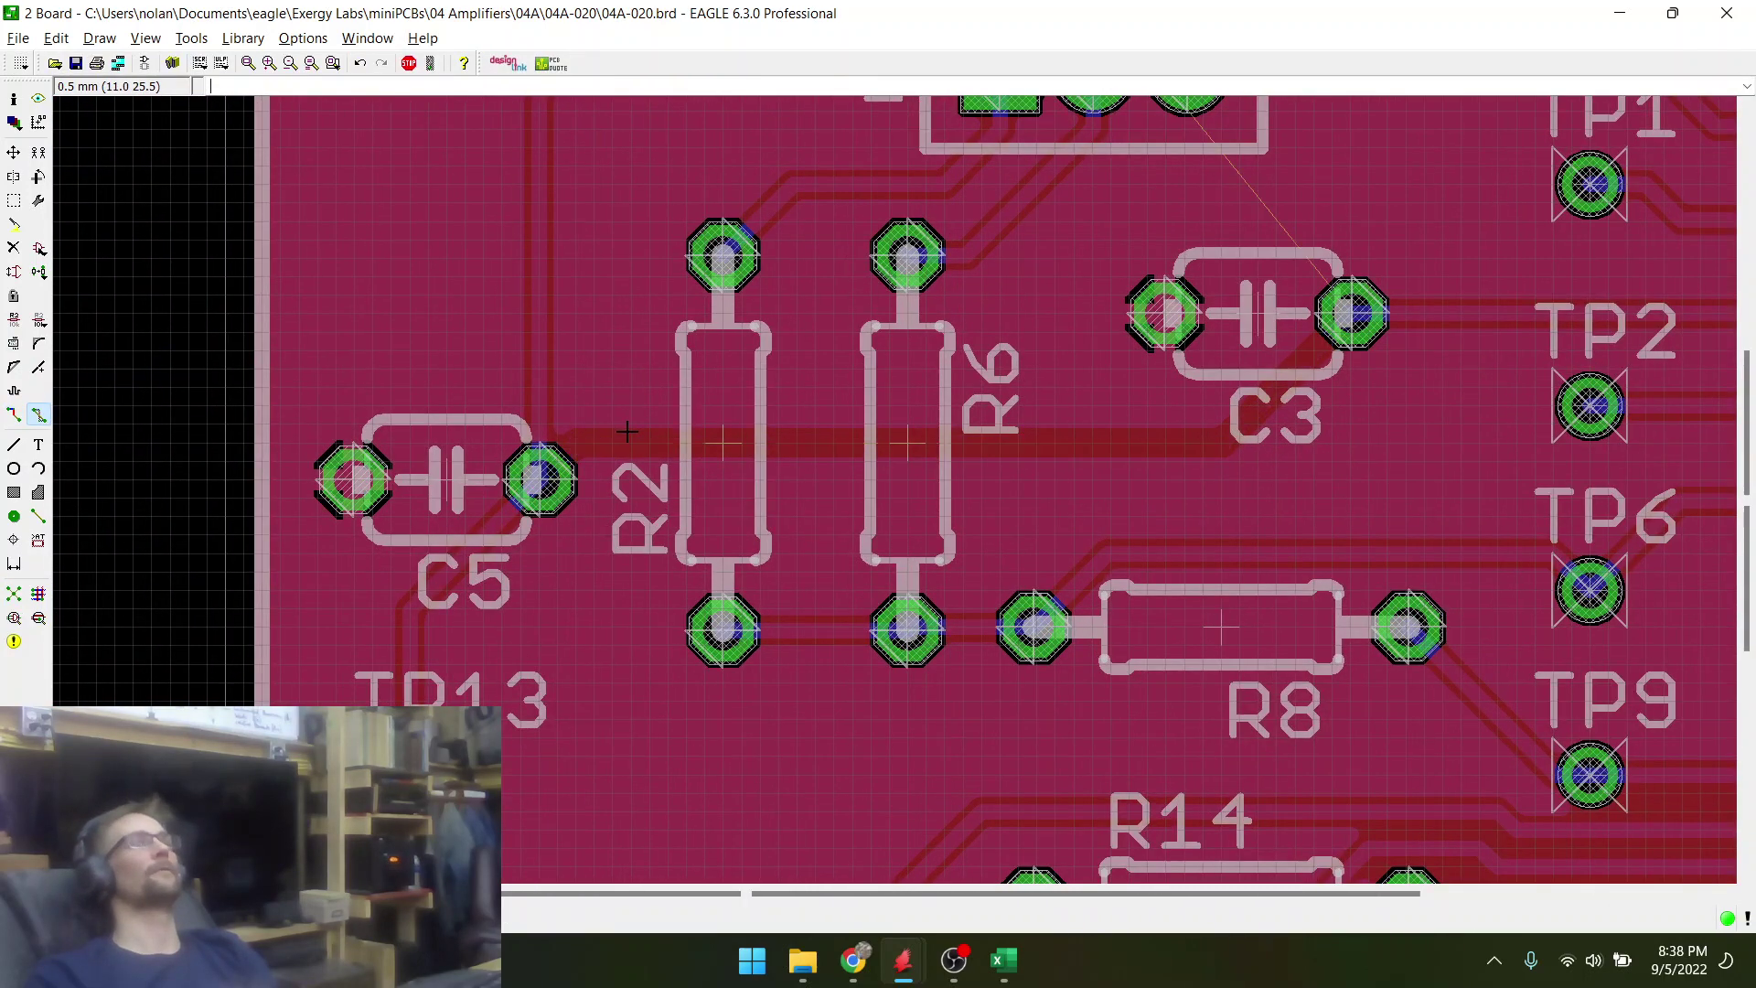
click(13, 417)
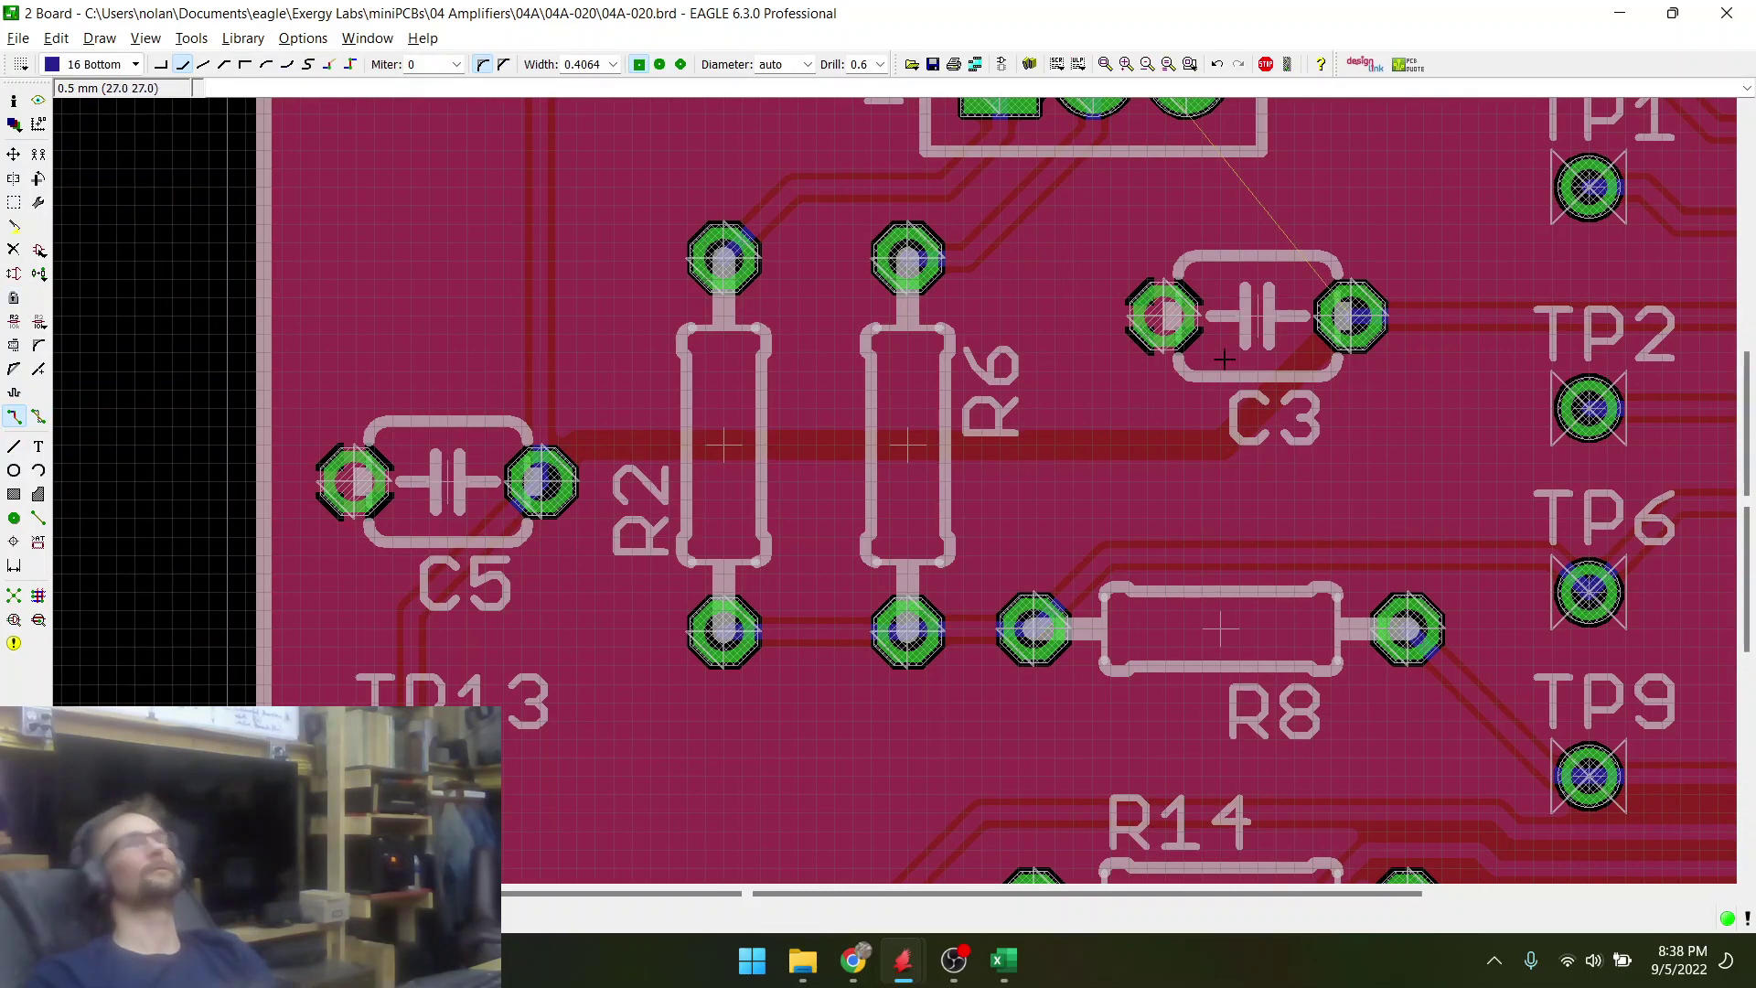
click(1351, 313)
right_click(542, 481)
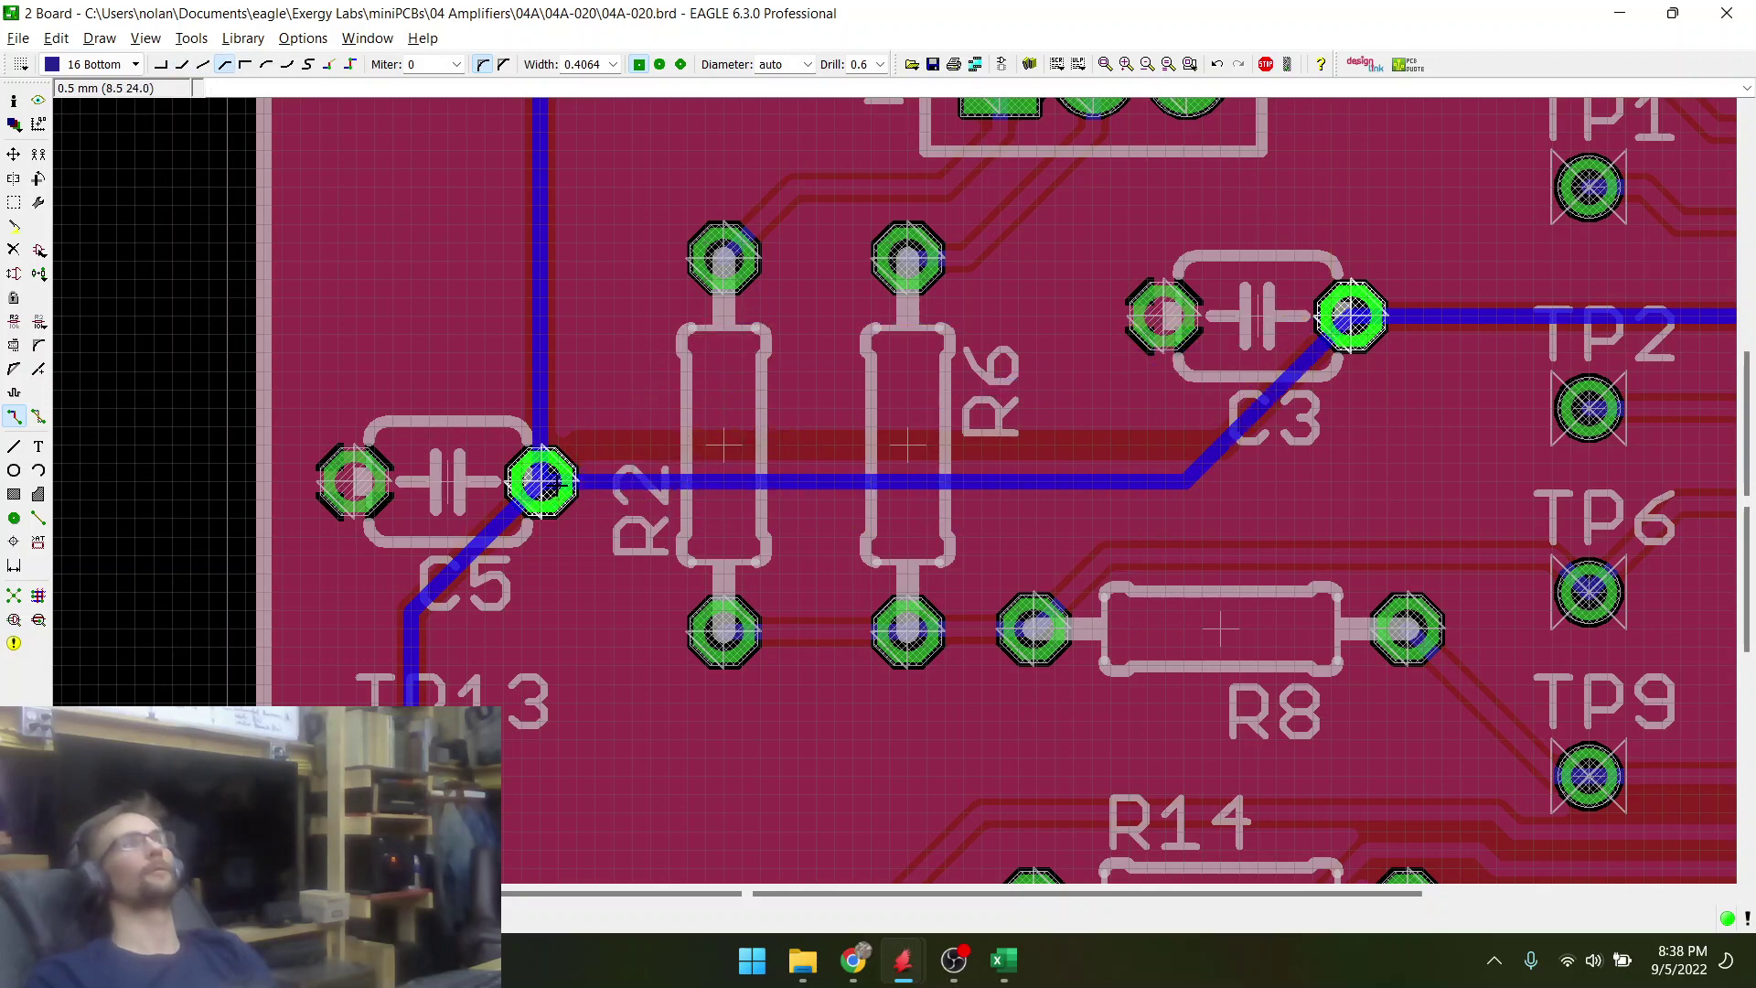
key(Escape)
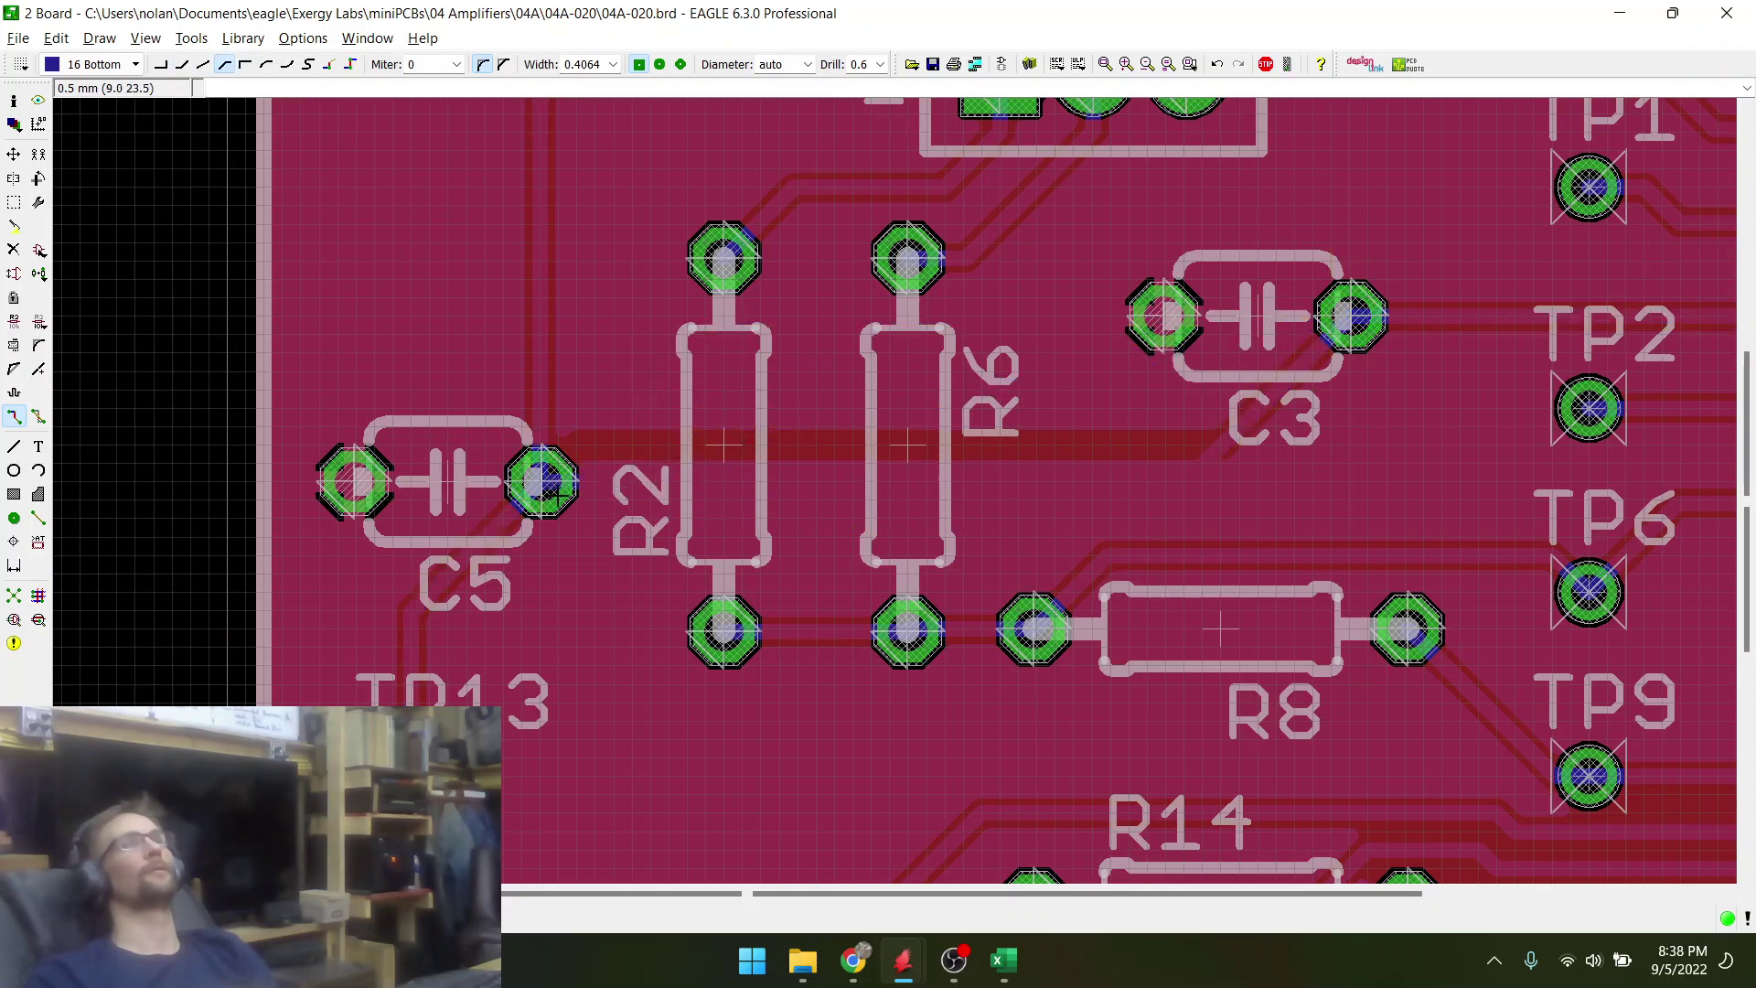
- Recalculate the airwires and copper pours, and review the routing across the whole board
click(13, 599)
scroll(460, 480, down, 8)
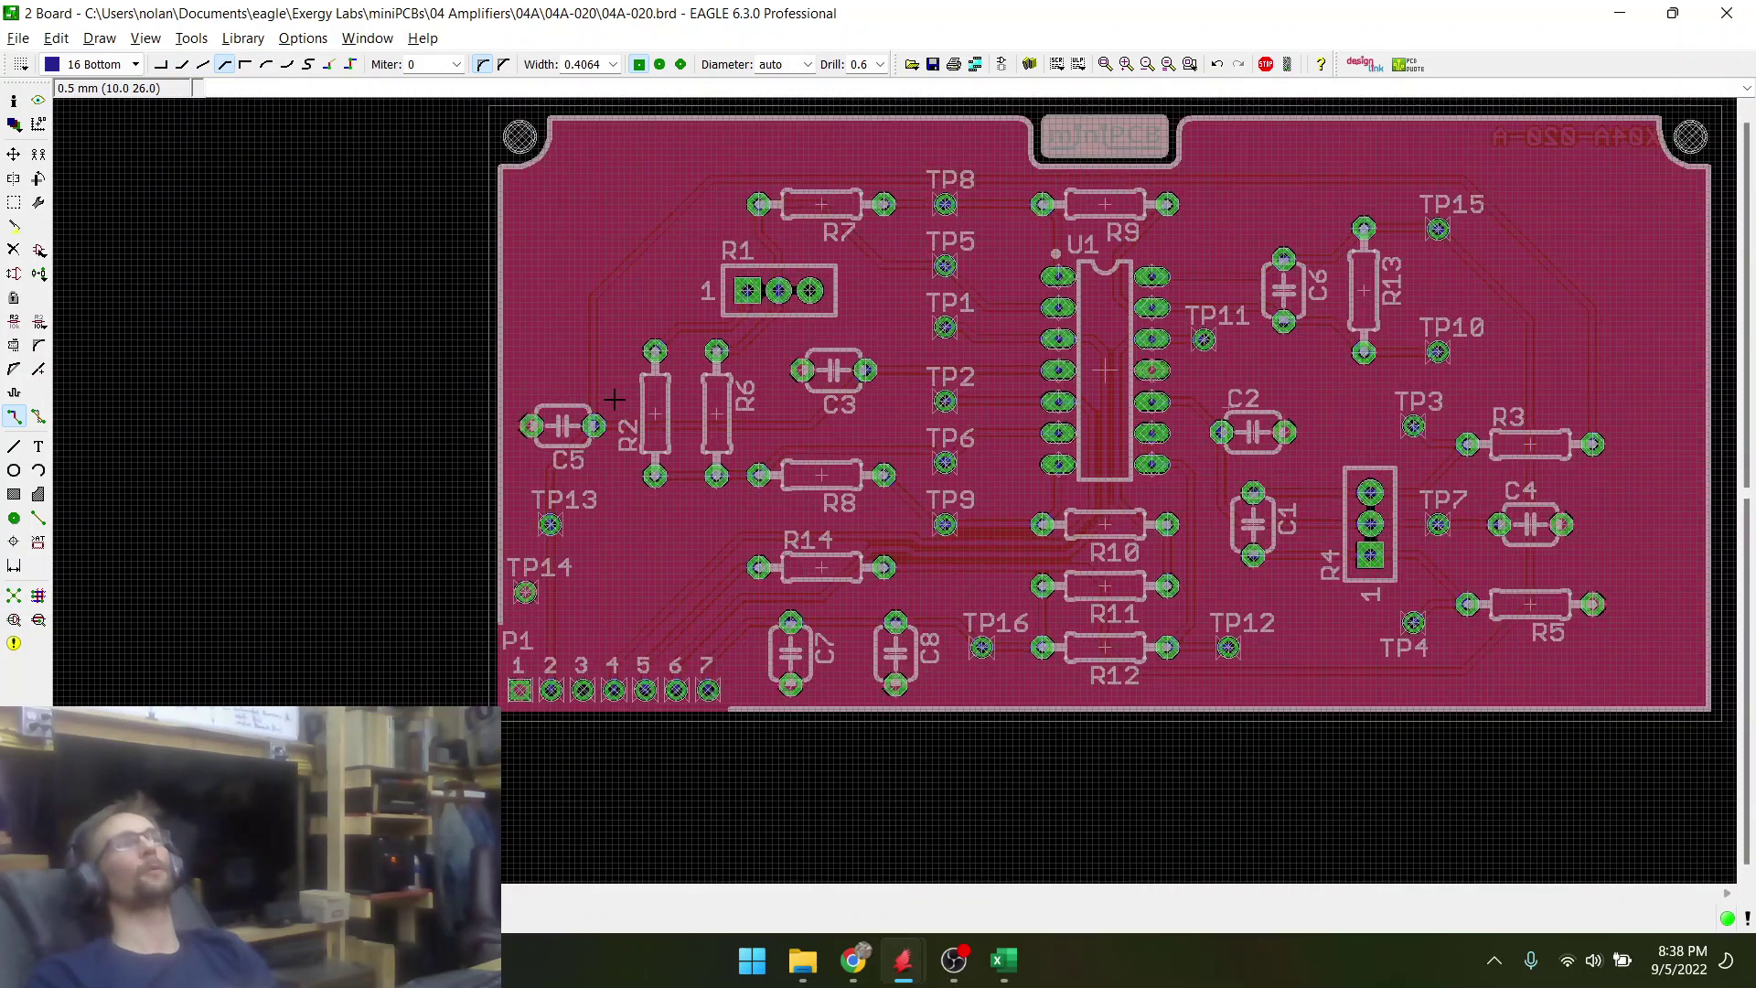
scroll(877, 304, up, 3)
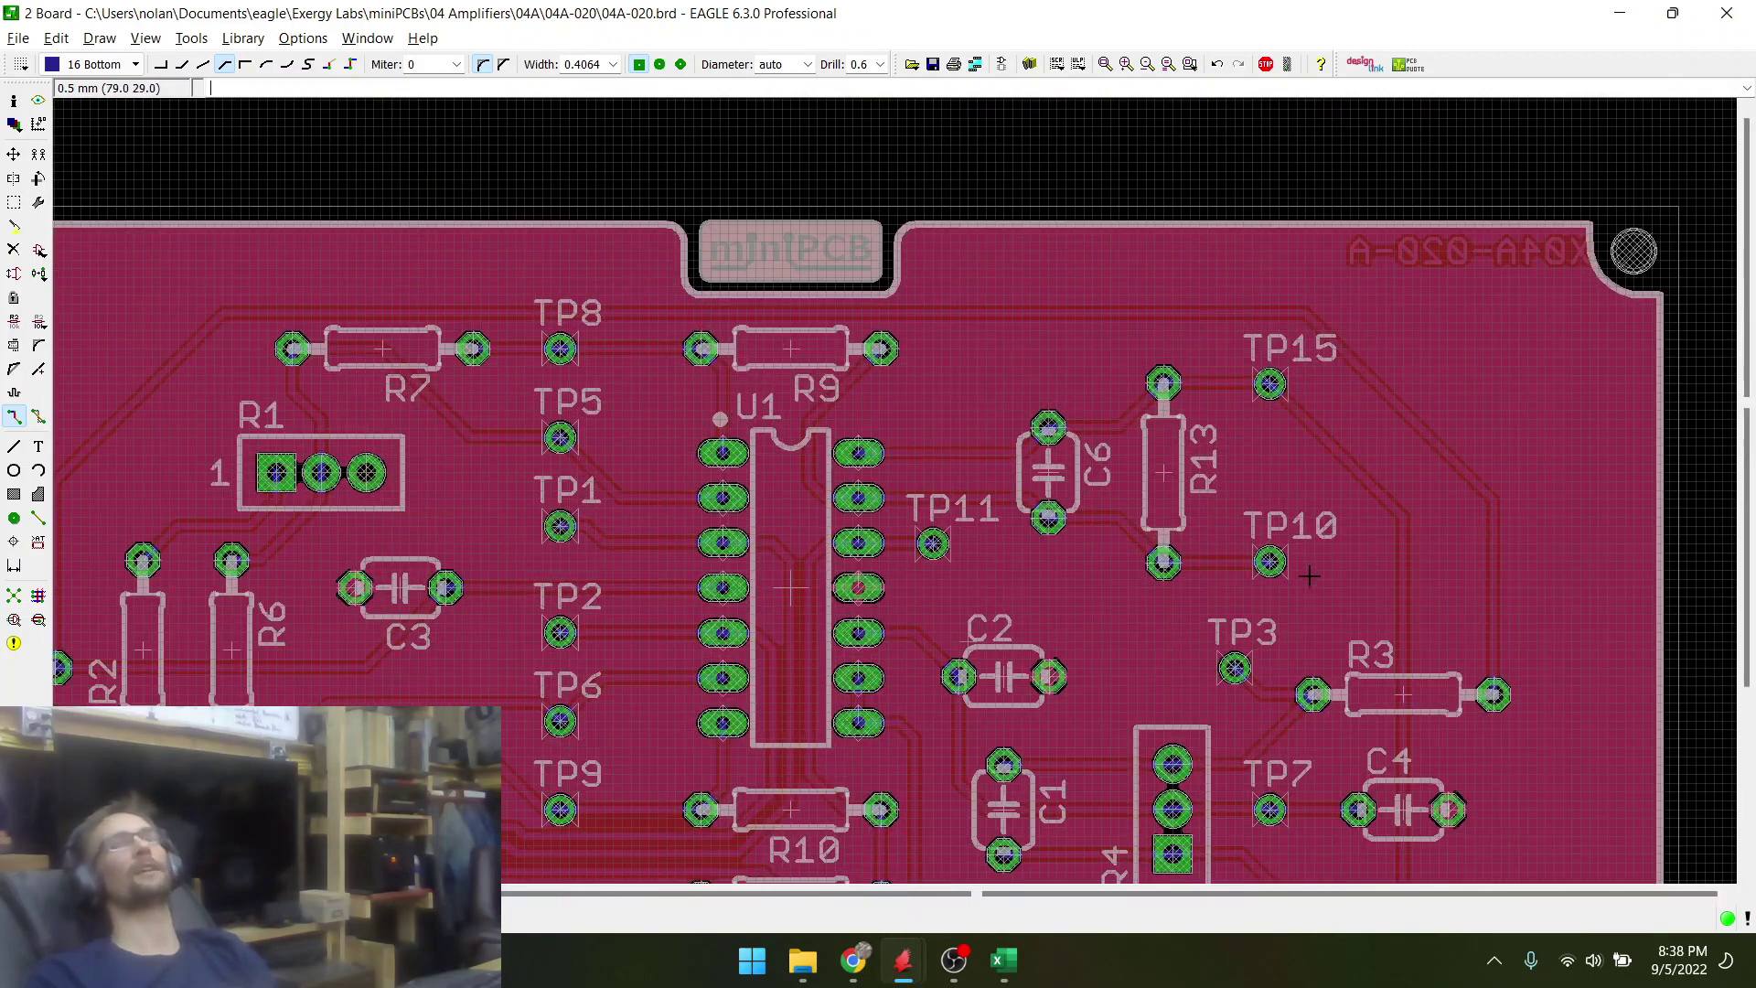
scroll(337, 344, down, 3)
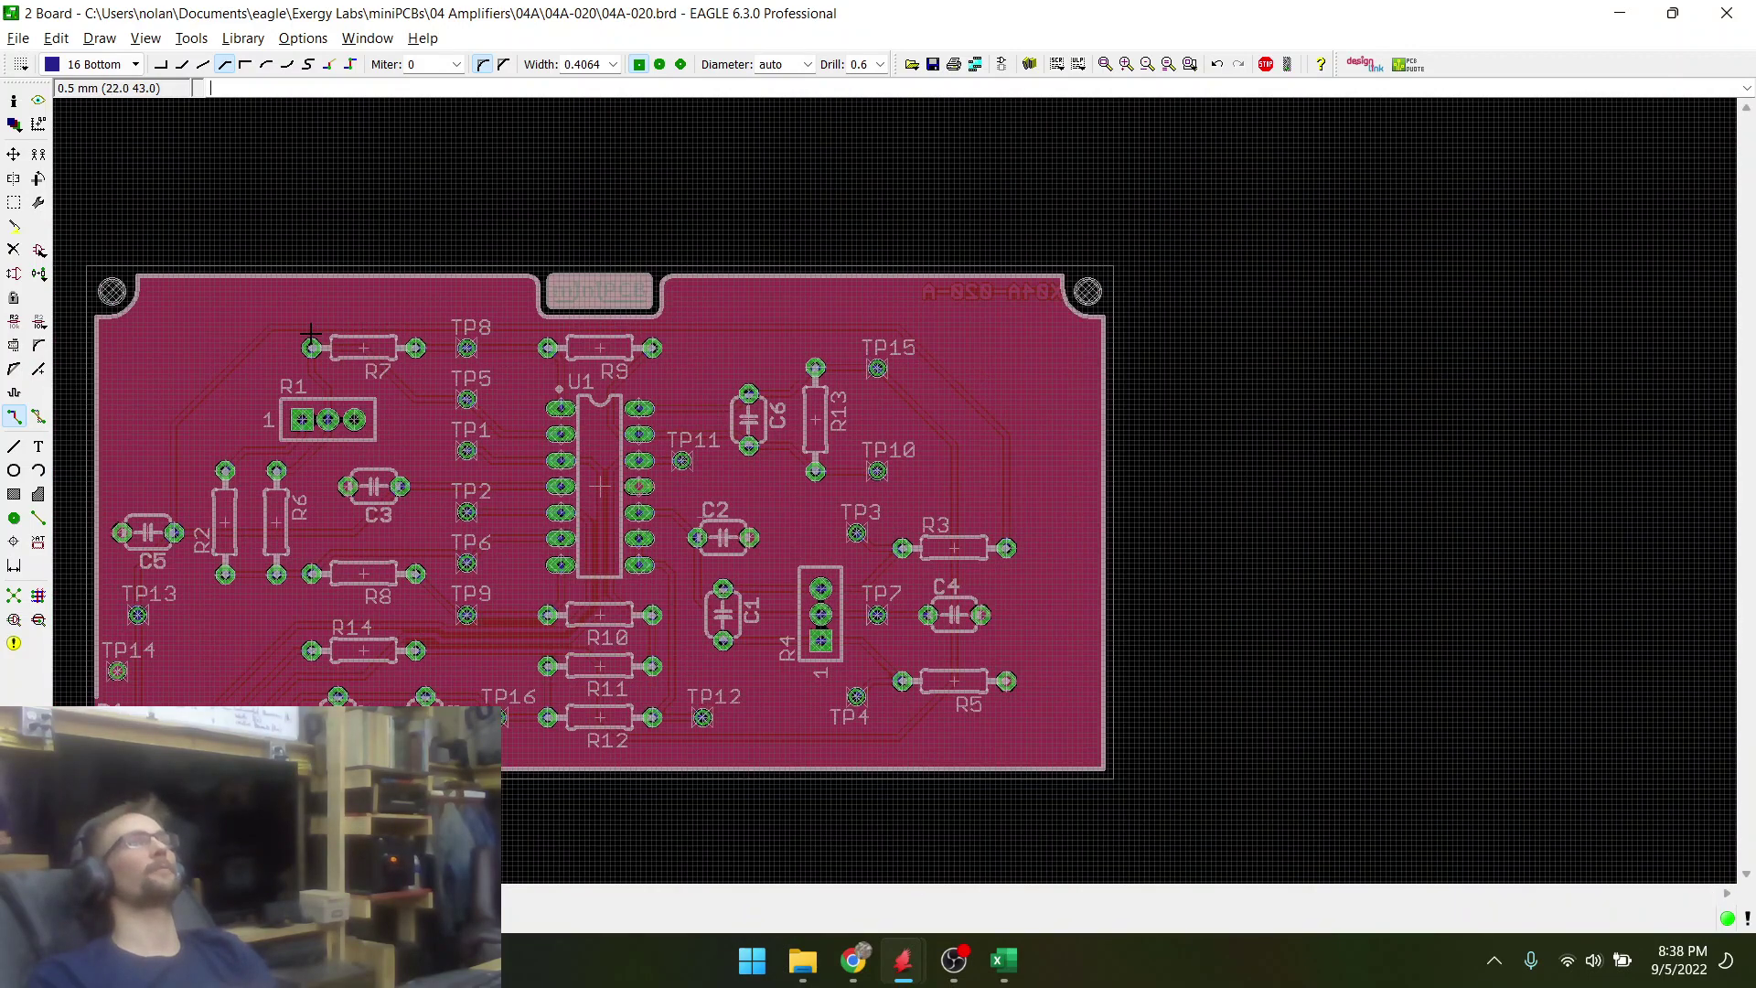
- Inspect the component placement and trace routing across the whole board layout
scroll(167, 535, up, 2)
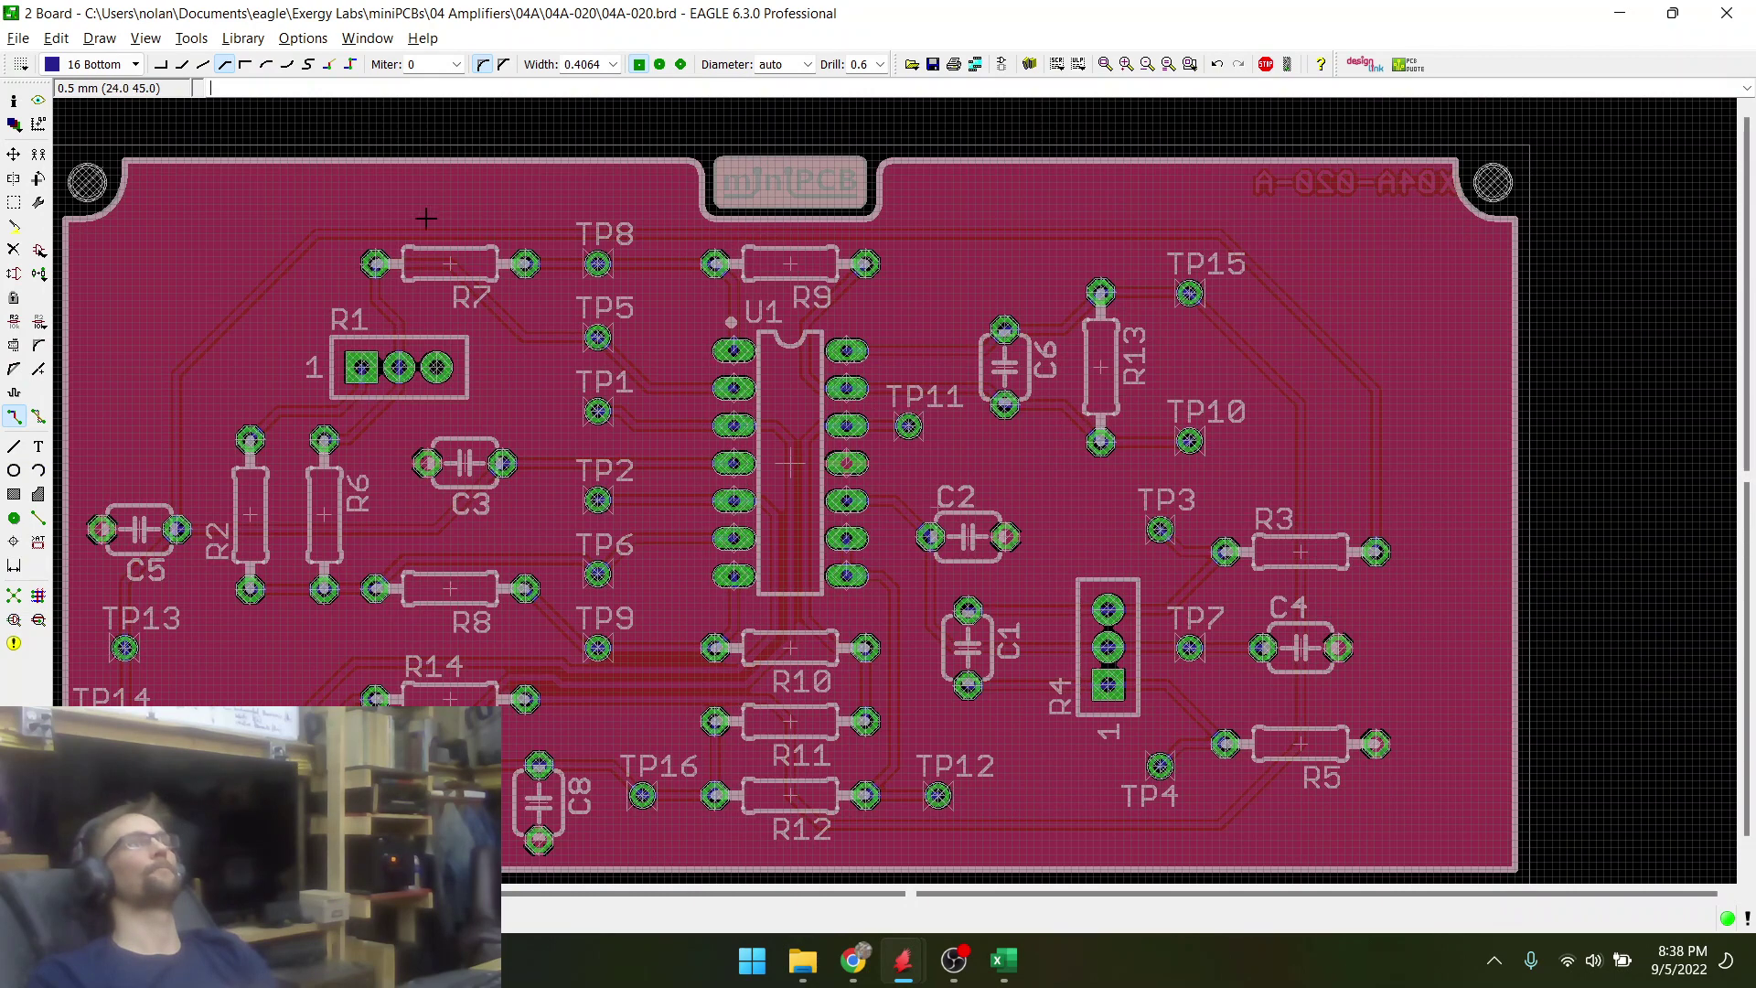
scroll(1189, 430, down, 1)
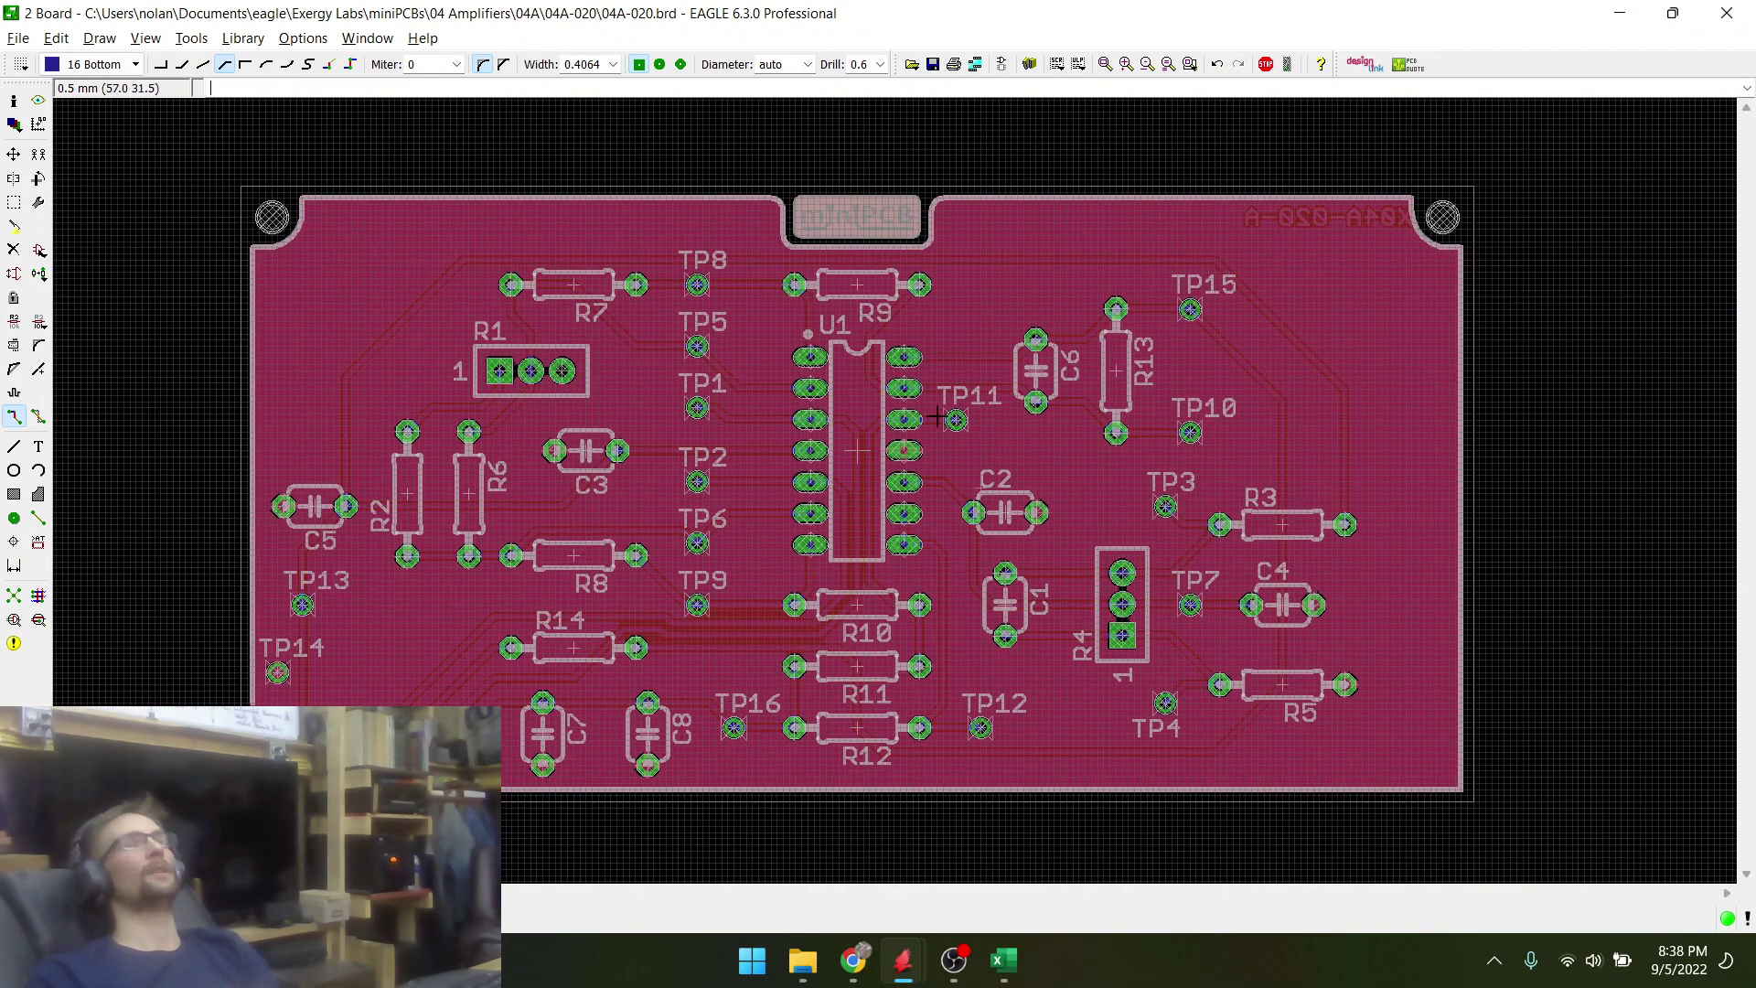
scroll(787, 729, up, 2)
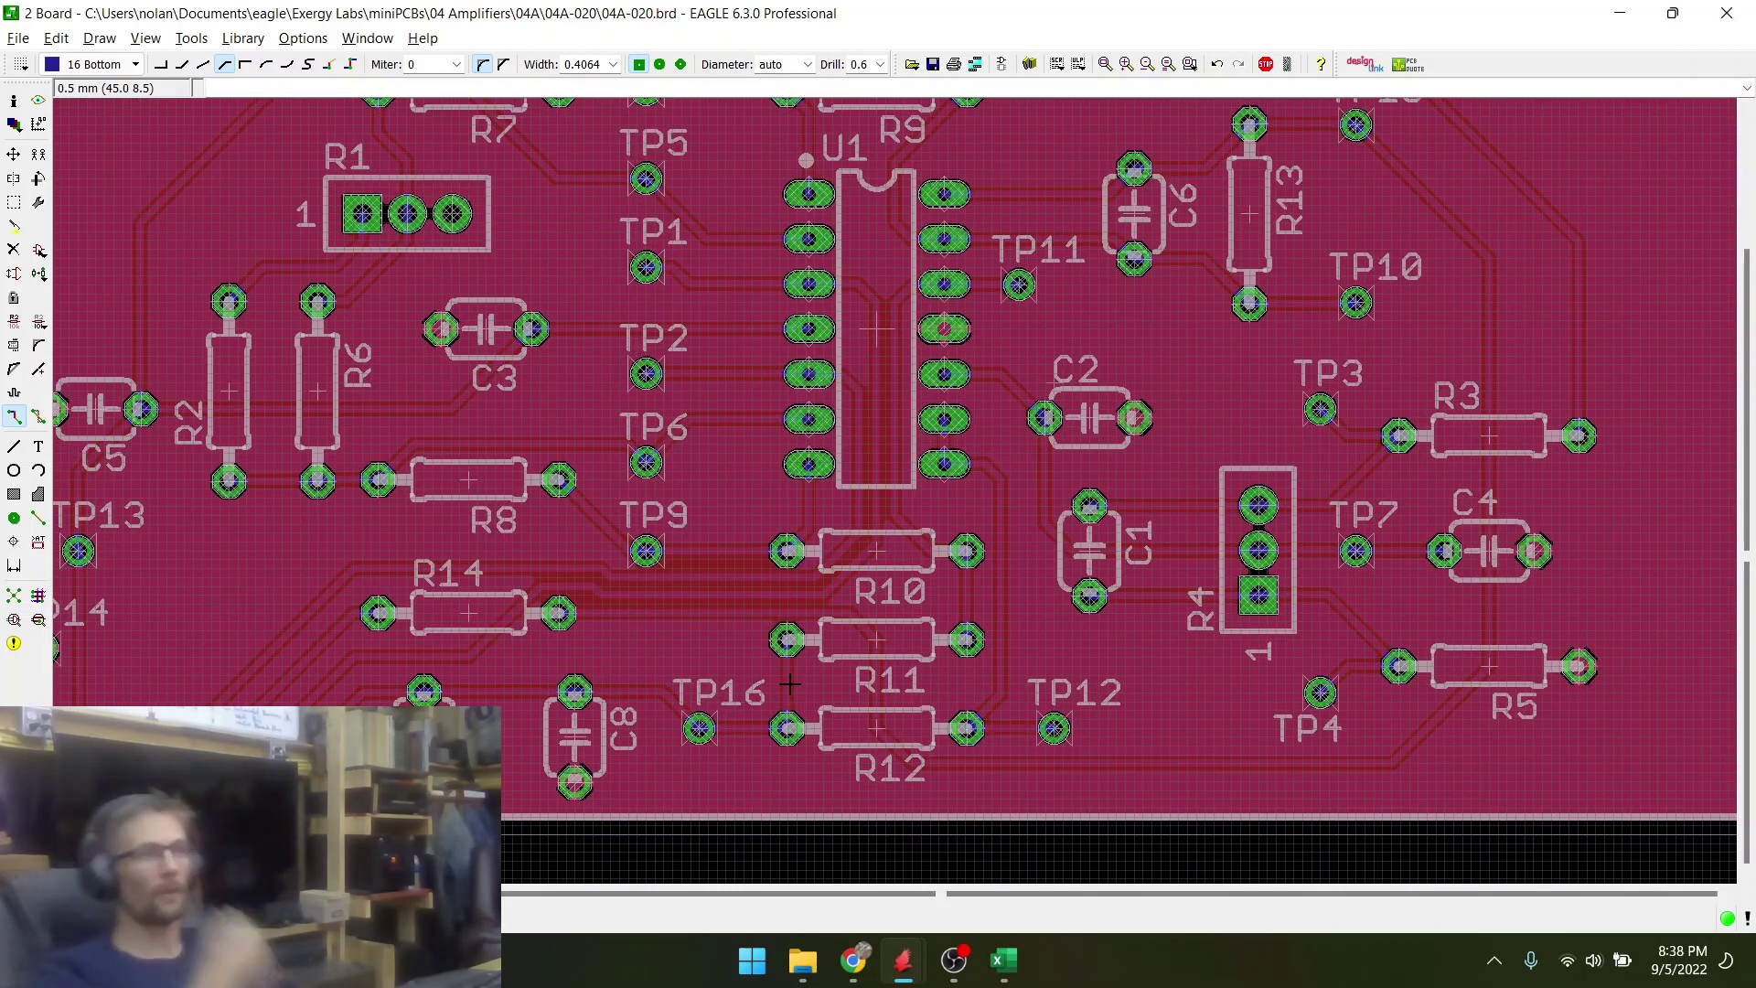
scroll(582, 692, down, 2)
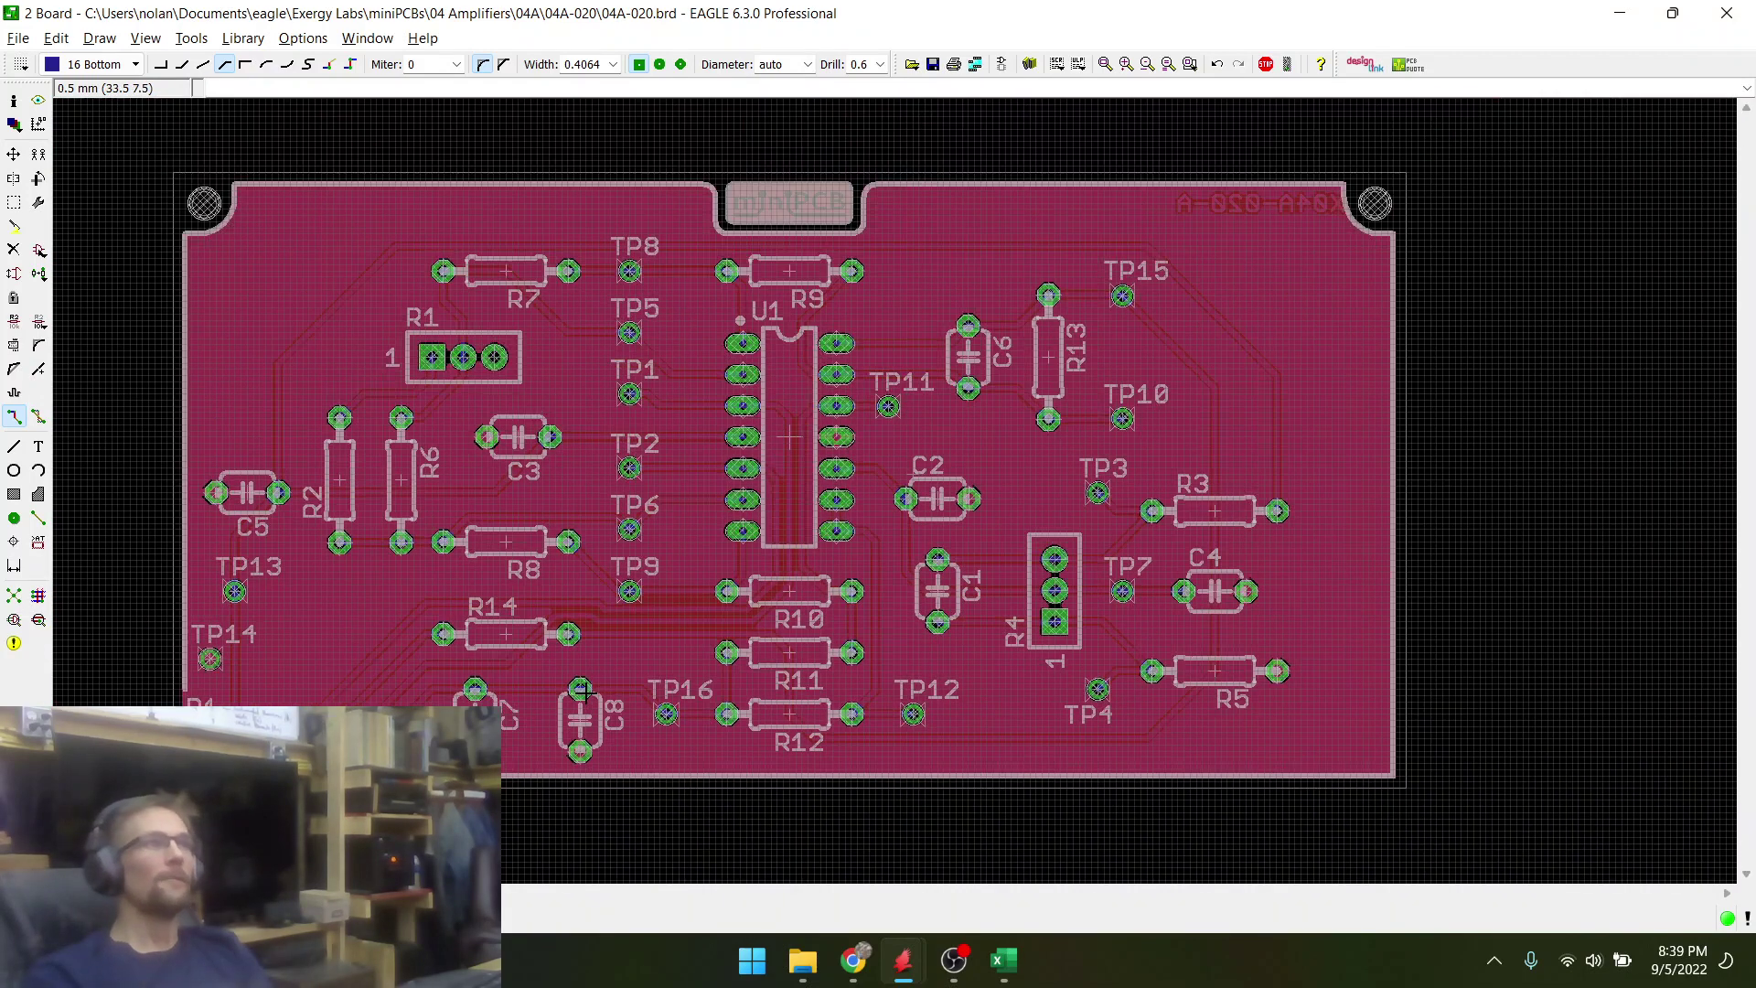
scroll(568, 271, up, 1)
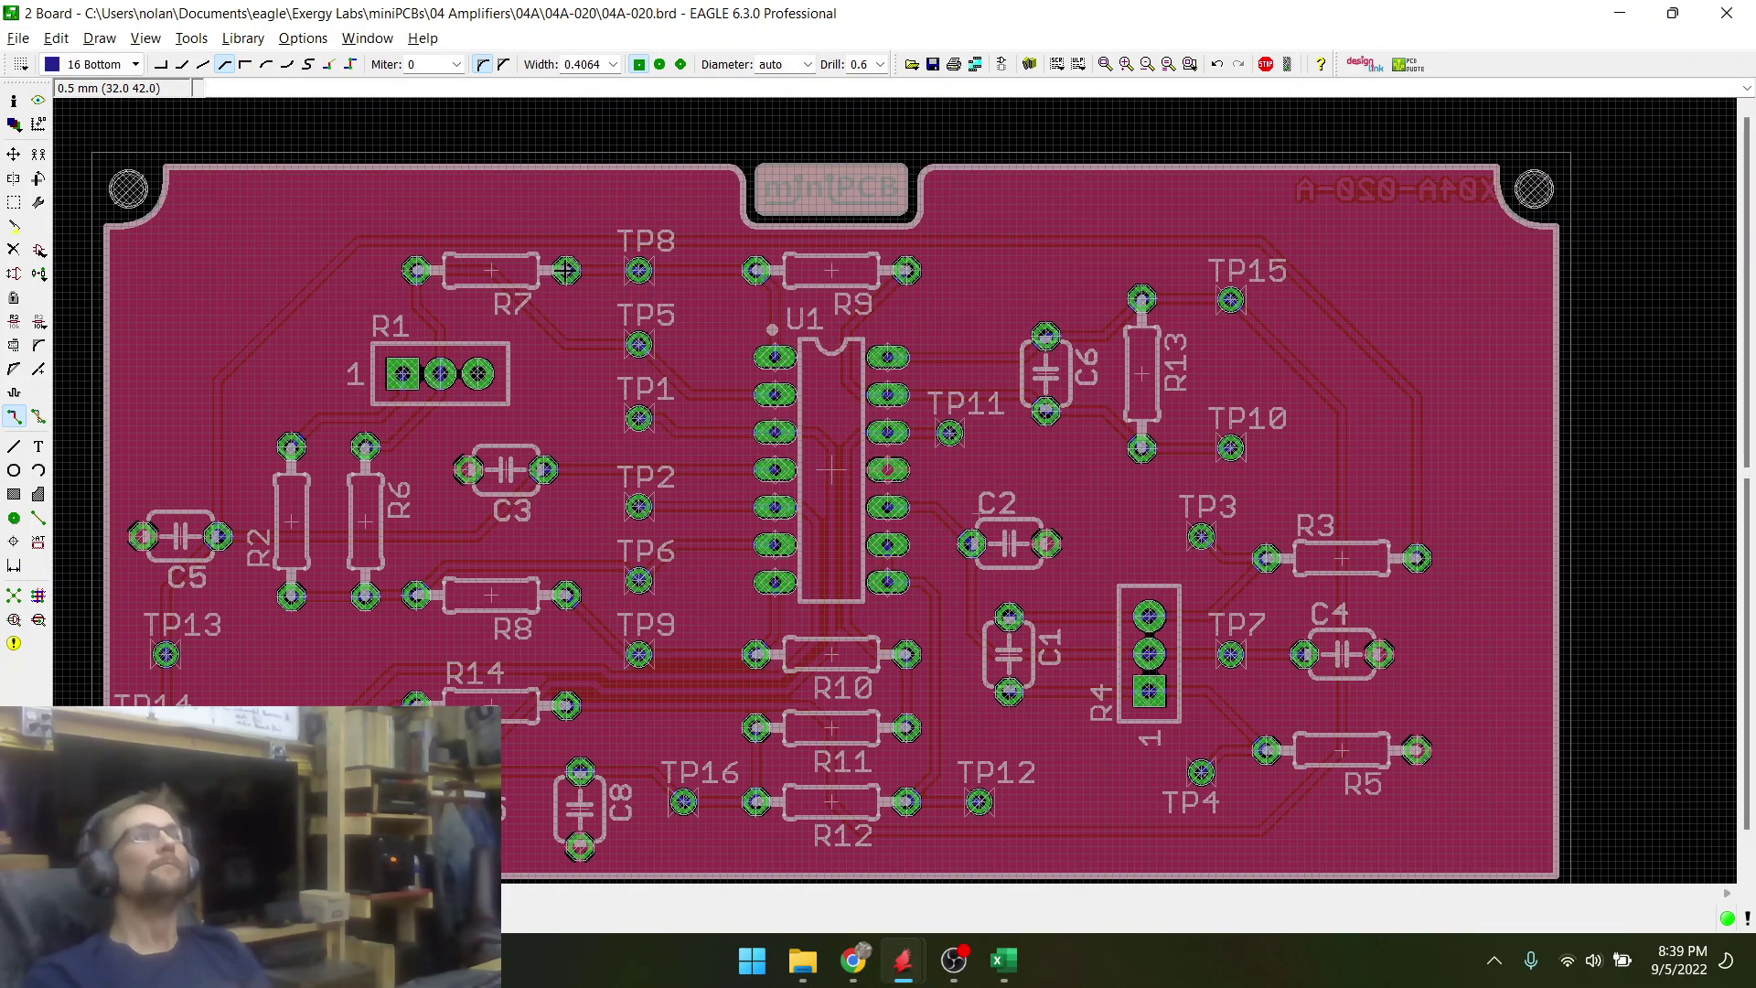
scroll(876, 585, up, 4)
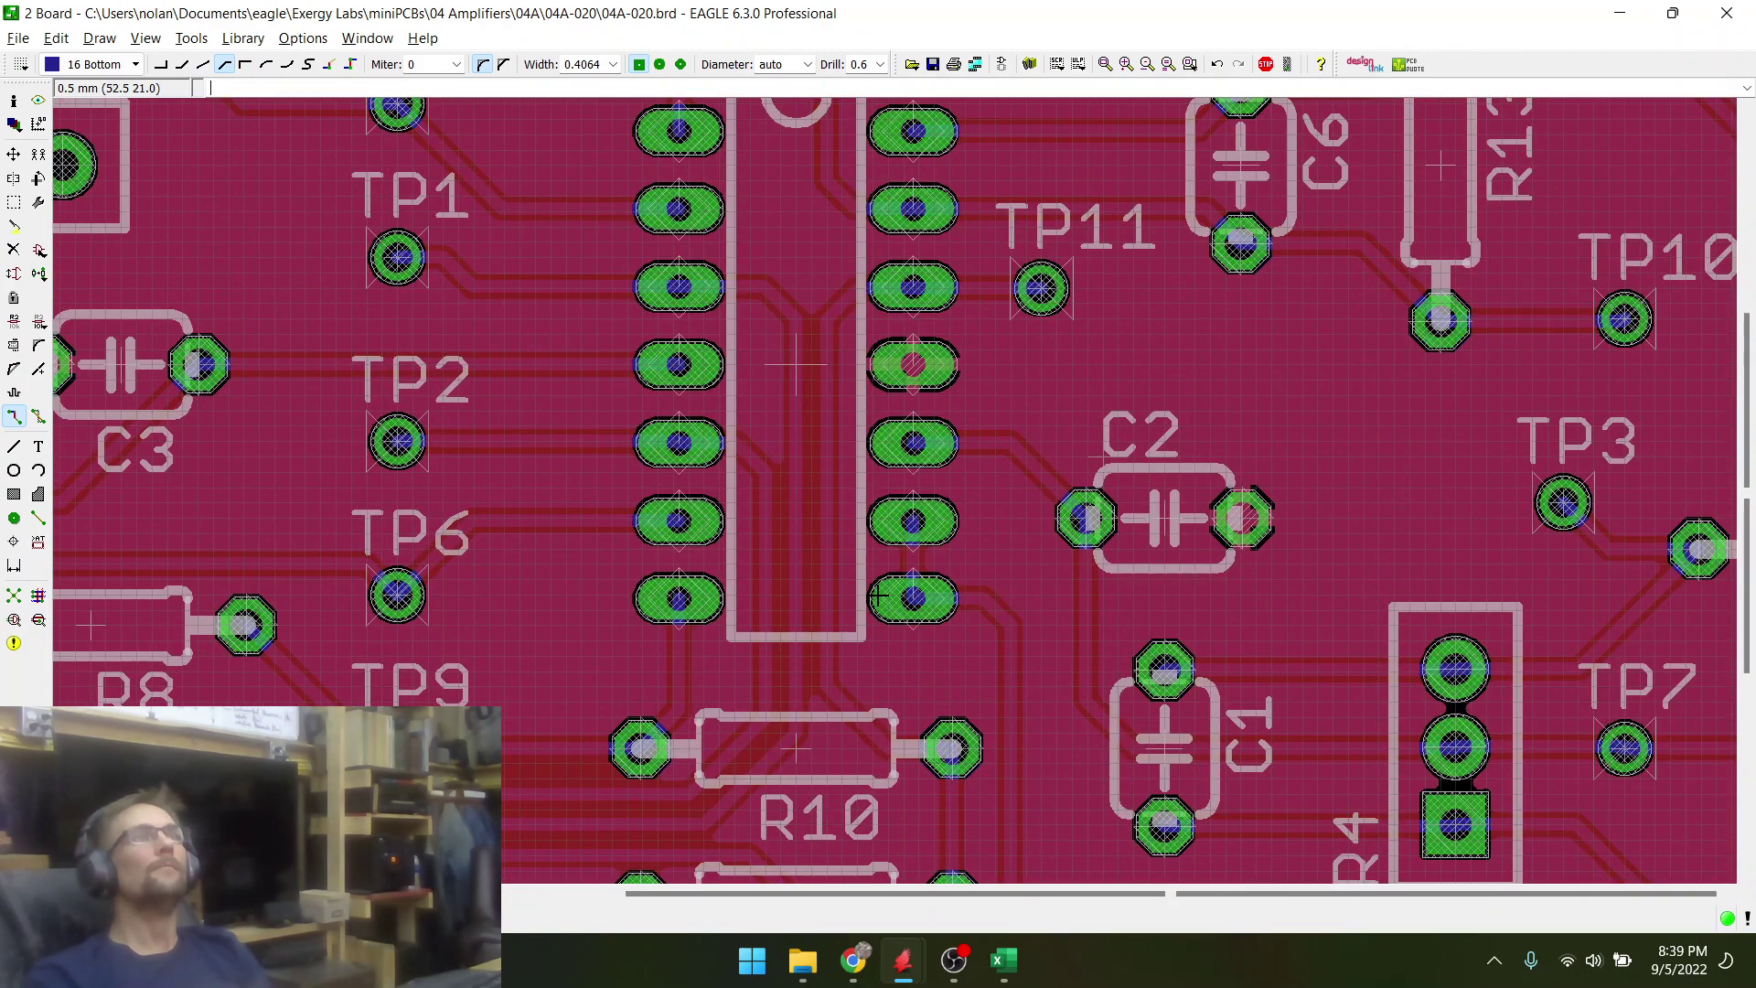
scroll(878, 596, down, 4)
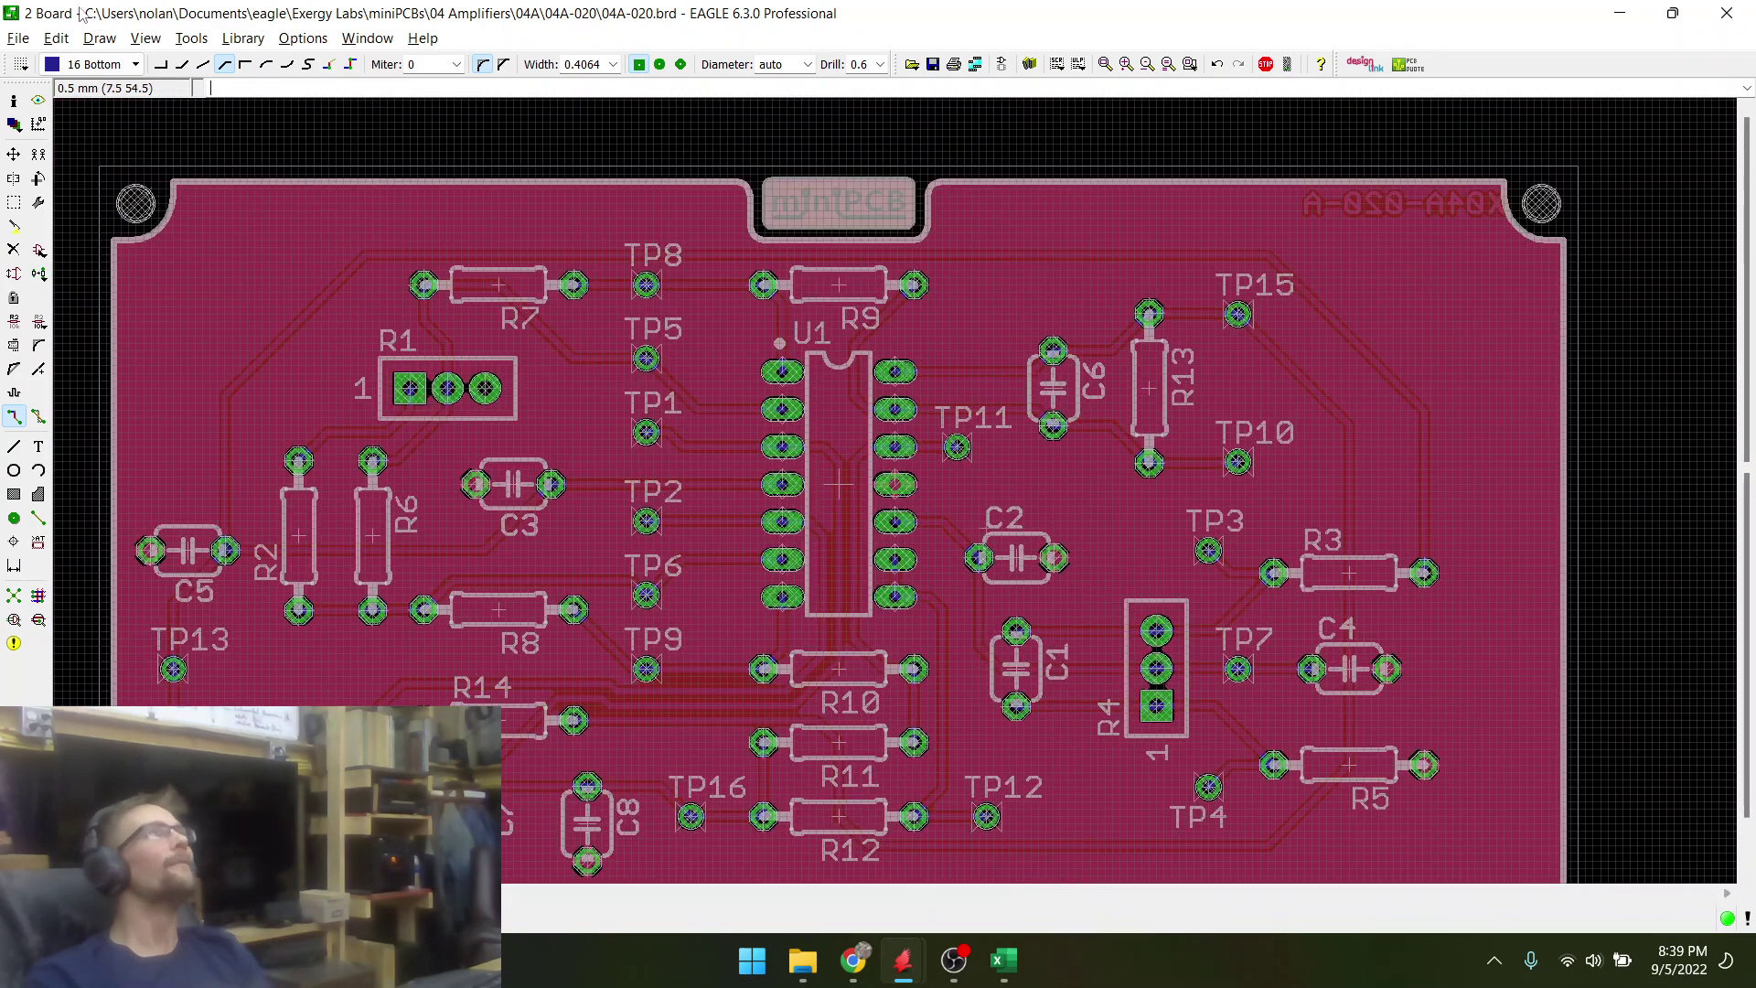
- Save the board layout, switch to the schematic window and save the schematic as well
click(932, 68)
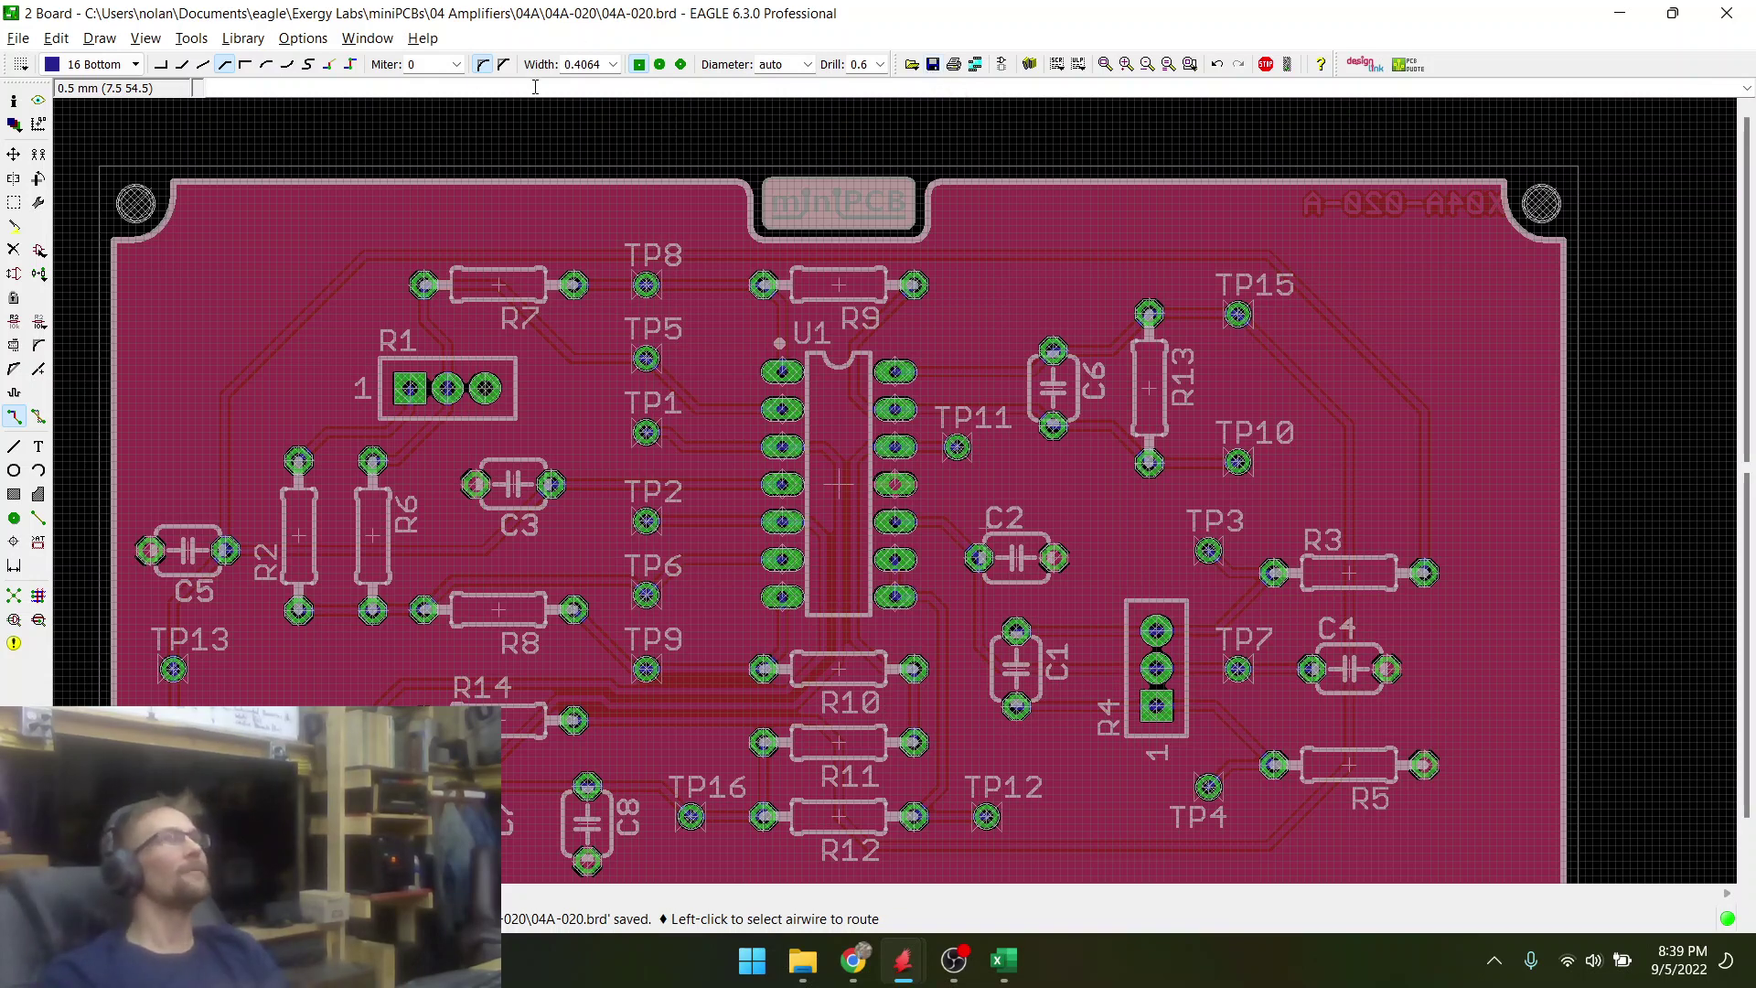
scroll(783, 410, down, 1)
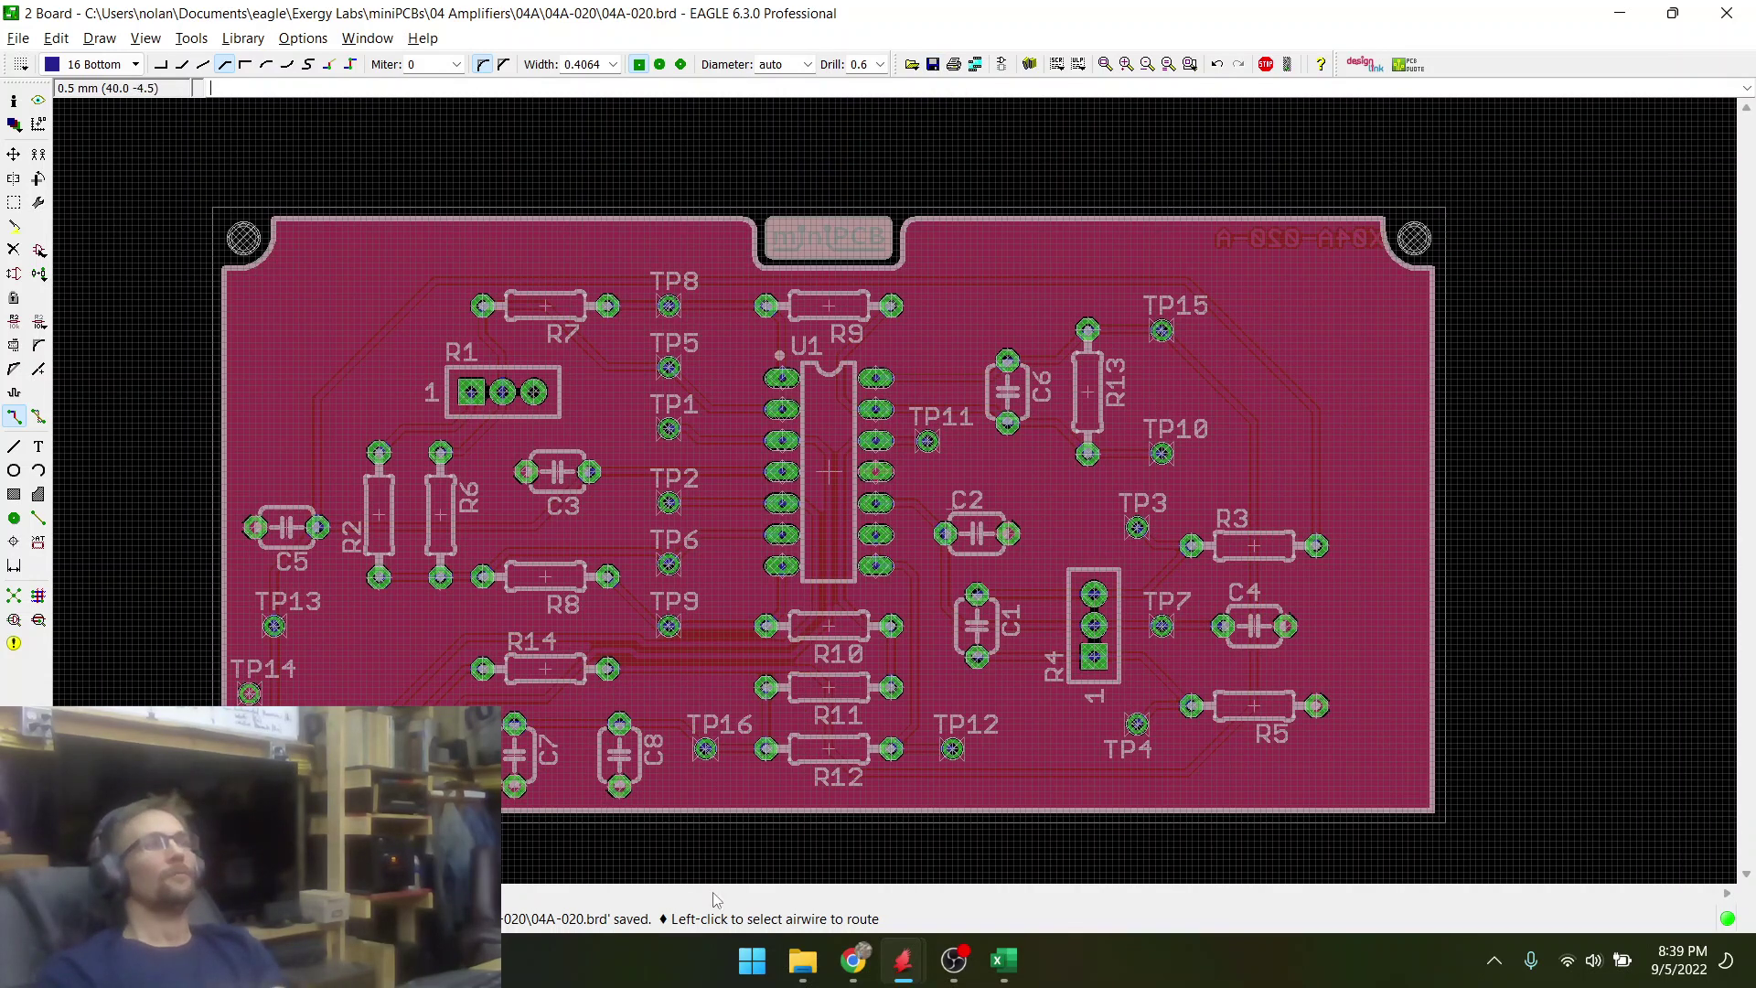
mouse_move(903, 961)
click(936, 894)
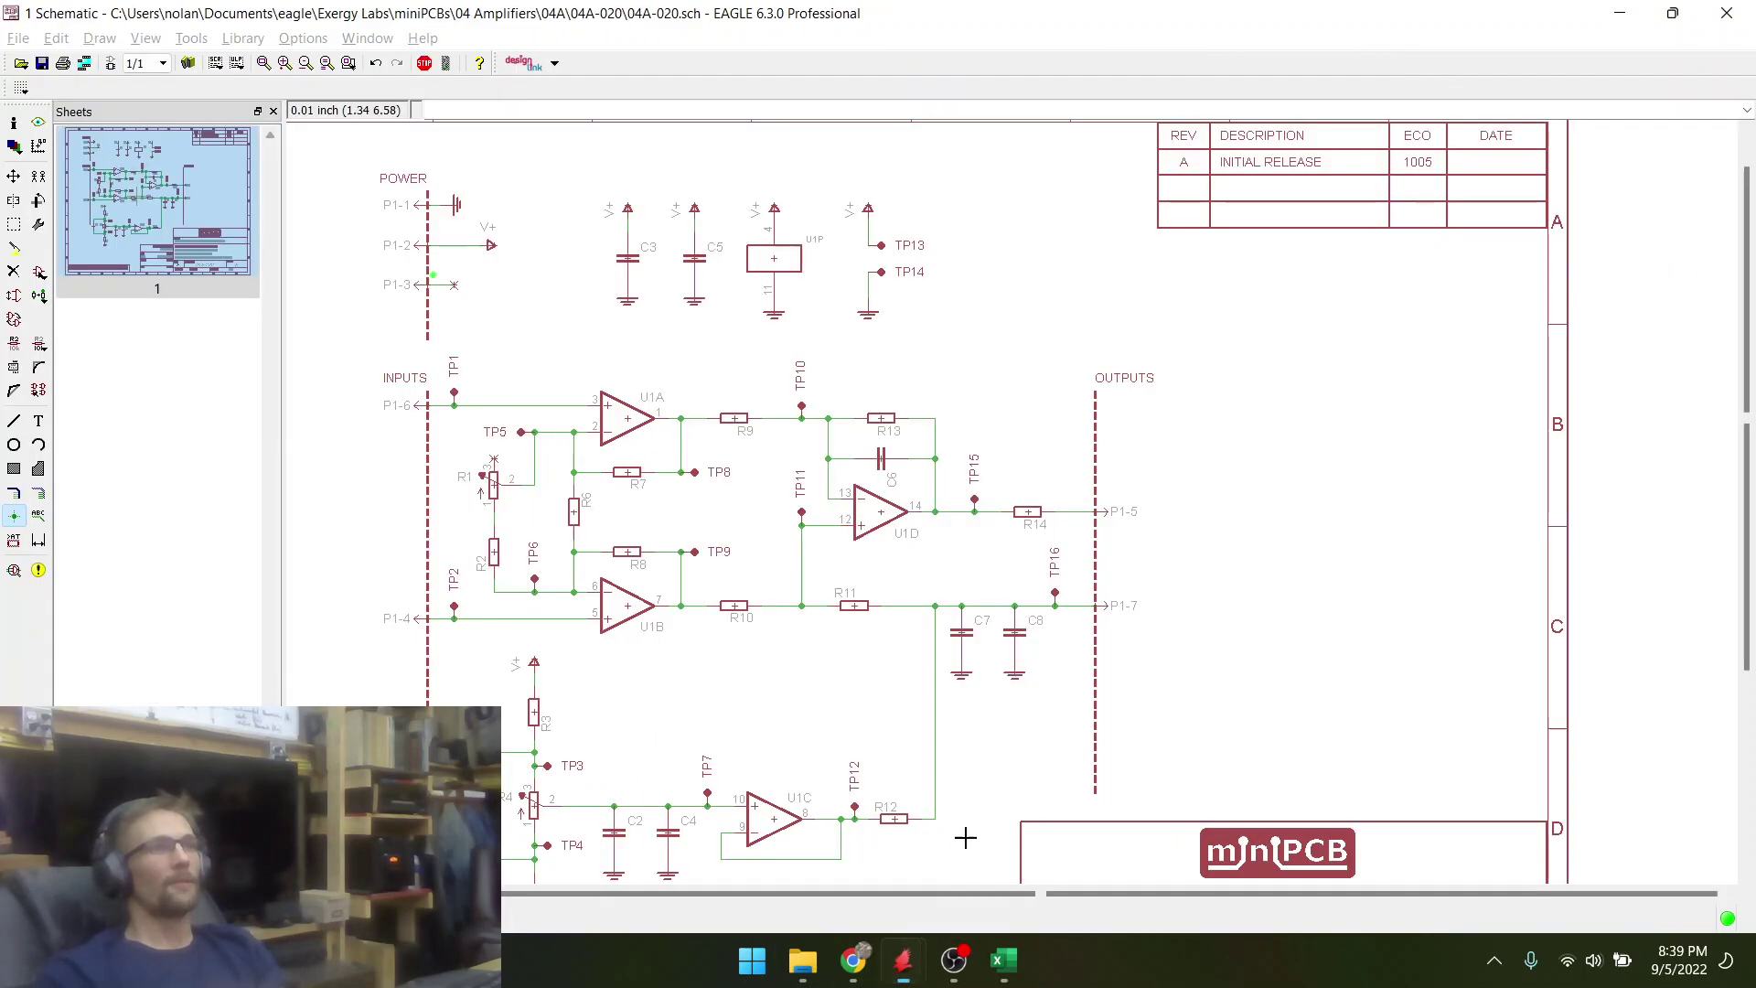
click(43, 64)
- Copy test point TP15 onto the net between R14 and output P1-5
scroll(933, 499, up, 5)
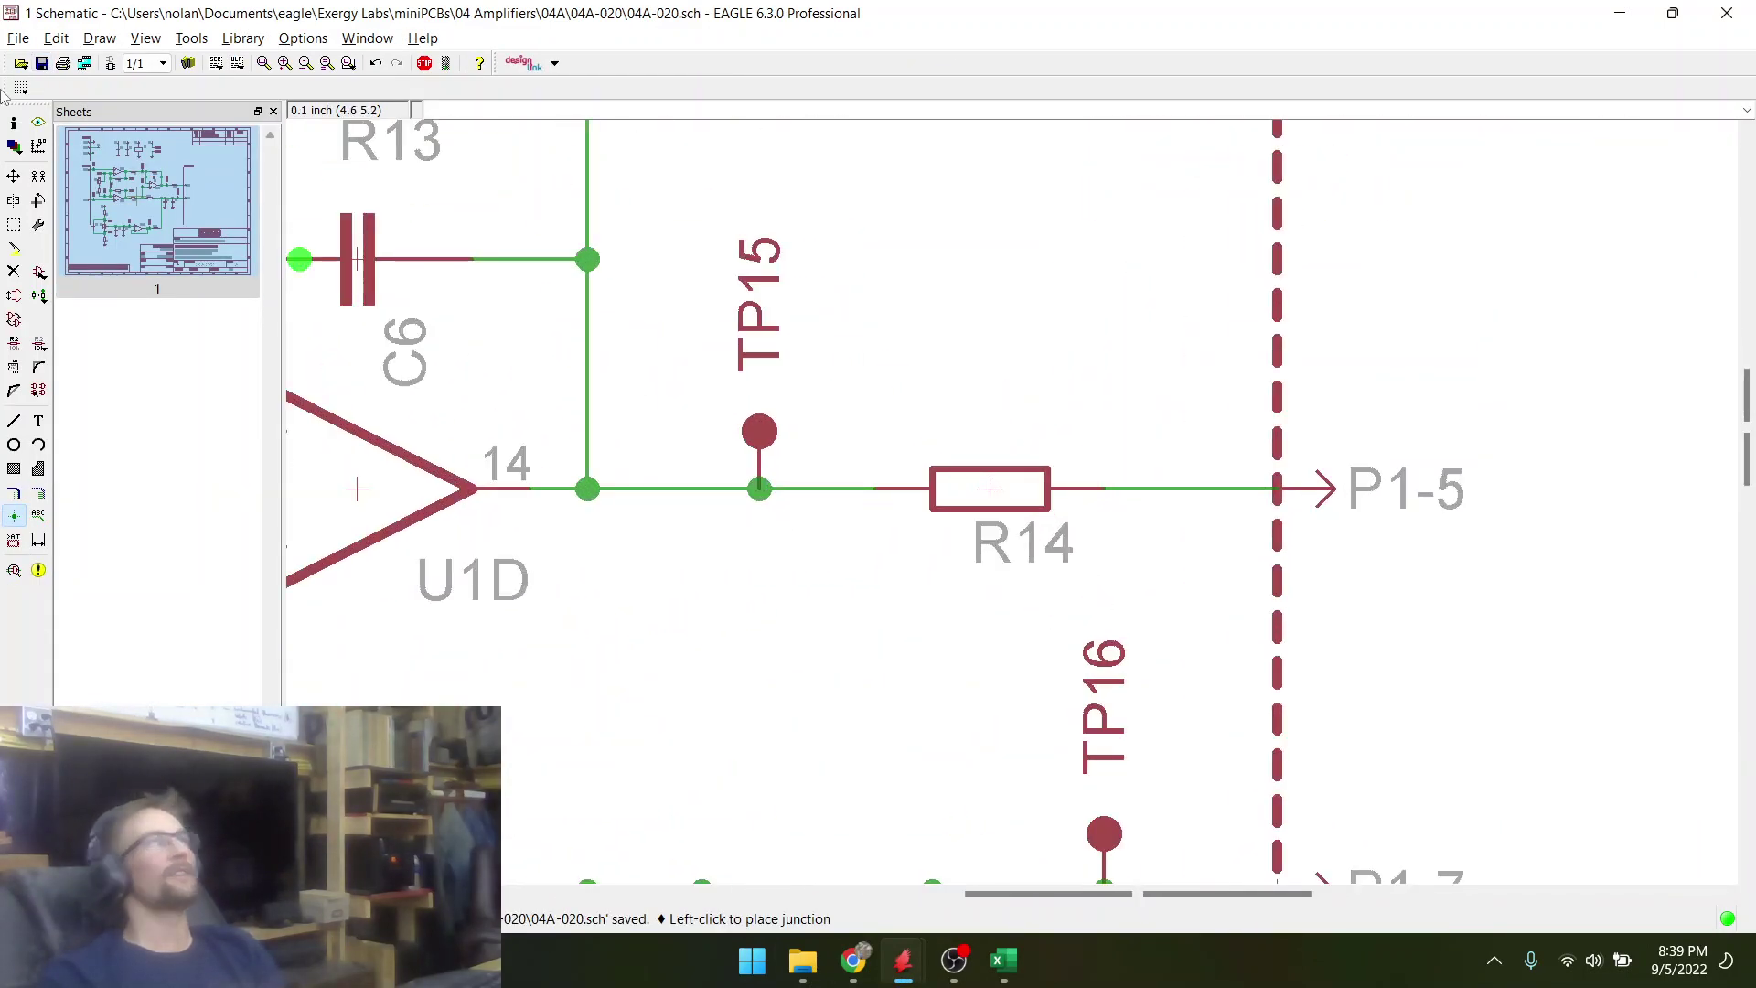
click(39, 177)
click(752, 428)
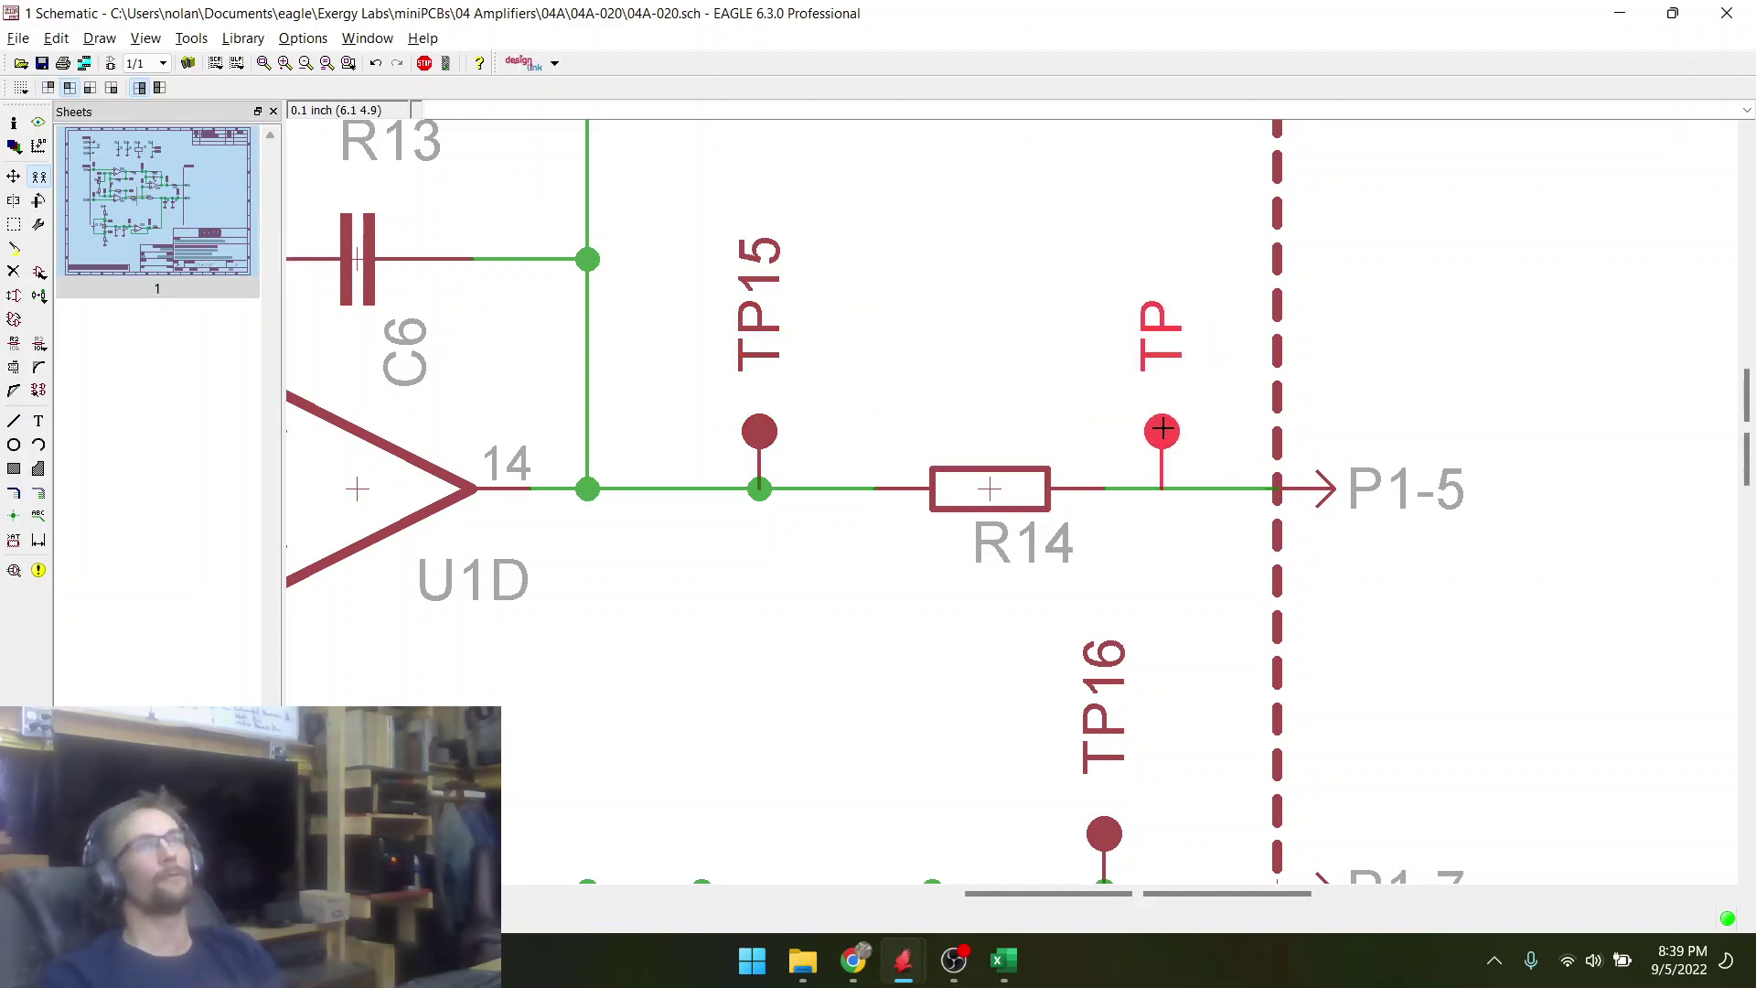
click(1160, 425)
scroll(902, 329, down, 3)
scroll(863, 330, up, 3)
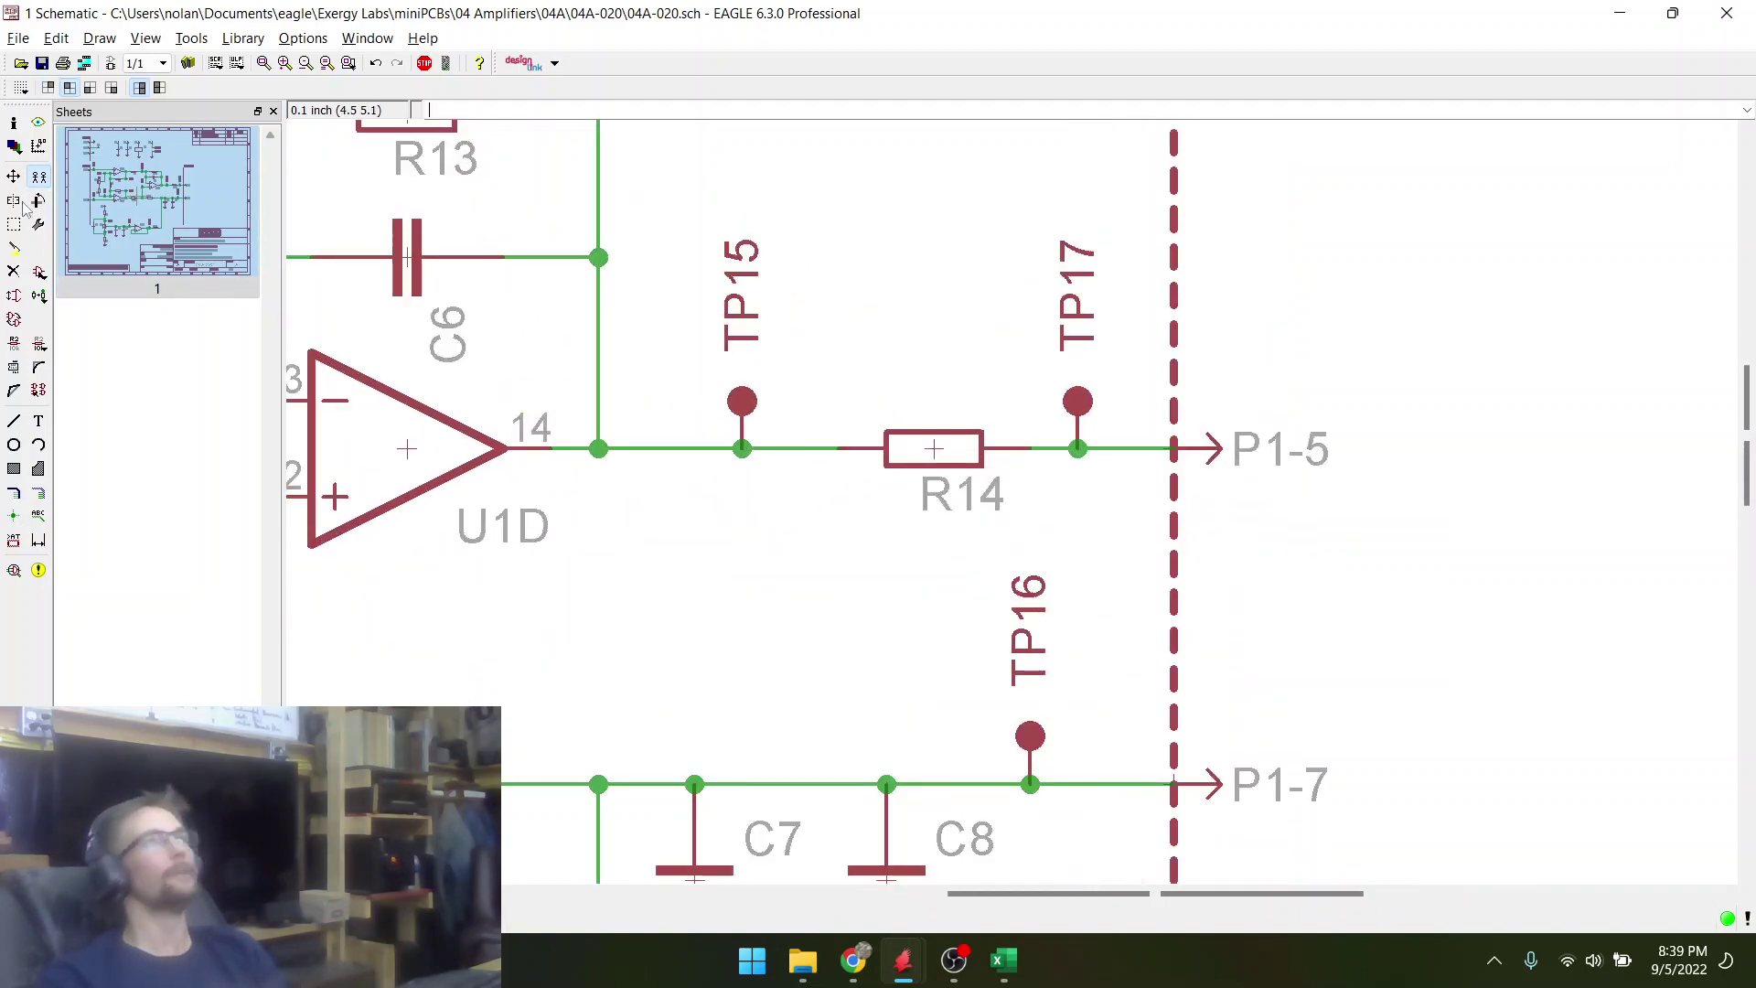
- Shift R14 one grid step left and align the new test point on the P1-5 net vertically with TP16
click(914, 451)
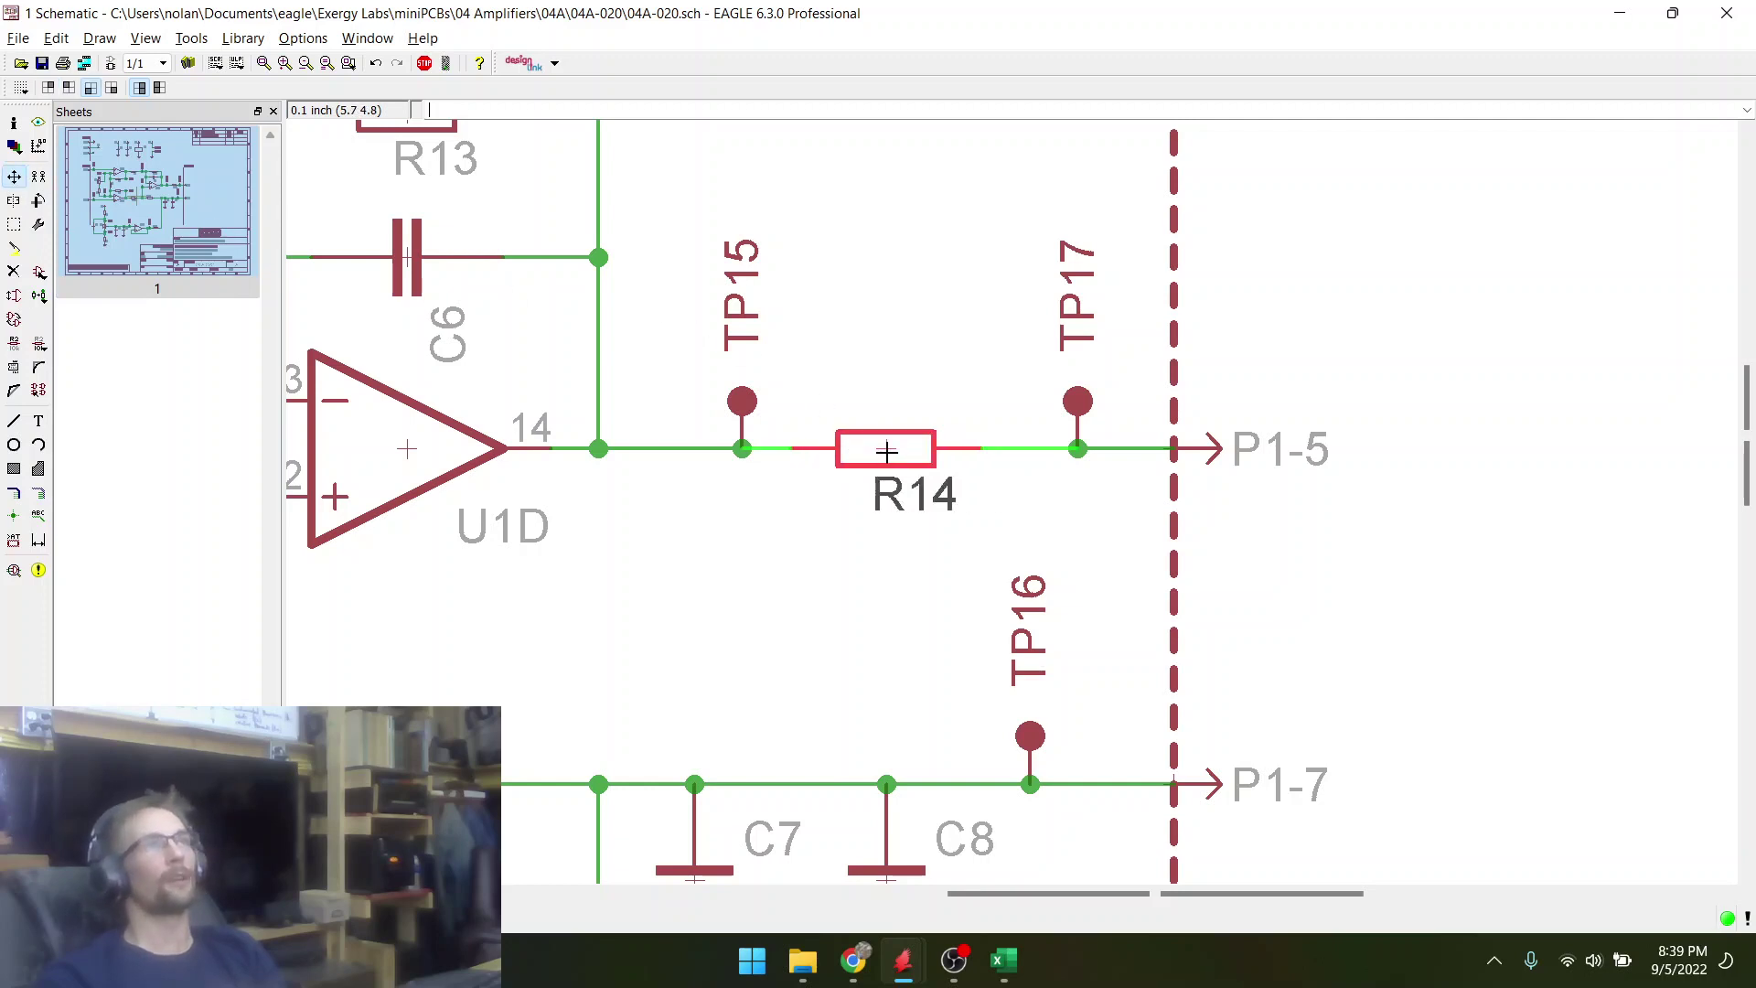
click(886, 451)
click(1070, 412)
click(1036, 411)
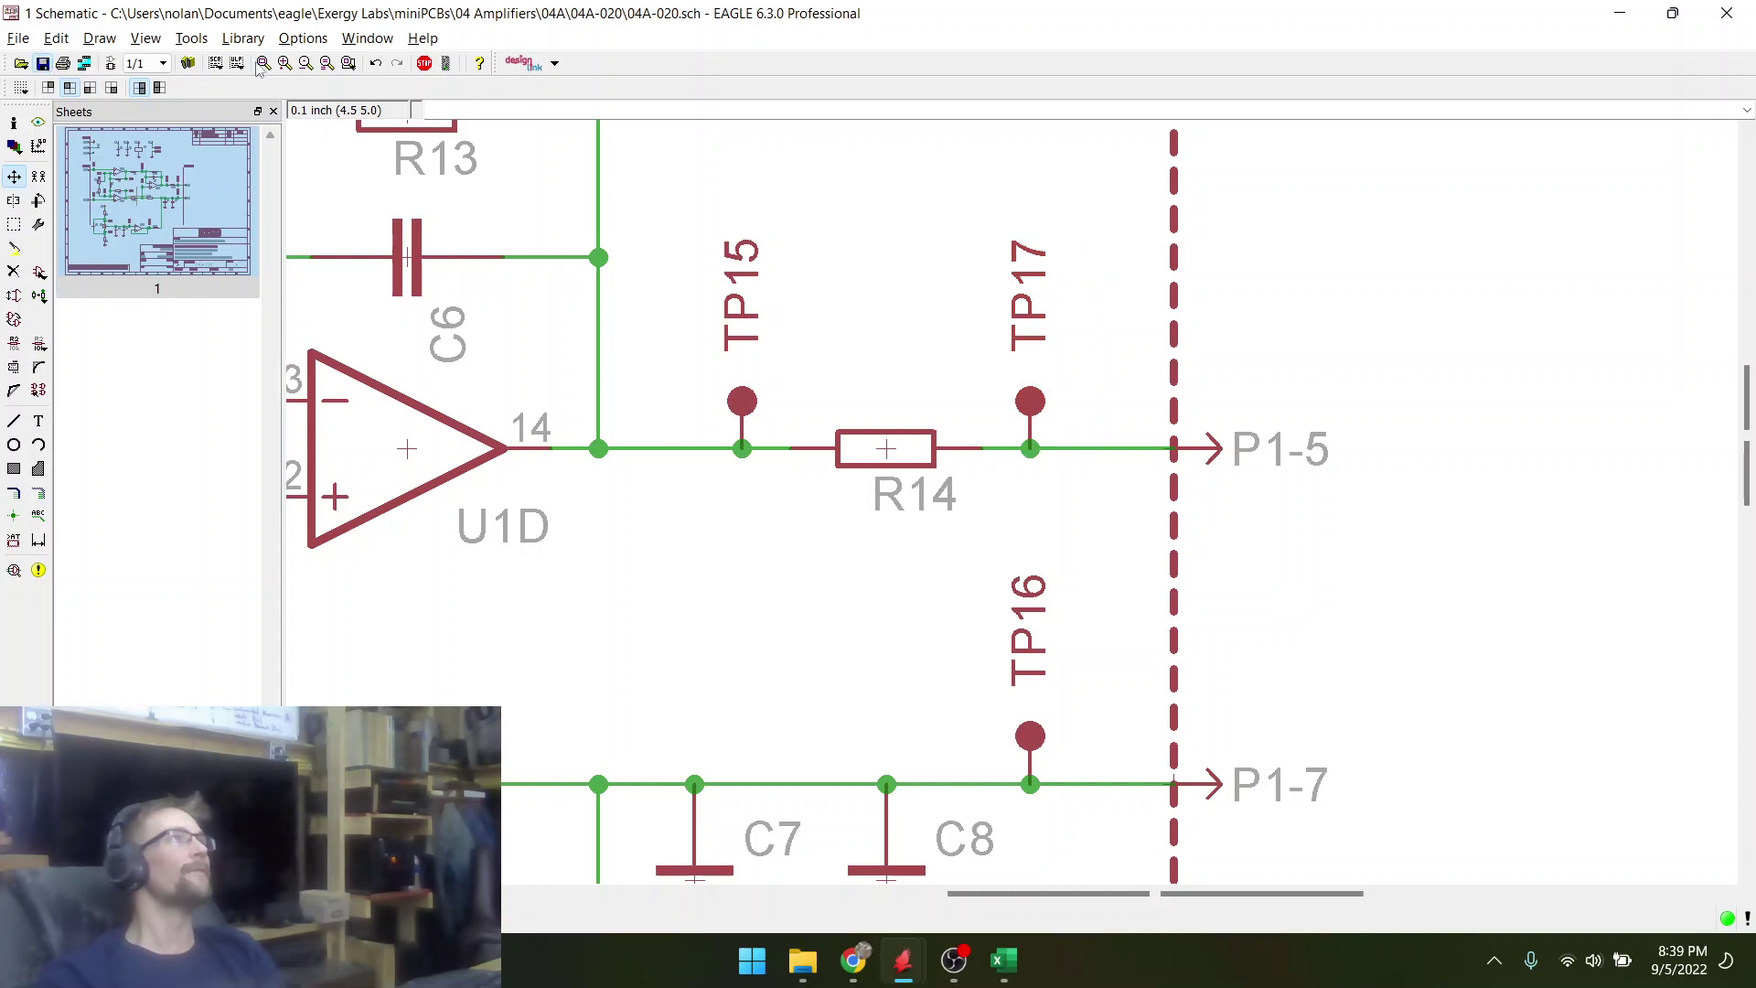
- Run the Renumber Schematic ULP with the excluded TP prefix cleared, keeping X ascending, Y descending and numerical order 0
click(216, 63)
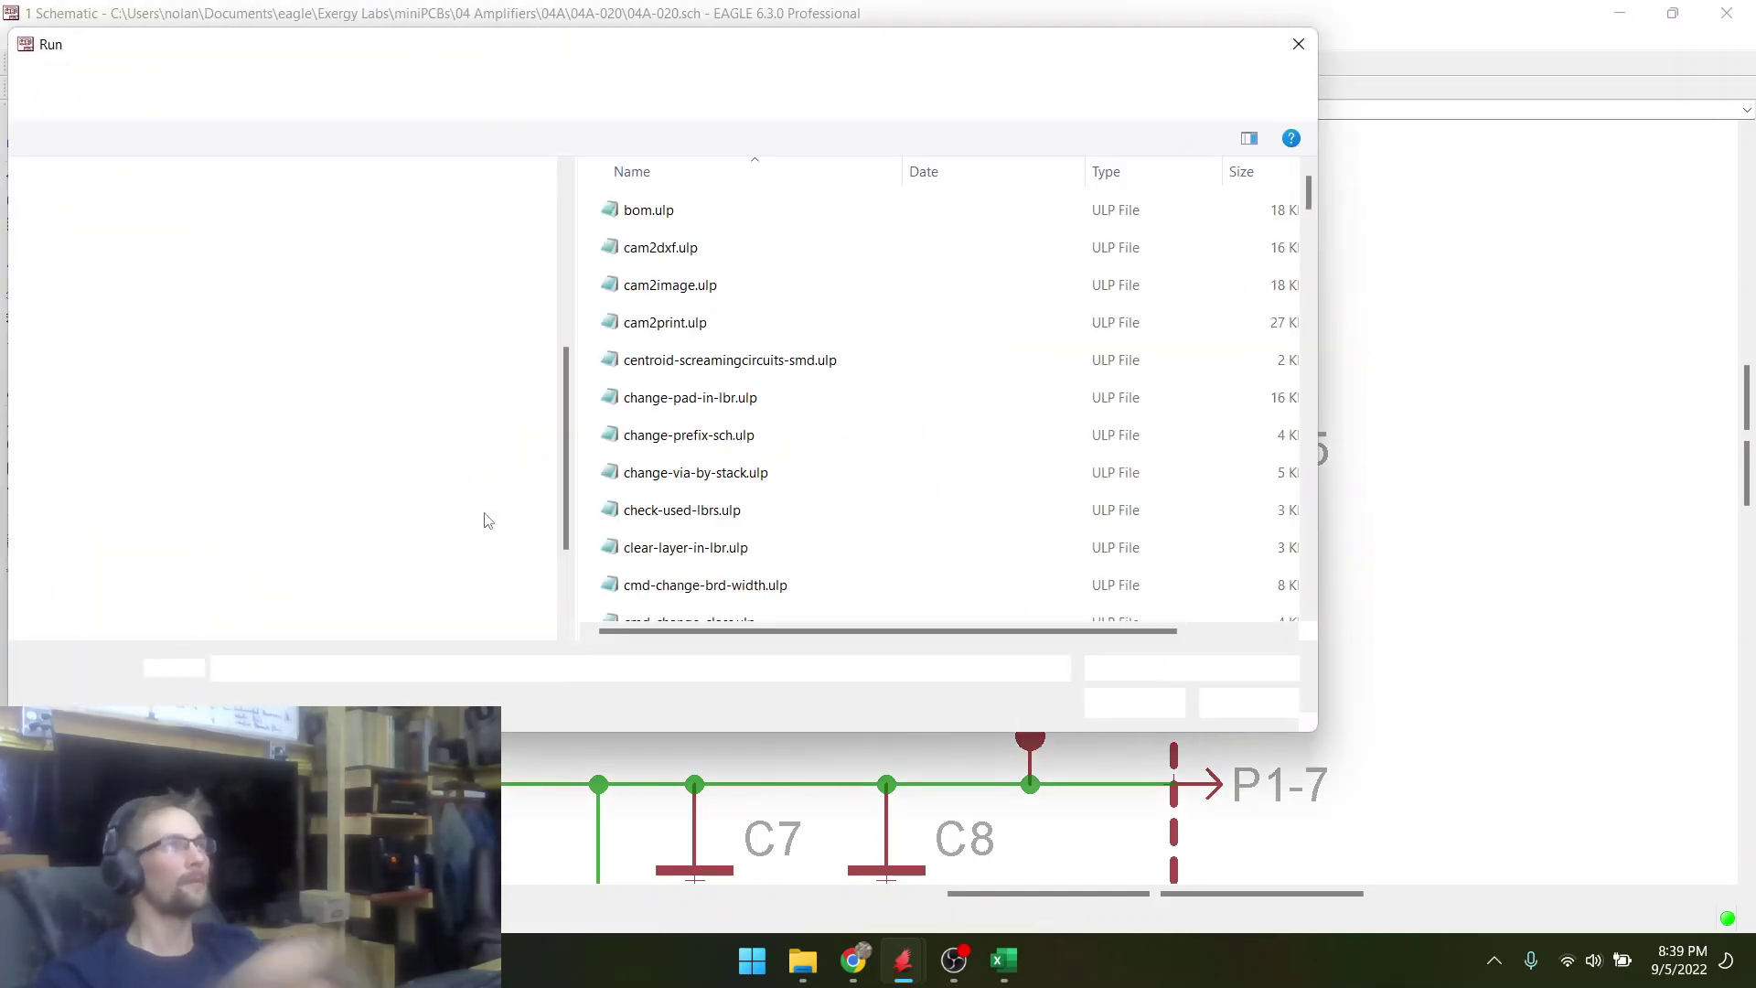
click(722, 441)
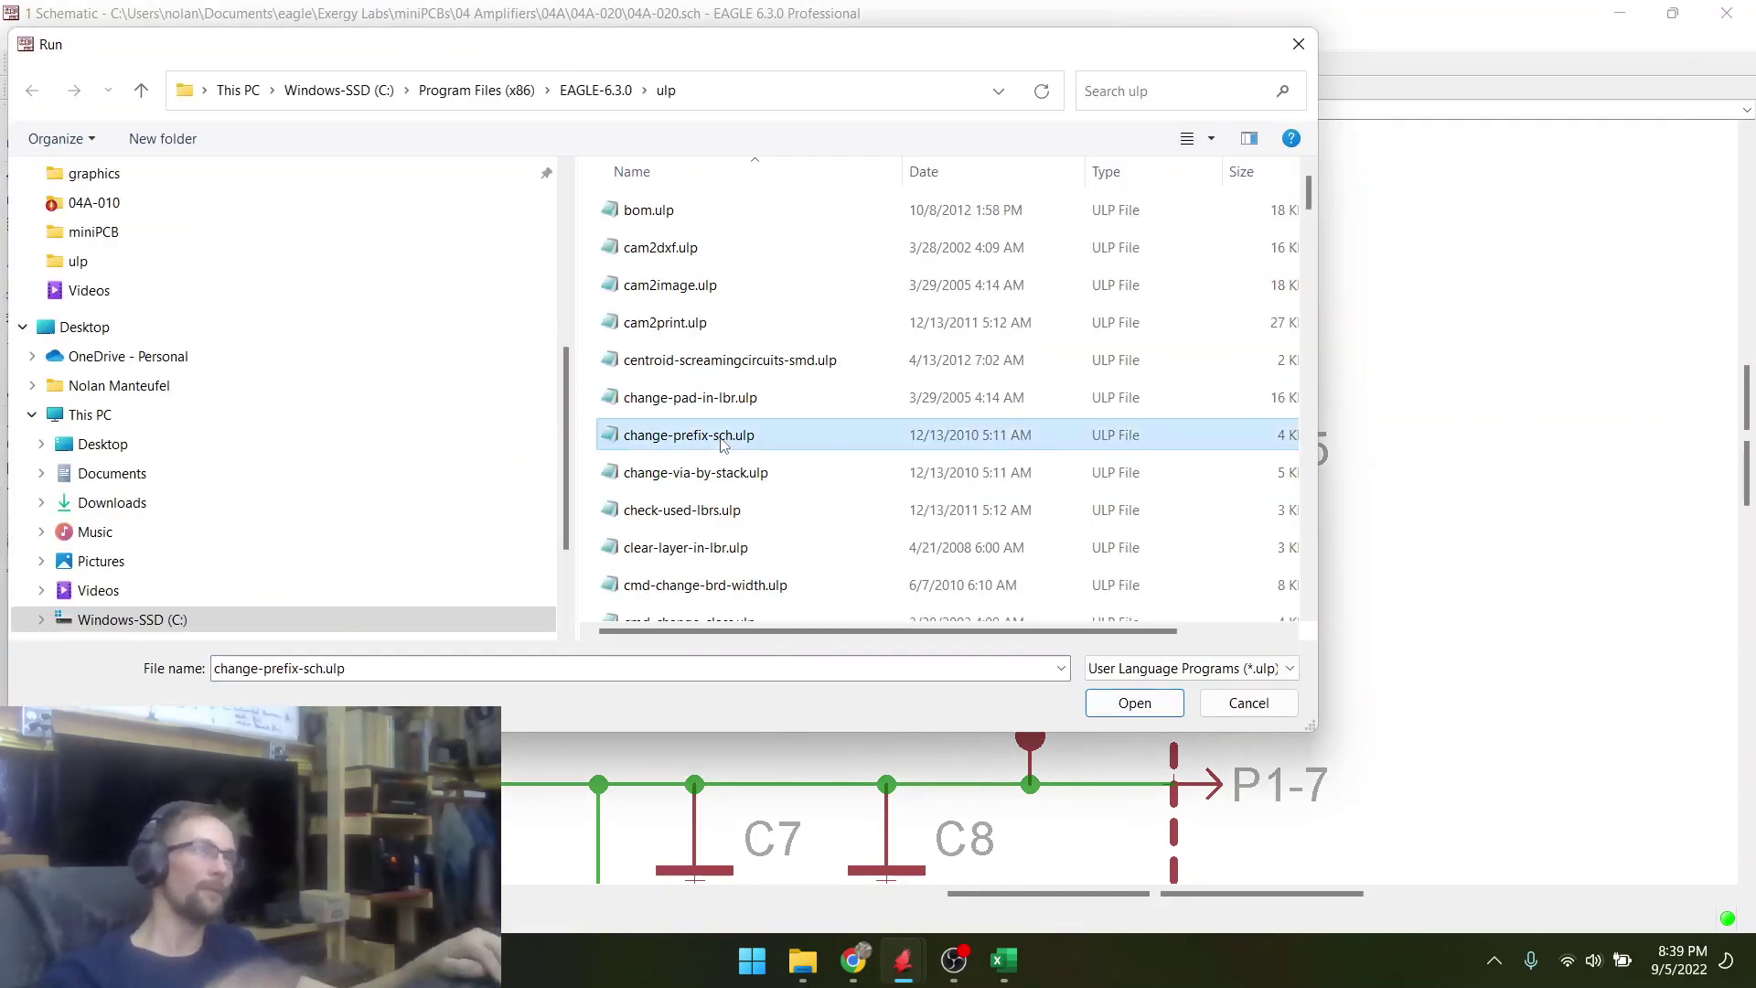
scroll(794, 384, down, 15)
click(794, 275)
double_click(794, 350)
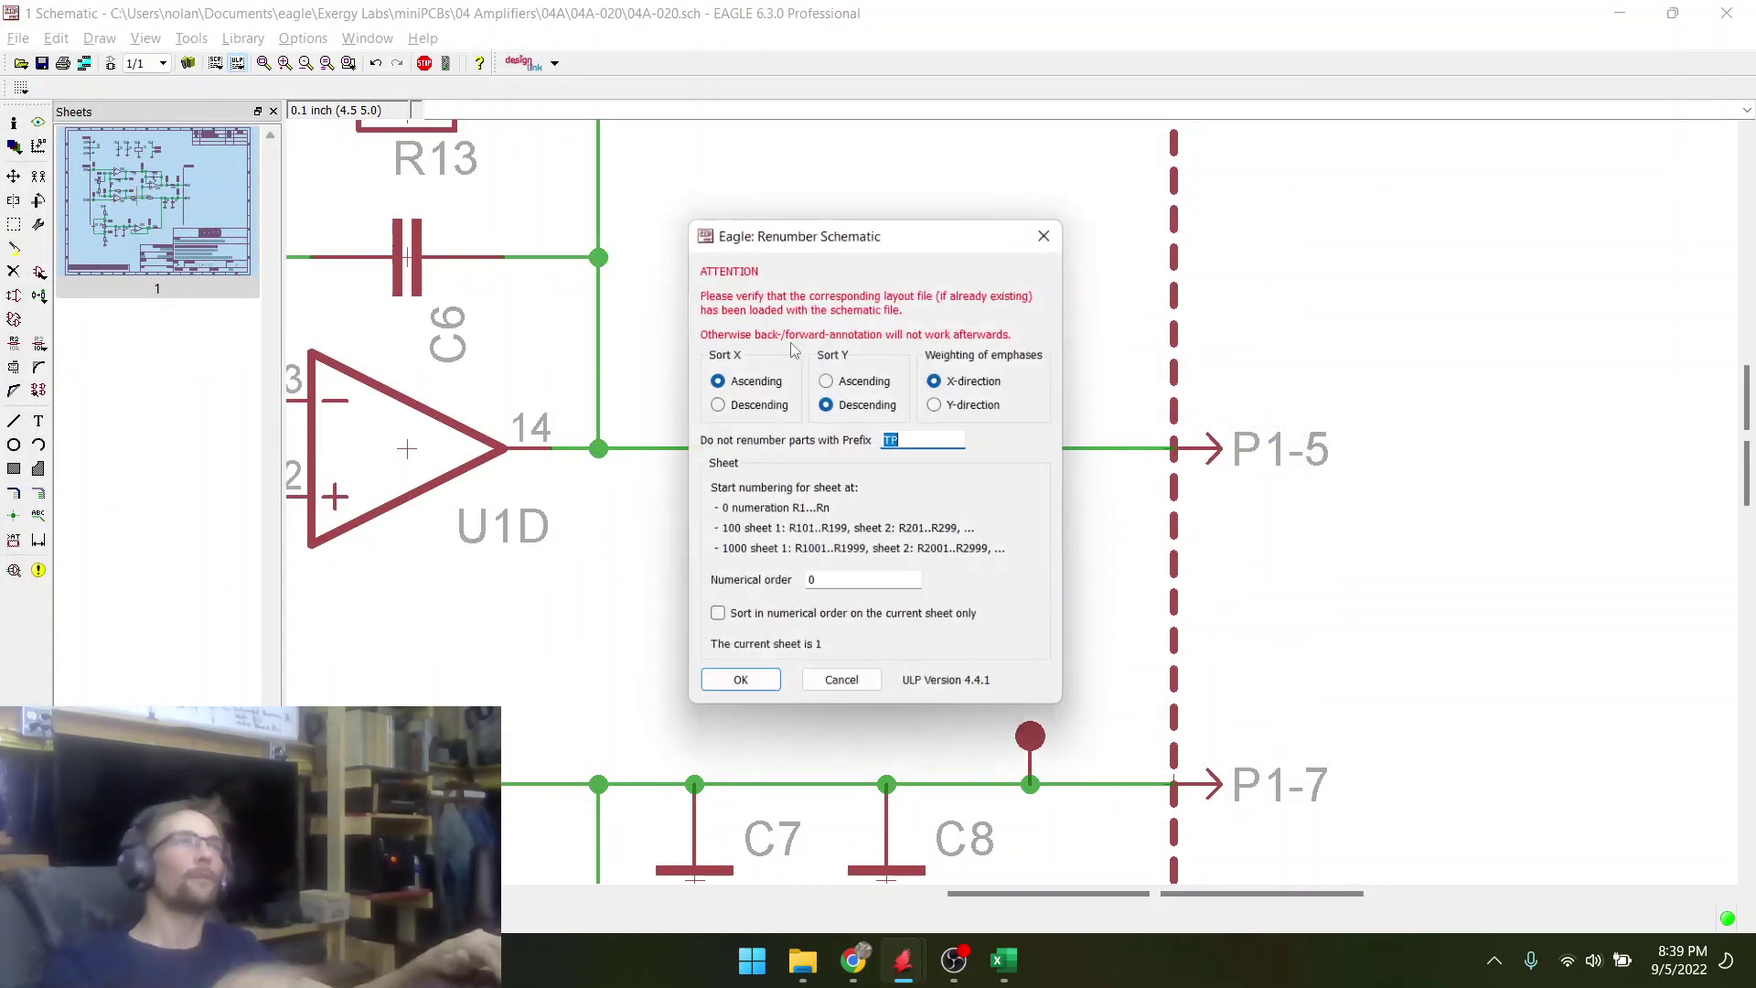
key(Delete)
key(Tab)
key(Tab)
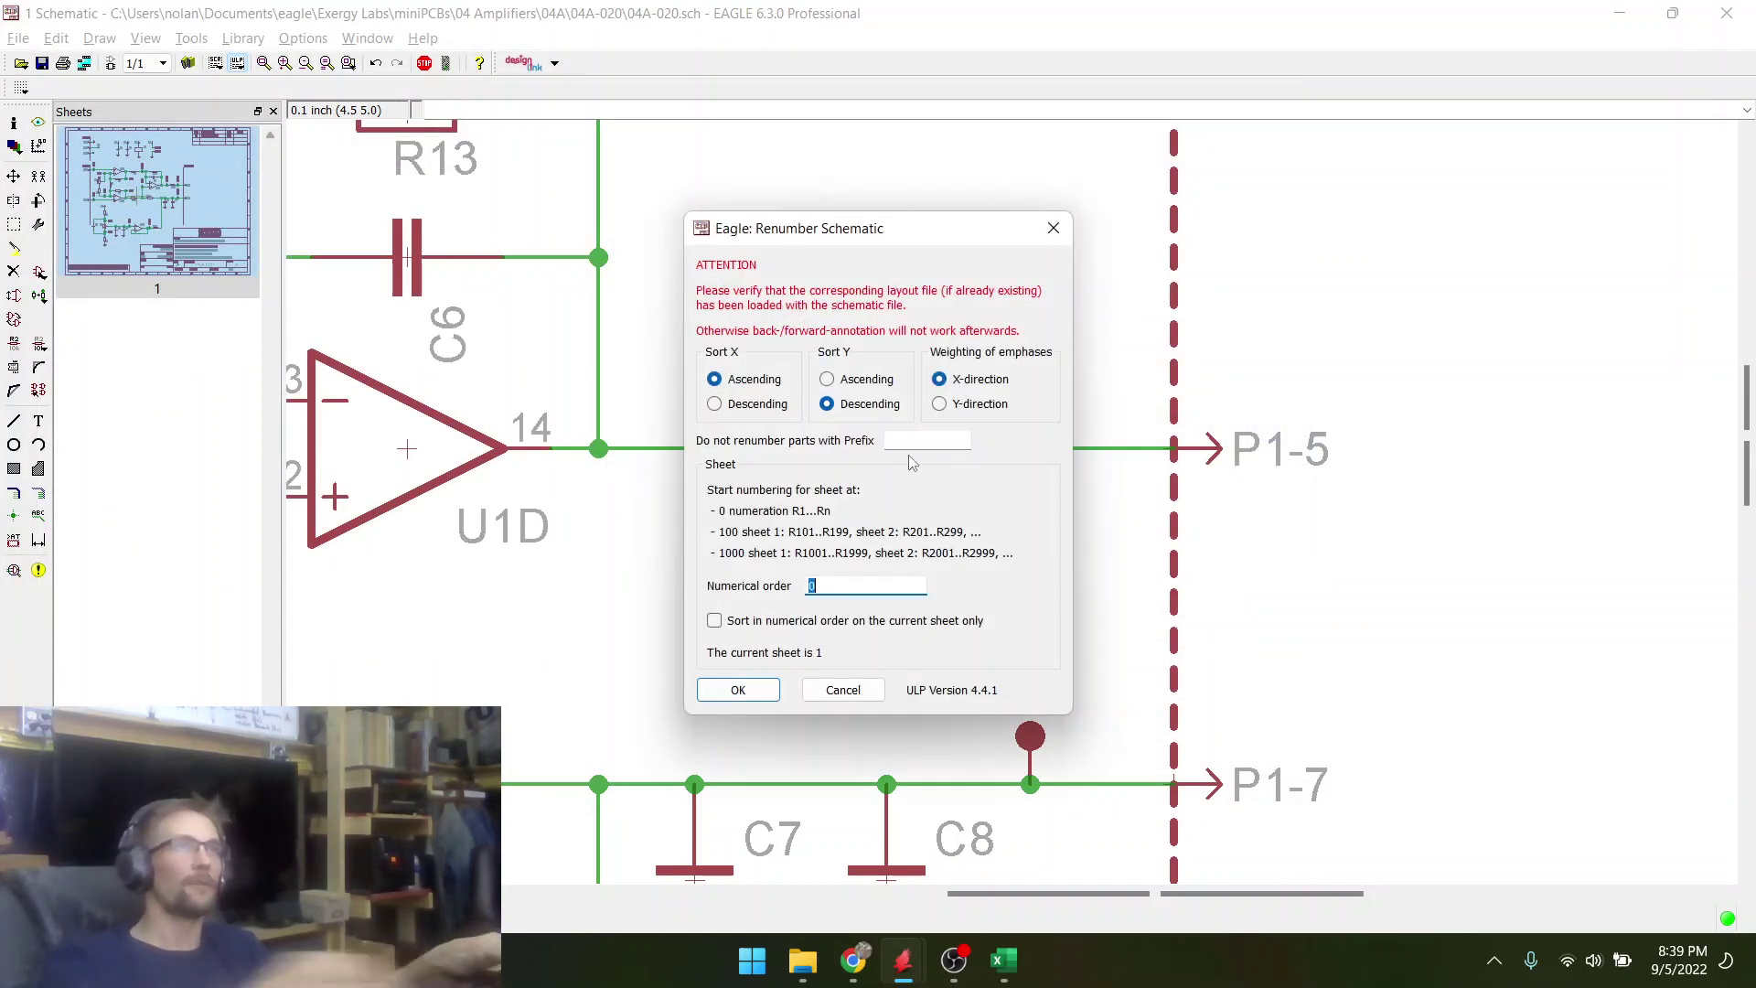
click(739, 693)
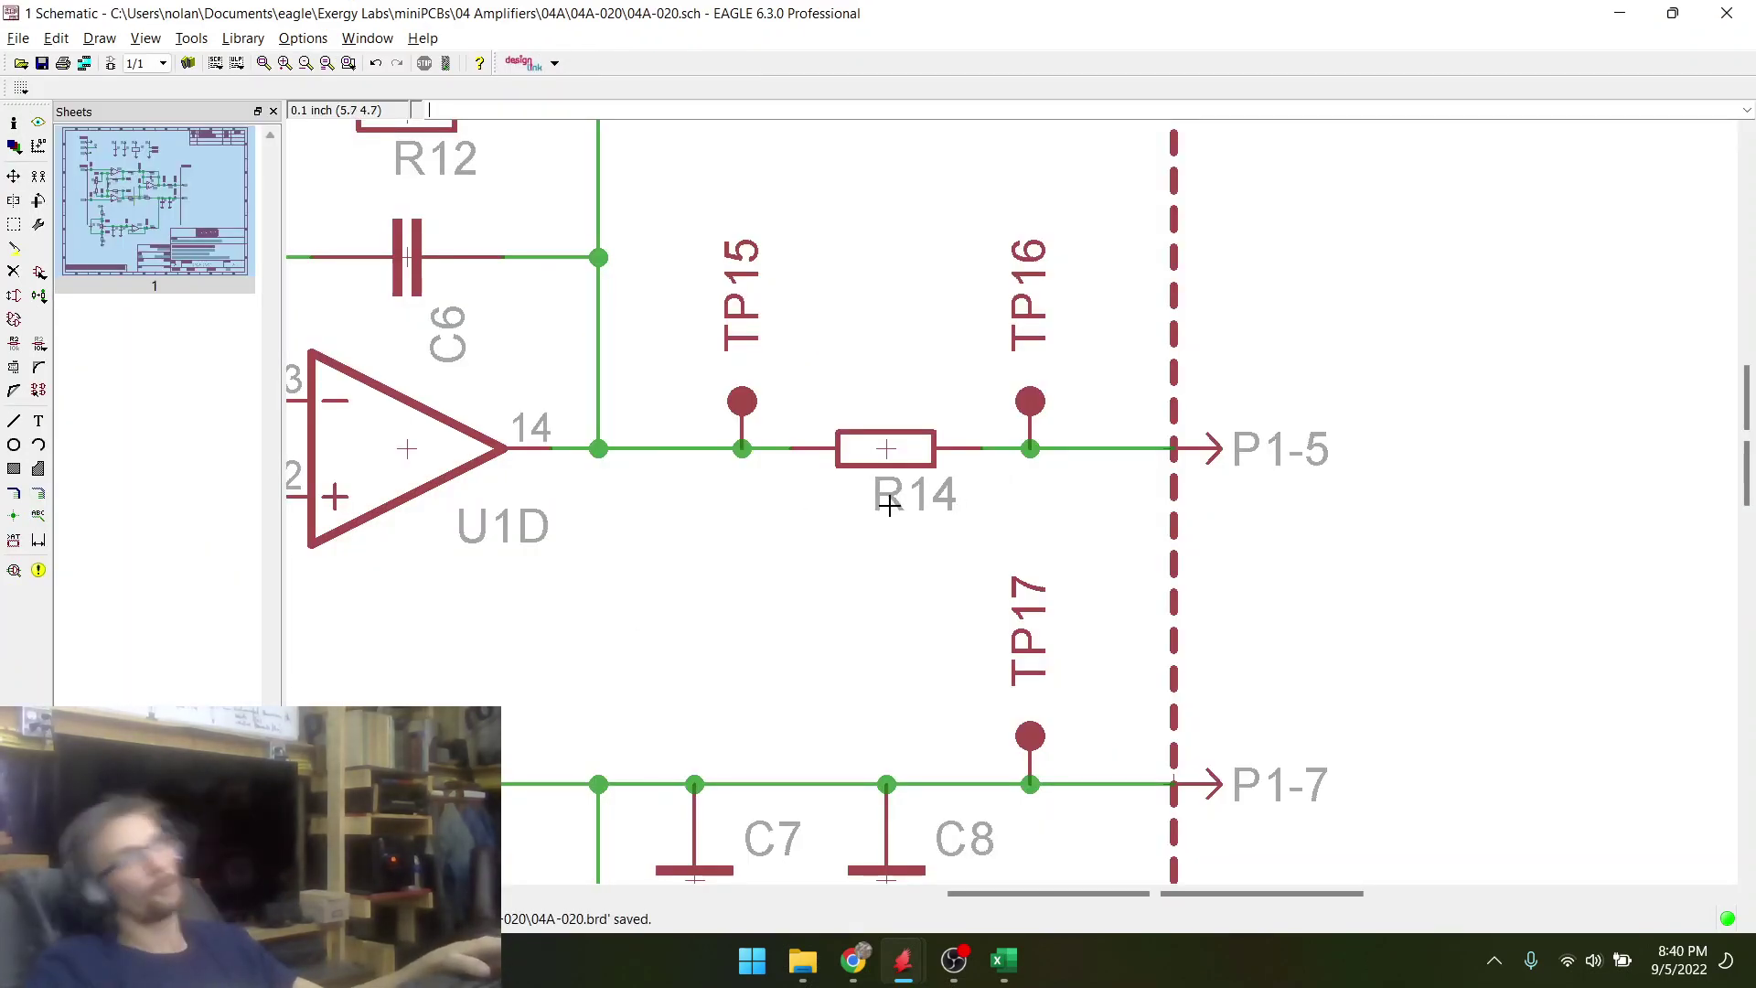
- Switch to the board window and place test point TP16 above pad 5 of connector P1
key(alt+Tab)
scroll(334, 743, up, 4)
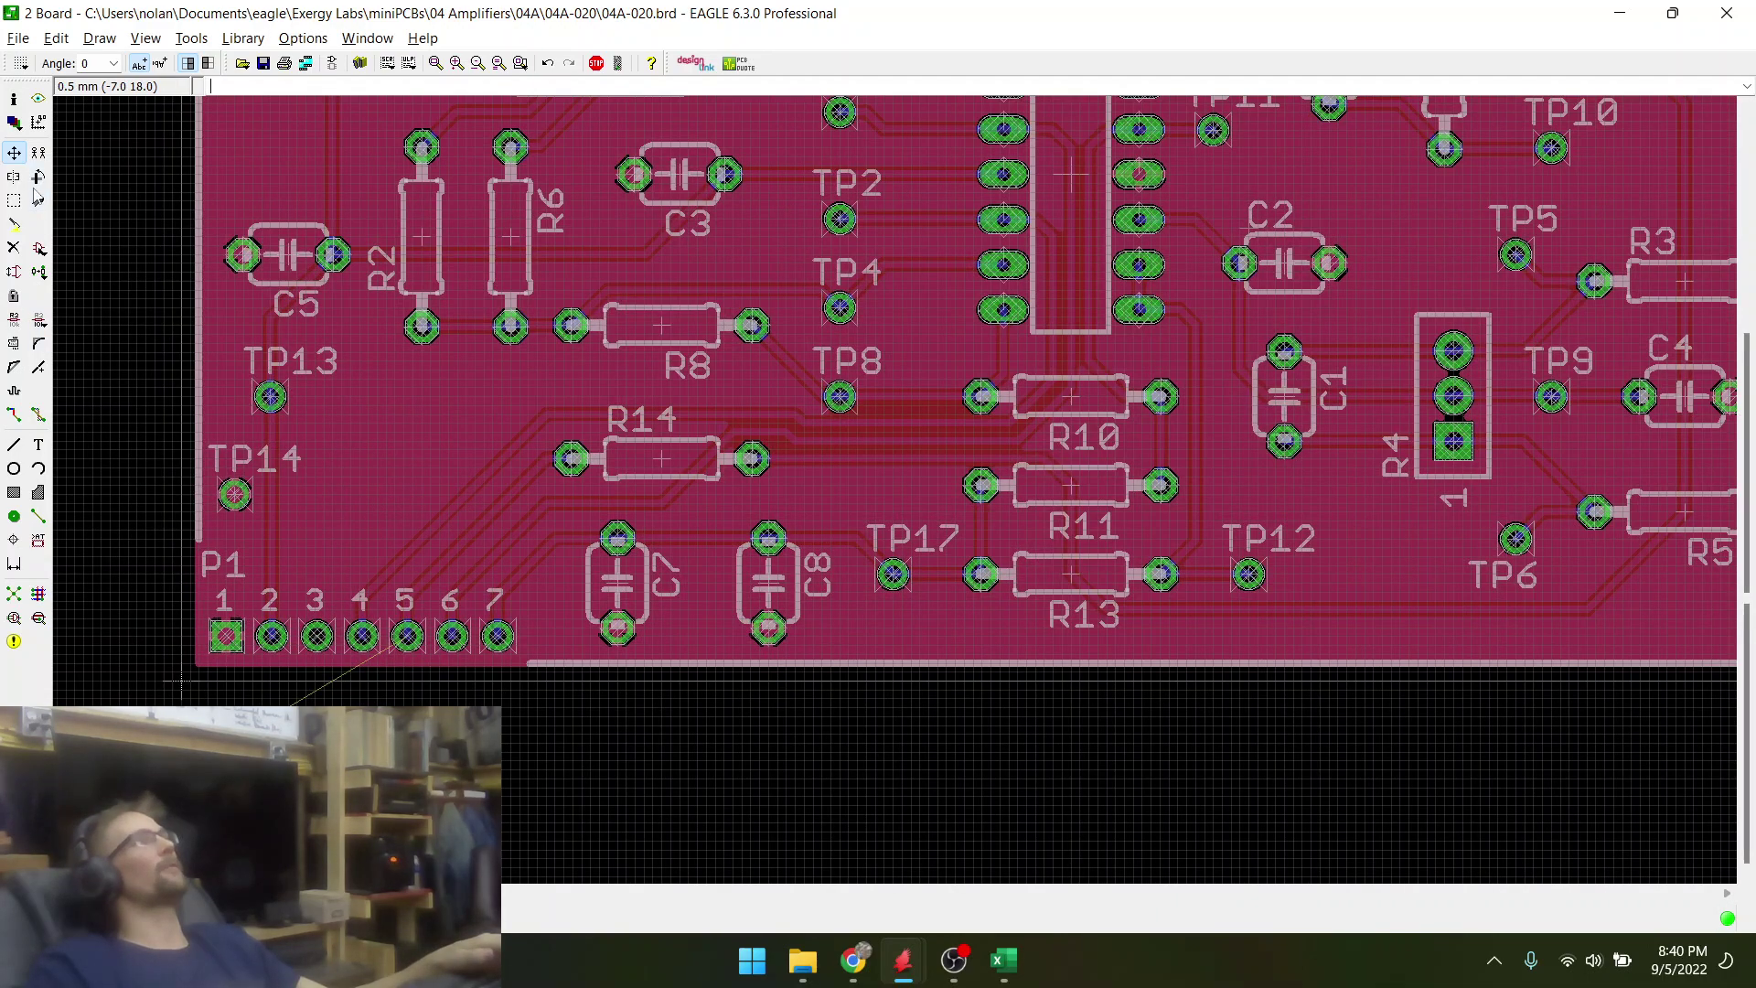
scroll(403, 494, up, 2)
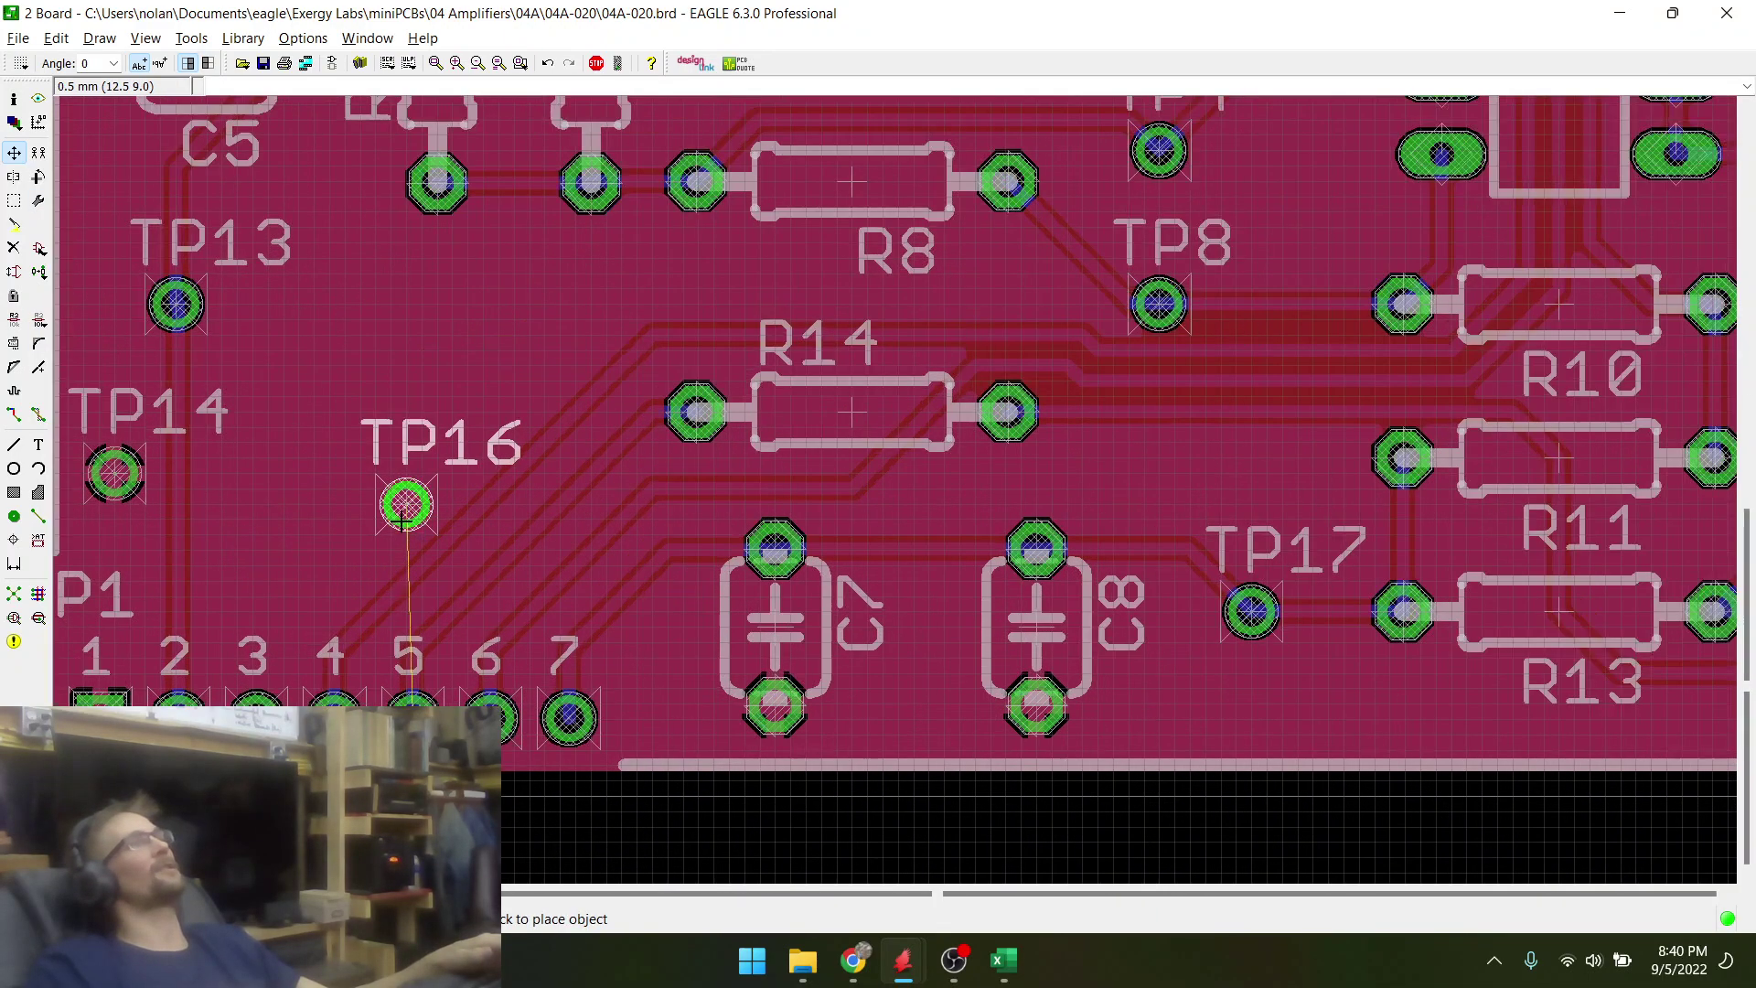
click(404, 509)
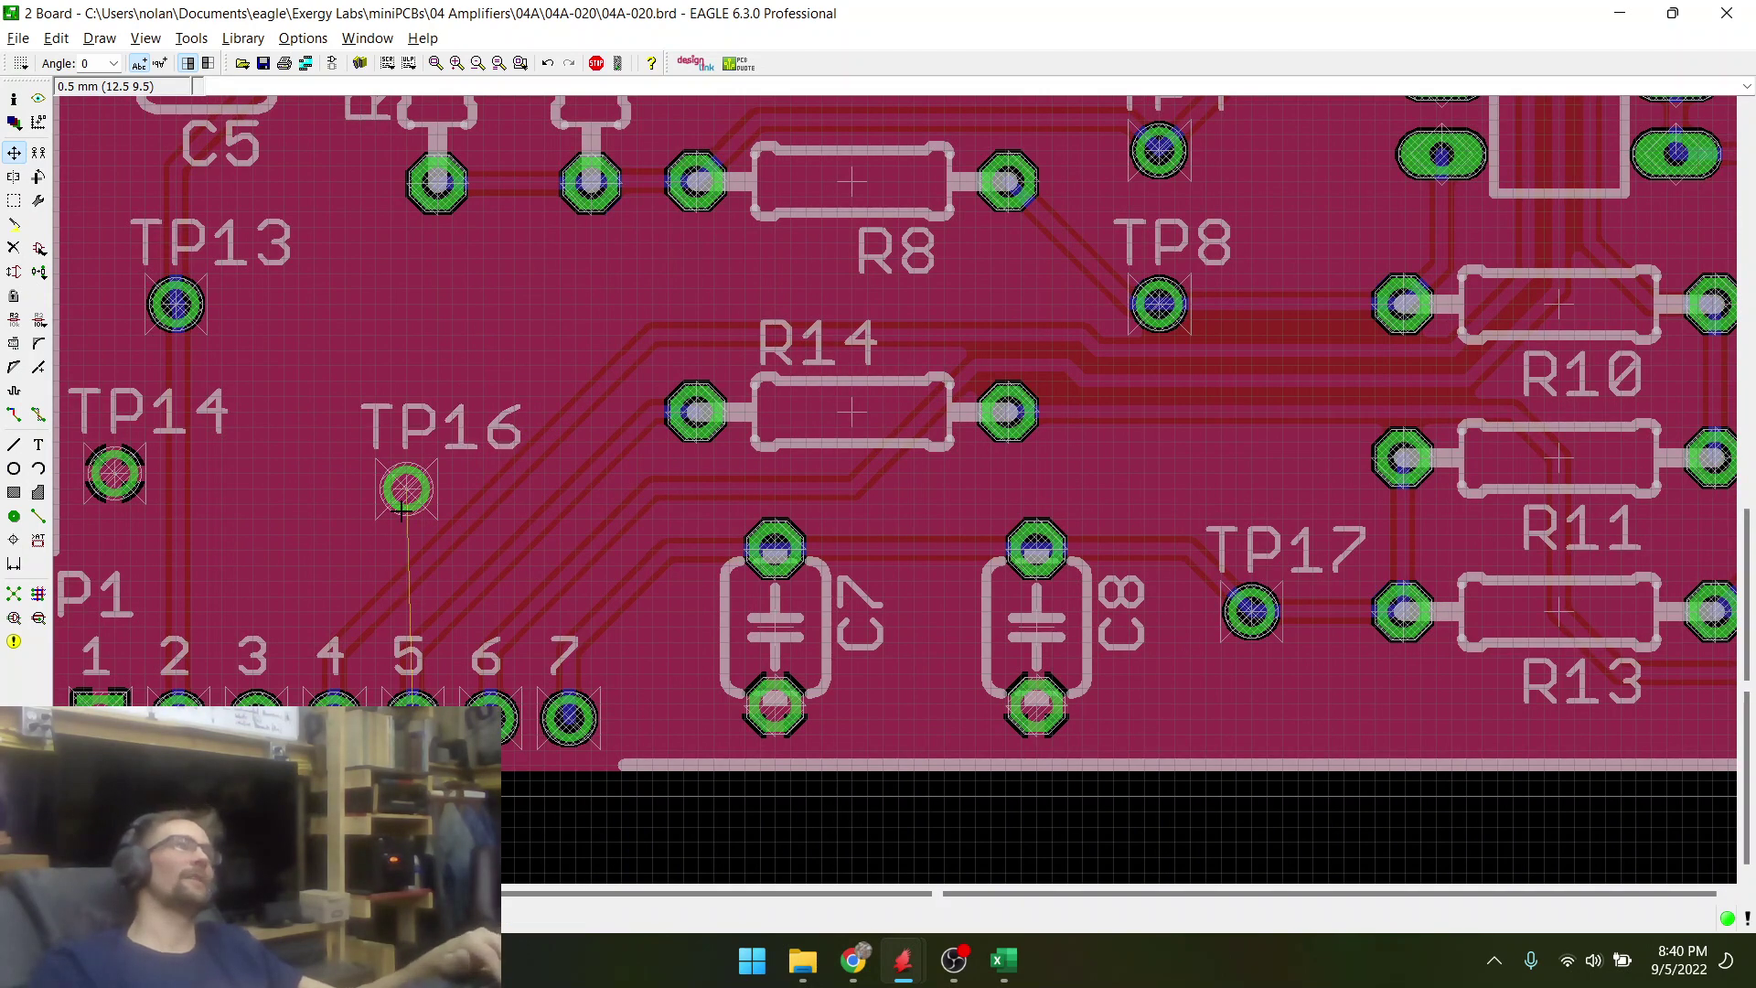
- Set the Route tool to the 1 Top layer
click(13, 416)
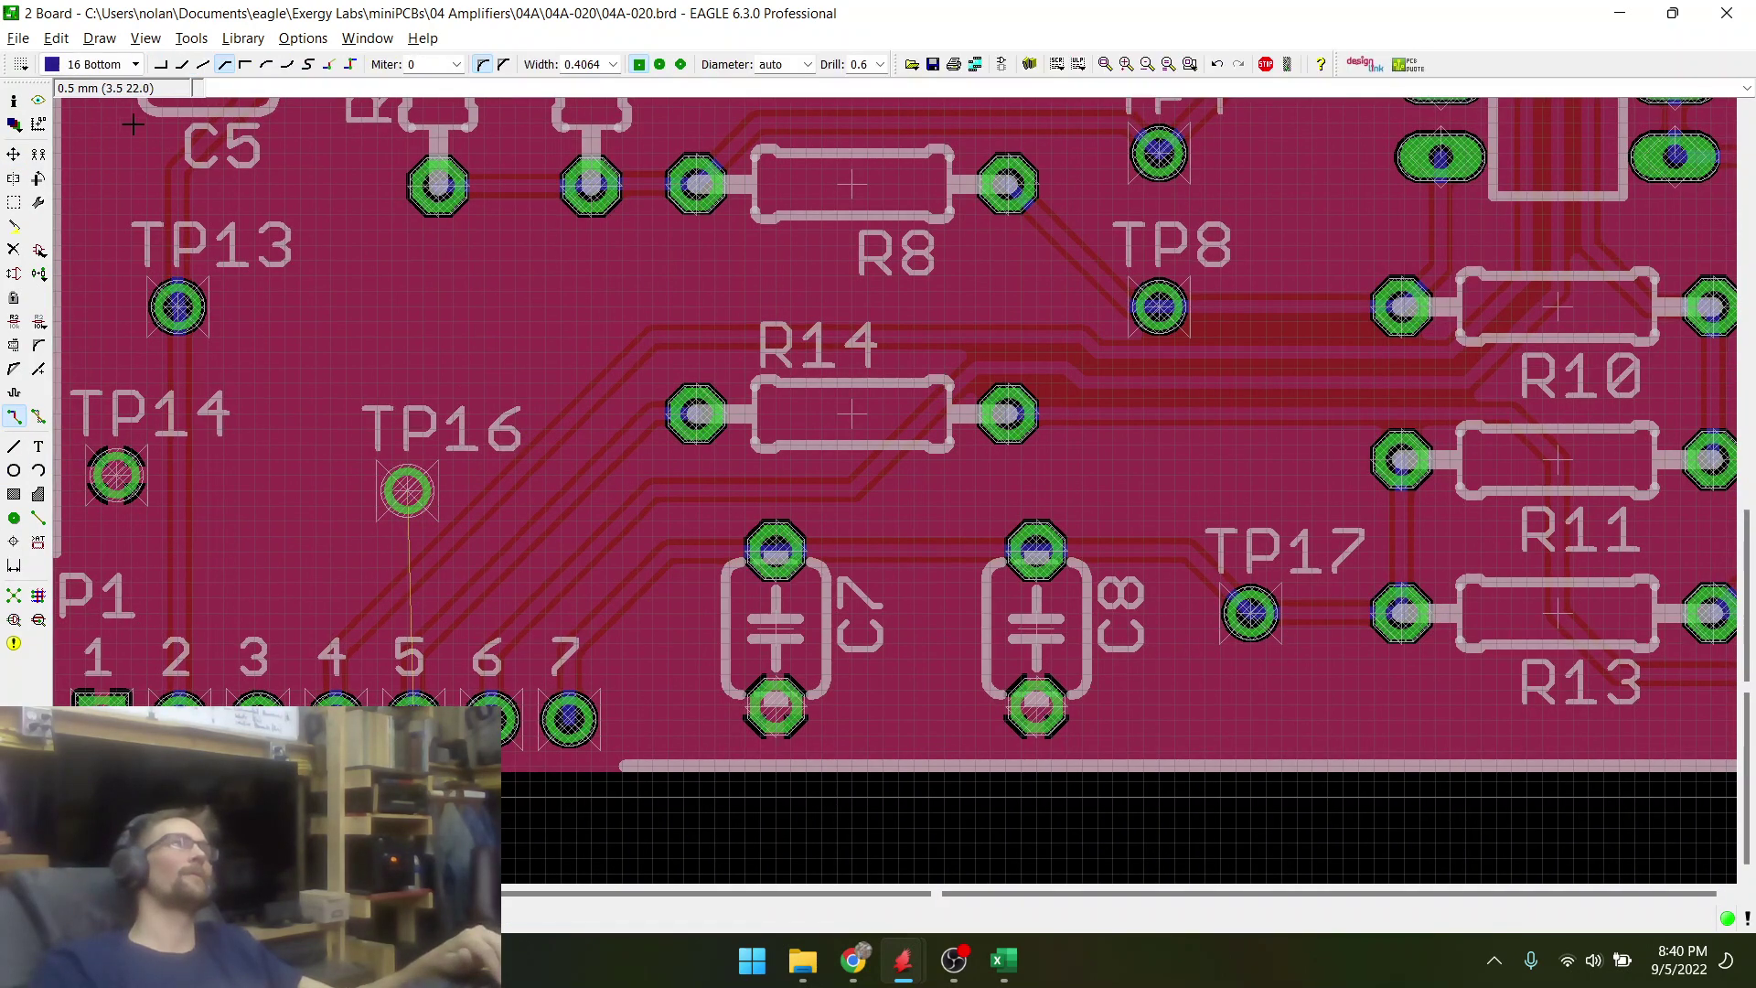
click(136, 70)
click(114, 84)
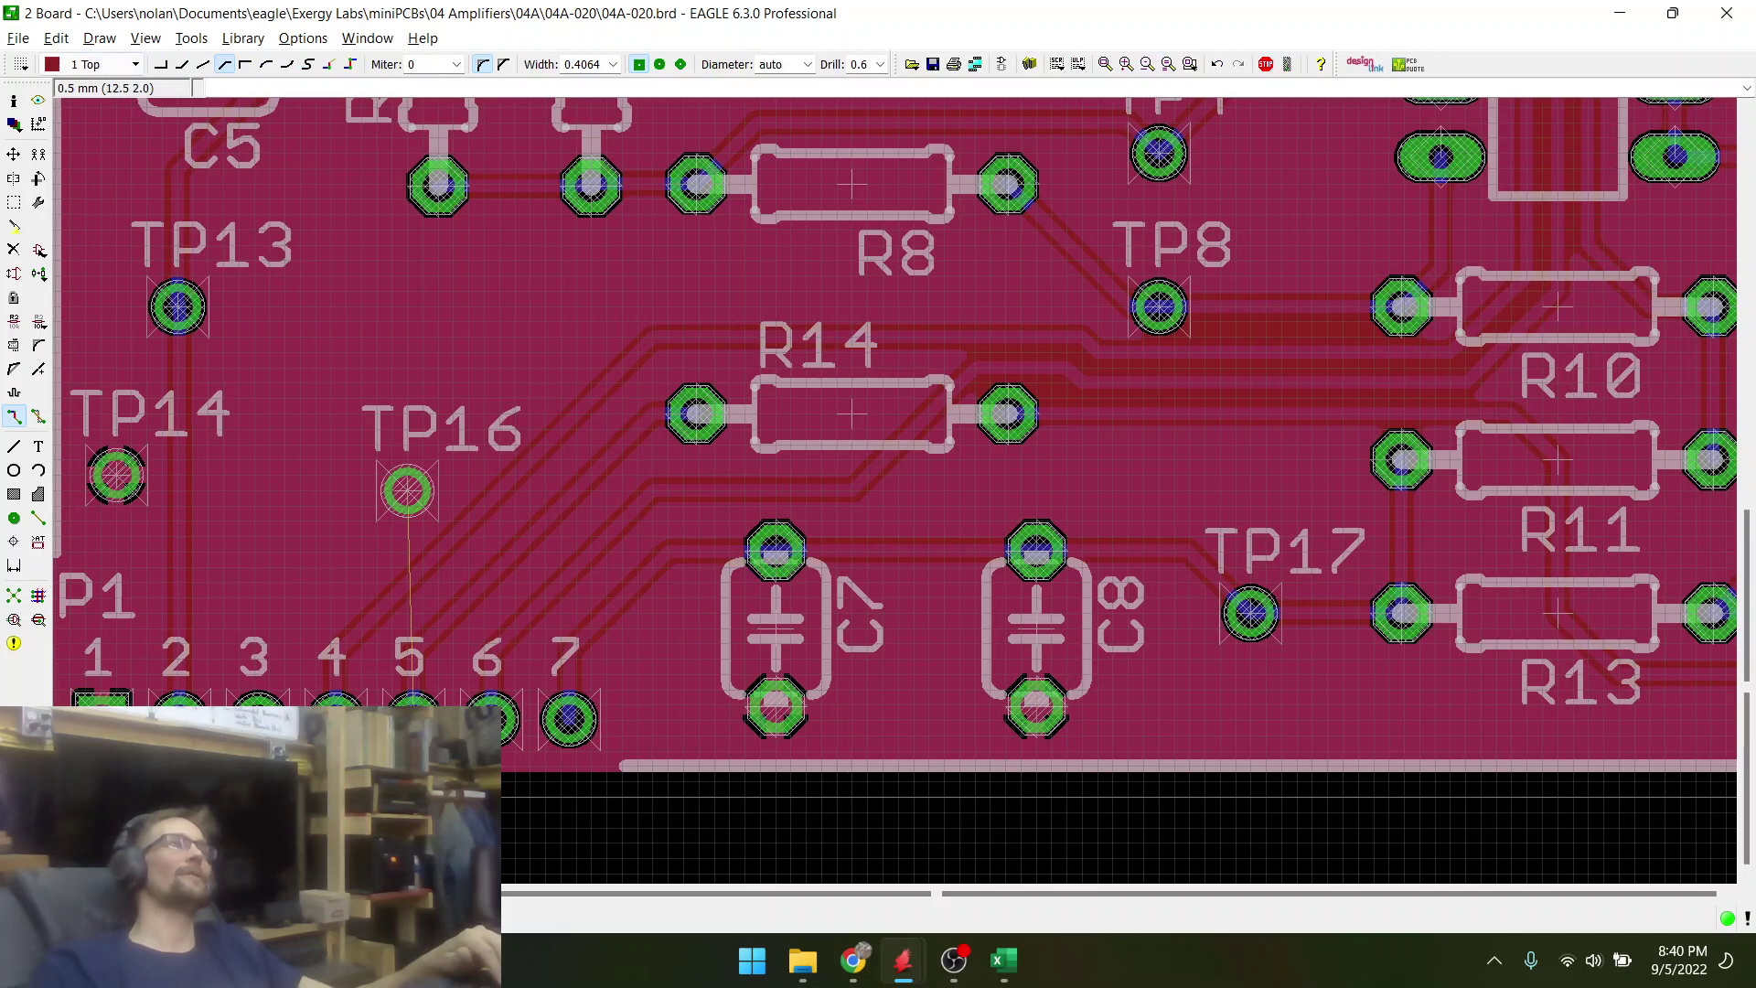
click(408, 719)
scroll(383, 528, up, 3)
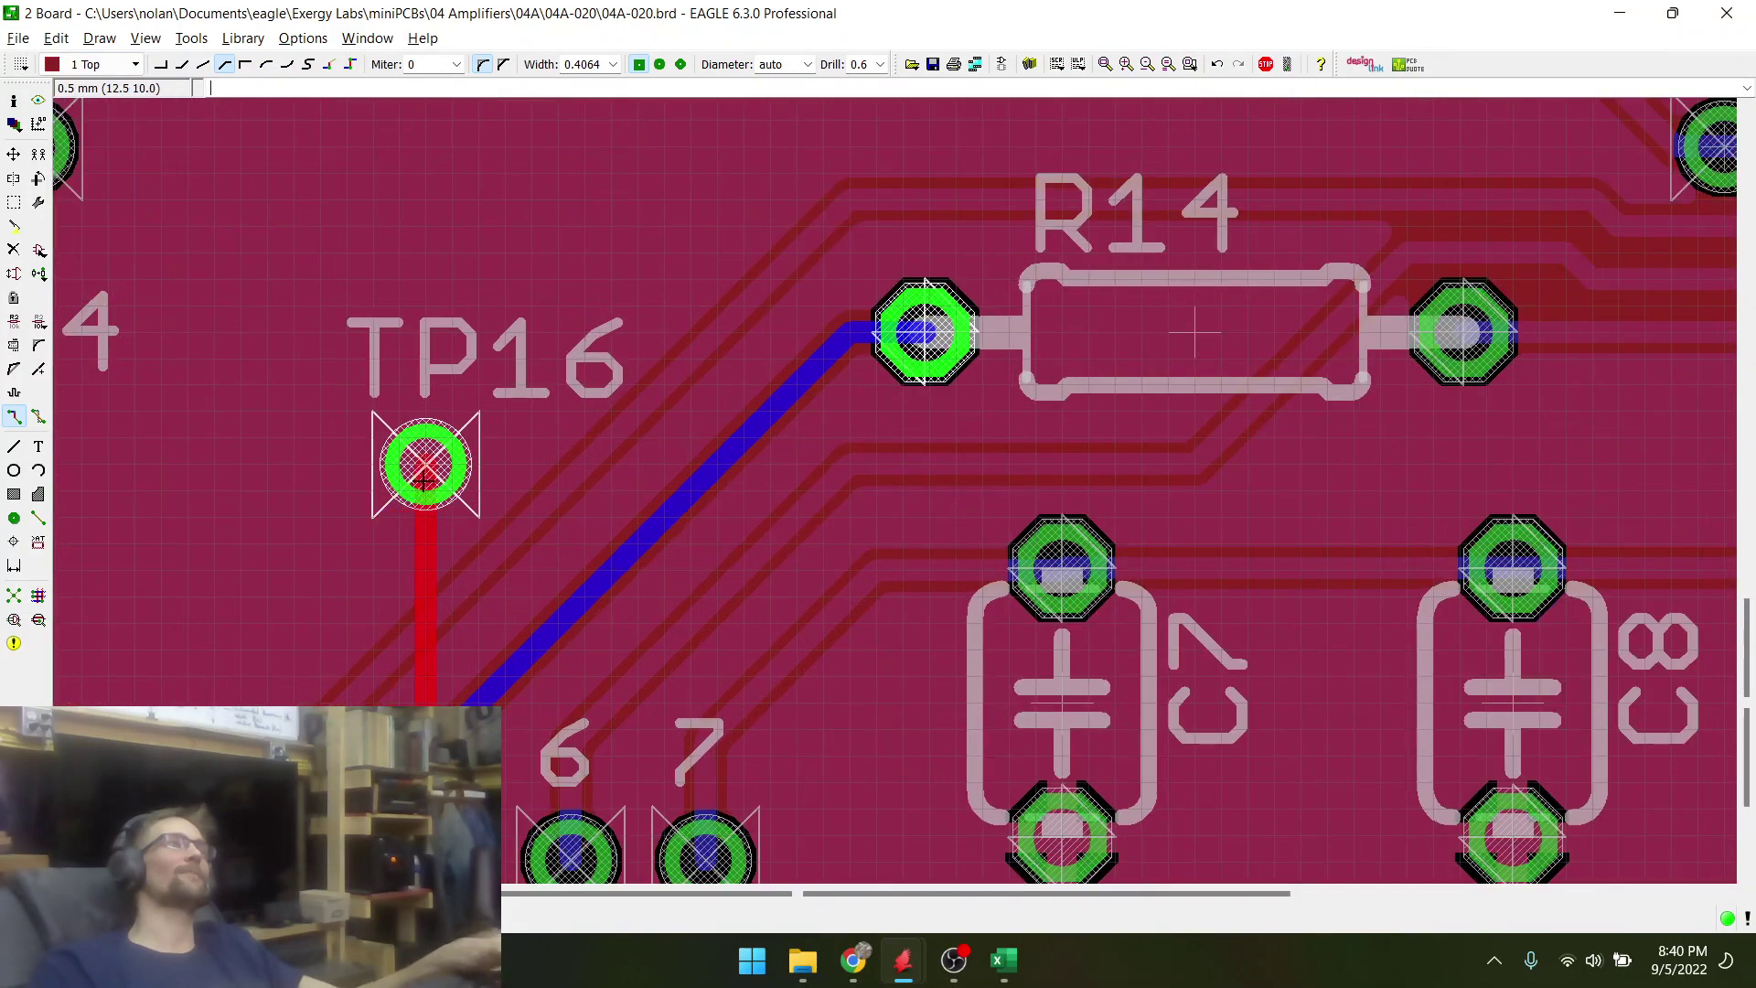
key(Escape)
- Move test point TP16 down and left, just above P1 pad 4 and clear of the diagonal traces
click(14, 155)
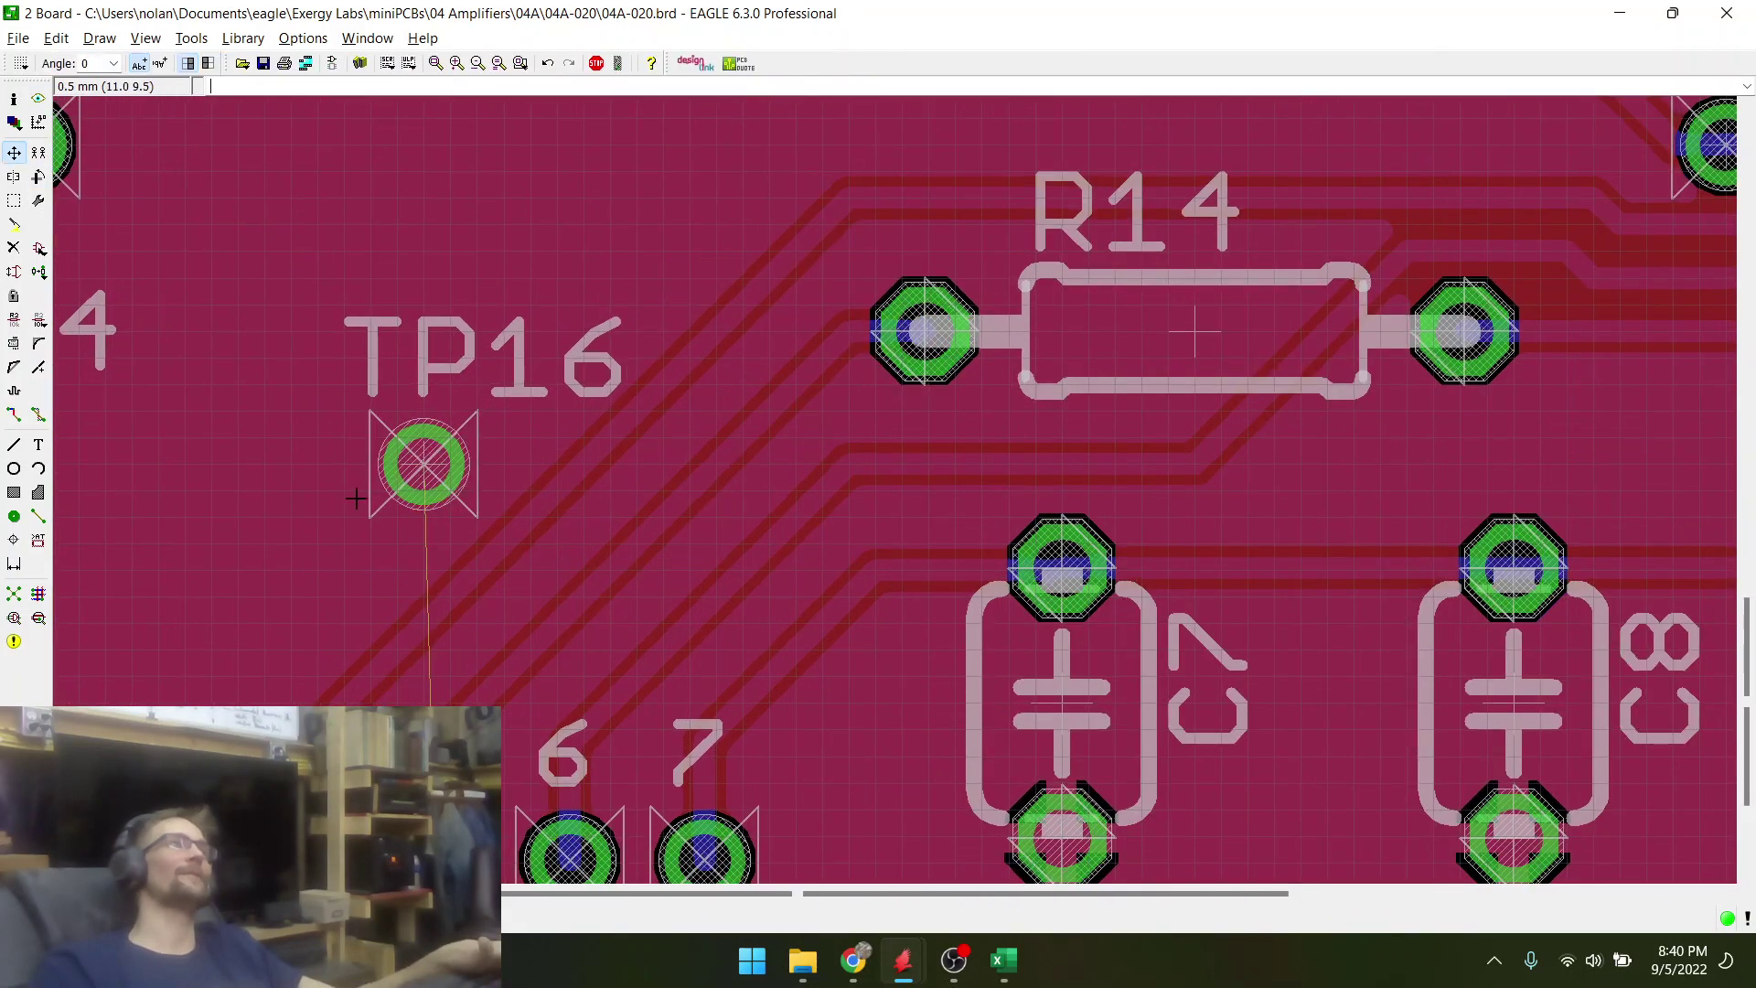
click(404, 471)
click(303, 547)
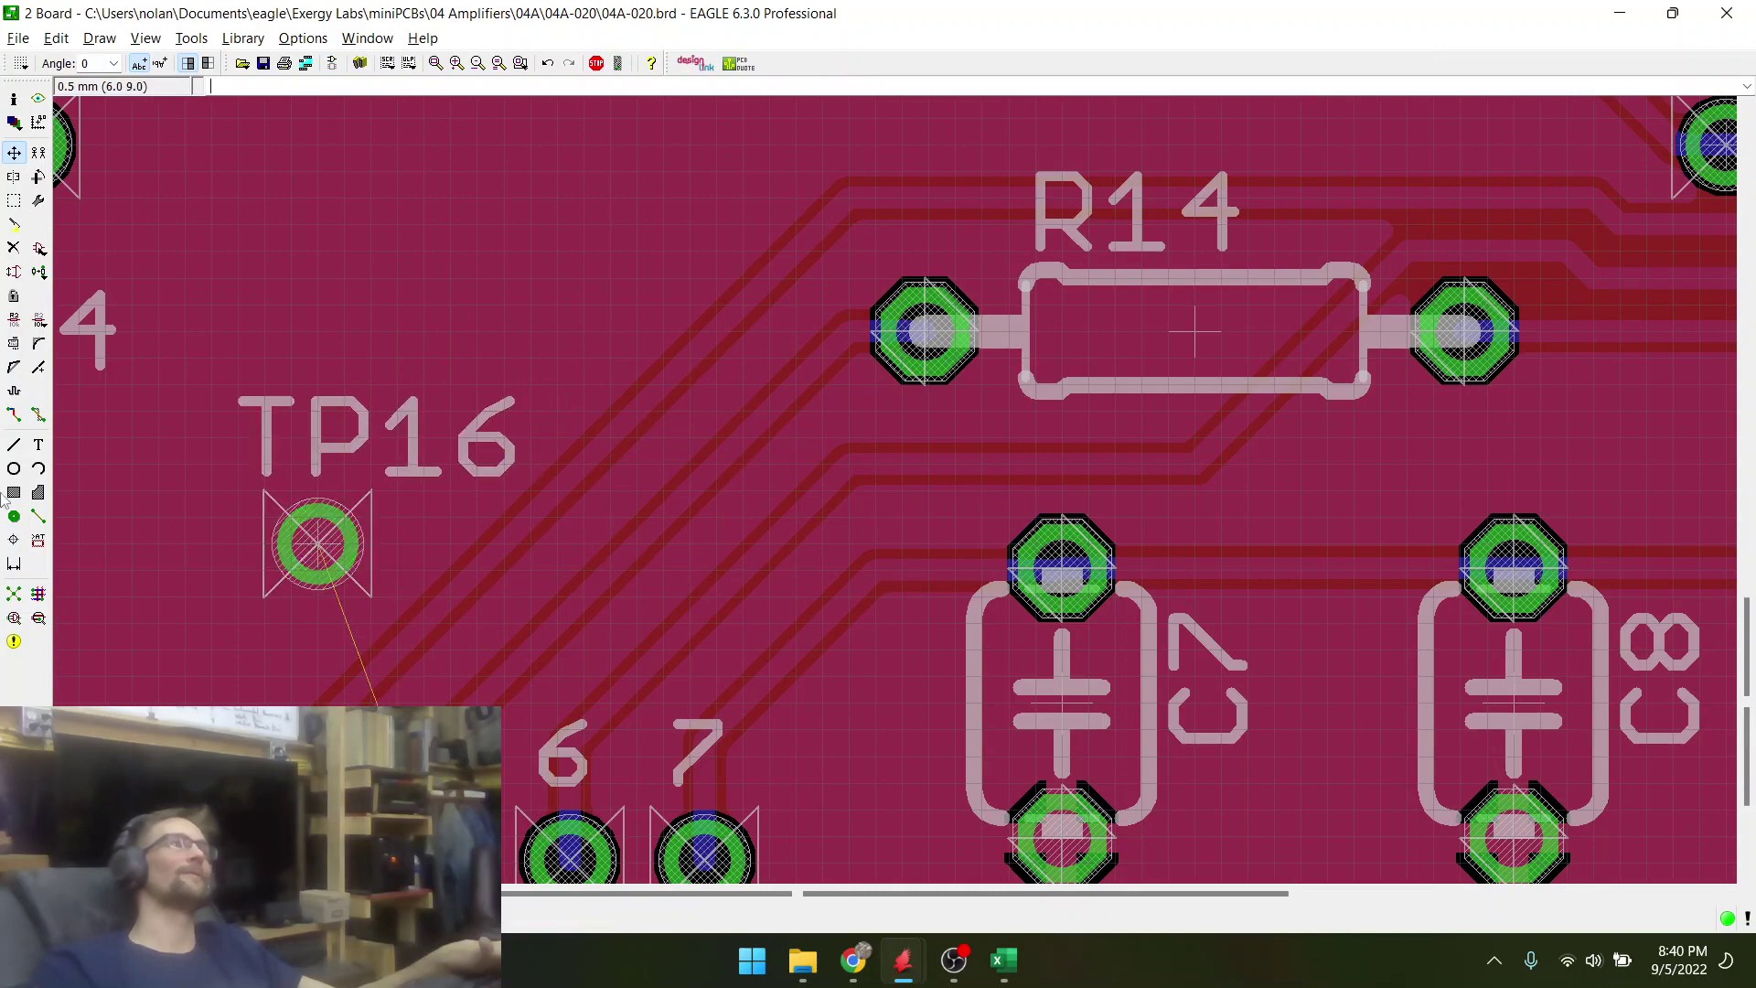
- Route a 0.4064 wide top-layer trace from P1 pad 5 straight up, with a 45-degree bend into TP16
click(14, 414)
scroll(393, 439, down, 2)
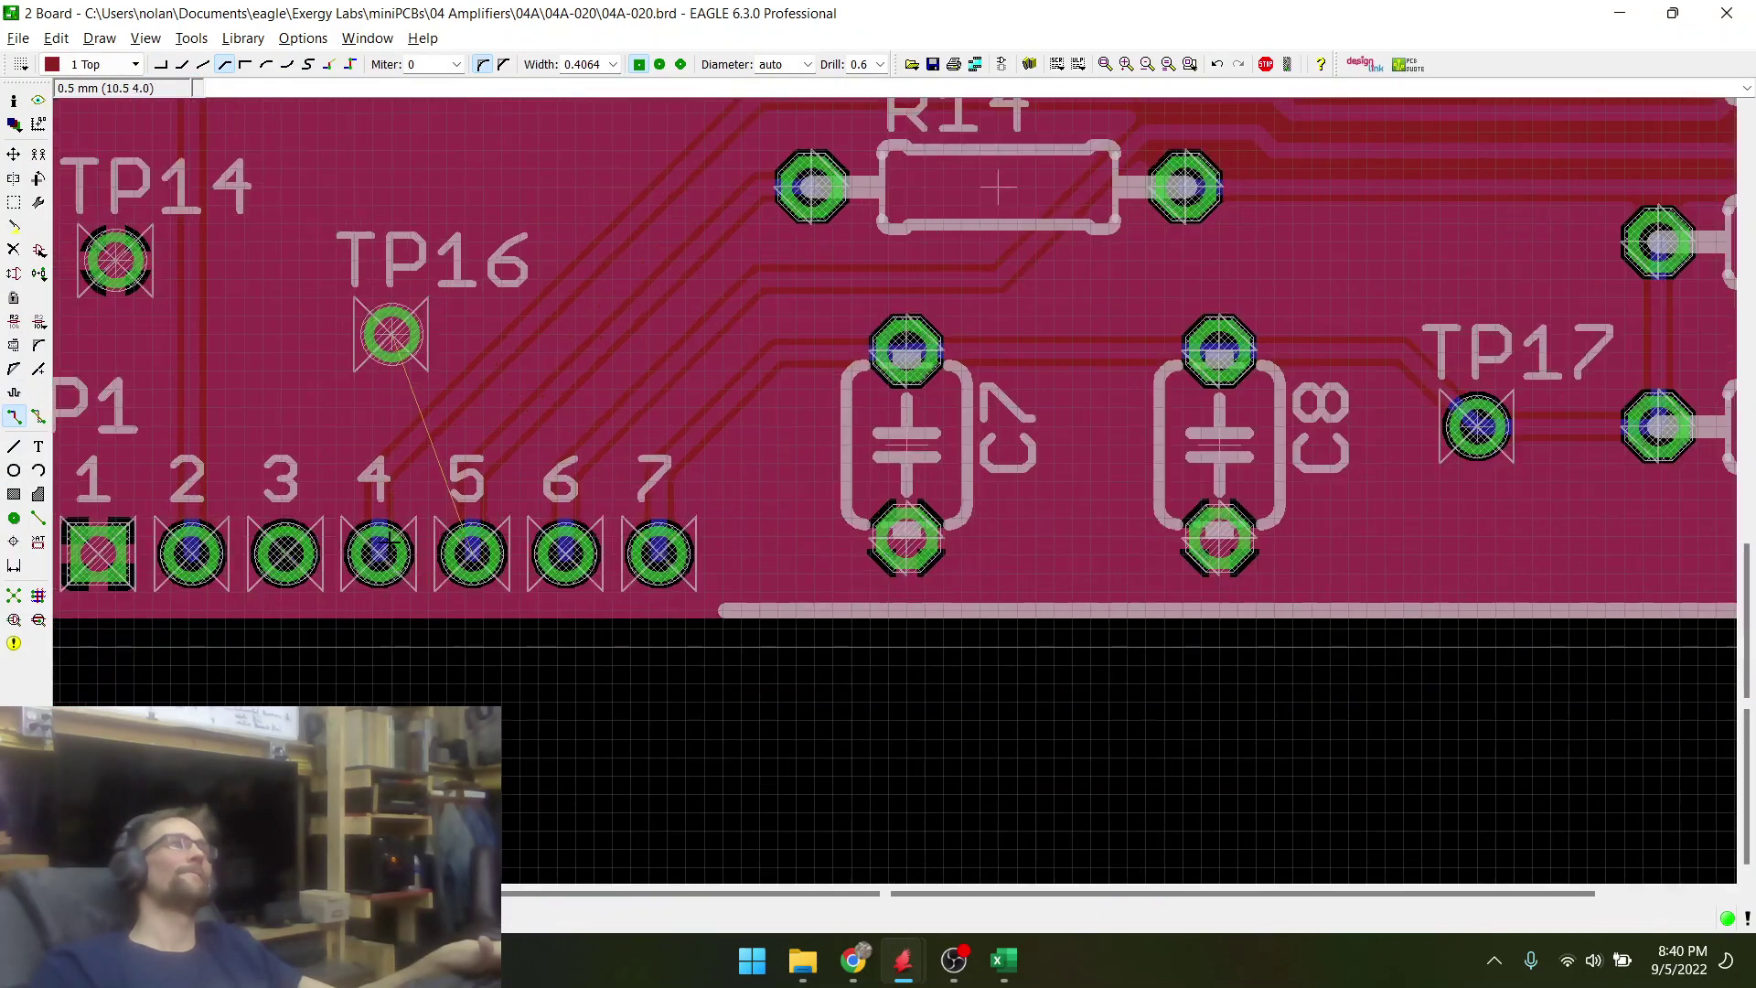
scroll(384, 549, up, 2)
click(507, 560)
right_click(408, 253)
right_click(407, 252)
right_click(407, 253)
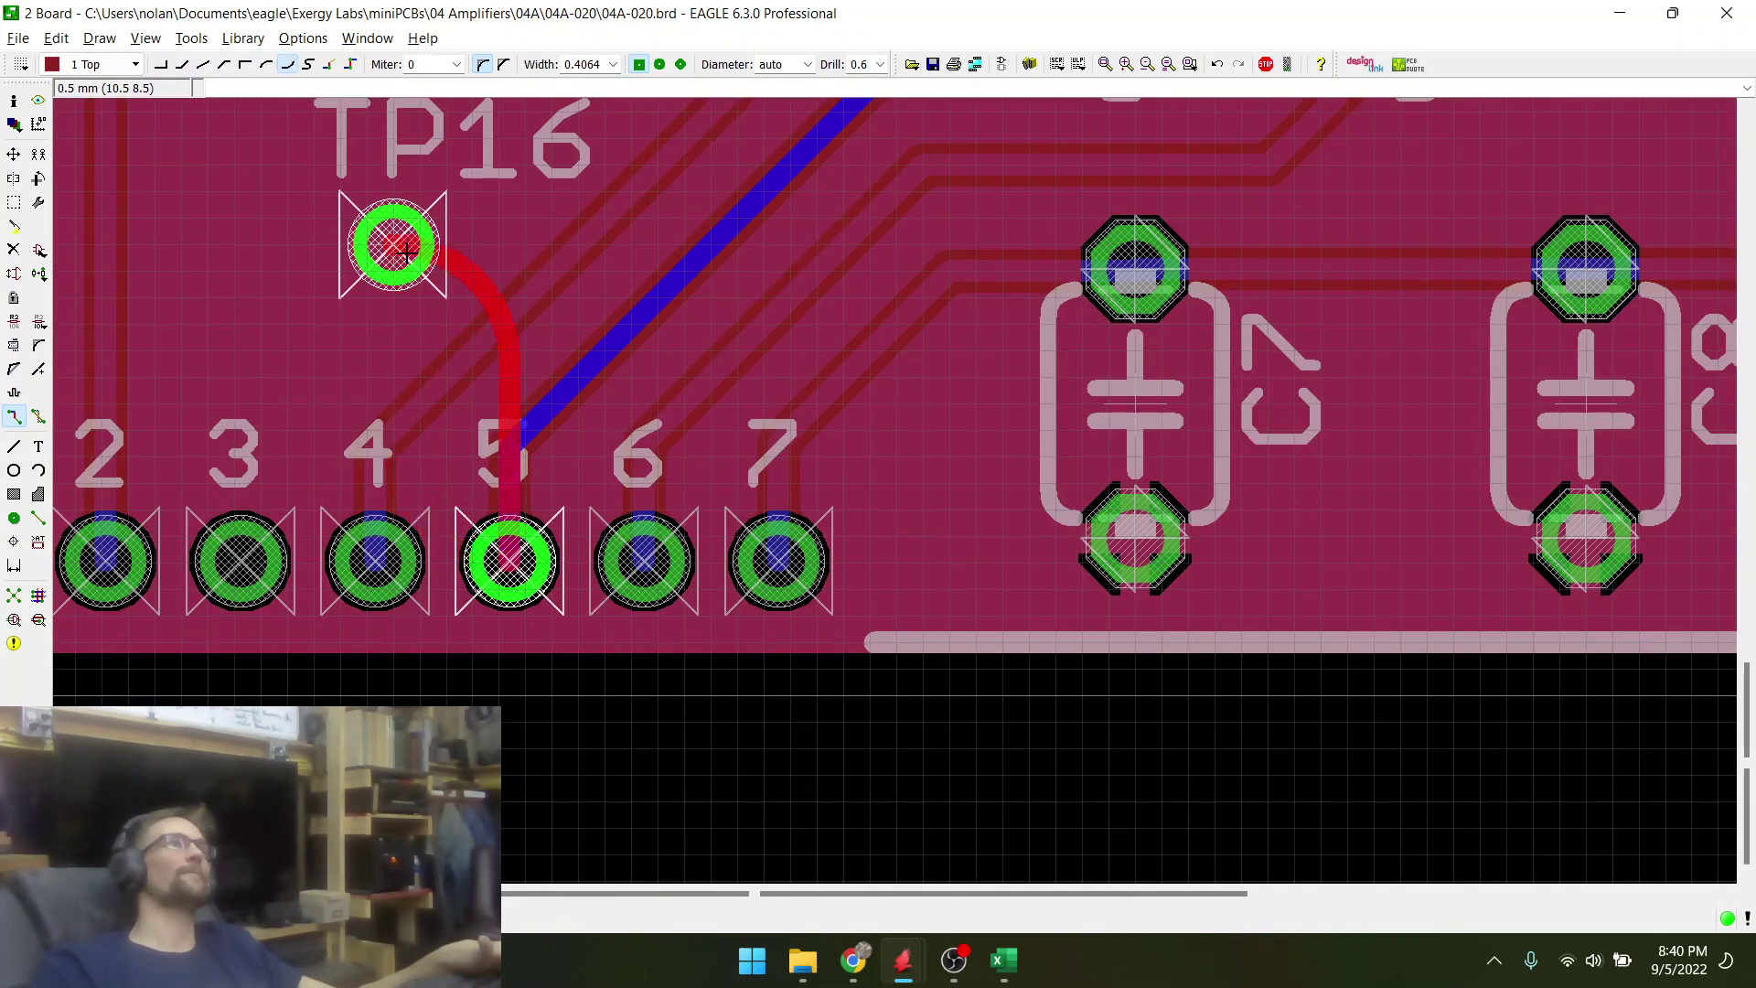
right_click(408, 252)
right_click(407, 253)
right_click(407, 253)
key(Escape)
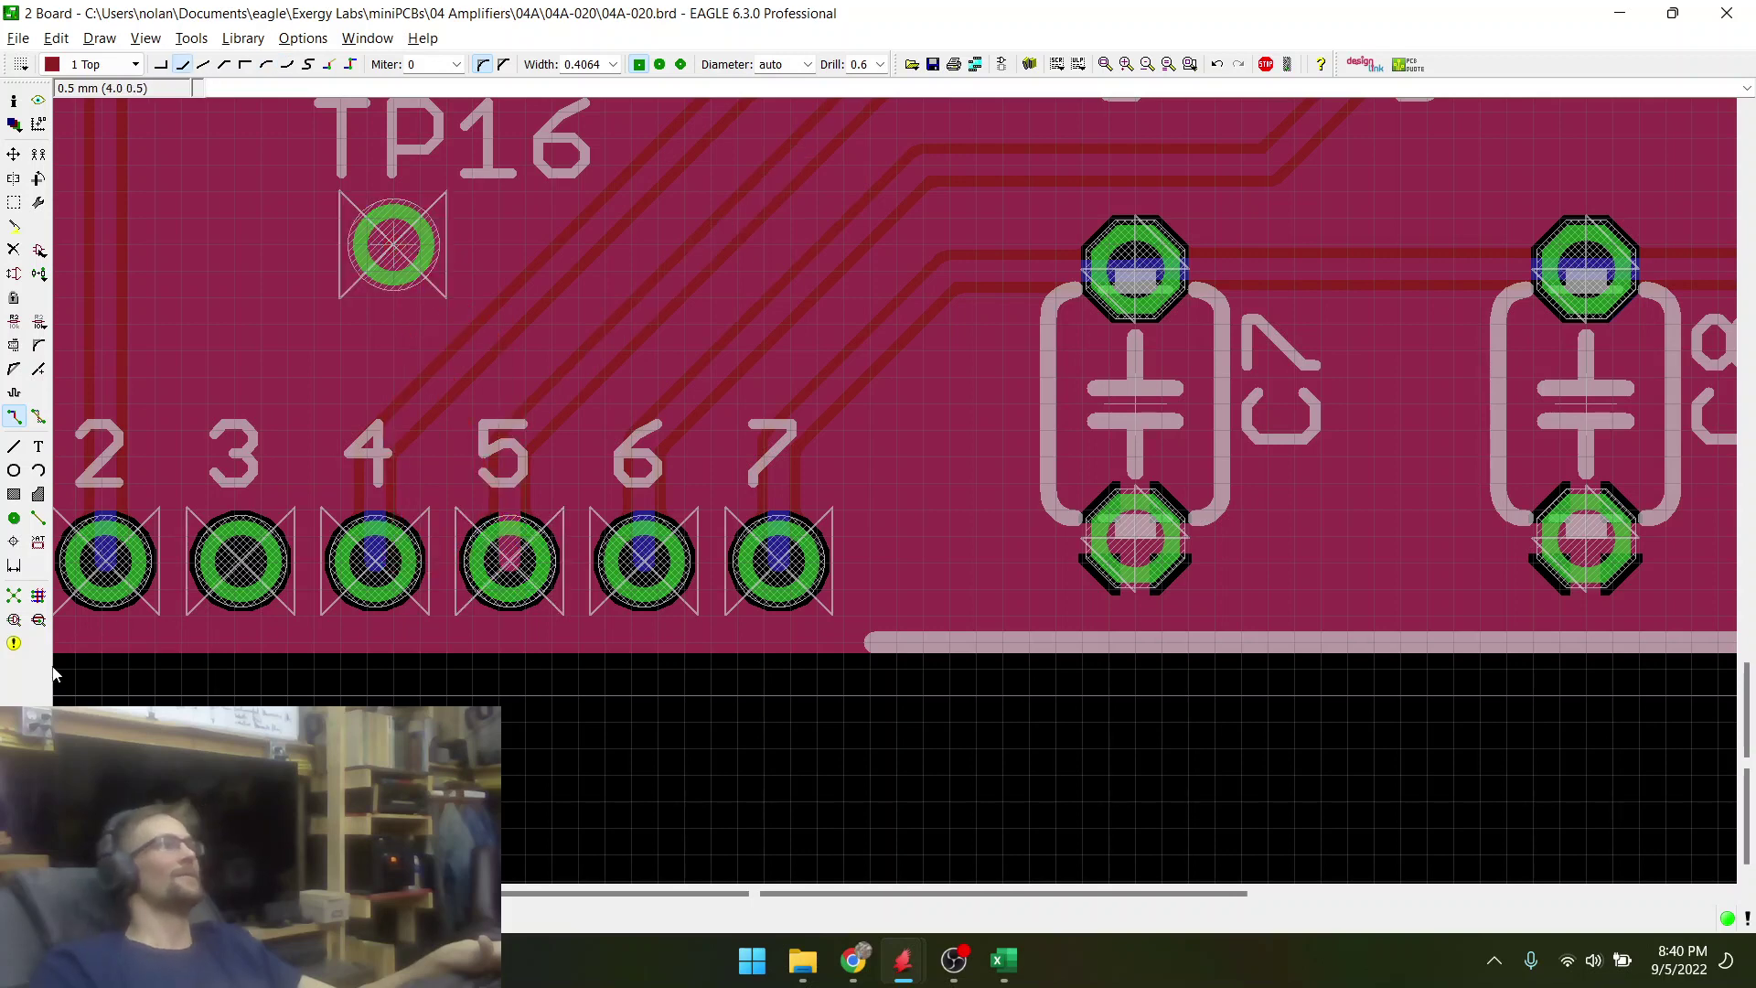
- Recalculate the ratsnest and copper pours around the new TP16 trace, and save the board
click(15, 601)
scroll(530, 732, down, 4)
scroll(475, 400, up, 3)
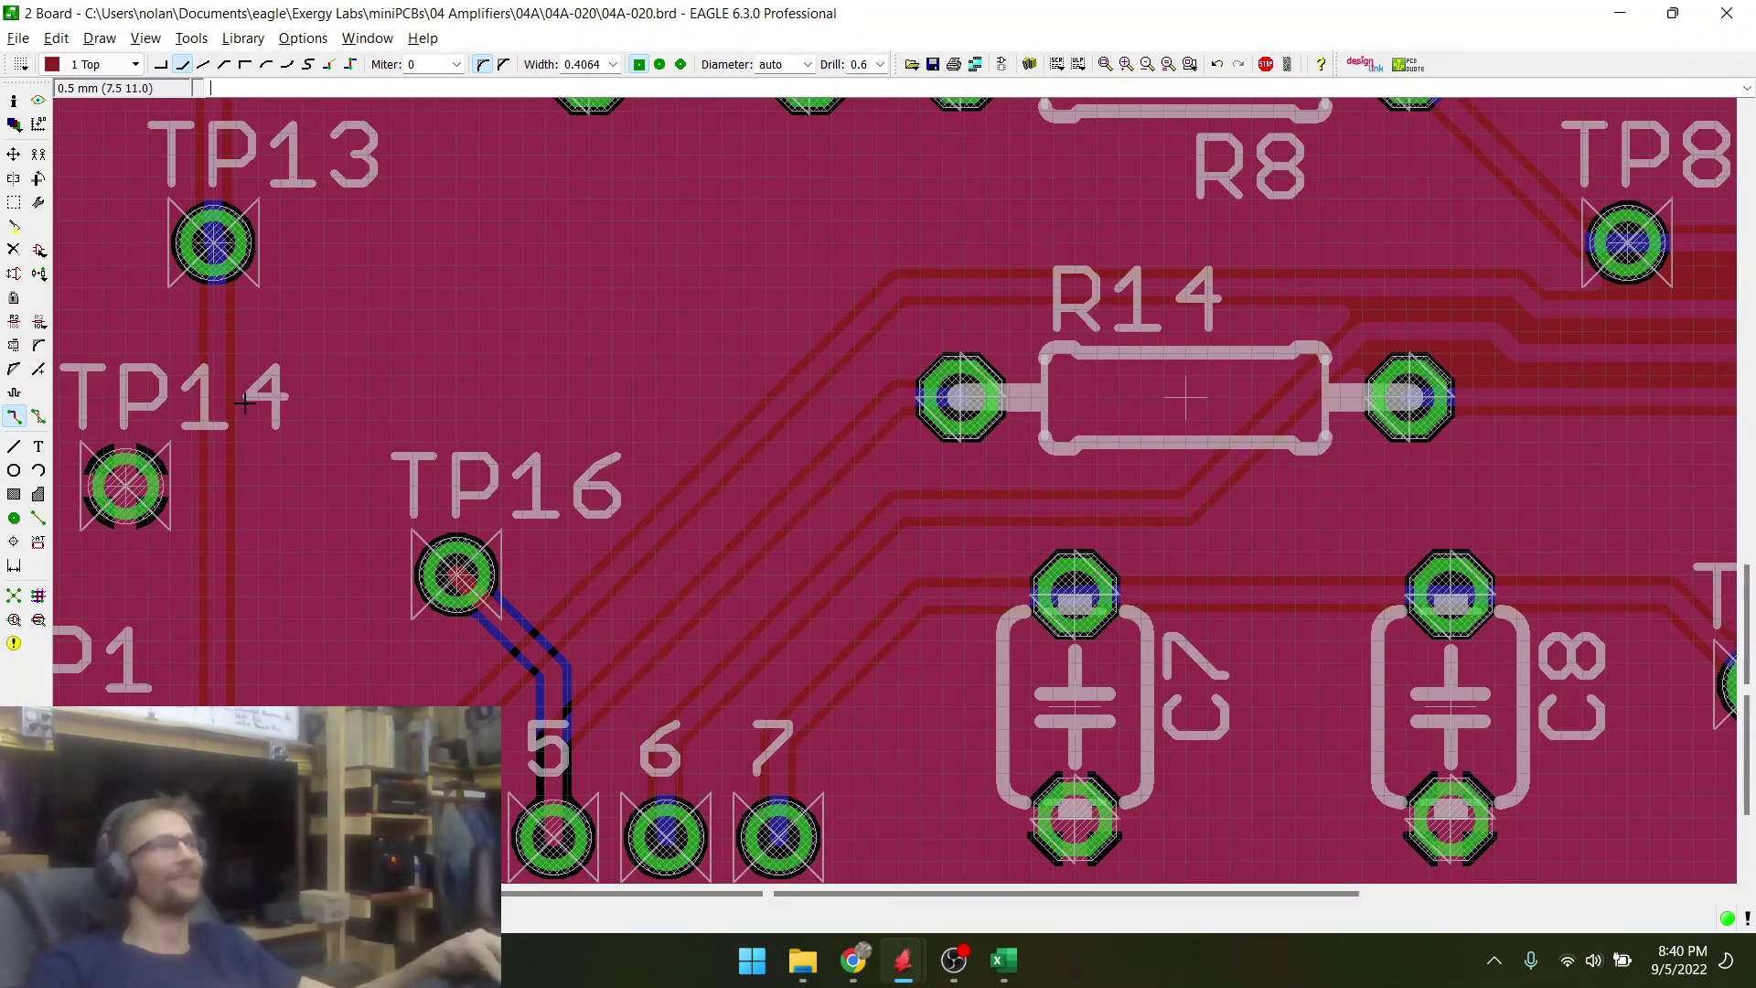
click(933, 64)
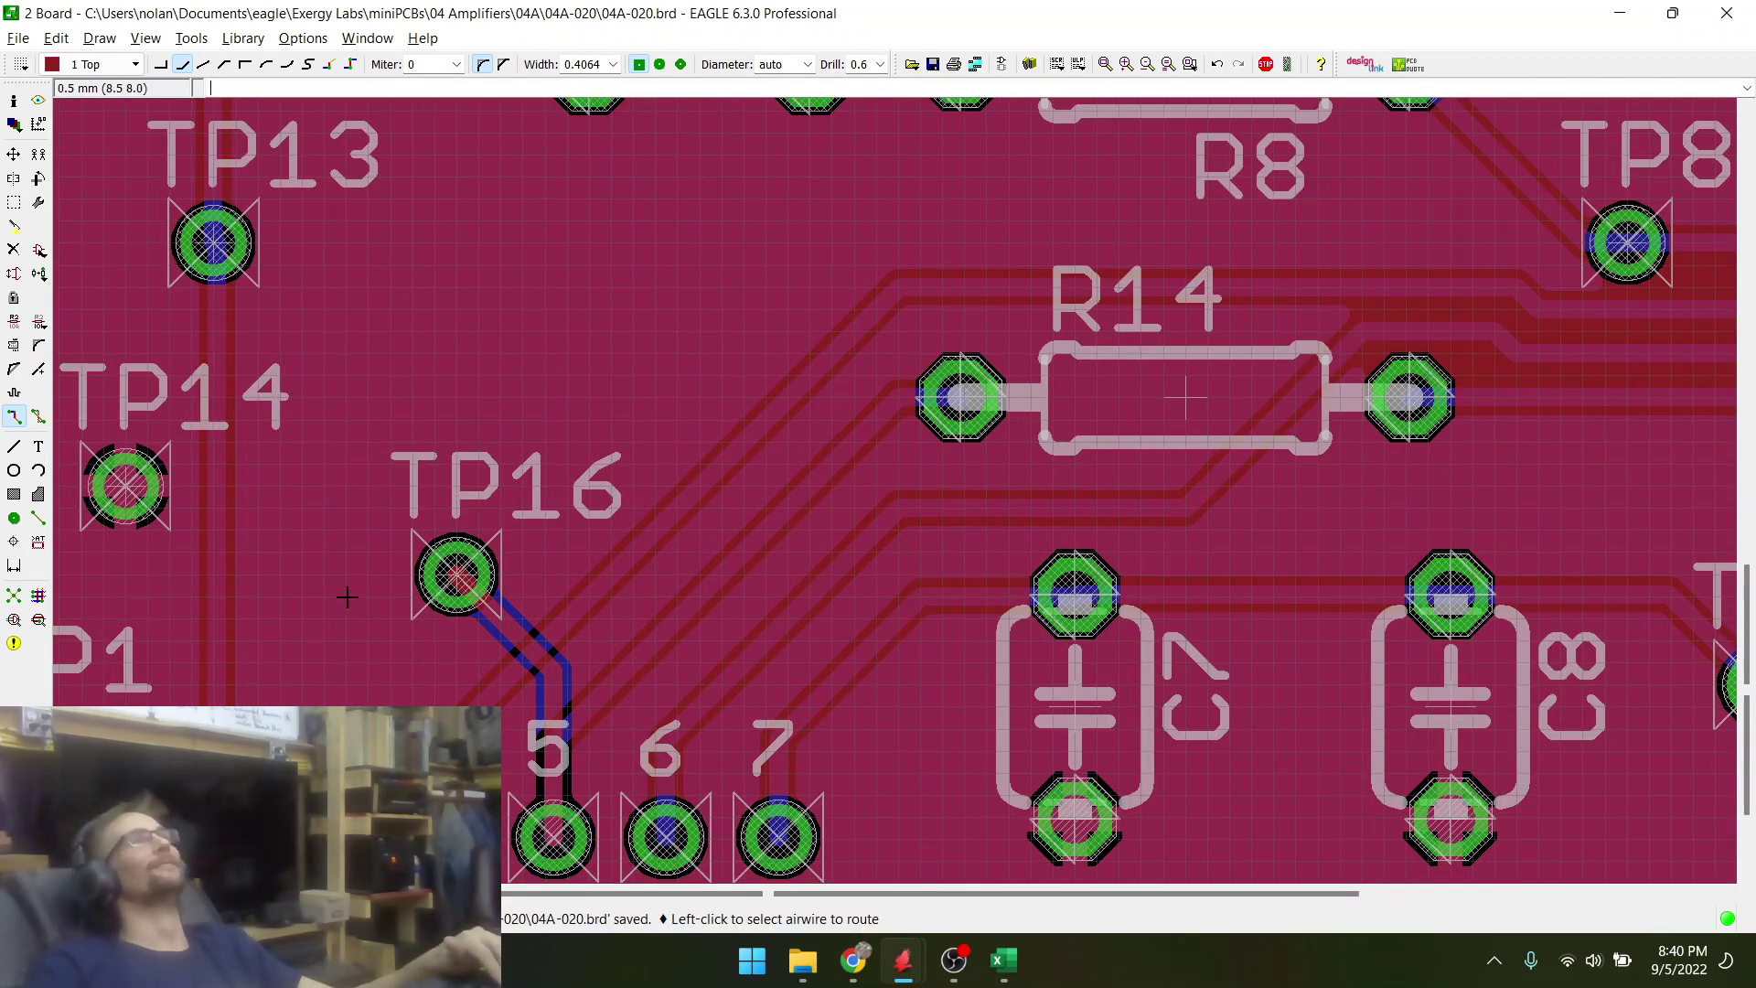
scroll(384, 599, down, 3)
scroll(384, 600, up, 3)
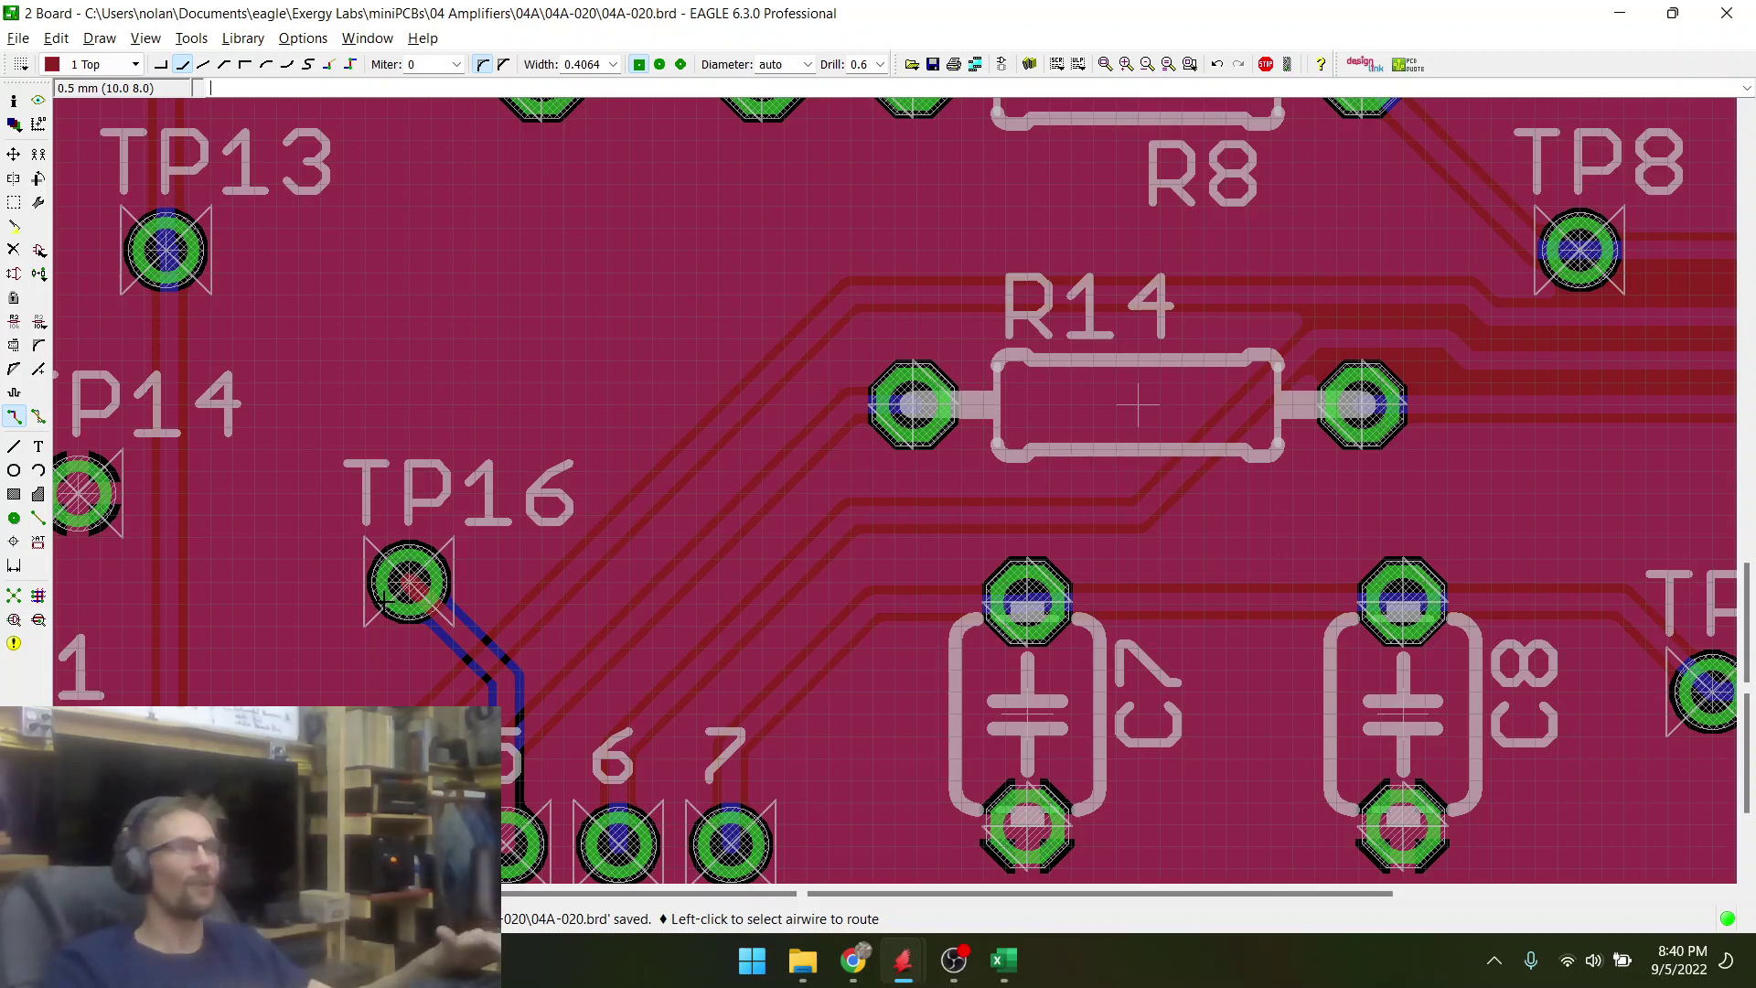
click(933, 65)
scroll(360, 548, down, 5)
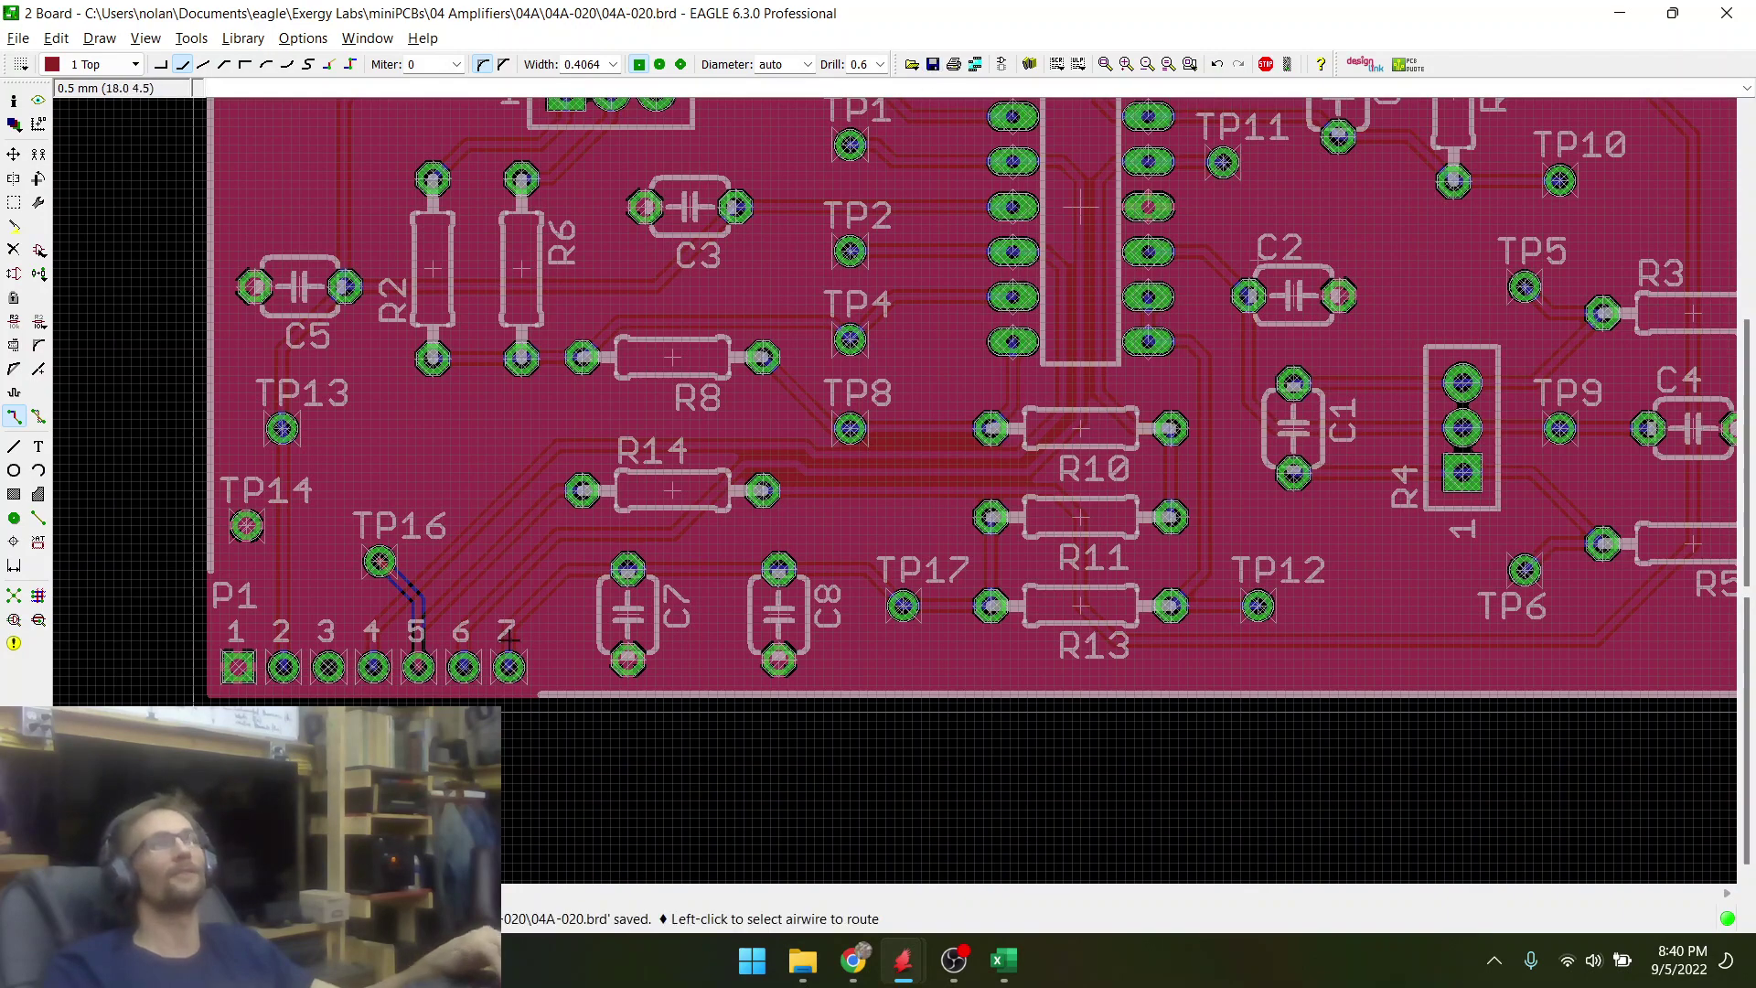
- Check the layout across the whole board and save the board
scroll(485, 658, down, 4)
scroll(829, 467, up, 1)
scroll(830, 467, up, 1)
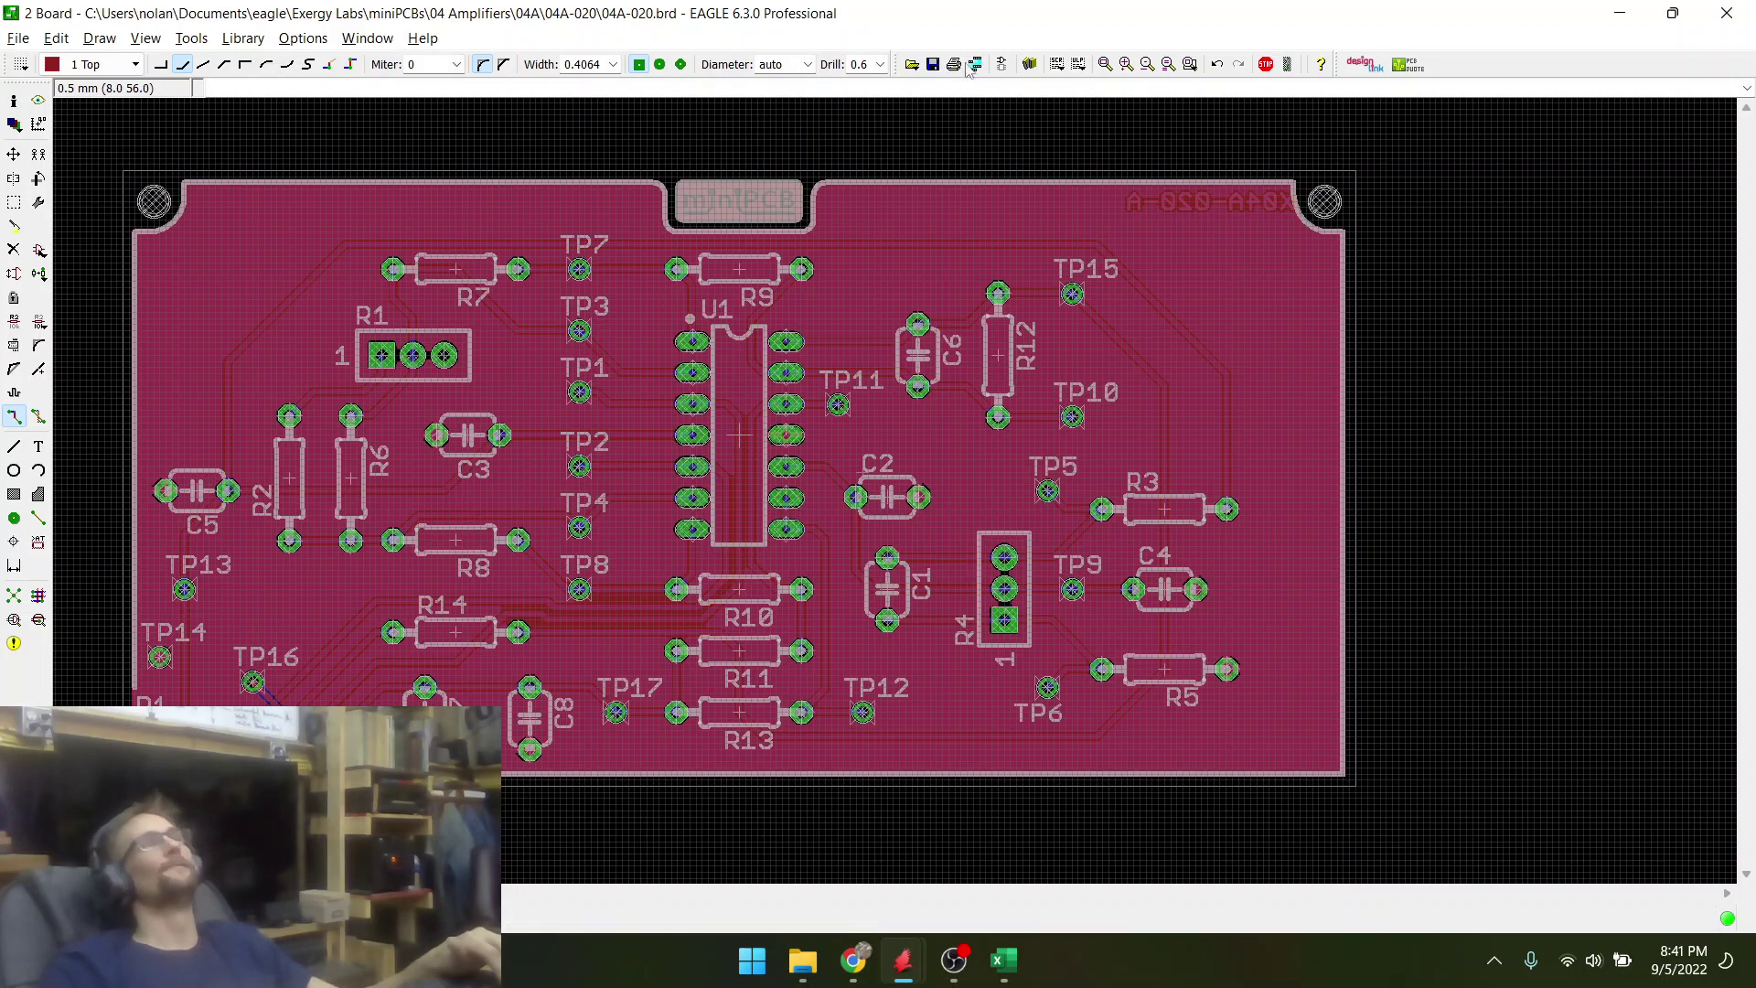
click(1104, 66)
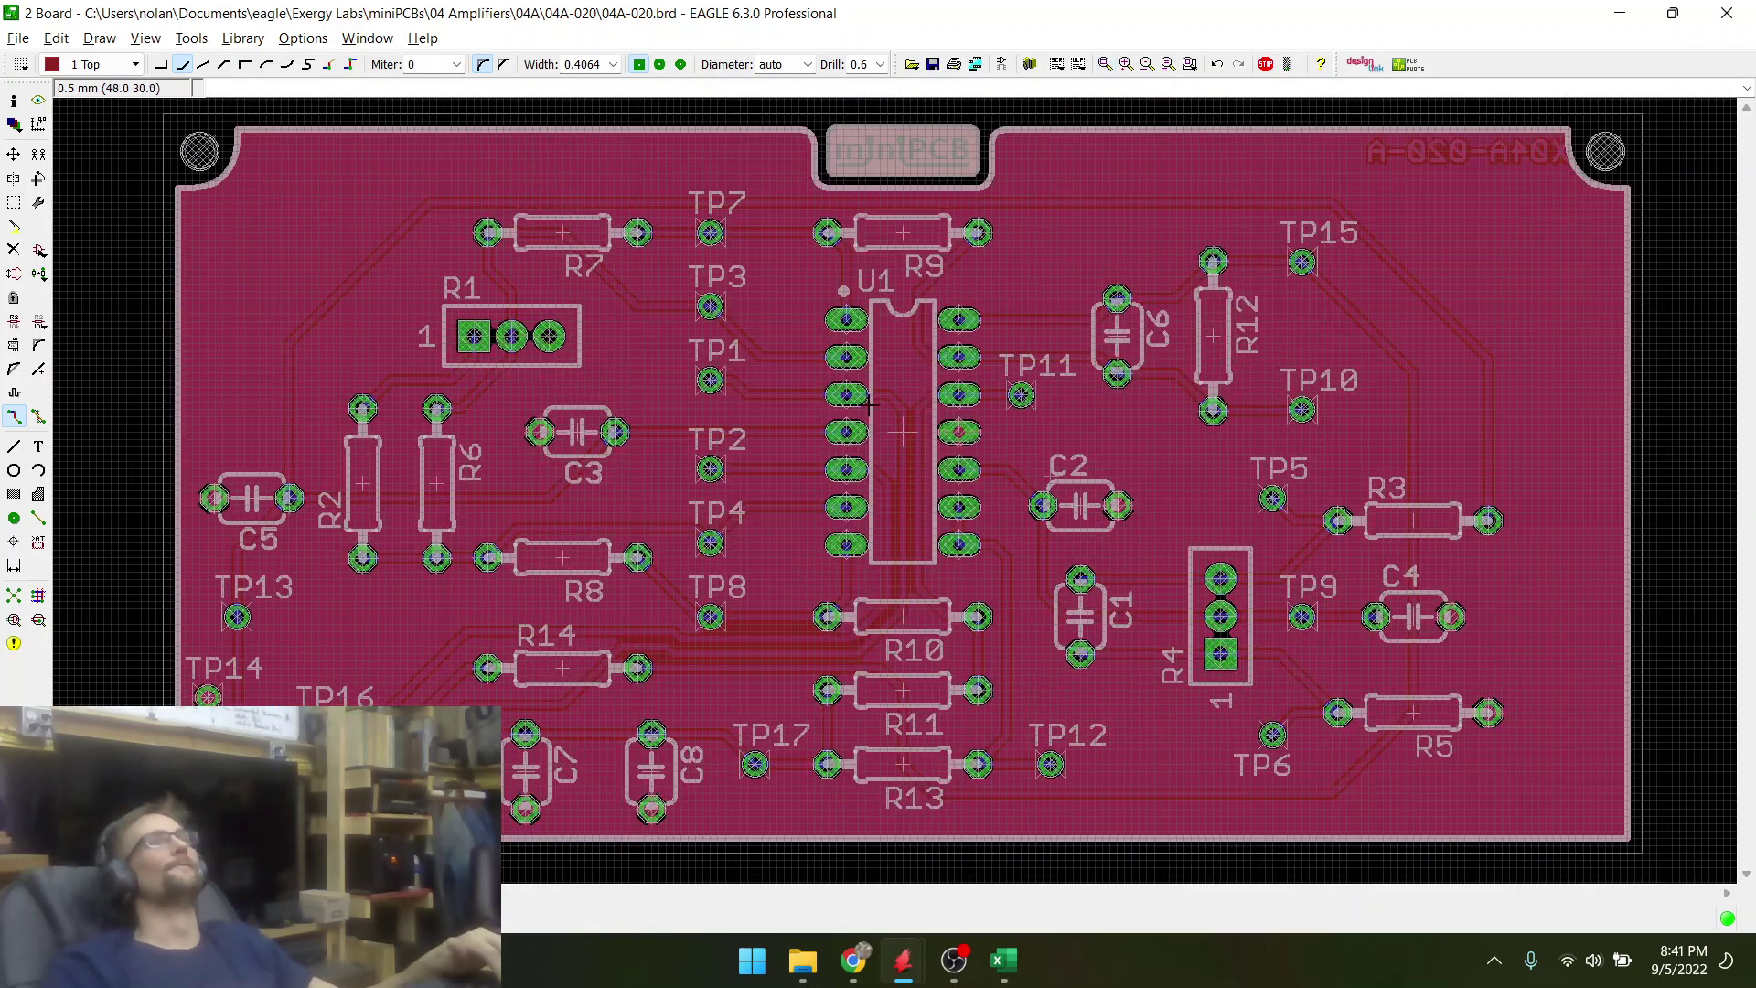
click(933, 64)
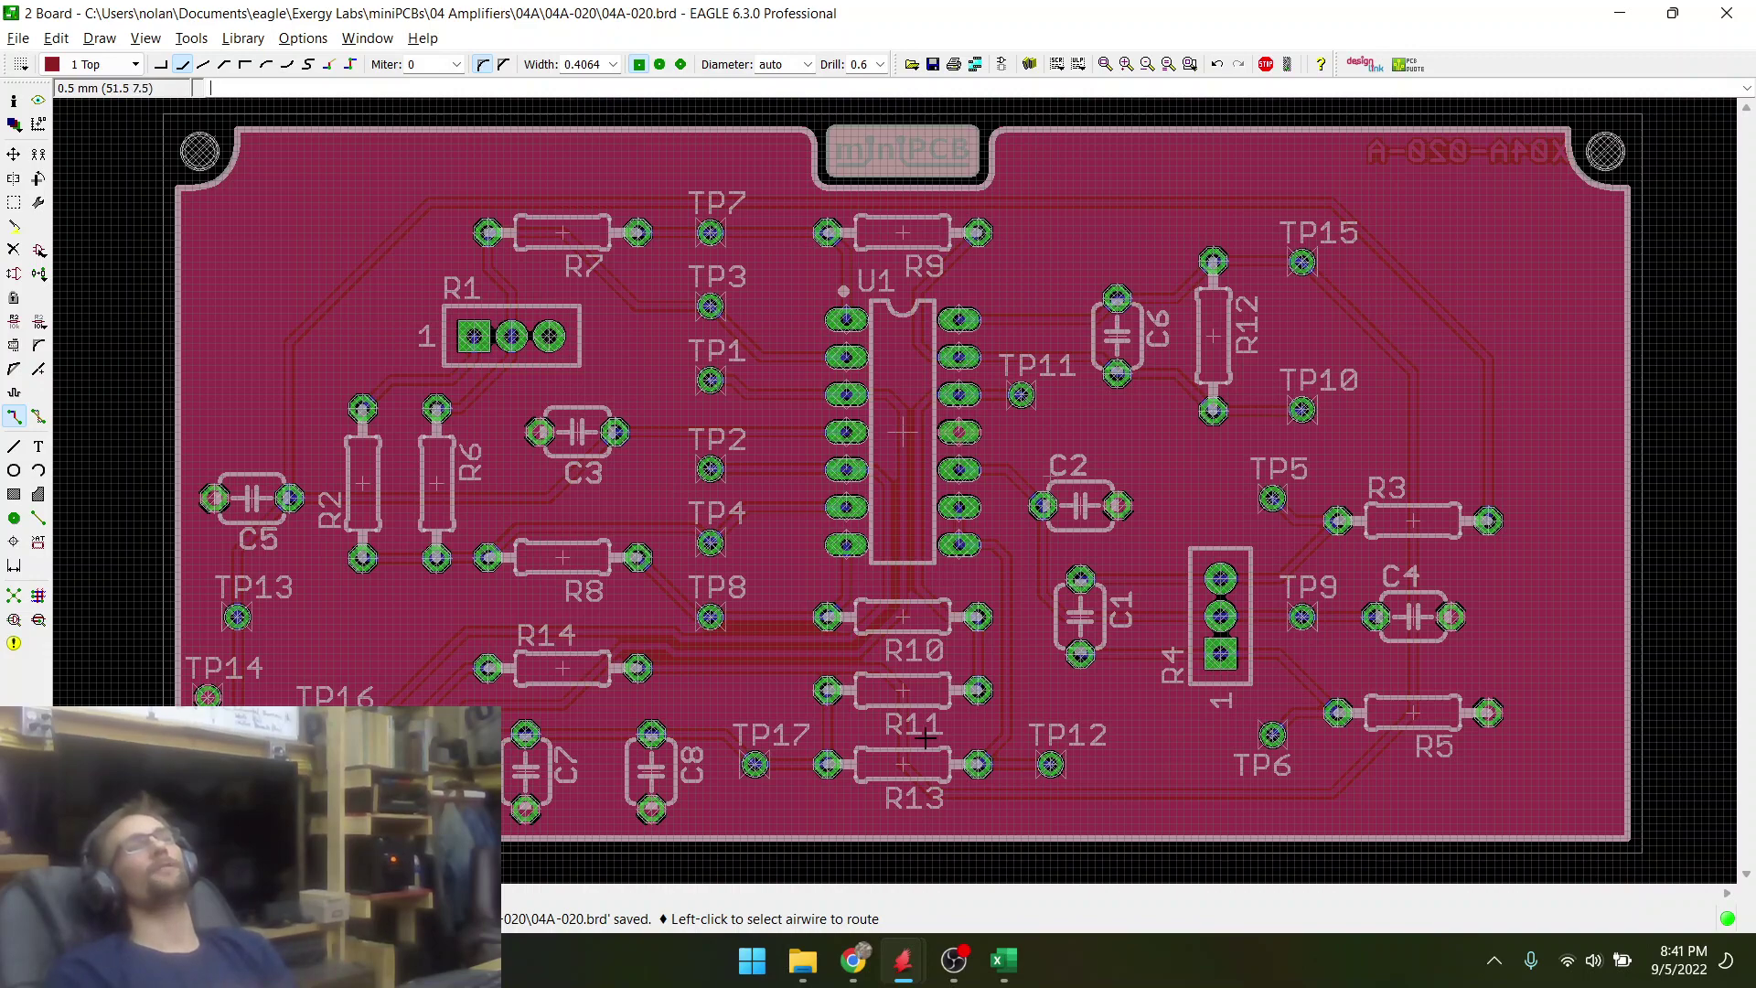
- Move the bottom-layer trace bend beneath R11 left towards its left pad, and shift the bend beneath R13 to the right
scroll(926, 738, up, 3)
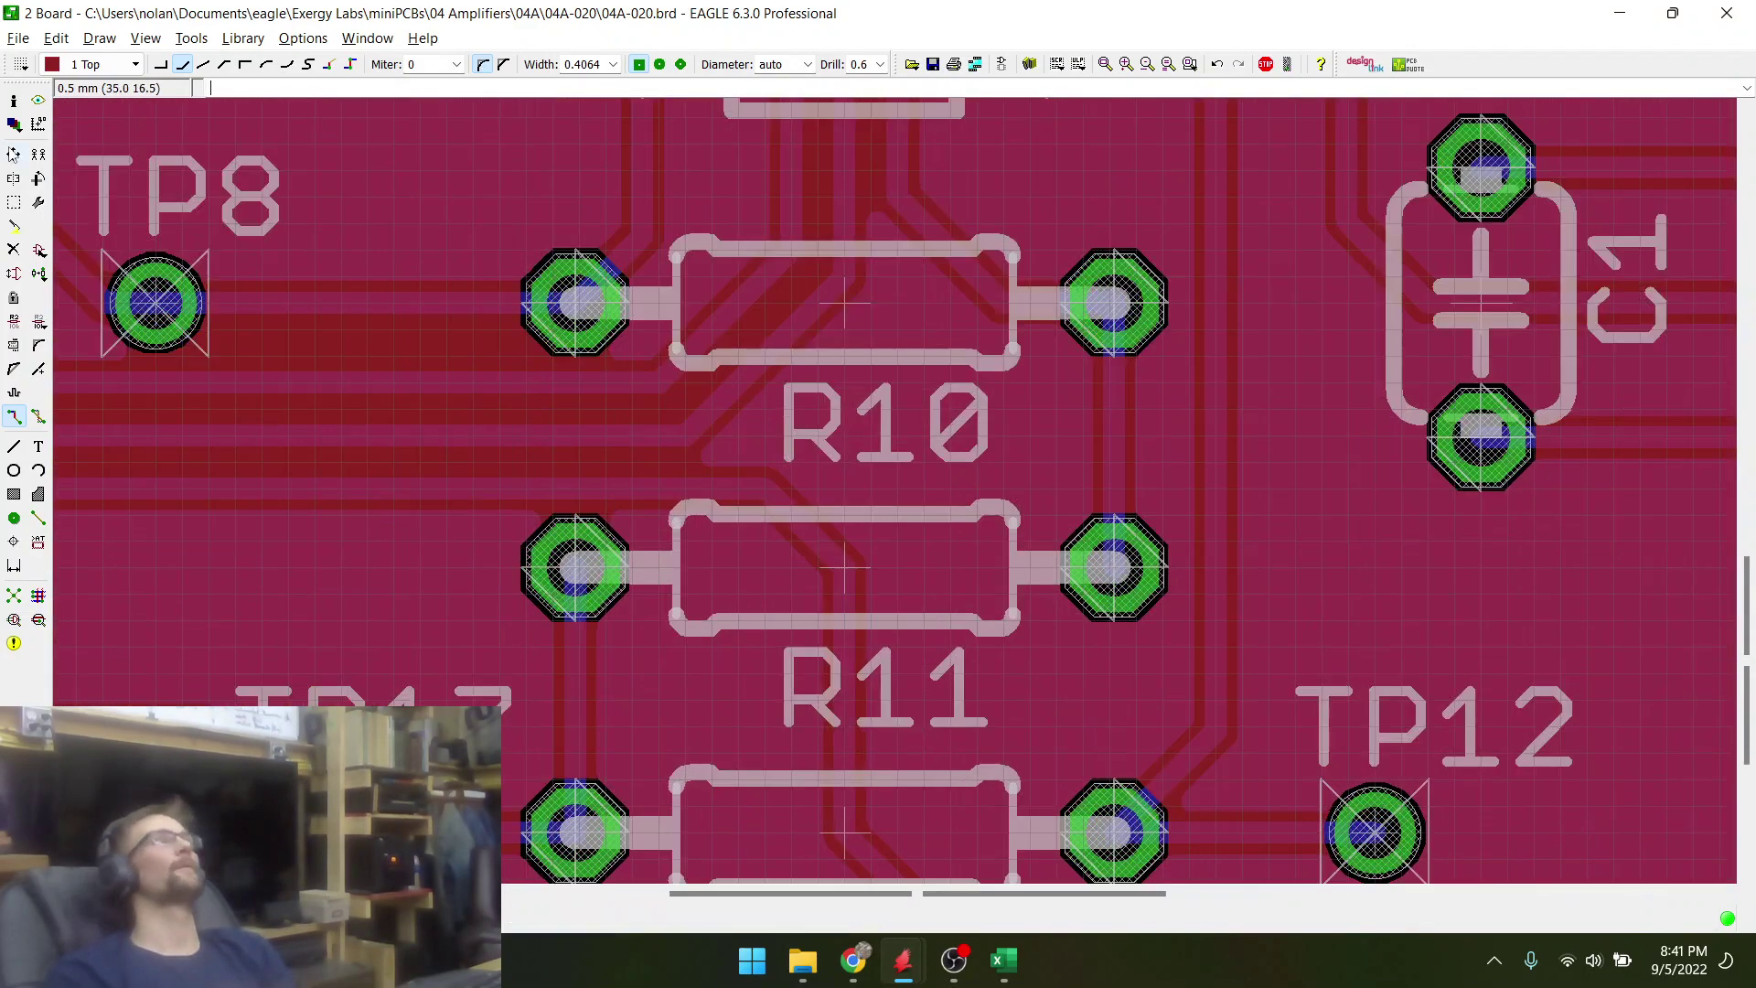
click(14, 152)
click(833, 560)
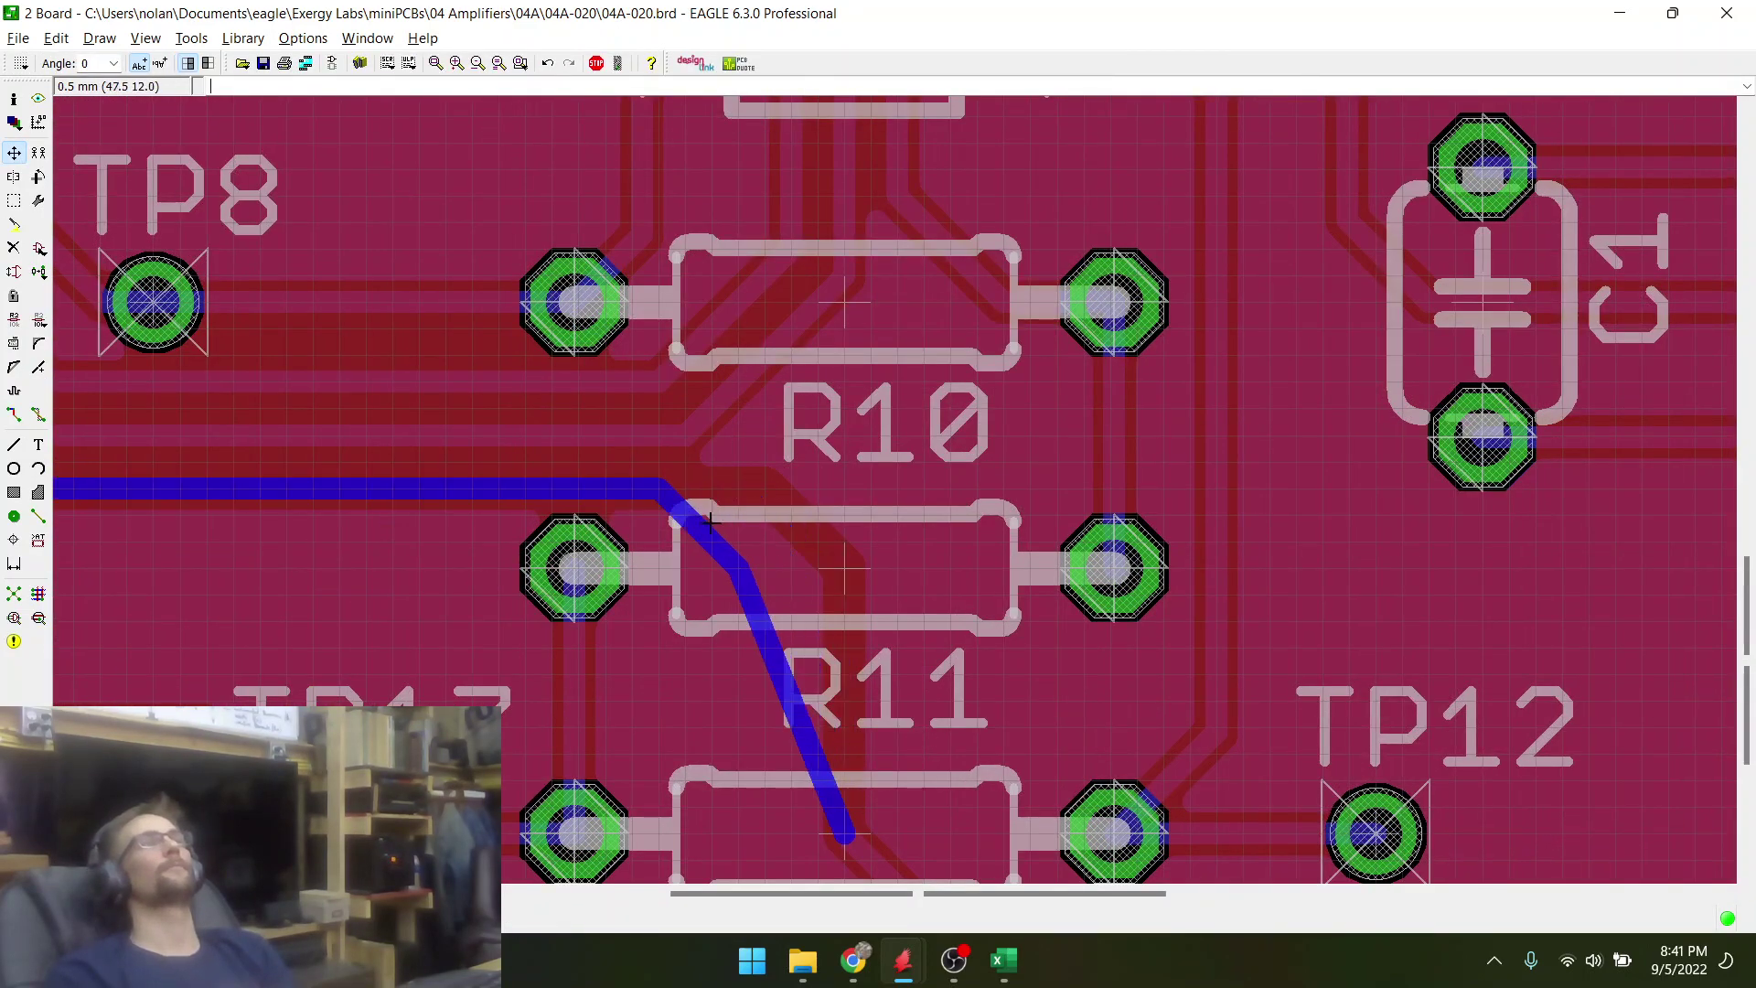
click(685, 523)
scroll(526, 502, down, 4)
scroll(732, 675, up, 4)
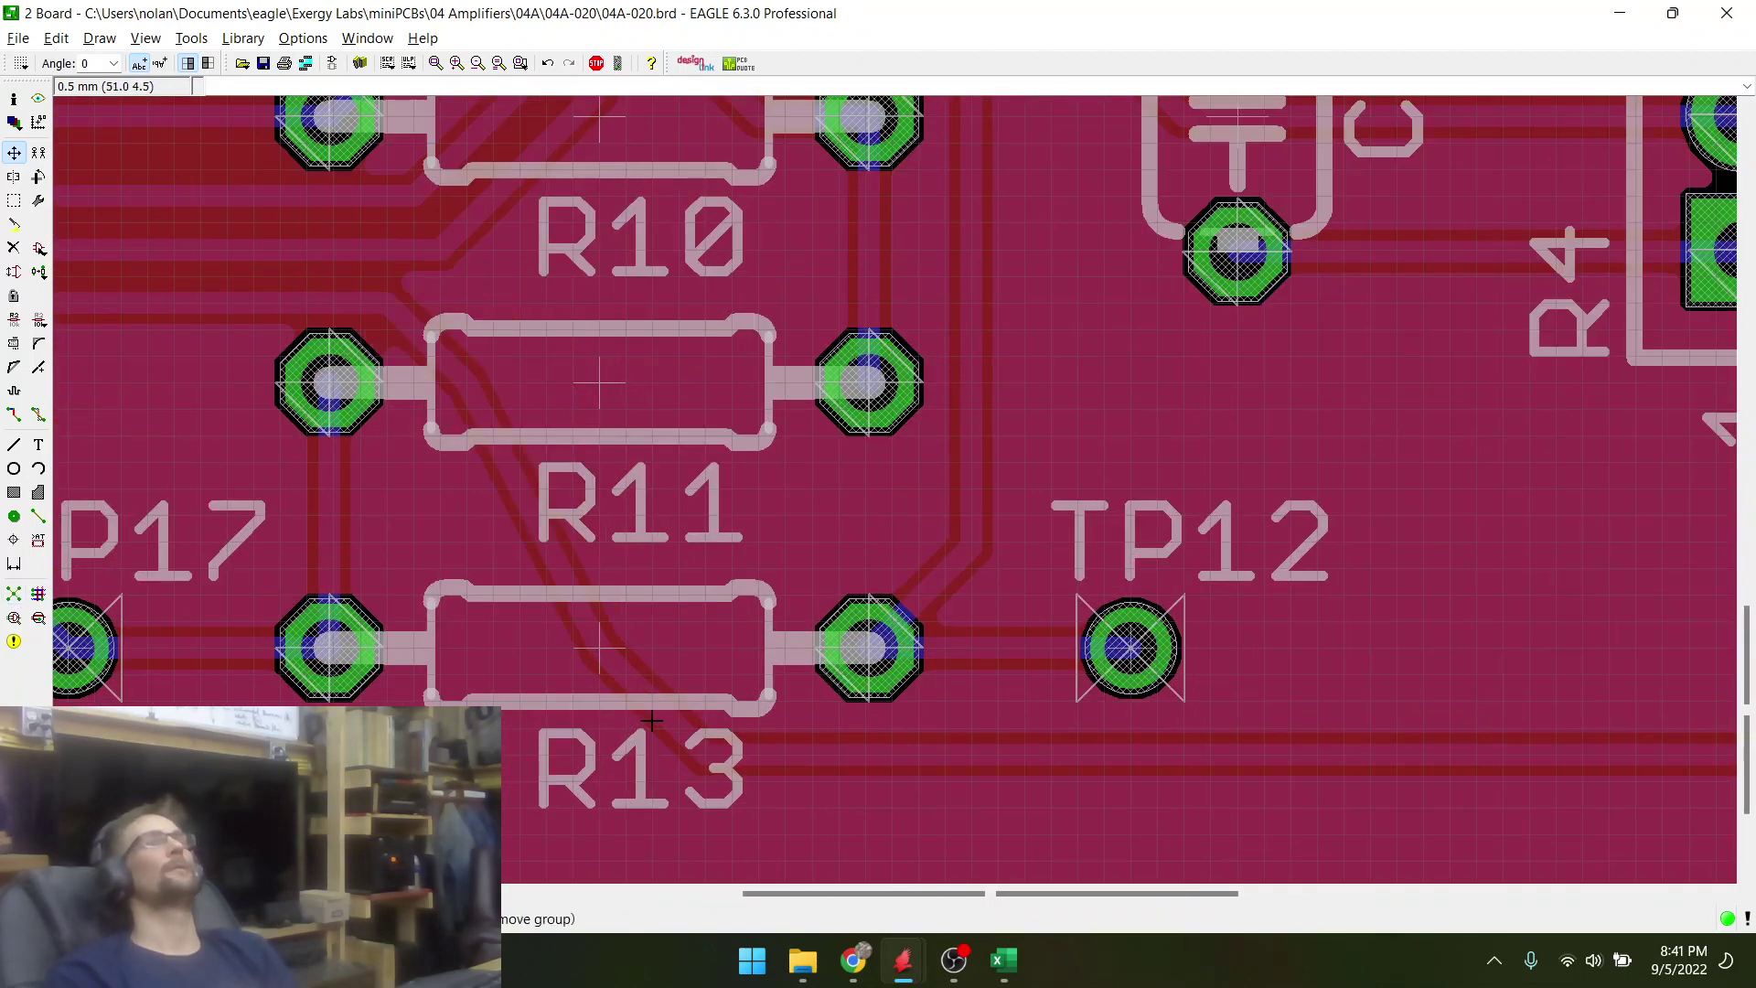
click(670, 720)
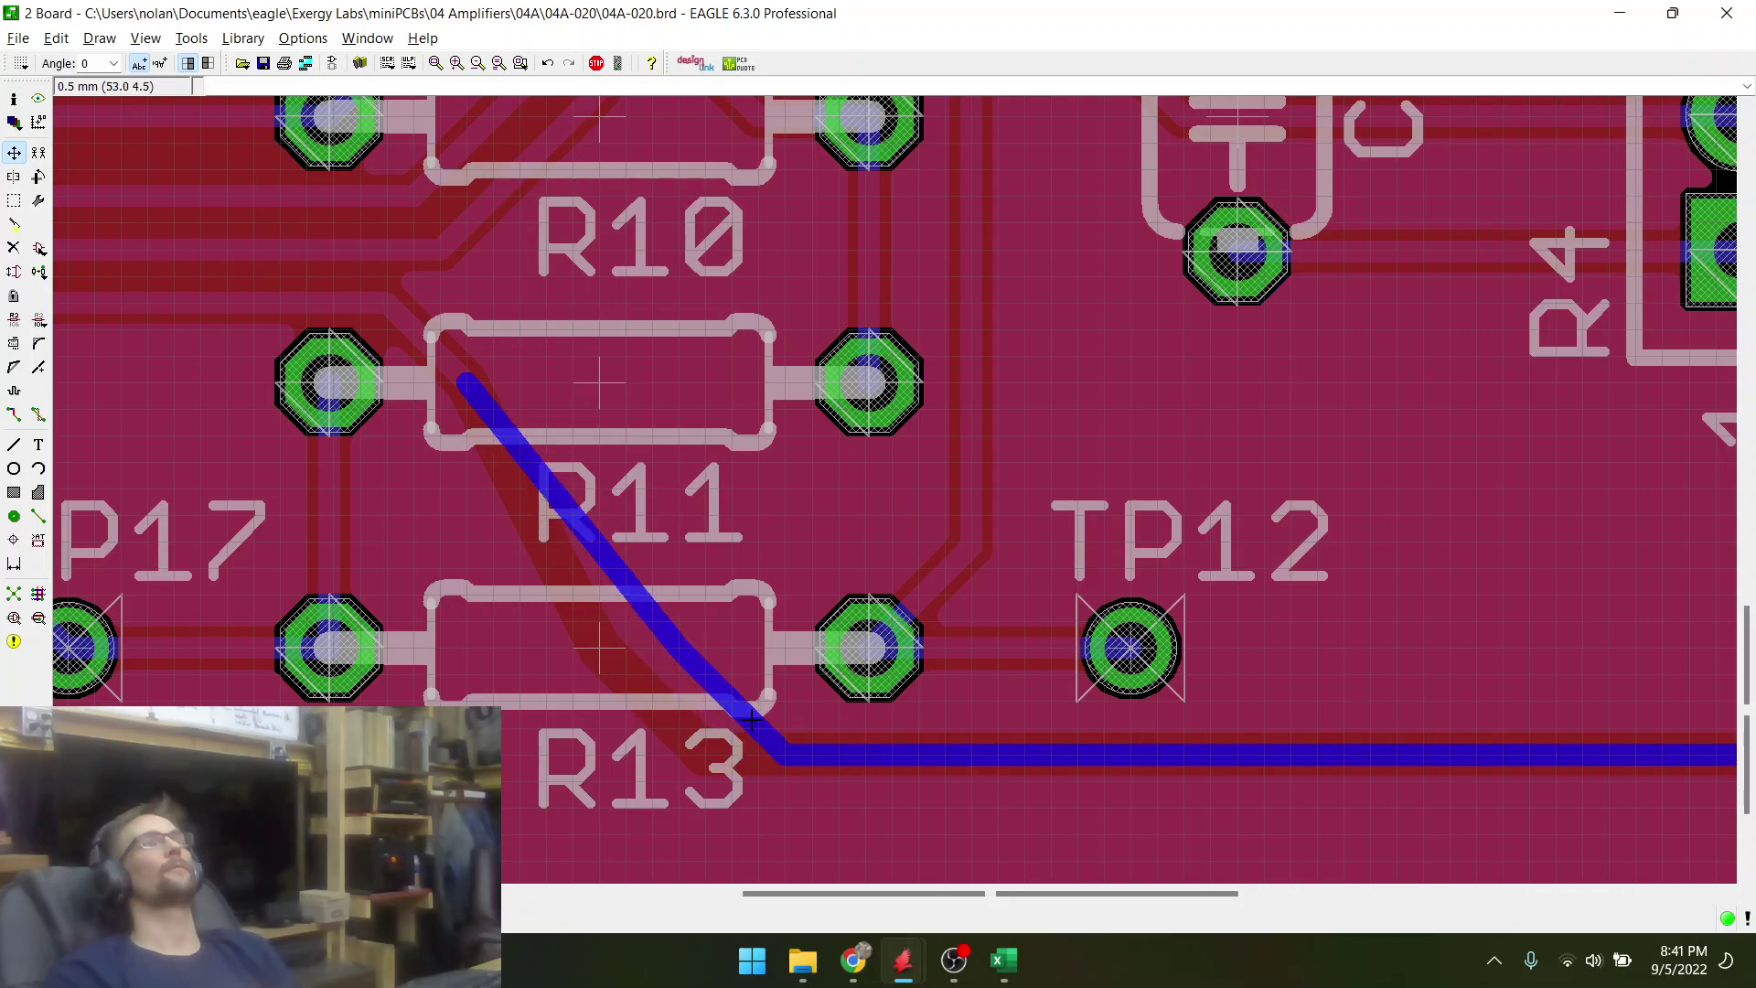
key(Escape)
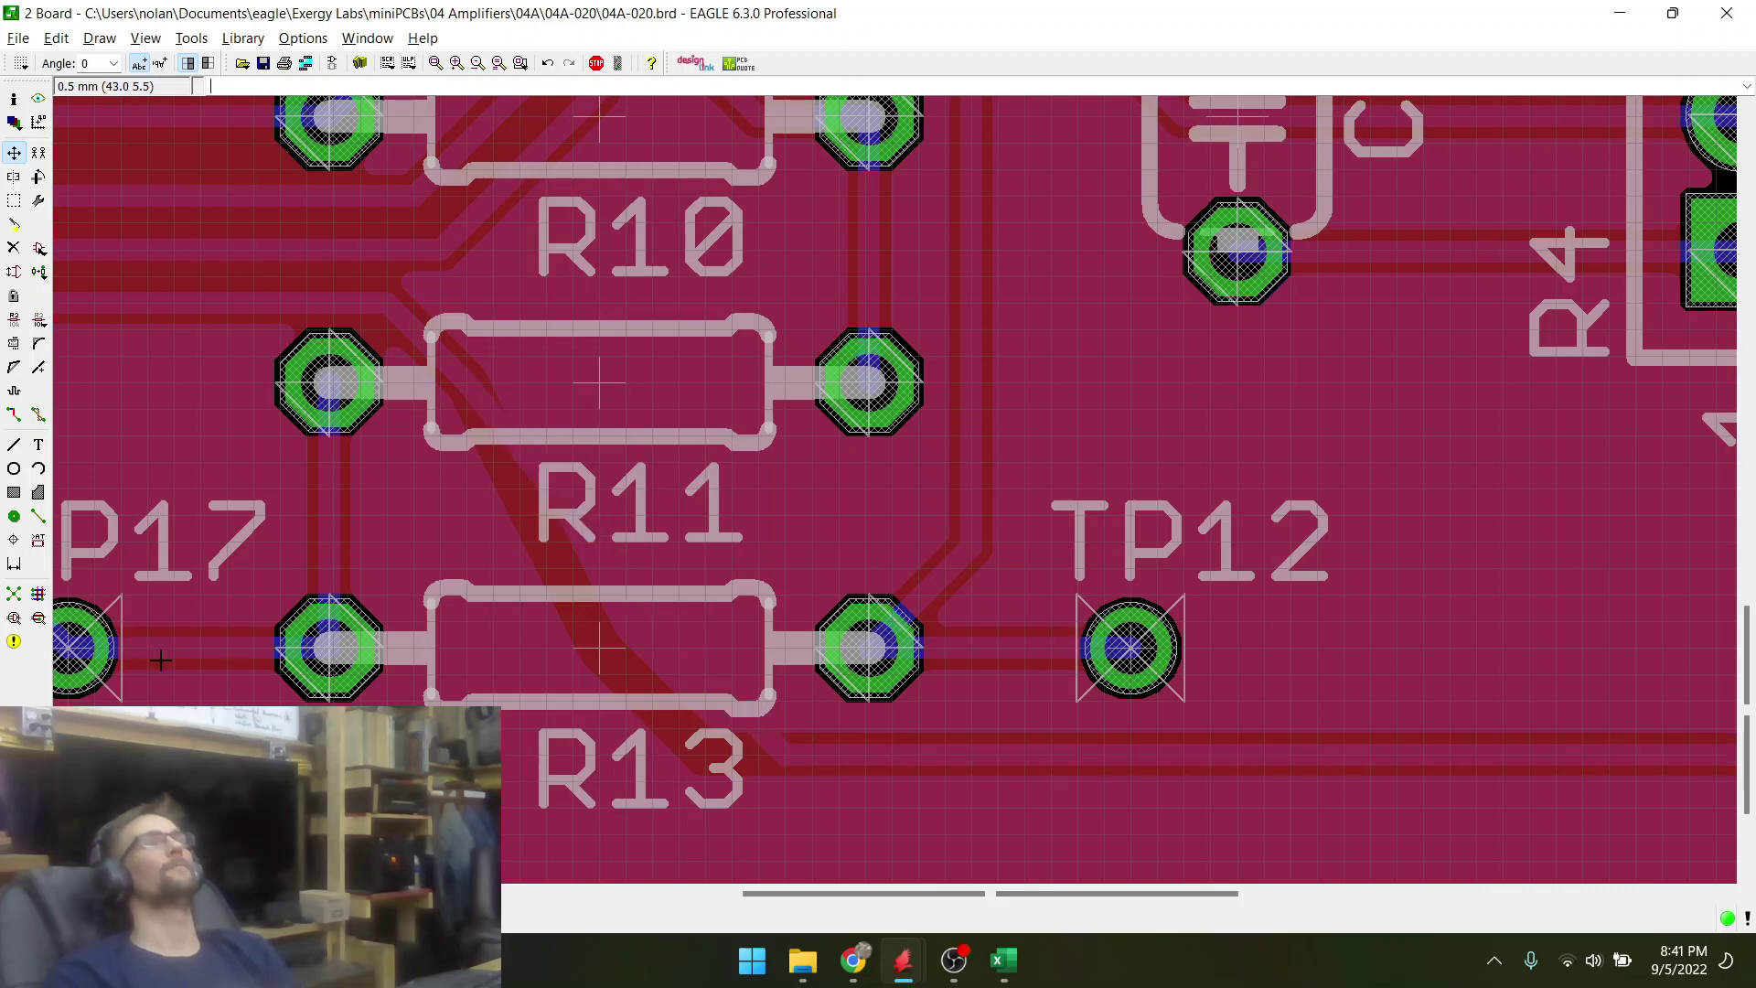
- Rip up the slanted trace beneath R11 and R13 and reroute it as a 0.4064 wide bottom-layer 45-degree diagonal to the horizontal trace
click(38, 415)
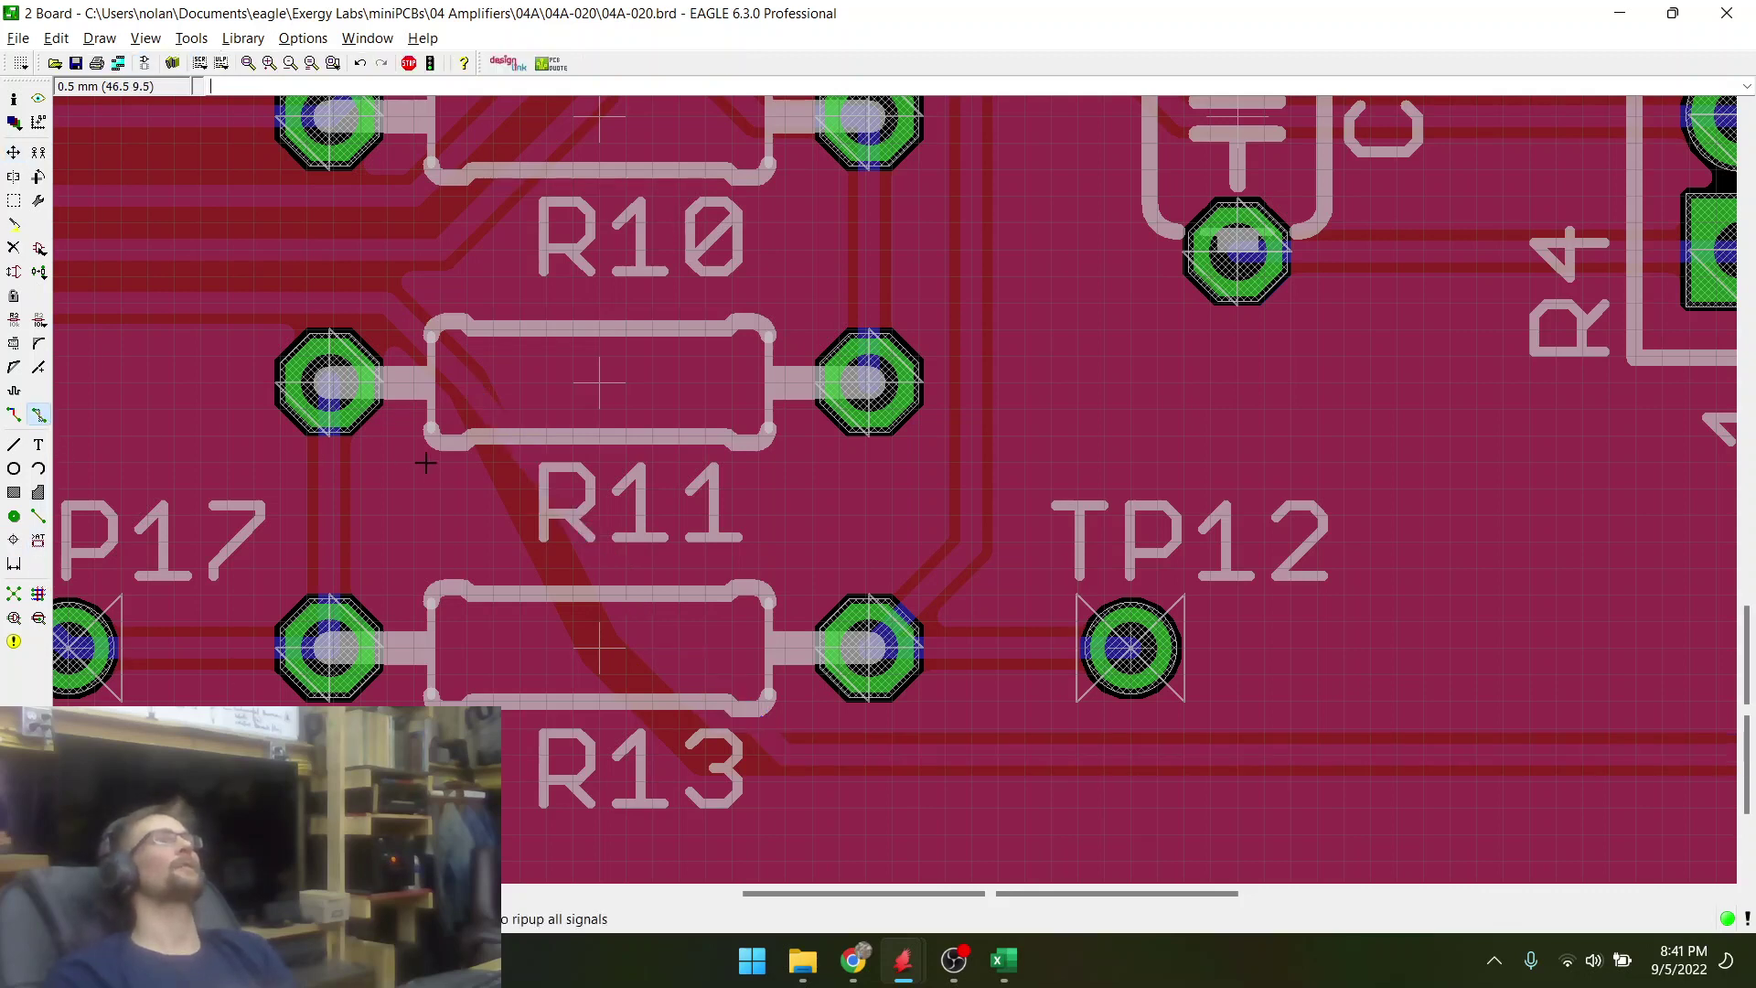
click(700, 666)
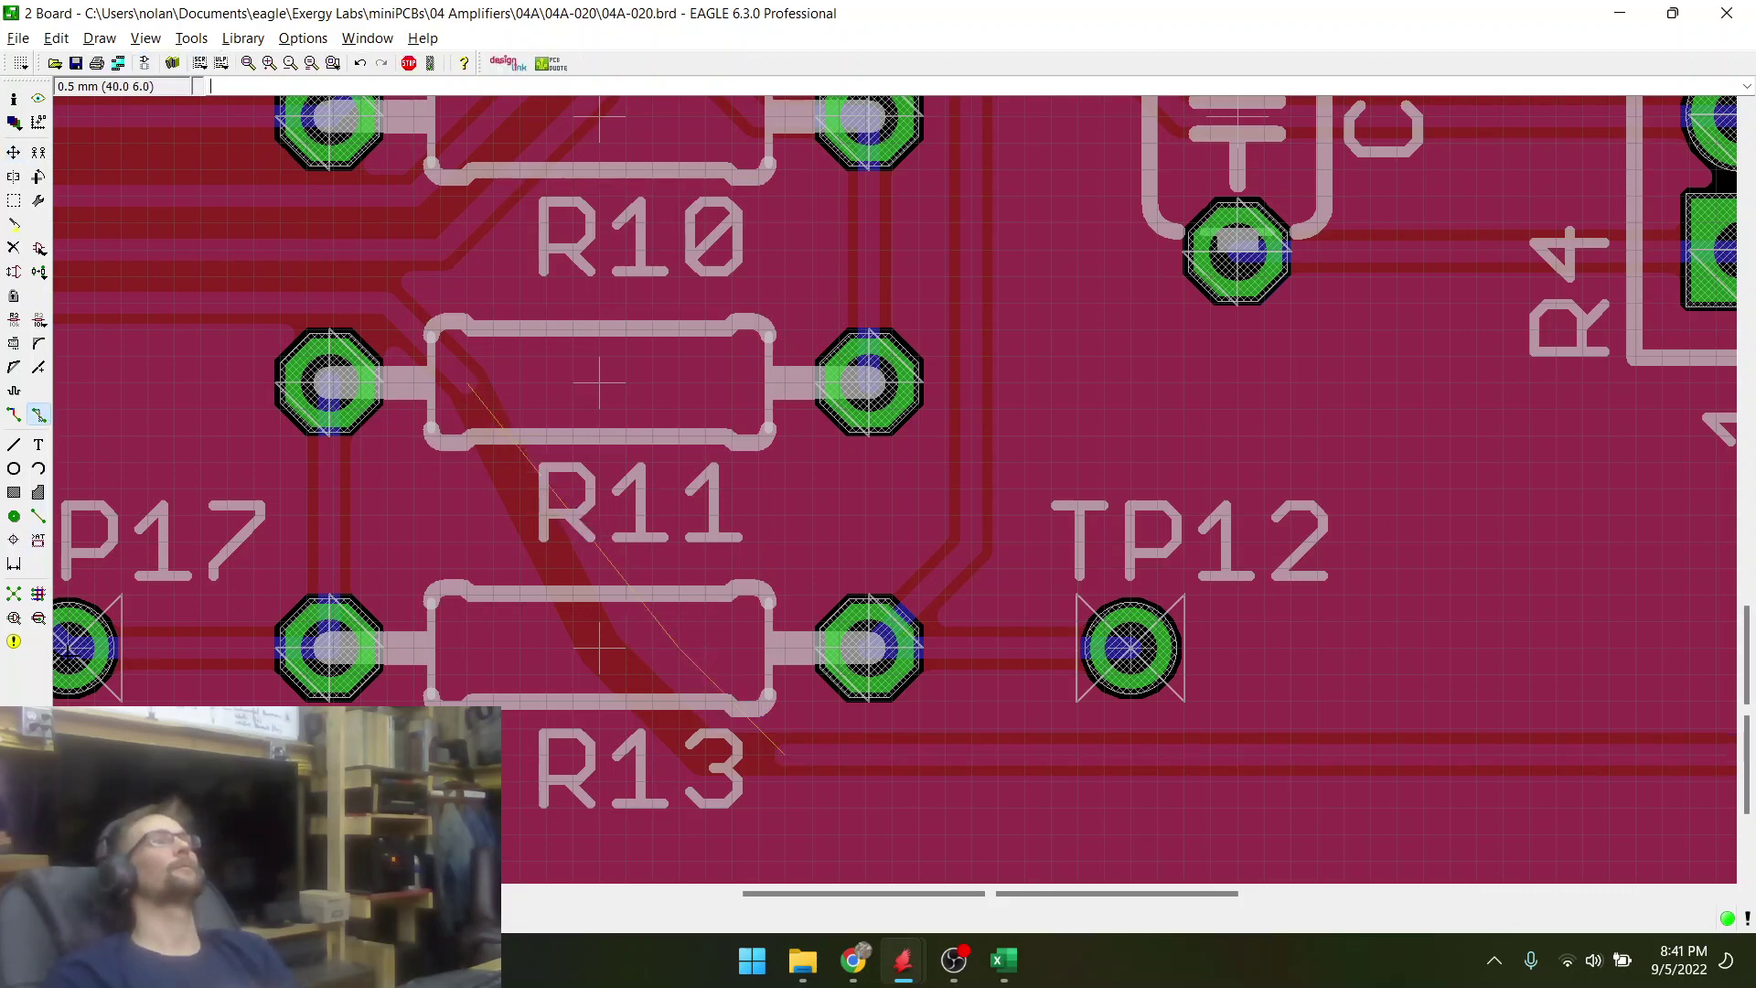
click(14, 414)
click(465, 384)
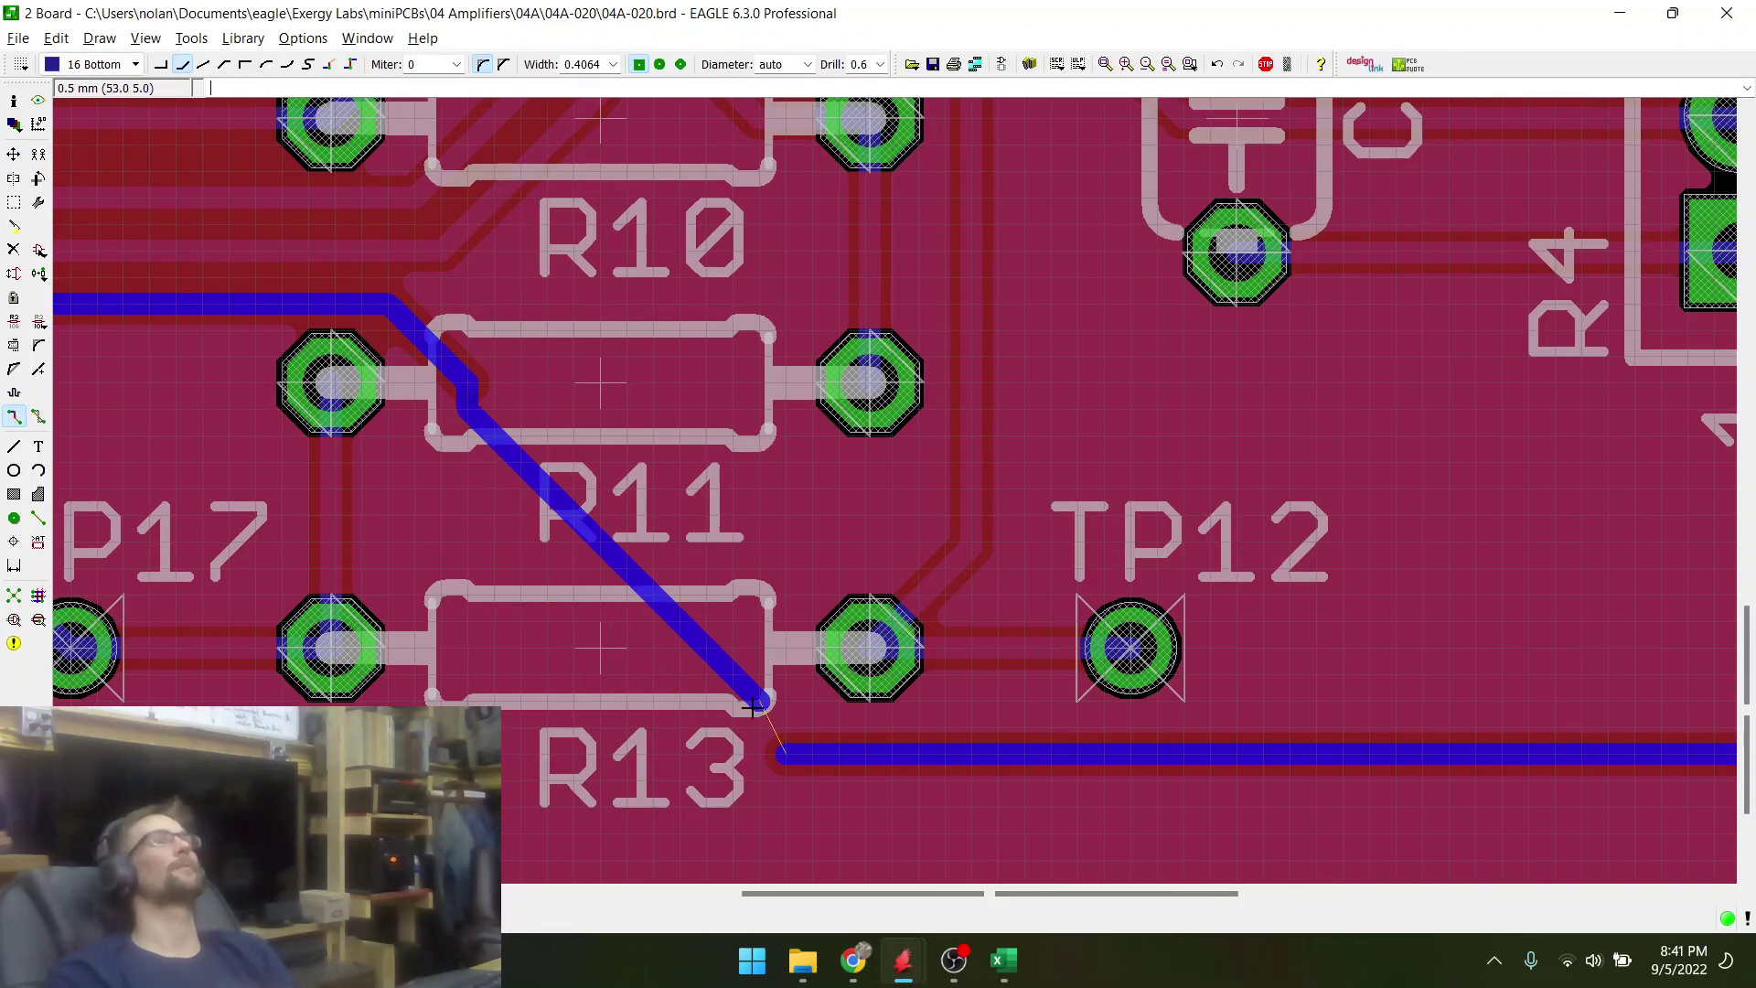
click(795, 756)
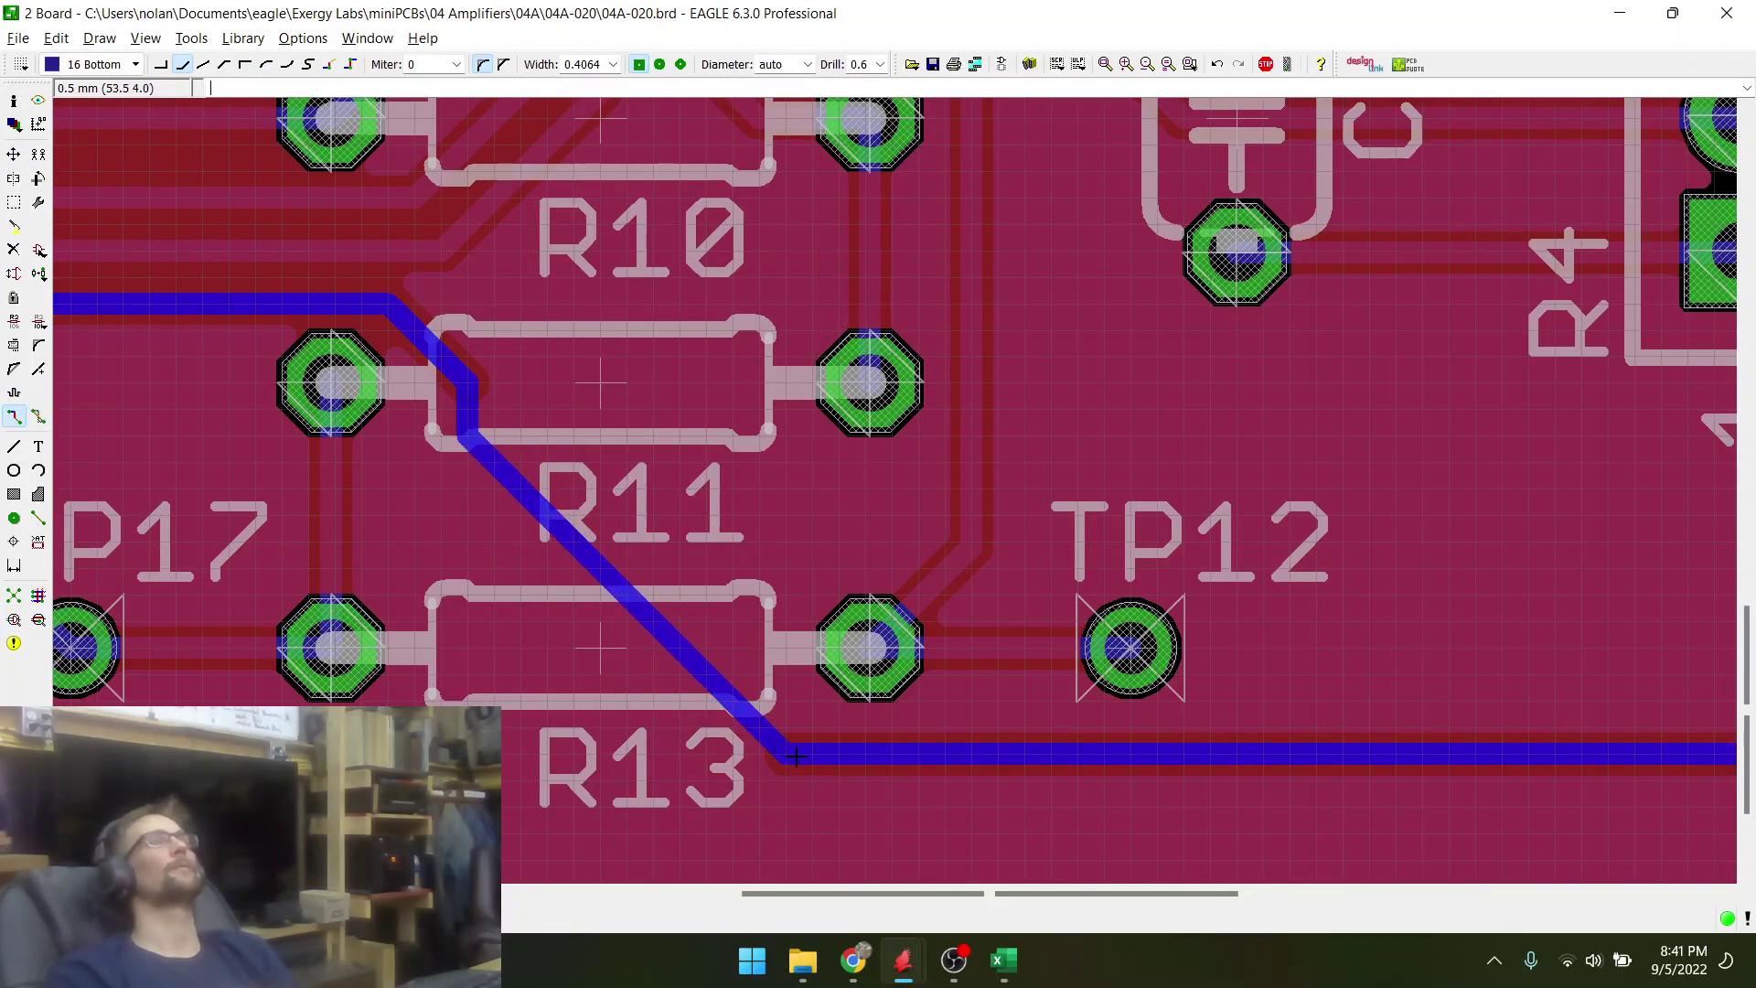
click(849, 746)
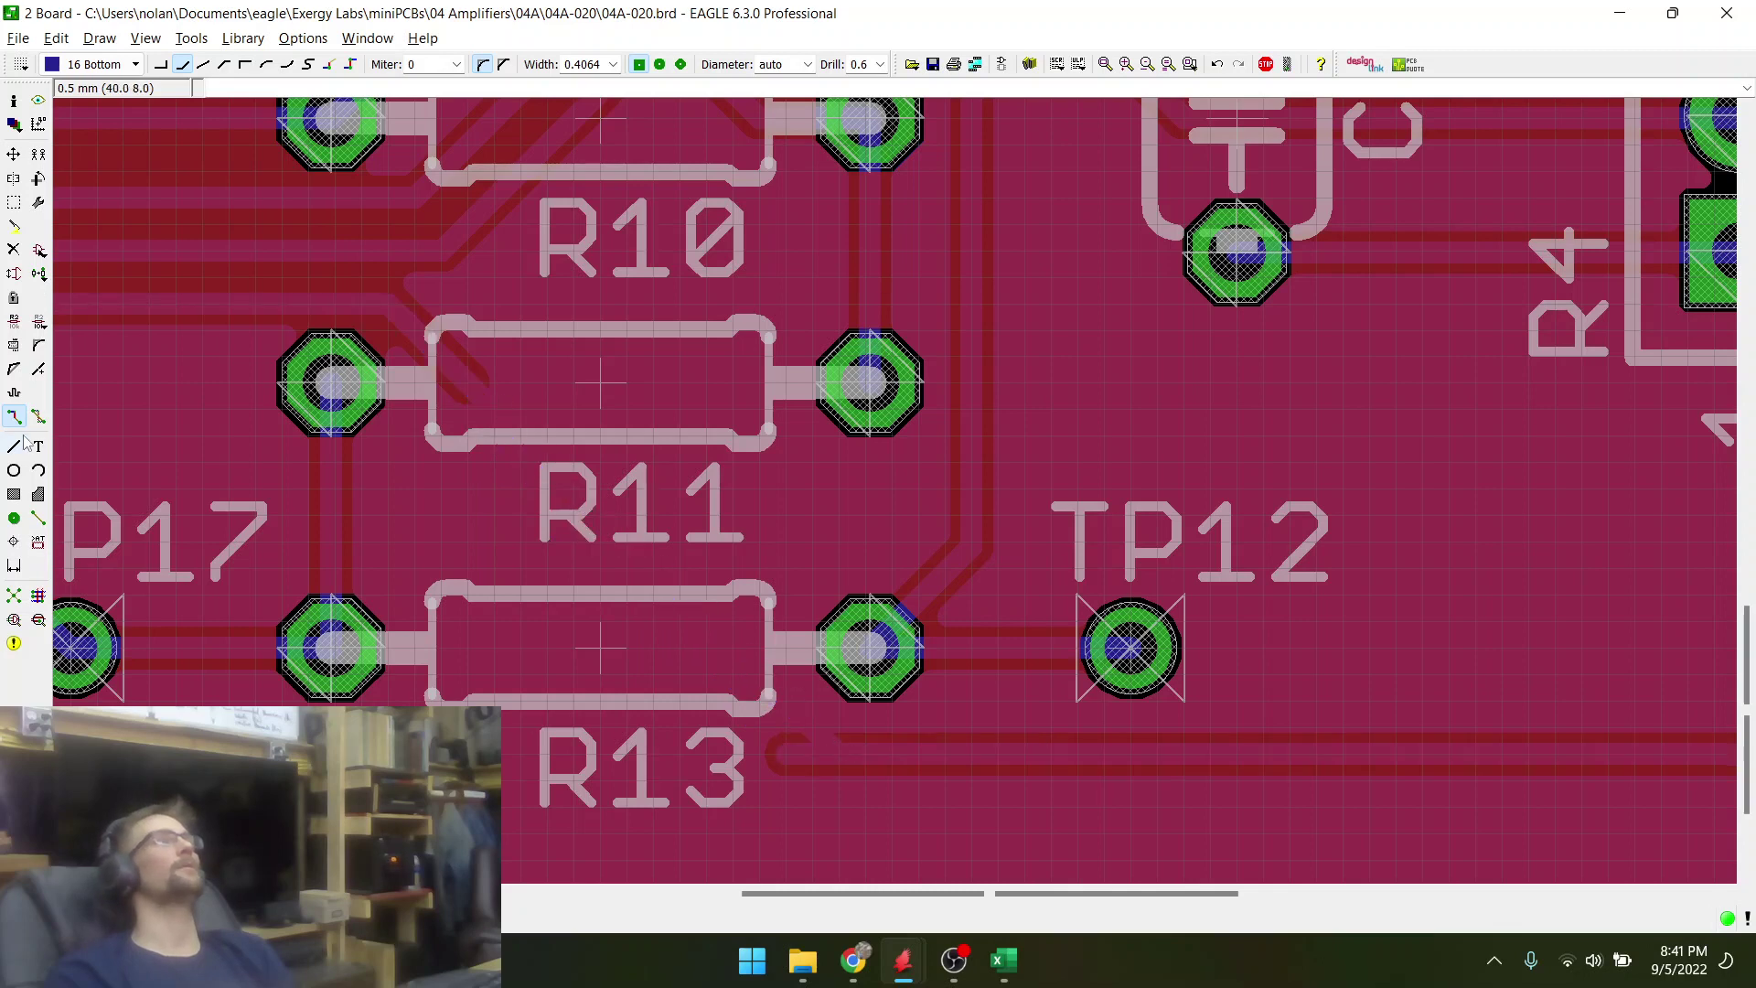
- Rip up the leftover trace stub below R13 and recalculate the ratsnest and copper pours
click(38, 417)
click(792, 752)
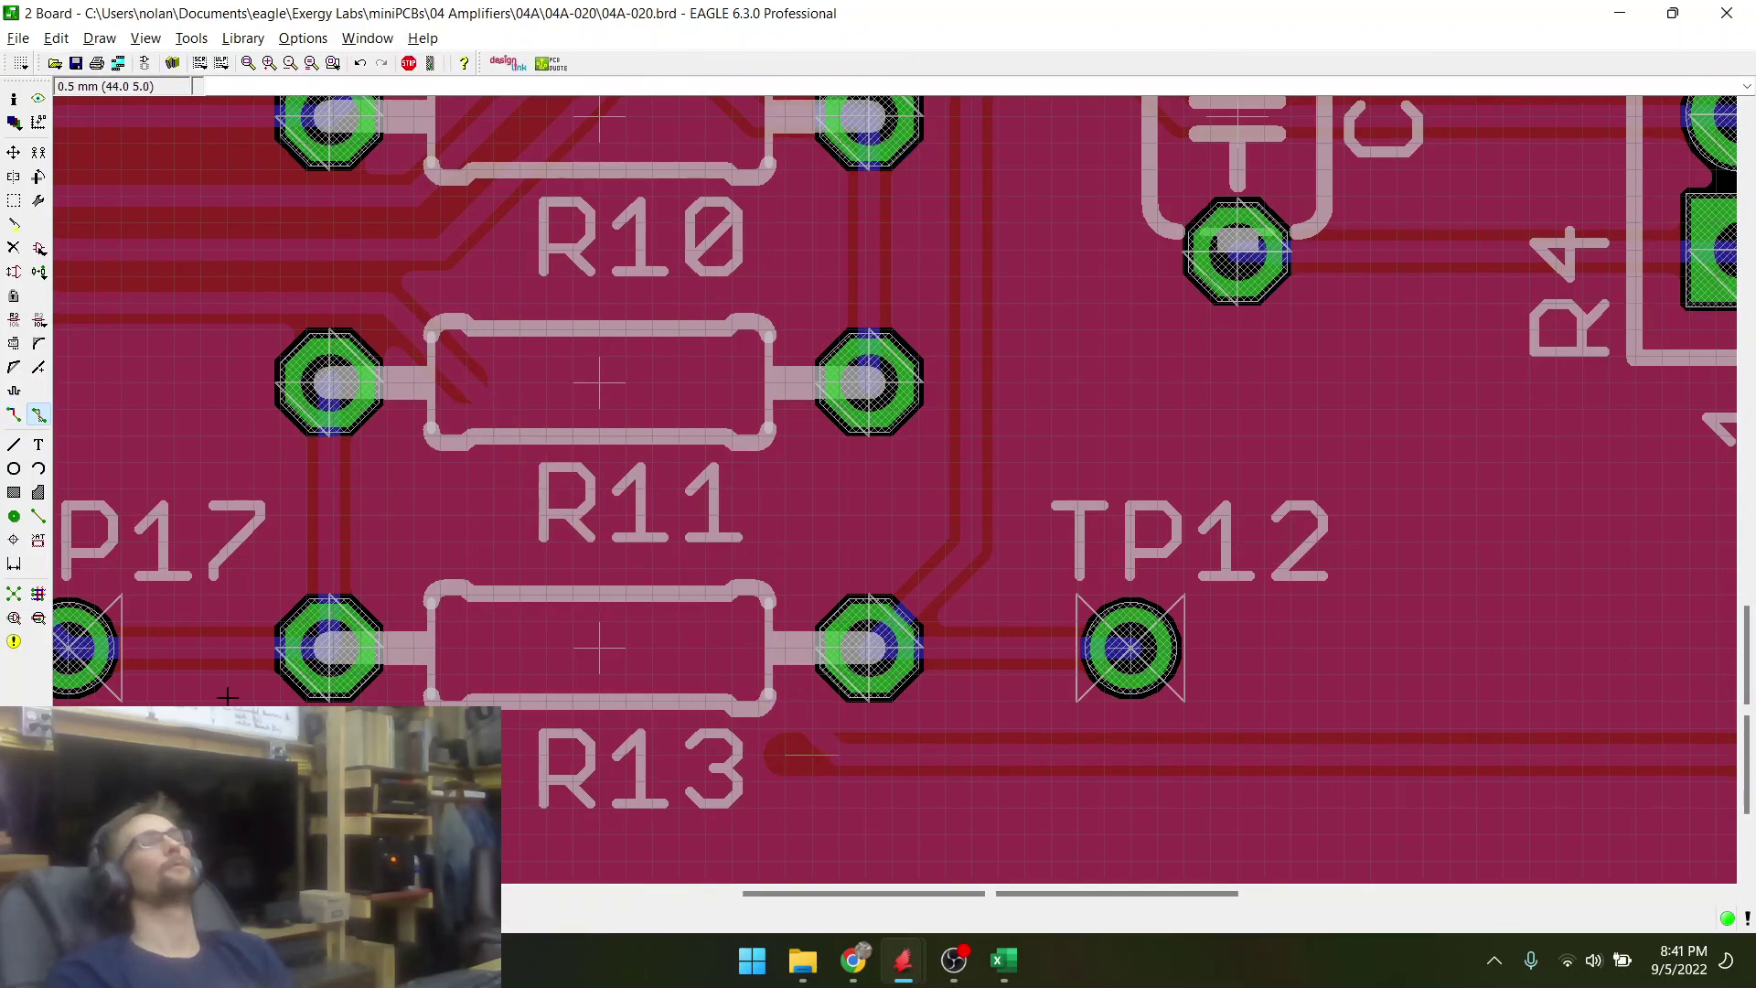
click(12, 596)
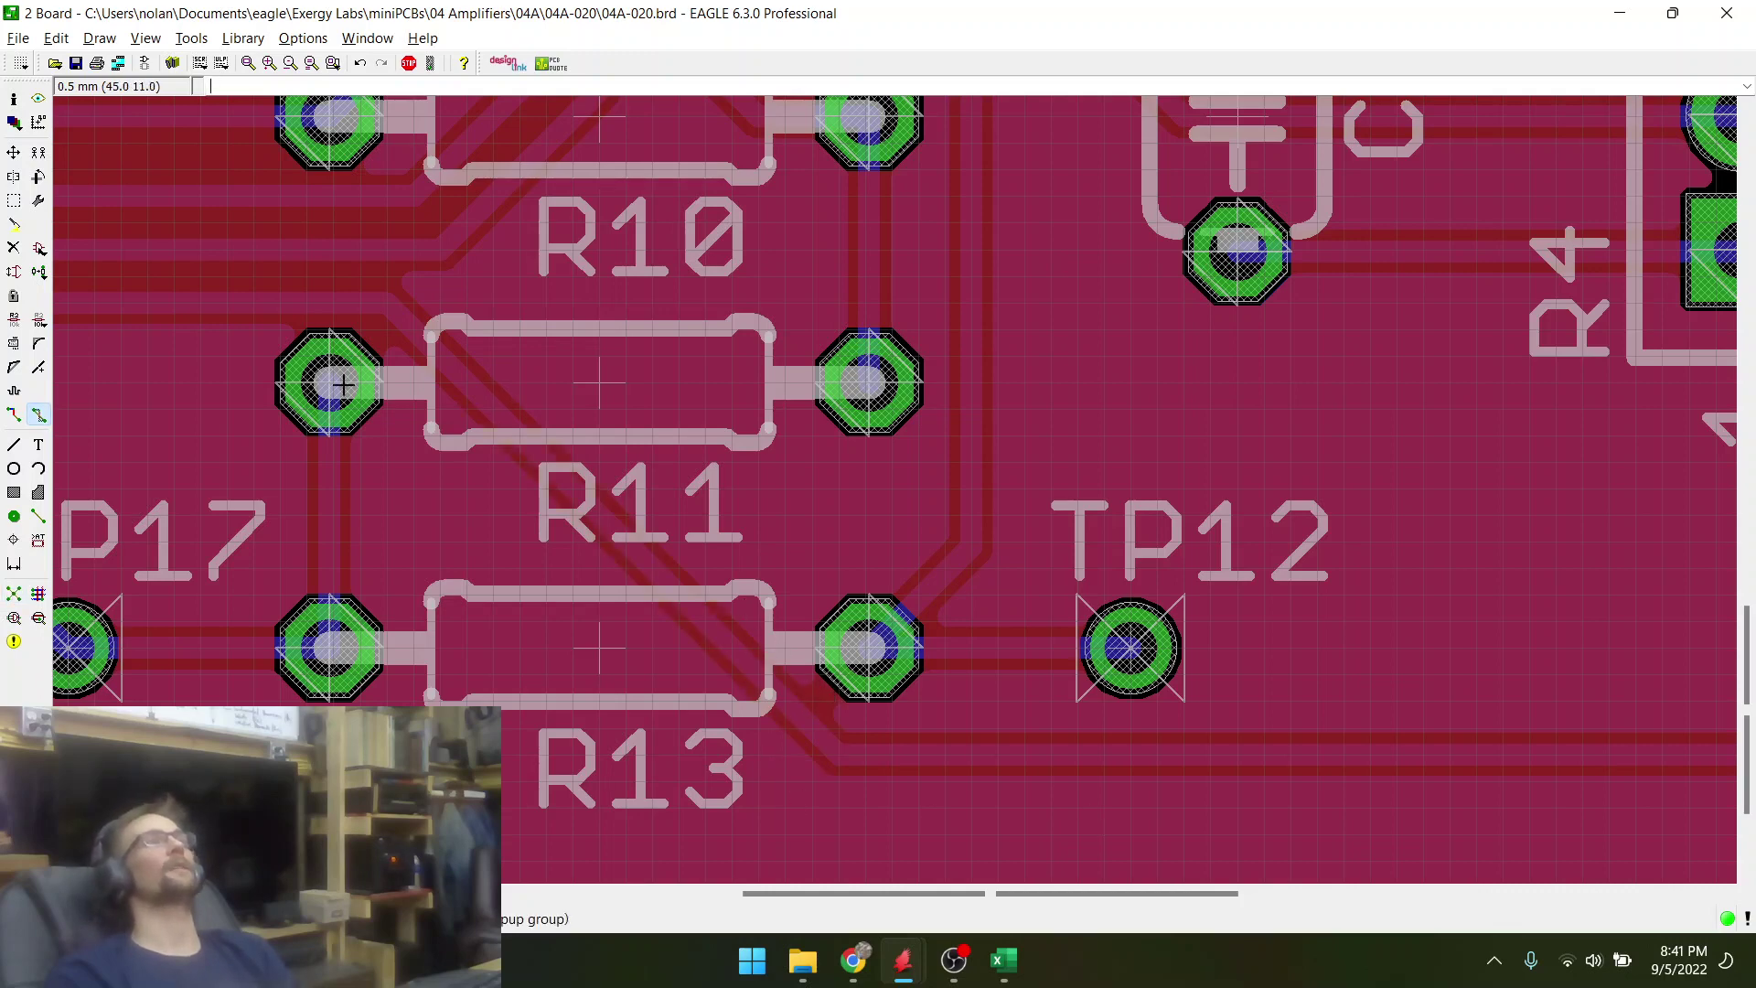
- Inspect the rerouted trace around R11 and R13 and the routing across the rest of the board, and save the board
scroll(741, 703, down, 3)
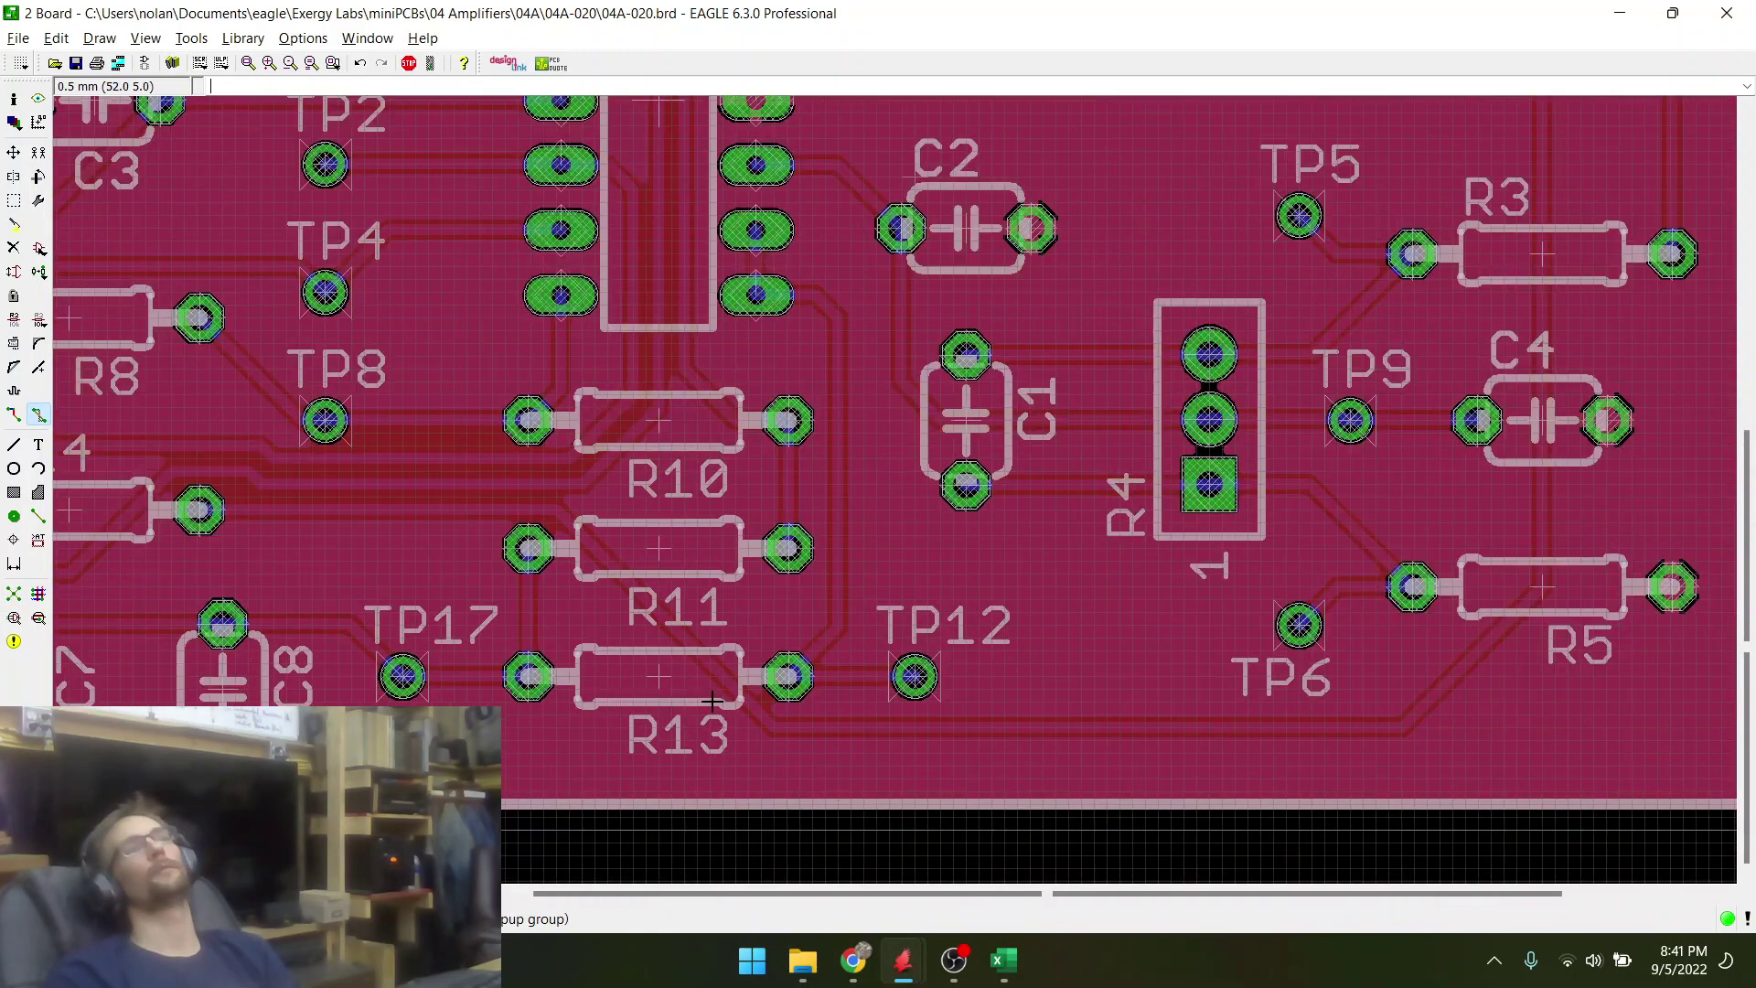
scroll(845, 657, up, 1)
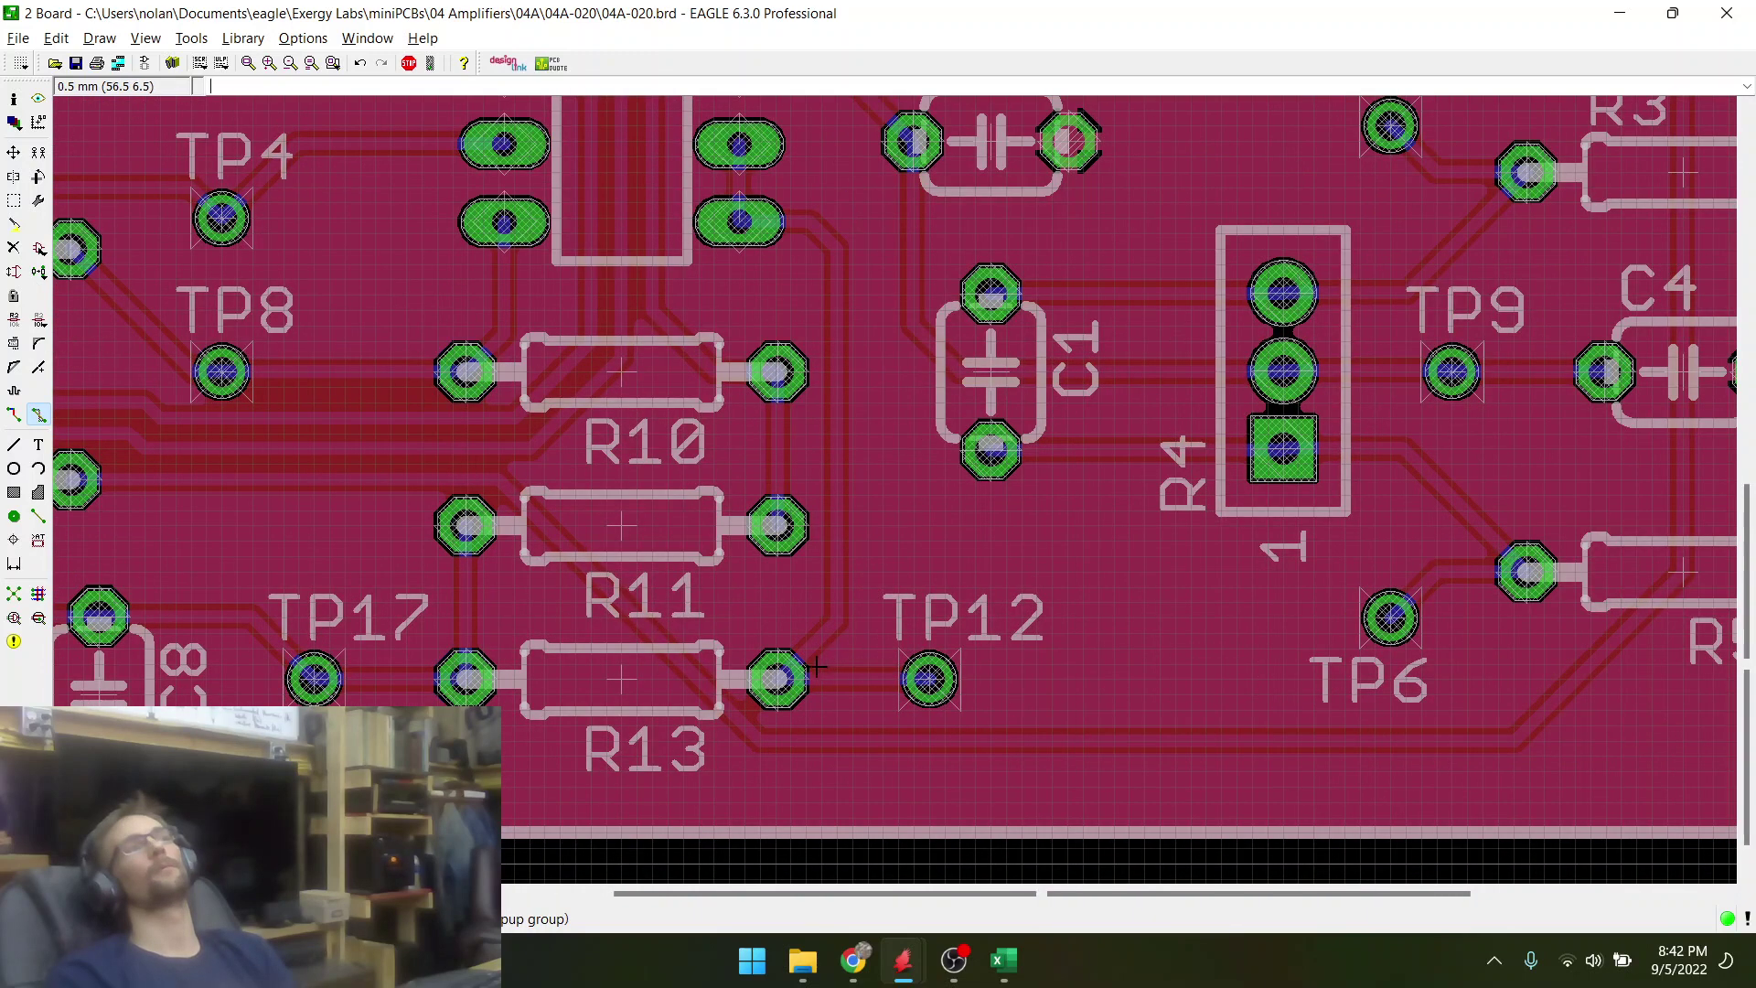
scroll(816, 667, down, 3)
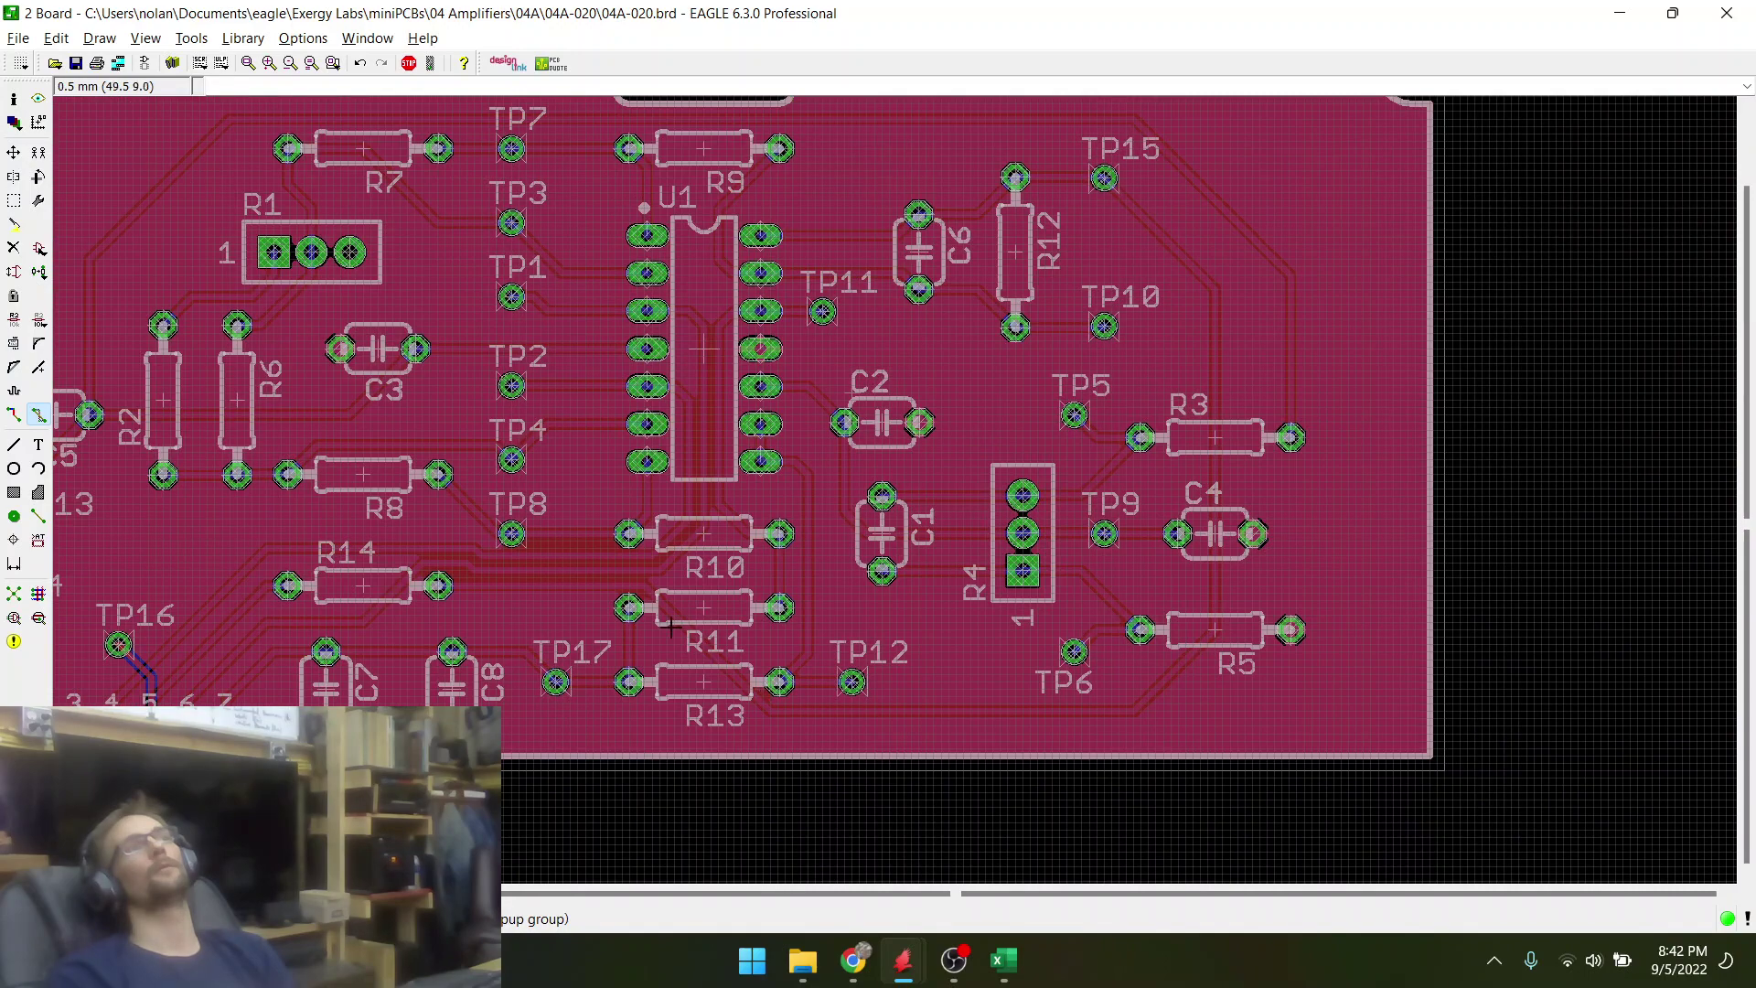
scroll(716, 650, up, 3)
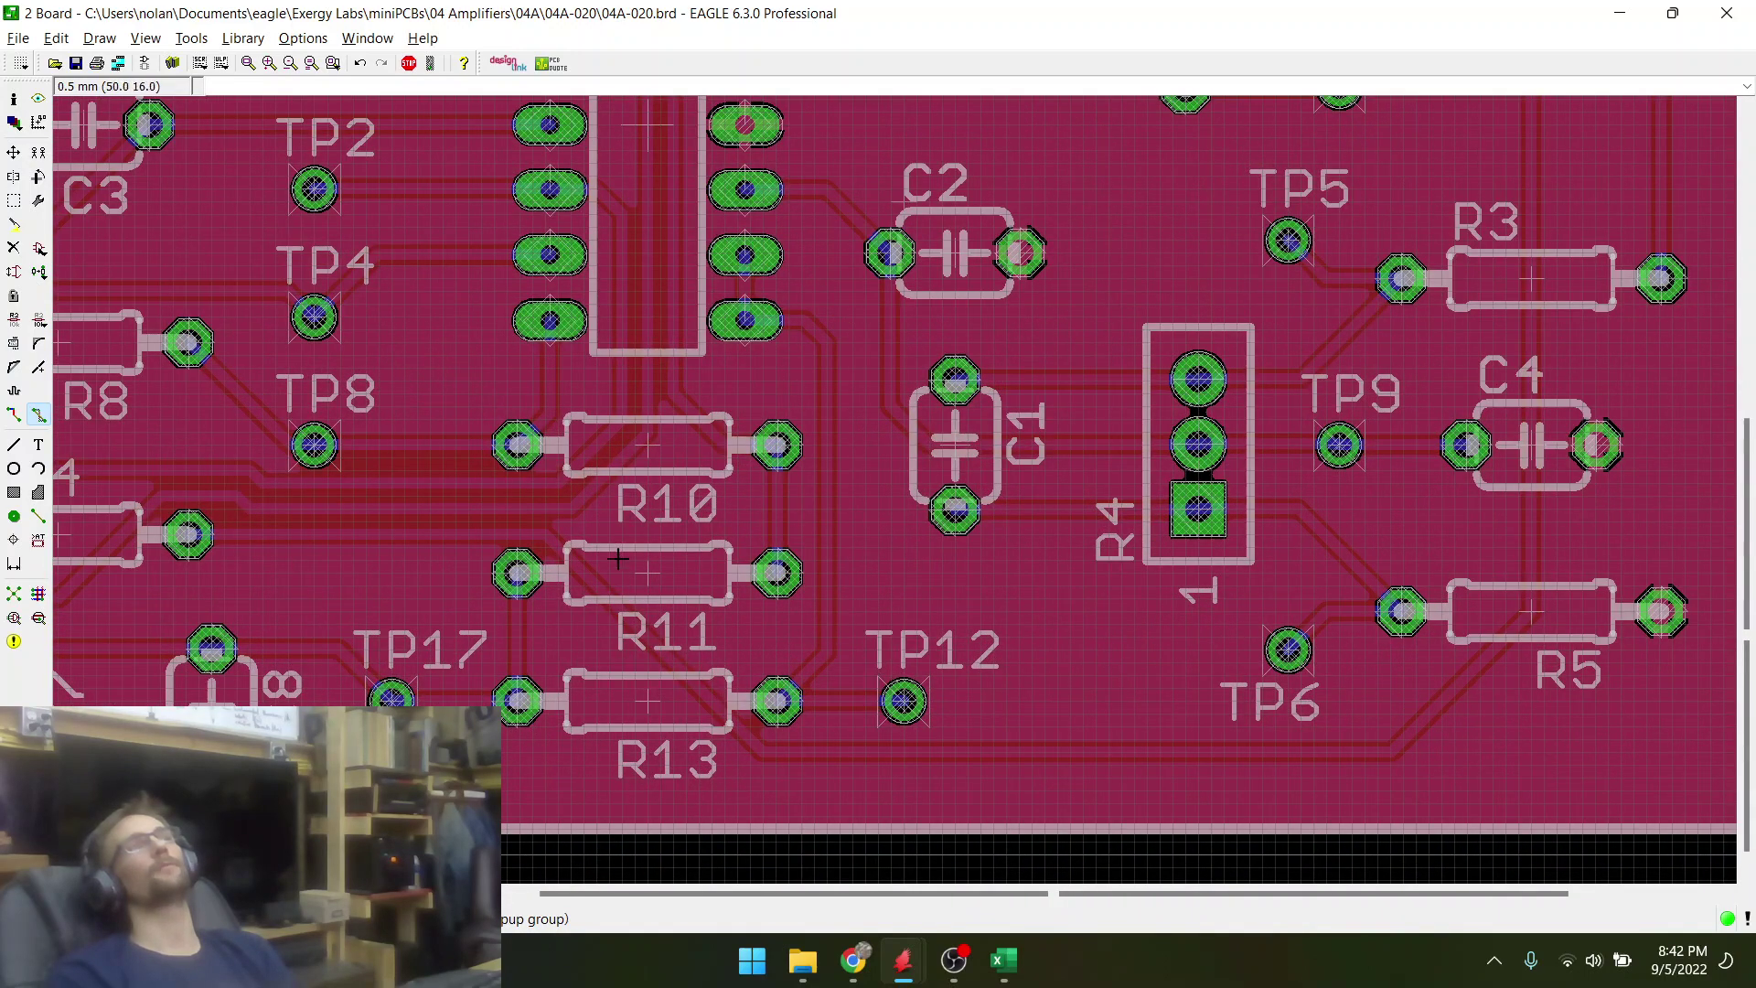
scroll(604, 540, down, 3)
scroll(706, 126, up, 2)
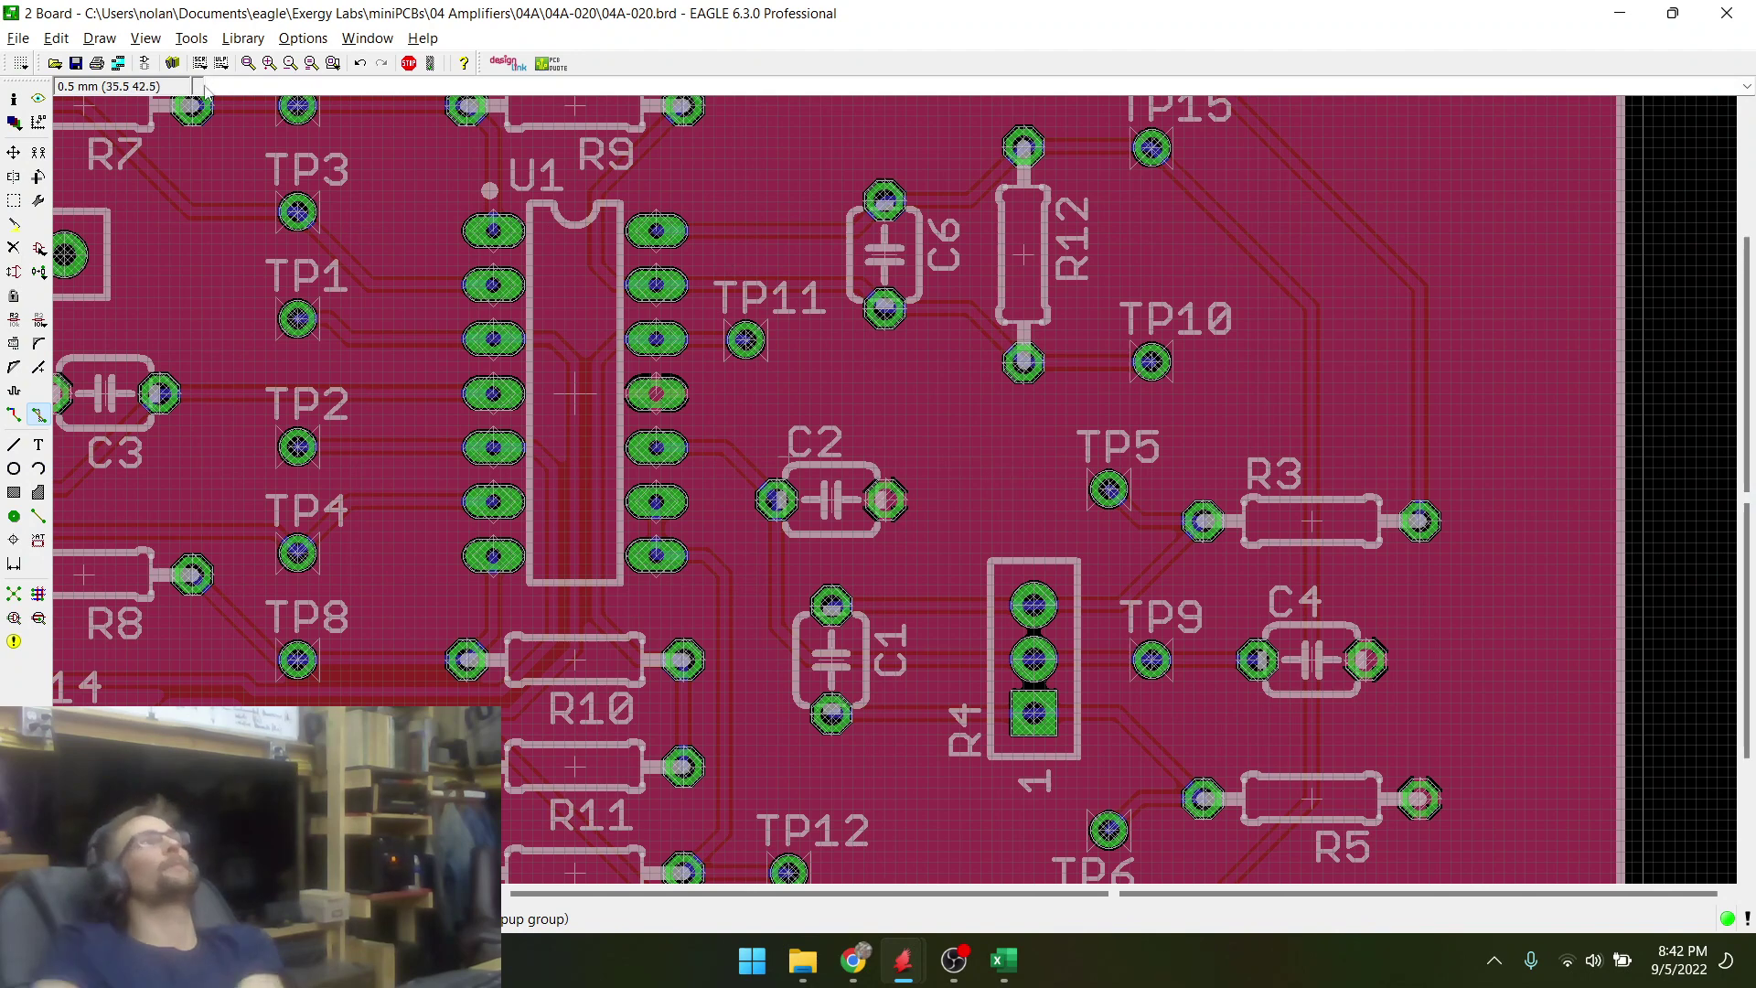
scroll(512, 417, down, 1)
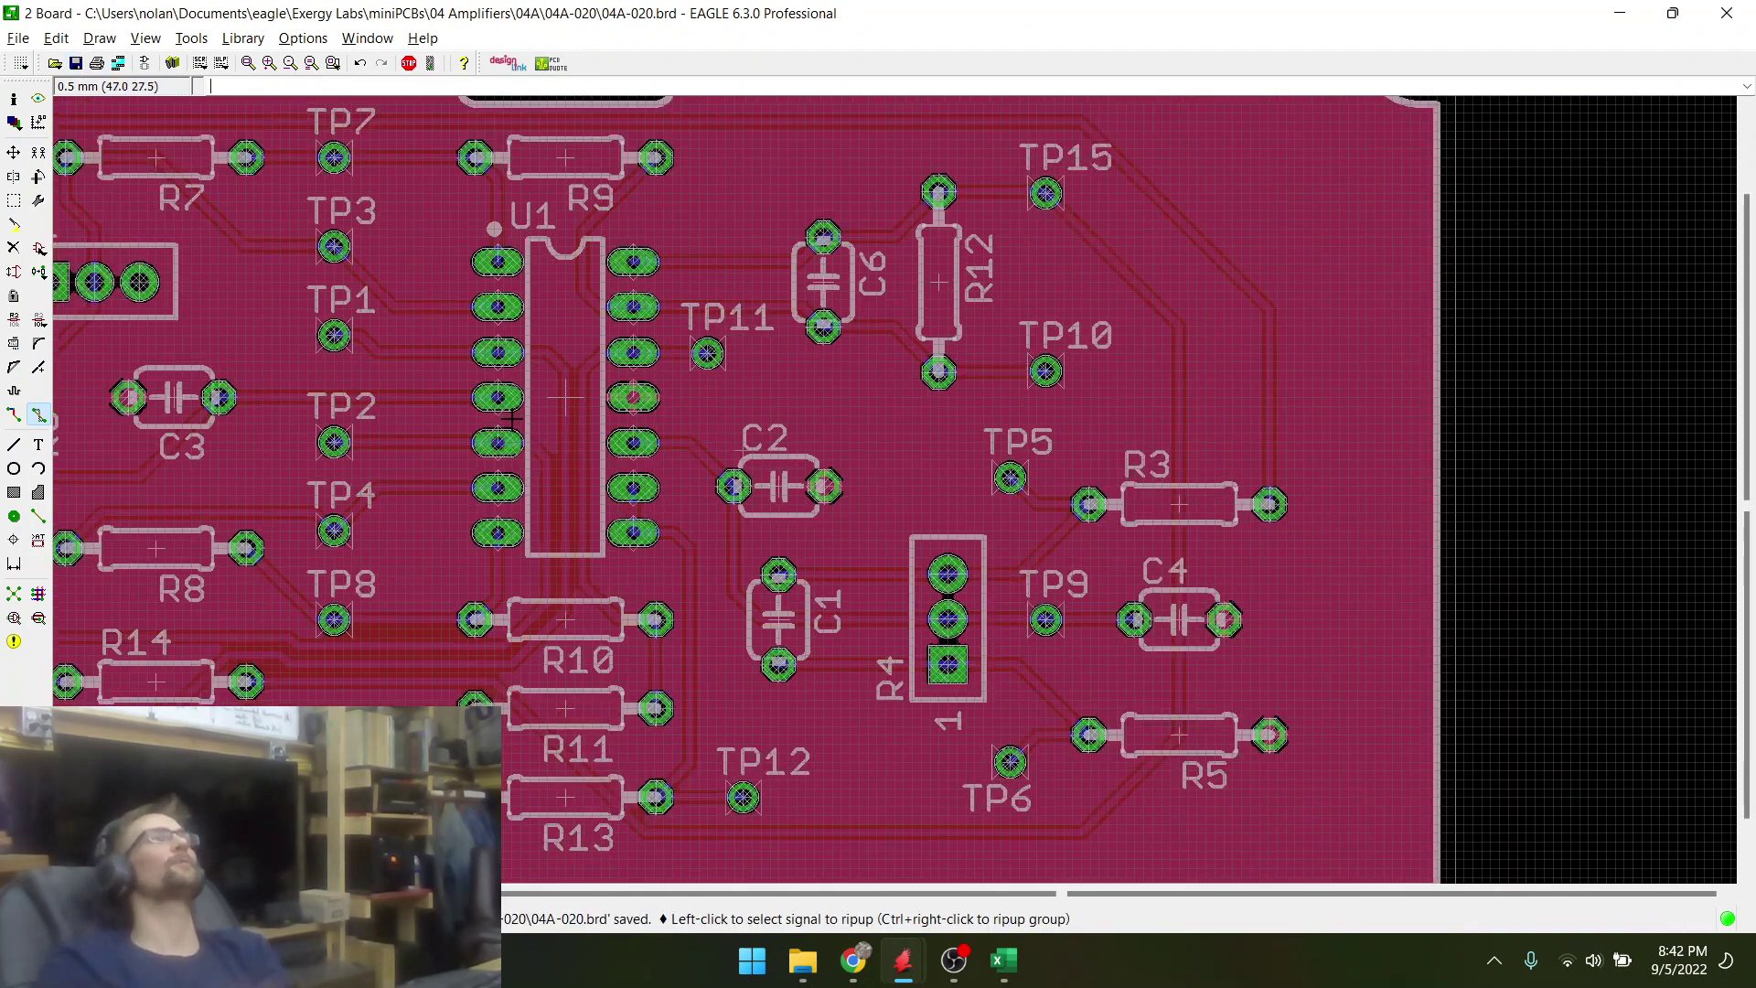
scroll(510, 417, down, 1)
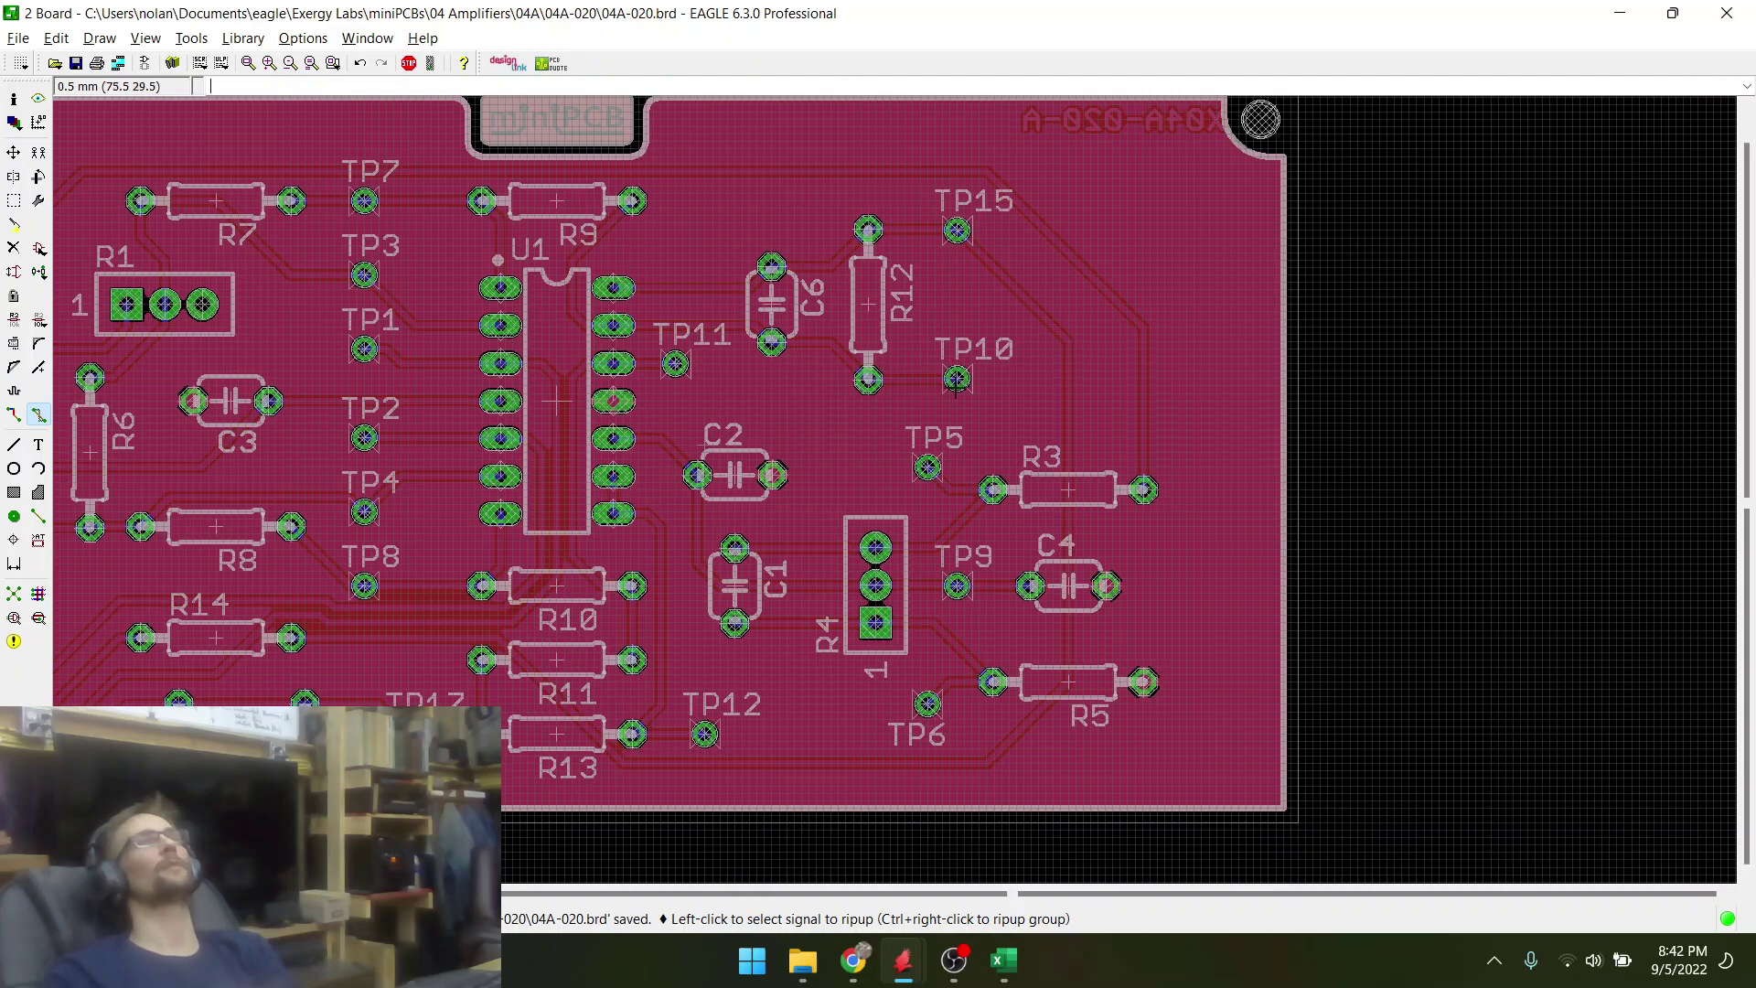
scroll(844, 556, down, 3)
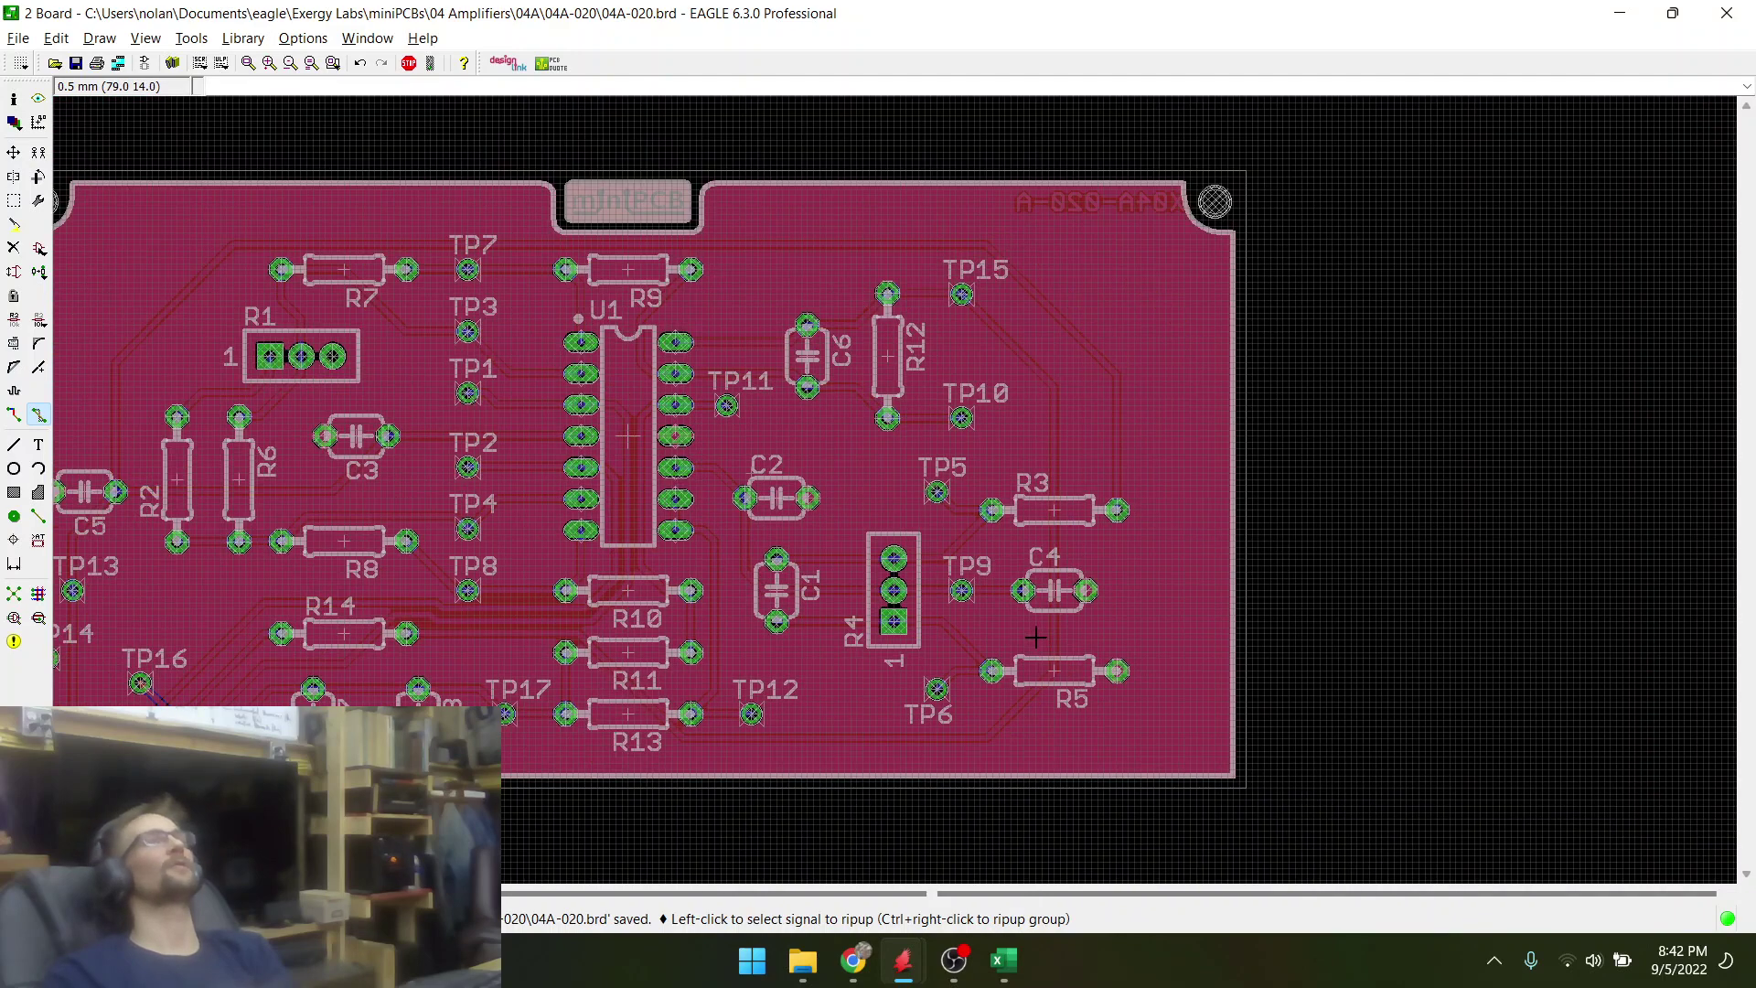
scroll(601, 560, up, 3)
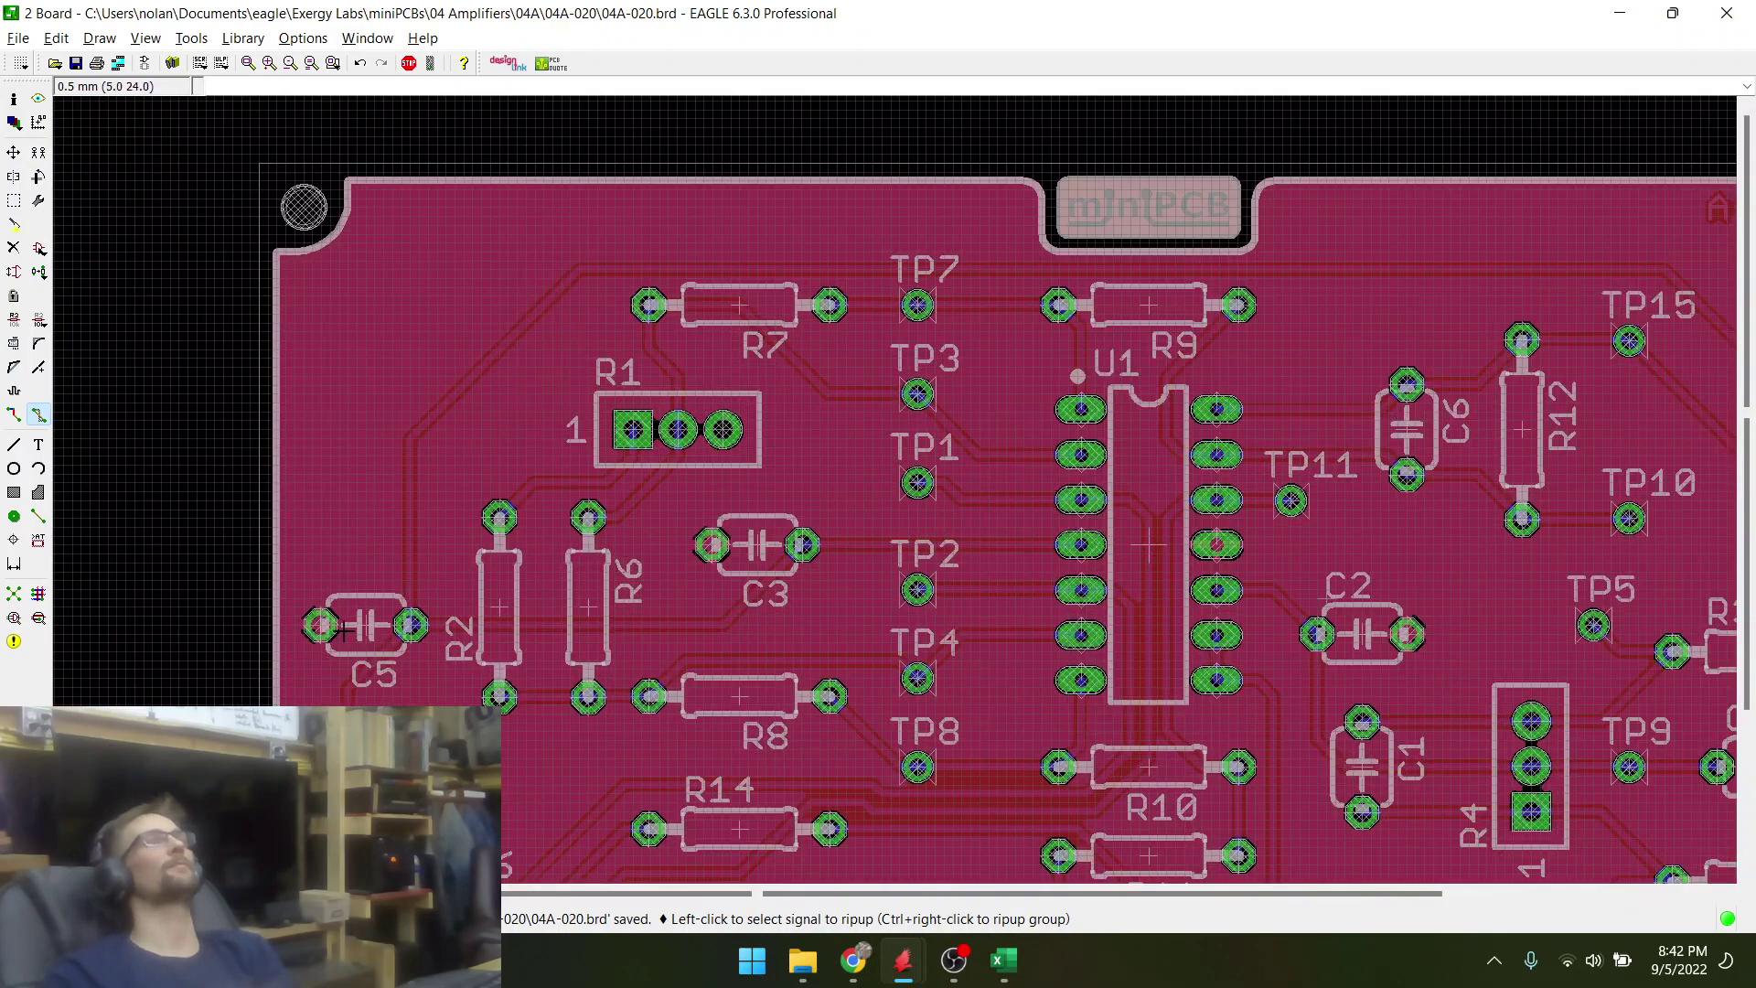
scroll(341, 631, down, 2)
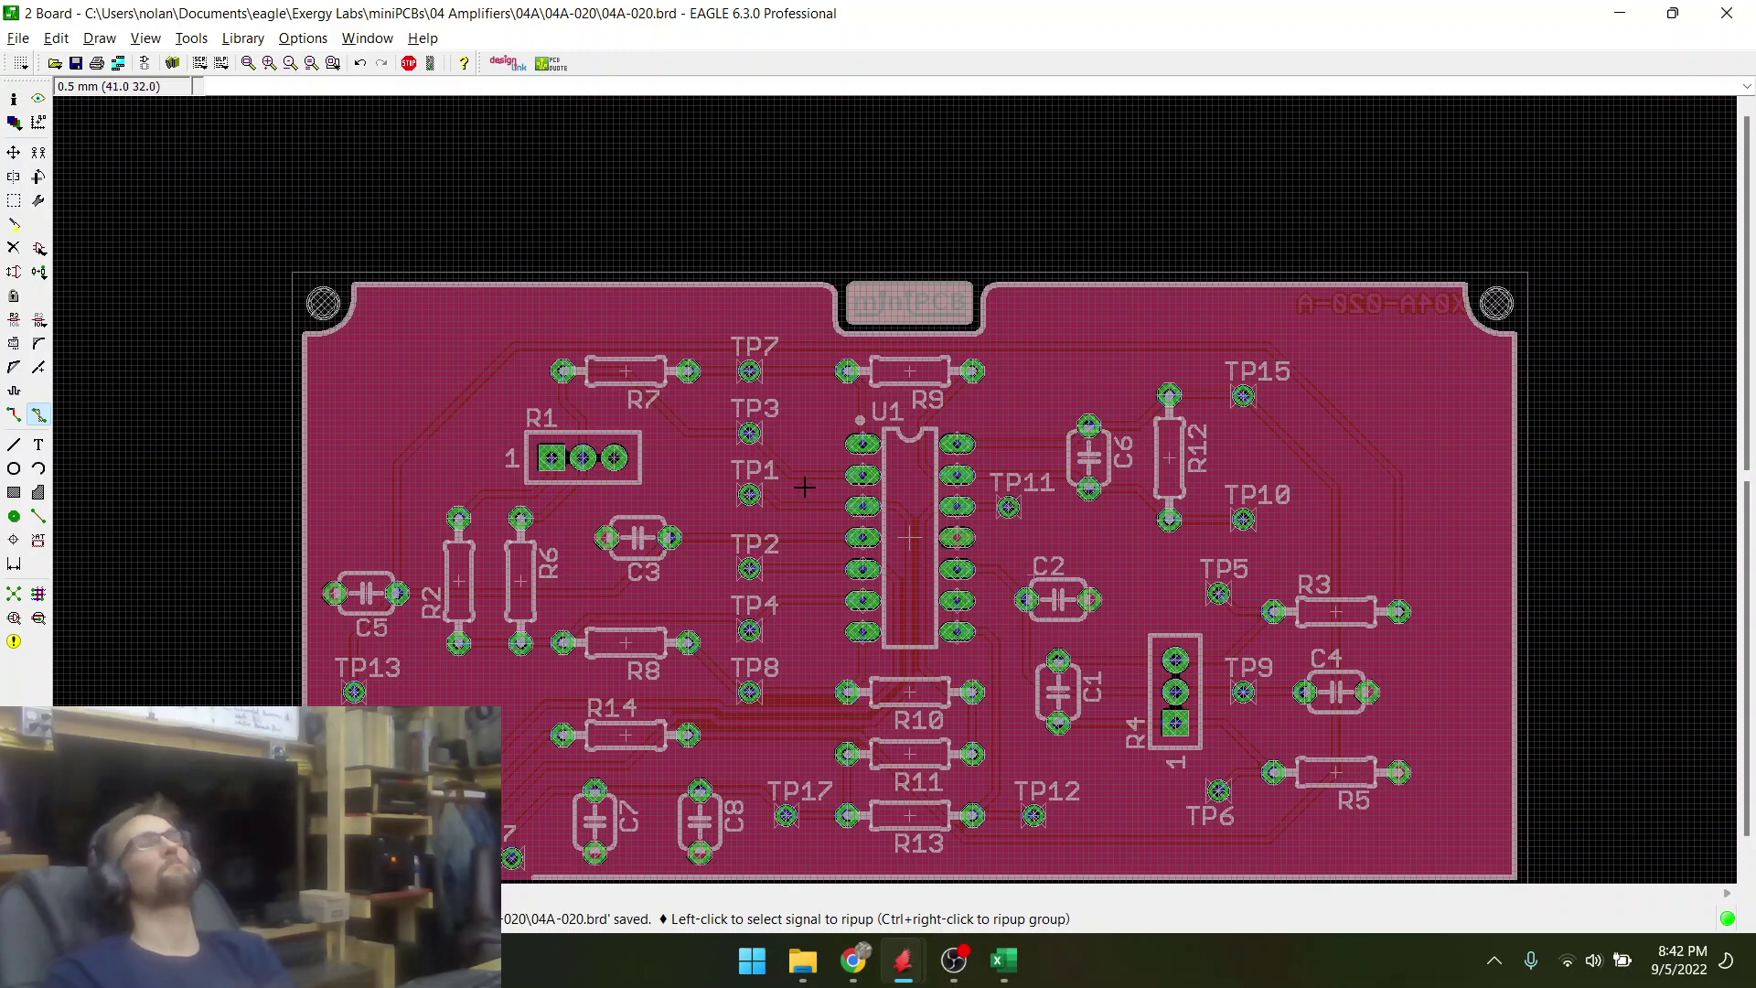
scroll(805, 487, up, 2)
scroll(540, 390, down, 2)
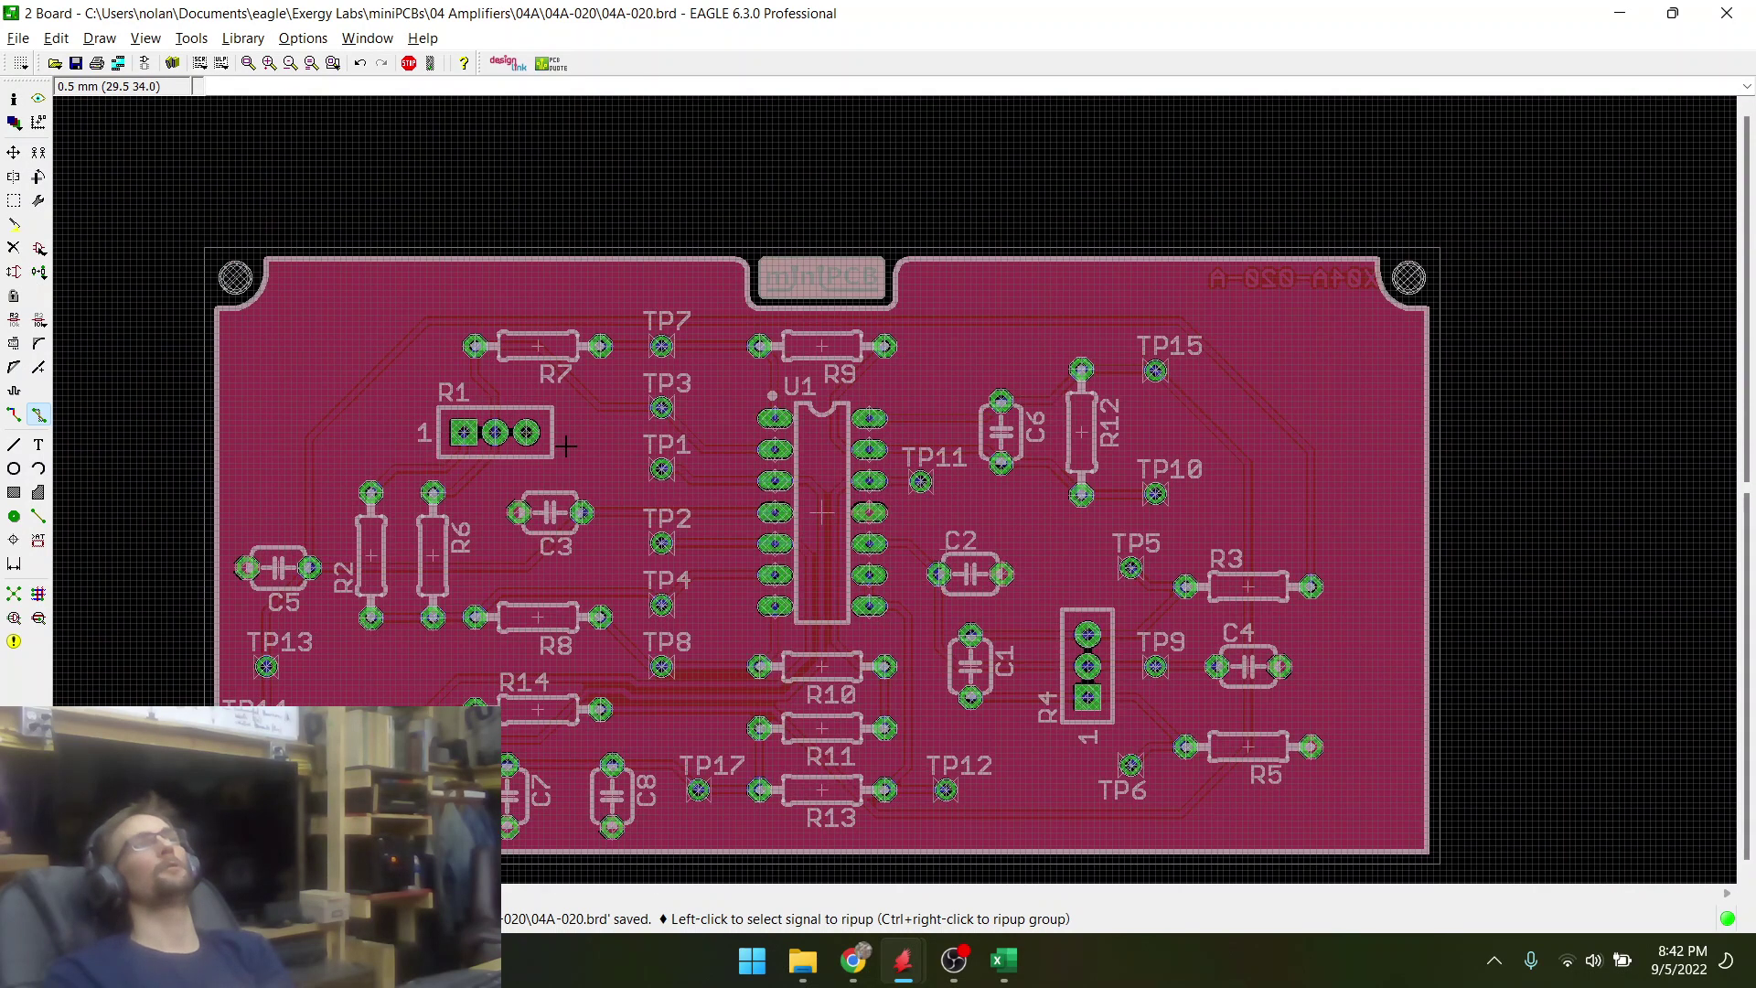
click(76, 63)
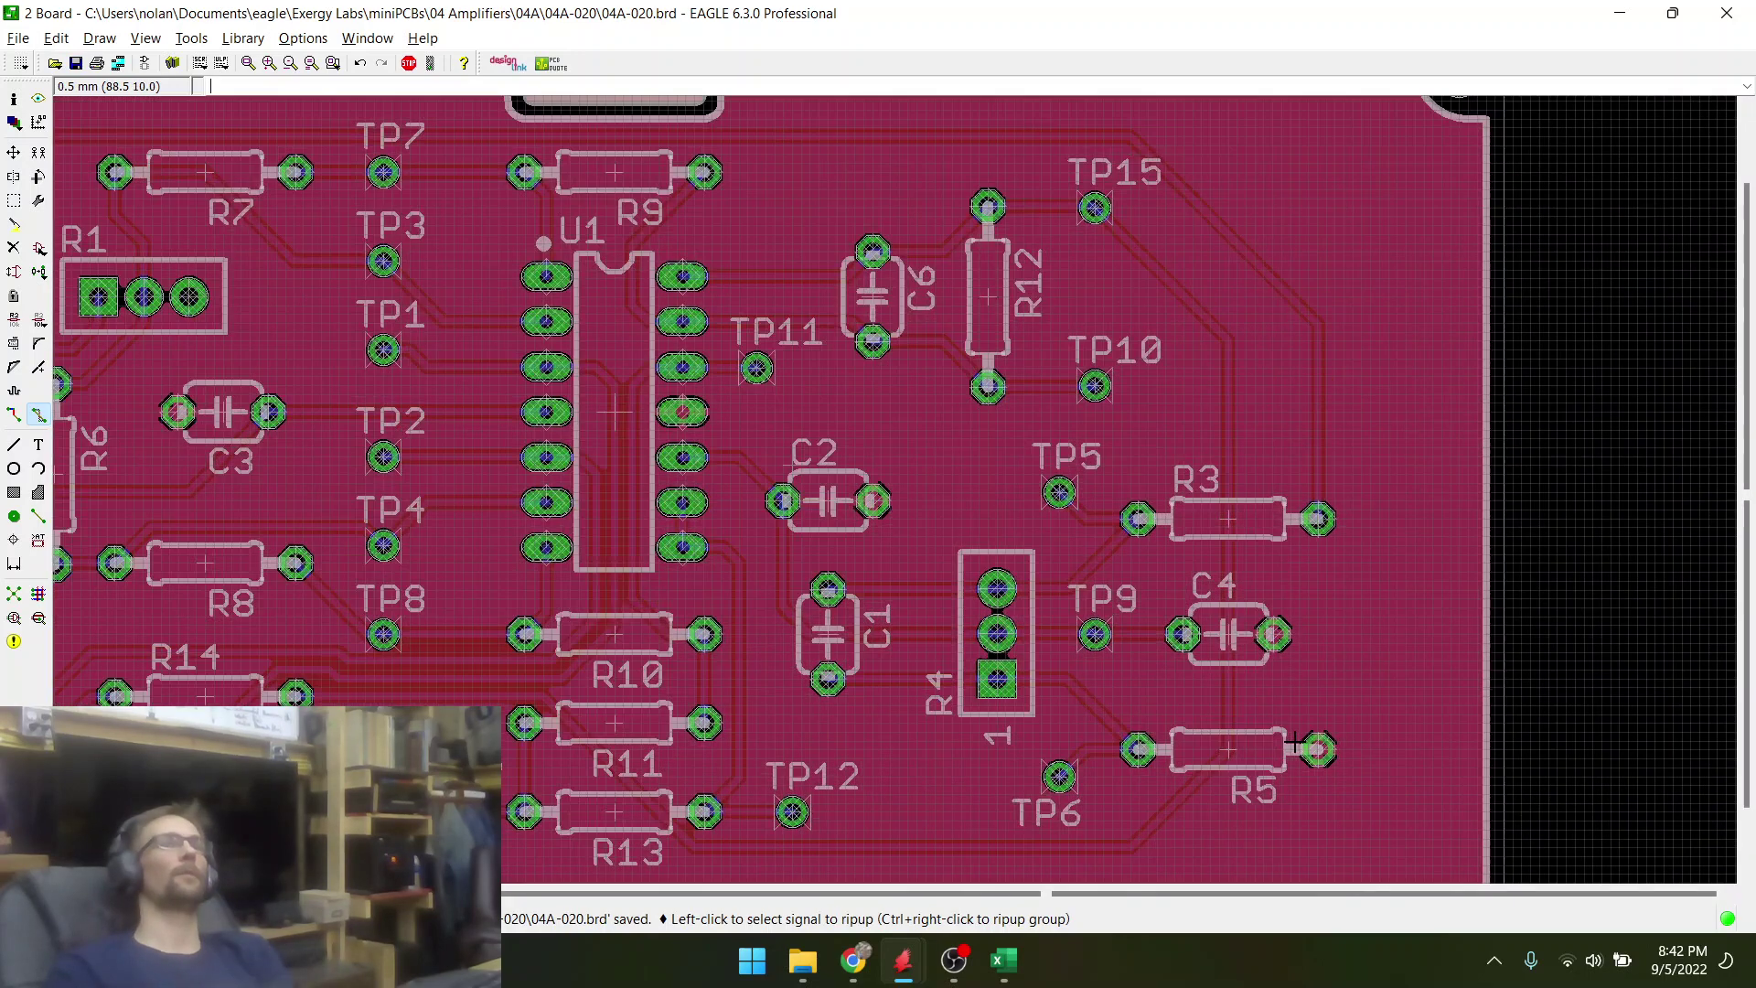
- Examine the traces and clearances around R5, TP16, R14, R10 and U1 for remaining layout problems
scroll(1296, 743, up, 2)
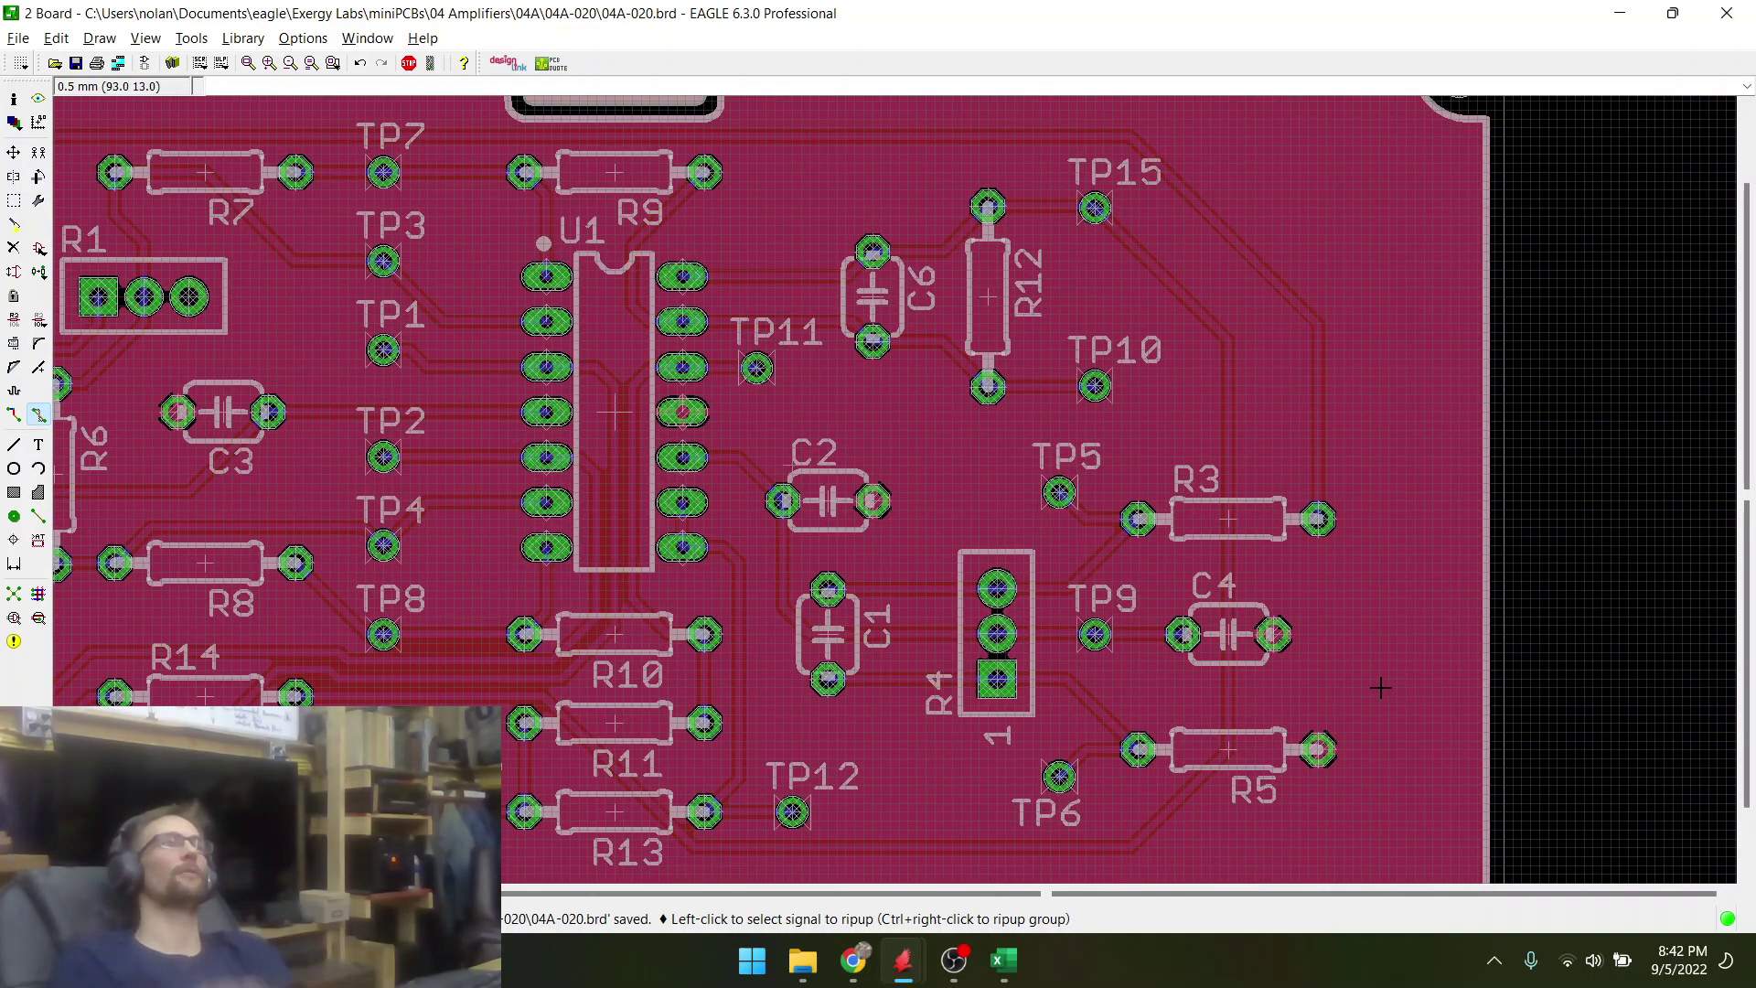
scroll(766, 529, down, 2)
scroll(418, 699, down, 1)
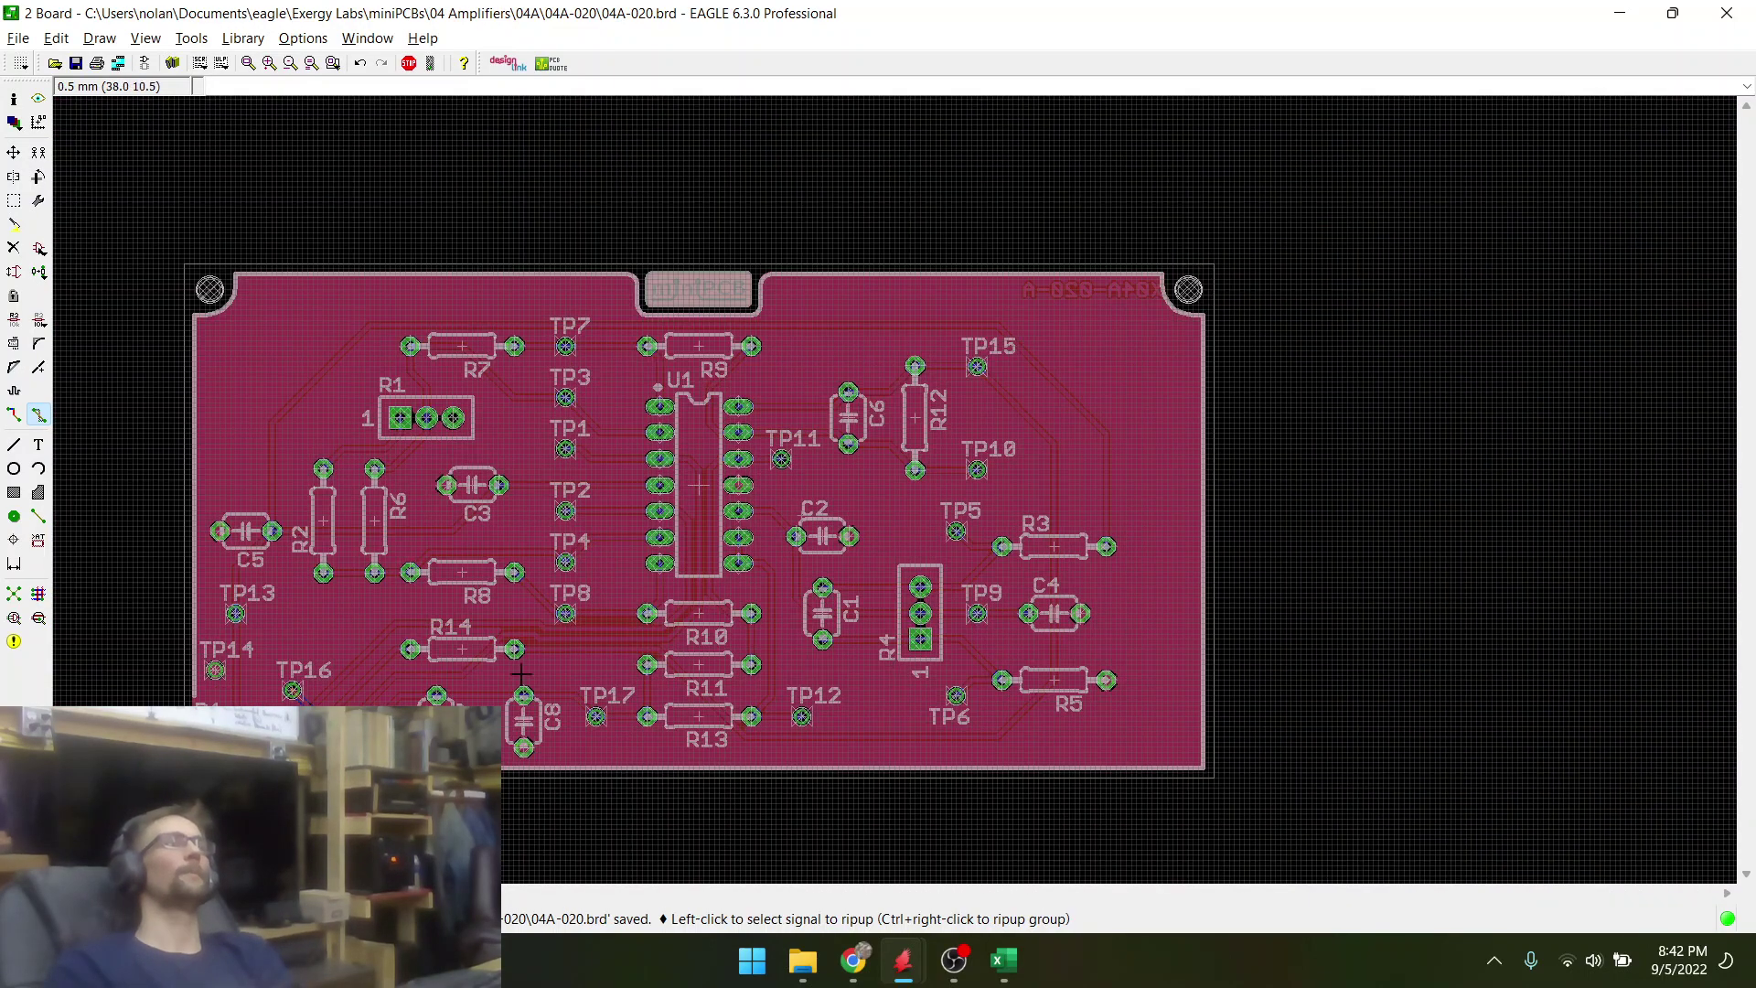
scroll(418, 699, up, 1)
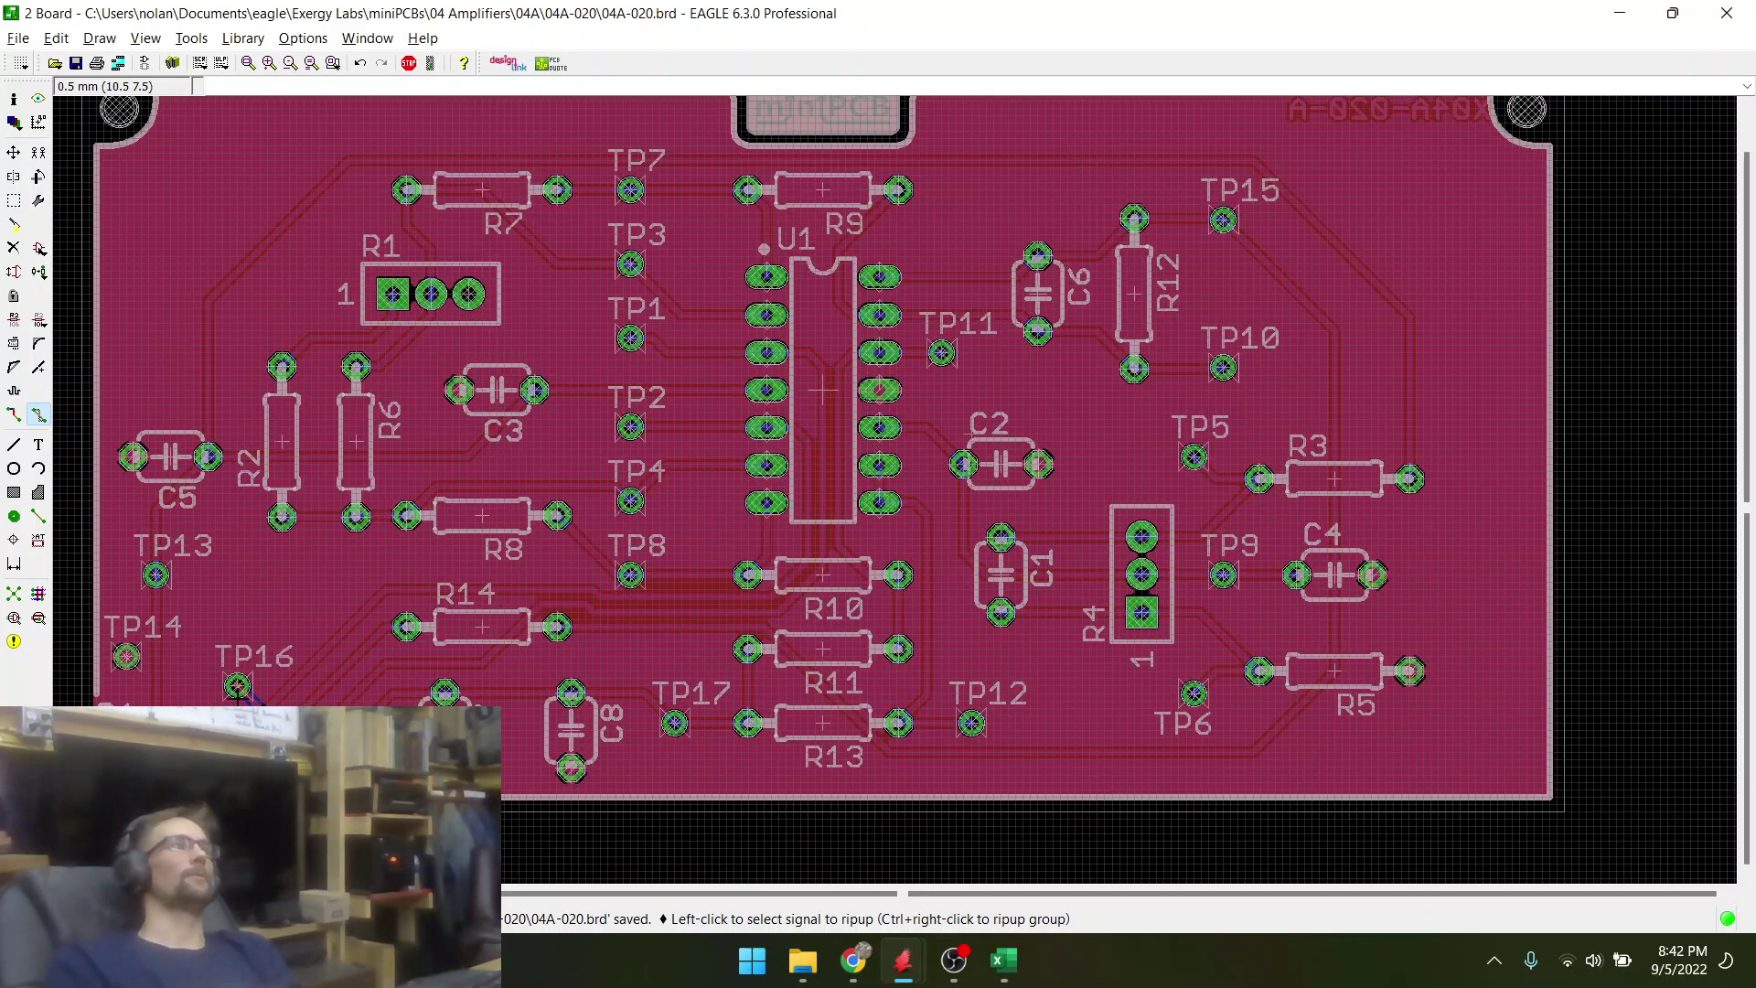
scroll(238, 693, up, 1)
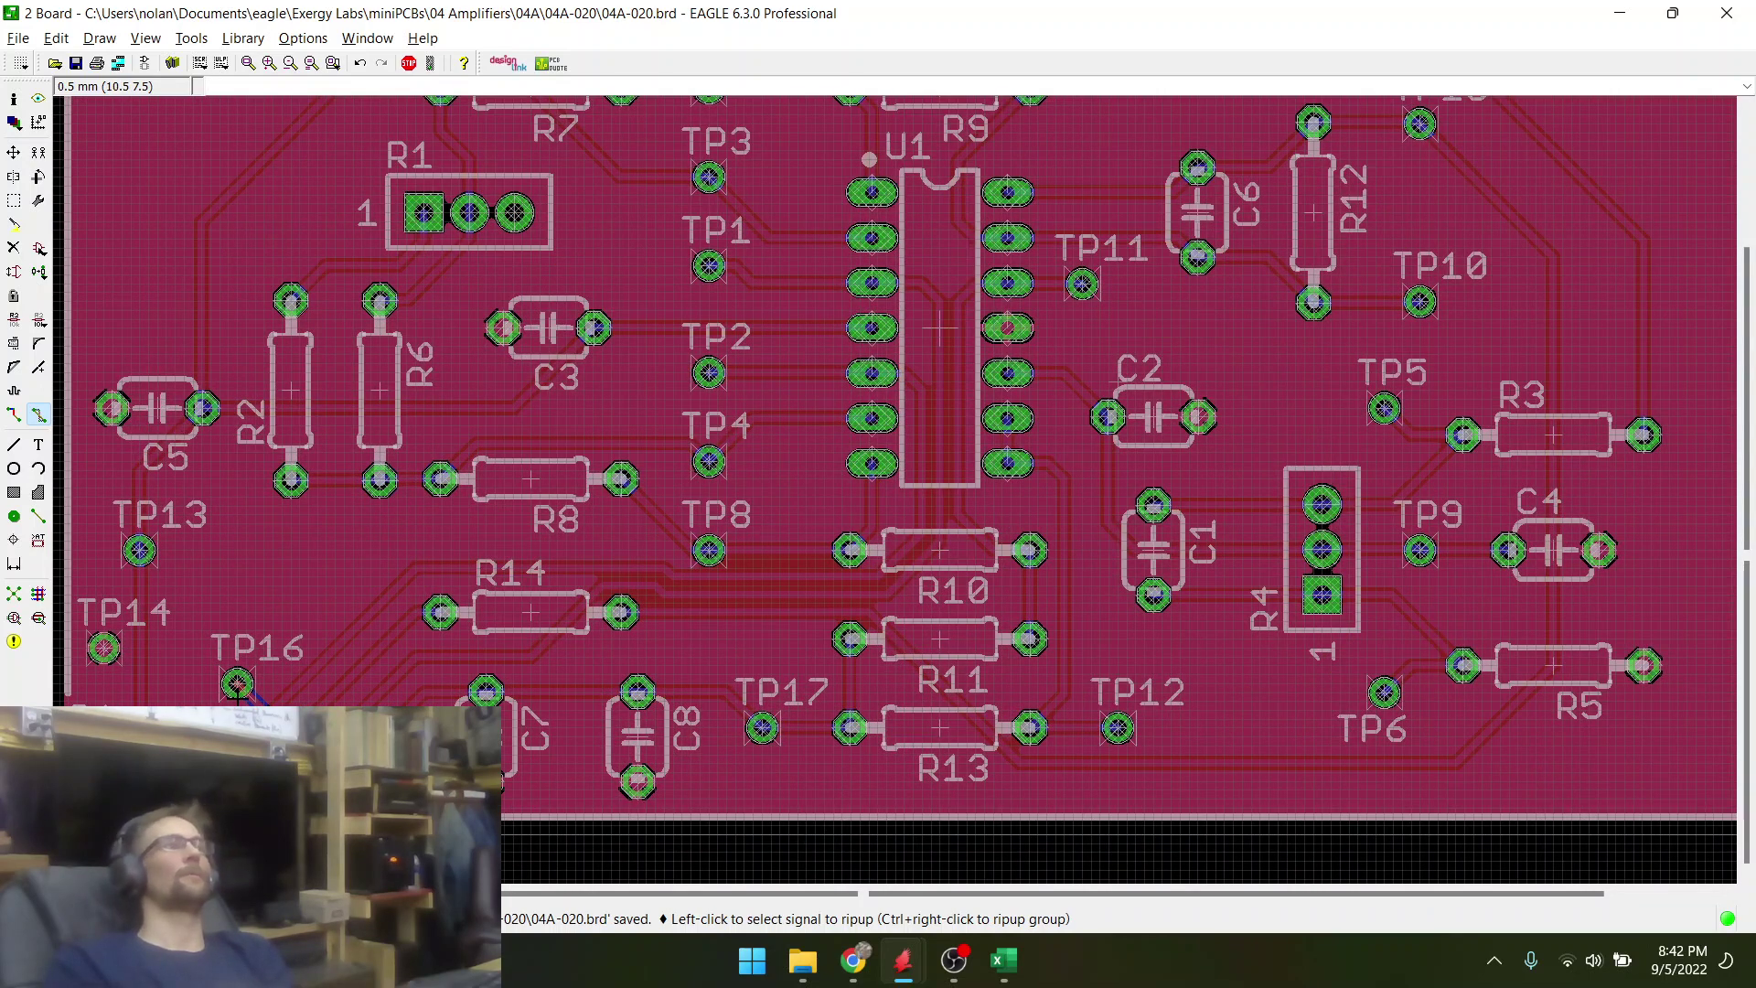
scroll(433, 611, up, 3)
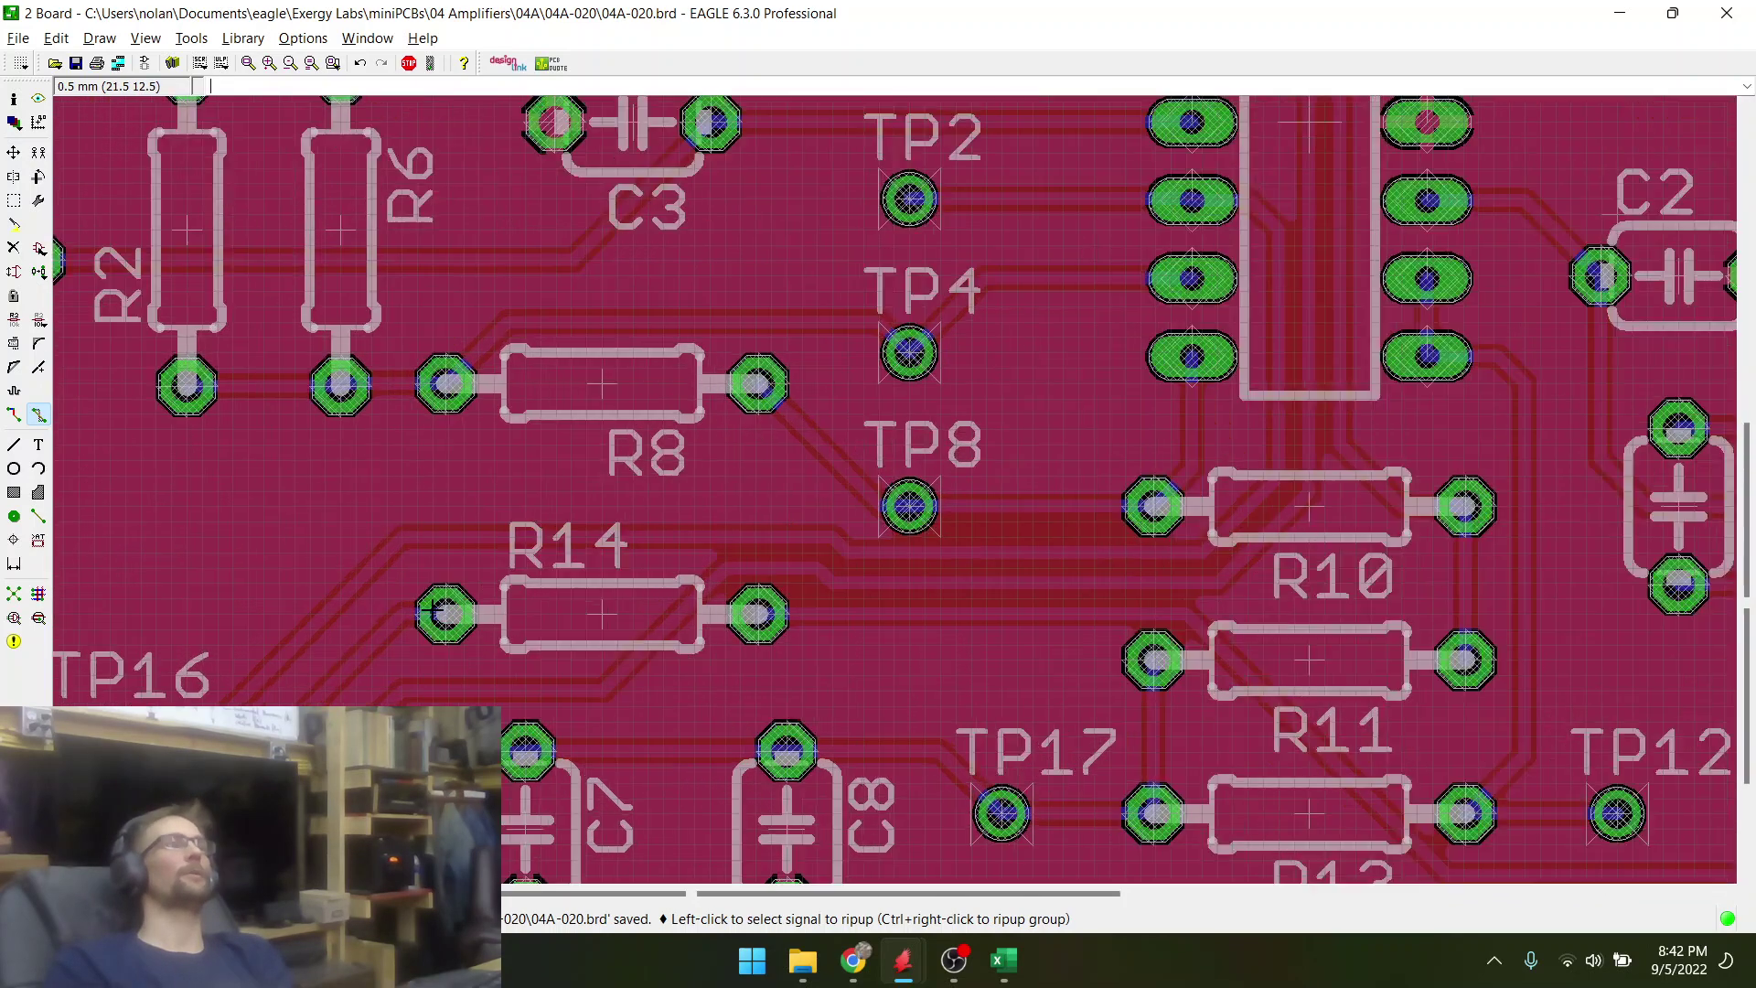
scroll(433, 610, down, 1)
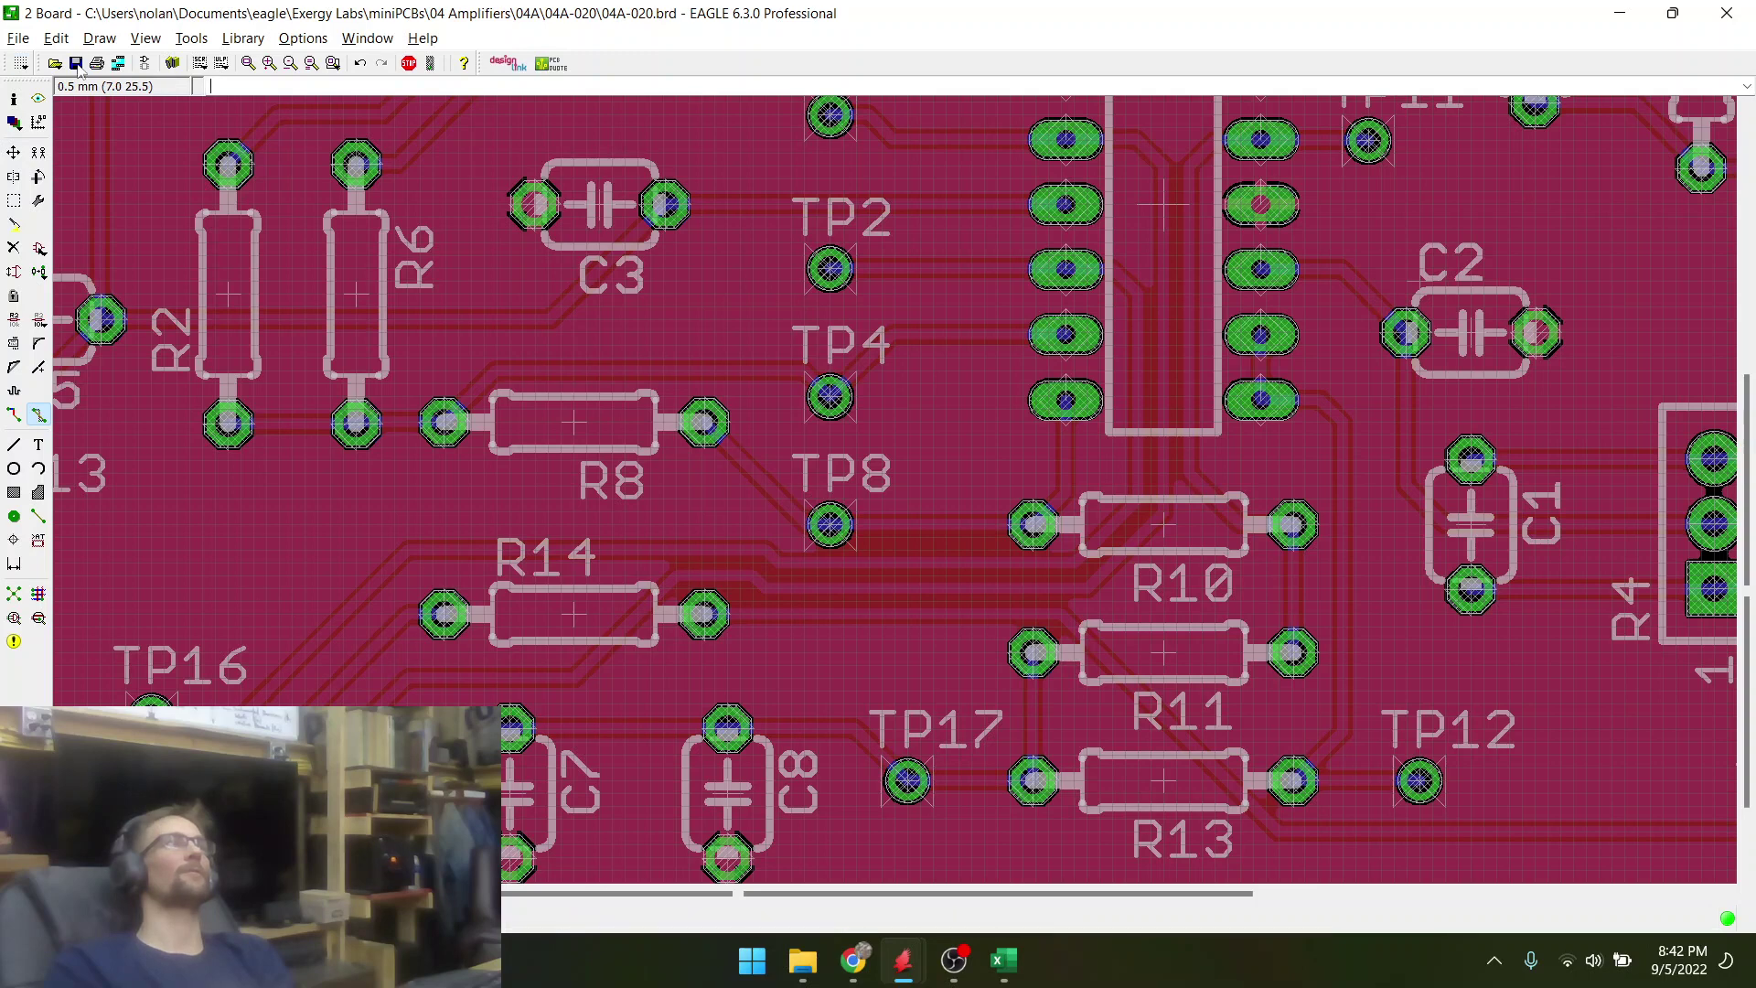
scroll(199, 746, down, 4)
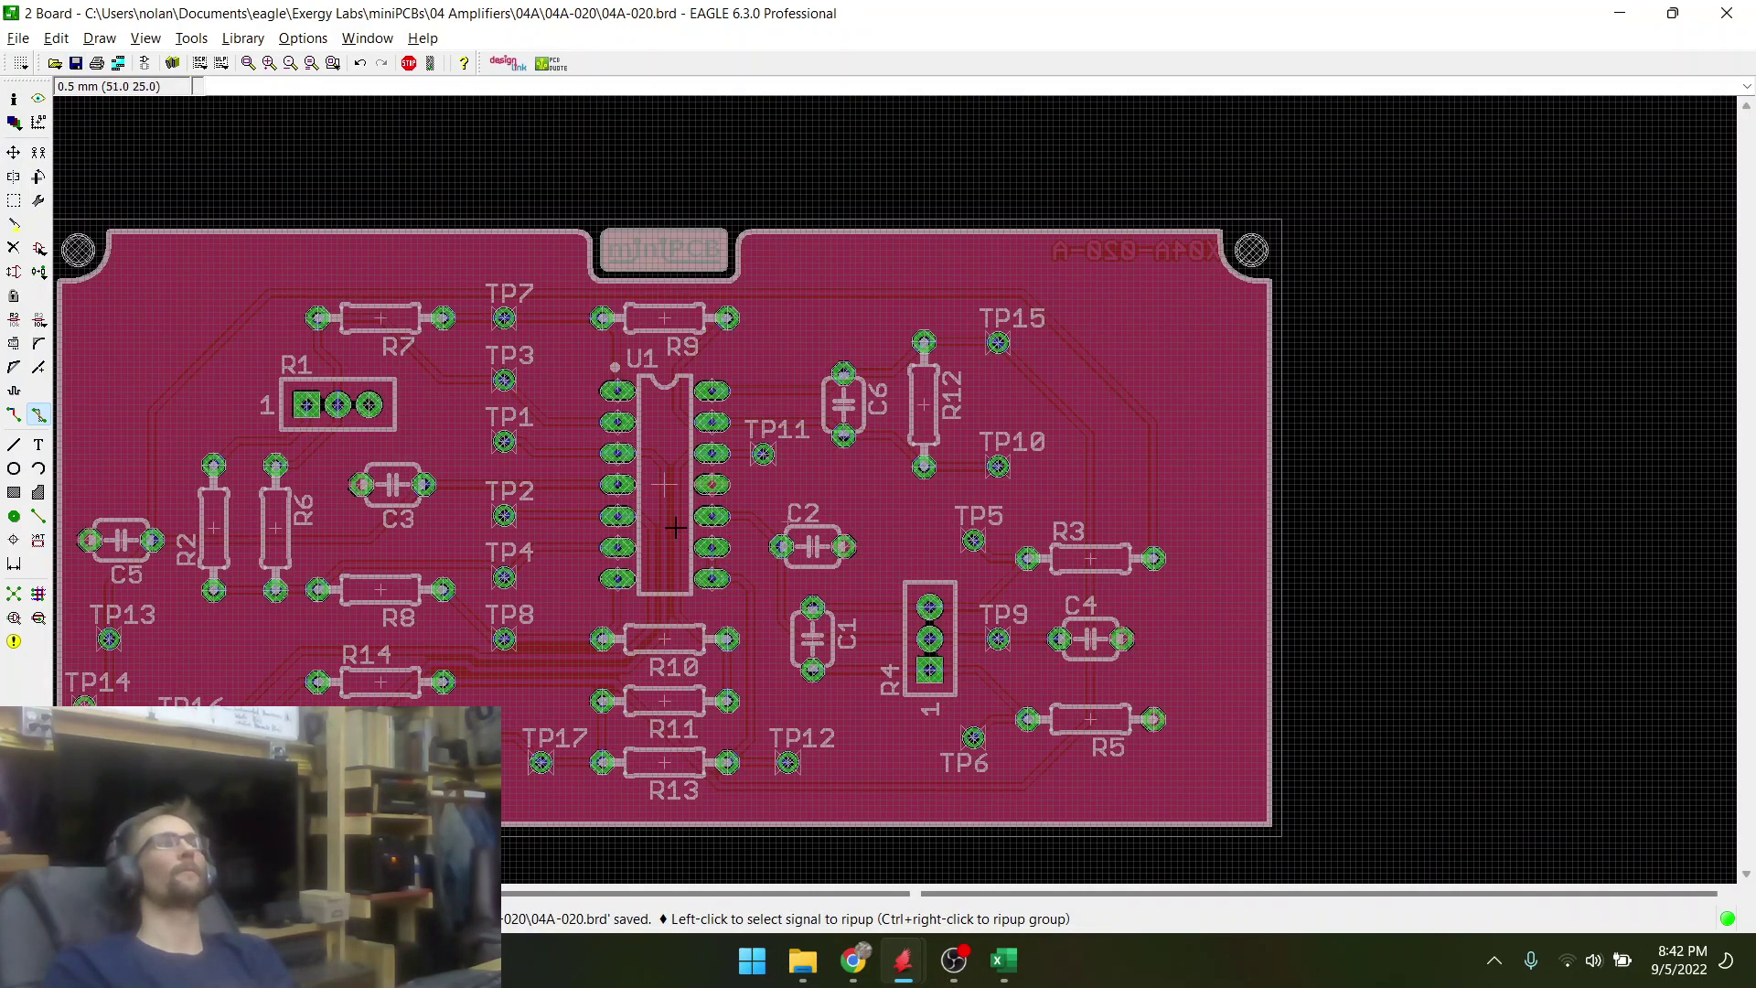
scroll(503, 442, up, 5)
scroll(503, 442, down, 3)
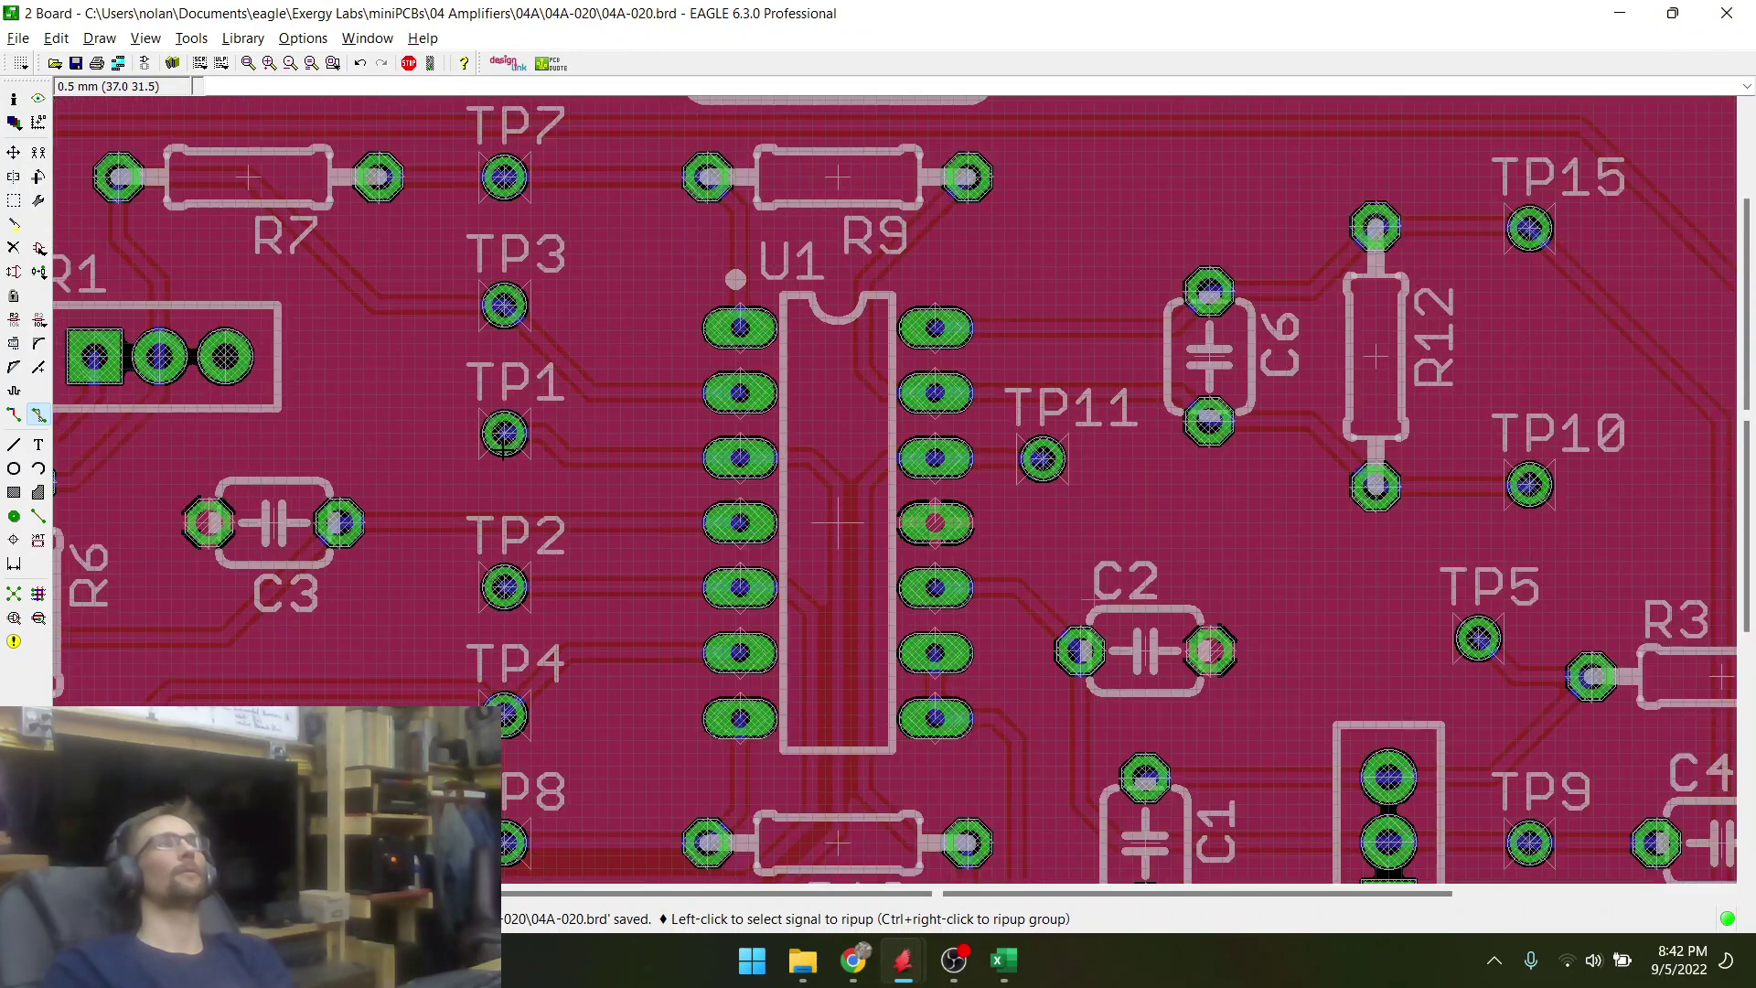
- Review the complete board layout, then switch to the 04A-020 schematic and view its full sheet
scroll(503, 441, down, 2)
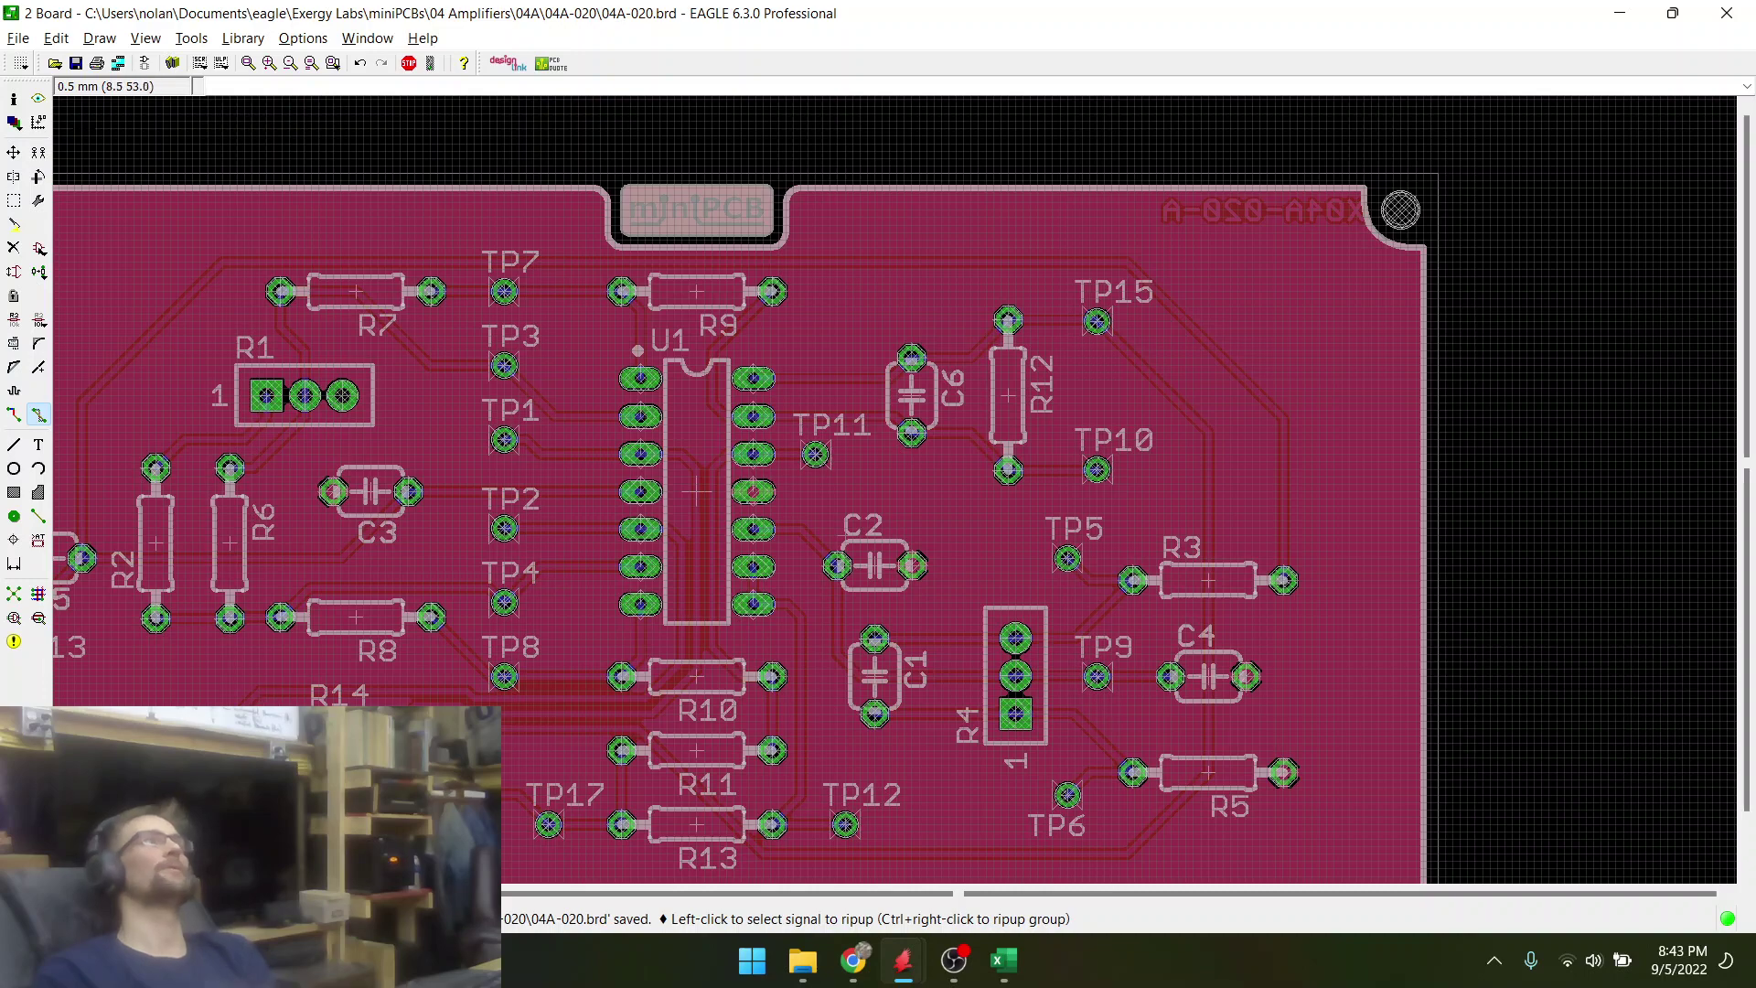
scroll(834, 575, down, 2)
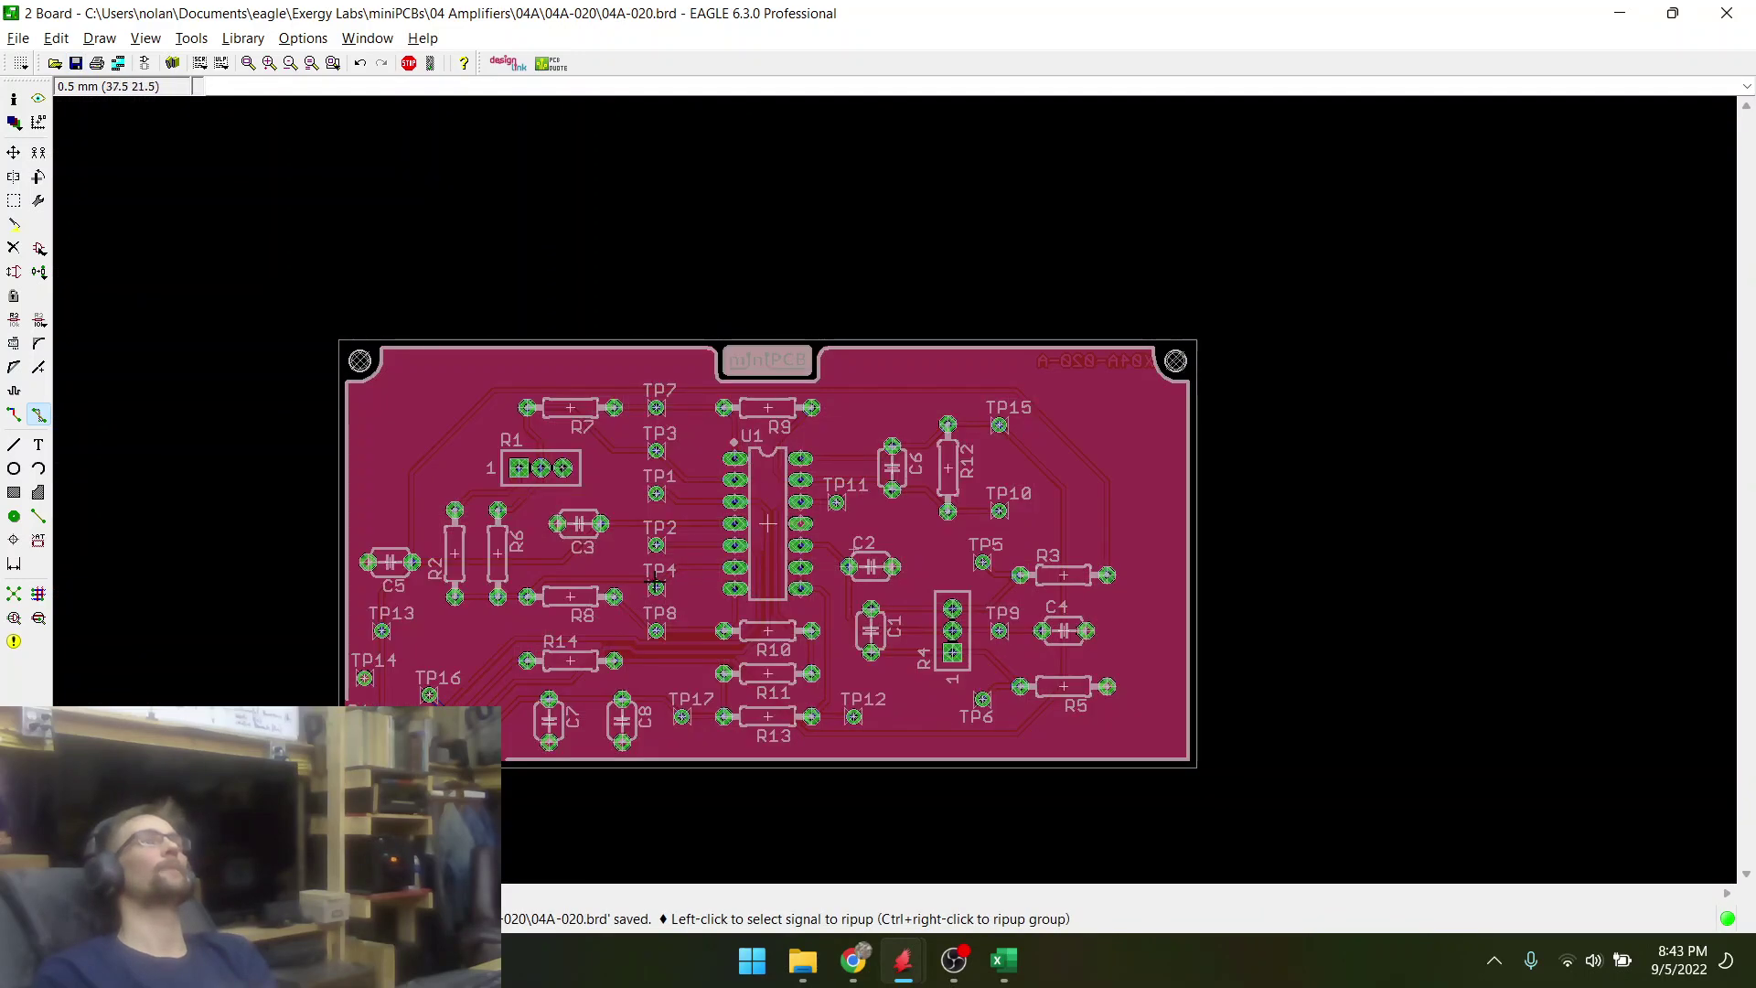
scroll(655, 583, up, 1)
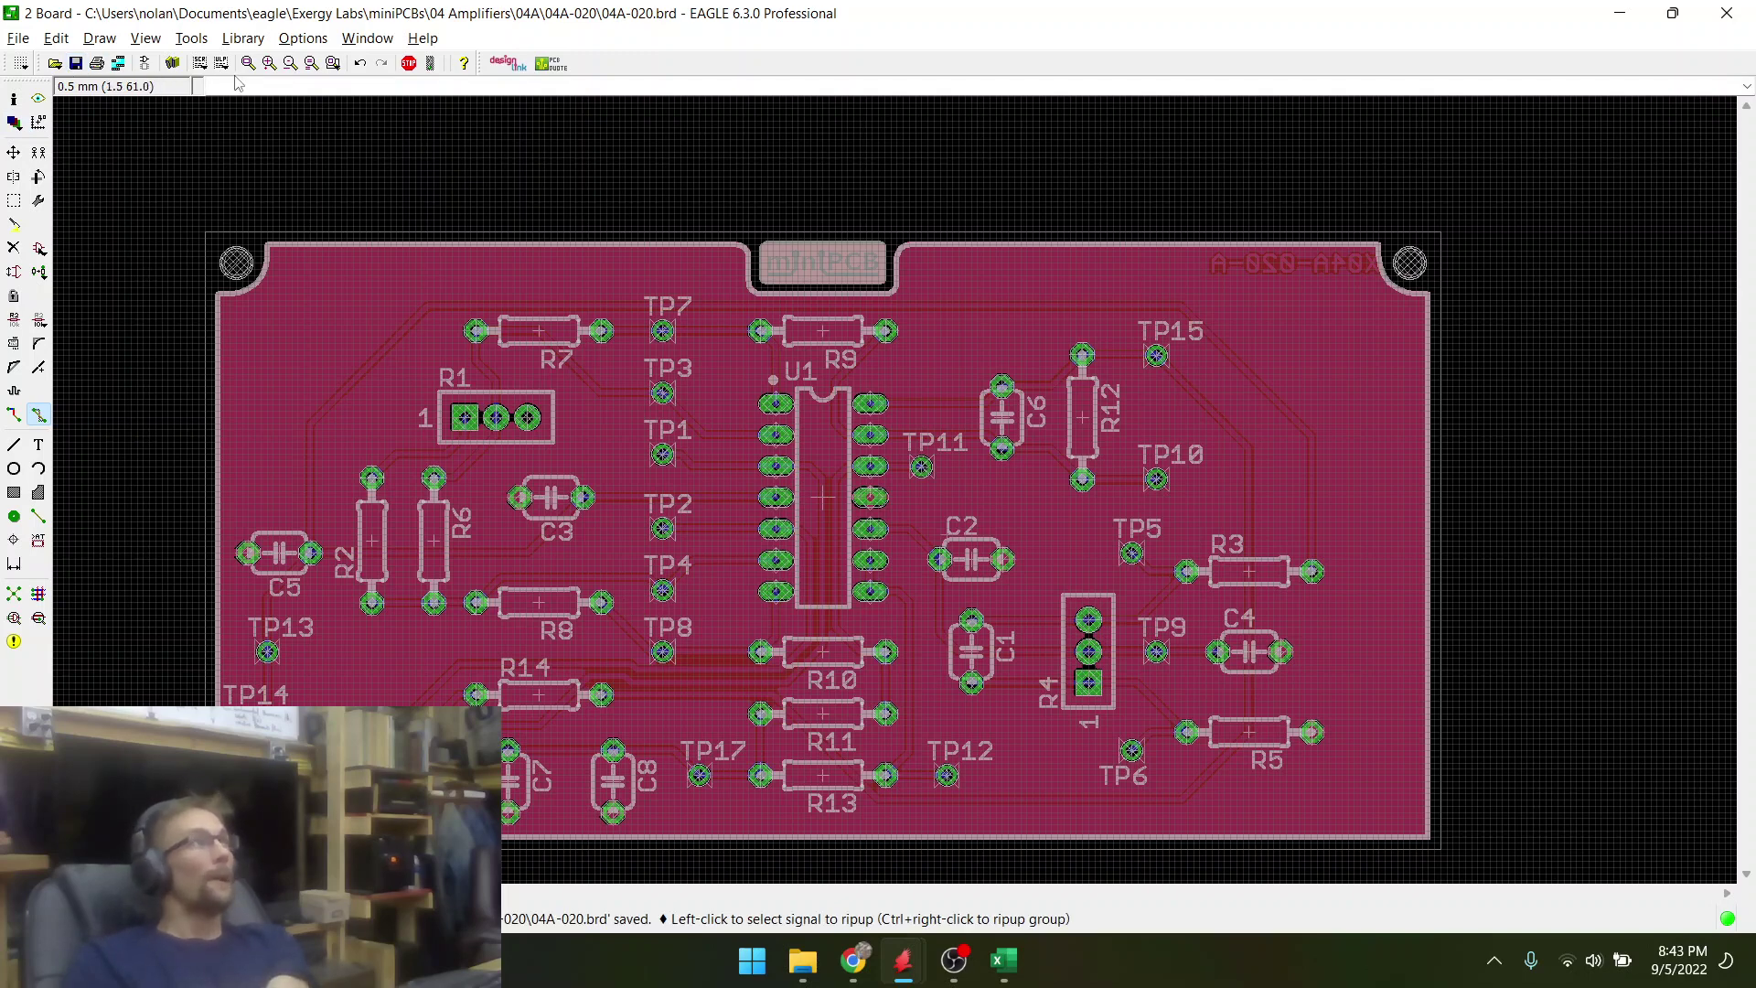
scroll(374, 248, up, 1)
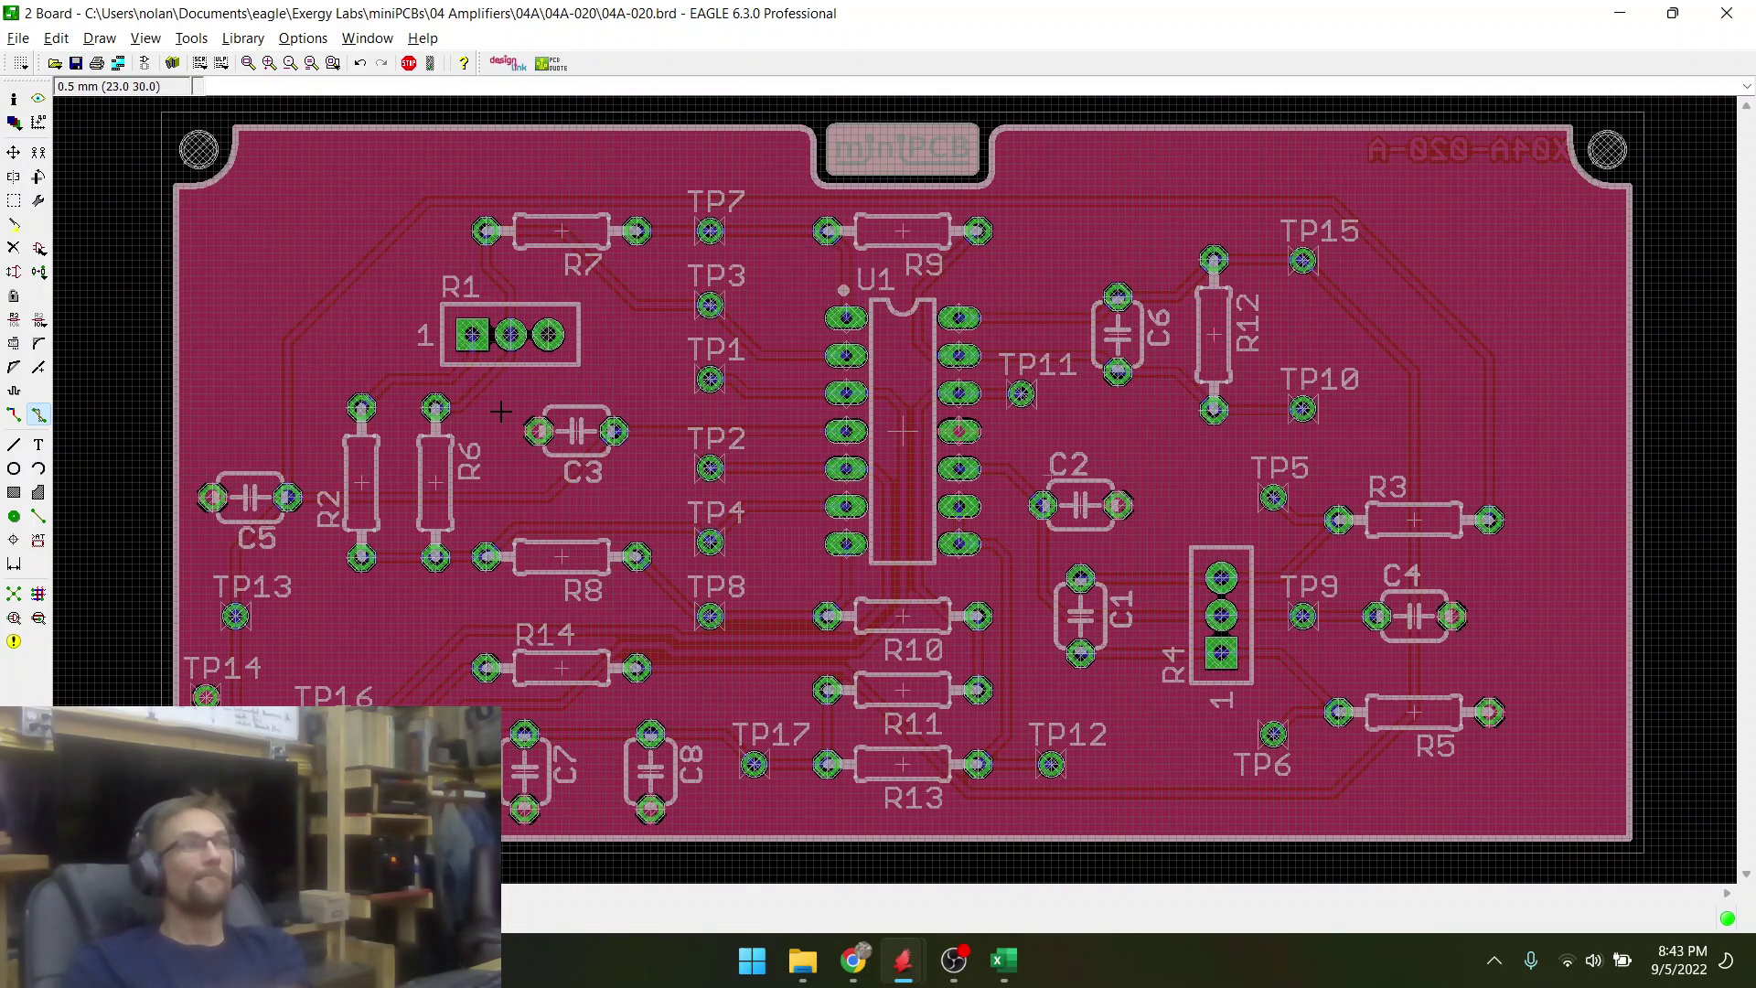
scroll(633, 757, down, 1)
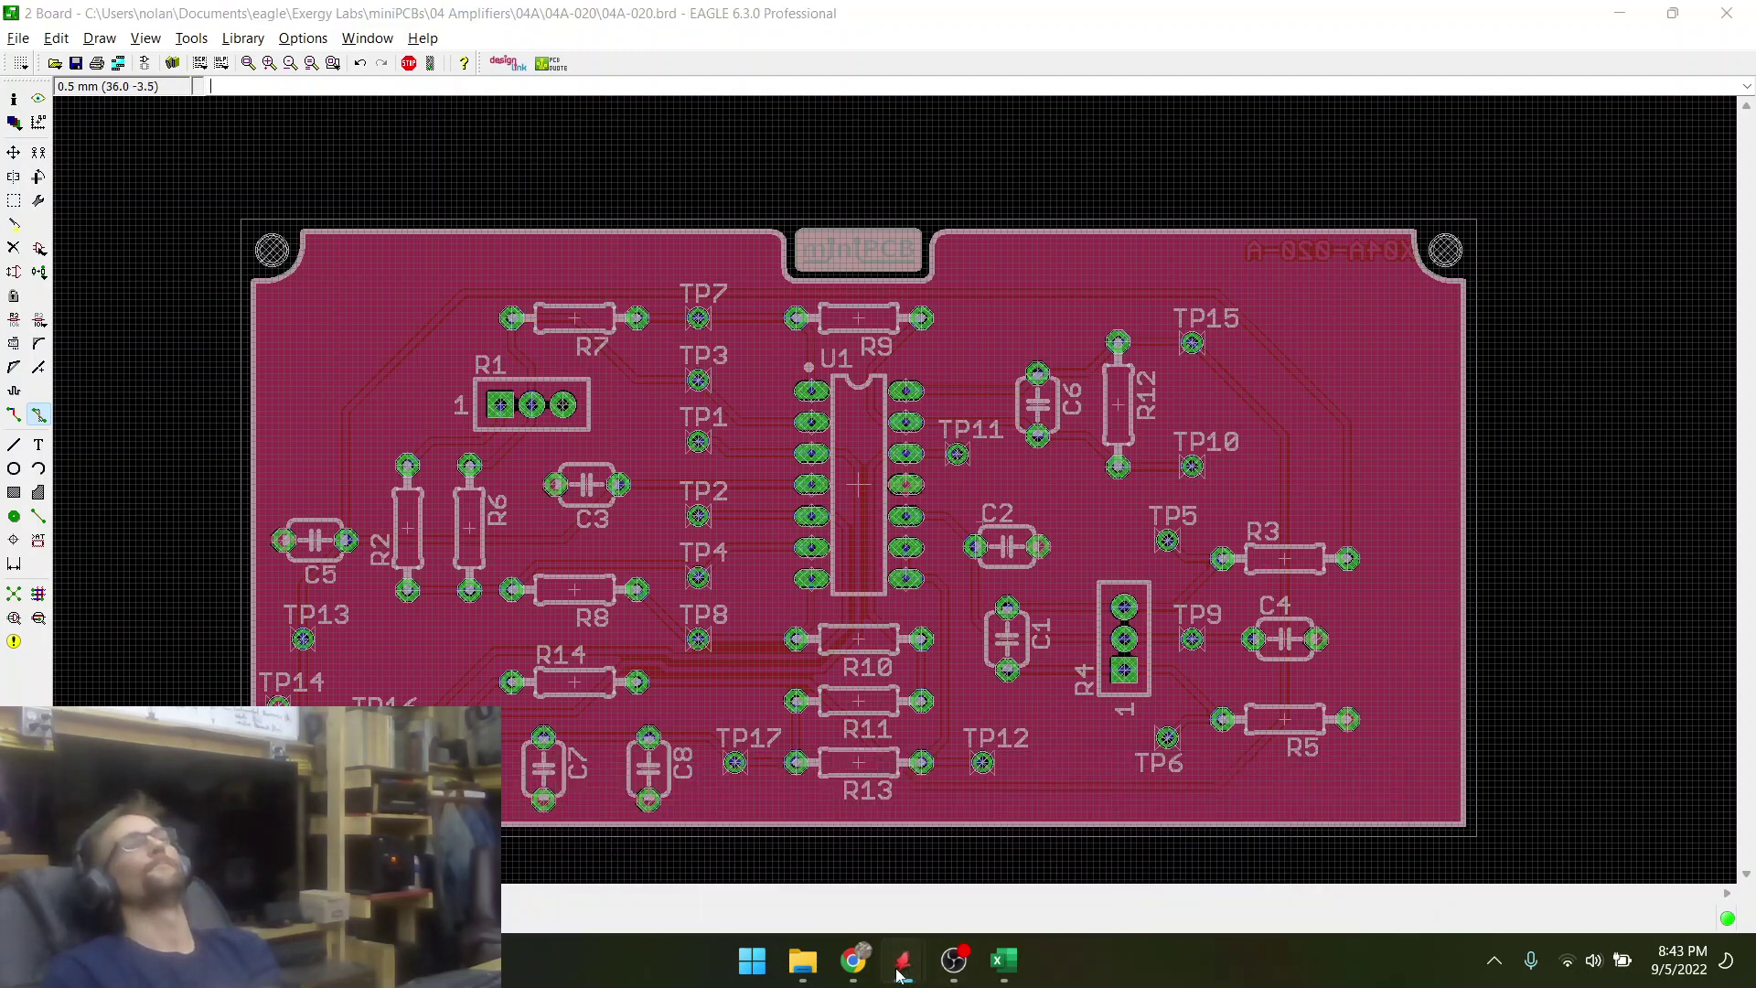
mouse_move(903, 961)
click(965, 851)
scroll(777, 616, down, 9)
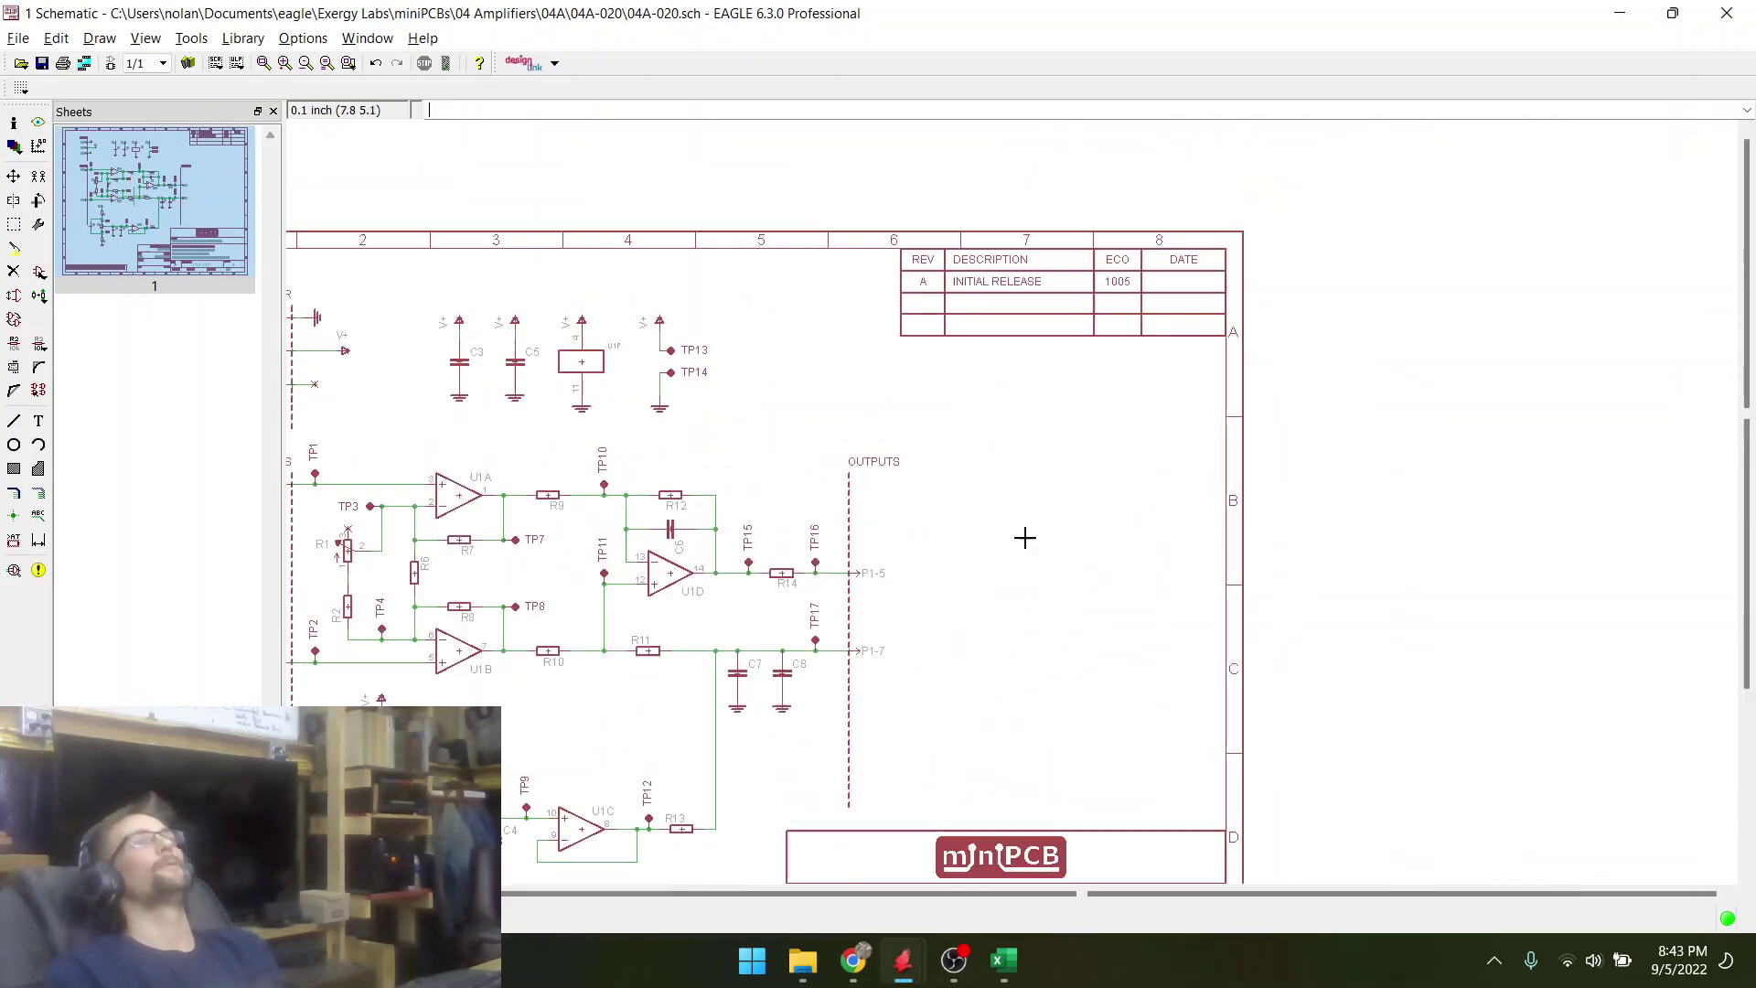
scroll(821, 581, up, 1)
scroll(769, 567, down, 2)
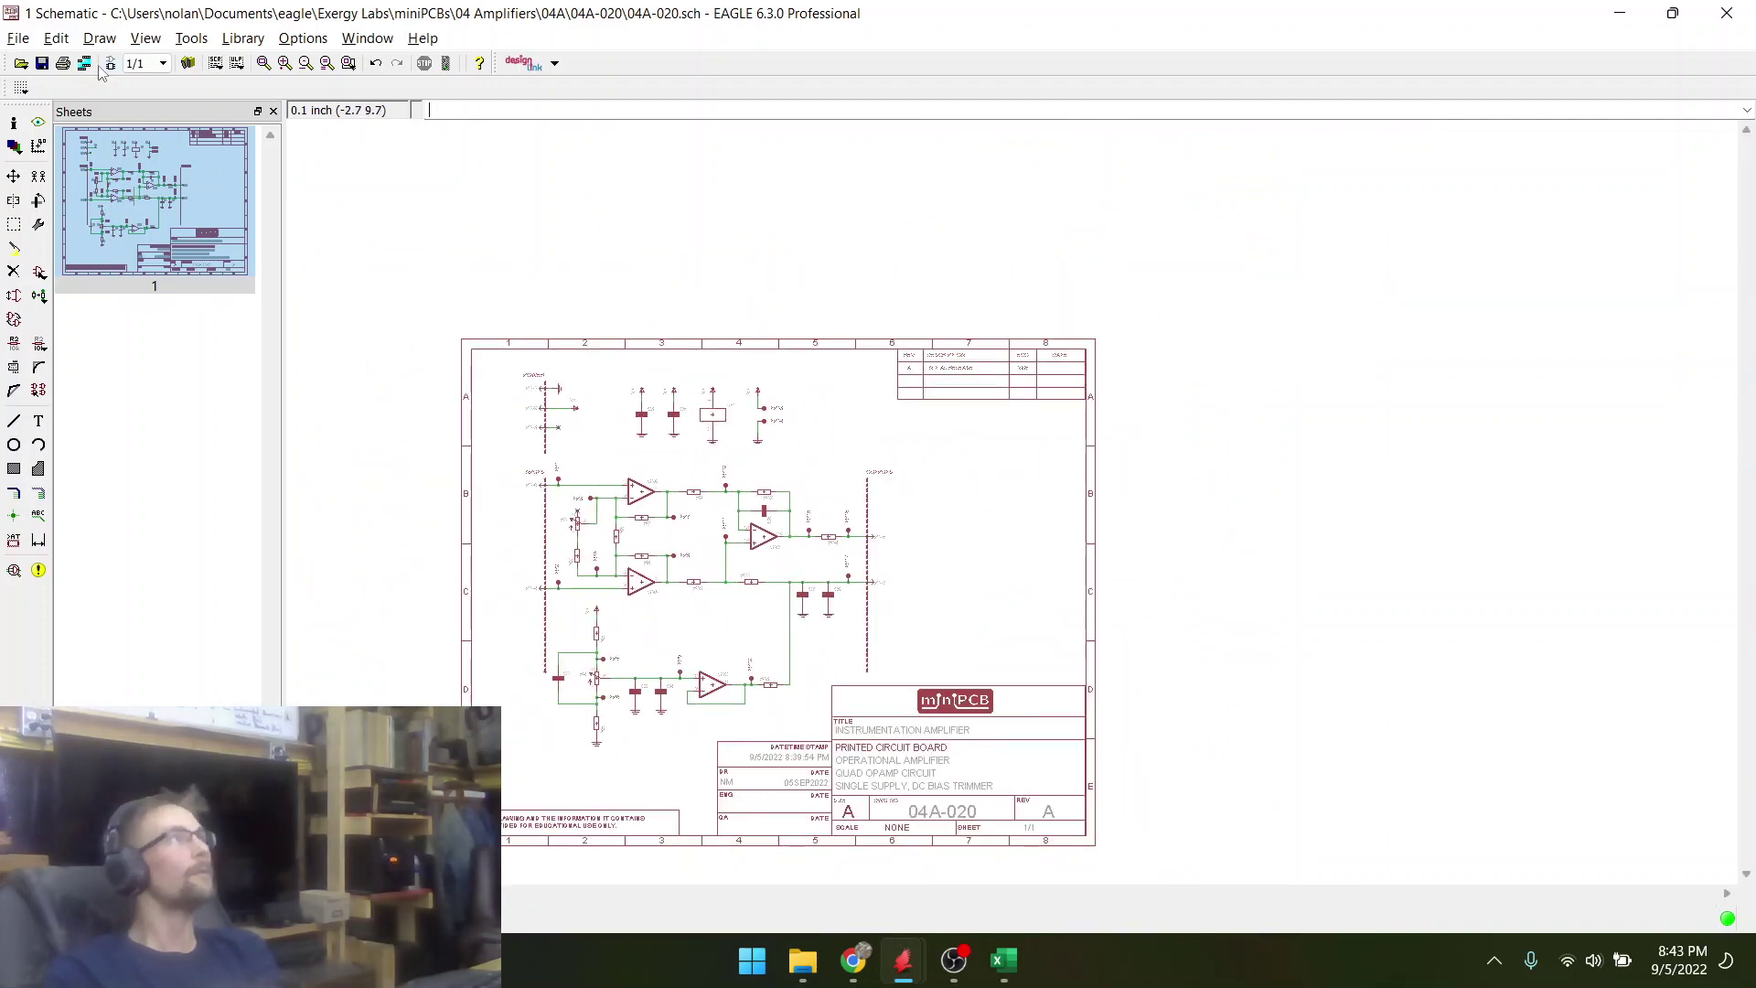
- Run exportSchematicImages.scr on the schematic, overwriting schematic_01.png, and save the schematic
click(216, 64)
scroll(695, 504, down, 2)
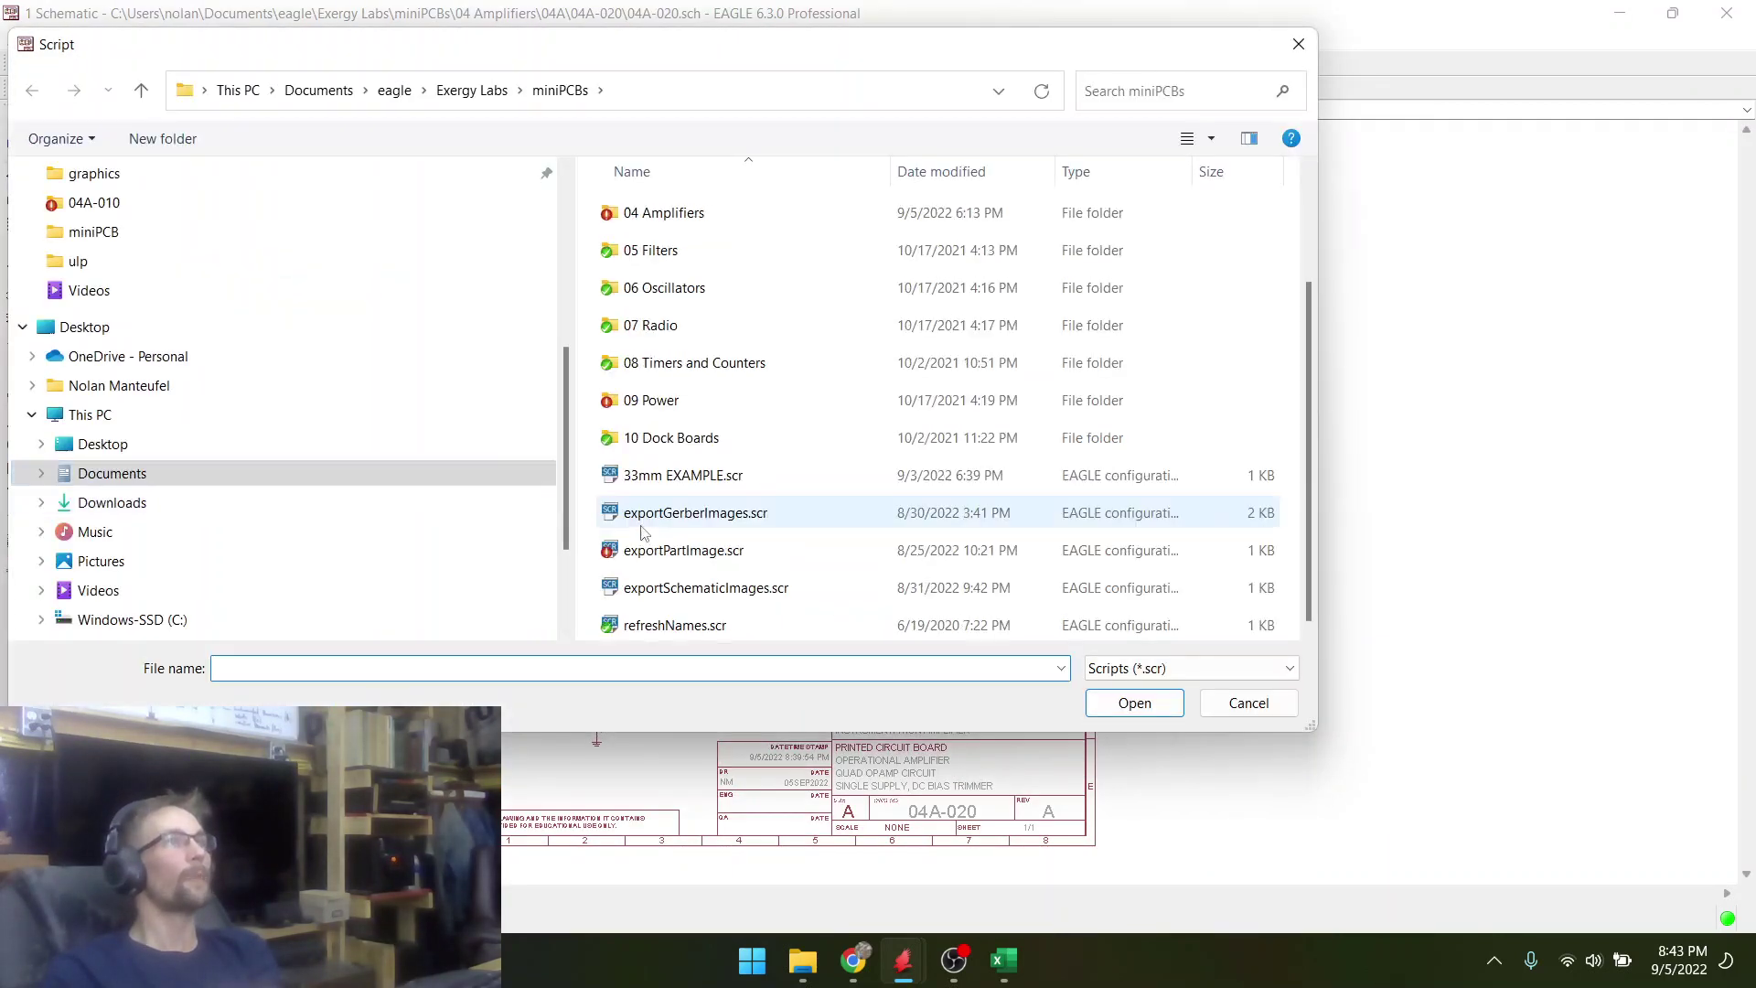
double_click(669, 590)
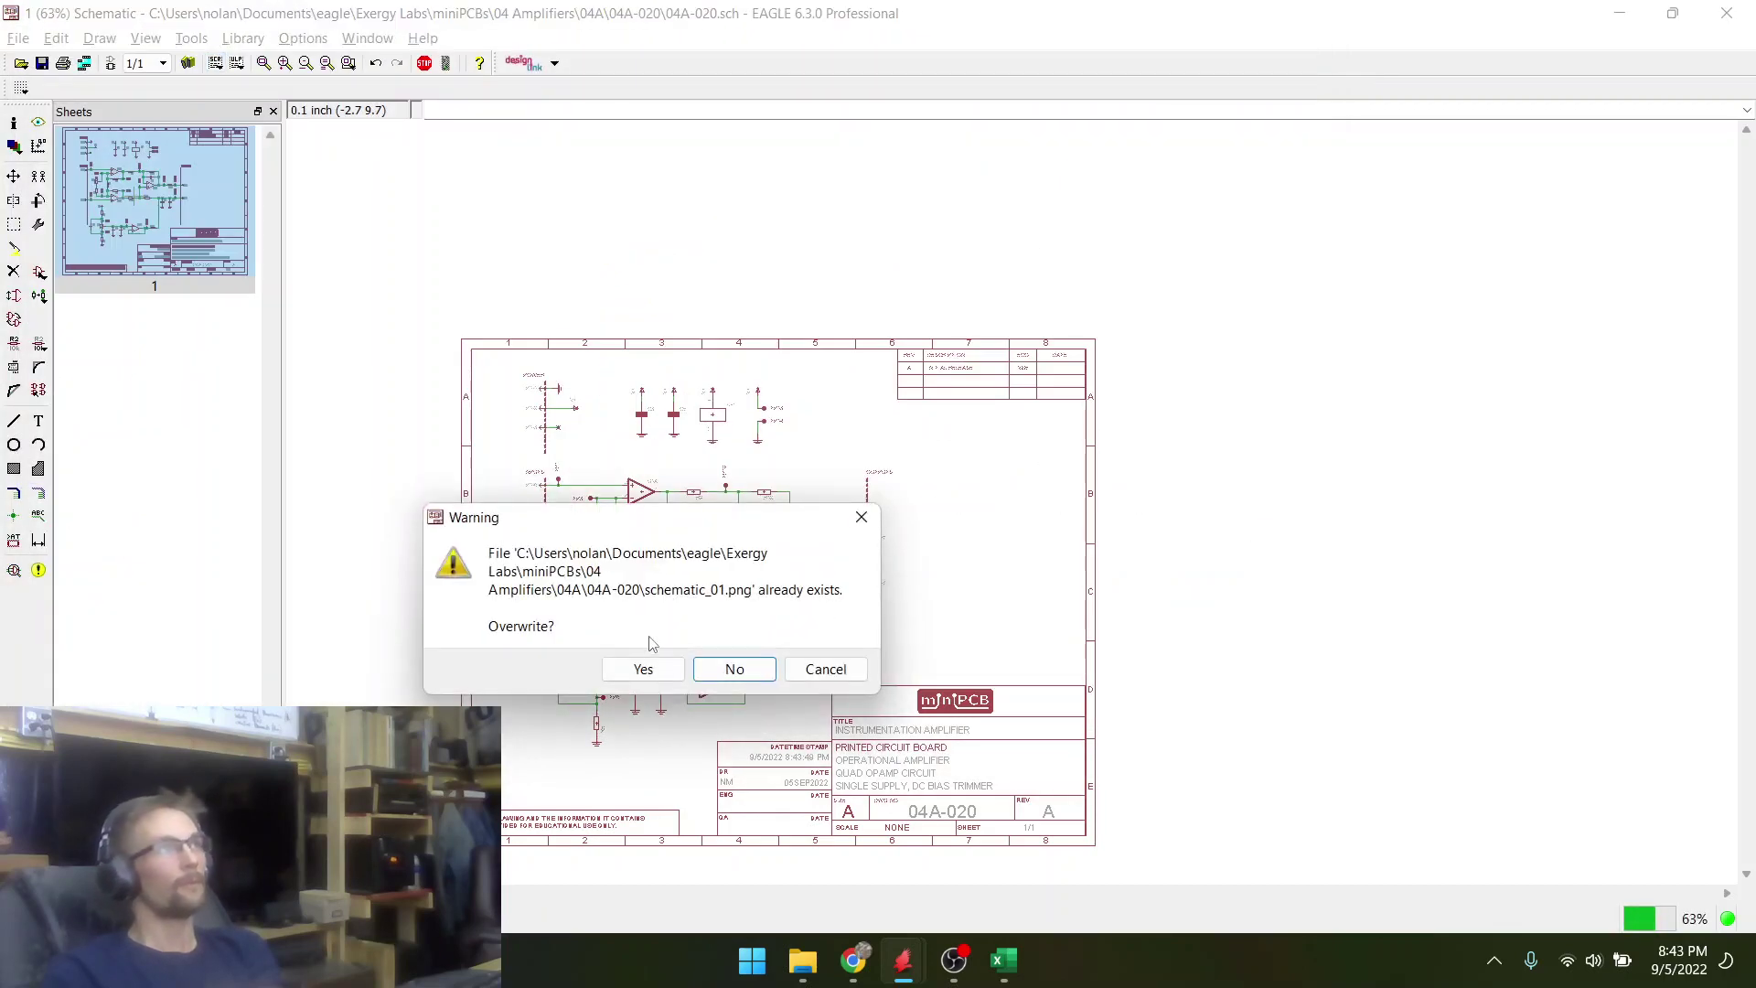
click(641, 679)
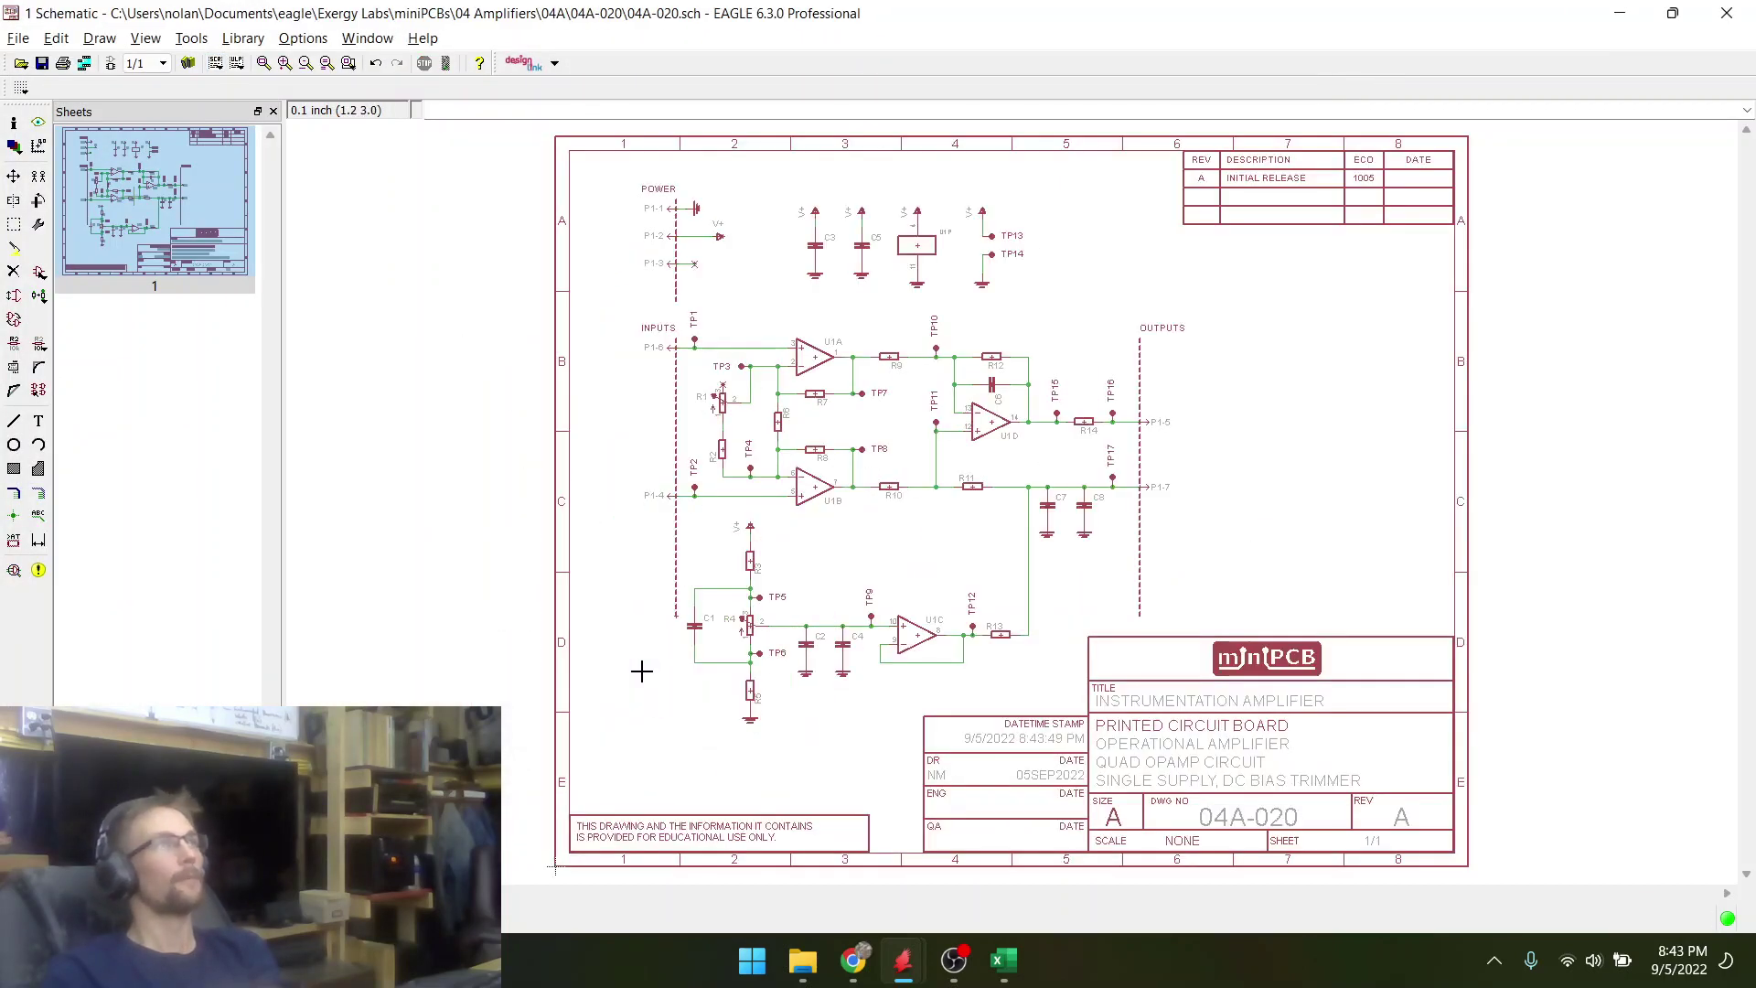
click(42, 63)
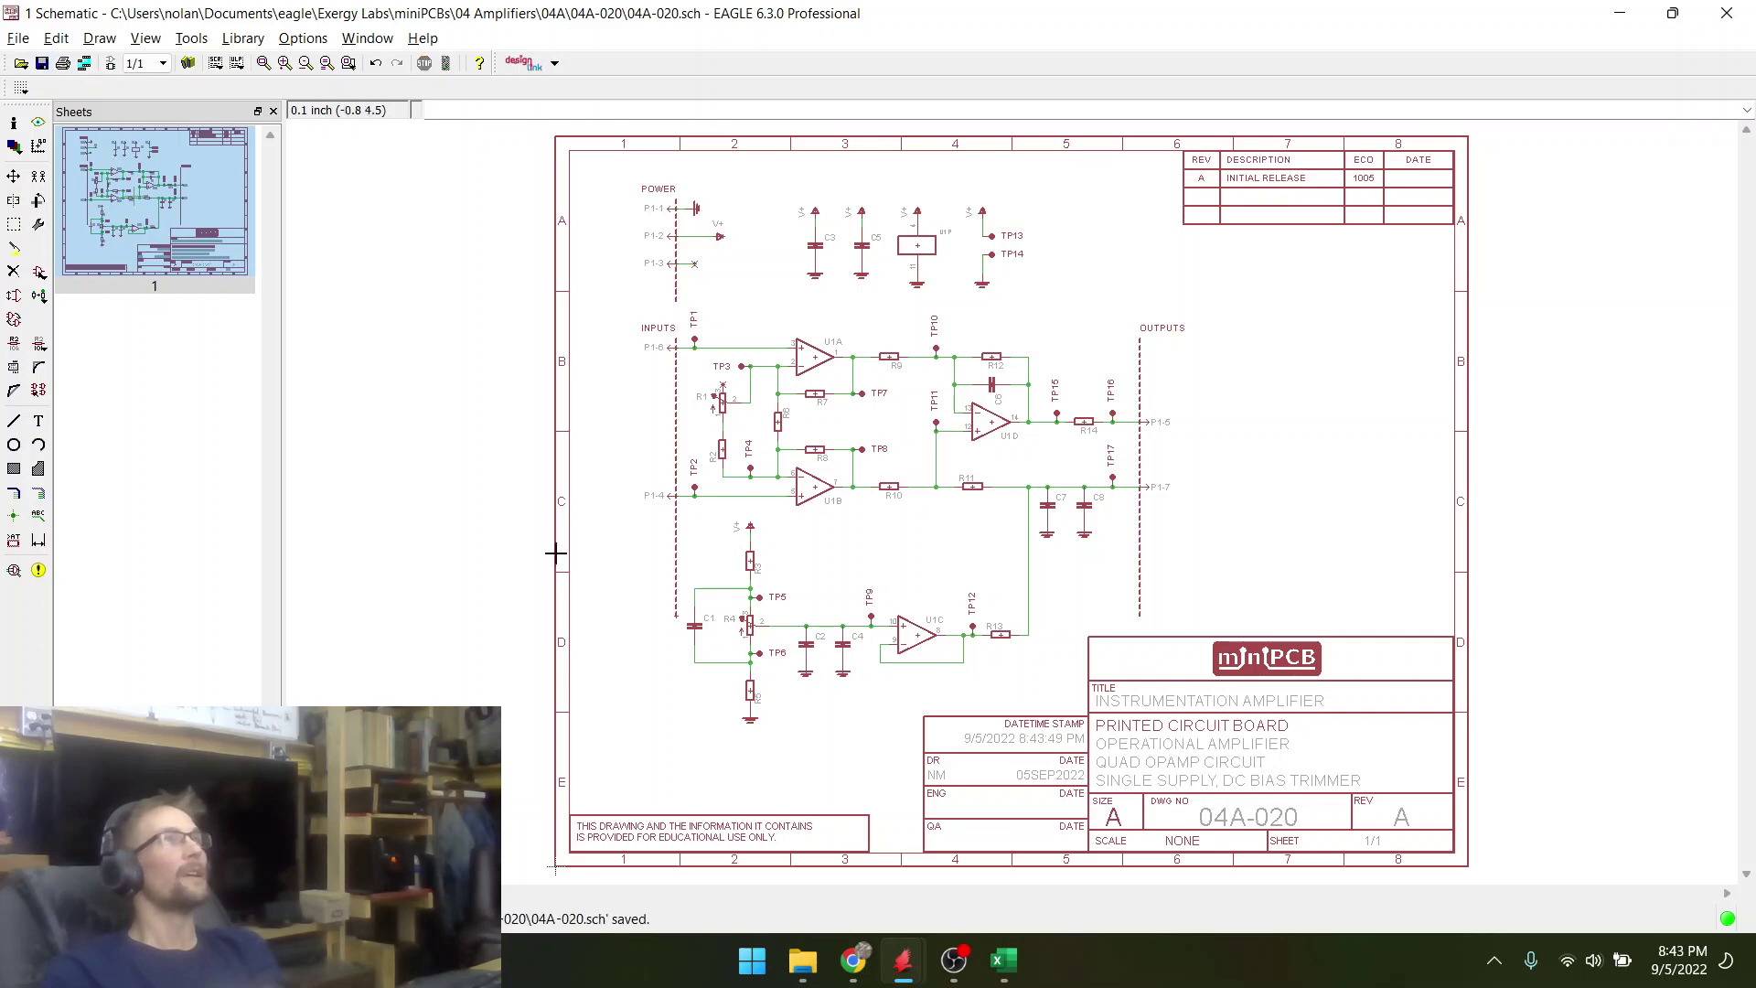
- Switch to the board, run refreshNames.scr to regenerate the part names on layer 125 _tNames, and save the board
mouse_move(903, 961)
click(835, 878)
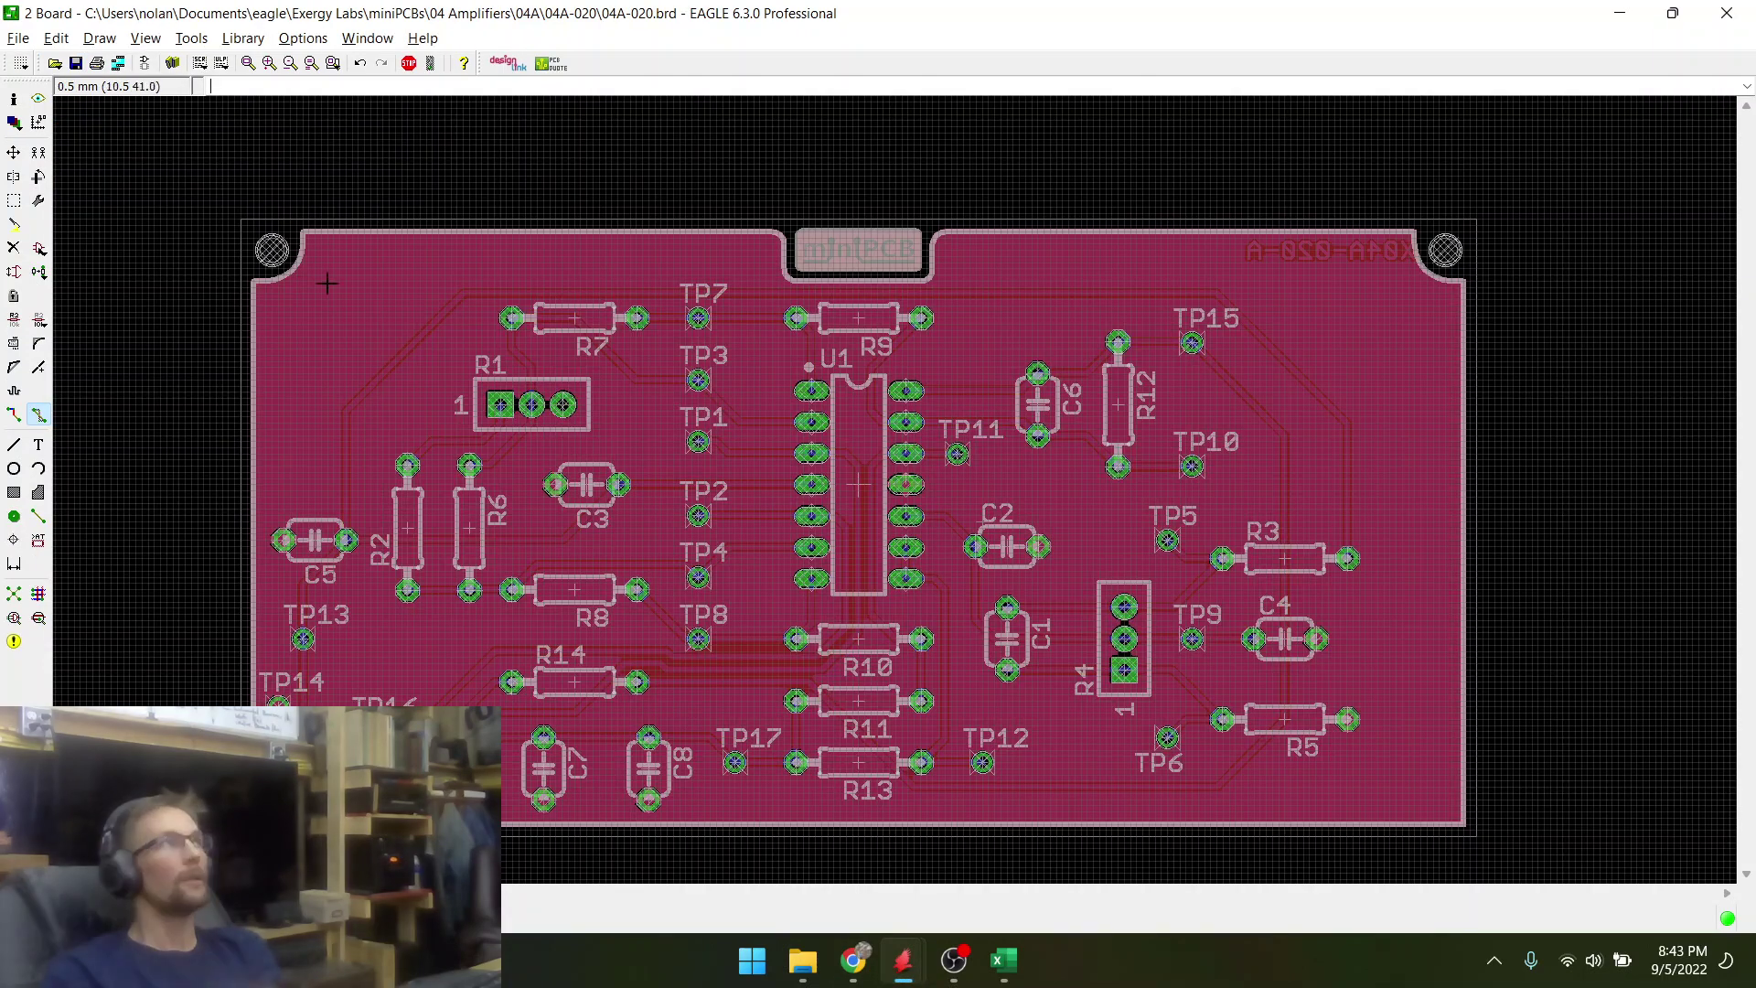
click(198, 62)
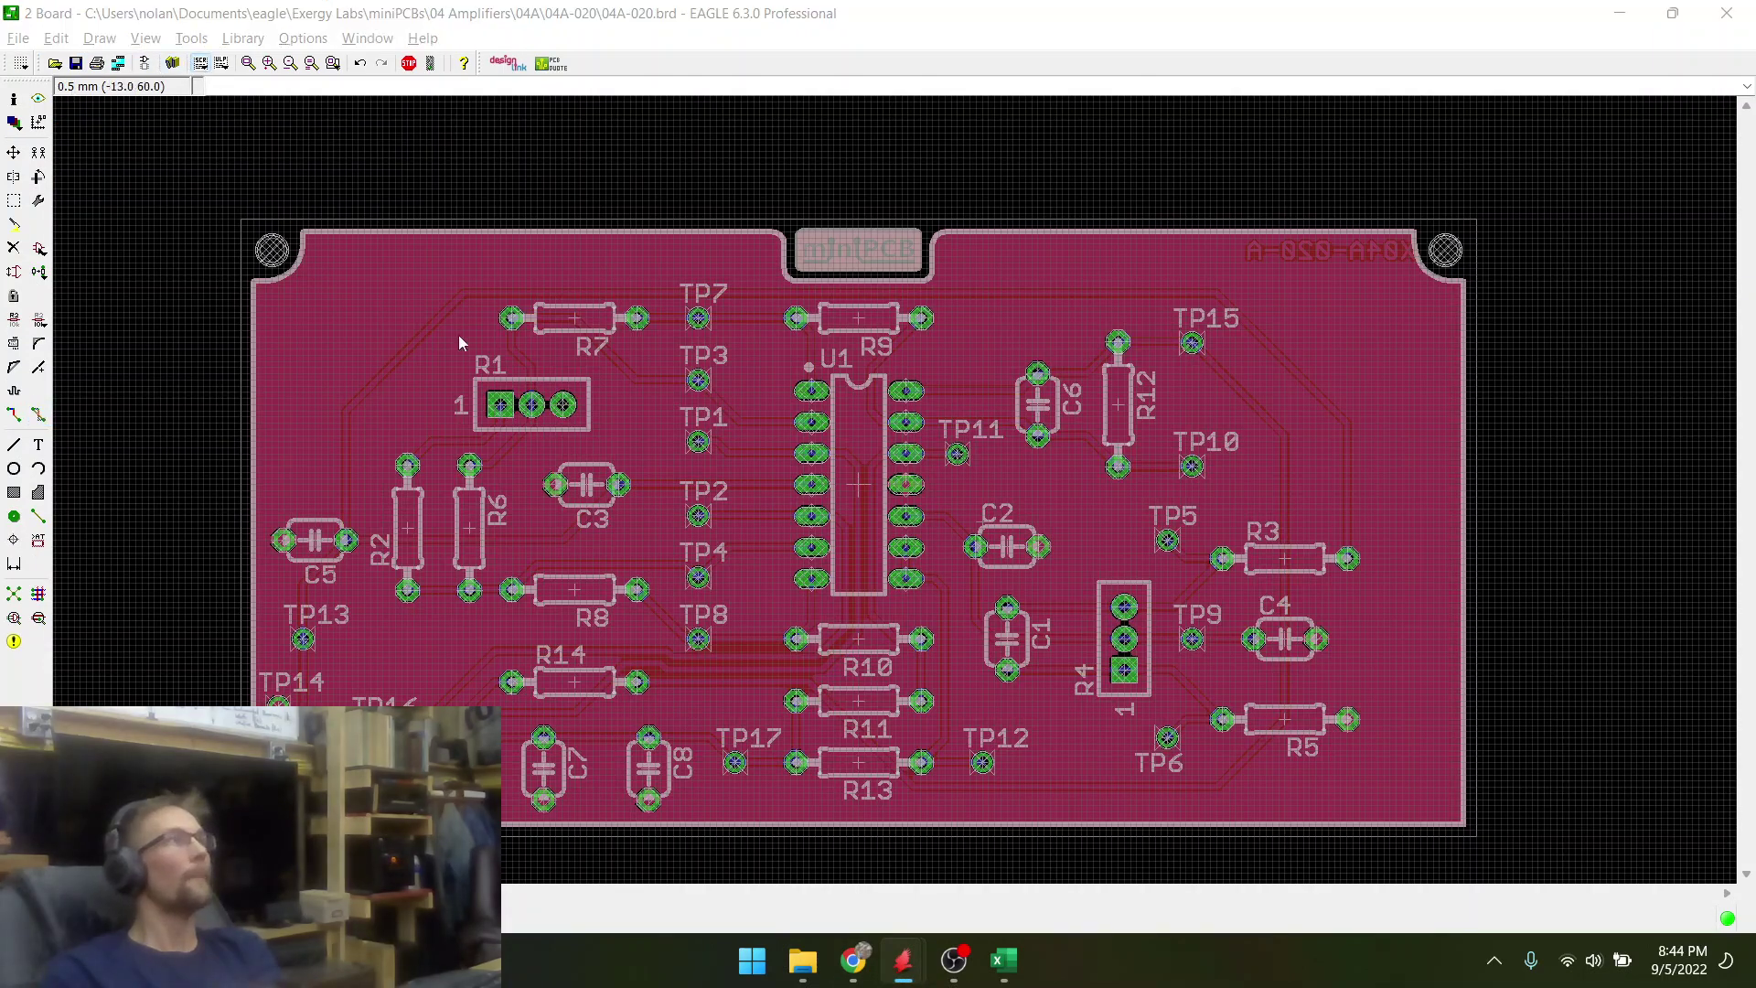
scroll(640, 549, down, 2)
double_click(637, 622)
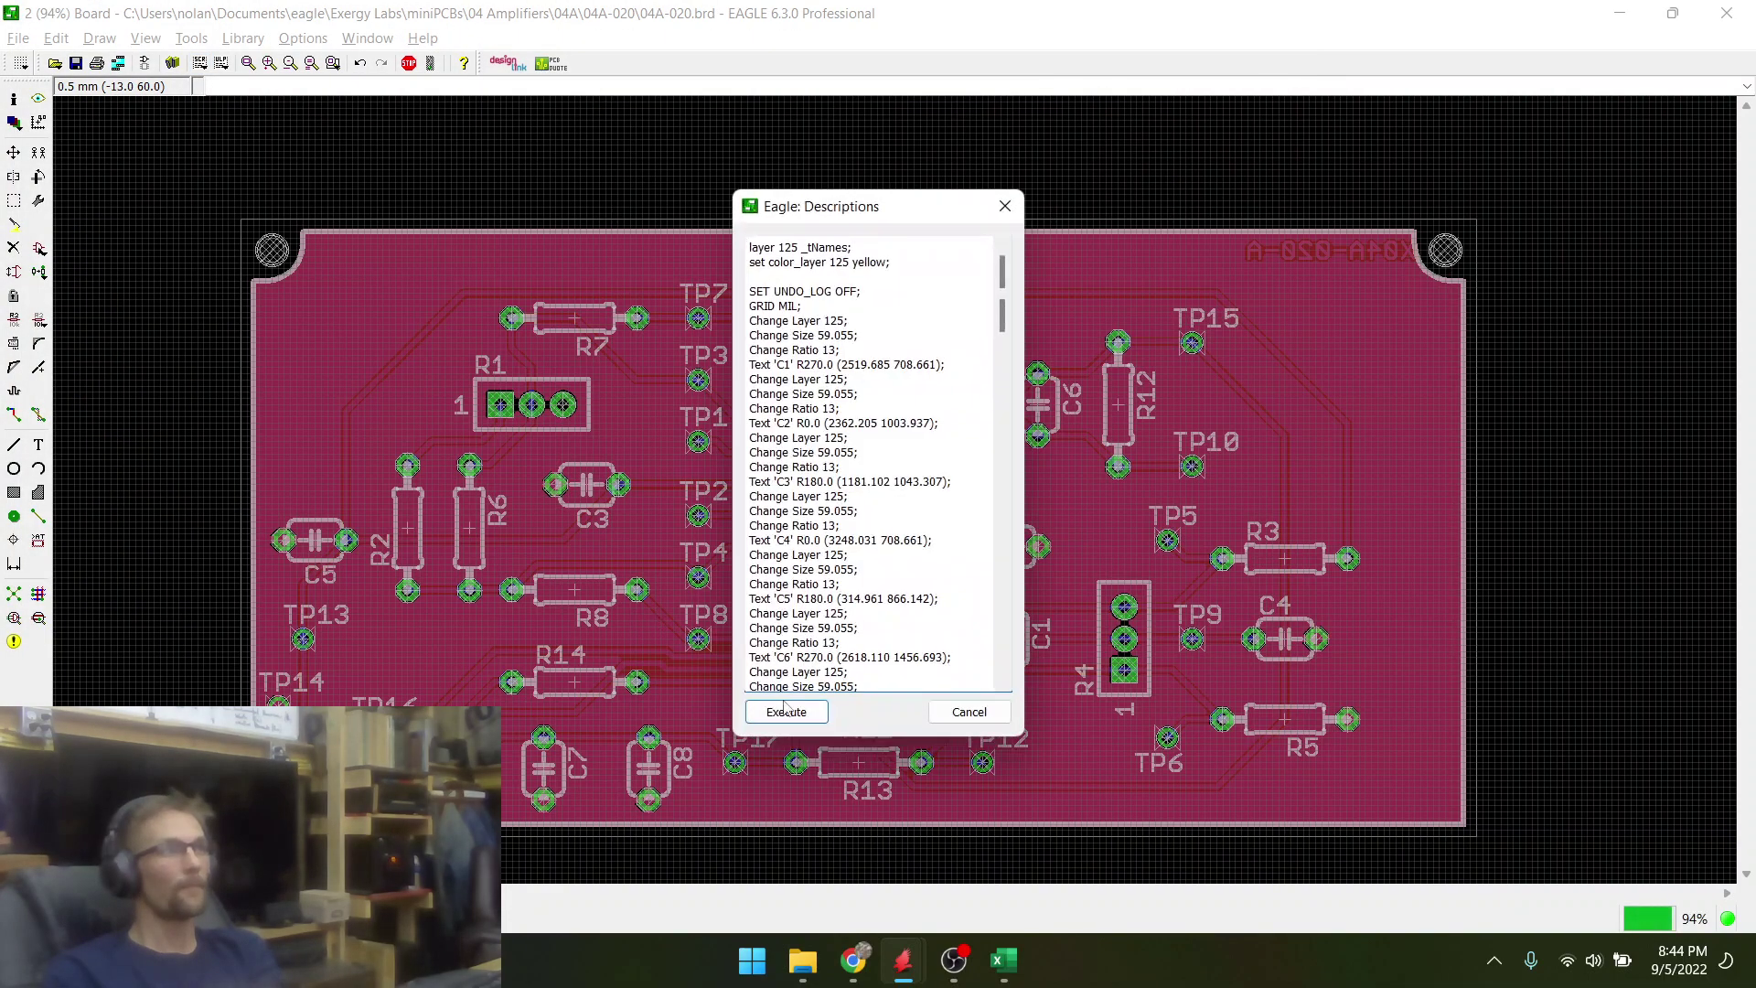
click(785, 712)
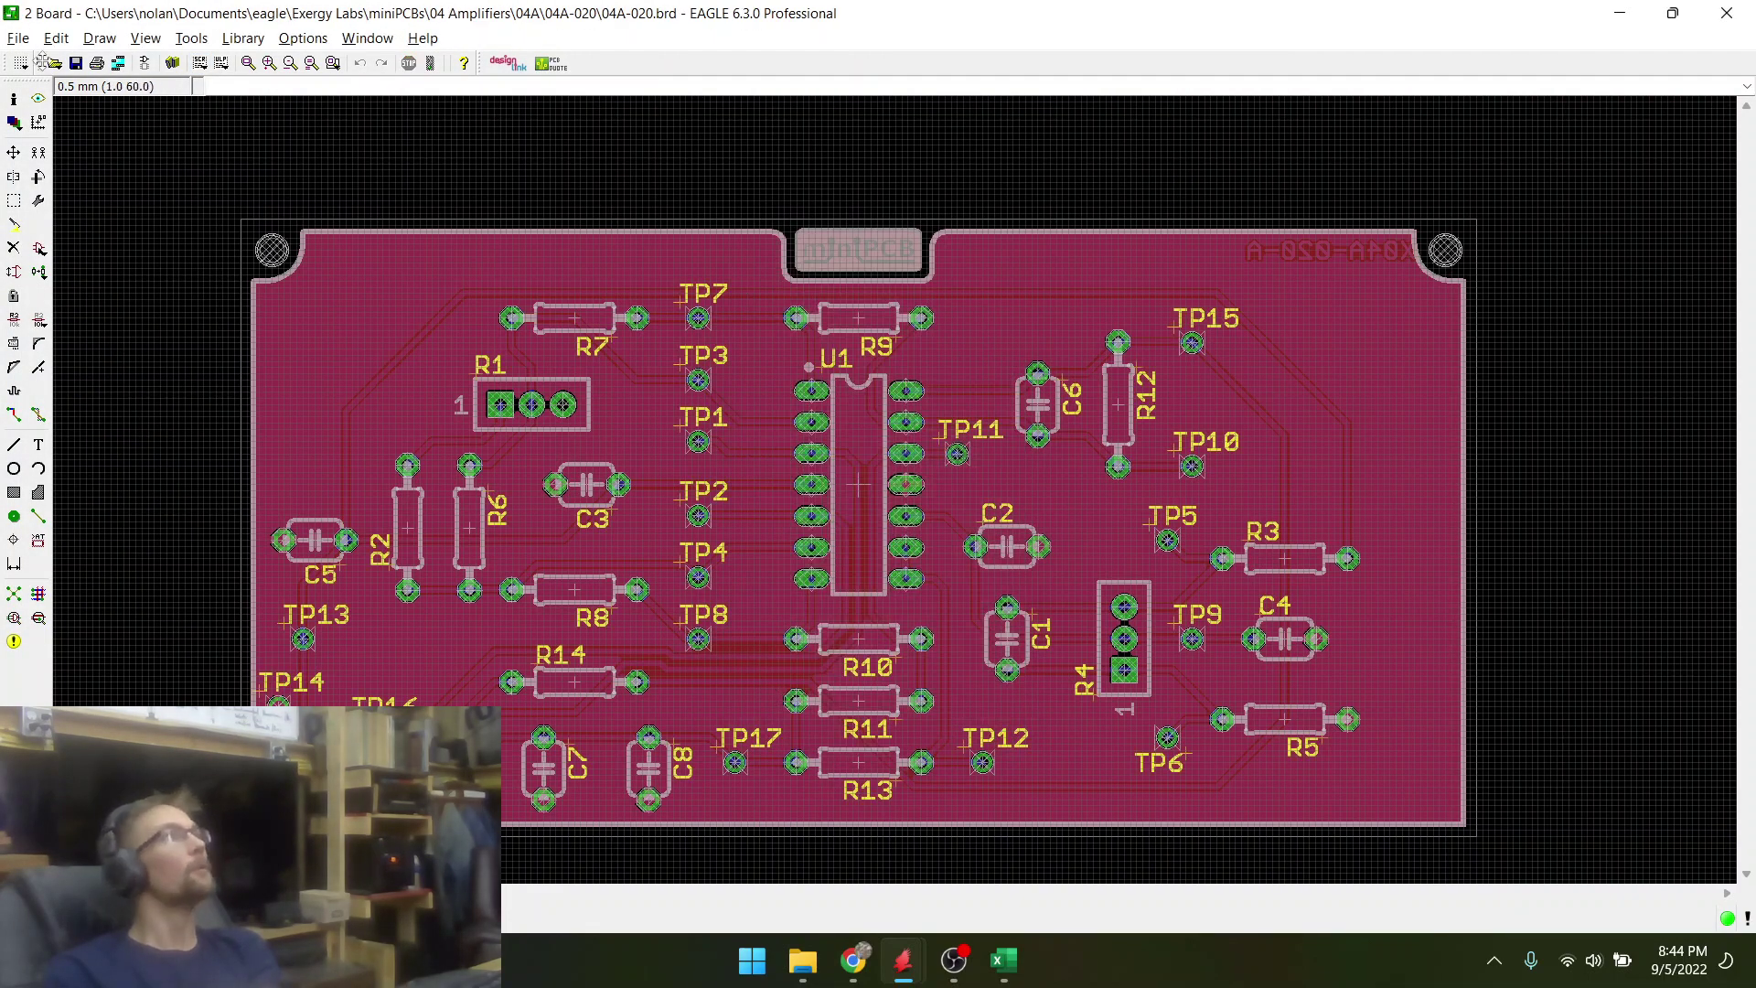
click(76, 63)
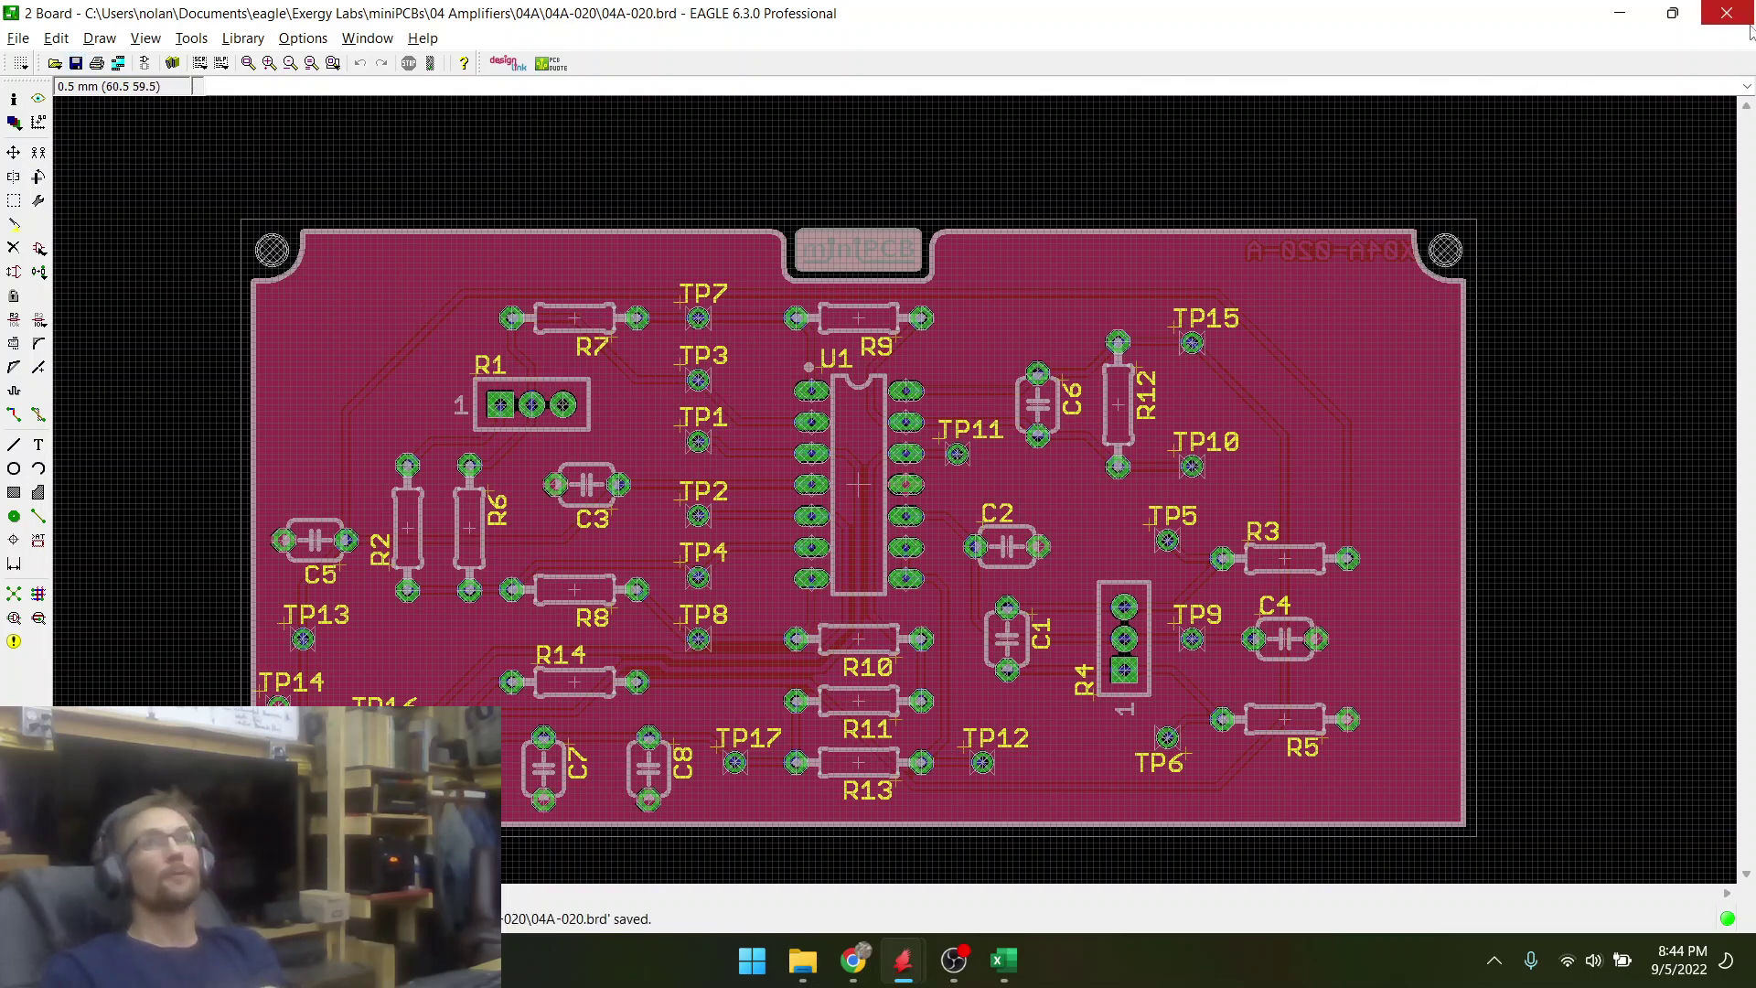
- Run the image export script on the board, overwriting components_top.png and components_bottom.png, and save the board
click(139, 64)
scroll(664, 584, down, 2)
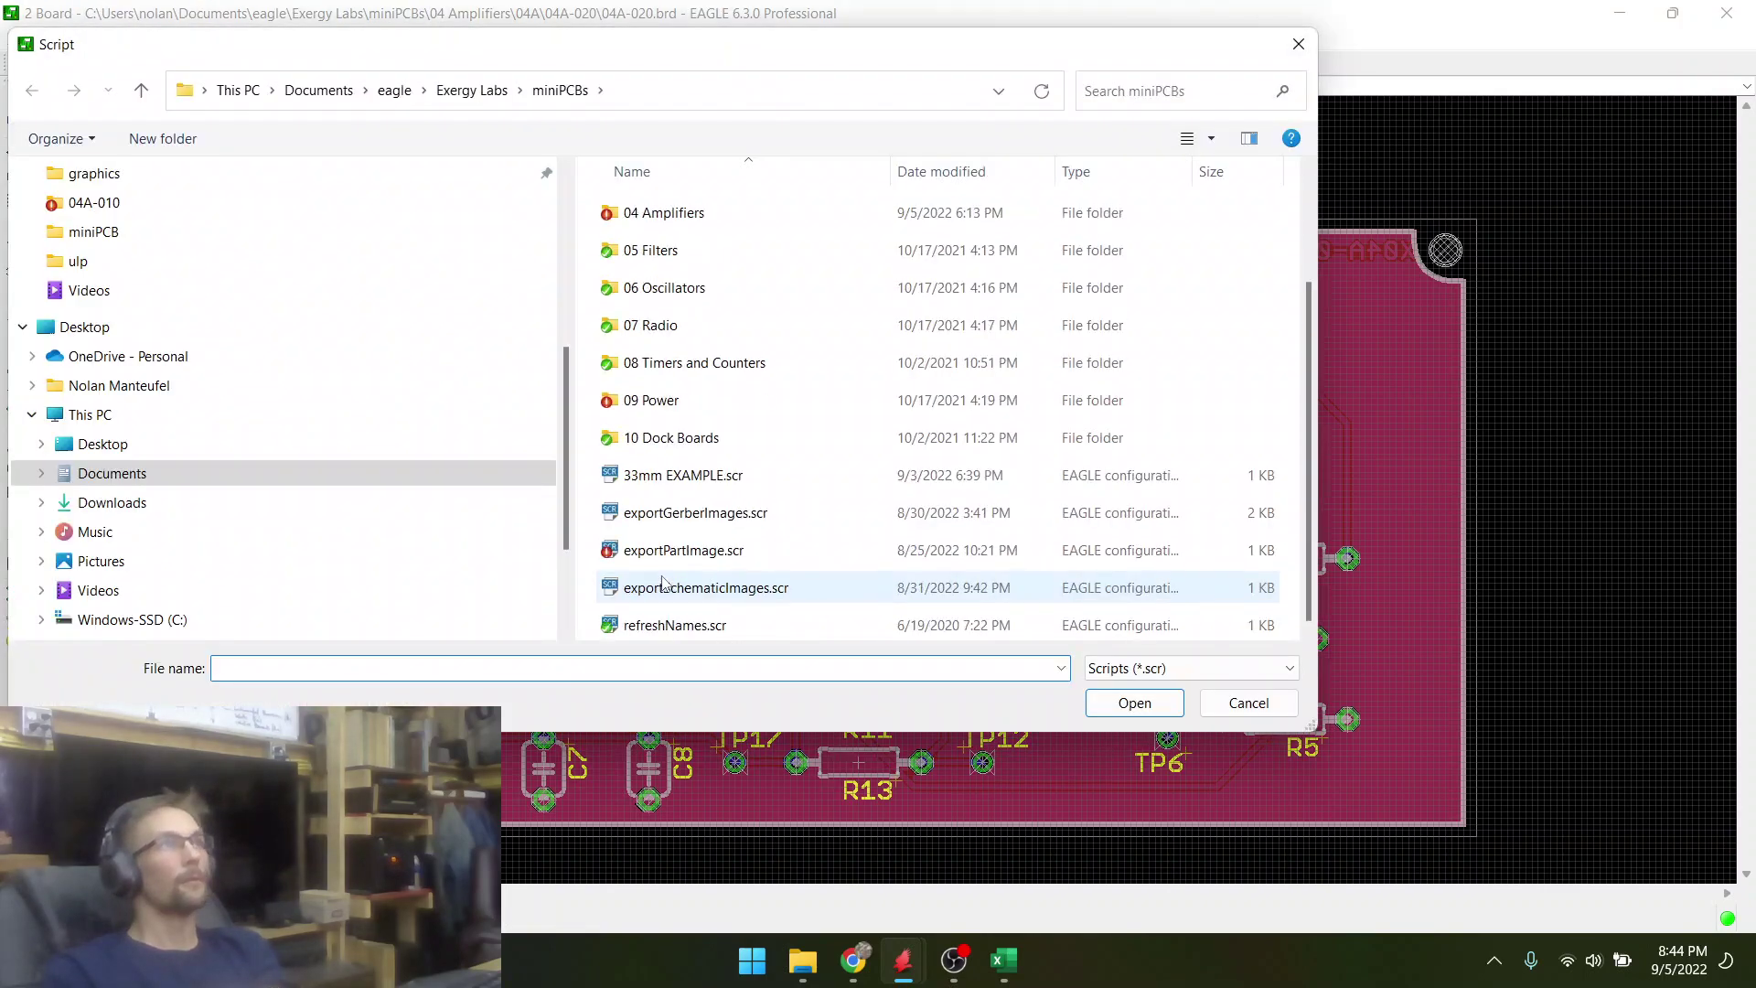
double_click(655, 553)
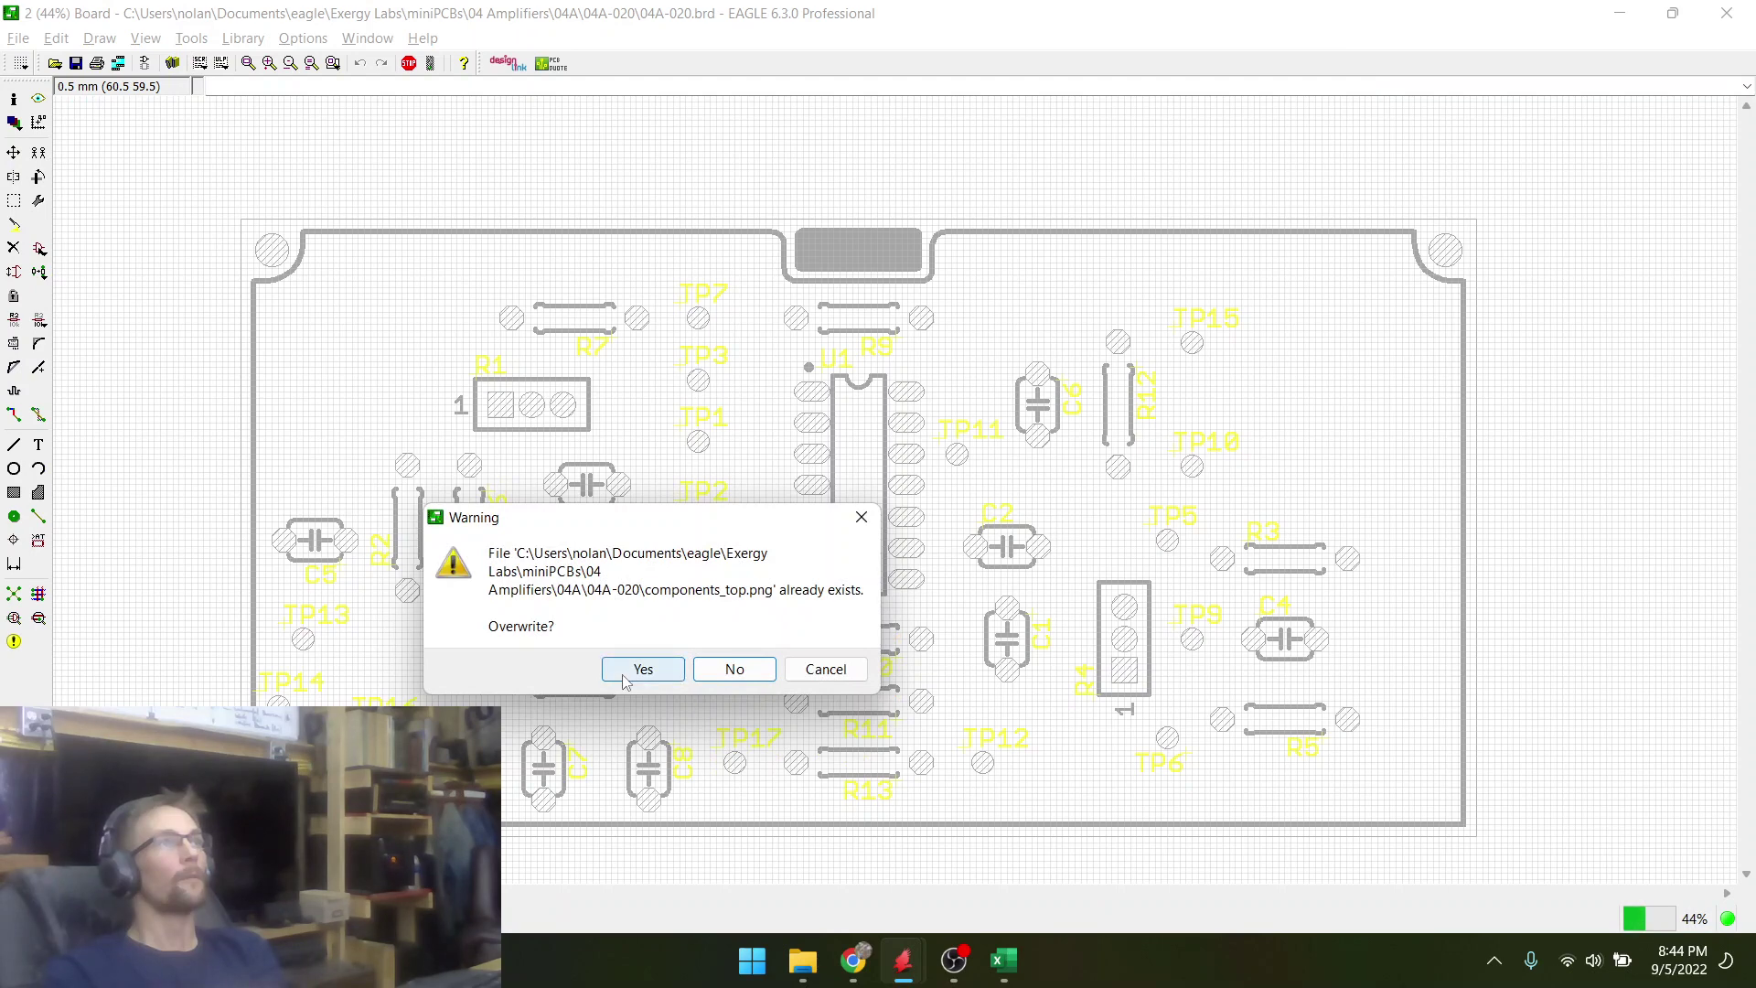
click(624, 678)
click(625, 679)
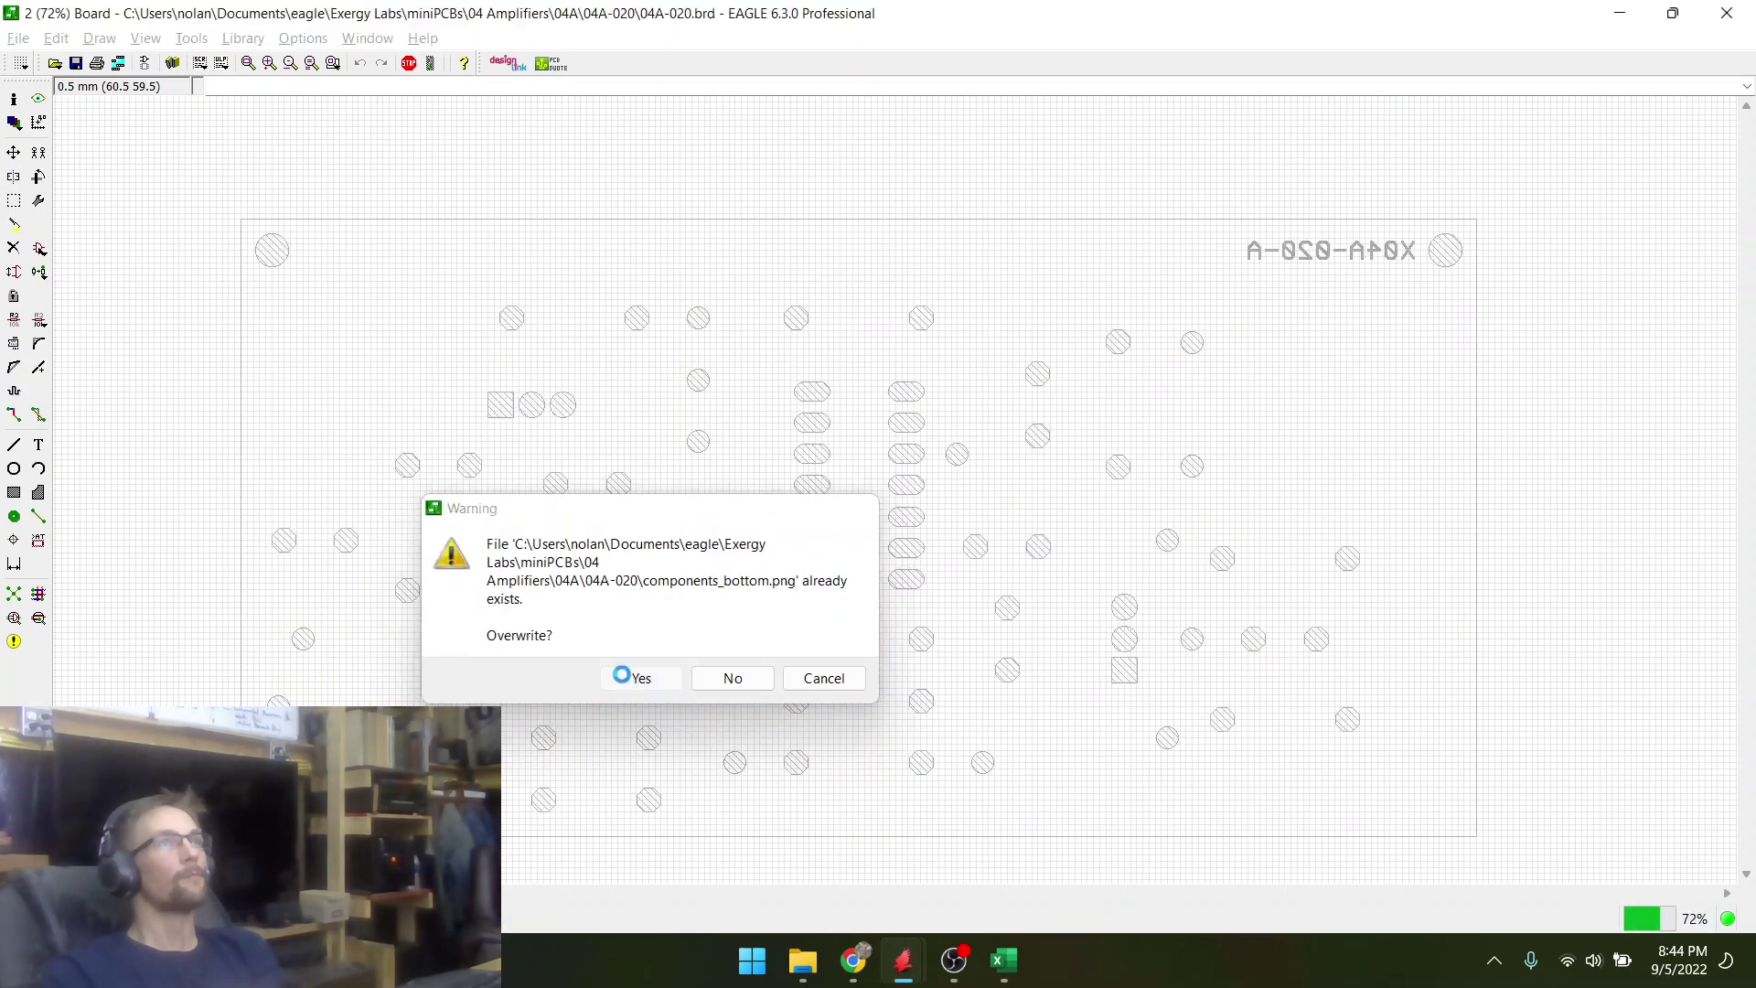
click(76, 64)
- Close the 04A-020 board and schematic and bring up the Control Panel's project tree at the 04A folder
click(1707, 20)
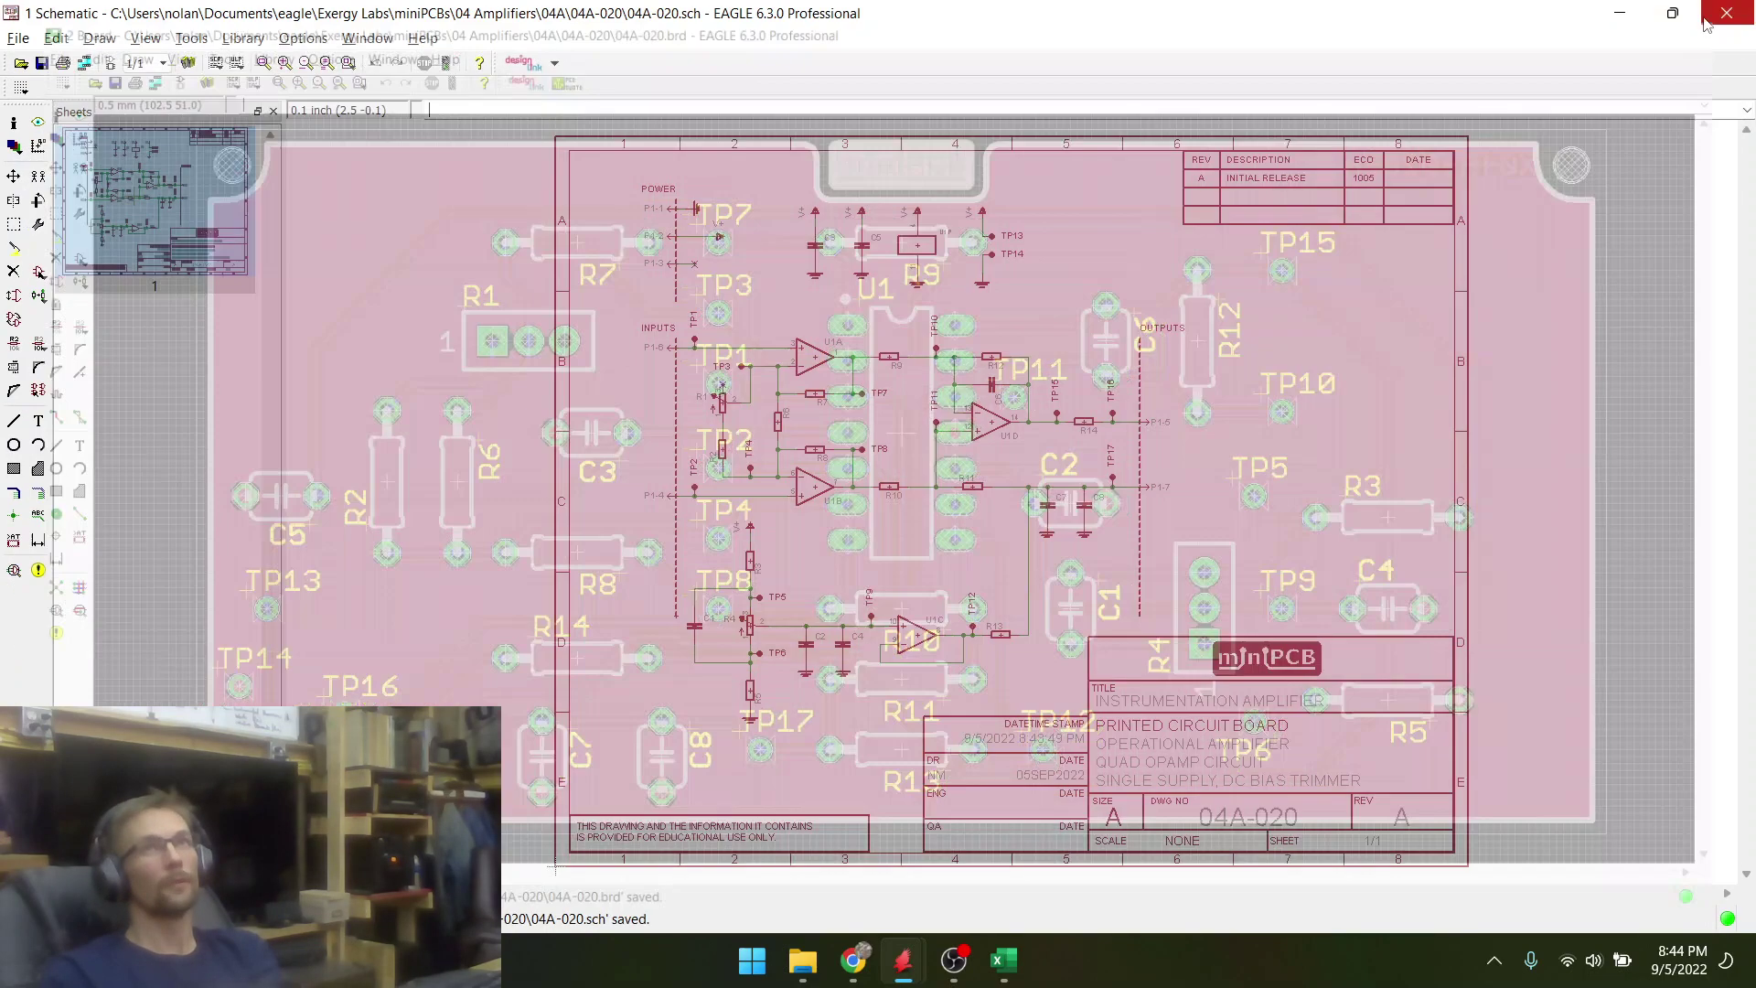
click(1732, 14)
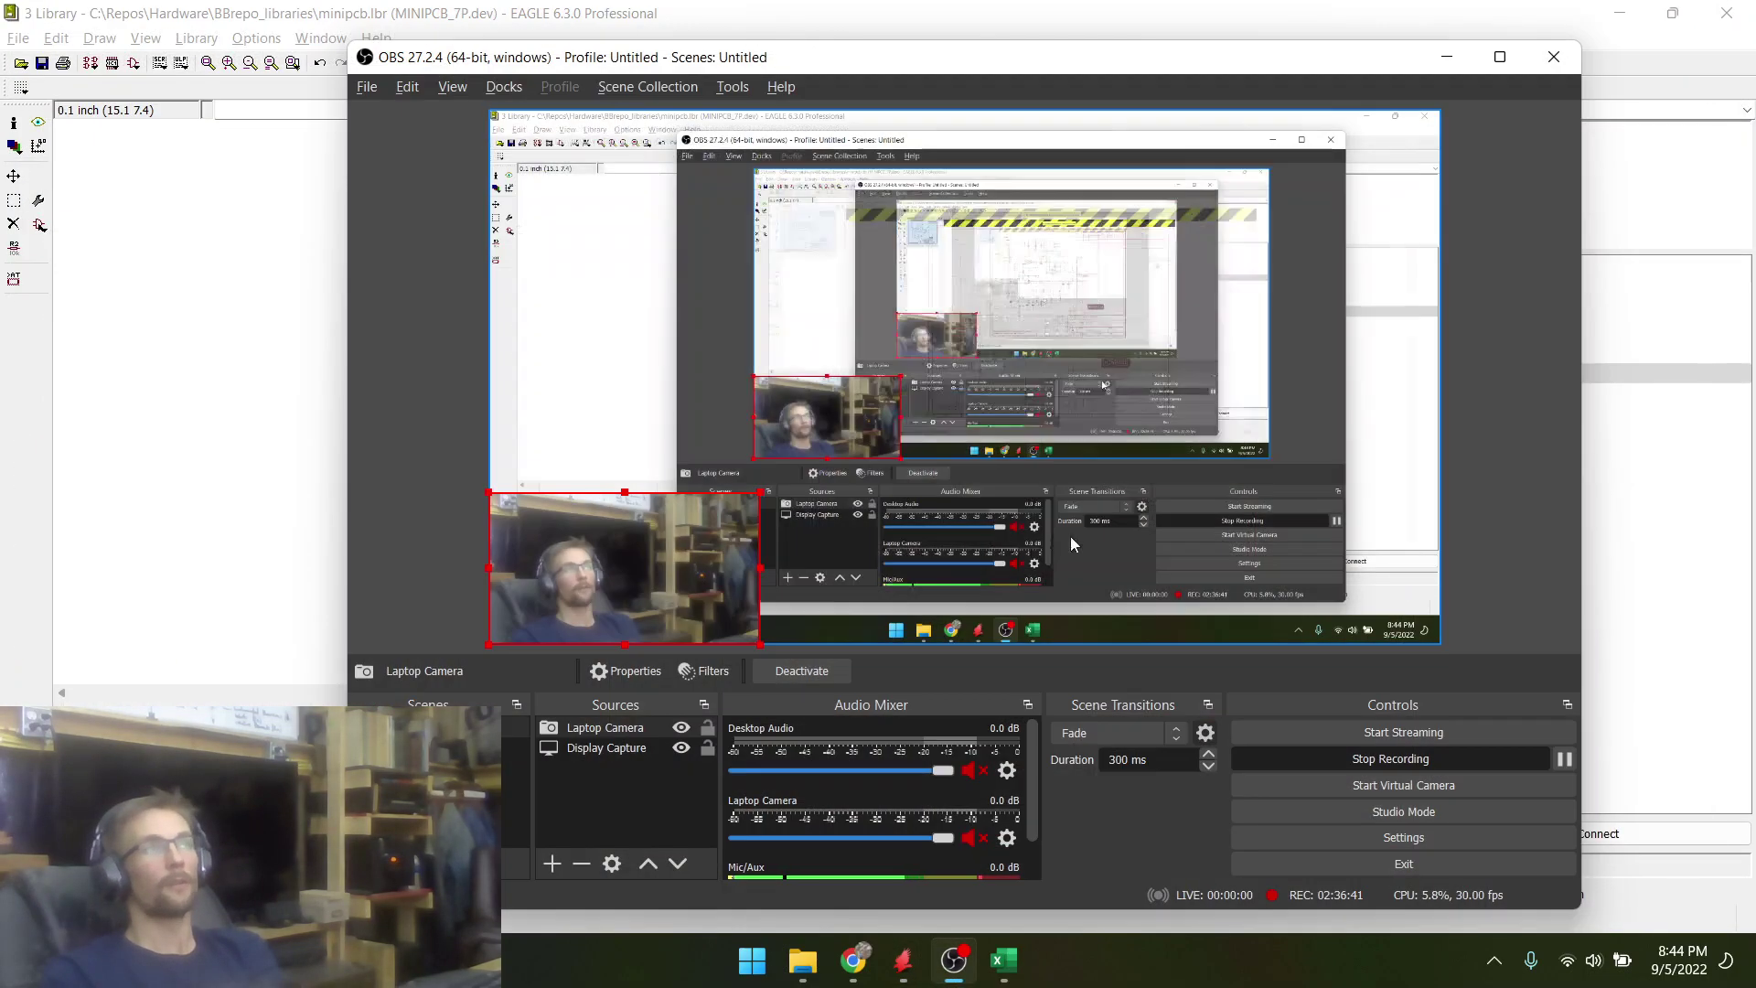
click(208, 491)
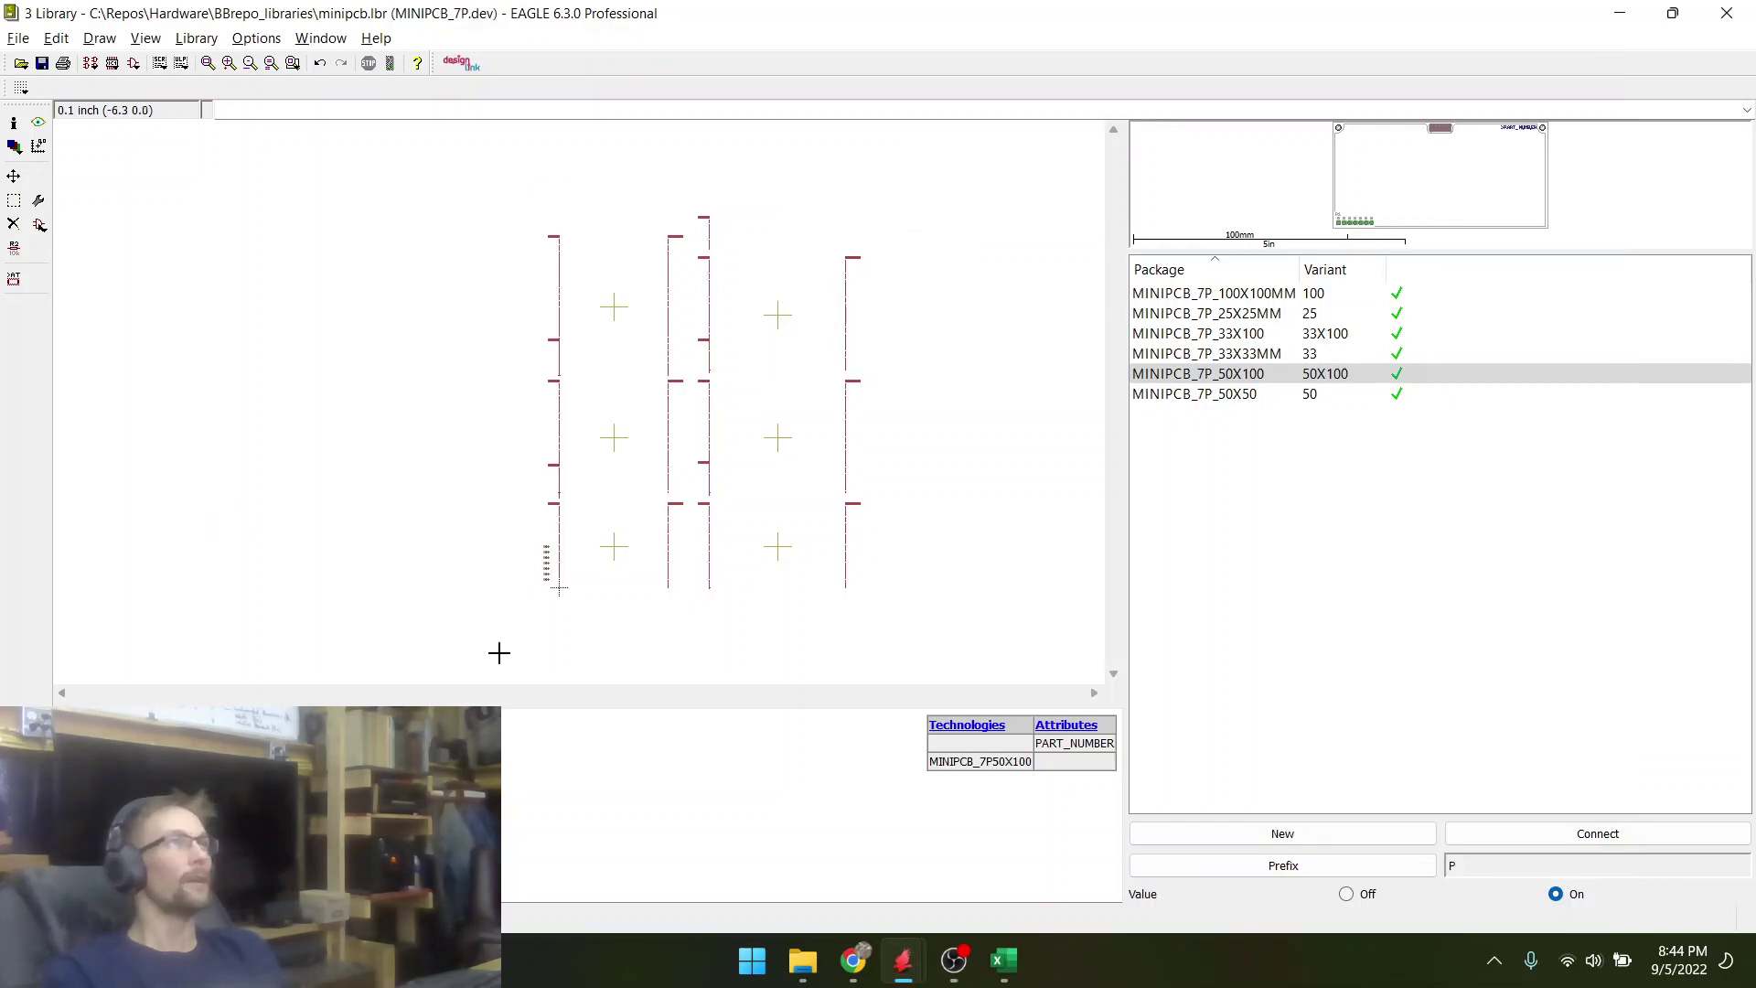
mouse_move(903, 960)
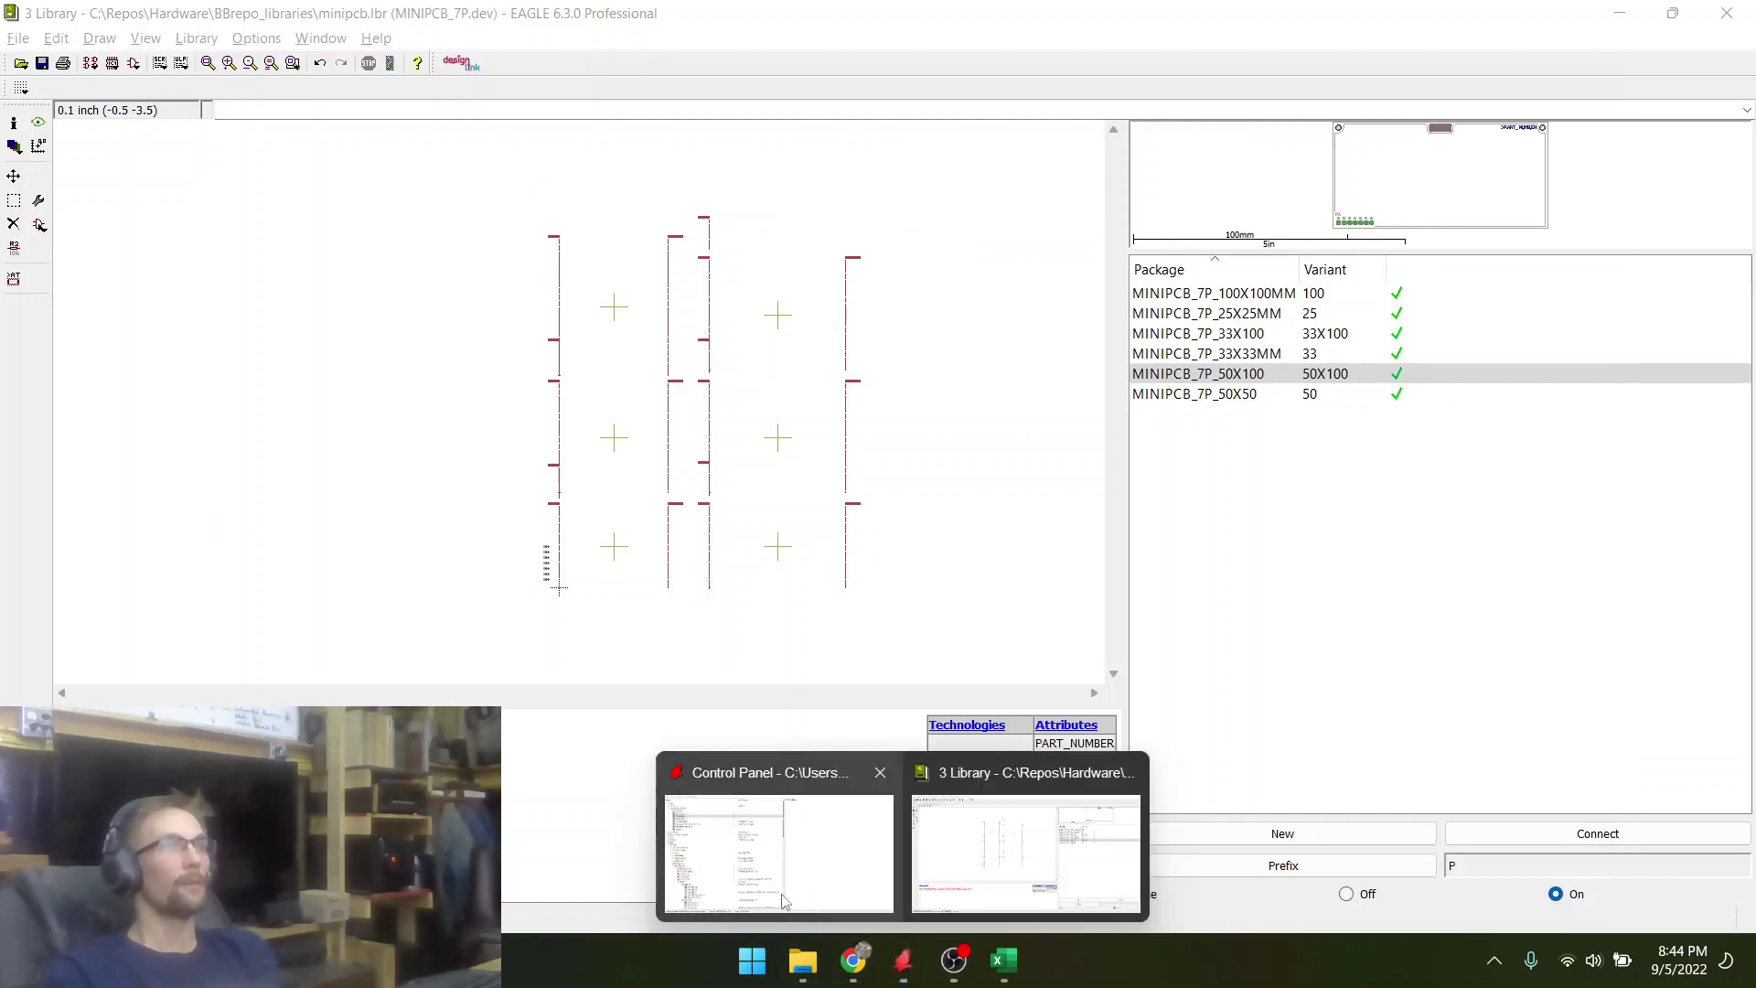
click(739, 823)
scroll(641, 713, down, 12)
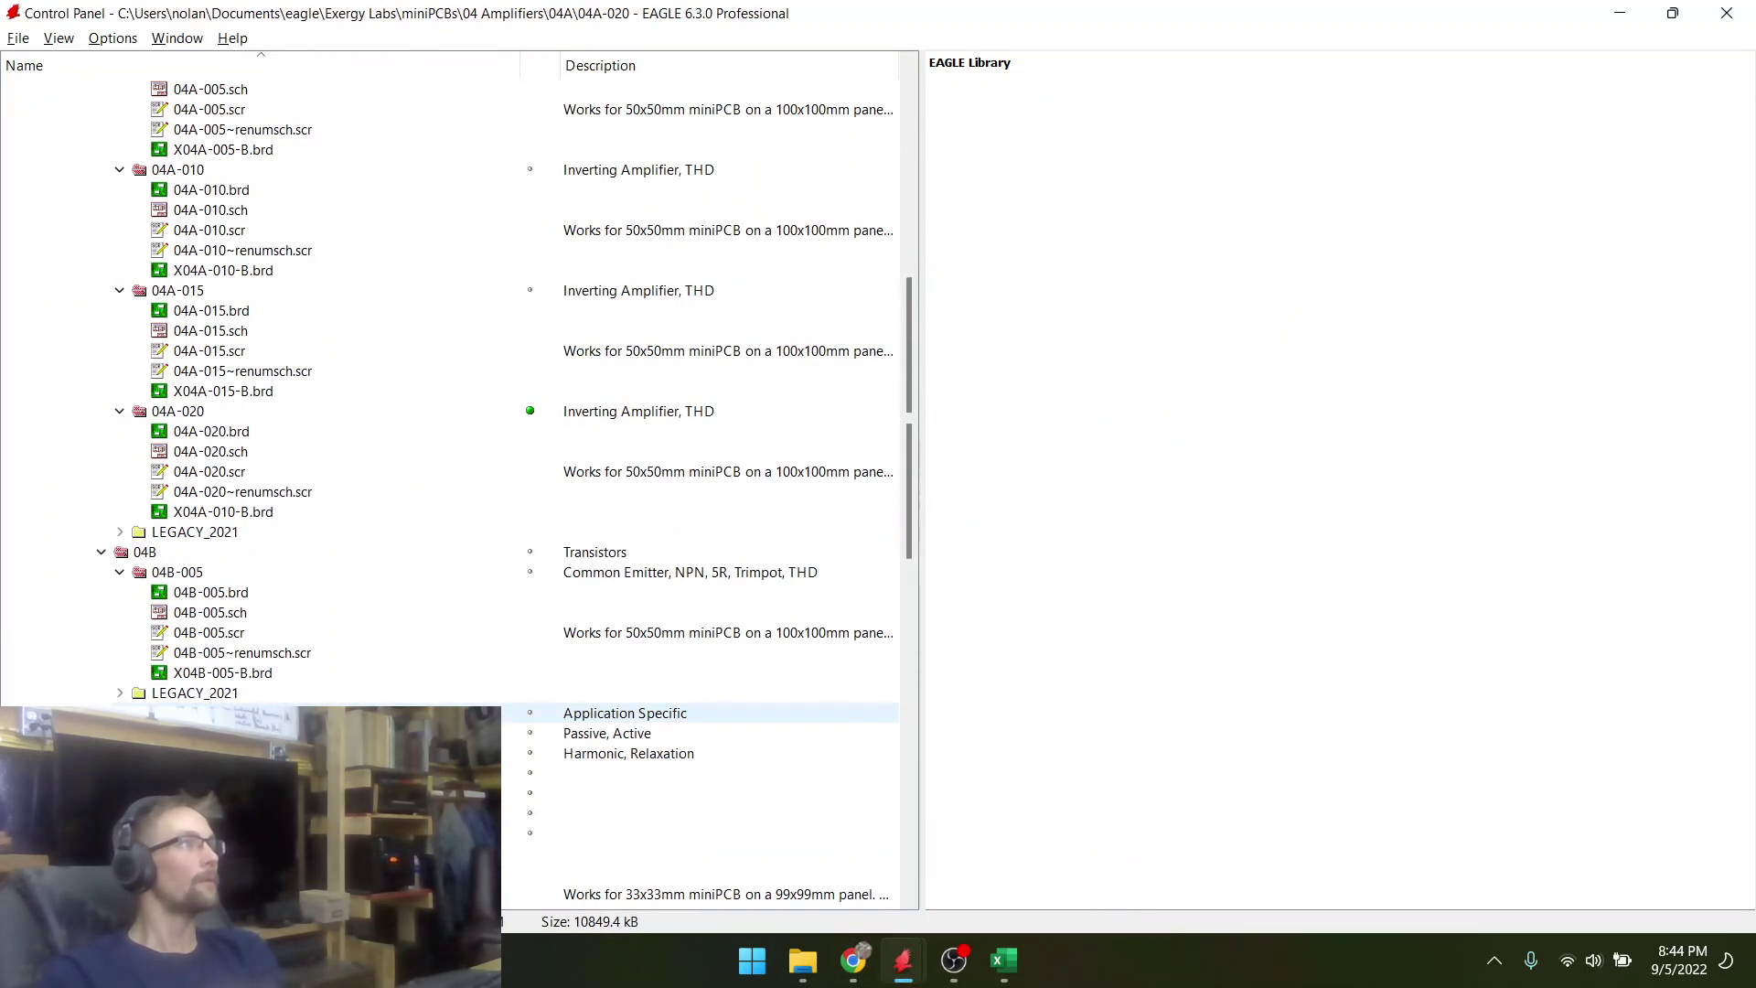
scroll(641, 531, up, 2)
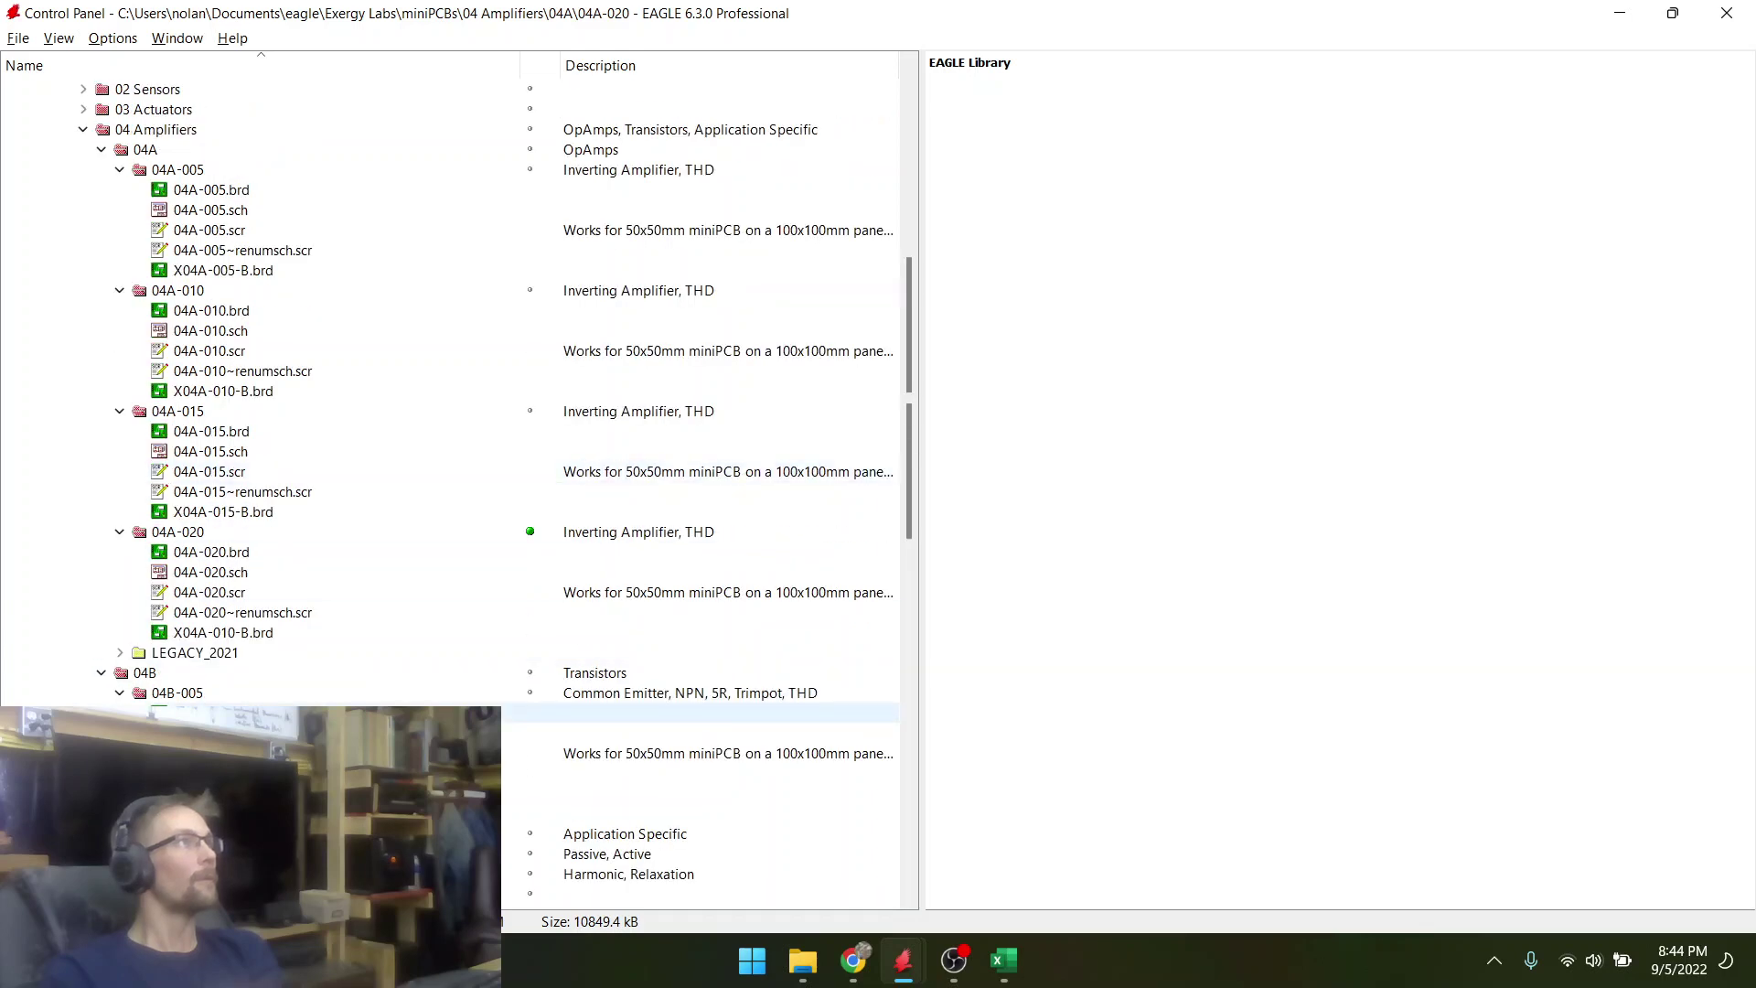
- Delete the leftover X04A-010-B.brd panel board from the 04A-020 project
right_click(174, 537)
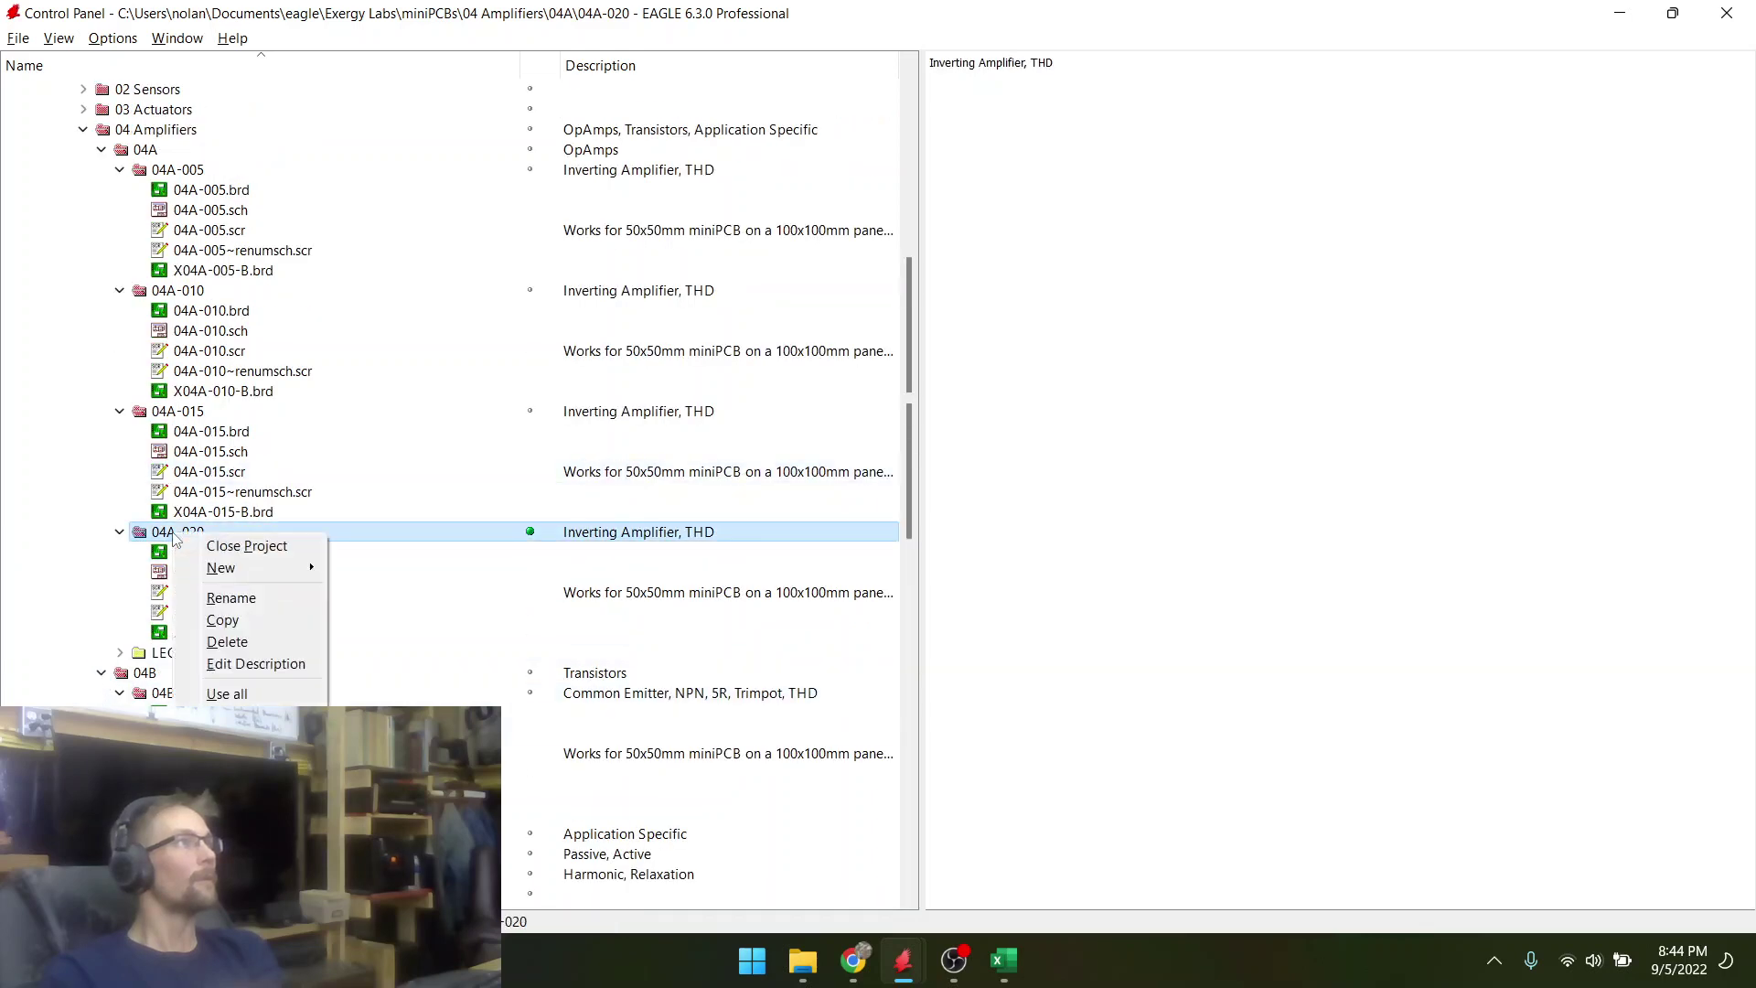
right_click(165, 632)
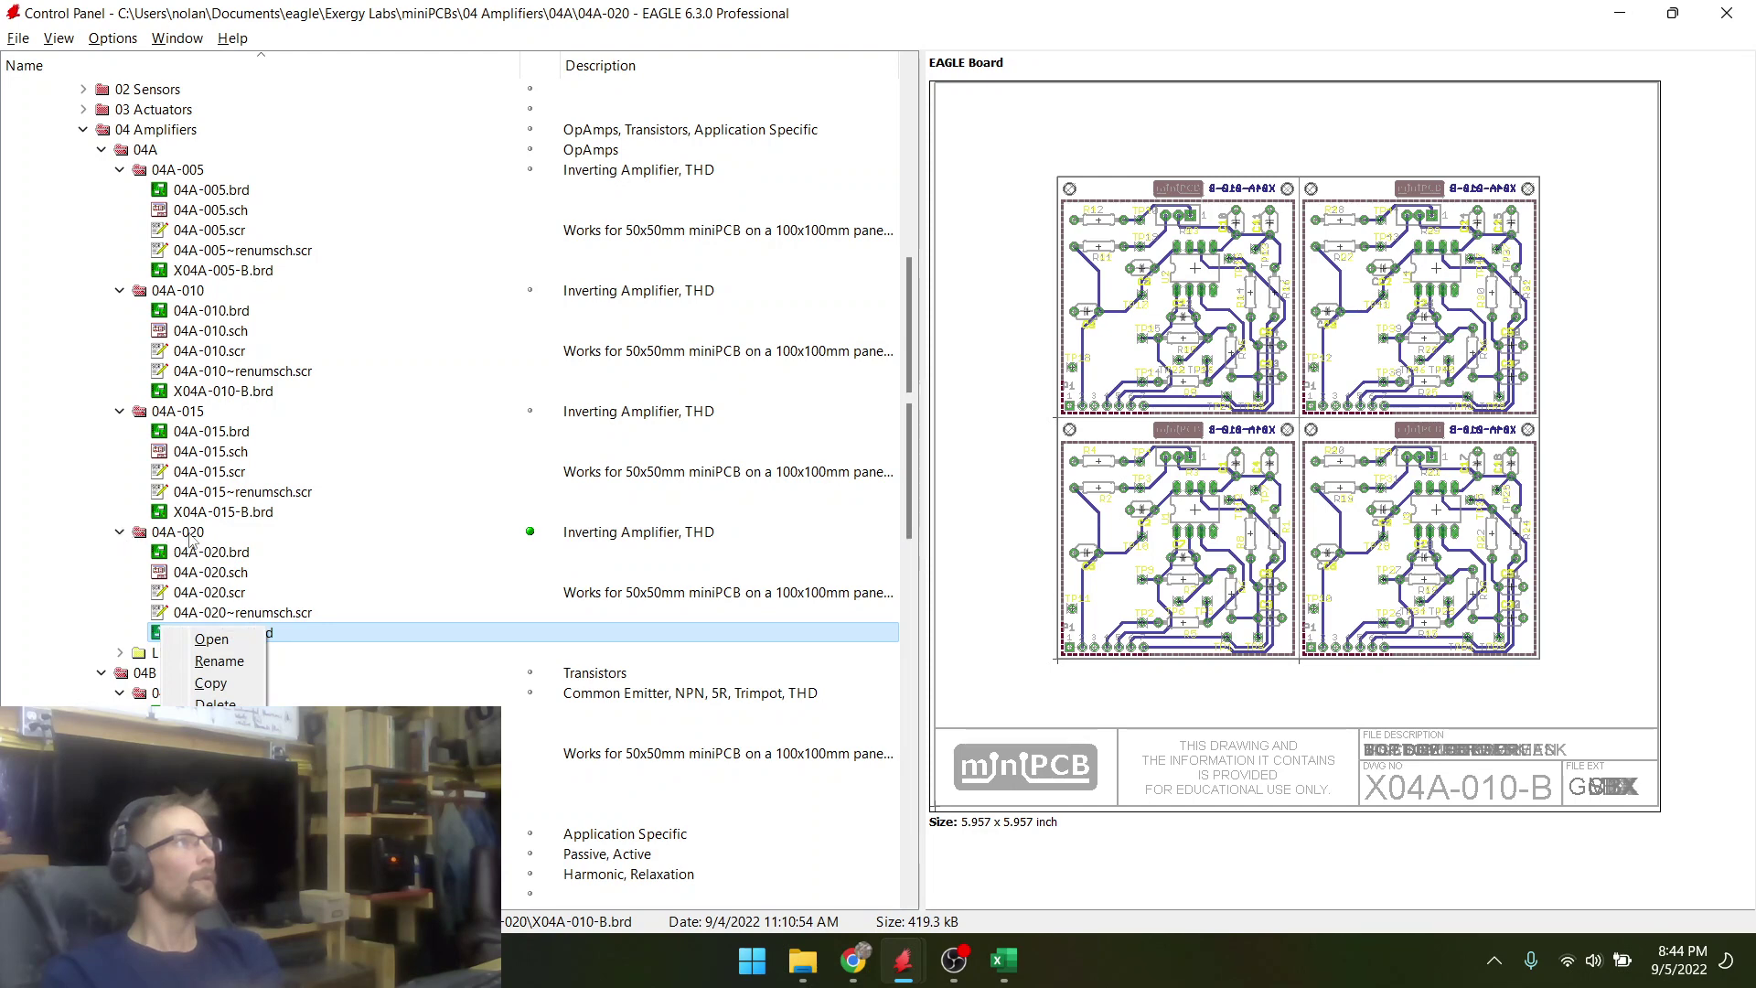
click(192, 540)
click(219, 632)
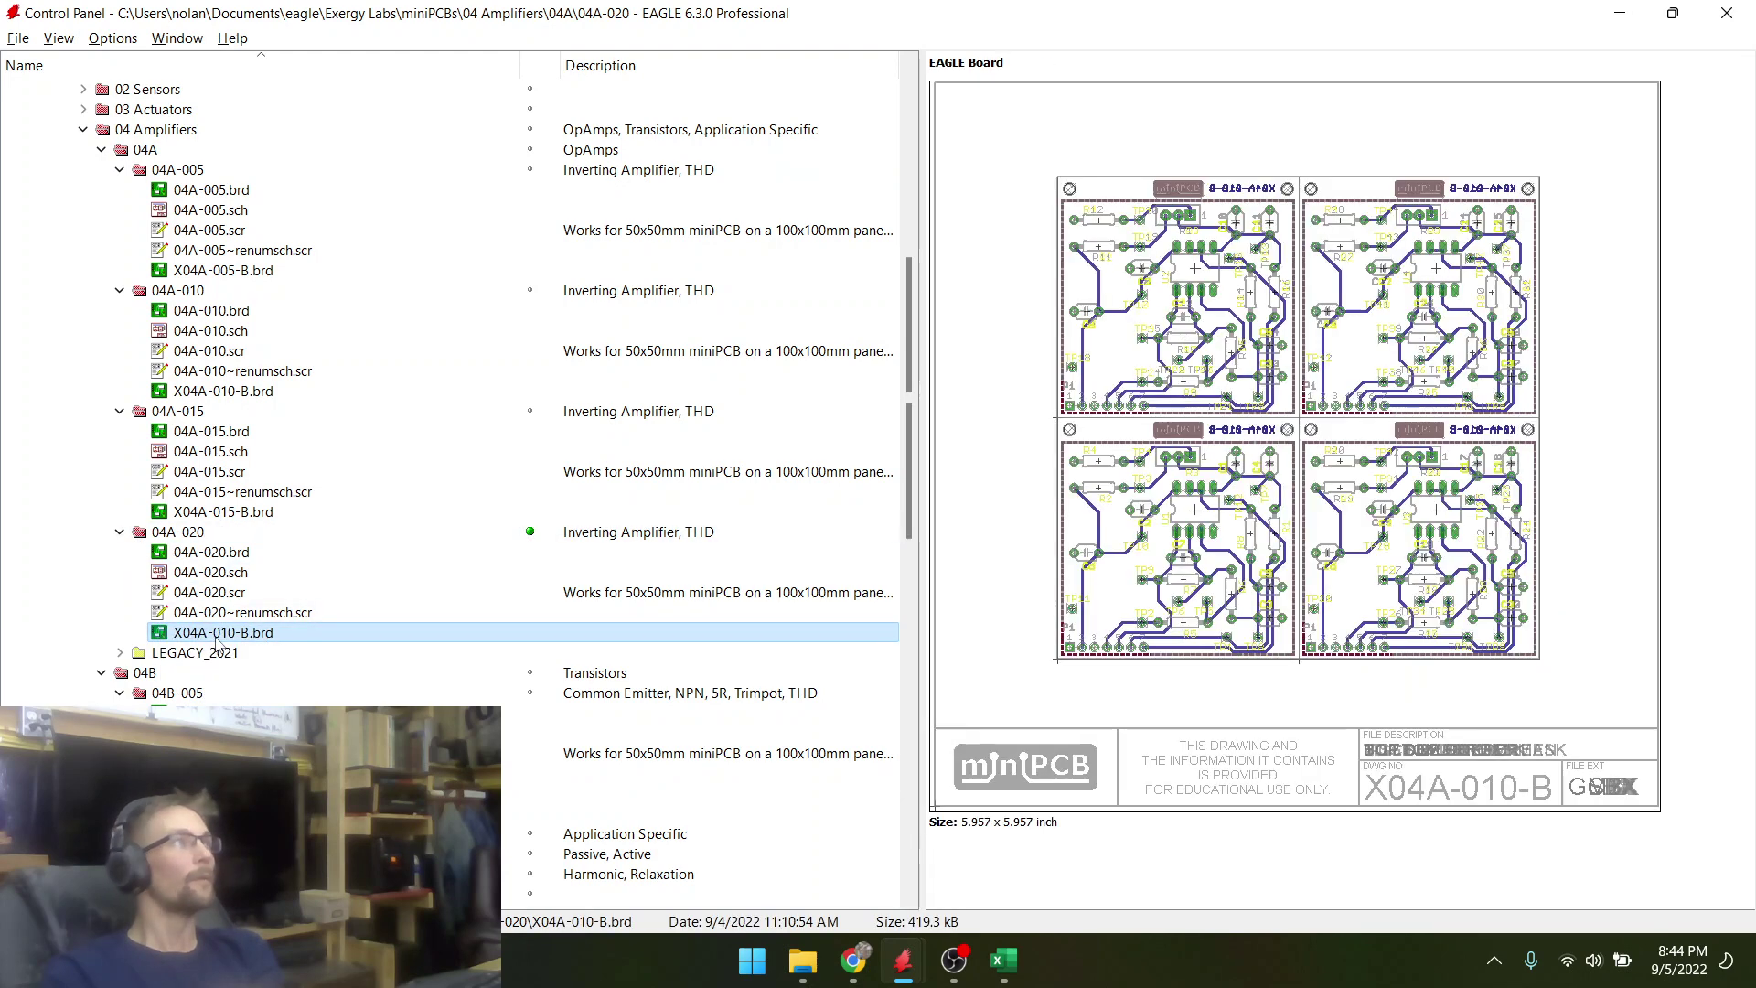
click(197, 553)
right_click(199, 632)
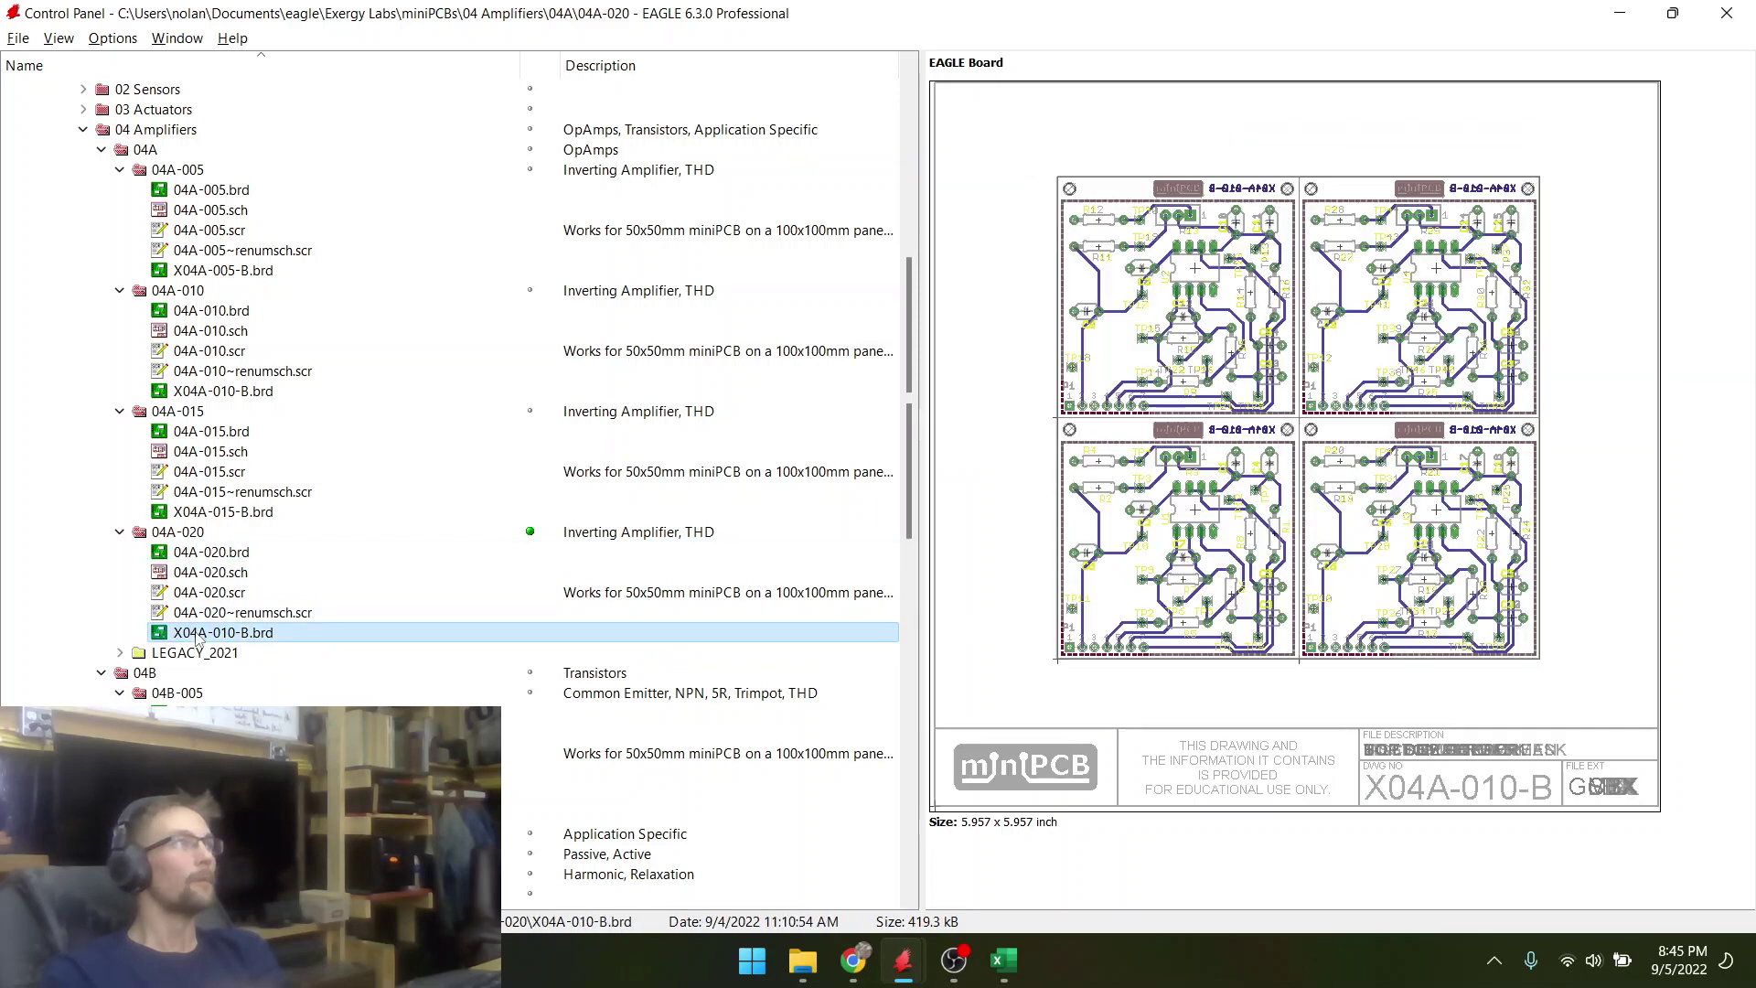
key(Escape)
right_click(183, 640)
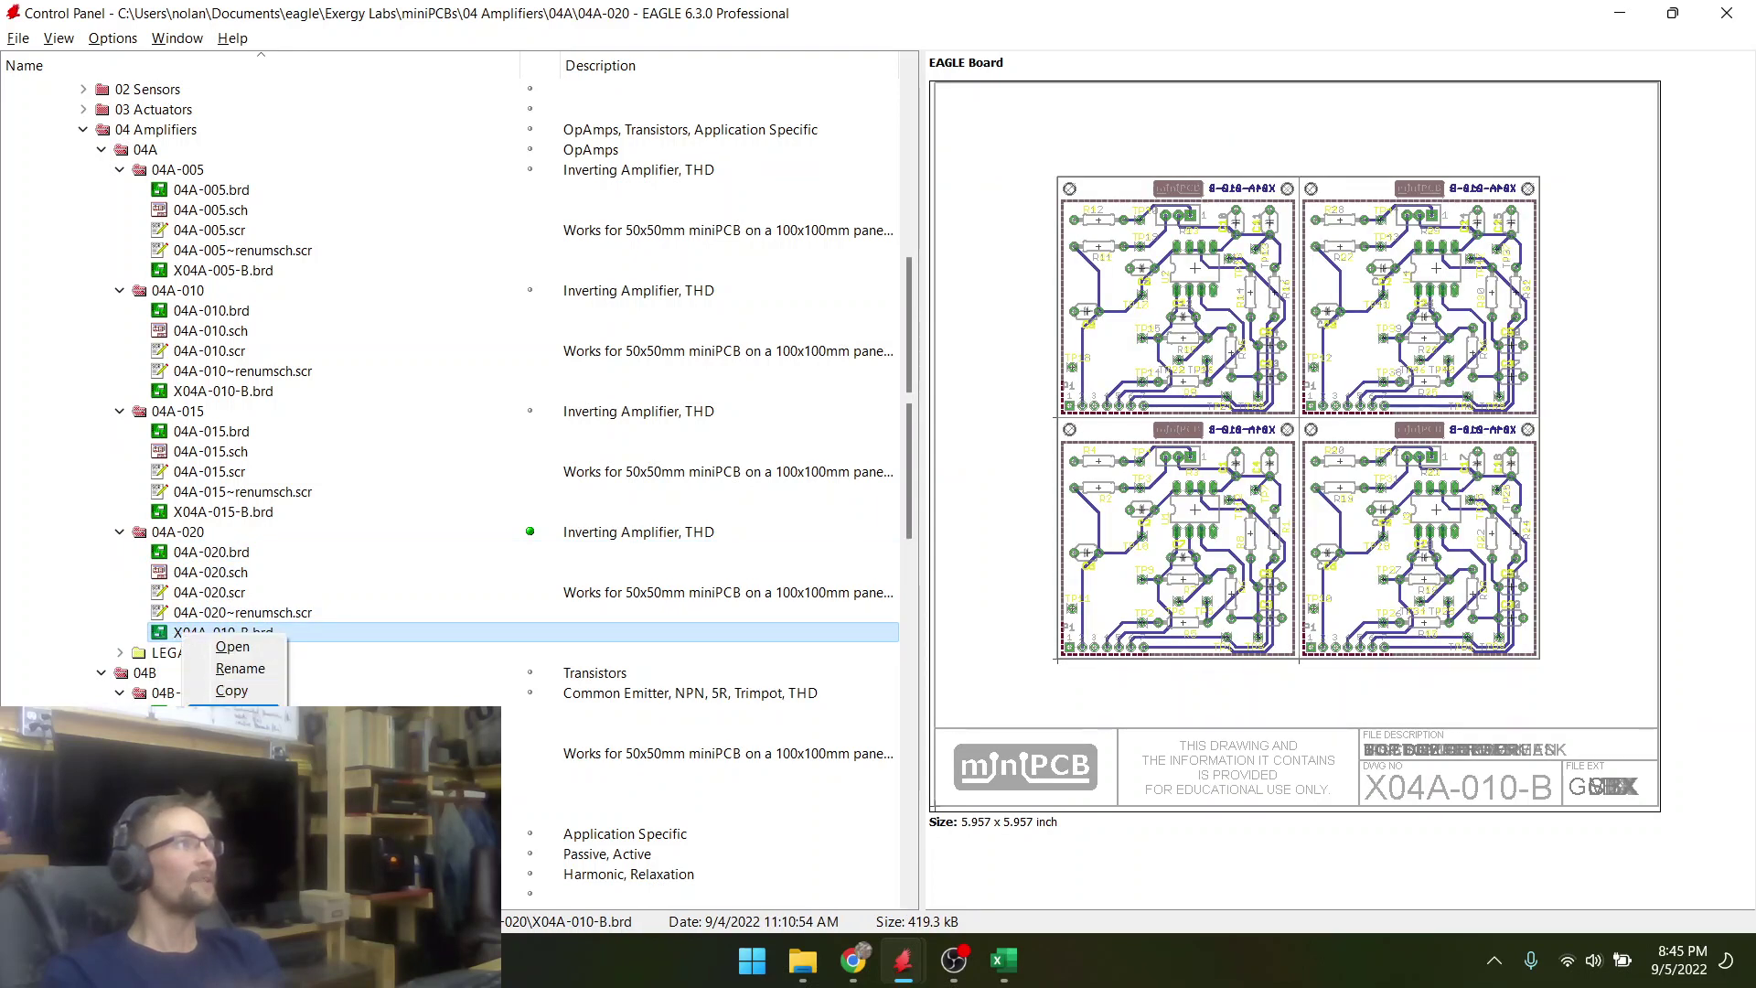
click(206, 666)
key(Return)
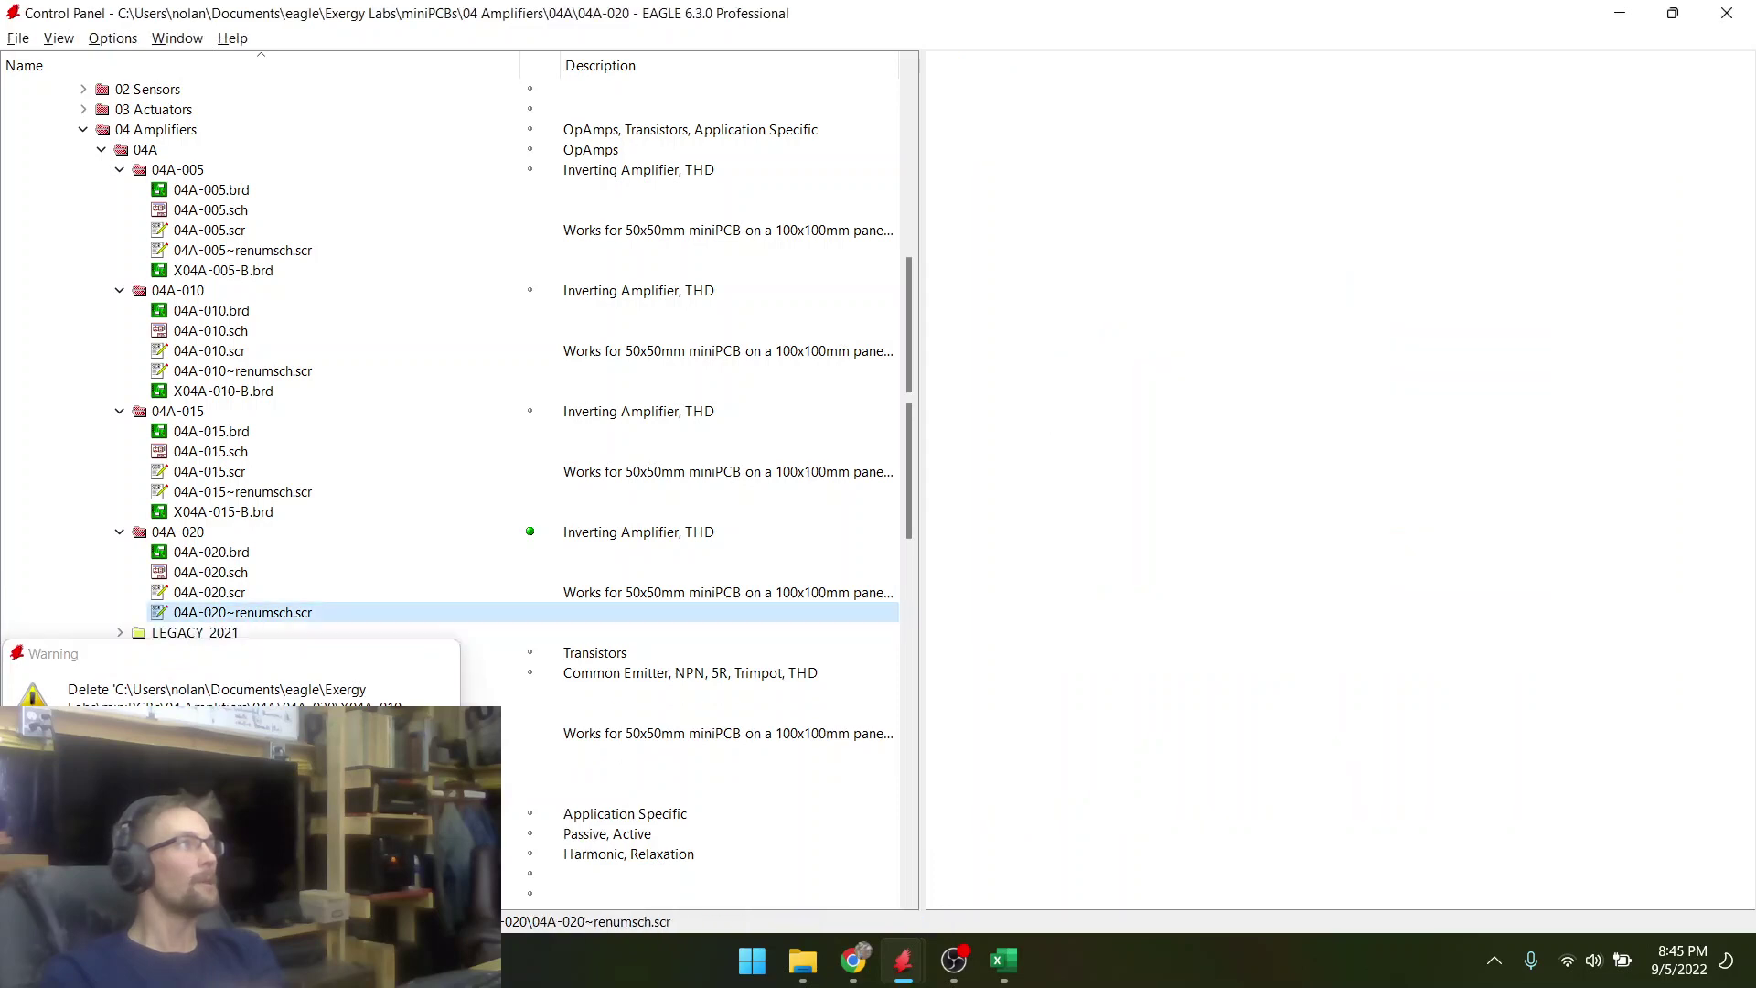
- Create a new board in the 04A-020 project and save it as X04A-020-A.brd
right_click(197, 538)
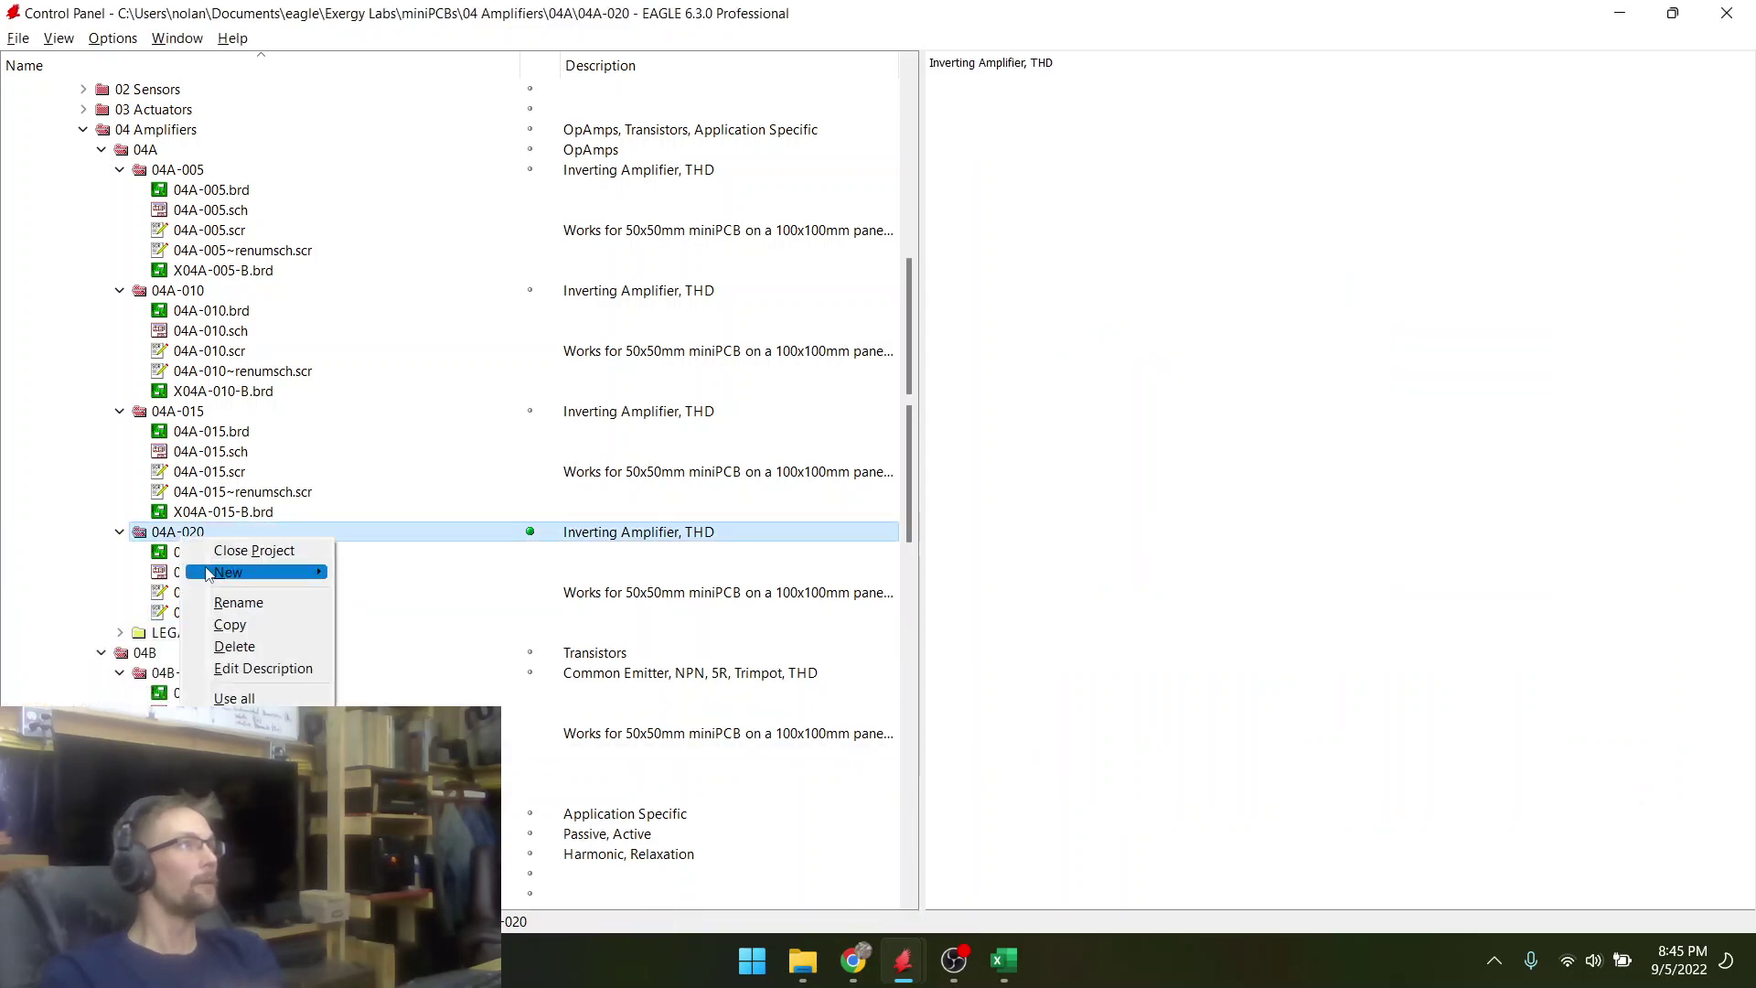
mouse_move(228, 572)
click(370, 576)
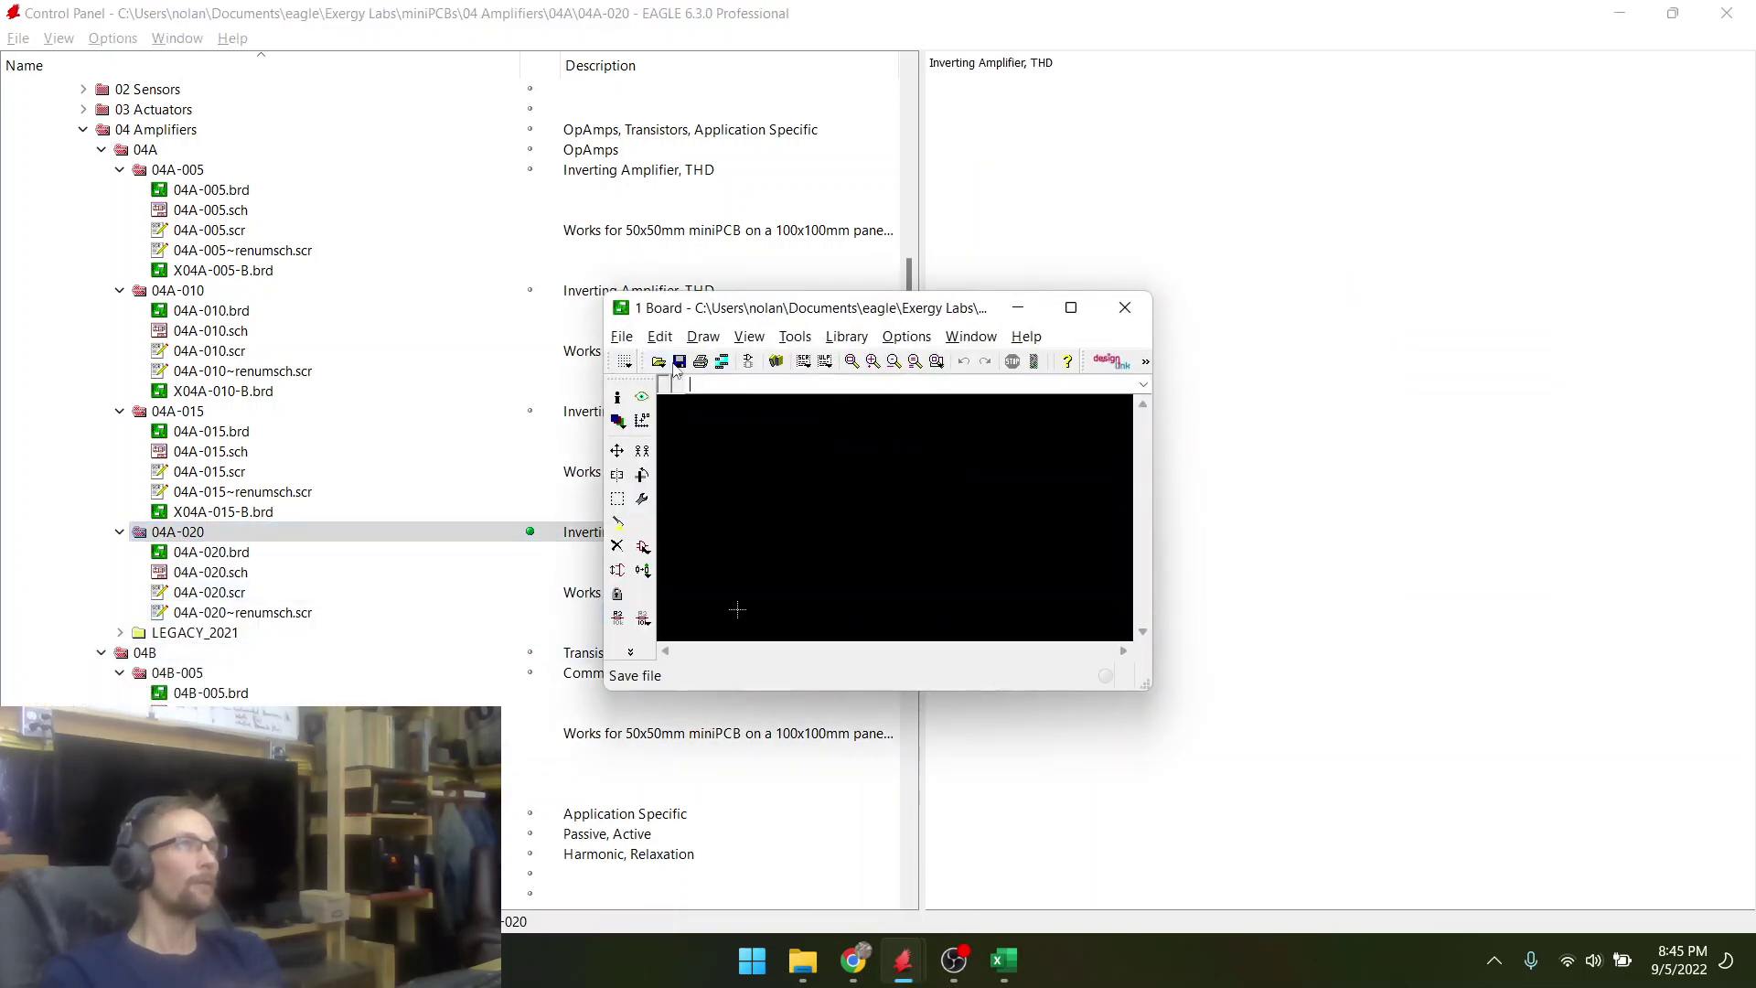
click(679, 362)
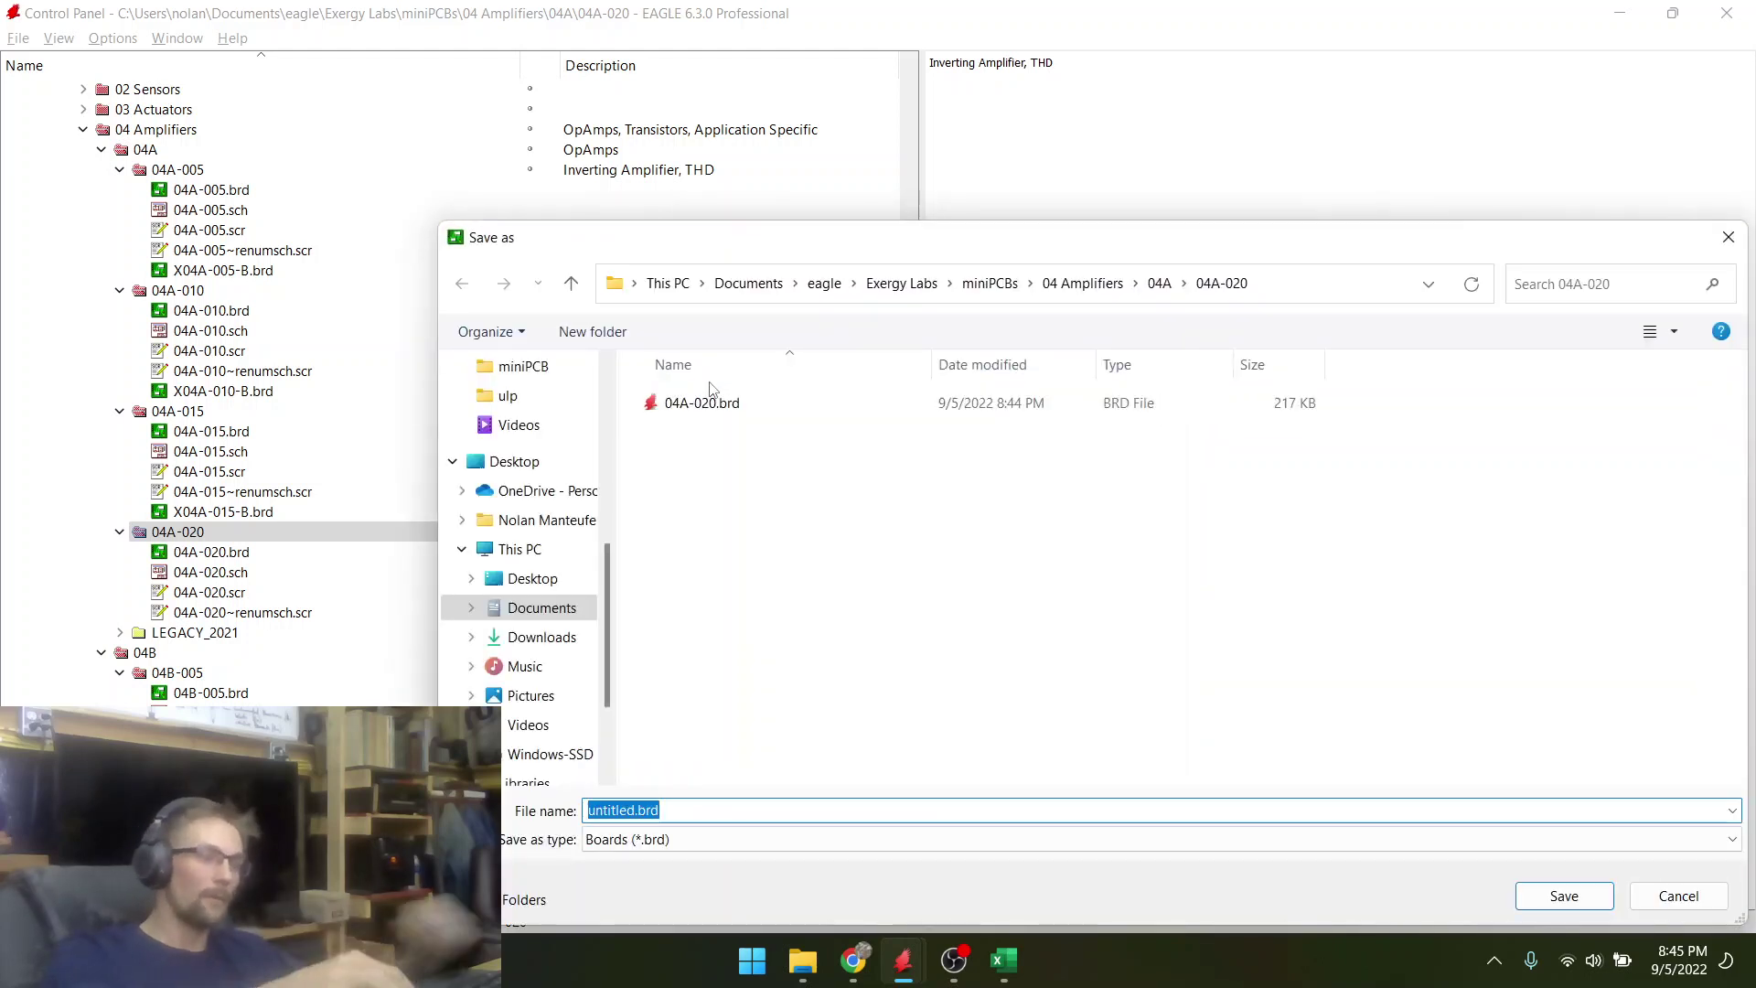
text(04a)
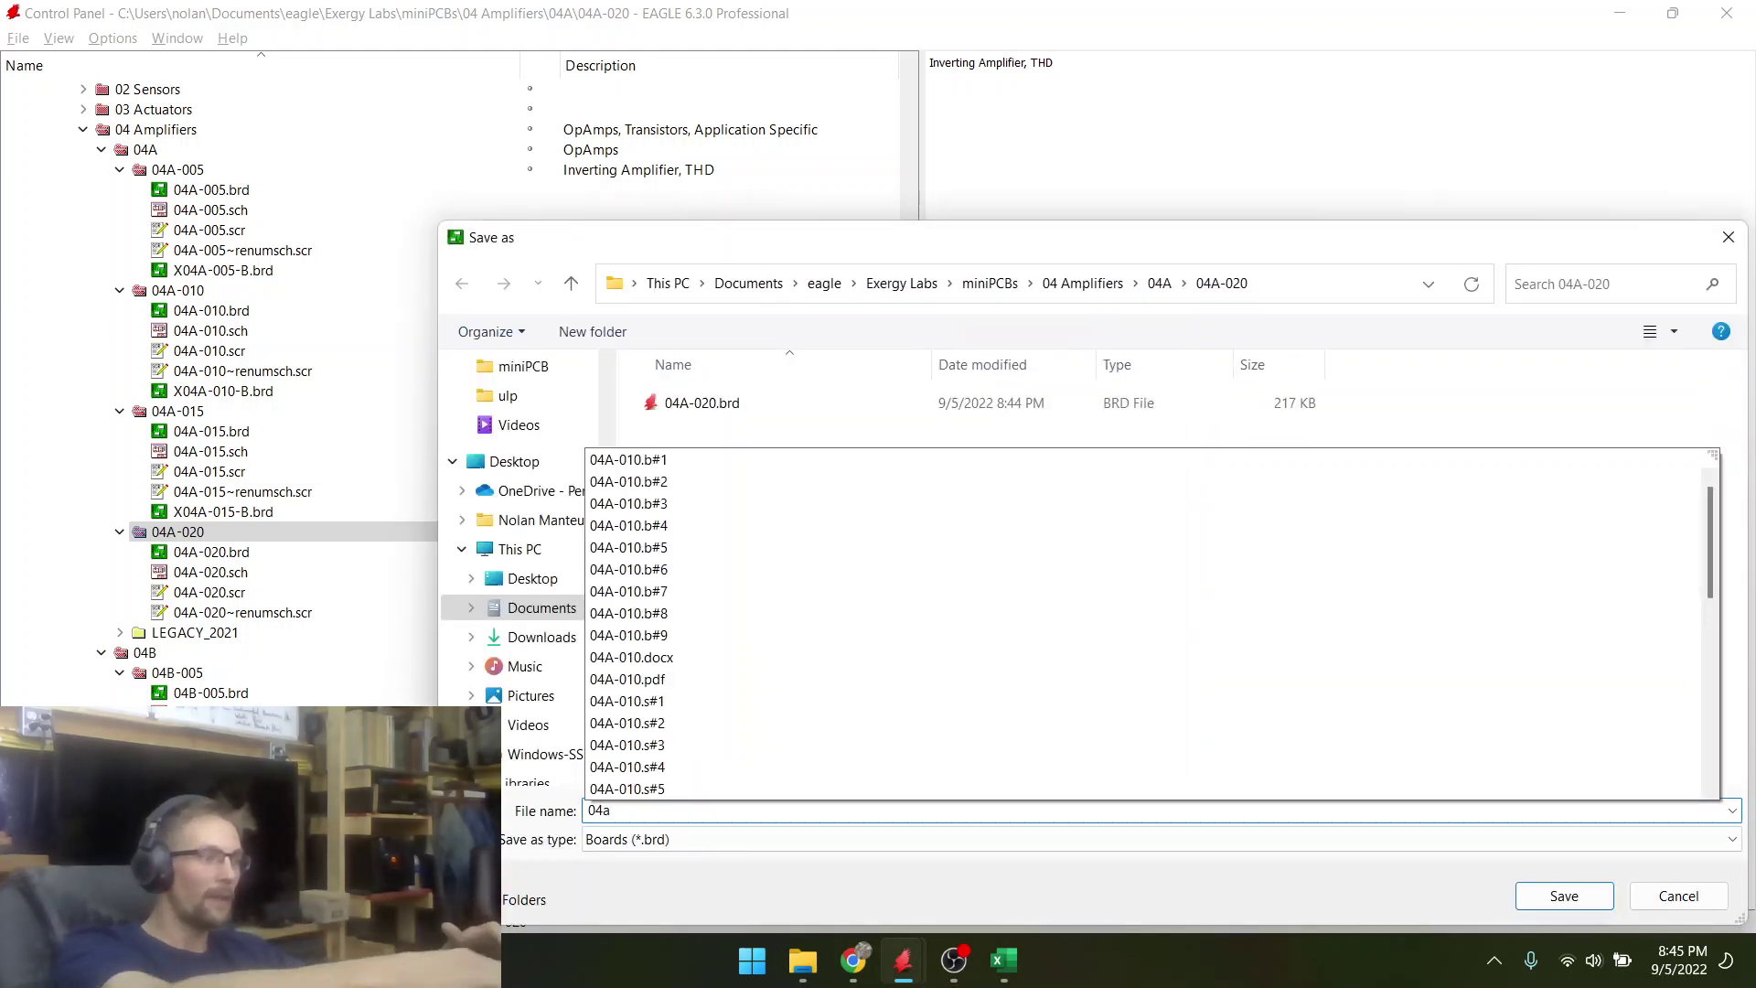
text(-020)
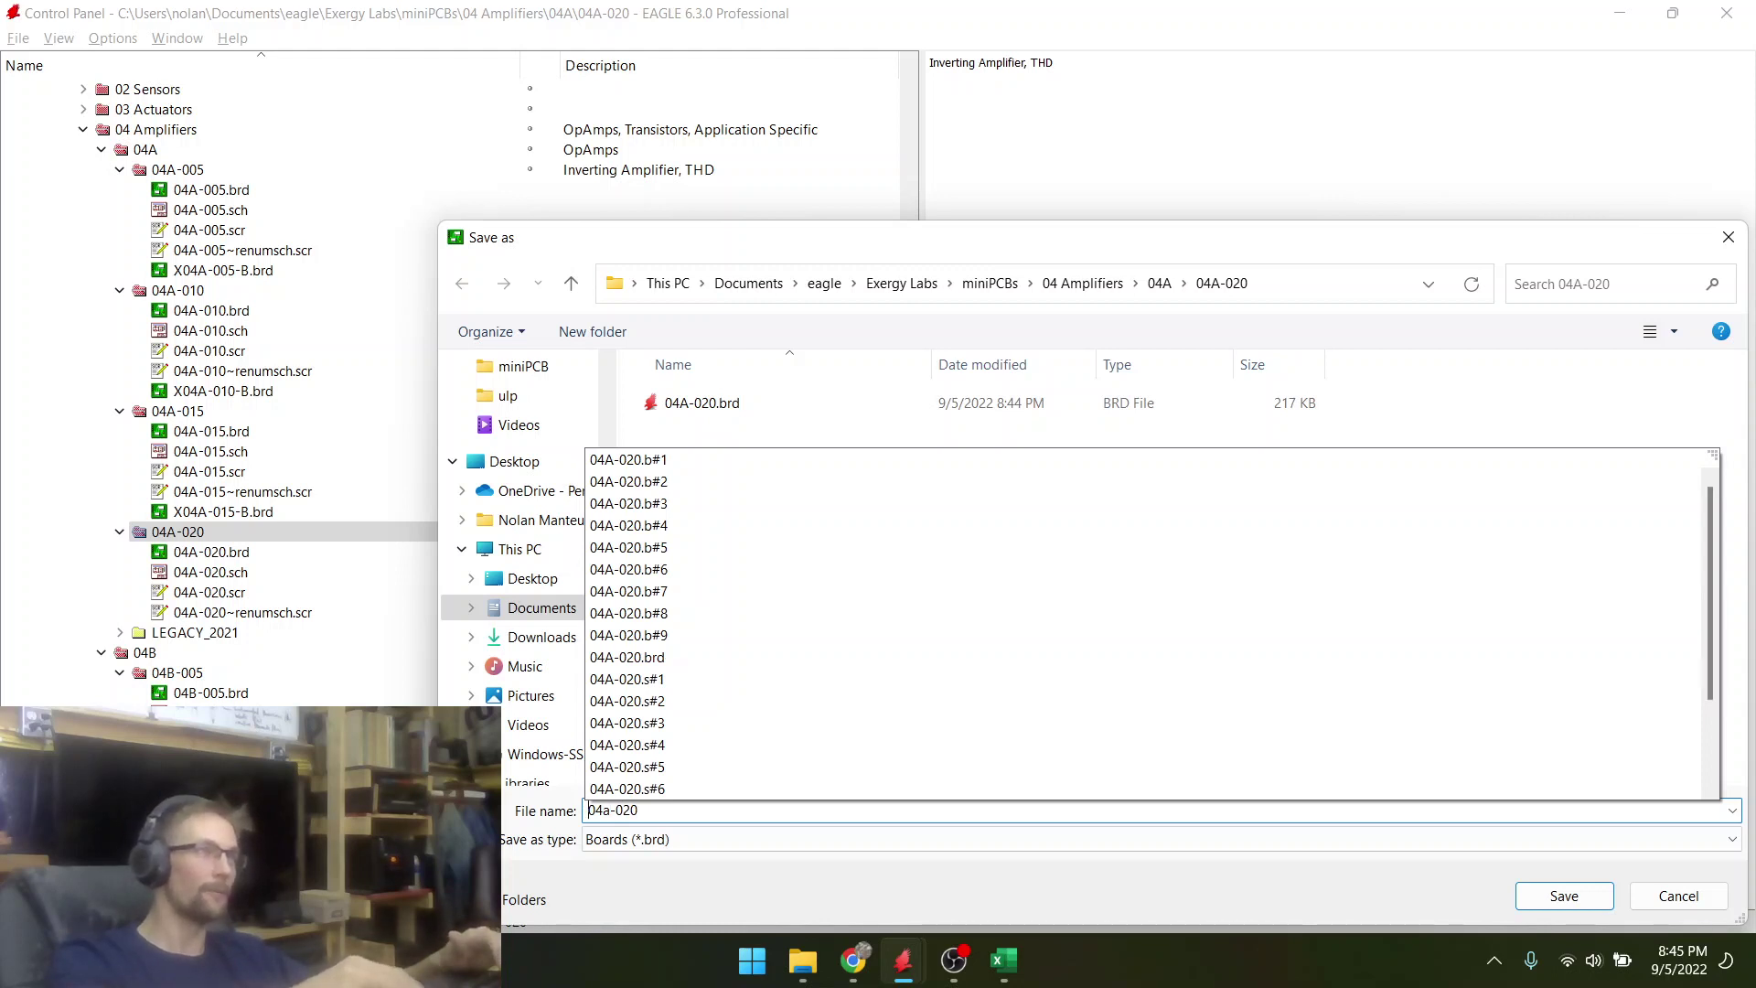
text(X)
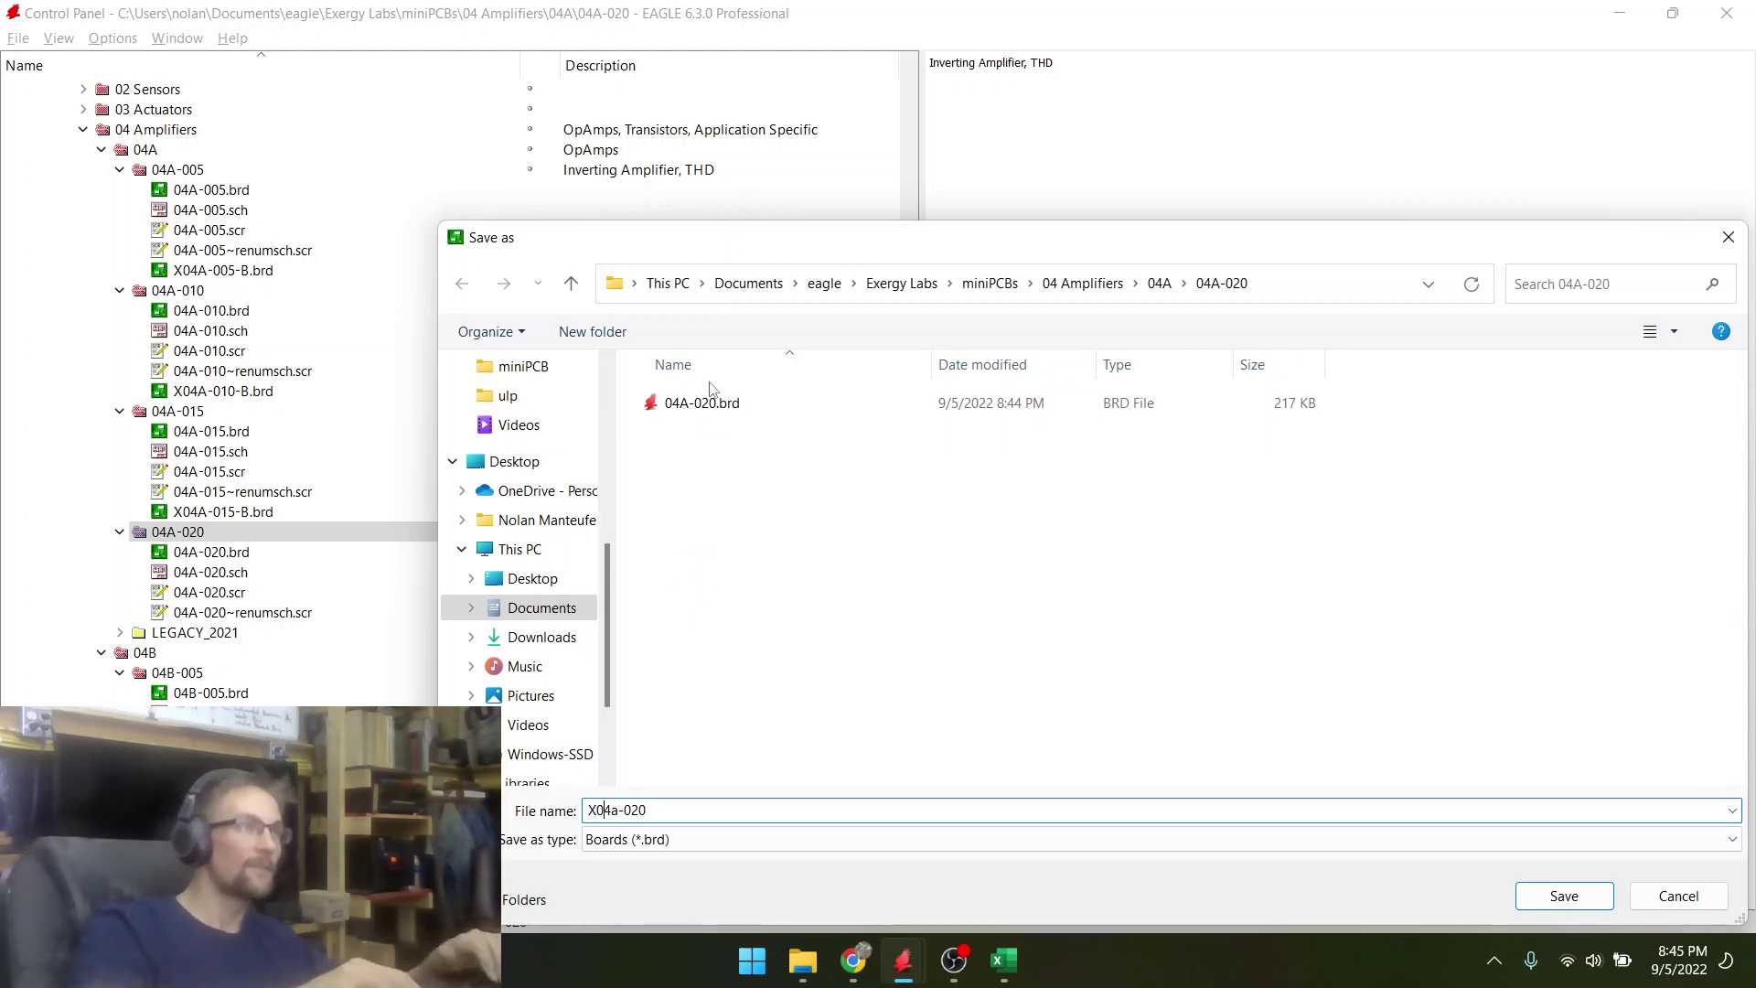
key(Right)
key(Right)
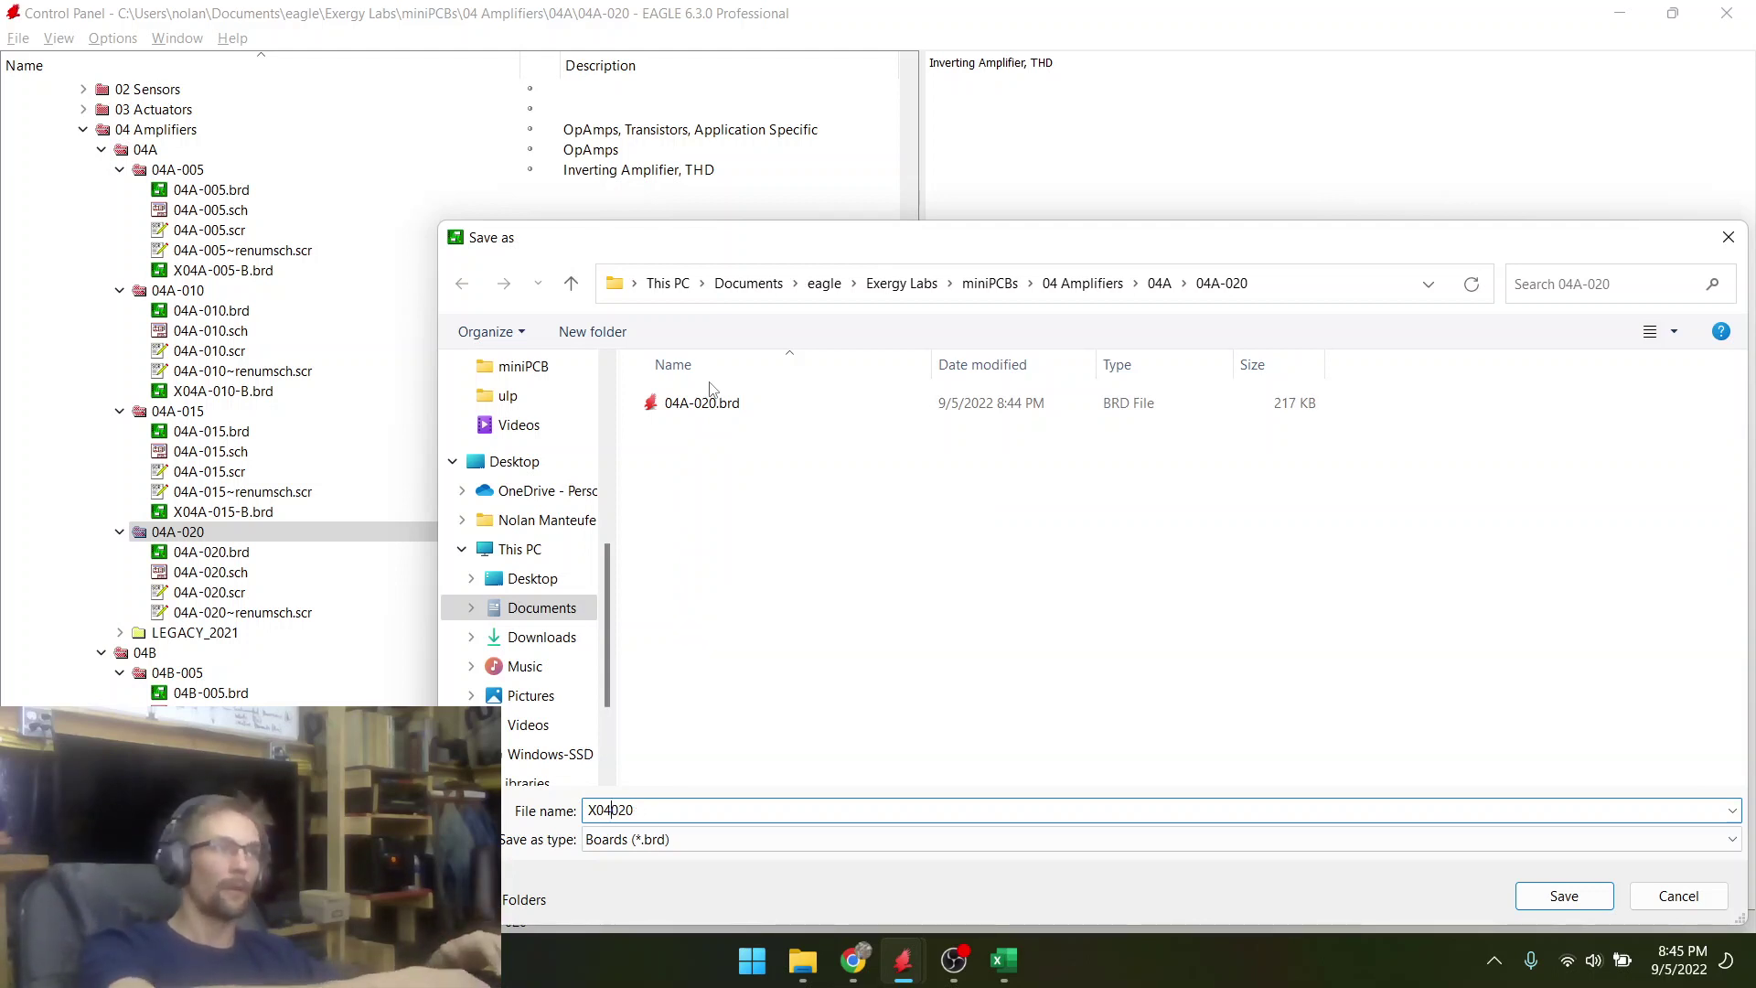
key(BackSpace)
text(A-020)
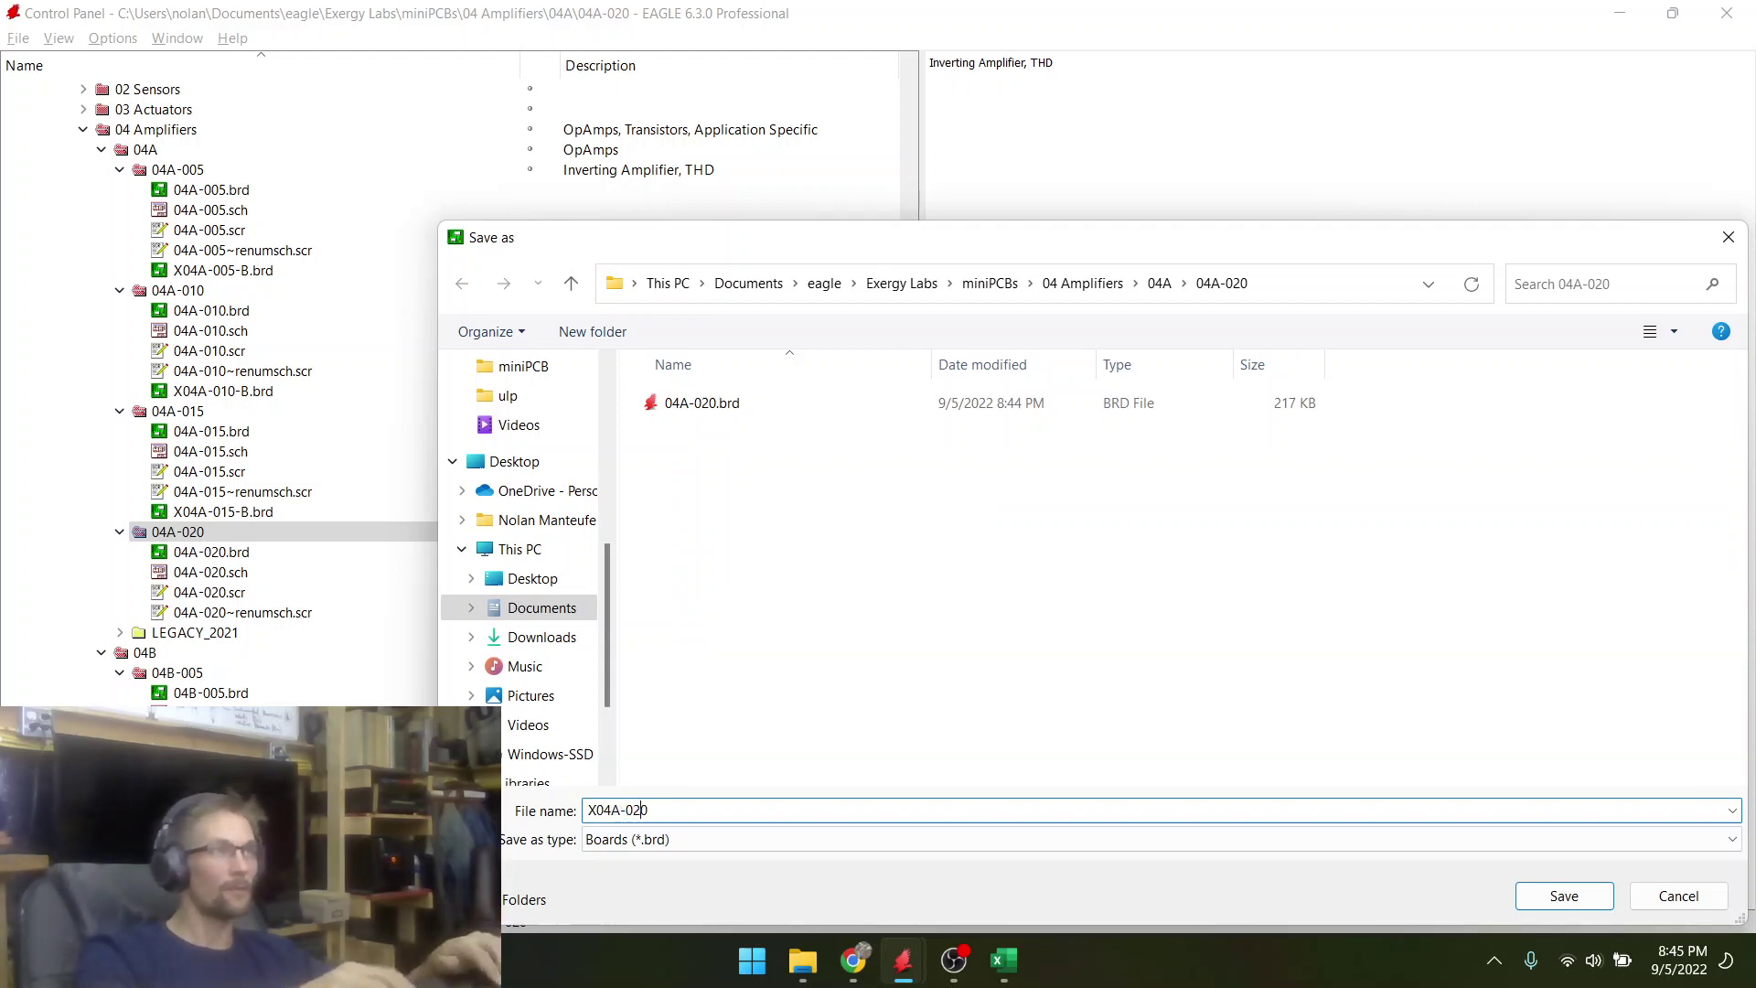
text(-A)
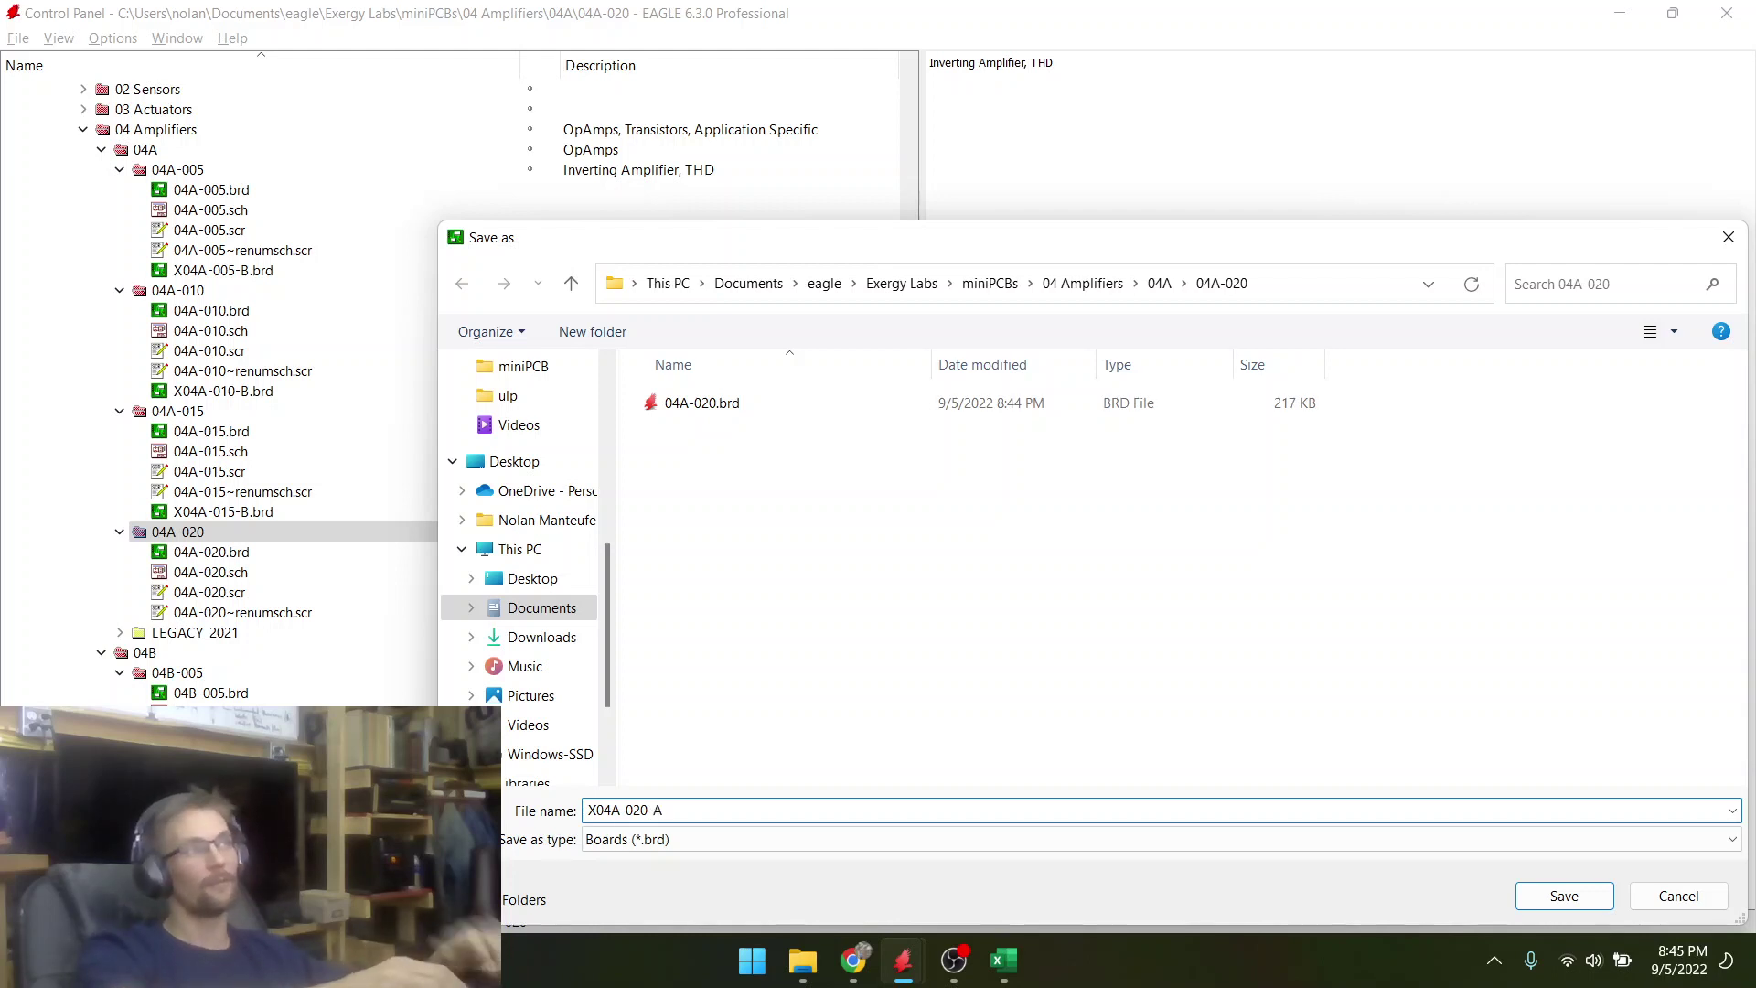
key(Return)
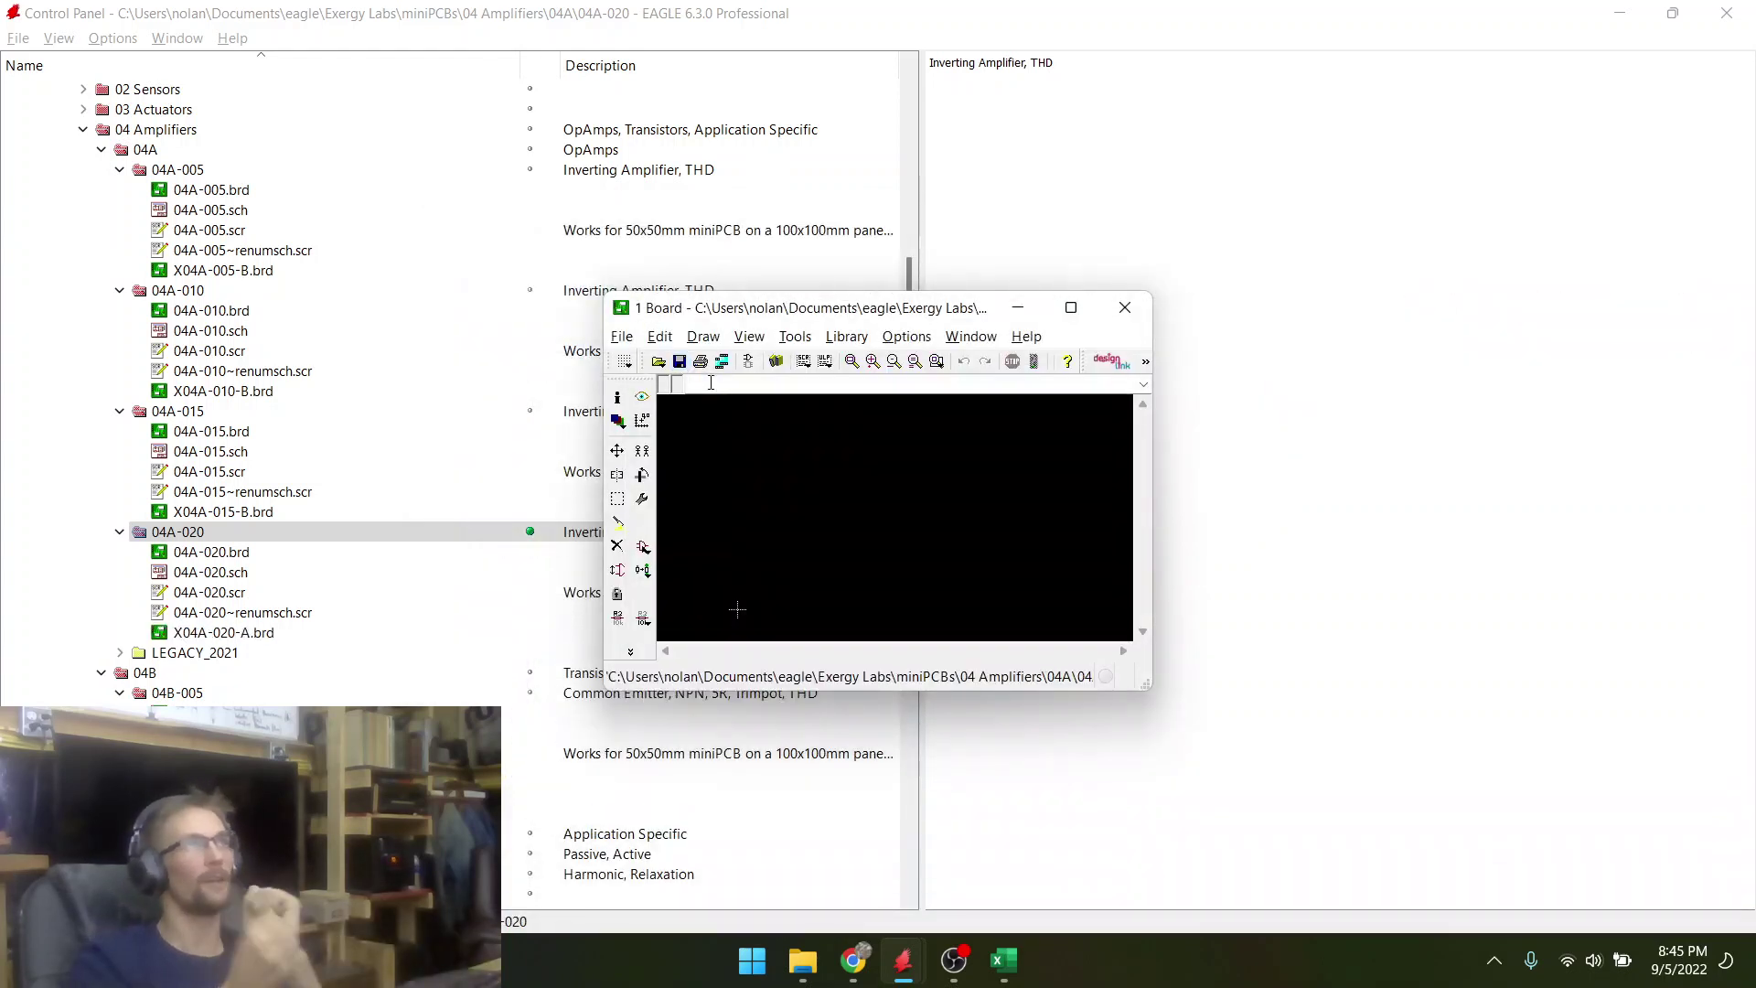
- Maximize the new board and run the 04A-020.scr panel script from the 04A-020 project folder on it
click(1072, 309)
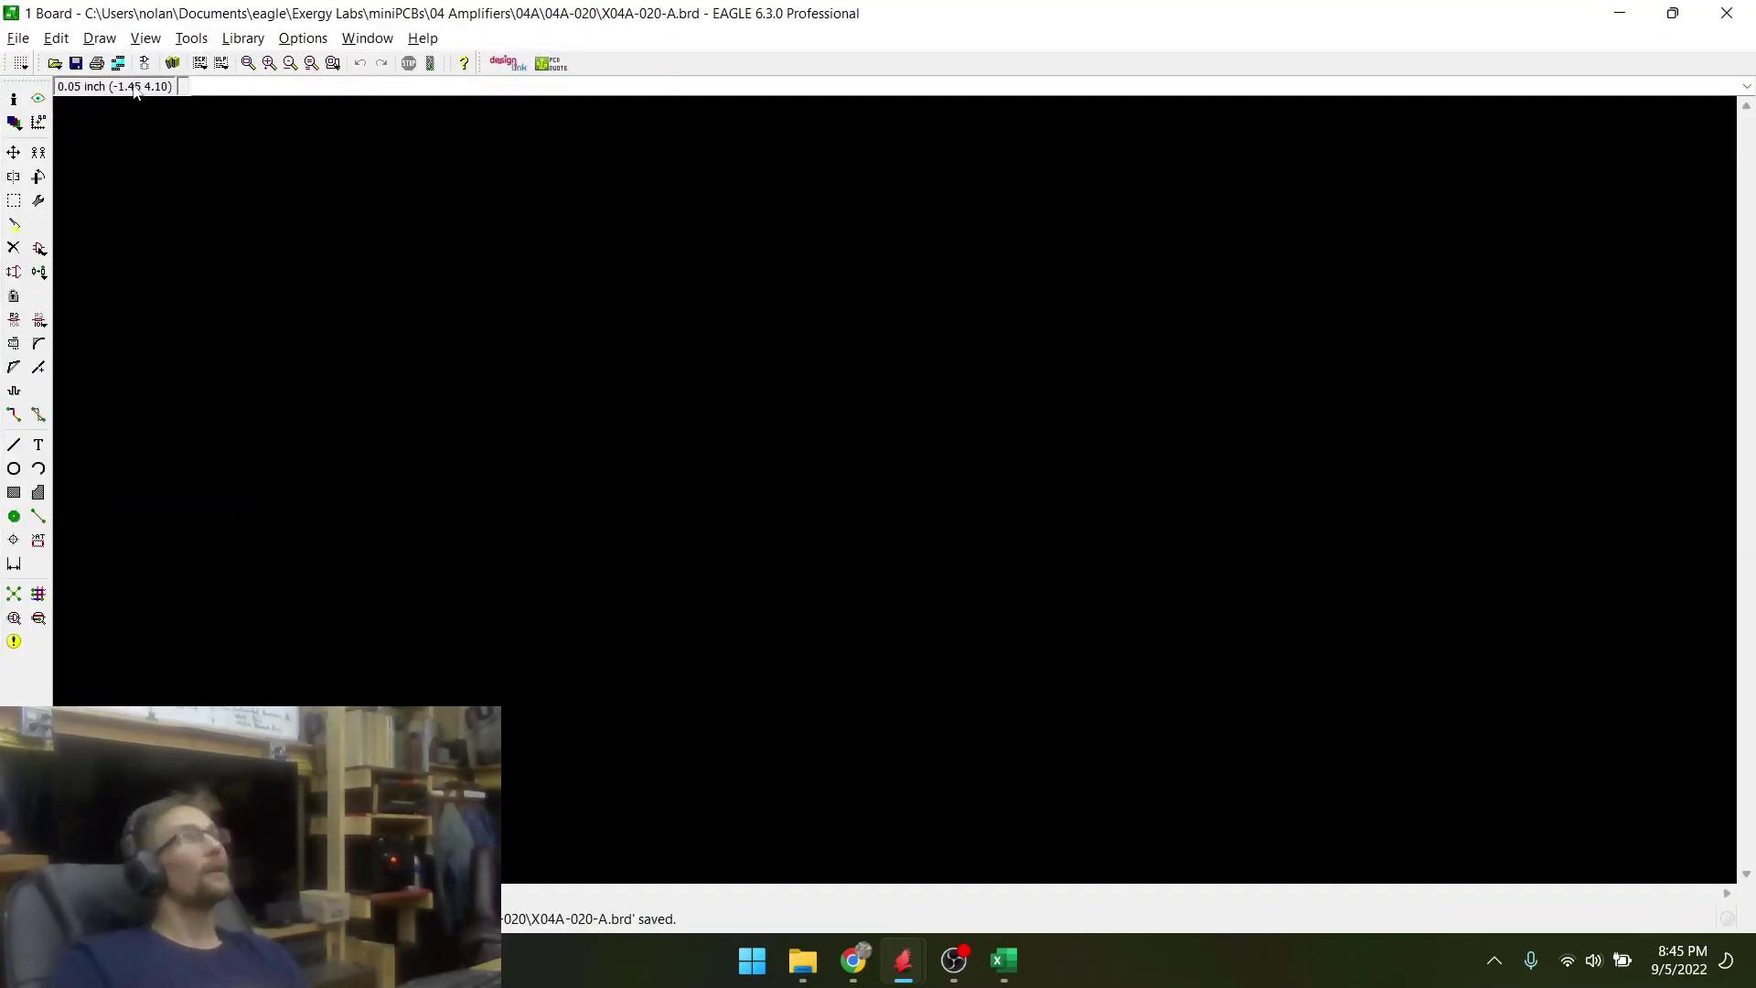
click(199, 63)
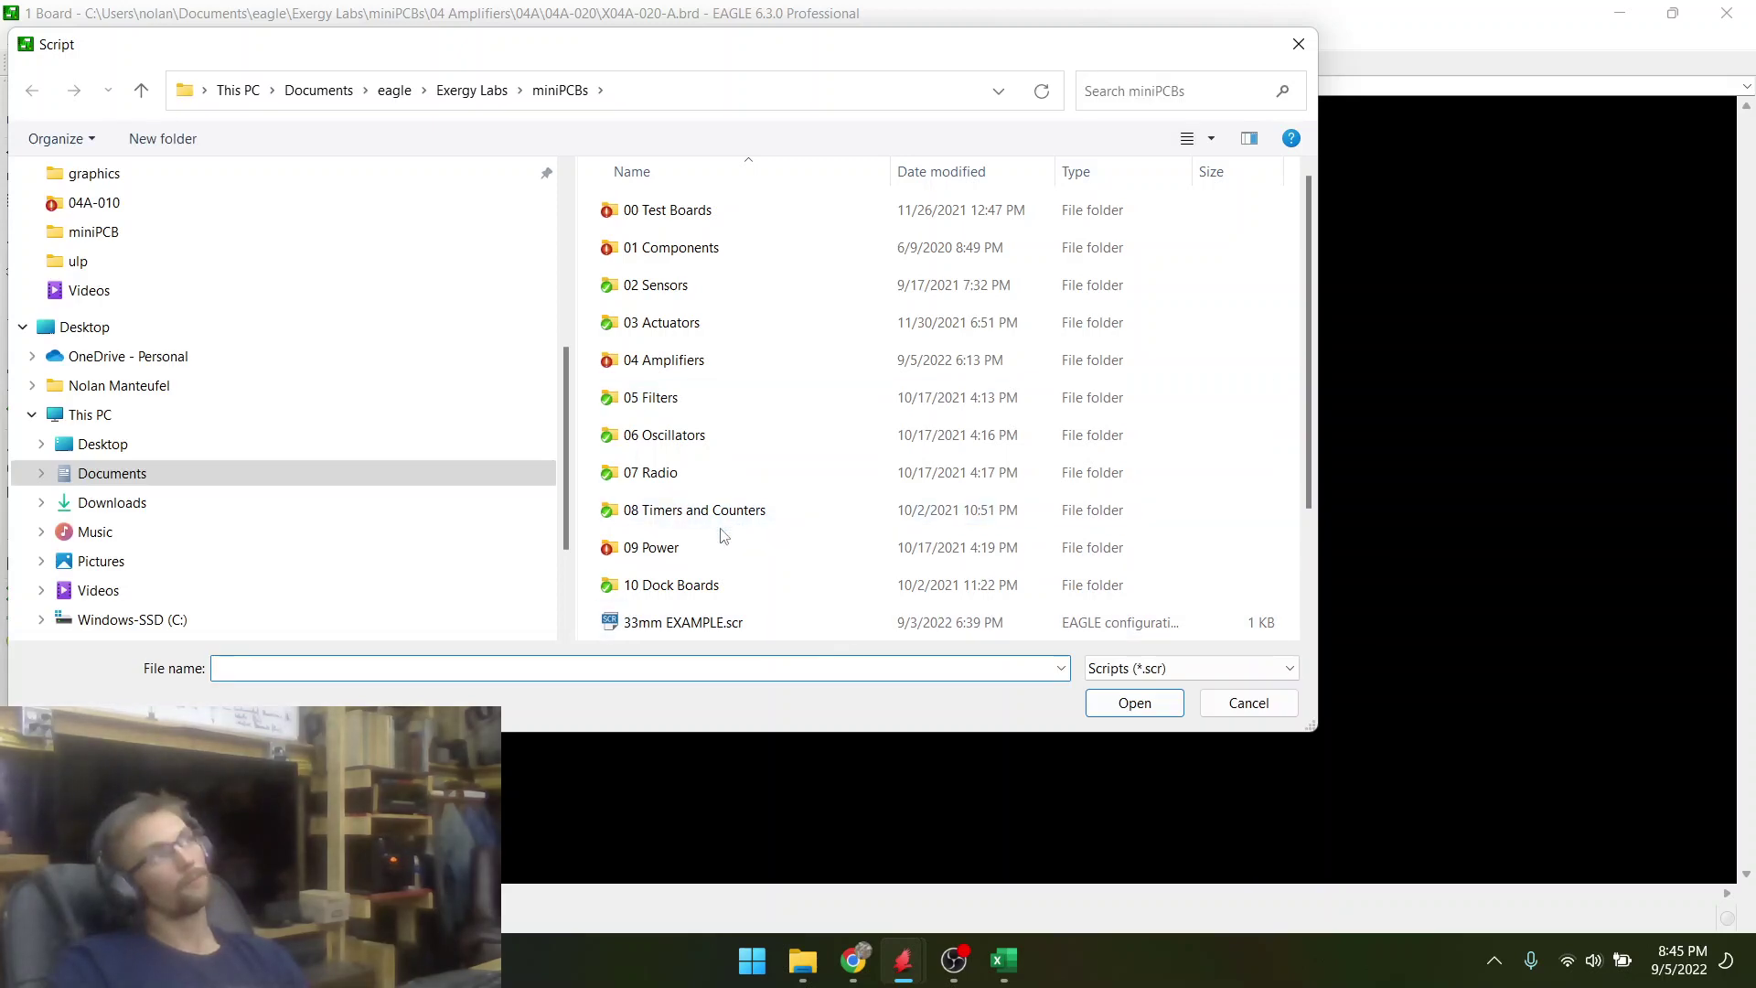
scroll(723, 535, down, 2)
scroll(707, 499, up, 2)
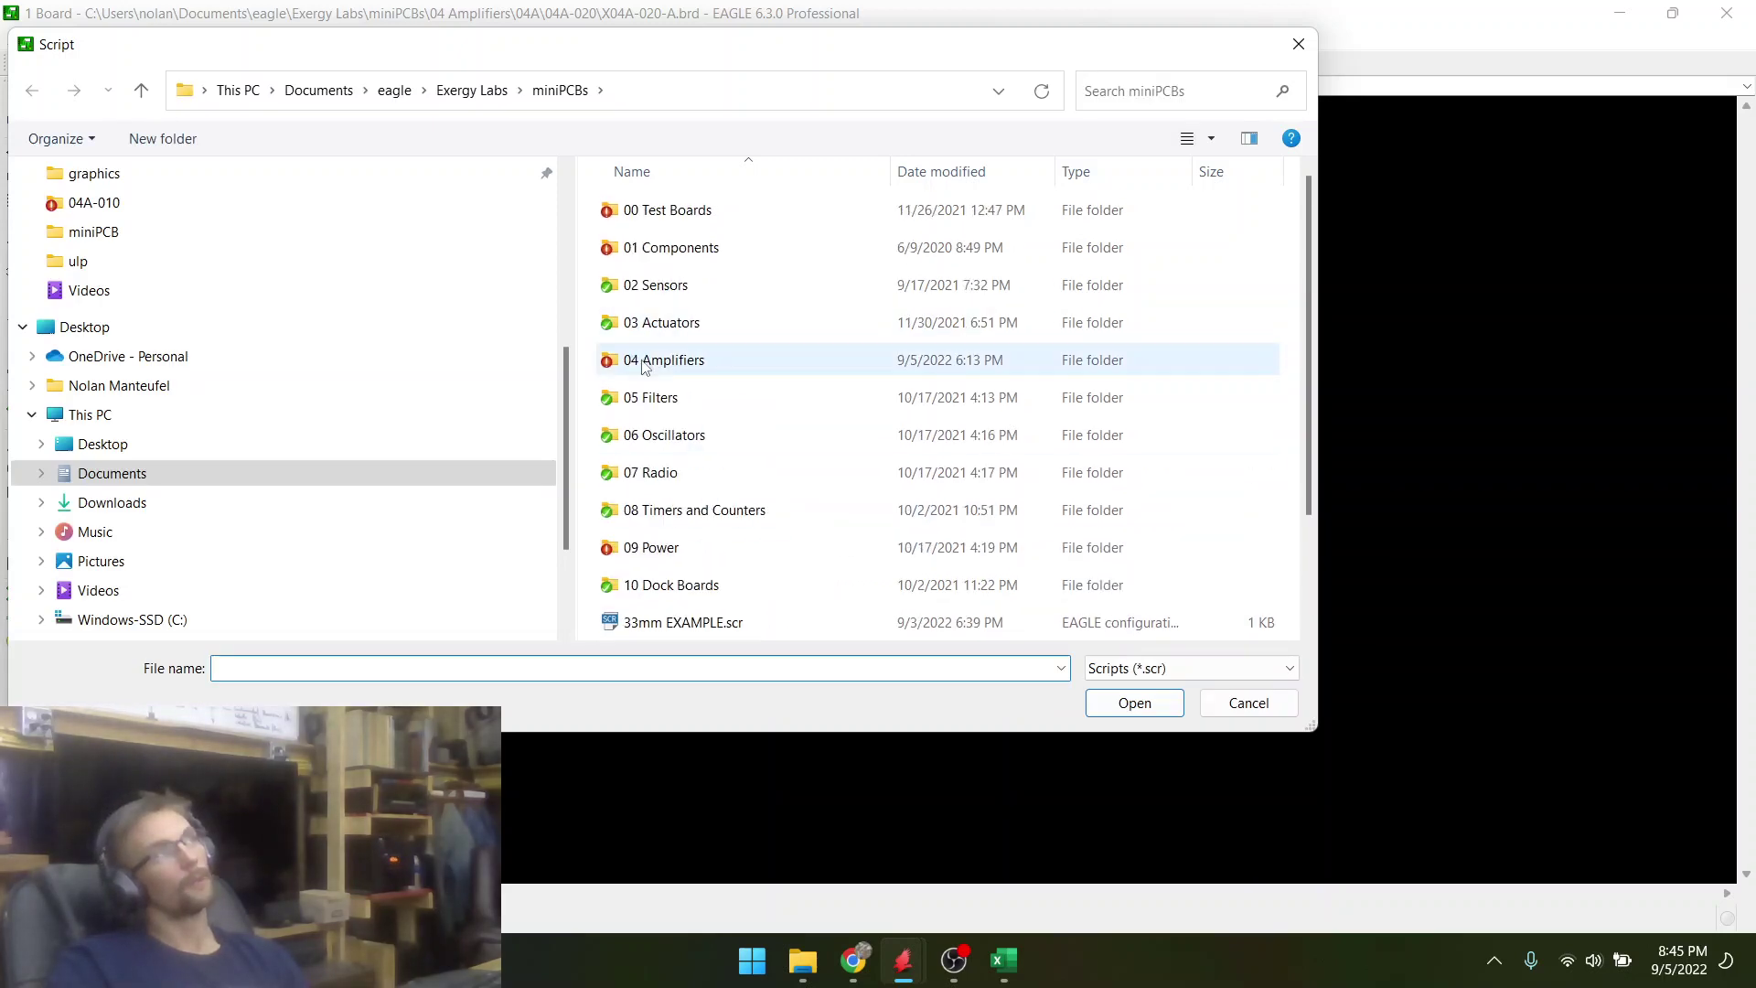
double_click(631, 355)
double_click(635, 210)
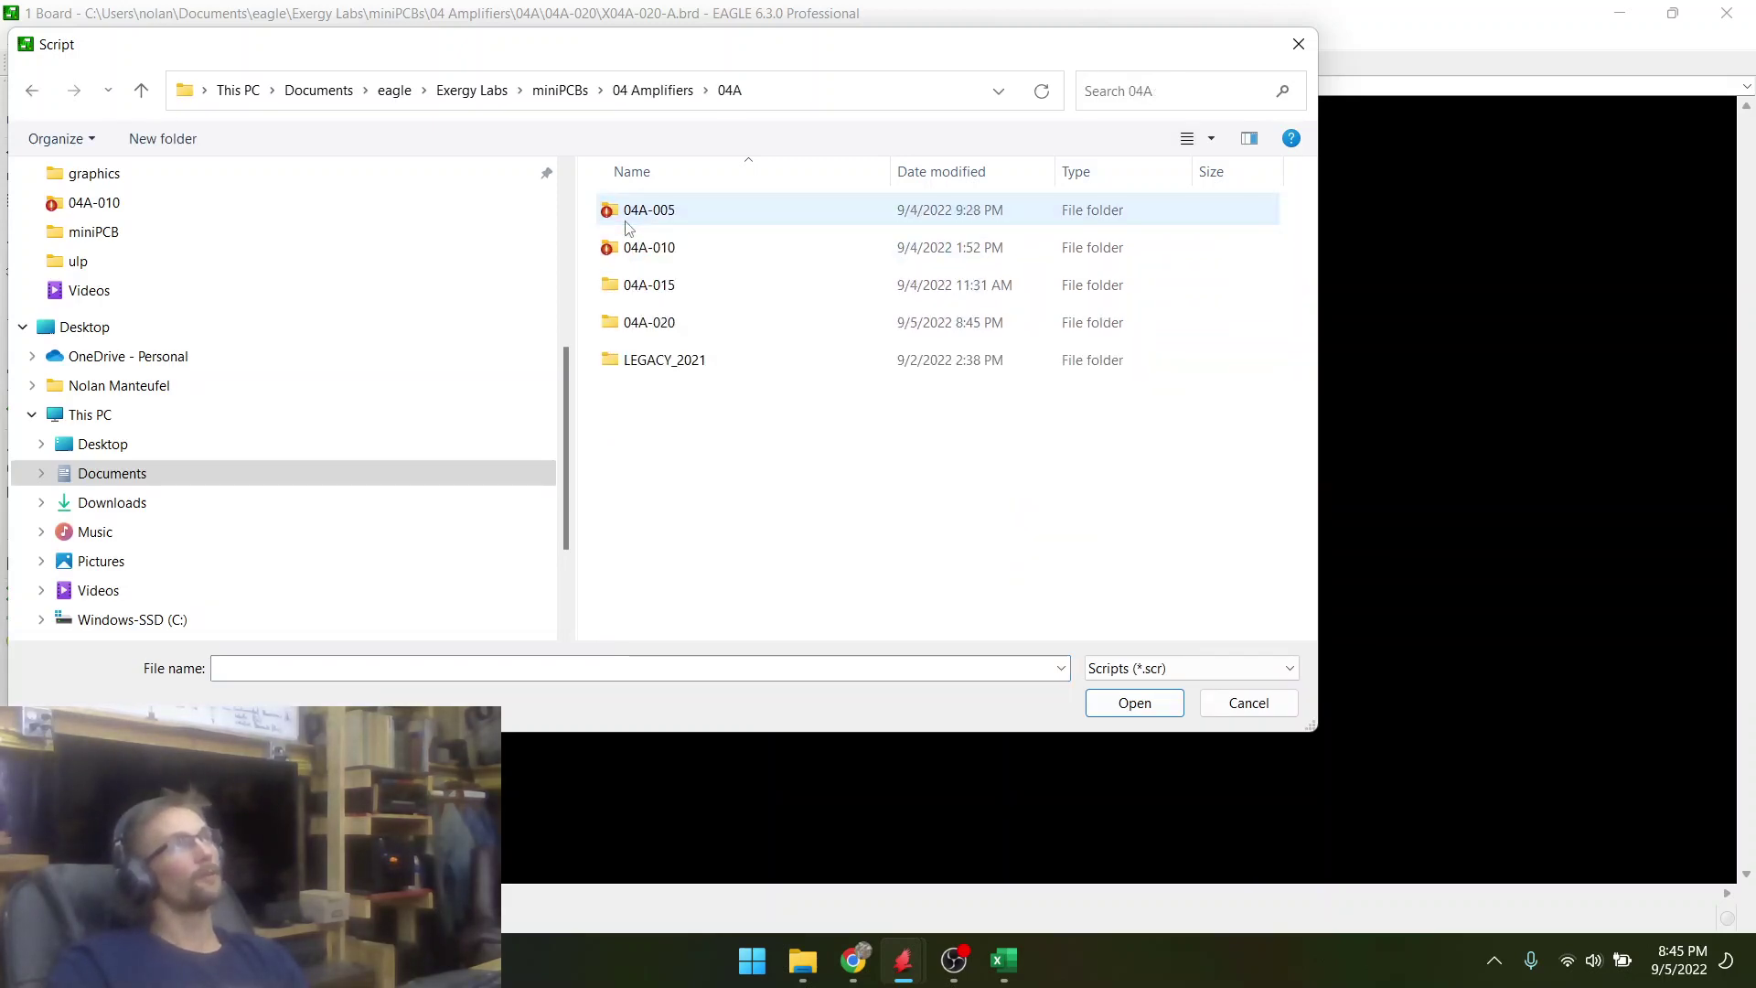
click(650, 320)
double_click(650, 322)
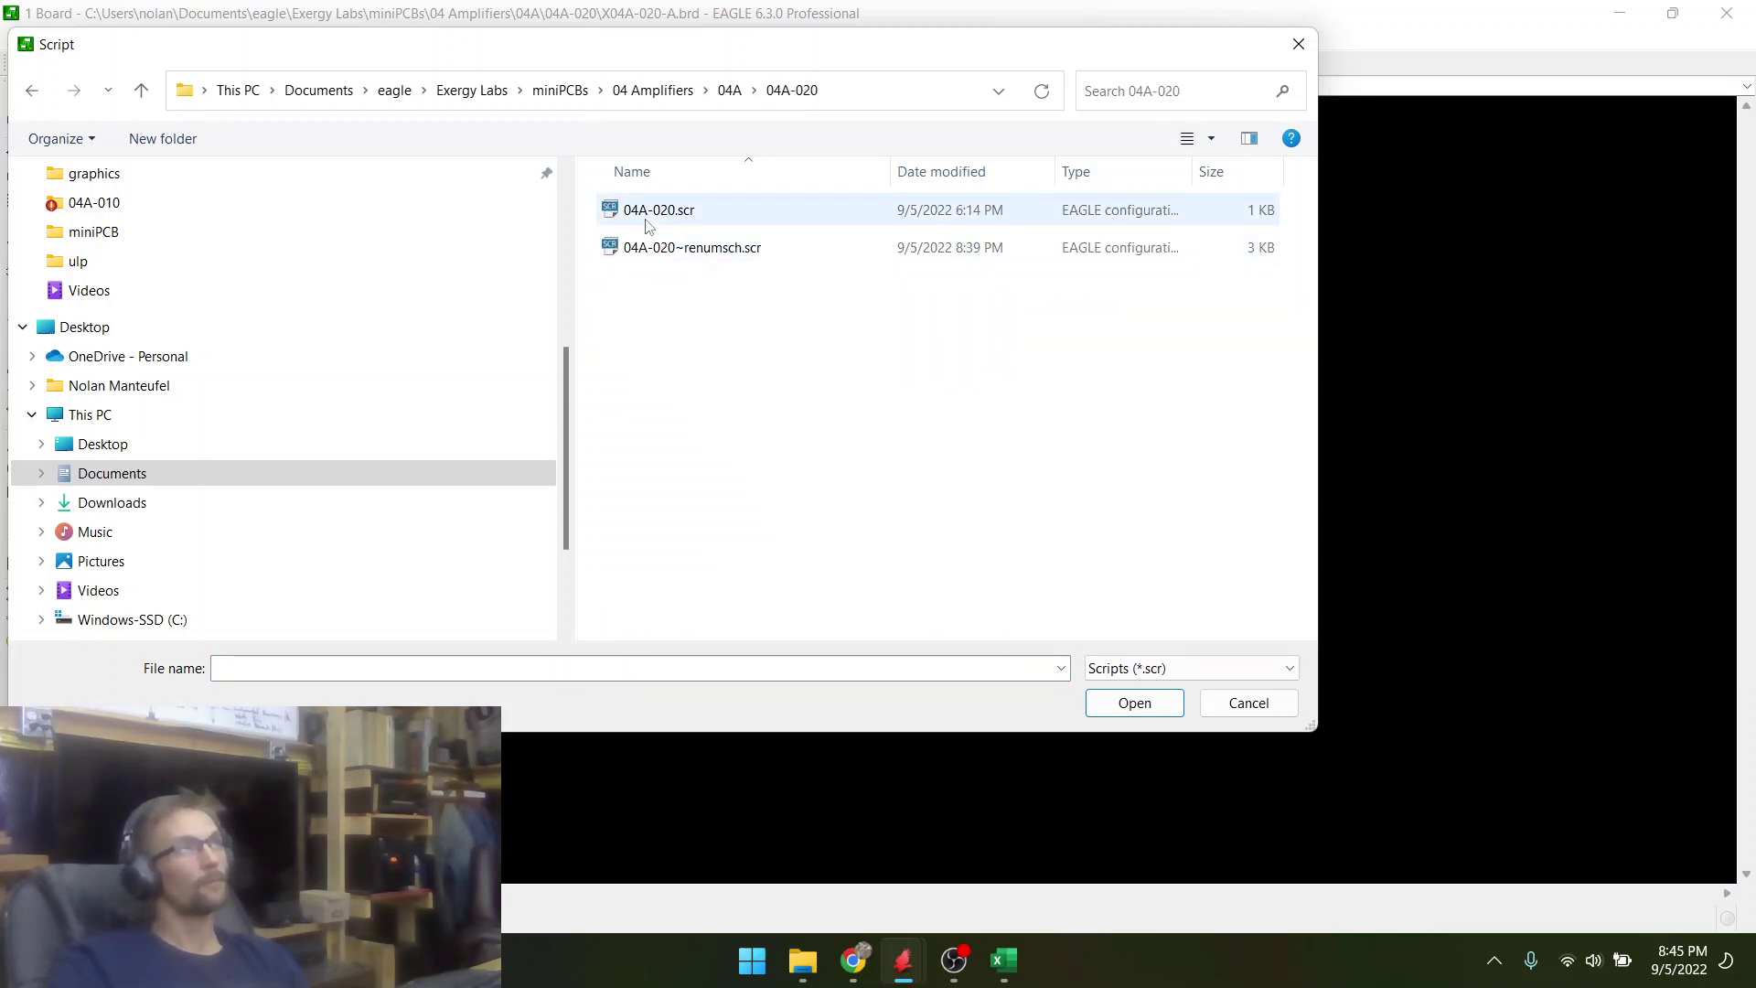
double_click(646, 212)
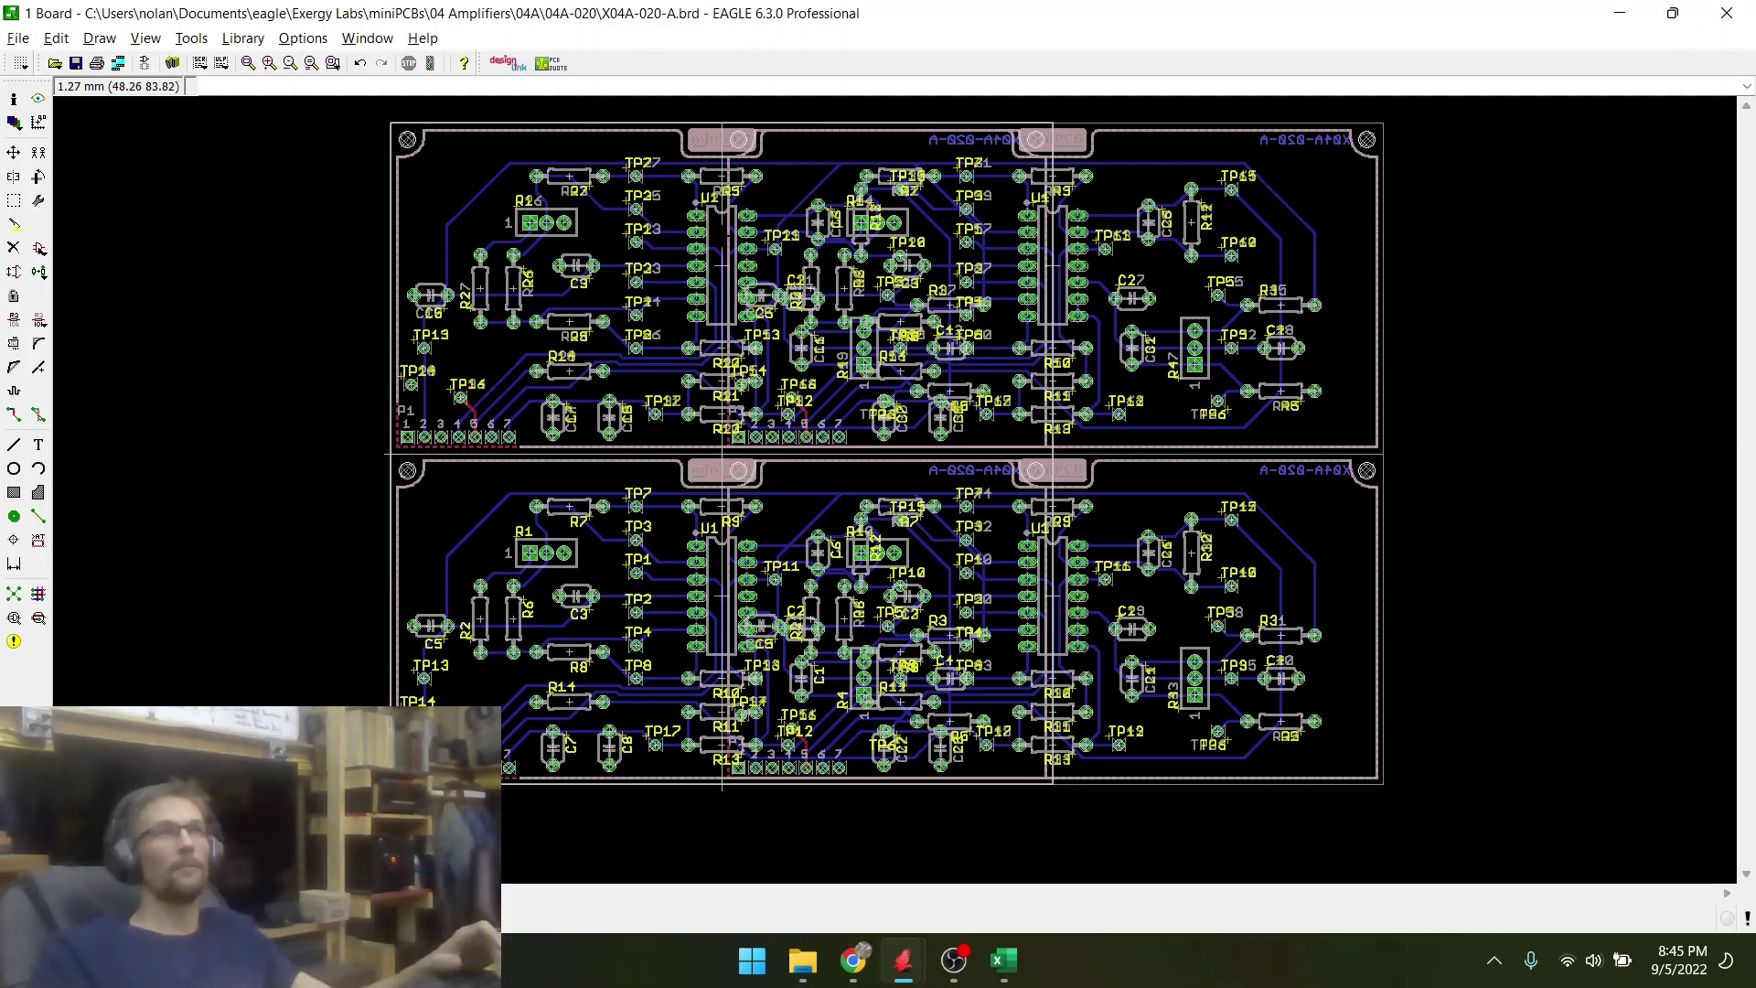
- Open 04A-020.scr for editing, delete its paste lines at (50 0) and (50 50), and change the miniPCB size in the header comment to 50x100mm
key(alt+Tab)
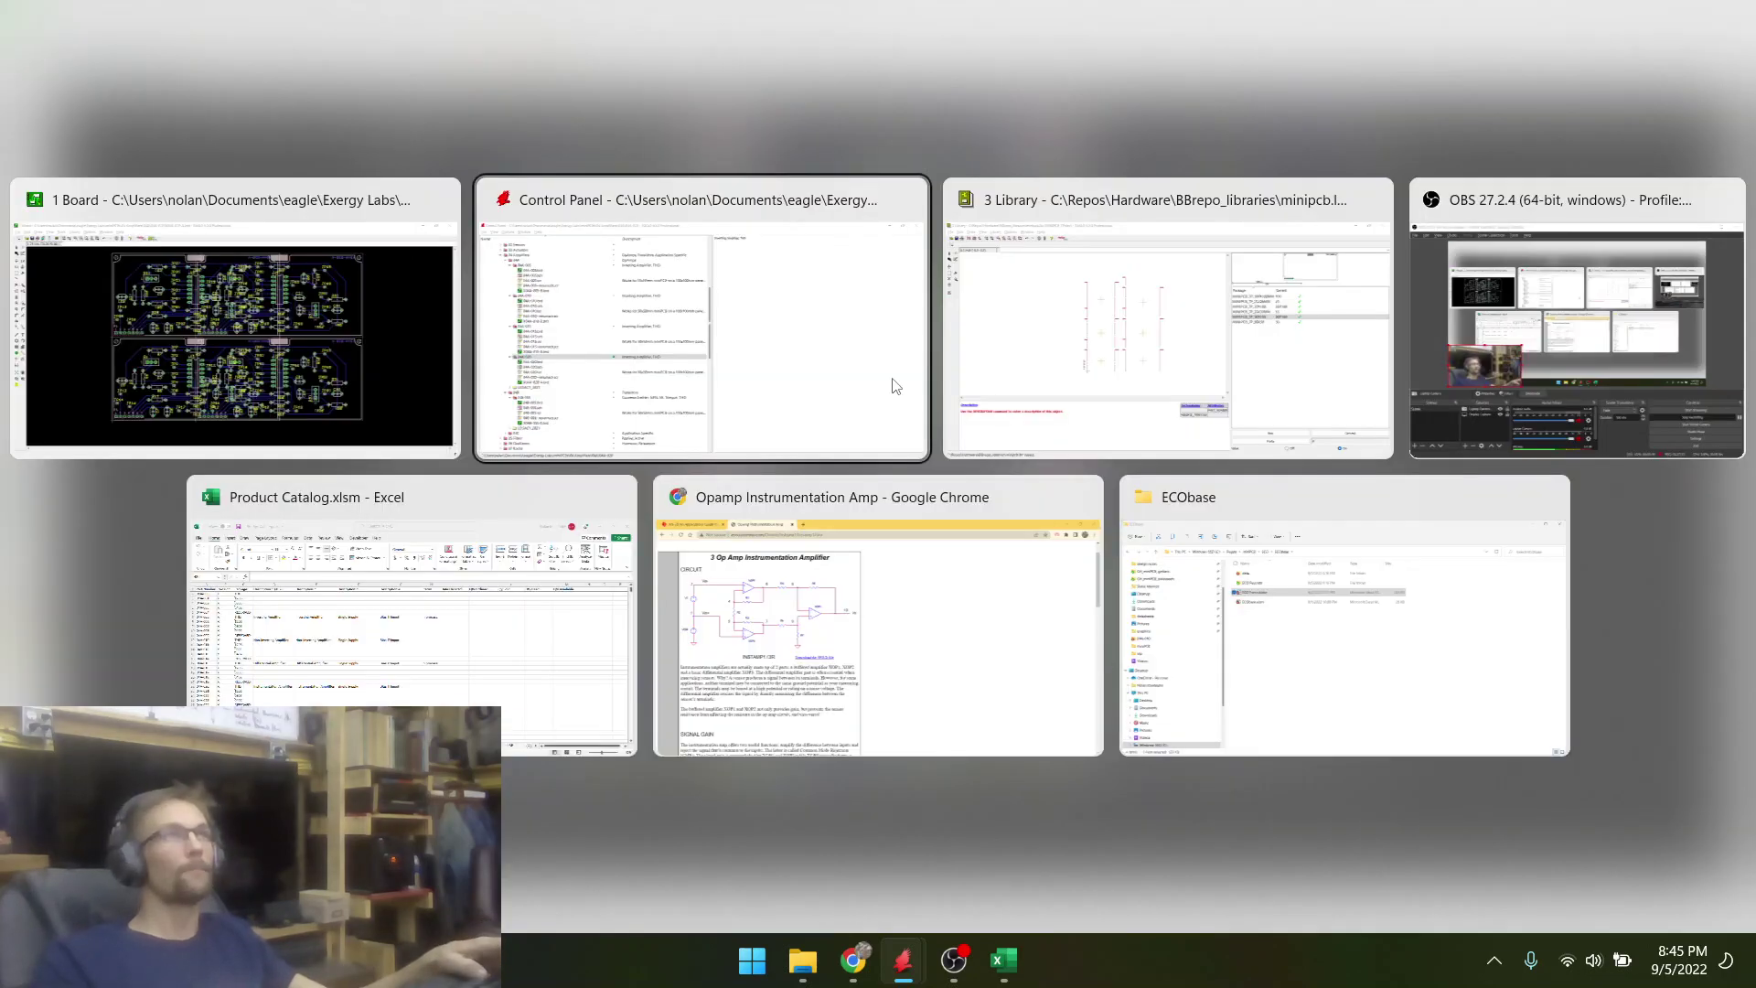
click(894, 384)
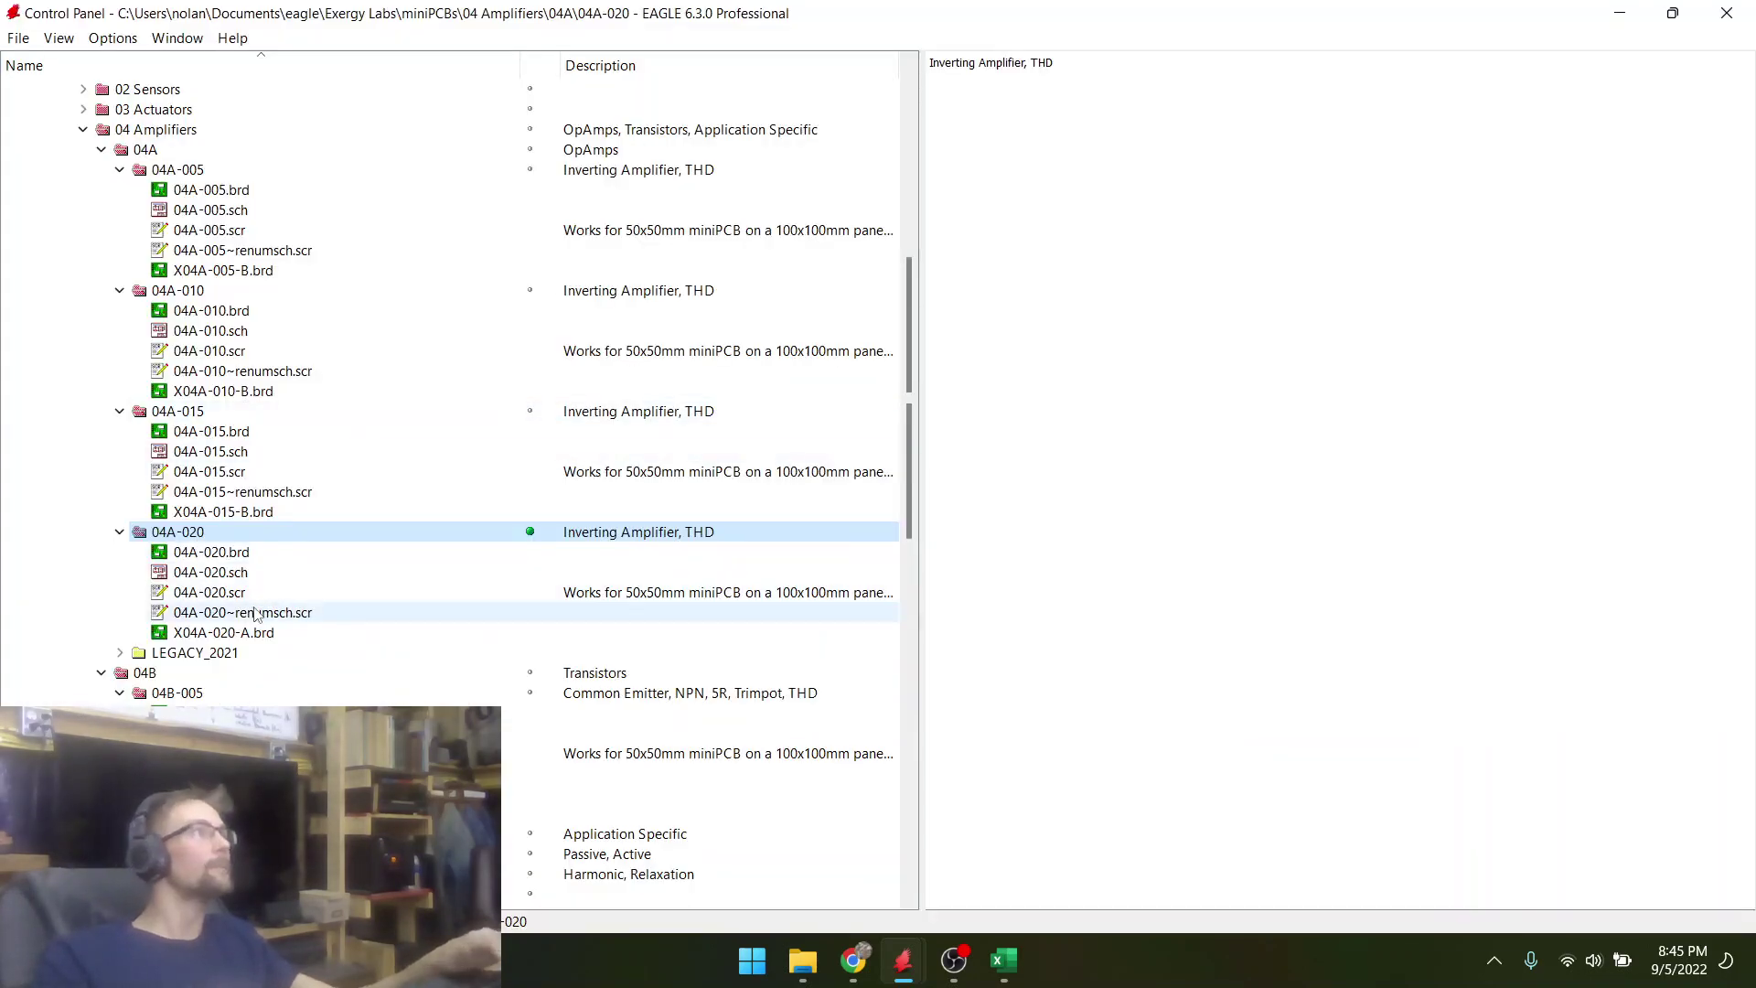
double_click(839, 592)
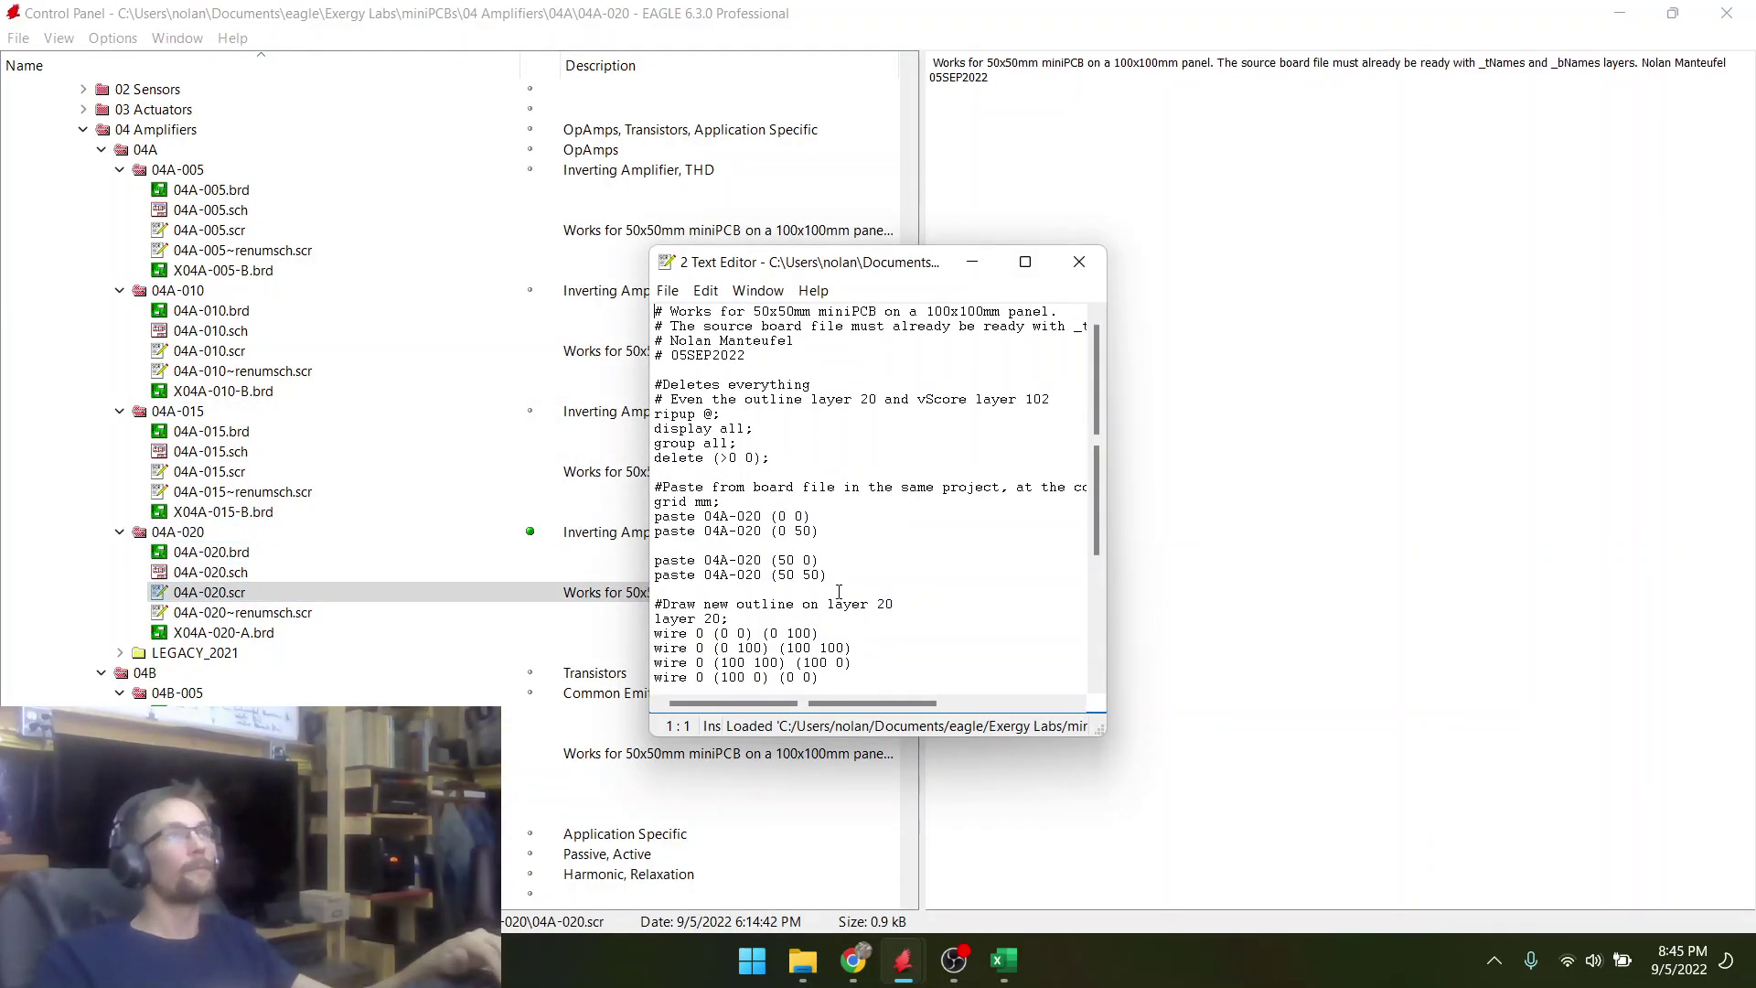
click(833, 576)
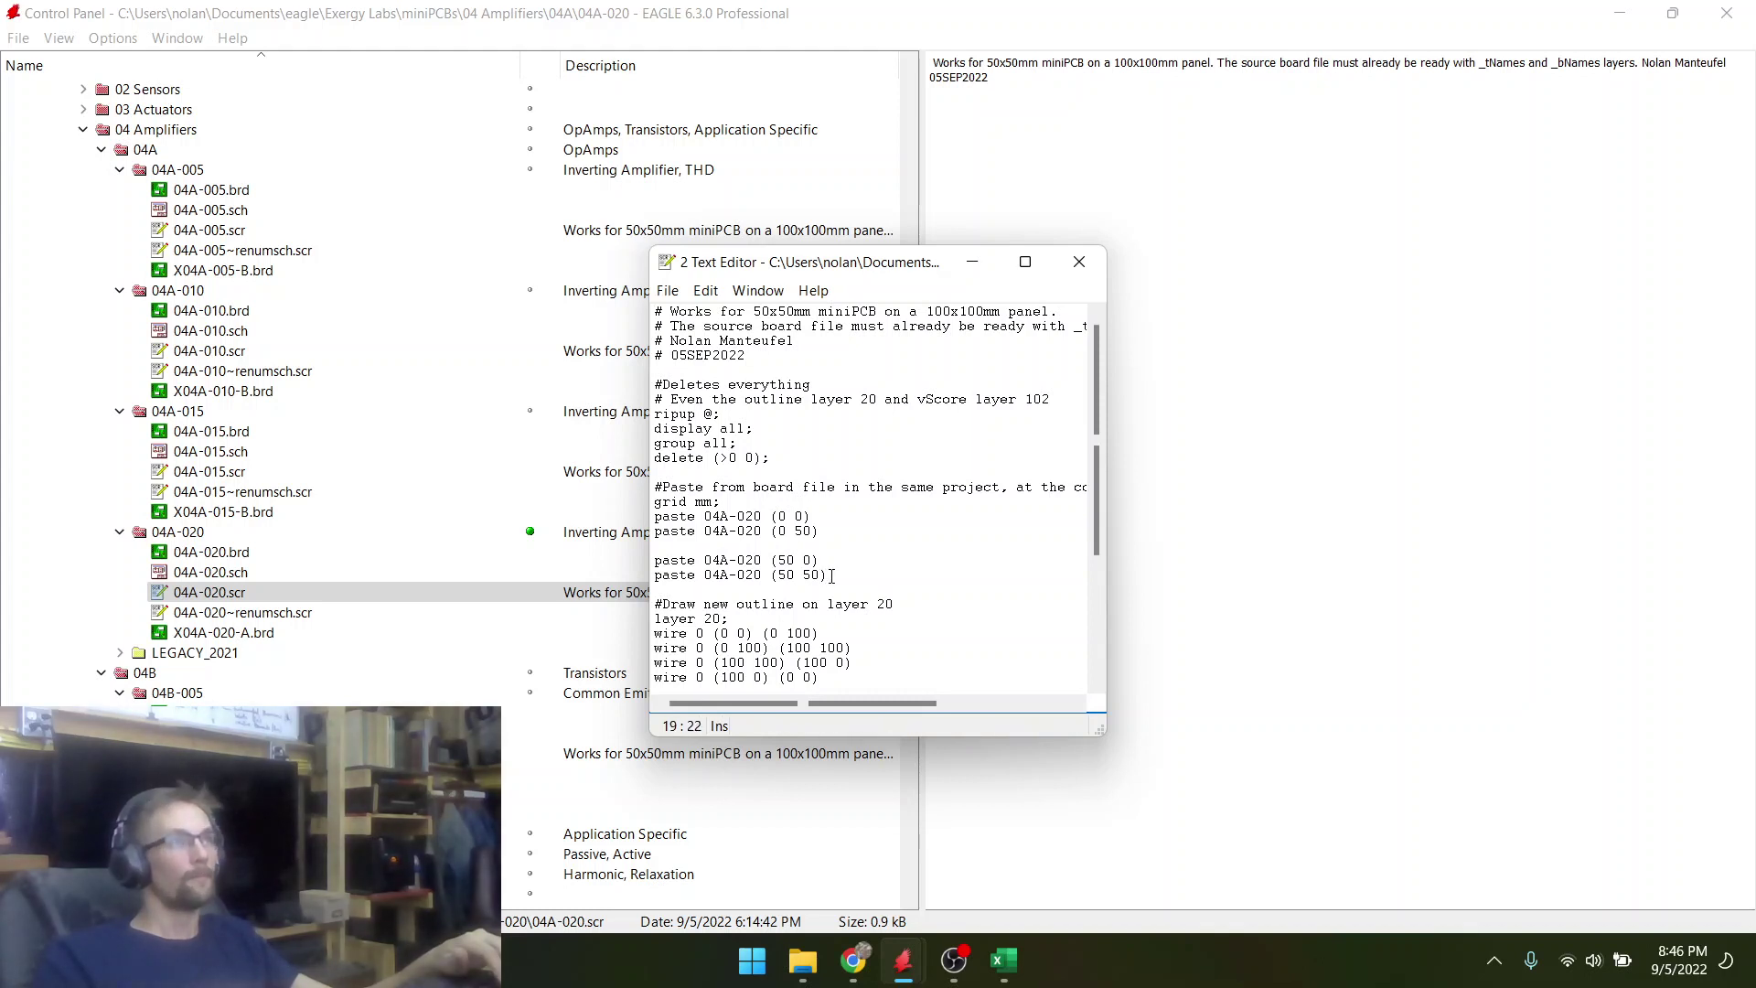
drag(833, 576, 655, 547)
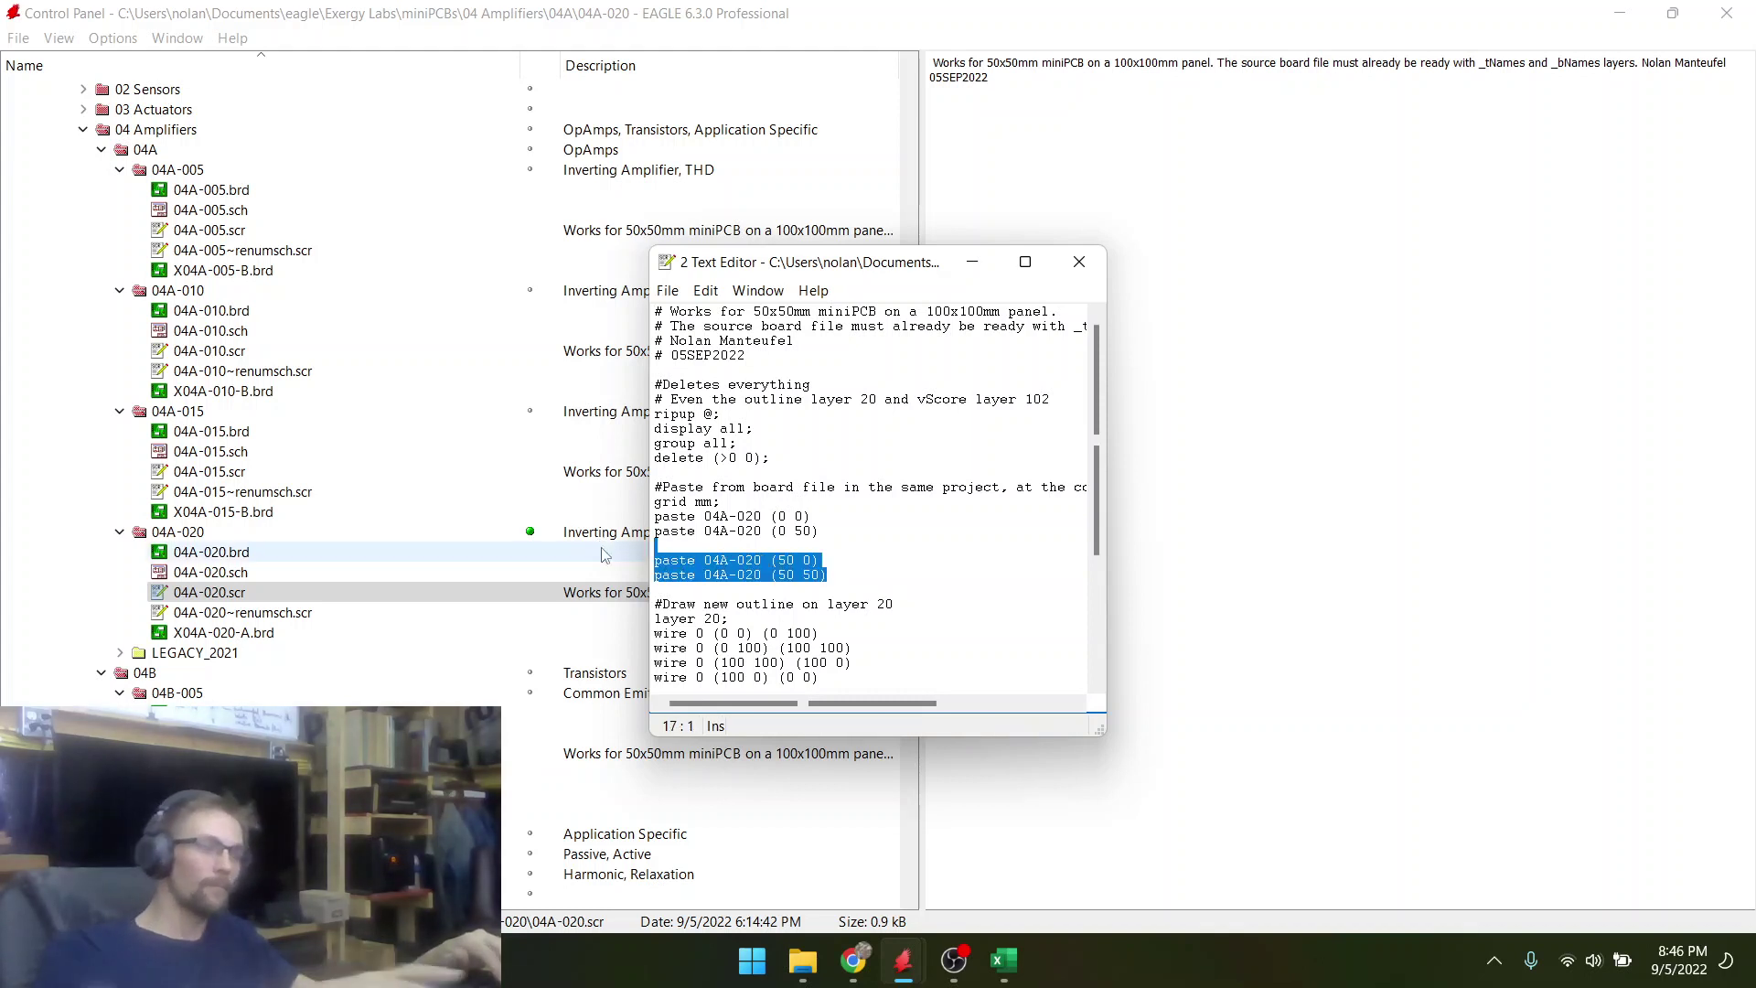
key(Delete)
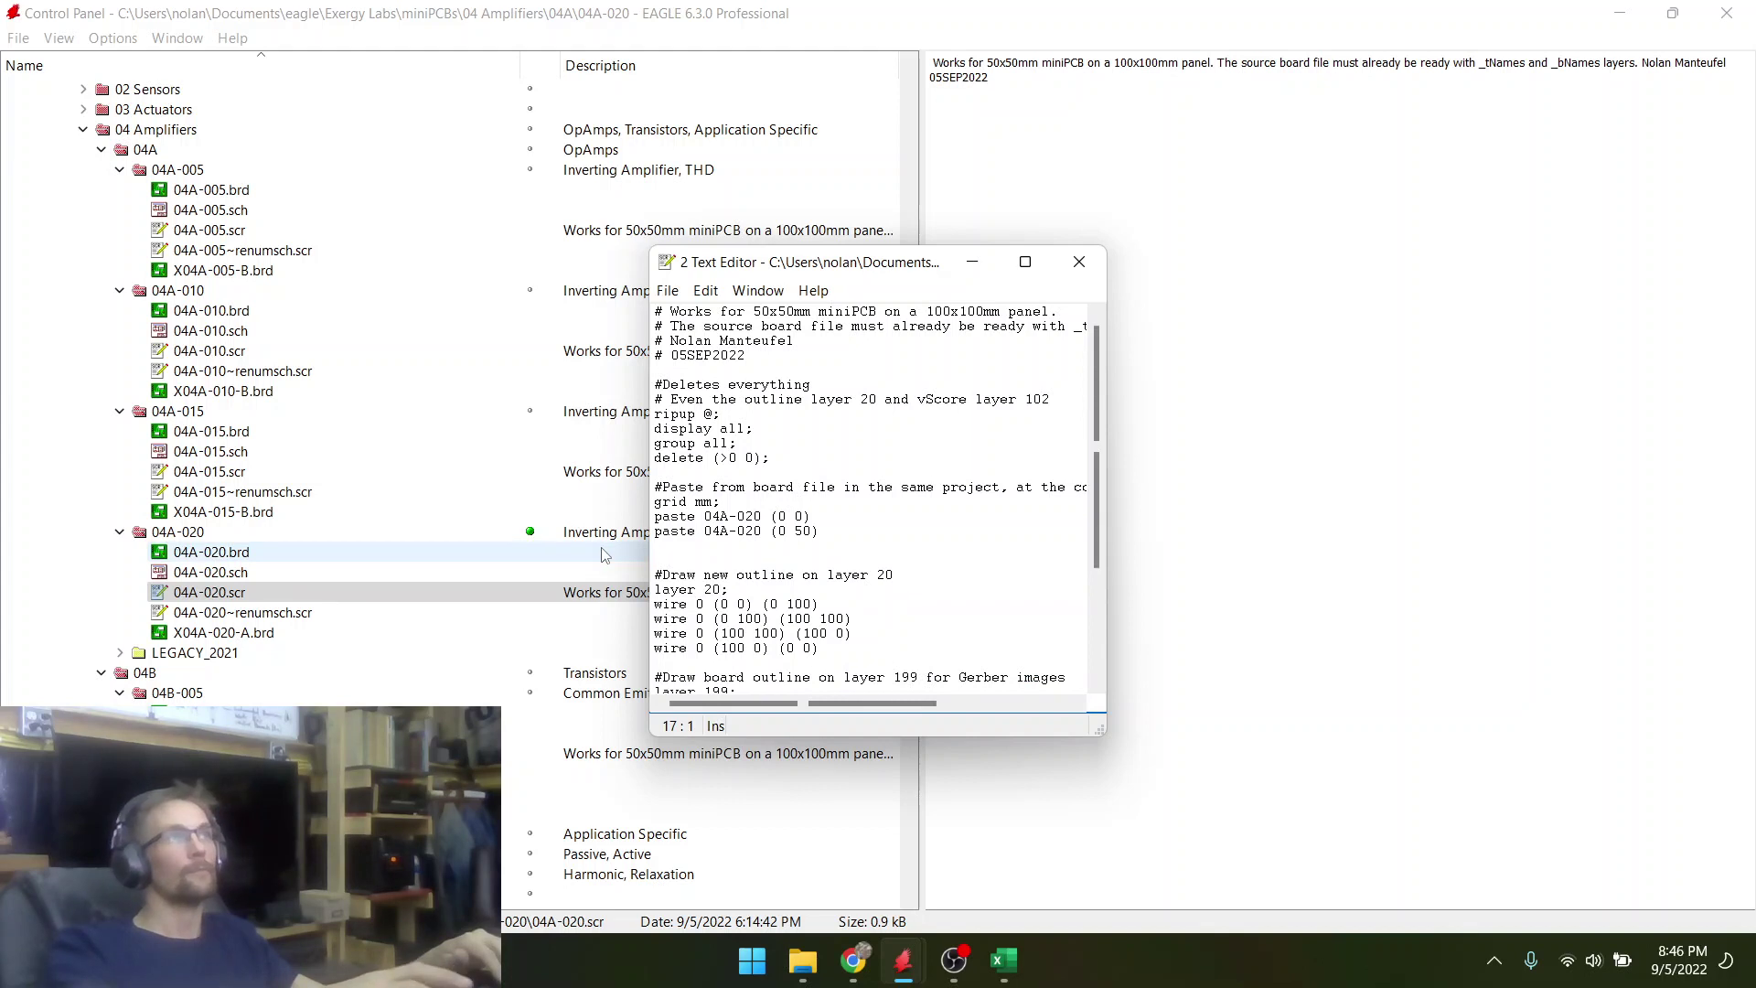
key(Delete)
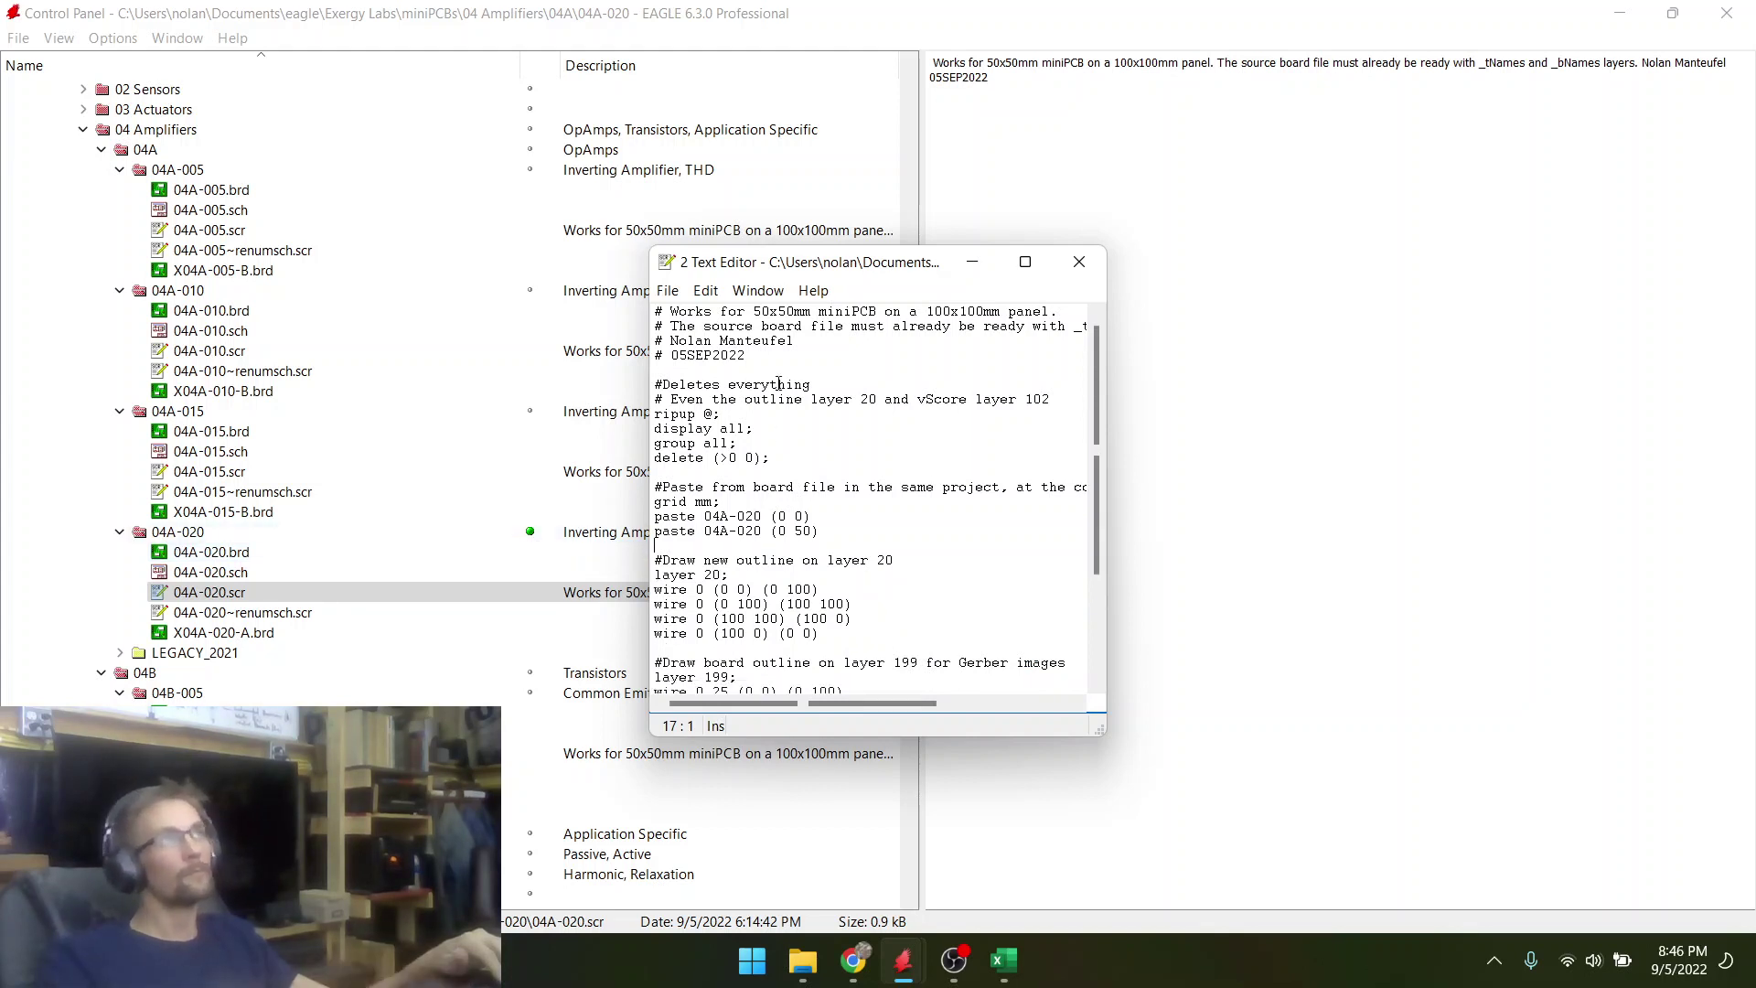
click(782, 313)
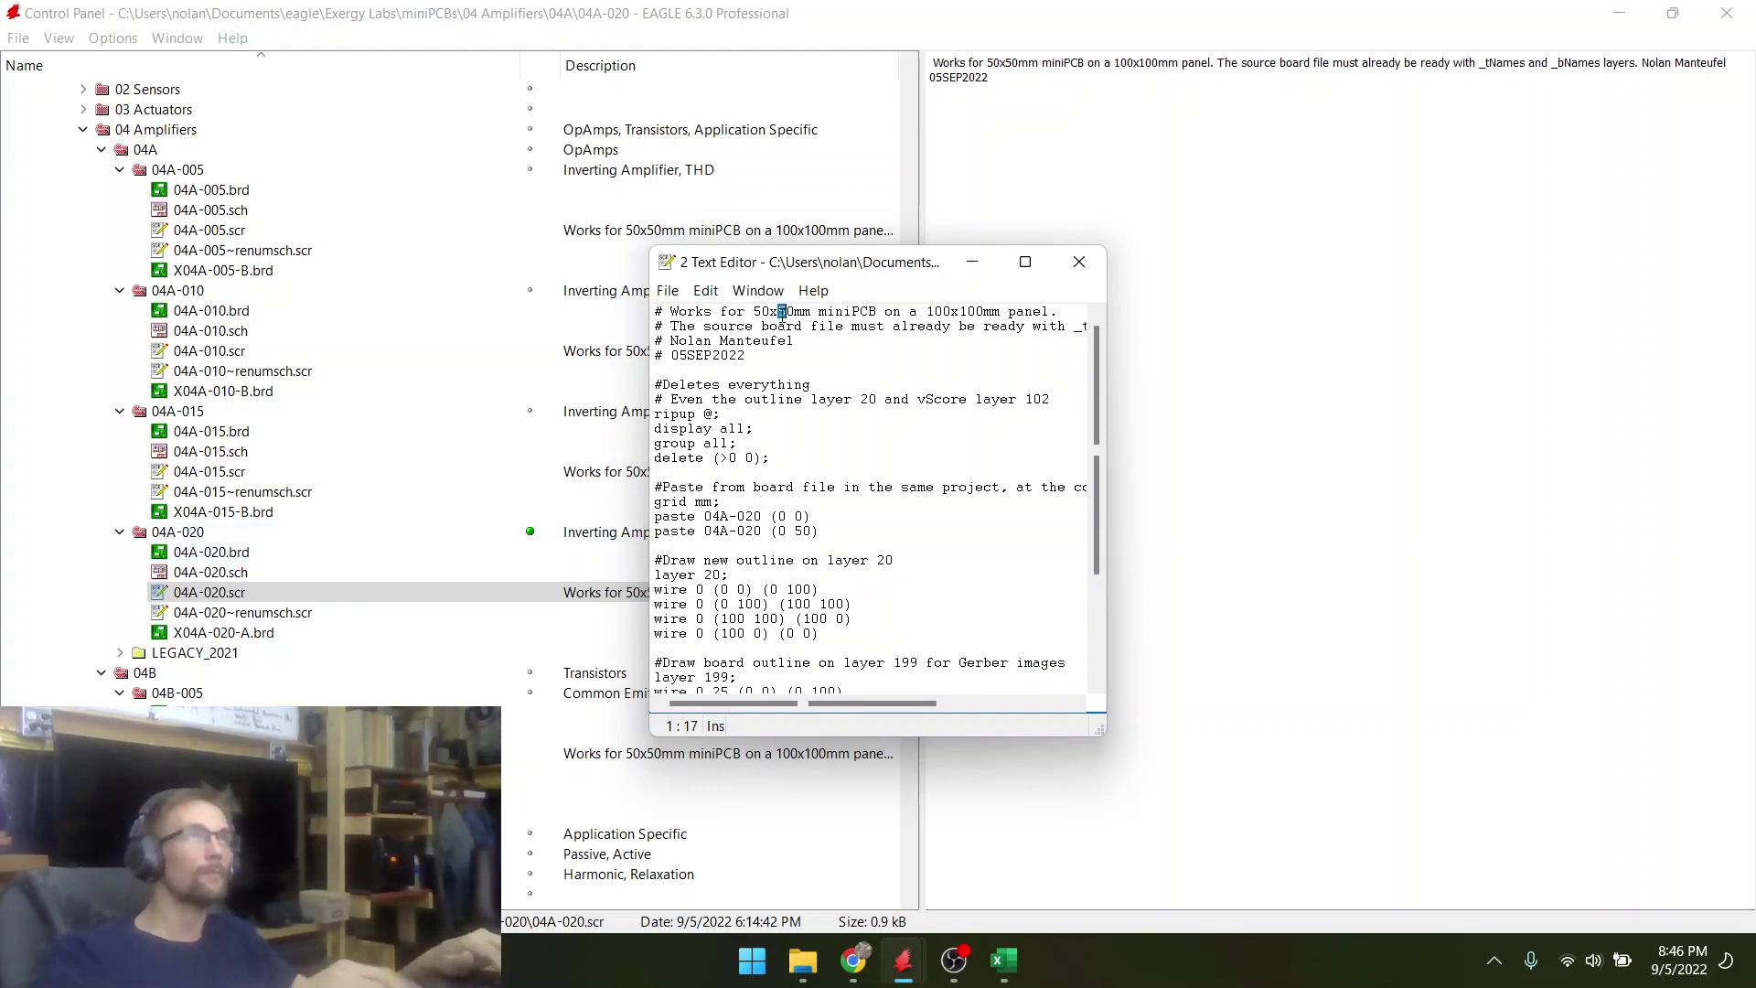
text(0)
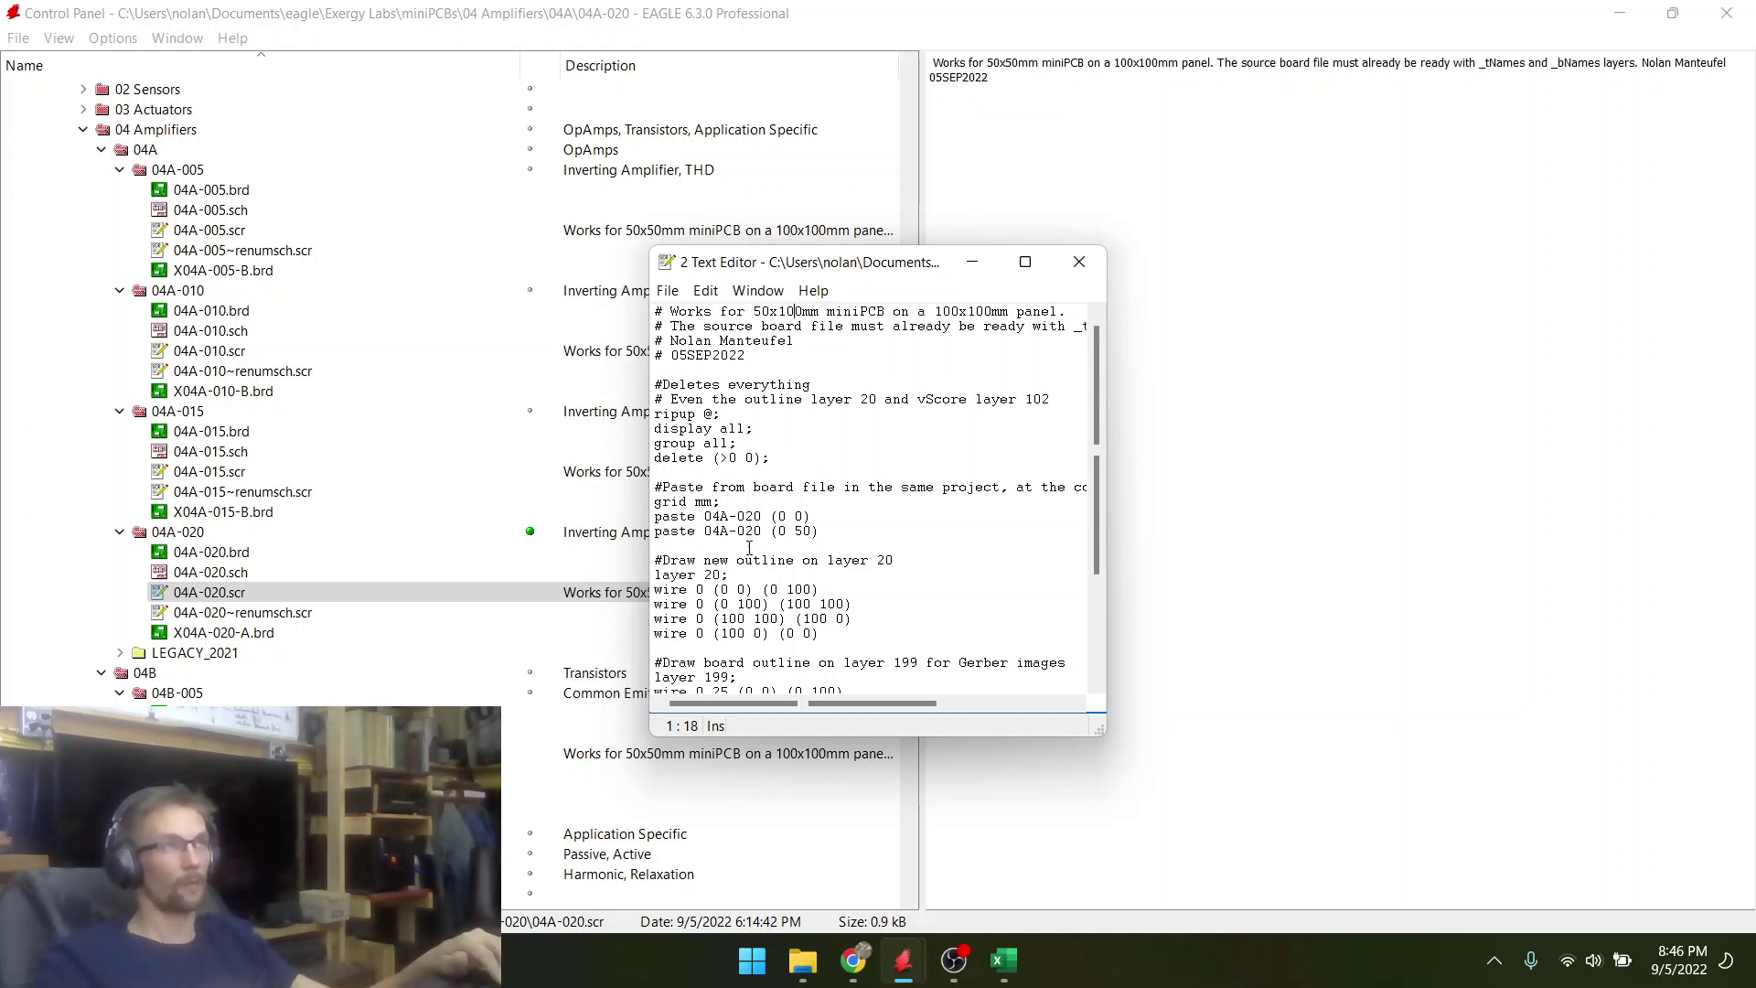
- Delete the vScore line wire 0 (50 0) (50 100) from the layer 102 section, then save and close the script
scroll(779, 595, down, 1)
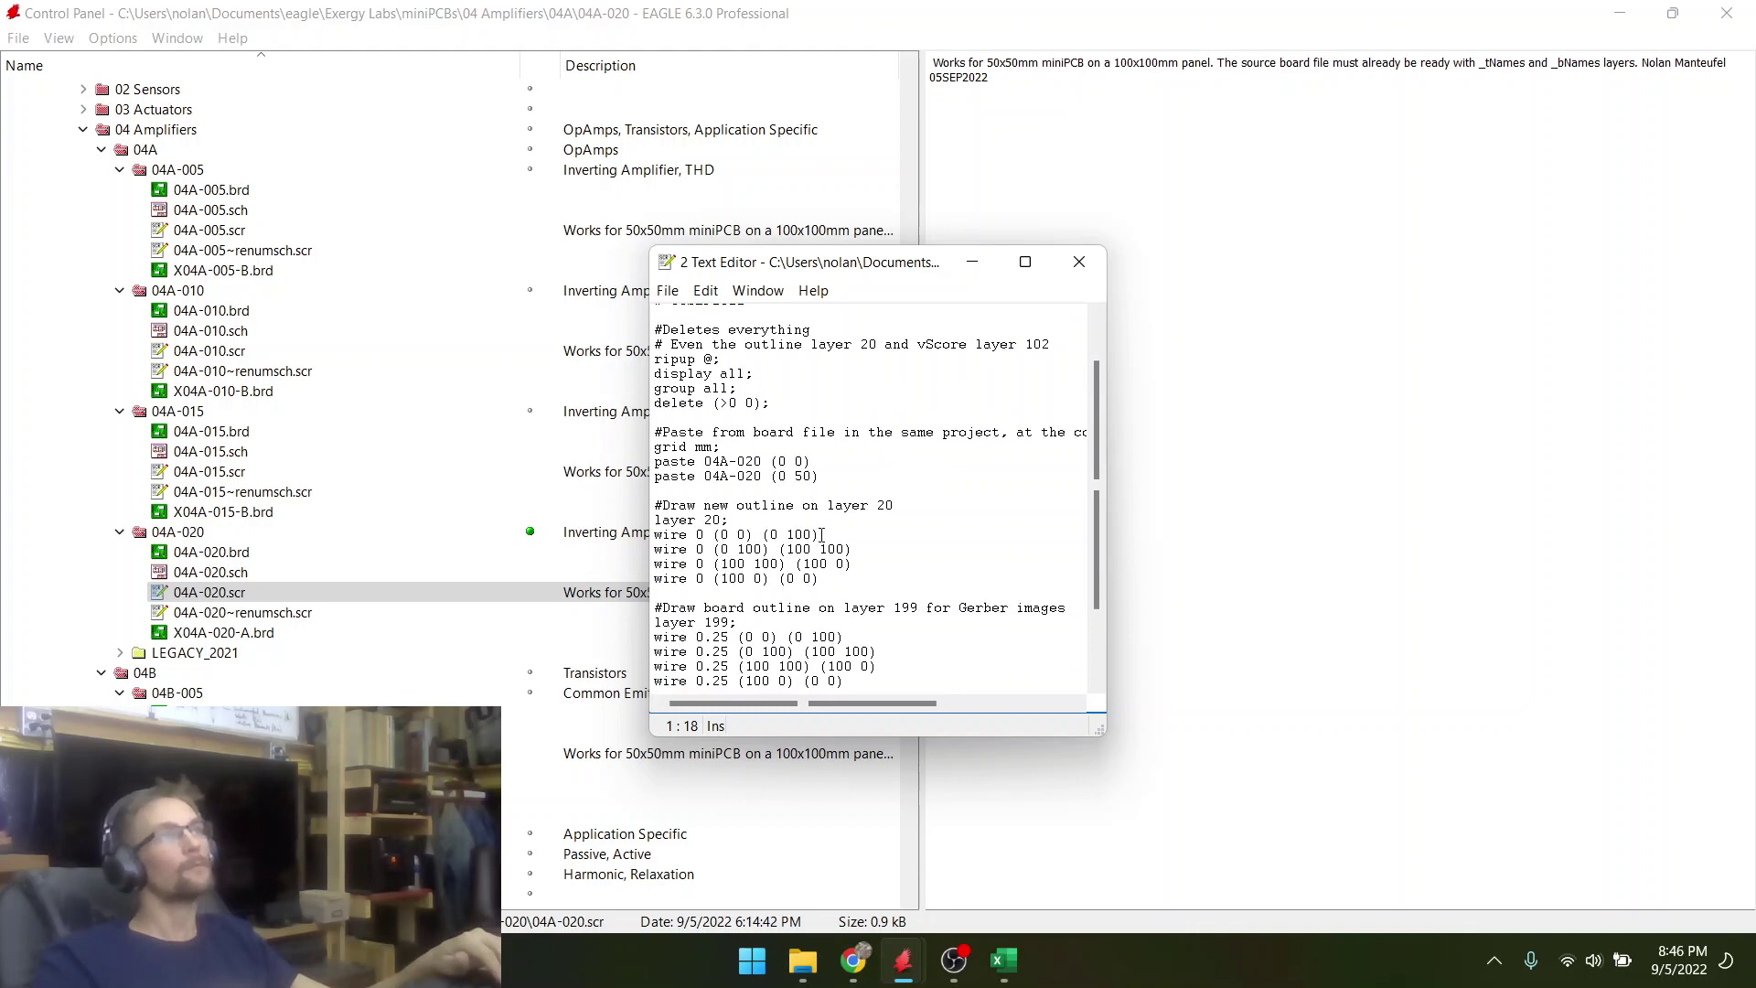
scroll(741, 575, down, 1)
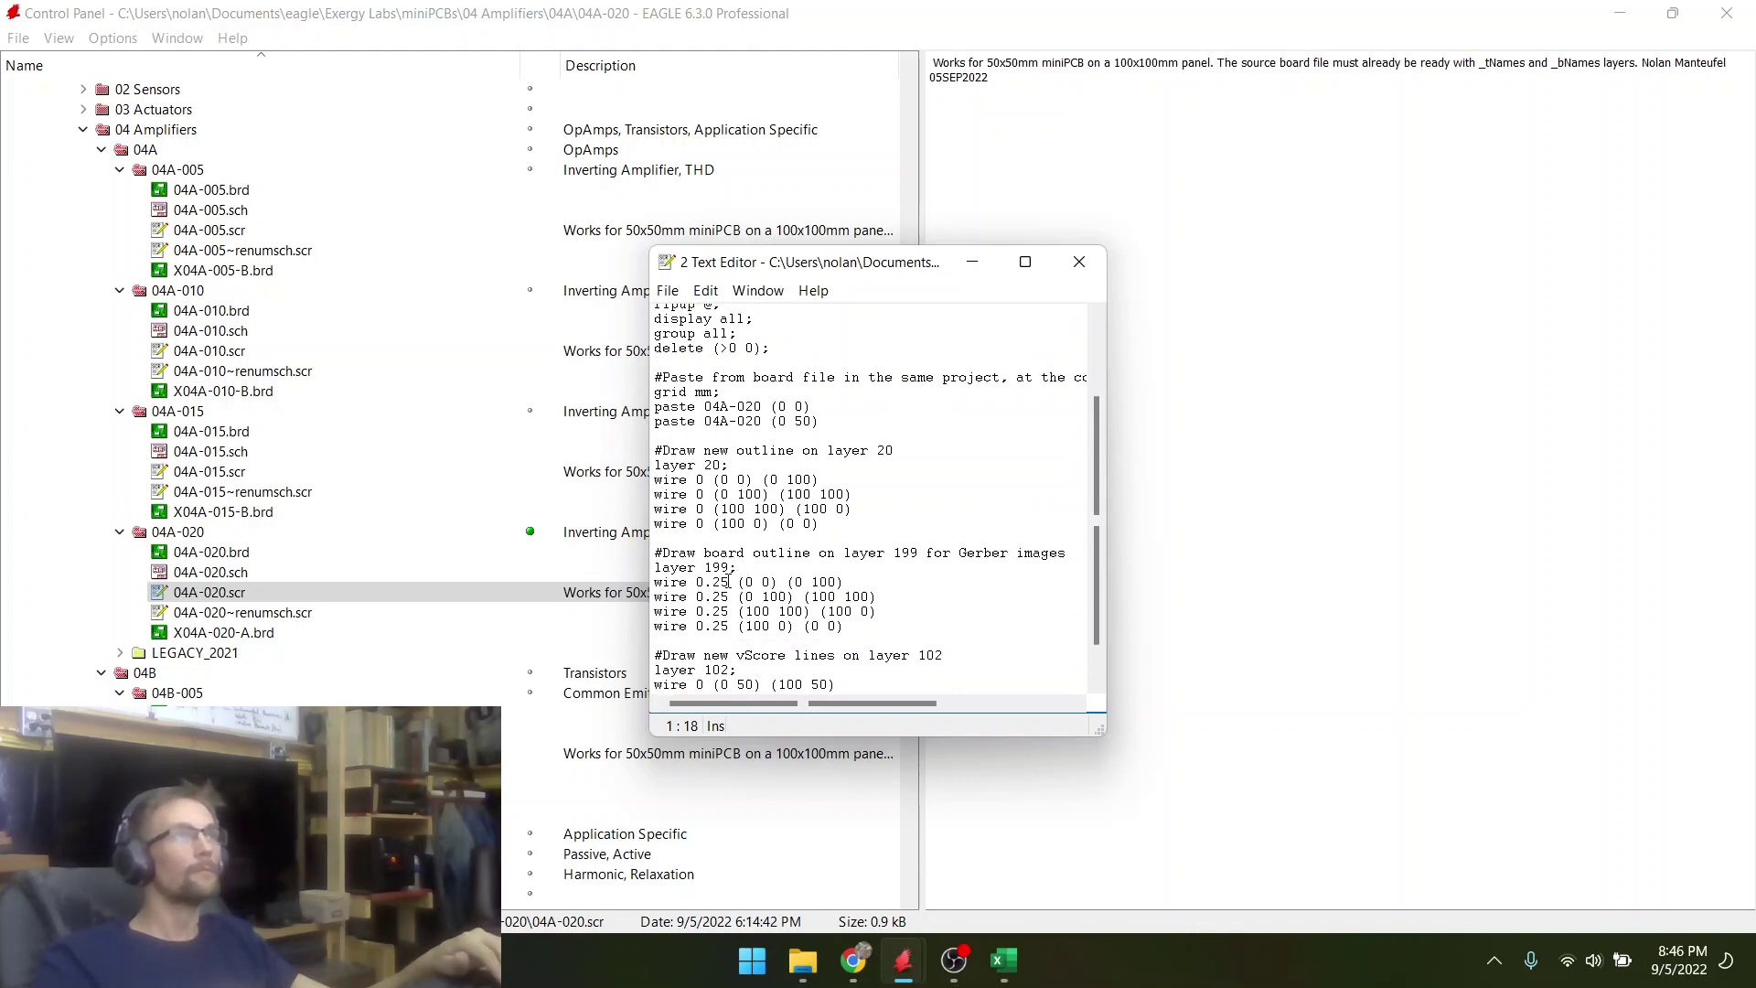
scroll(741, 585, down, 1)
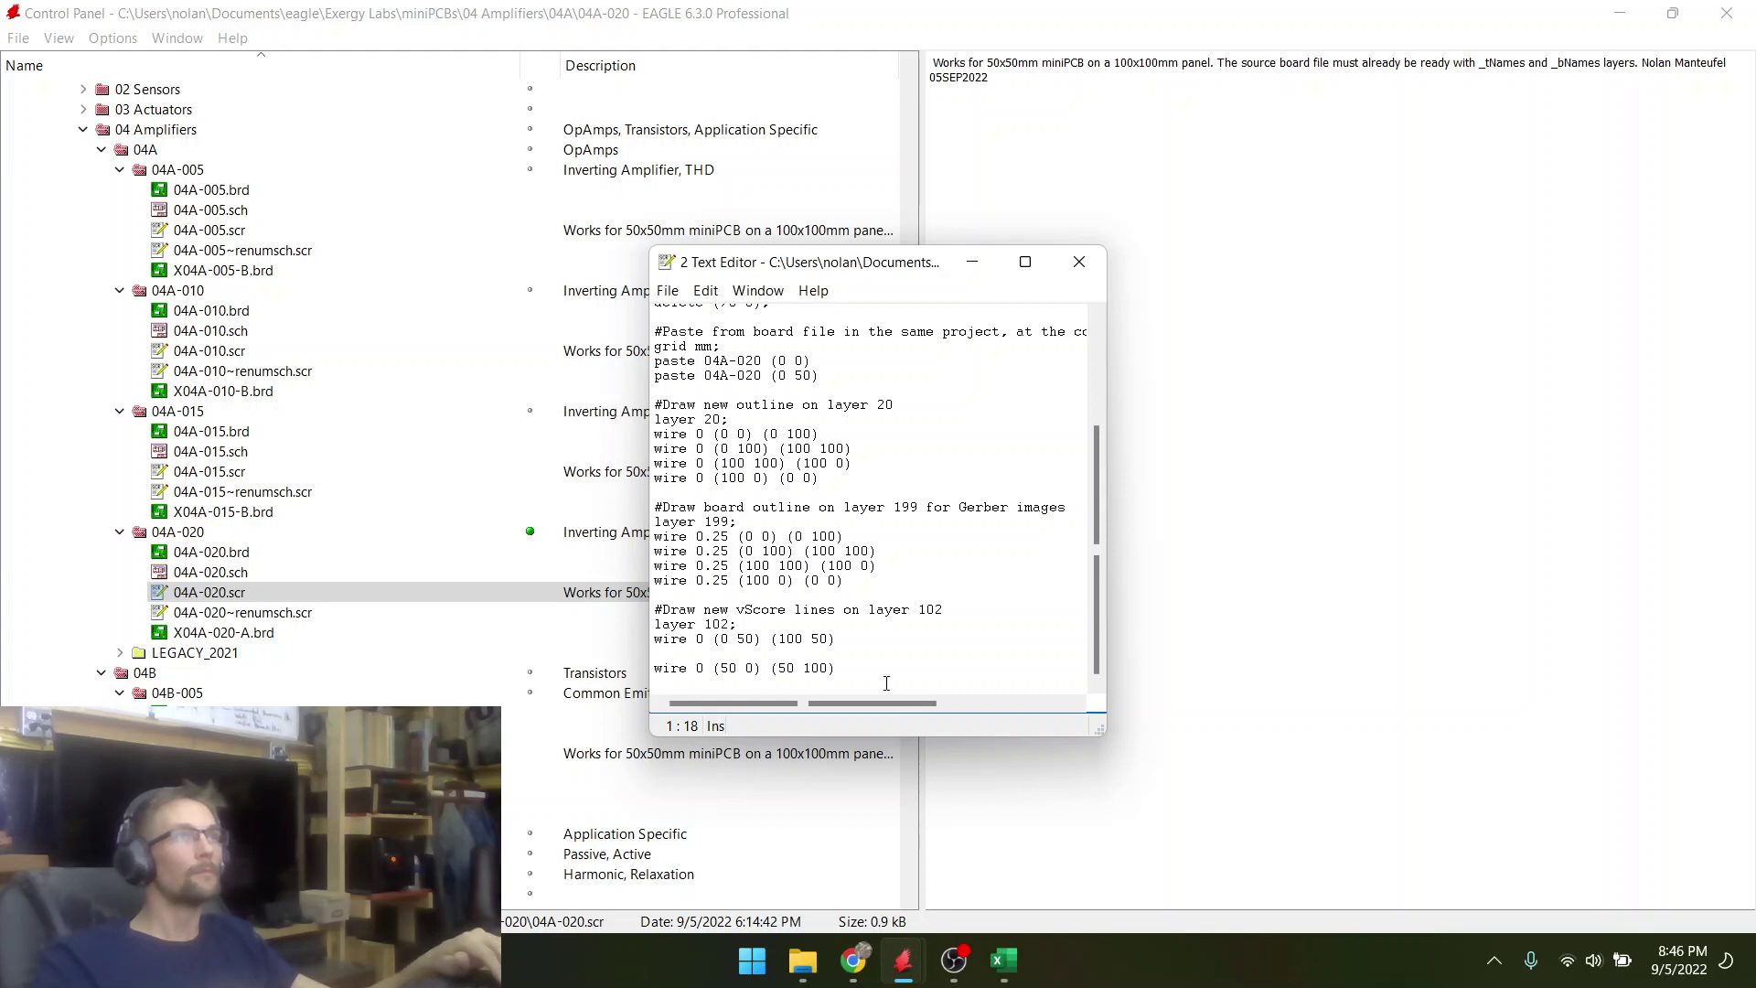
drag(846, 670, 635, 661)
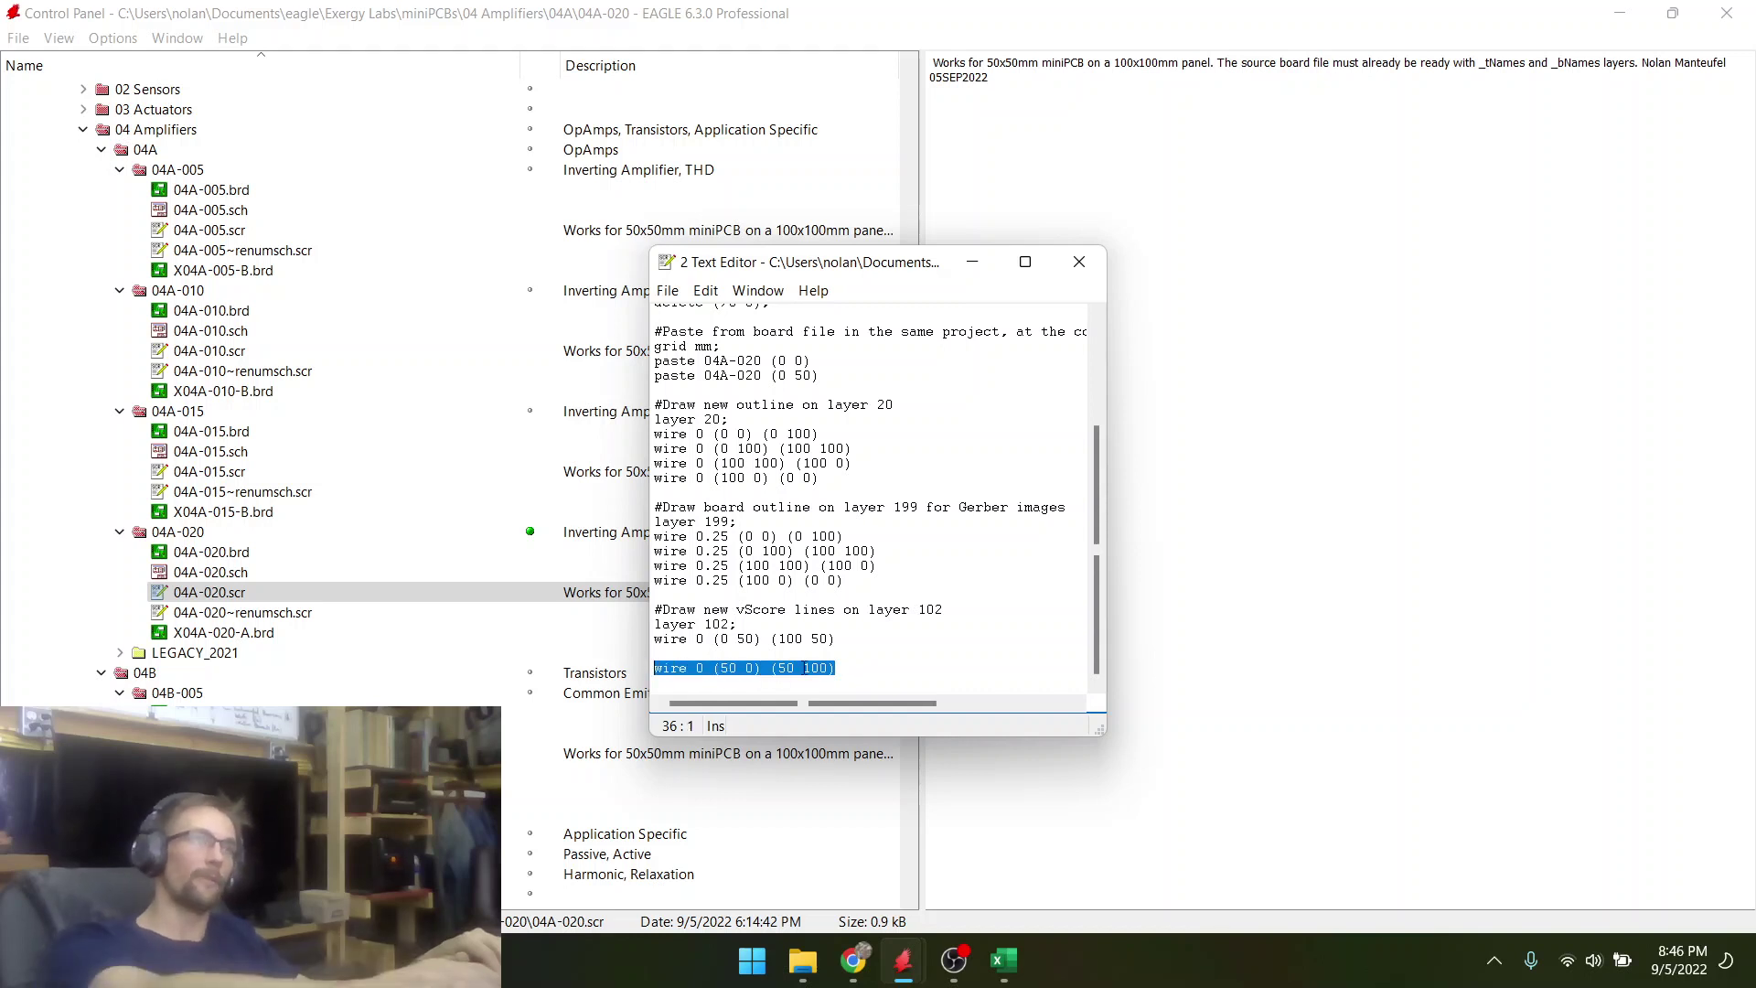
key(Delete)
key(BackSpace)
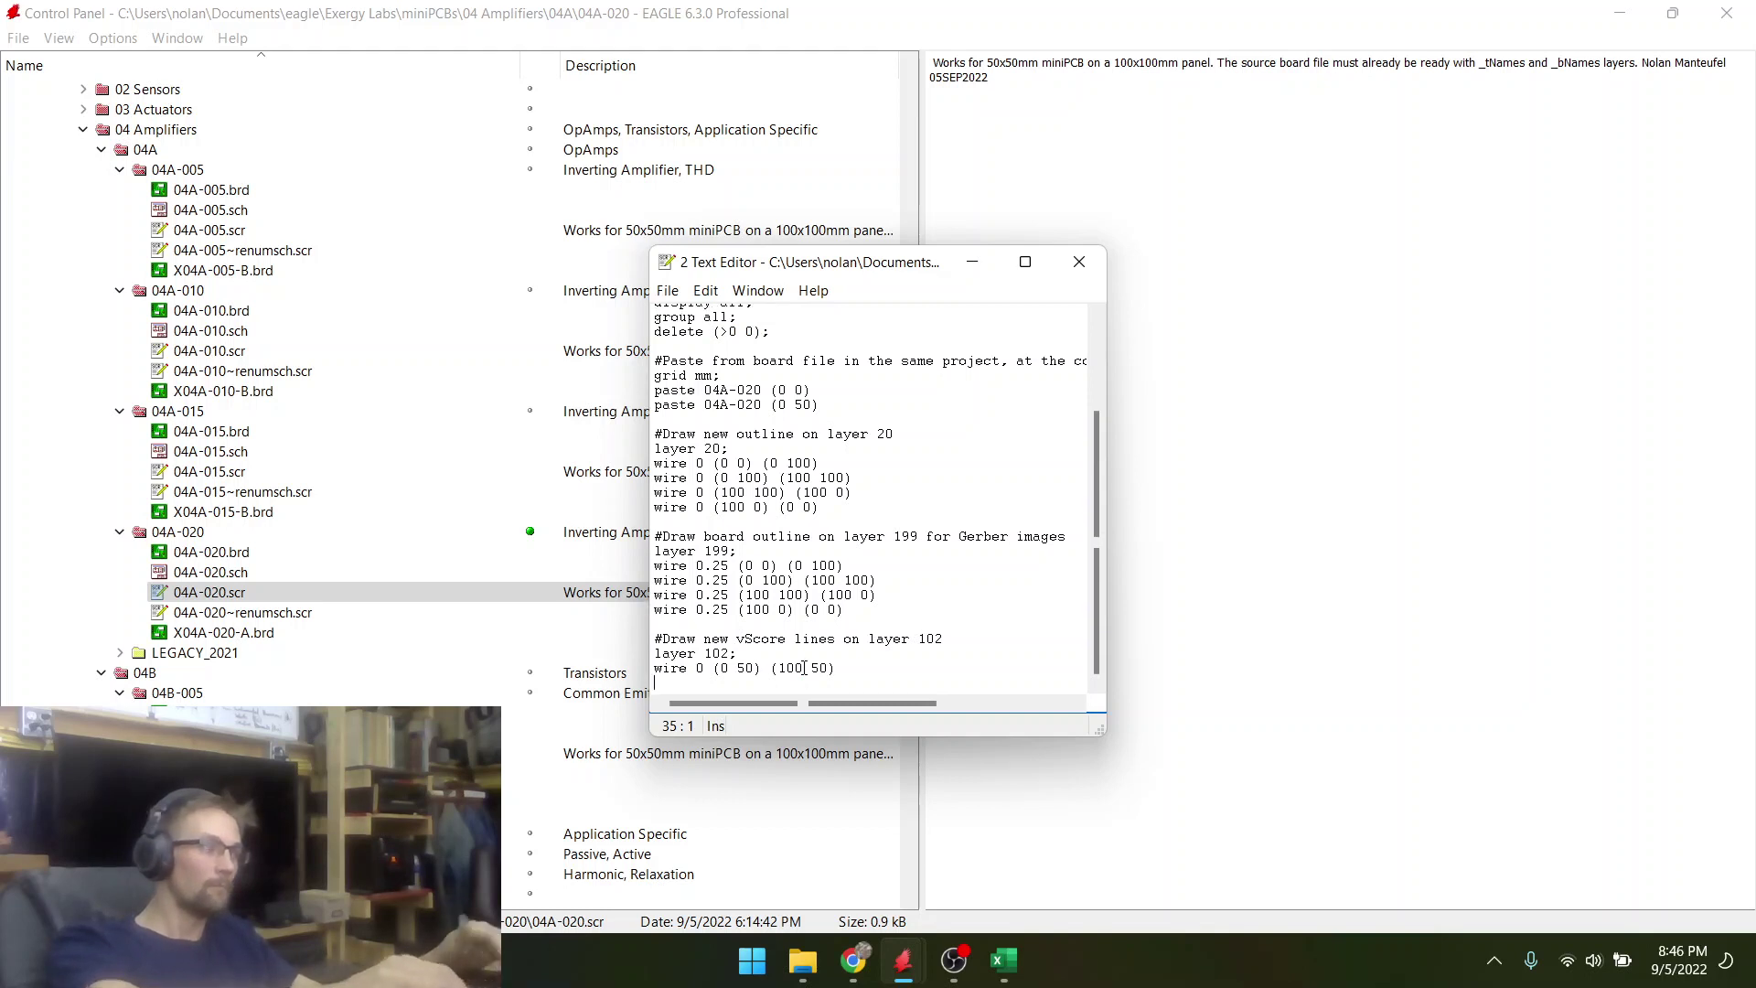
key(ctrl+s)
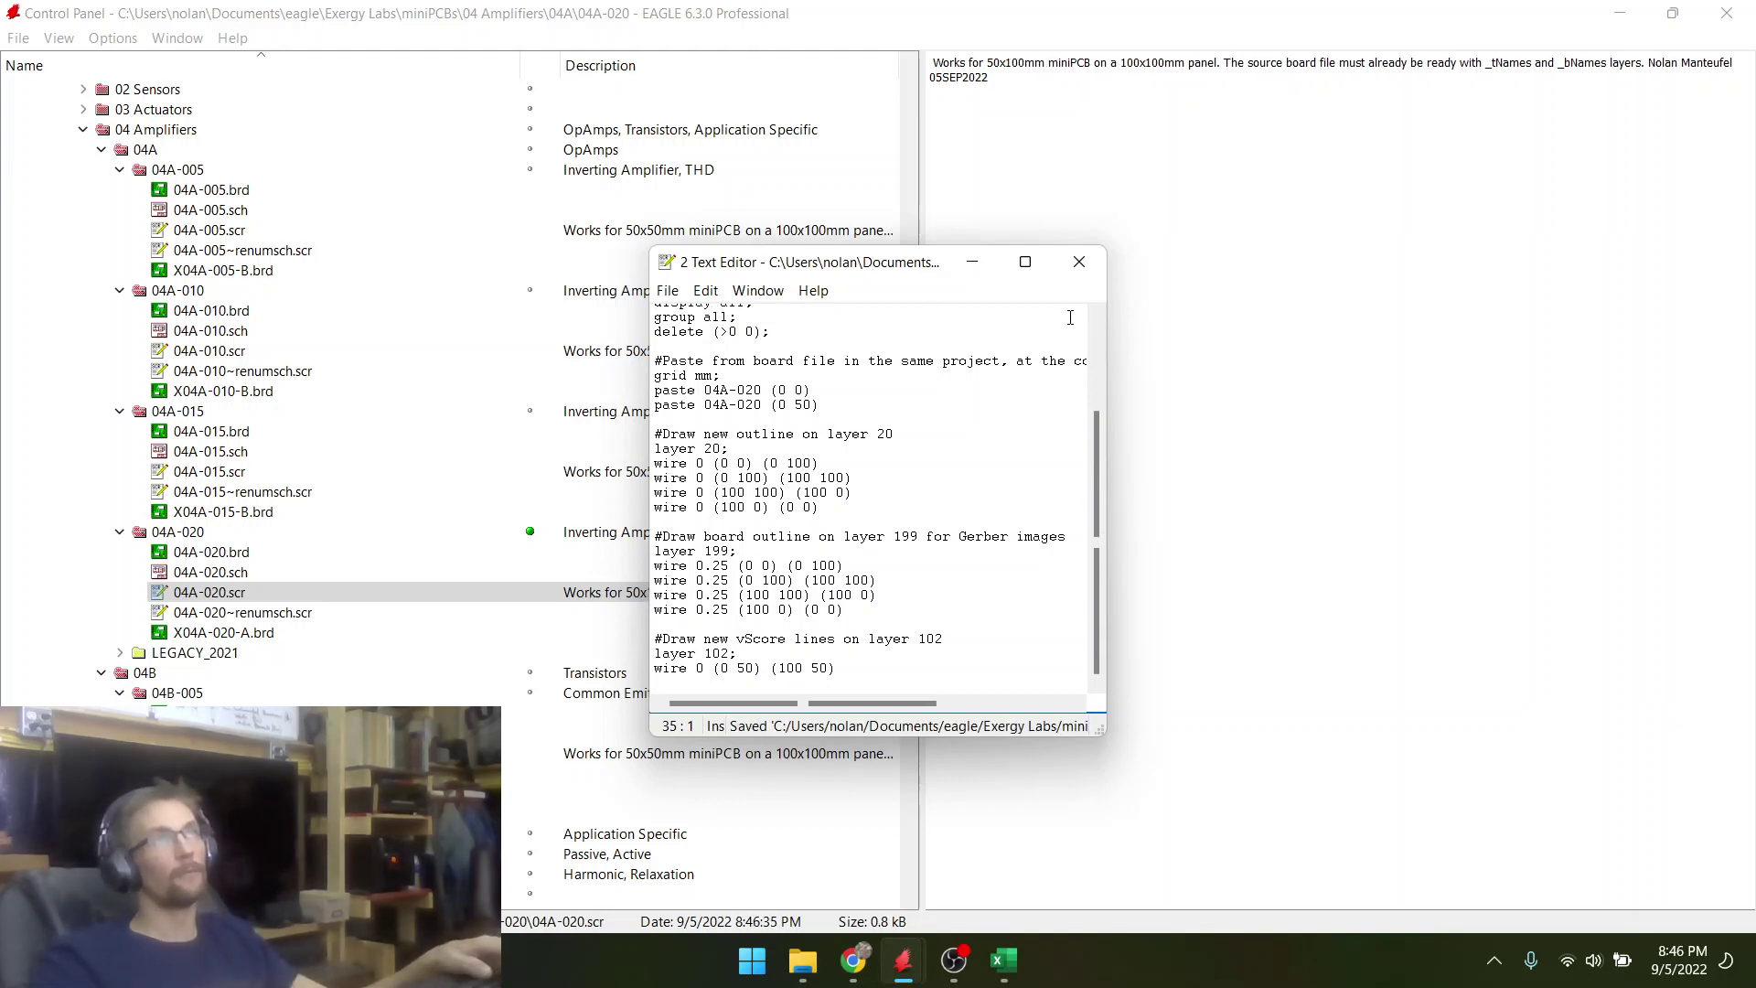
click(1080, 277)
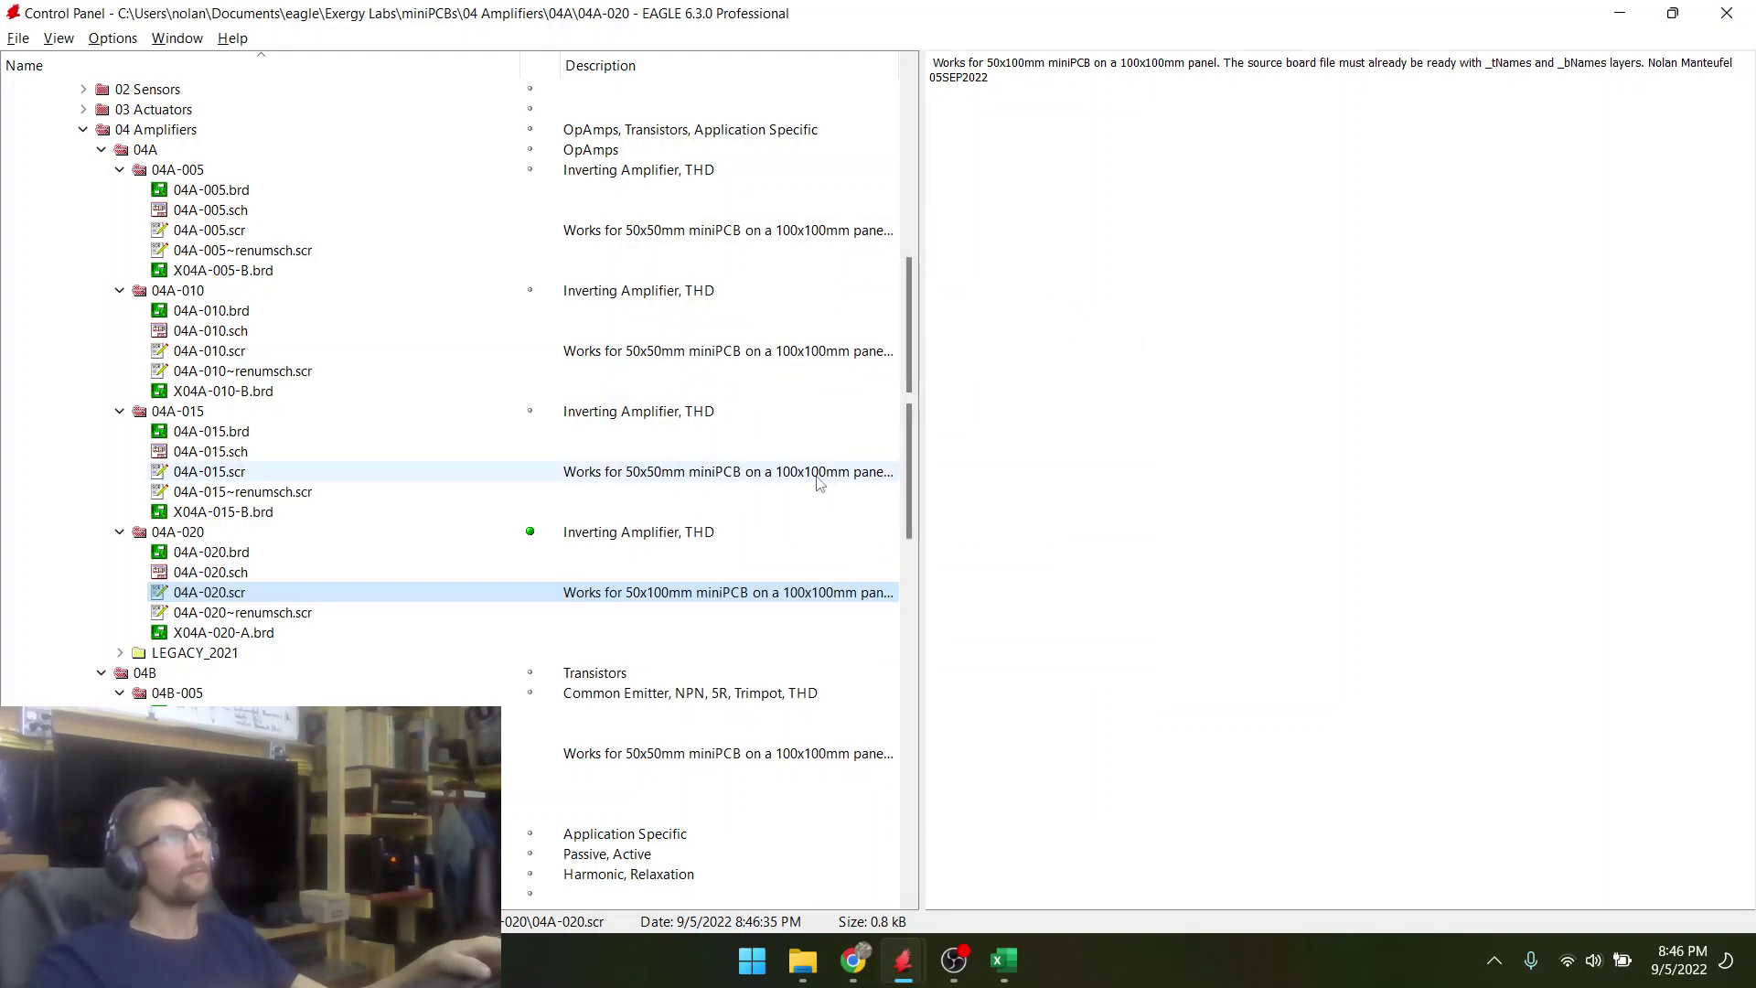
- Return to the X04A-020-A board and run the edited 04A-020.scr to rebuild the panel from two stacked copies
key(alt+Tab)
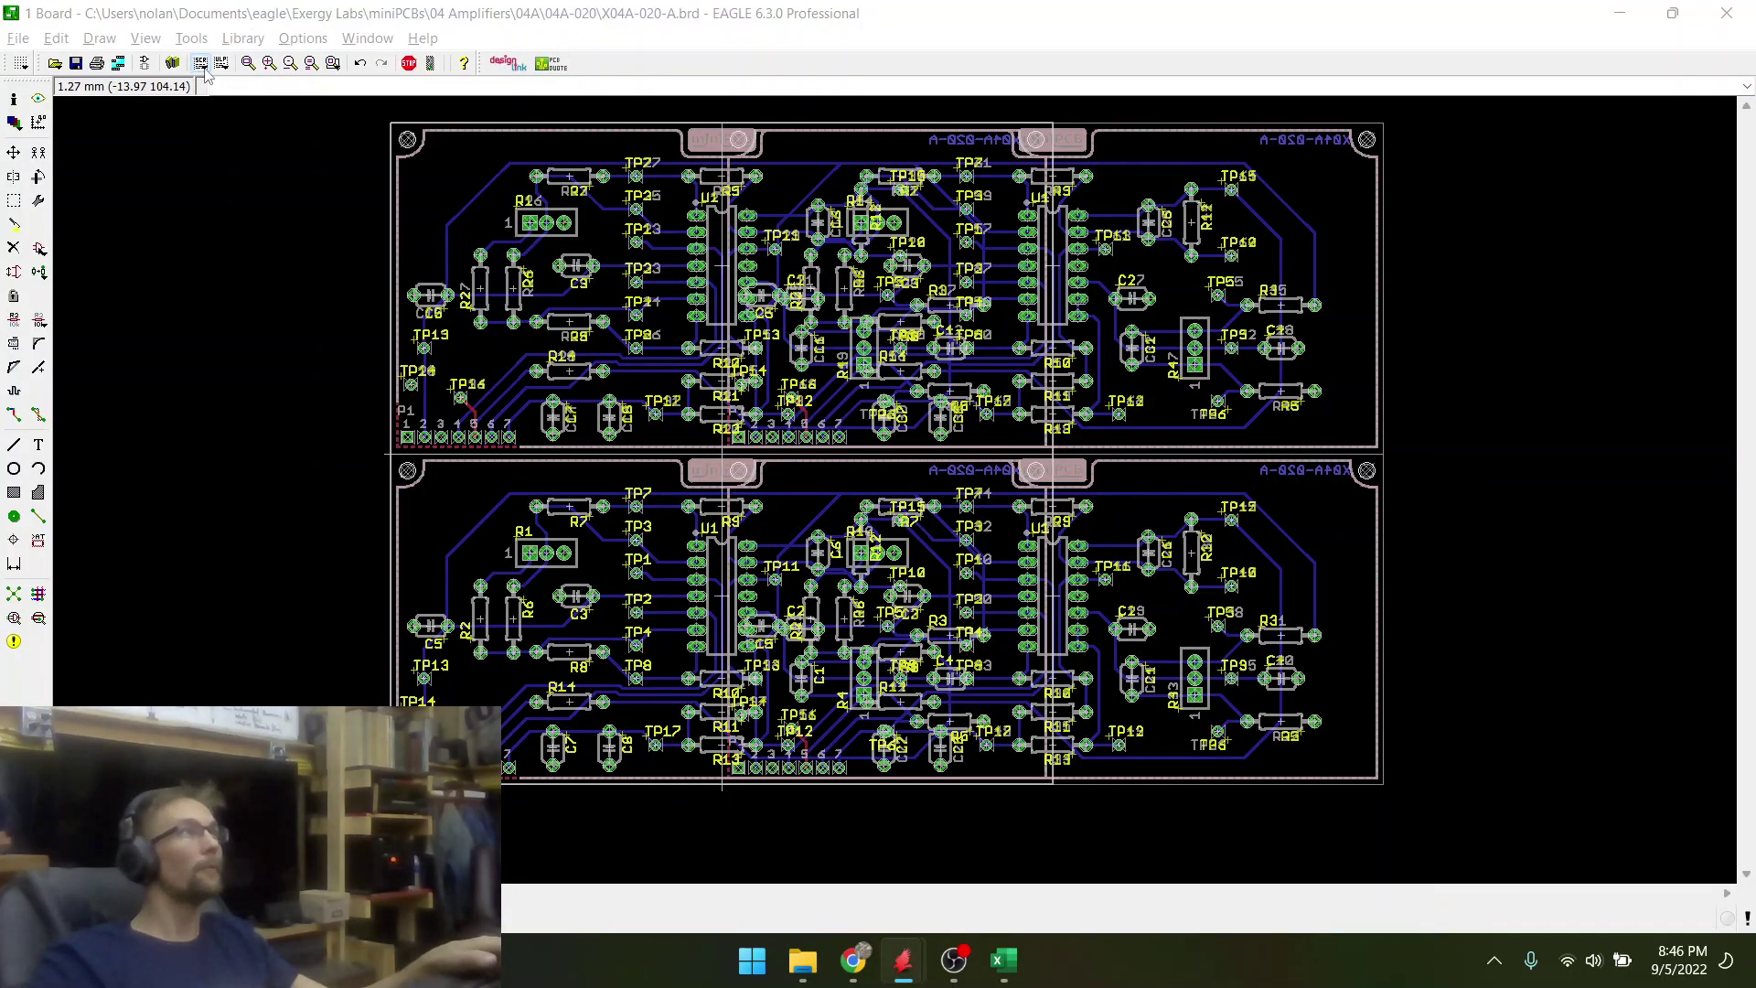
click(200, 63)
double_click(663, 211)
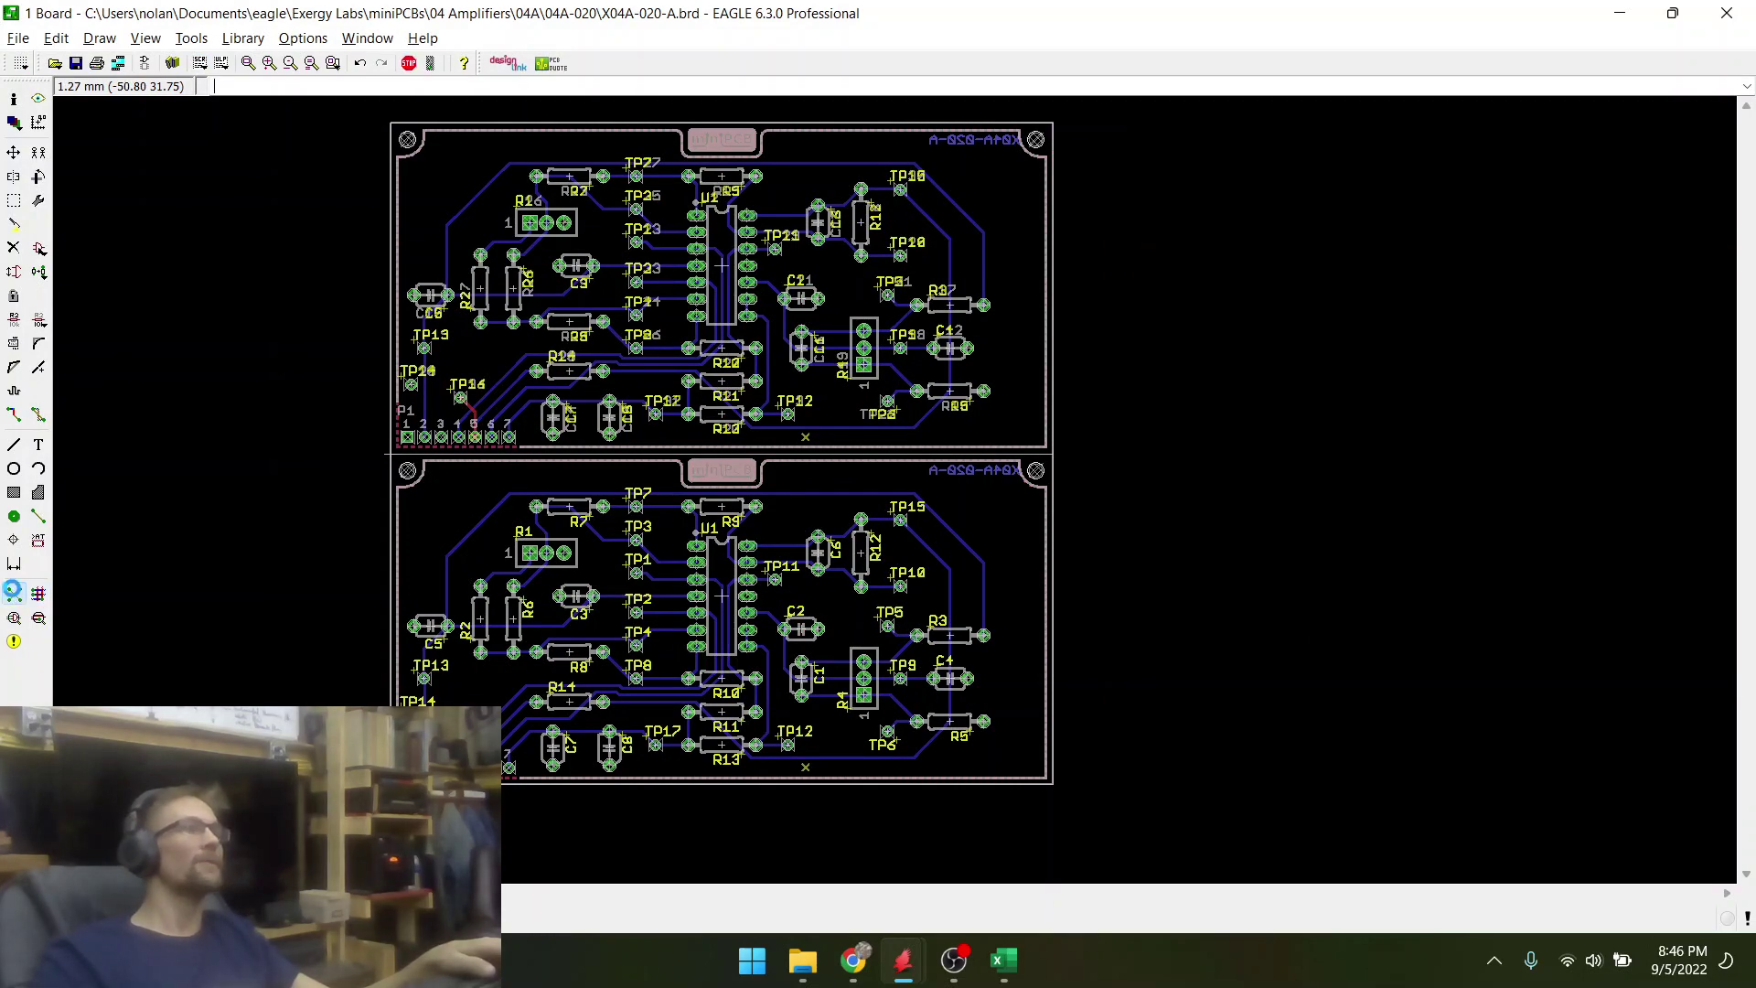
scroll(645, 711, down, 2)
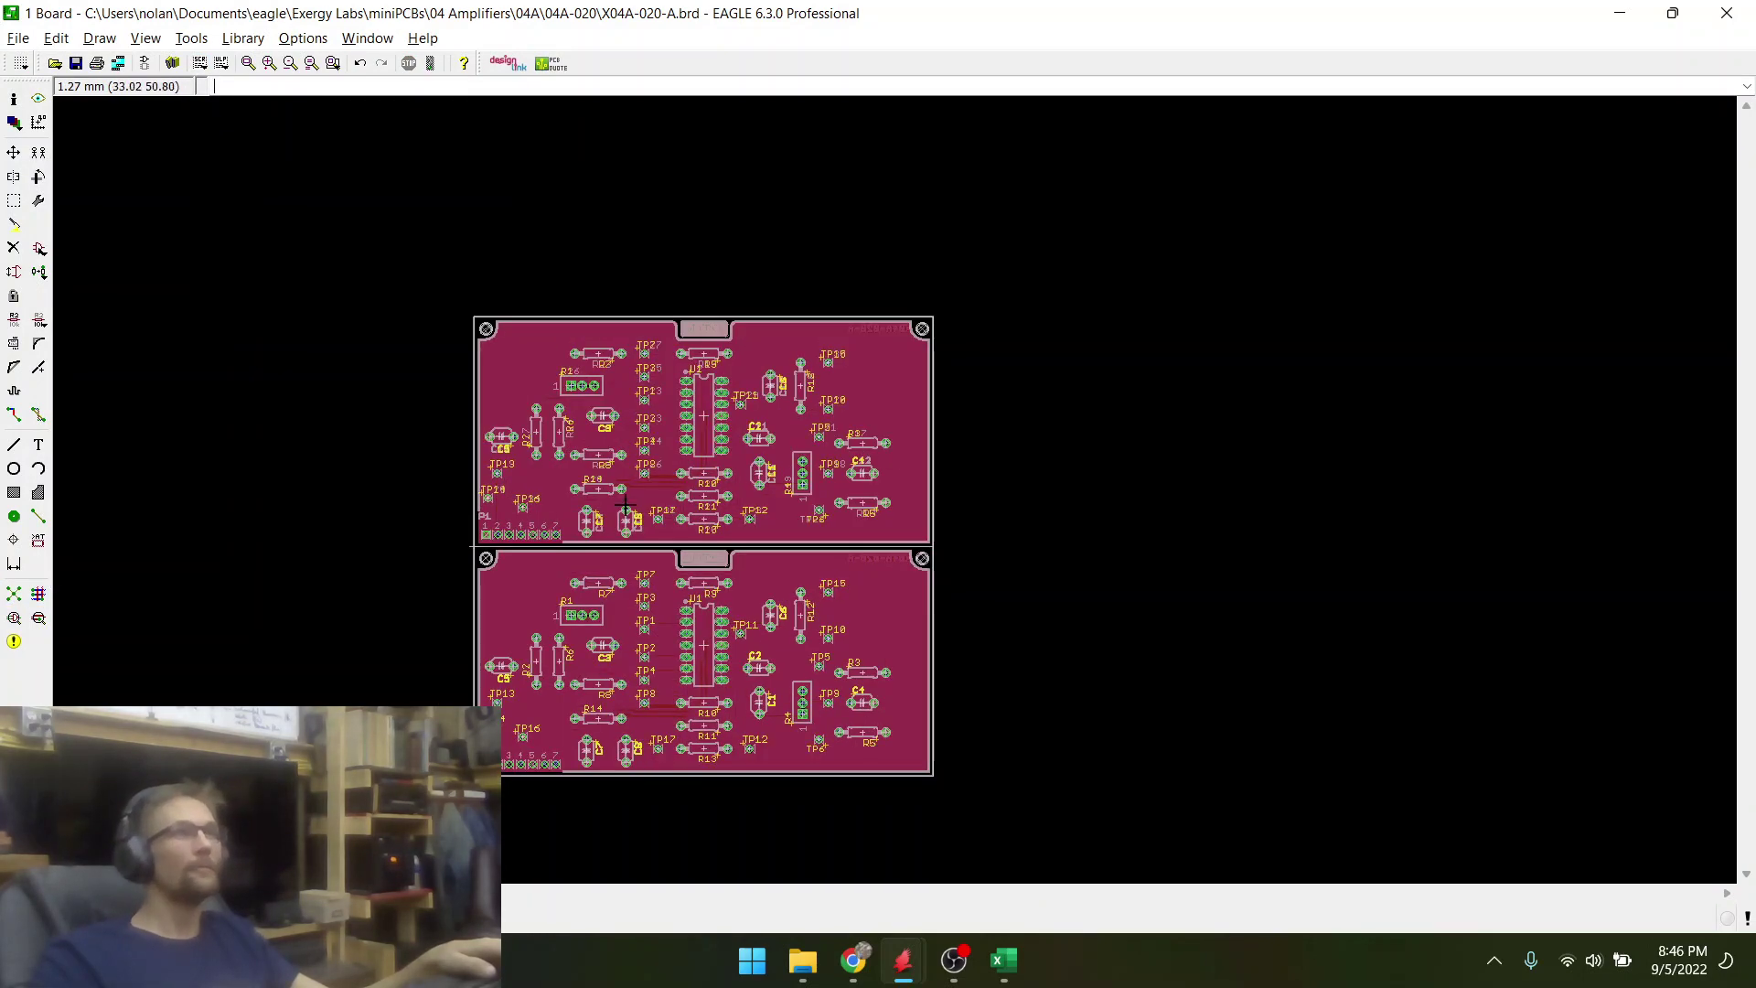
- Run the Gerber image export script from the miniPCBs folder on the panel and overwrite the existing Gerber_TOPCOPPER_GLTX.png
scroll(624, 482, up, 1)
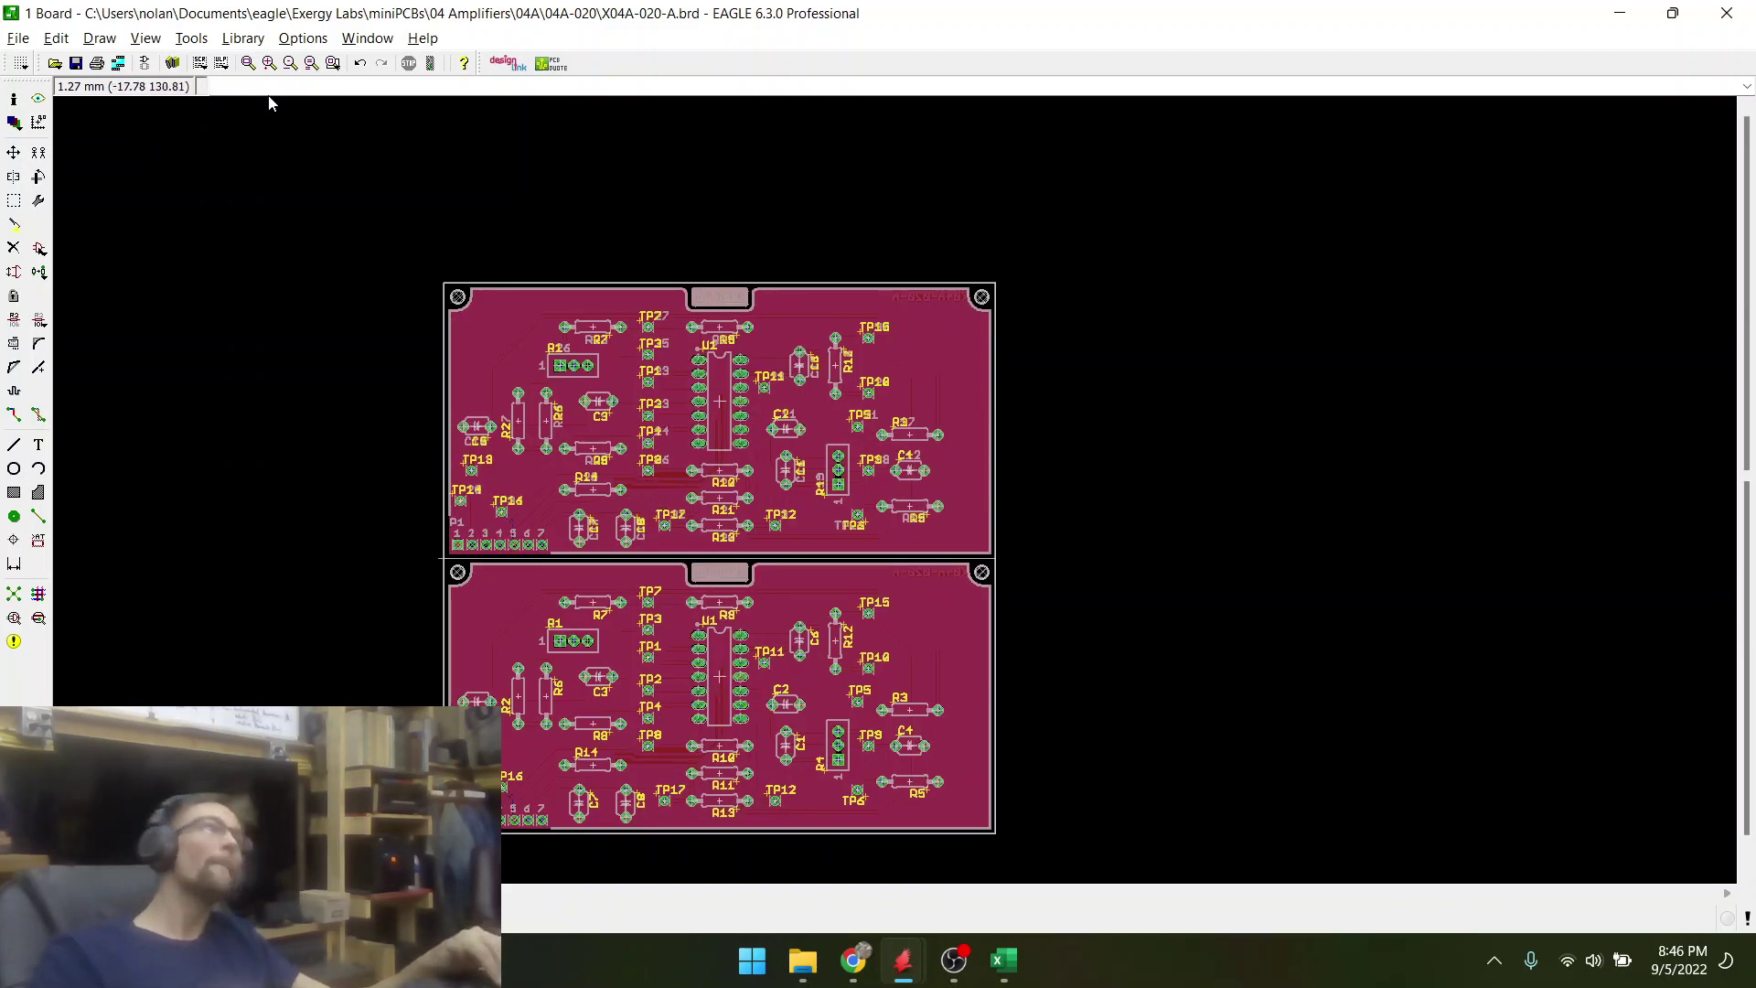
click(200, 63)
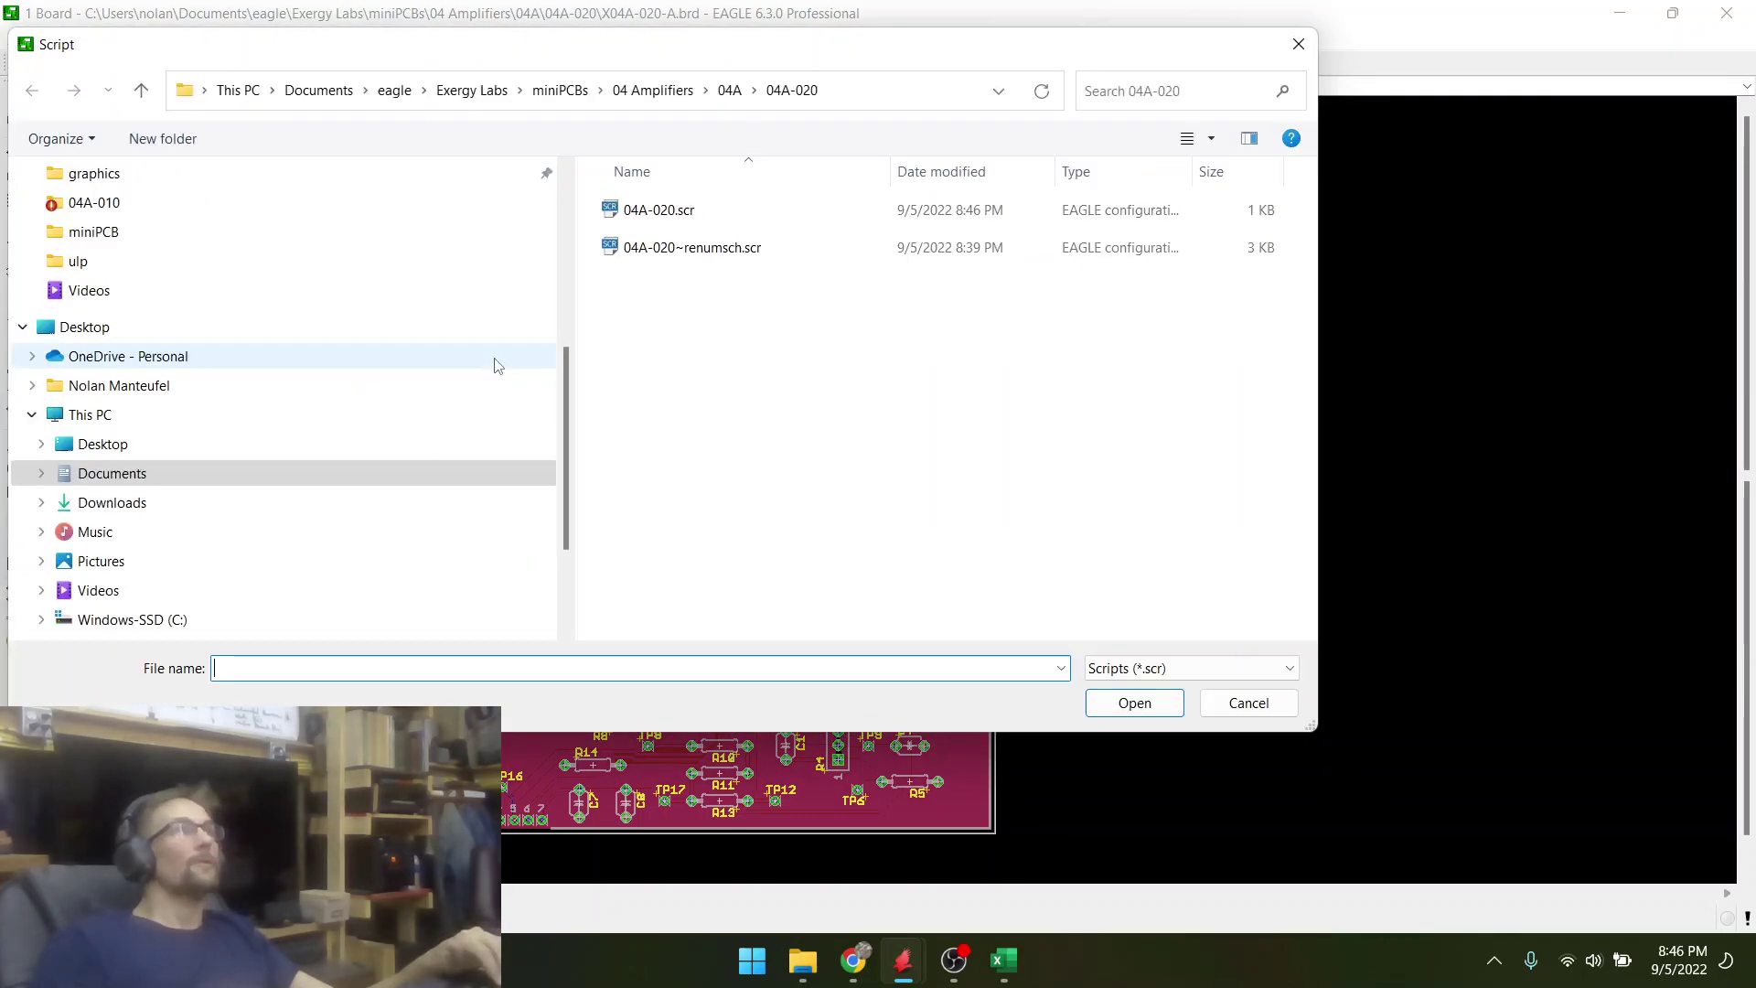
click(560, 89)
double_click(748, 510)
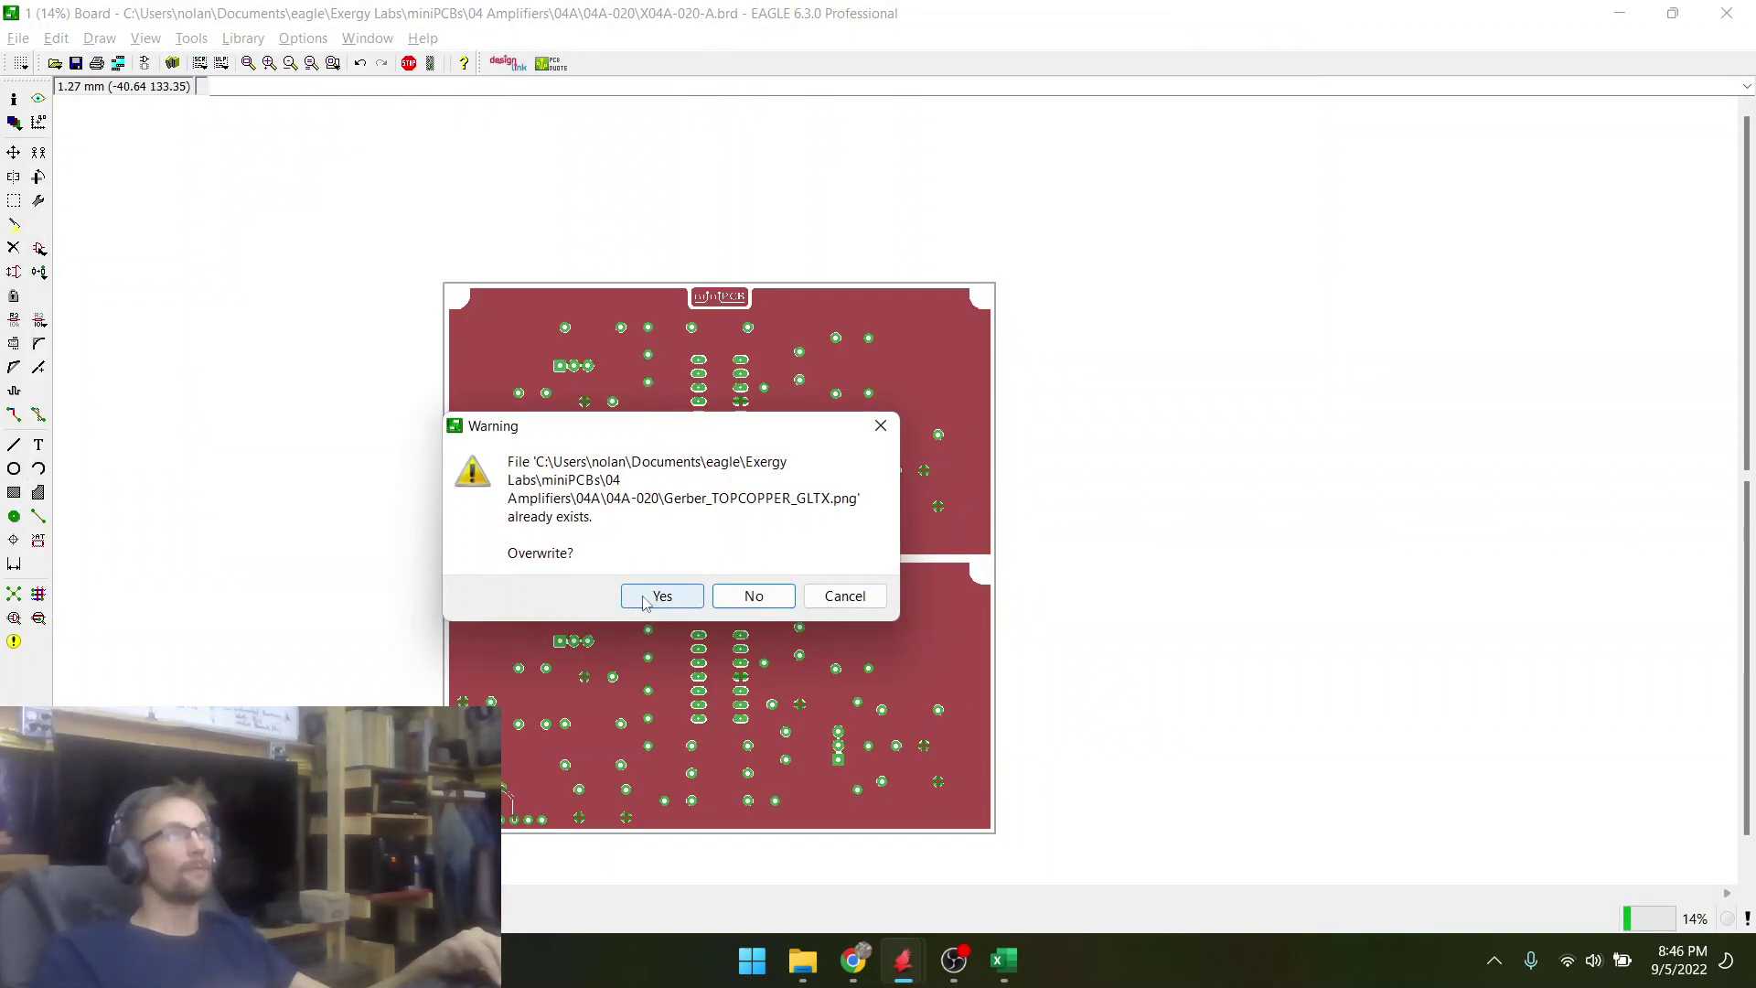
drag(655, 432, 1271, 344)
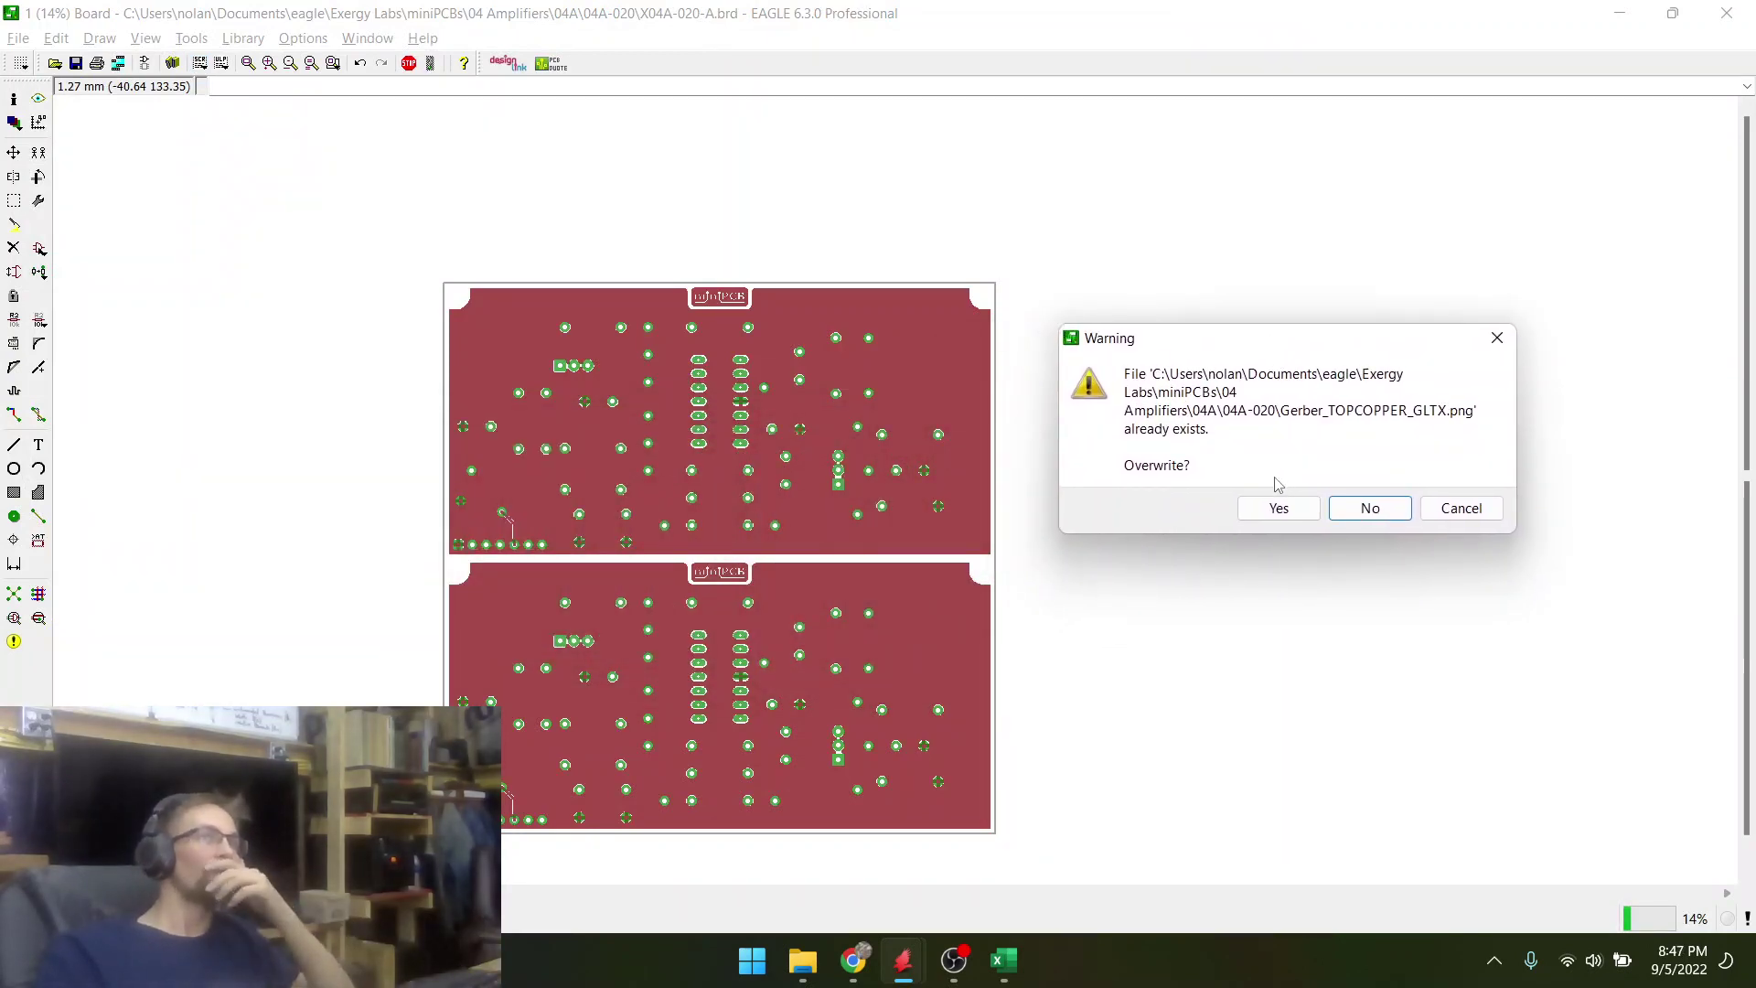
click(1279, 509)
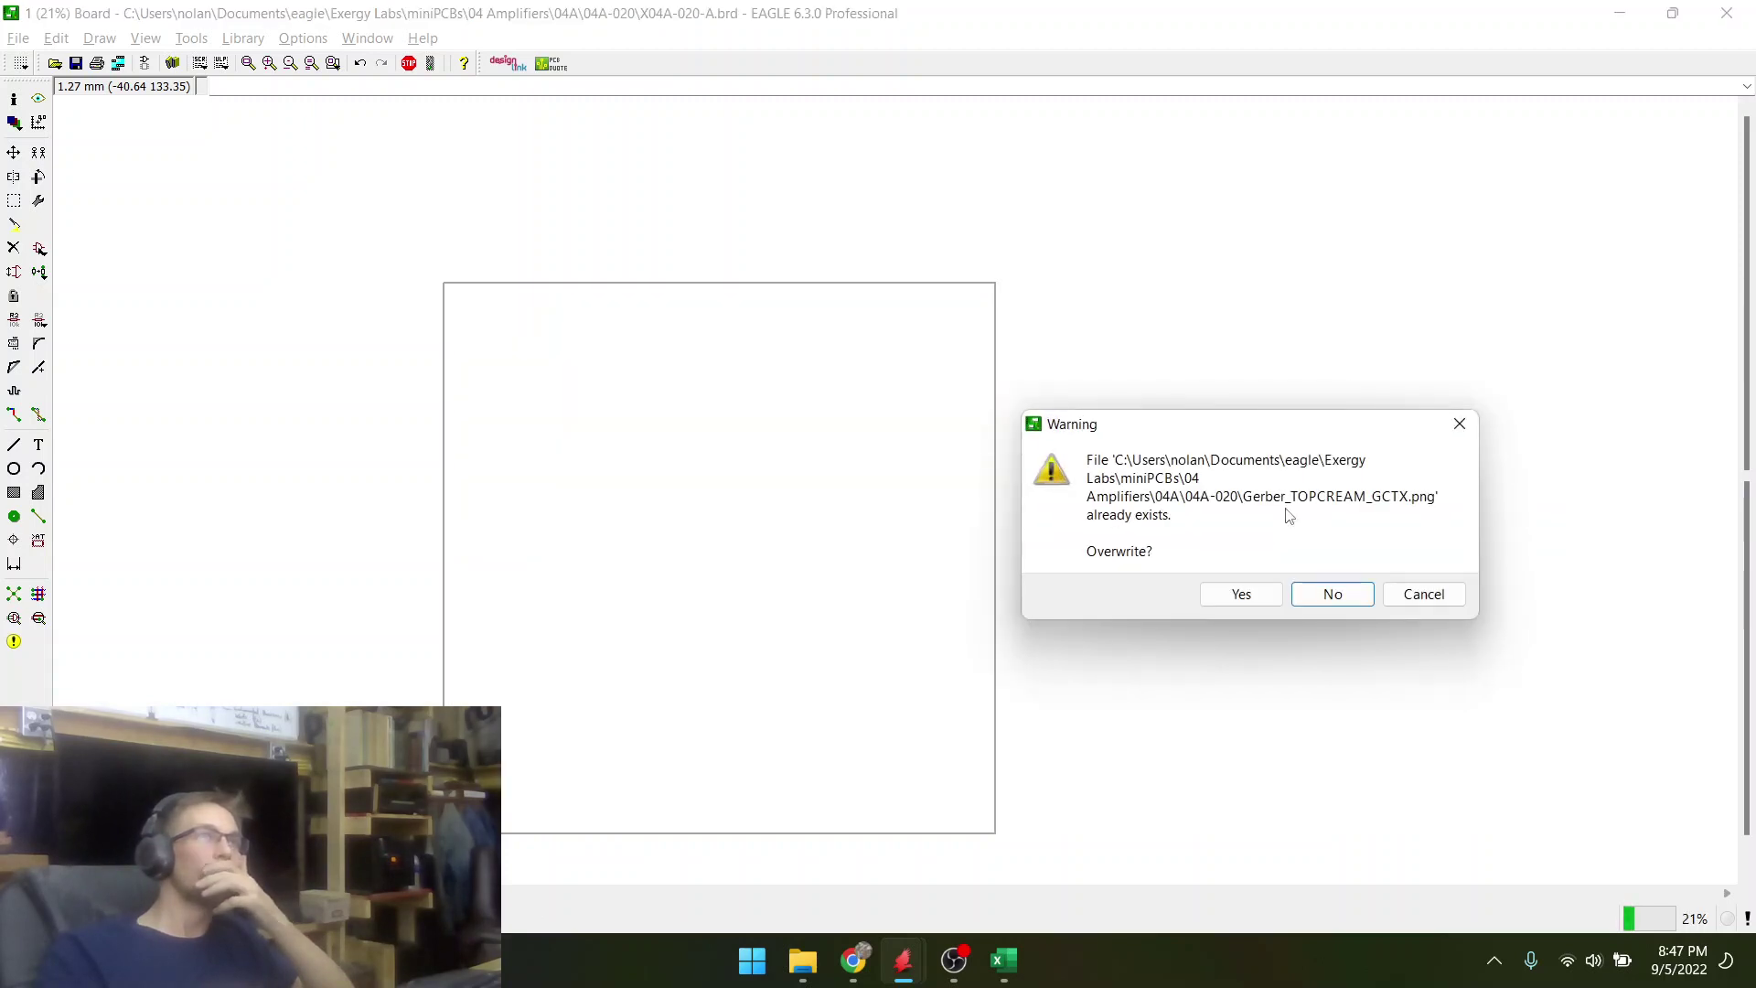
- Overwrite all remaining Gerber PNG images of the export, from Gerber_TOPCREAM_GCTX.png through Gerber_MILLING_GM3.png
click(1255, 593)
click(1252, 596)
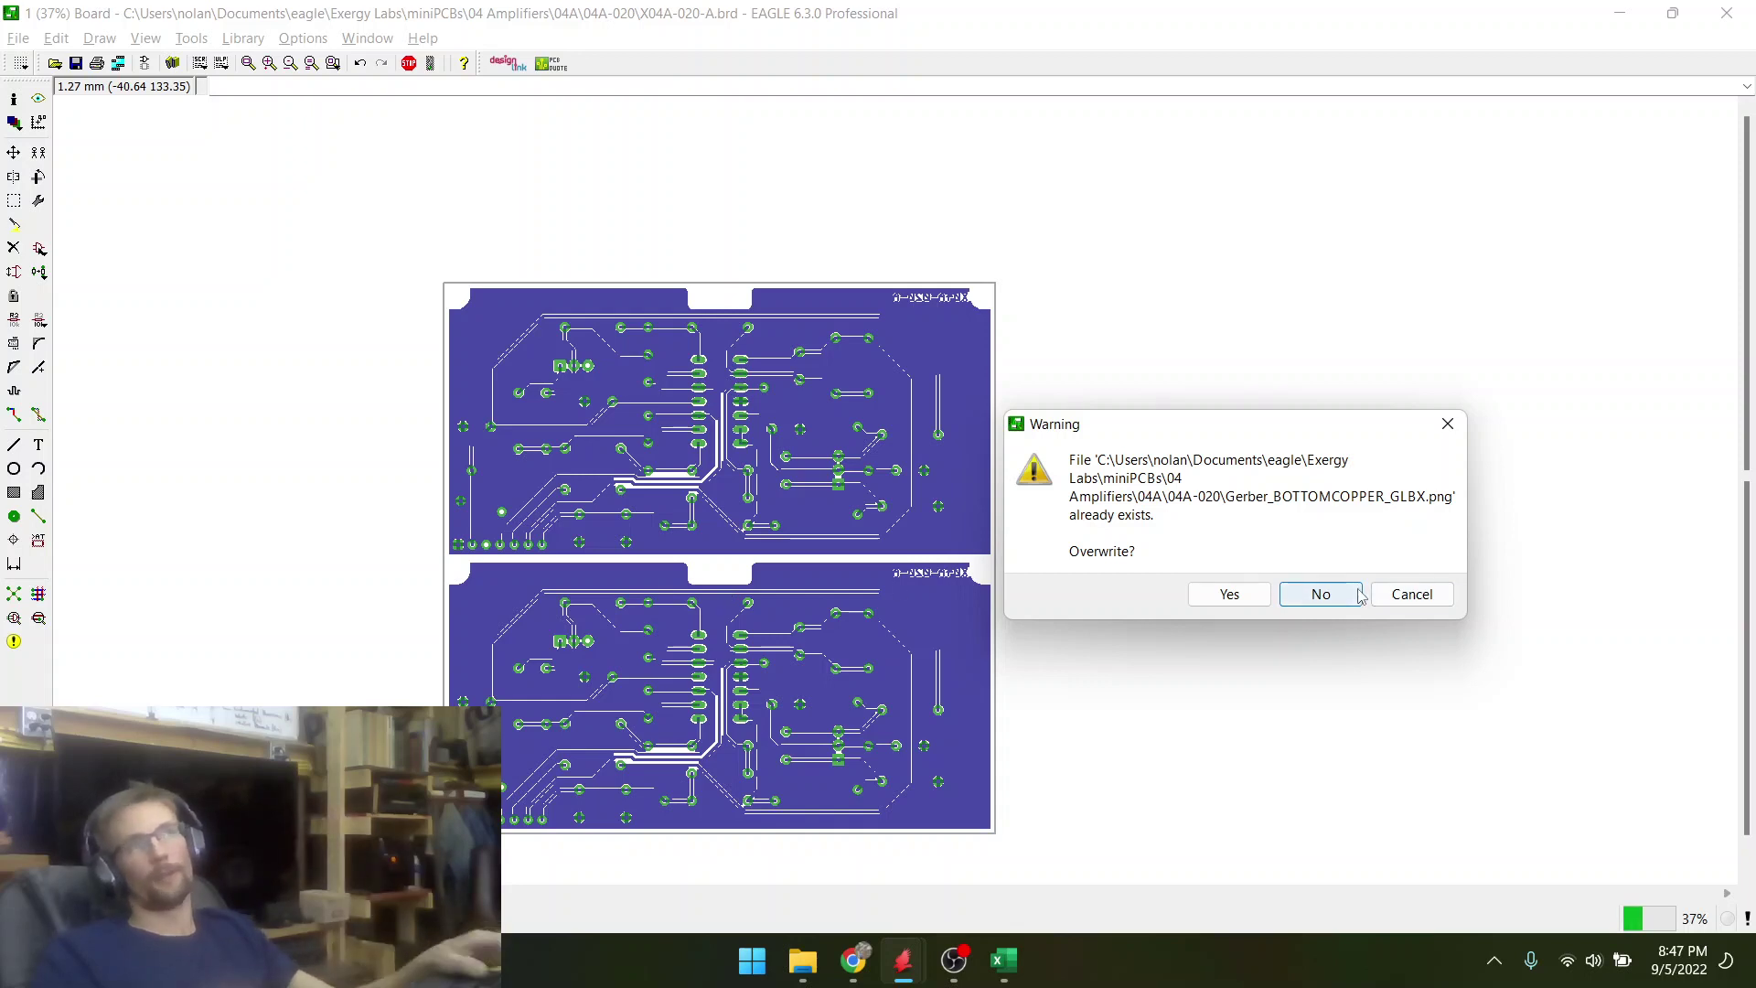
click(1223, 595)
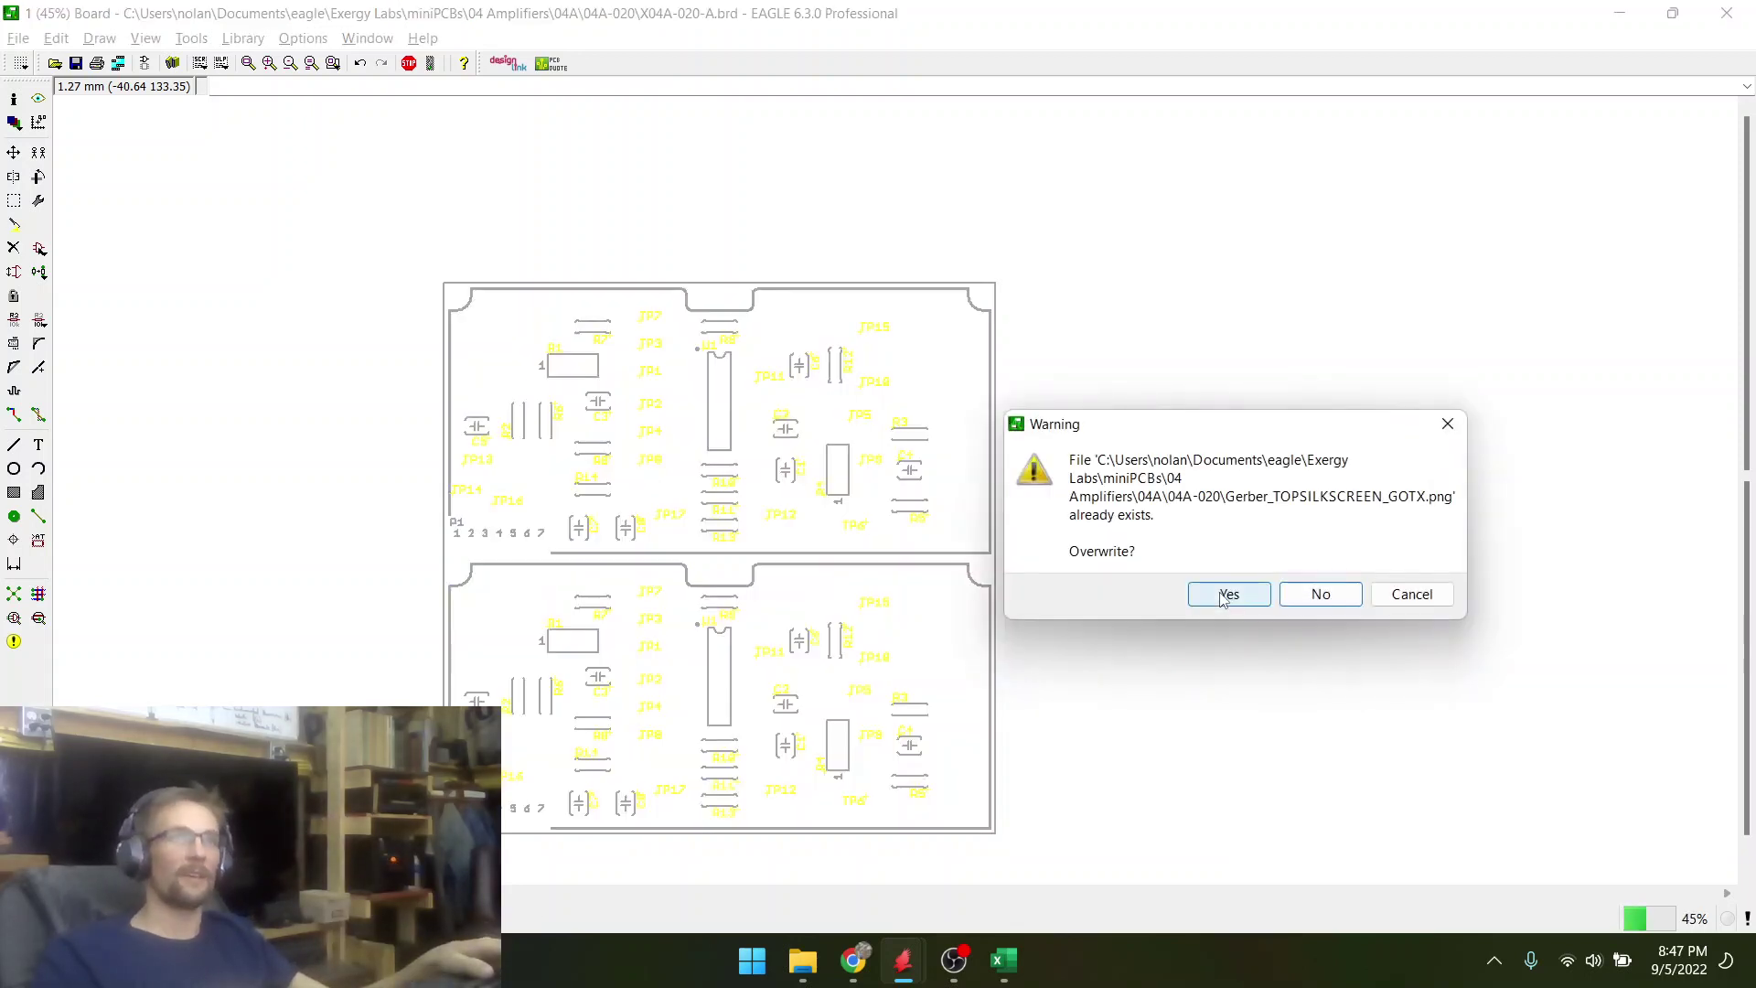
click(1223, 595)
click(1224, 595)
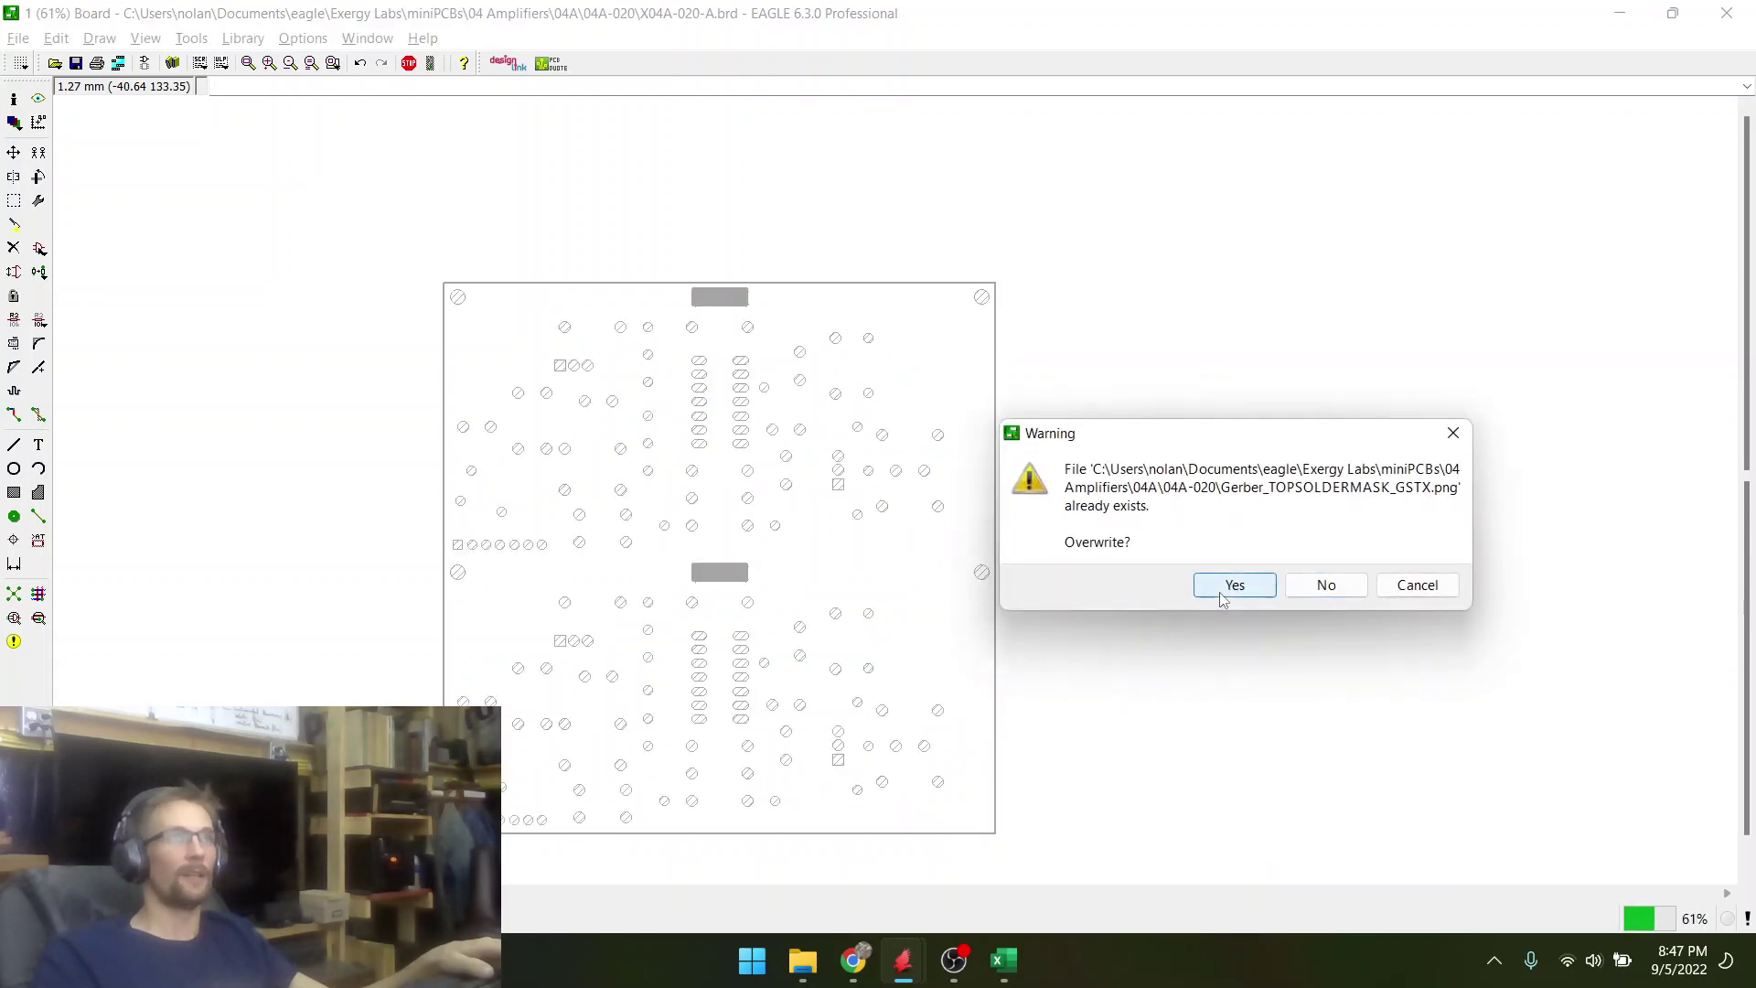
click(1224, 594)
click(1224, 594)
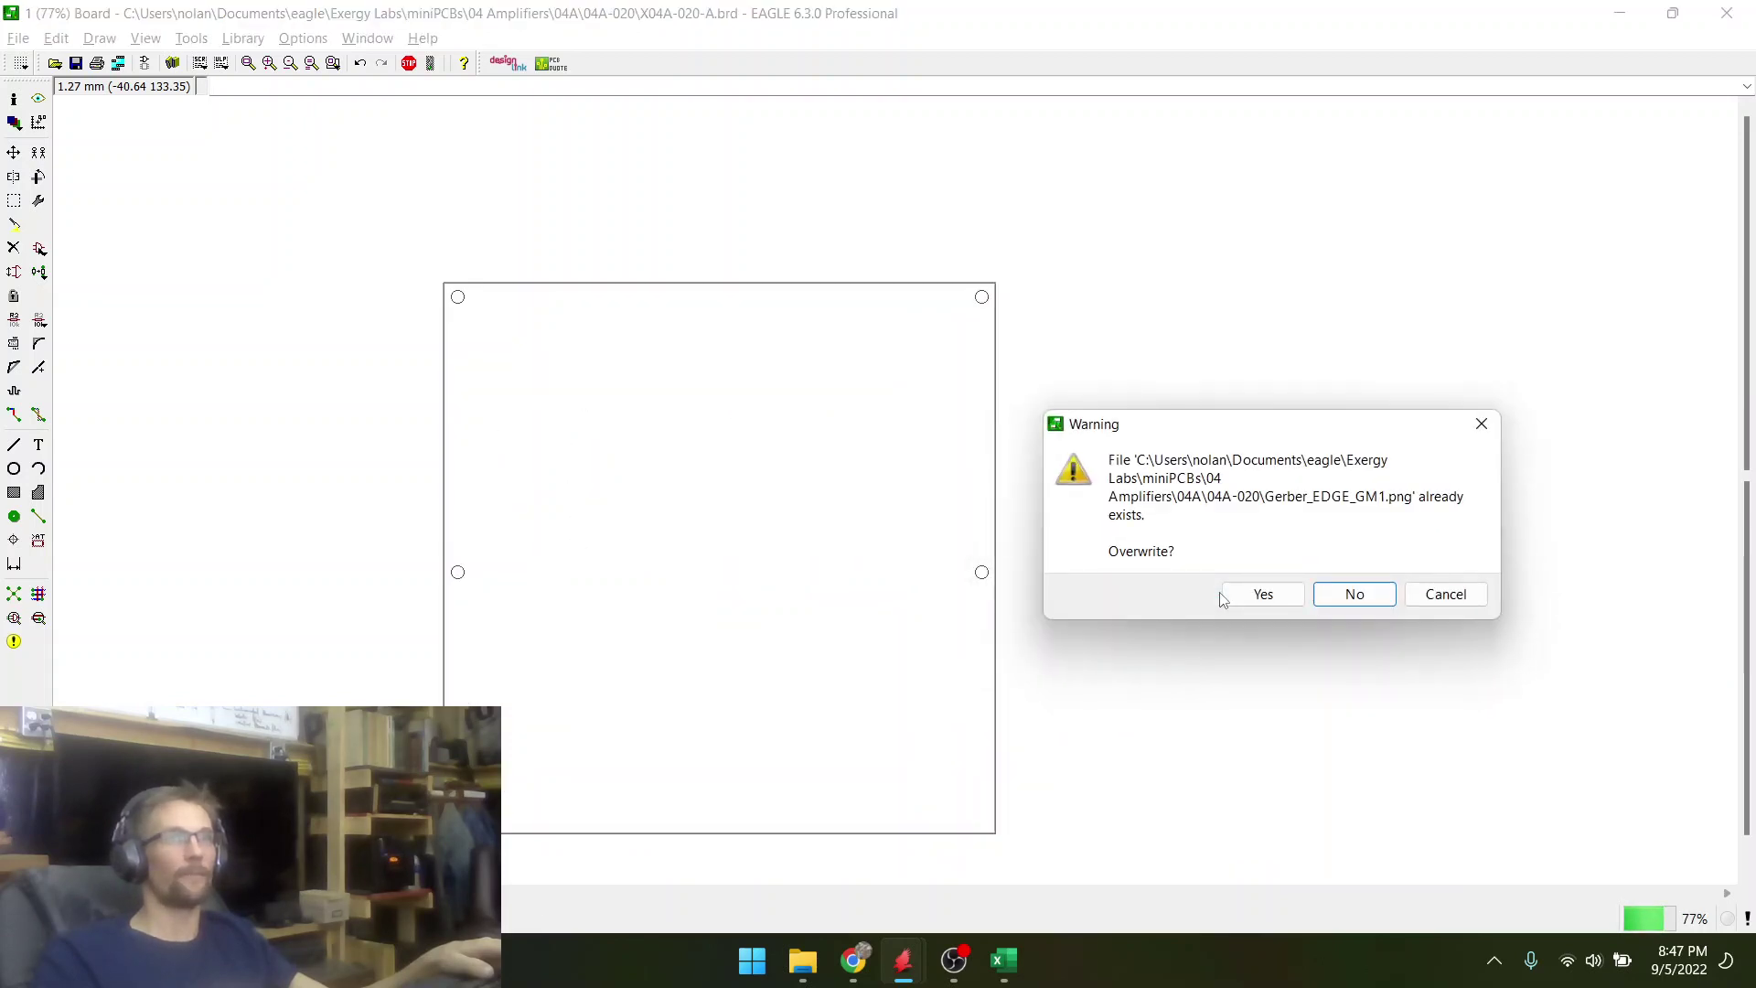
click(1226, 595)
click(1257, 595)
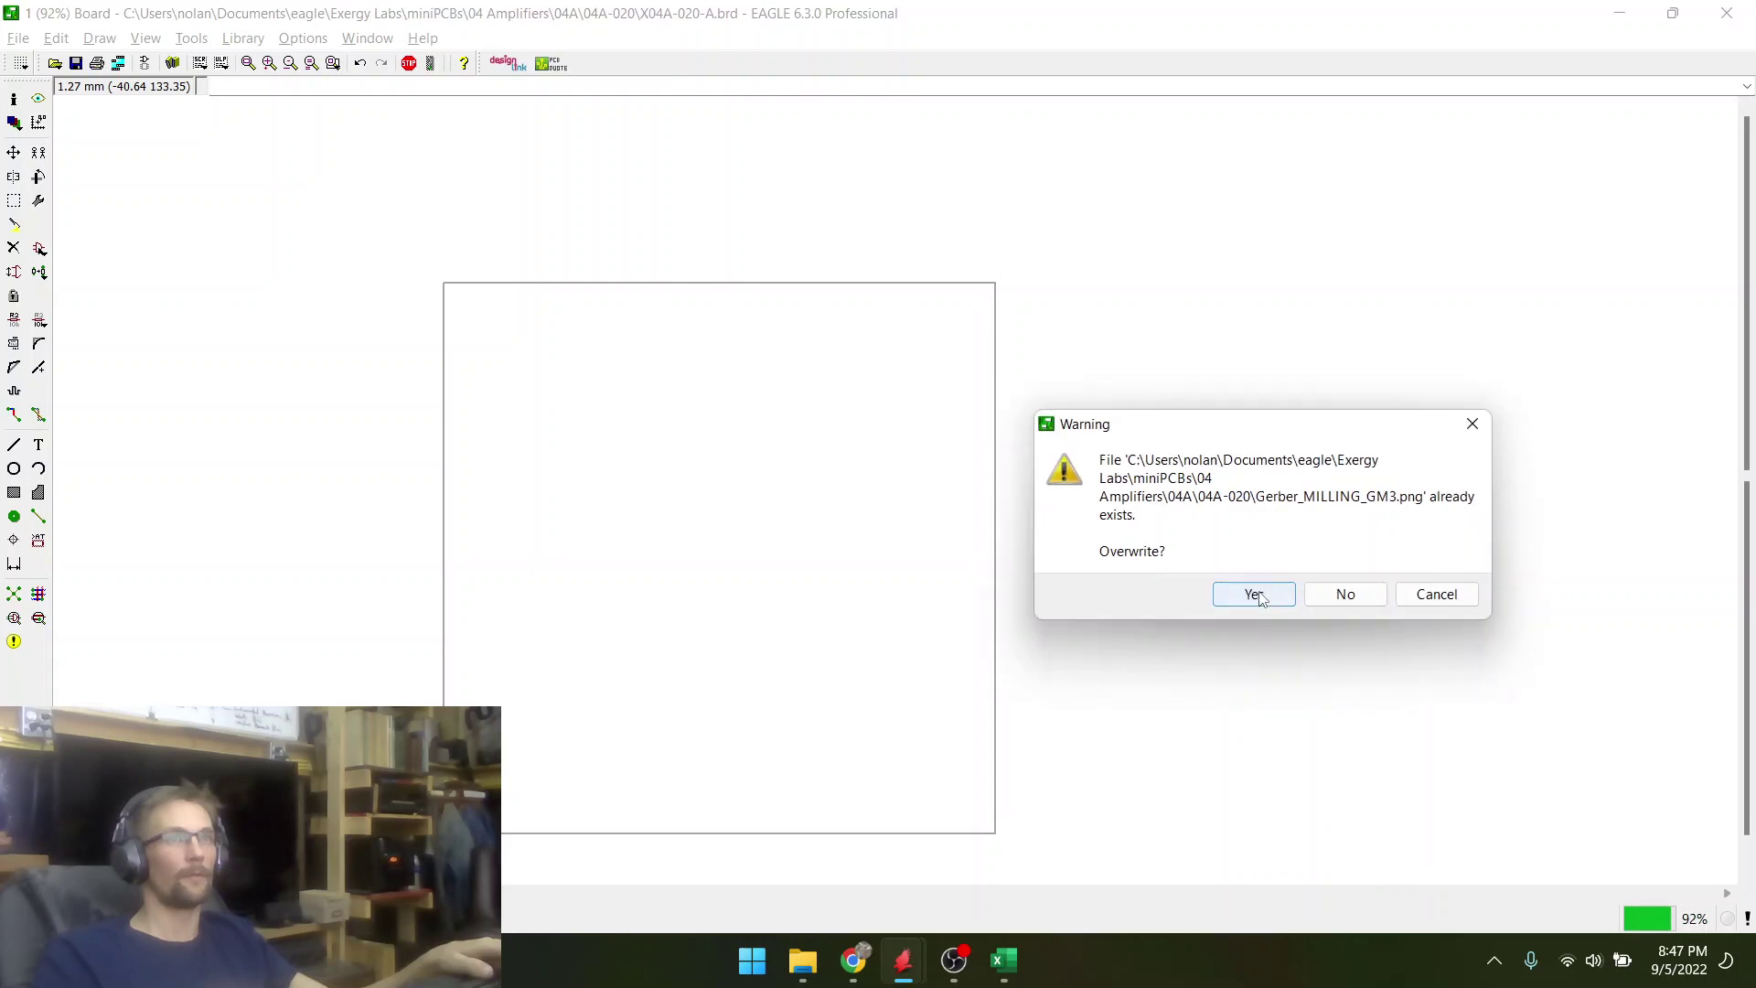
click(1258, 594)
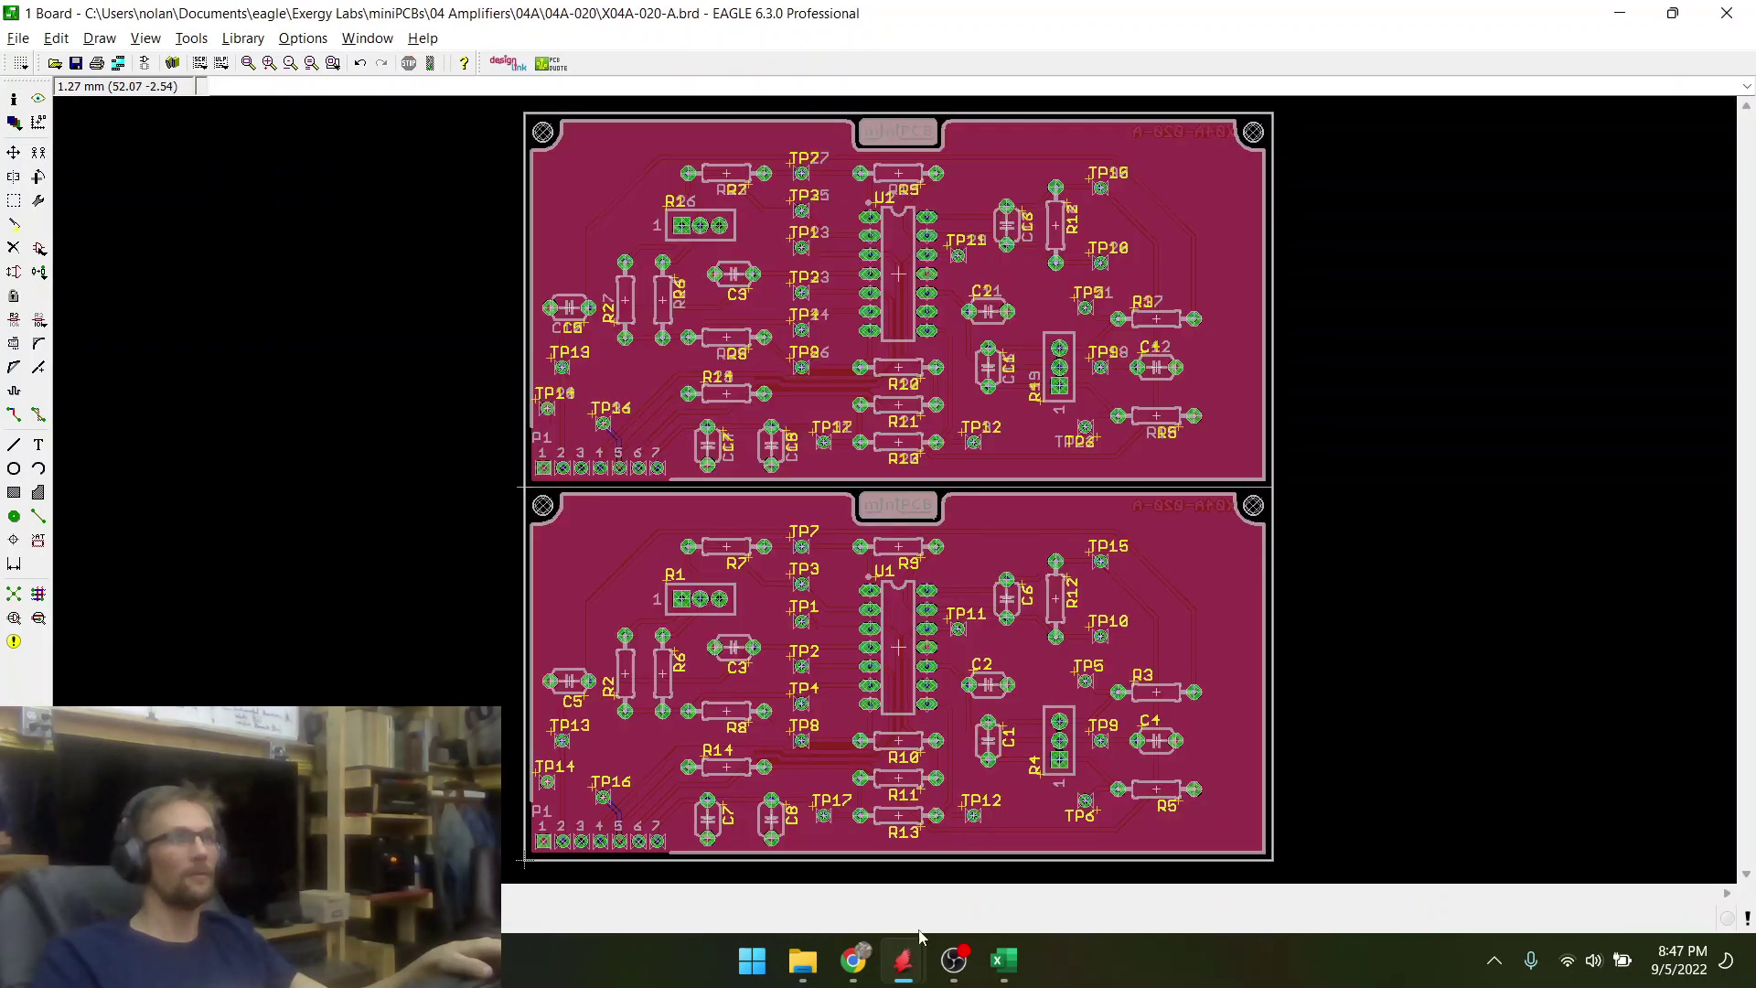
- Open the source board 04A-020.brd from the 04A-020 project folder and hide its Top layer
mouse_move(901, 977)
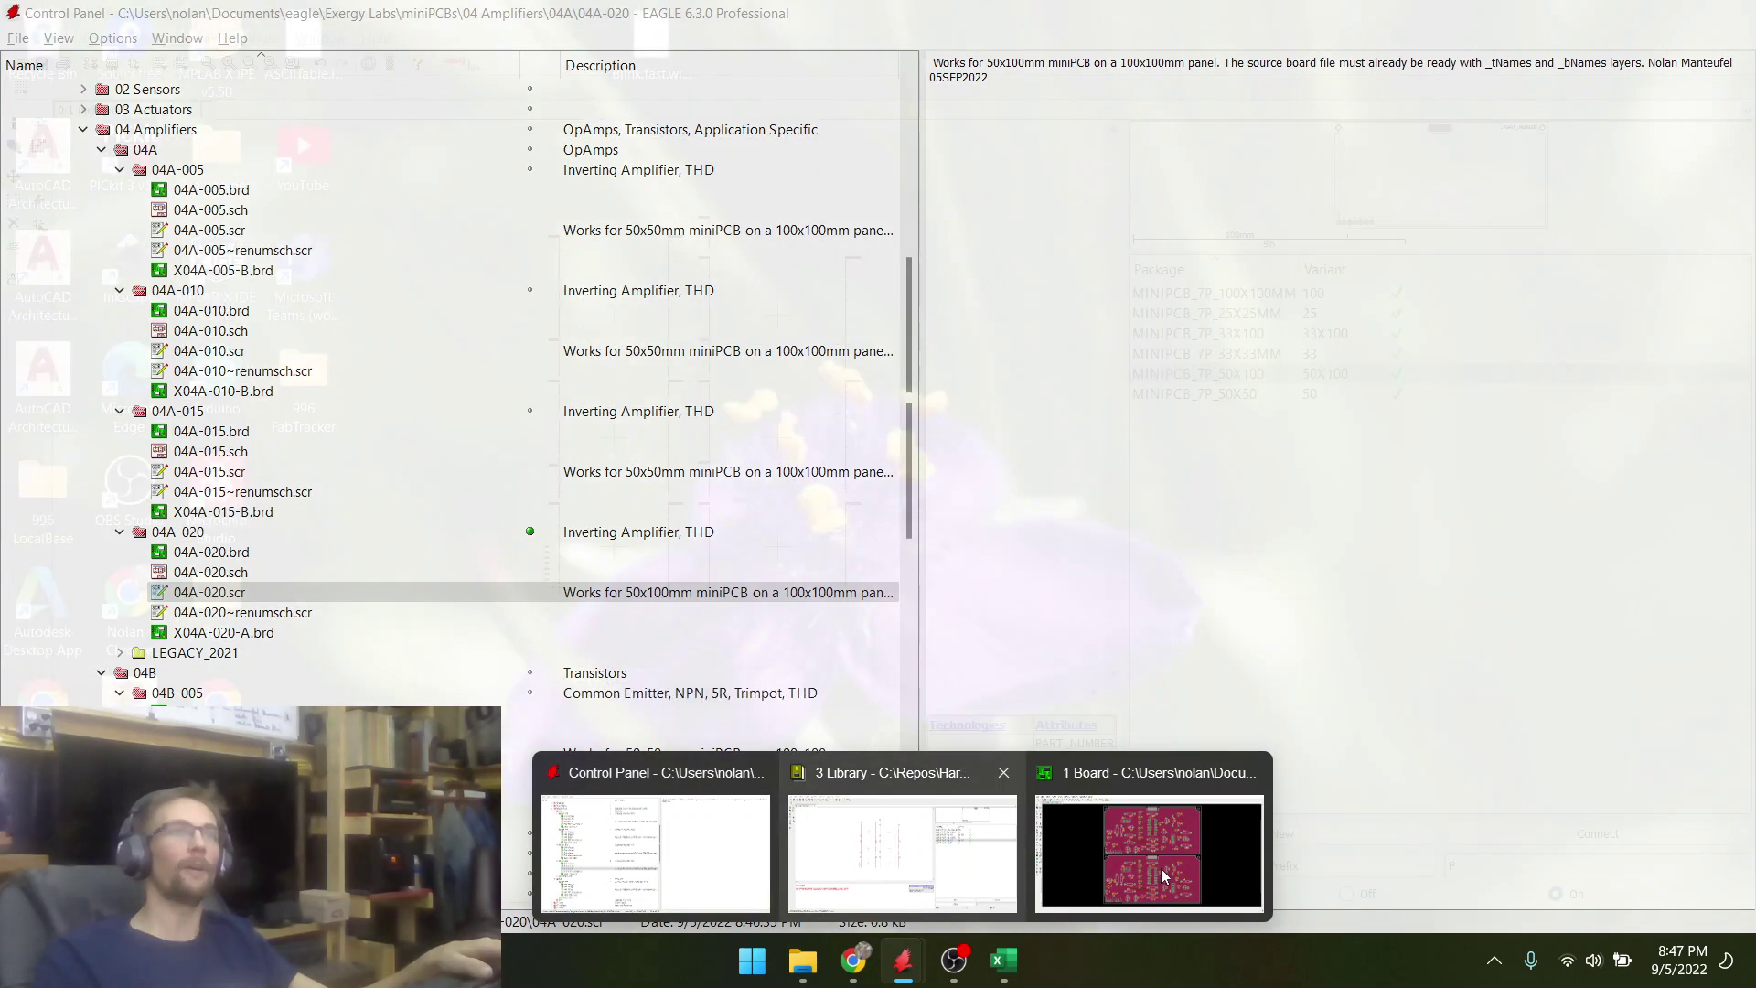
click(700, 843)
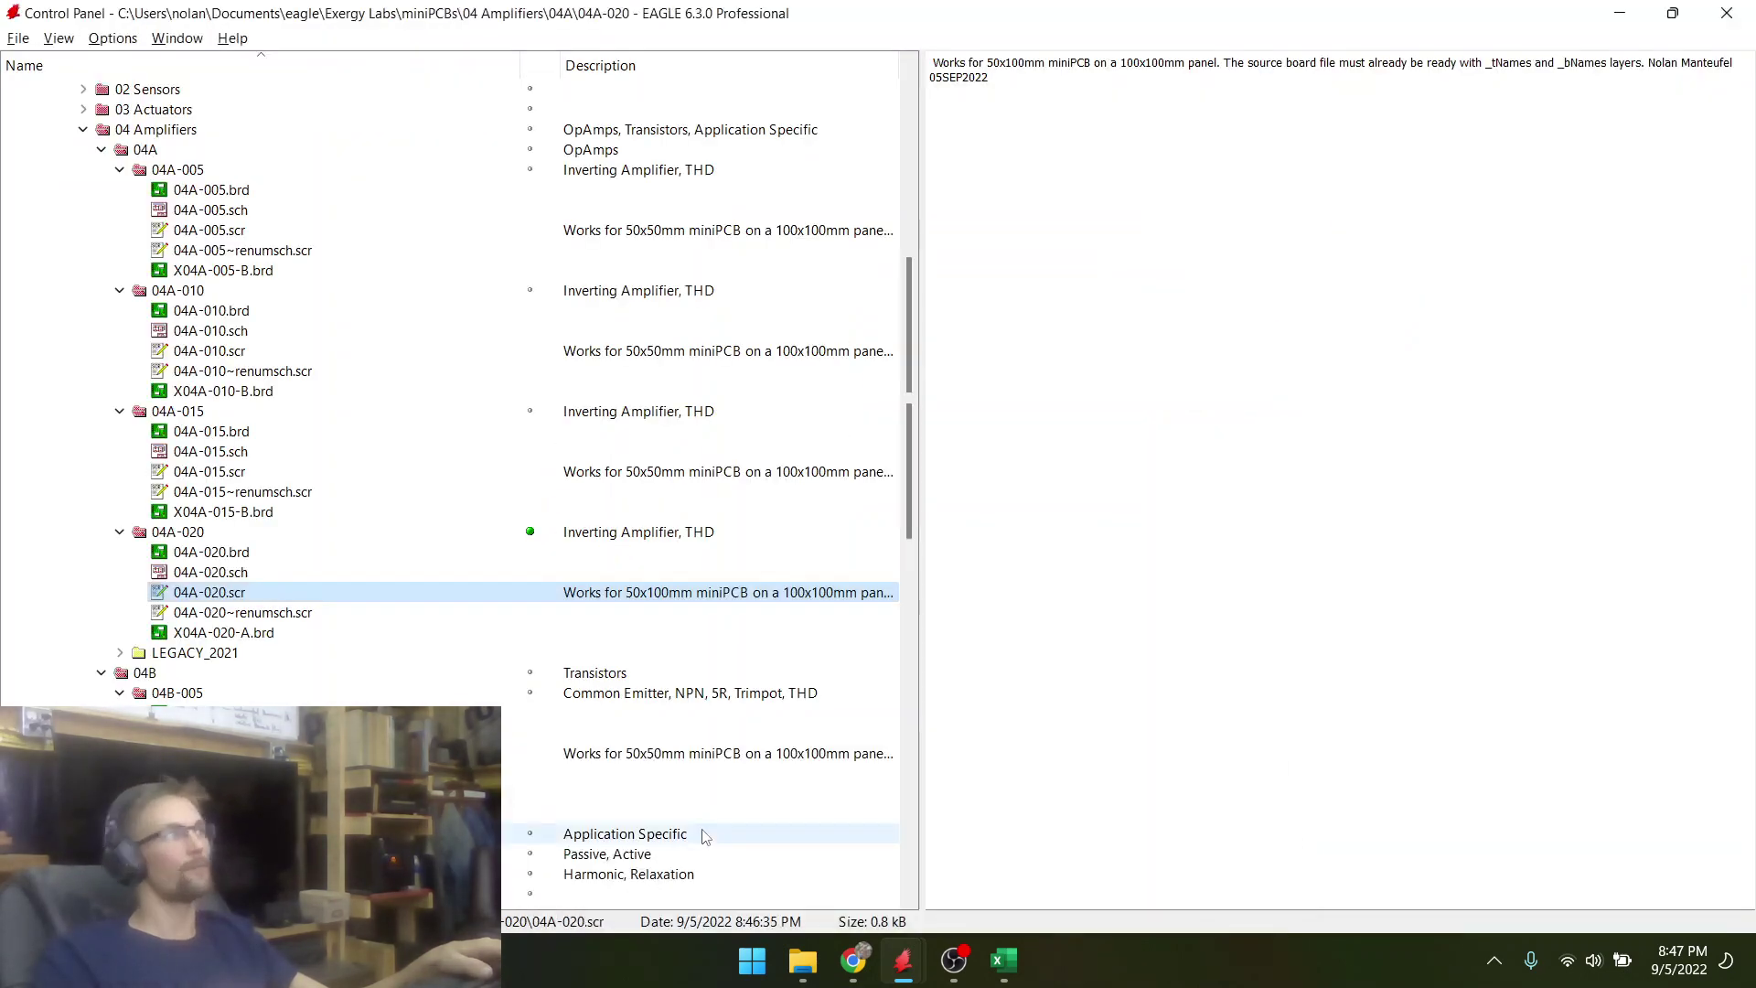
double_click(196, 560)
click(223, 620)
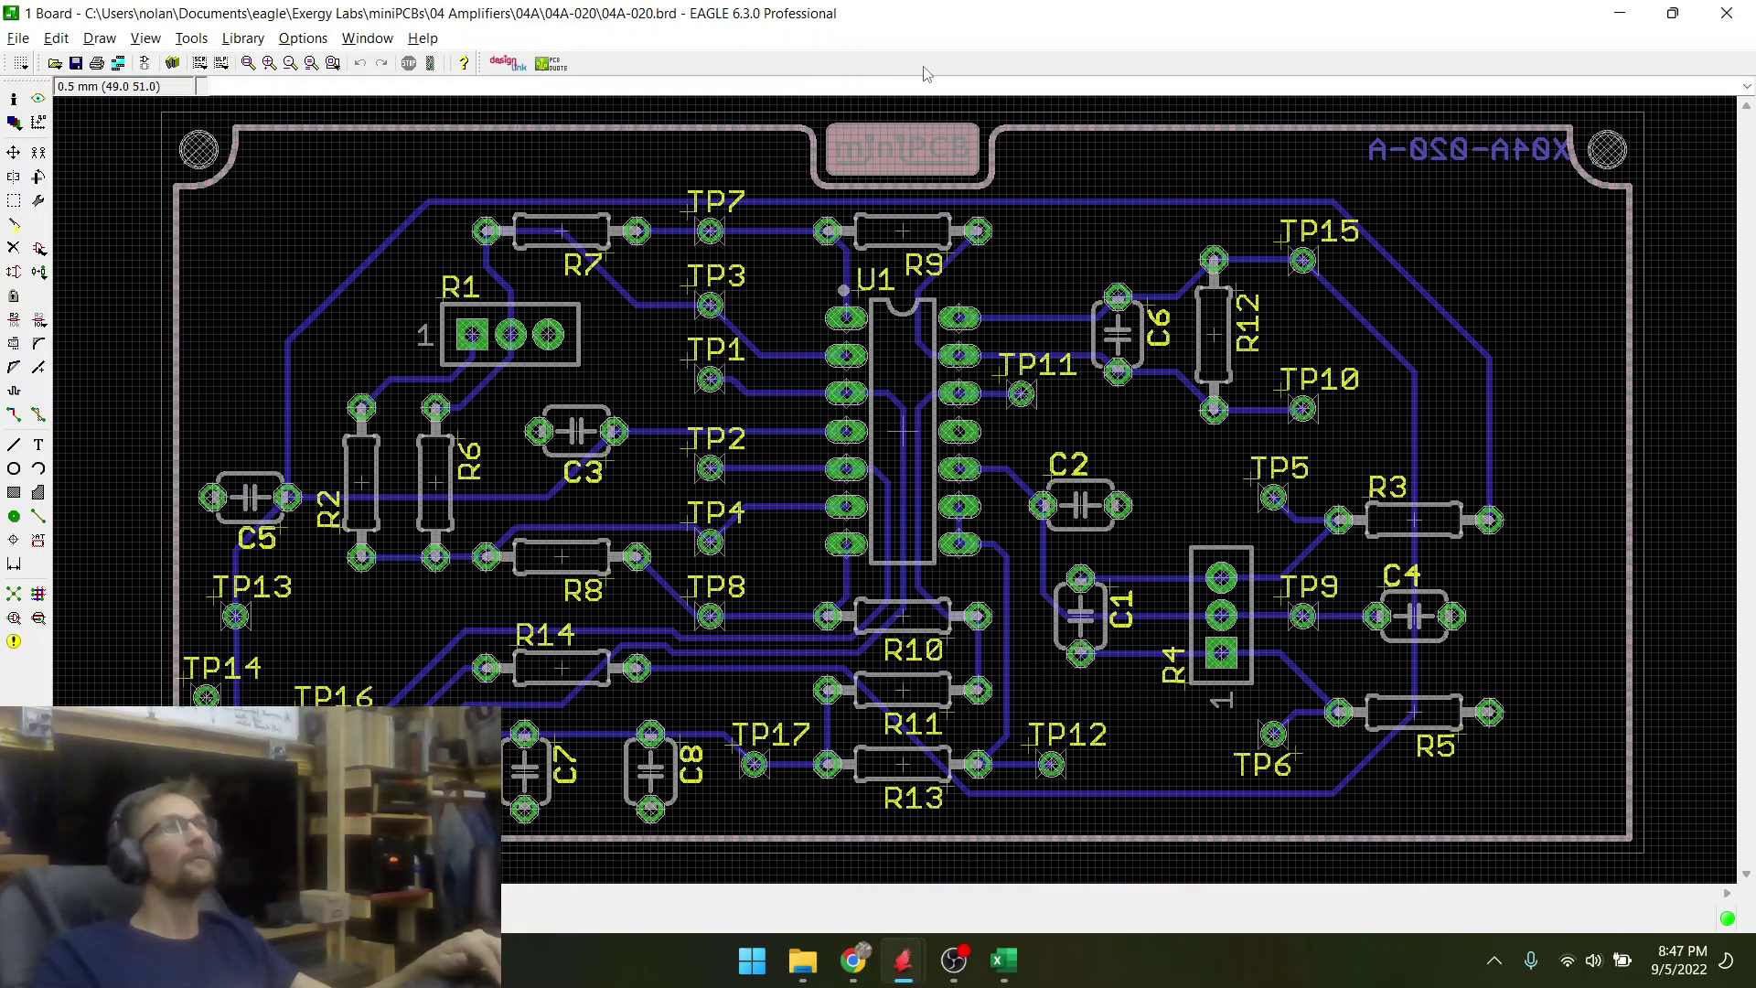
click(14, 123)
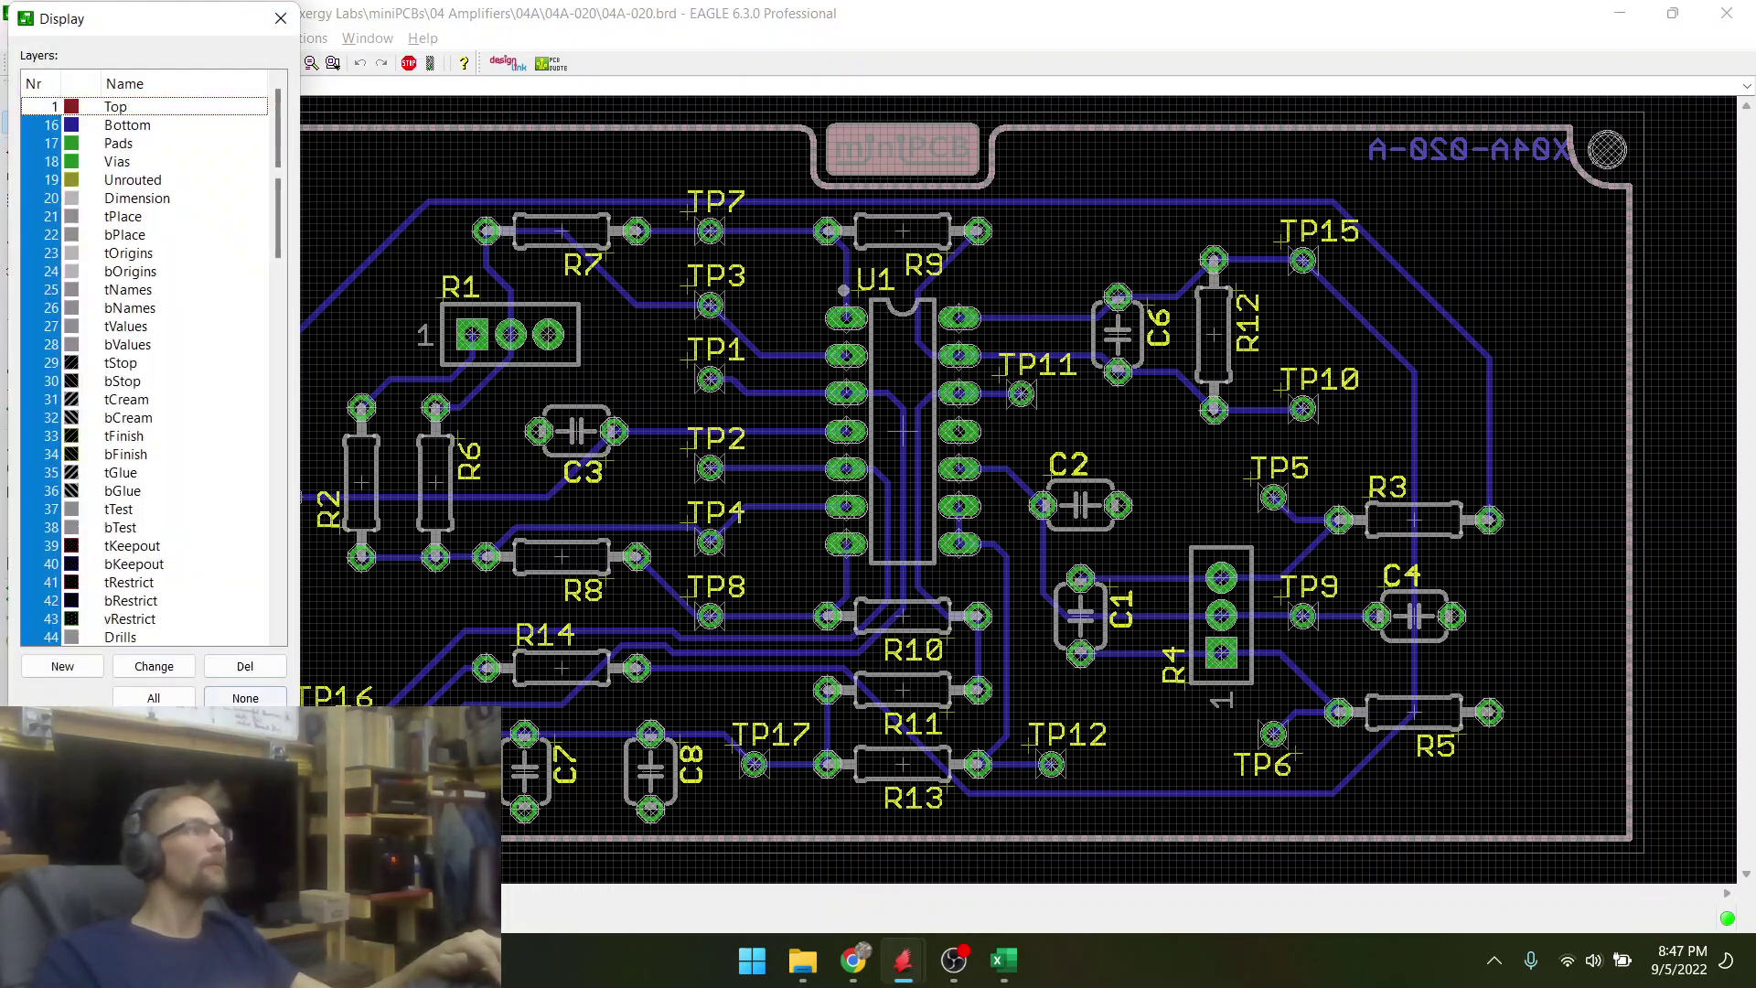
click(246, 730)
click(62, 730)
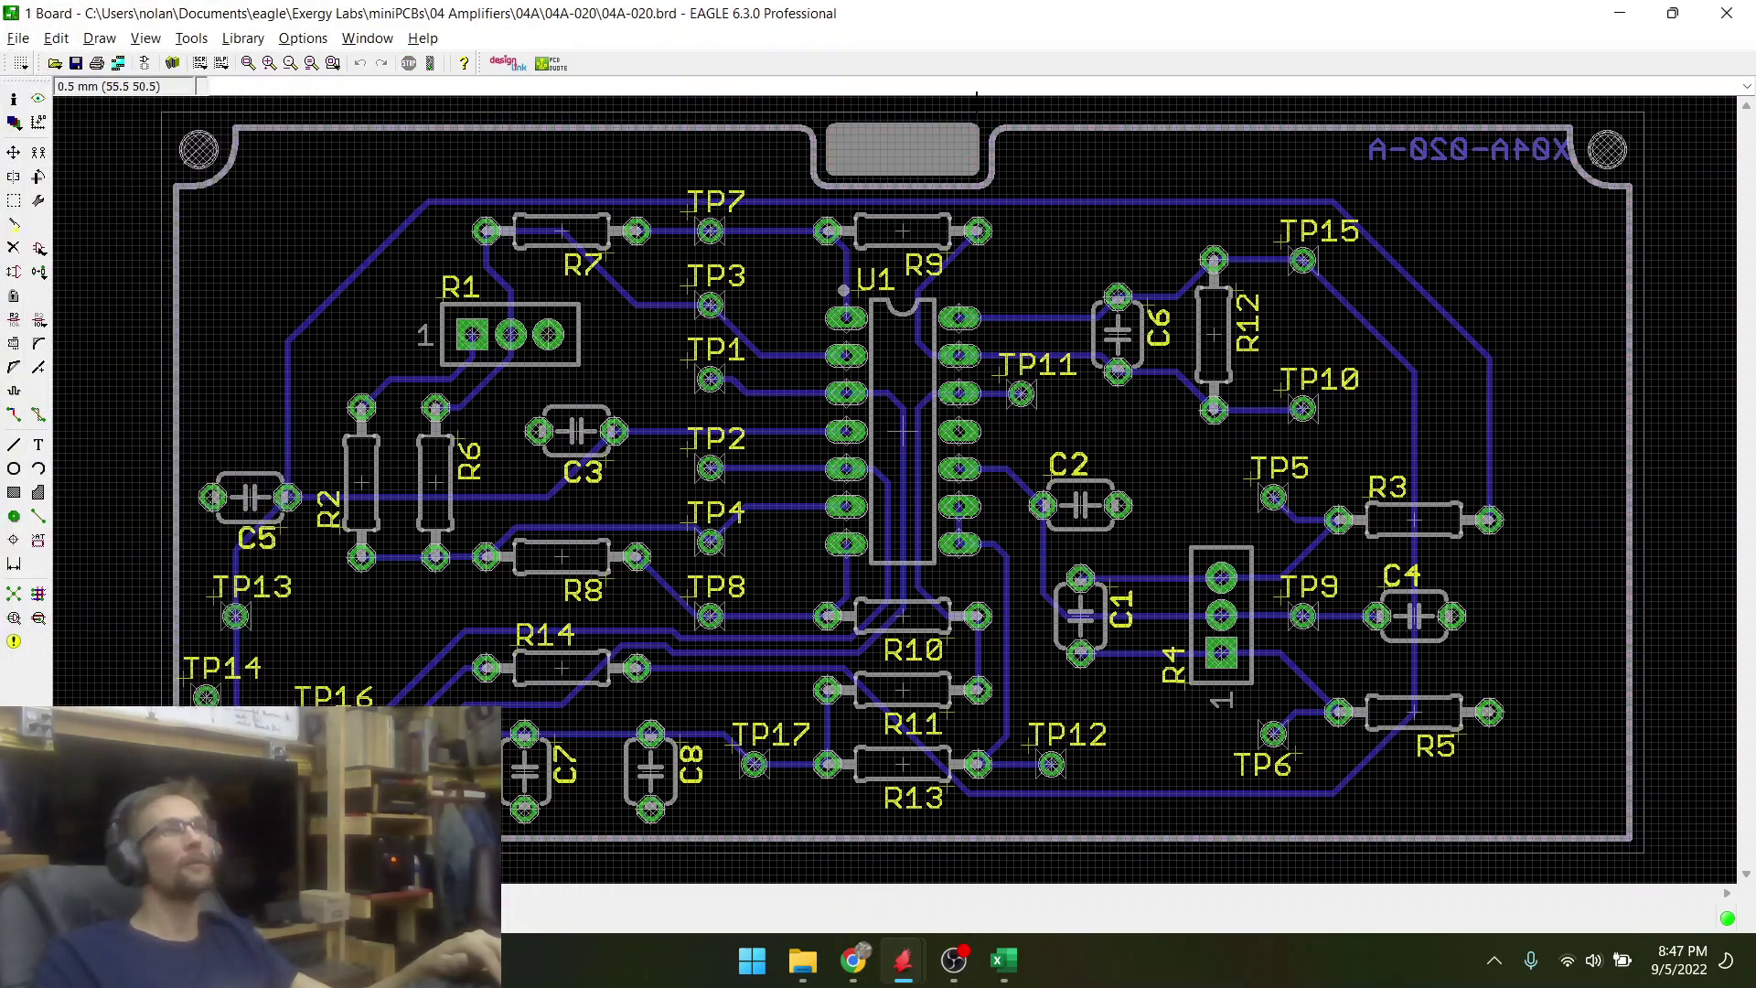
- Move the bottom copper polygon's edge beneath the miniPCB logo notch up to y = 49 mm, level with the board's upper outline
scroll(960, 137, up, 6)
scroll(896, 513, down, 6)
scroll(904, 329, up, 2)
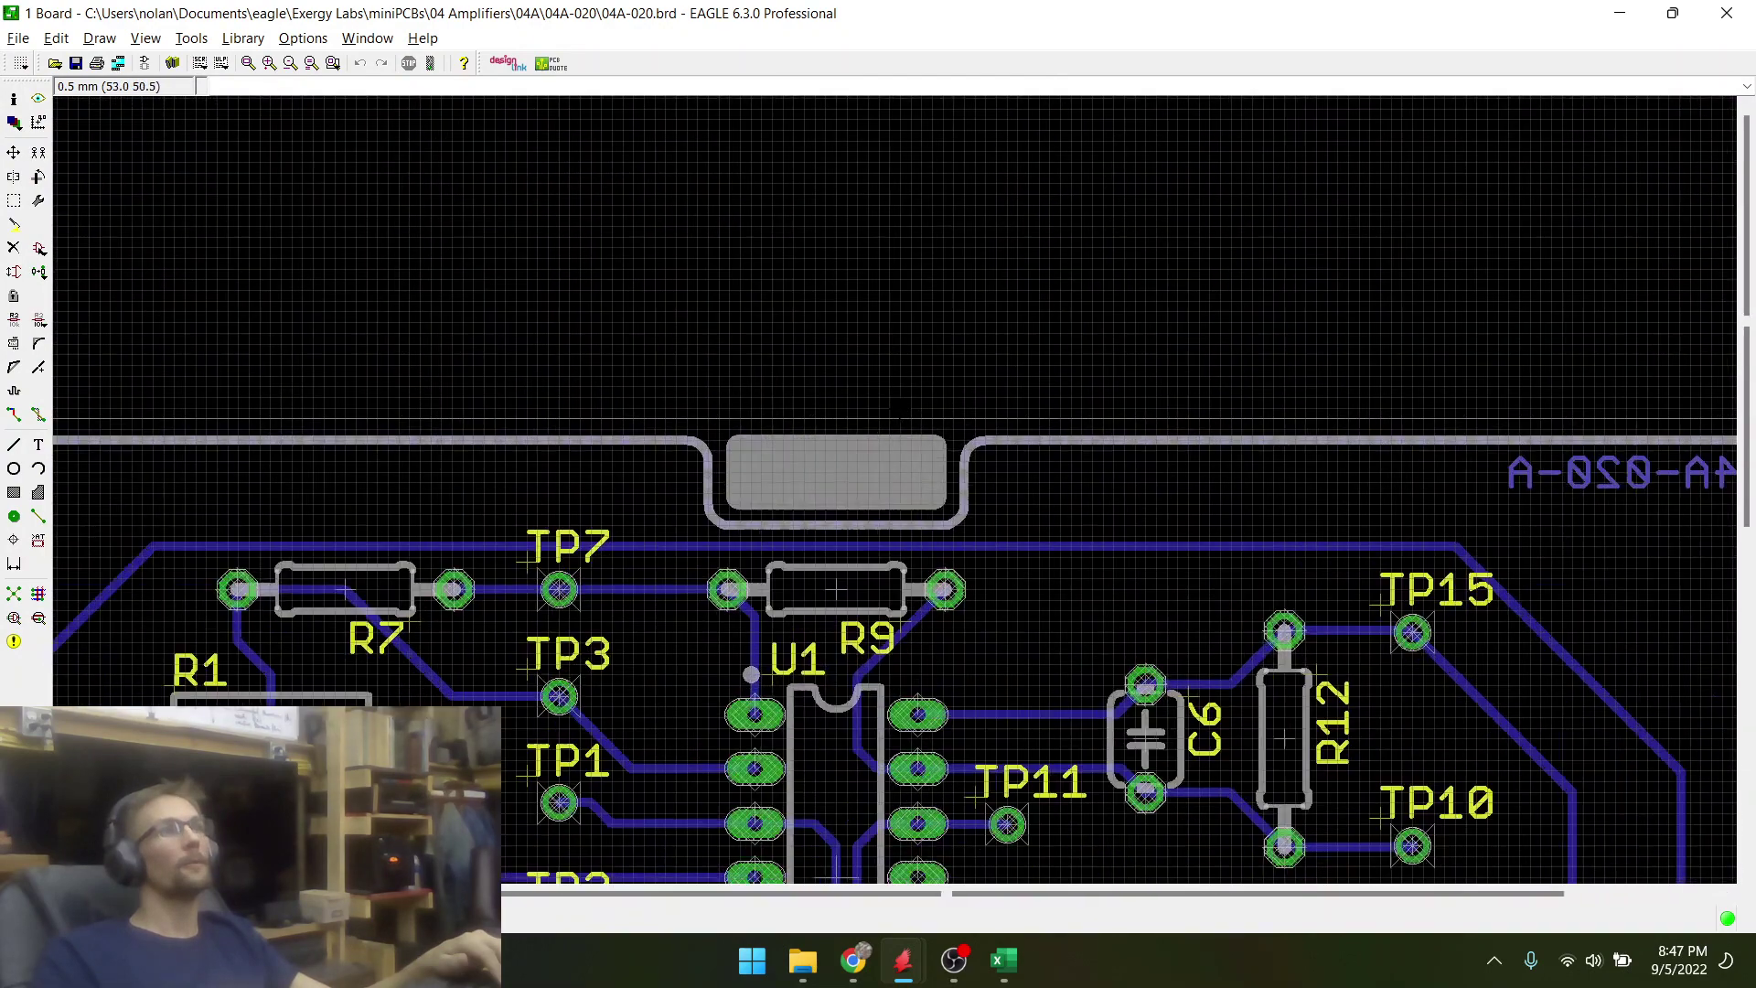
scroll(901, 409, up, 3)
click(14, 153)
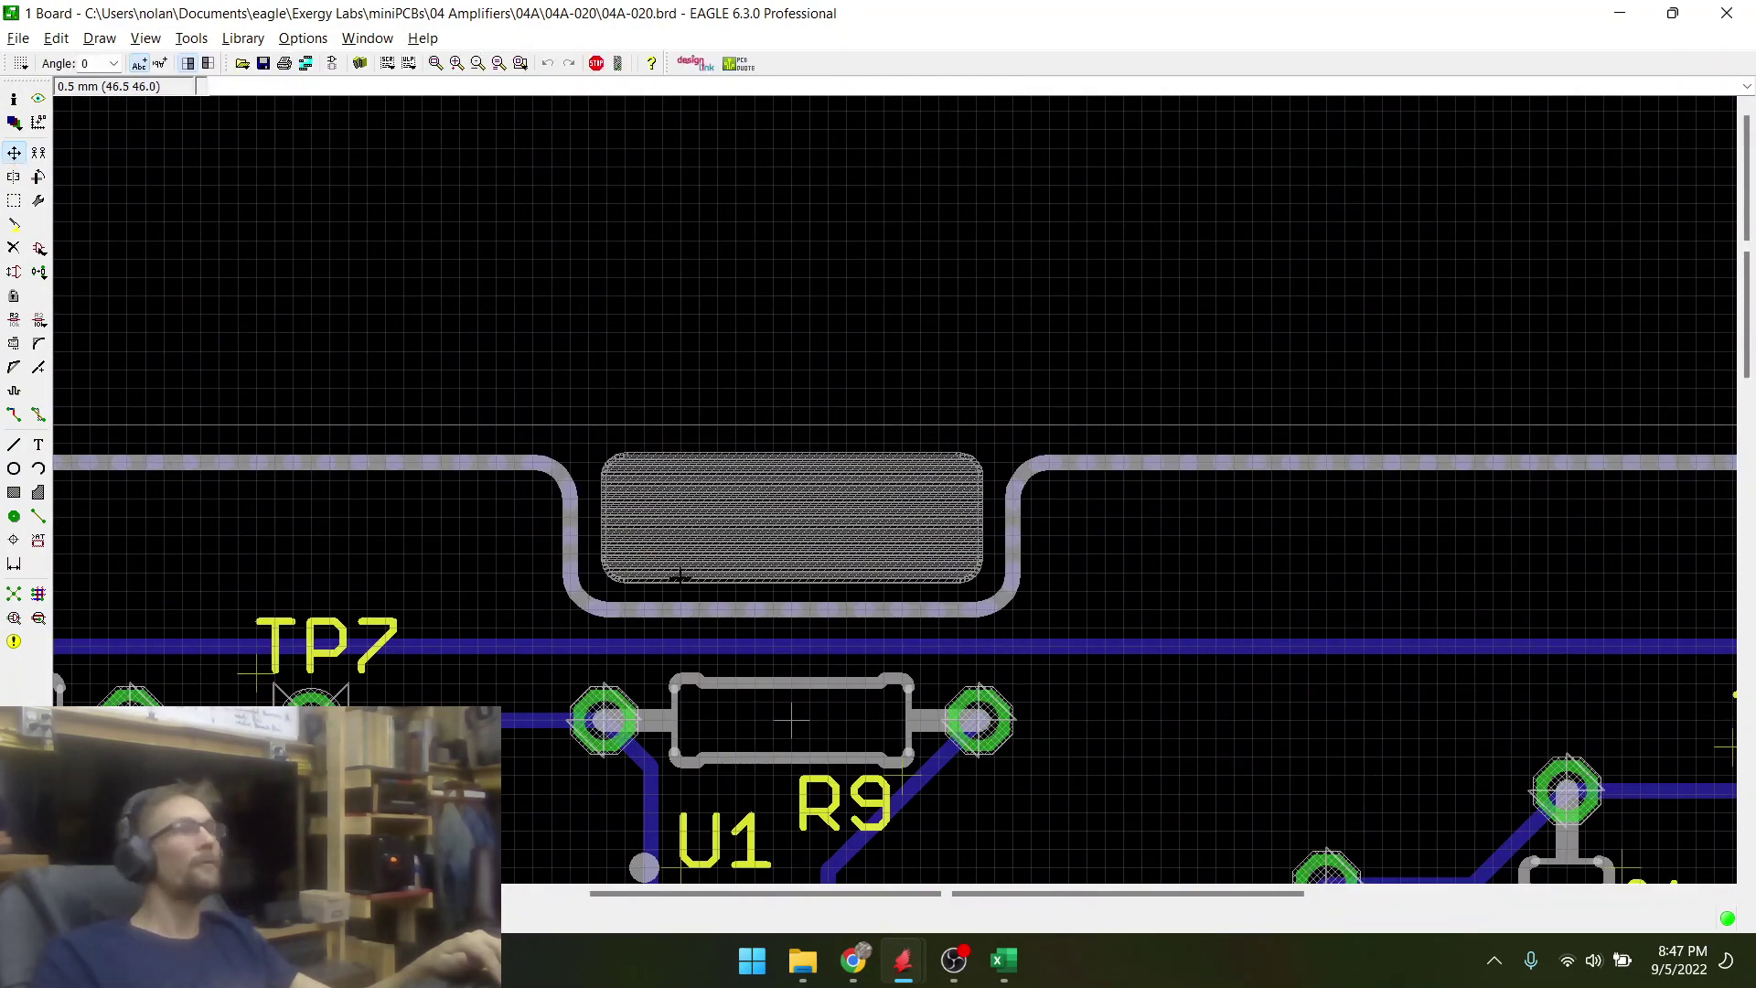
click(784, 608)
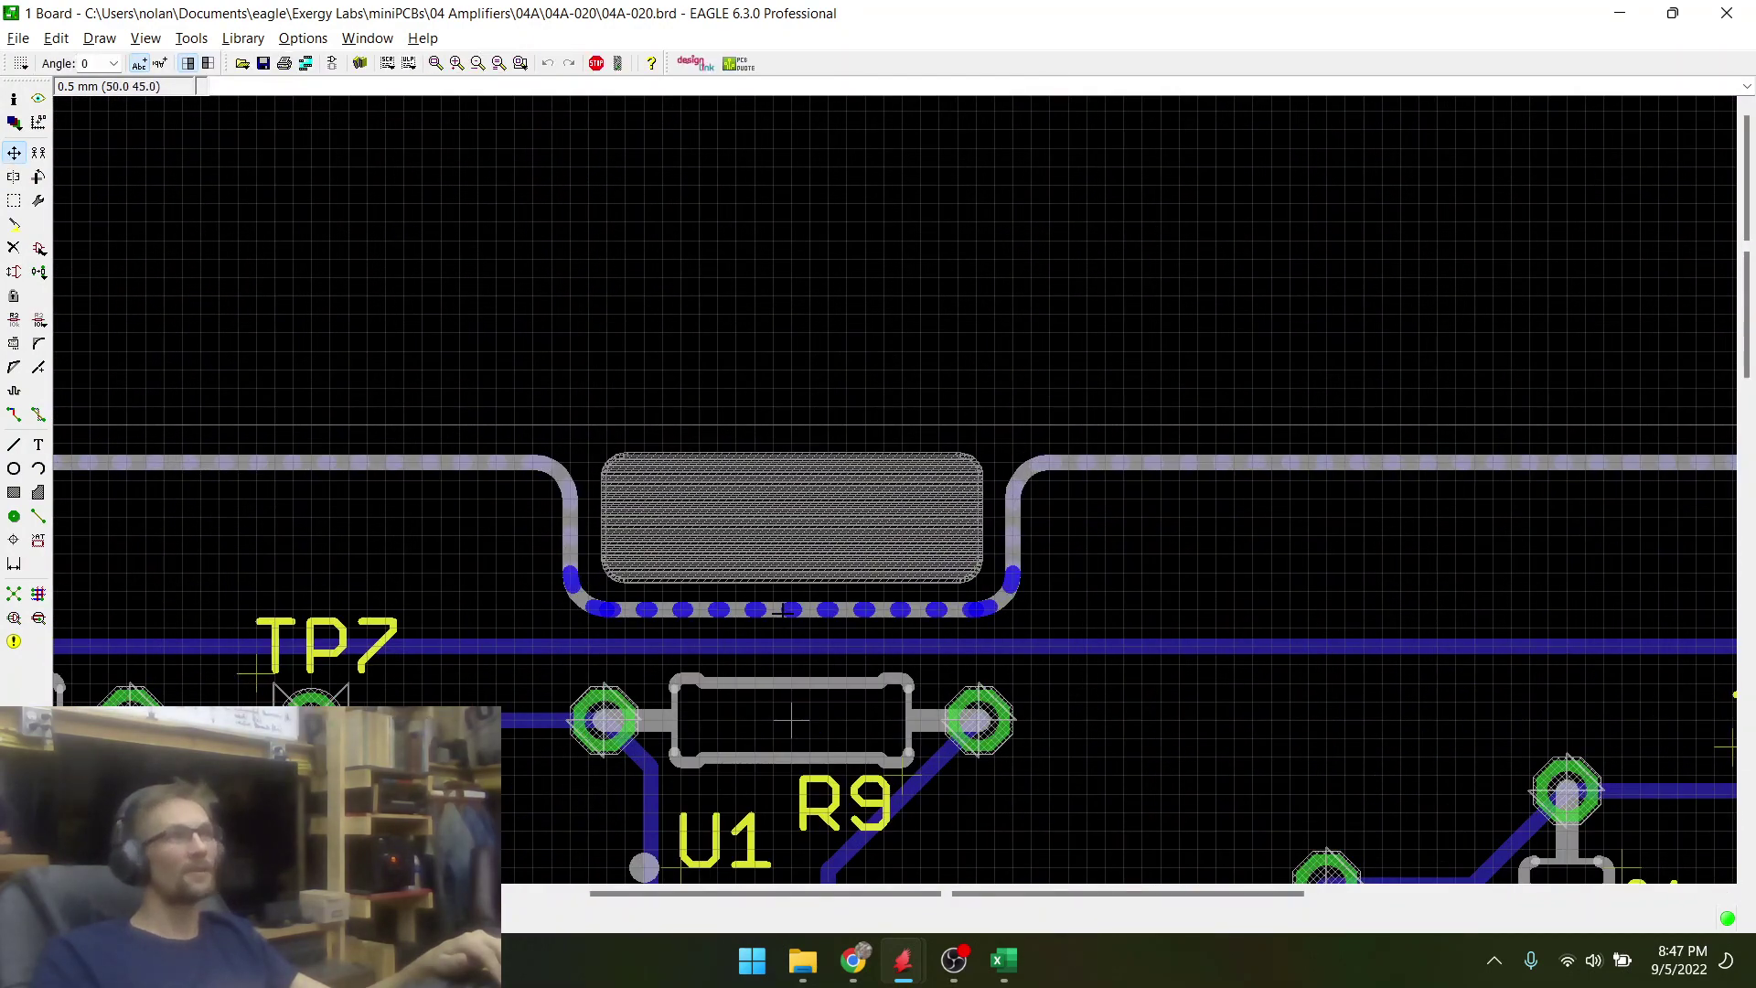
click(786, 463)
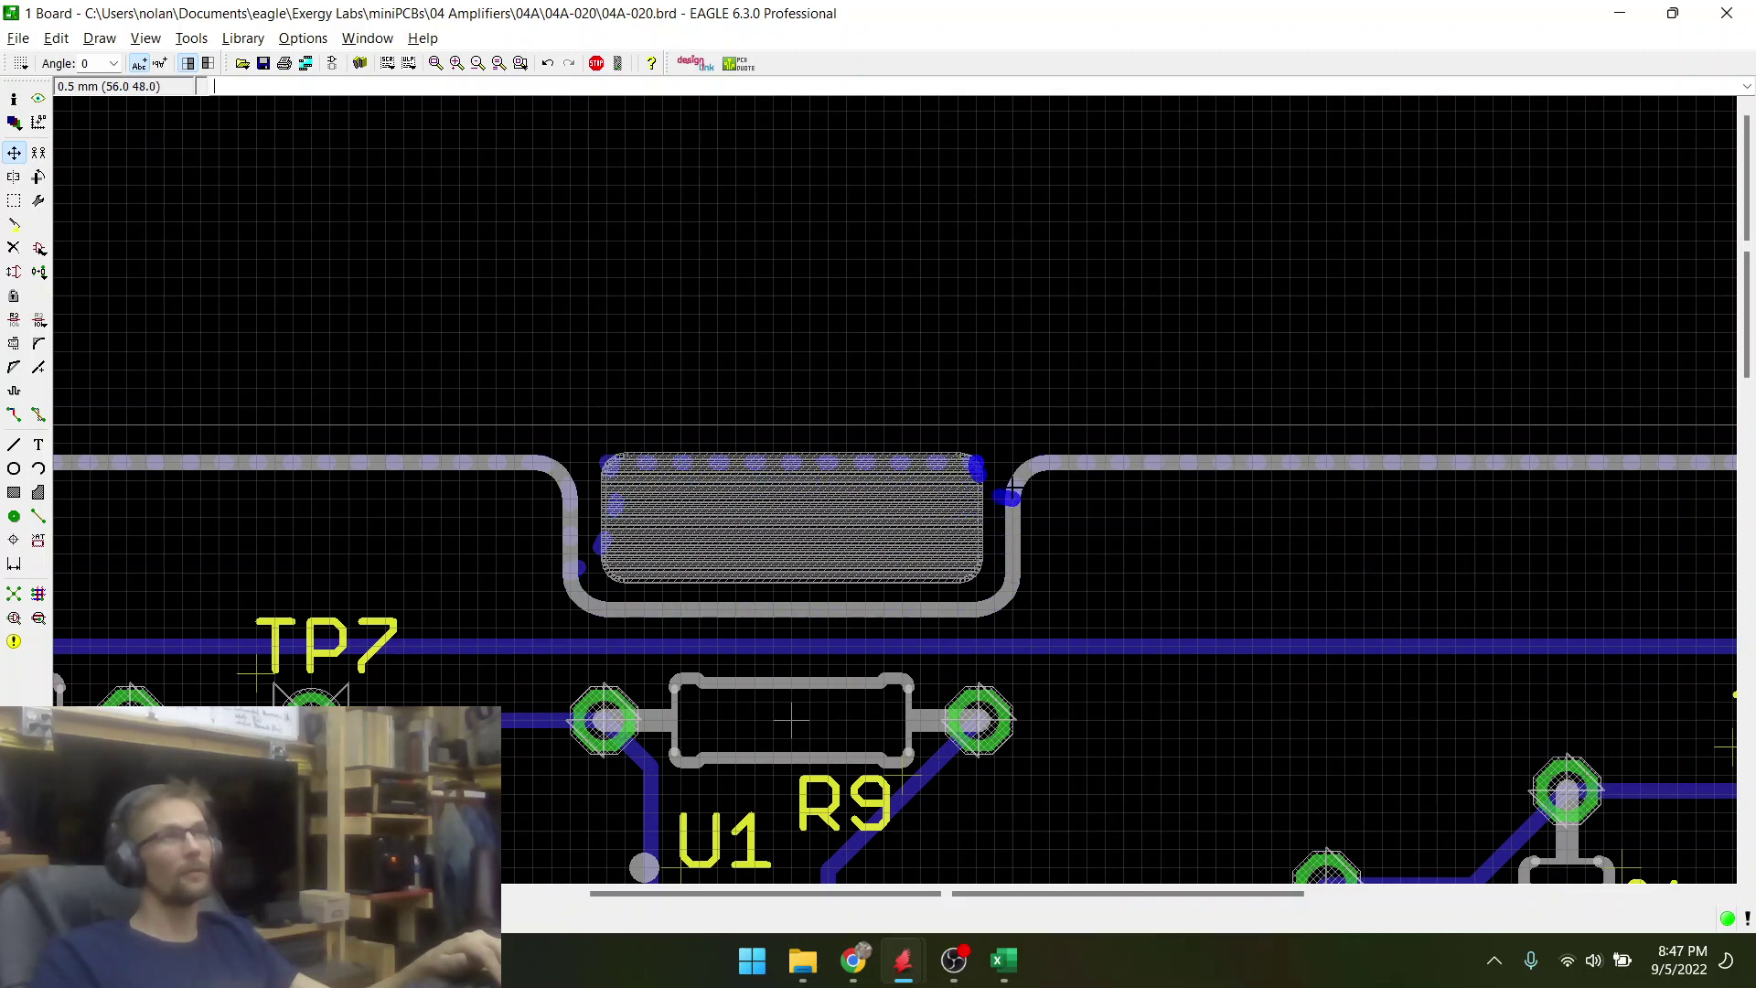
- Delete the bottom polygon's leftover corner and side segments around the logo notch
scroll(1012, 465, up, 5)
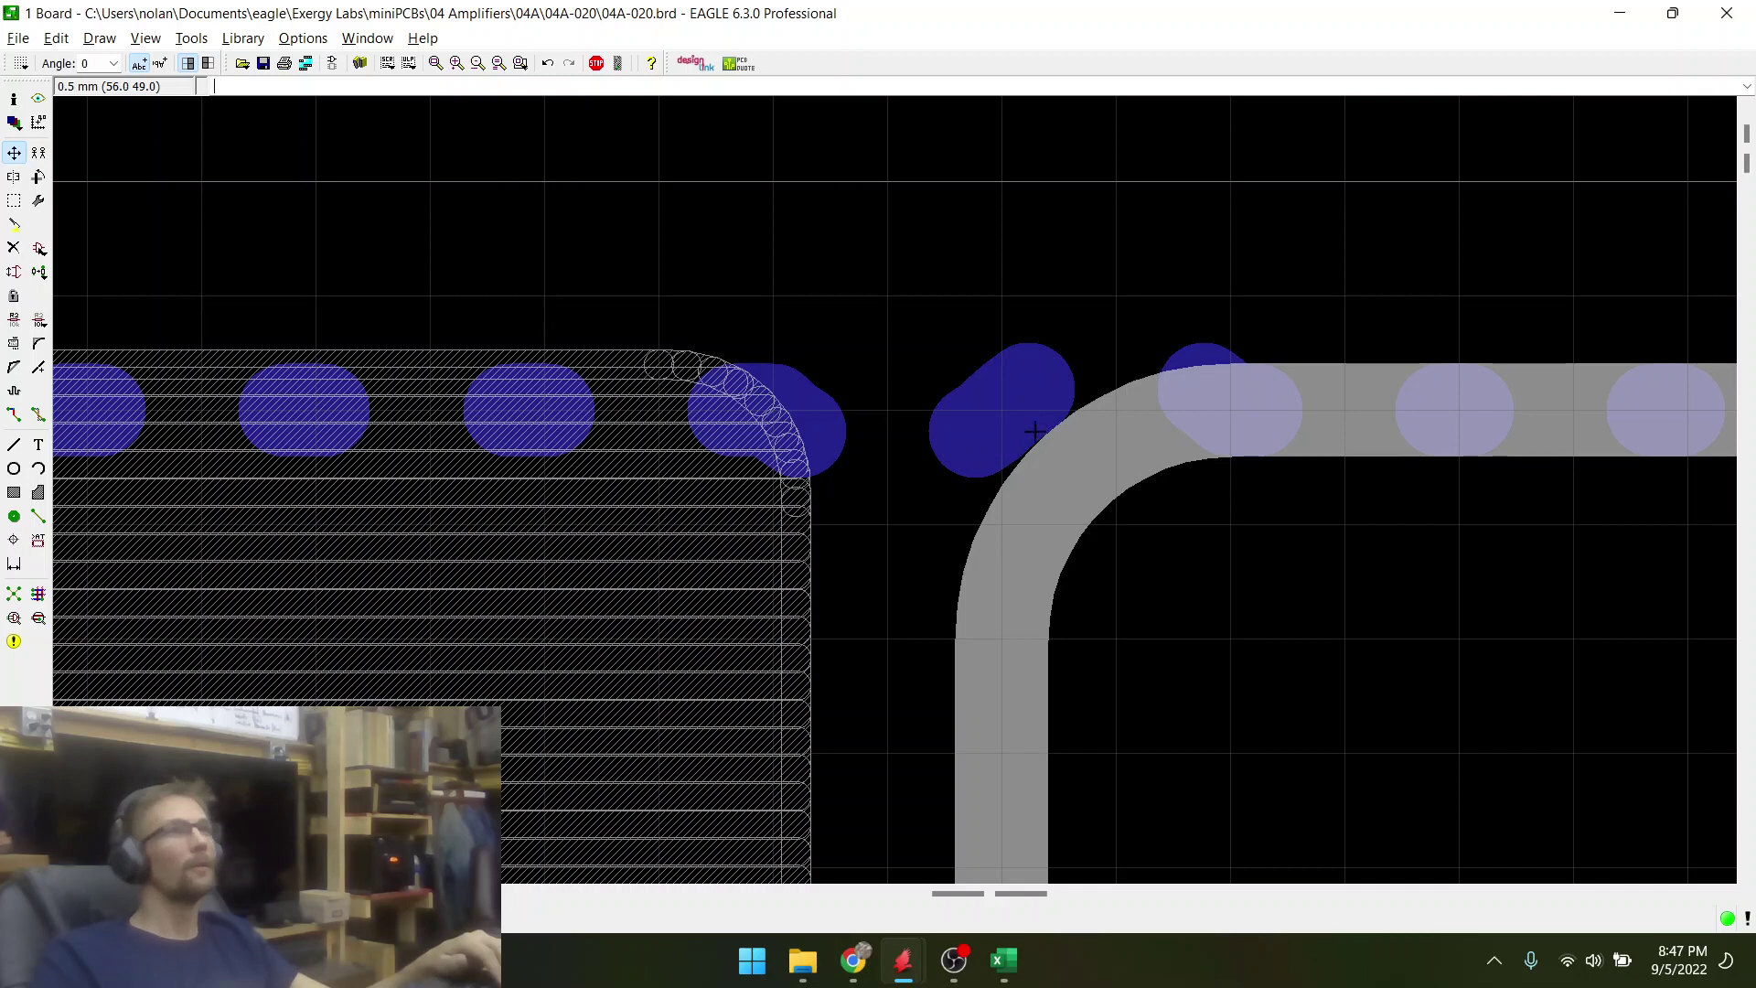
click(14, 248)
scroll(988, 420, down, 3)
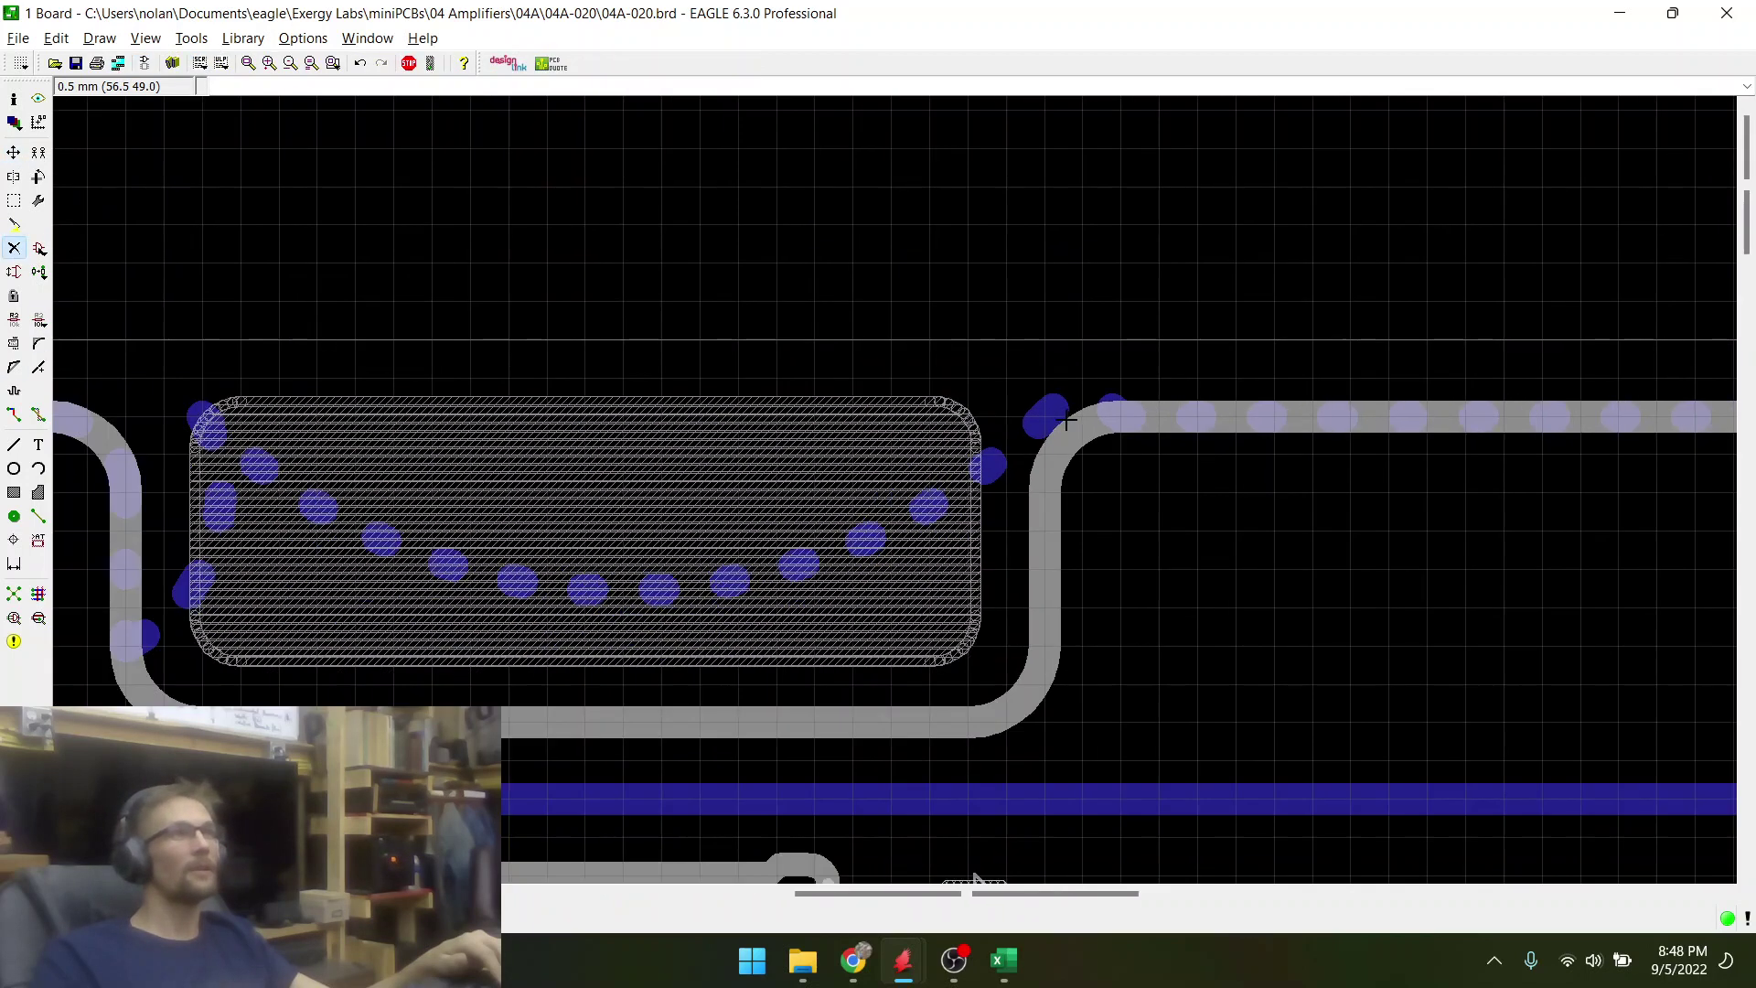
click(684, 578)
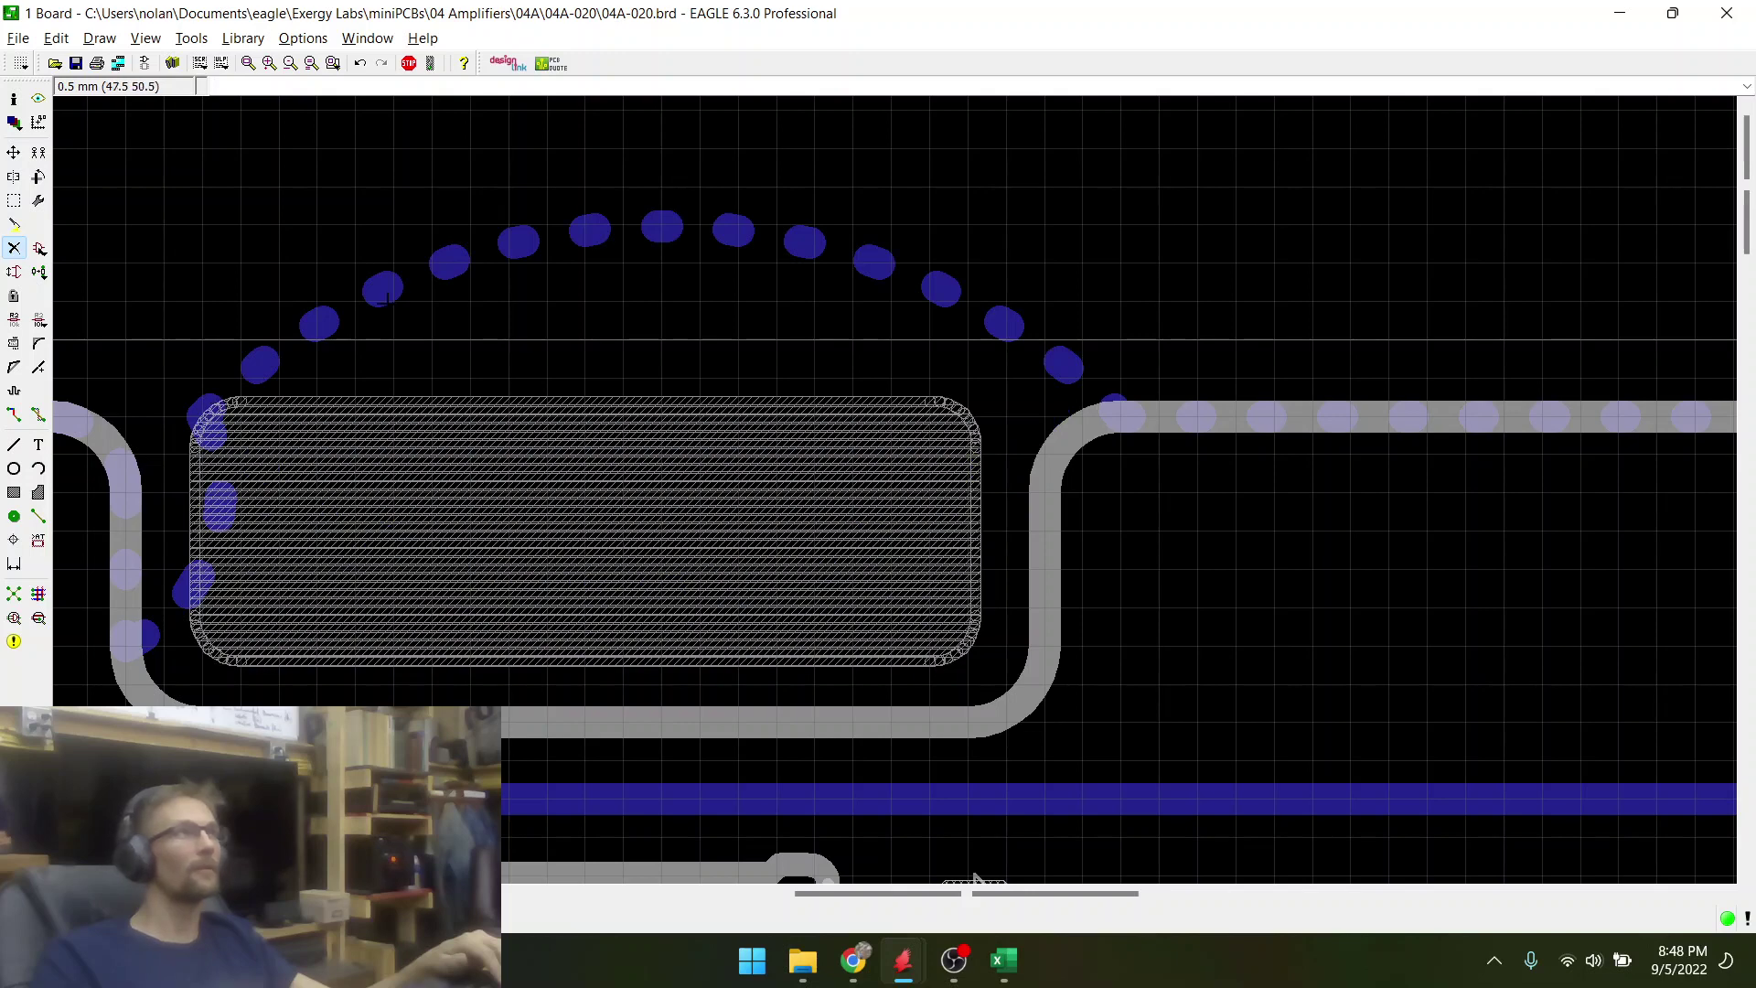
click(126, 645)
click(142, 481)
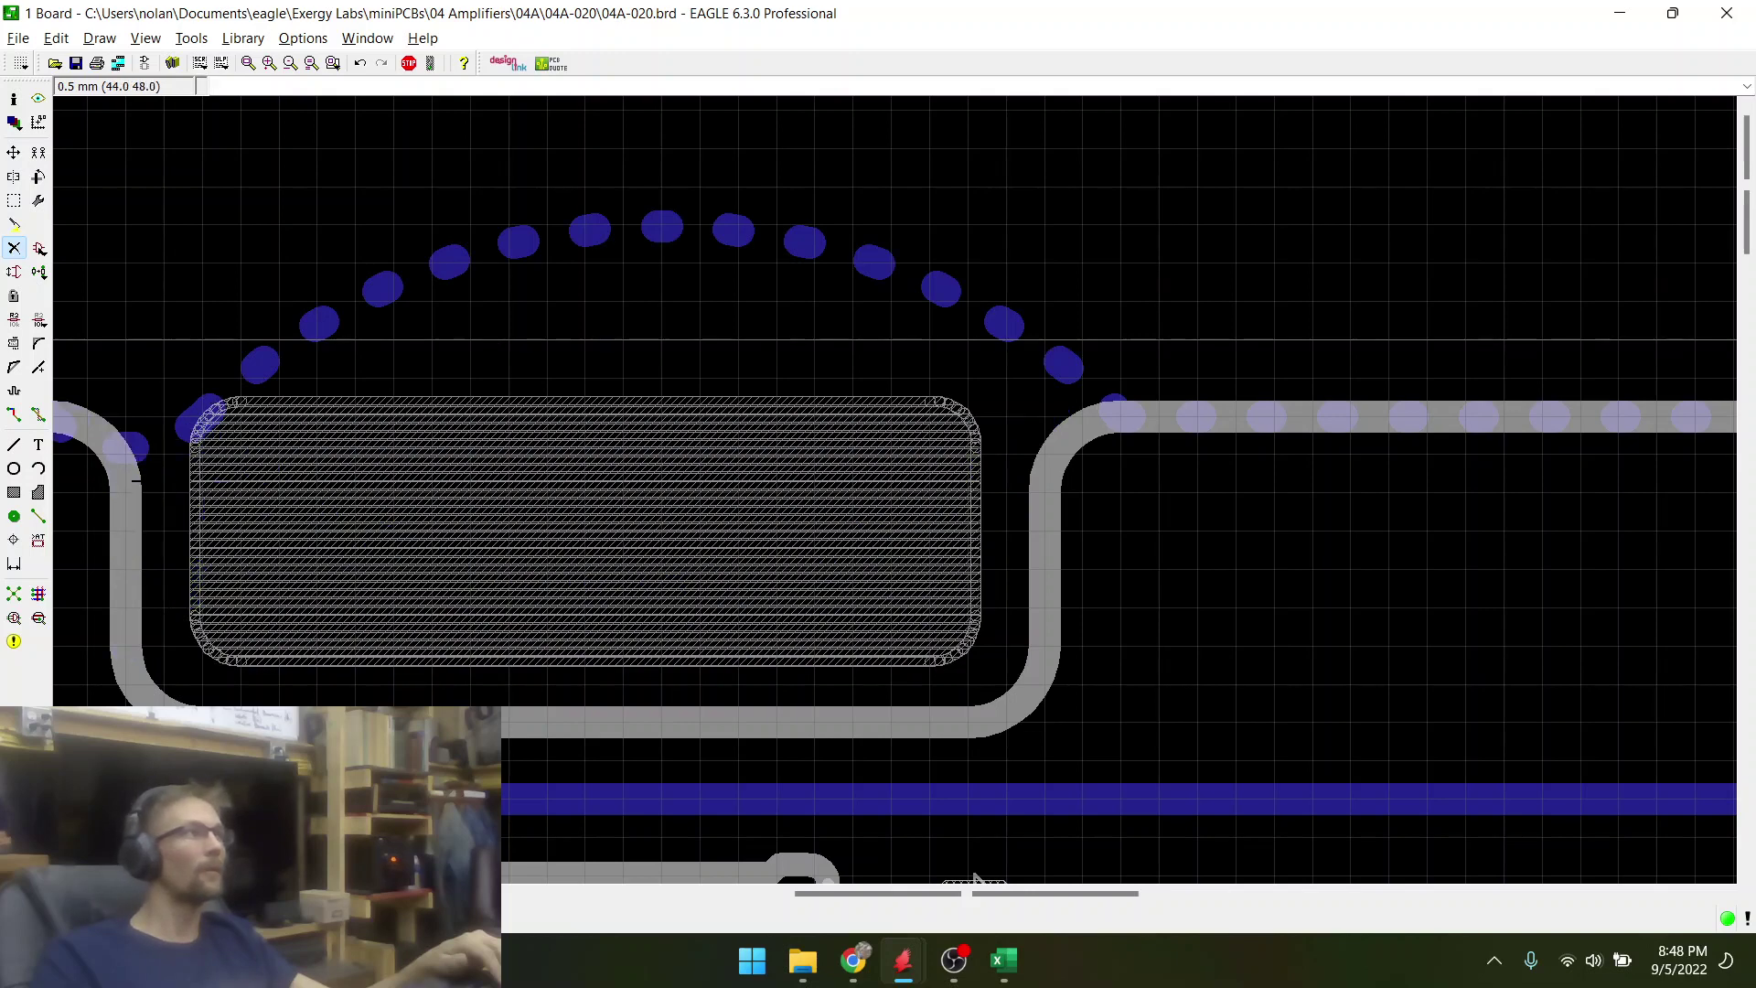
scroll(723, 439, down, 3)
scroll(430, 439, up, 4)
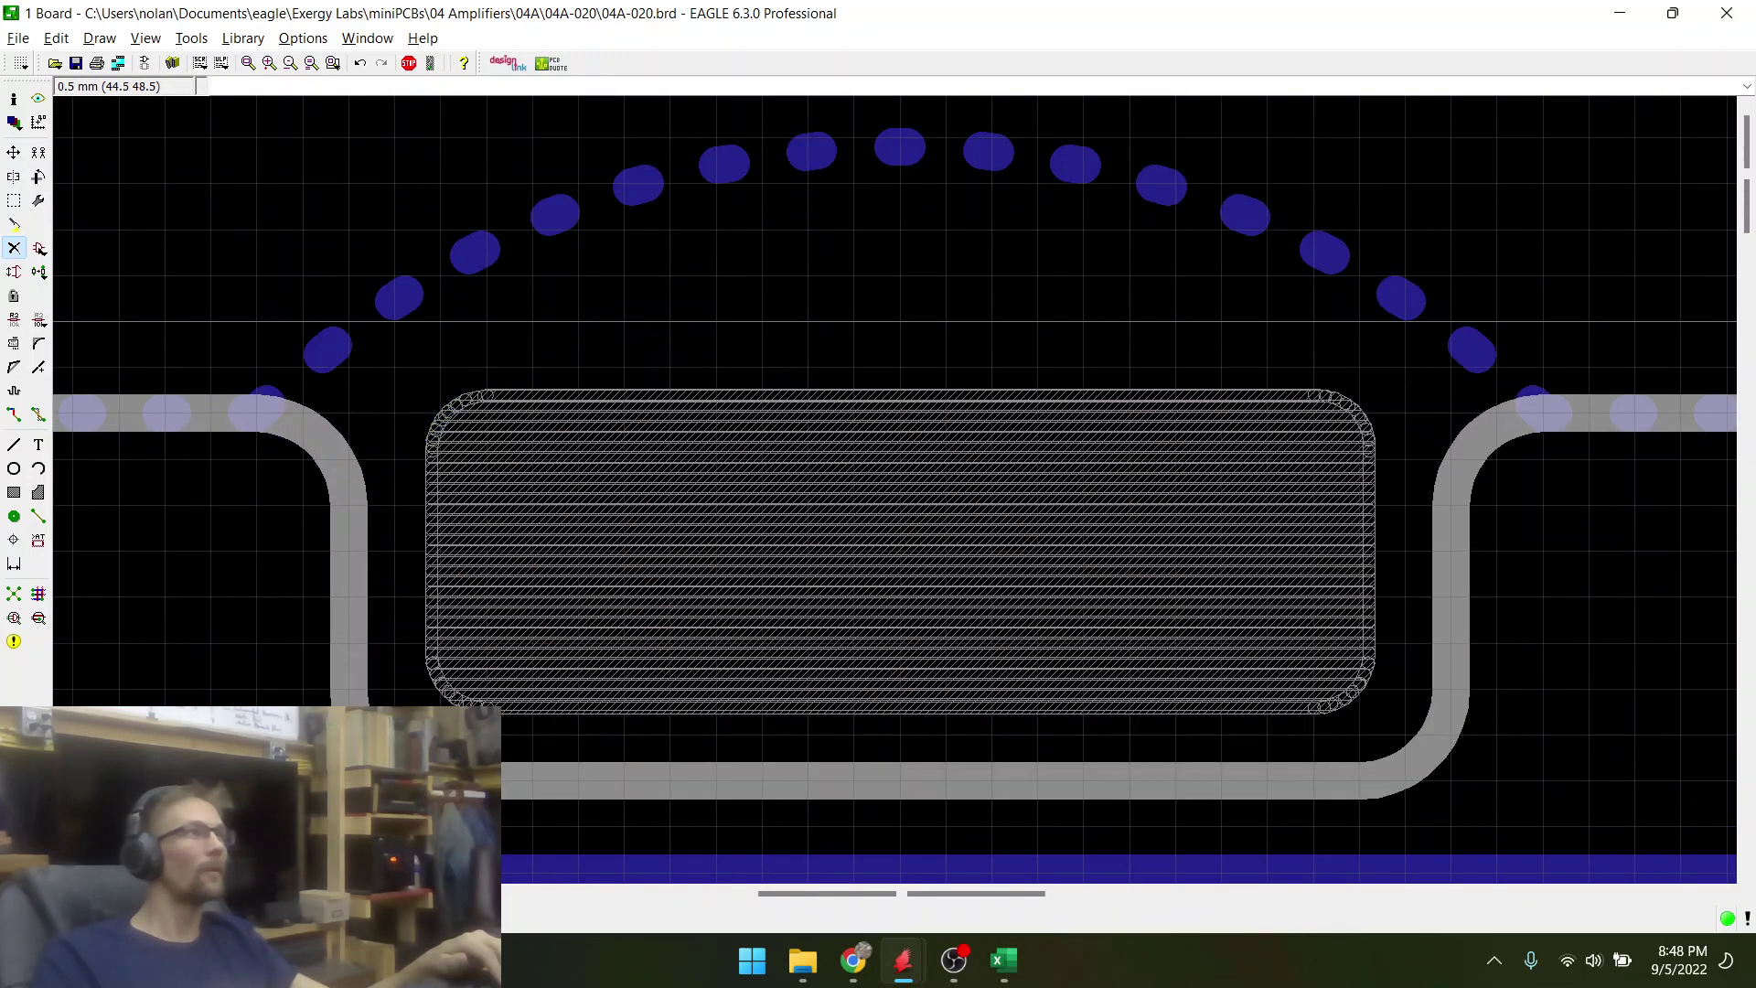
click(258, 412)
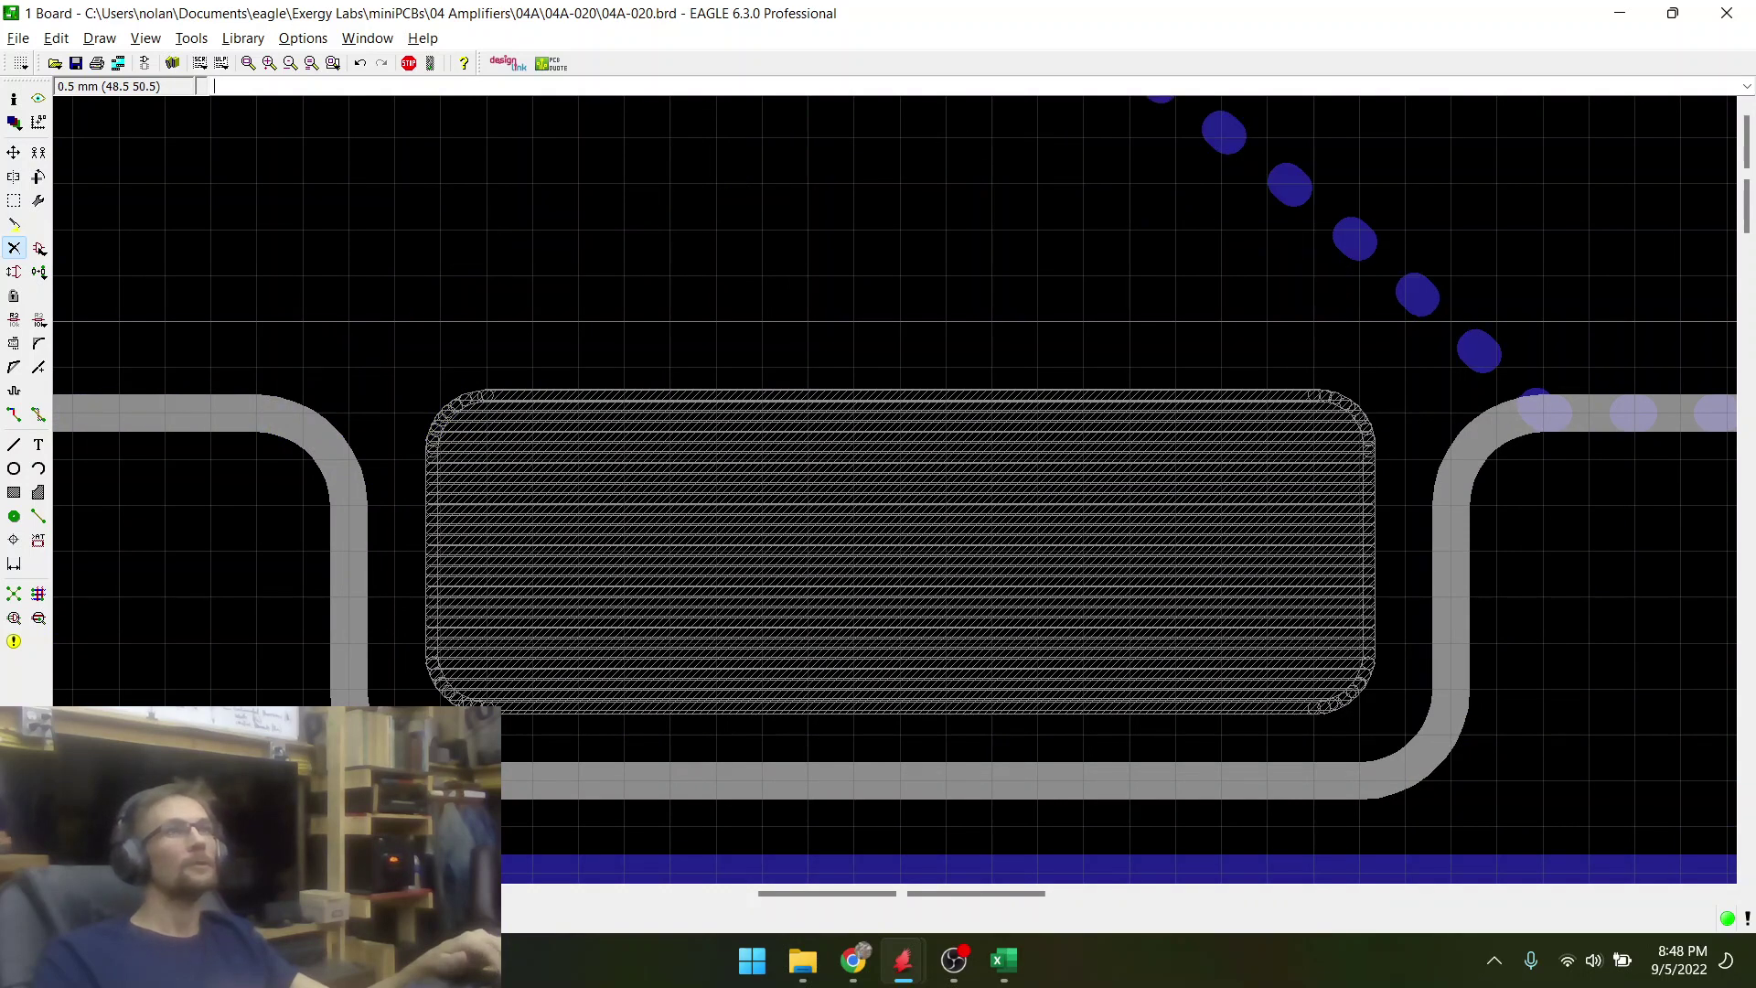
- Split the curved bottom polygon edge above the board into a straight run along the upper outline across the logo notch
scroll(979, 690, down, 3)
scroll(981, 692, down, 2)
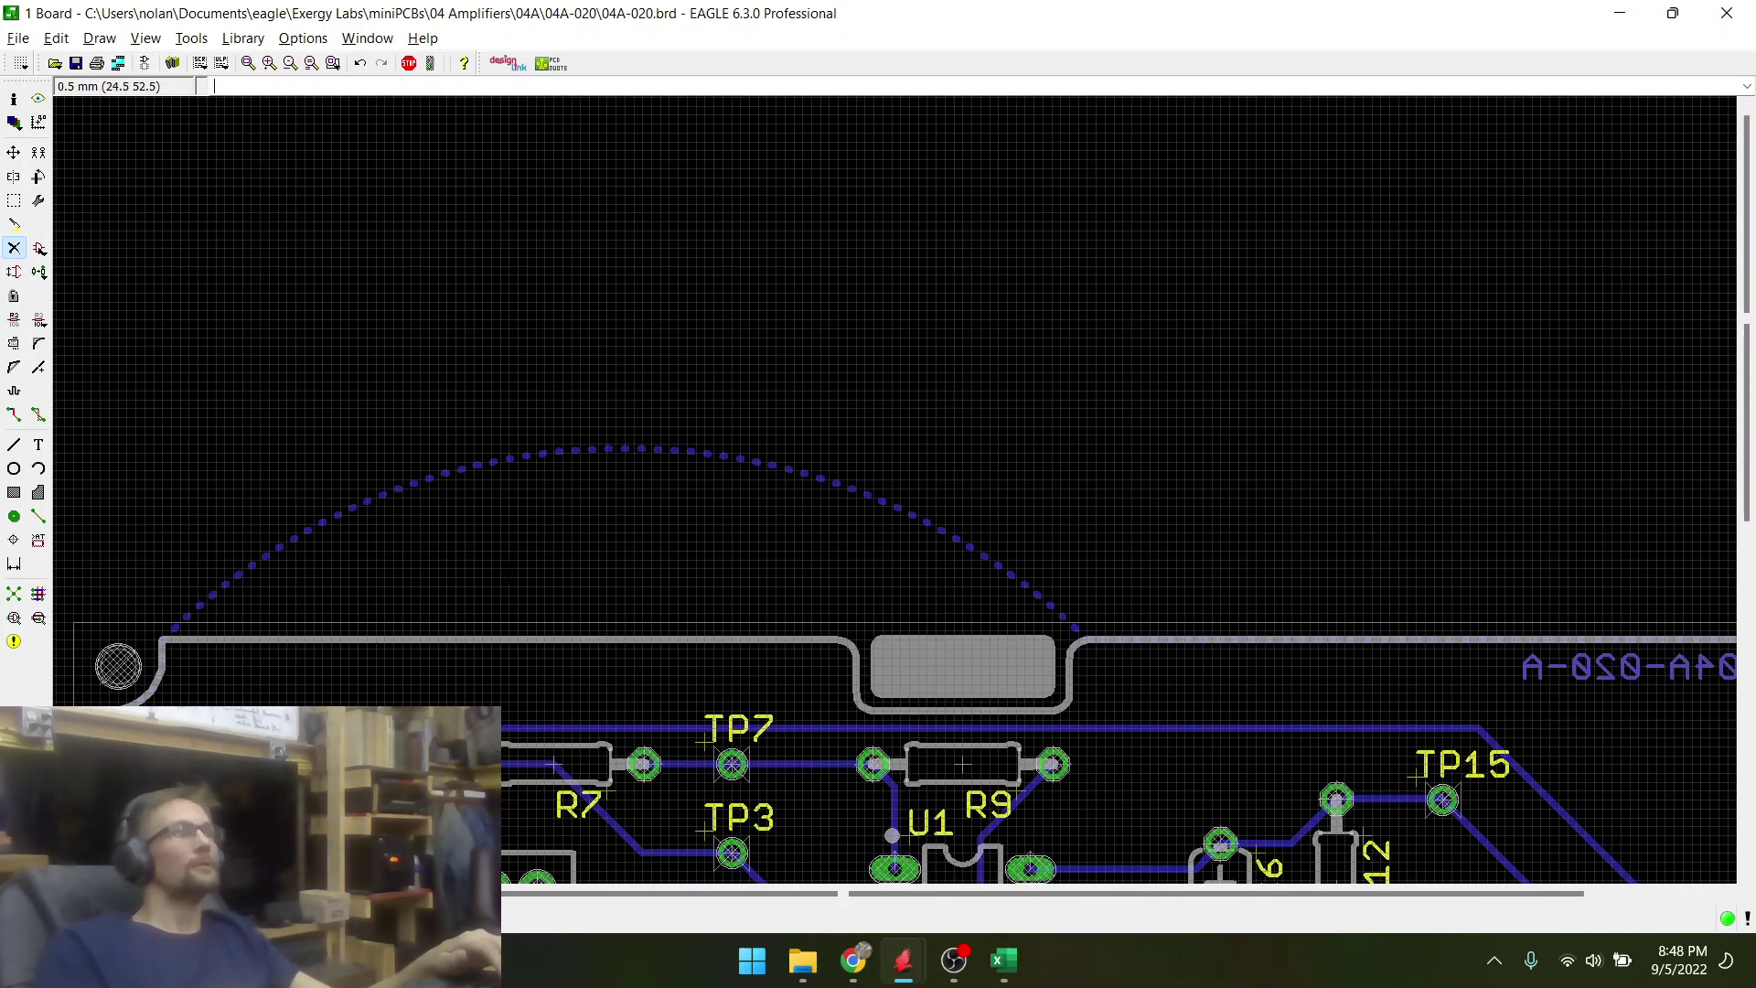
right_click(538, 443)
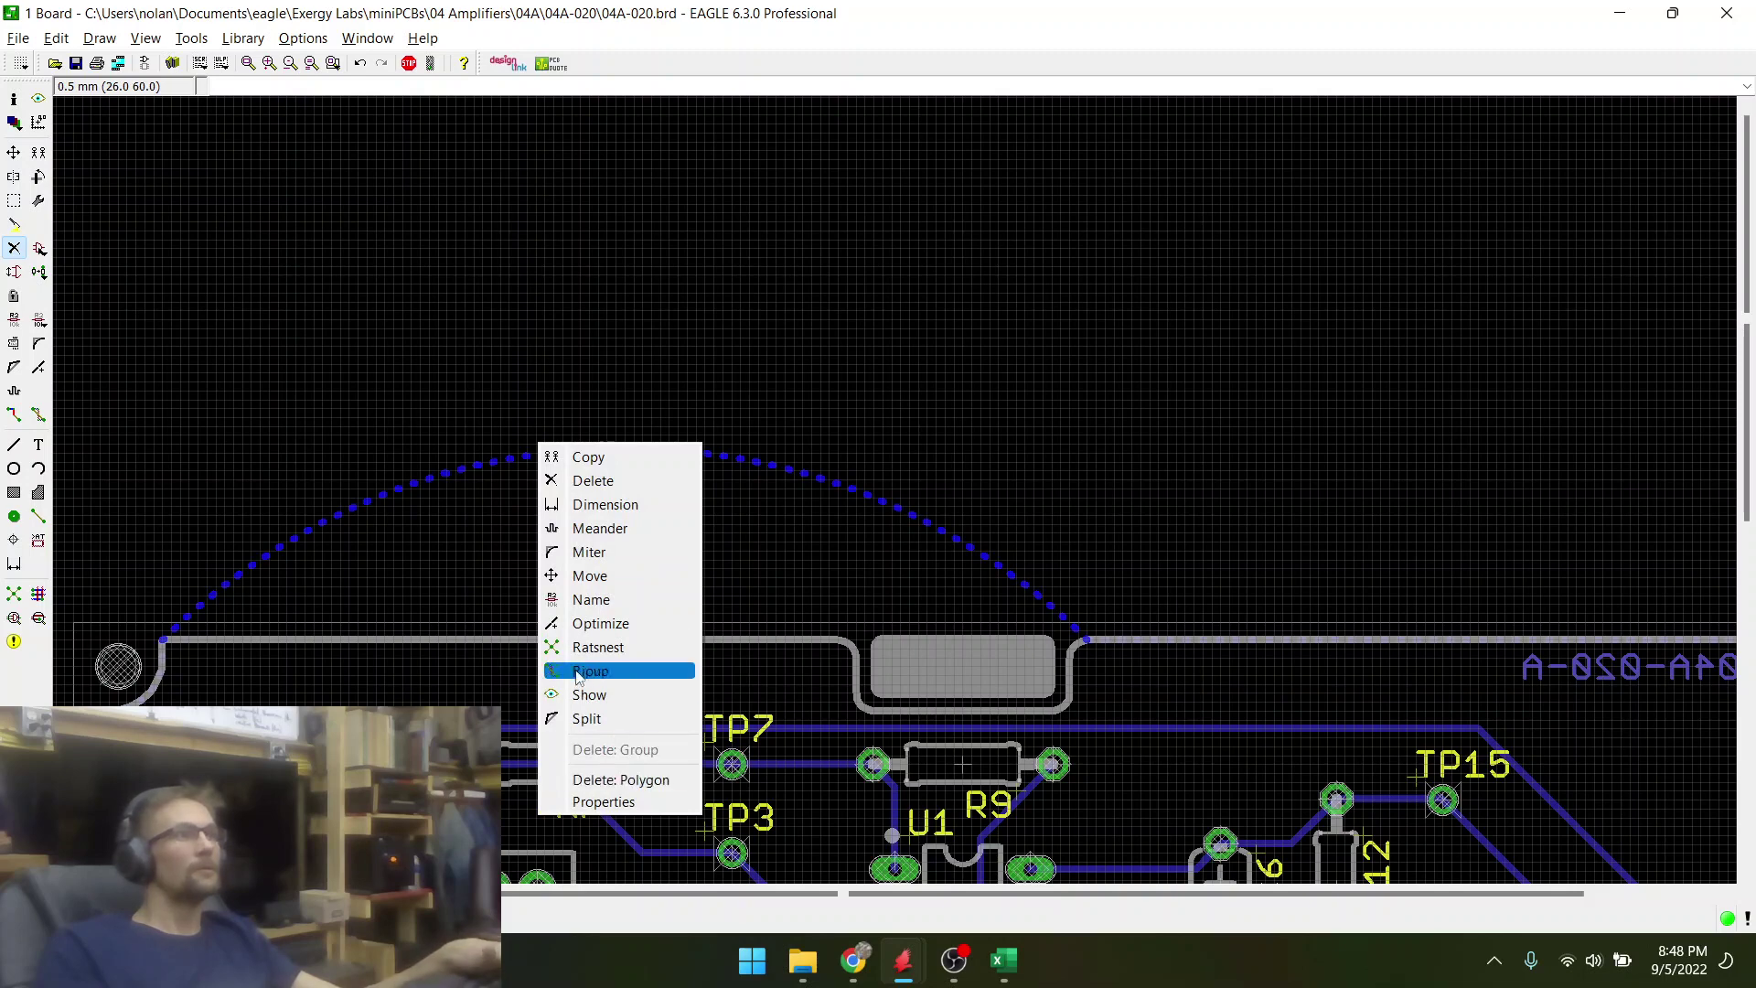
click(577, 719)
scroll(1076, 645, up, 5)
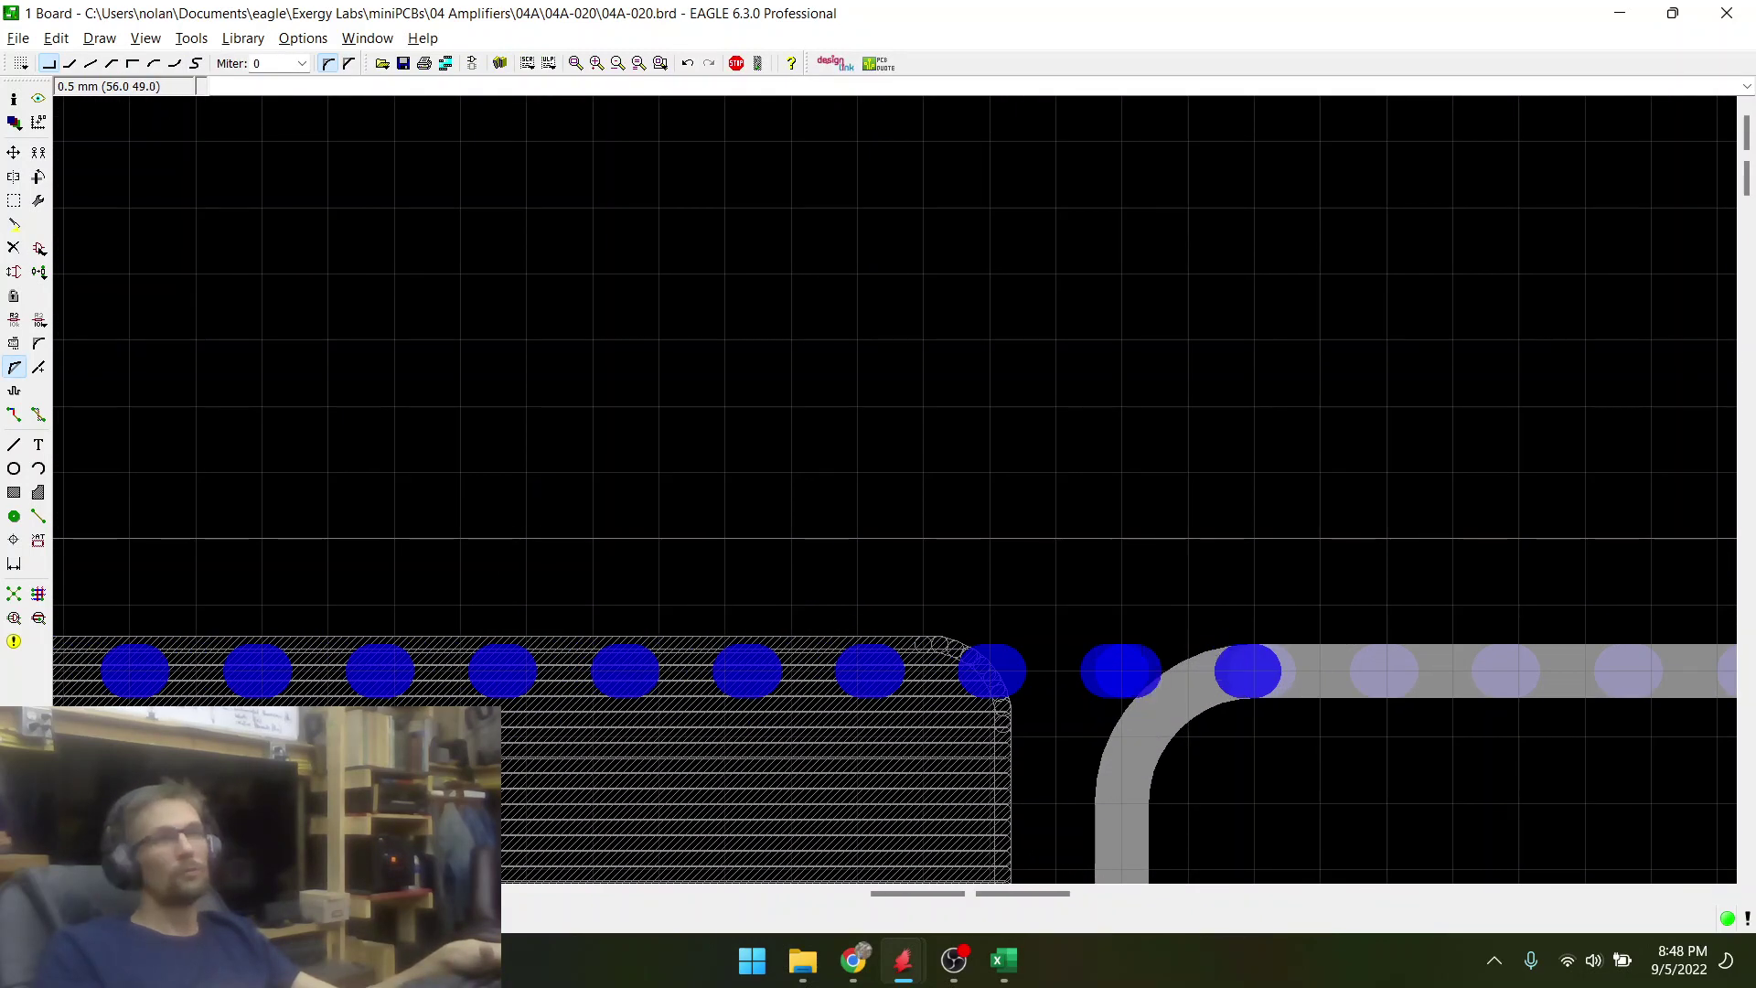
scroll(1297, 667, down, 3)
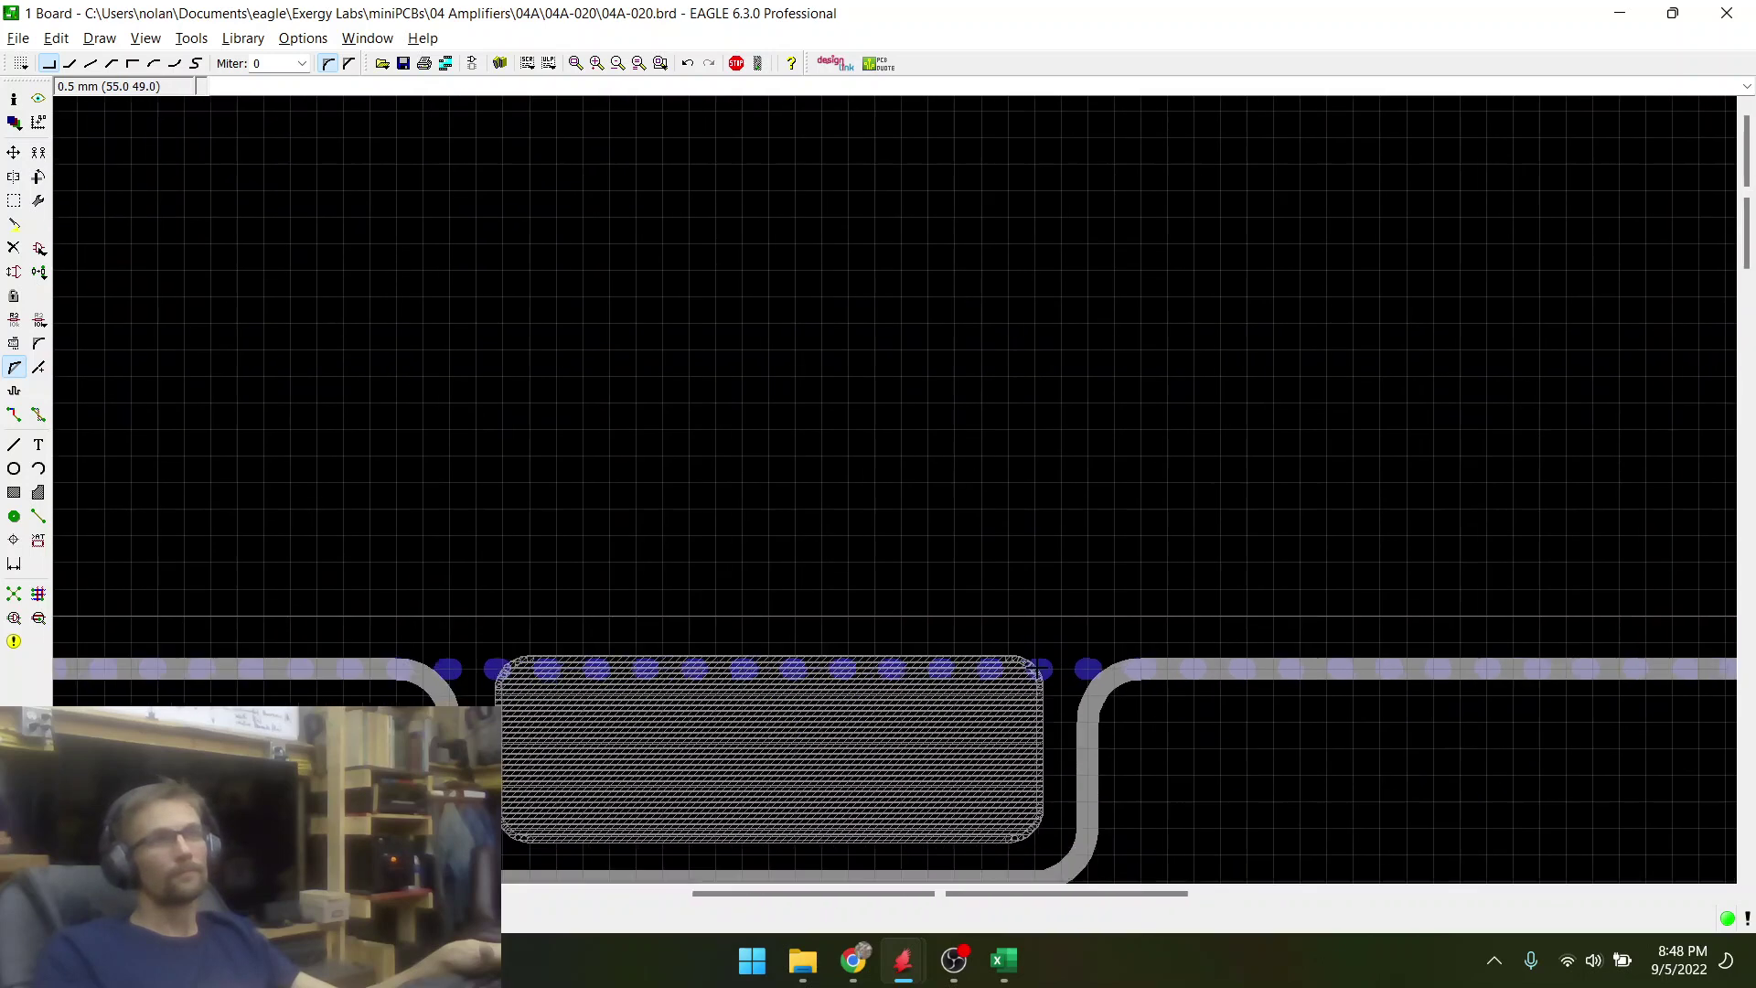
scroll(1216, 681, up, 3)
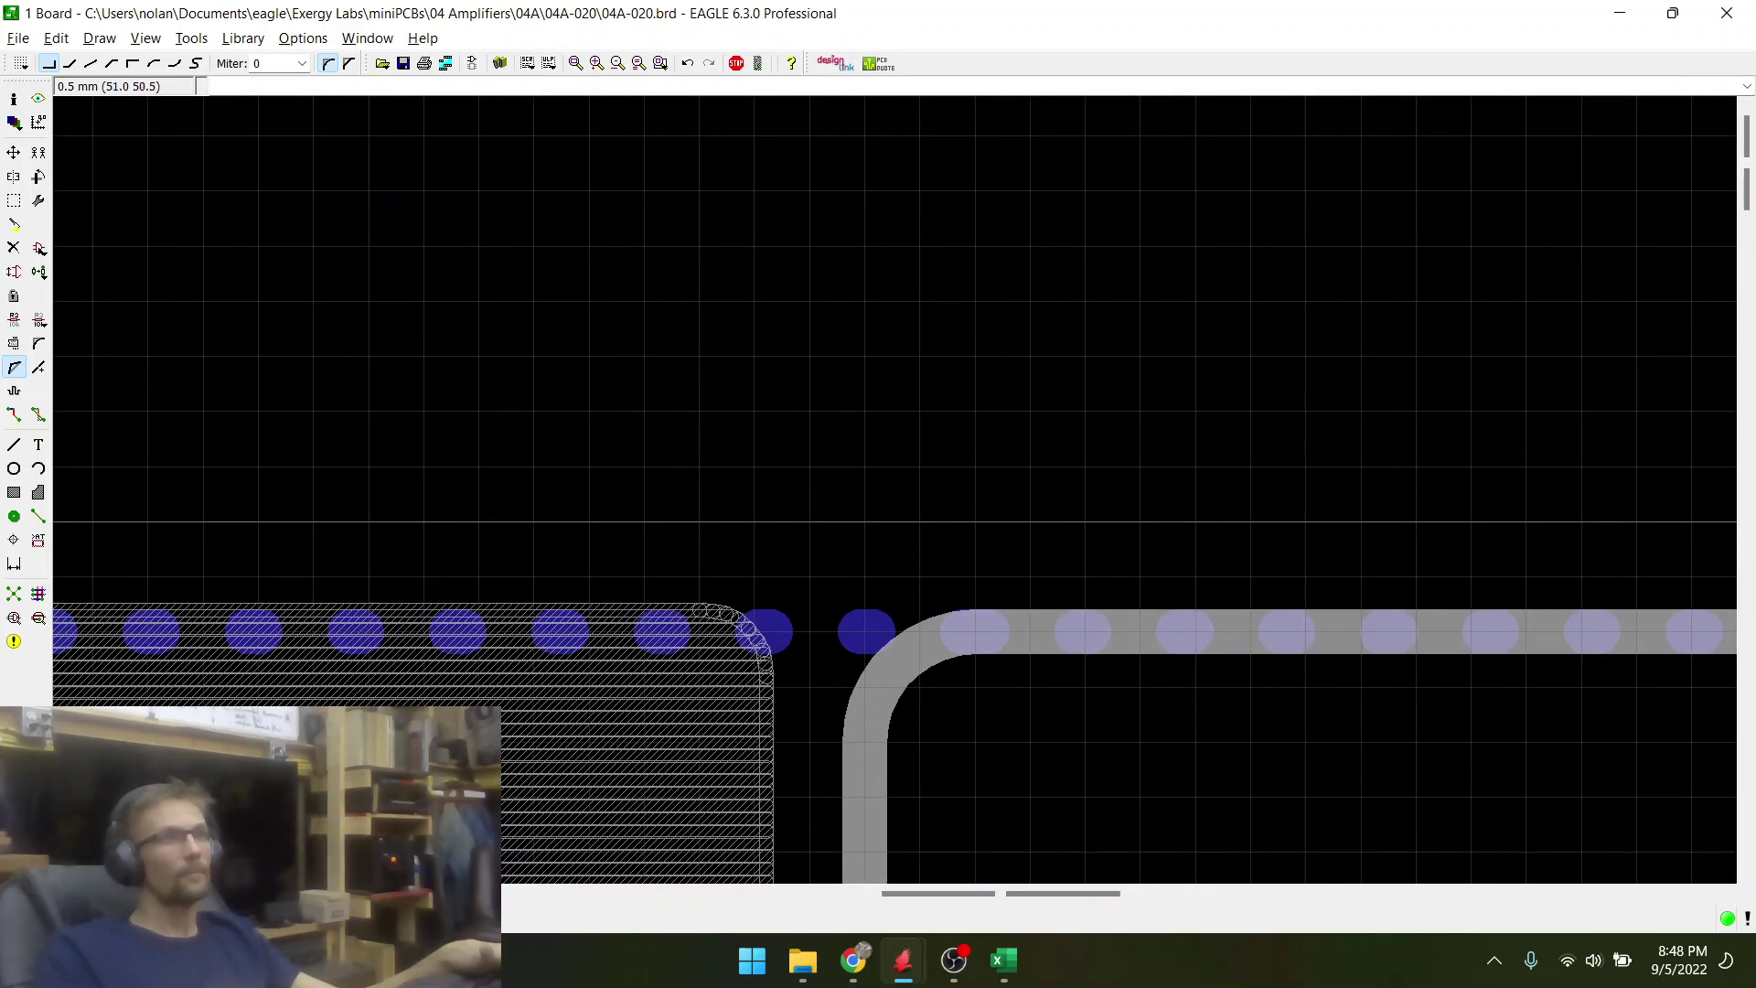
- Move the bottom polygon's vertex beside the logo notch onto the board's upper outline at y = 49 mm and save the board
click(14, 153)
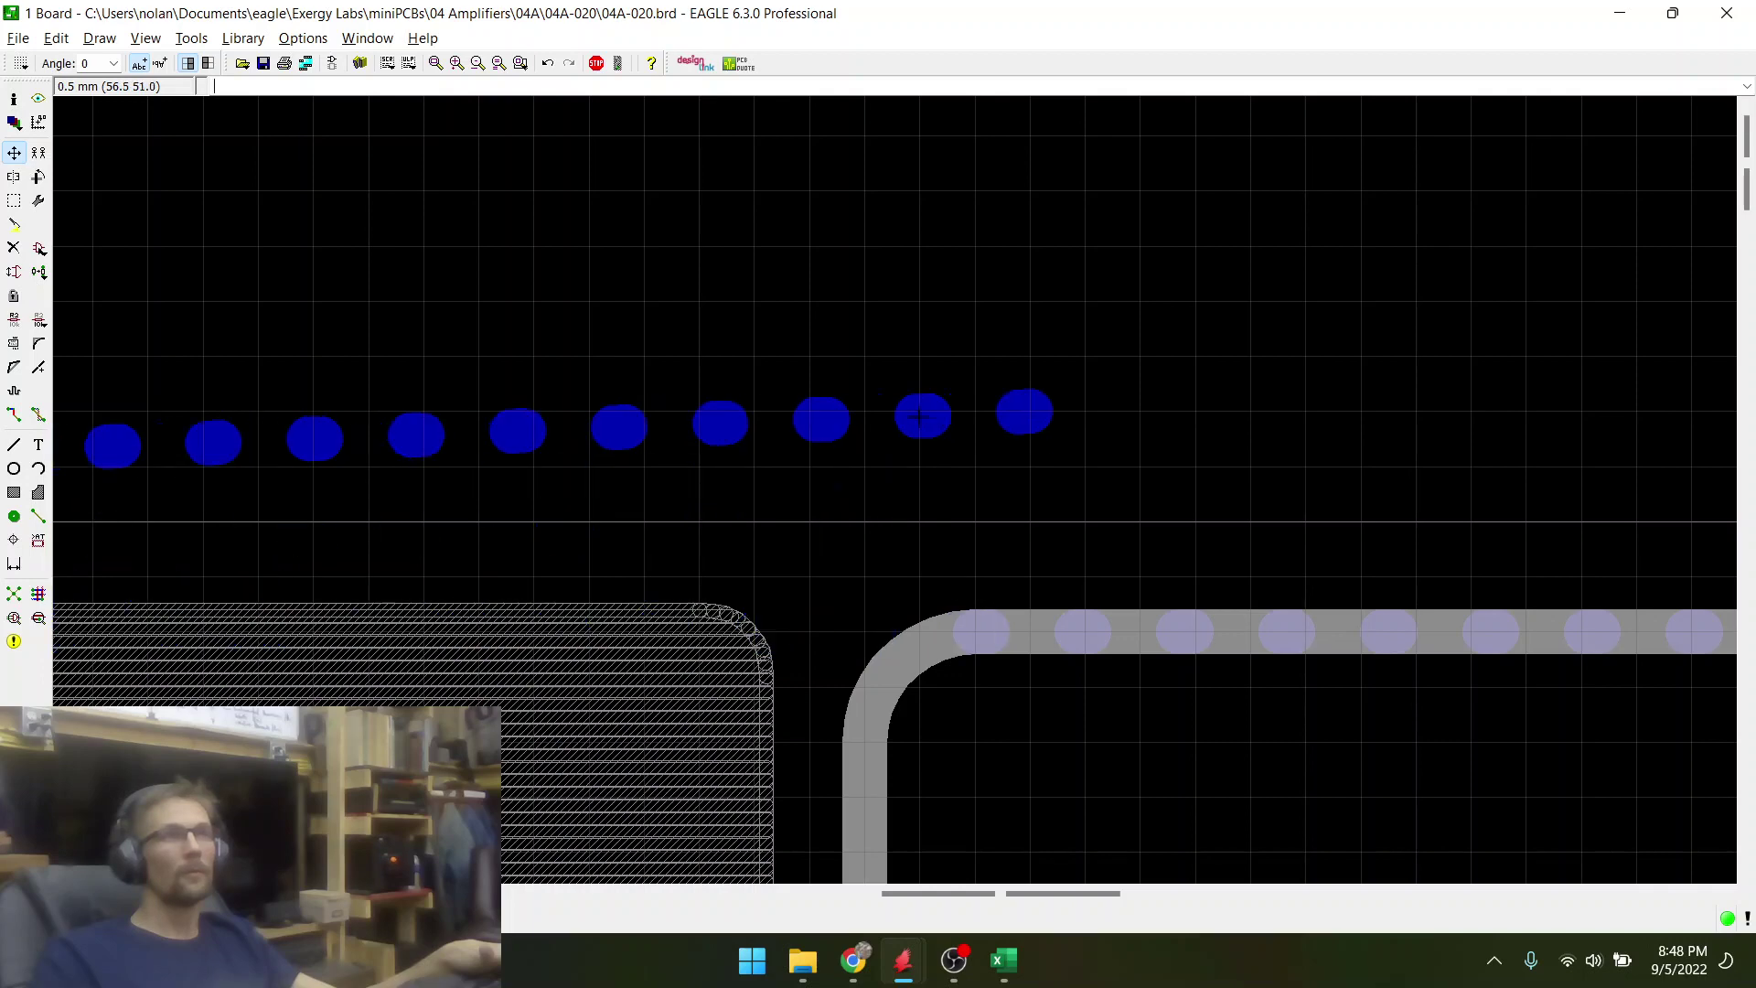
scroll(878, 439, down, 6)
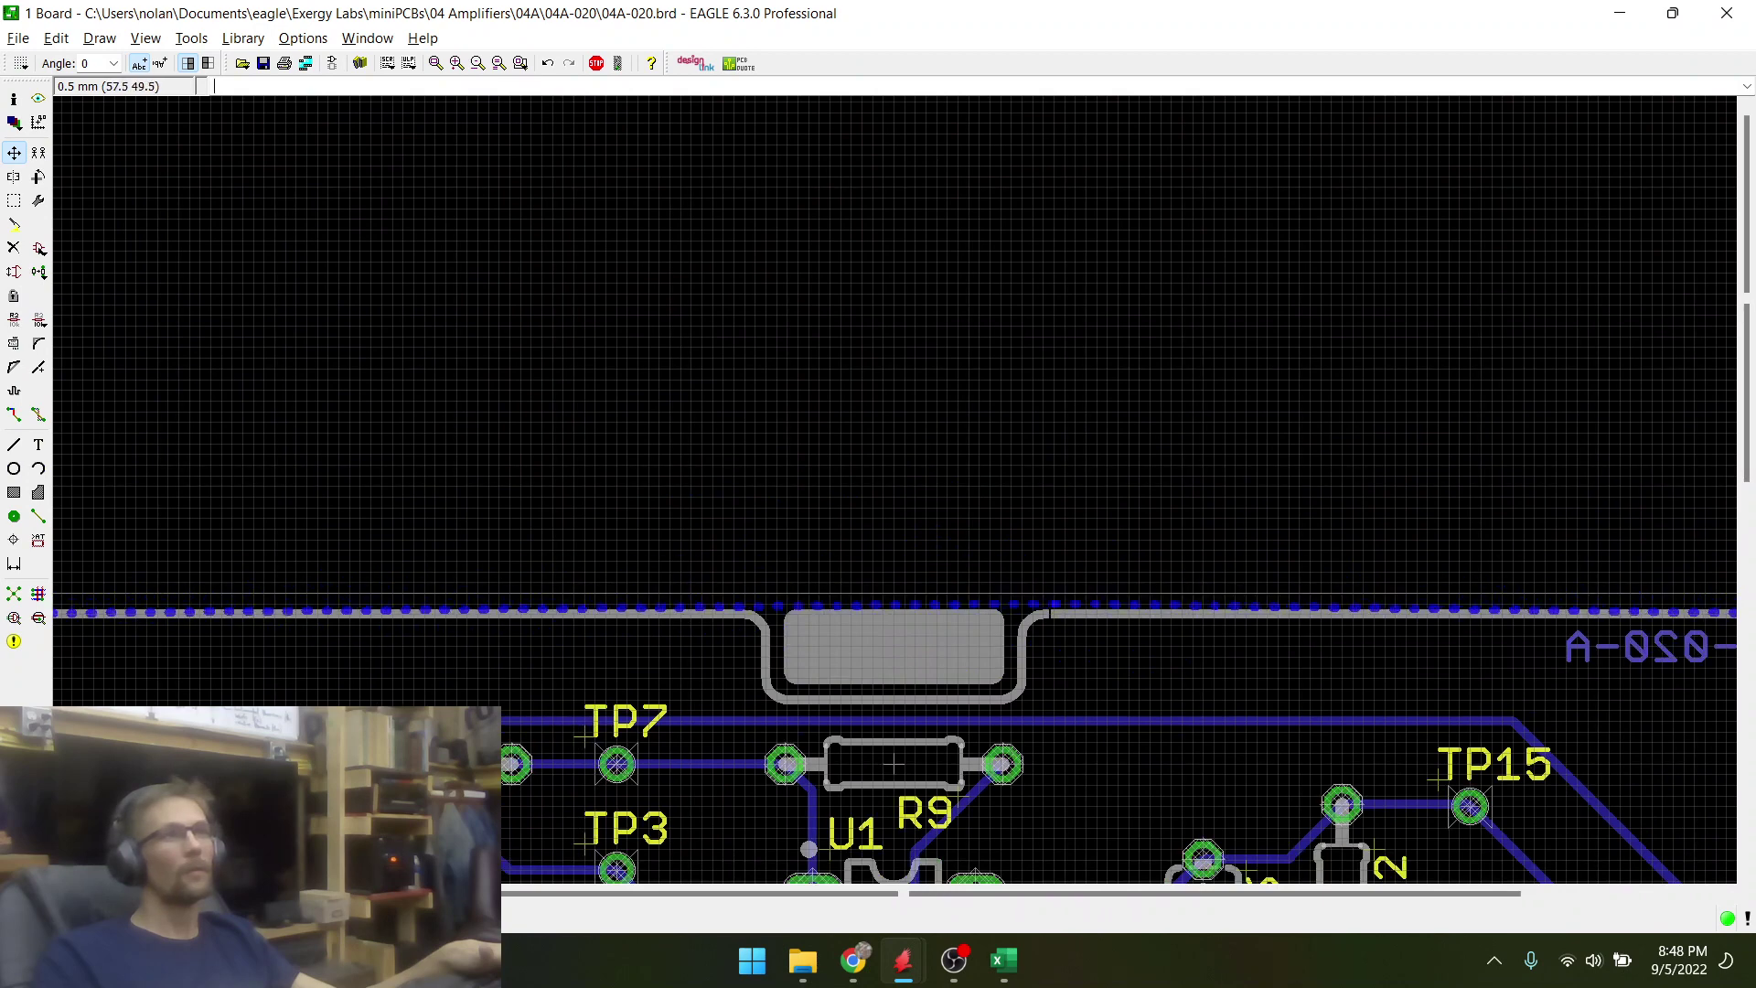
scroll(1066, 619, up, 4)
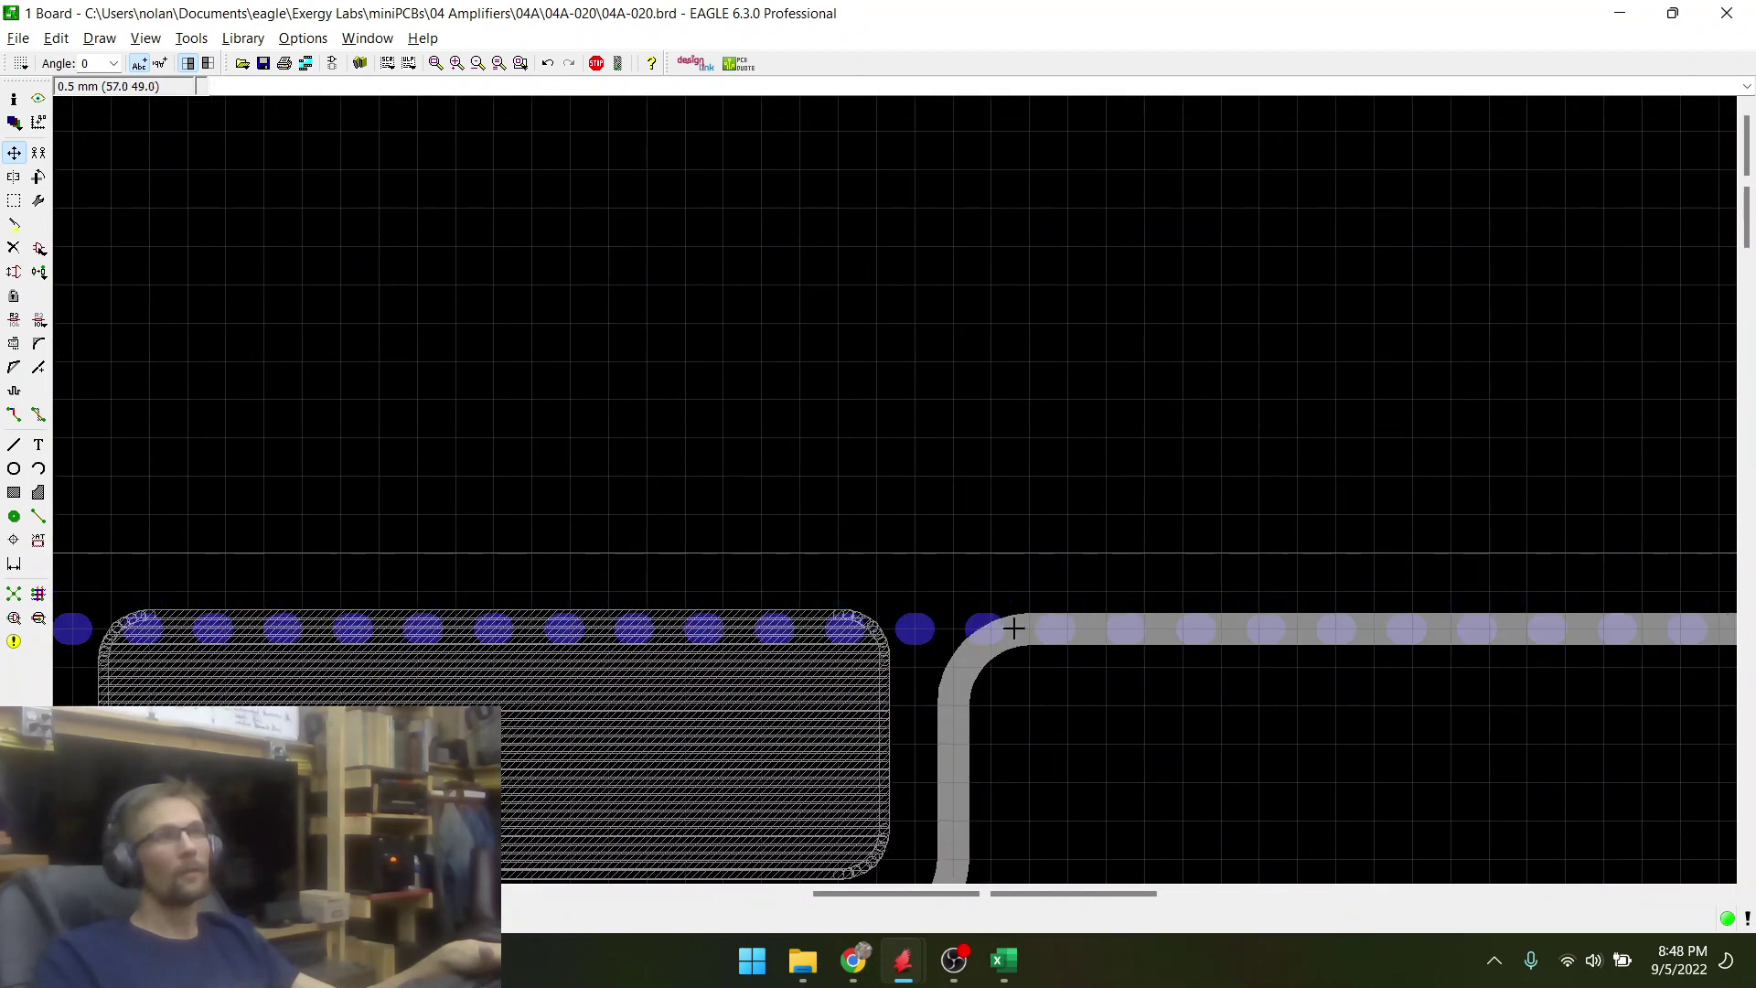
scroll(1023, 630, down, 3)
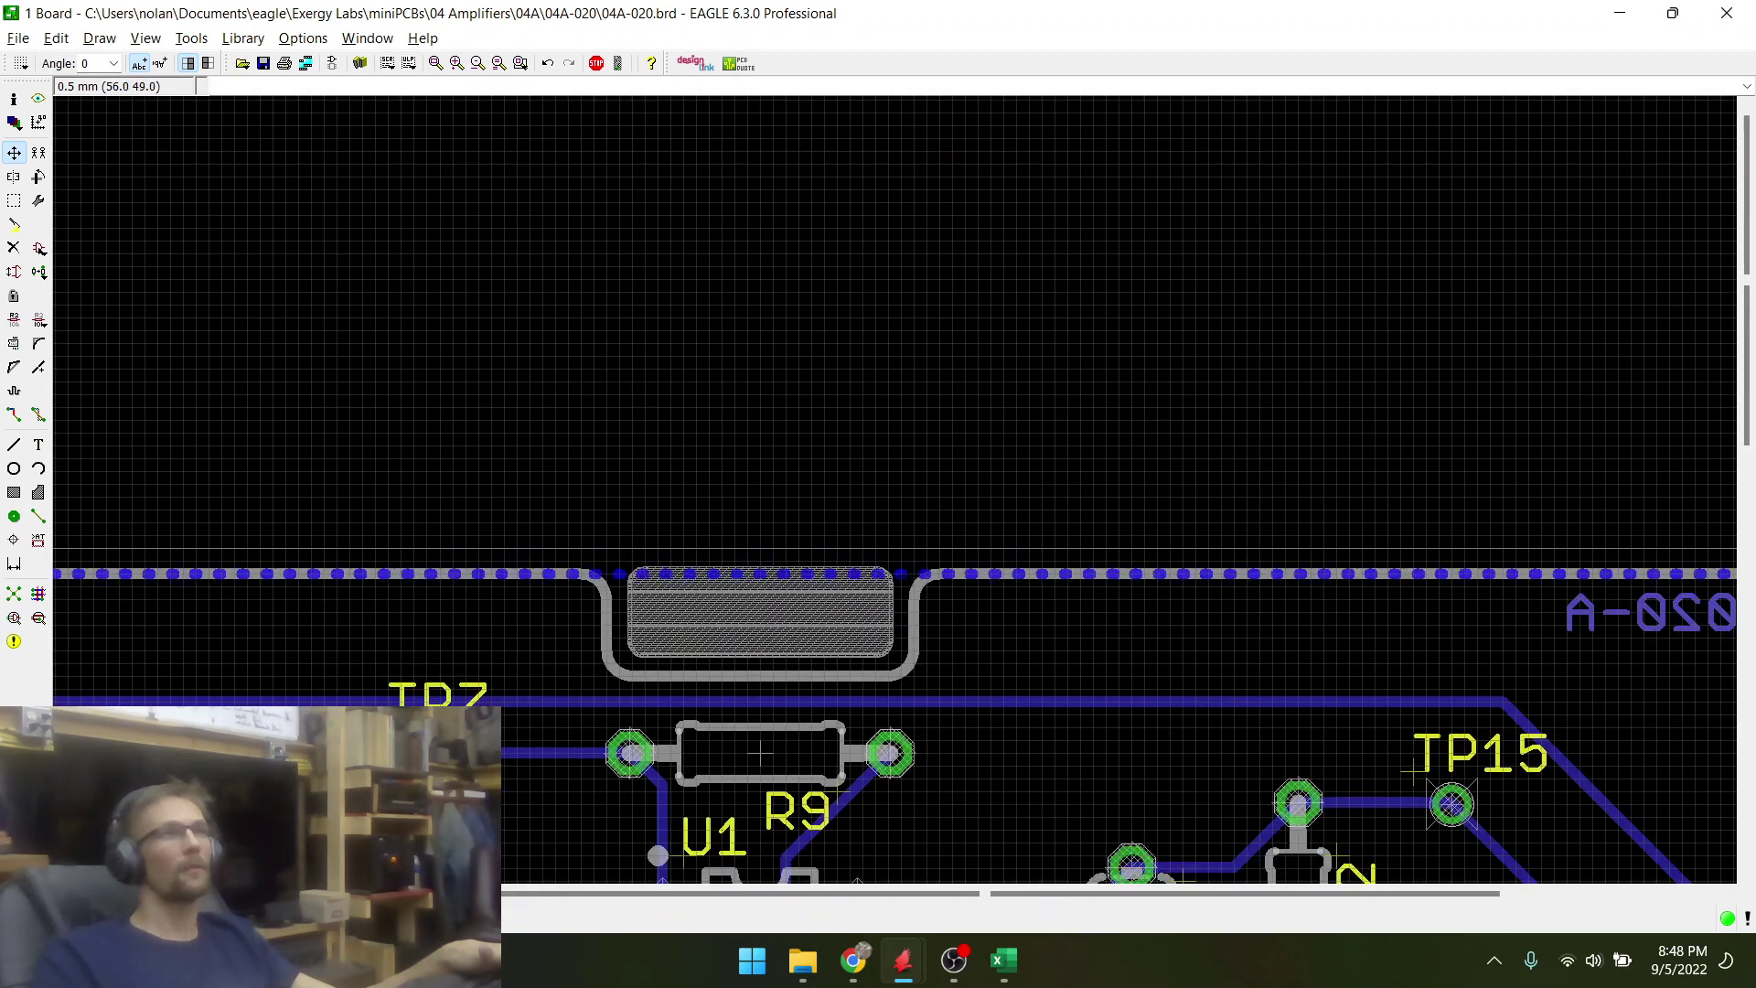
scroll(913, 588, down, 3)
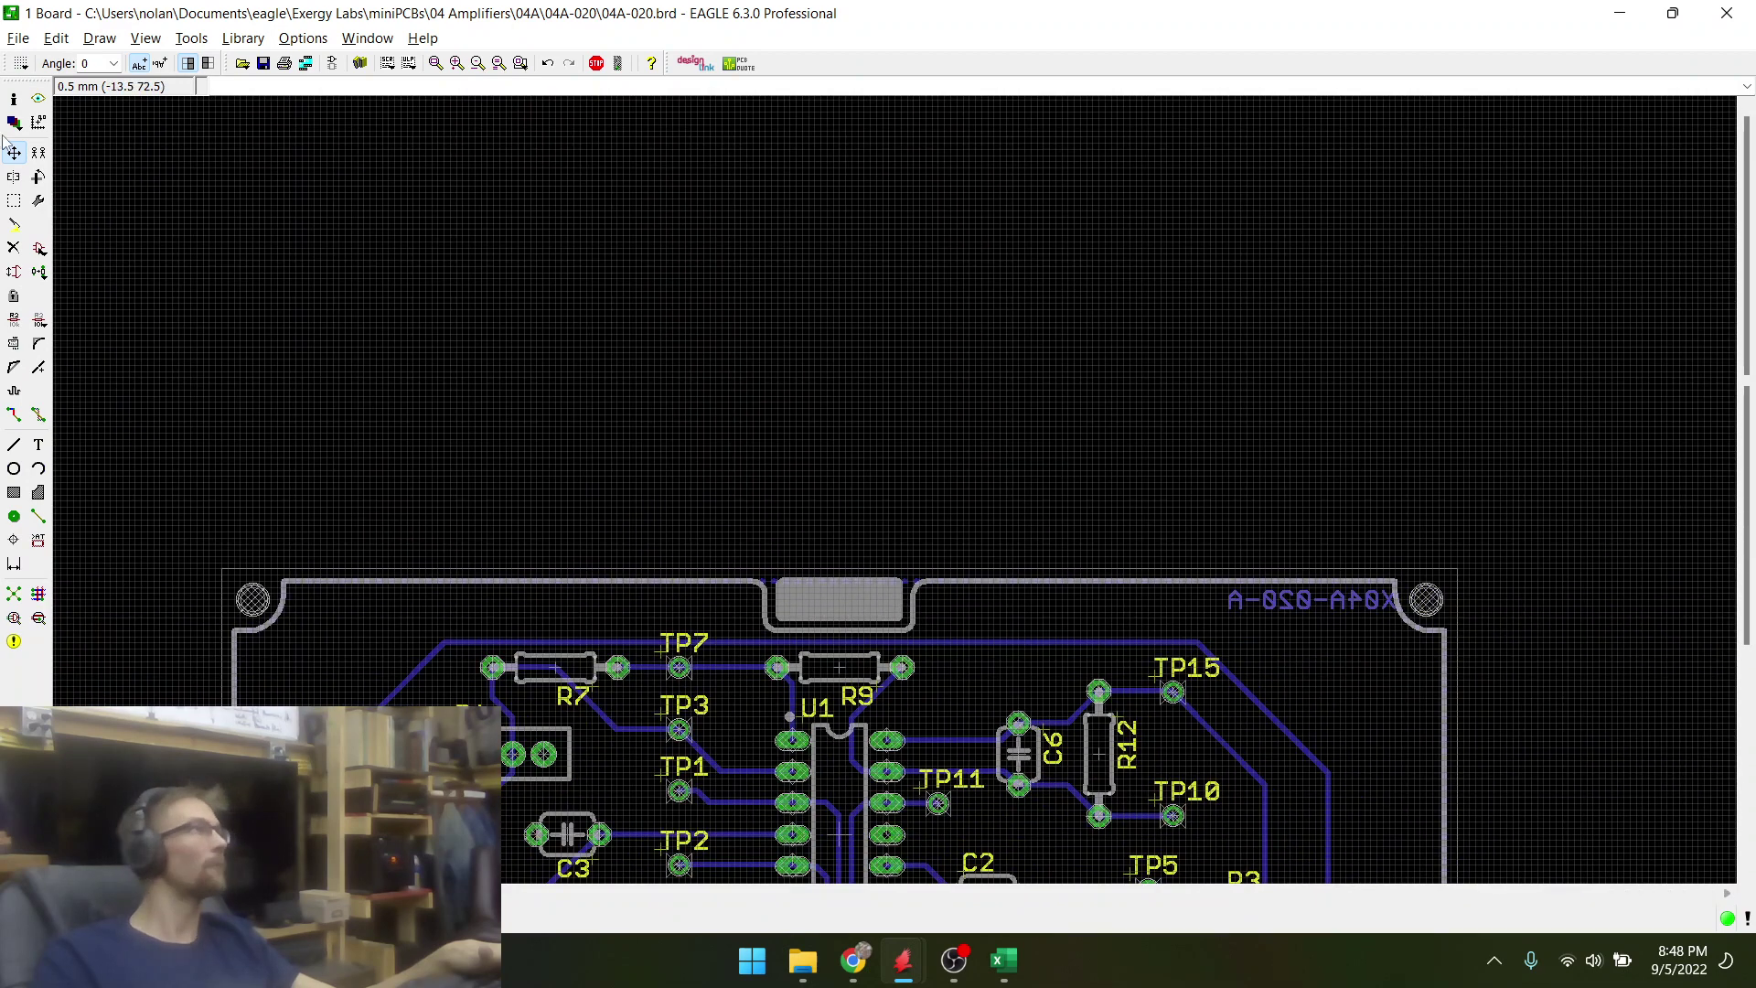
click(264, 66)
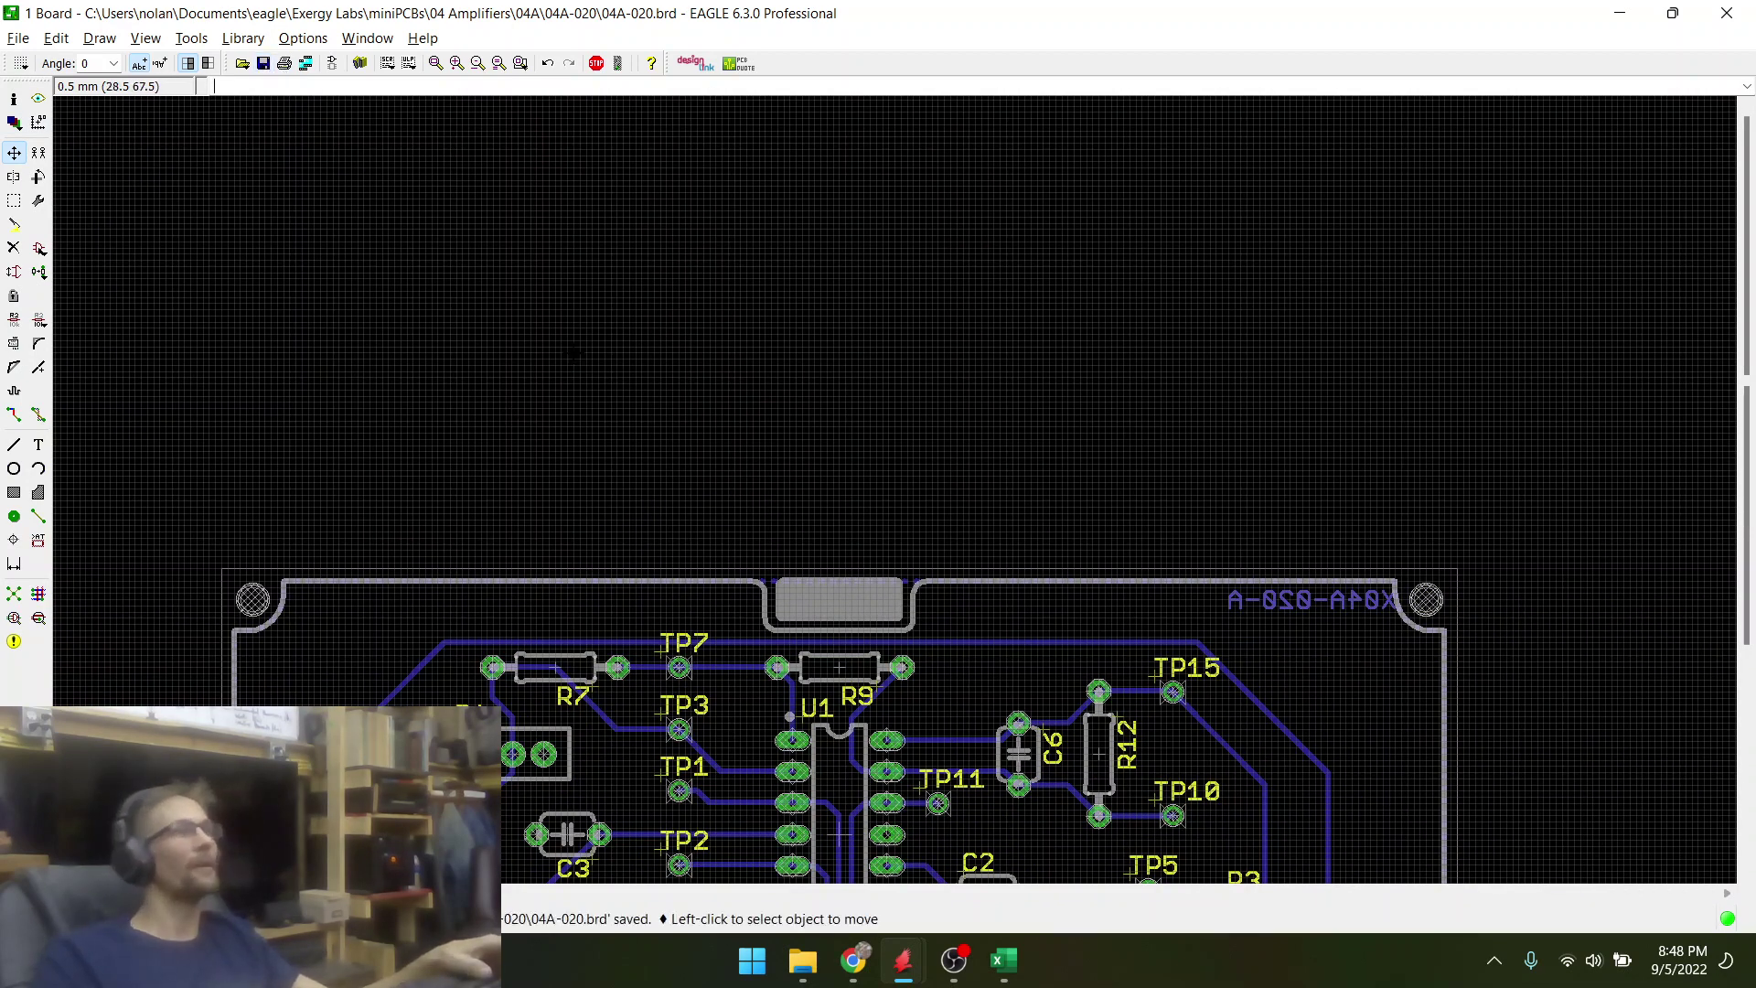
key(ctrl+s)
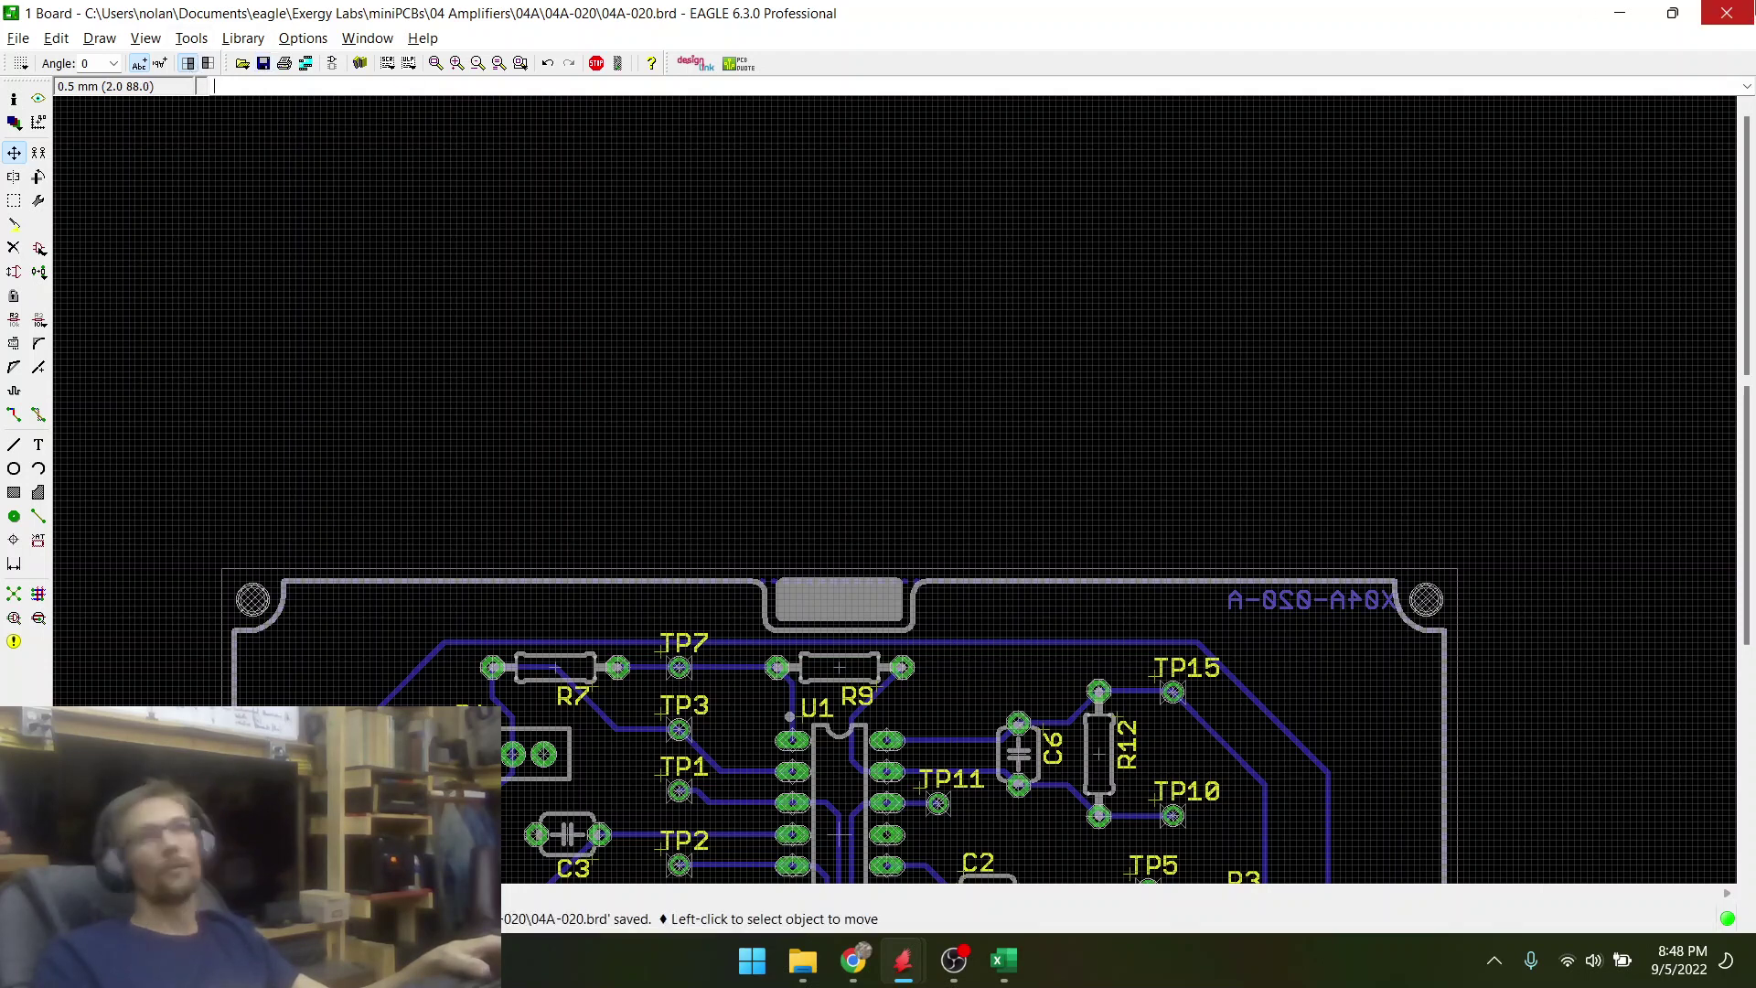
- Close the 04A-020 board and schematic, and open the panel board X04A-020-A.brd from the 04A-020 project folder
click(1728, 13)
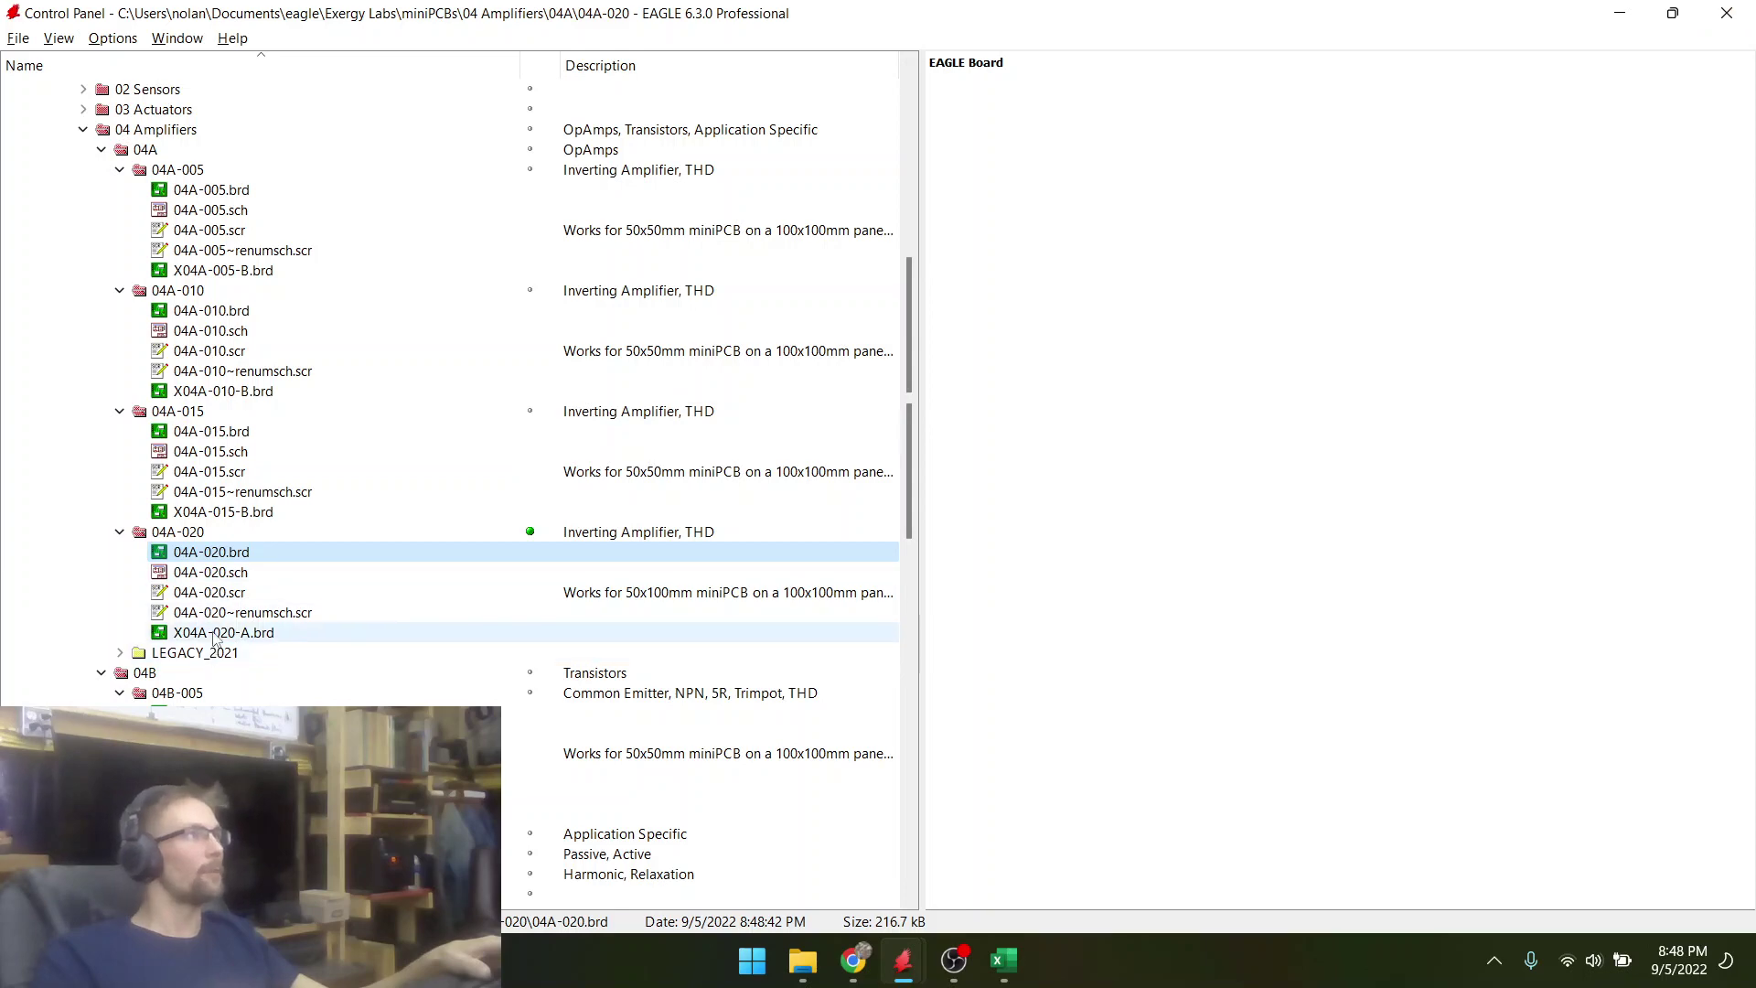
mouse_move(903, 960)
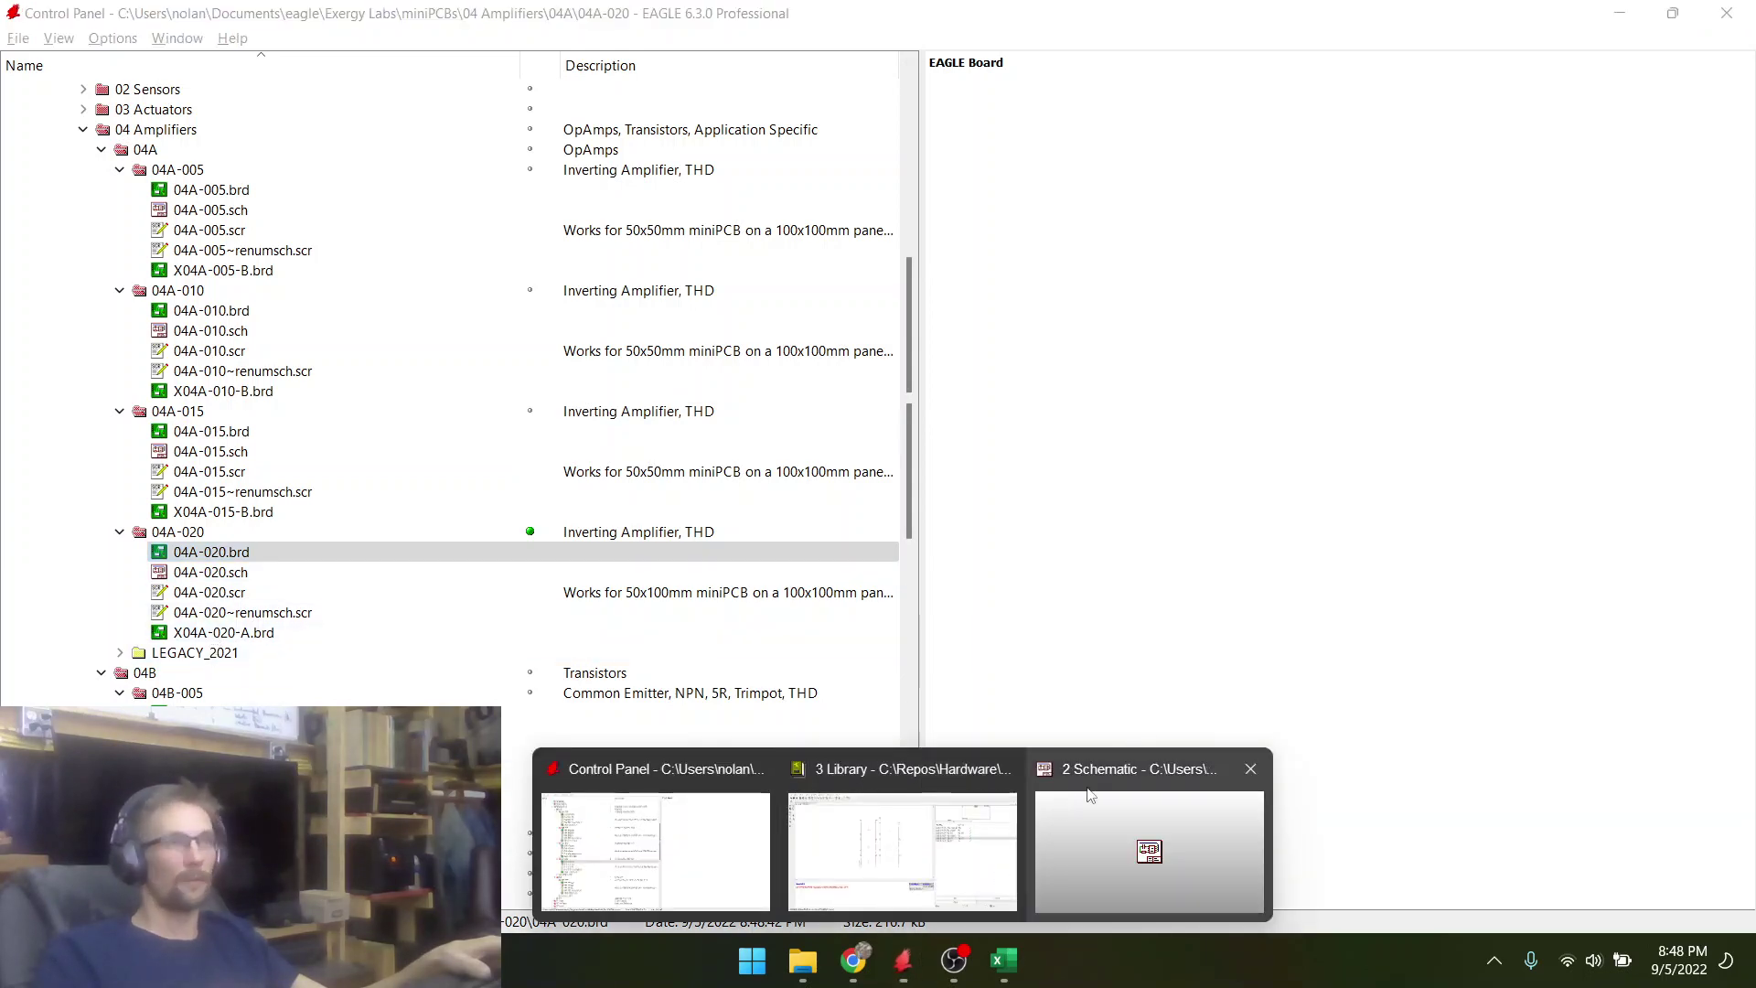
click(1252, 769)
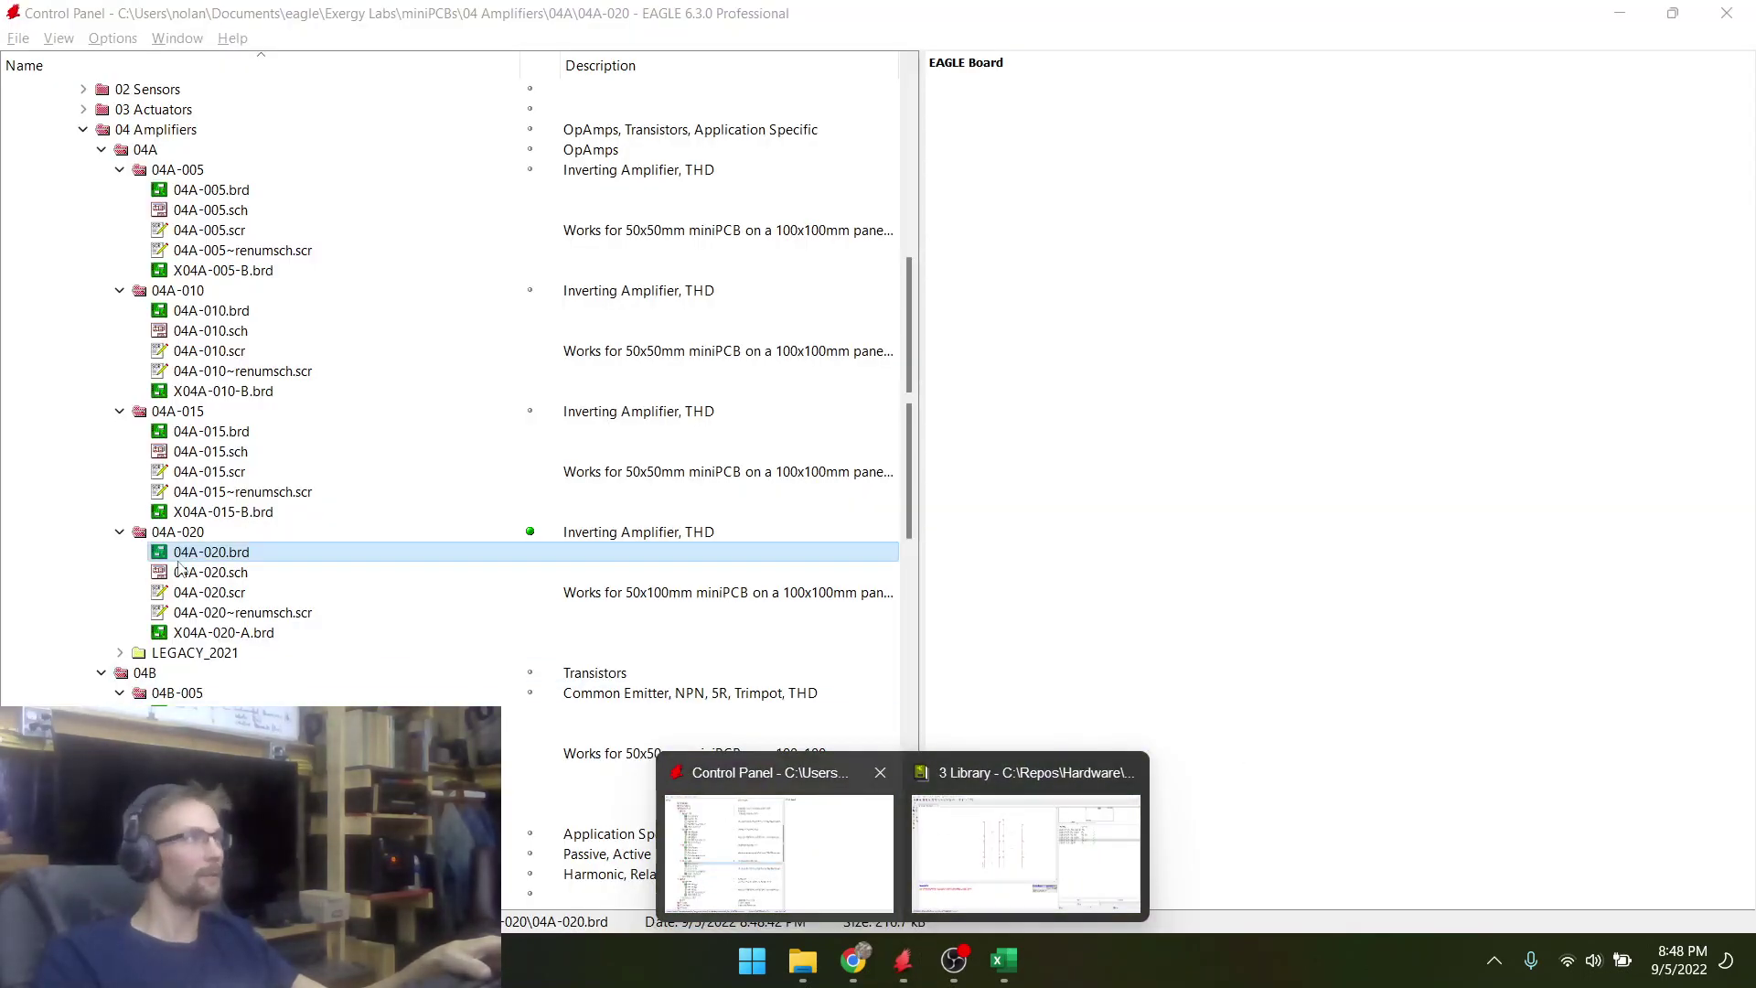
double_click(176, 632)
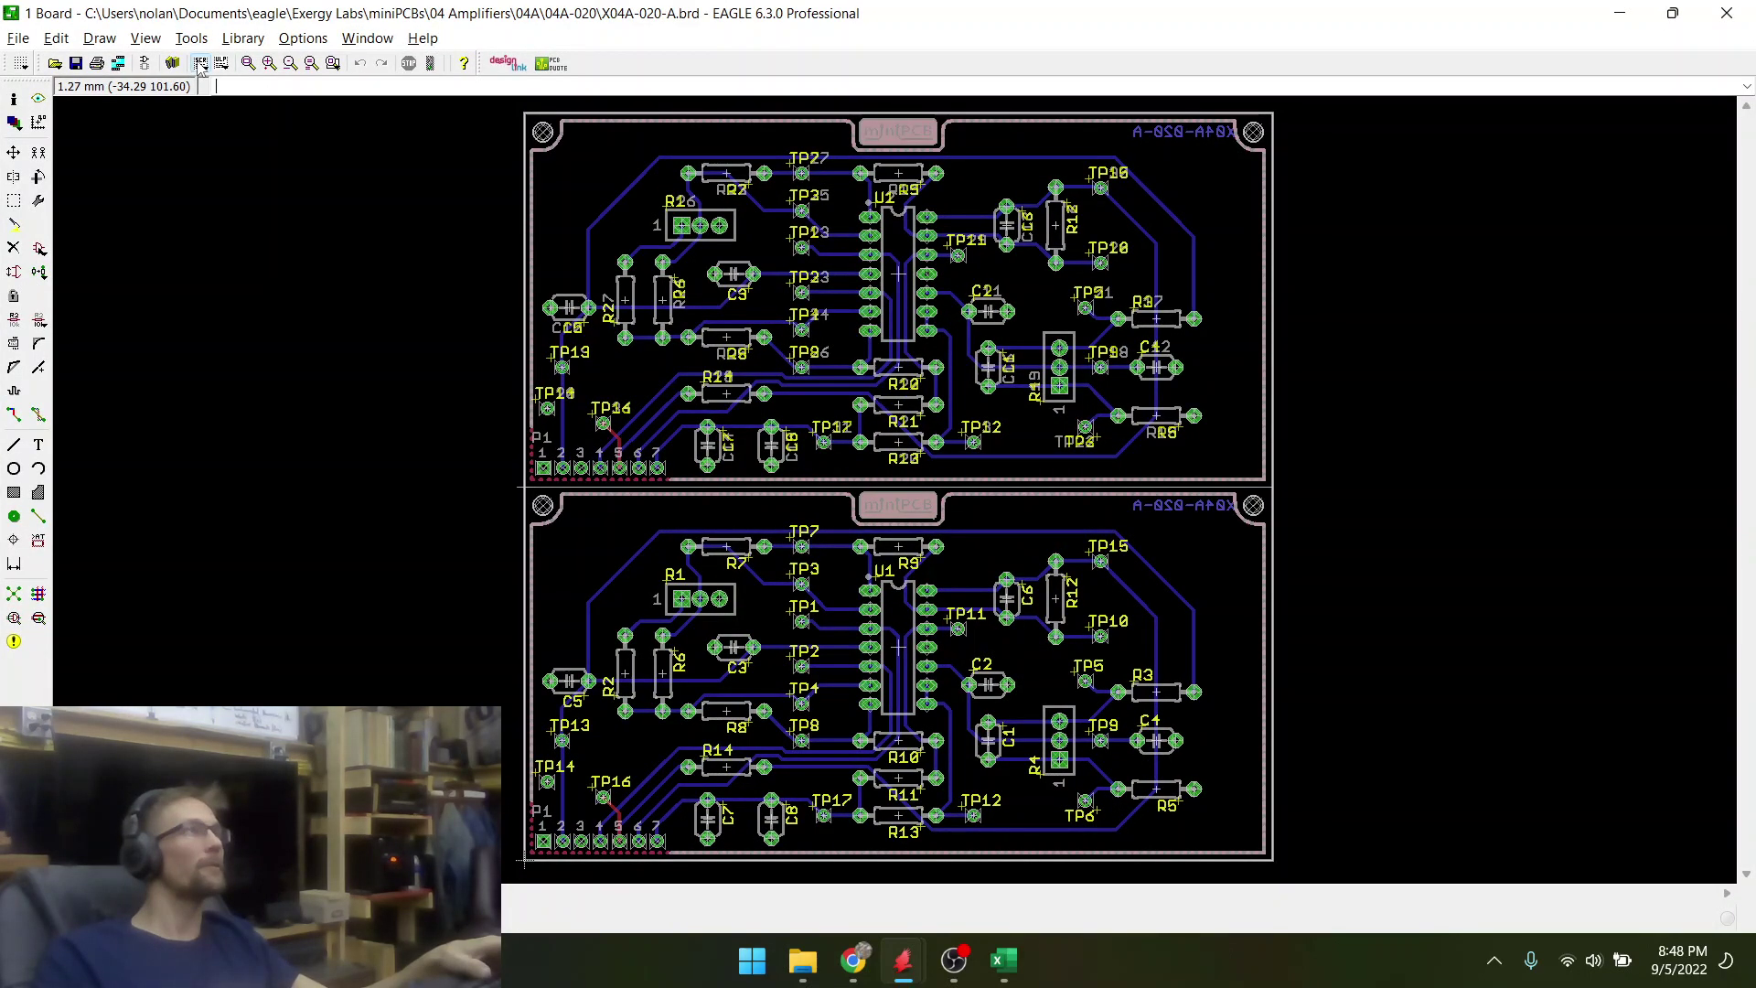
- Run the 04A-020.scr script from the 04 Amplifiers/04A/04A-020 folder on the panel, and run Ratsnest to fill the copper polygons
click(200, 62)
scroll(675, 578, down, 1)
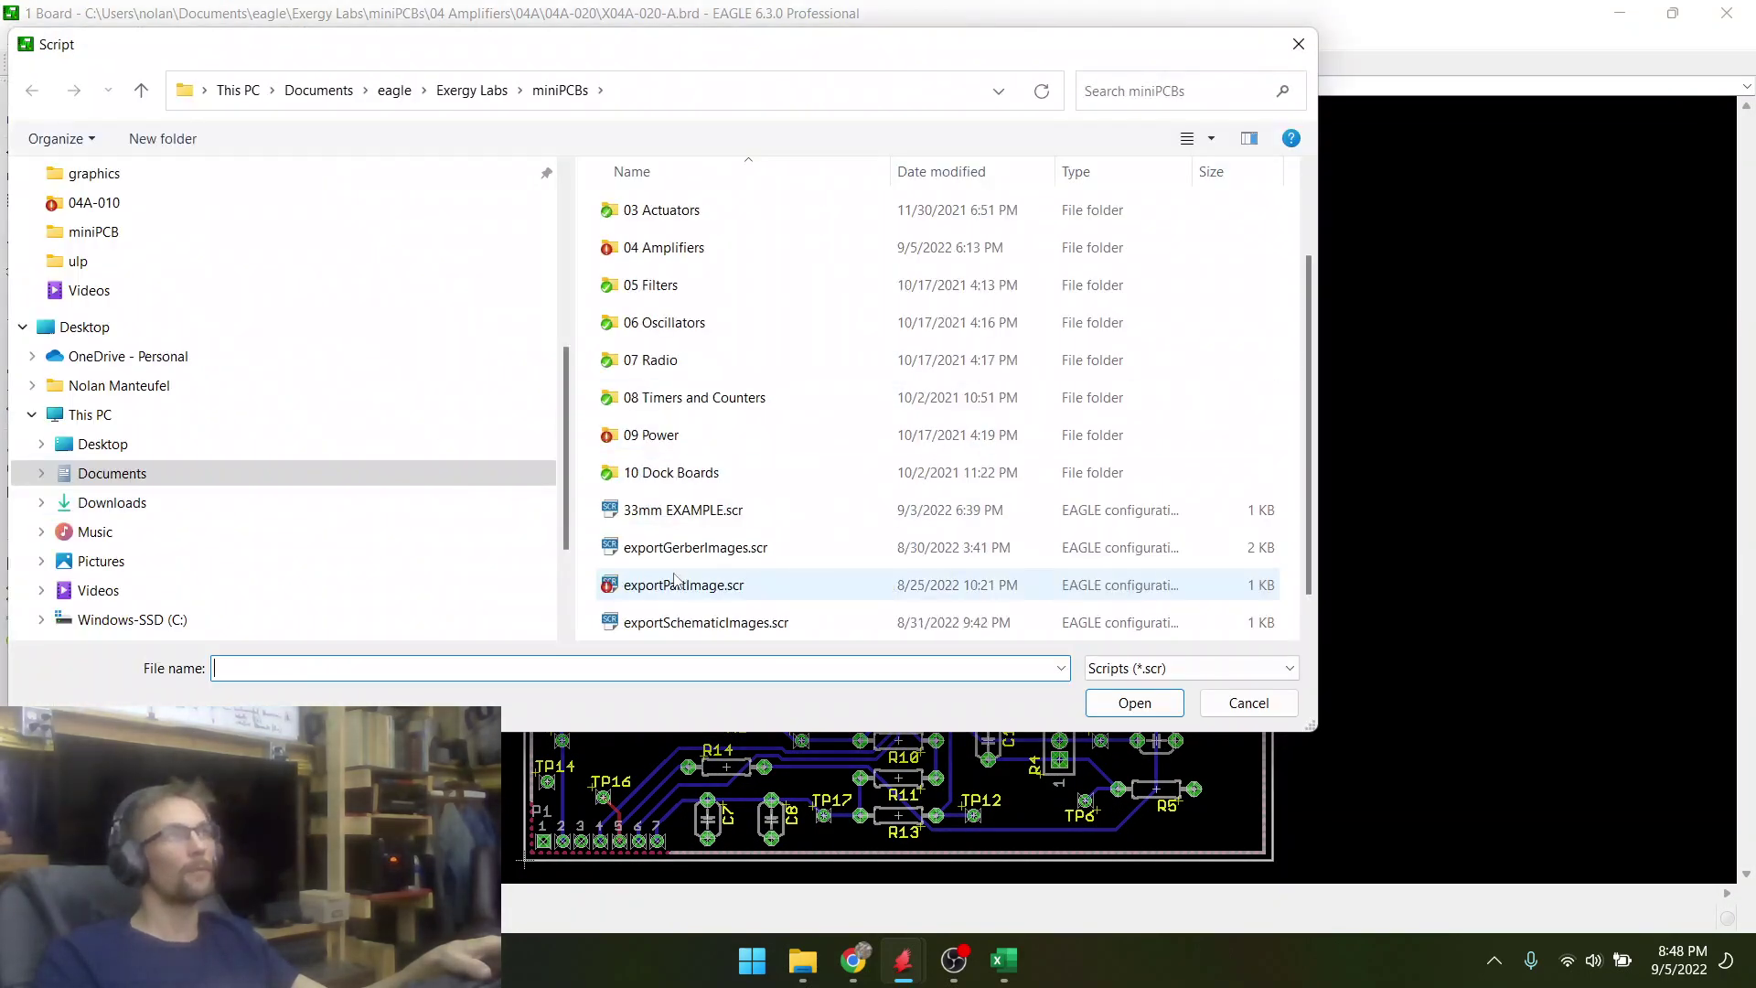
scroll(664, 366, up, 1)
double_click(660, 361)
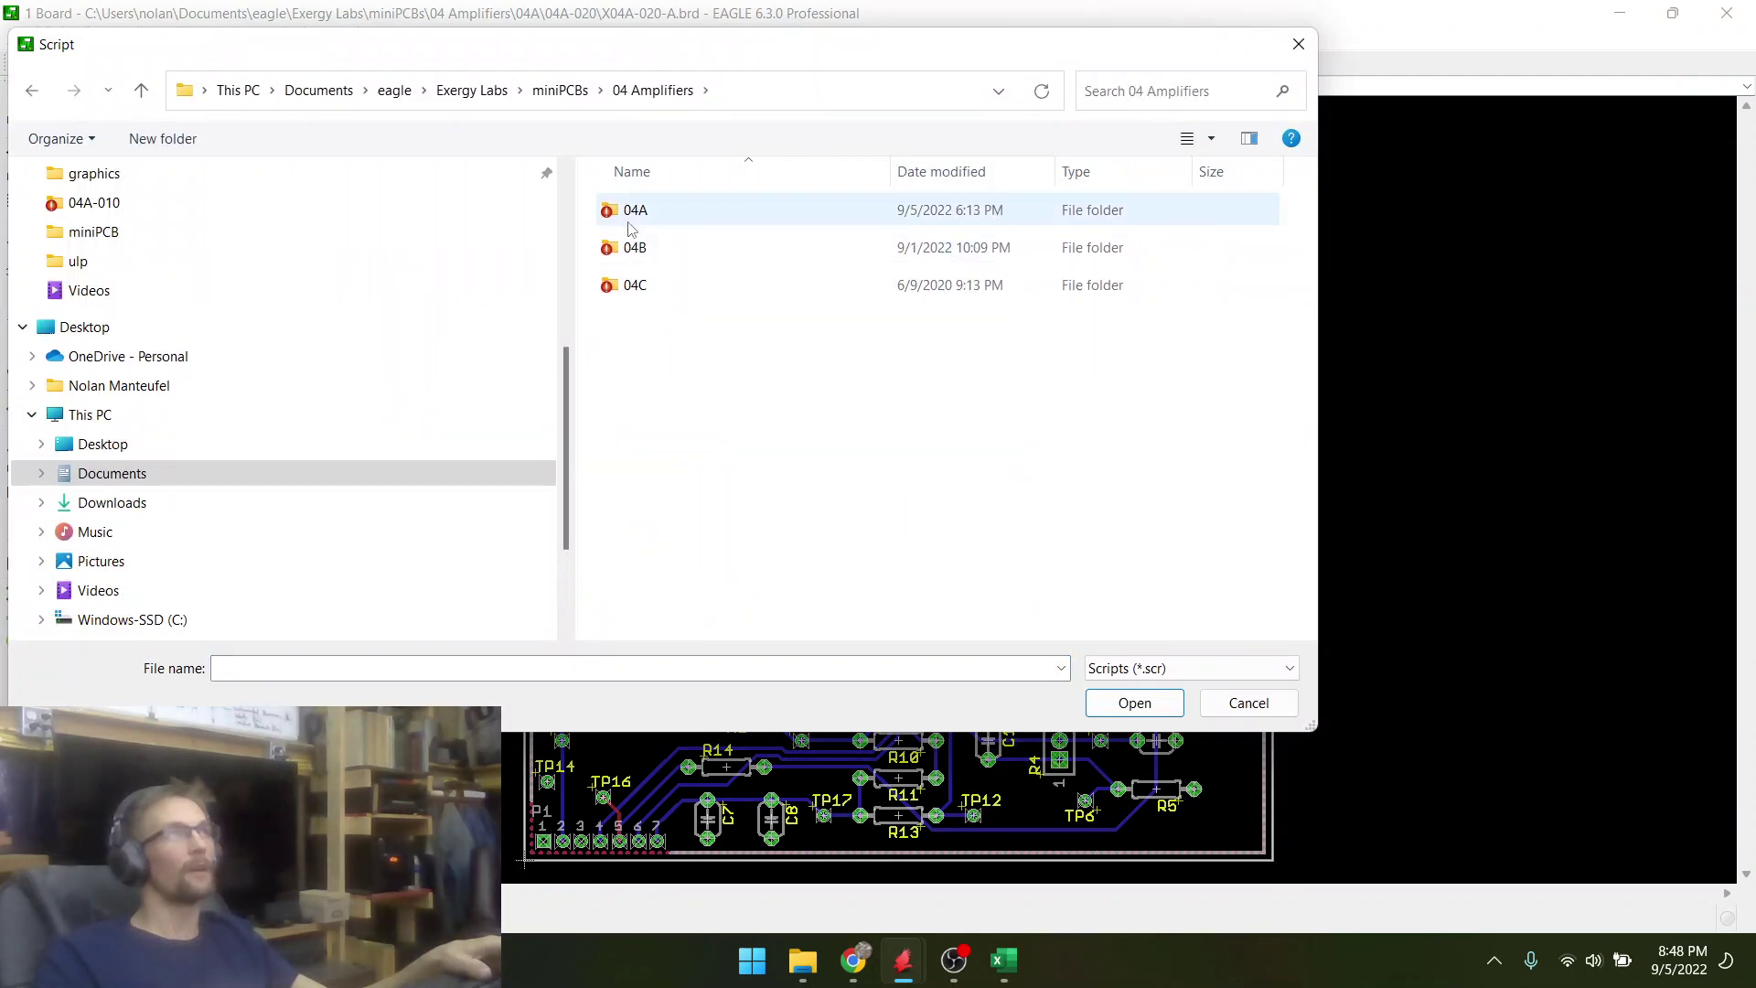
double_click(633, 212)
click(652, 325)
double_click(651, 325)
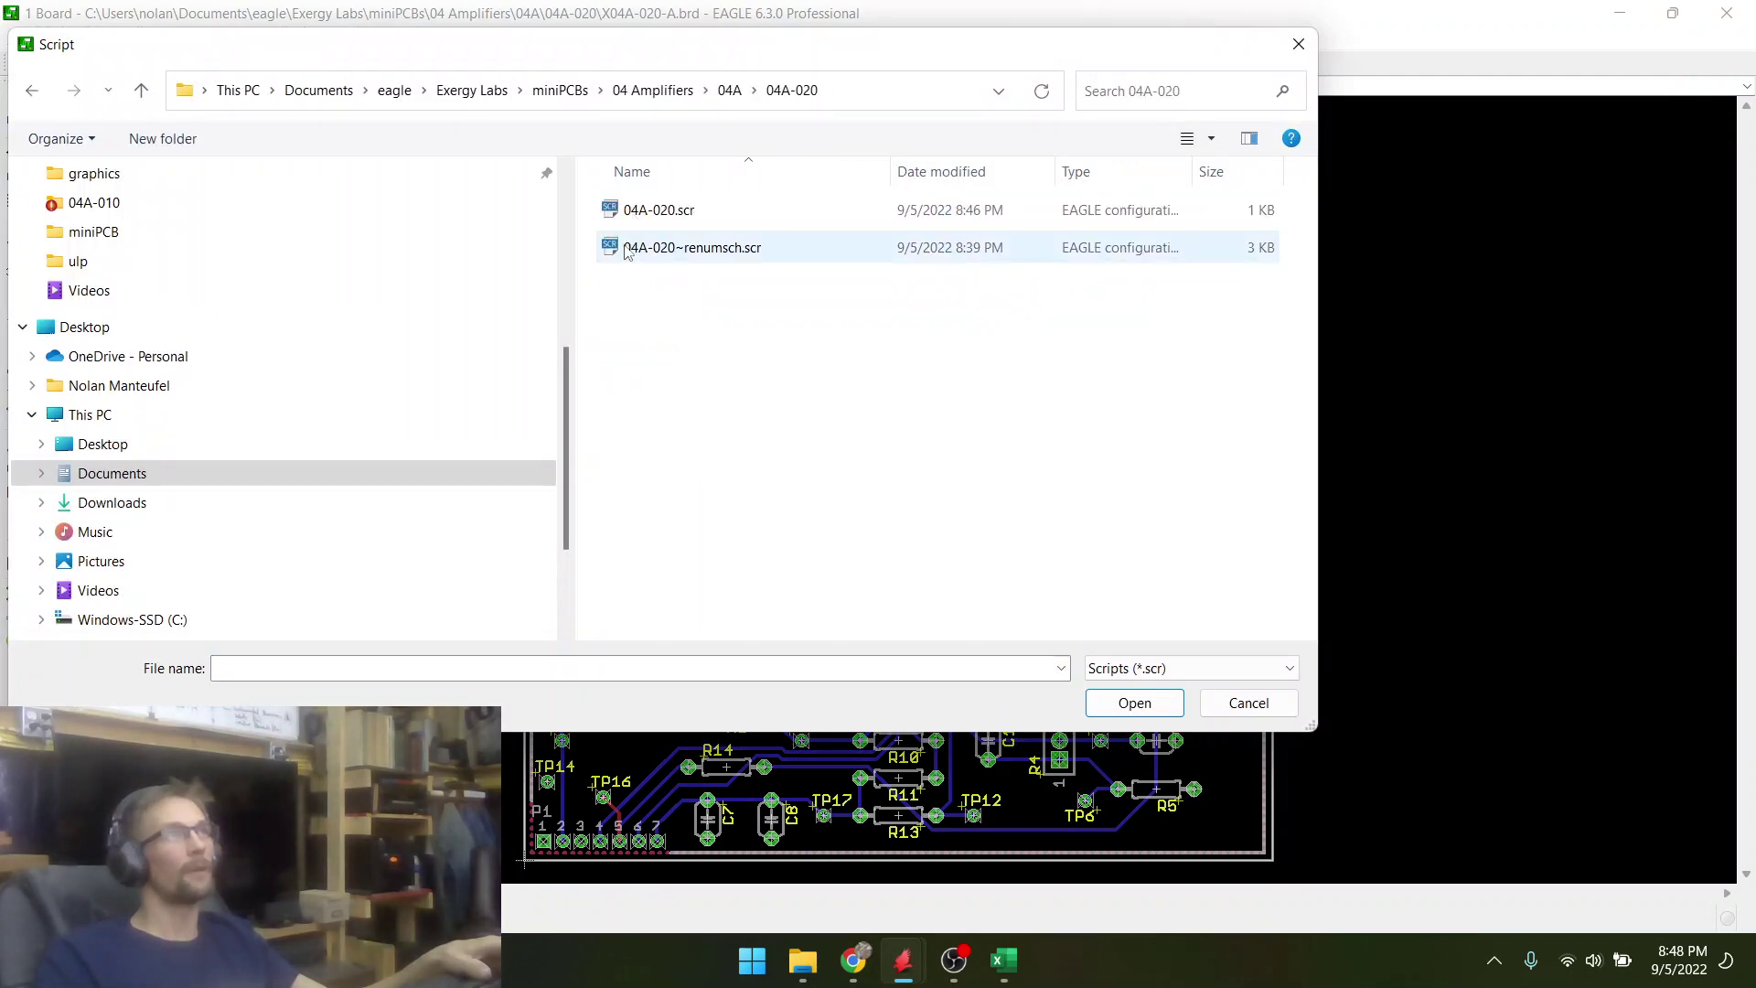
double_click(645, 210)
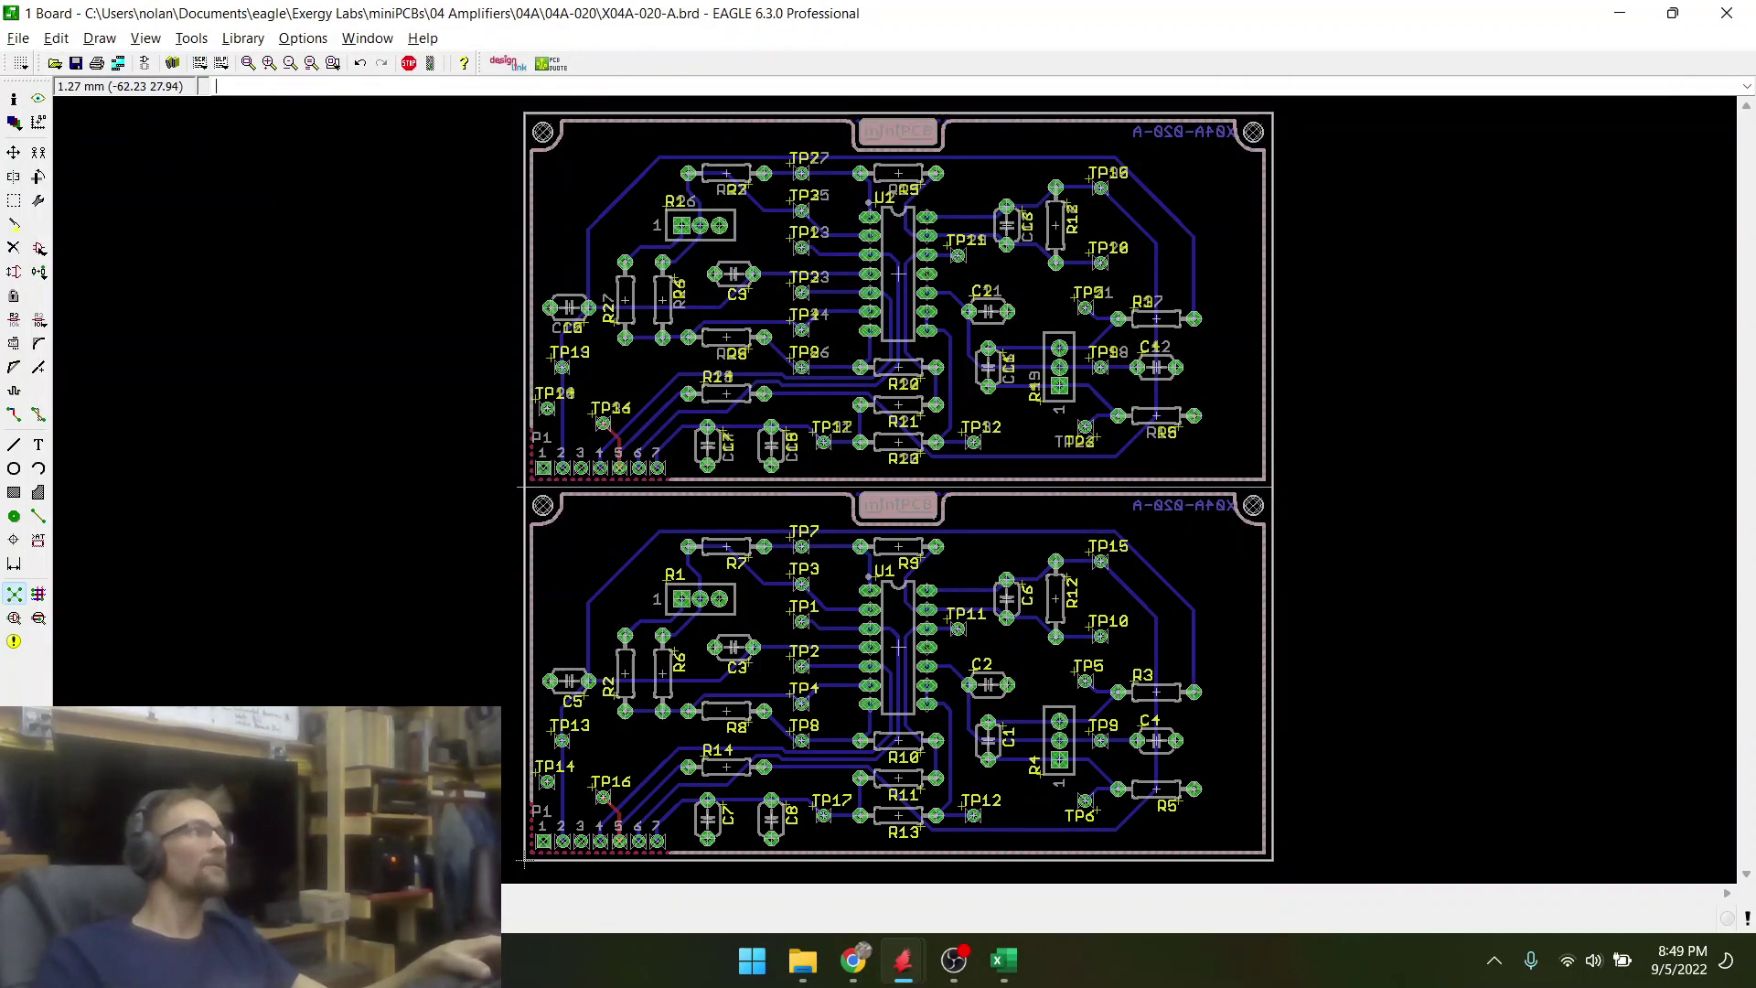
click(14, 594)
- Add the miniPCB panel image frame from the minipcb library around the panel, with its origin at (-25.40, -30.48)
click(38, 248)
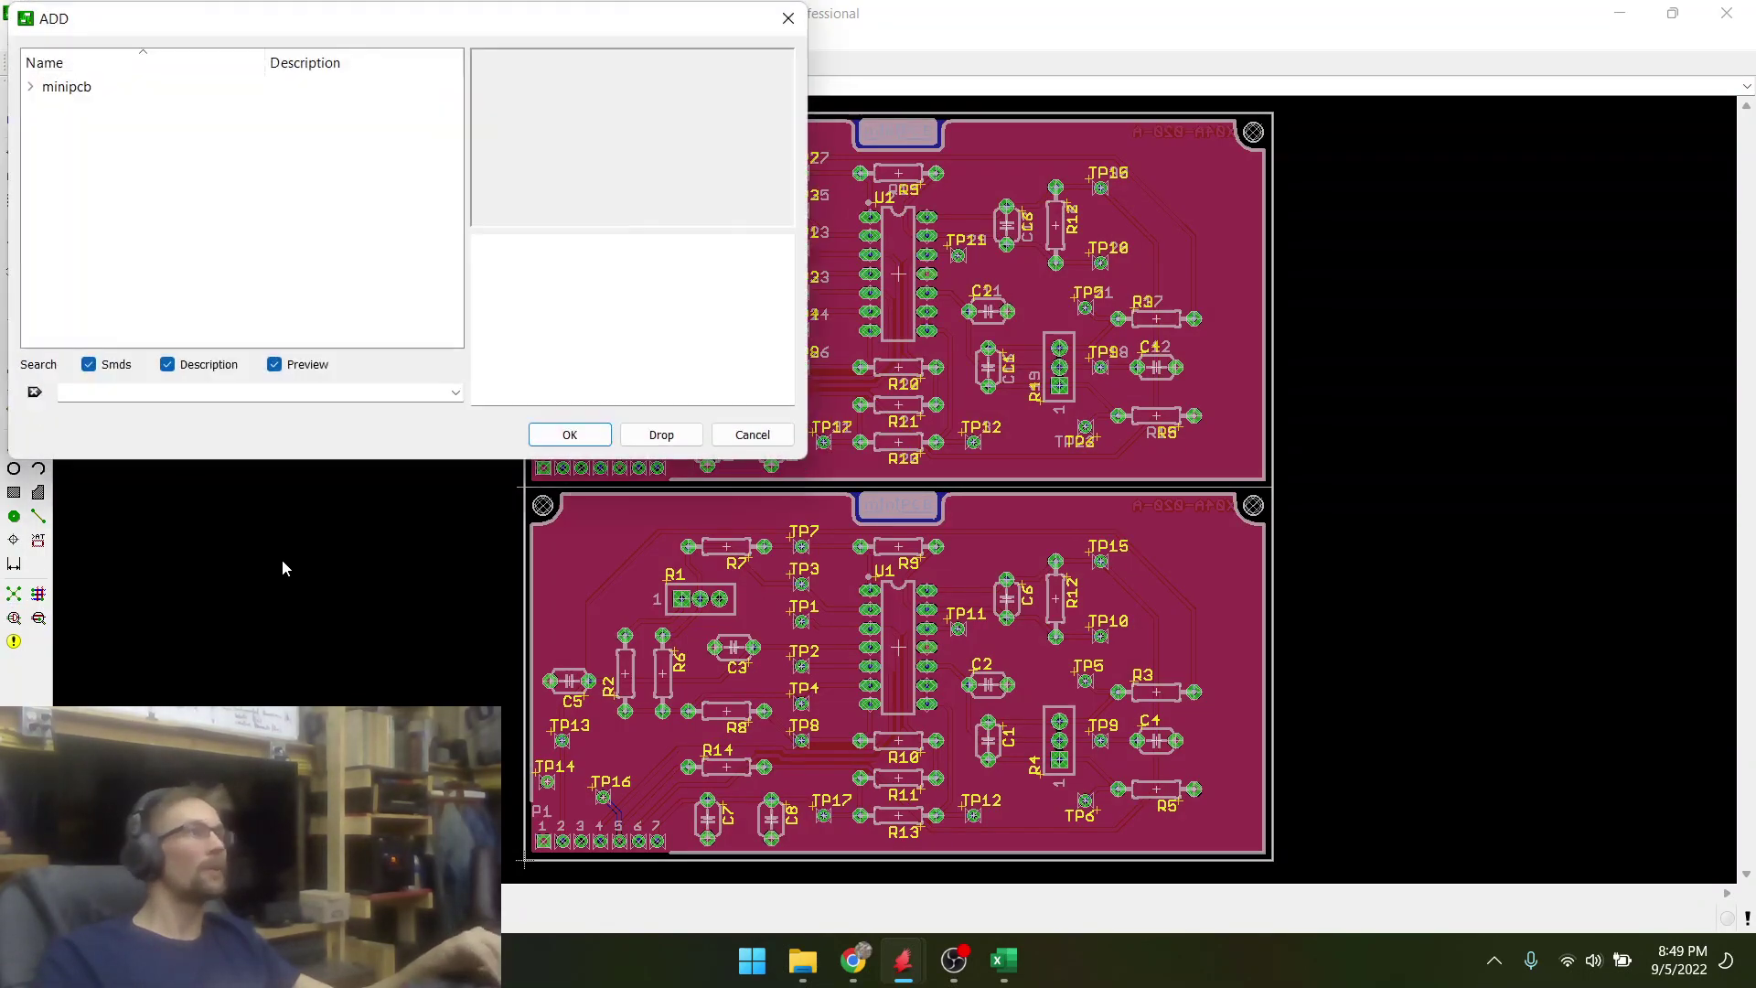
double_click(59, 86)
scroll(95, 220, down, 10)
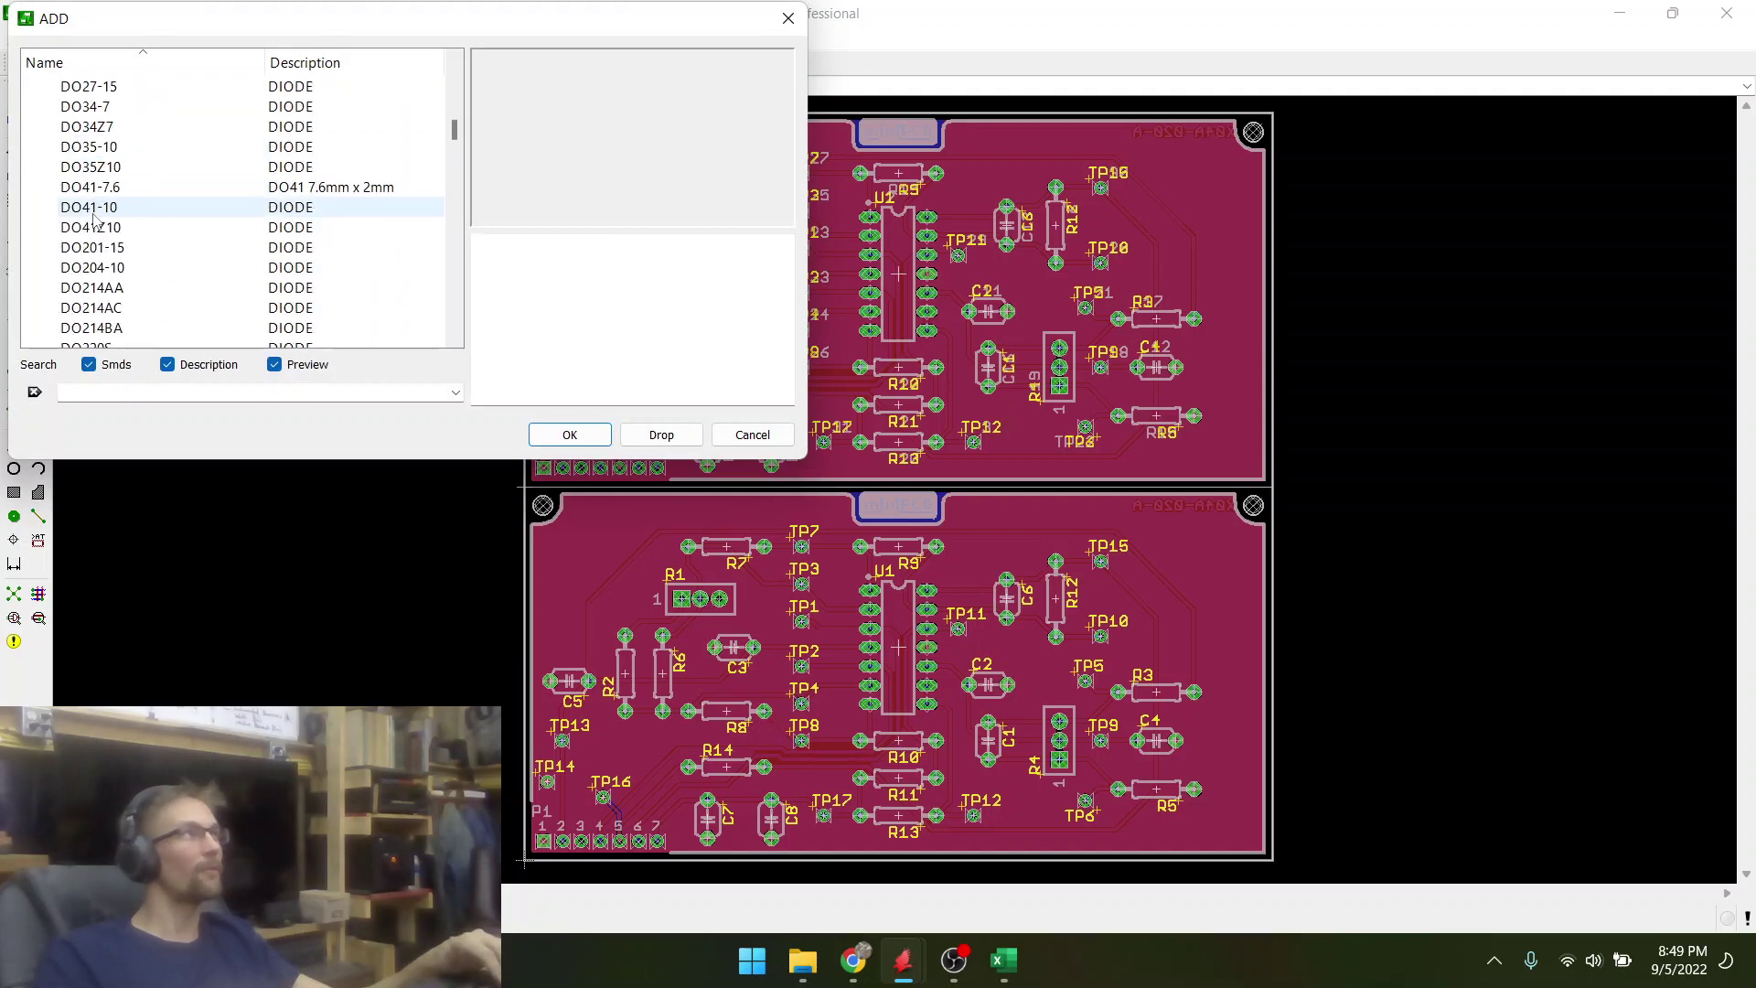
scroll(95, 220, down, 5)
scroll(121, 215, down, 8)
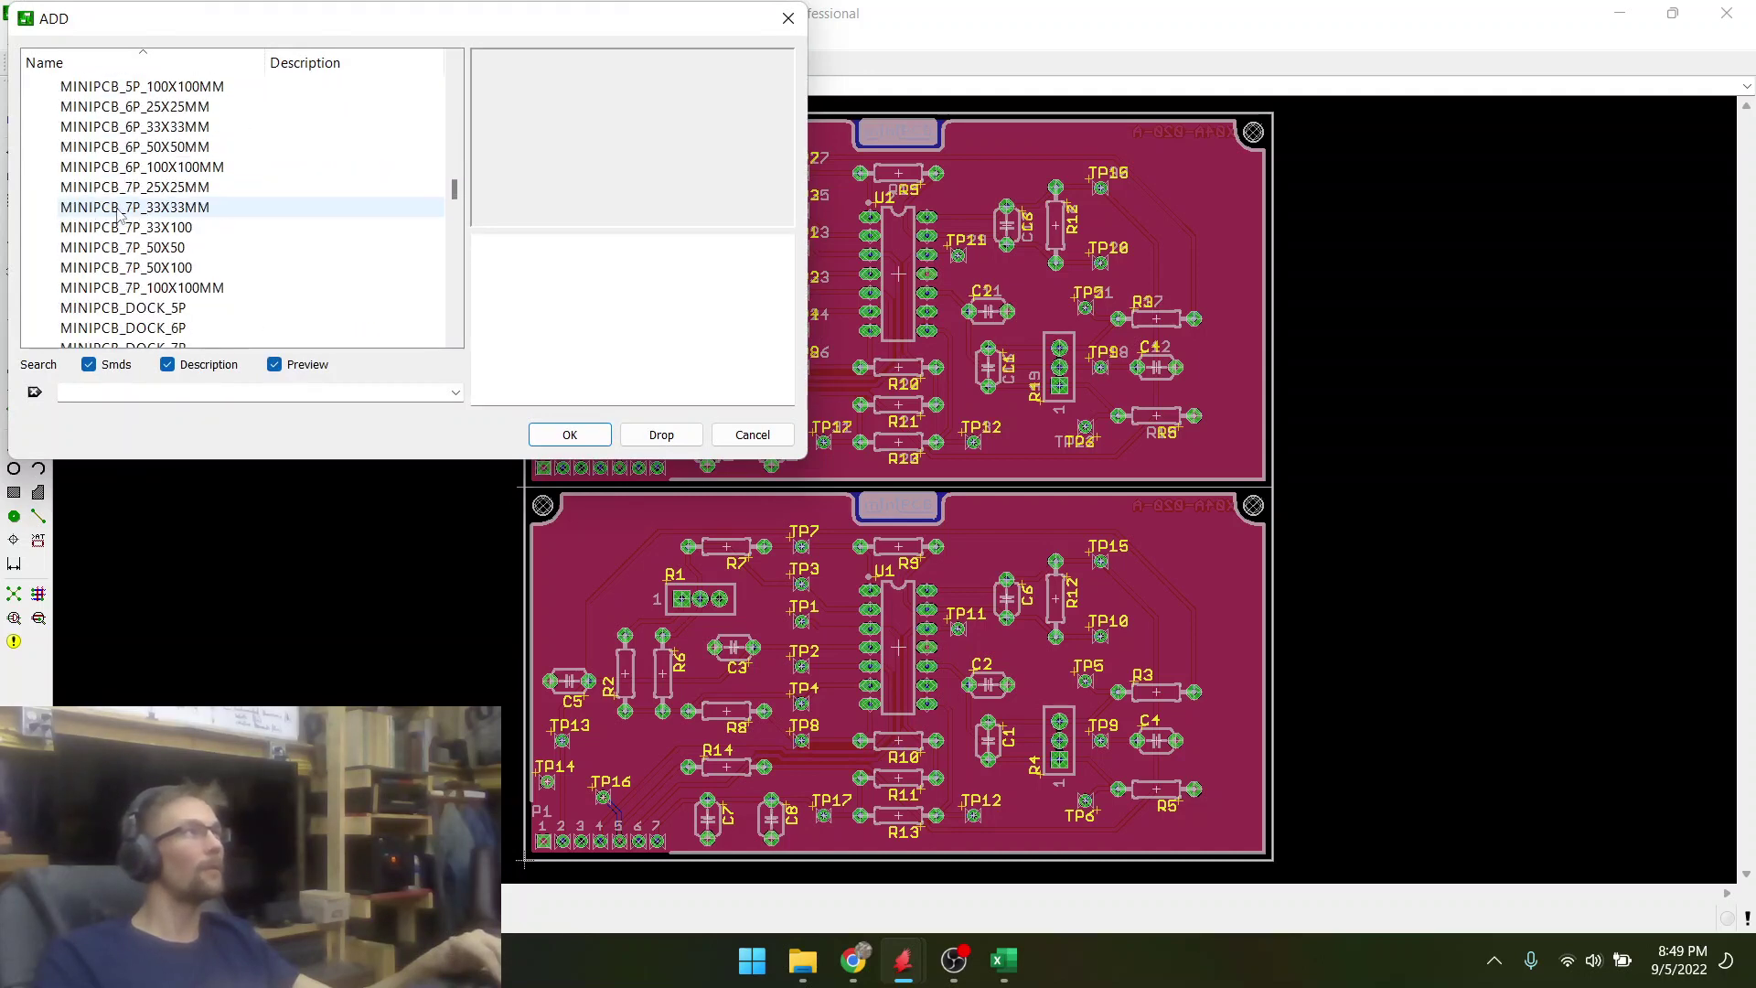
click(191, 247)
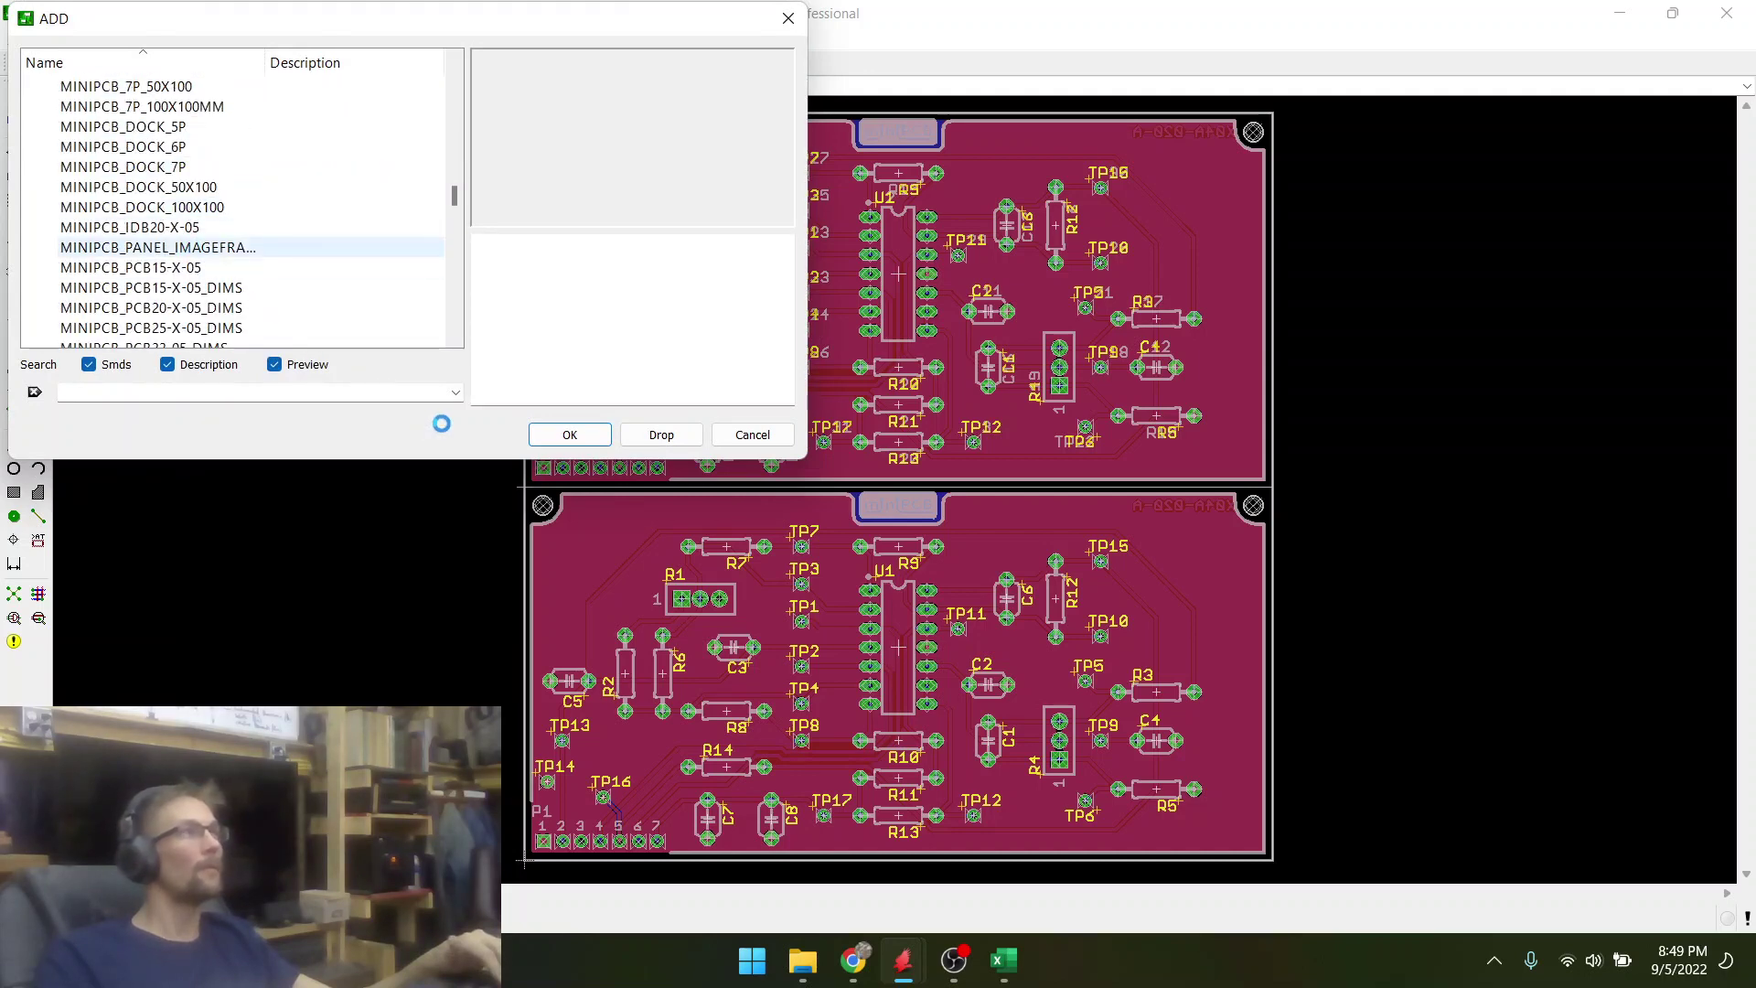
click(558, 434)
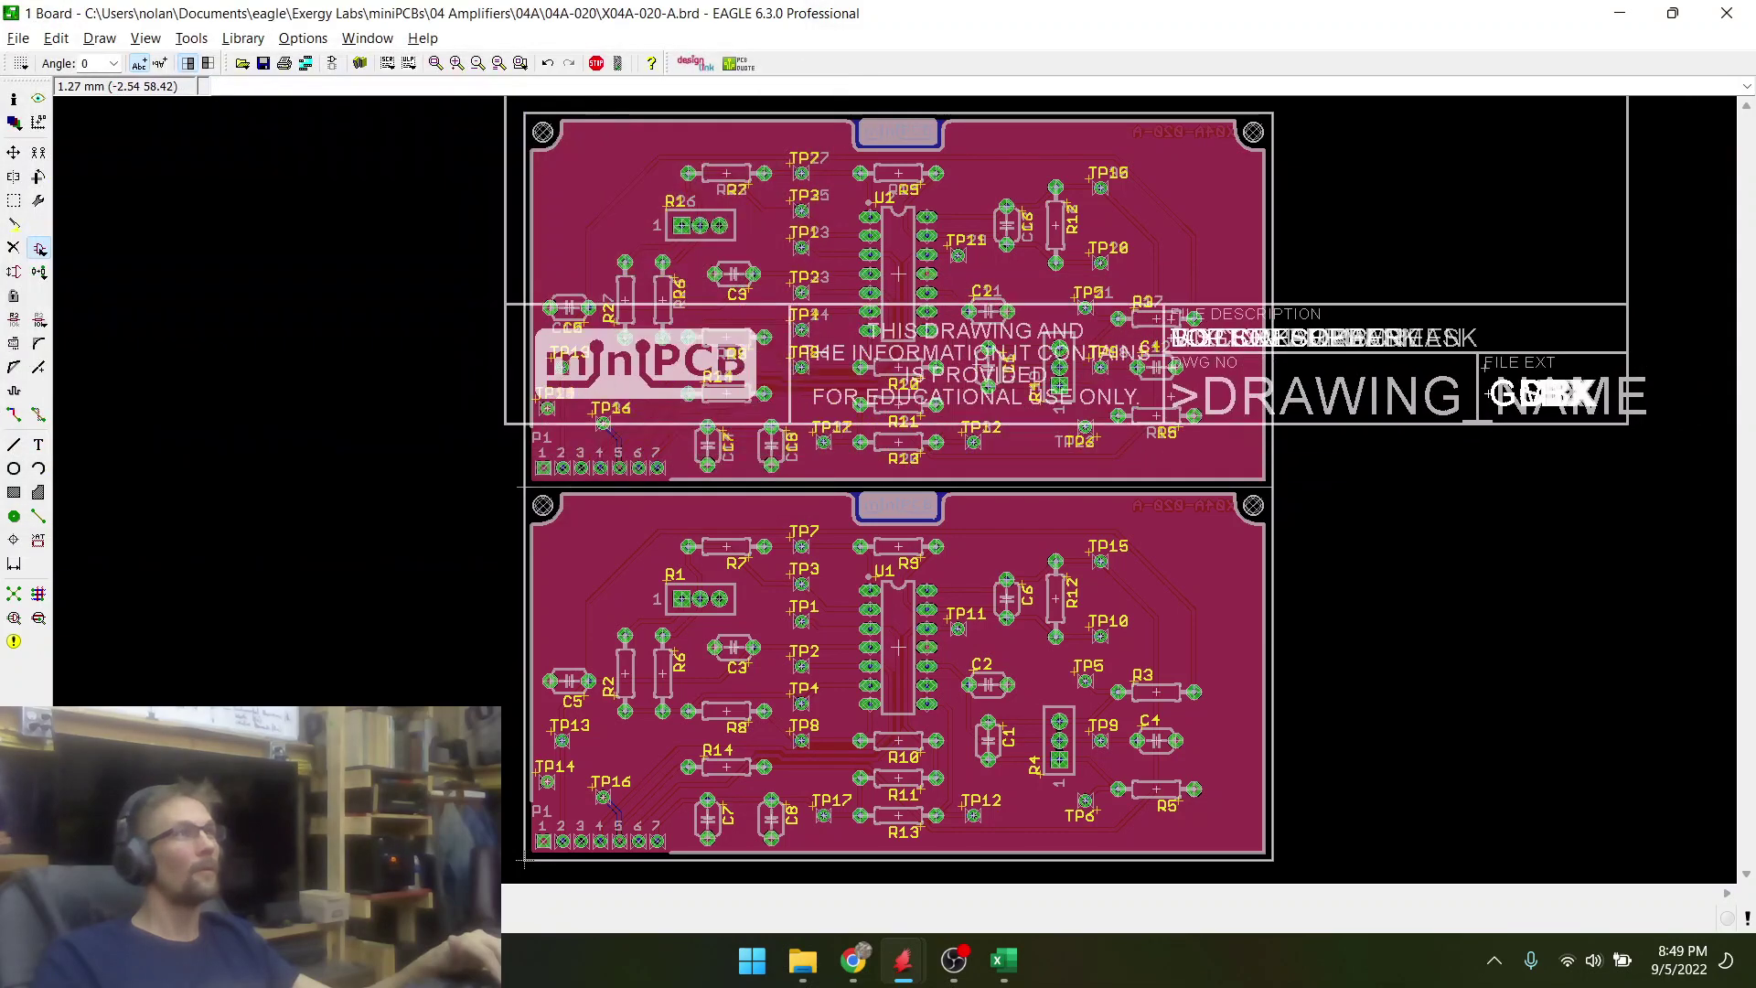
scroll(508, 436, down, 3)
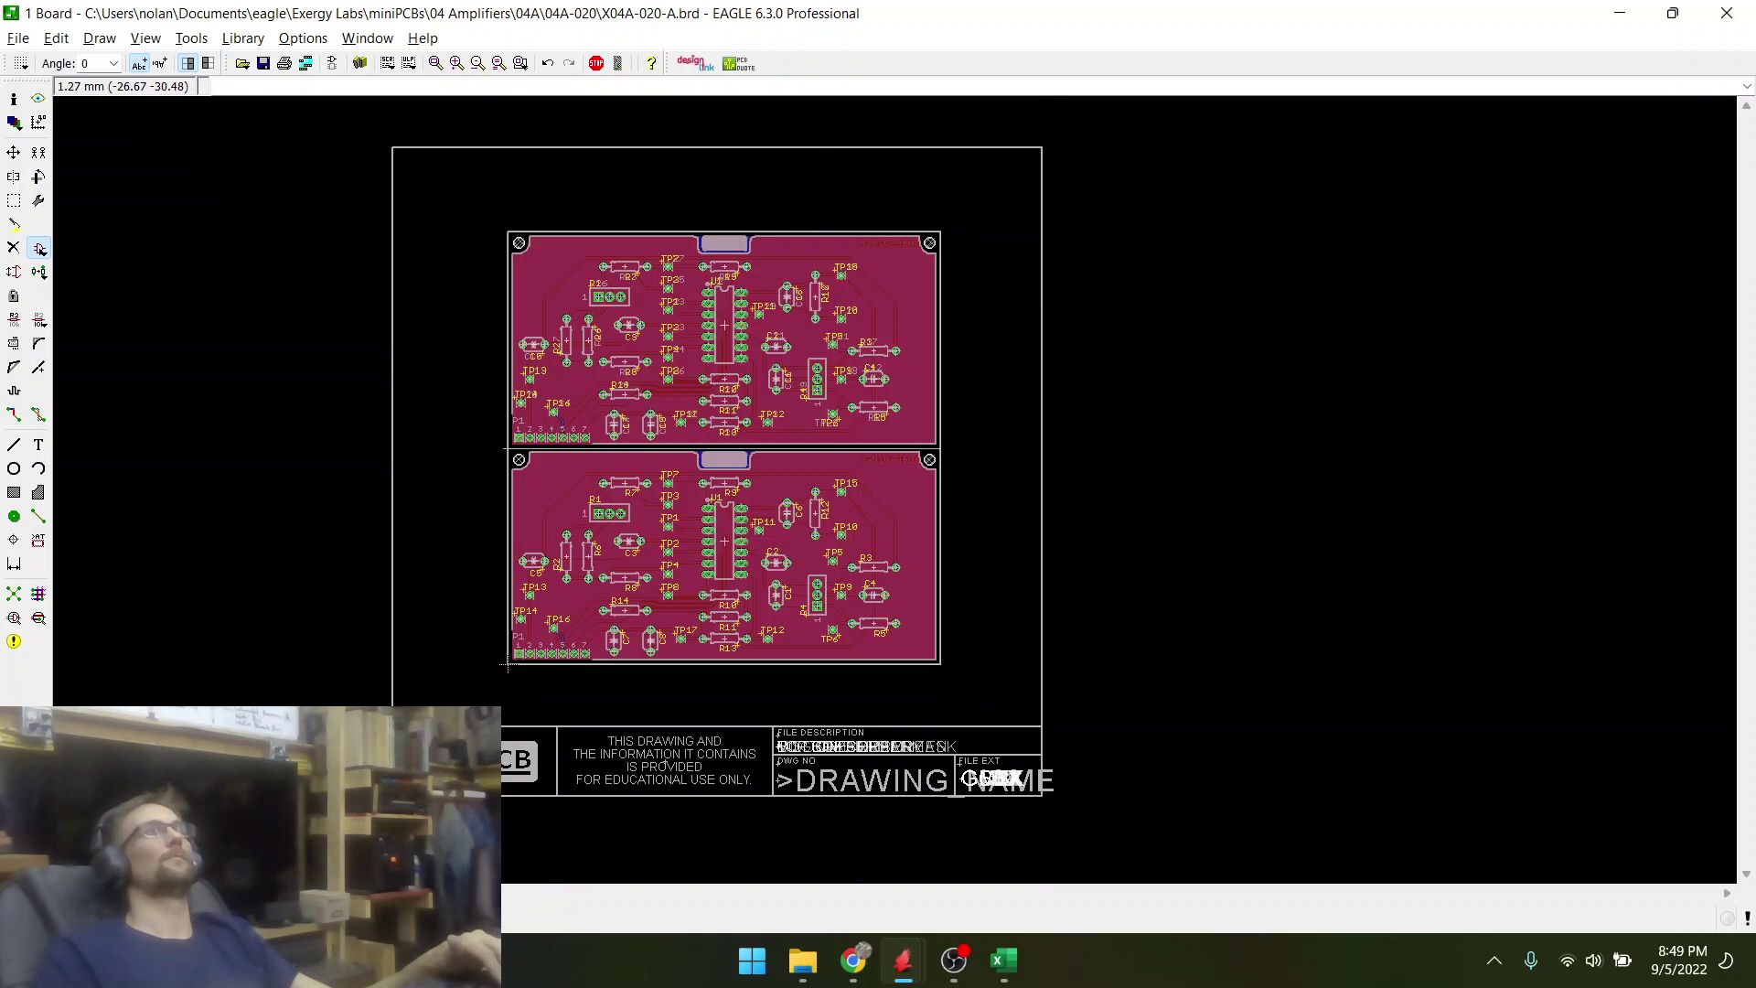
click(508, 666)
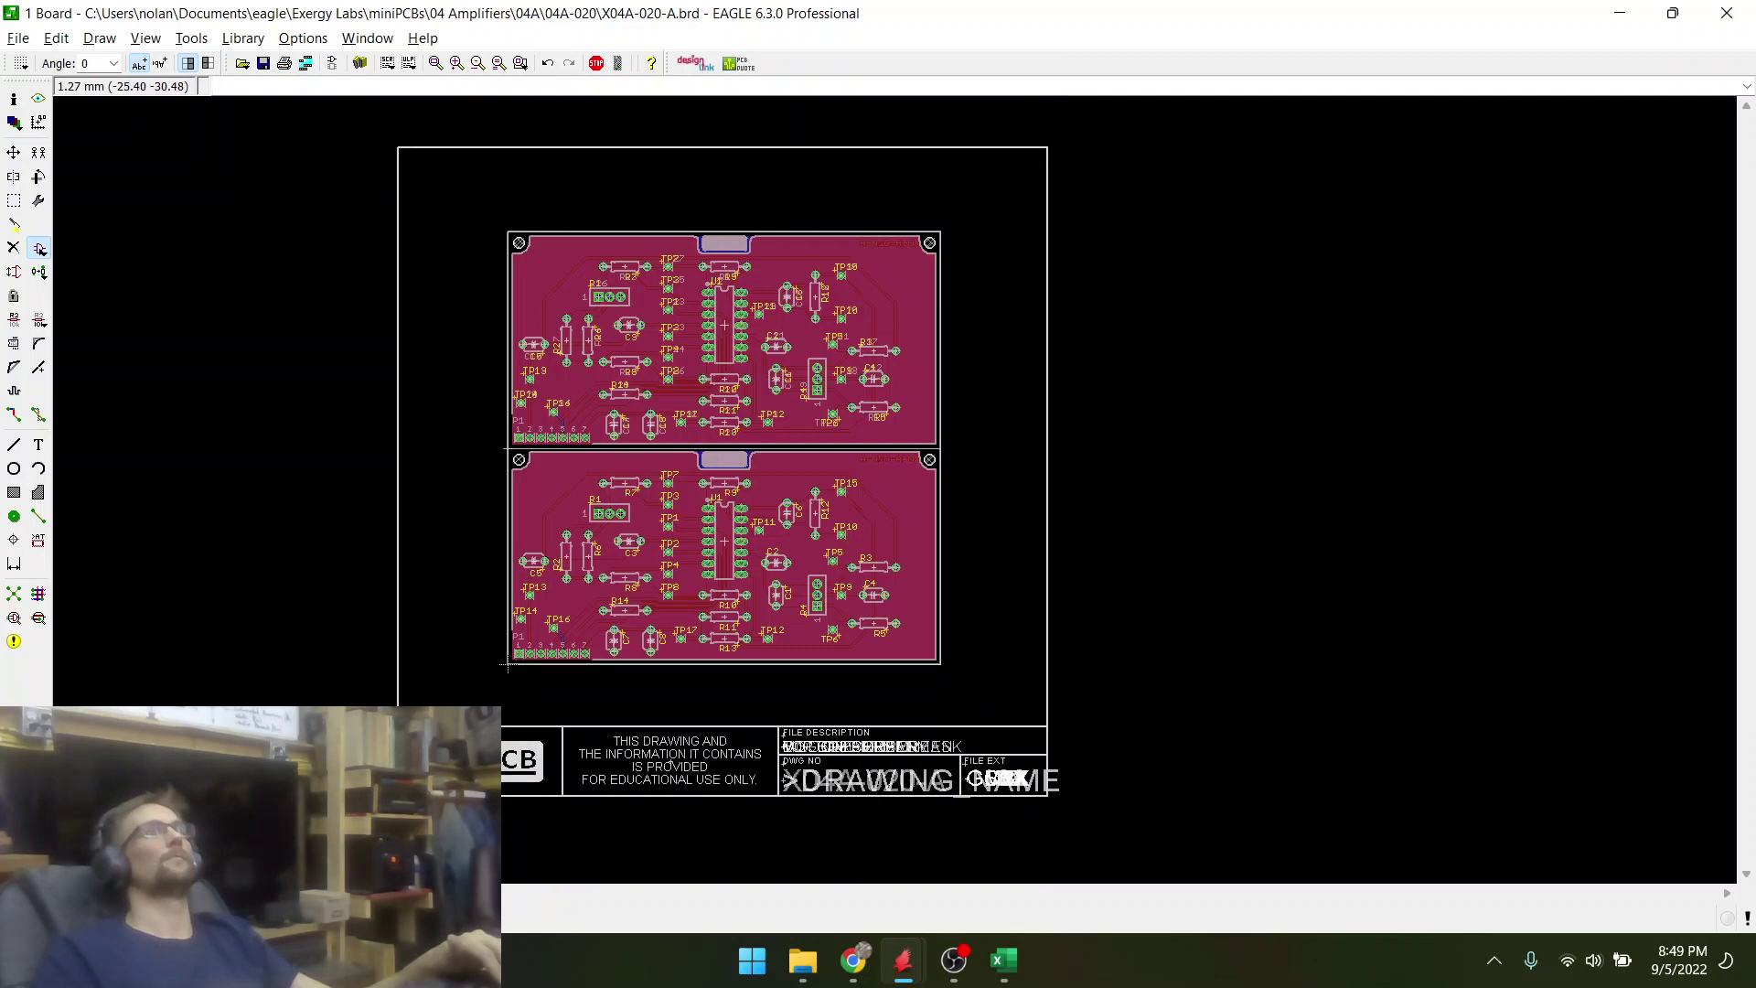
key(Escape)
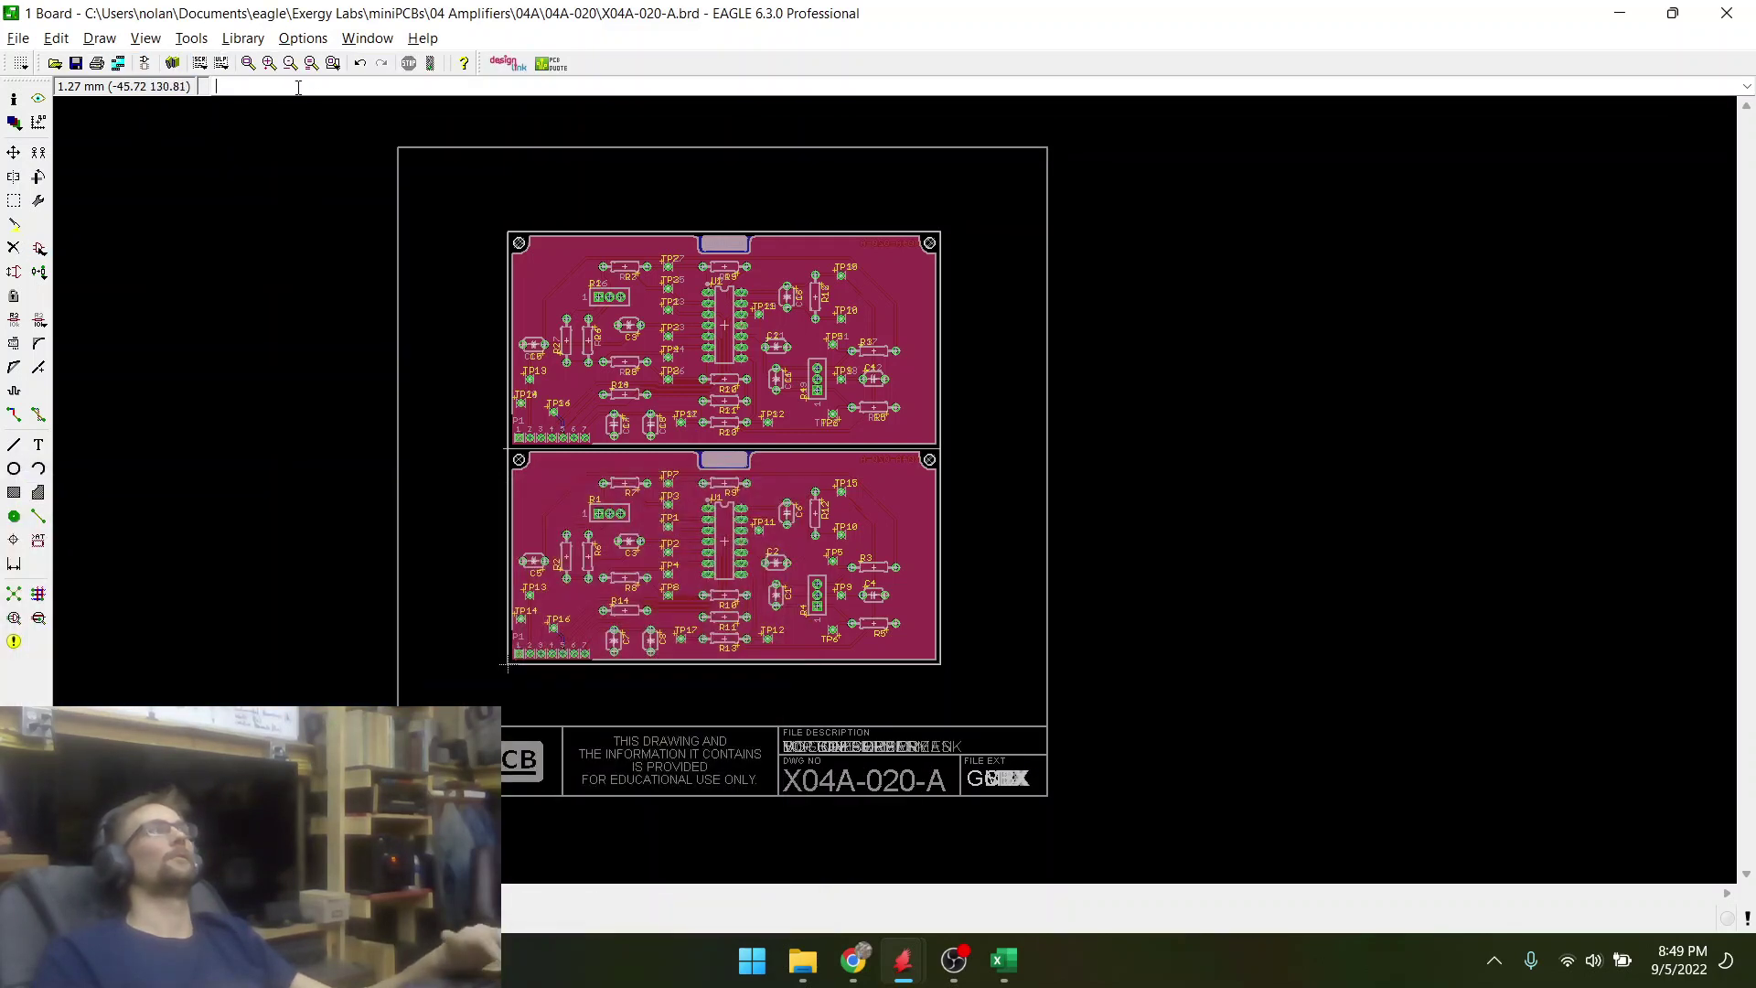
- Run exportGerberImages.scr from the miniPCBs folder and overwrite the existing top copper image Gerber_TOPCOPPER_GLTX.png
click(200, 64)
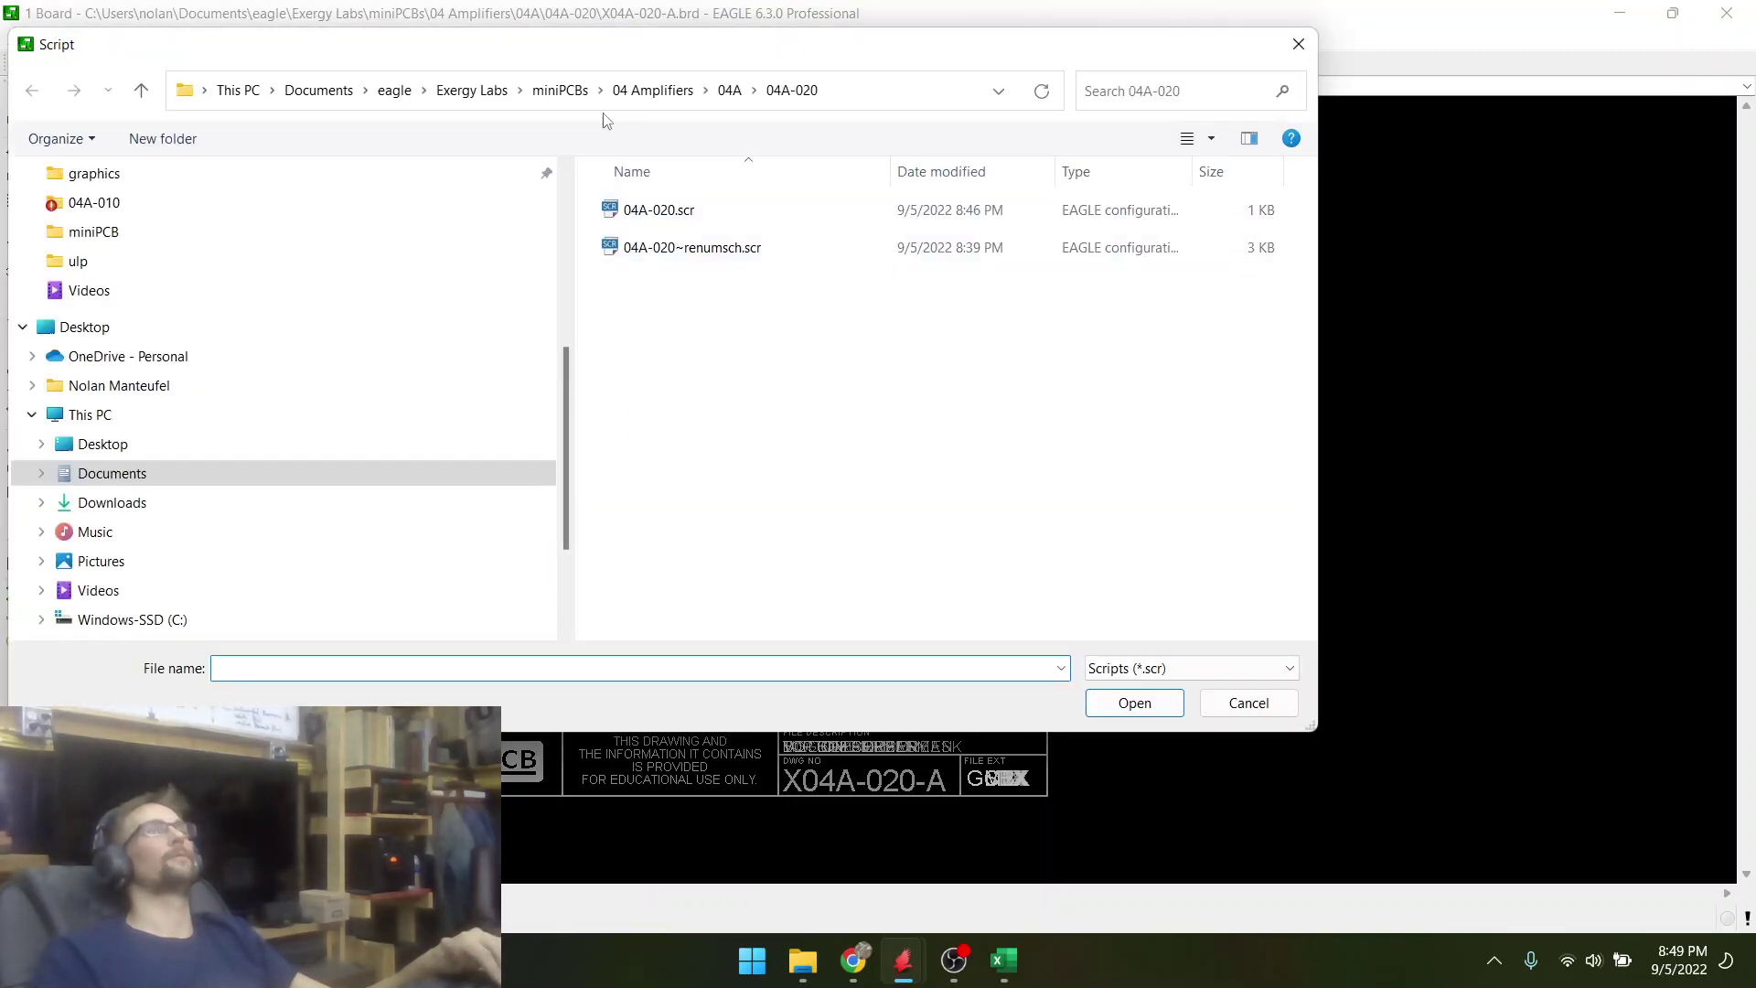
click(559, 89)
scroll(686, 494, down, 3)
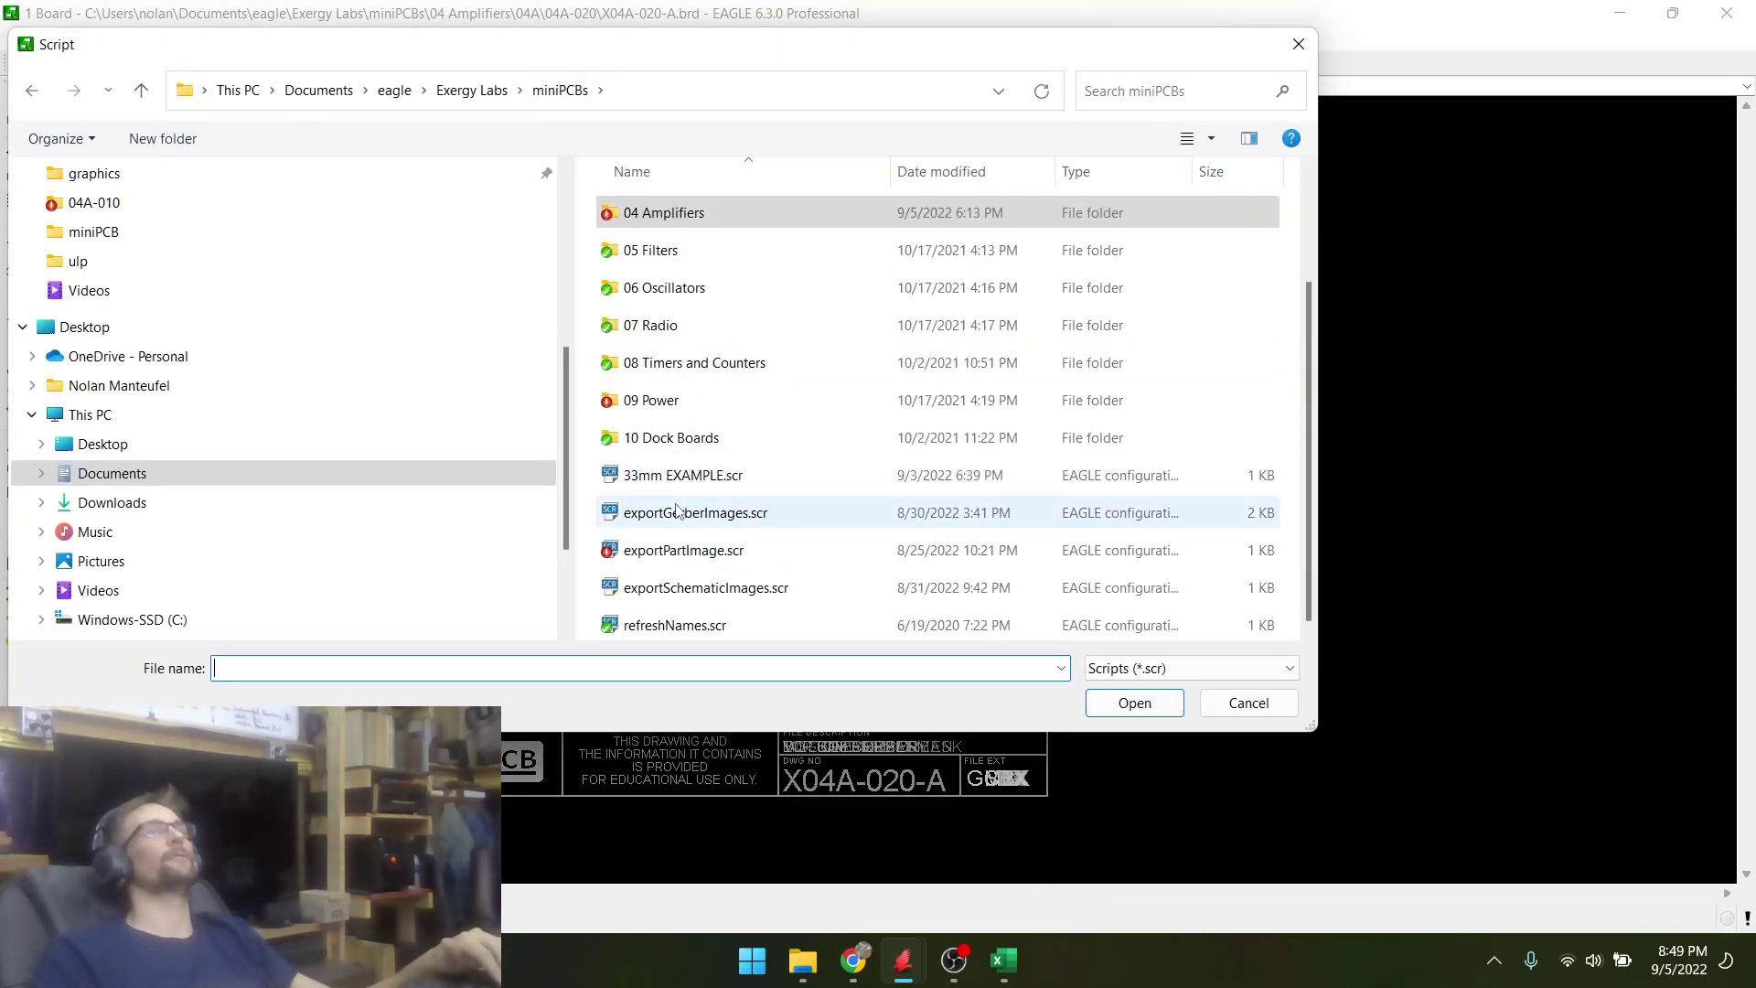
double_click(676, 512)
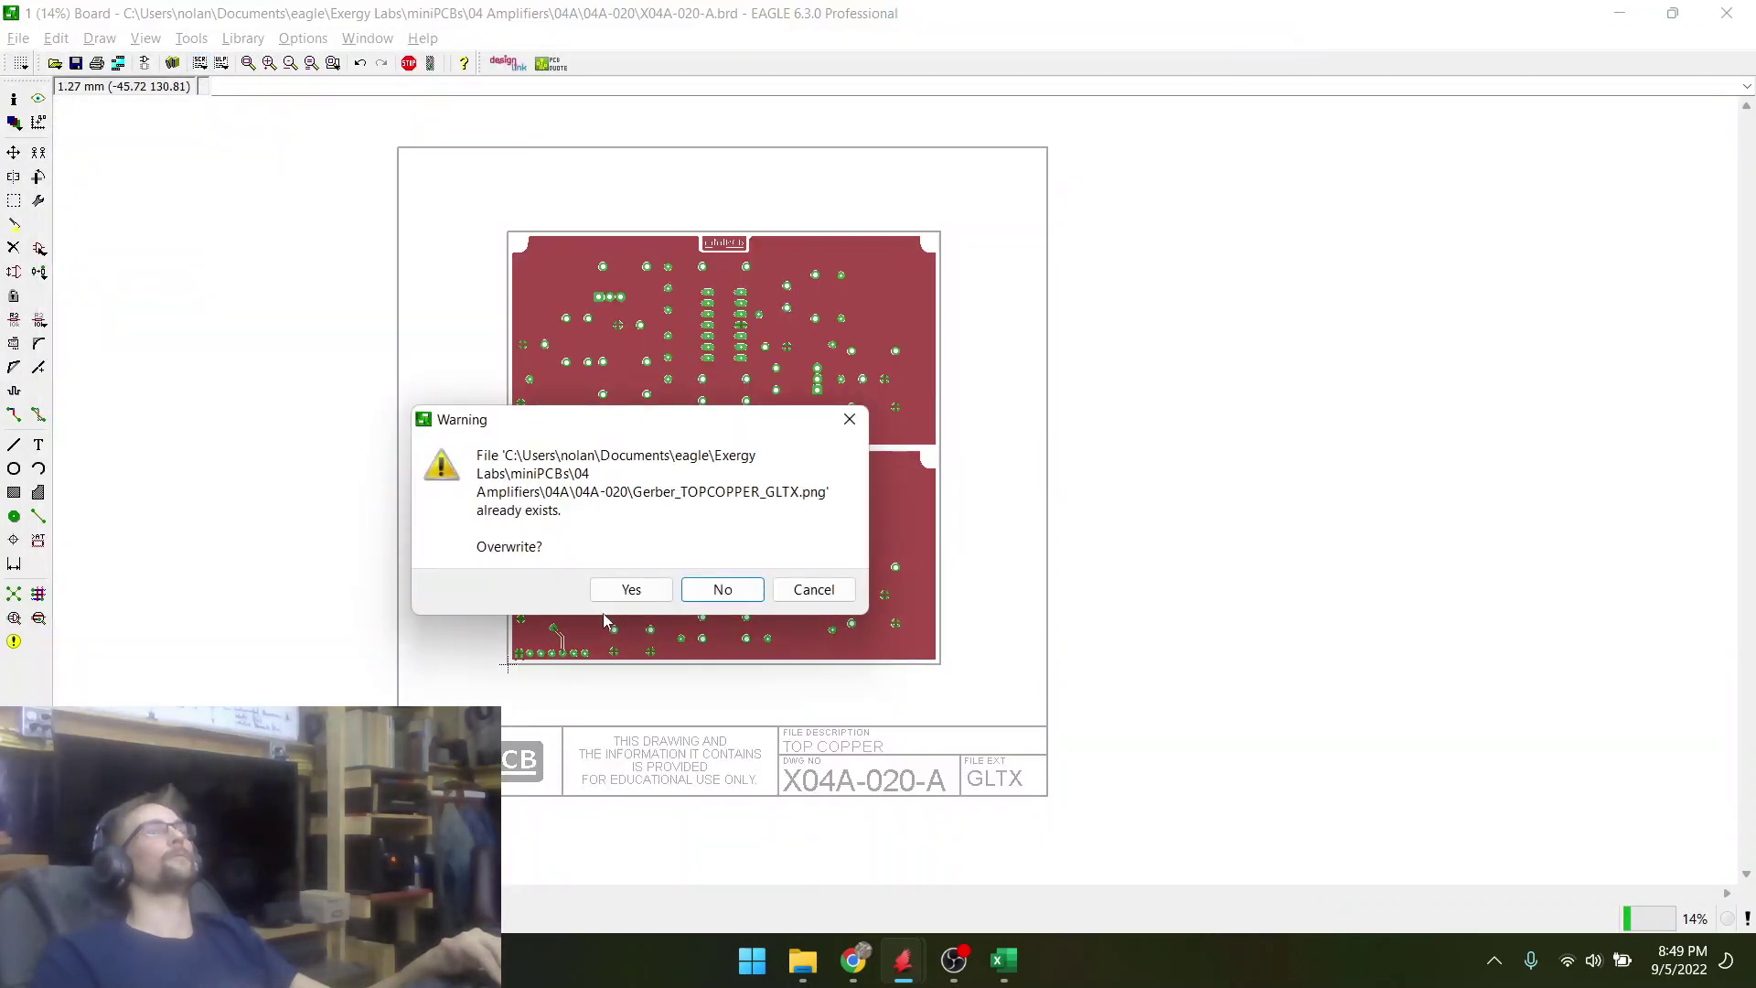
click(631, 589)
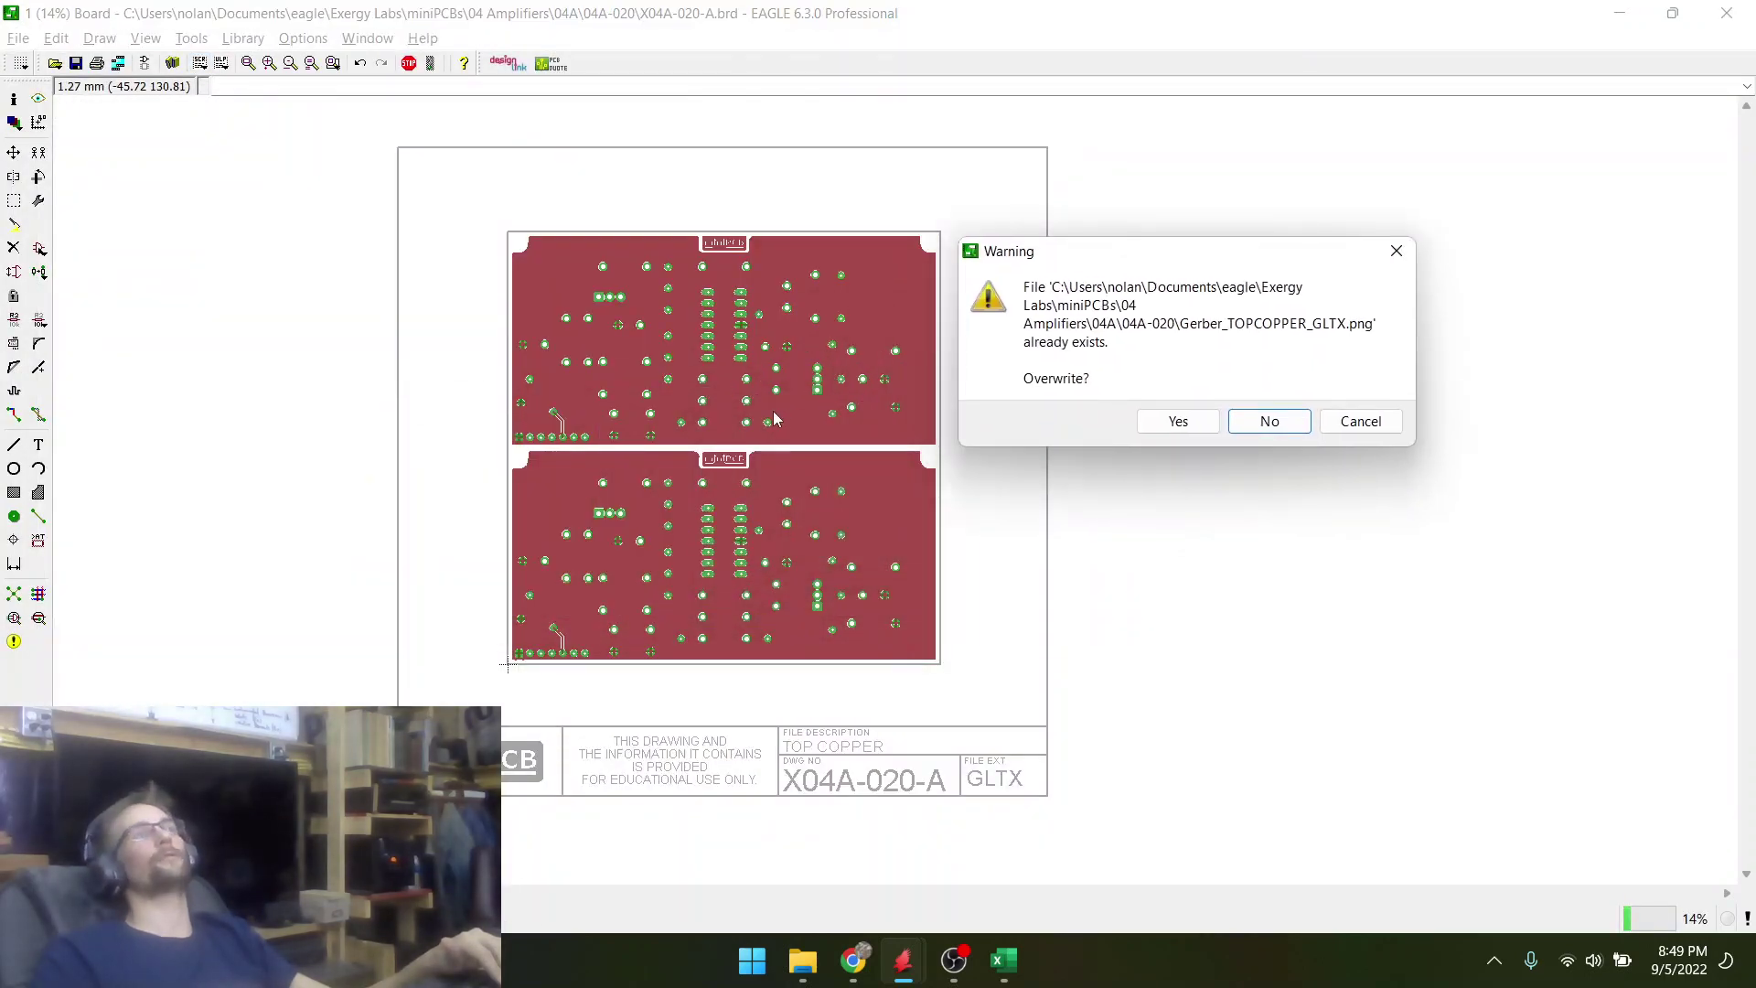
click(1160, 423)
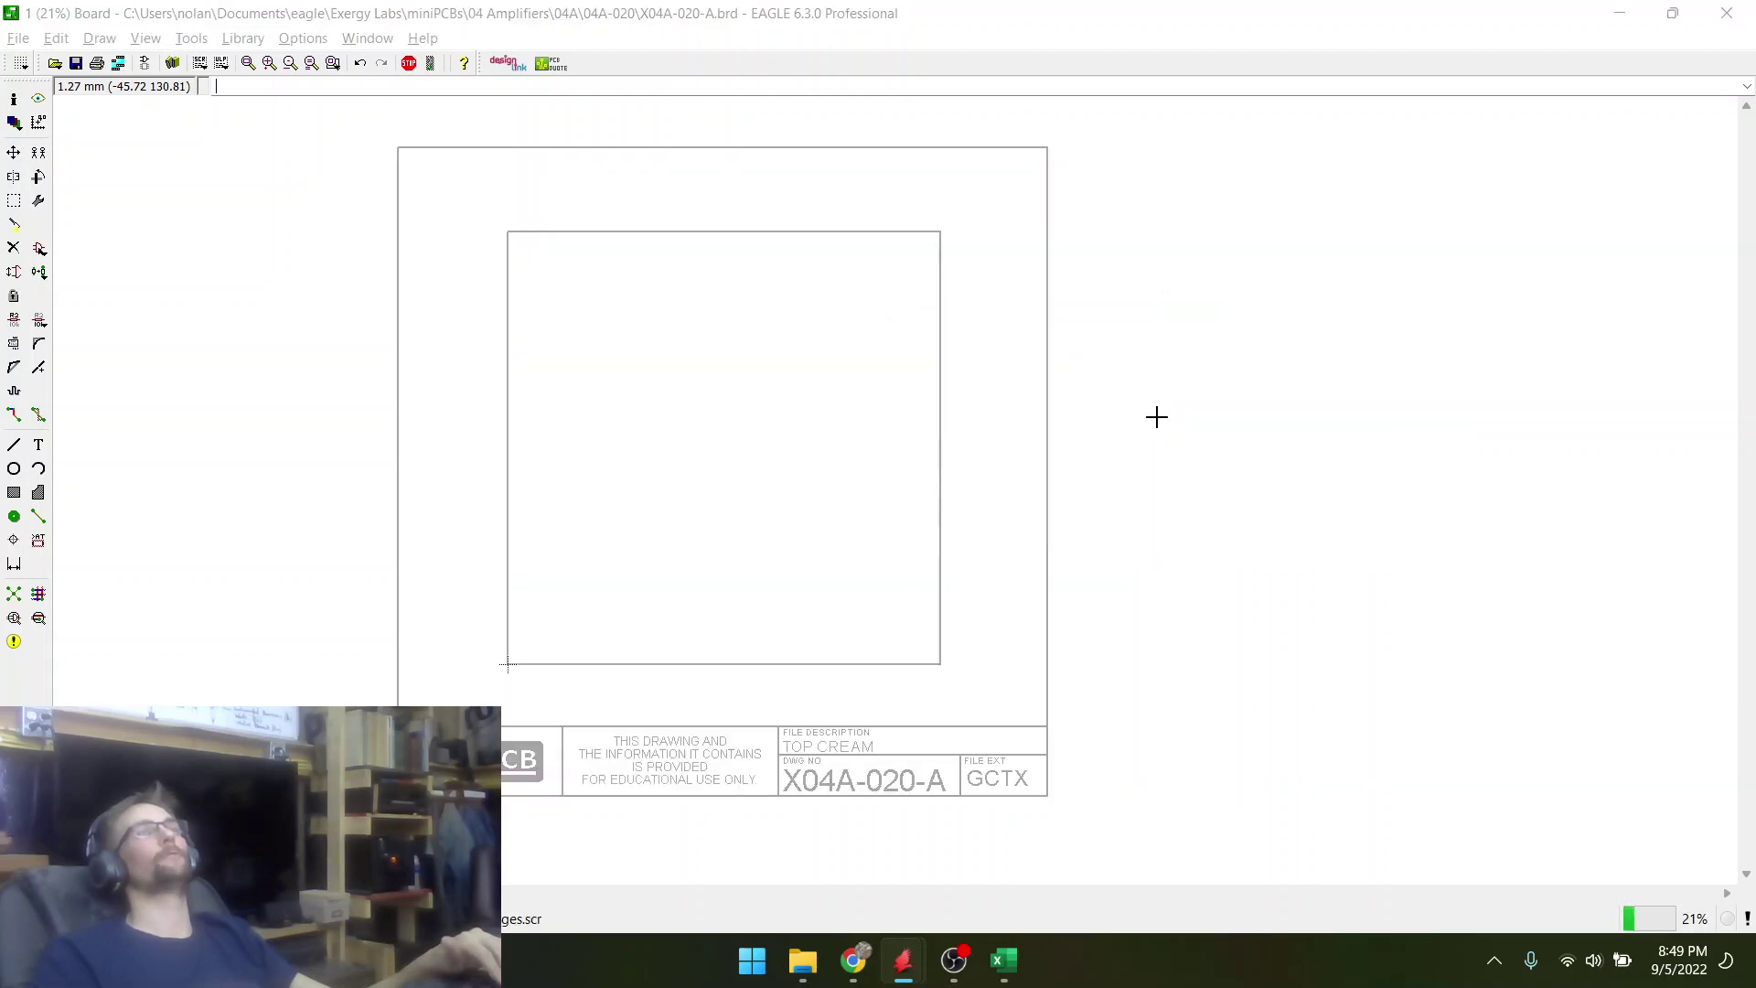
- Overwrite the existing top cream, bottom cream and bottom copper Gerber images, checking the panel's bottom copper before replacing its image
click(1132, 502)
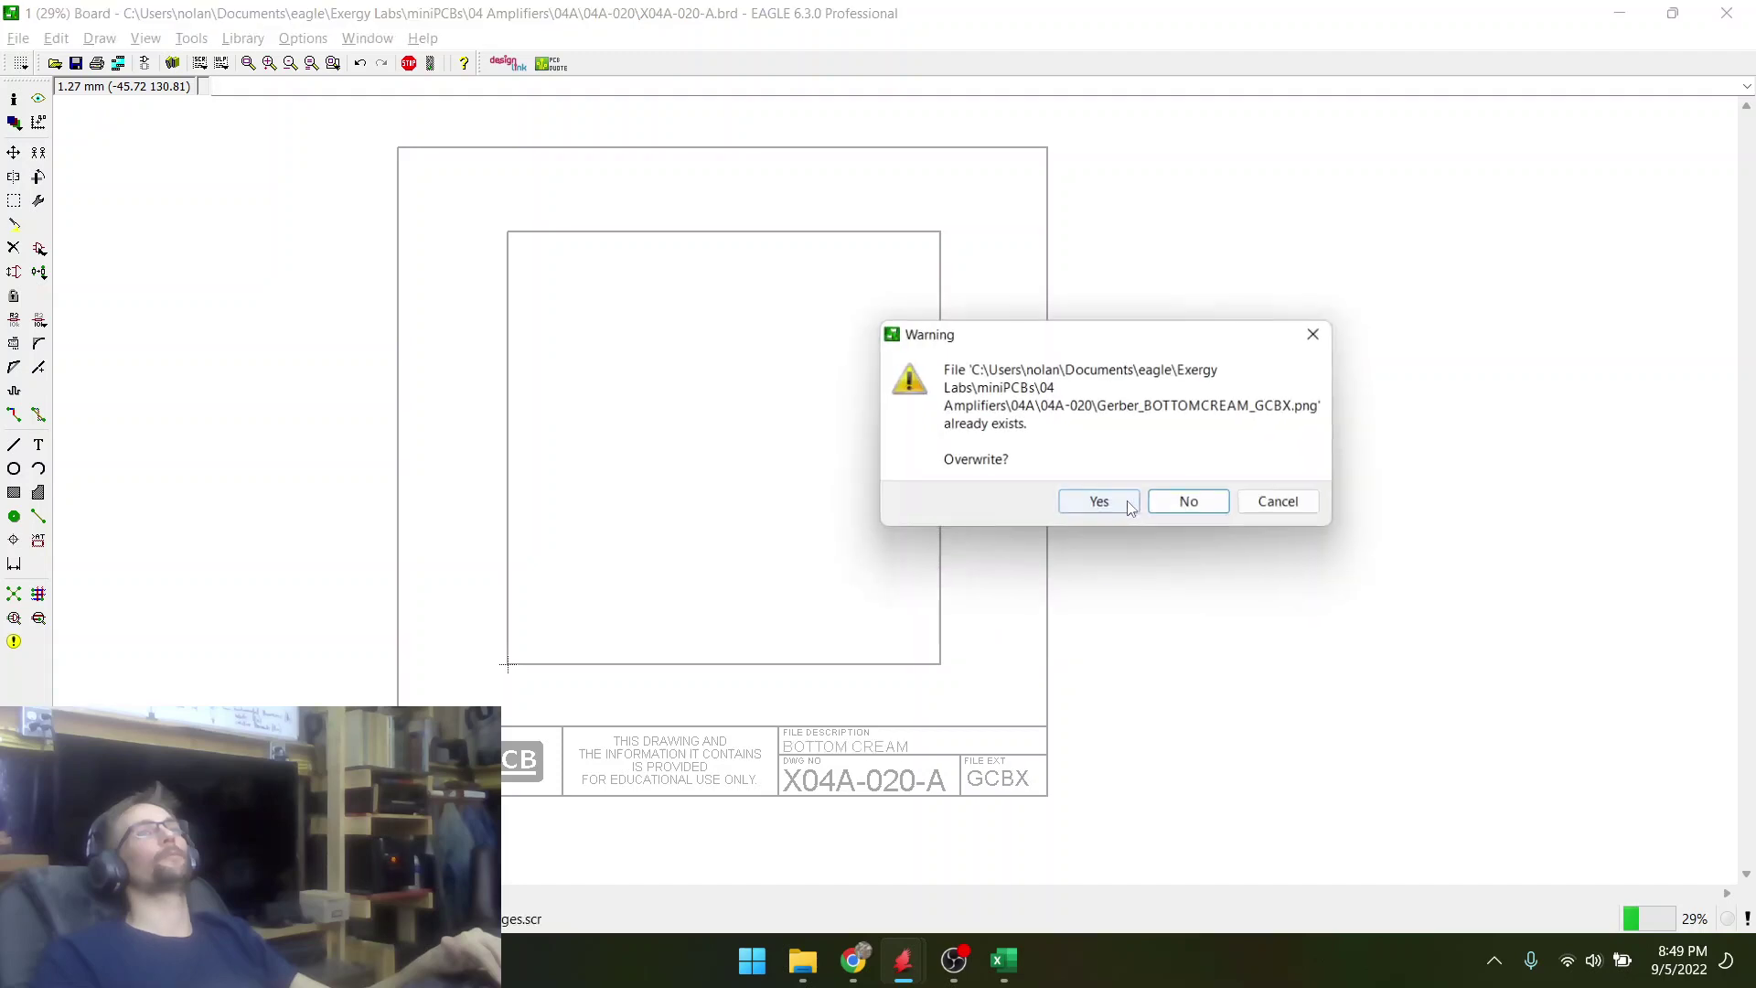
click(1127, 501)
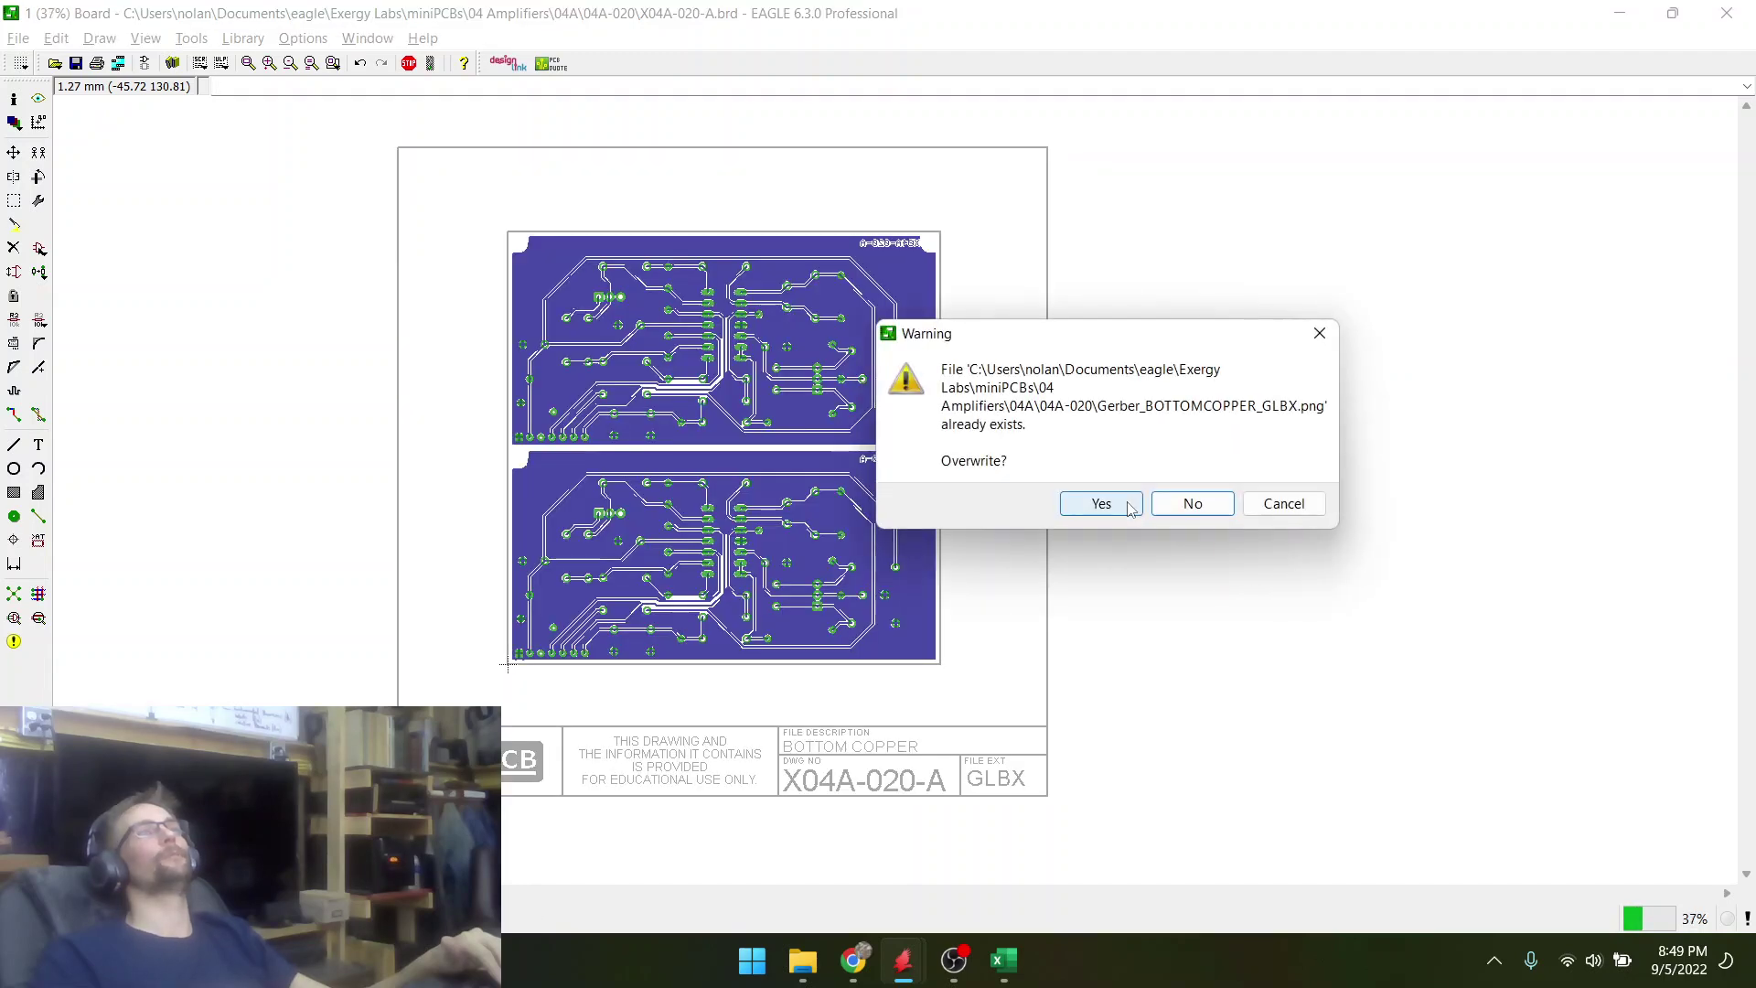
drag(1068, 343, 1244, 299)
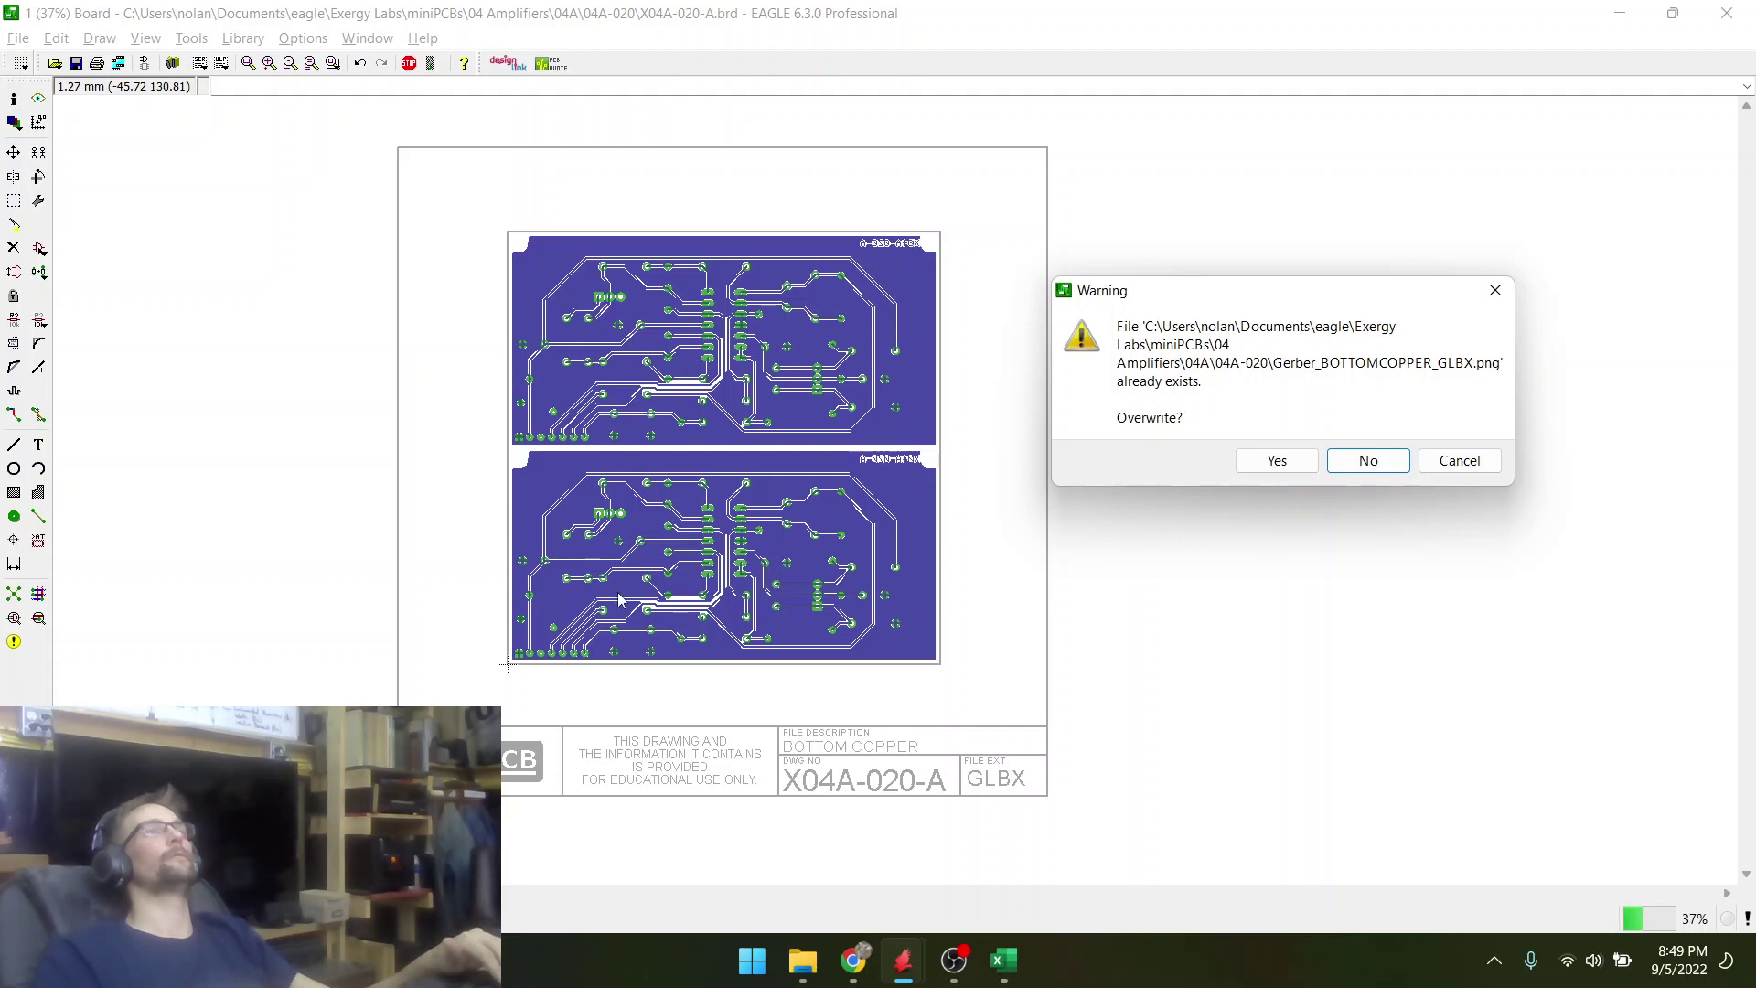
click(1261, 459)
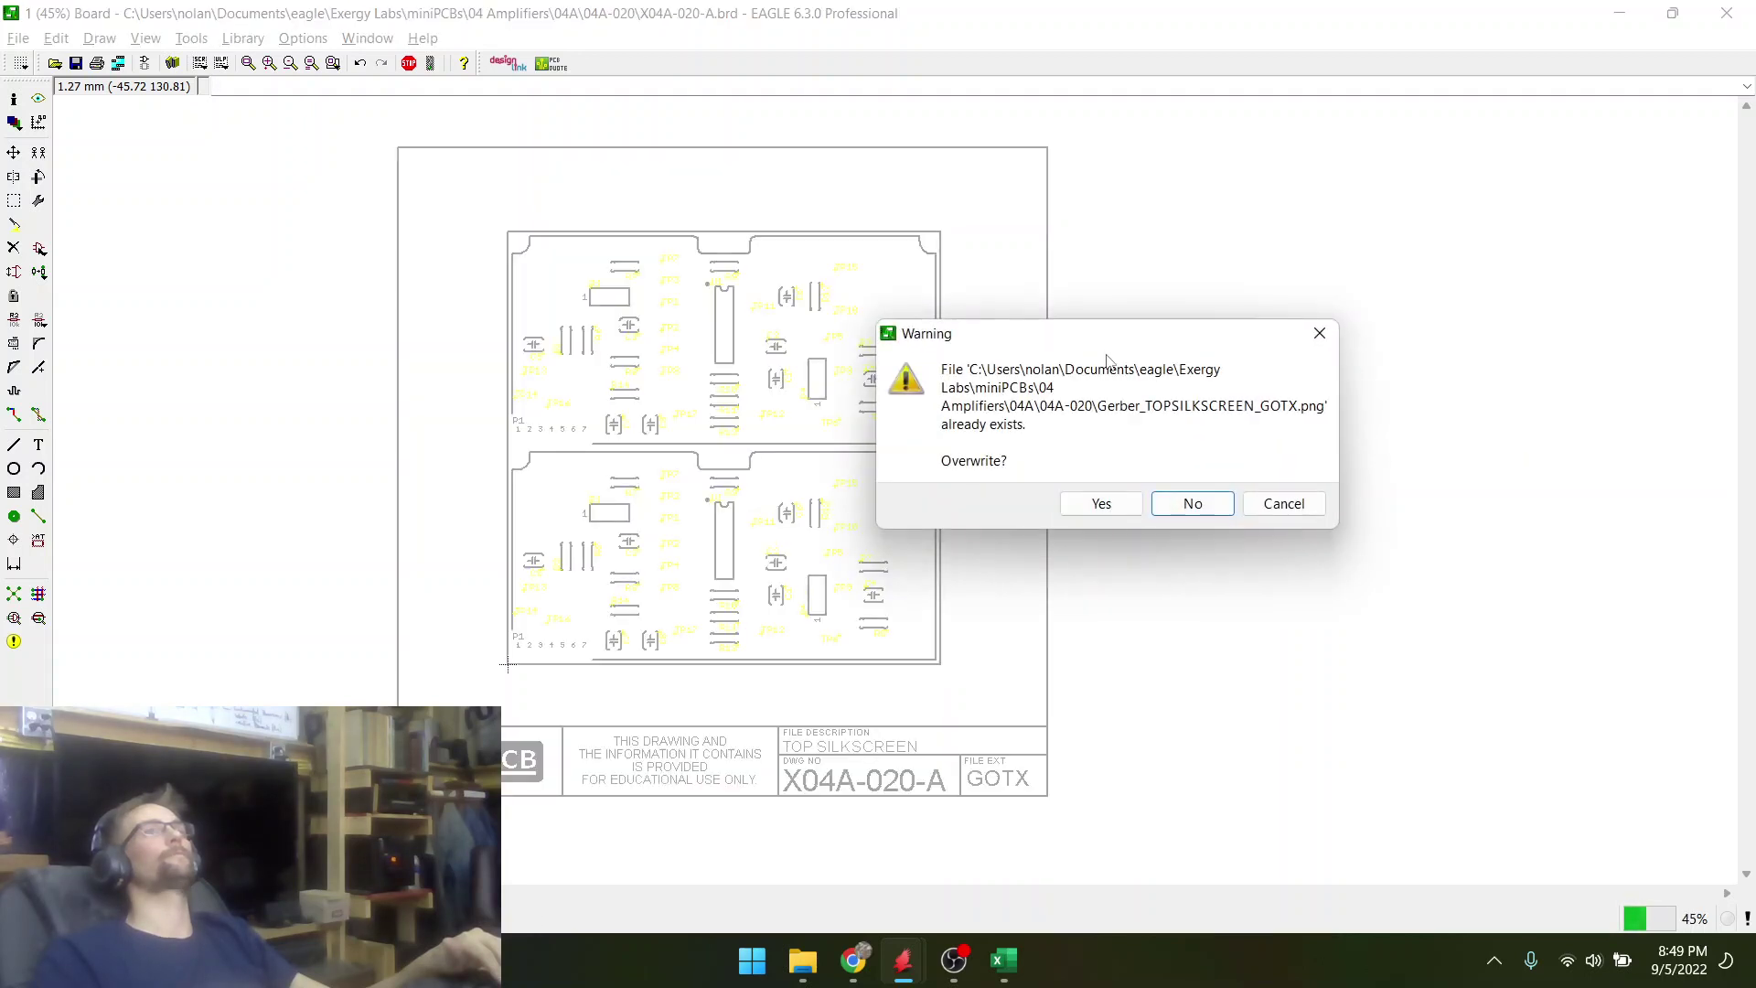
- Overwrite the existing top and bottom silkscreen and top and bottom solder mask Gerber images of the panel
drag(1102, 330, 1272, 313)
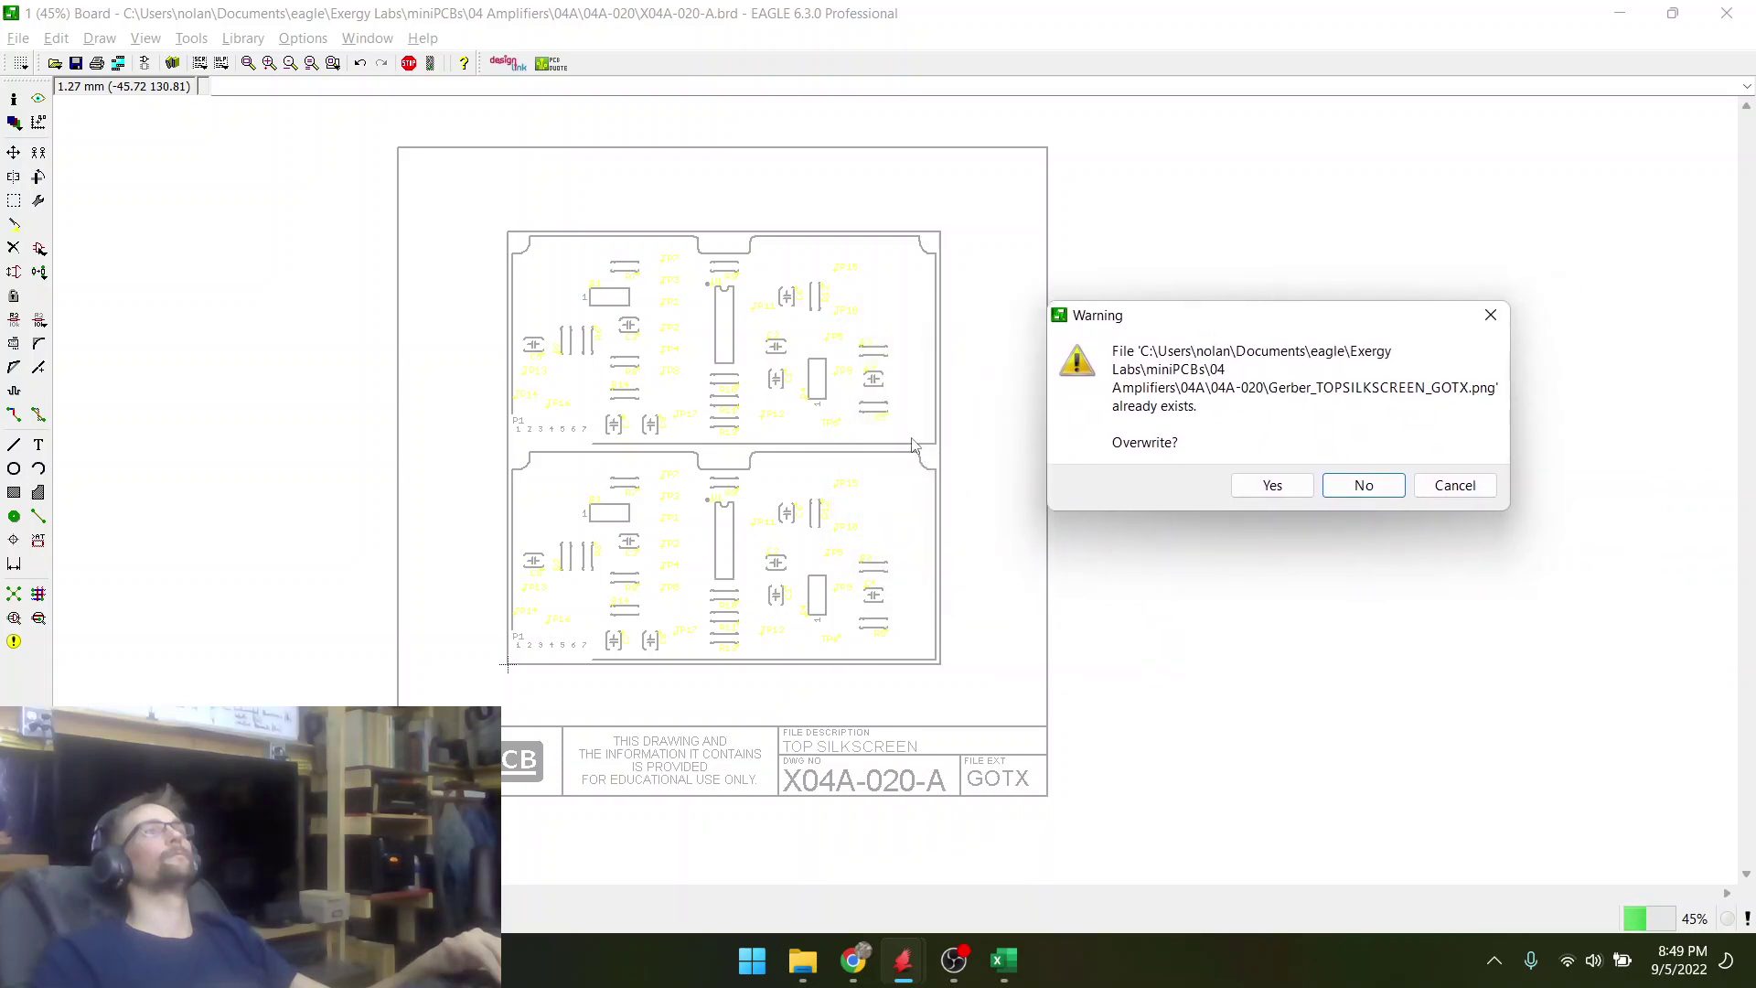
click(1263, 485)
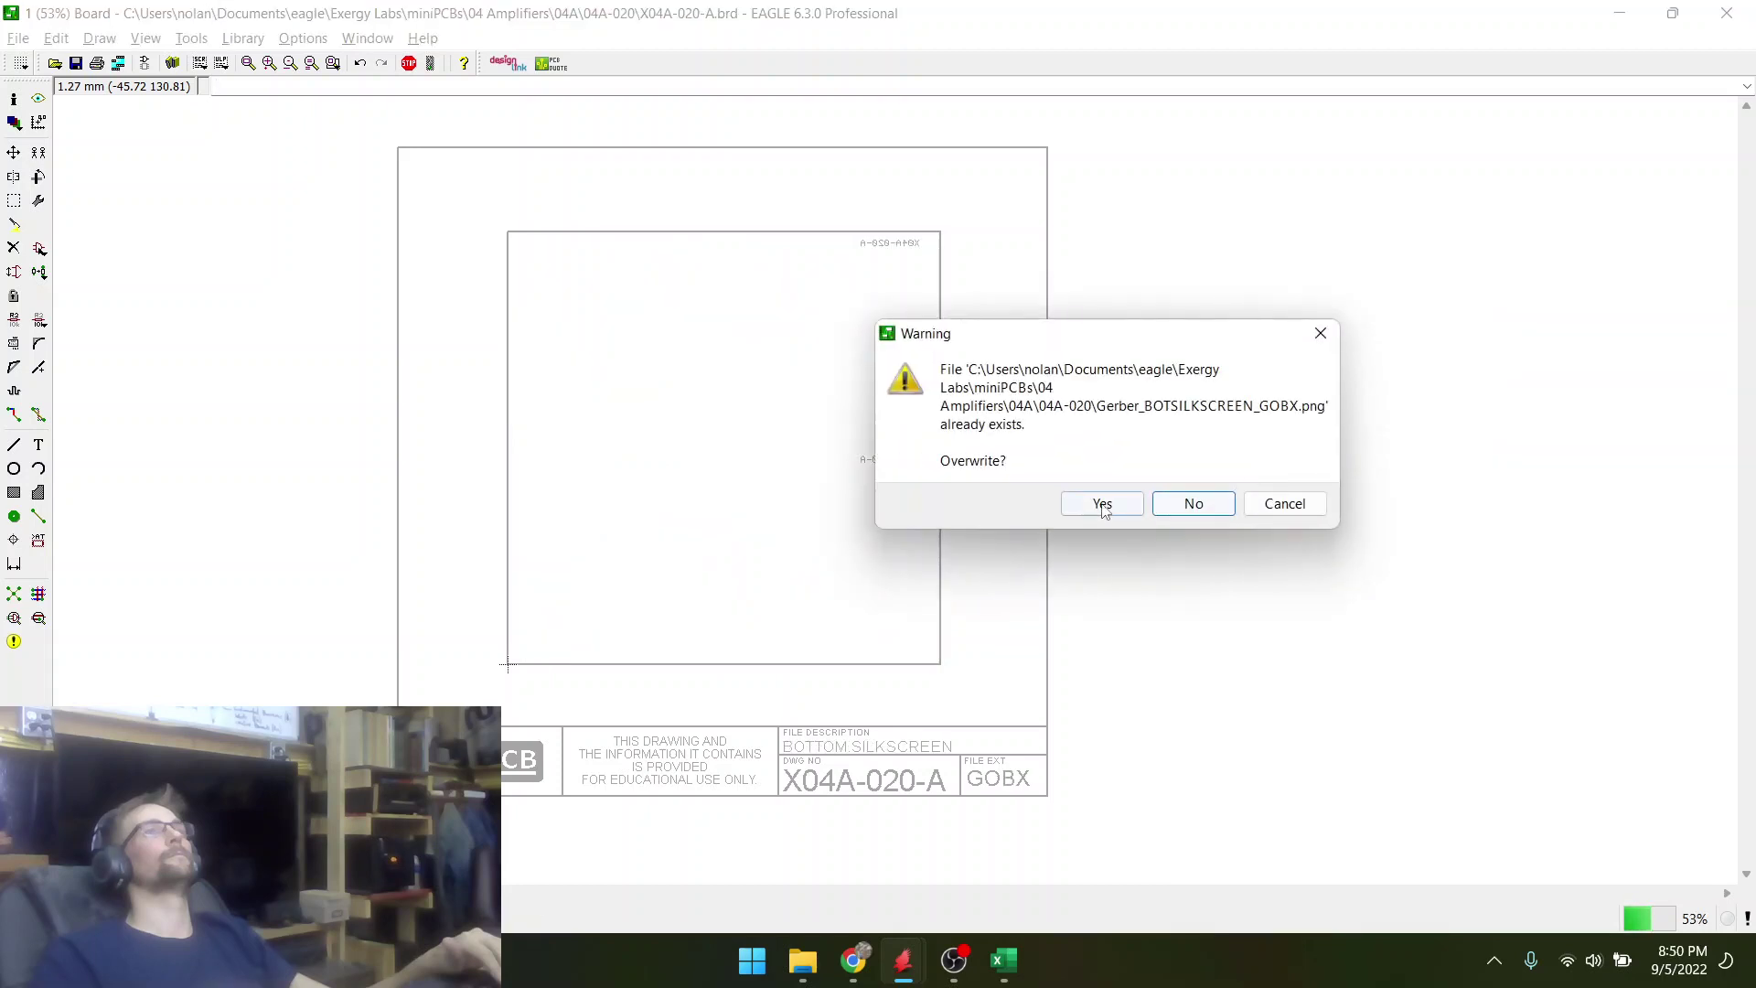
click(1102, 504)
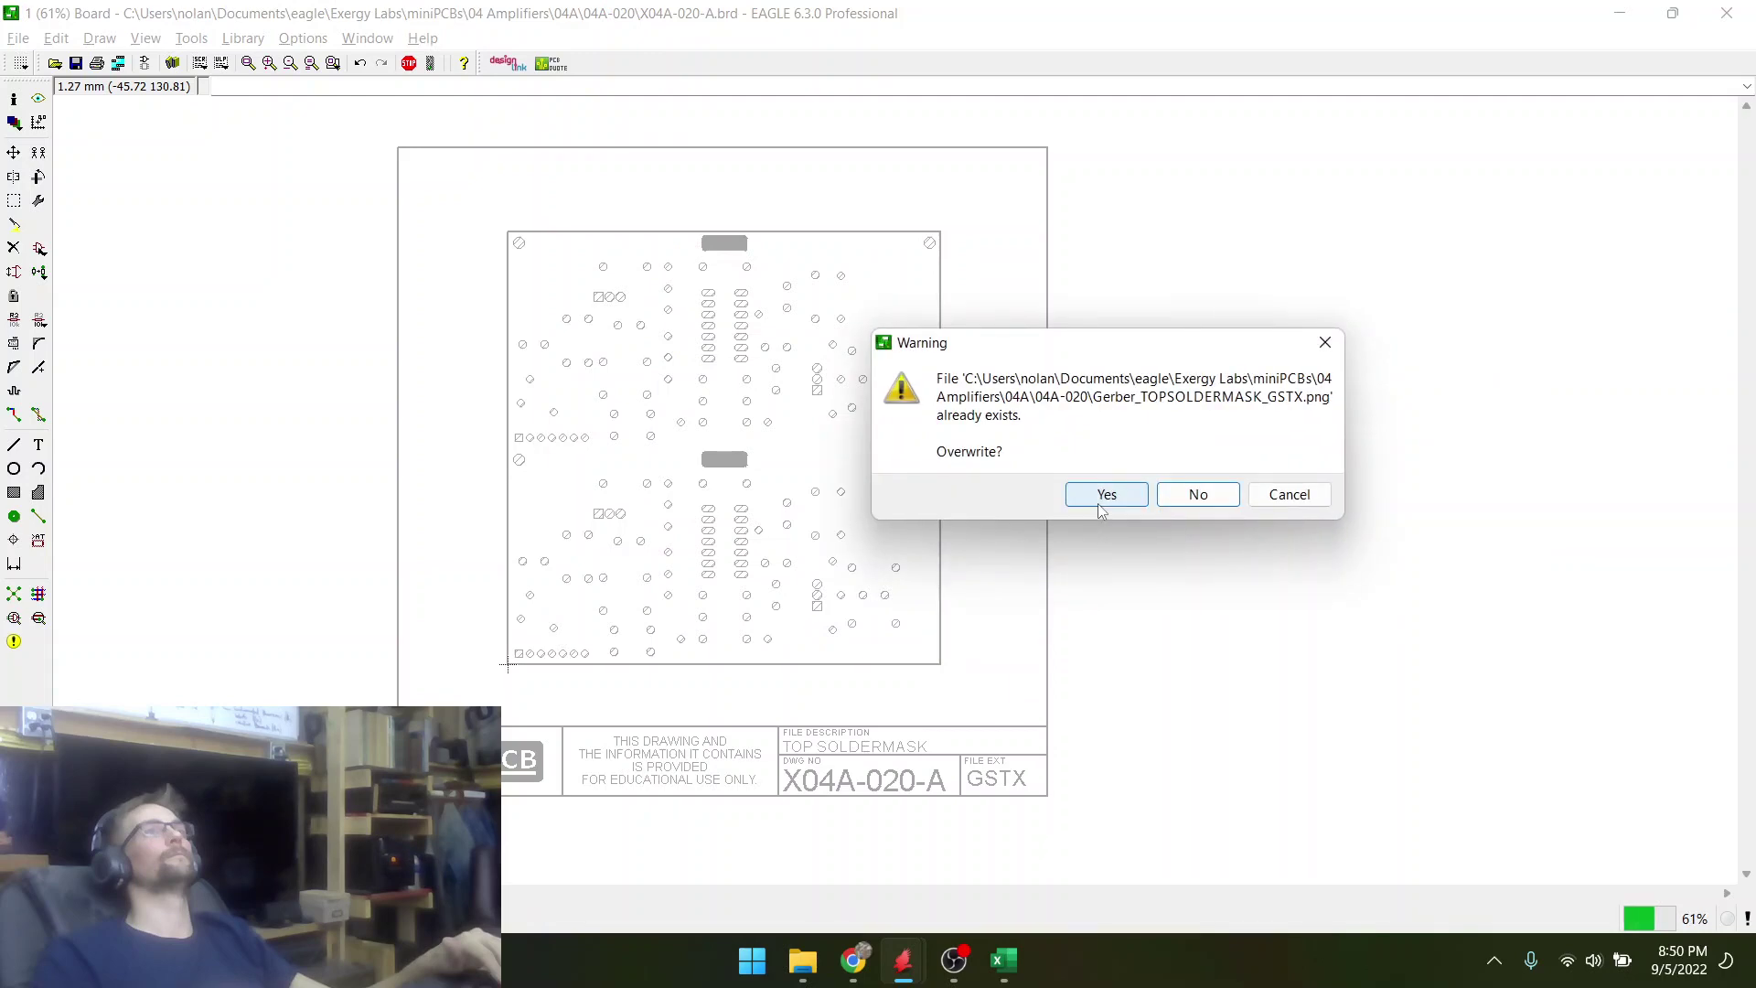
click(1100, 504)
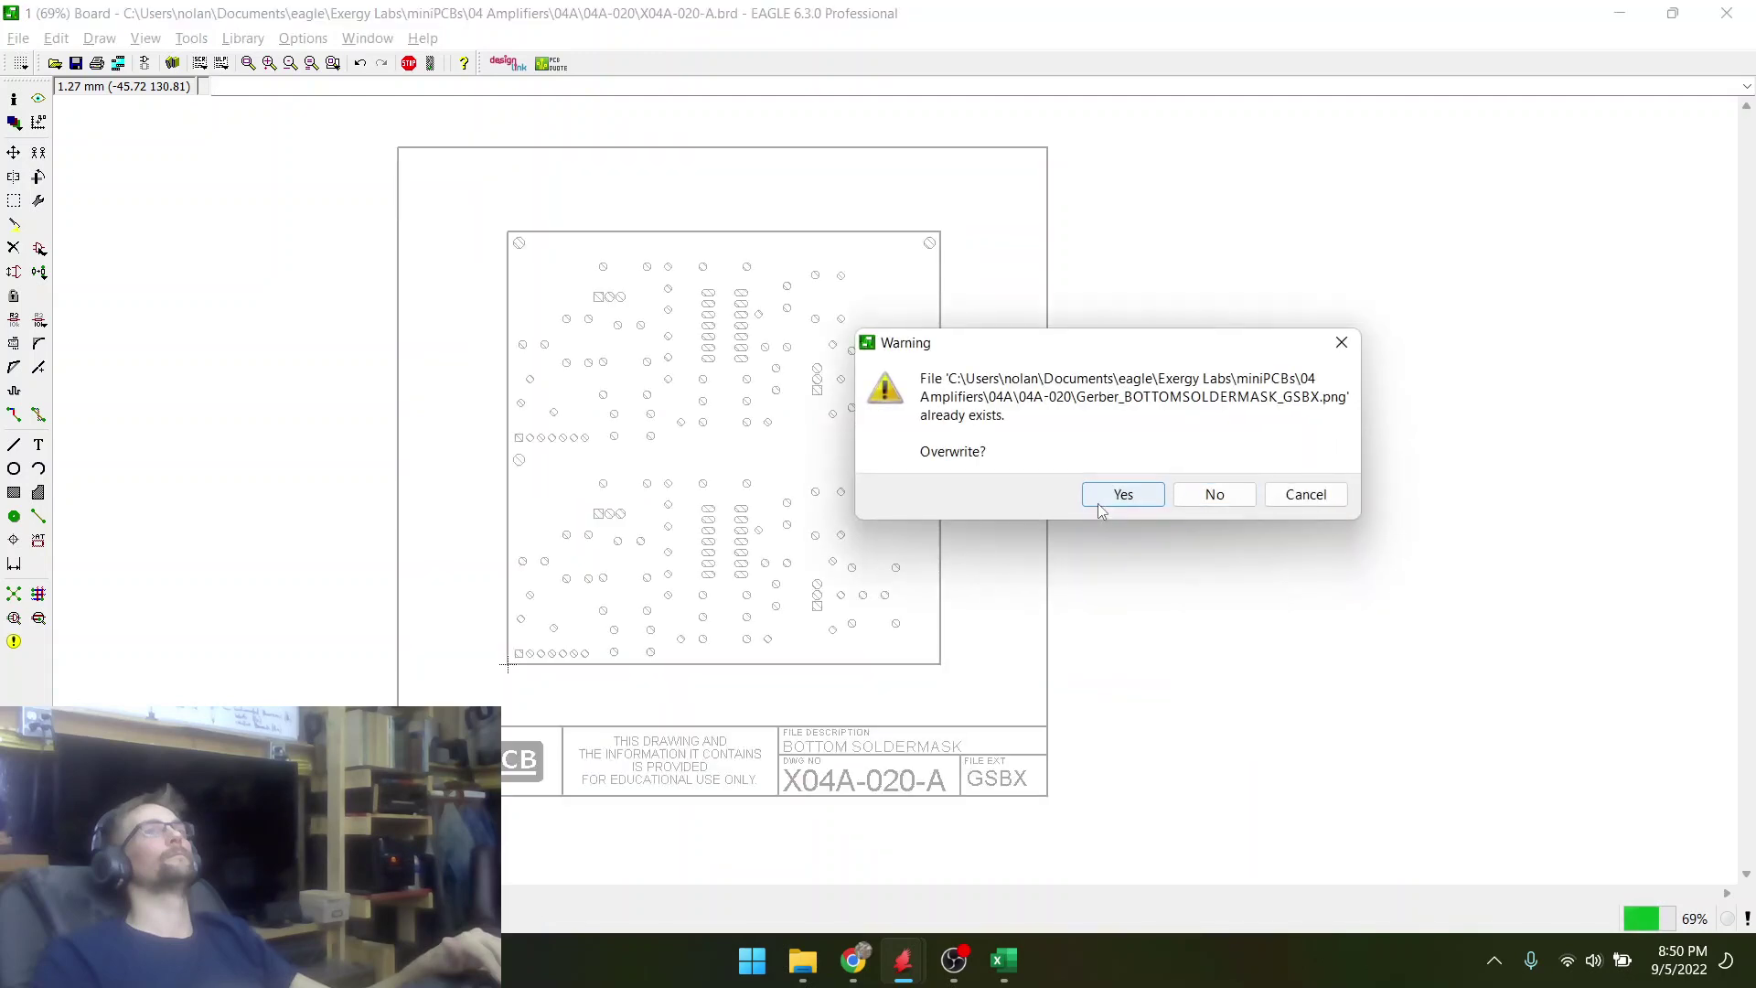
click(1098, 503)
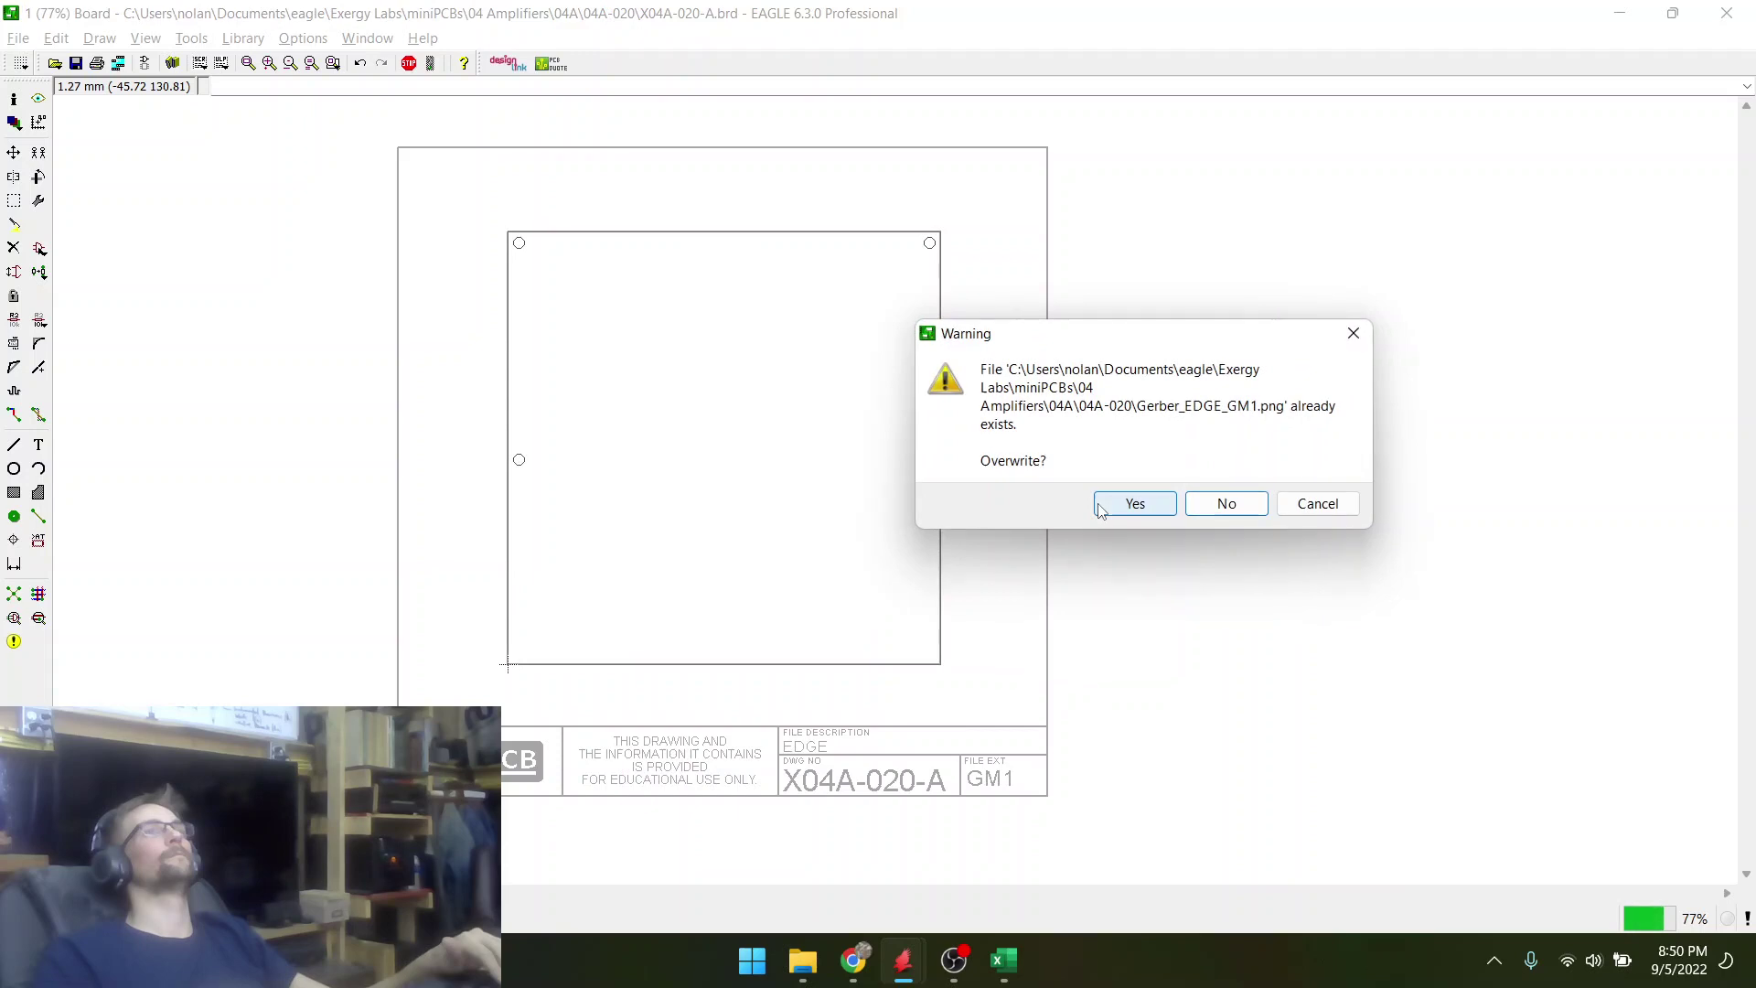
- Overwrite the existing edge, V-score and milling Gerber images, and save the X04A-020-A panel board
click(1101, 505)
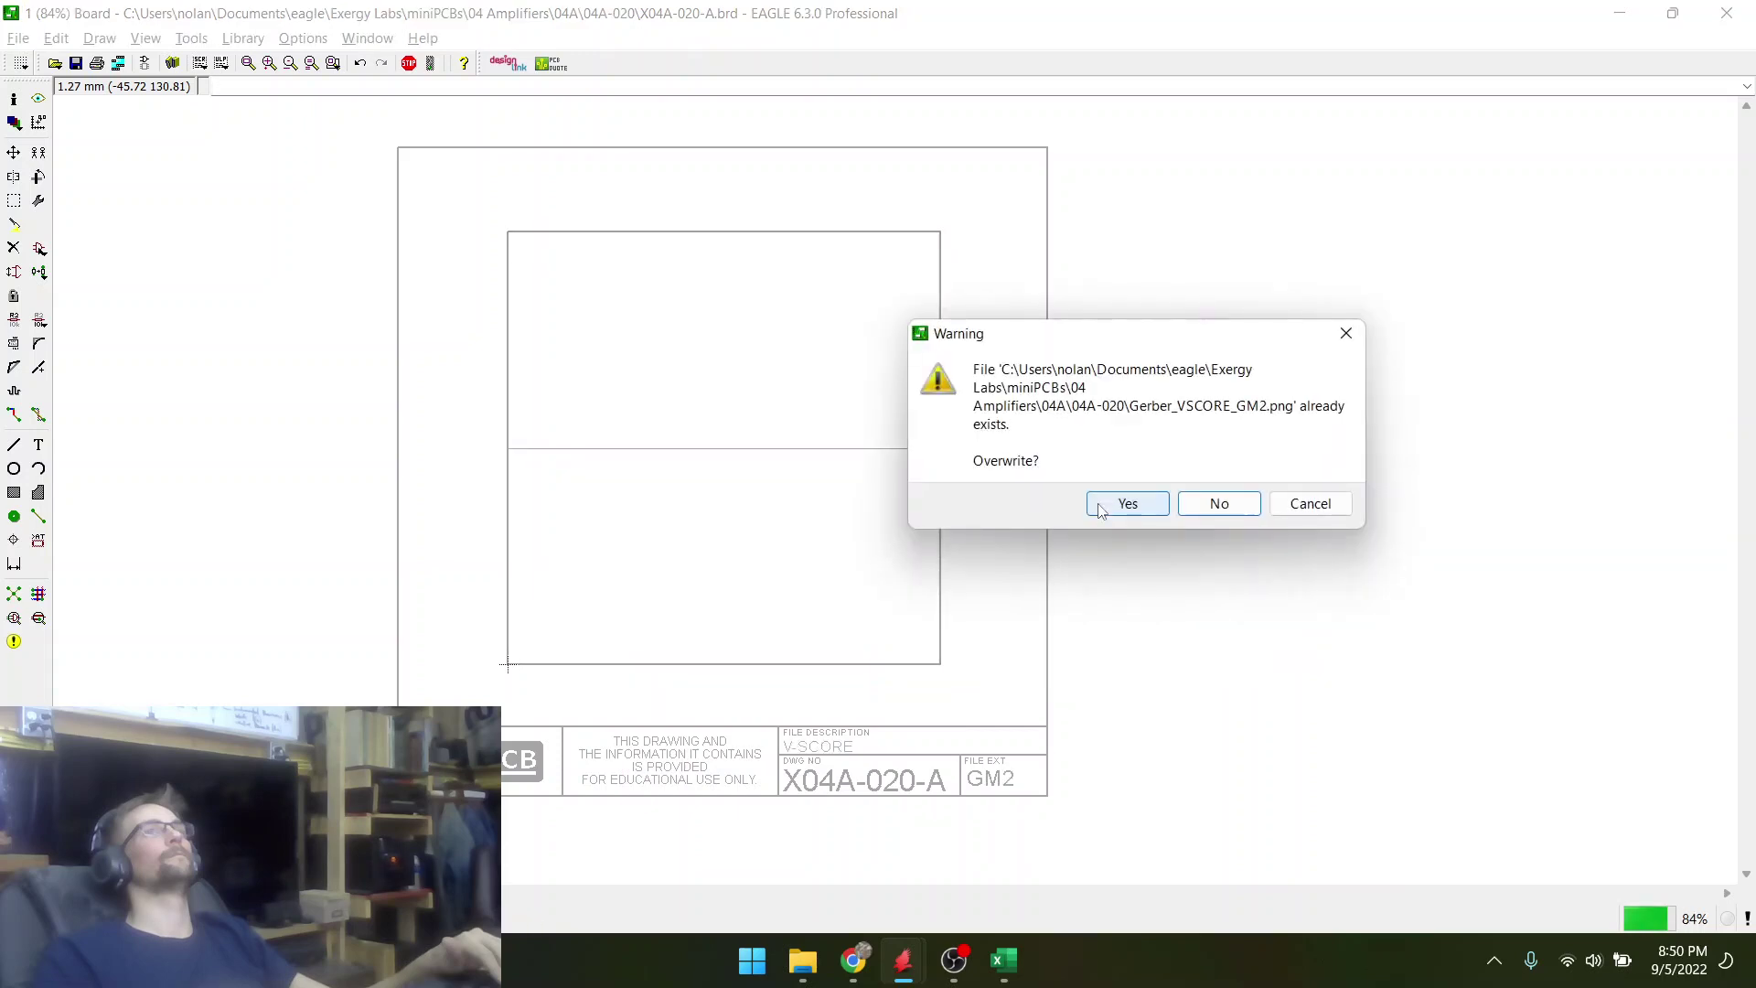
click(1101, 506)
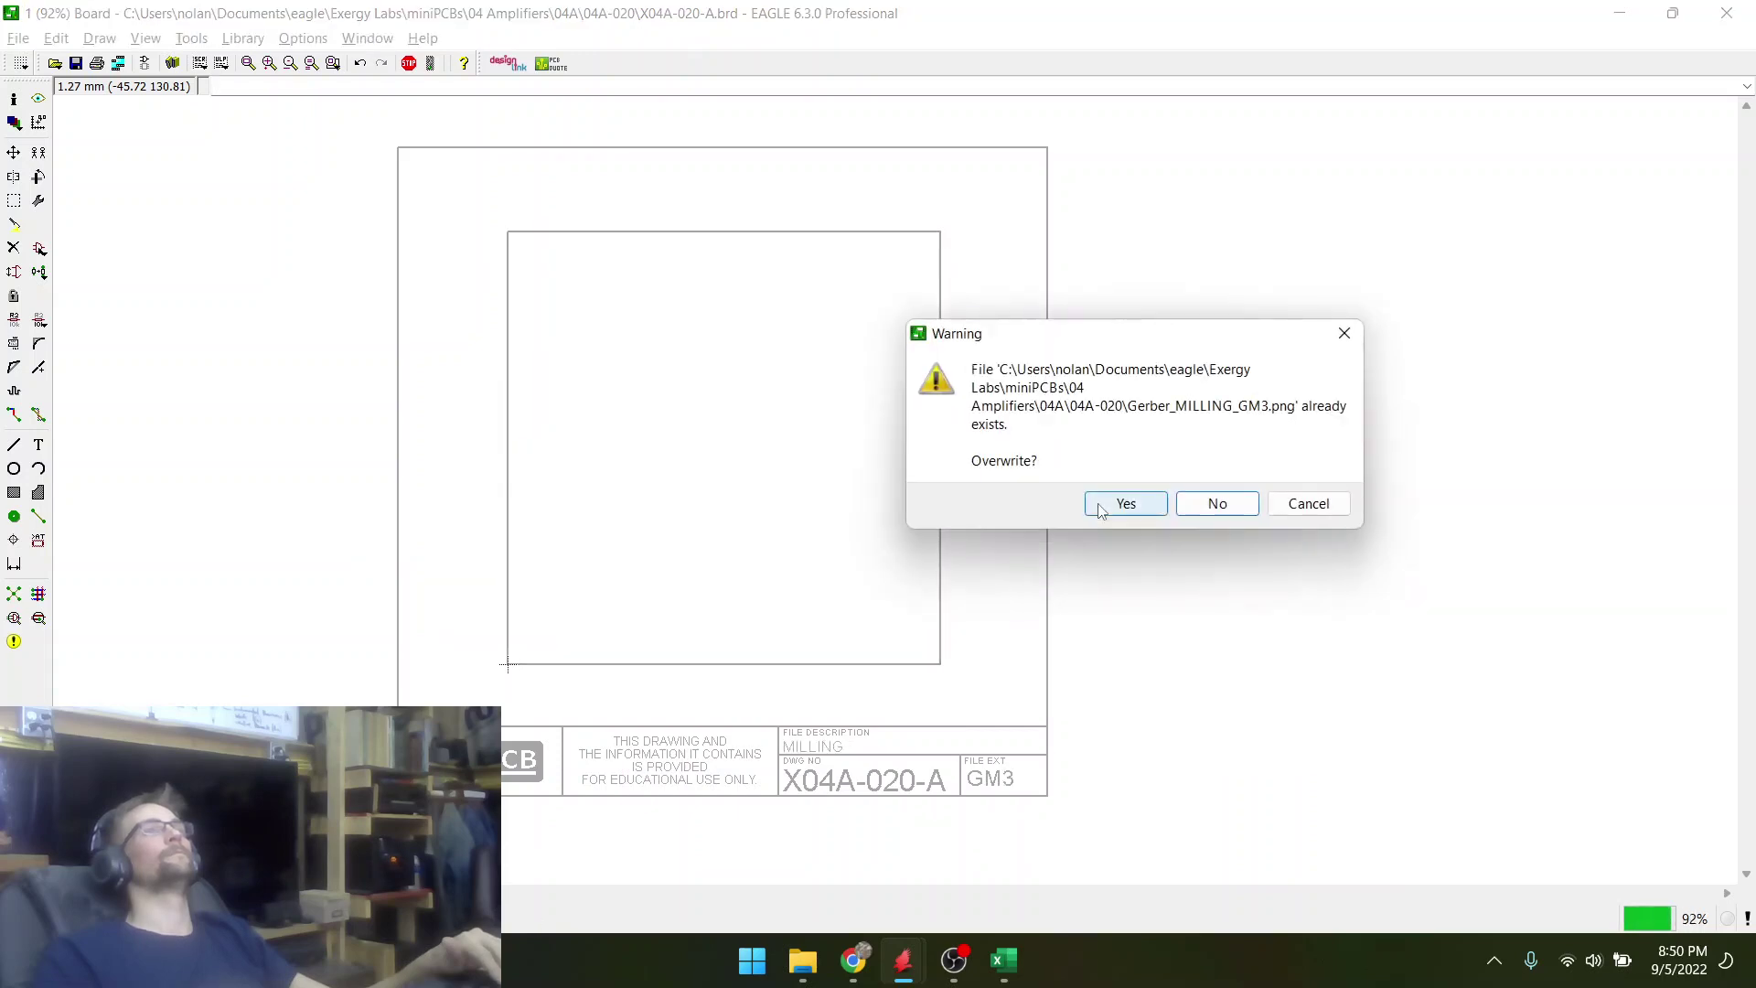
click(1100, 505)
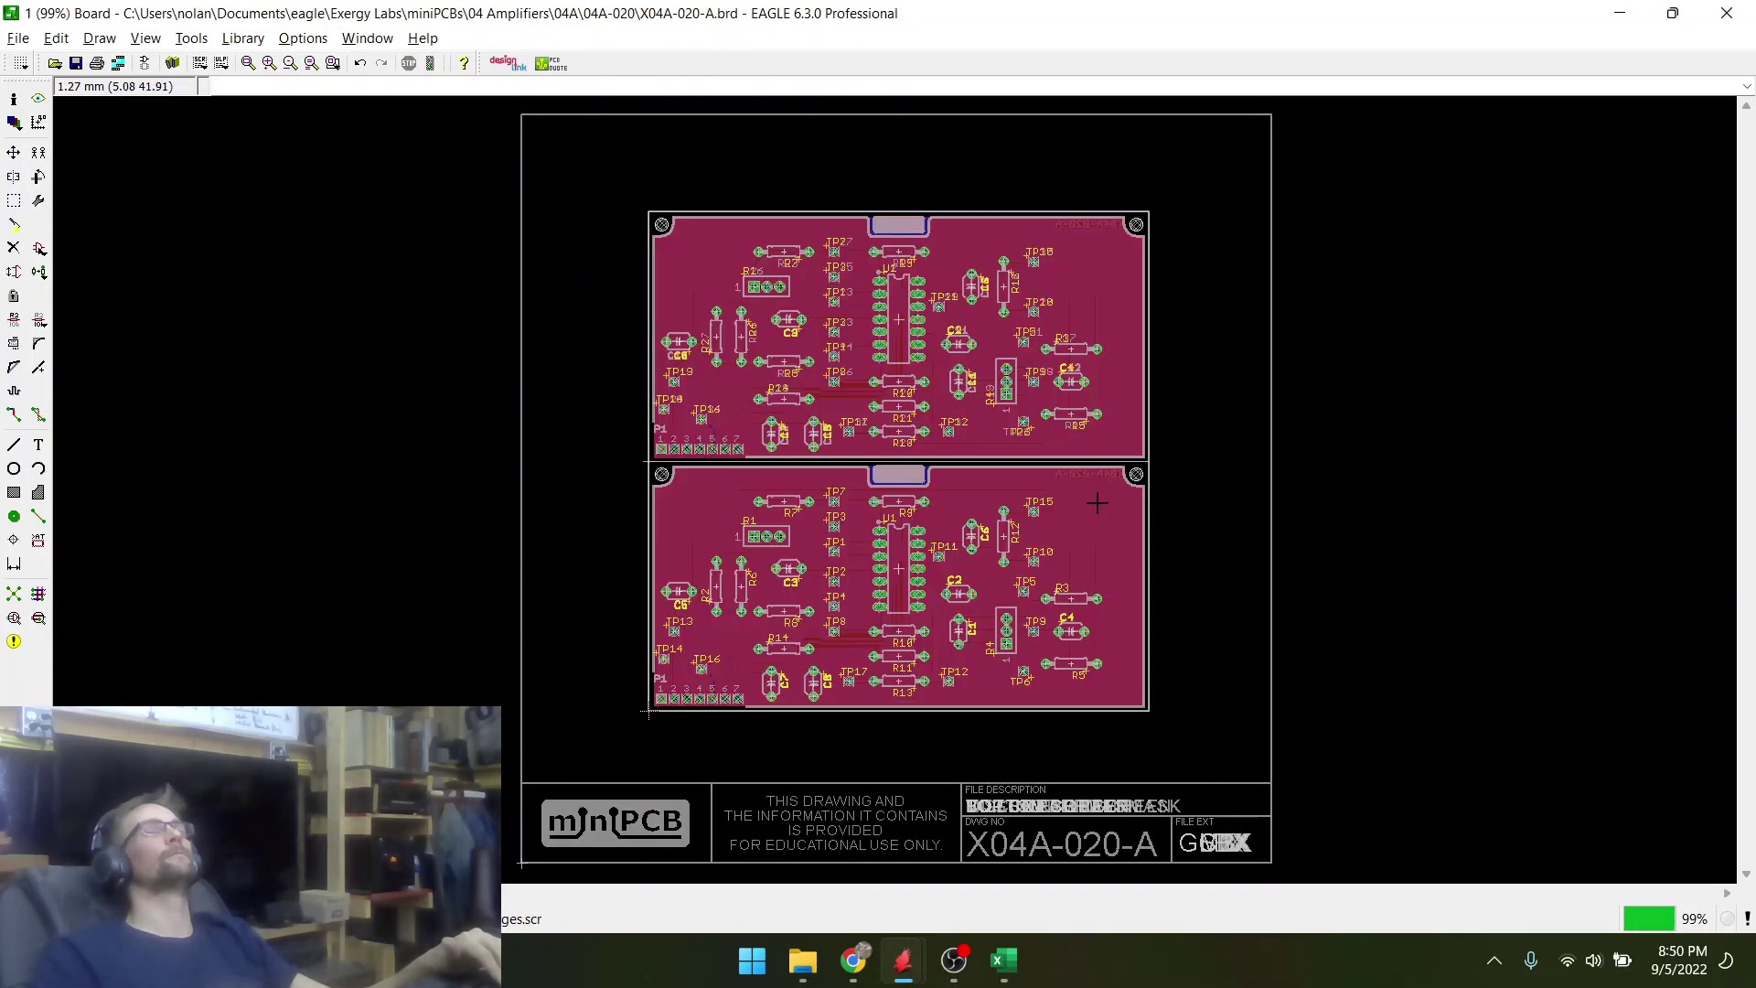
click(76, 64)
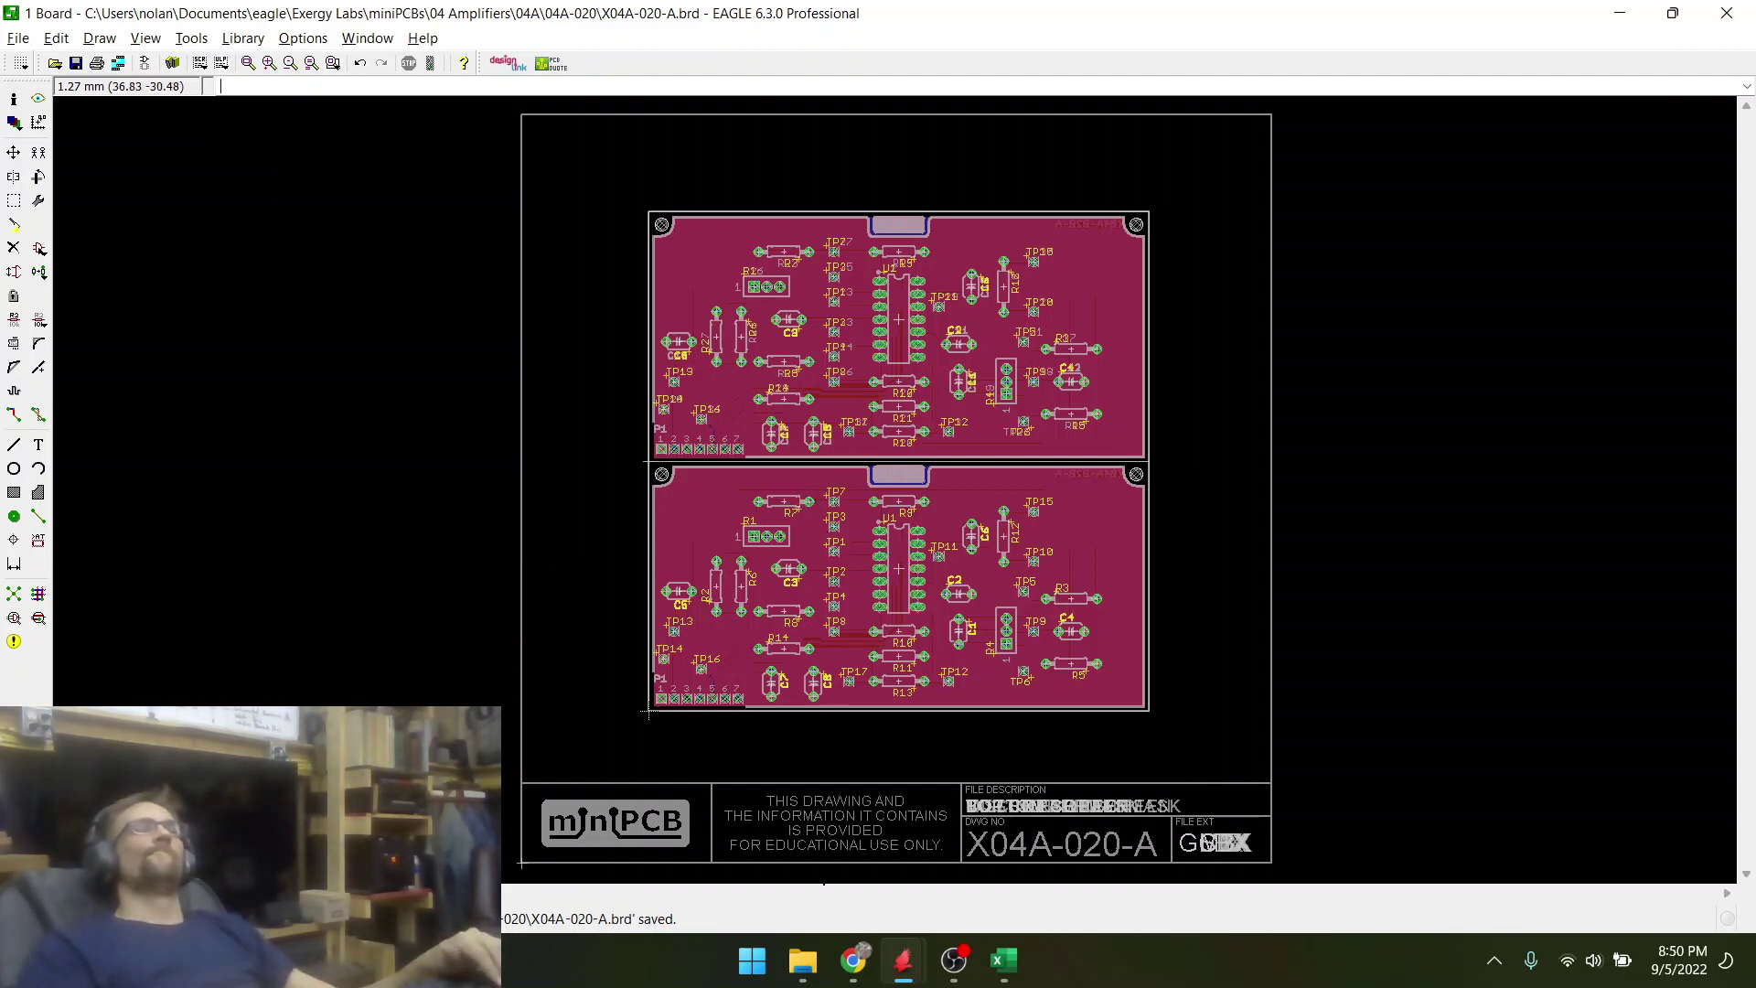
- Load the CAM job gerb274x - 2layer 20220830.cam from the miniPCBs folder in the CAM Processor and process it for the panel
mouse_move(893, 968)
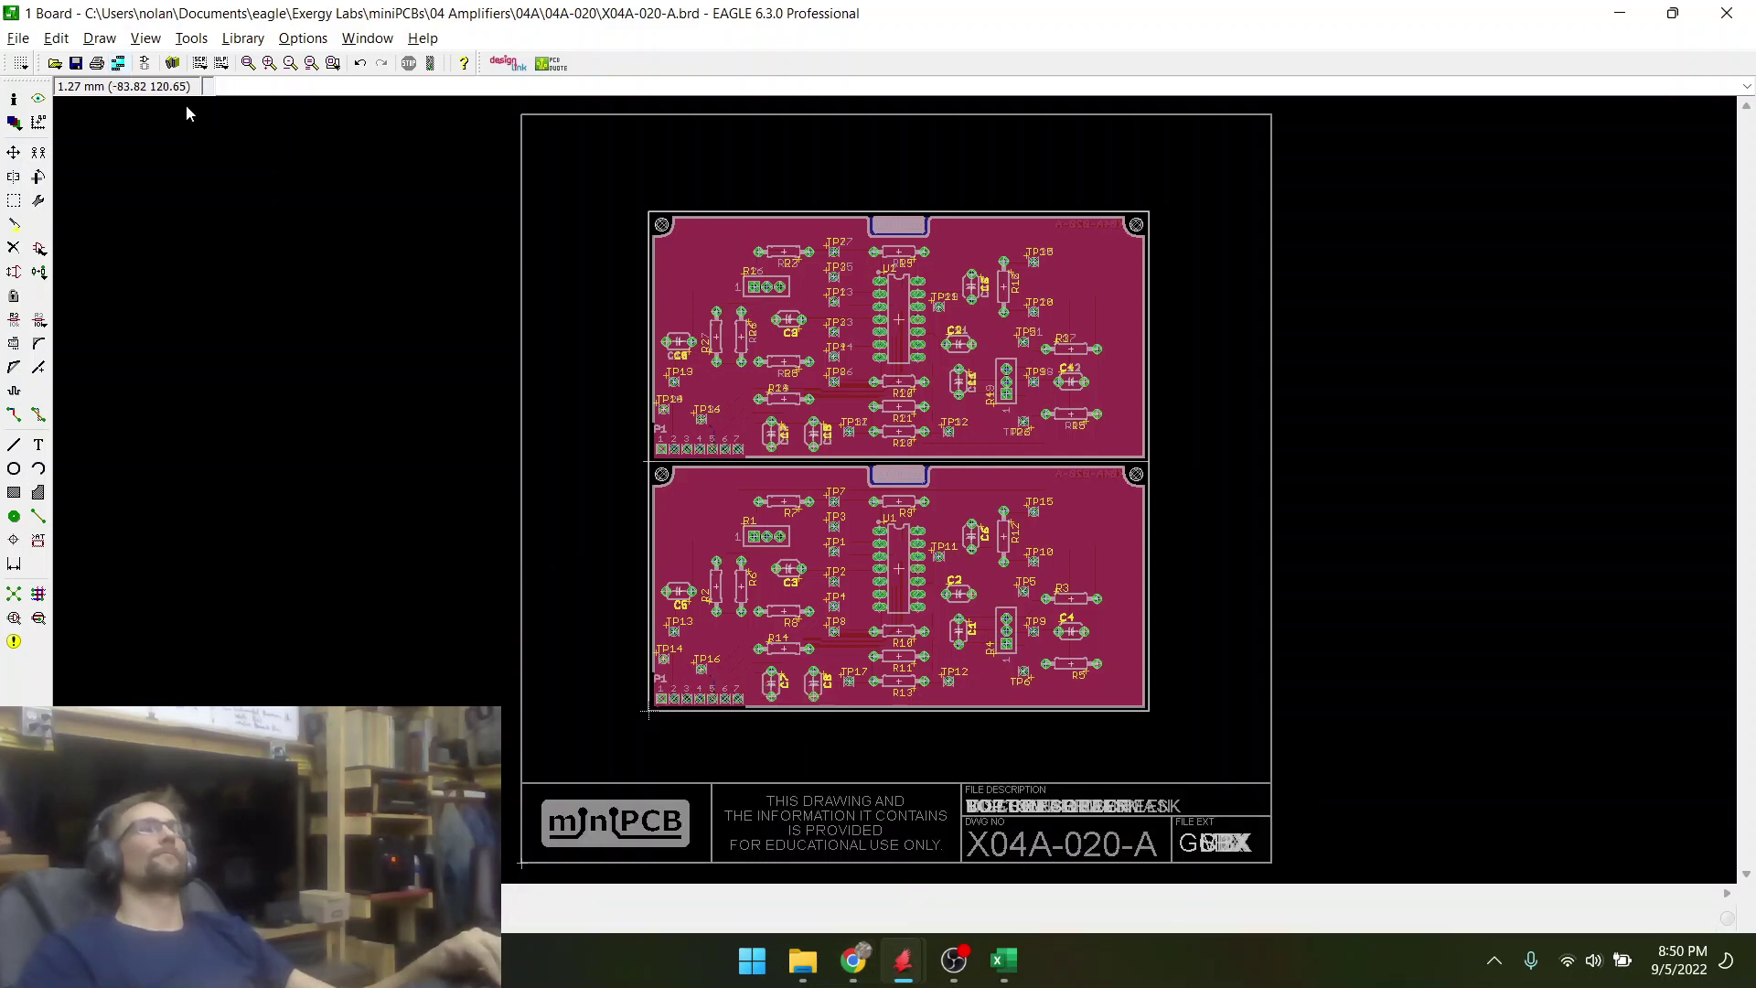
click(118, 63)
click(622, 338)
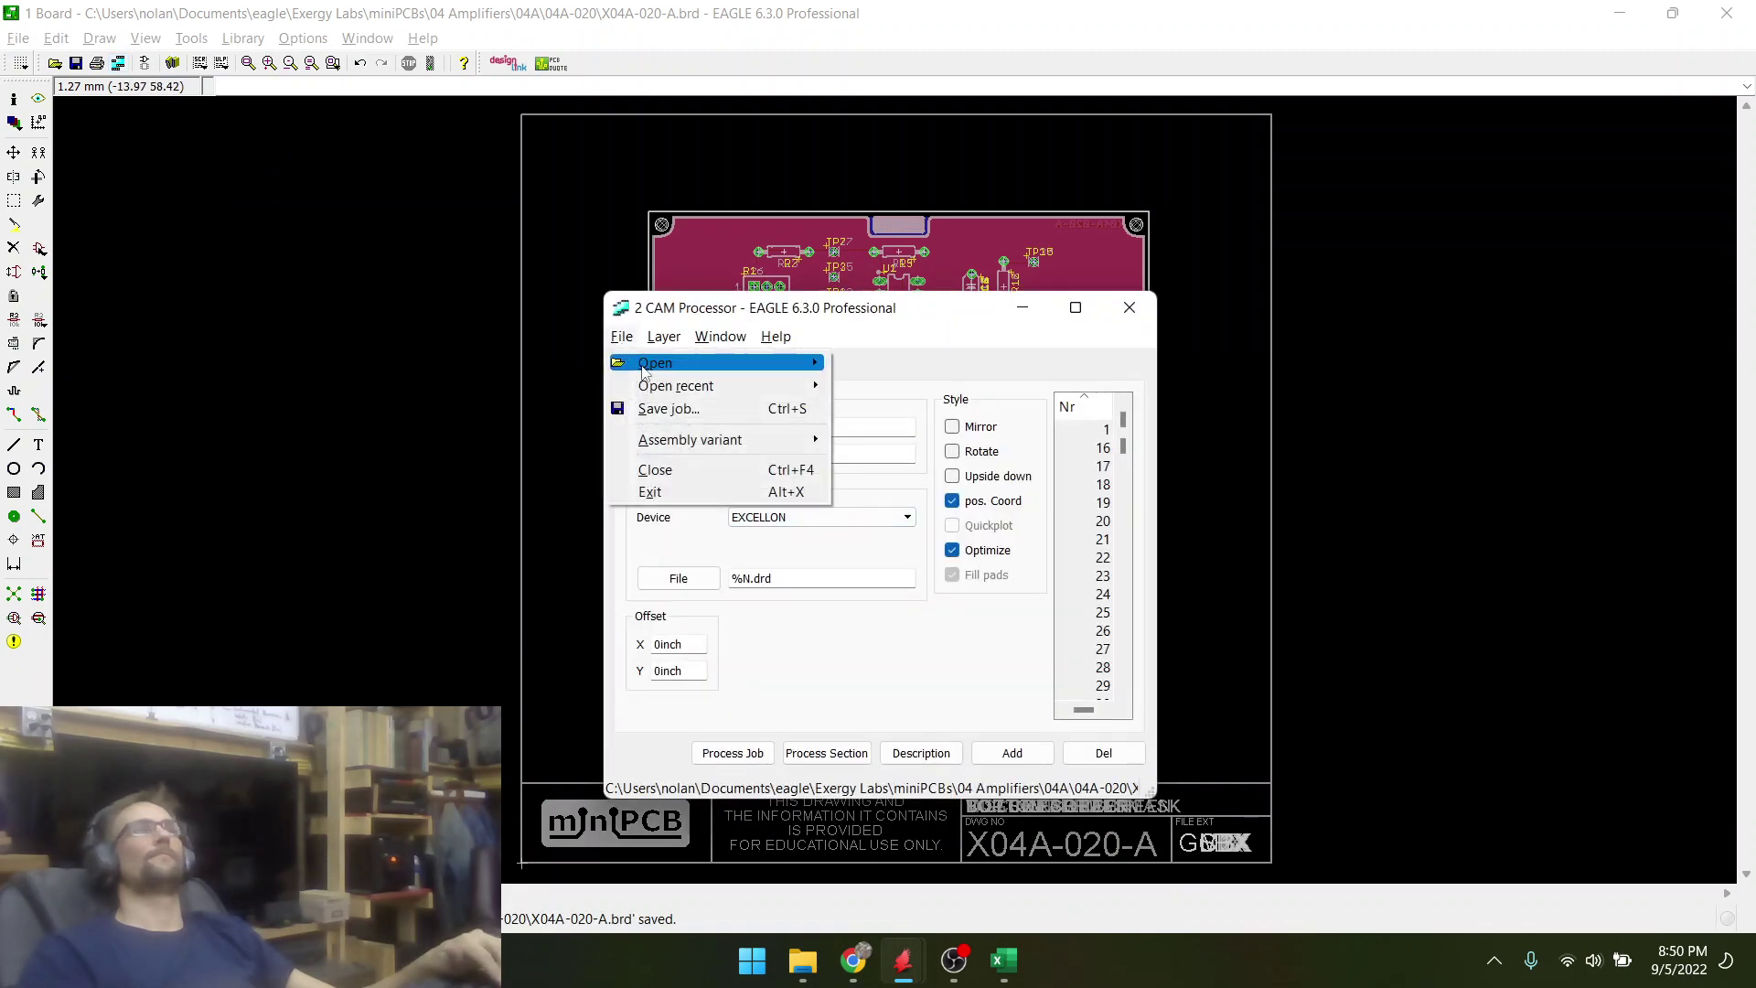
mouse_move(643, 371)
click(901, 463)
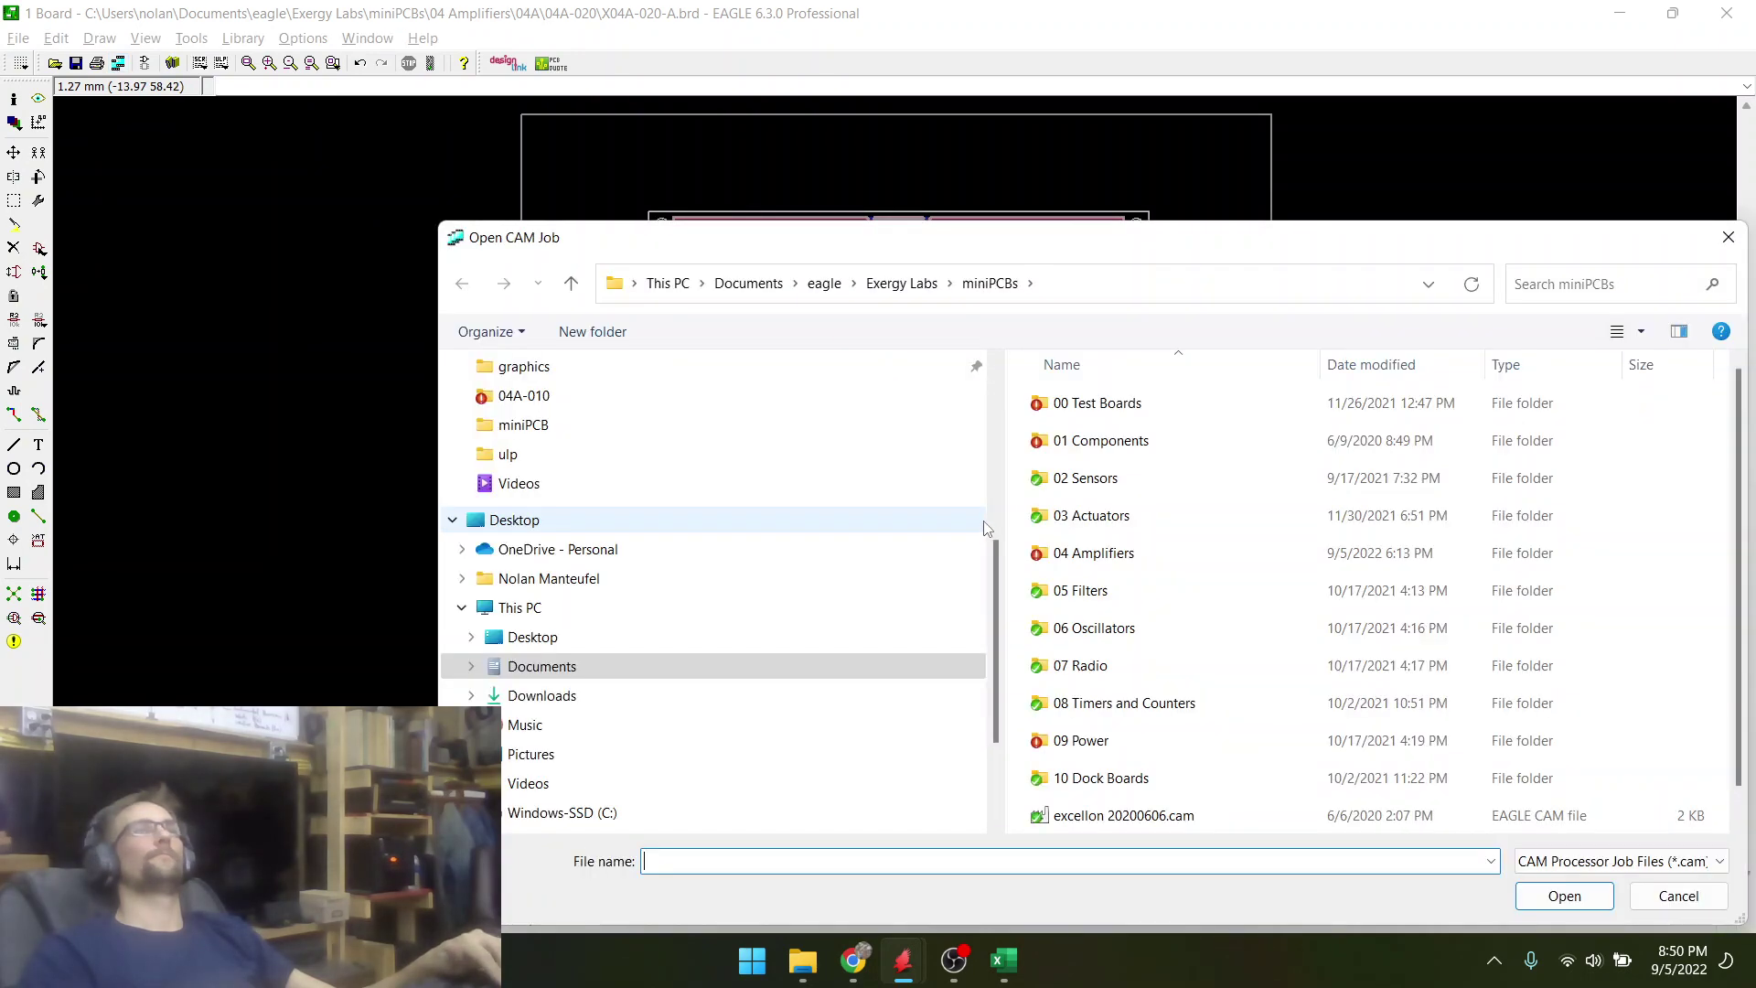
scroll(1089, 816, down, 1)
double_click(1091, 824)
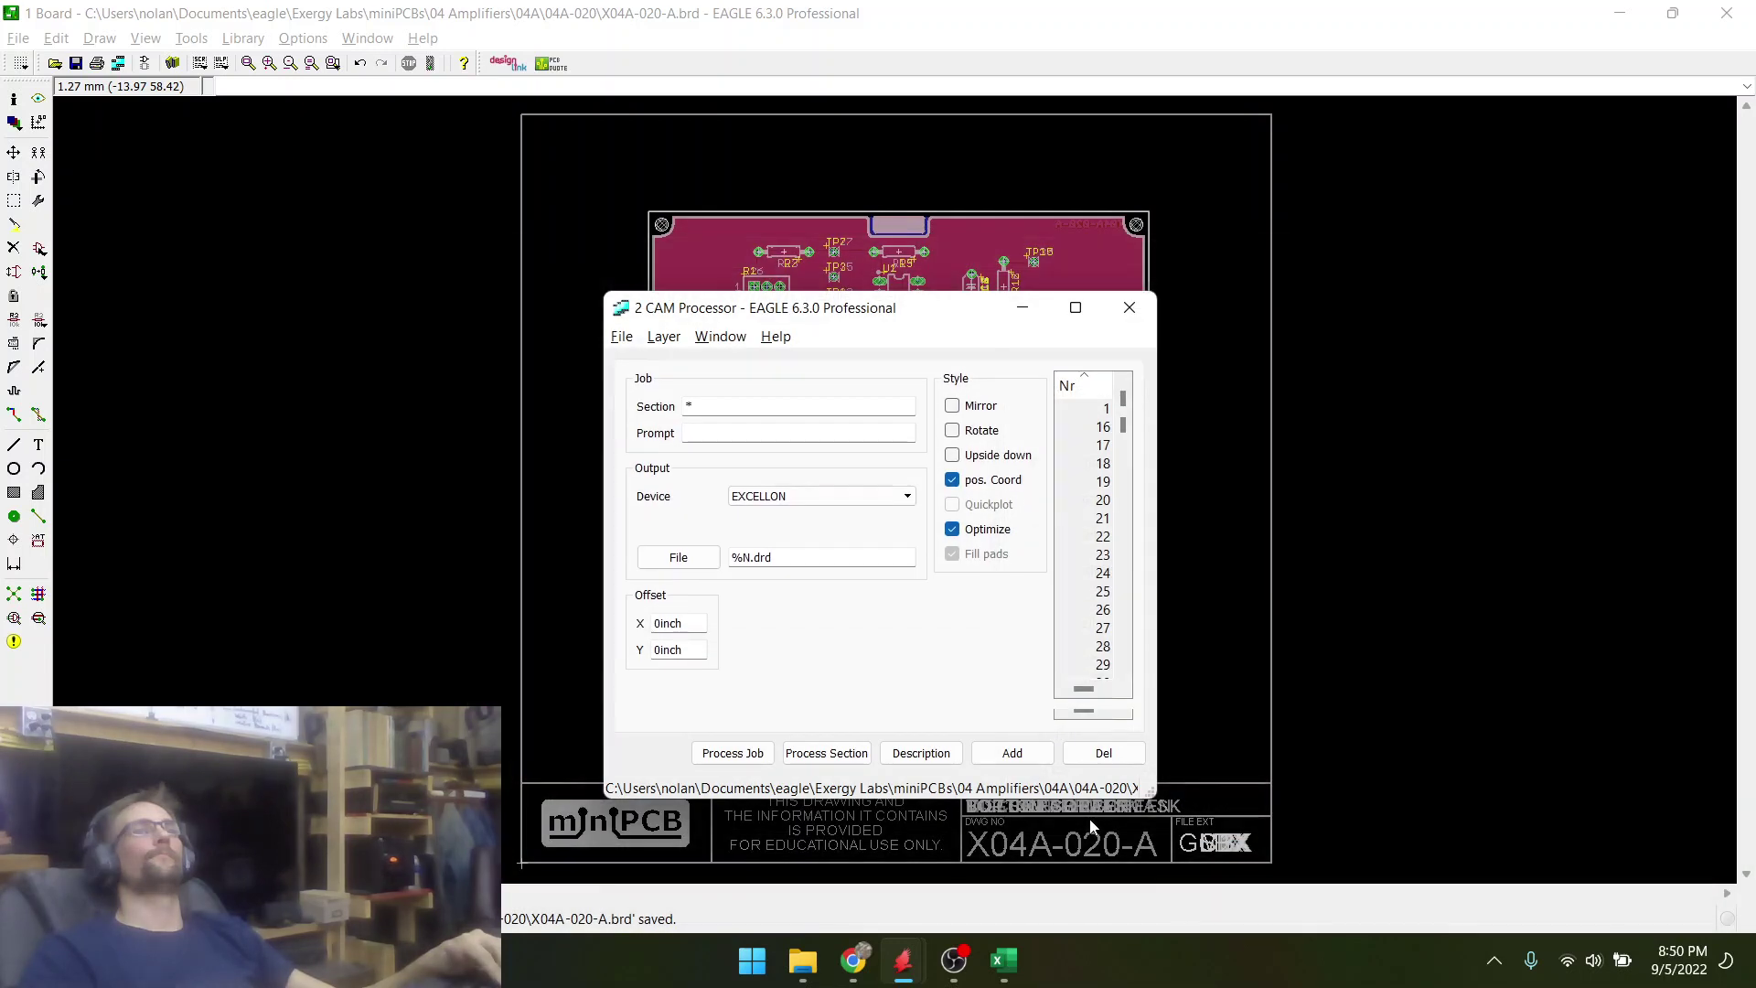
click(731, 756)
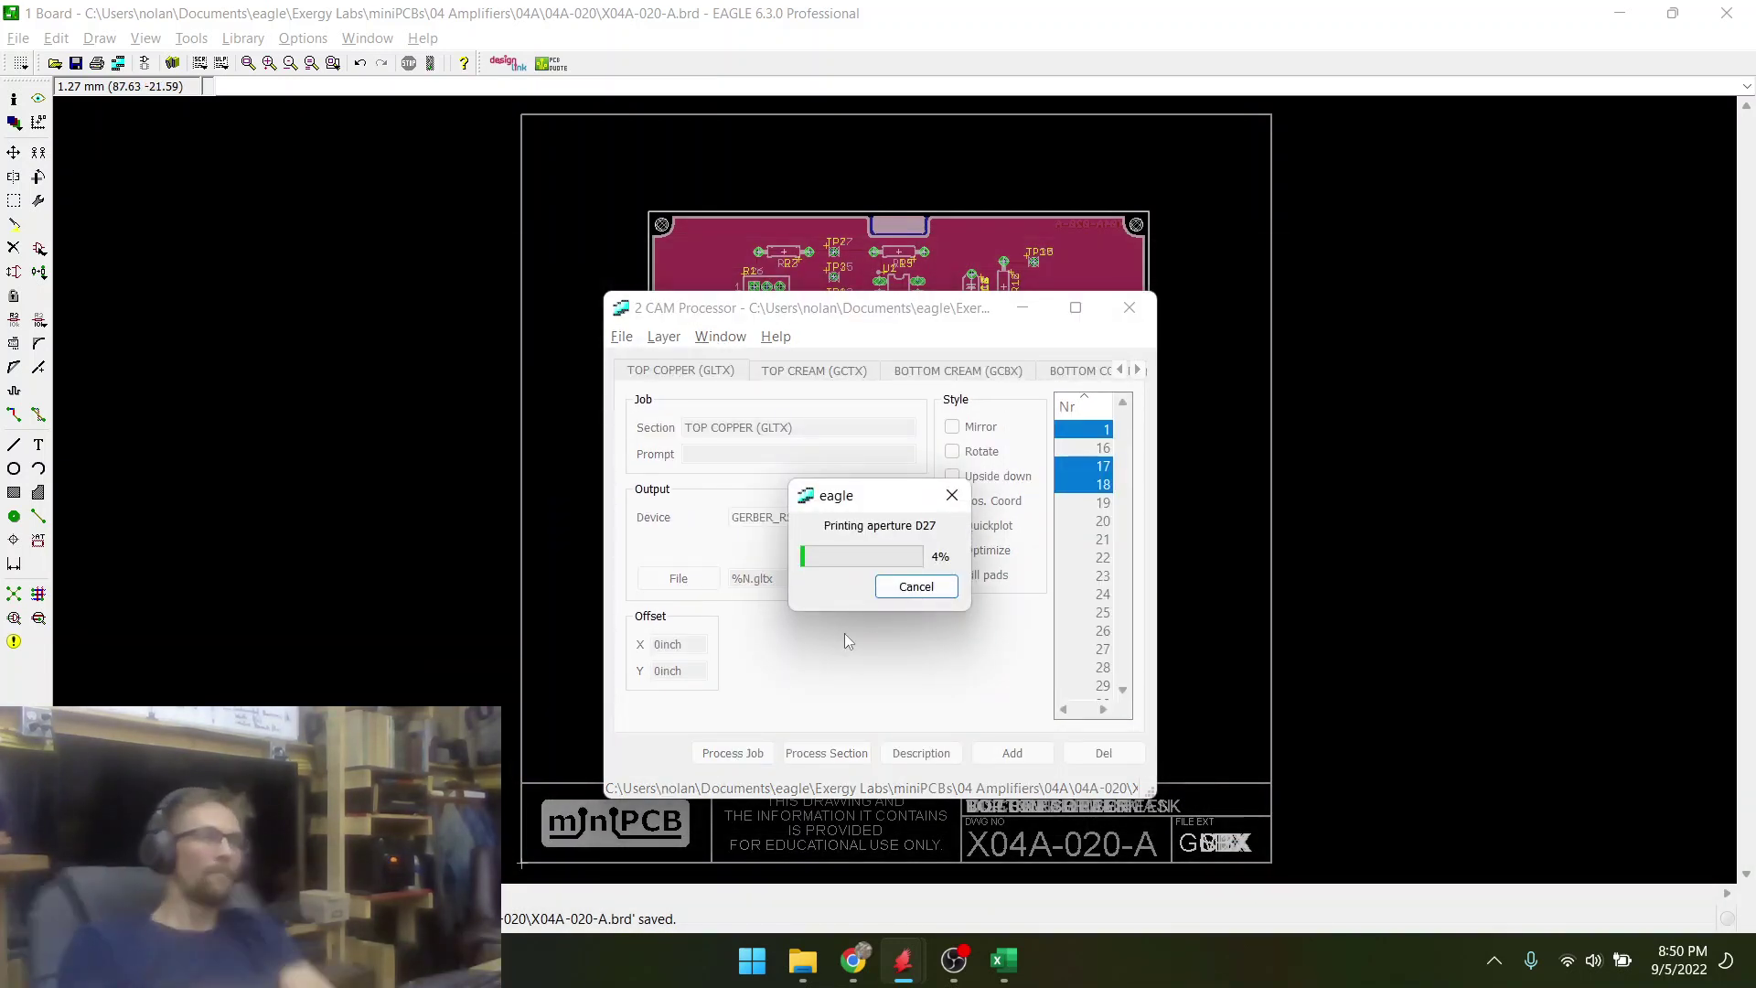
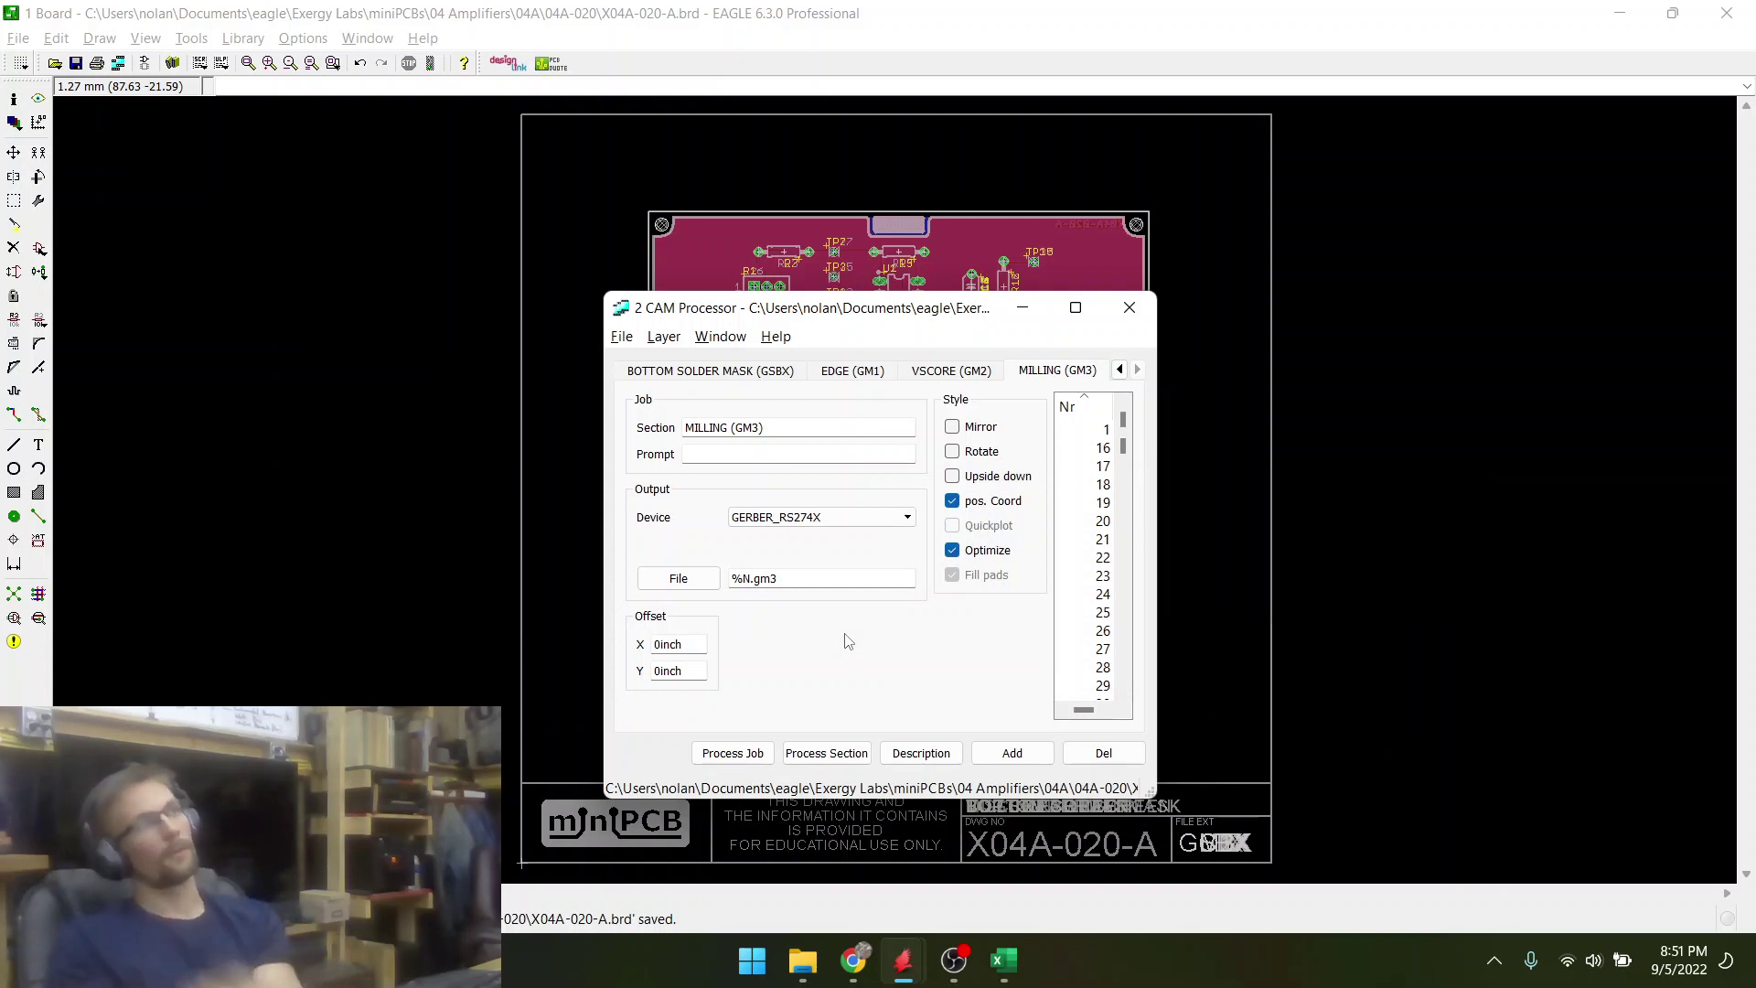
- Generate the panel's drill data with the CAM job excellon 20200606.cam, close the CAM Processor and save the board
click(623, 338)
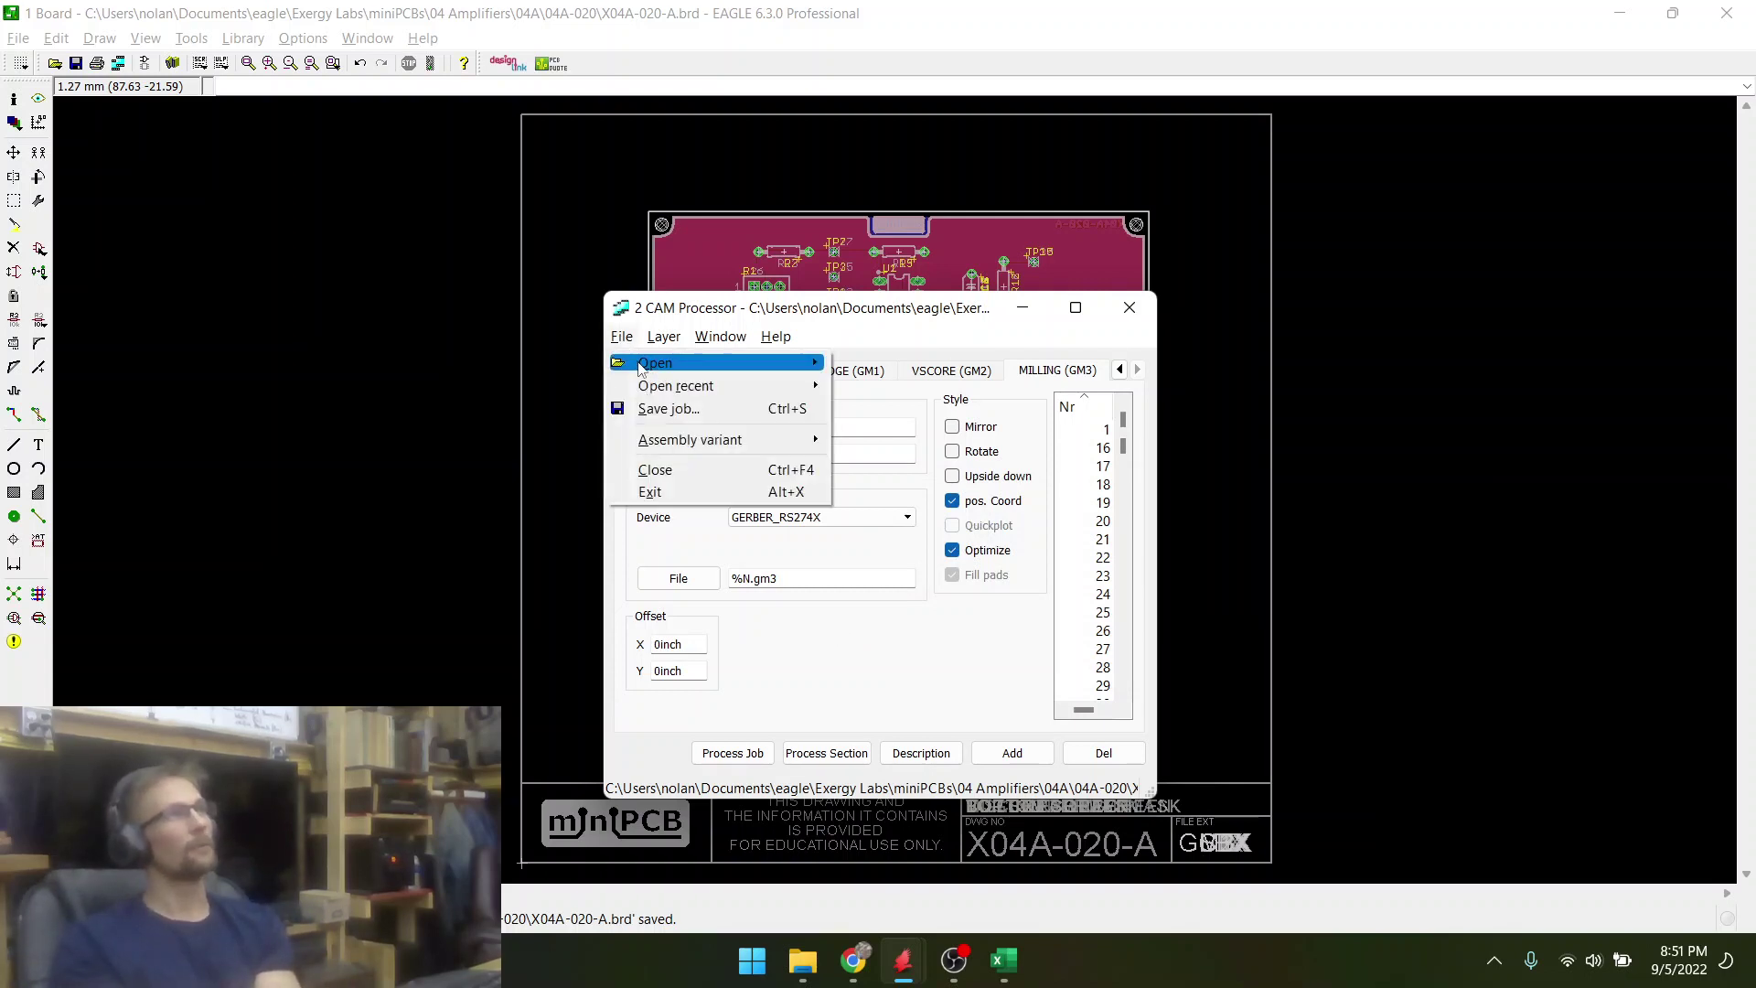
mouse_move(716, 370)
click(878, 469)
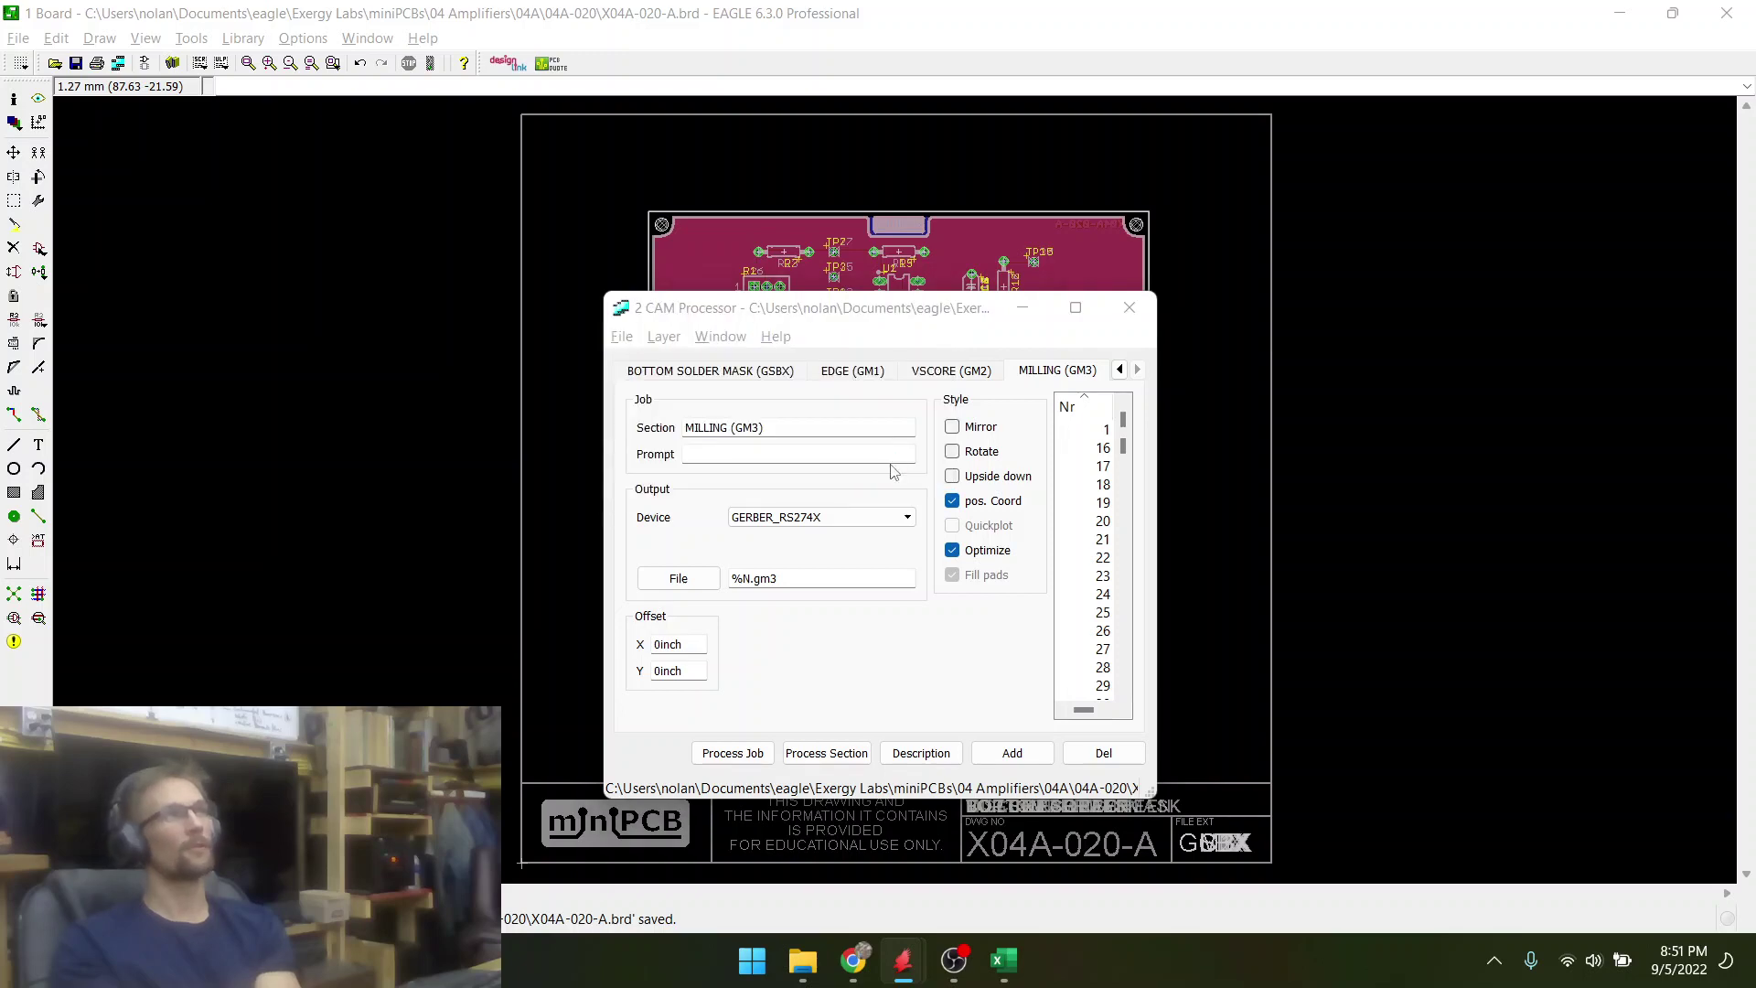
scroll(1058, 705, down, 1)
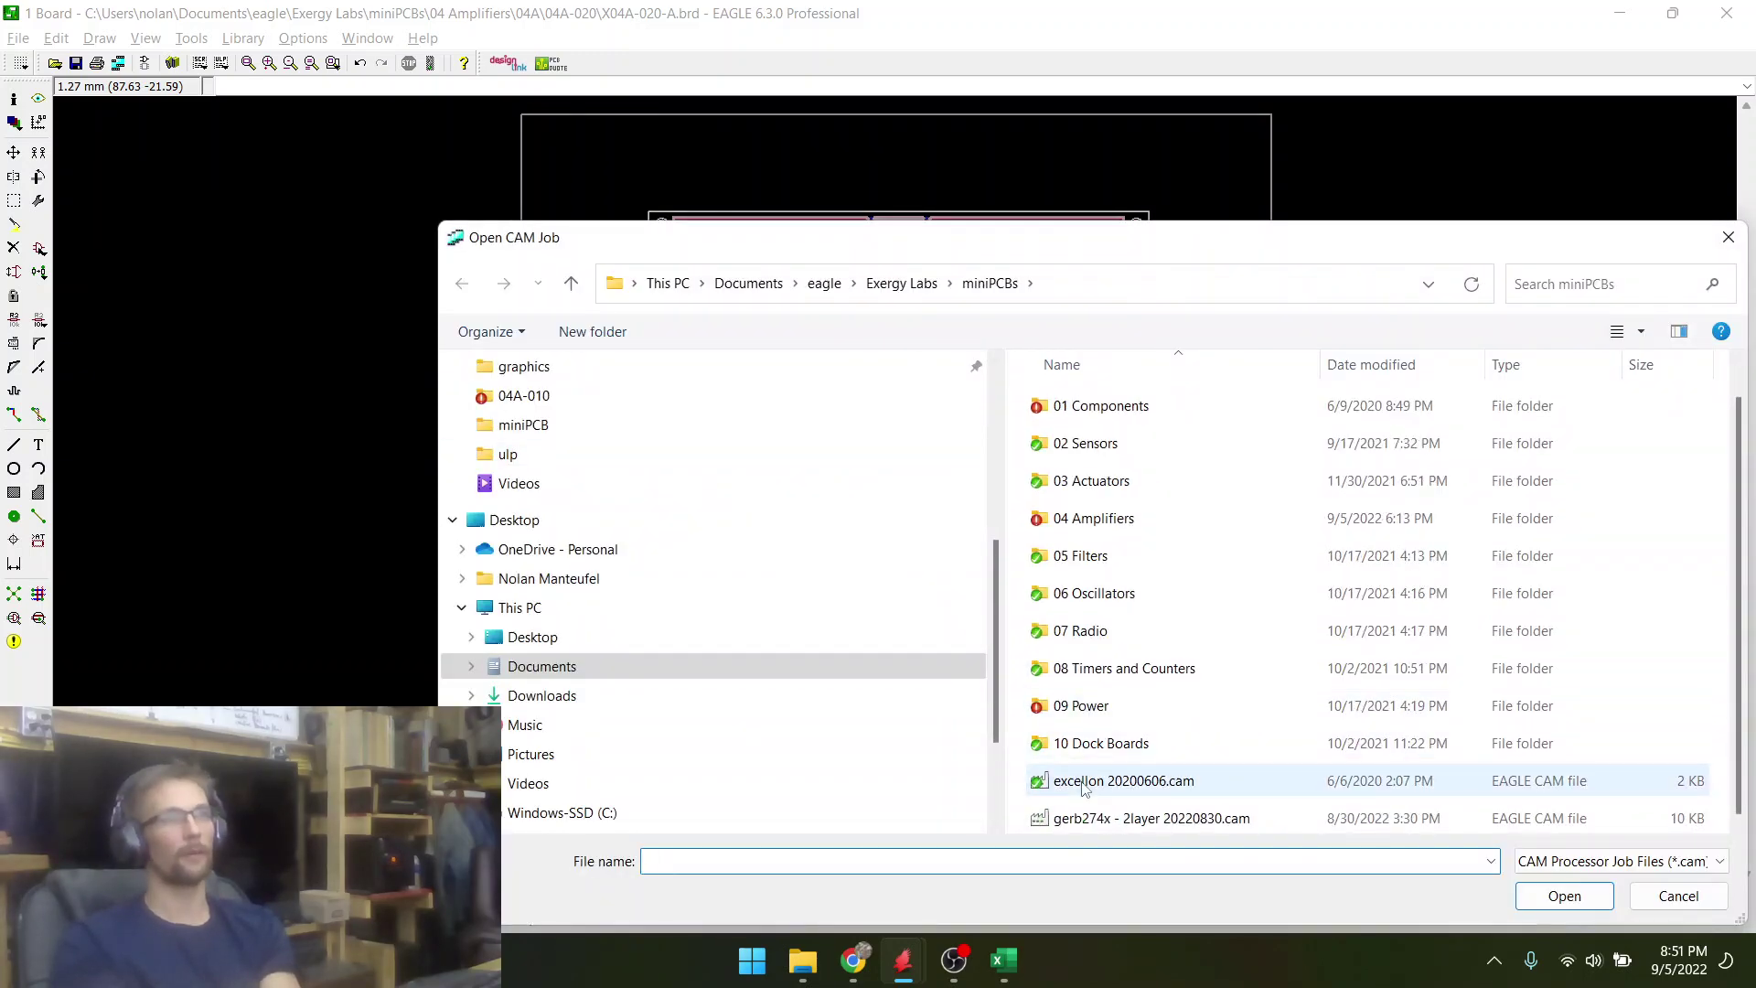
double_click(1049, 773)
click(732, 754)
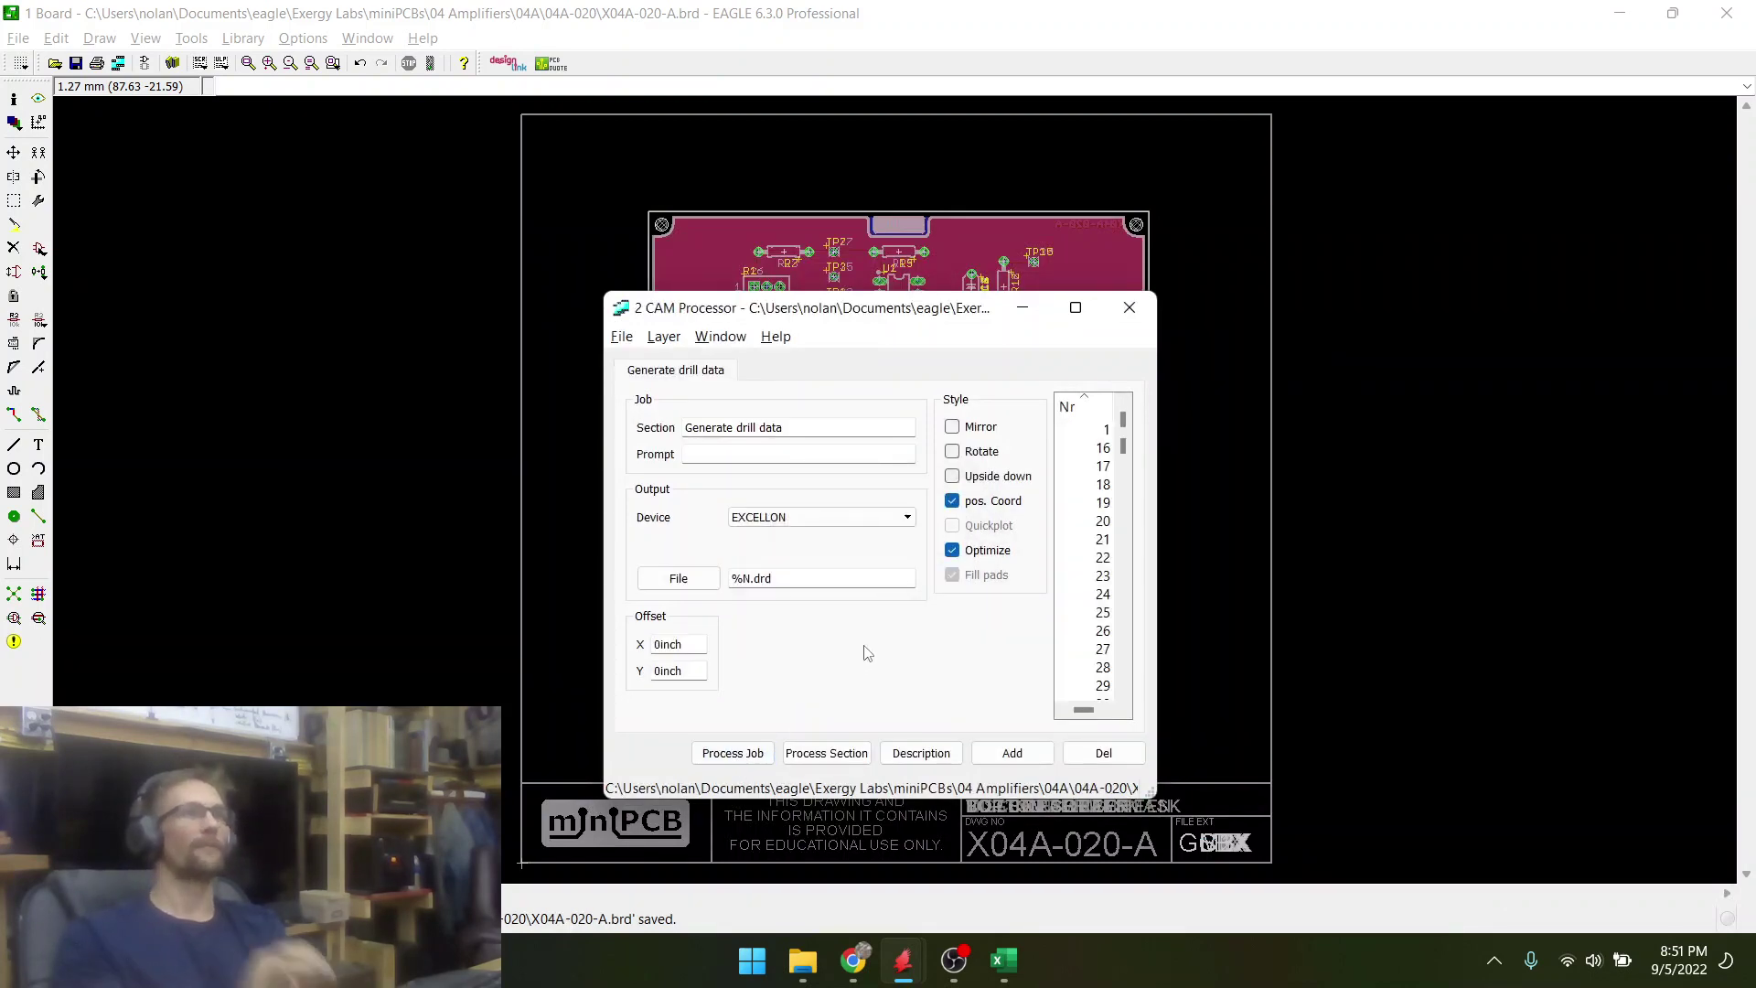
click(1129, 308)
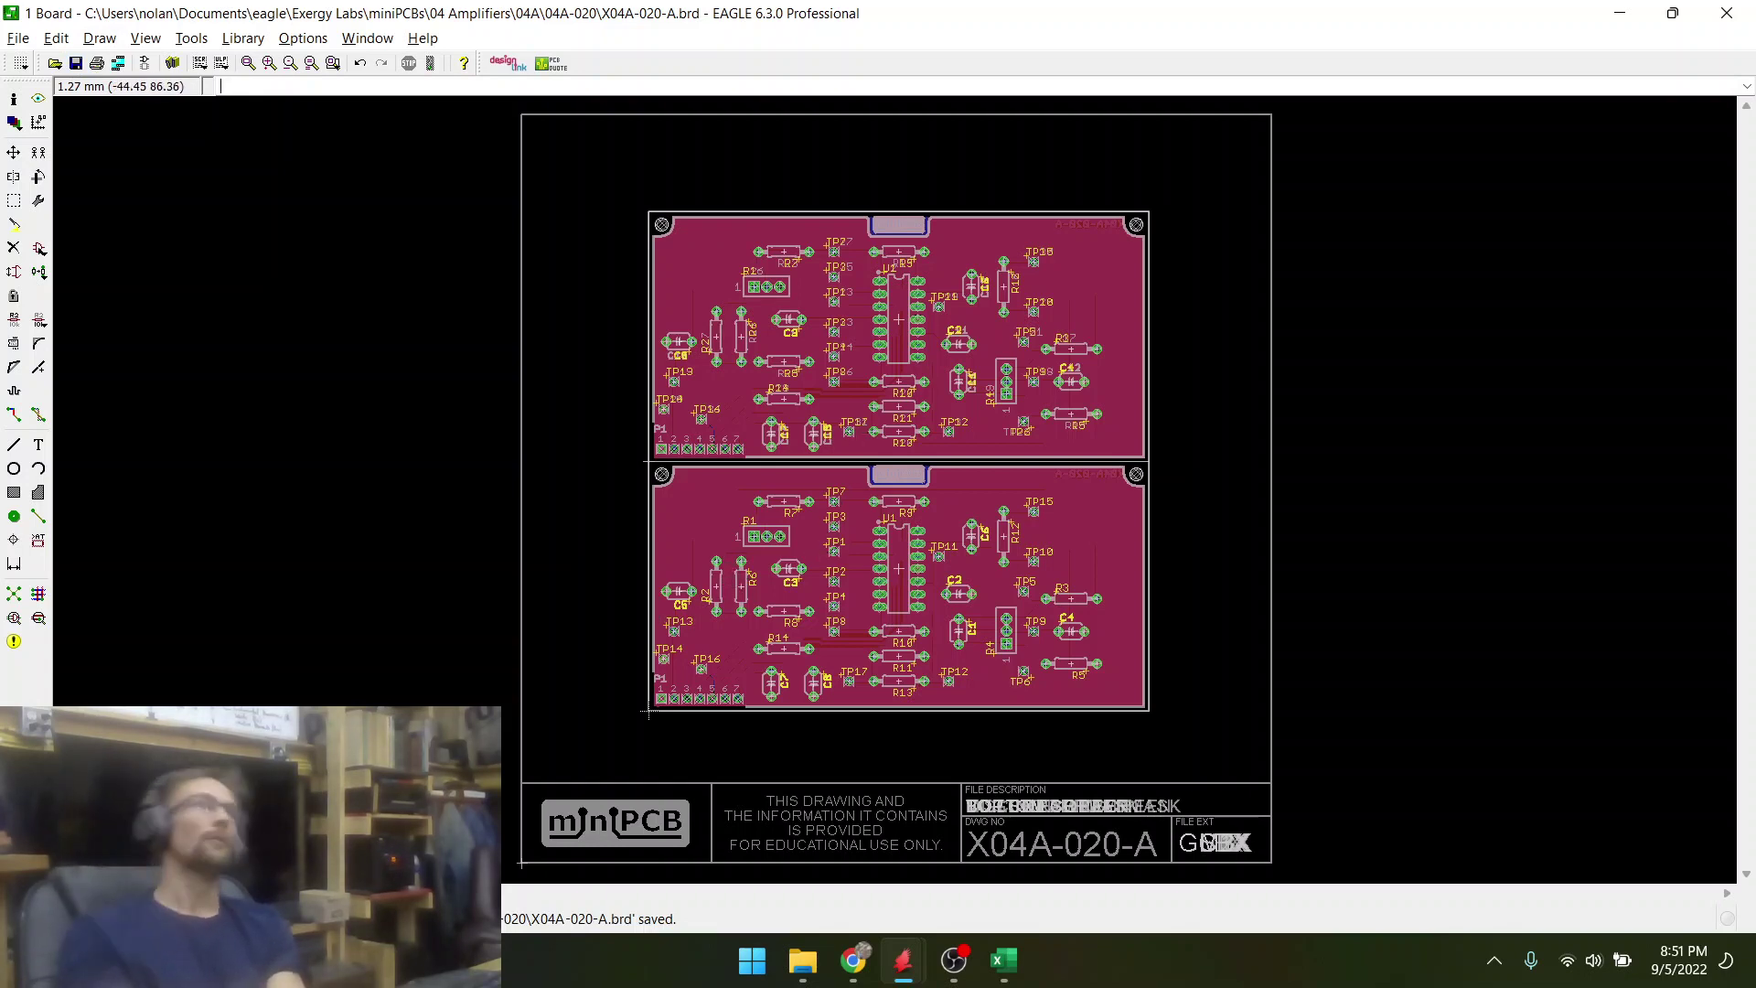
click(78, 64)
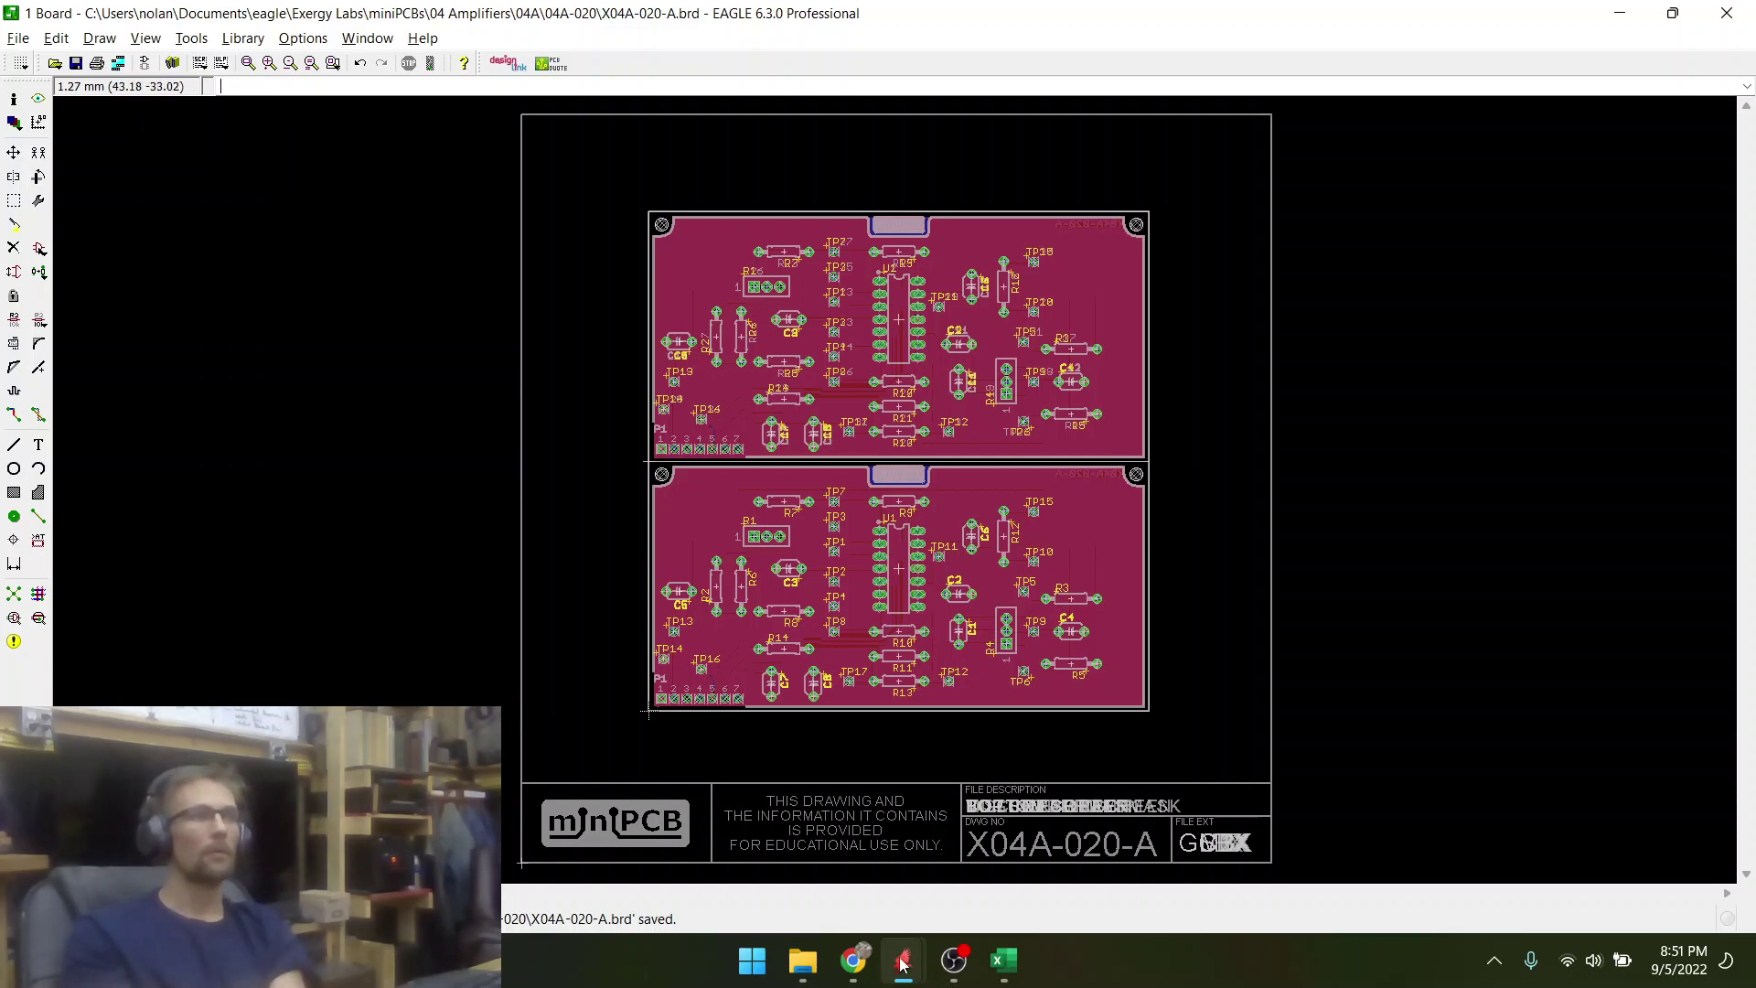
- Switch to File Explorer and open the 04A-020 project folder under 04 Amplifiers/04A
click(803, 961)
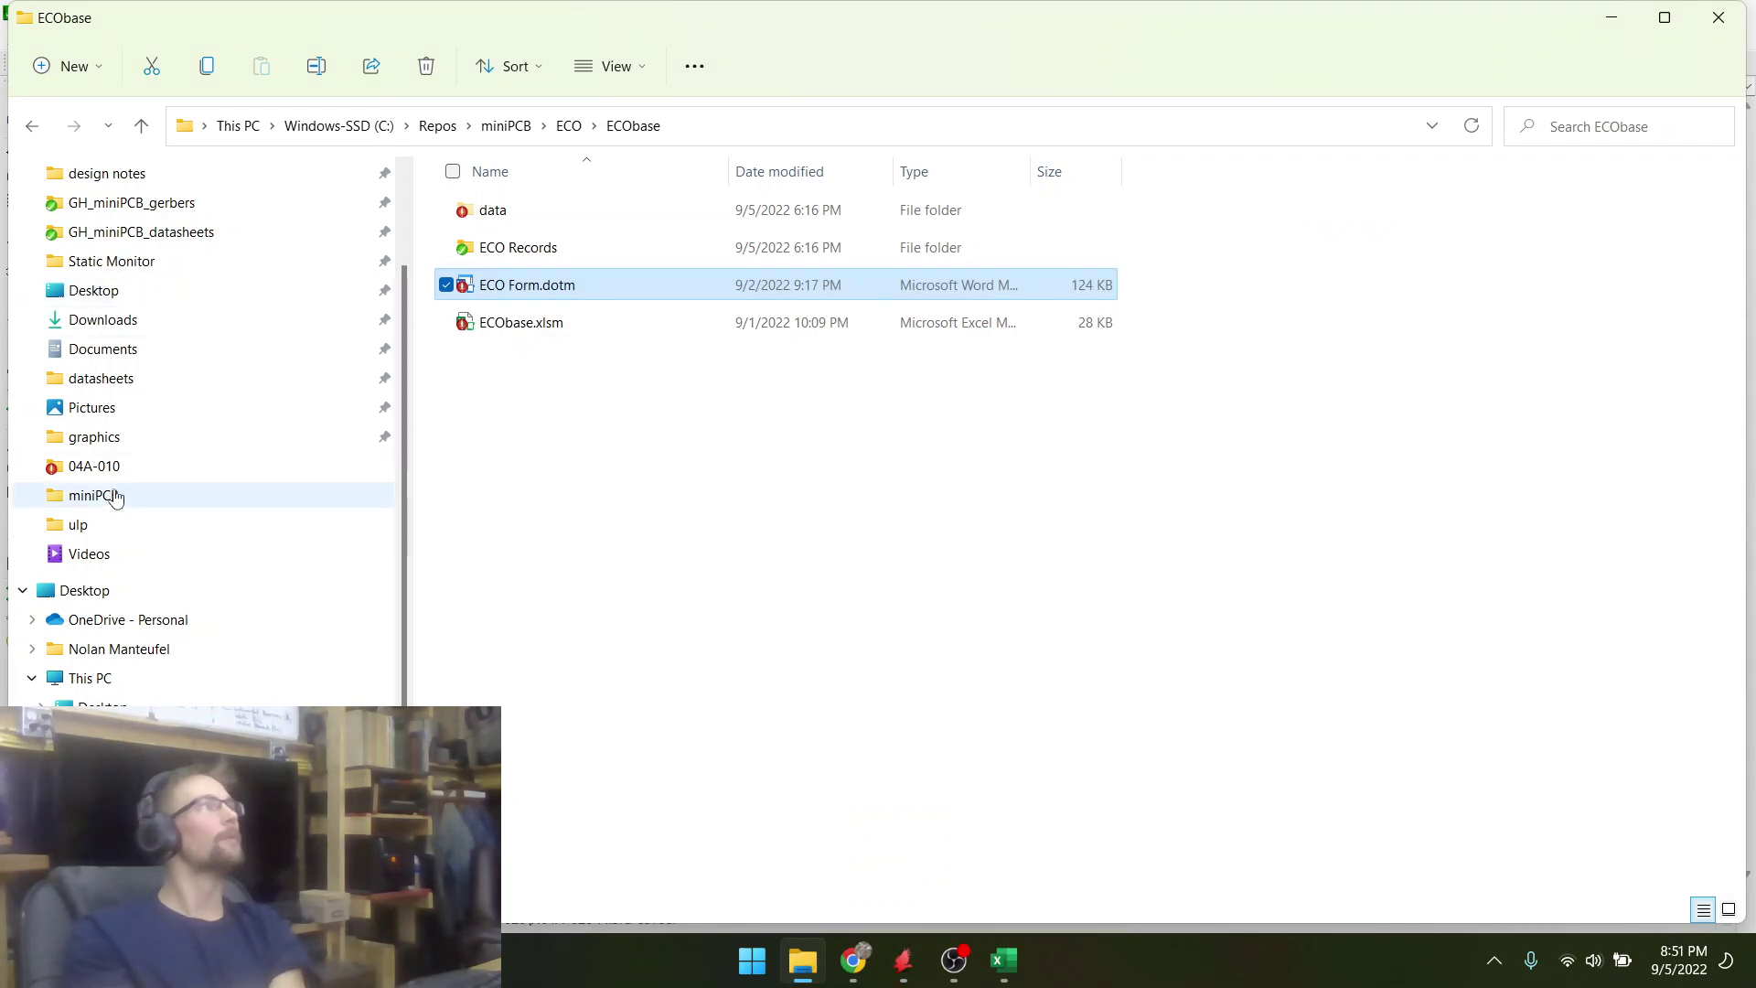
click(108, 466)
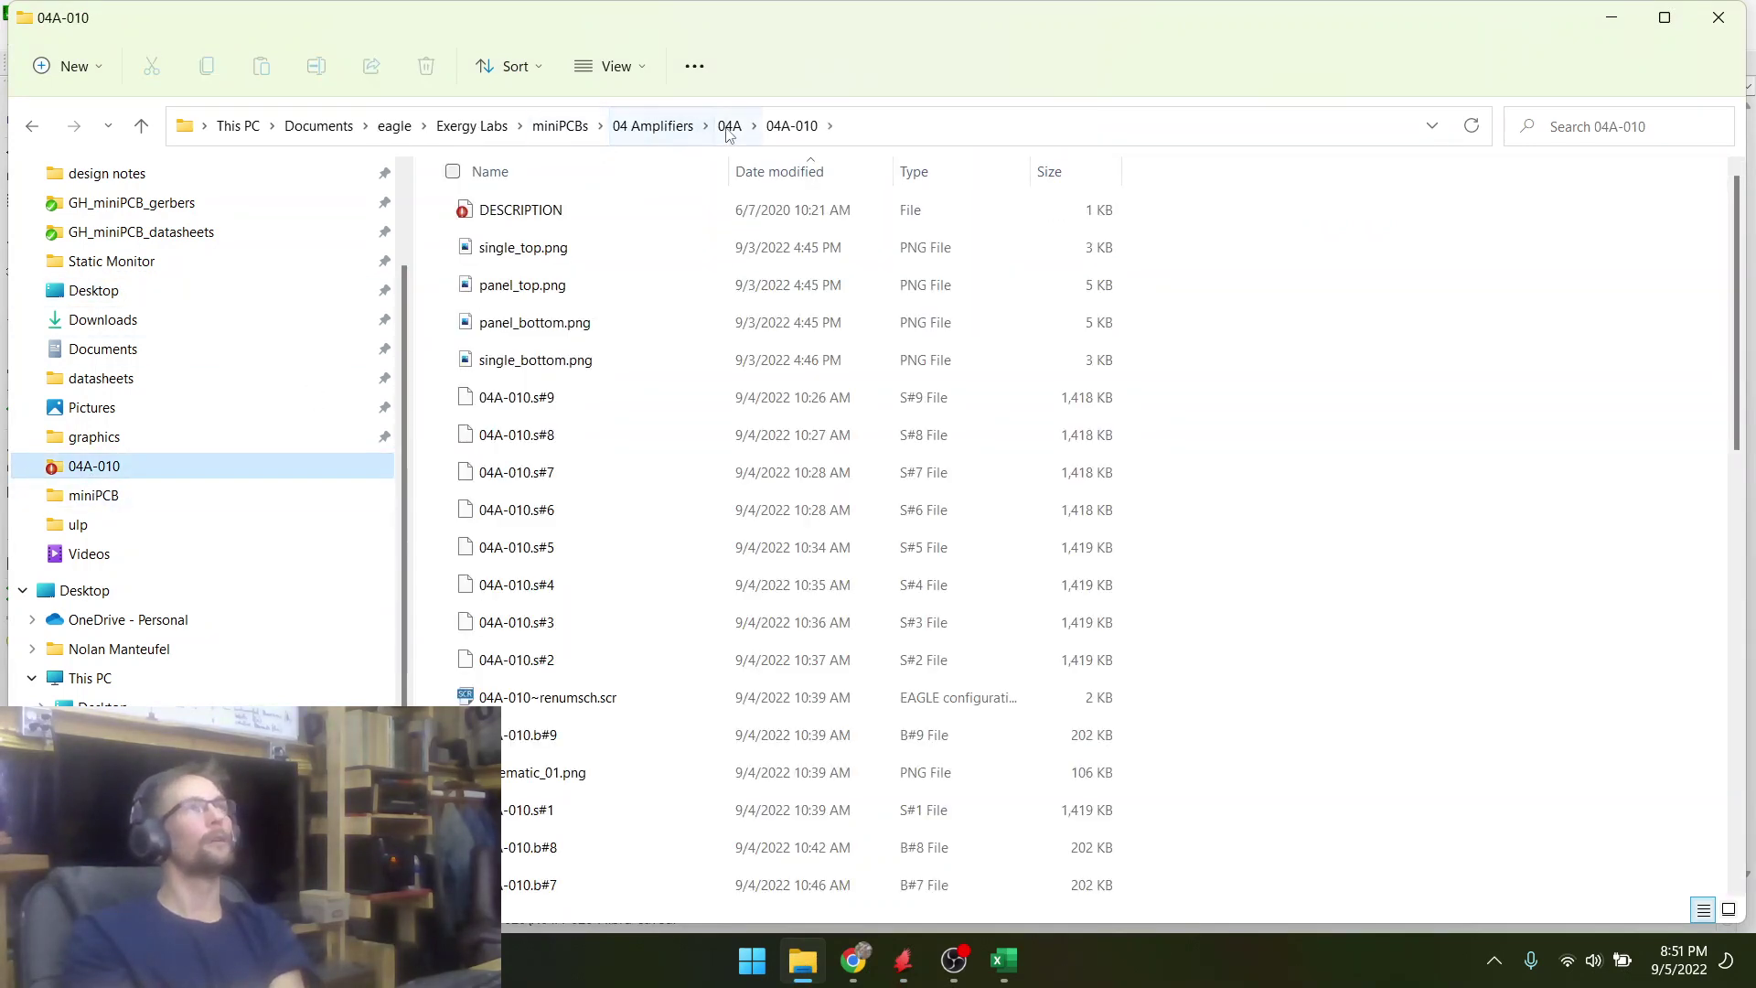
click(729, 125)
double_click(505, 337)
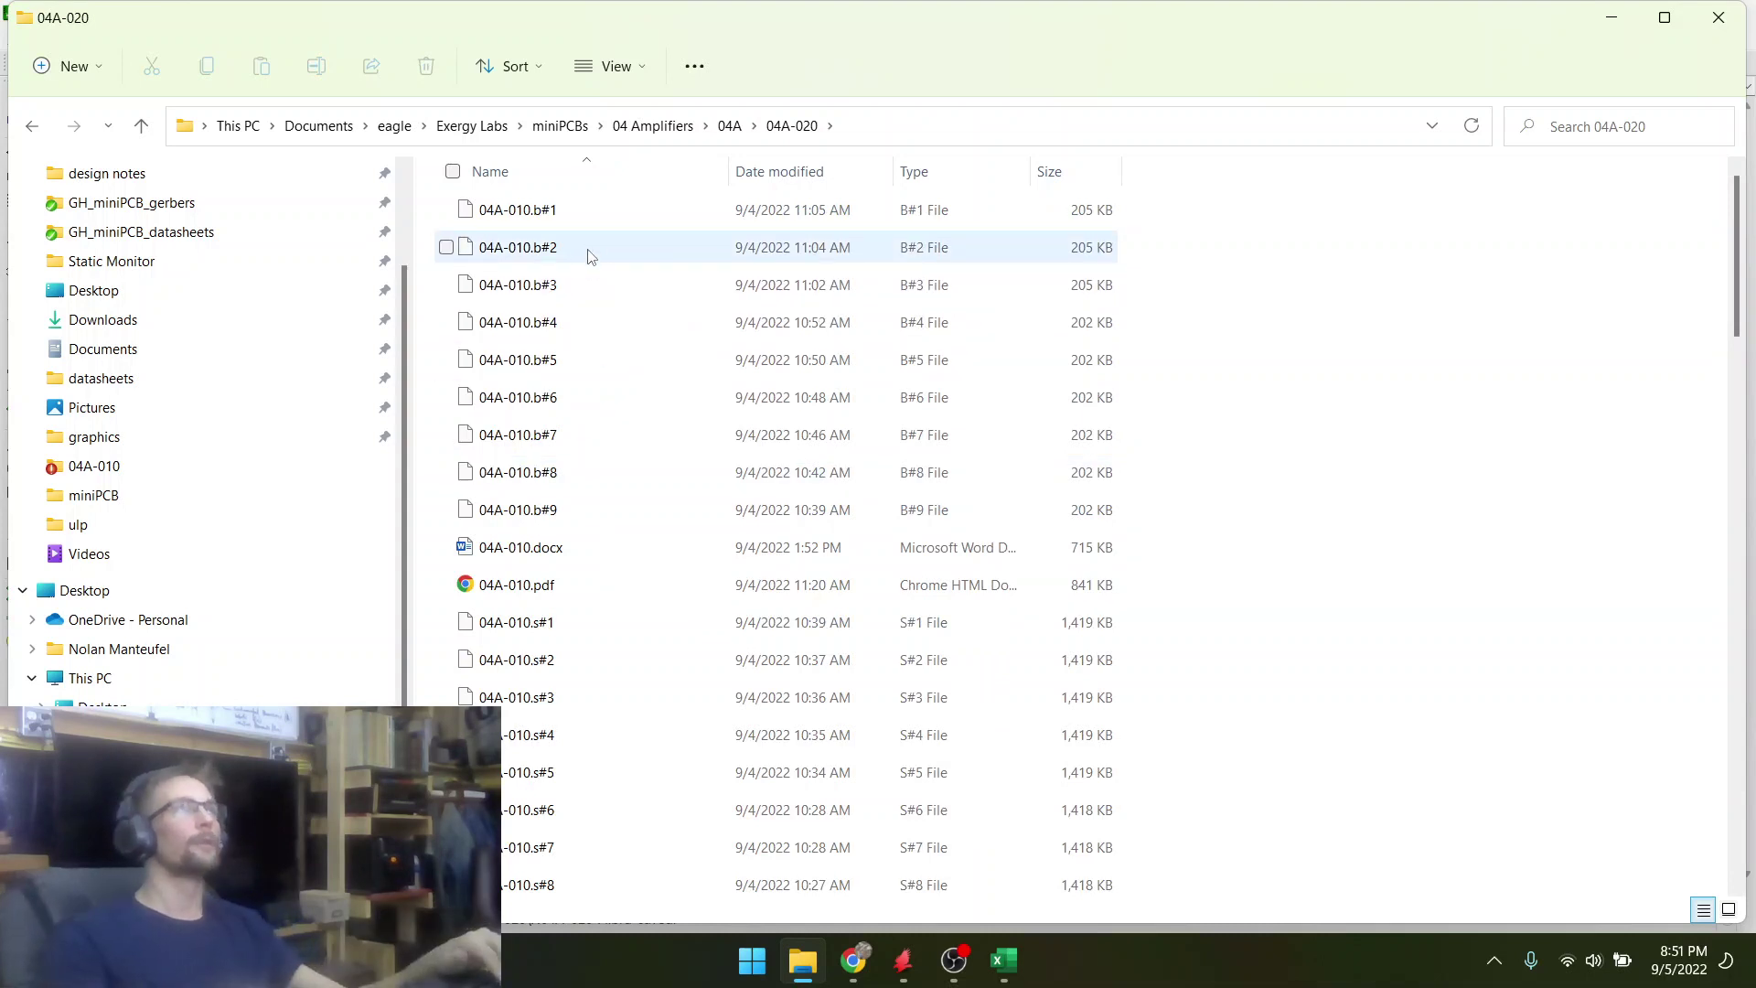
- Delete the leftover 04A-010 files, from 04A-010.b#1 through 04A-010.s#9, from the 04A-020 folder
click(539, 220)
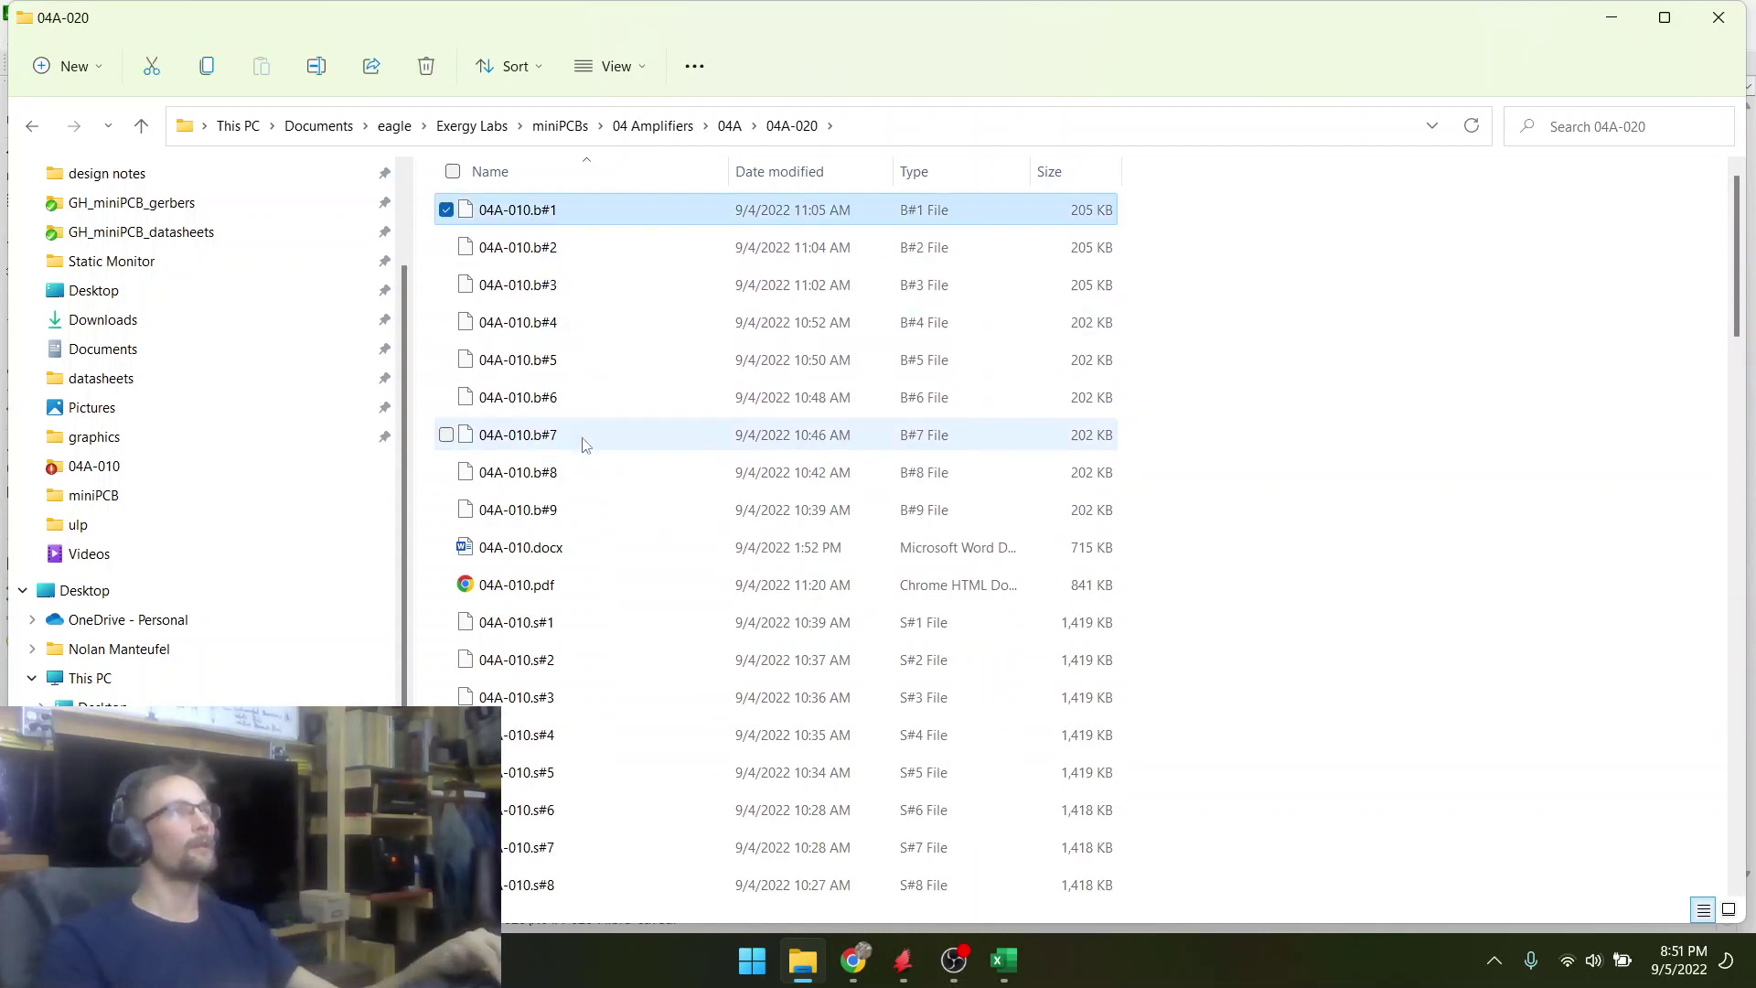
scroll(546, 631, down, 1)
scroll(539, 627, down, 6)
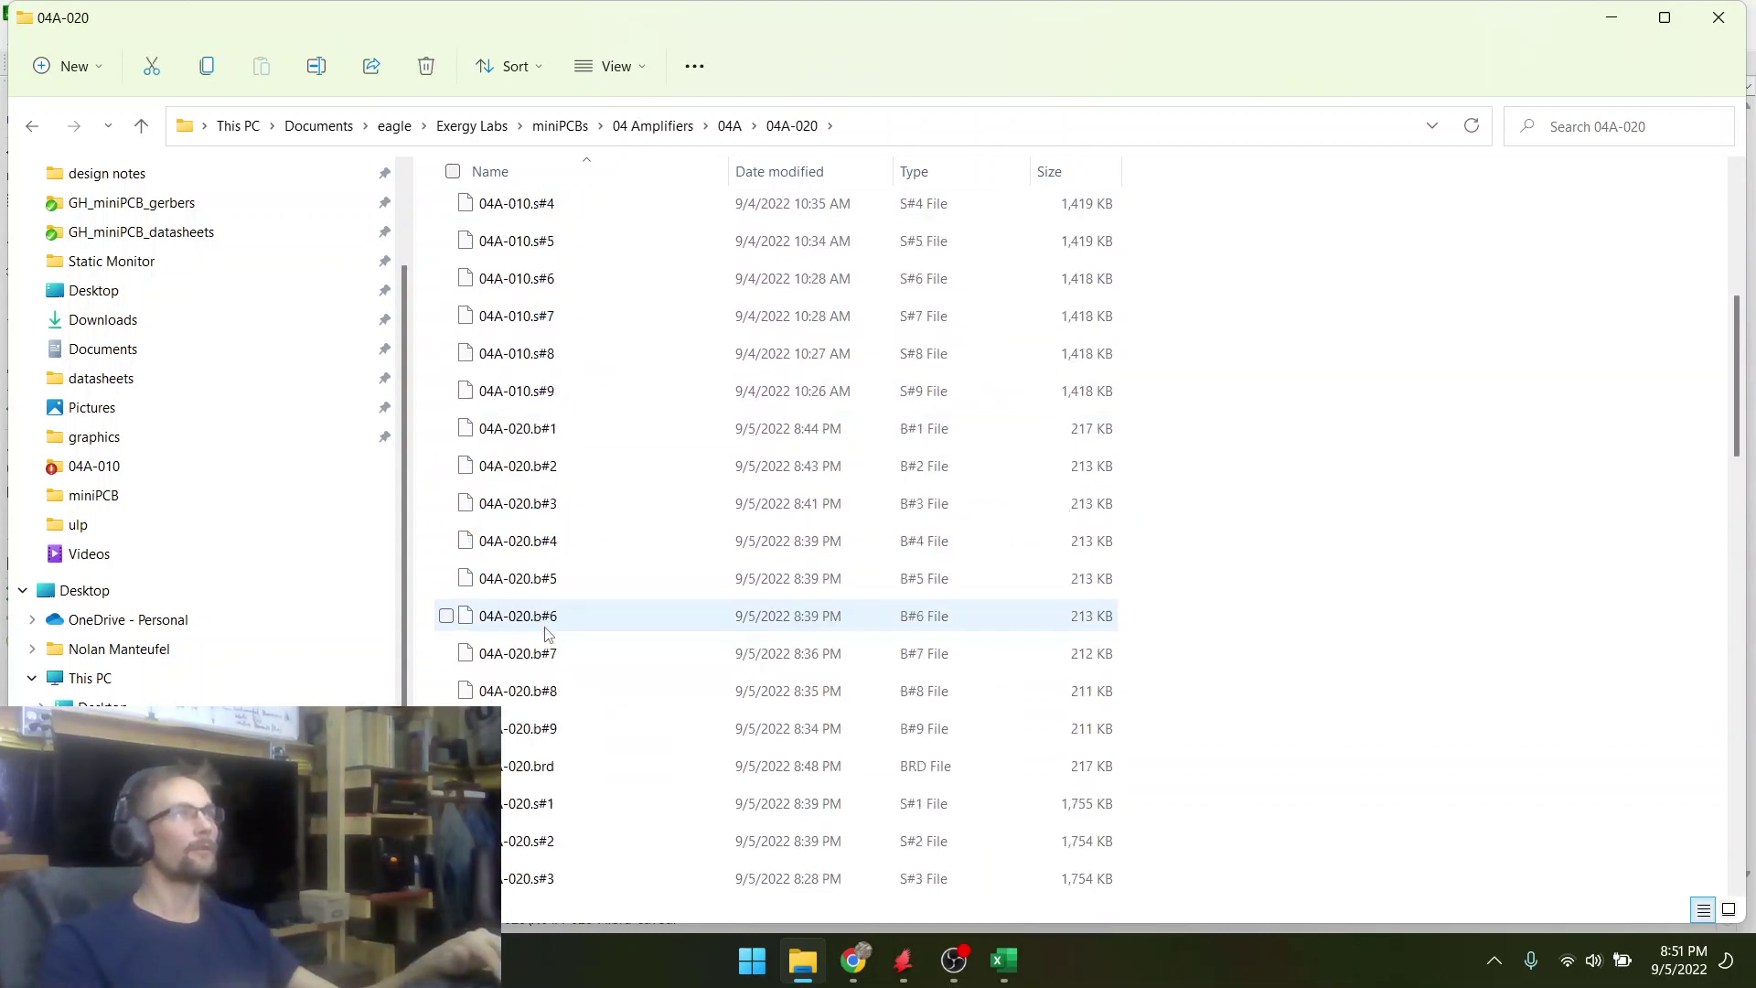
scroll(467, 615, up, 3)
shift+click(496, 557)
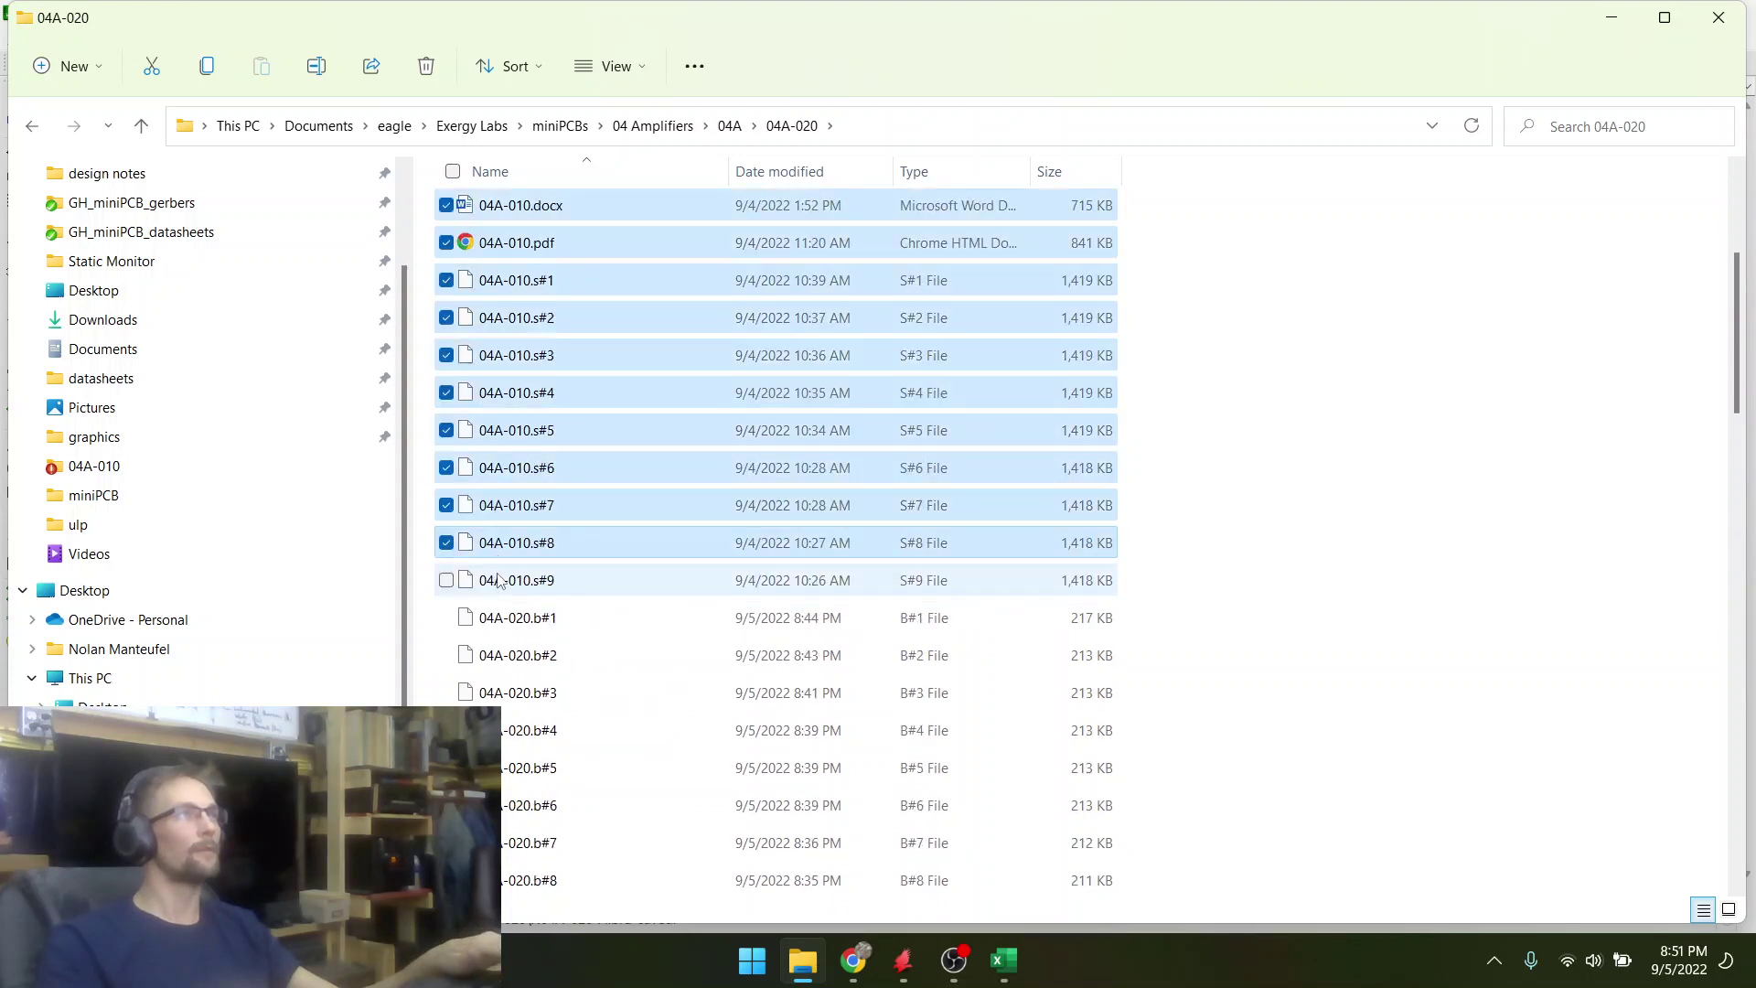
shift+click(500, 580)
right_click(501, 581)
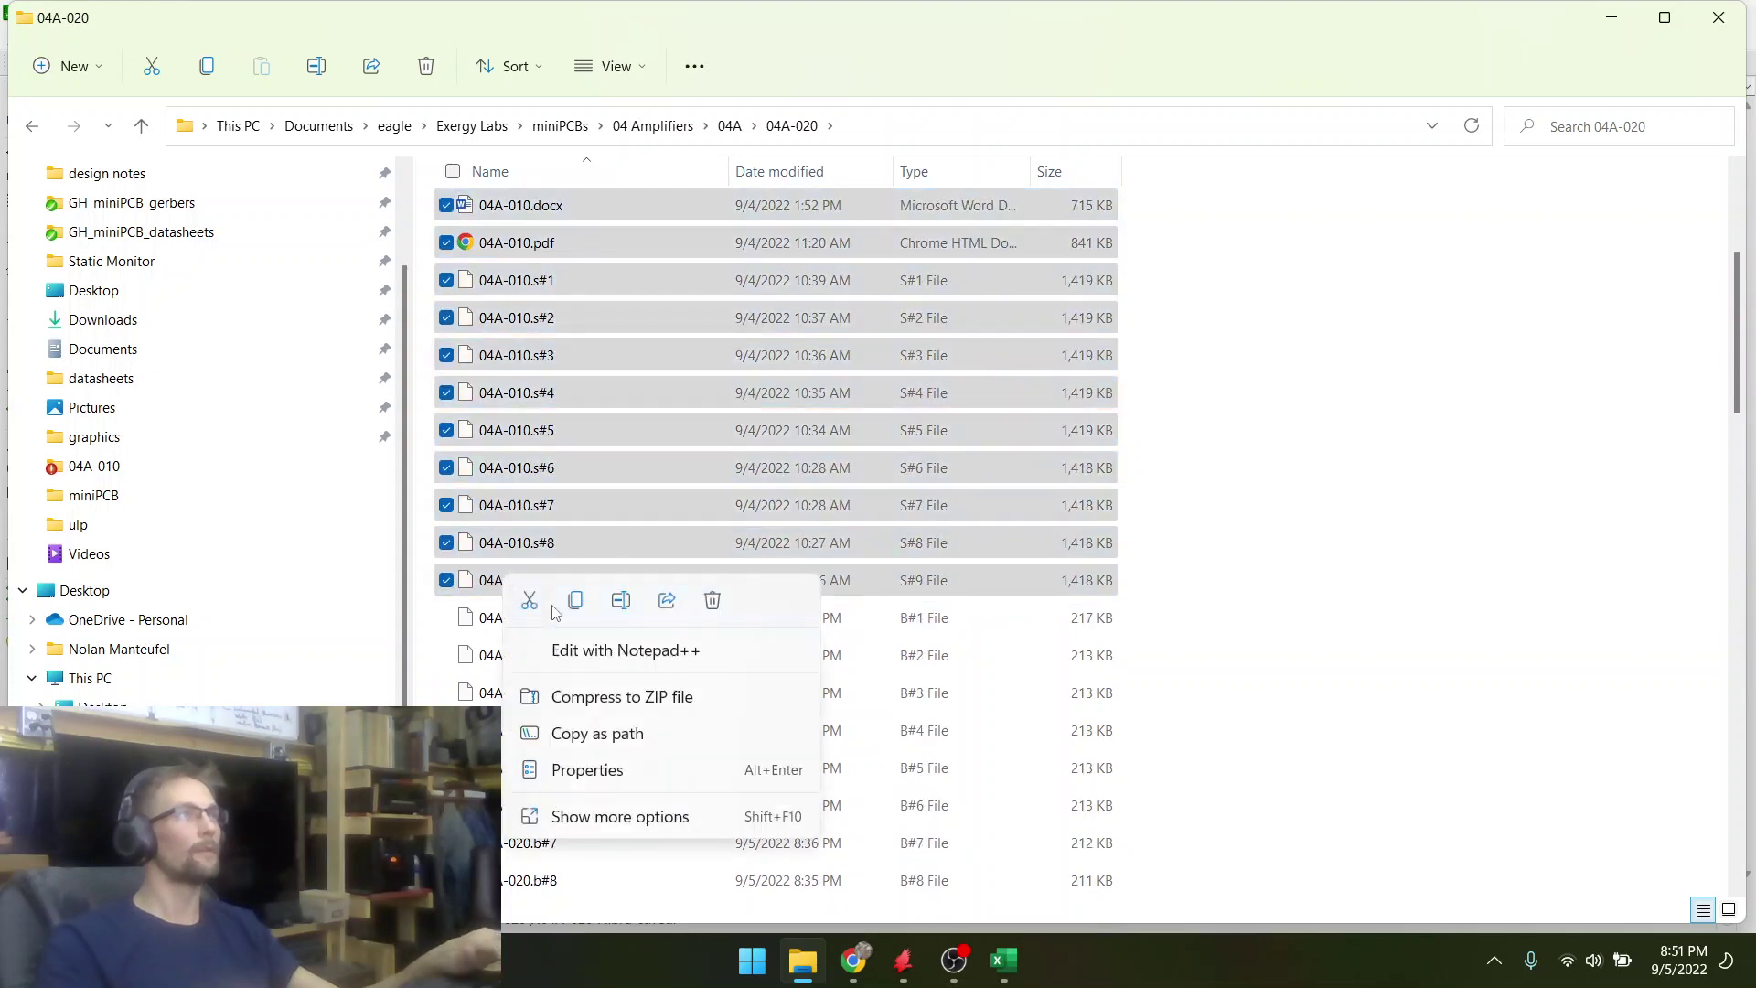
click(713, 602)
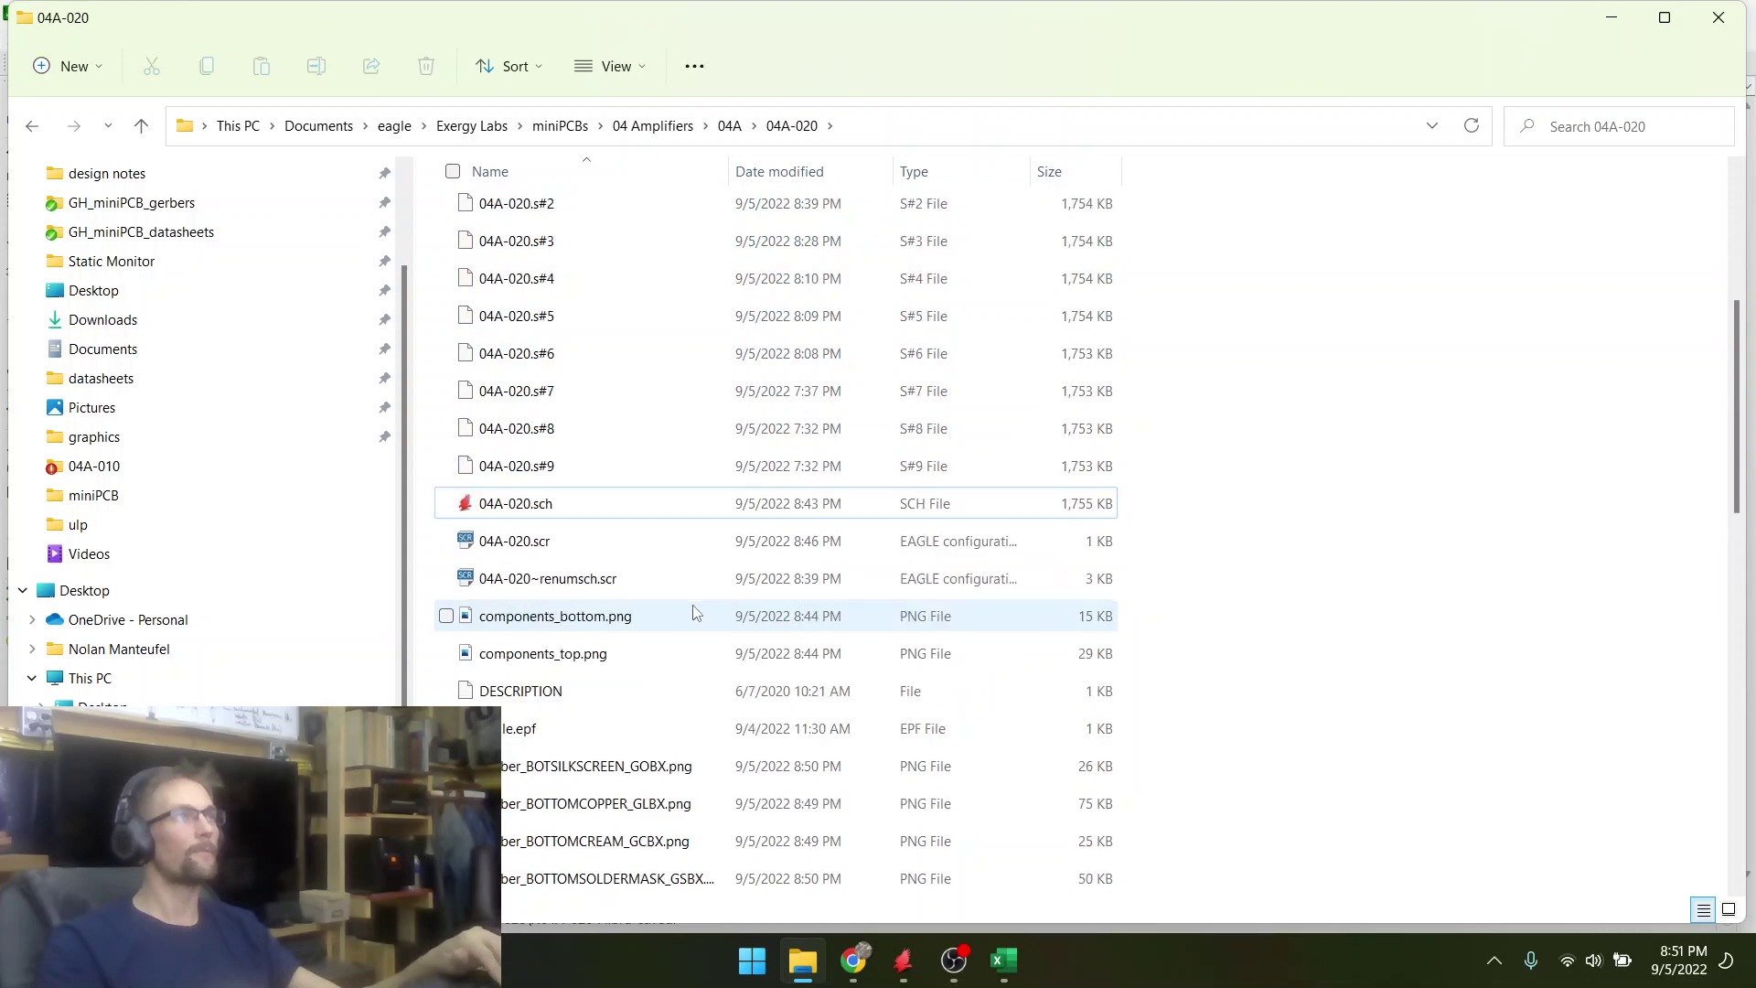
- Delete the leftover X04A-010-B.b#1, X04A-010-B.b#2 and X04A-010-B.zip files from the 04A-020 folder
scroll(693, 613, down, 12)
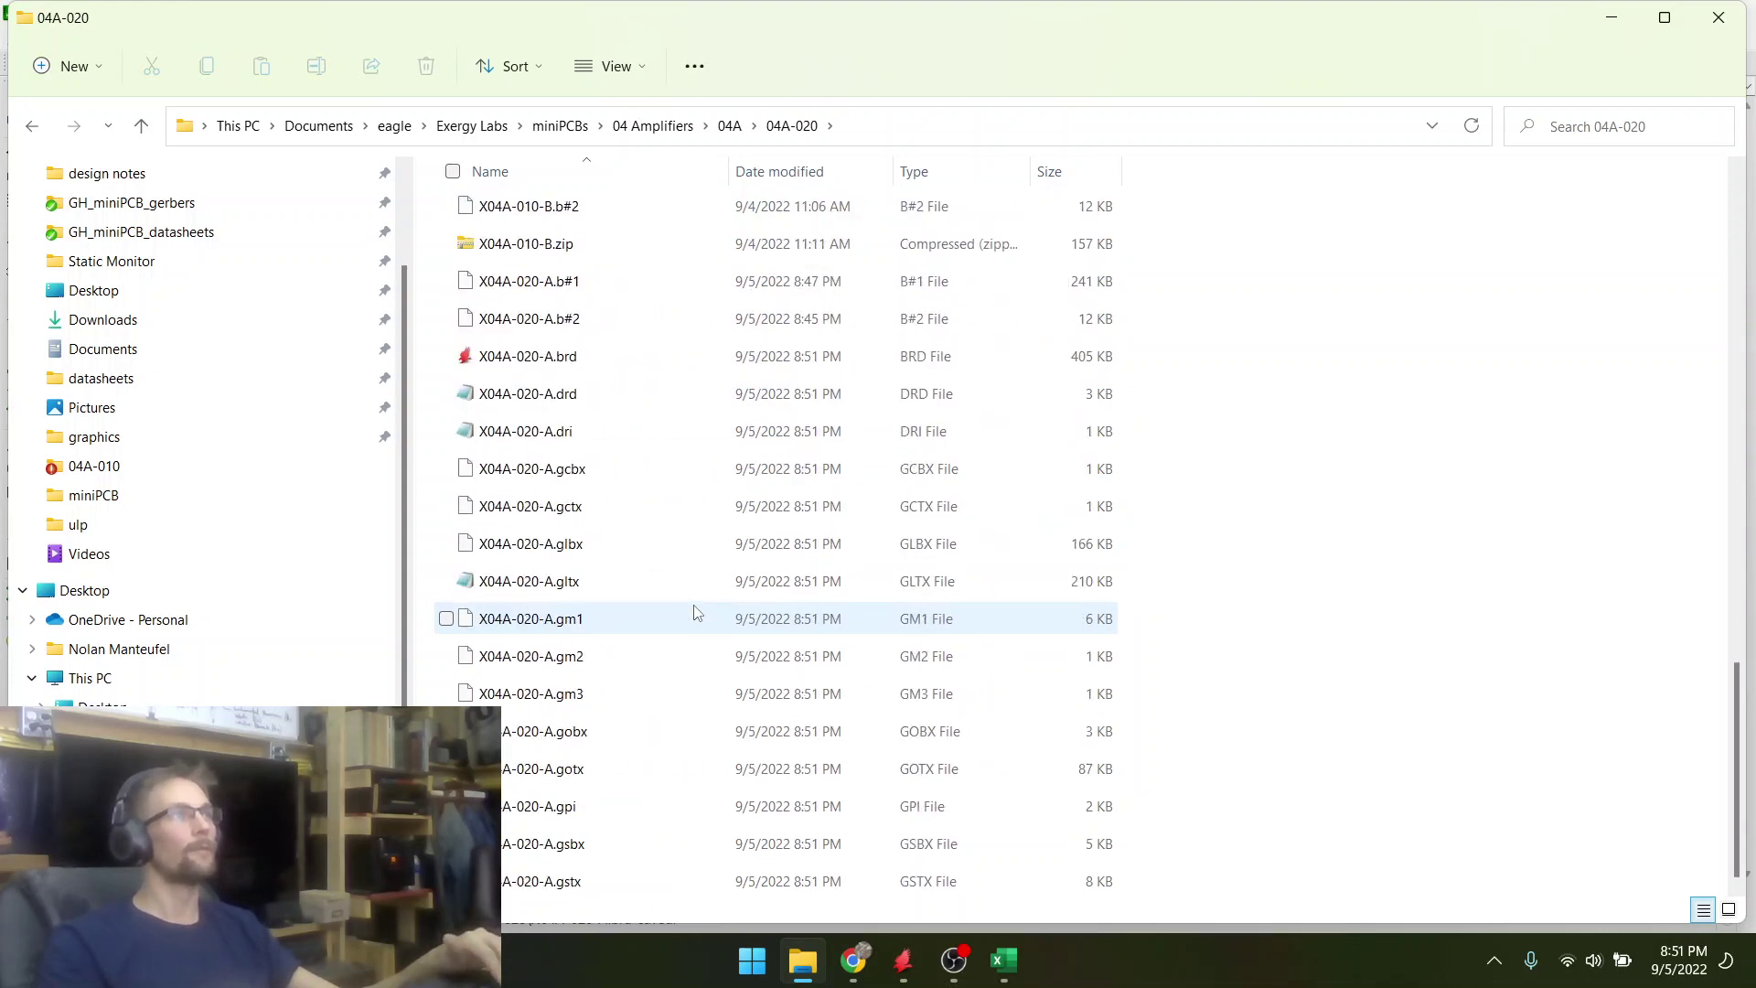
scroll(693, 613, up, 3)
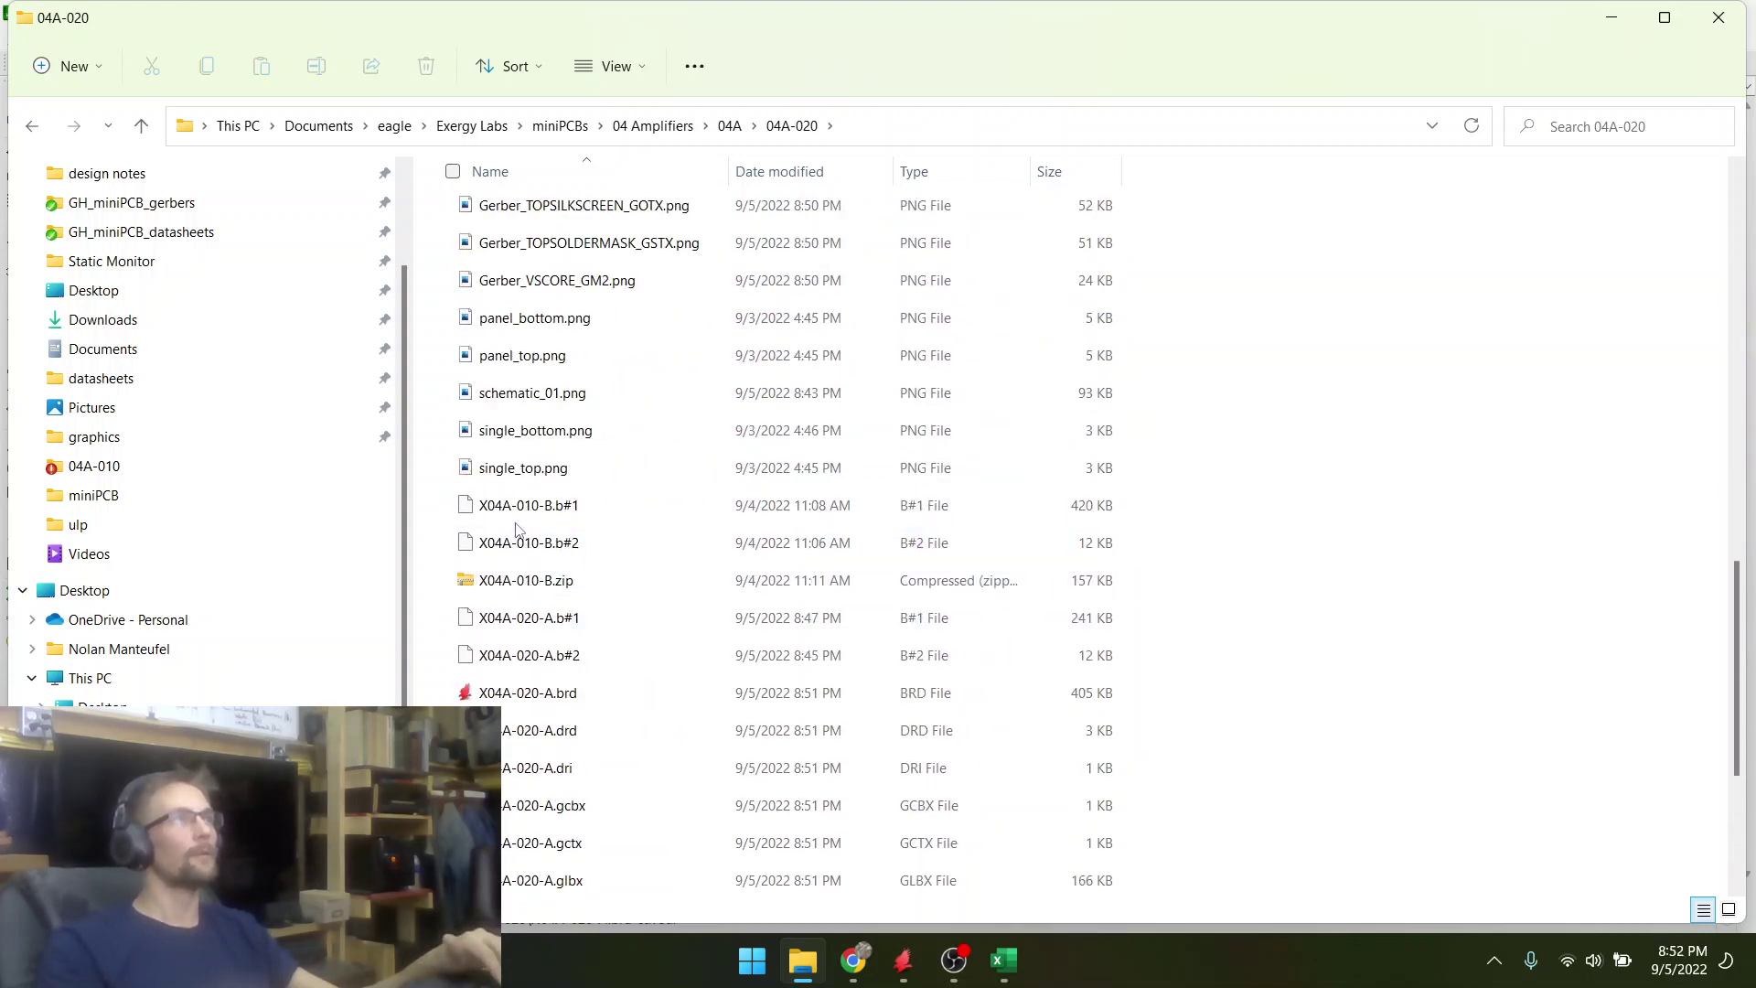
click(518, 508)
shift+click(555, 586)
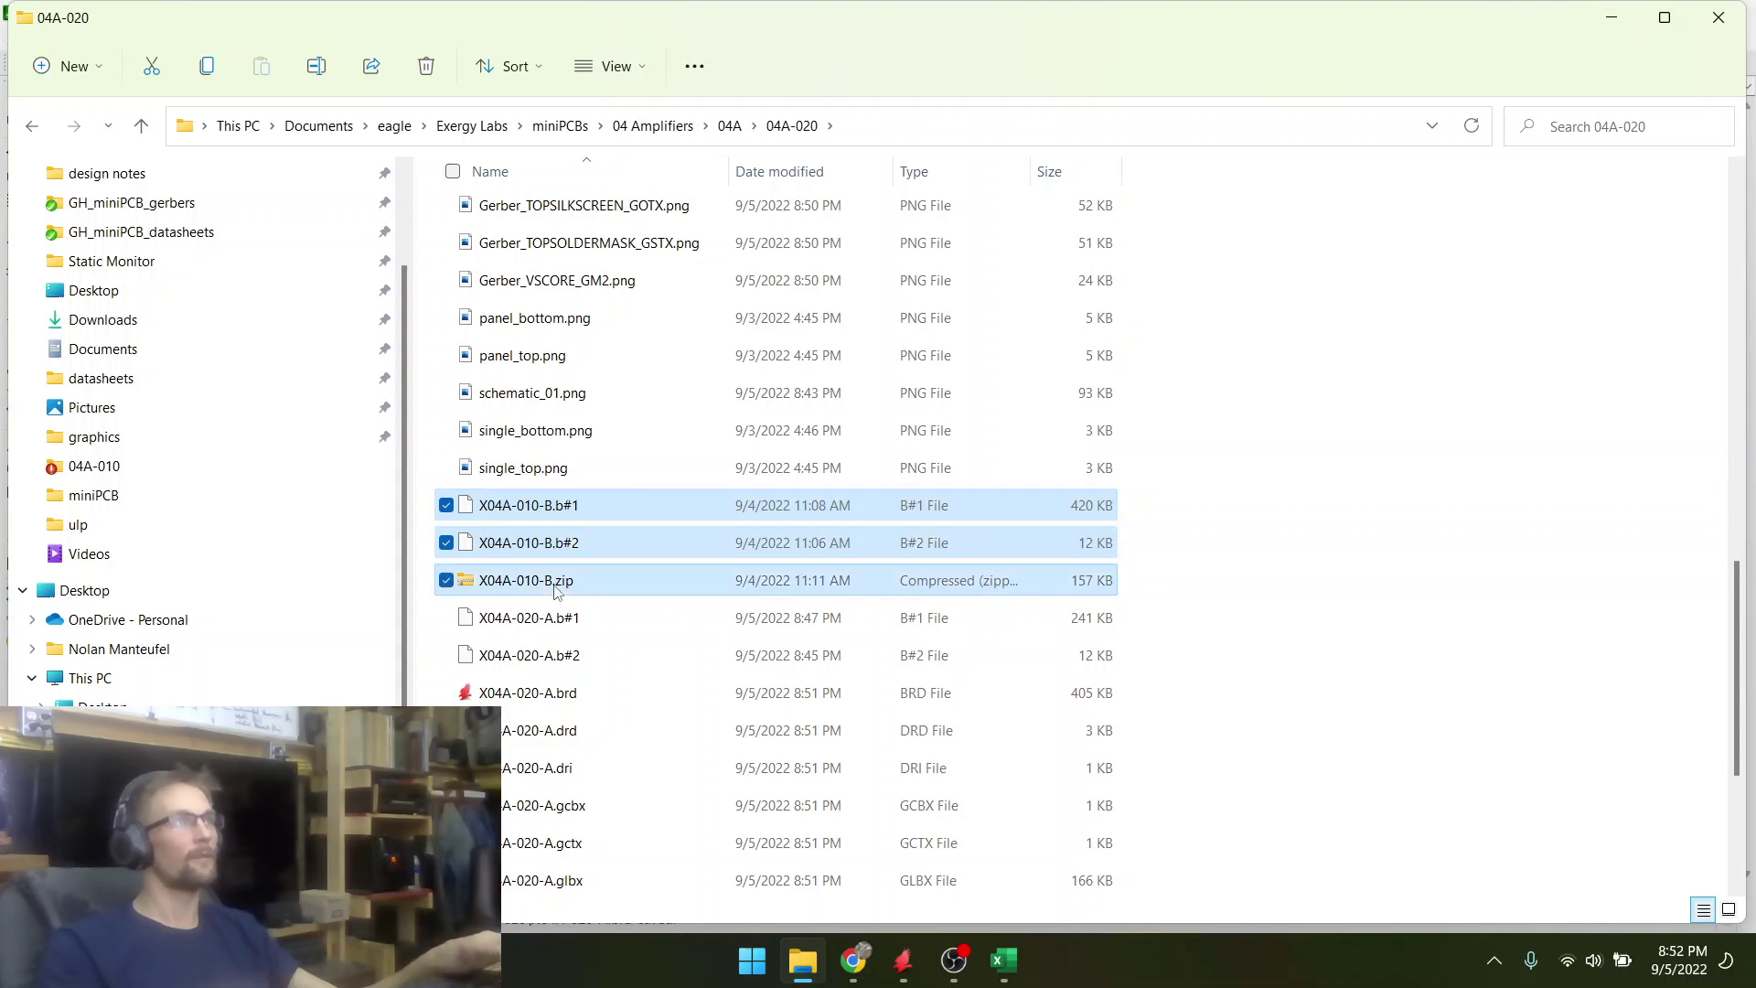
right_click(555, 590)
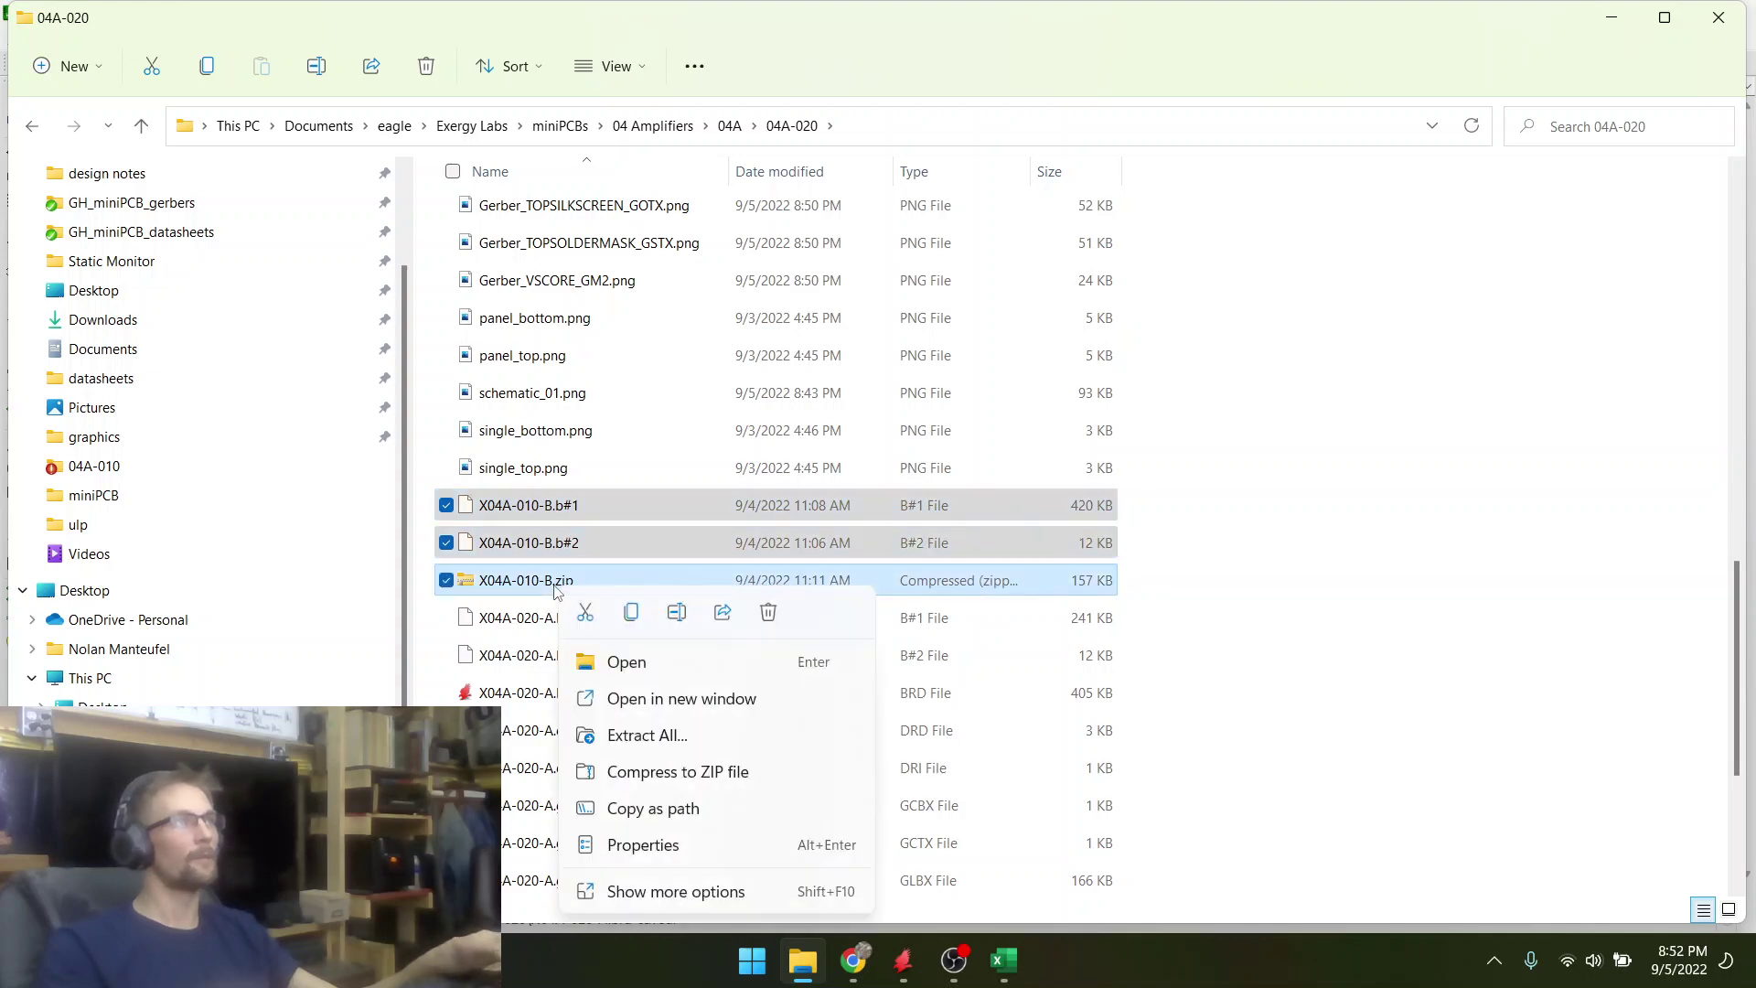
click(767, 613)
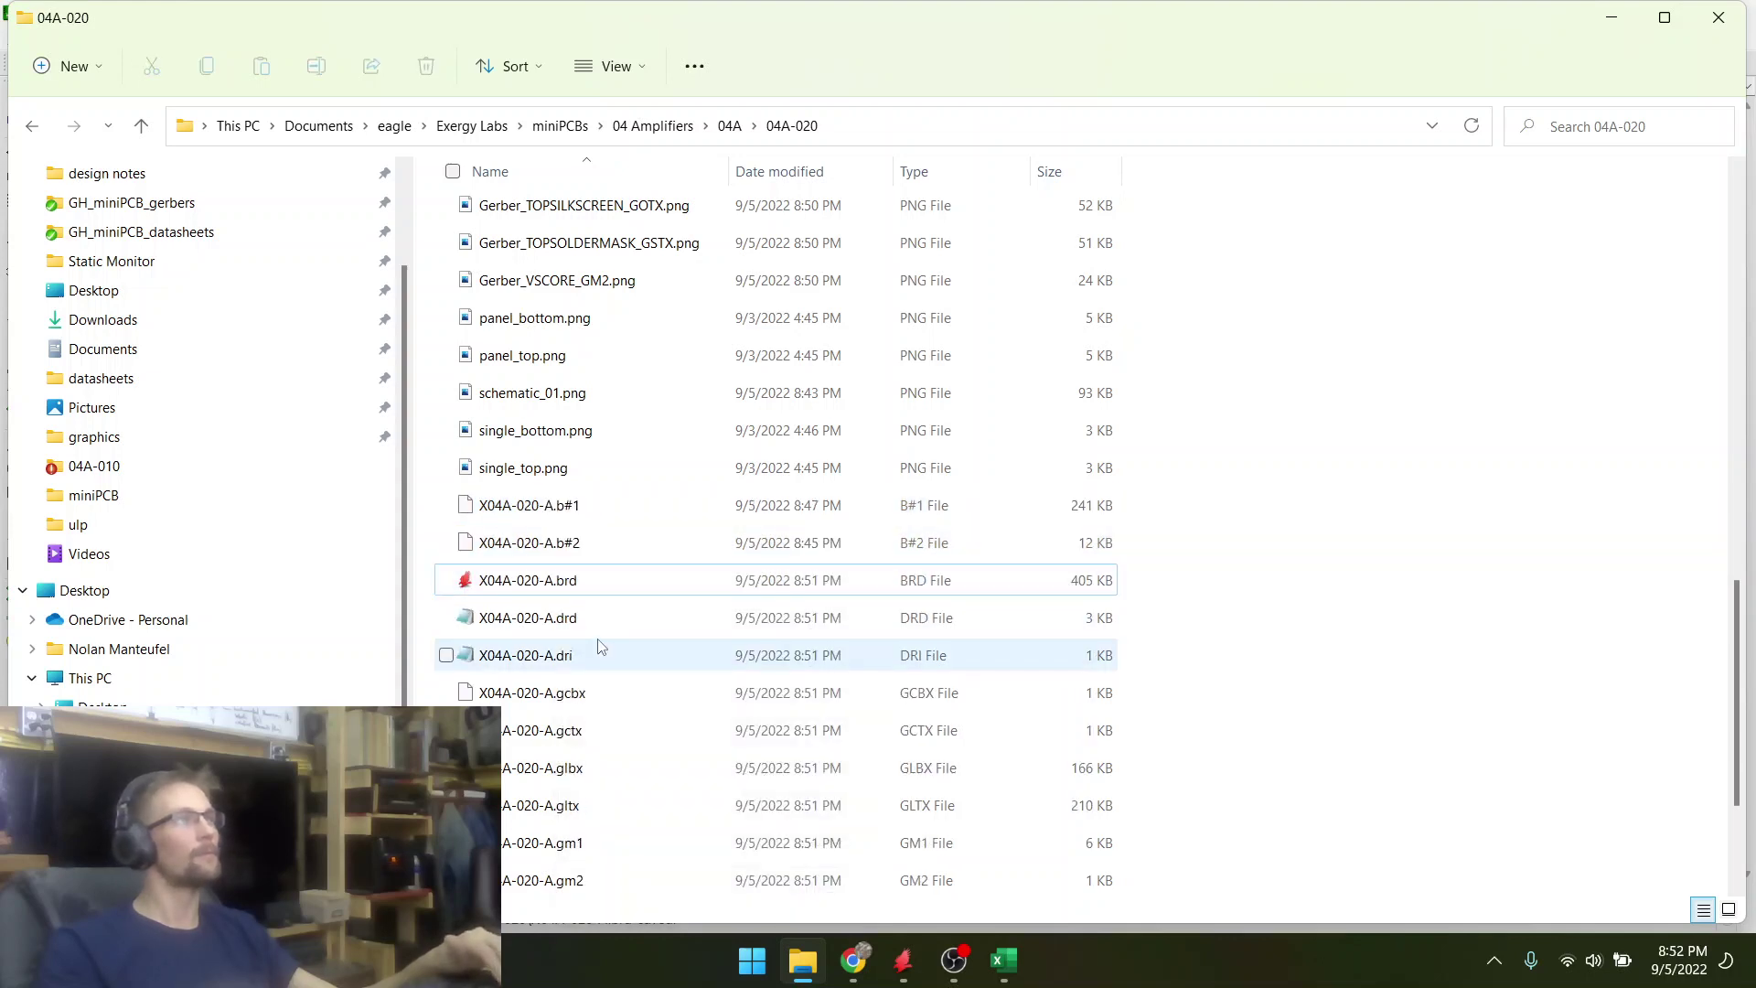
- Sort the folder by date modified and compress the panel output files, X04A-020-A.drd through X04A-020-A.gltx, into a ZIP file
click(546, 619)
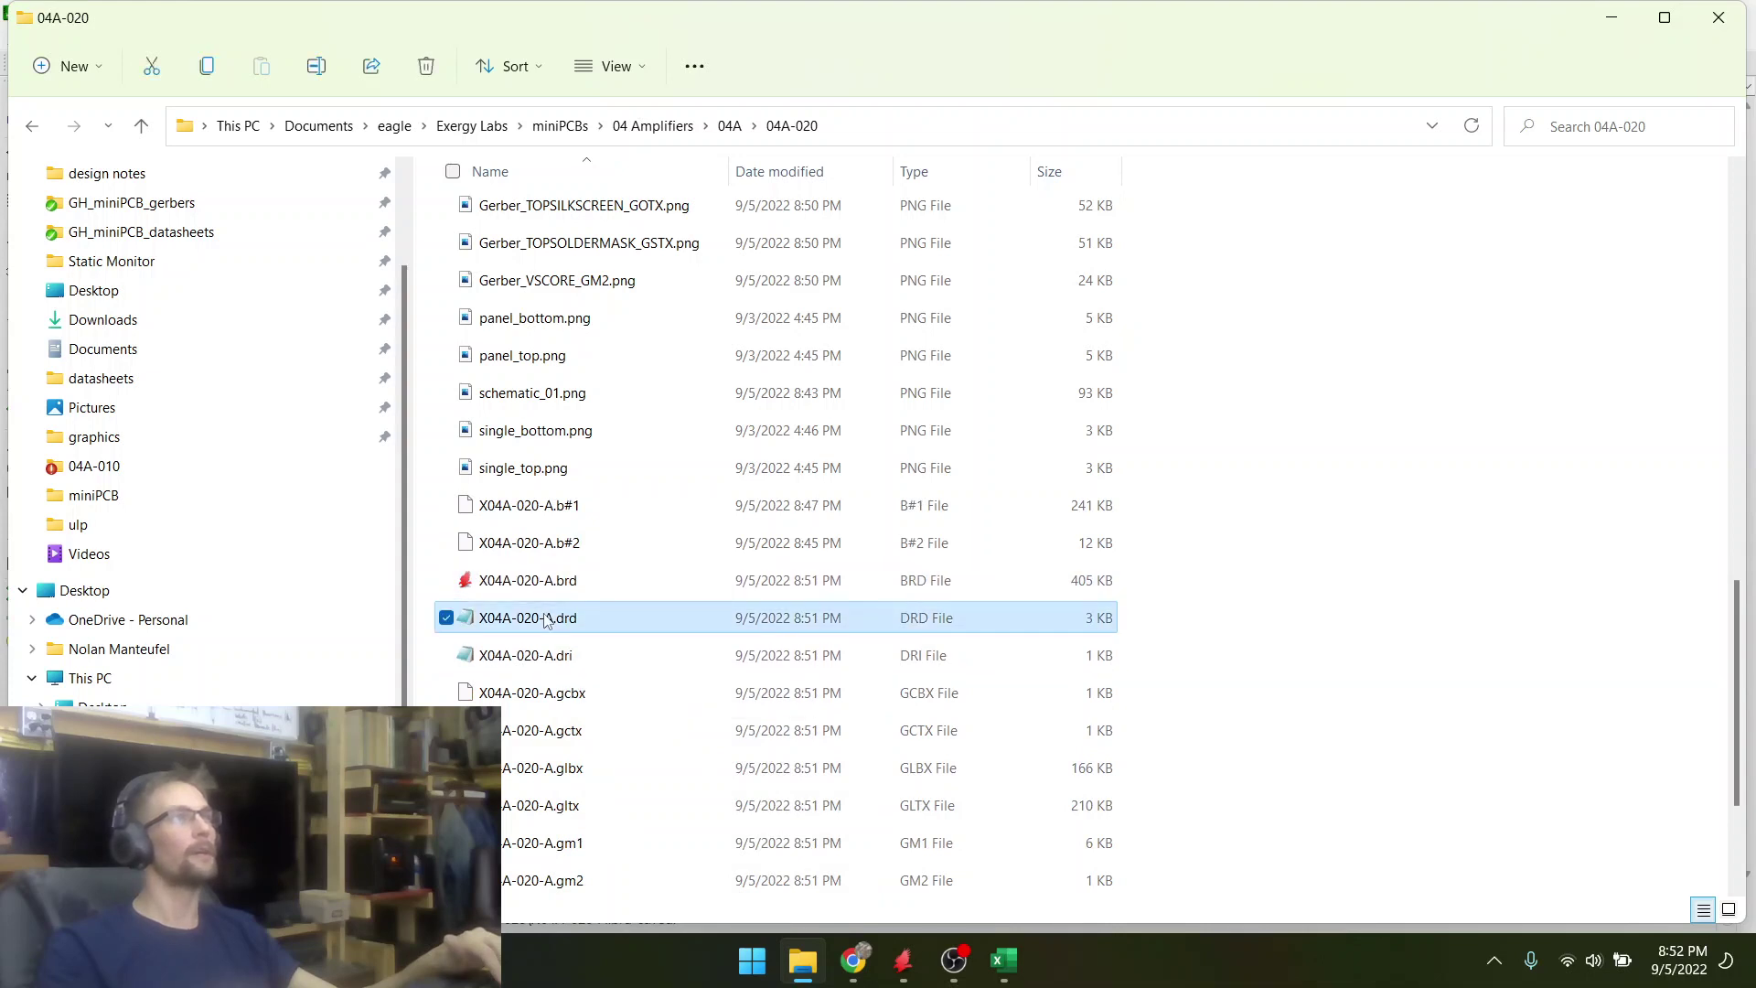
scroll(546, 620, down, 2)
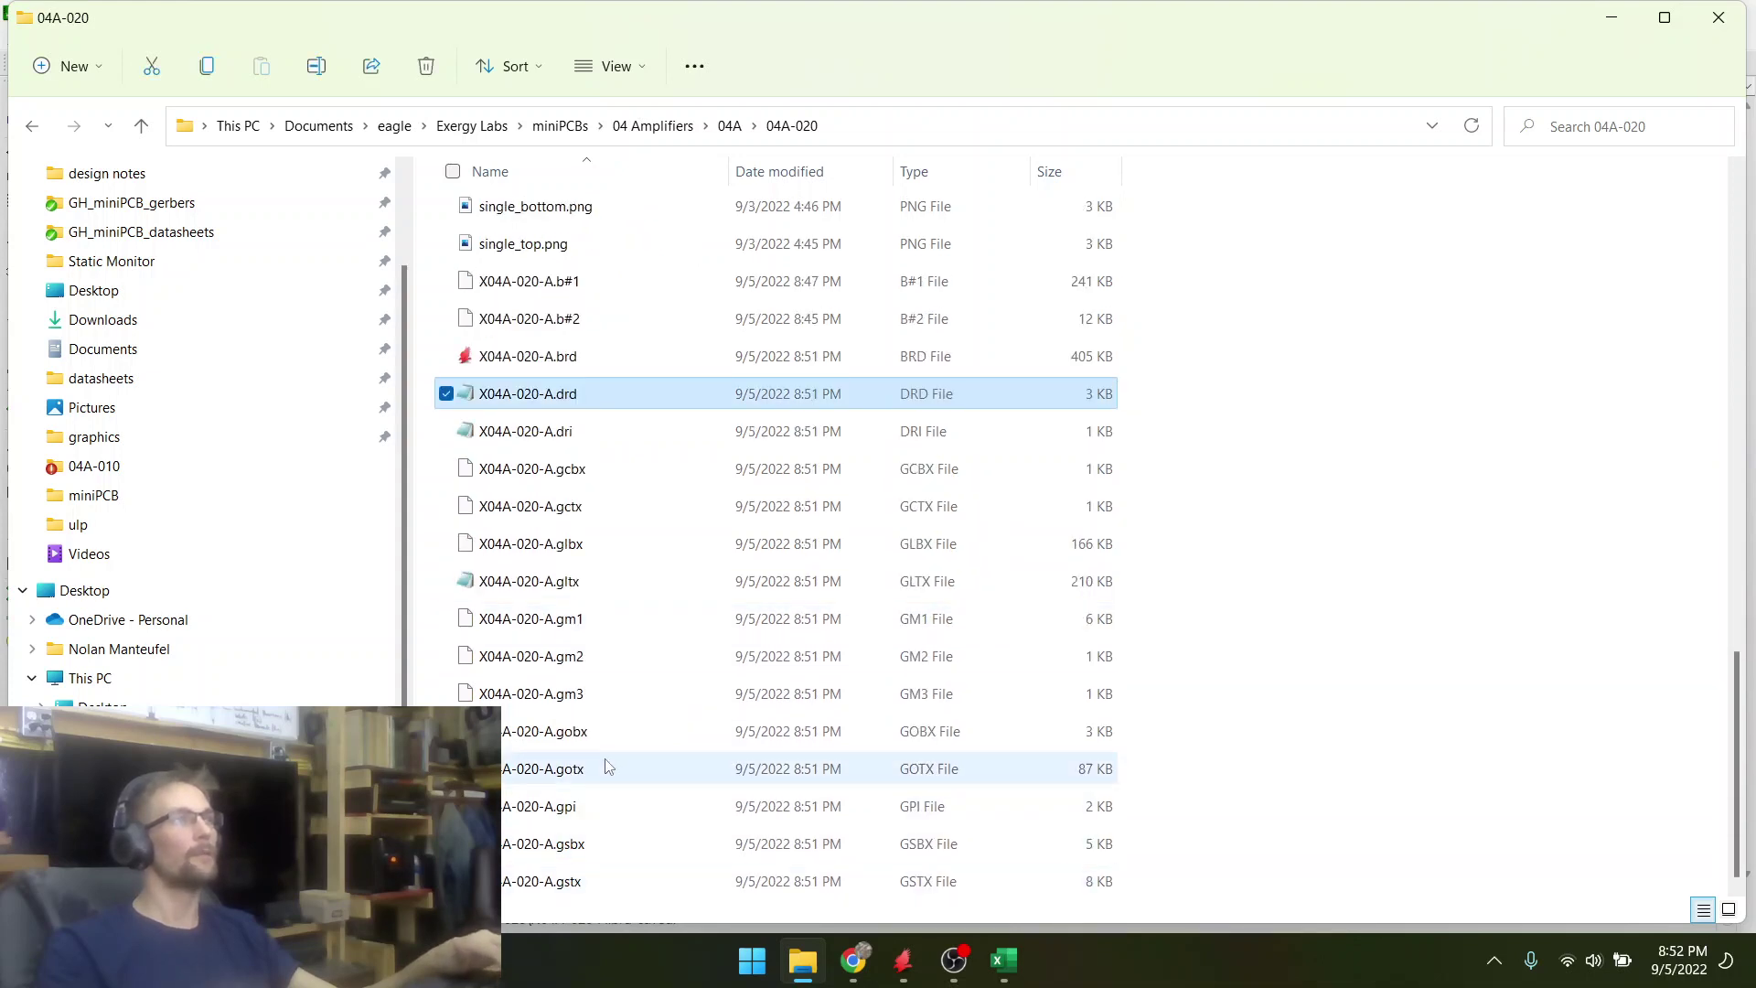
shift+click(567, 881)
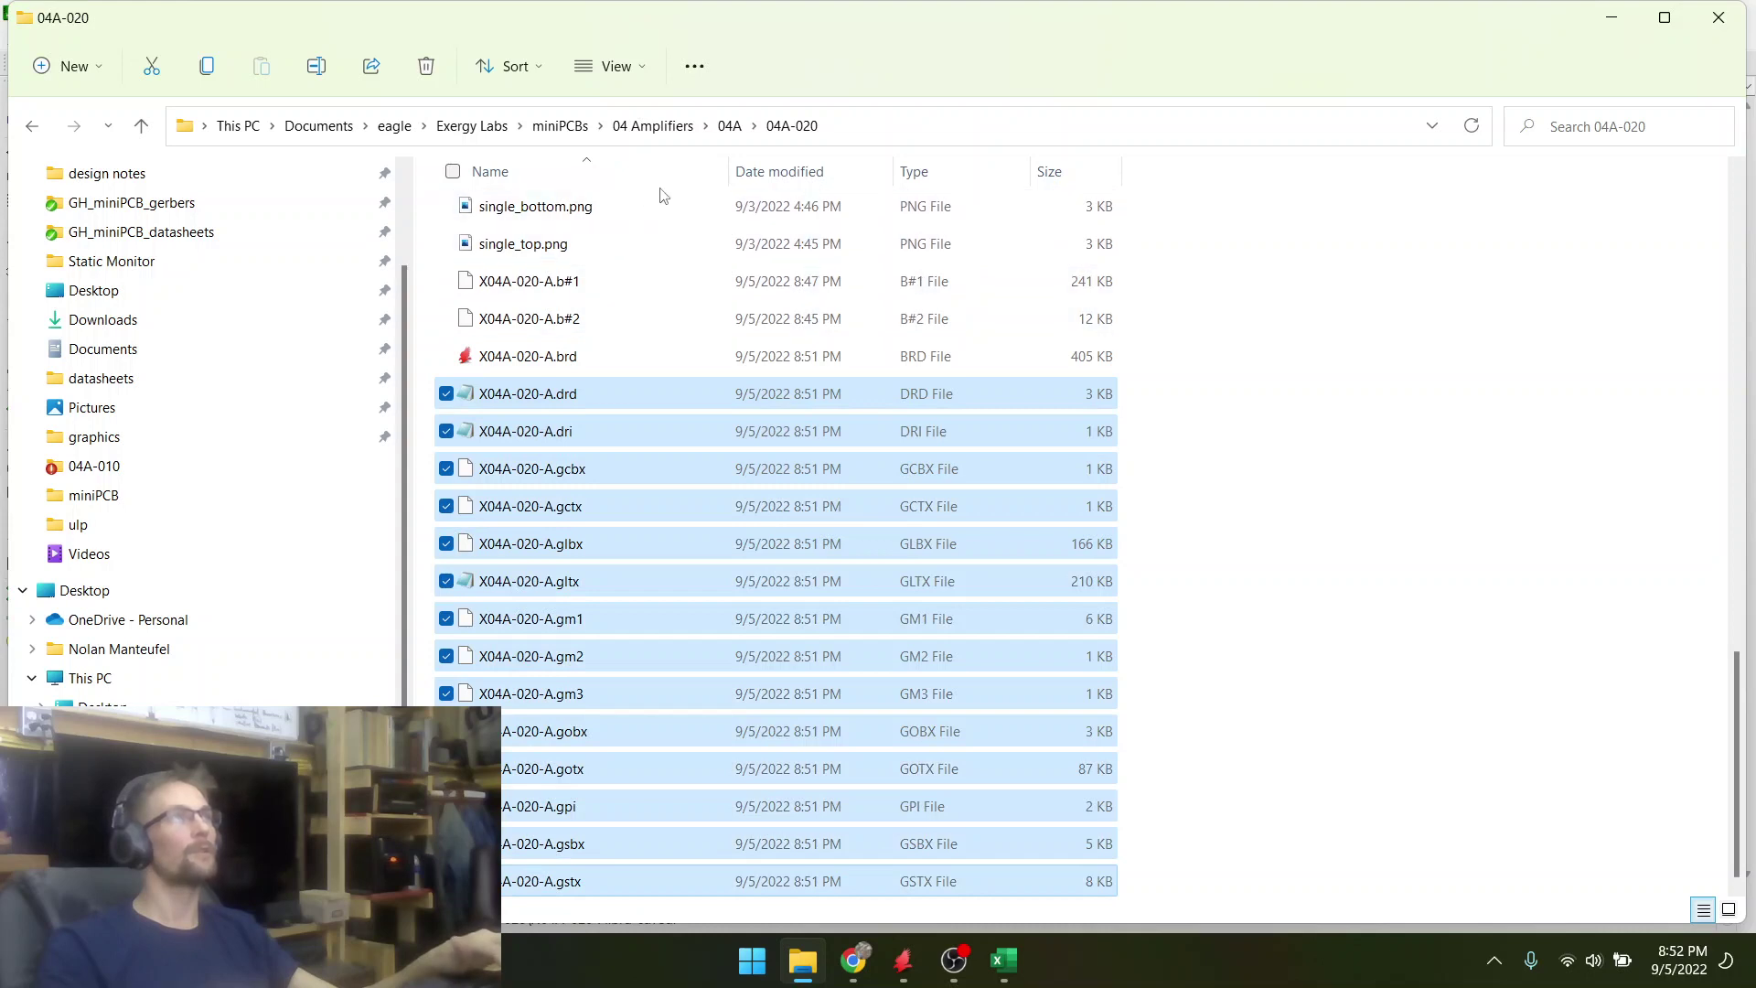
click(773, 175)
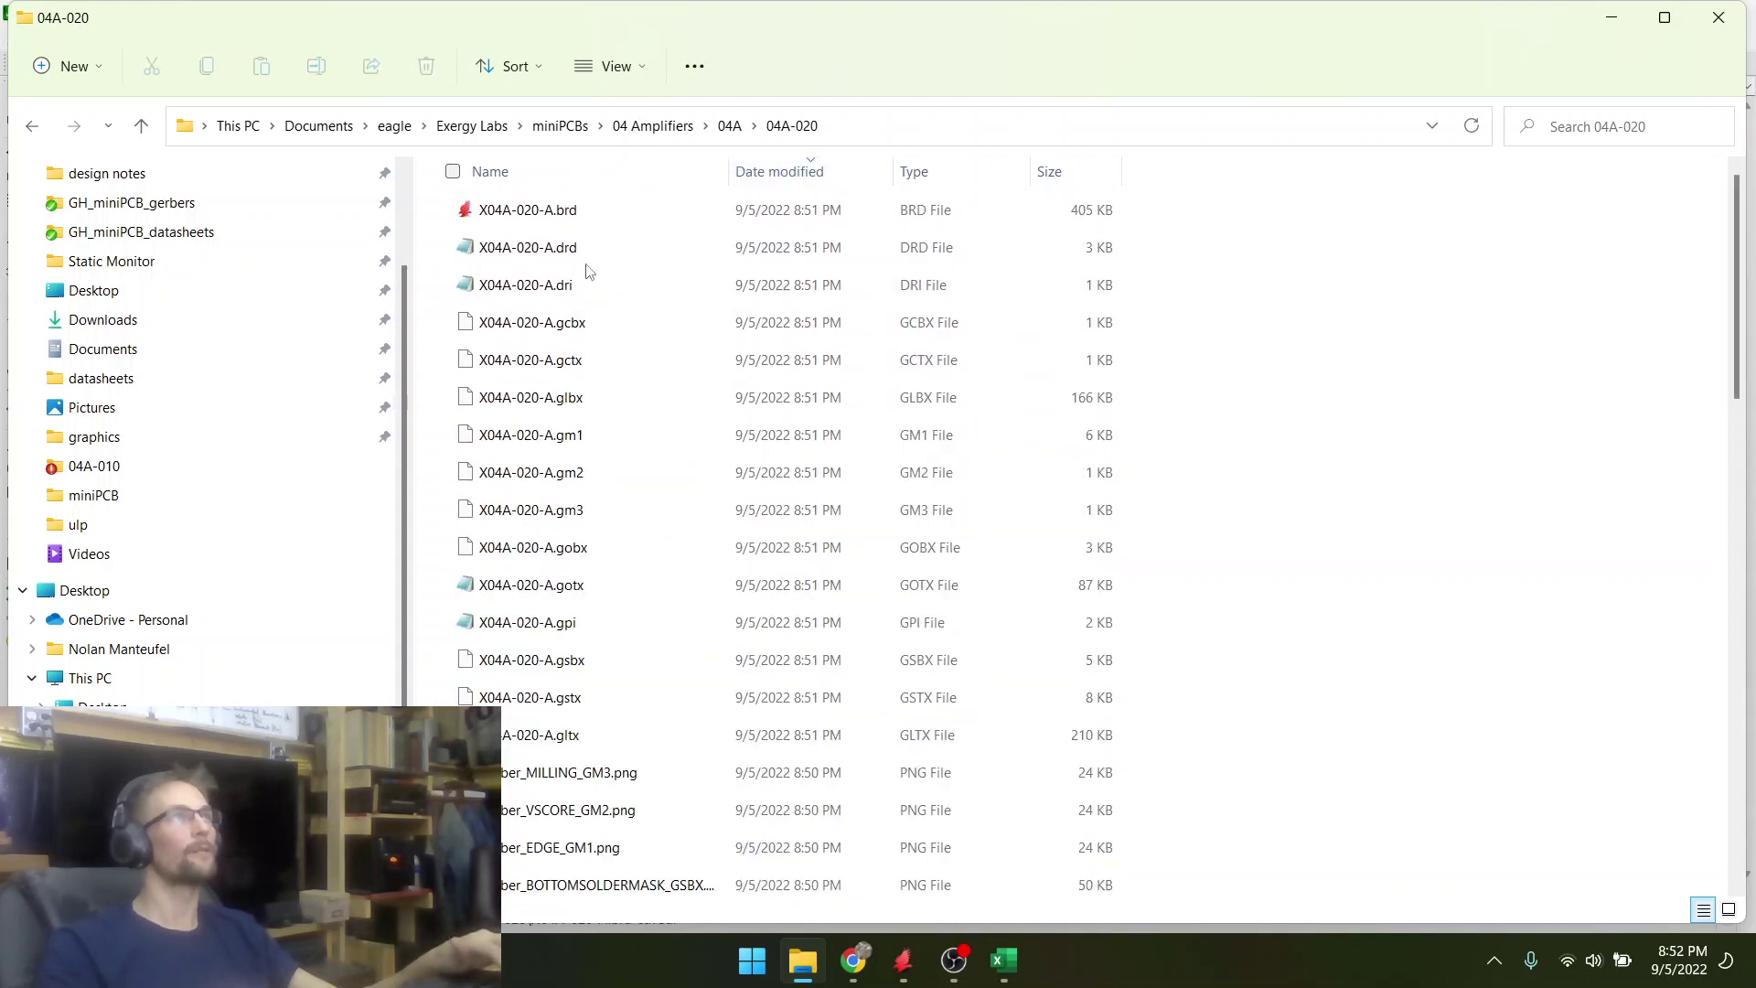
click(556, 256)
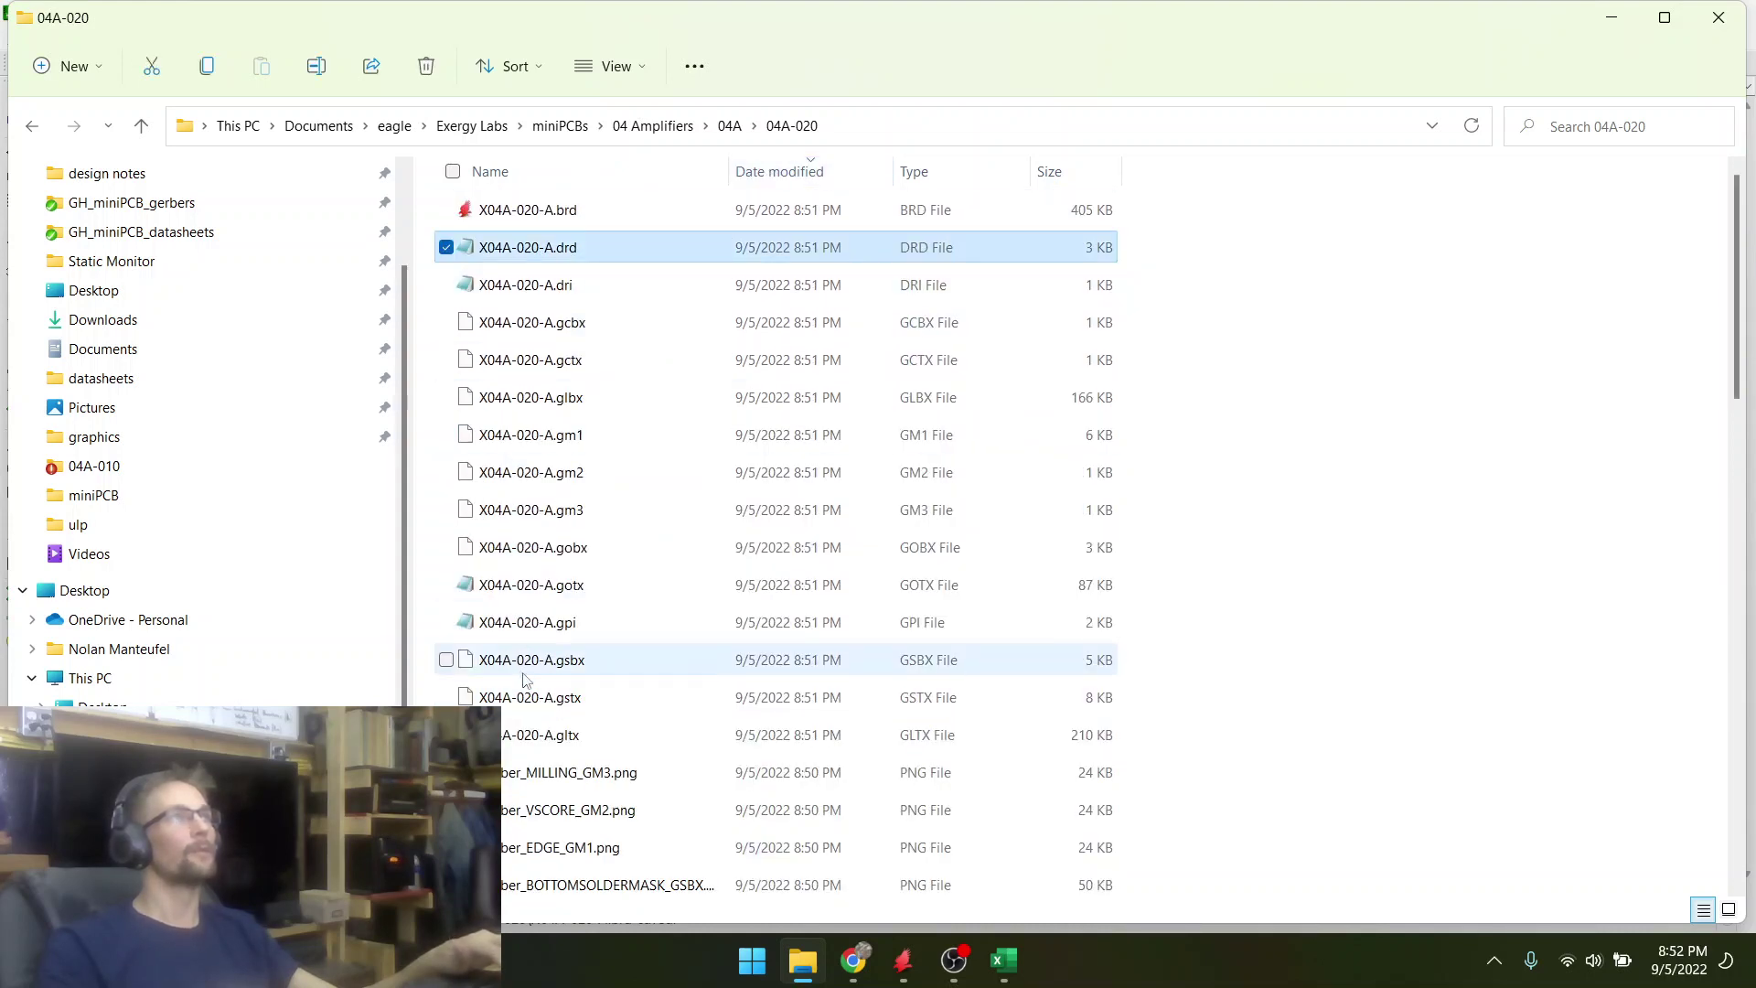
shift+click(553, 743)
right_click(519, 737)
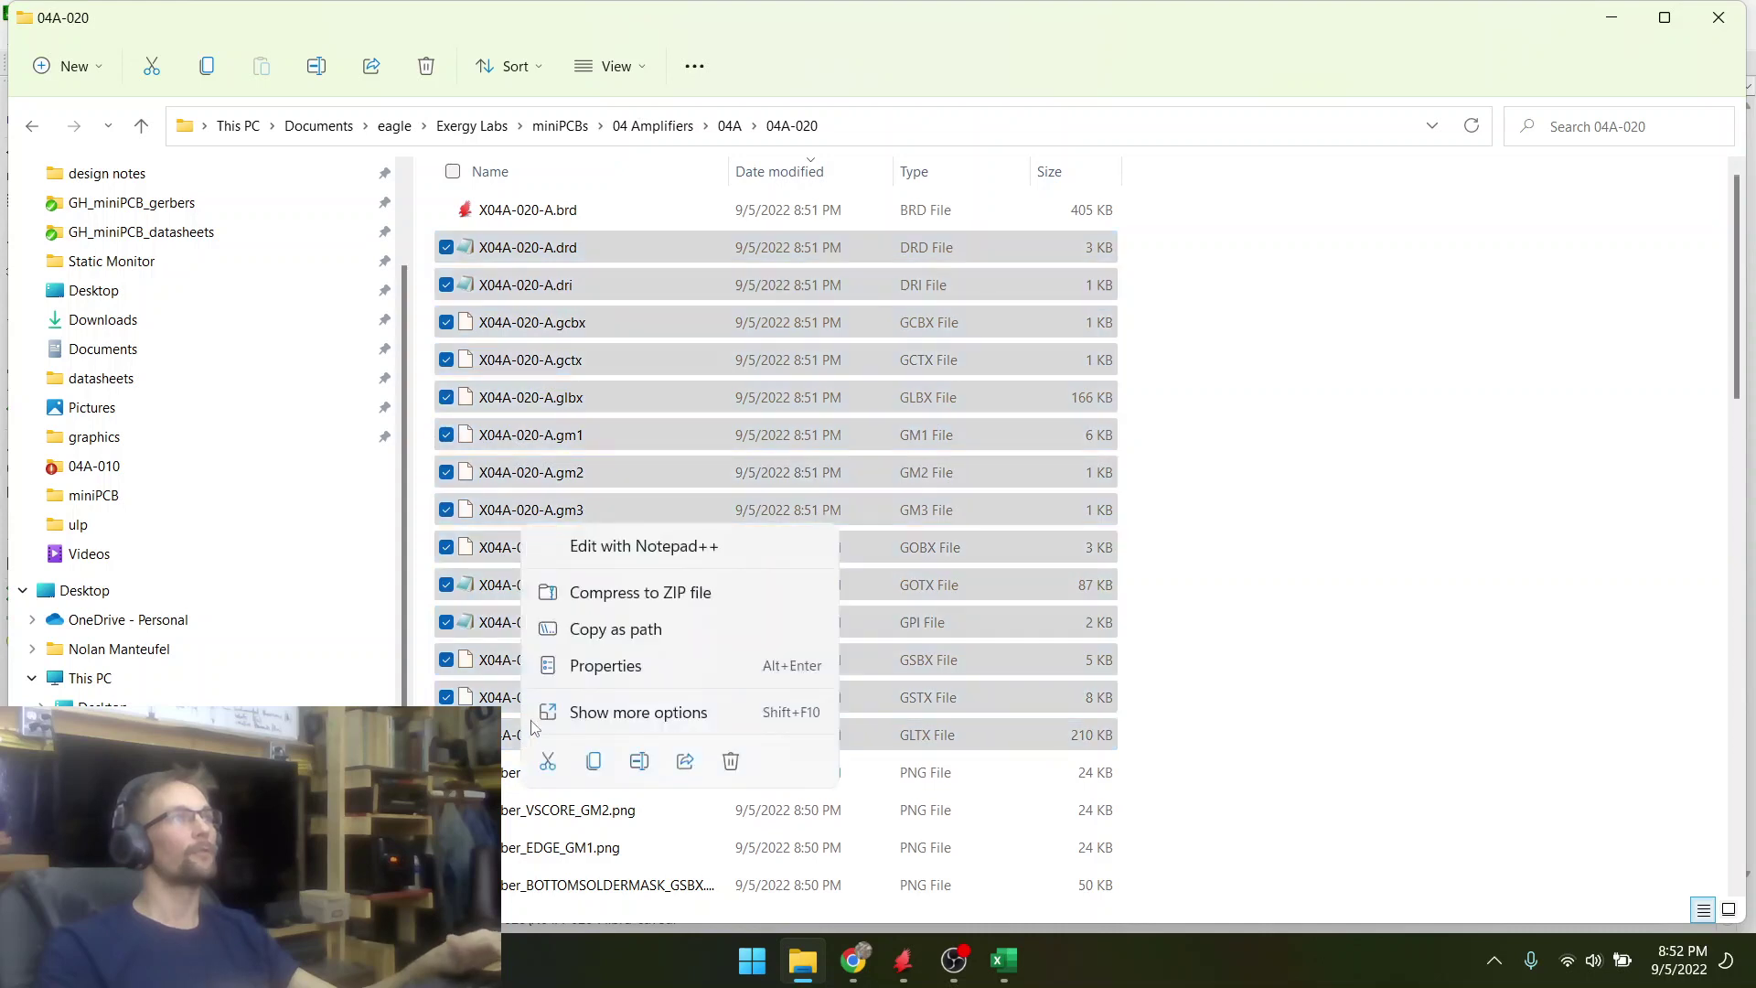
click(655, 594)
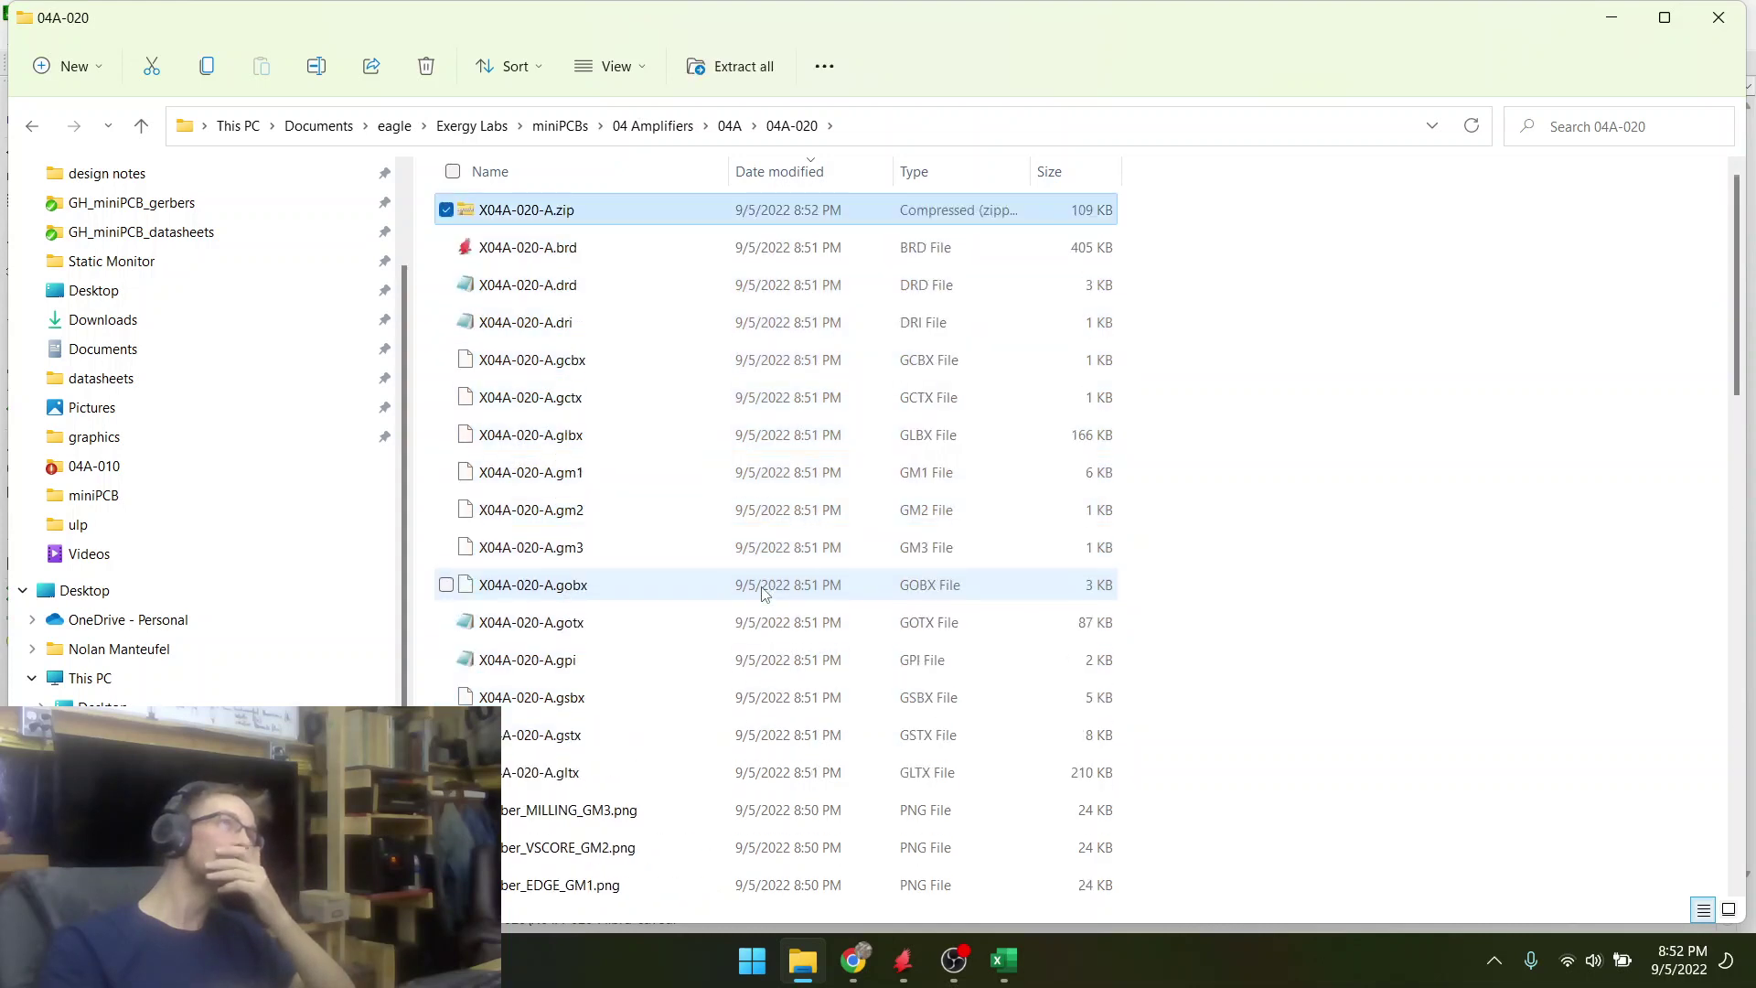
- Delete the loose panel output files, X04A-020-A.drd through X04A-020-A.gltx, keeping the ZIP archive and the board file
click(536, 290)
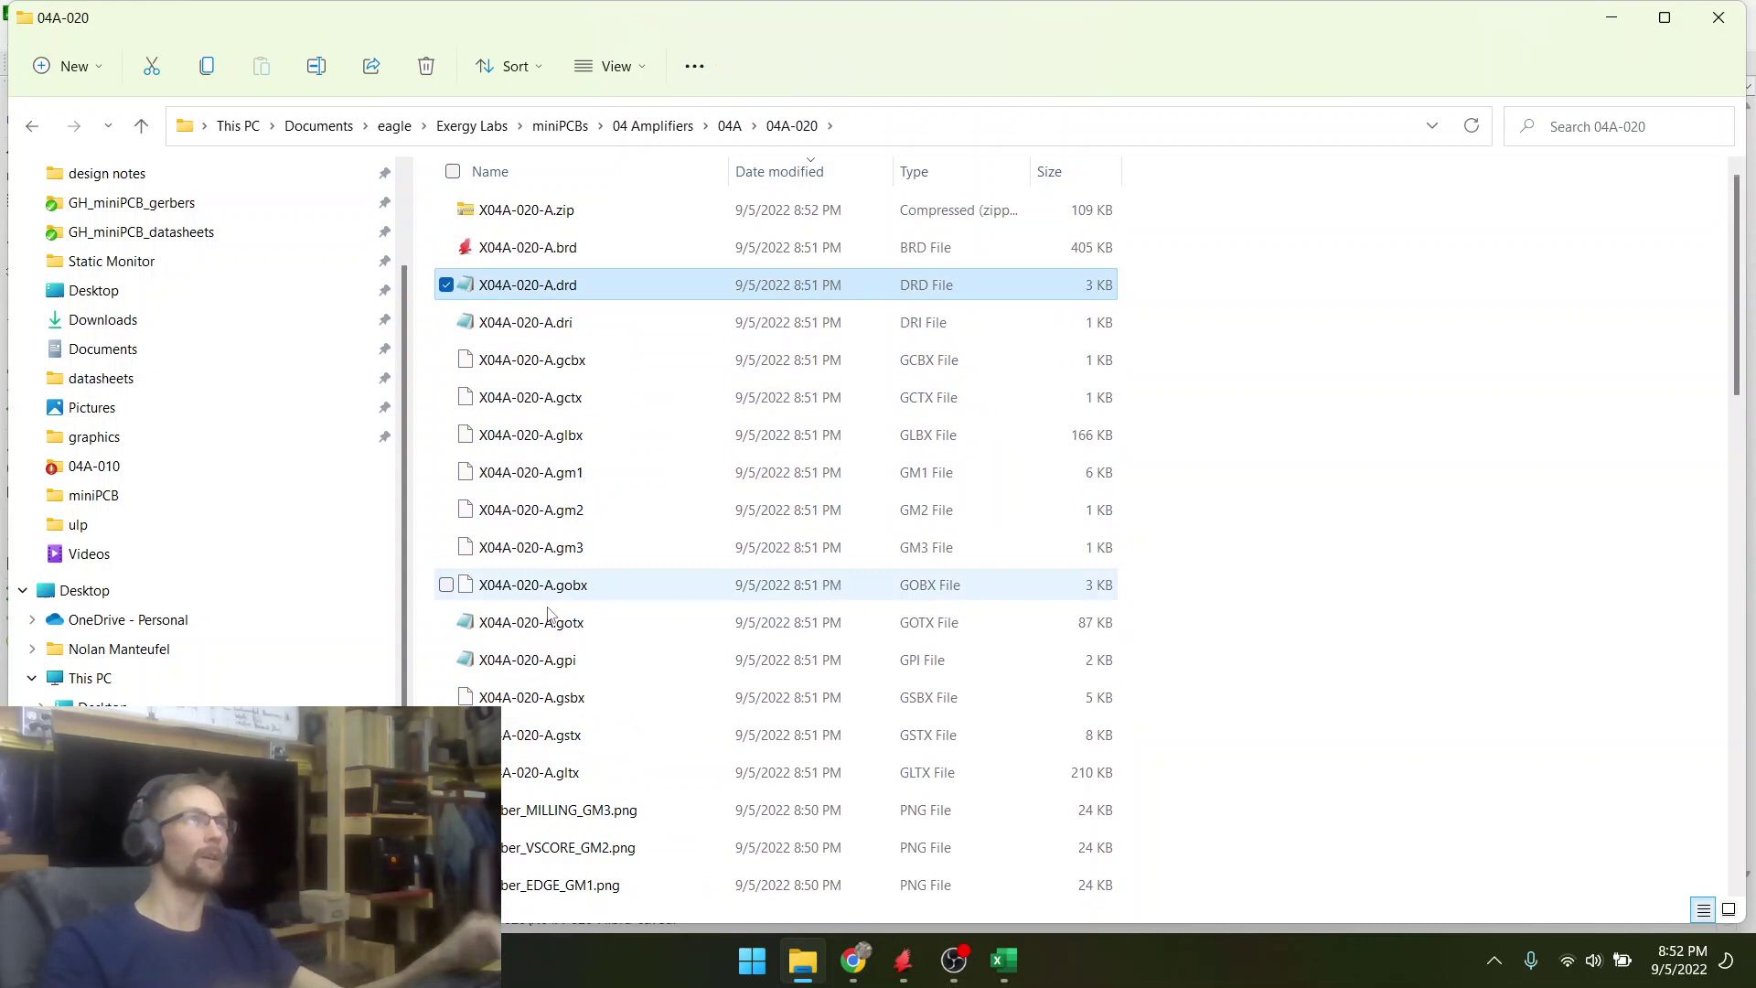
shift+click(539, 772)
right_click(556, 571)
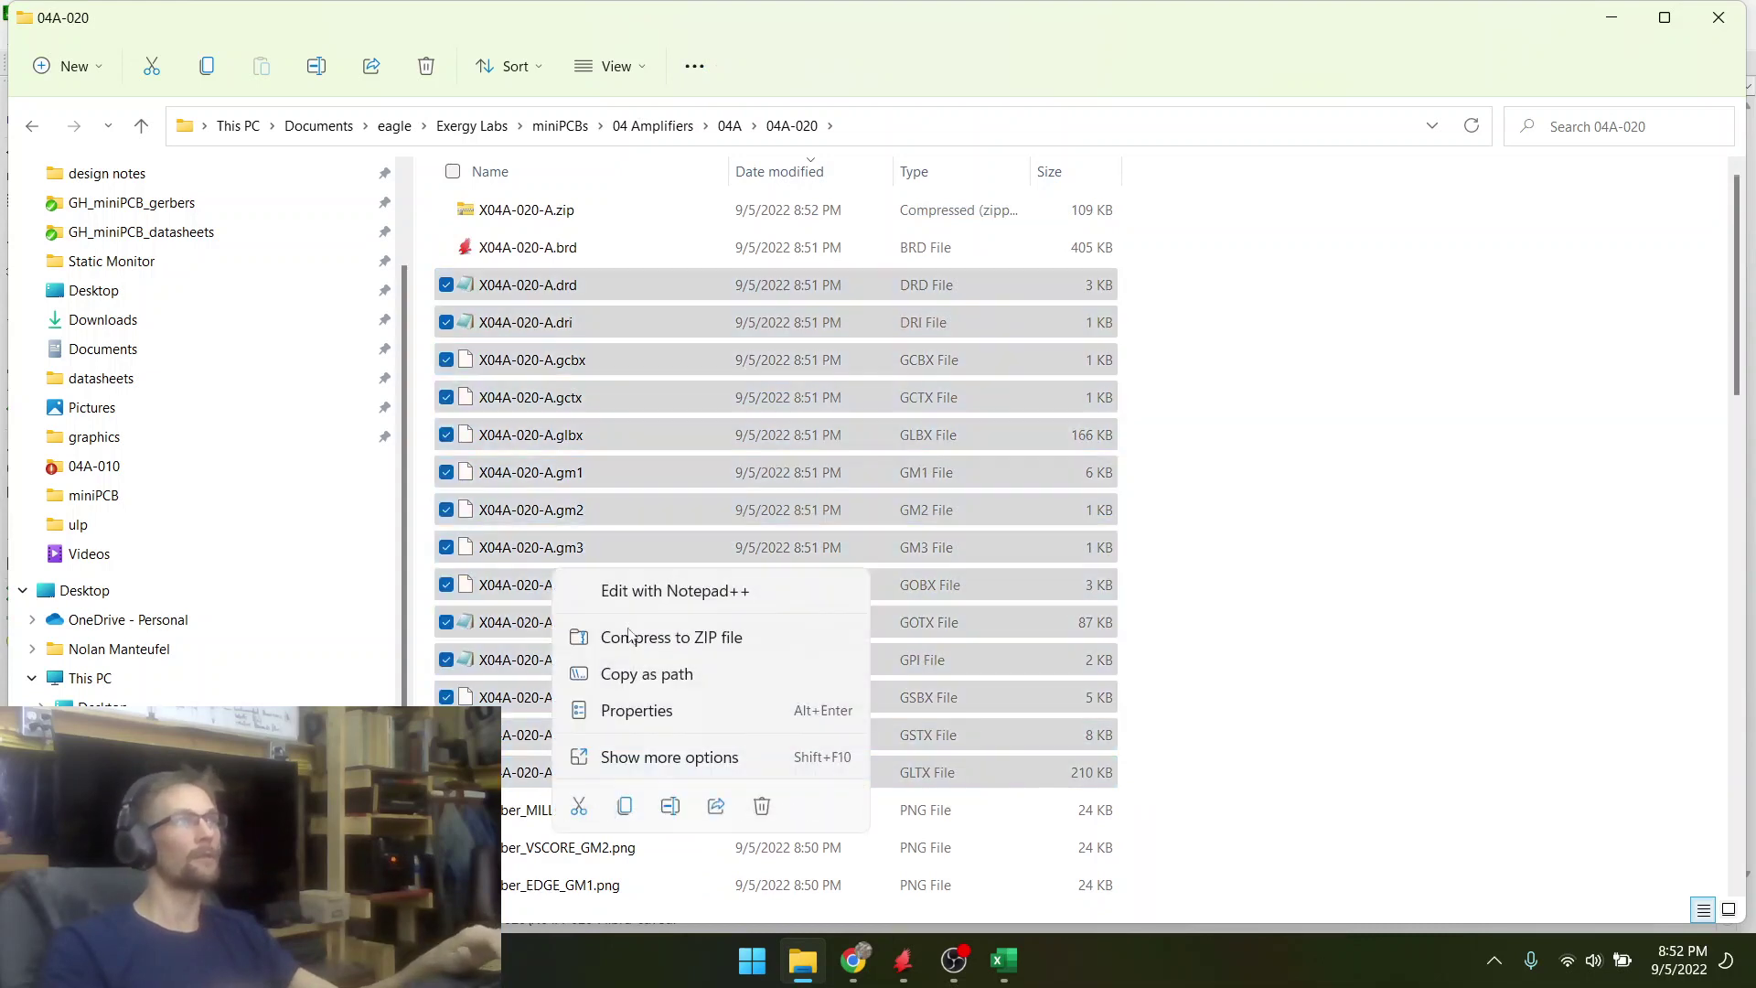
click(760, 810)
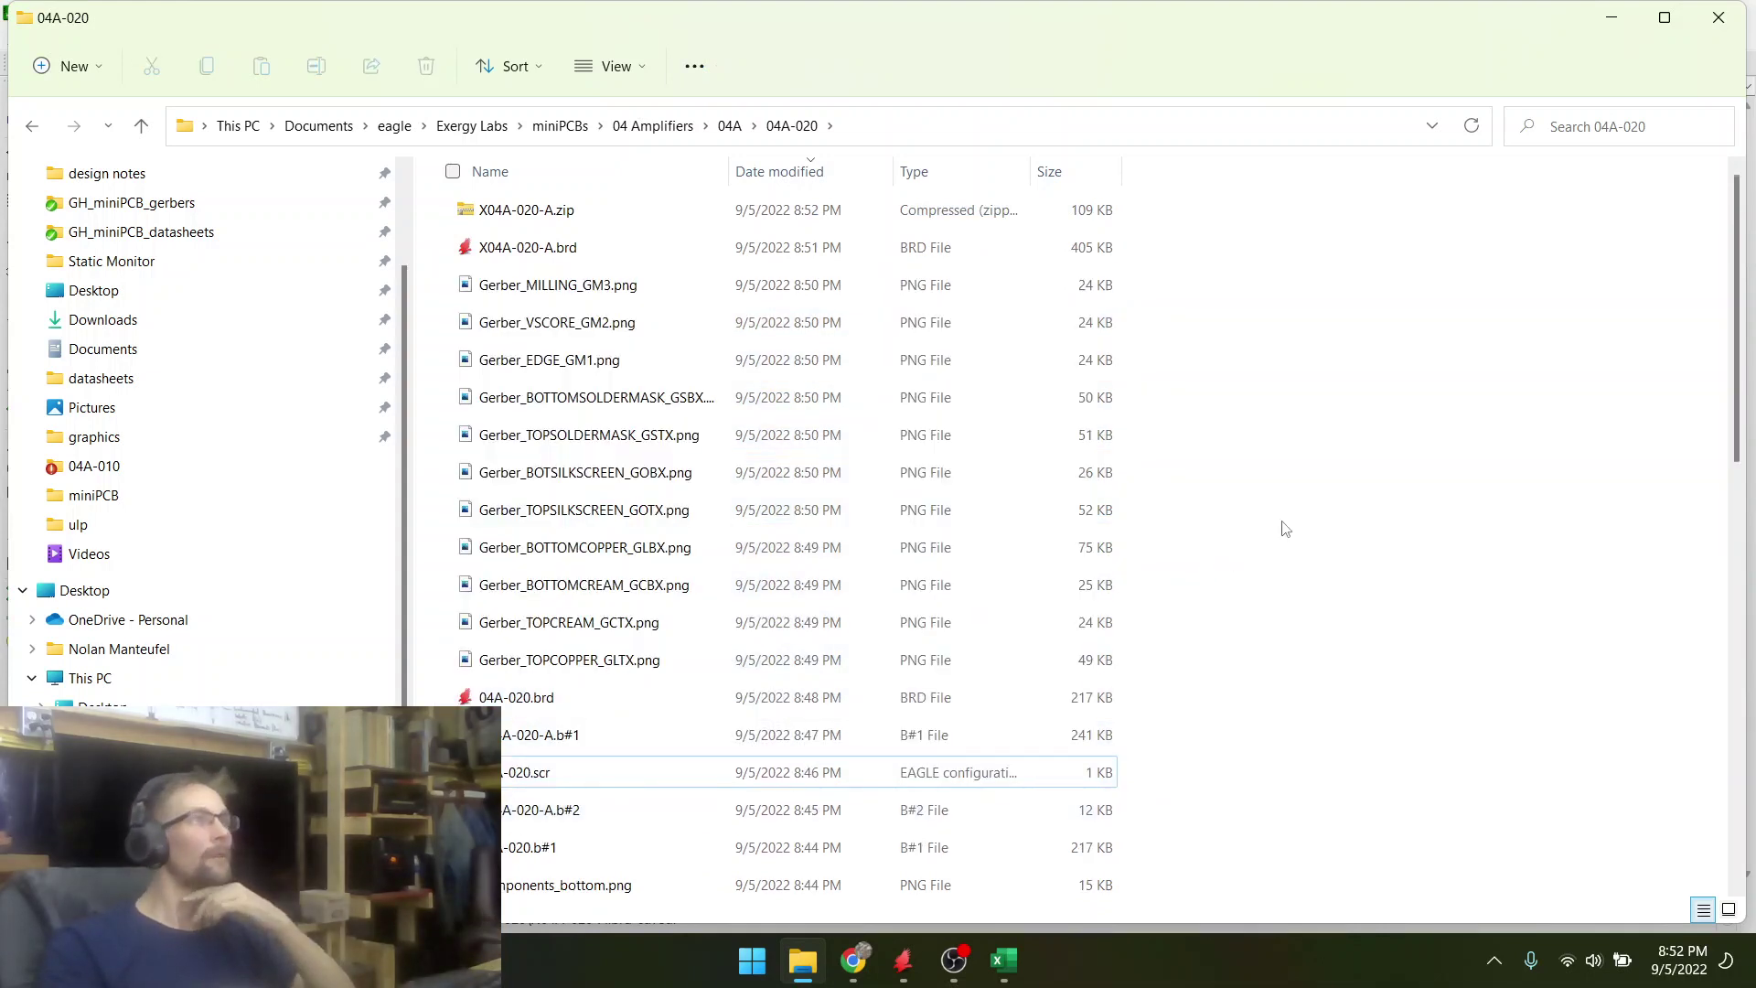
scroll(784, 631, down, 6)
scroll(887, 653, down, 4)
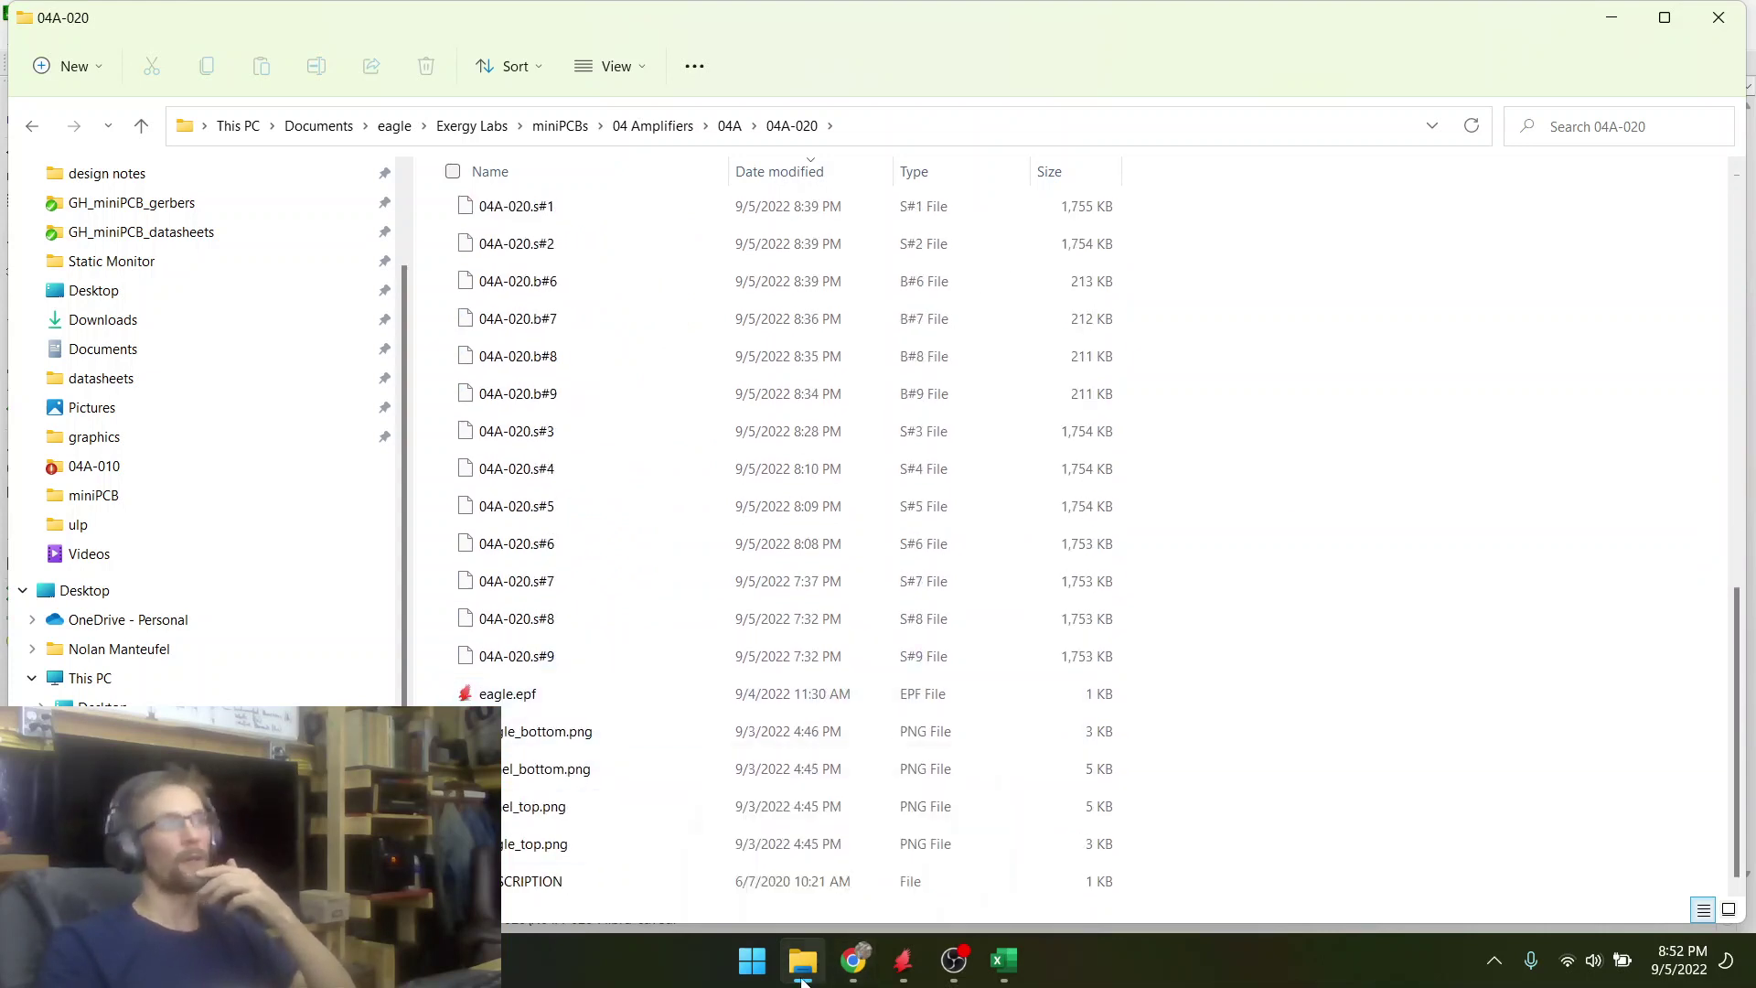
mouse_move(802, 979)
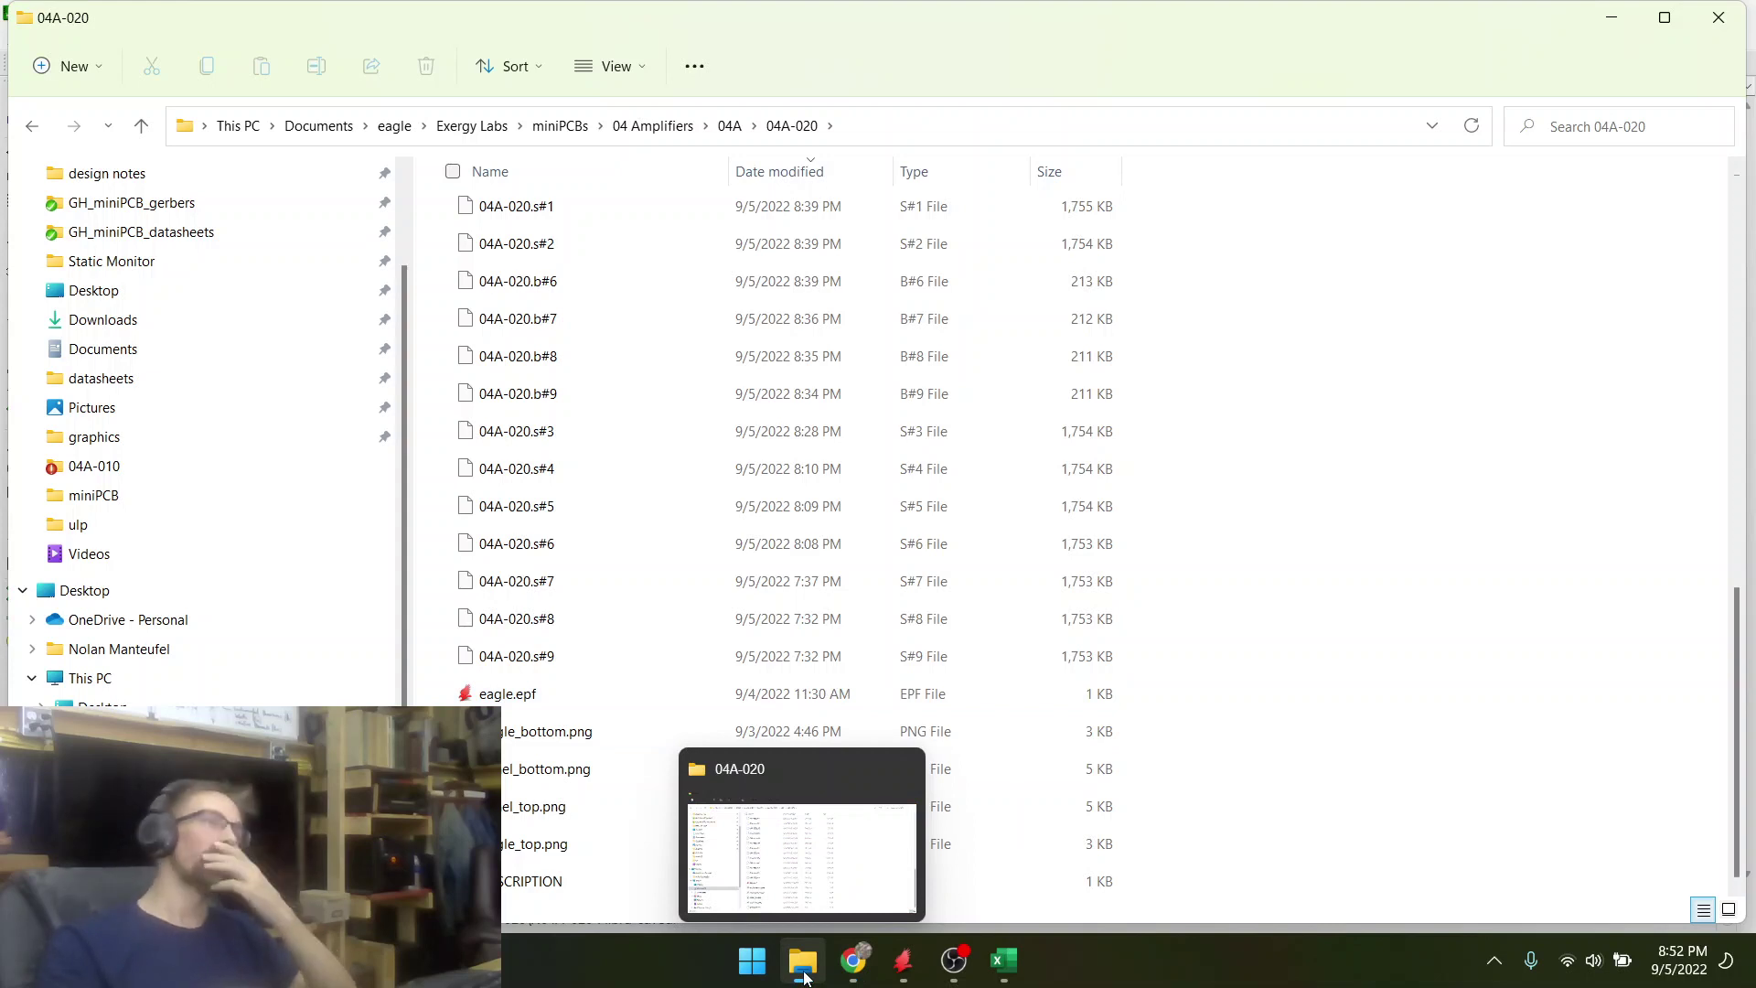
click(903, 961)
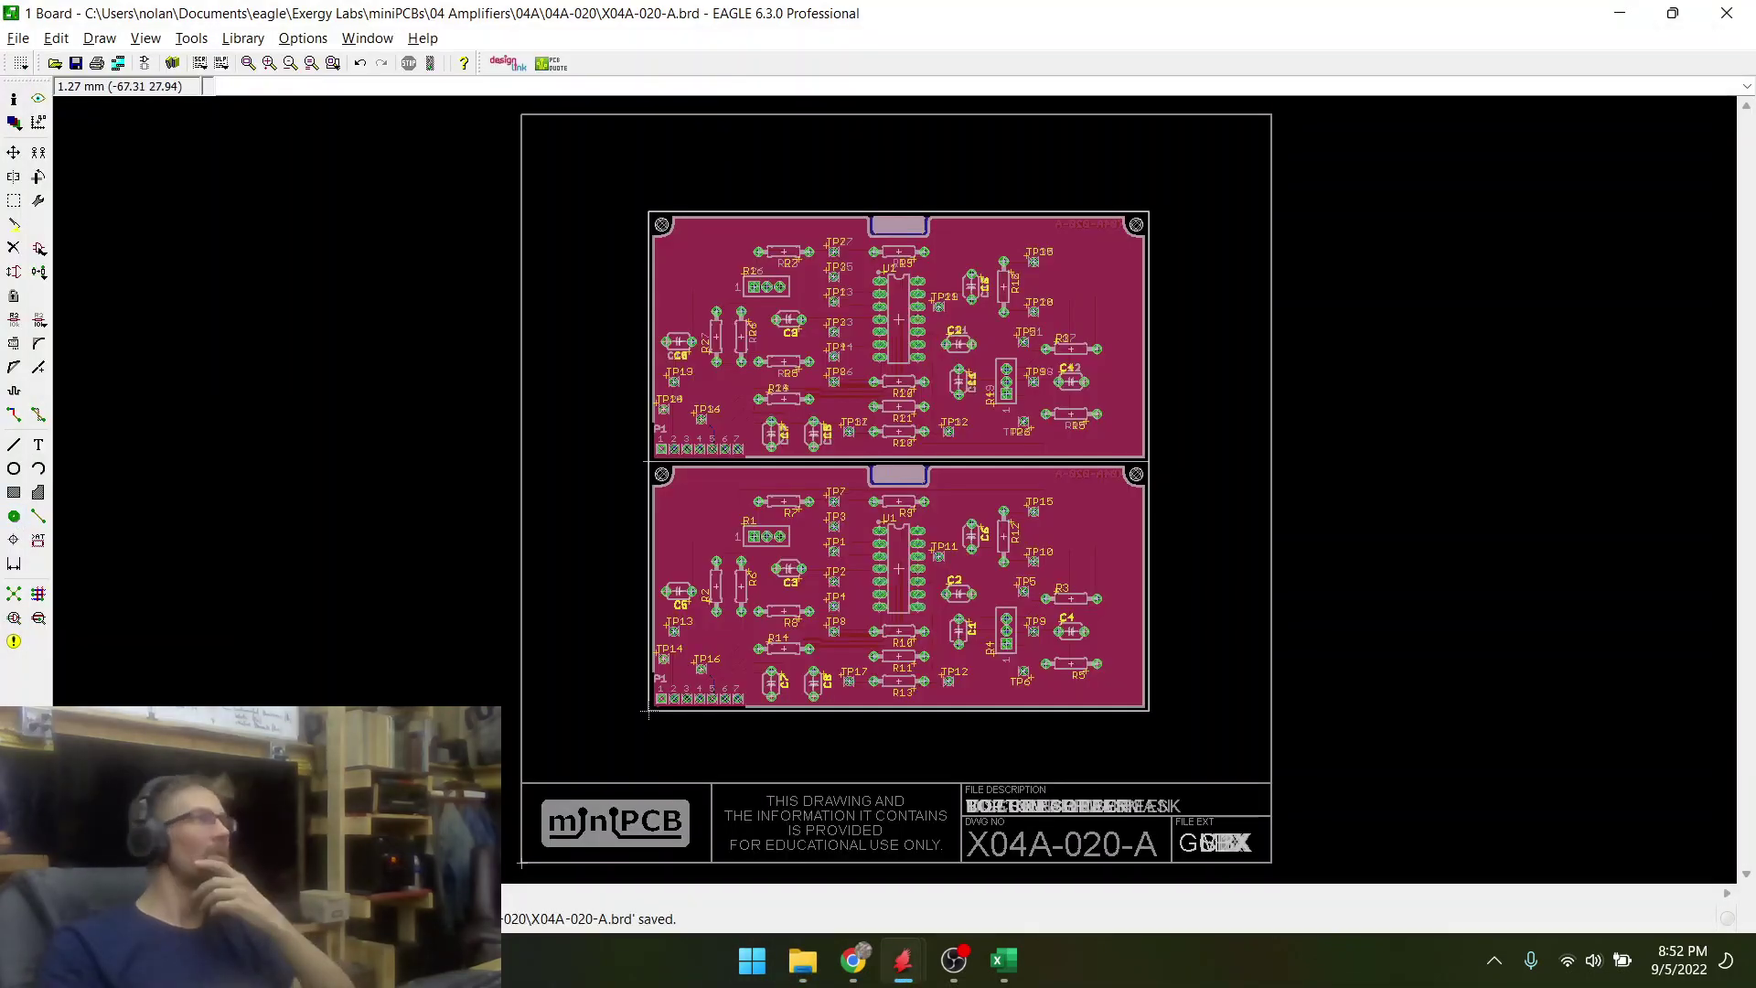
click(791, 979)
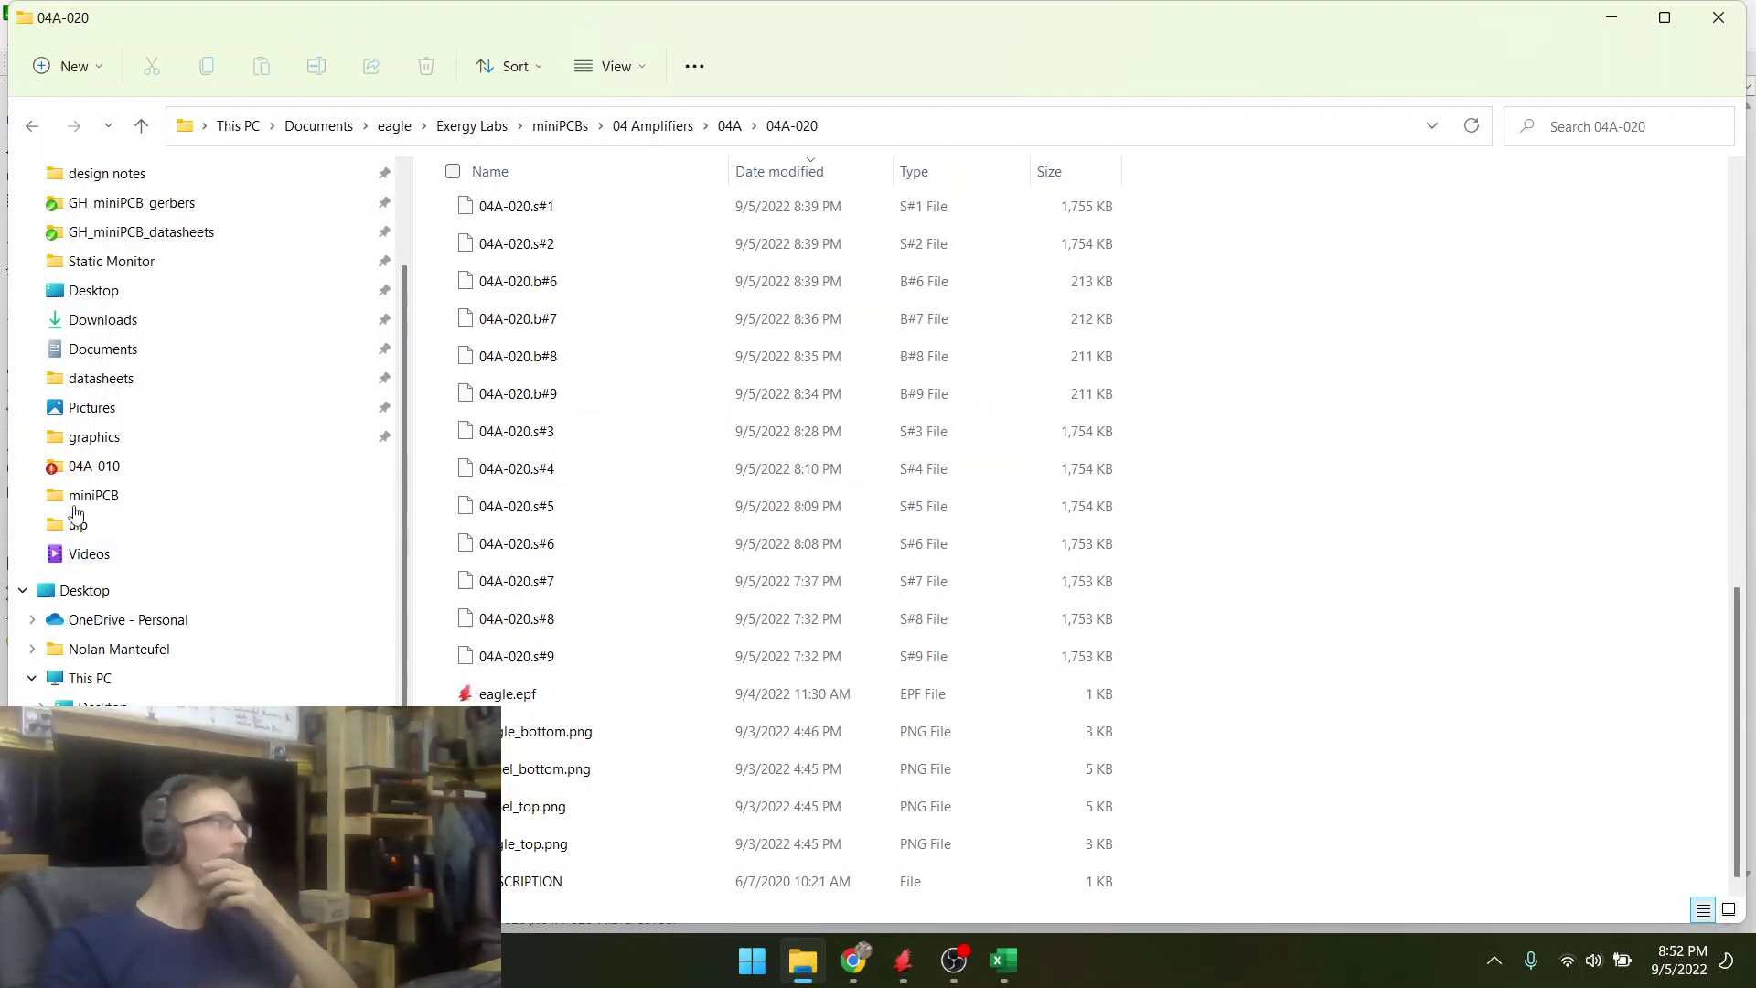
- Browse to Repos/miniPCB/ECO/ECObase/ECO Records on the C: drive and open 1005.docx in Word
click(216, 128)
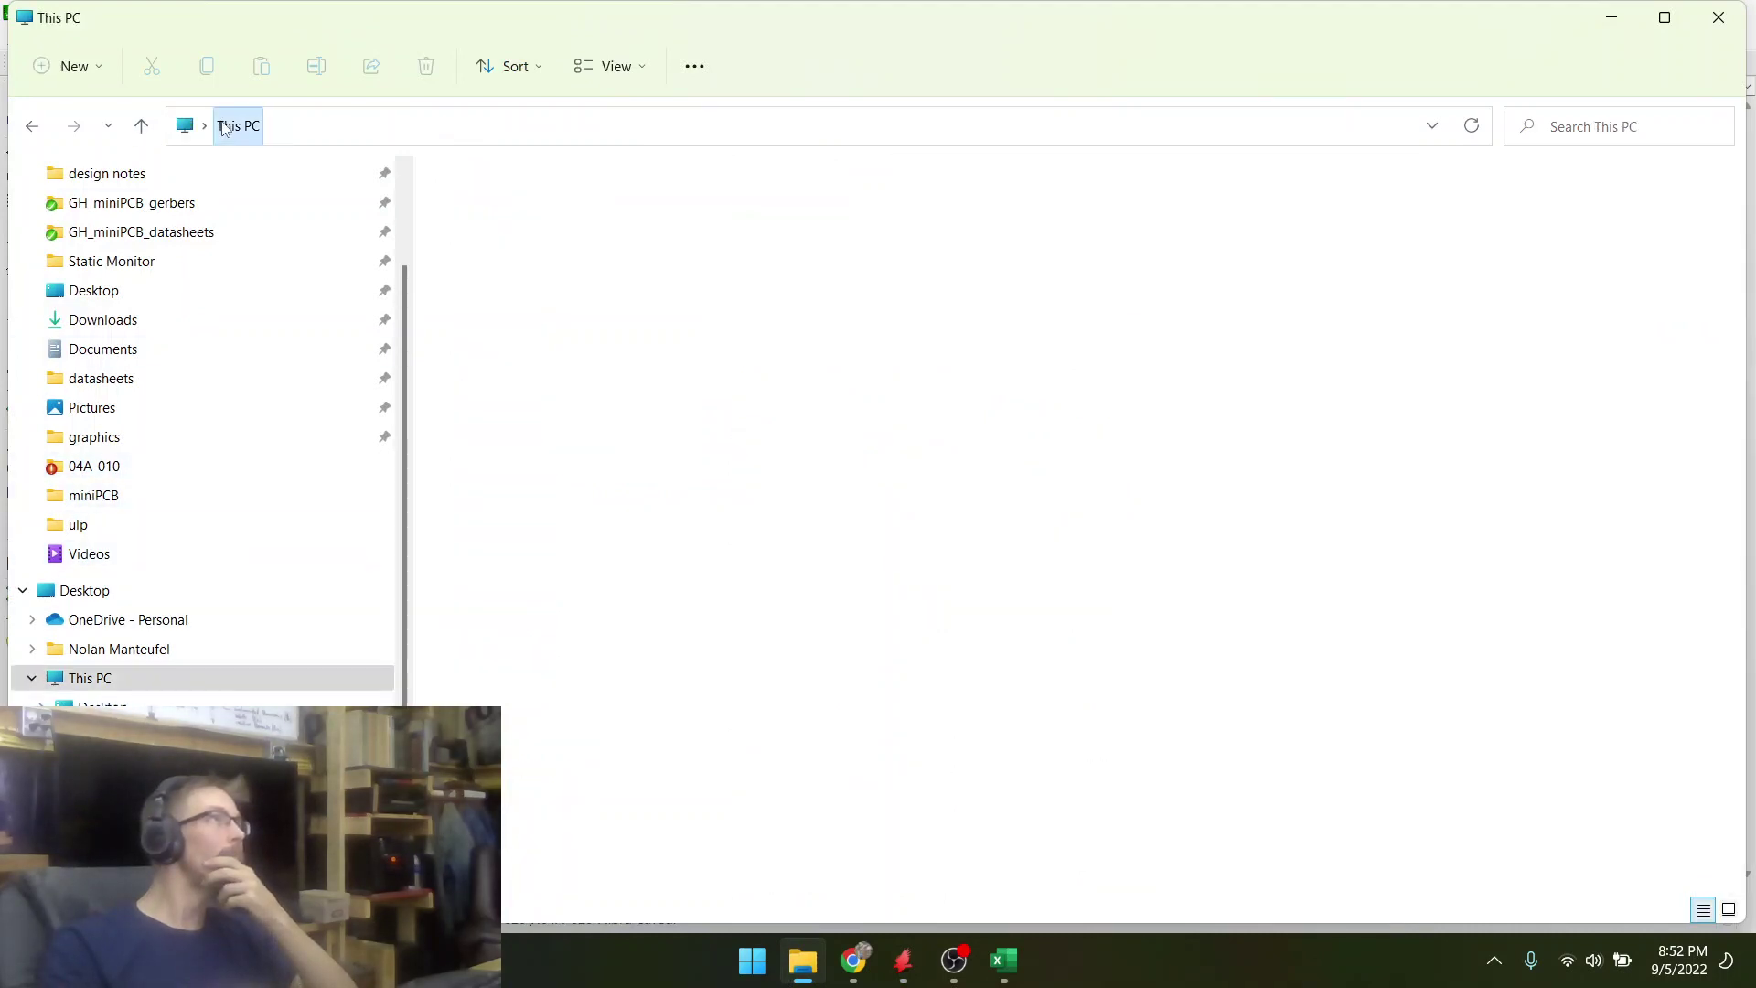
double_click(547, 403)
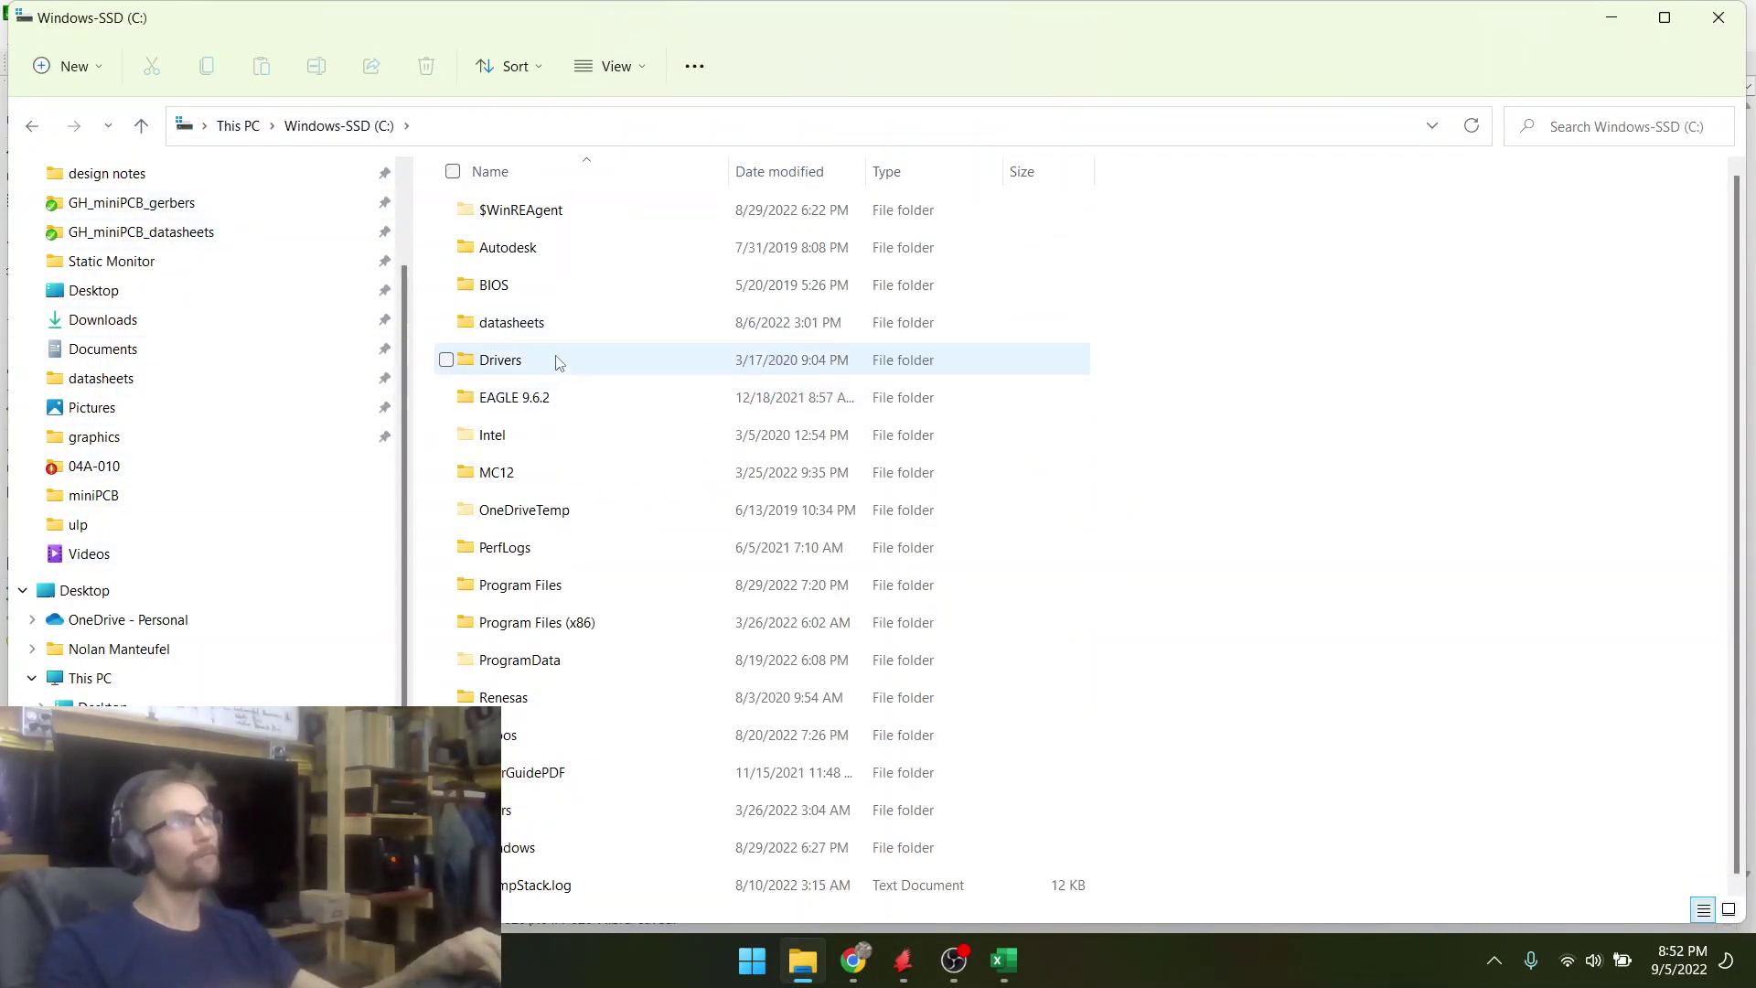
double_click(519, 745)
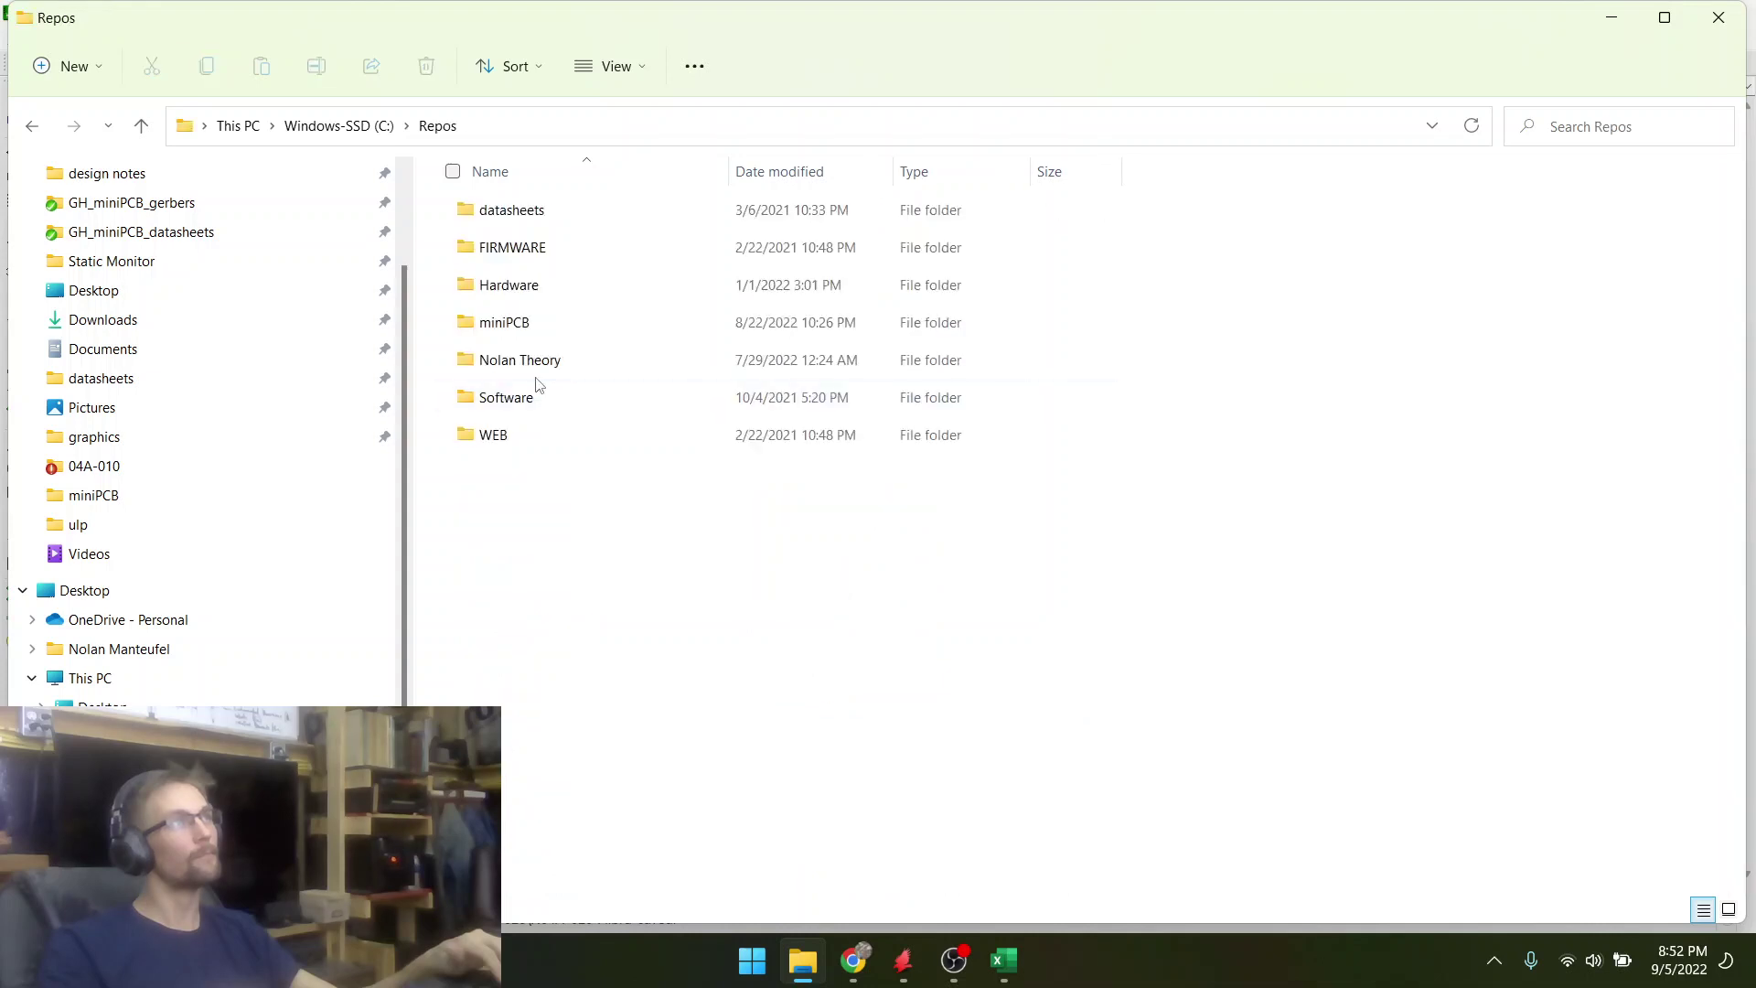
double_click(504, 326)
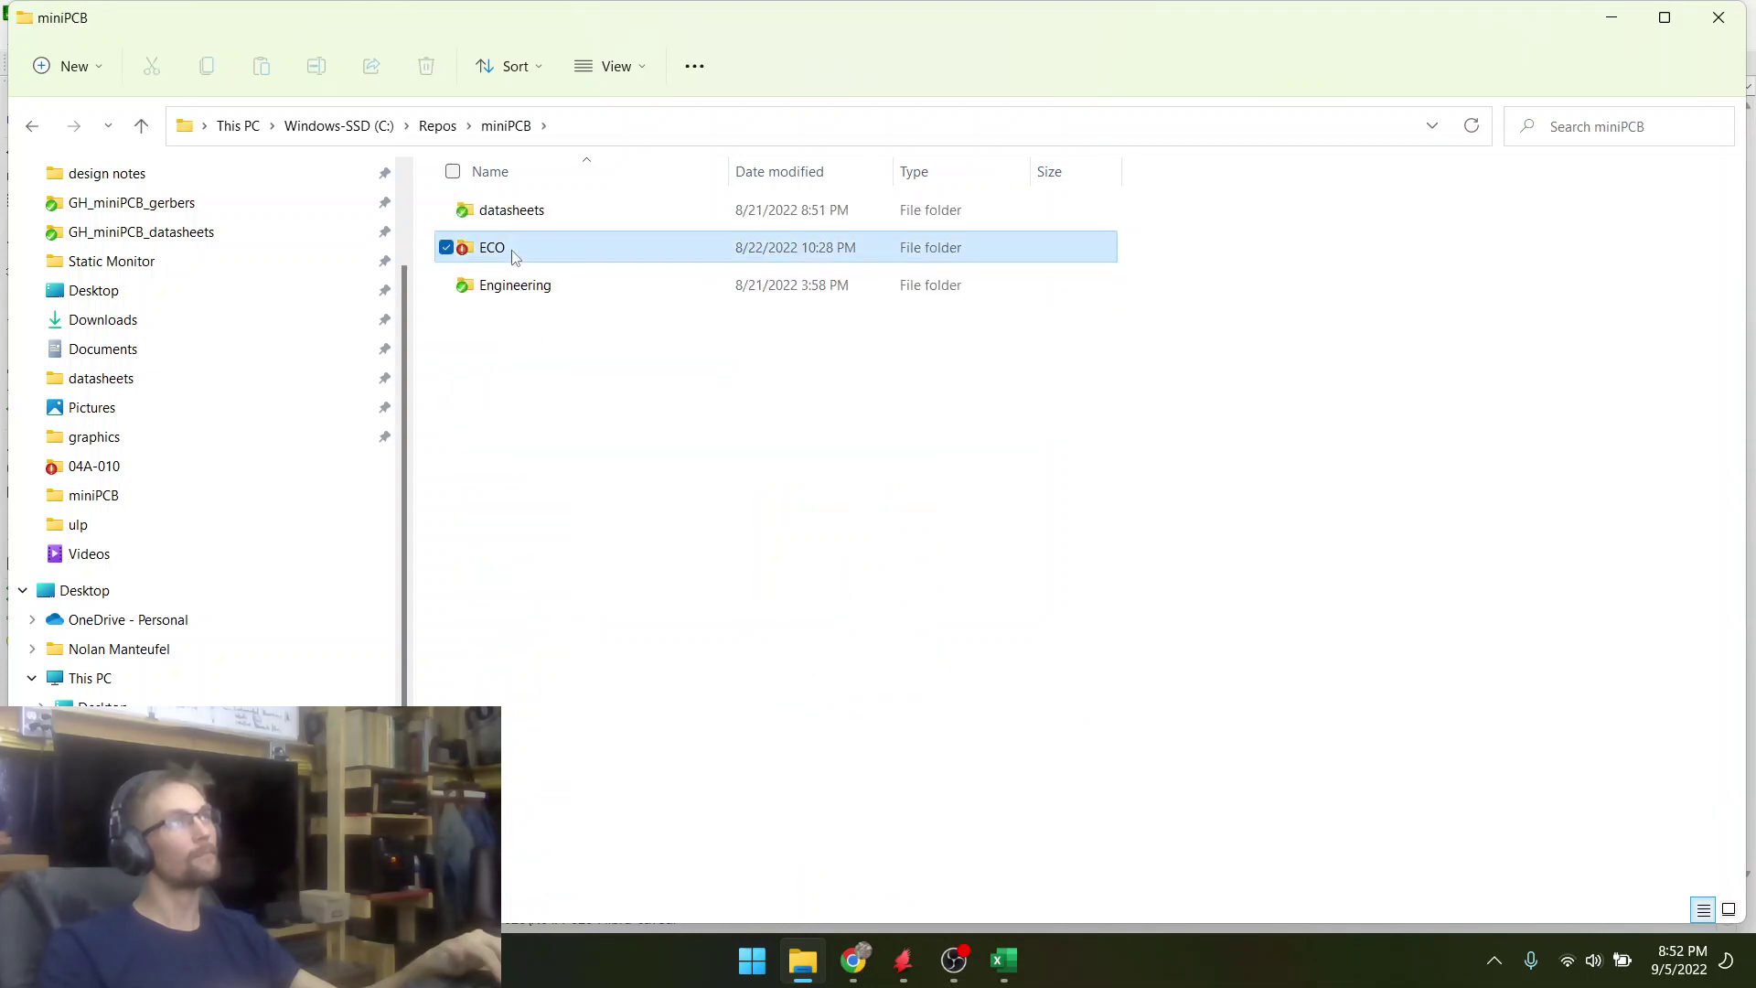
double_click(521, 259)
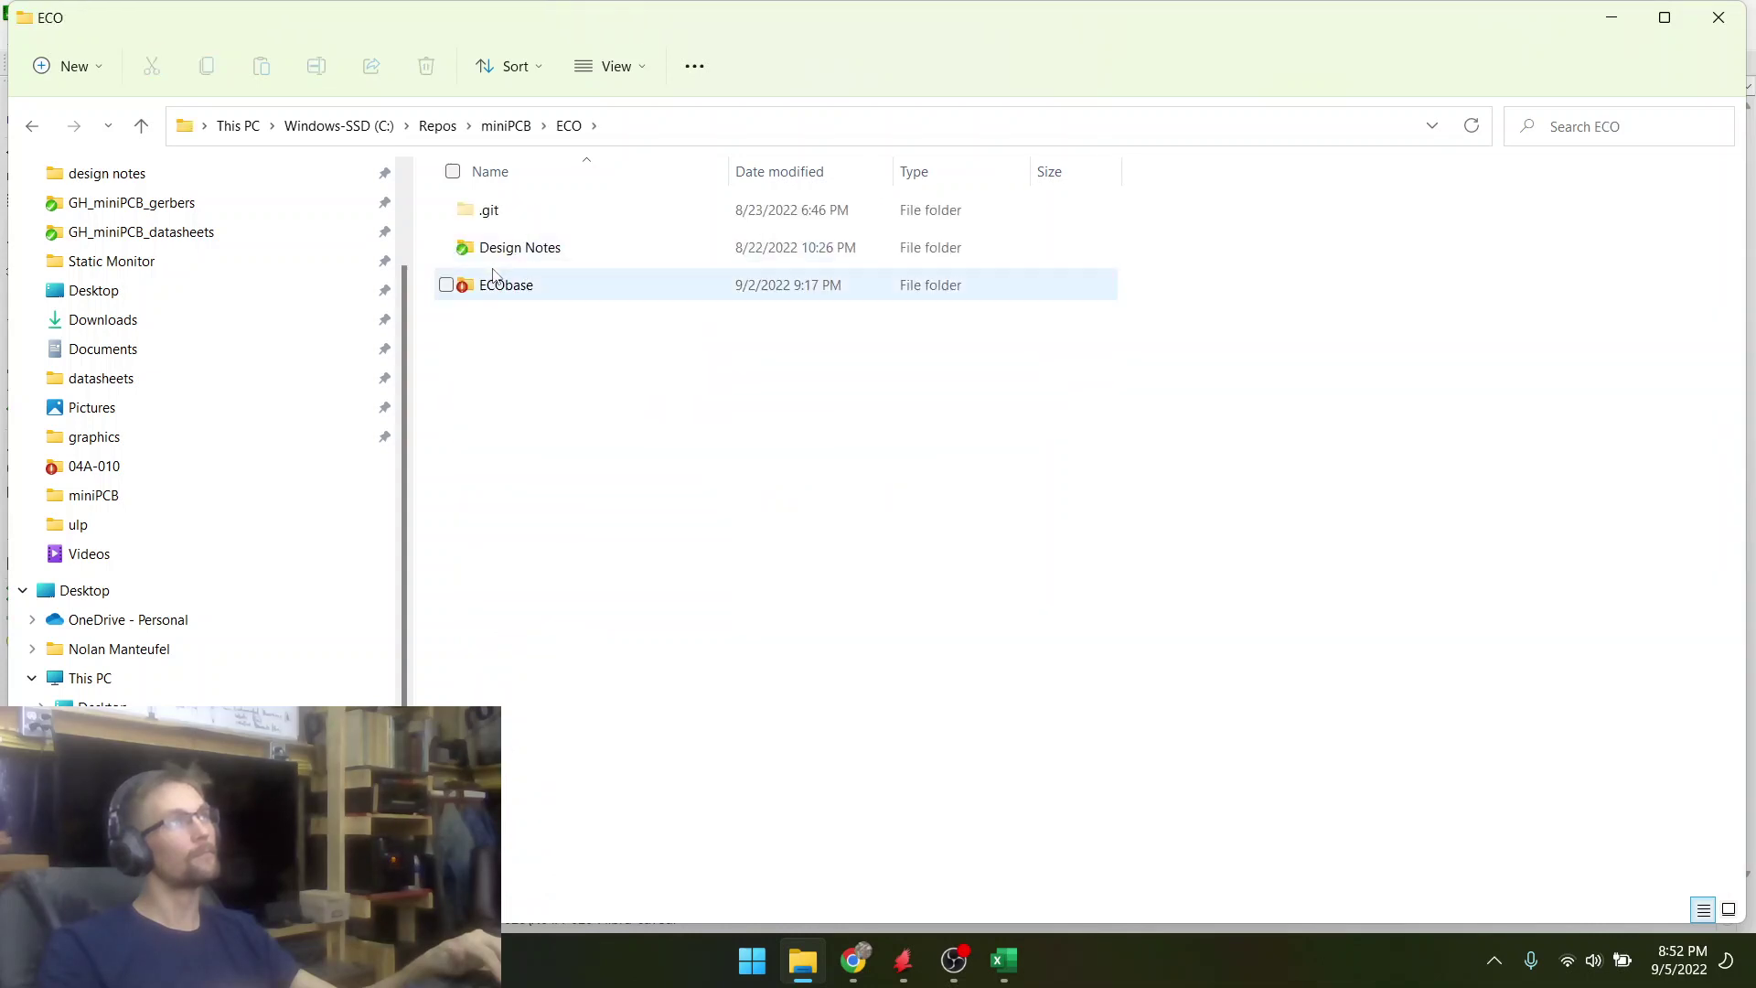
double_click(497, 283)
double_click(500, 249)
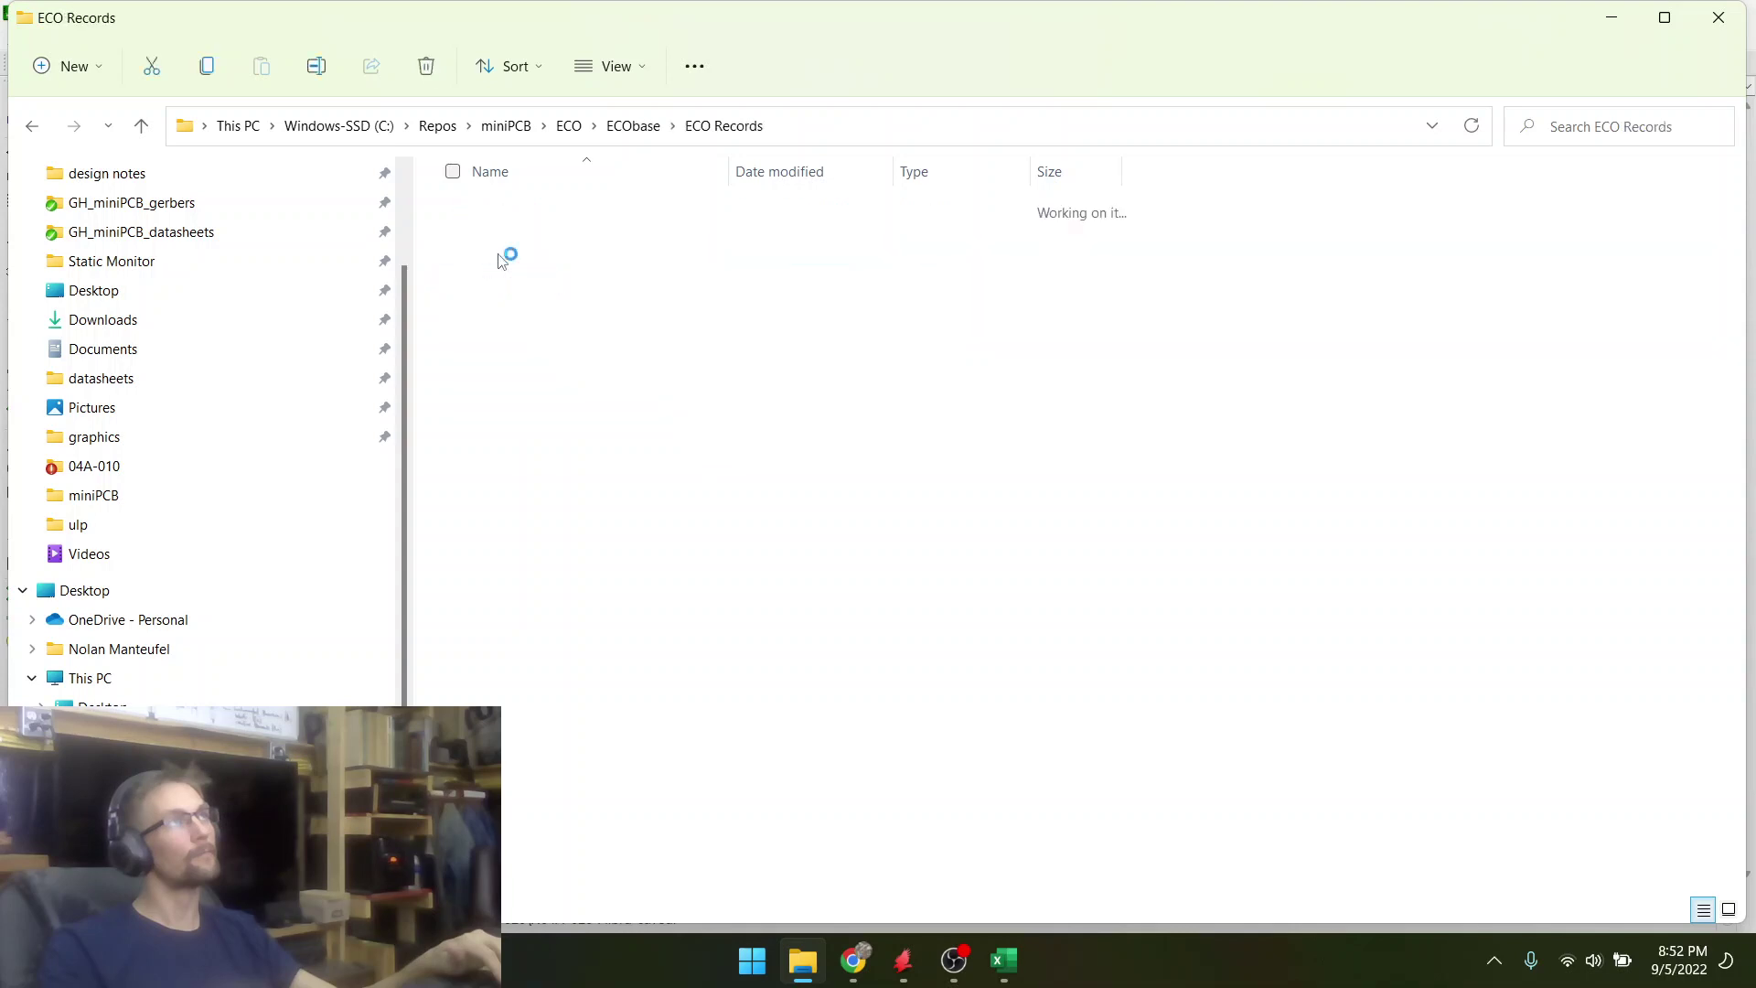
double_click(518, 436)
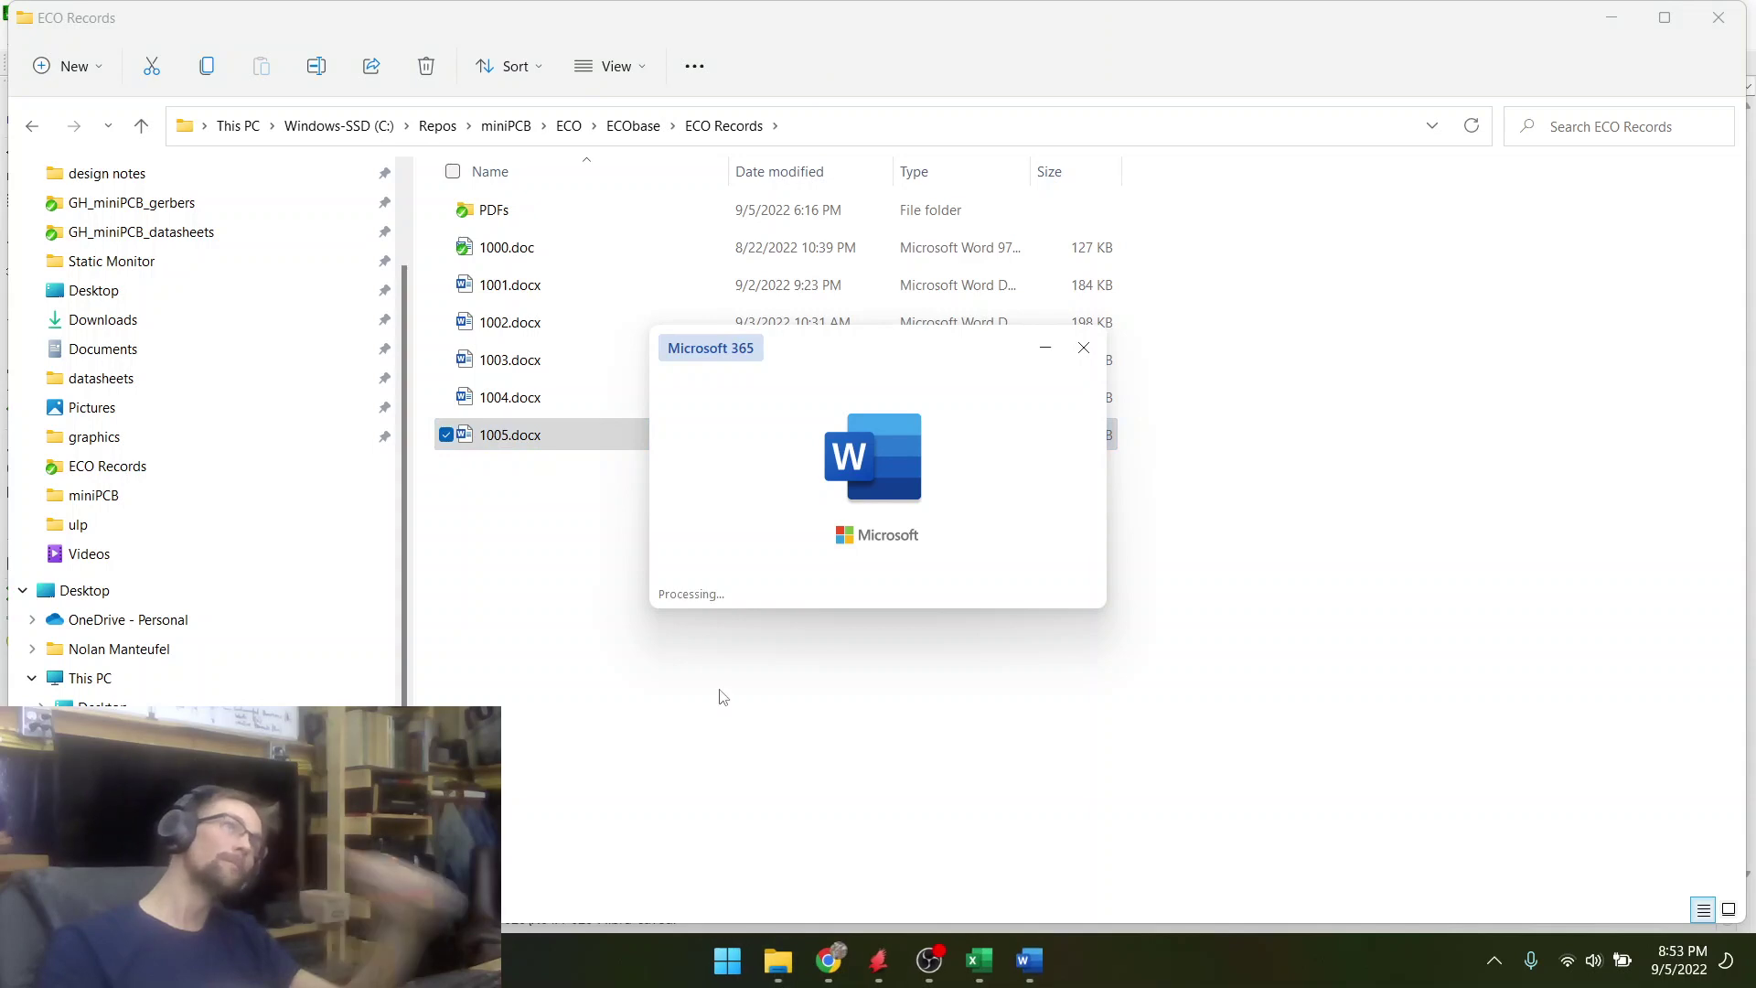
- Start inserting a picture from a file into the empty image placeholder on page 2 of the ECO record
scroll(713, 697, down, 10)
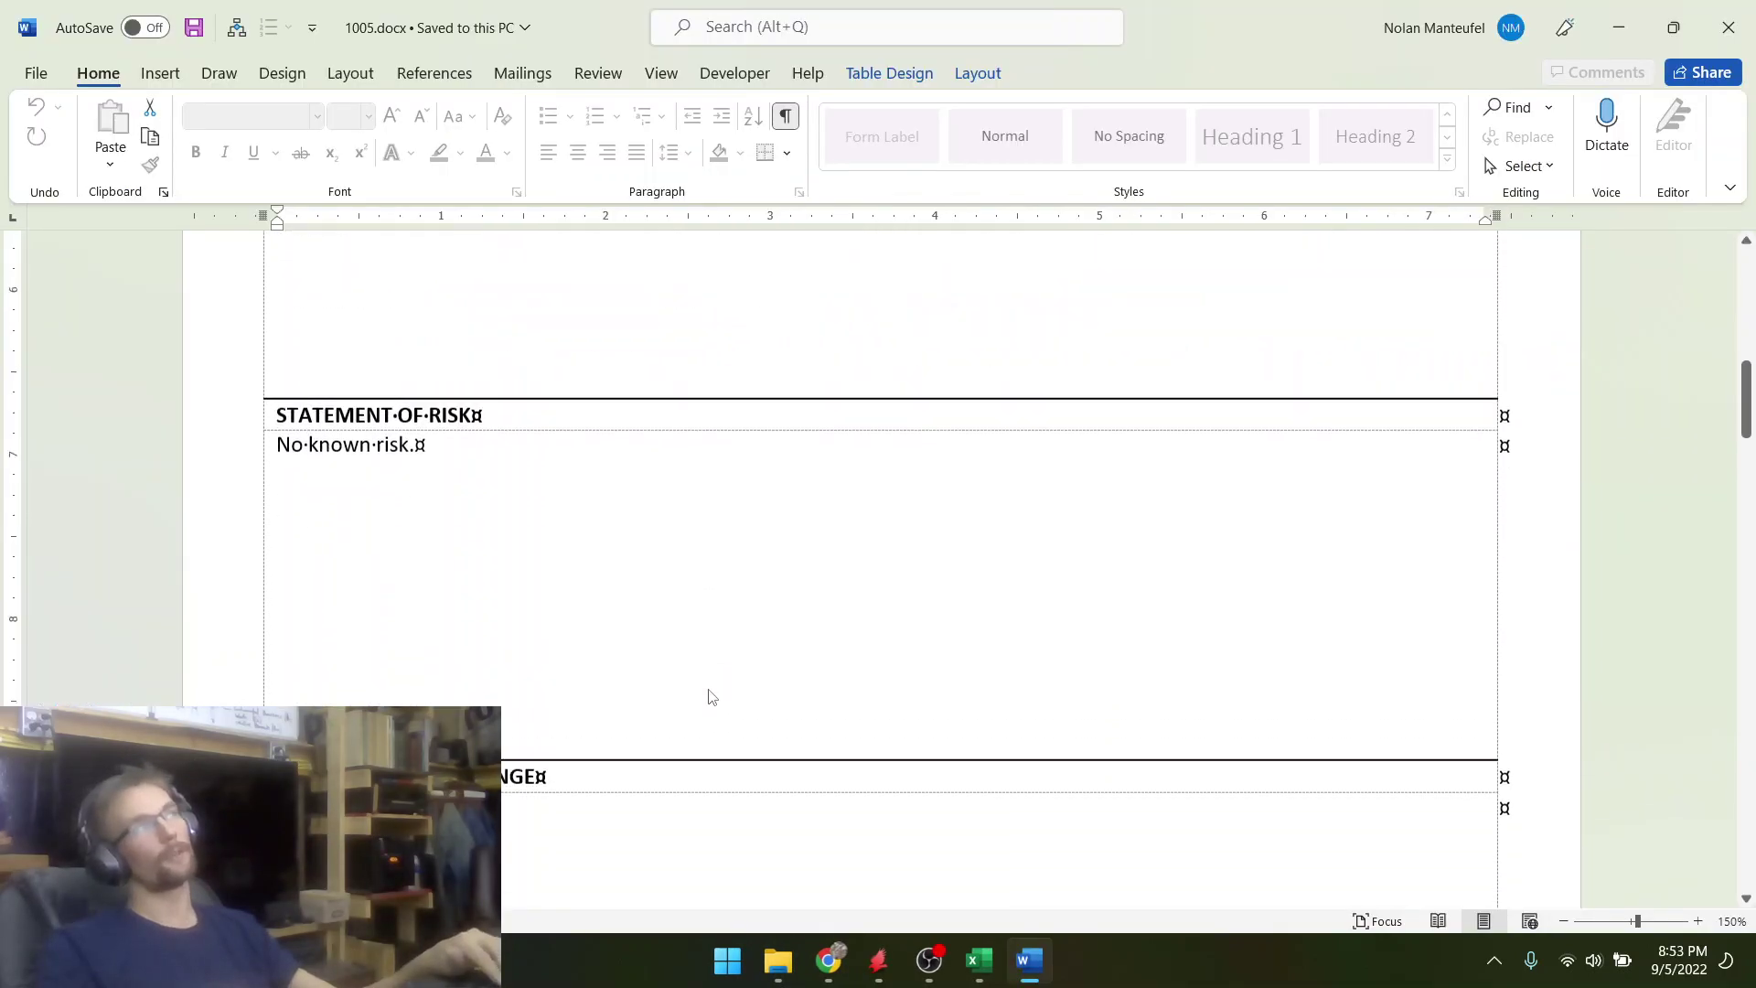
scroll(712, 697, down, 5)
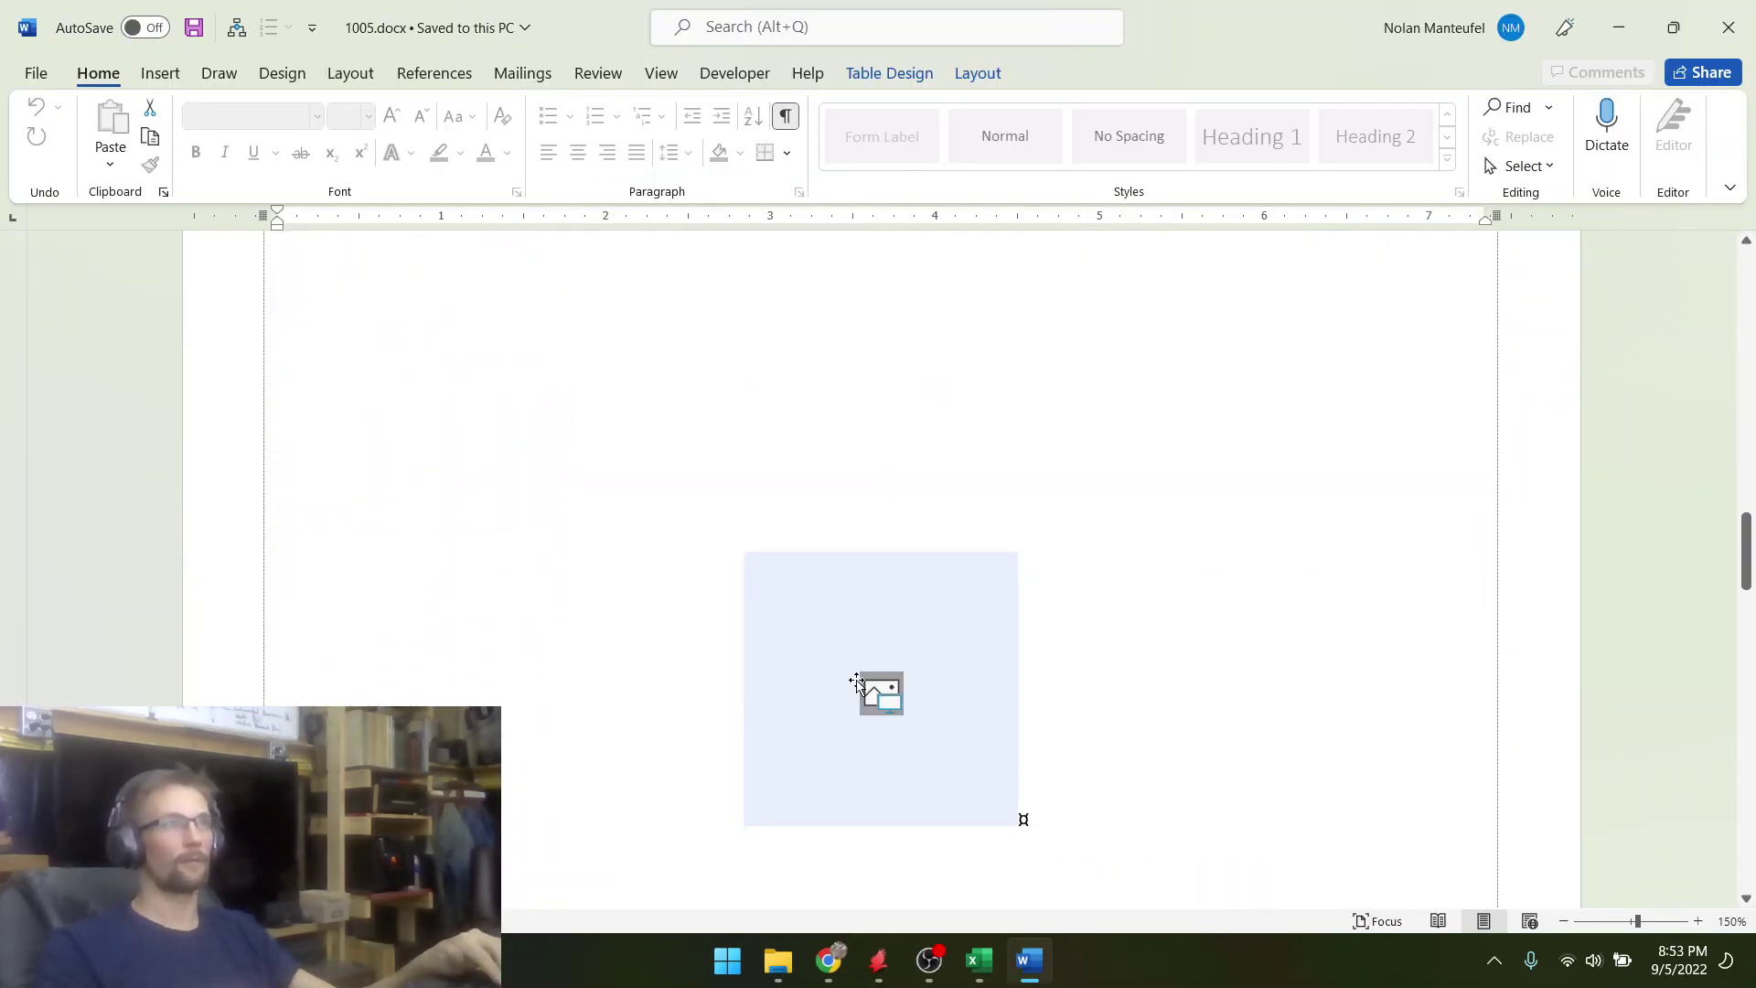
click(857, 682)
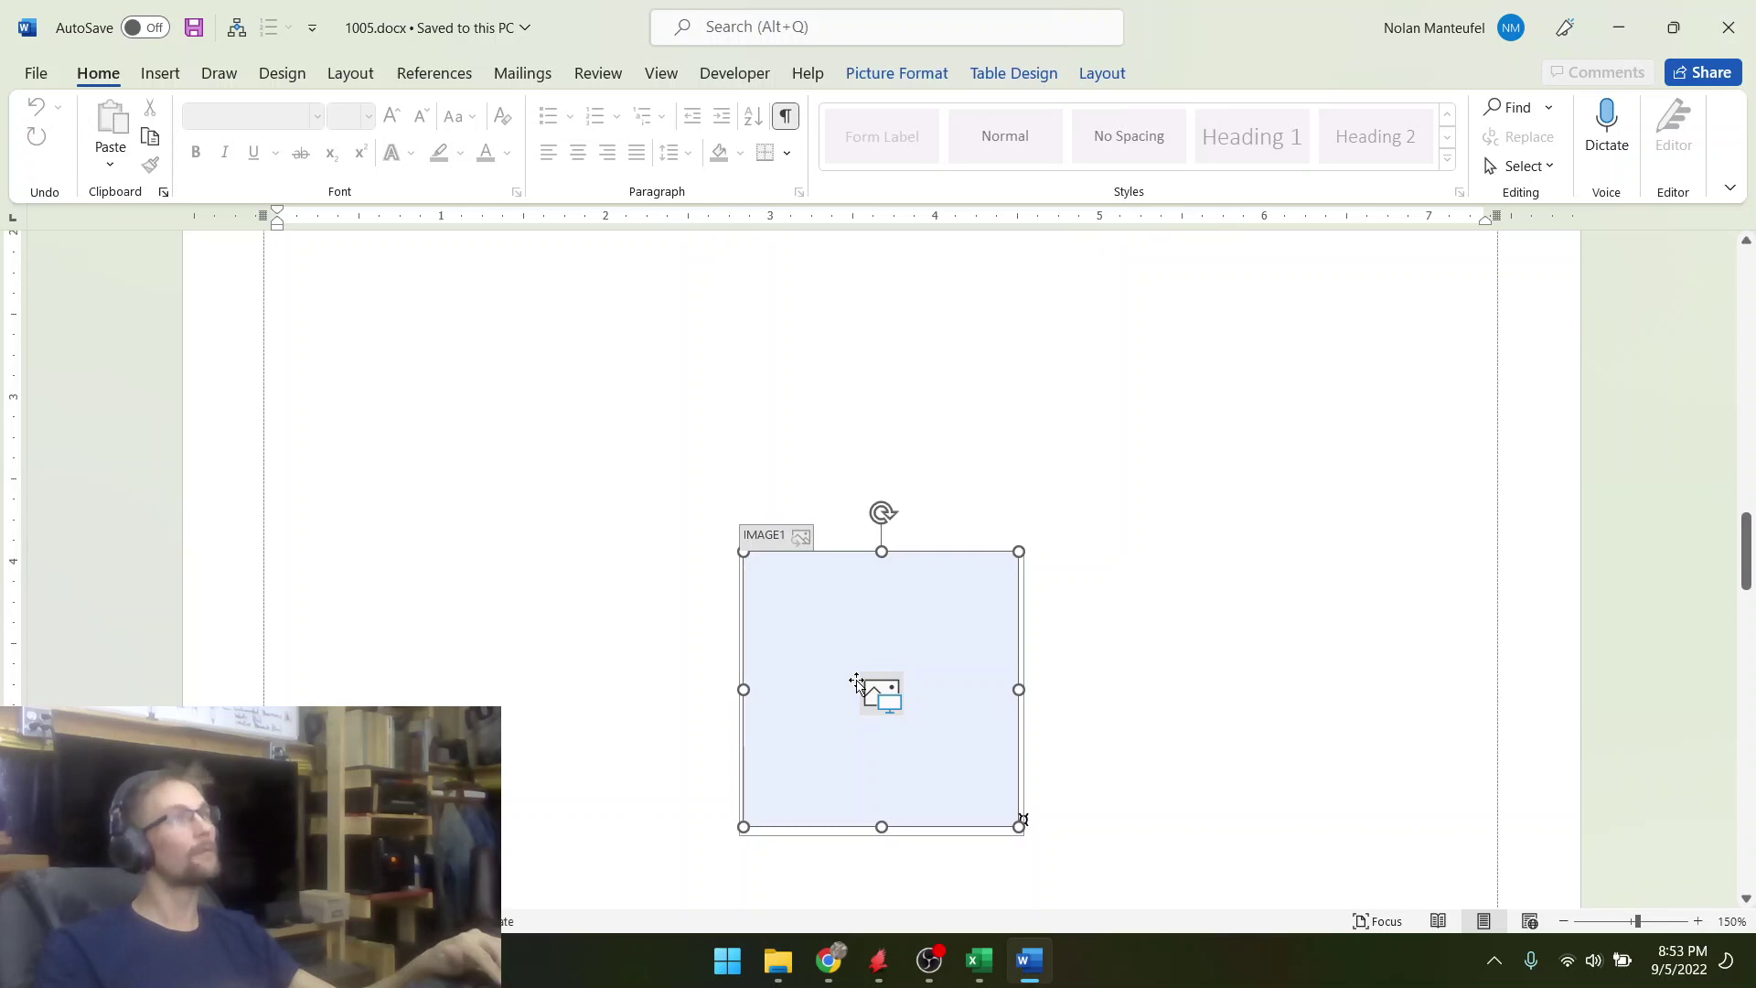
click(867, 688)
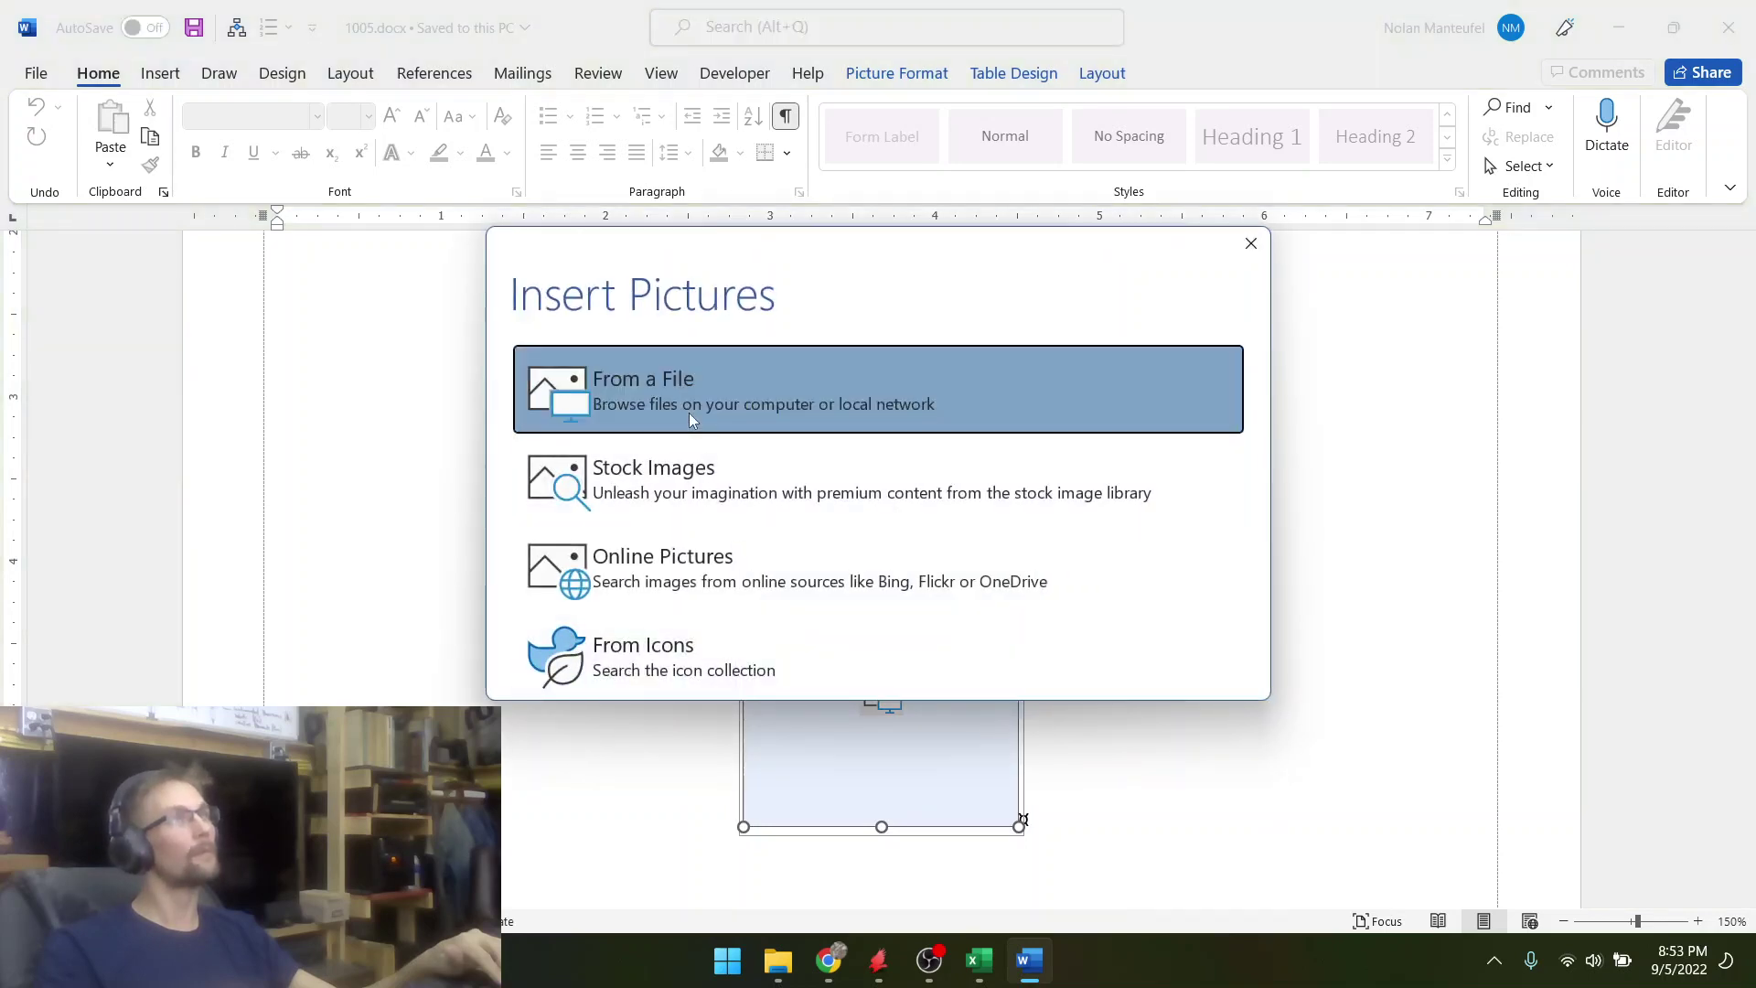
click(590, 401)
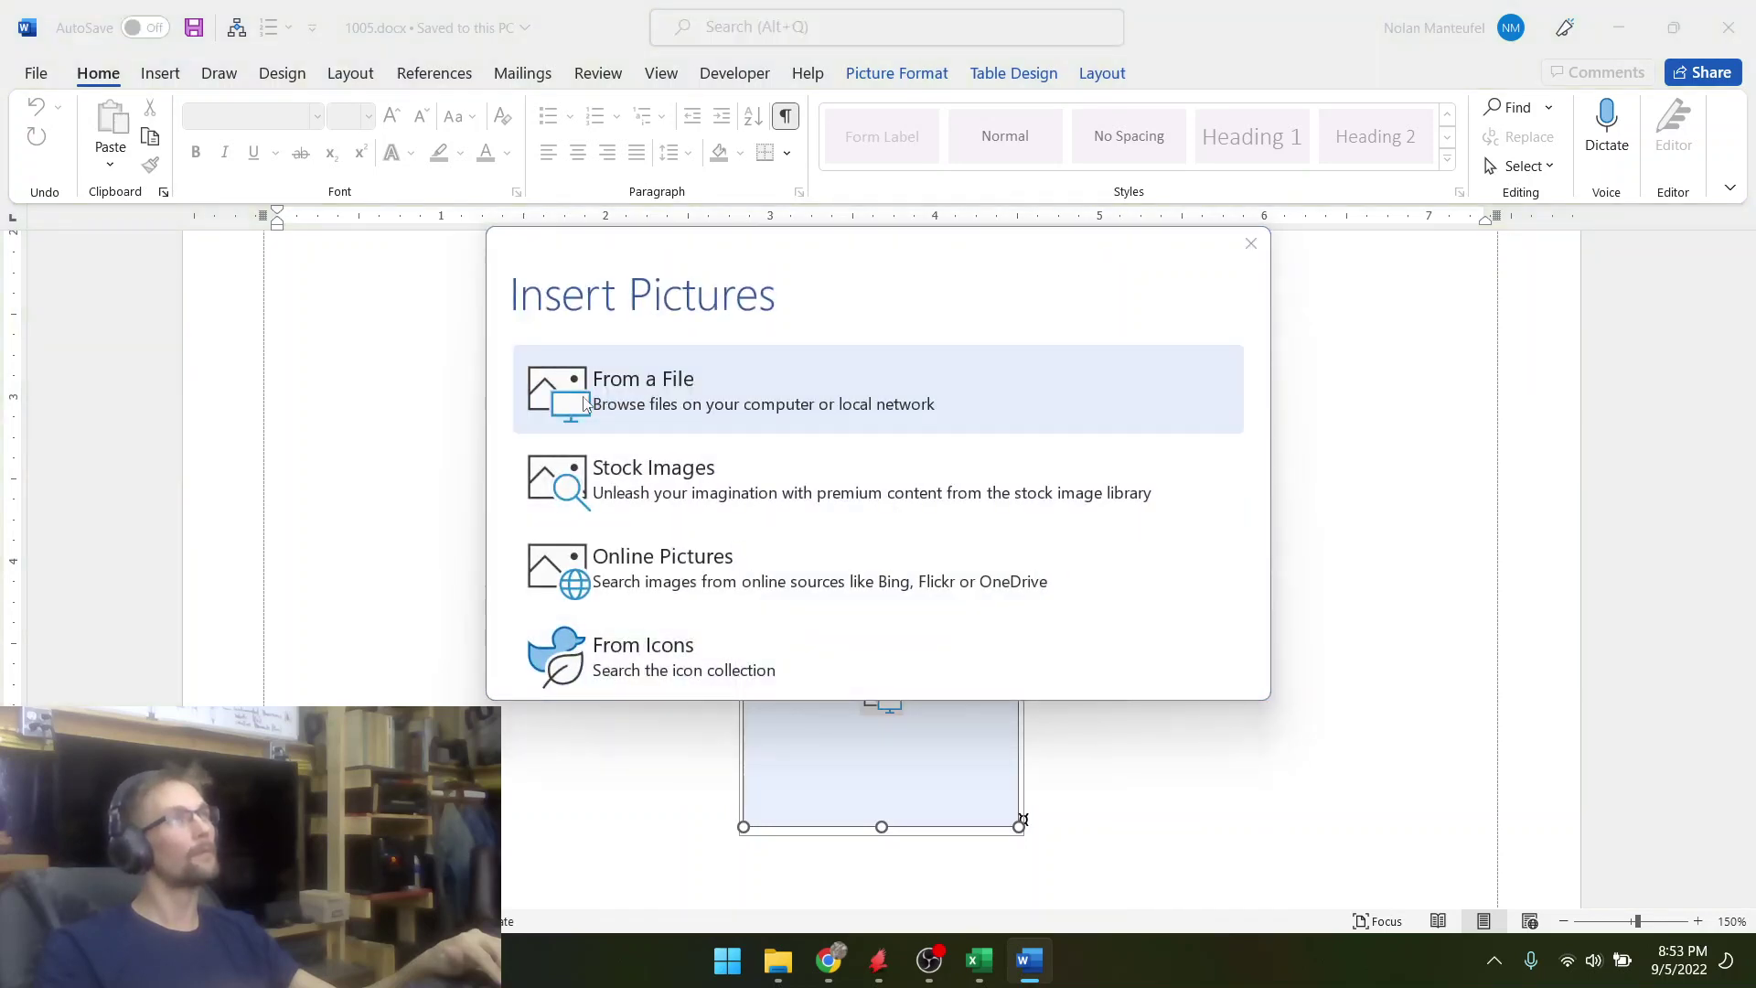
- Insert schematic_01.png from the eagle/Exergy Labs/miniPCBs/04 Amplifiers/04A/04A-020 folder into the image placeholder
scroll(512, 426, down, 5)
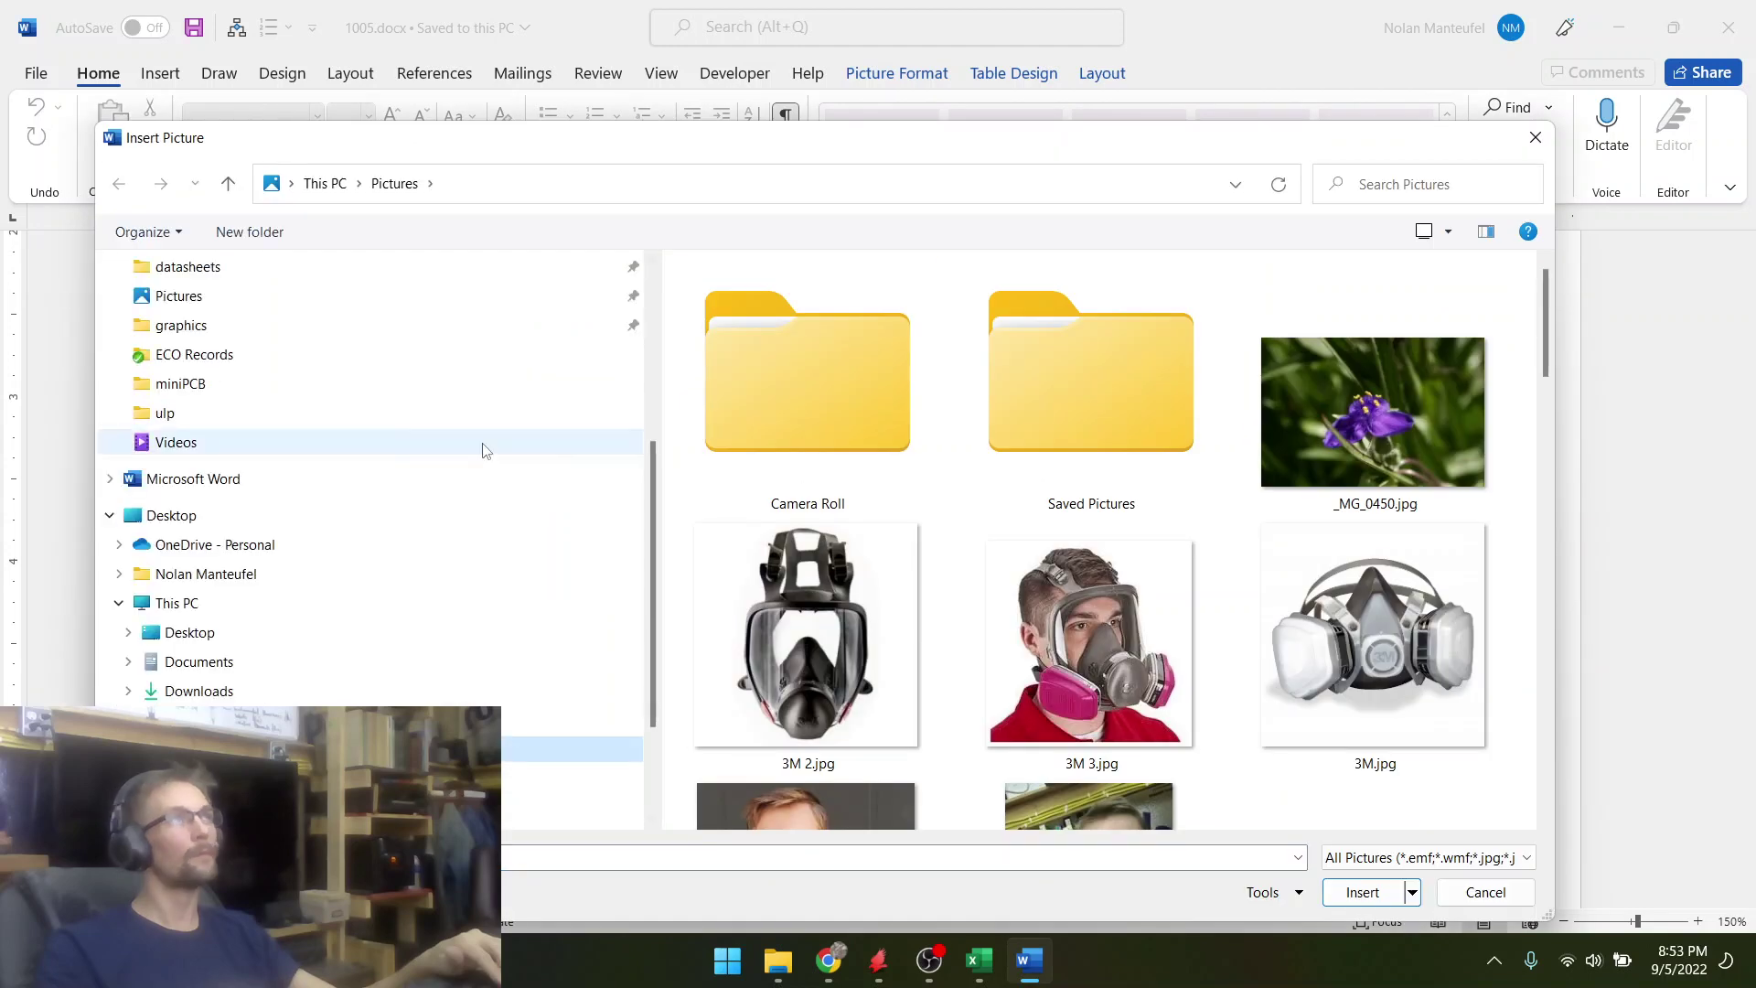
click(183, 383)
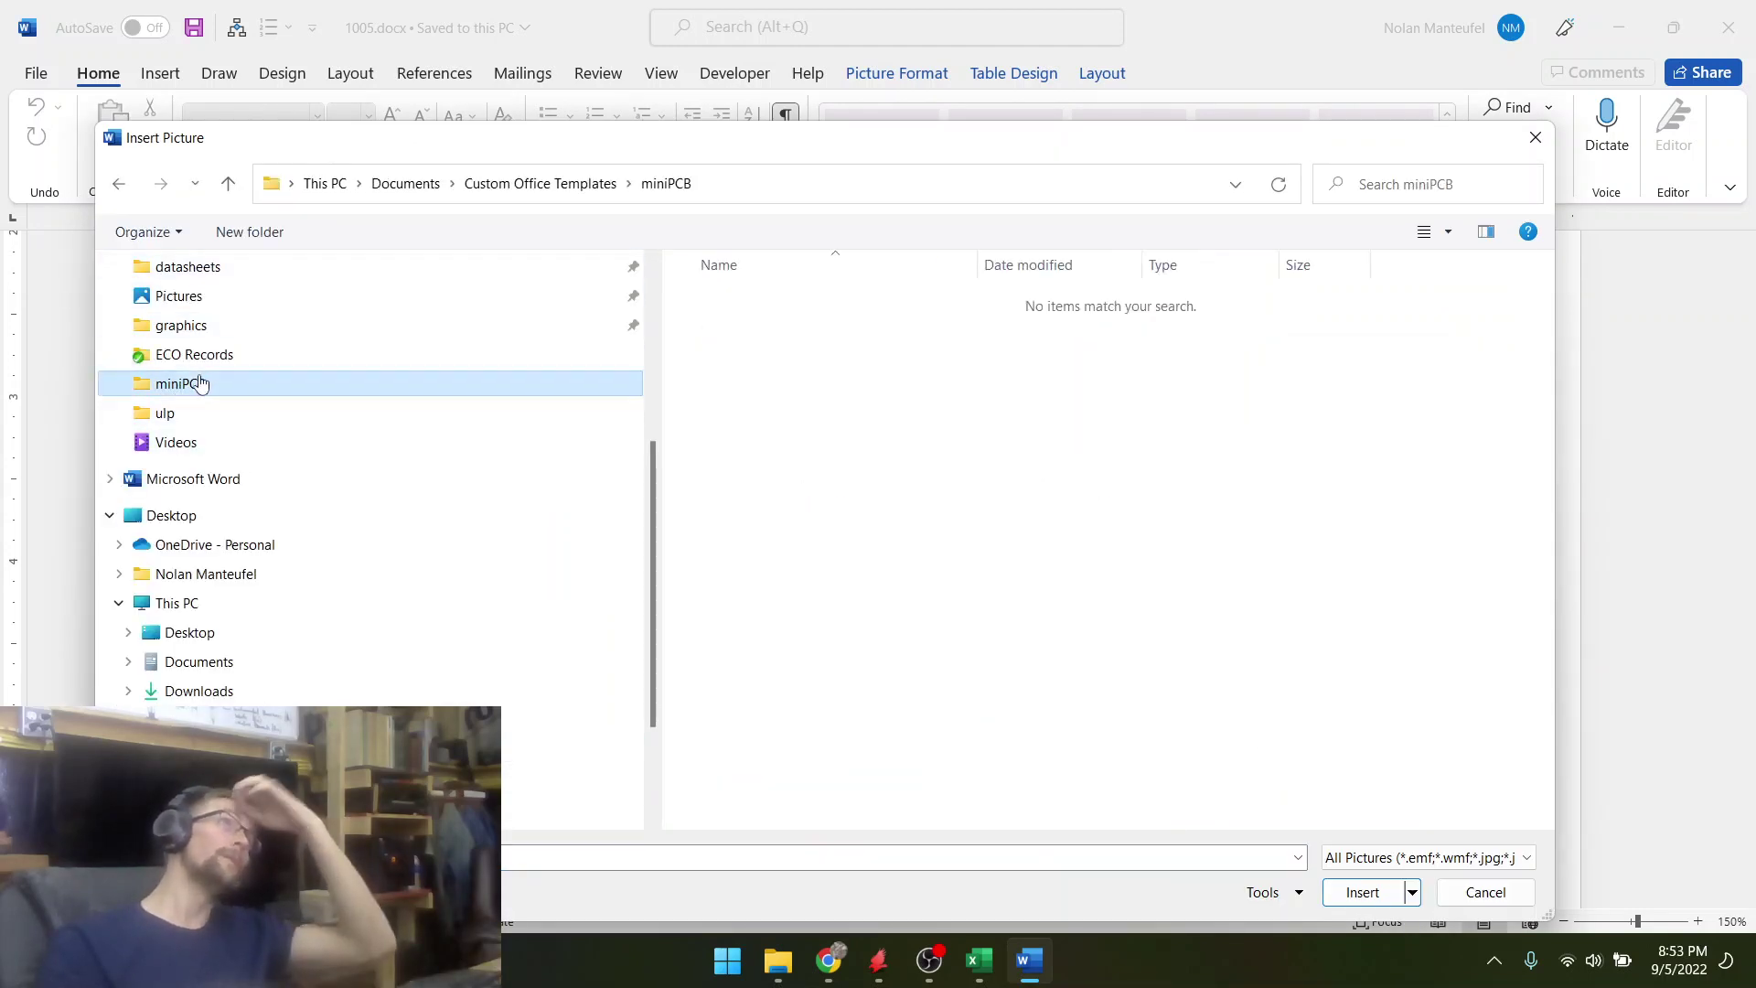
scroll(197, 380, up, 4)
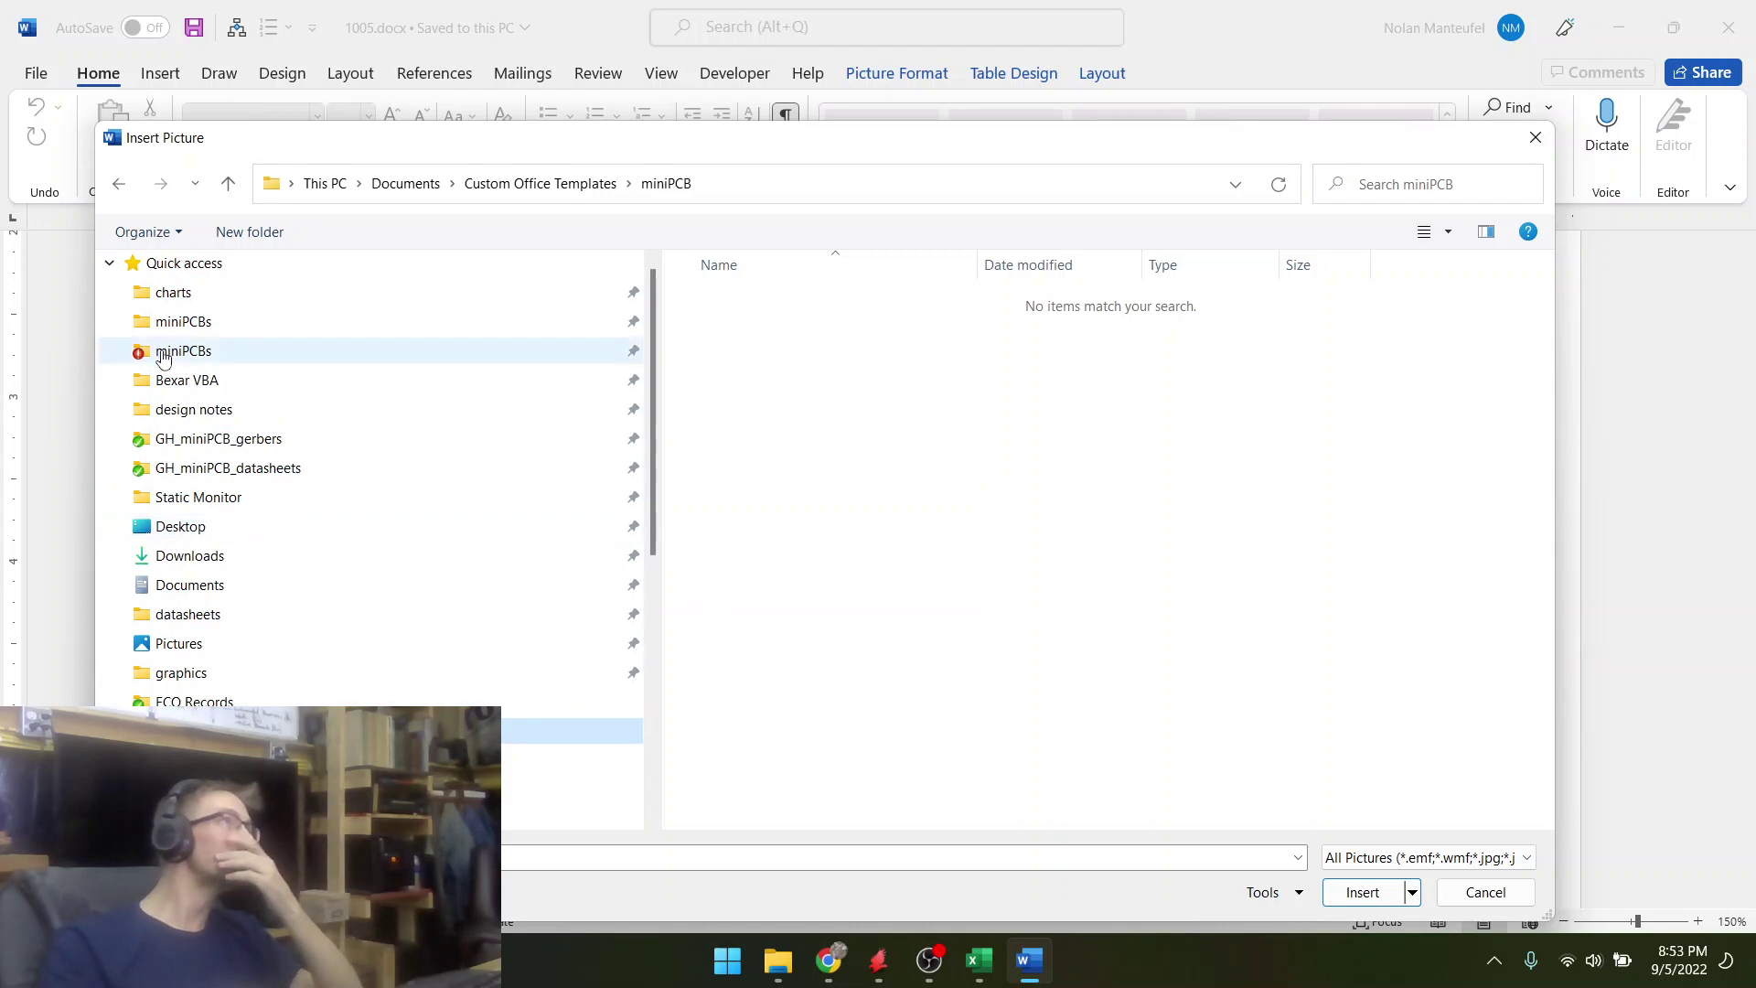
click(165, 352)
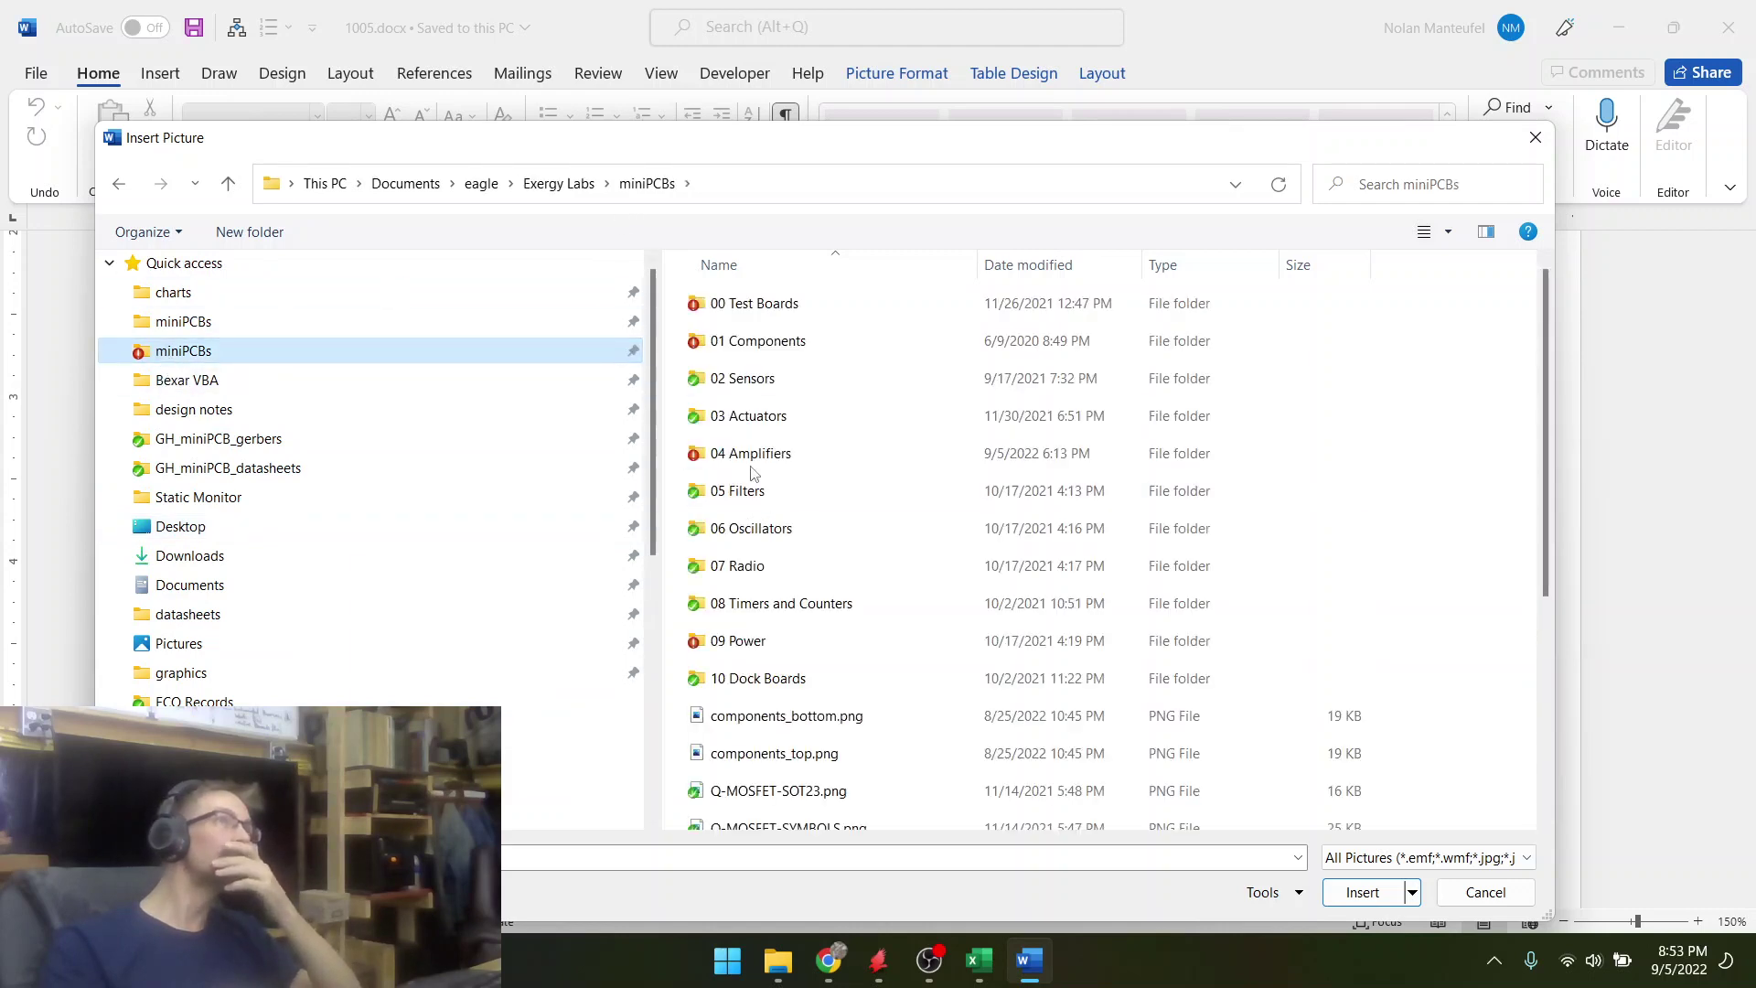
double_click(745, 454)
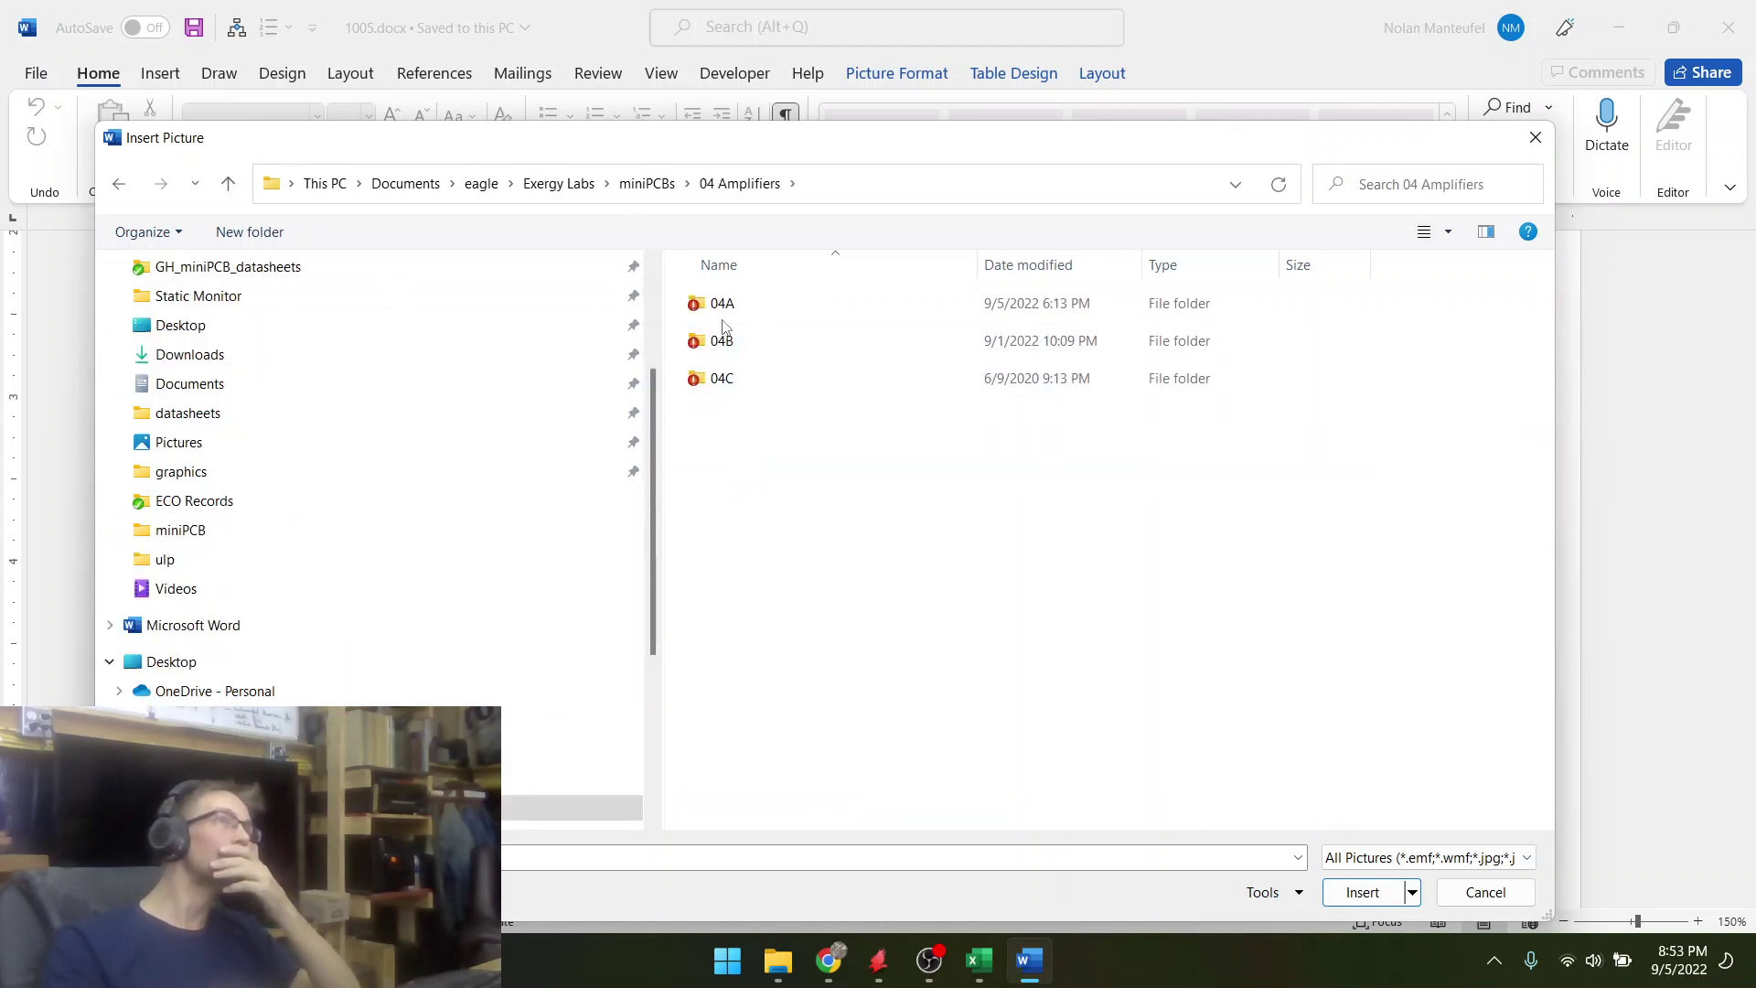
double_click(723, 303)
double_click(745, 409)
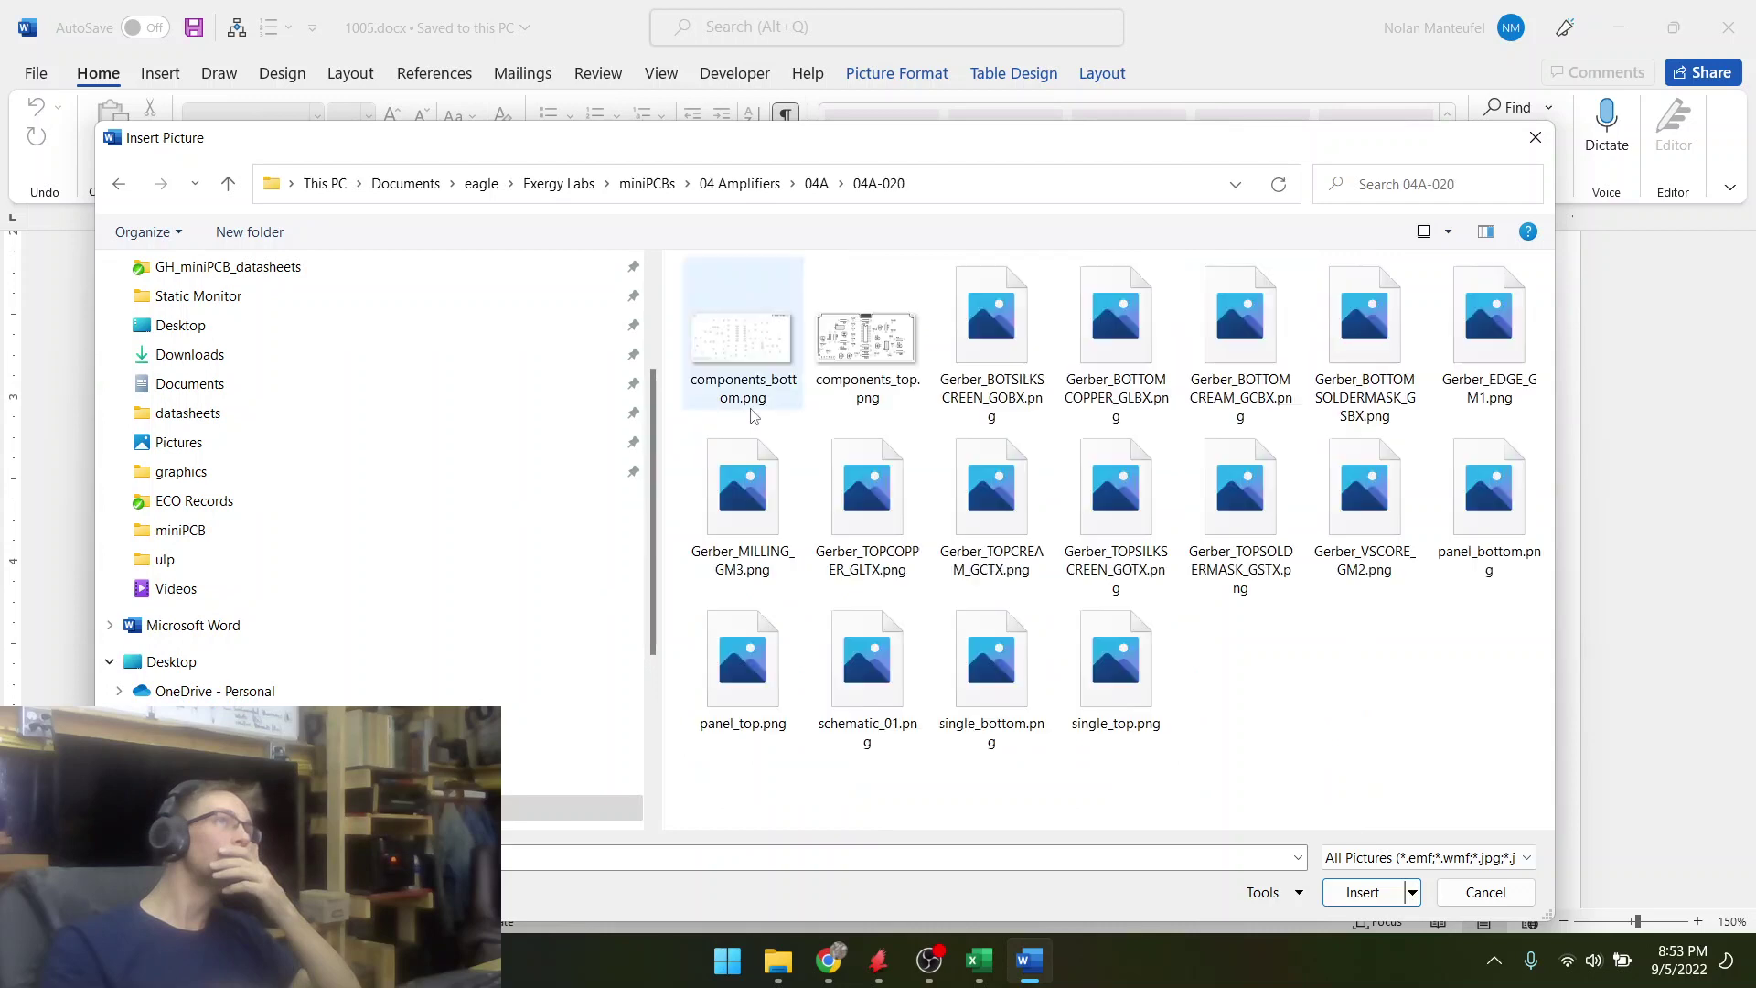
double_click(868, 671)
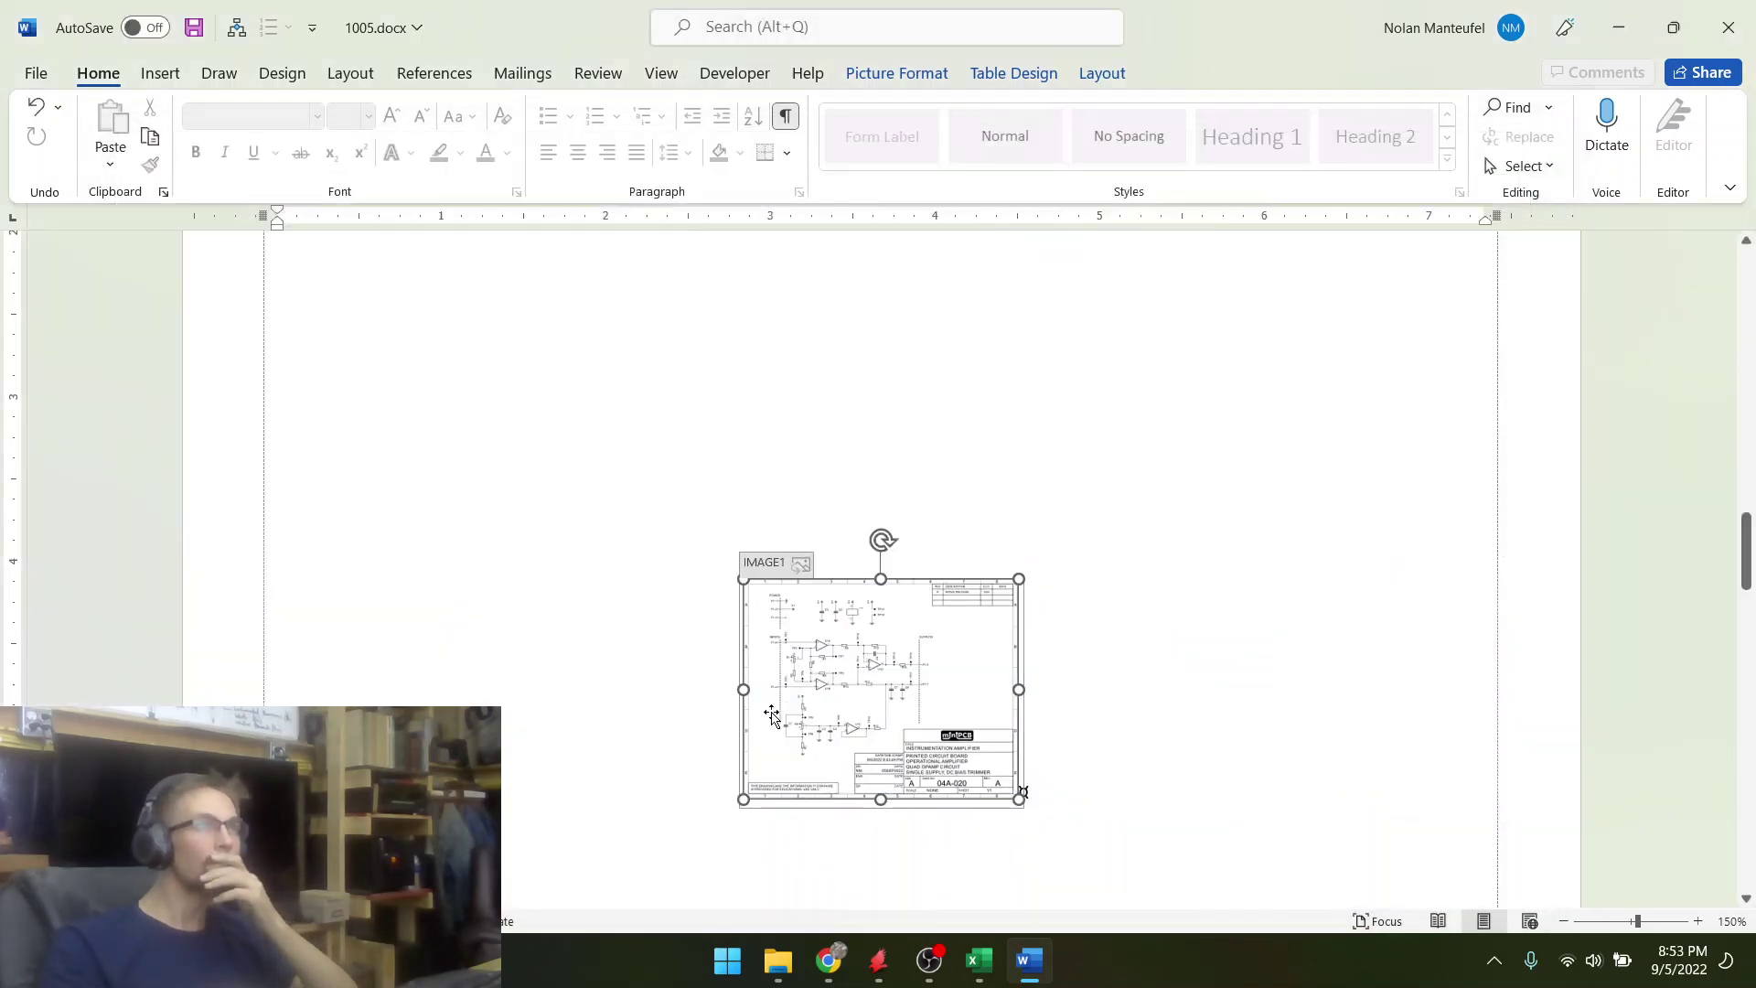
- Enlarge the schematic image proportionally to about 7.2 inches wide so it nearly fills the table's width on page 2
drag(739, 800, 515, 892)
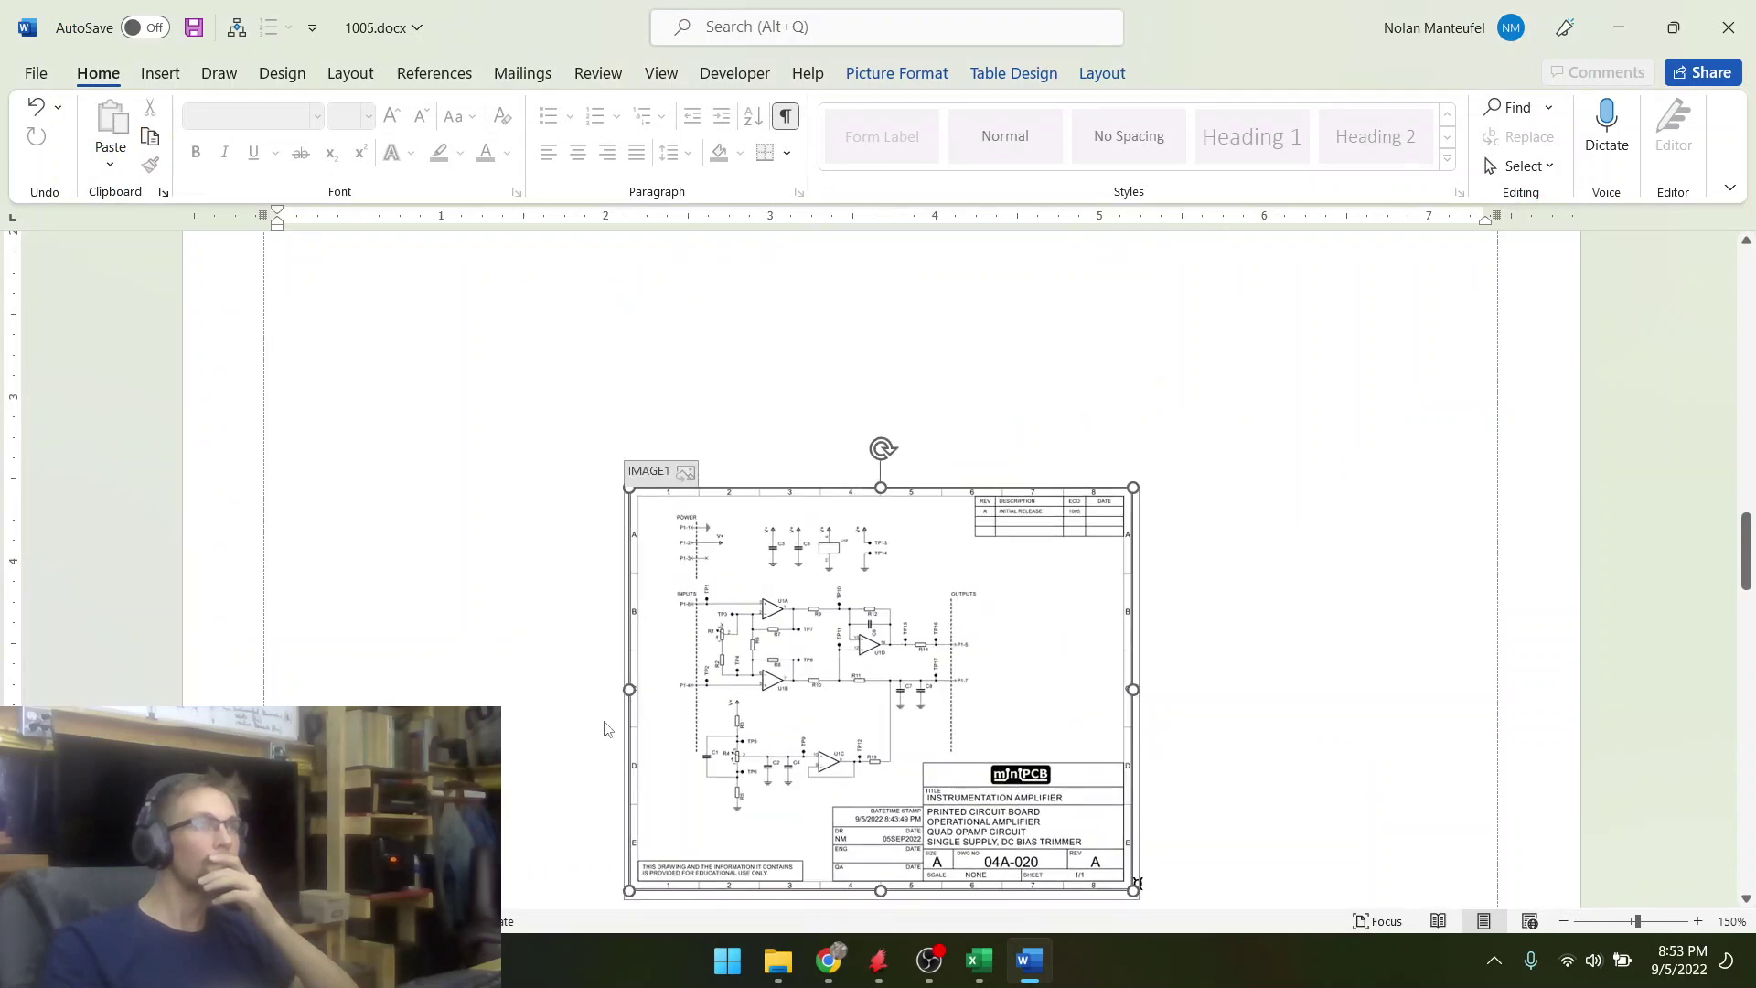
scroll(657, 443, down, 5)
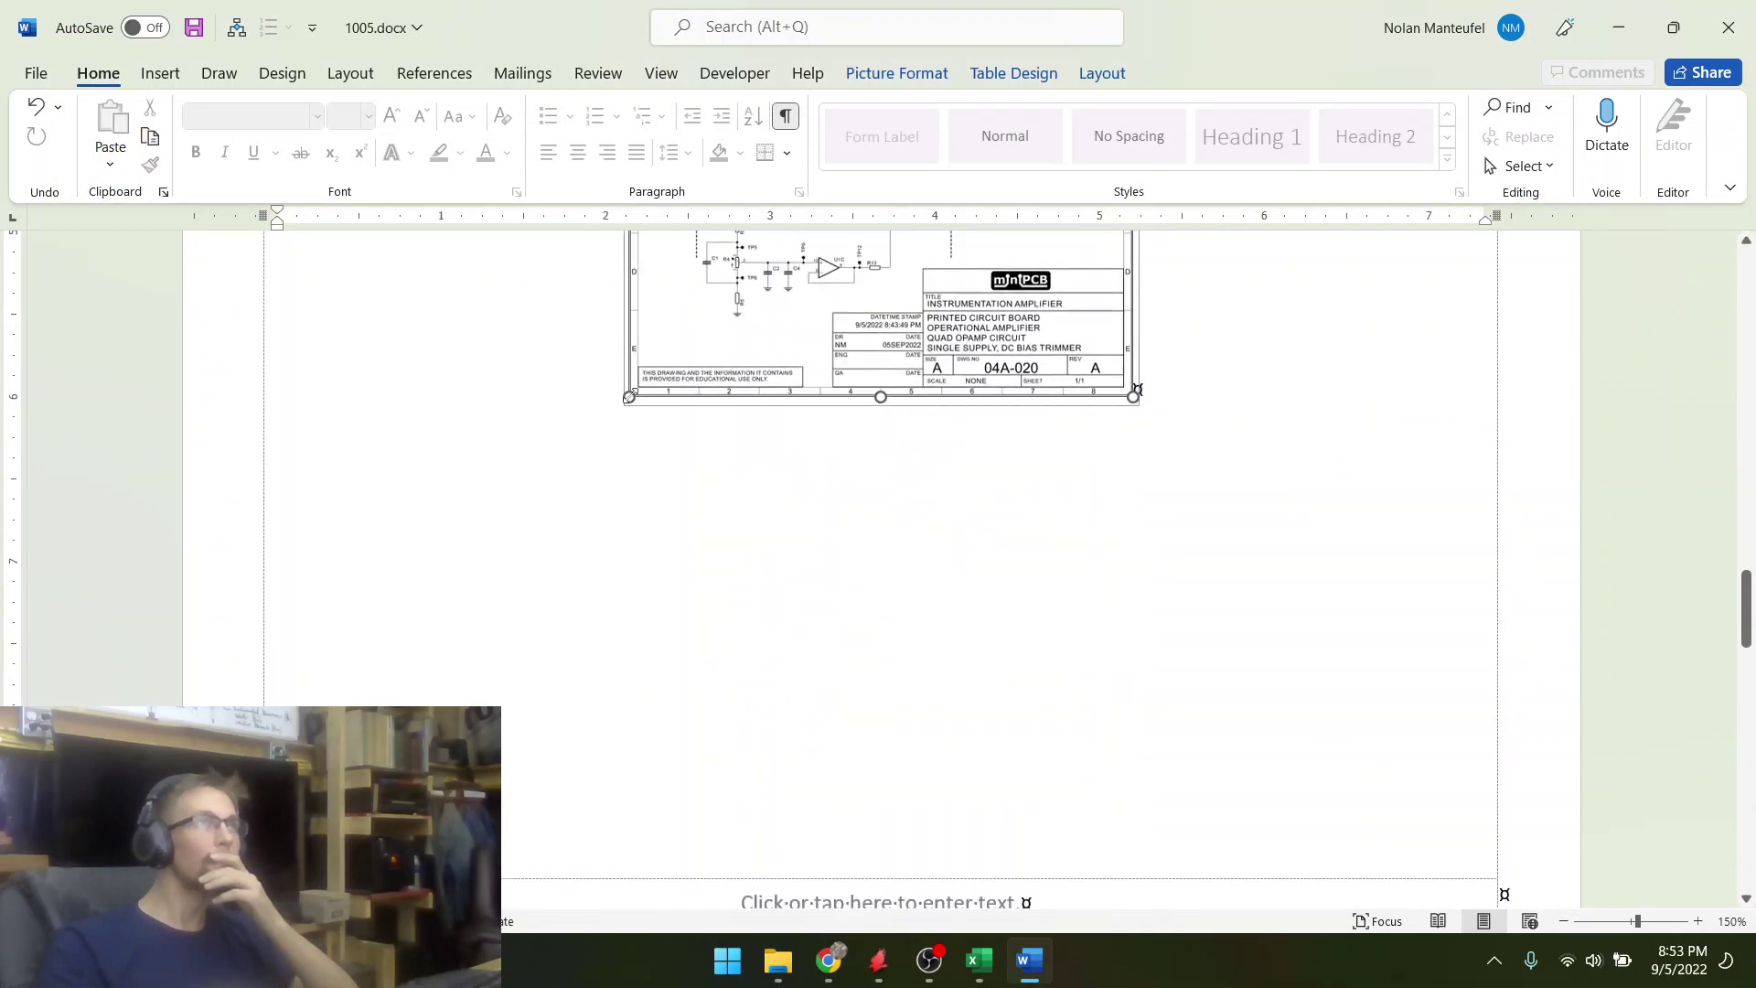
drag(629, 396, 387, 669)
scroll(433, 637, up, 4)
scroll(537, 502, down, 6)
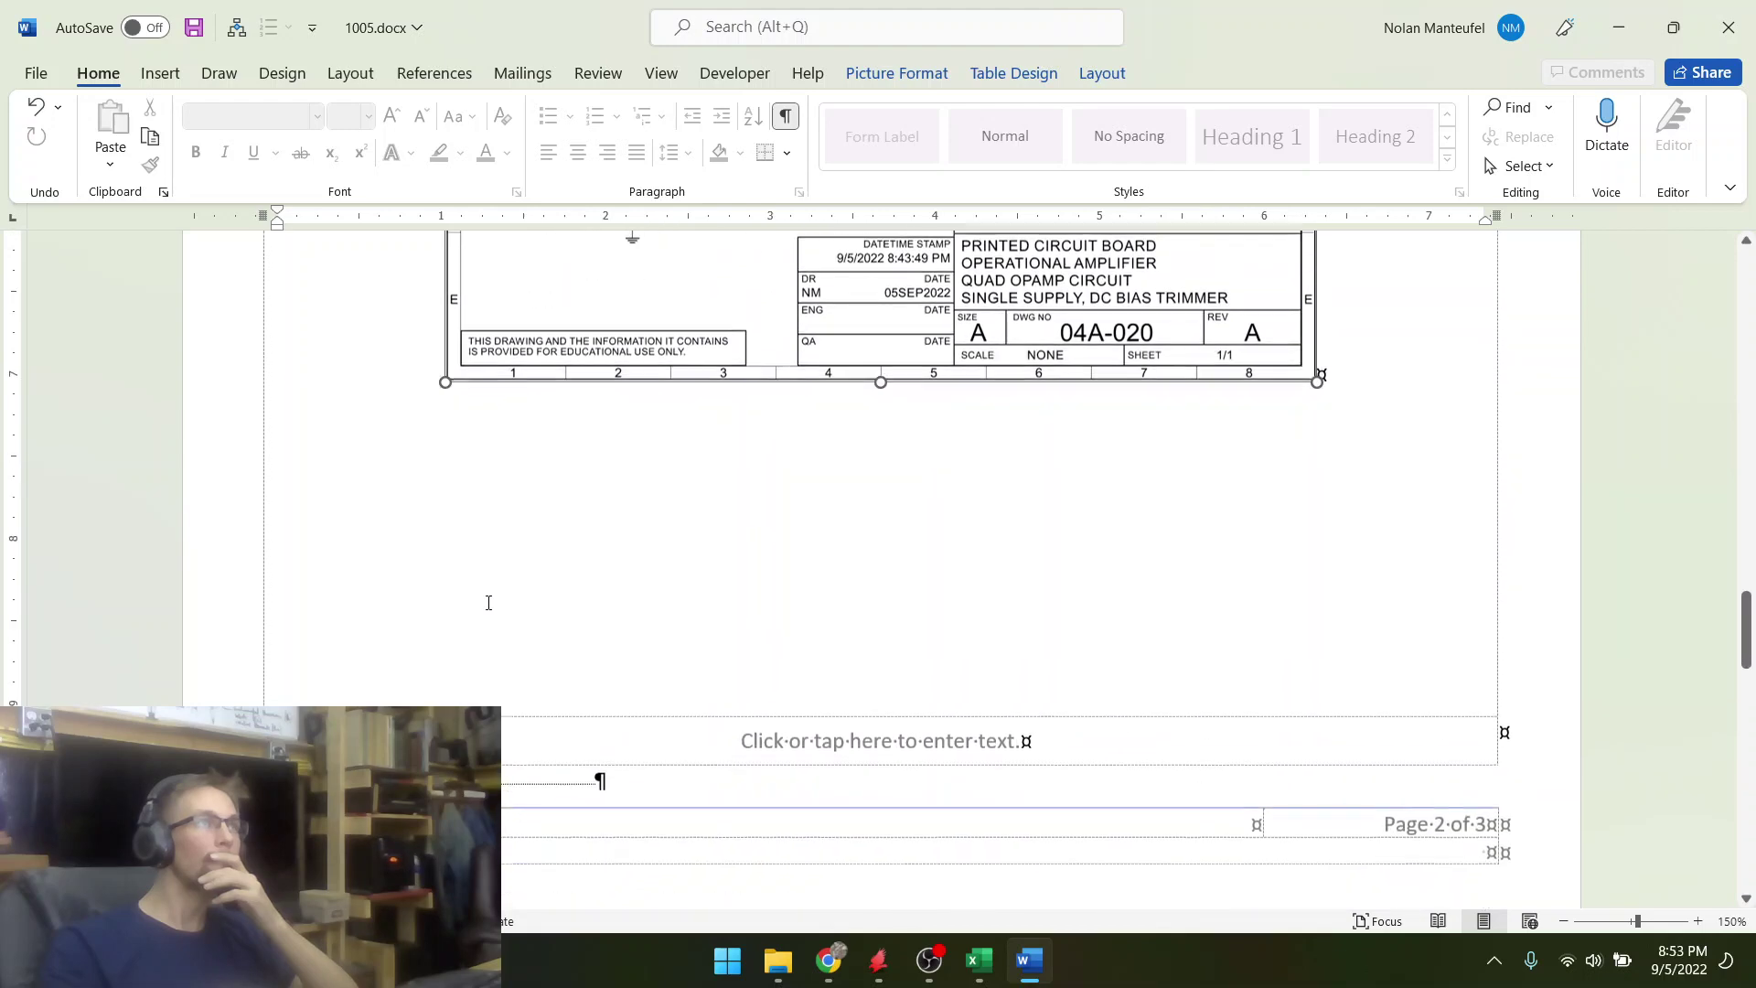
scroll(318, 545, up, 8)
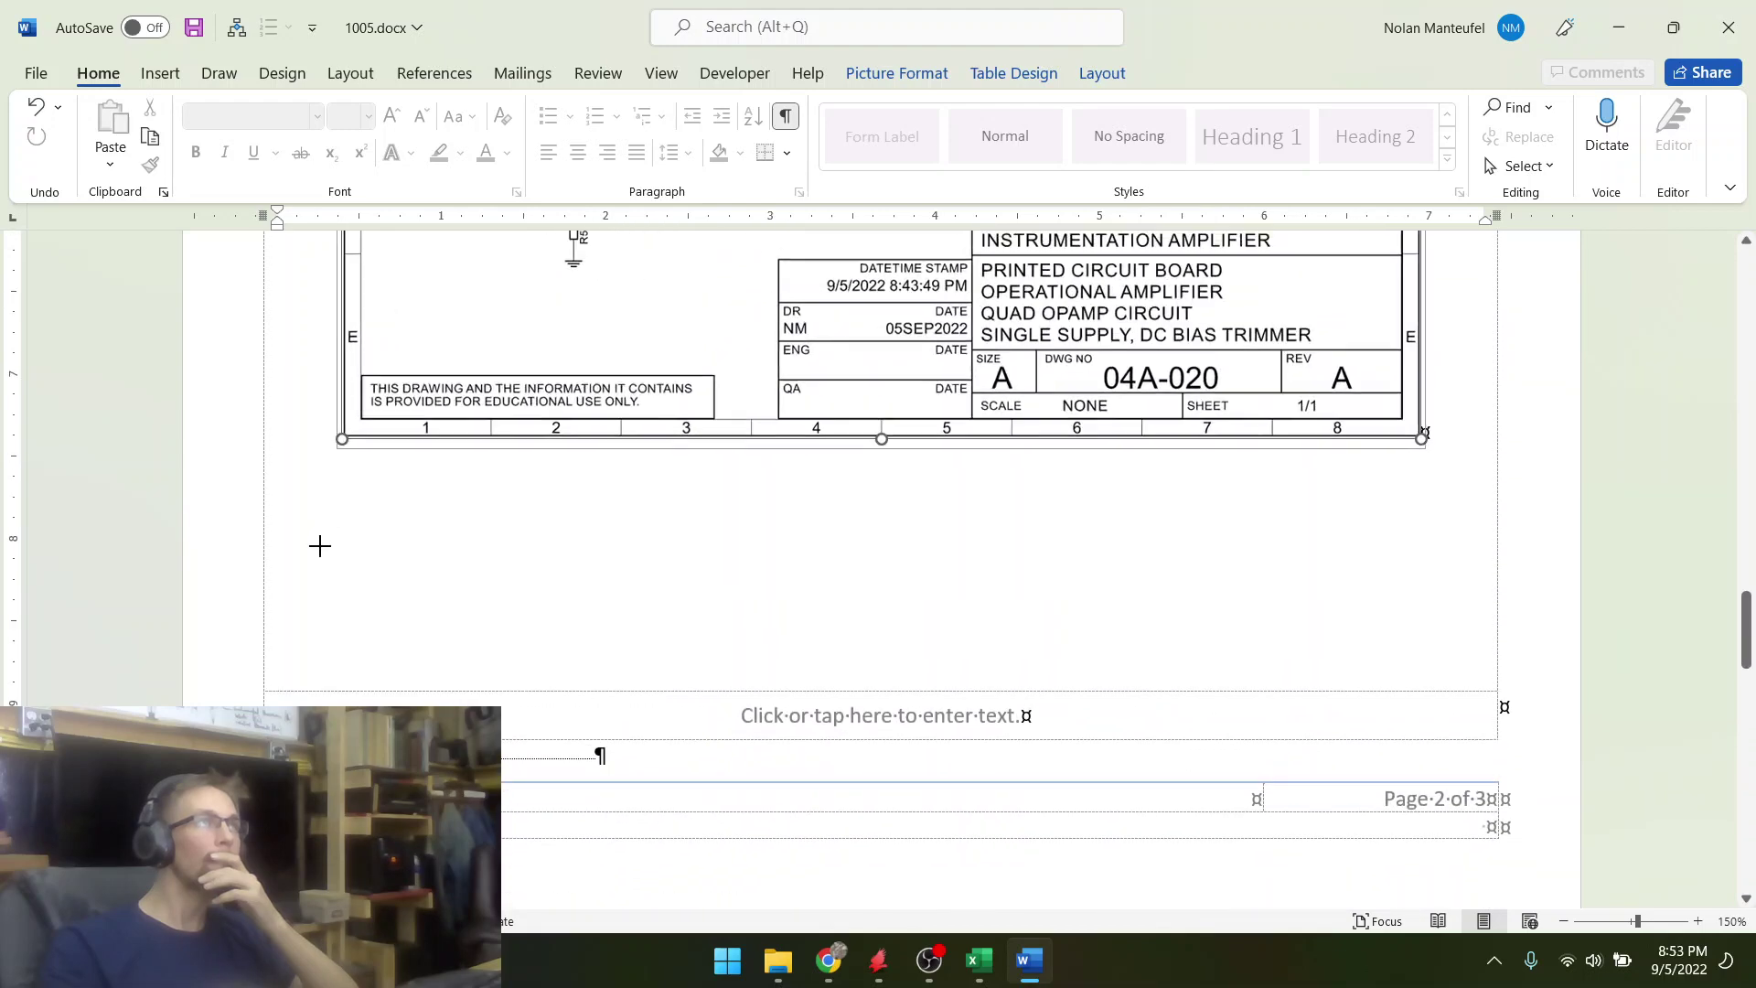
scroll(654, 562, down, 5)
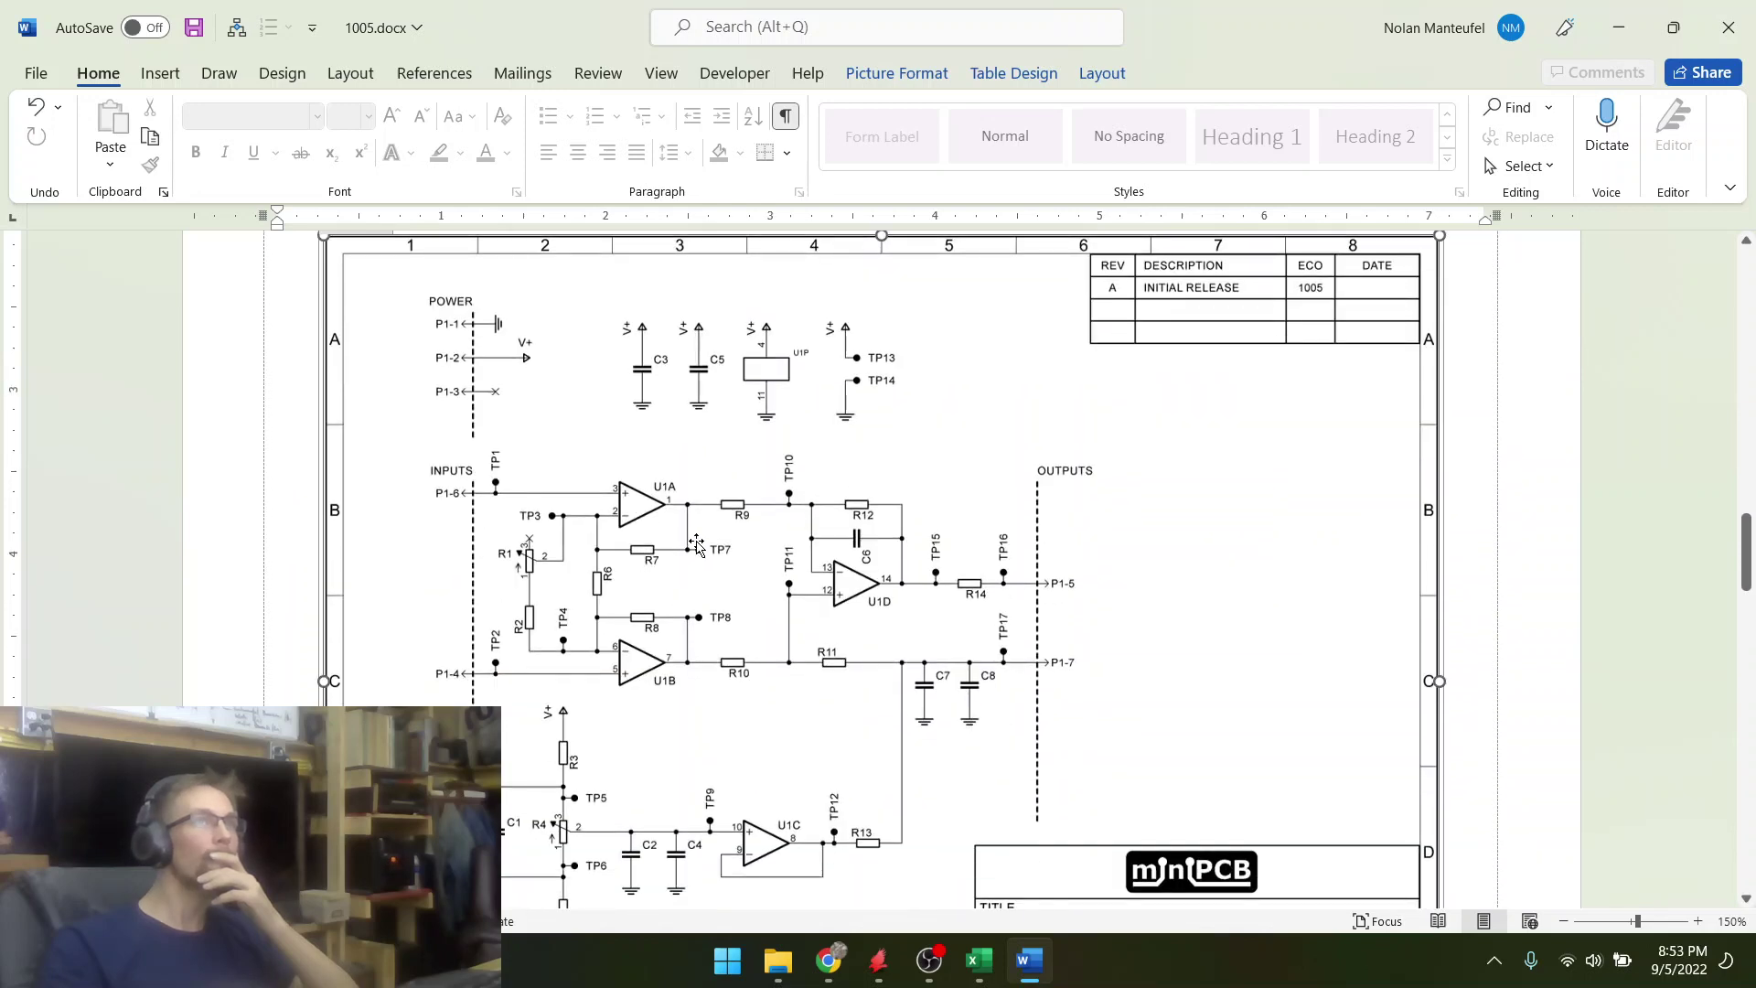
scroll(697, 545, down, 6)
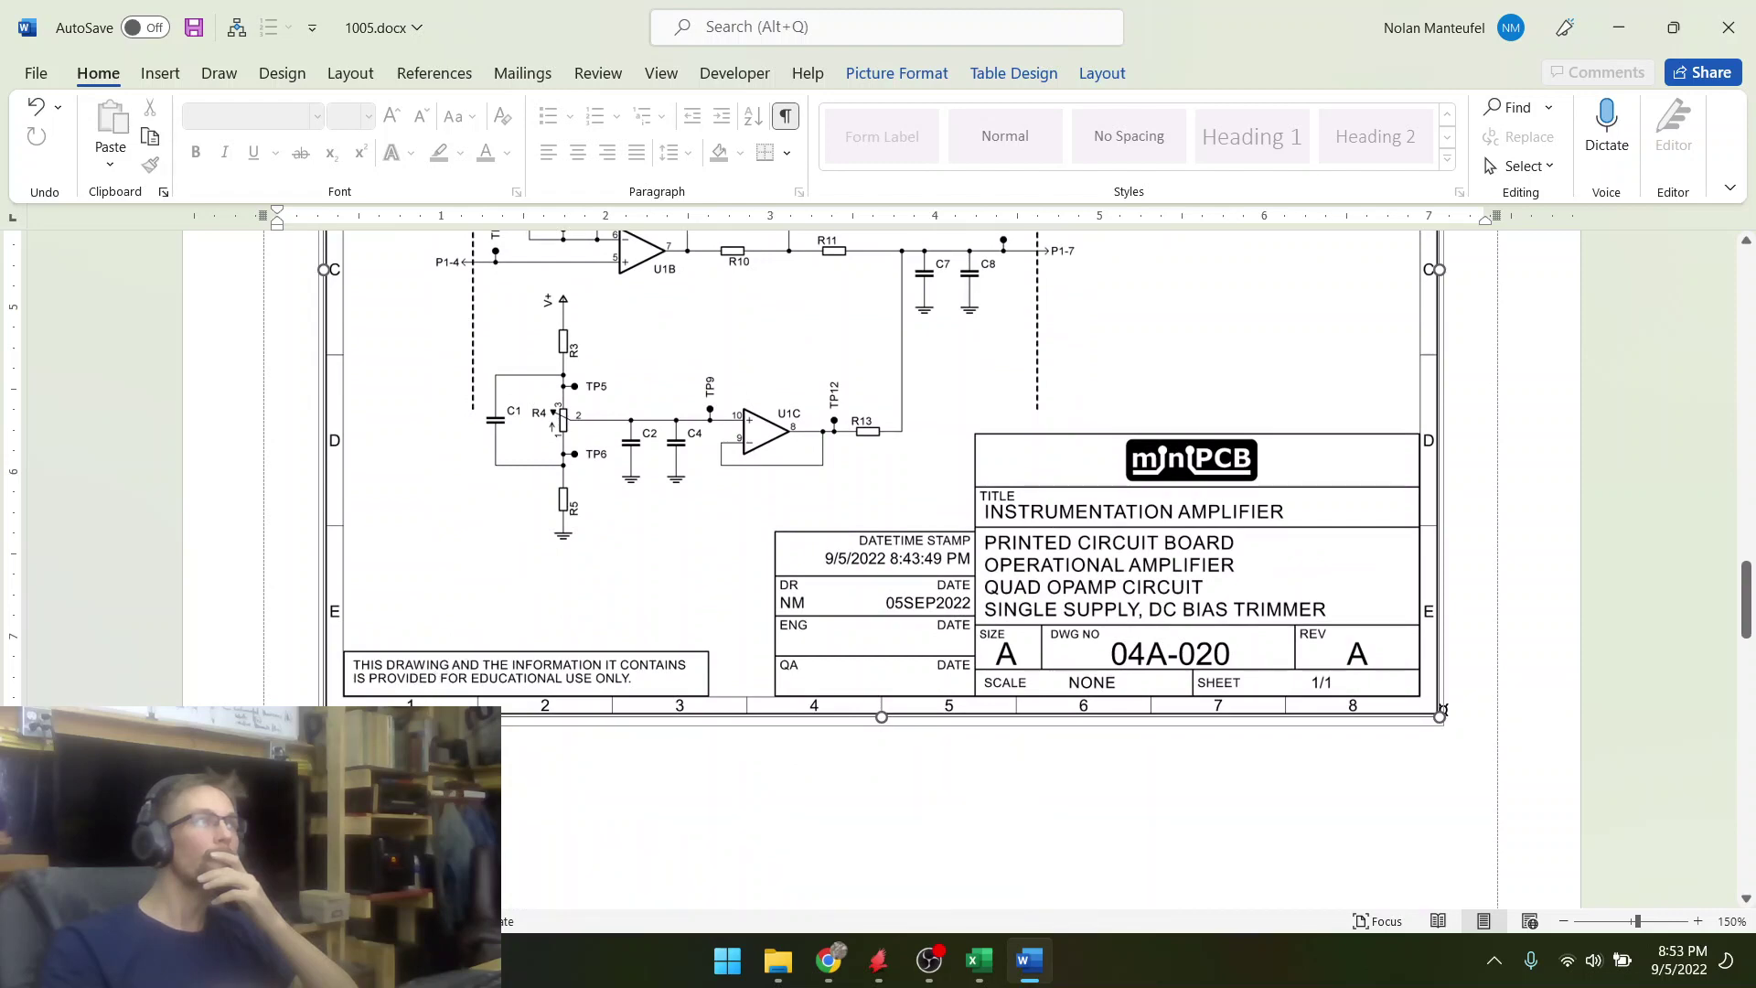
drag(1443, 710, 1481, 740)
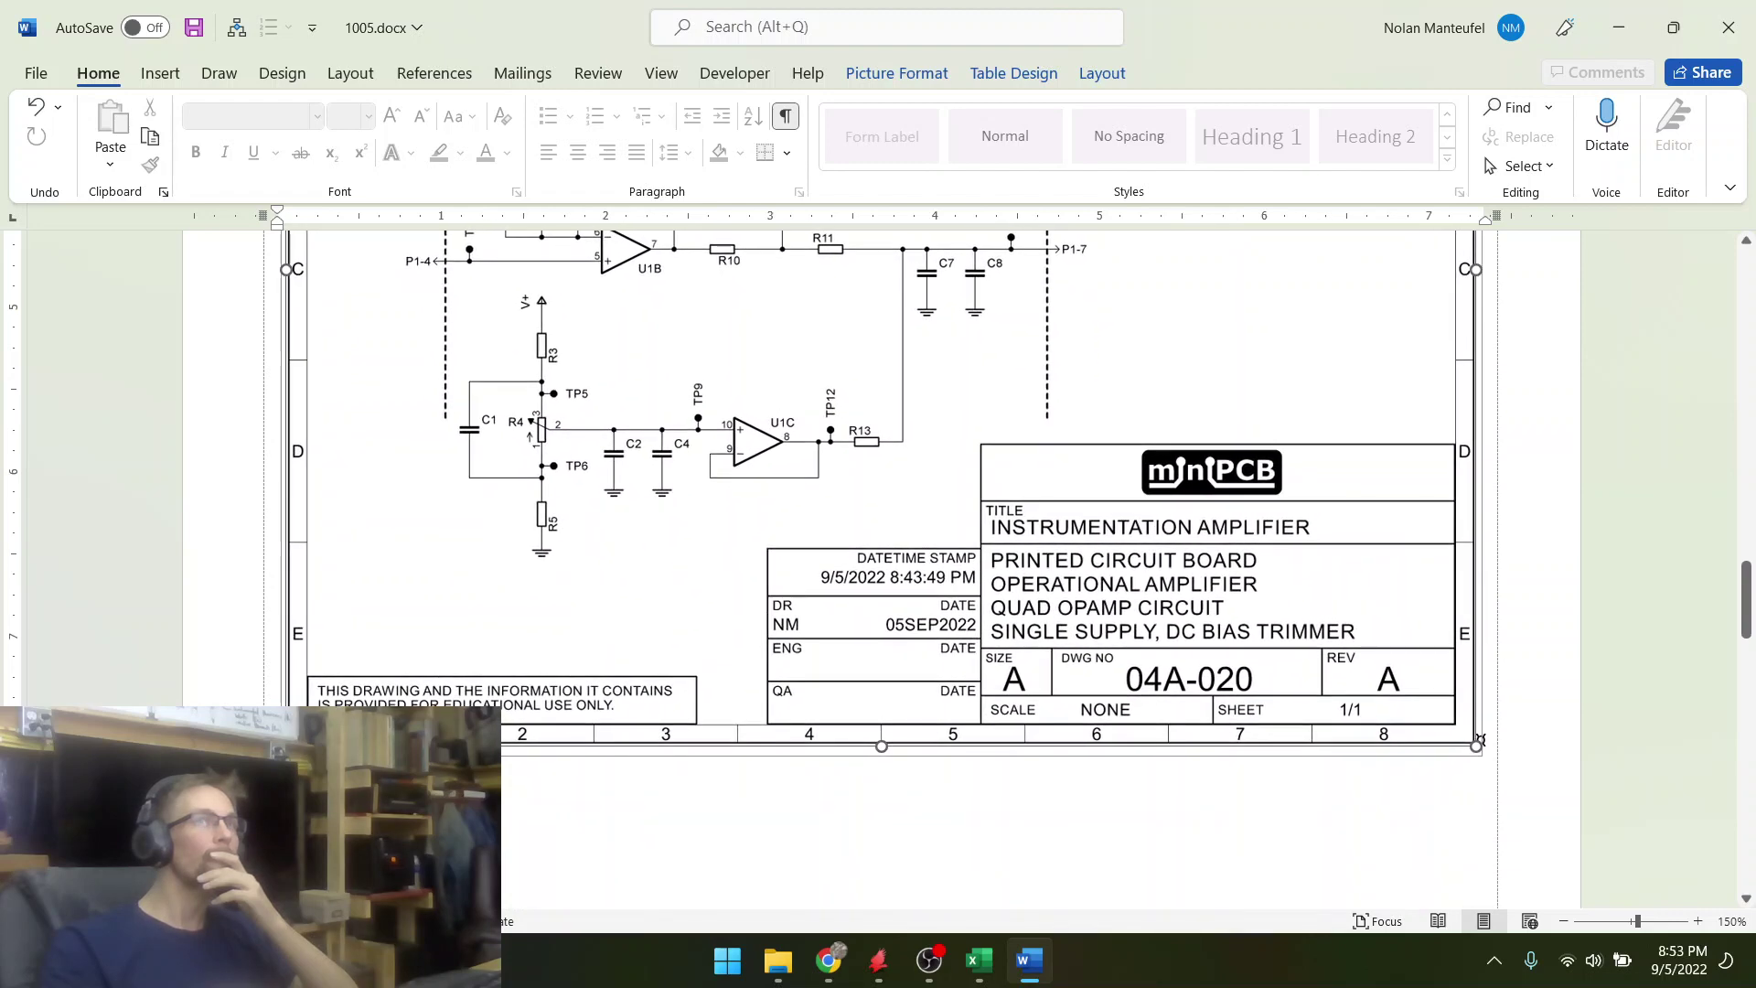
- Look over the whole ECO record, and save and close it with the form controls at its end
scroll(598, 758, down, 10)
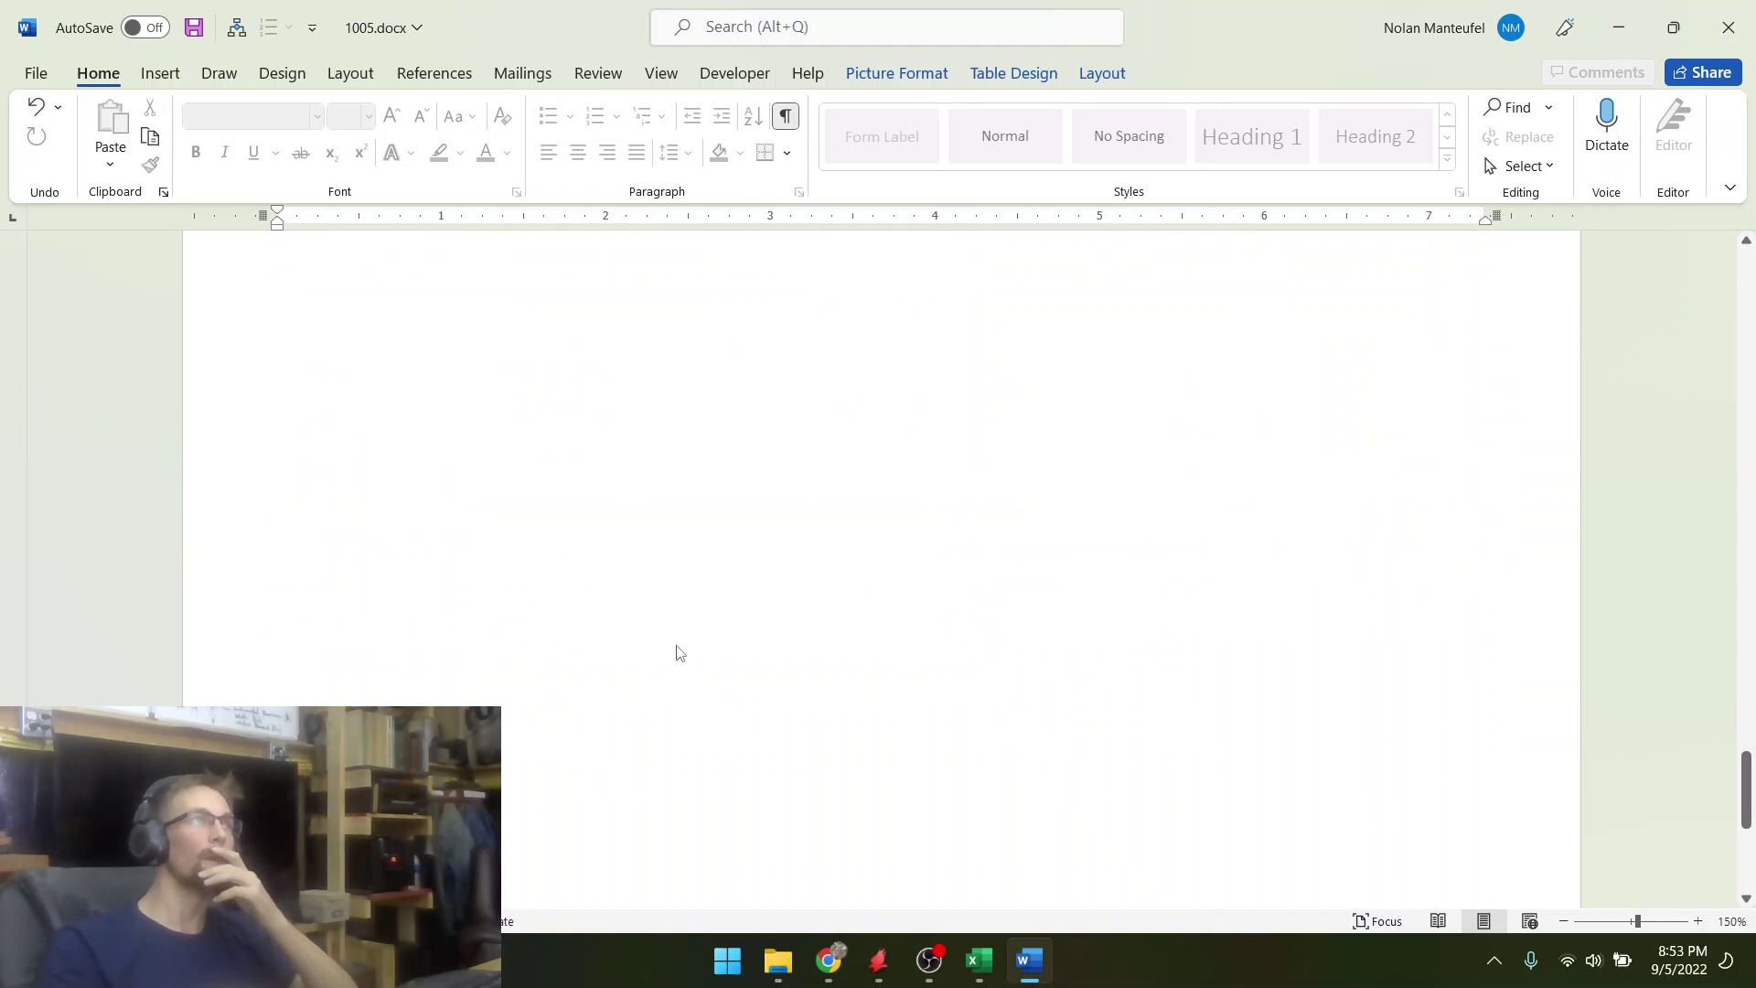
scroll(680, 652, up, 20)
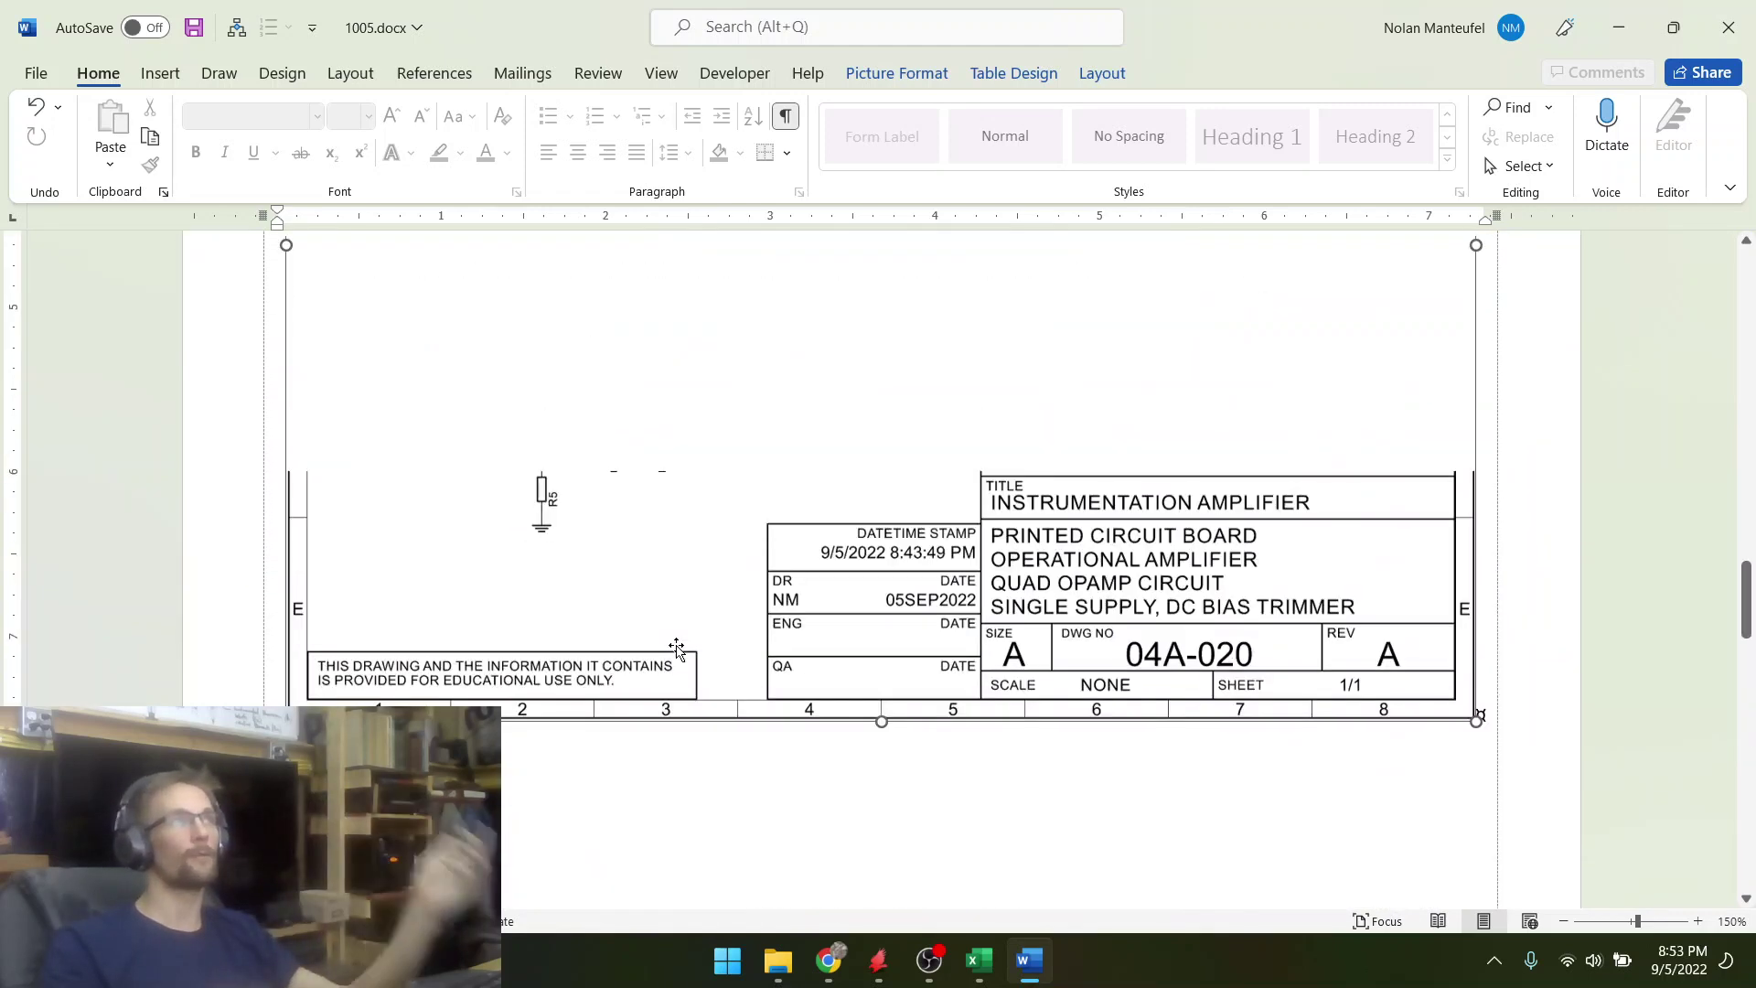
scroll(677, 649, up, 1)
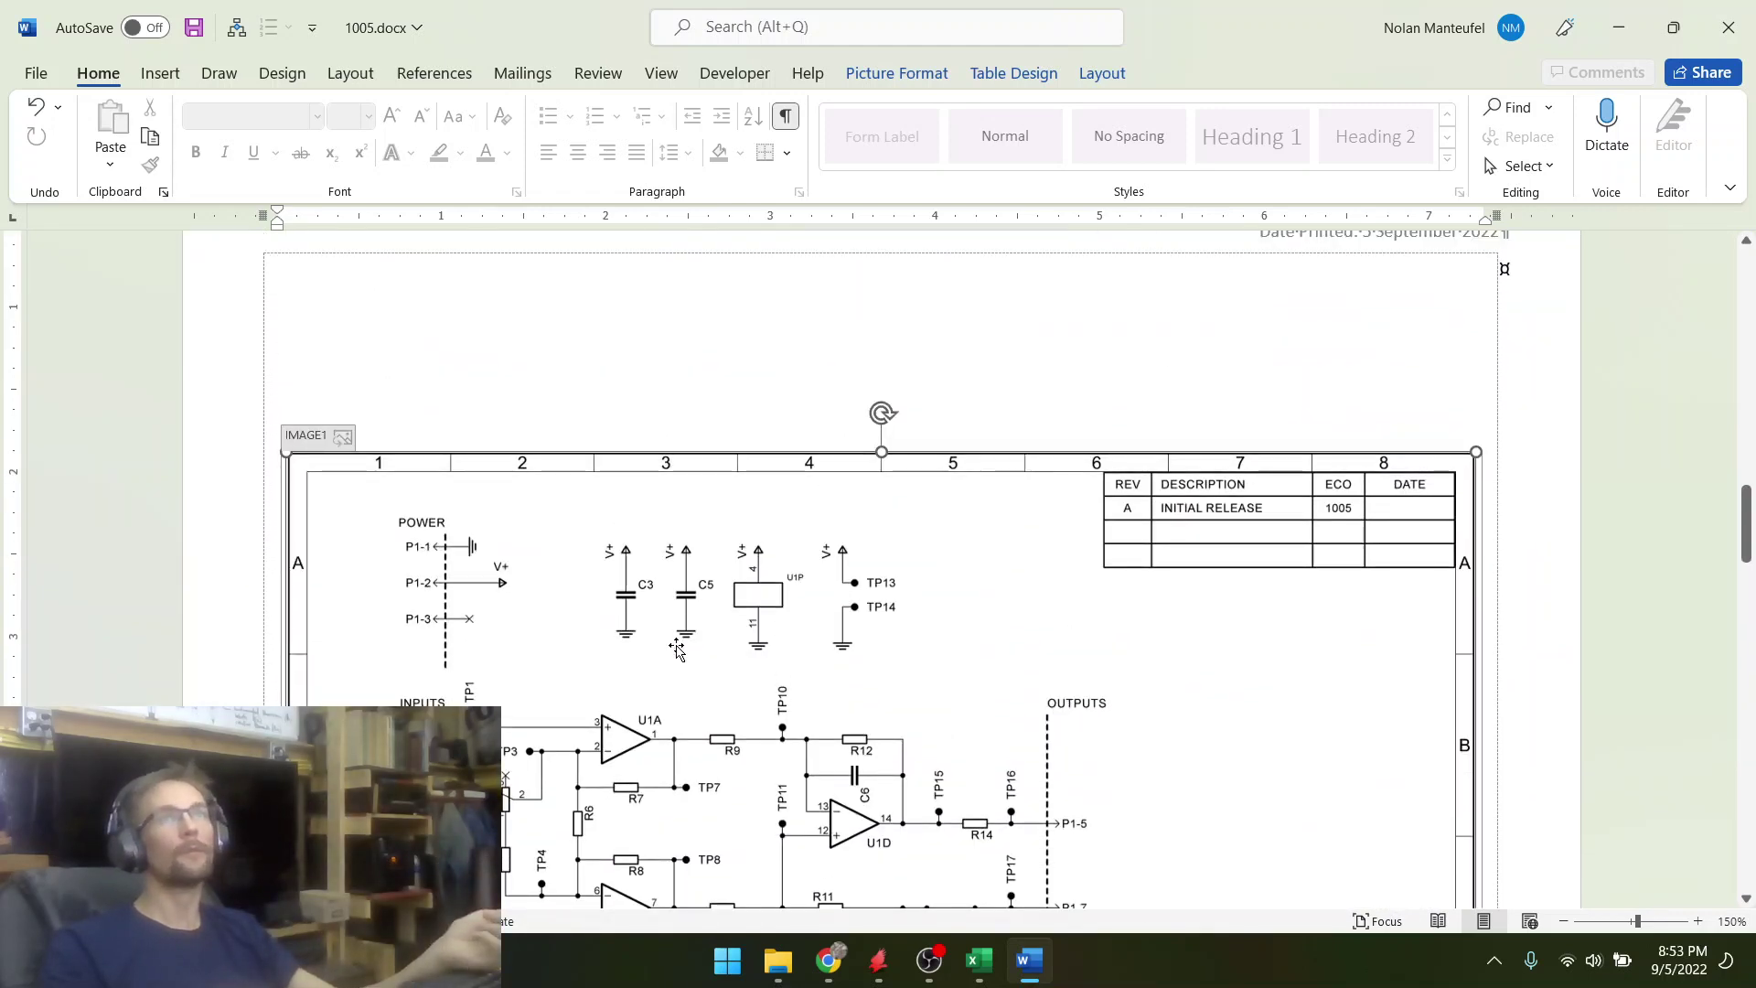
scroll(677, 650, up, 20)
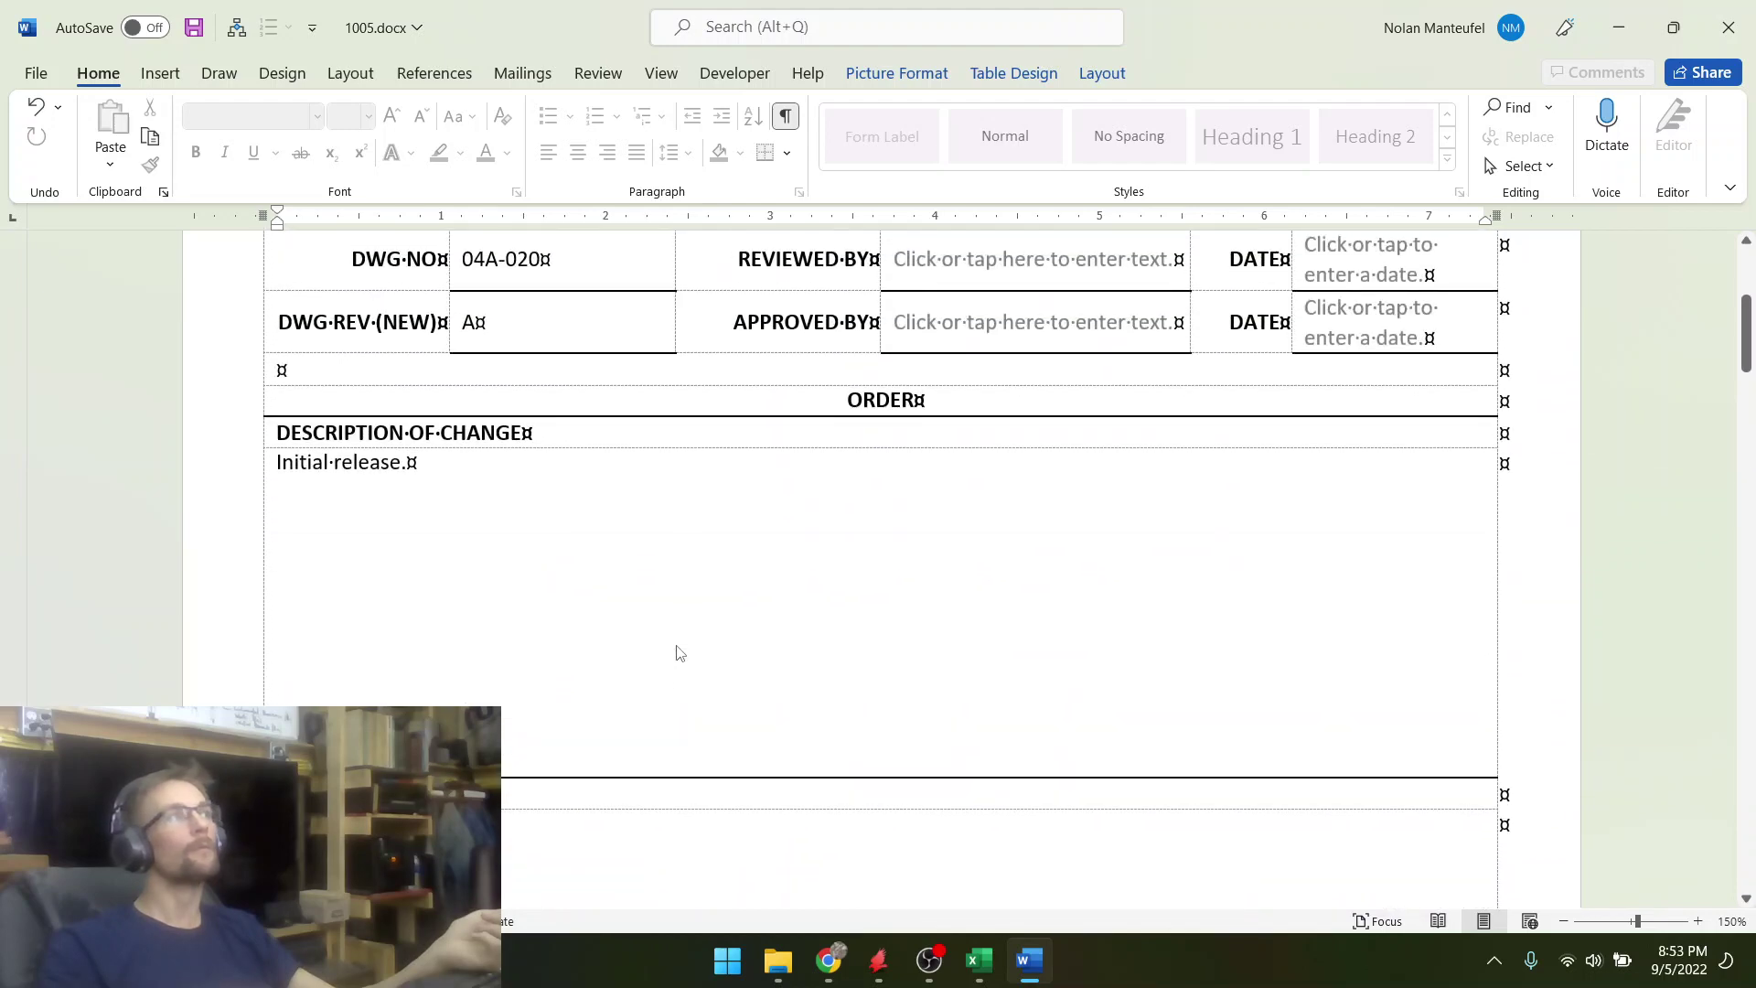
scroll(677, 653, up, 3)
scroll(677, 650, down, 20)
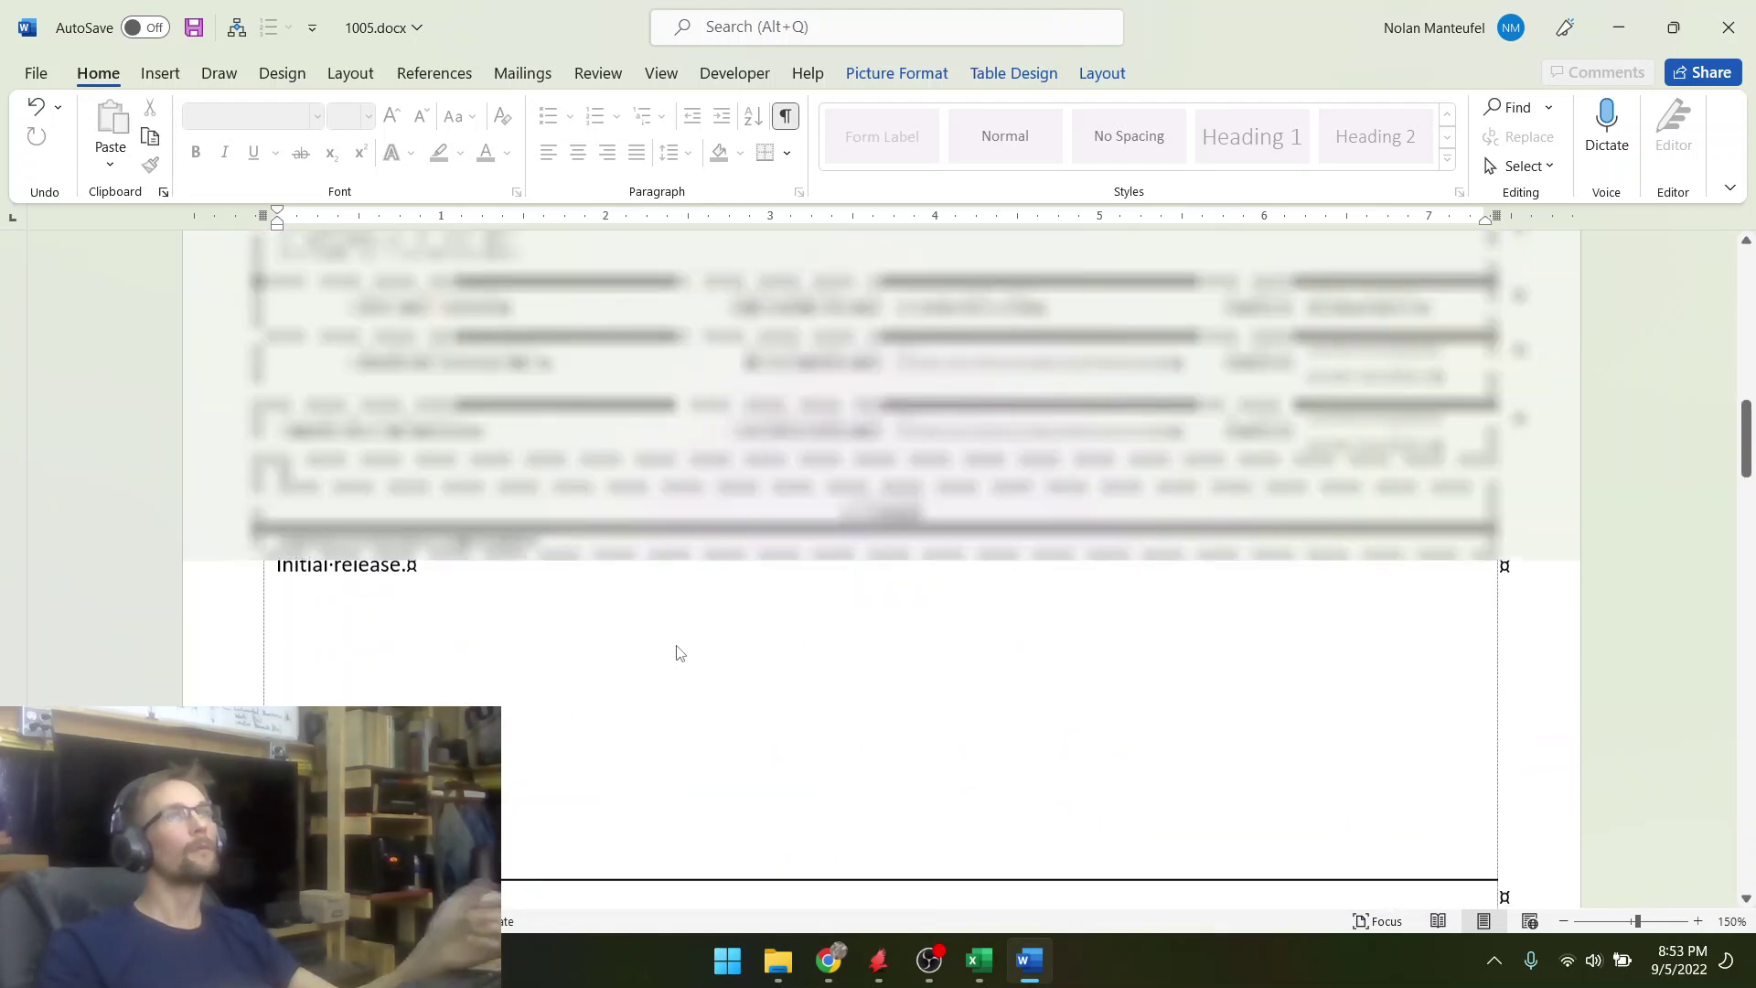
scroll(677, 650, down, 13)
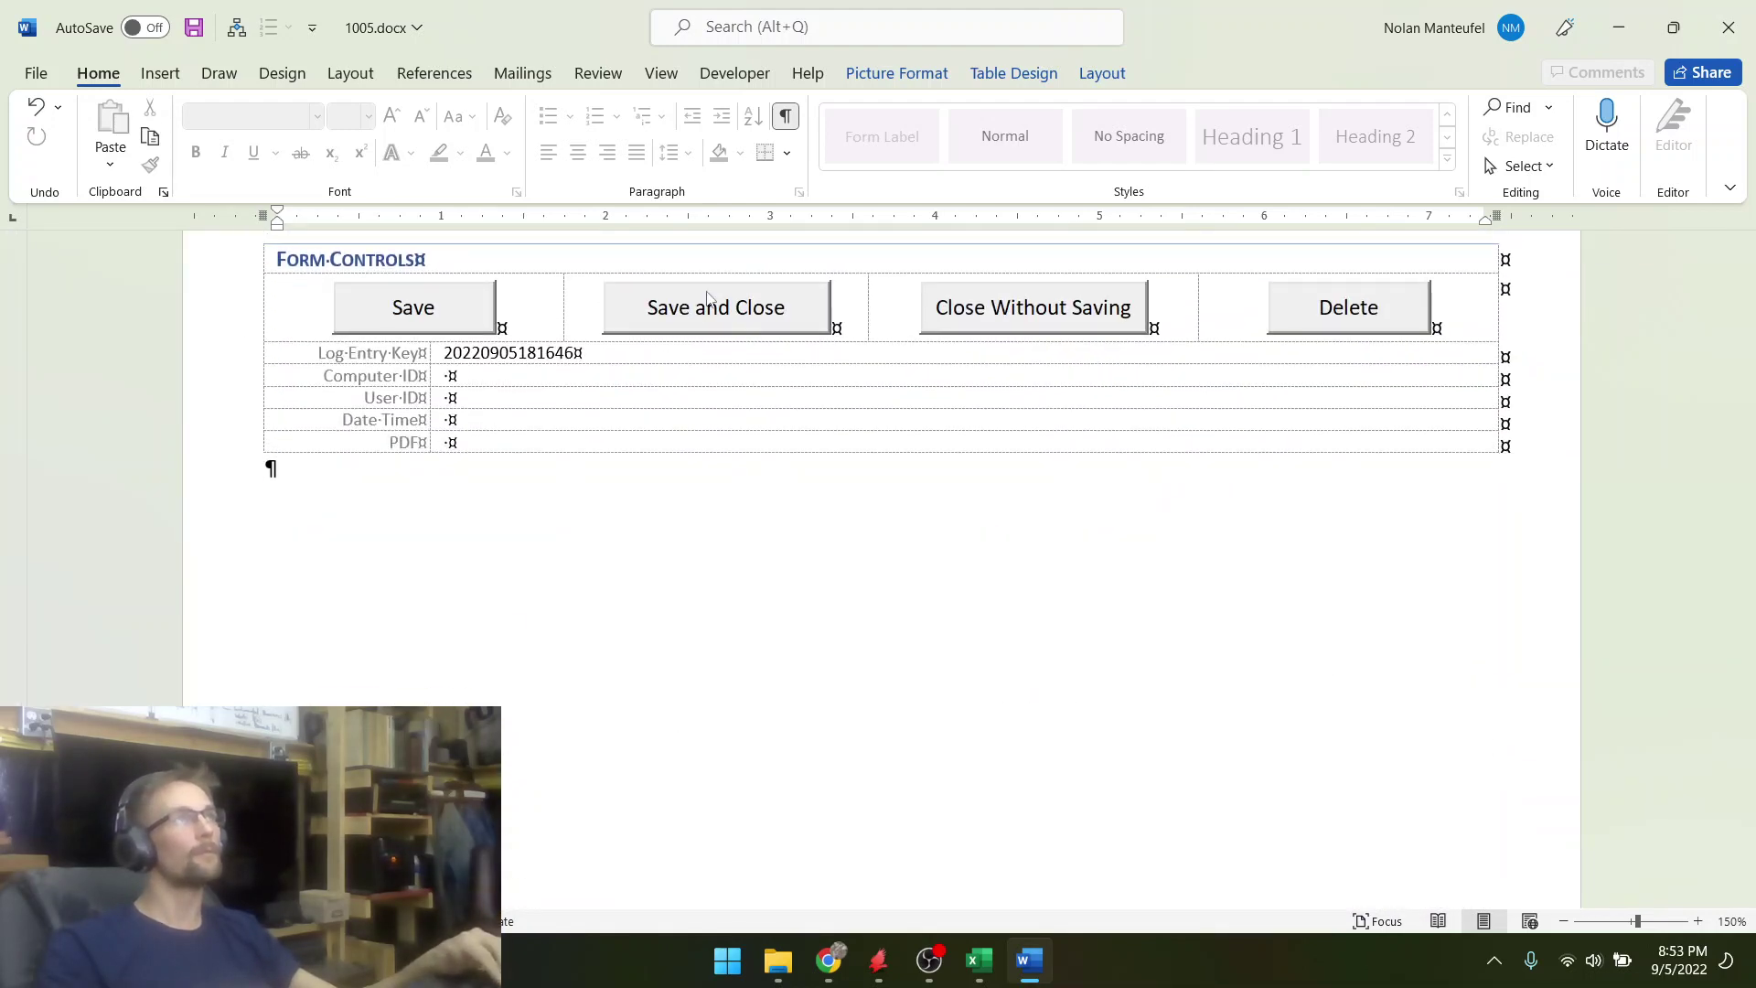
click(711, 300)
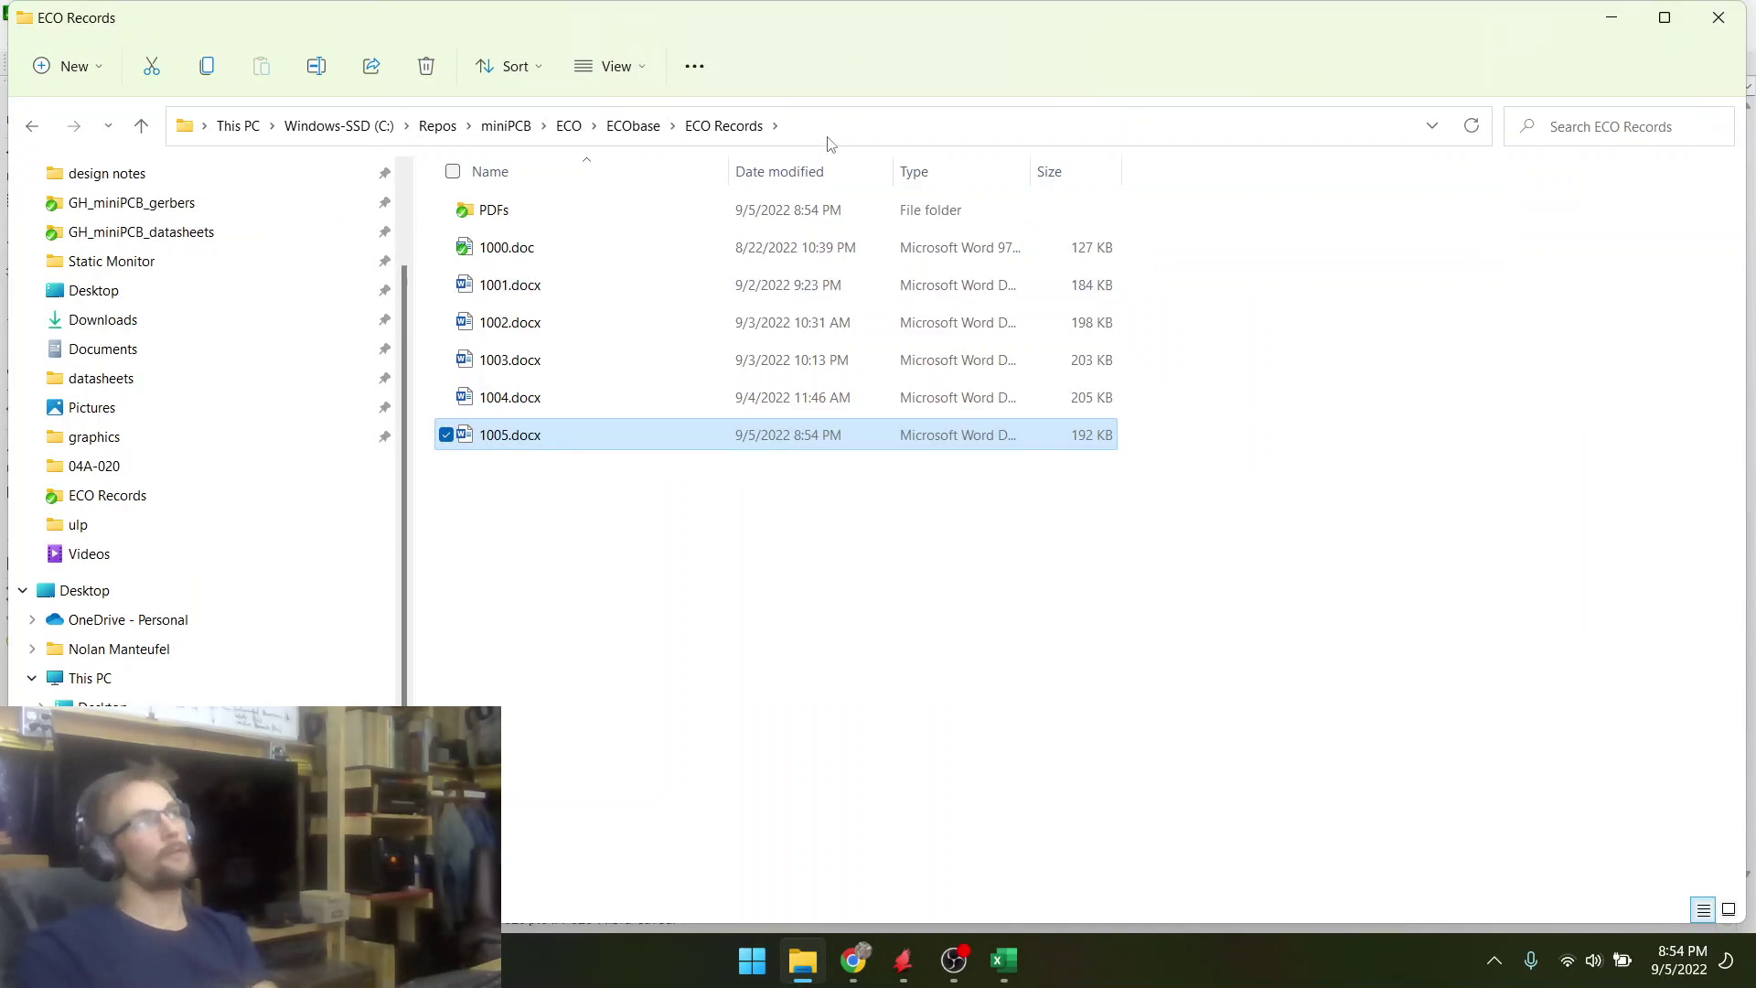
- Create a new document from miniPCB Datasheet.dotm in Documents/Custom Office Templates/miniPCB and look over its sections
click(820, 659)
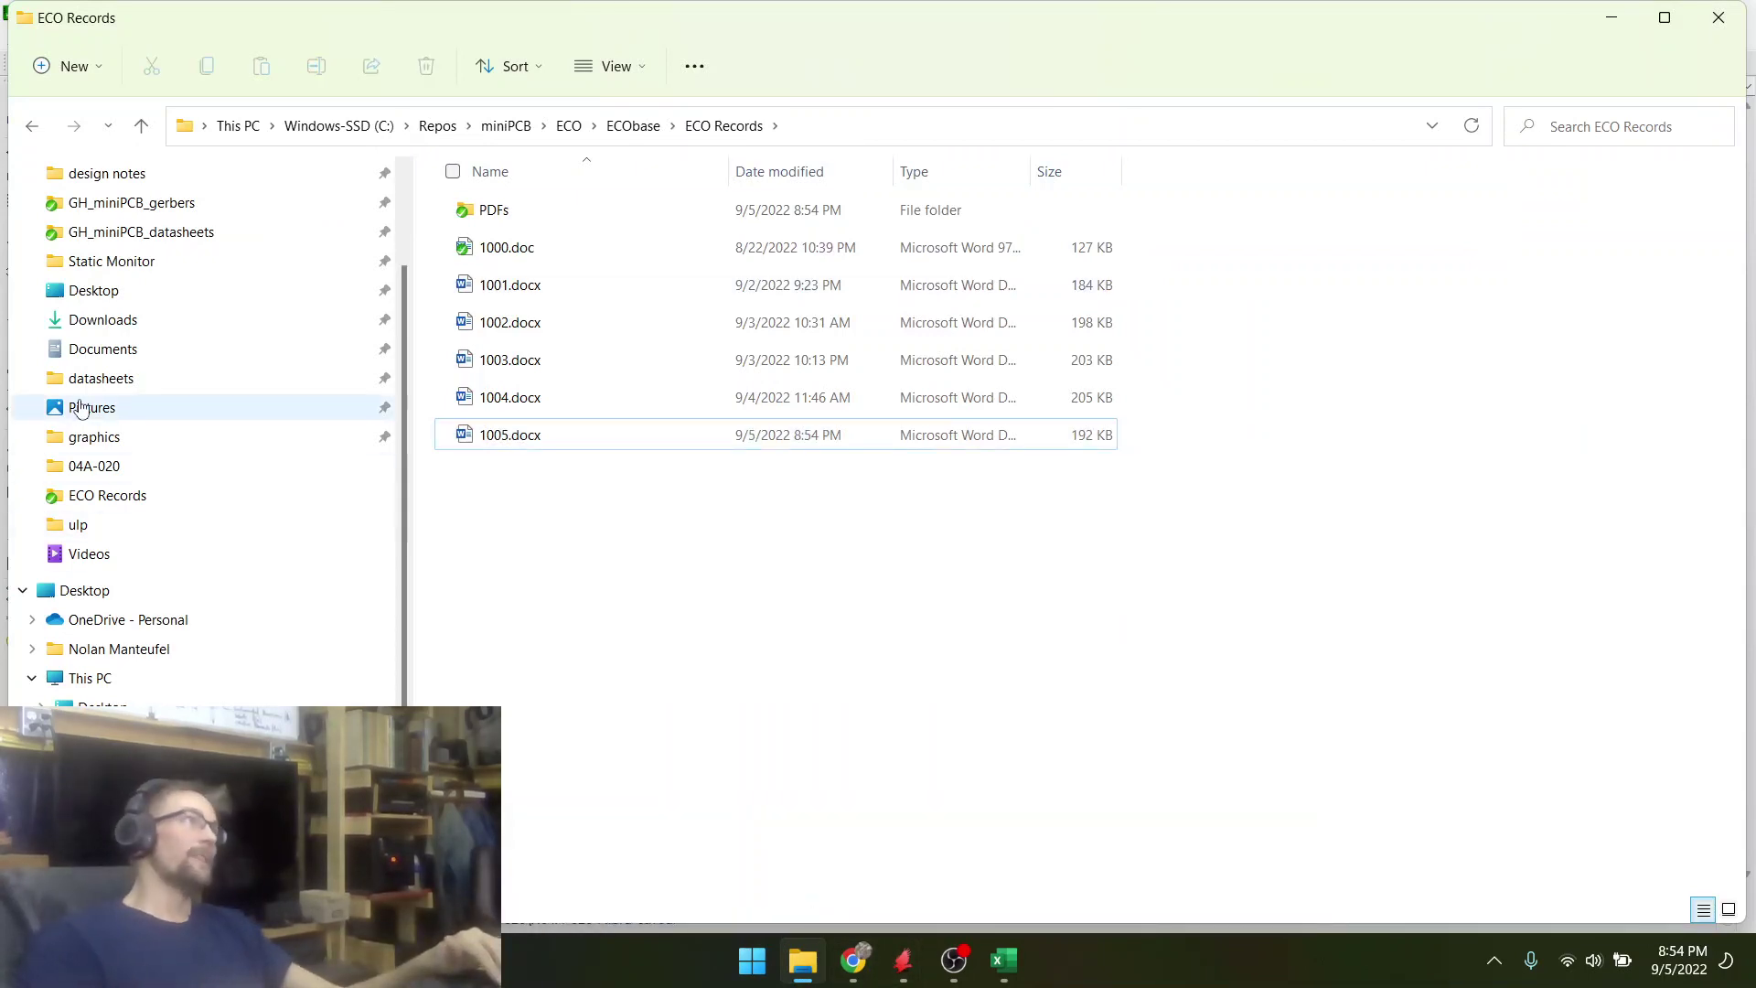
scroll(78, 289, up, 3)
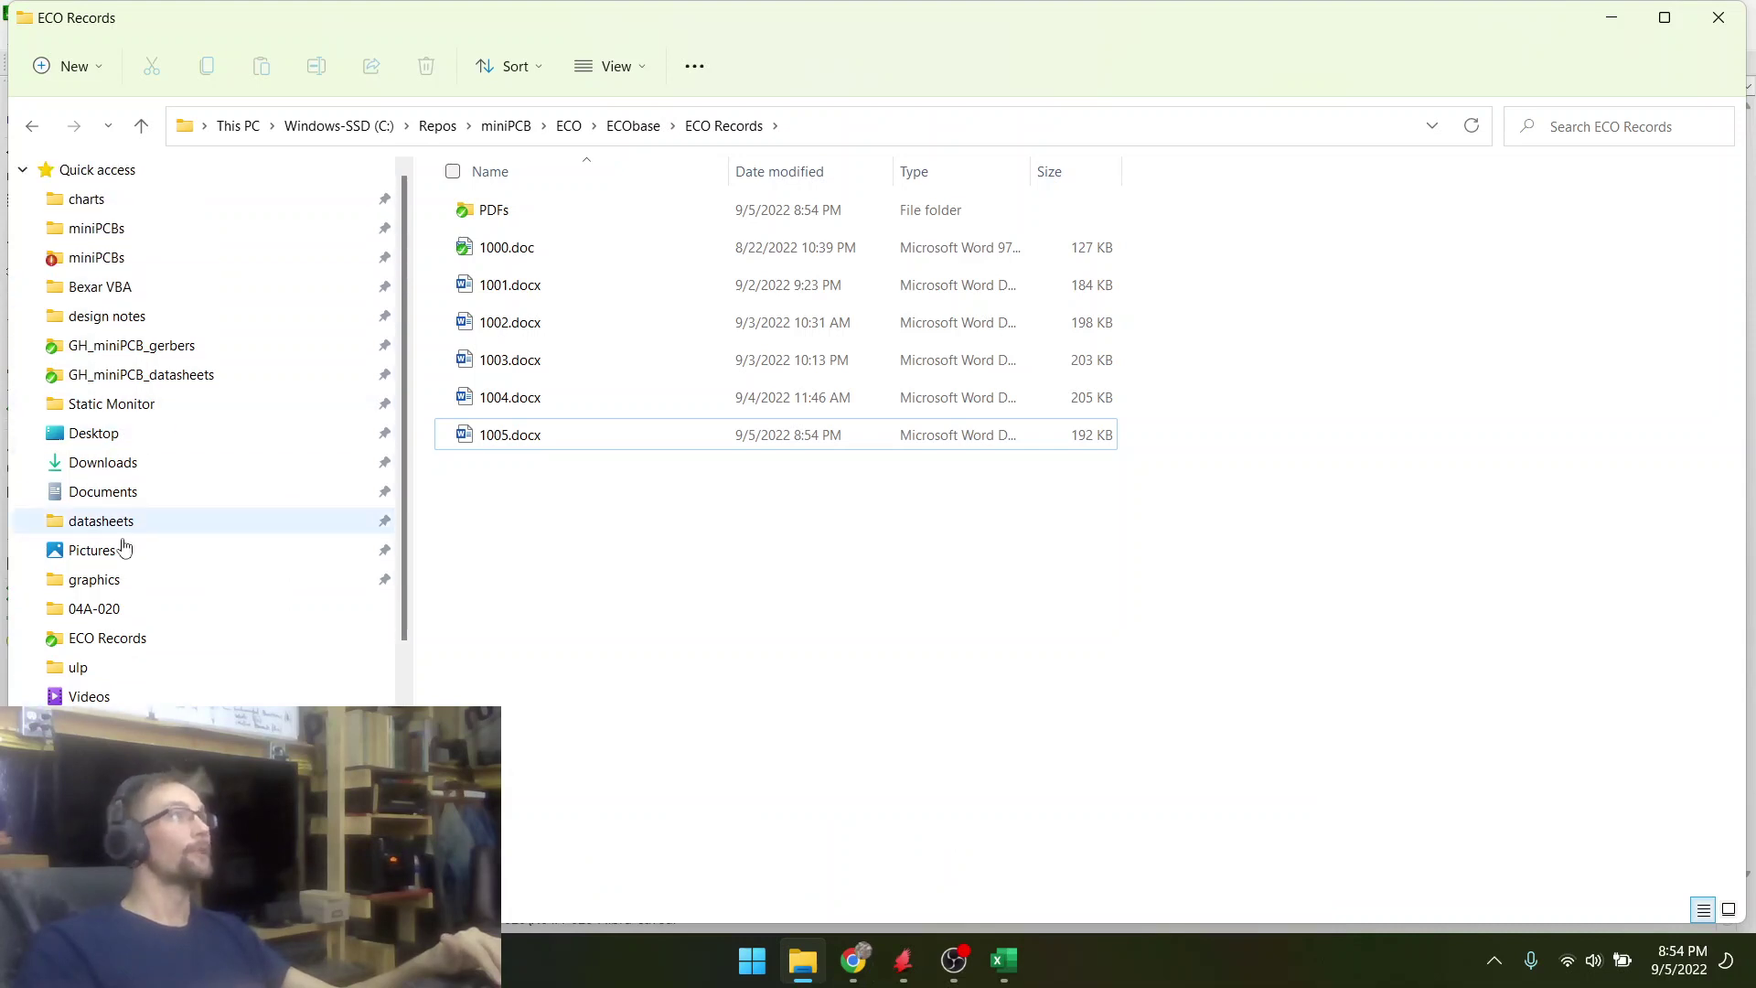
click(103, 491)
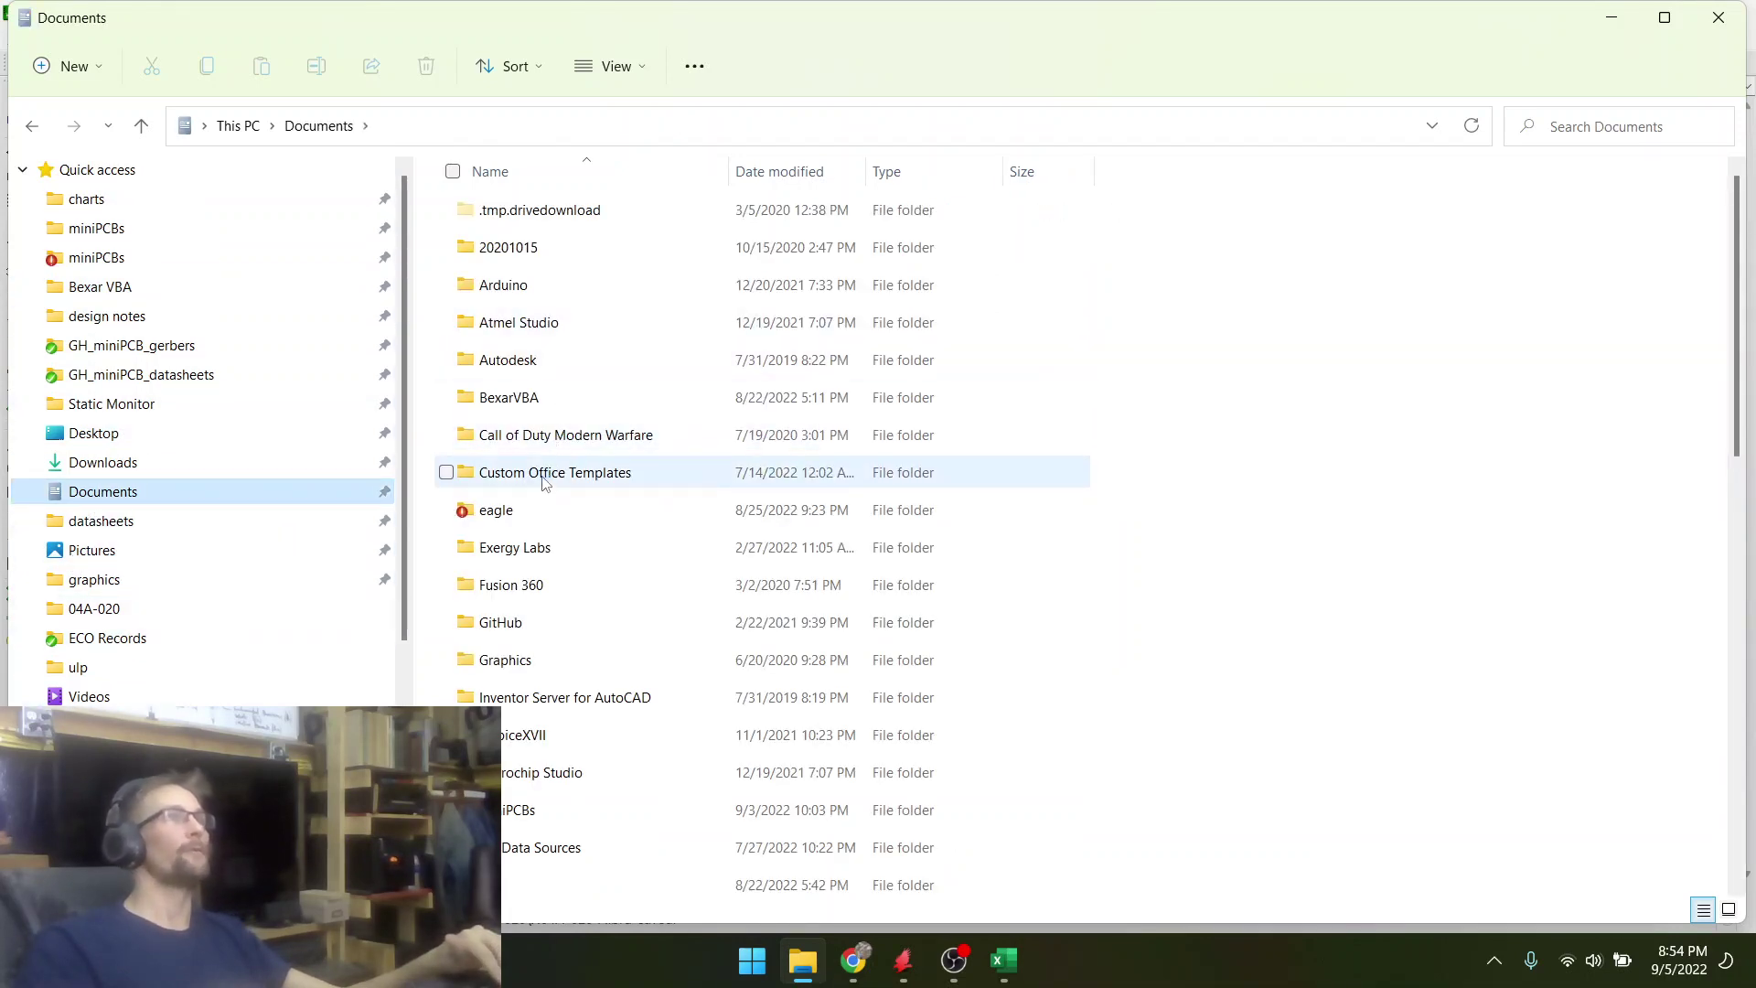
double_click(544, 477)
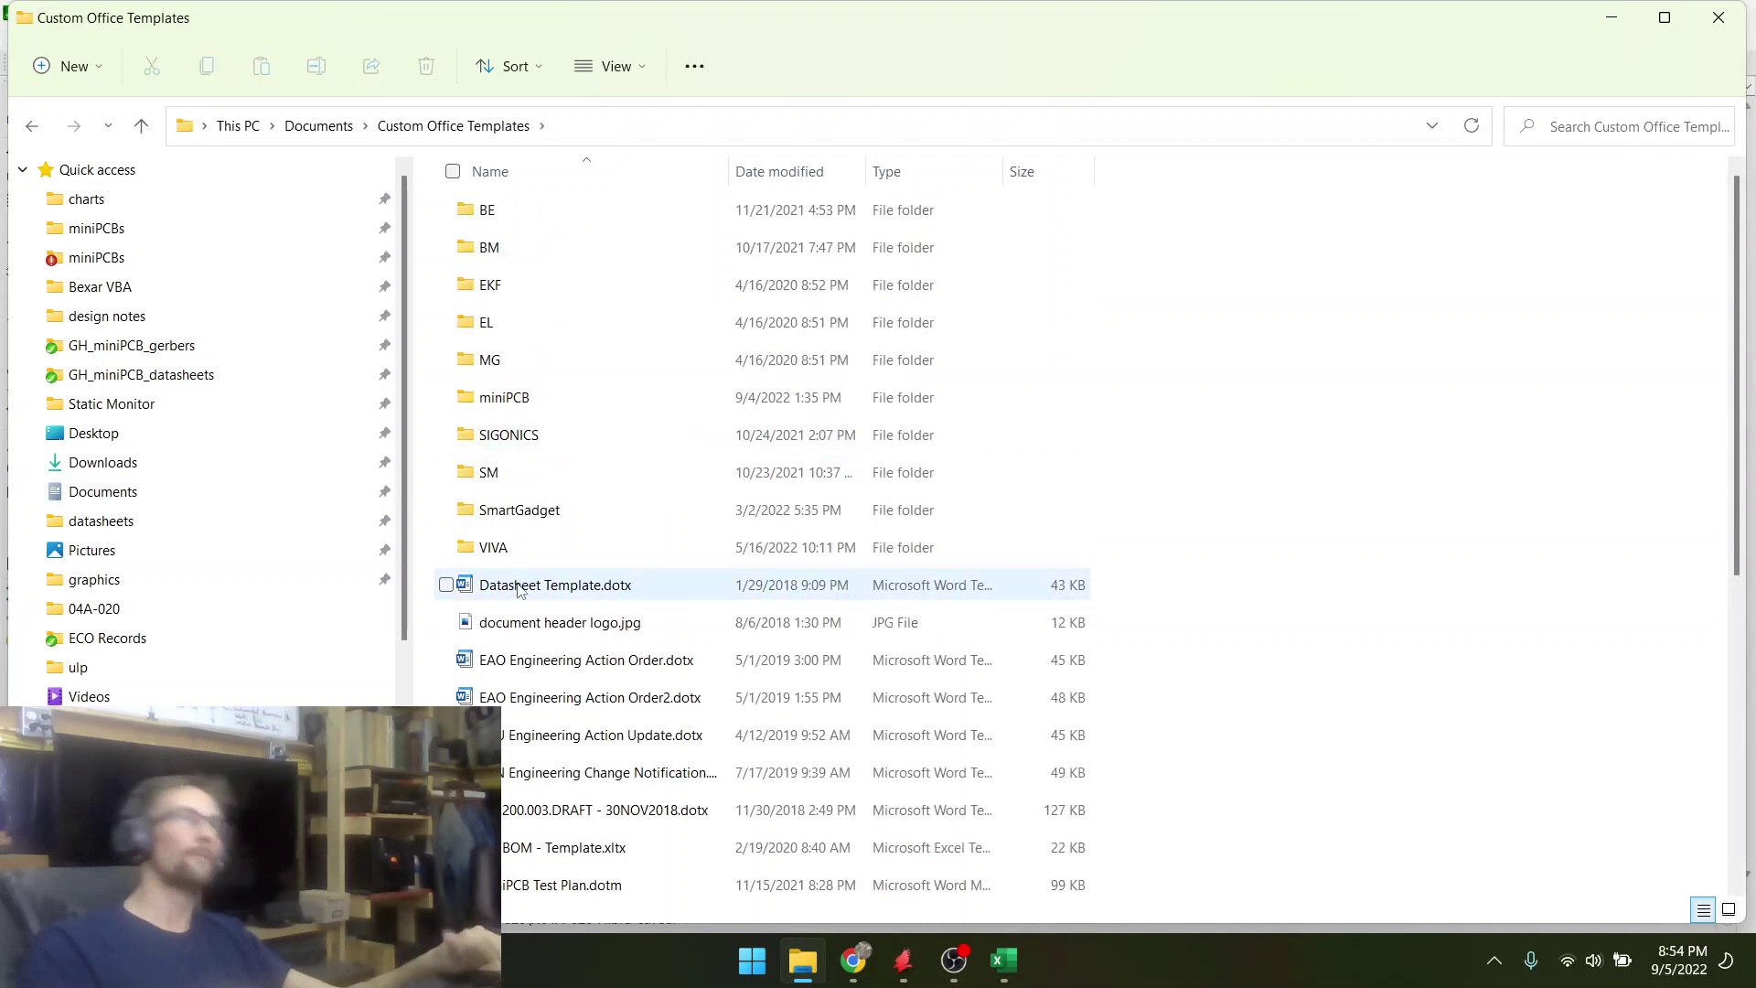
double_click(502, 400)
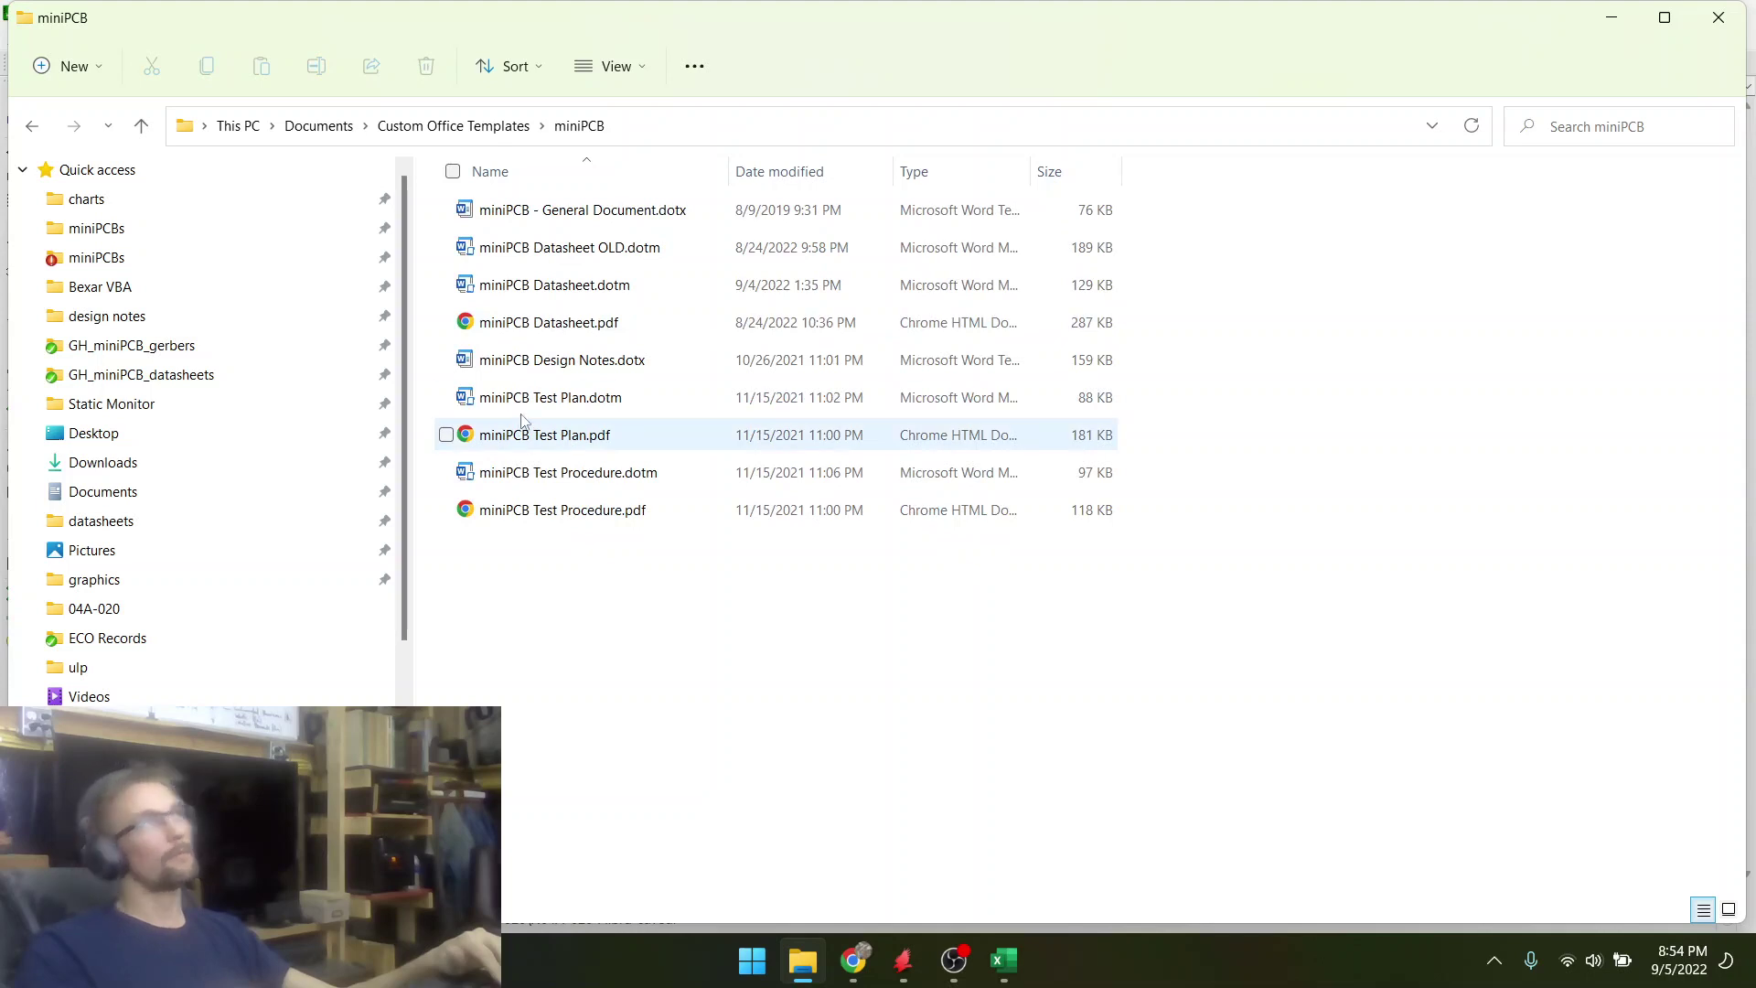
double_click(538, 291)
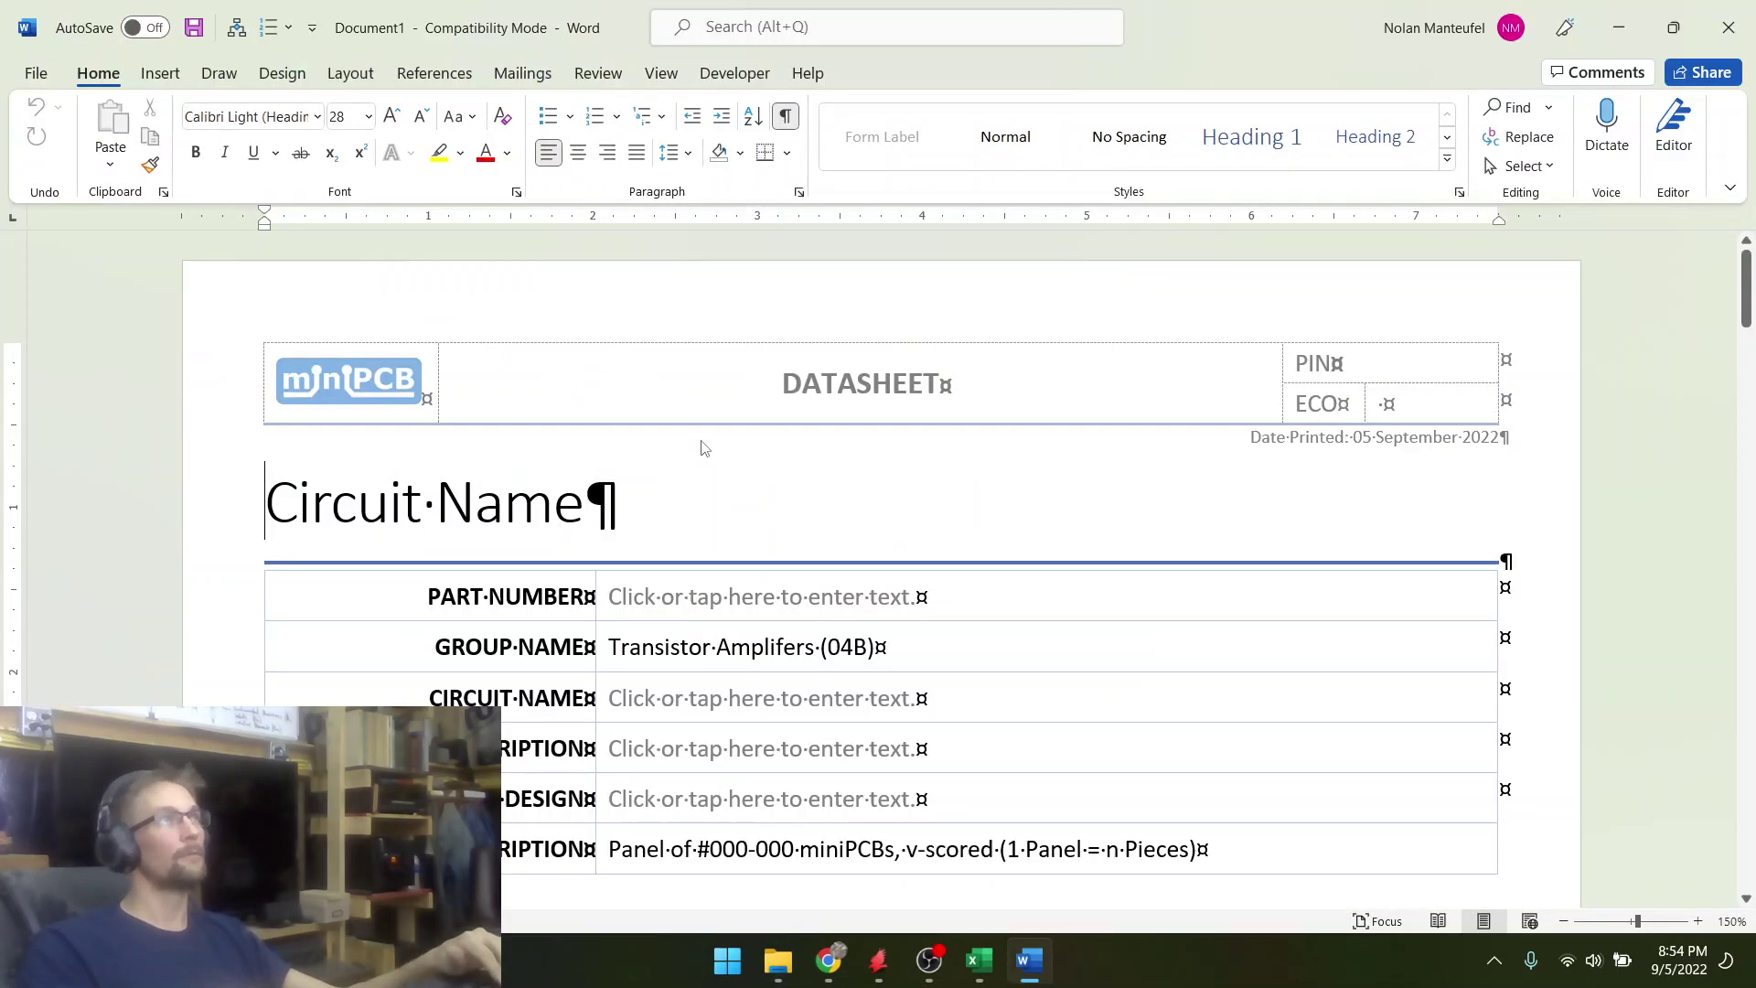
scroll(700, 526, down, 3)
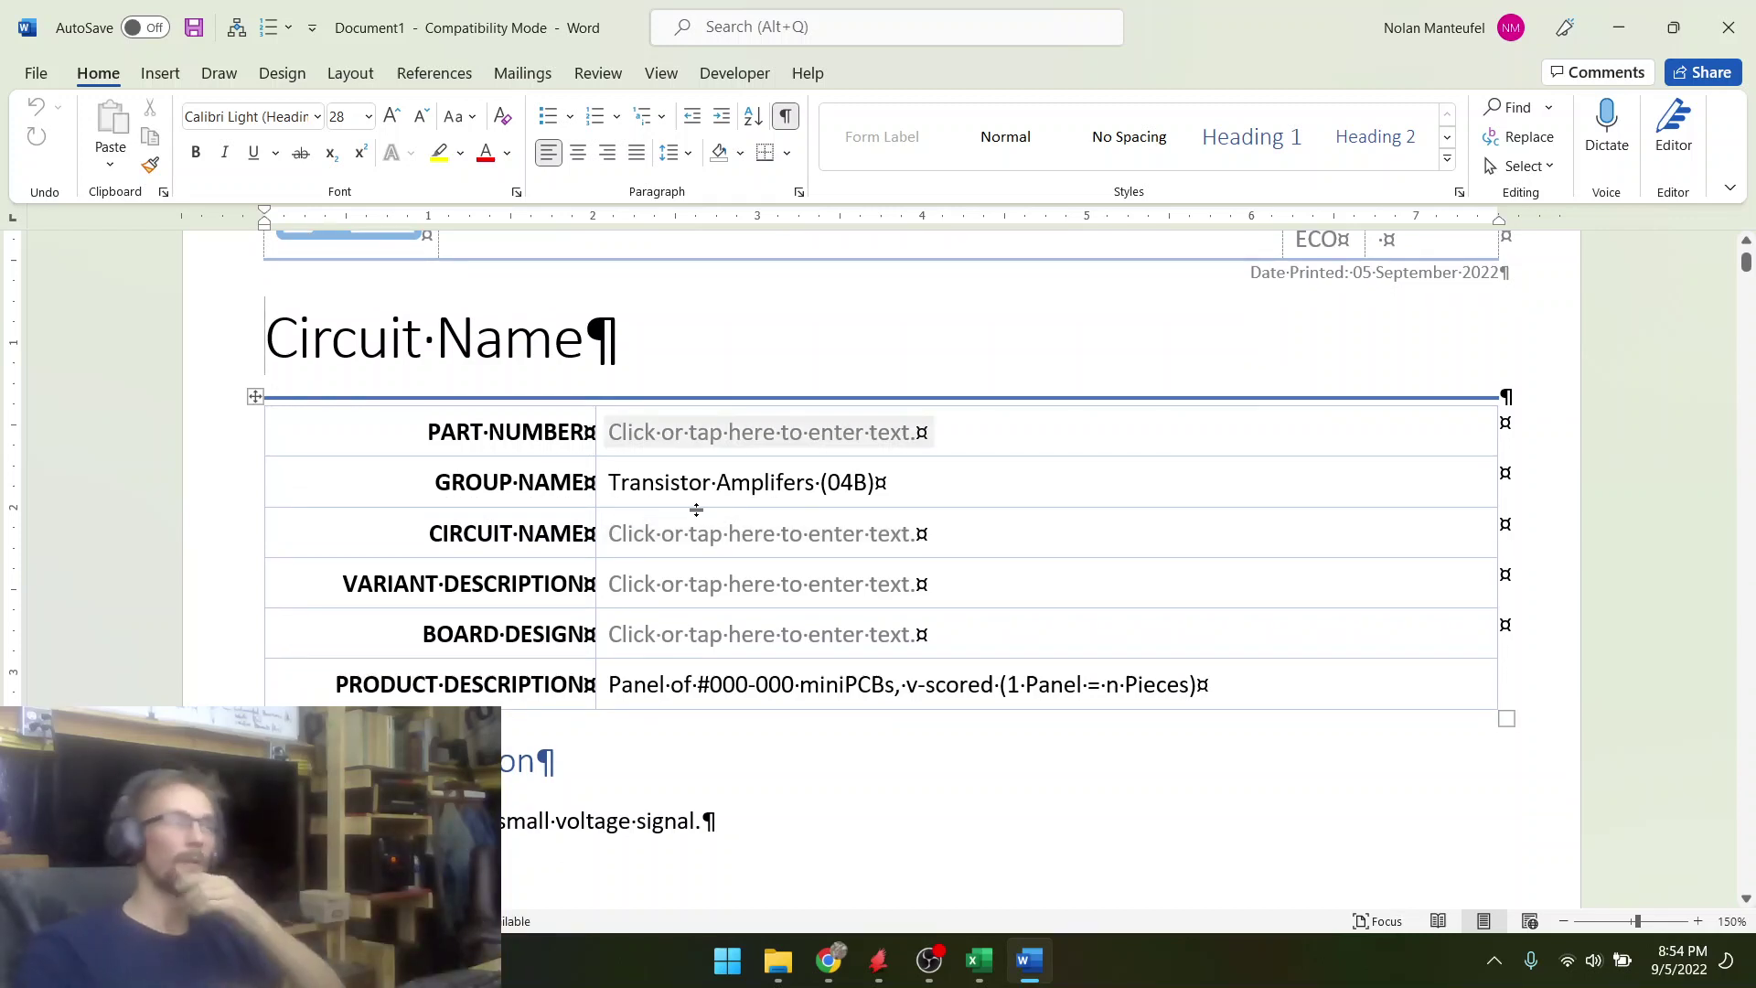
scroll(695, 509, down, 10)
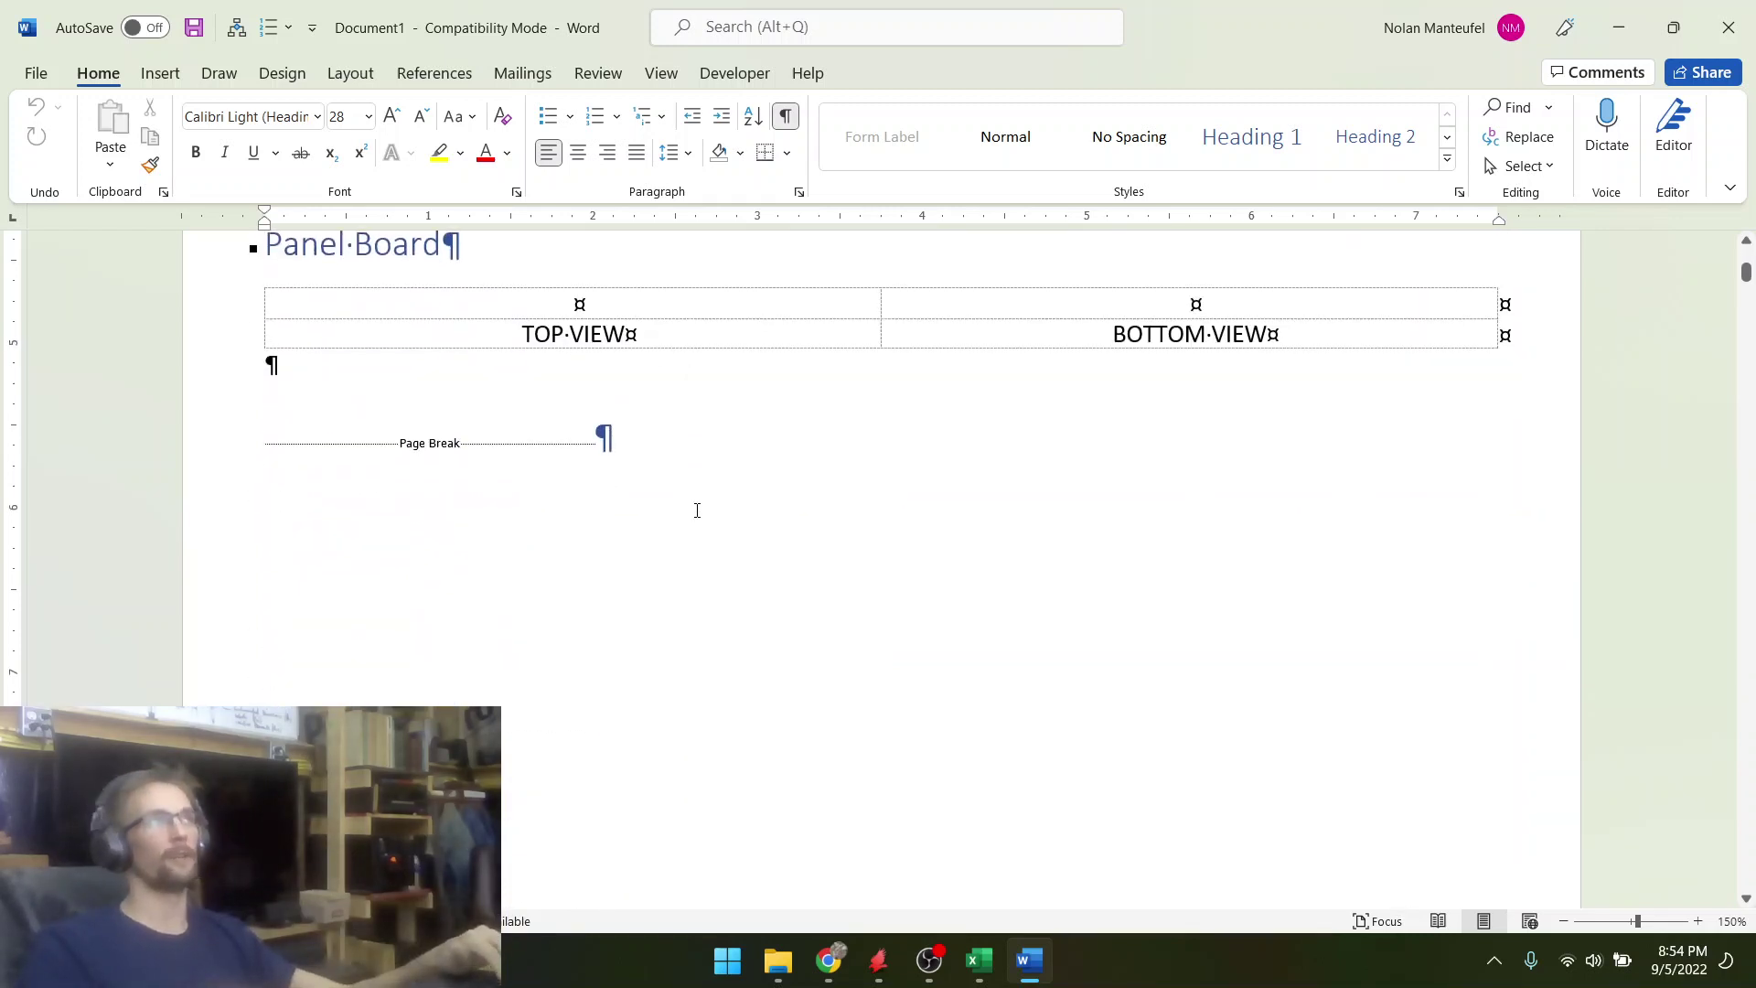
scroll(697, 509, up, 12)
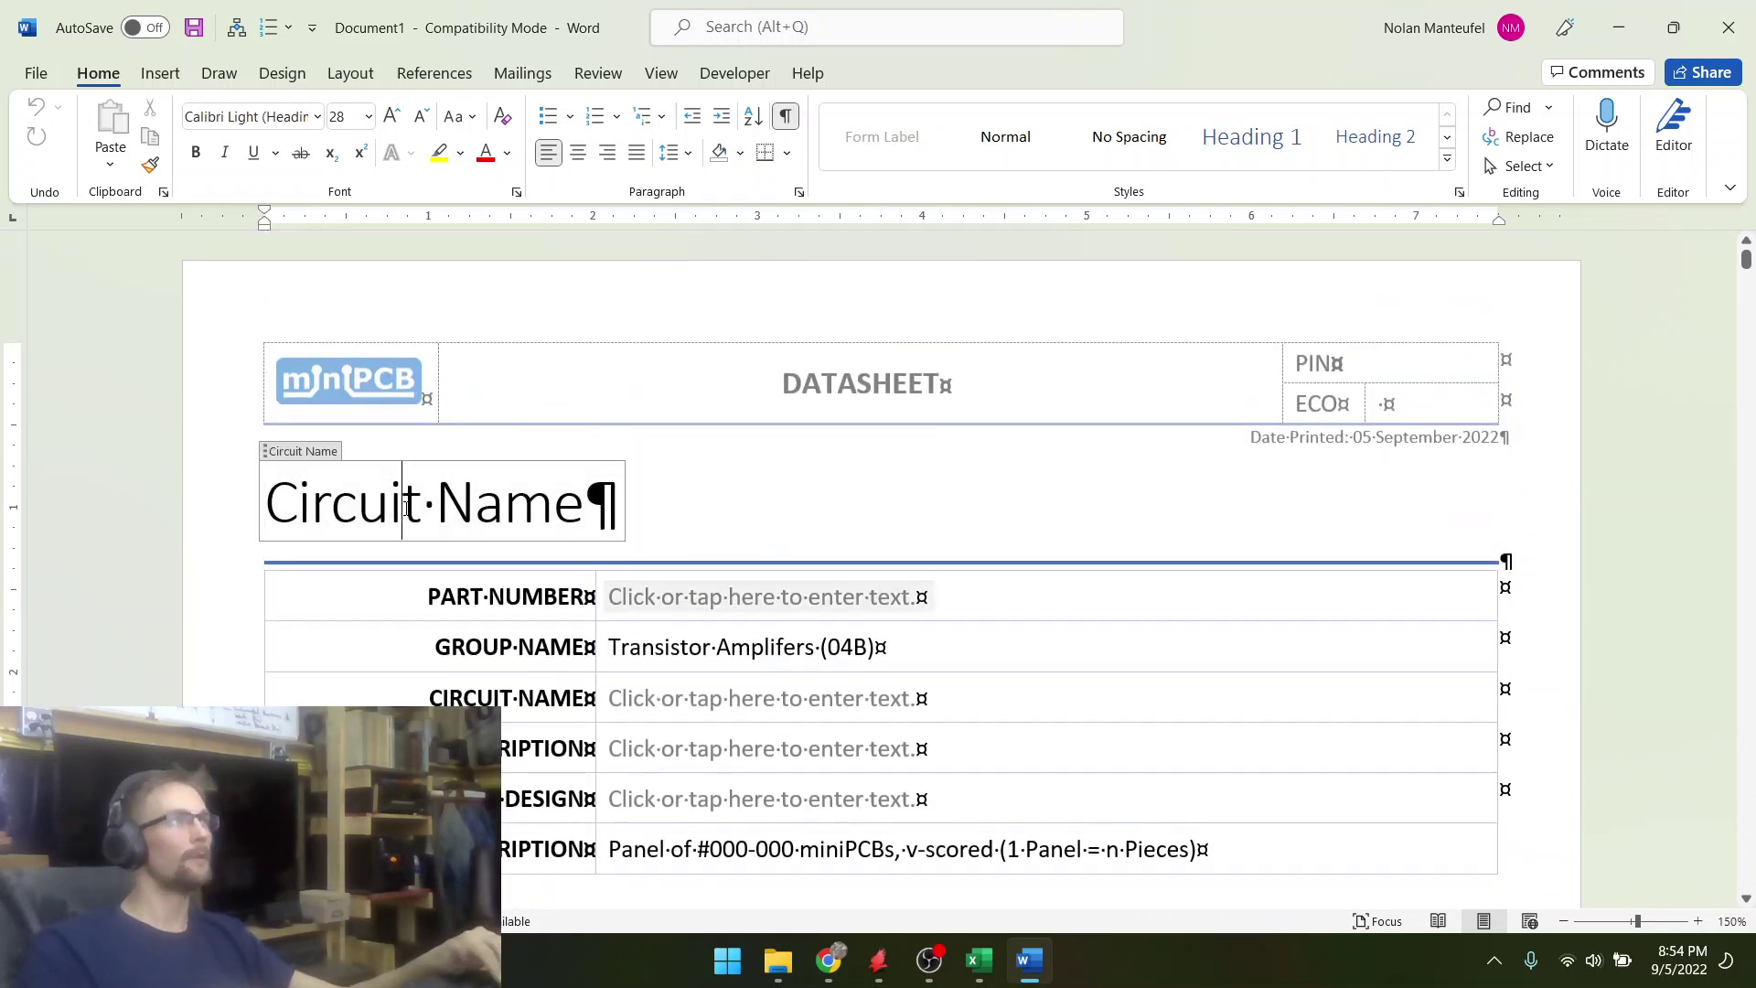
- Replace the circuit name heading with "Opamp Instrumentation Amplifier" and enter 04A-020 as the part number
click(405, 512)
text(i)
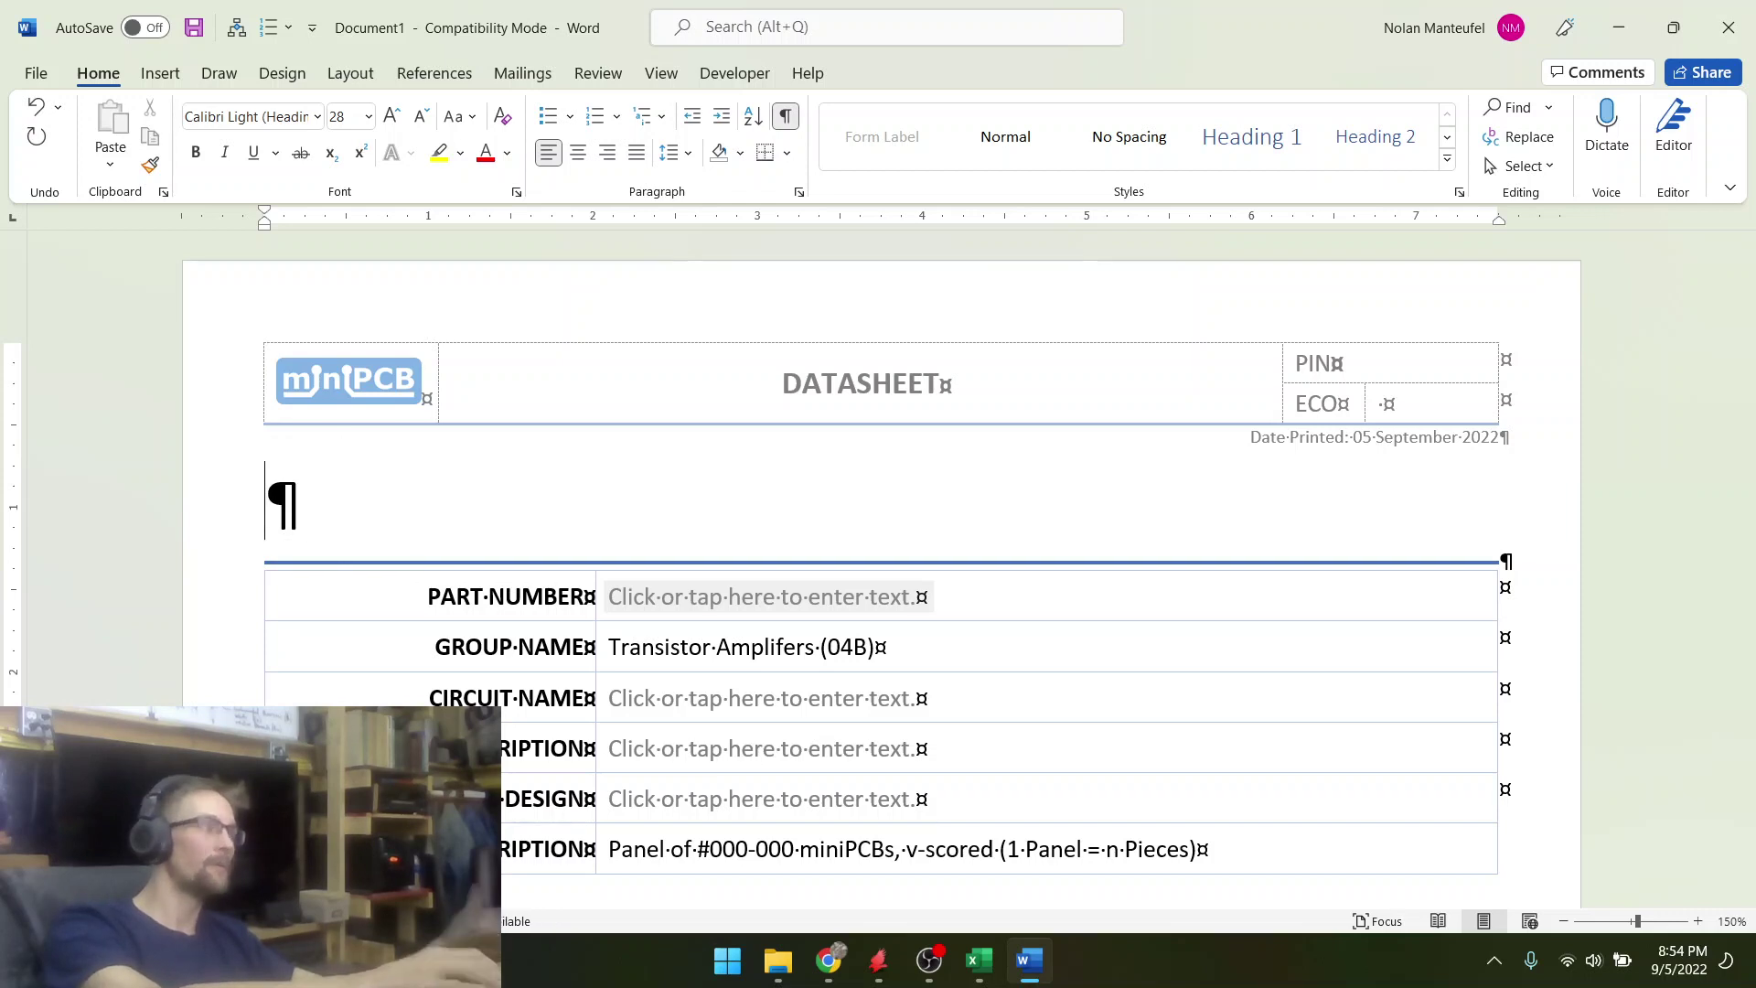
key(Caps_Lock)
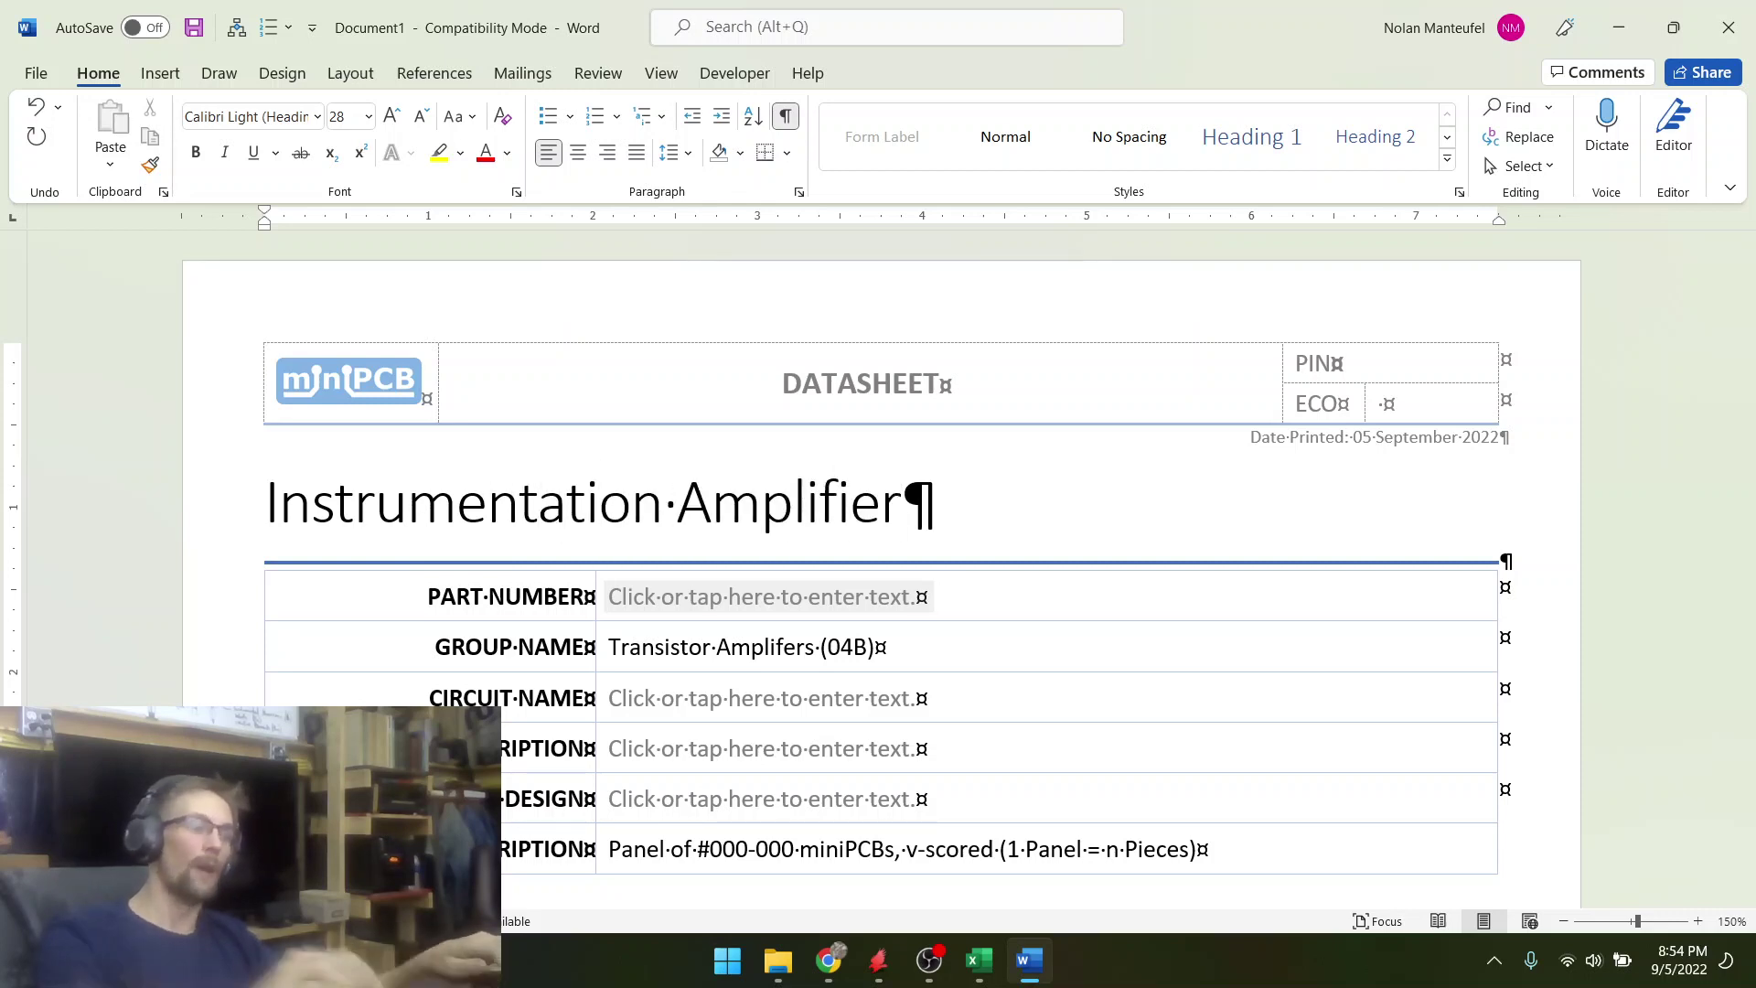
text(Opamp)
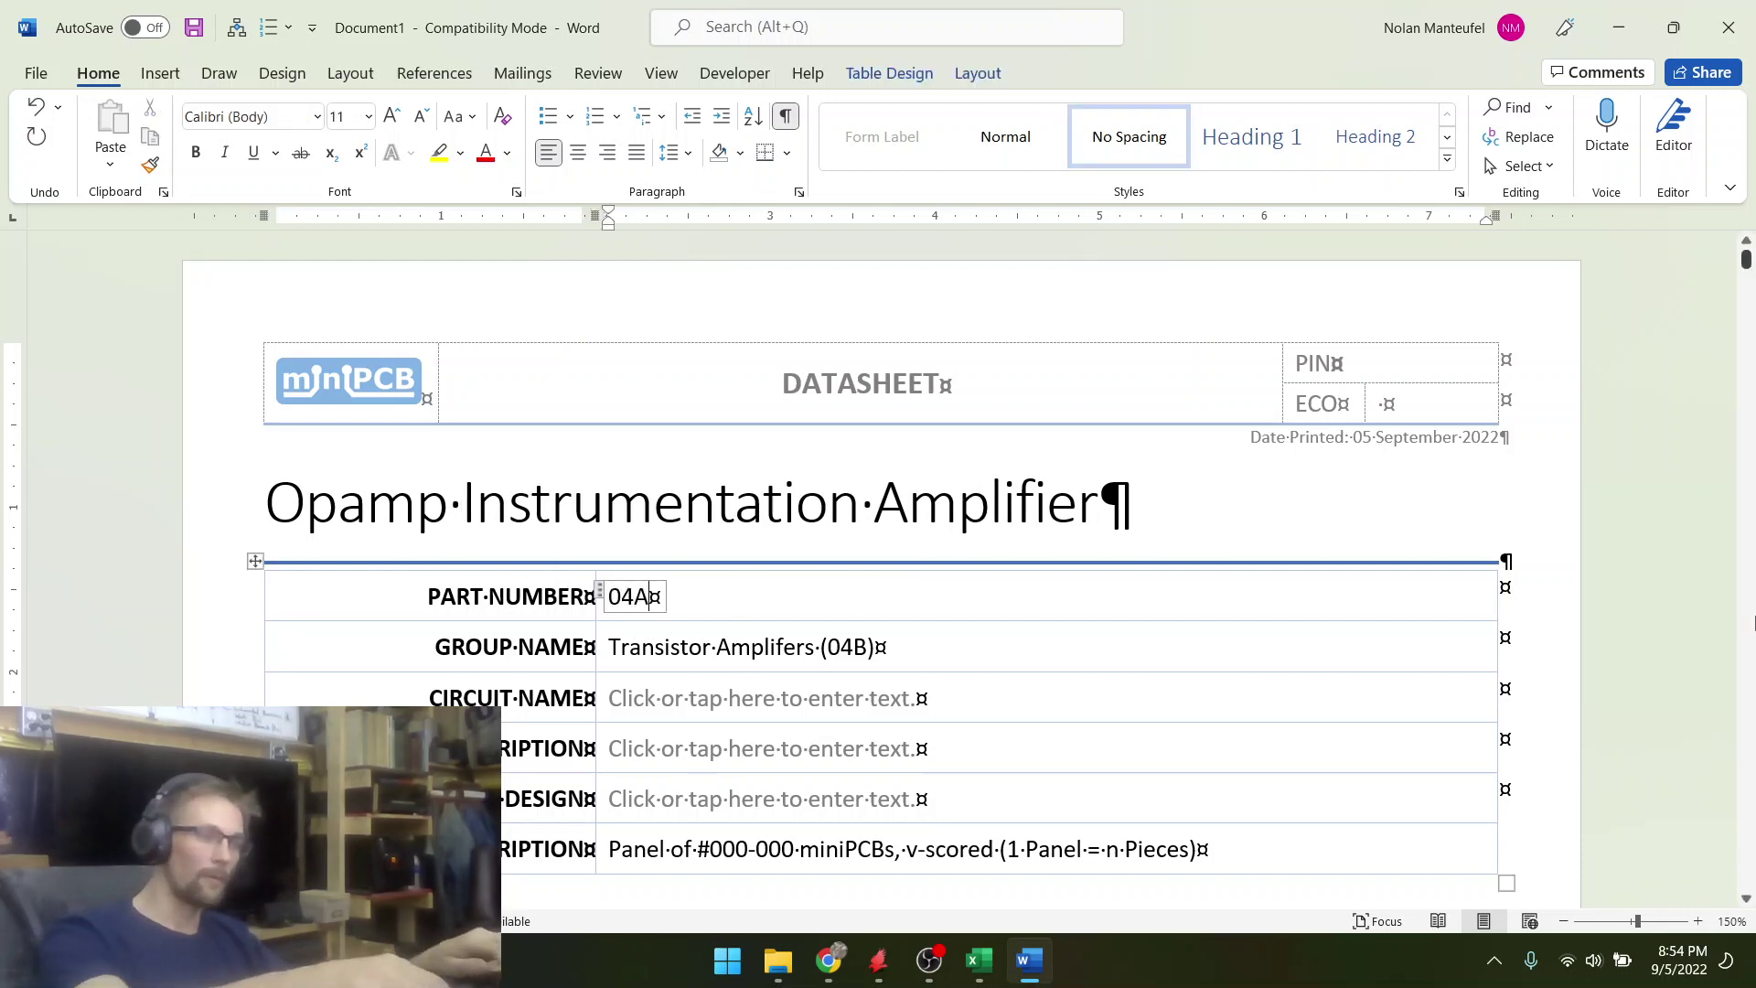
text(20)
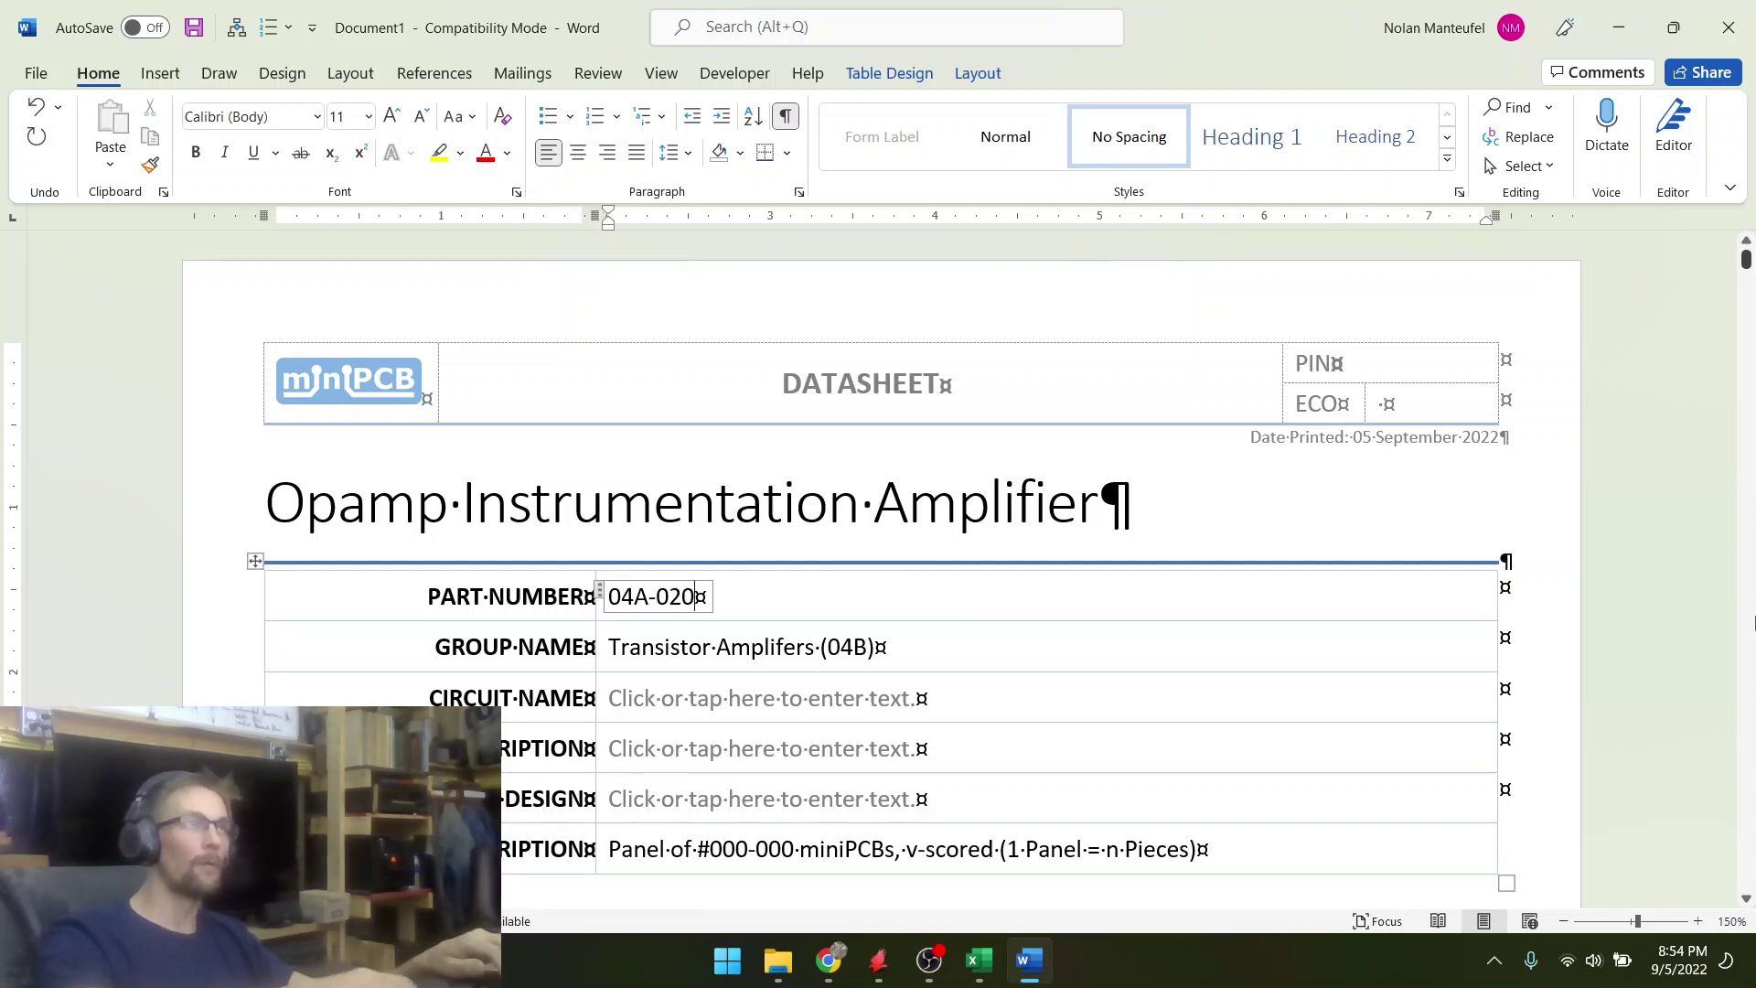
- Set the group name to Opamp Amplifiers (04A)
key(Tab)
key(Tab)
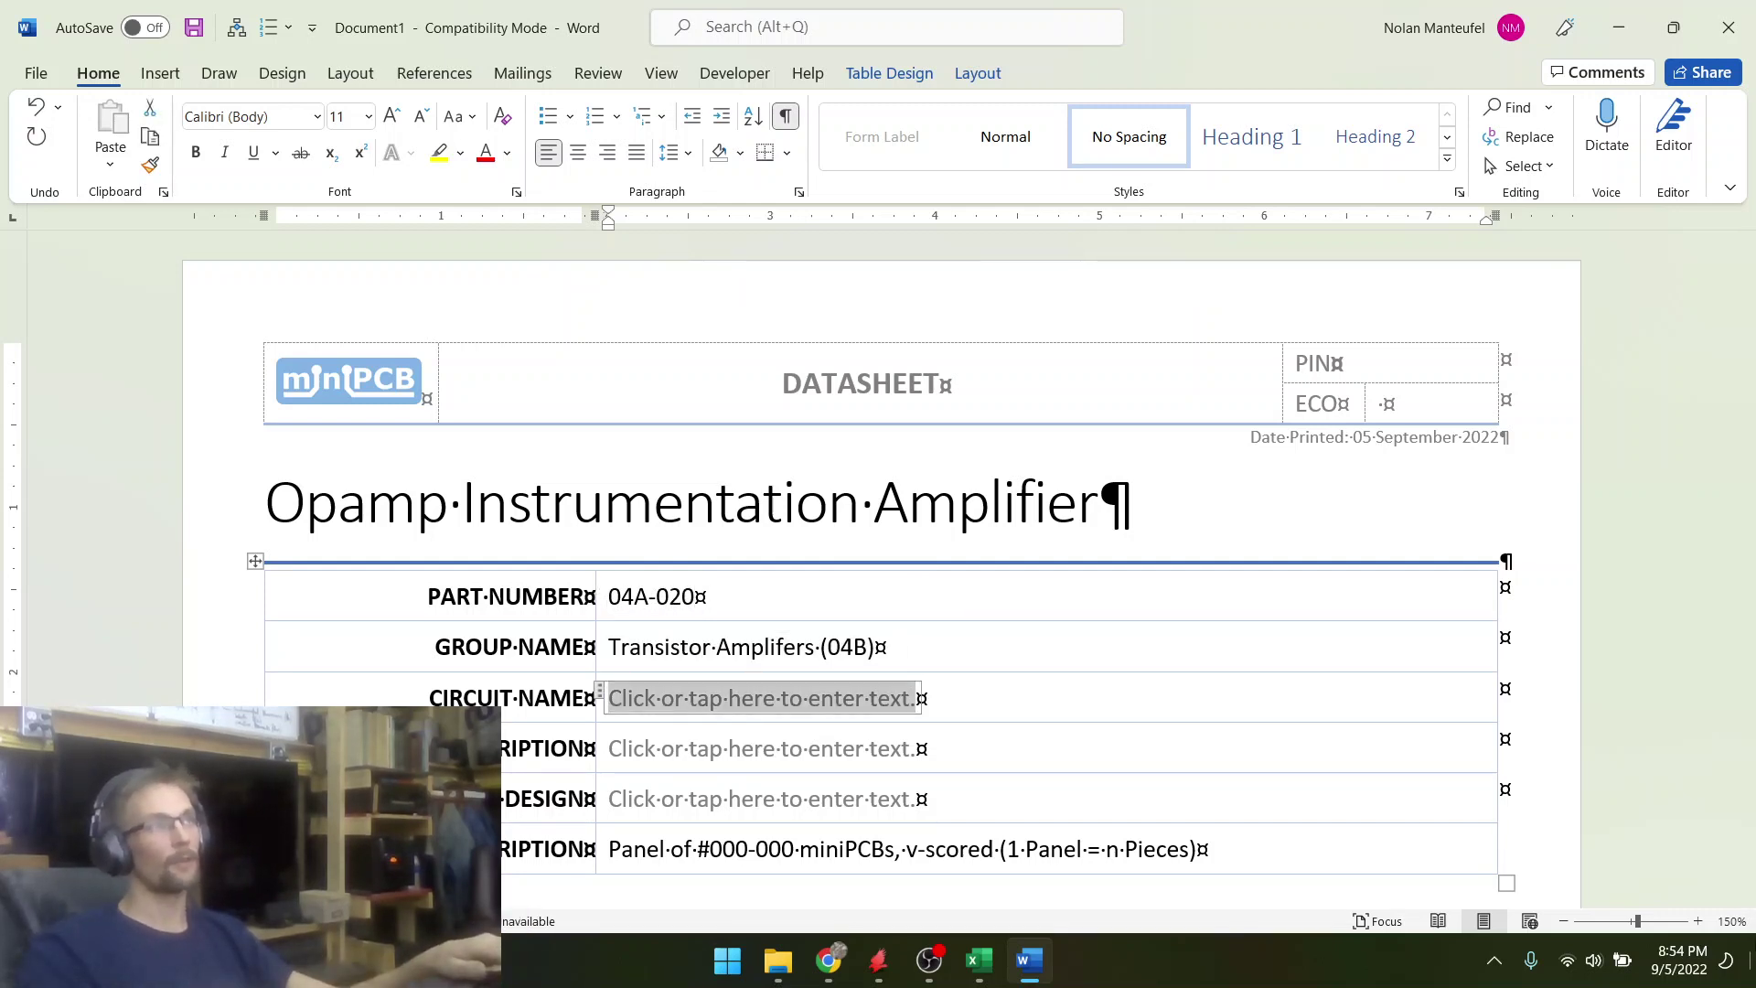
click(894, 648)
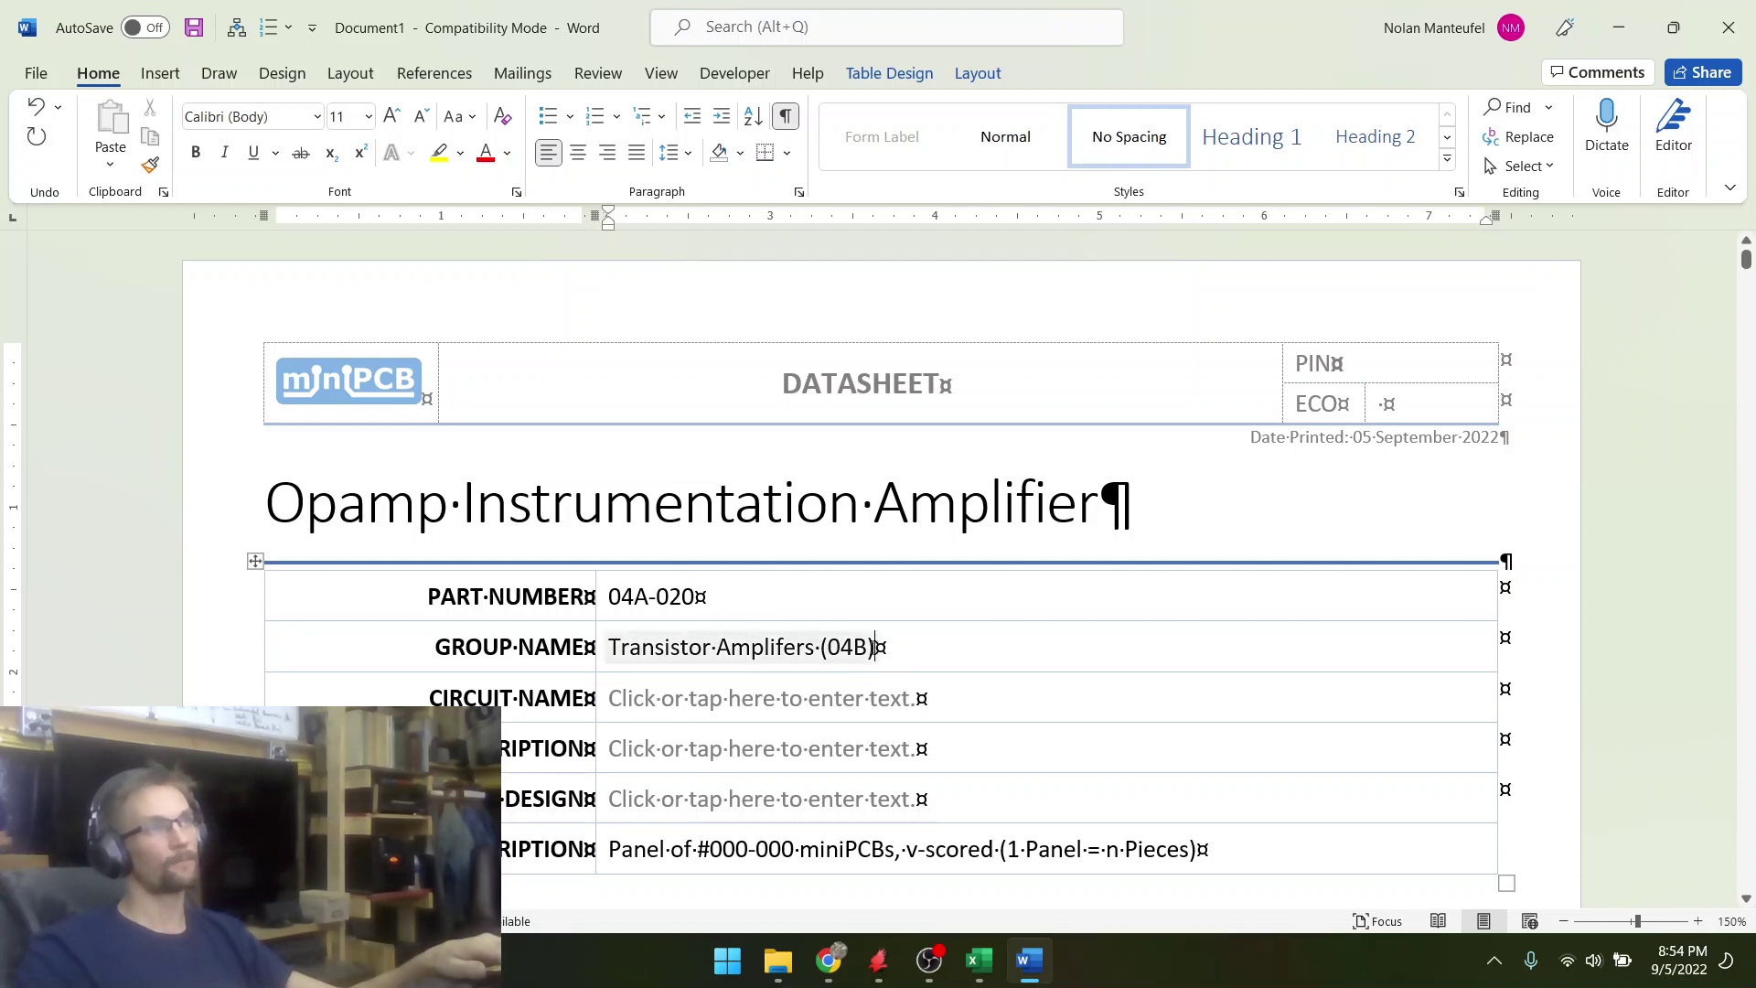
click(870, 647)
click(888, 648)
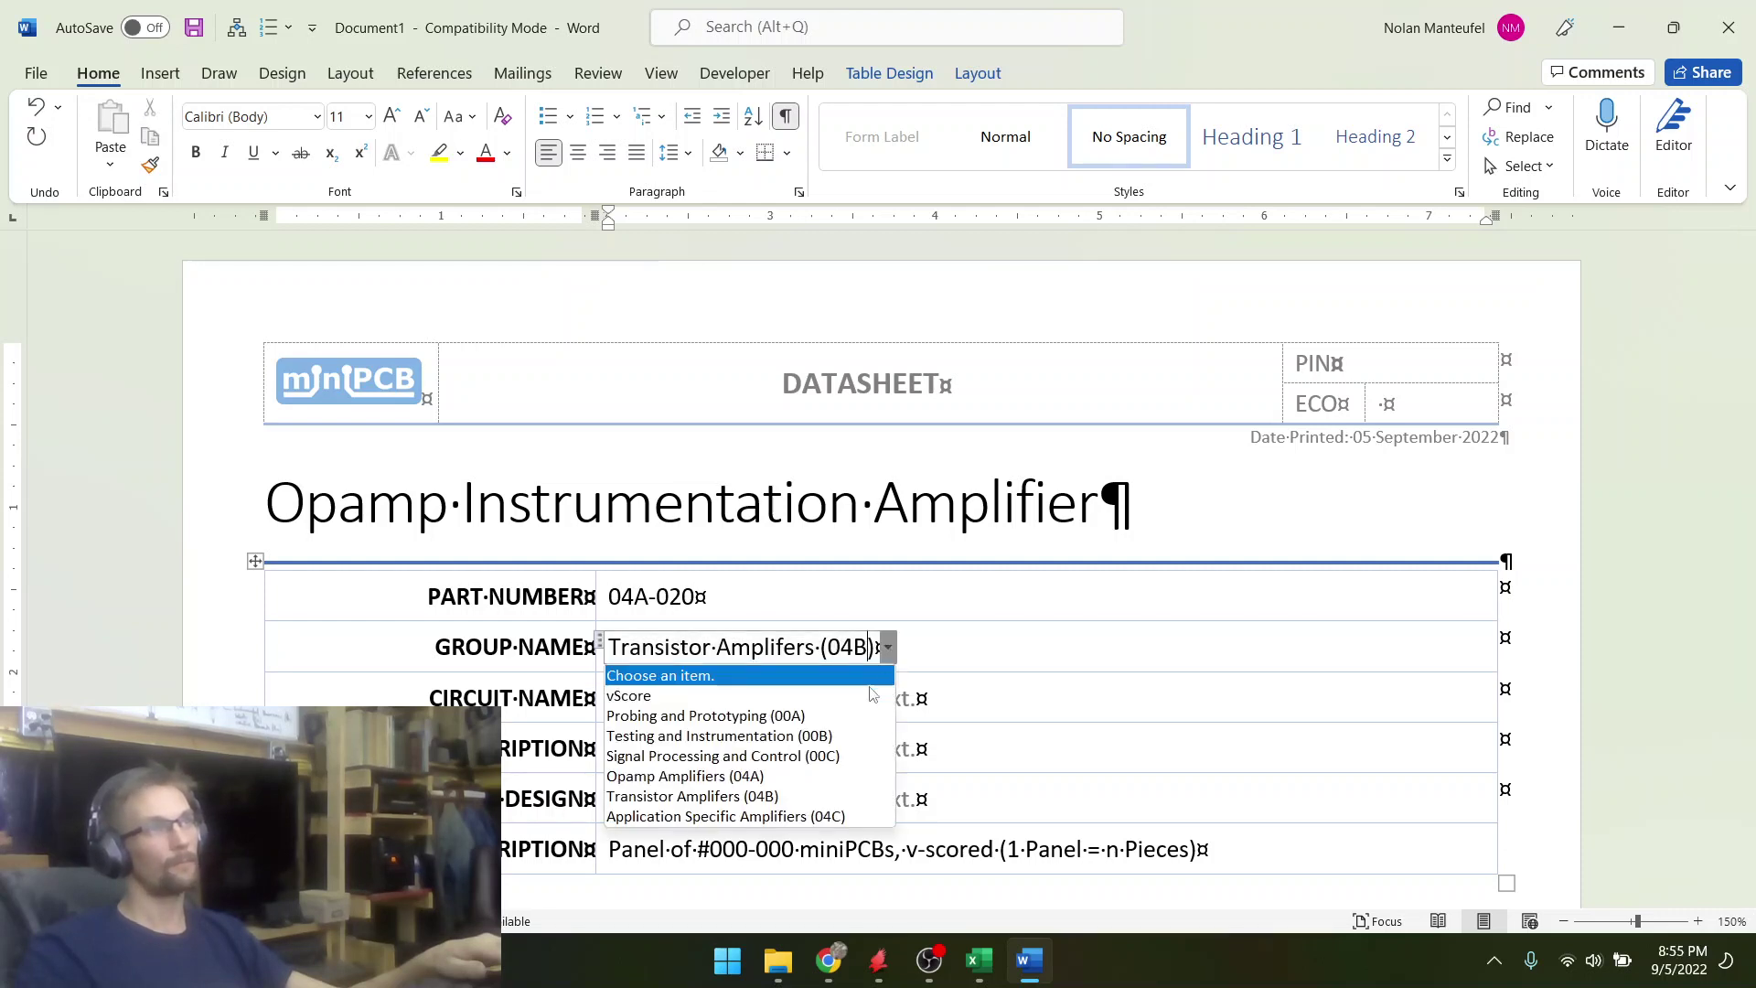
click(655, 776)
- Open the existing datasheet 04A-015.docx from the eagle/Exergy Labs/miniPCBs/04 Amplifiers/04A/04A-015 folder
click(632, 698)
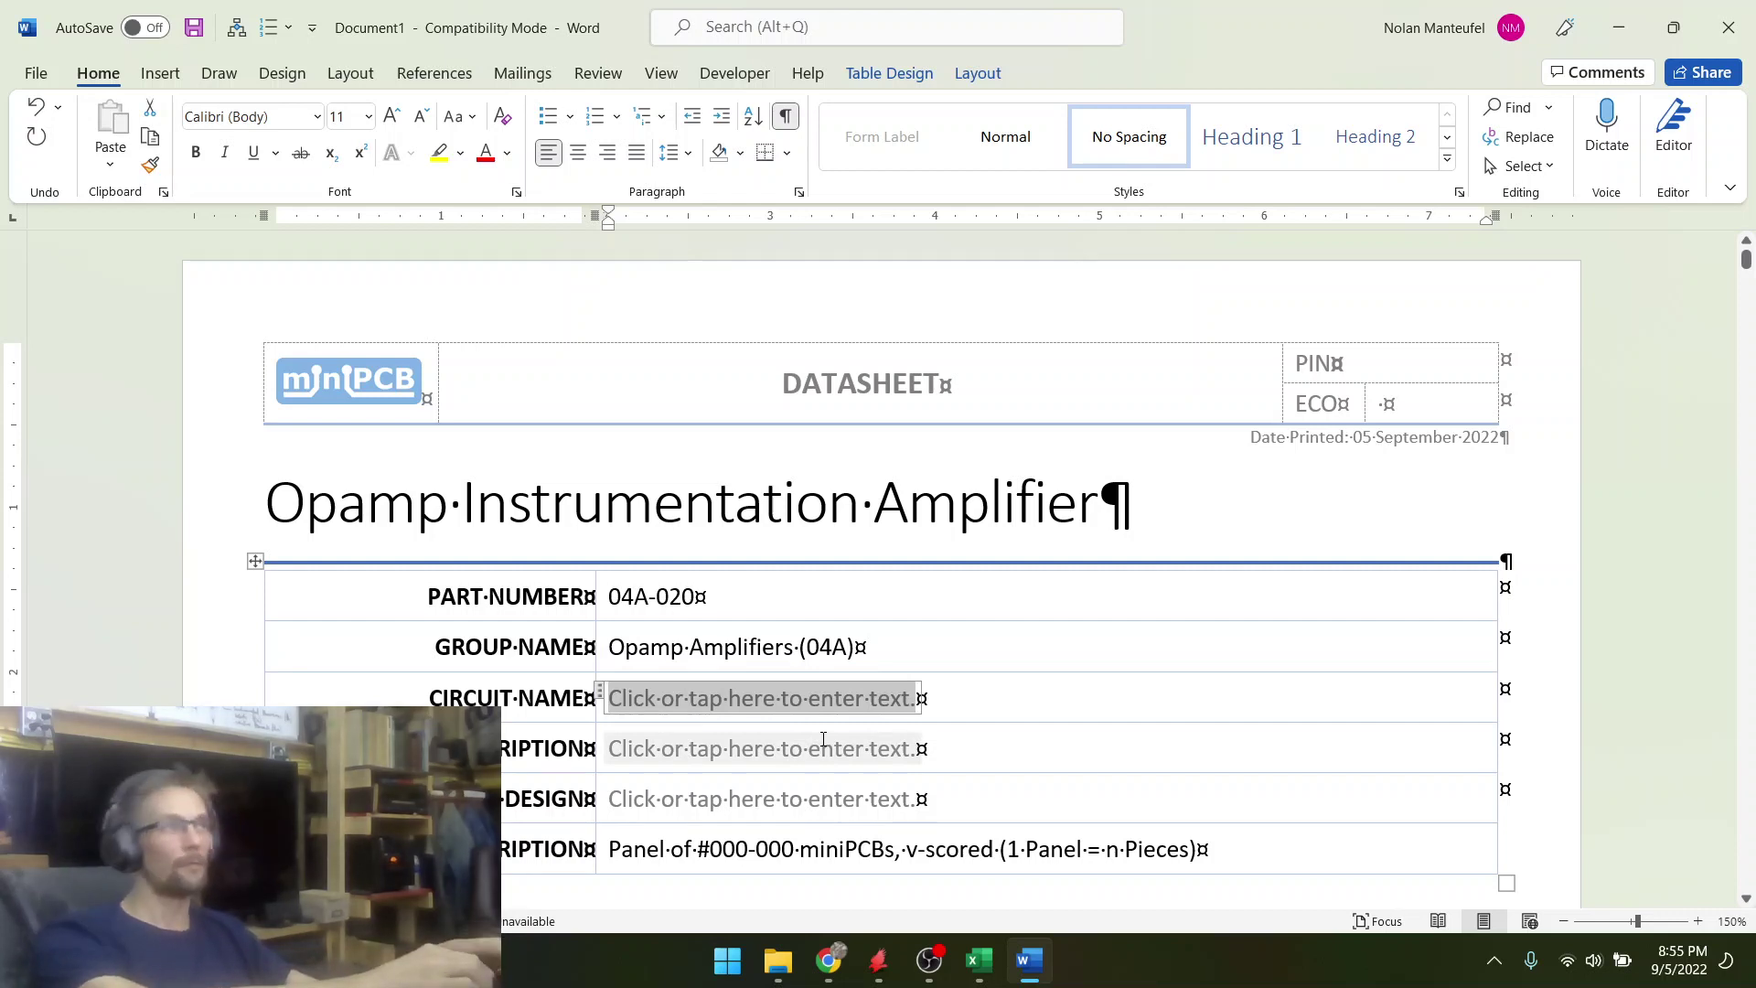
key(alt)
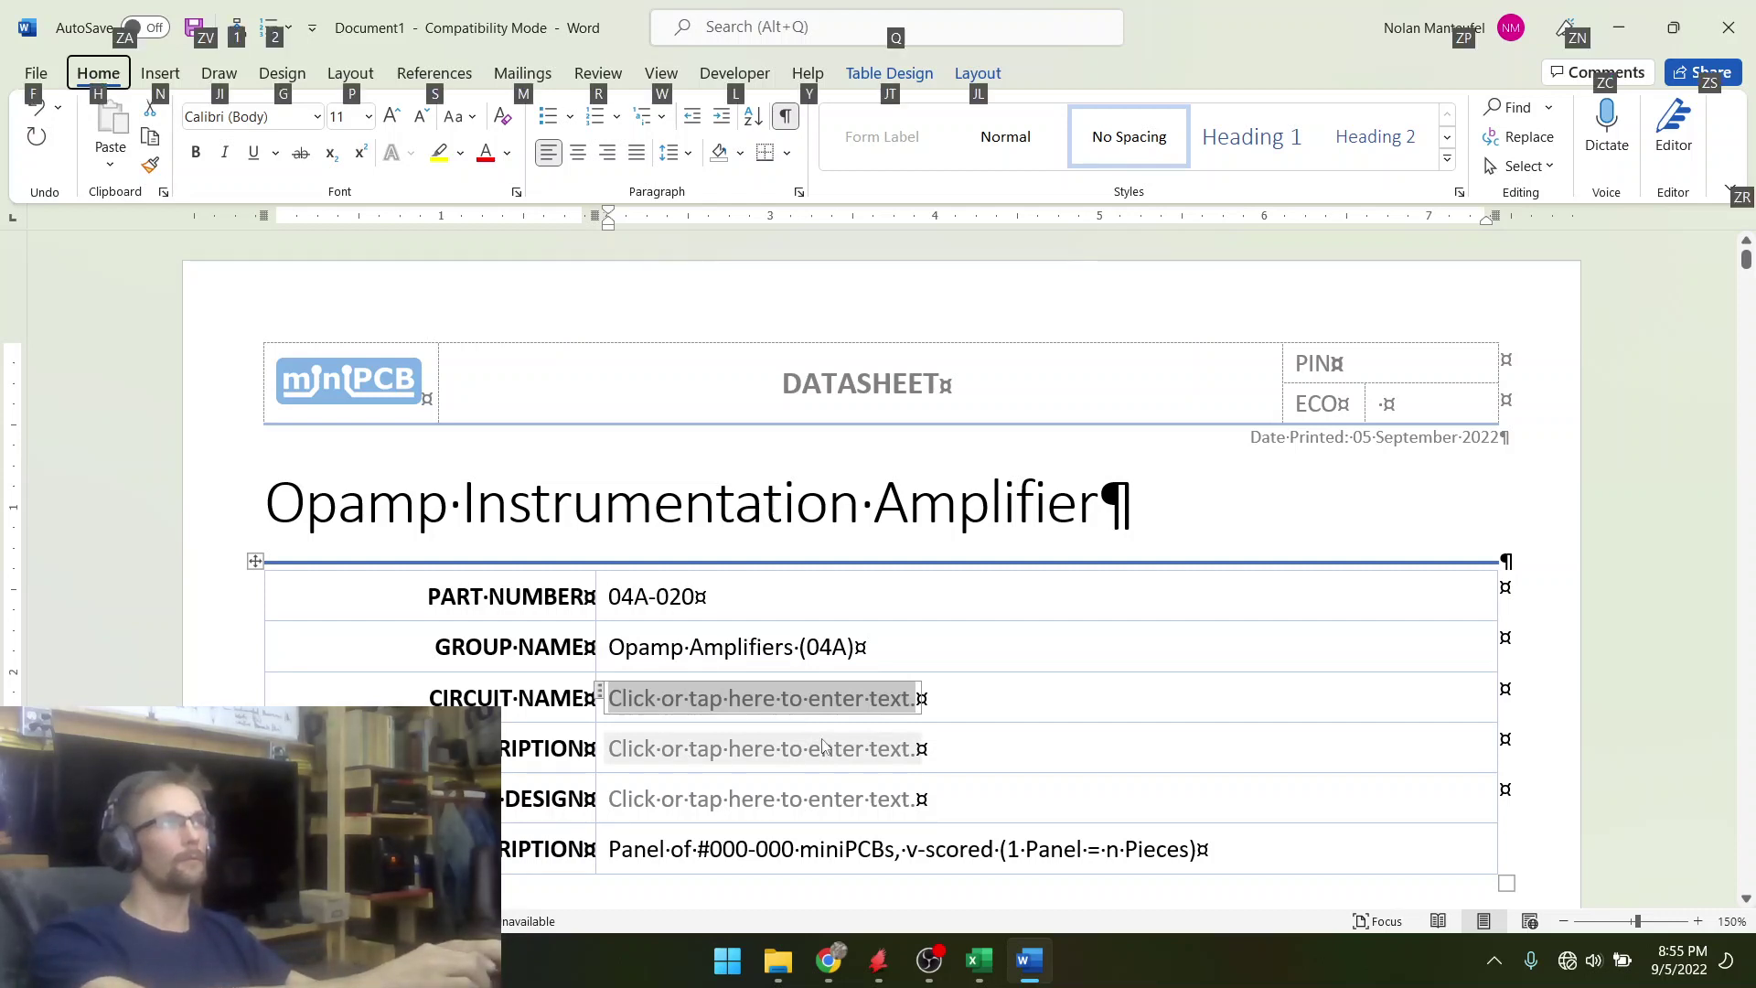
key(alt+Tab)
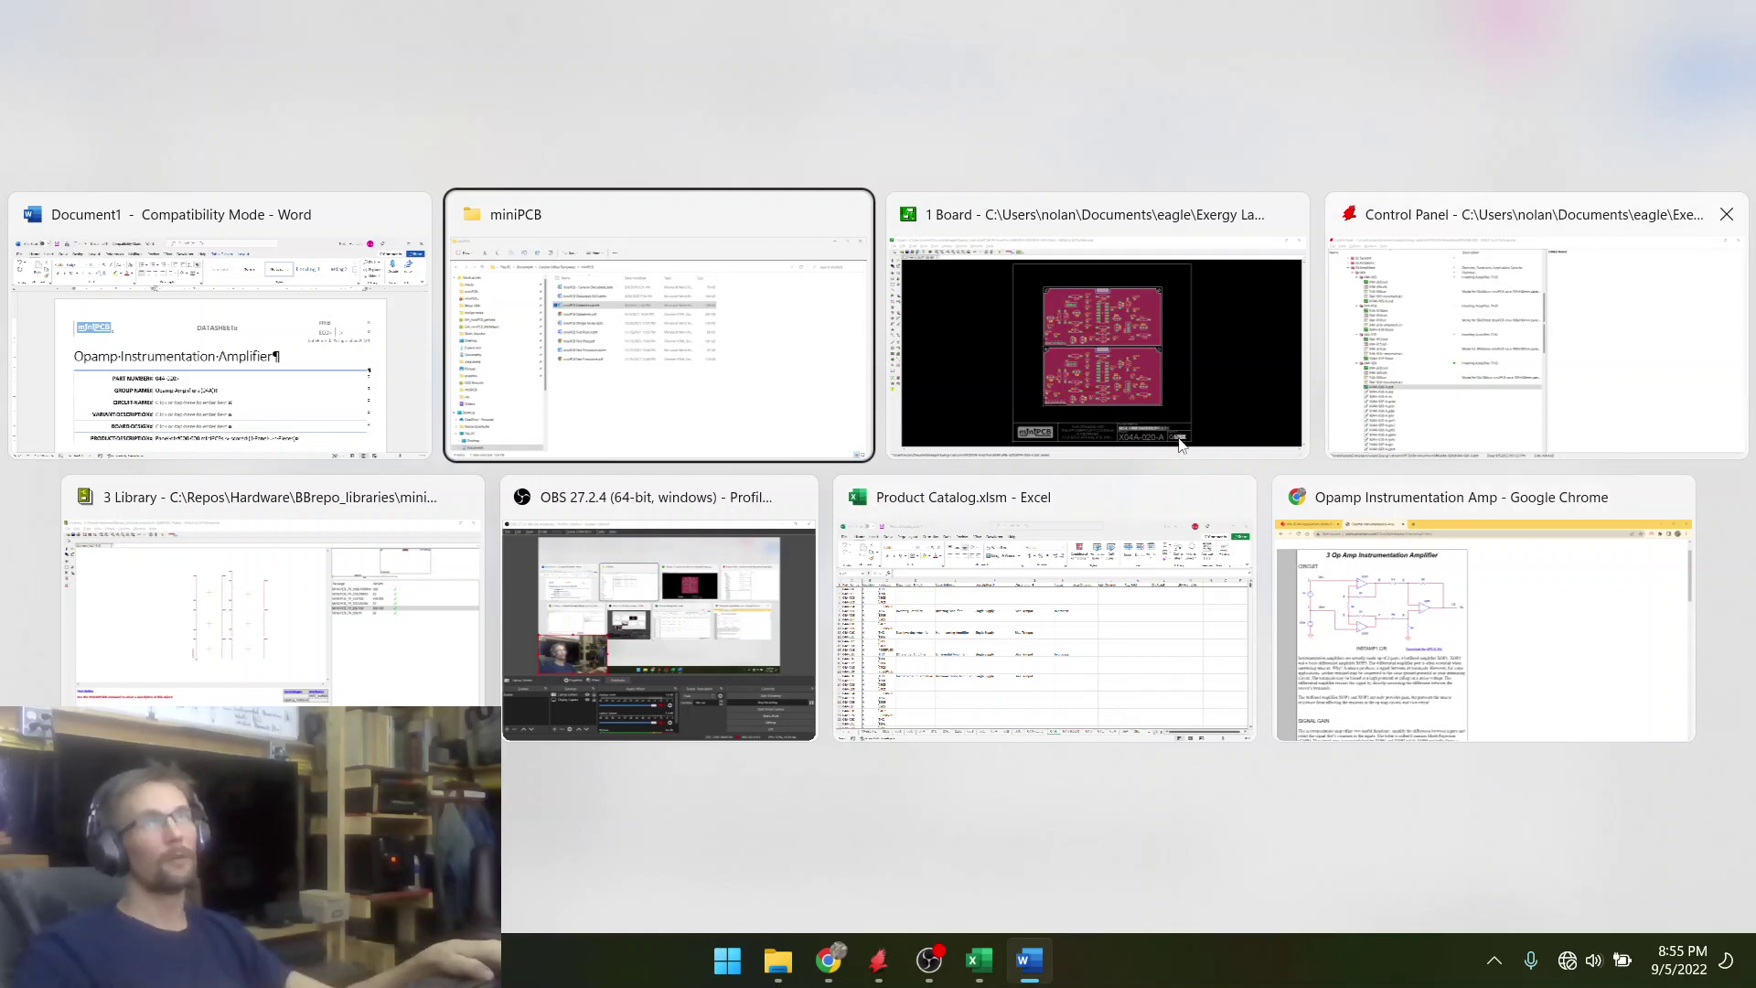
click(528, 430)
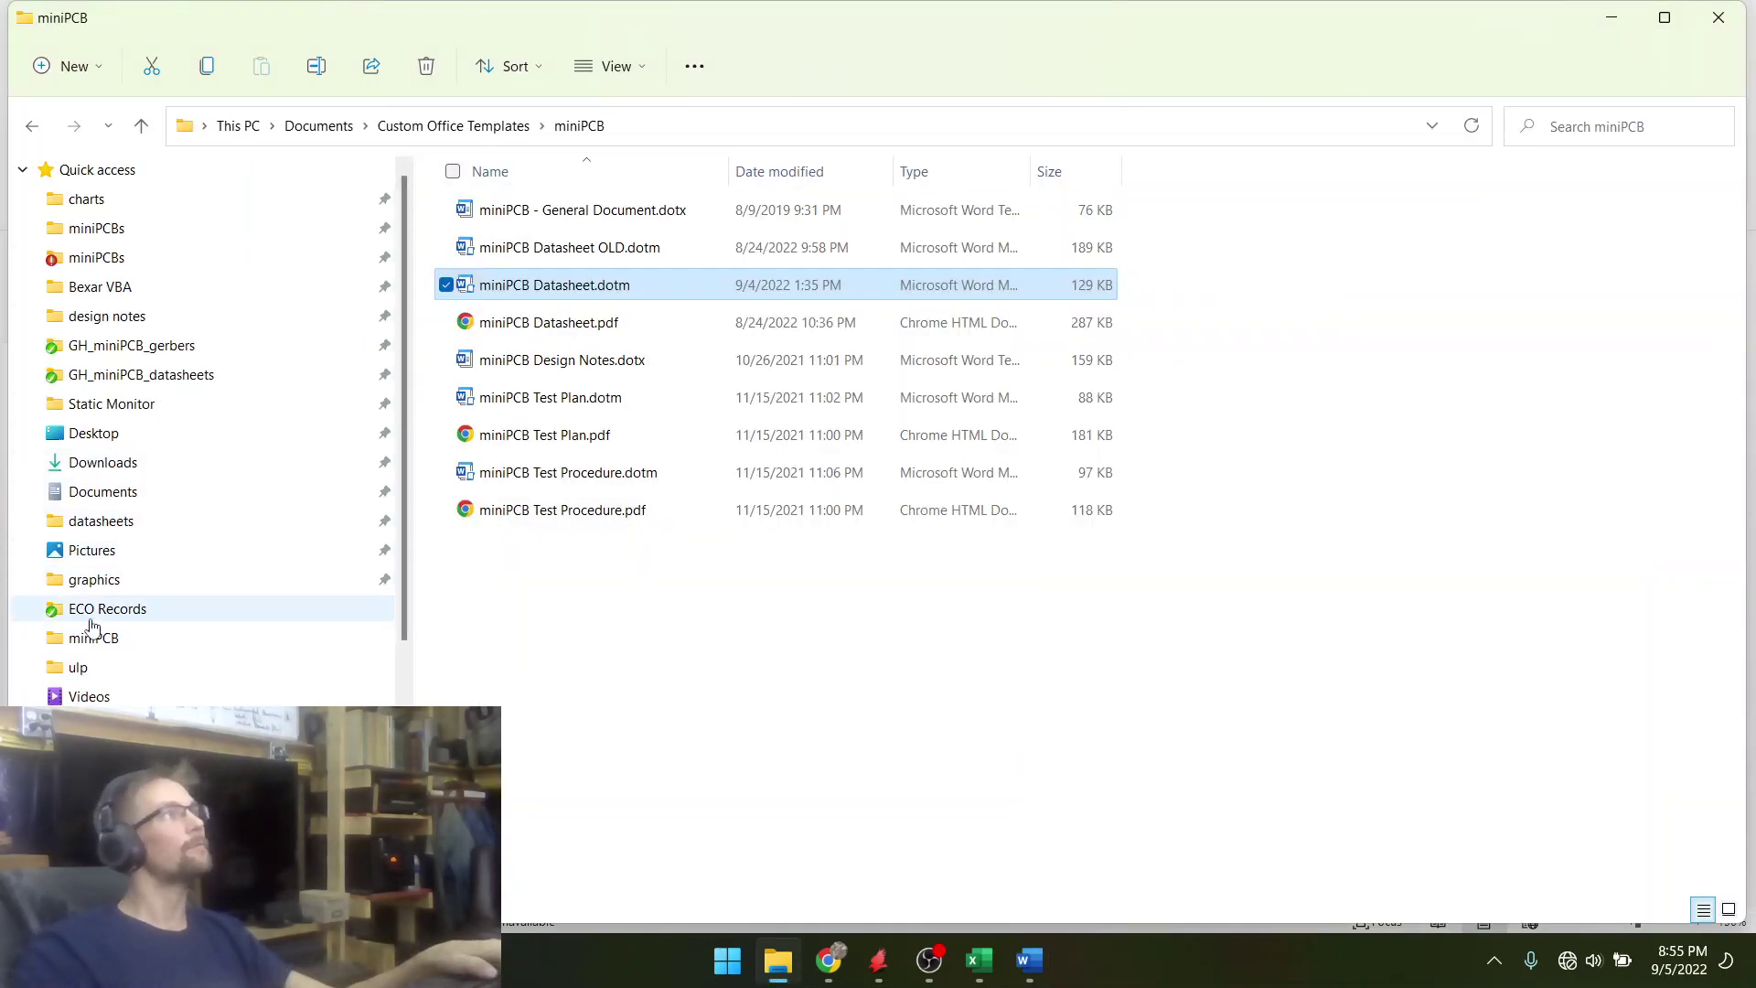
click(89, 258)
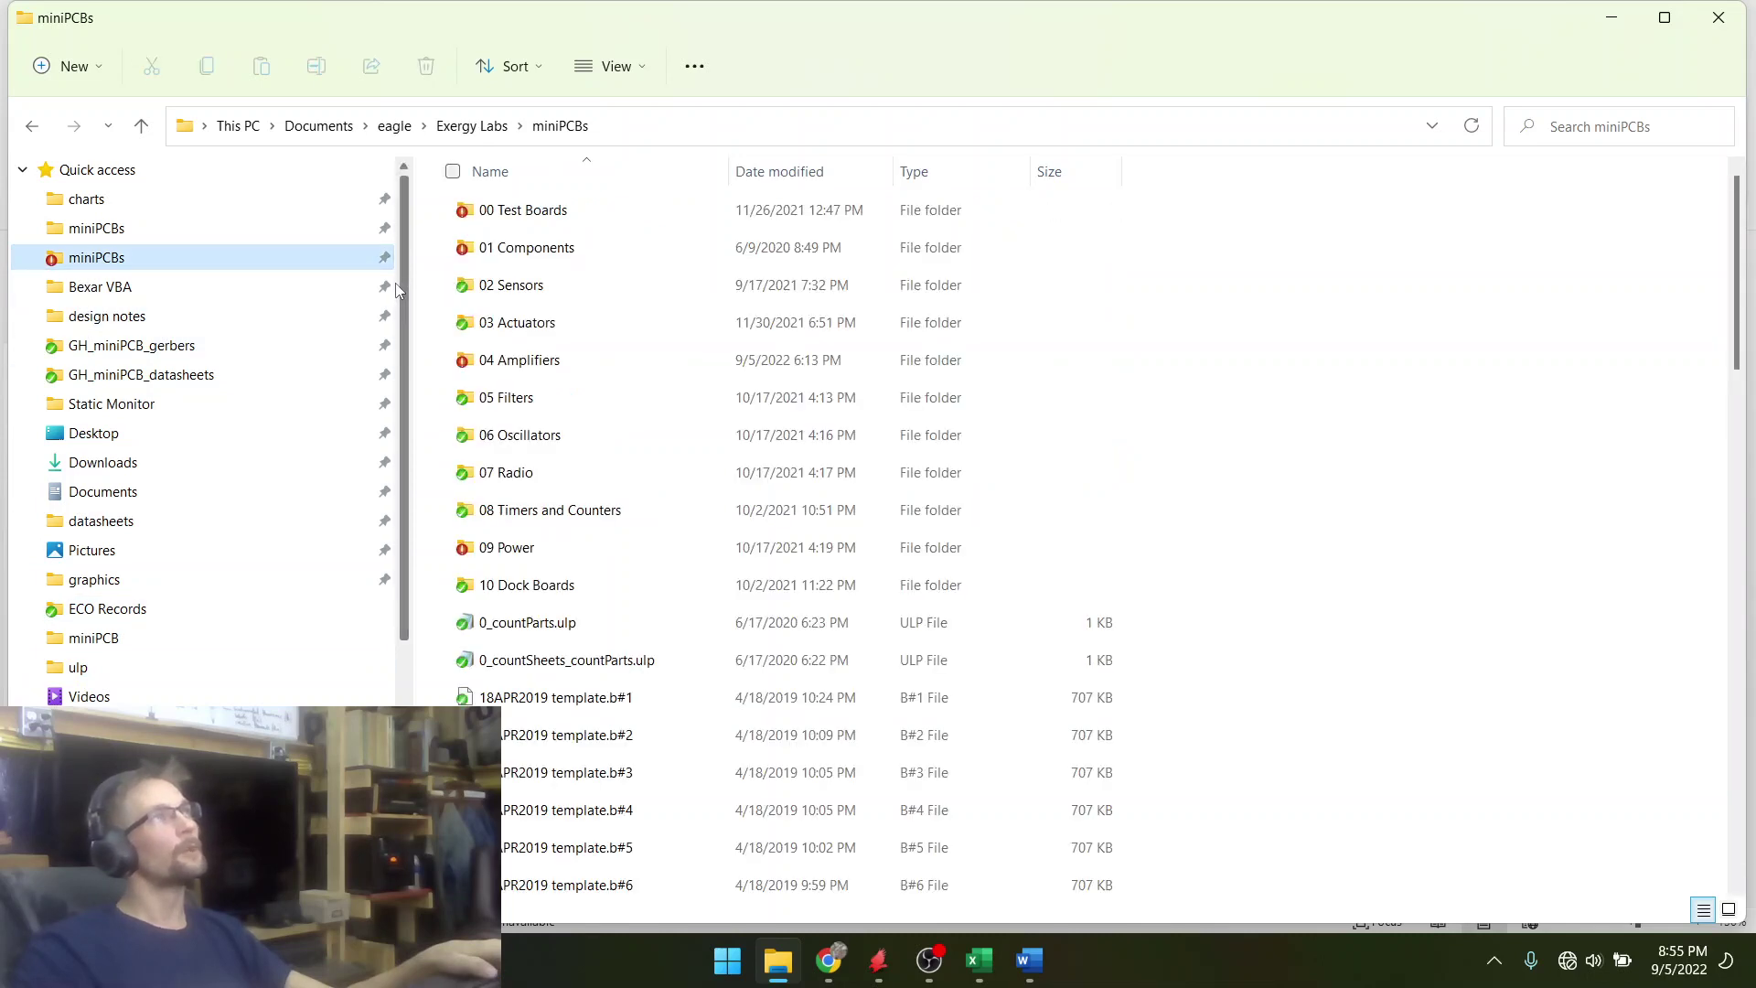
double_click(512, 362)
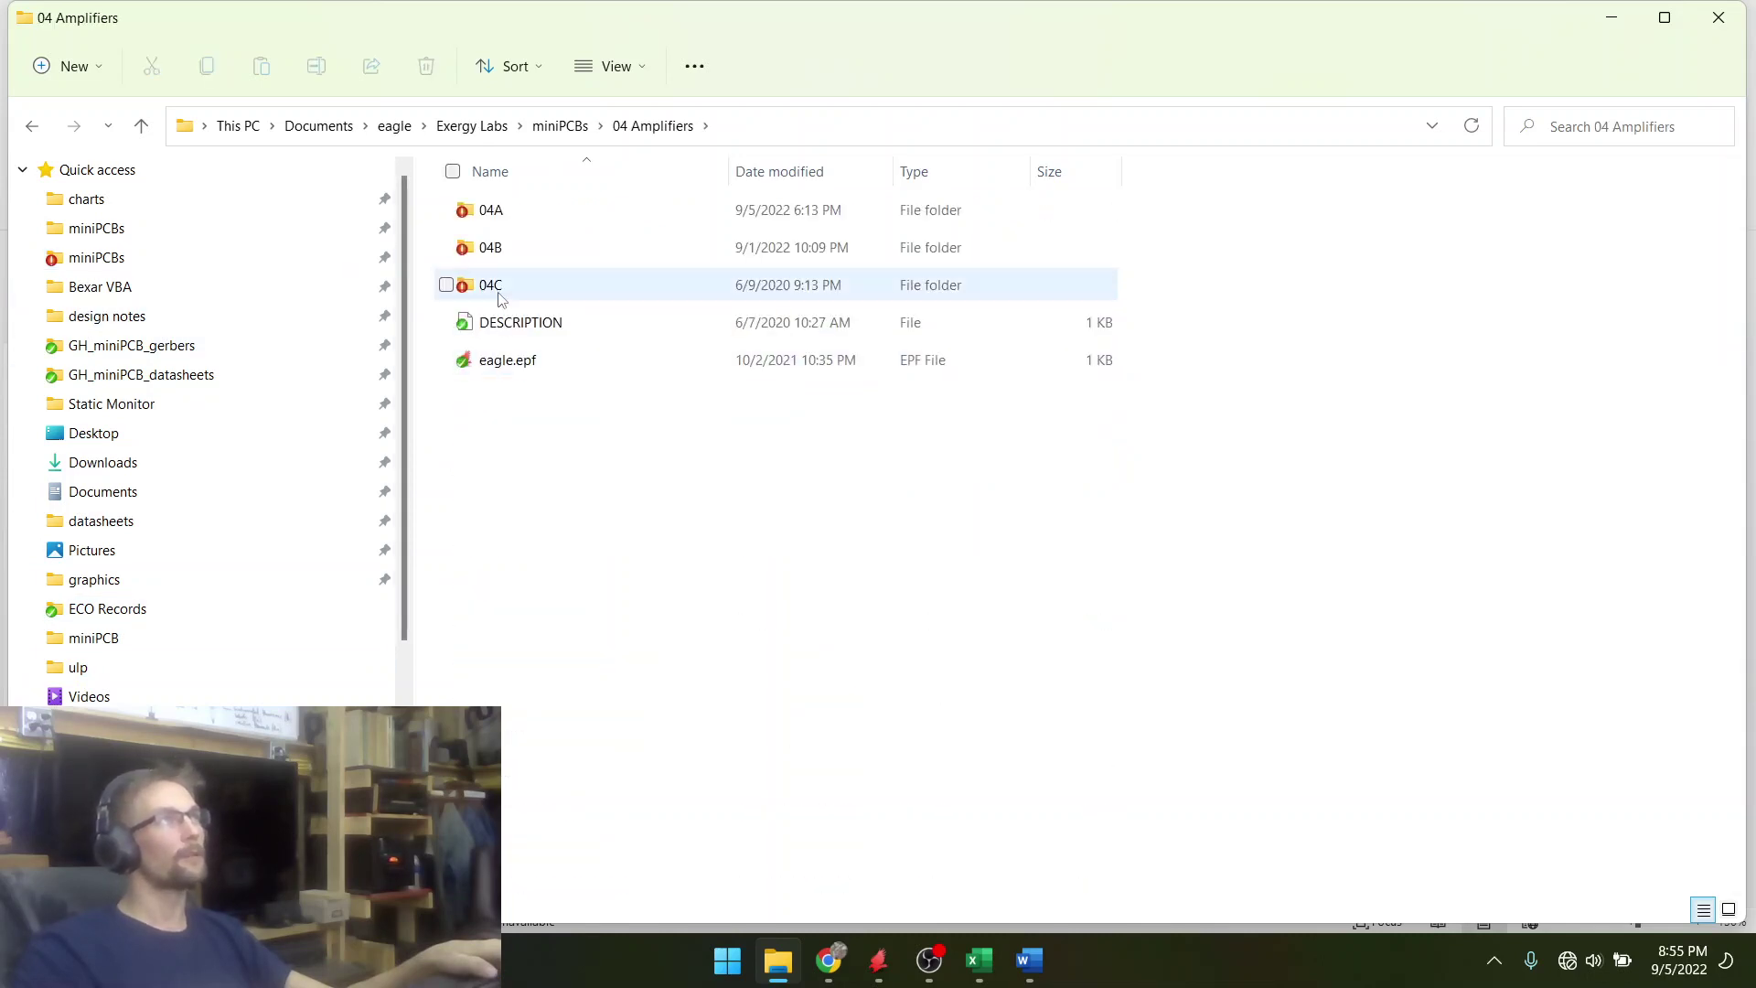
double_click(494, 211)
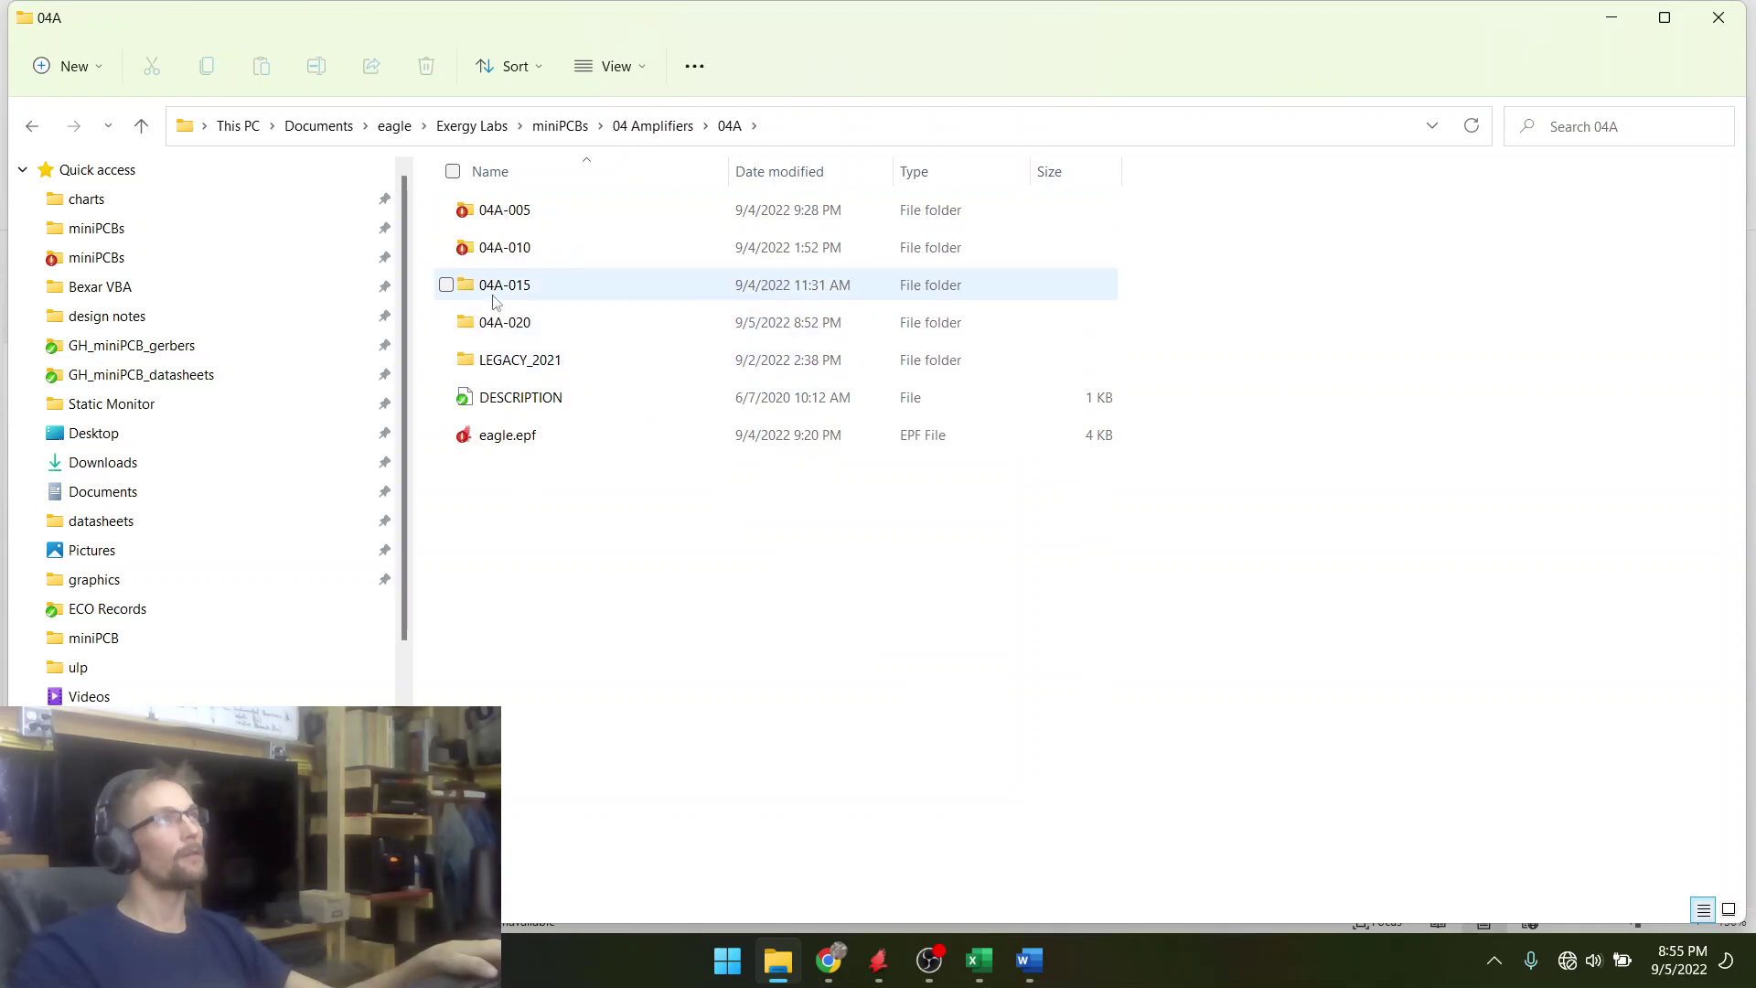
double_click(501, 289)
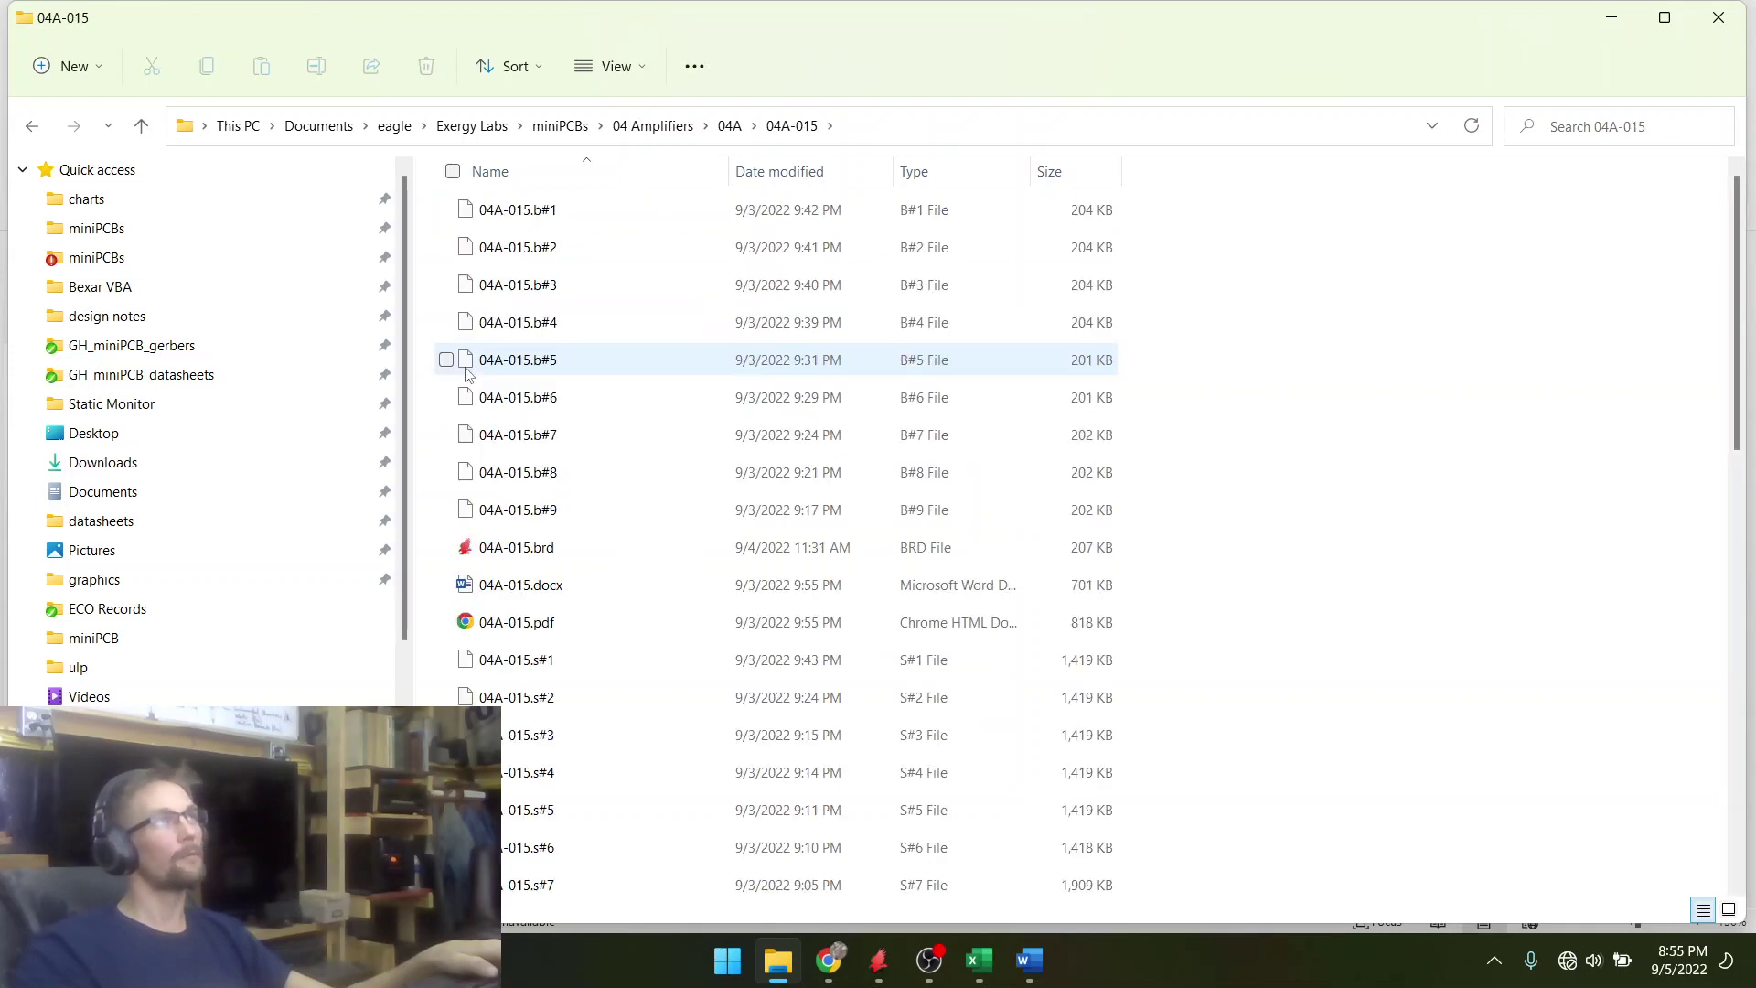
double_click(519, 585)
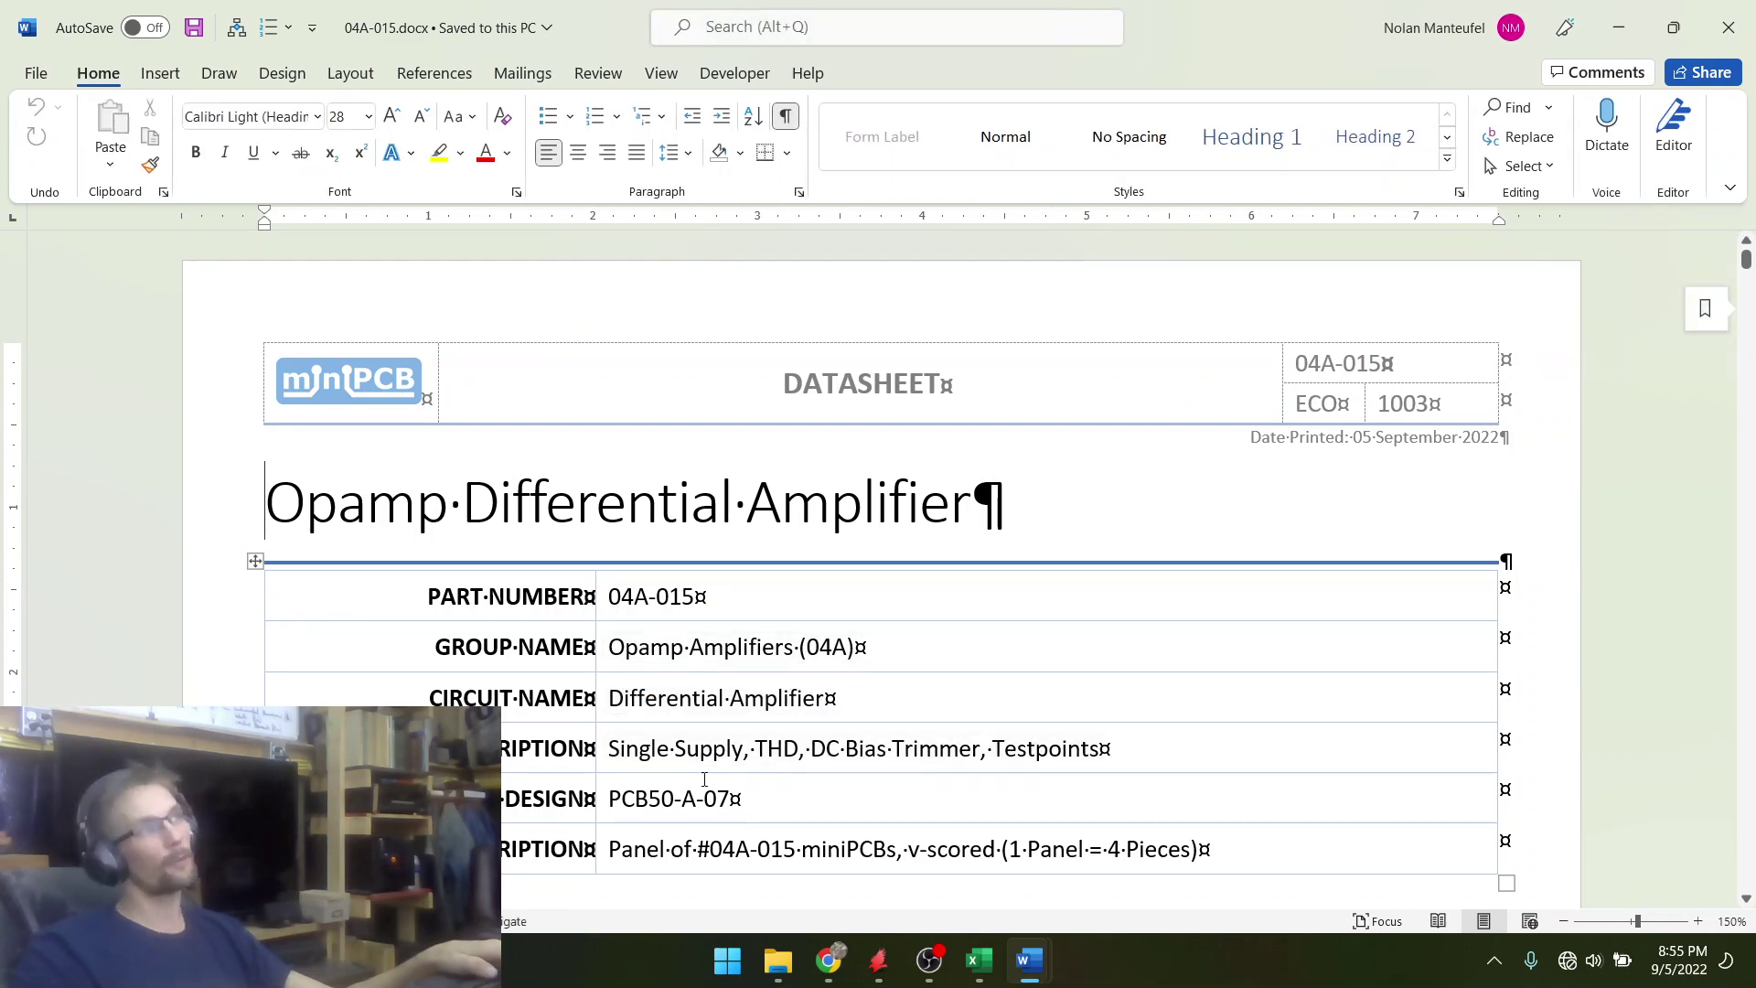
- Copy the variant description text from the 04A-015 datasheet and return to the new datasheet
drag(612, 753, 1098, 752)
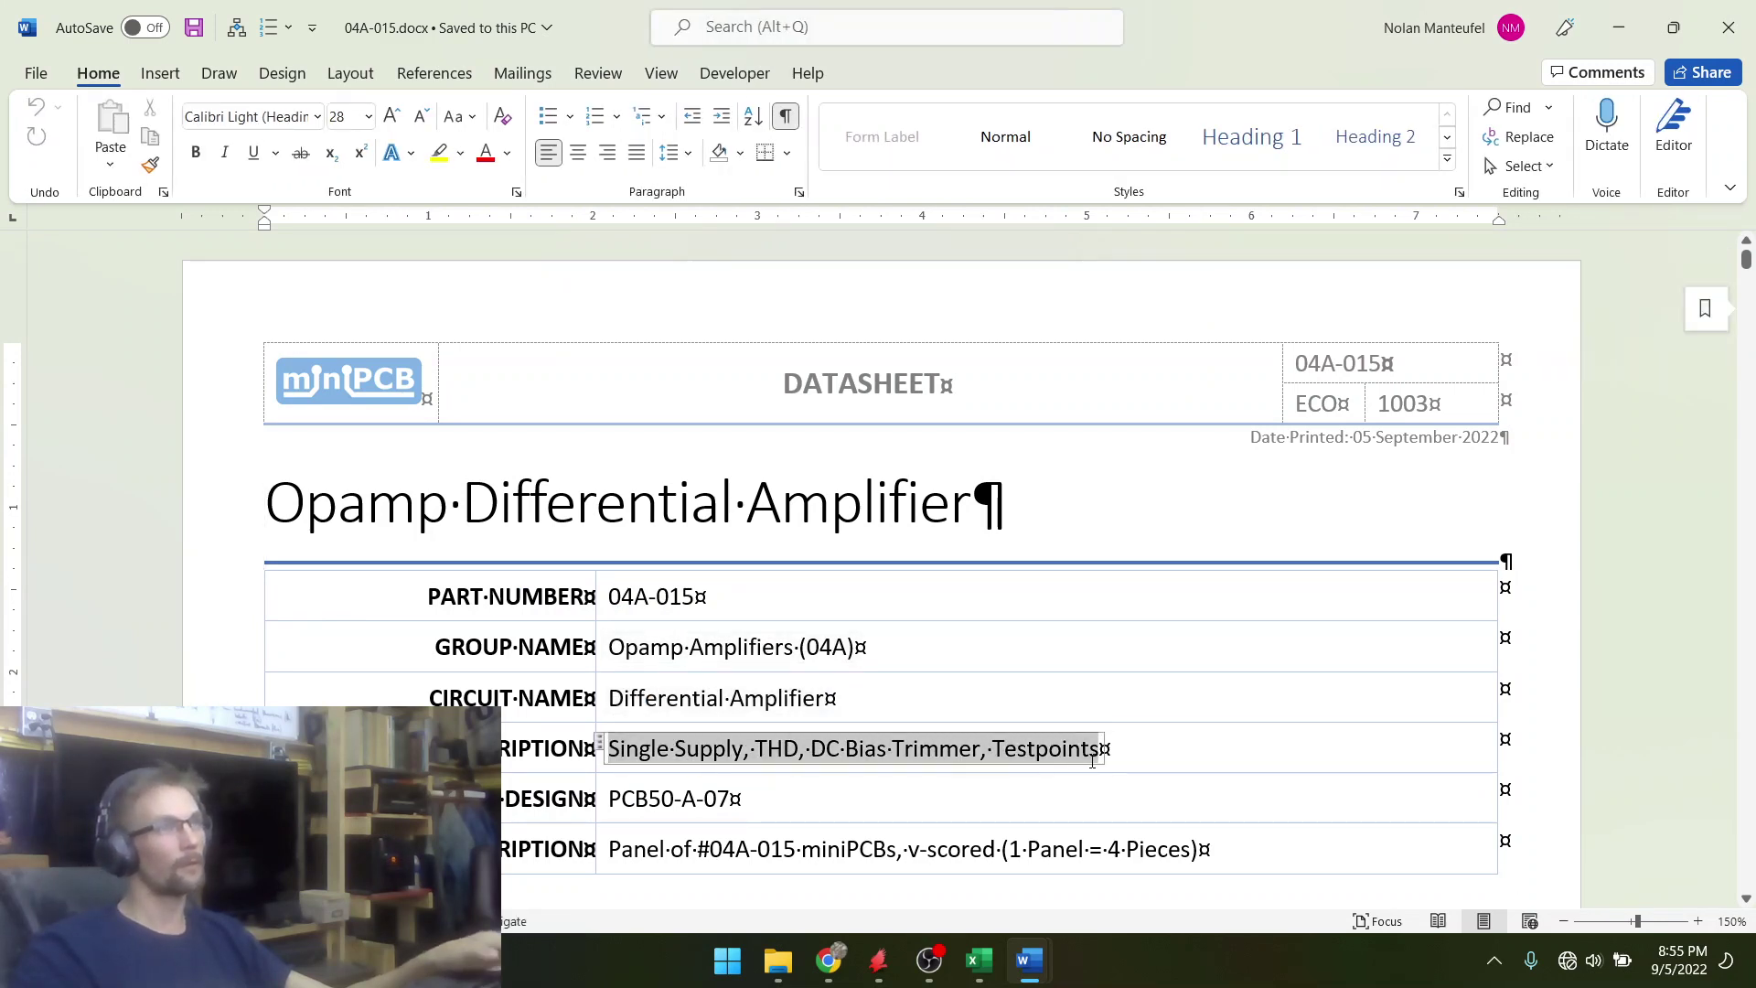
key(ctrl+c)
key(alt+Tab)
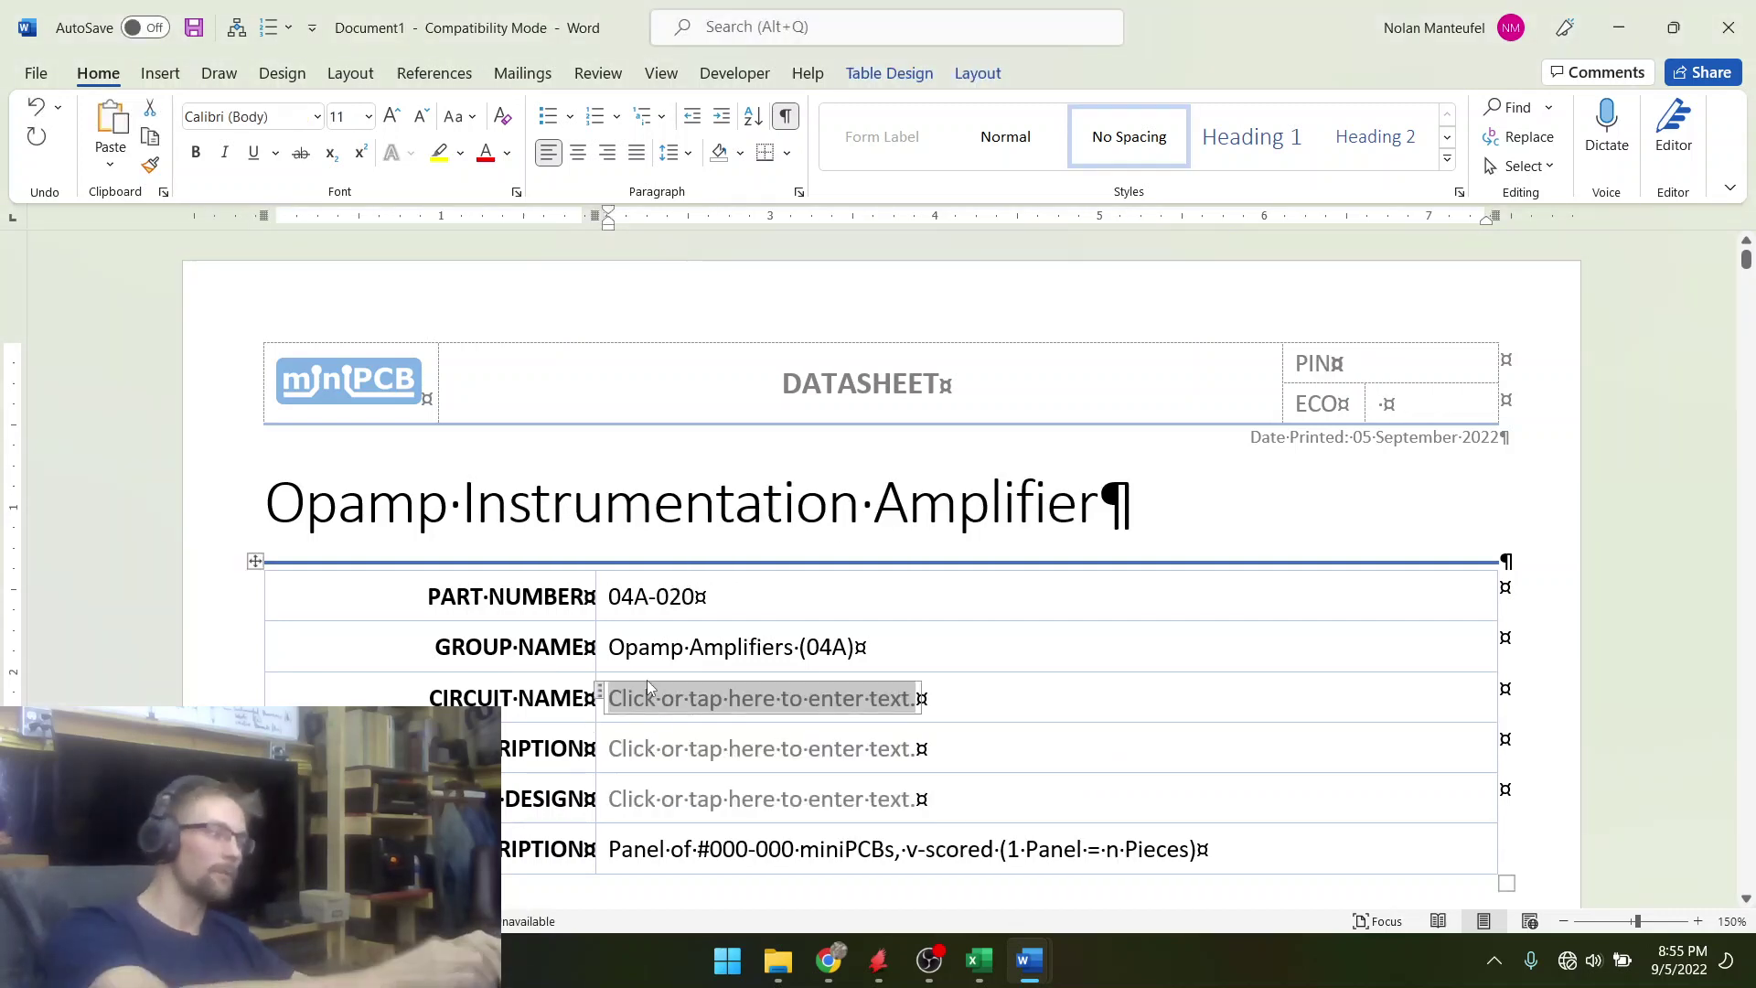
key(alt+Tab)
key(alt+Tab)
- Enter "Instrumentation Amplifier" as the circuit name and paste the copied text as the variant description
click(646, 679)
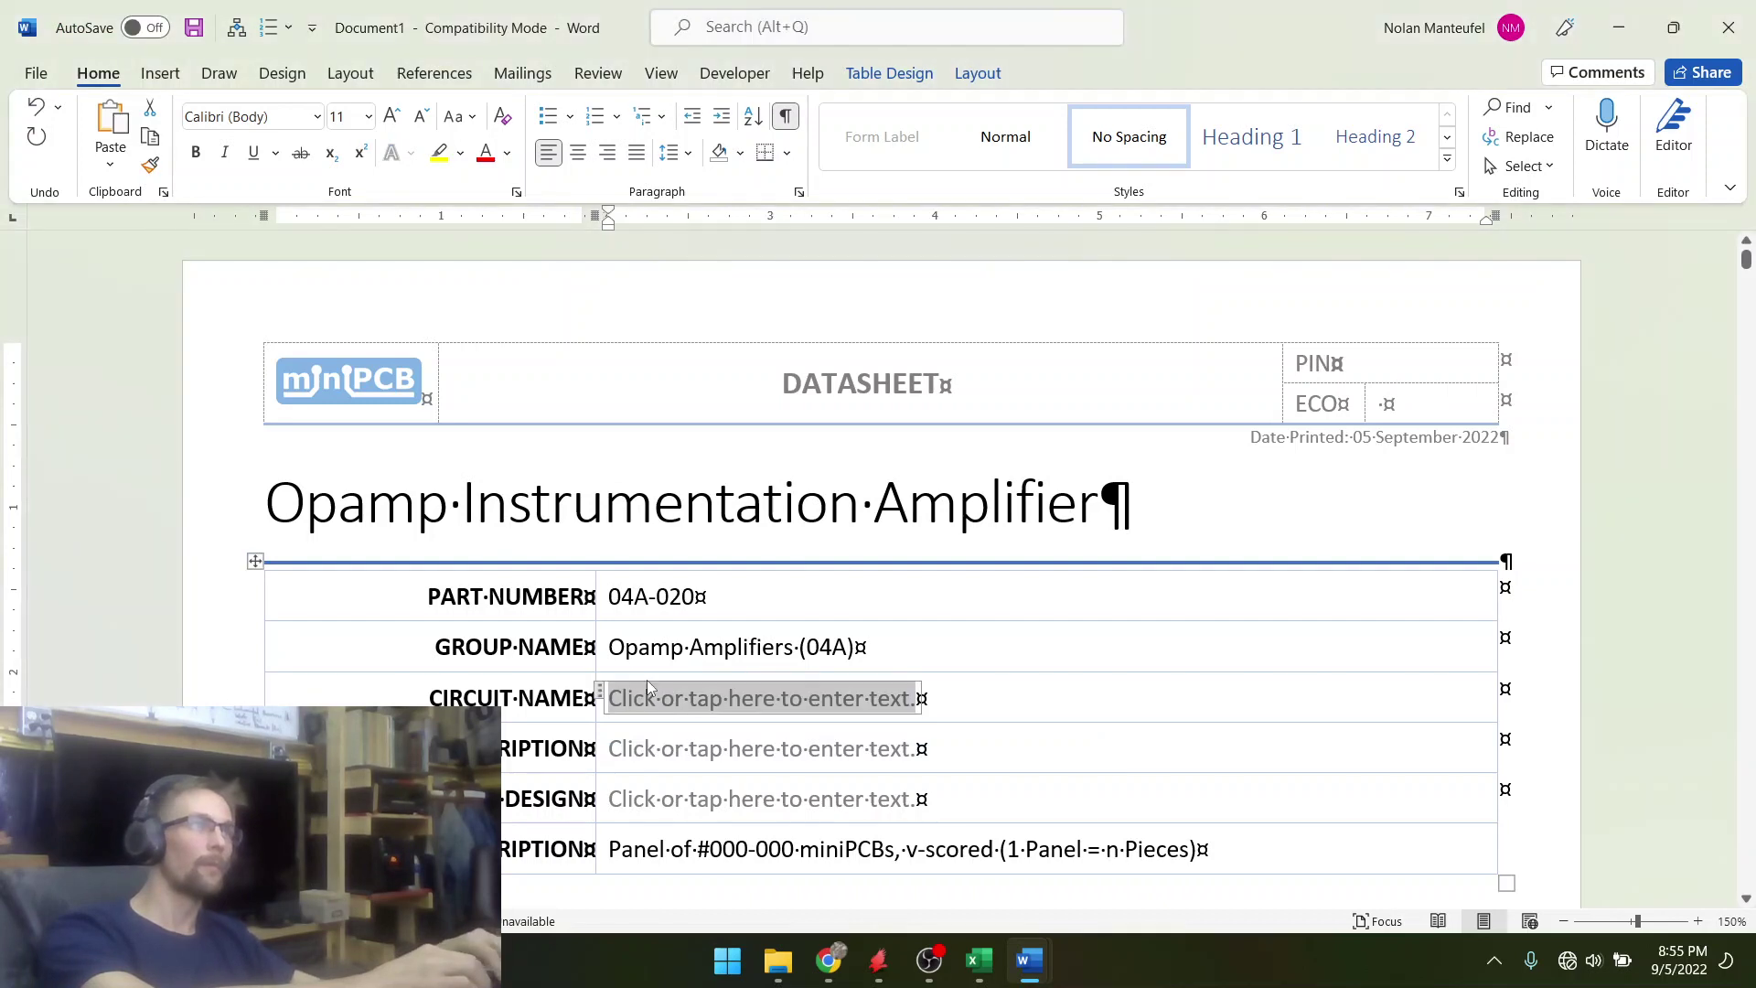
text(Instrumentation Amplifier)
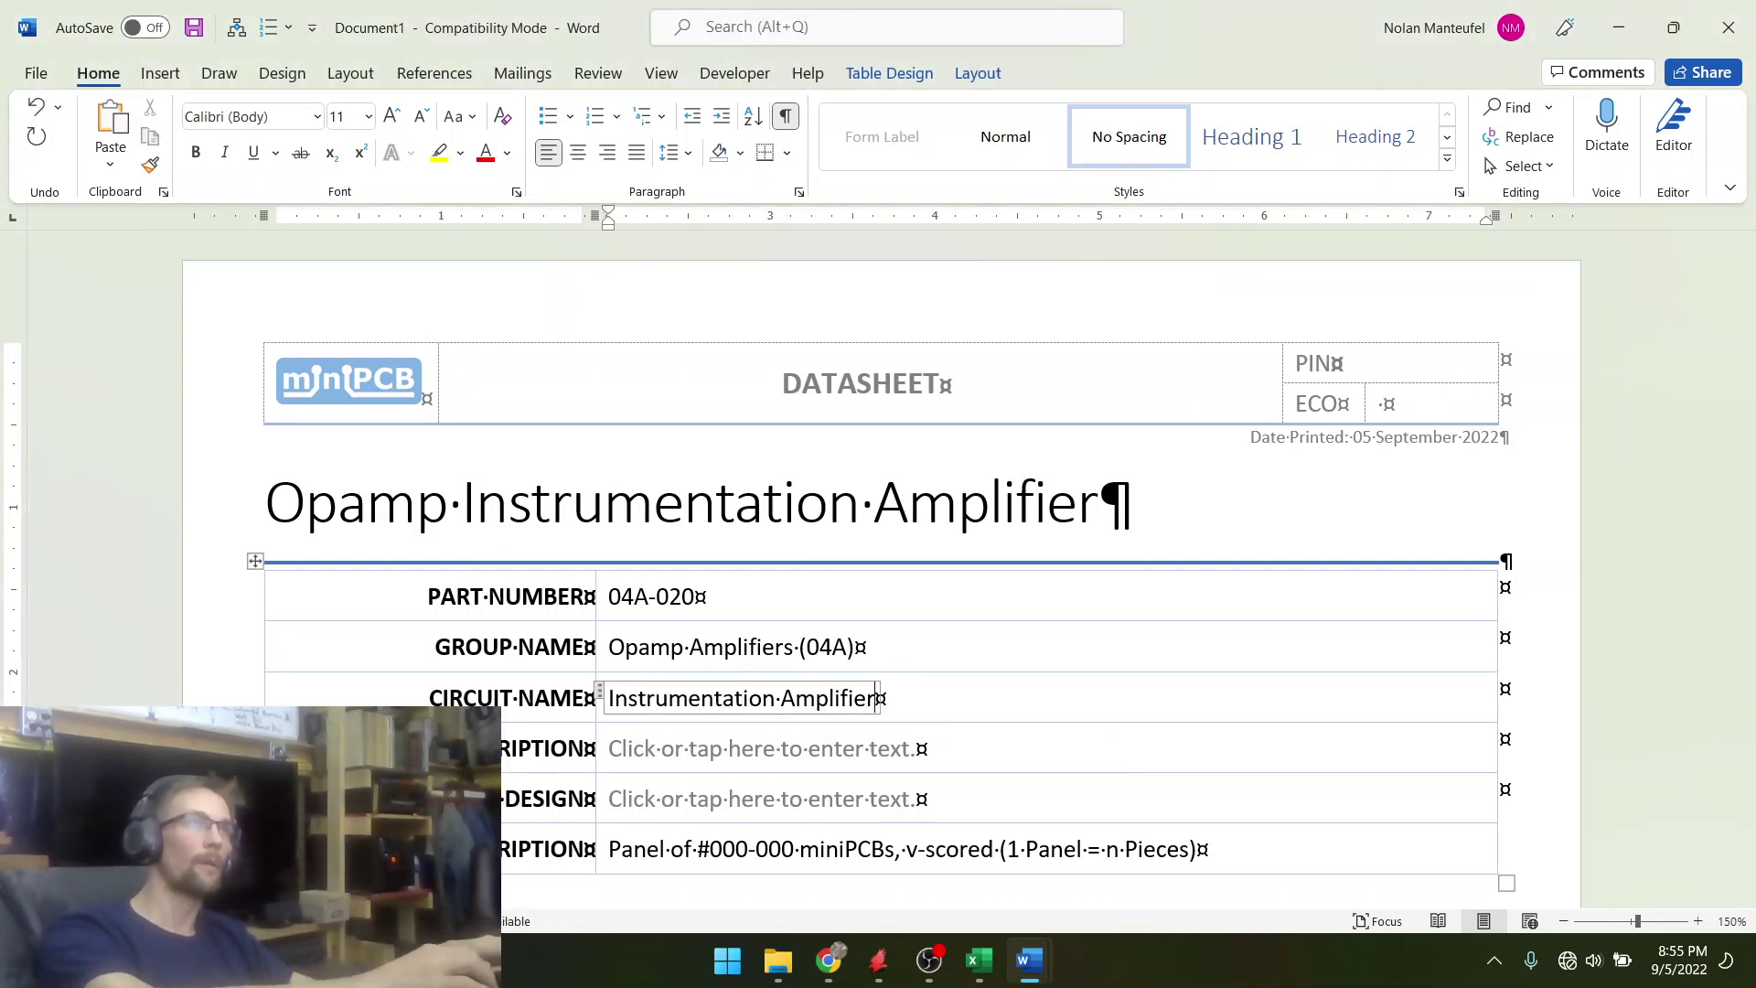
key(Down)
key(ctrl+v)
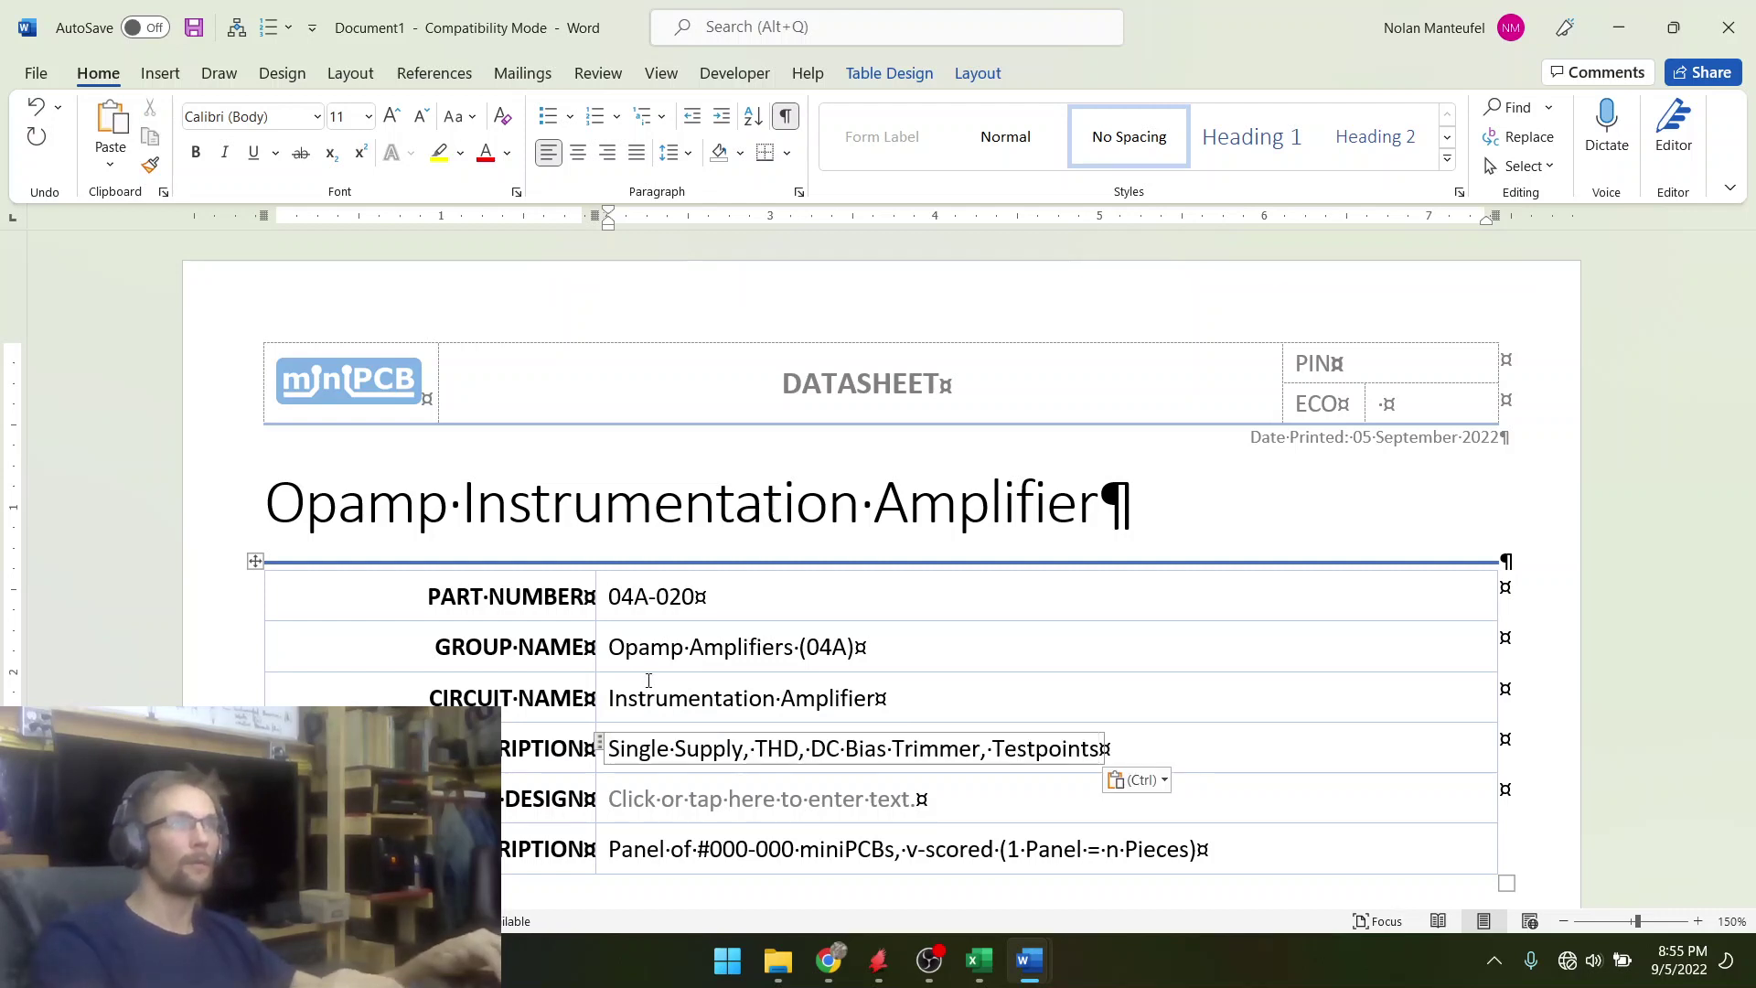
- Insert "Gain Trimmer," before "DC Bias Trimmer" in the variant description
click(812, 749)
text(Gain)
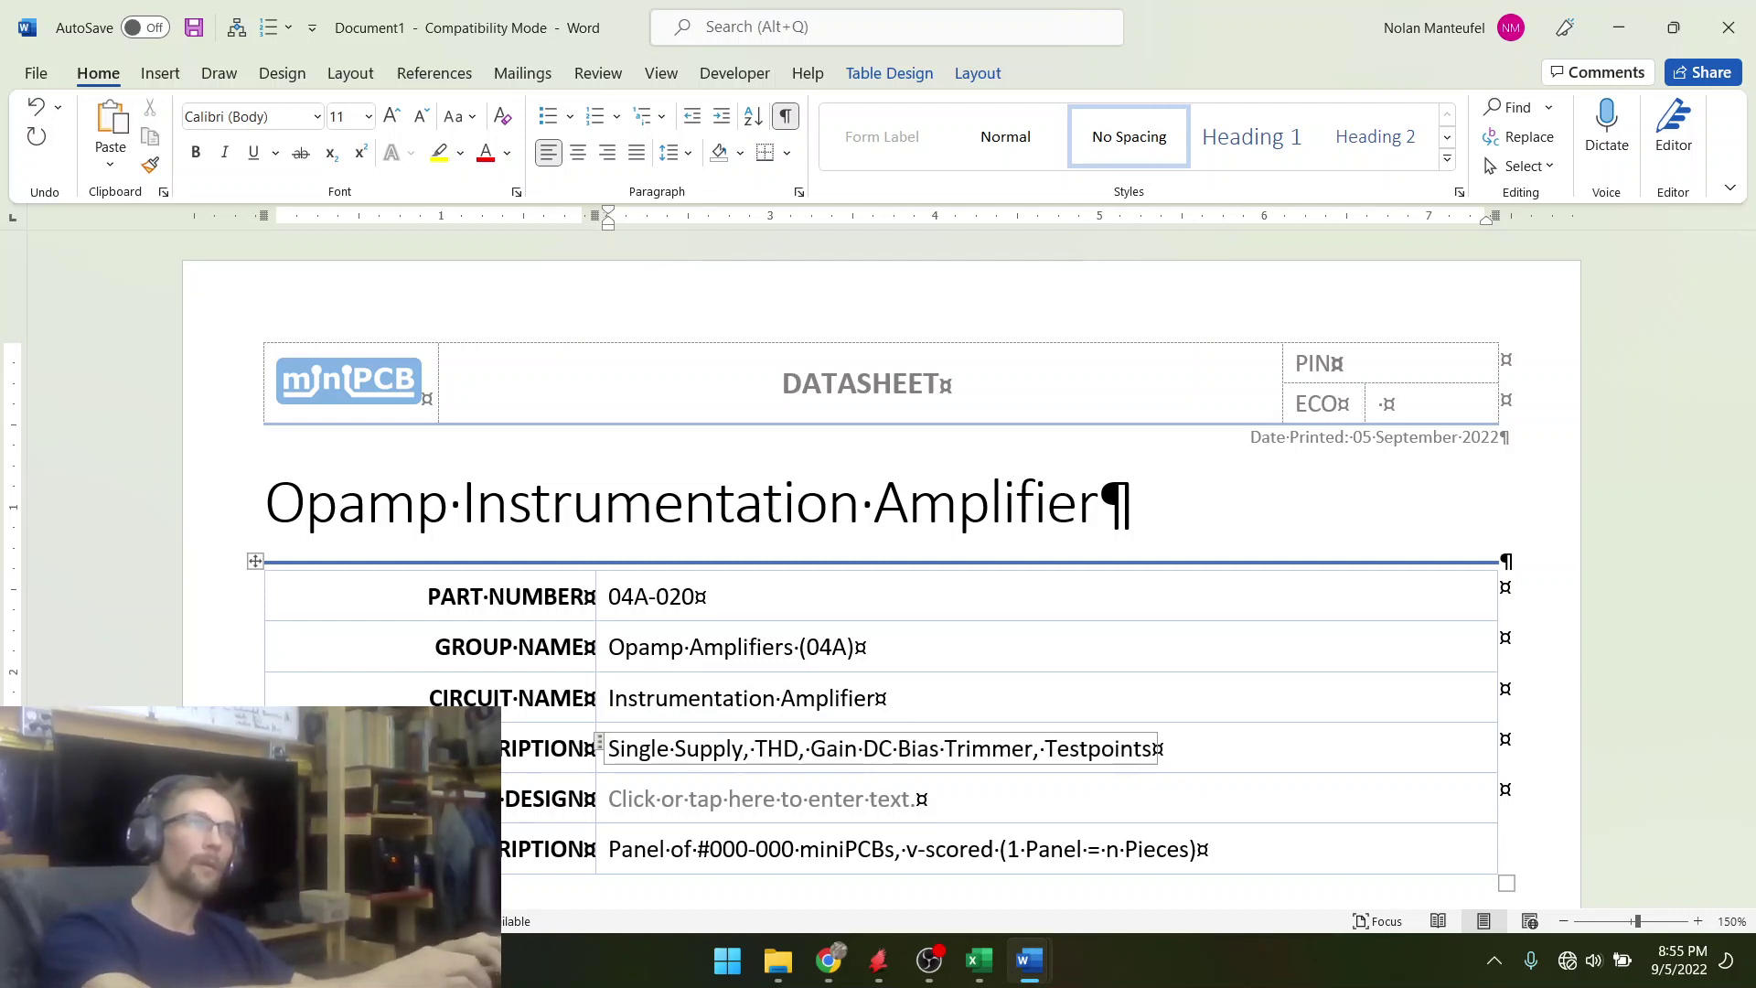
text( Trimmer,)
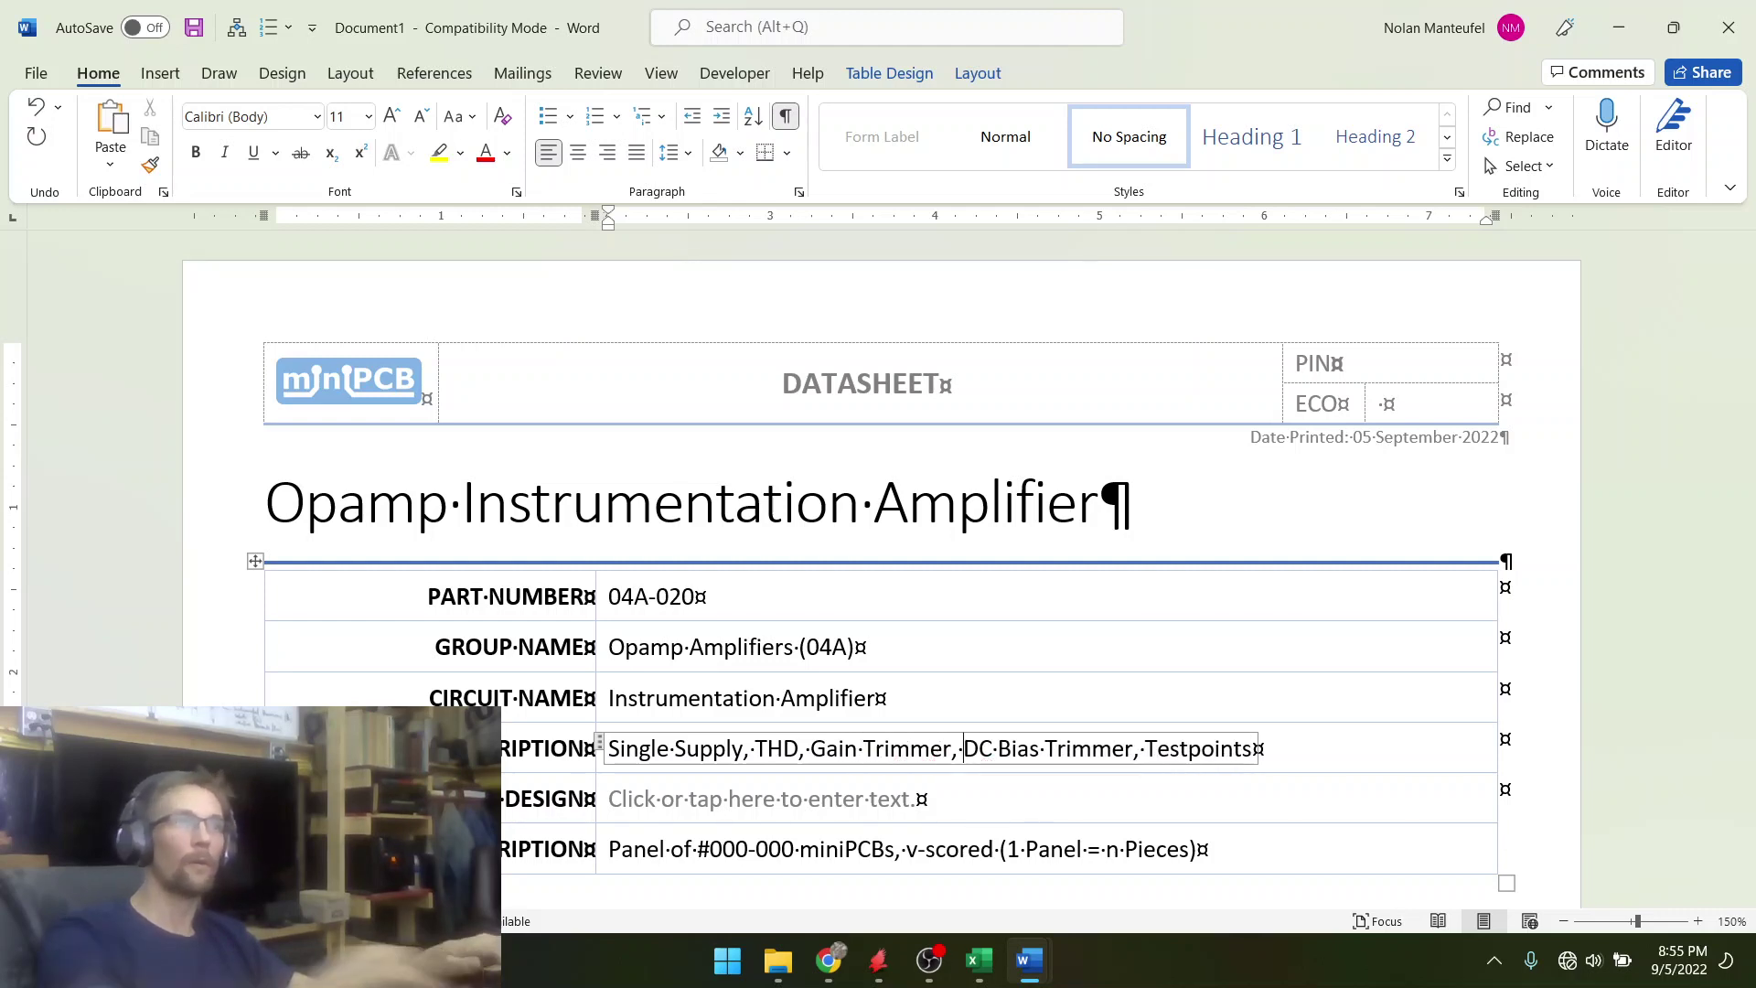
- Enter PCB50/100-A-07 as the board design
click(787, 799)
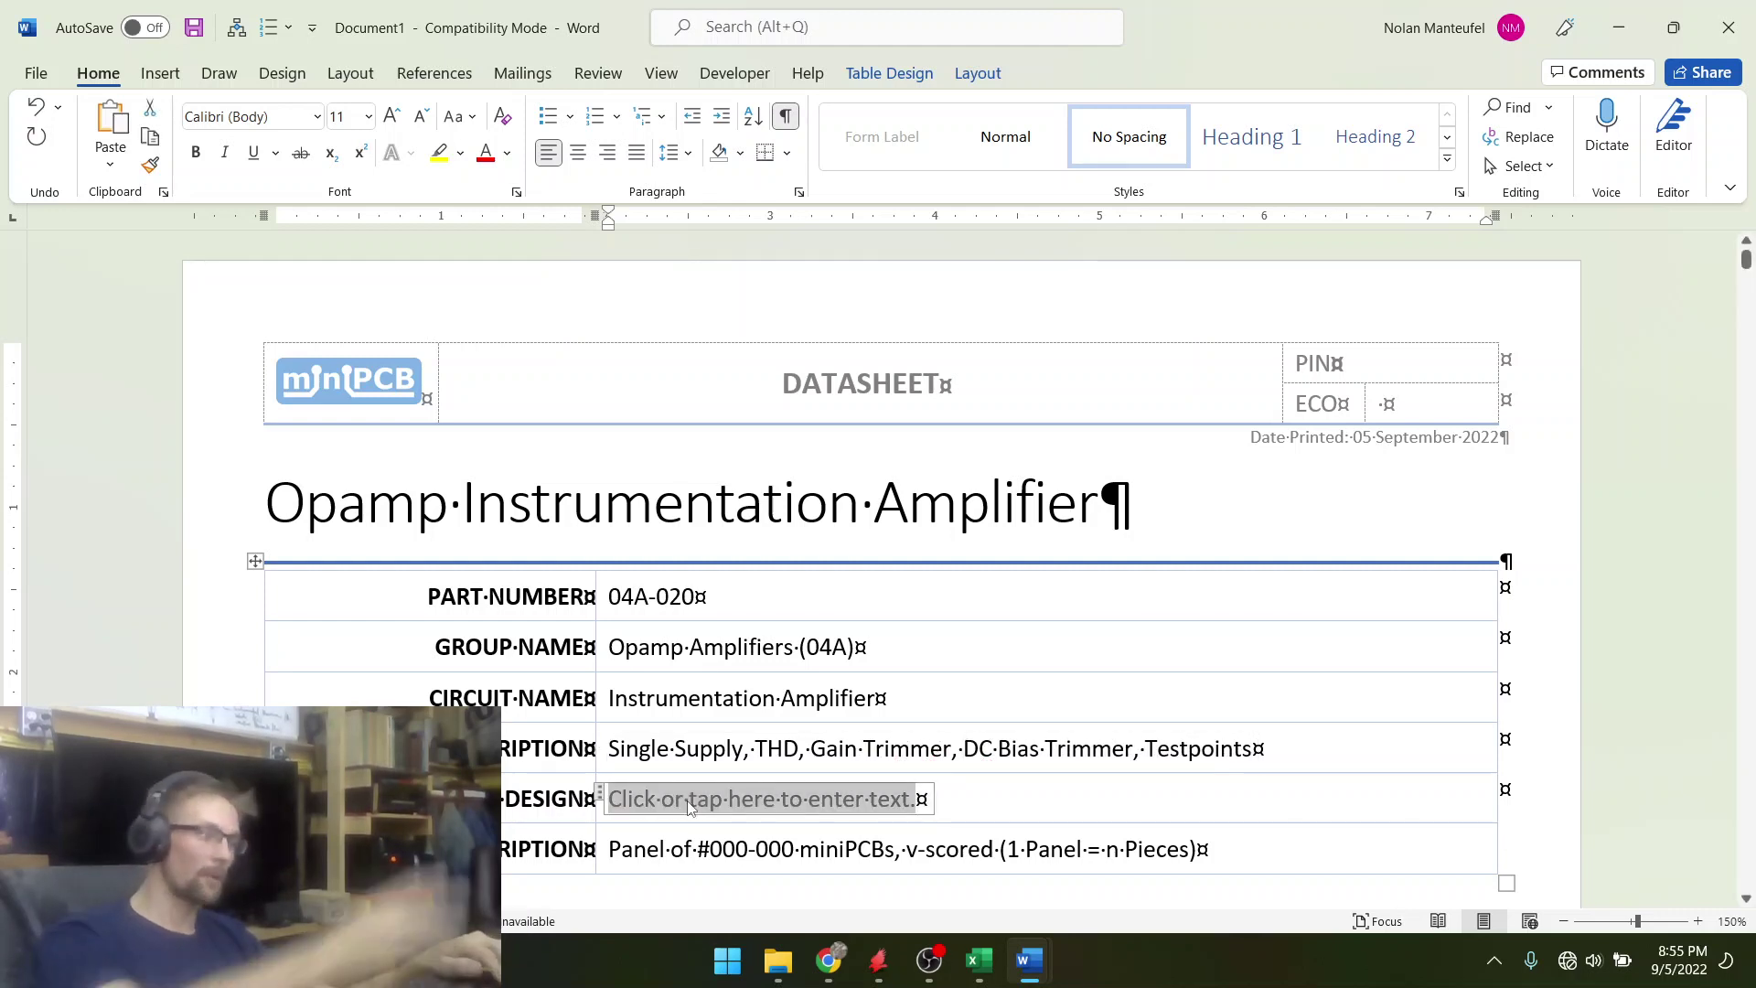
text(PCB)
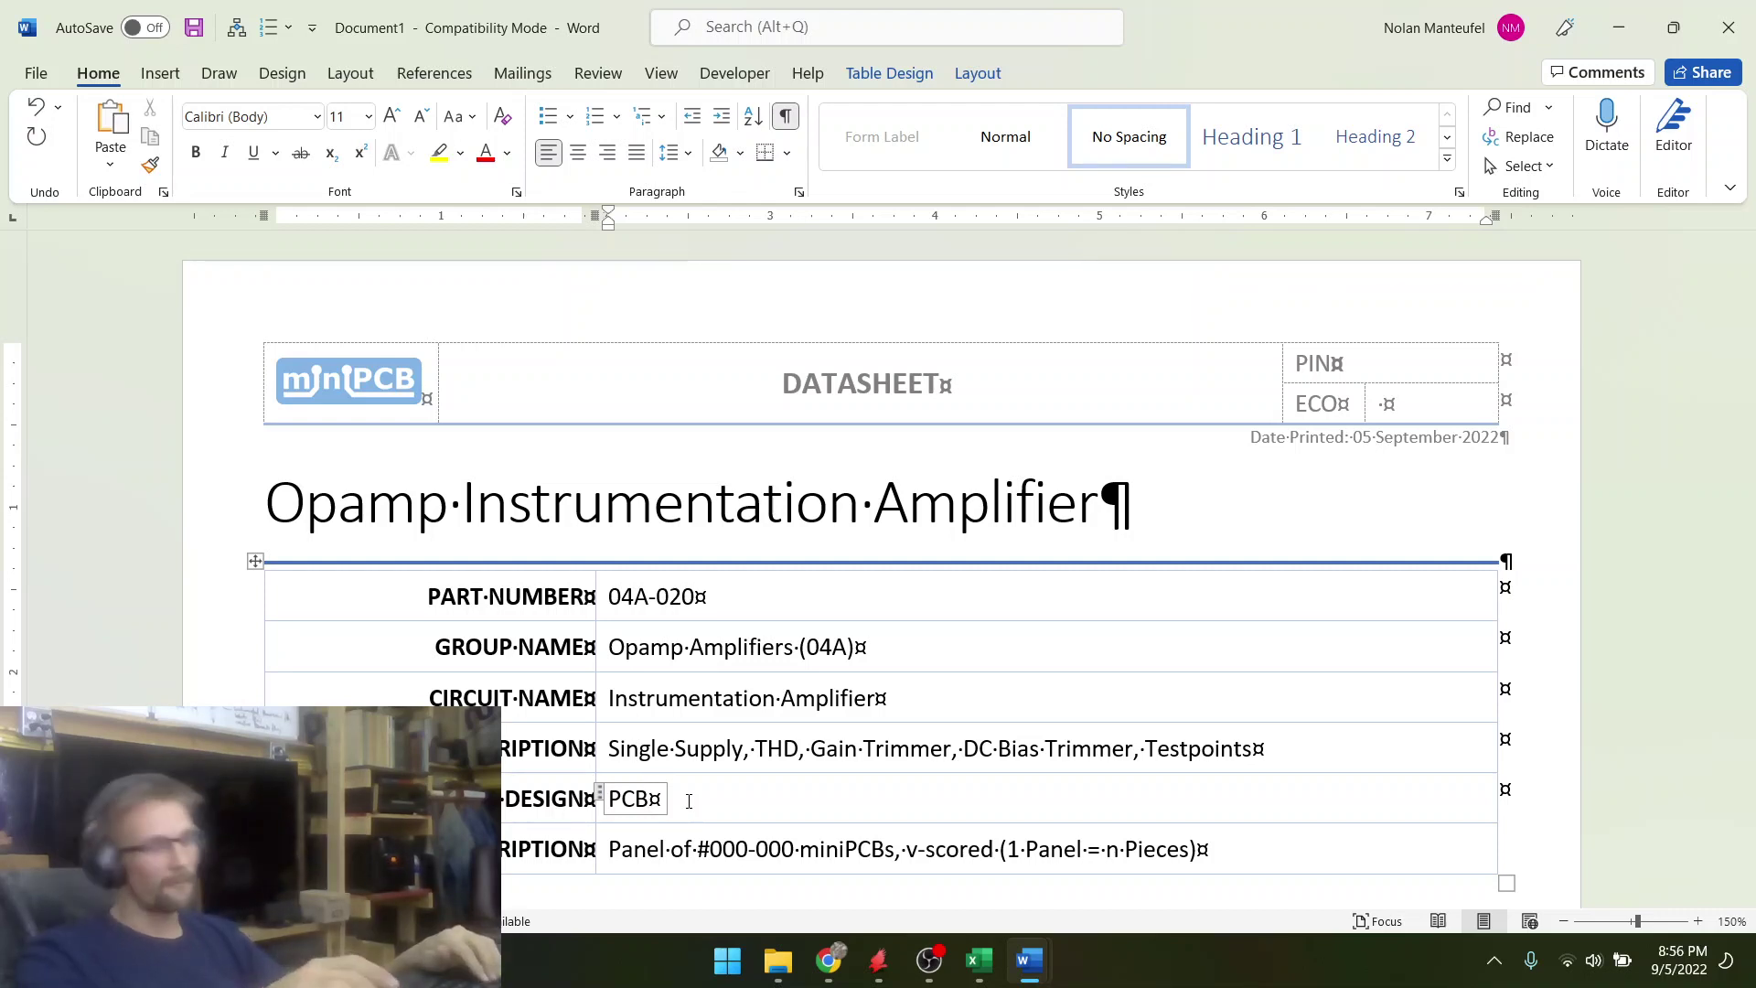
text(2)
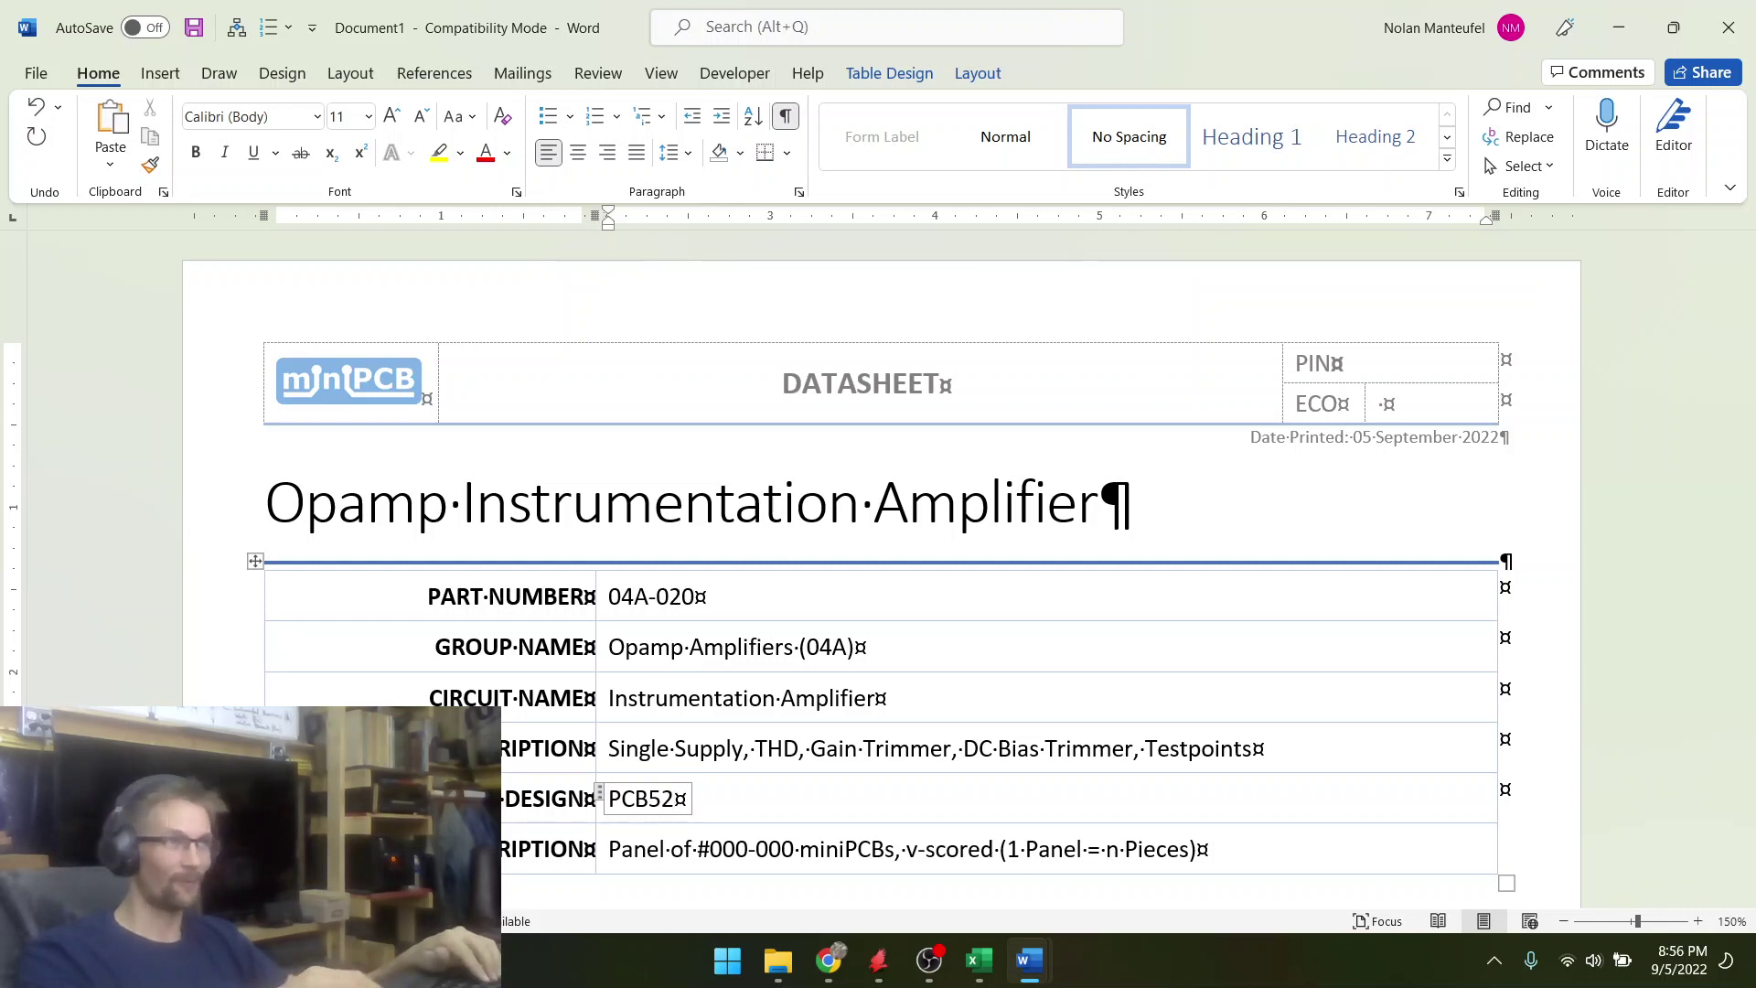
key(Caps_Lock)
key(Caps_Lock)
key(Left)
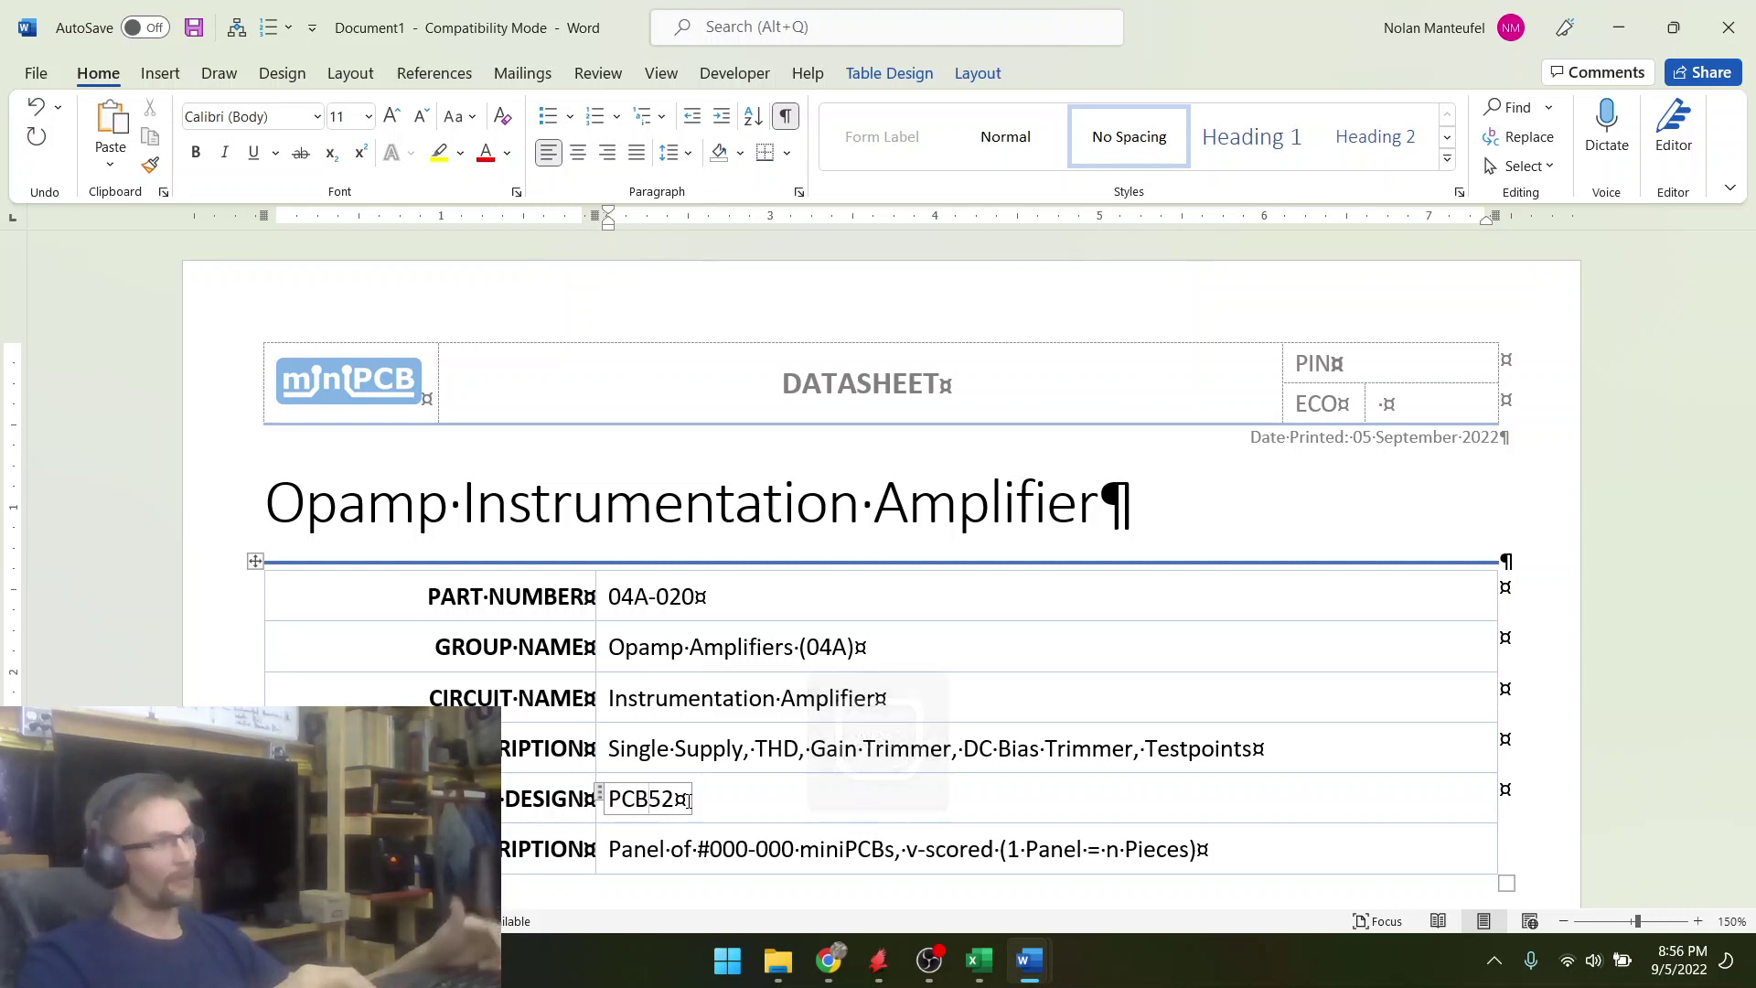
key(shift+Right)
key(shift+Right)
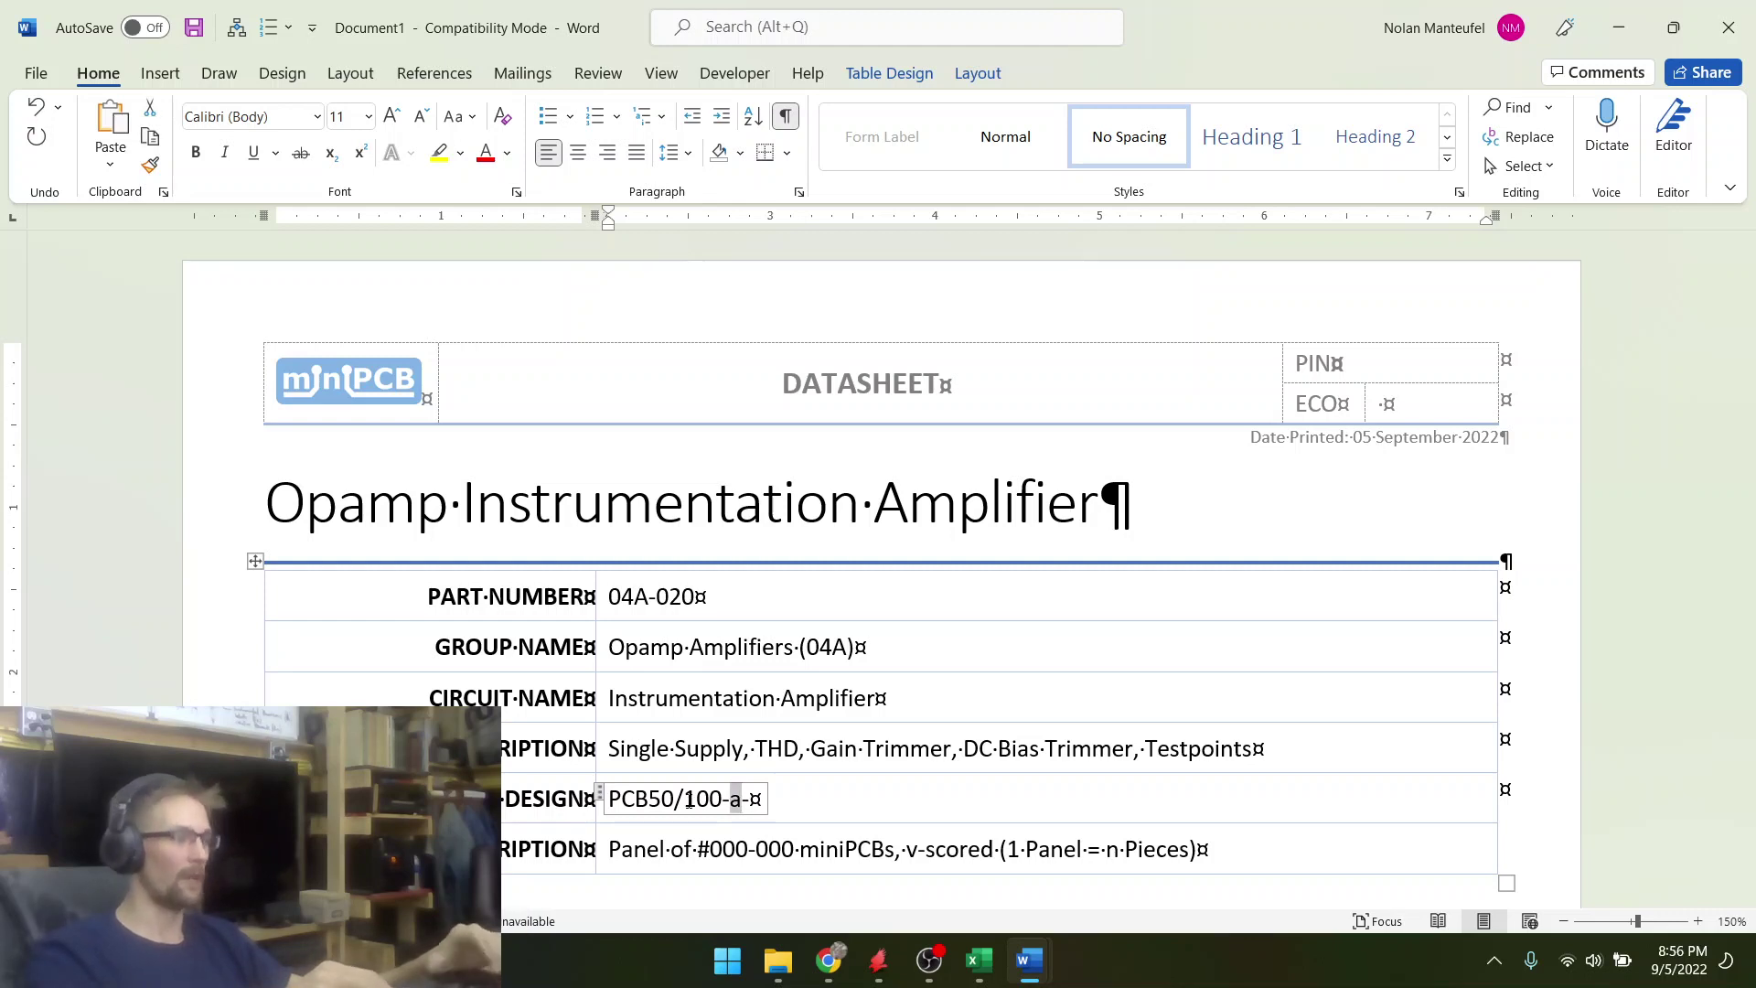
text(A)
key(Caps_Lock)
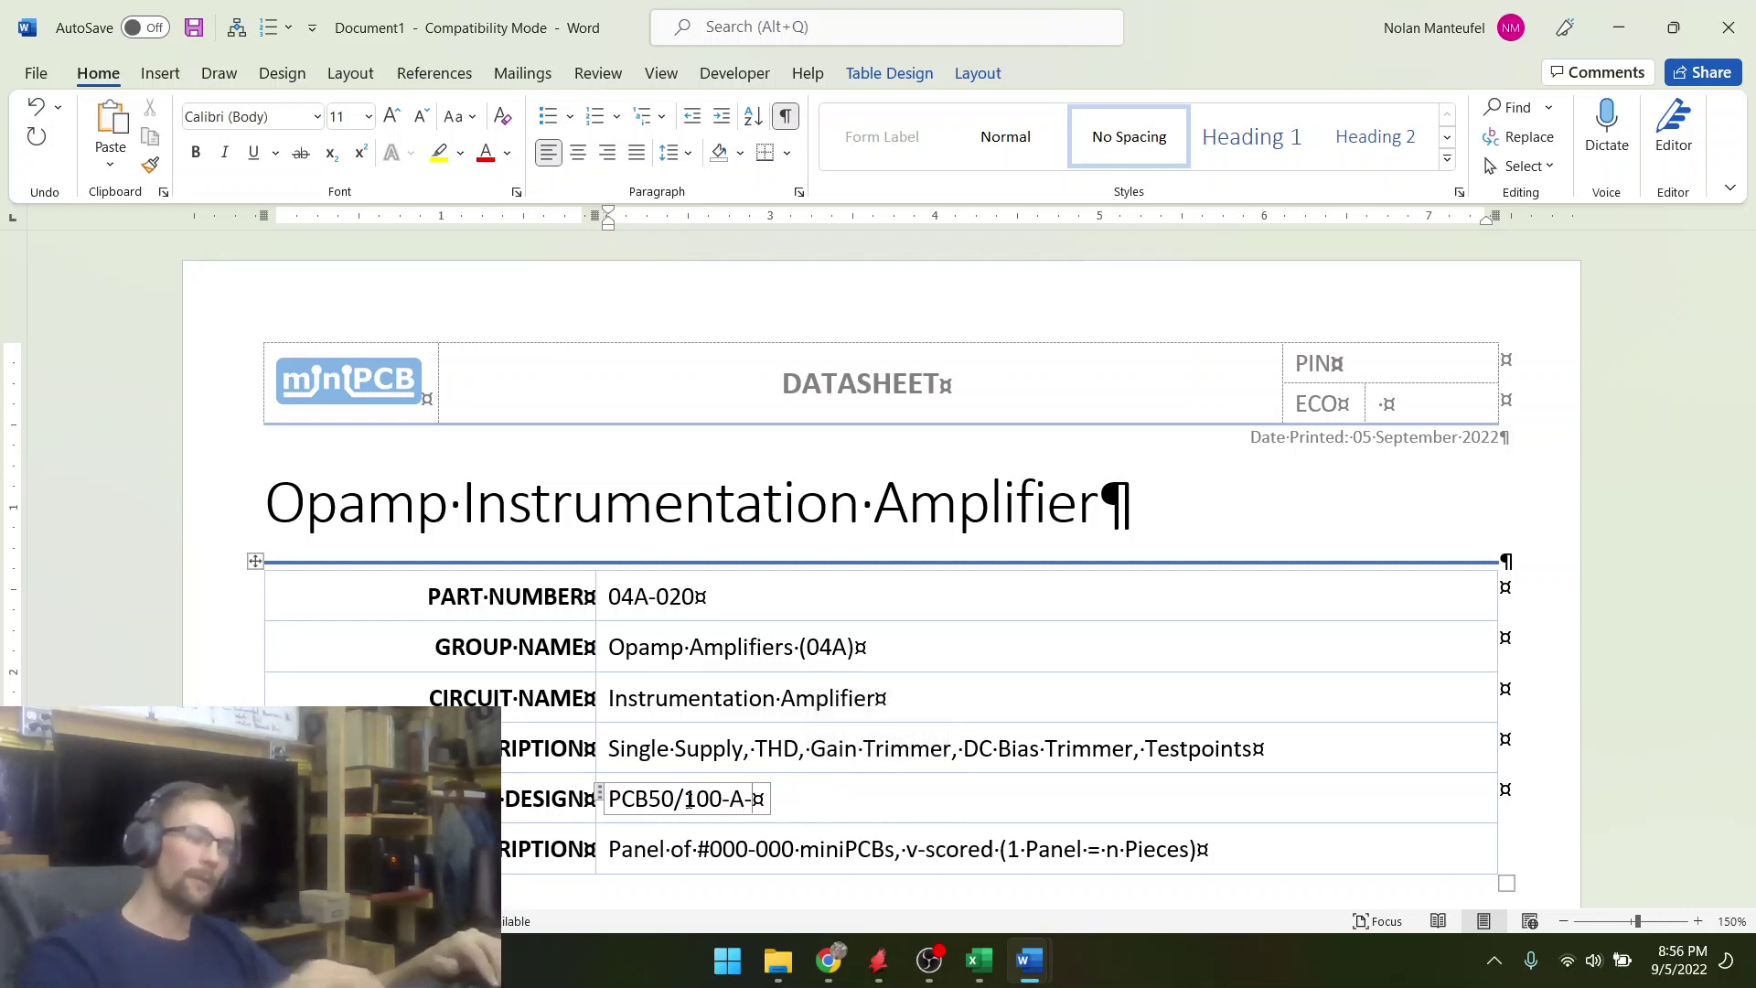
text(07)
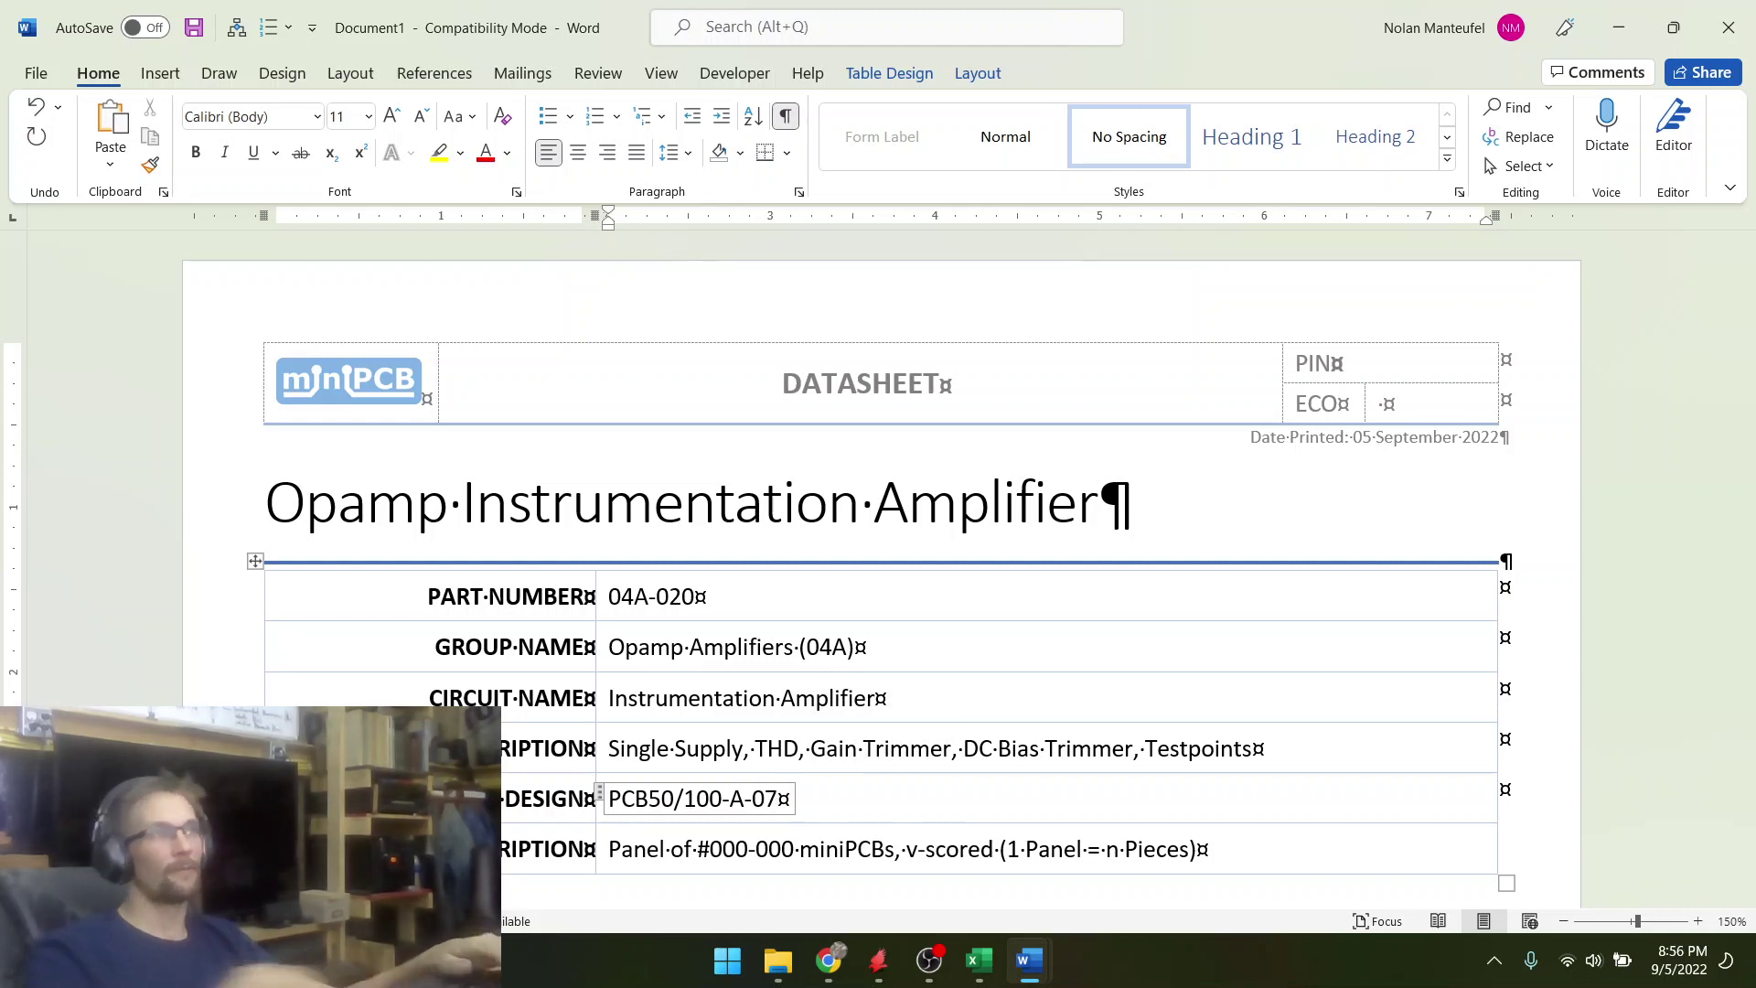
- Fill in the product description's placeholders so it reads "Panel of #04A-020 miniPCBs, v-scored (1 Panel = 2 Pieces)"
scroll(708, 711, down, 3)
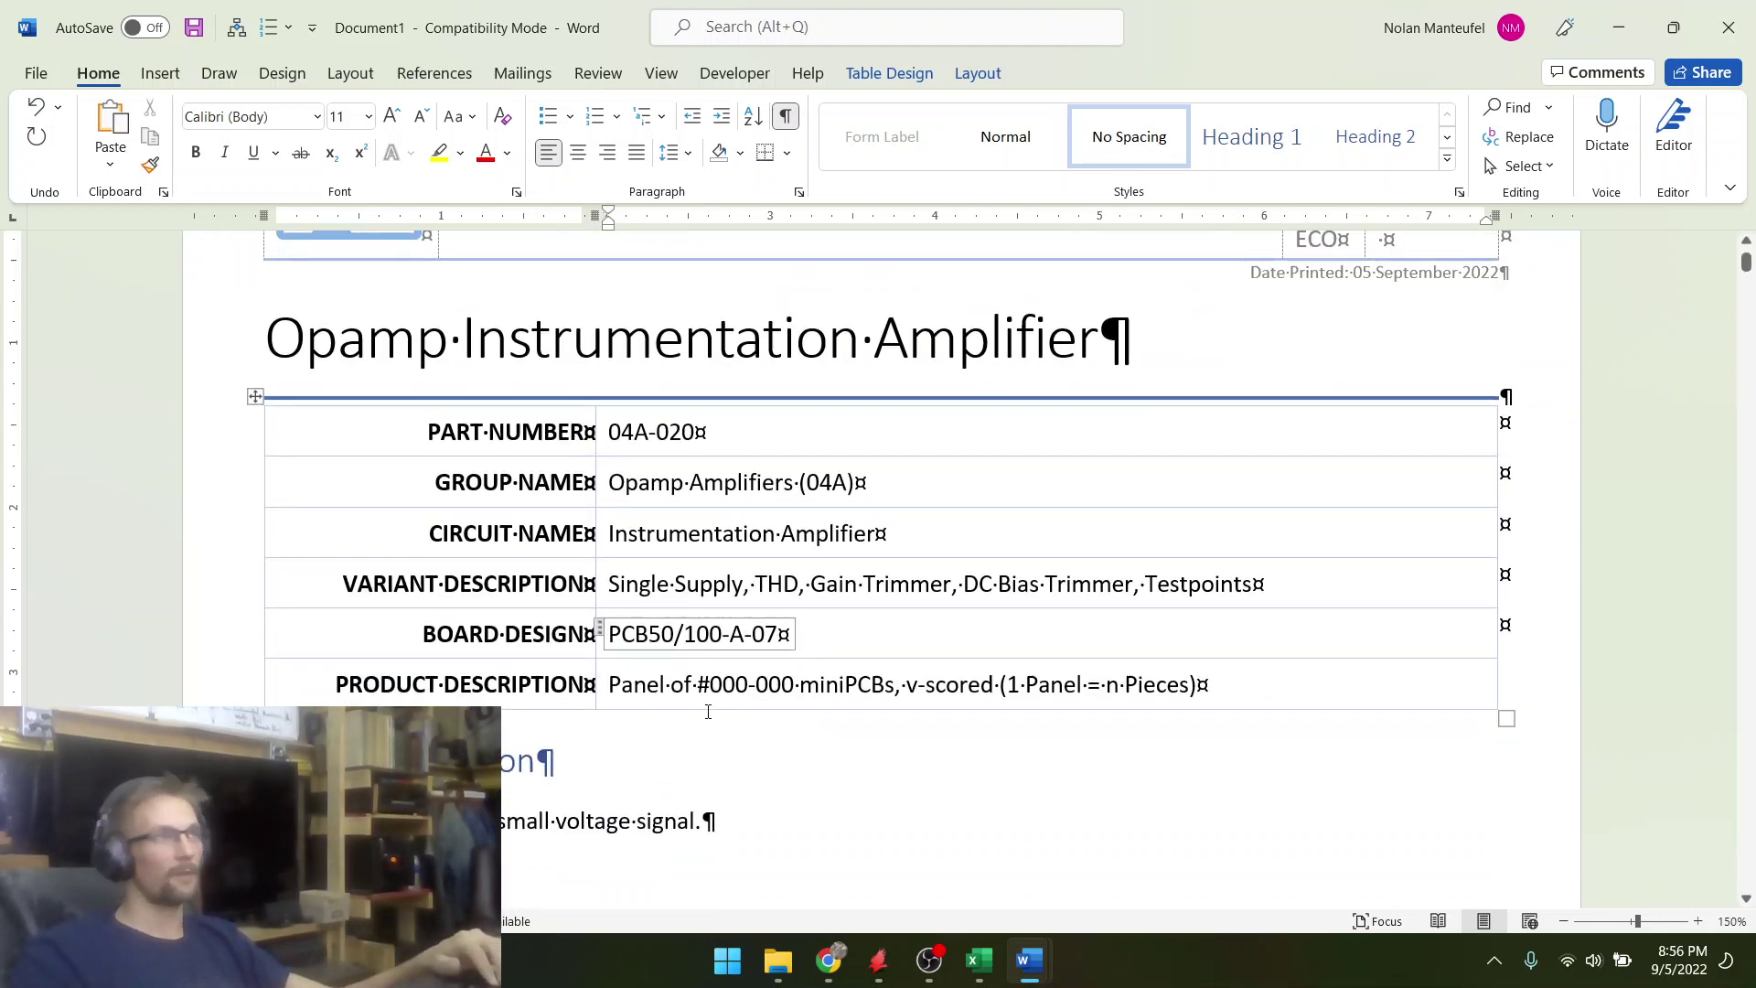
drag(720, 690, 792, 690)
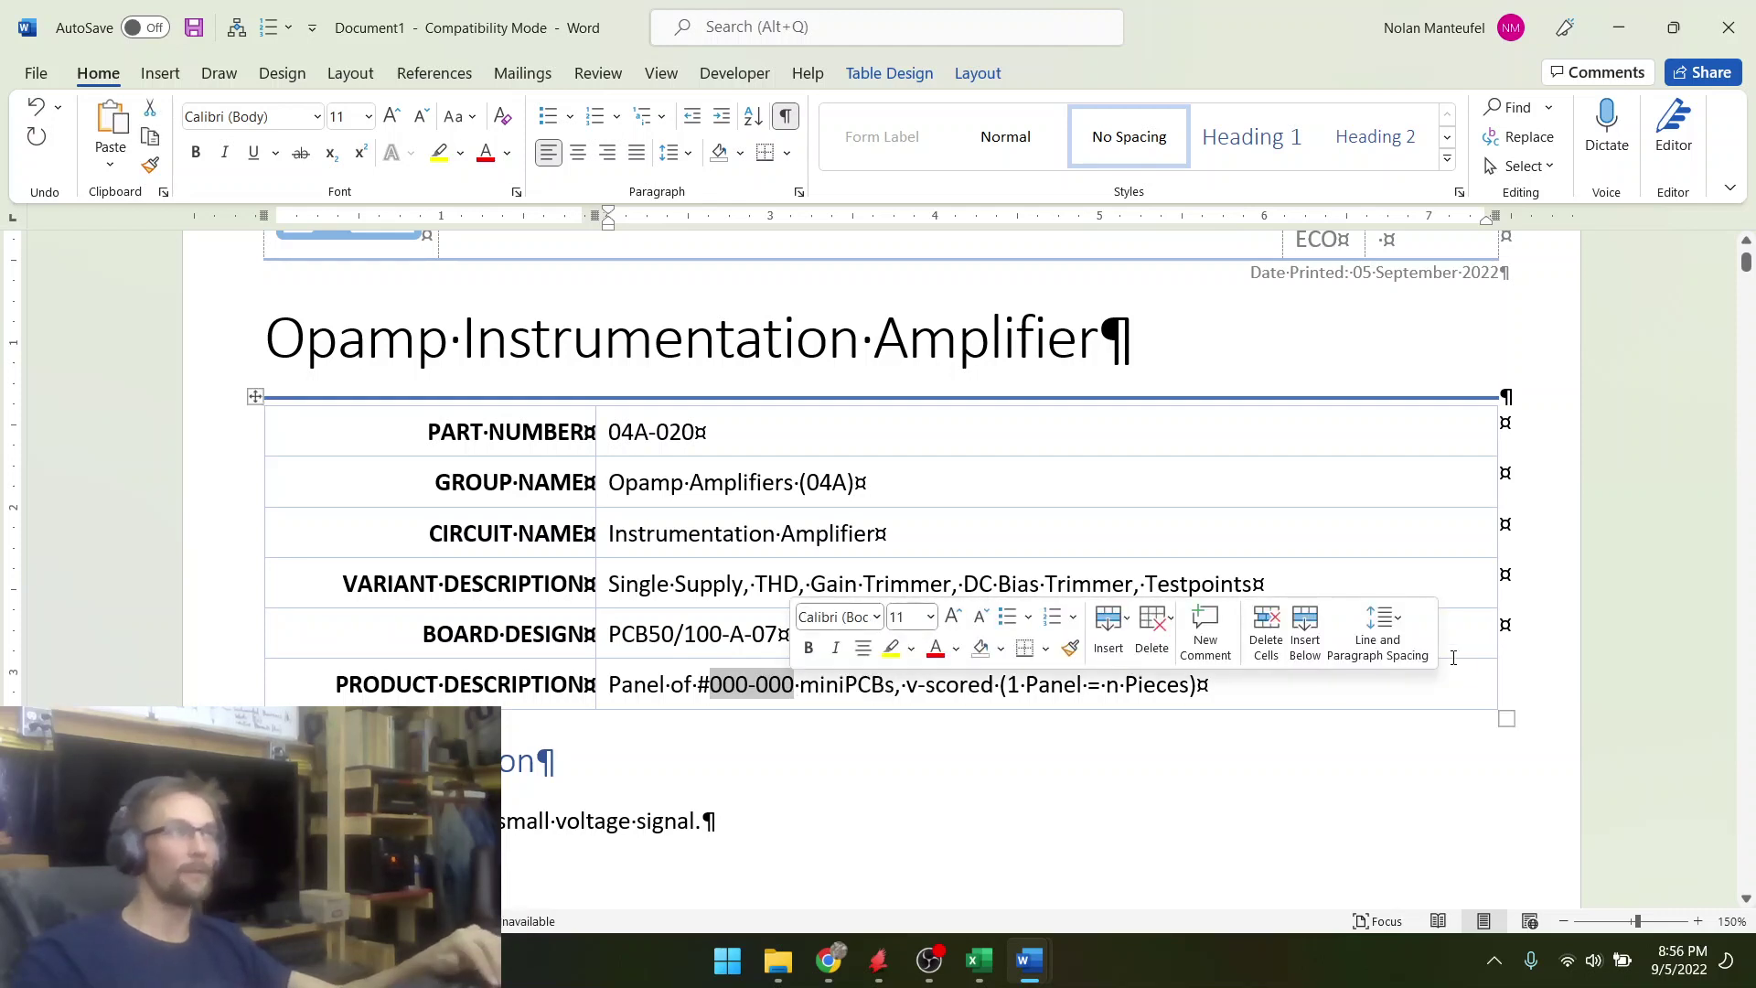
text(04A)
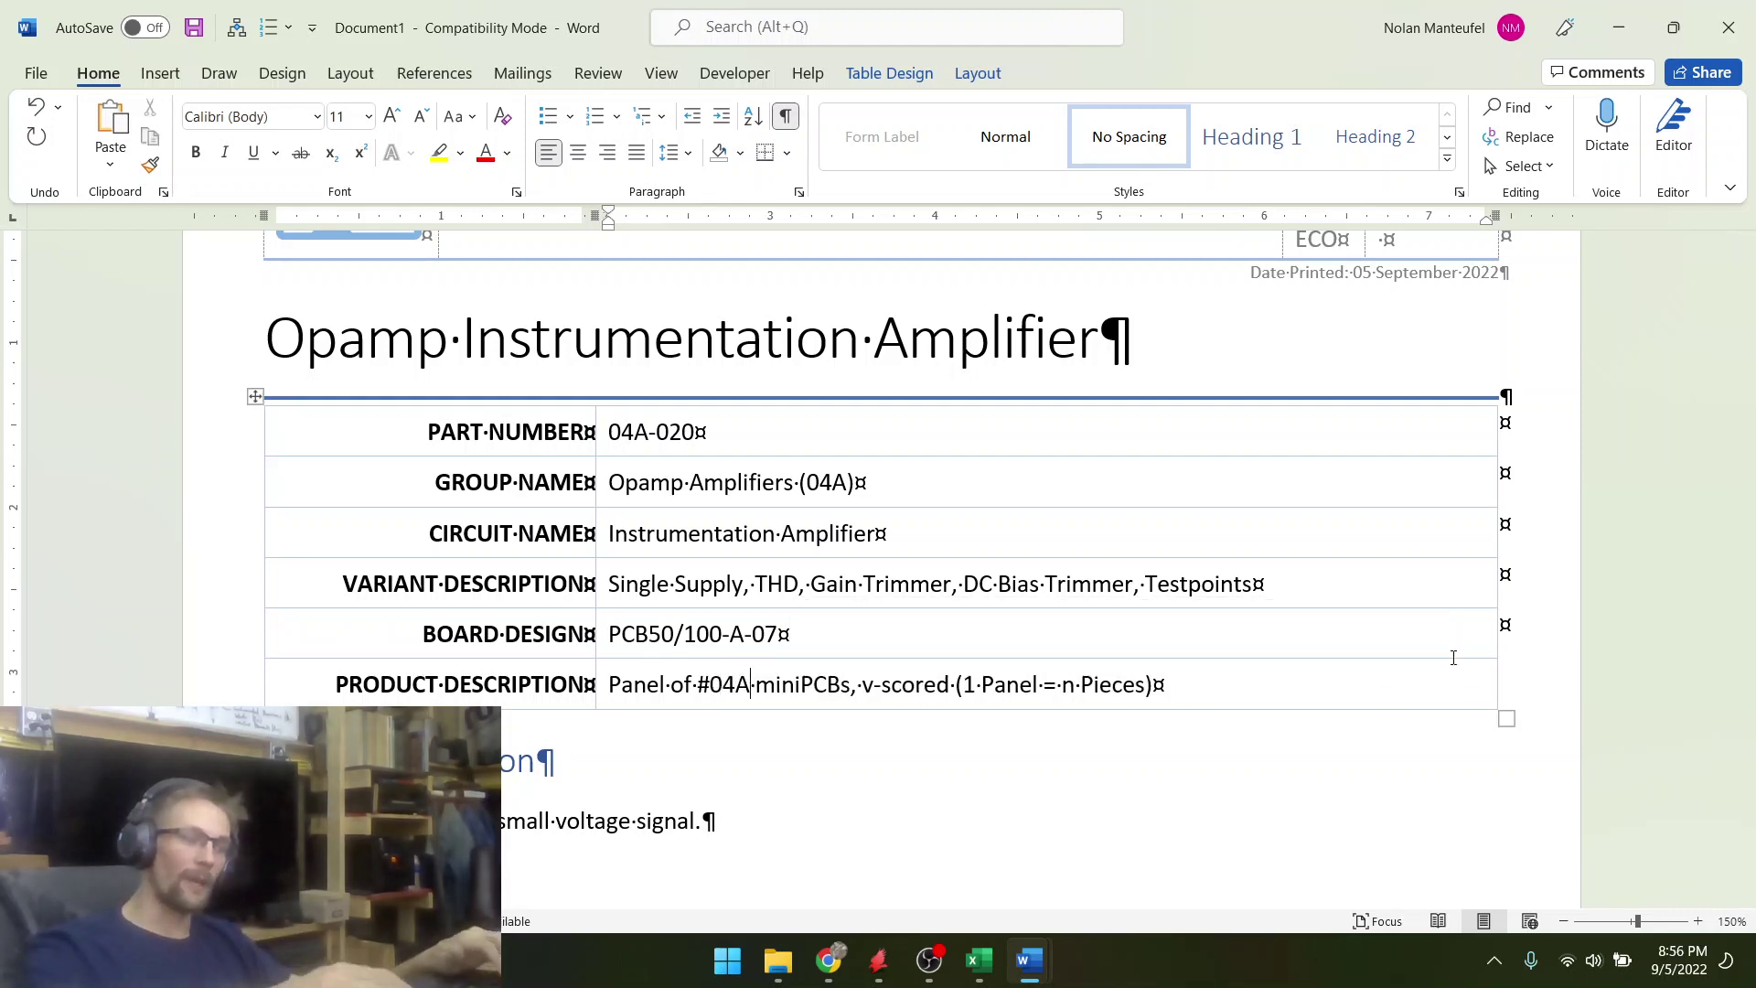
text(-020)
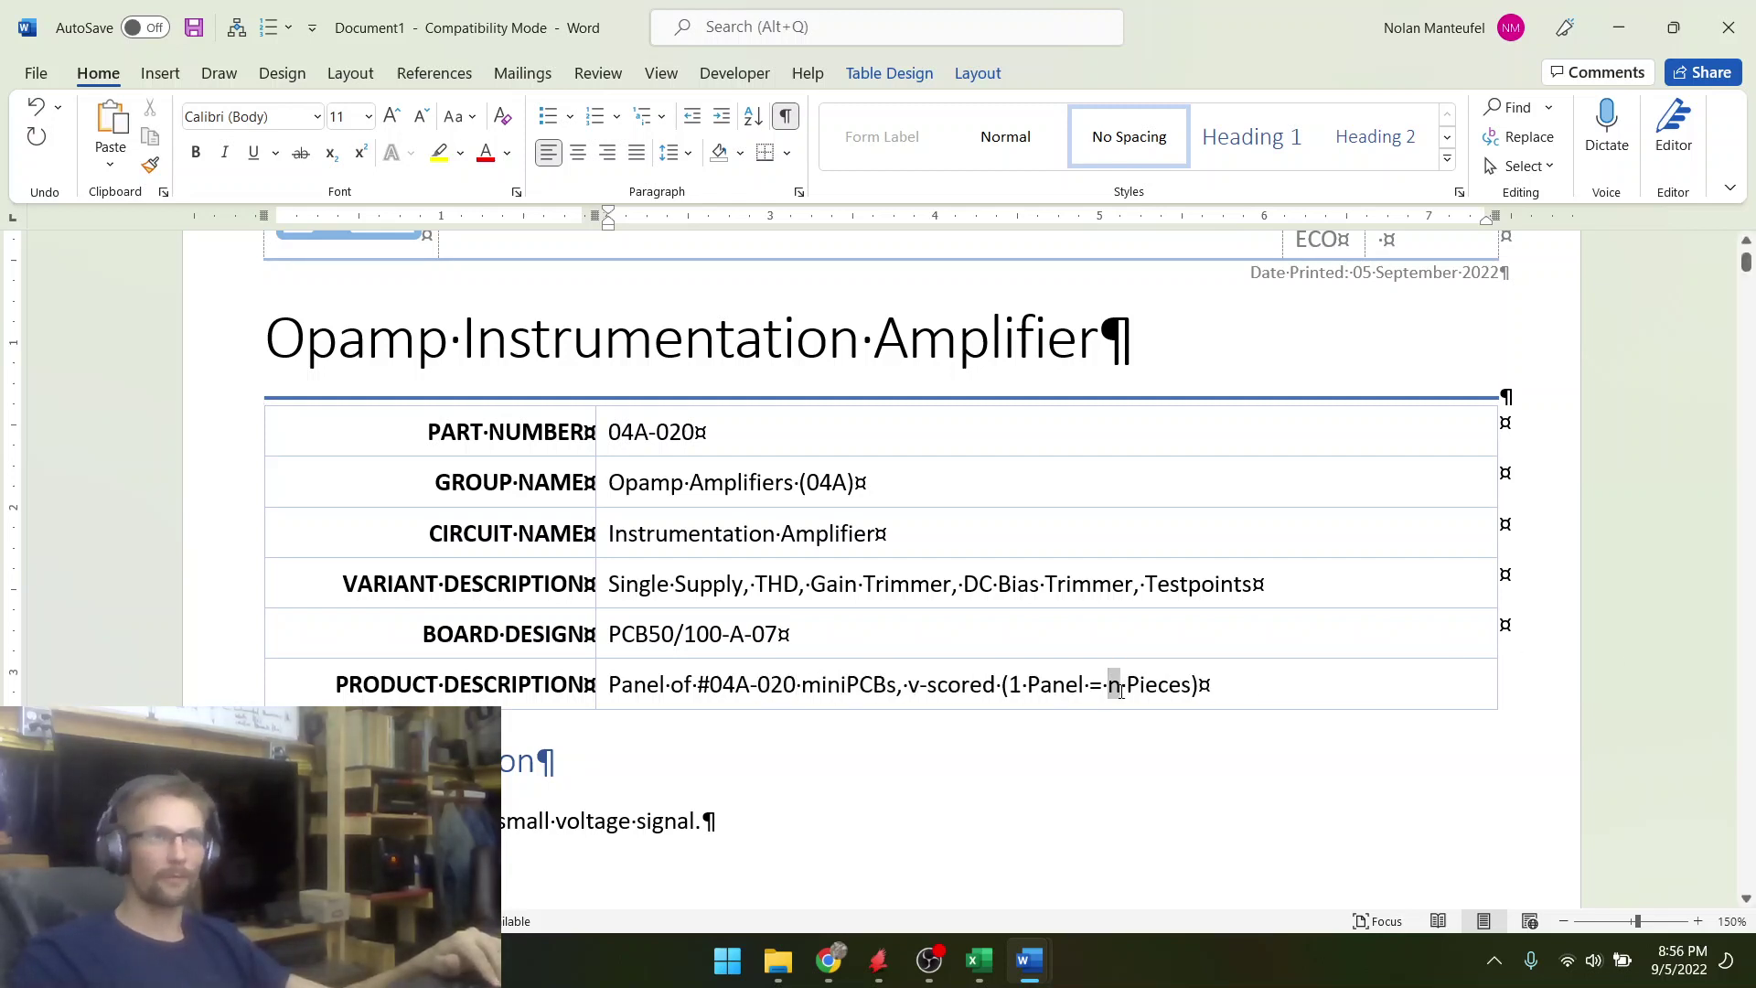
text(2)
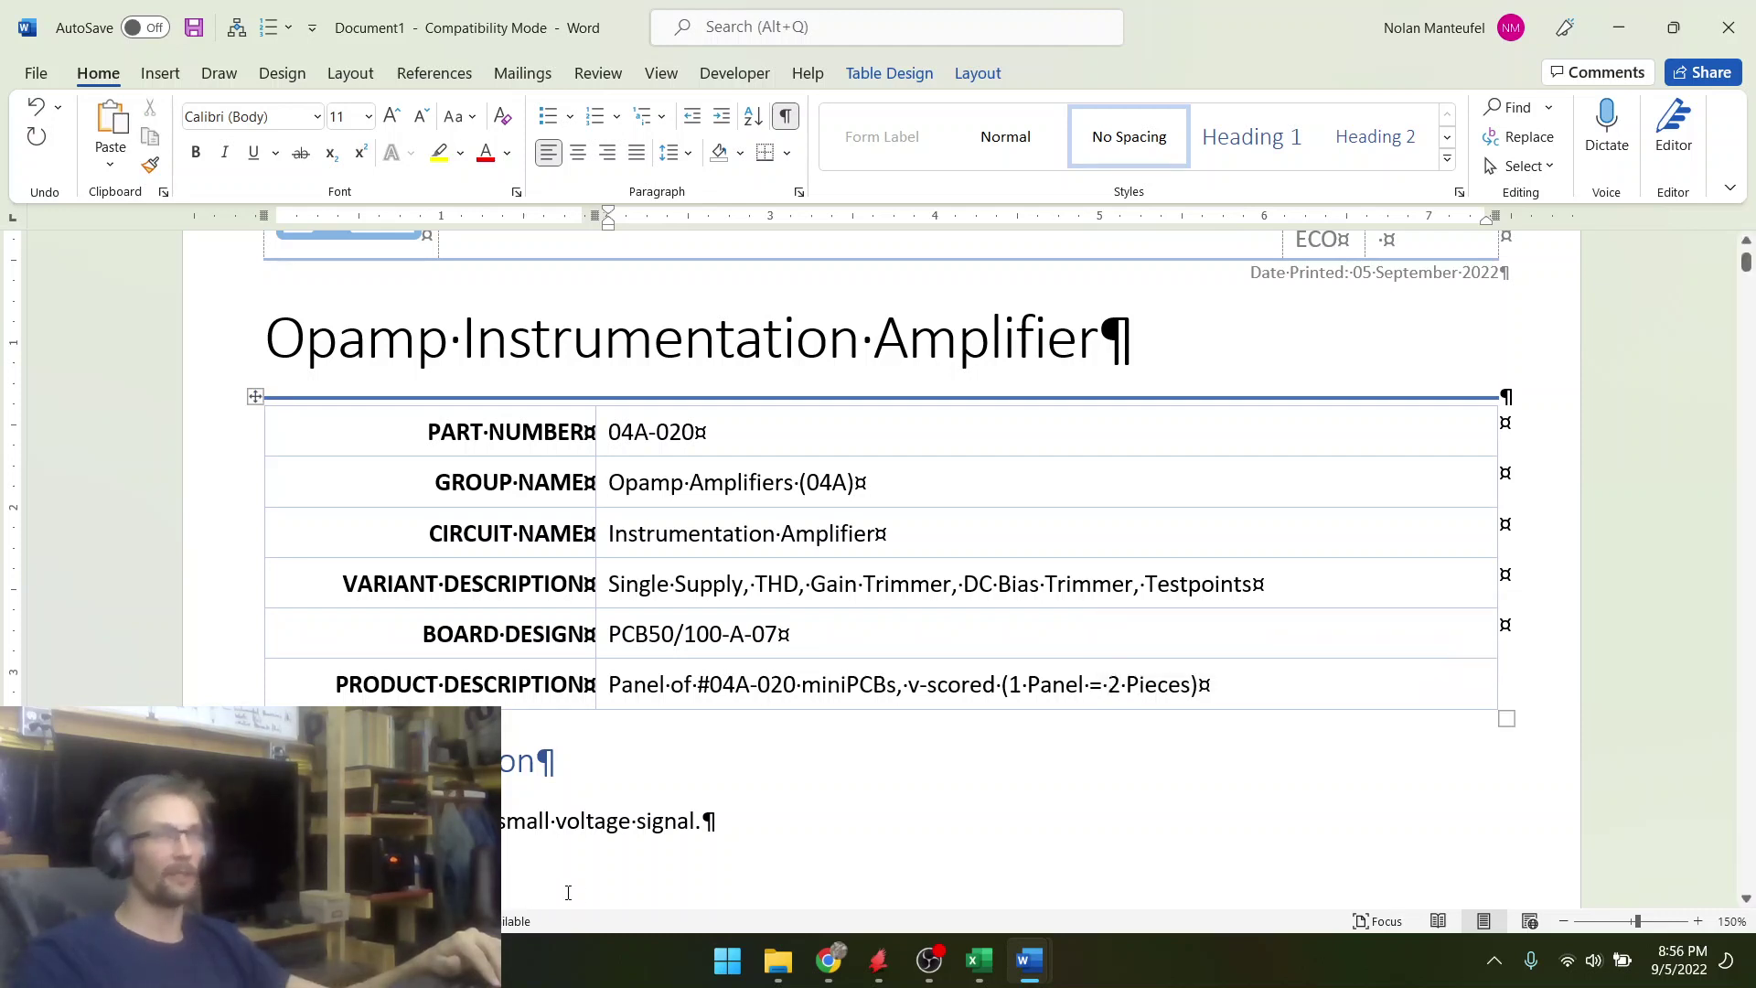
- Save the new datasheet as 04A-020.docx in the 04A-020 folder under miniPCBs, 04 Amplifiers, 04A
scroll(568, 891, down, 3)
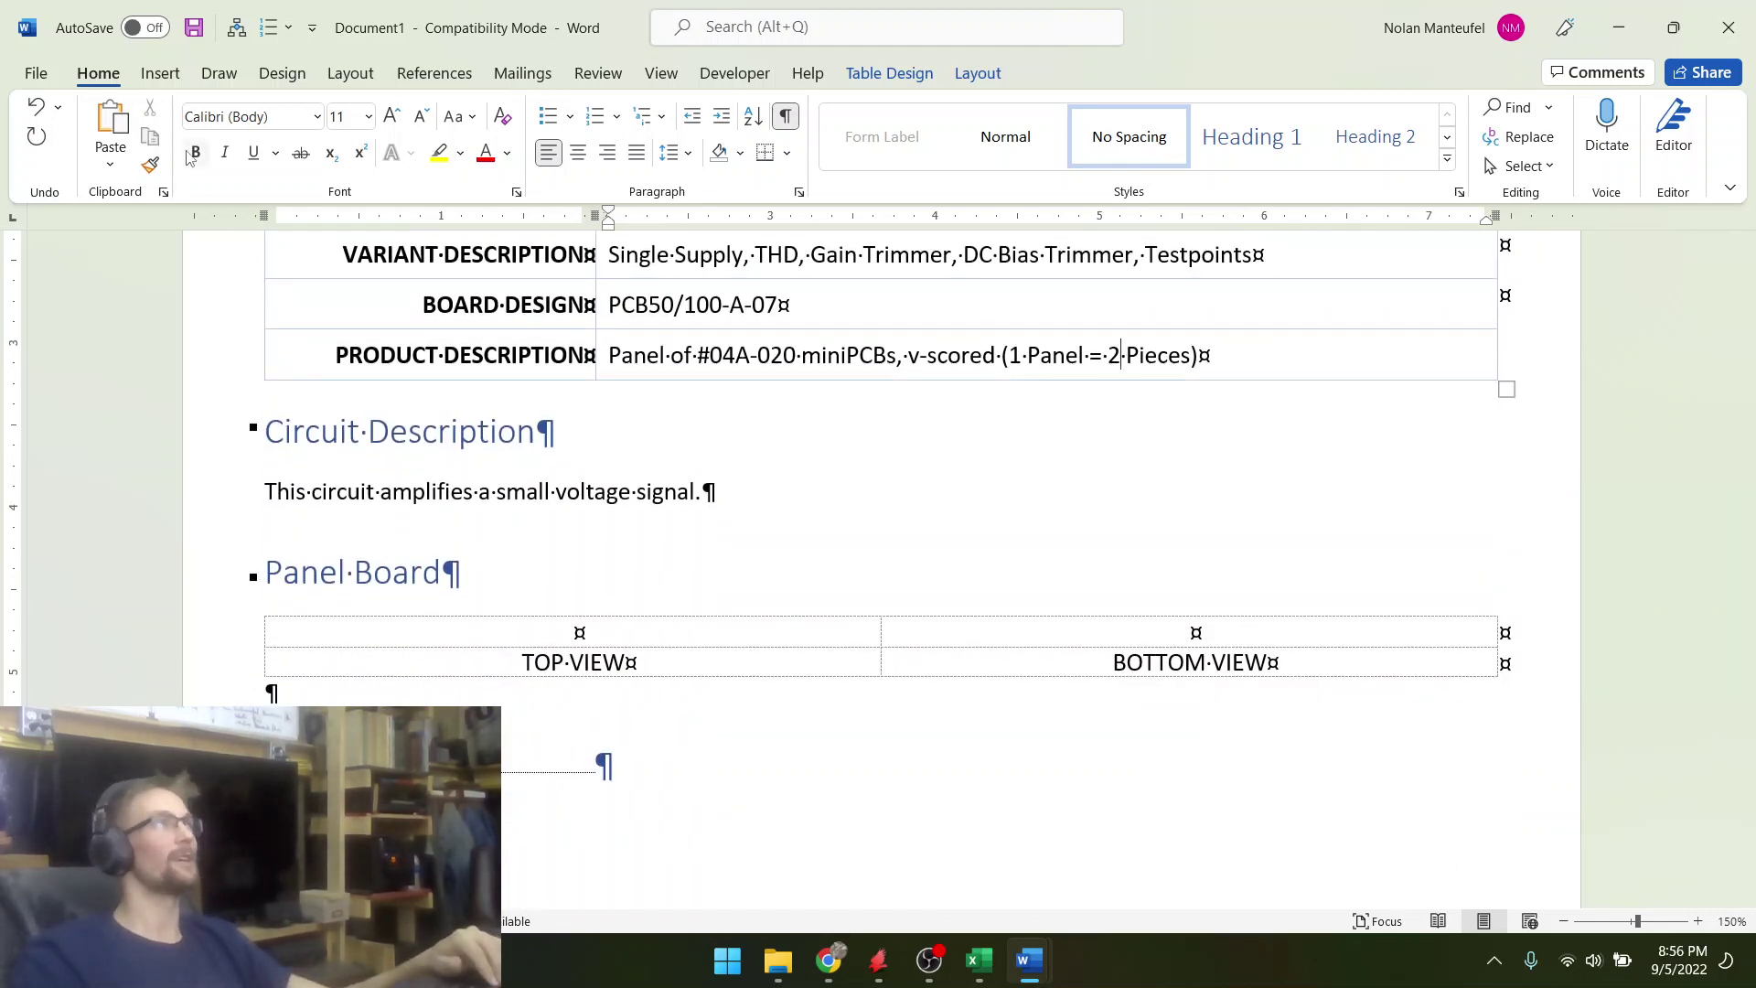
click(191, 28)
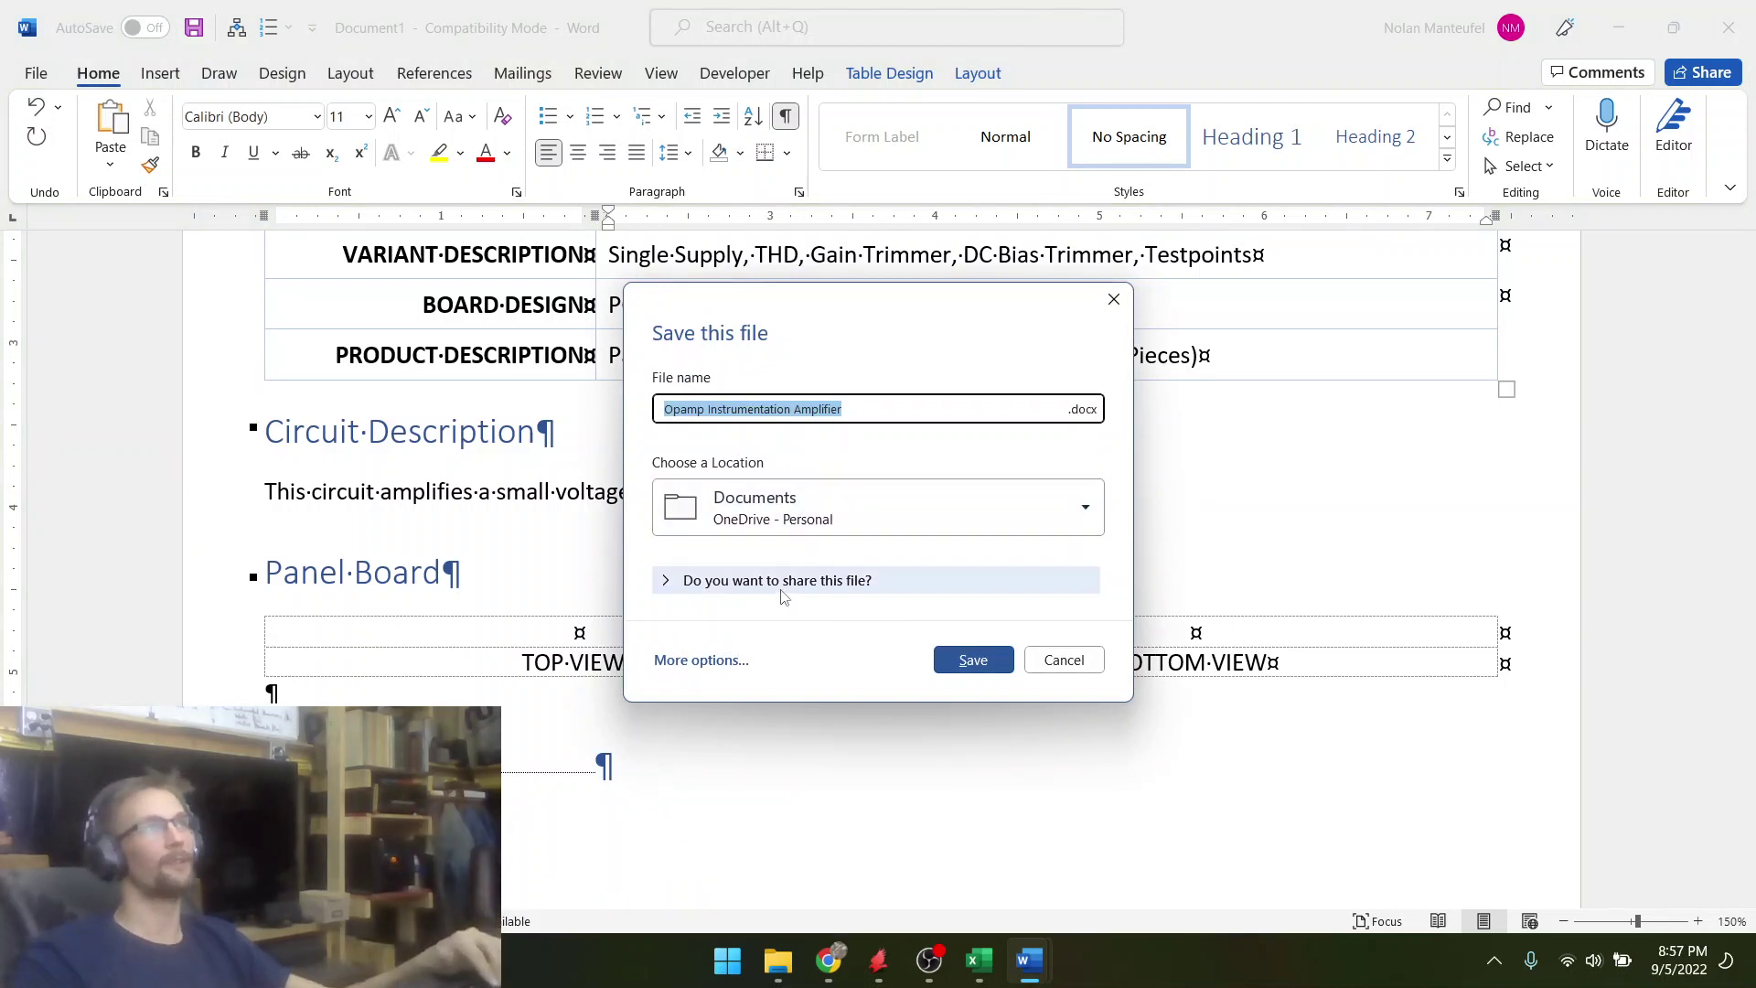
click(747, 585)
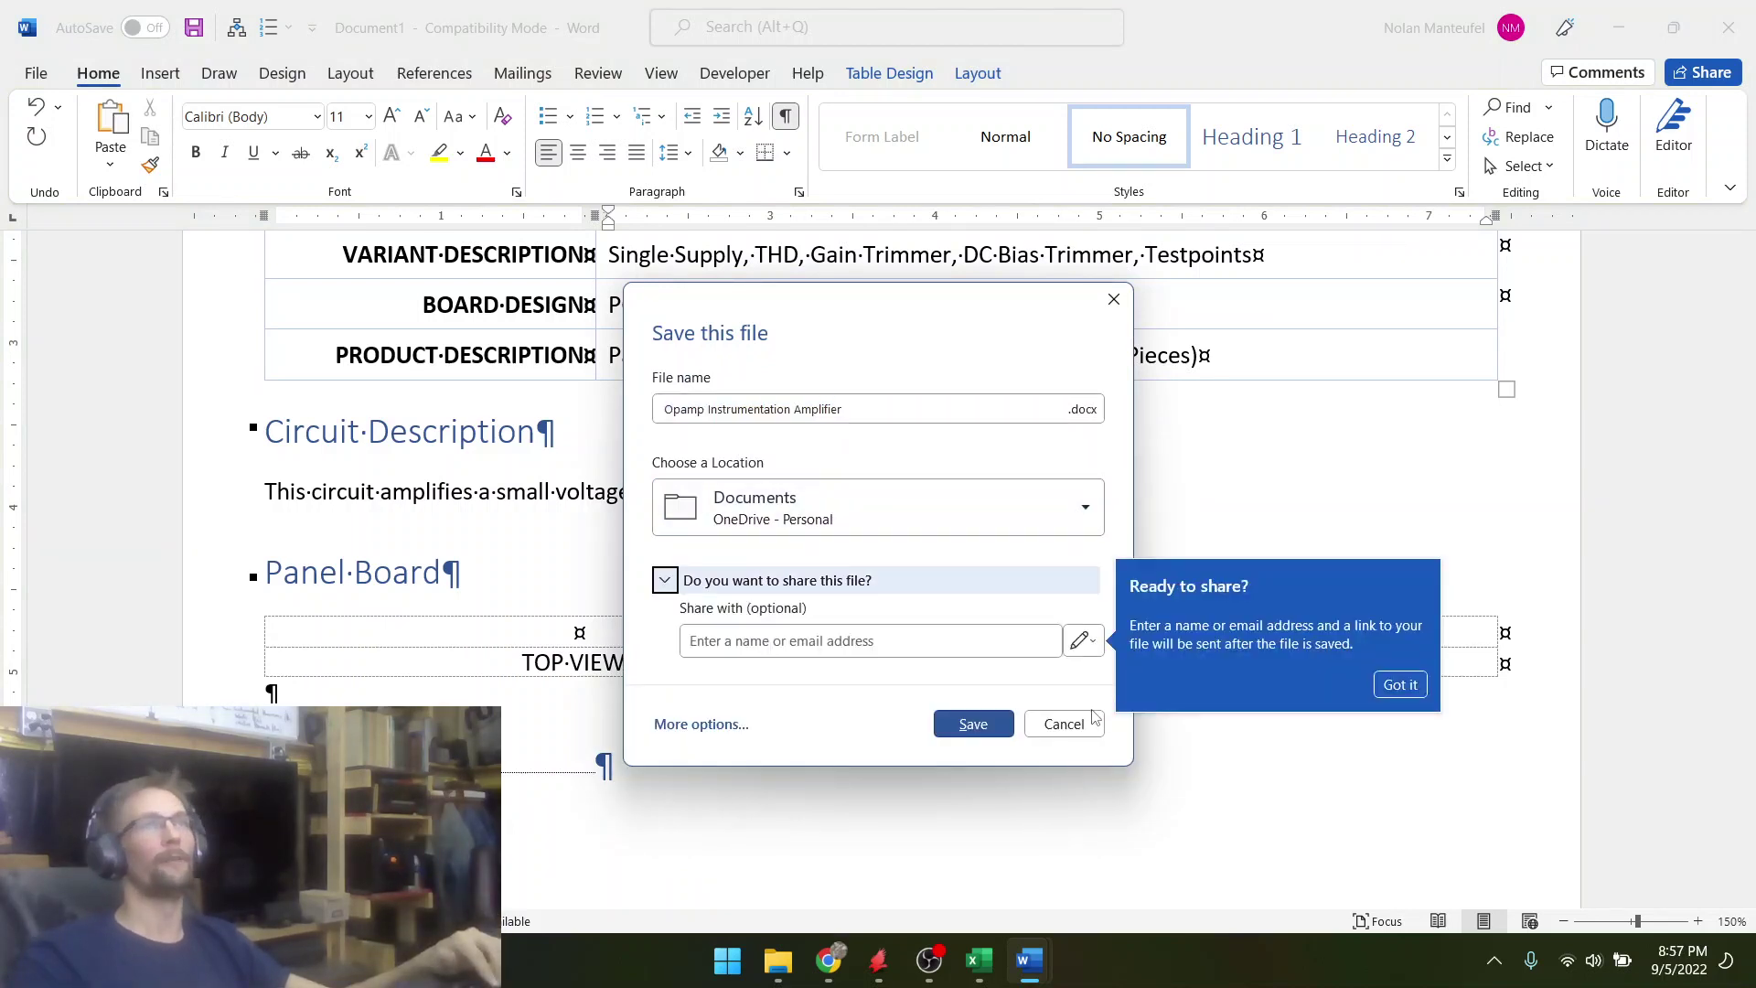
click(703, 725)
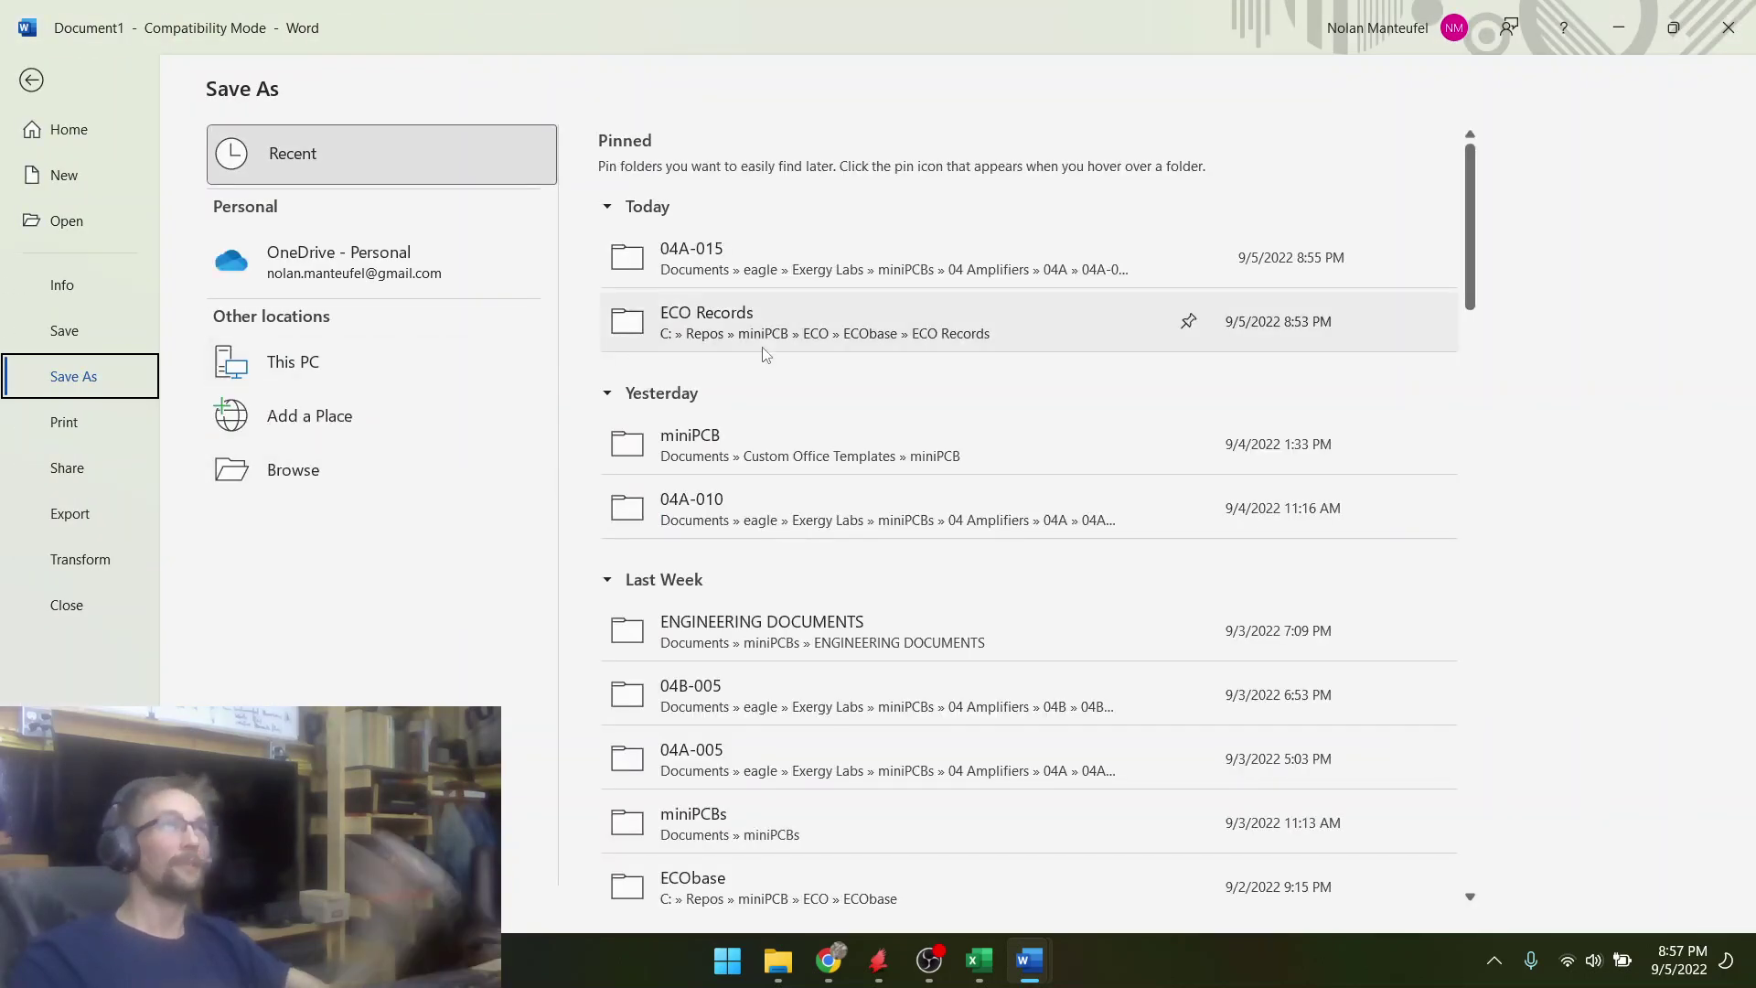
click(723, 261)
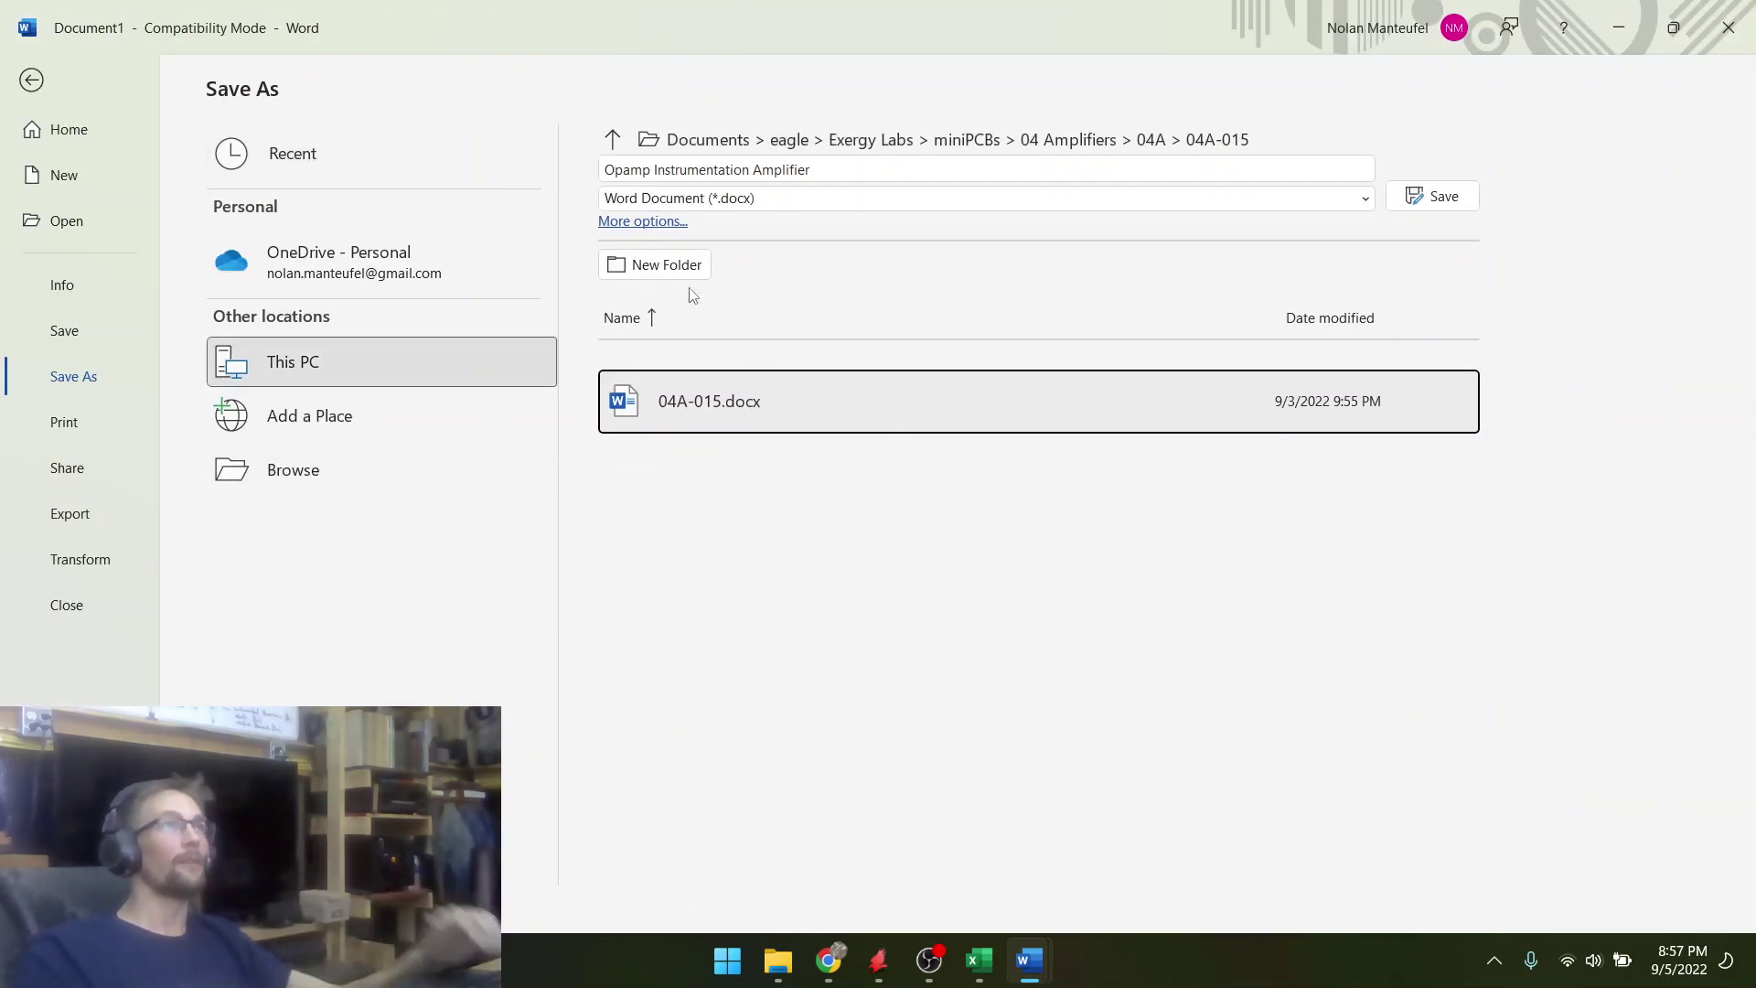
click(836, 175)
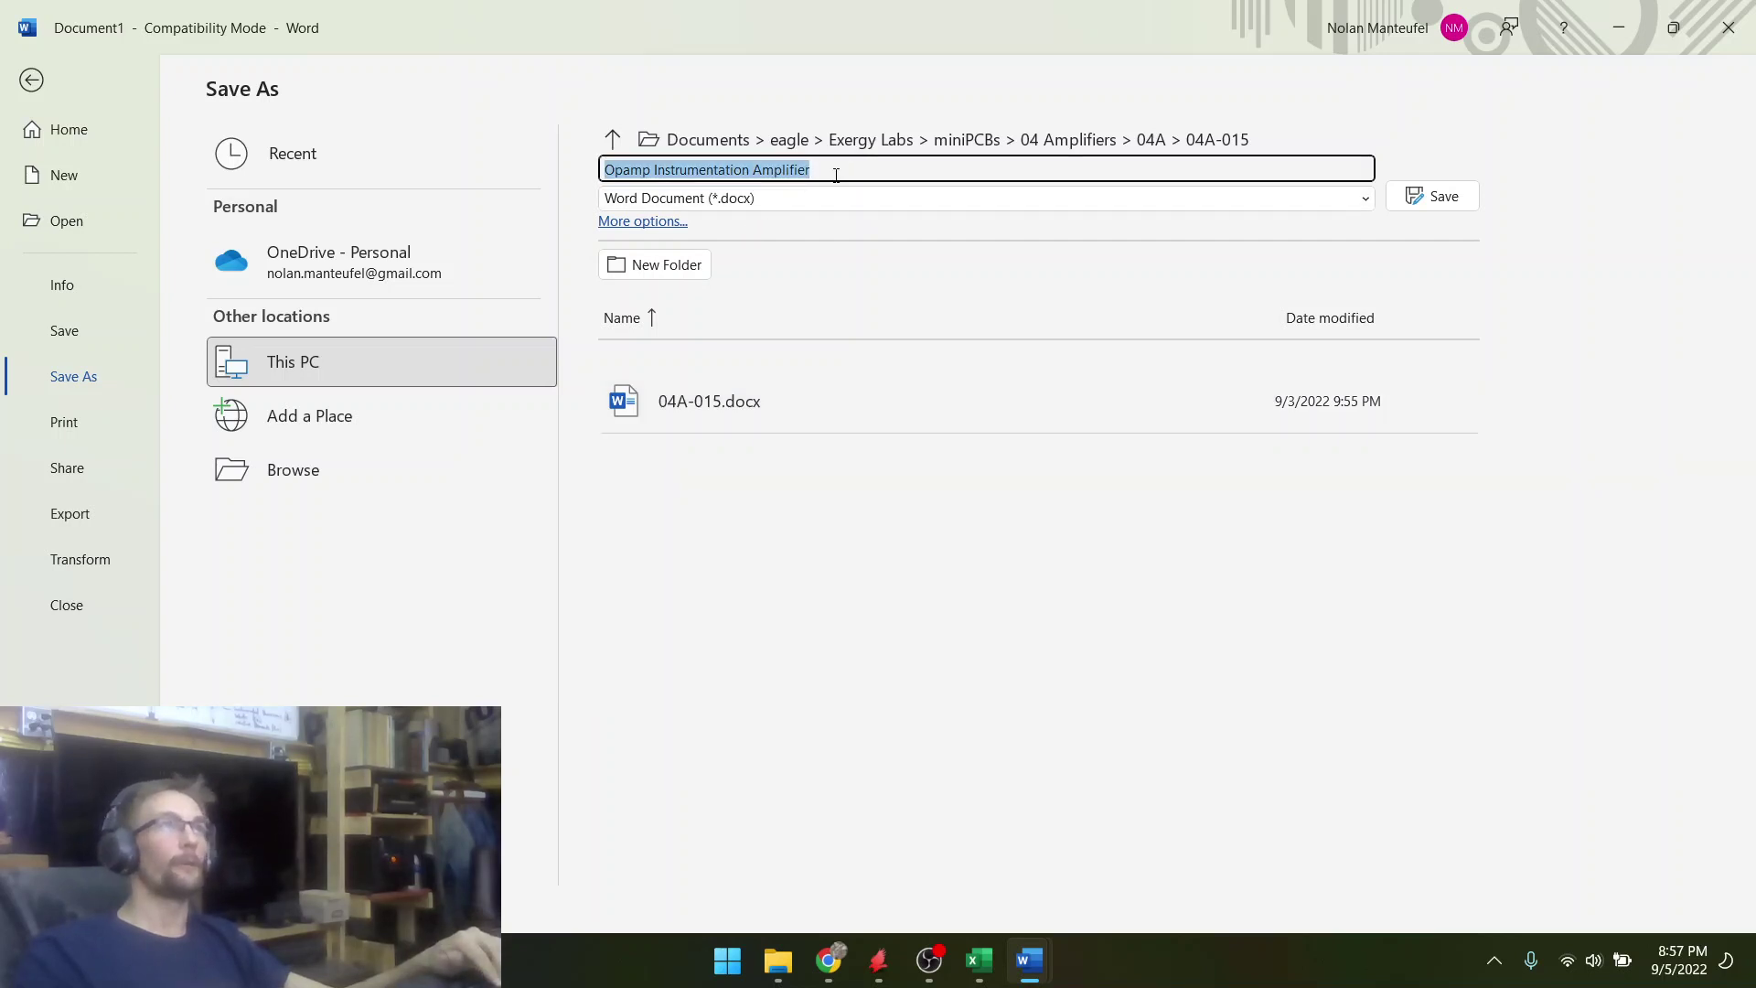
text(04A)
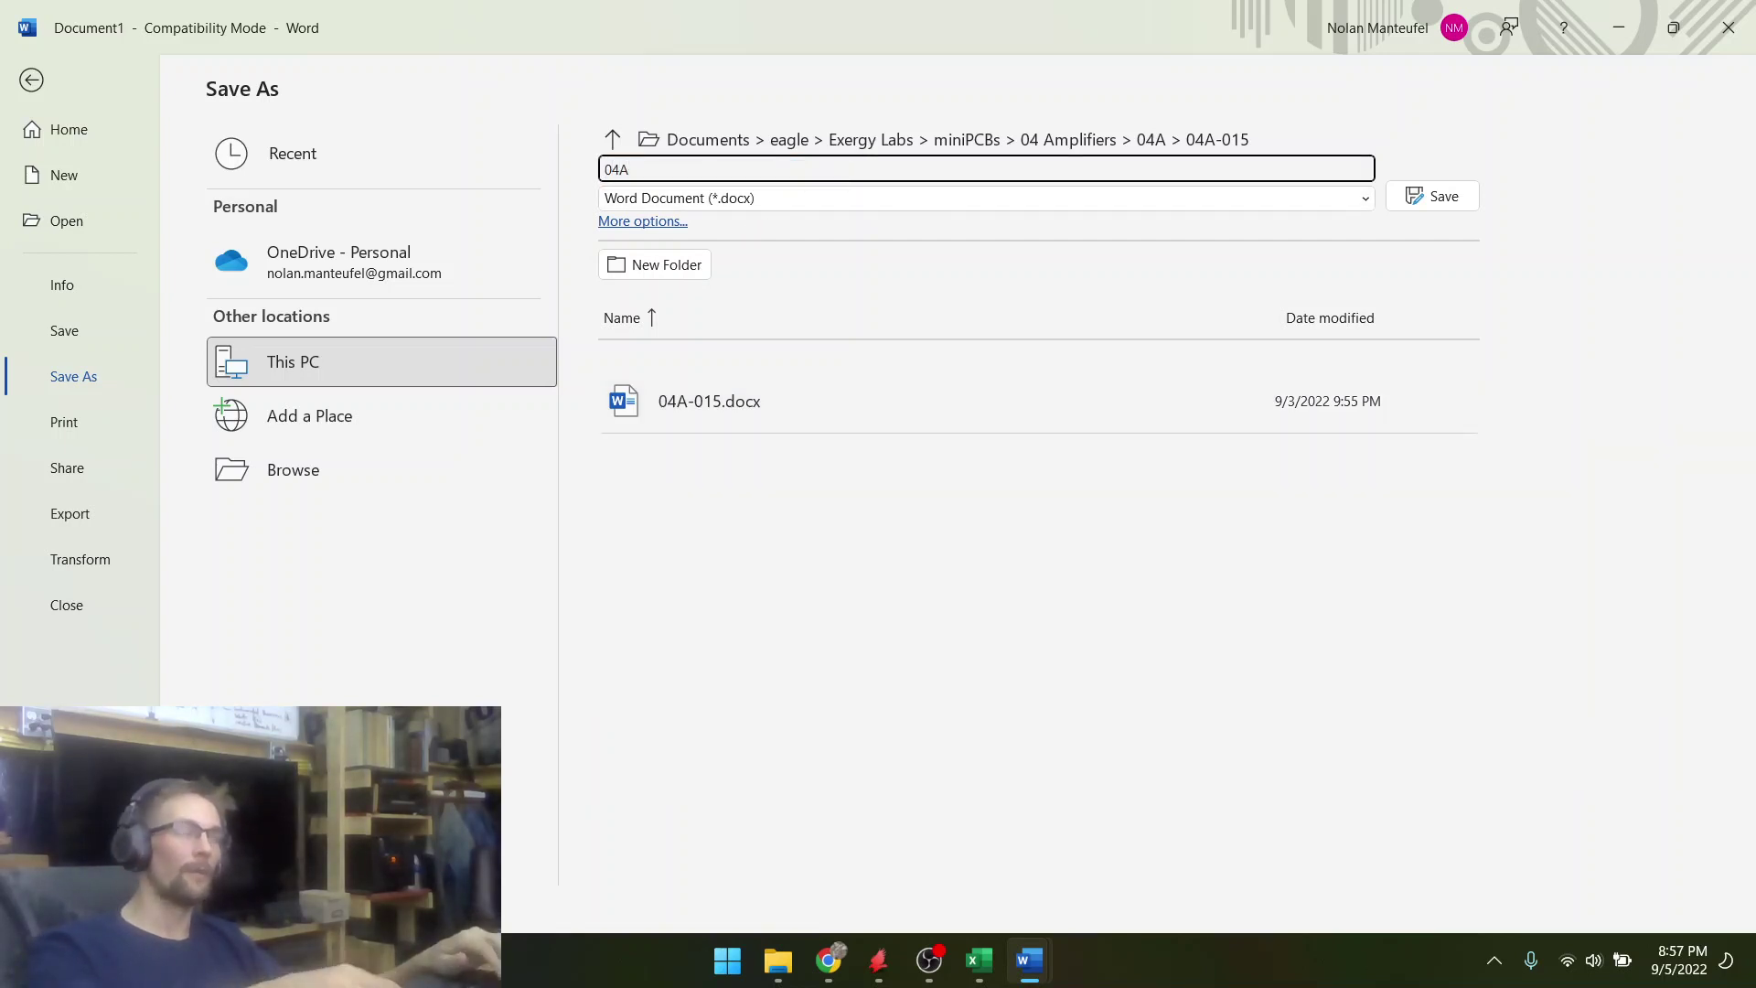
click(1157, 139)
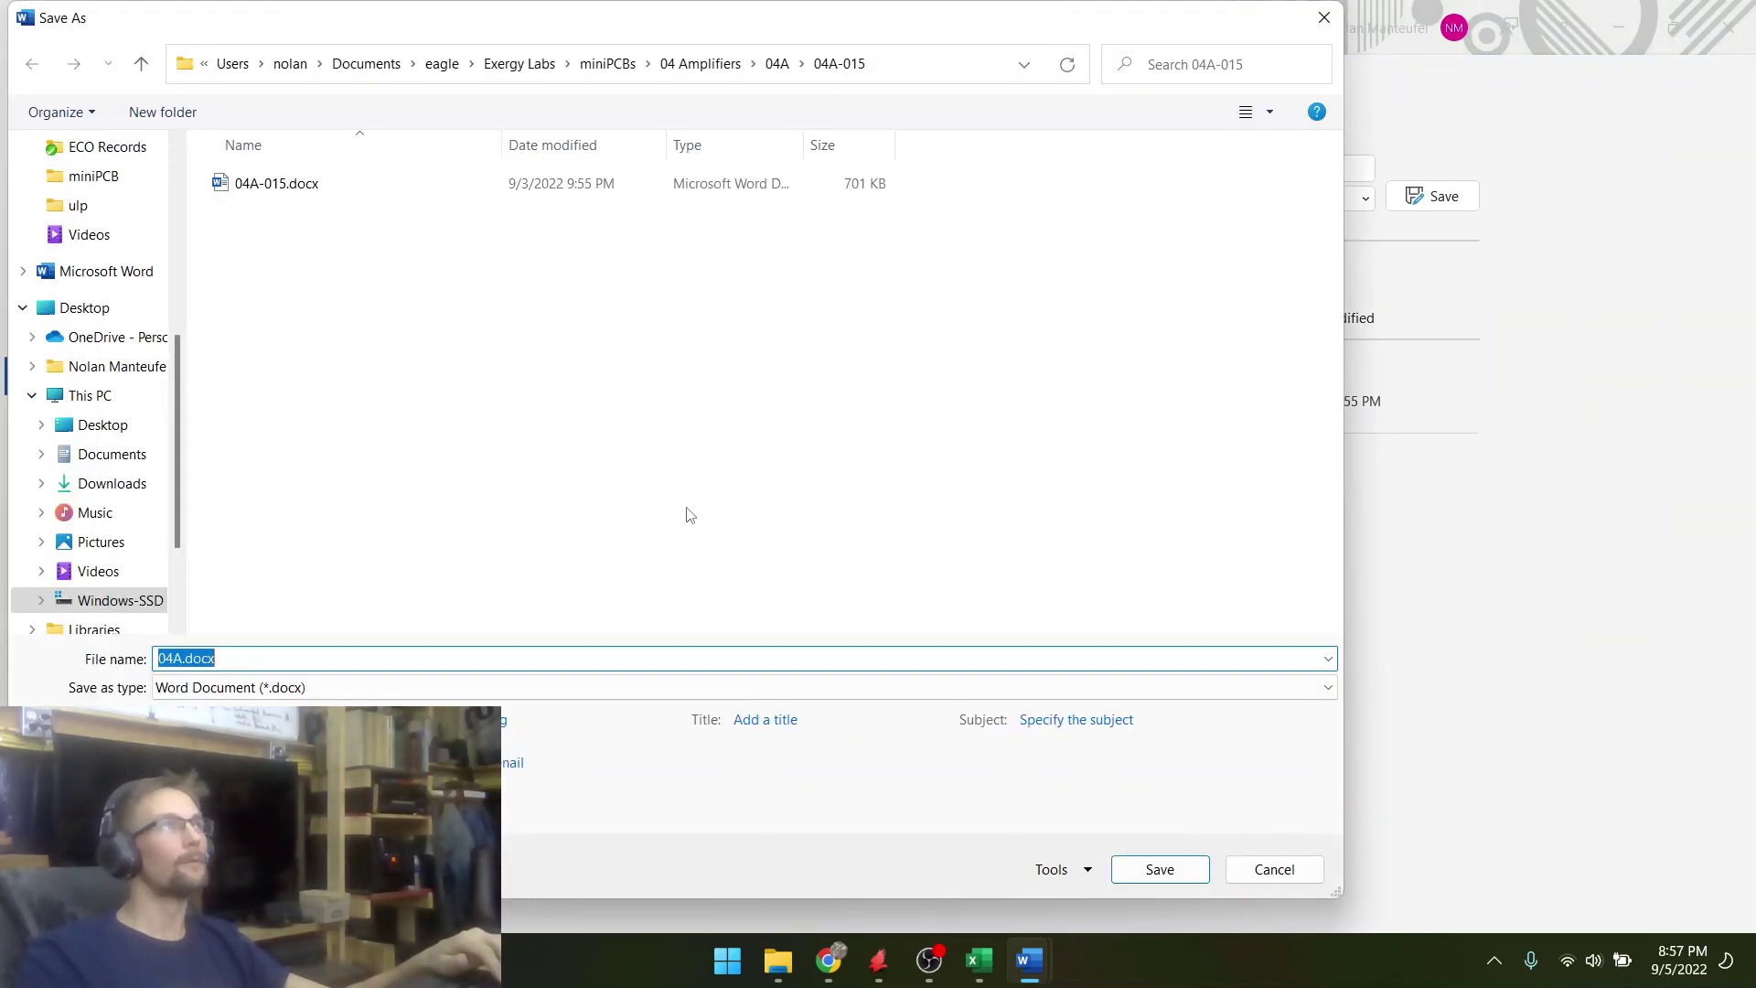
click(776, 64)
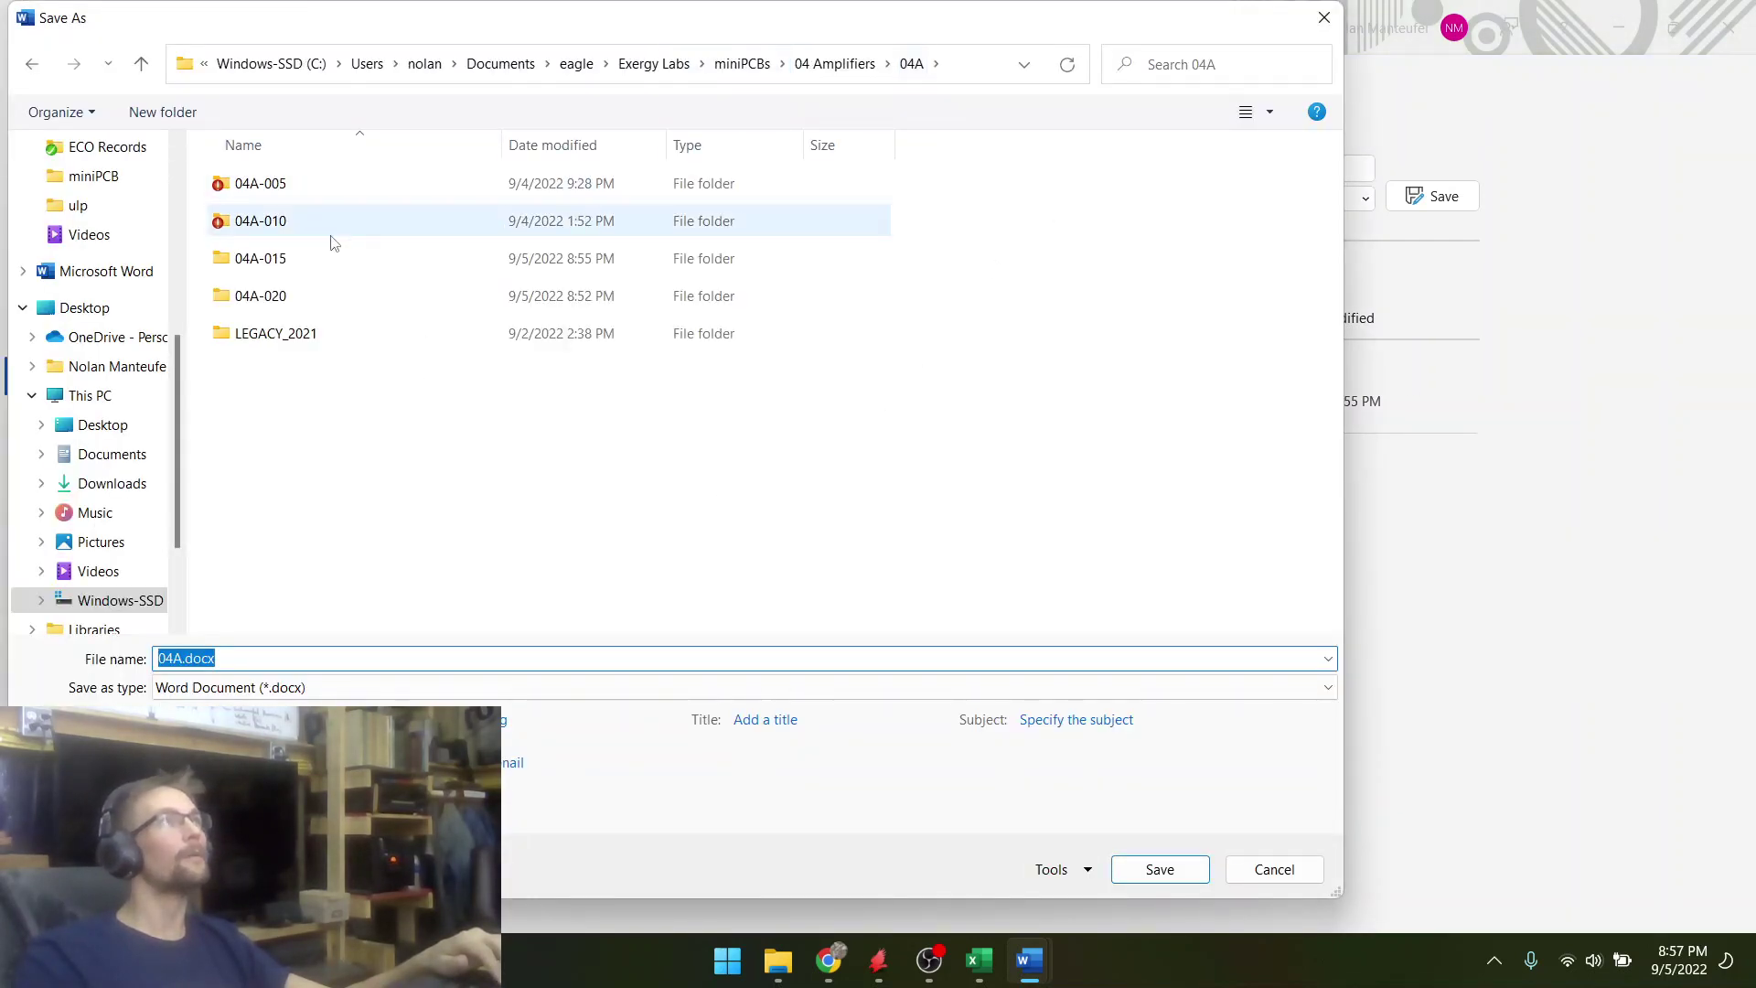
double_click(298, 295)
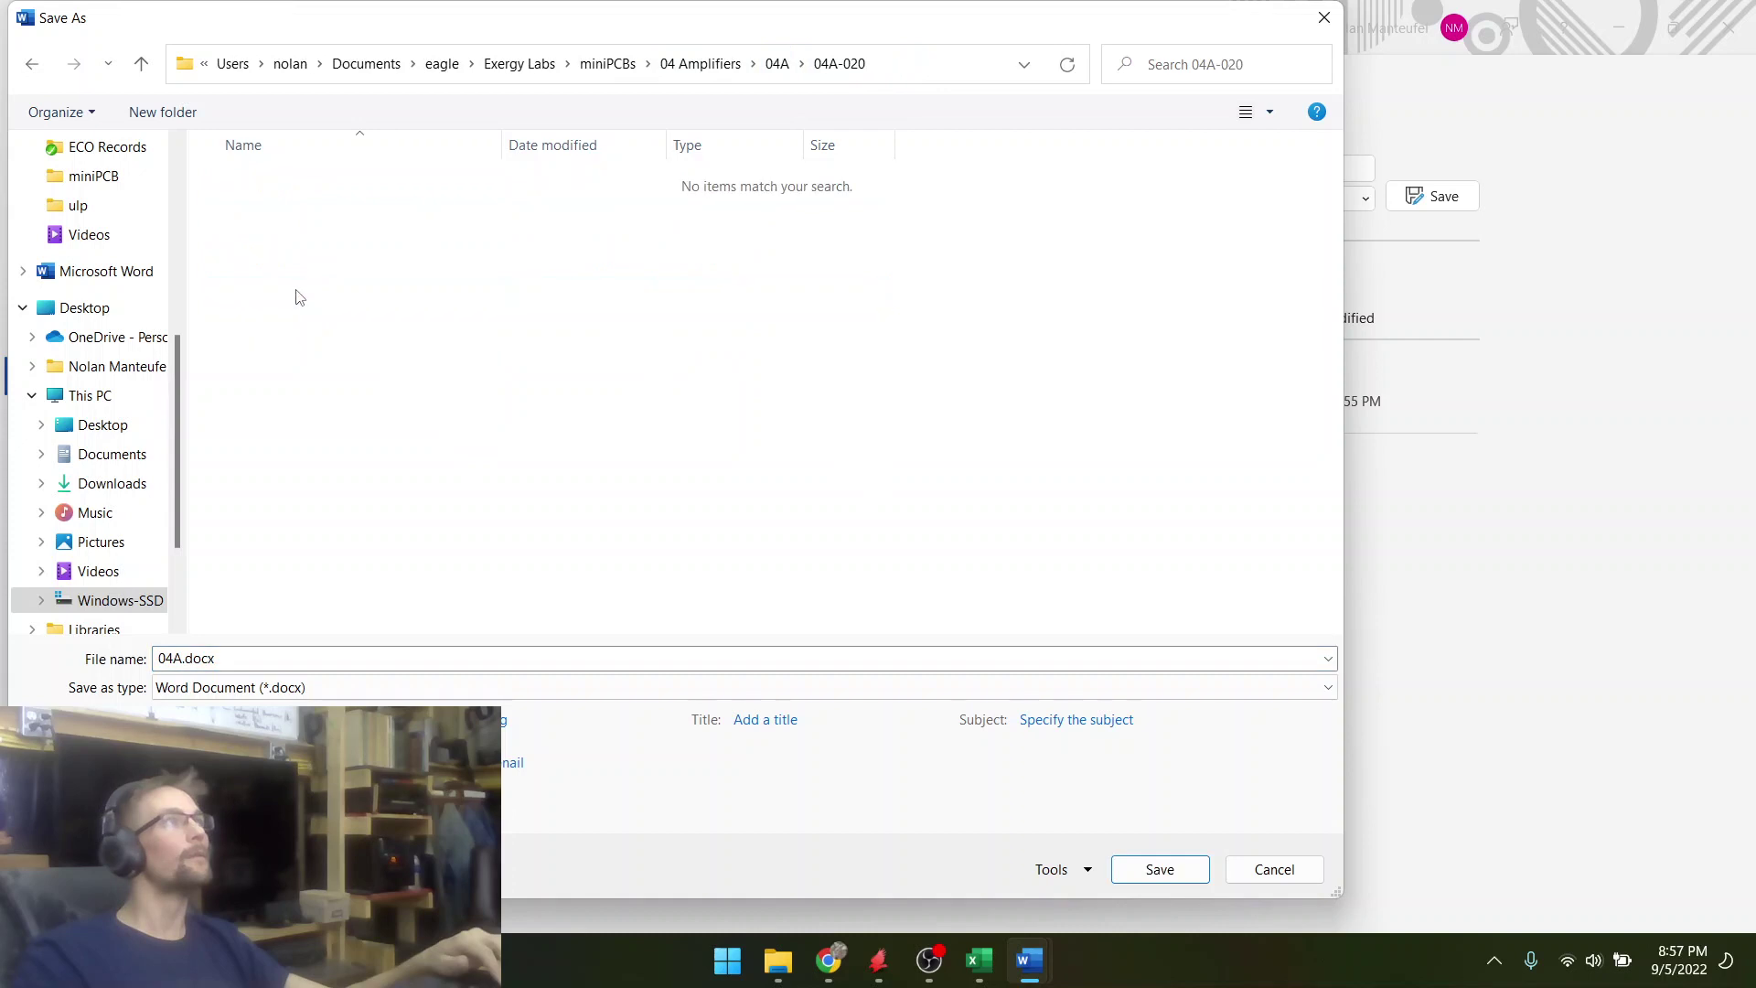
click(181, 658)
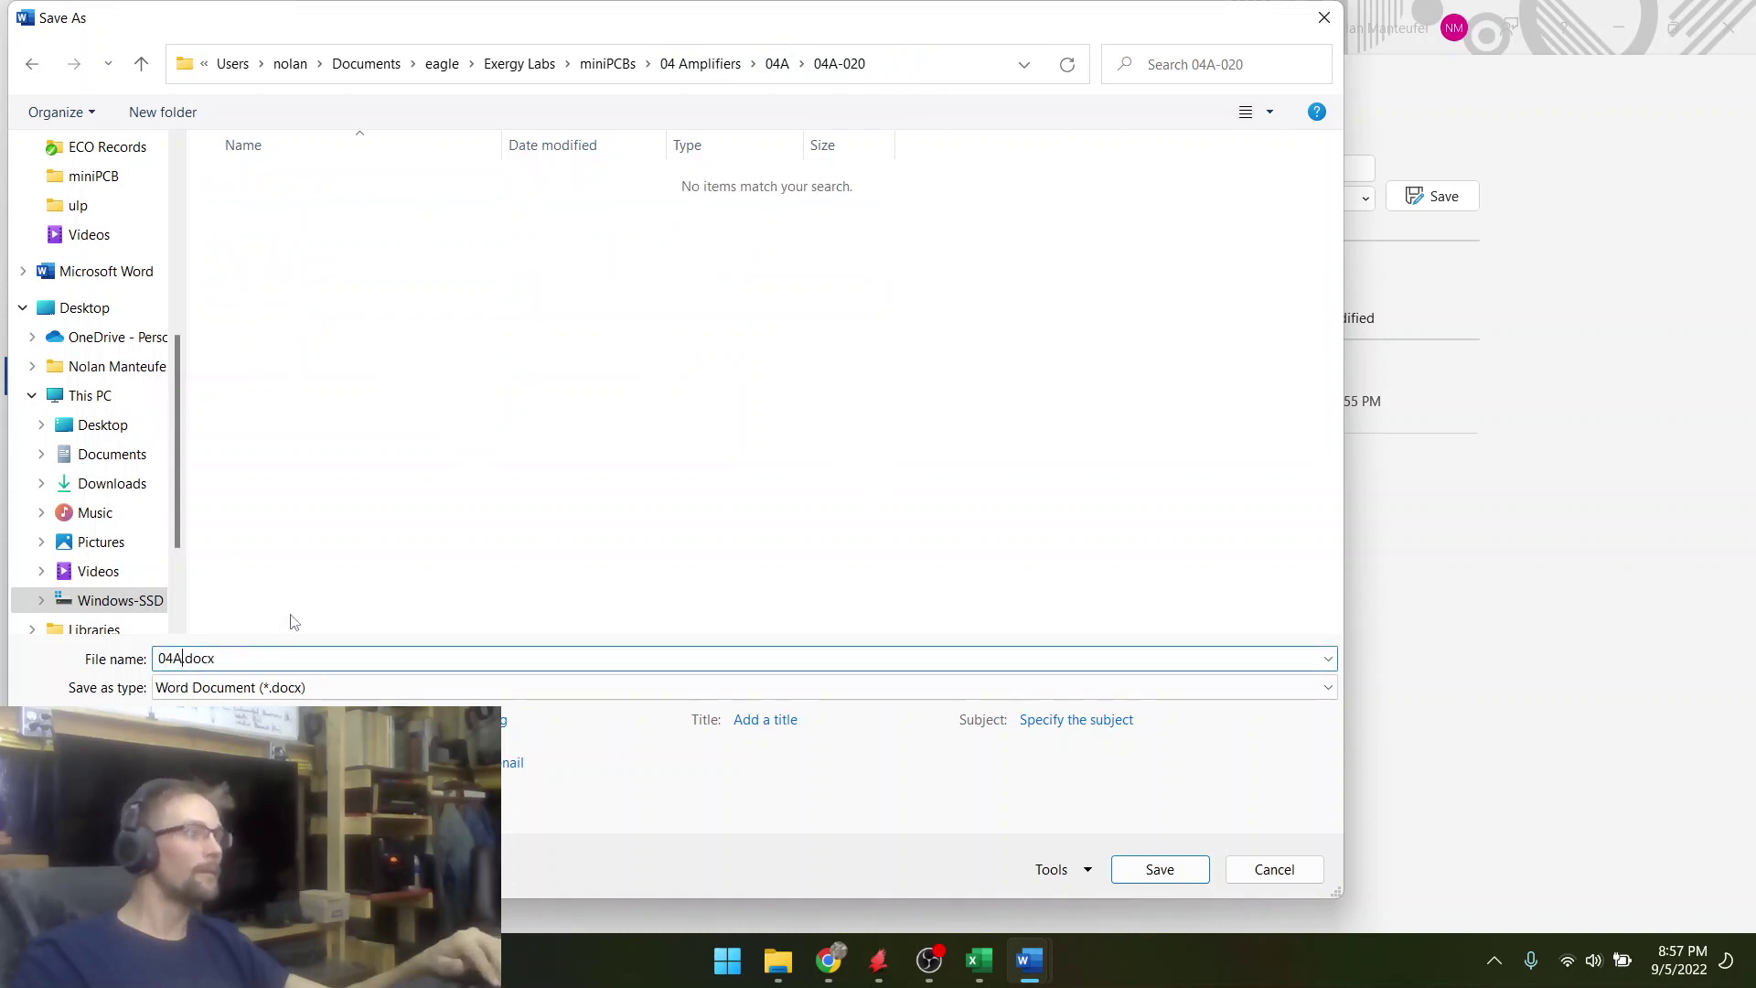
text(-020)
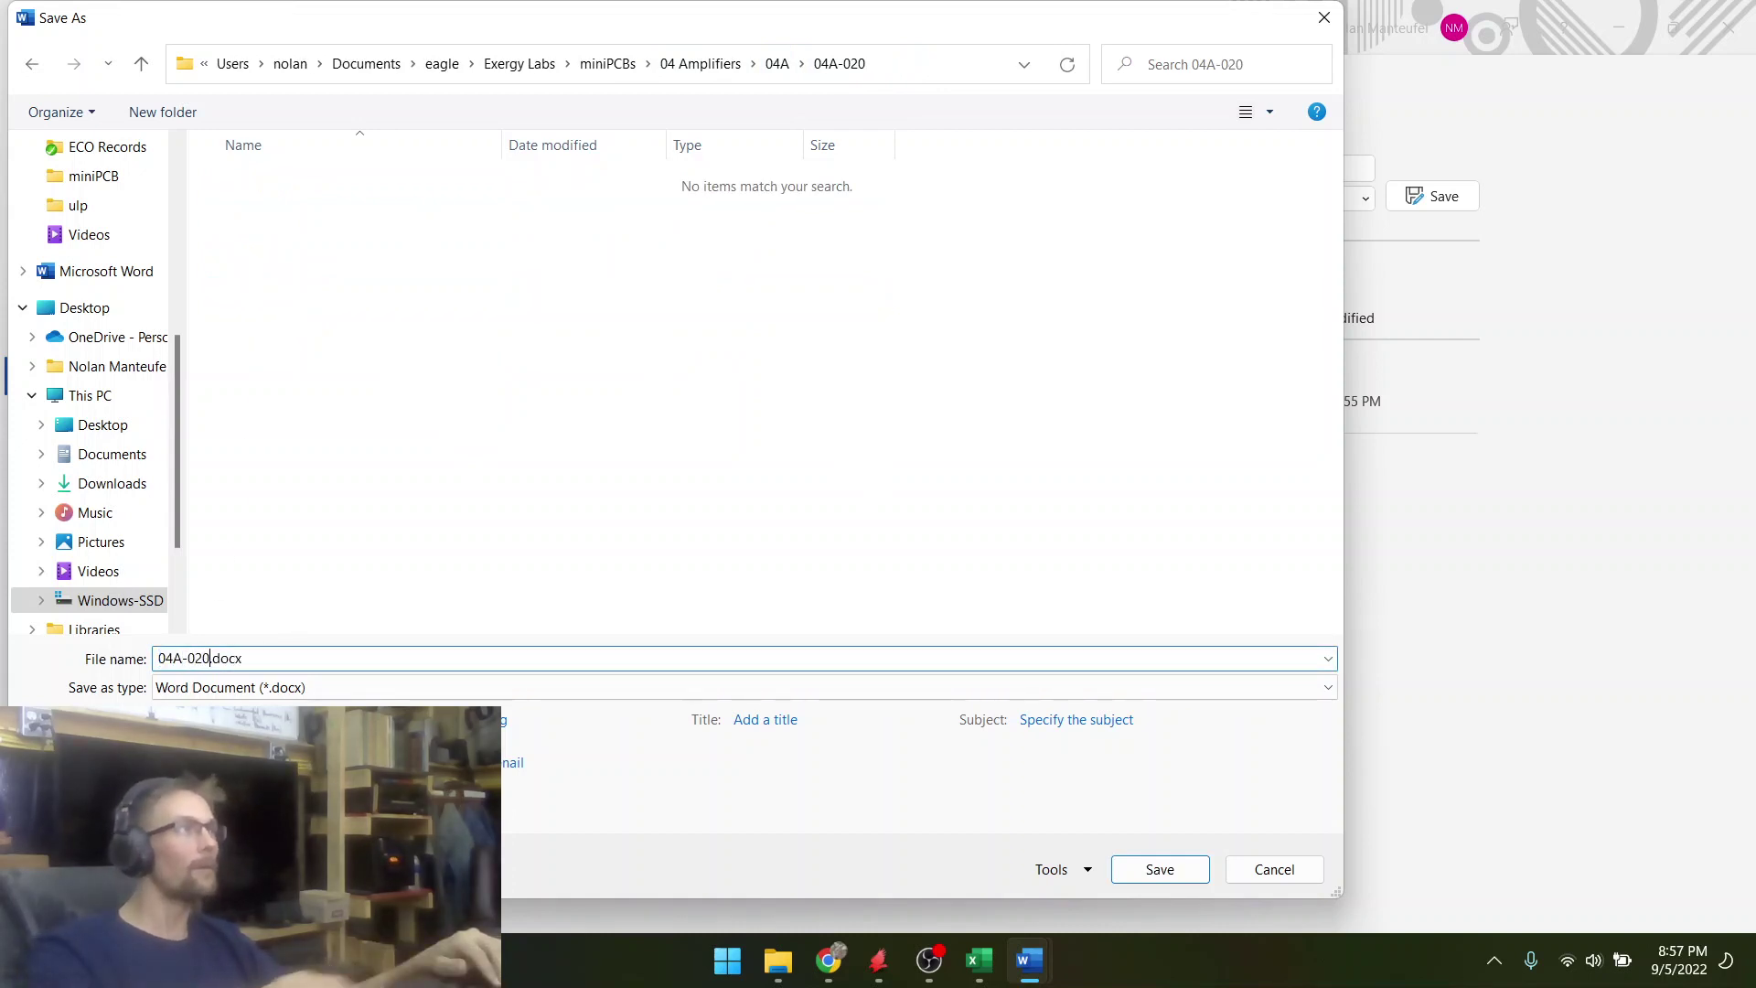
key(Return)
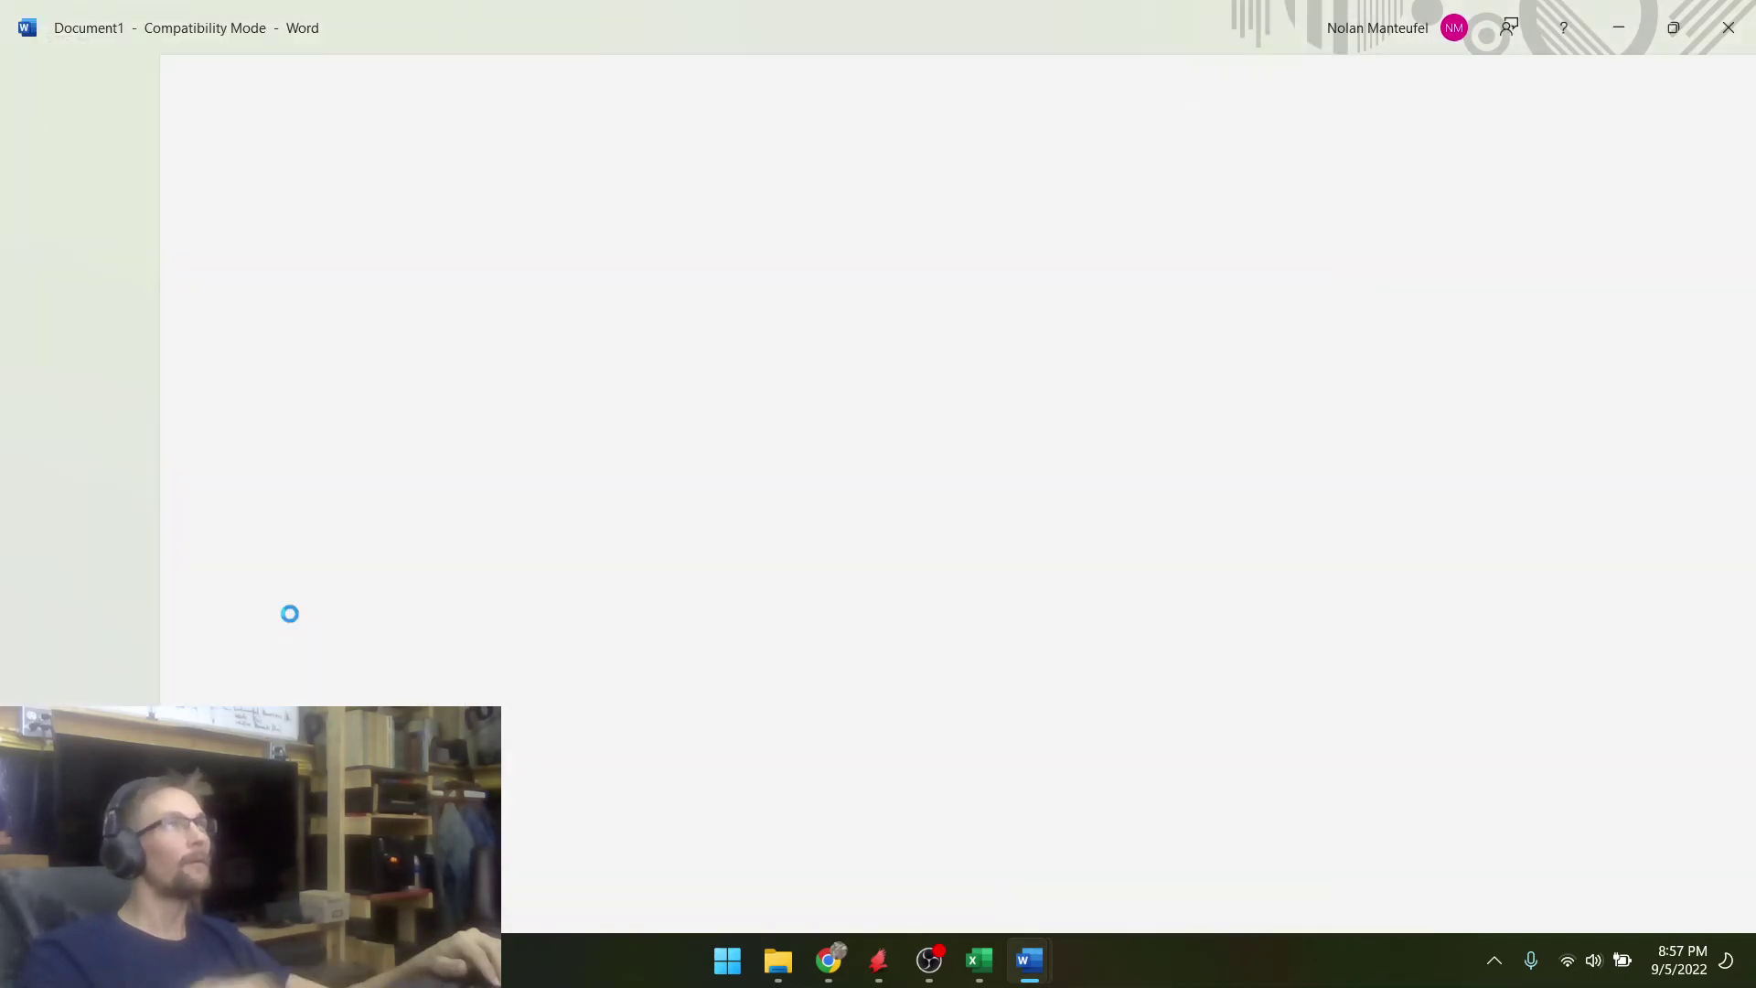
- Fill in the page header with ECO number 1005 and part number 04A-020
scroll(869, 615, up, 5)
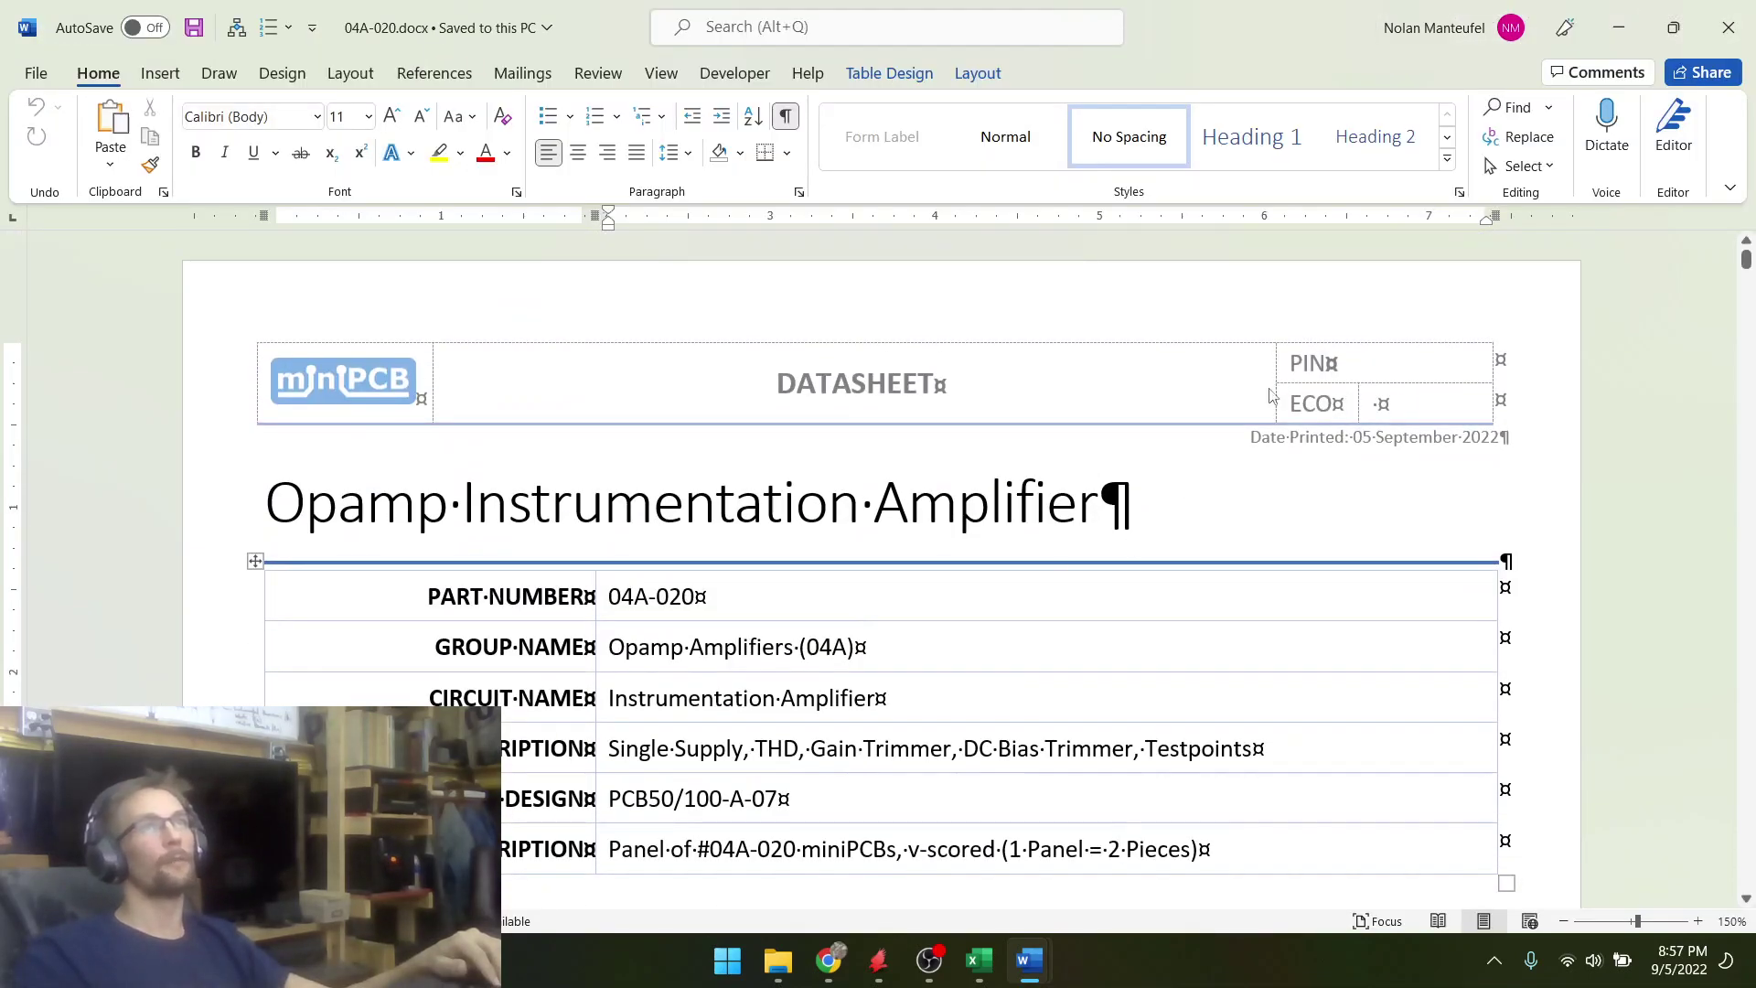
double_click(1381, 412)
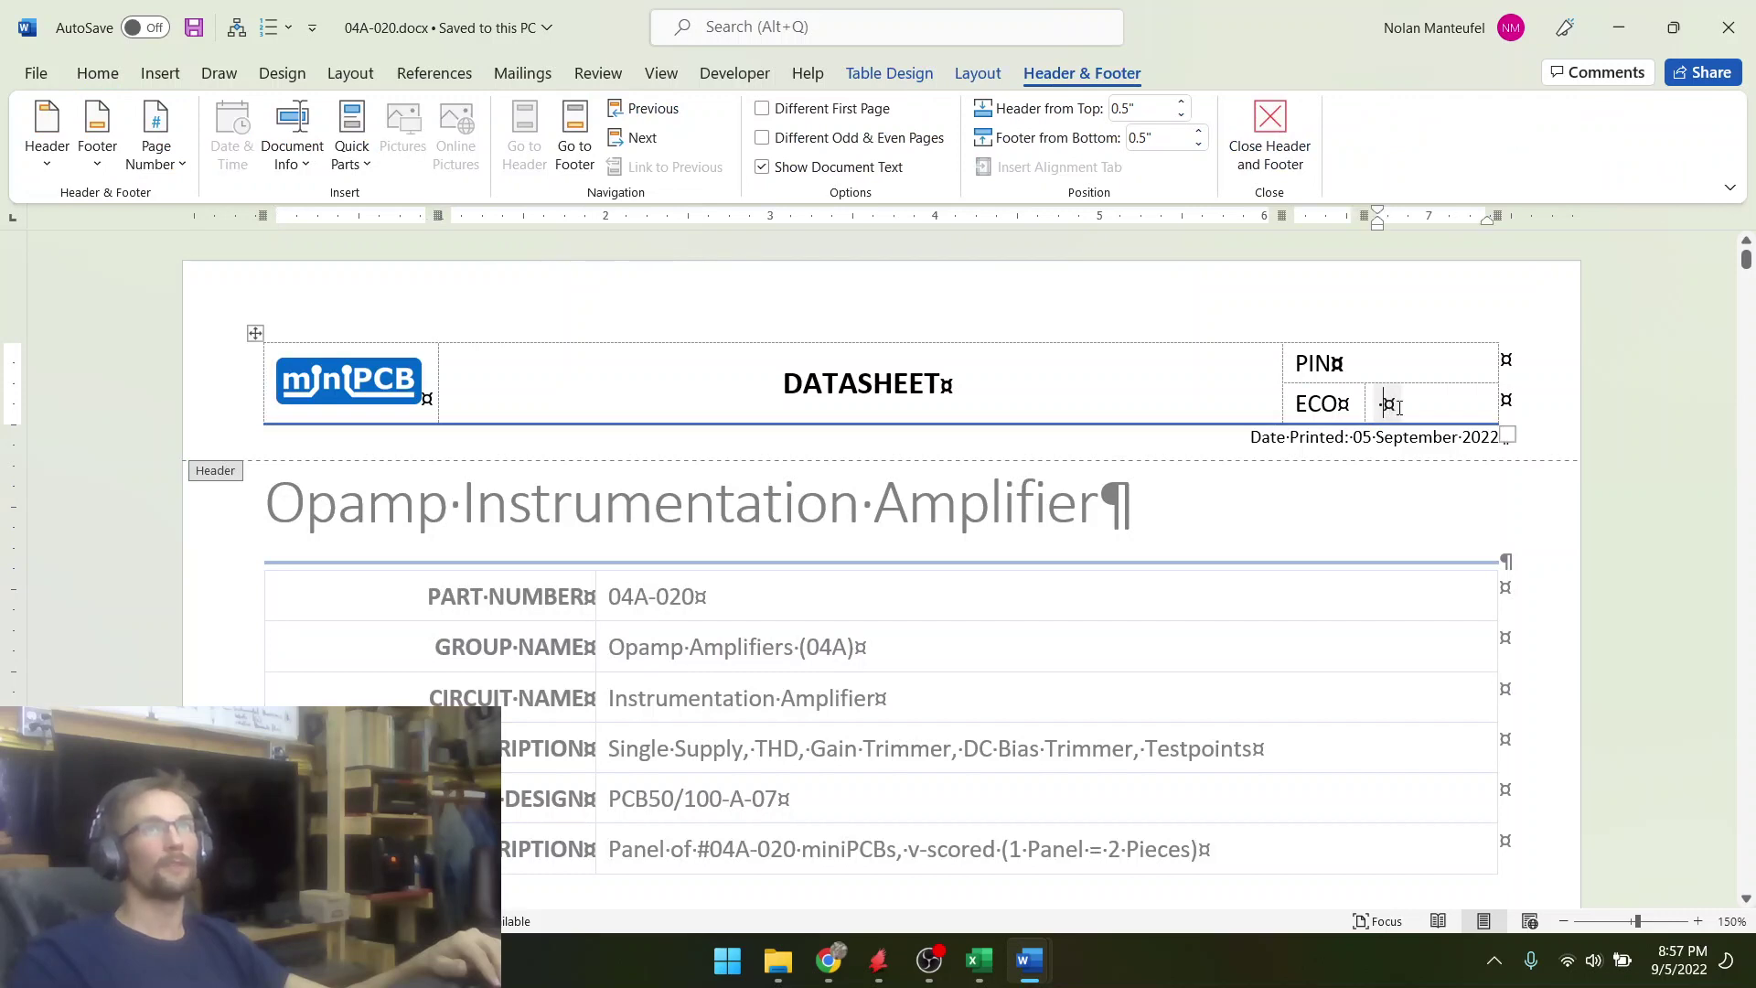
text(1005)
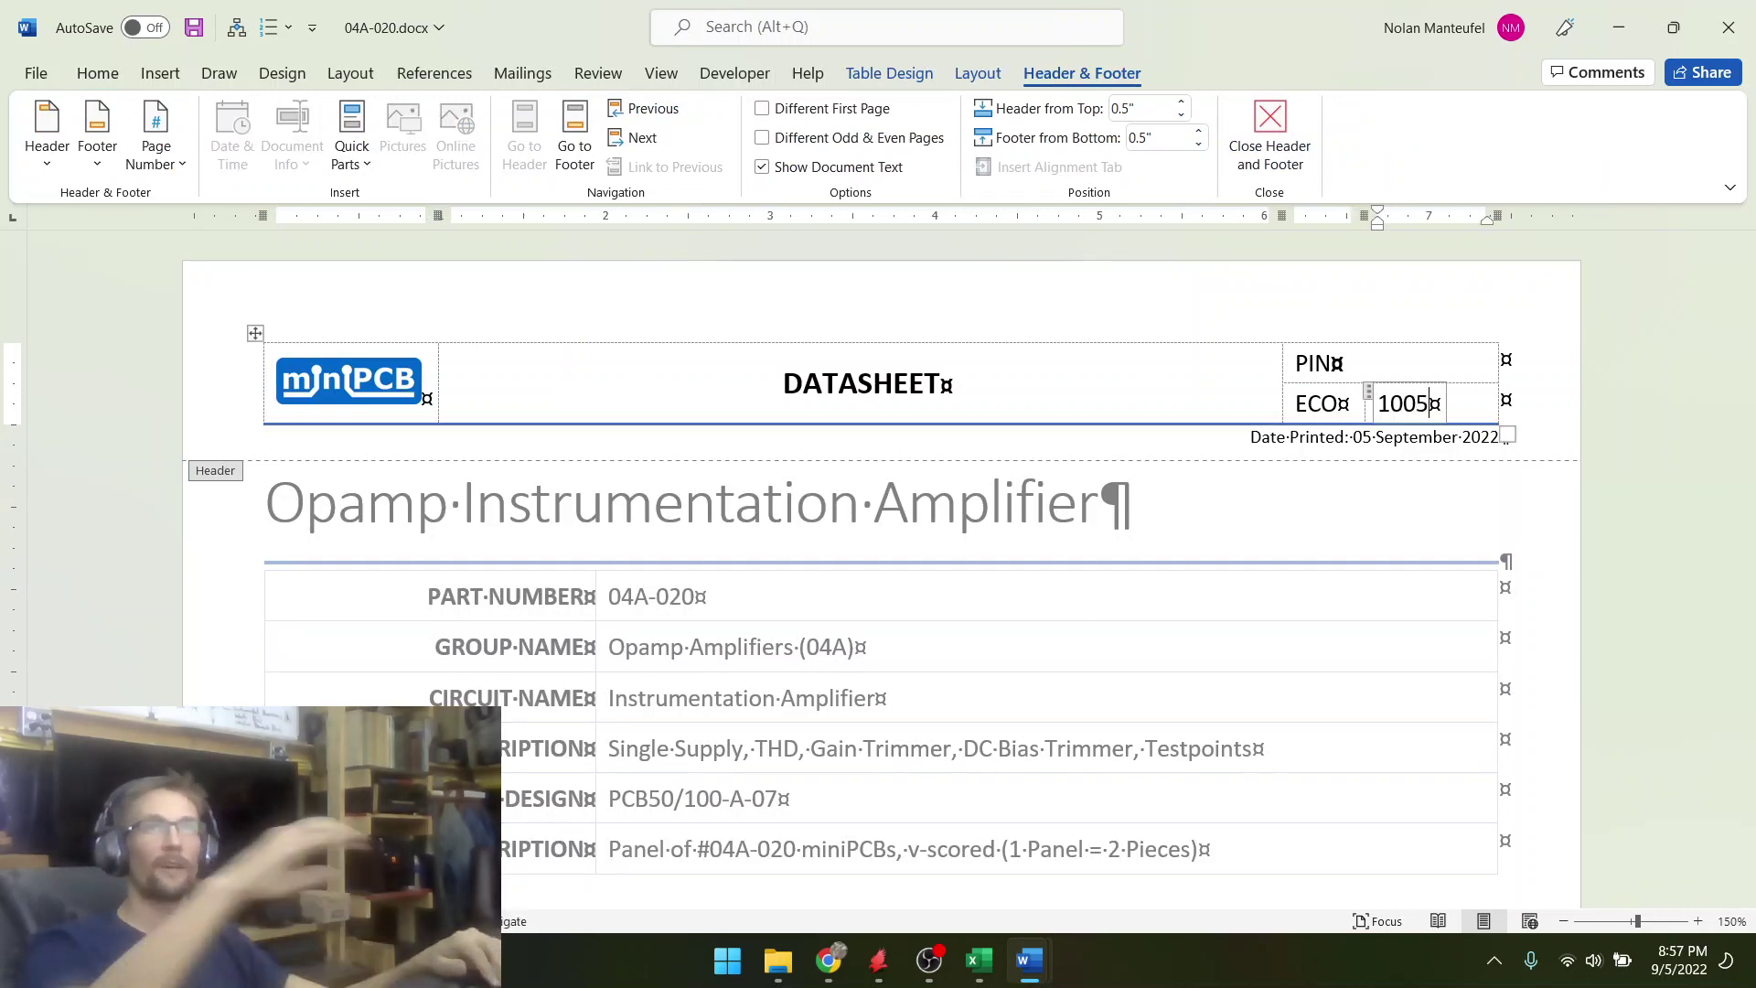
click(1331, 364)
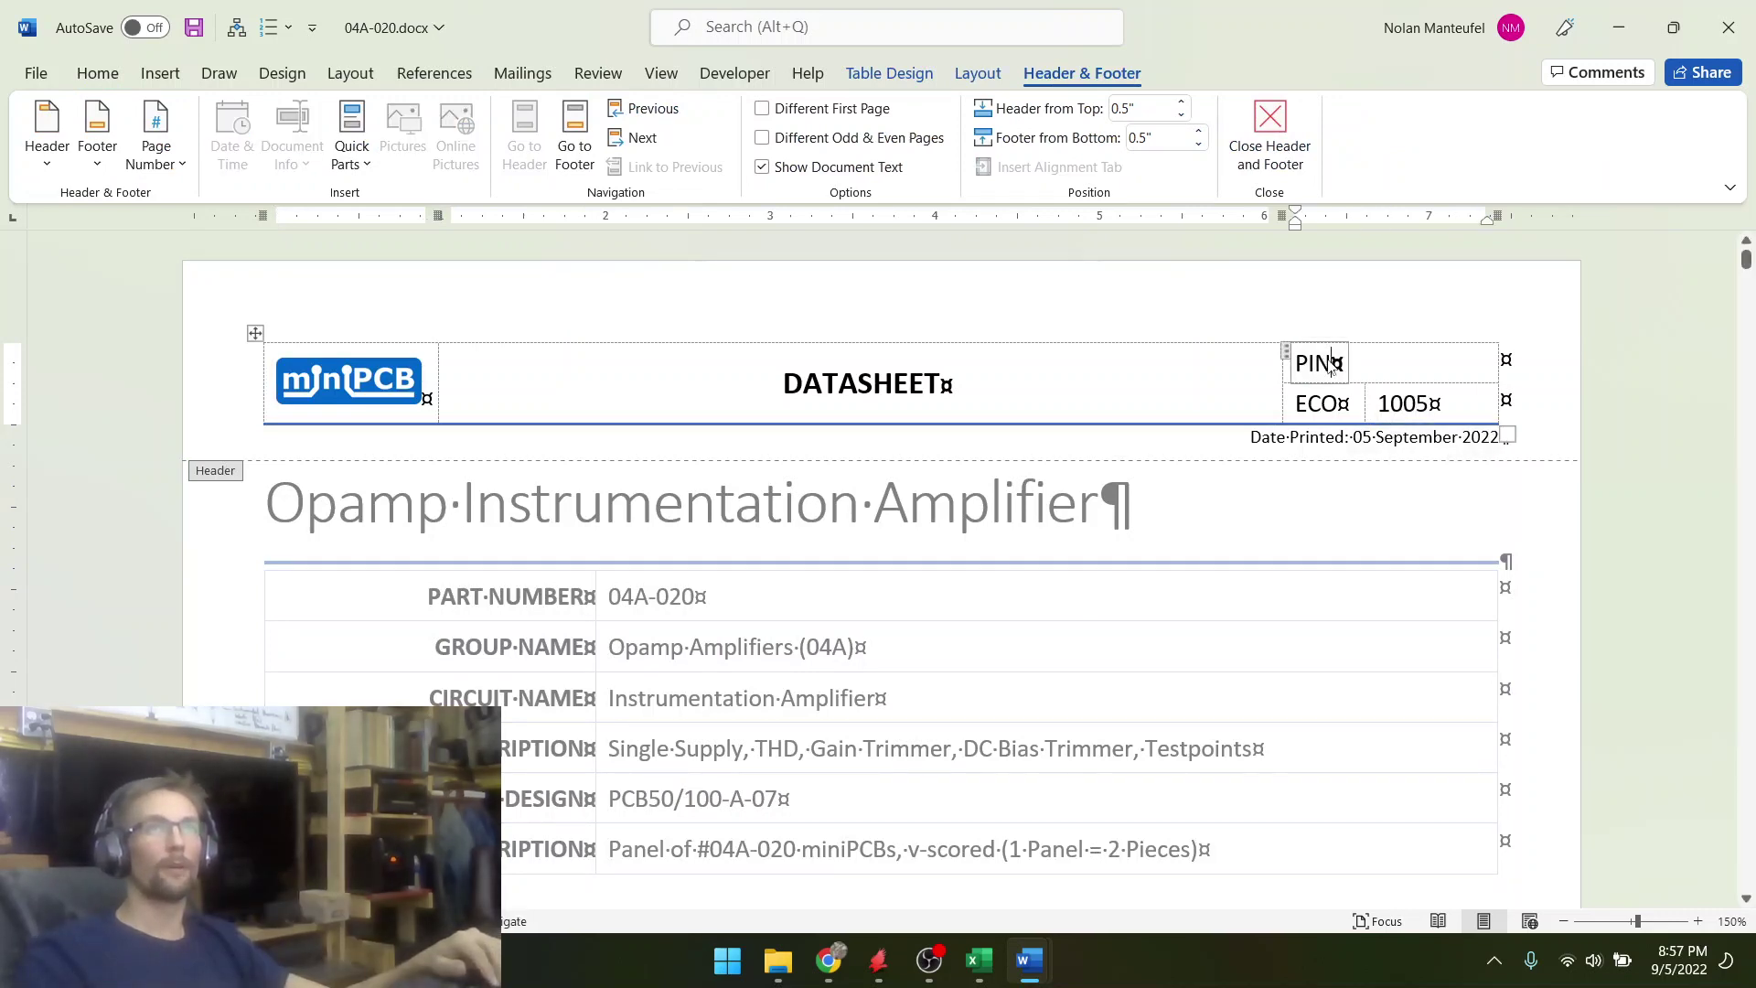
double_click(1333, 366)
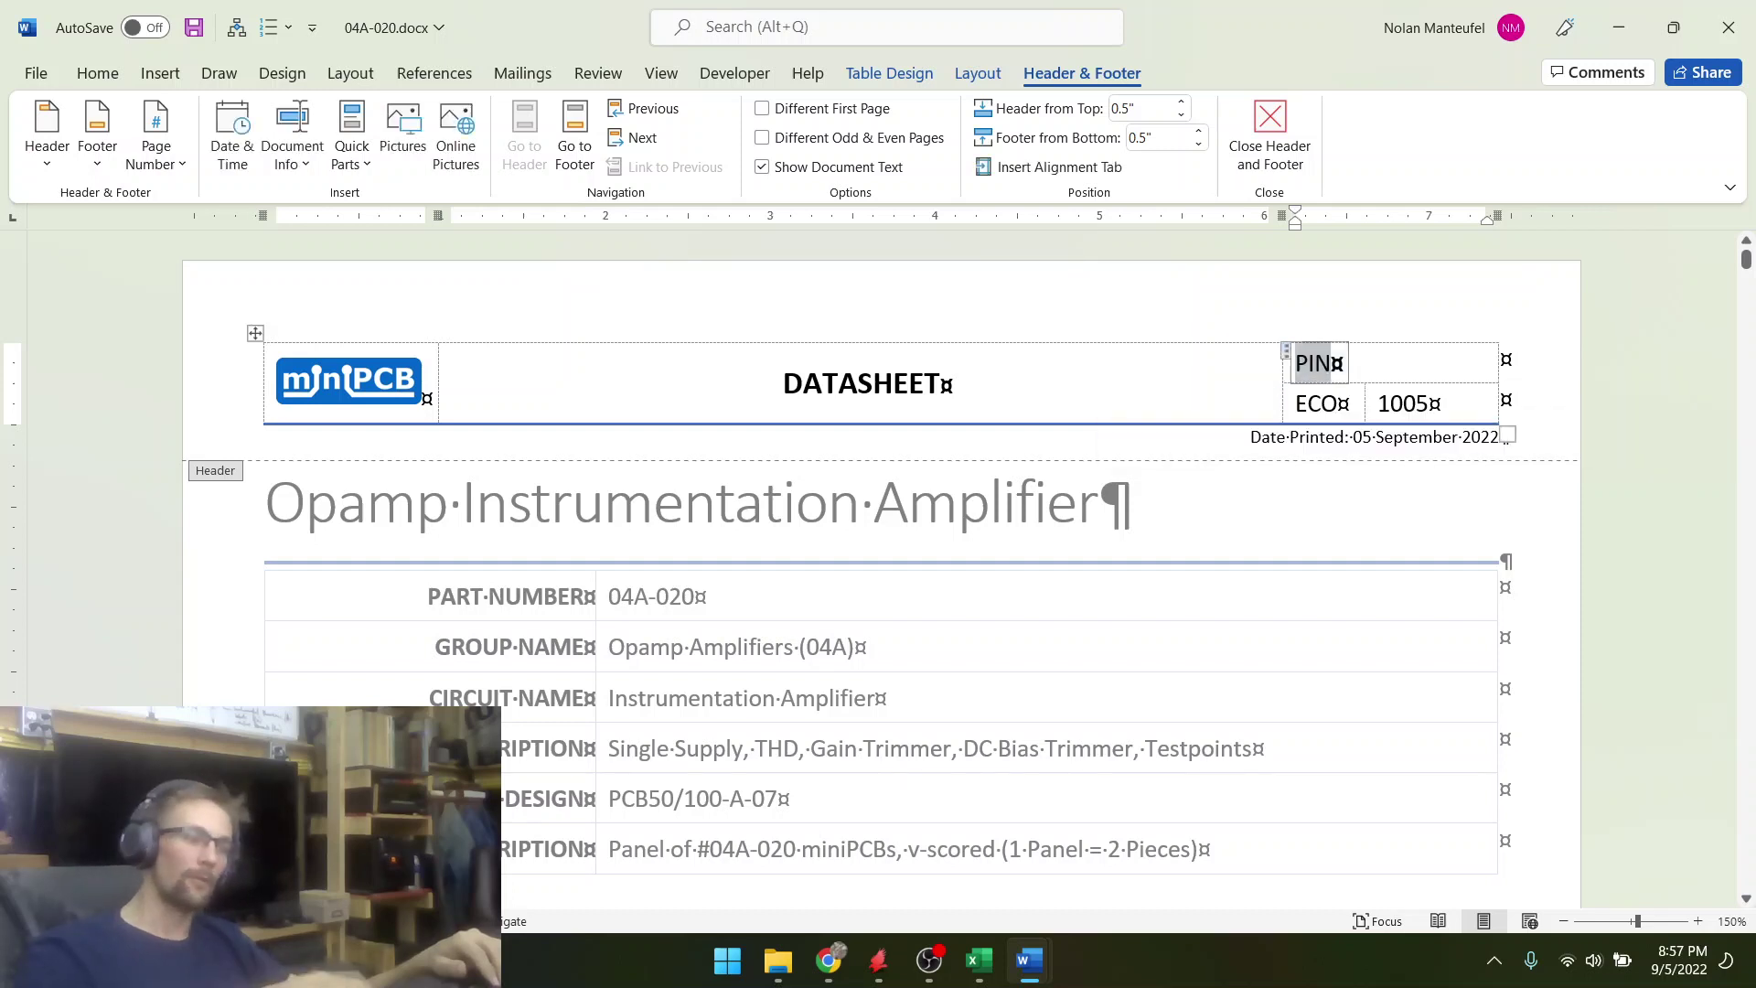
text(04A-)
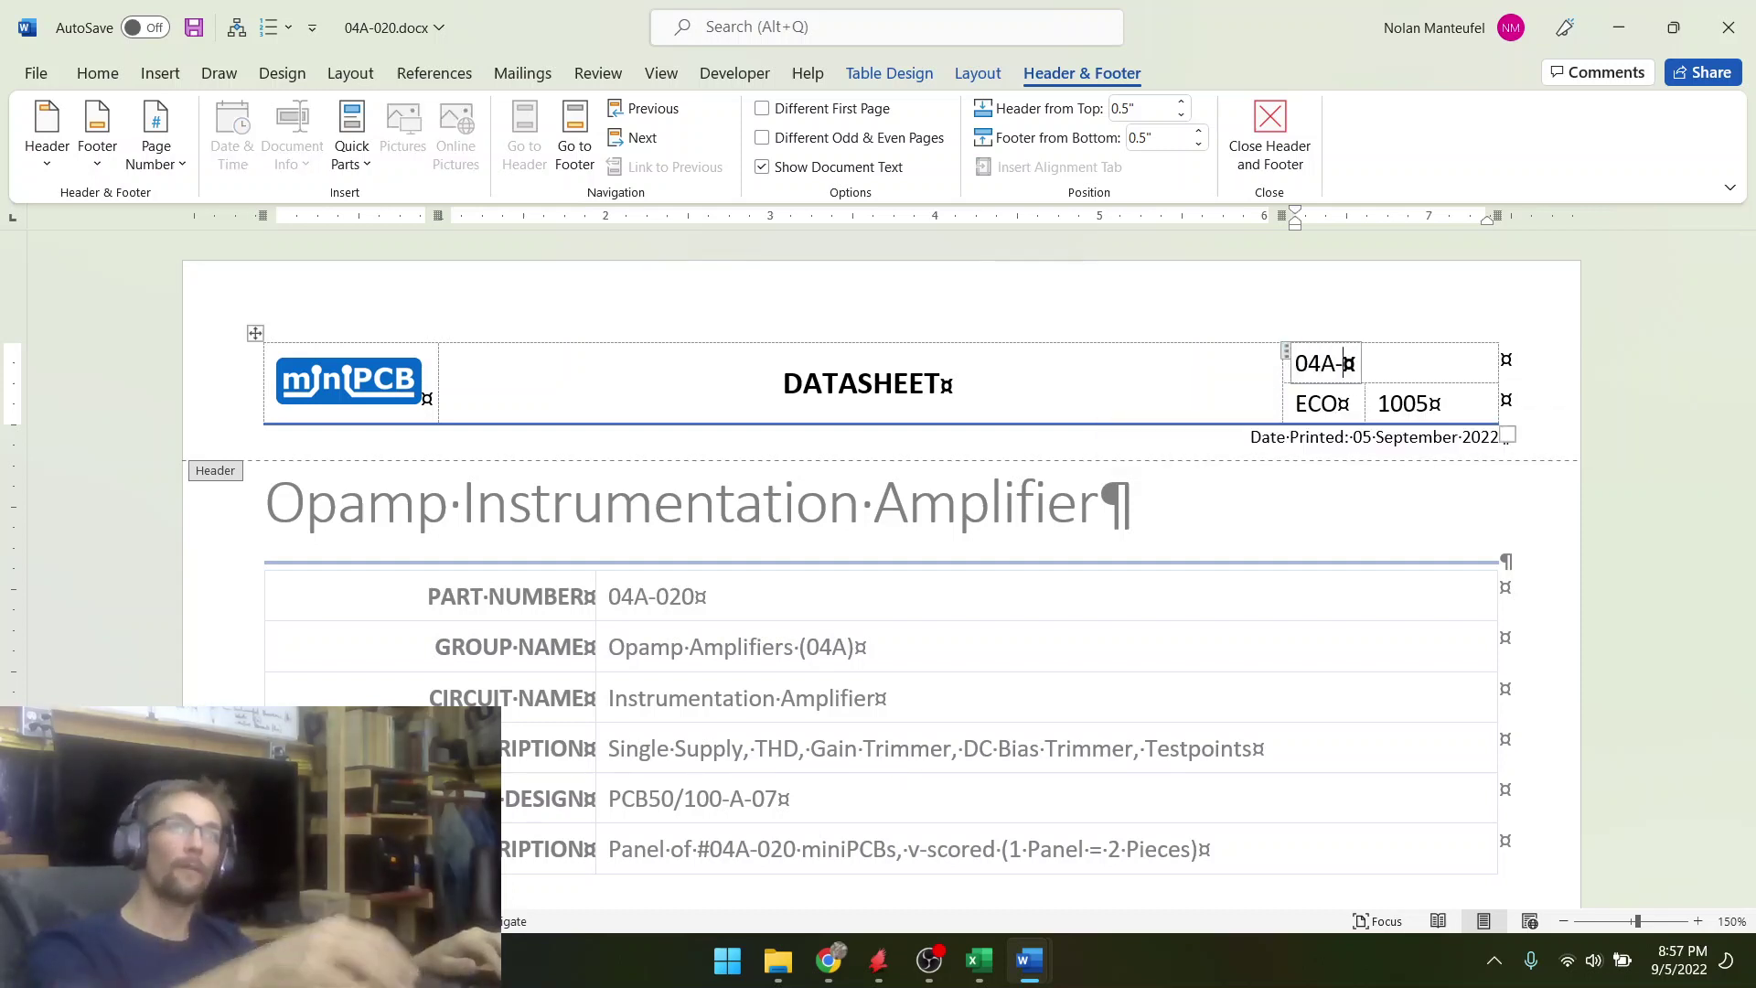
text(020)
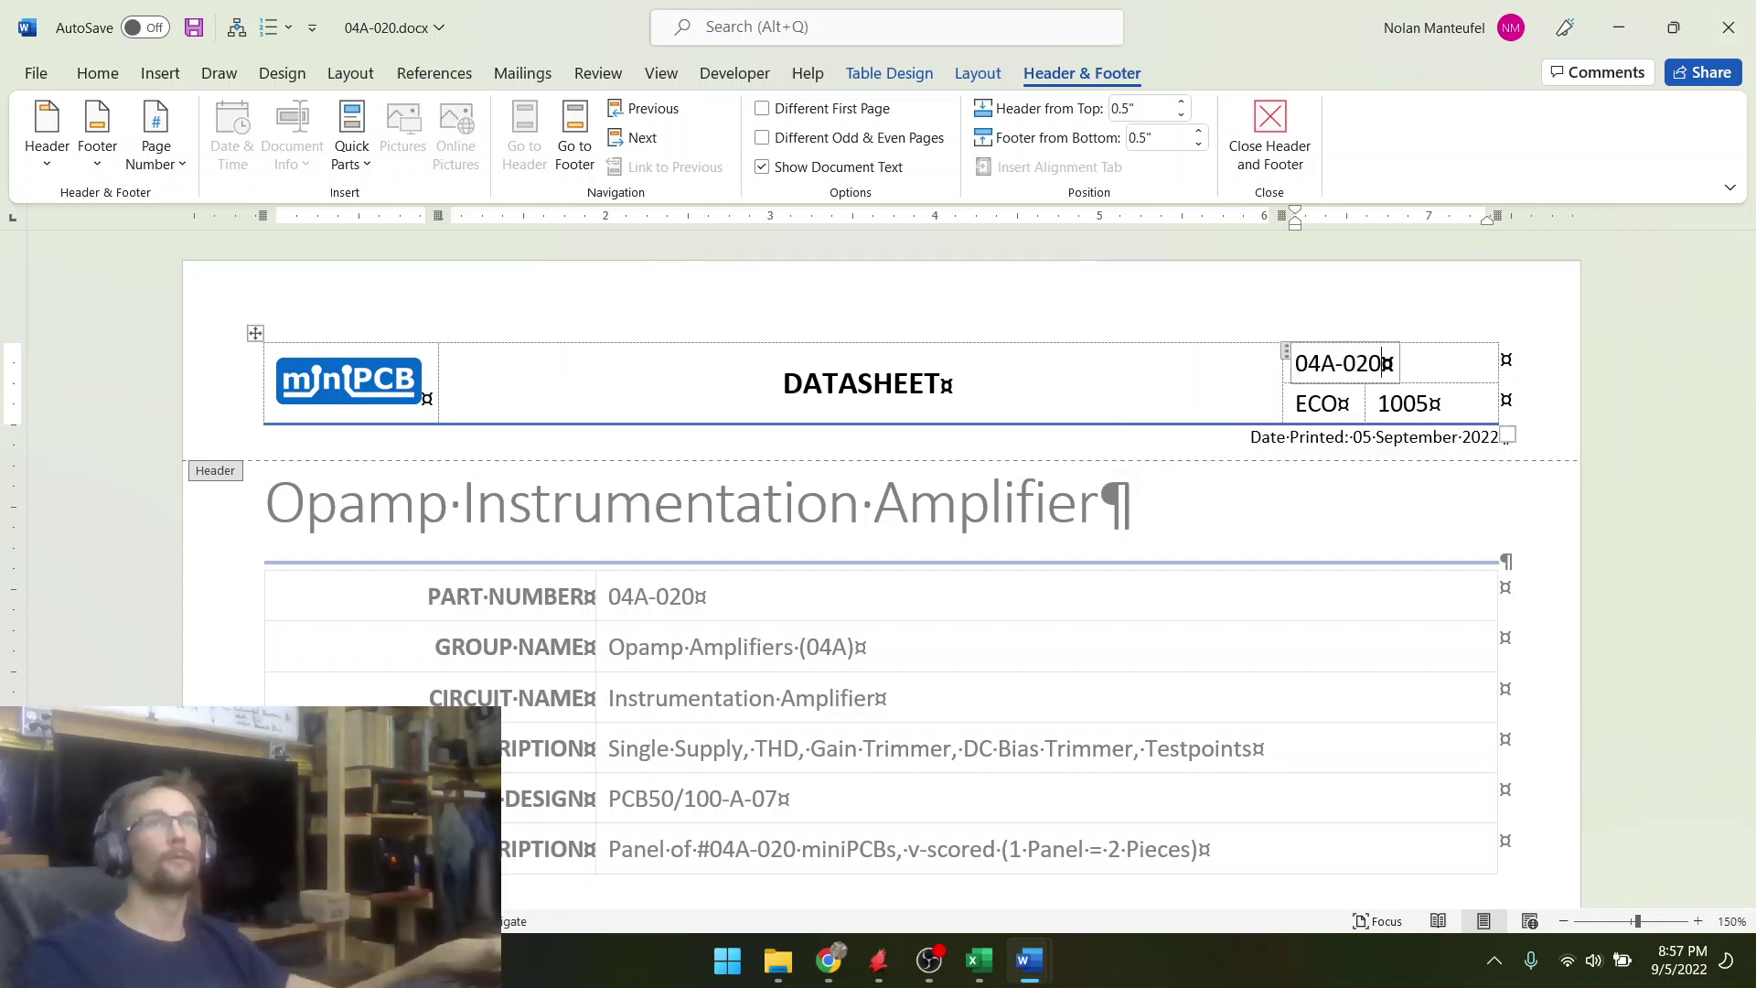
click(1270, 133)
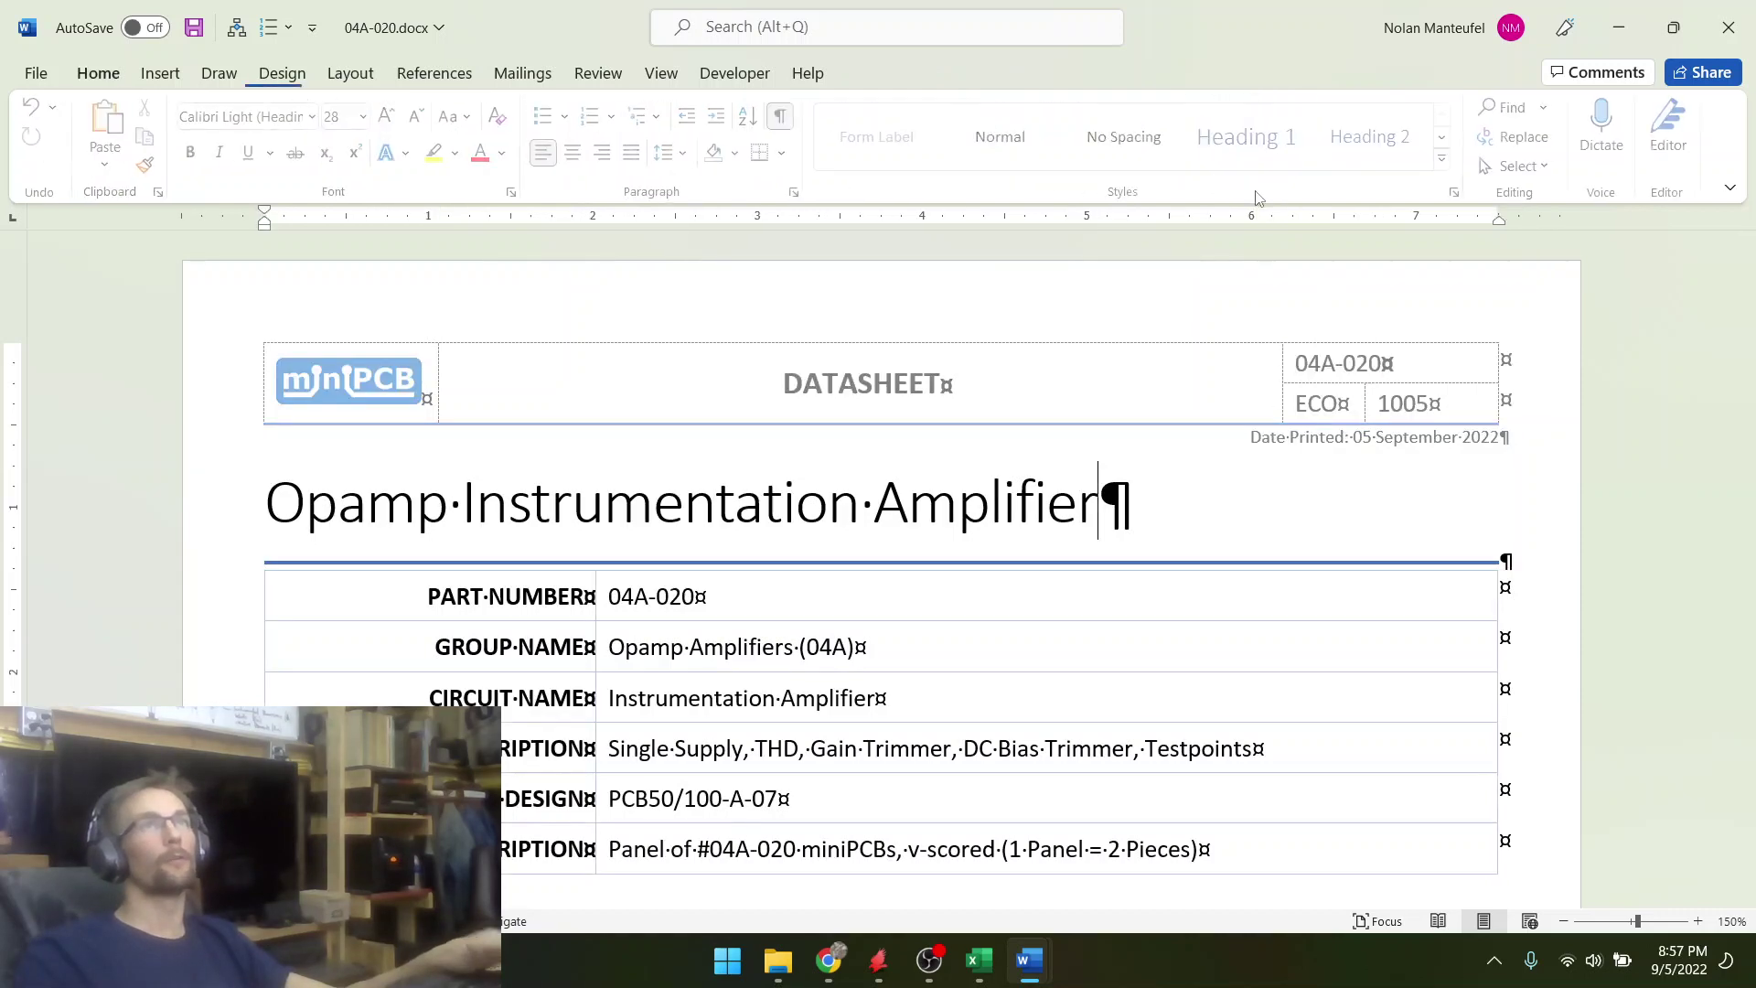
- Run the macro that inserts the board, schematic and layer images throughout the datasheet
scroll(1086, 322, down, 10)
scroll(1086, 319, down, 5)
scroll(1082, 325, up, 5)
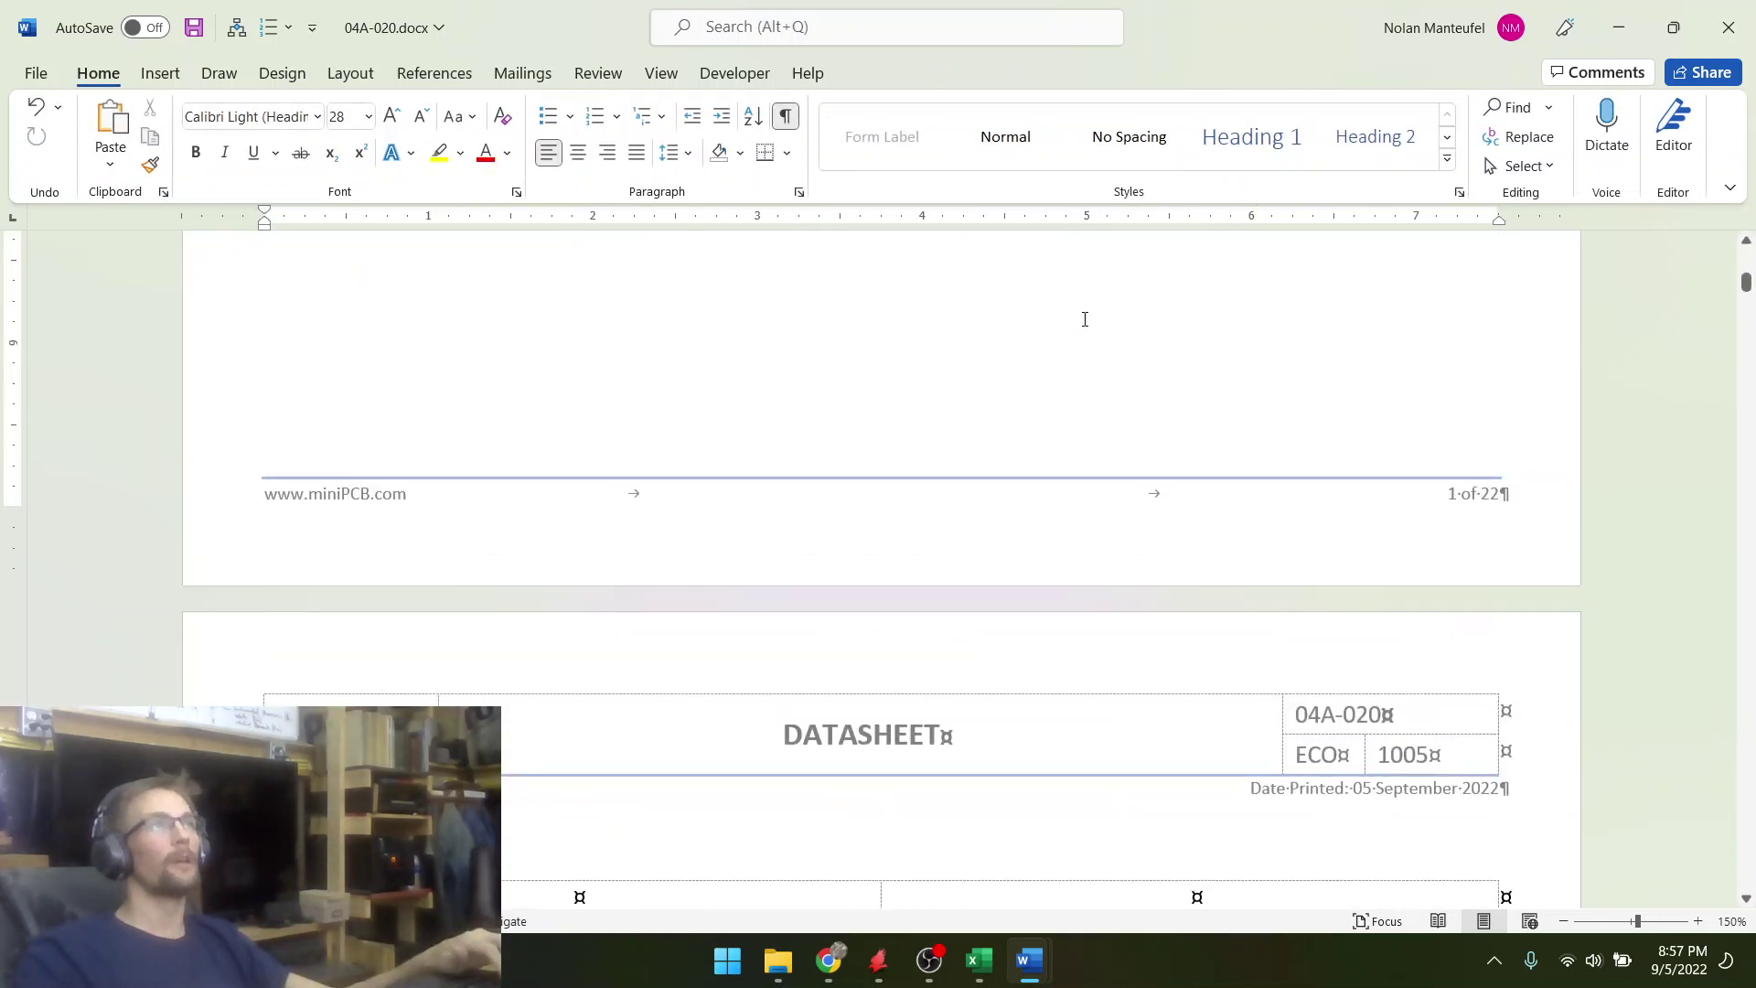
ctrl+scroll(1014, 606, down, 2)
ctrl+scroll(1013, 606, down, 10)
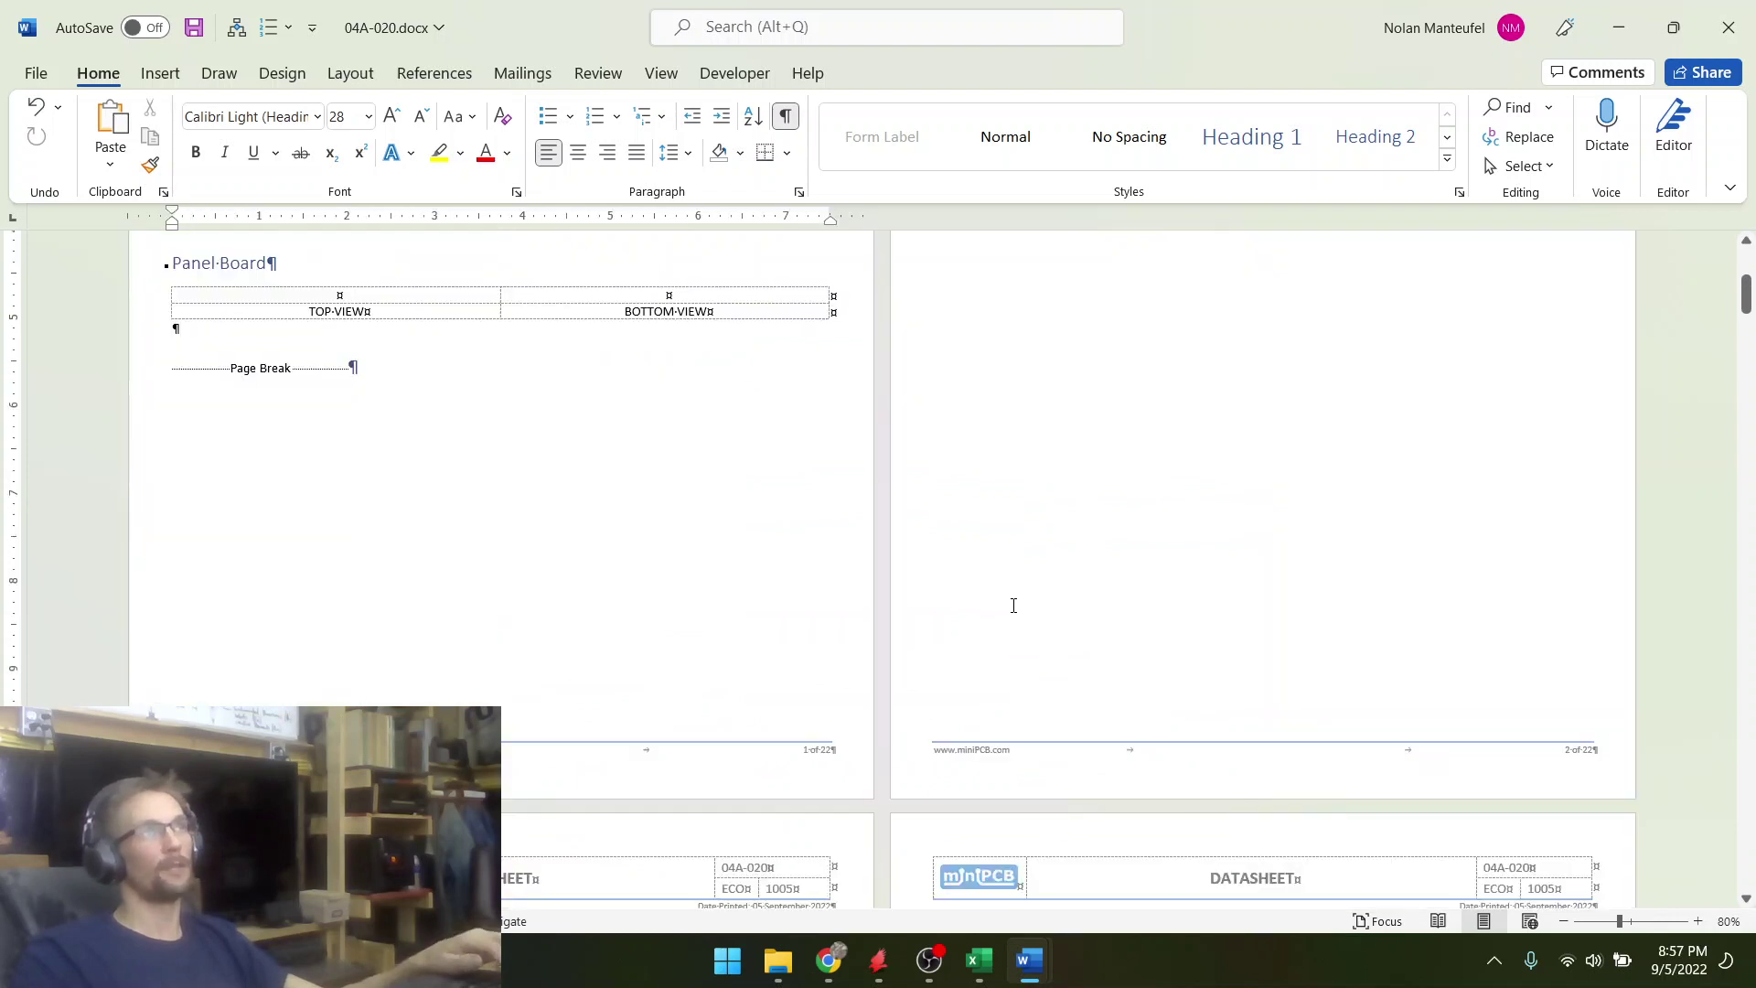
ctrl+scroll(1013, 600, down, 1)
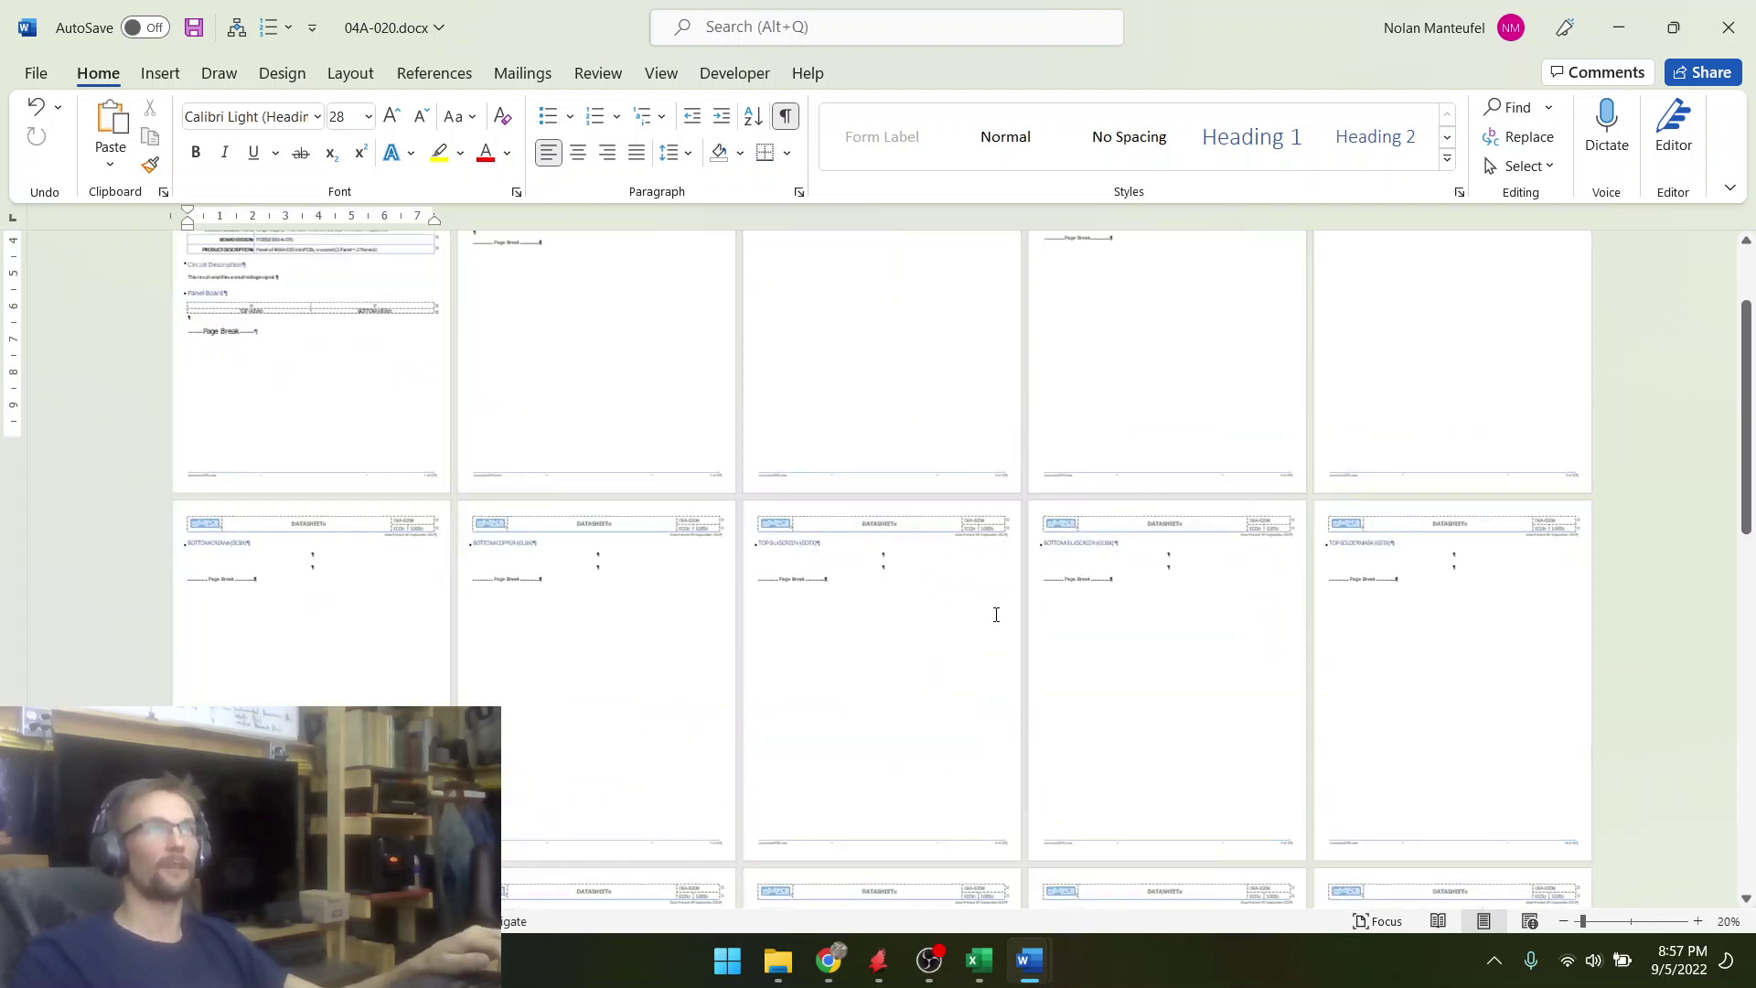
ctrl+scroll(994, 615, down, 1)
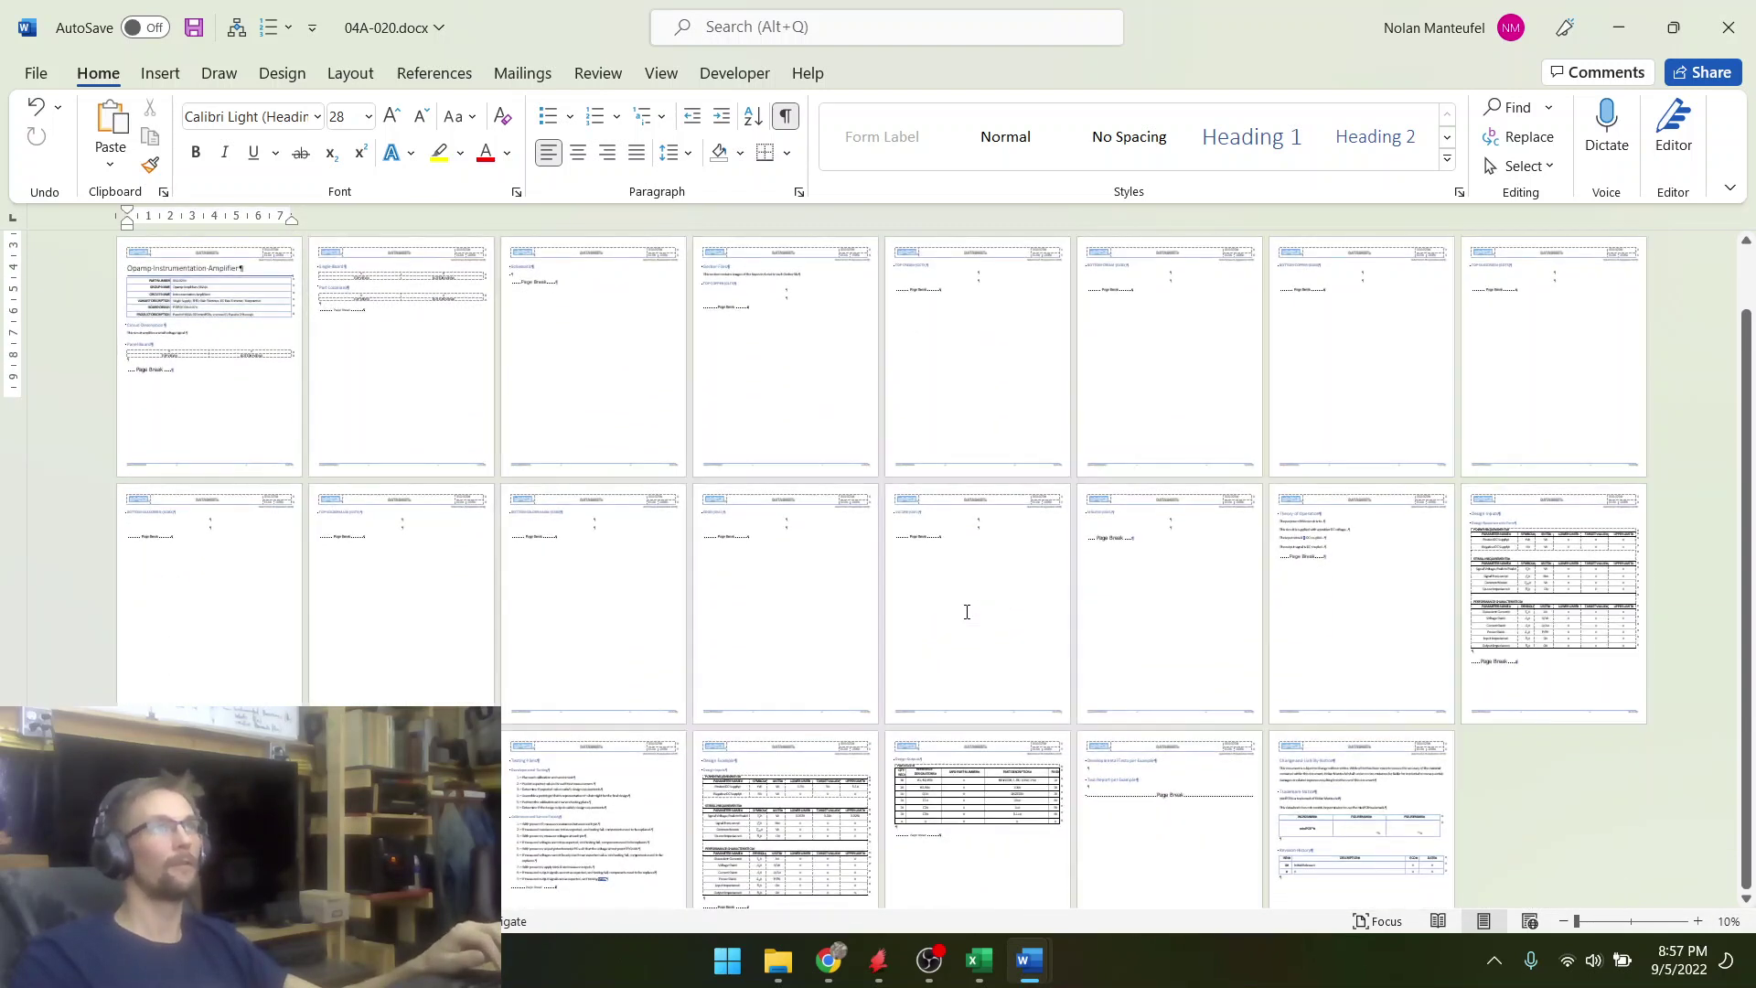
ctrl+scroll(695, 488, up, 2)
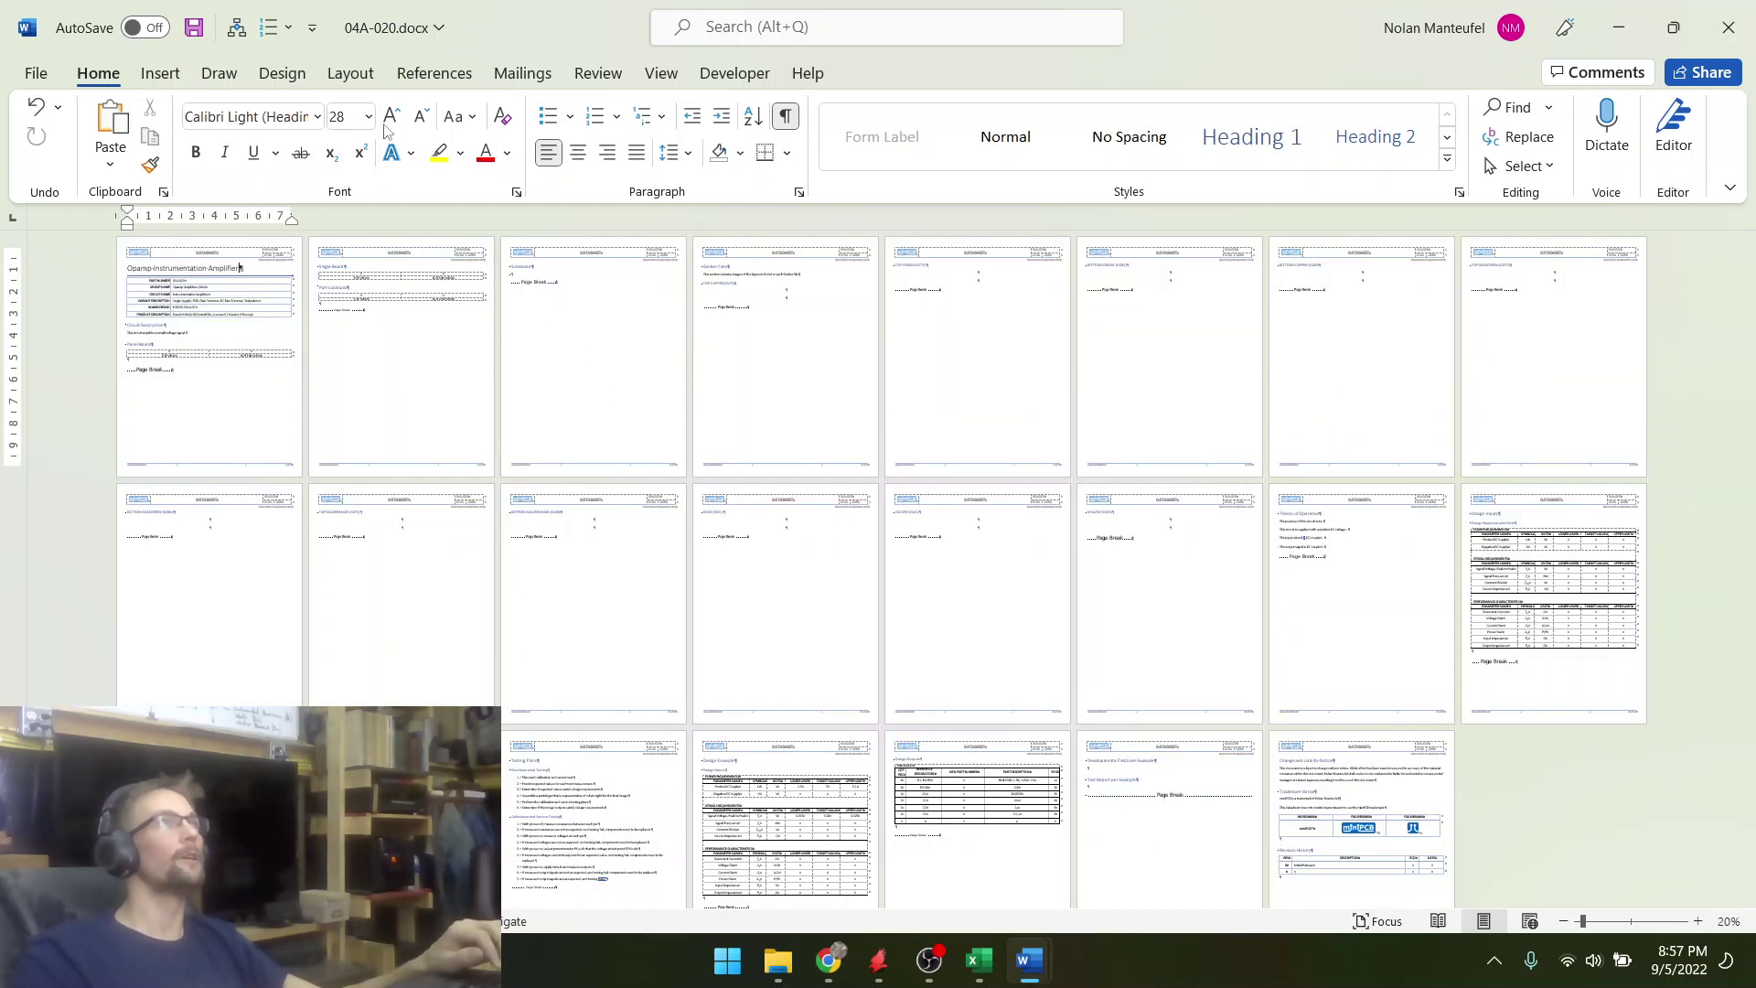
click(734, 73)
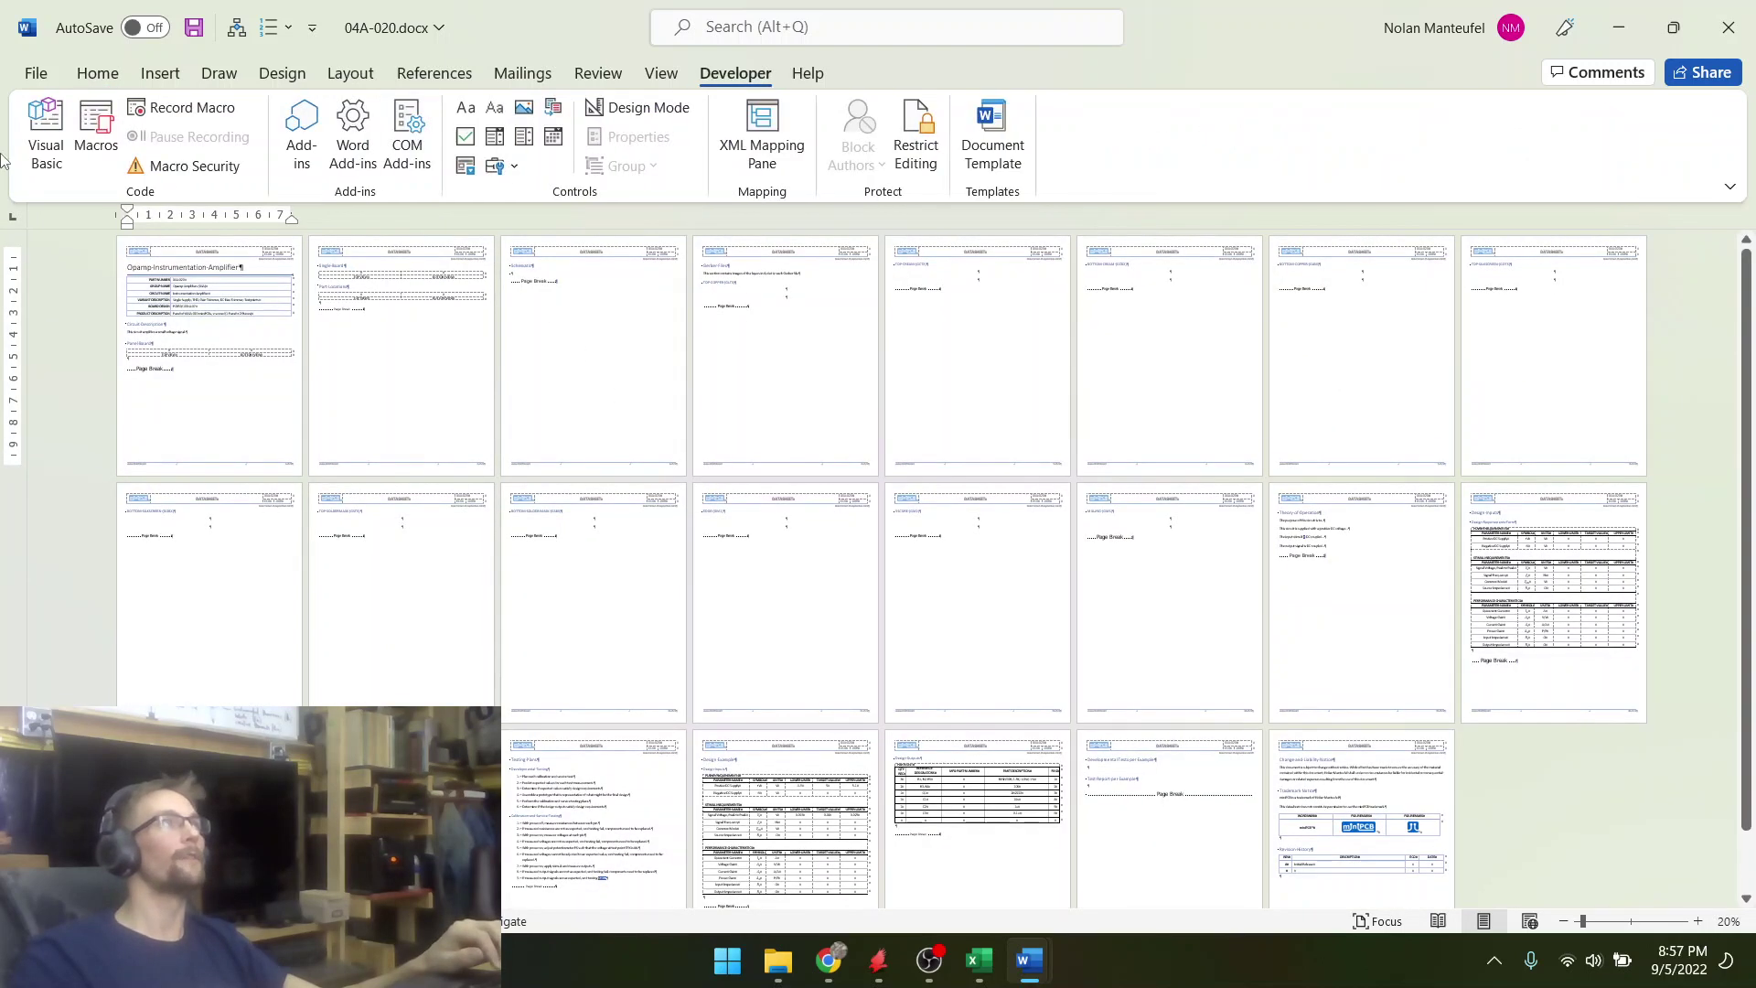
click(96, 138)
click(1121, 310)
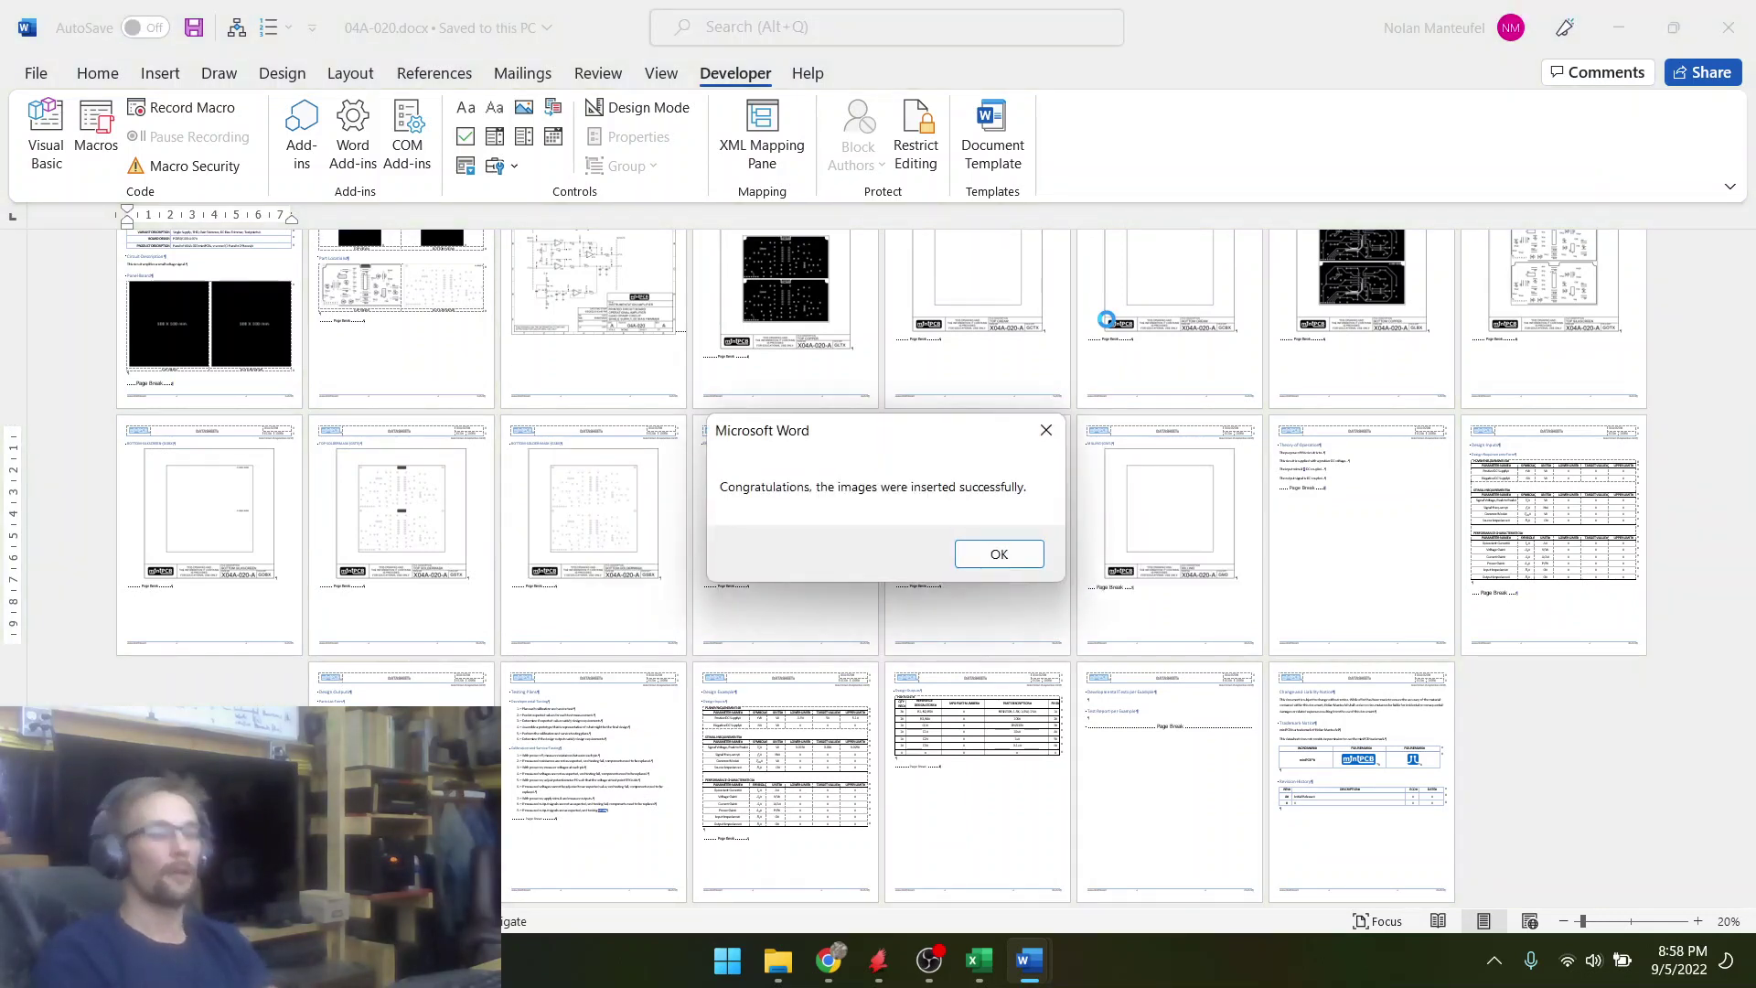
key(Return)
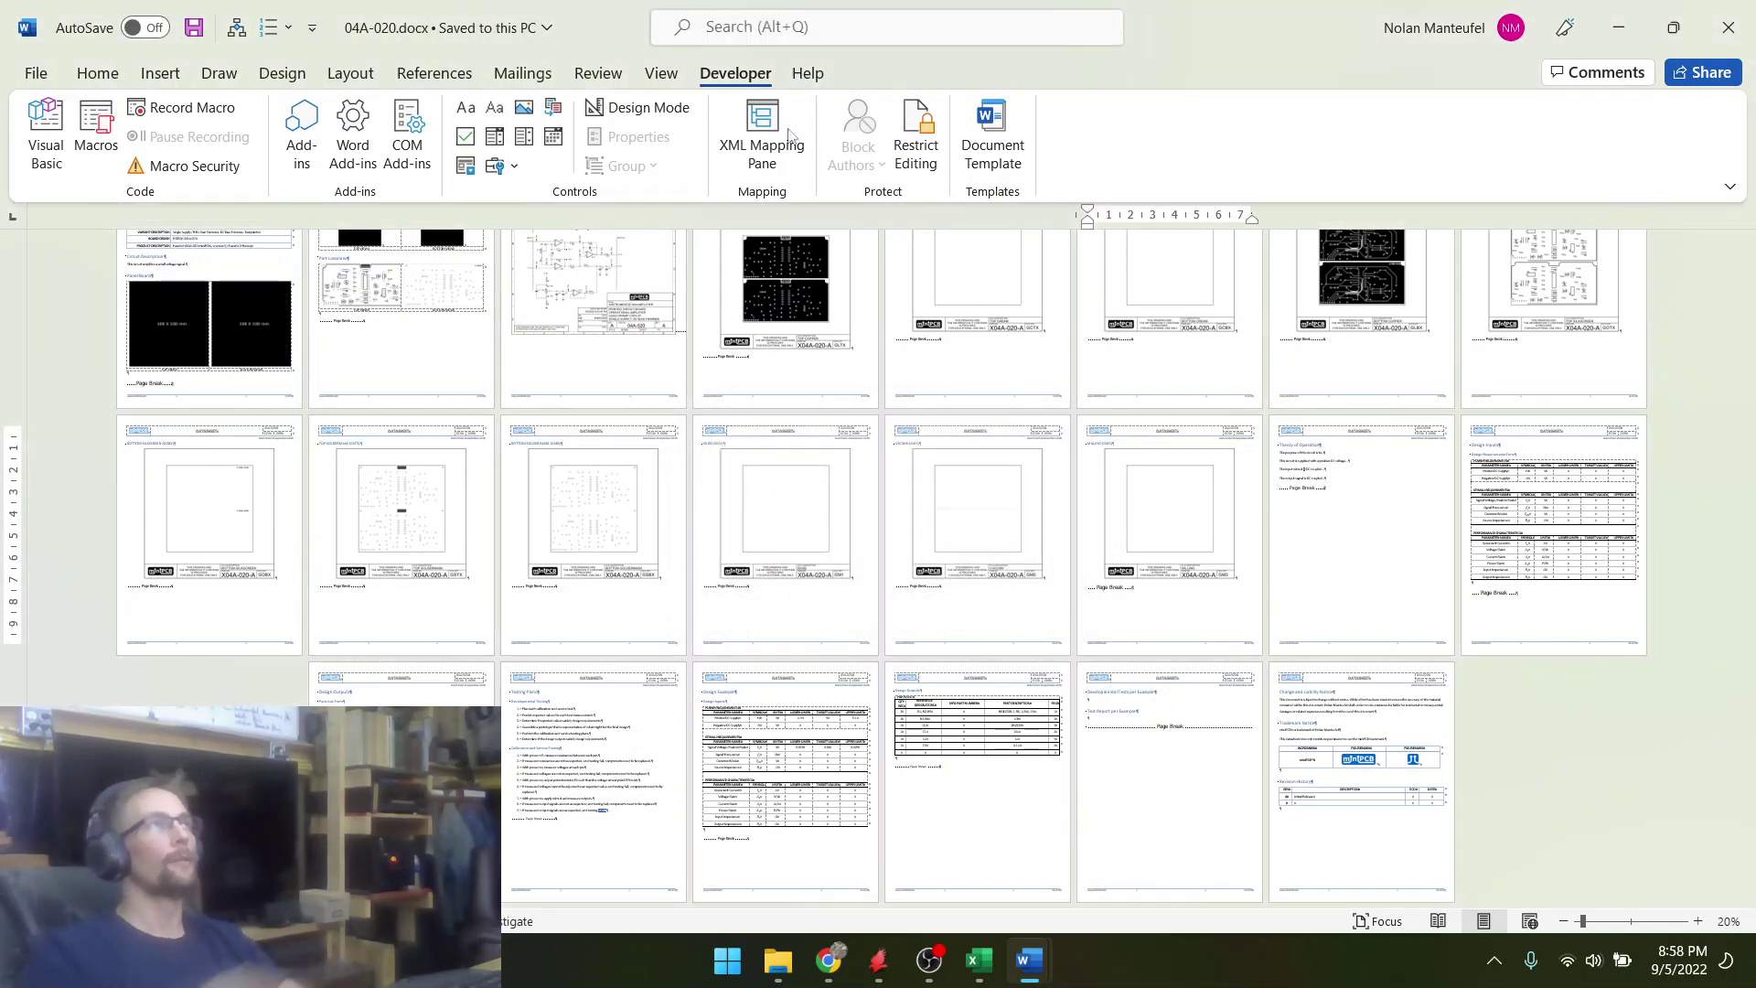
- Review the inserted images on the layer drawing, schematic, Panel Board, Single Board and Part Locations pages
ctrl+scroll(393, 361, up, 7)
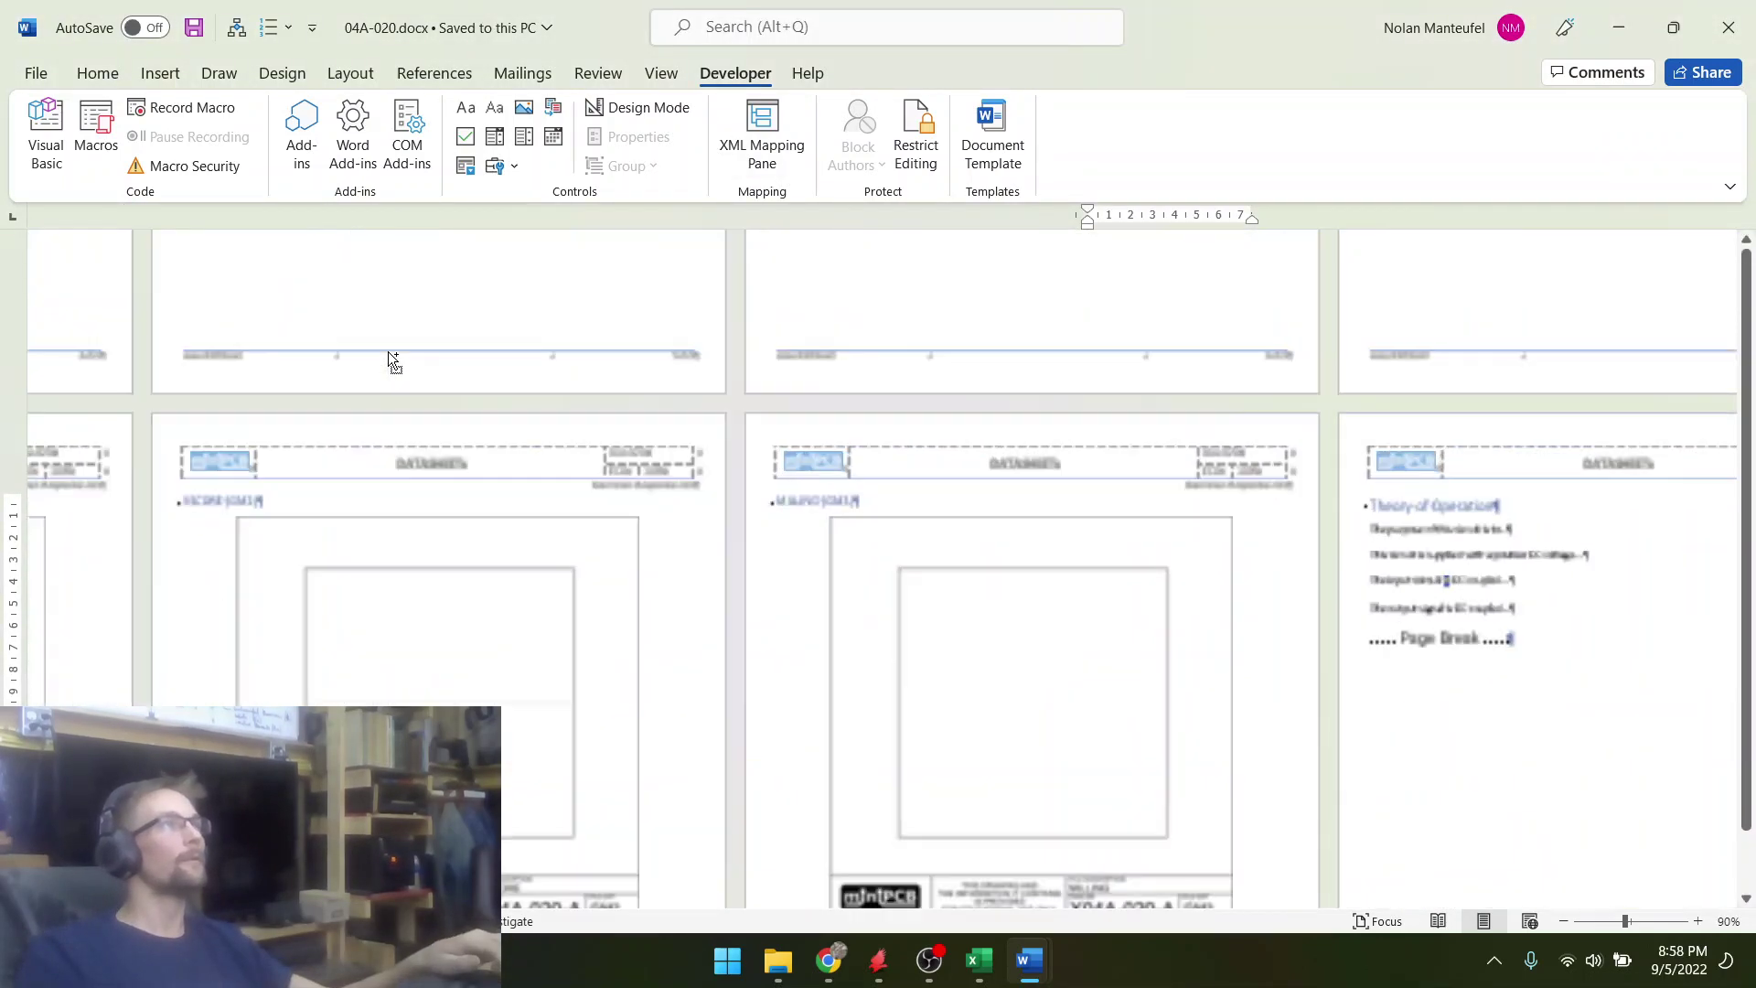
scroll(819, 470, up, 5)
scroll(823, 473, down, 5)
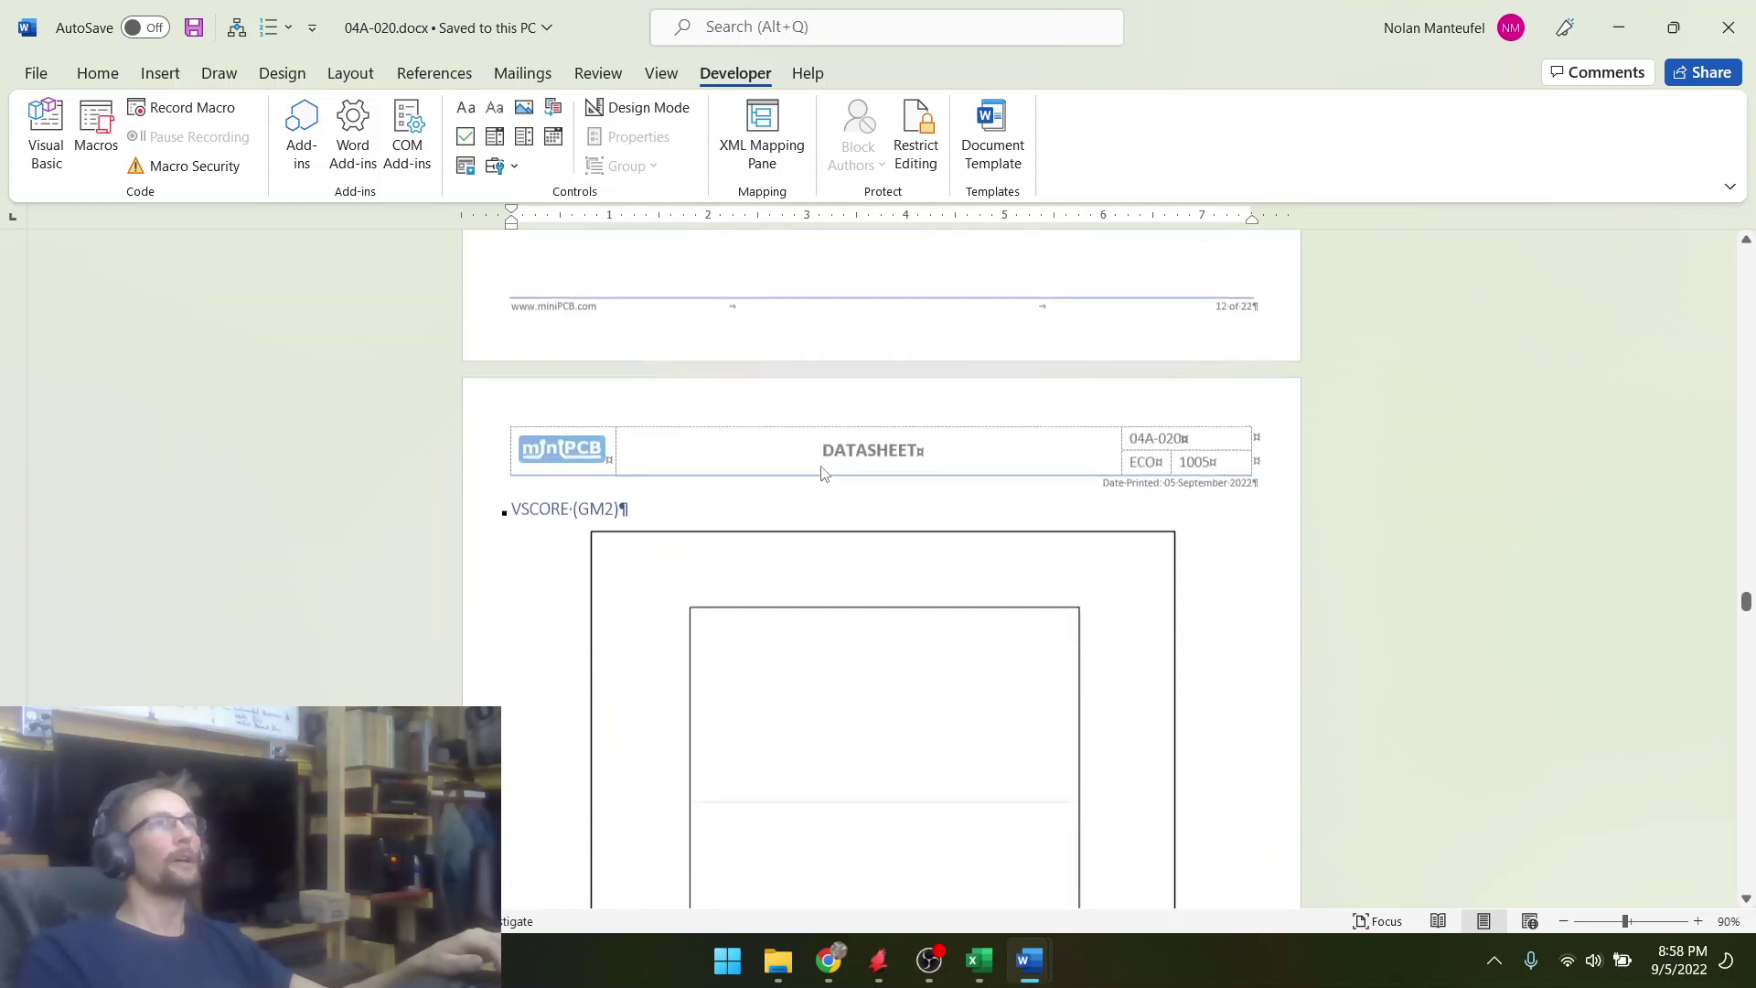
scroll(821, 470, down, 3)
drag(1746, 605, 1744, 399)
scroll(1192, 580, up, 9)
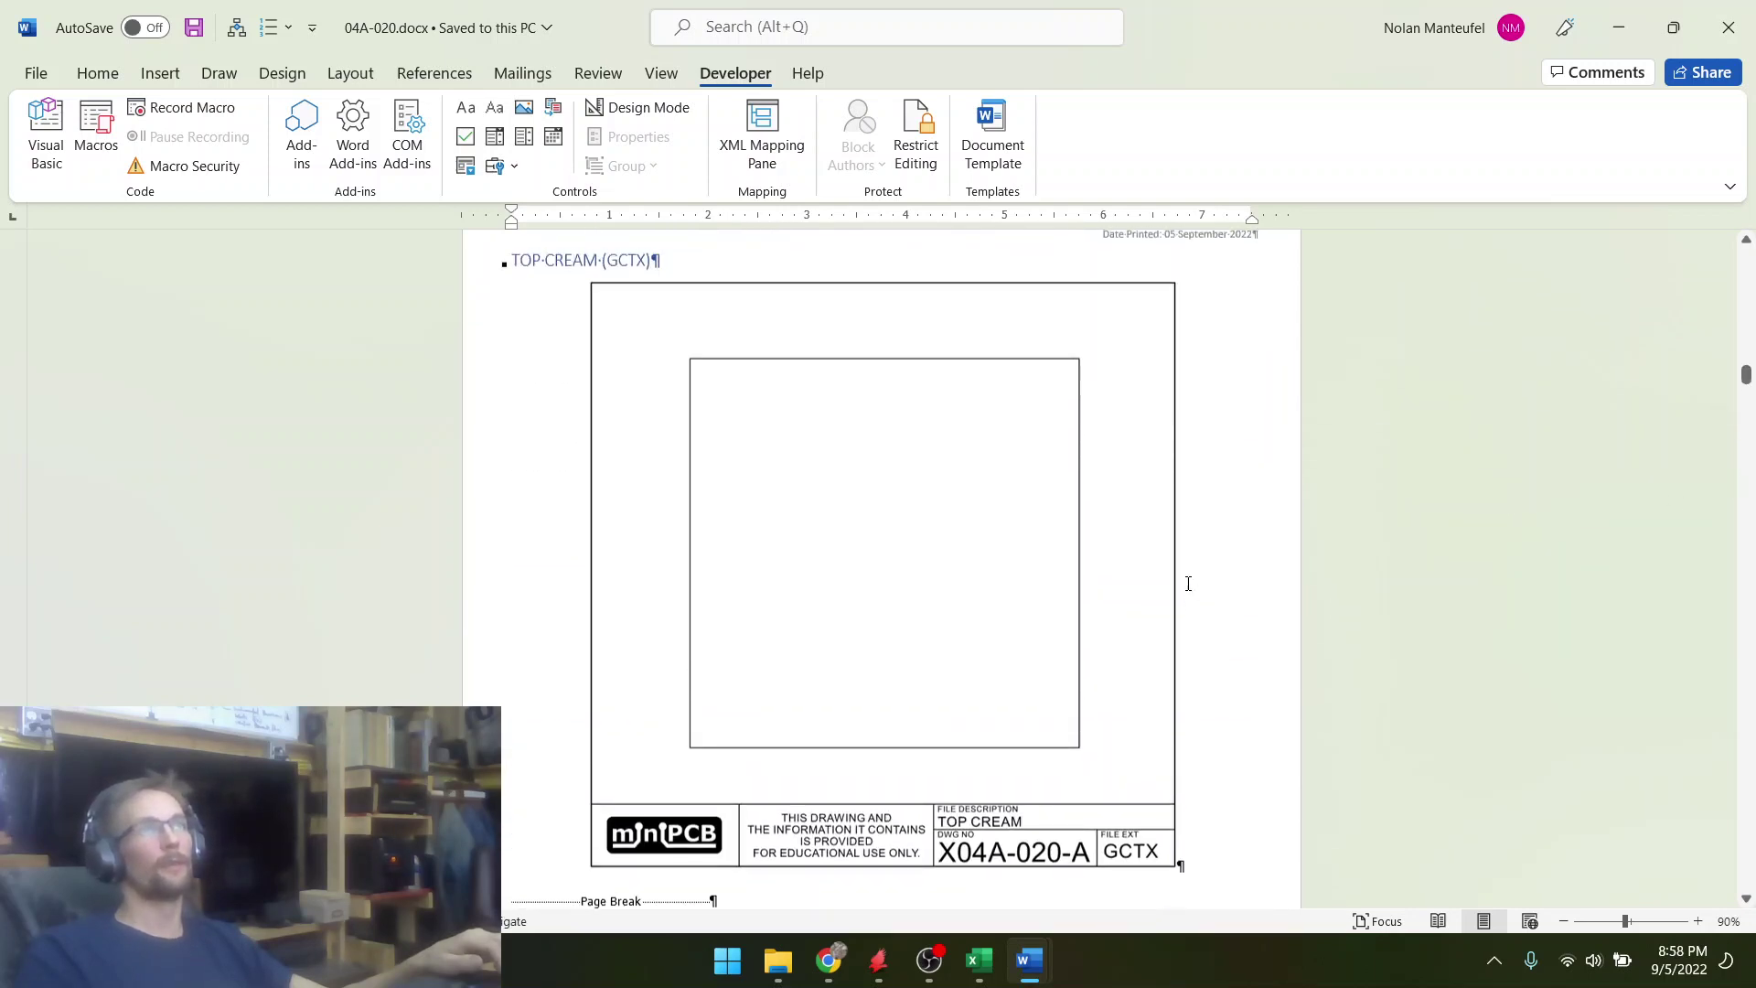
scroll(1188, 584, up, 20)
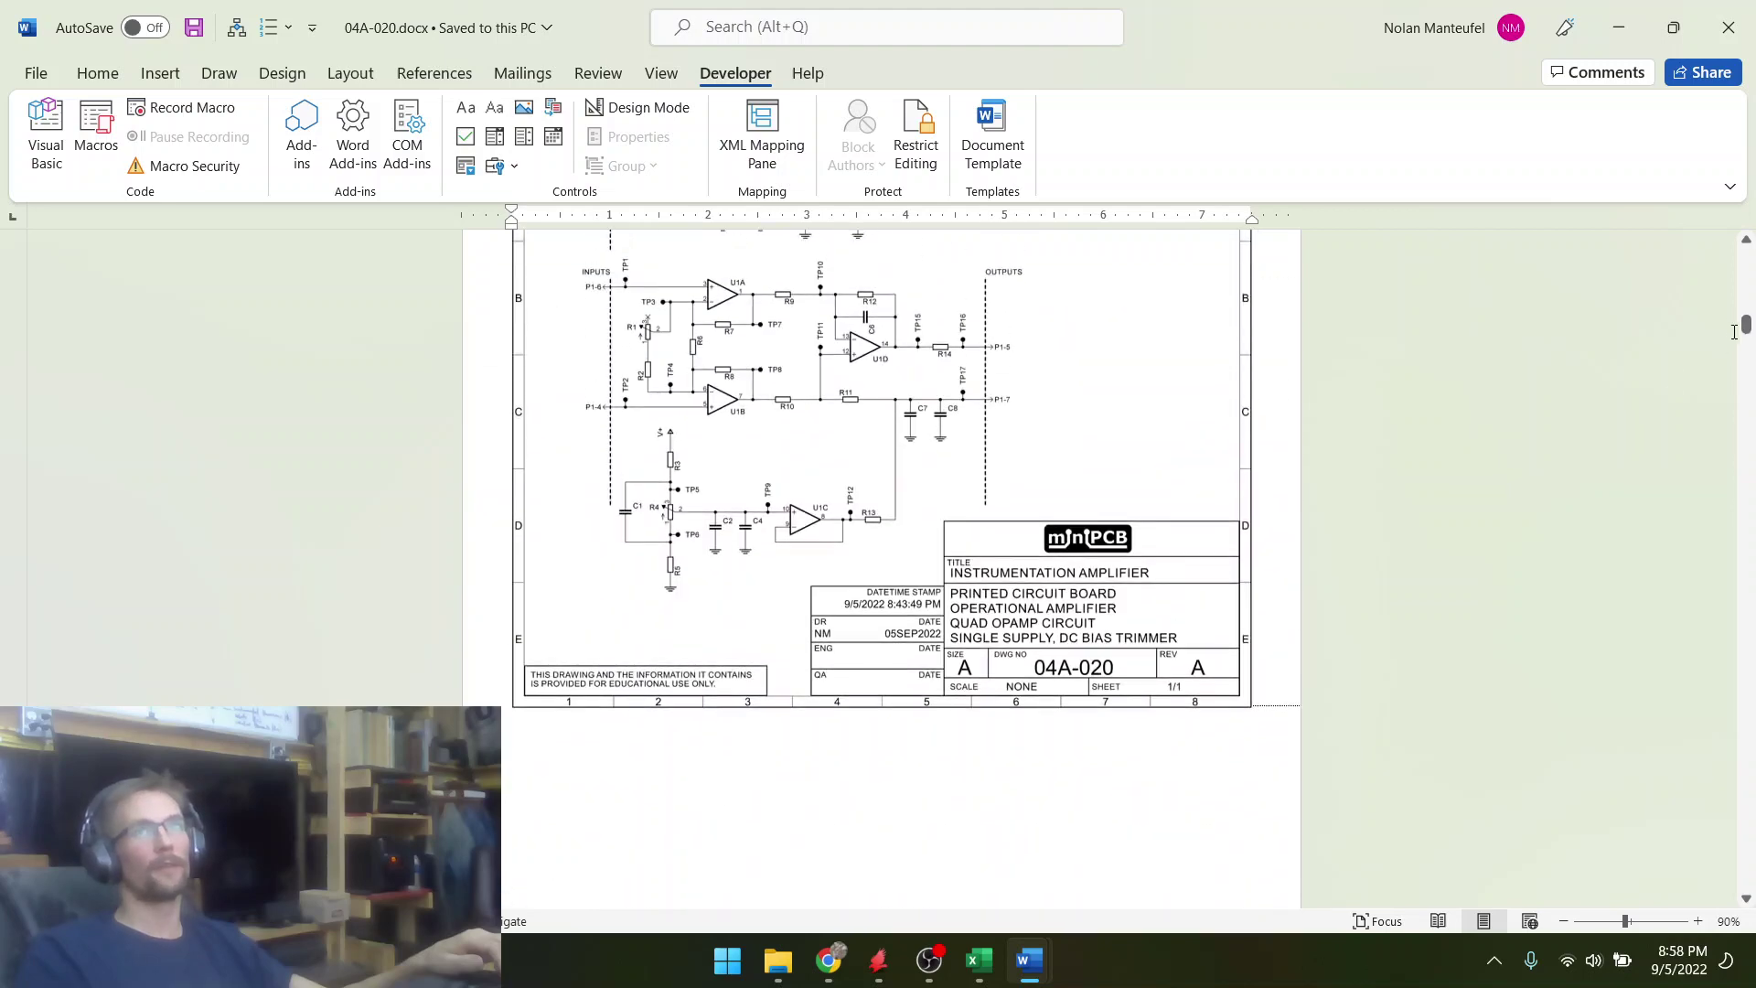
drag(1745, 324, 1744, 261)
scroll(1004, 605, down, 3)
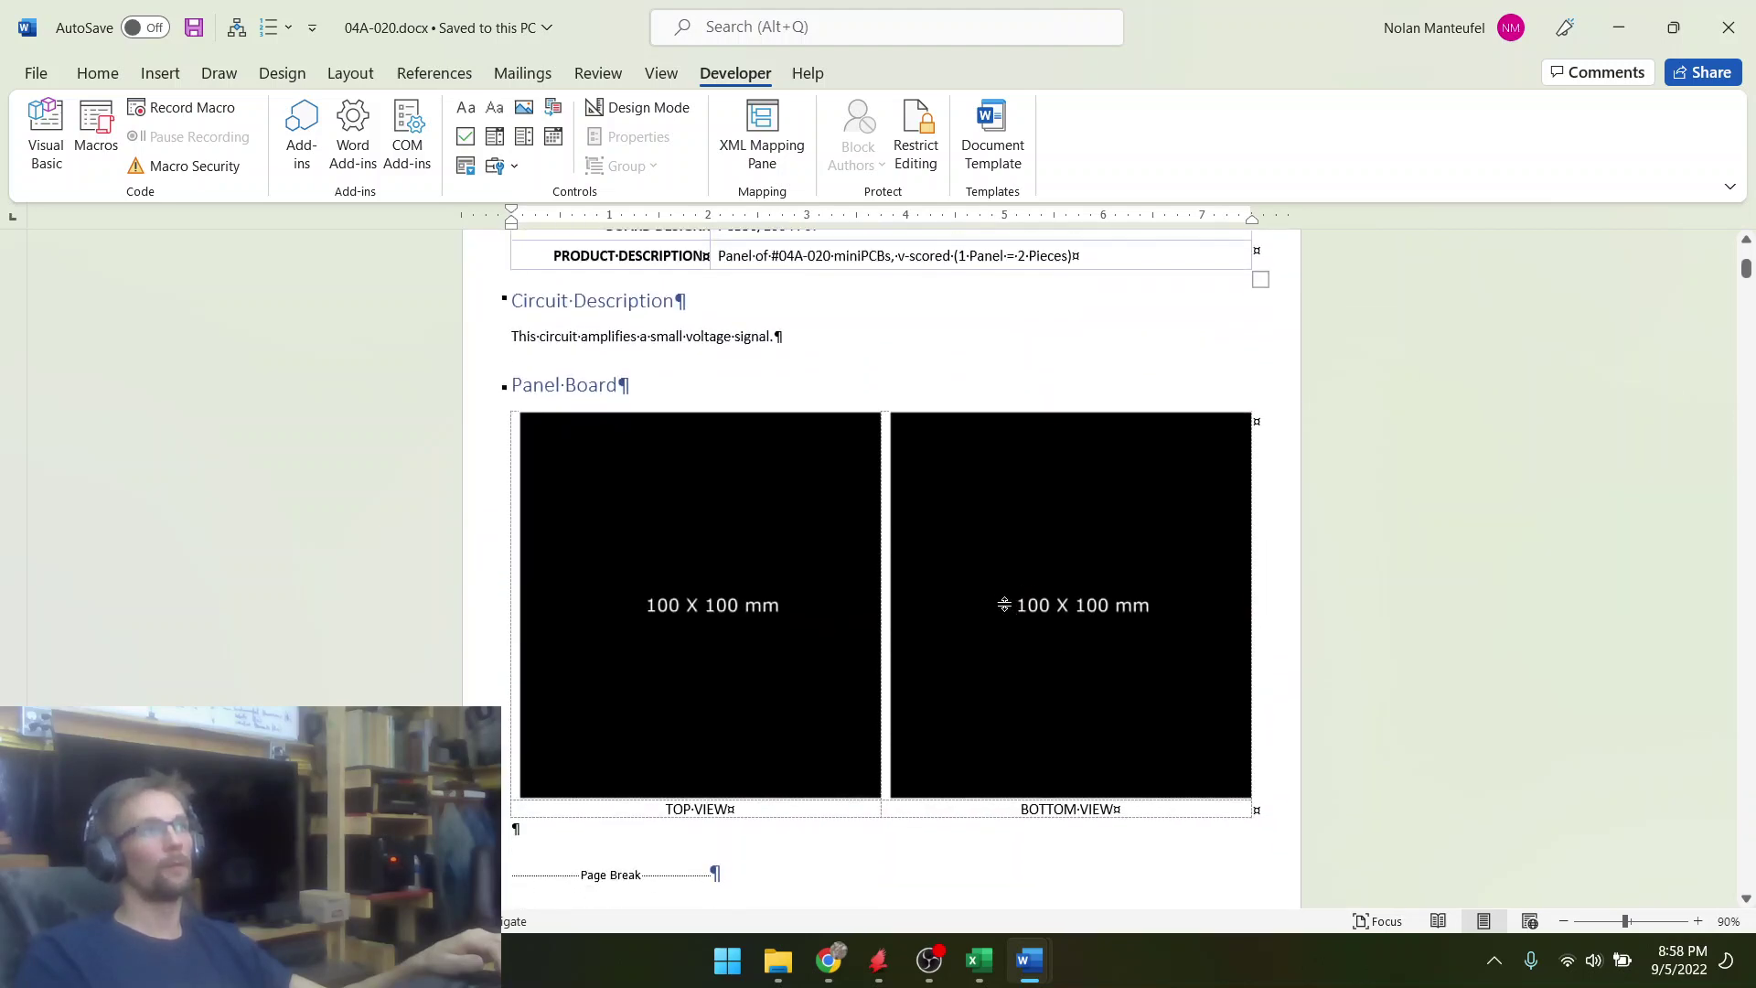
scroll(1005, 605, down, 9)
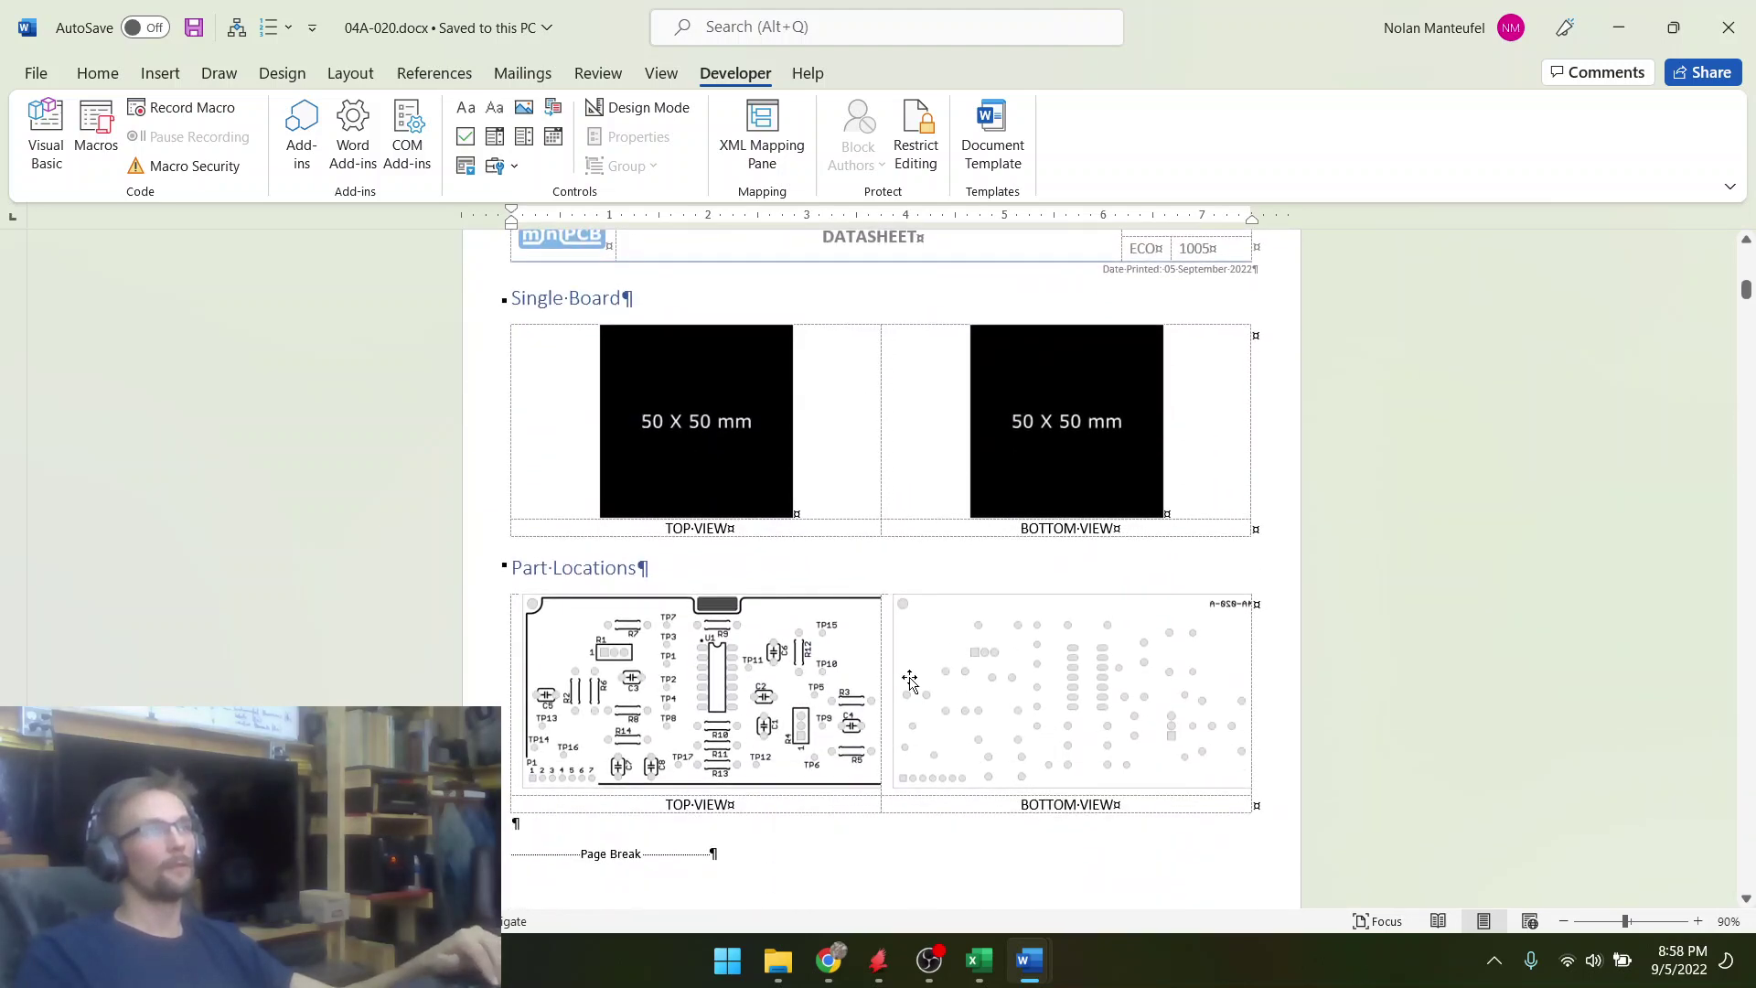
- Add three empty rows below the caption row of the Part Locations table
click(883, 806)
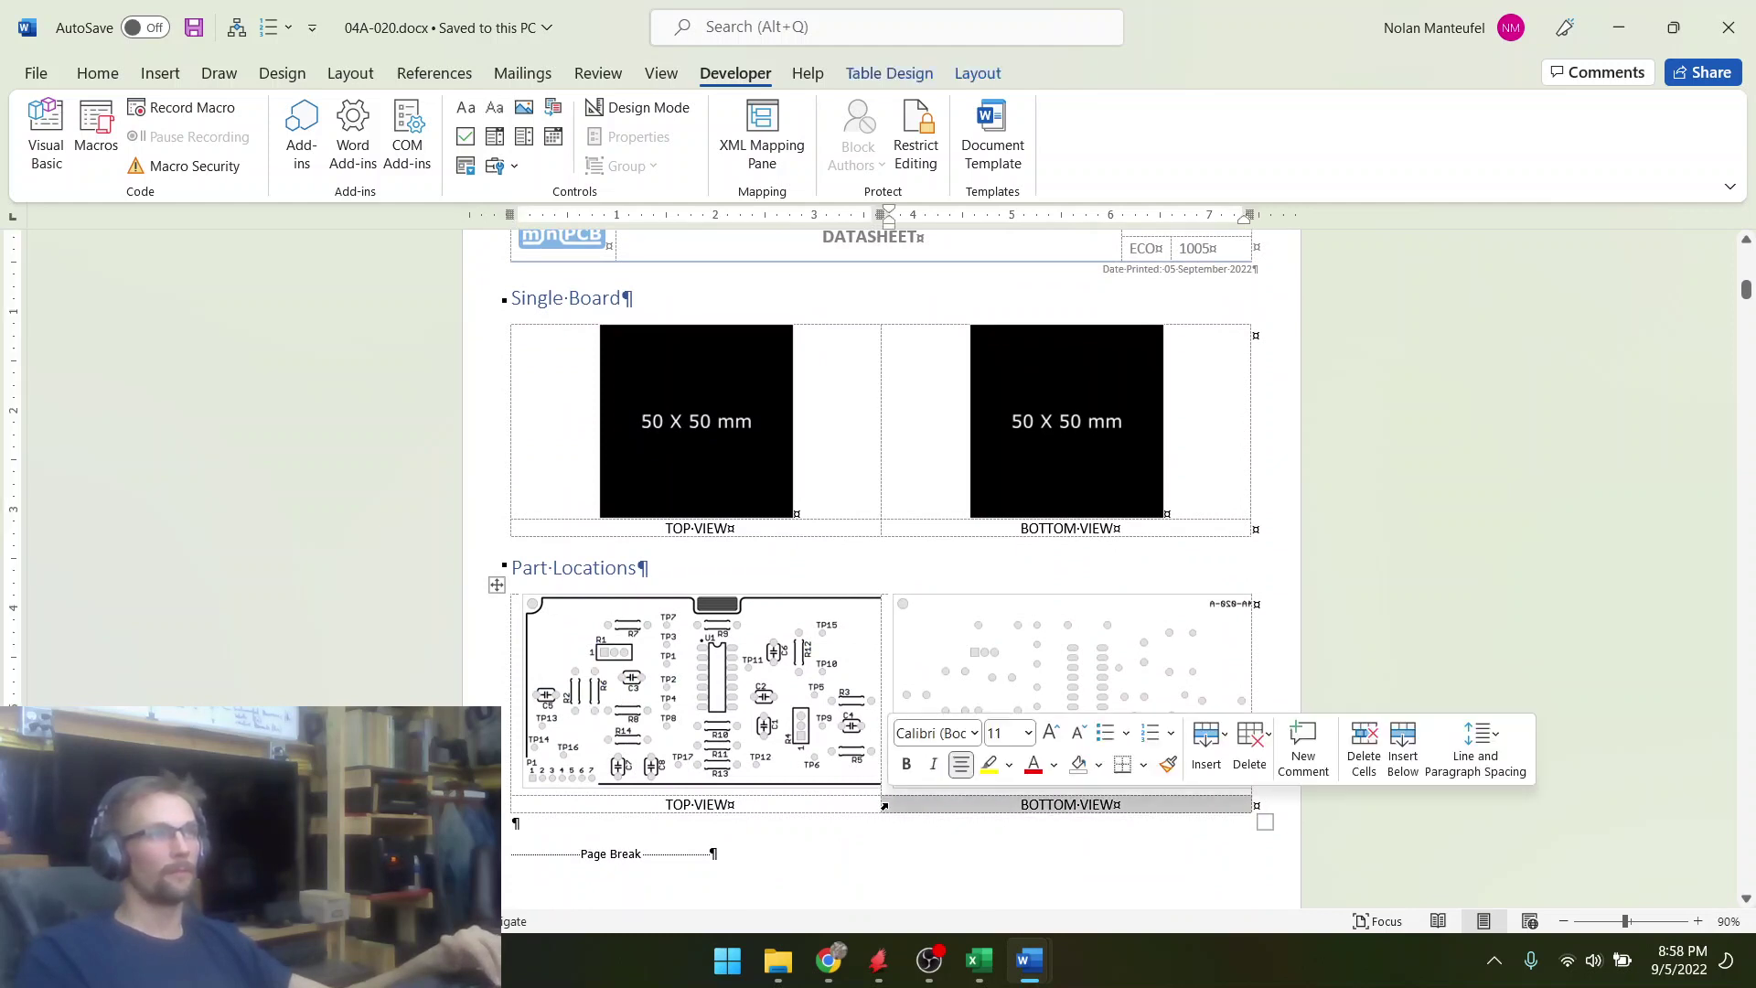
key(Tab)
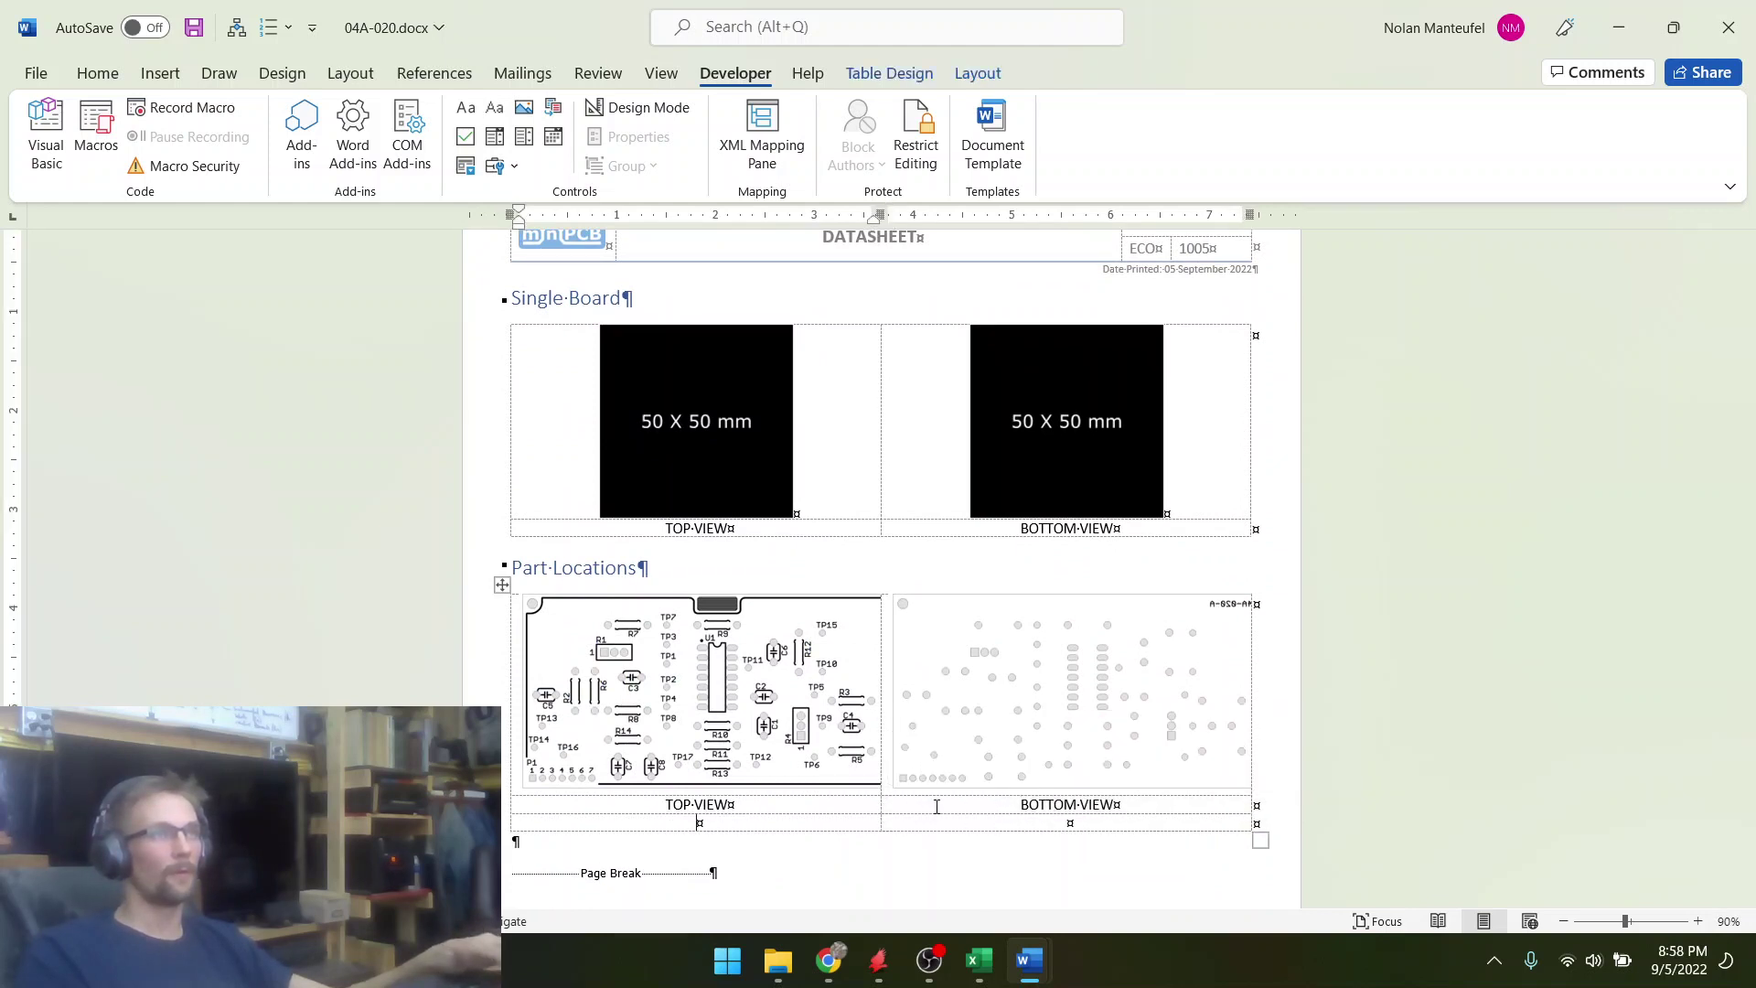
key(Tab)
key(Tab)
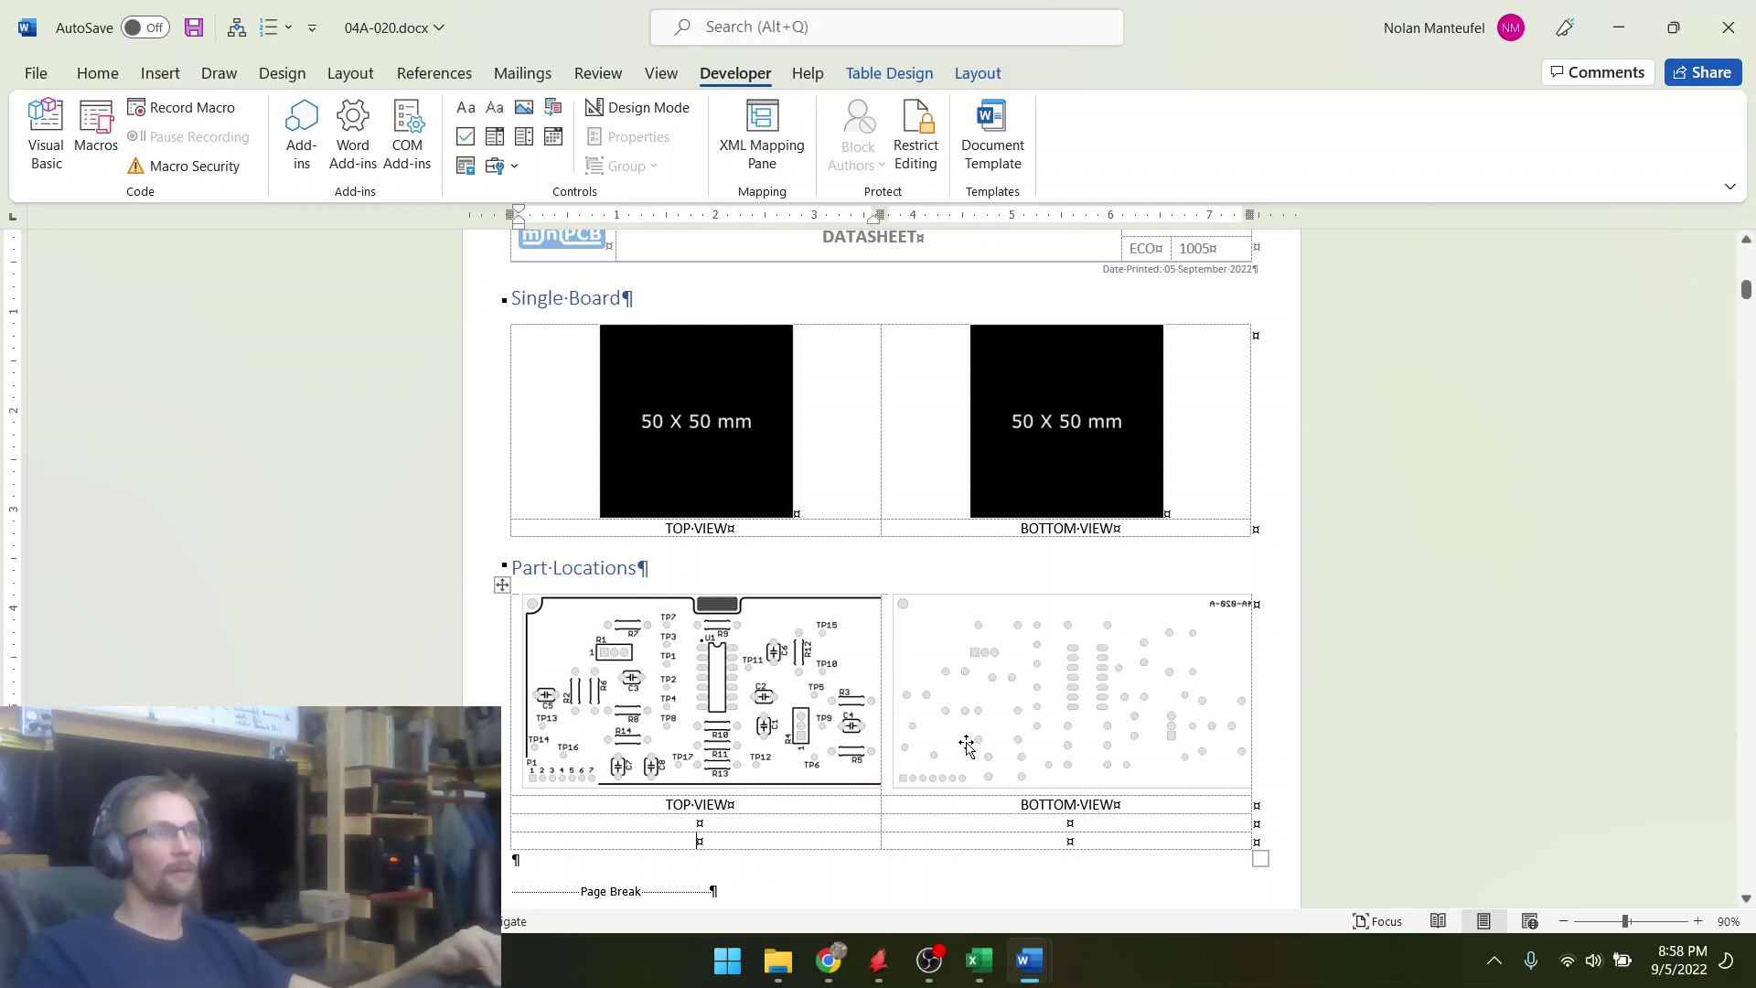
click(967, 746)
drag(941, 808, 942, 767)
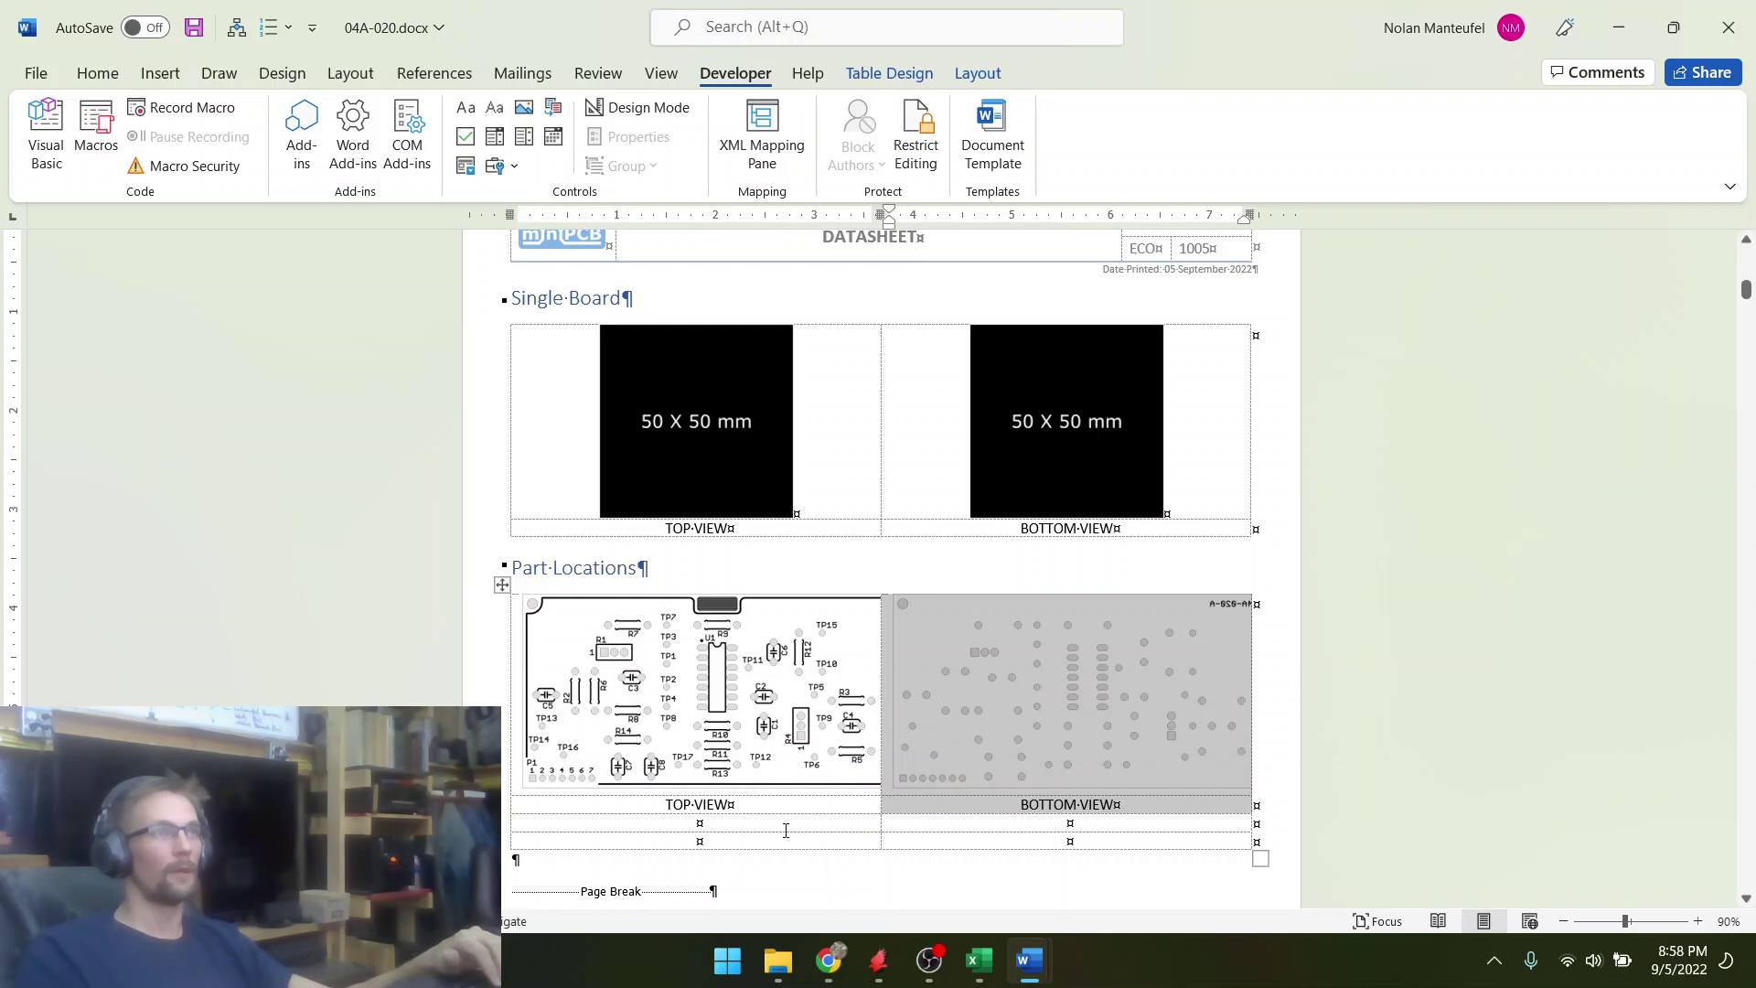
click(895, 838)
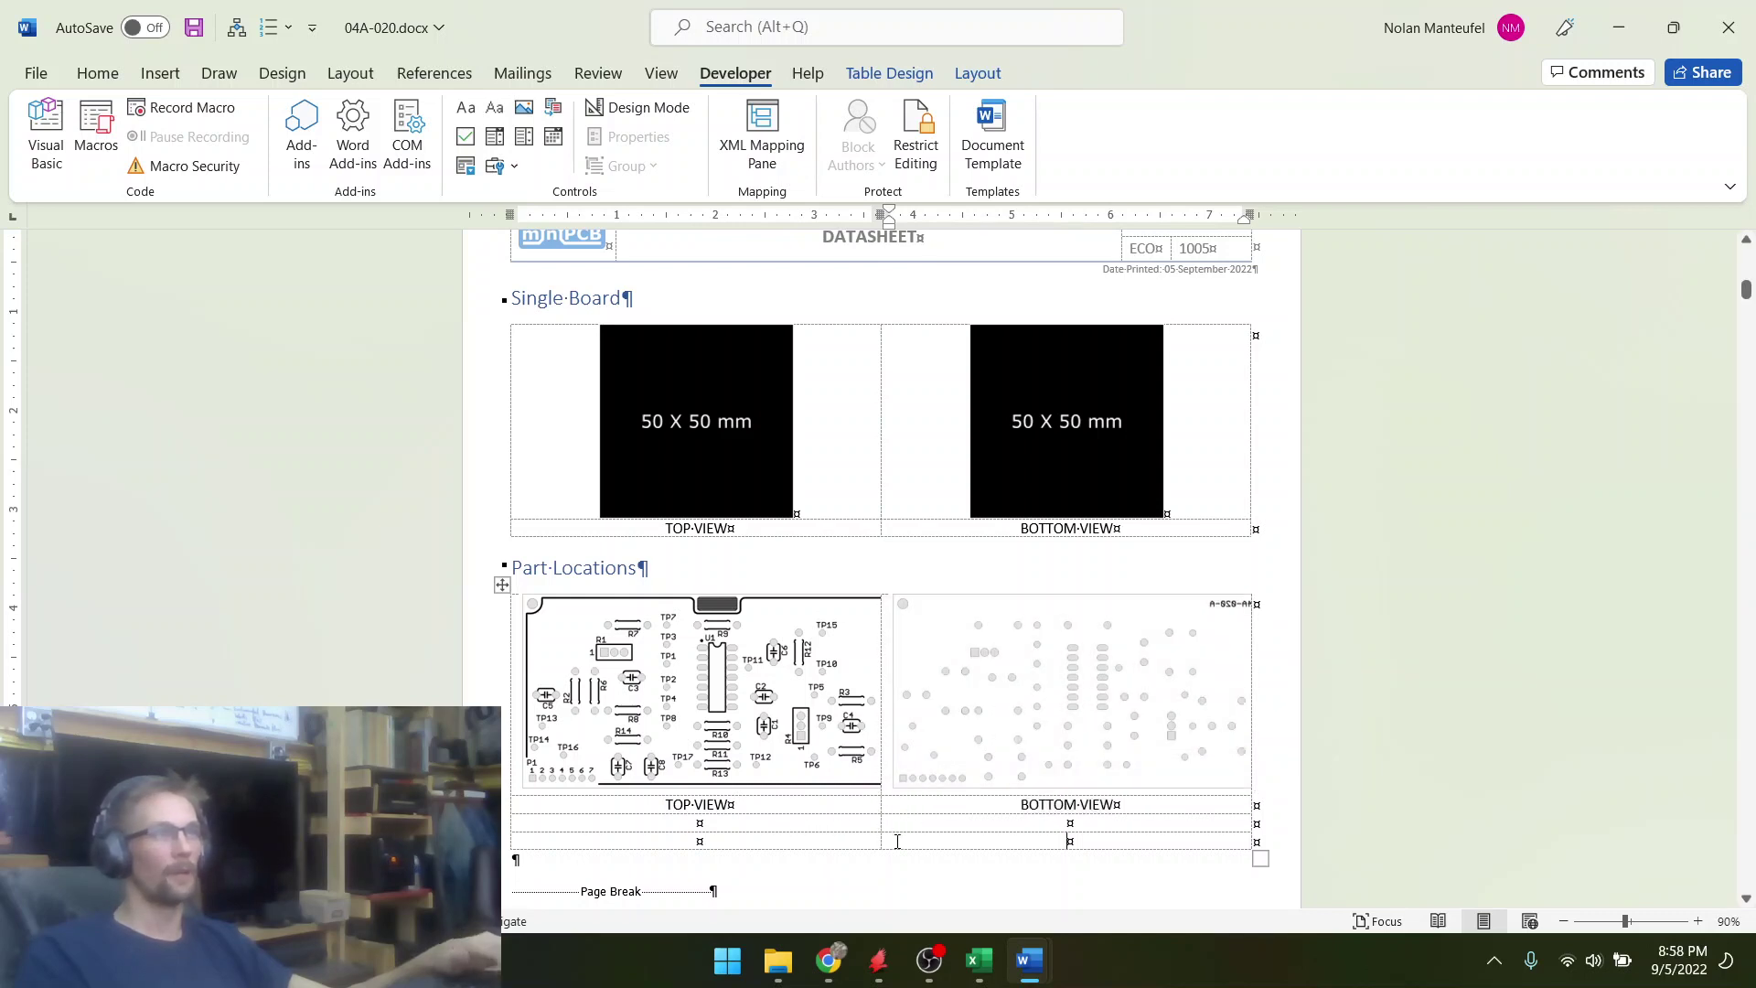
key(Tab)
- Move the bottom-view image and its BOTTOM VIEW caption beneath the top view in the first column, leaving a blank row between them
click(997, 761)
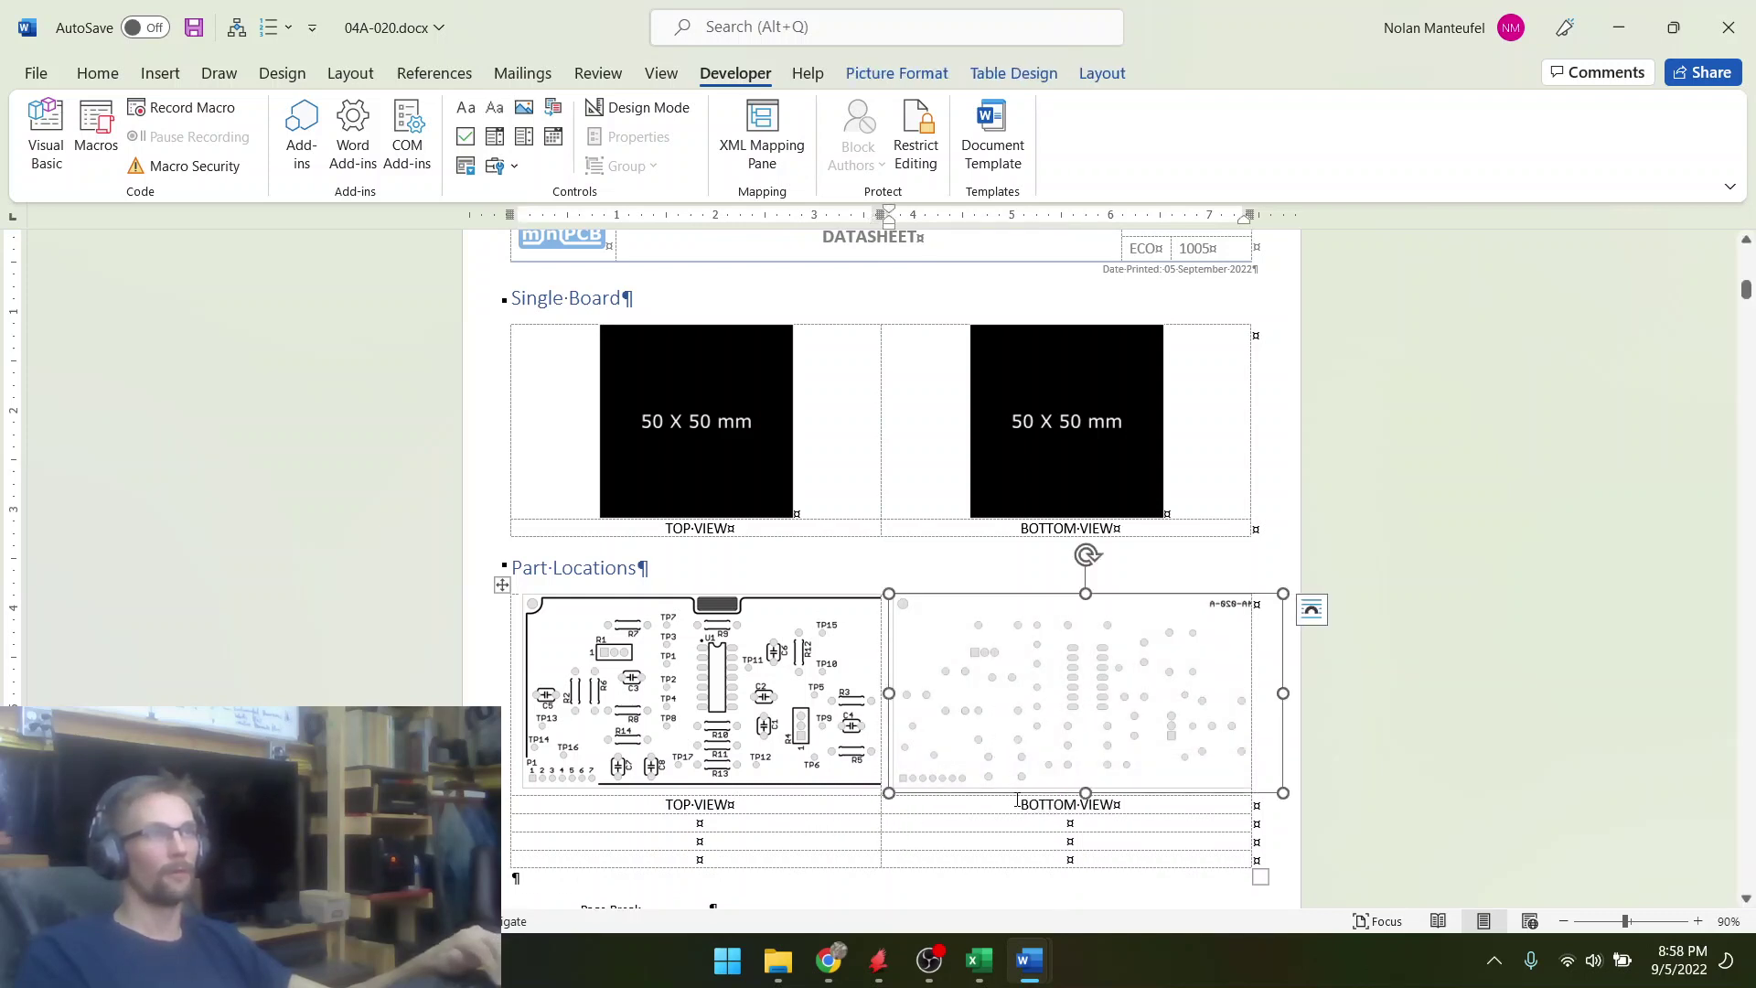
triple_click(1069, 807)
scroll(843, 870, down, 1)
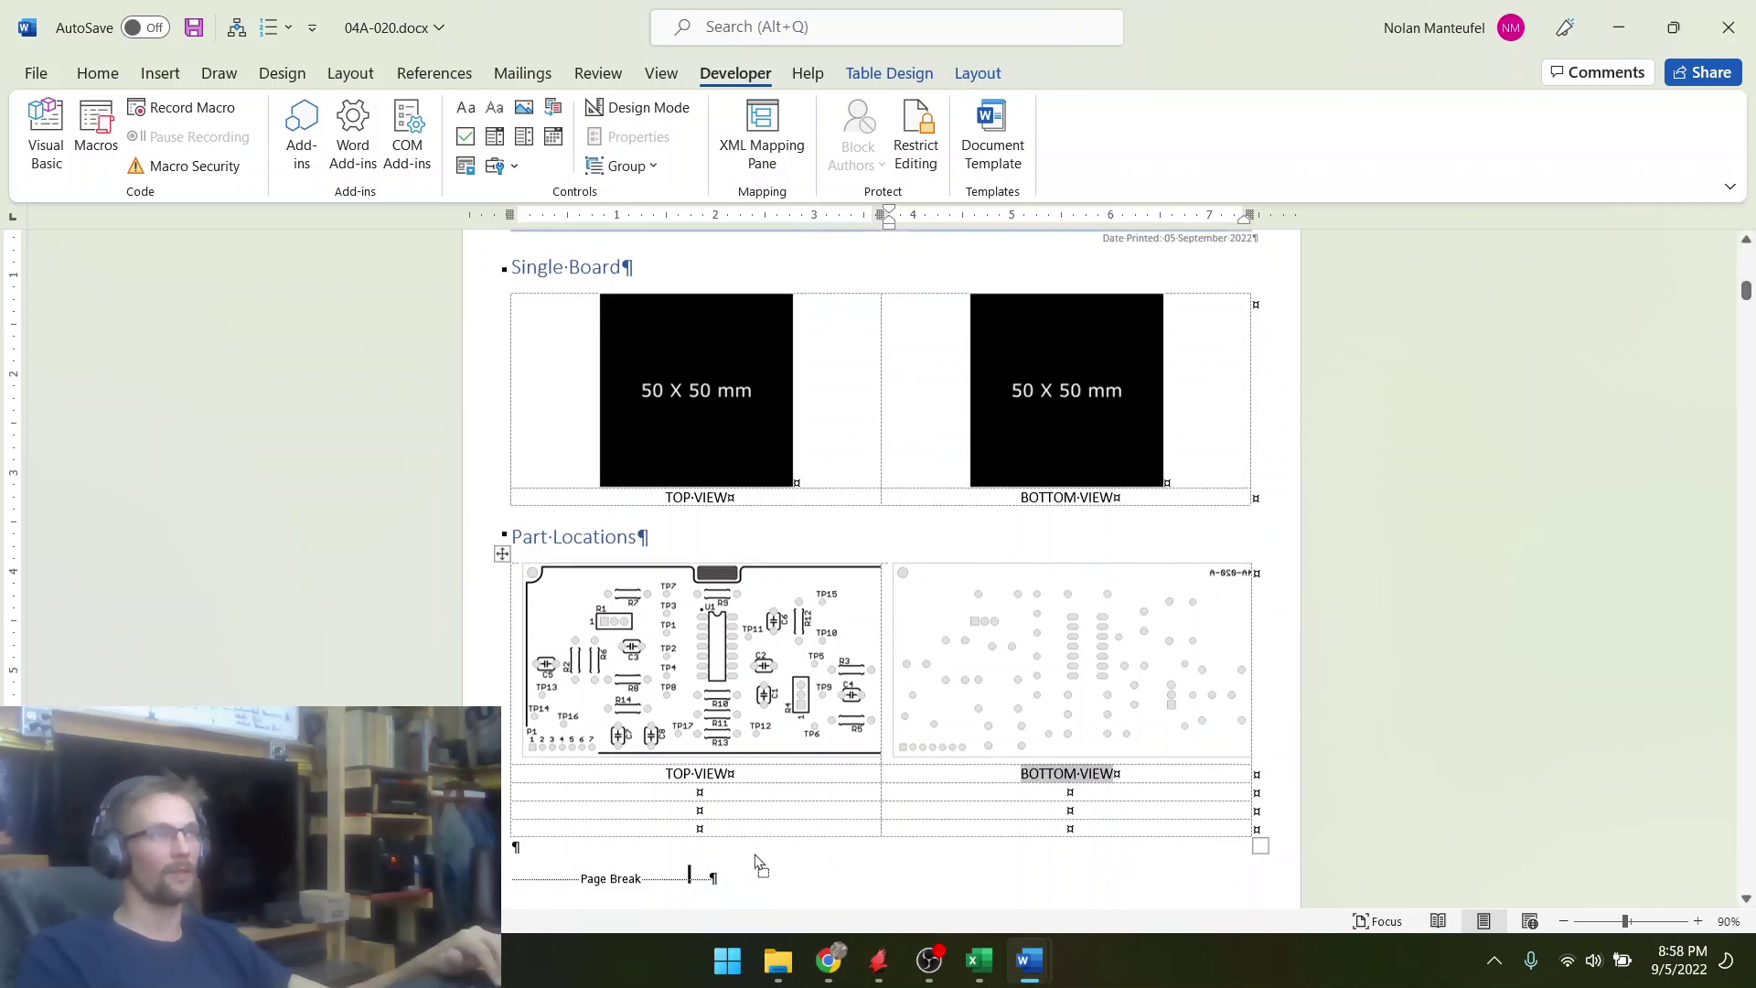
click(755, 833)
drag(752, 826, 751, 826)
drag(956, 693, 723, 805)
scroll(847, 722, down, 5)
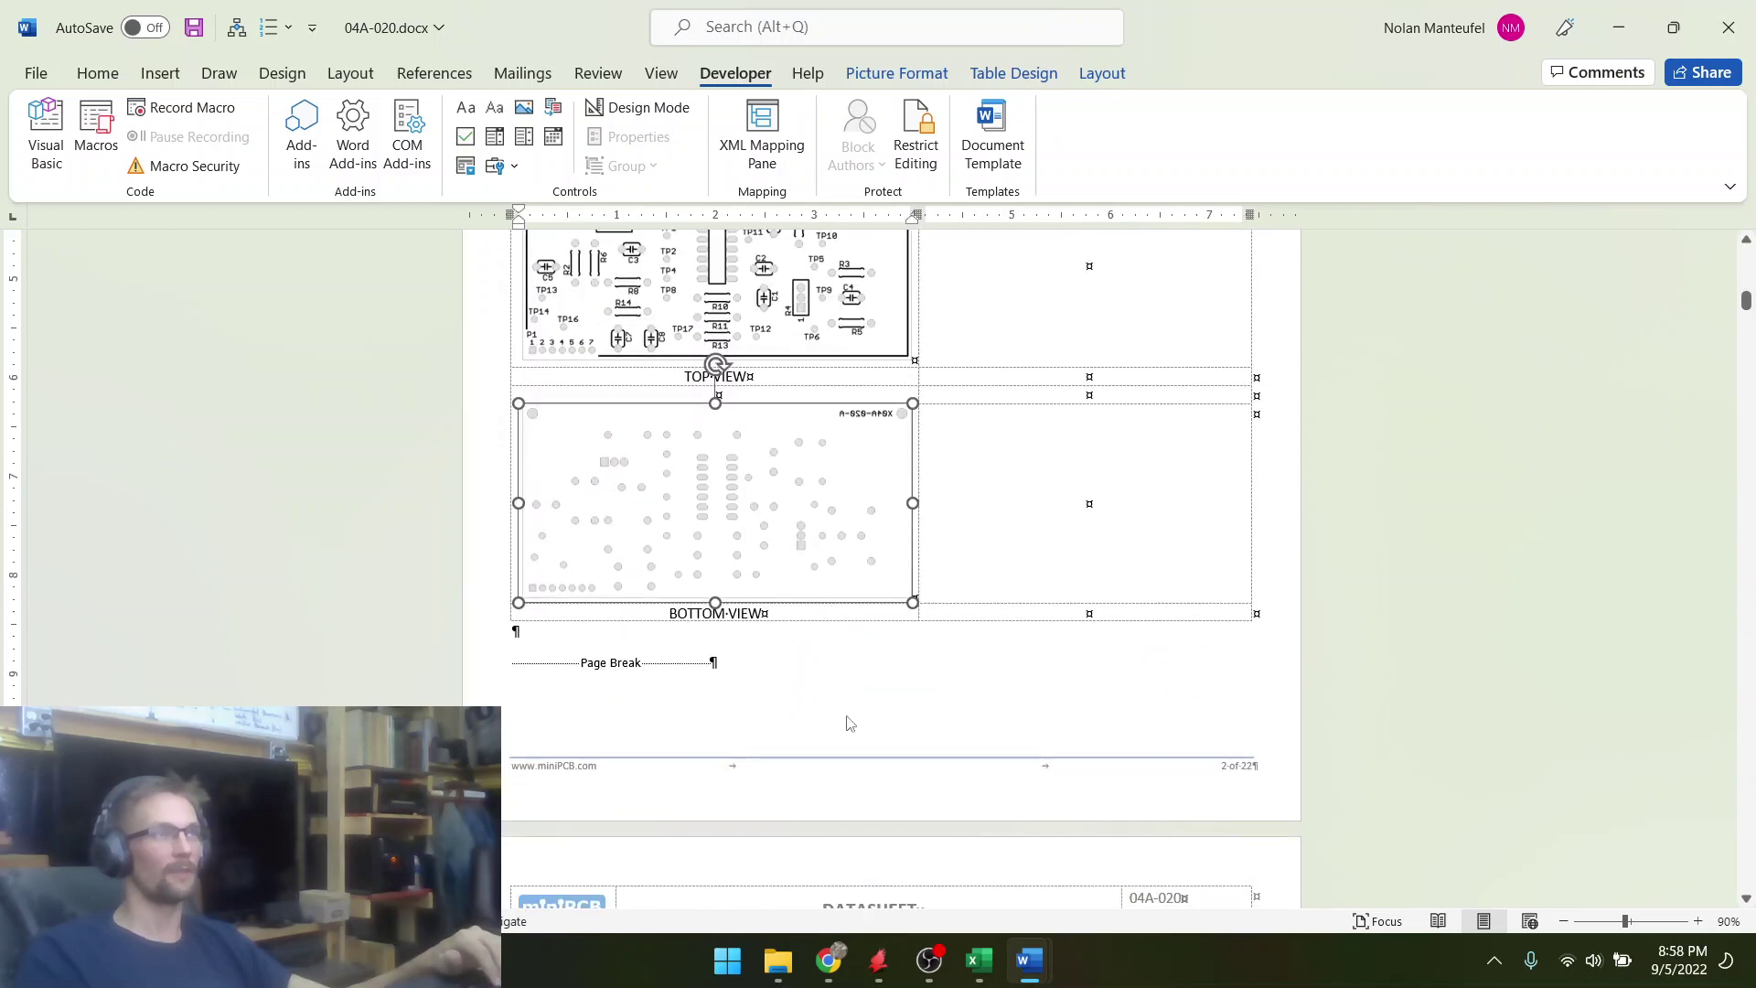
- Delete the empty second column of the Part Locations table
scroll(993, 560, up, 3)
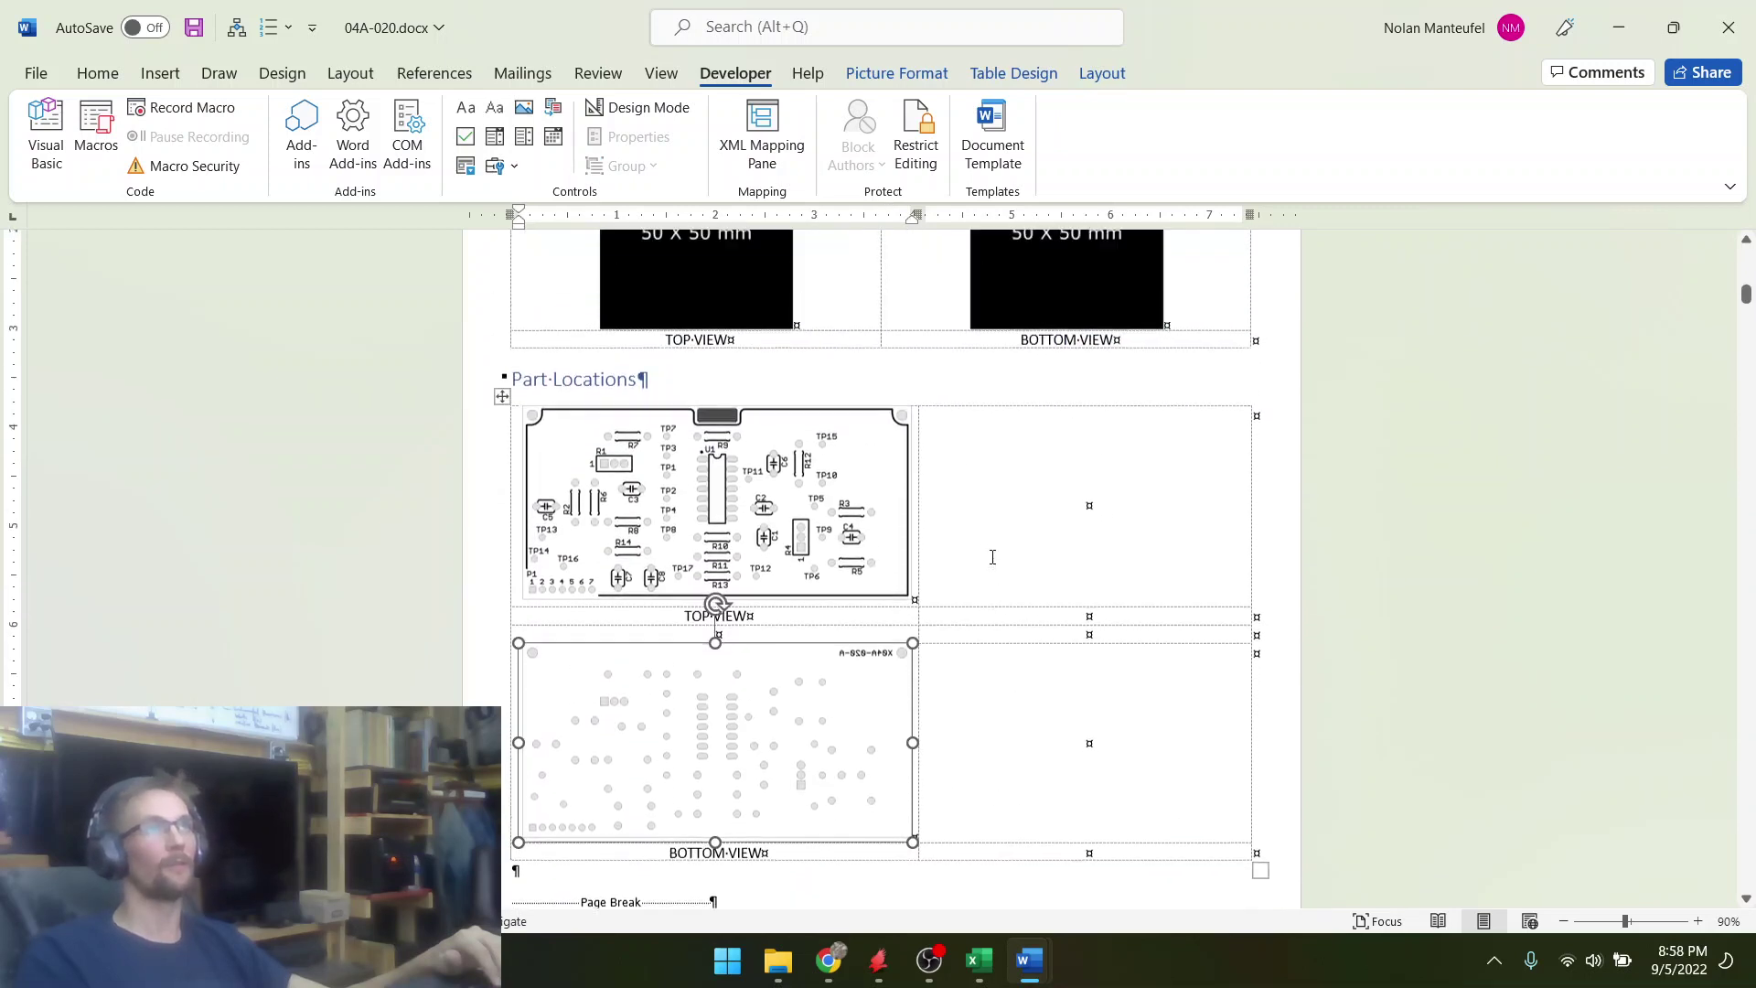
click(1010, 411)
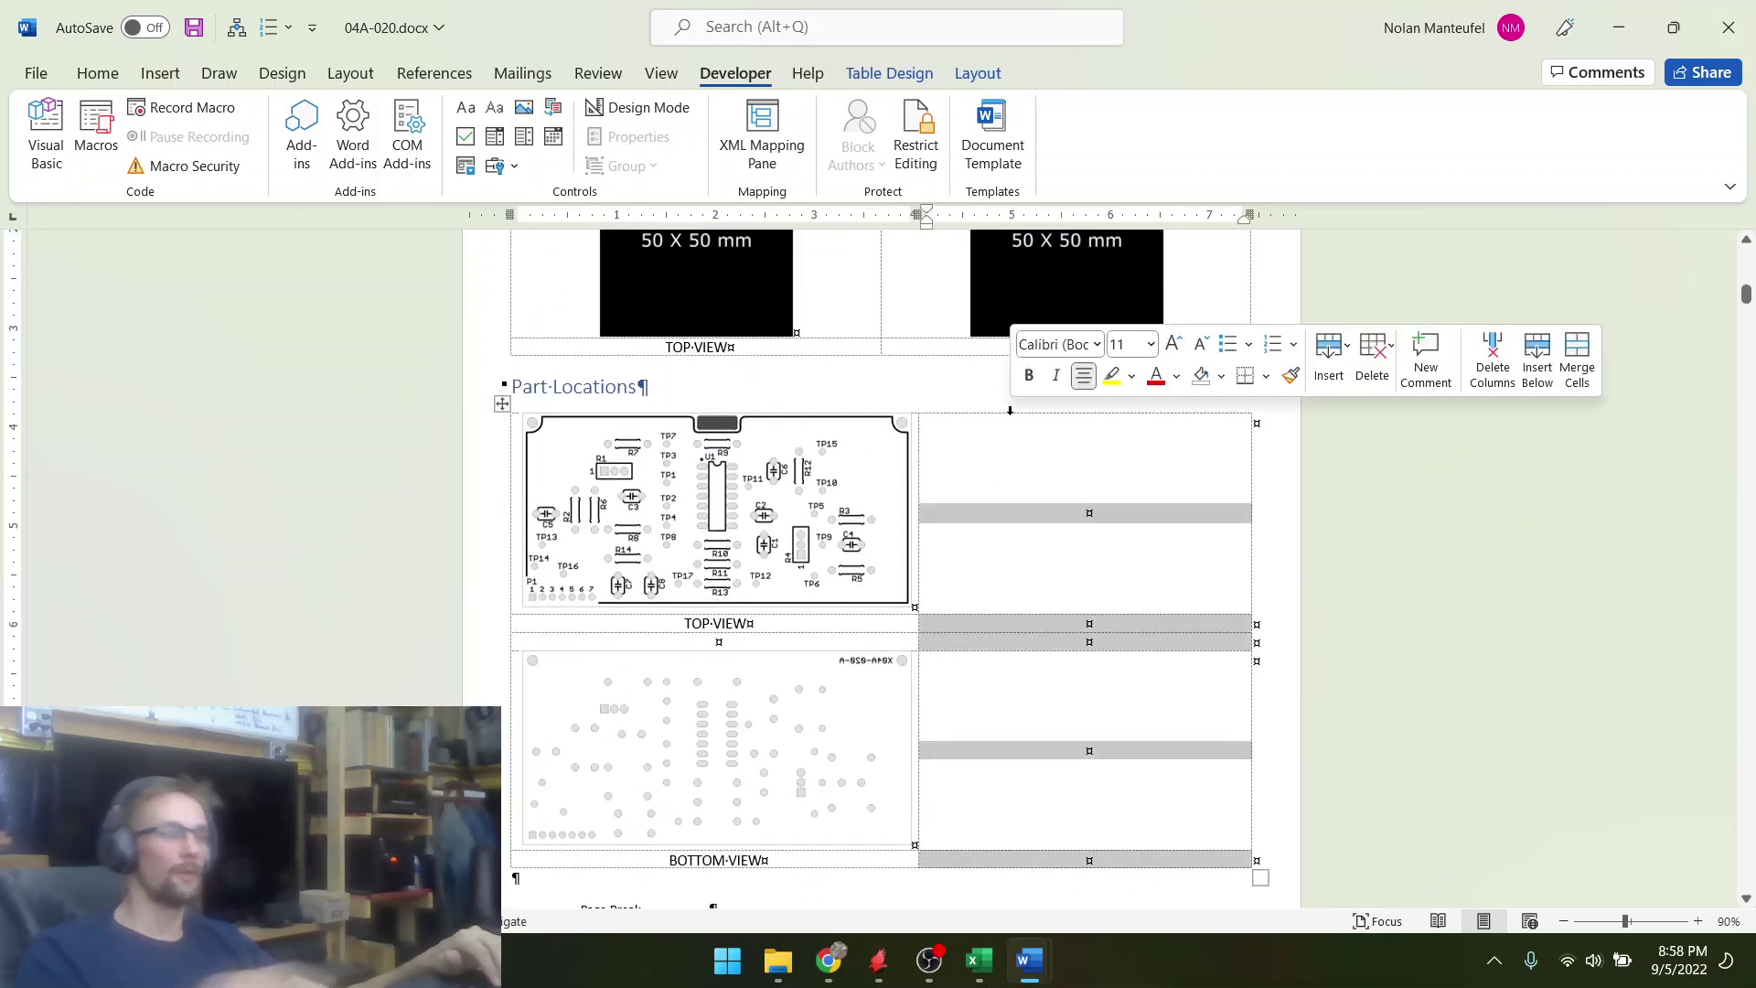
key(BackSpace)
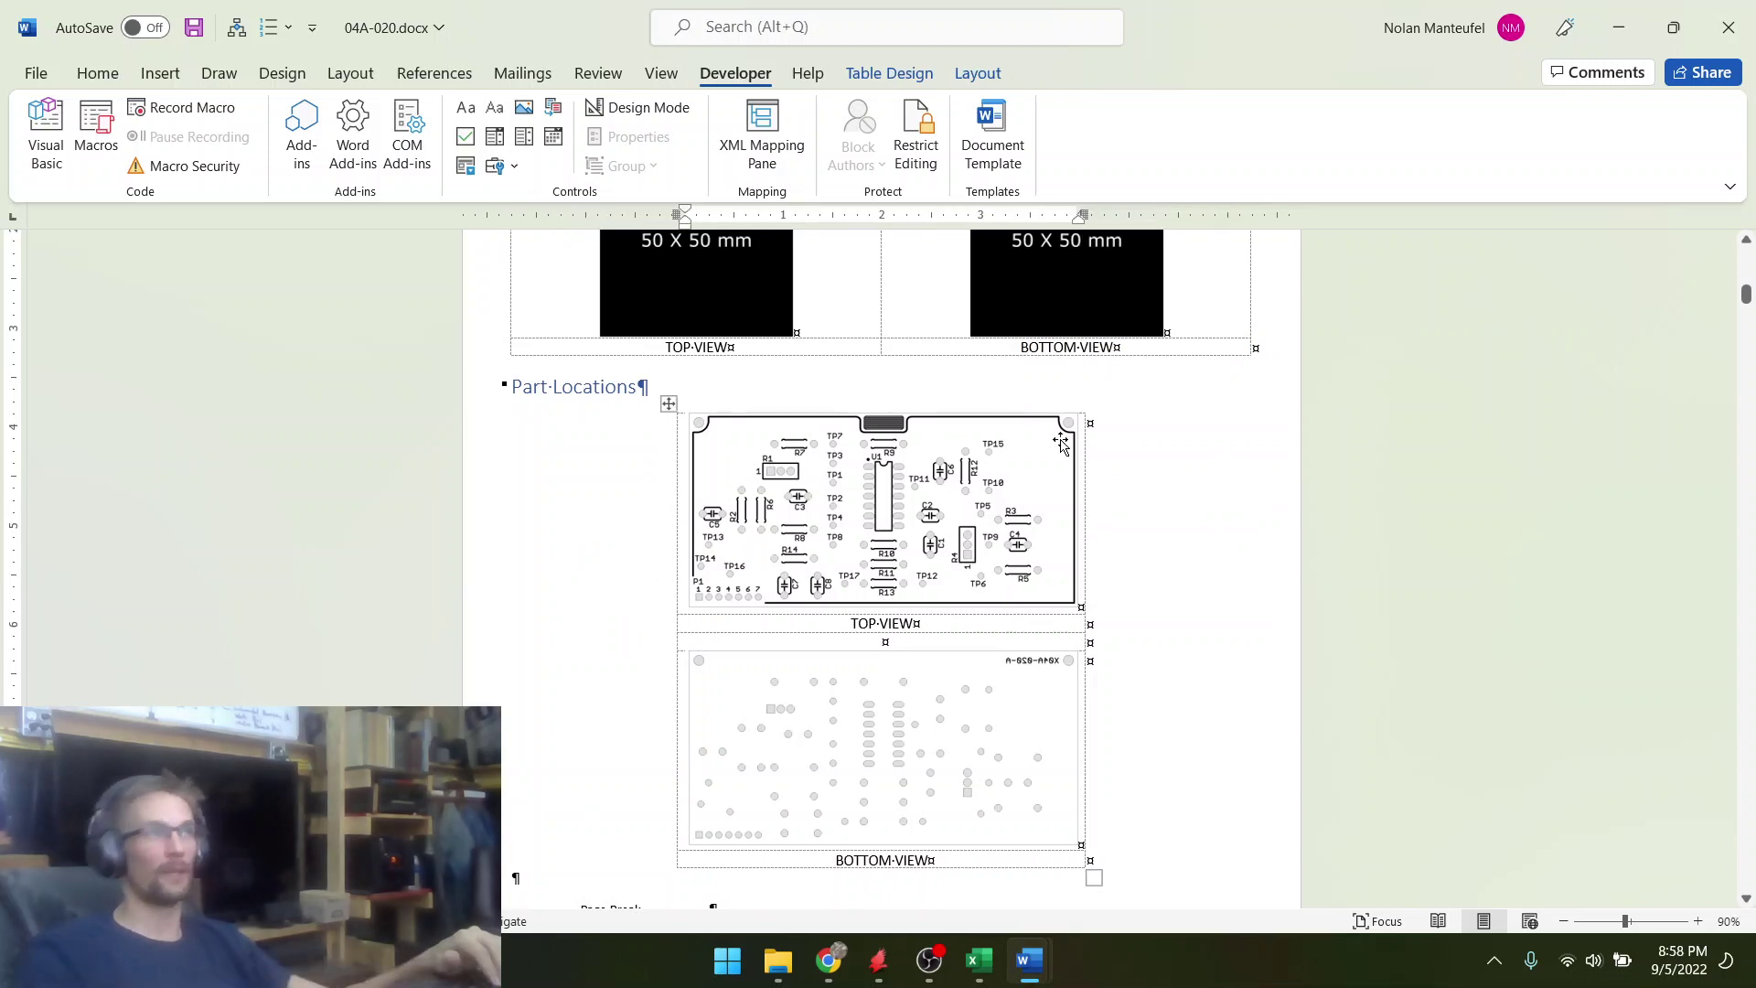
- Flip the bottom-view image in the Part Locations table horizontally
click(859, 771)
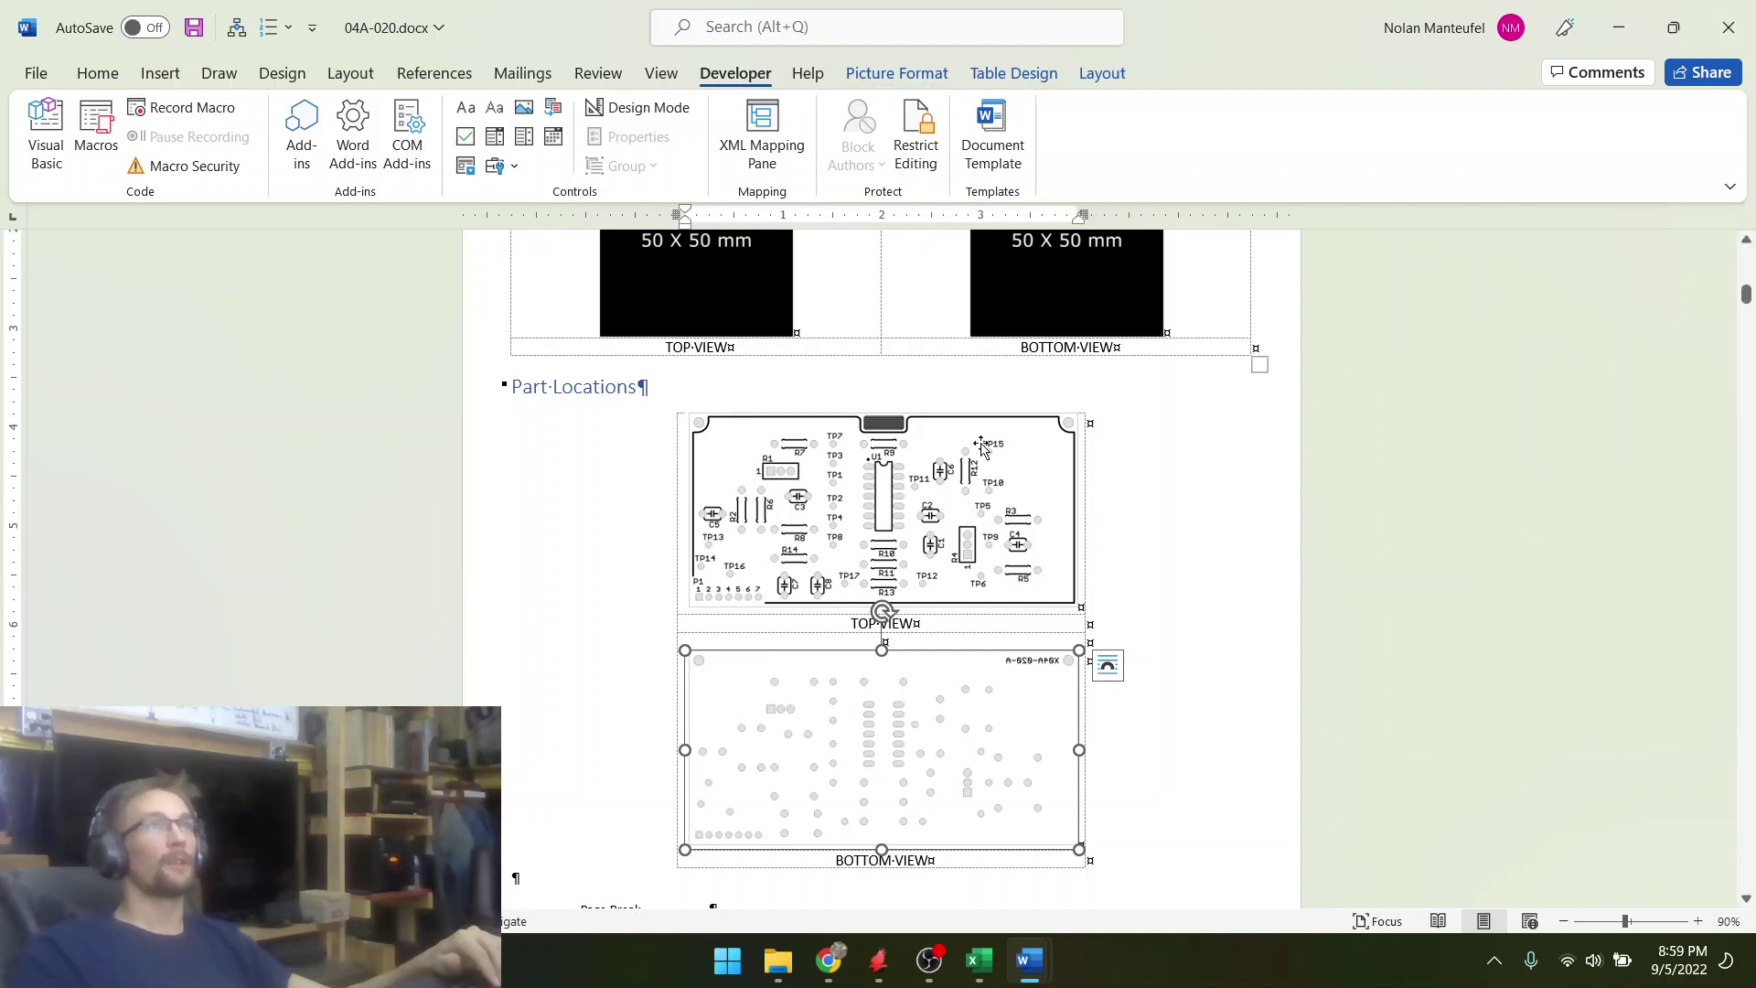
scroll(921, 430, down, 3)
ctrl+scroll(918, 435, down, 3)
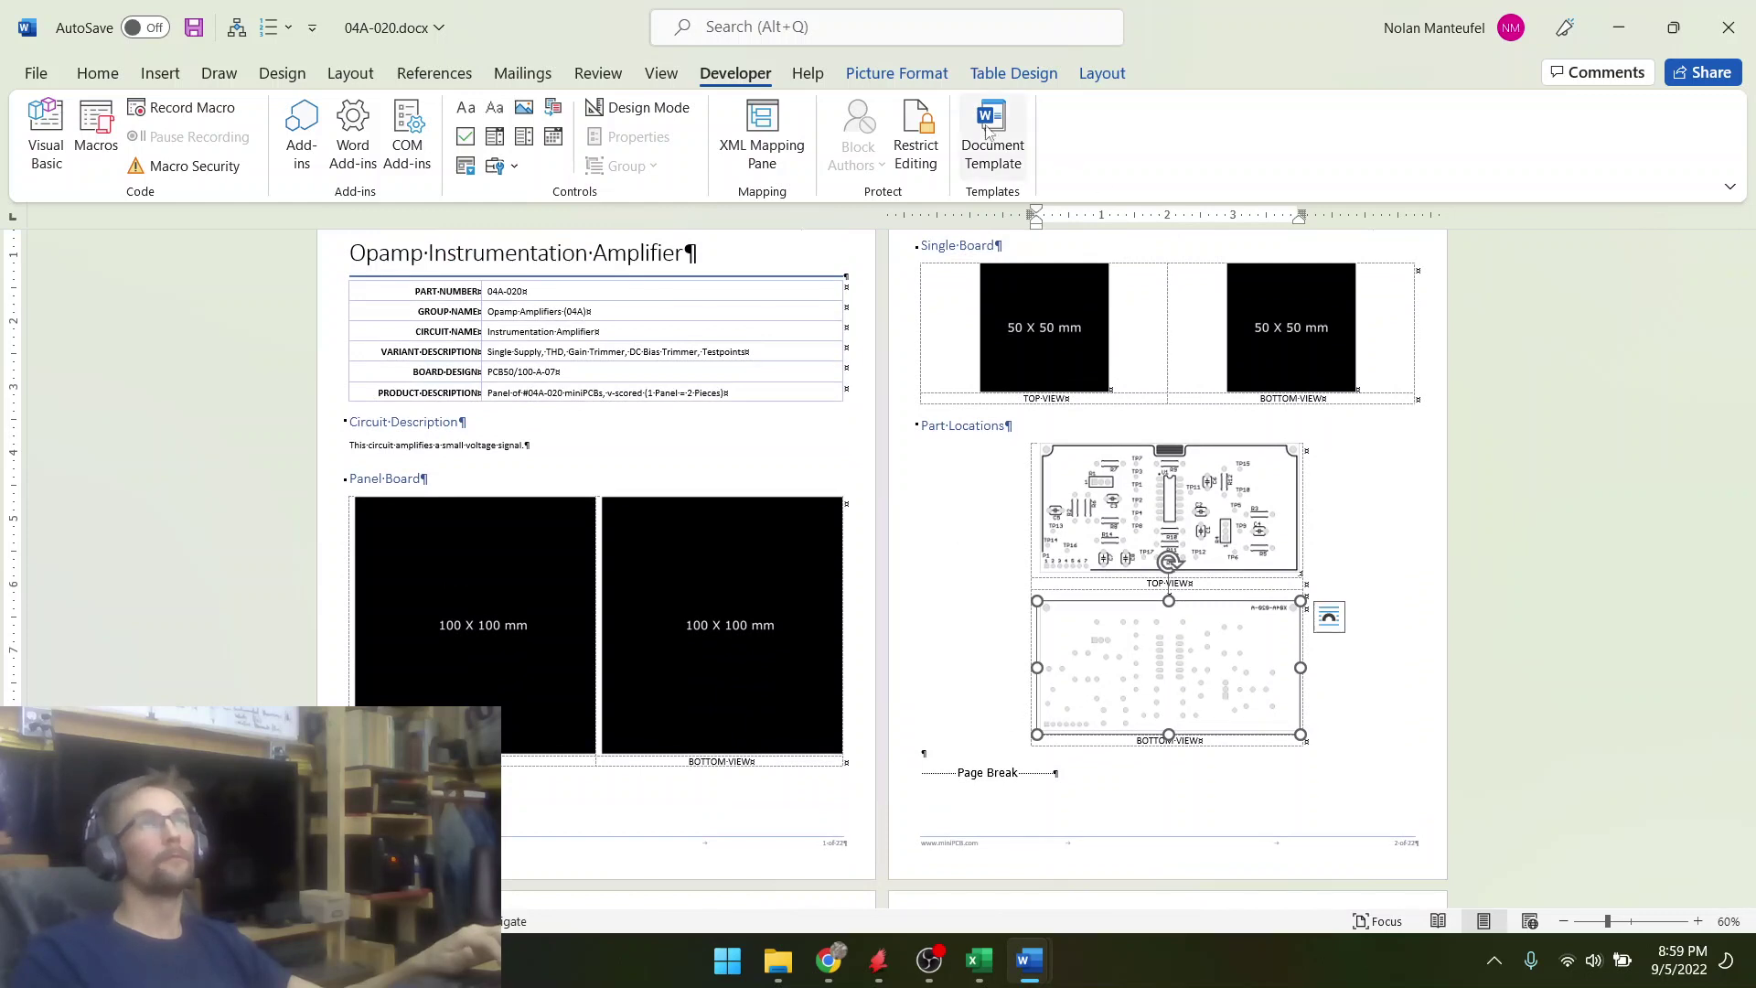
click(896, 74)
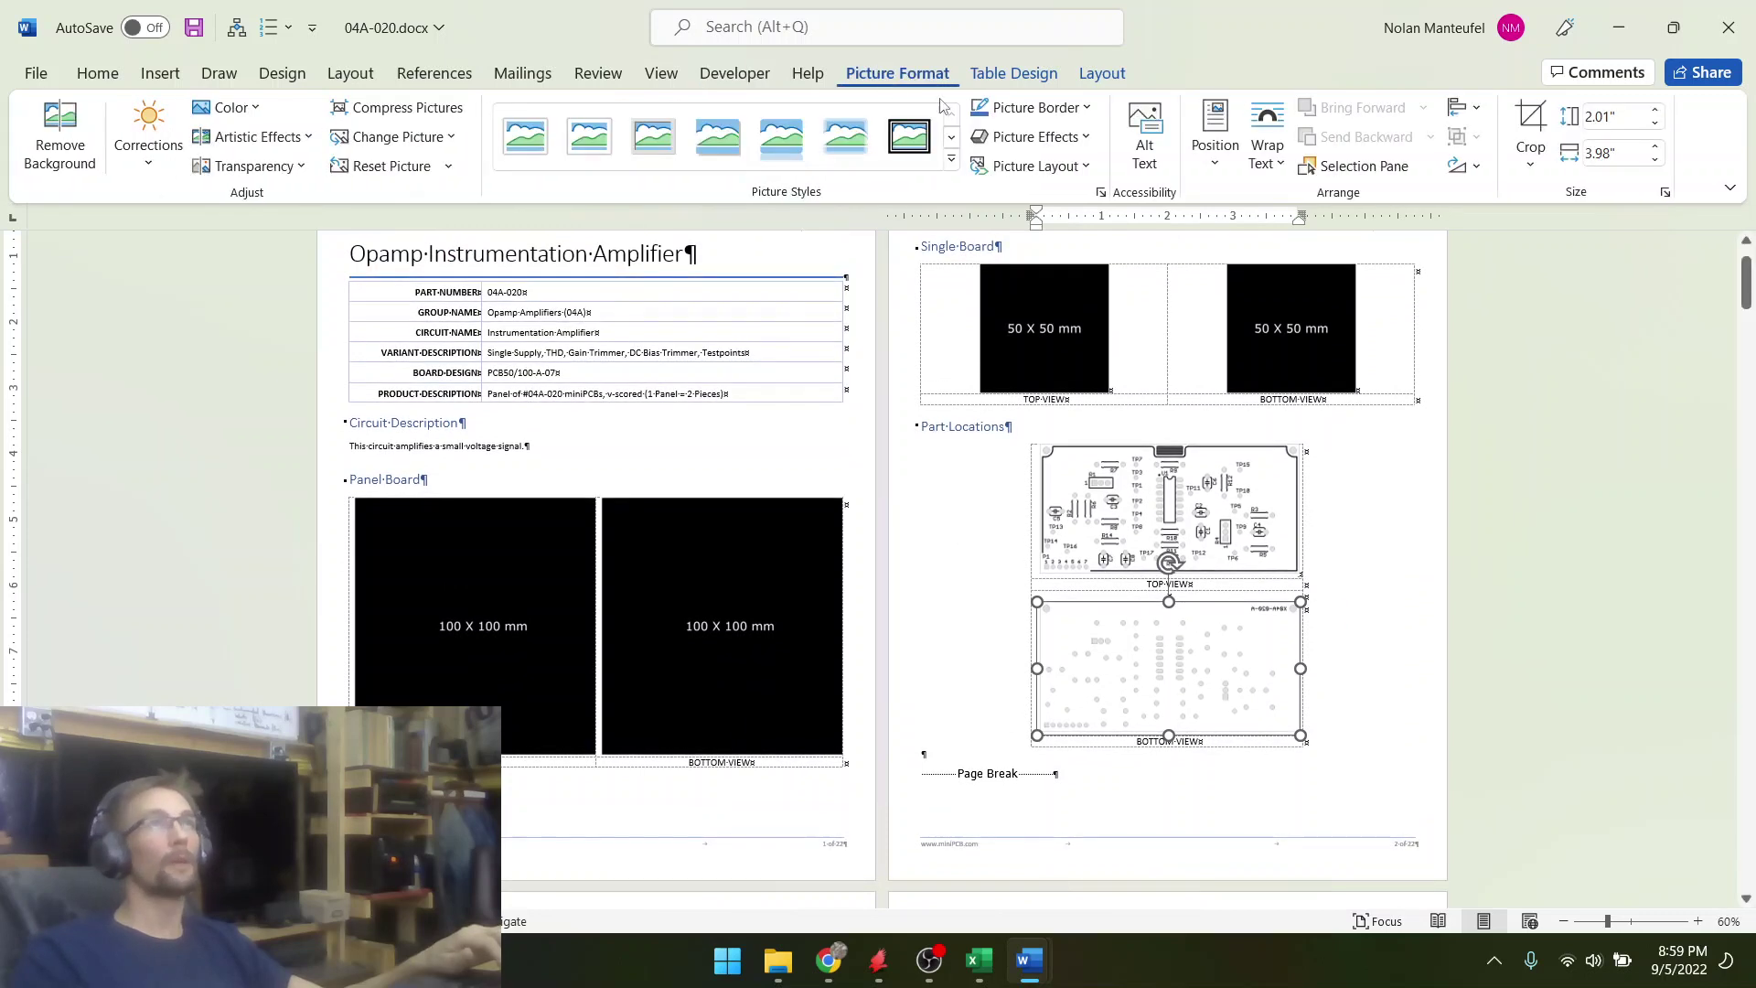
click(1463, 166)
click(1524, 289)
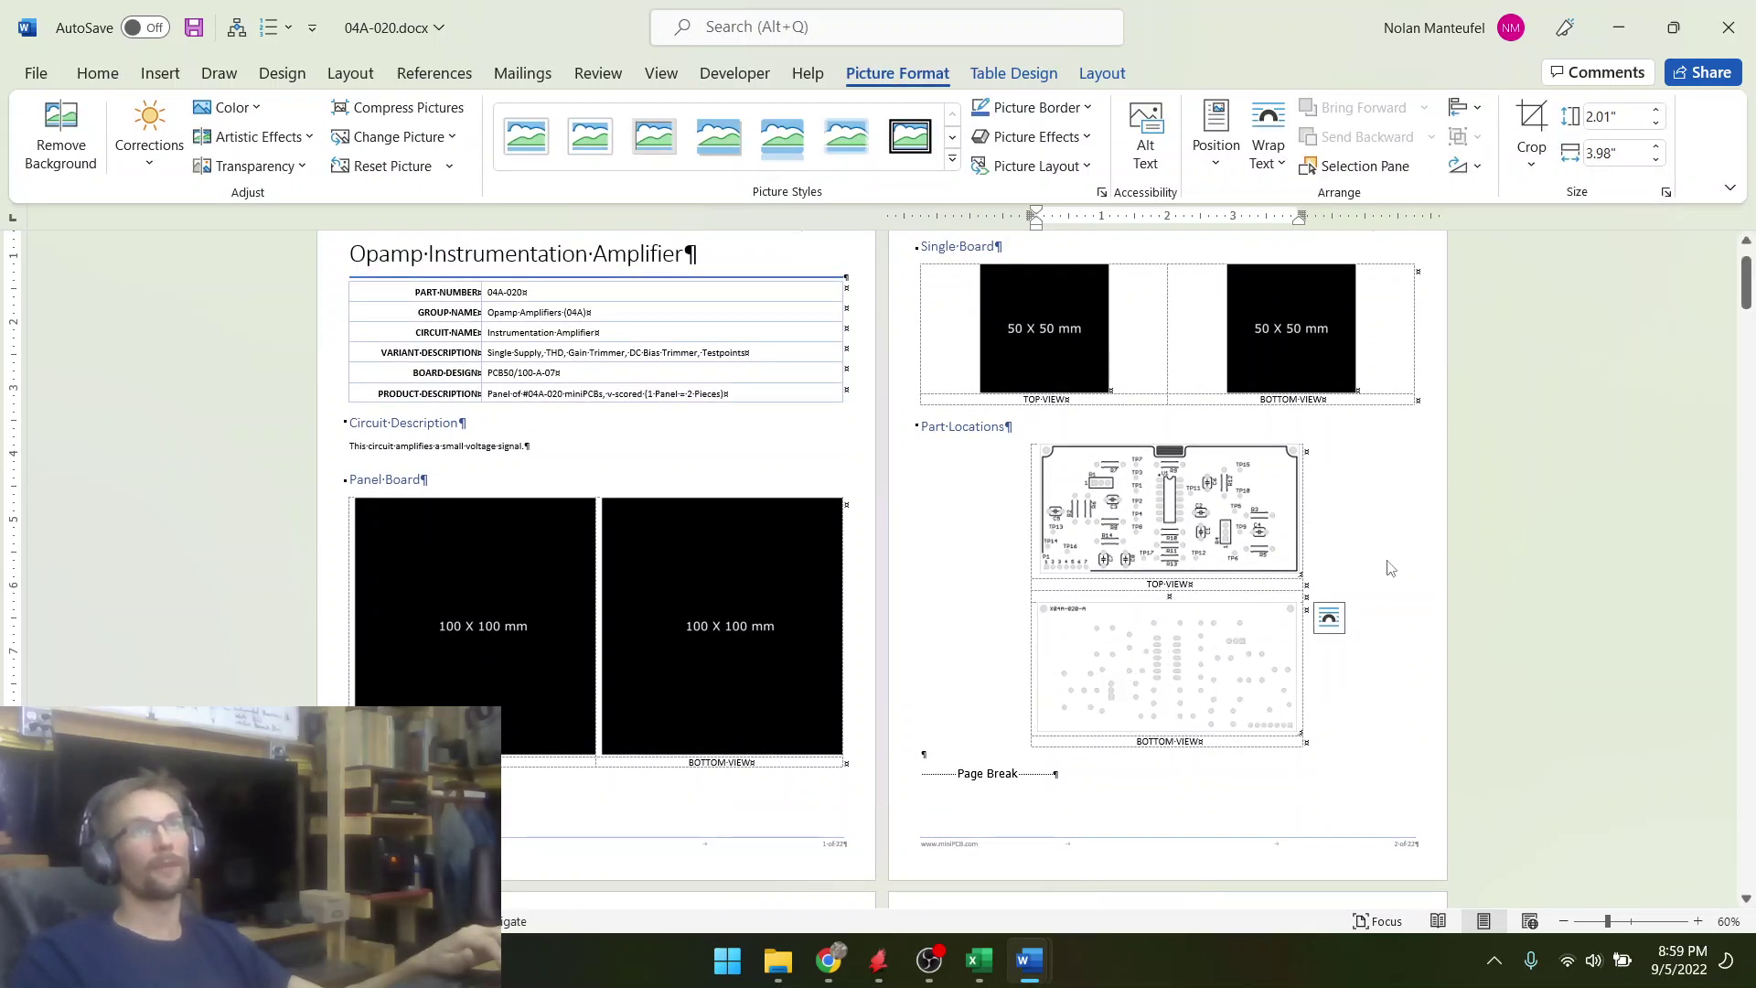
click(1376, 659)
- Check both Part Locations views at a larger zoom and save the datasheet
ctrl+scroll(1309, 712, up, 7)
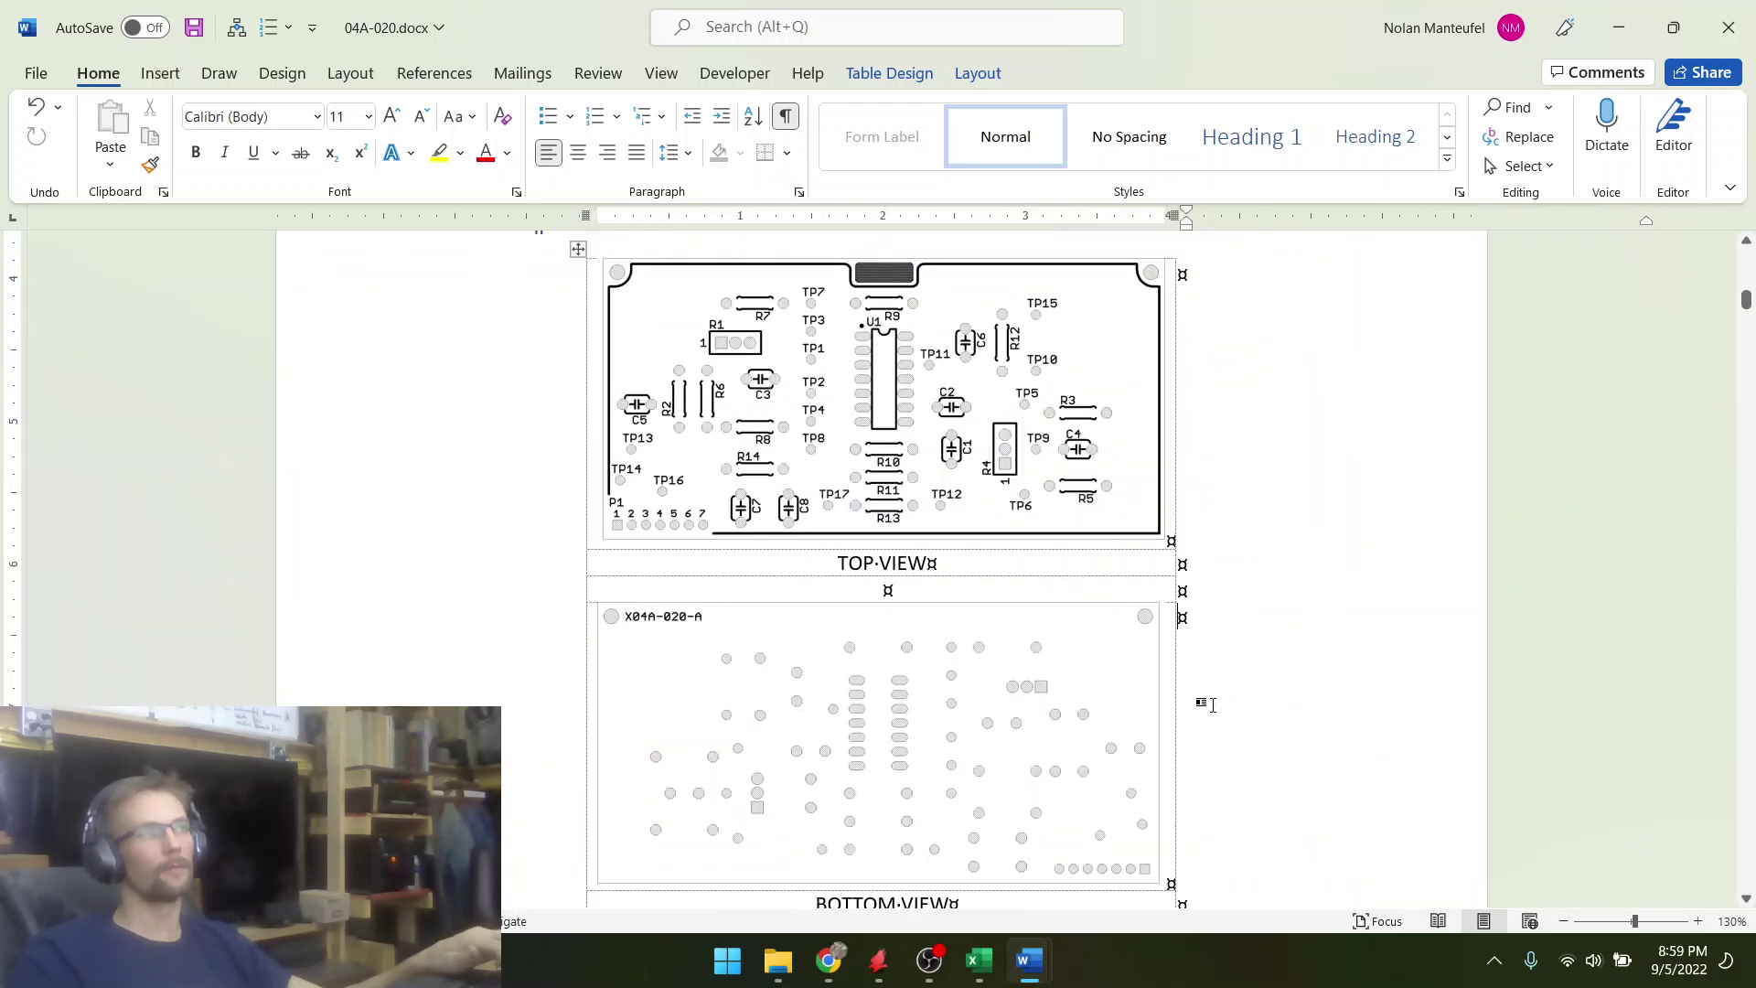
scroll(639, 839, down, 3)
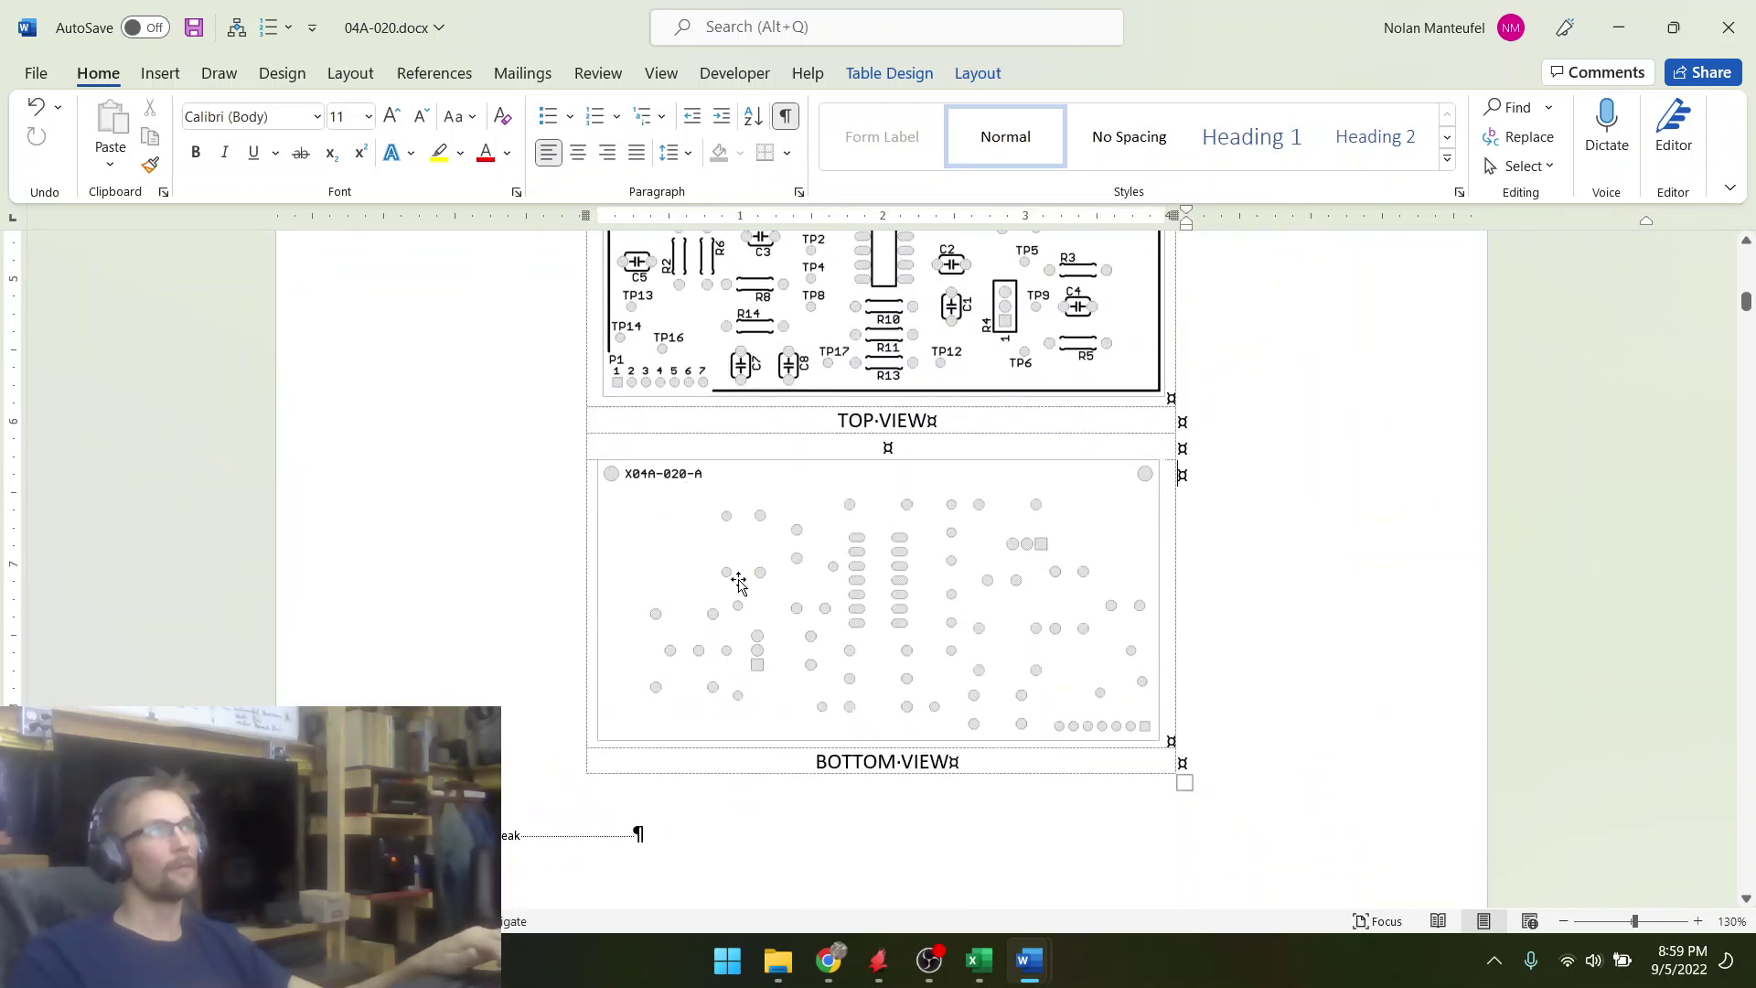
scroll(811, 670, down, 2)
scroll(810, 670, up, 9)
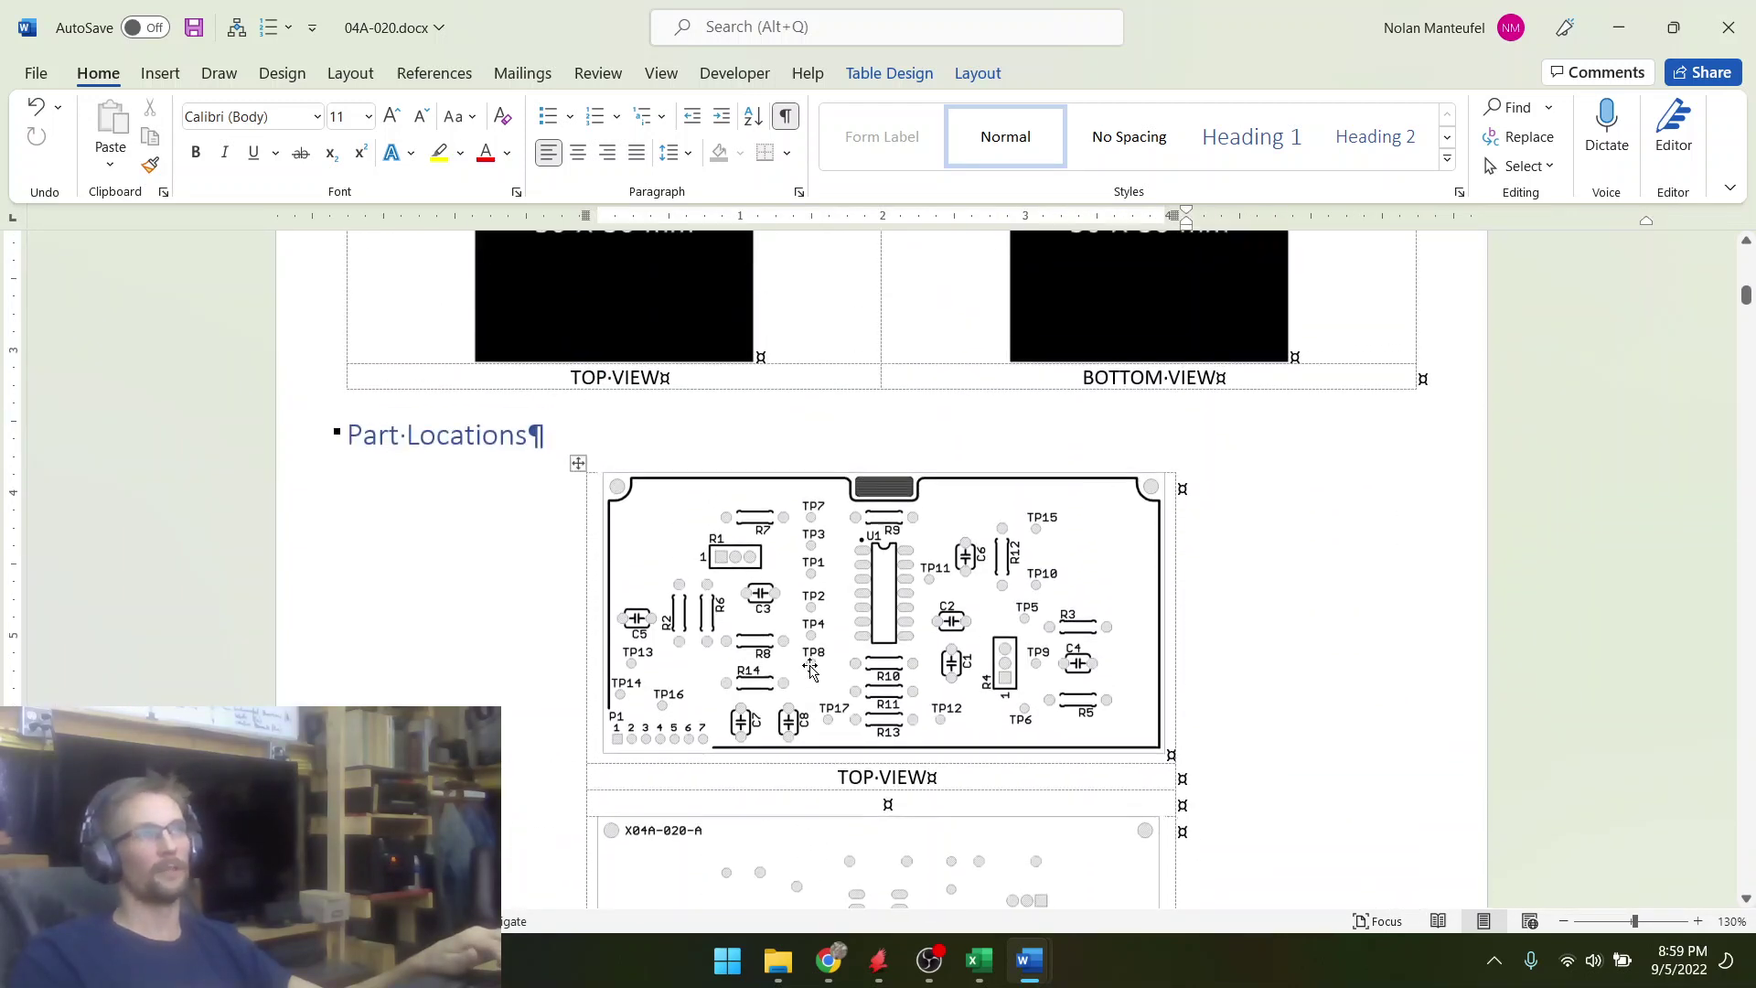
click(193, 29)
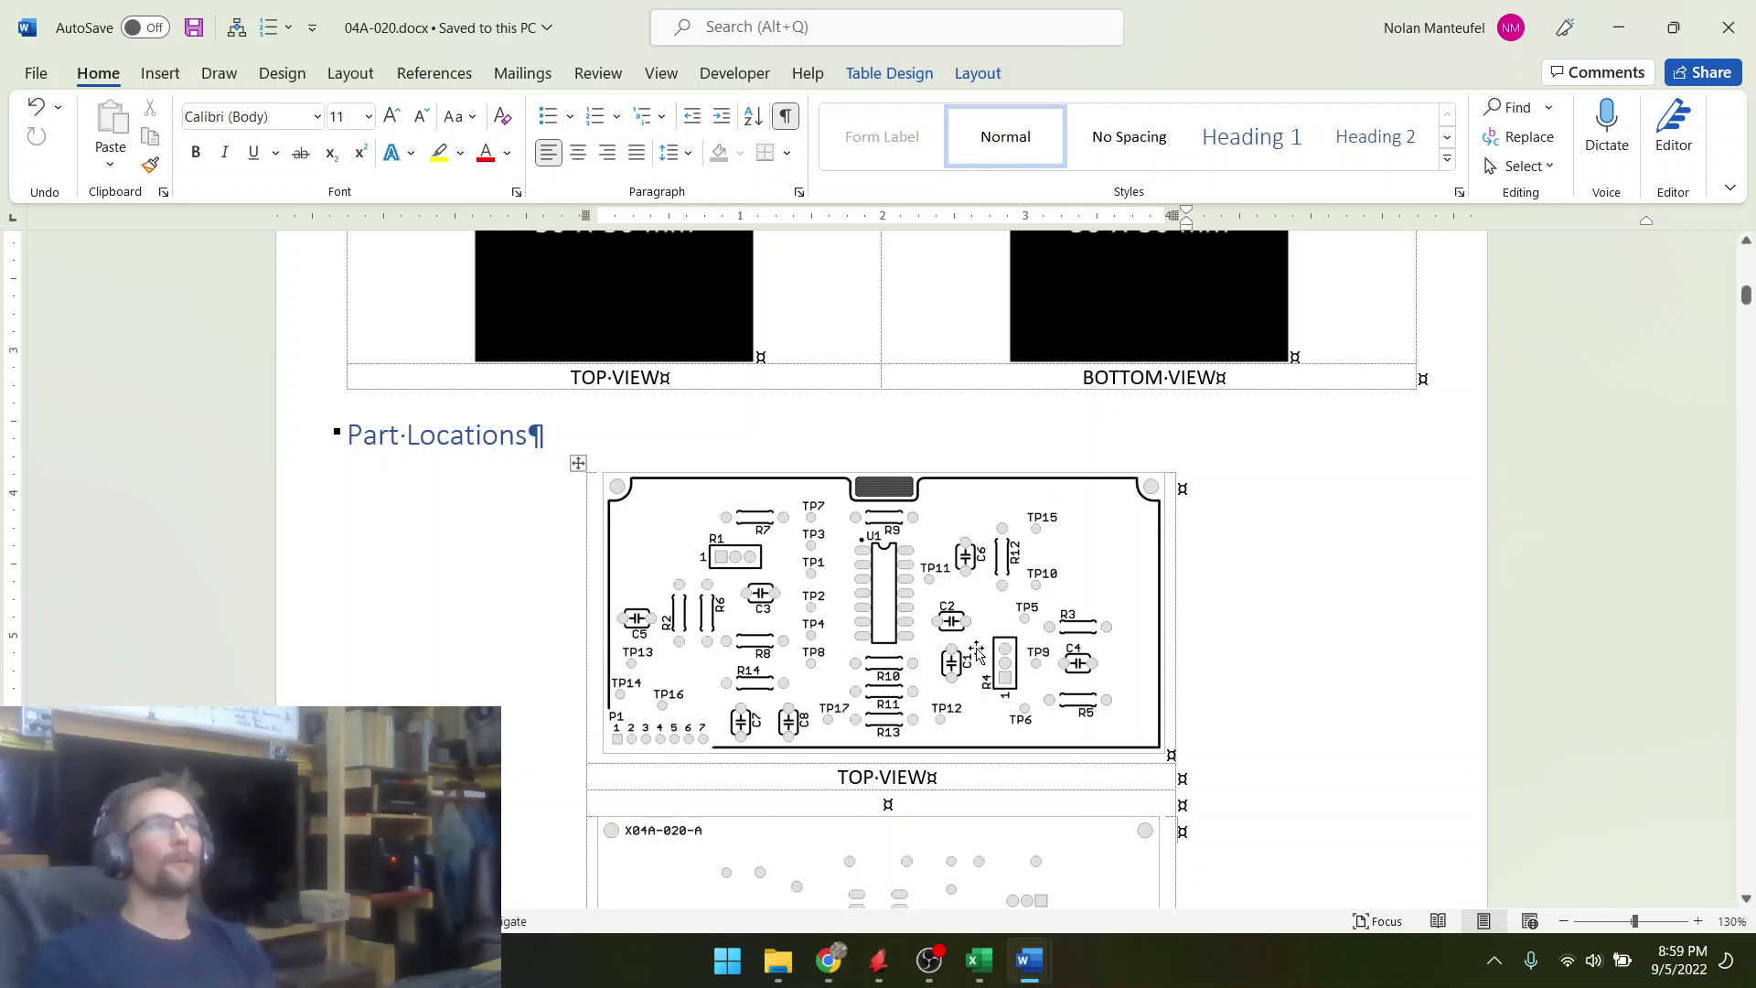
- Check the schematic page and save a PDF copy of the datasheet as 04A-020 in the 04A-020 folder
scroll(824, 655, down, 10)
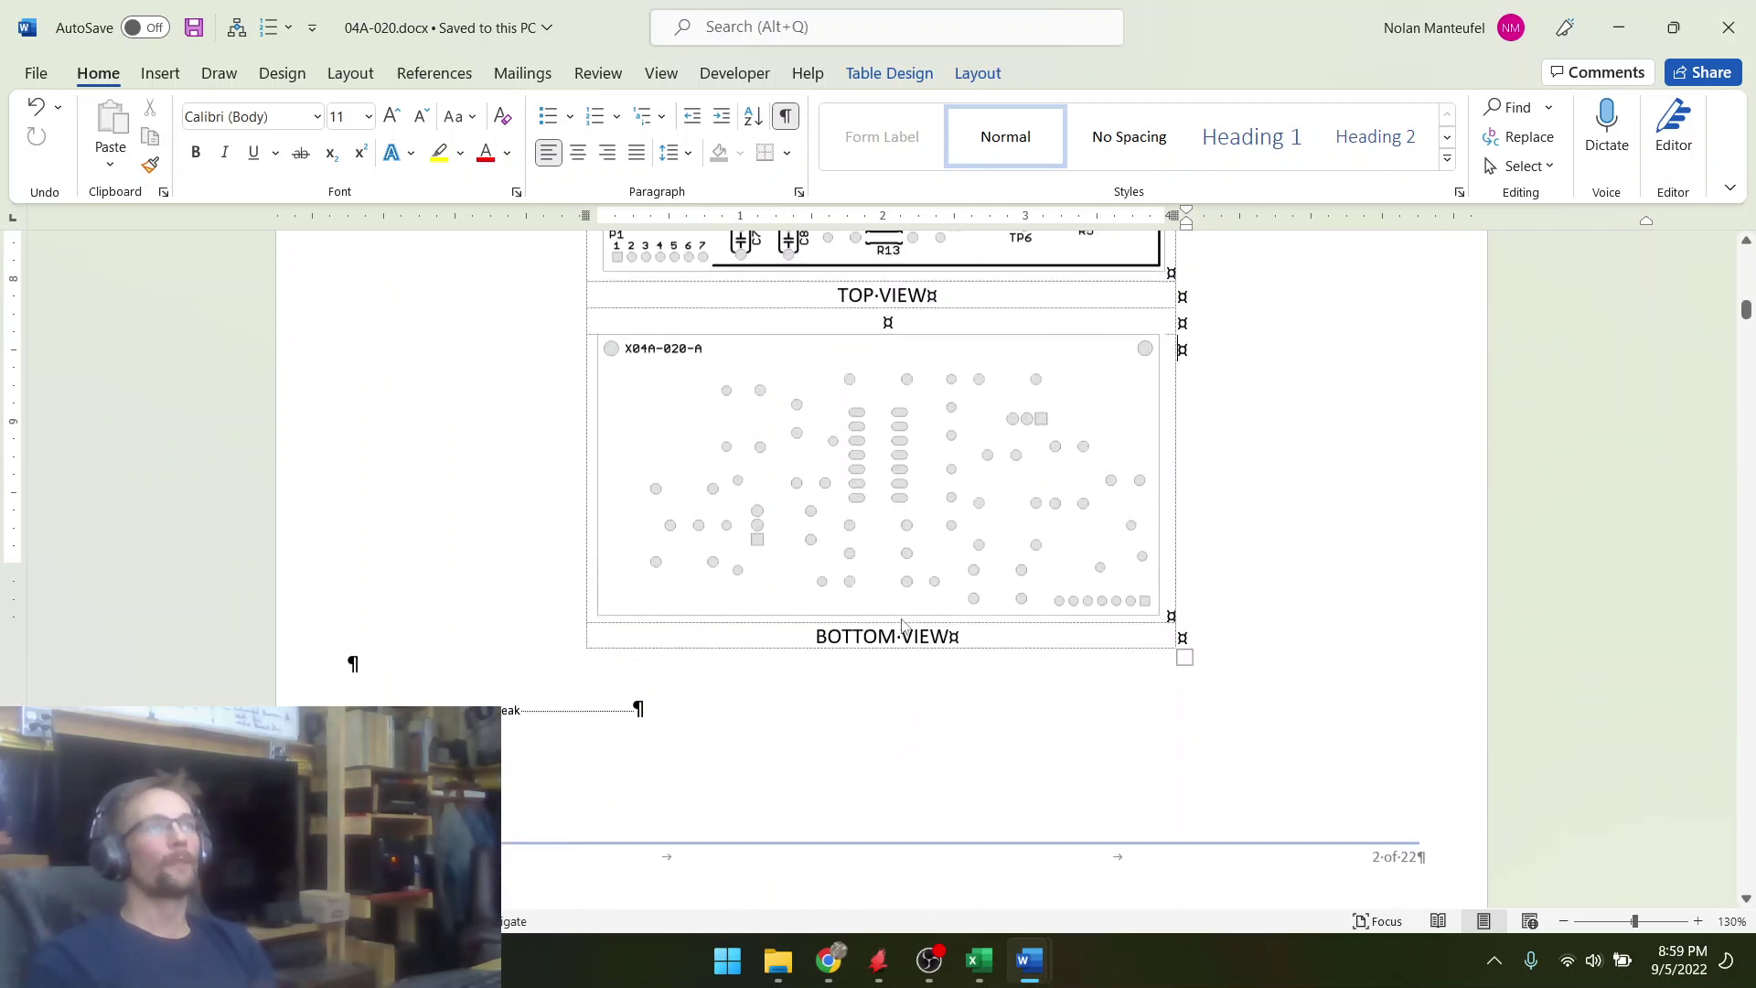
scroll(901, 622, down, 6)
scroll(901, 622, up, 3)
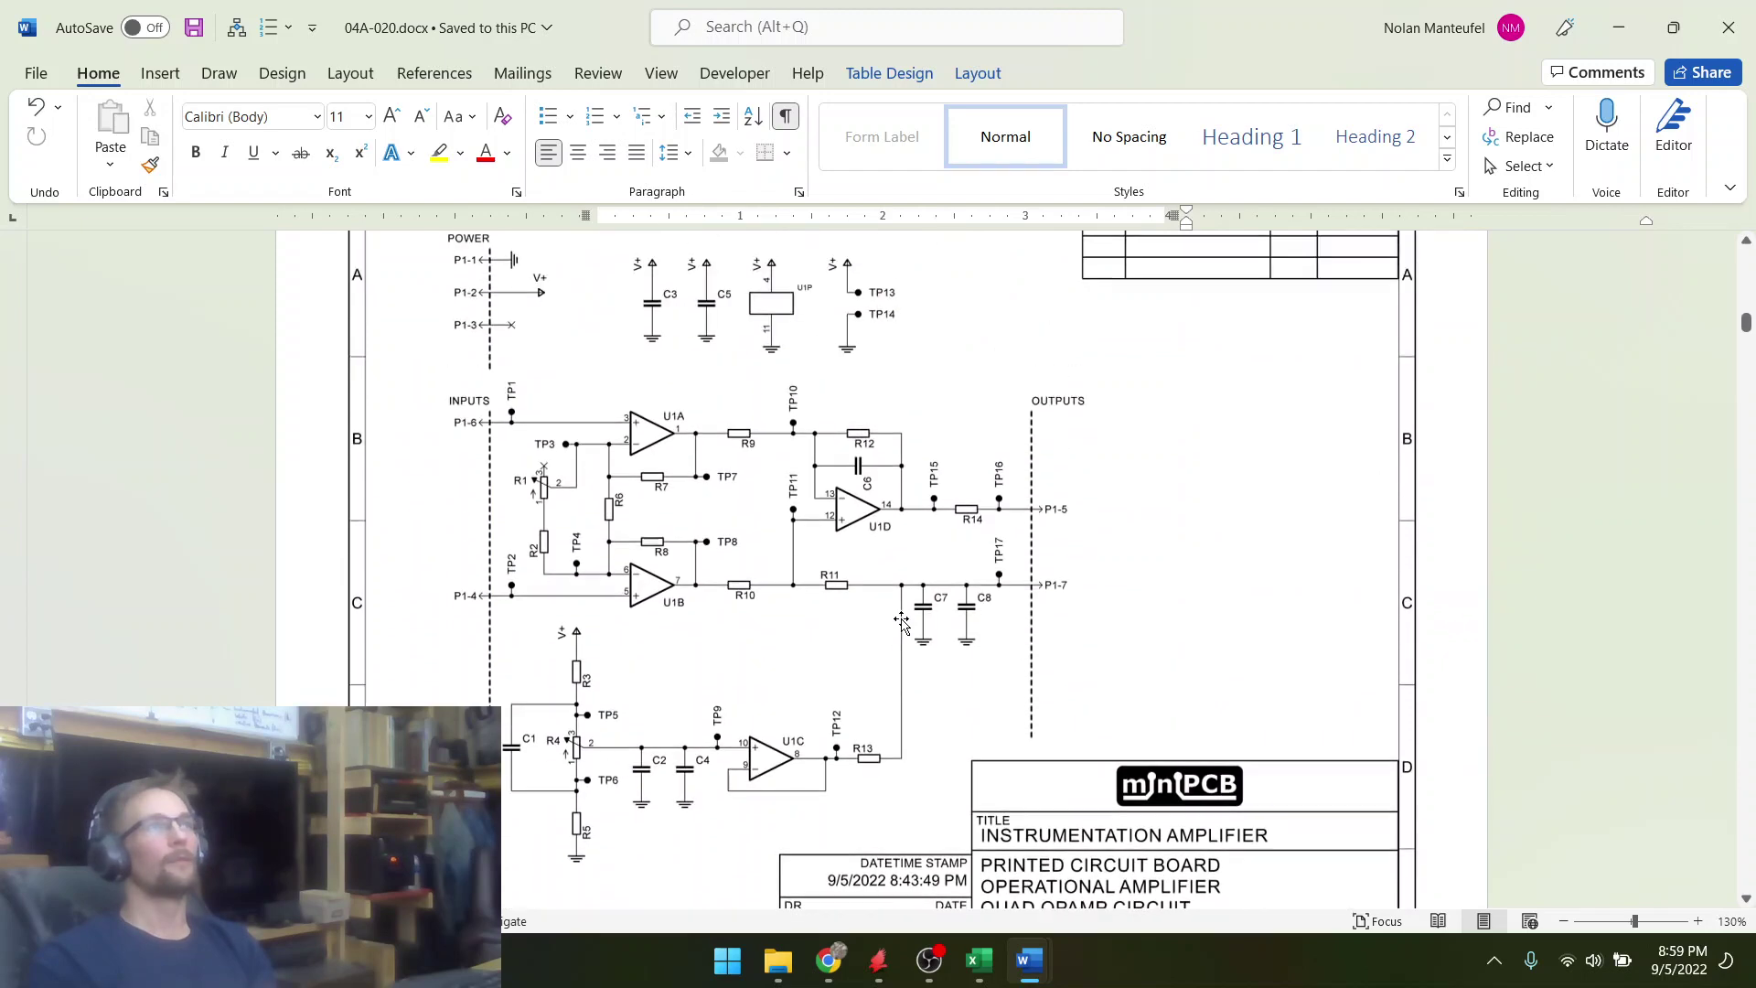
scroll(901, 622, up, 1)
scroll(901, 622, down, 4)
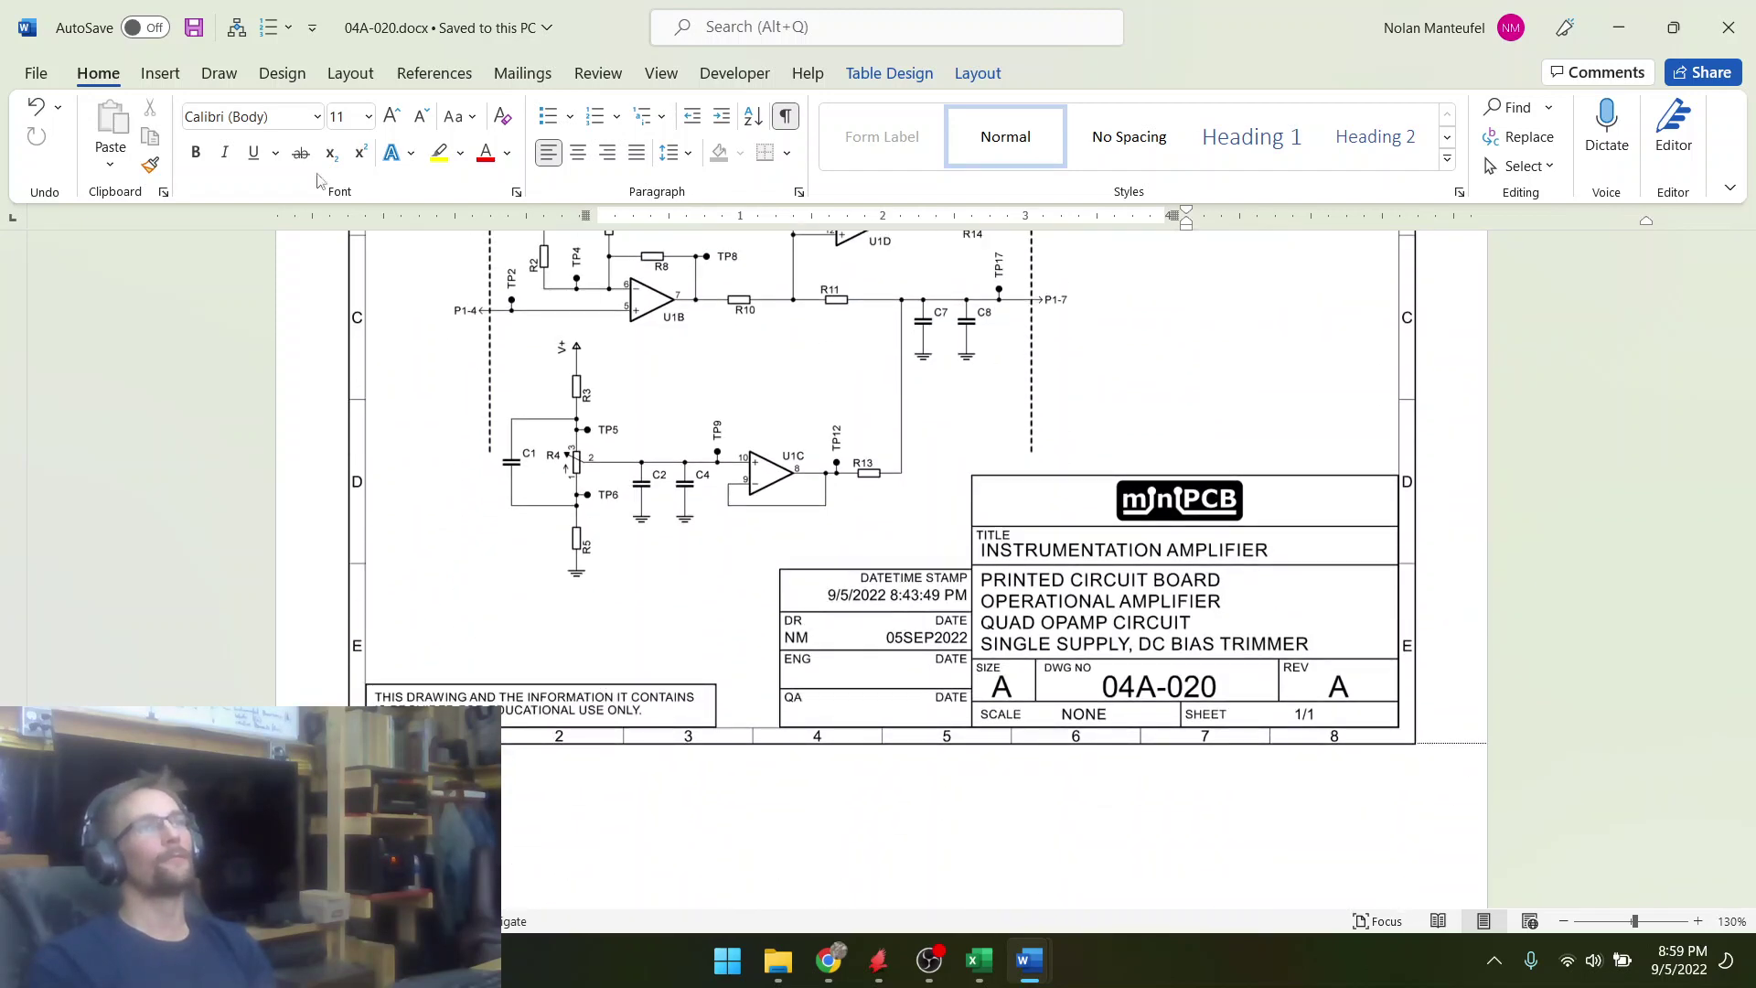
click(35, 75)
click(92, 377)
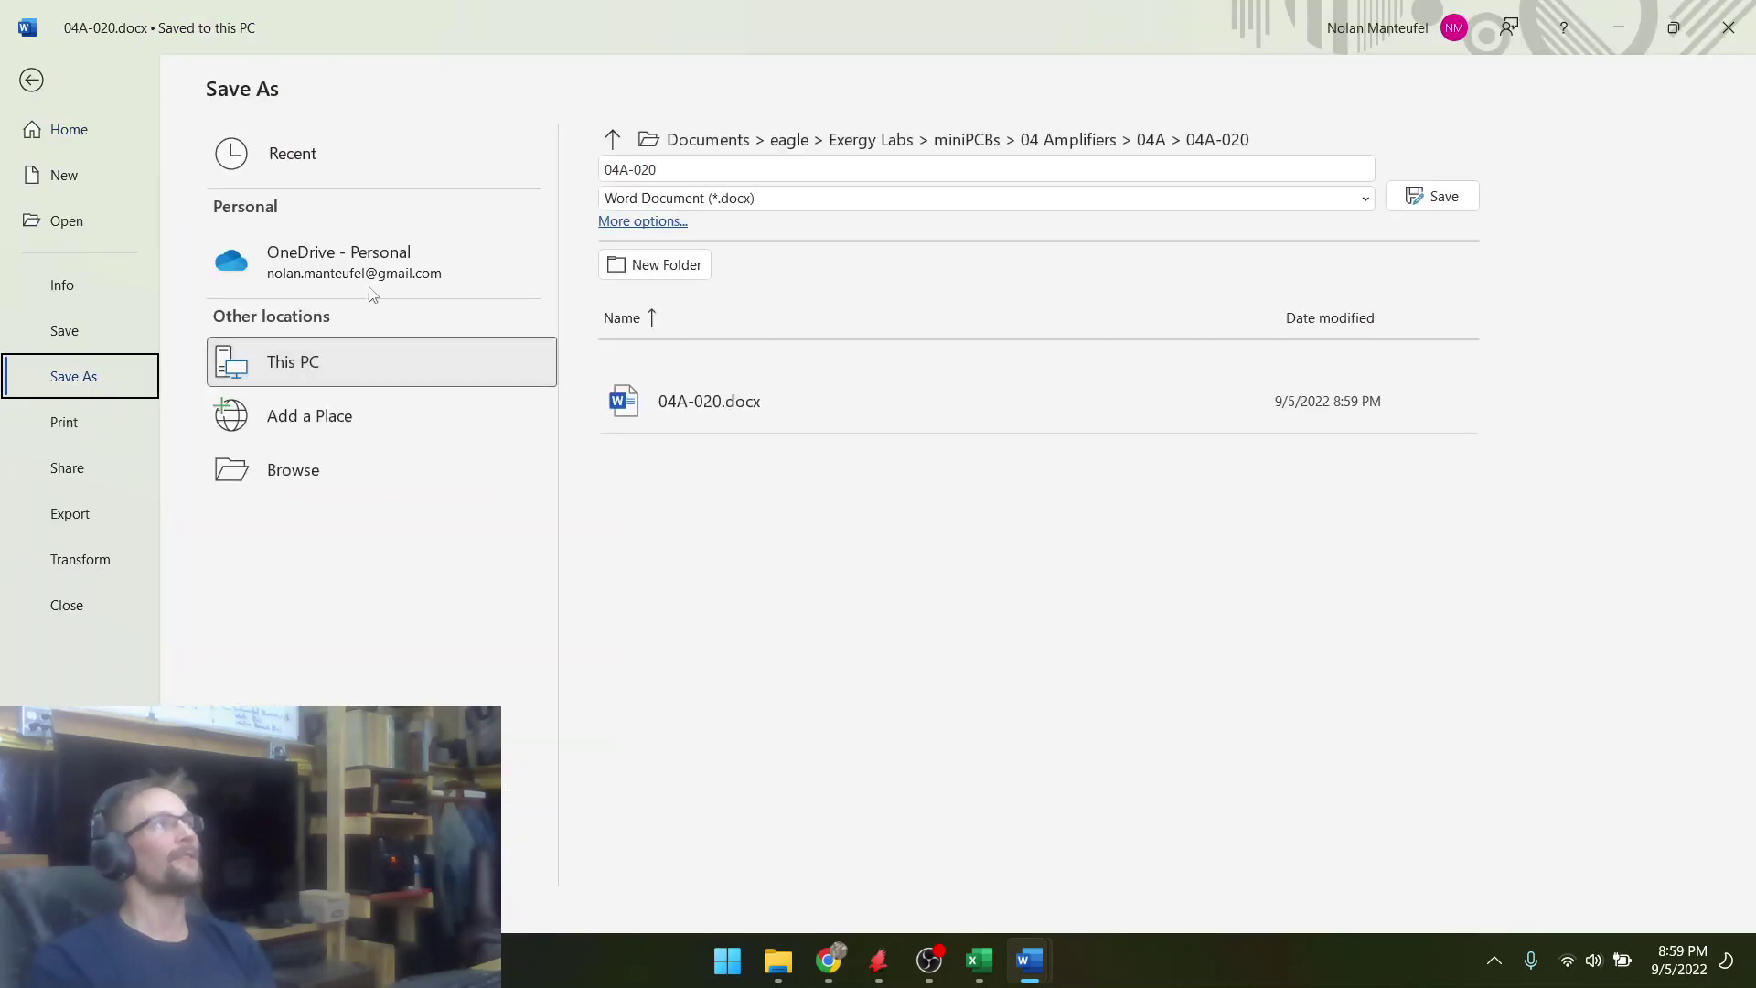
click(611, 205)
click(639, 354)
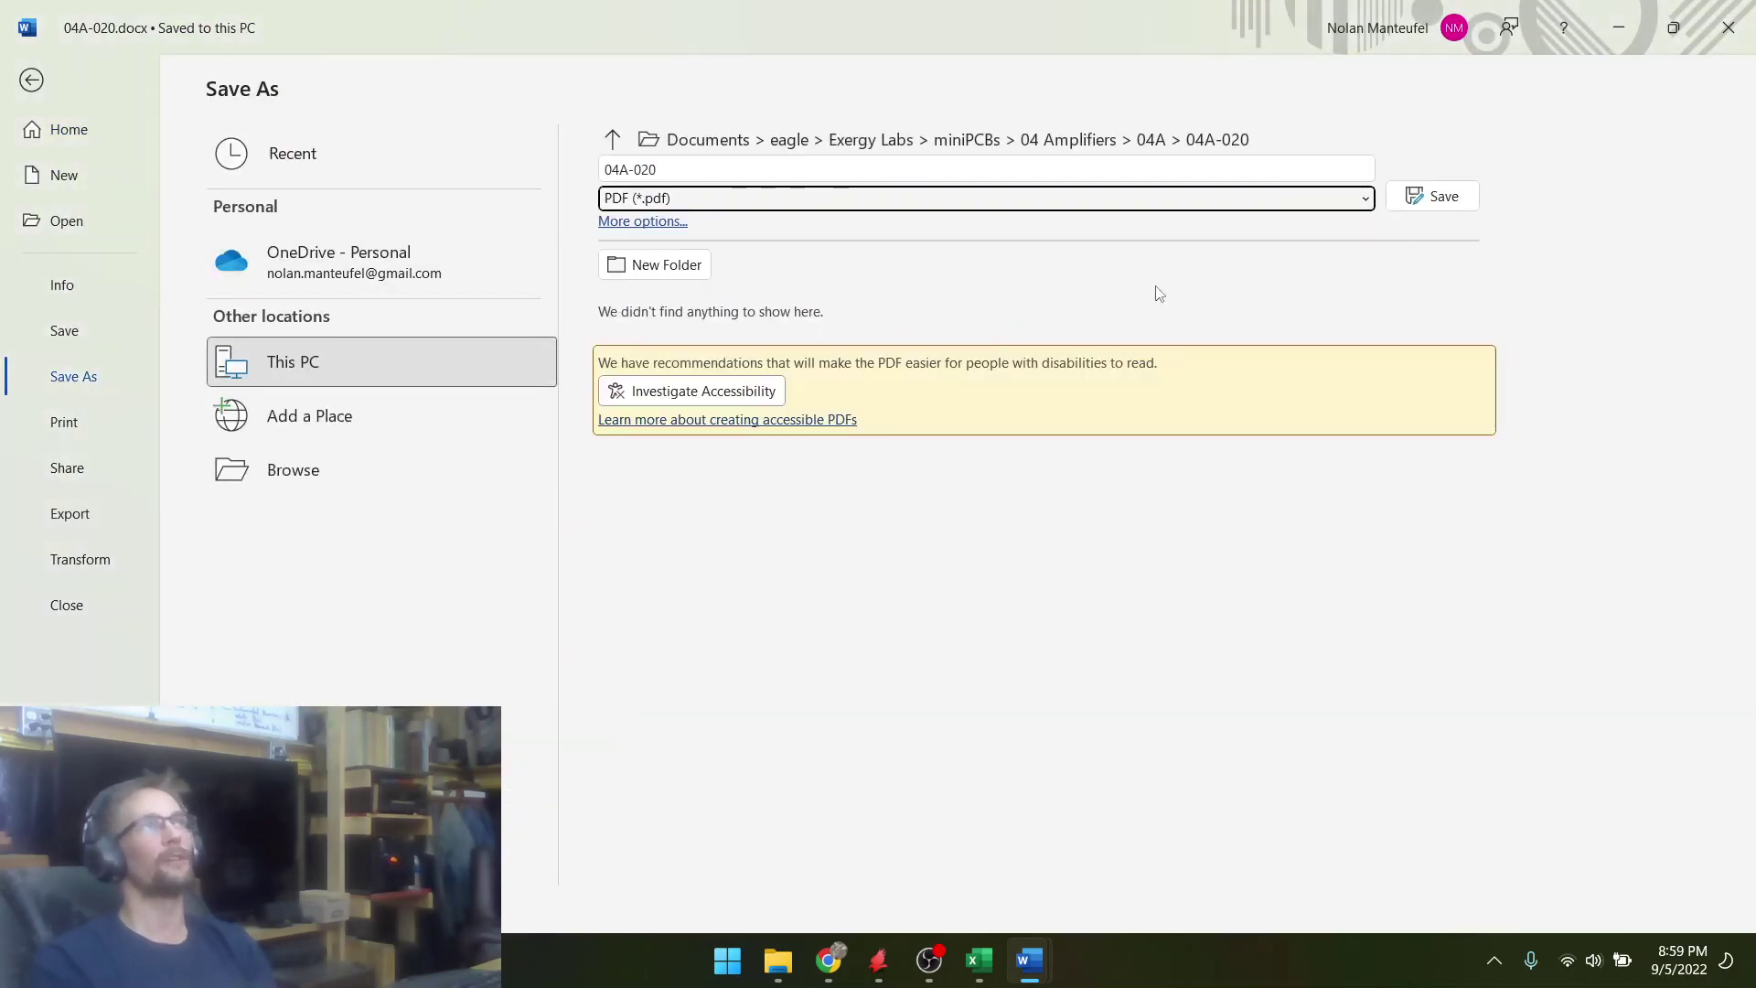
click(1419, 206)
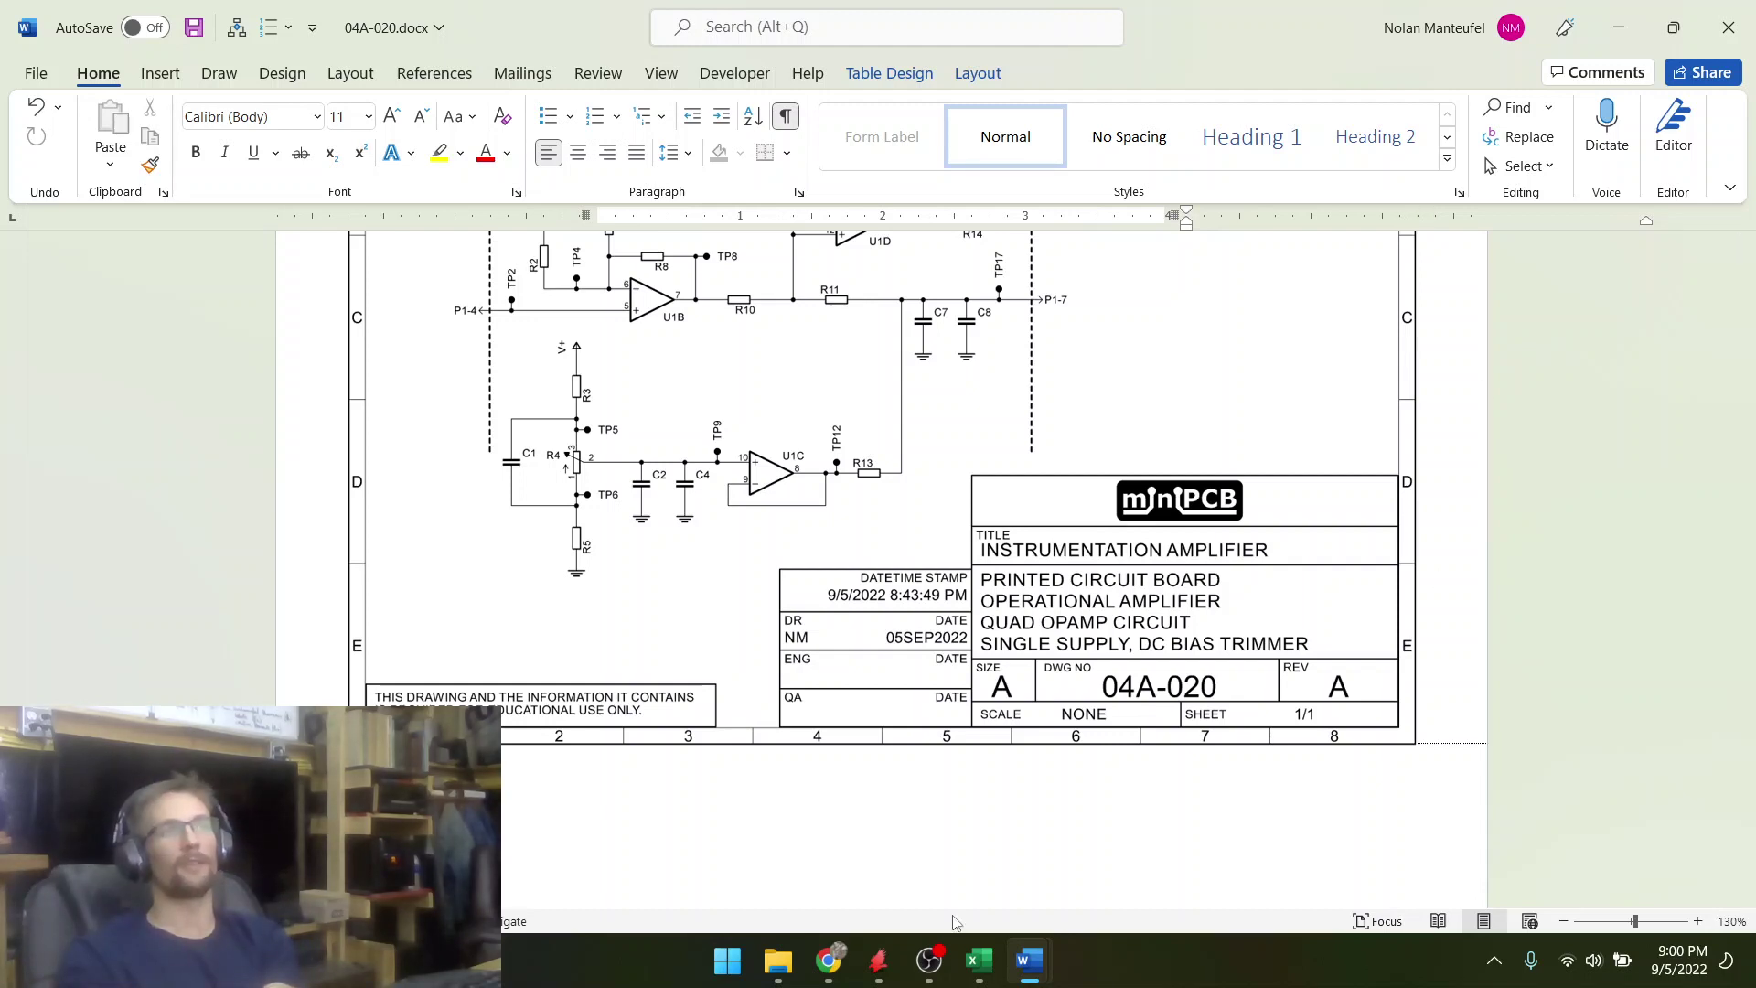
- Review the 04A-020 datasheet from its title table and Panel Board section through to the top copper layer drawing
click(1032, 962)
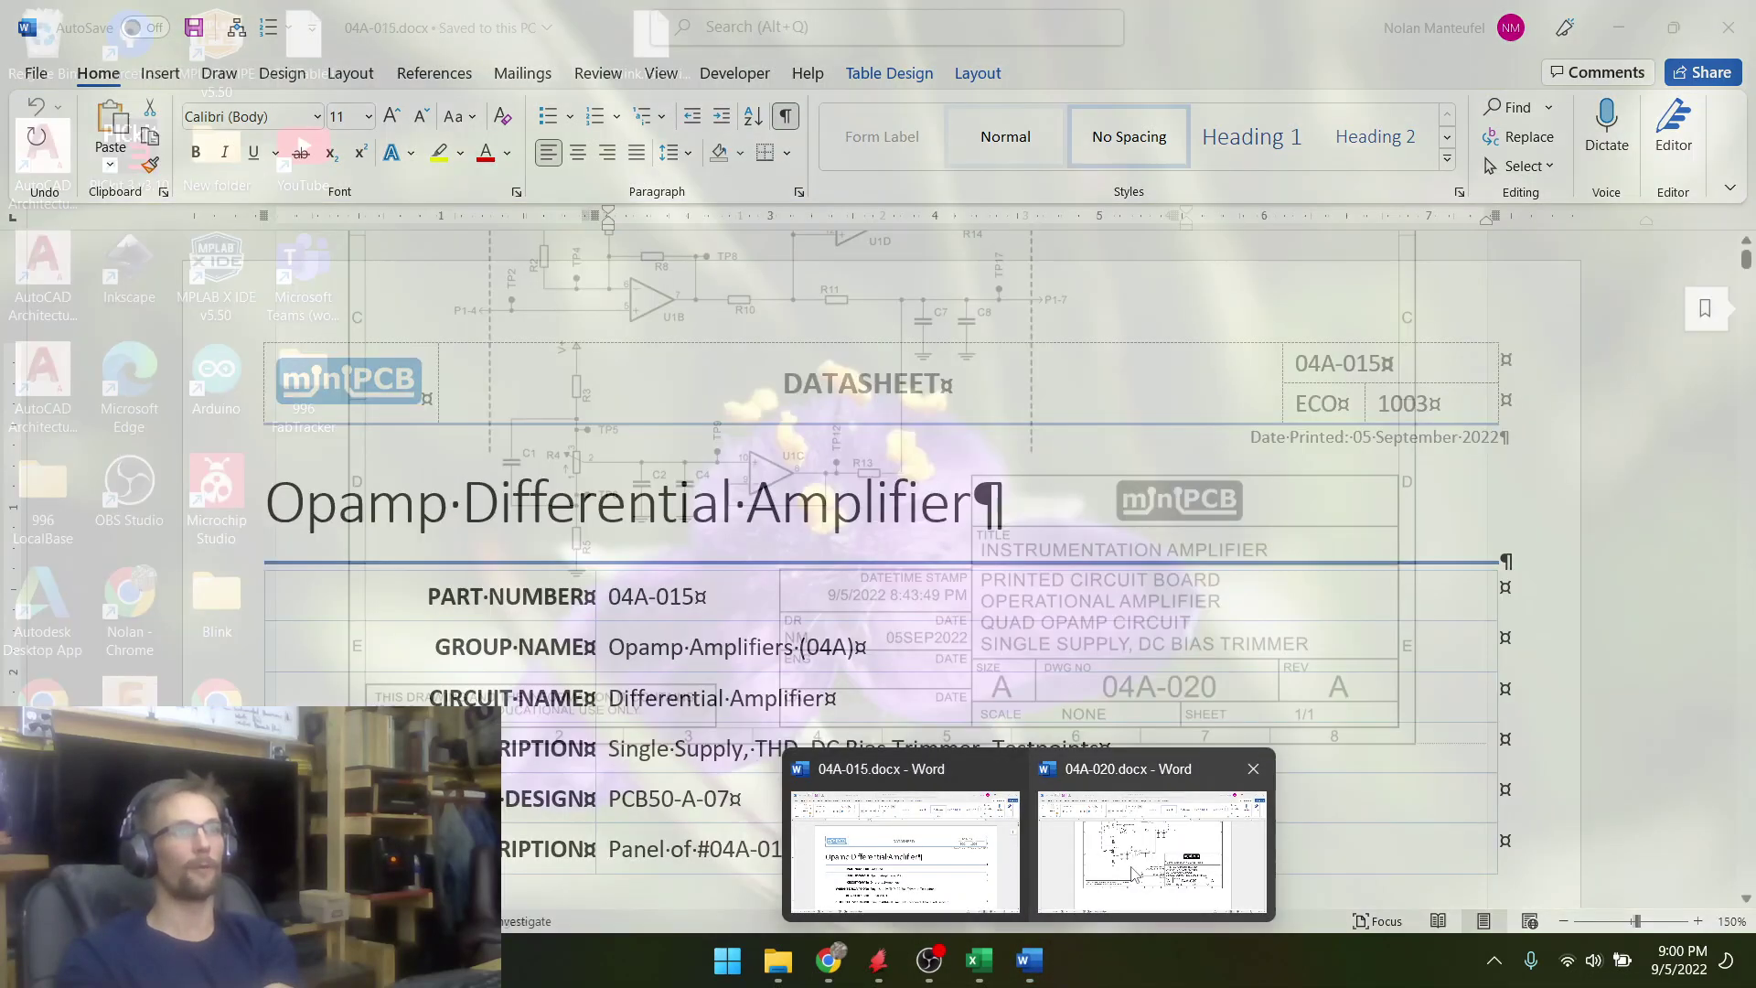
click(1098, 853)
scroll(744, 755, up, 10)
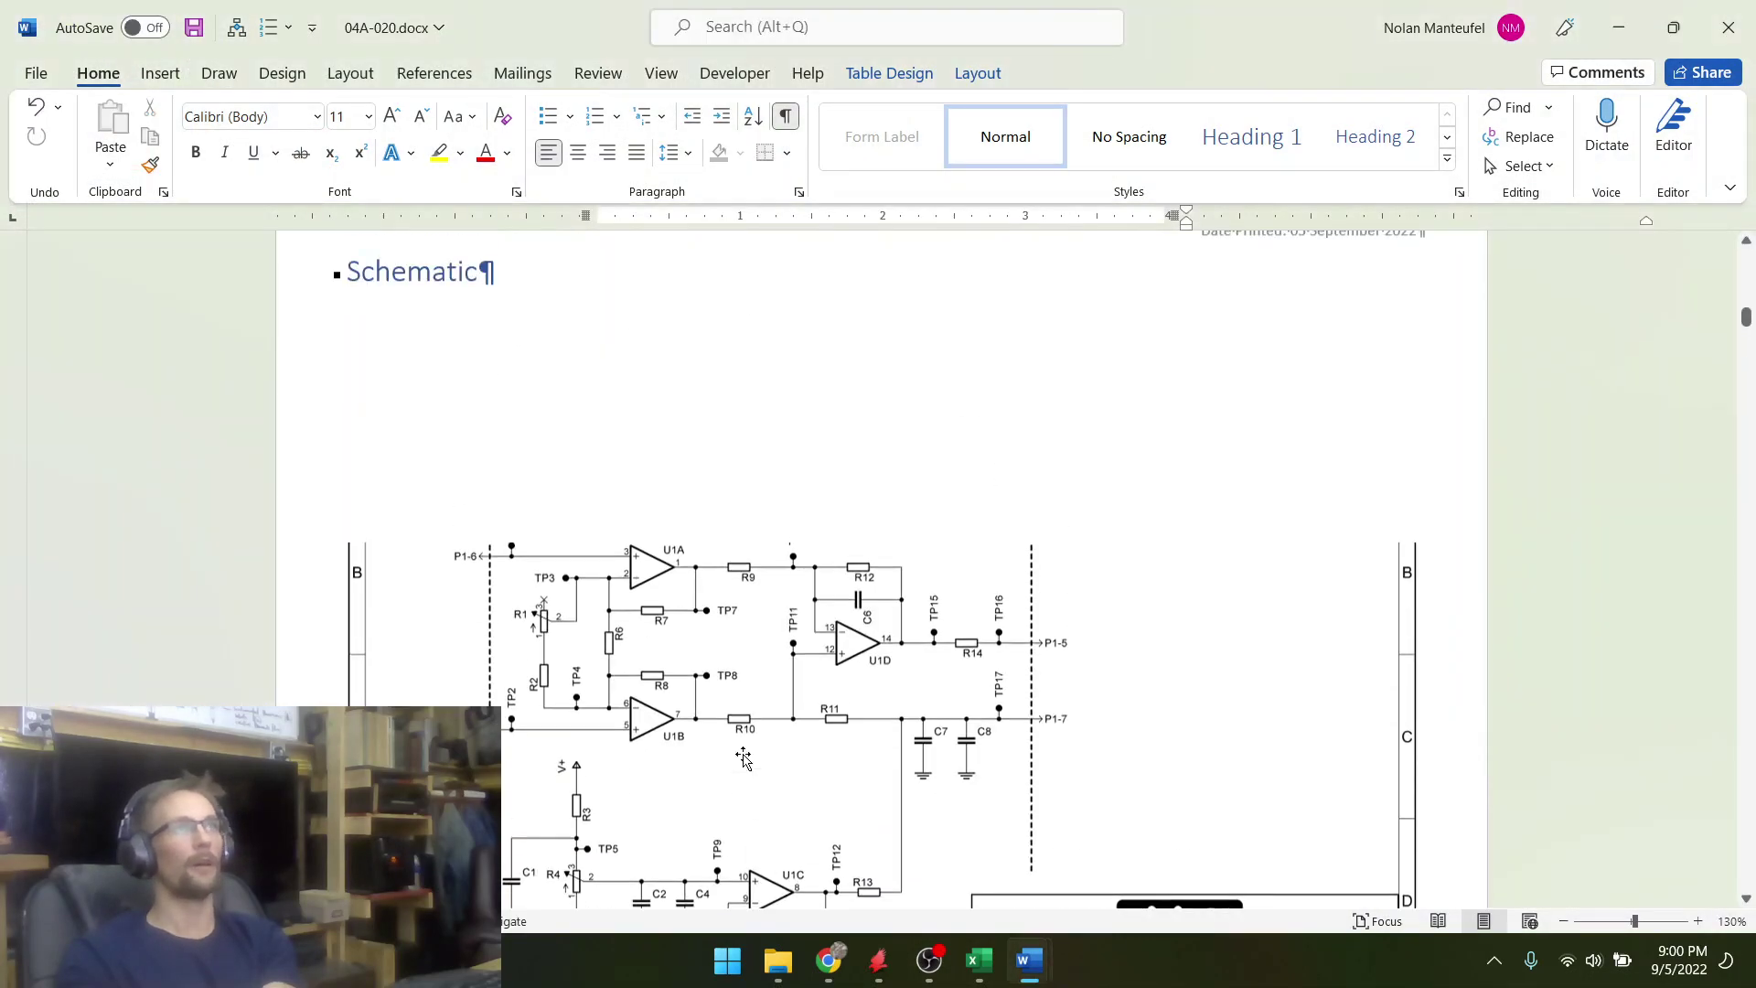
scroll(744, 756, up, 15)
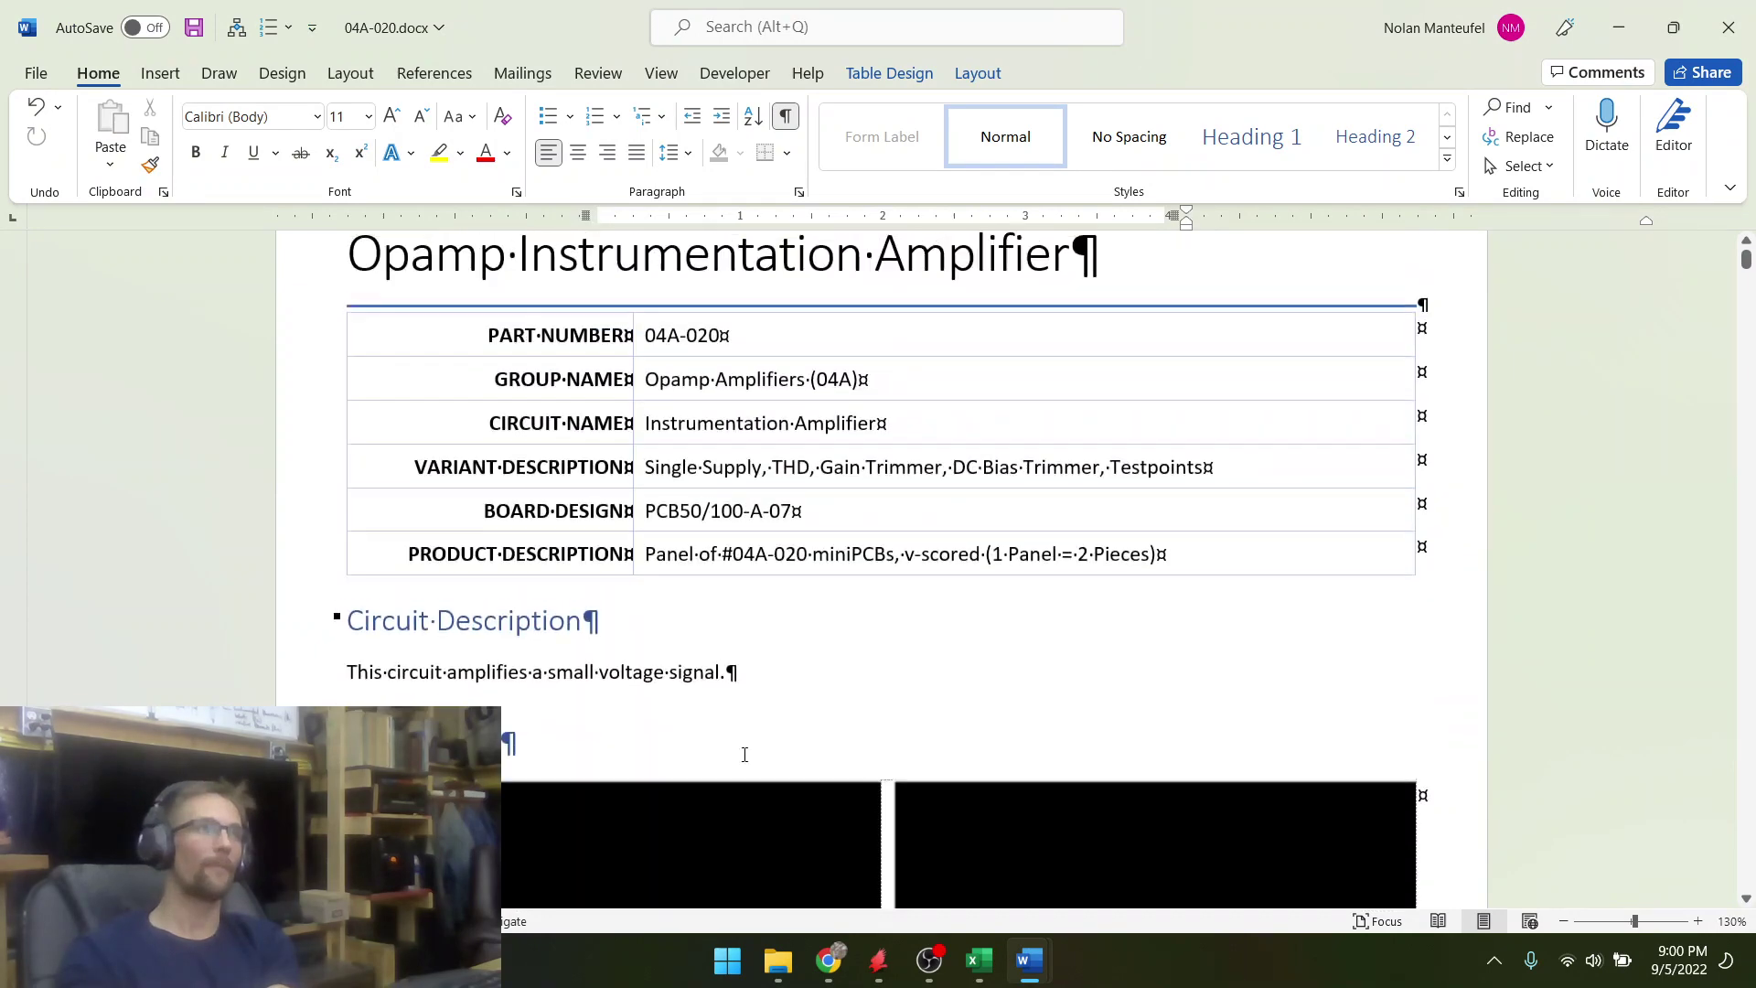
scroll(743, 756, down, 5)
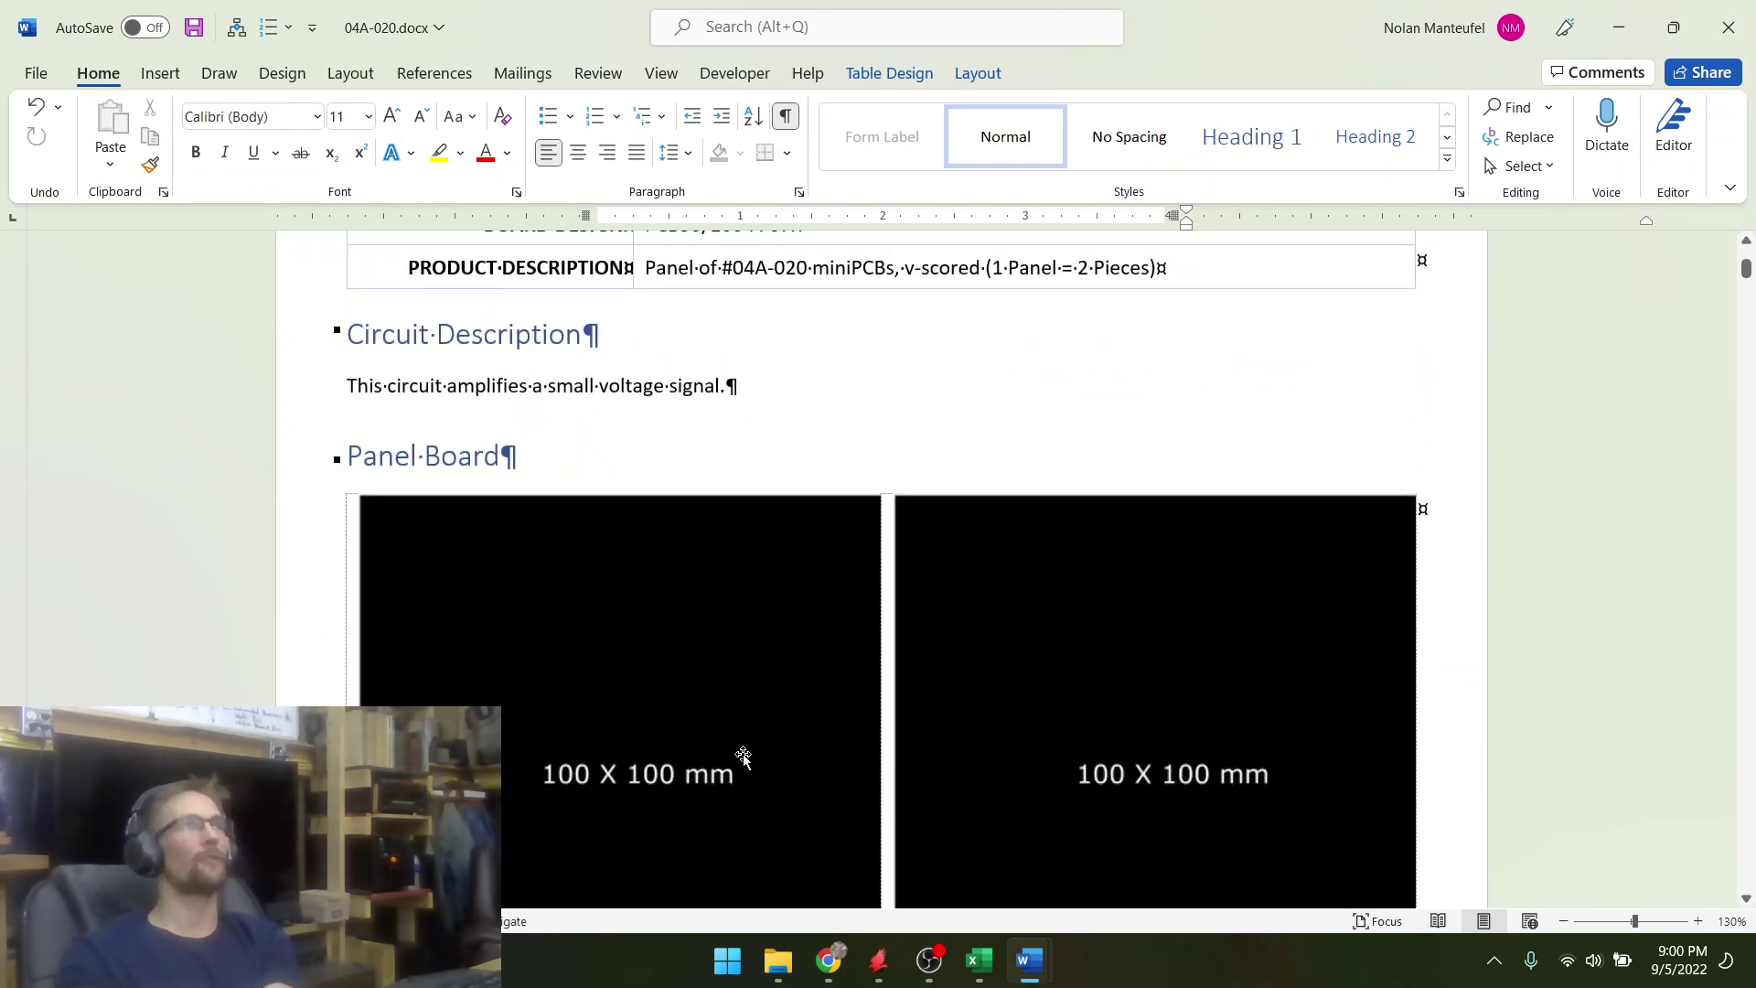
scroll(744, 755, down, 20)
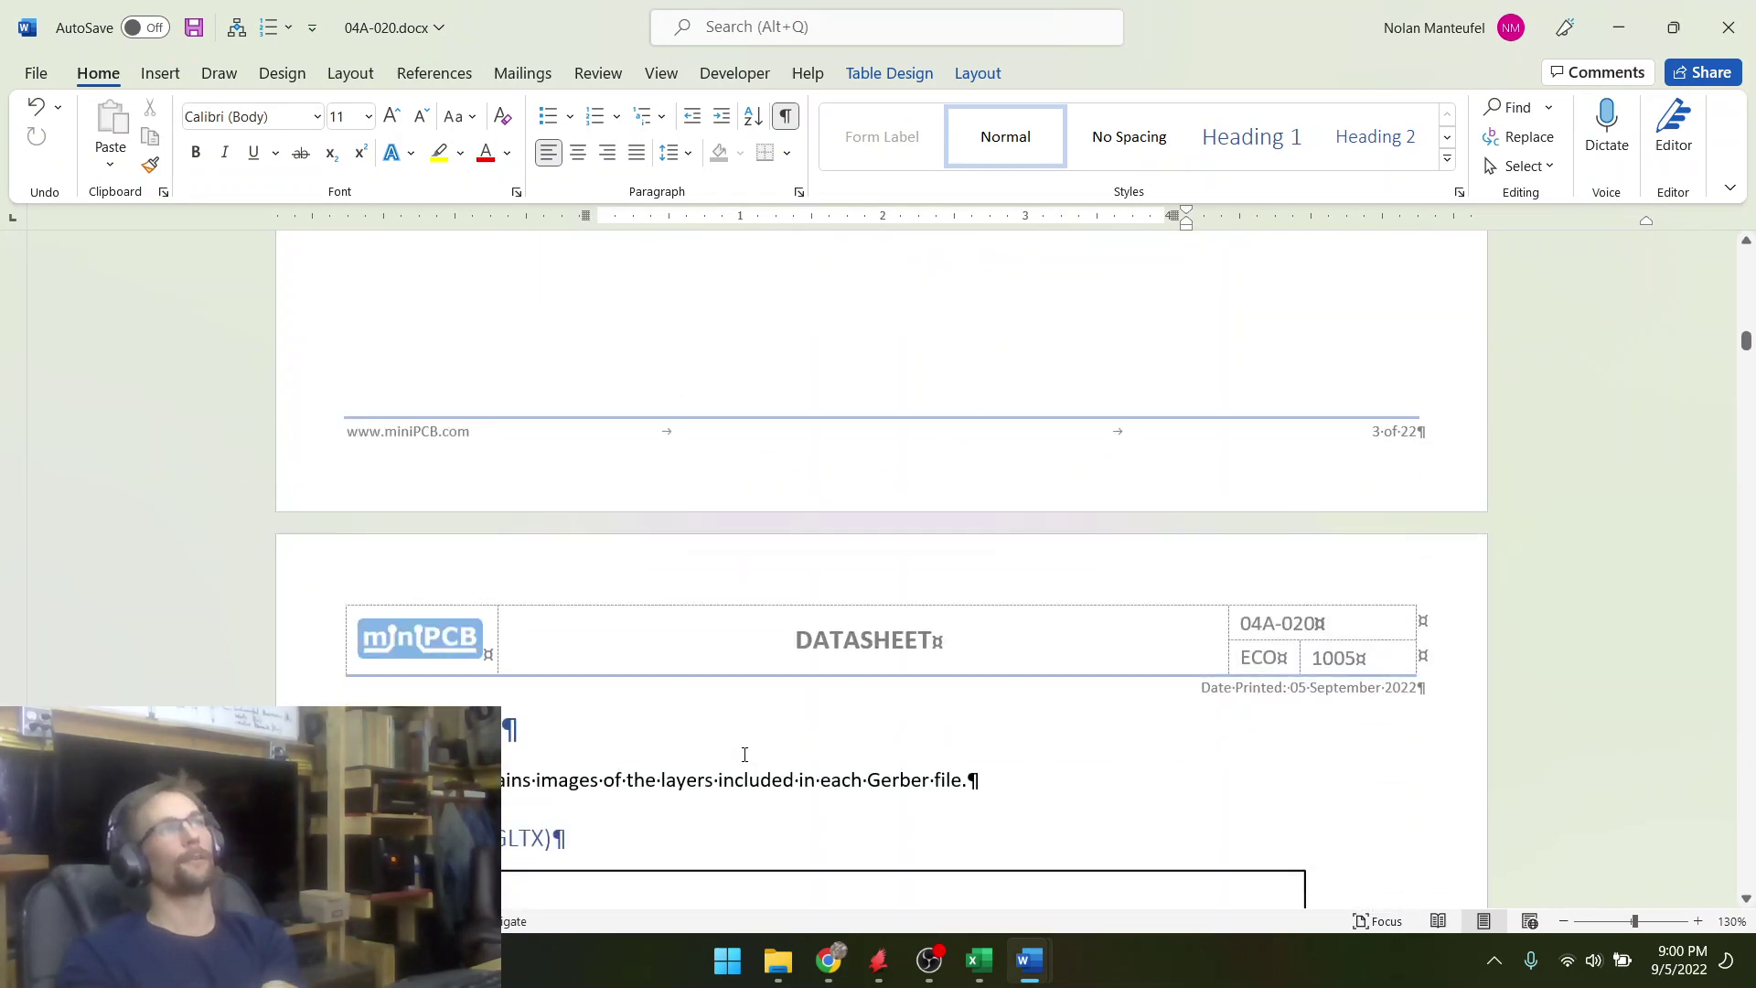
scroll(745, 755, down, 10)
scroll(744, 760, up, 1)
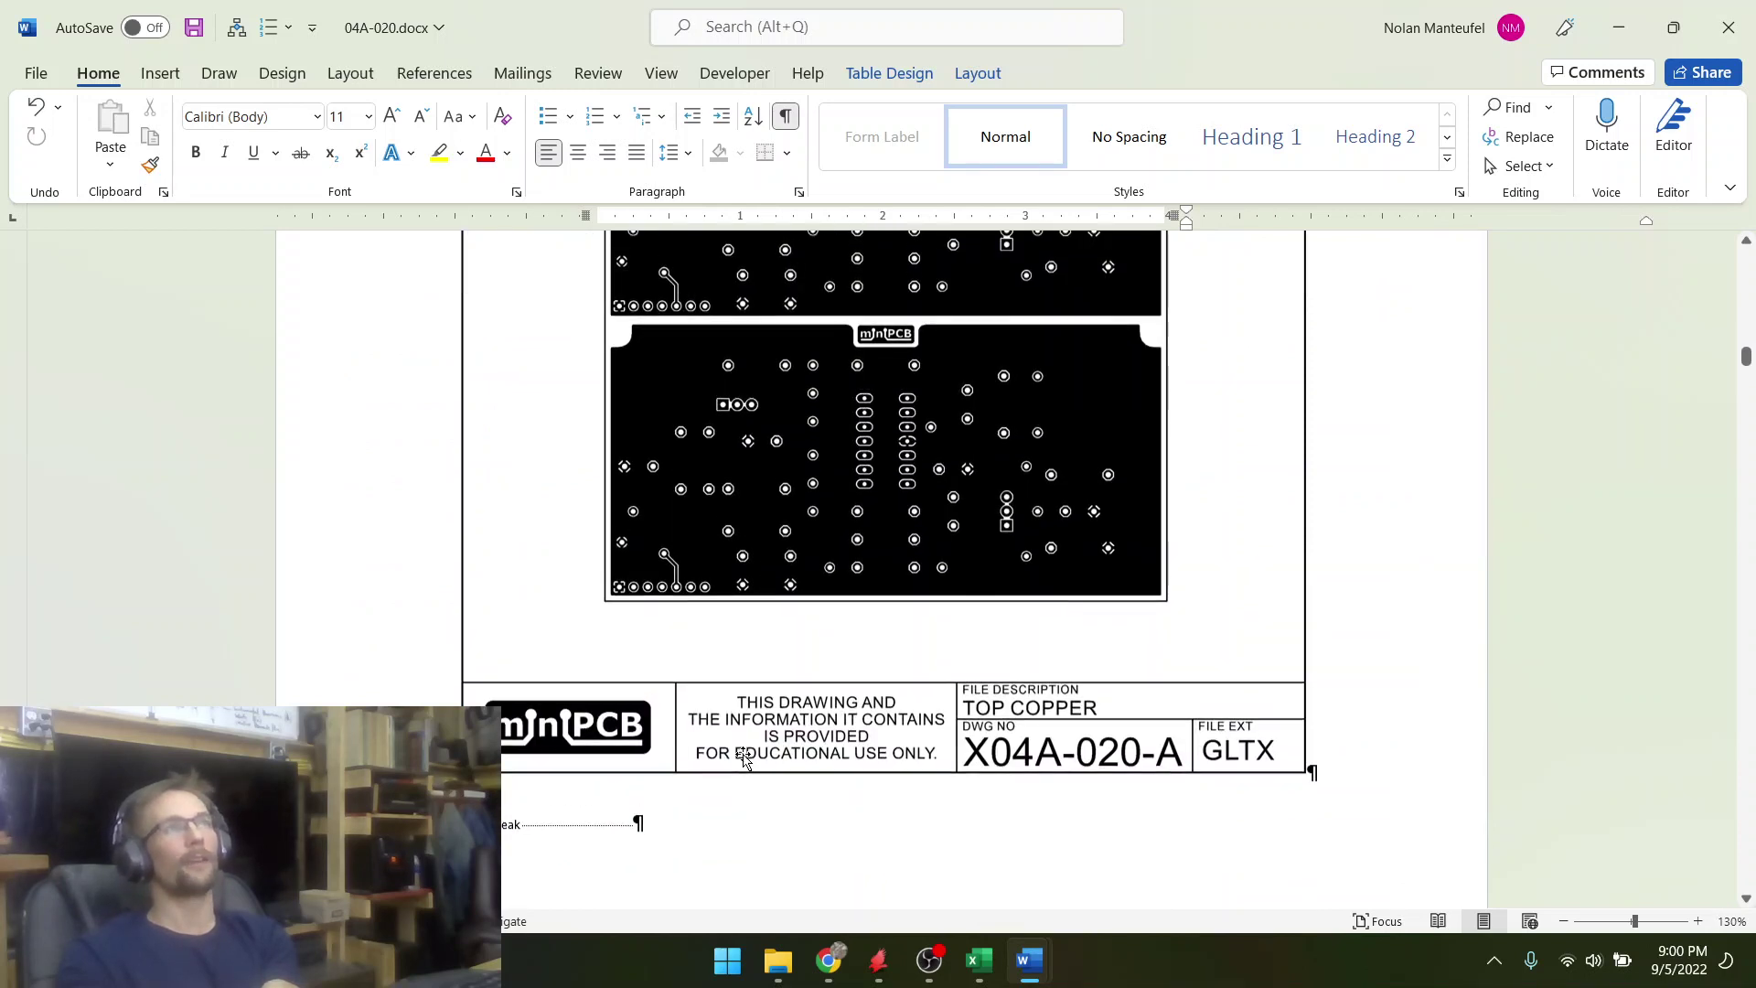
scroll(745, 760, up, 3)
scroll(744, 756, up, 3)
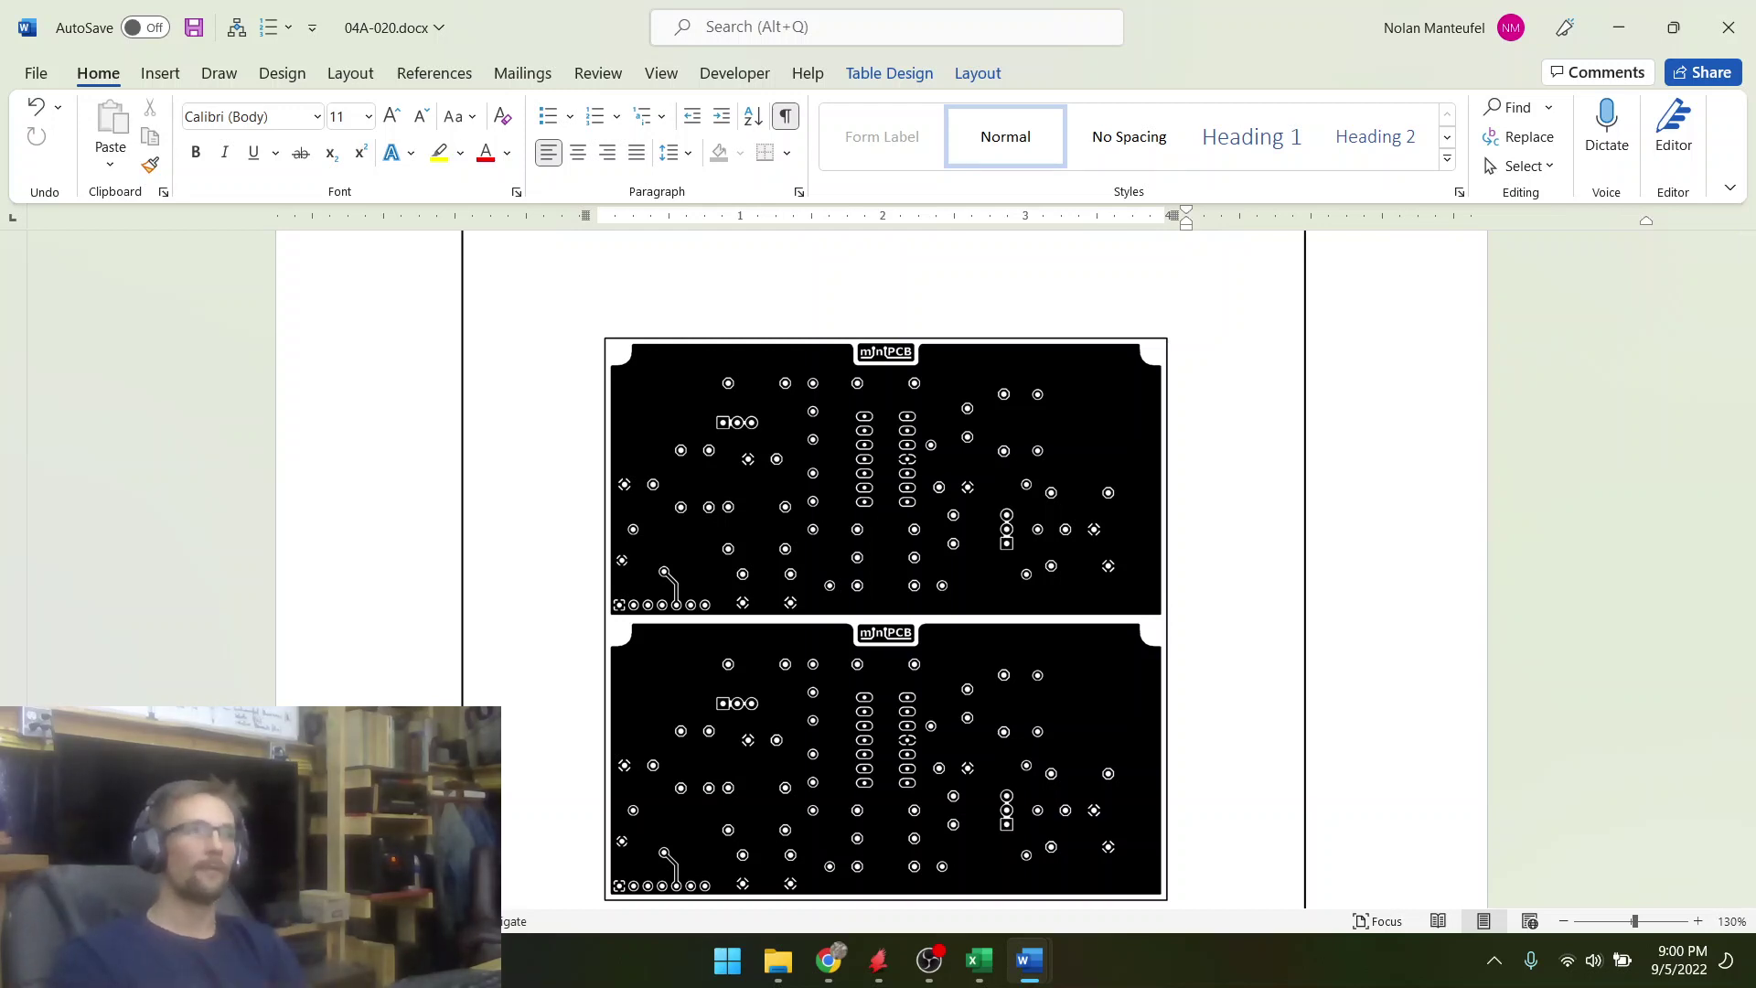
click(829, 972)
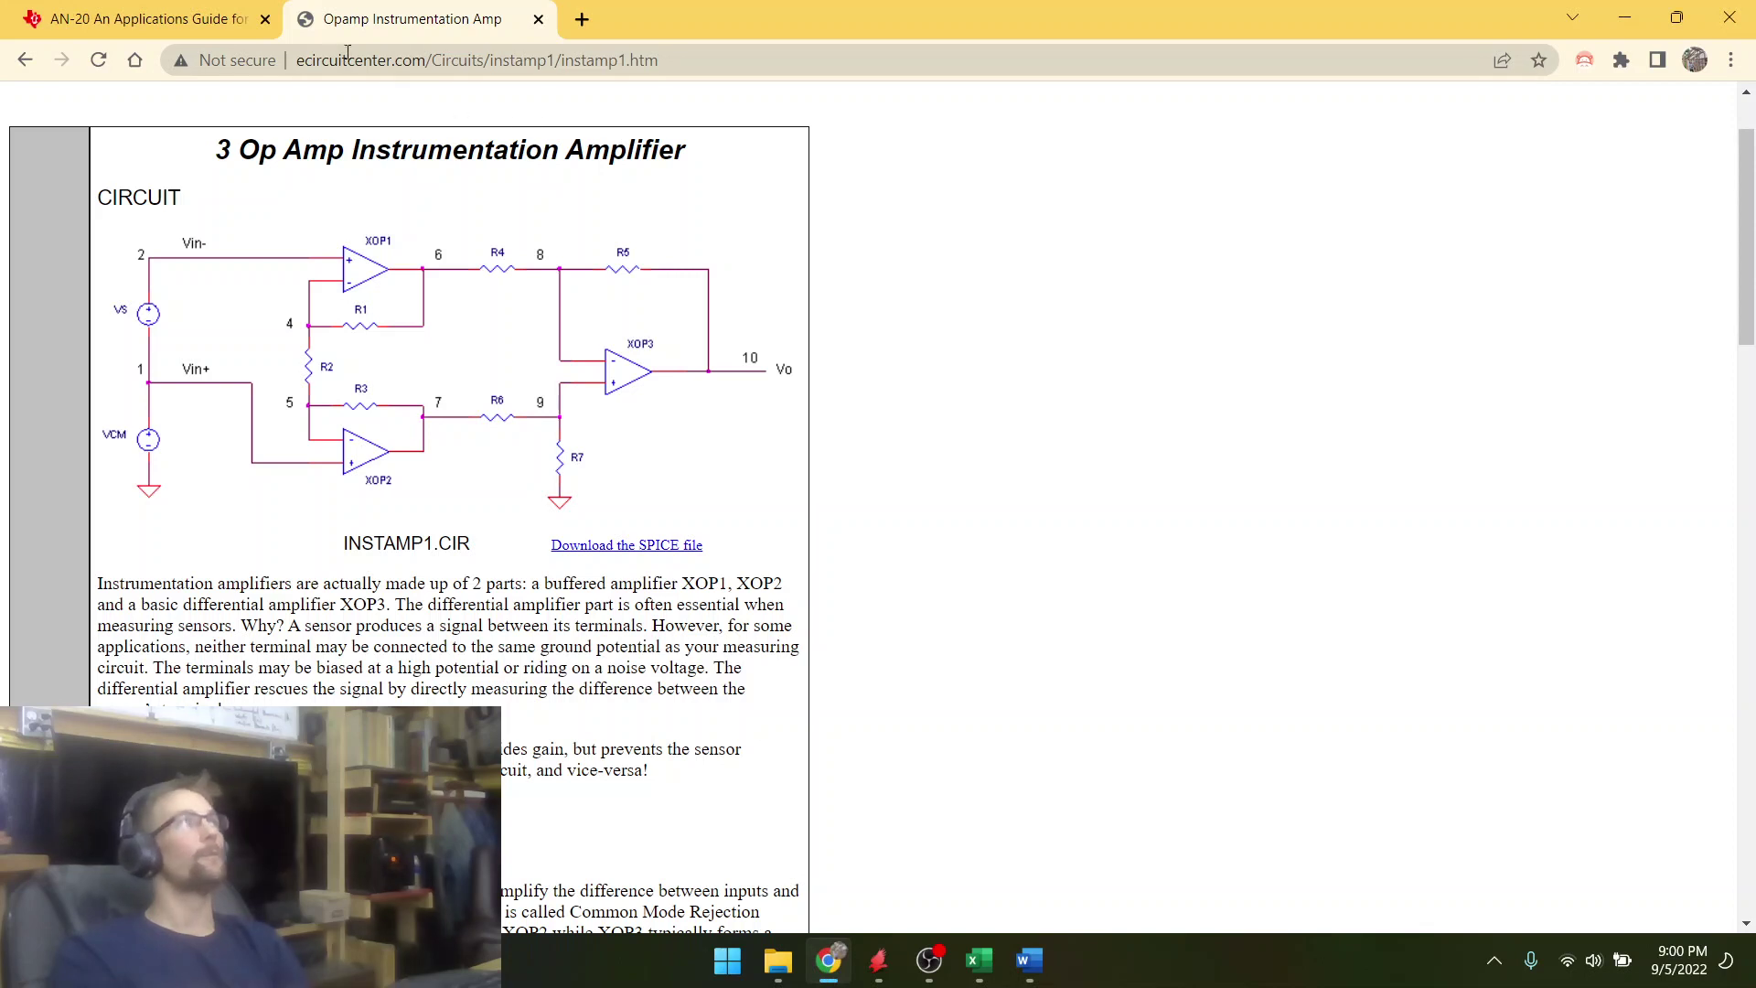
click(927, 960)
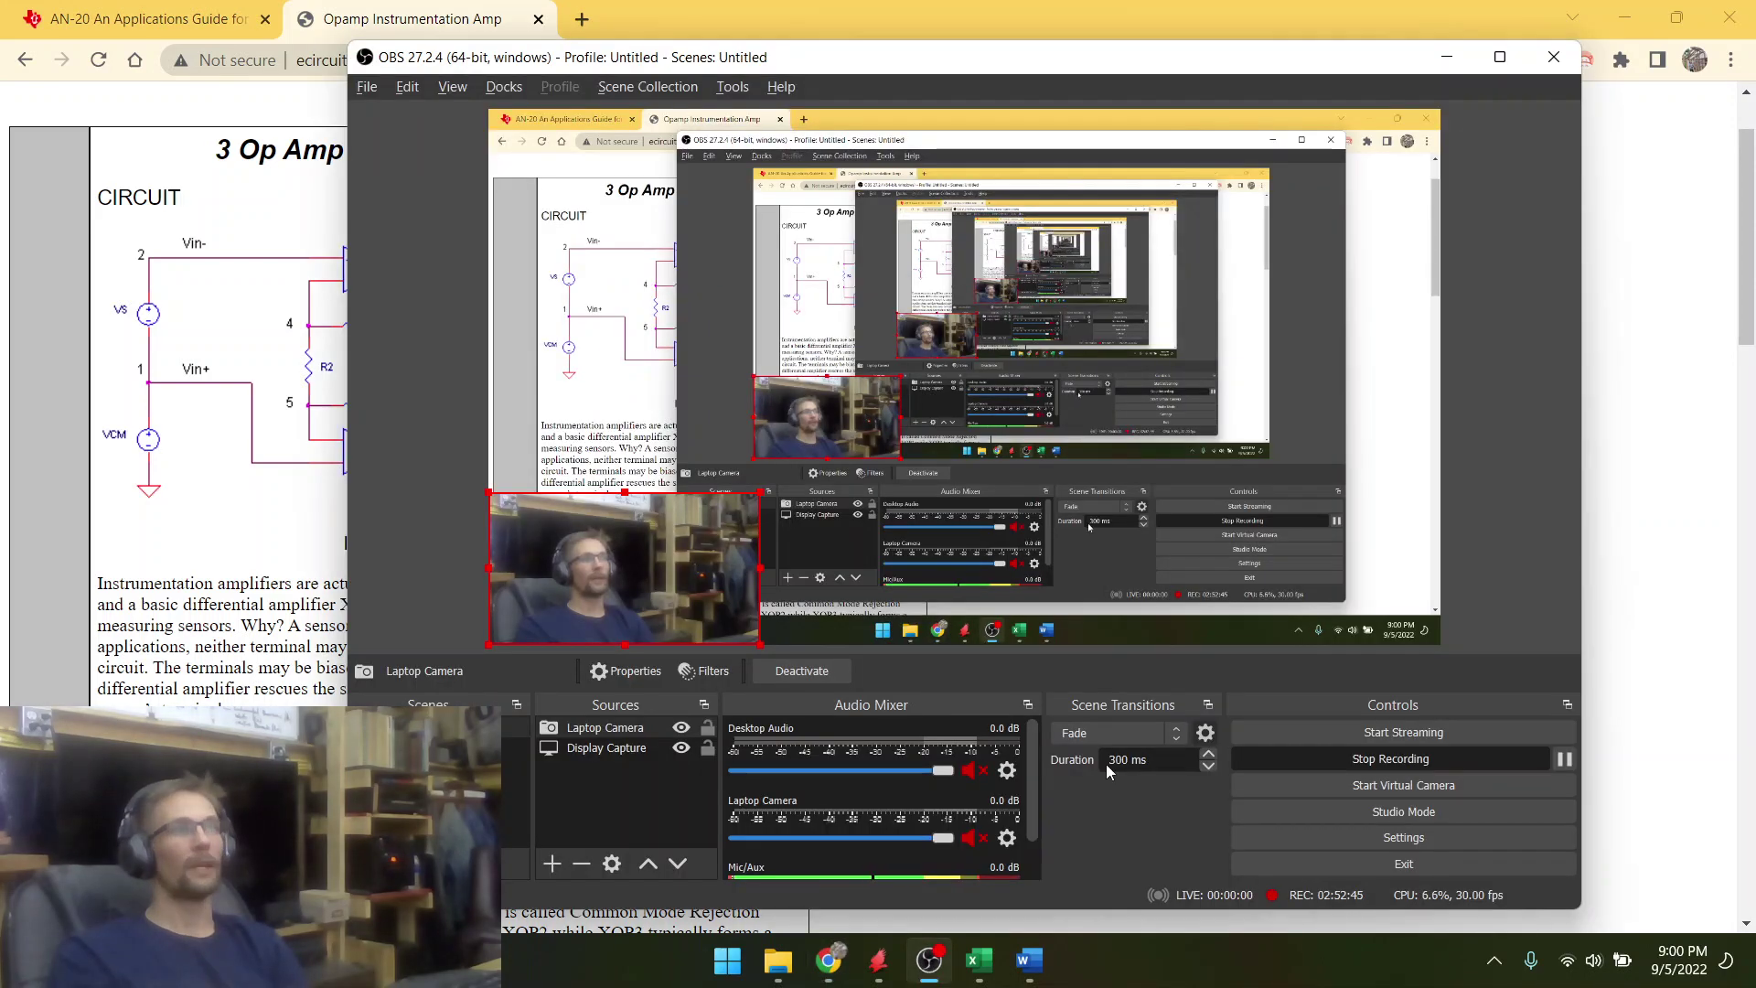